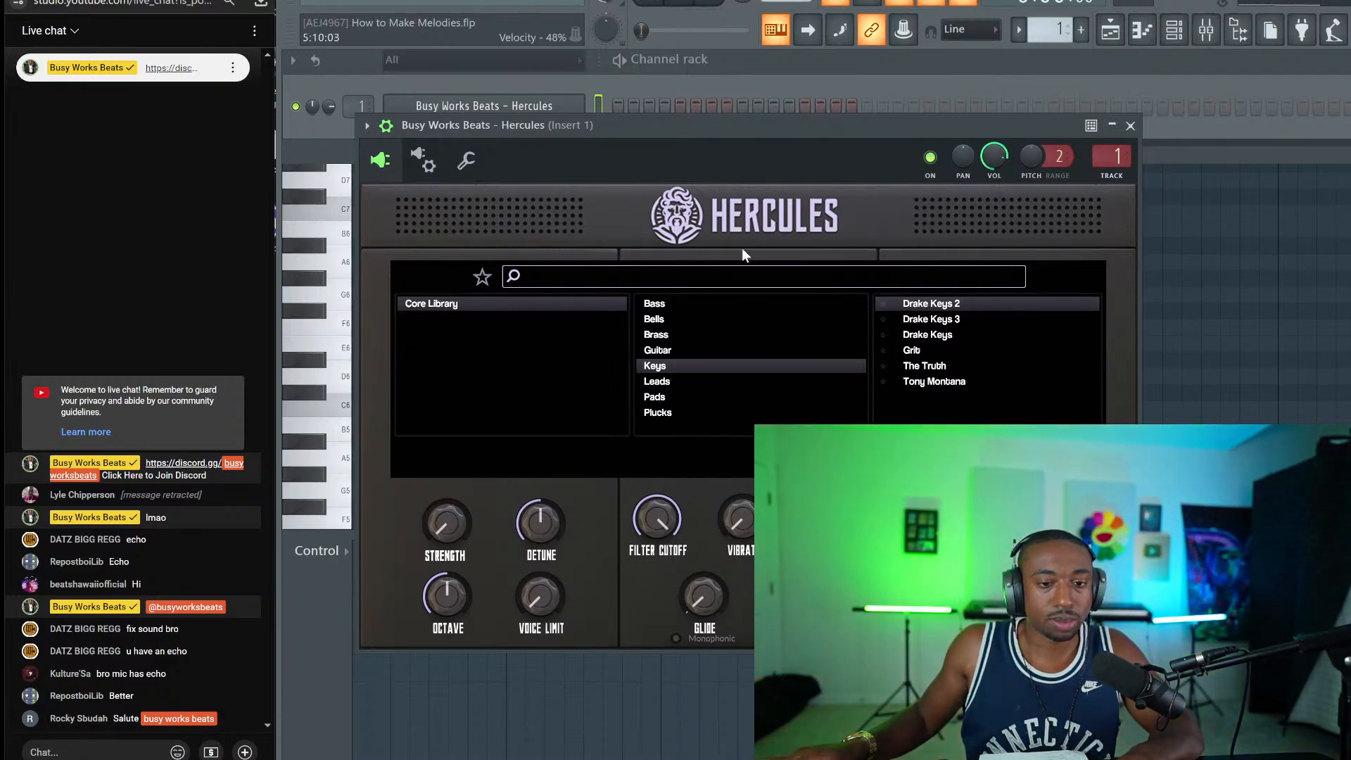
click(116, 751)
text(https)
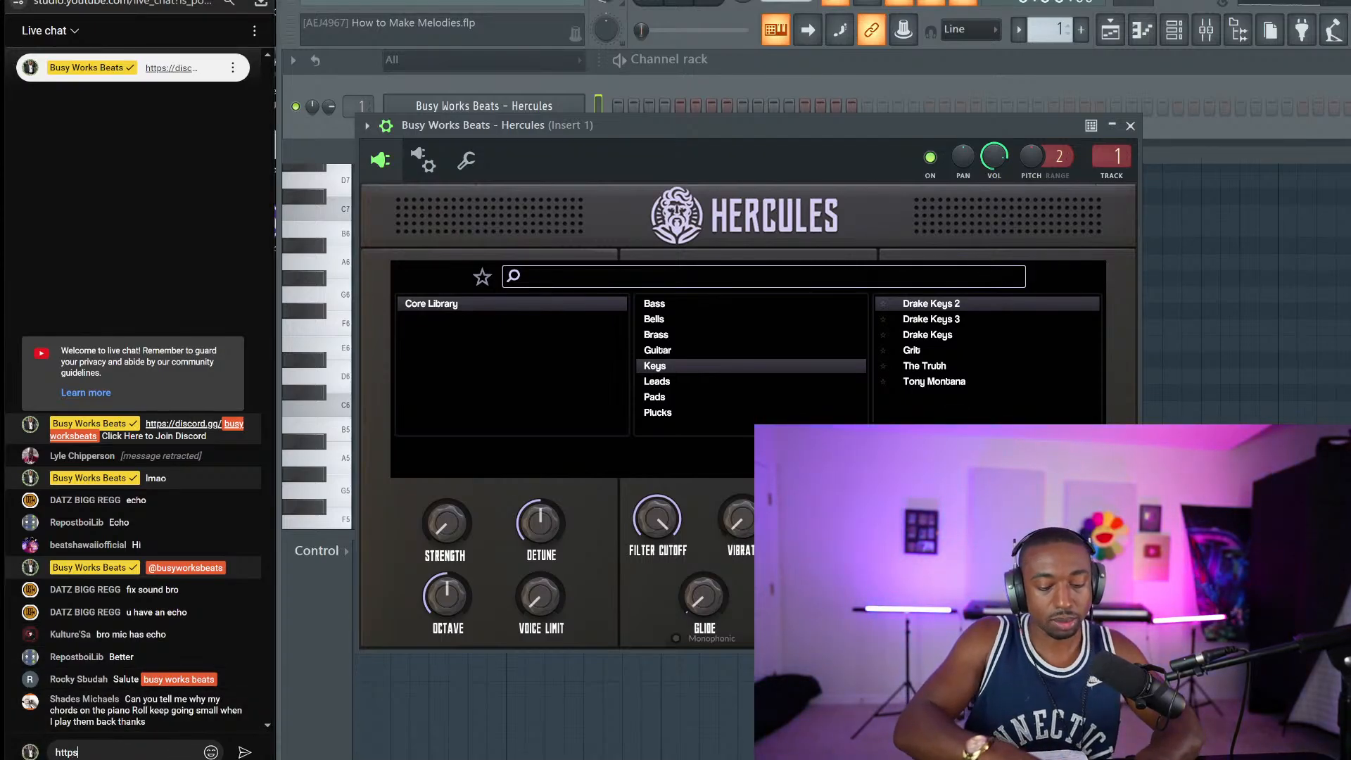
text(://busyworksbeats.com/hercules)
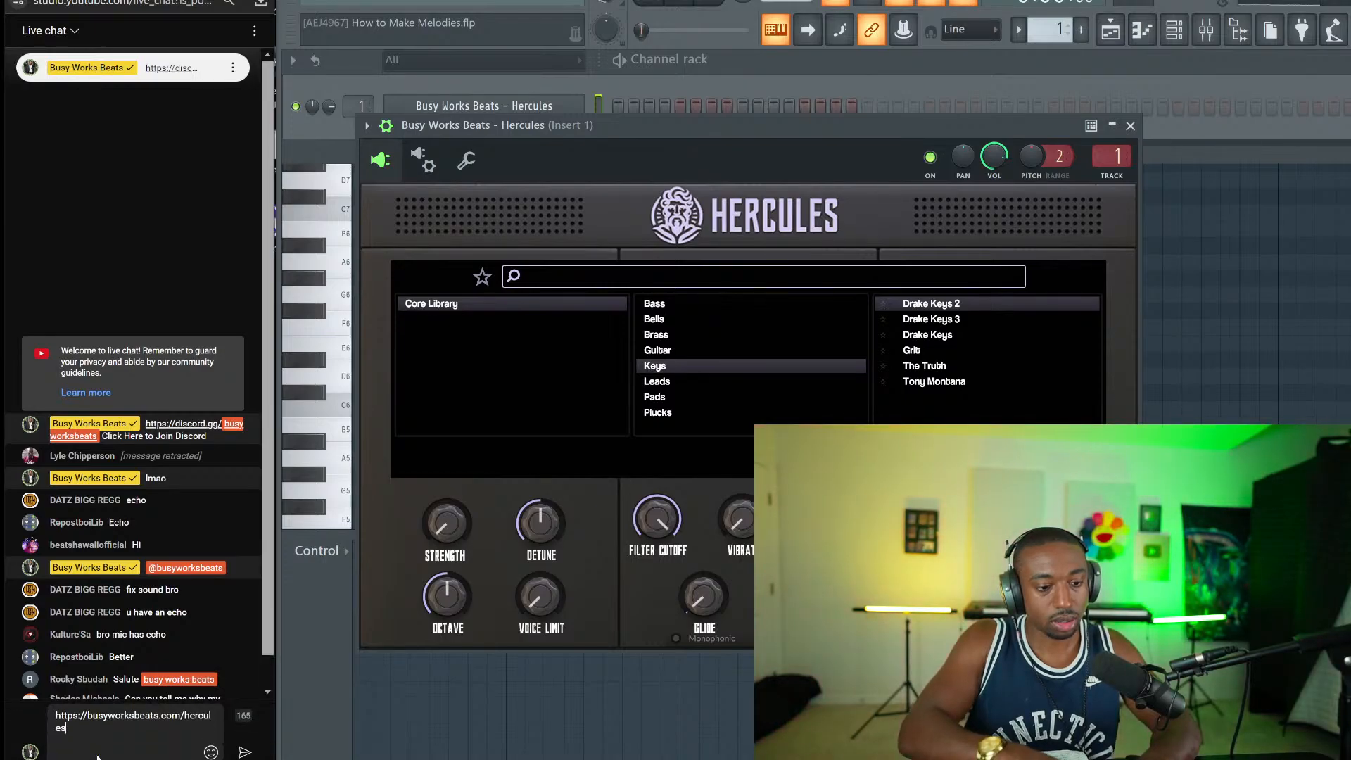
key(Return)
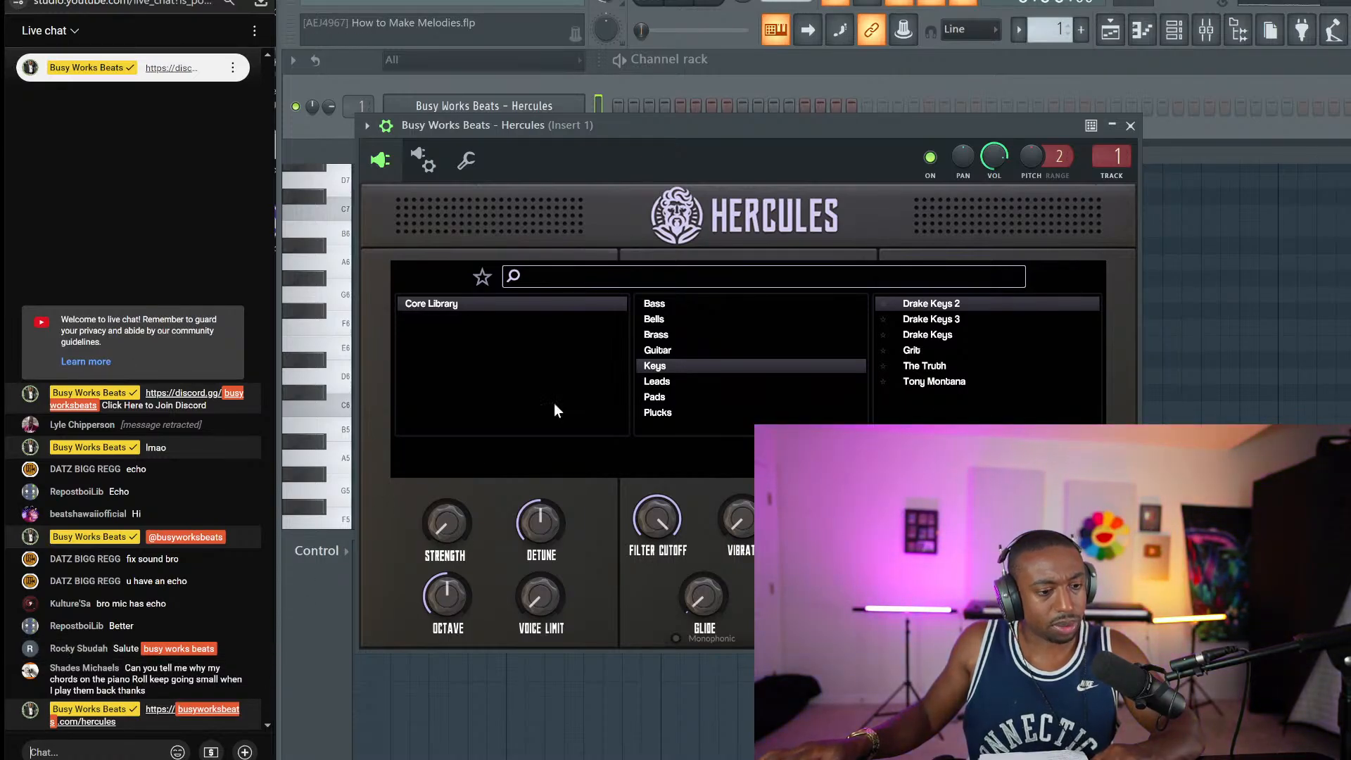
Step: Close the Hercules plugin window and open the Hercules channel's piano roll
click(1130, 126)
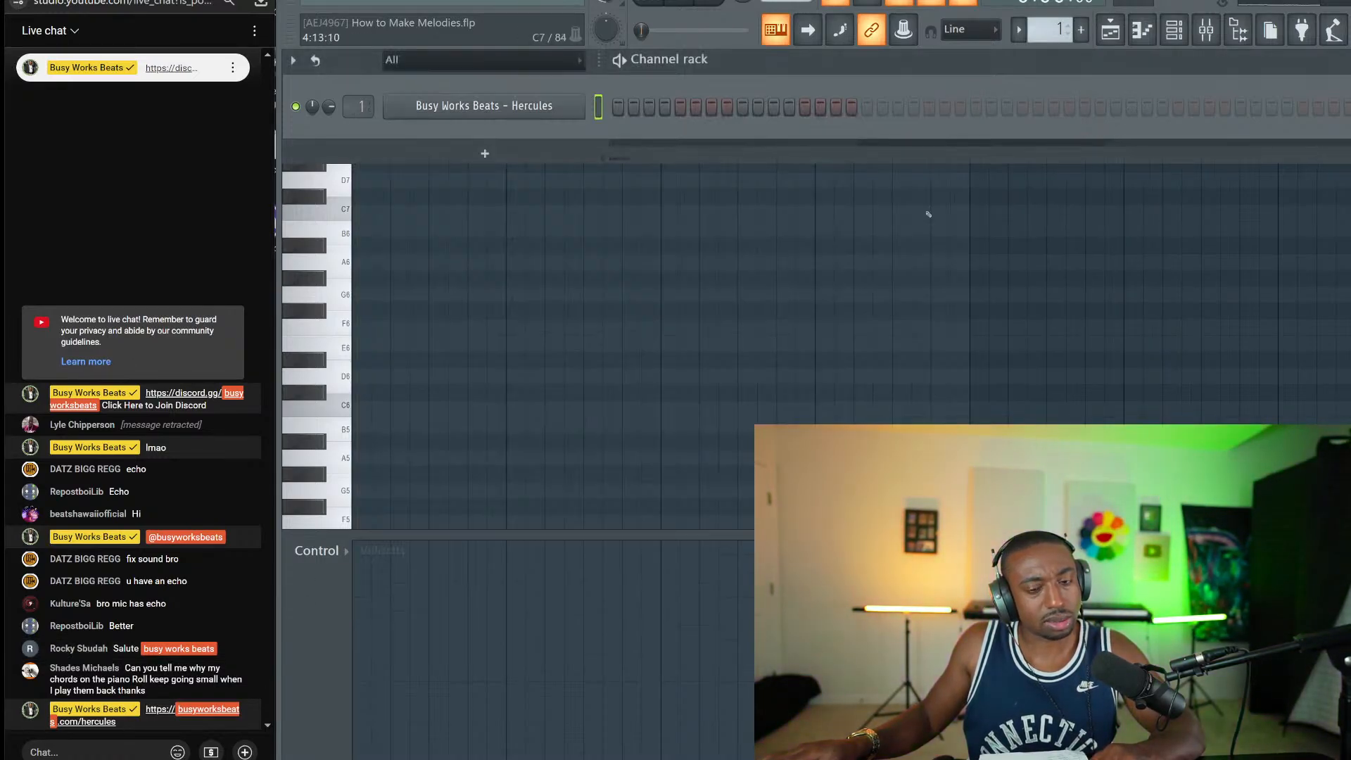
click(853, 254)
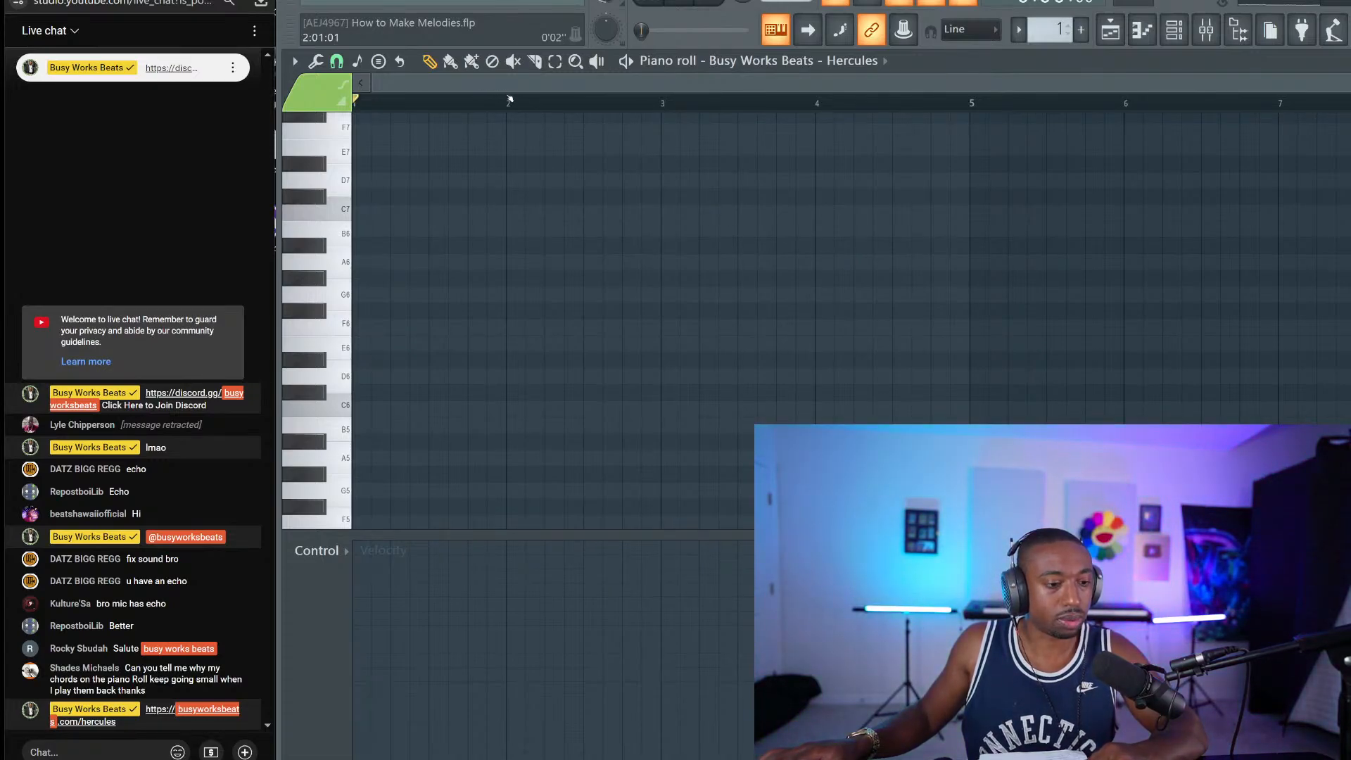
scroll(510, 99, up, 2)
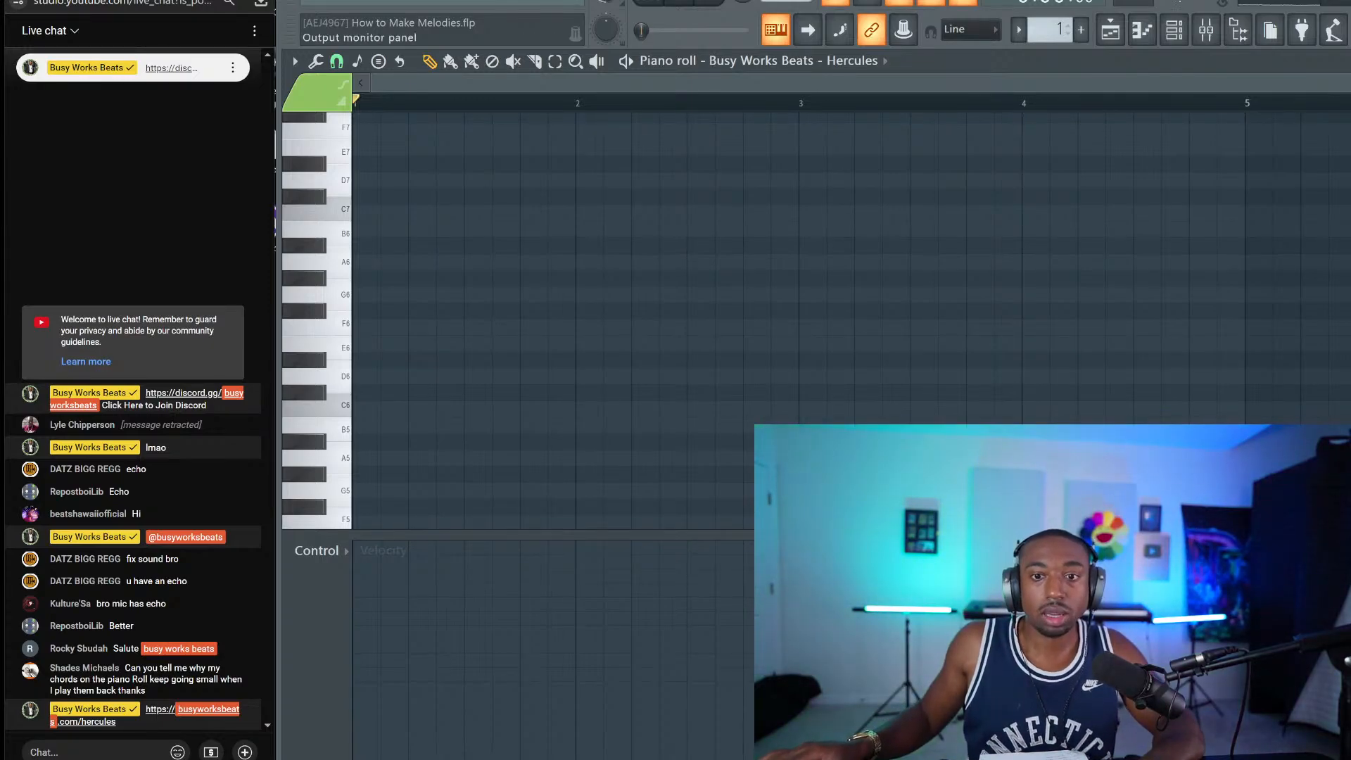
click(1174, 30)
right_click(545, 110)
click(545, 112)
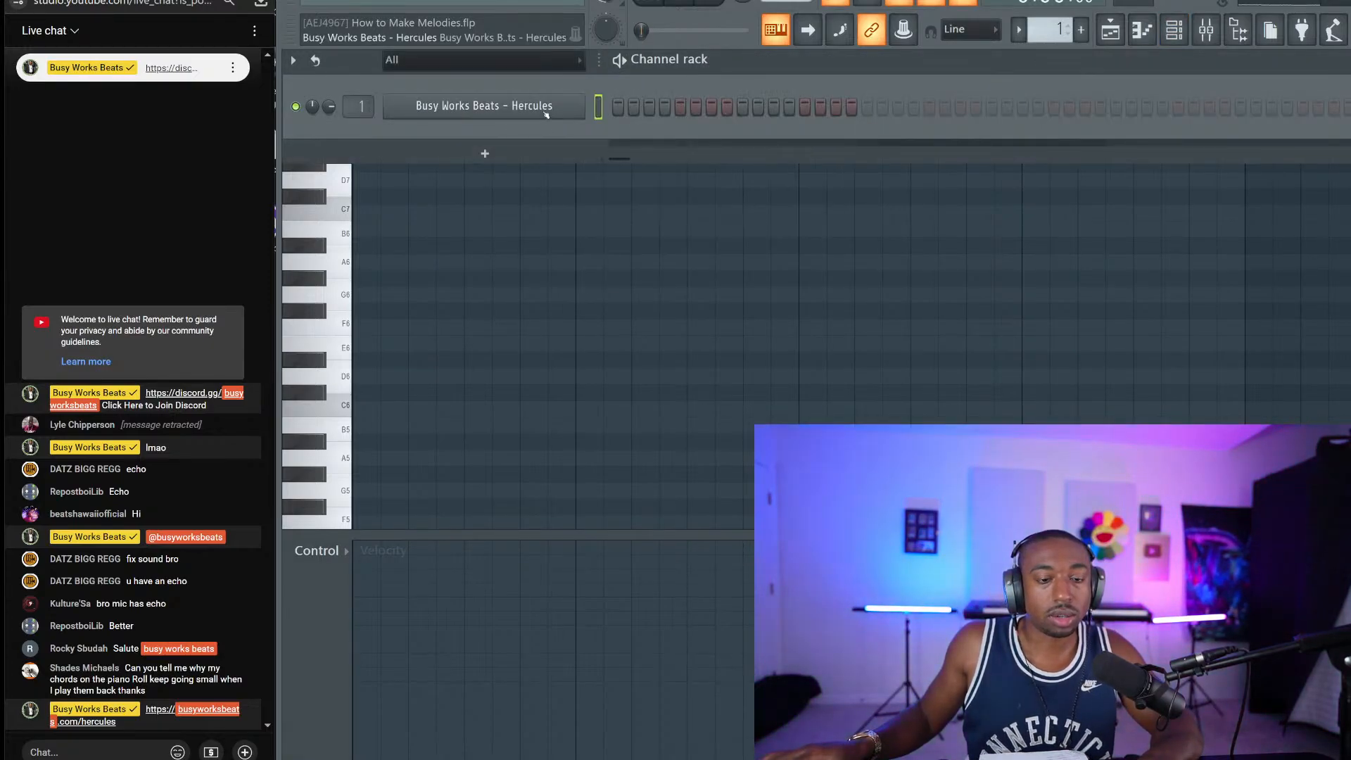
right_click(546, 113)
click(616, 100)
right_click(545, 109)
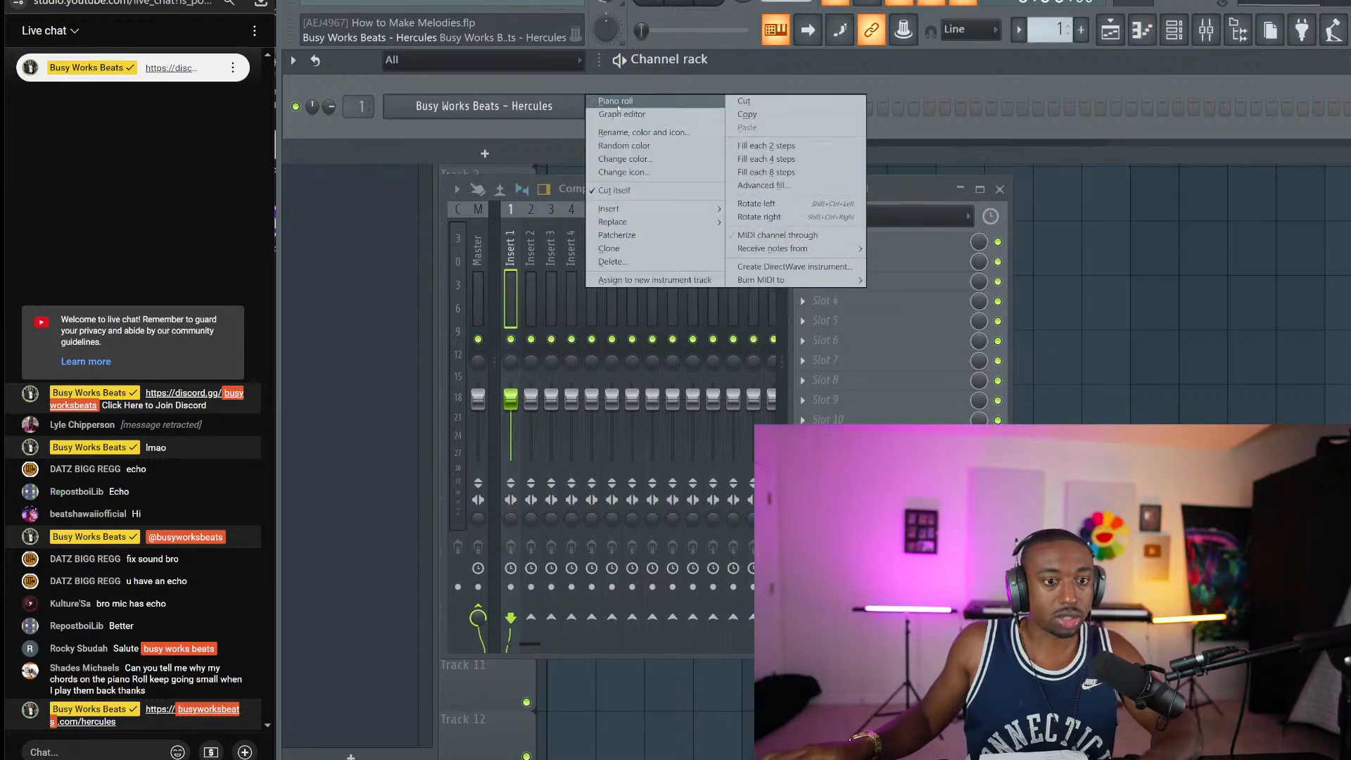
click(616, 101)
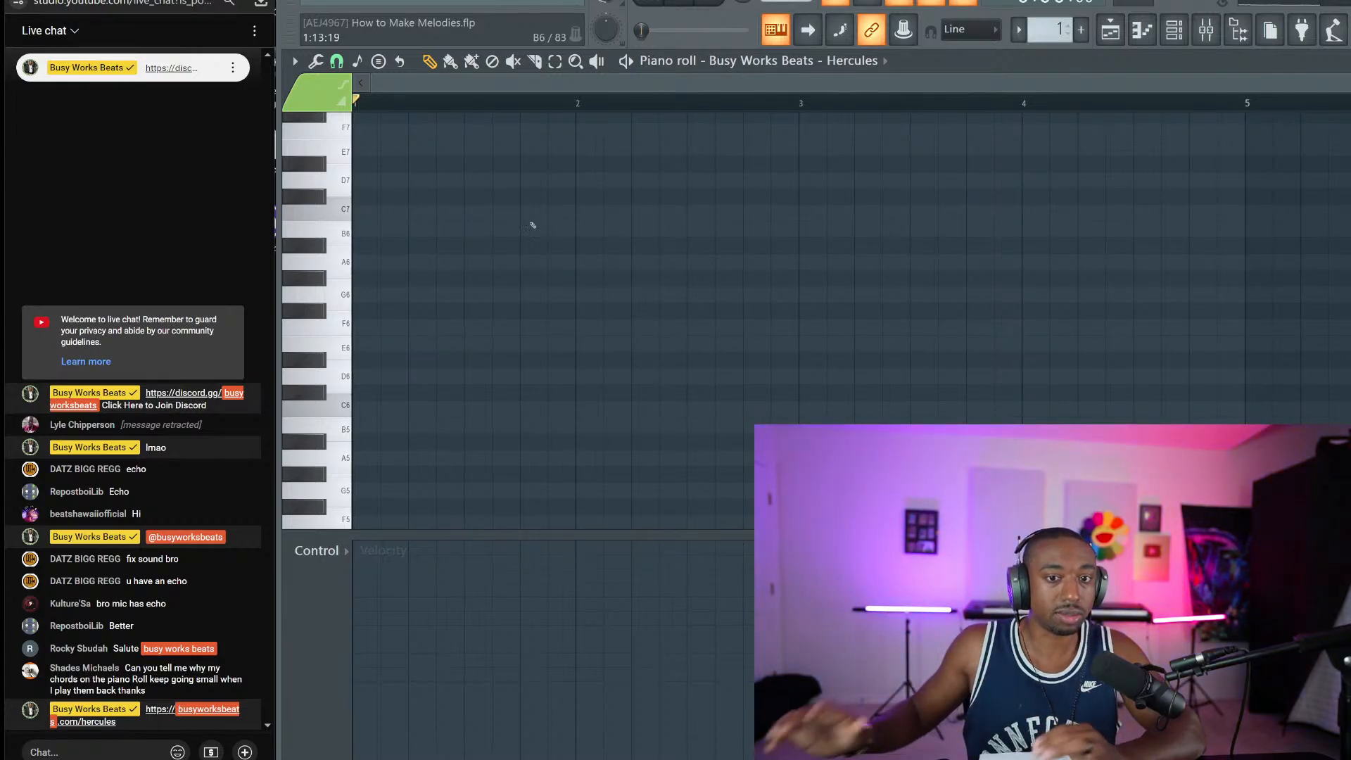
Step: Enter the stacked scale notes C5, D5, E5, F5, G5, A5, B5 and C6 at the start of bar 1
scroll(448, 436, down, 3)
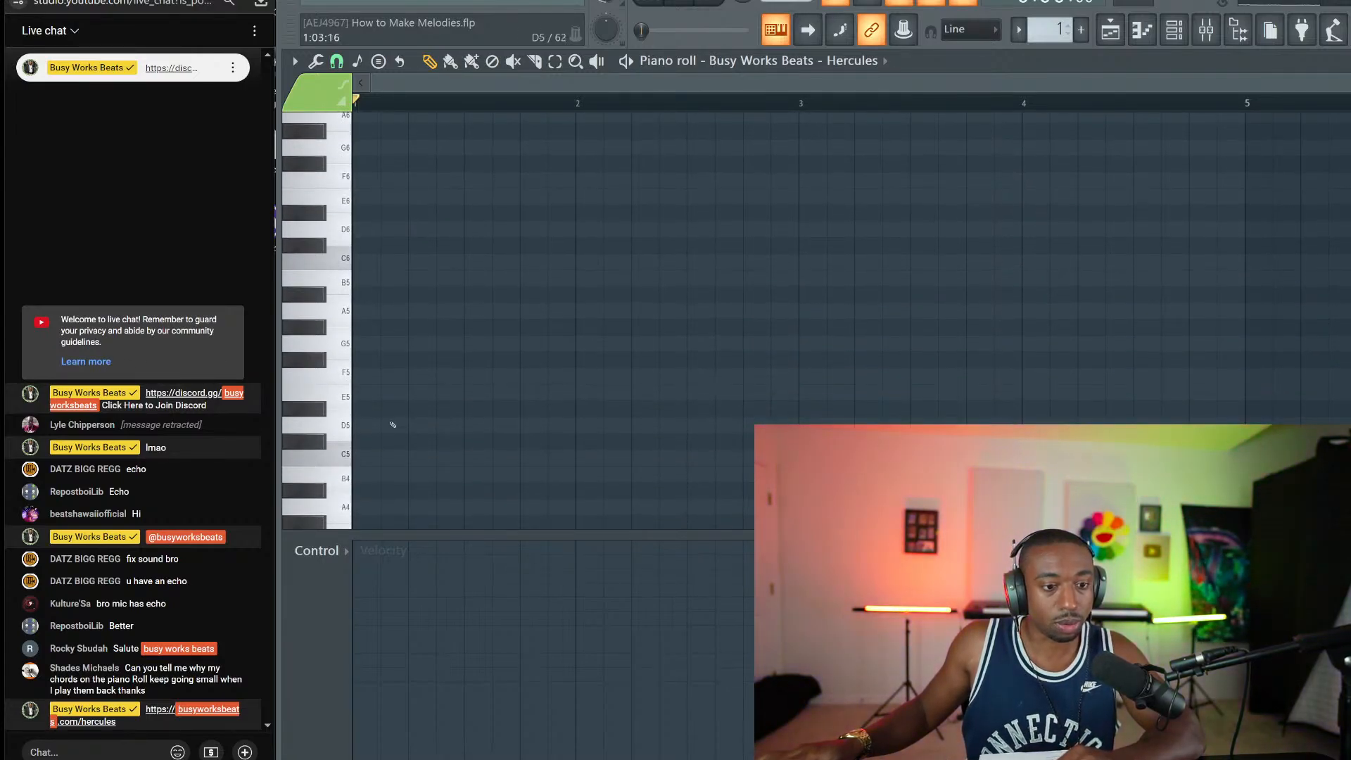
click(363, 458)
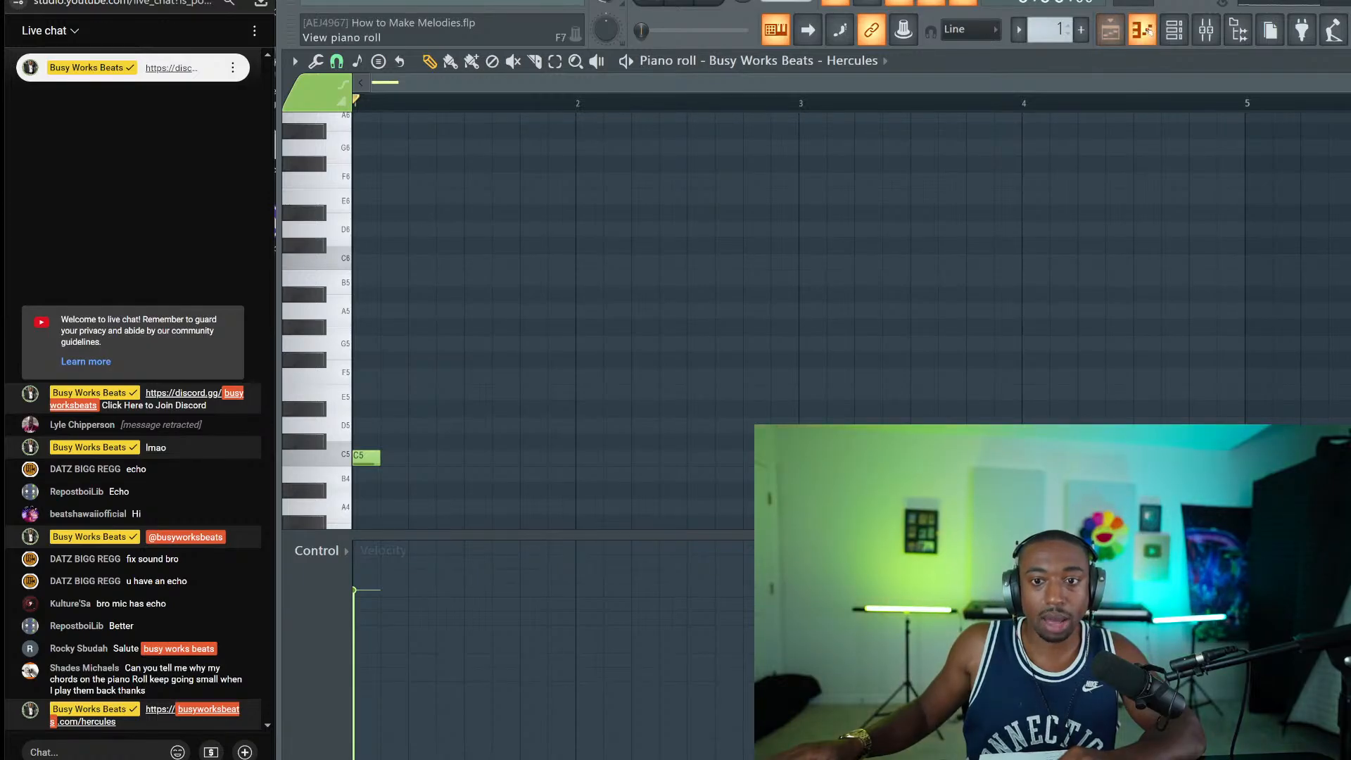
key(F6)
key(F6)
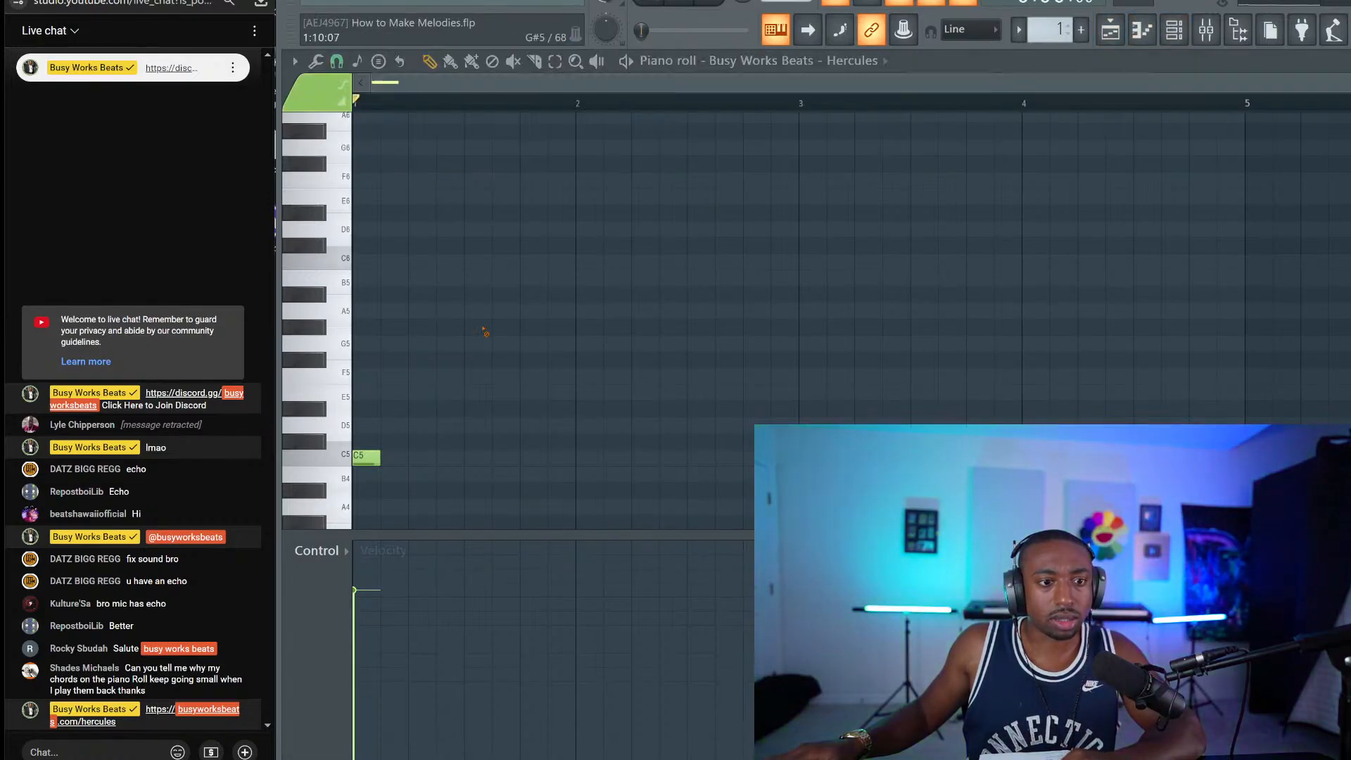
click(364, 424)
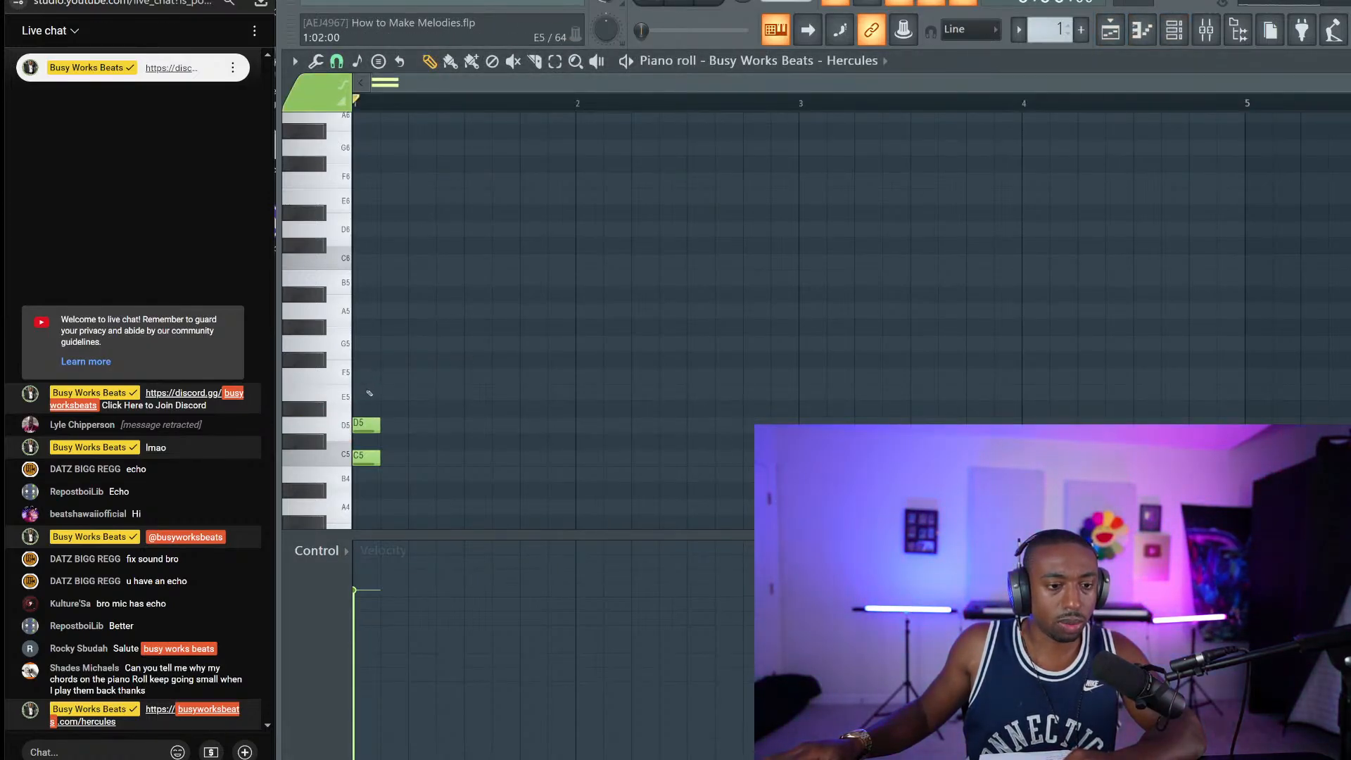
click(363, 392)
click(362, 375)
click(363, 343)
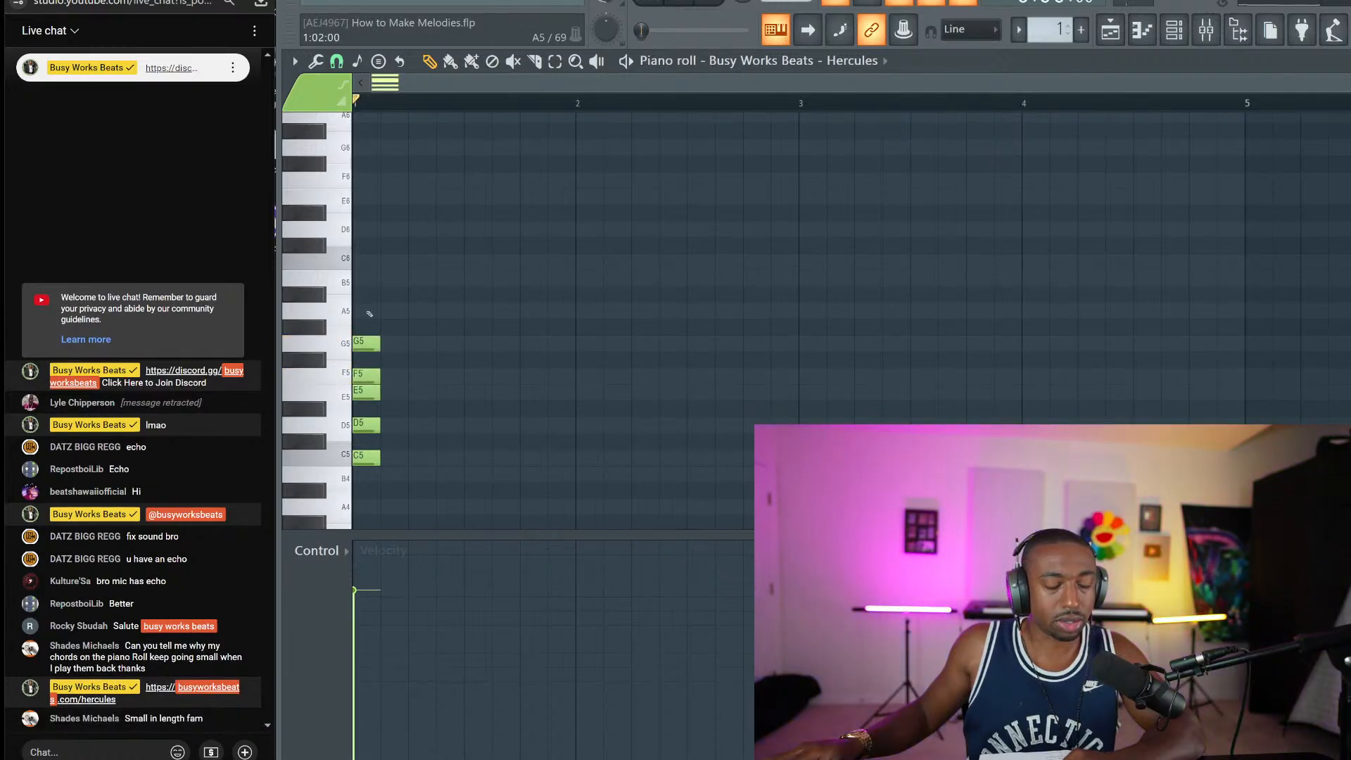
click(362, 310)
click(362, 261)
click(374, 284)
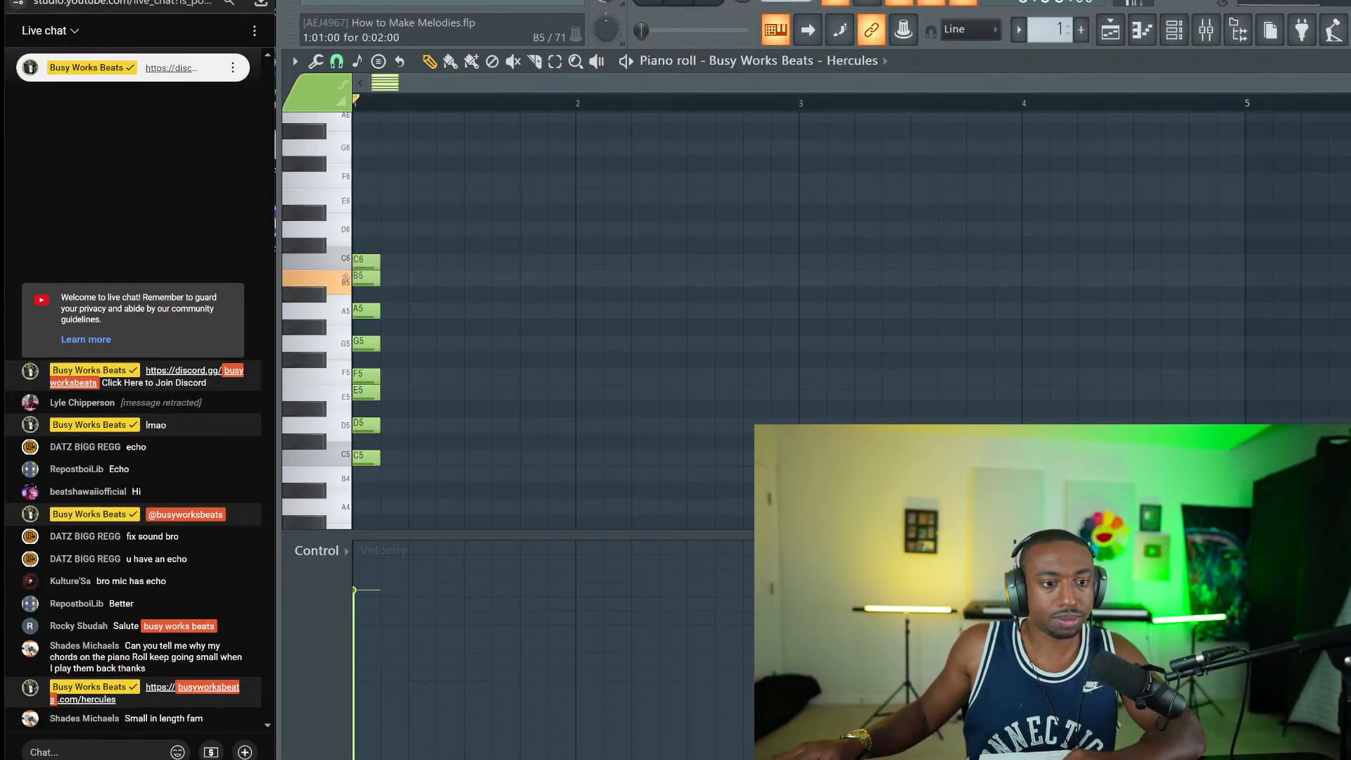
Step: Lengthen all eight scale notes so that they fill the whole of bar 1
scroll(448, 330, down, 3)
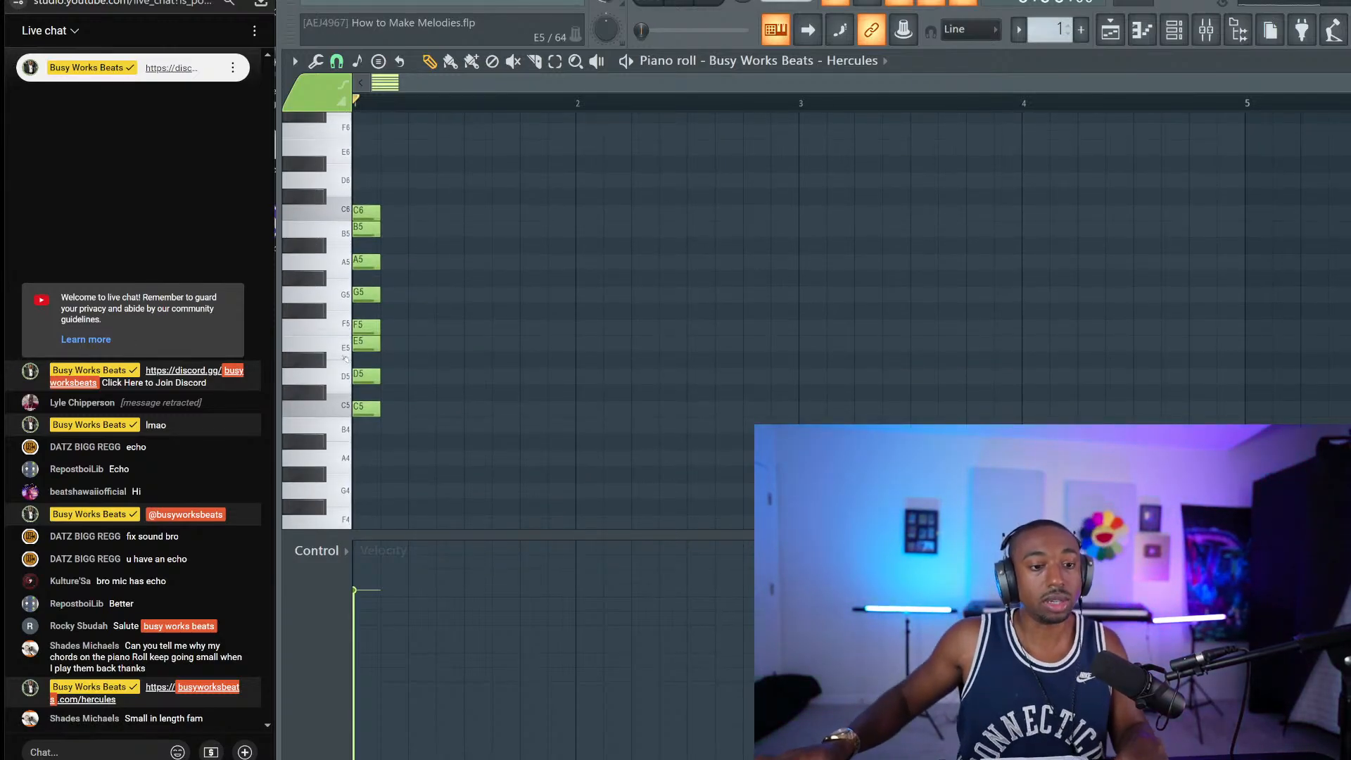
click(363, 416)
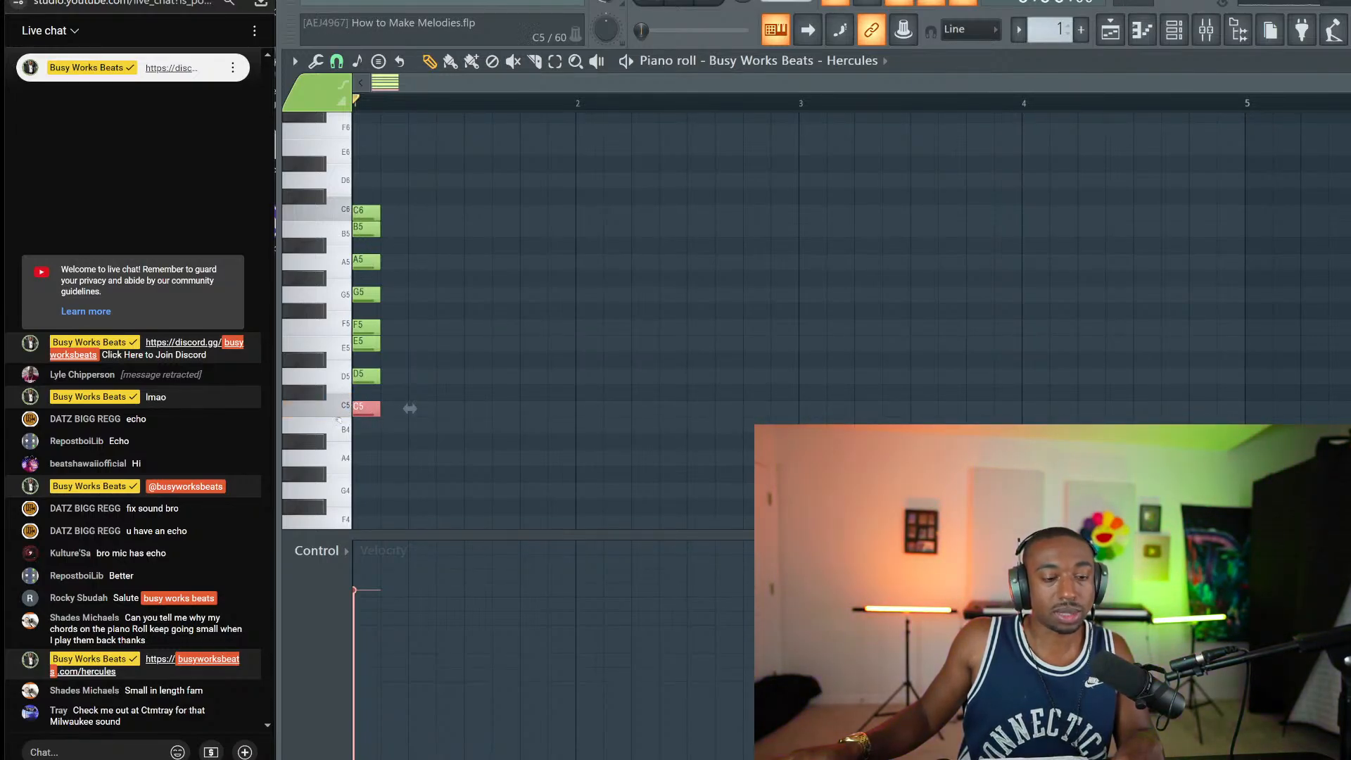
click(344, 387)
drag(345, 393, 351, 211)
key(ctrl+a)
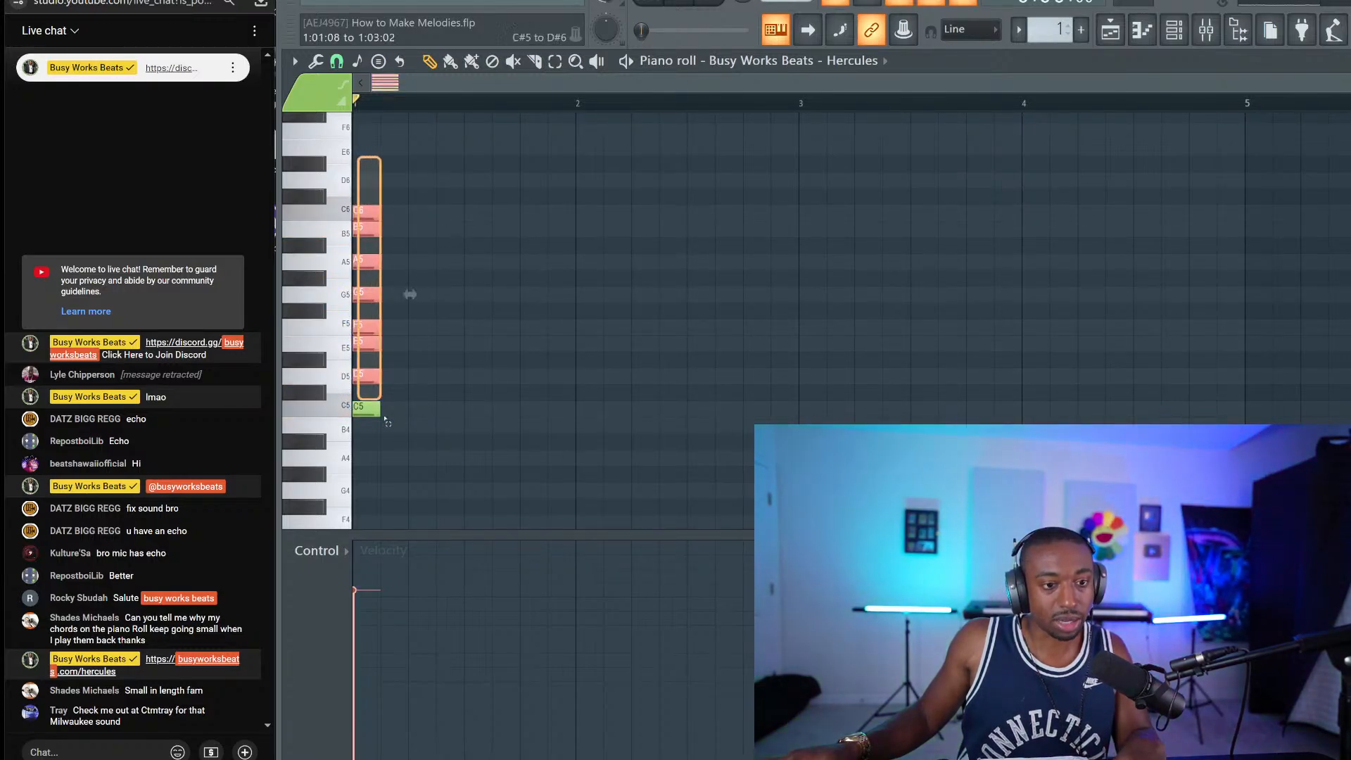
drag(409, 310, 605, 310)
click(613, 456)
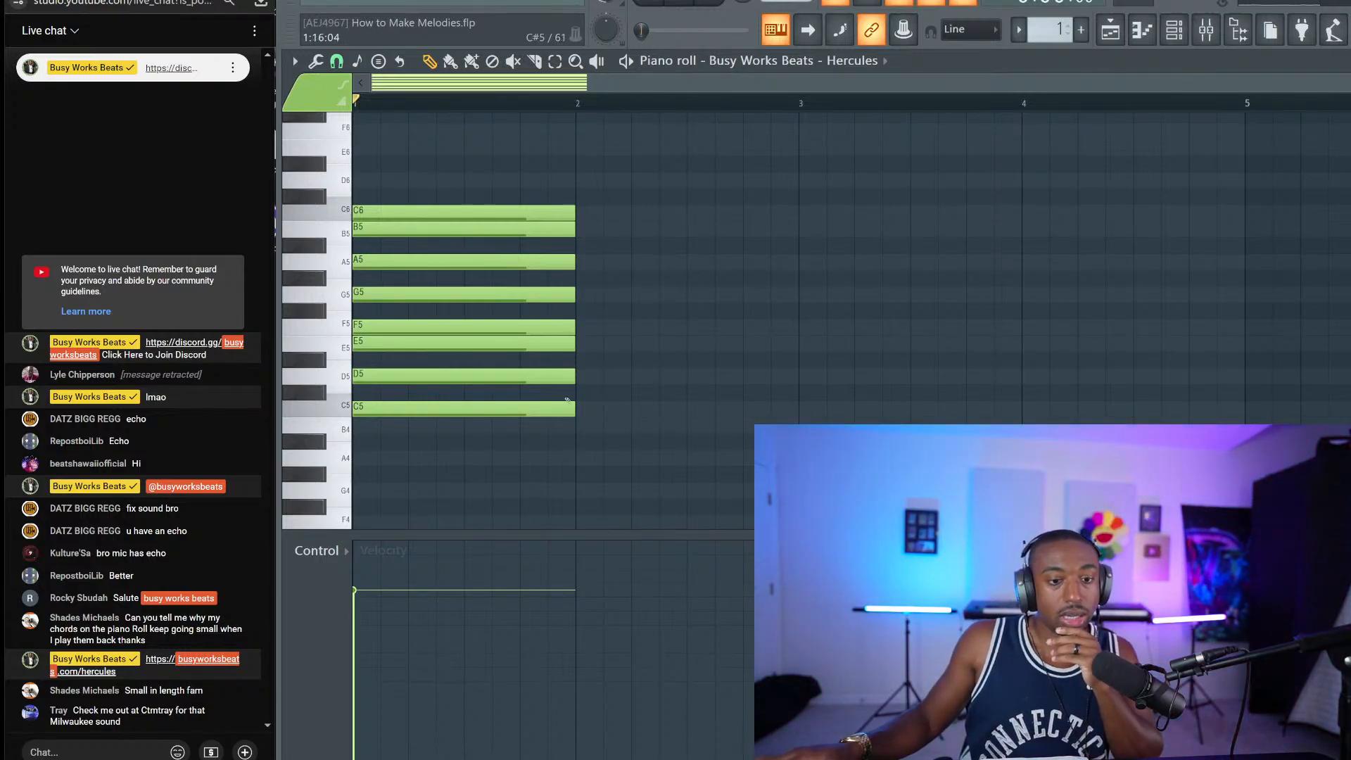
Step: Highlight the scale notes from C5 to C6 in bar 1, and single out the C5 root note
drag(530, 426, 479, 189)
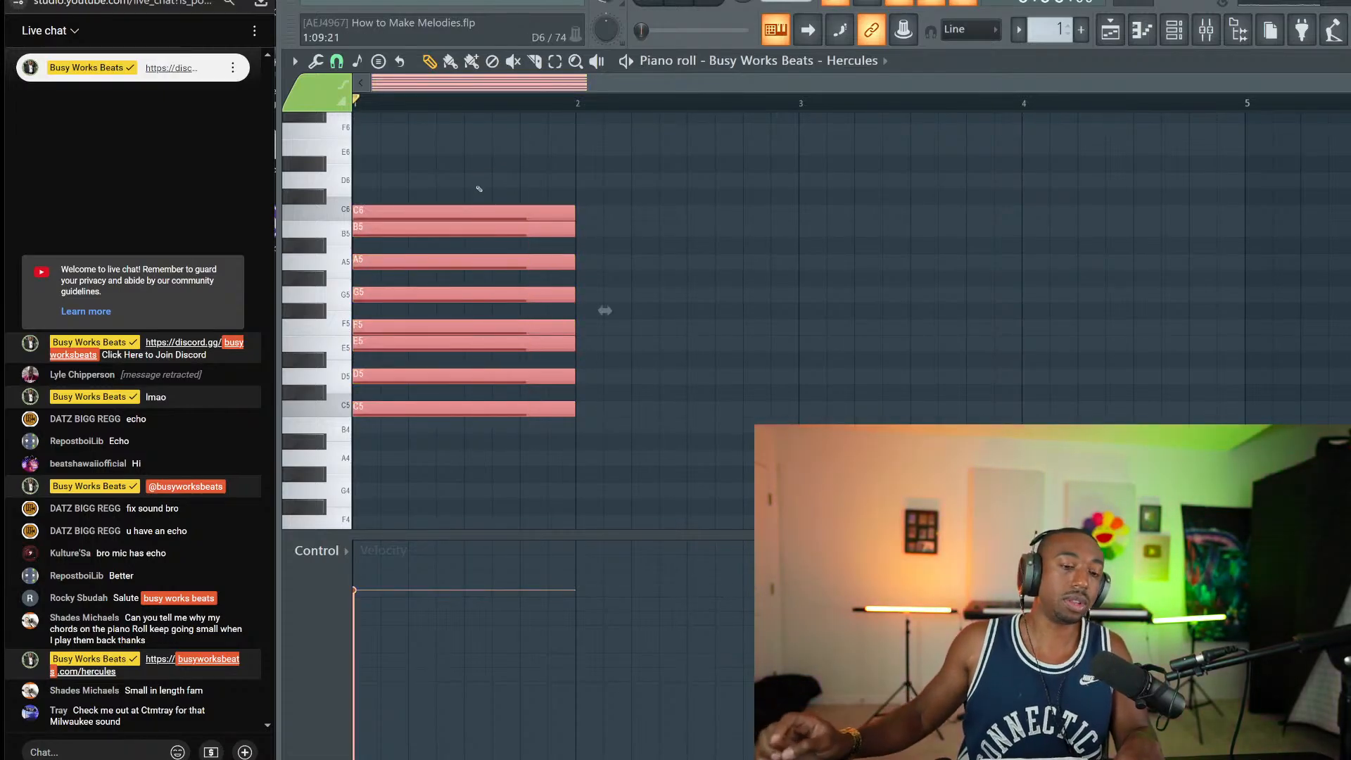
key(space)
ctrl+click(445, 465)
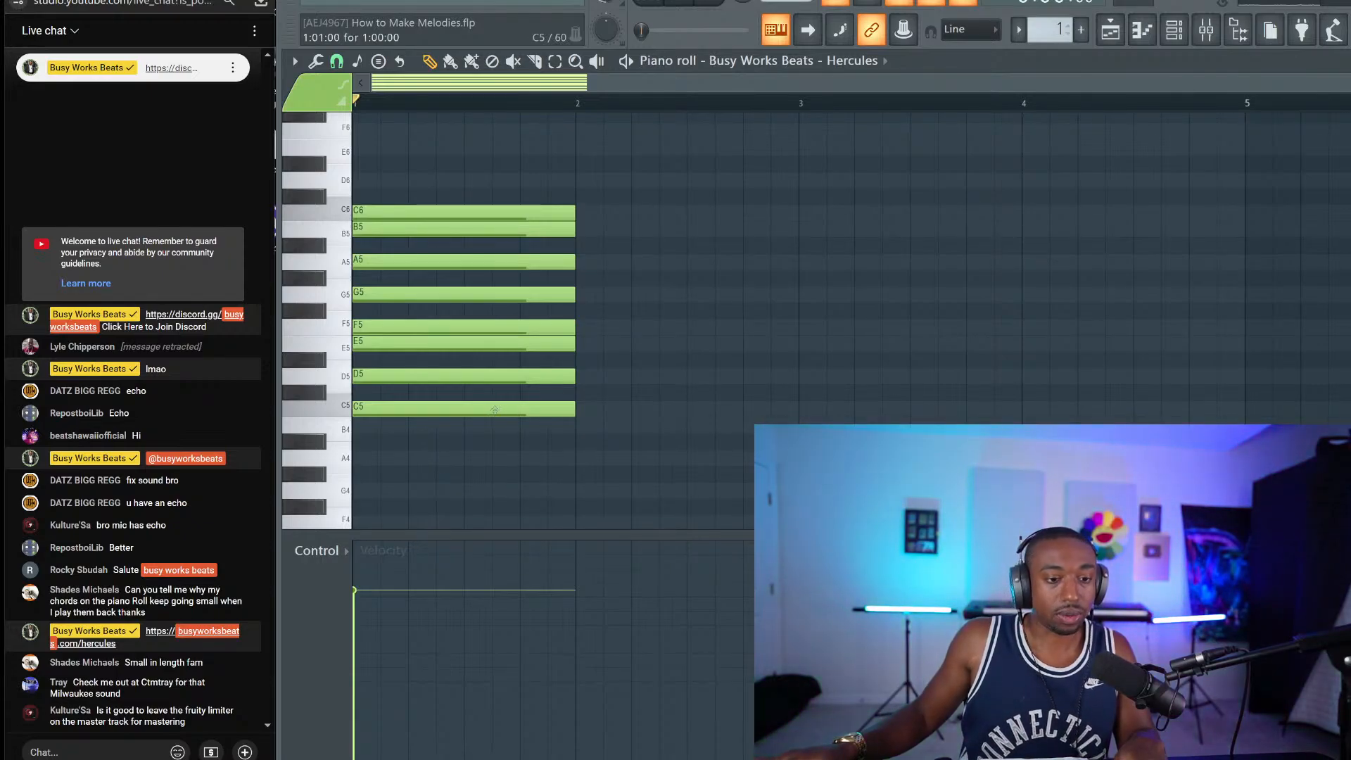
drag(495, 418, 417, 208)
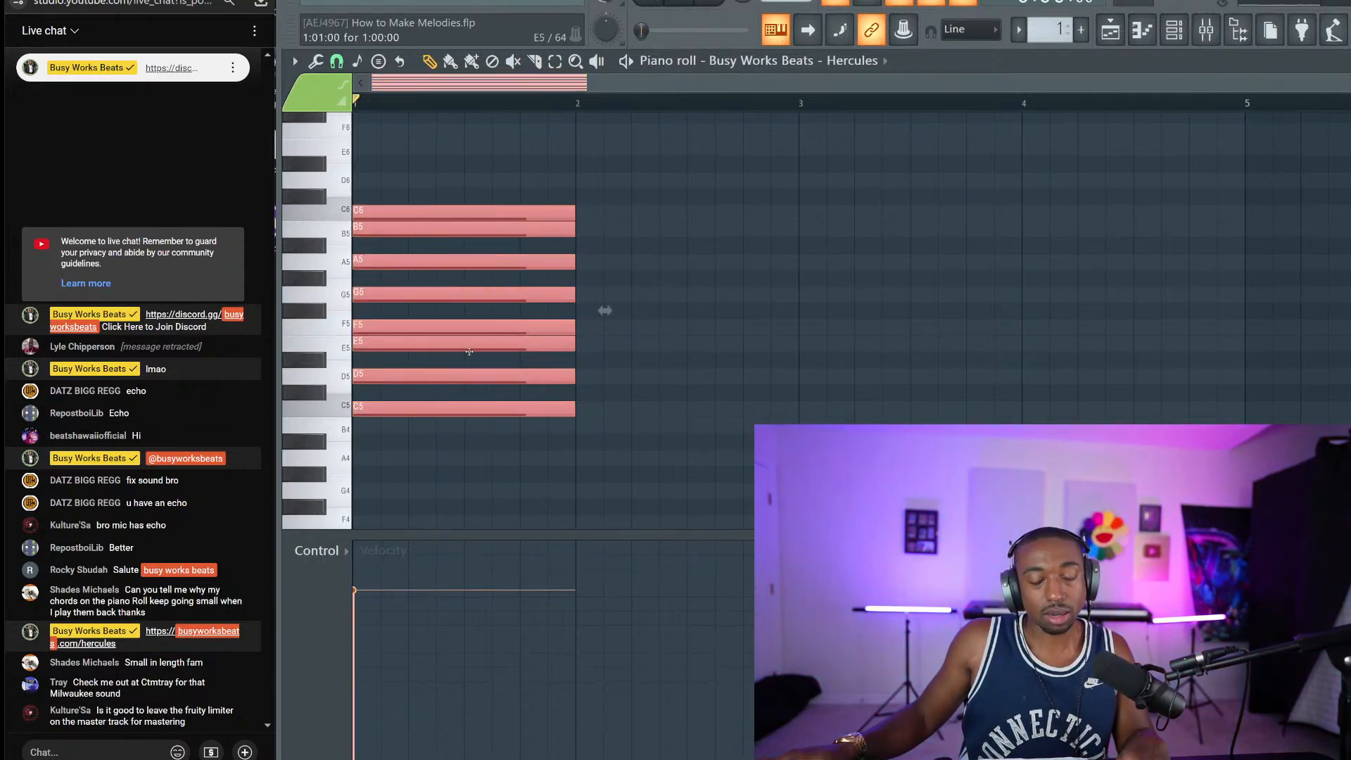
ctrl+click(598, 441)
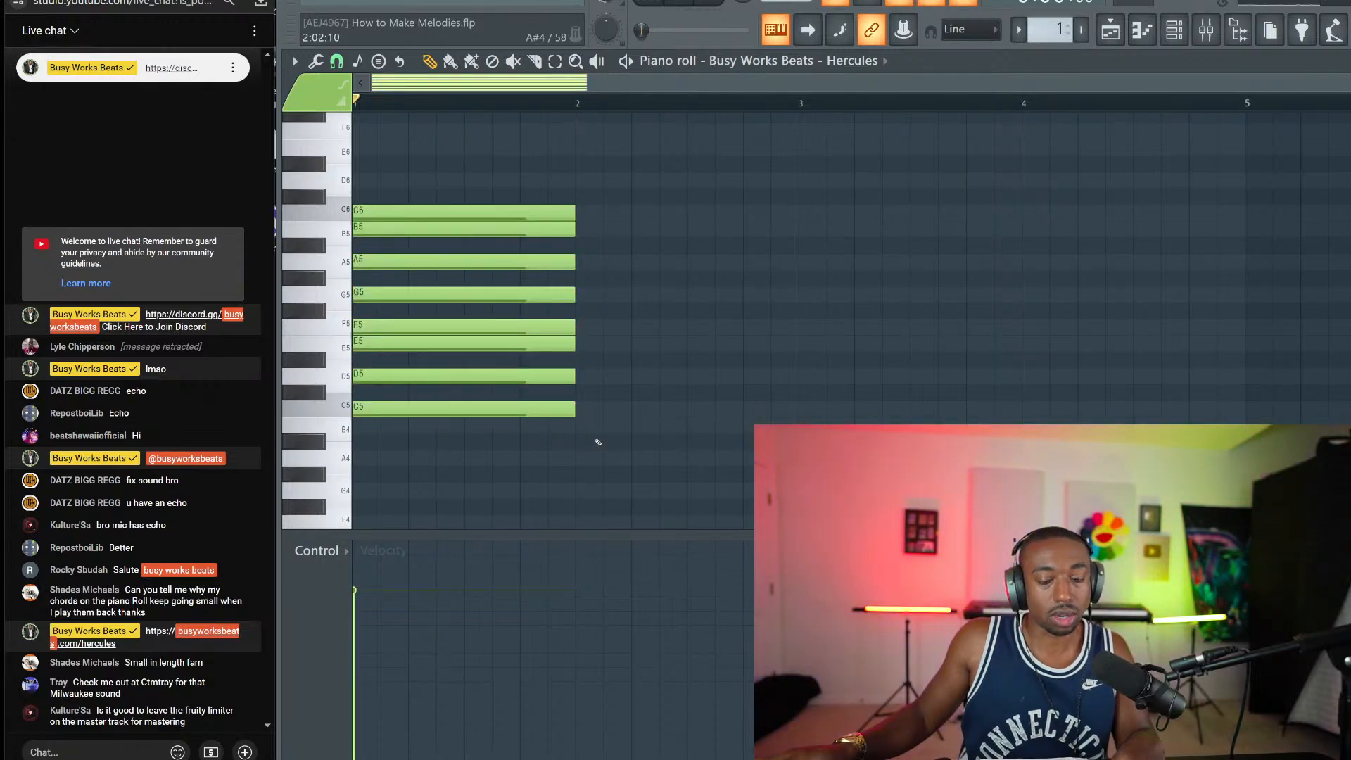
ctrl+click(561, 409)
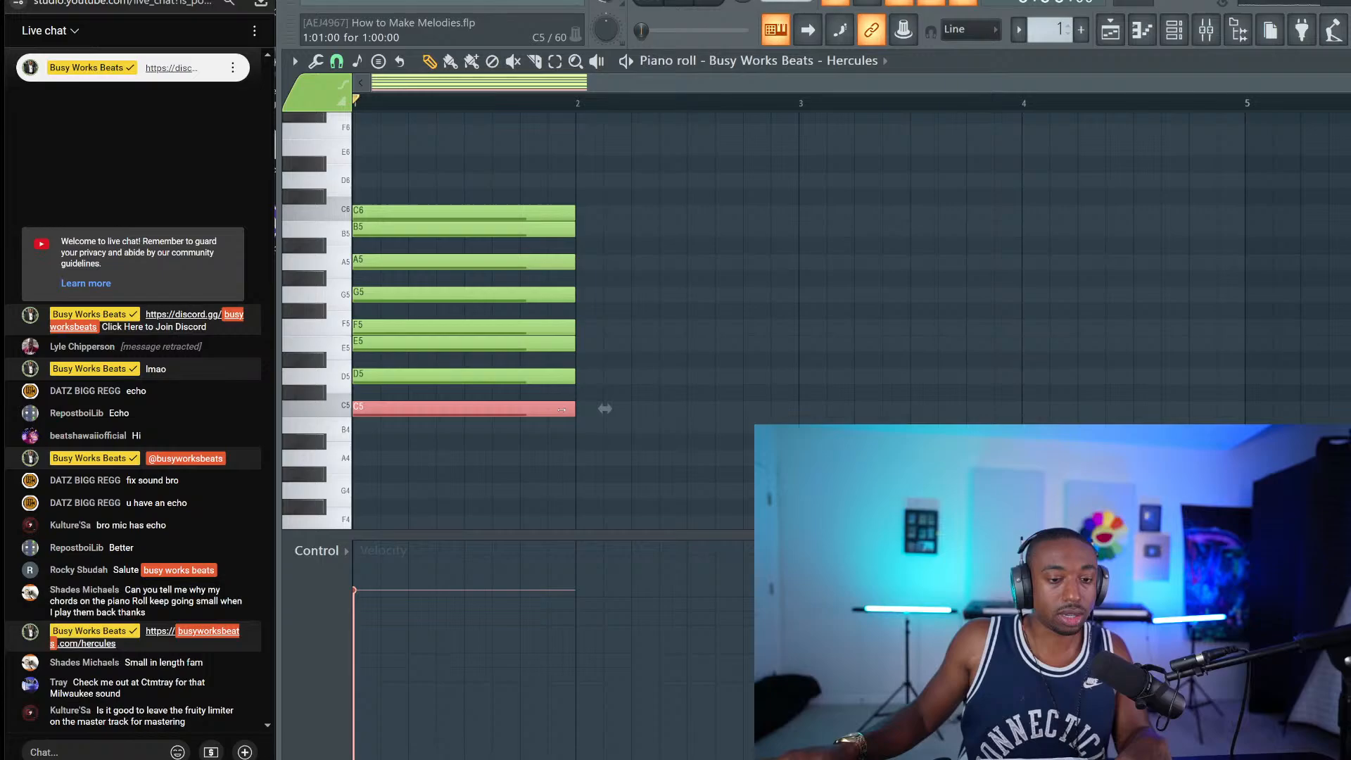
Step: Build an A4-to-A5 scale in bar 2 by copying bar 1's notes, adding A4 and B4, and removing B5 and C6
click(586, 458)
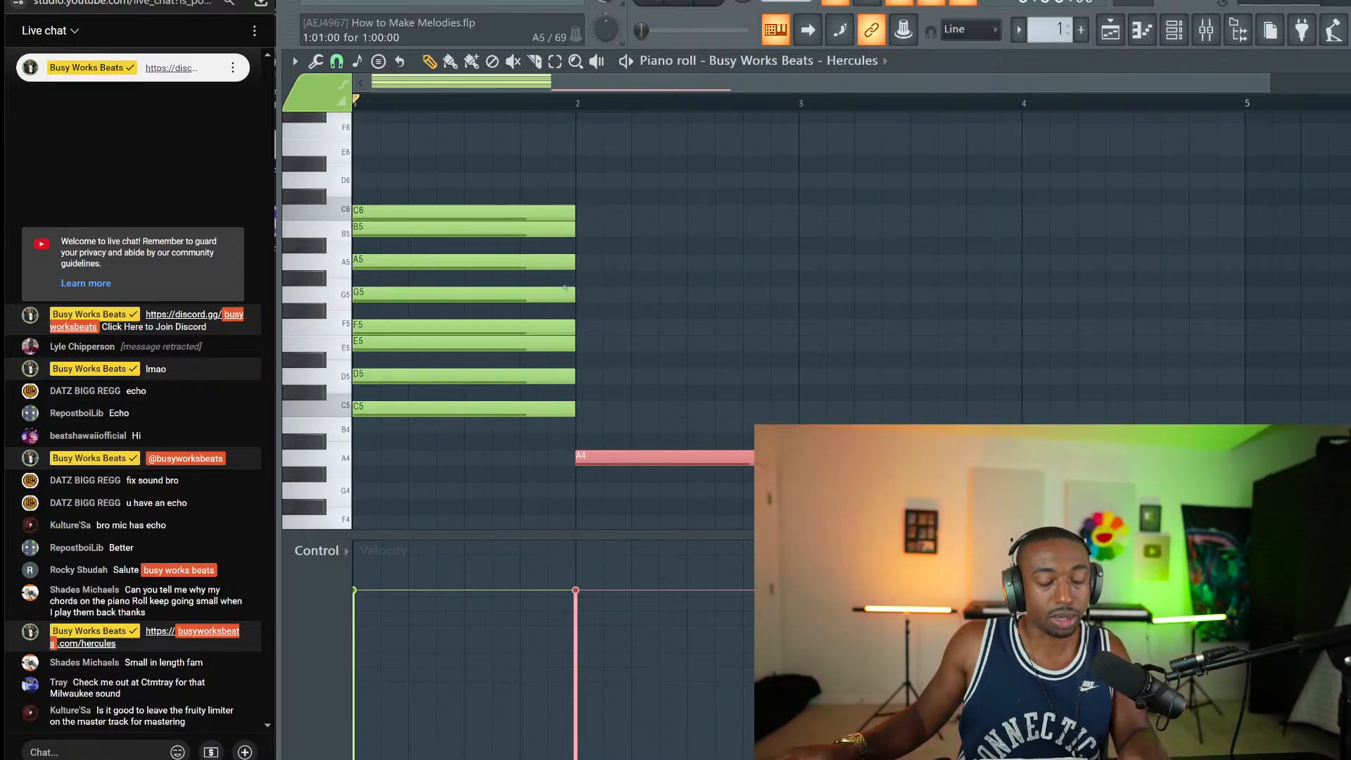
drag(513, 461, 407, 190)
key(ctrl+b)
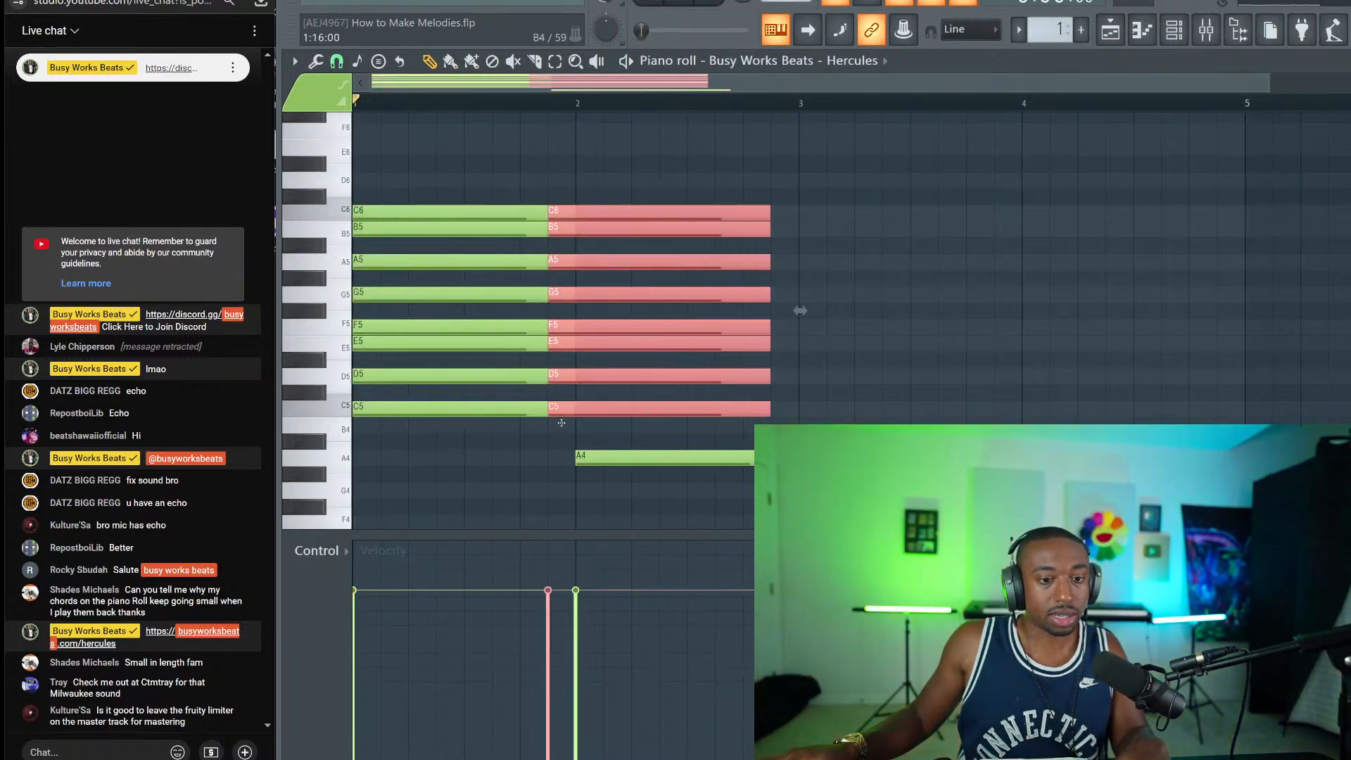
click(584, 429)
click(584, 429)
right_click(594, 213)
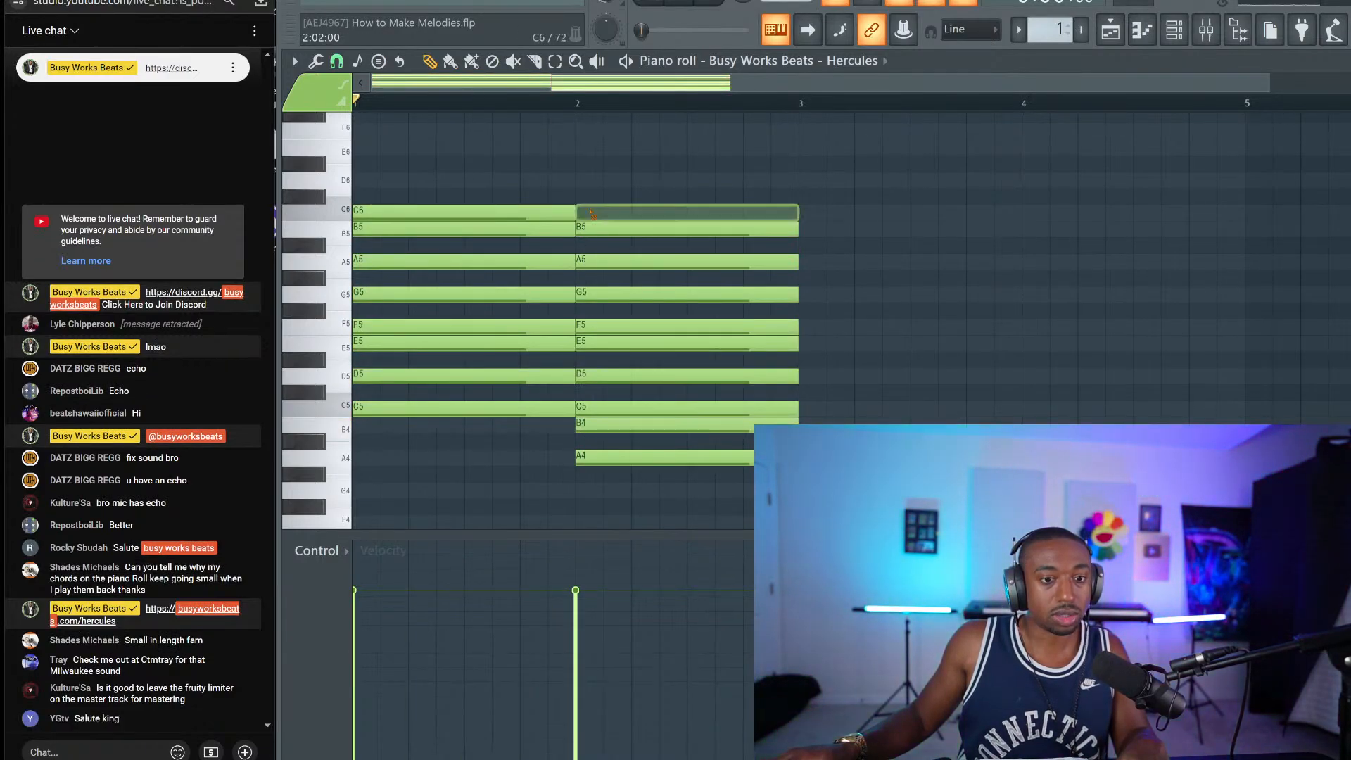
right_click(600, 229)
drag(624, 231, 587, 524)
Step: Delete all the notes in bars 1 and 2 to empty the piano roll
drag(477, 415, 414, 133)
ctrl+click(413, 134)
scroll(447, 168, up, 1)
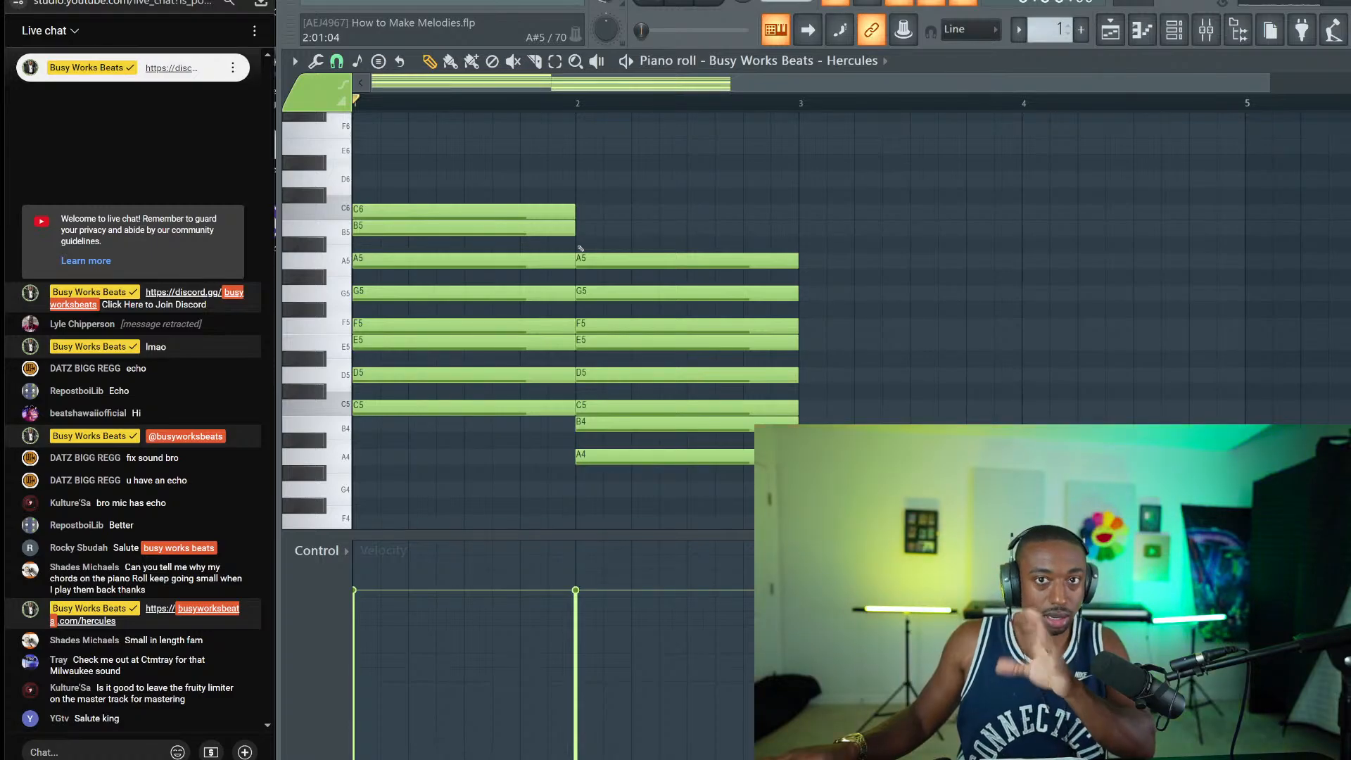
drag(805, 171, 397, 455)
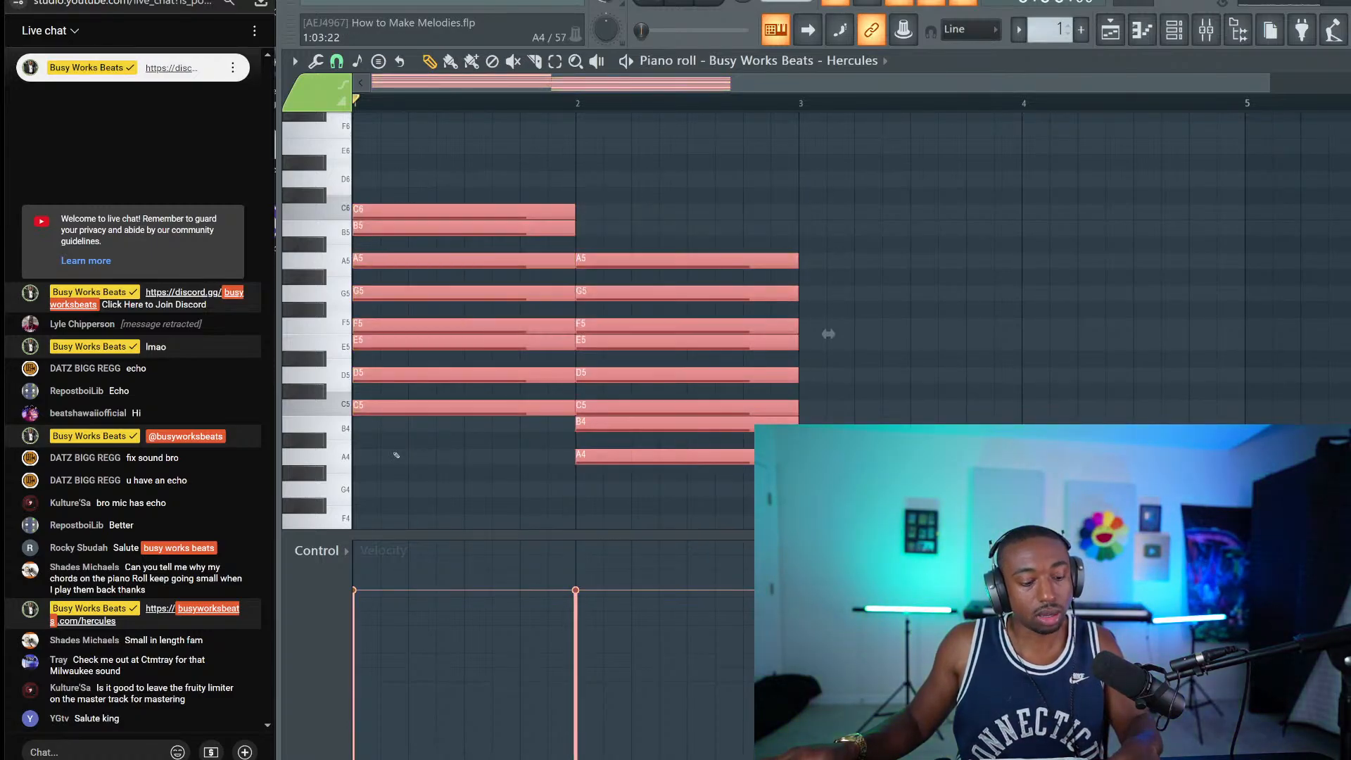
key(Delete)
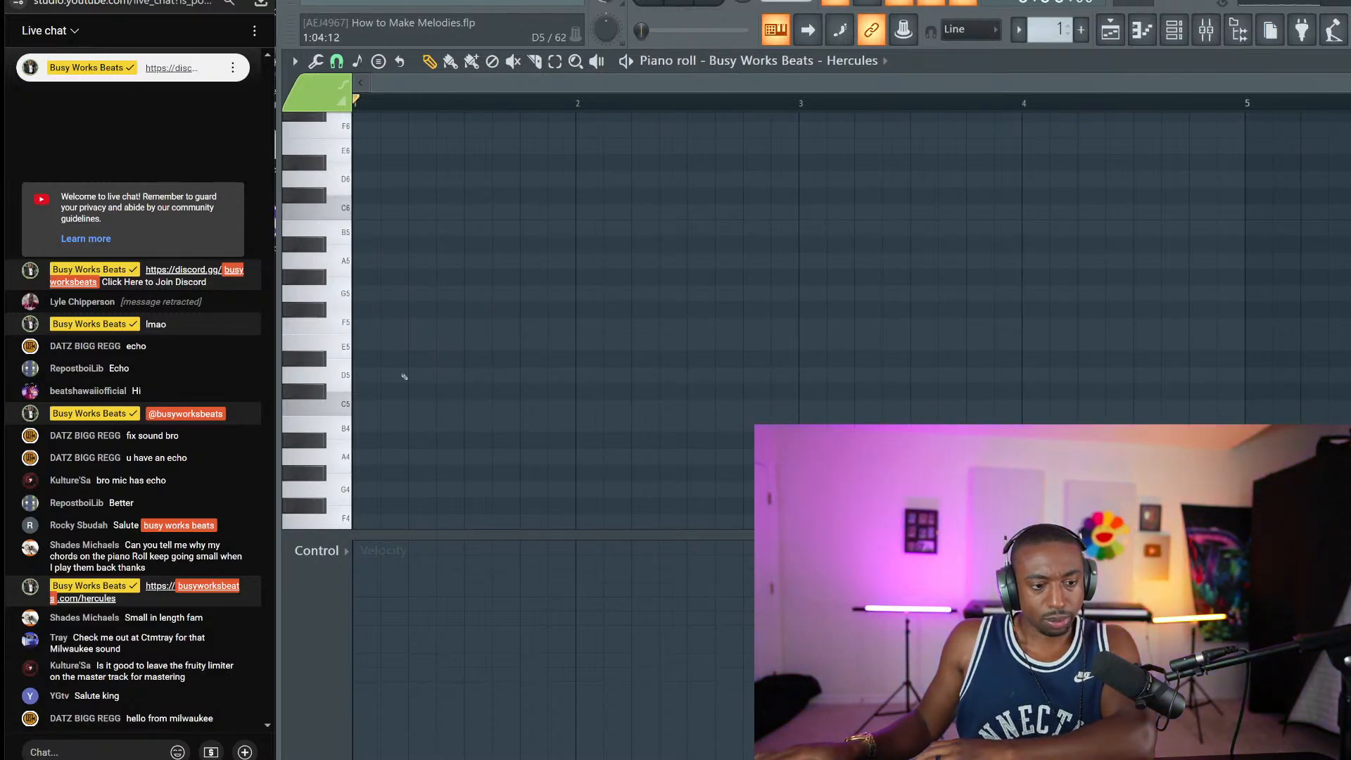
Step: Place a C5 note at the start of bar 1 and shorten it to four steps
click(380, 407)
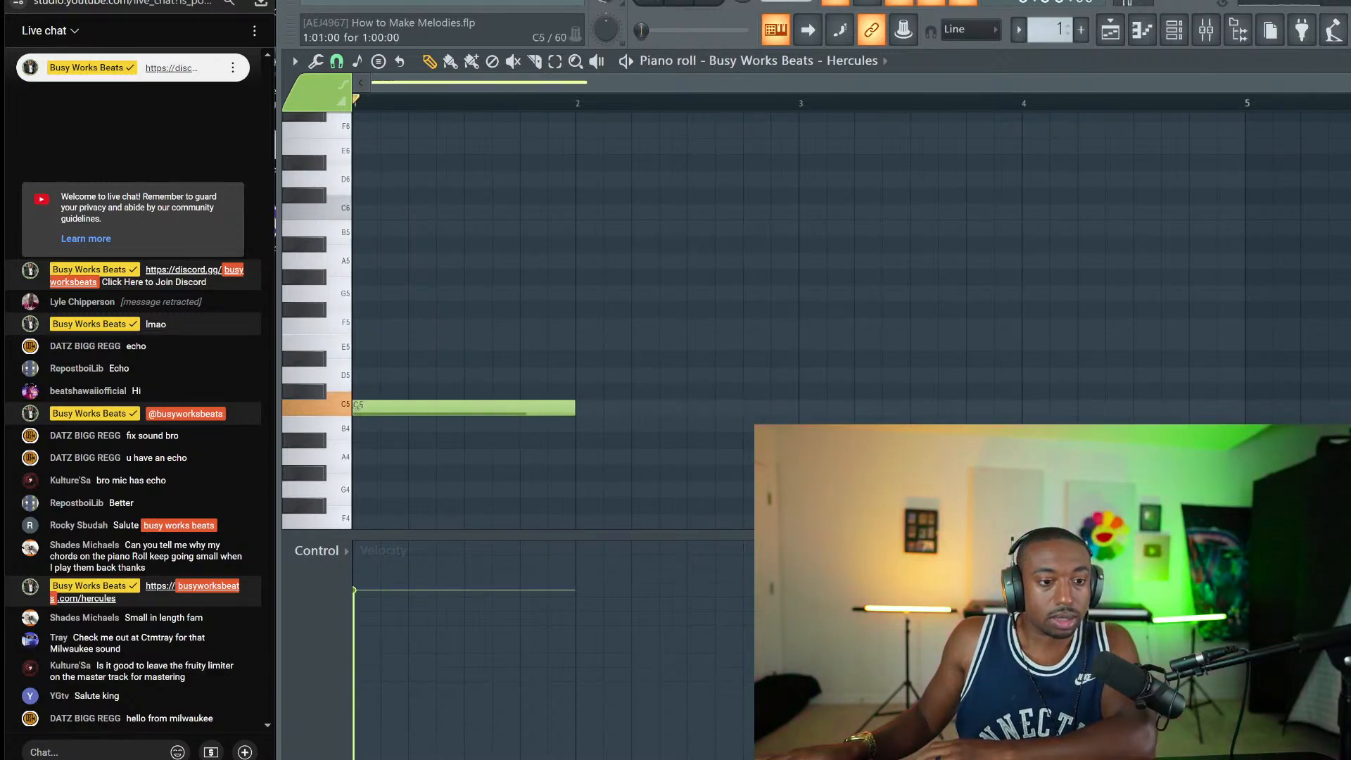
drag(574, 409, 436, 409)
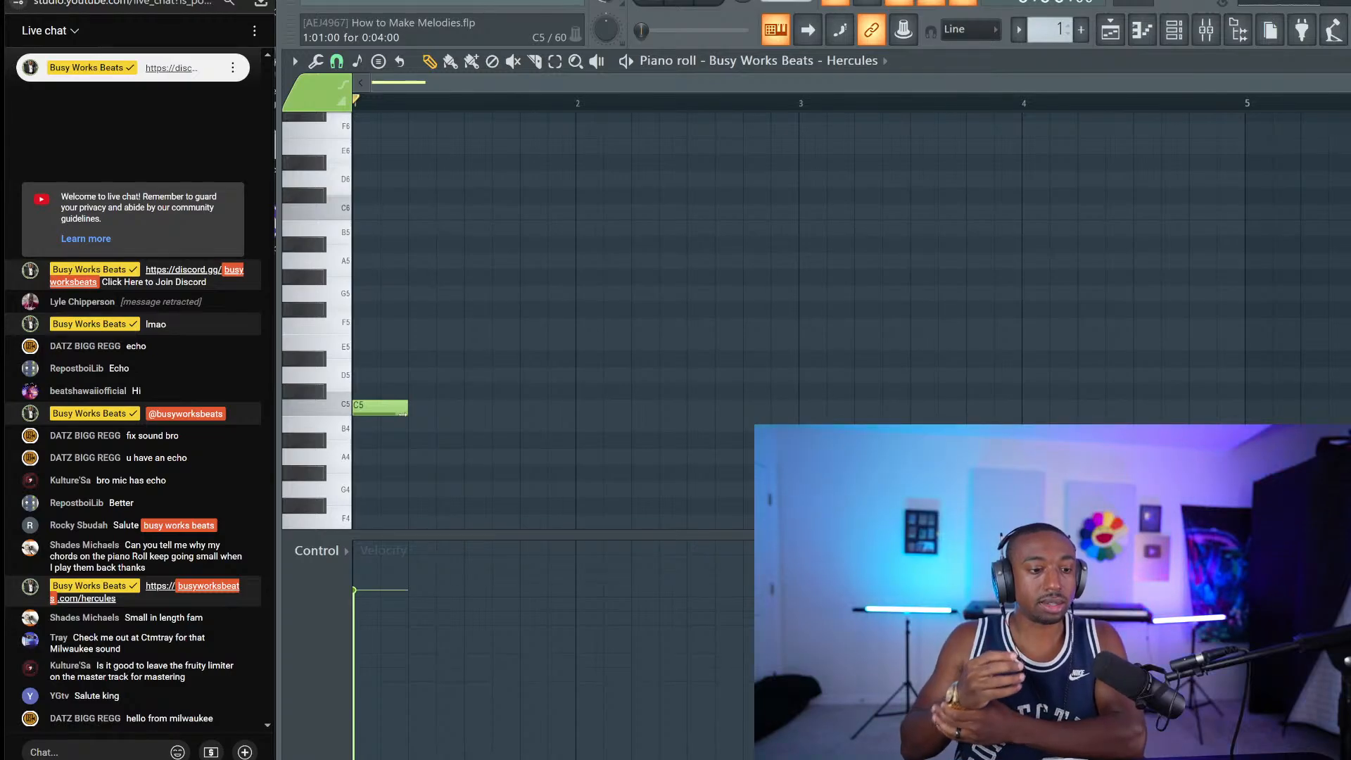
drag(402, 414, 407, 421)
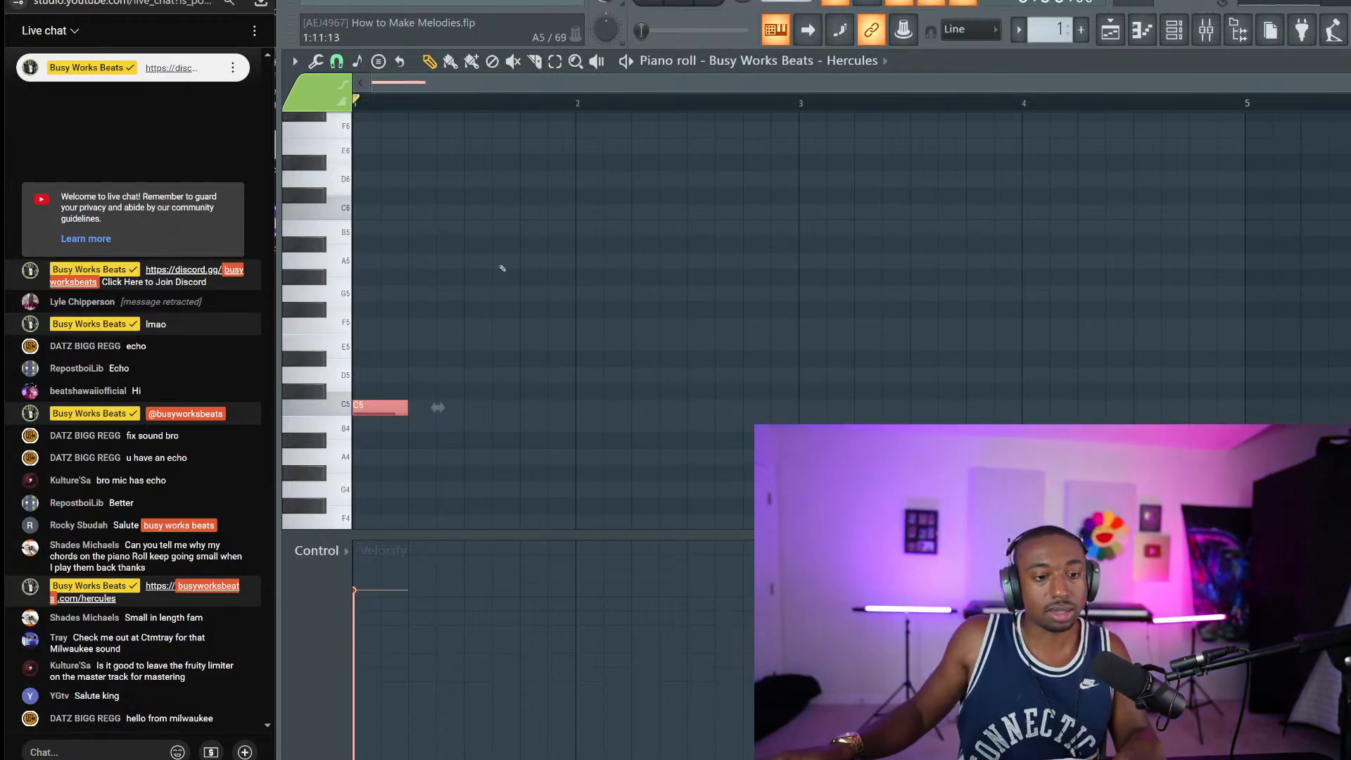
ctrl+click(500, 271)
drag(434, 237, 399, 431)
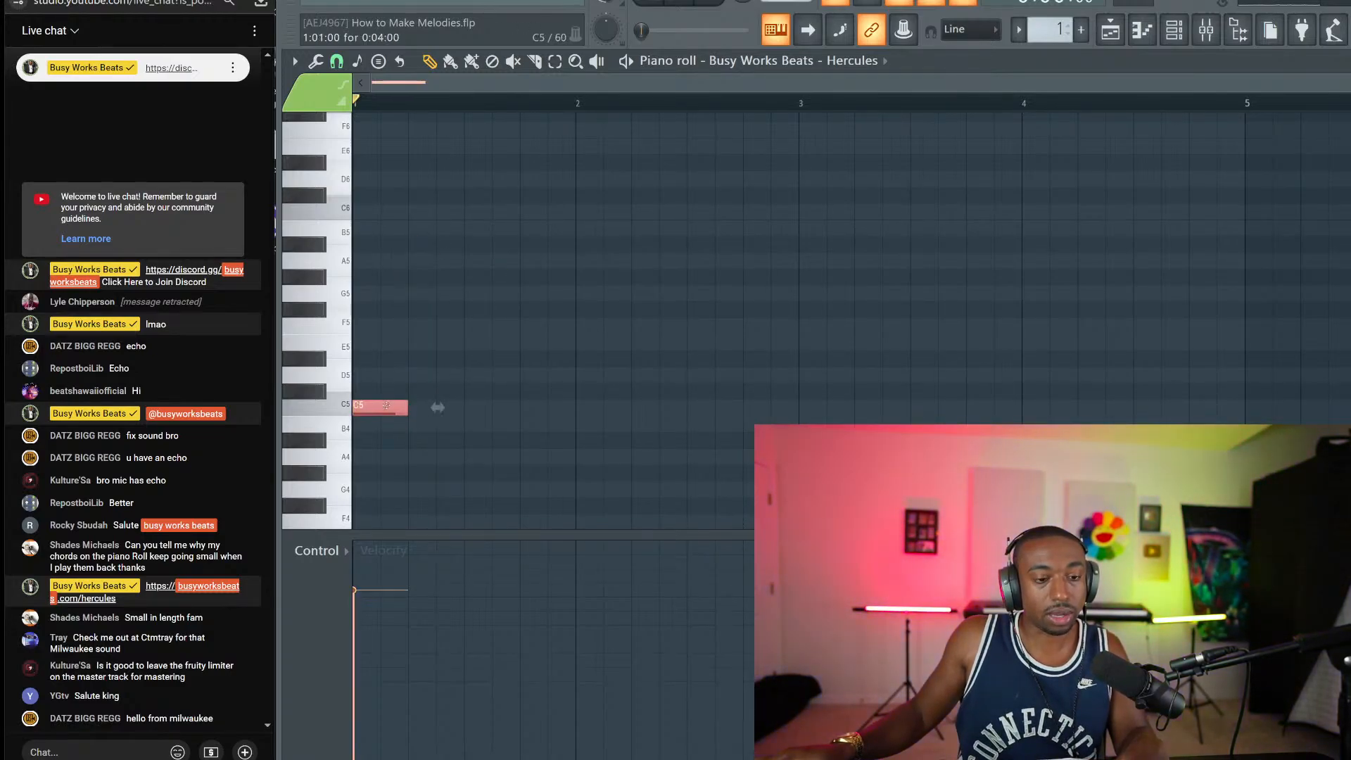
ctrl+click(392, 383)
click(385, 407)
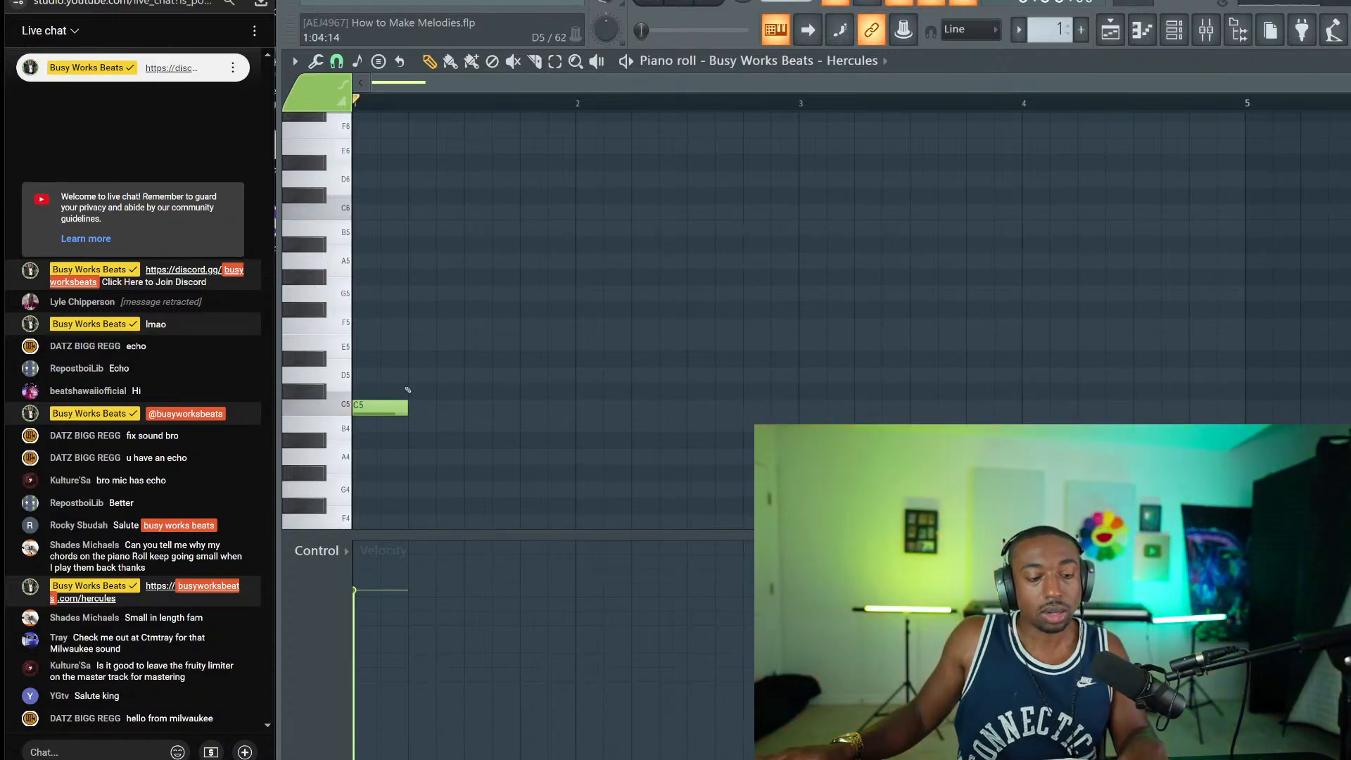
Step: Copy the C5 note to the four steps directly after it and raise the copy seven semitones to G5
mouse_move(400, 411)
mouse_down()
mouse_move(373, 410)
mouse_move(400, 407)
mouse_up()
key(ctrl+a)
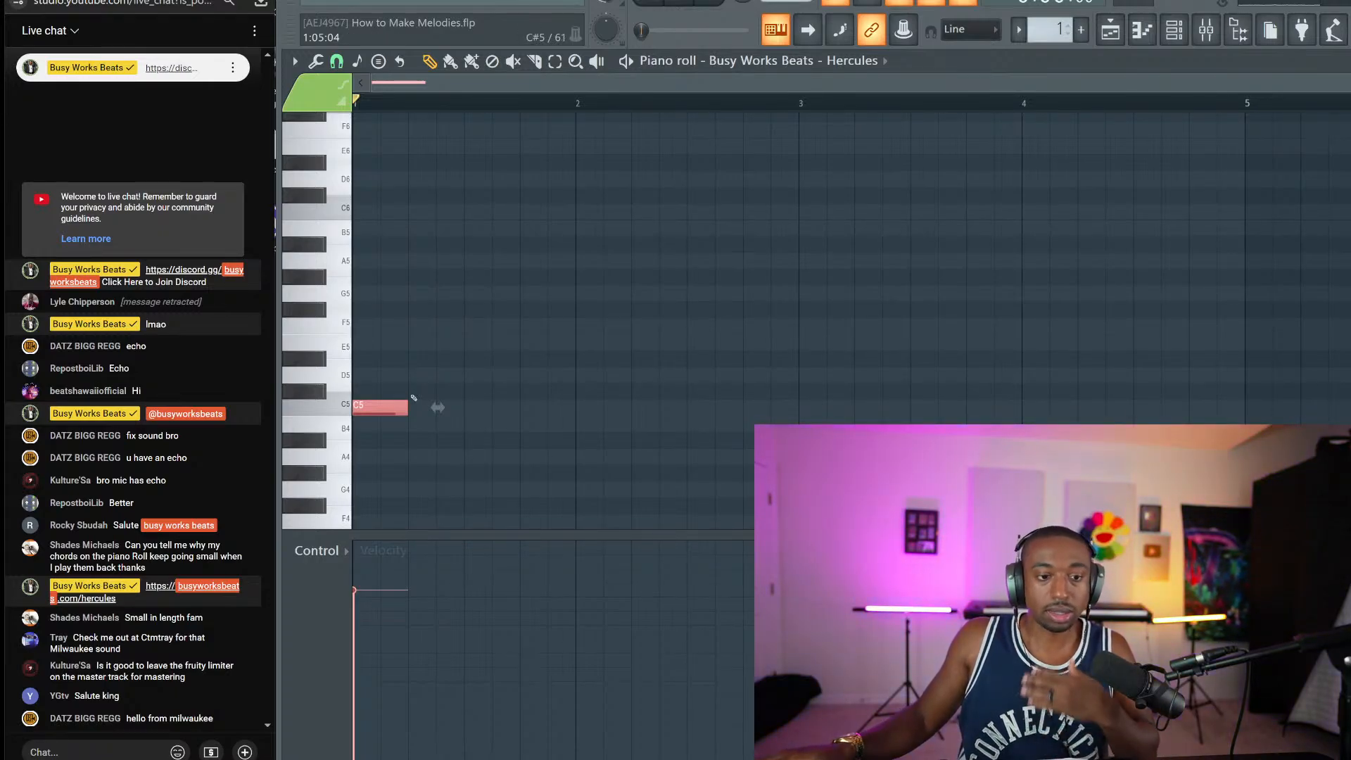
ctrl+click(414, 398)
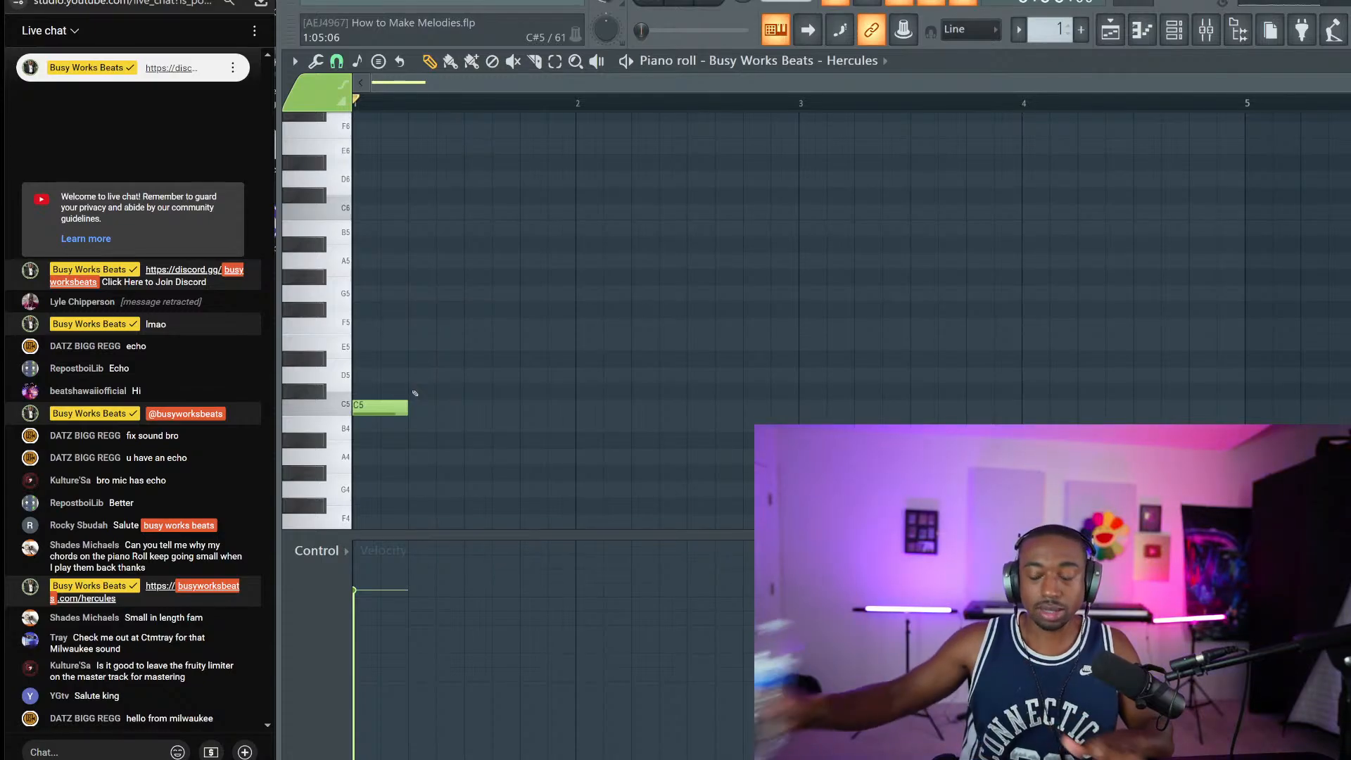
drag(427, 383, 404, 449)
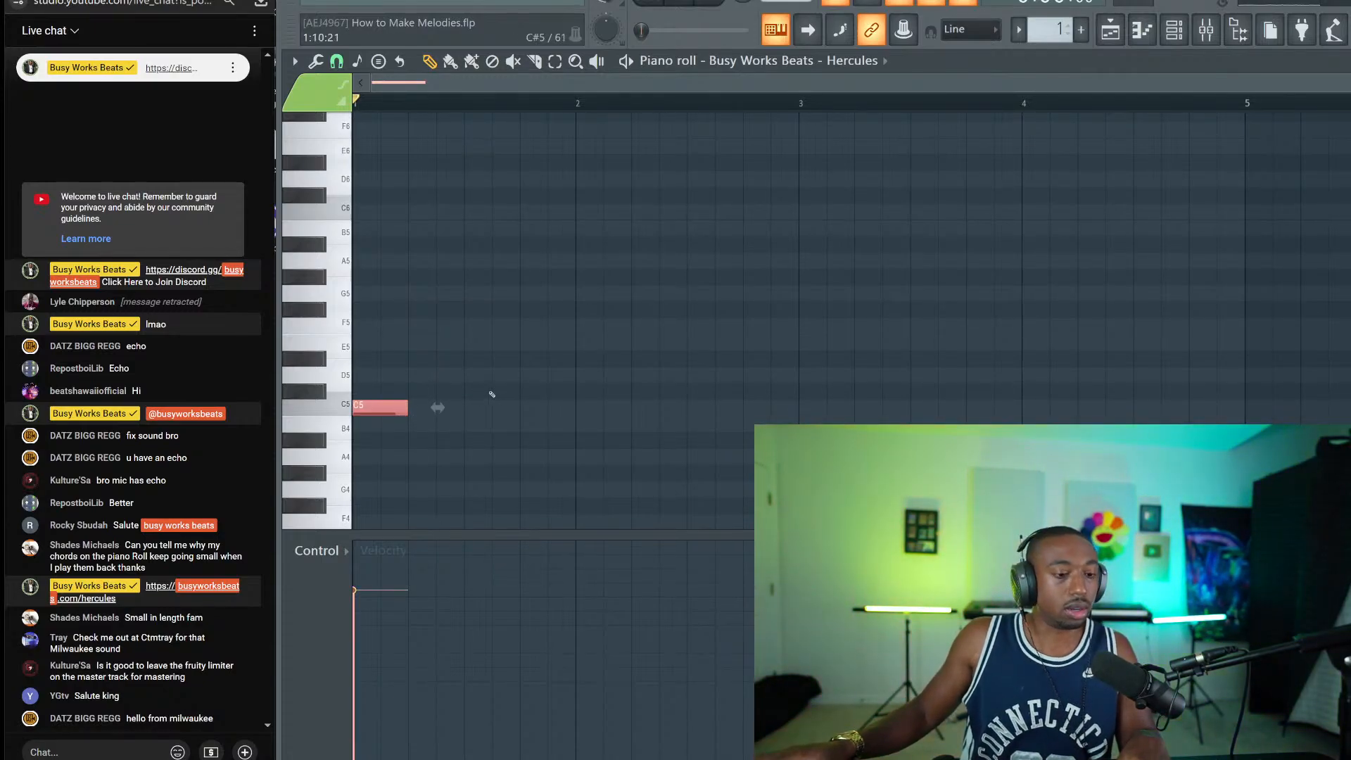
mouse_move(369, 409)
mouse_down()
mouse_move(445, 408)
mouse_move(424, 396)
mouse_move(431, 416)
mouse_move(403, 409)
mouse_move(424, 404)
mouse_up()
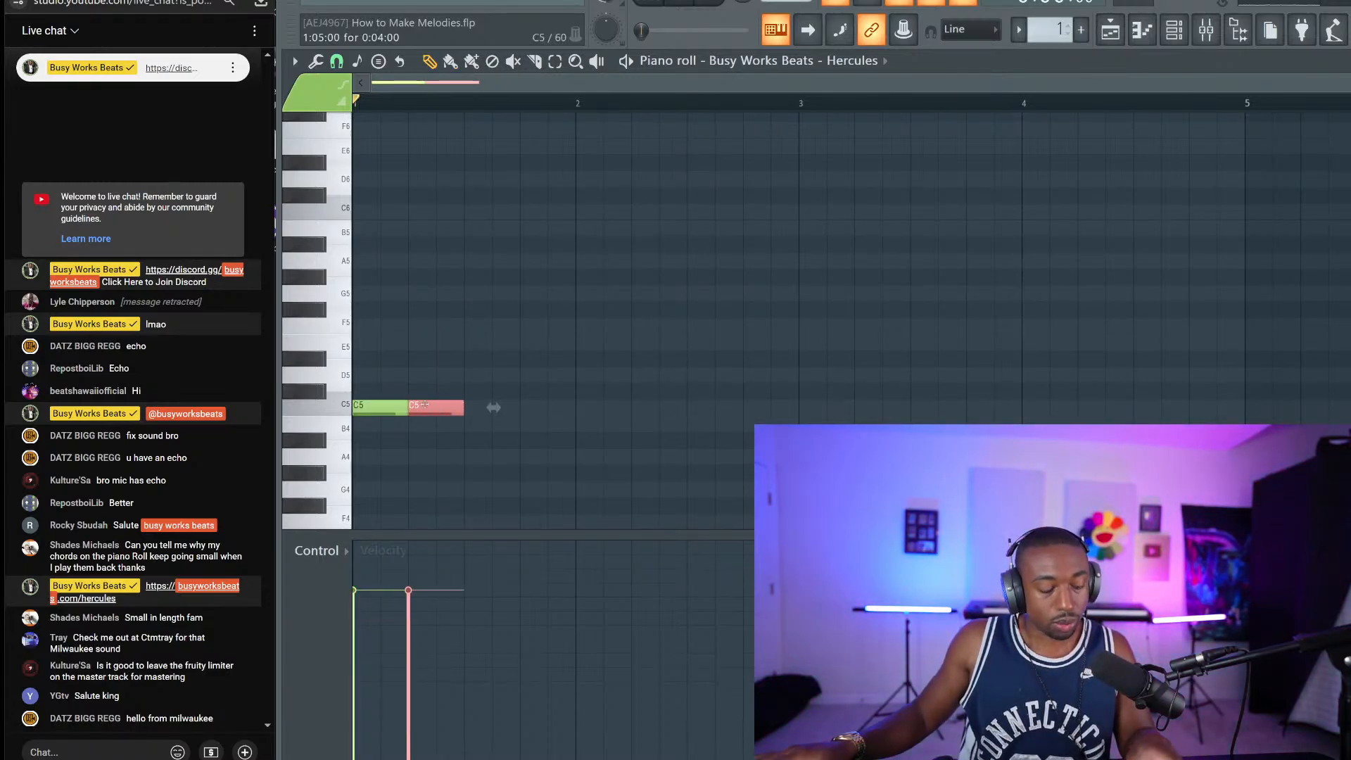
key(shift+Up)
key(shift+Up)
key(shift+Up)
key(shift+Up)
key(shift+Up)
key(shift+Up)
key(shift+Up)
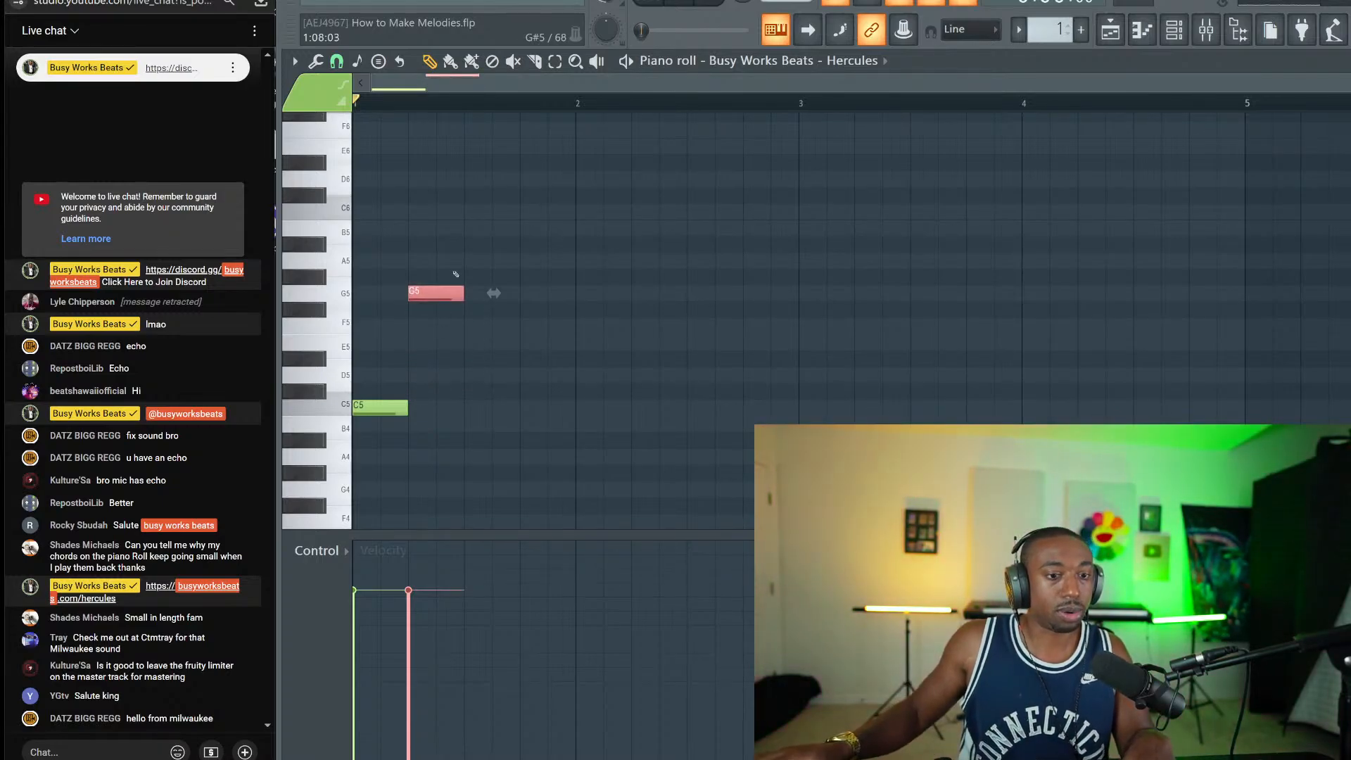
Step: Copy the C5 note as an E5 note beneath the G5 note
mouse_move(430, 296)
mouse_down()
mouse_move(491, 300)
mouse_move(445, 304)
mouse_up()
right_click(477, 301)
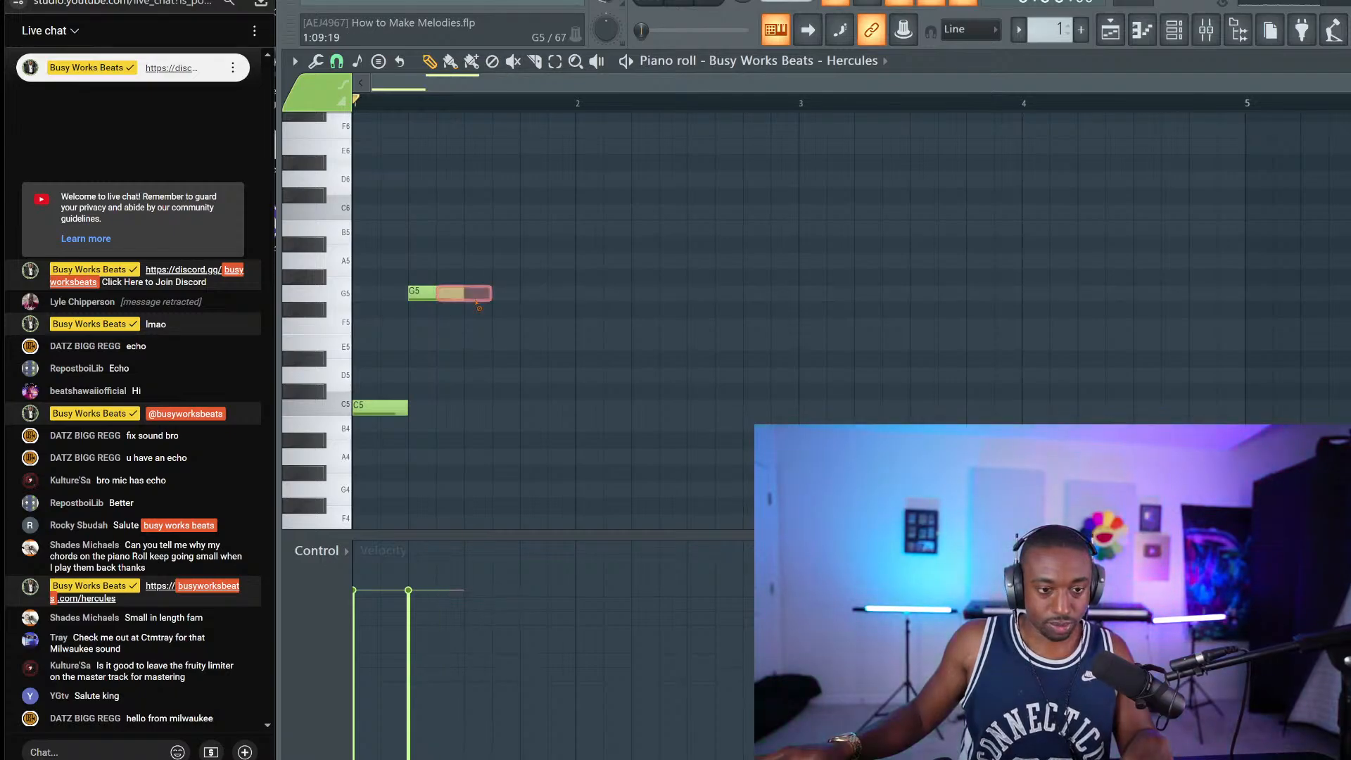
click(406, 408)
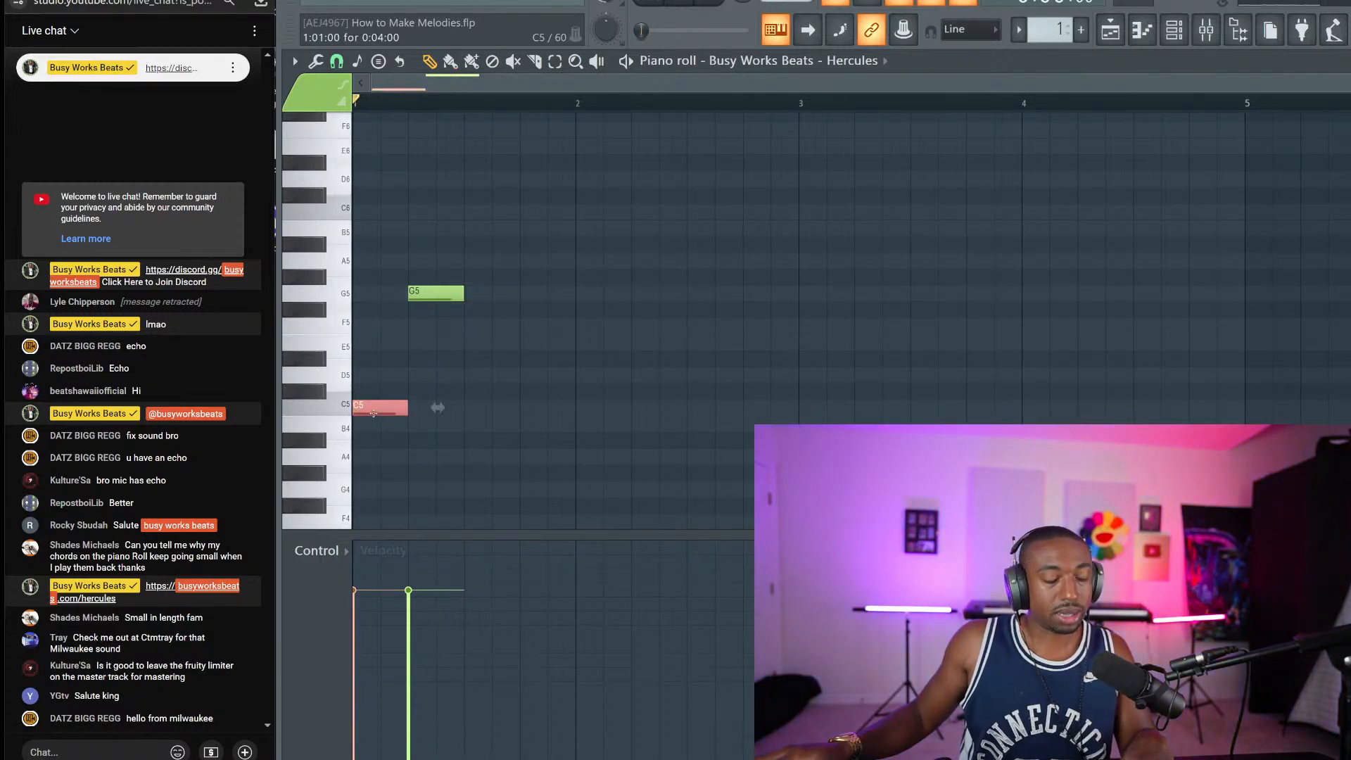
drag(428, 408, 428, 335)
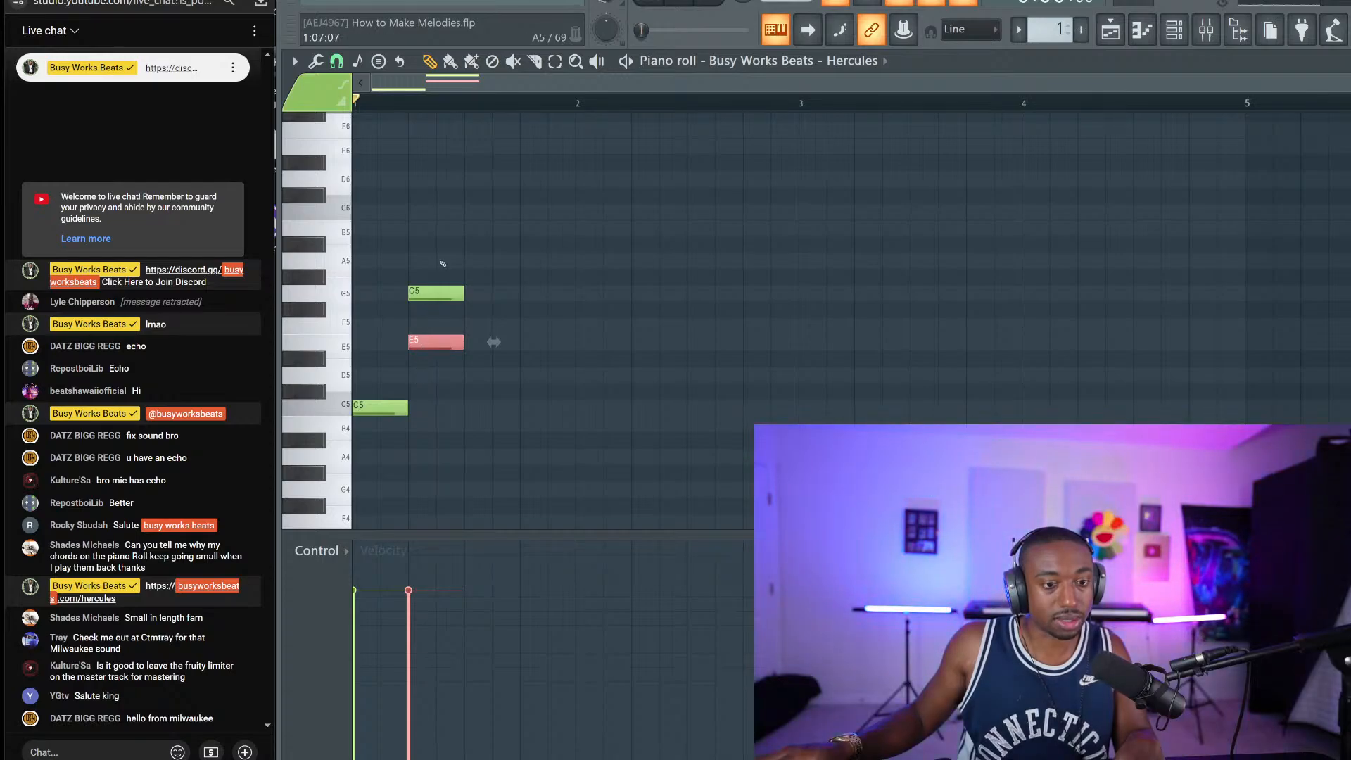
drag(441, 253, 369, 417)
ctrl+click(483, 404)
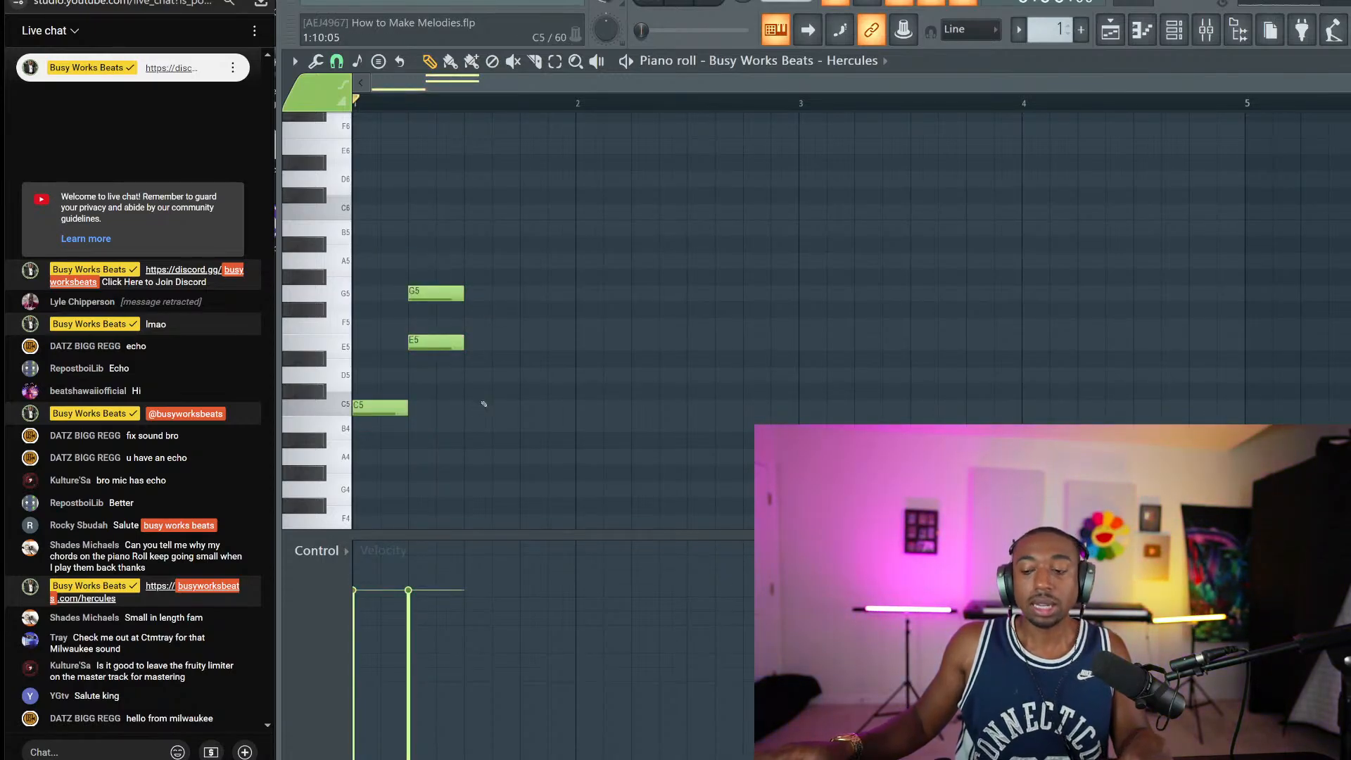
Step: Move E5 and G5 above the first C5 to form a chord, and add a D#5, C5 and G5 chord directly after it
mouse_move(431, 229)
mouse_down()
mouse_move(430, 344)
mouse_move(359, 341)
mouse_up()
click(422, 357)
click(422, 406)
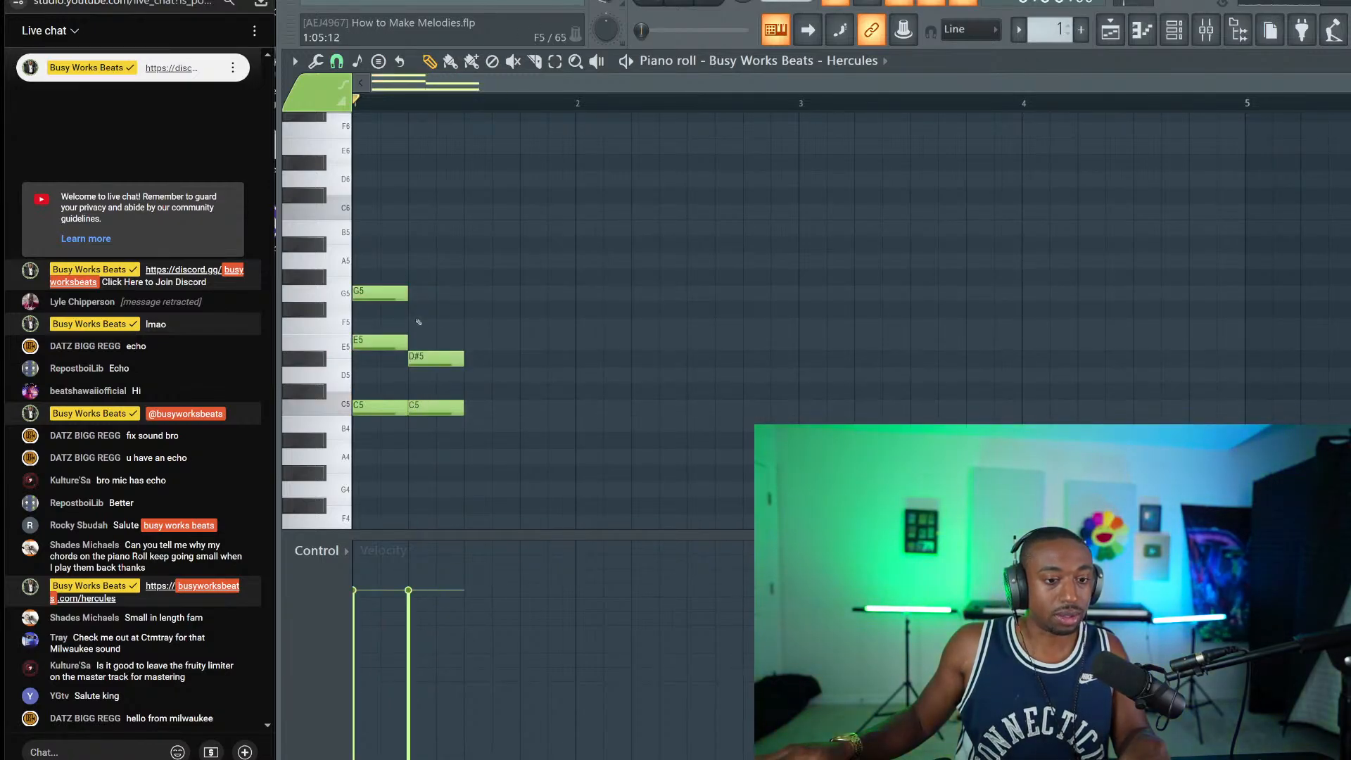
click(422, 292)
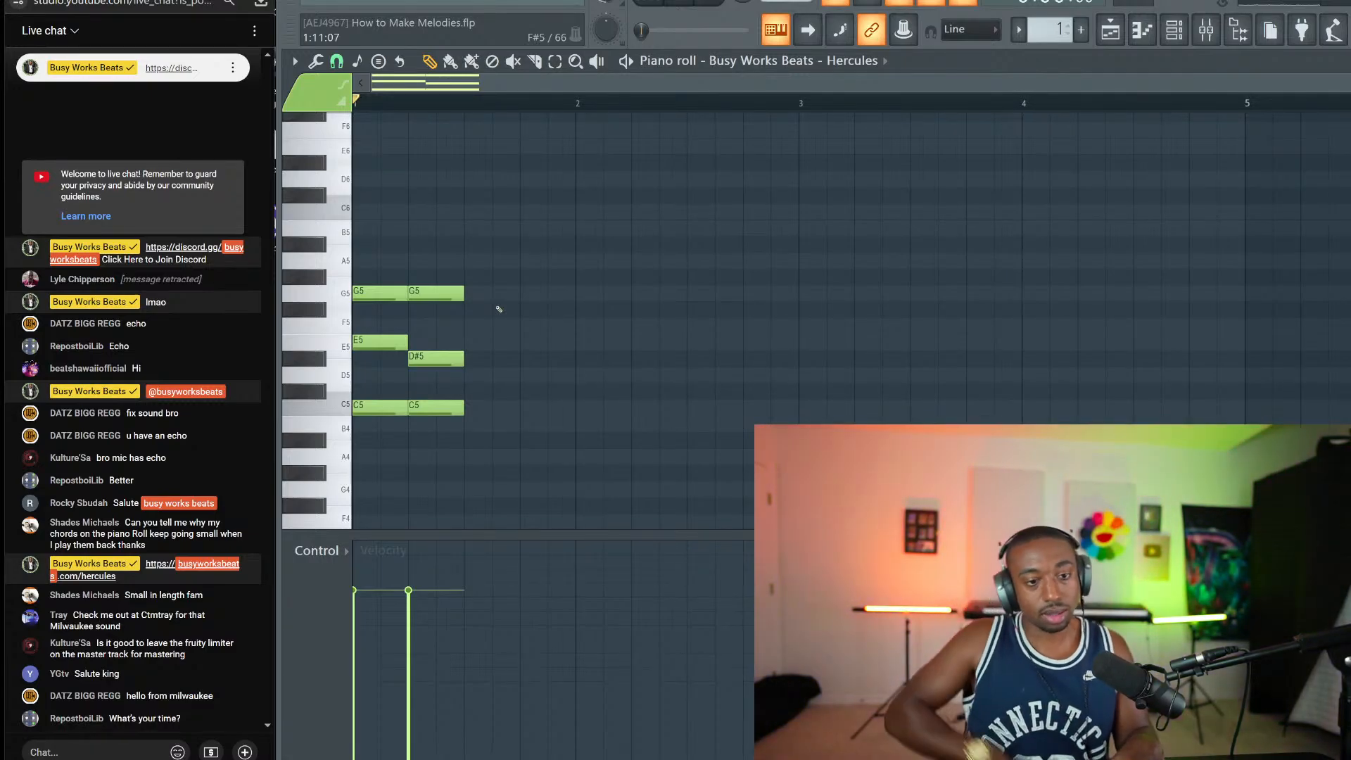
Step: Highlight the C5 and G5 notes shared by both chords, and compare their middle notes E5 and D#5
drag(480, 426, 380, 407)
drag(449, 311, 384, 287)
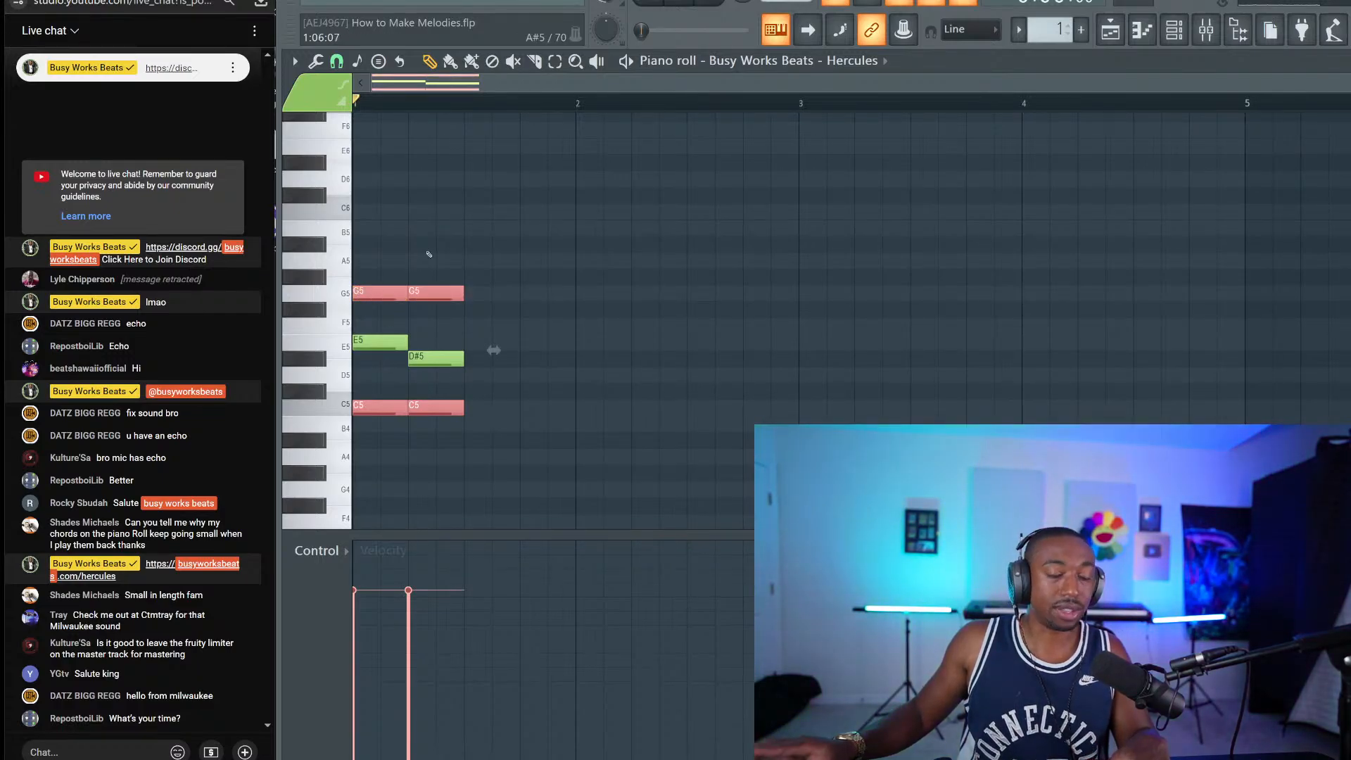
ctrl+click(550, 313)
drag(478, 366, 347, 321)
drag(513, 381, 372, 337)
ctrl+click(389, 342)
click(444, 360)
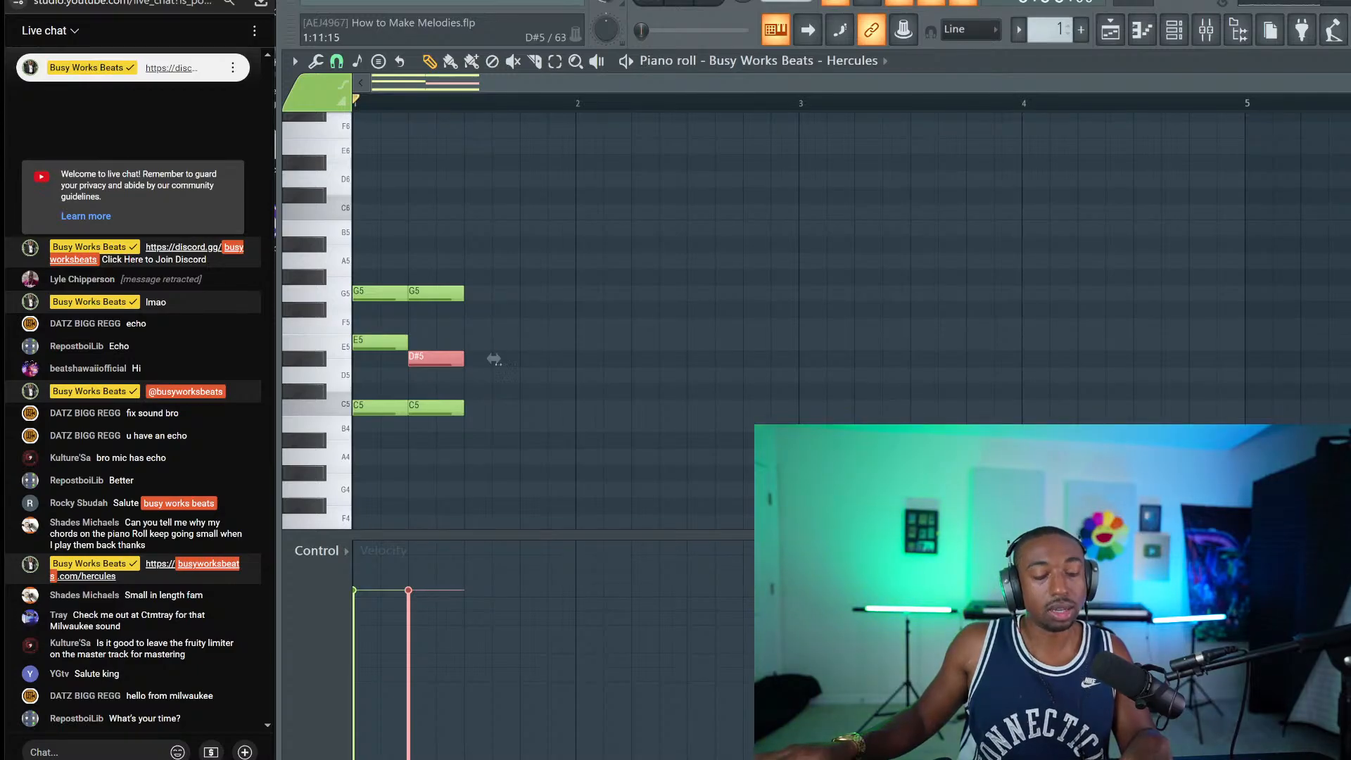
Step: Duplicate the E5 and D#5 notes and raise the copies seven semitones to B5 and A#5
ctrl+click(371, 342)
ctrl+shift+click(436, 357)
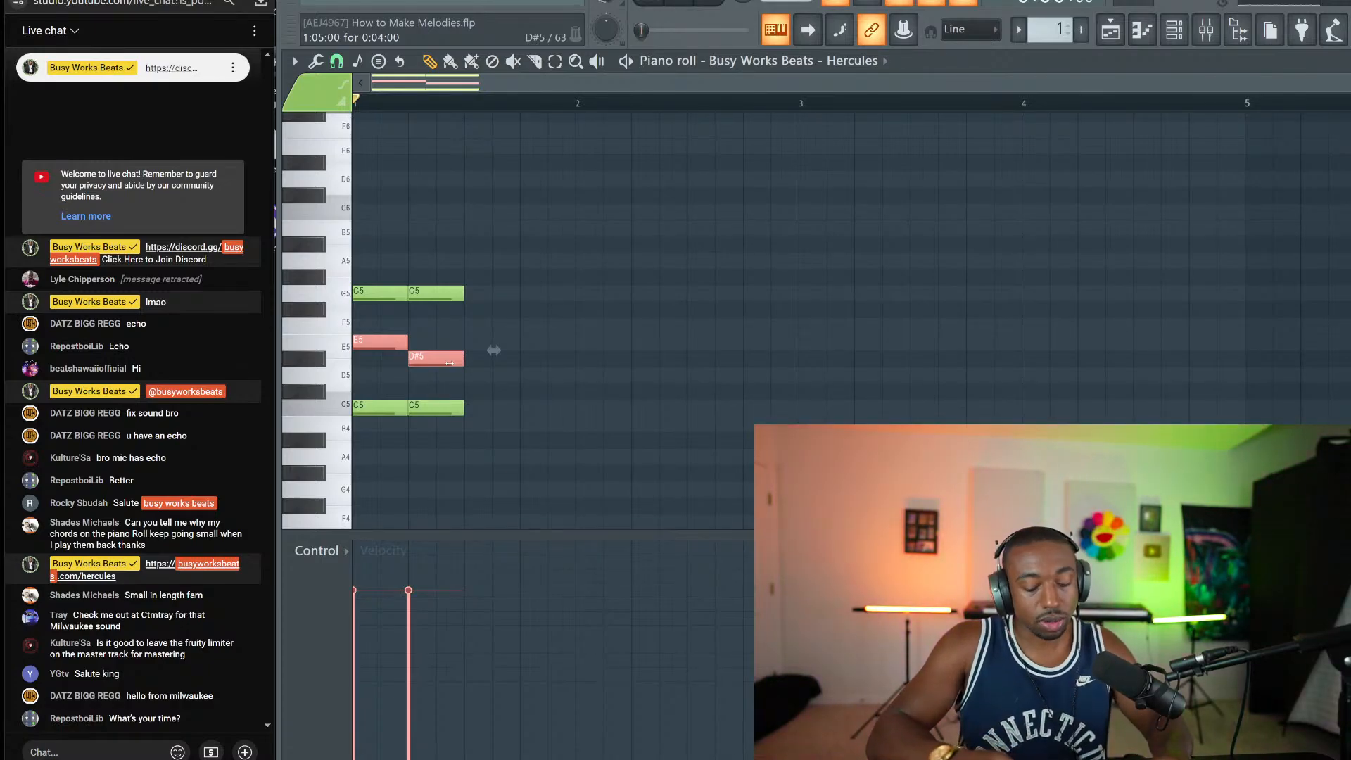
key(Up)
key(Up)
key(Up)
key(Up)
key(Up)
key(Up)
key(Up)
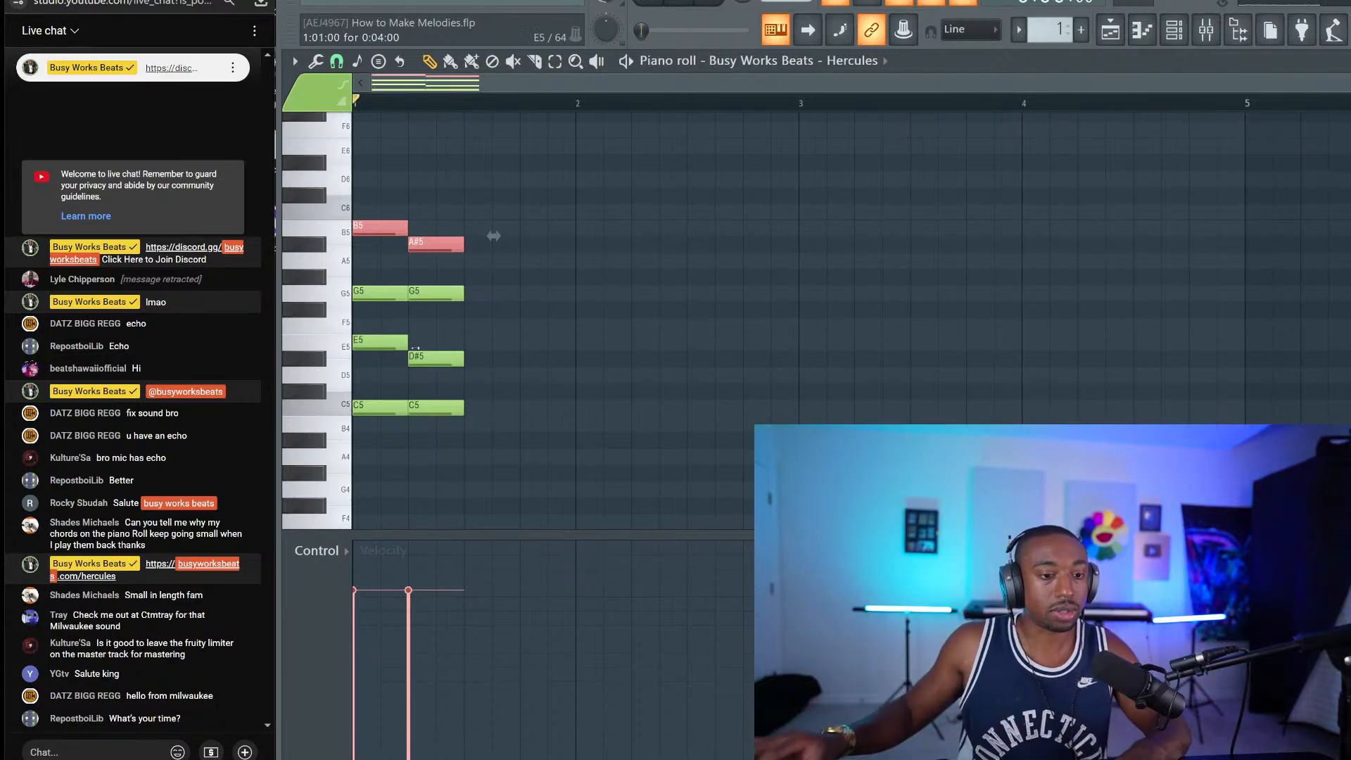
Step: Play back the chords and highlight their shared G5 and C5 notes
drag(384, 409, 459, 462)
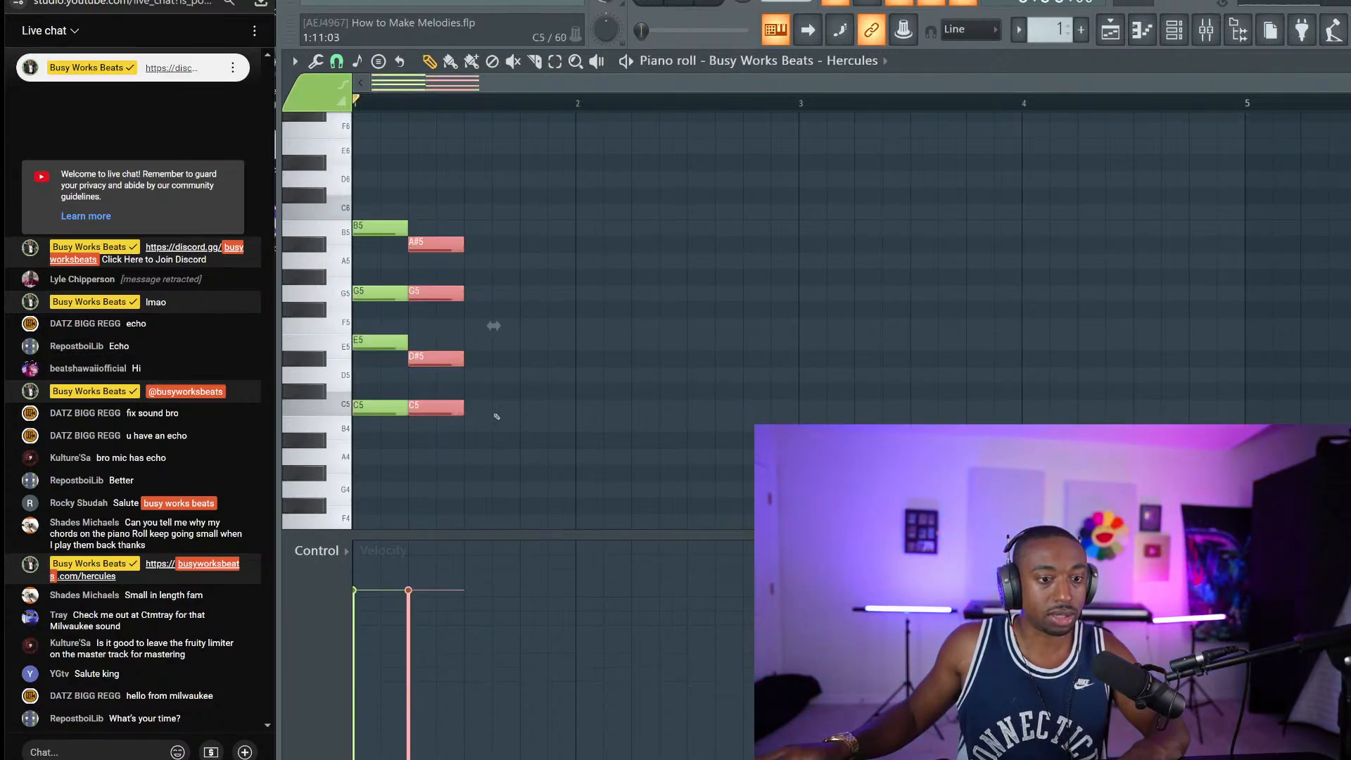
key(space)
key(space)
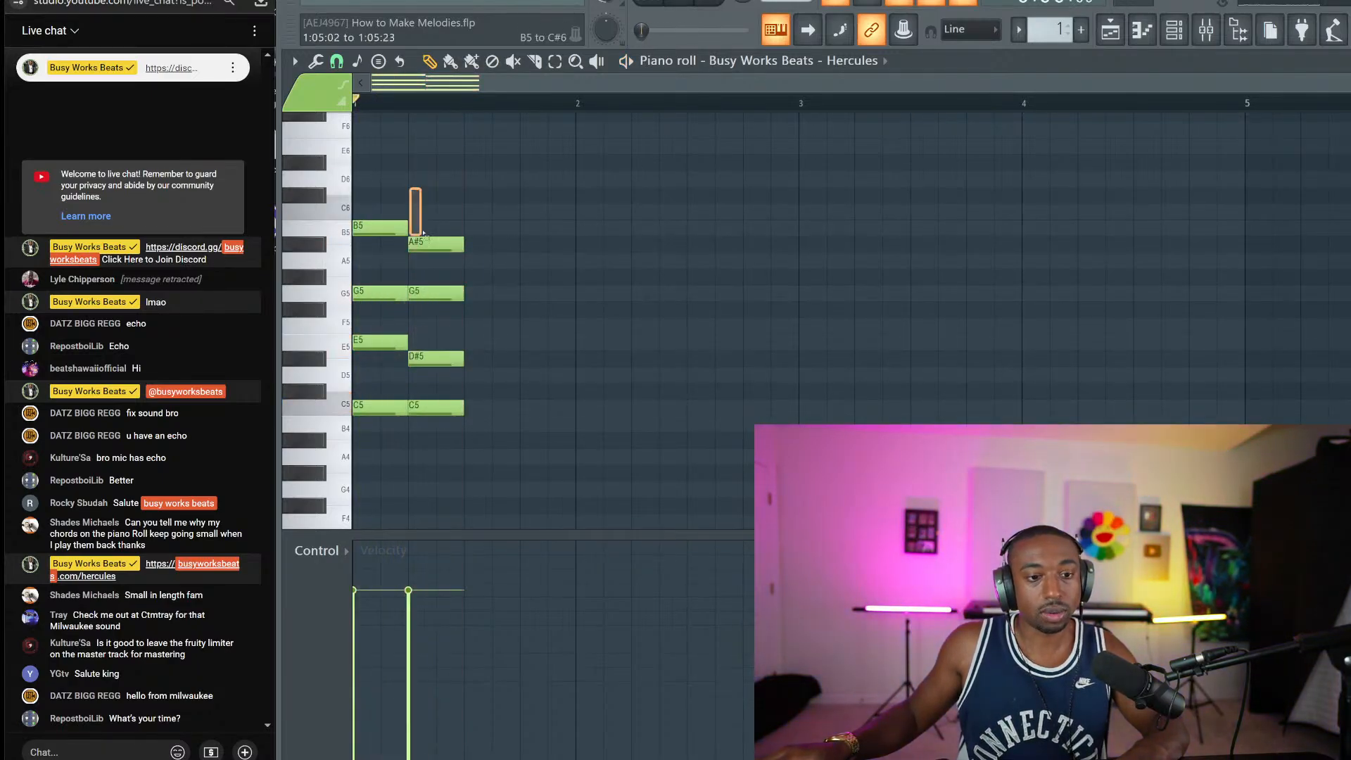
drag(429, 269, 355, 311)
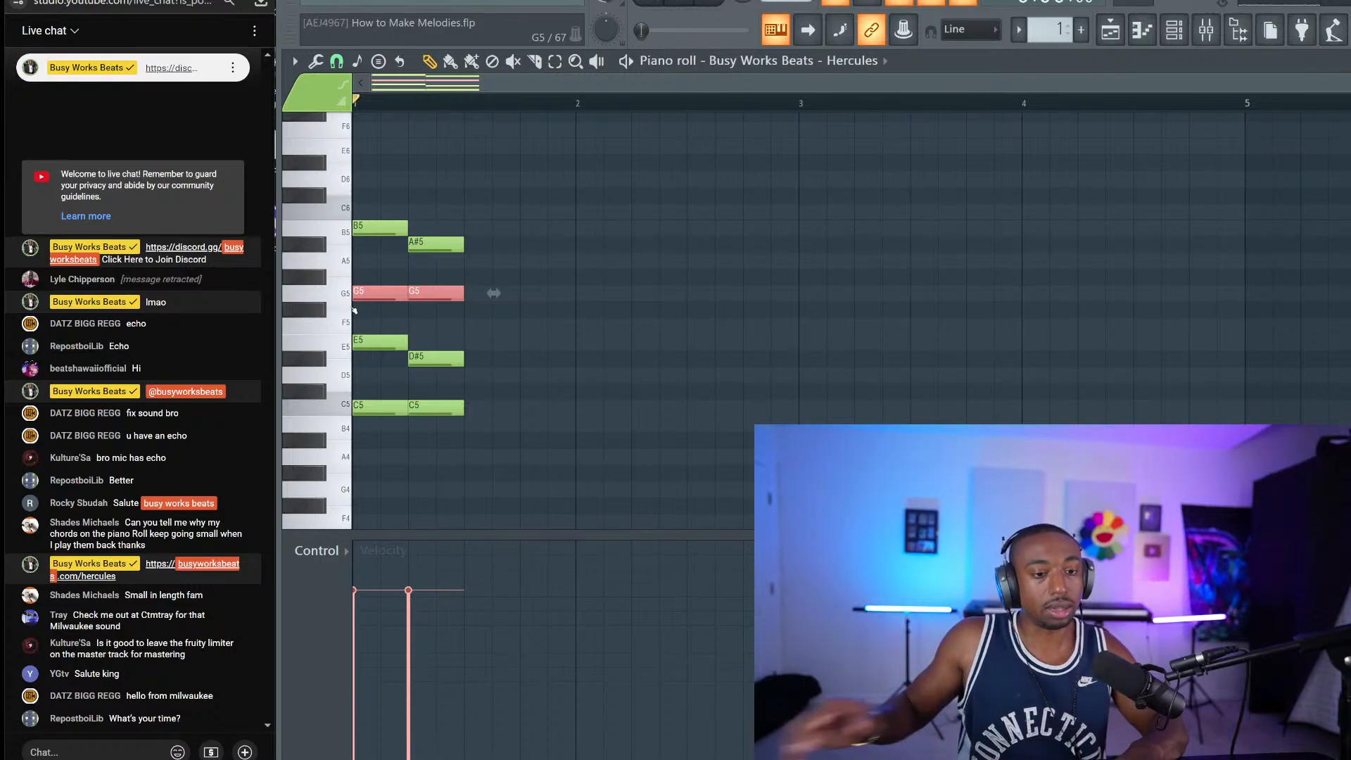
drag(459, 411, 378, 414)
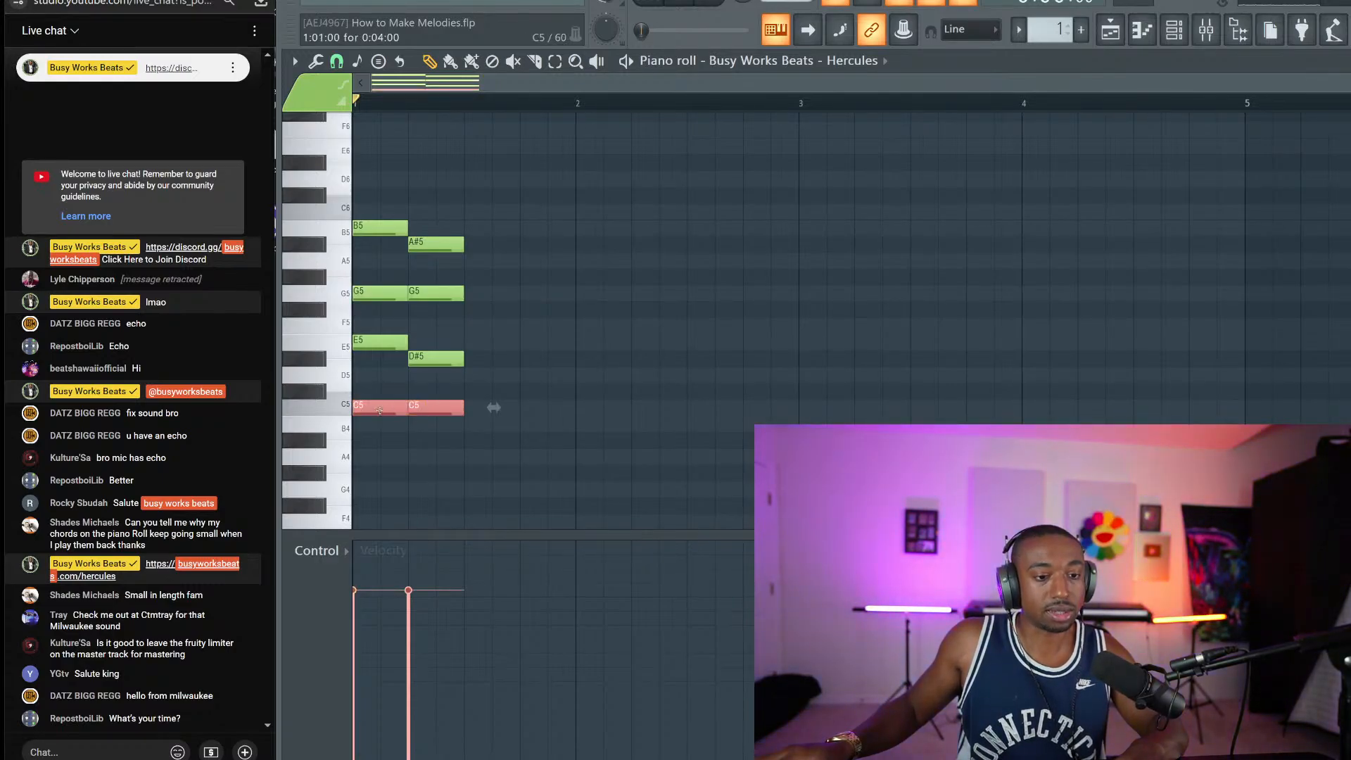
Step: Copy both G5 notes up seven semitones to D6 and play back the extended chords
drag(384, 298, 447, 309)
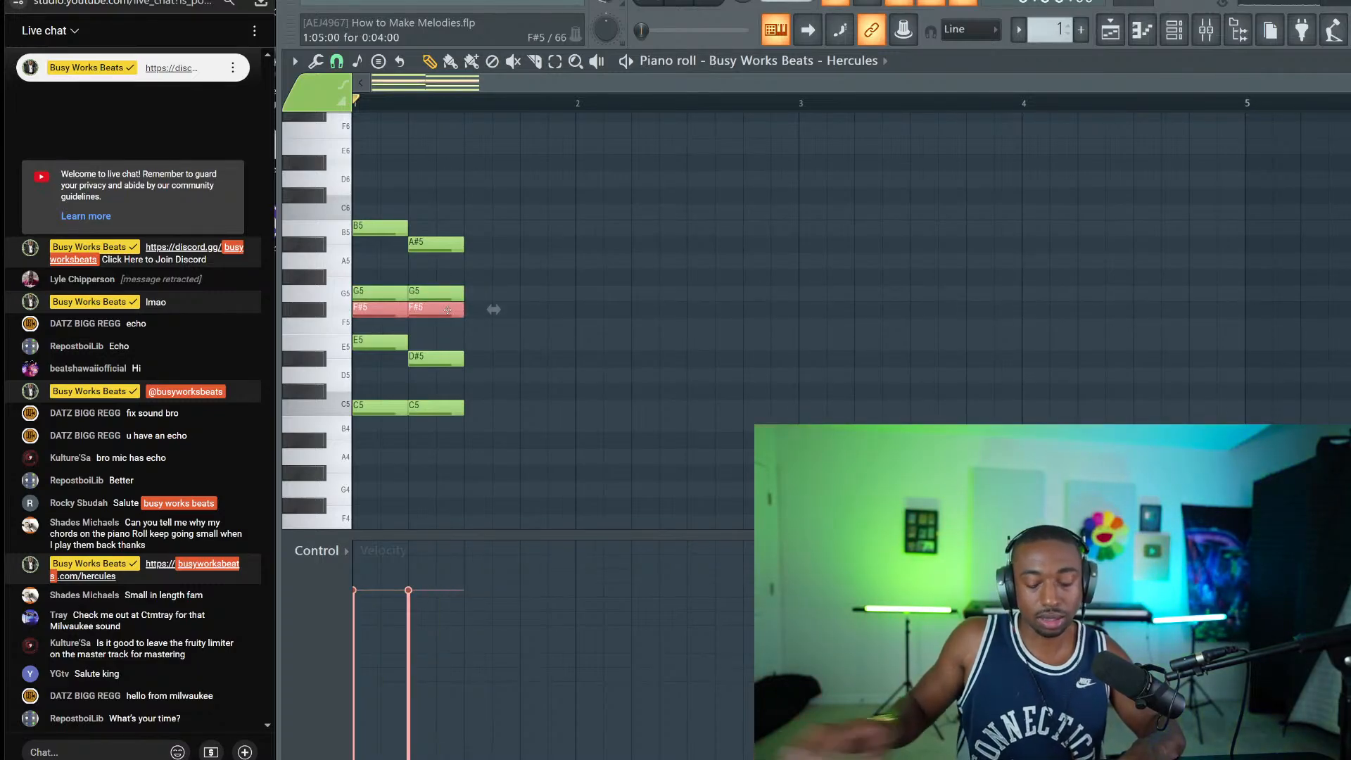
key(shift+Up)
key(shift+Up)
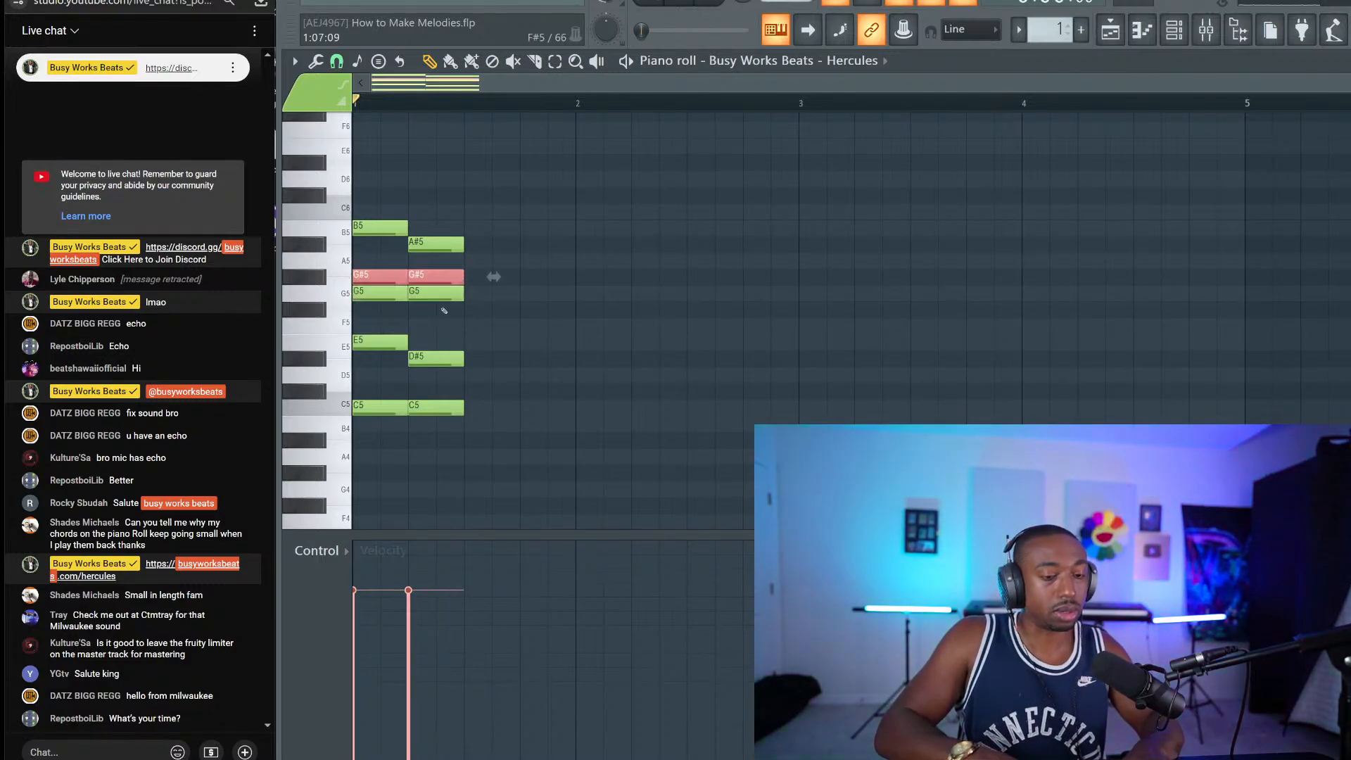
key(shift+Up)
key(shift+Up)
key(shift+Up)
key(shift+Up)
key(shift+Up)
key(shift+Up)
key(space)
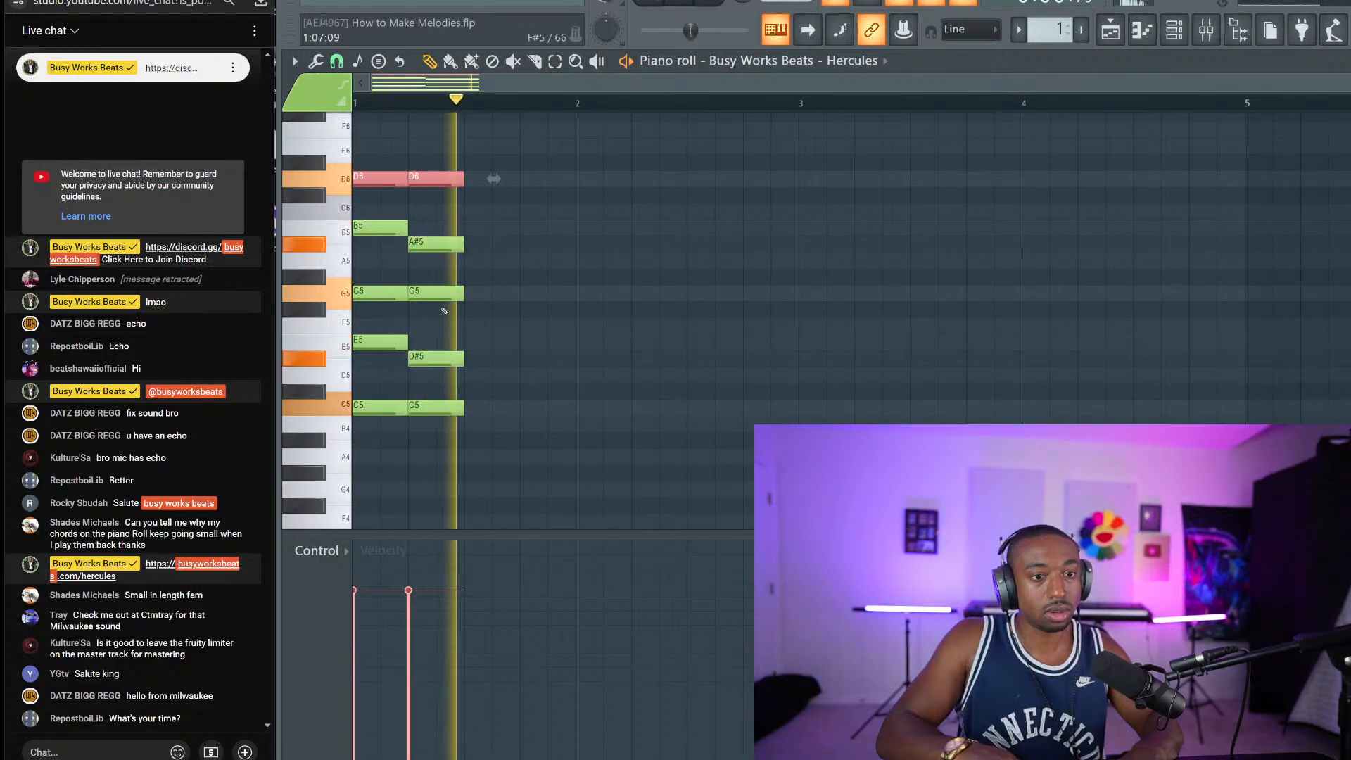
key(space)
Step: Delete all the notes of both chords to empty the piano roll
drag(366, 139, 461, 464)
right_click(504, 434)
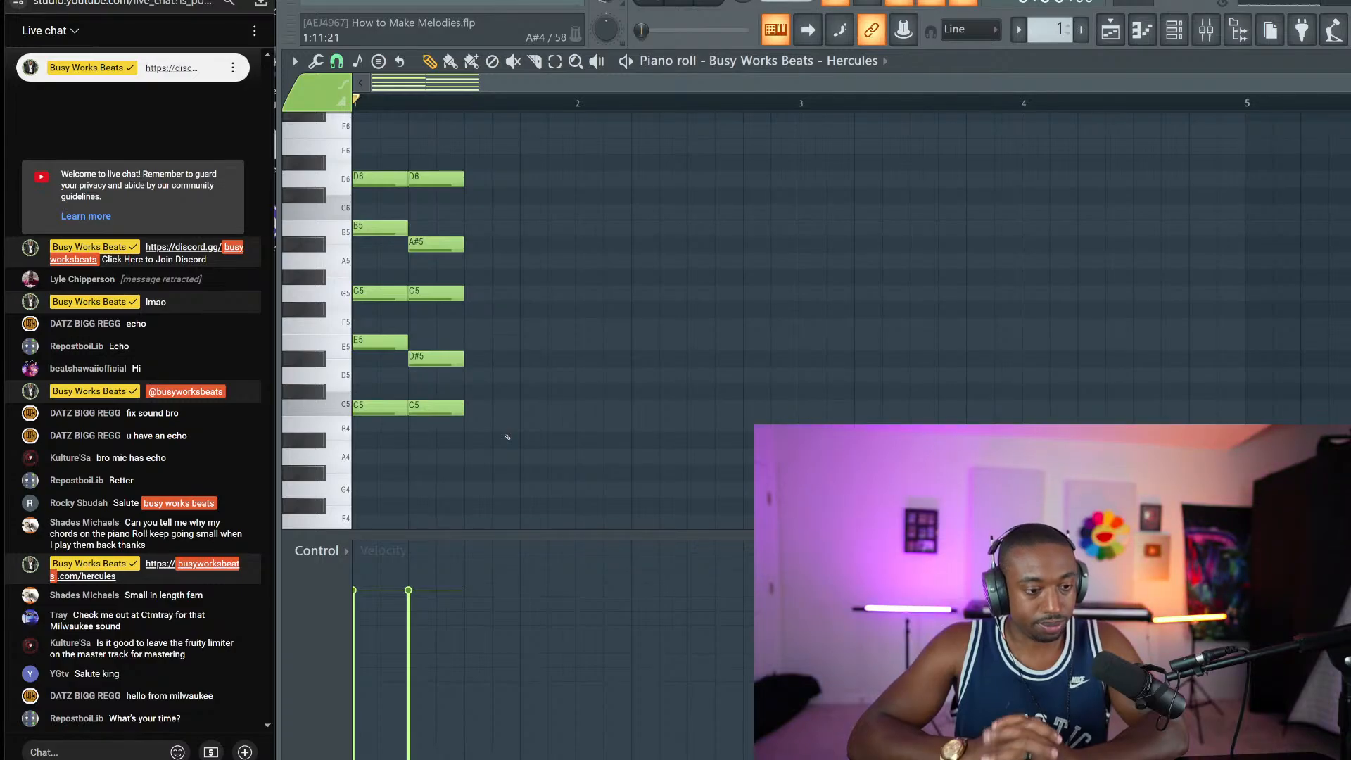
drag(507, 440, 364, 134)
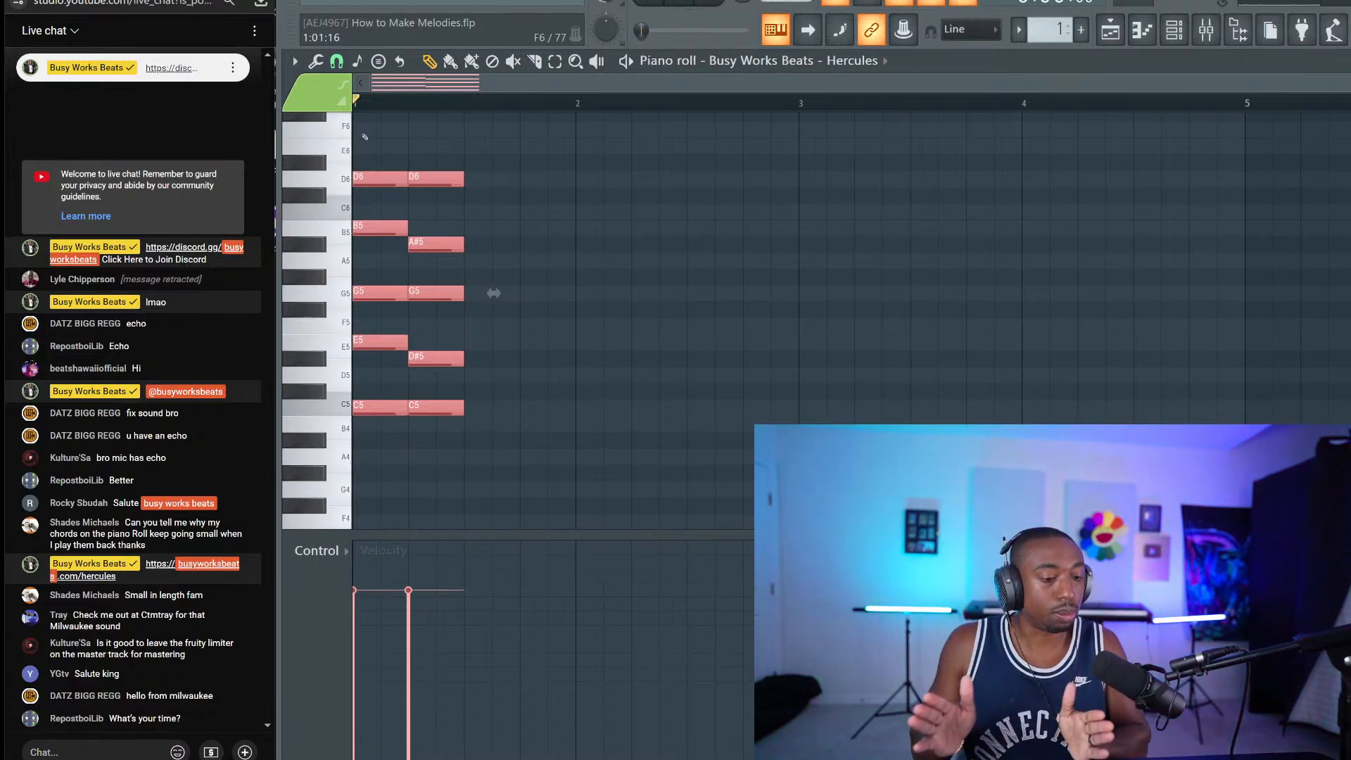
key(Delete)
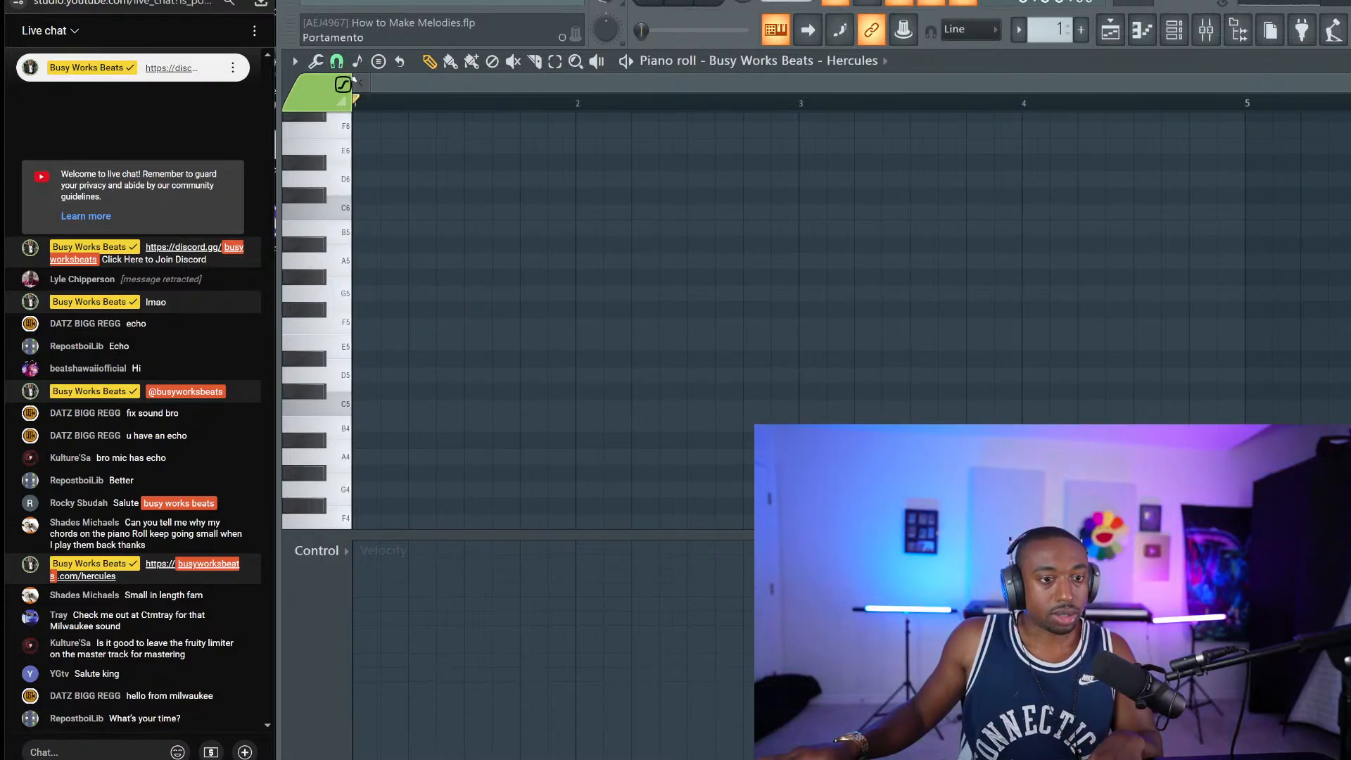
Step: Set the chord progression generator to F Minor Natural (Aeolian), then generate and accept a progression of four one-bar chords
key(alt+p)
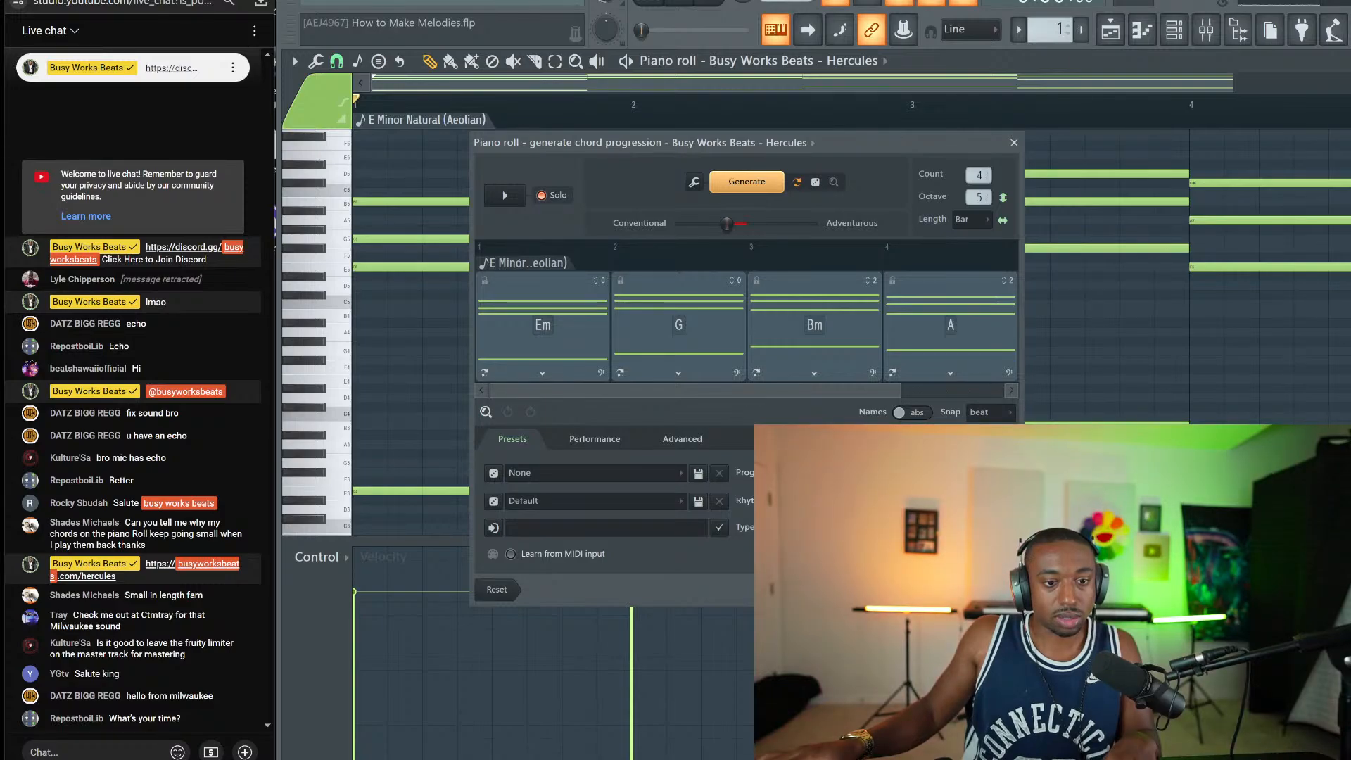
right_click(520, 262)
mouse_move(556, 266)
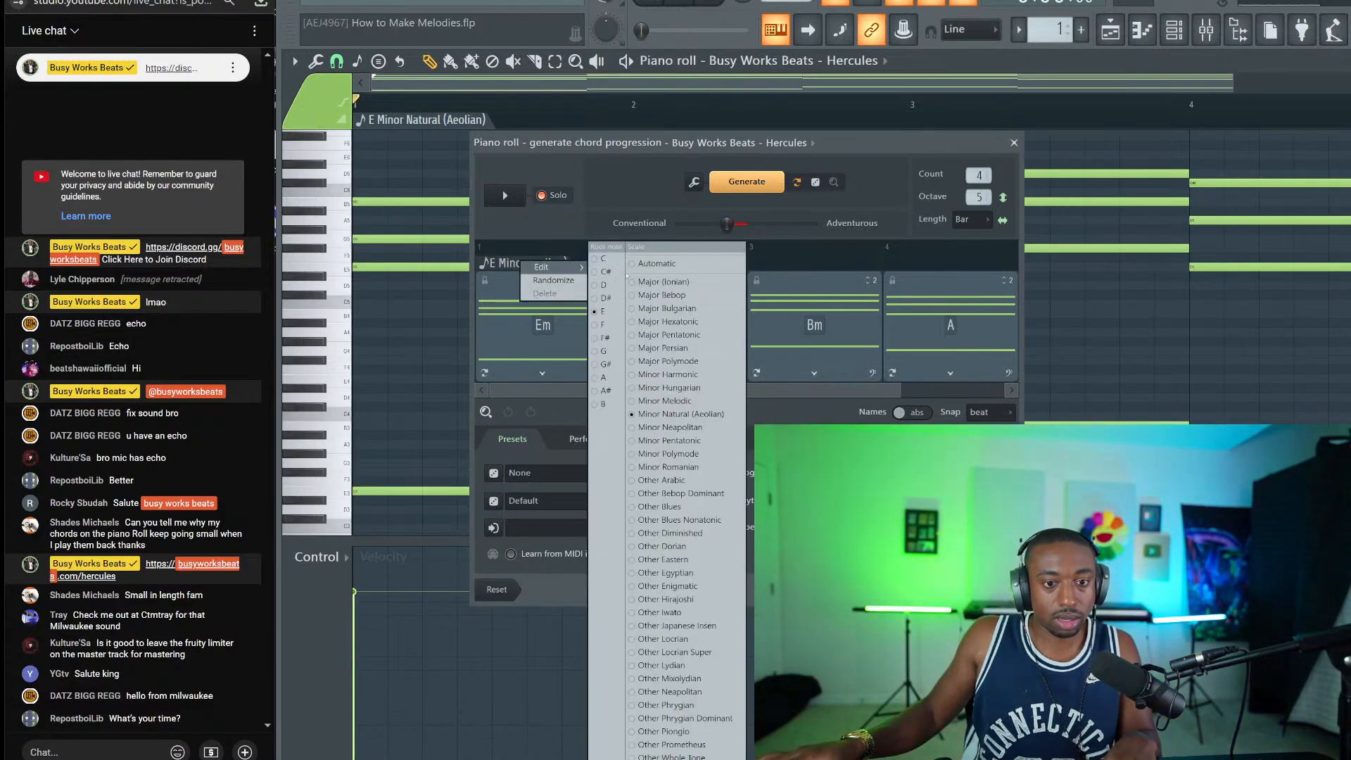
click(602, 325)
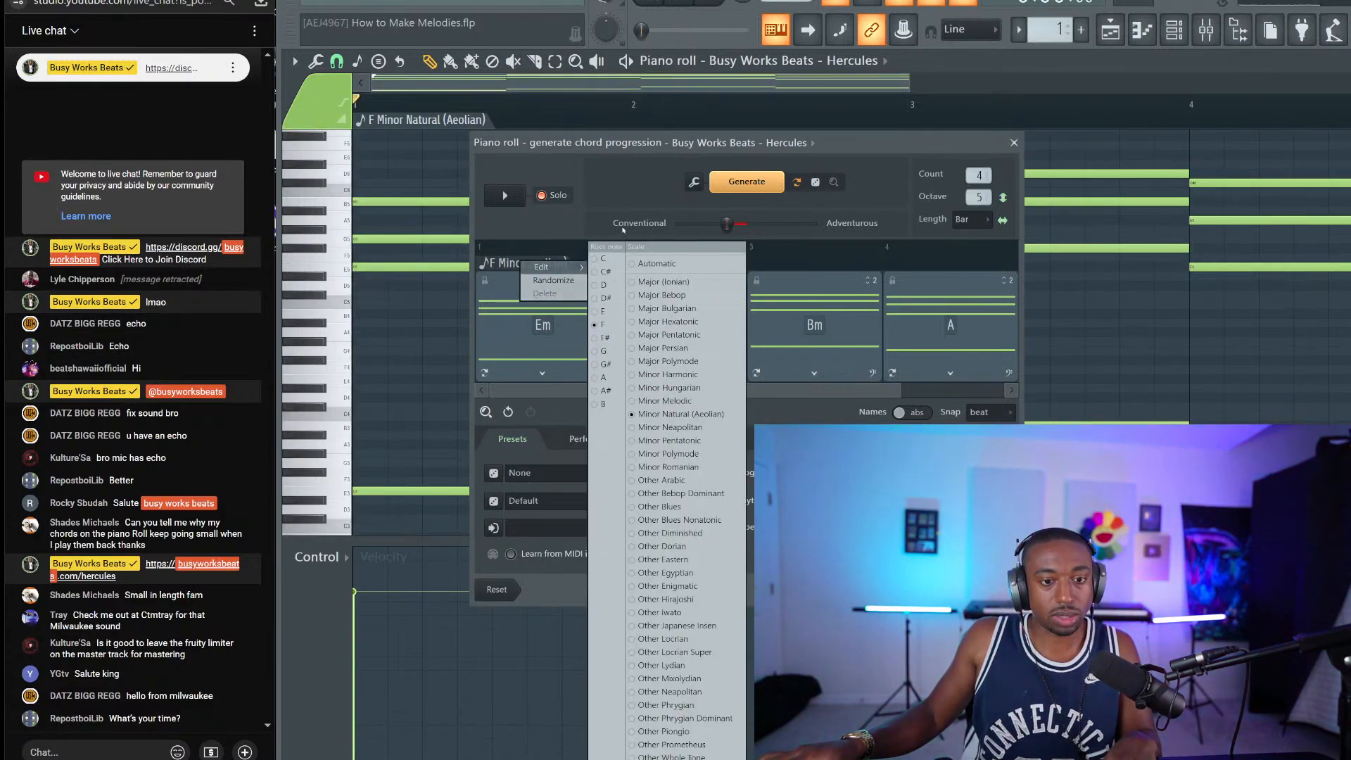
click(747, 181)
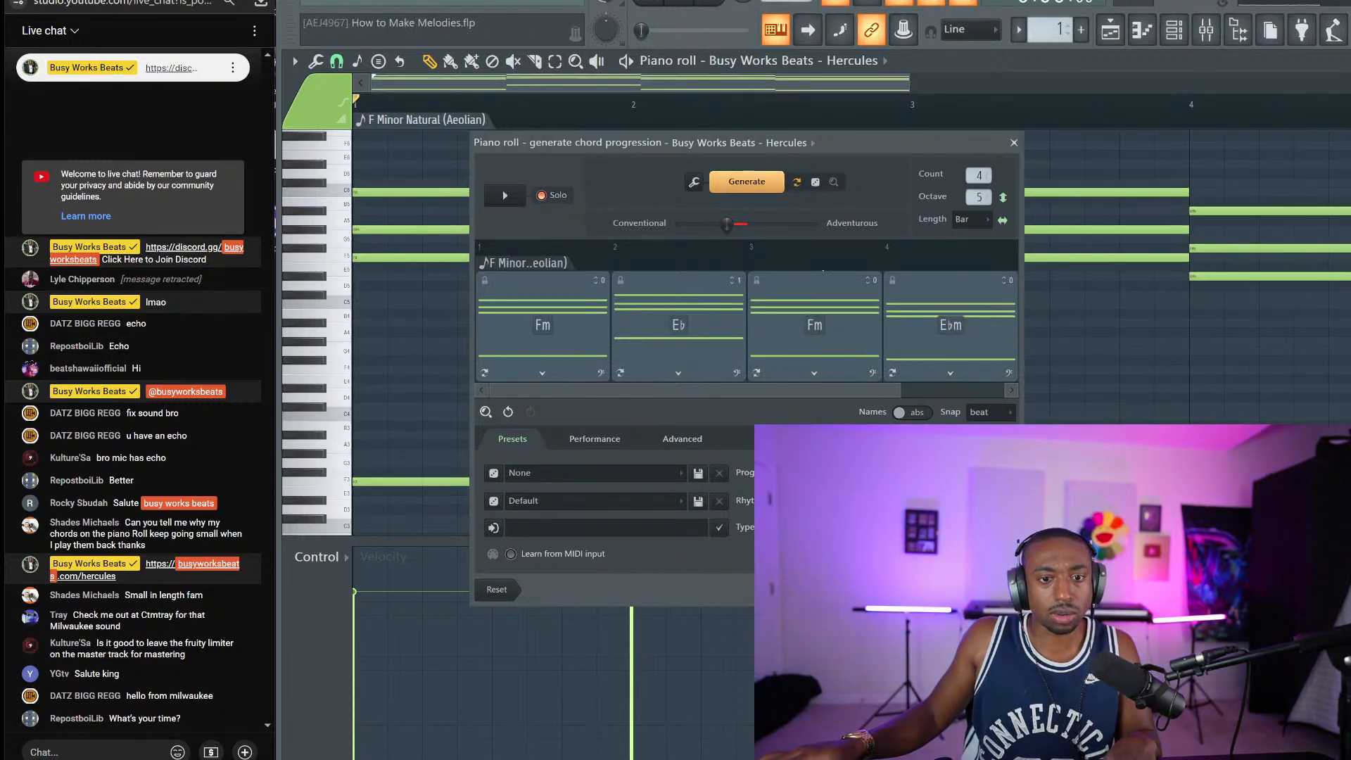
click(996, 590)
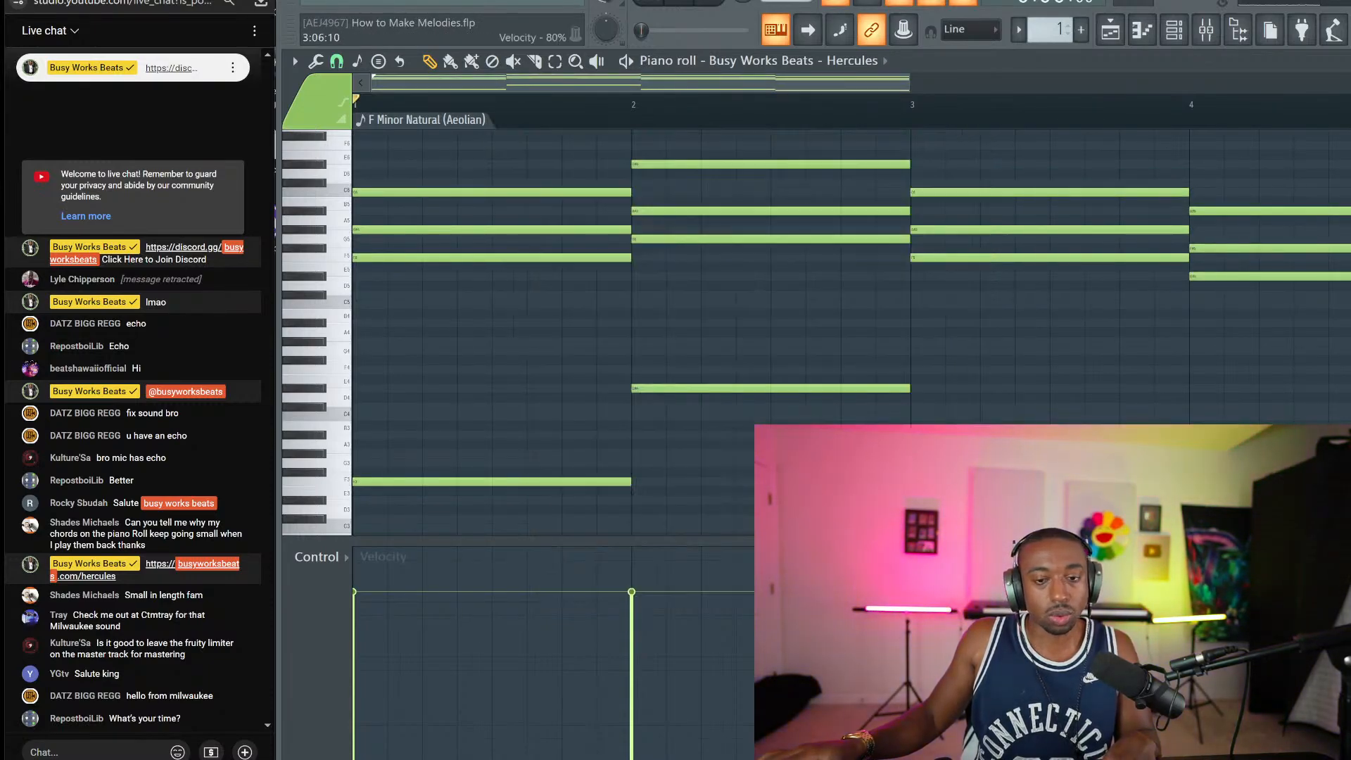
Step: Play the generated progression and turn down the Hercules channel's volume in the channel rack
key(space)
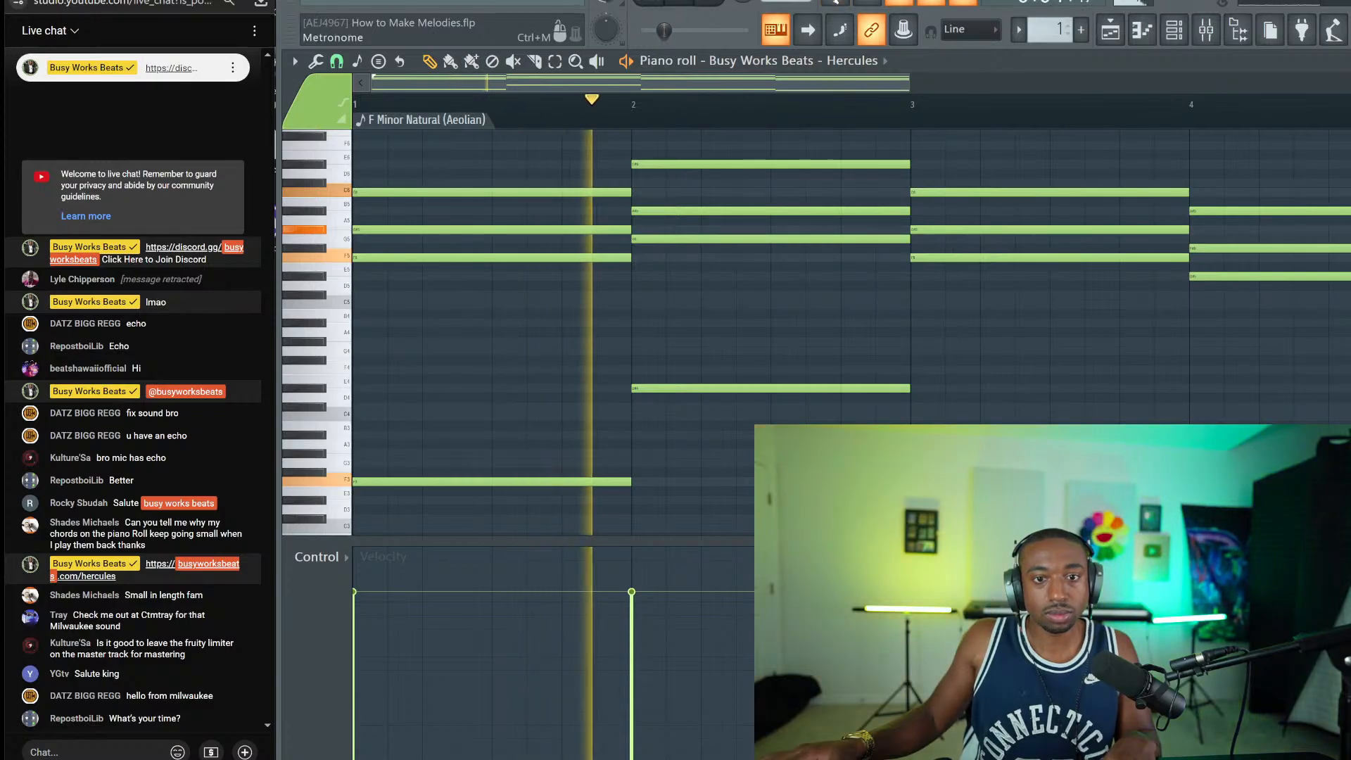
key(F6)
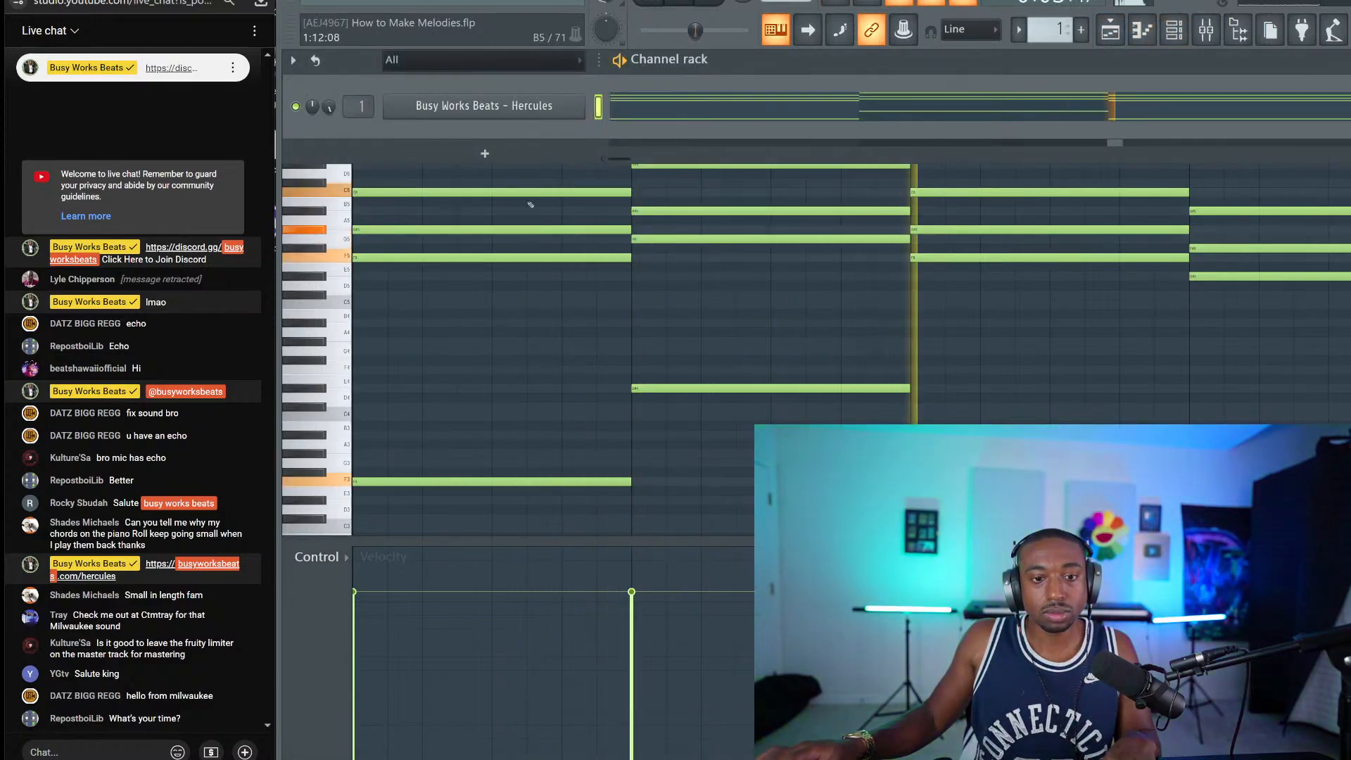
drag(328, 106, 328, 125)
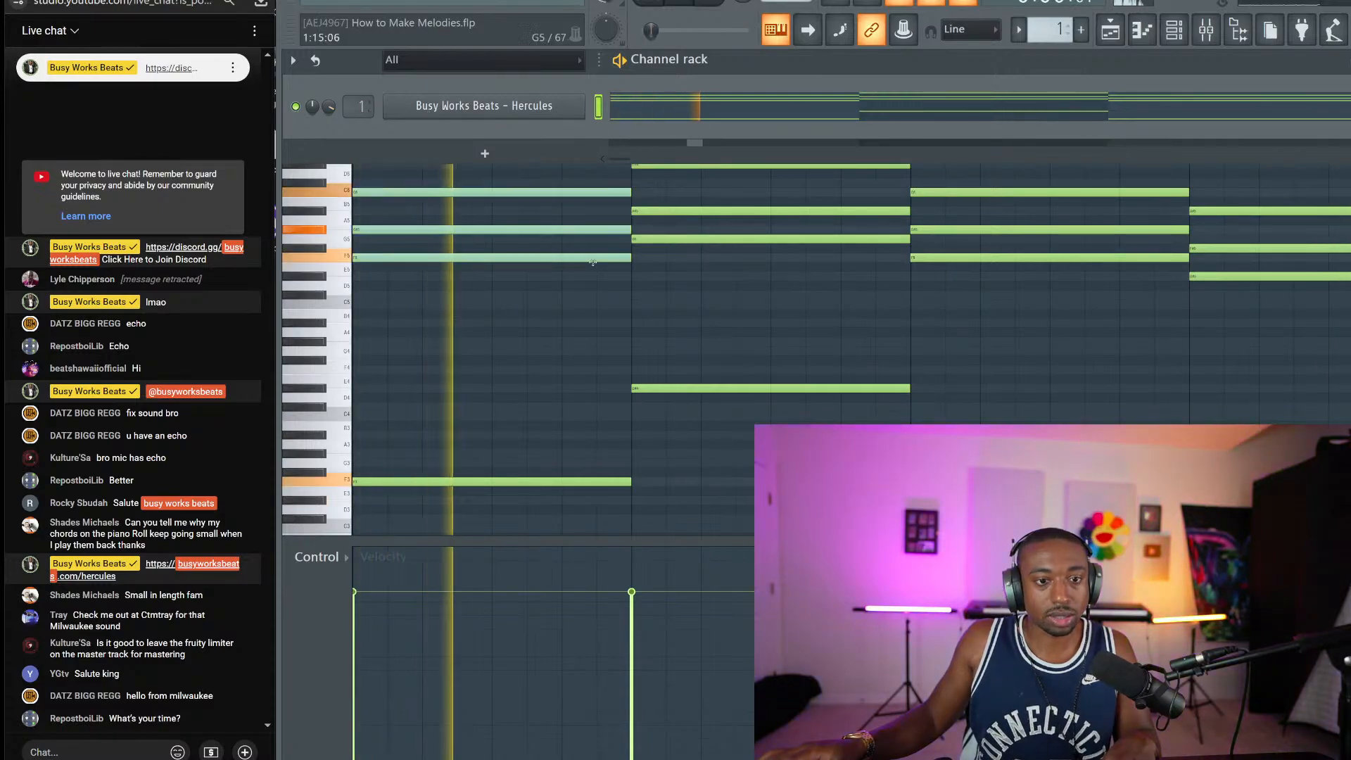
key(F6)
key(space)
Step: Generate a new four-chord F minor progression of Fm, D♭, A♭ and E♭, preview it and accept it
key(alt+p)
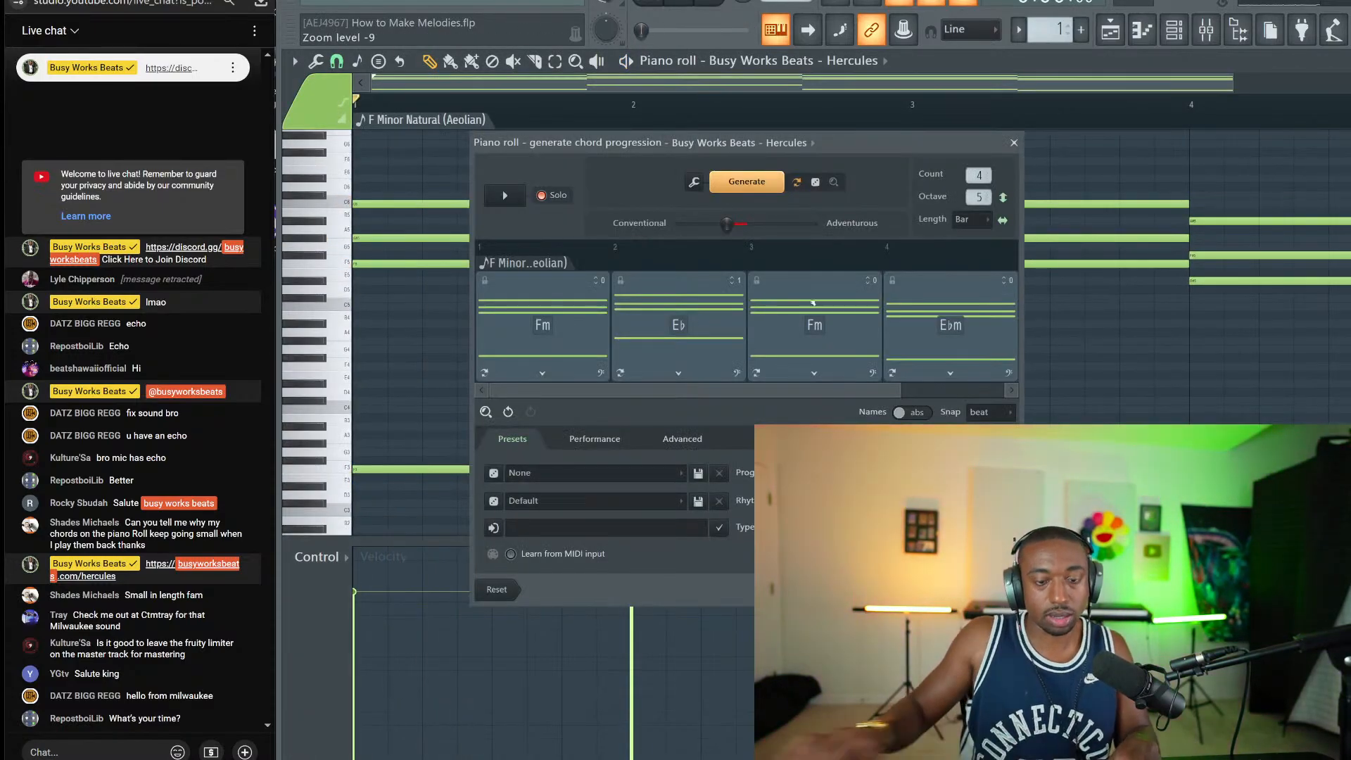
click(745, 181)
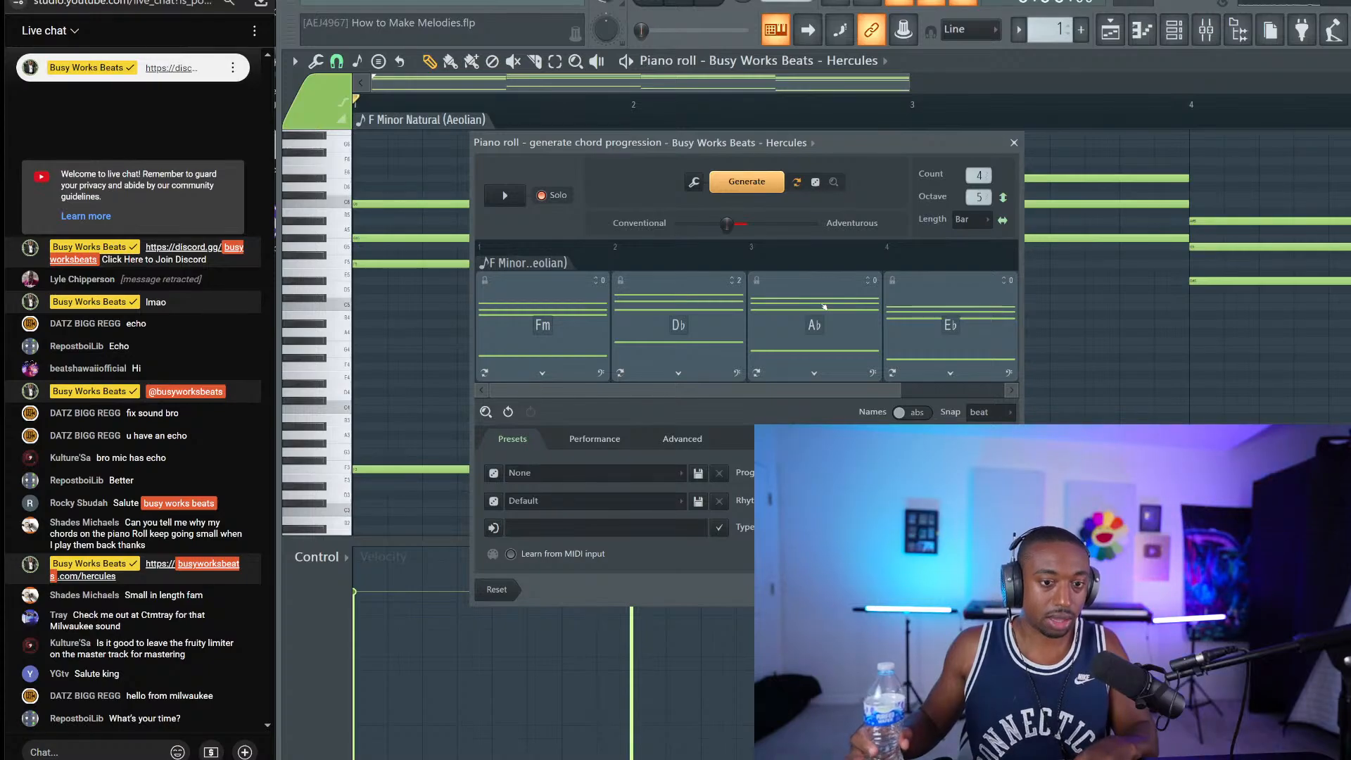
key(space)
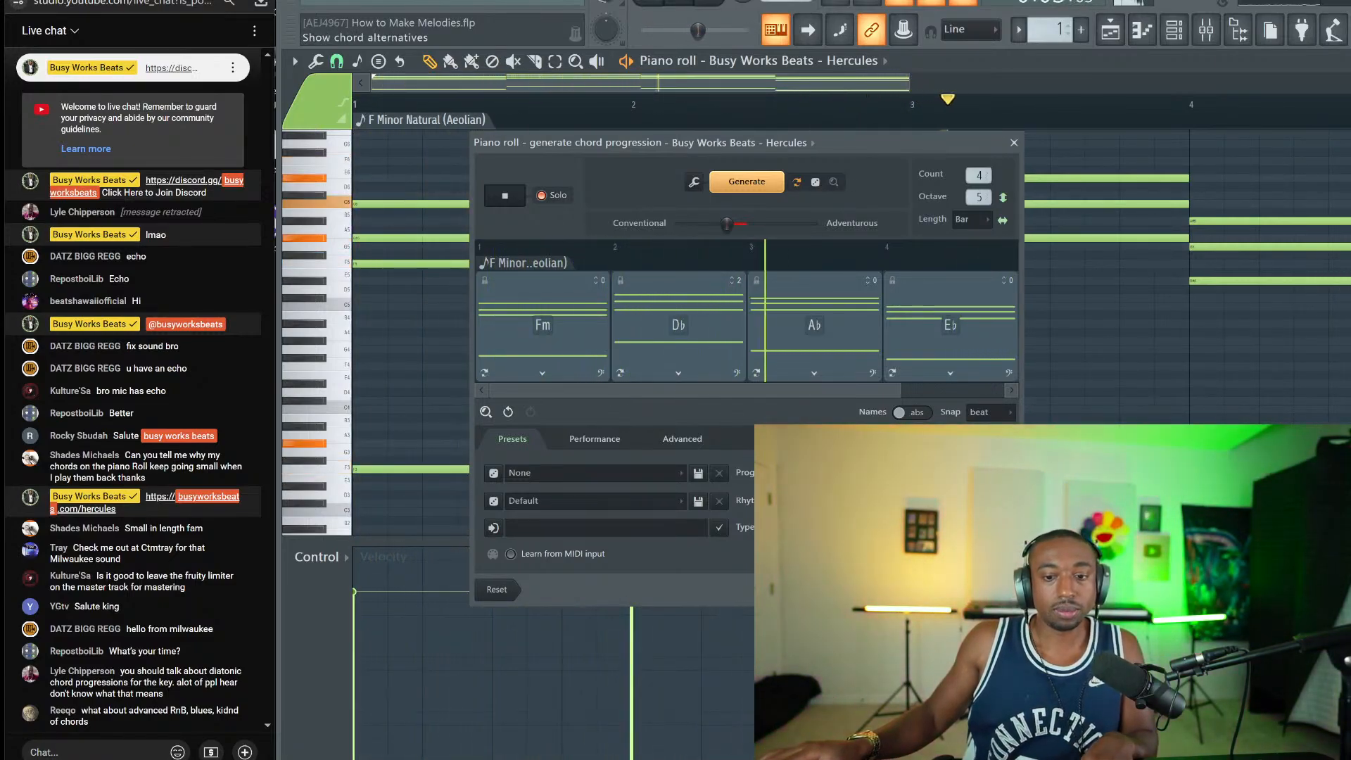
key(Return)
key(space)
Step: Lower the second chord's bass note by one octave and play back the progression
scroll(709, 395, down, 1)
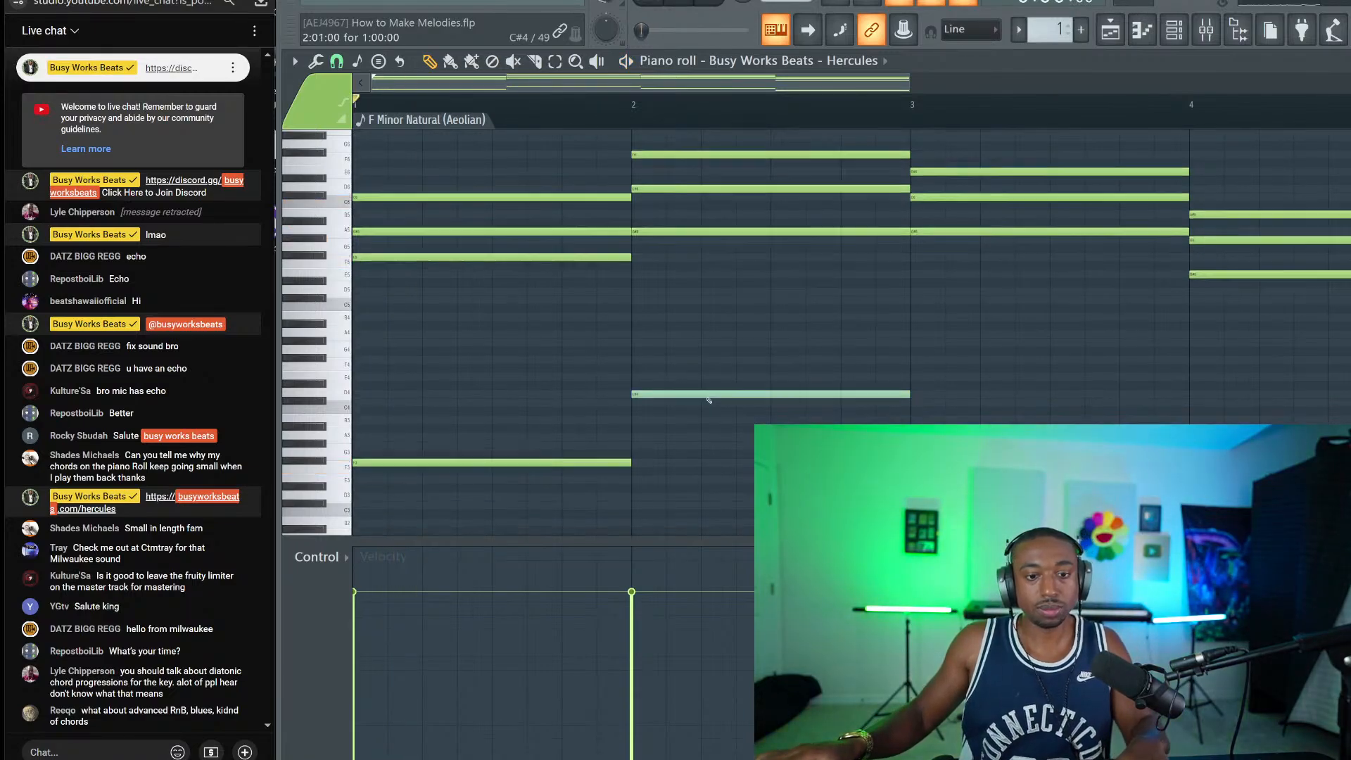
scroll(730, 117, down, 3)
drag(985, 469, 510, 105)
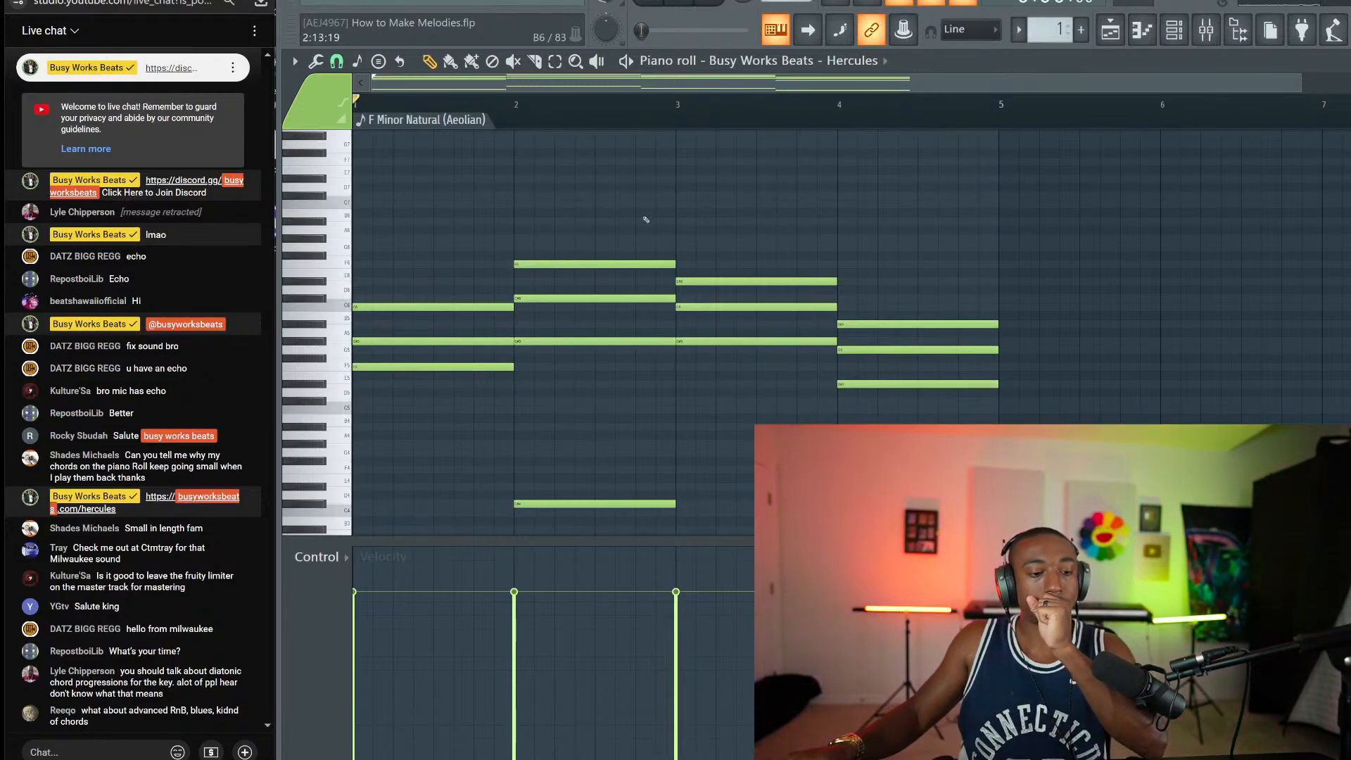
scroll(613, 205, down, 3)
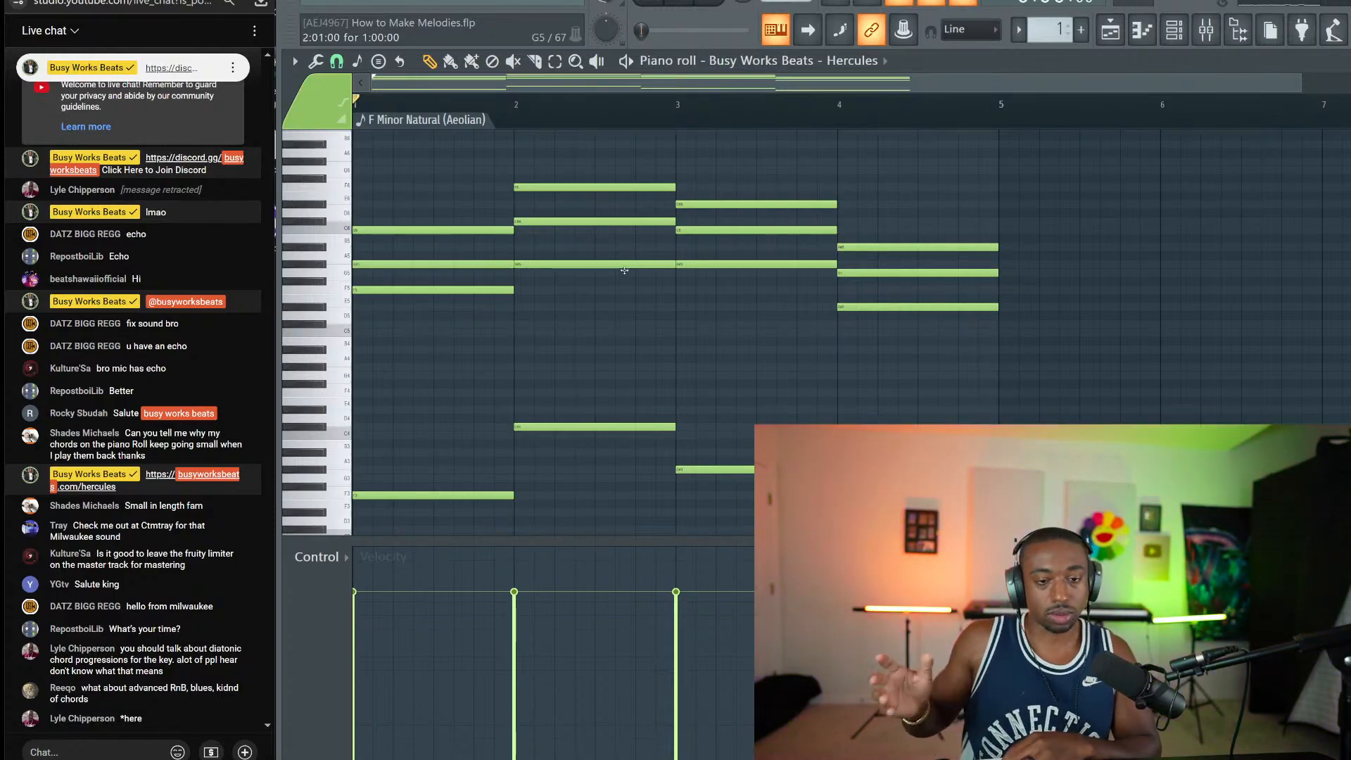
drag(1014, 158, 317, 572)
scroll(604, 446, up, 3)
drag(624, 464, 564, 356)
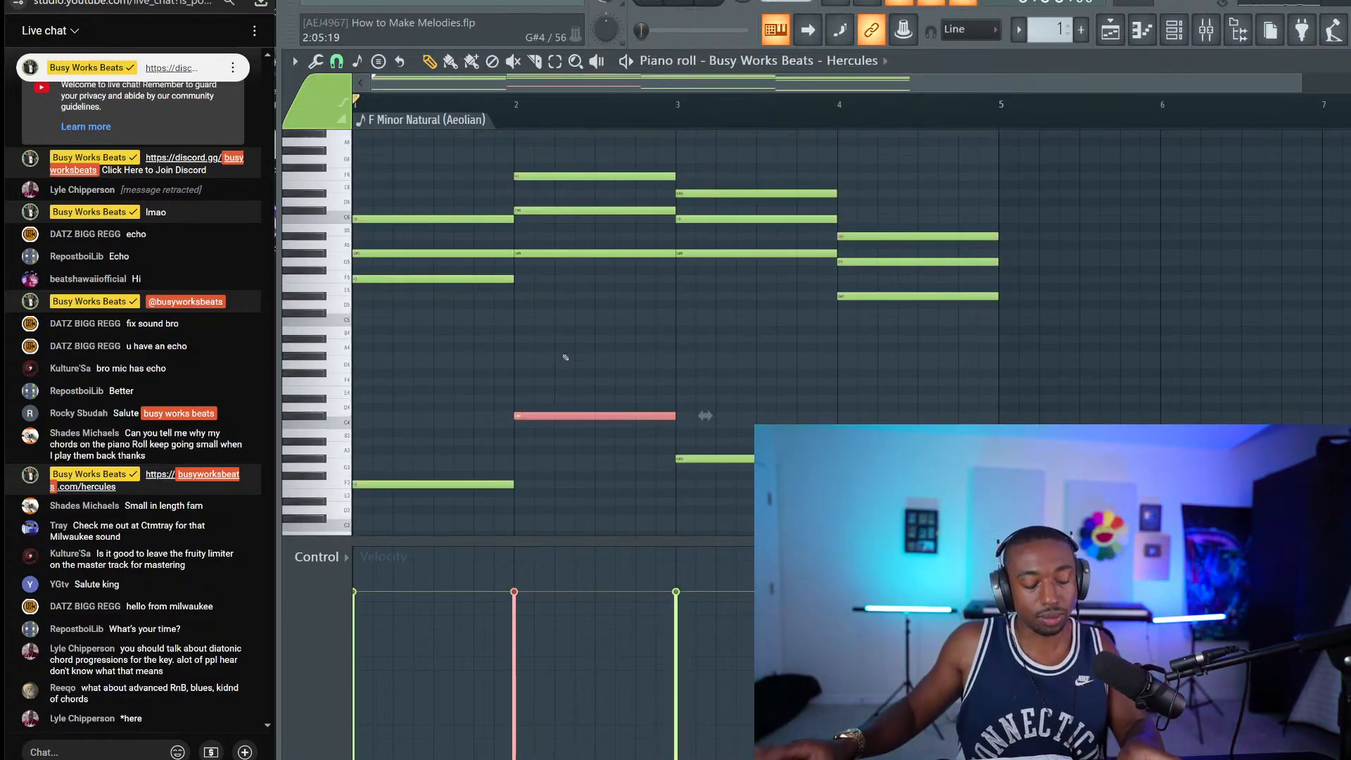
key(ctrl+Down)
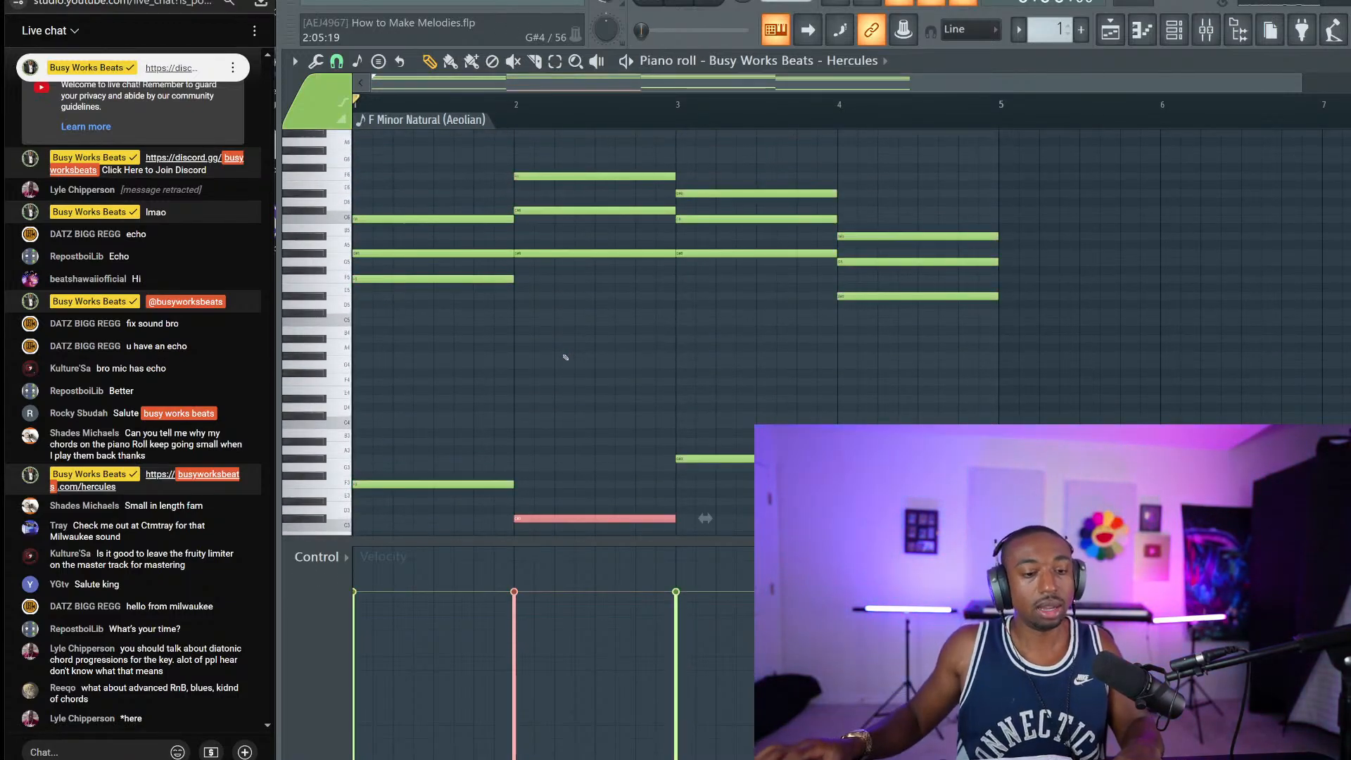
key(ctrl+d)
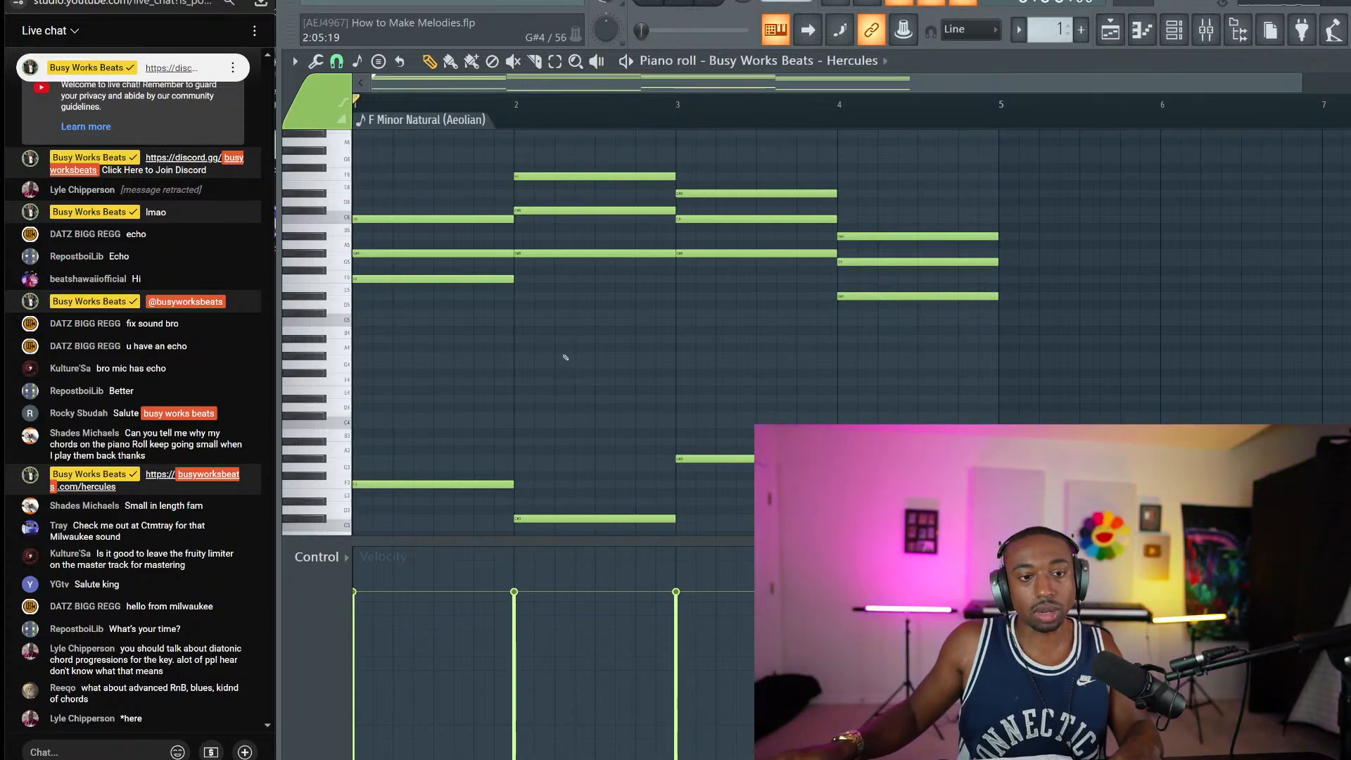
key(space)
key(space)
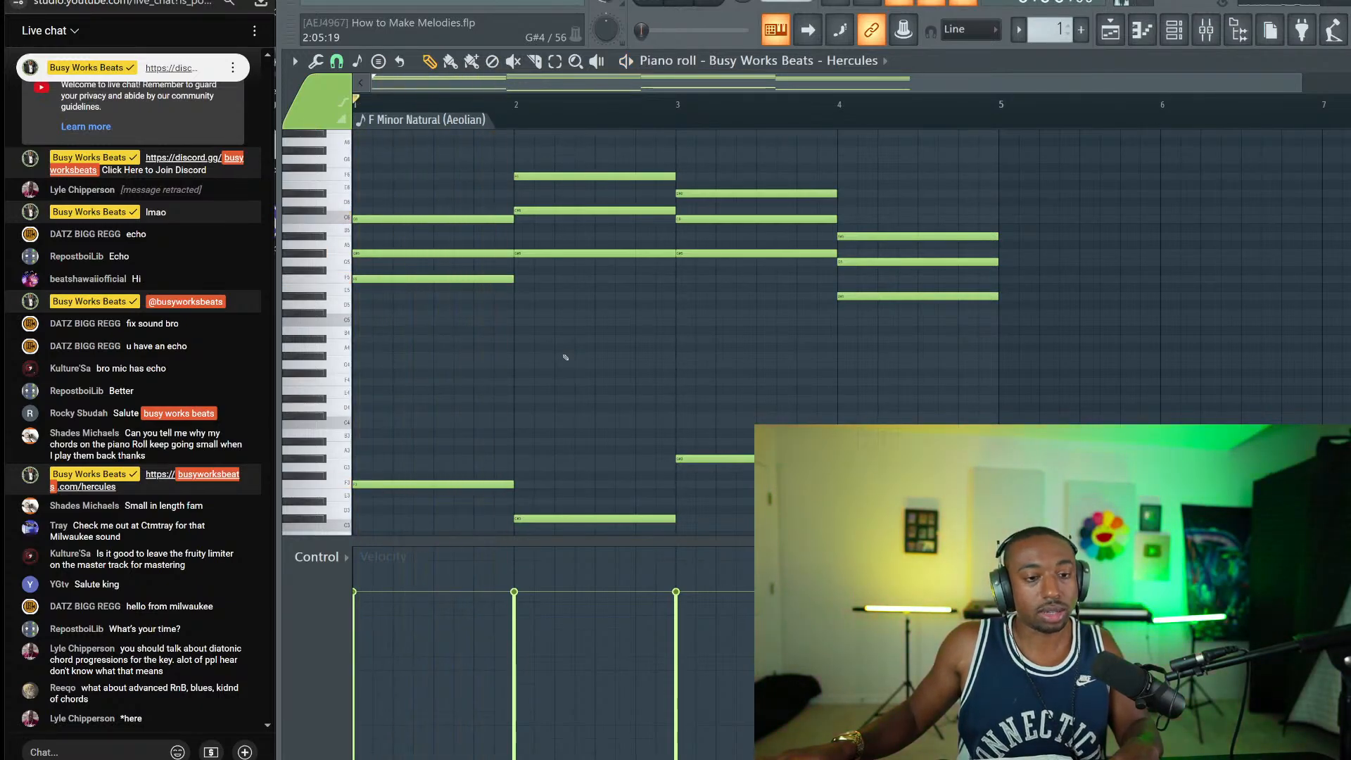
key(space)
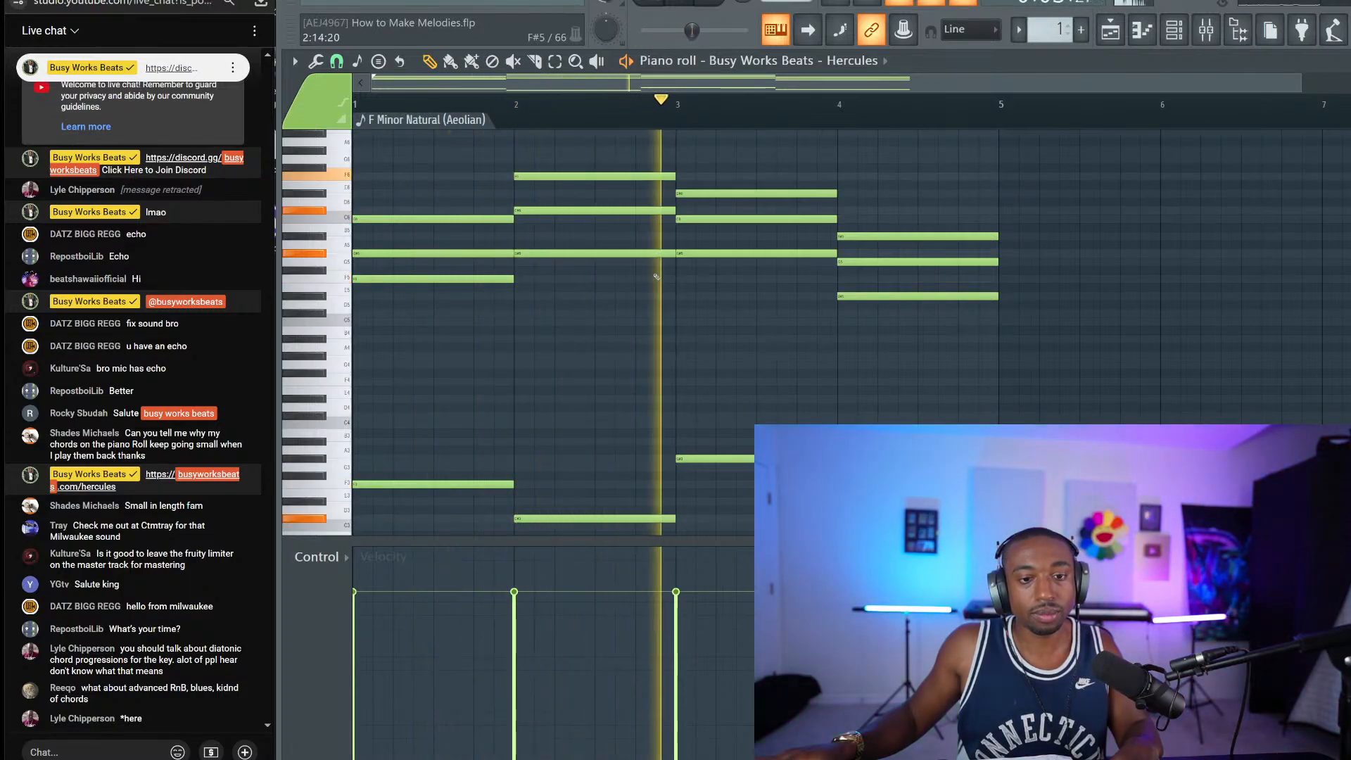
key(space)
Step: Raise the middle note of each of the four chords by one octave and play back the result
drag(454, 236, 573, 288)
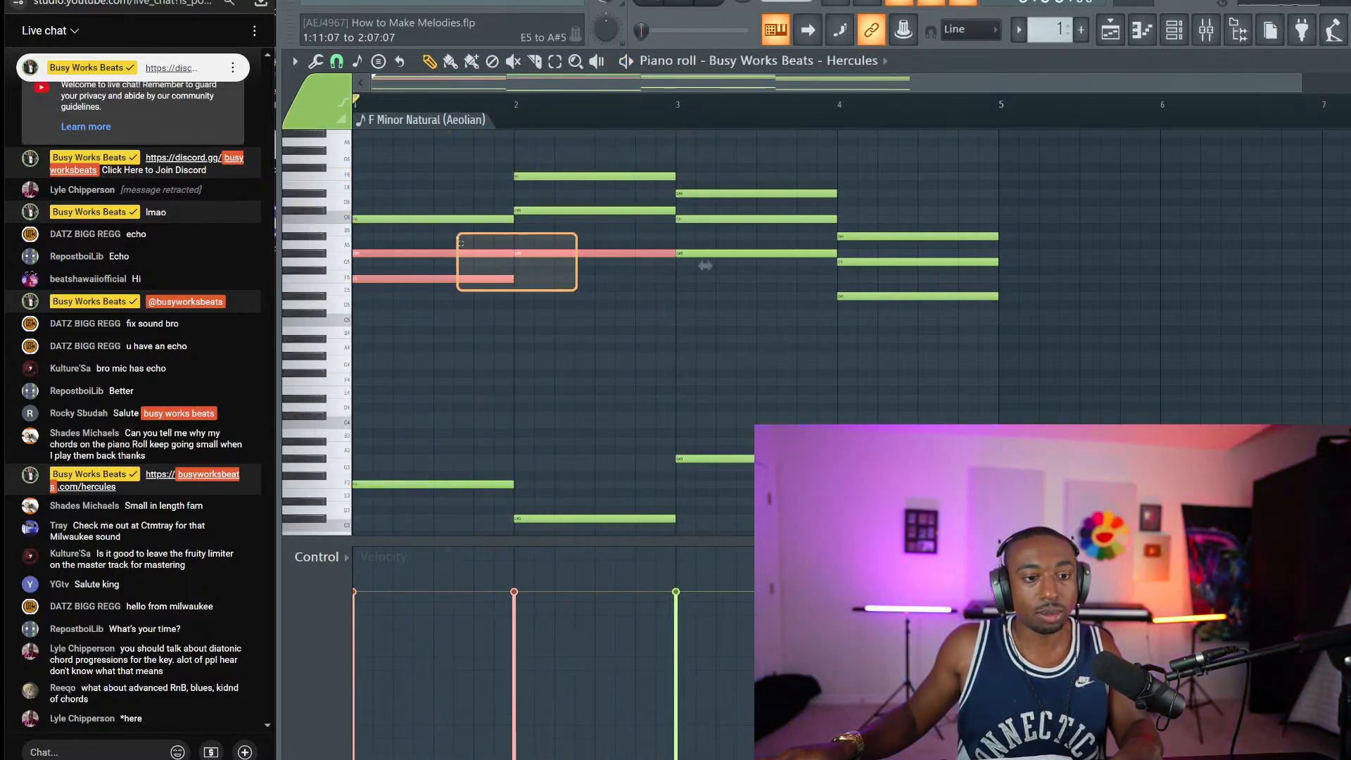
ctrl+click(648, 354)
scroll(648, 354, up, 2)
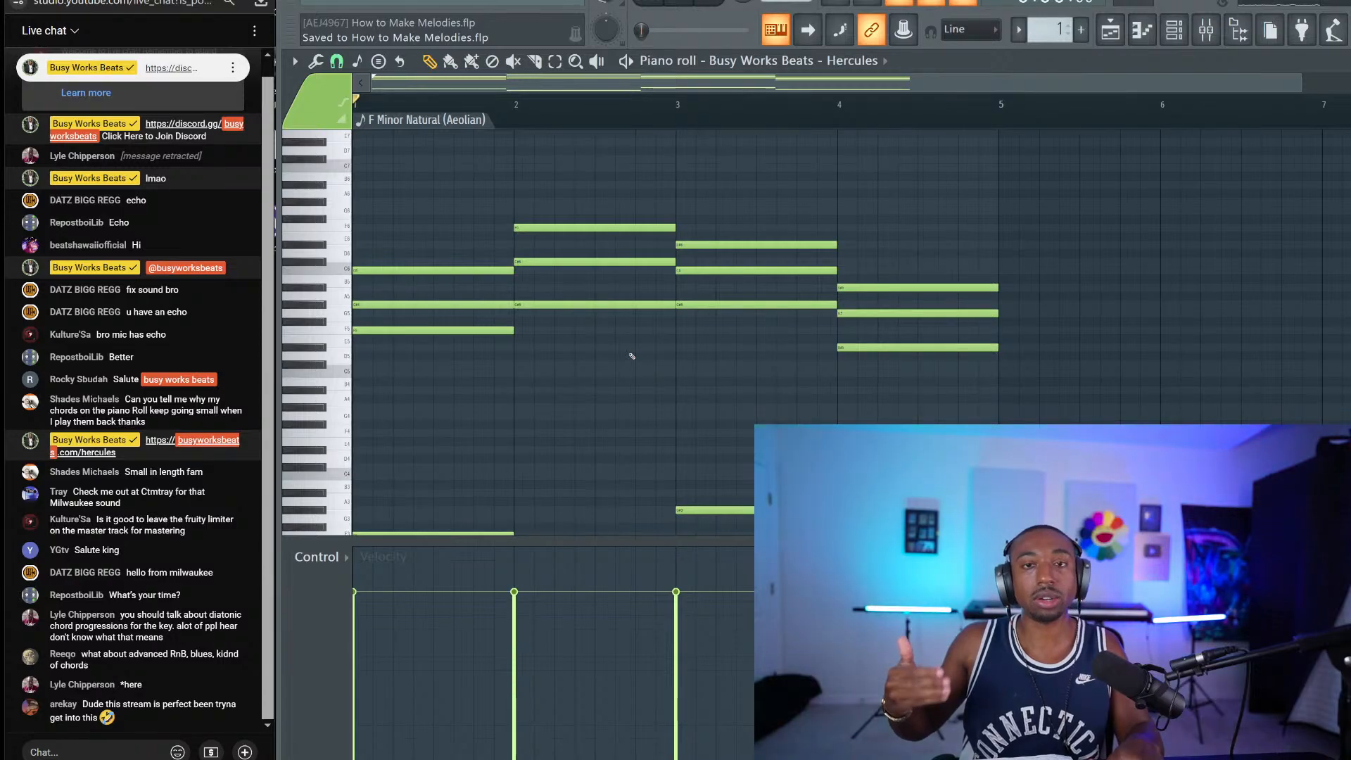
drag(442, 309, 448, 314)
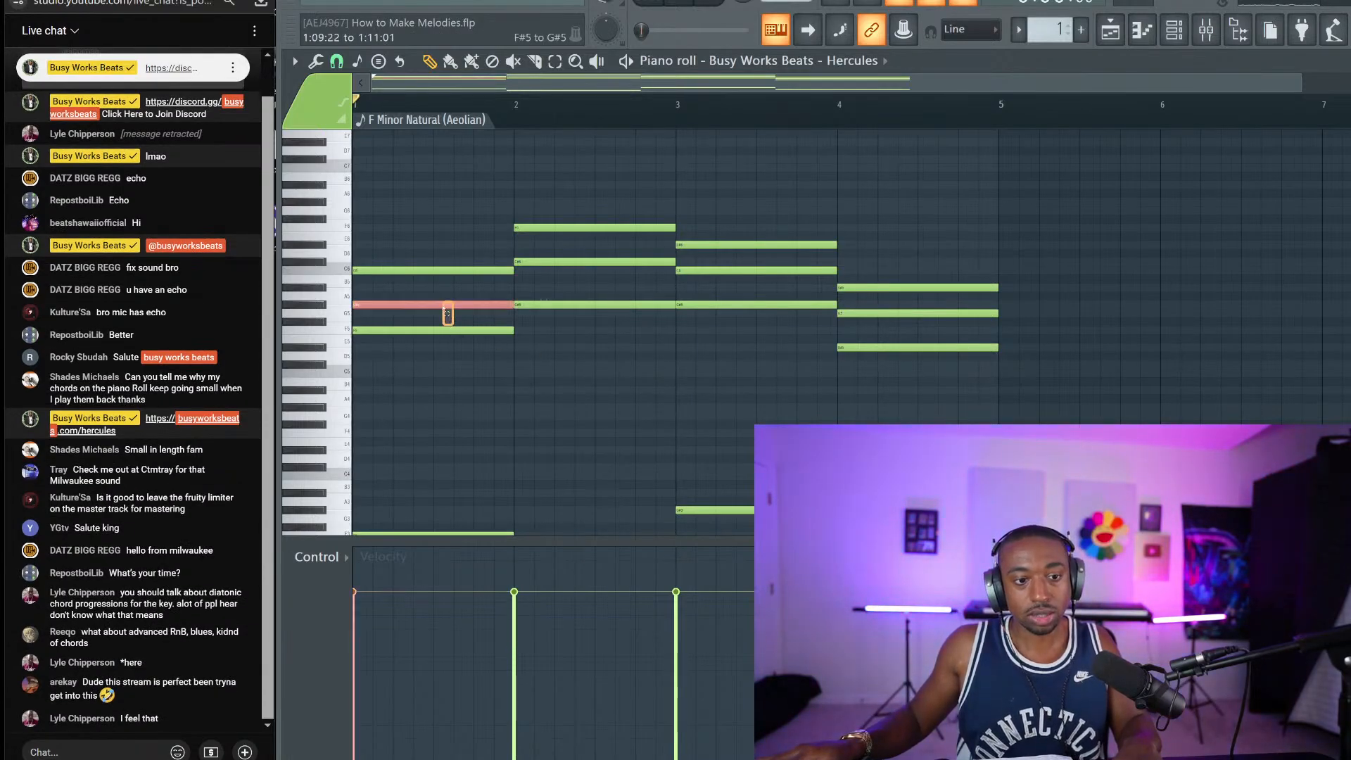
ctrl+click(573, 262)
ctrl+click(732, 270)
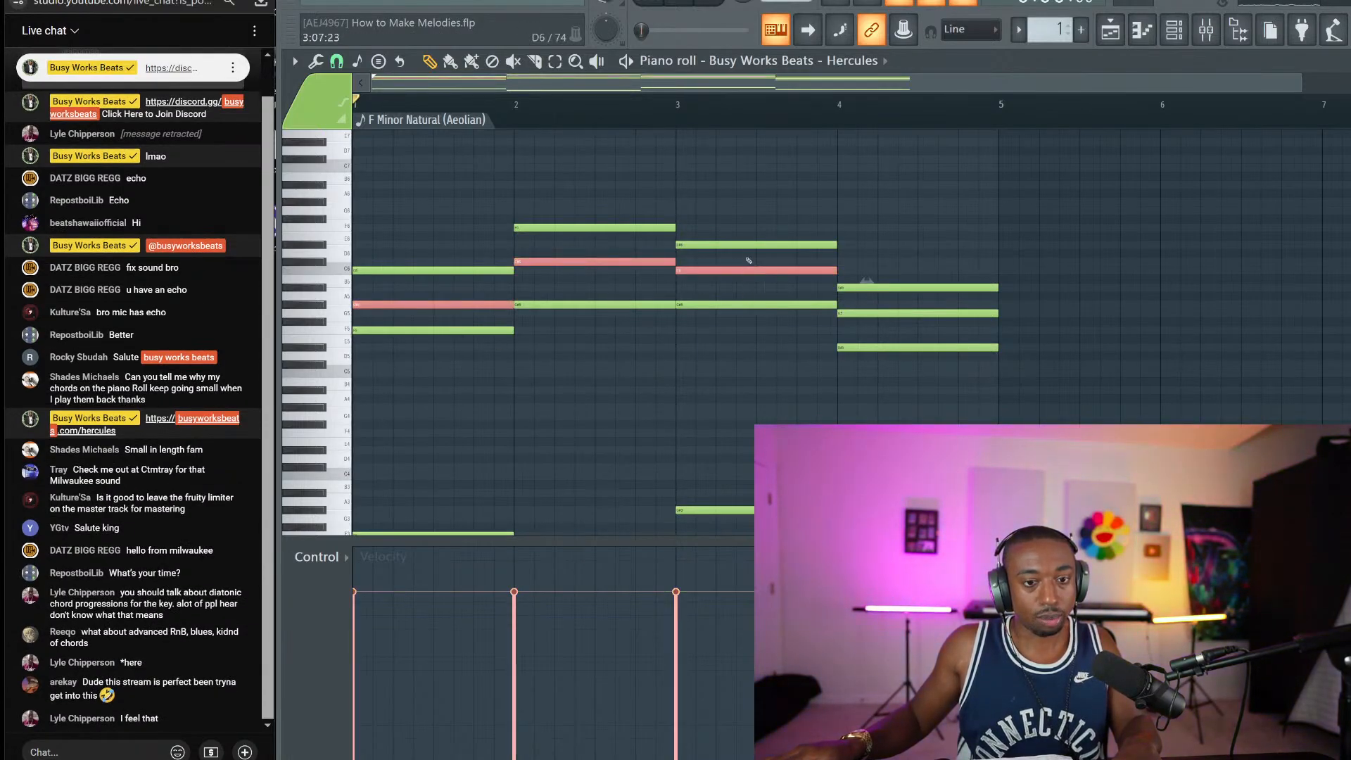
ctrl+click(878, 313)
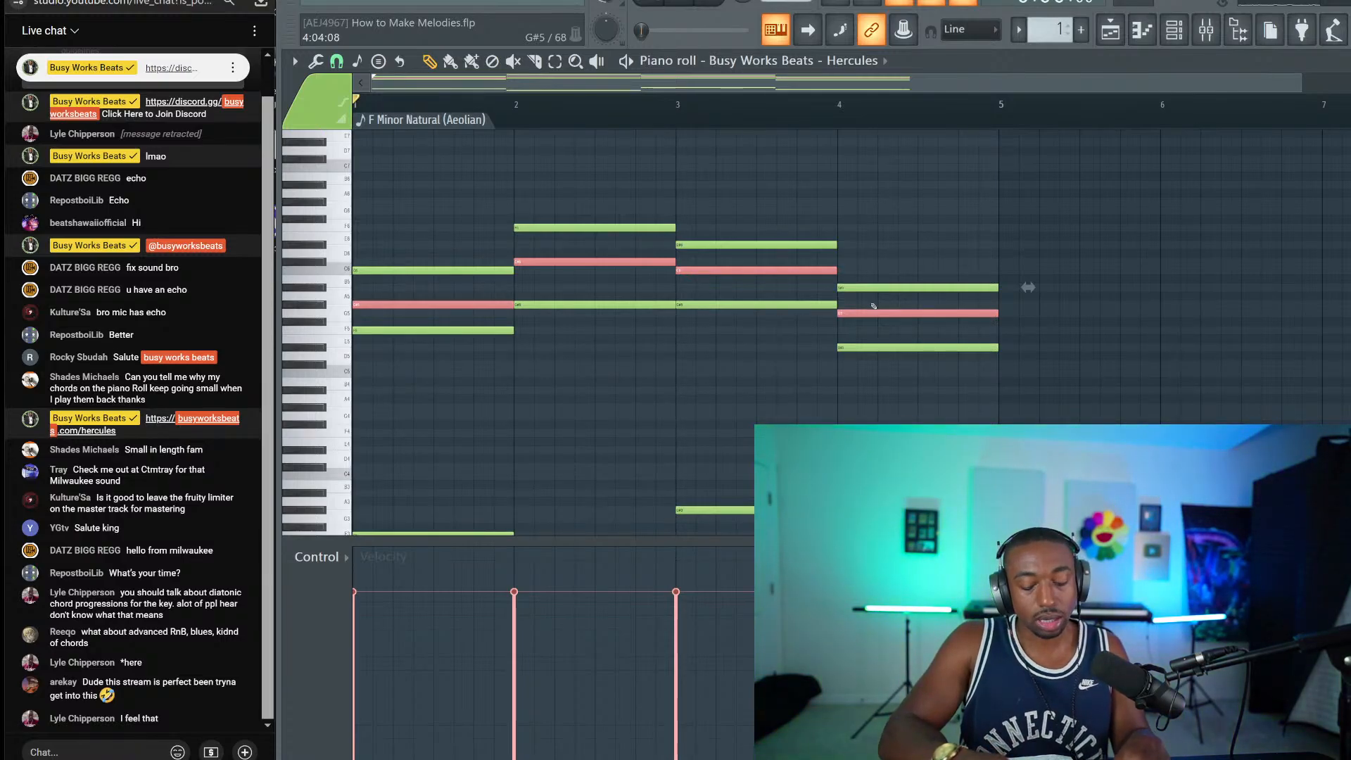
key(ctrl+Up)
scroll(871, 303, up, 2)
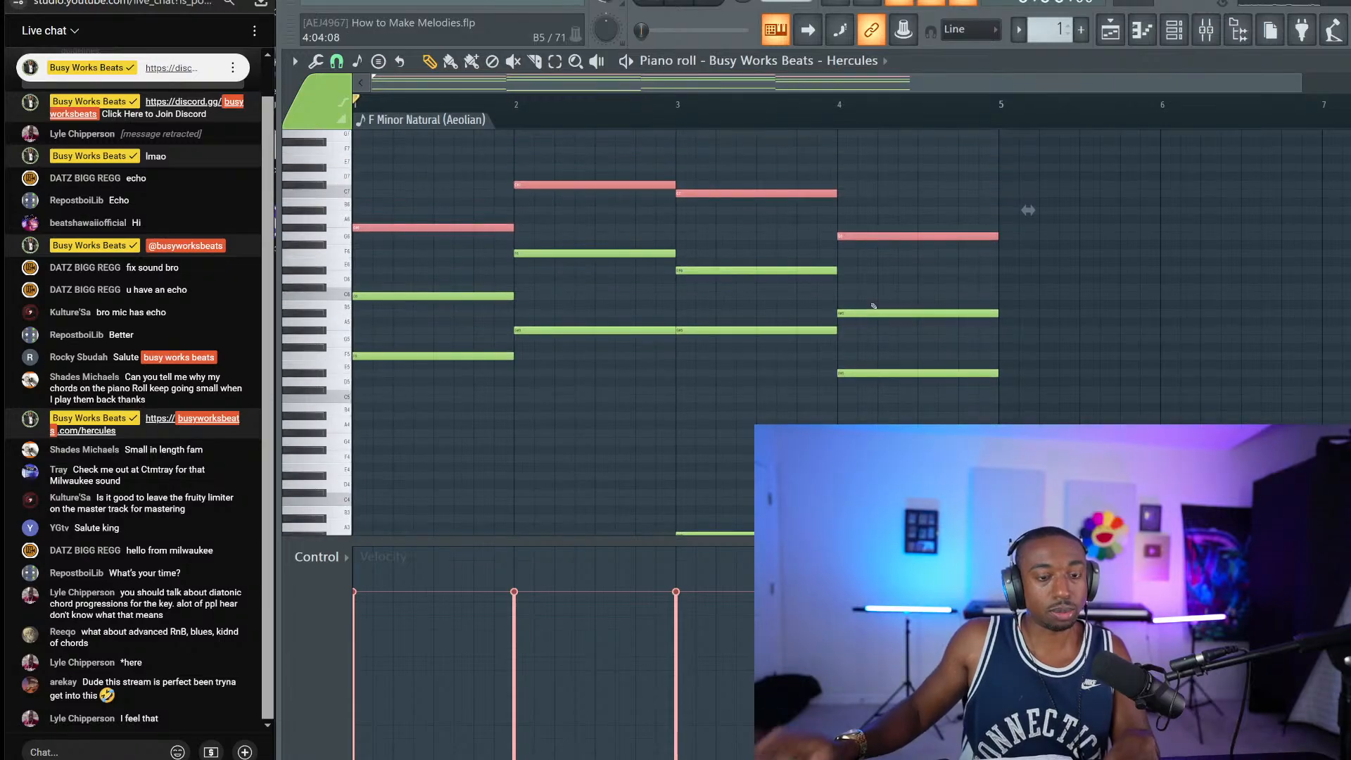
key(space)
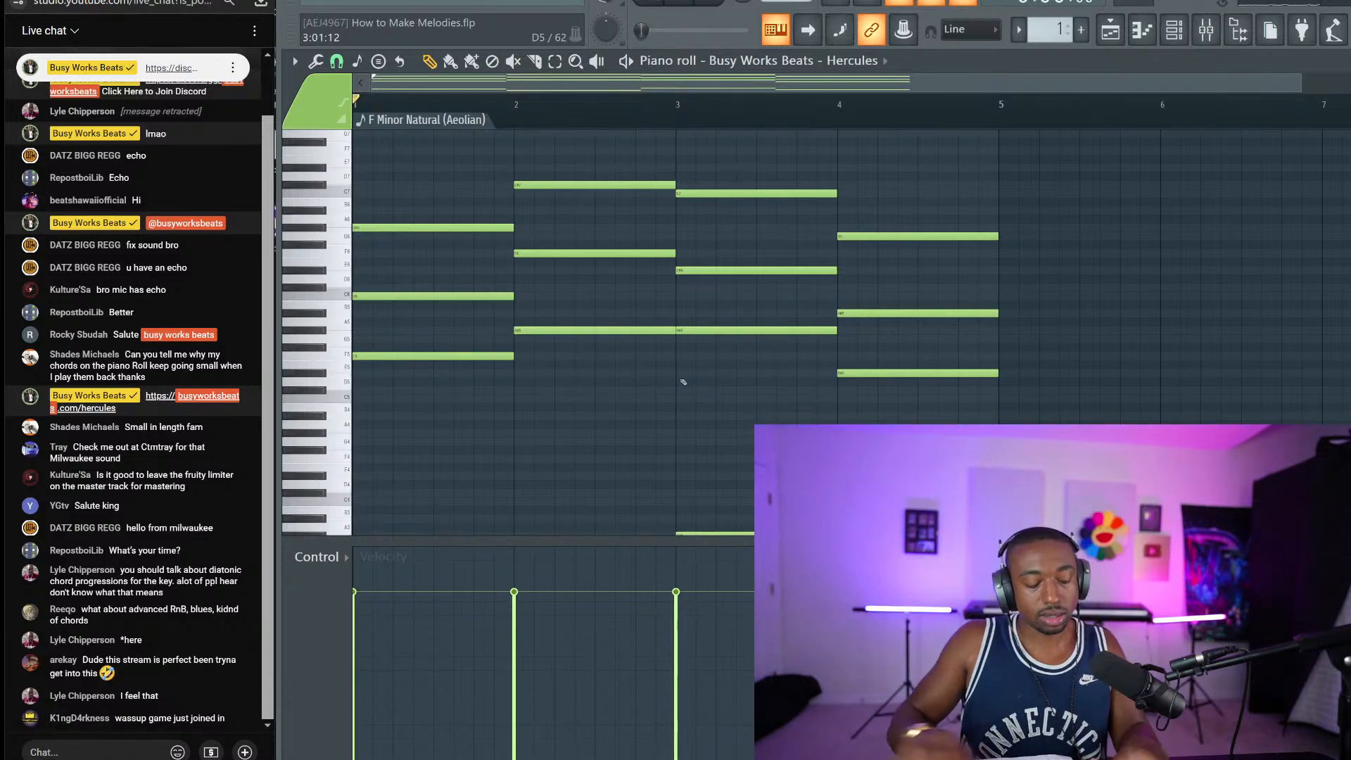
Step: Move the upper chord notes up one octave and the bass notes down one octave while listening to the progression
scroll(682, 383, down, 5)
drag(950, 347, 449, 565)
key(ctrl+Down)
scroll(562, 362, up, 2)
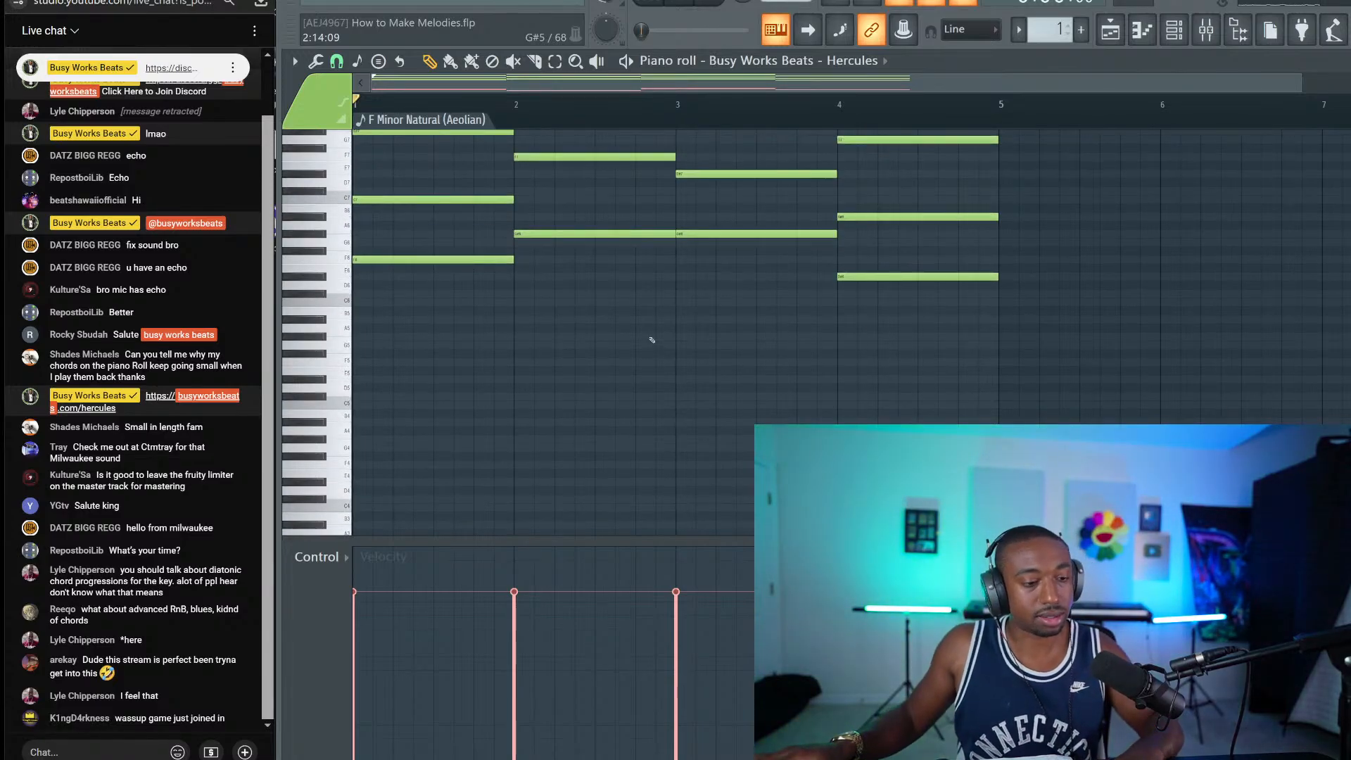
scroll(661, 344, up, 4)
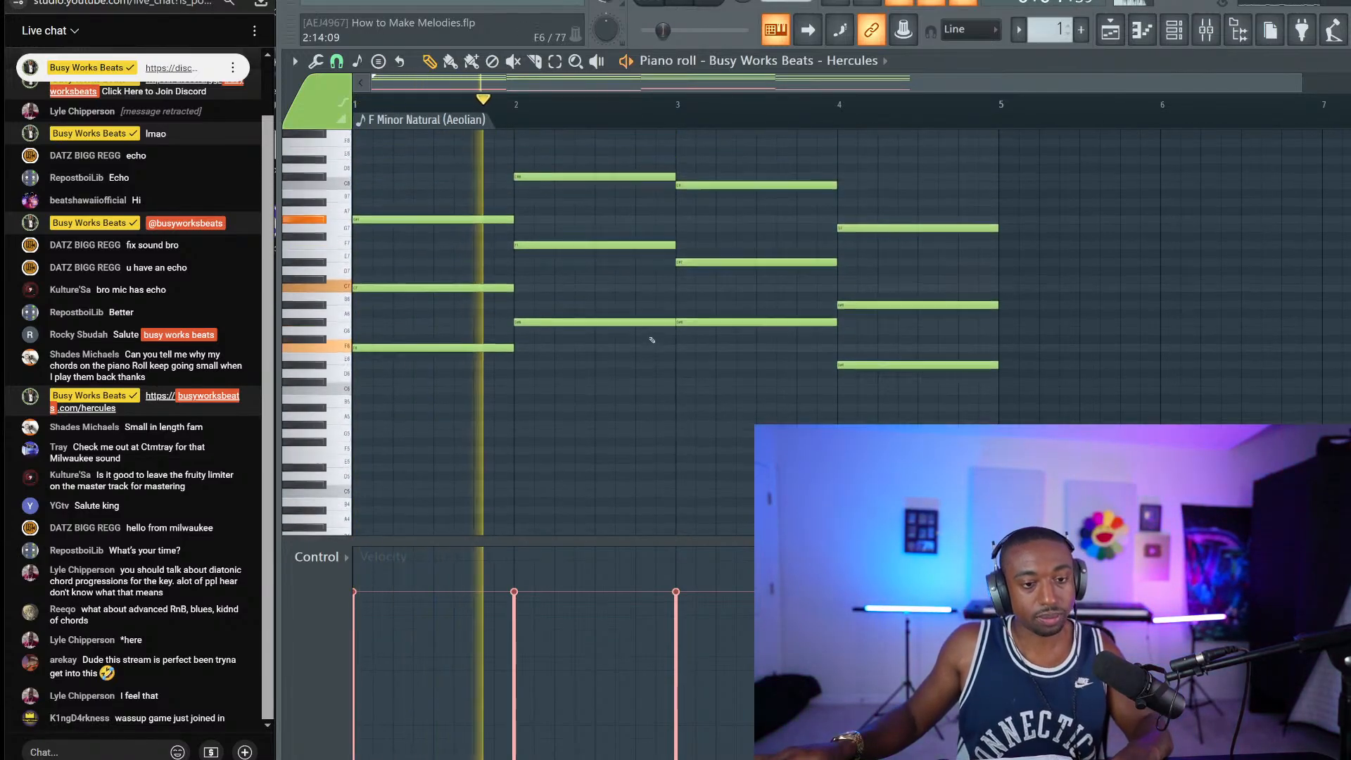
scroll(684, 355, up, 2)
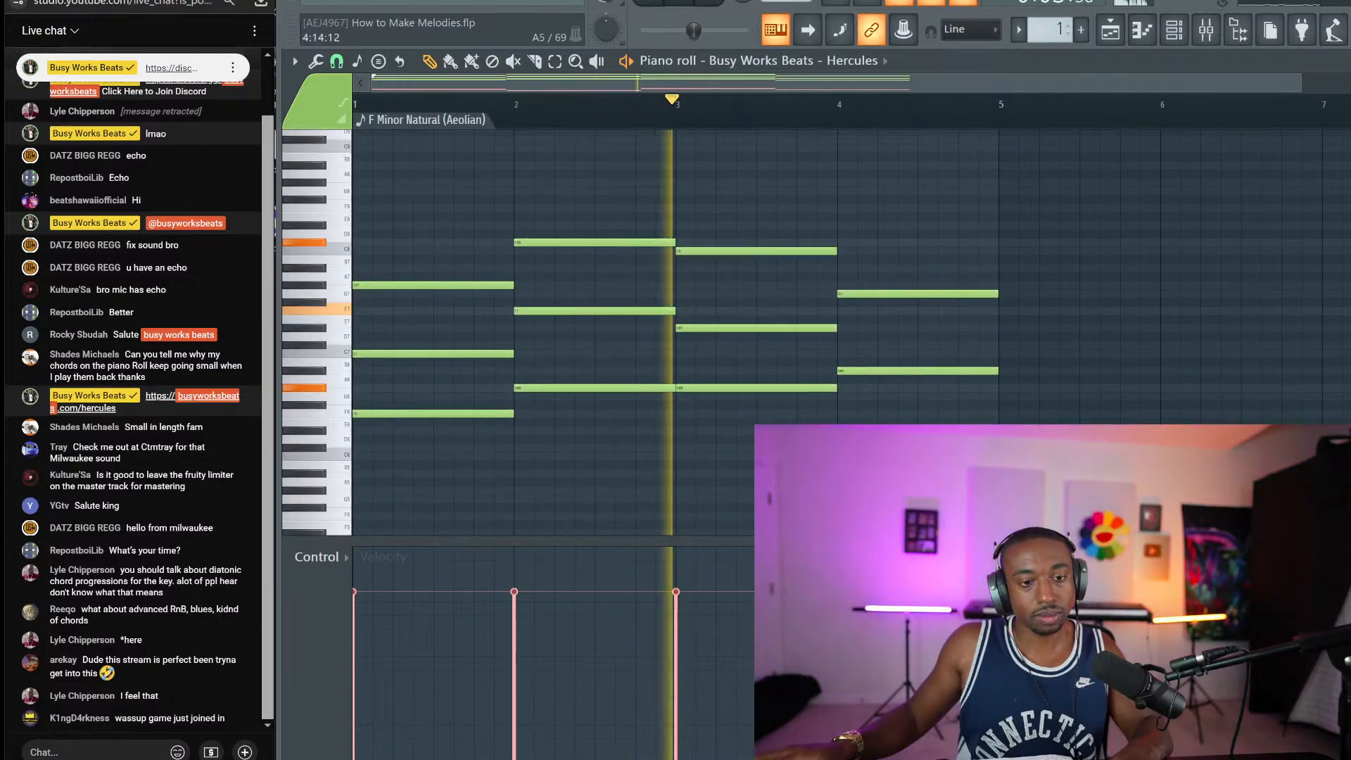
Step: Lower the two notes beneath the top melody note of each chord by one octave and play back the progression
drag(983, 484, 553, 263)
key(space)
drag(478, 334, 444, 456)
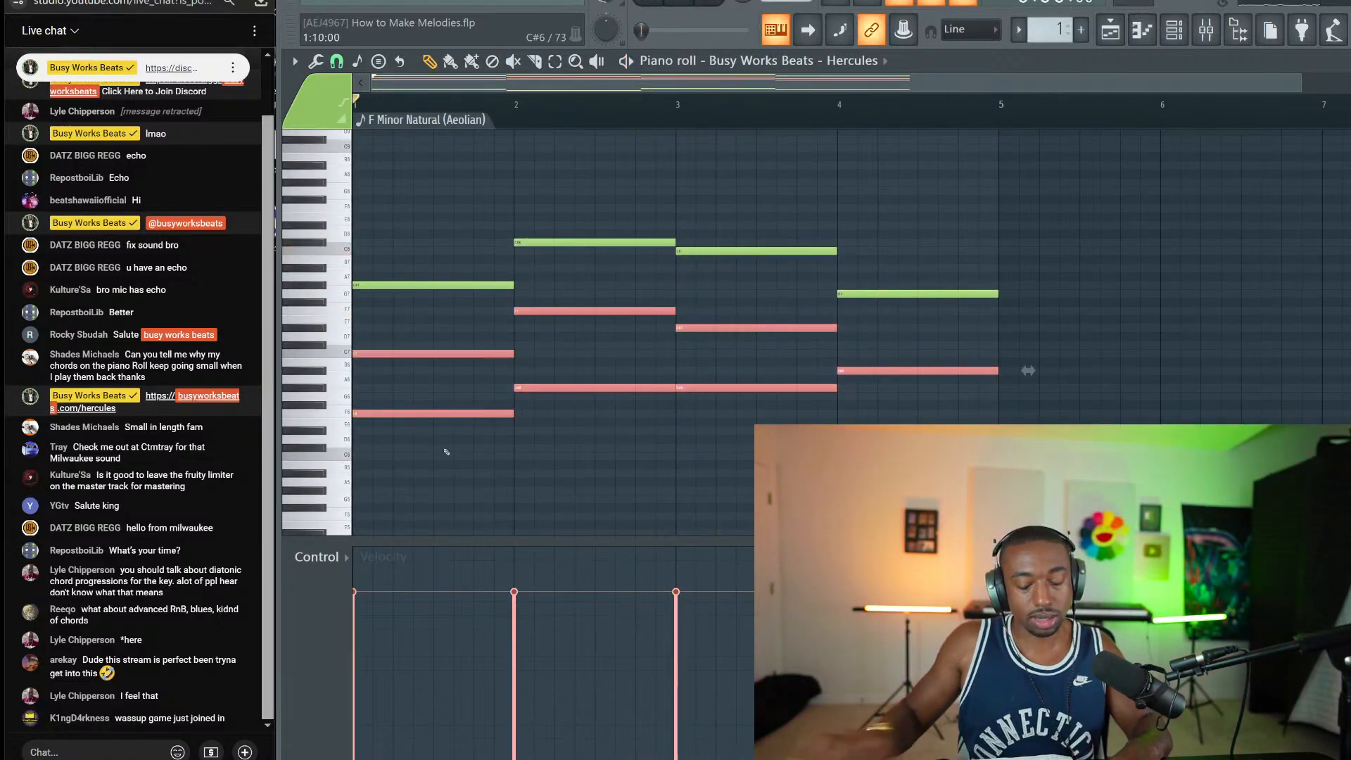
key(ctrl+Down)
key(space)
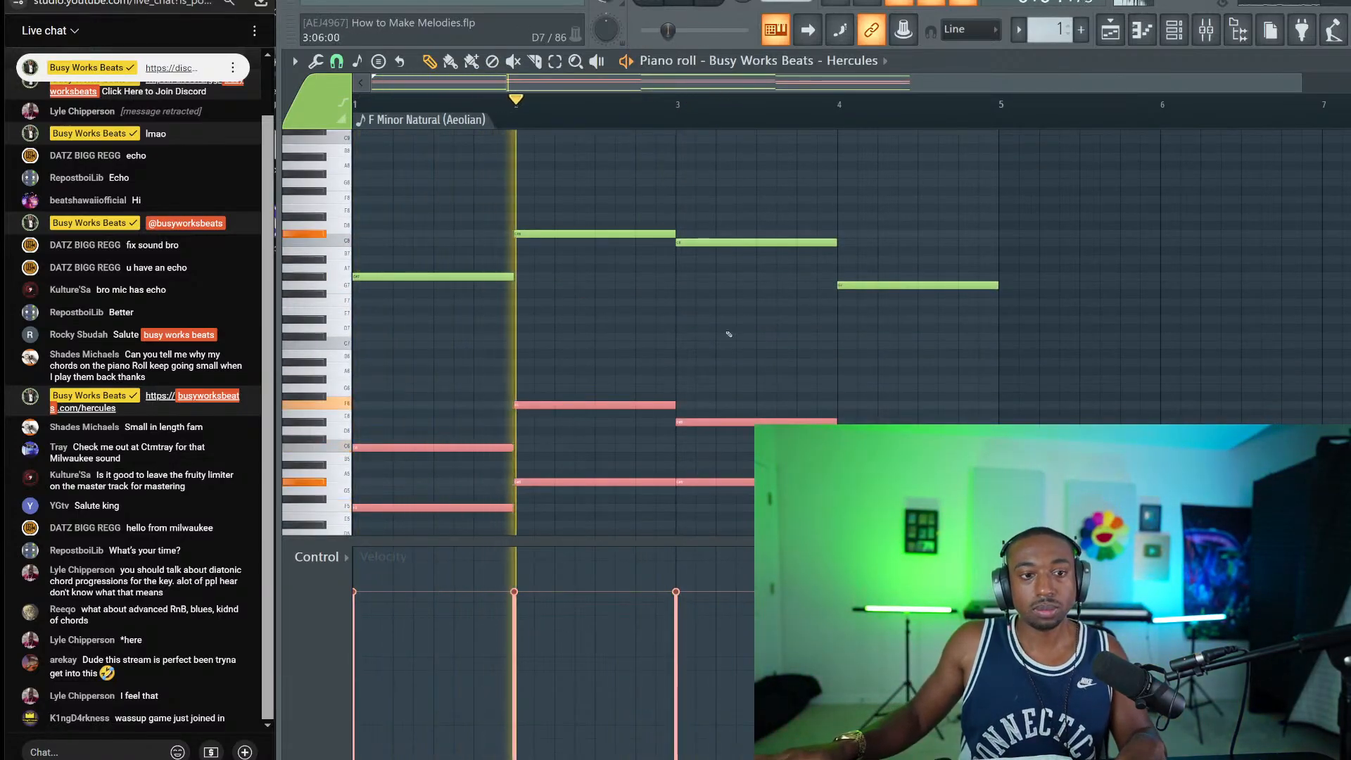
key(ctrl+d)
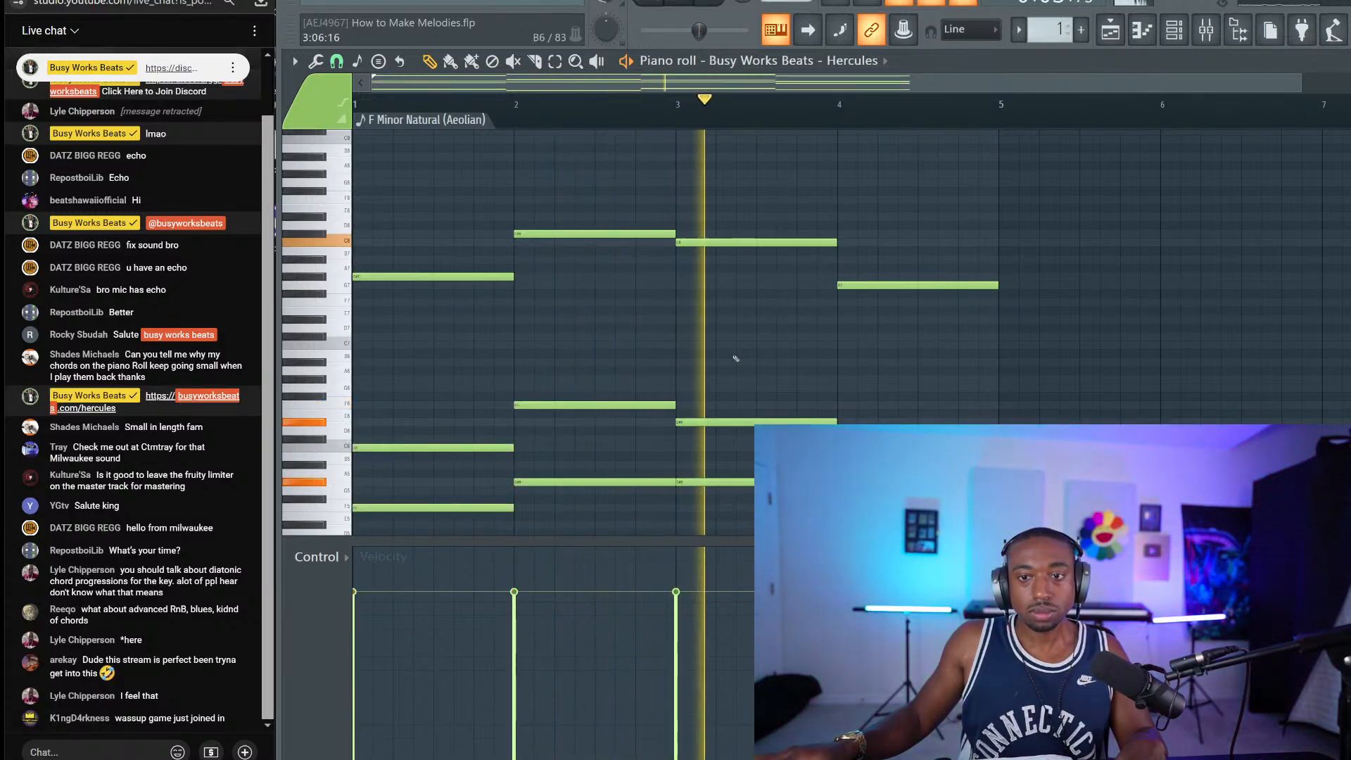
key(space)
Step: Highlight the top note of all four chords as the melody line
drag(877, 305, 430, 175)
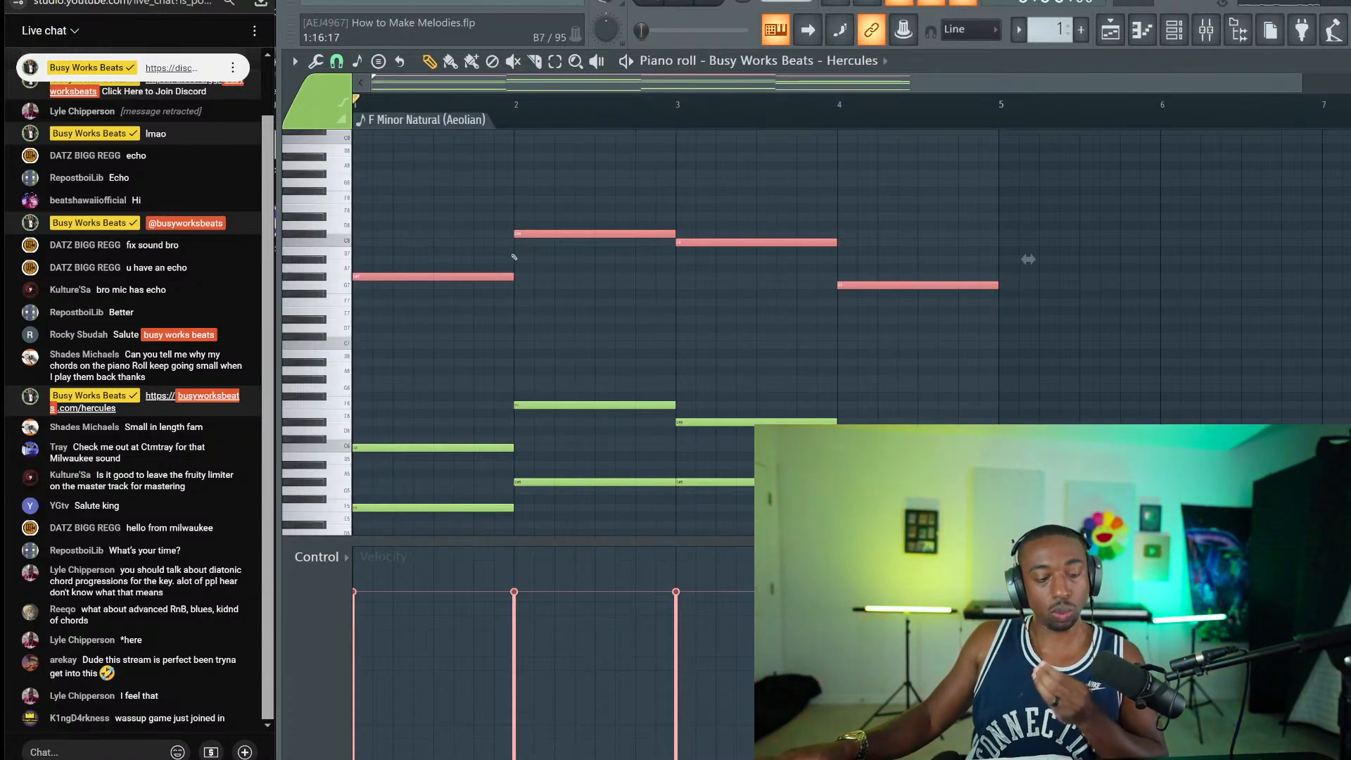
scroll(507, 261, down, 3)
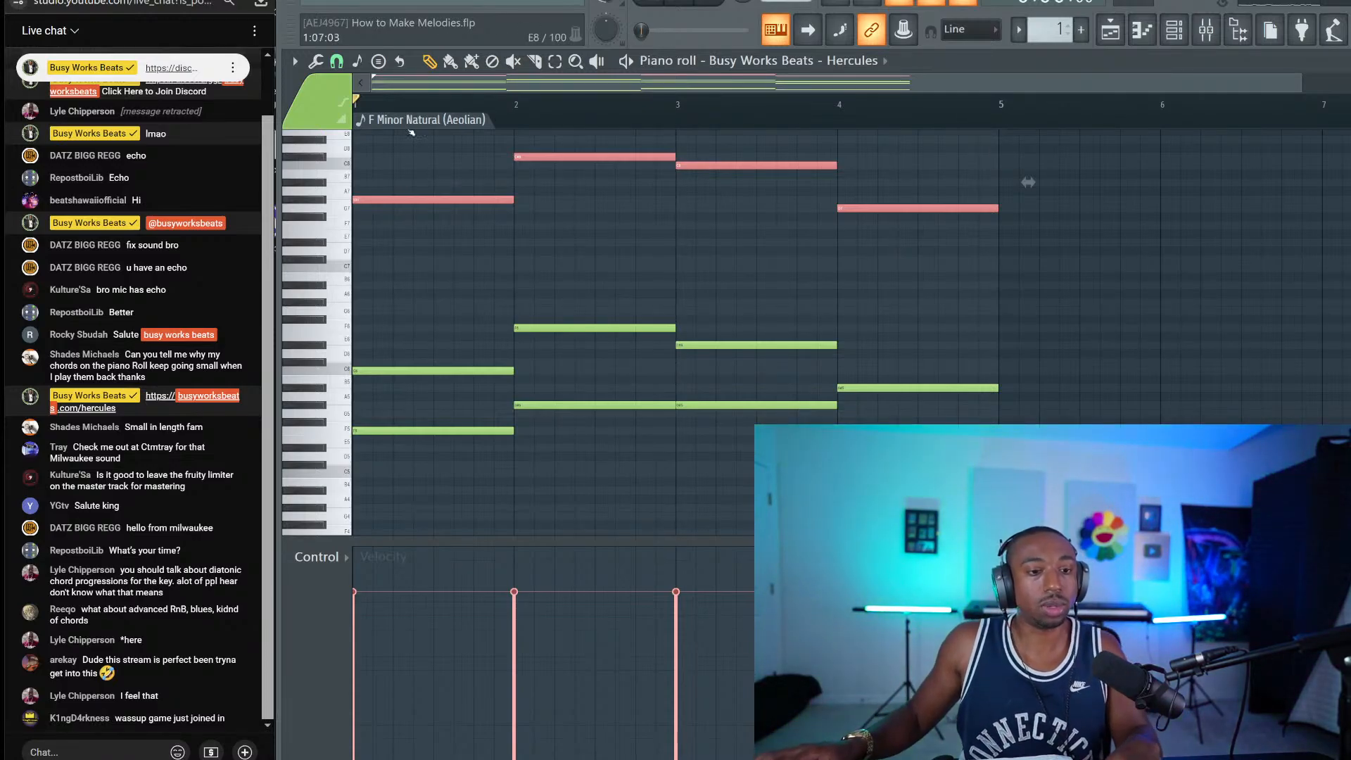
Step: Copy the first chord's F5 note up seven semitones to C6
scroll(378, 112, up, 5)
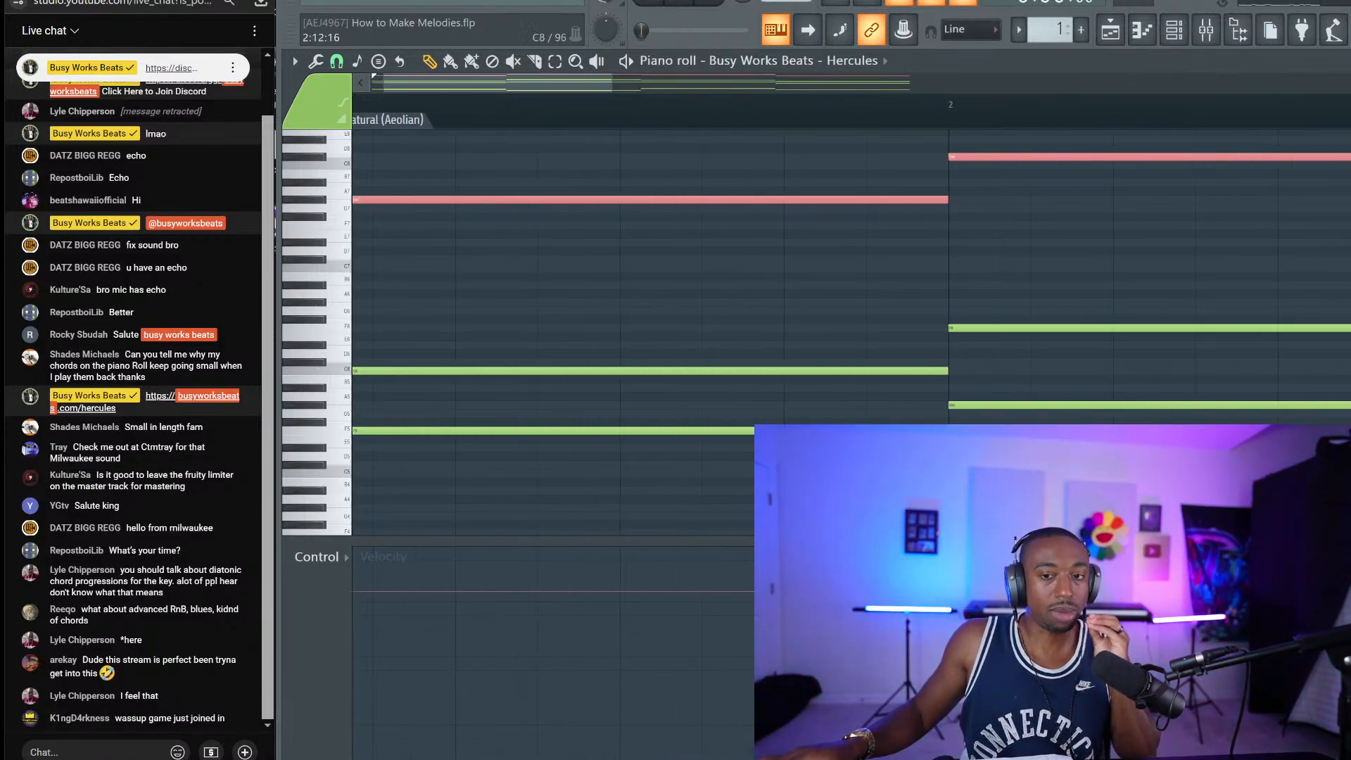
scroll(541, 349, up, 5)
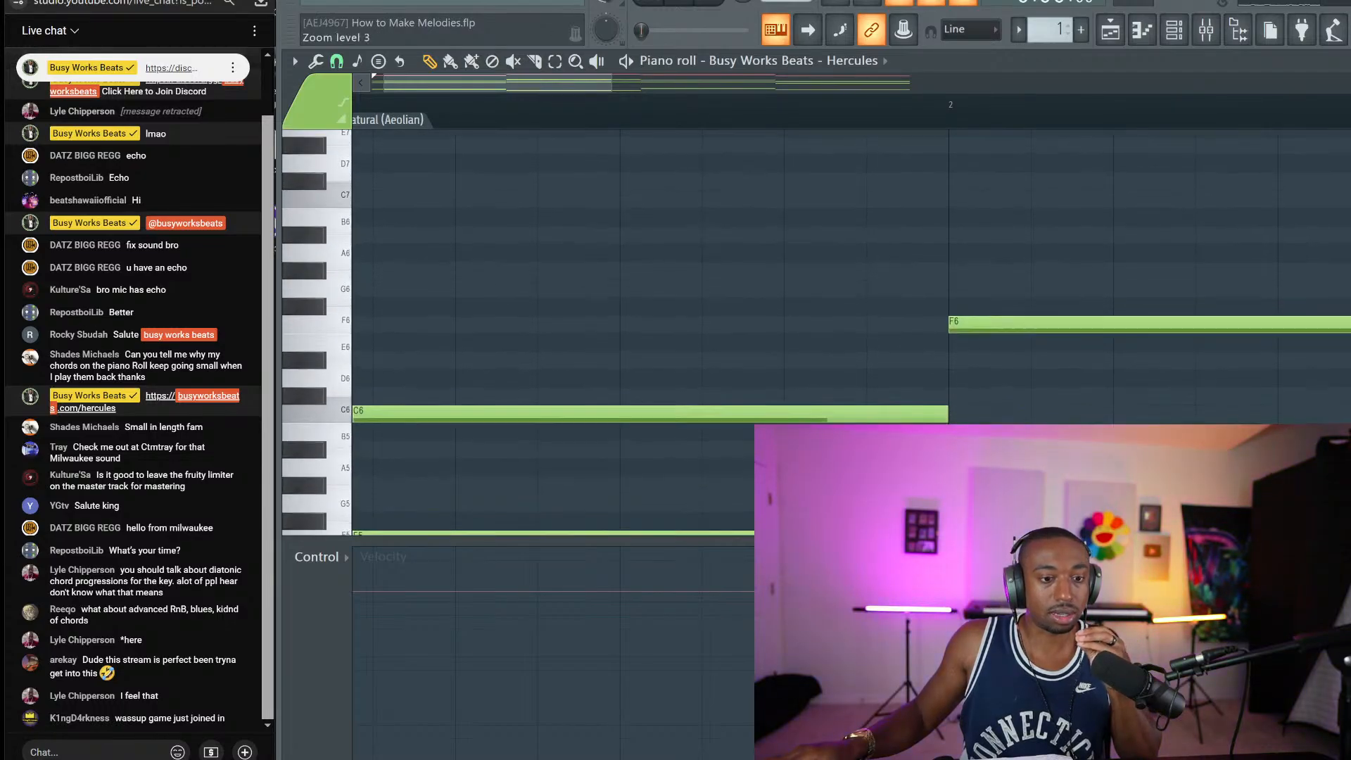
click(408, 367)
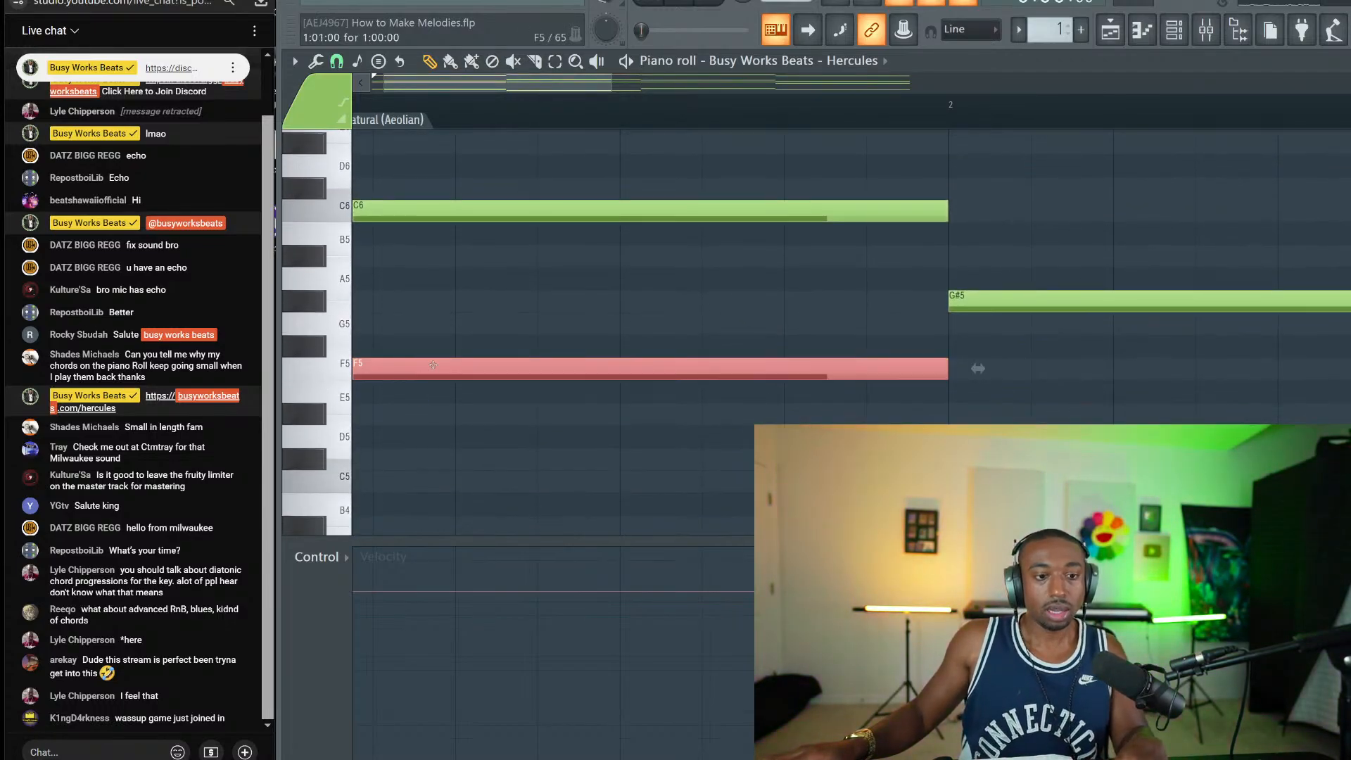
scroll(524, 356, down, 3)
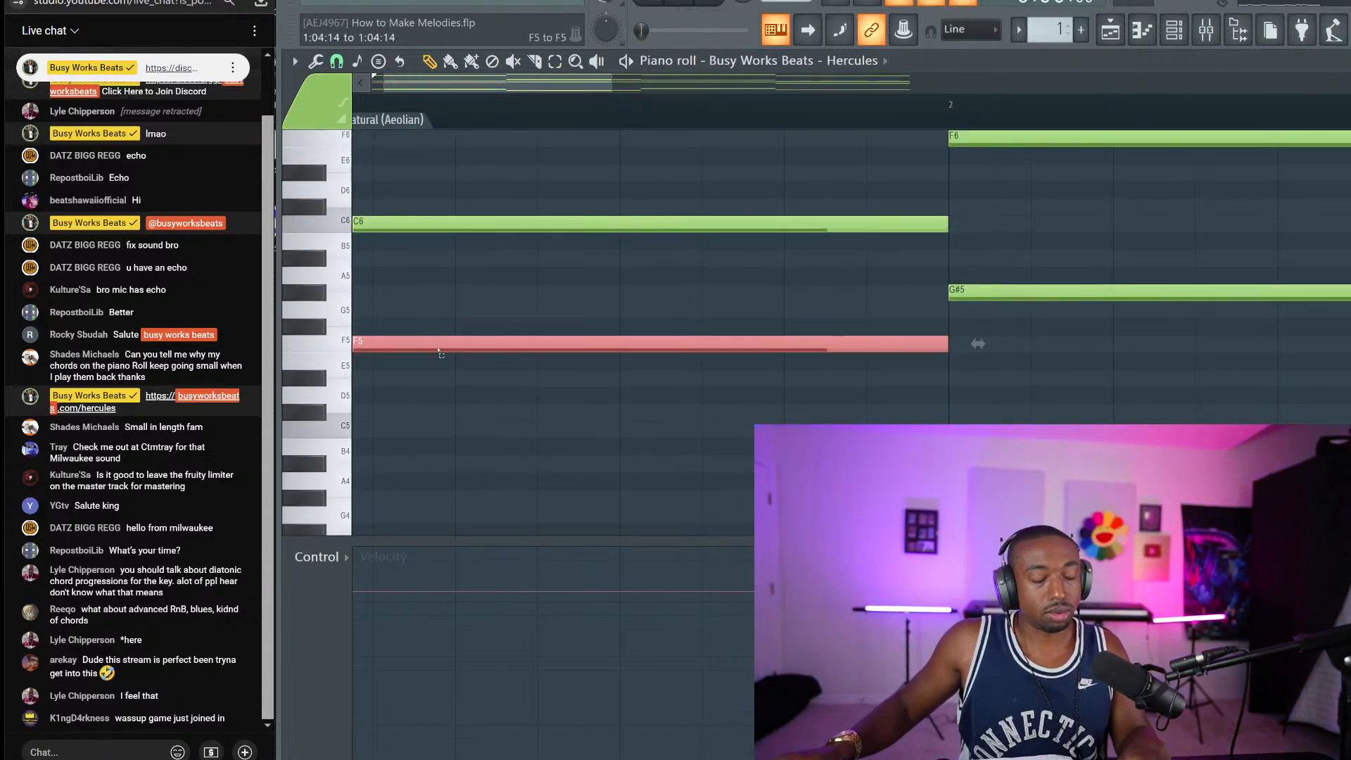
key(Up)
key(Up)
key(Up)
key(Up)
key(Up)
key(Up)
key(Up)
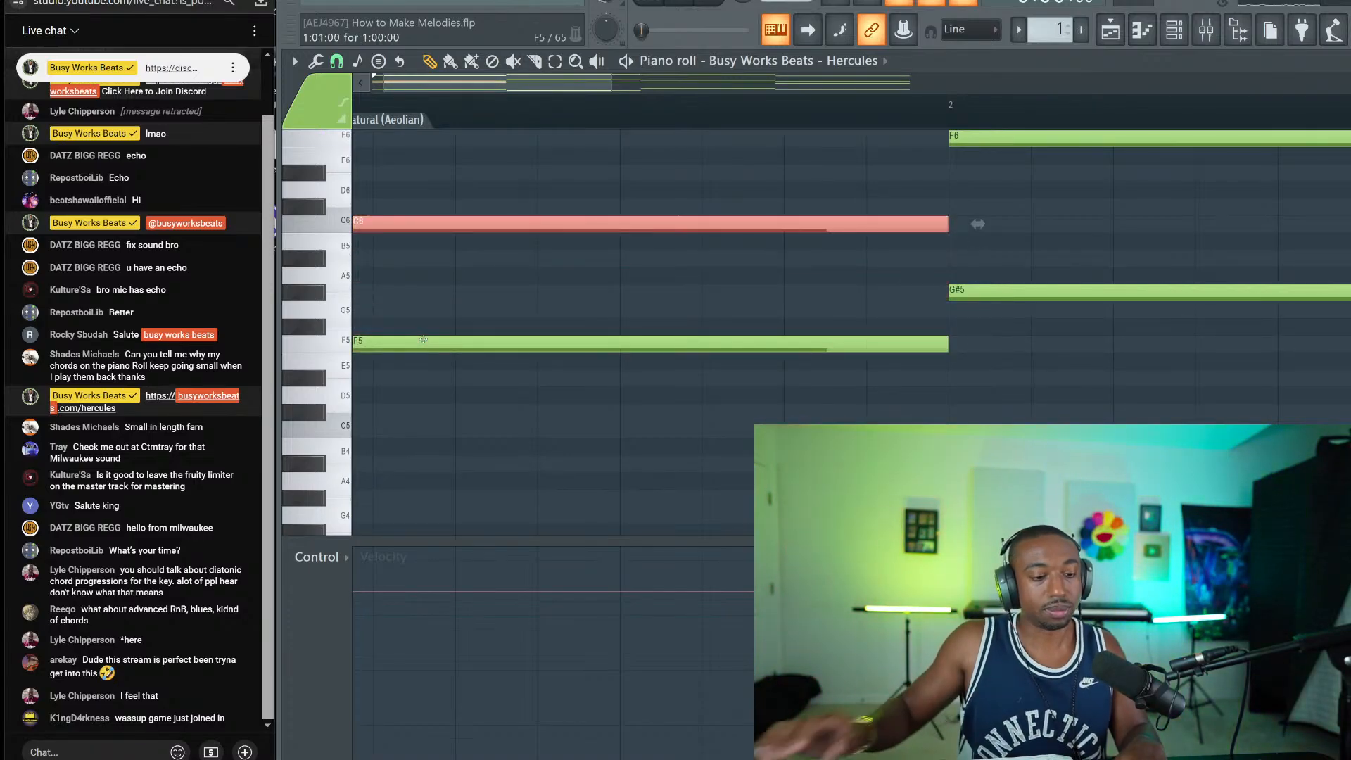
Step: Add a one-bar G5 note to the first chord between its F5 and C6 notes
ctrl+click(414, 271)
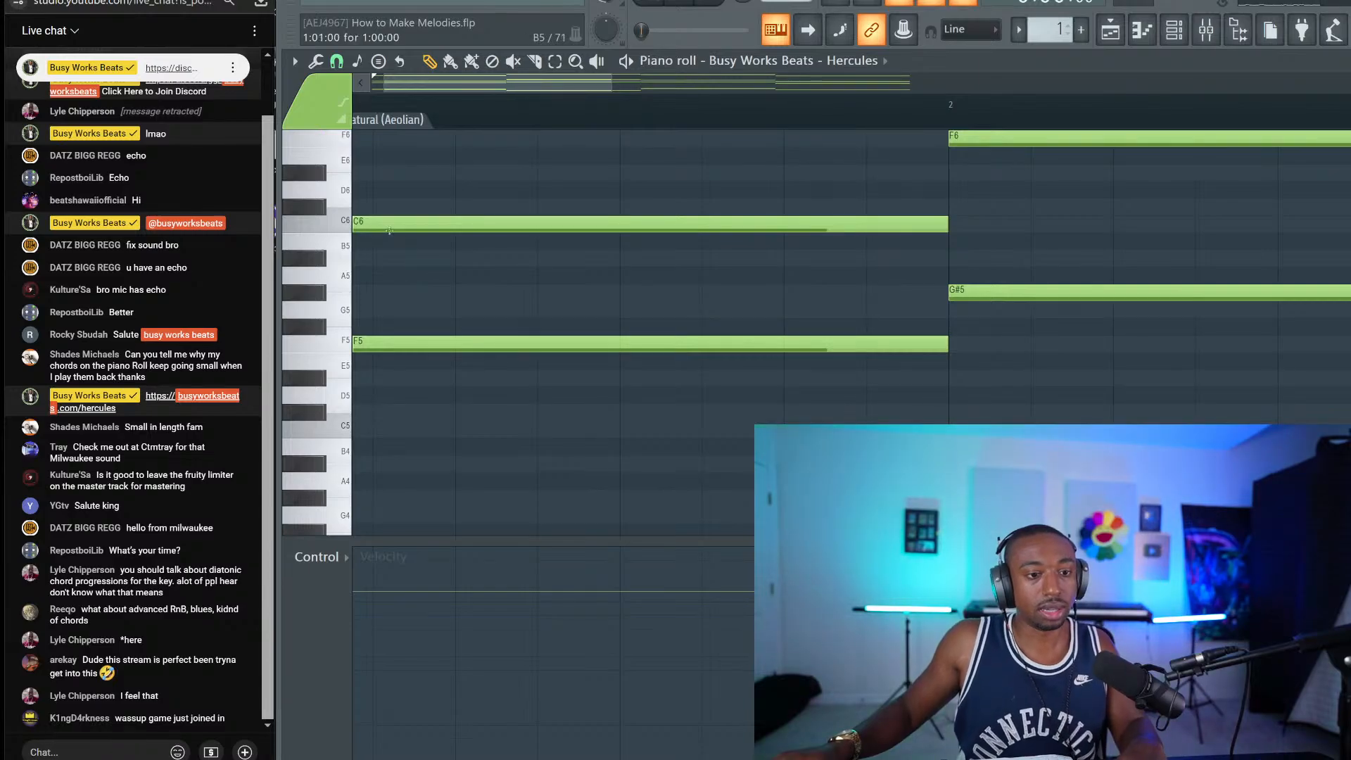
drag(389, 231, 377, 366)
scroll(350, 289, up, 2)
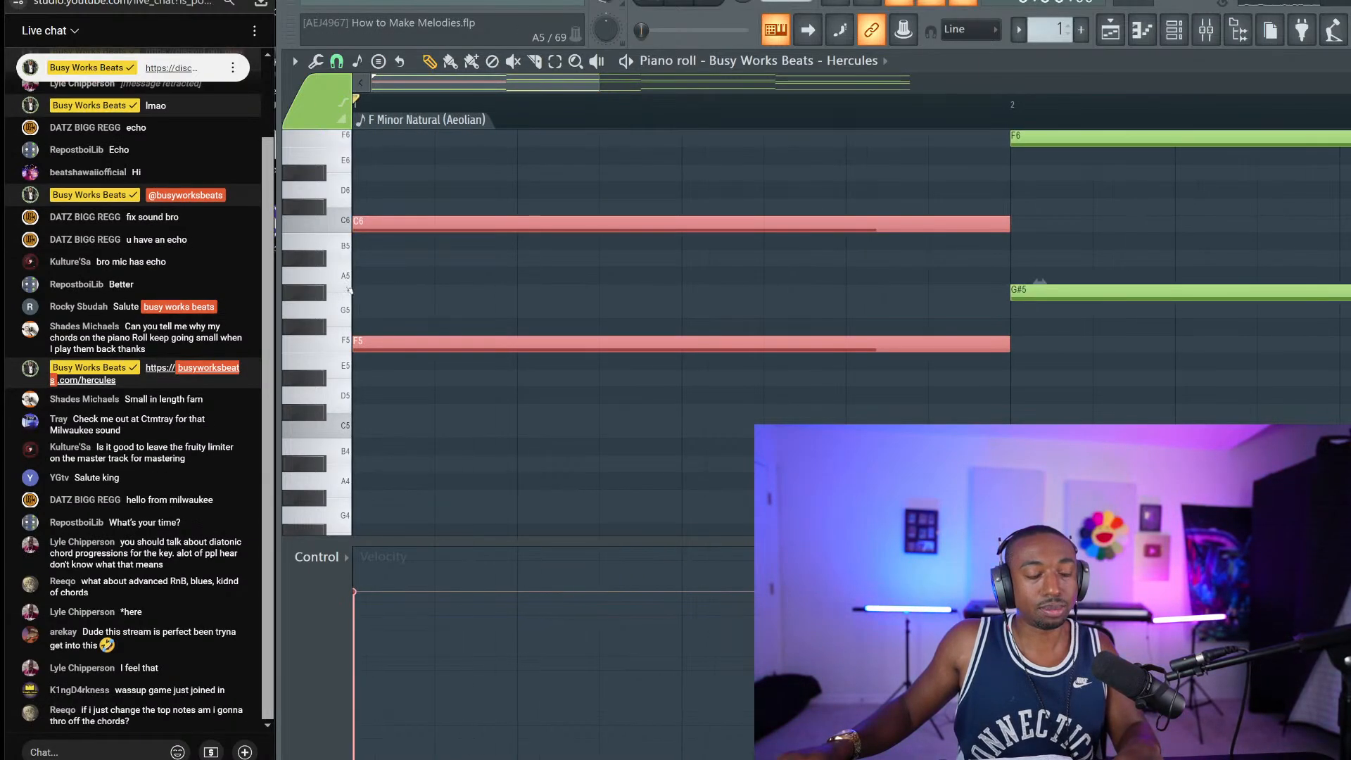
click(366, 309)
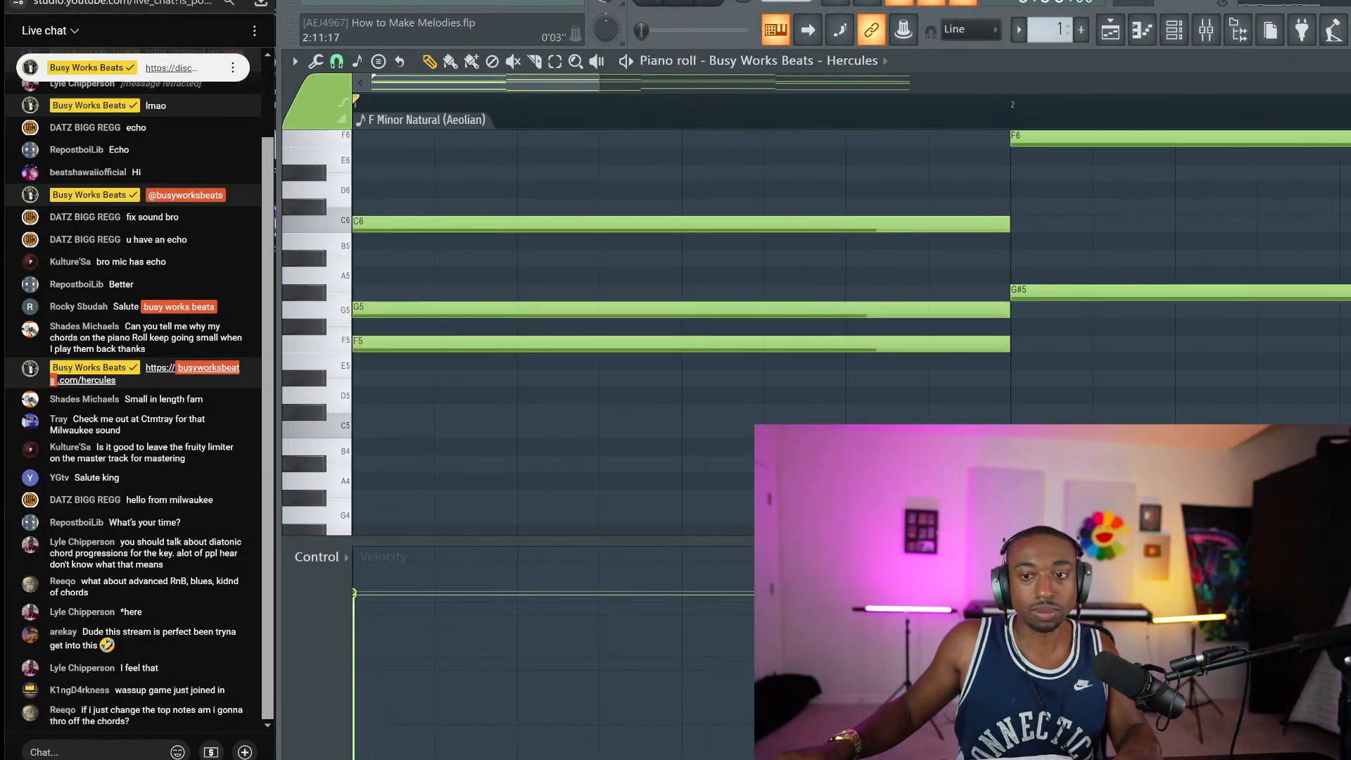
scroll(625, 285, down, 3)
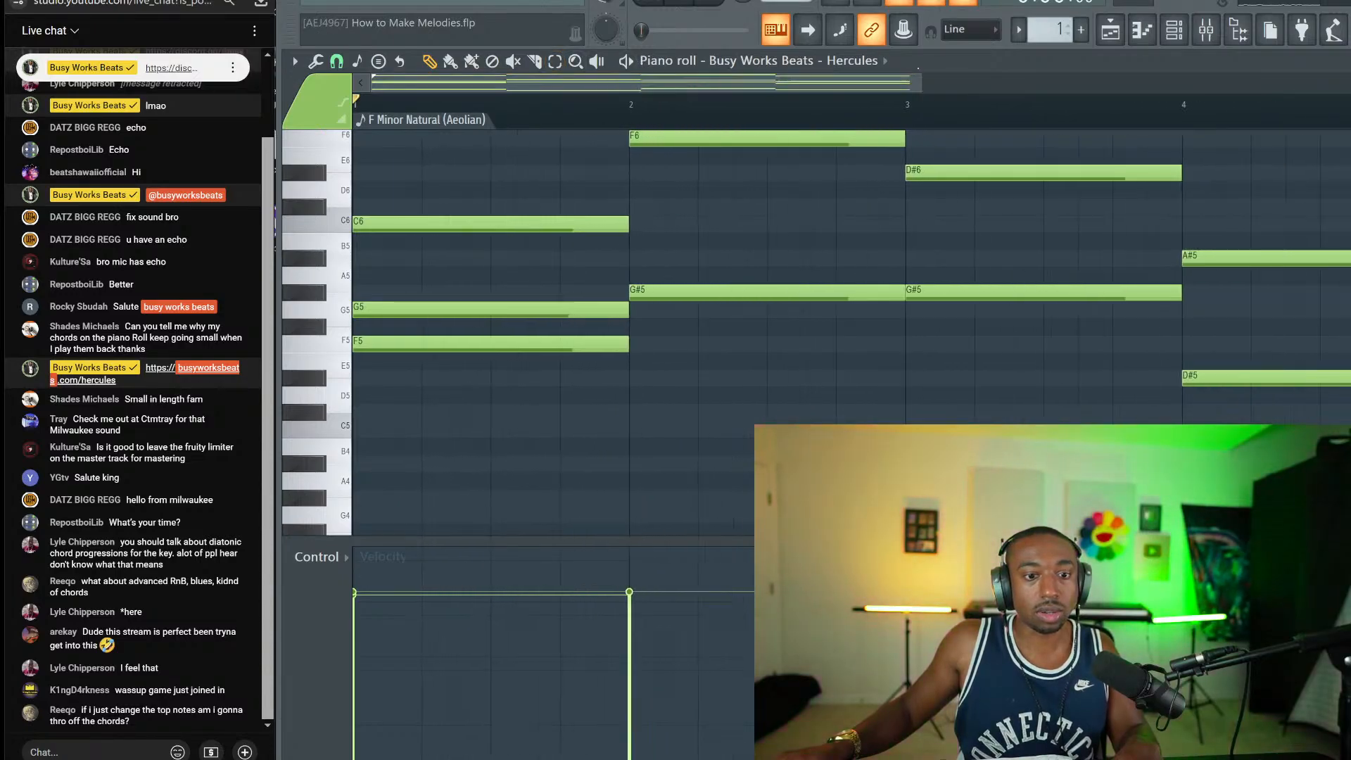
Step: Turn the first chord's G5 note into two consecutive half-bar notes on A5 and G#5
drag(630, 307, 377, 273)
mouse_move(492, 292)
mouse_down()
mouse_move(352, 251)
mouse_move(488, 276)
mouse_up()
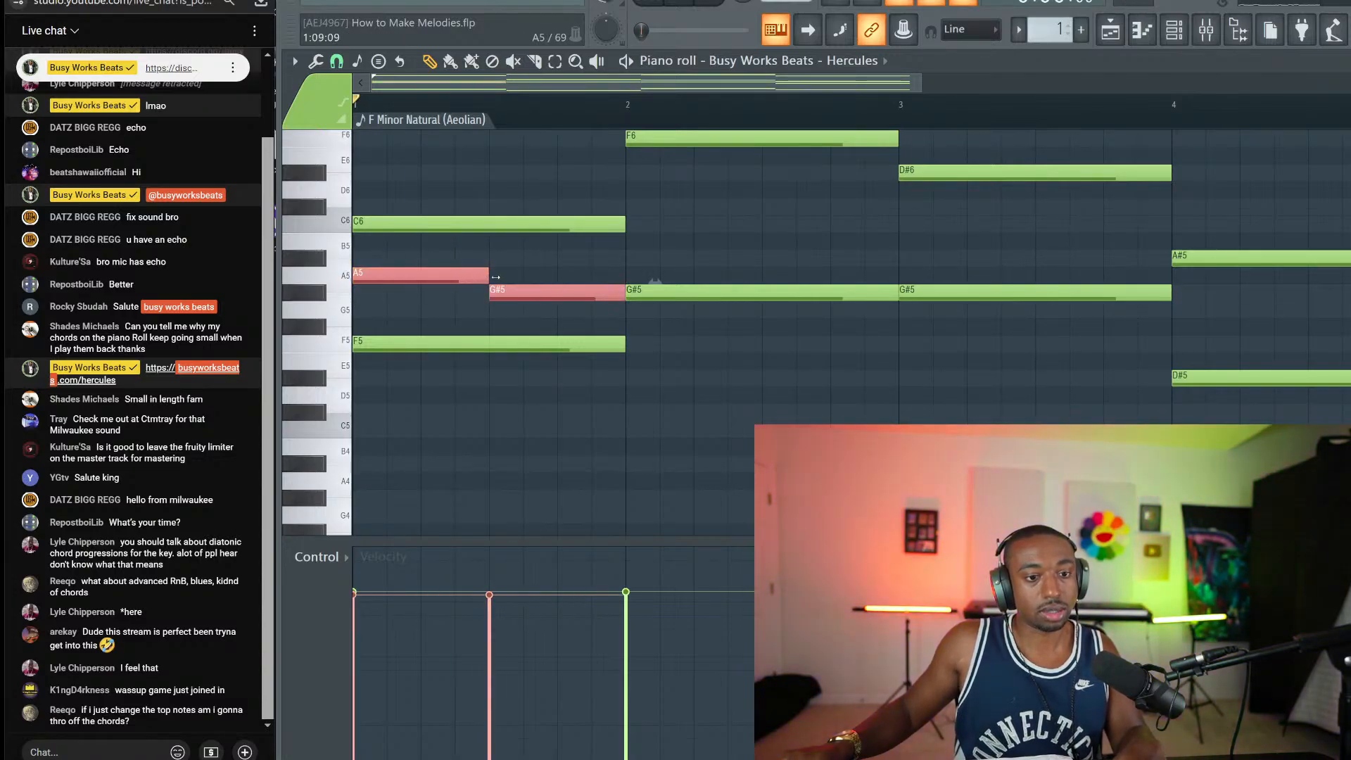
right_click(518, 288)
right_click(473, 275)
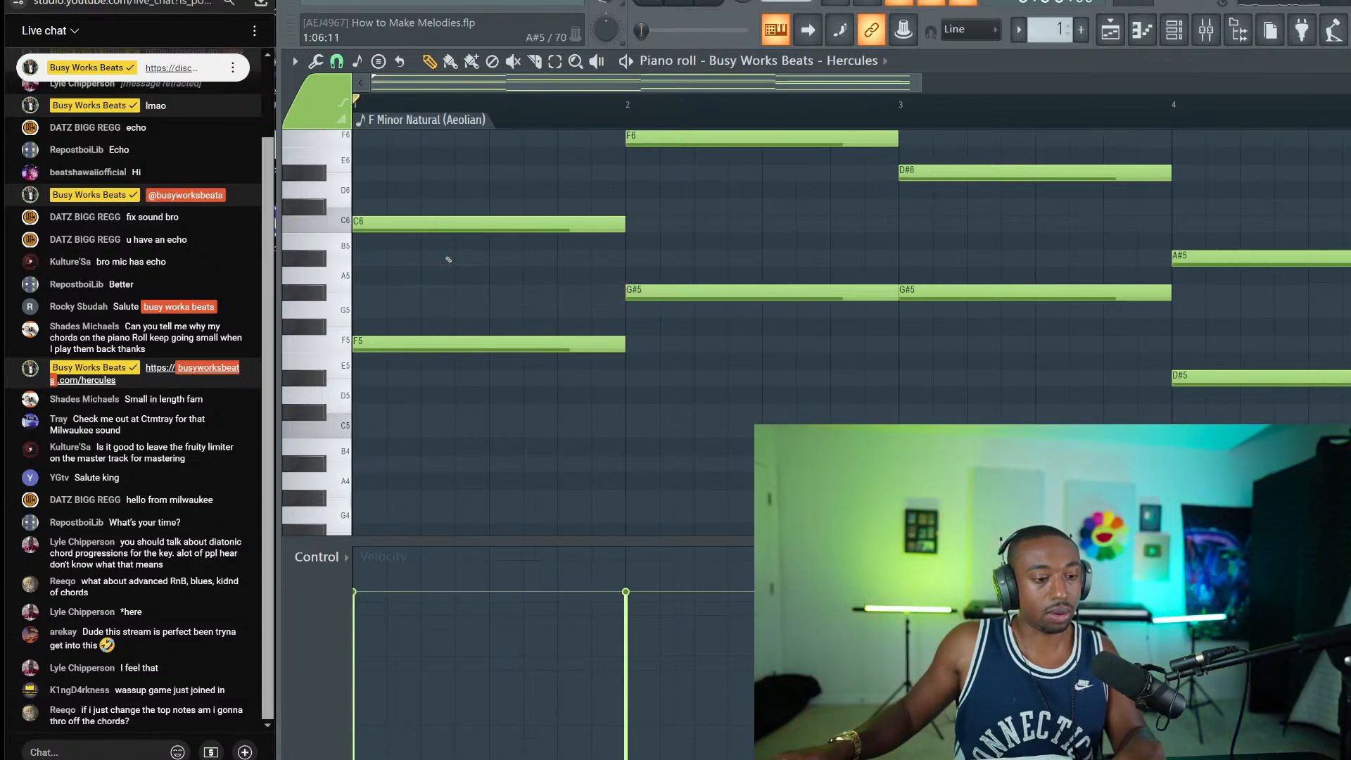
key(ctrl+z)
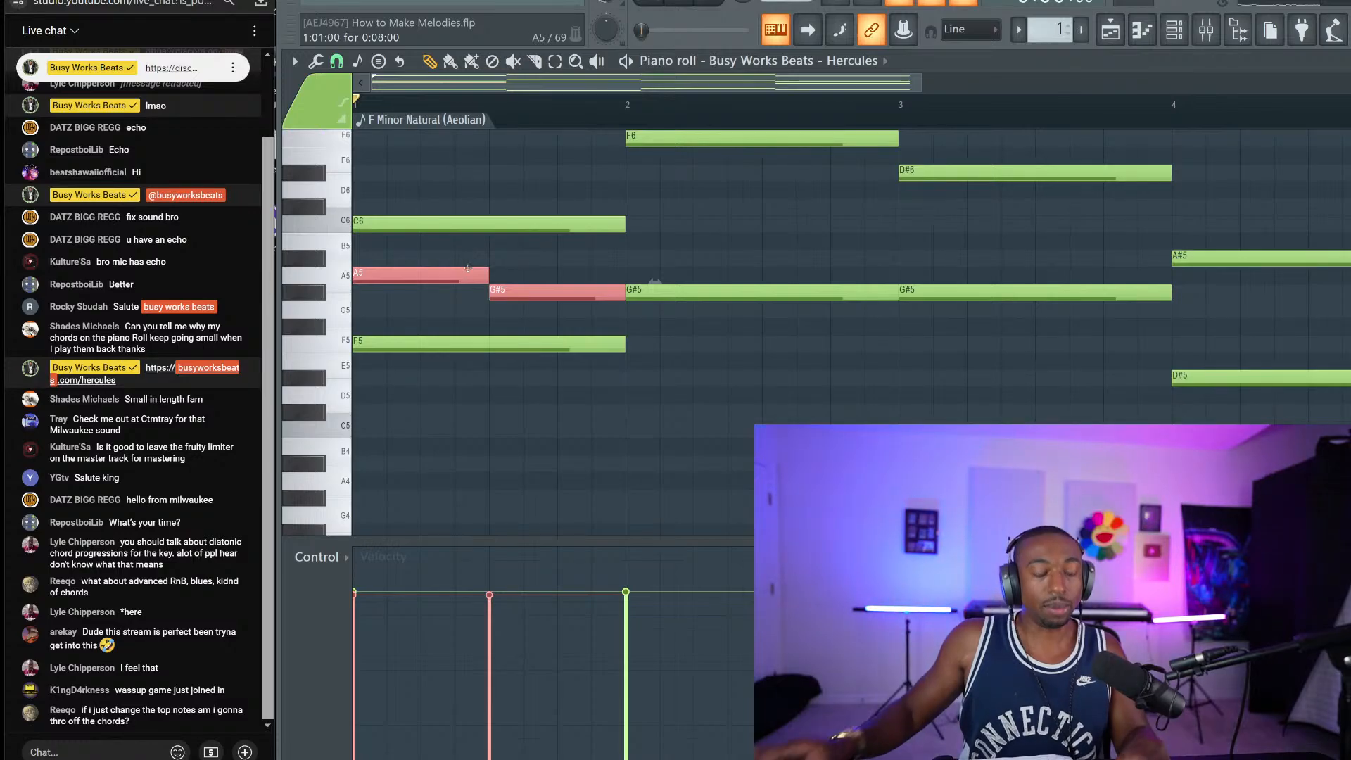
Step: Copy the half-bar A5 and G#5 notes up seven semitones to E6 and D#6
key(shift+Up)
key(shift+Up)
key(shift+Up)
key(shift+Up)
key(shift+Up)
key(shift+Up)
key(shift+Up)
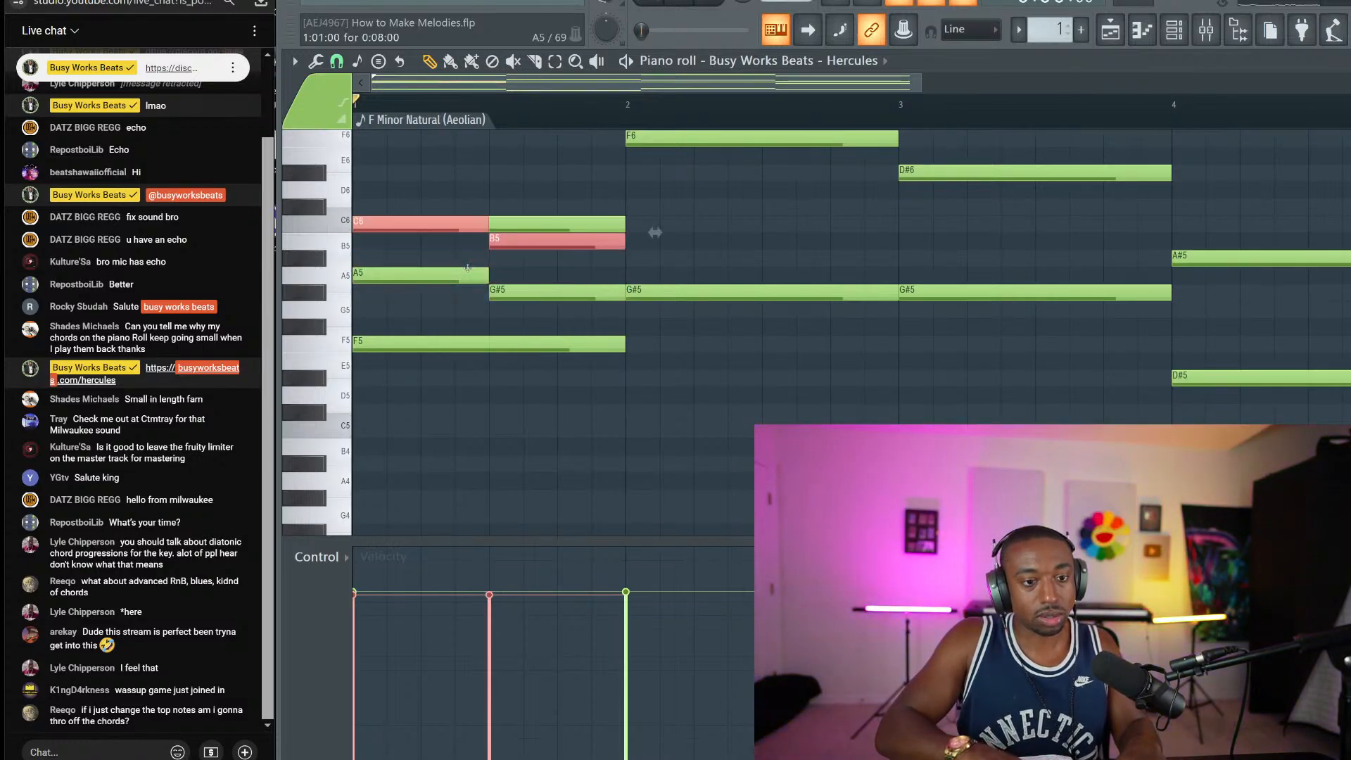
scroll(527, 244, up, 1)
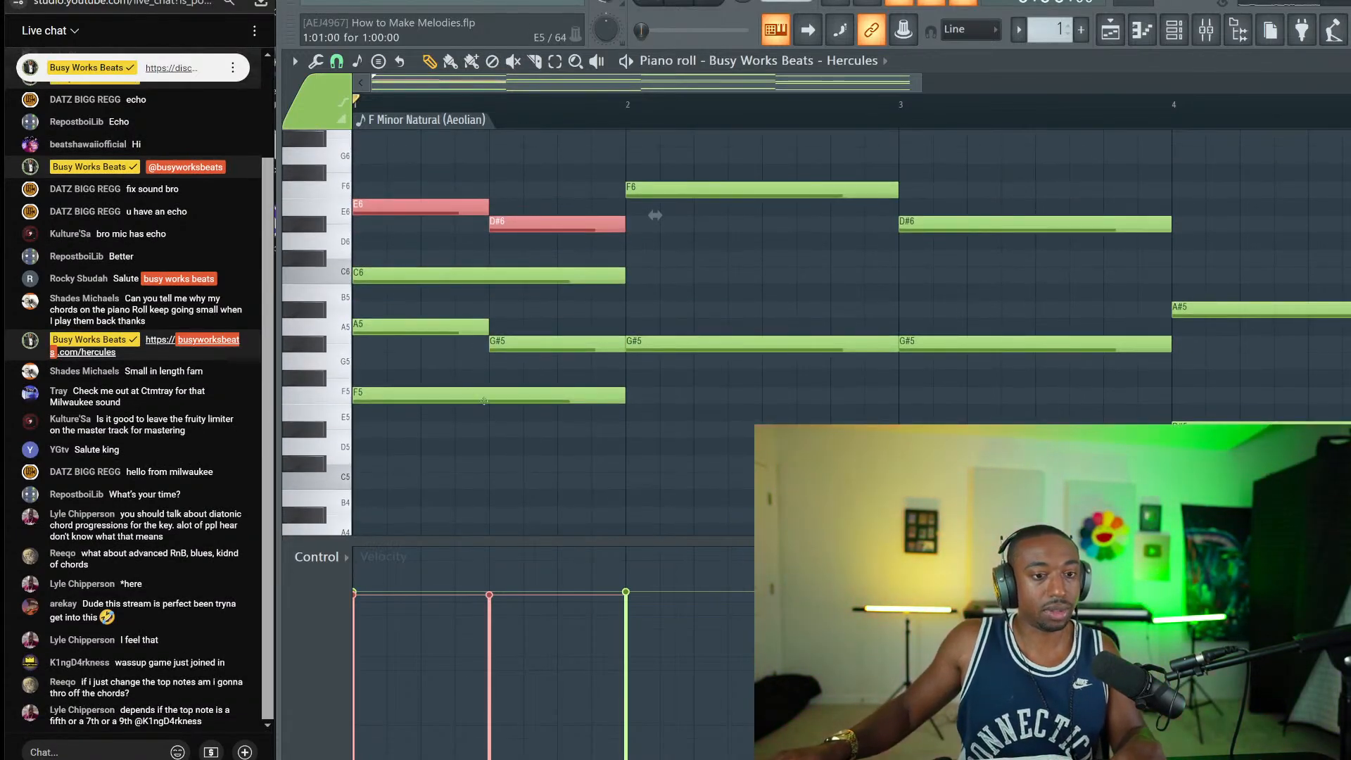
Step: Delete the lower half-bar A5 and G#5 notes and play back the progression
drag(512, 370, 443, 318)
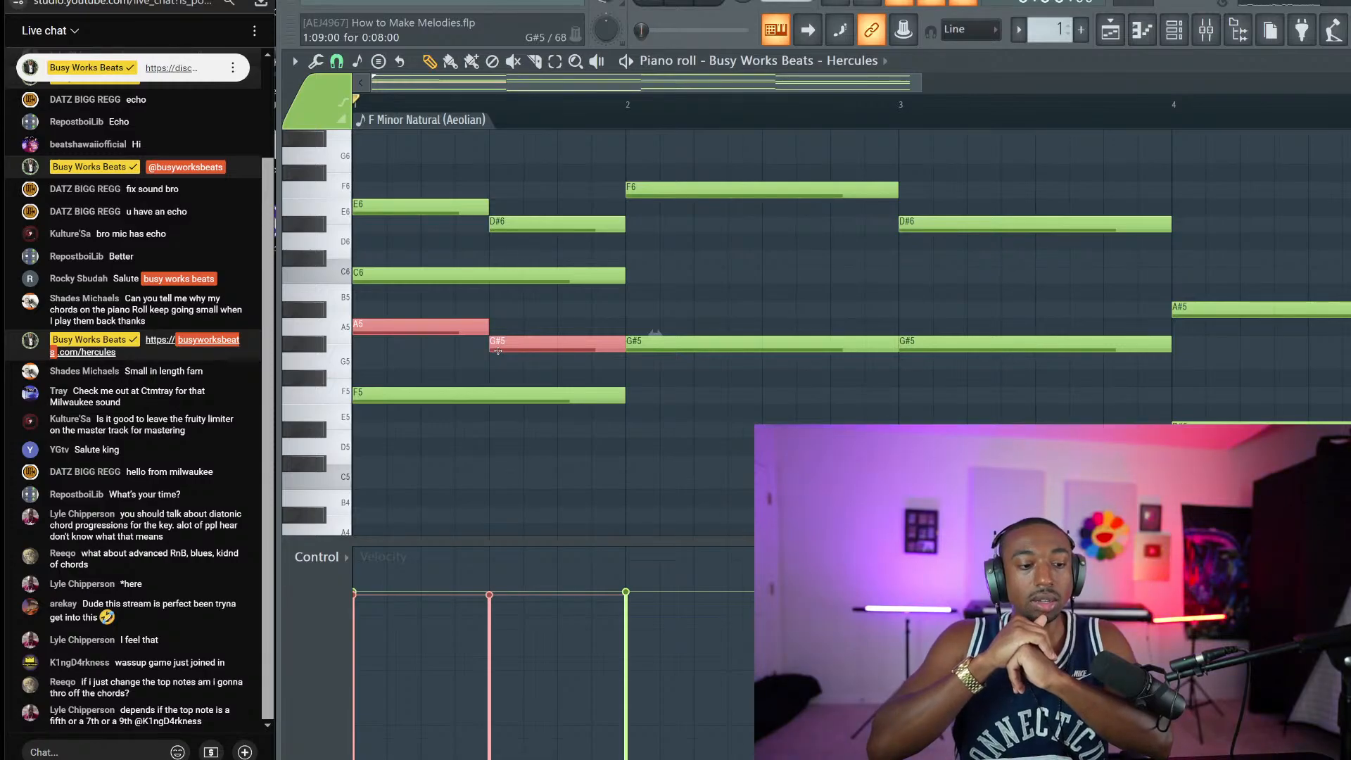
key(Delete)
key(space)
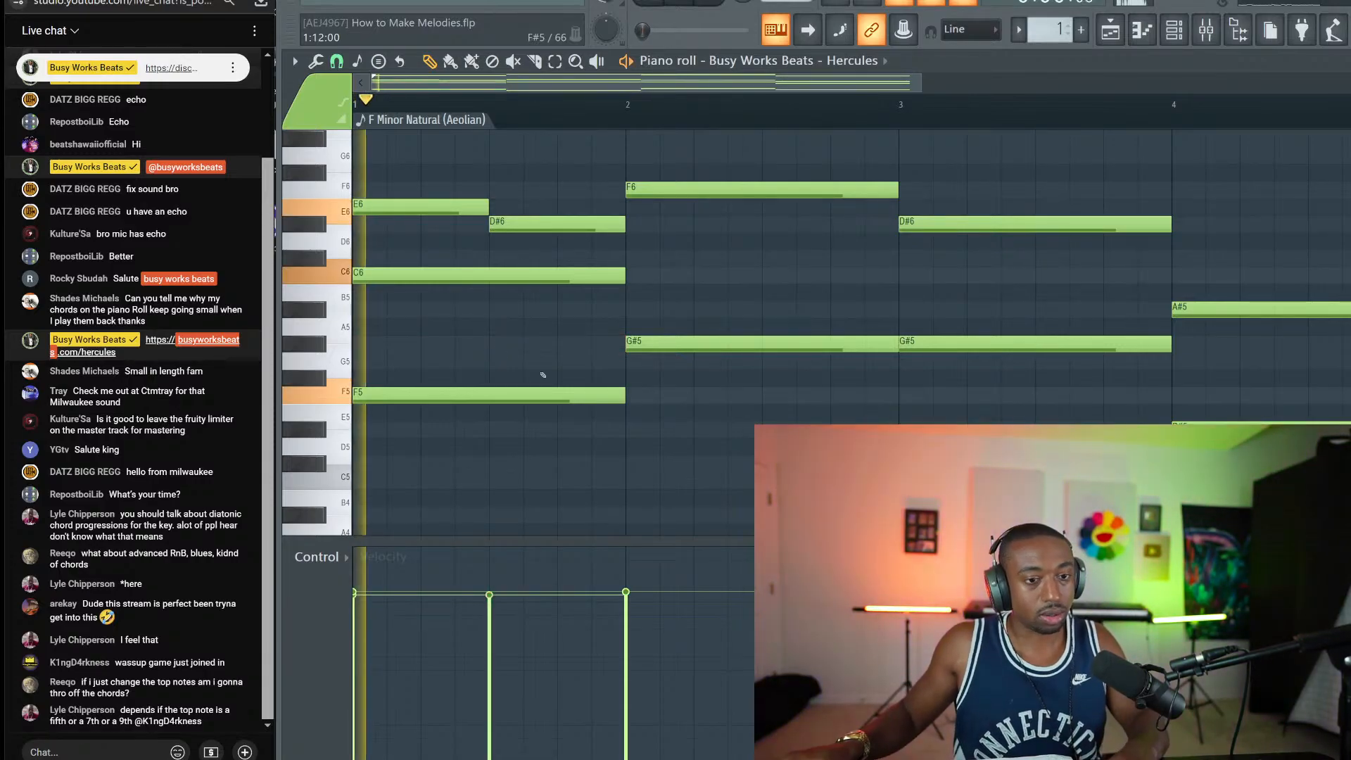
scroll(549, 371, up, 3)
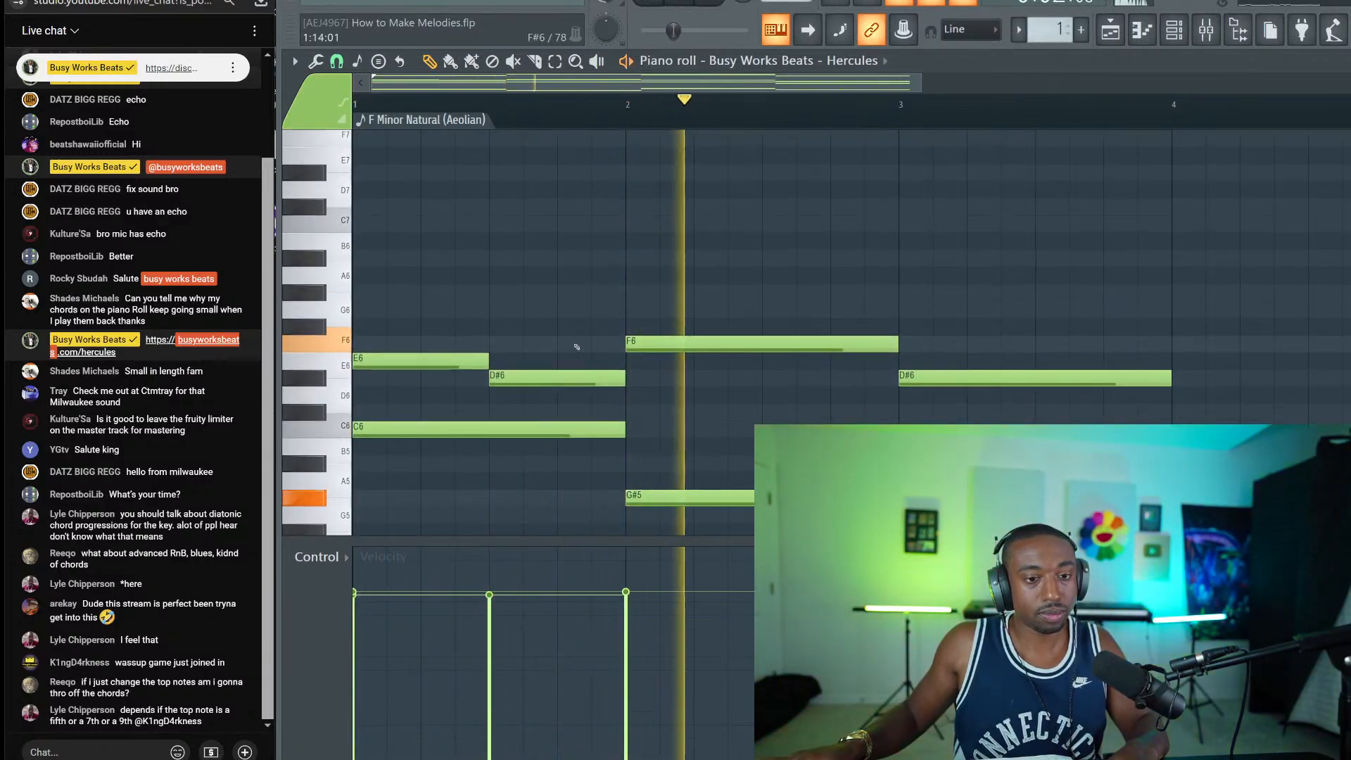
key(space)
Step: Undo the deletion of A5 and G#5 and the last four semitone moves of their upper copies
key(ctrl+z)
key(ctrl+z)
key(ctrl+z)
key(ctrl+z)
key(ctrl+z)
key(ctrl+z)
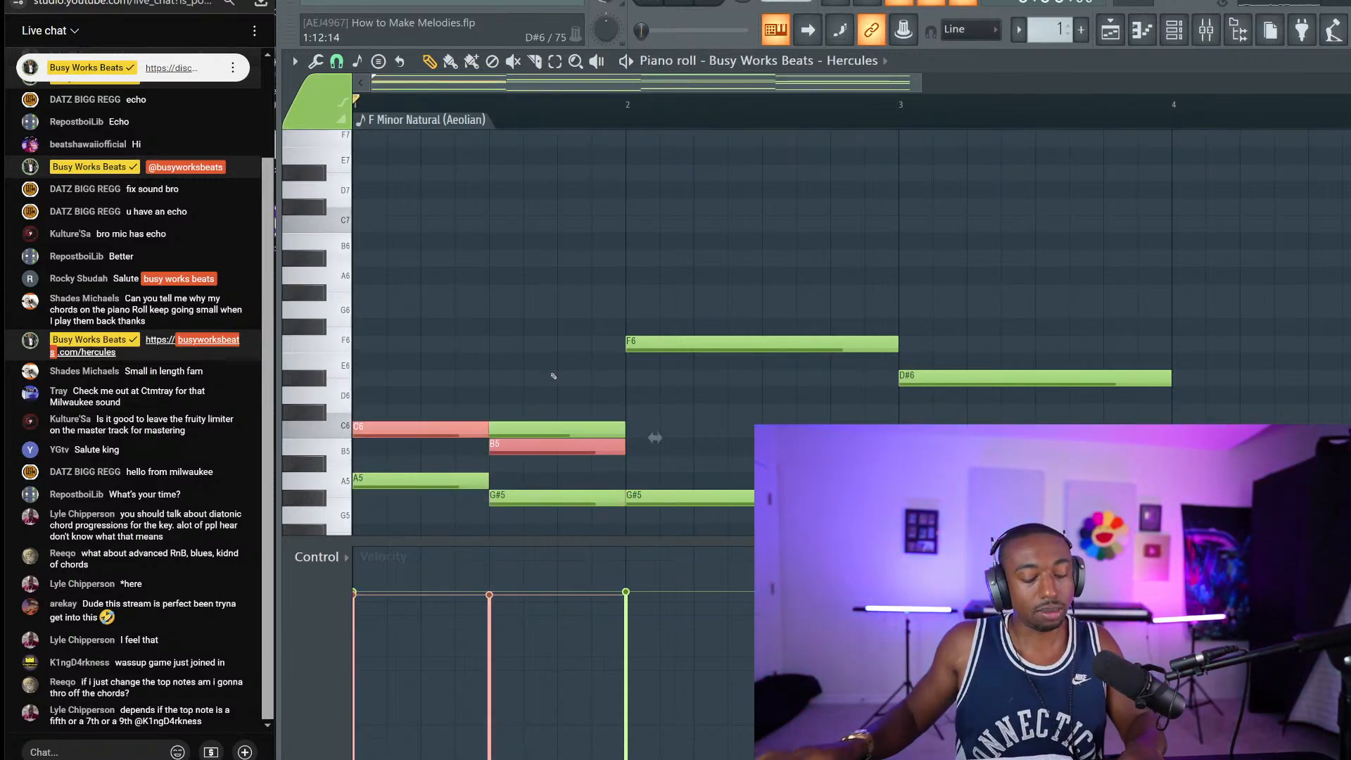
Step: Raise the two copied half-bar notes four semitones to E6 and D#6
key(shift+Up)
key(shift+Up)
key(shift+Up)
key(shift+Up)
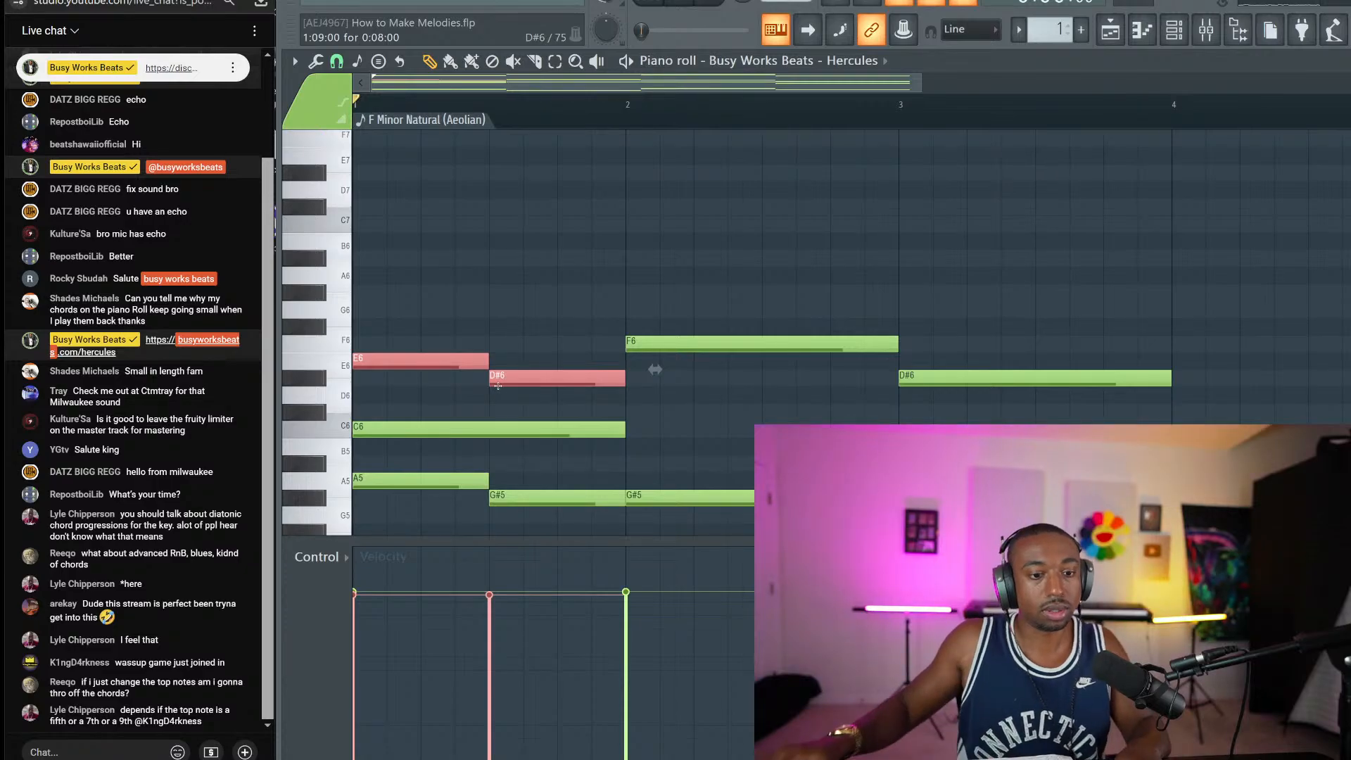
Step: Highlight the first chord's upper notes and delete the half-bar A5 and G#5 notes
scroll(498, 386, down, 1)
ctrl+click(423, 428)
ctrl+click(401, 323)
ctrl+click(422, 311)
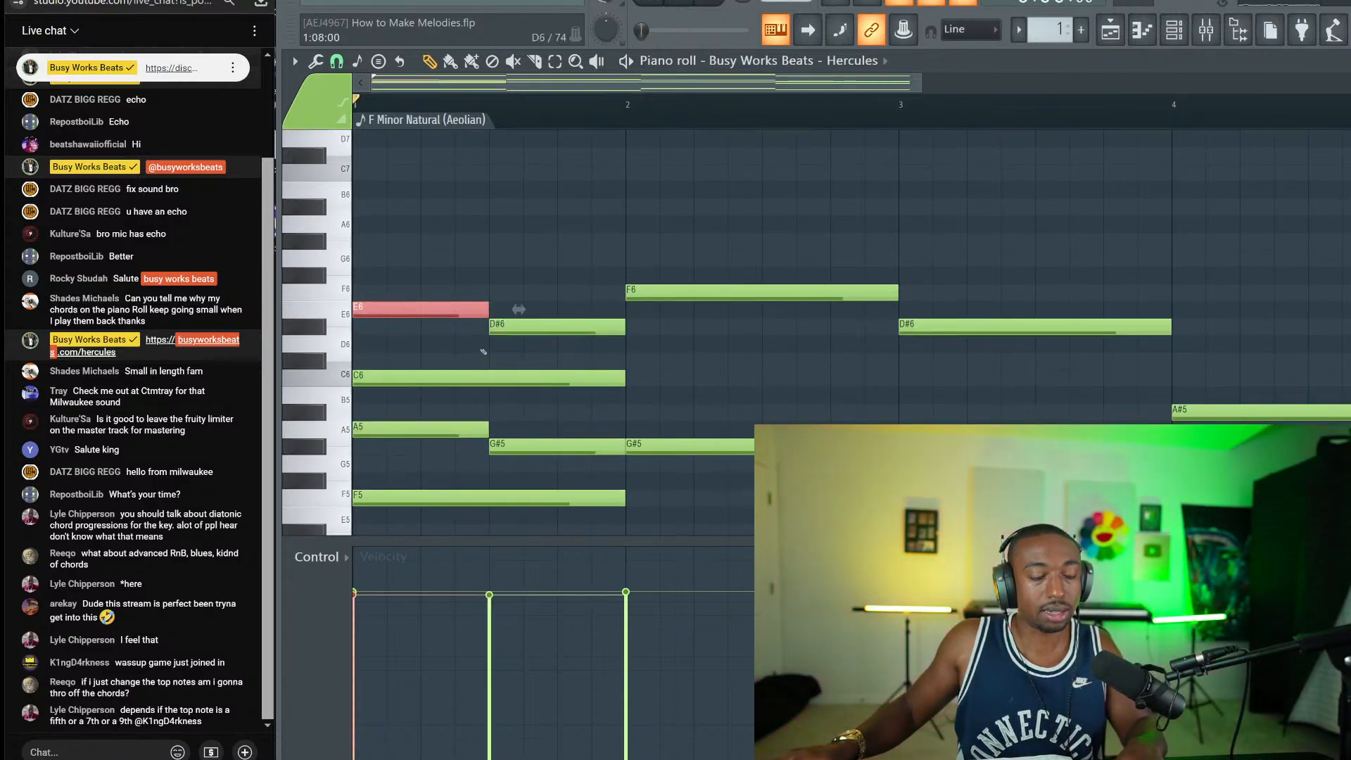
right_click(454, 428)
right_click(503, 446)
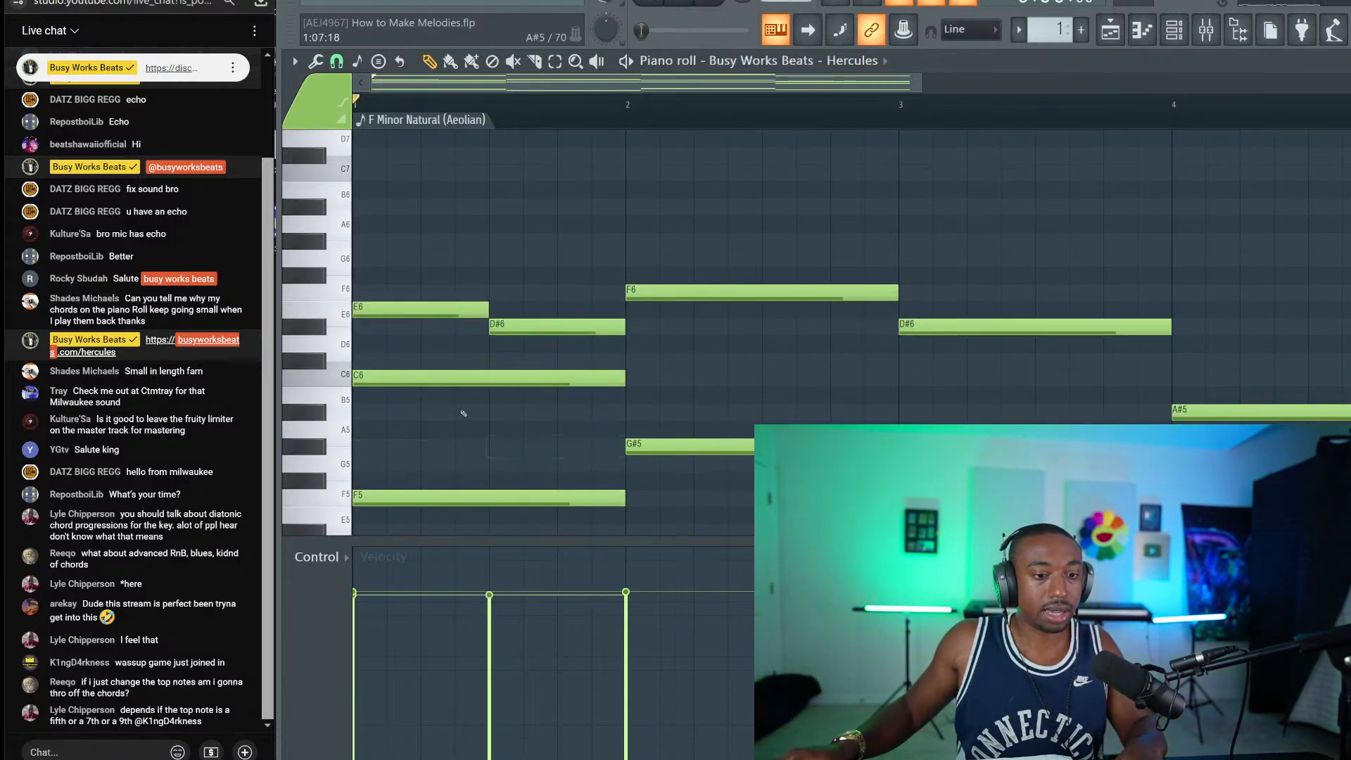
Step: Add a half-bar A5 note to the first chord and highlight the C6 and E6 above it
ctrl+click(396, 374)
ctrl+click(405, 326)
ctrl+click(408, 311)
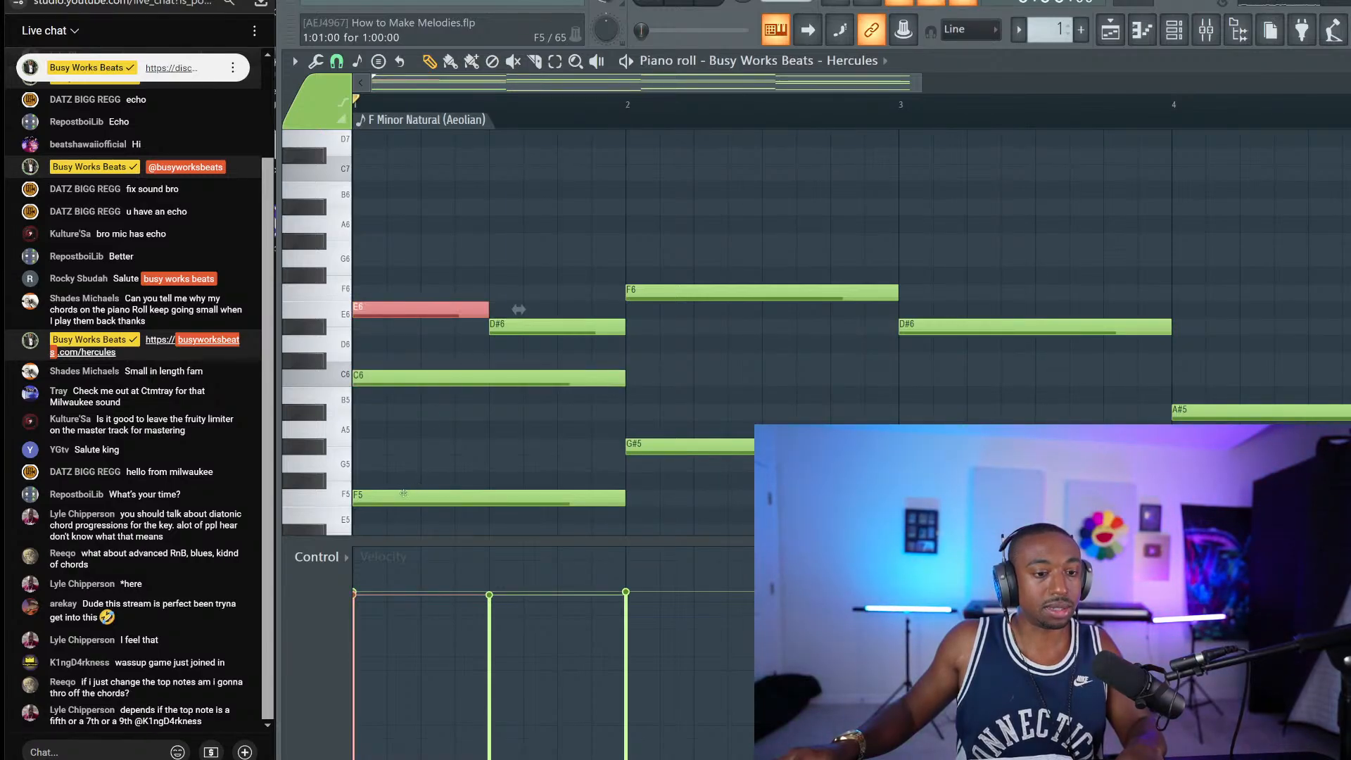
click(394, 429)
ctrl+click(393, 378)
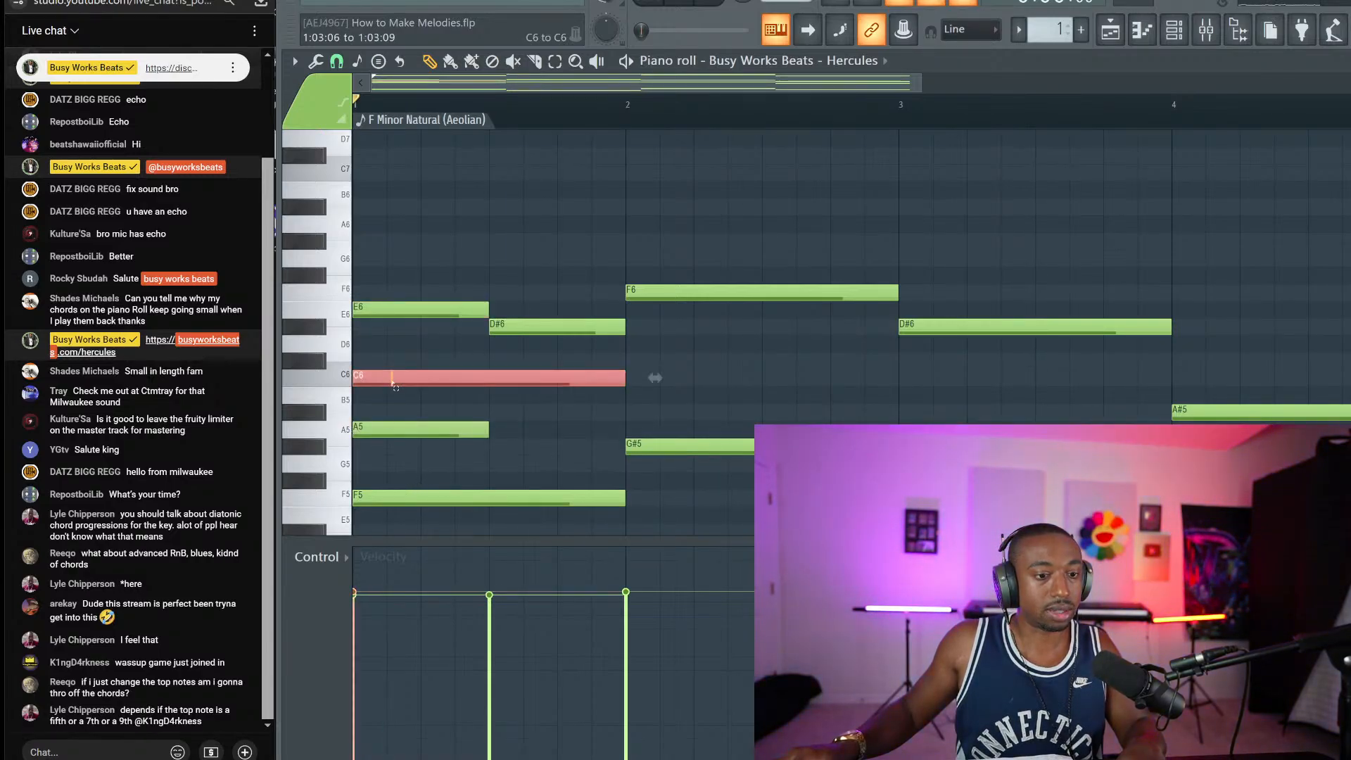
drag(396, 386, 393, 305)
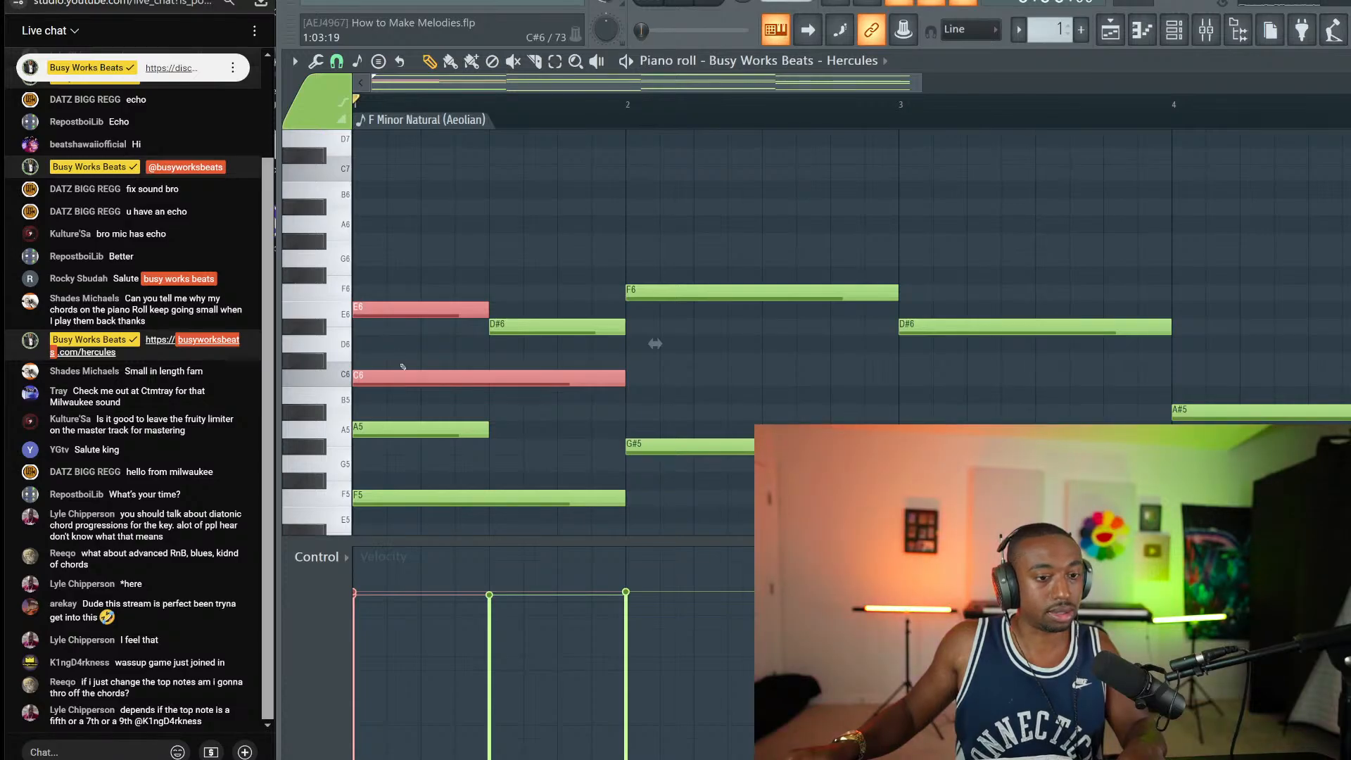
Step: Try the first chord without its A5, E6 and D#6 notes, stepping back and forth through the deletions
right_click(408, 429)
right_click(408, 310)
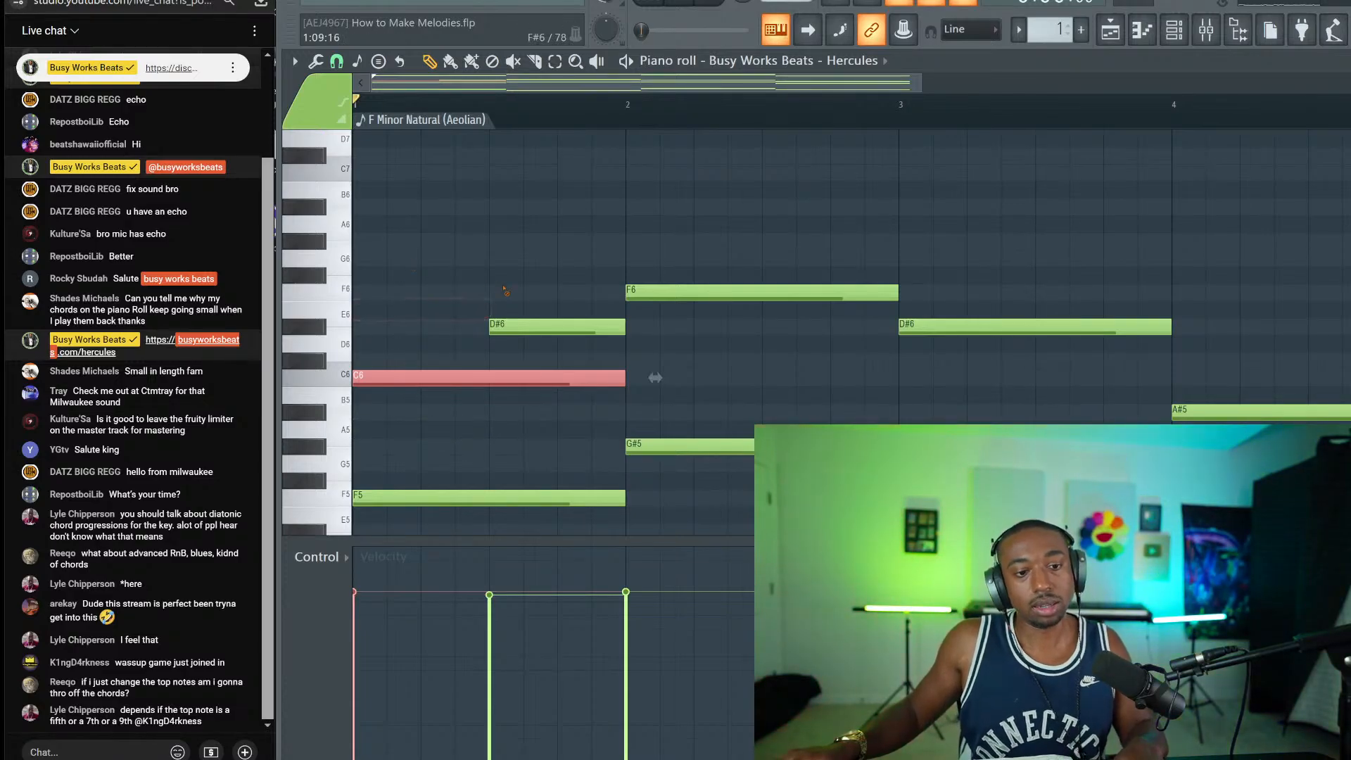
right_click(533, 327)
key(ctrl+z)
key(ctrl+z)
key(ctrl+z)
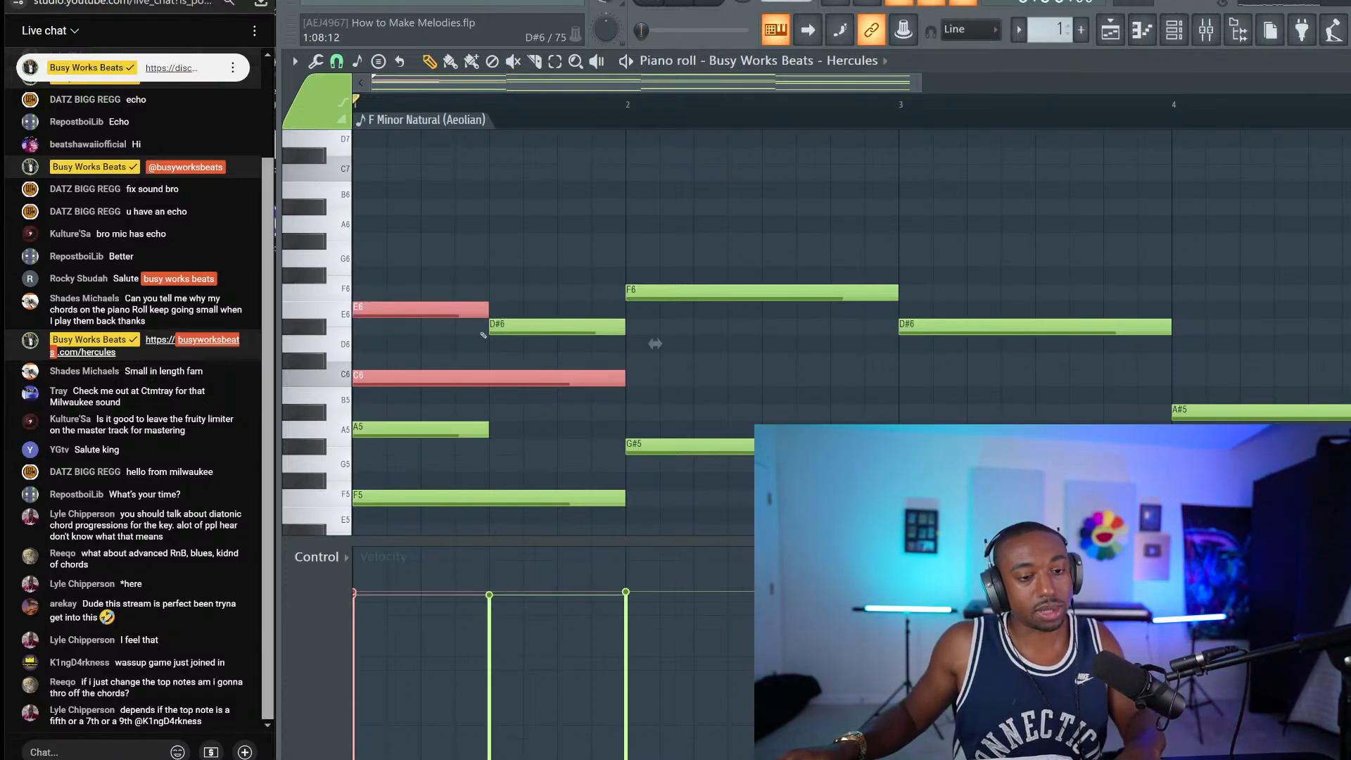
key(ctrl+shift+z)
key(ctrl+shift+z)
key(ctrl+shift+z)
key(ctrl+z)
key(ctrl+z)
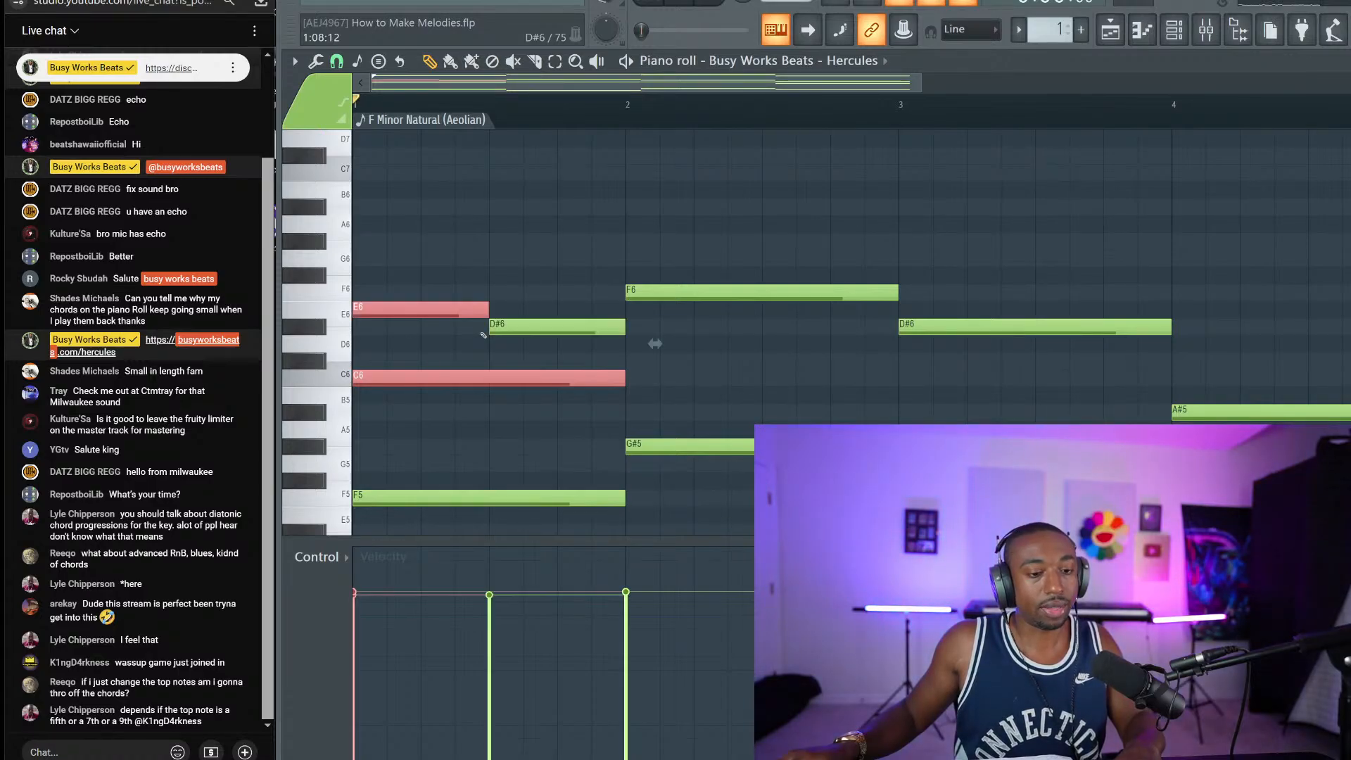
Step: Undo the chord edits back to half-bar A5 and G#5 notes between F5 and C6
key(ctrl+z)
key(ctrl+z)
key(ctrl+z)
key(ctrl+z)
key(ctrl+z)
key(ctrl+z)
key(ctrl+z)
key(ctrl+z)
key(ctrl+z)
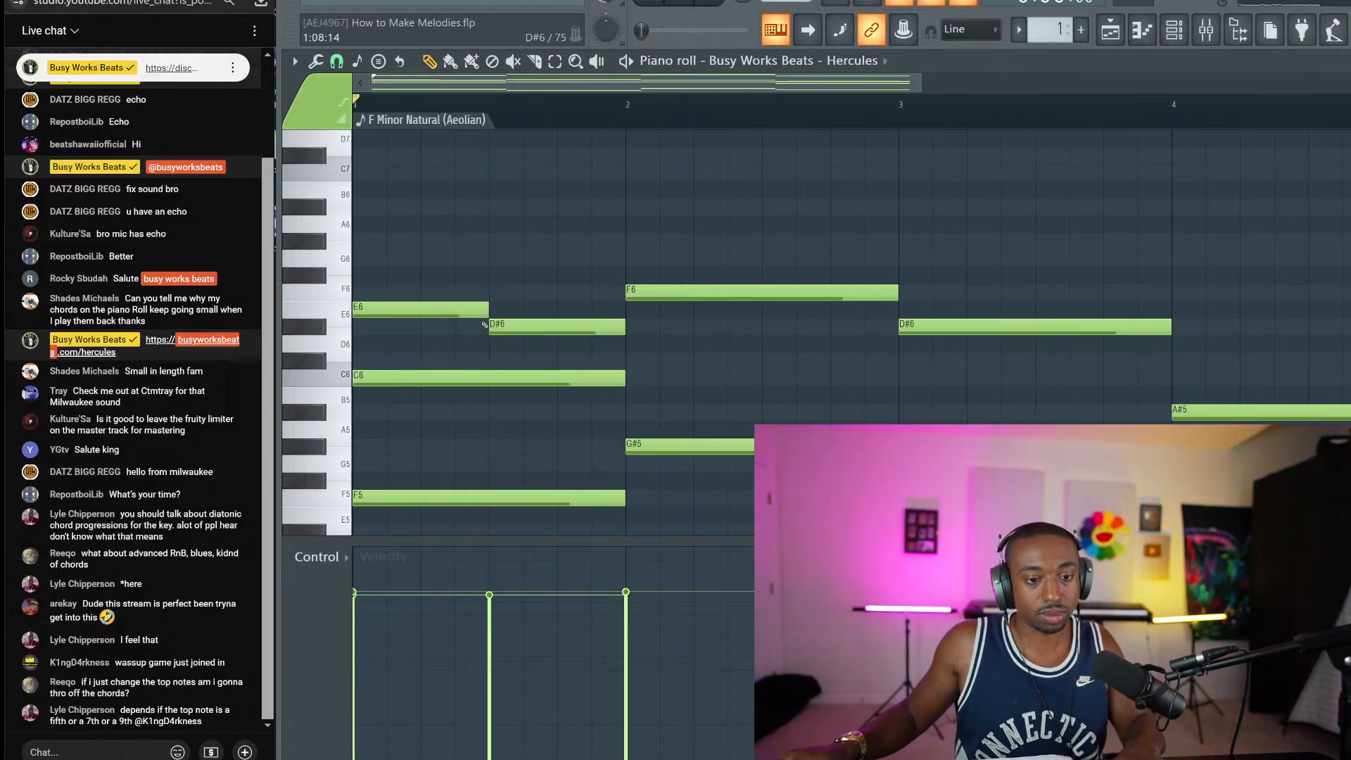
key(ctrl+z)
key(ctrl+z)
key(ctrl+z)
key(ctrl+z)
key(ctrl+z)
key(ctrl+z)
key(ctrl+z)
key(ctrl+z)
key(ctrl+z)
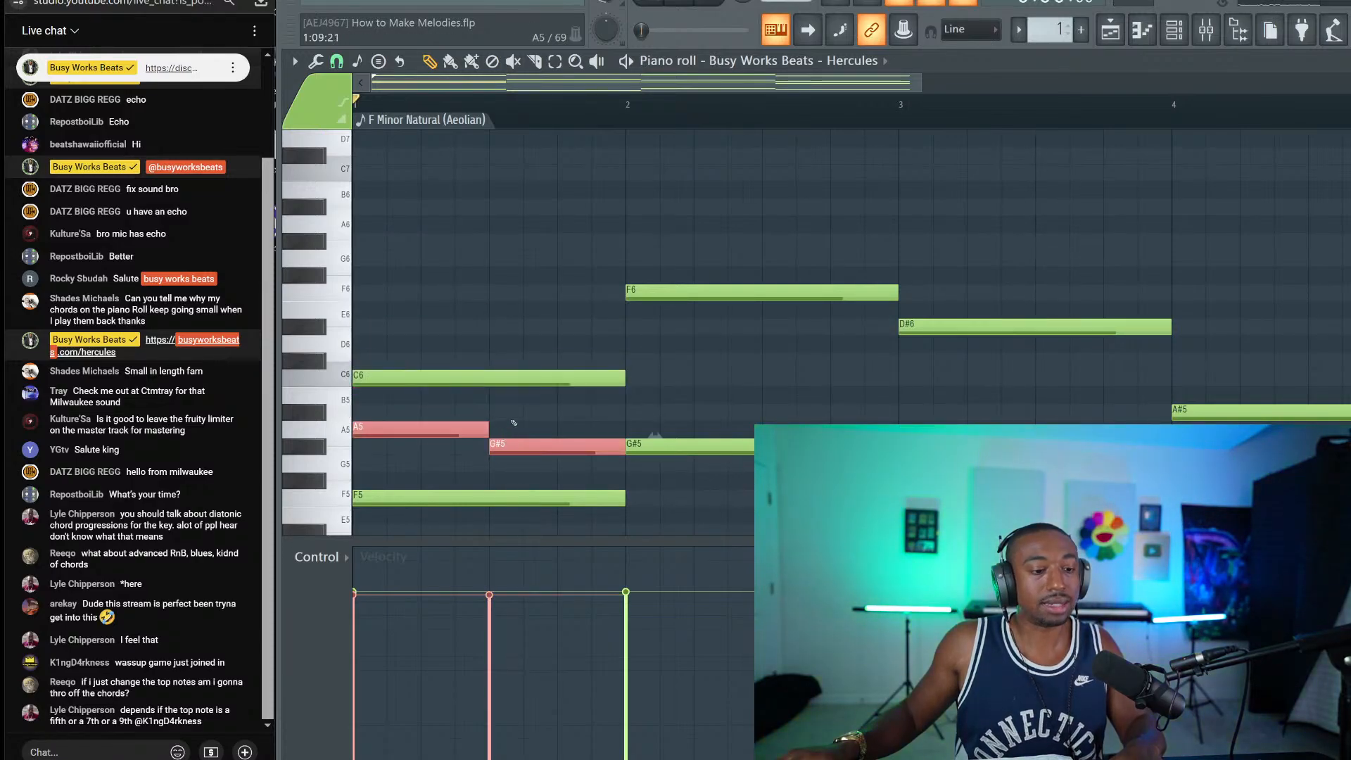
Step: Delete the half-bar A5 and G#5 notes, leaving only F5 and C6 between them in the first chord
scroll(447, 105, down, 3)
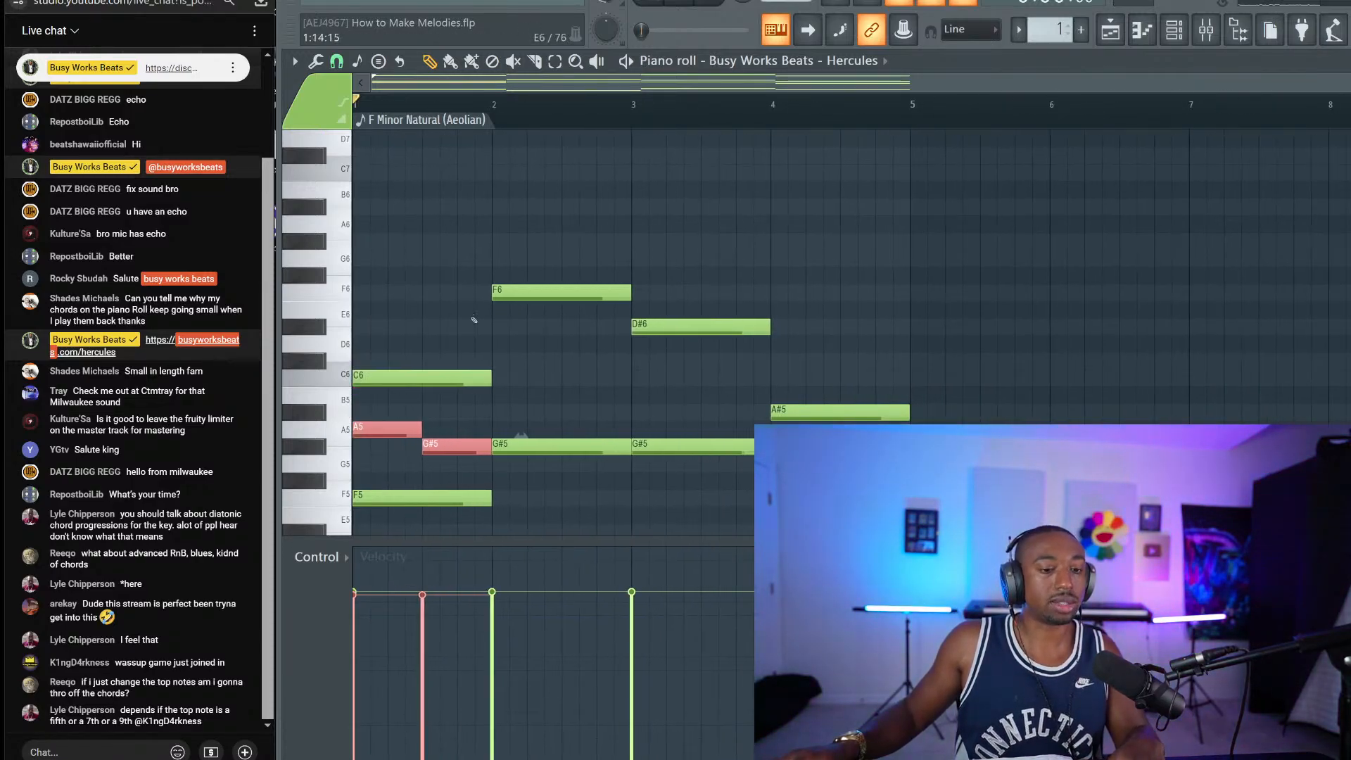
scroll(474, 320, down, 3)
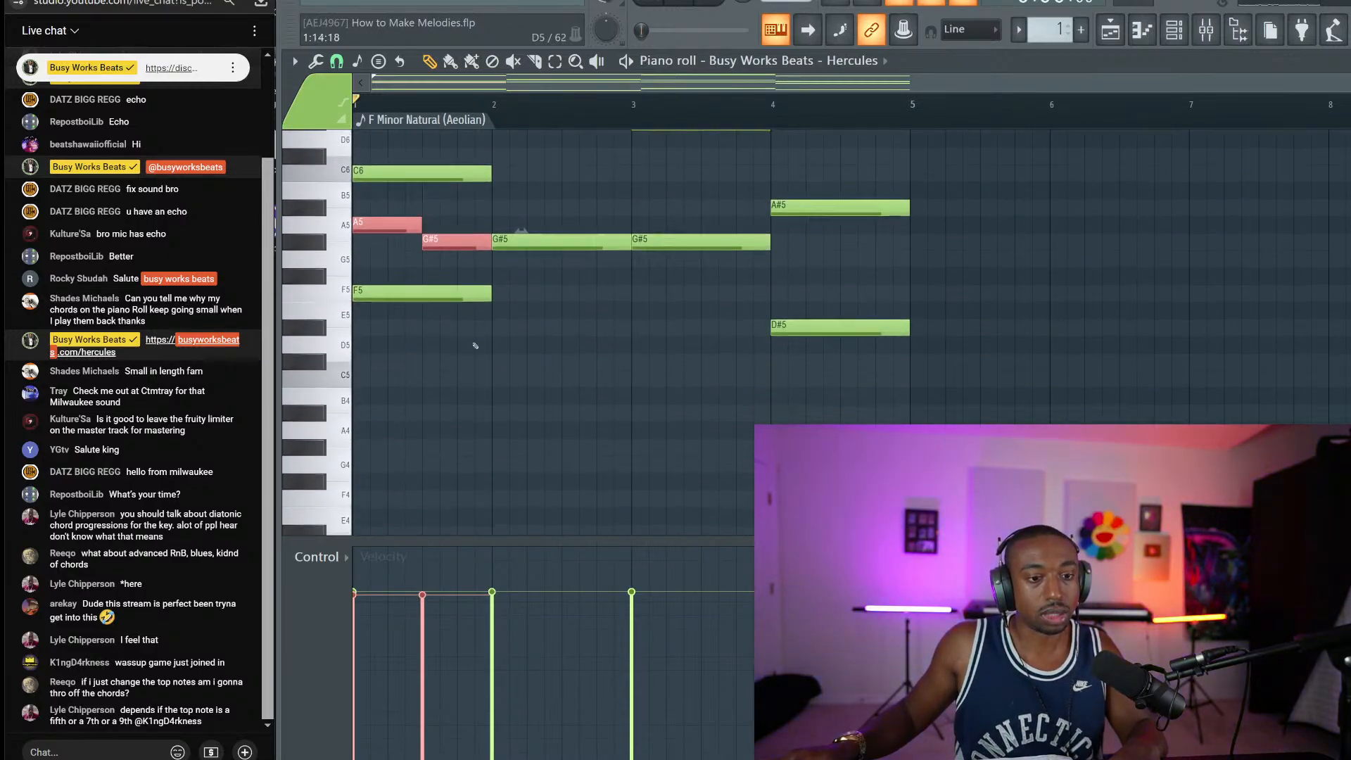
right_click(454, 239)
right_click(384, 226)
scroll(471, 261, up, 4)
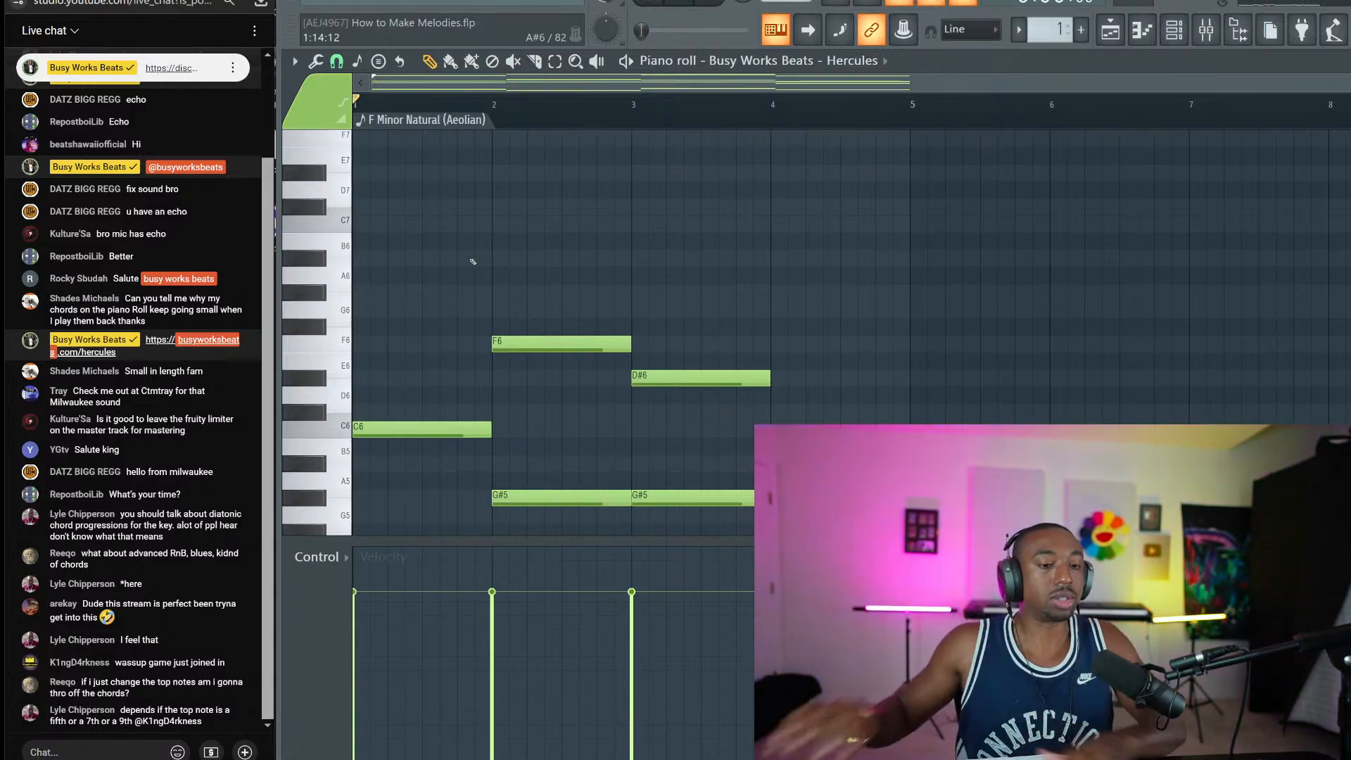
scroll(472, 259, up, 3)
scroll(470, 258, up, 3)
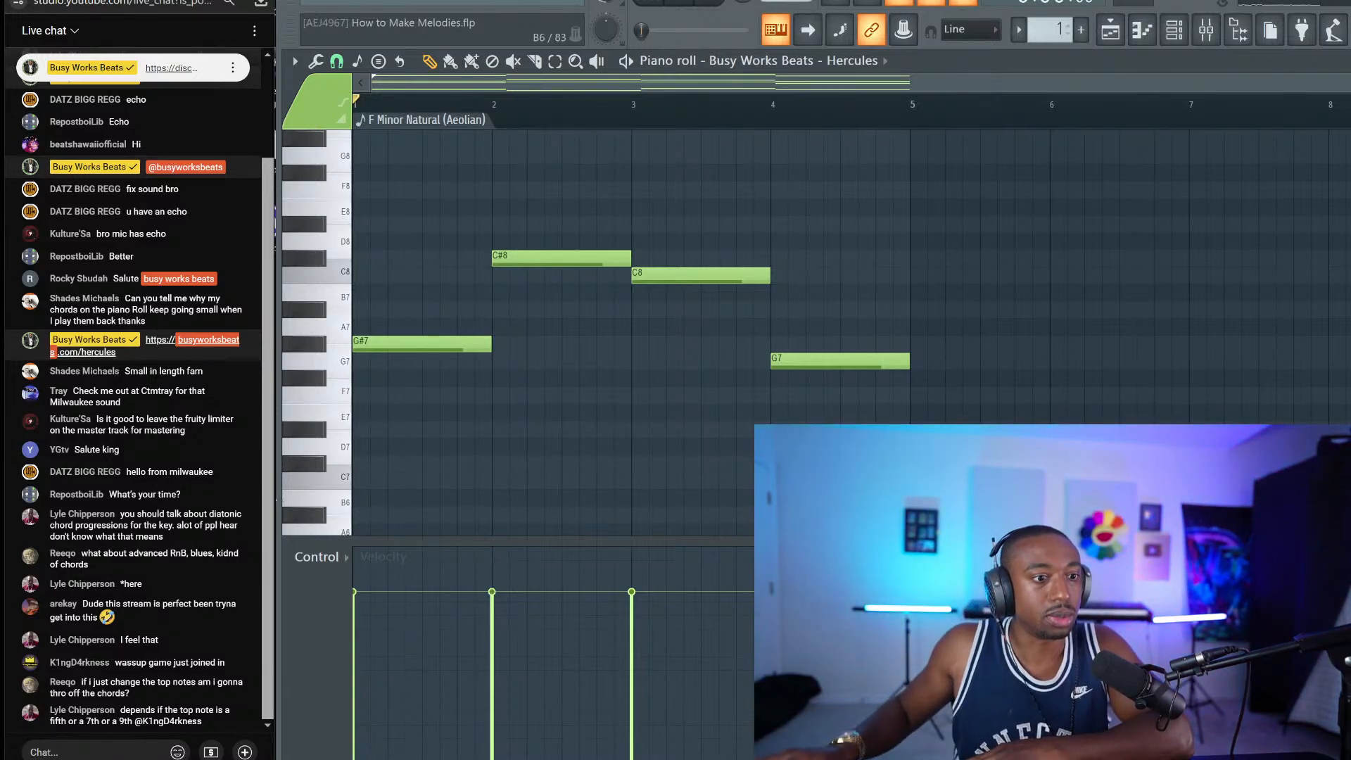
scroll(69, 450, up, 2)
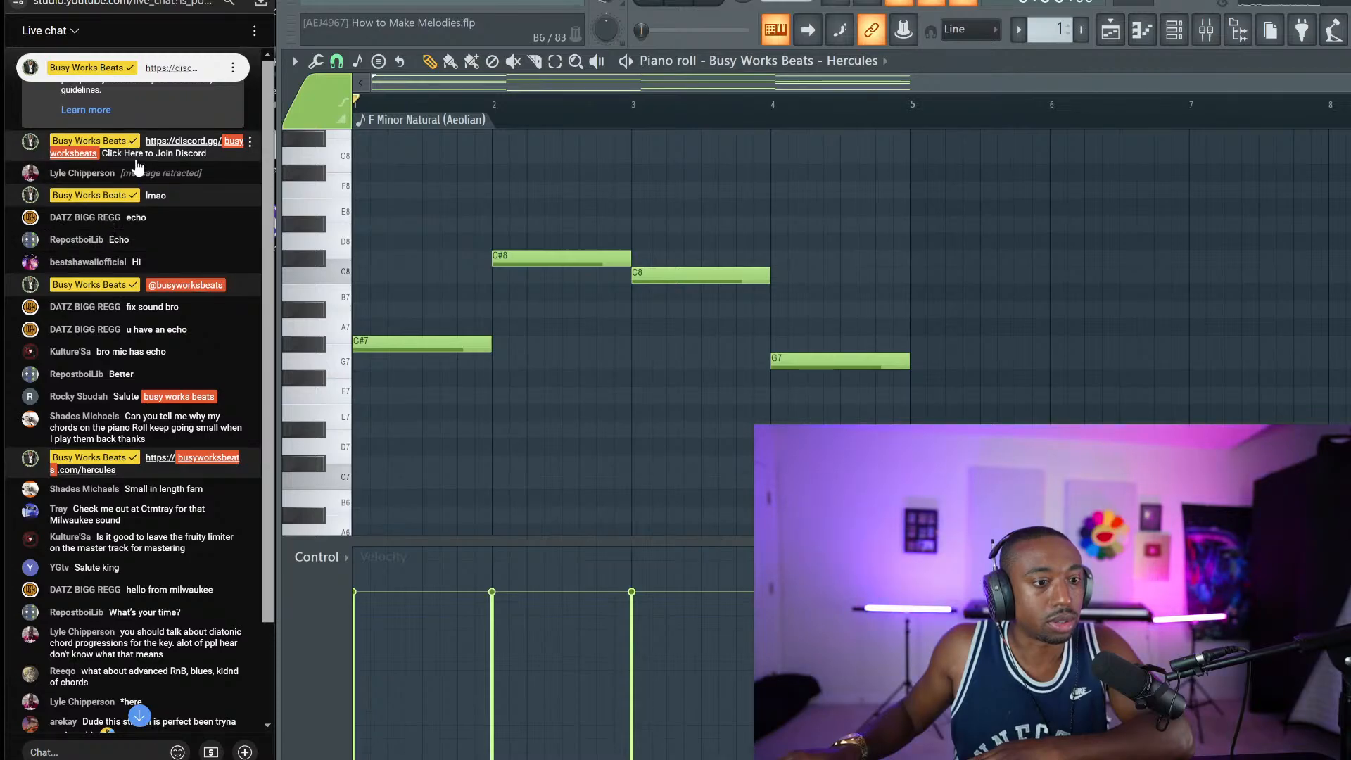
scroll(123, 259, down, 2)
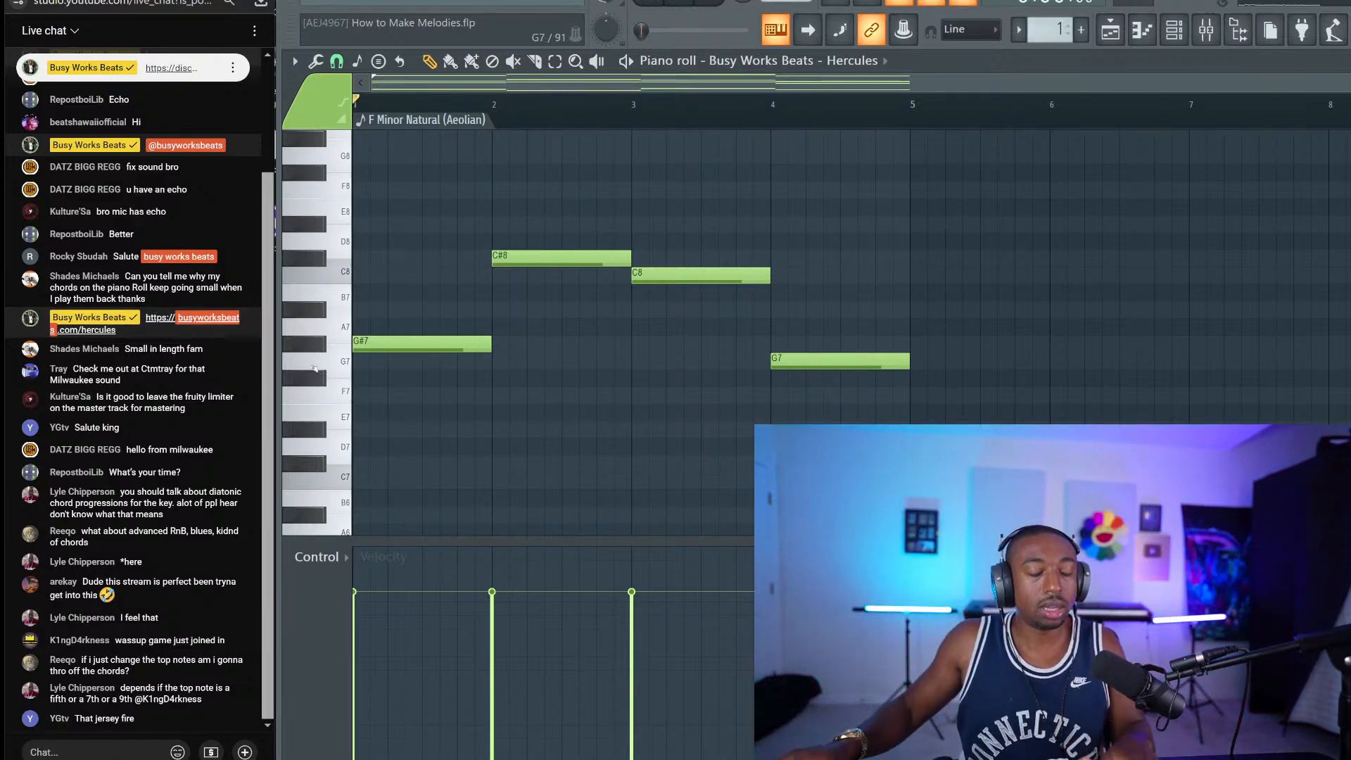
scroll(602, 297, up, 5)
scroll(602, 298, down, 7)
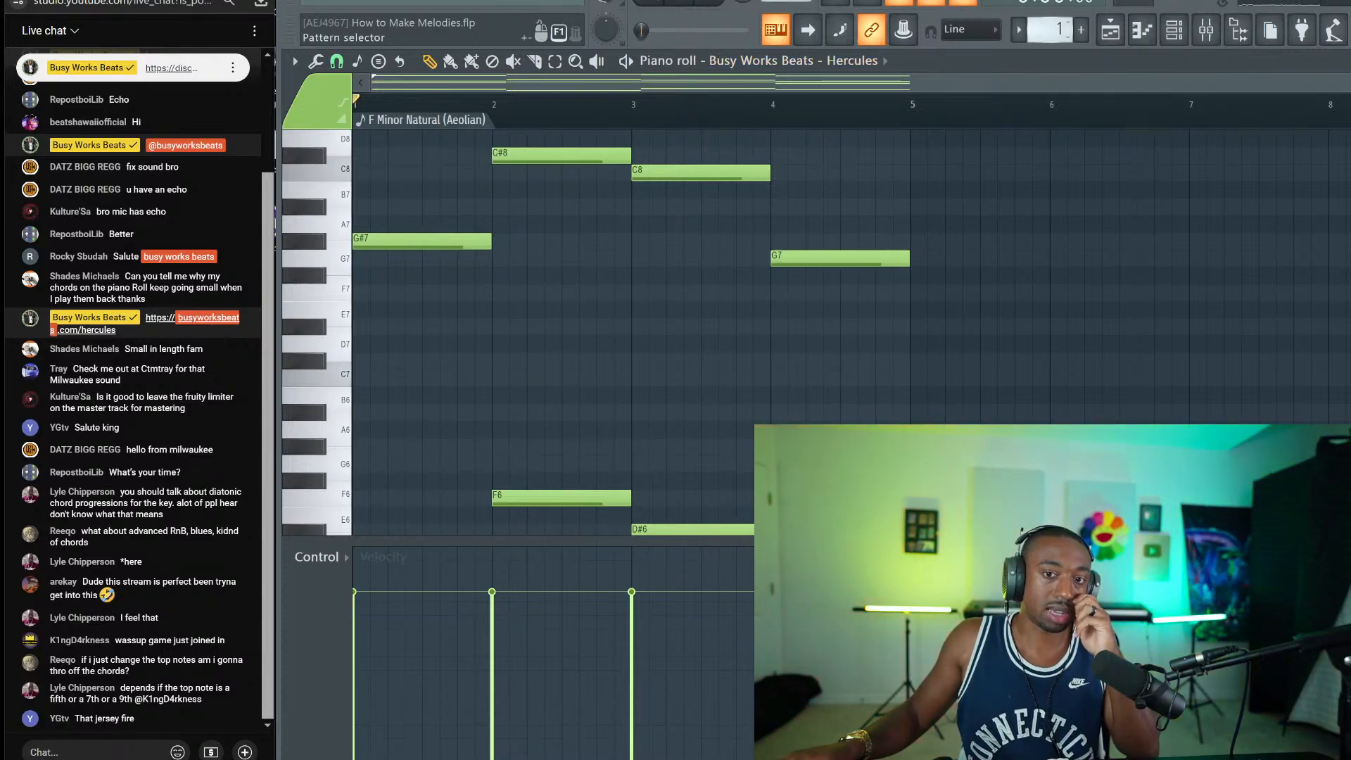
Step: Switch the Hercules piano roll to the empty pattern 2
scroll(1048, 34, up, 1)
scroll(426, 250, down, 4)
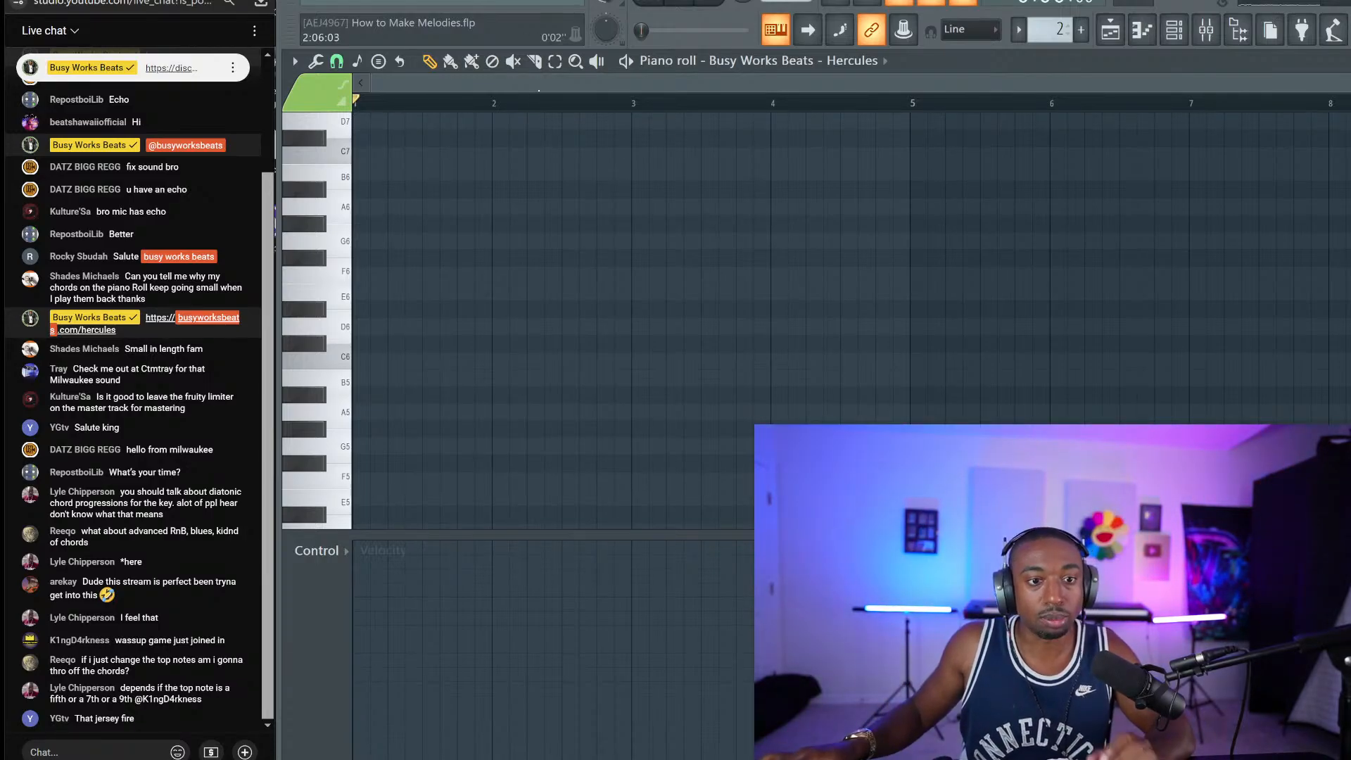
scroll(539, 106, up, 2)
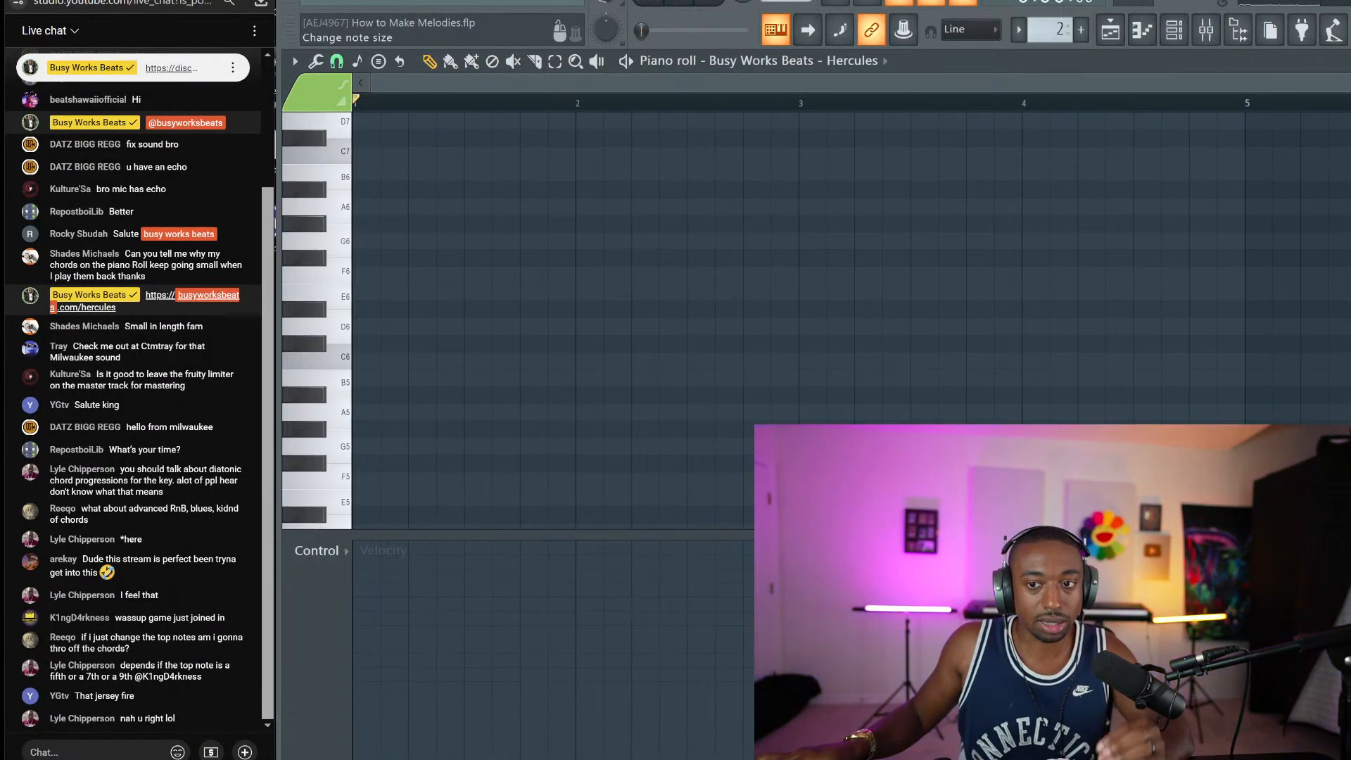
scroll(1346, 104, up, 2)
scroll(1345, 104, down, 4)
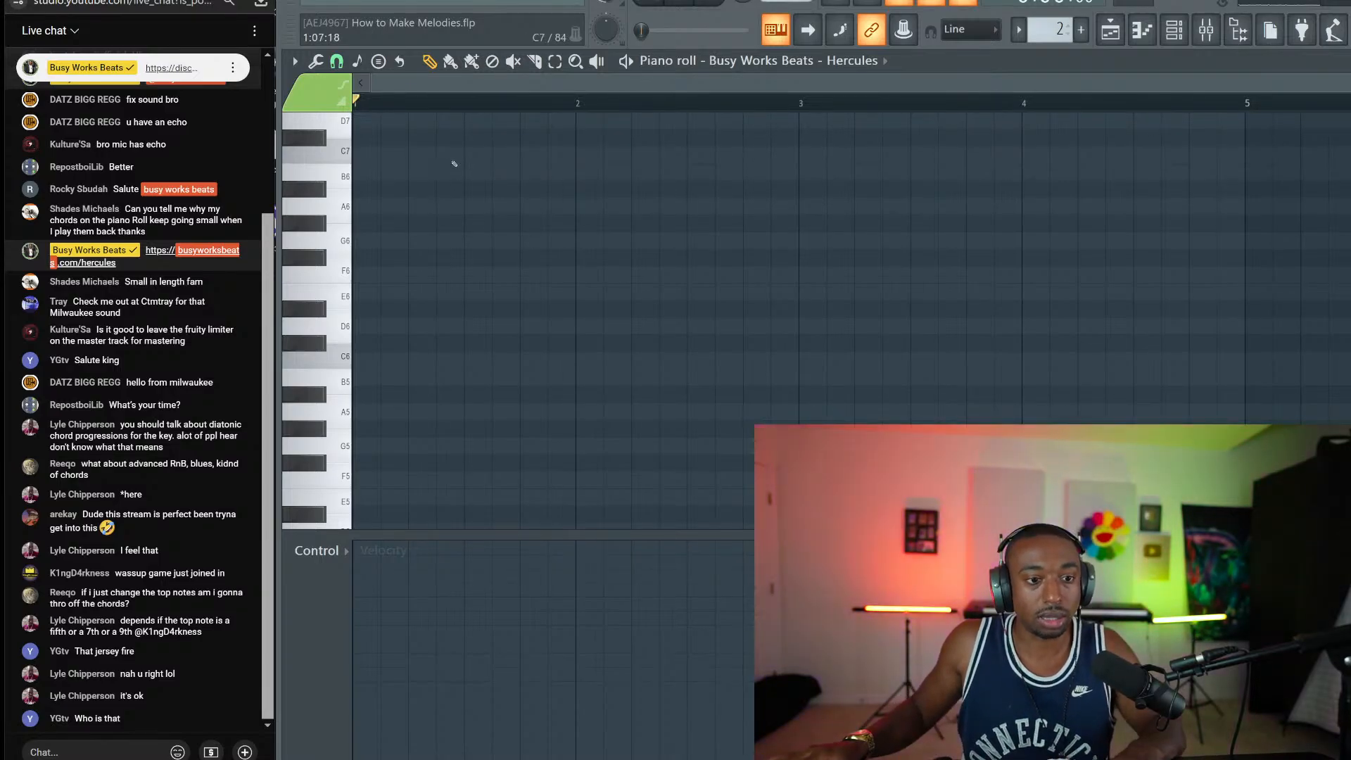
Step: Place half-bar D5, F5 and A5 notes as a chord at bar 1 and lower them one octave
scroll(399, 147, down, 3)
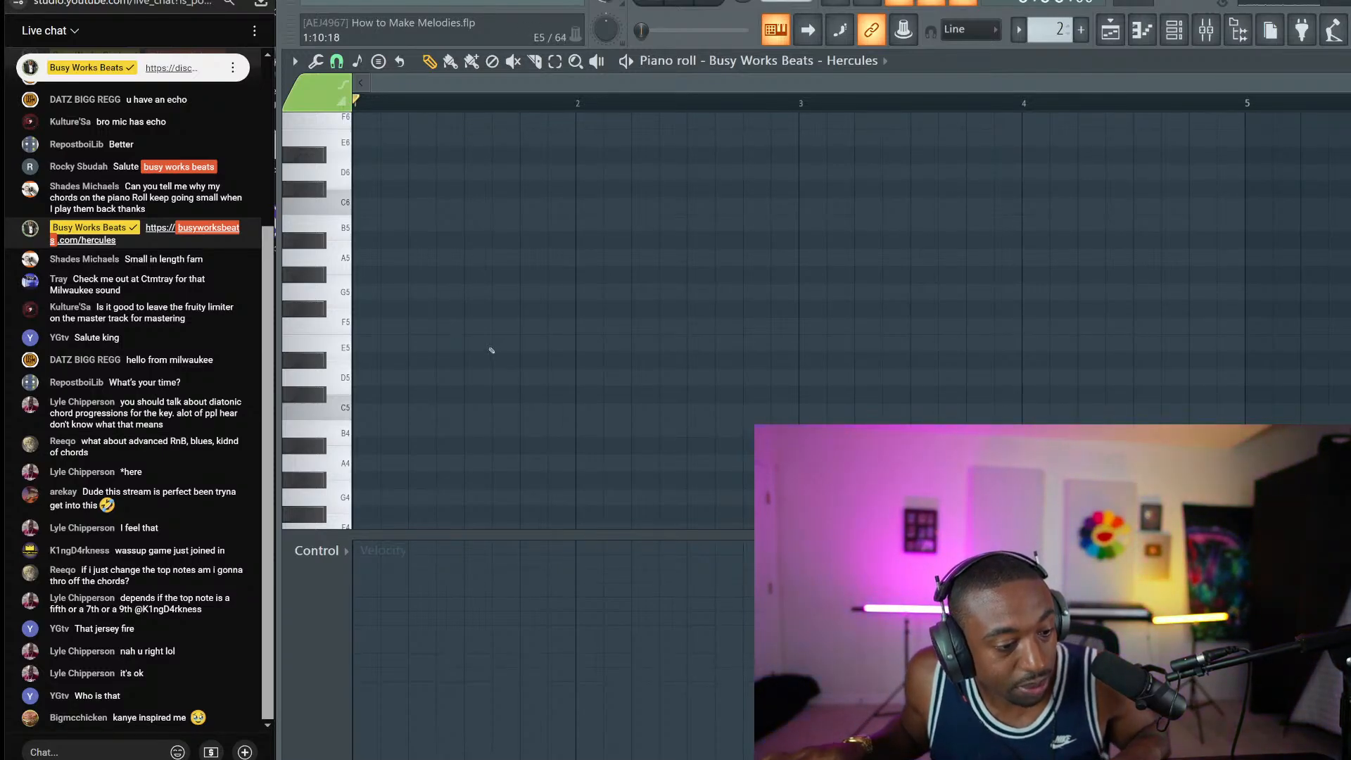
scroll(436, 216, down, 1)
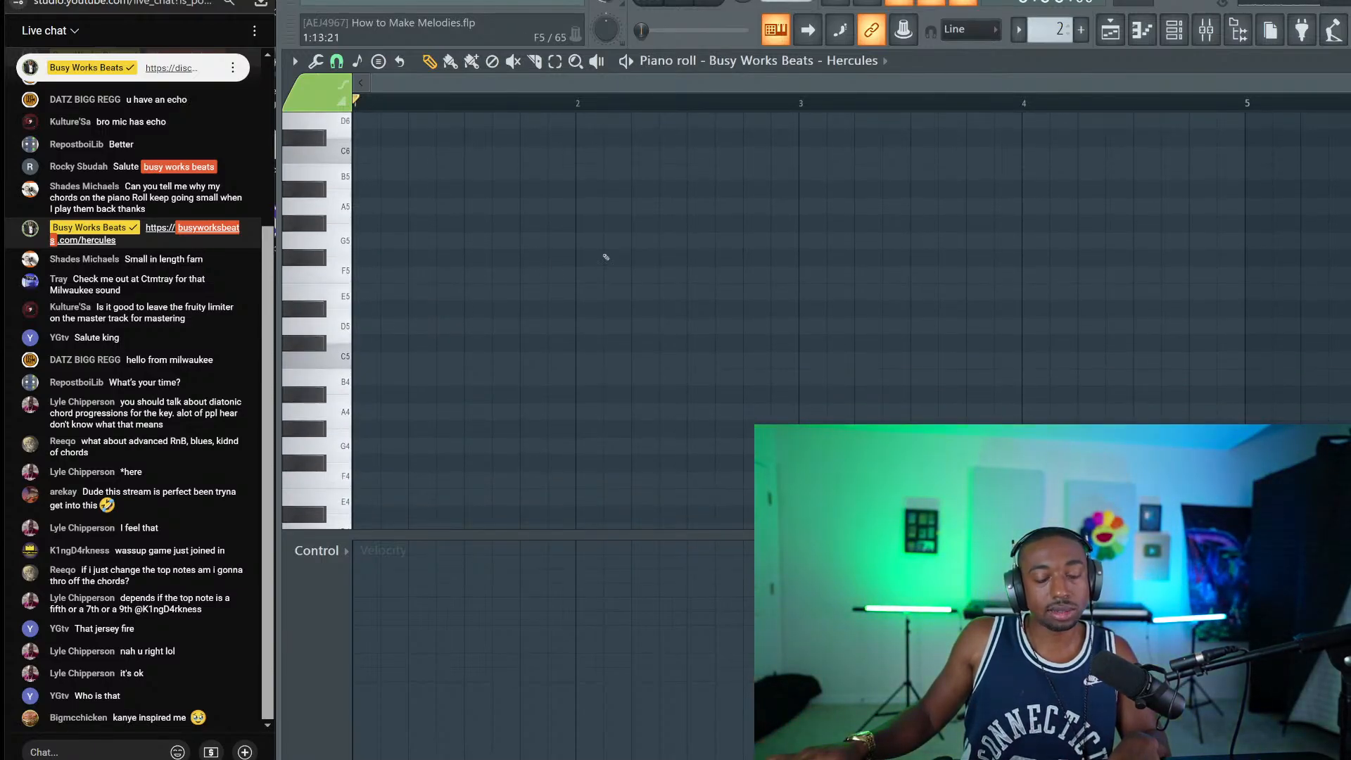
click(369, 325)
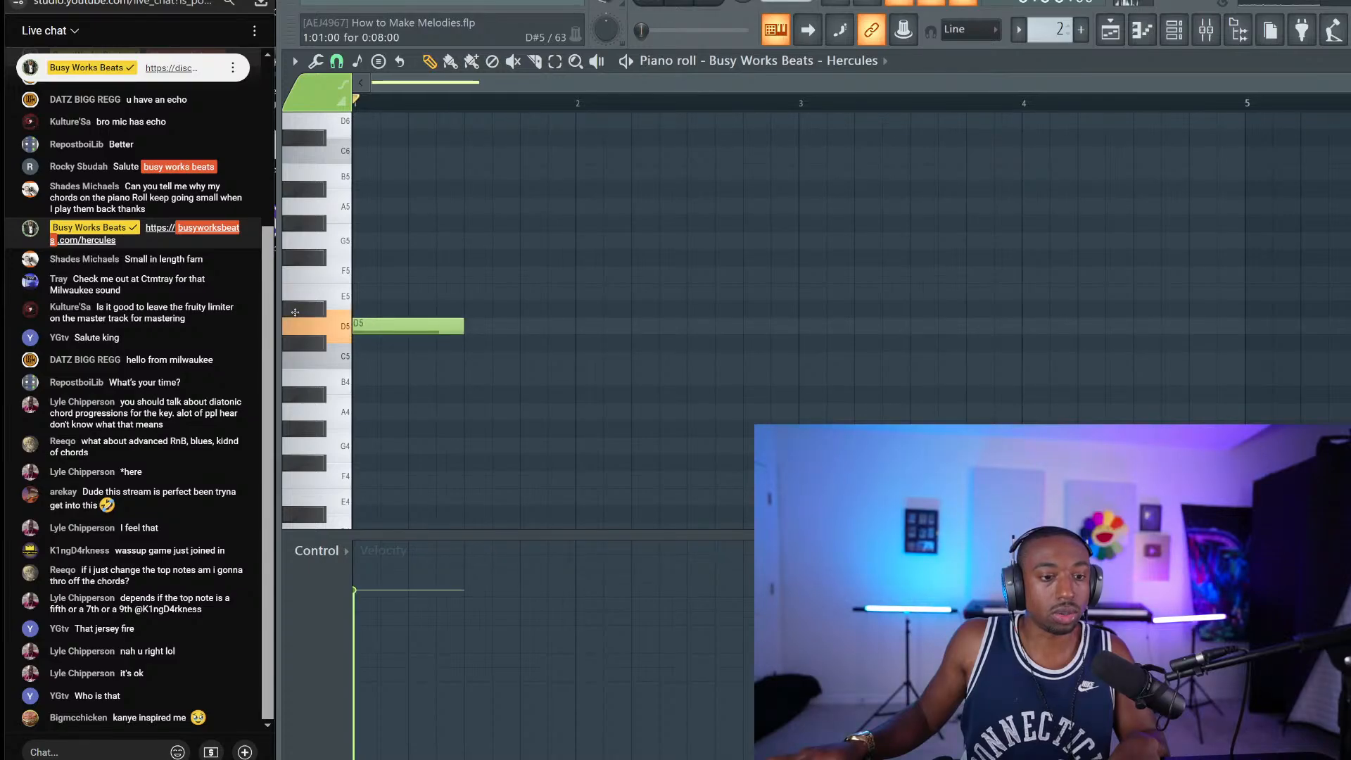
click(373, 274)
click(374, 213)
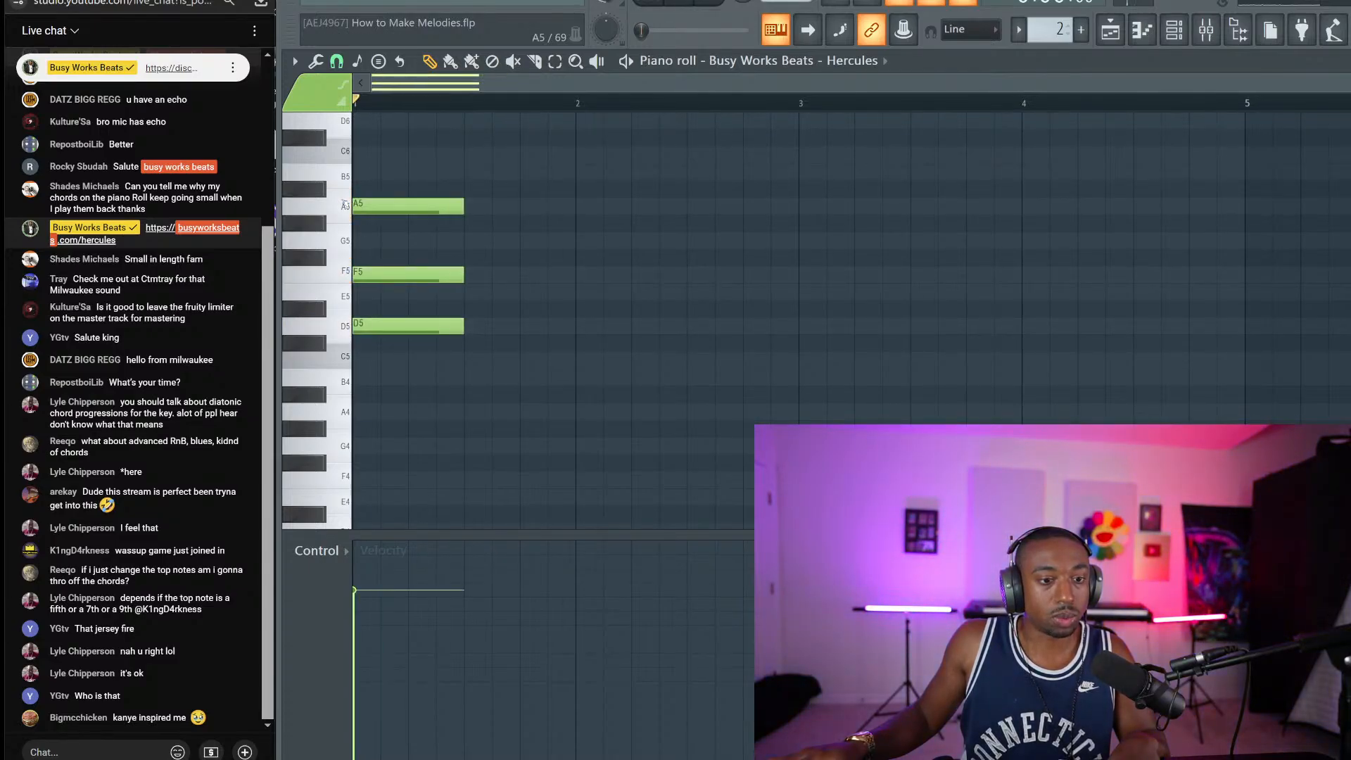
key(ctrl+Down)
scroll(521, 166, down, 2)
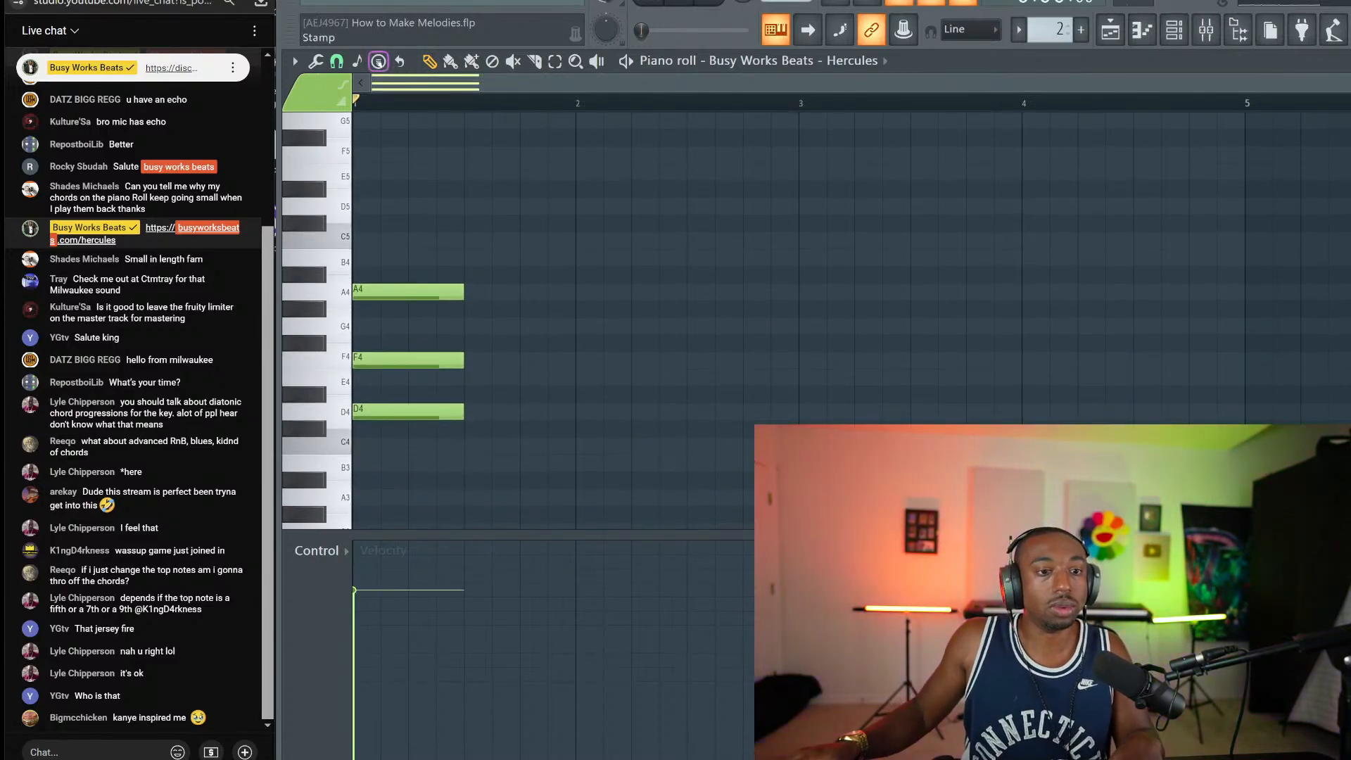
Step: Place half-bar G4, B4 and D5 notes as a second chord starting halfway through bar 1
drag(494, 310, 476, 325)
drag(466, 276, 468, 258)
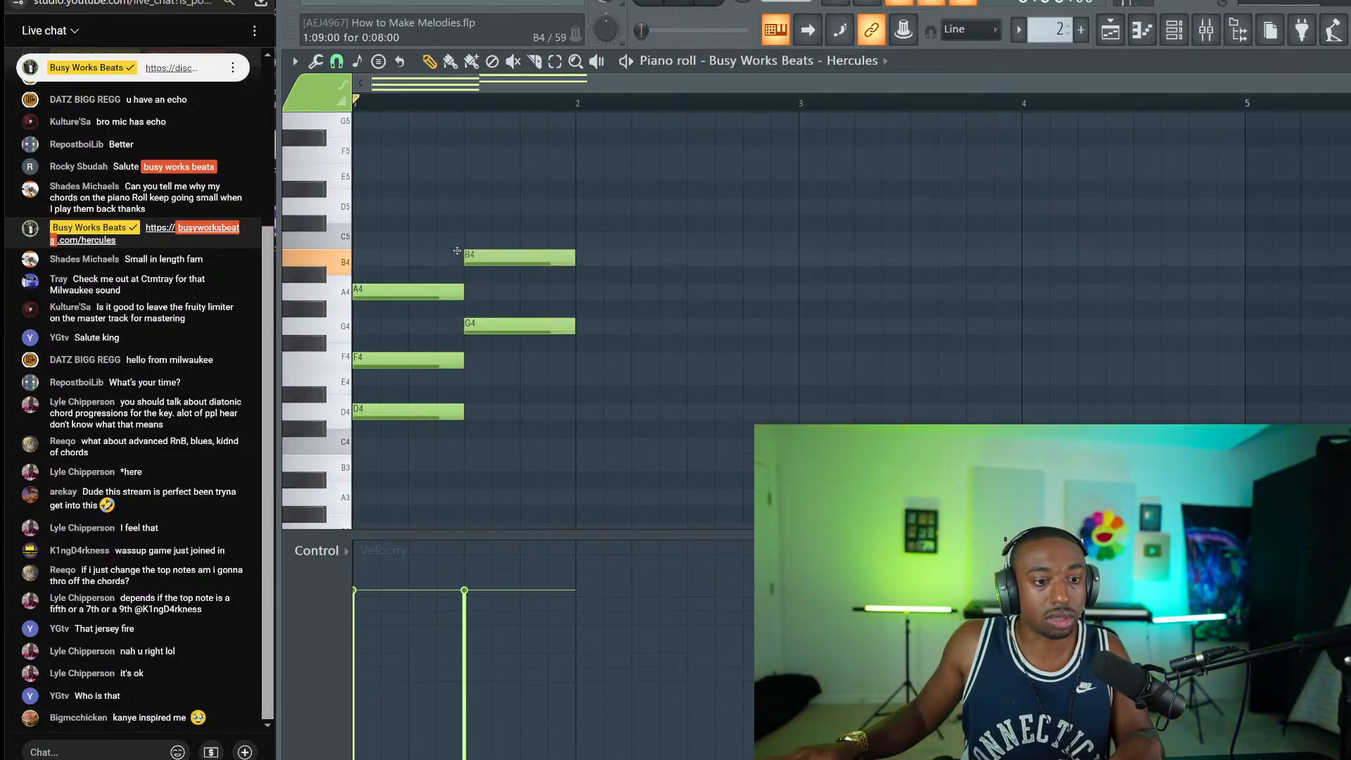
click(472, 207)
Step: Build a full-bar chord of C4, E4 and G4 notes at bar 2 and save the project
click(580, 445)
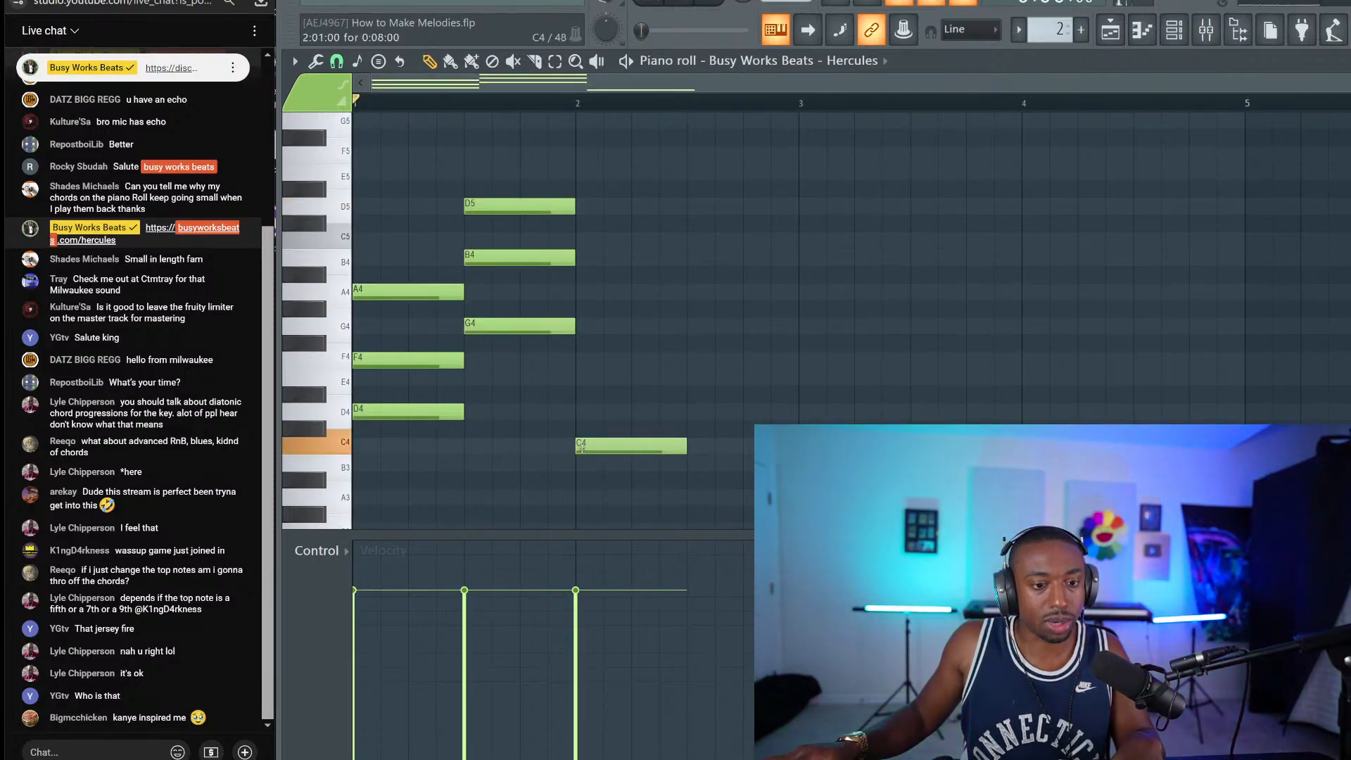
click(580, 378)
click(605, 310)
drag(605, 309, 579, 333)
drag(610, 285, 789, 462)
scroll(828, 385, down, 1)
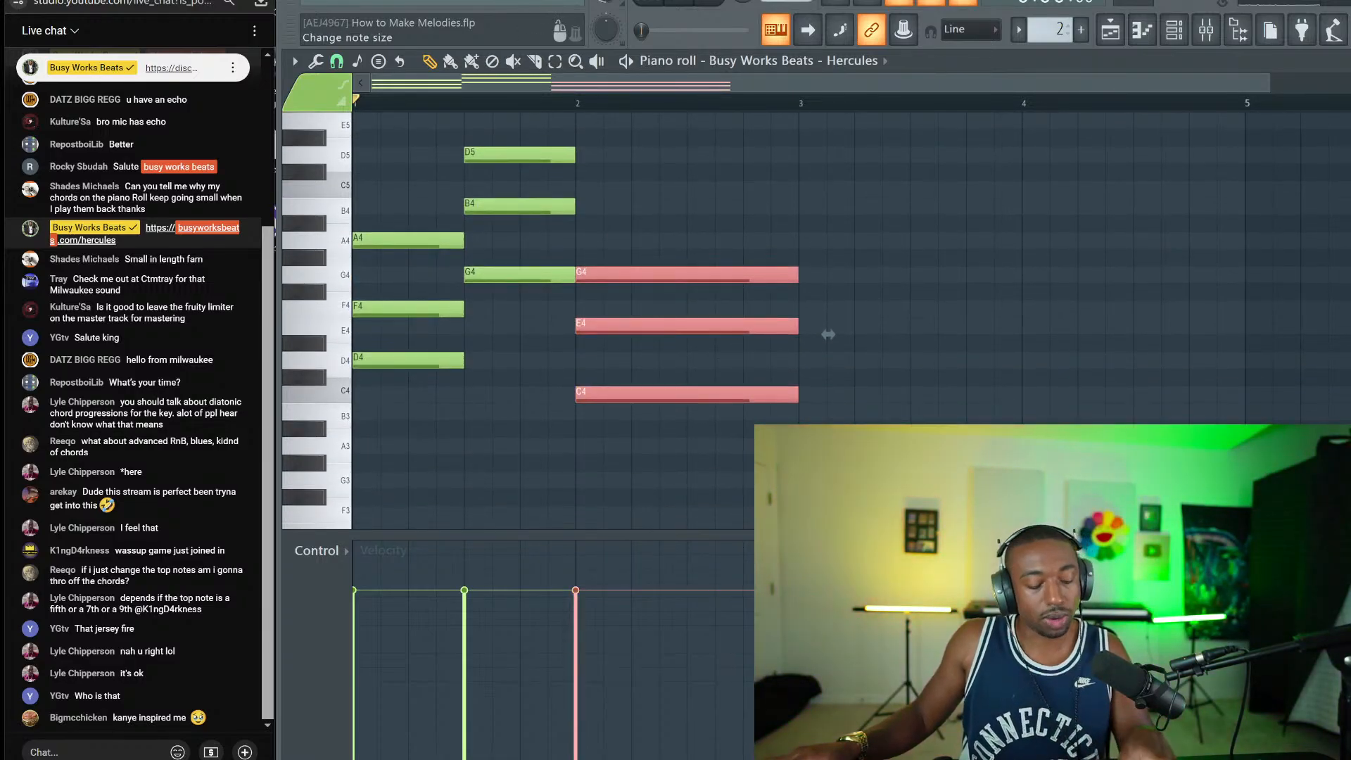
scroll(828, 334, down, 1)
ctrl+click(1035, 226)
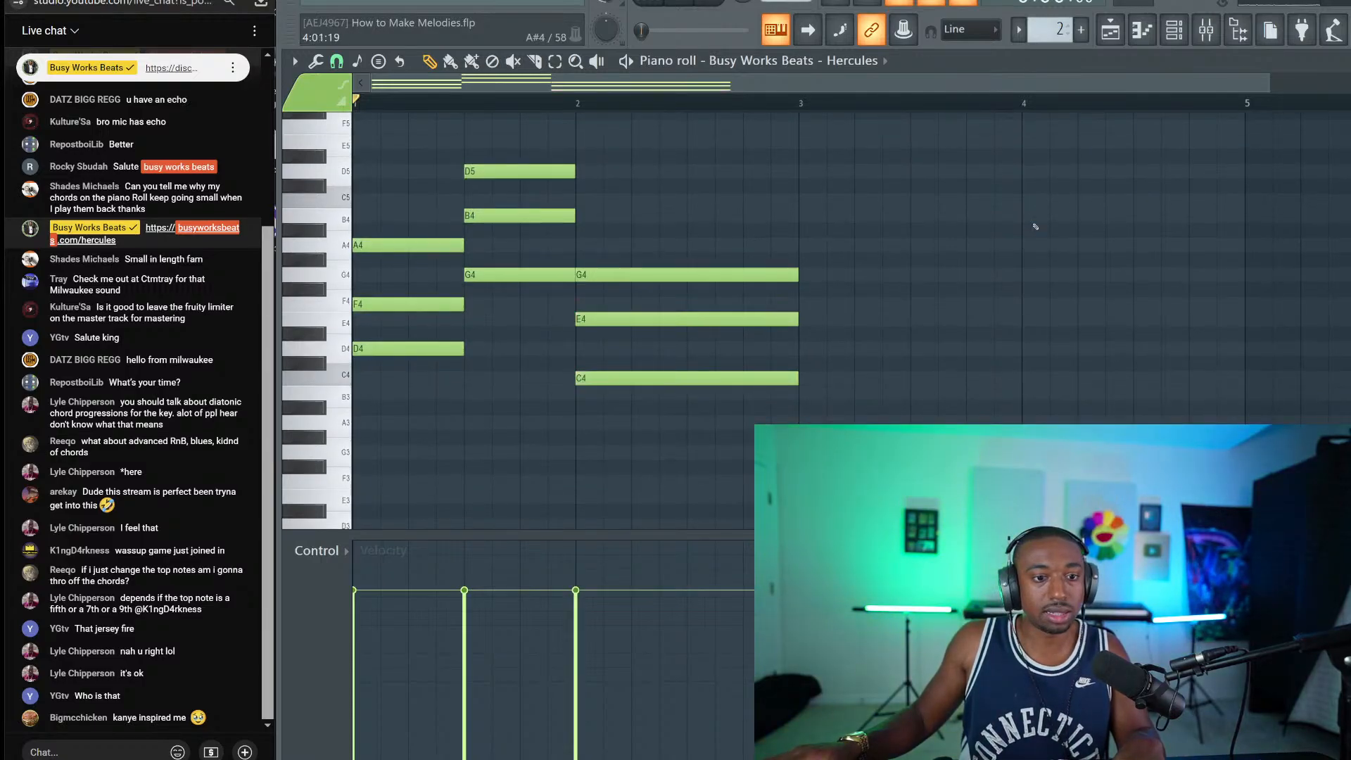
key(ctrl+s)
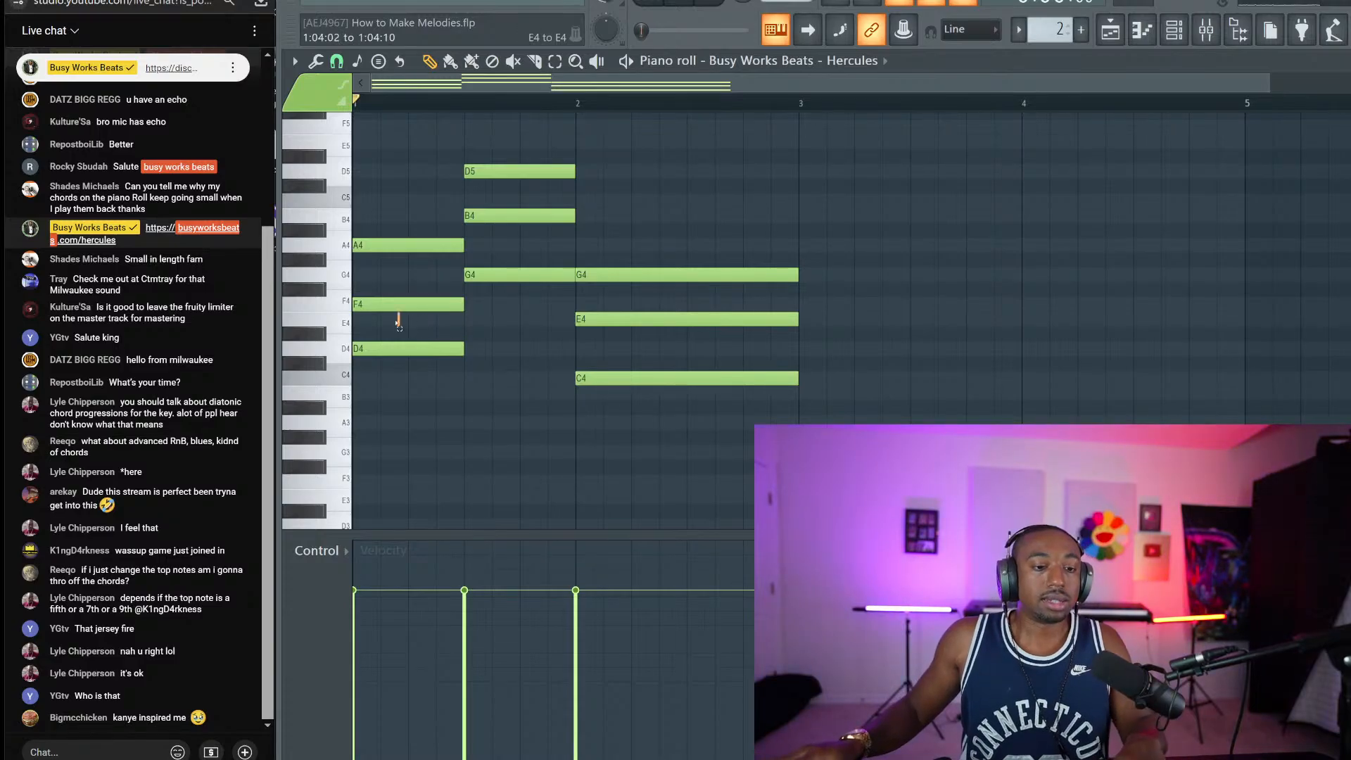
Step: Examine the pitch rows one by one from C4 up to C5 to see which scale notes the chords use
drag(396, 322, 404, 364)
ctrl+click(339, 379)
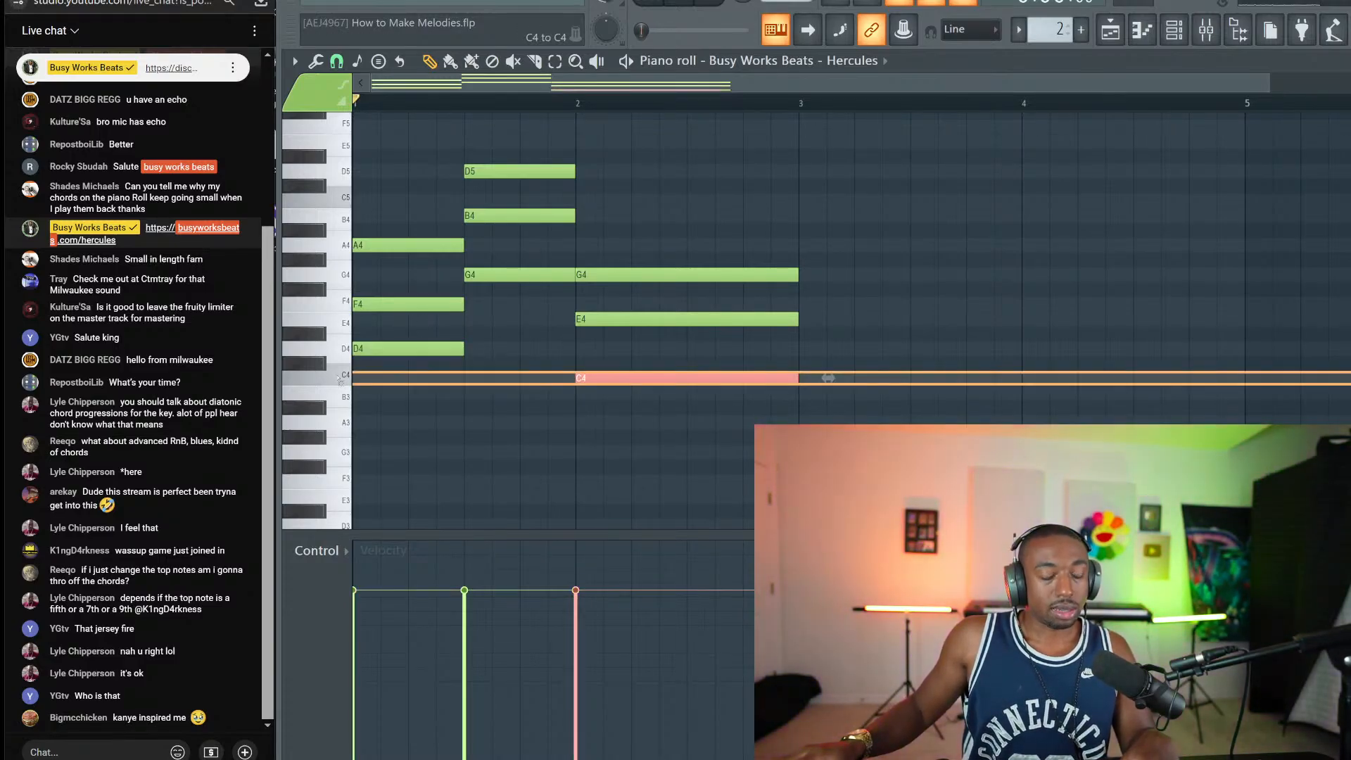
ctrl+click(341, 379)
ctrl+click(340, 364)
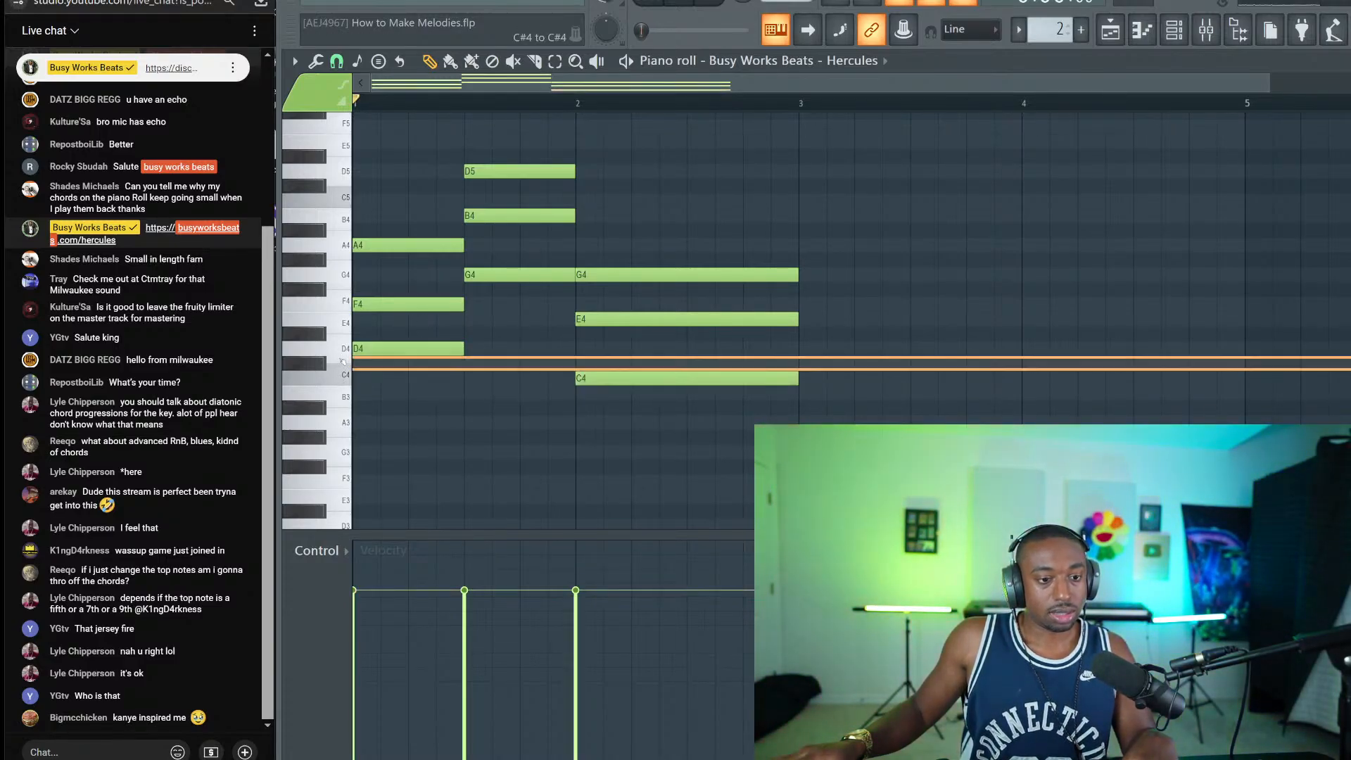
ctrl+click(341, 350)
ctrl+click(341, 336)
ctrl+click(340, 325)
ctrl+click(340, 290)
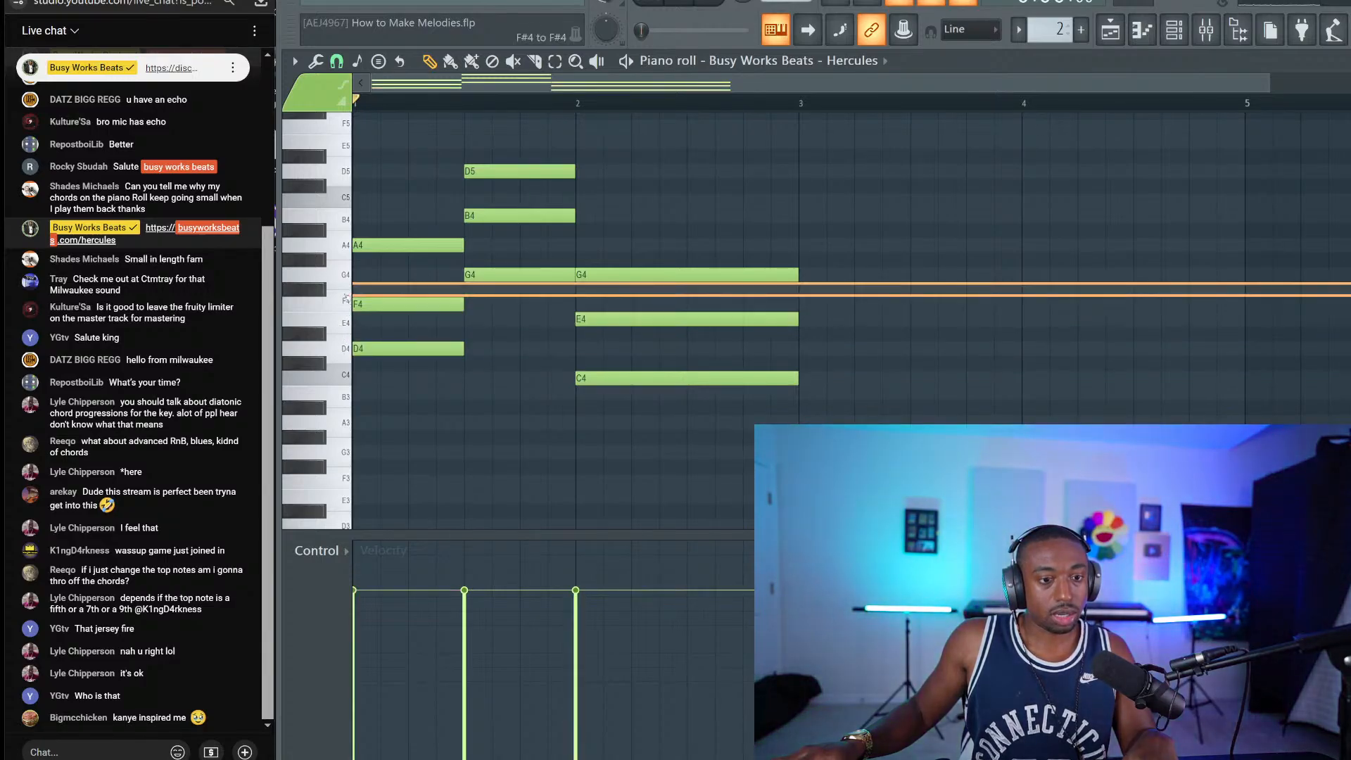
ctrl+click(340, 301)
drag(339, 290, 340, 272)
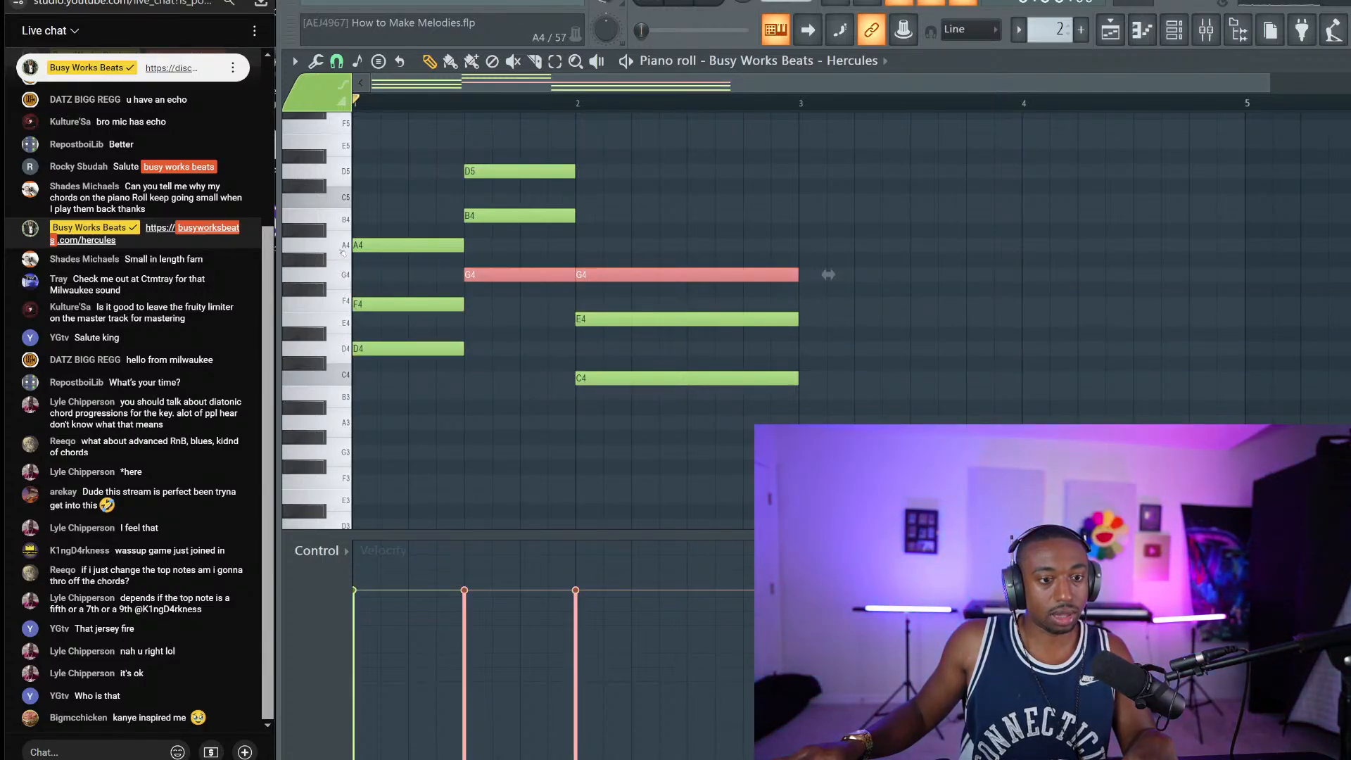
ctrl+click(341, 244)
ctrl+click(341, 218)
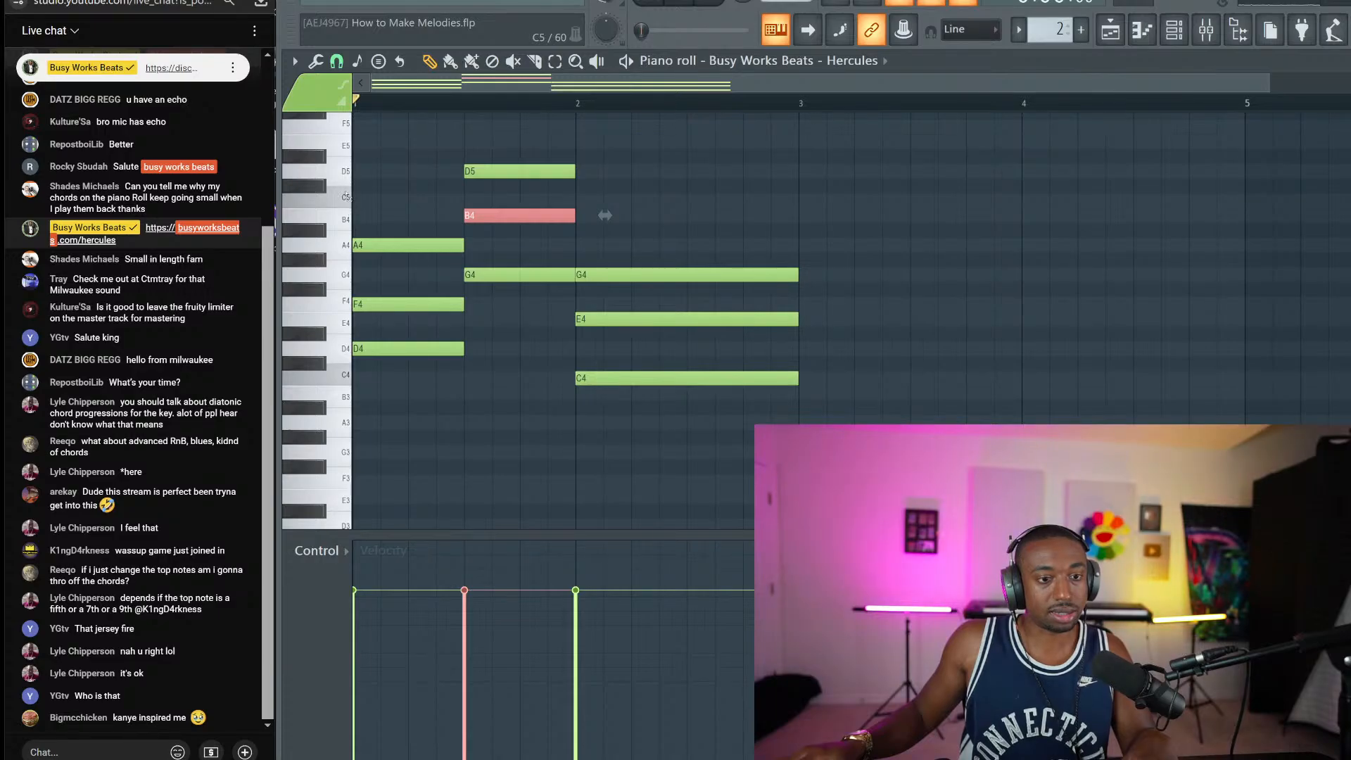
ctrl+click(345, 196)
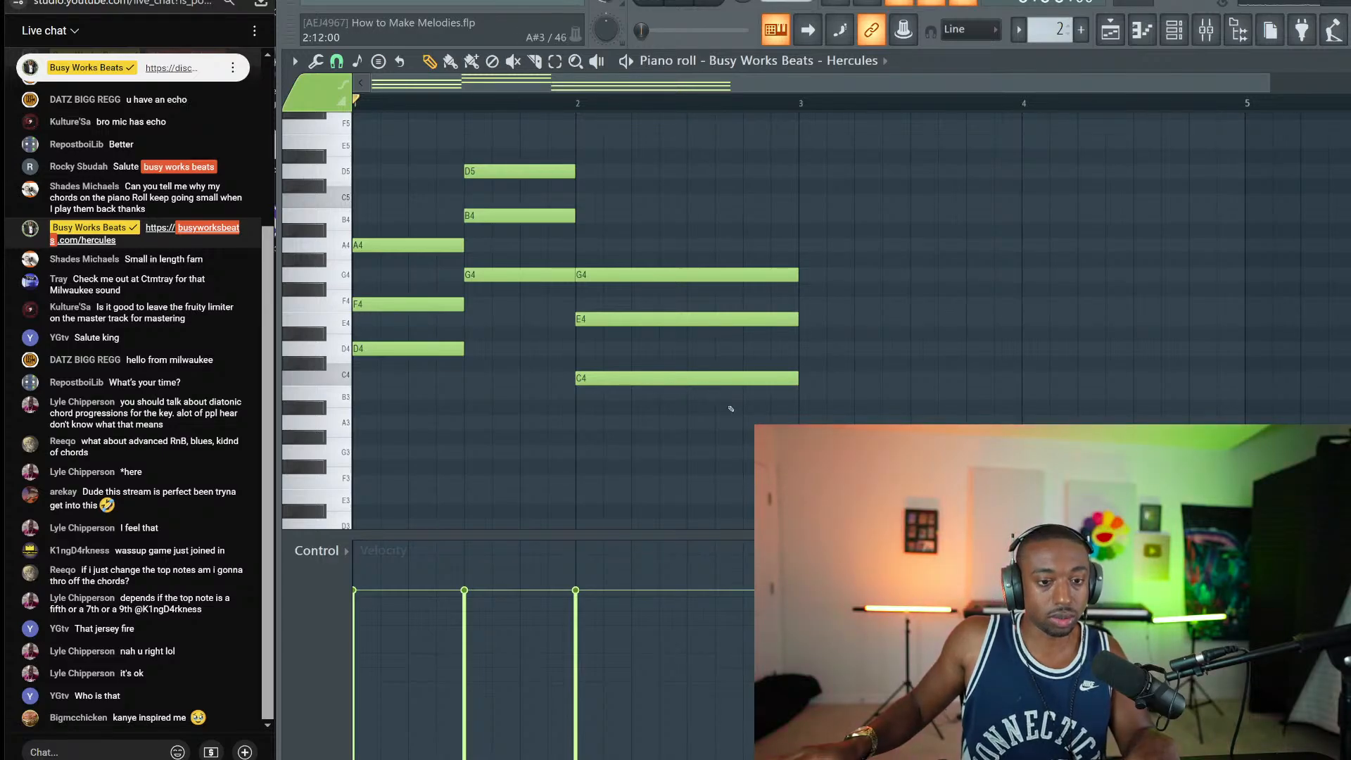
Step: Examine the progression by highlighting all the notes and each of the three chords in turn
drag(729, 408, 426, 127)
drag(412, 422, 375, 196)
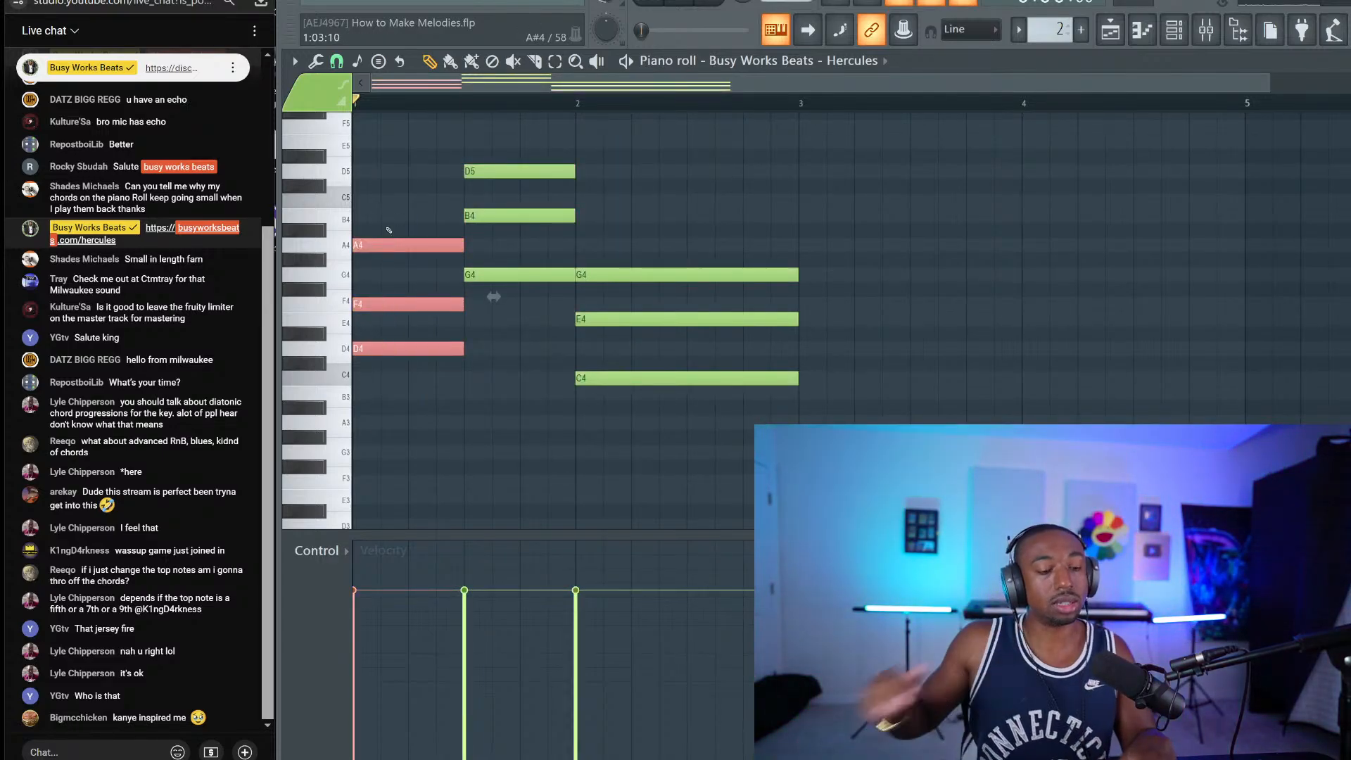
drag(551, 325, 498, 142)
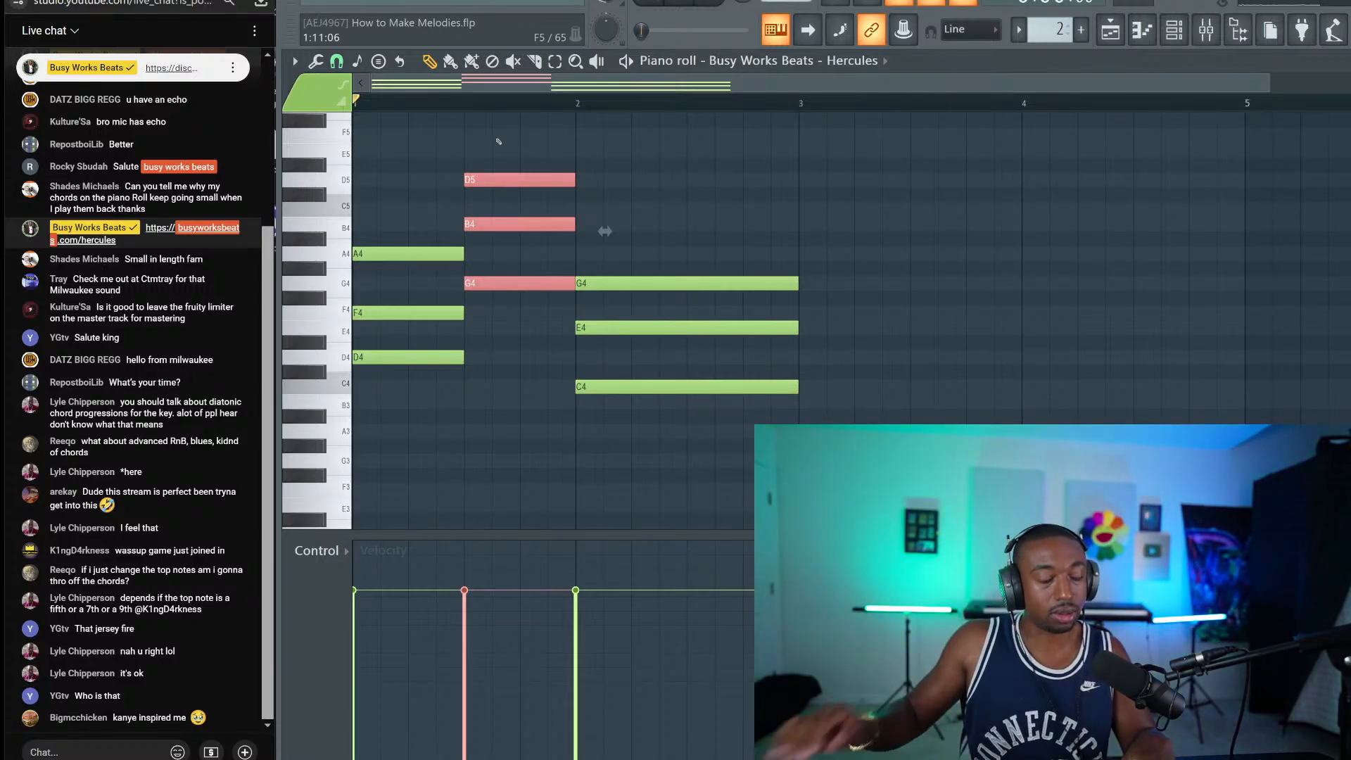
drag(719, 248, 710, 428)
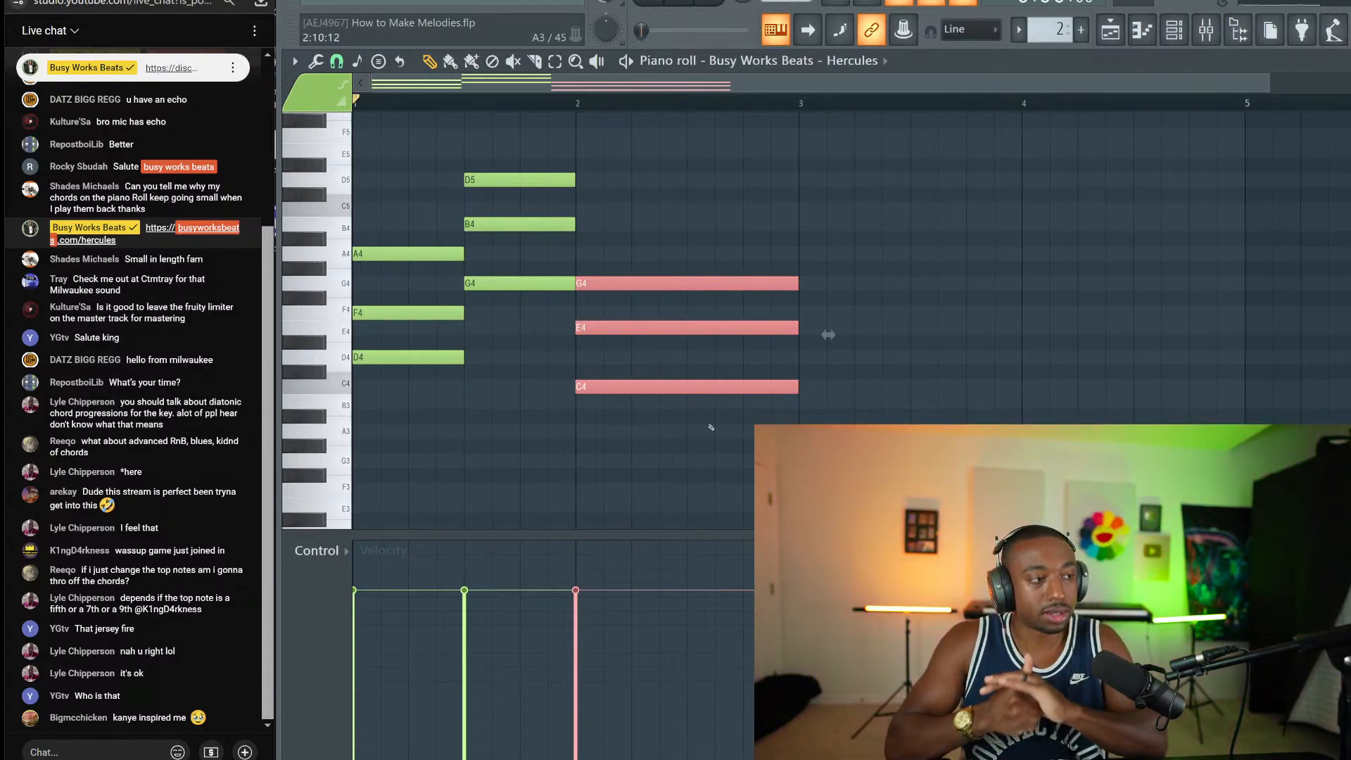
drag(707, 429, 625, 190)
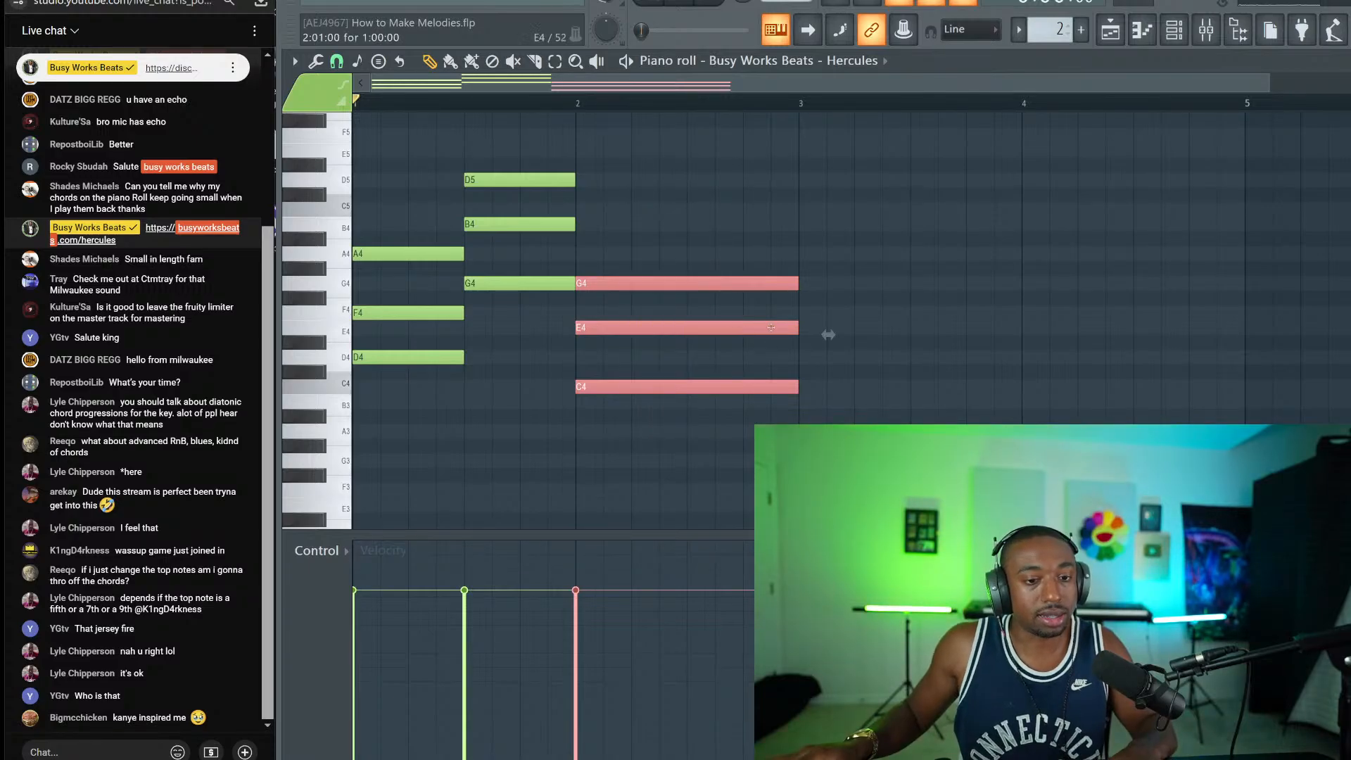
click(741, 215)
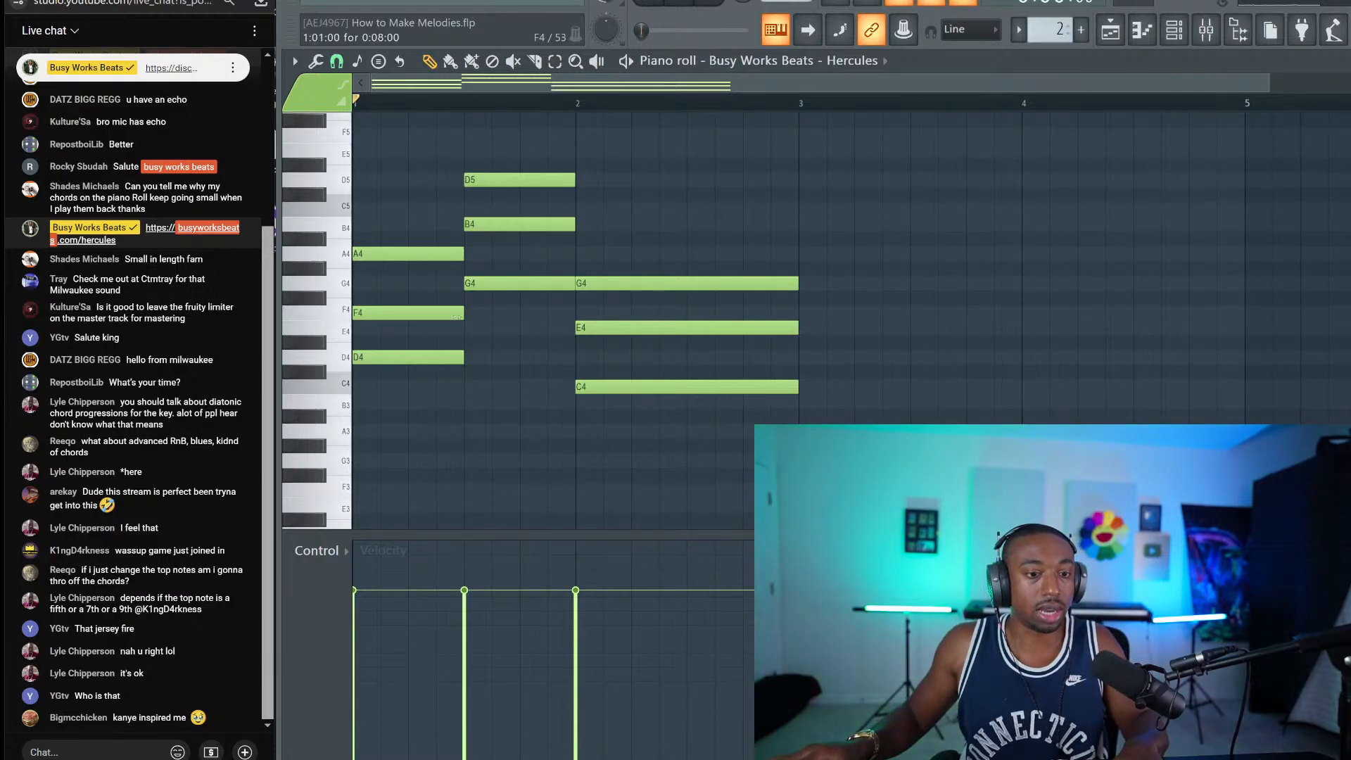
Step: Try the middle notes F4, B4 and E4 one octave higher, play the result and move them back down
ctrl+click(429, 312)
drag(503, 245, 508, 222)
drag(631, 360, 629, 317)
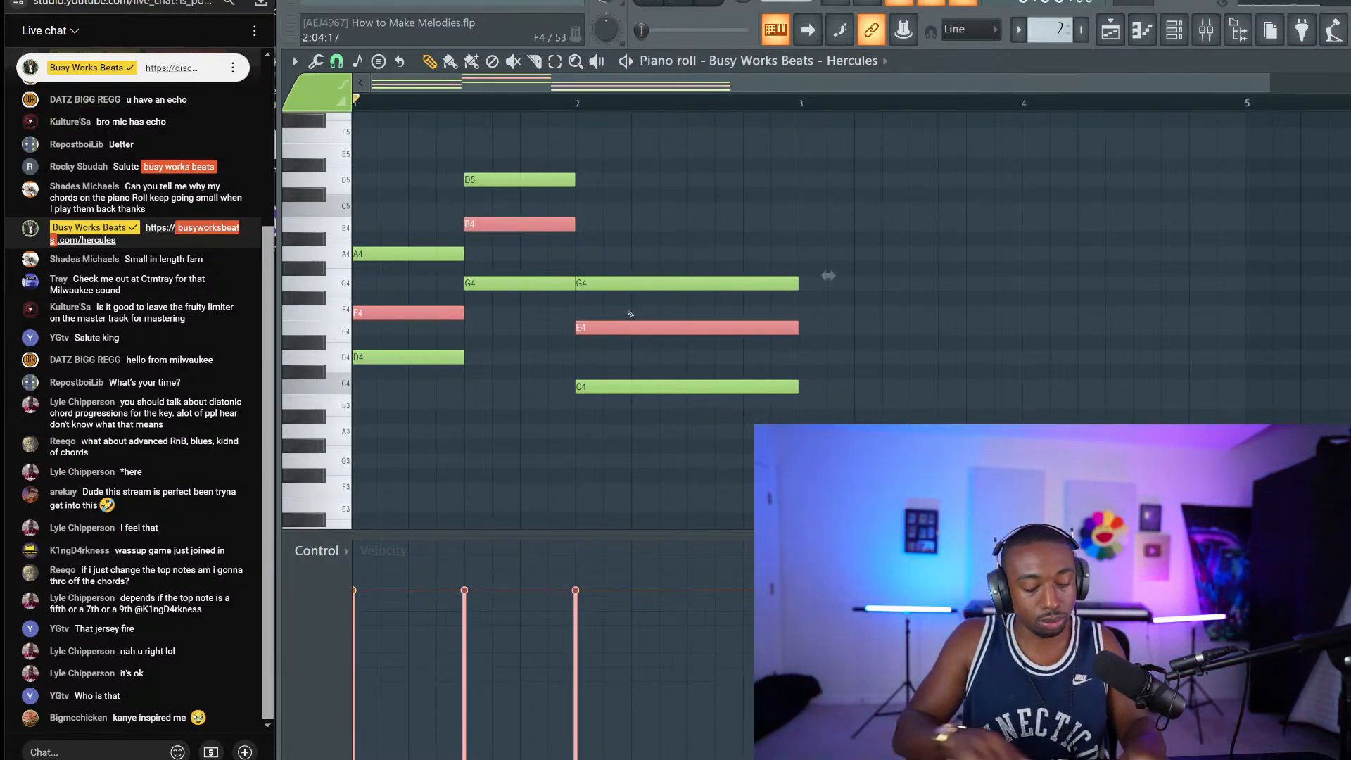
key(ctrl+Up)
key(space)
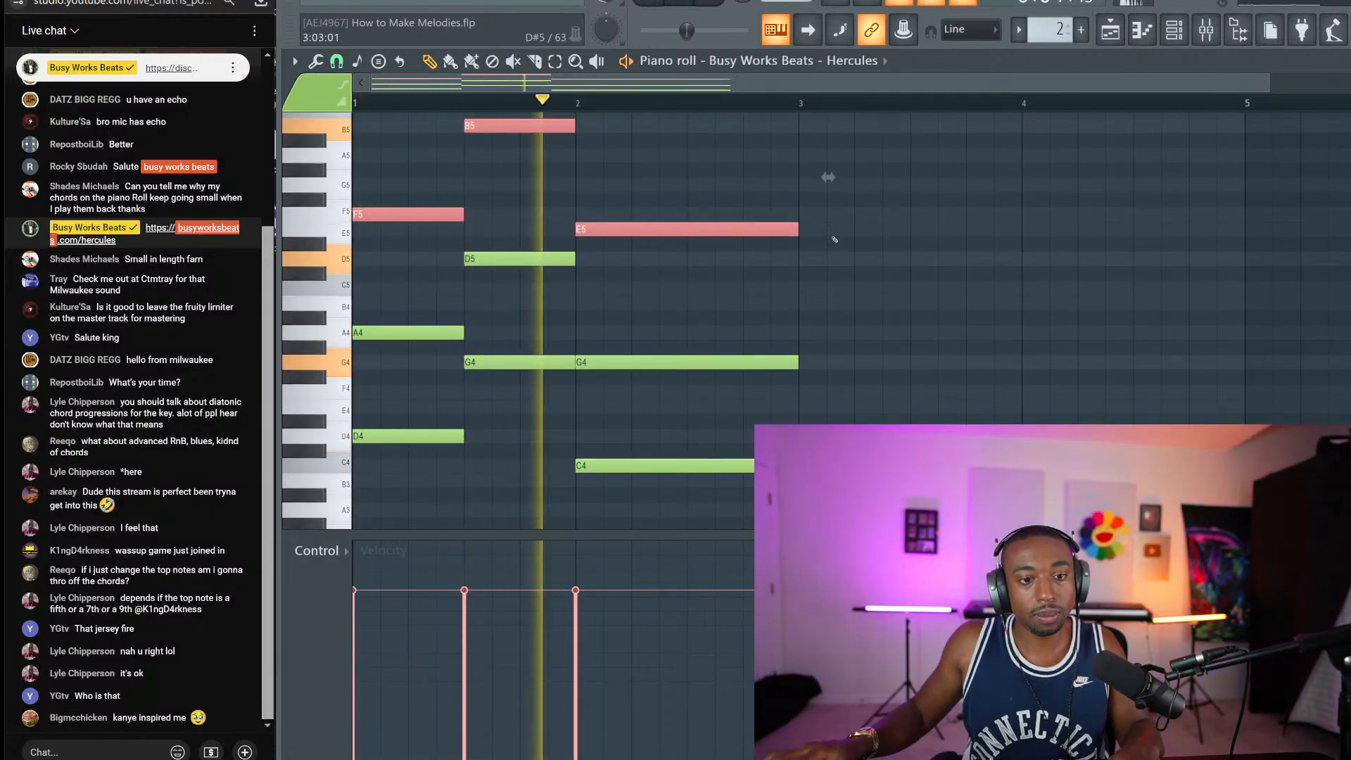
key(space)
key(ctrl+Down)
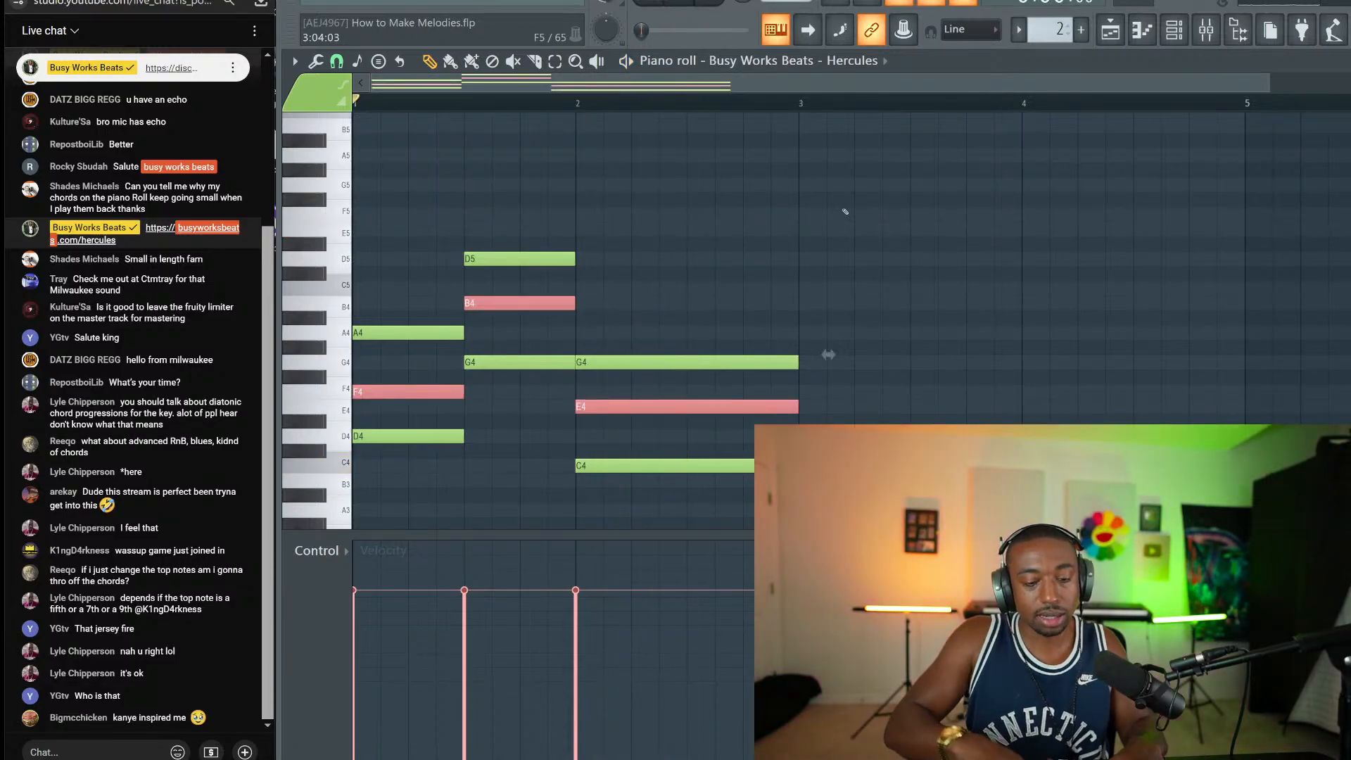
Step: Play the chords and raise the Hercules channel volume to 87% in the channel rack
key(ctrl+d)
key(space)
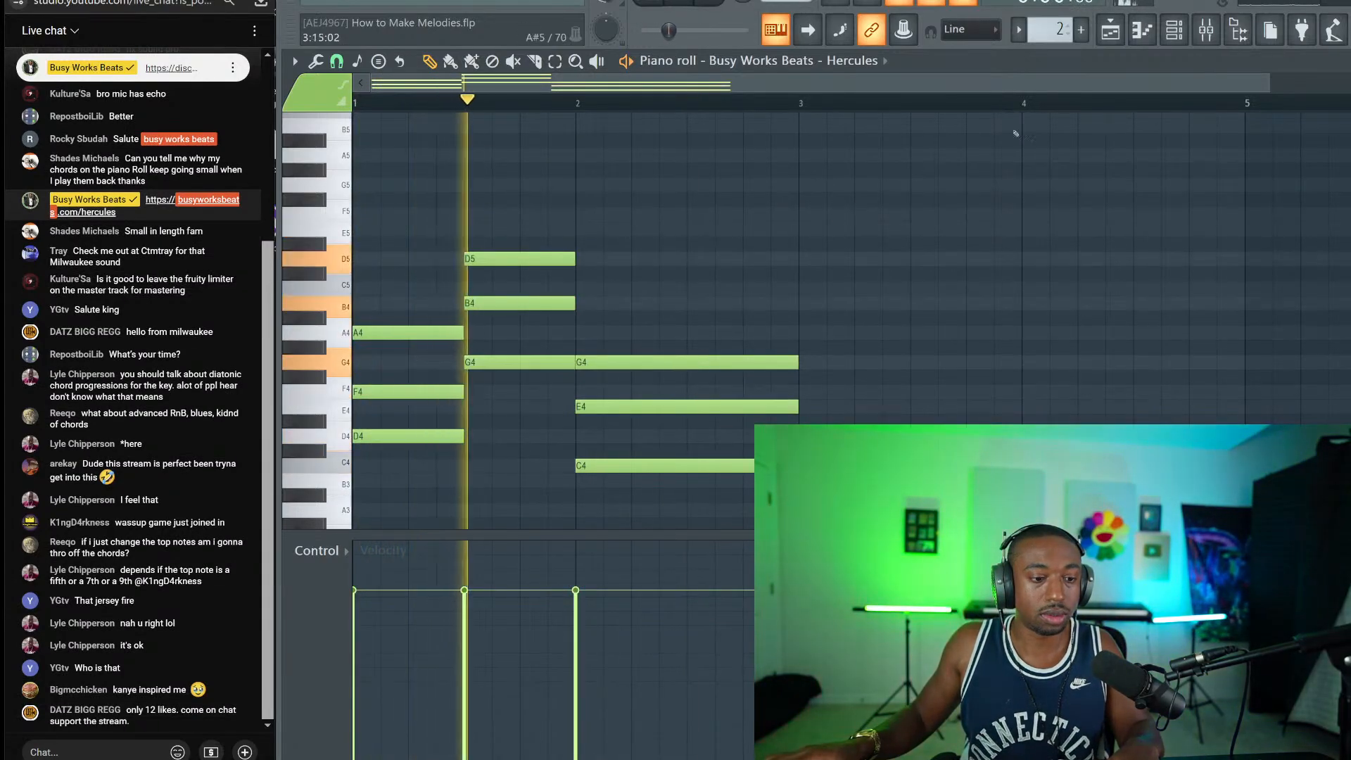
key(F6)
drag(329, 107, 328, 86)
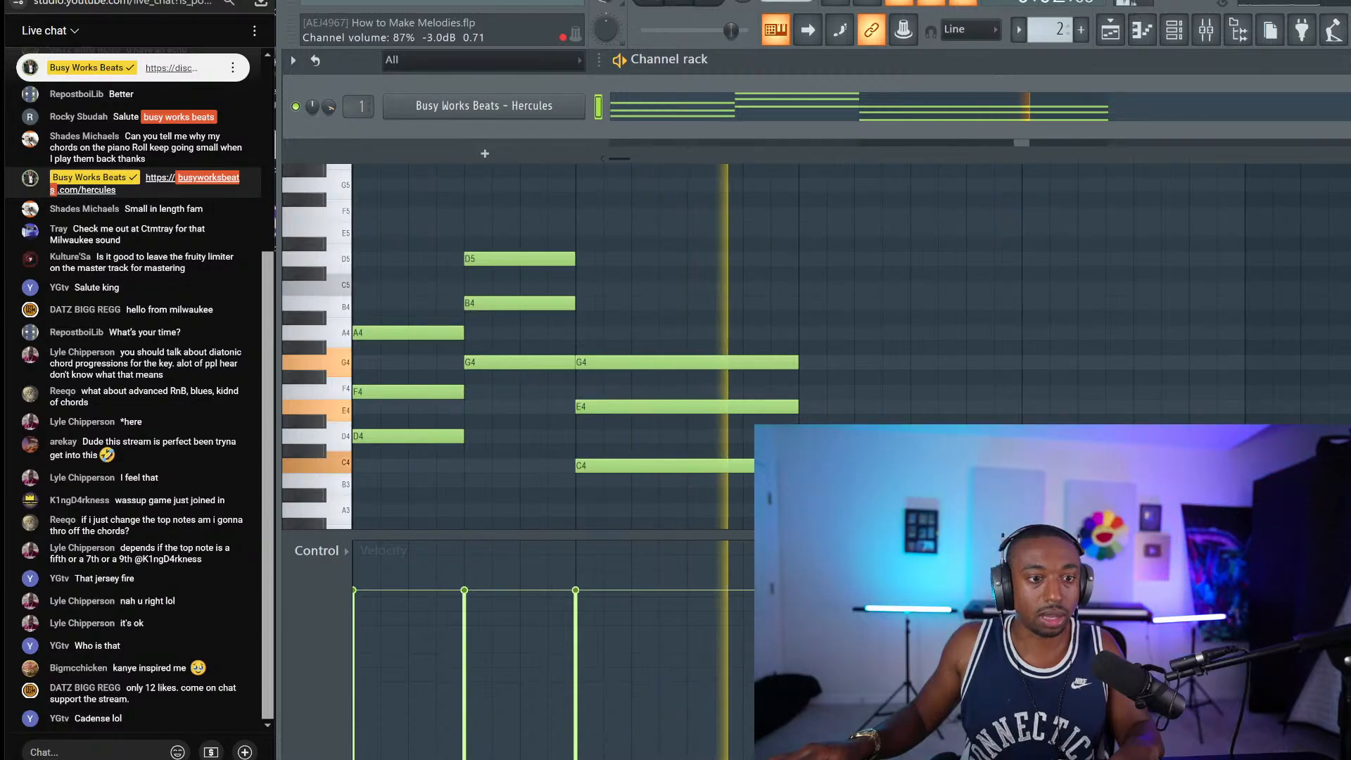
key(space)
Step: Load the Prometheus preset from the Pads category in Hercules and save the project
click(464, 106)
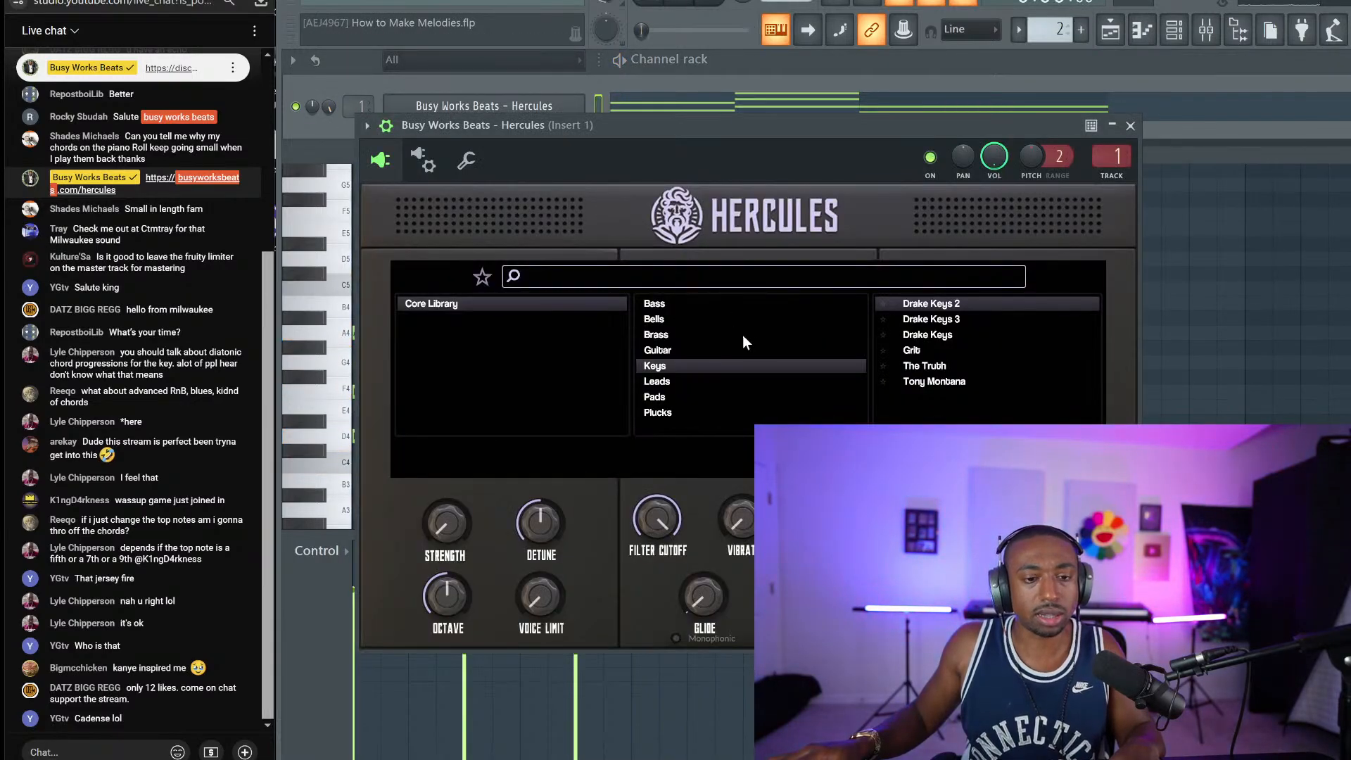
click(683, 394)
scroll(985, 359, down, 10)
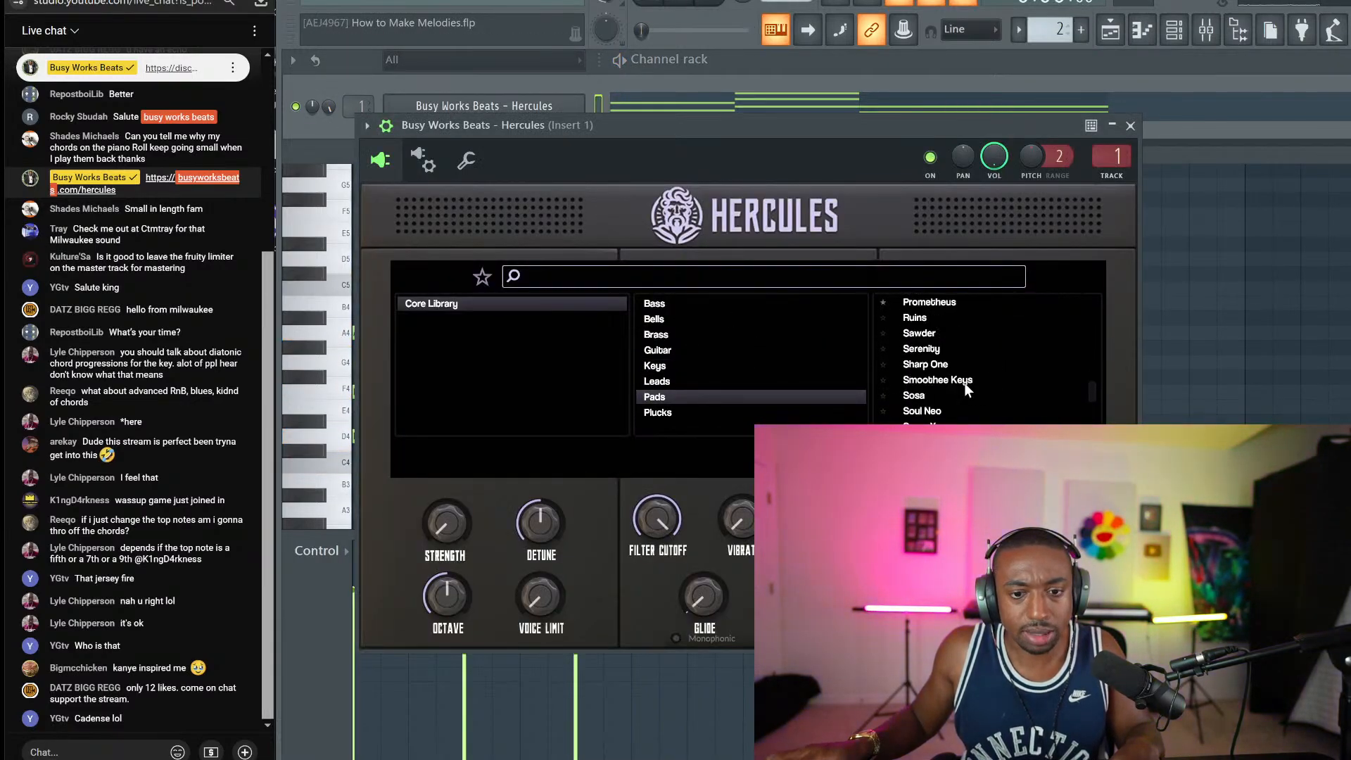
scroll(961, 380, up, 3)
click(943, 406)
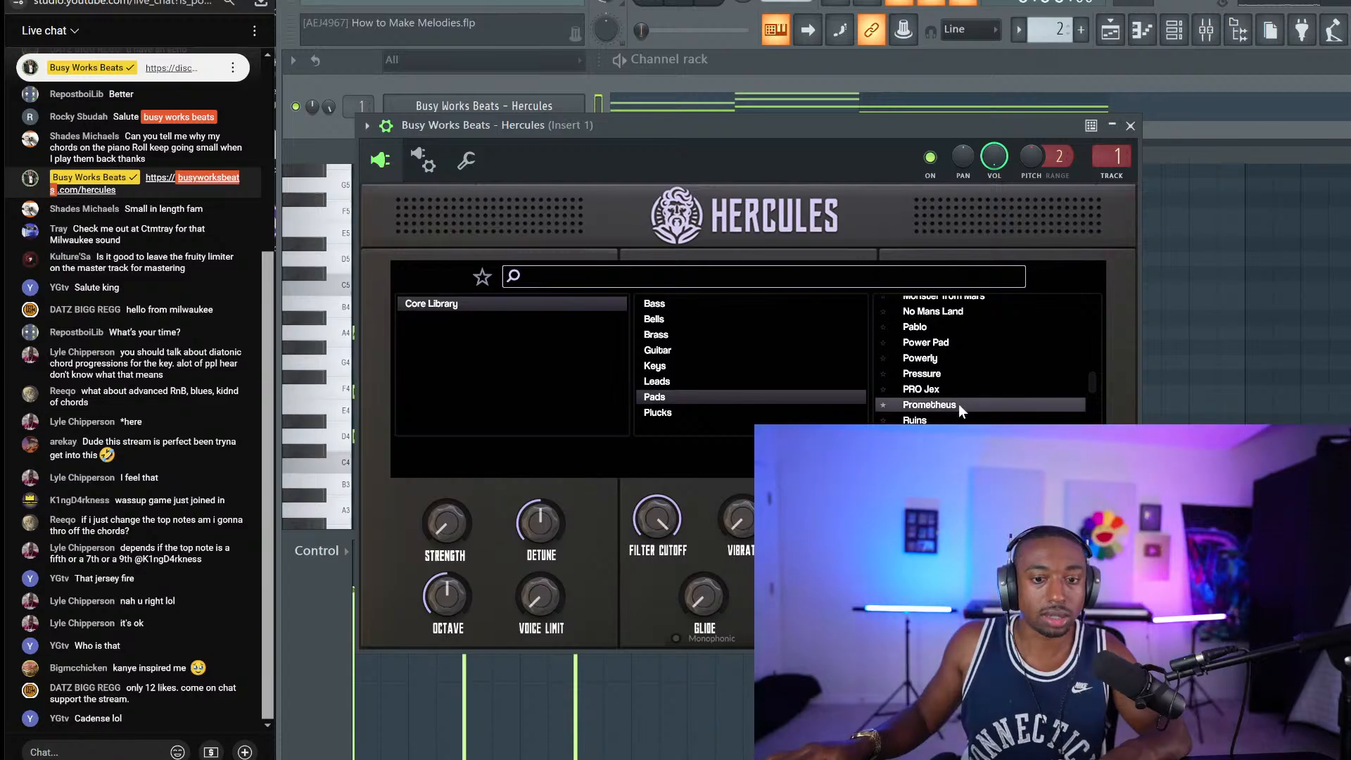
click(1128, 125)
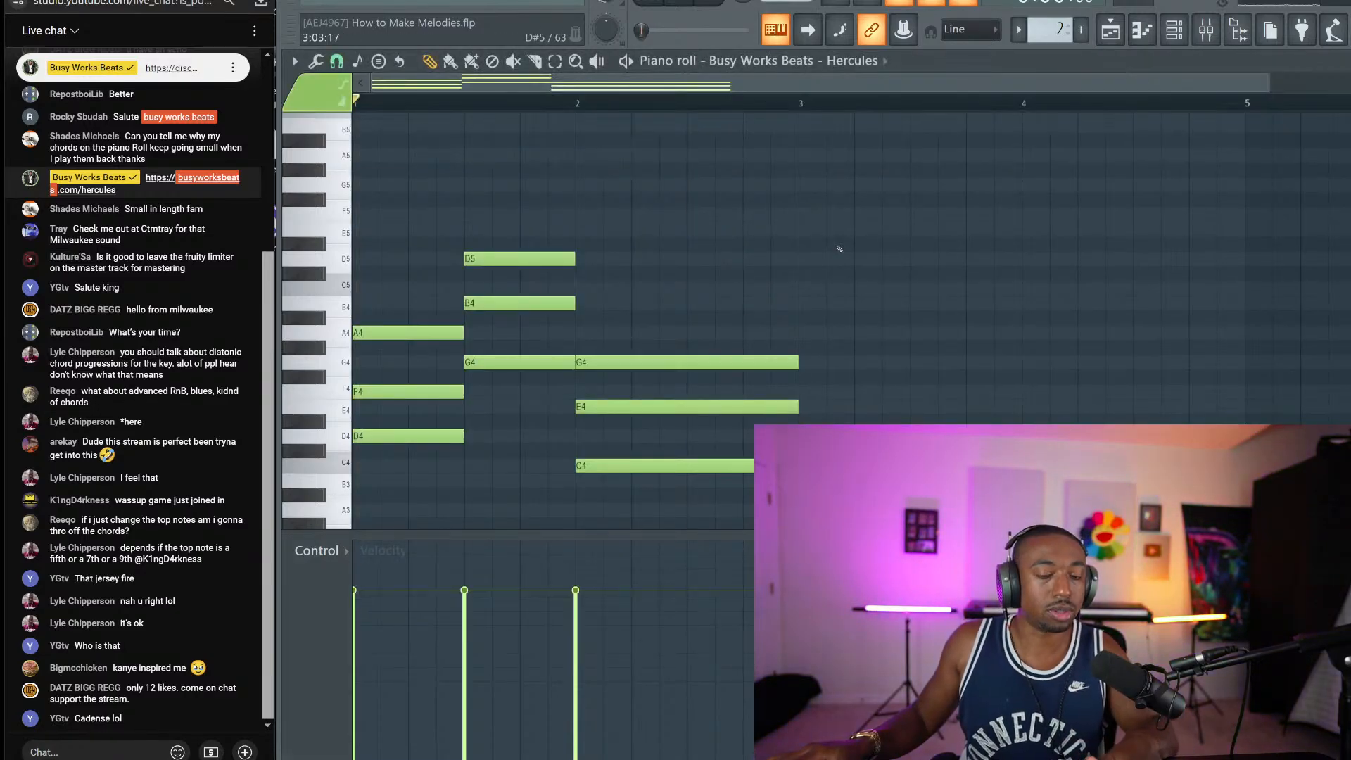
key(ctrl+s)
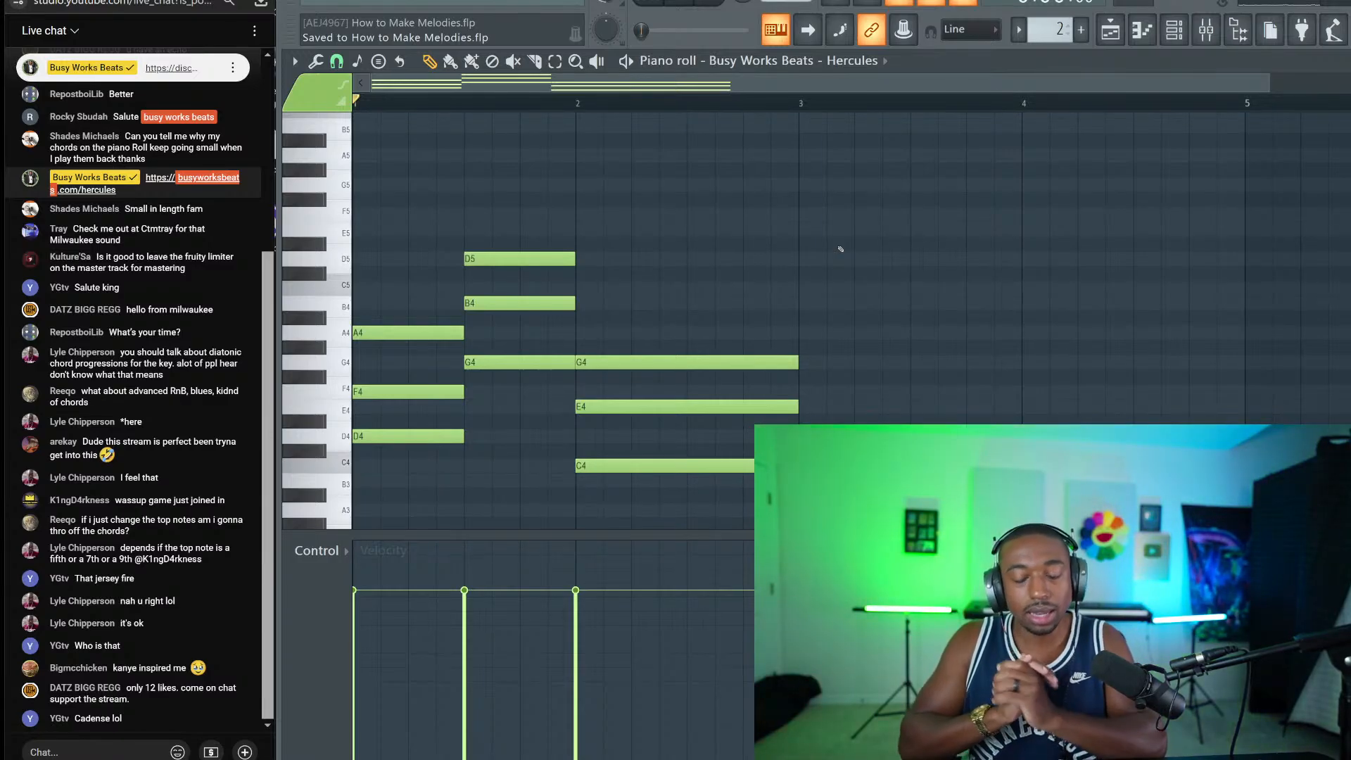
Step: Play back the chord progression to hear it with the Prometheus pad
scroll(852, 212, down, 3)
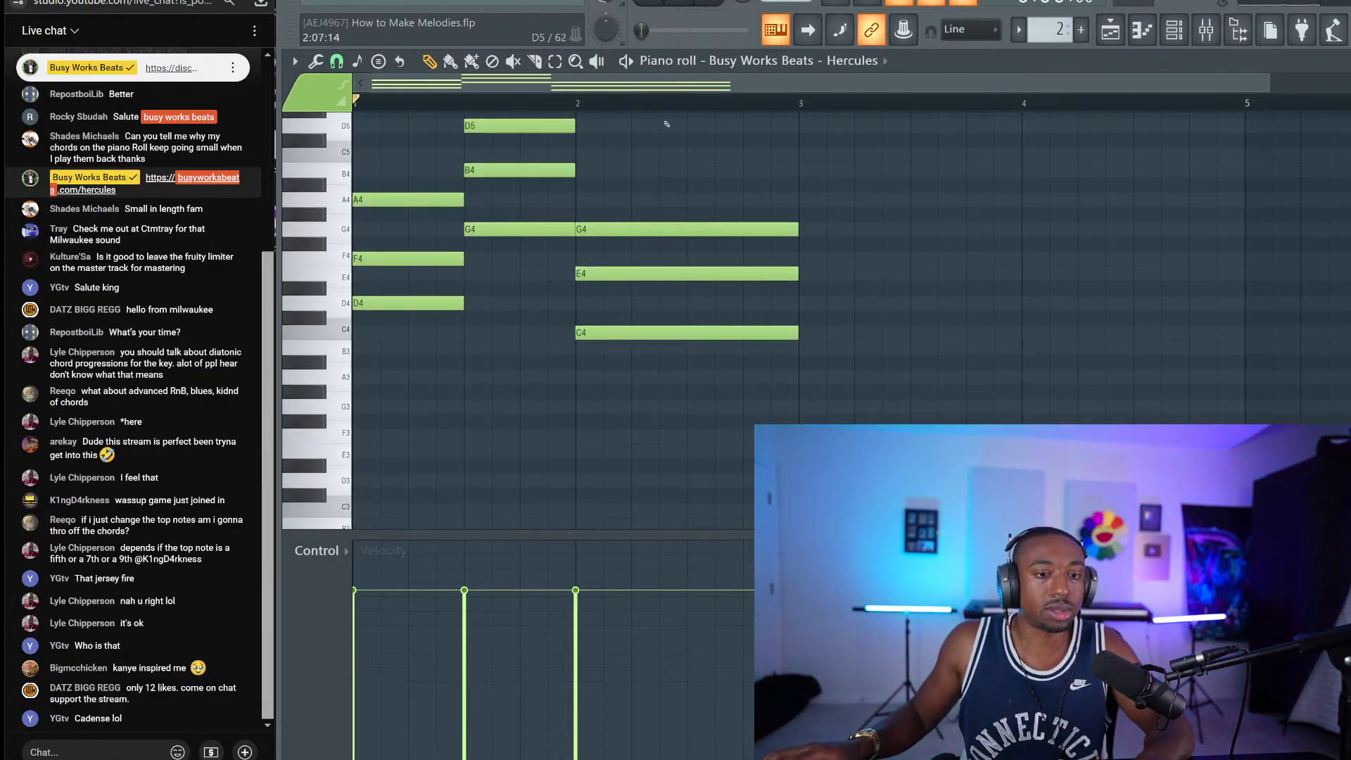
key(space)
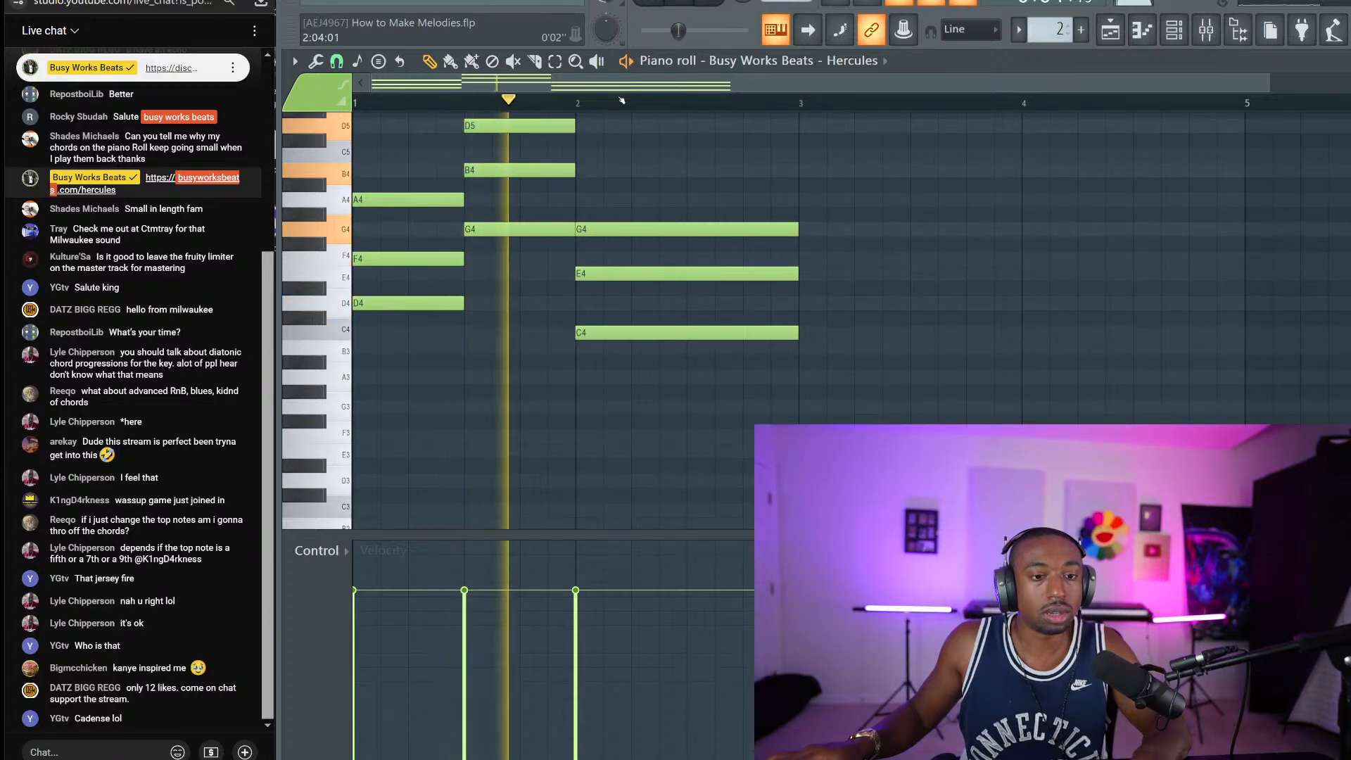
key(space)
Step: Shift the middle note of each chord up one octave, audition the wider voicing and return the notes to their original octave
scroll(436, 317, up, 3)
click(415, 394)
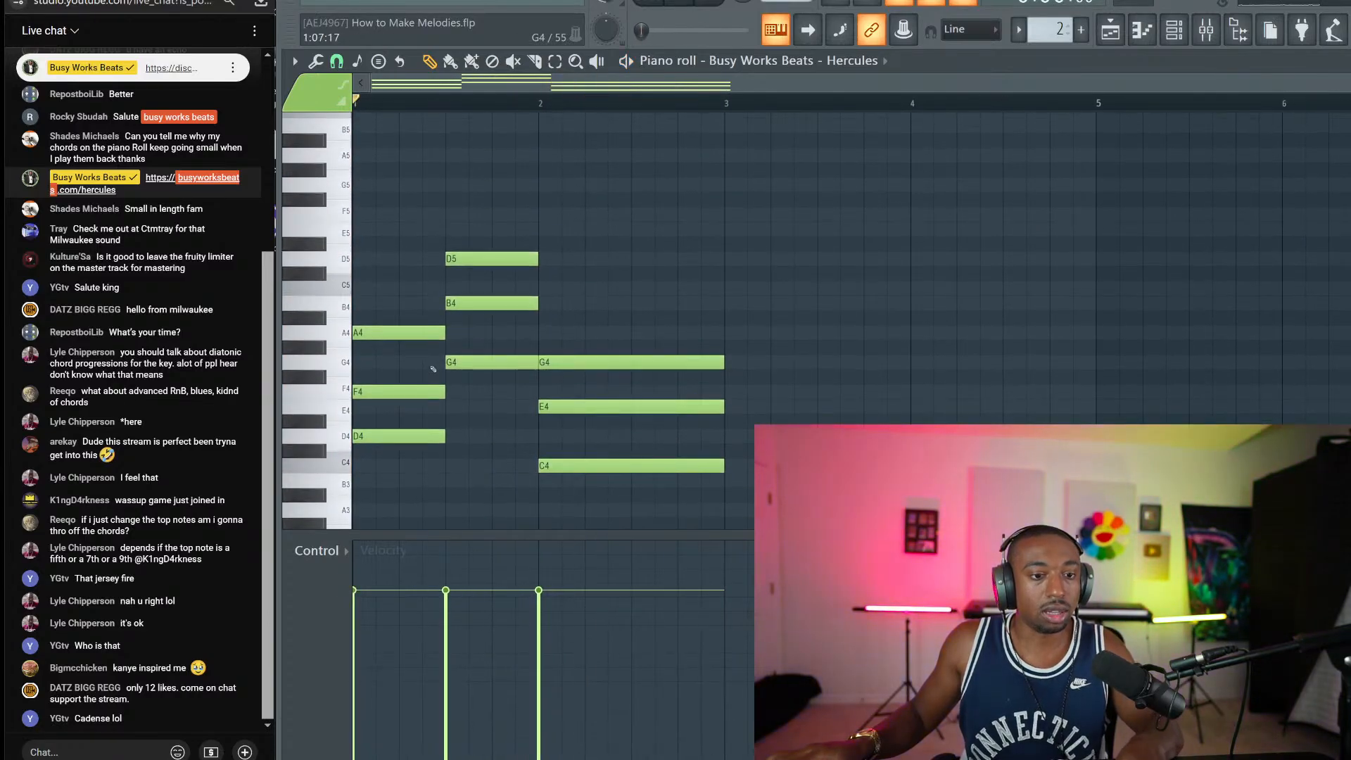
shift+click(493, 303)
shift+click(617, 407)
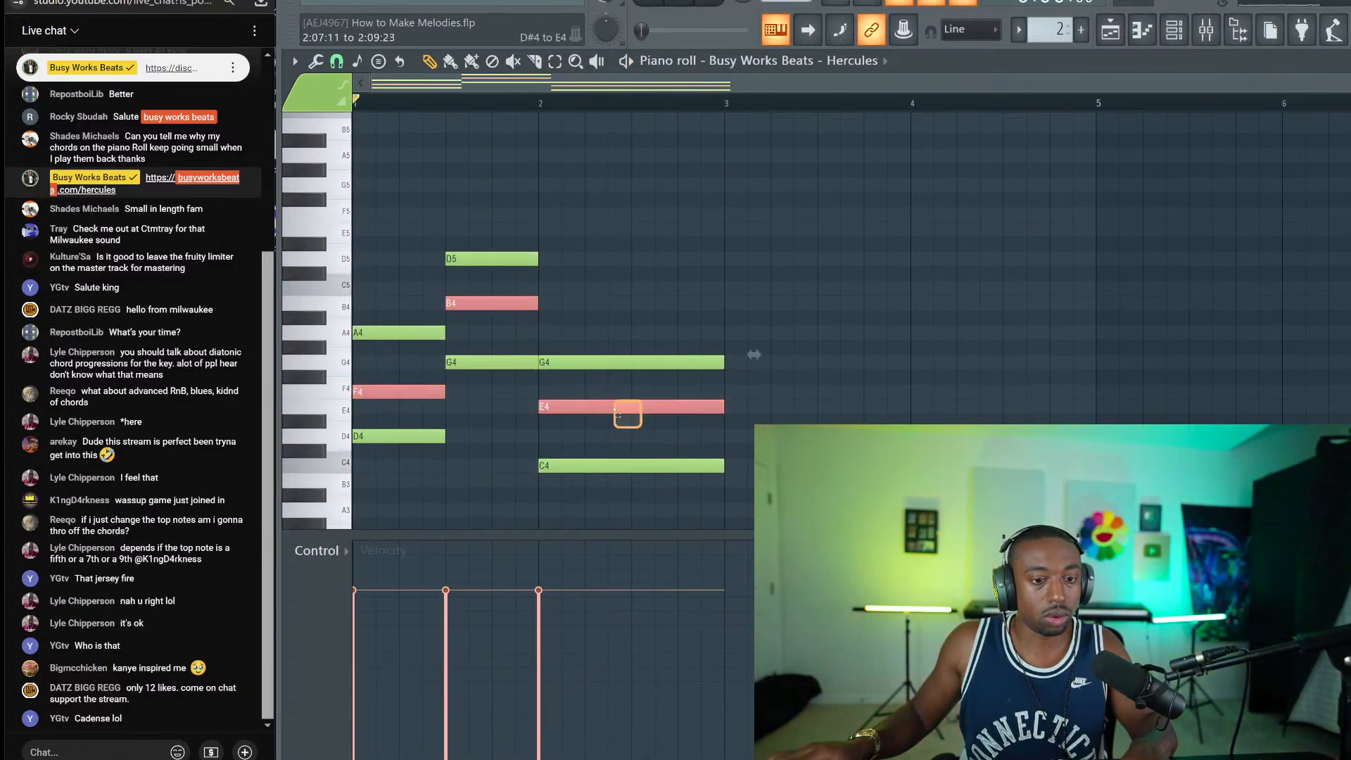
key(ctrl+Up)
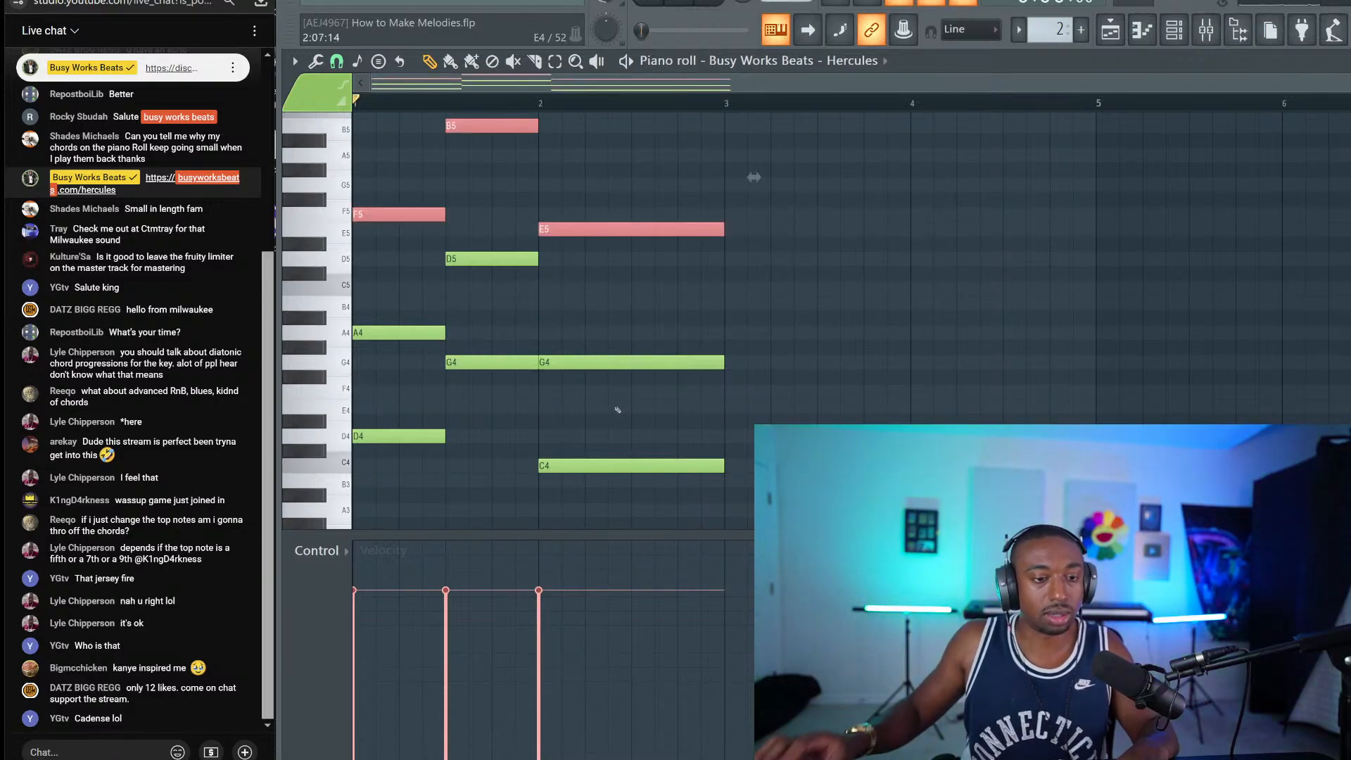
key(space)
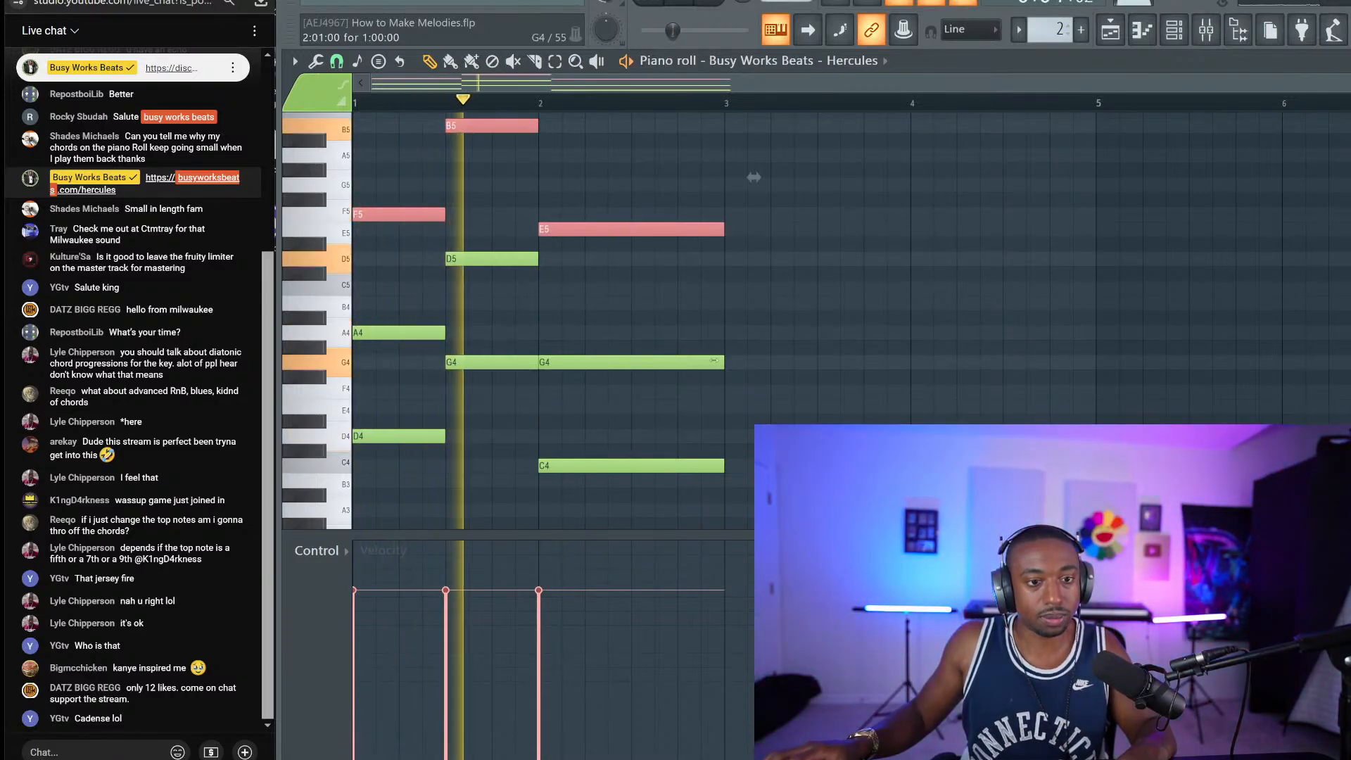
key(space)
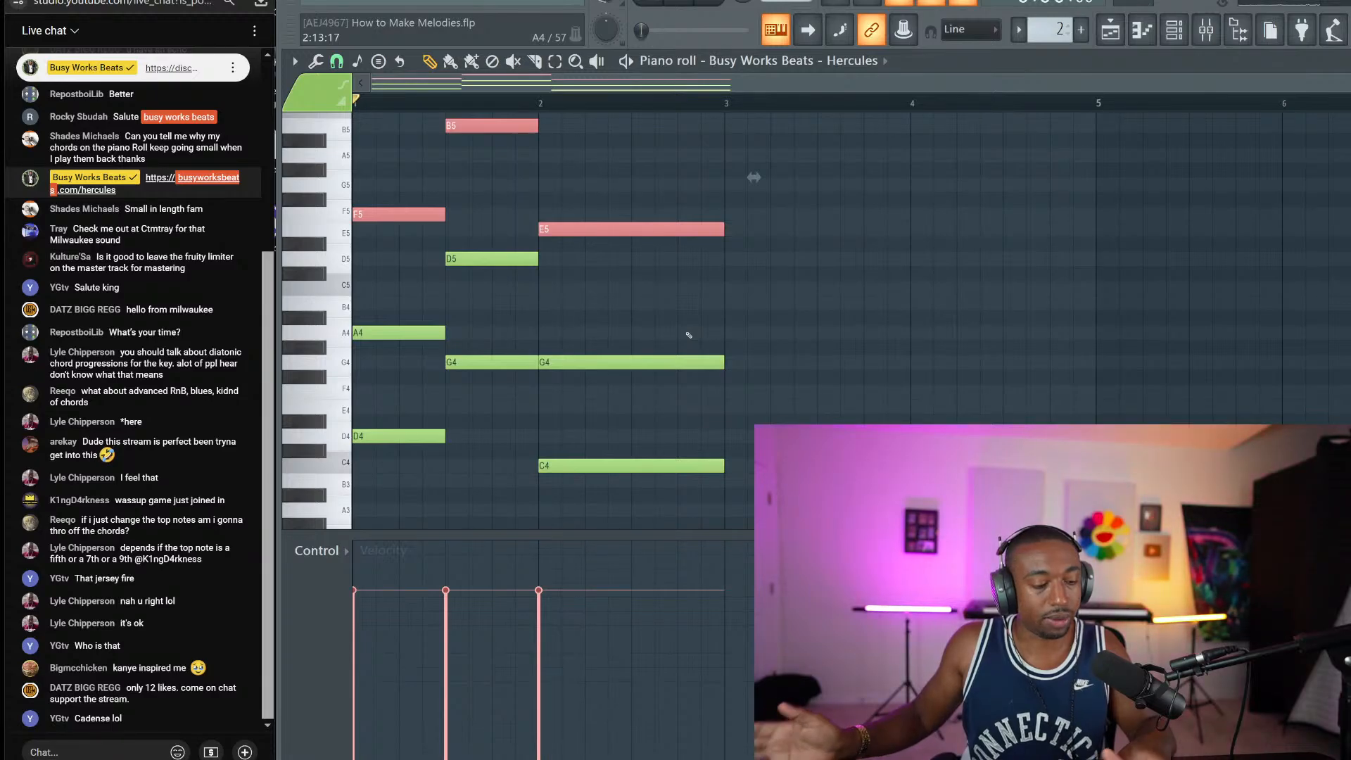
key(ctrl+Down)
Step: Duplicate the lowest note of each chord one octave down, adding bass notes D3, G3 and C3
scroll(584, 368, down, 1)
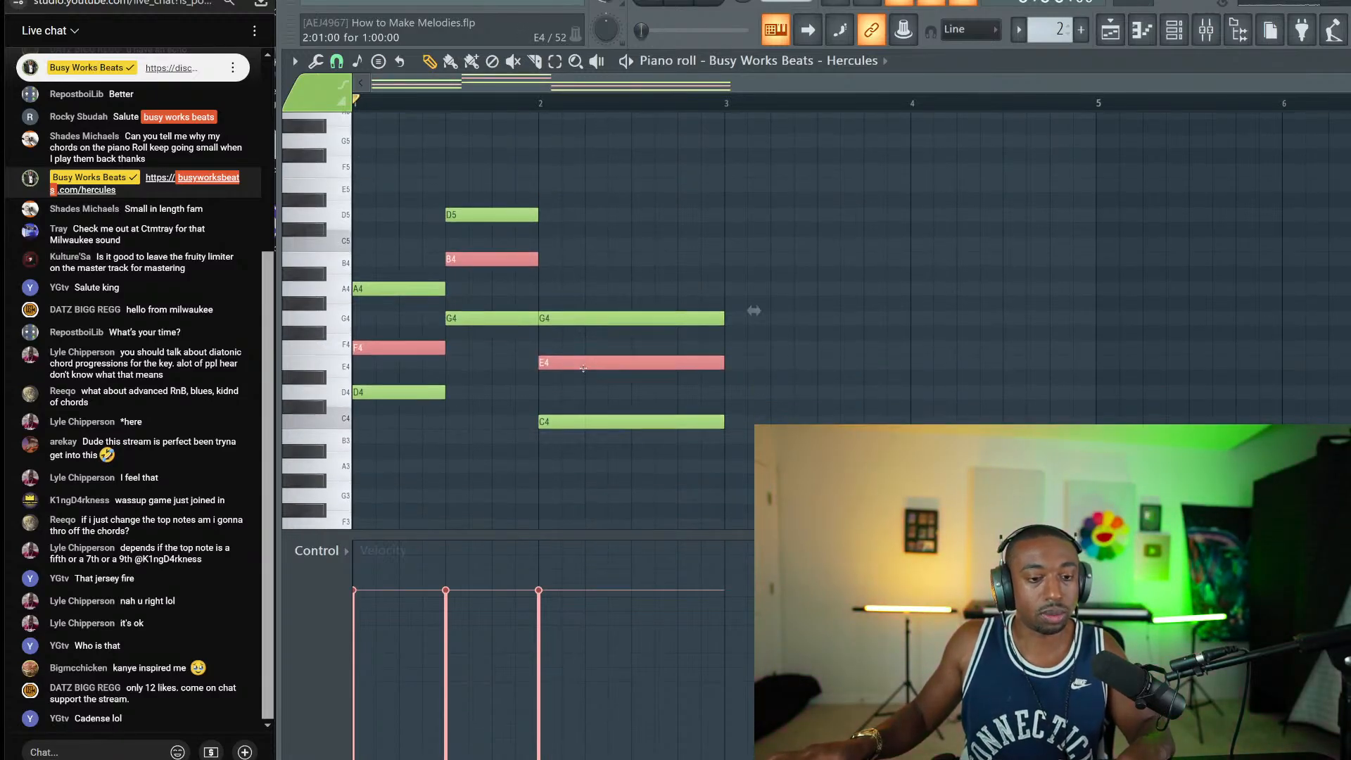
drag(591, 400, 500, 427)
drag(462, 297, 389, 413)
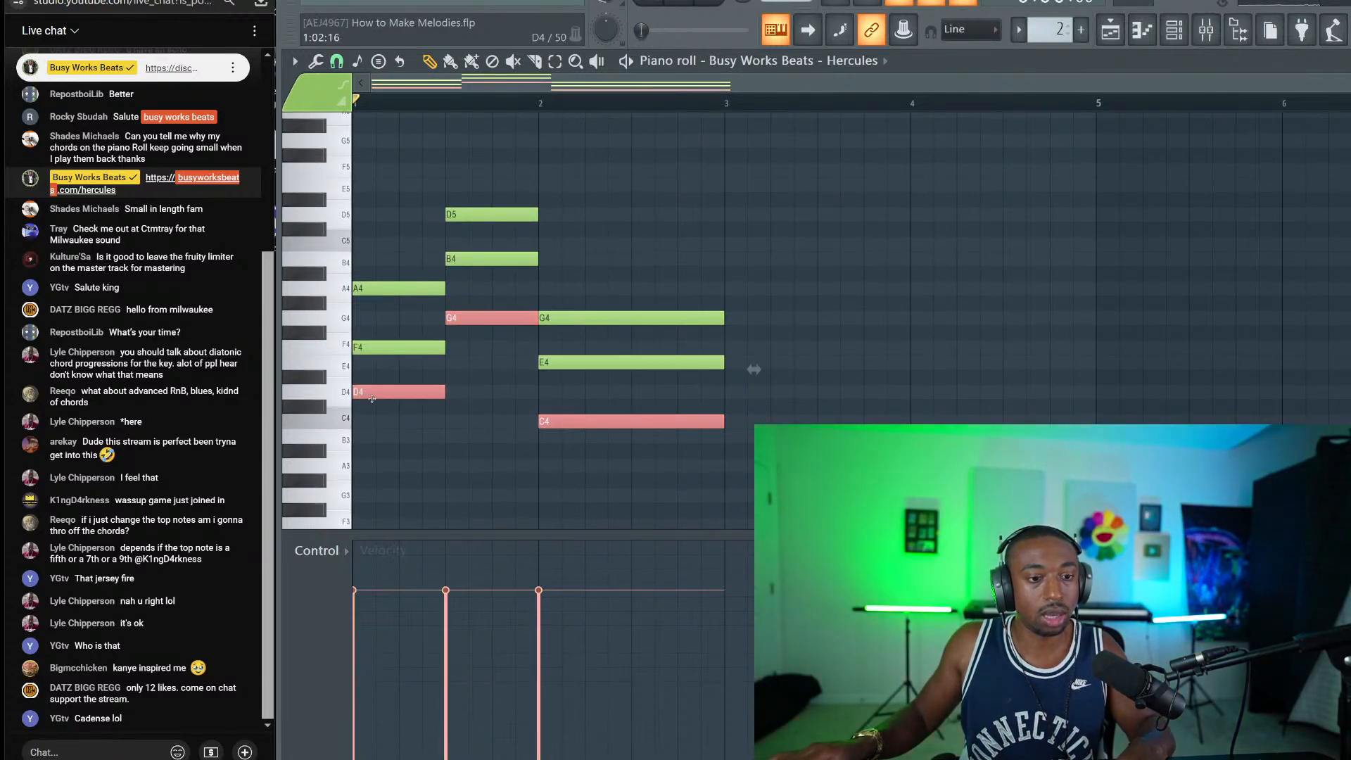
key(ctrl+v)
key(ctrl+Down)
scroll(377, 395, down, 2)
scroll(556, 290, down, 3)
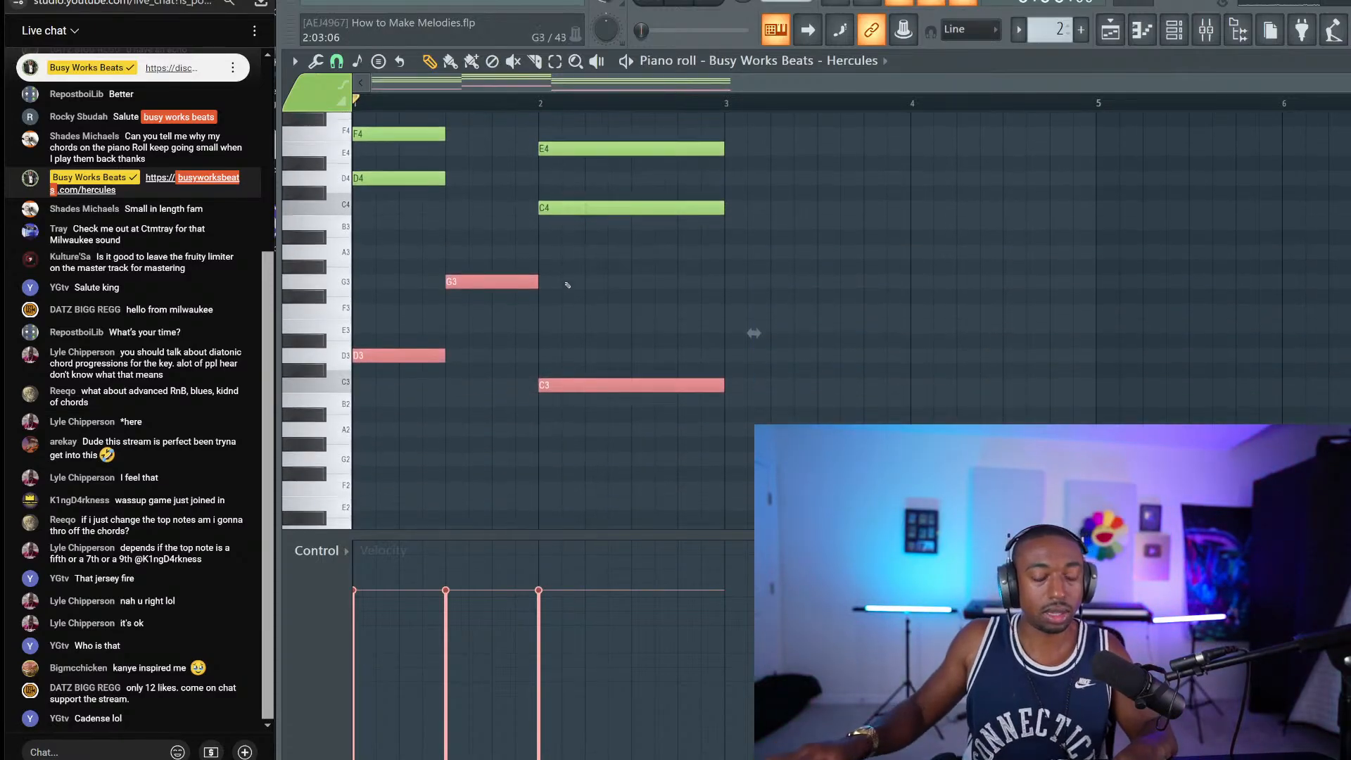
Step: Duplicate the D3, G3 and C3 bass notes another octave down to D2, G2 and C2
drag(581, 257, 419, 463)
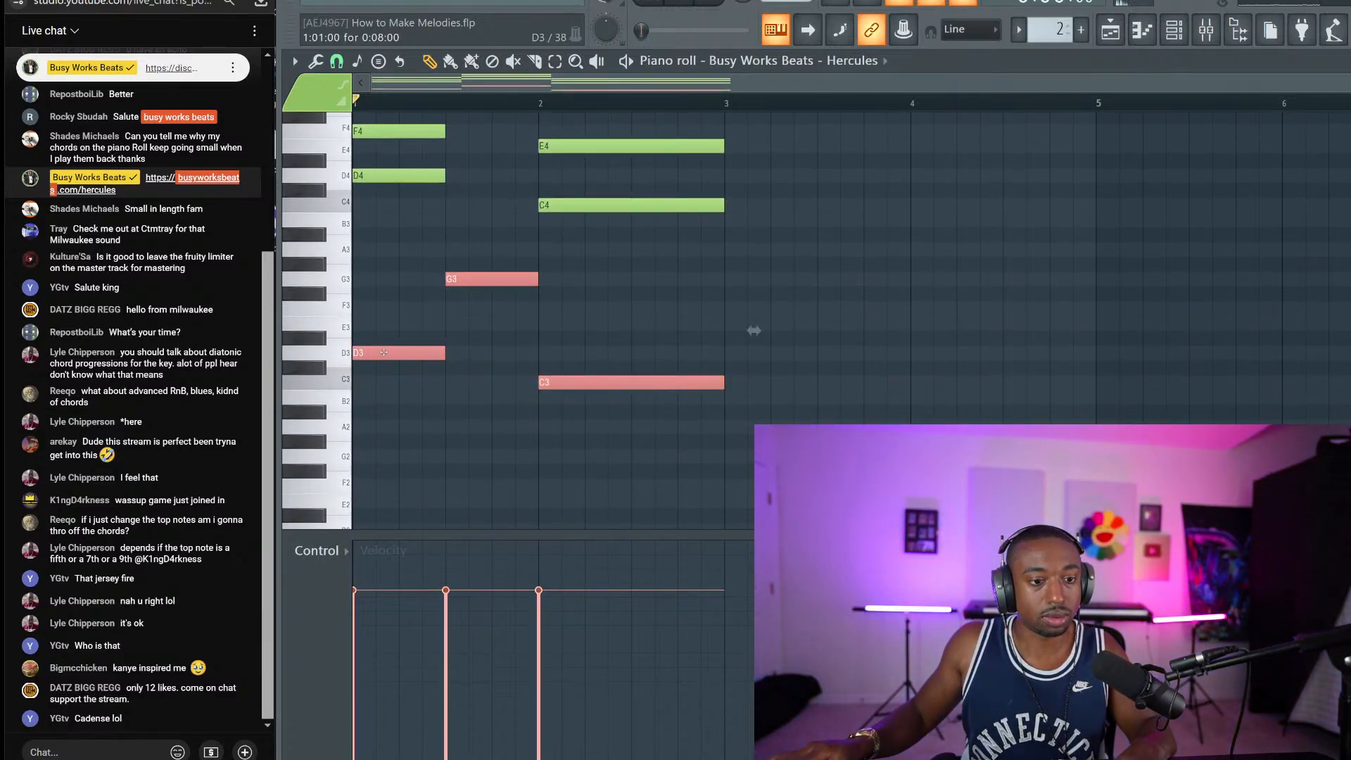
key(ctrl+c)
key(ctrl+v)
key(ctrl+Down)
Step: Raise the middle note of each chord one octave to F5, B5 and E5, and play back the wide voicing
scroll(364, 353, up, 3)
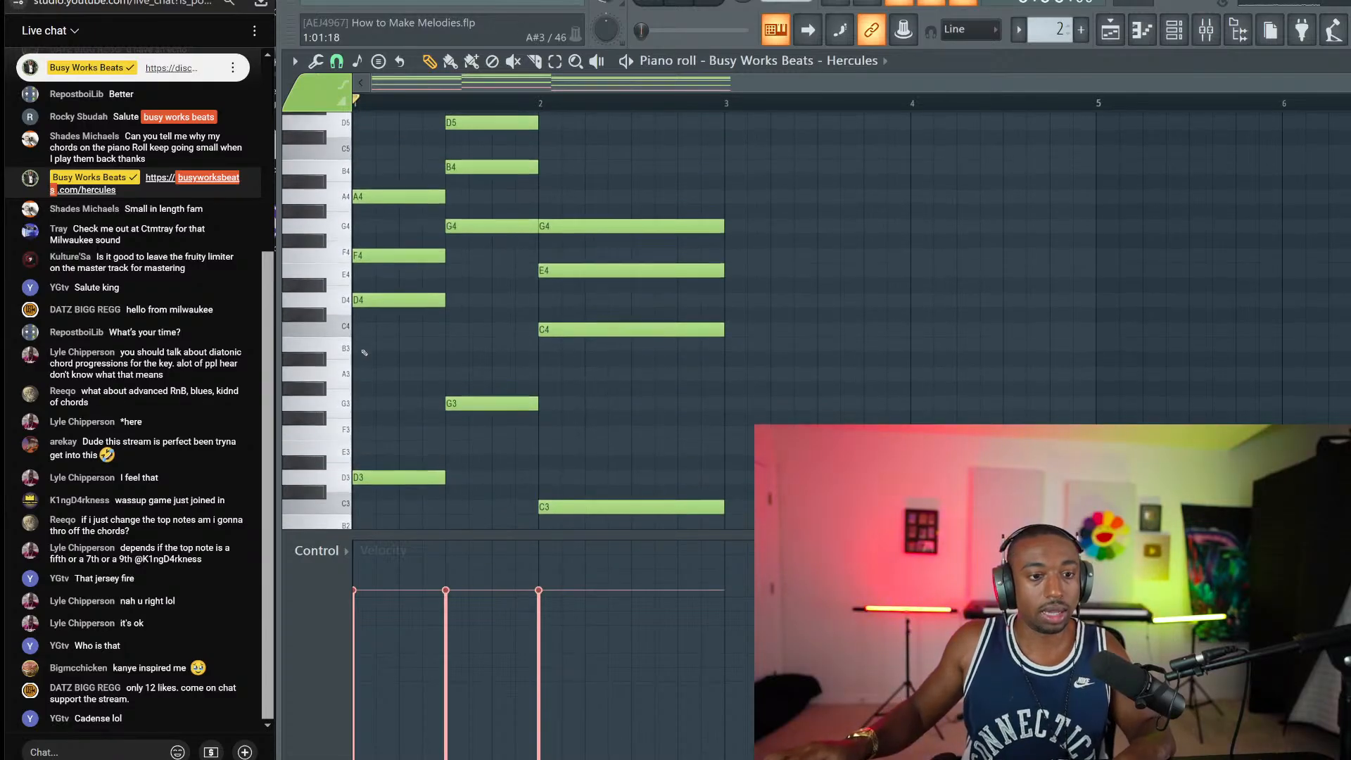
scroll(364, 352, up, 2)
drag(424, 317, 412, 307)
drag(504, 237, 495, 222)
drag(600, 339, 589, 324)
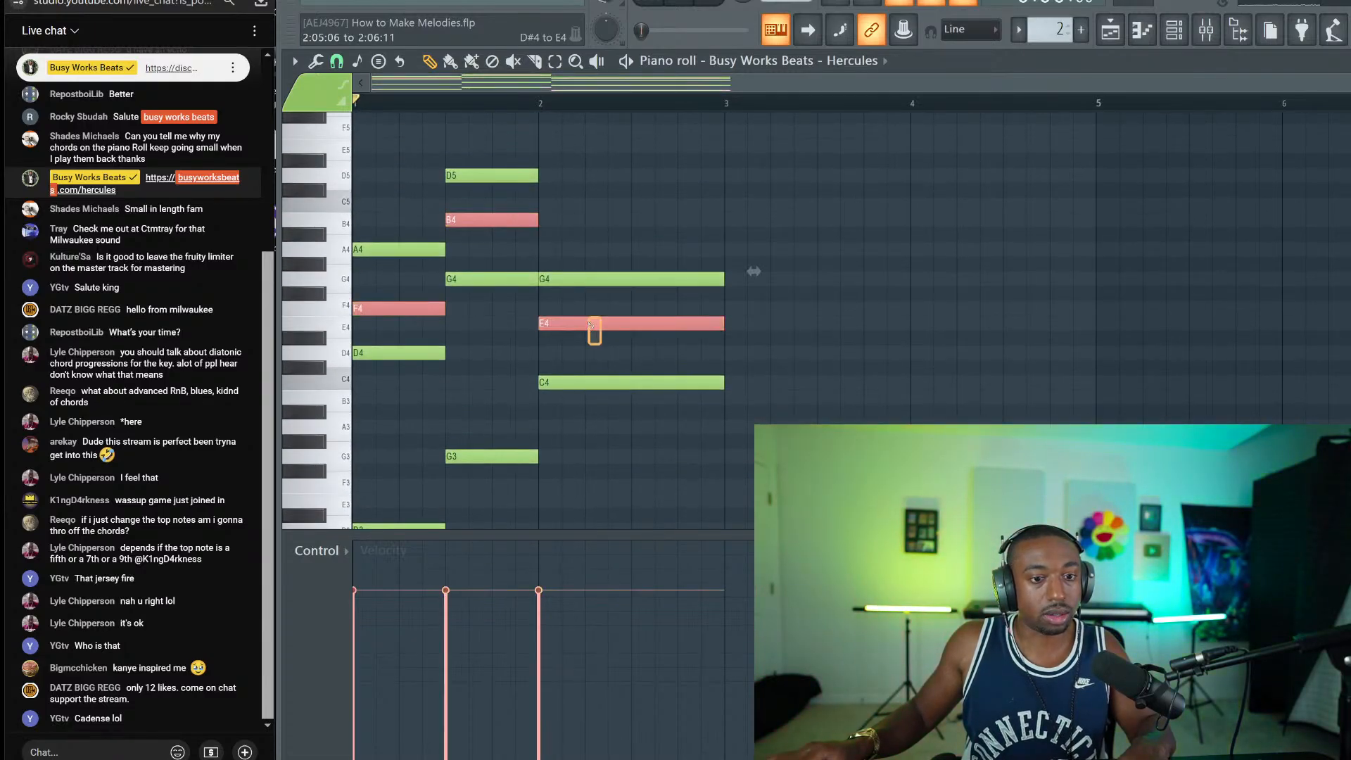
key(ctrl+Up)
key(ctrl+d)
key(space)
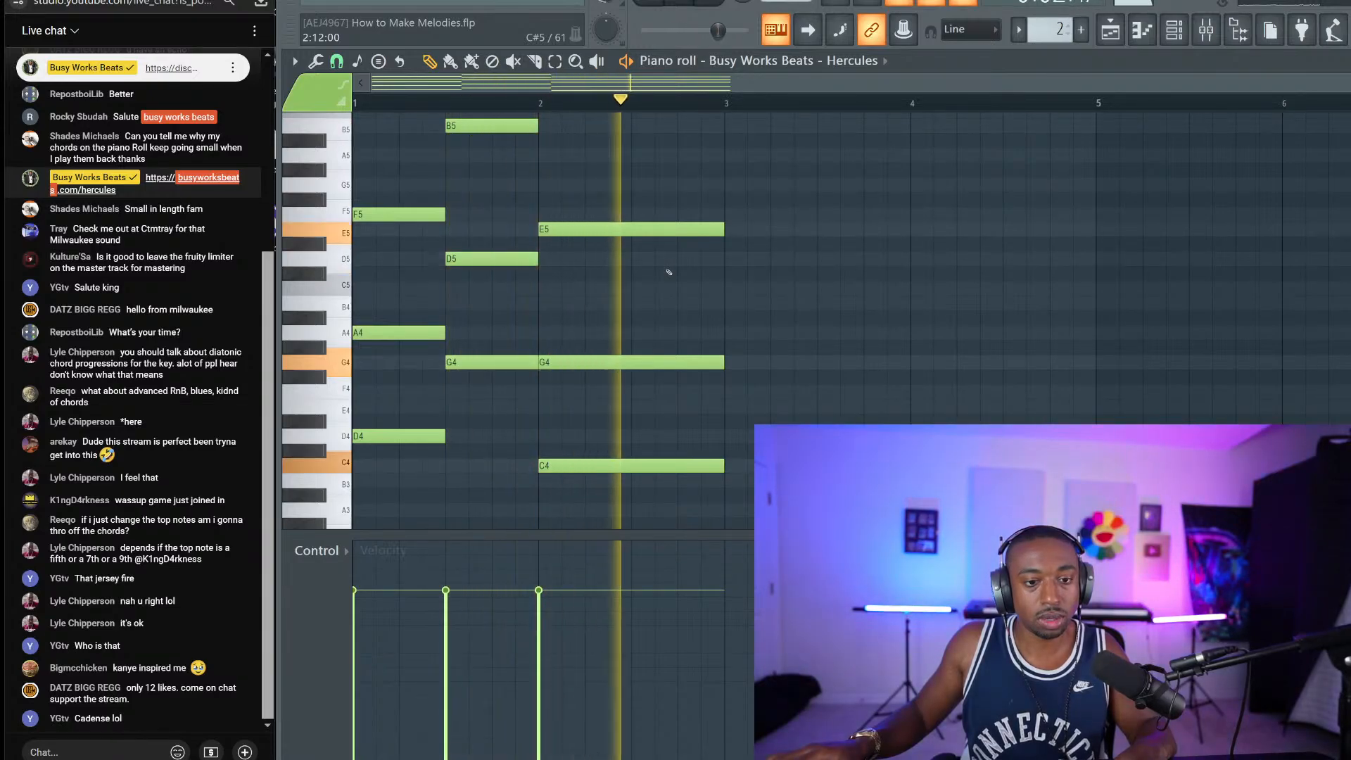
key(space)
Step: Lower the F5, B5 and E5 notes one octave to F4, B4 and E4
drag(657, 261, 624, 170)
drag(491, 140, 481, 121)
drag(390, 220, 388, 222)
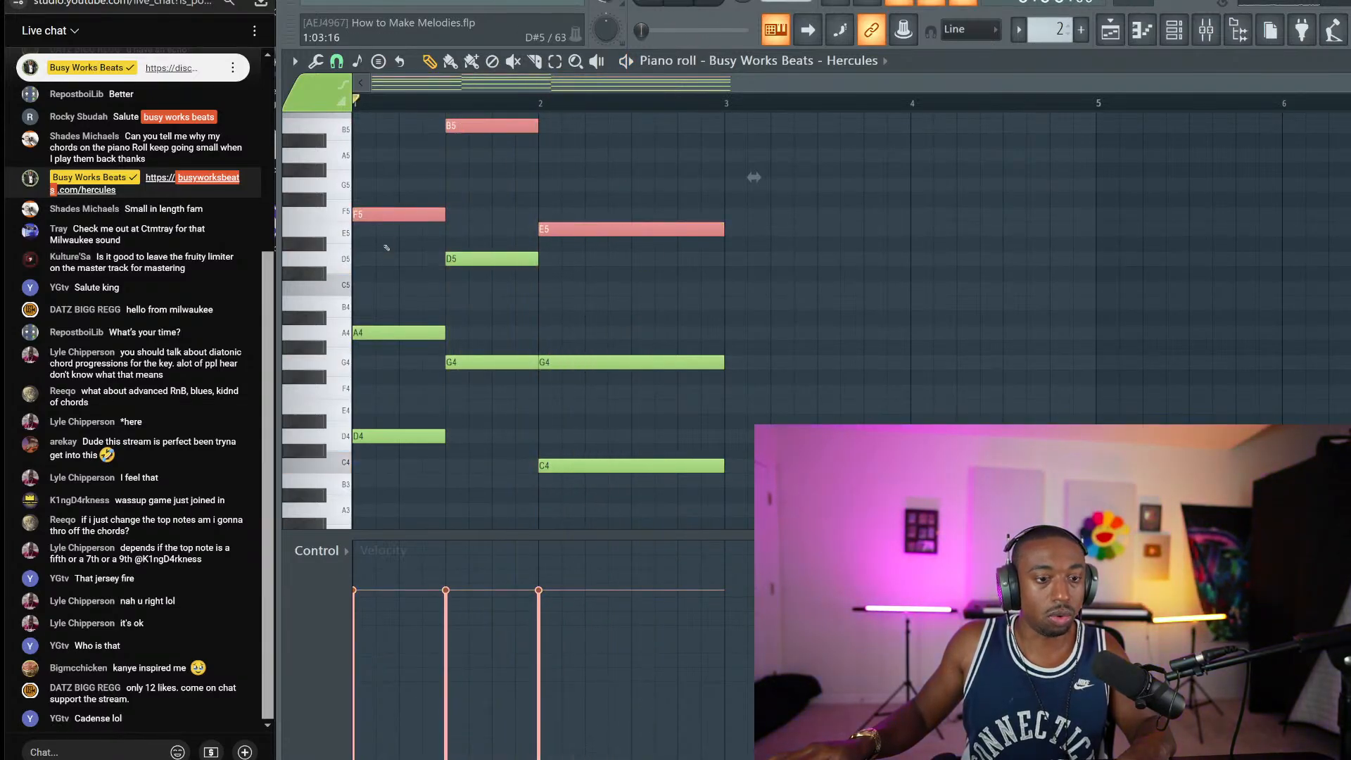
key(ctrl+Down)
Step: Delete all the added bass notes in octaves 2 and 3, leaving the three original triads
scroll(387, 247, down, 7)
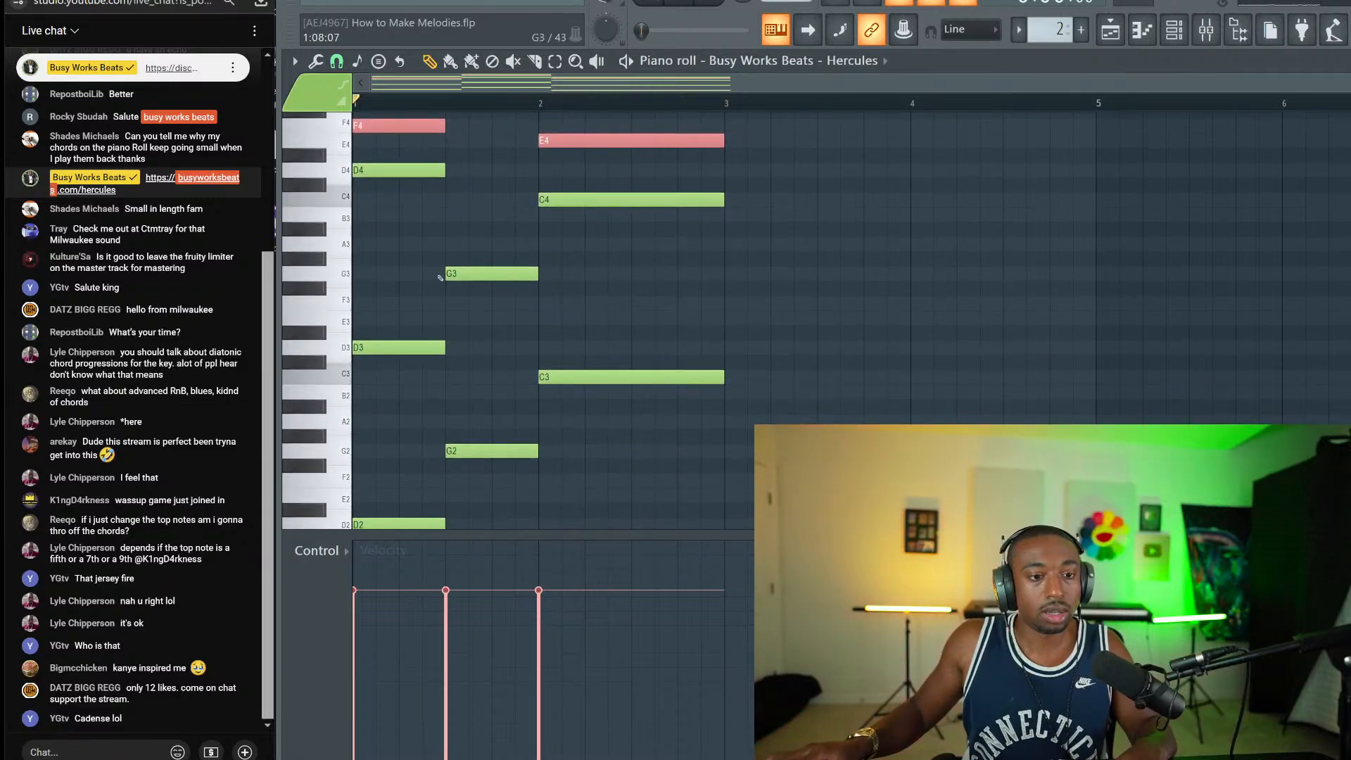
right_click(492, 275)
right_click(598, 377)
scroll(493, 316, down, 2)
right_click(398, 243)
right_click(493, 346)
right_click(398, 419)
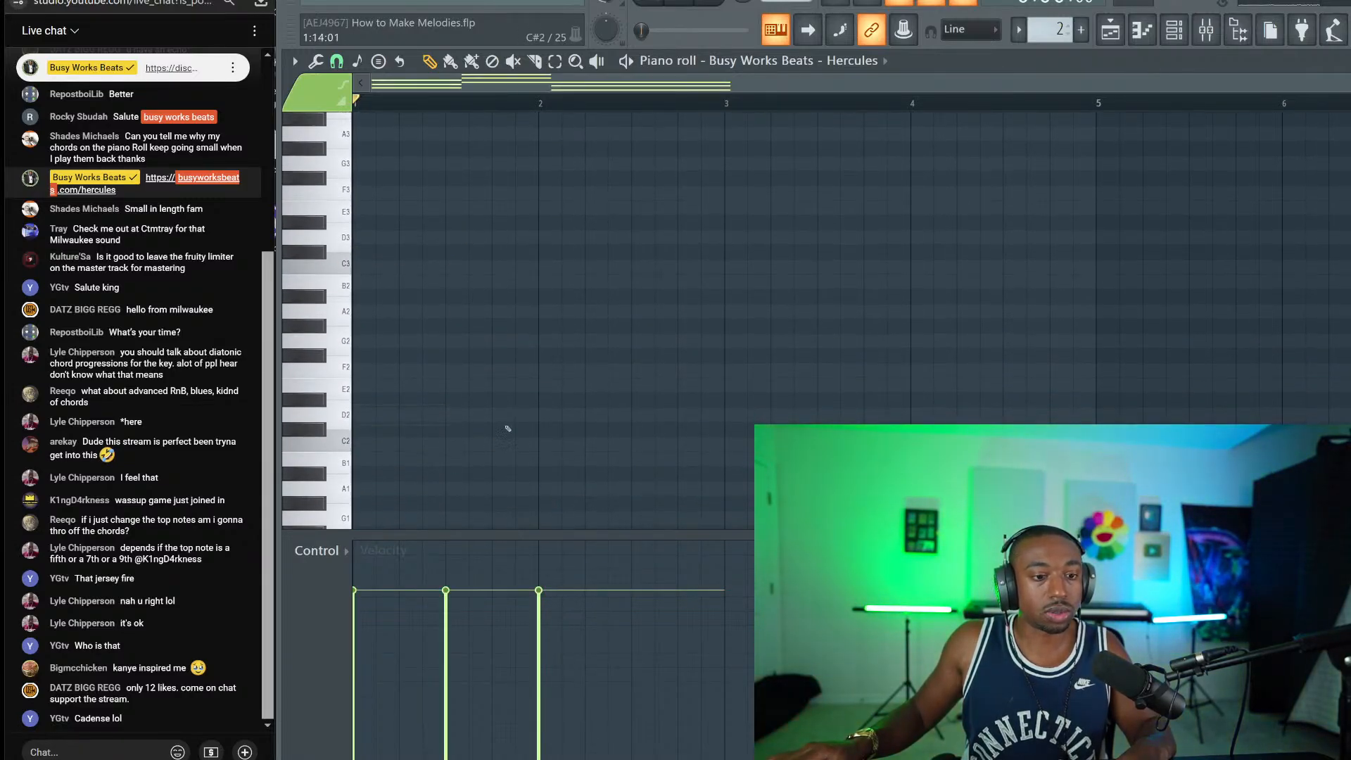
scroll(488, 368, up, 8)
scroll(489, 365, up, 4)
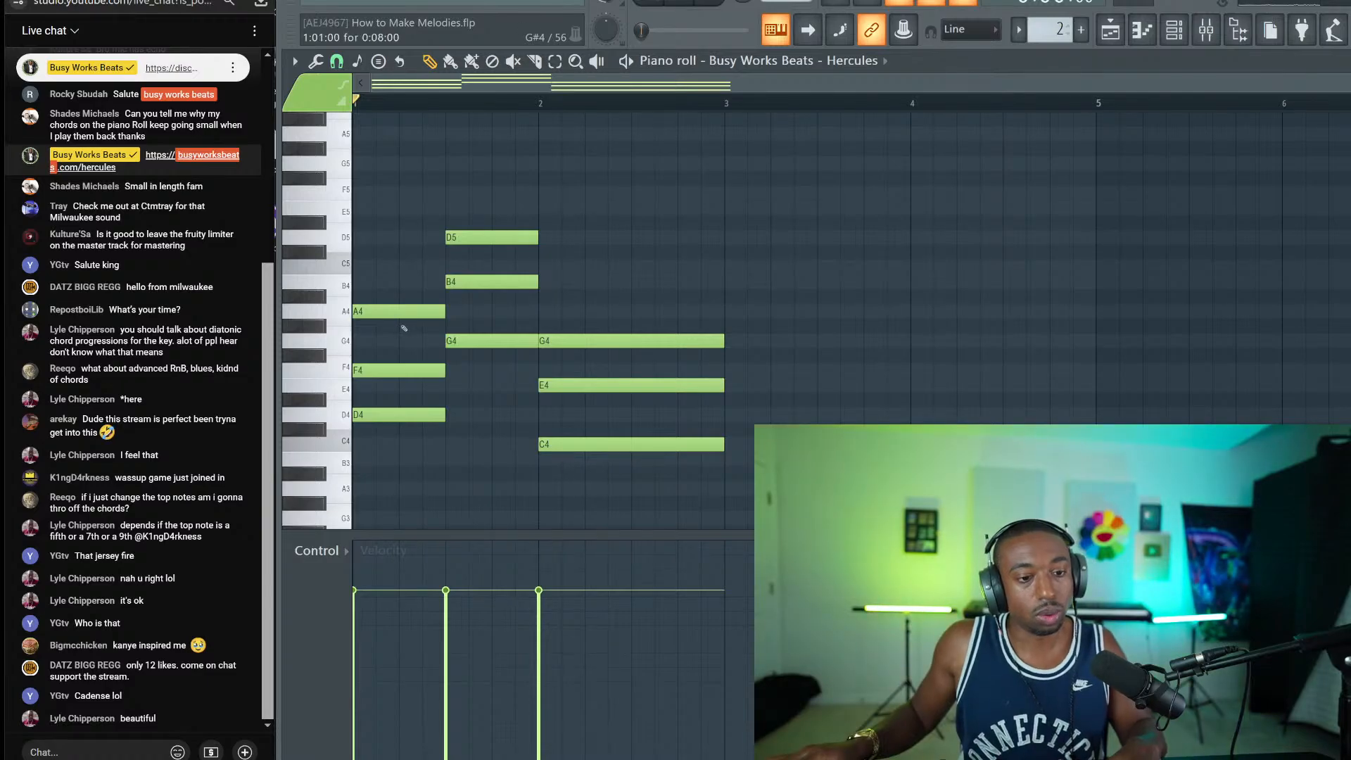
Step: Lower the second chord's upper two notes one octave to D4 and B3, and play back the inverted progression
scroll(404, 328, down, 2)
drag(474, 211, 509, 136)
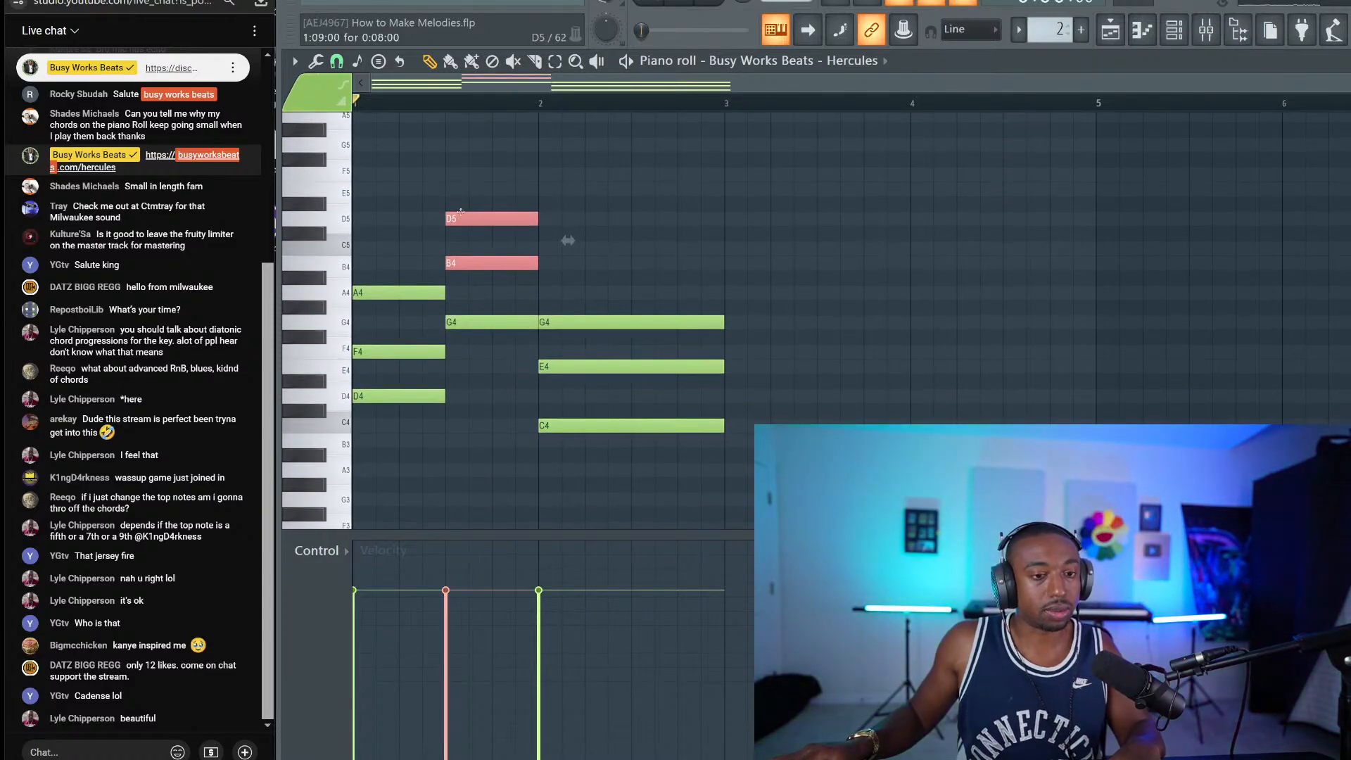
drag(325, 278, 325, 288)
ctrl+click(325, 289)
ctrl+click(325, 288)
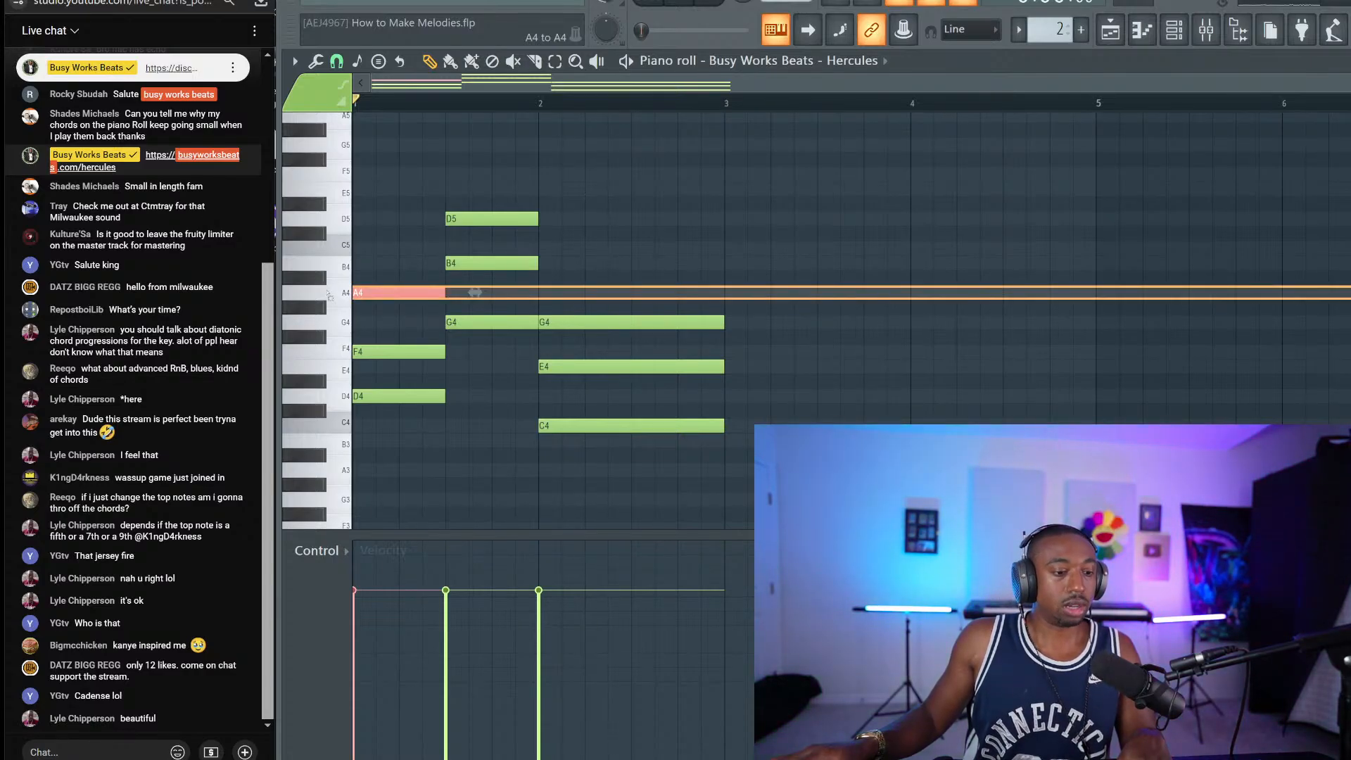
drag(501, 153, 498, 282)
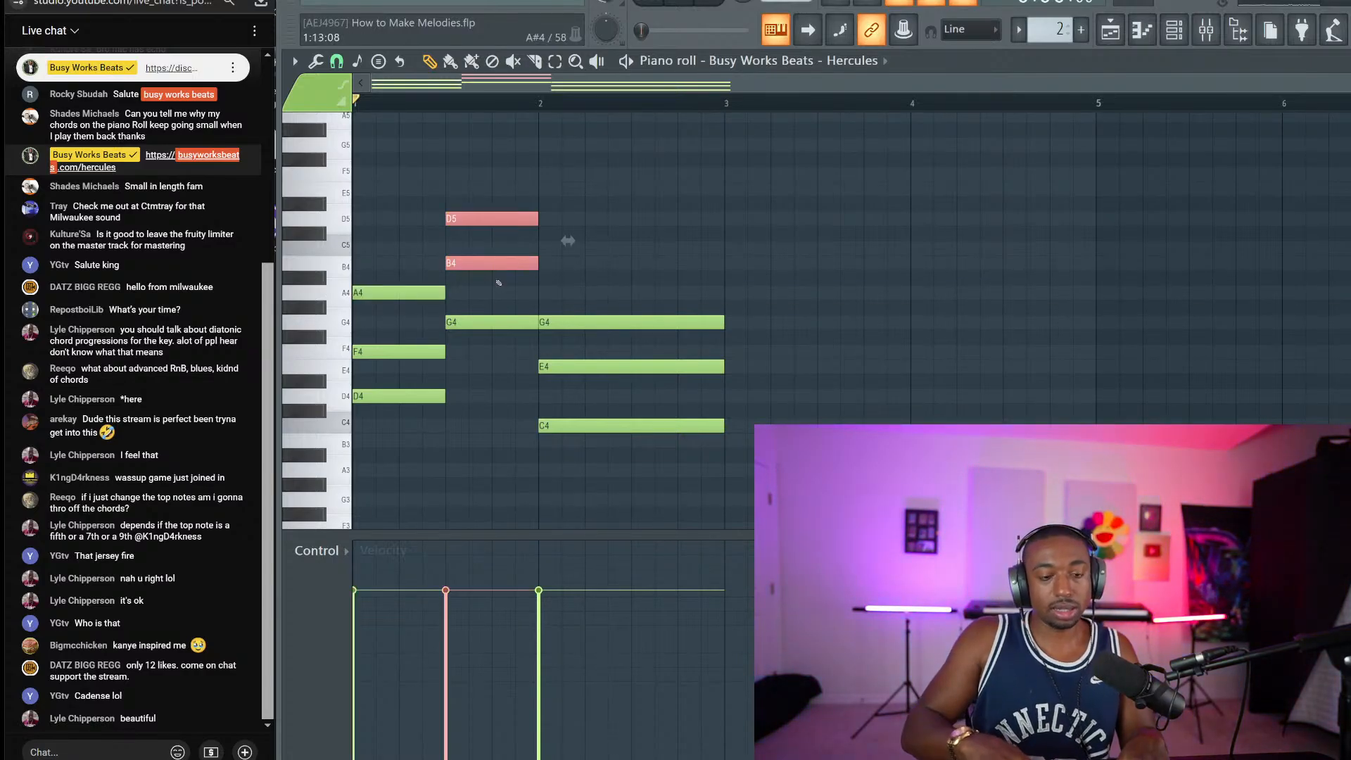
key(ctrl+Down)
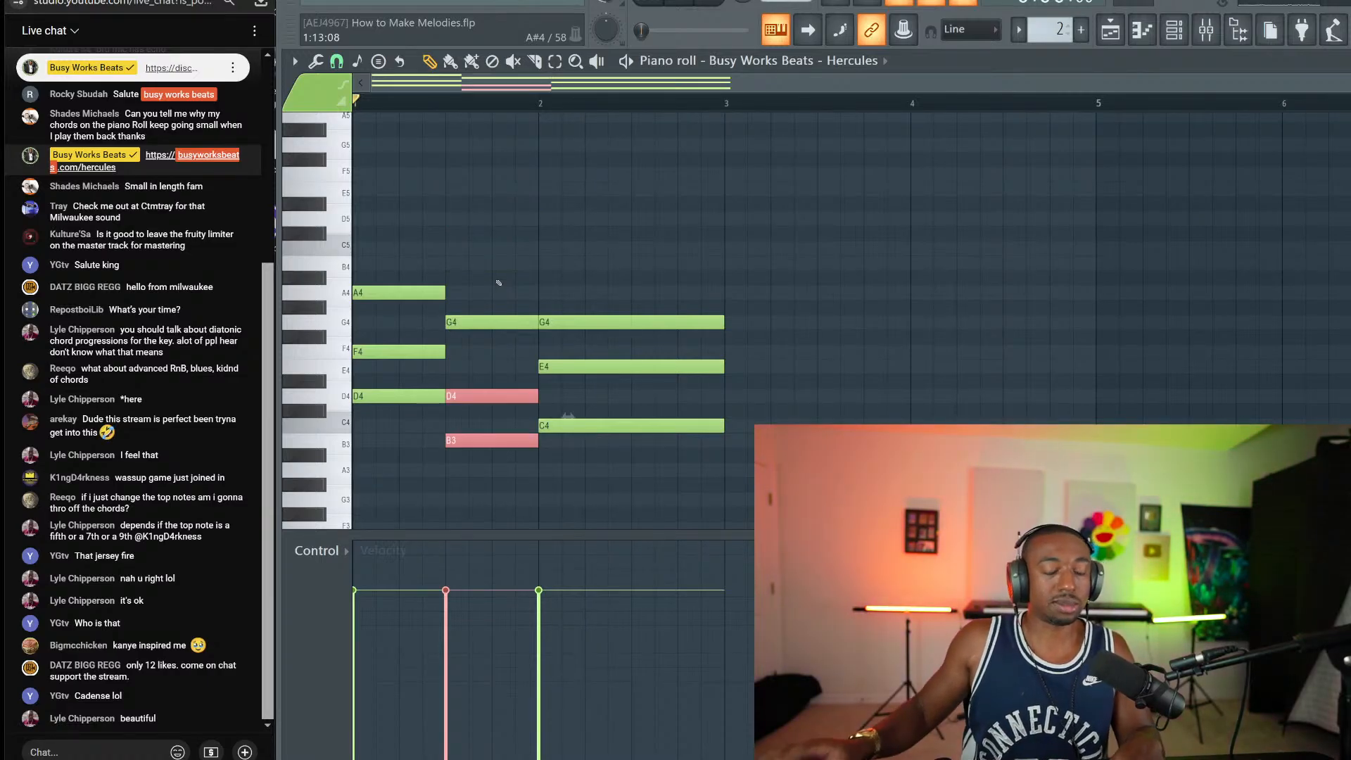
key(ctrl+d)
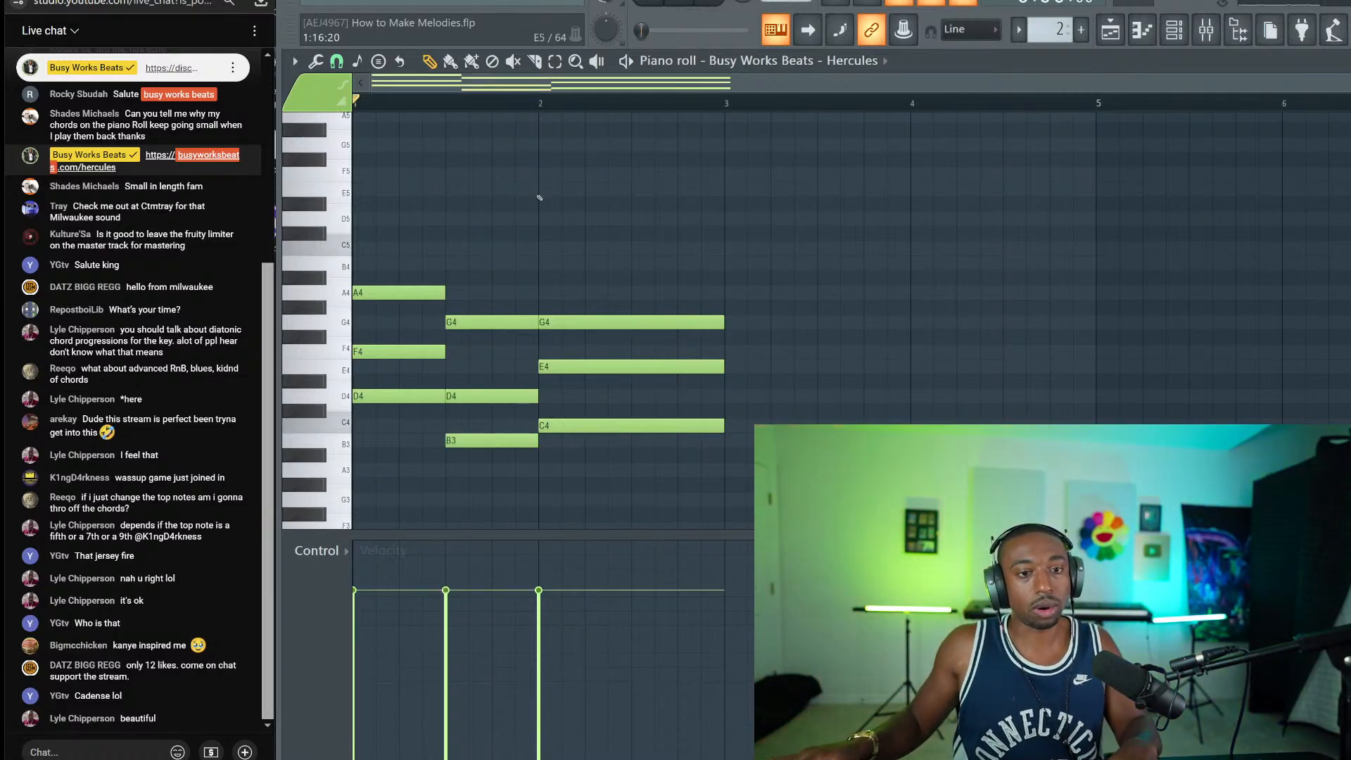
key(space)
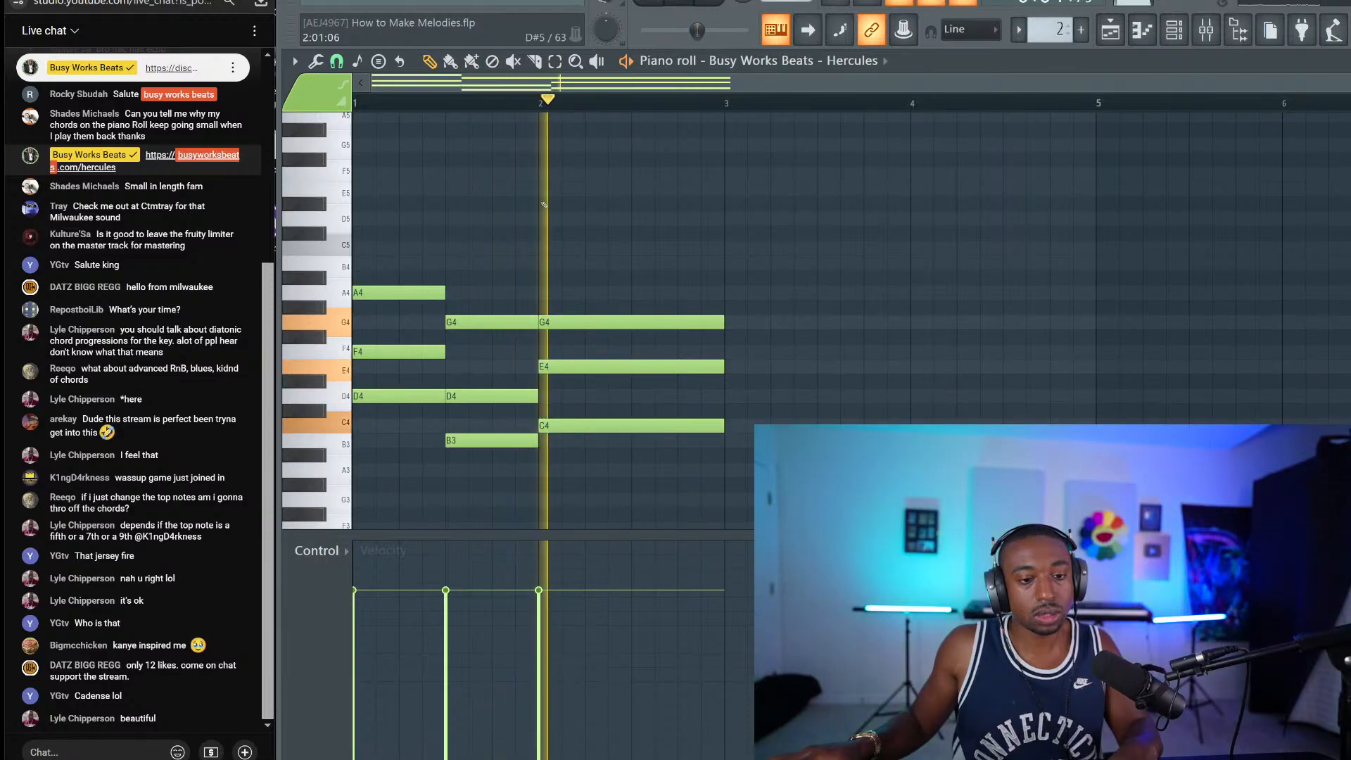
key(space)
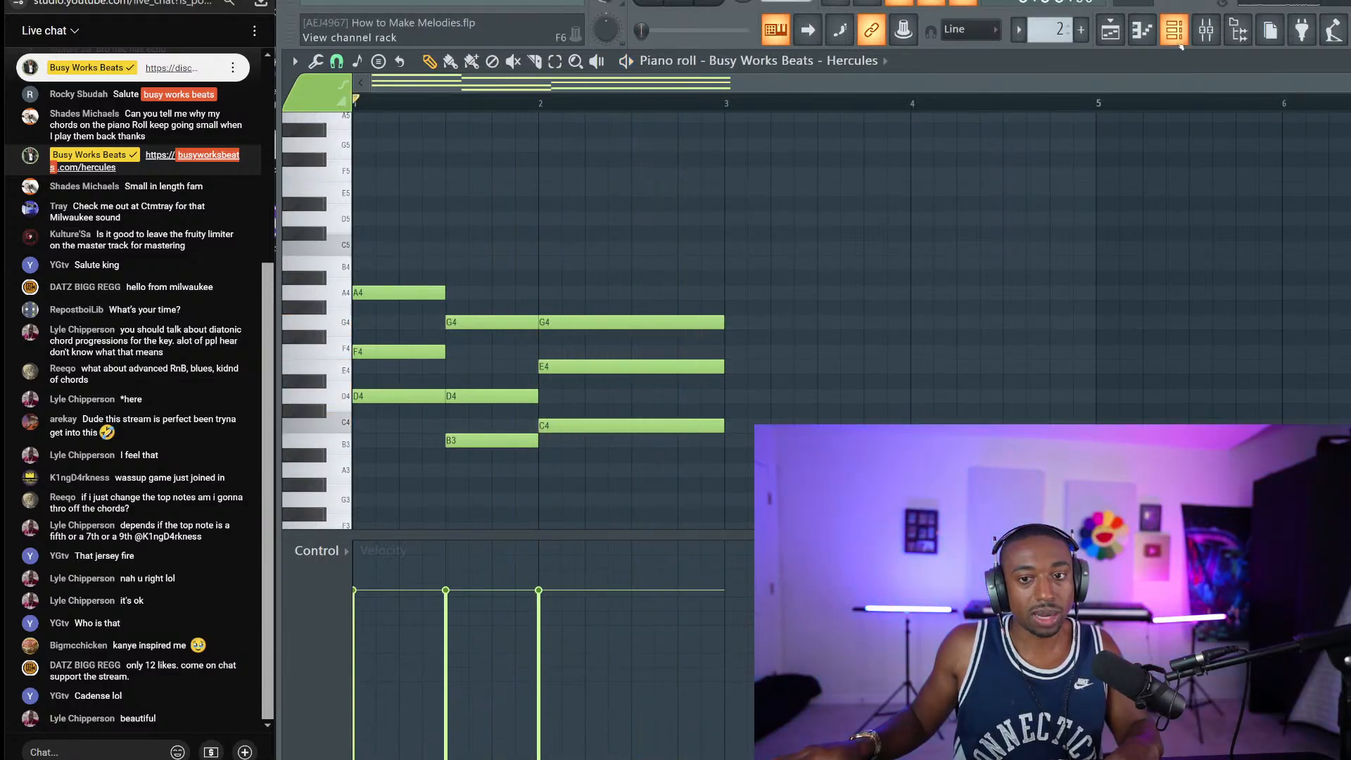
Step: Shift the second chord's B3 and D4 up one octave, back down and up again to compare the inversion with root position
drag(540, 420, 533, 445)
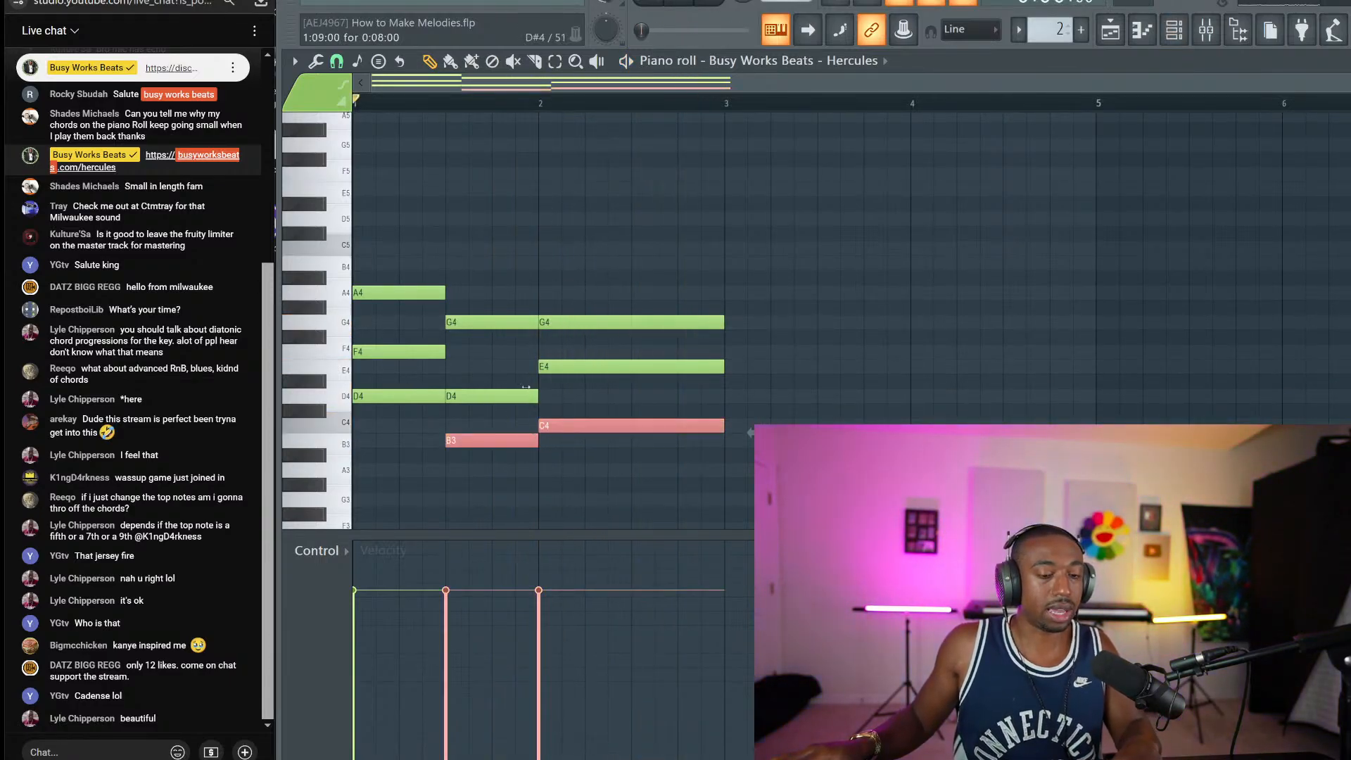
drag(502, 390, 504, 457)
key(ctrl+Up)
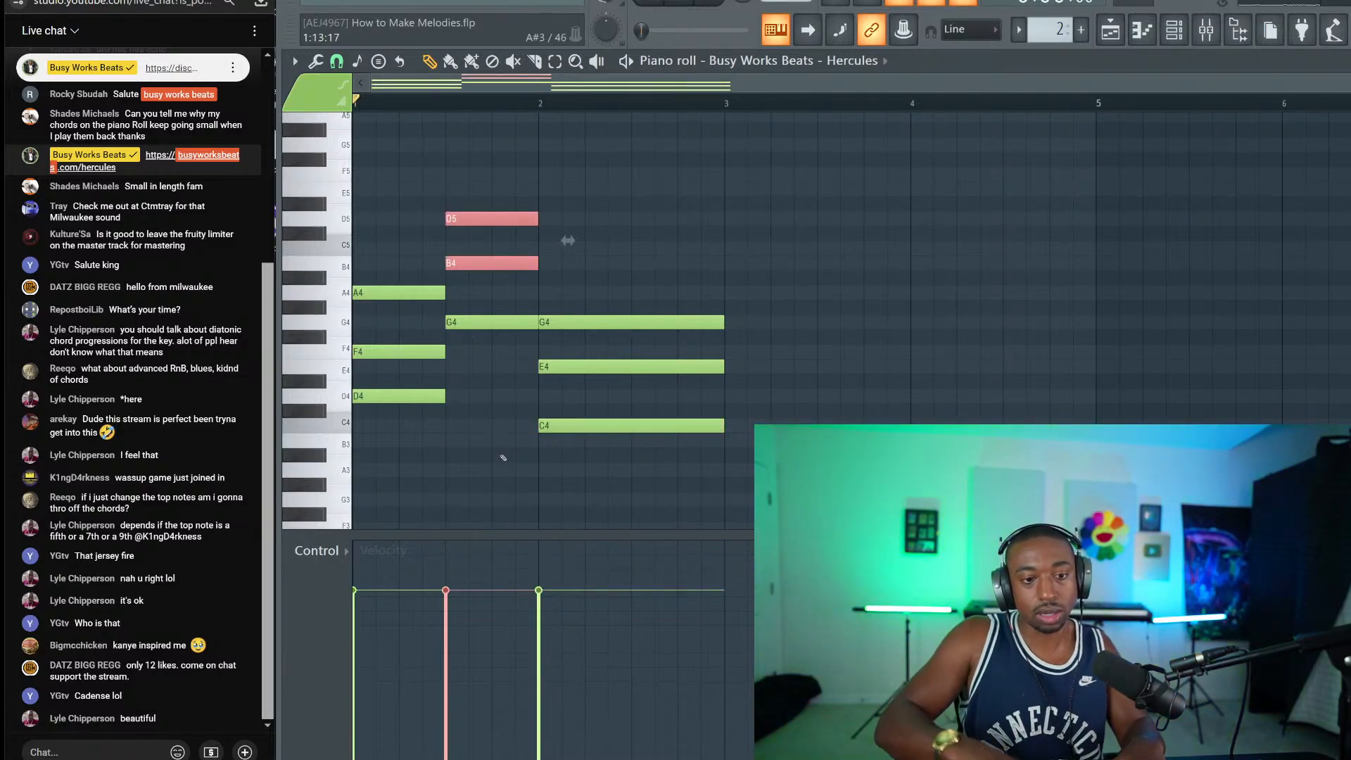
key(ctrl+Down)
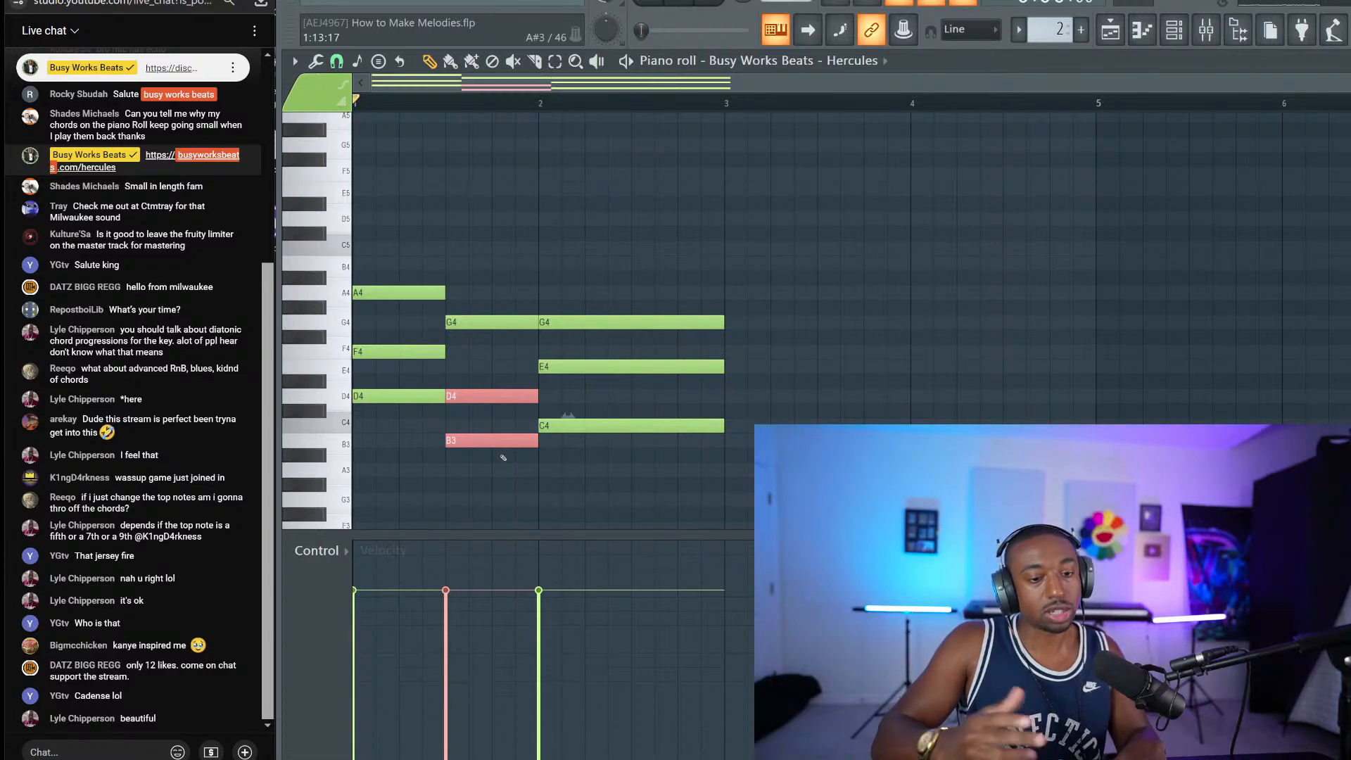
key(ctrl+Up)
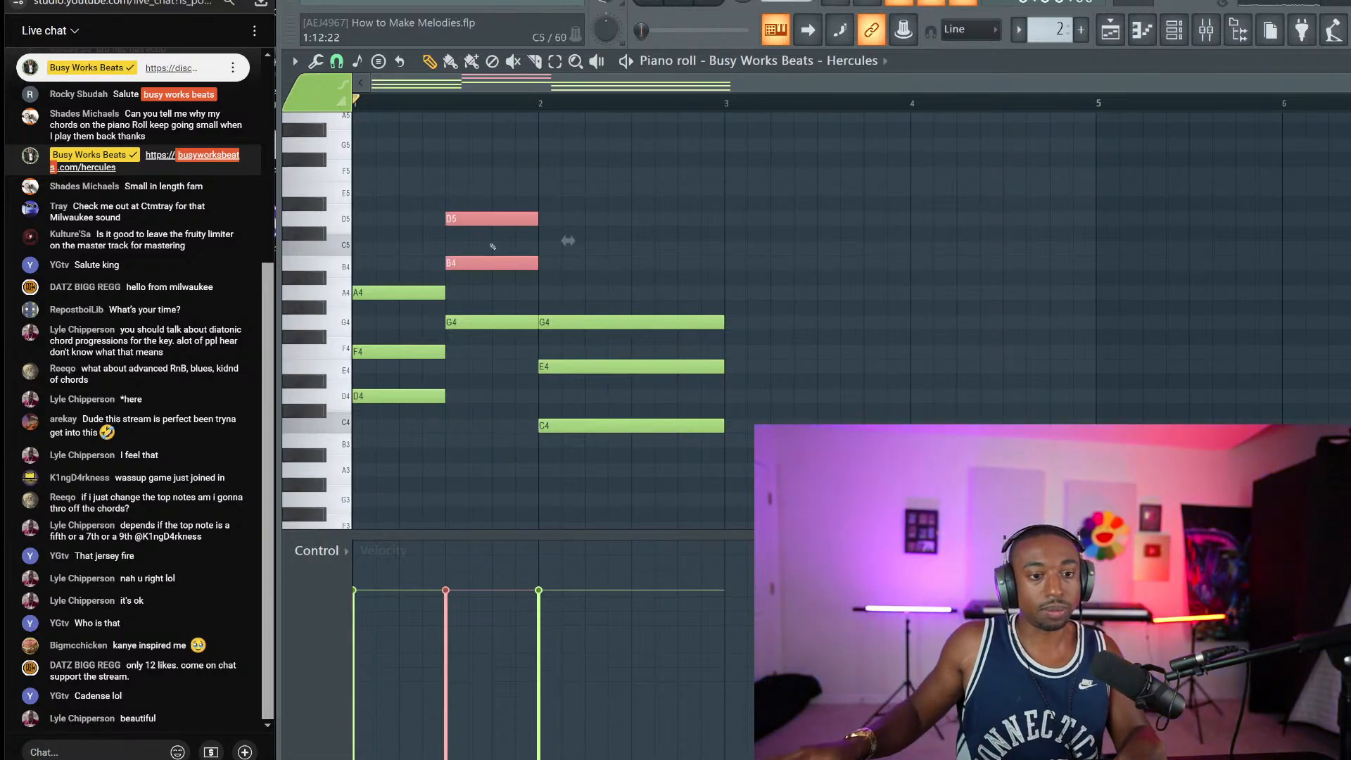
Step: Drop the second chord's B4 and D5 one octave and raise them back to root position
drag(477, 199, 478, 287)
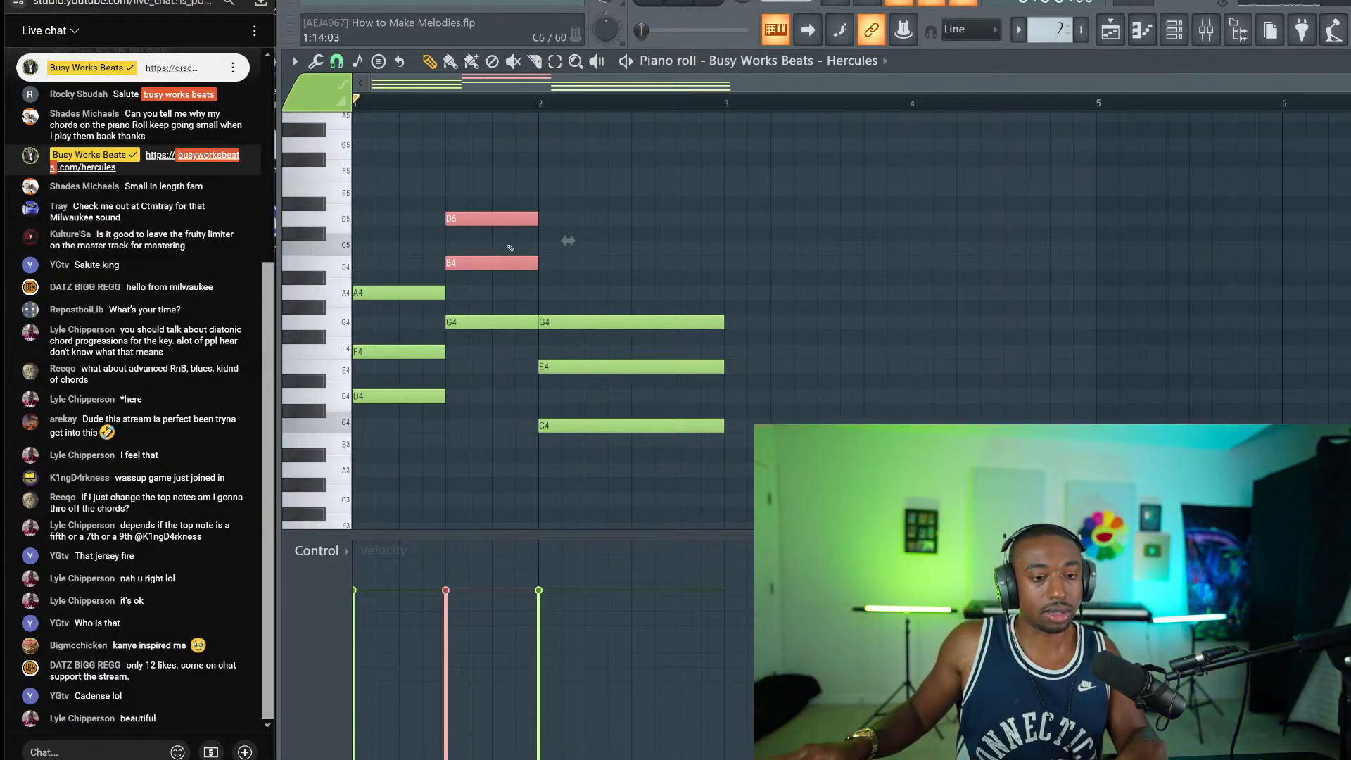
key(ctrl+Down)
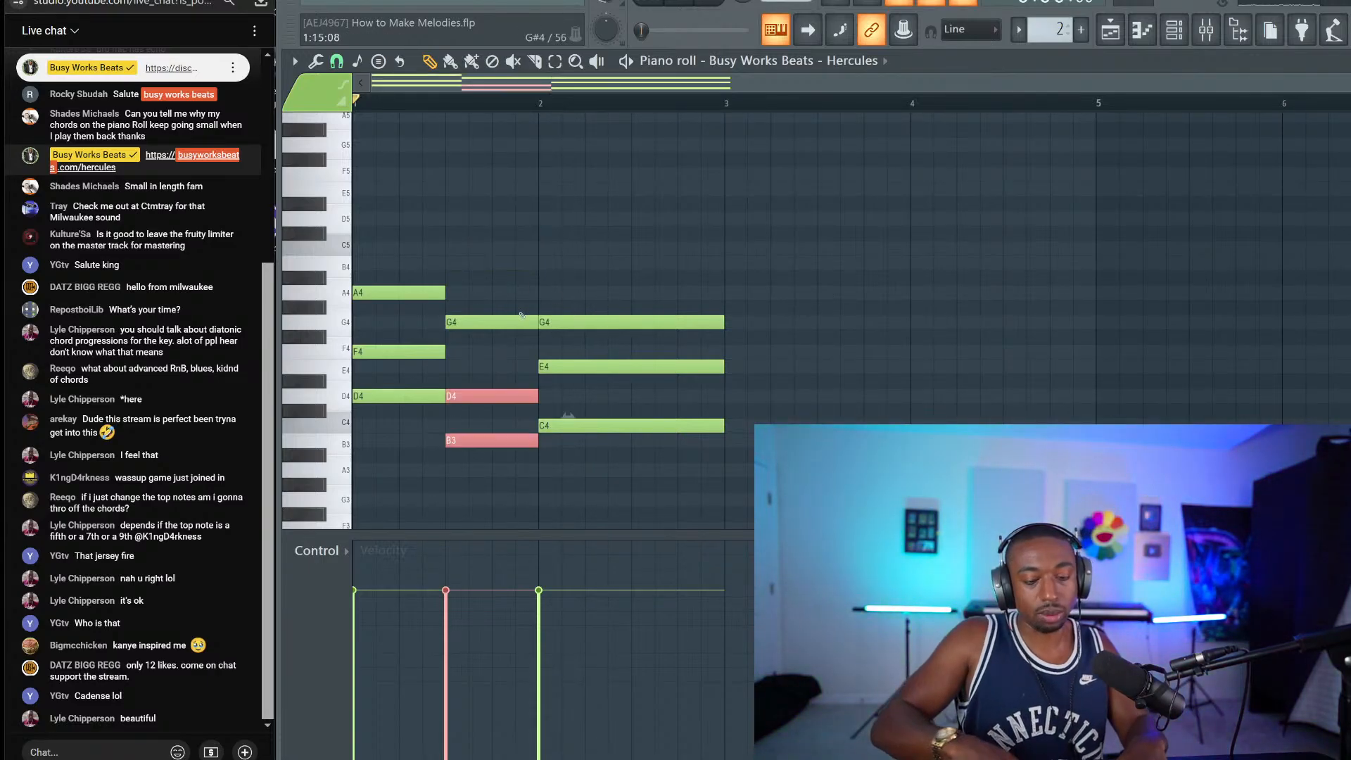
drag(515, 446, 512, 370)
key(ctrl+Up)
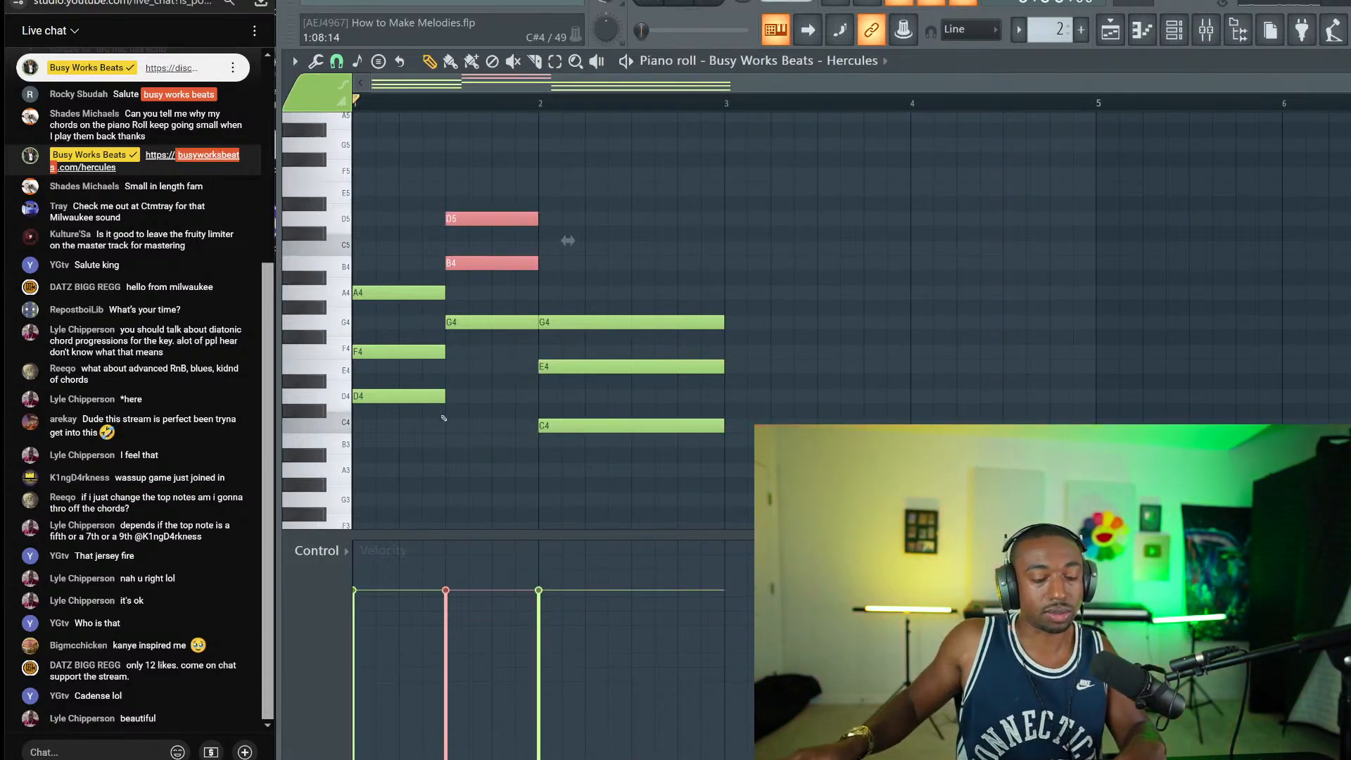
Step: Move the second chord's D5 and B4 down one octave to D4 and B3, and deselect the notes
drag(485, 427, 553, 425)
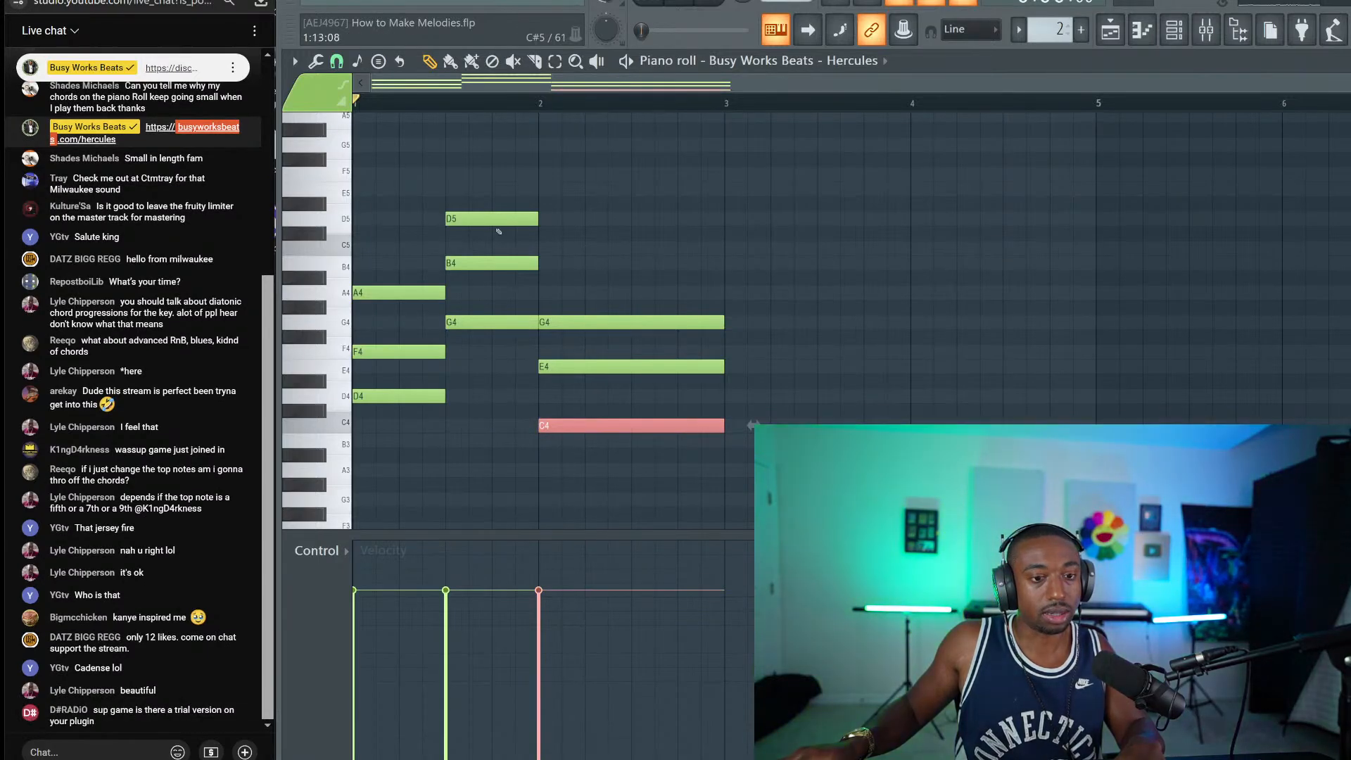
ctrl+shift+click(499, 221)
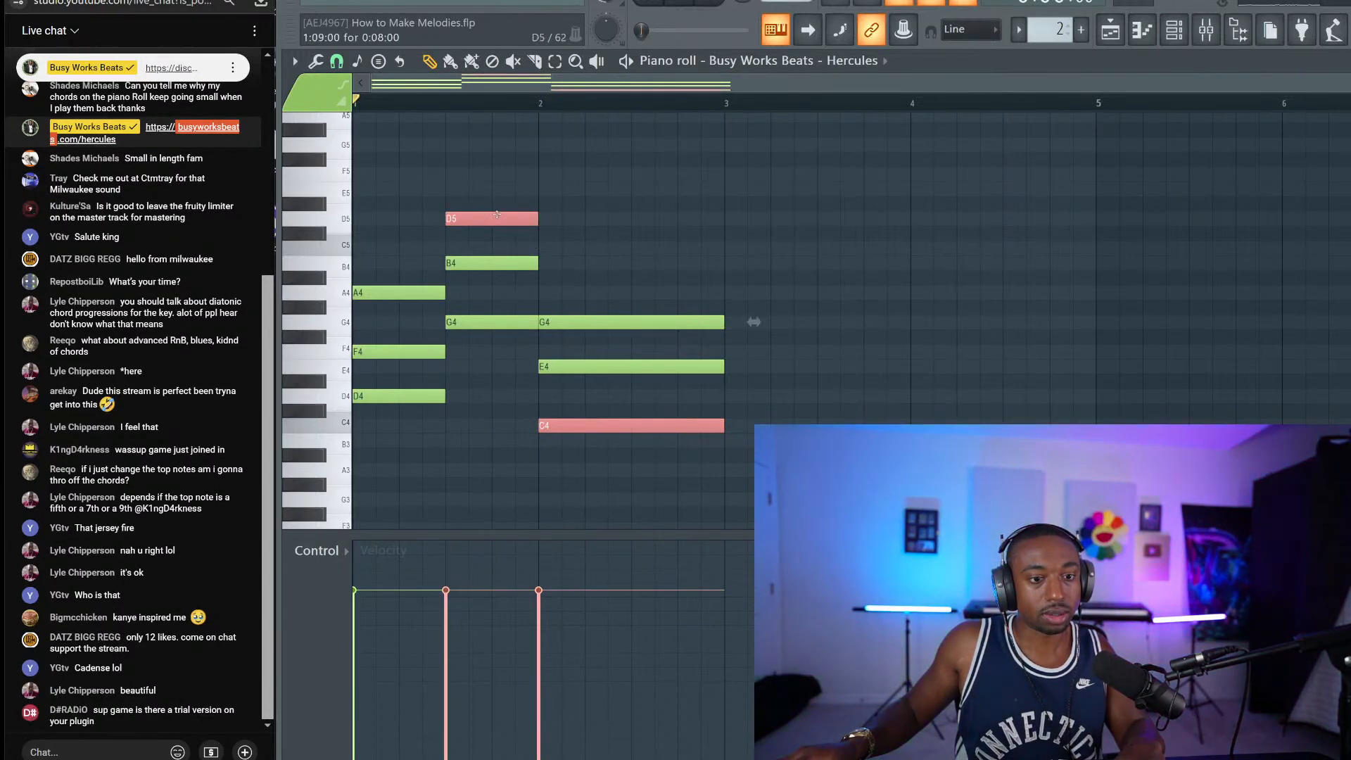
drag(497, 209, 486, 268)
right_click(526, 206)
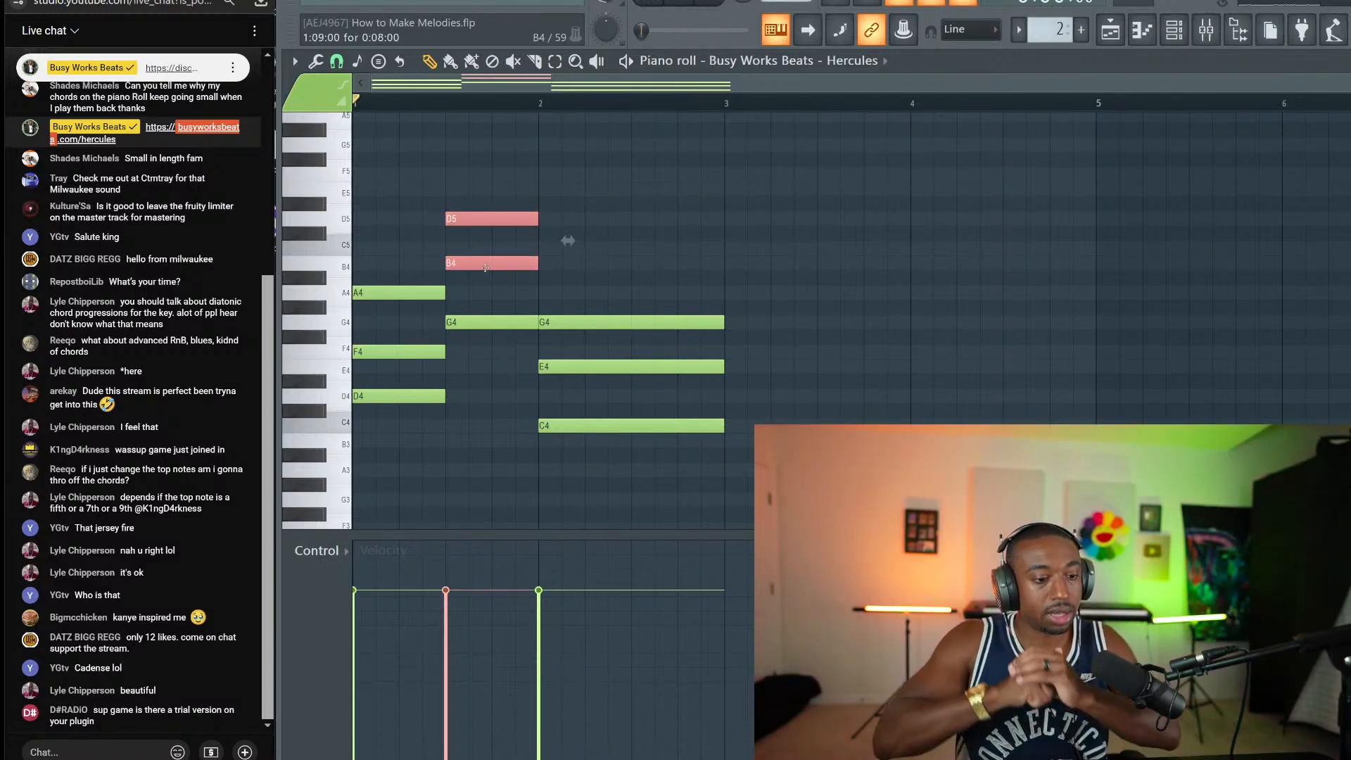
key(ctrl+Down)
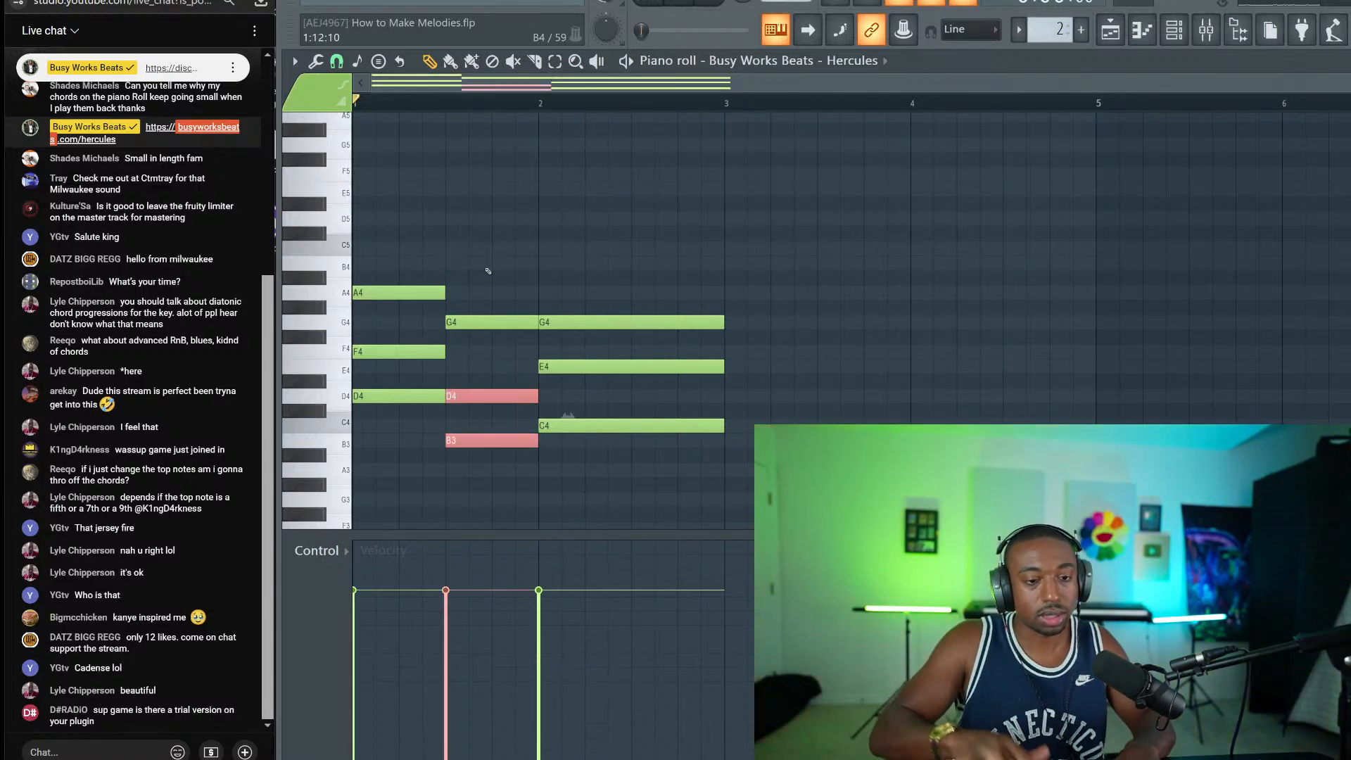
key(ctrl+d)
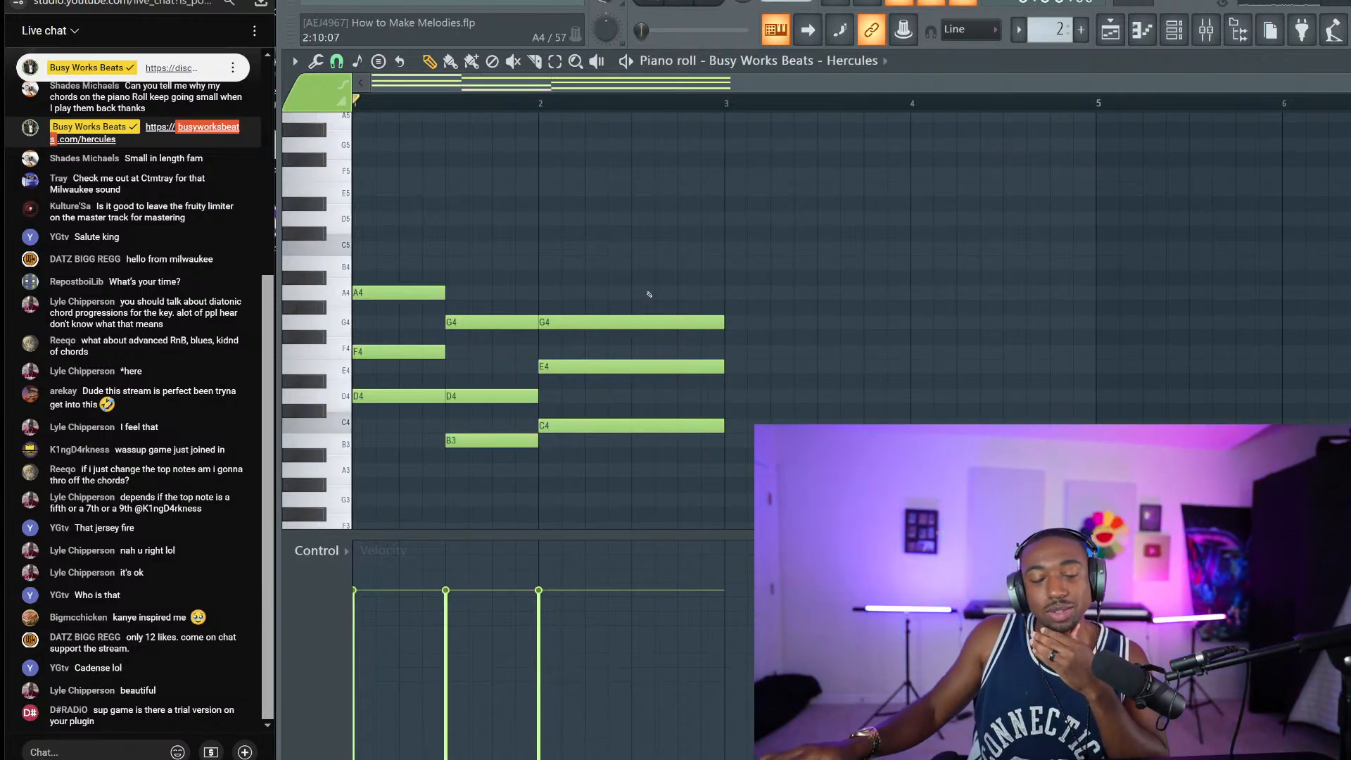
Step: Raise the second chord's D4 and B3 one octave and play back the root-position progression
drag(461, 375, 496, 480)
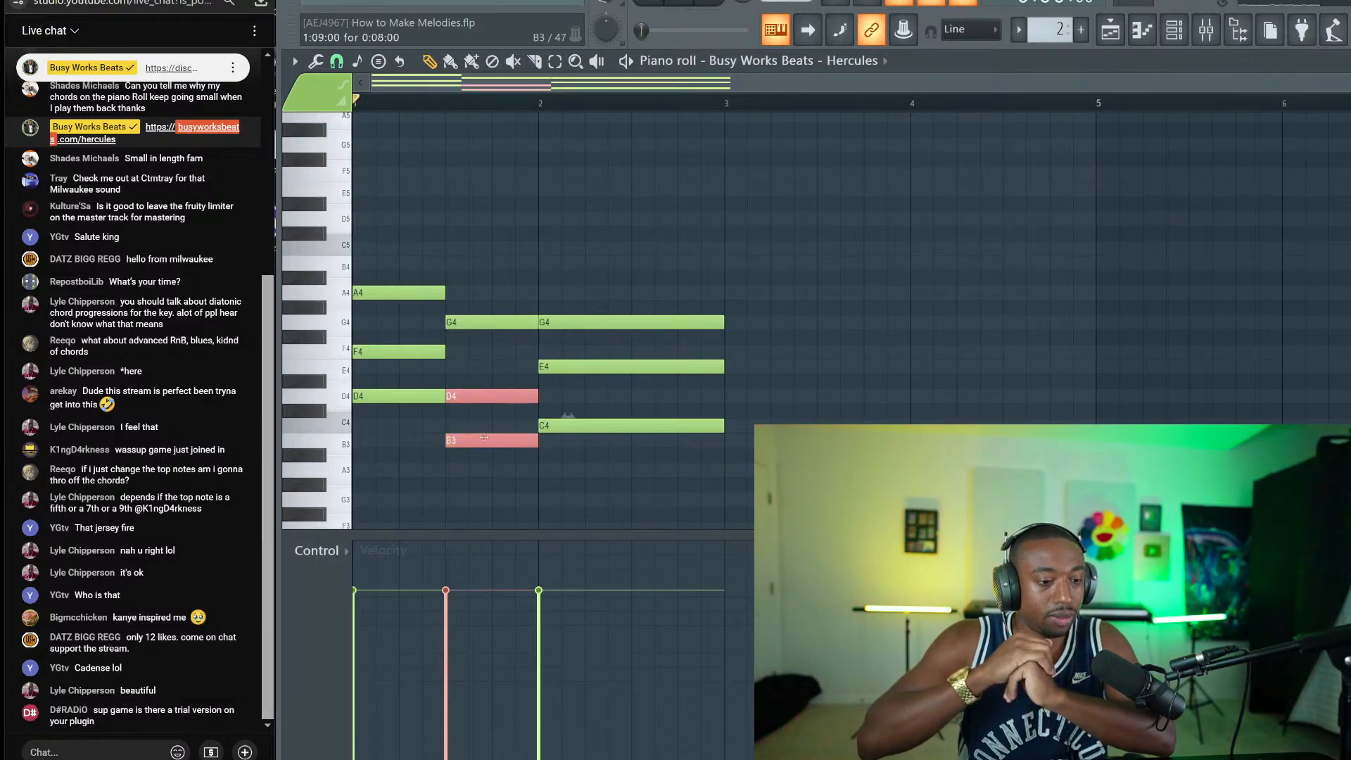
key(ctrl+Up)
key(space)
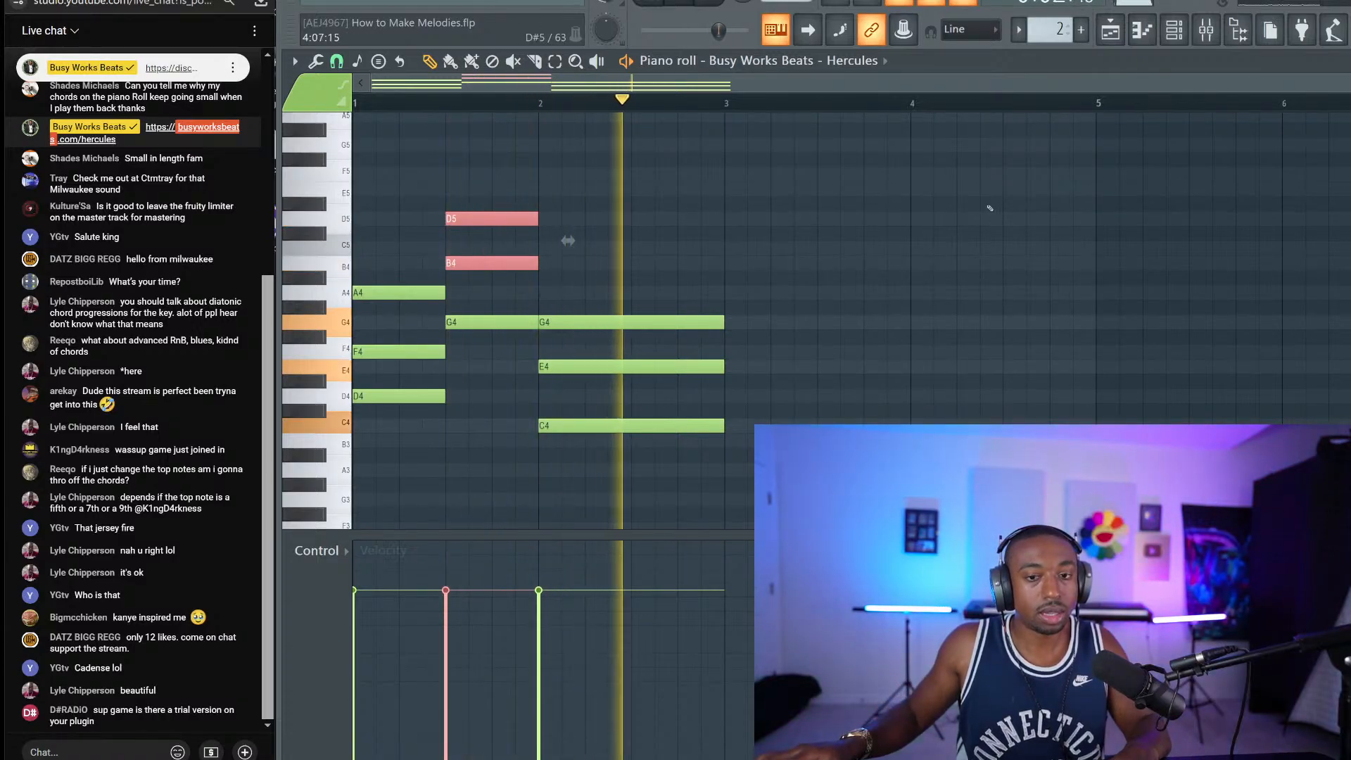
key(space)
Step: Invert the second chord by lowering its selected D5 and B4 one octave, and play it back for comparison
key(ctrl+Down)
key(space)
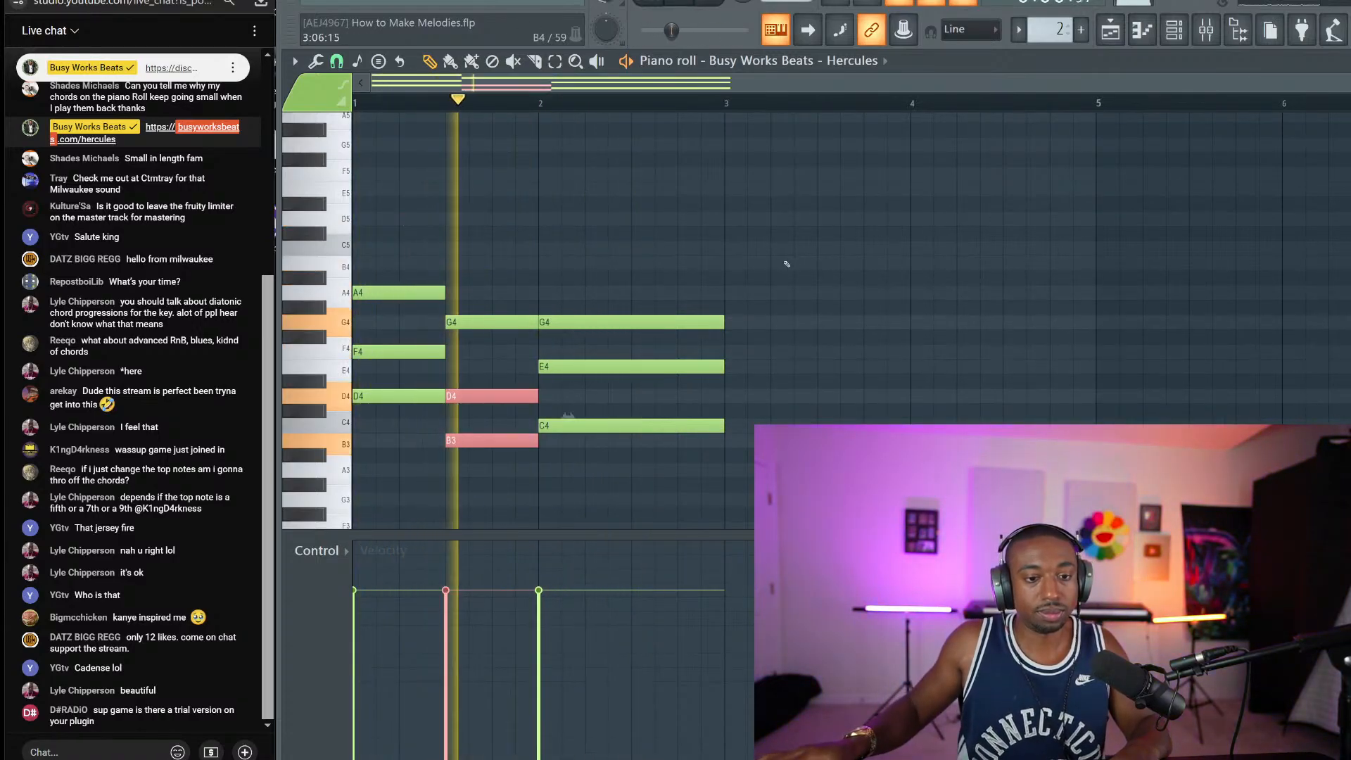
key(space)
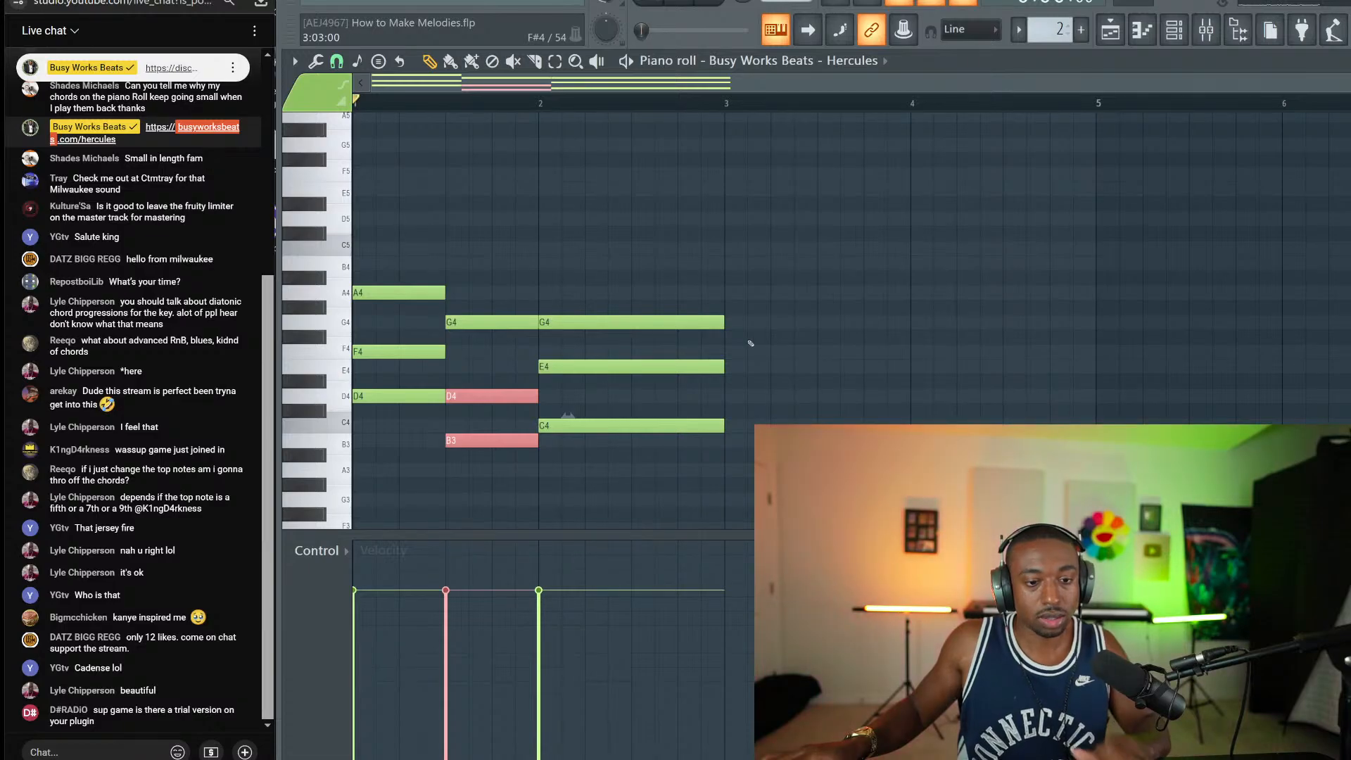
Step: Delete all notes of the second and third chords, keeping only the D4-F4-A4 chord
key(ctrl+alt+z)
key(ctrl+alt+z)
key(ctrl+alt+z)
key(ctrl+alt+z)
key(ctrl+alt+z)
key(ctrl+alt+z)
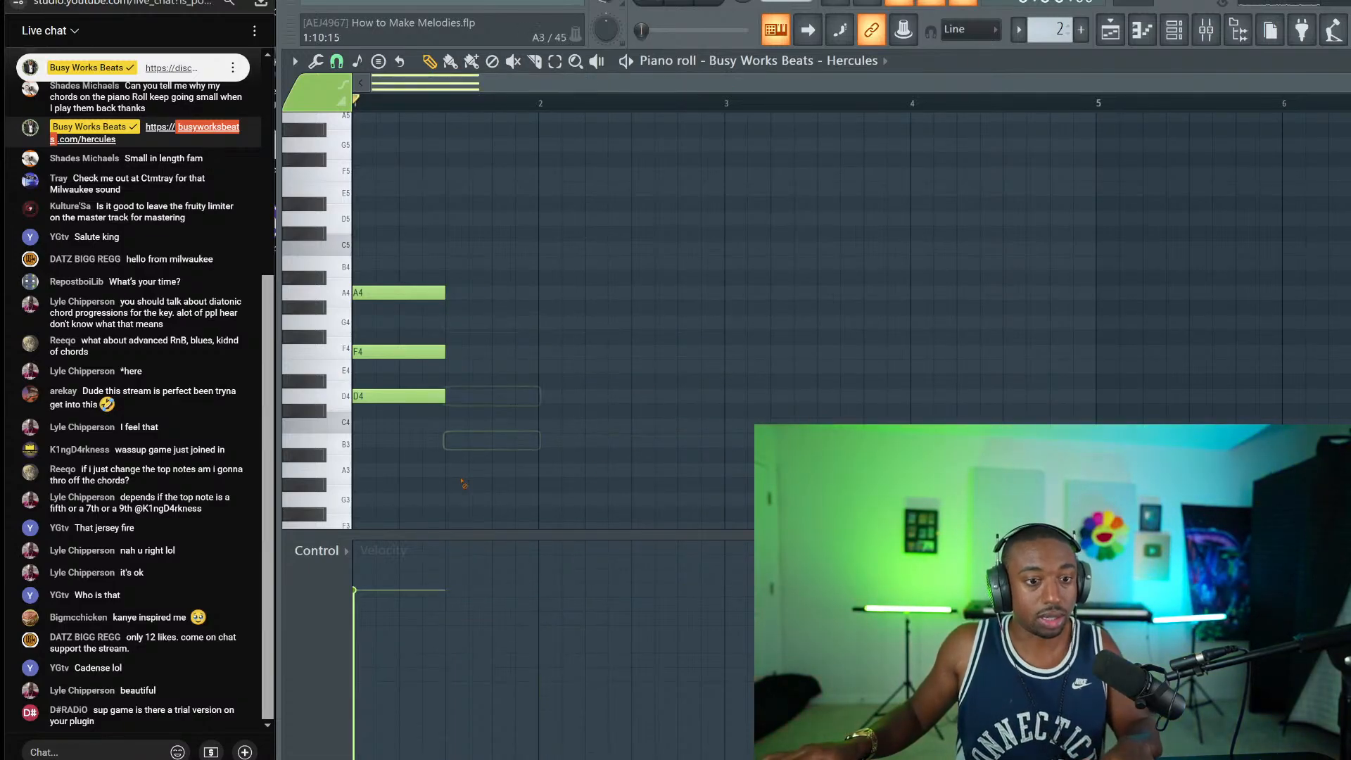
Step: Examine pattern 1's notes from the upper voices down to the bass line, and return to pattern 2
scroll(1059, 30, down, 1)
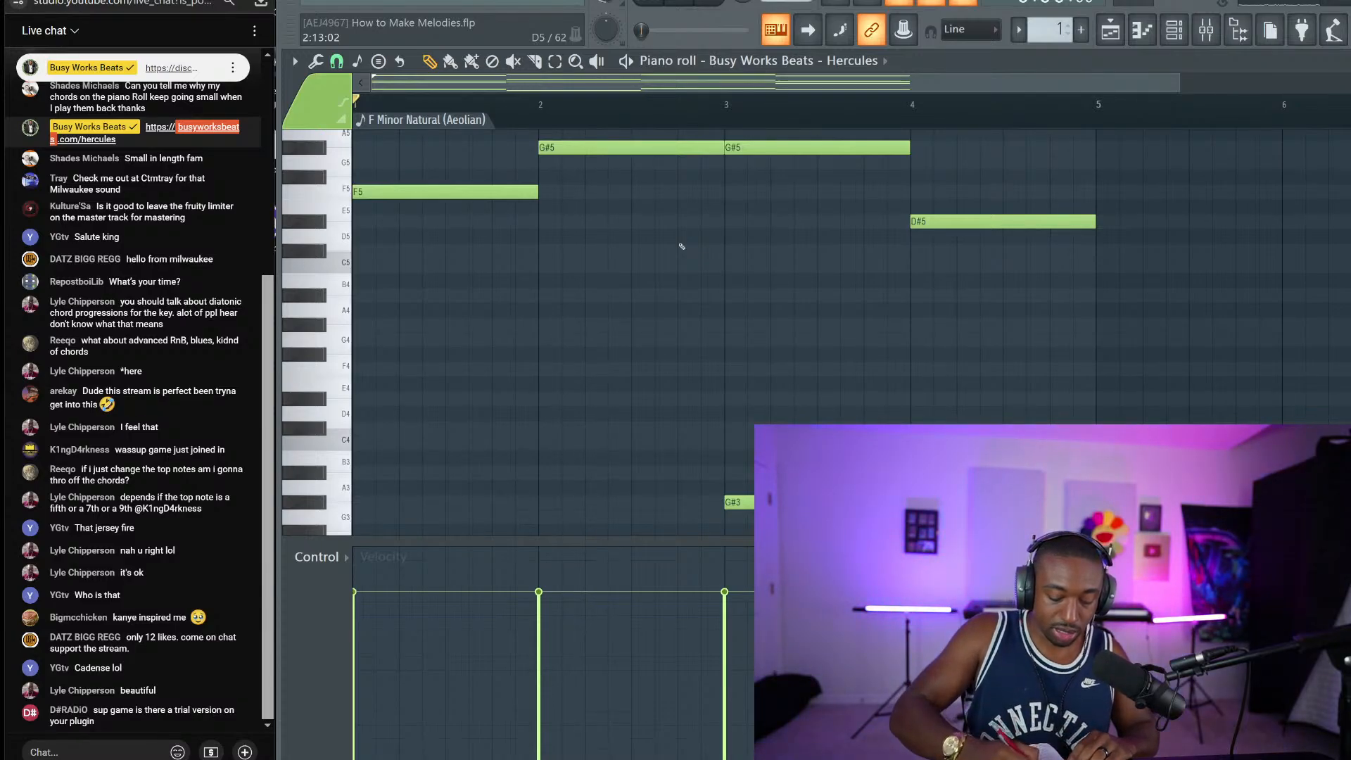
scroll(682, 246, down, 5)
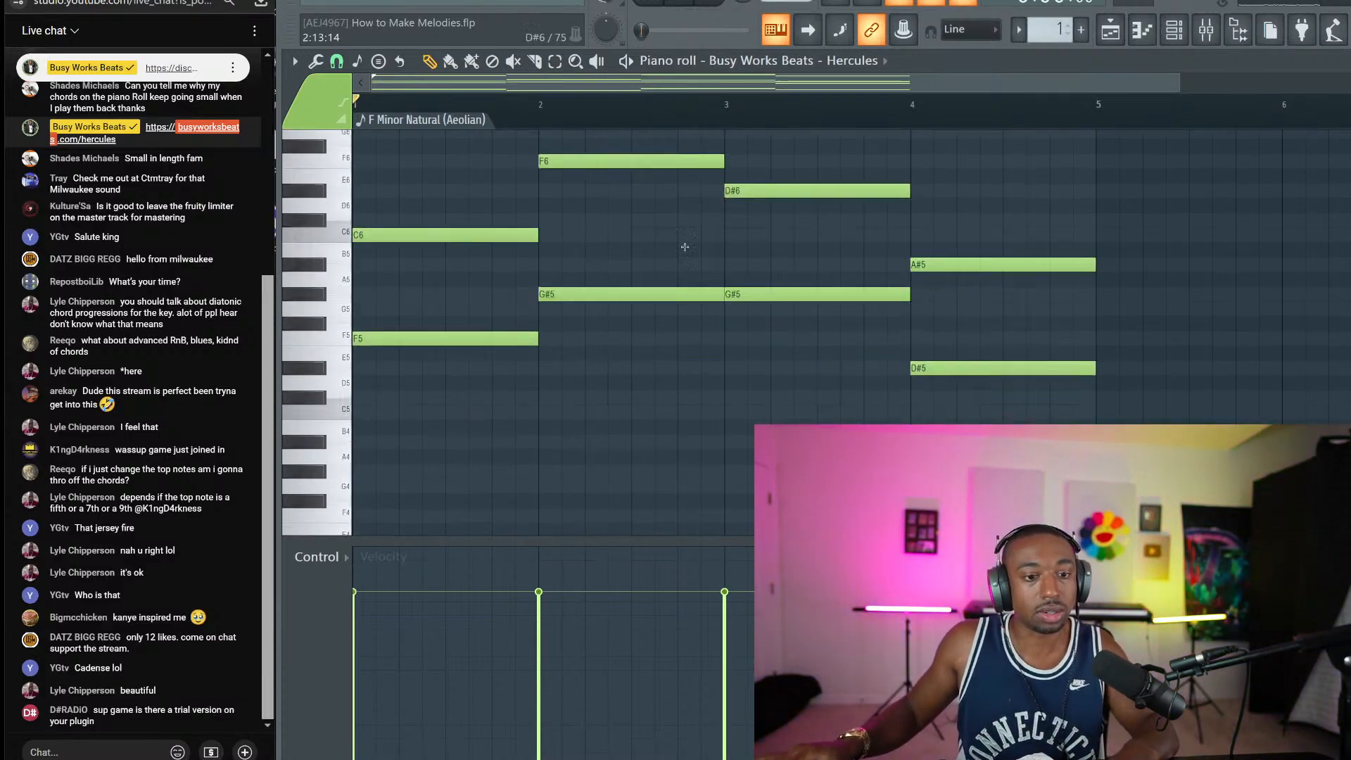
scroll(668, 237, down, 2)
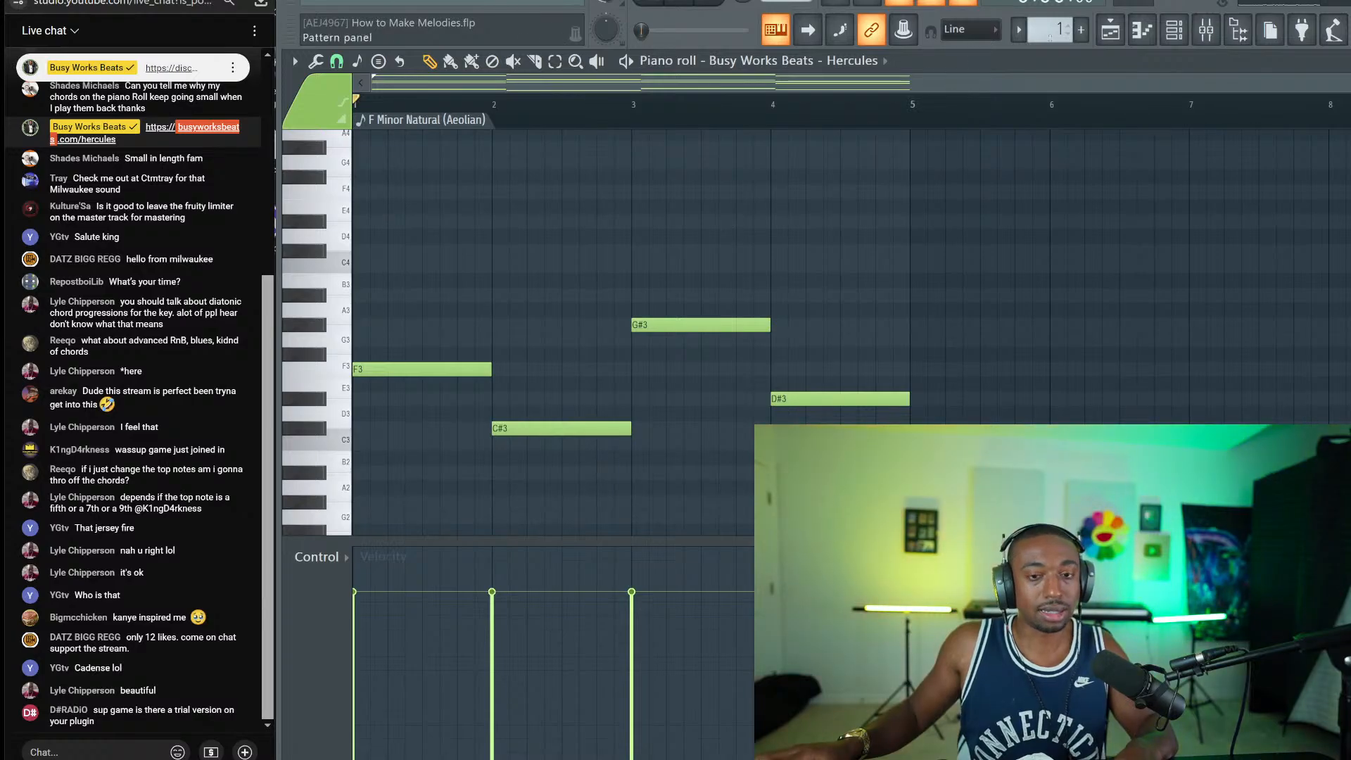
scroll(1054, 31, up, 1)
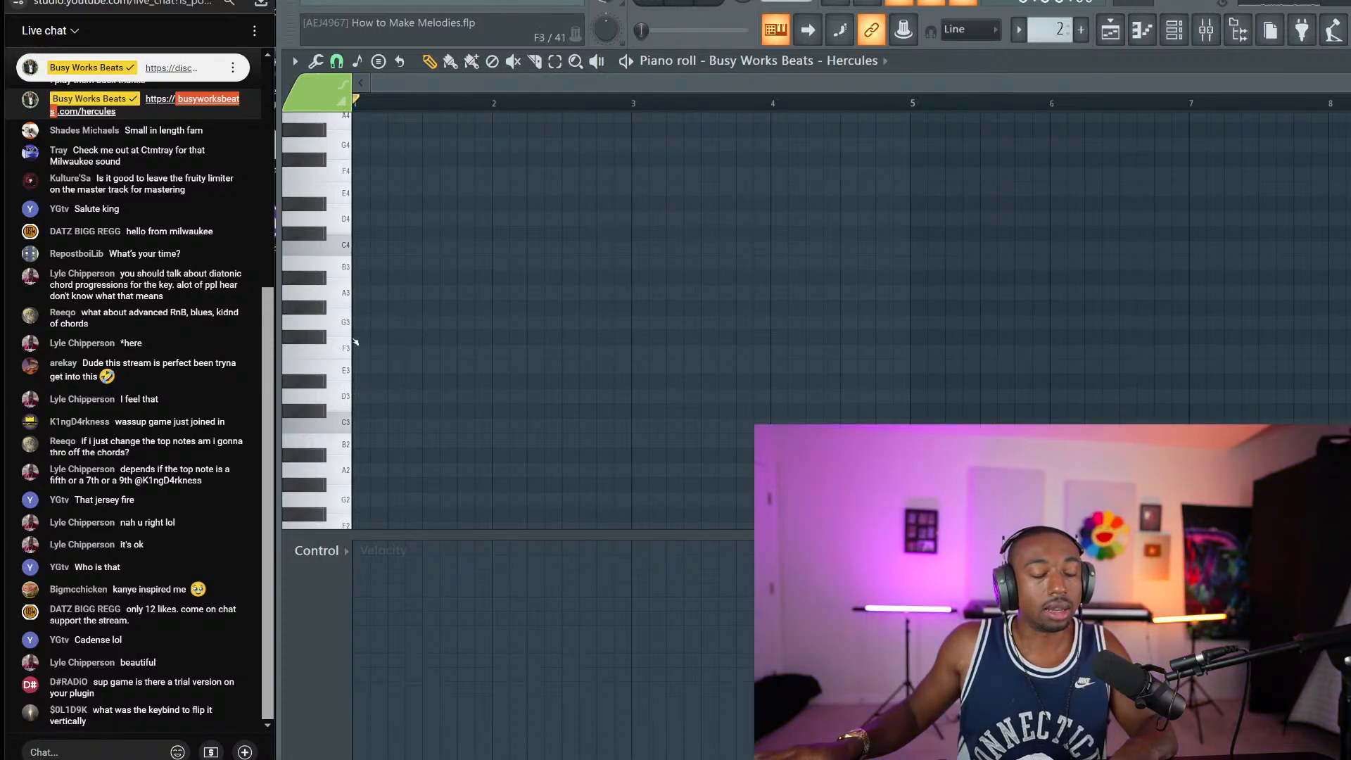
scroll(402, 347, up, 4)
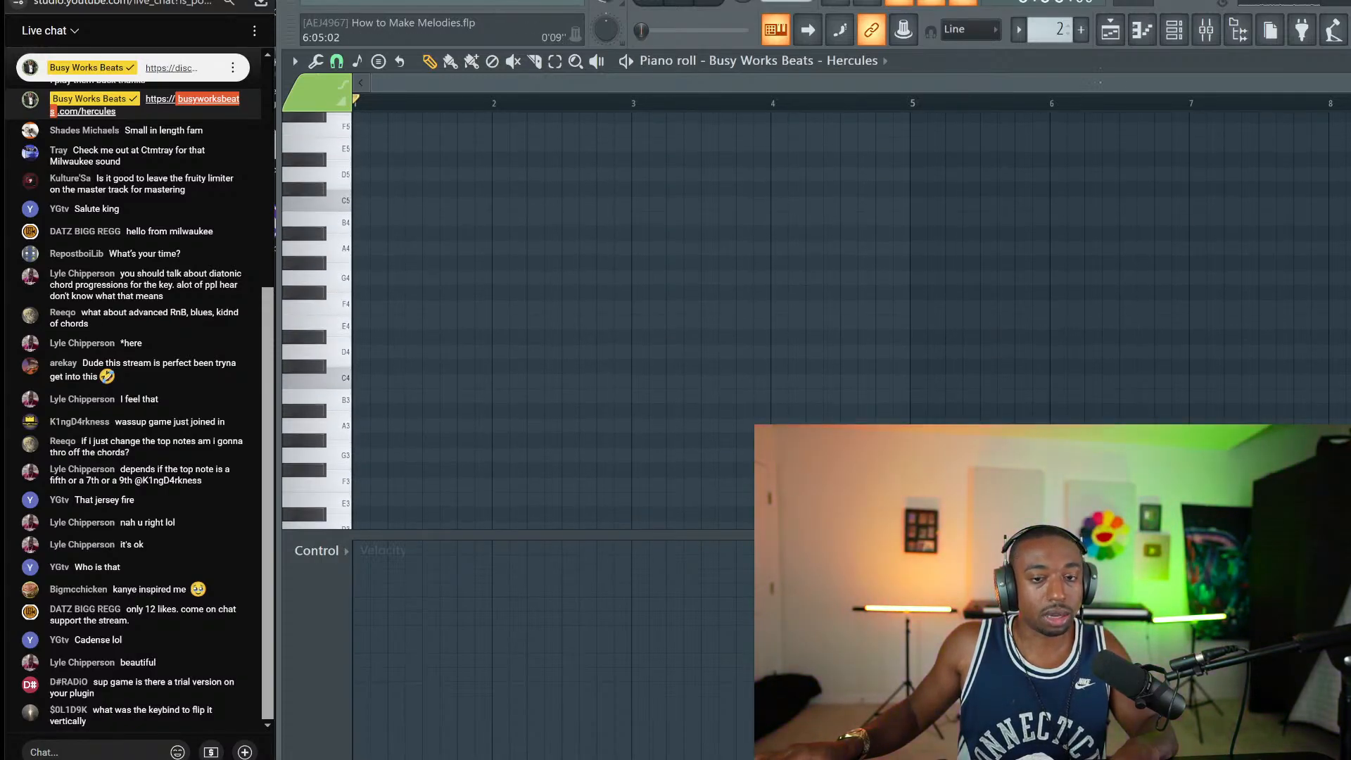
Step: Load the Dragon preset from the Plucks category in Hercules, and return to the piano roll
click(1173, 29)
click(548, 107)
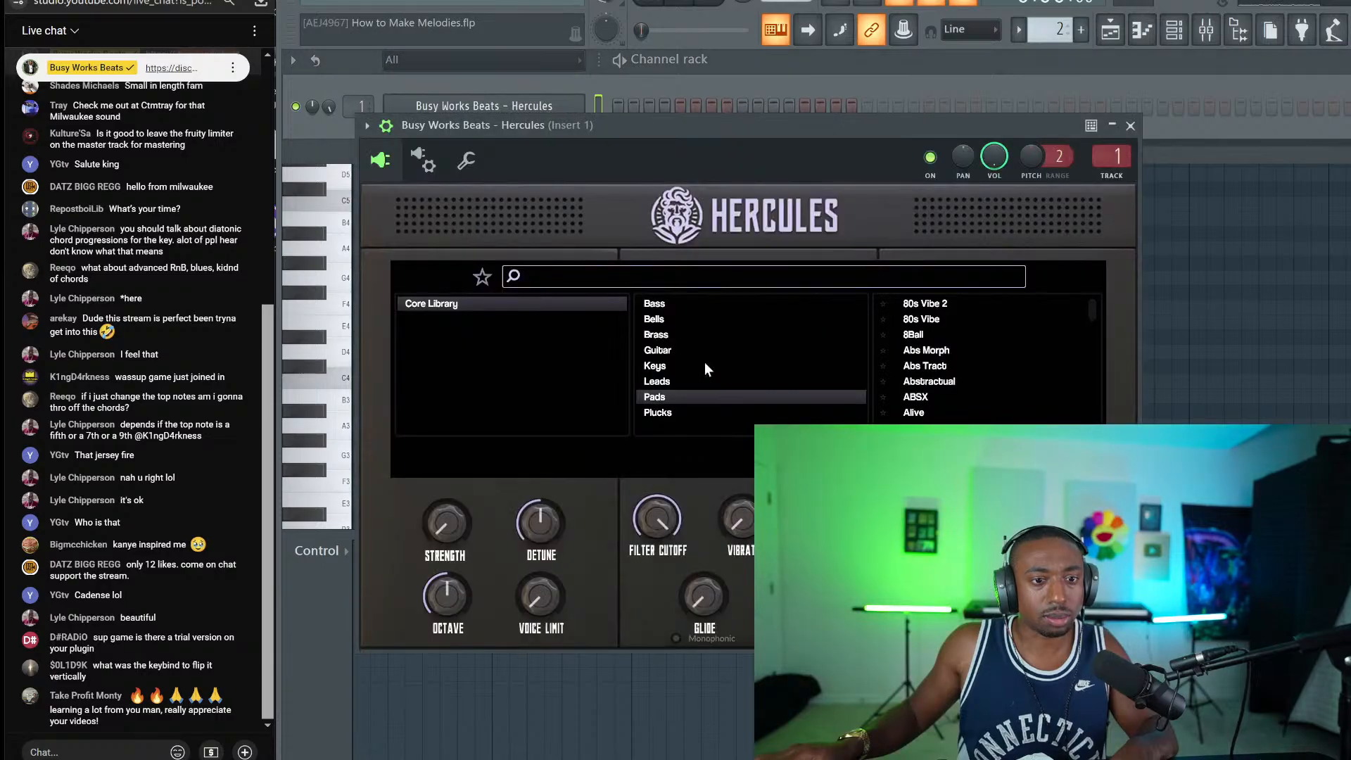
click(682, 412)
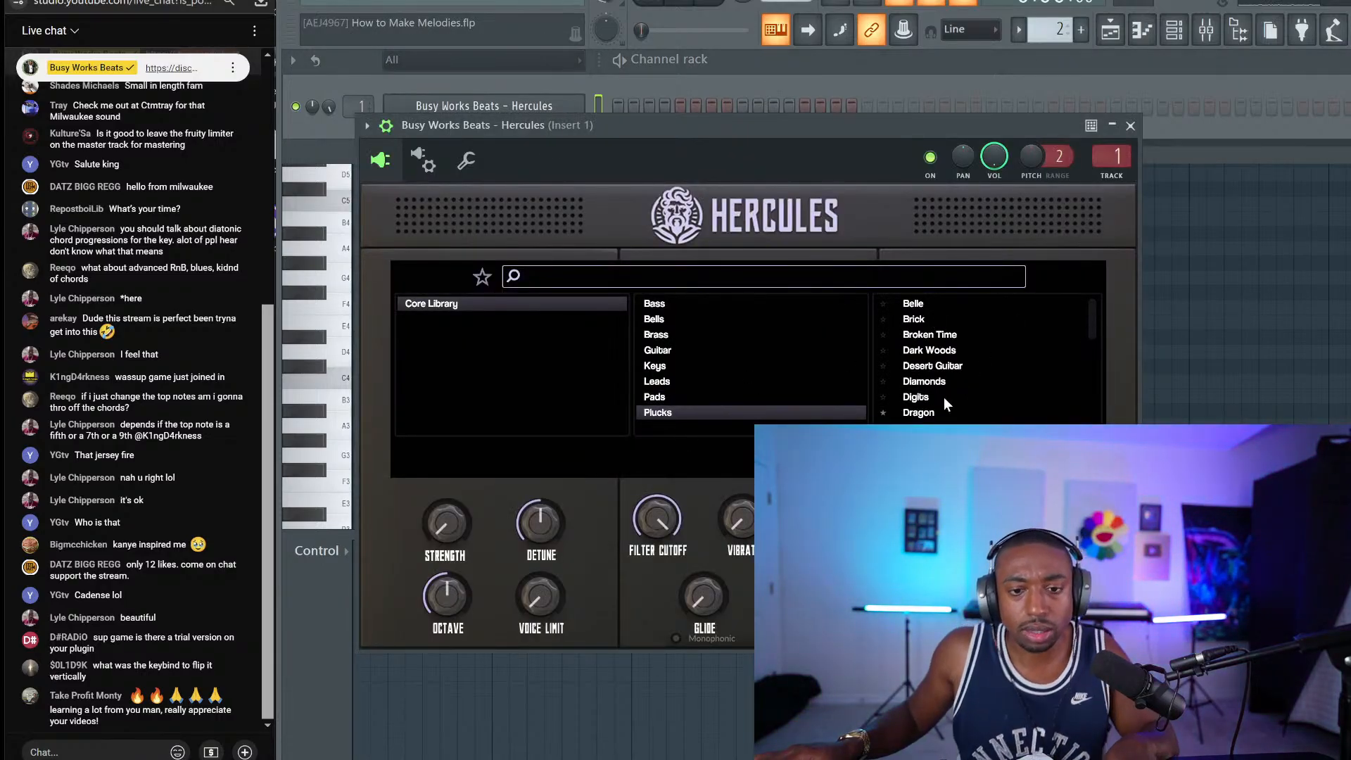
scroll(940, 401, down, 3)
click(927, 362)
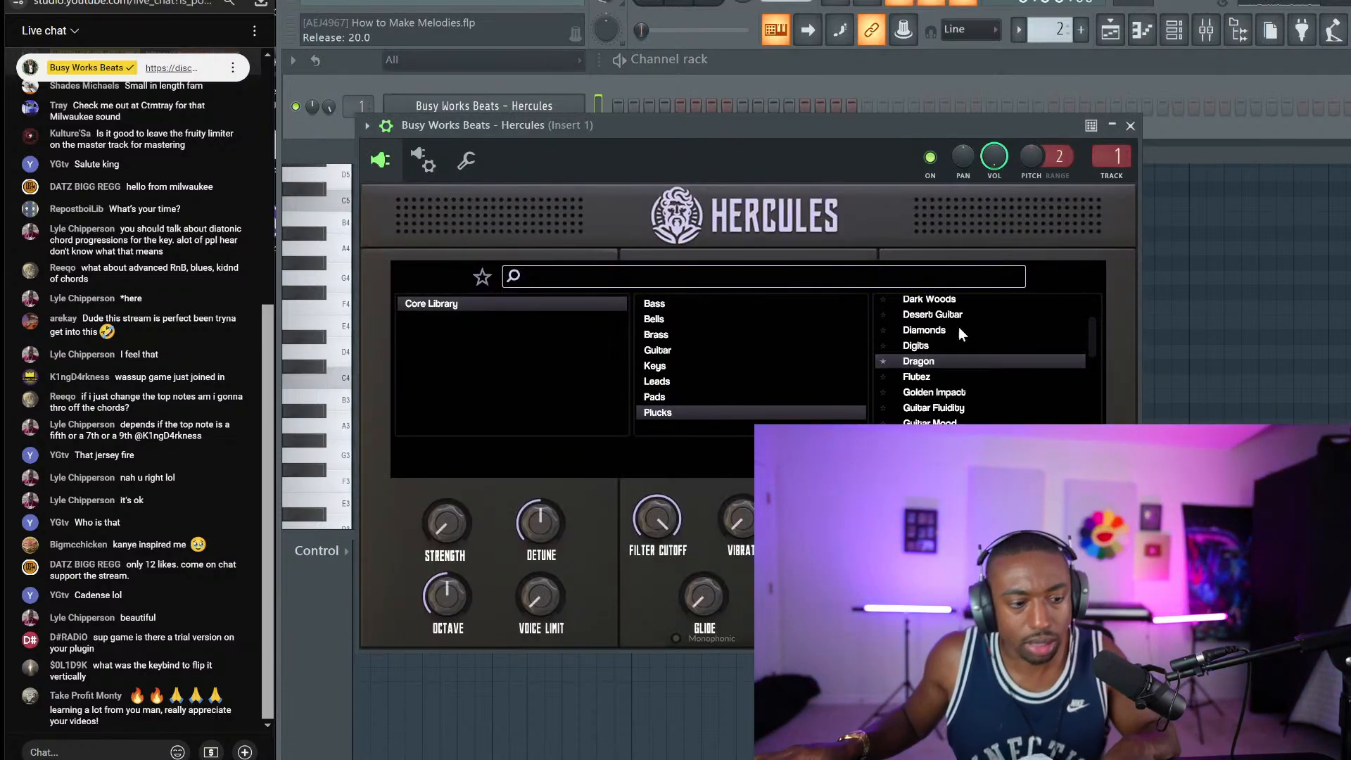
click(1130, 126)
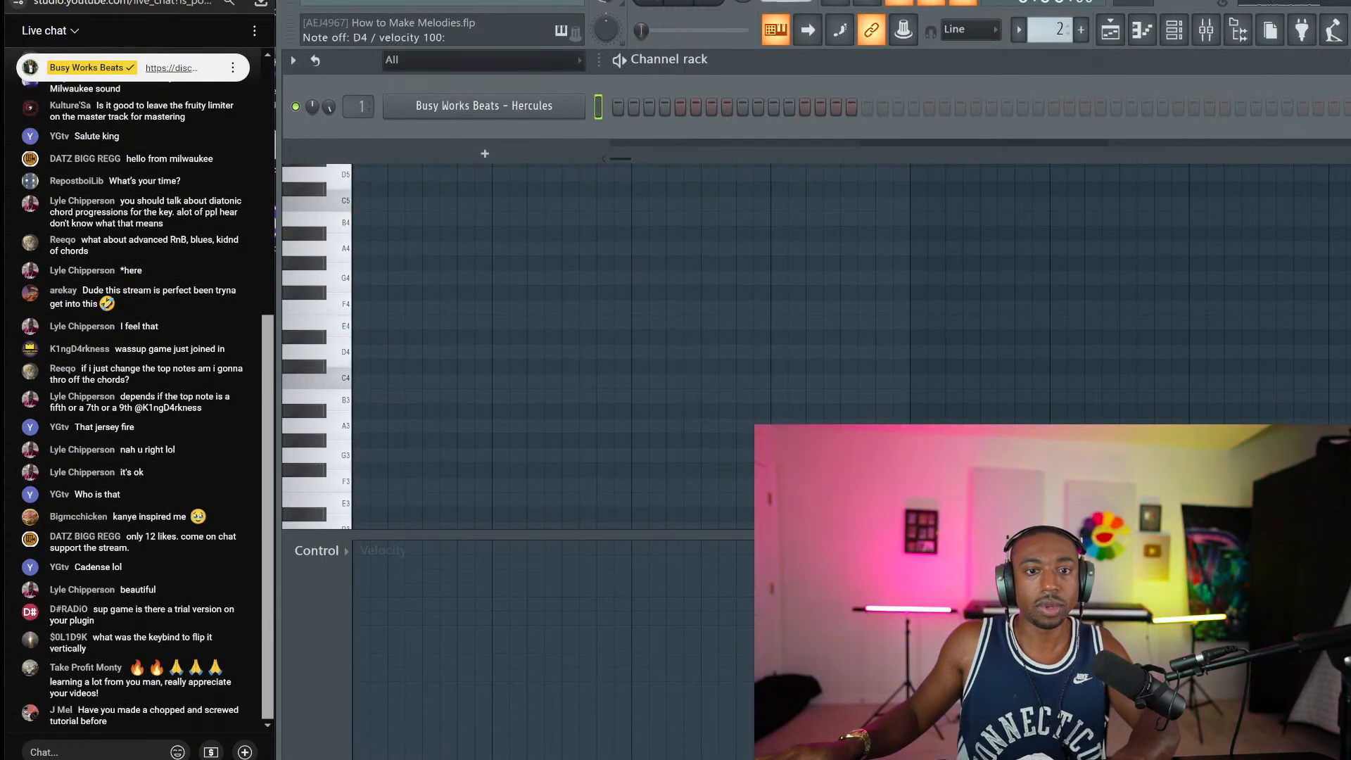
key(space)
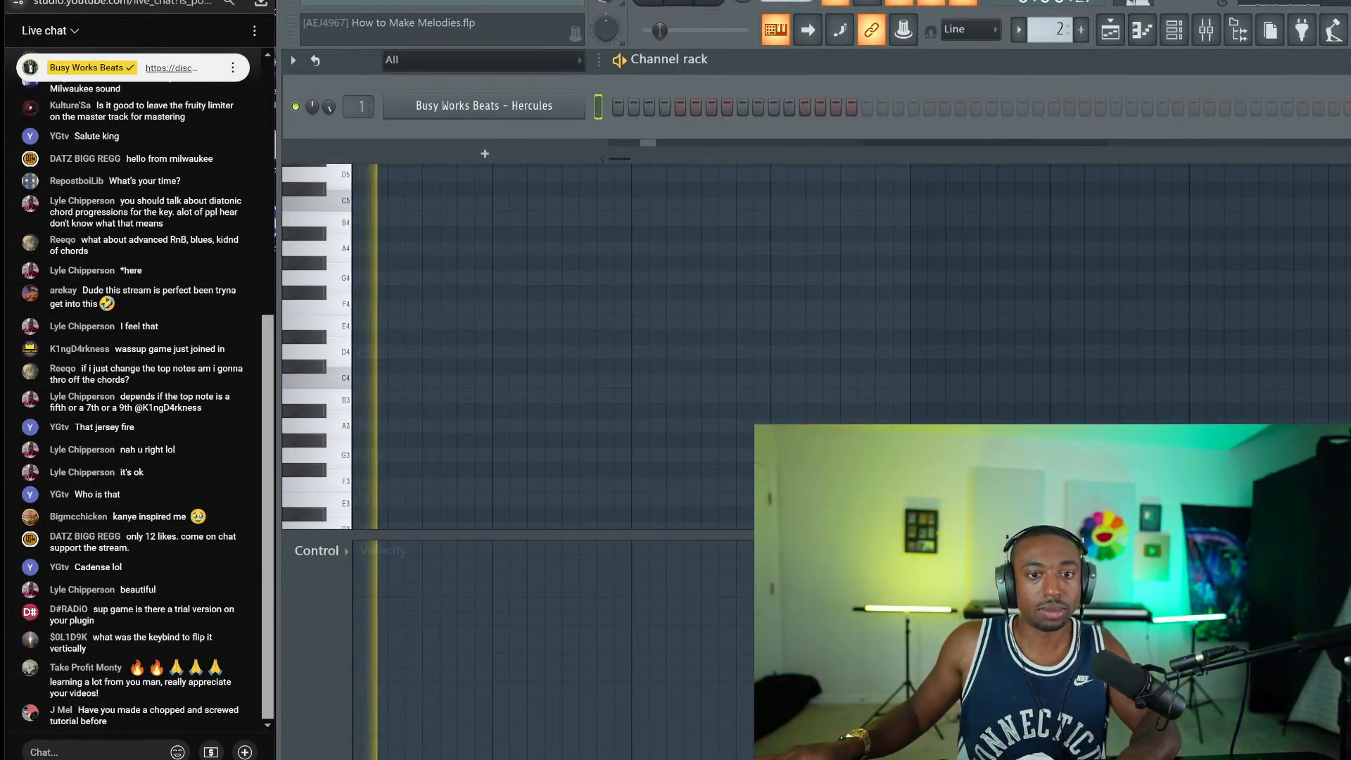
key(space)
right_click(648, 277)
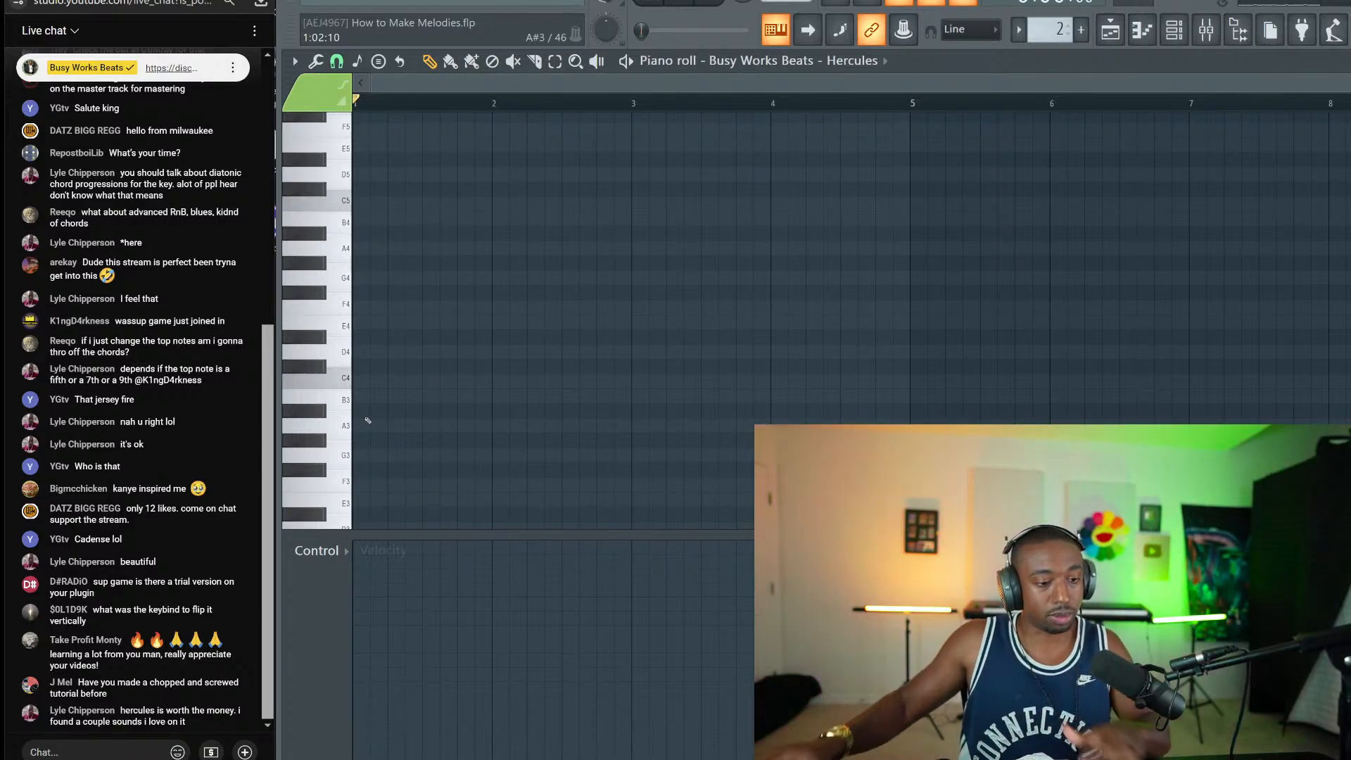
Step: Place a C5 note at the start of bar 1, shorten it to half a bar, and play it back
scroll(433, 267, up, 3)
click(392, 292)
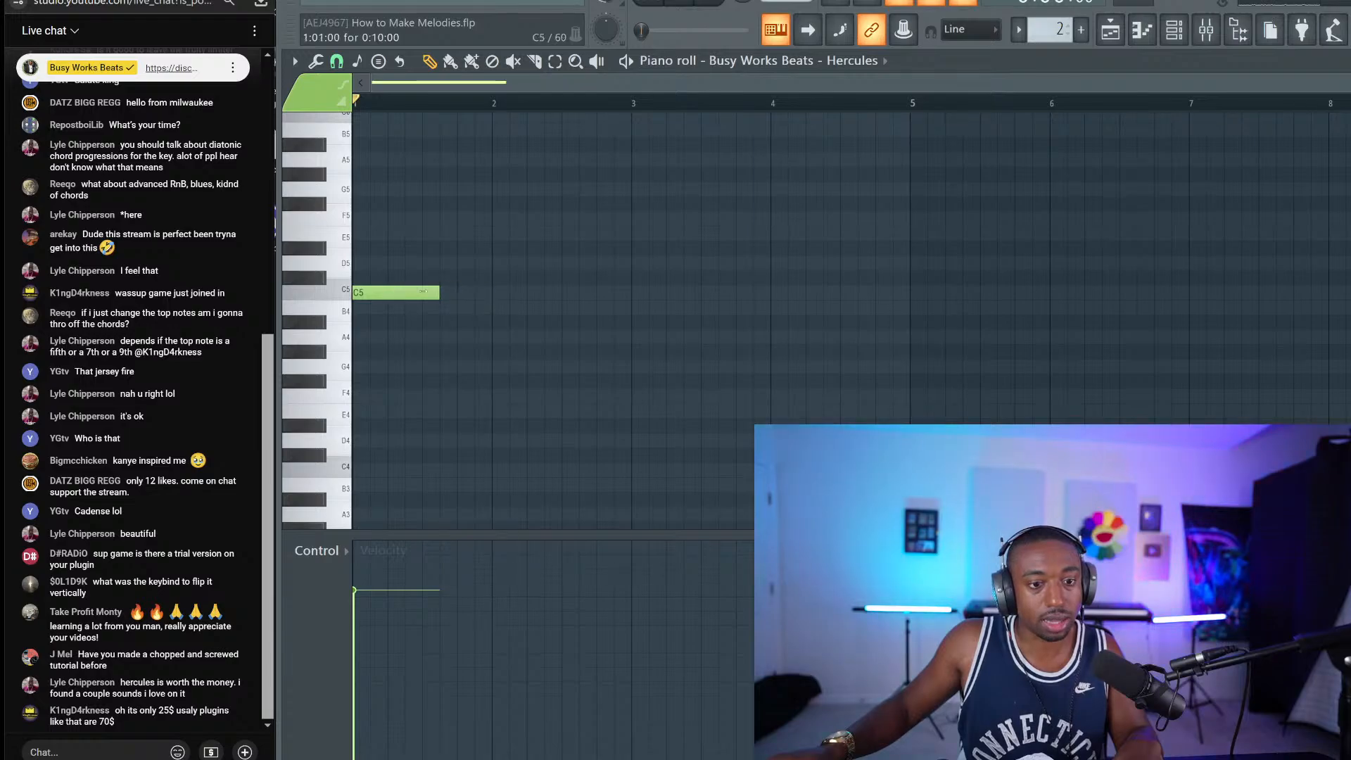
drag(423, 290, 415, 290)
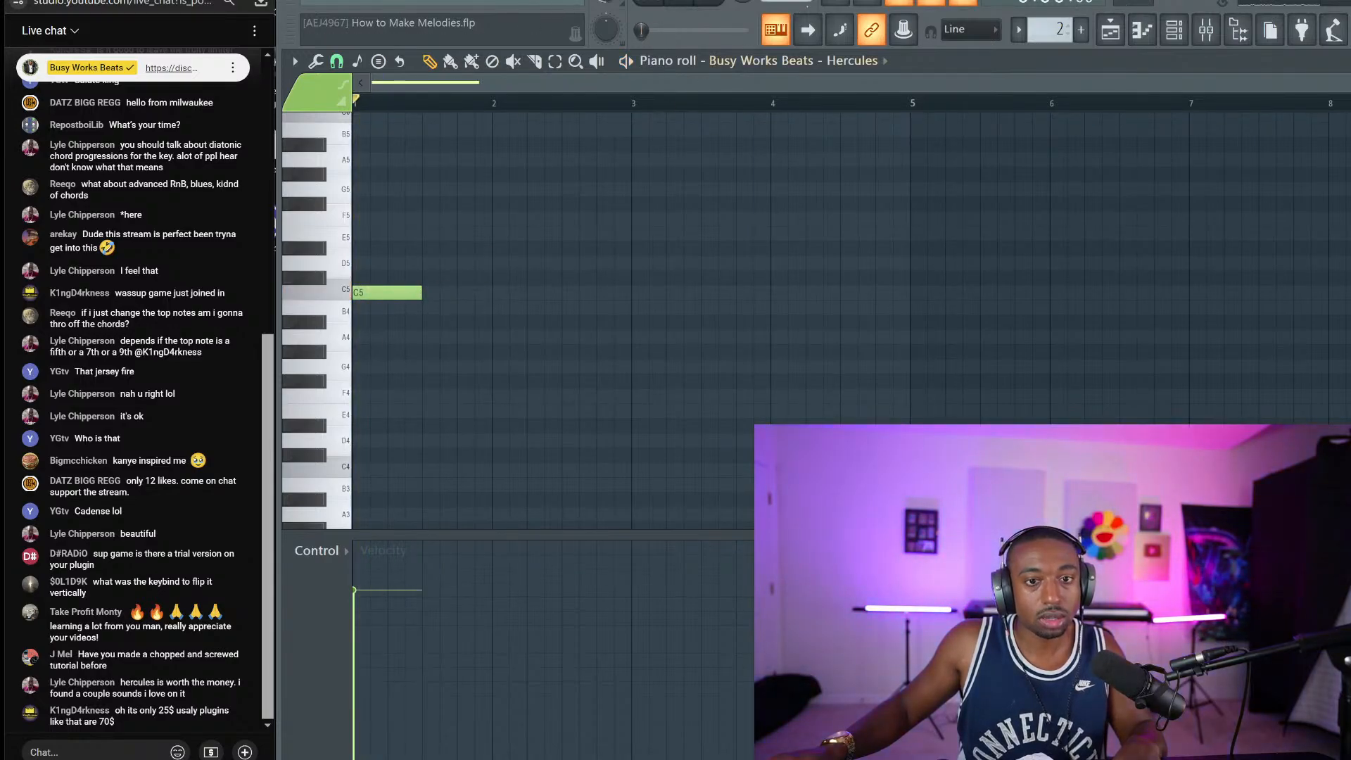
key(space)
key(space)
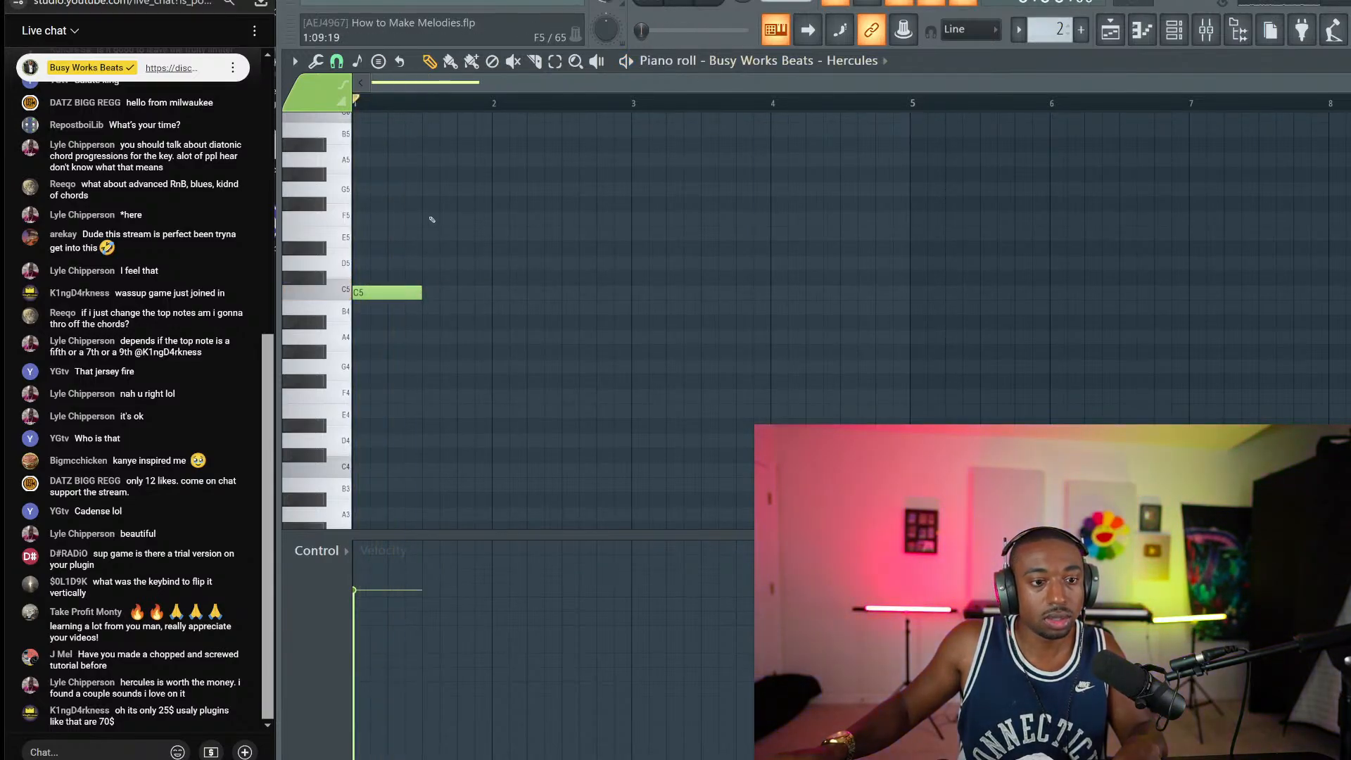
Step: Complete bar 1 with a short E5, a short C5 and a longer A4, playing back the phrase and selecting these three notes
mouse_move(458, 189)
mouse_down()
mouse_move(480, 240)
mouse_move(447, 271)
mouse_move(448, 292)
mouse_up()
key(space)
key(space)
mouse_move(465, 352)
mouse_down()
mouse_move(463, 335)
mouse_move(495, 338)
mouse_up()
key(space)
key(space)
drag(511, 387, 426, 168)
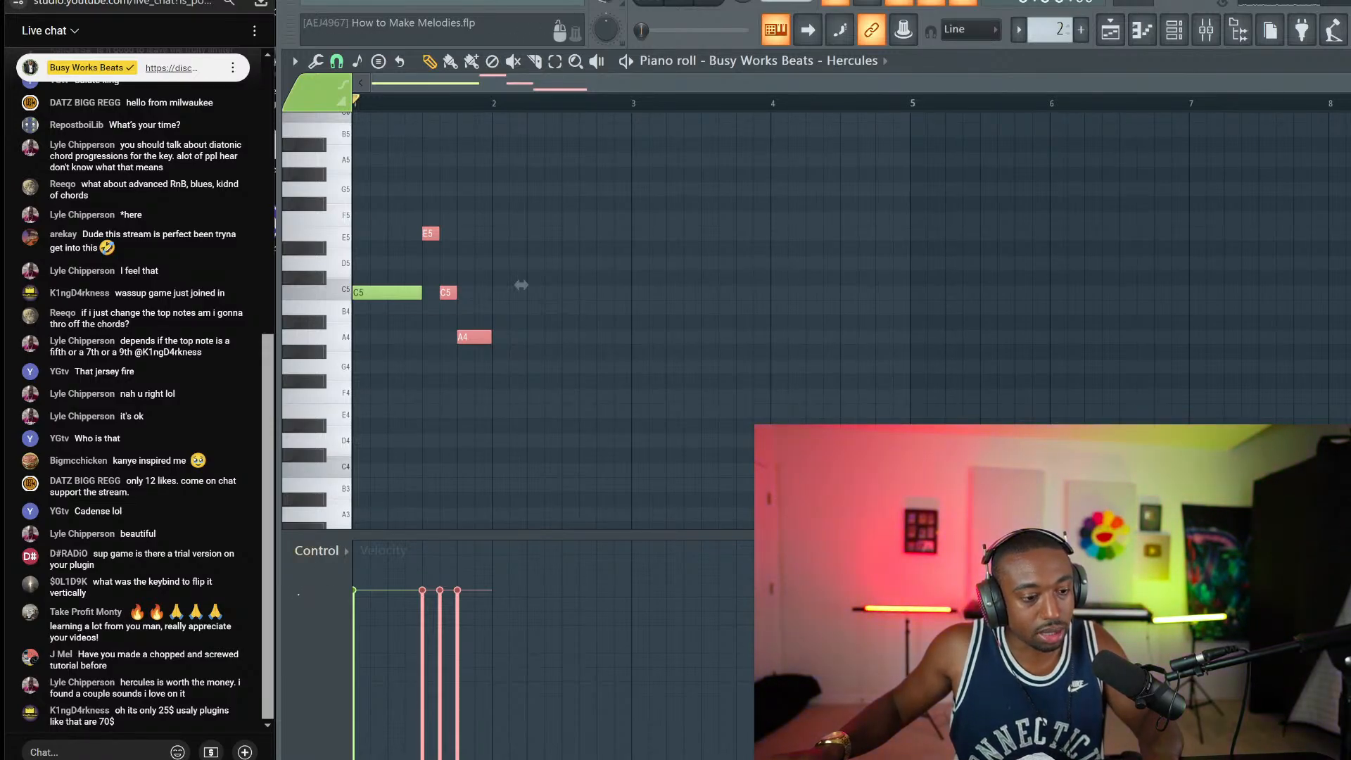
Step: Snip the live-chat comment saying Hercules is worth the money, and save it as a PNG in the Screenshots folder
key(super+shift+s)
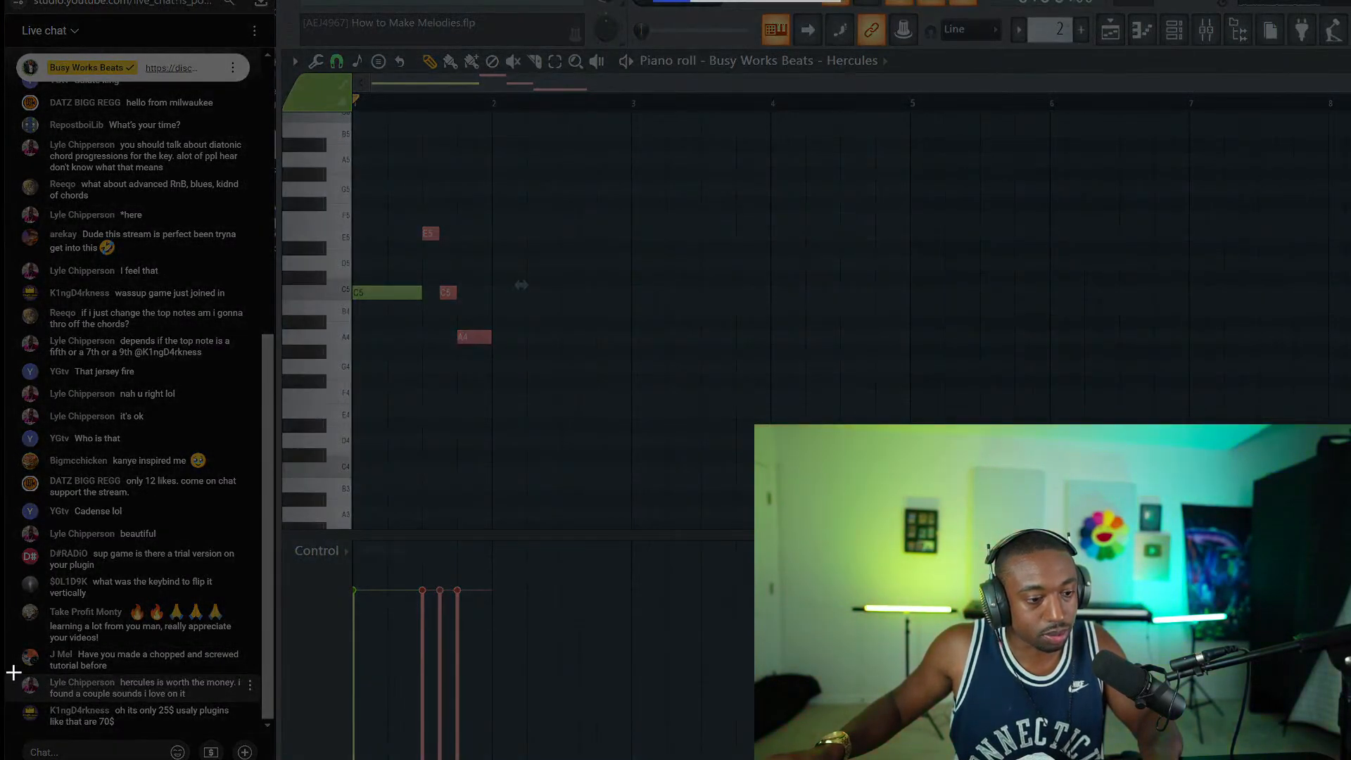
drag(14, 672, 243, 703)
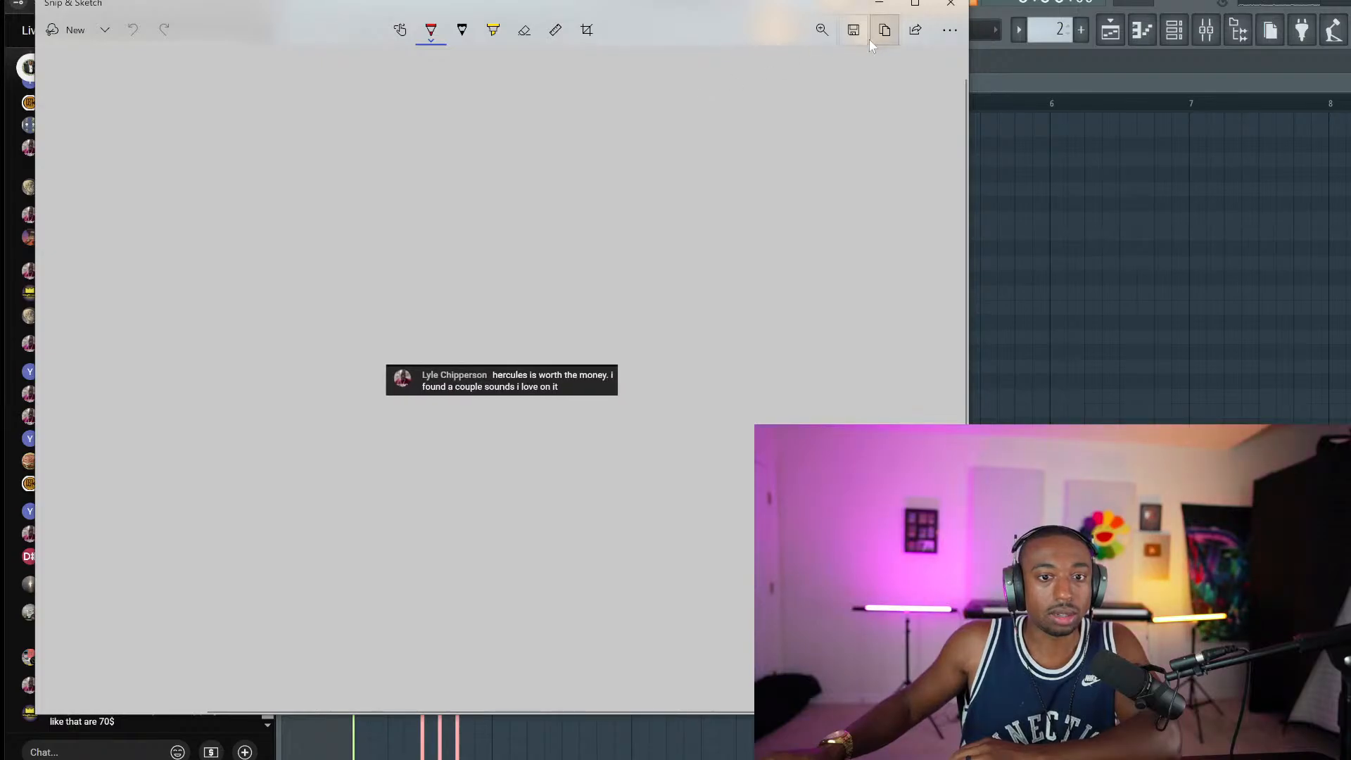
click(855, 31)
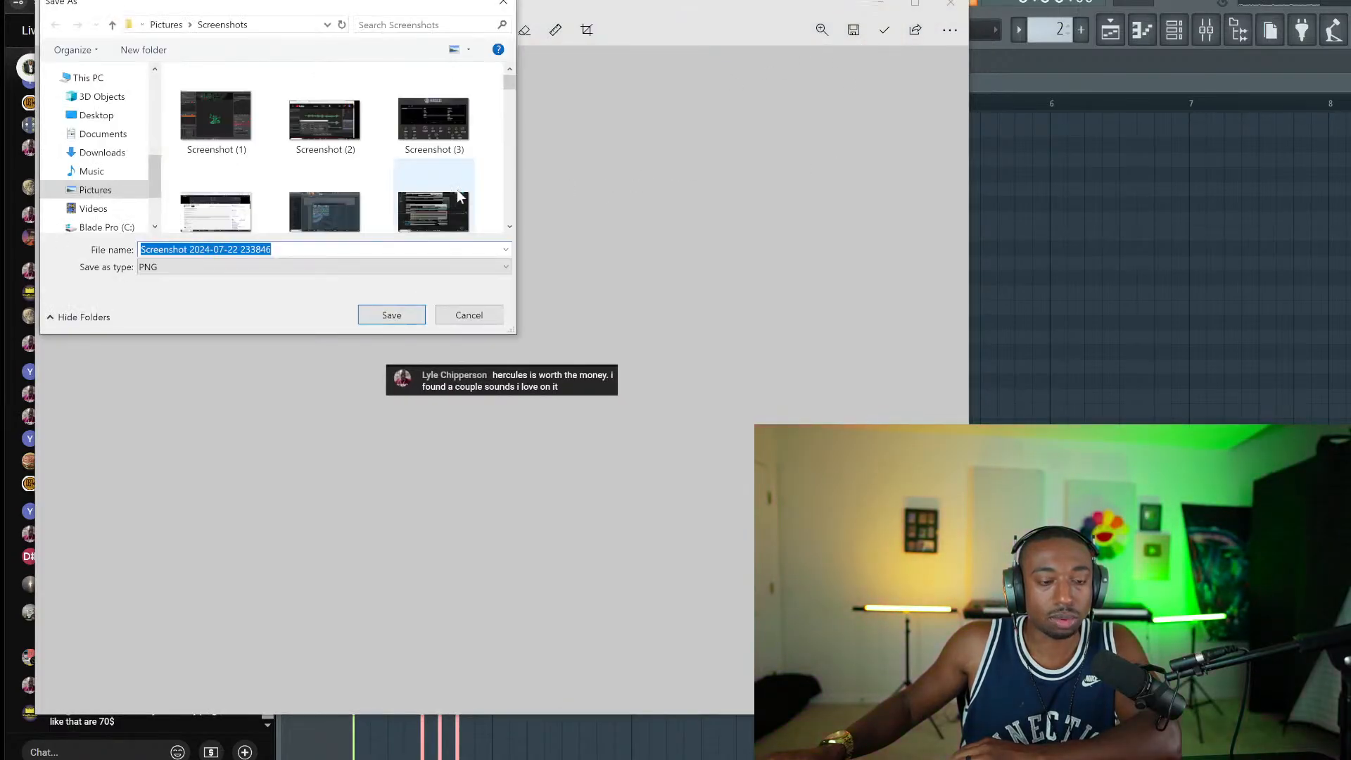
click(391, 313)
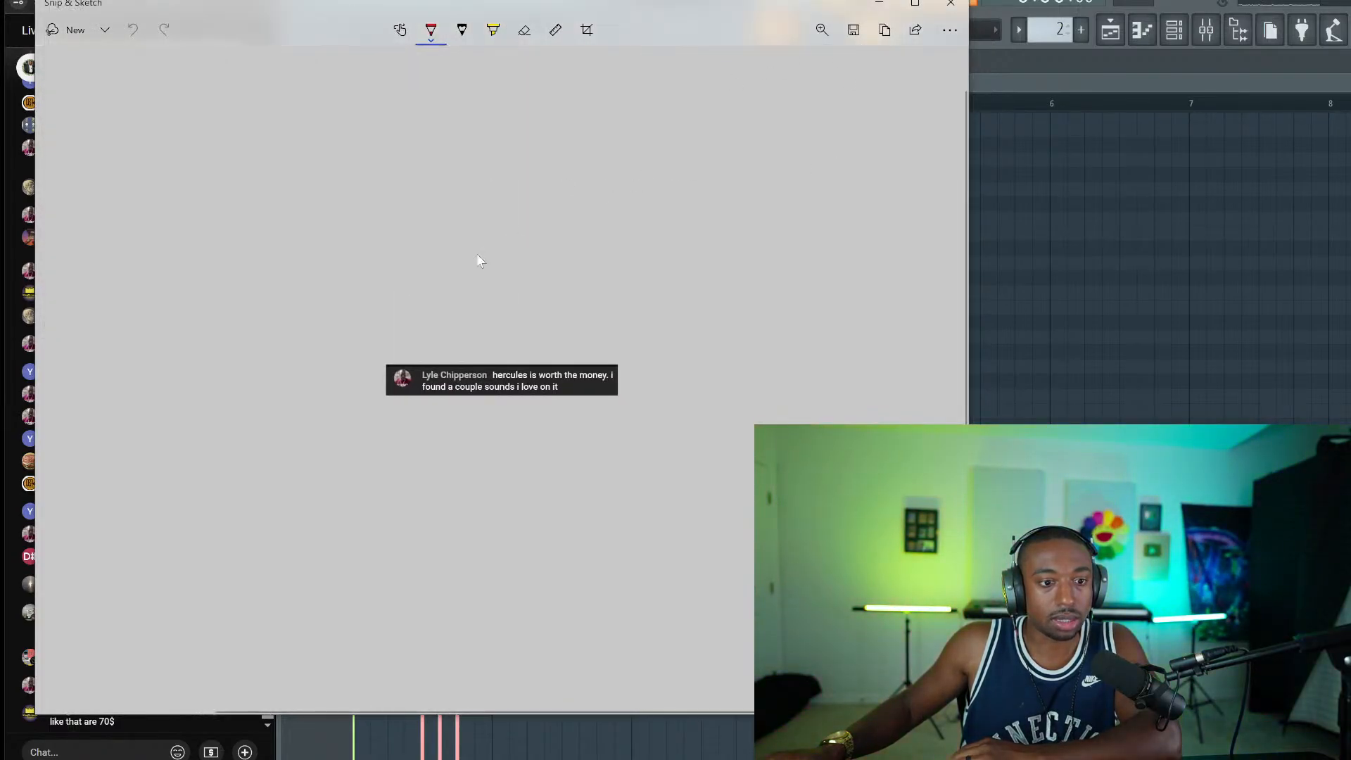
click(951, 3)
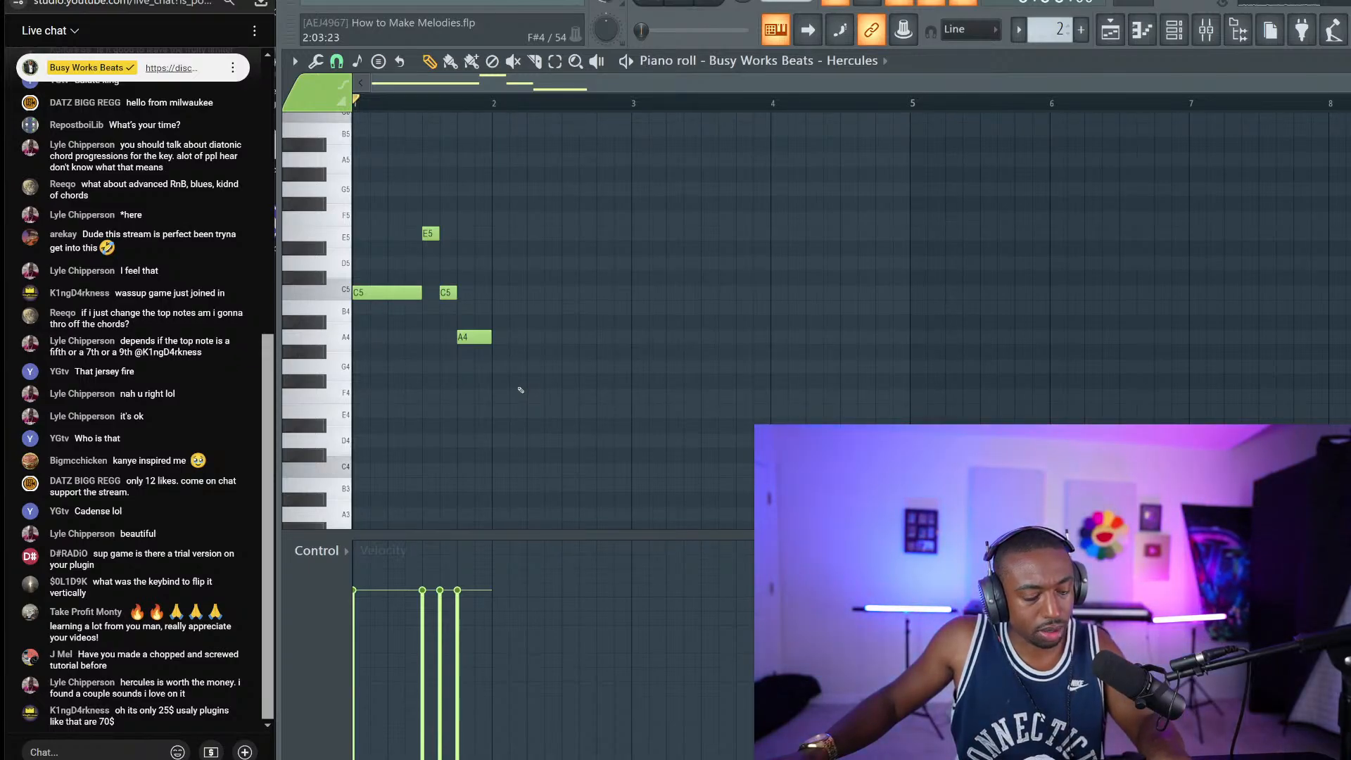
Step: Snip the live-chat comment about learning a lot from the videos, and save it as a PNG in the Screenshots folder
key(shift+super+s)
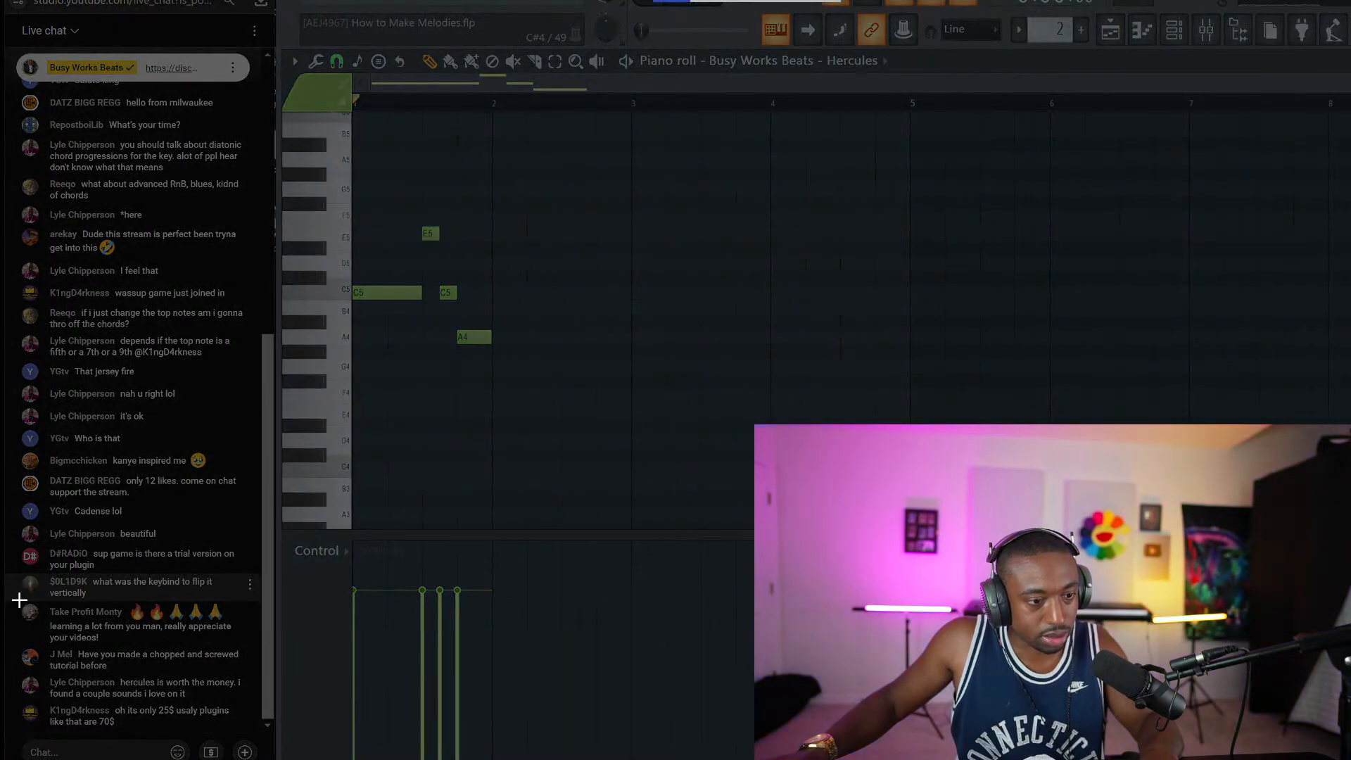
drag(65, 614, 239, 645)
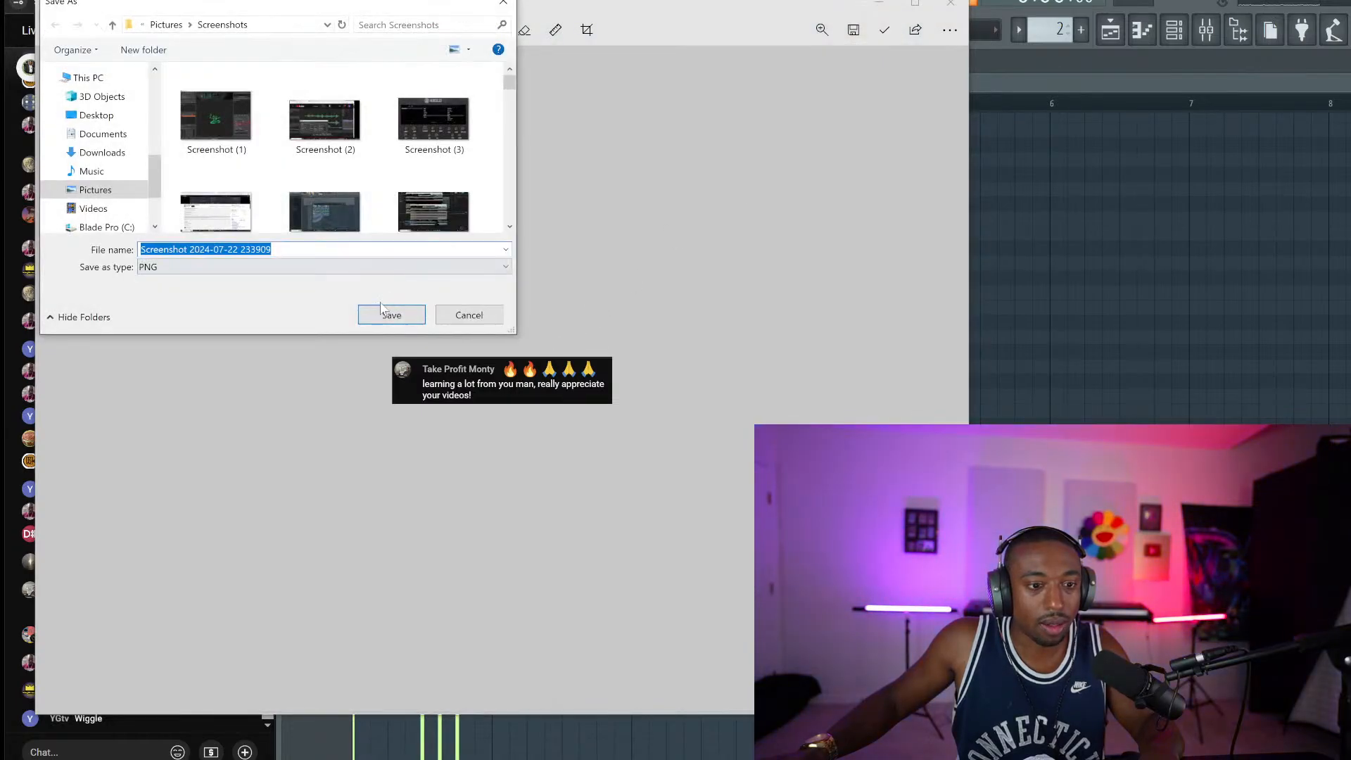
click(380, 308)
click(946, 7)
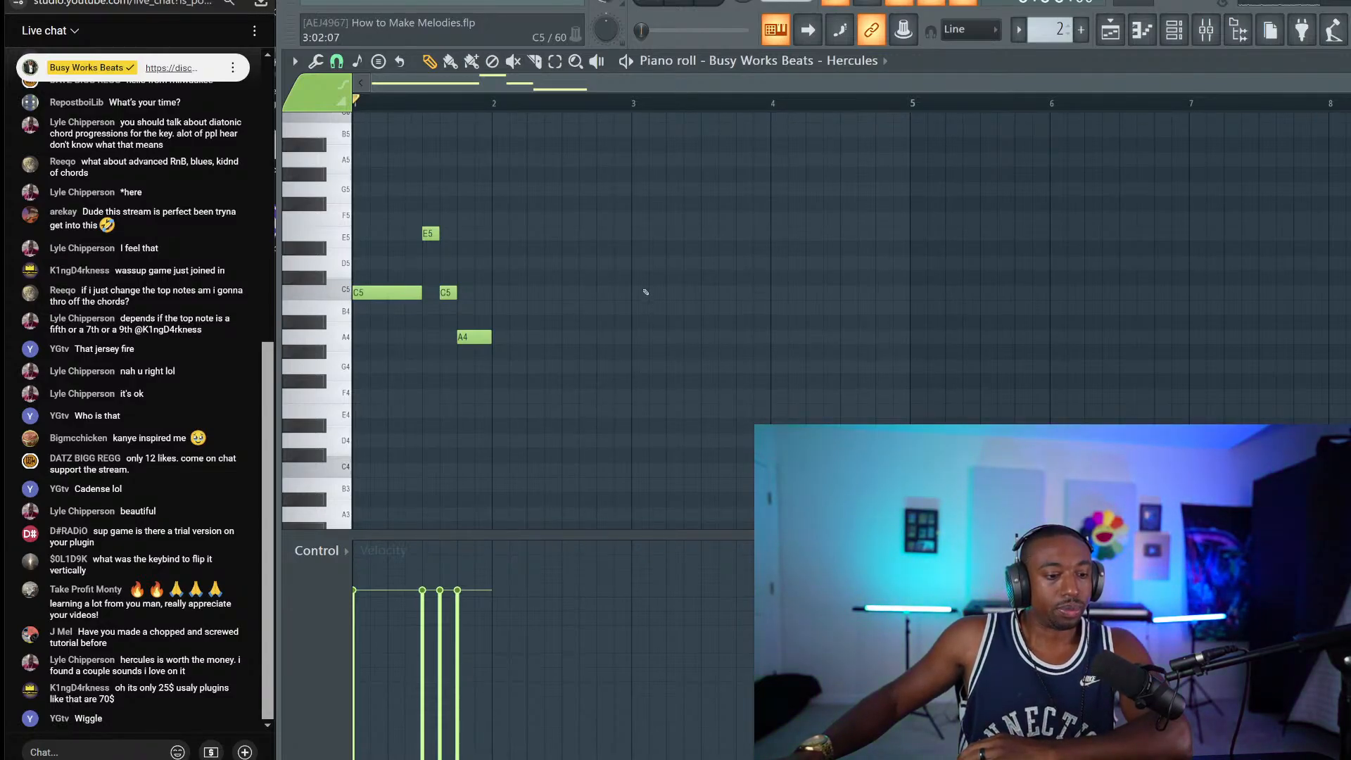
Step: Highlight the E5, C5 and A4 that follow the long C5 in bar 1, play the phrase, and clear the selection
mouse_move(489, 337)
mouse_down()
mouse_move(666, 340)
mouse_move(496, 355)
mouse_up()
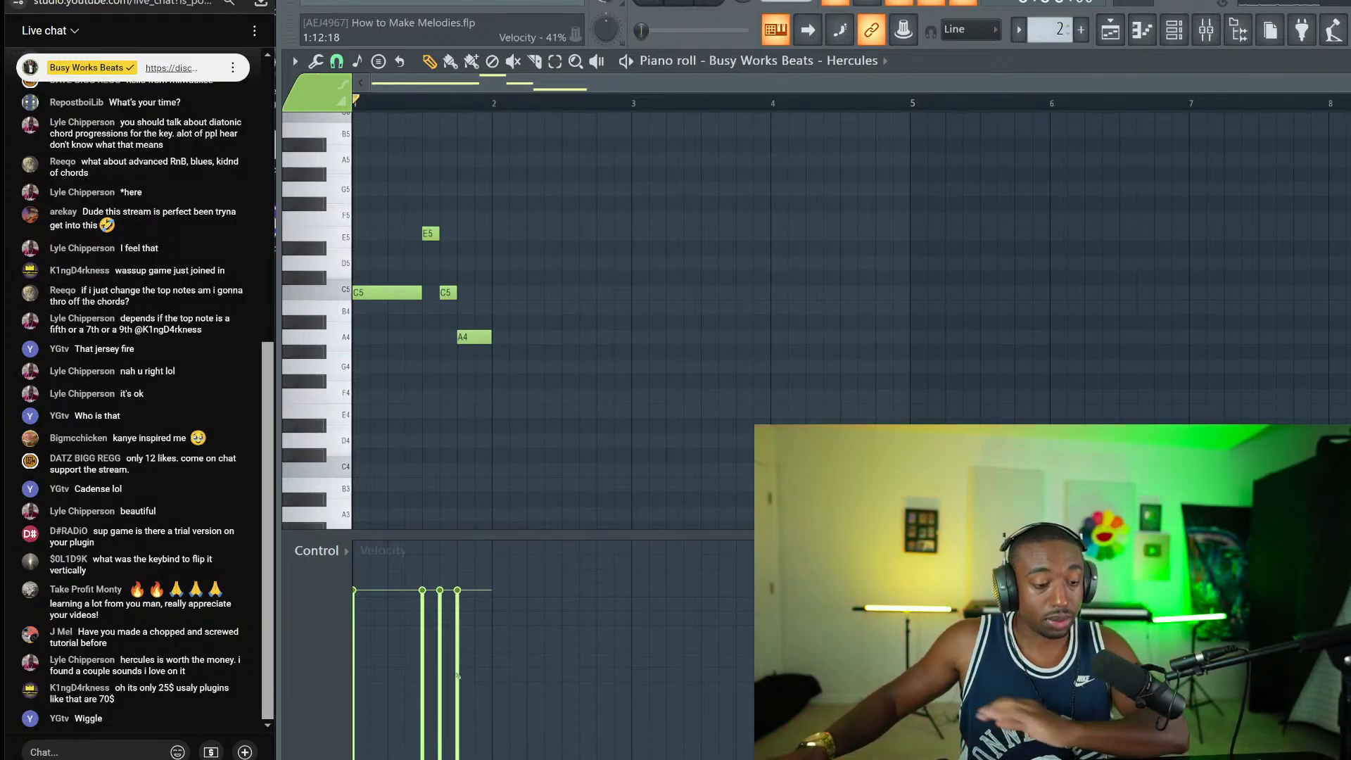
drag(430, 183, 556, 433)
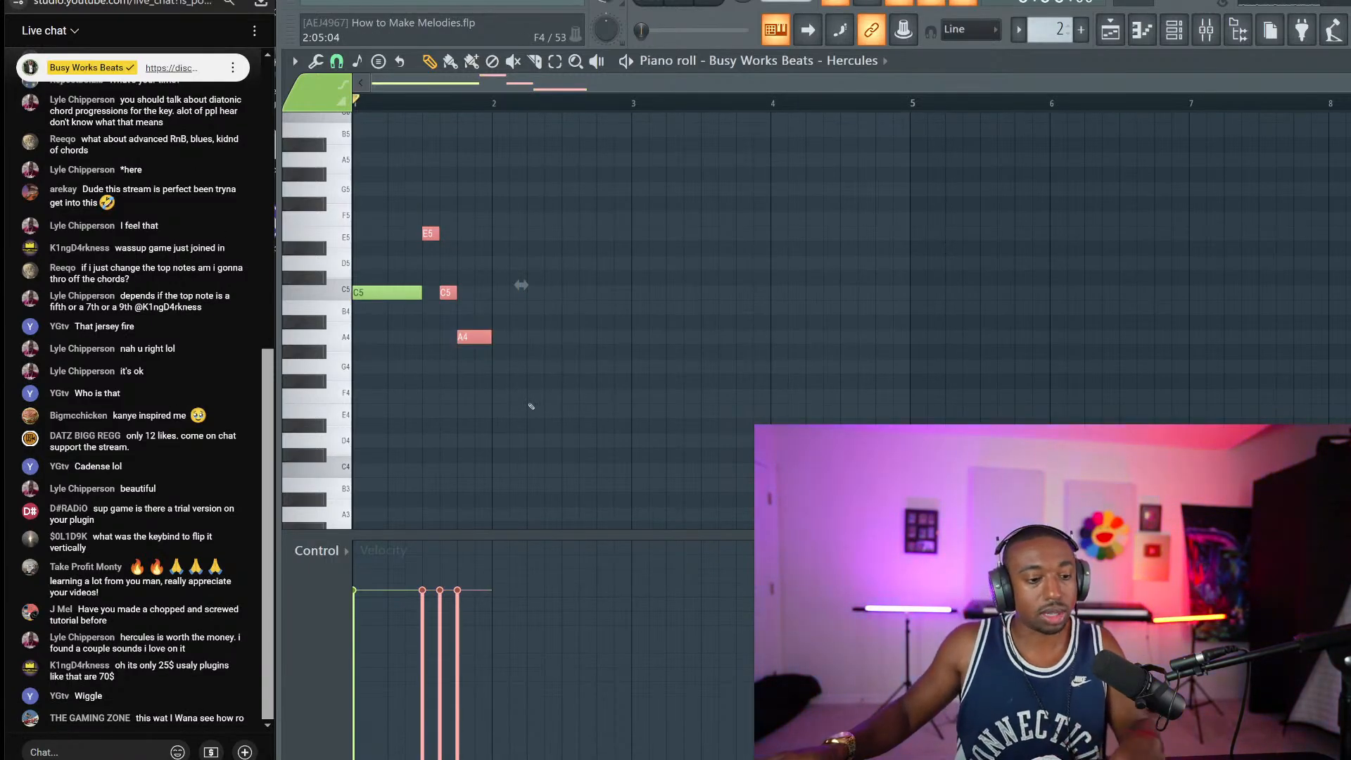
drag(515, 402, 436, 216)
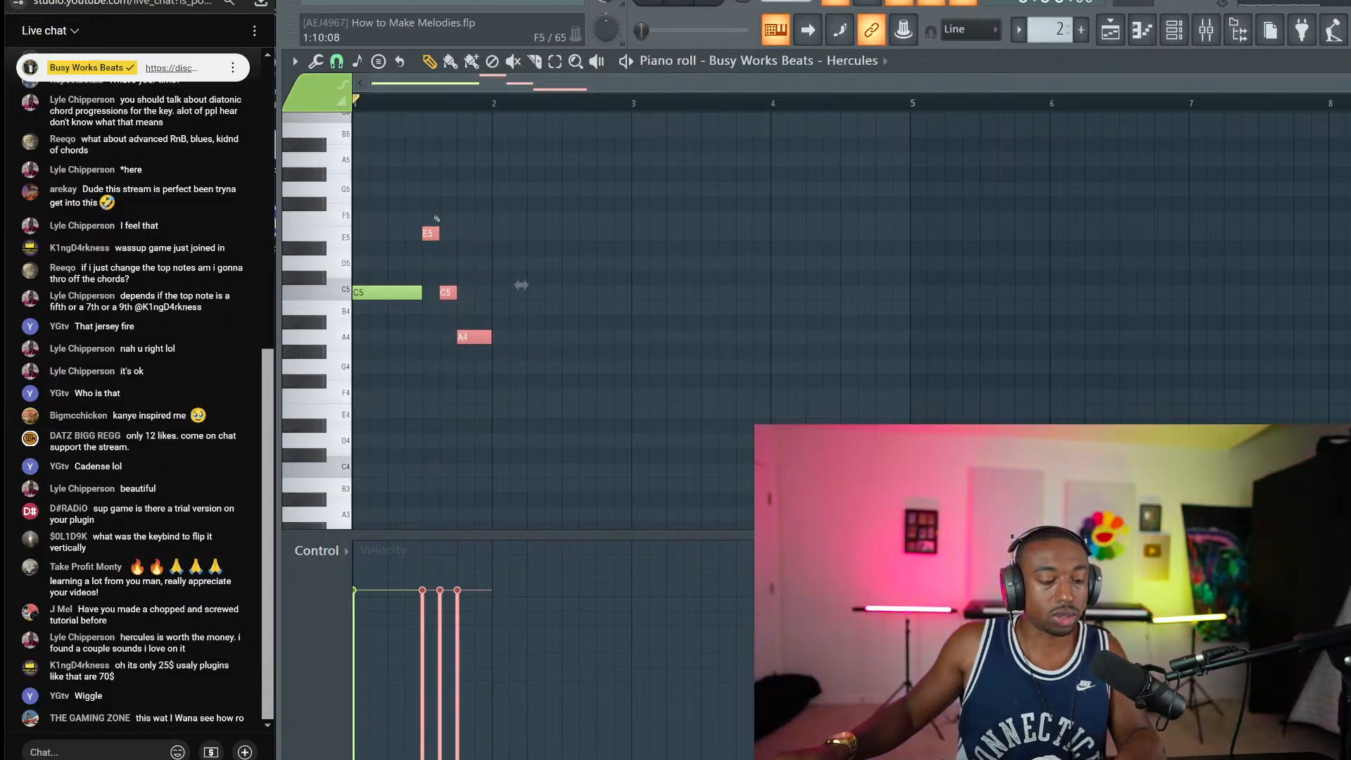
ctrl+click(626, 398)
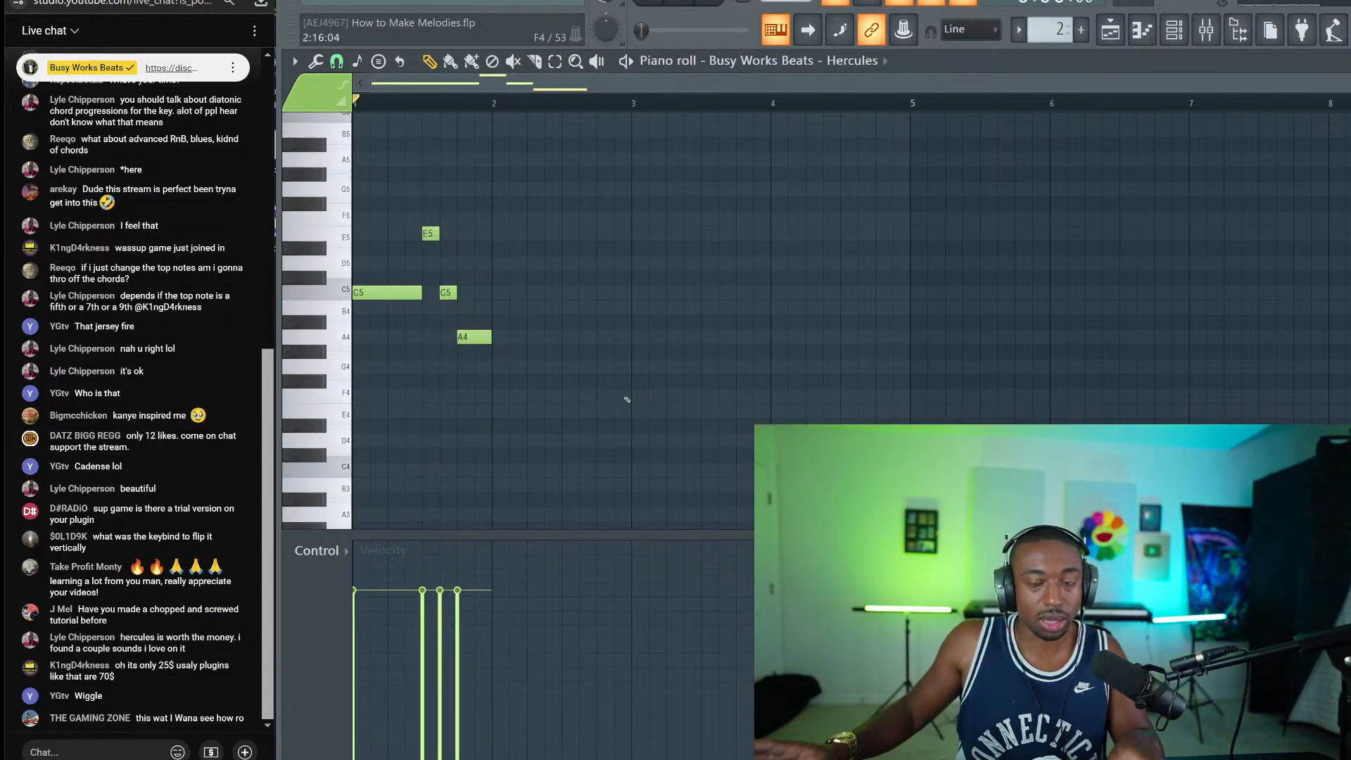
key(space)
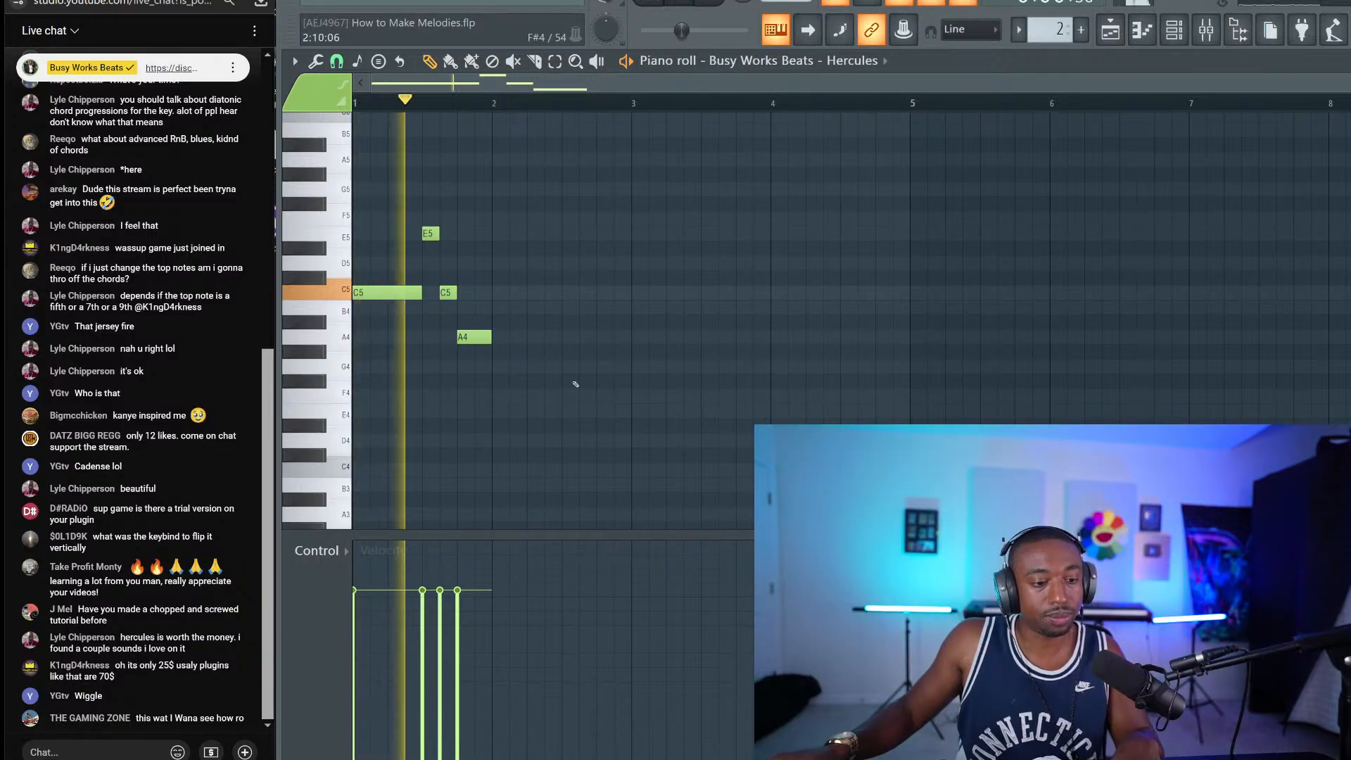
drag(527, 360, 428, 197)
ctrl+click(517, 222)
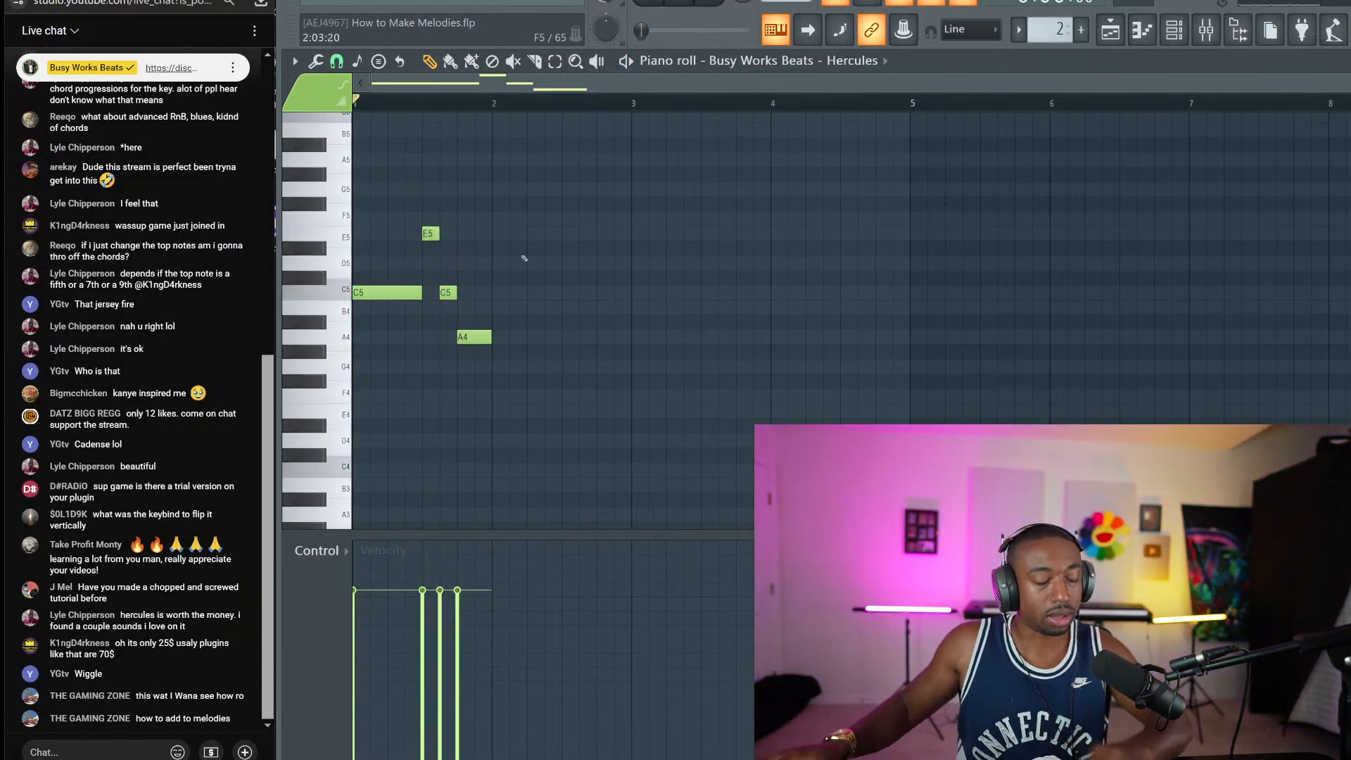
Step: Duplicate the bar 1 phrase into bar 2, copy both bars into bars 3 and 4, and play back the melody
drag(543, 403, 356, 169)
drag(399, 288, 541, 289)
drag(690, 401, 354, 136)
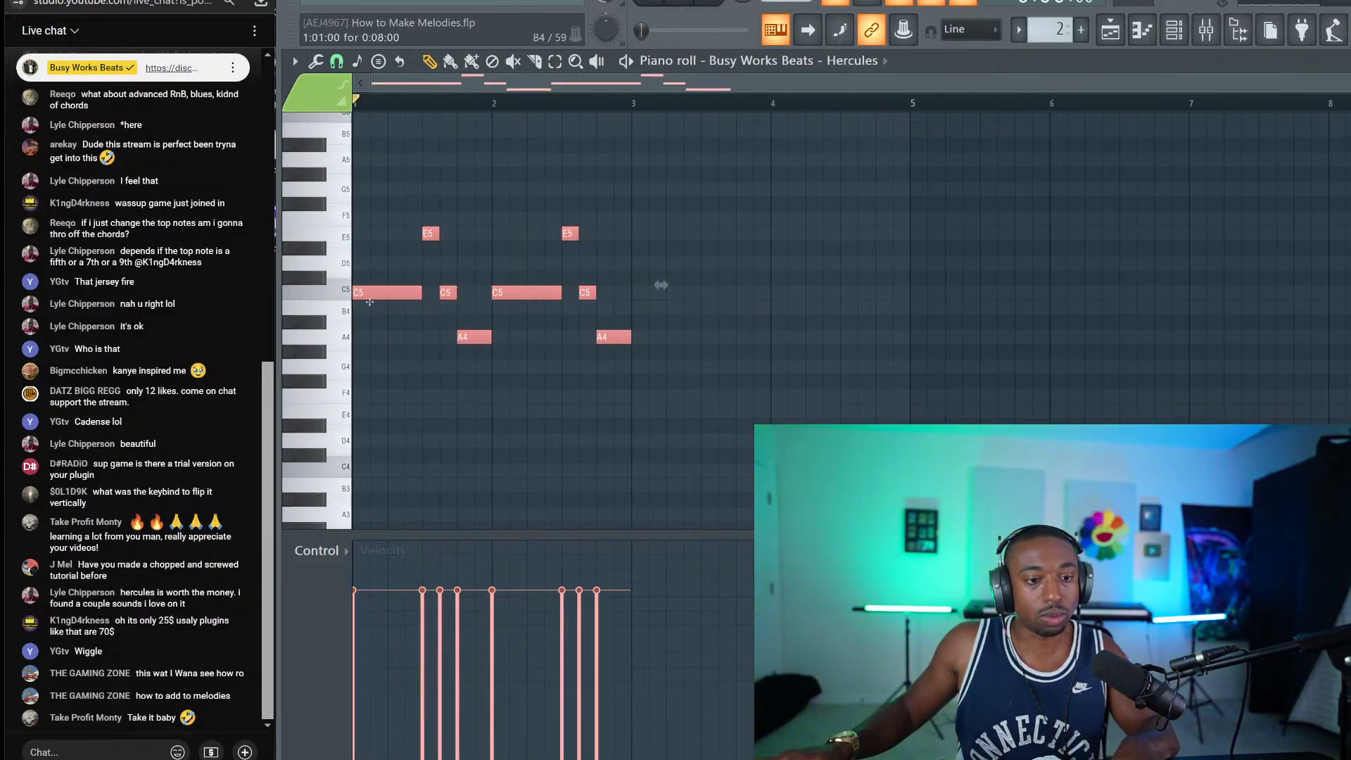
drag(372, 295, 653, 320)
key(space)
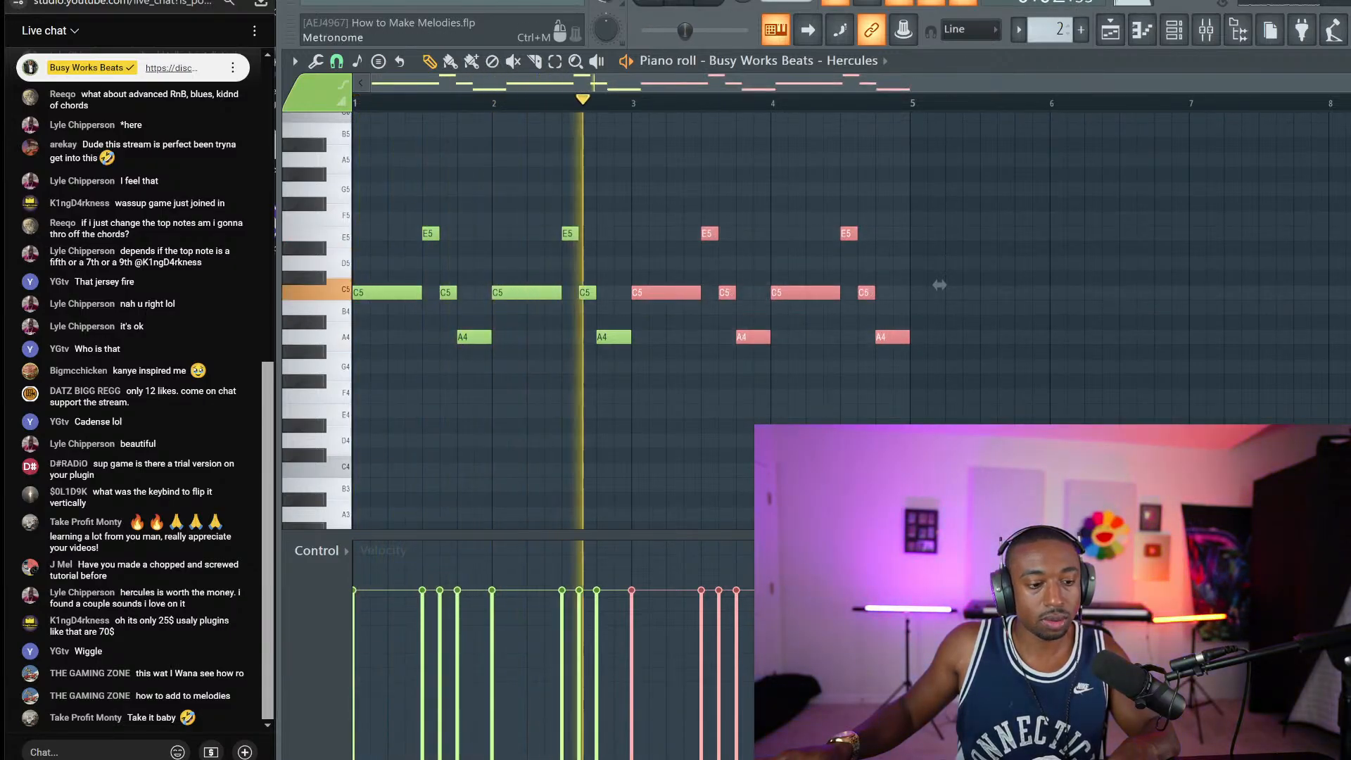
key(space)
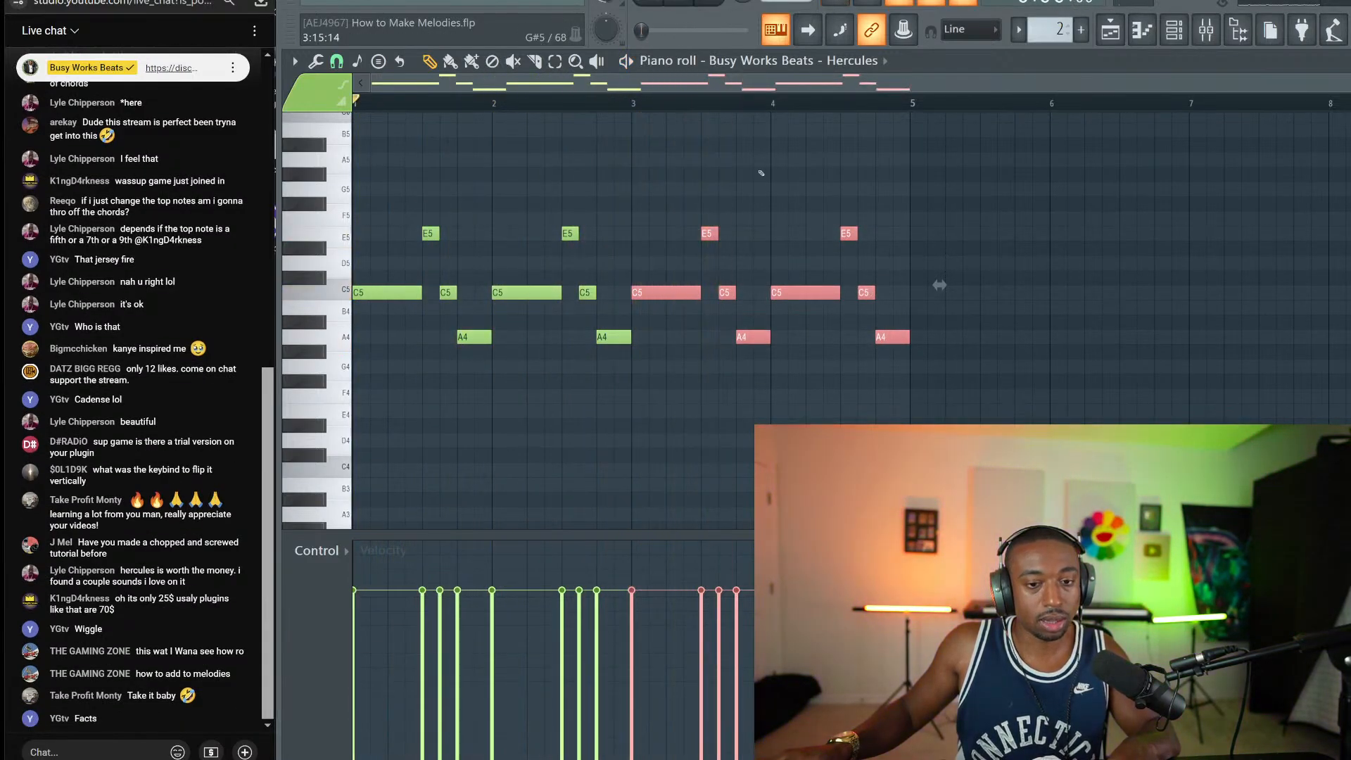
Step: Highlight the first C5 and E5 of the four-bar melody, and clear the selection
click(760, 173)
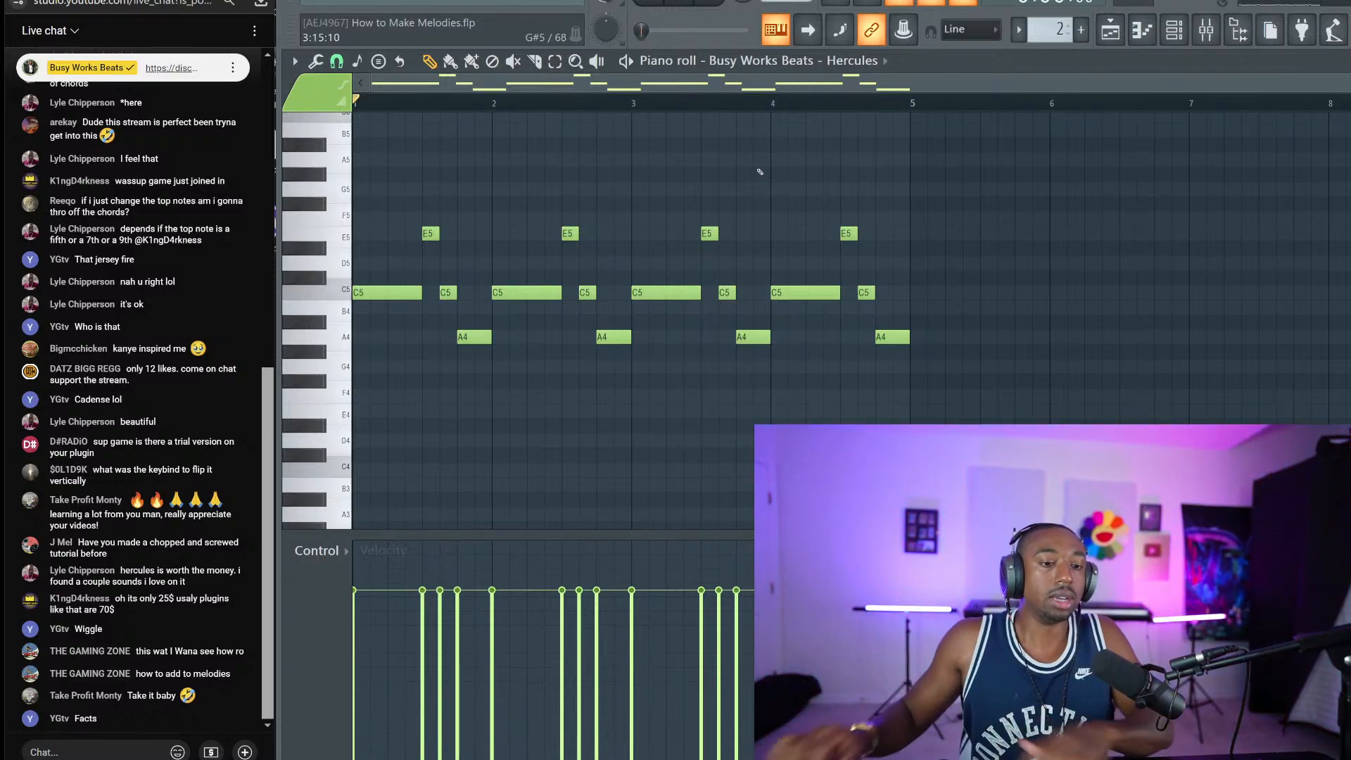
drag(392, 169, 447, 313)
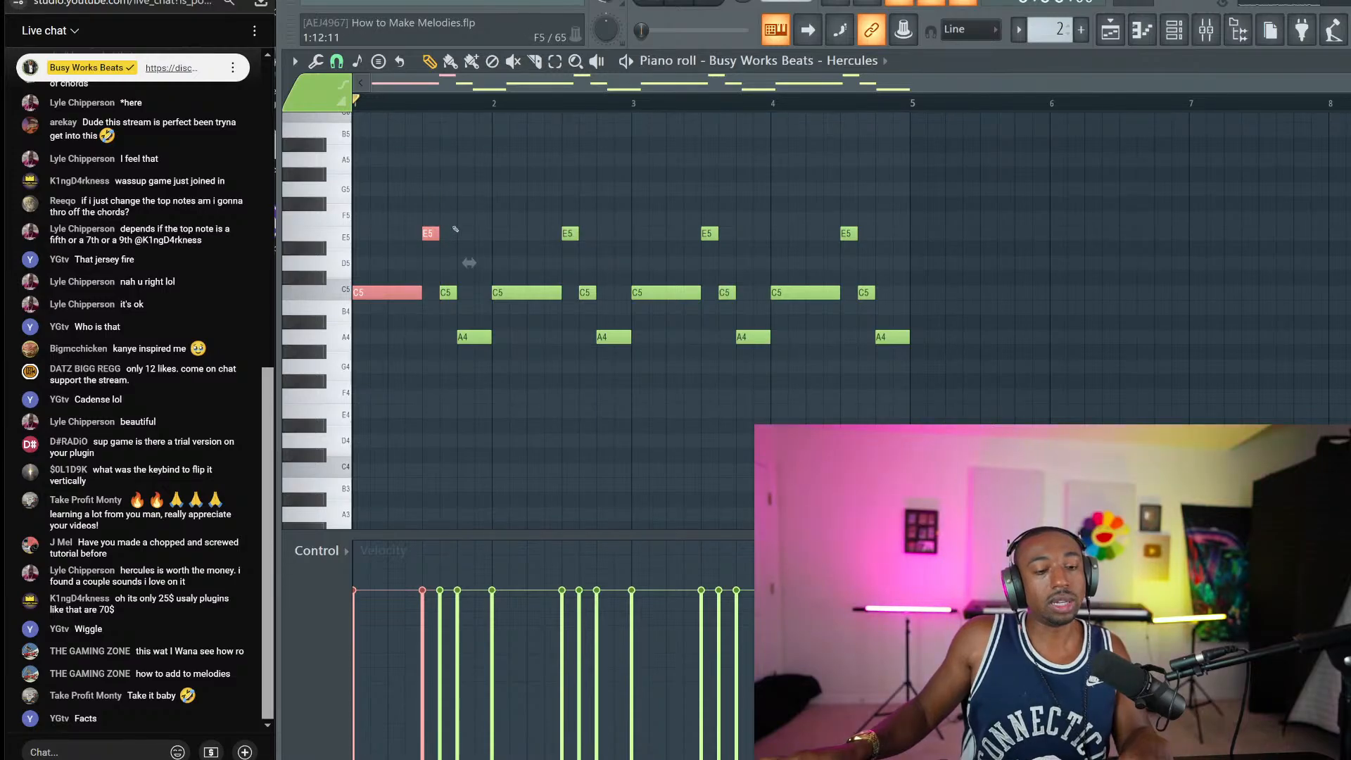
ctrl+click(456, 230)
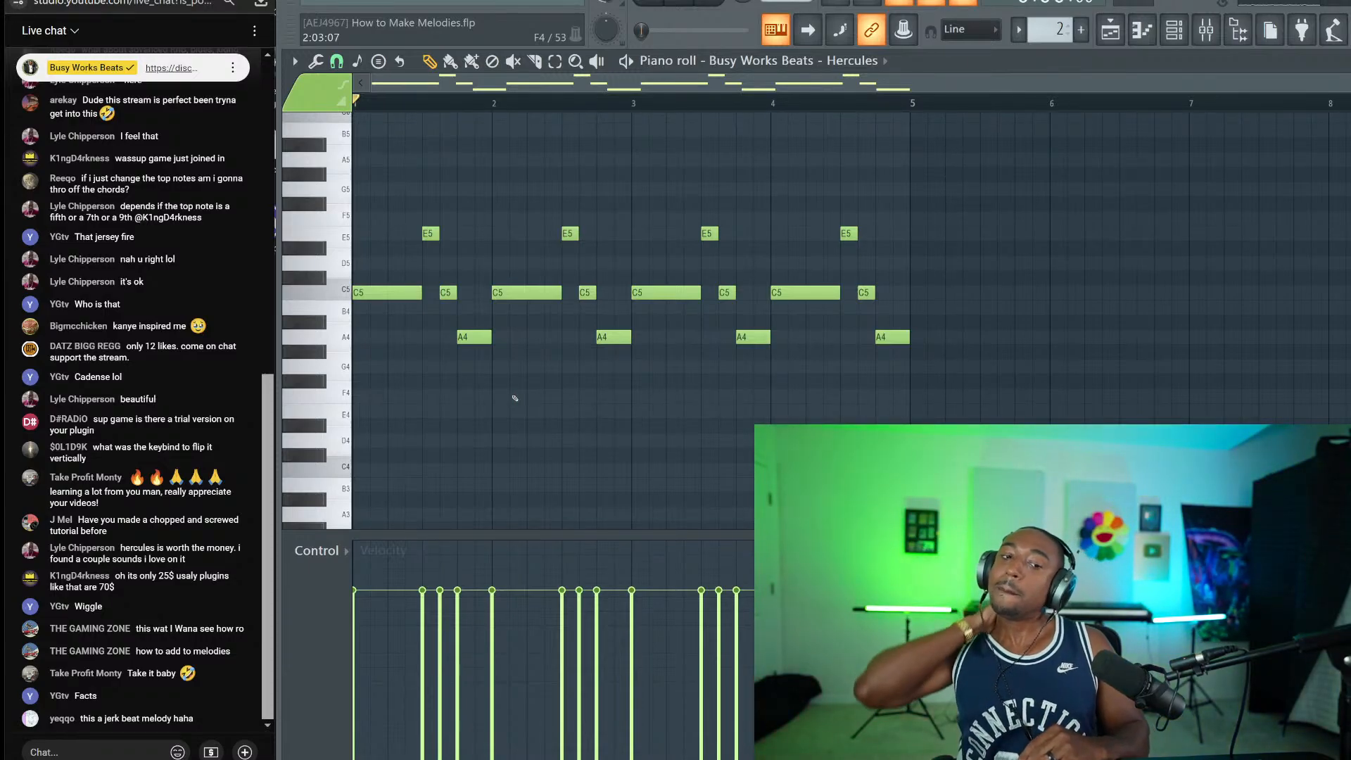
Step: Play the start of the melody, and highlight the E5, short C5 and A4 at the end of bar 1
key(space)
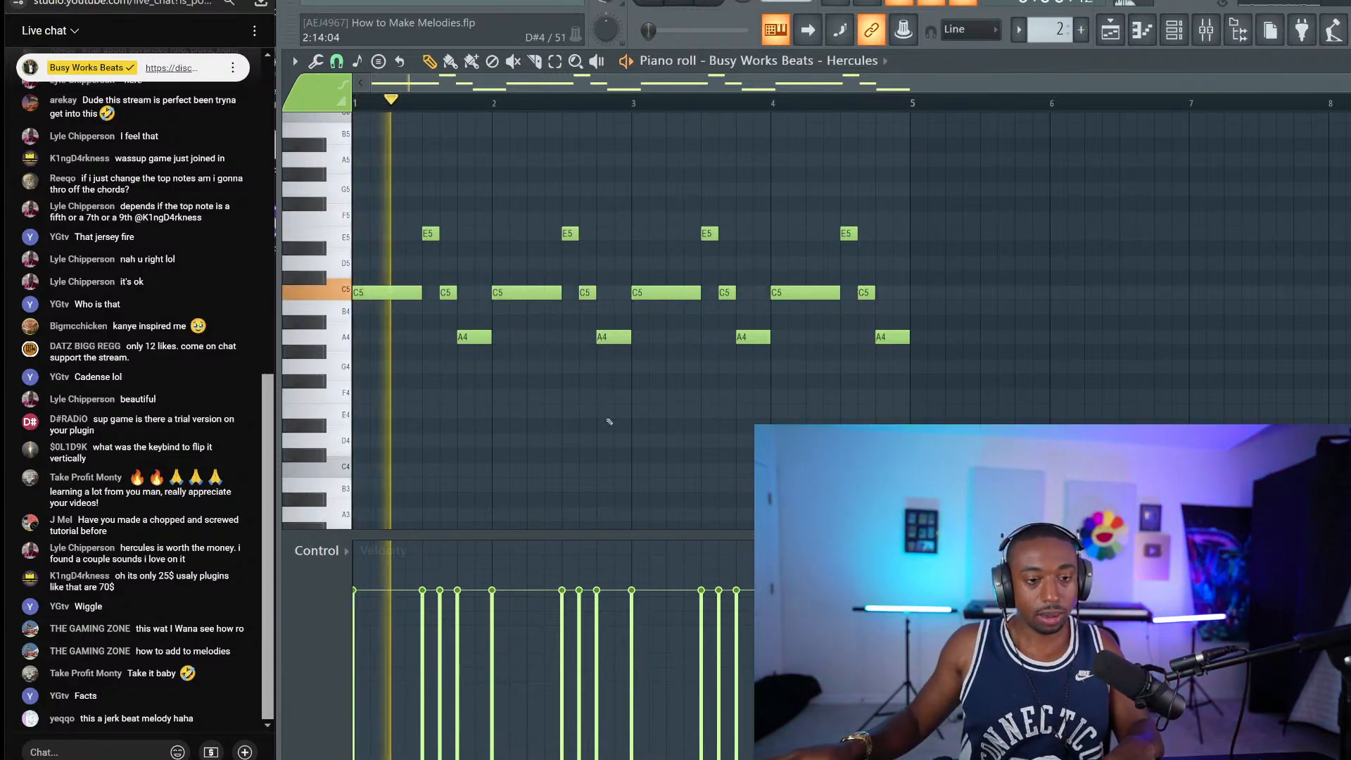
key(space)
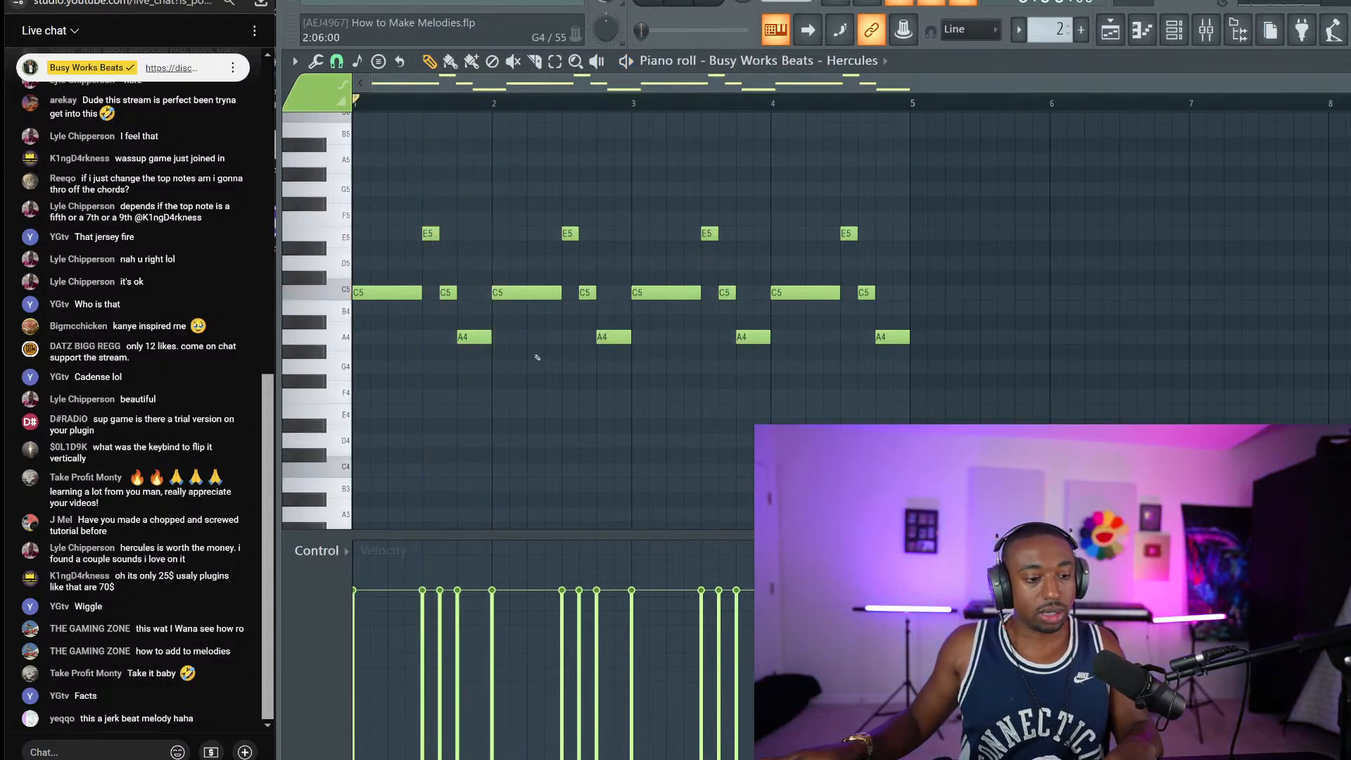
drag(486, 344, 426, 169)
ctrl+click(438, 199)
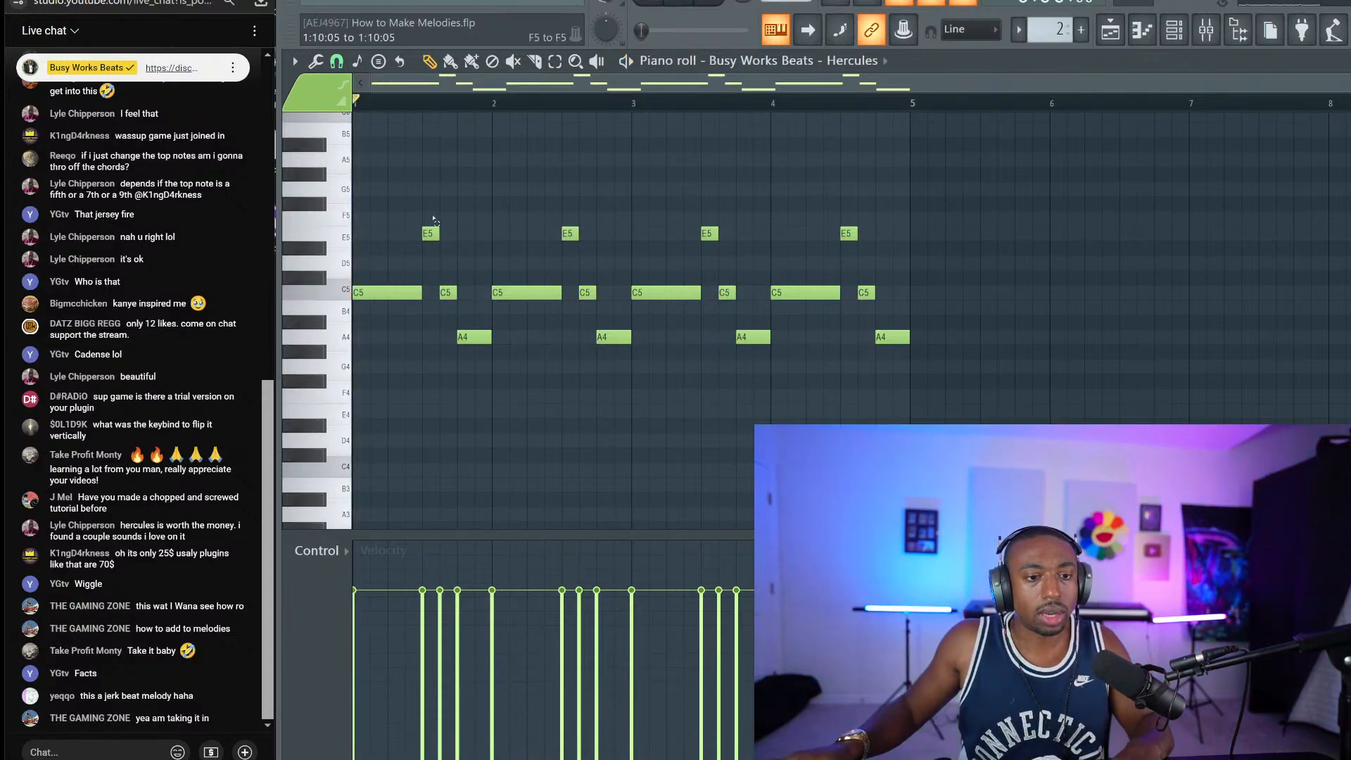
drag(433, 211, 479, 410)
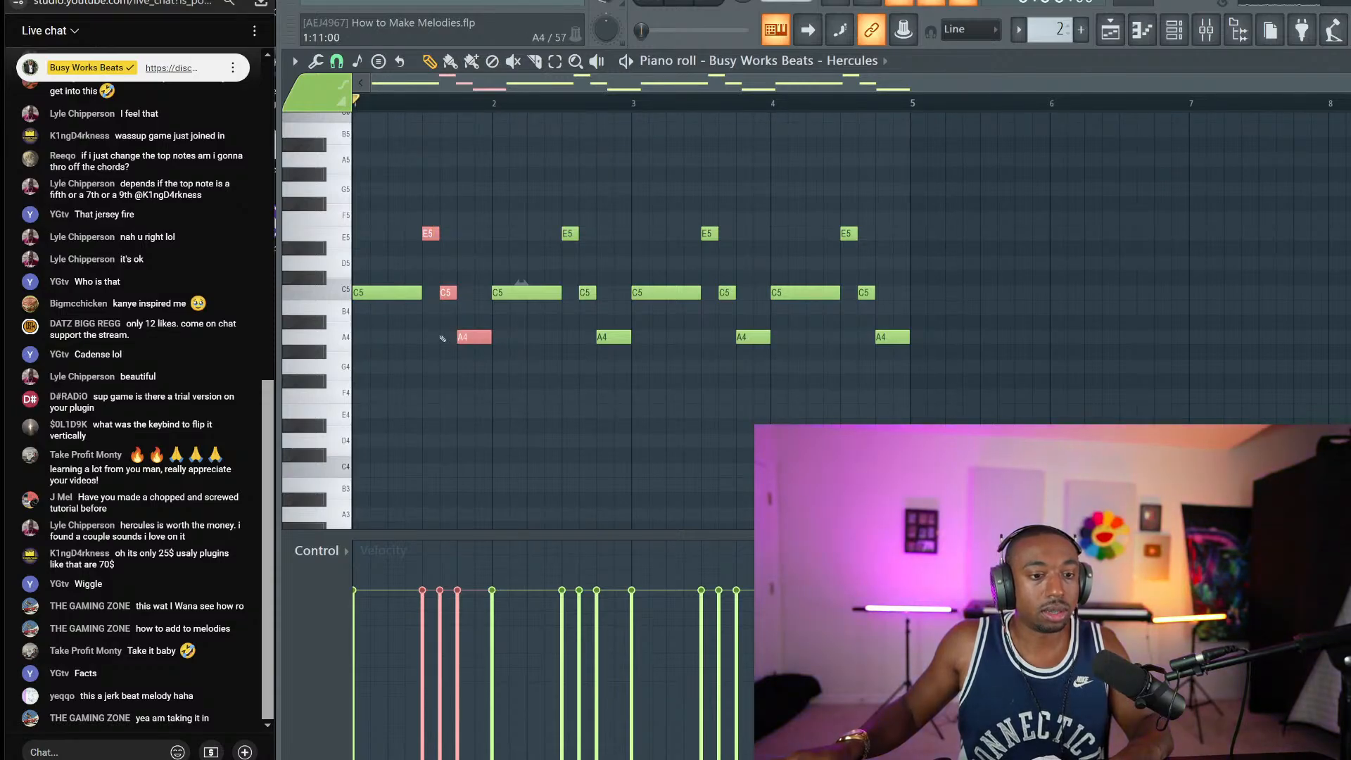
Step: Highlight only the highest and lowest notes of the bar 1 phrase, E5 and A4
ctrl+click(432, 233)
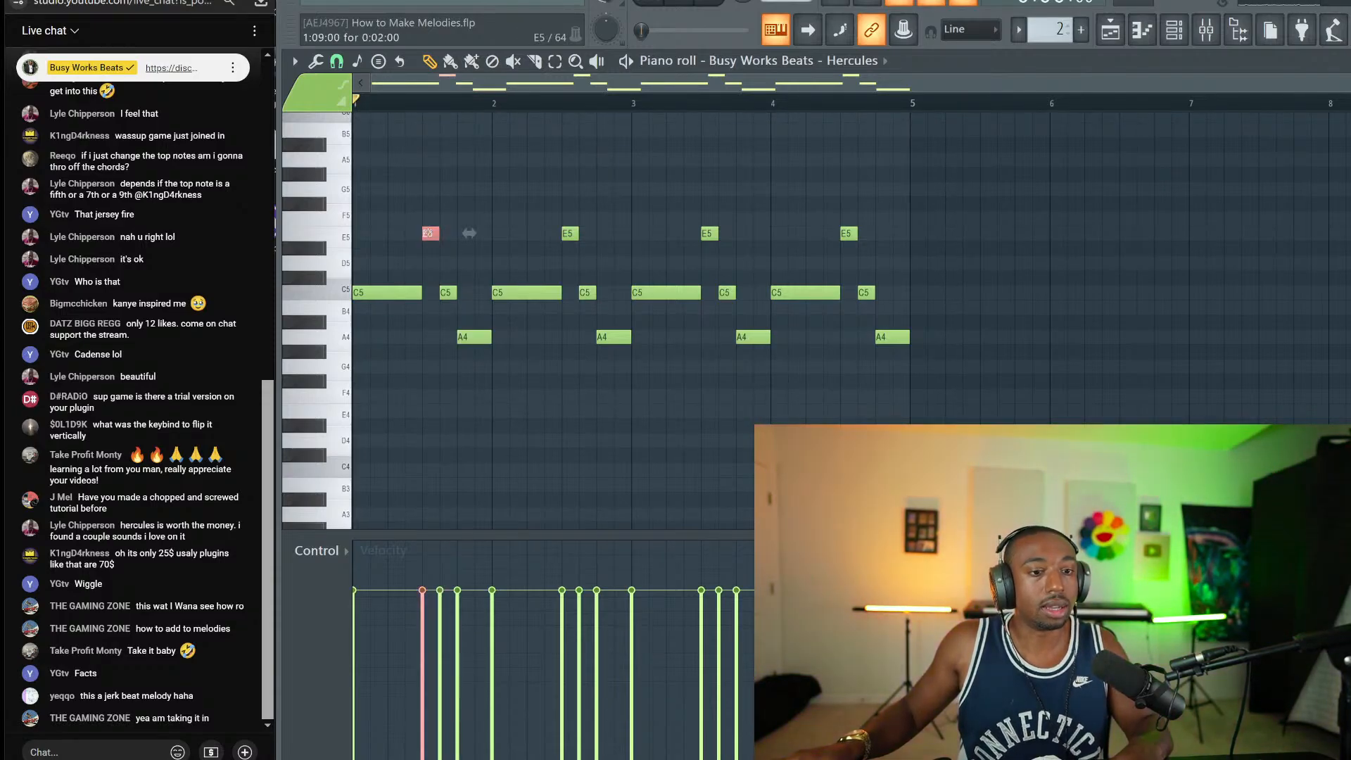
ctrl+shift+click(465, 339)
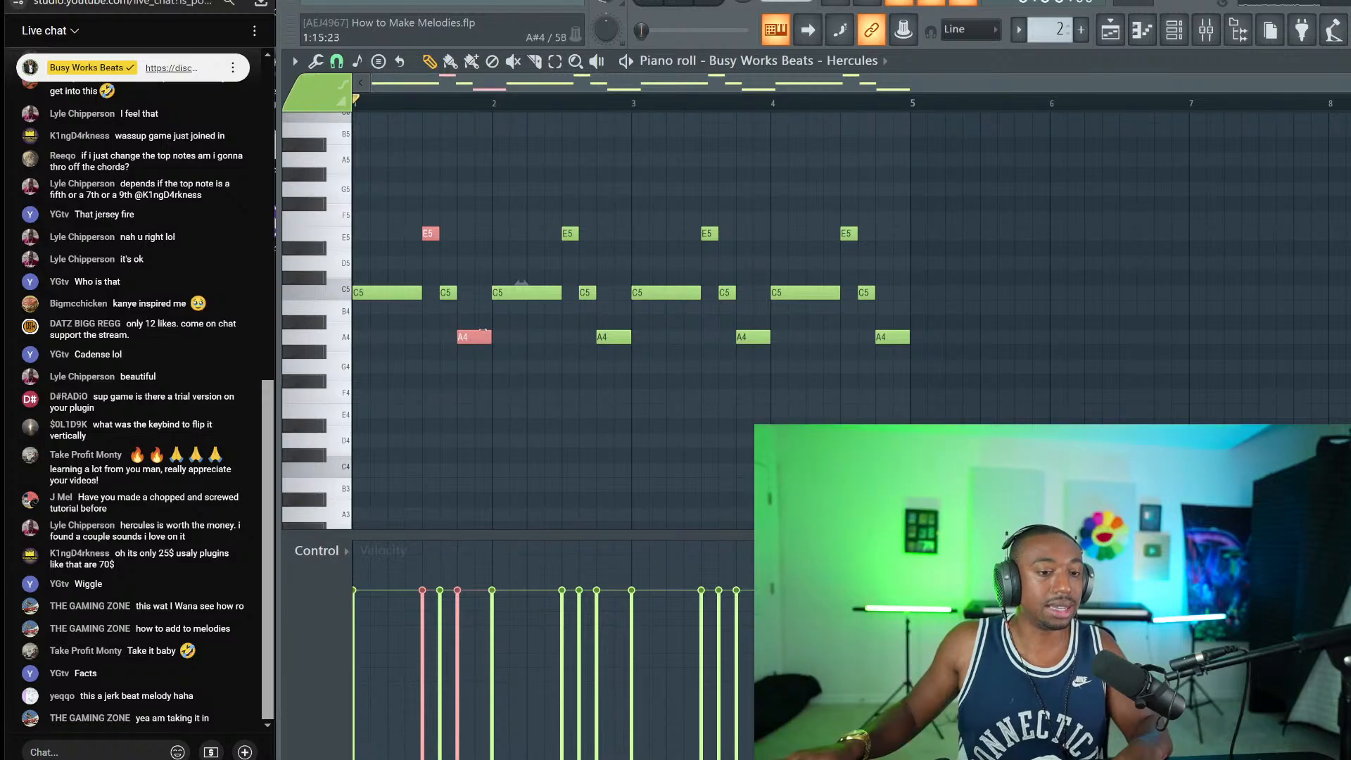
drag(431, 218, 432, 250)
drag(465, 365, 465, 344)
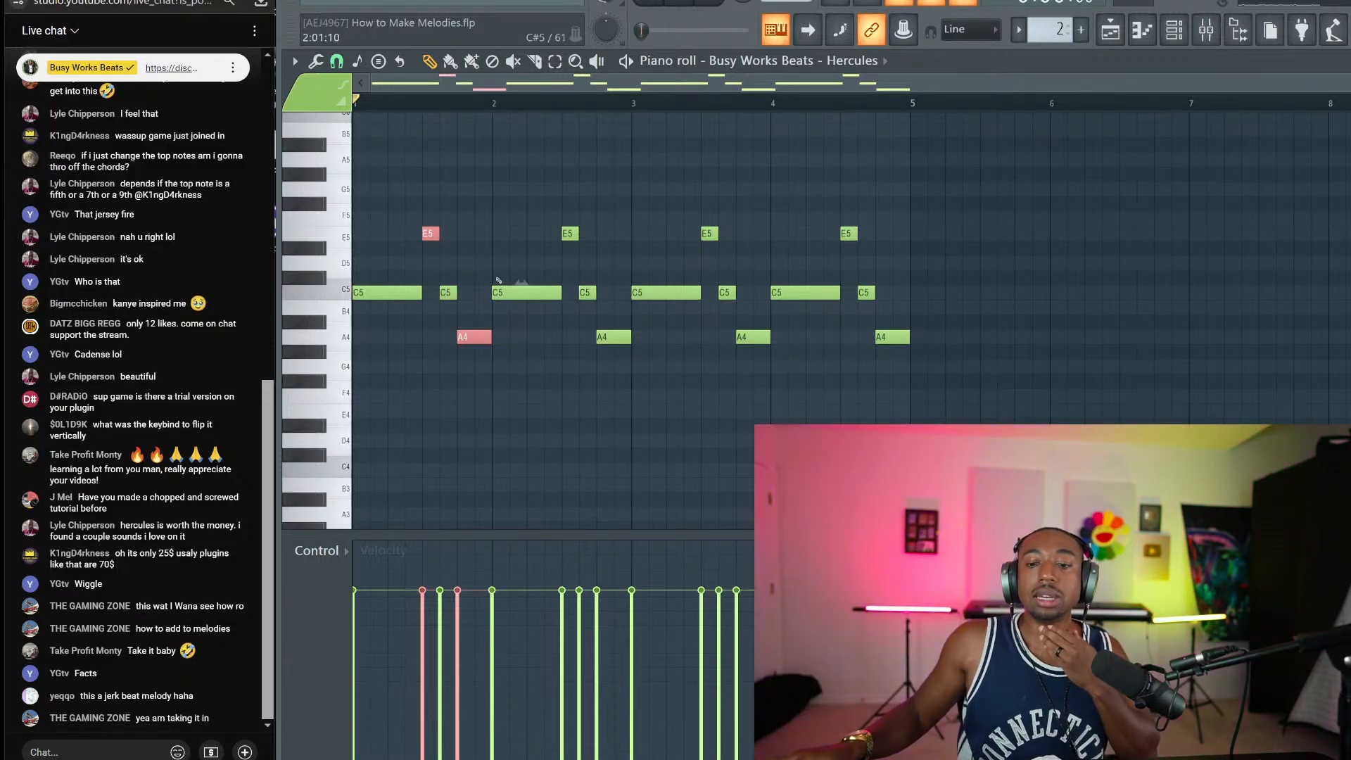
Step: Highlight the long C5, the E5 and the A4 in bar 1, and clear the selection
ctrl+click(402, 305)
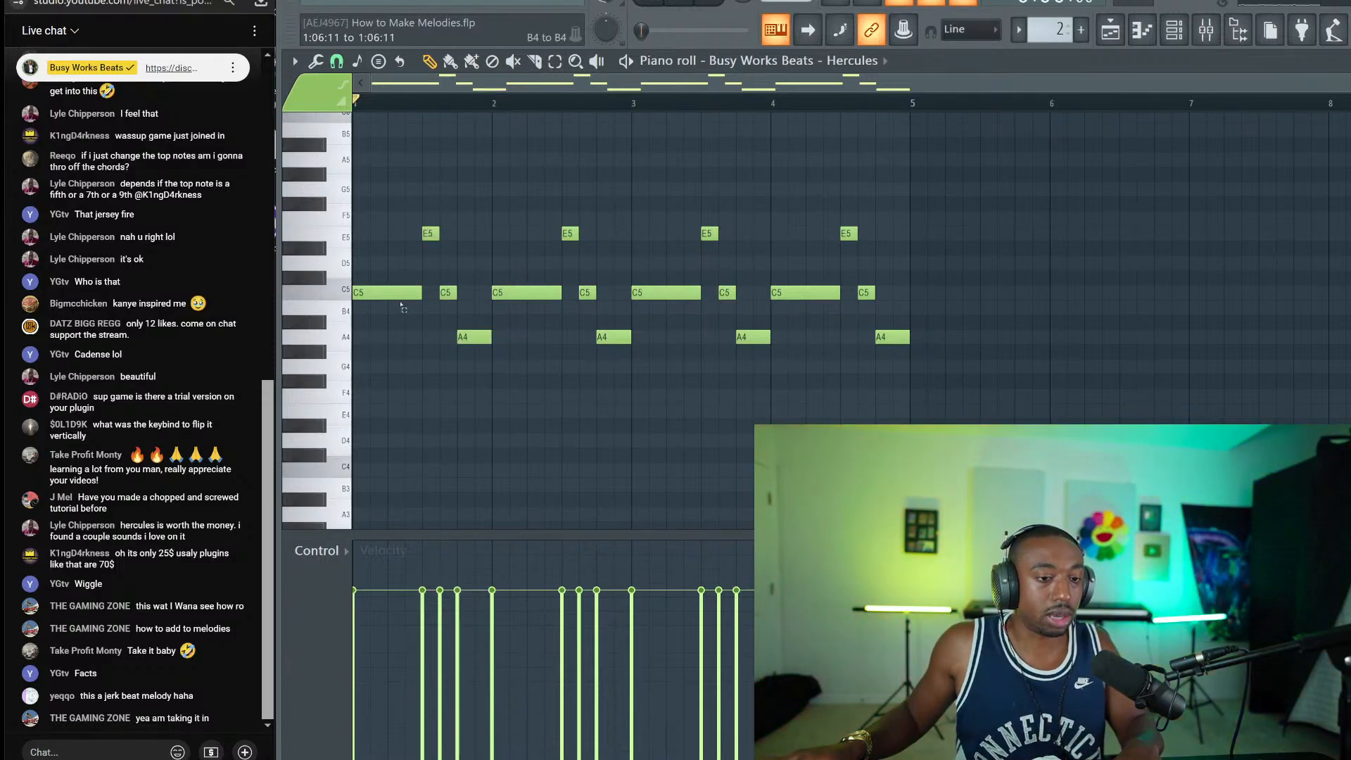
ctrl+shift+click(401, 294)
ctrl+shift+click(431, 233)
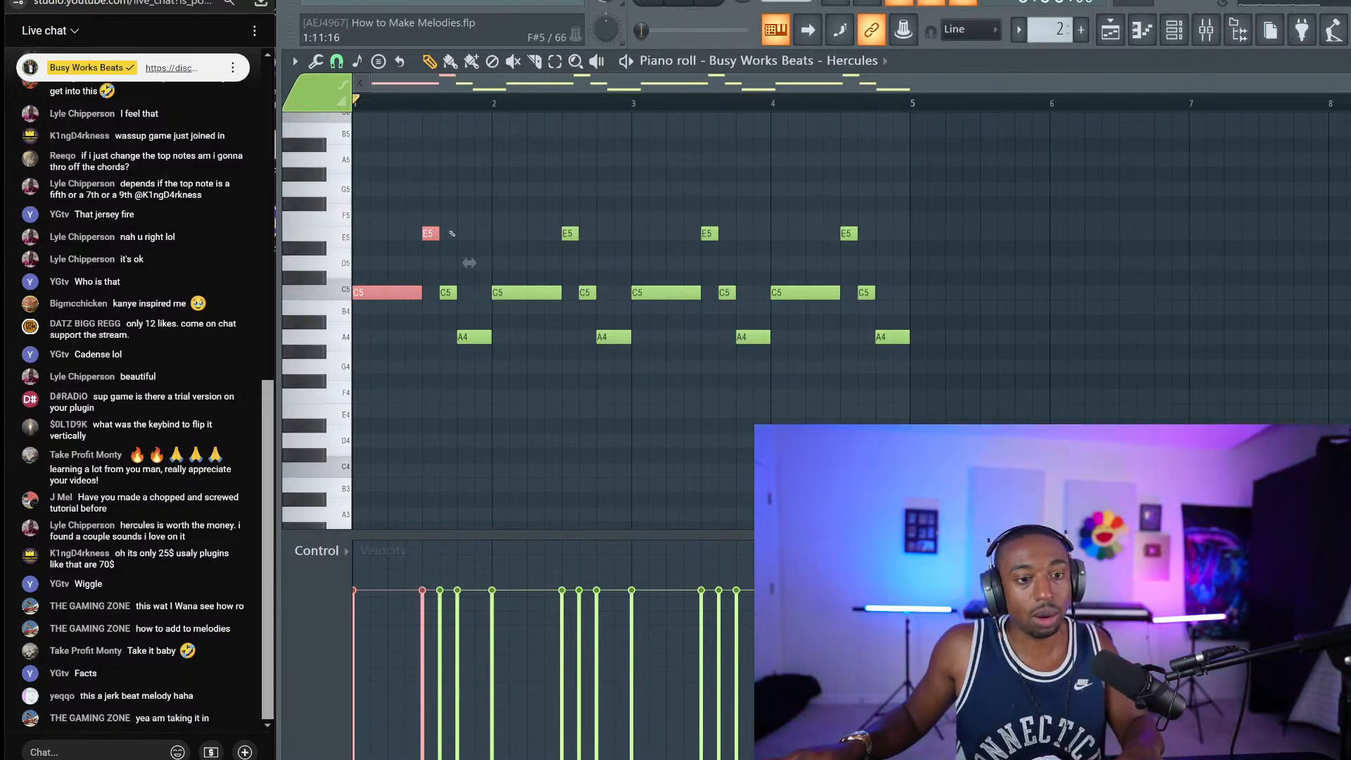
ctrl+shift+click(472, 339)
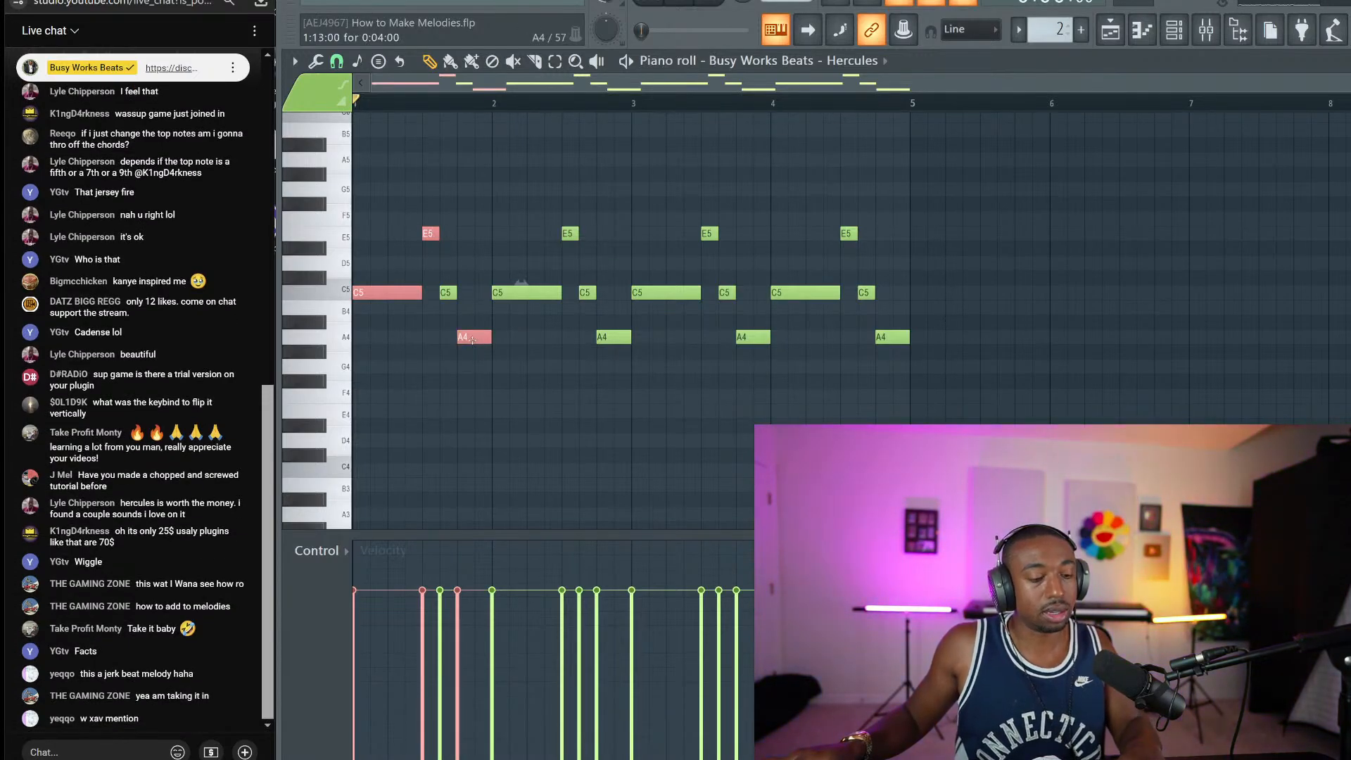
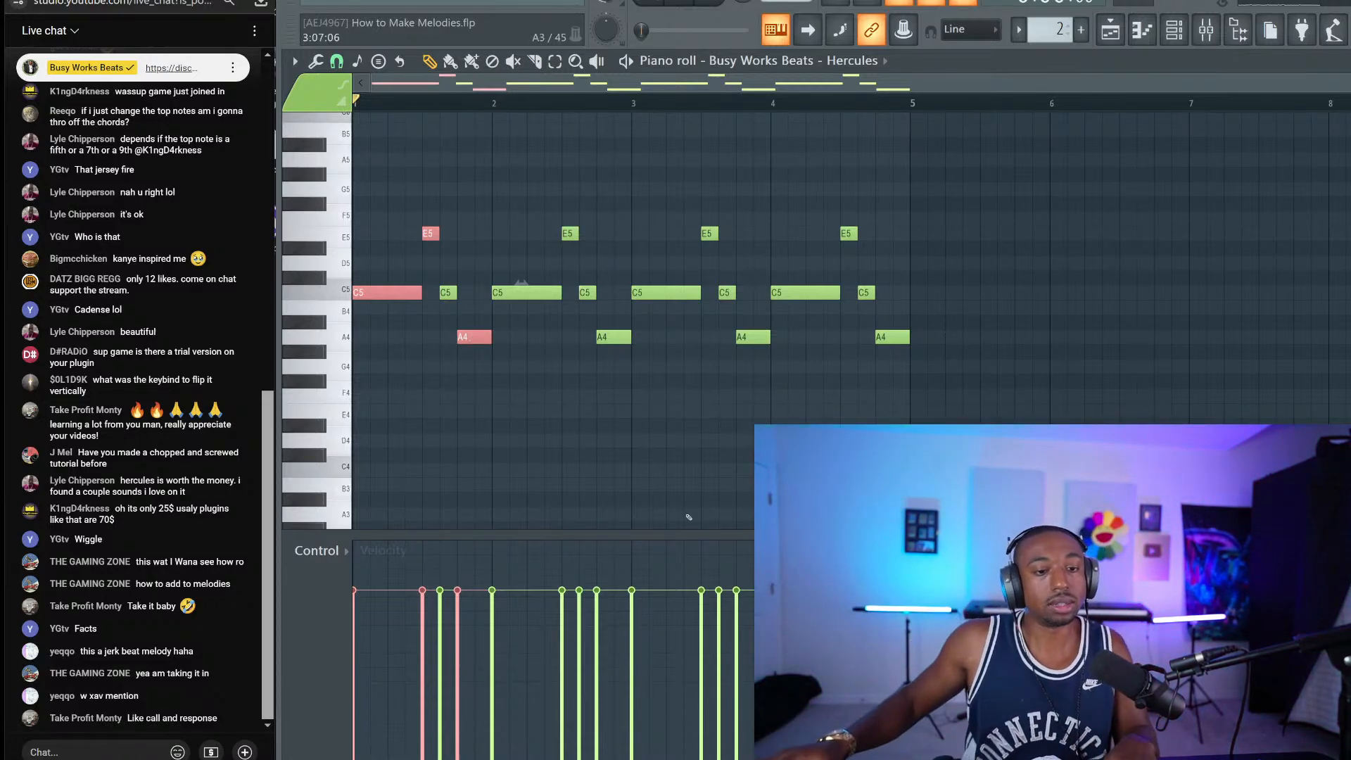
click(576, 379)
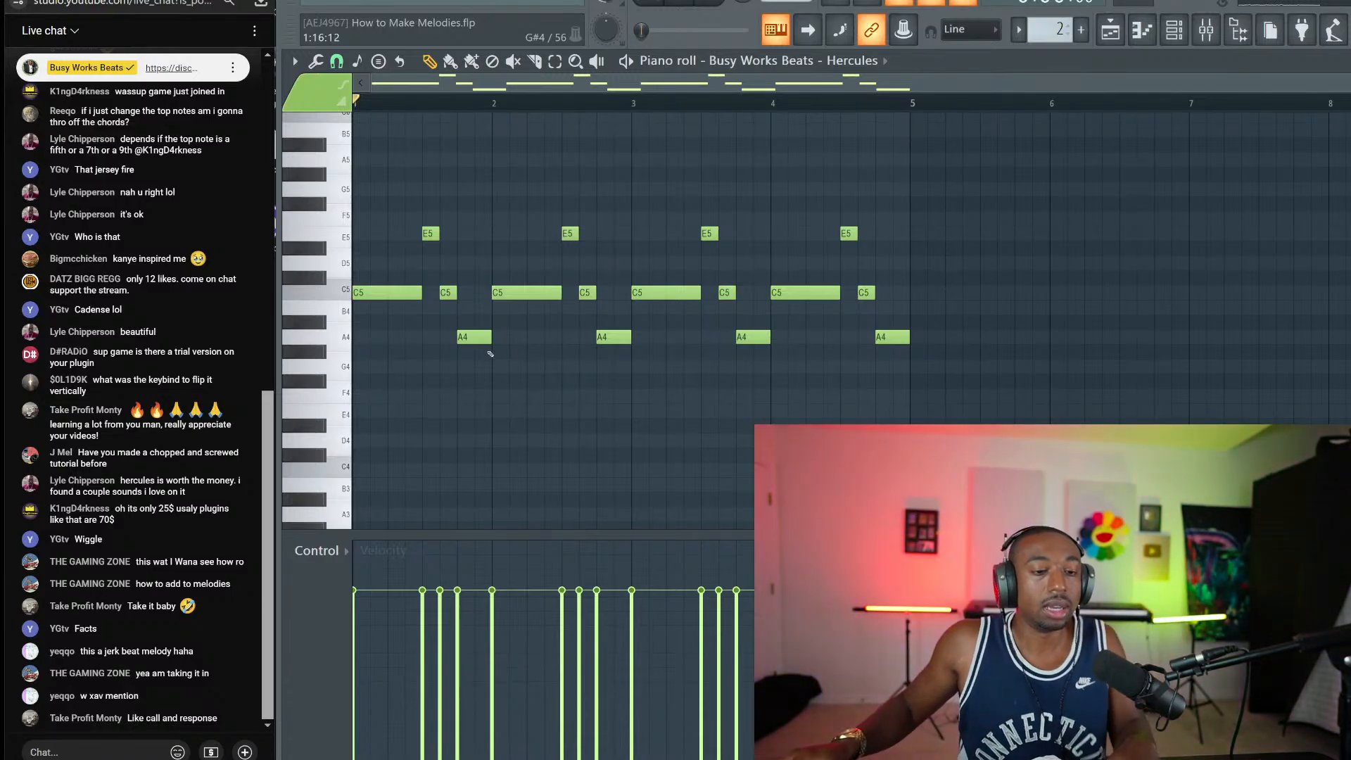
Step: Highlight bar 1's E5 and A4 again, clear the selection, and play the start of the melody
mouse_move(486, 356)
mouse_down()
mouse_move(431, 224)
mouse_move(467, 369)
mouse_move(474, 339)
mouse_up()
ctrl+click(454, 234)
key(space)
key(space)
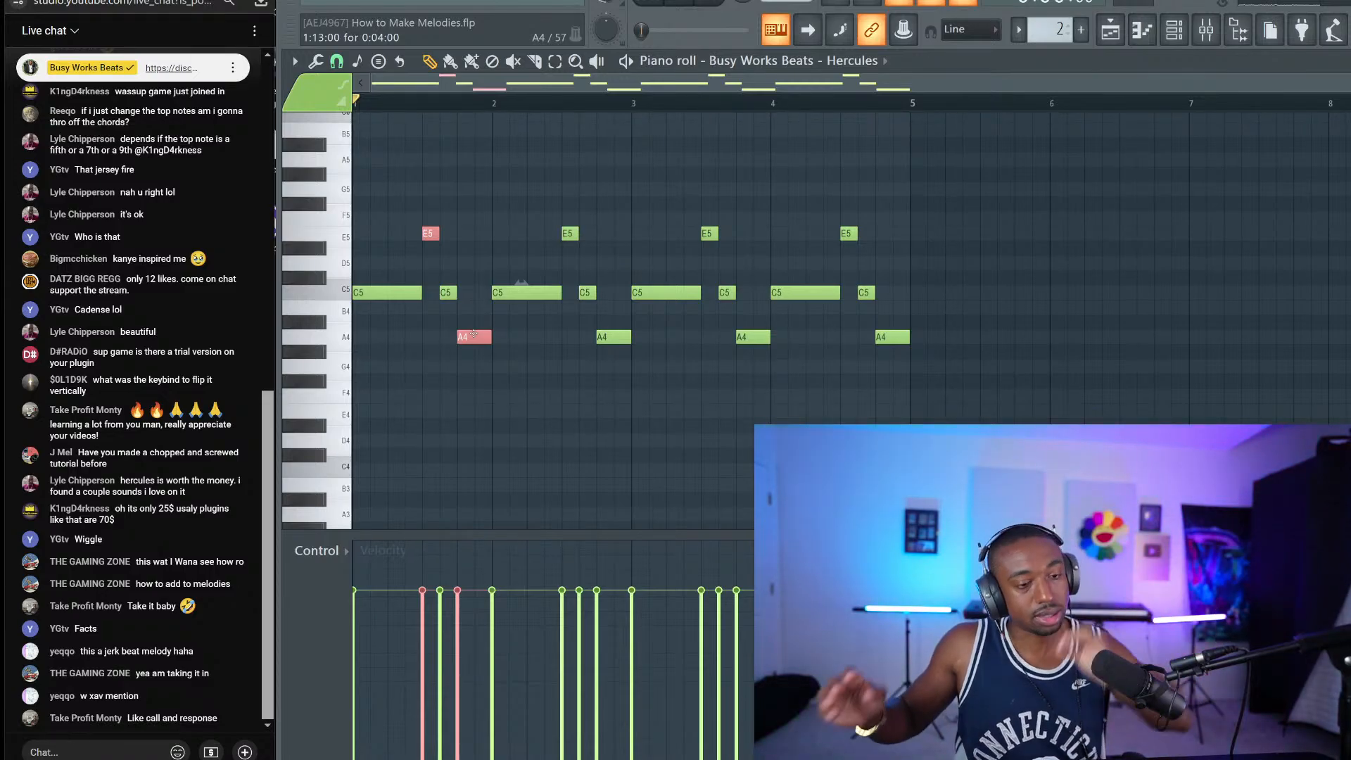
click(457, 235)
drag(466, 317, 468, 357)
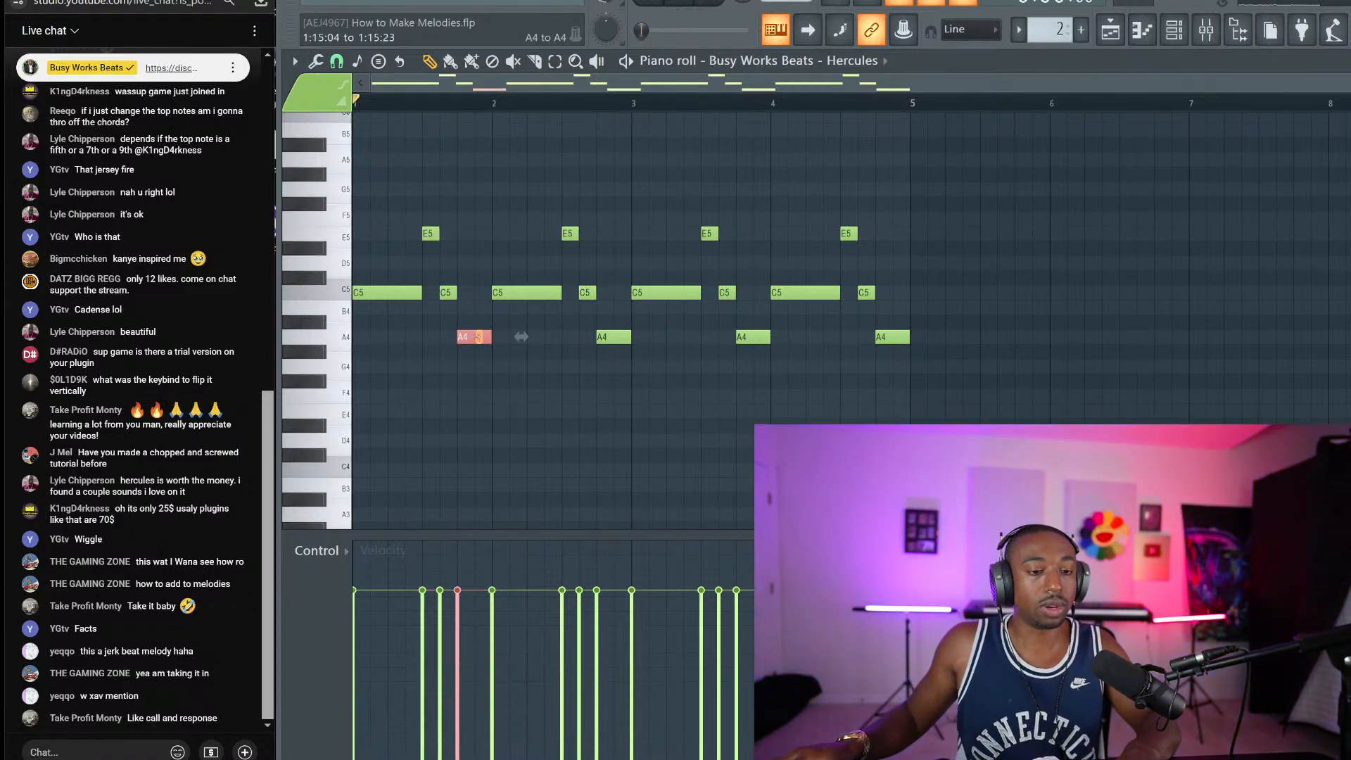
drag(437, 235, 442, 257)
drag(471, 315, 472, 359)
drag(442, 214, 435, 242)
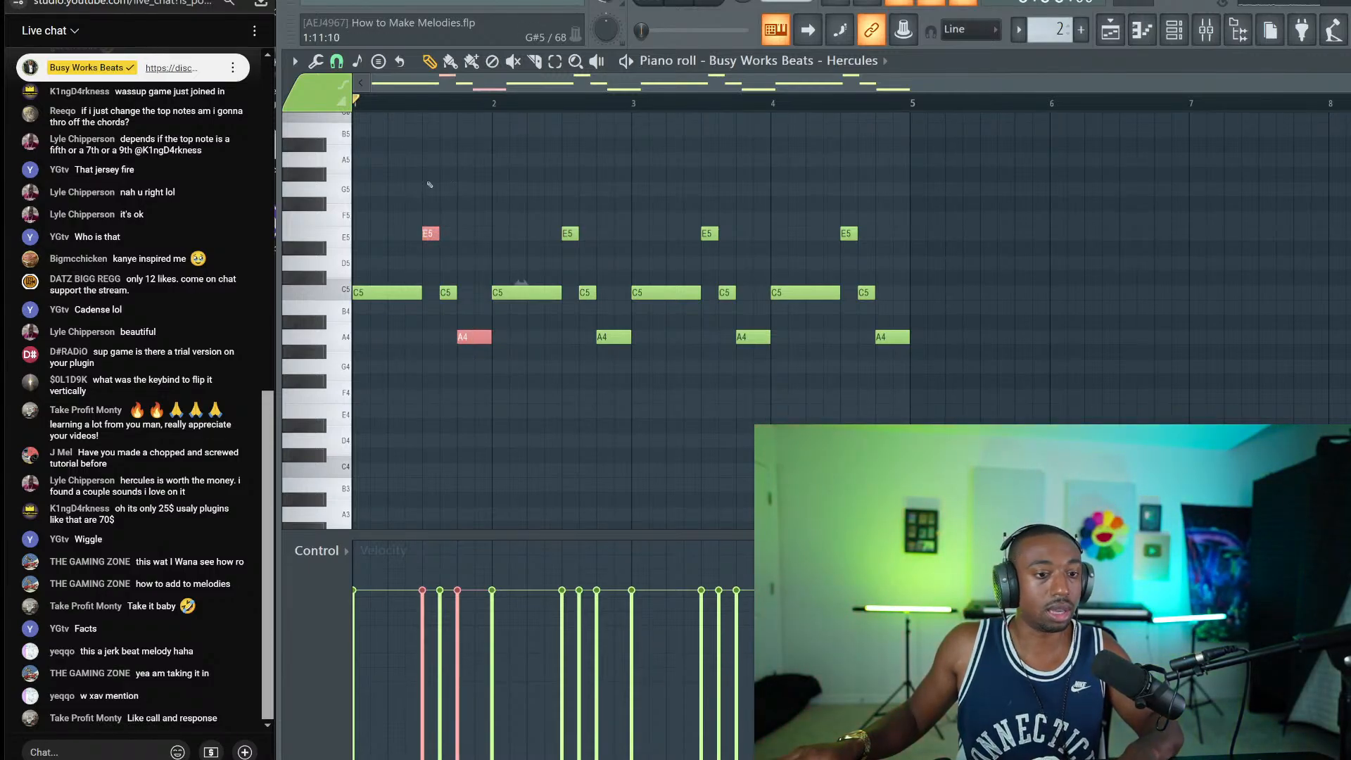
ctrl+click(501, 195)
key(space)
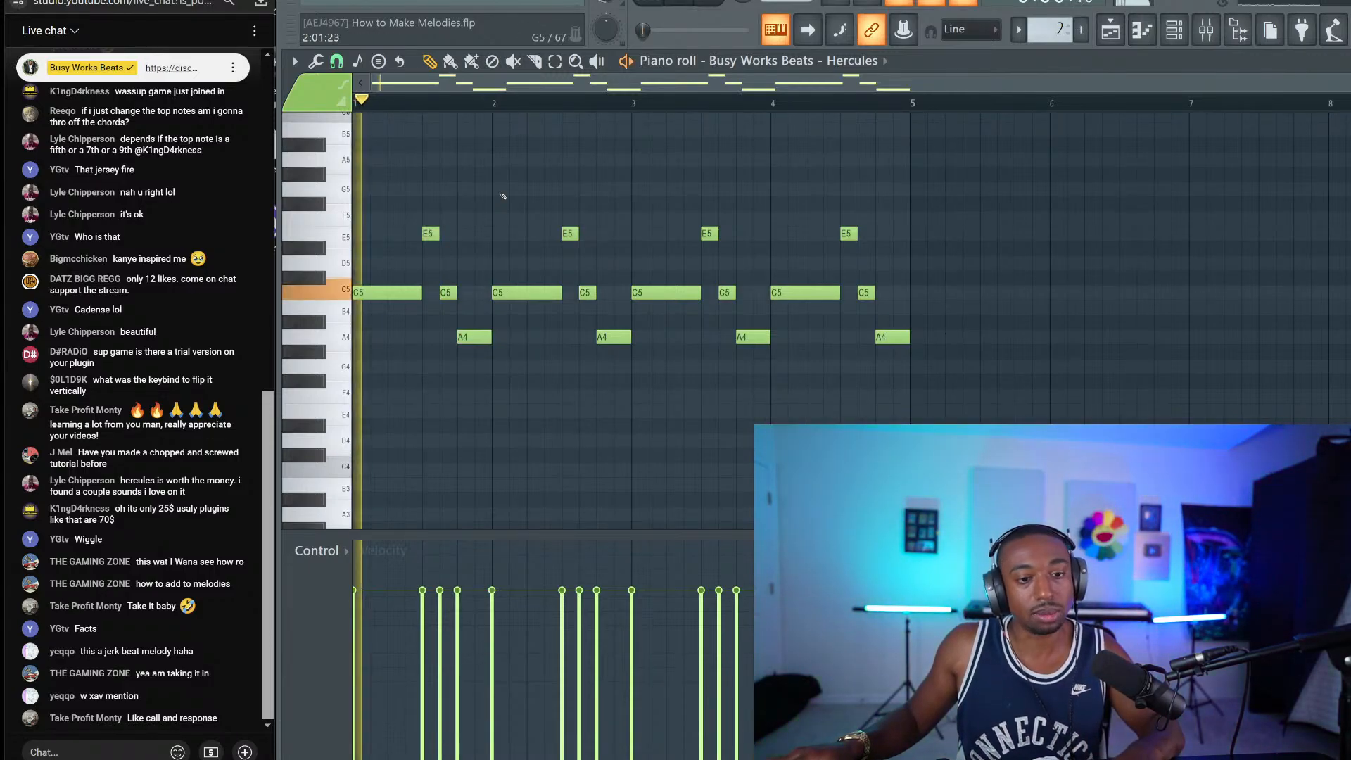
key(space)
Step: Delete the phrases in bars 2 and 4, keeping those in bars 1 and 3
mouse_move(624, 372)
mouse_down()
mouse_move(553, 211)
mouse_move(558, 265)
mouse_move(631, 358)
mouse_up()
key(Delete)
drag(519, 363, 398, 168)
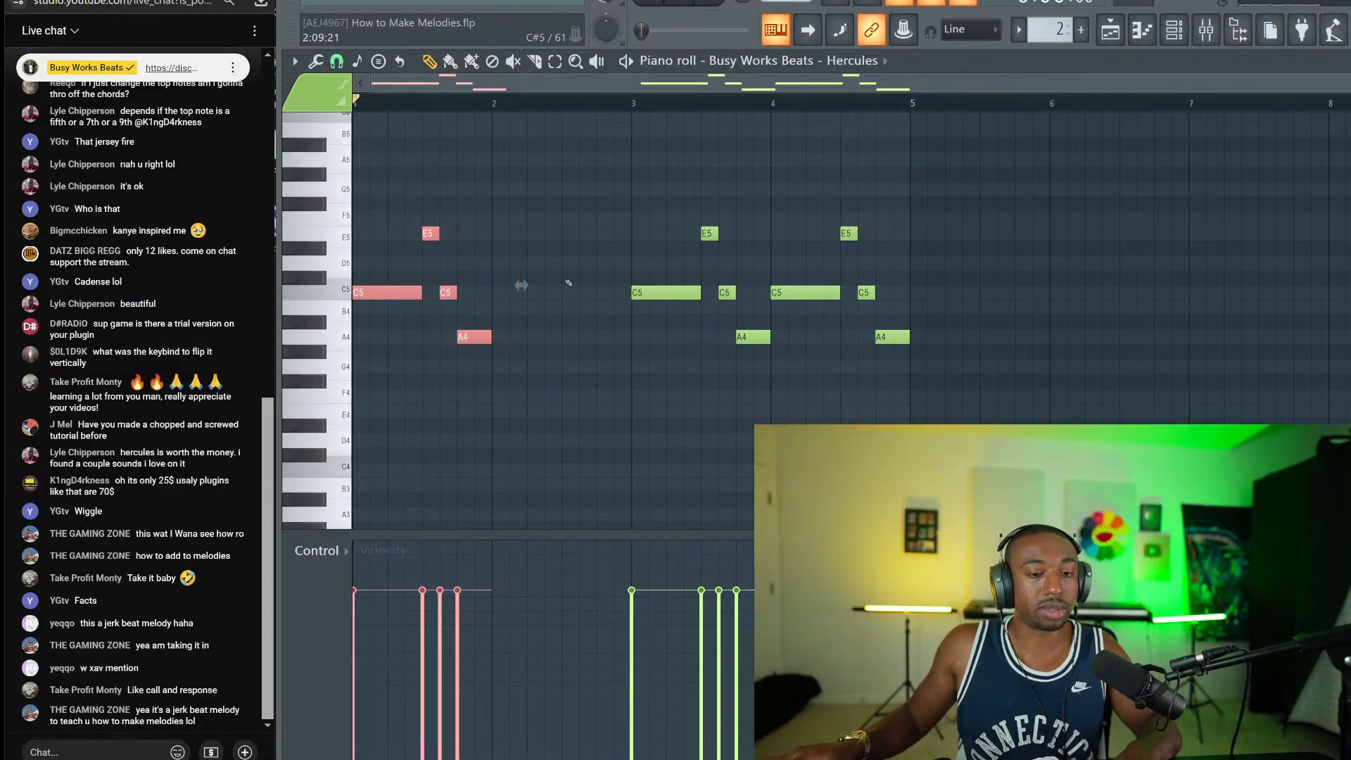
drag(489, 167, 616, 395)
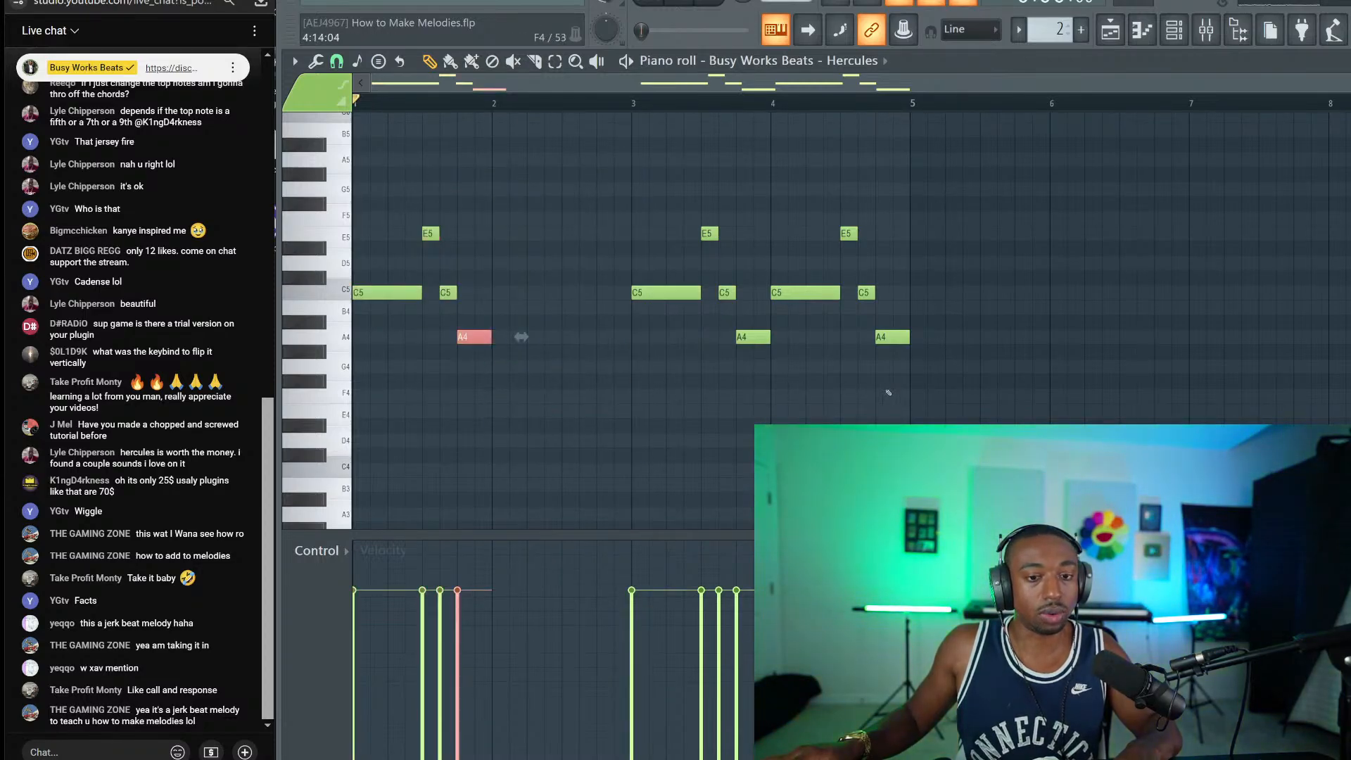
right_click(892, 337)
right_click(866, 293)
right_click(806, 292)
right_click(848, 234)
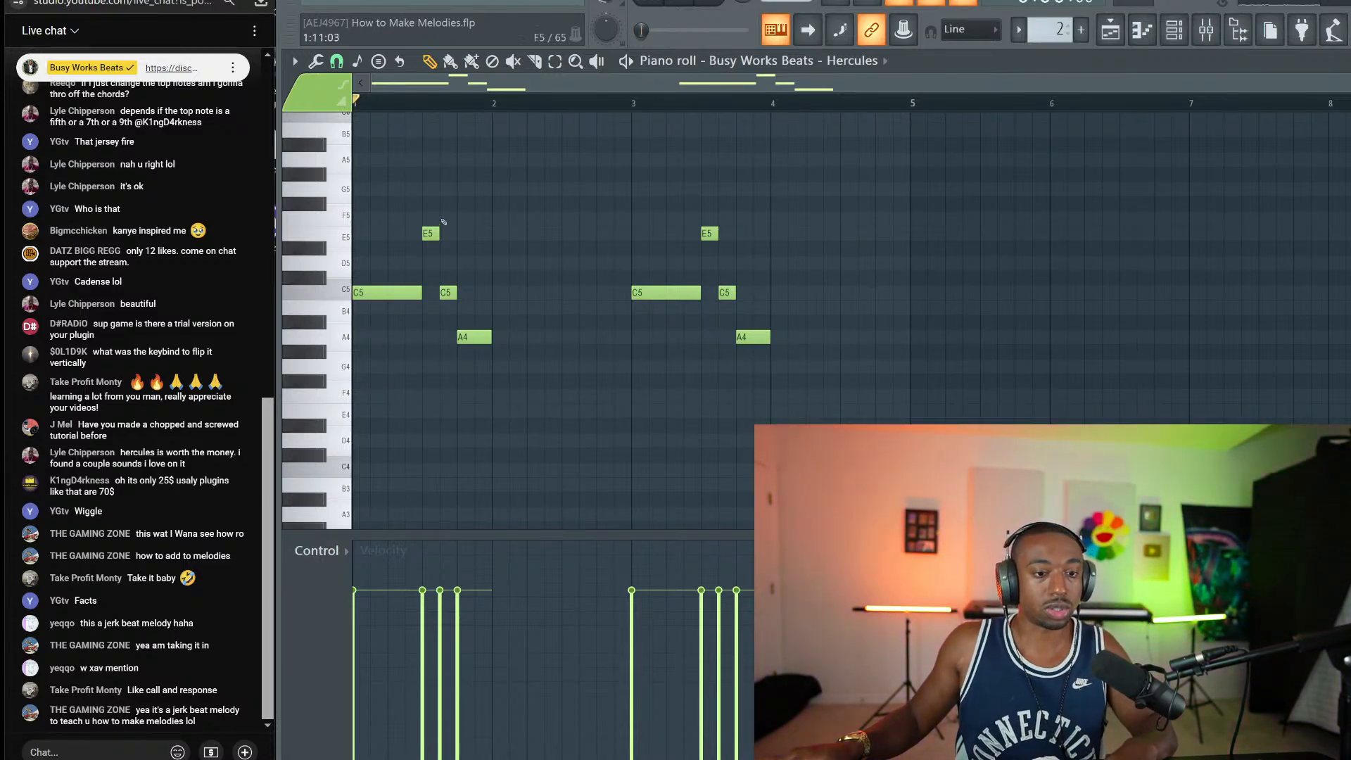
Step: Play the bar 1 phrase leading into the empty bar 2
key(space)
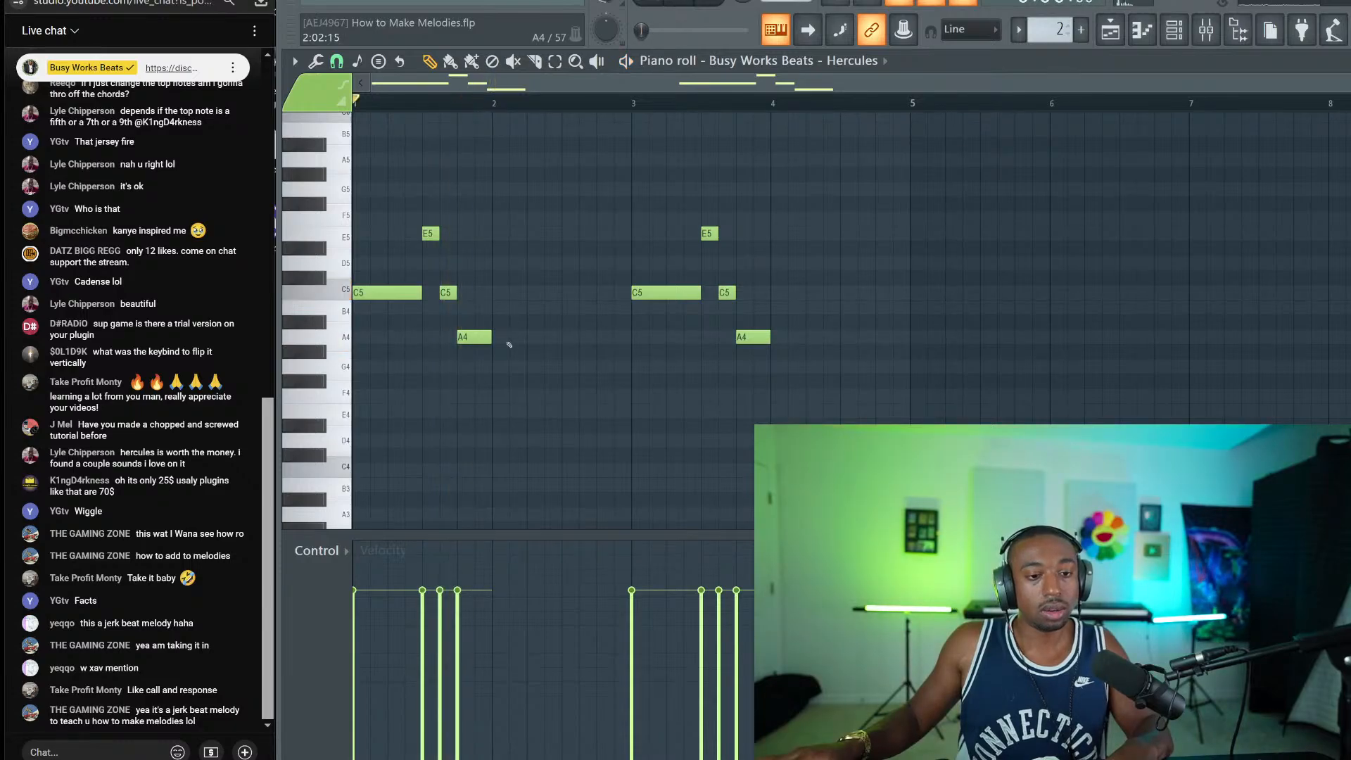
key(space)
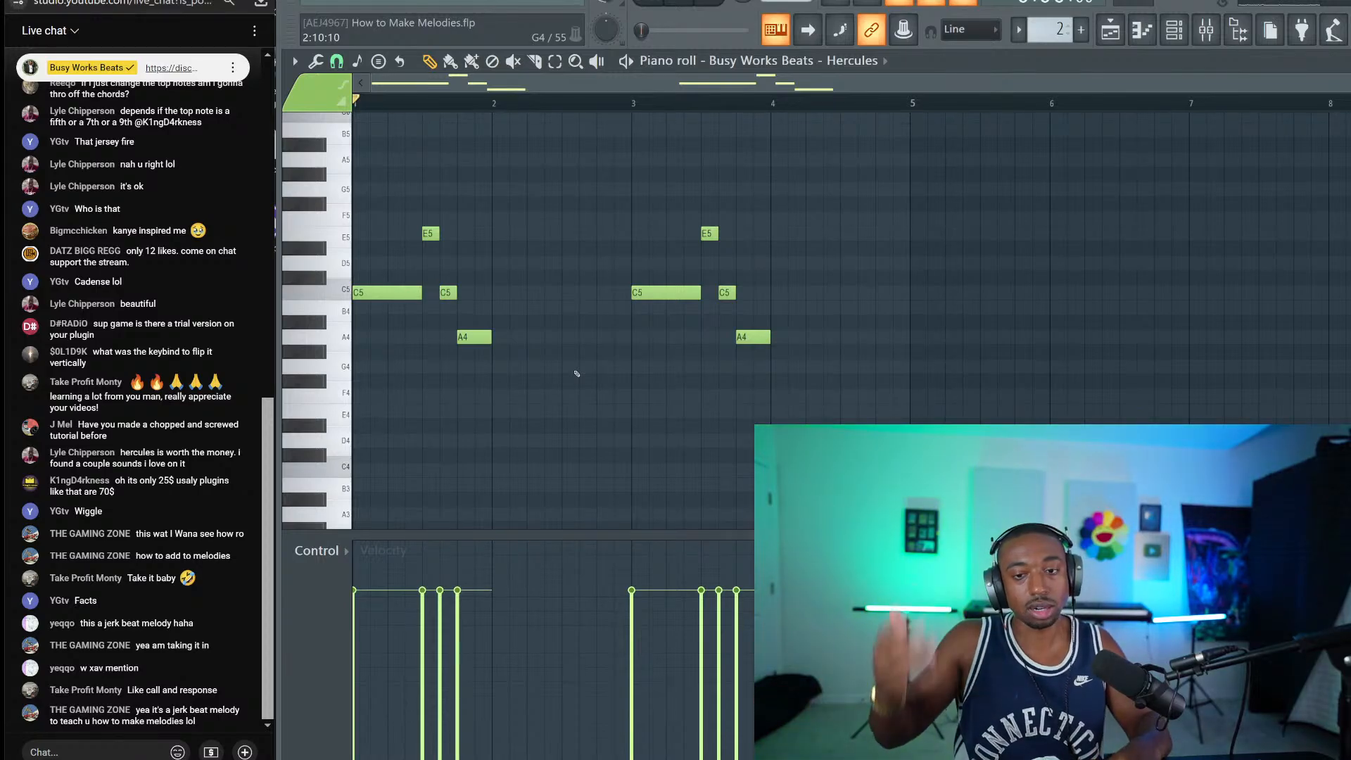
key(space)
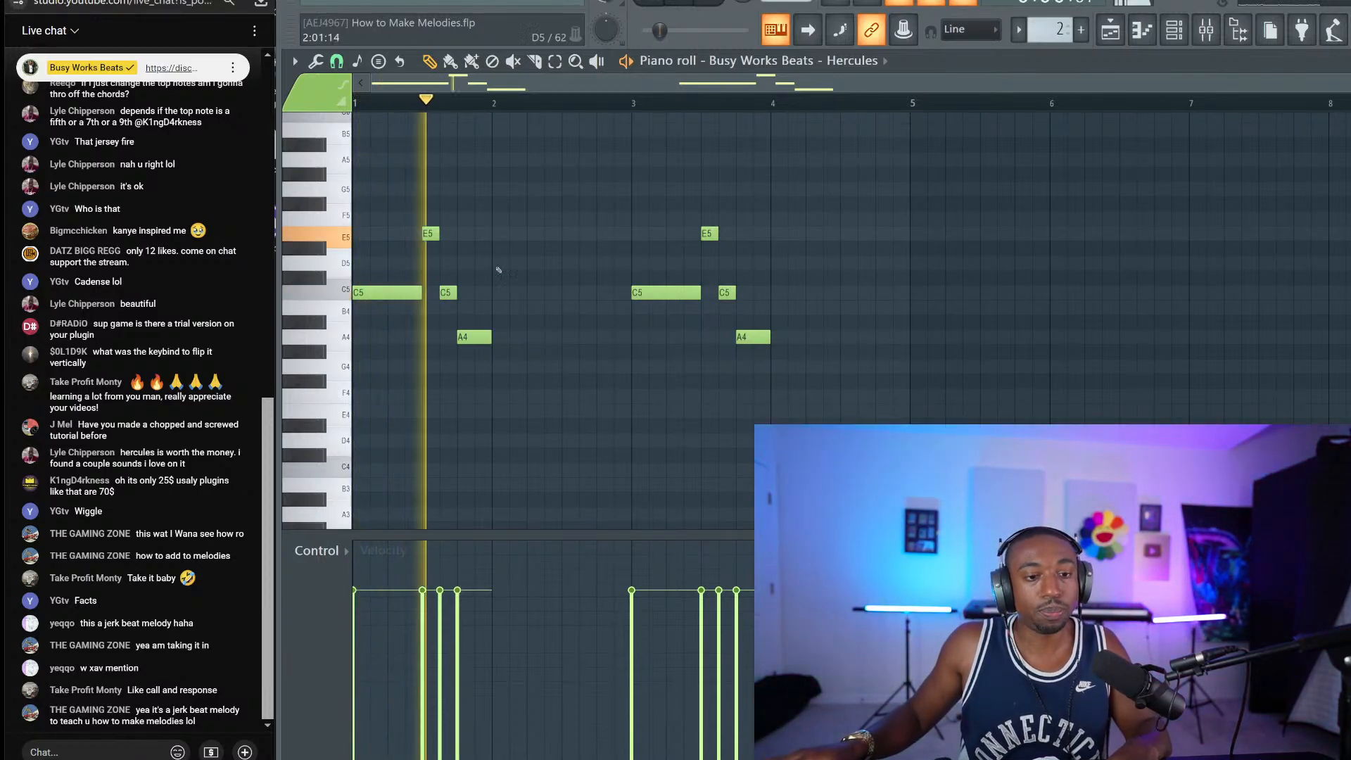
key(space)
Step: Add a one-beat G5 at the start of bar 2, highlight it with the long C5, and play the phrase
click(499, 197)
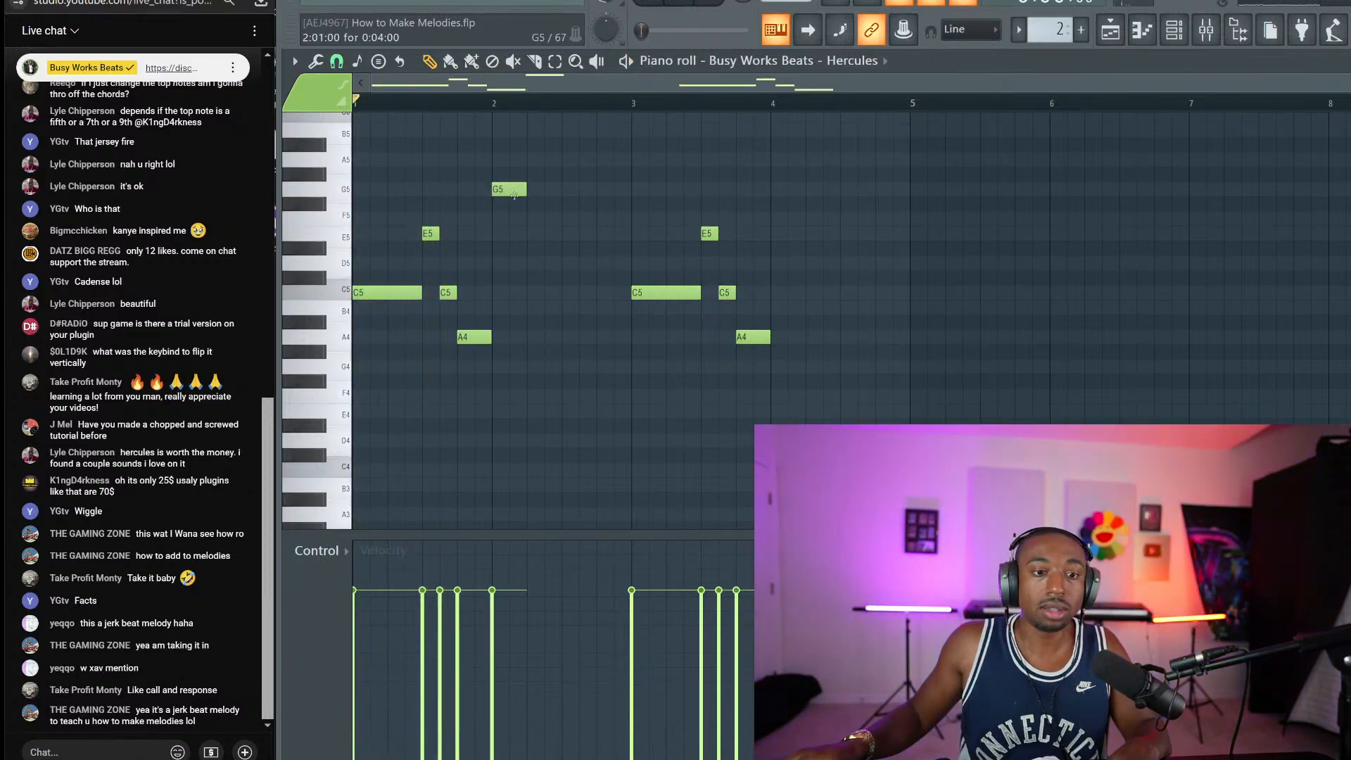
ctrl+drag(517, 155, 507, 209)
ctrl+click(394, 293)
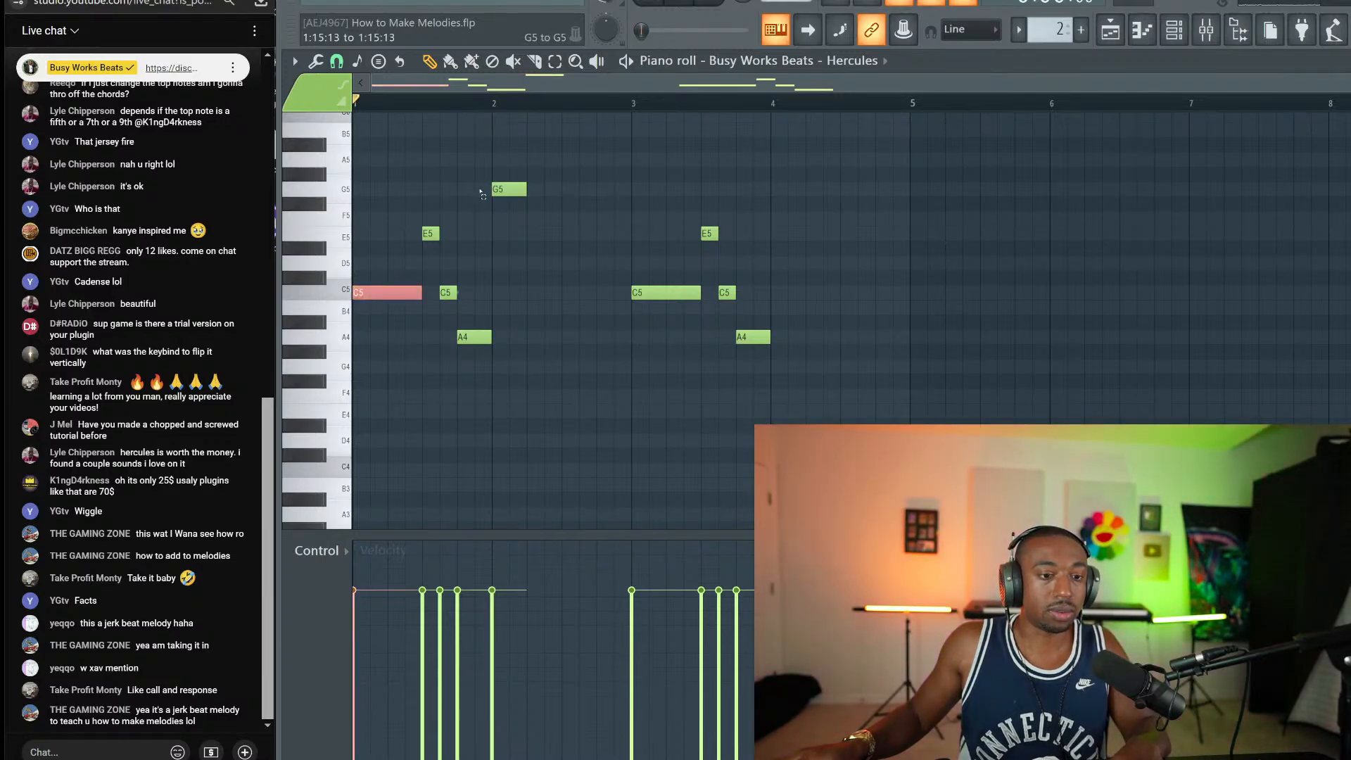
ctrl+shift+click(507, 190)
key(space)
key(ctrl+d)
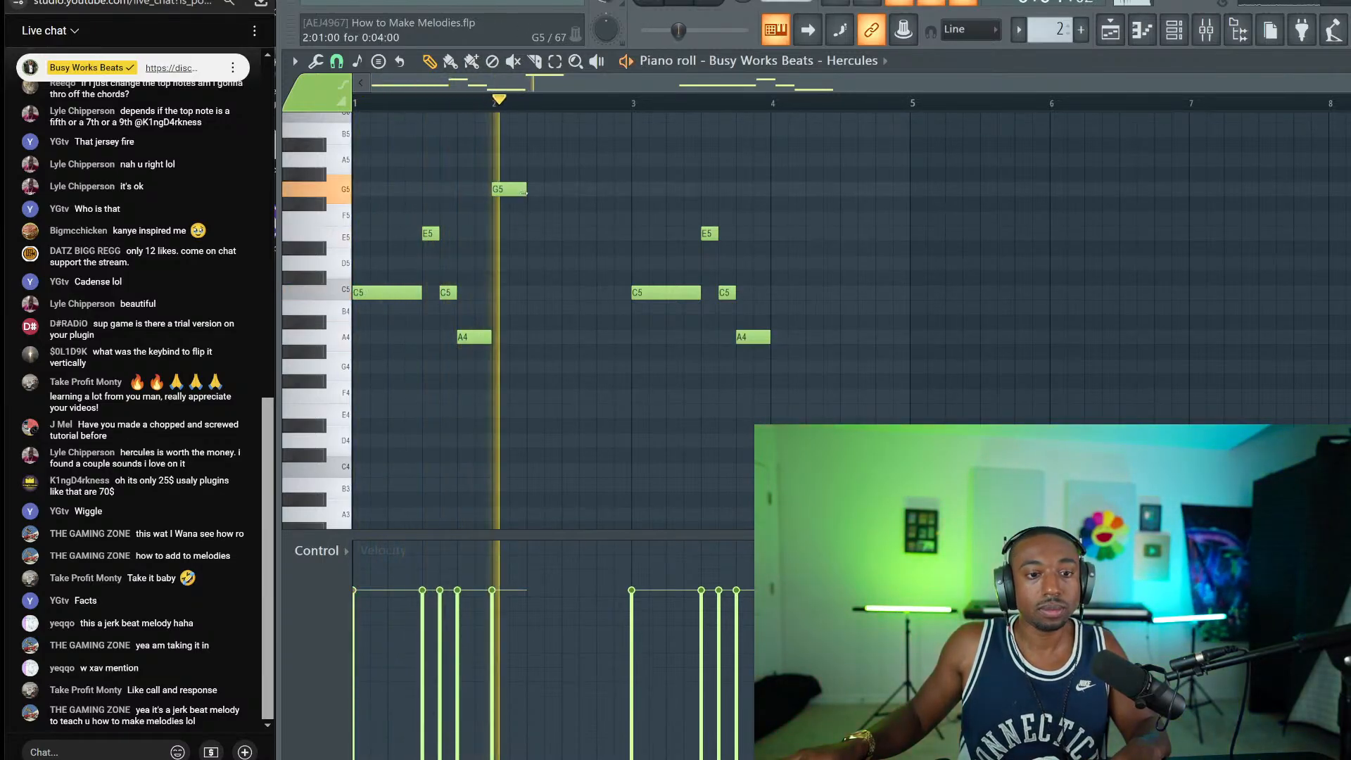
key(space)
Step: Continue bar 2 after the G5 with descending one-beat F5, E5 and D5 notes, and save the project
click(530, 218)
drag(565, 246, 570, 234)
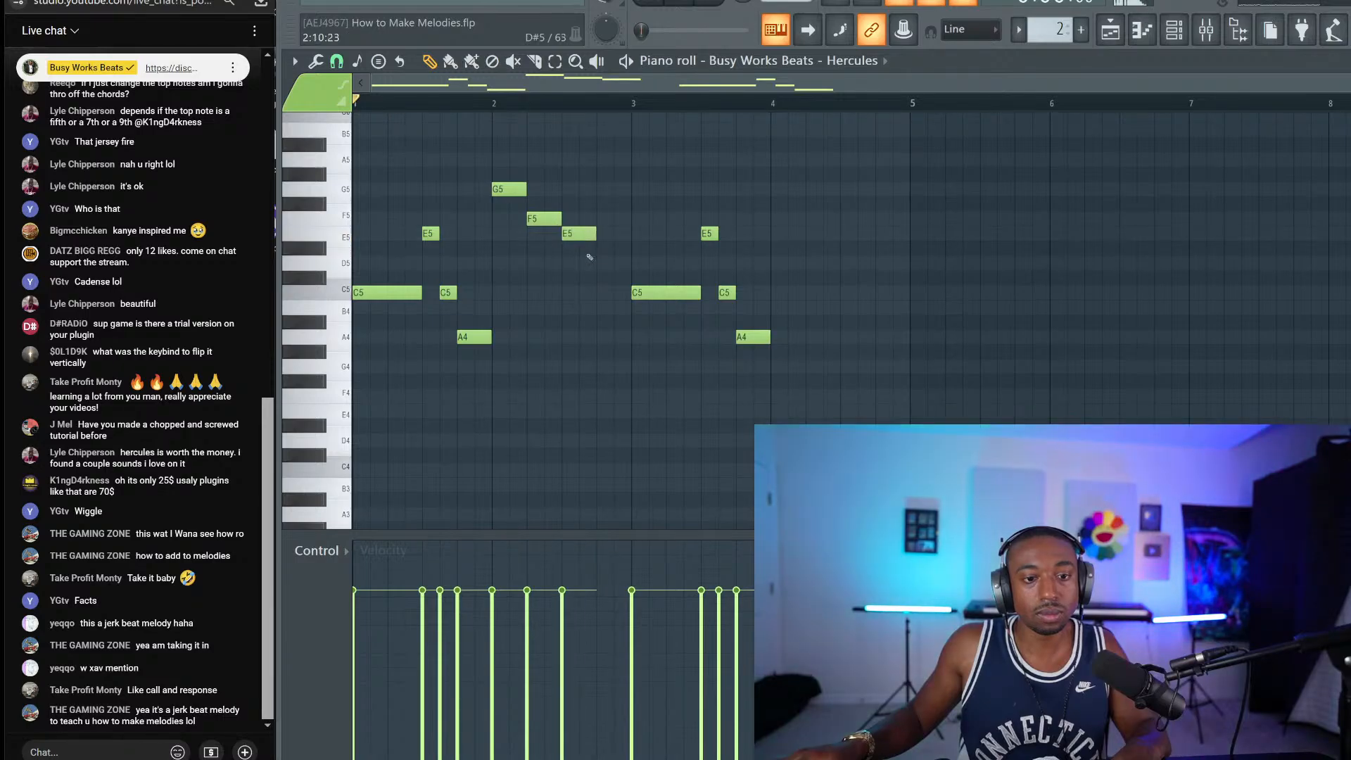
click(603, 263)
ctrl+drag(592, 292, 551, 217)
key(ctrl+d)
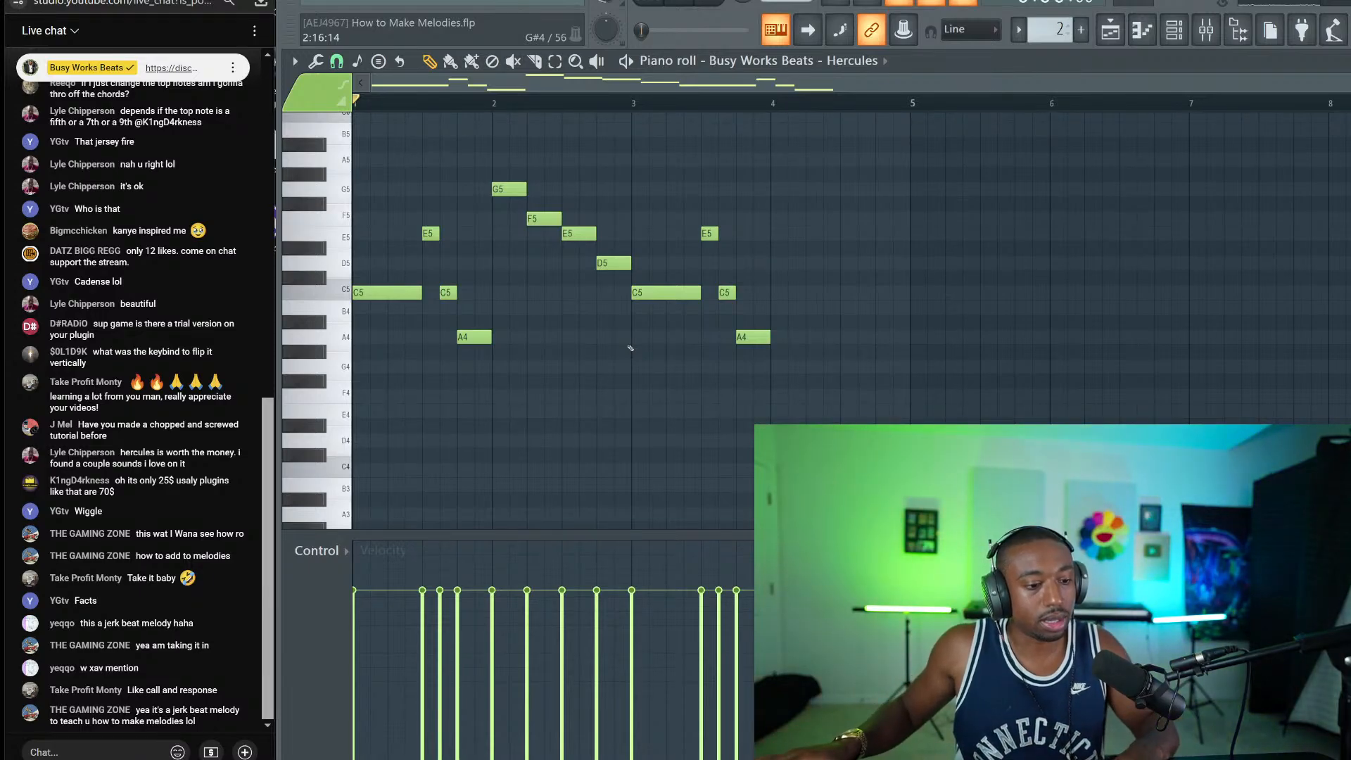
key(ctrl+s)
Step: Highlight the descending notes in bar 2, clear the selection, and play the melody
drag(627, 278, 541, 219)
ctrl+click(550, 310)
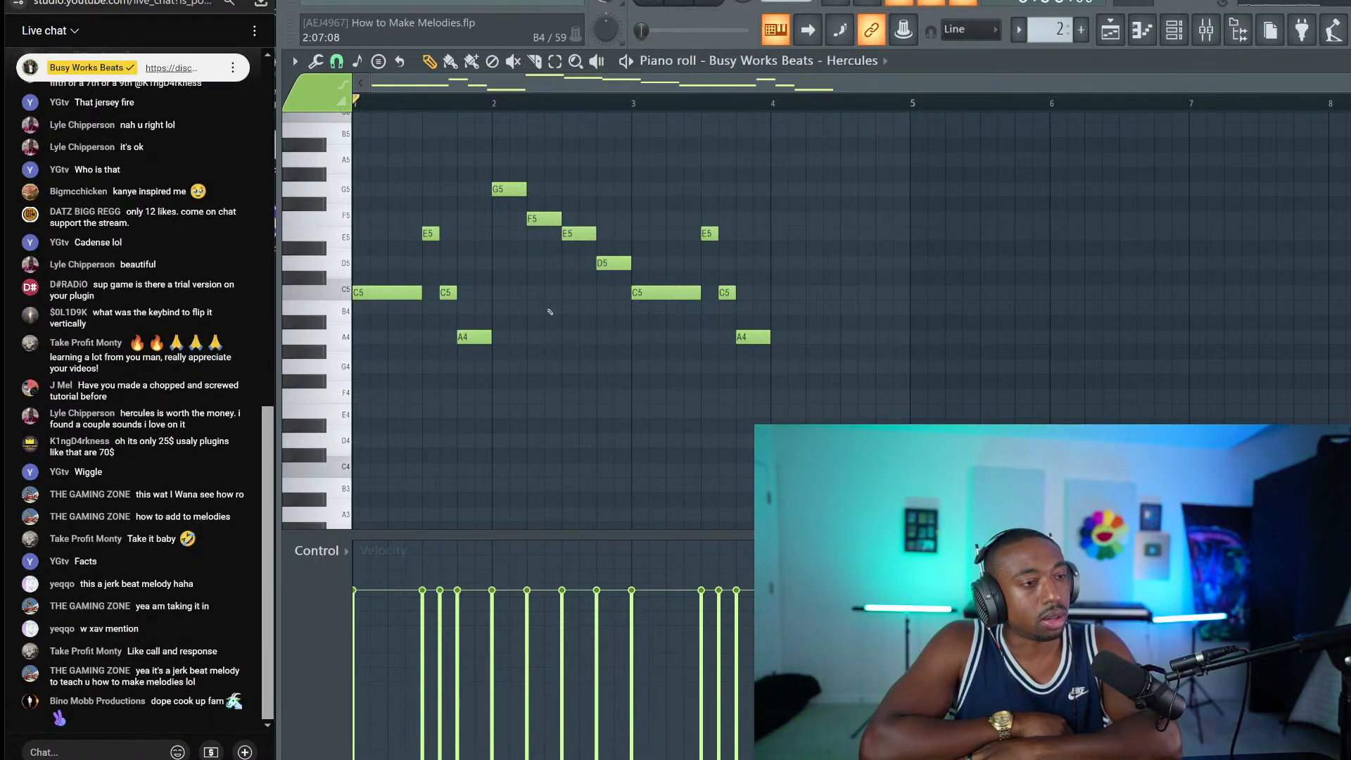
key(space)
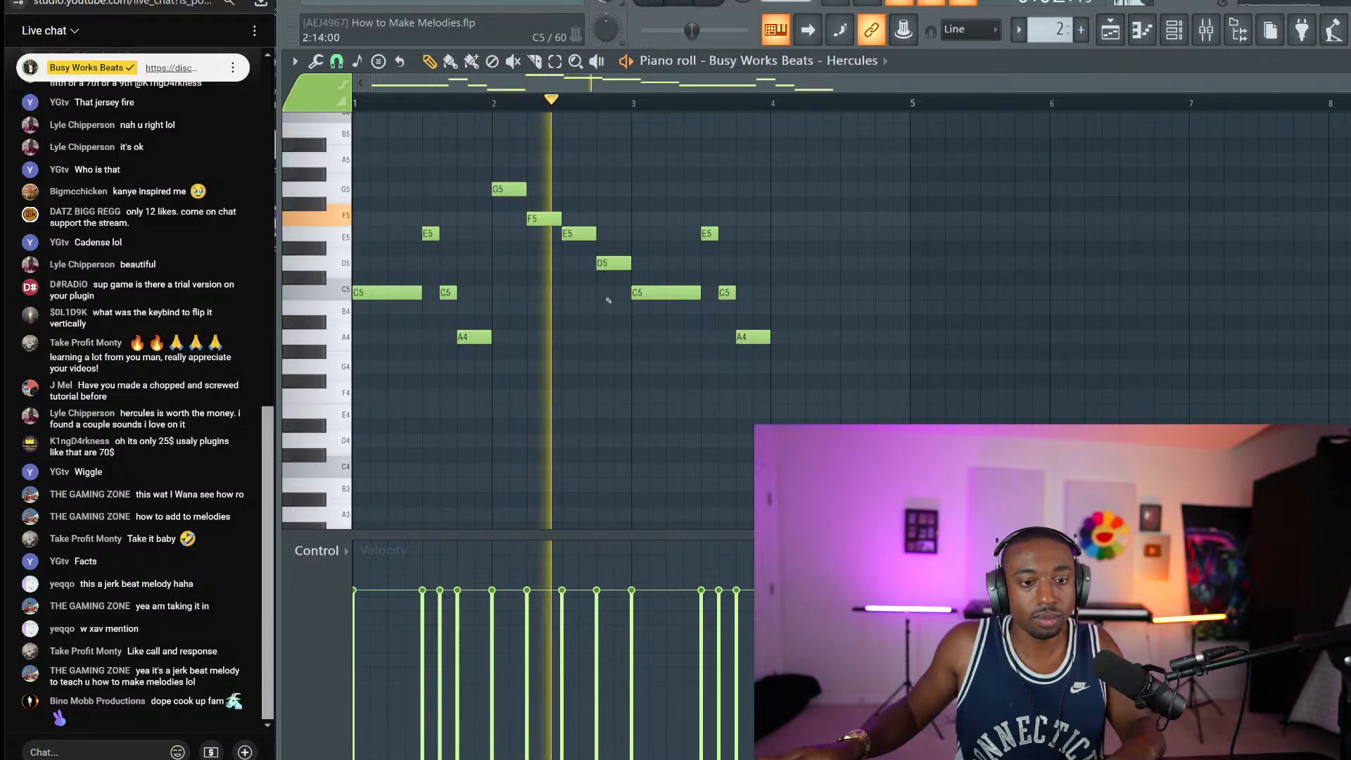
Step: Replace the phrase in bar 3 with a copy of bars 1 and 2 filling bars 3 and 4
drag(820, 357, 637, 126)
key(space)
drag(628, 295, 788, 189)
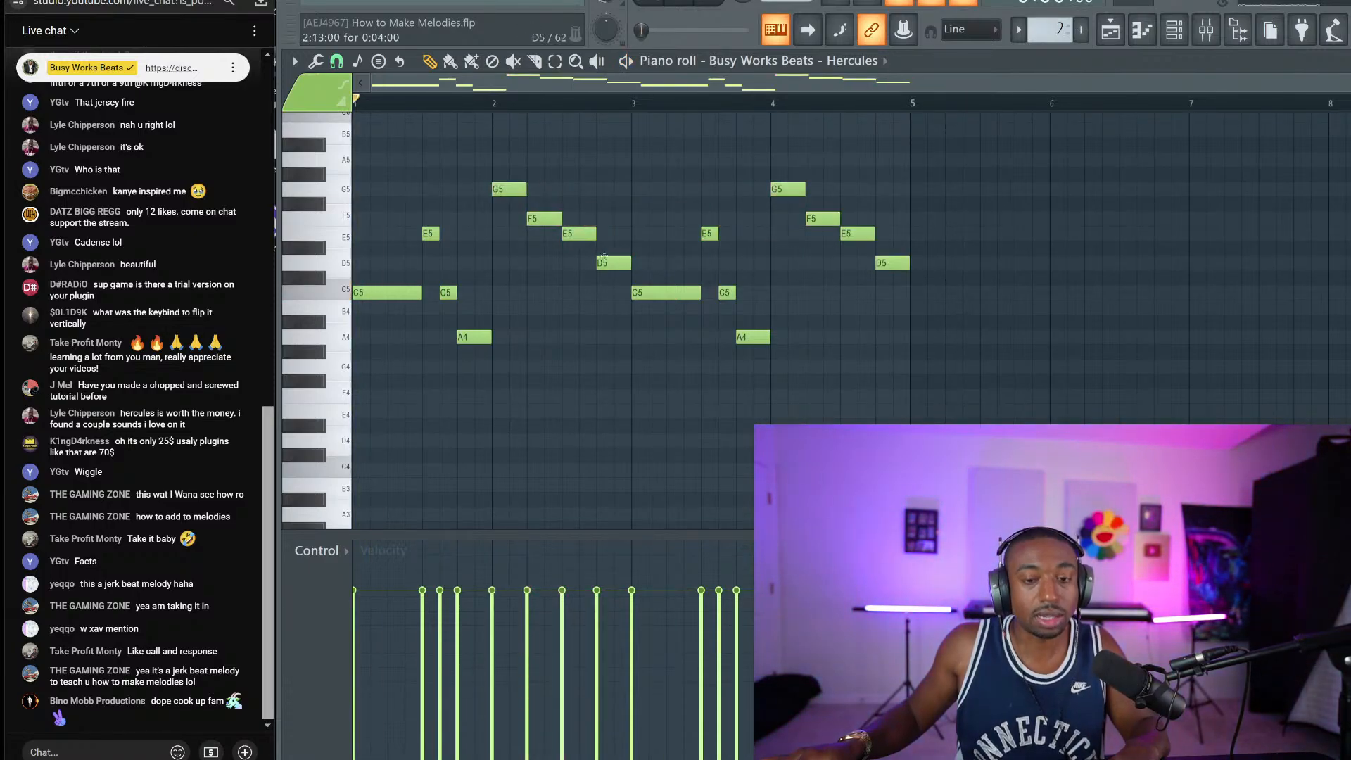
Step: Transpose the whole four-bar melody up one octave, and play it back
key(ctrl+Up)
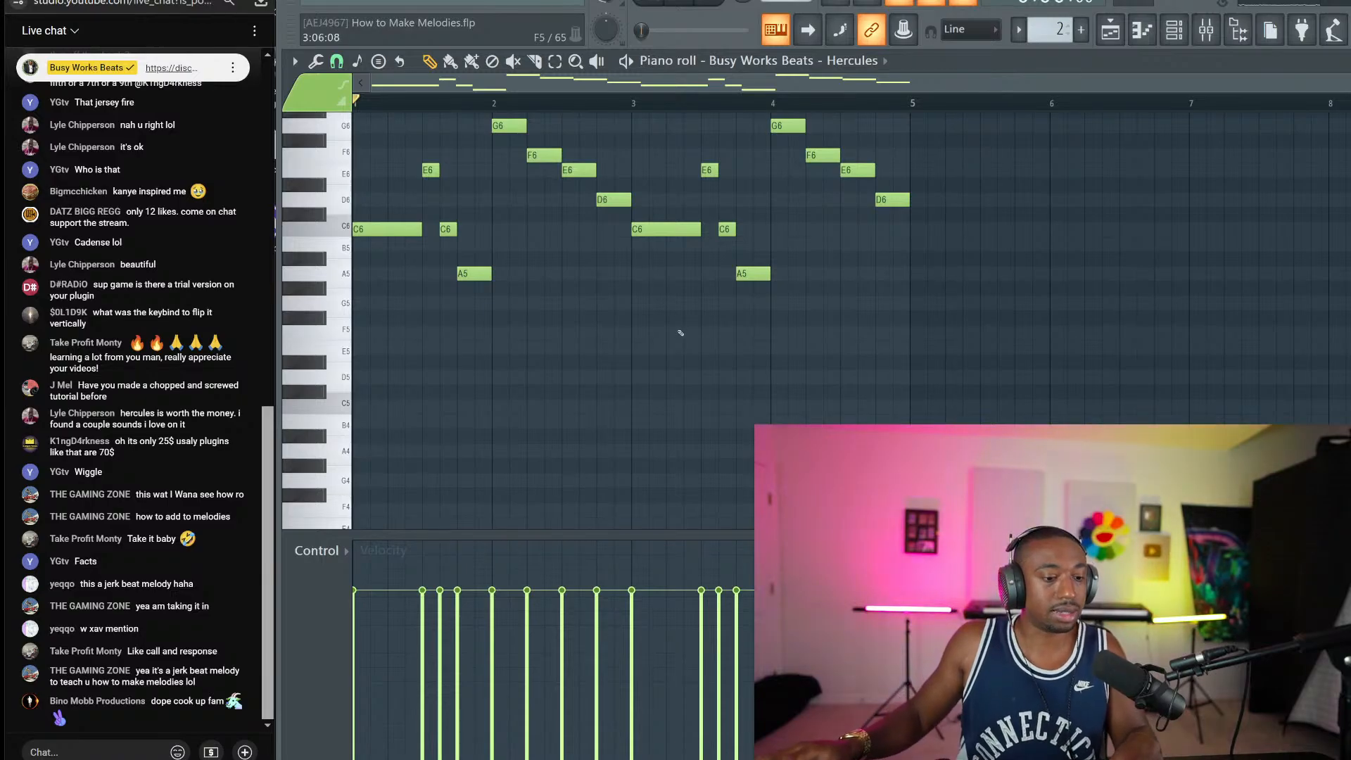
key(space)
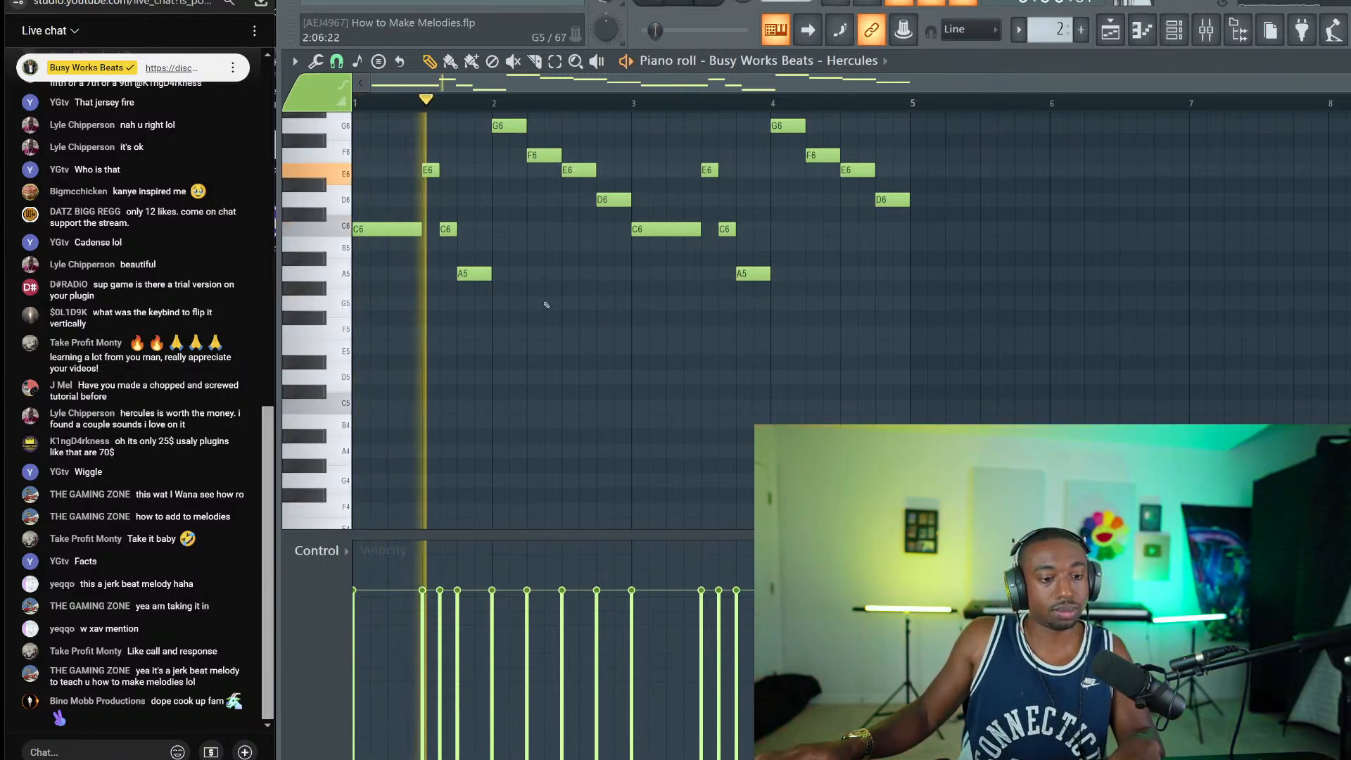
scroll(703, 253, up, 1)
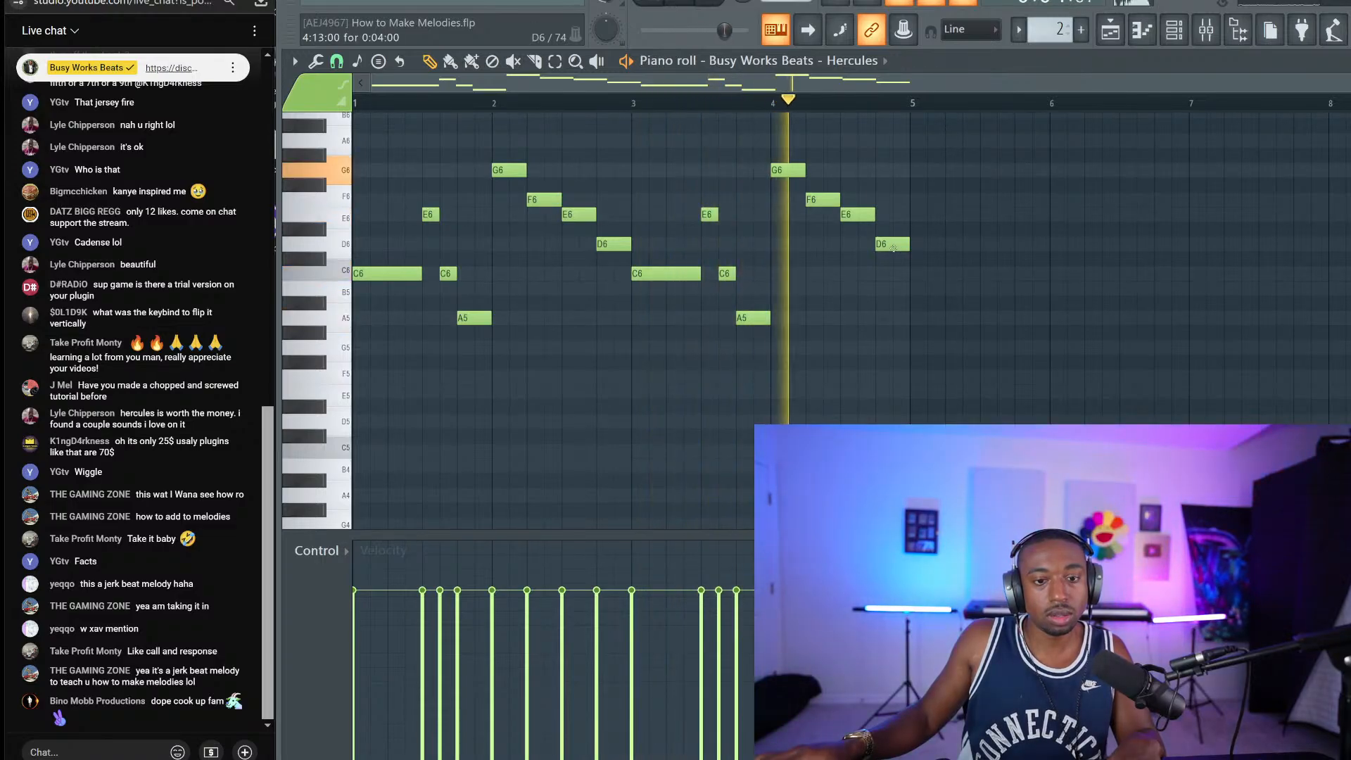
key(space)
Step: Delete the final D6 in bar 4
drag(892, 247, 900, 294)
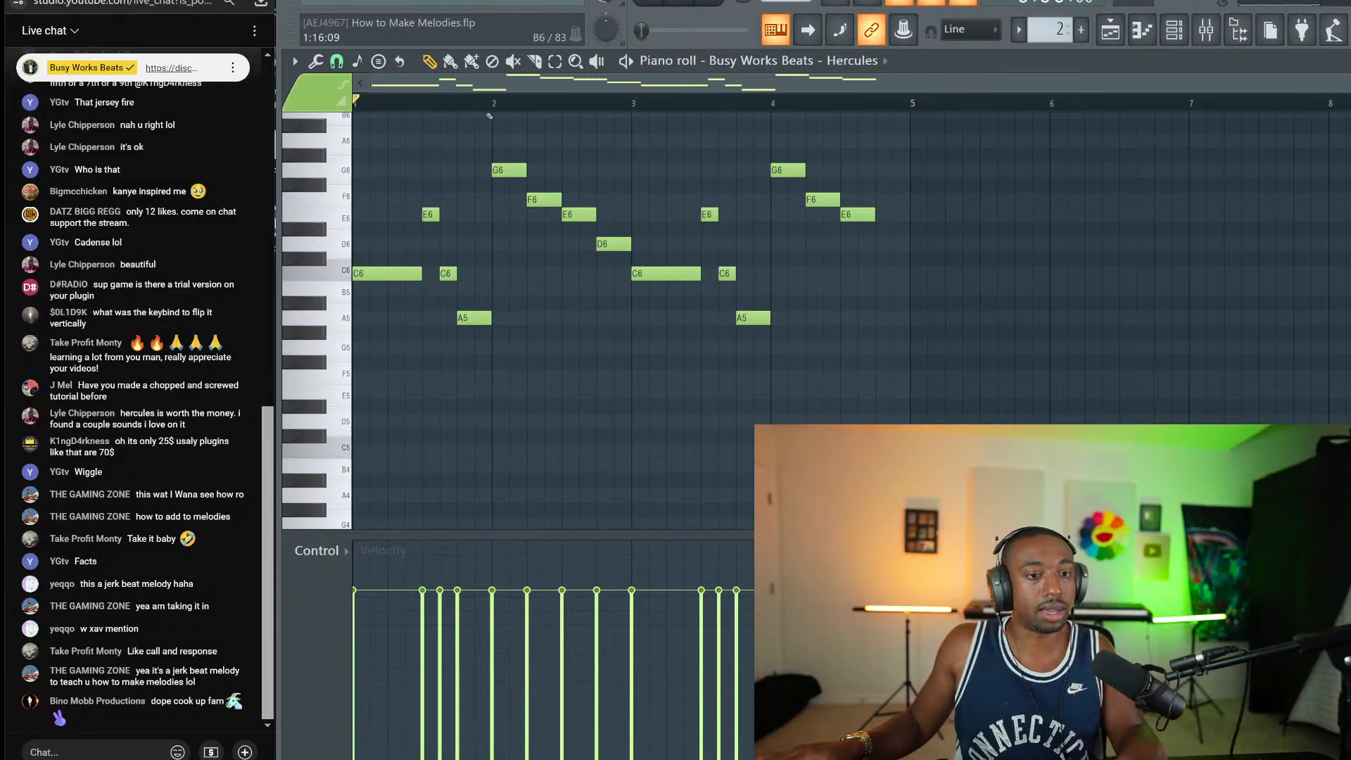
drag(469, 86, 963, 92)
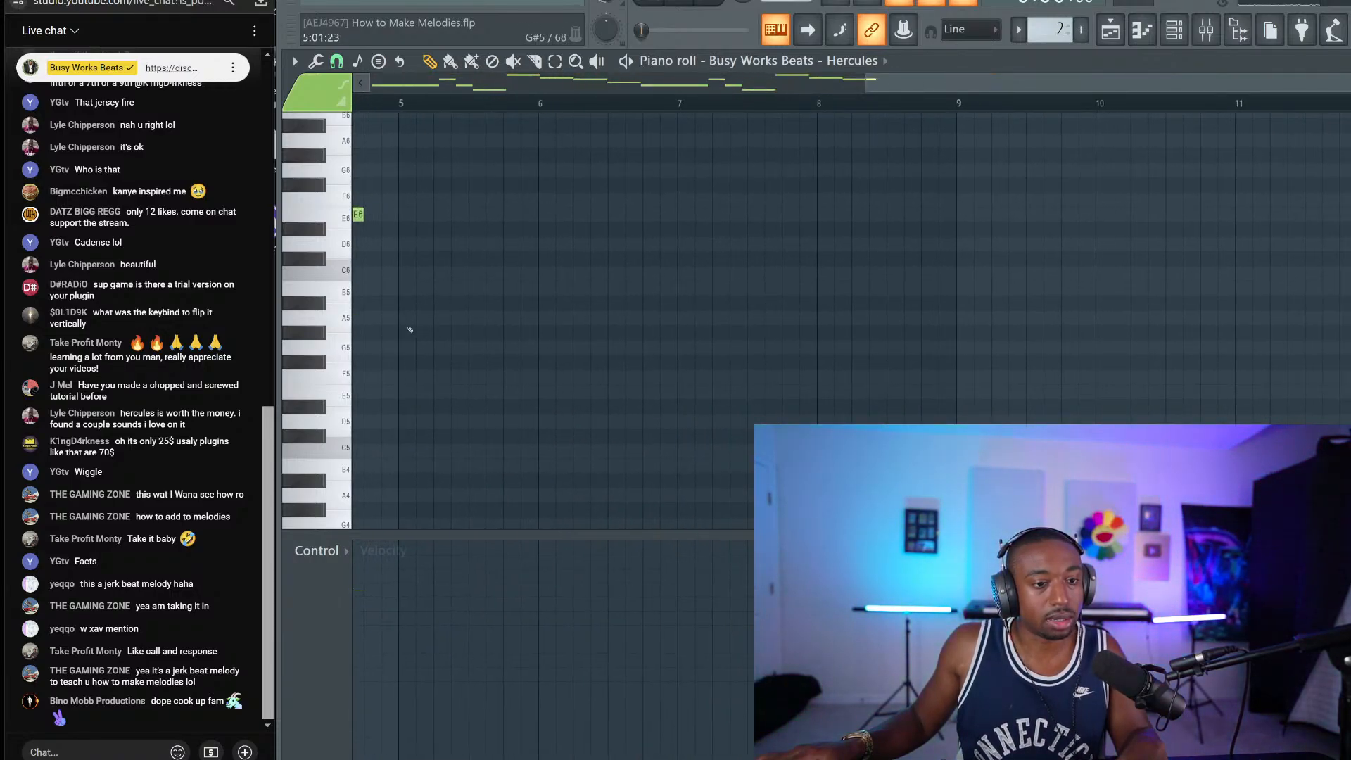
Step: Stack C6 and F6 notes at the start of bar 5, and place an extra C6 overlapping the first one
click(403, 276)
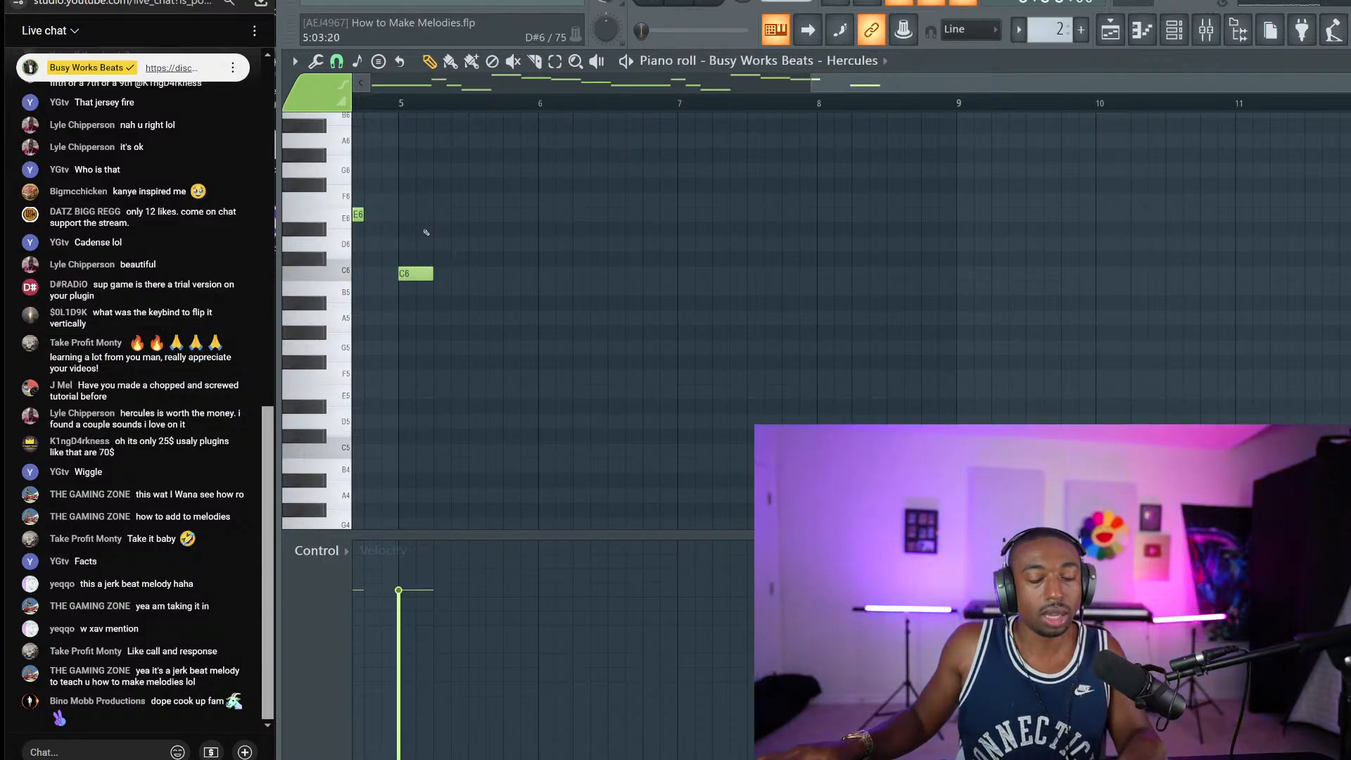
scroll(423, 254, up, 1)
click(406, 314)
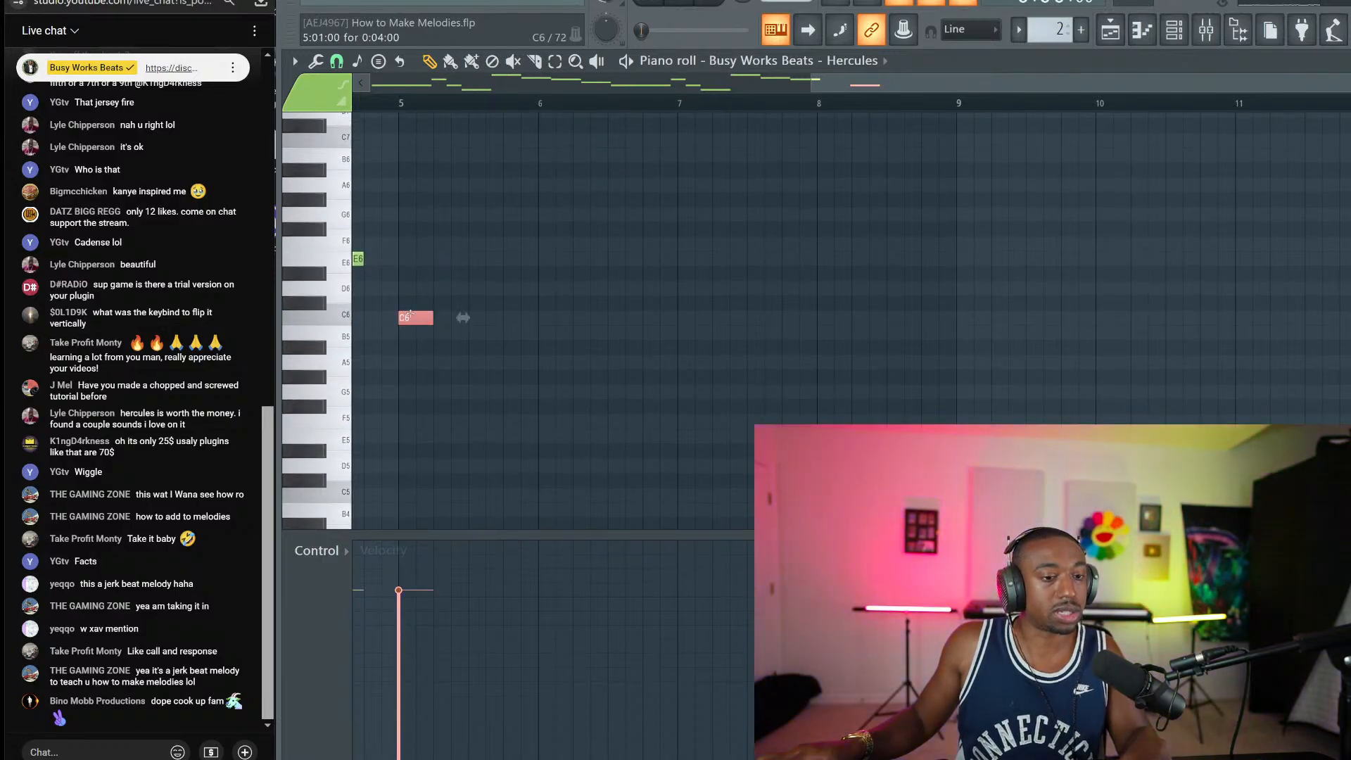
drag(410, 314, 413, 244)
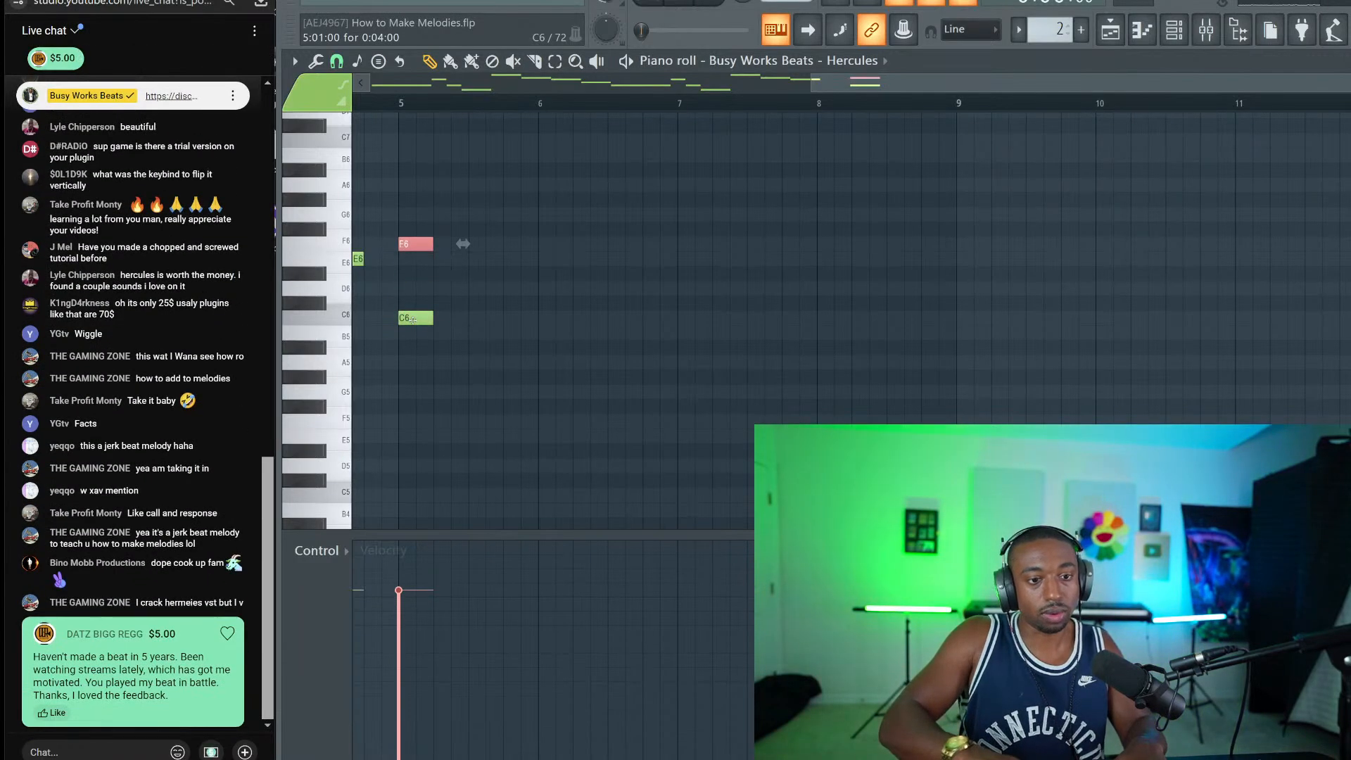
click(454, 318)
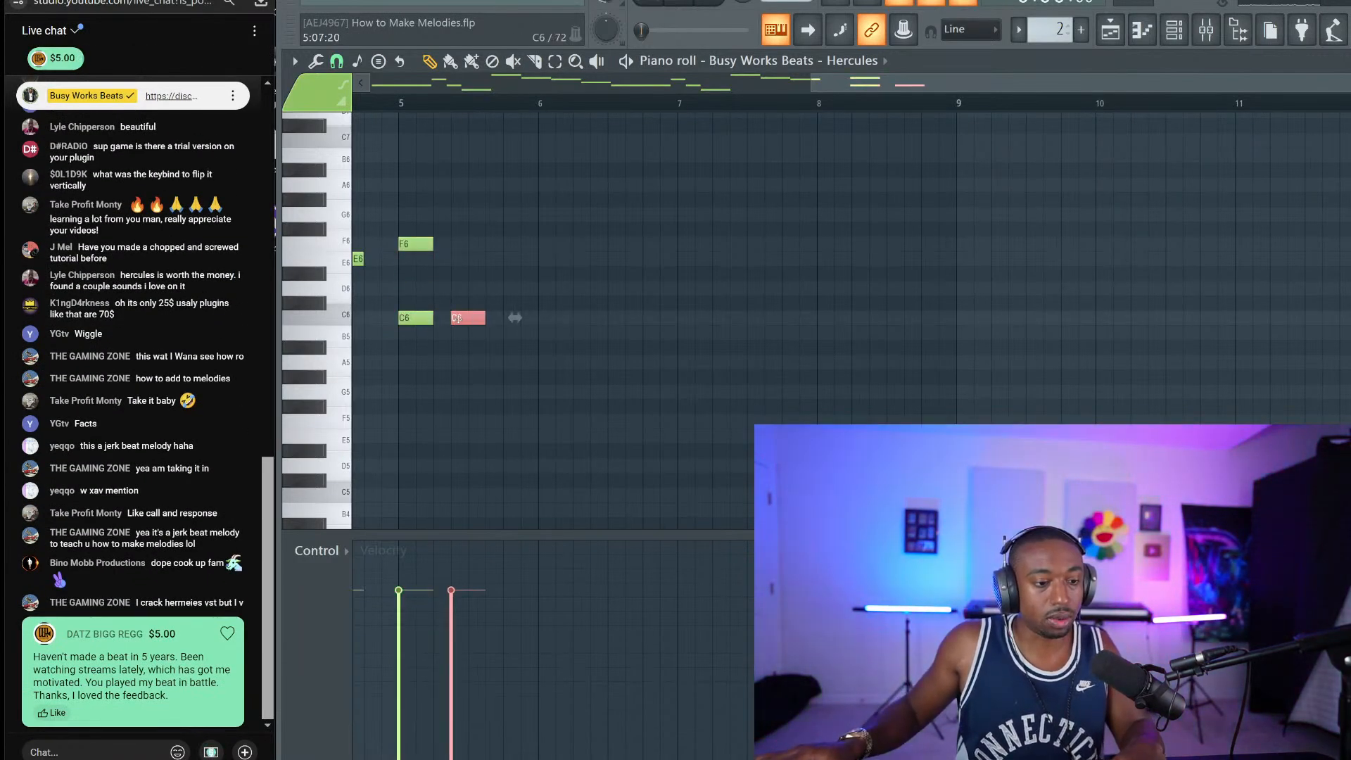
drag(456, 319, 420, 320)
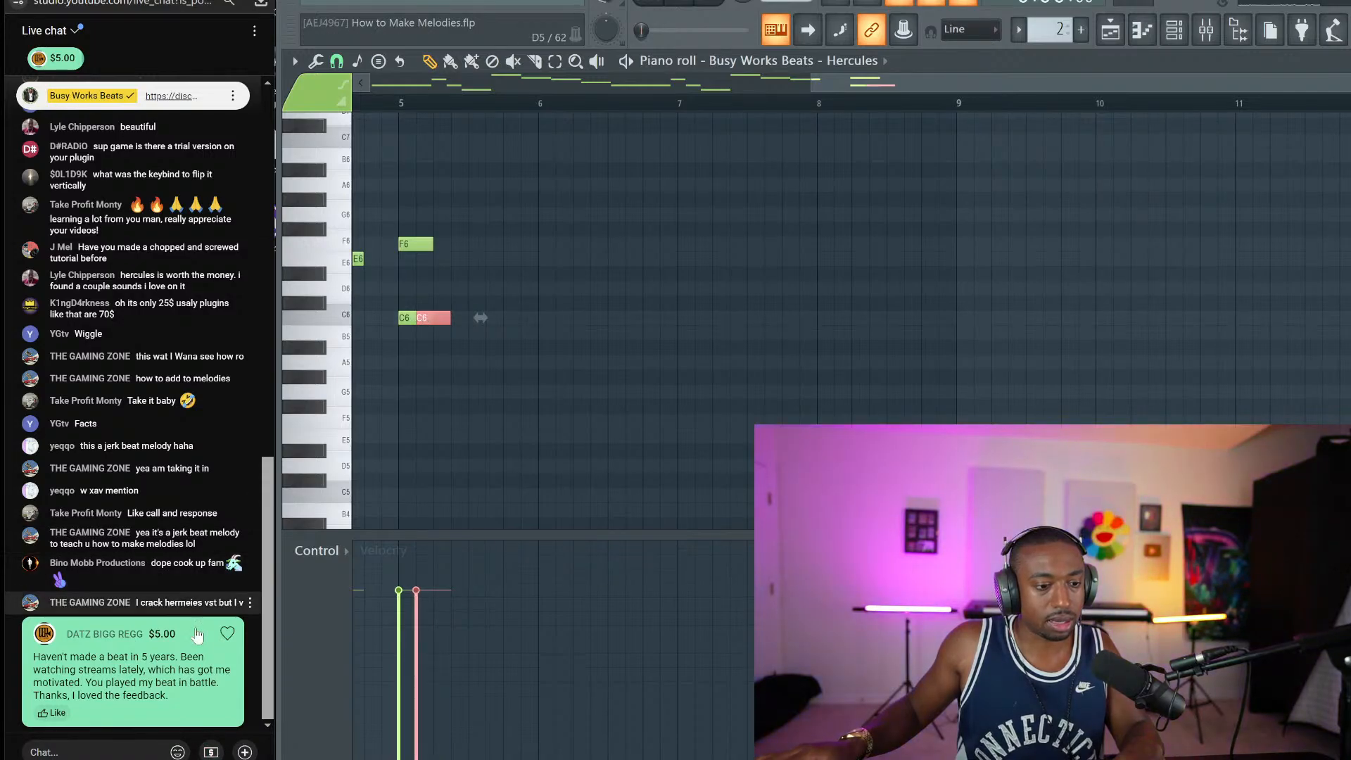
Step: Give the $5.00 Super Chat message in the live chat a heart and a like
click(225, 635)
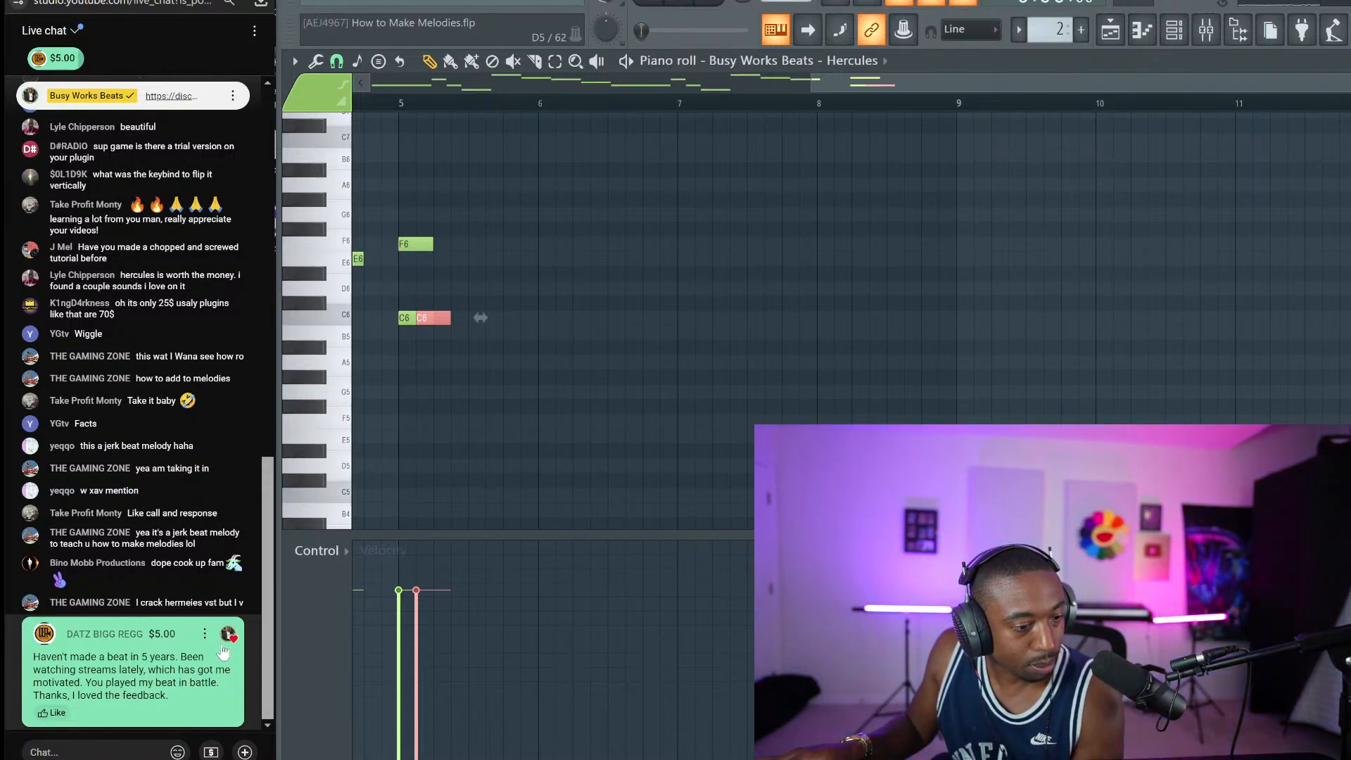
click(52, 713)
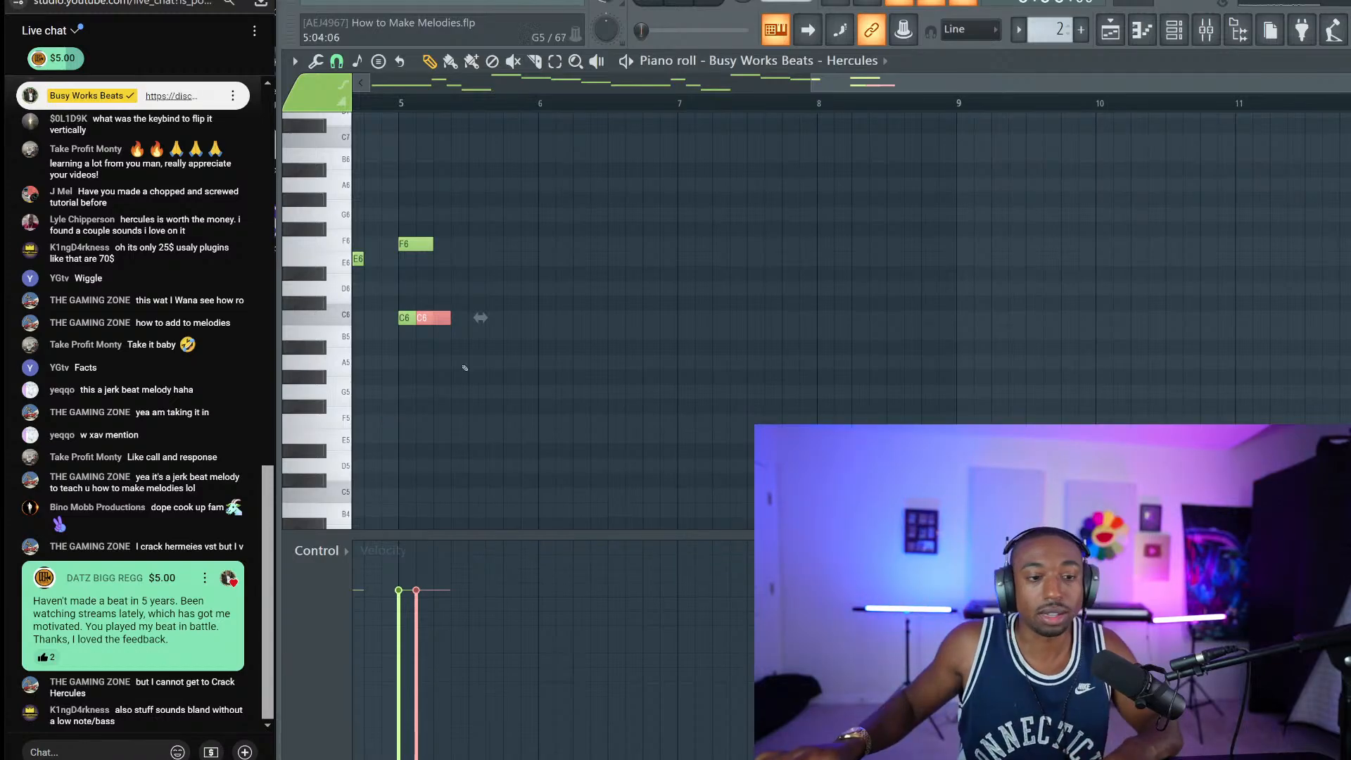
Step: Align the extra C6 with the start of bar 5 and transpose it up seven semitones to G6
mouse_move(440, 323)
mouse_down()
mouse_move(456, 321)
mouse_move(422, 321)
mouse_move(465, 327)
mouse_move(422, 318)
mouse_move(496, 319)
mouse_move(421, 319)
mouse_up()
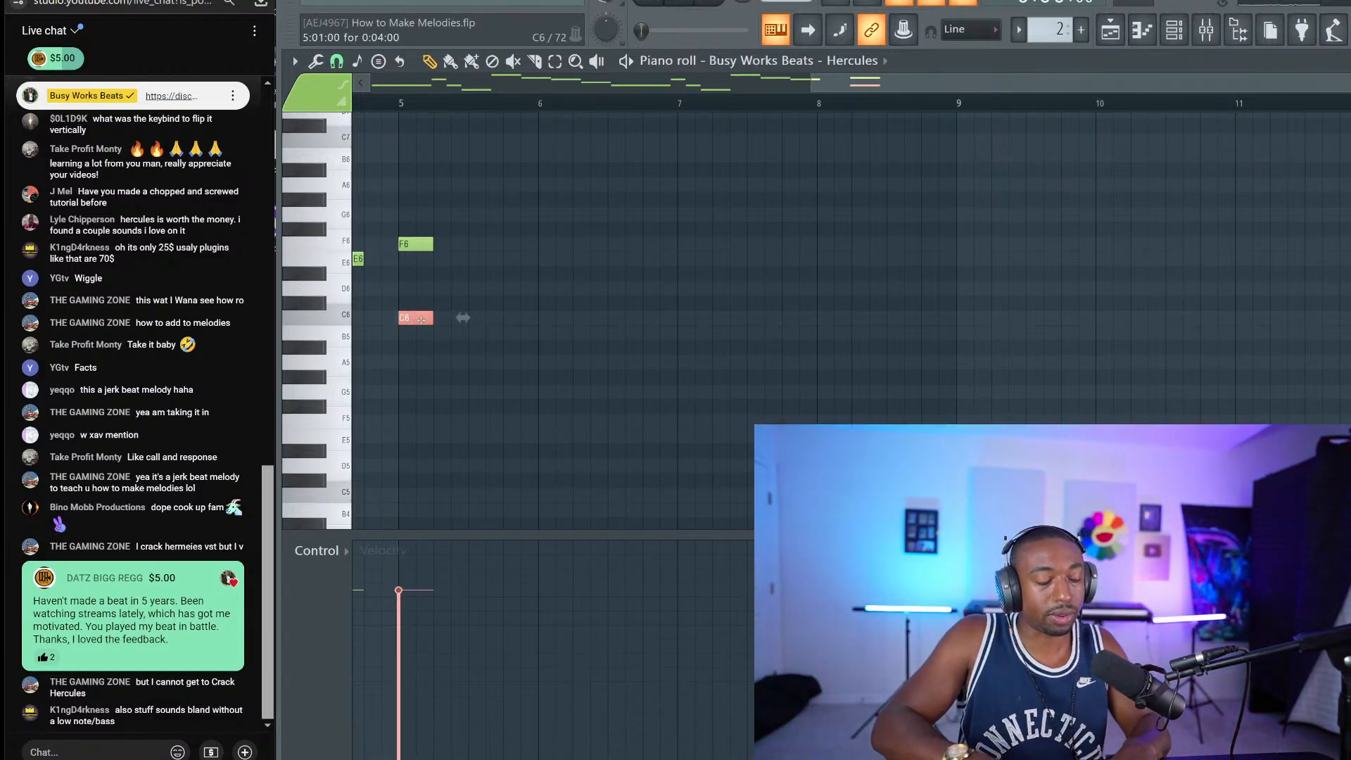
key(shift+Up)
key(shift+Up)
key(shift+Up)
key(shift+Up)
key(shift+Up)
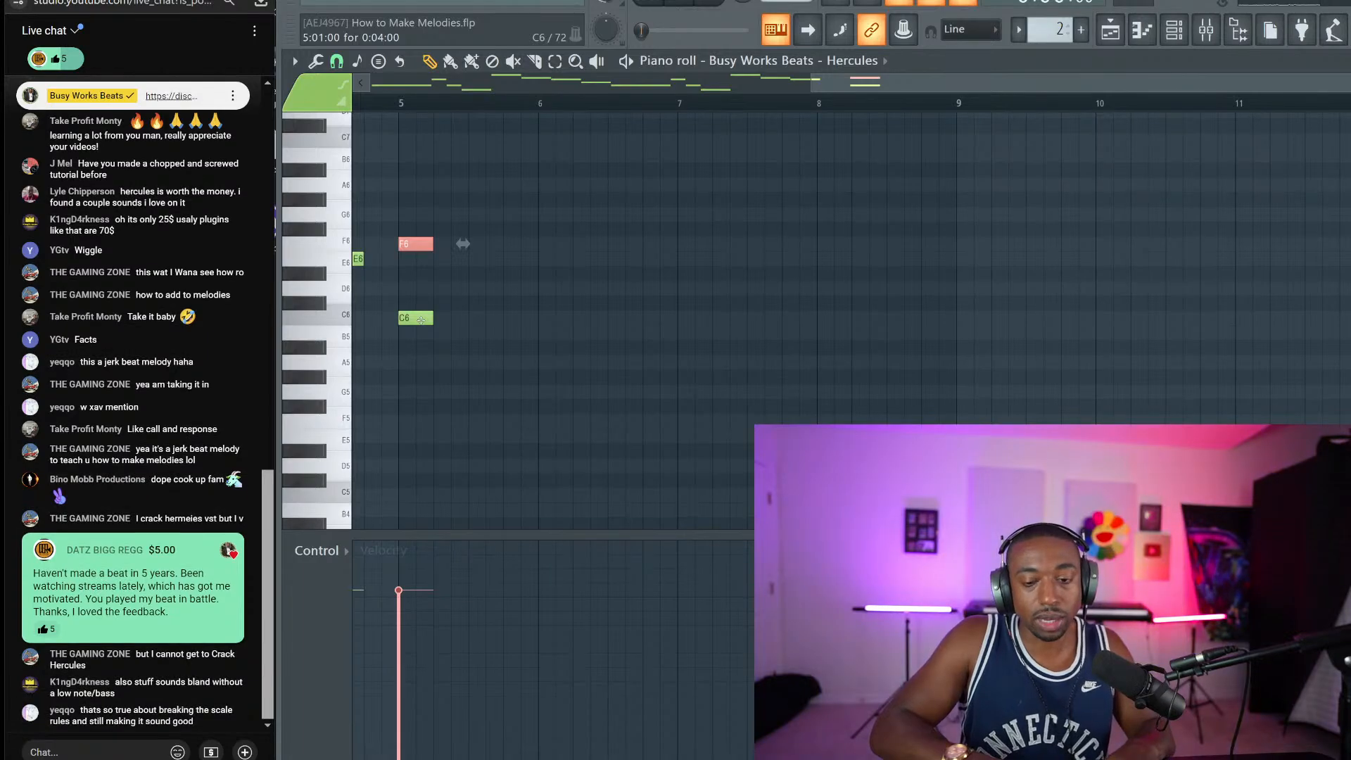
key(shift+Up)
key(shift+Up)
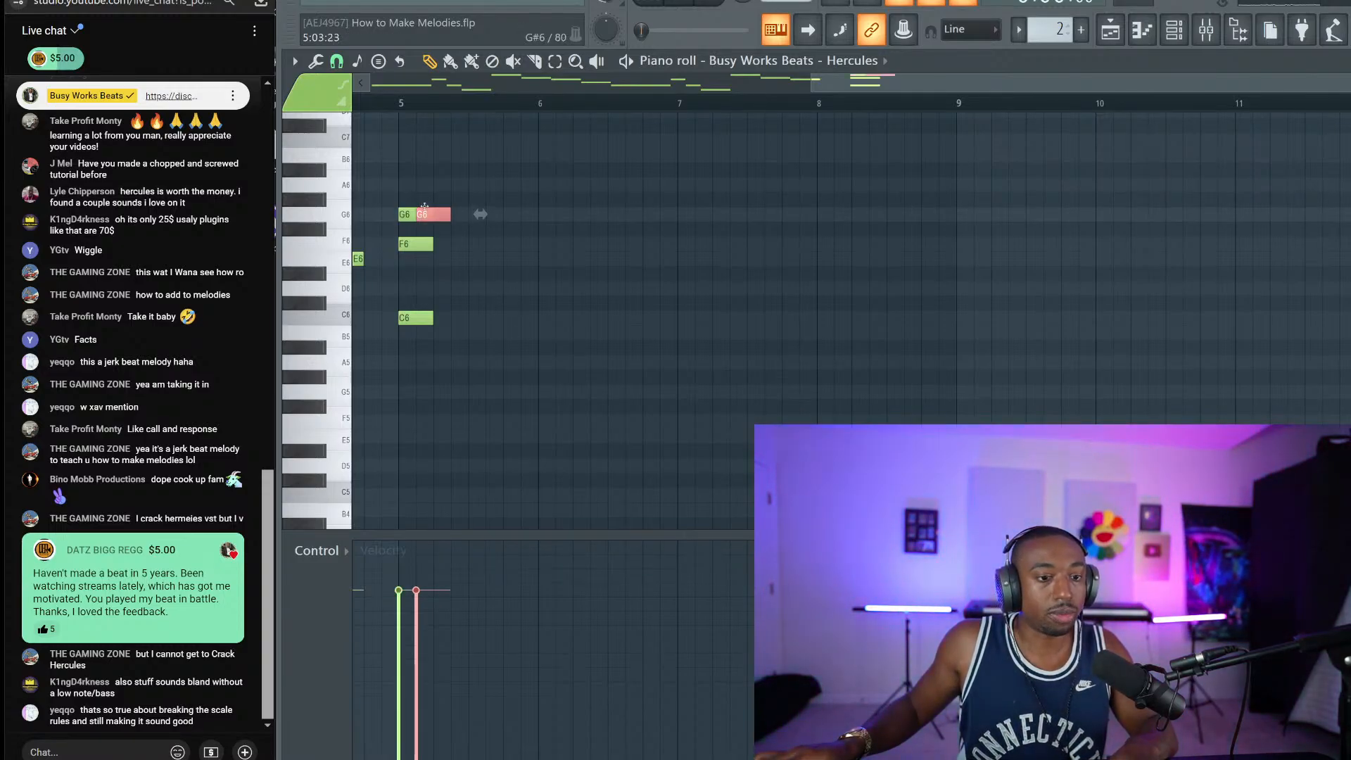
Step: Add G#6, F#6, C#6 and B5 to the stack of notes at the start of bar 5
drag(406, 215, 406, 199)
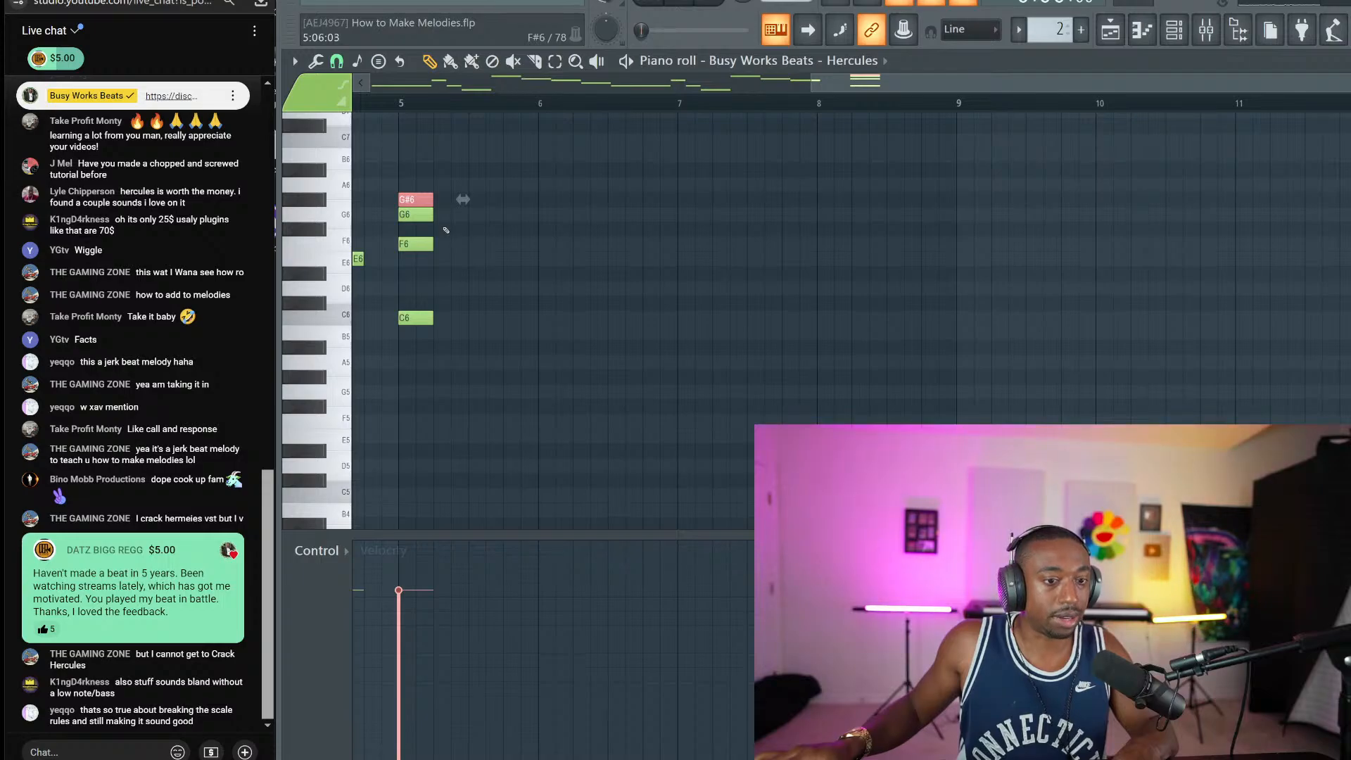
click(415, 229)
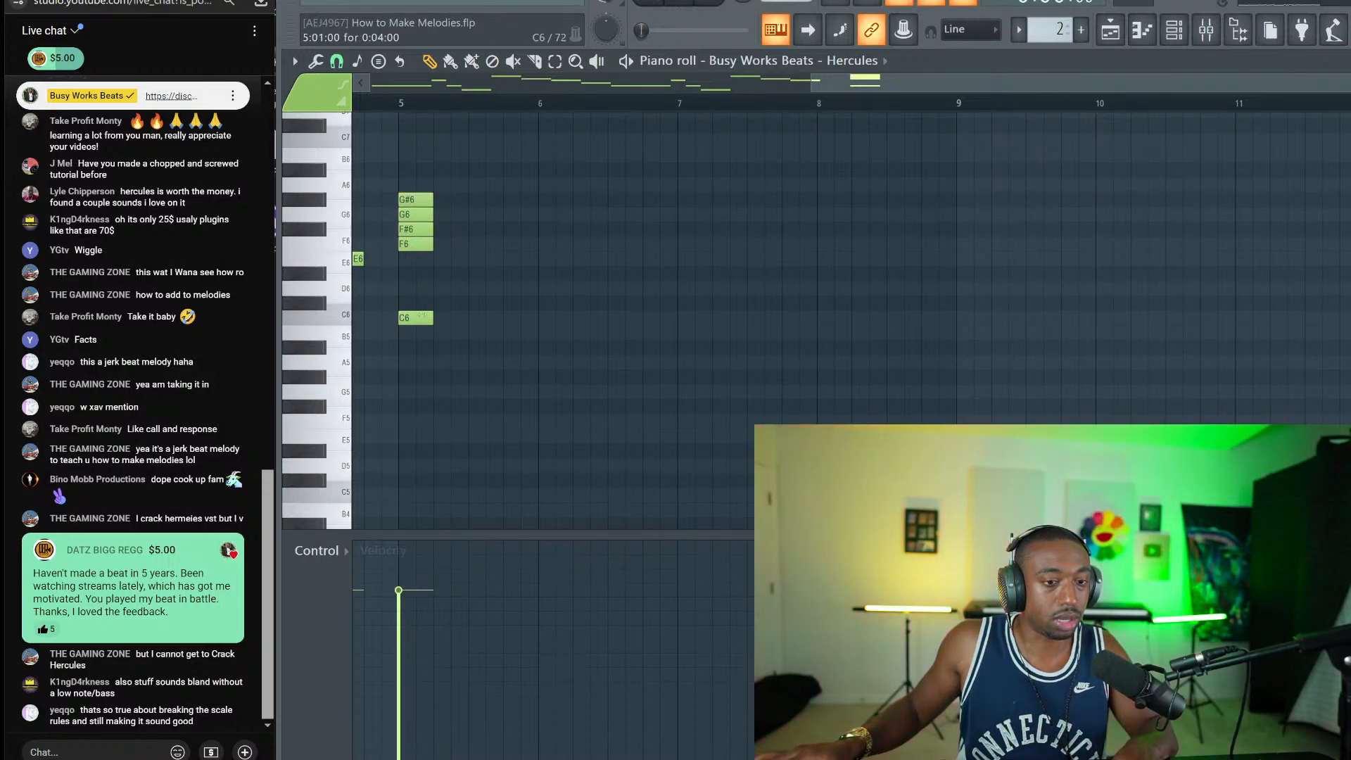
click(416, 303)
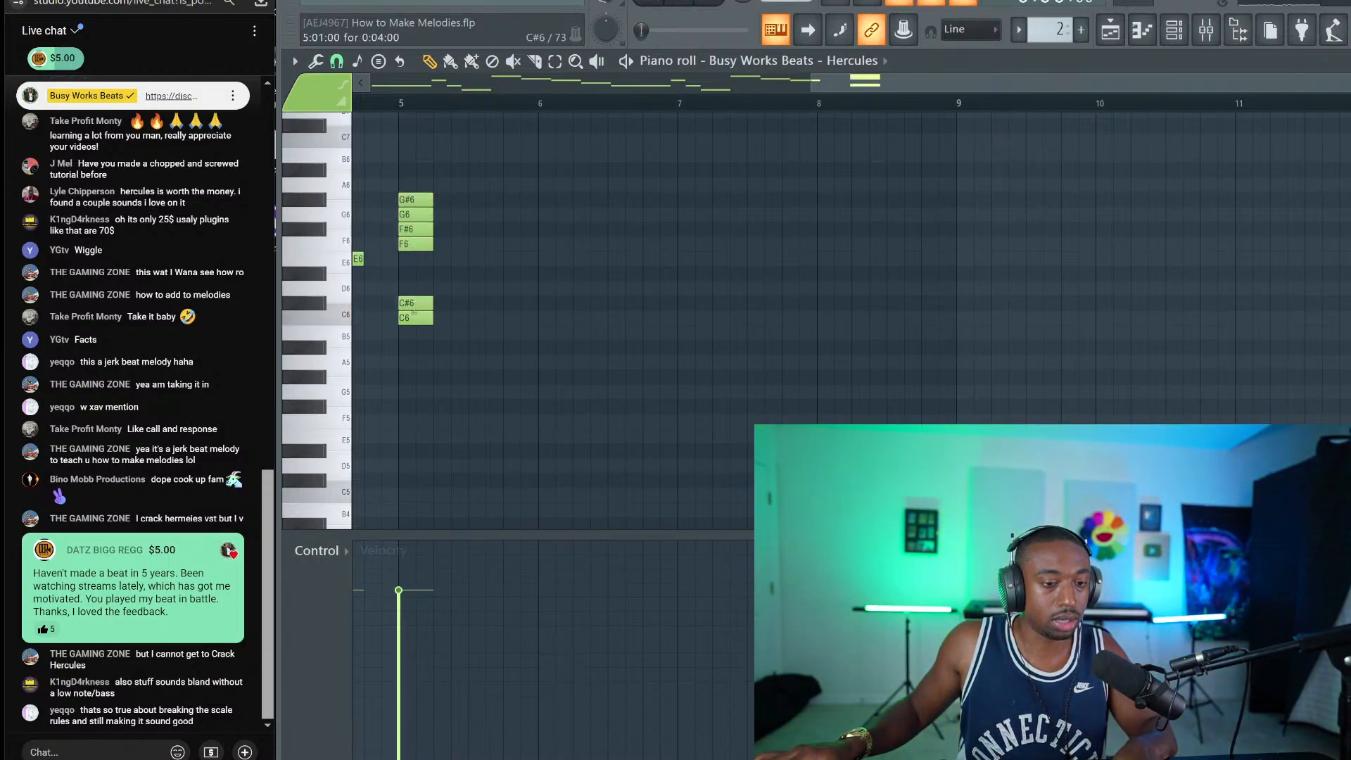
click(415, 332)
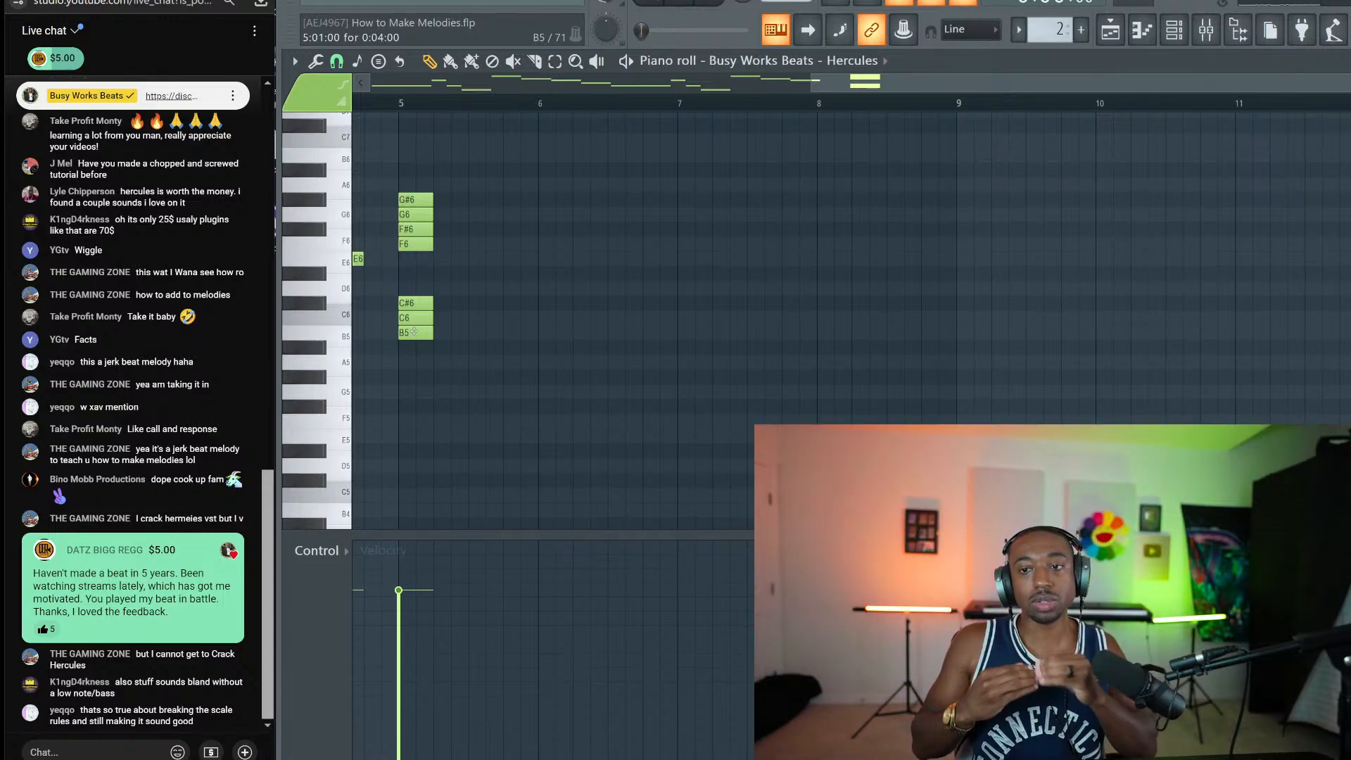
Step: Select all the stacked notes in bar 5 and compare them with the four-bar melody
drag(451, 354, 416, 141)
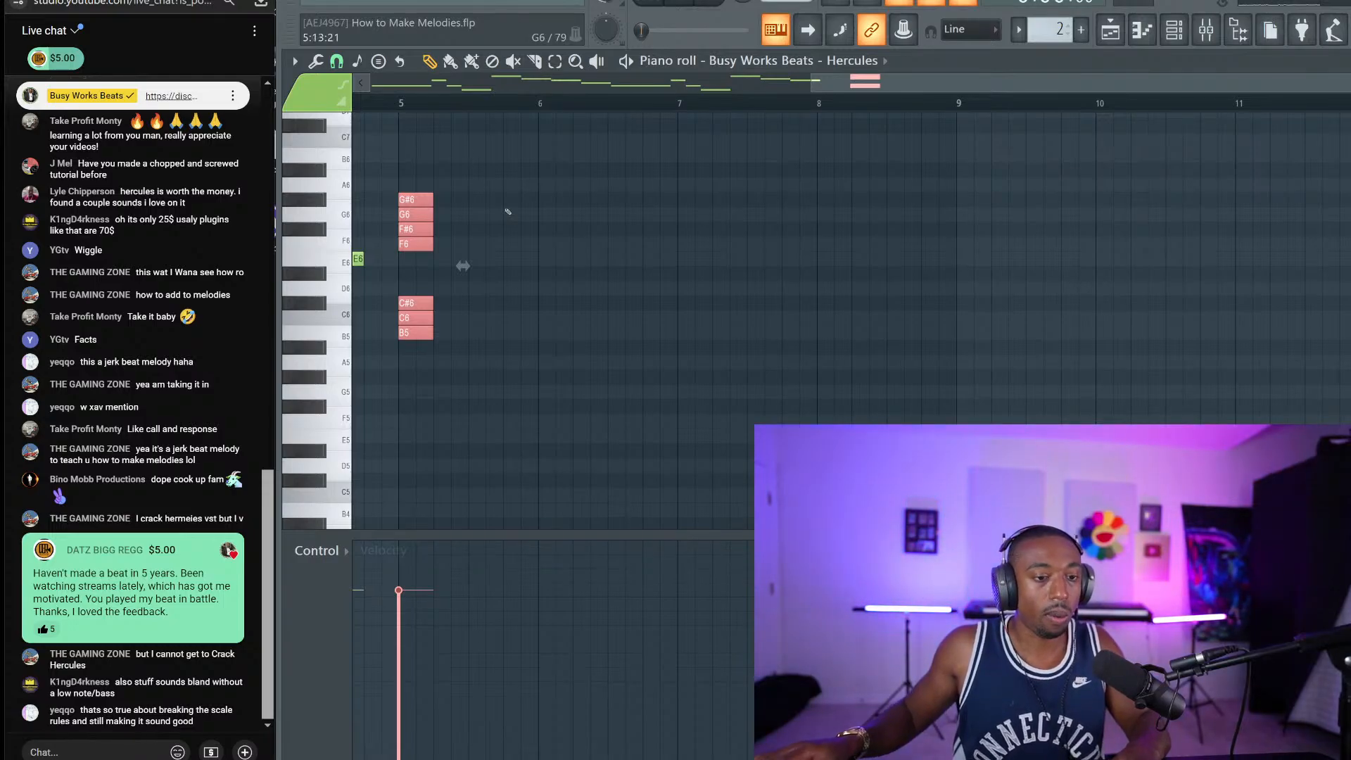
scroll(462, 266, left, 3)
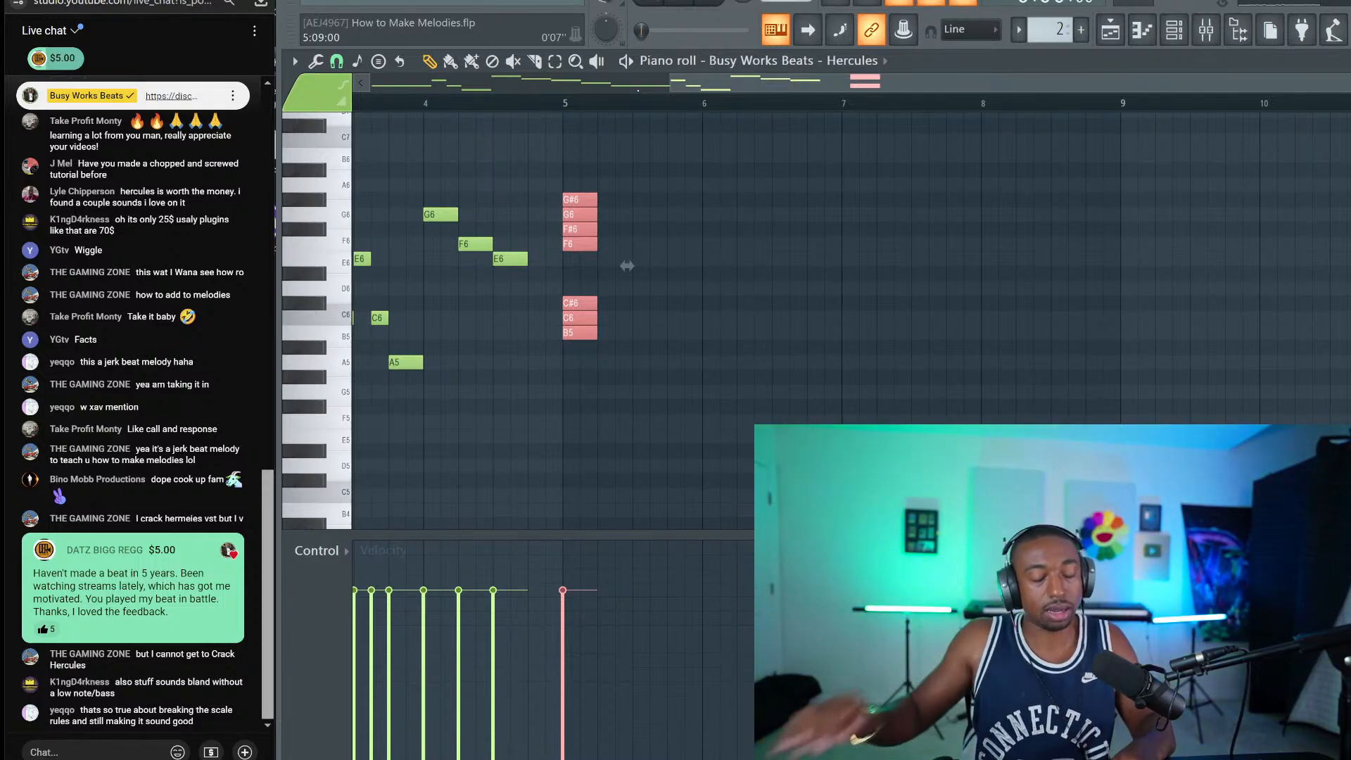
scroll(394, 305, left, 3)
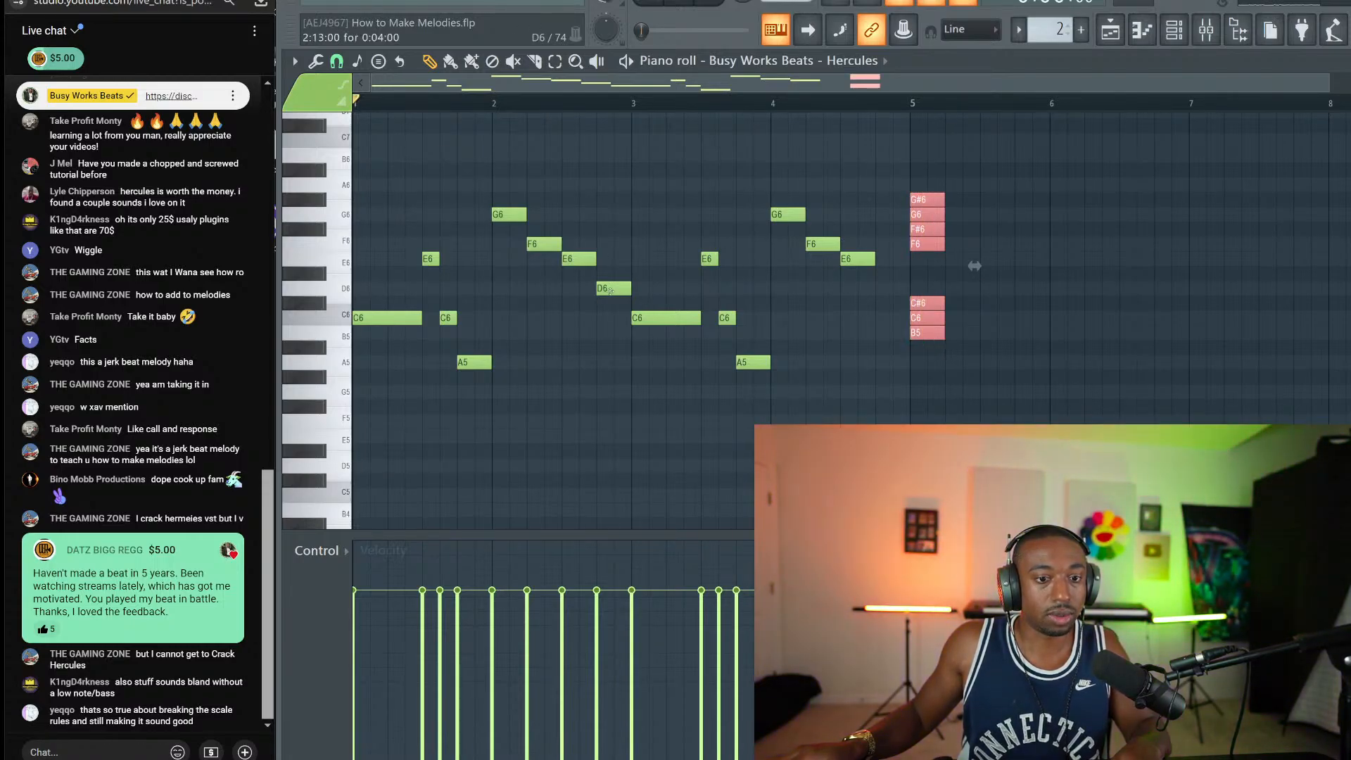
Step: Add a final note at the end of bar 4 and lower it three semitones to B5
click(892, 289)
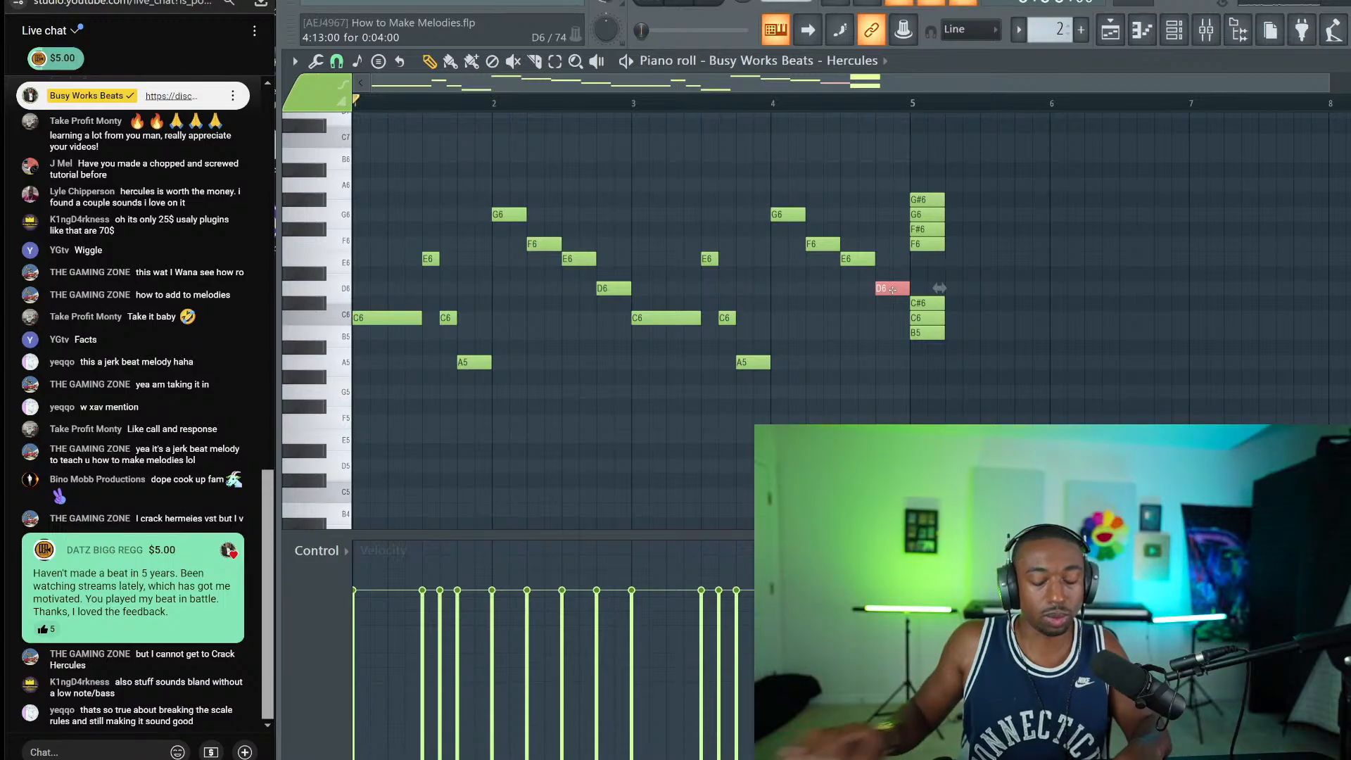
key(shift+Down)
key(shift+Down)
key(shift+Down)
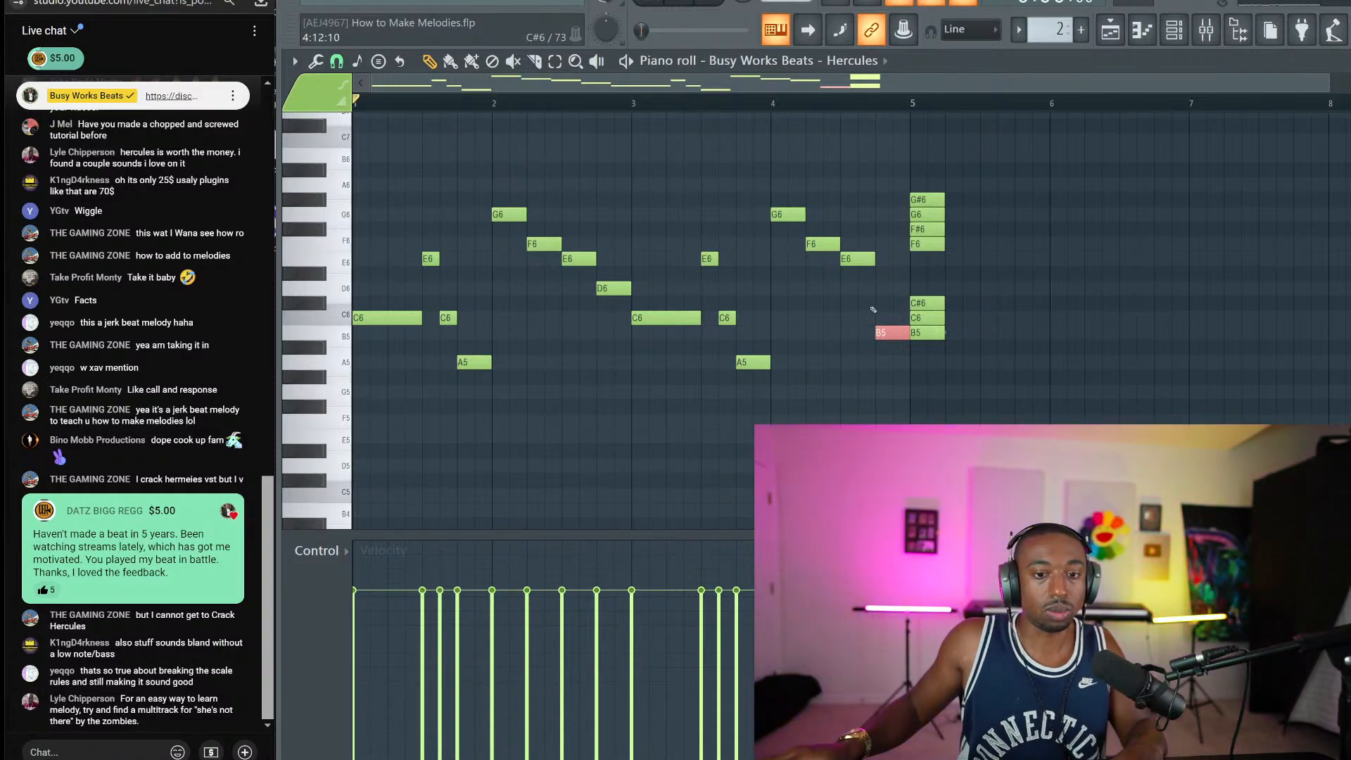
ctrl+click(852, 395)
Step: Highlight the opening C6 and the closing B5 of the melody, and clear the selection
drag(364, 297, 384, 338)
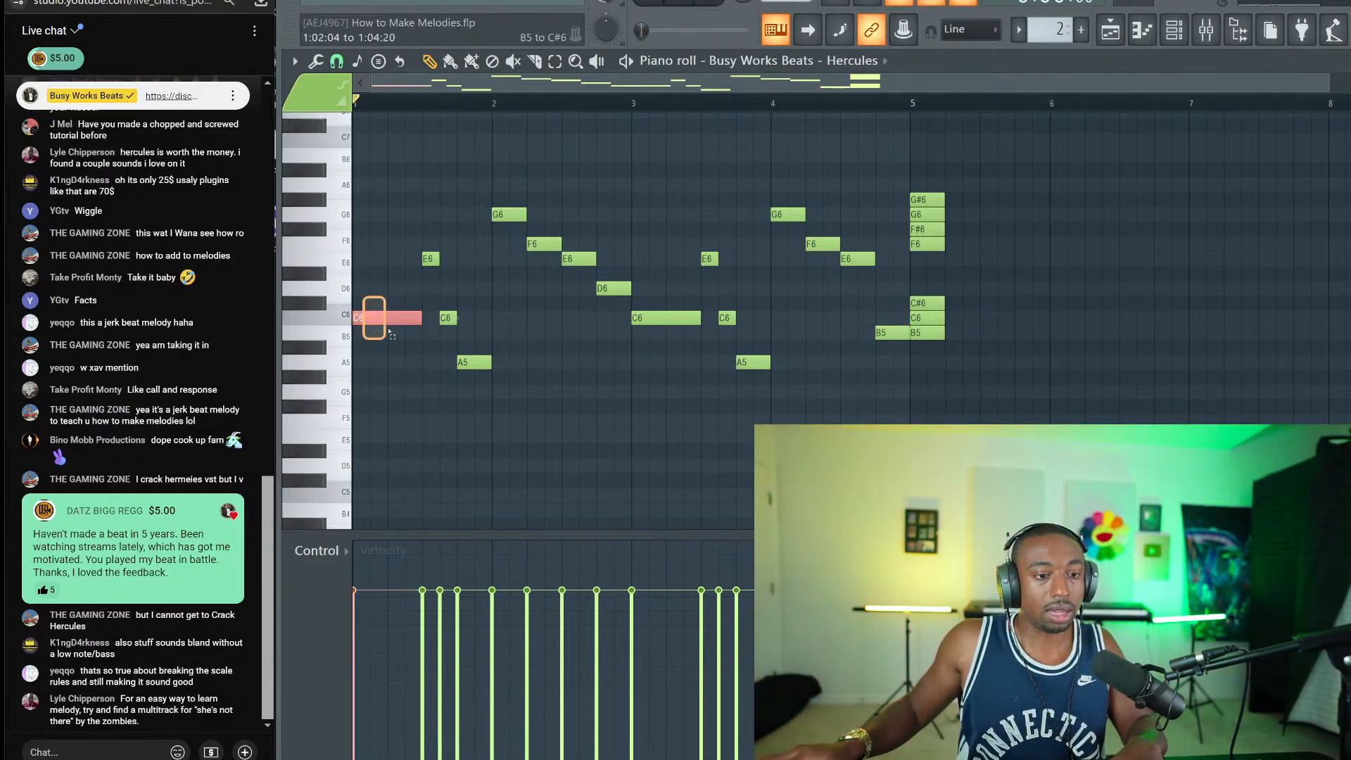
drag(876, 333, 905, 332)
ctrl+click(917, 413)
Step: Set the playback range to bars 1 through 4 and play the melody in a loop with its notes deselected
key(space)
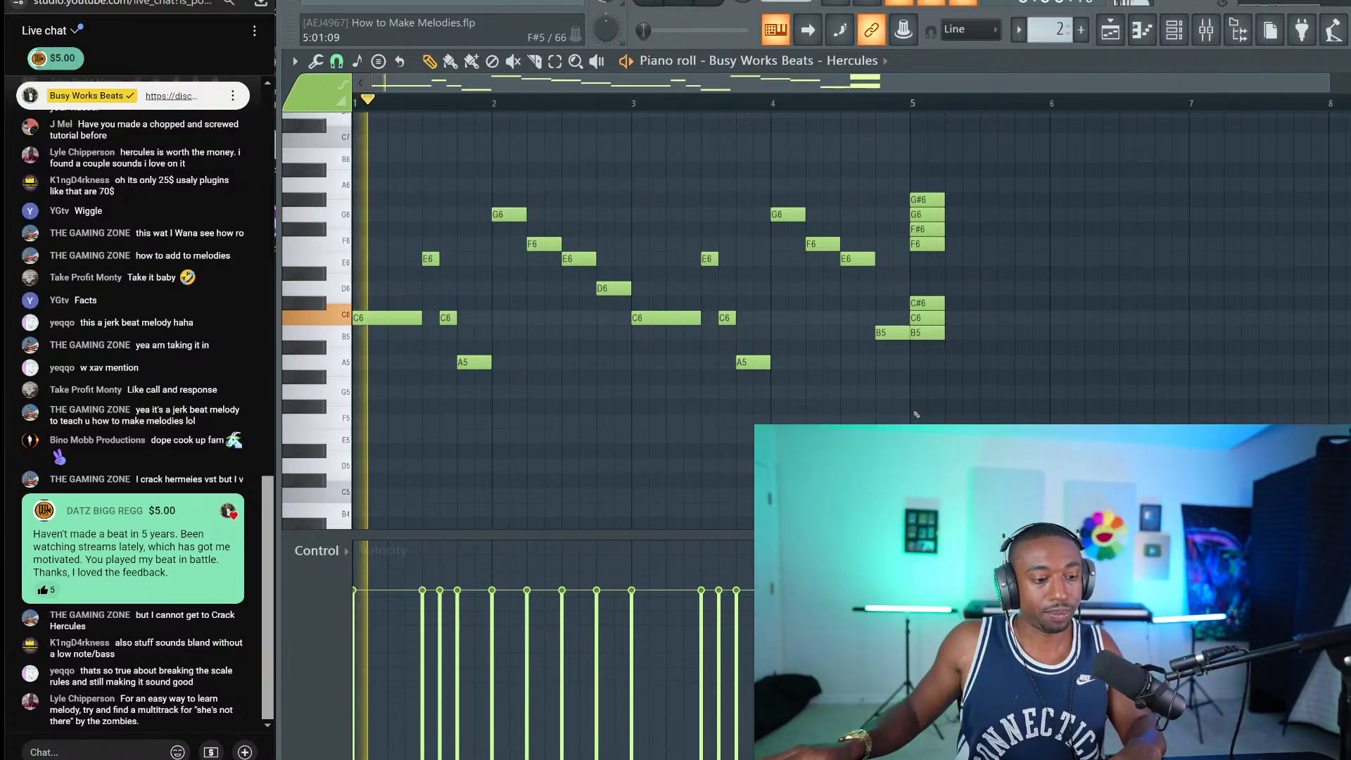
key(space)
drag(910, 108, 355, 106)
key(space)
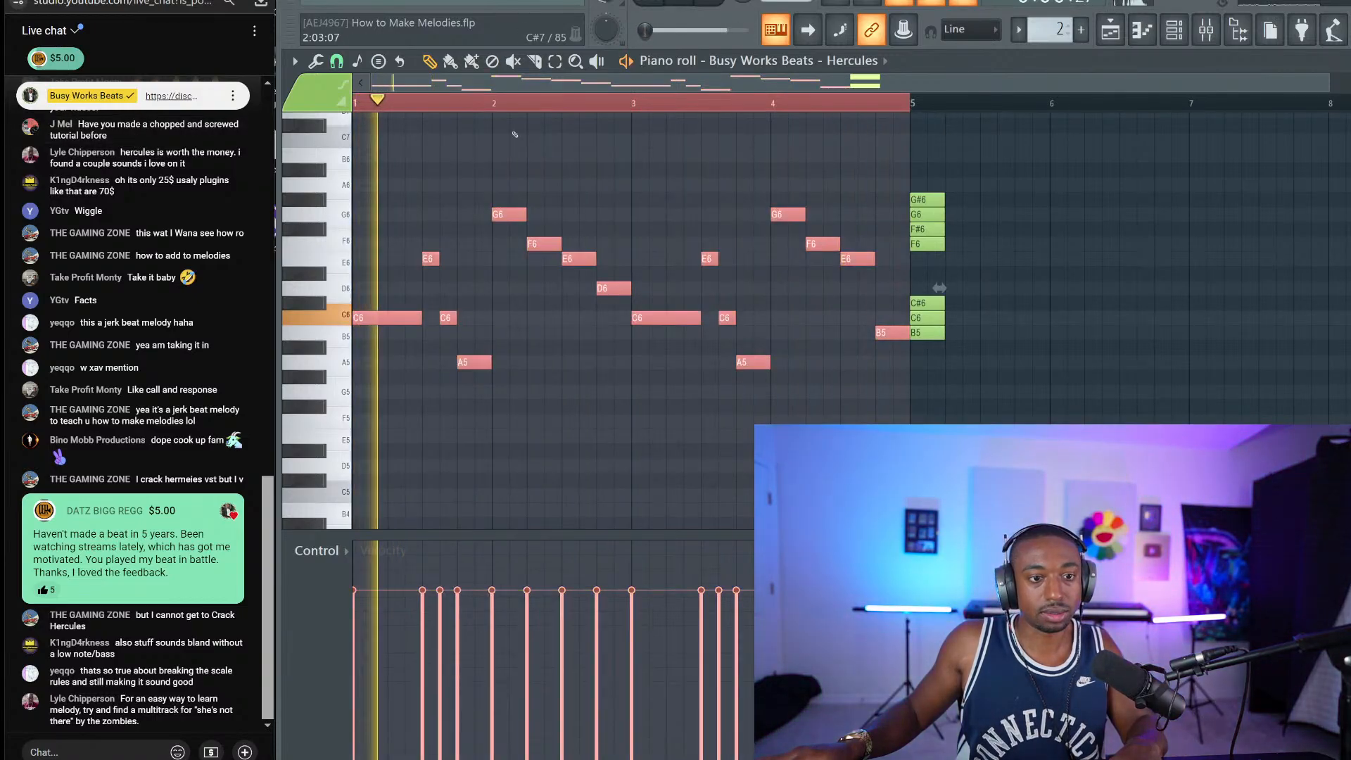
ctrl+click(529, 139)
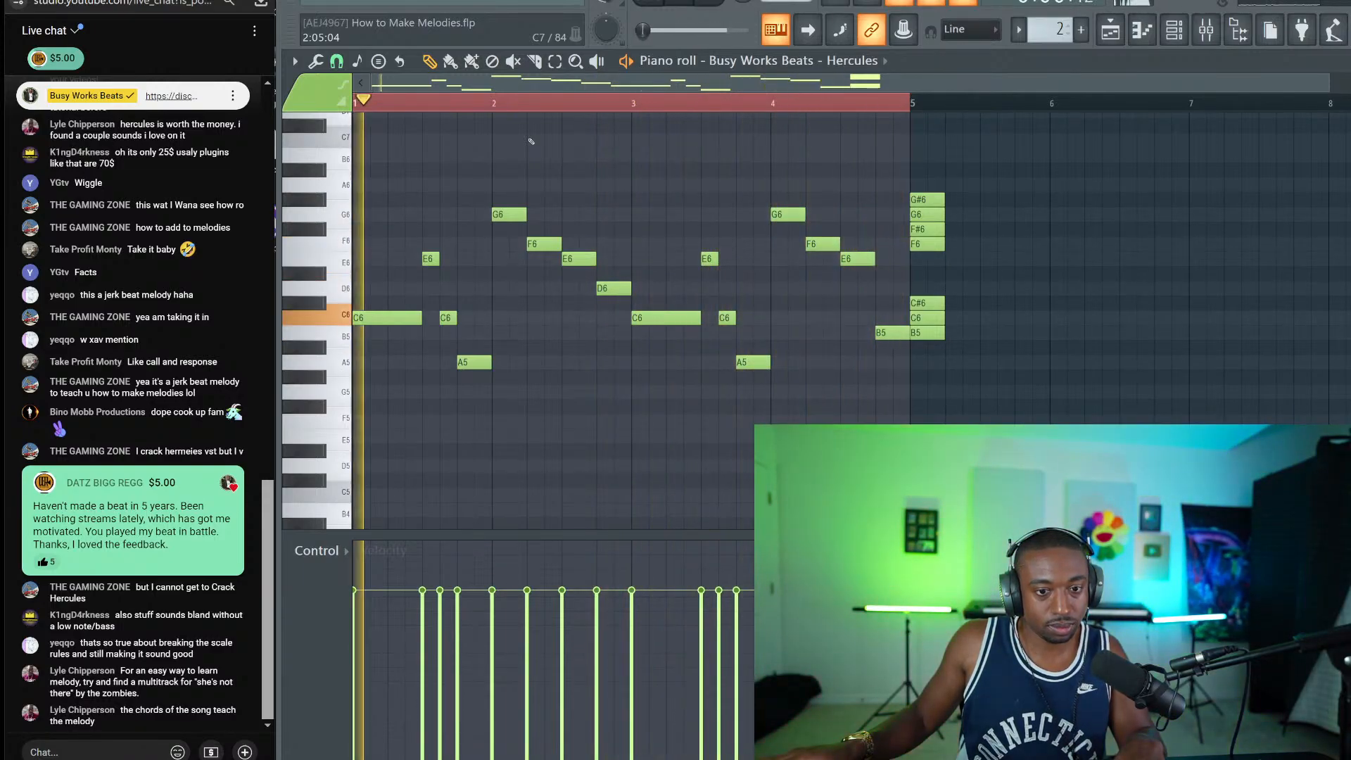
Step: Point out the B5 and C6 options in bar 5, and raise the last note of bar 4 two semitones to C#6
click(880, 334)
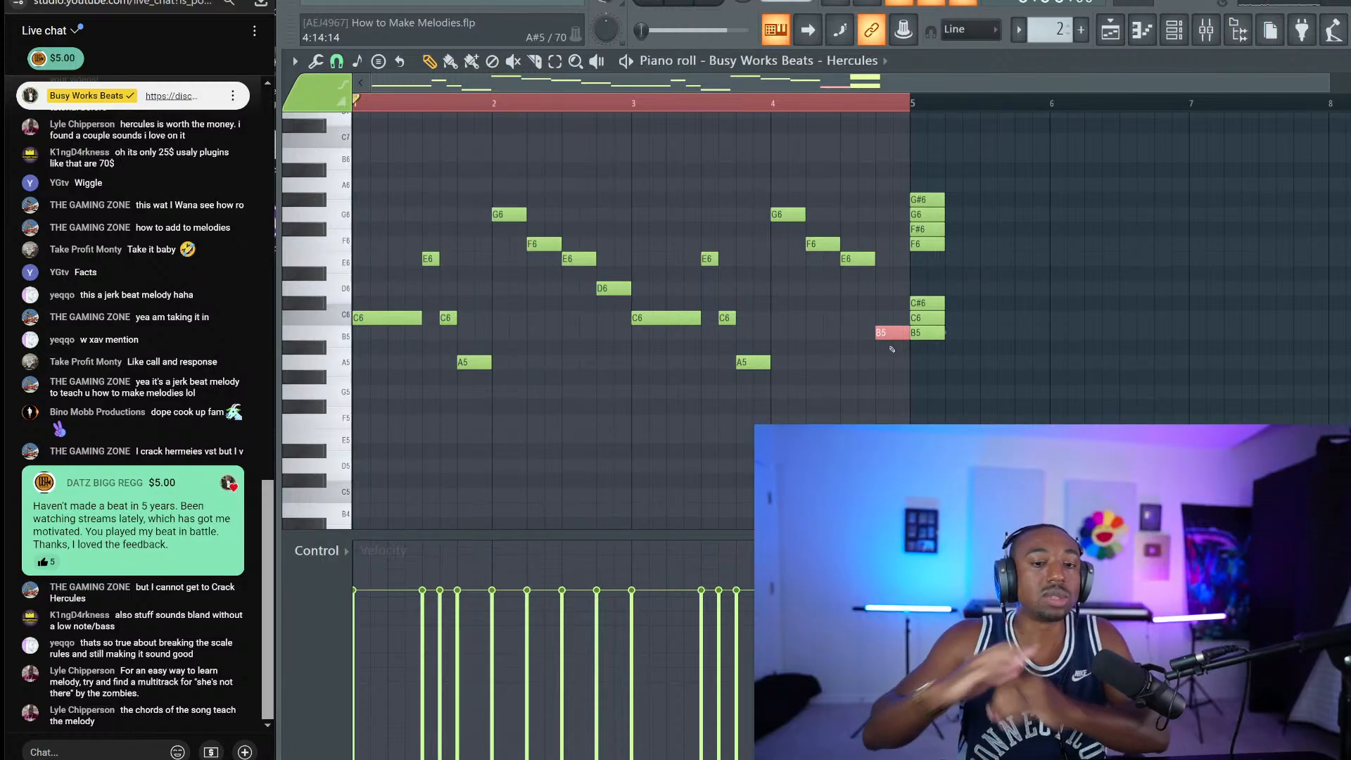
ctrl+click(929, 332)
ctrl+shift+click(928, 320)
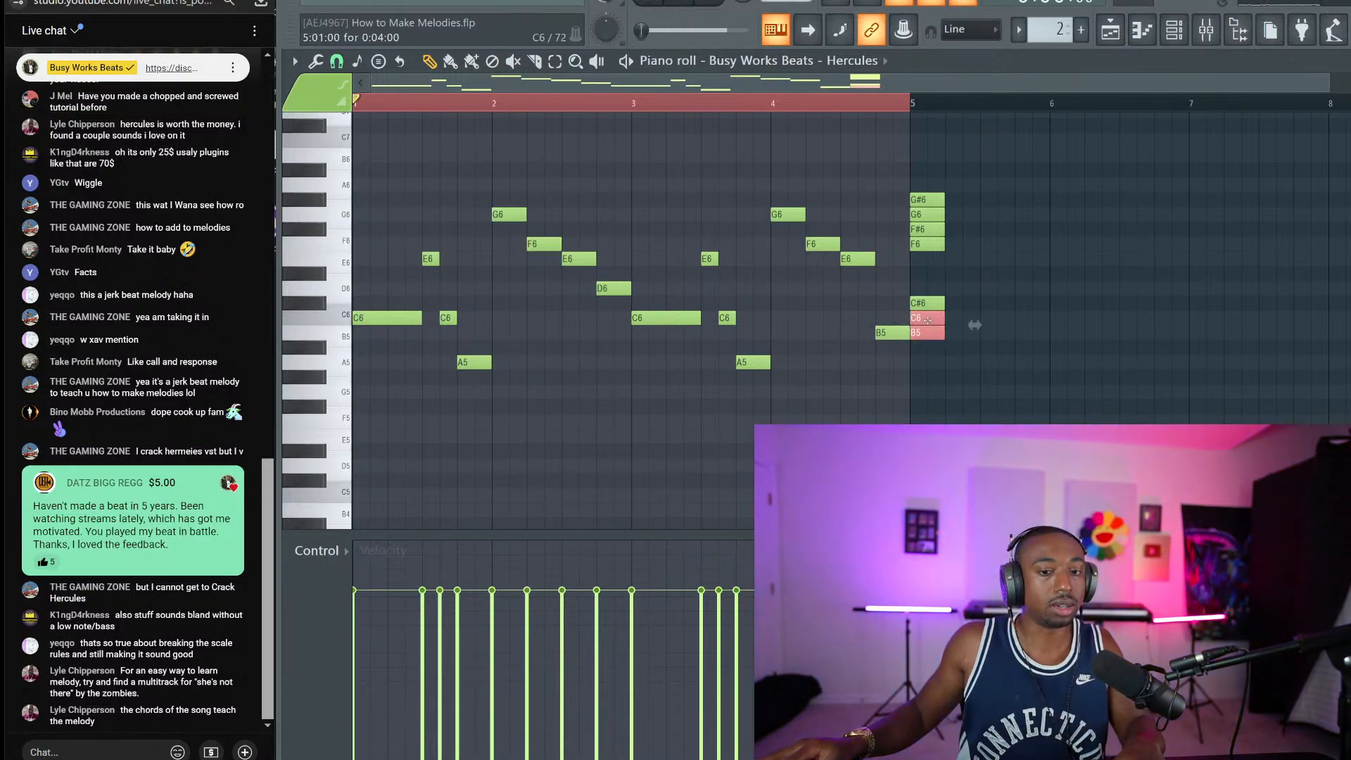
ctrl+click(889, 345)
ctrl+click(884, 332)
key(Up)
key(Up)
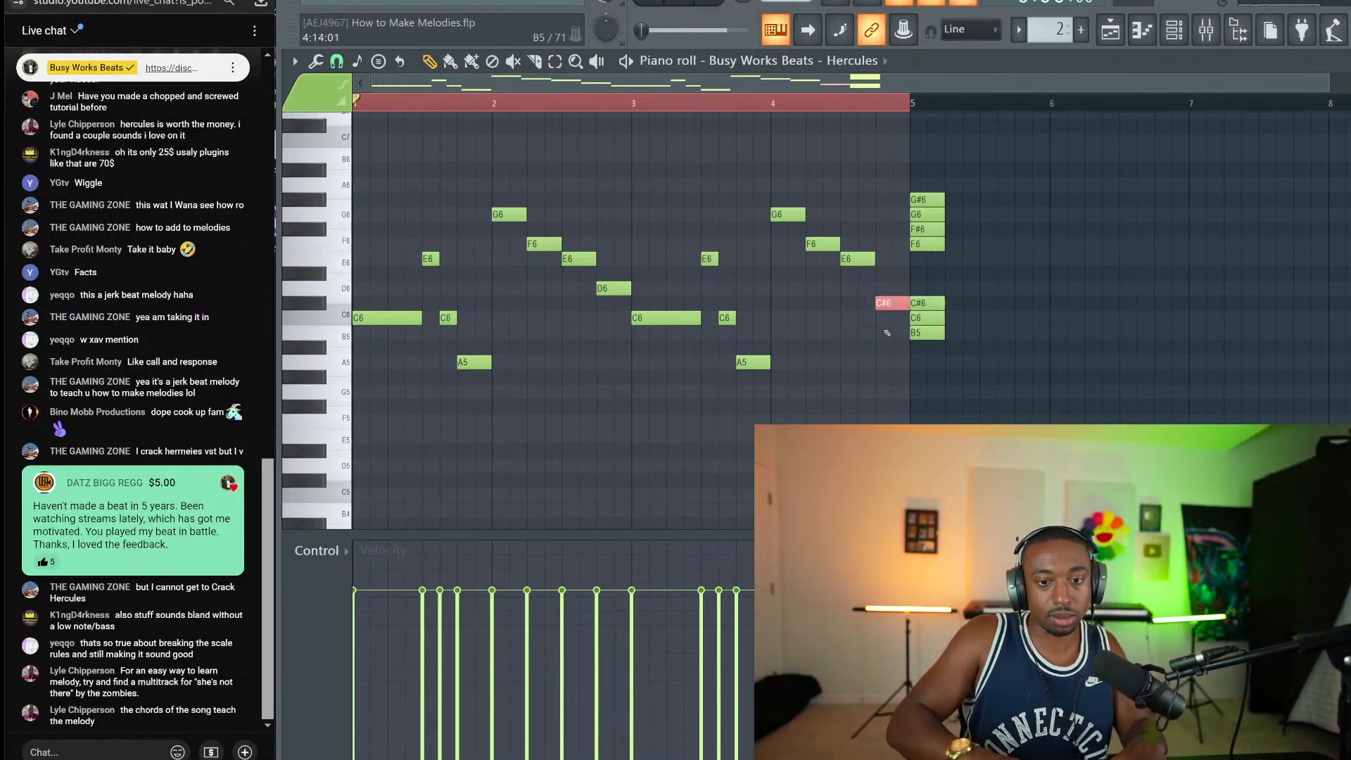
Step: Play back the four-bar melody to hear the C#6 ending
key(space)
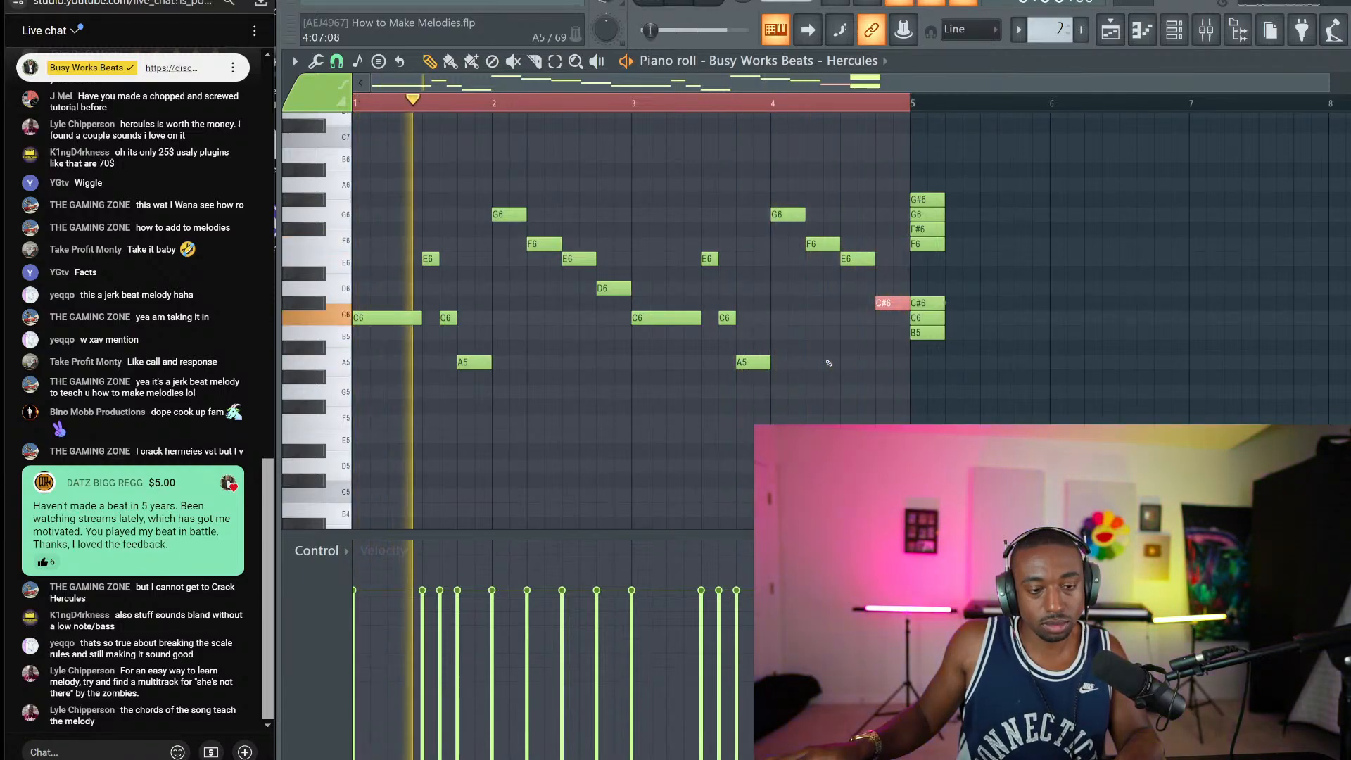
key(space)
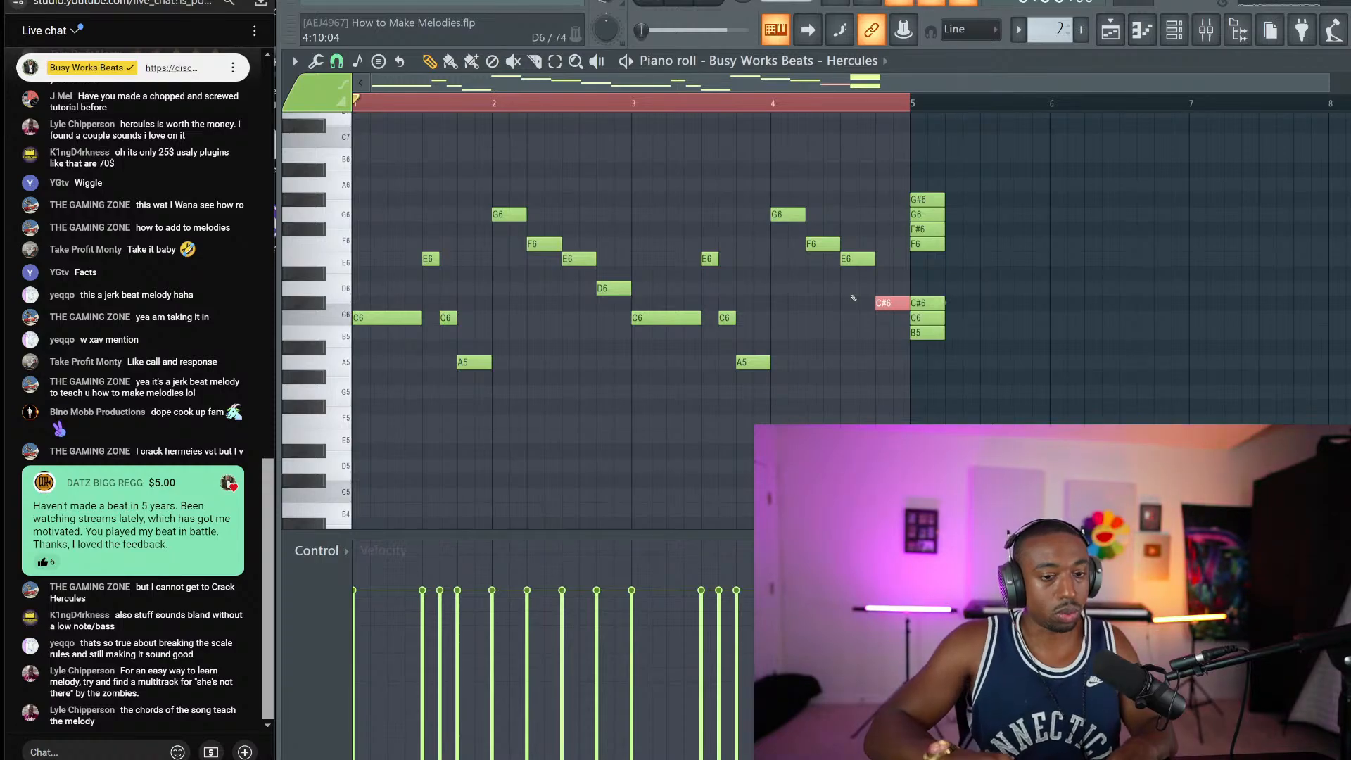
key(space)
key(space)
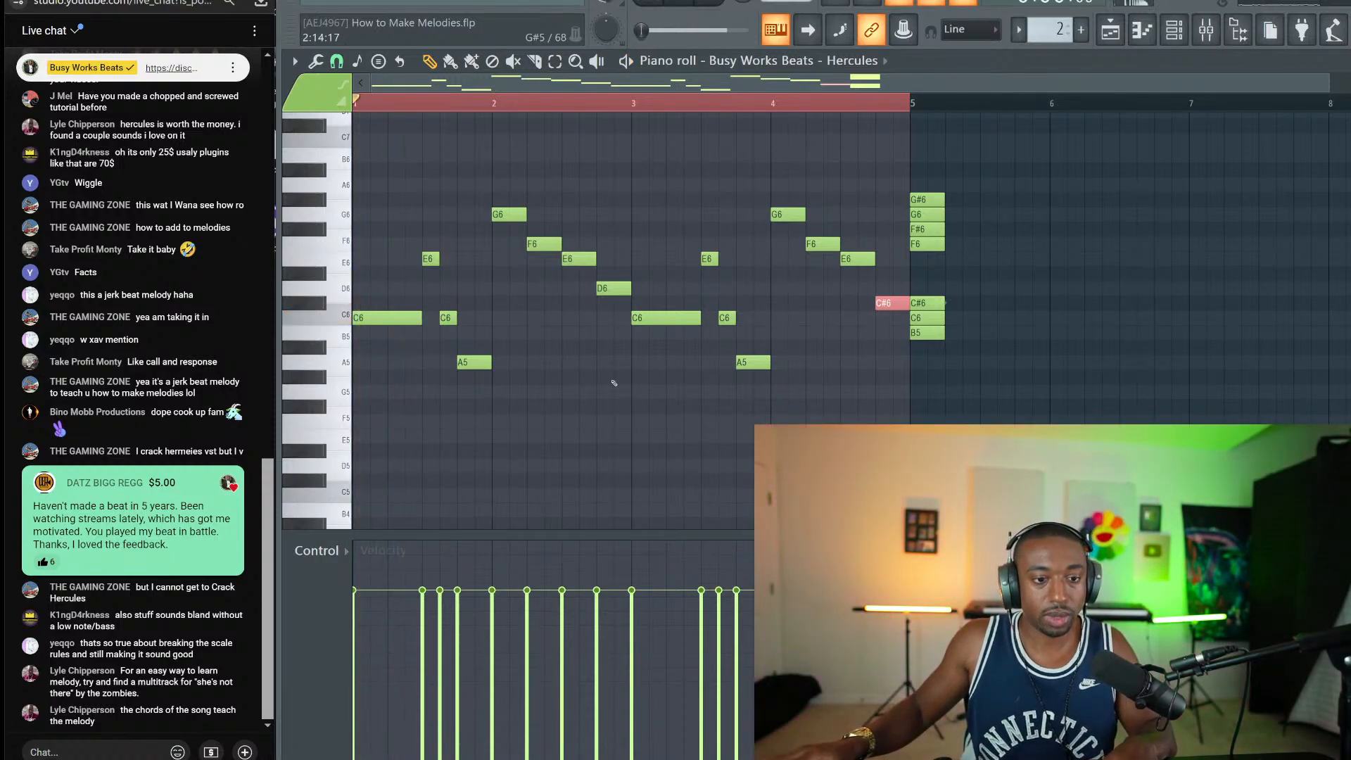
scroll(532, 328, down, 3)
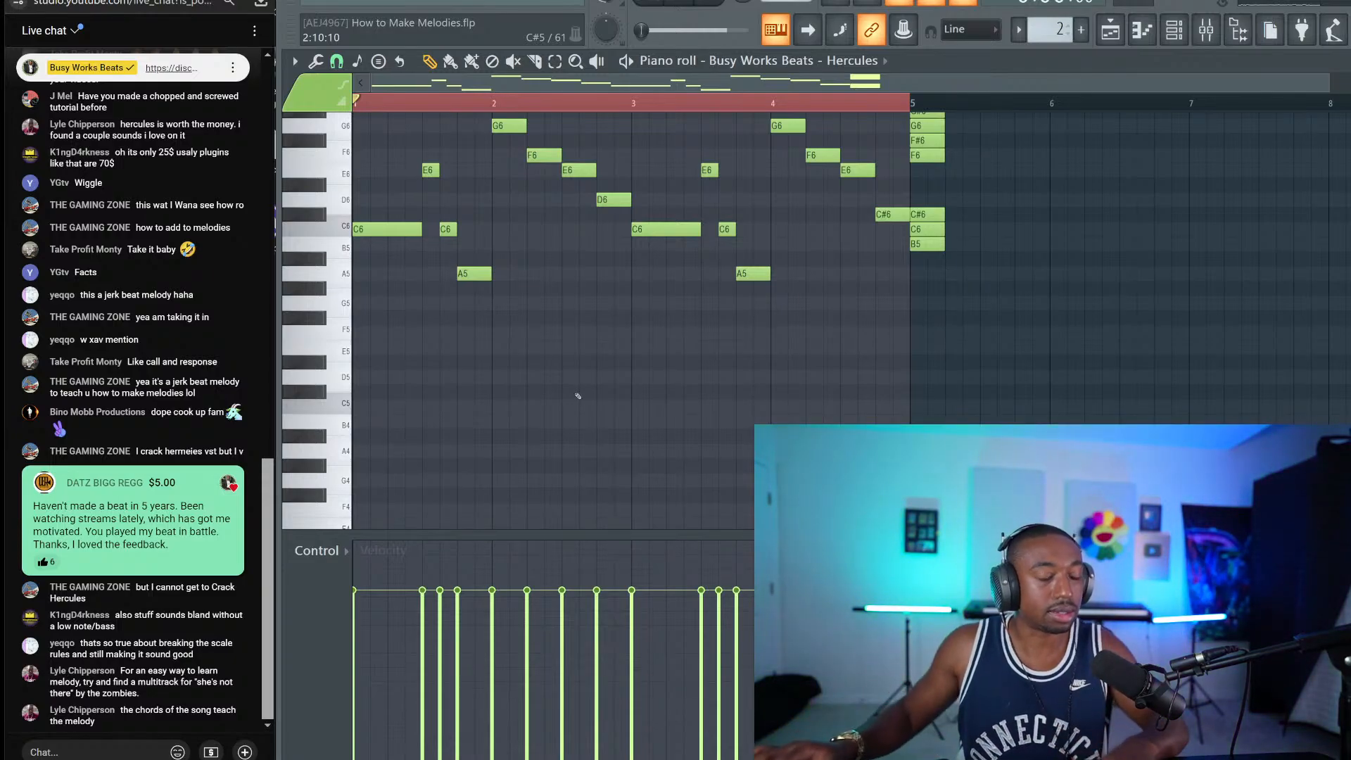
scroll(496, 120, up, 3)
scroll(496, 120, up, 3)
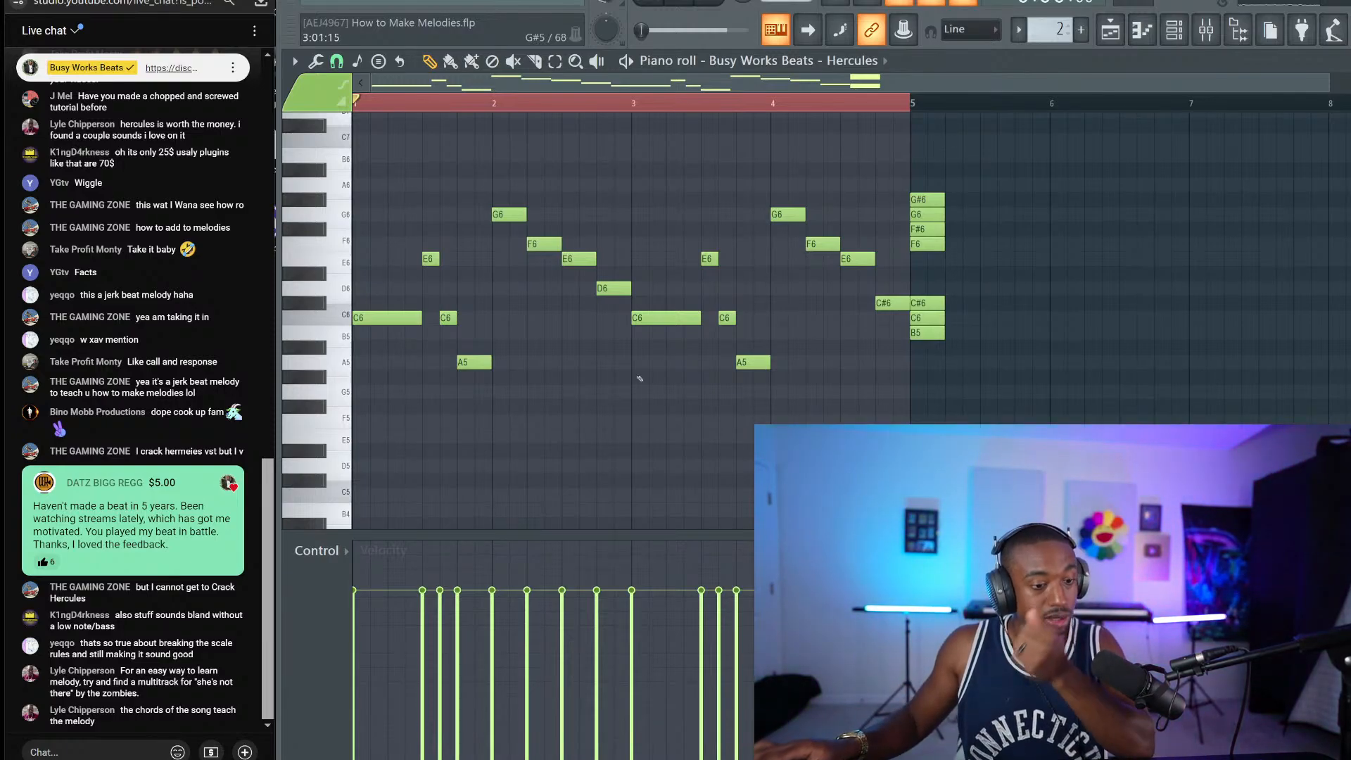
scroll(938, 352, down, 3)
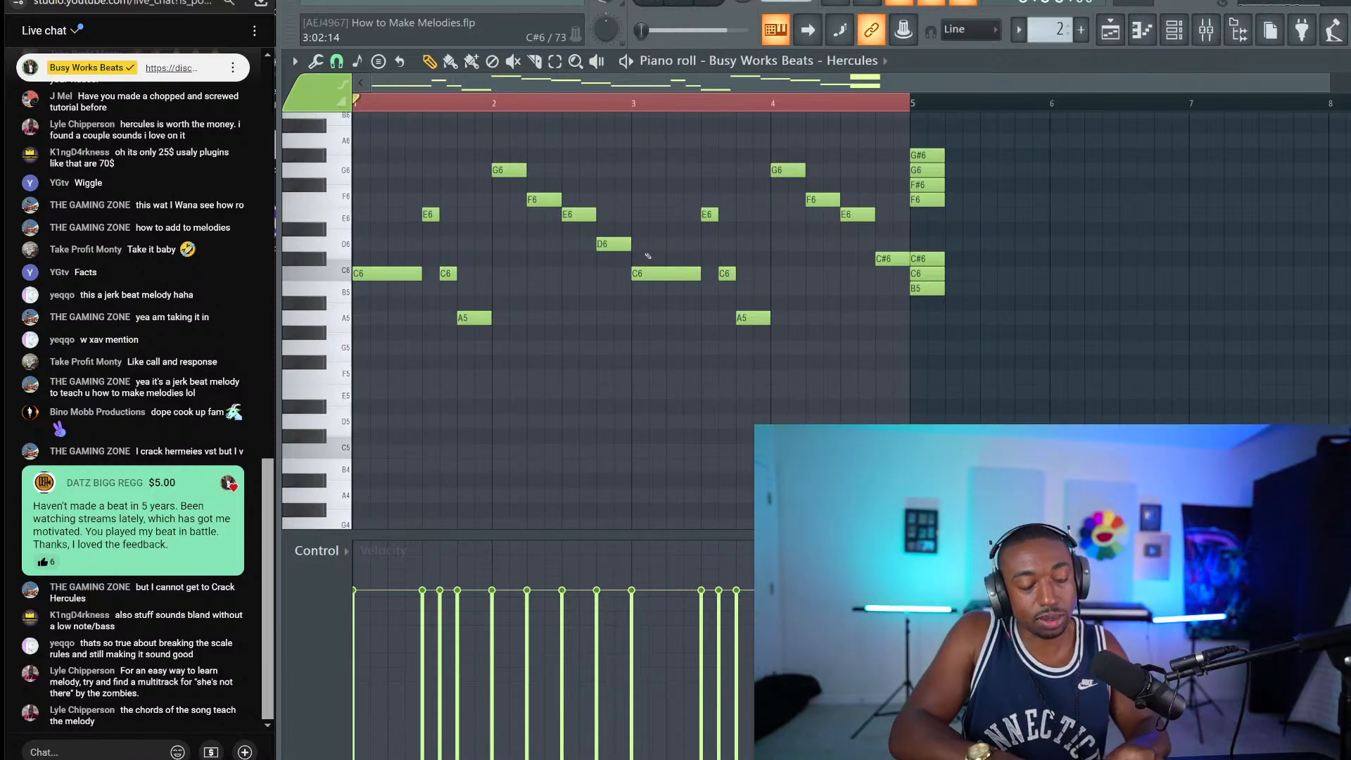
Step: Open the chord progression generator and look at the options of the chord at bar 5
key(alt+p)
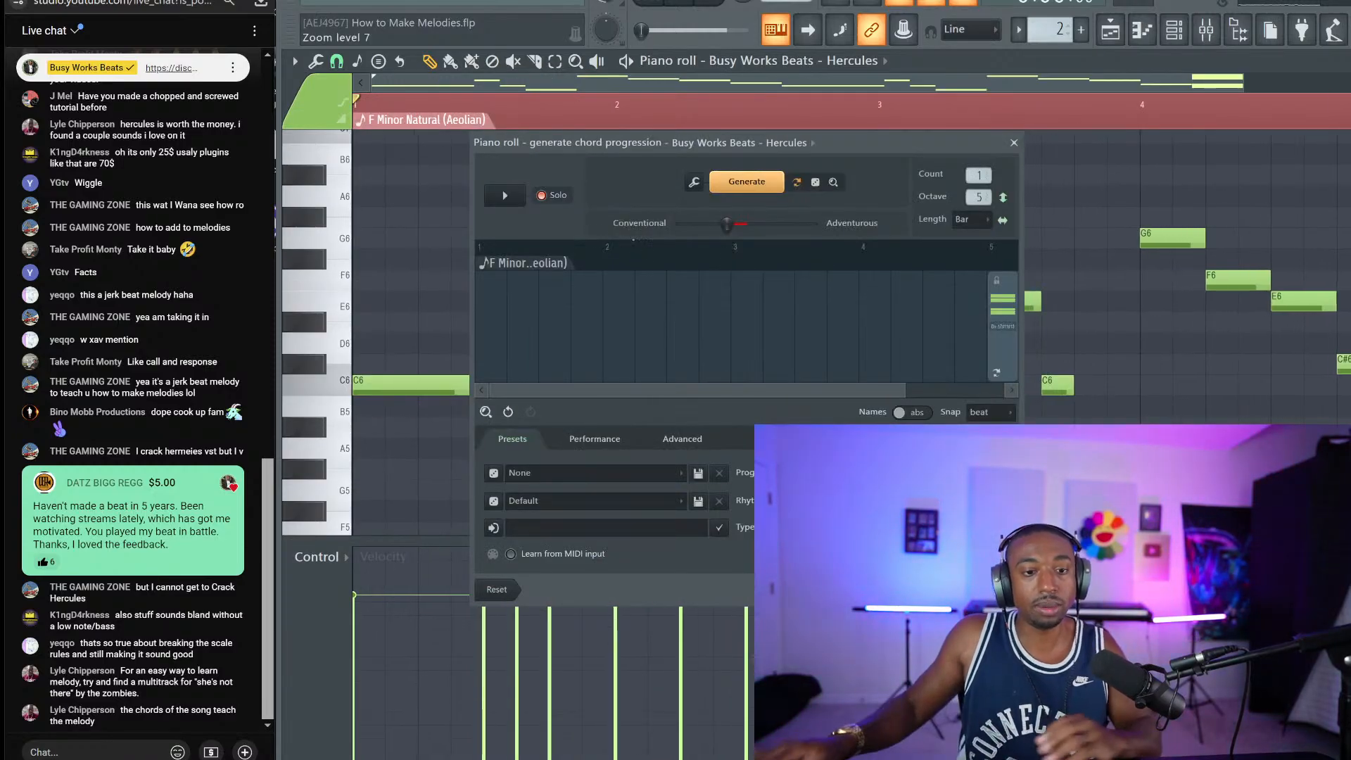
right_click(969, 311)
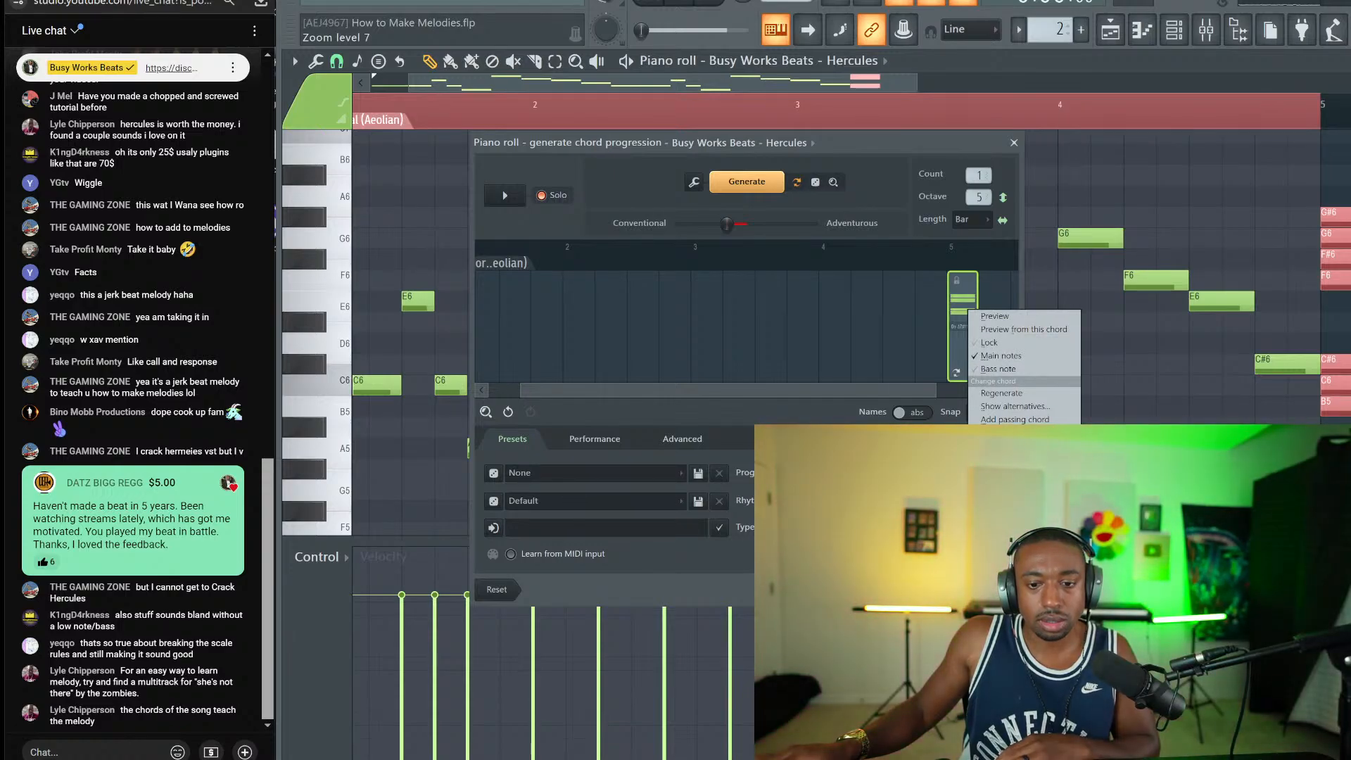
click(899, 320)
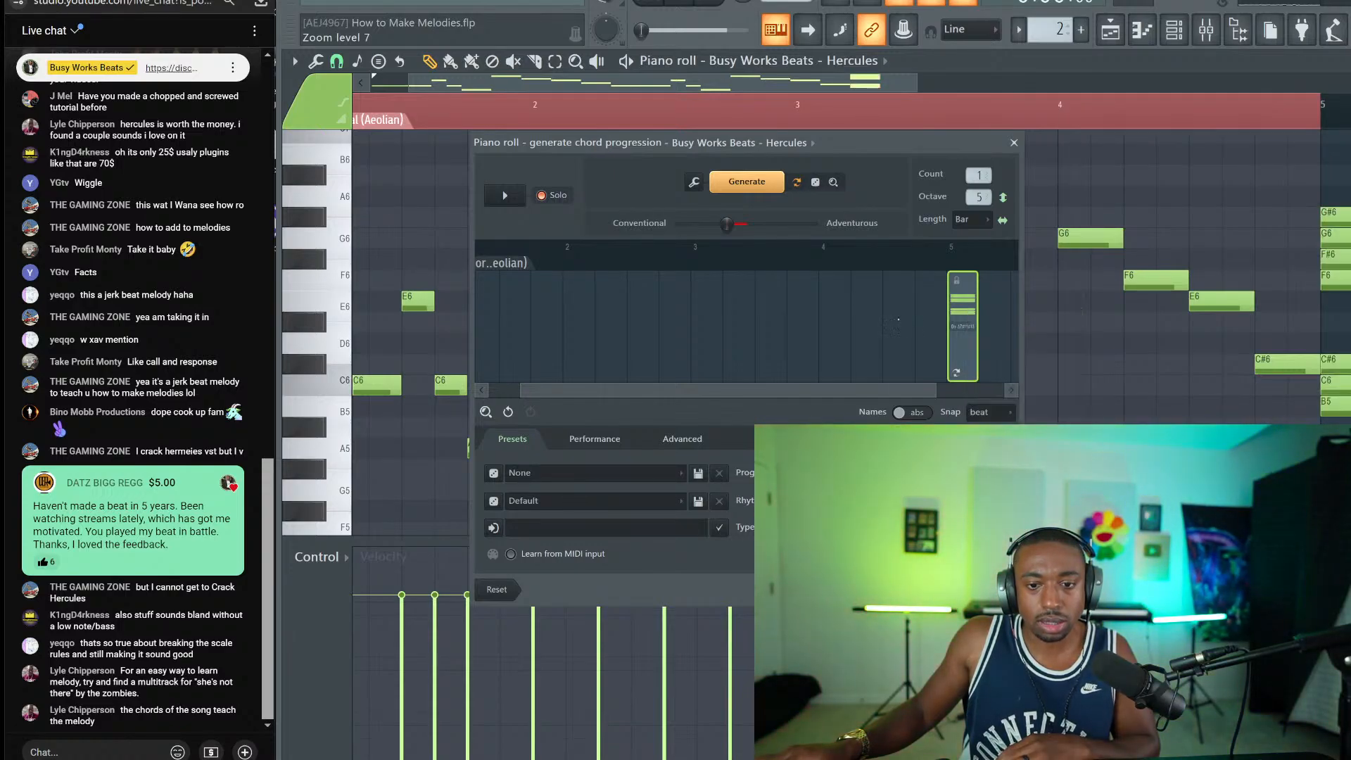
Step: Try regenerating the chord at bar 5 with the chord progression generator, without keeping the result
click(957, 323)
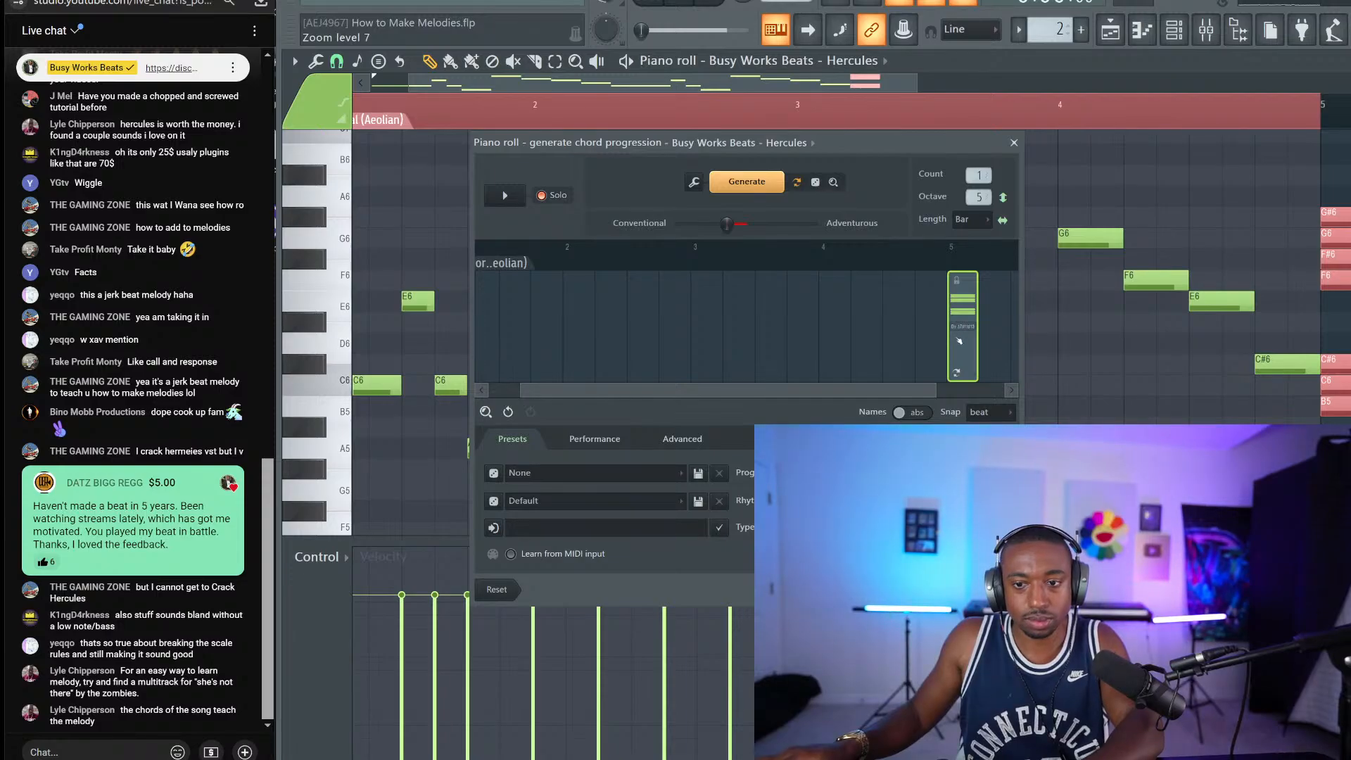
drag(808, 376, 774, 378)
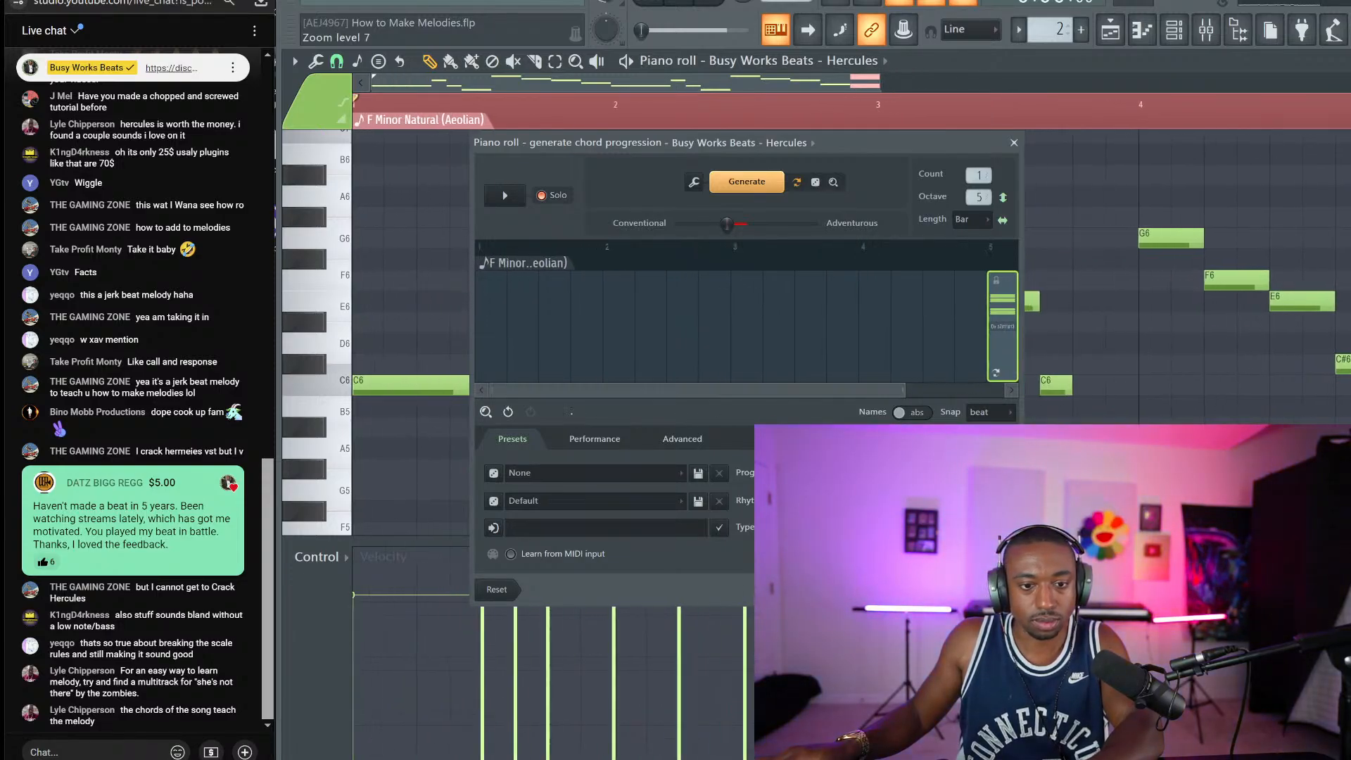
click(756, 186)
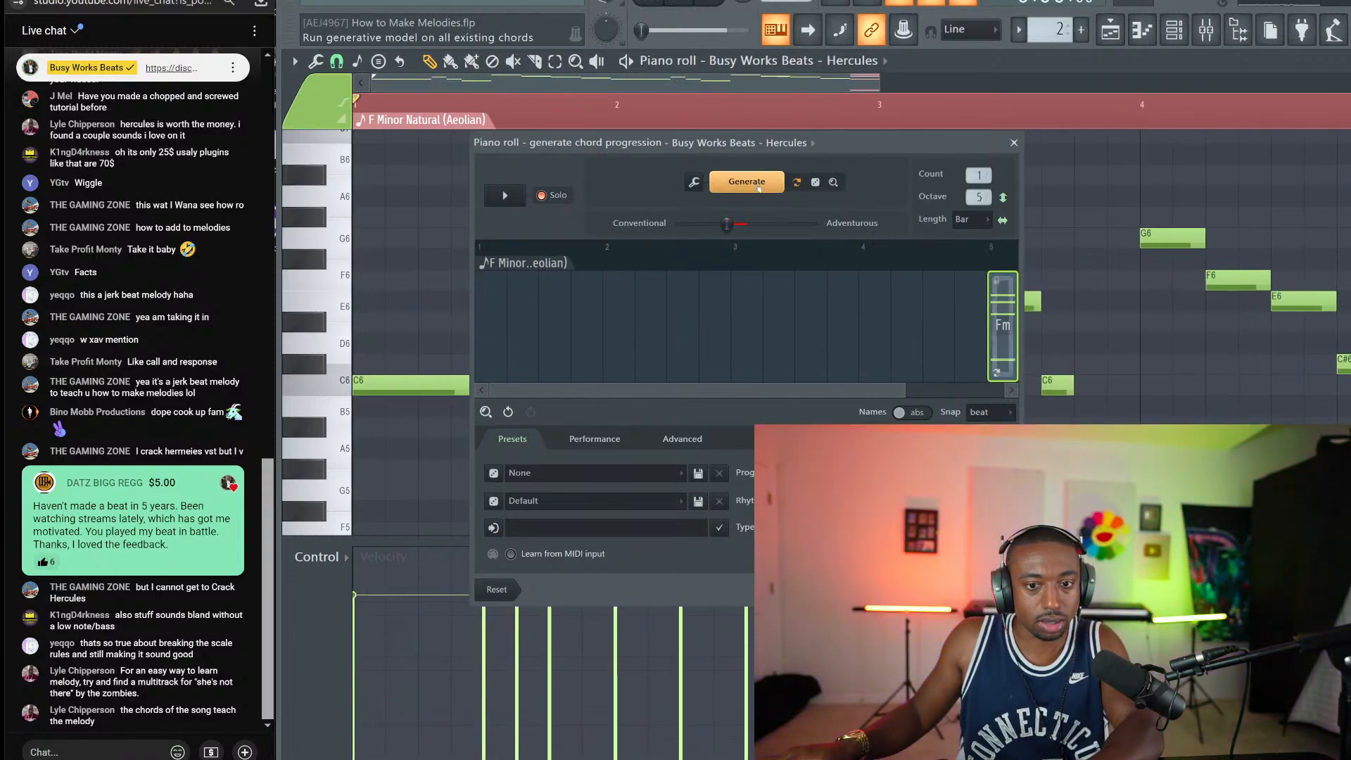
click(1014, 143)
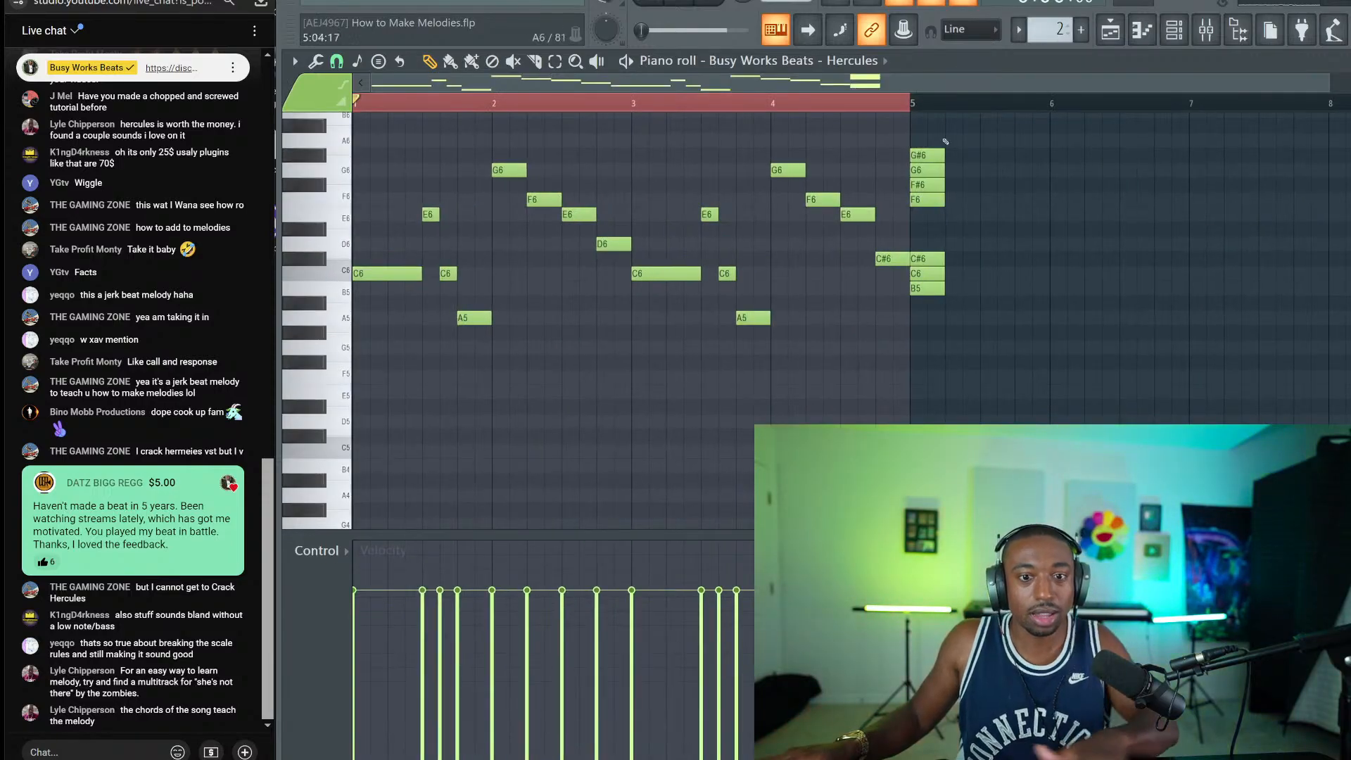
Step: Delete all the stacked option notes at bar 5, from G#6 down to B5
drag(939, 134, 930, 339)
key(Delete)
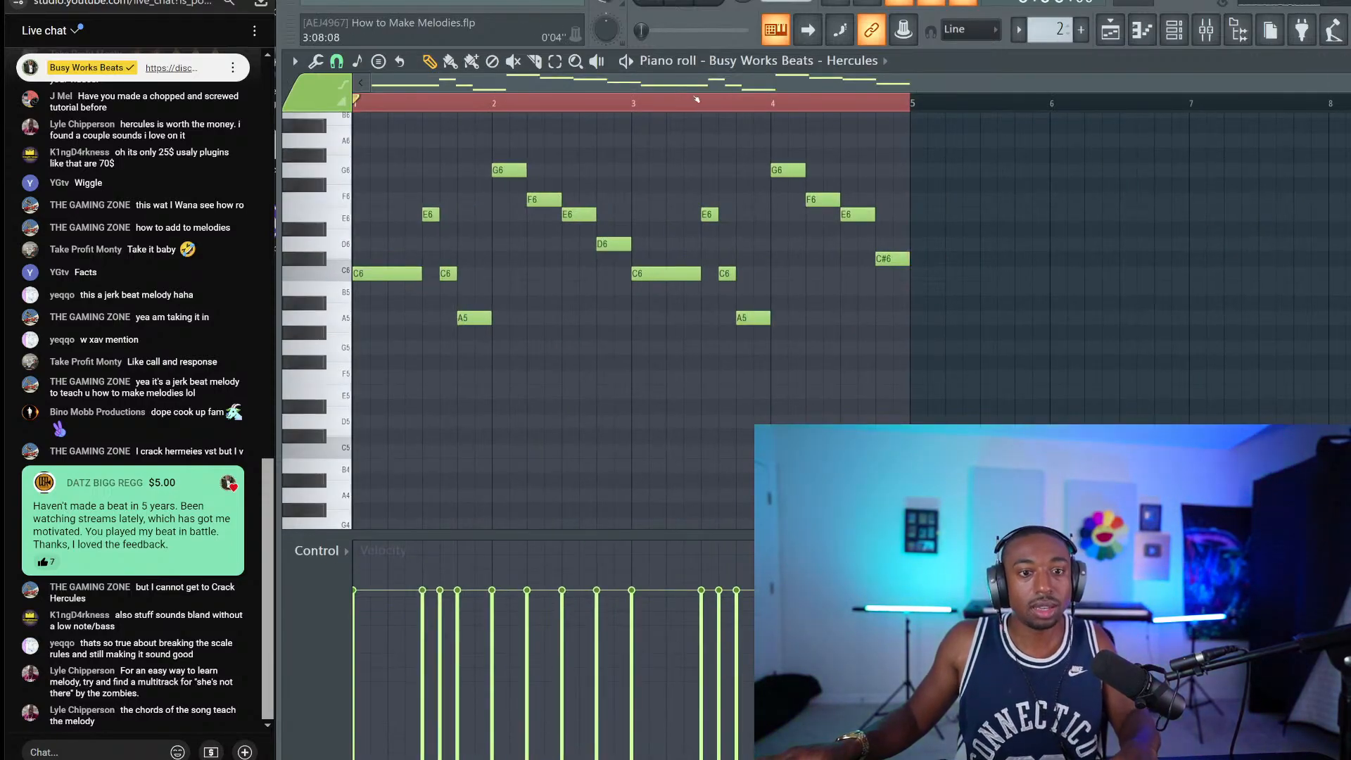
Step: Try generating a four-chord progression with beat-long chords, moving the Fm chord to the last beat of bar 2
key(alt+p)
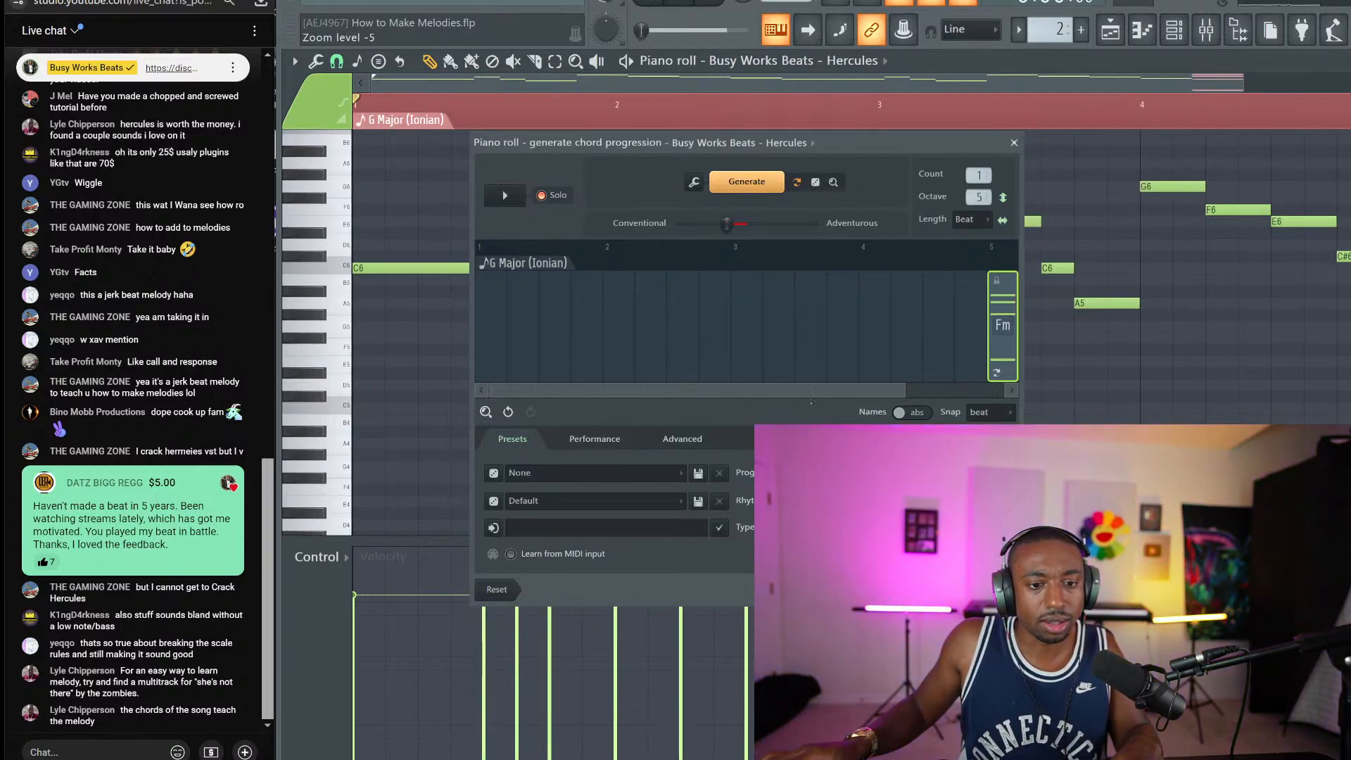
drag(905, 388, 1006, 389)
right_click(898, 323)
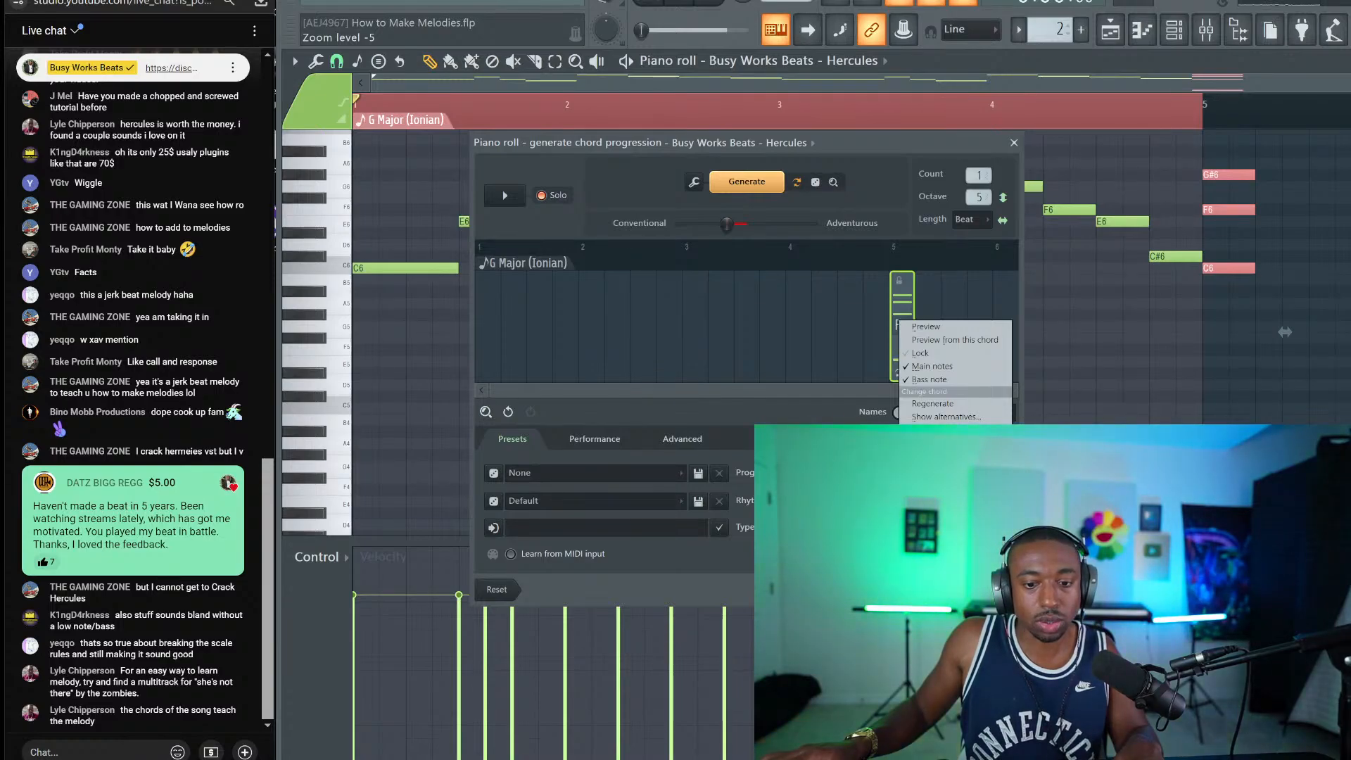
click(859, 355)
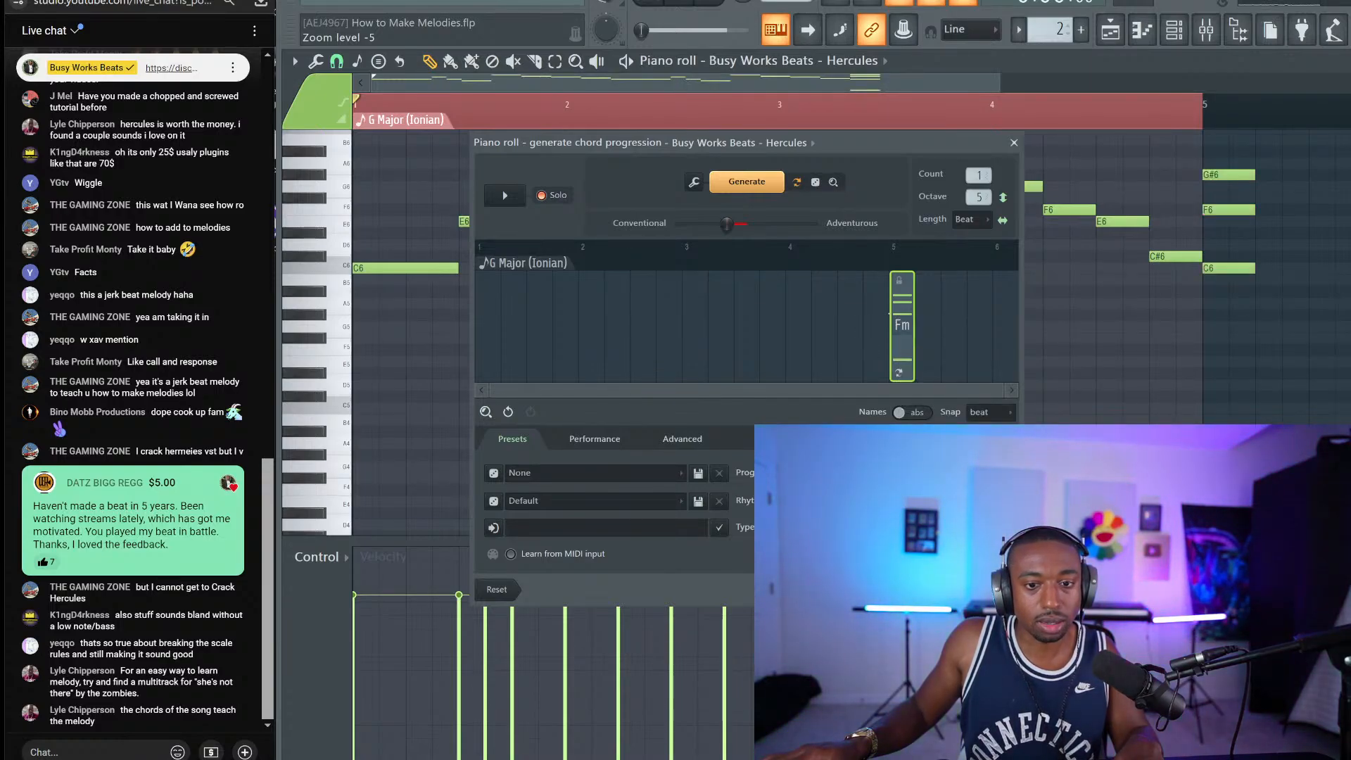
drag(890, 313, 679, 308)
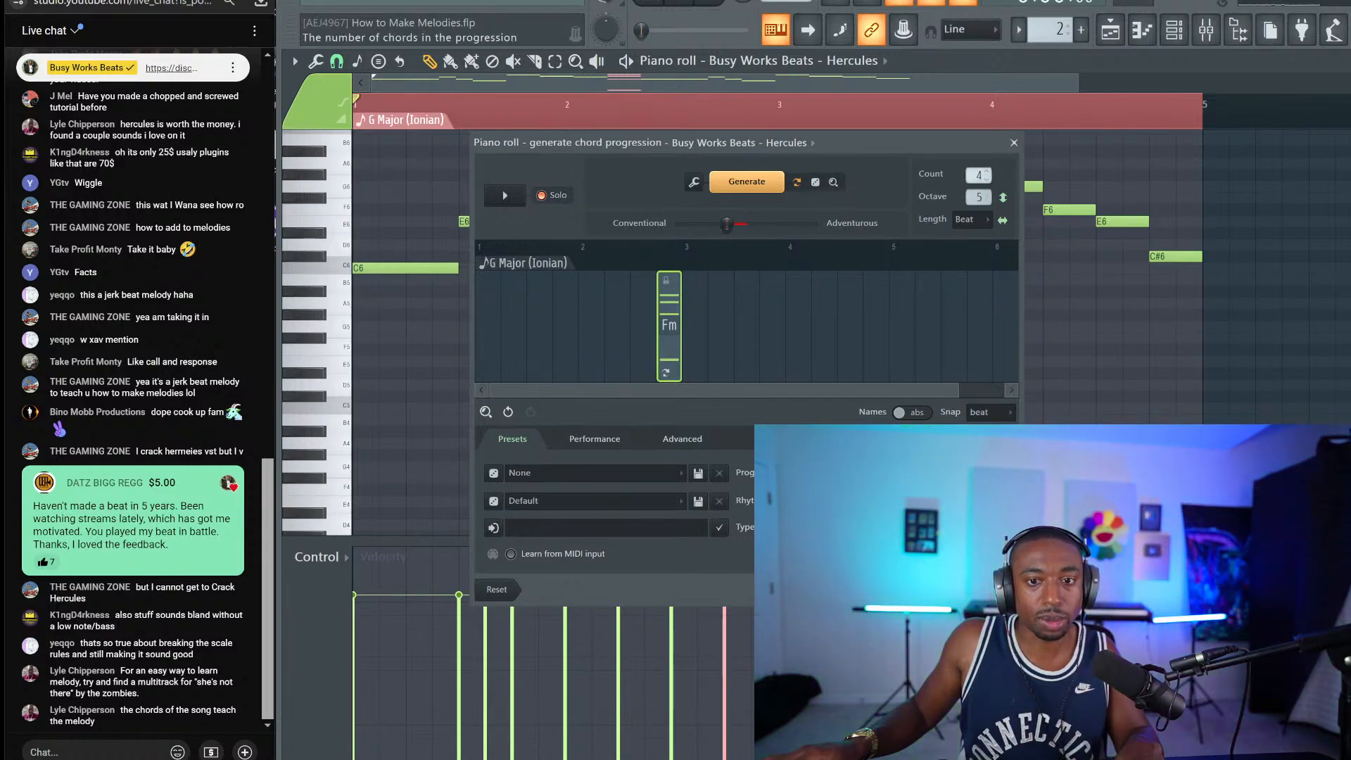
scroll(978, 175, up, 1)
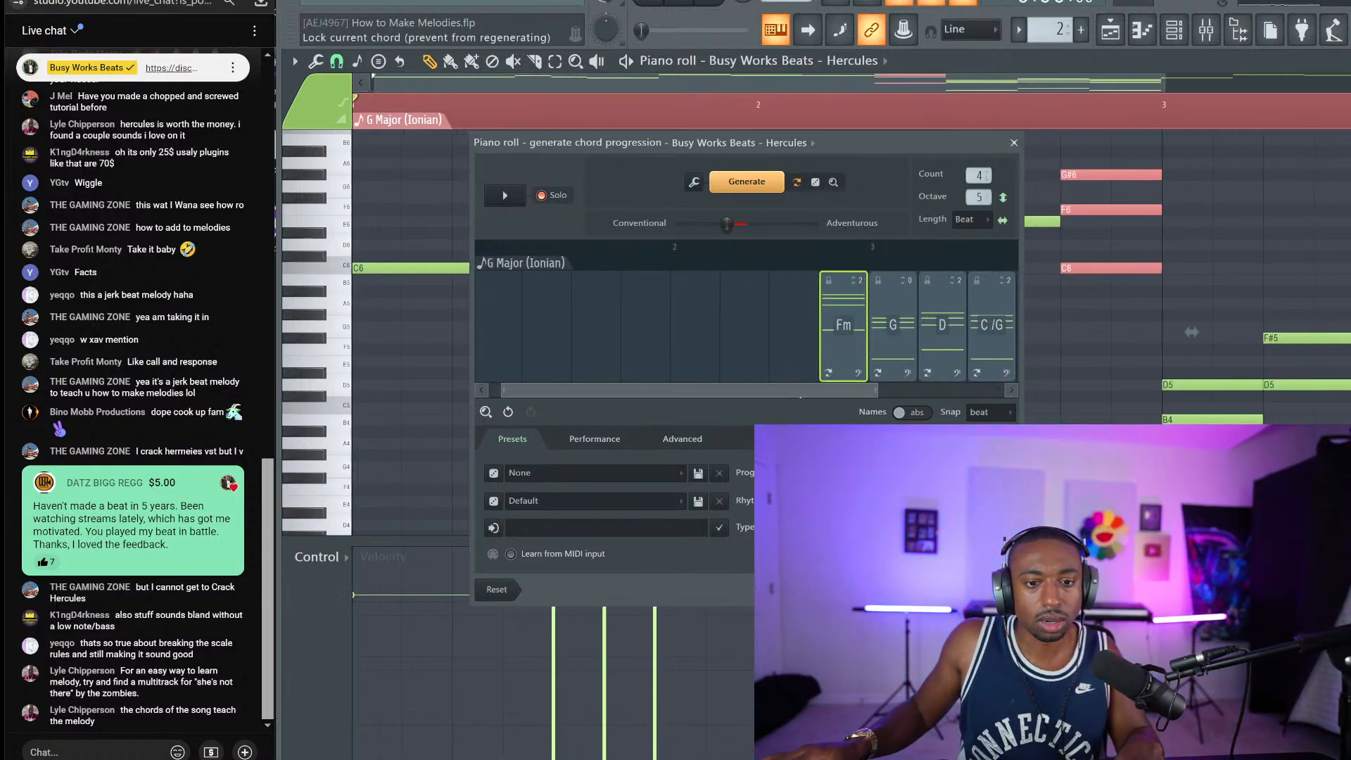
drag(739, 389, 681, 383)
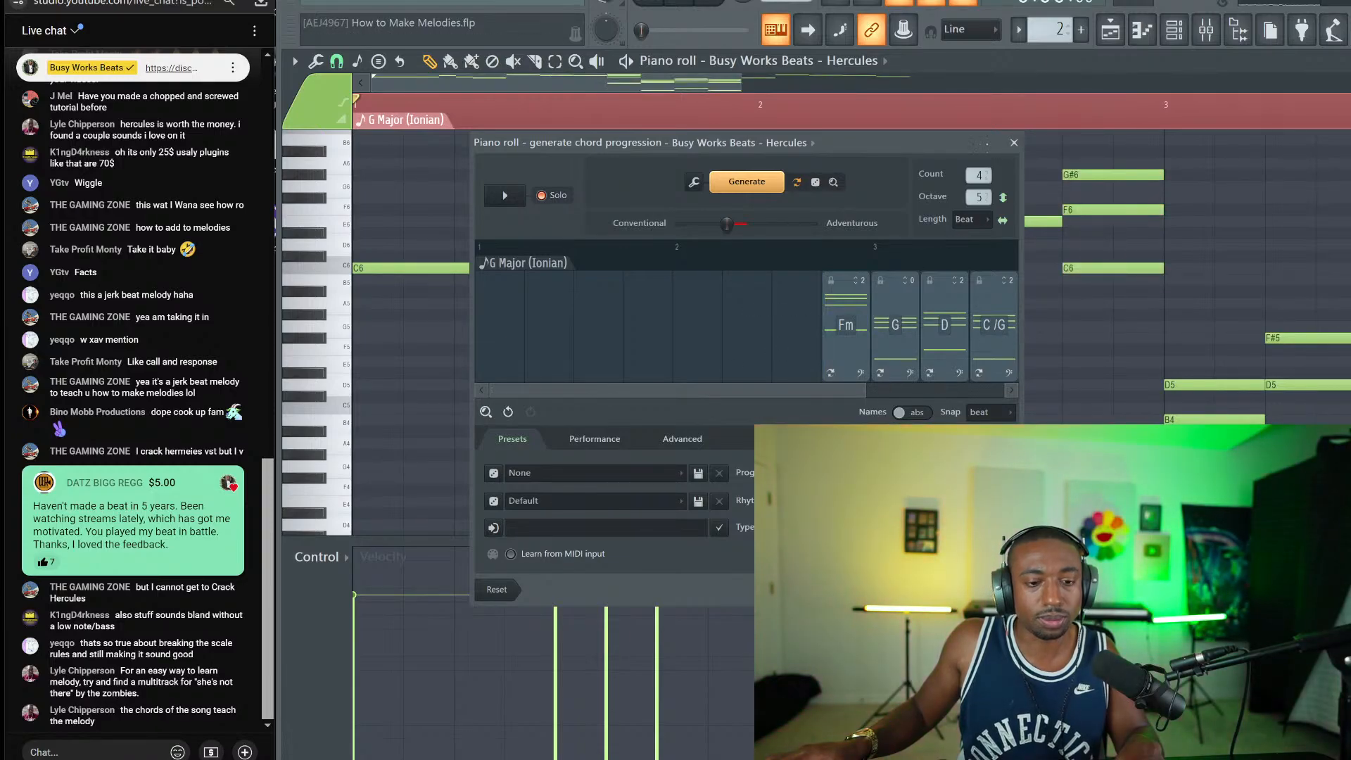
click(1014, 142)
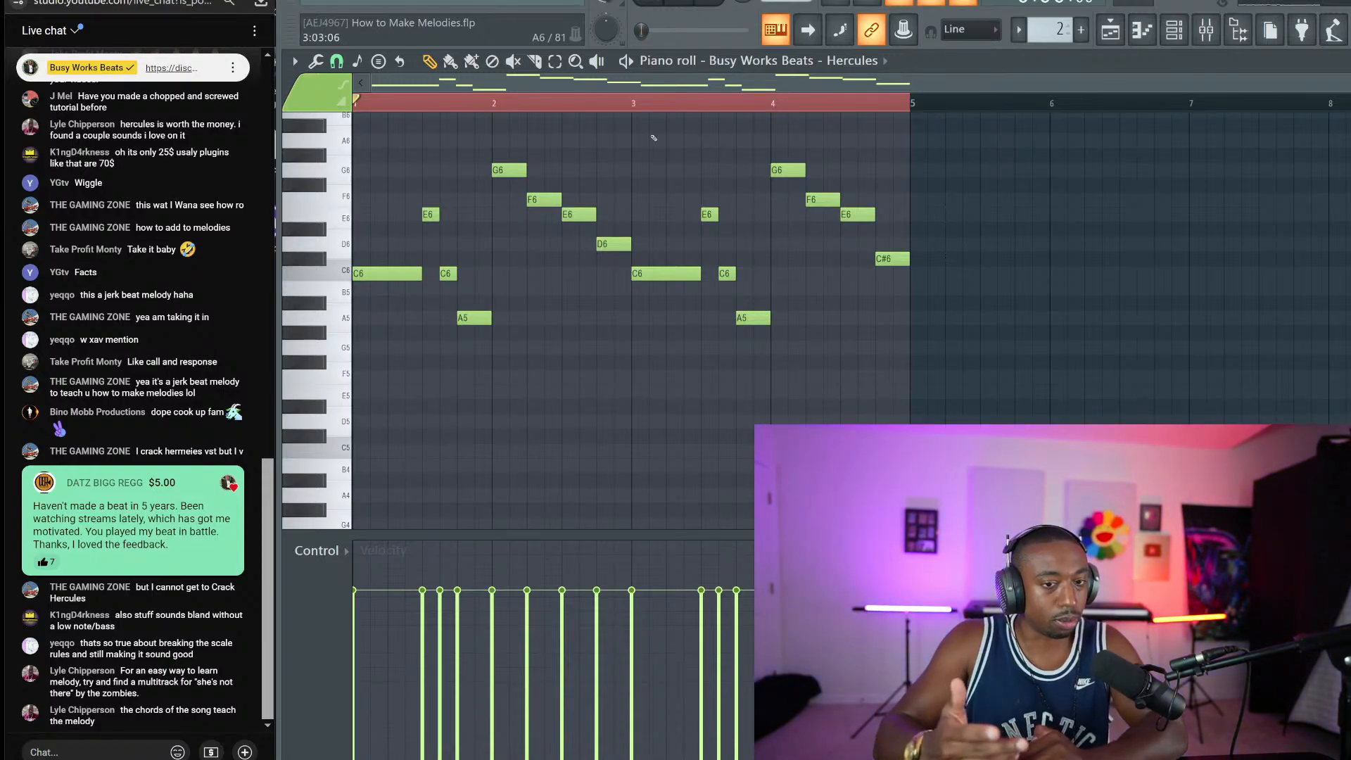
Step: Reopen the chord progression generator, play the four-chord progression, and leave it without applying it
key(alt+p)
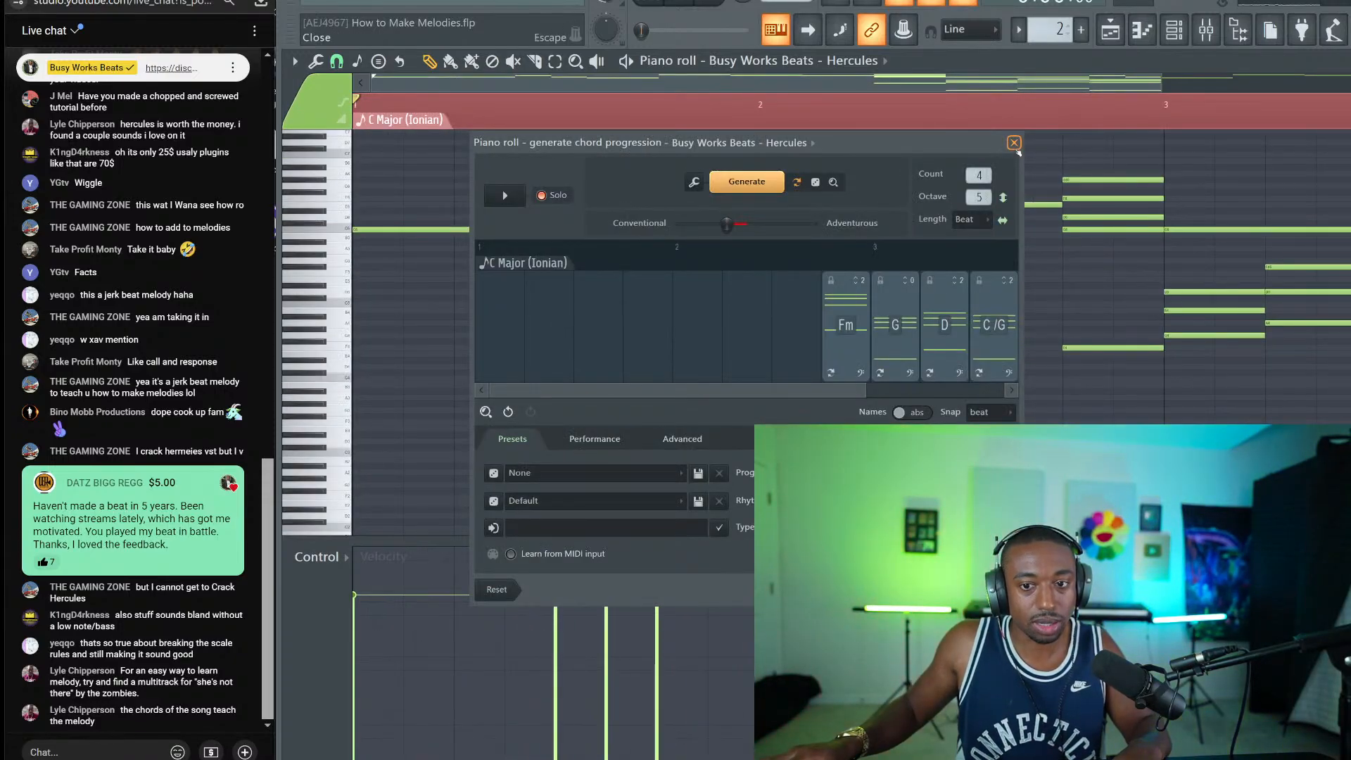
key(space)
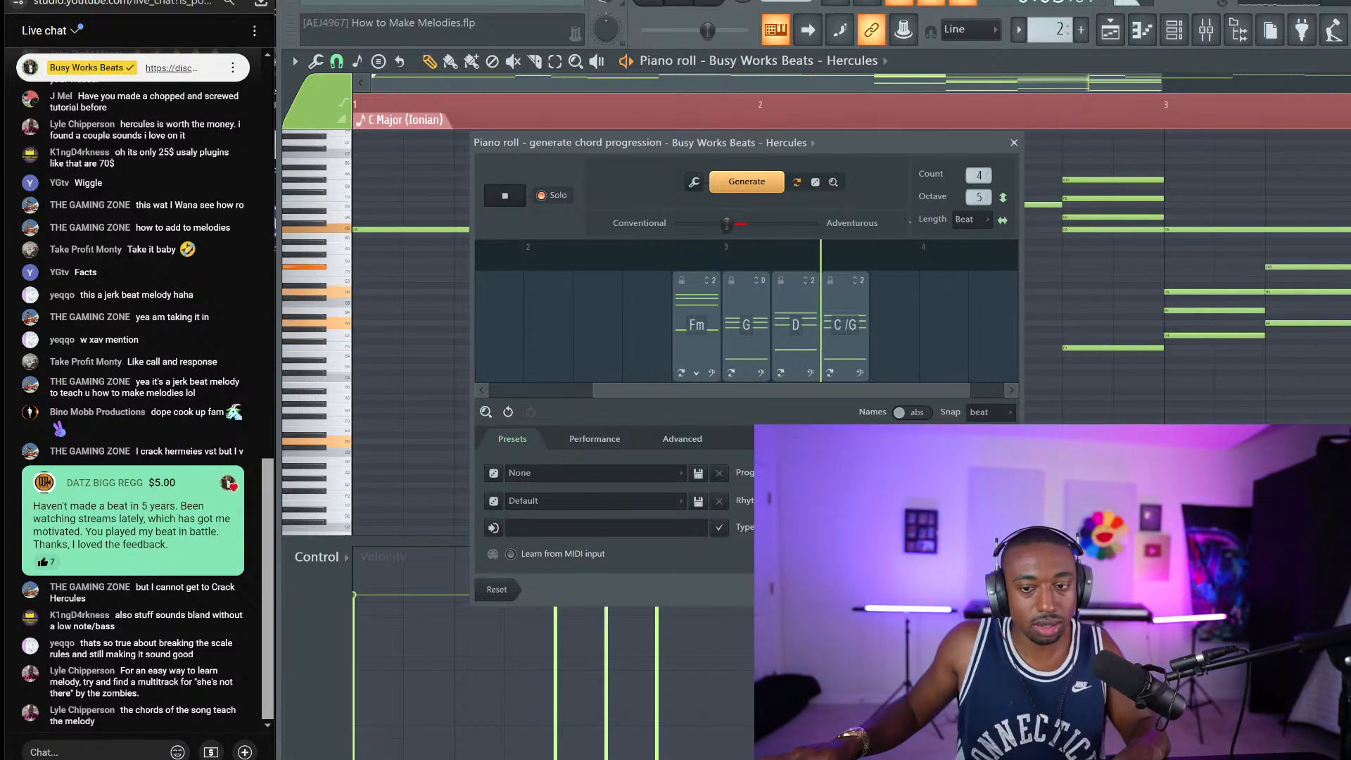
click(1014, 143)
key(space)
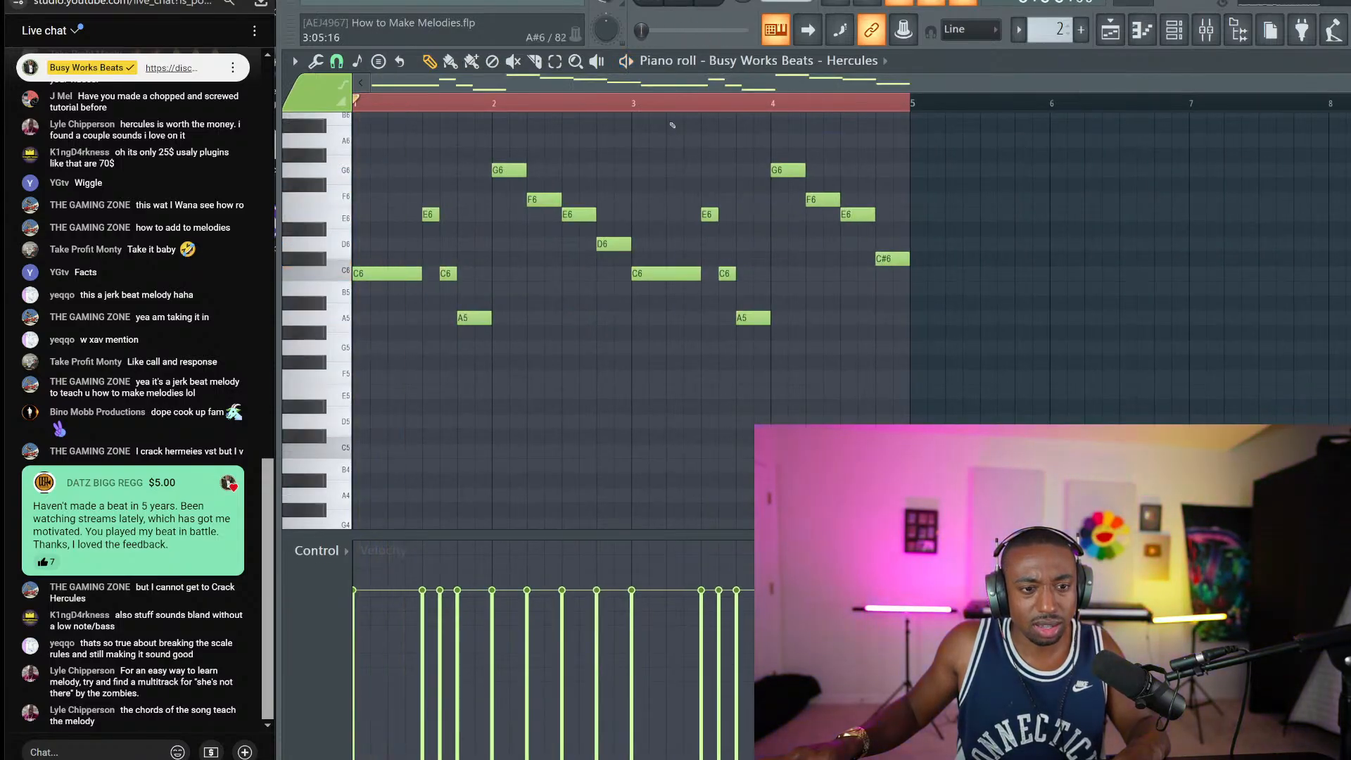
Step: Clear the playback range over bars 1 through 4 in the piano roll
right_click(663, 104)
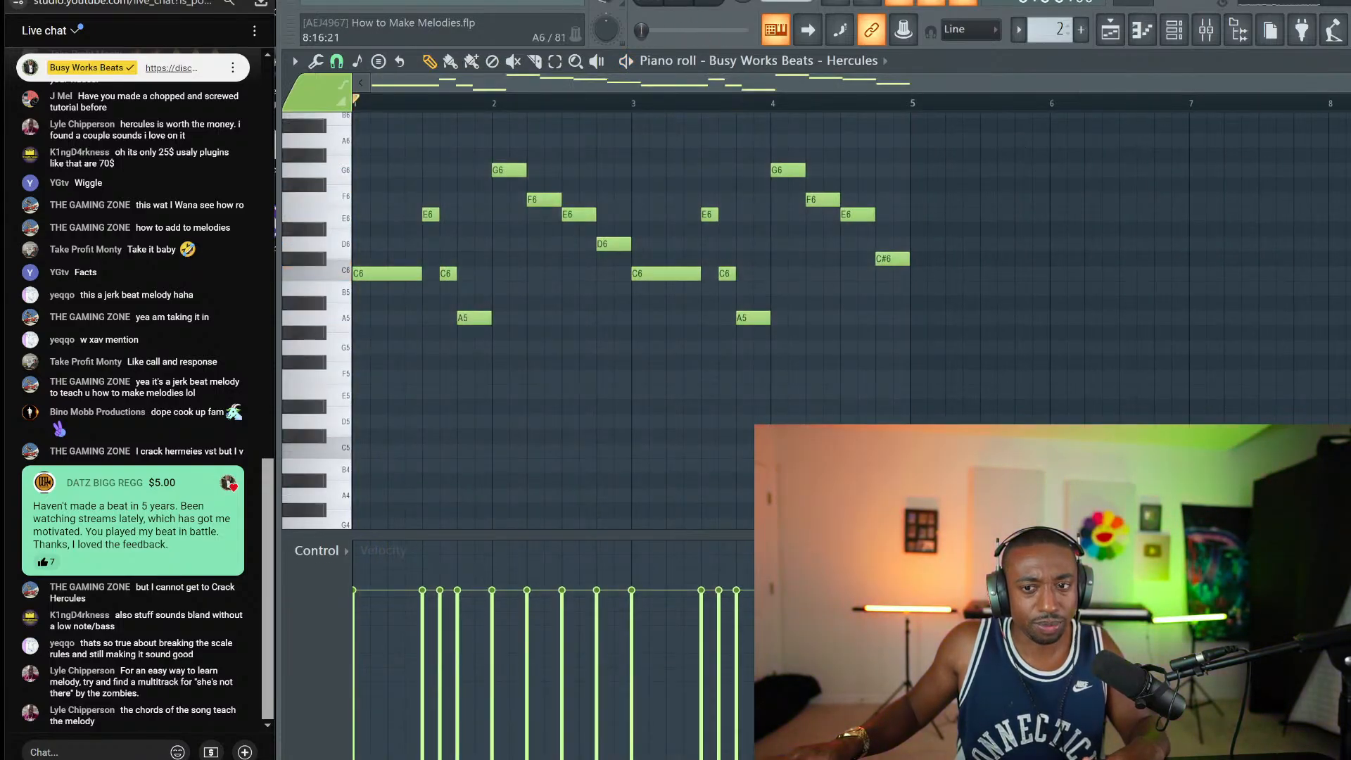
click(337, 61)
click(355, 249)
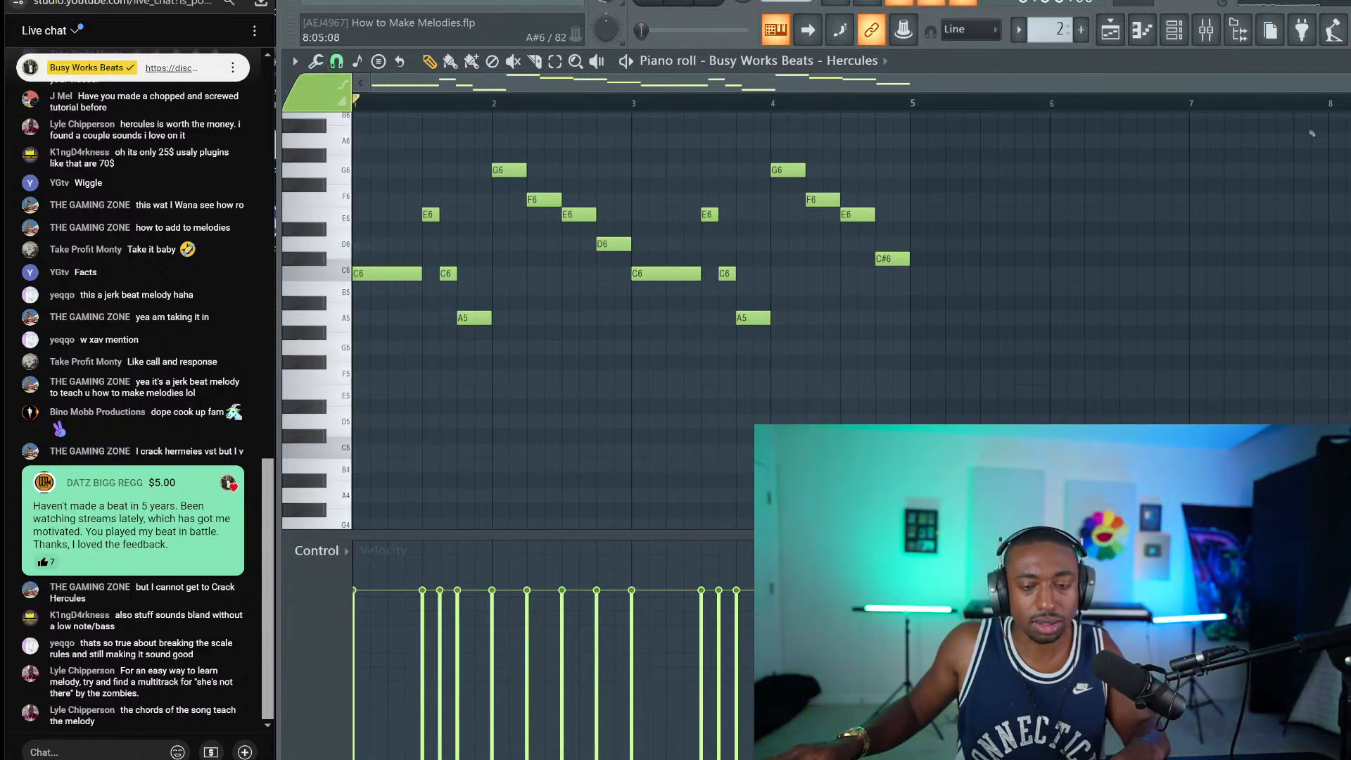
Step: Clone Pattern 2 as Pattern 3 and open the clone's Hercules melody in the piano roll
key(ctrl+a)
click(1142, 30)
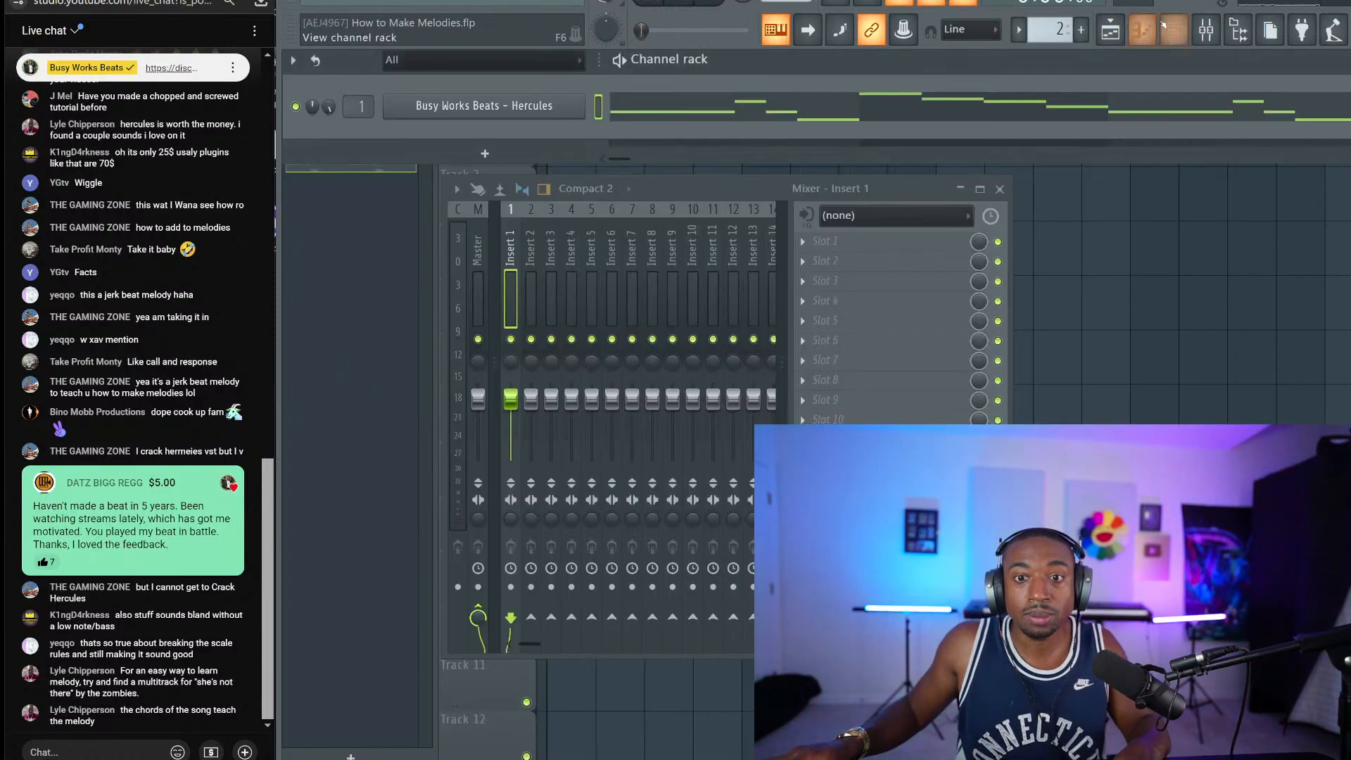
click(1018, 29)
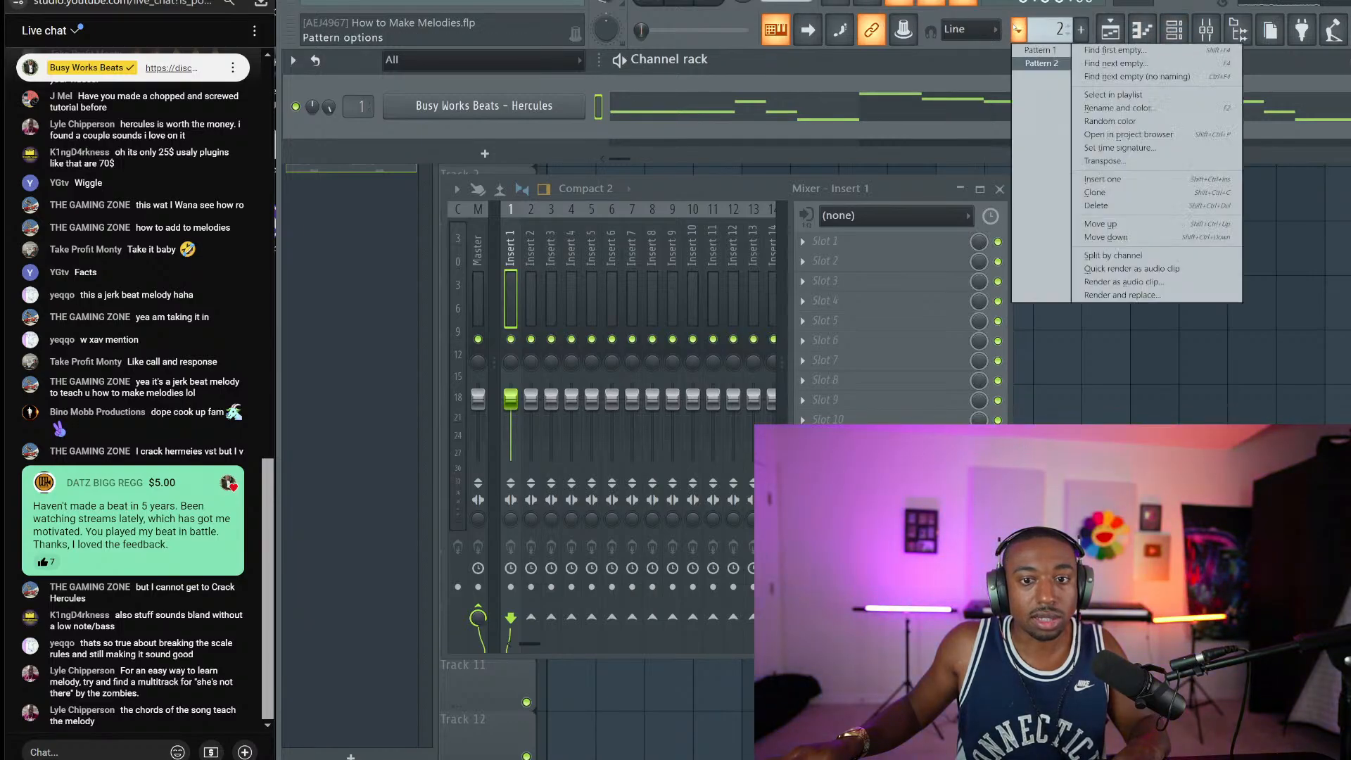
click(1133, 186)
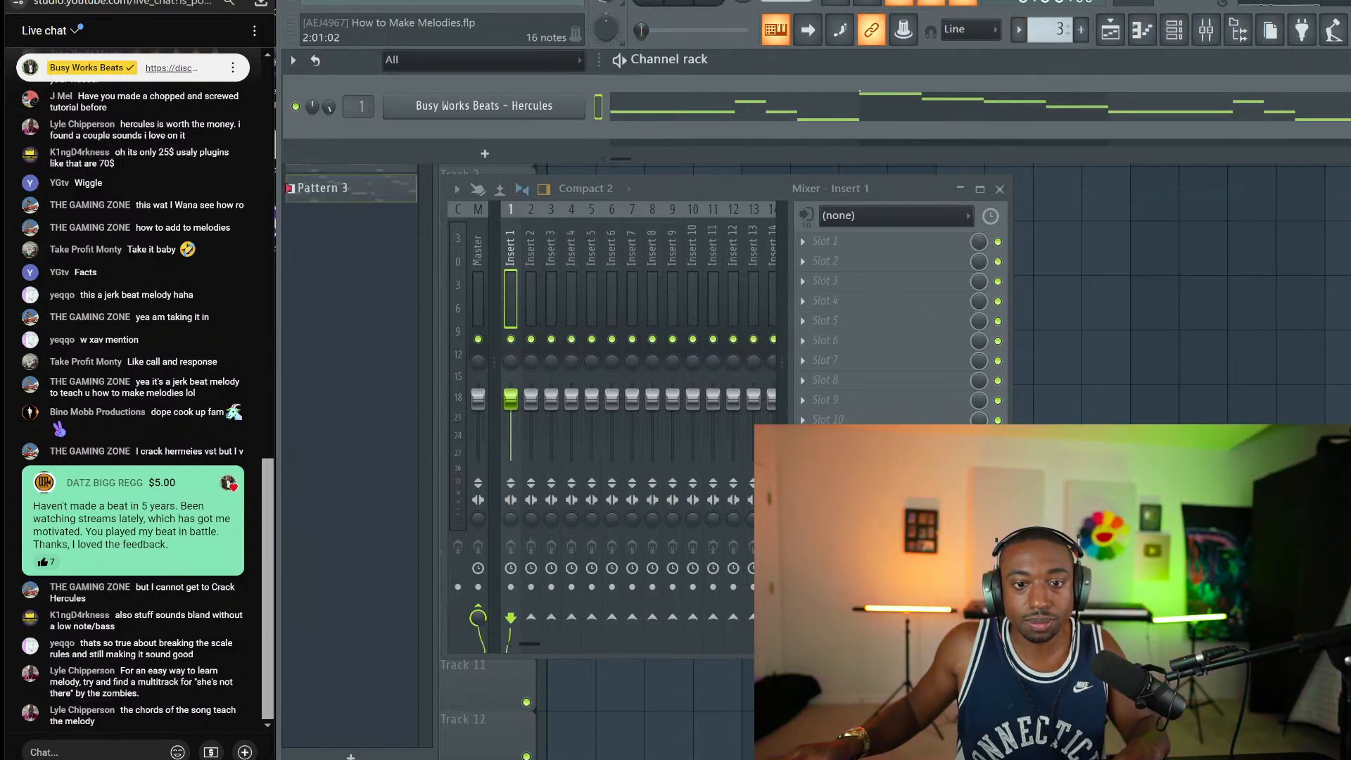
click(855, 107)
key(alt+p)
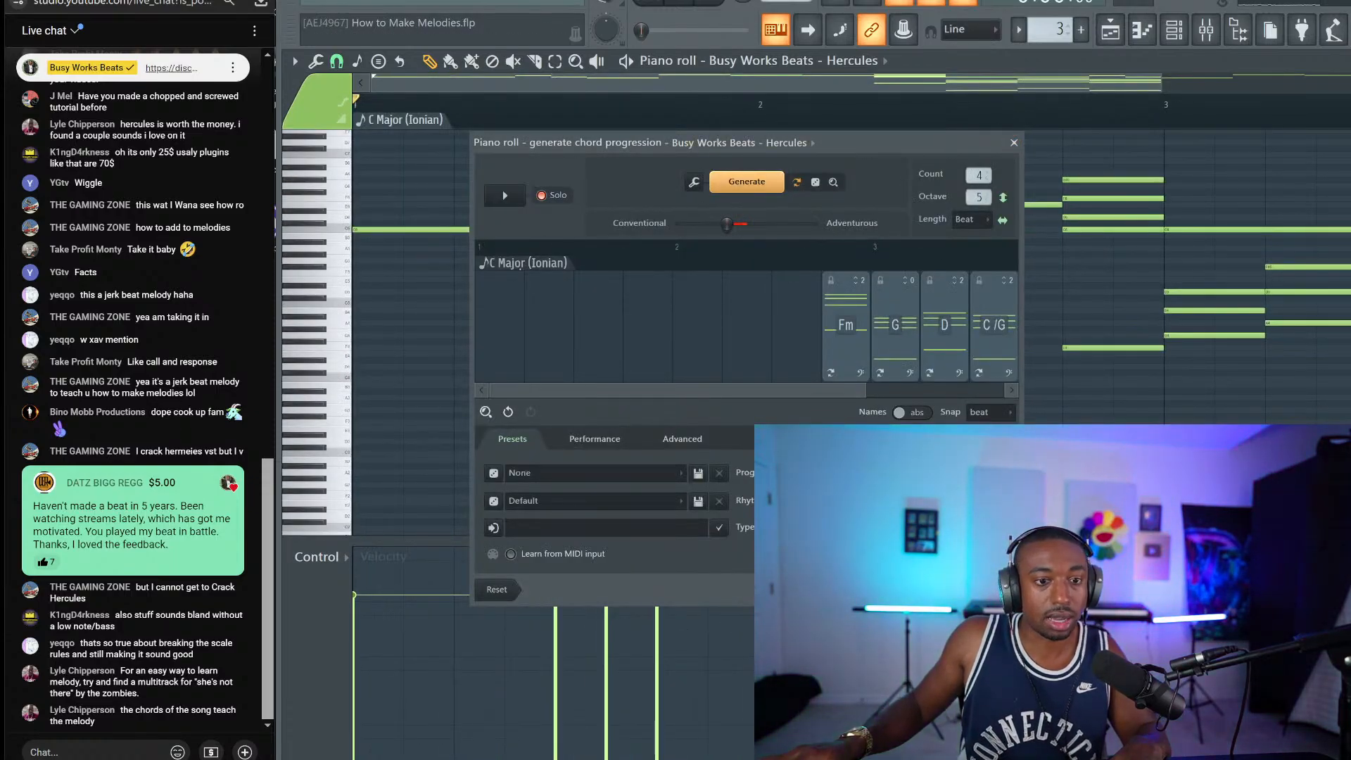
click(1014, 143)
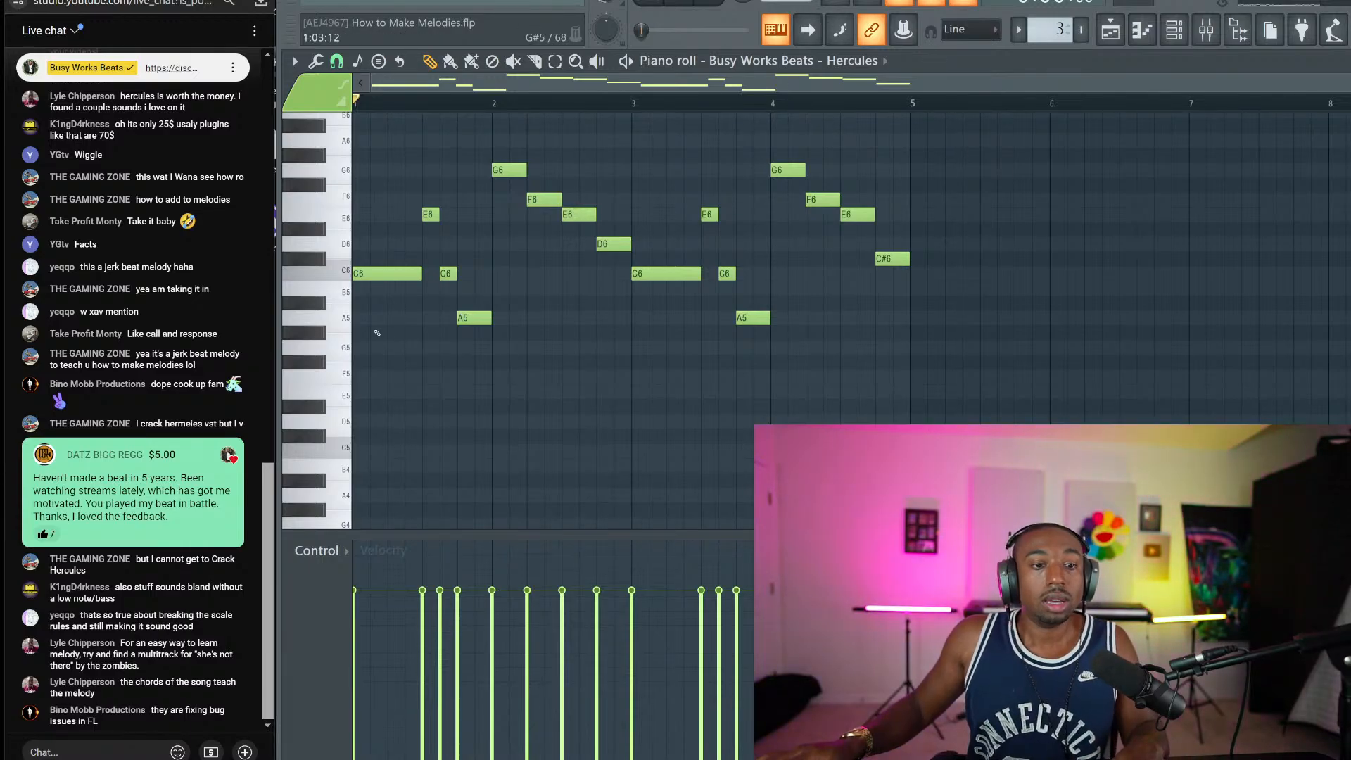
click(394, 273)
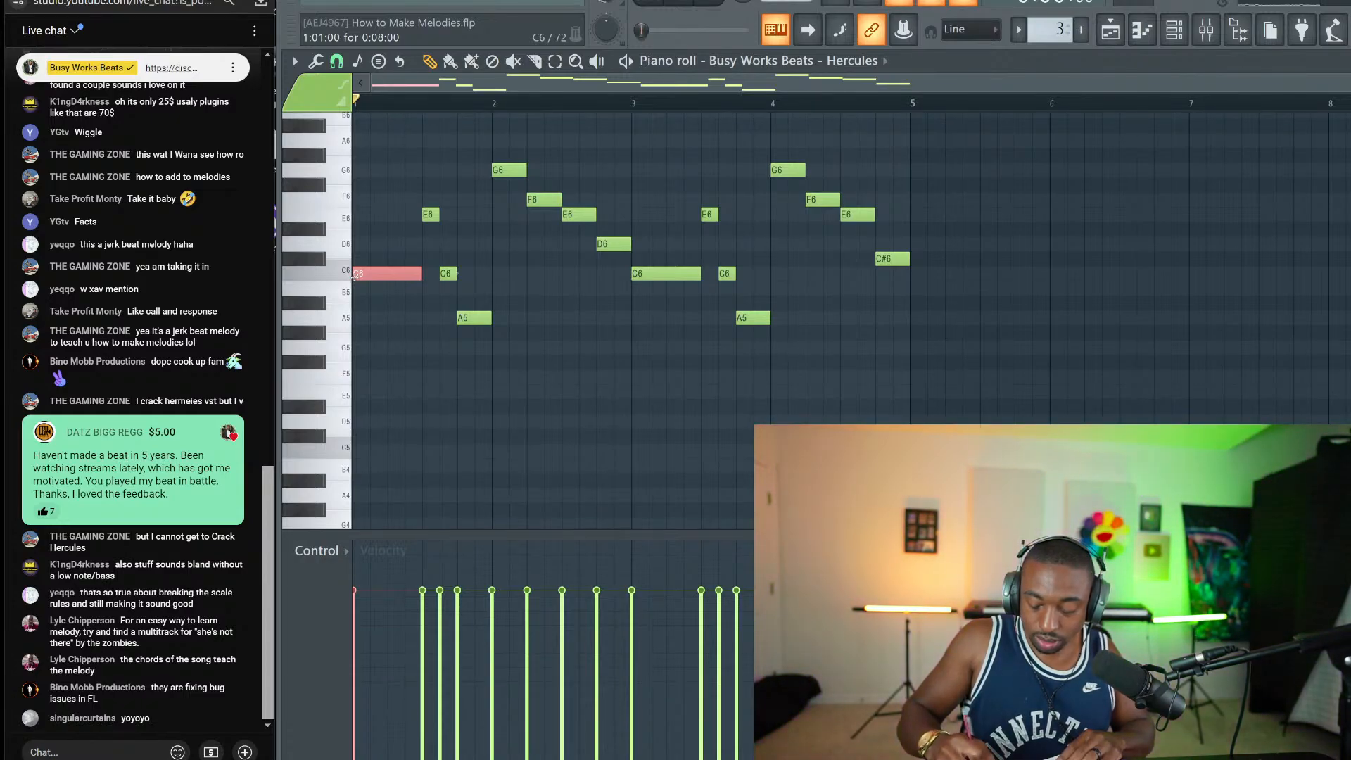
ctrl+click(525, 422)
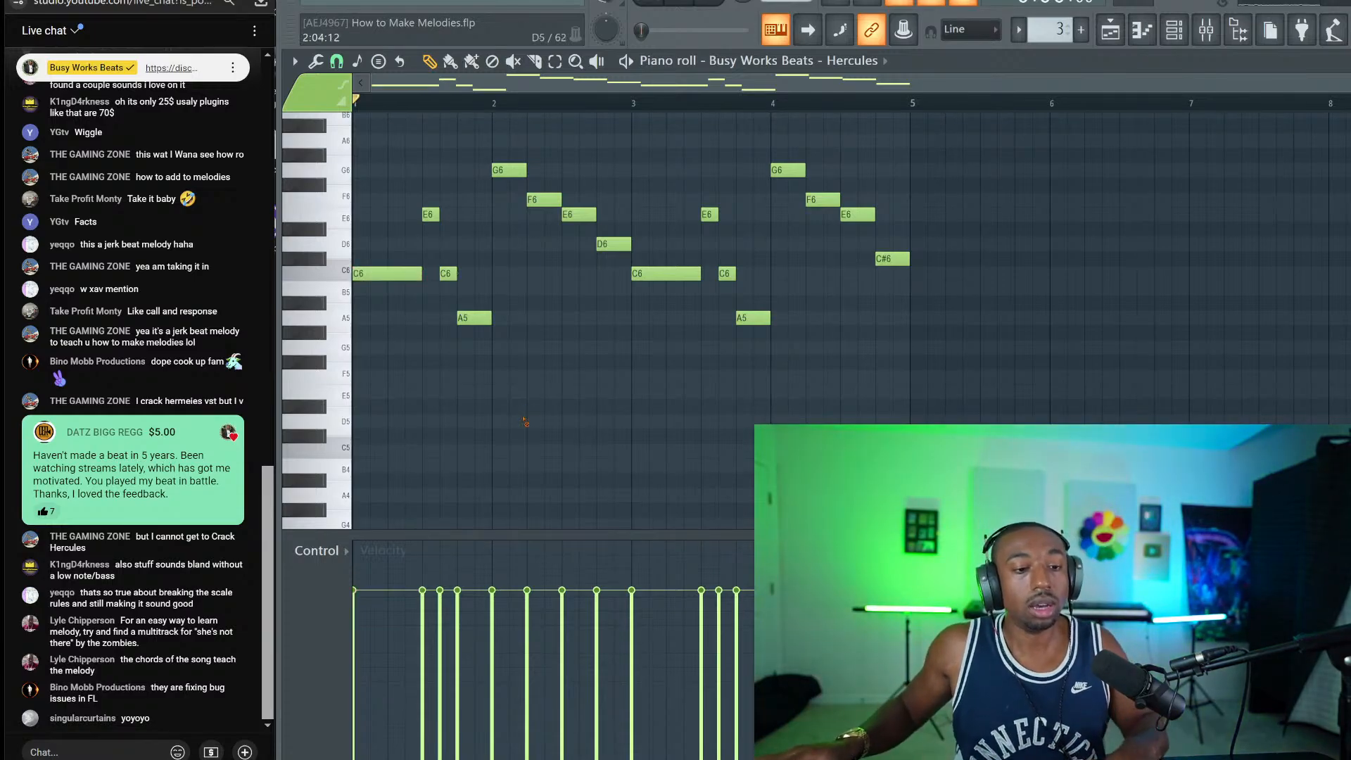
Step: Open the Hercules instrument from the channel rack and look over its preset categories
click(1174, 30)
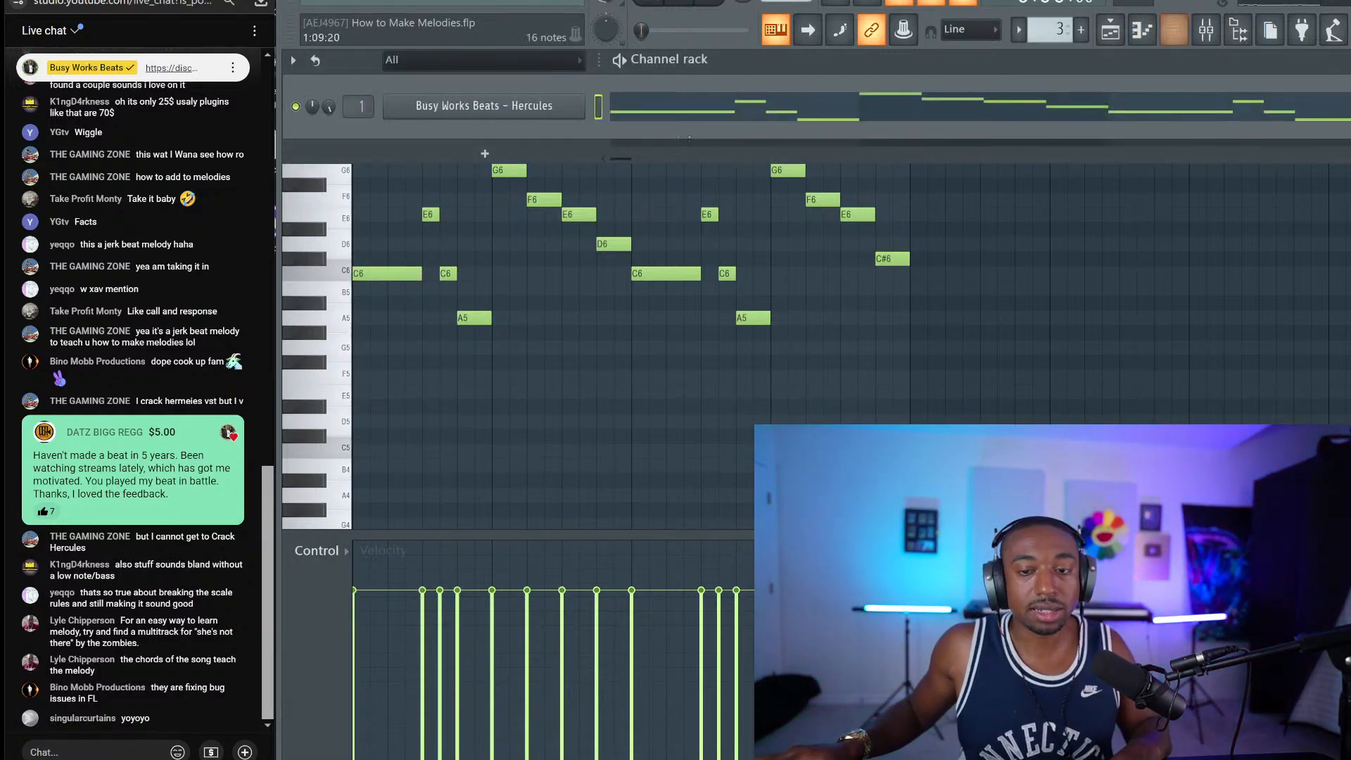
click(483, 105)
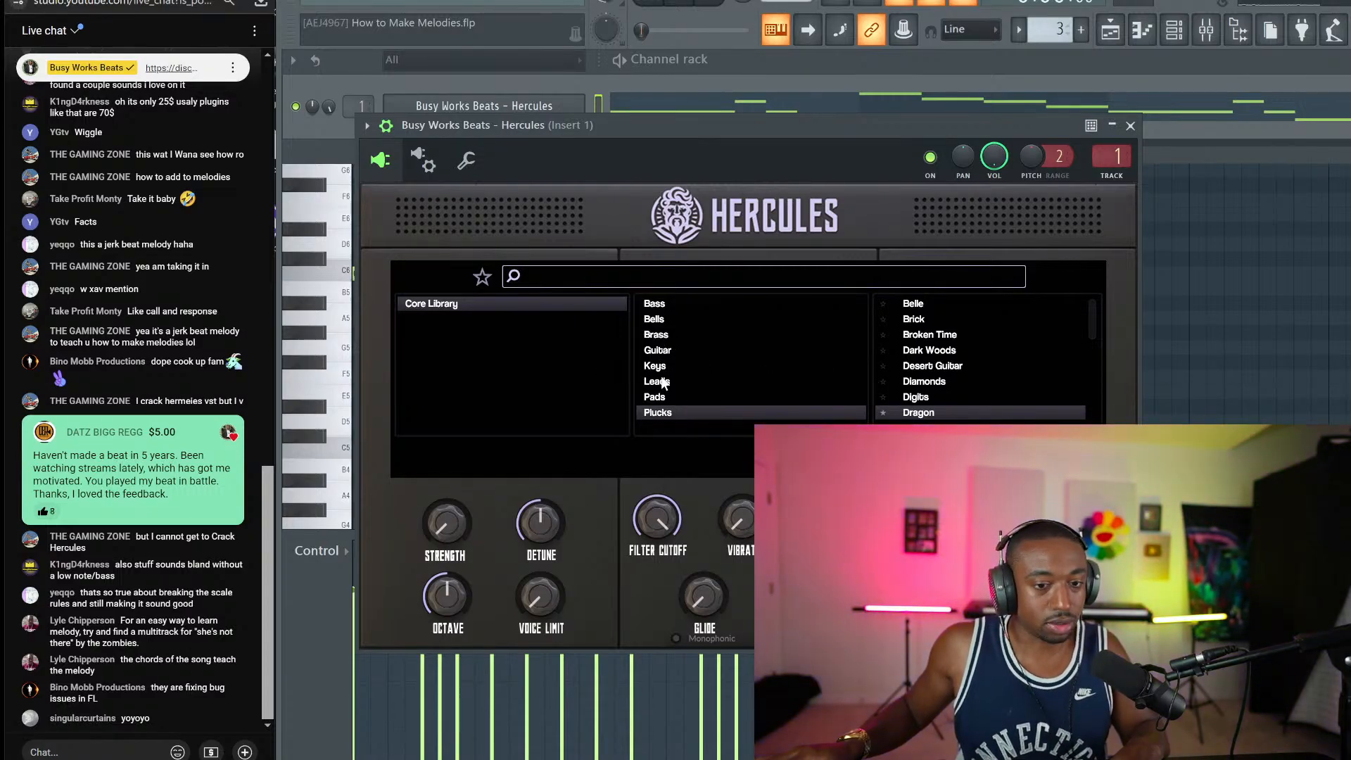
right_click(1210, 335)
scroll(386, 277, down, 1)
Step: Select the opening C6 note of bar 1 and play the start of the melody
drag(380, 245, 386, 233)
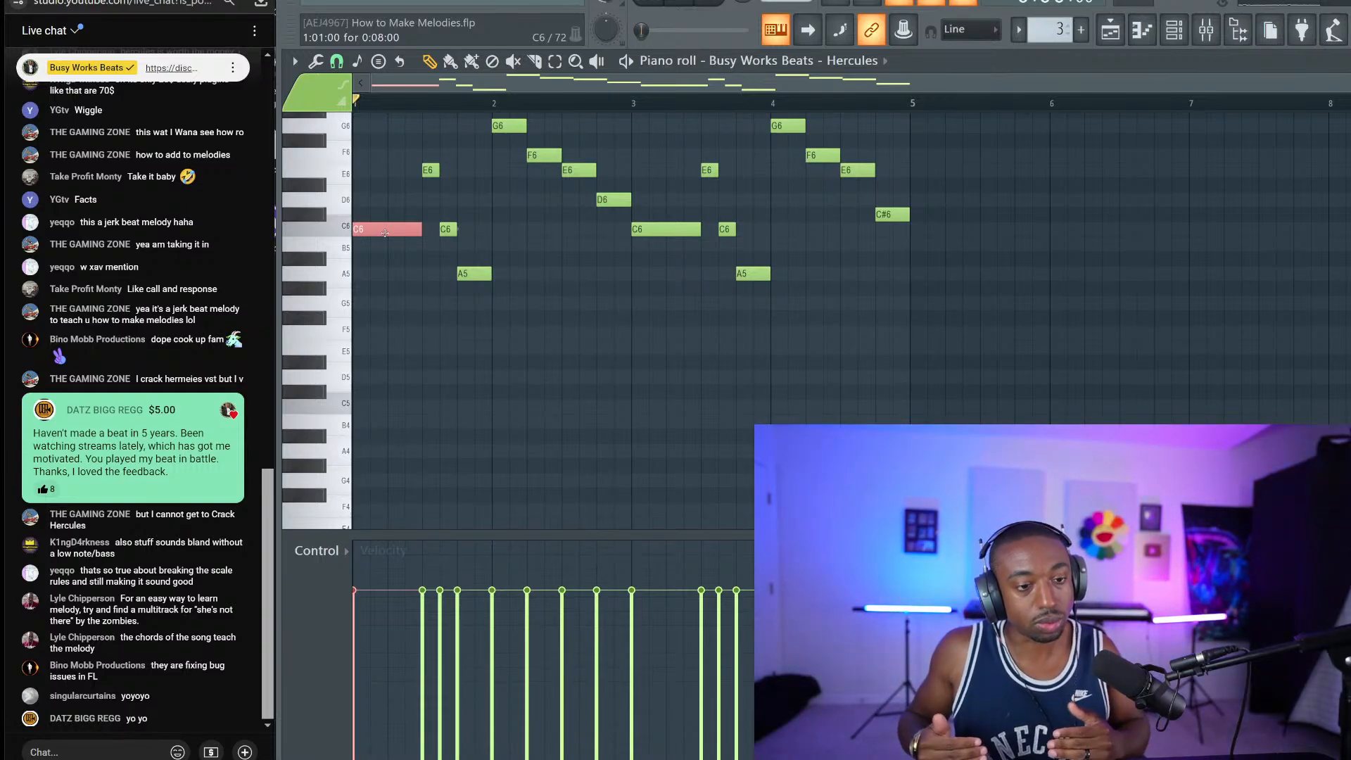
scroll(419, 281, up, 2)
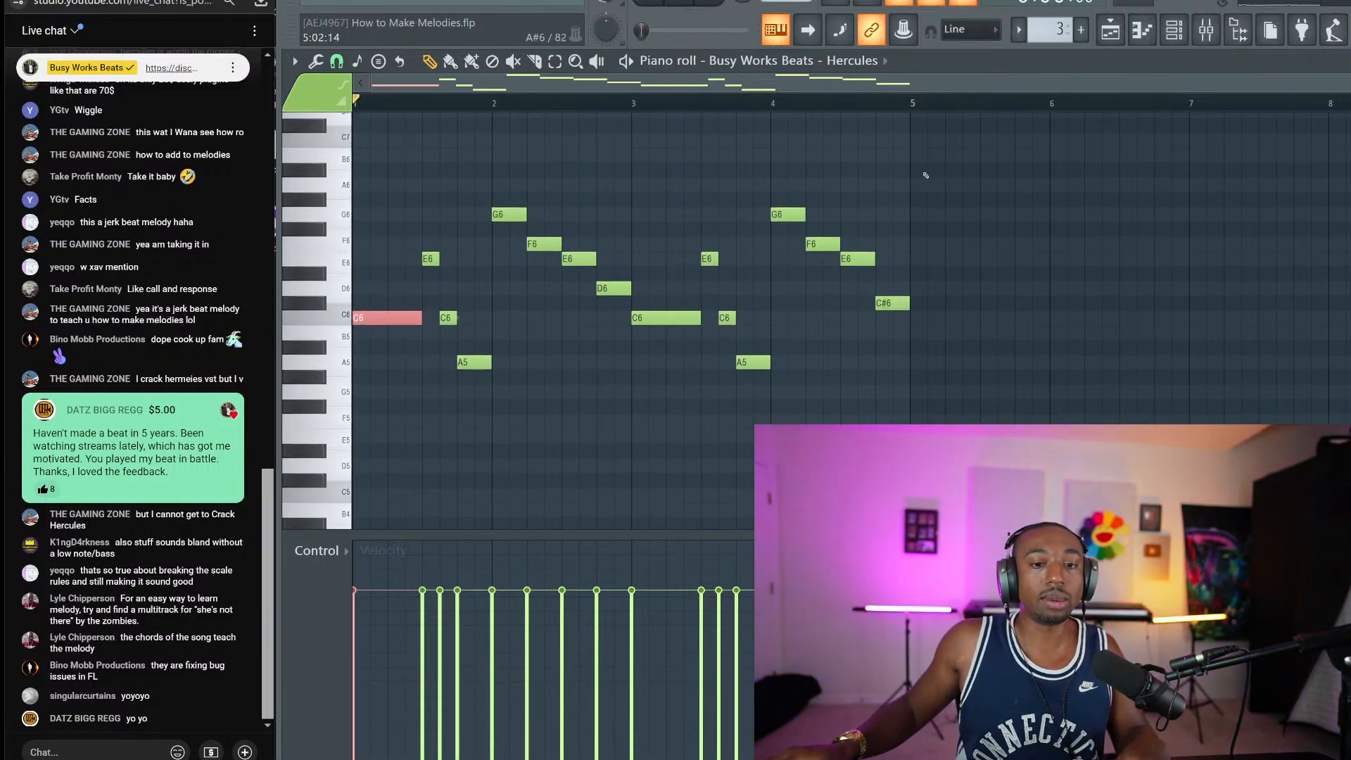
key(ctrl+a)
ctrl+click(447, 394)
ctrl+drag(387, 308, 395, 350)
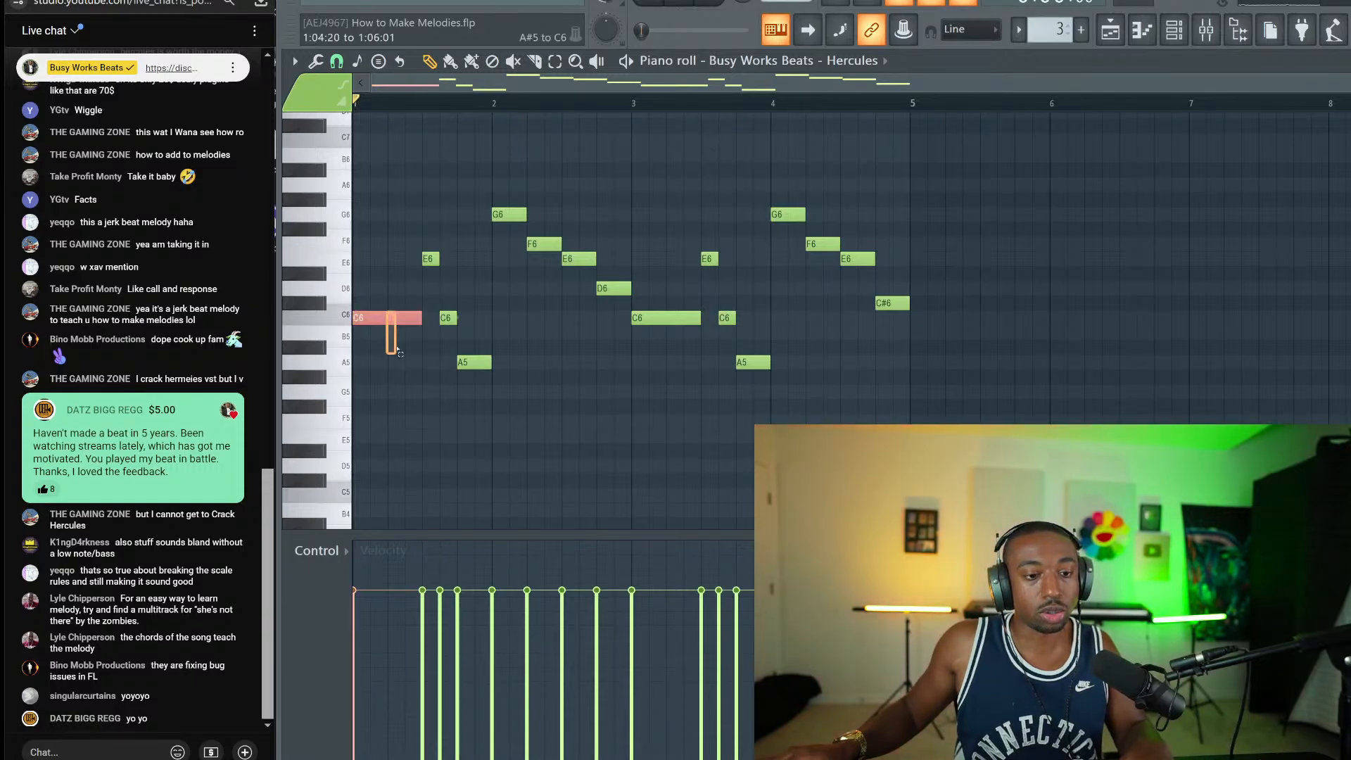
ctrl+drag(444, 306, 452, 341)
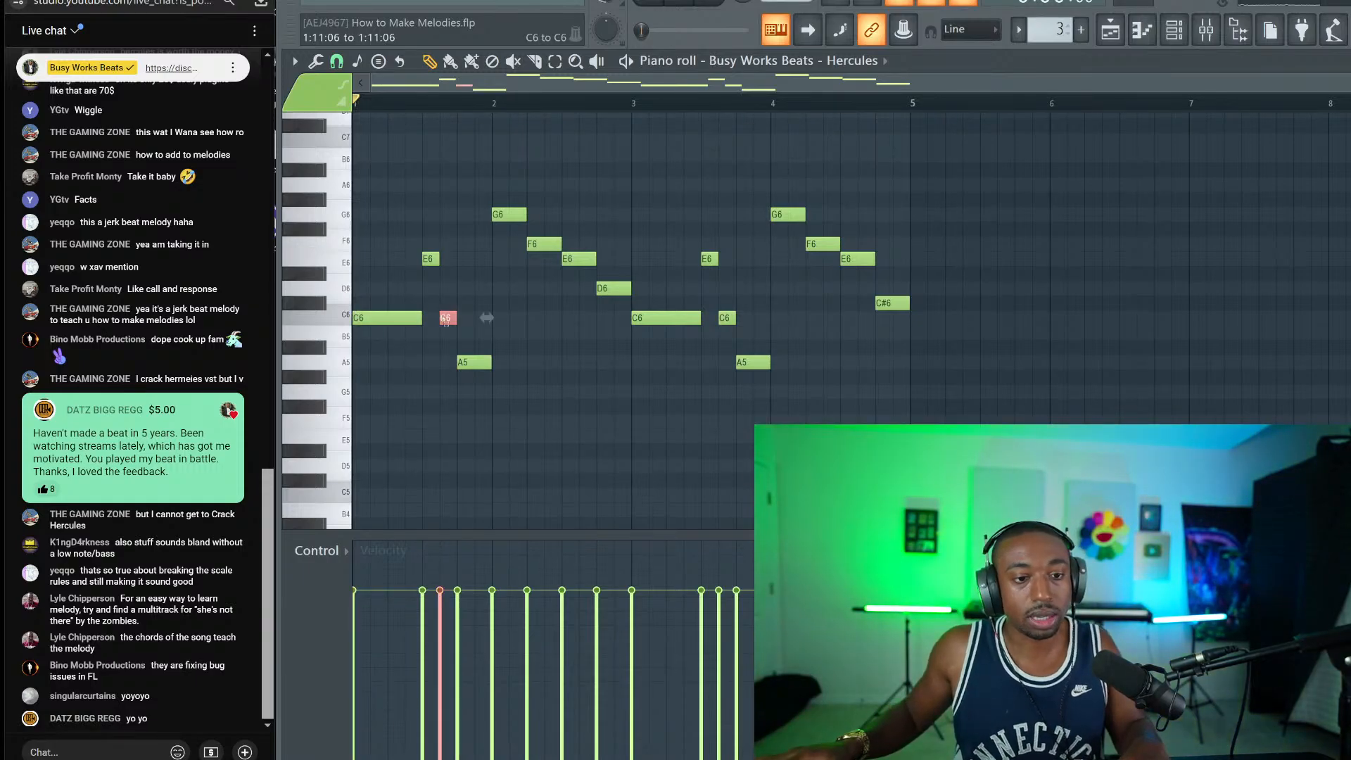
ctrl+drag(373, 297, 409, 383)
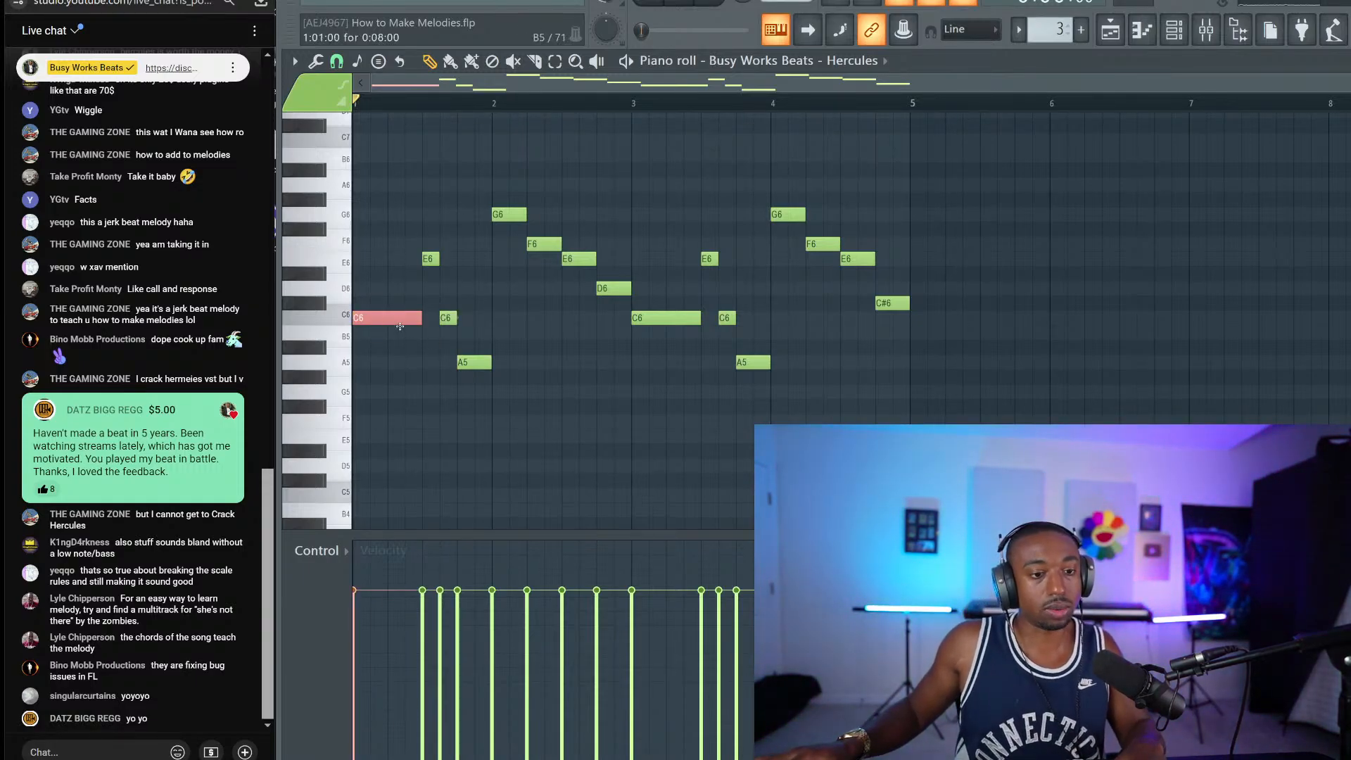
key(space)
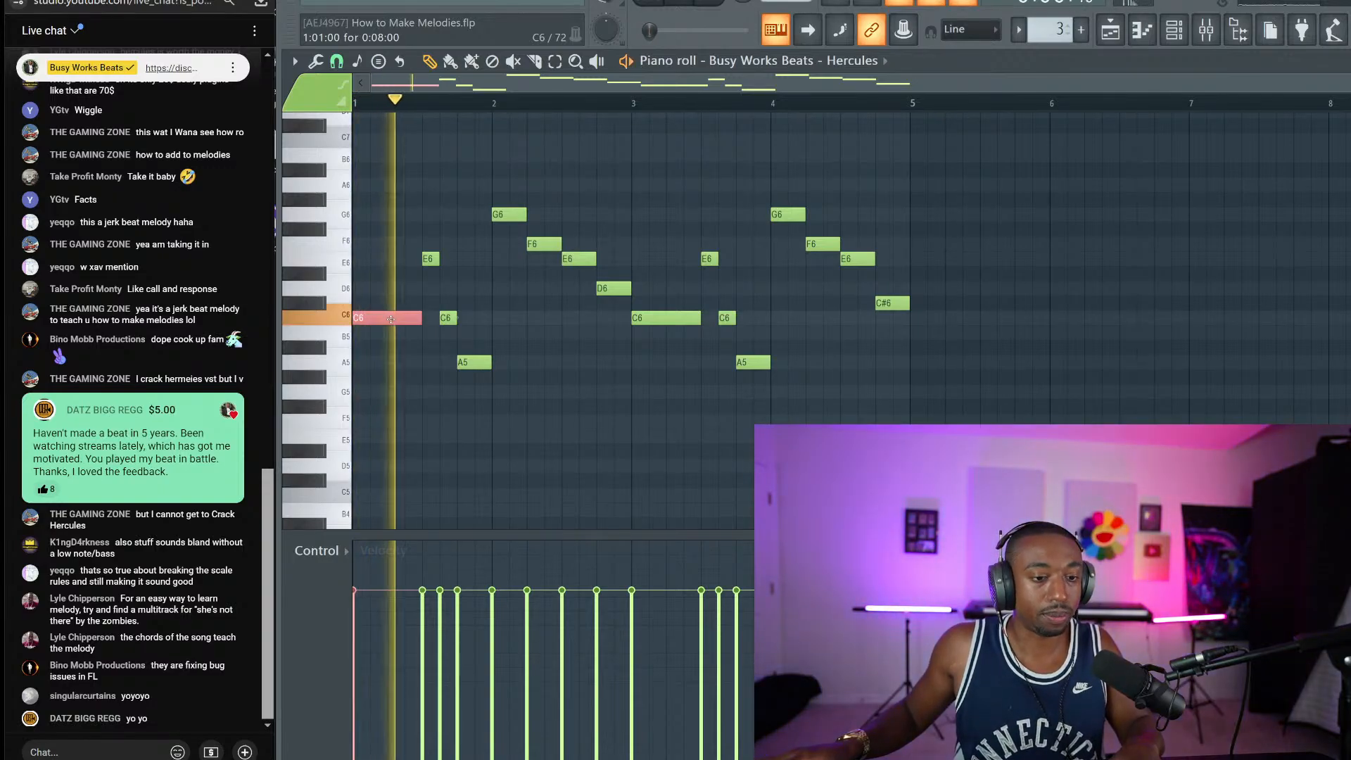
key(space)
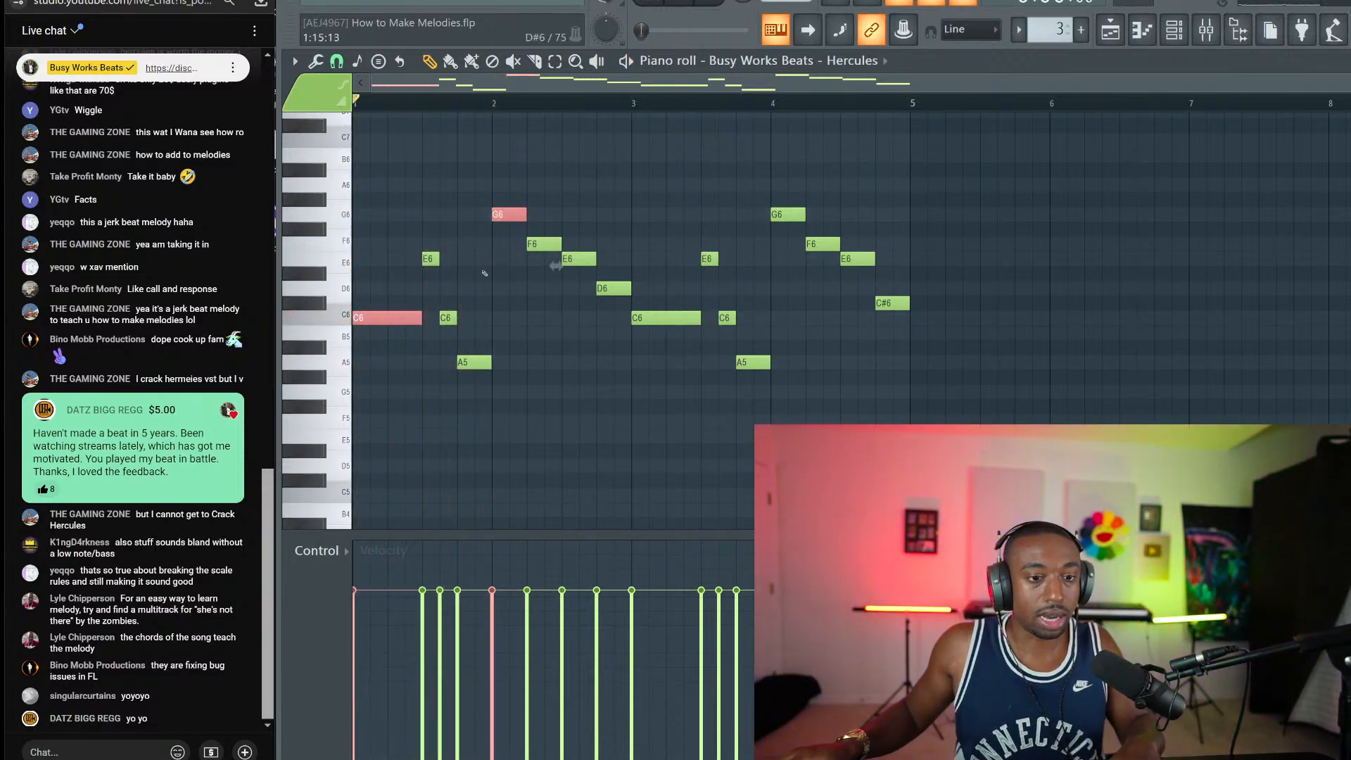
Step: Copy the first note of each of the four bars and place the copies one octave lower, on C5 and G5
ctrl+shift+click(791, 216)
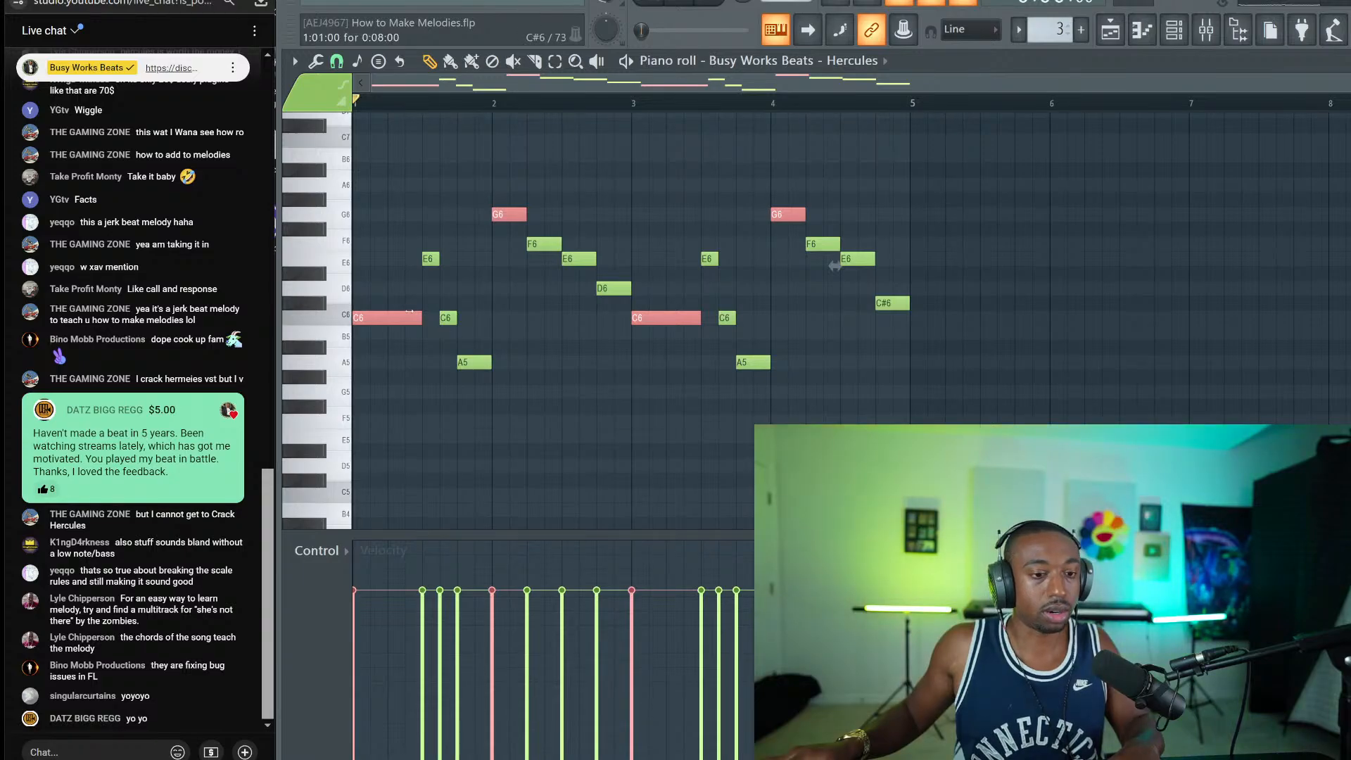
key(ctrl+v)
key(ctrl+Down)
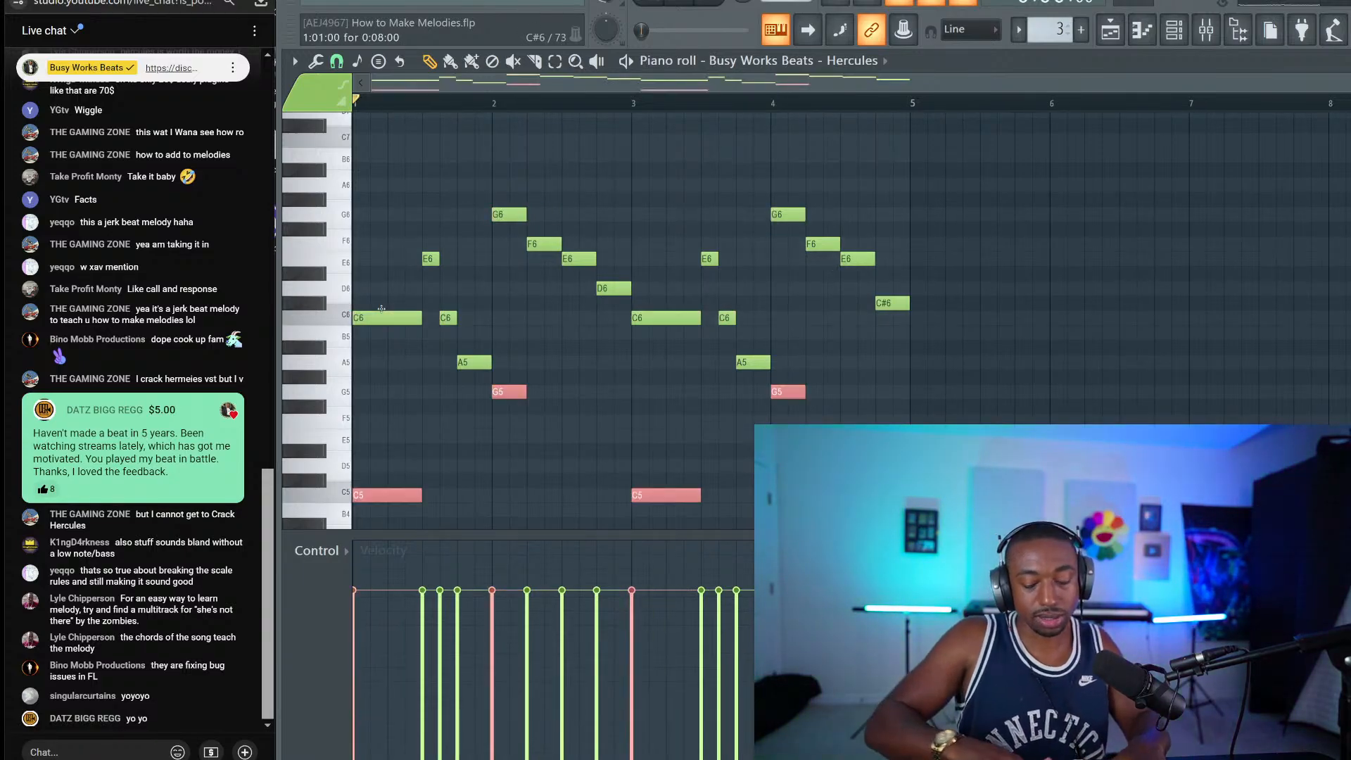
Step: Extend the four selected lower C5 and G5 notes with the articulator so each fills its whole bar, and deselect them
scroll(381, 310, down, 2)
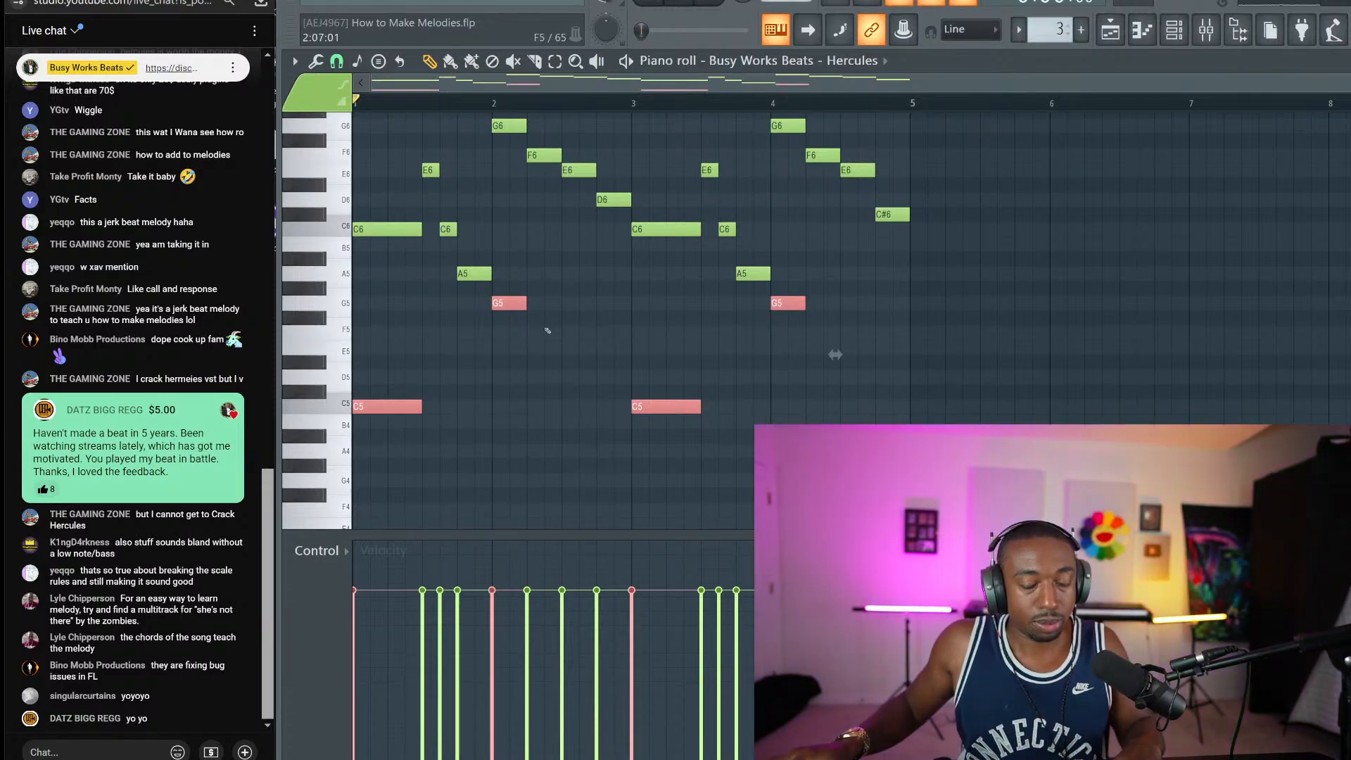
key(alt+l)
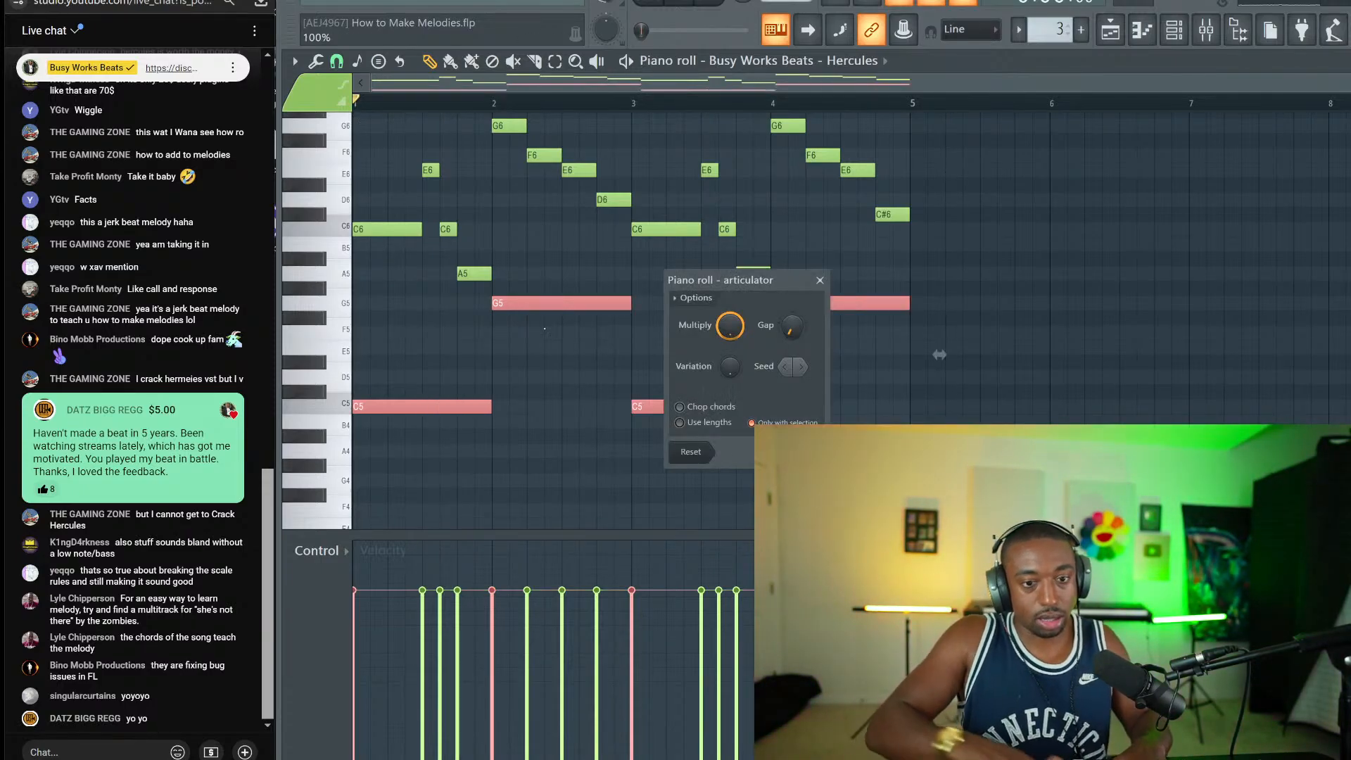
key(Return)
key(ctrl+d)
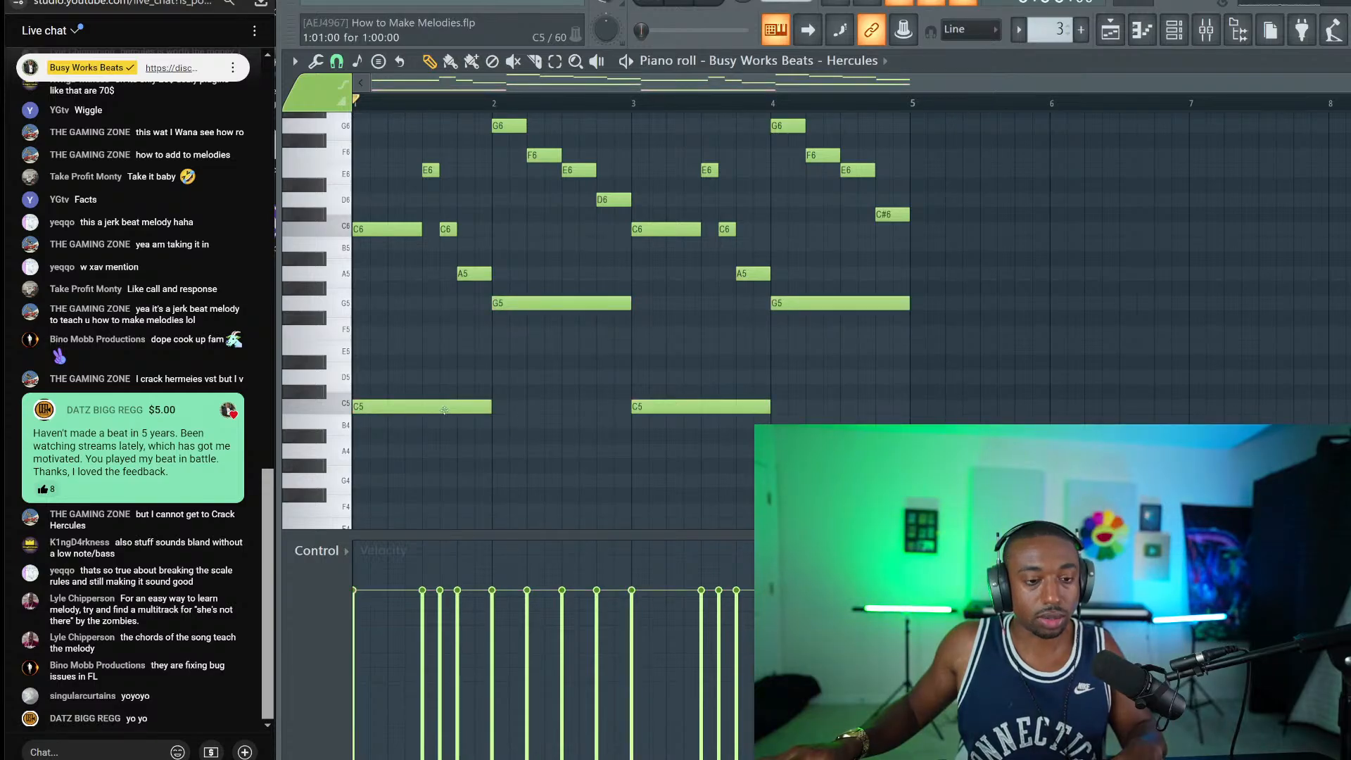
Step: Add bar-long A4 and F4 notes beneath the C5 note in bar 1 to build a chord
scroll(422, 352, down, 3)
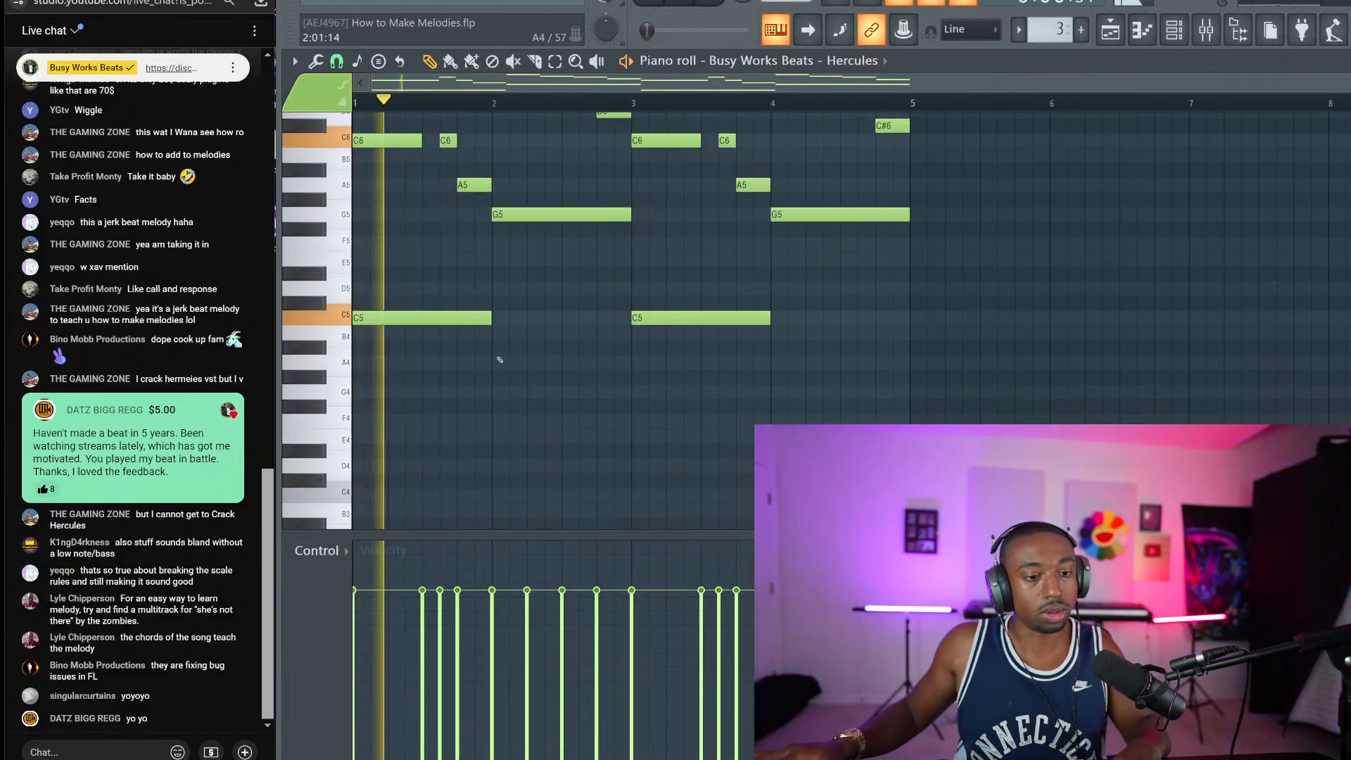
click(381, 366)
click(368, 424)
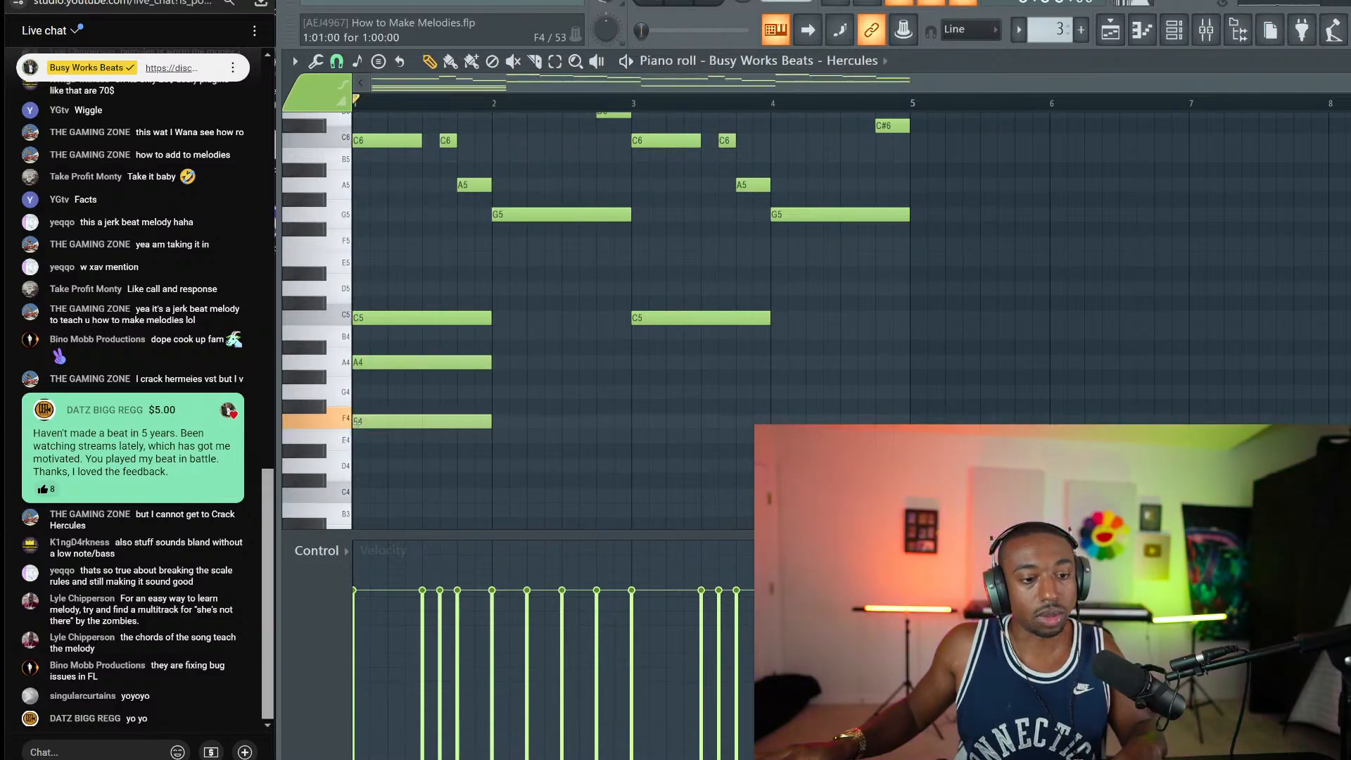
drag(425, 333, 426, 425)
click(483, 461)
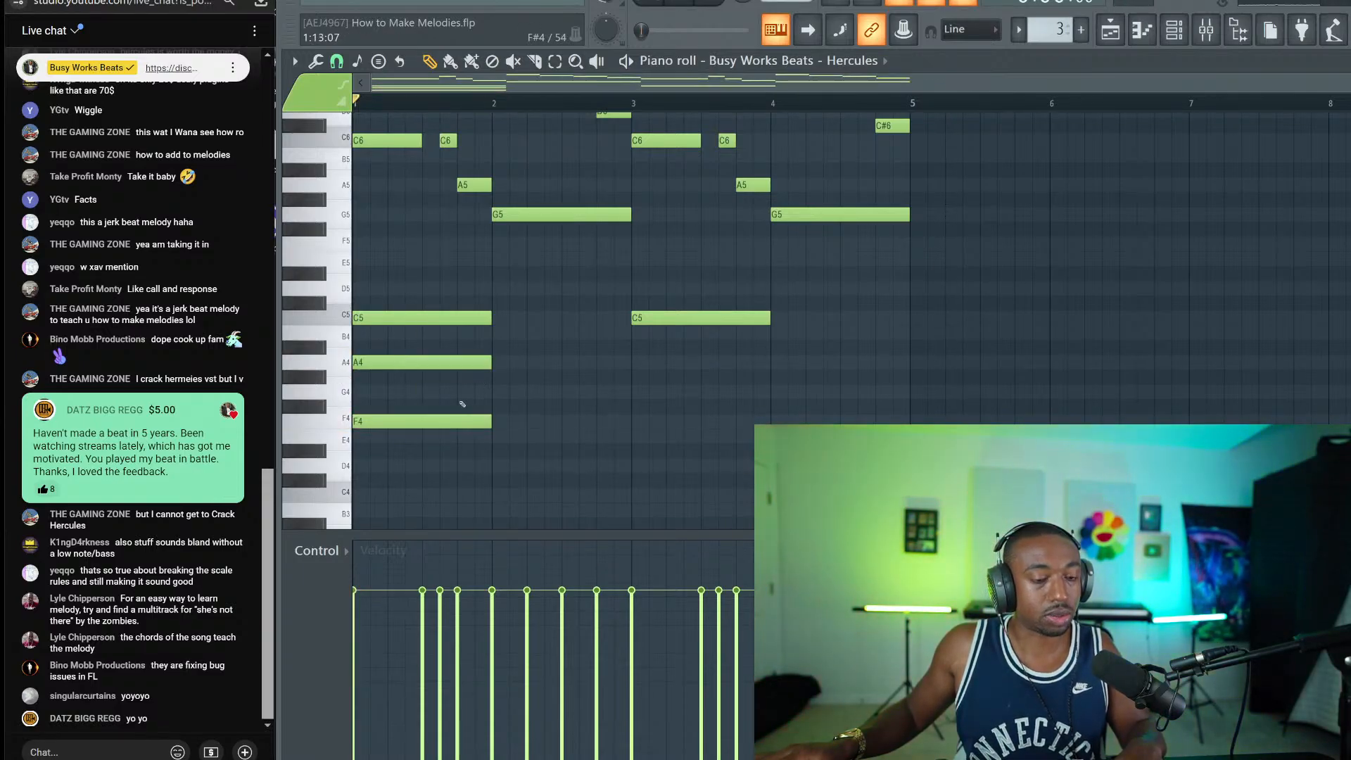
Step: Transpose all the notes in the piano roll up one octave and briefly play the pattern
key(ctrl+Up)
scroll(598, 347, up, 3)
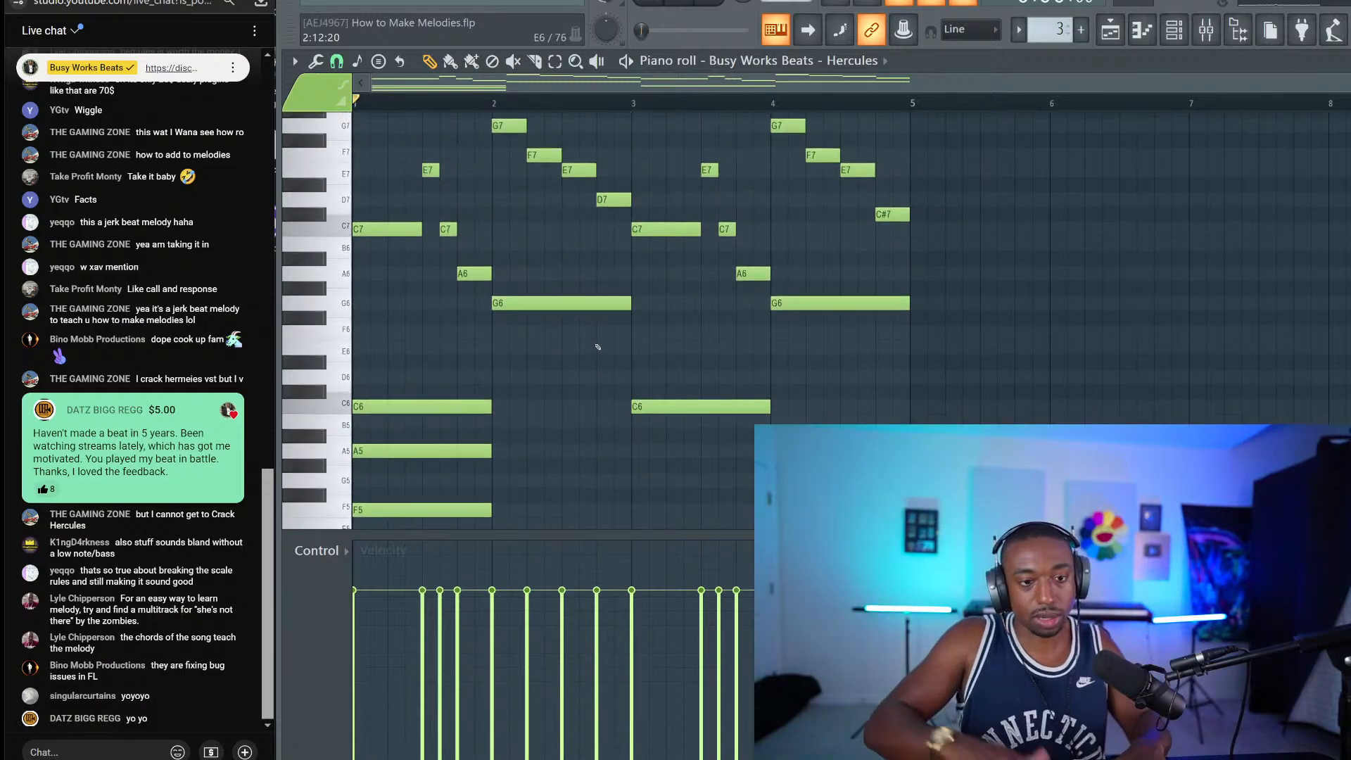
key(space)
key(space)
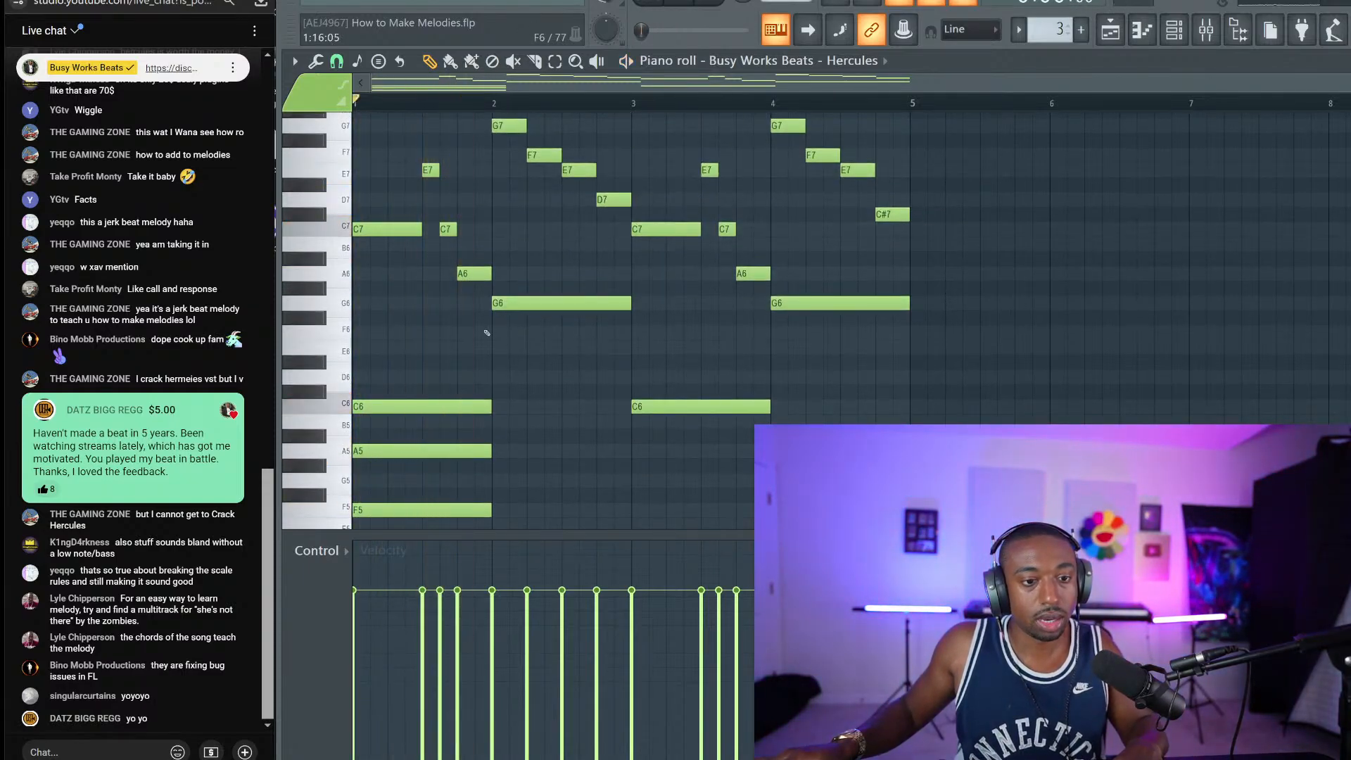
Step: Build the bar 2 chord by adding bar-long E6 and C6 notes beneath the long G6 note
click(492, 347)
click(511, 392)
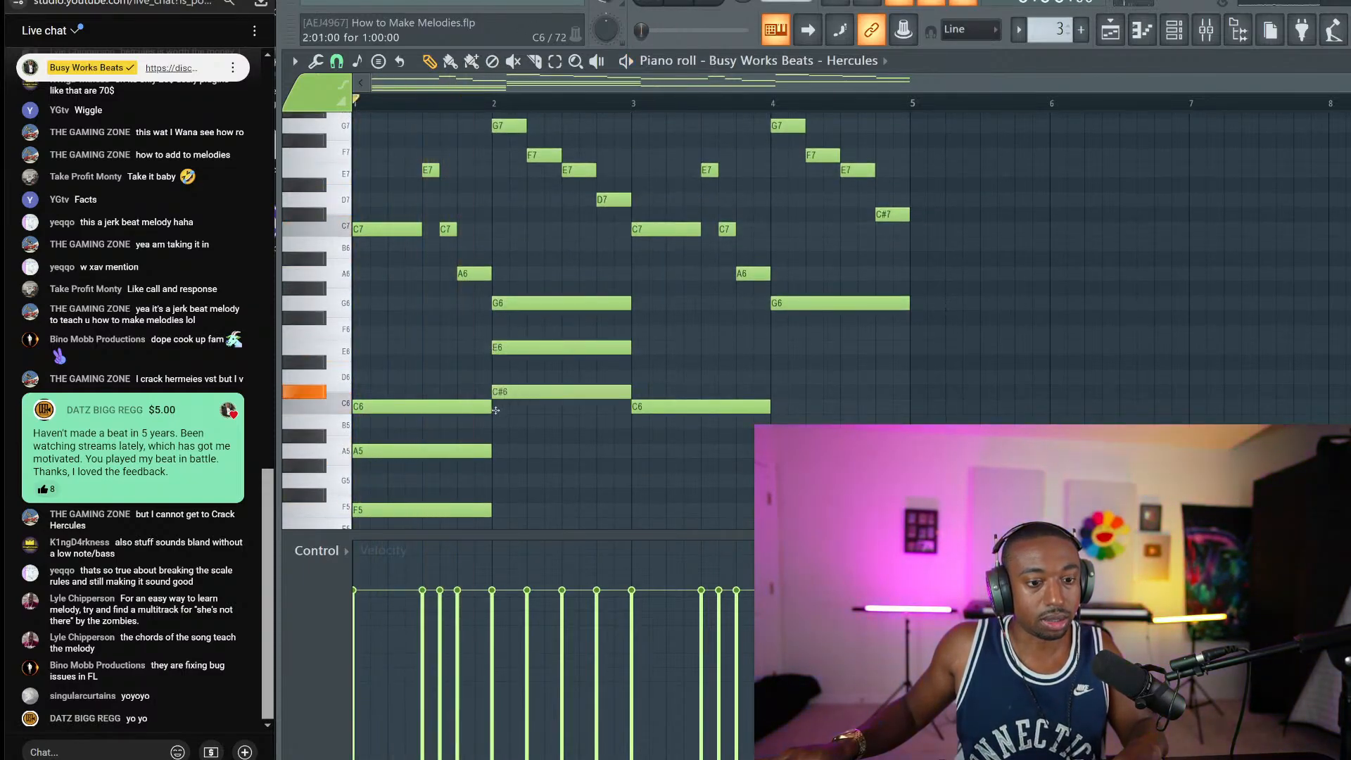
drag(496, 410, 495, 408)
drag(541, 328, 550, 429)
ctrl+shift+click(541, 301)
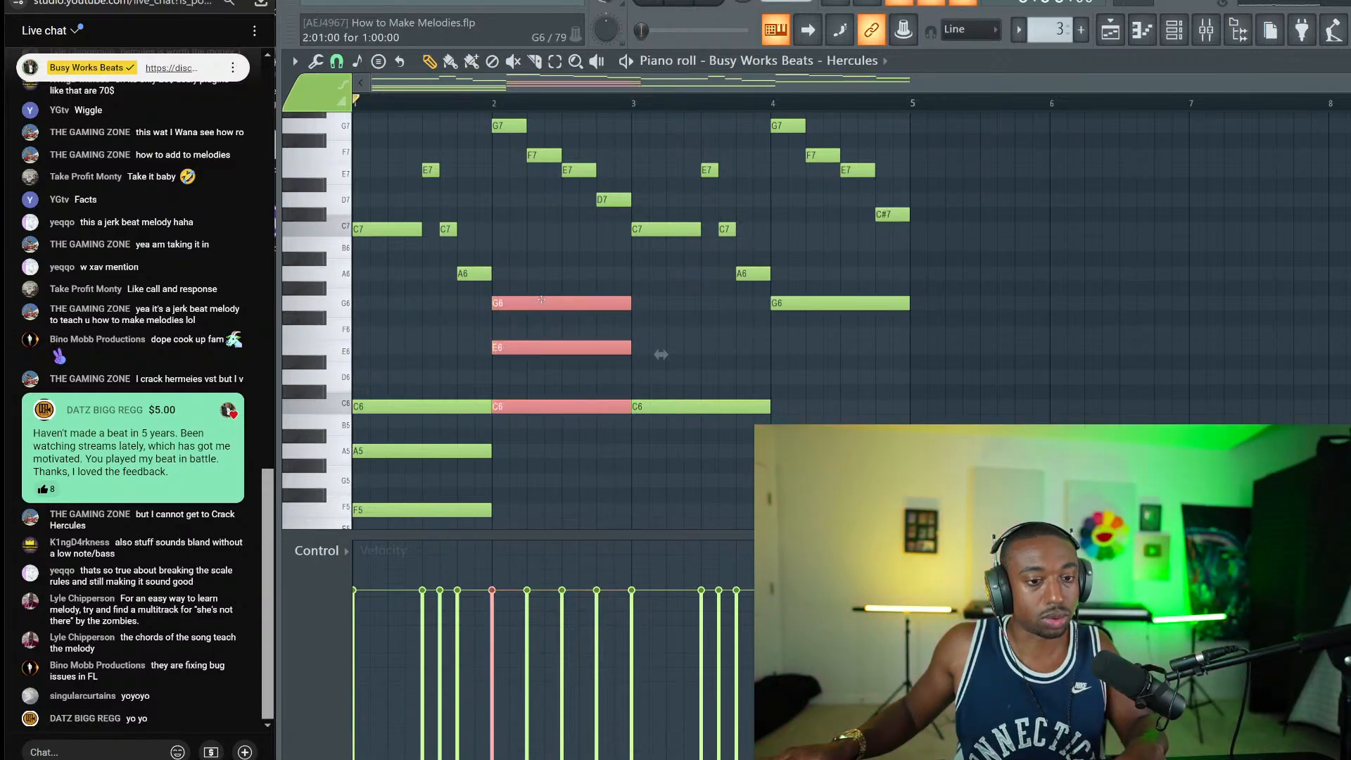
ctrl+click(592, 245)
Step: While the pattern plays, add A5 and F5 under bar 3's C6 note and E6 and C6 under bar 4's long G6
key(space)
click(639, 451)
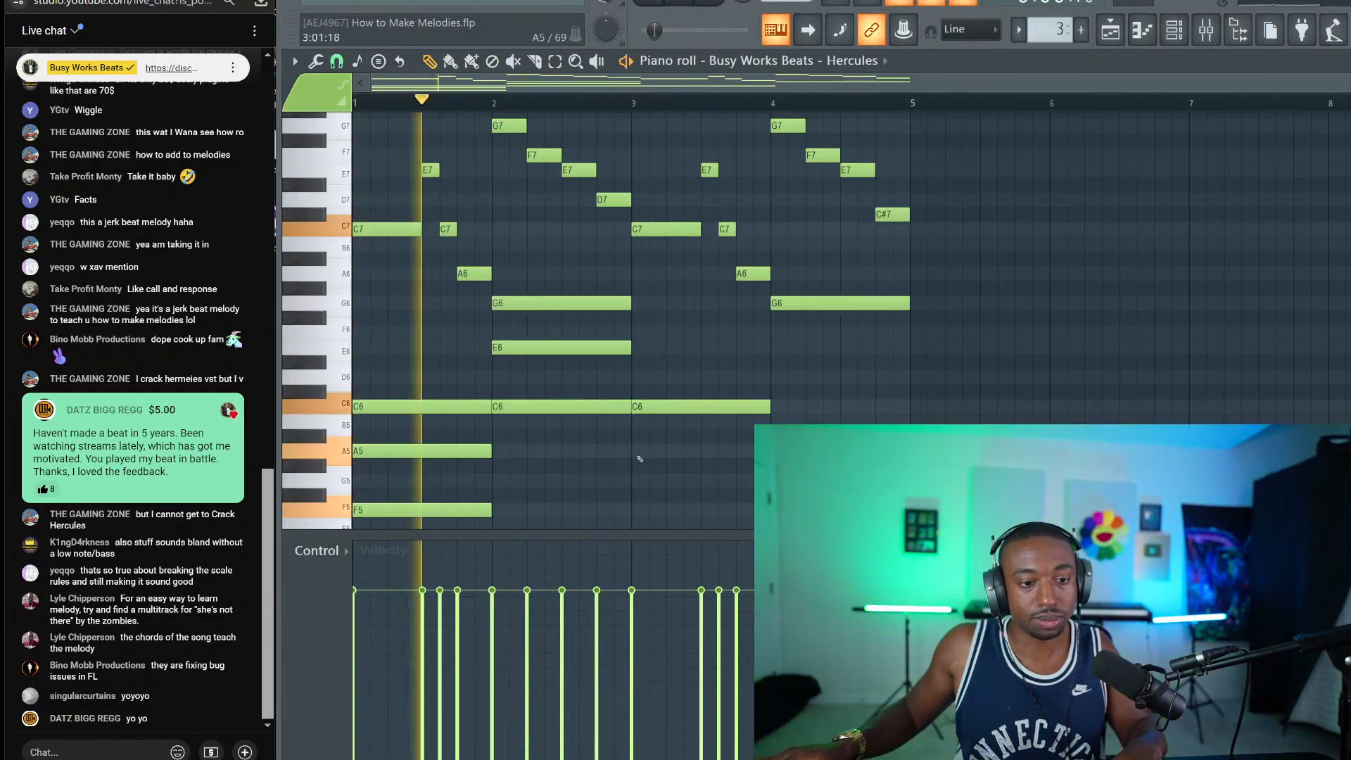
click(645, 515)
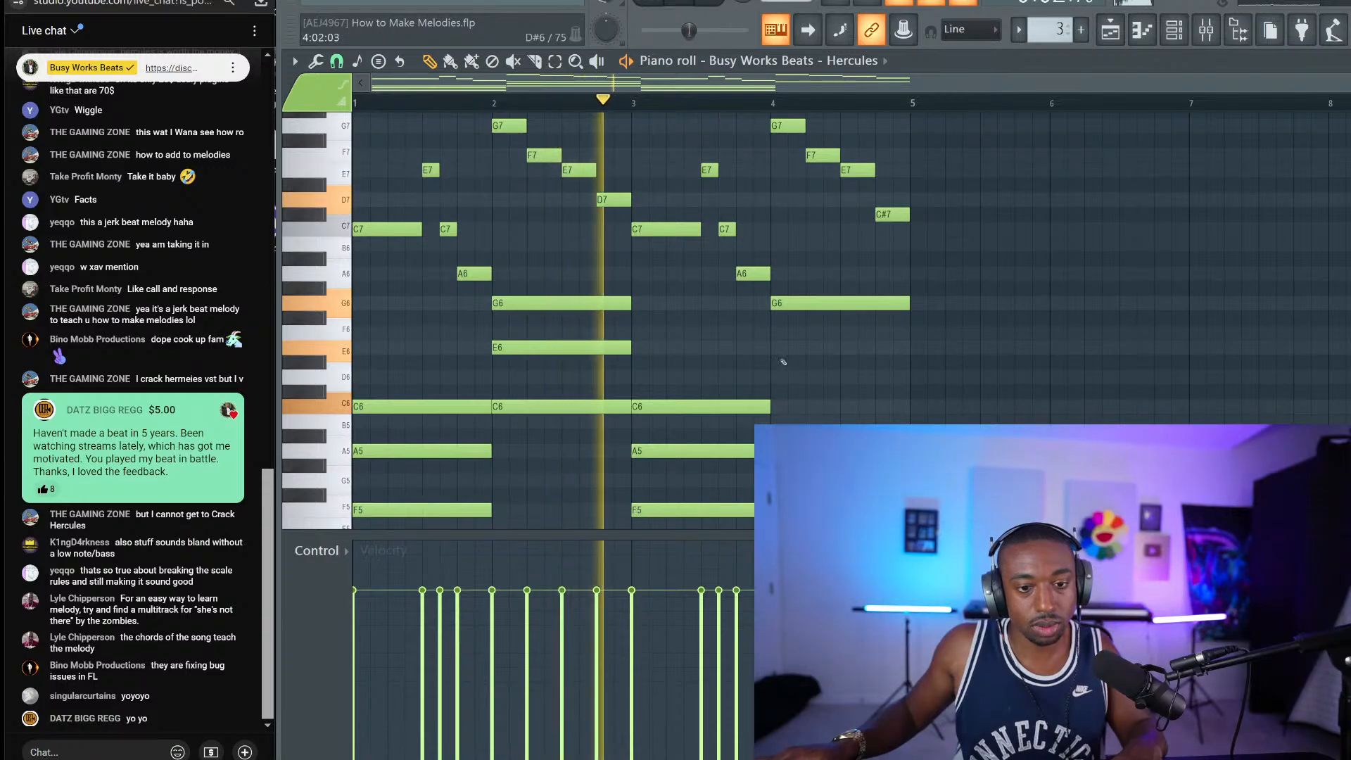
click(778, 349)
click(780, 407)
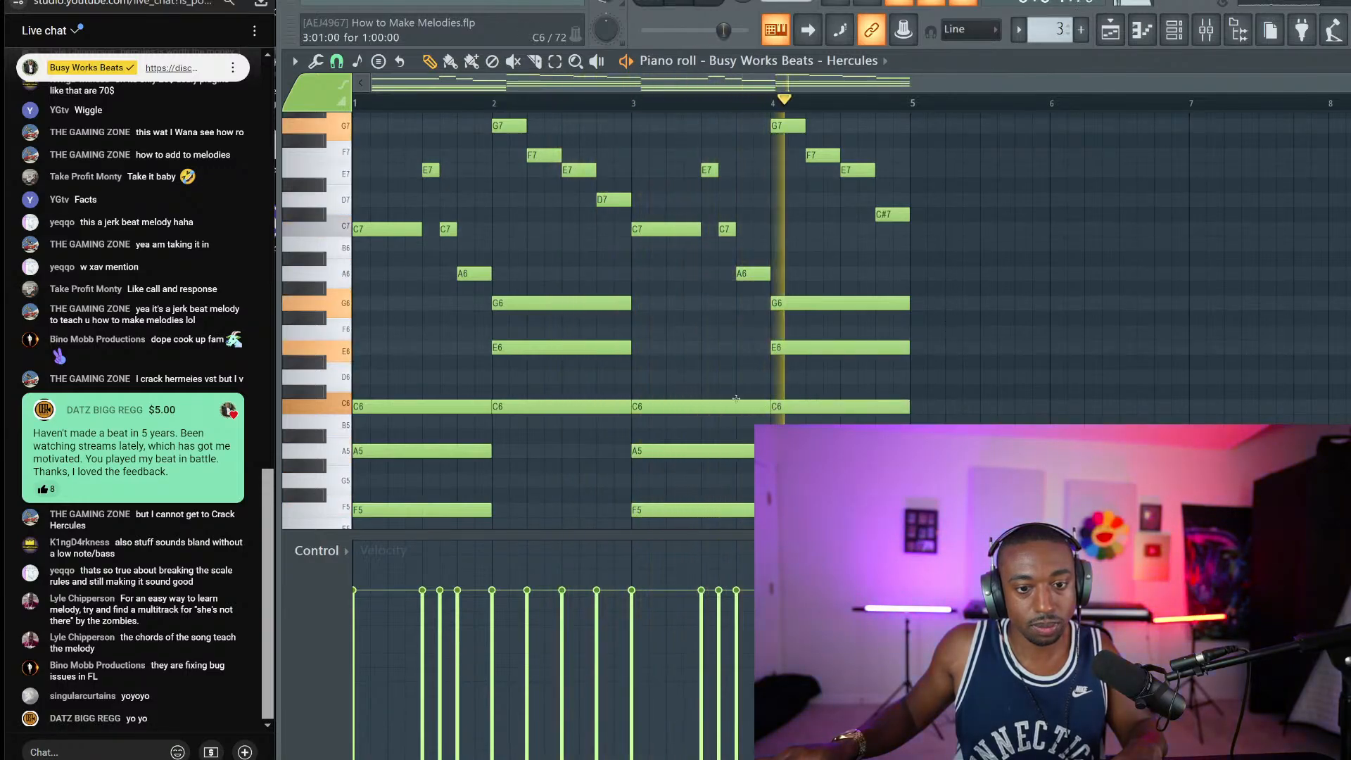
key(space)
Step: Add a bar-long D5 bass note to bars 1 and 3 and A5 to bars 2 and 4, and play the progression
scroll(499, 339, down, 2)
scroll(498, 340, down, 2)
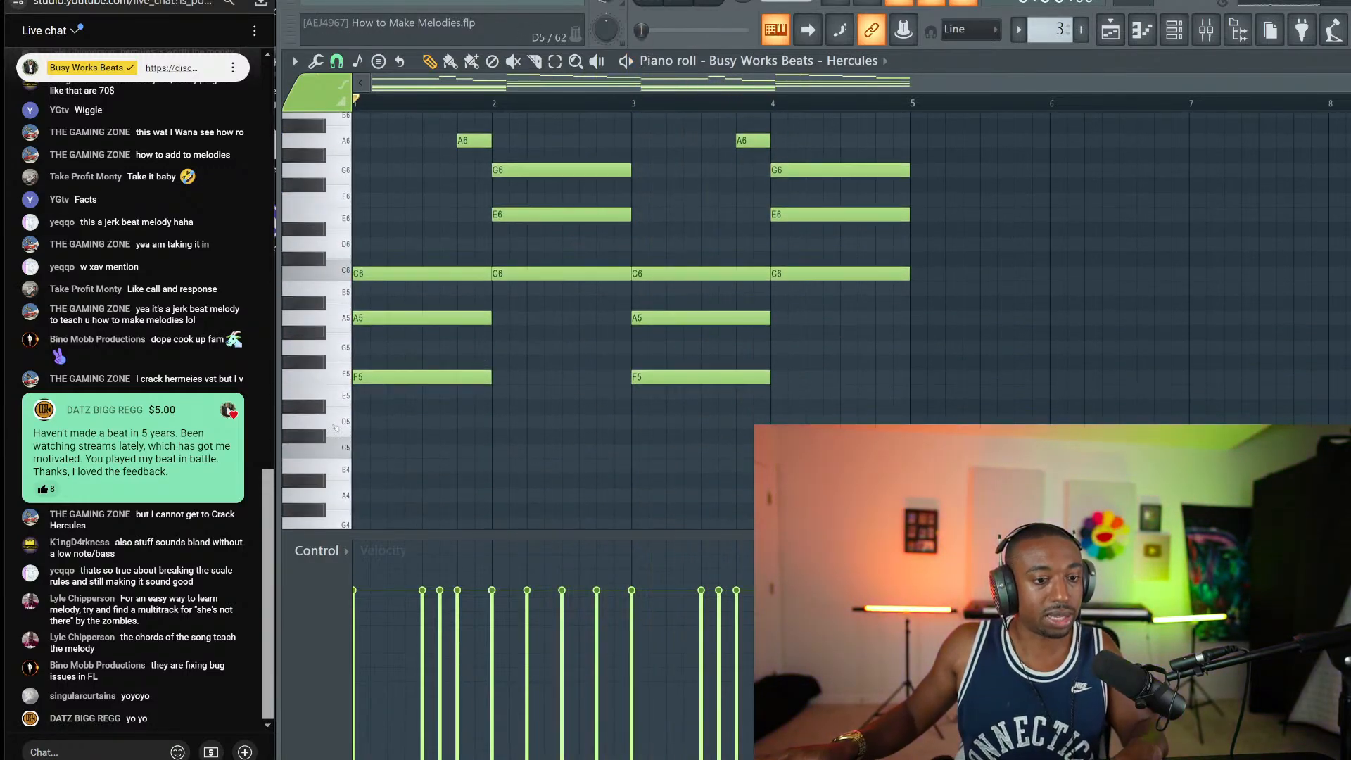
click(360, 420)
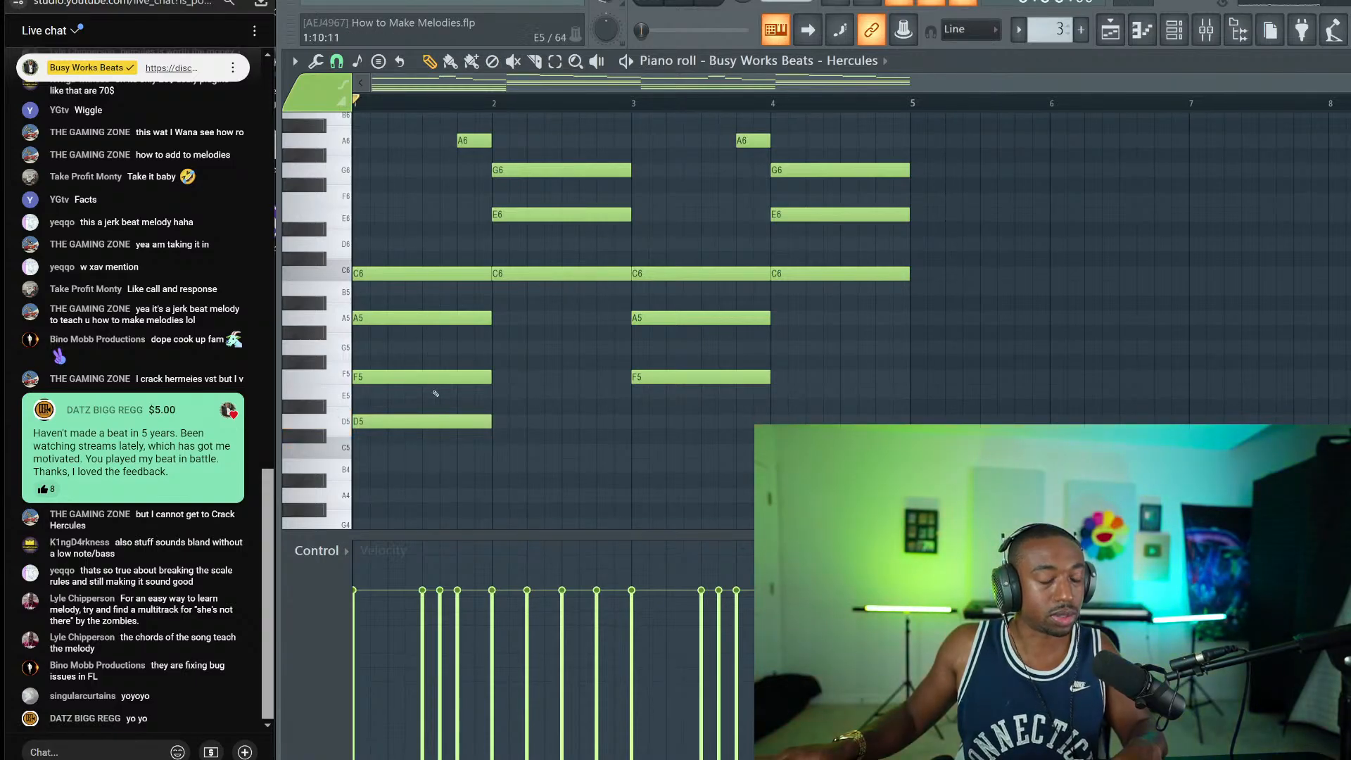
click(493, 317)
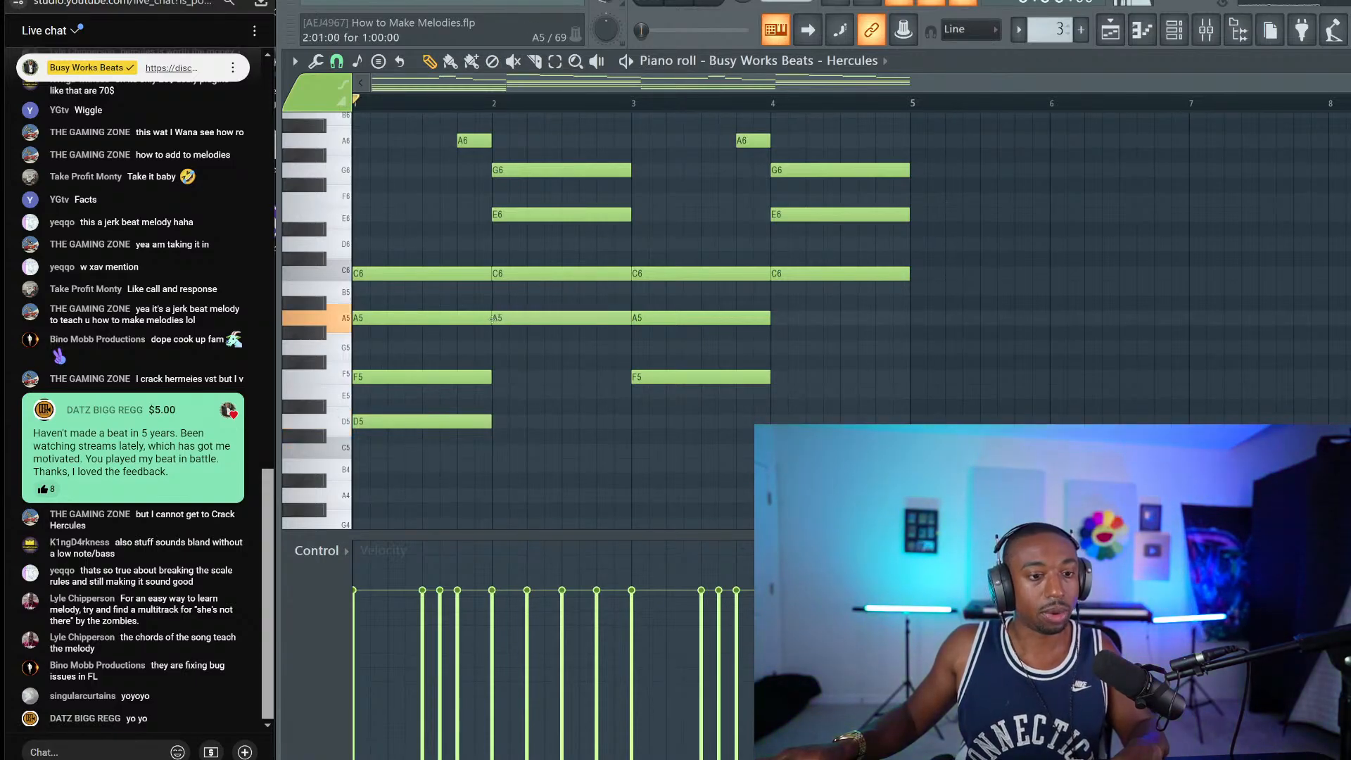
click(633, 421)
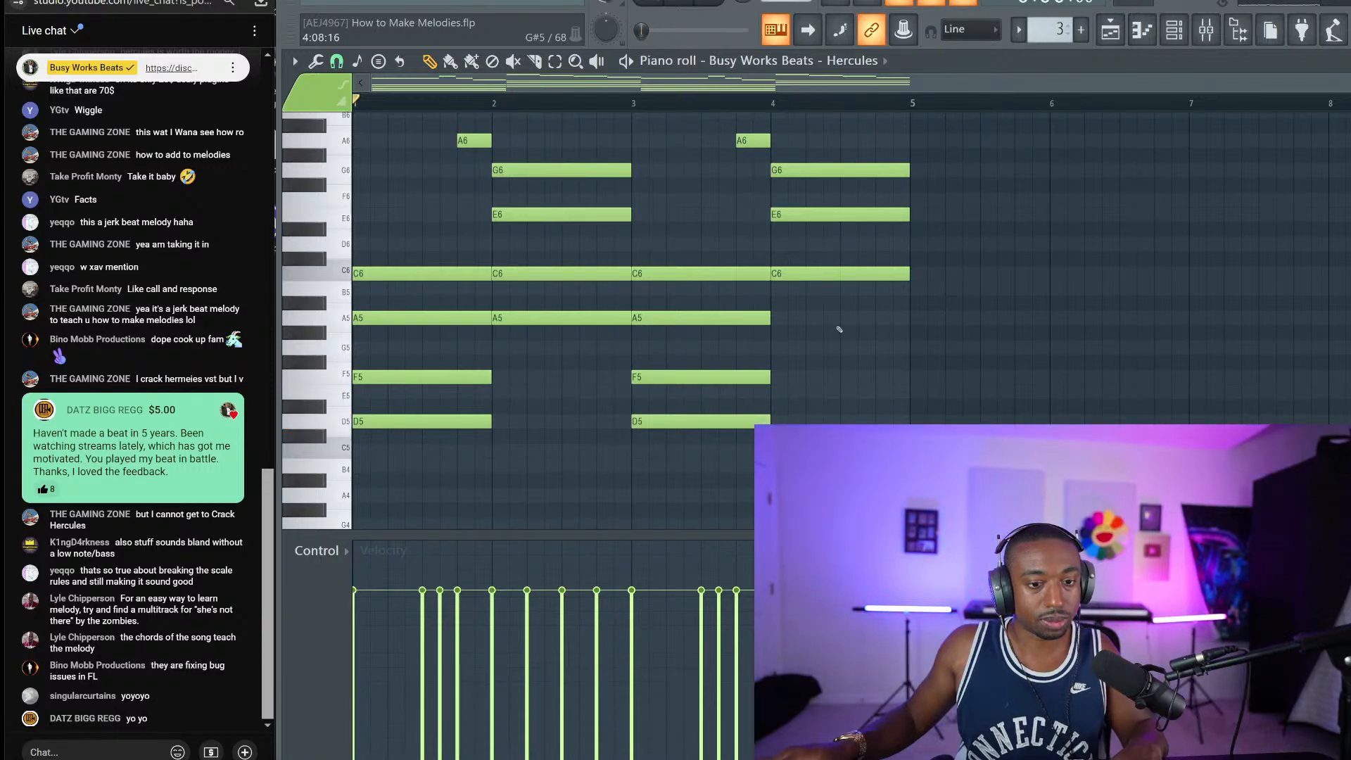
click(789, 318)
key(space)
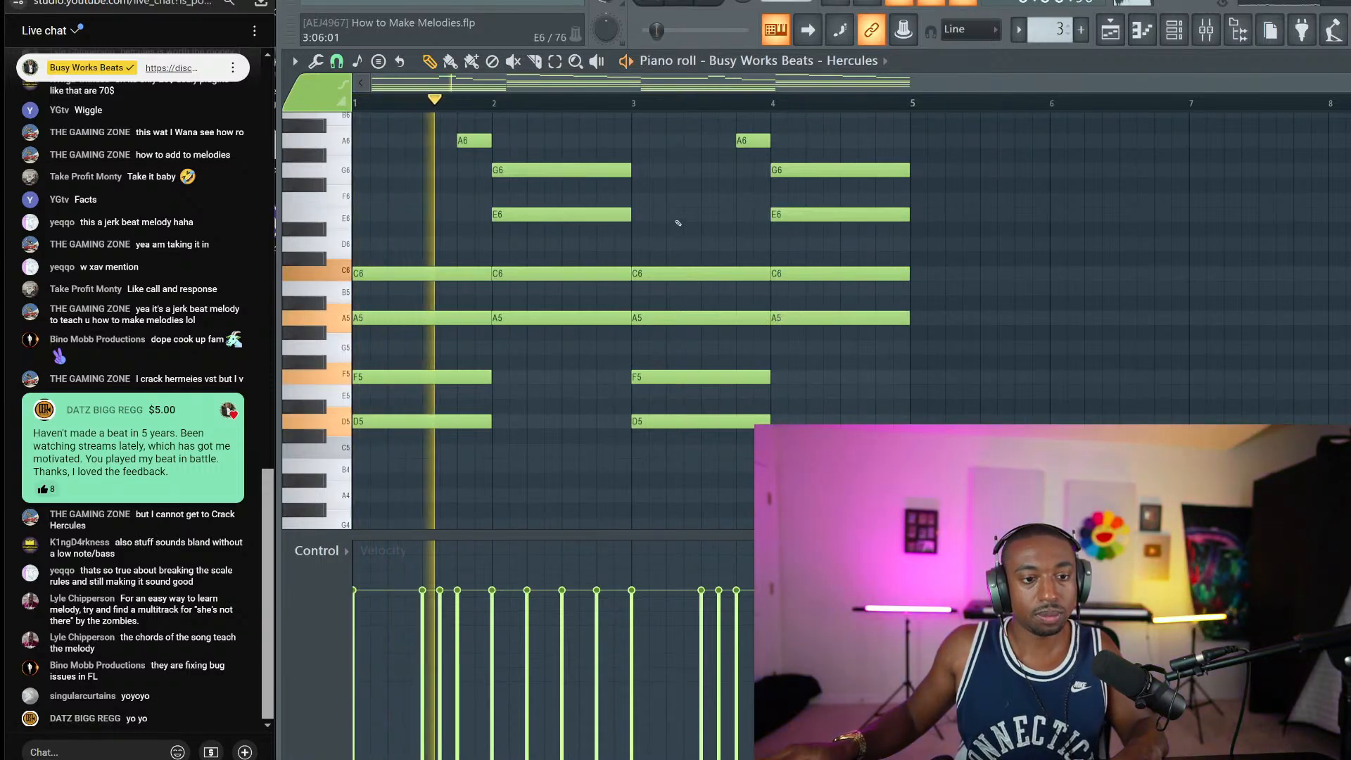
Step: Open the Hercules instrument from the channel rack and audition Plucks presets such as Island and Island Vibe during playback
click(1172, 41)
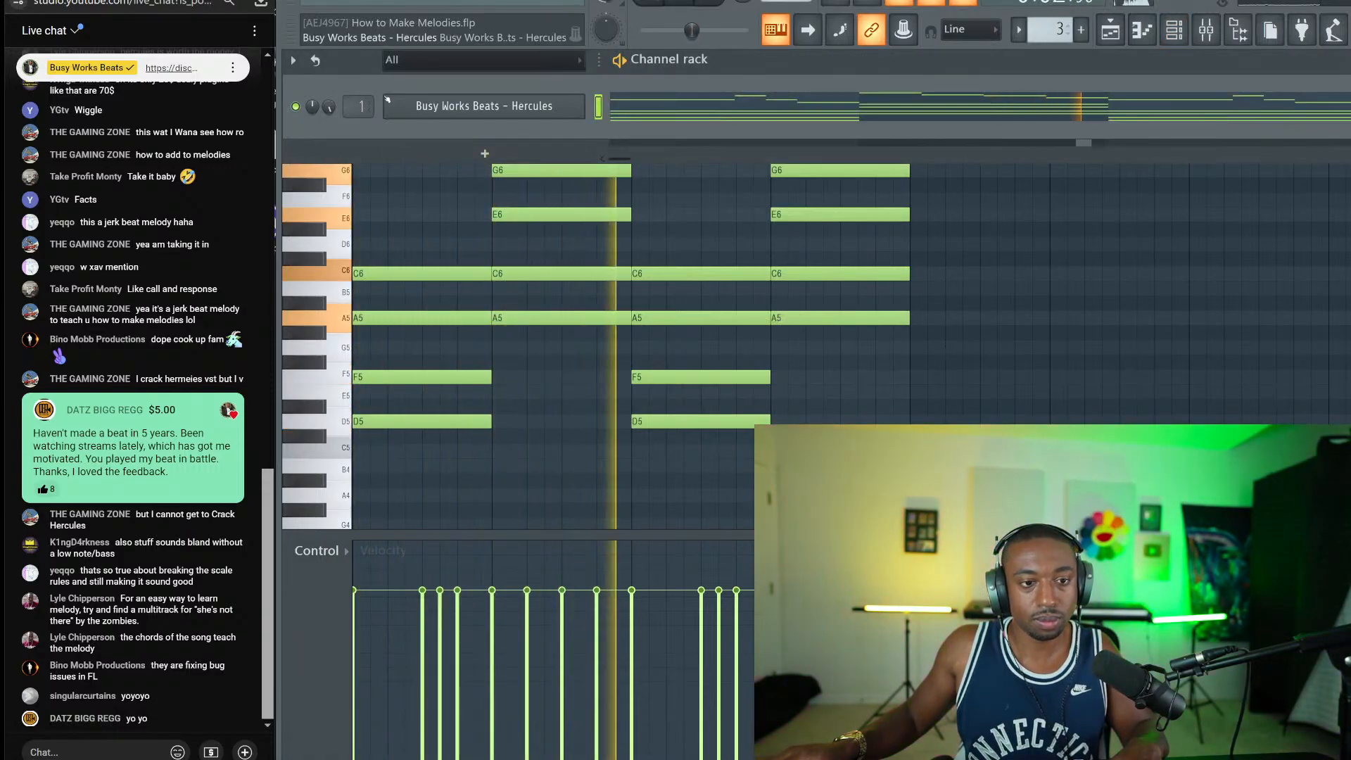
click(483, 106)
scroll(941, 384, down, 3)
scroll(939, 380, down, 1)
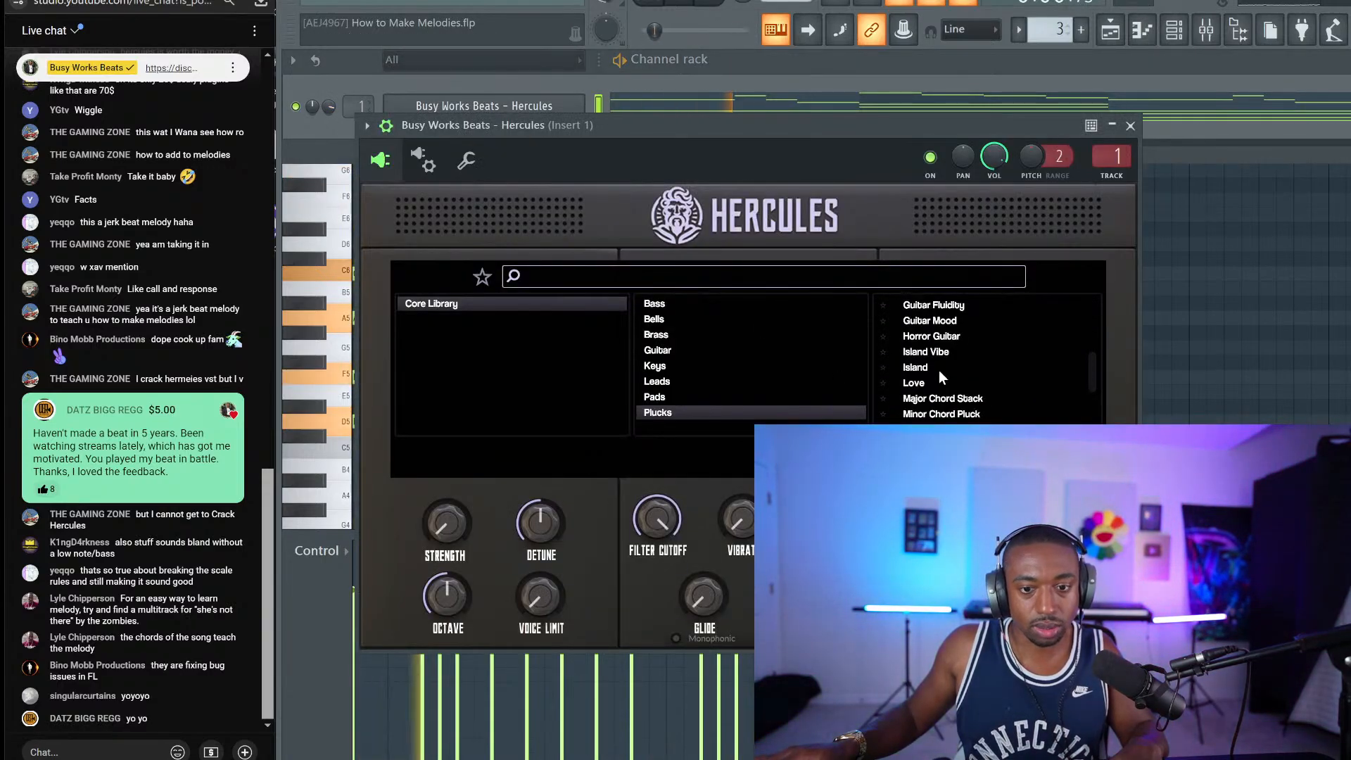
click(939, 368)
click(940, 352)
scroll(936, 357, down, 2)
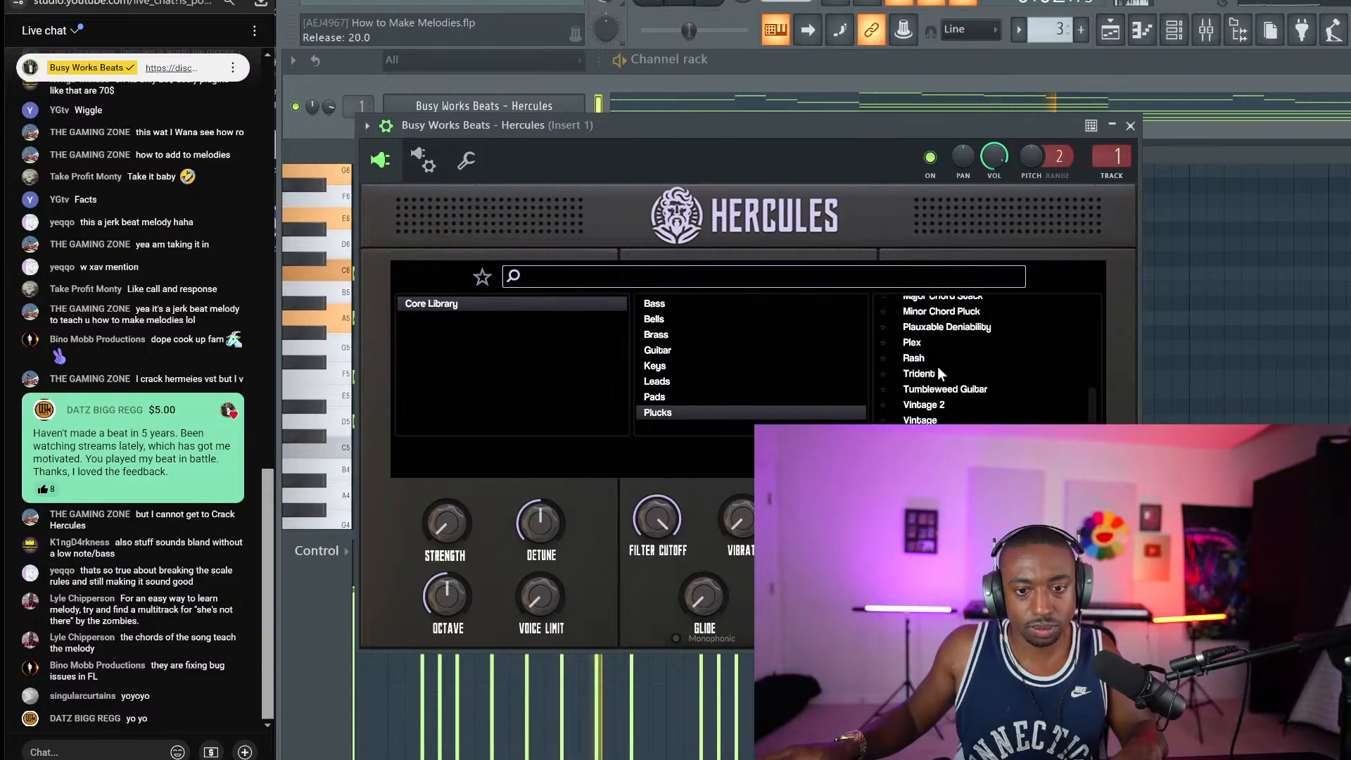
Step: Audition the Island and Love pluck presets in Hercules, load Island Vibe, and close the plugin window
click(933, 361)
scroll(931, 357, up, 2)
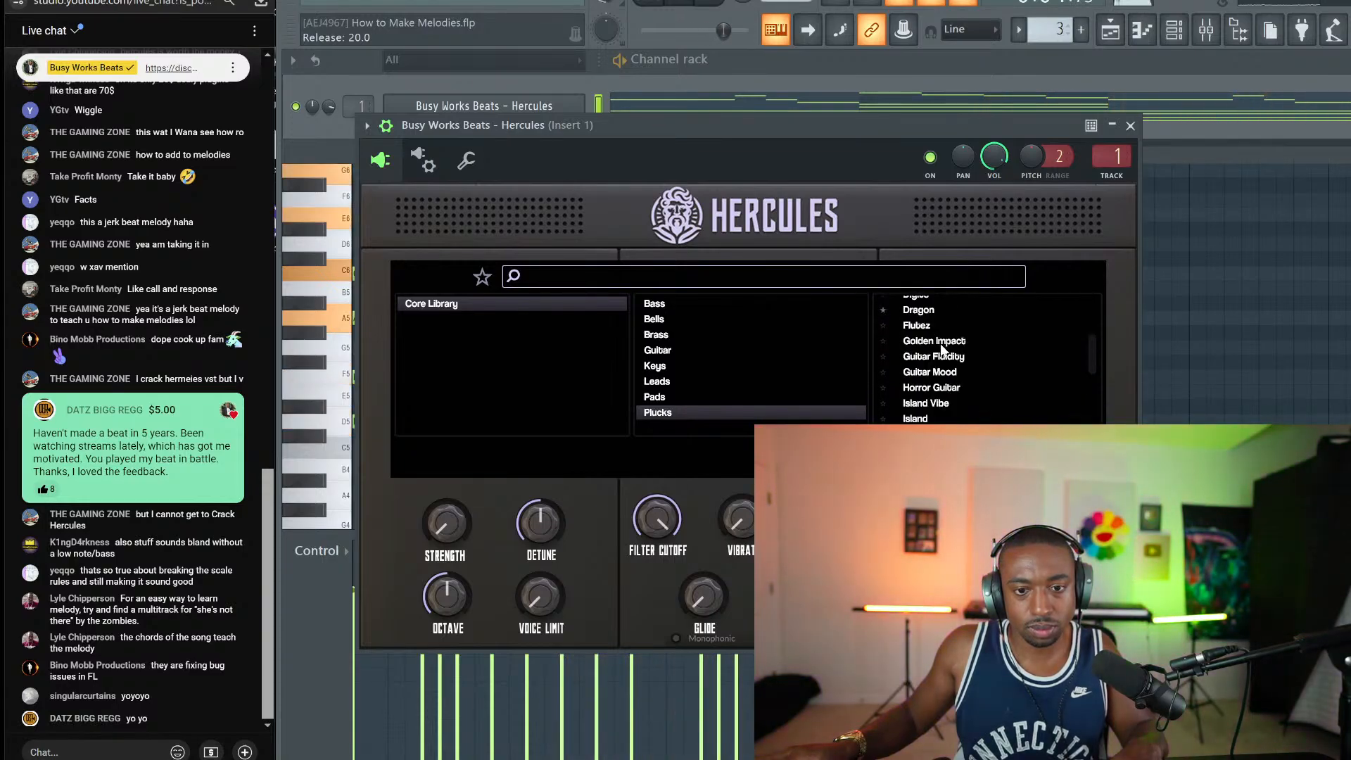
click(929, 372)
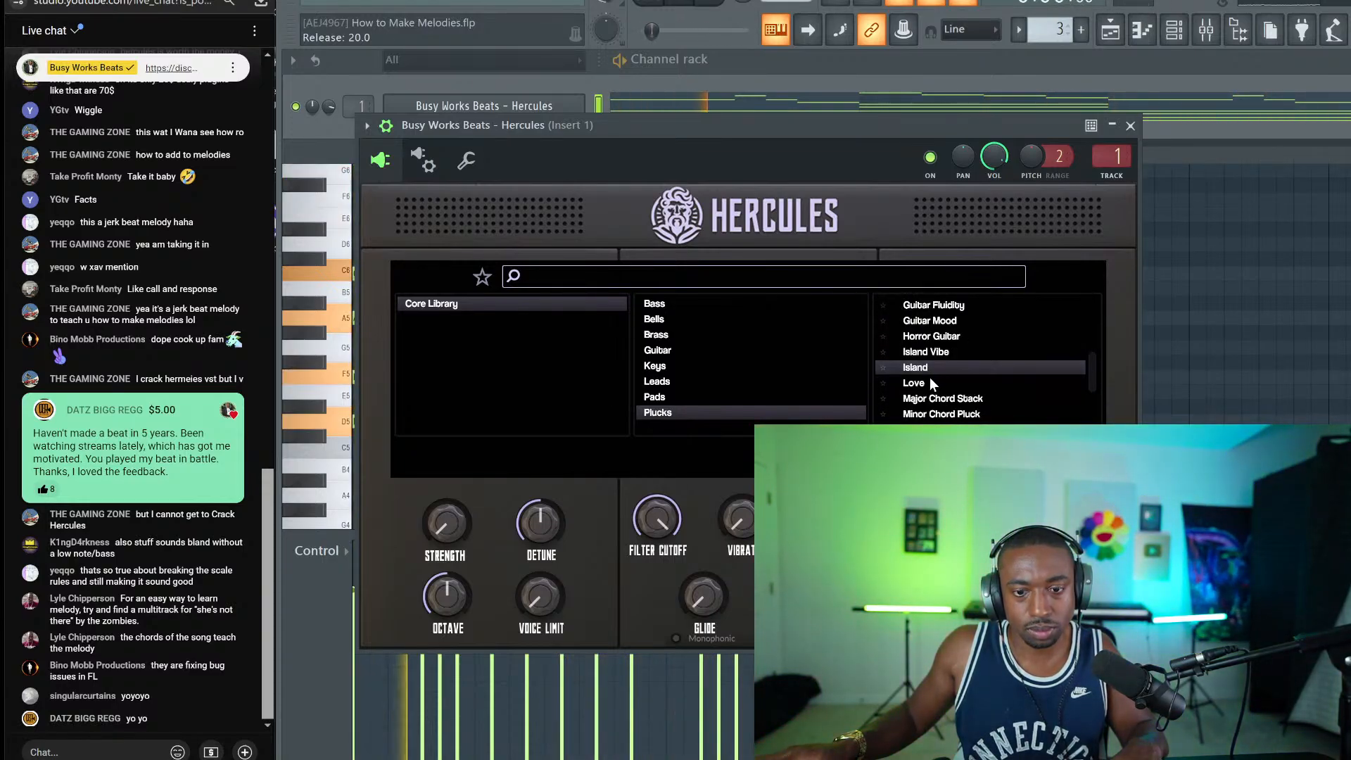
click(918, 384)
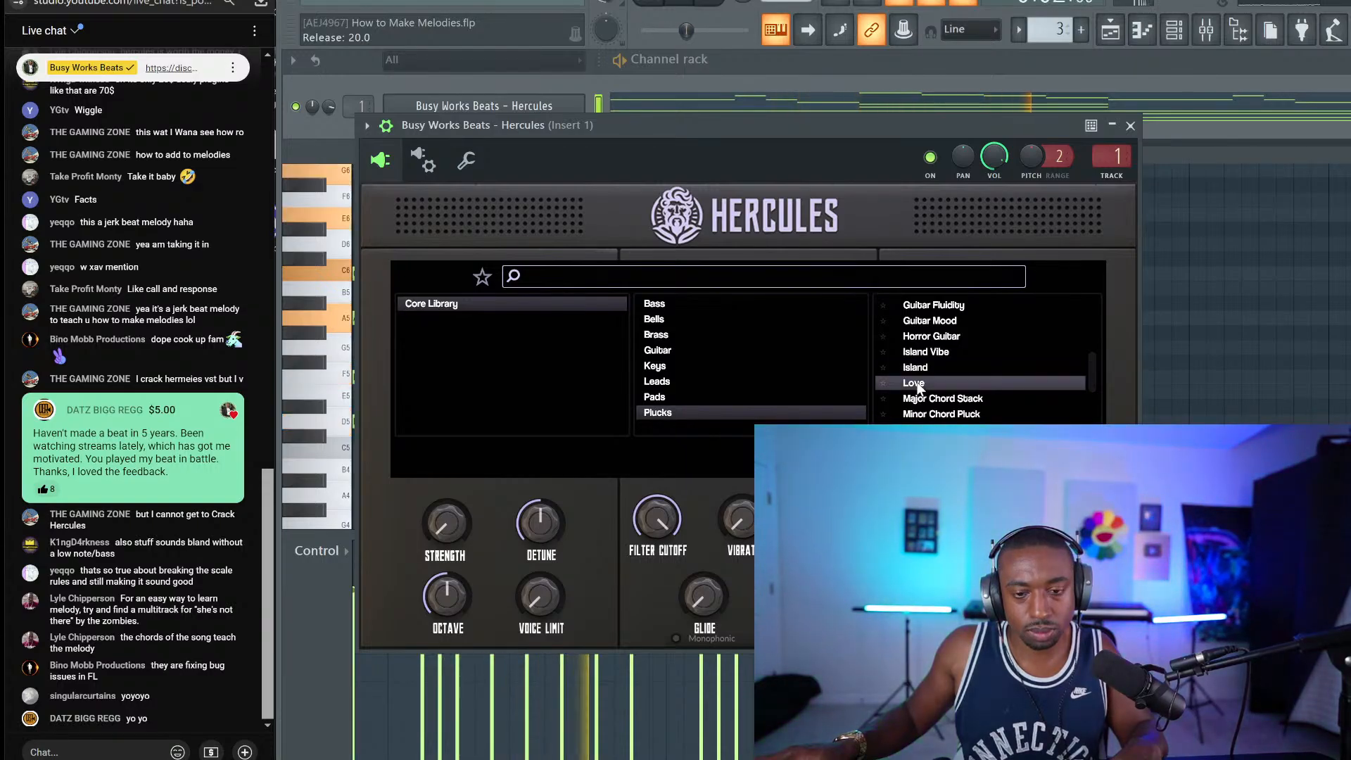
click(918, 353)
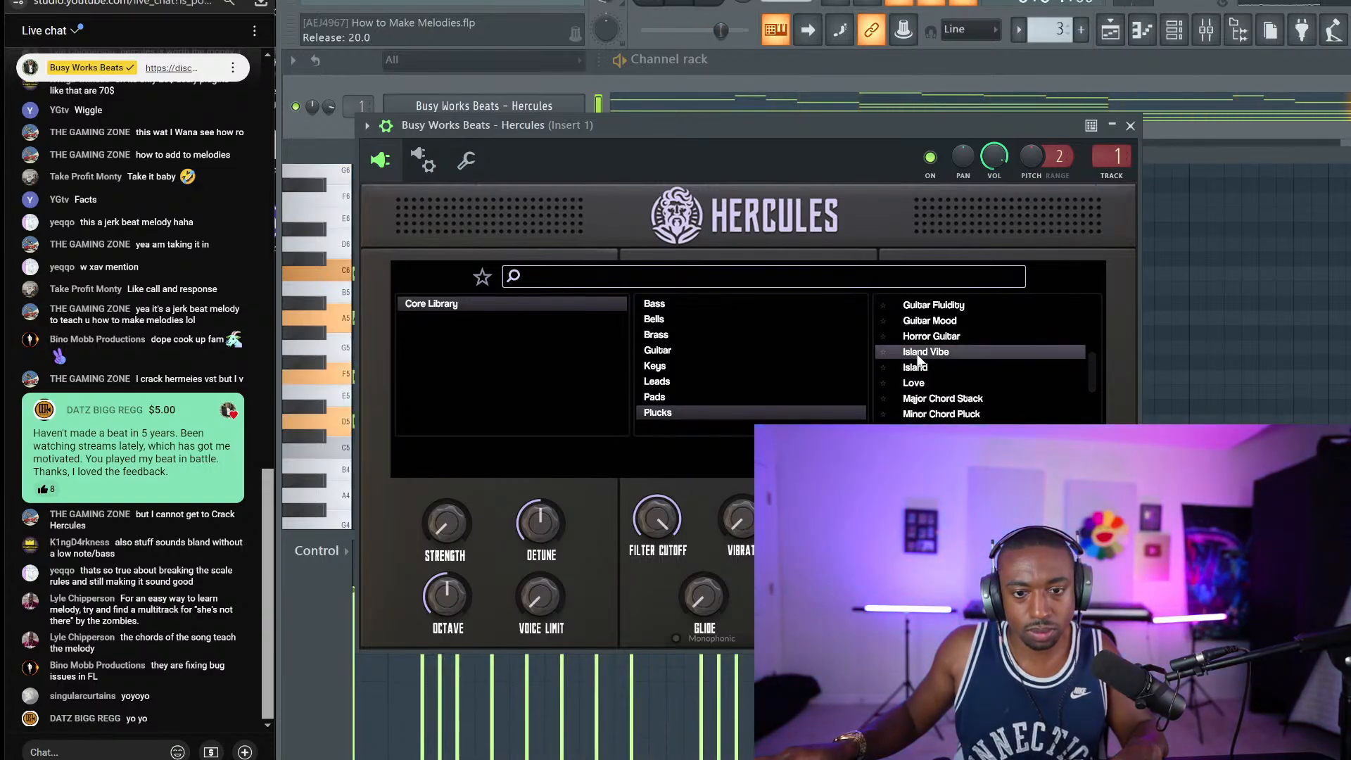
scroll(925, 339, up, 5)
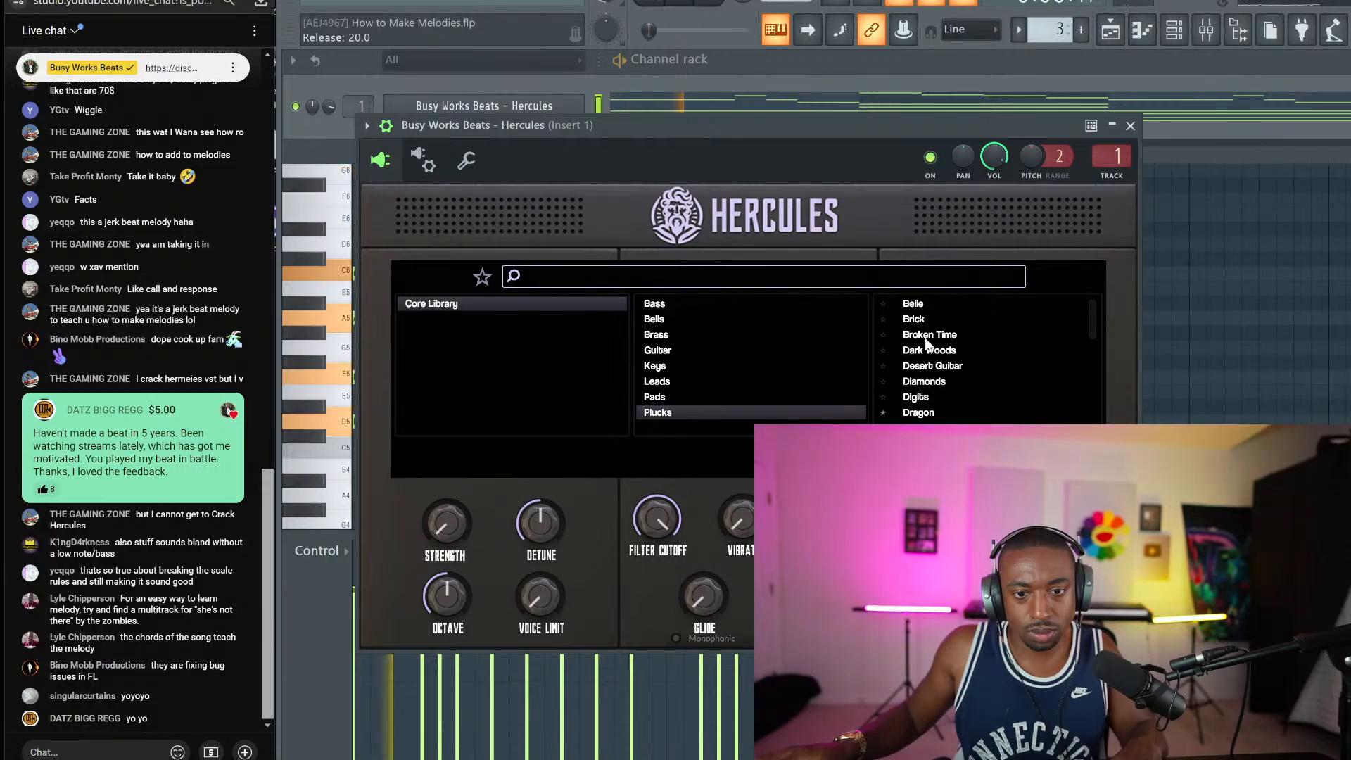
click(1130, 126)
Step: Transpose all the melody and chord notes in the Hercules piano roll down one octave
right_click(1021, 233)
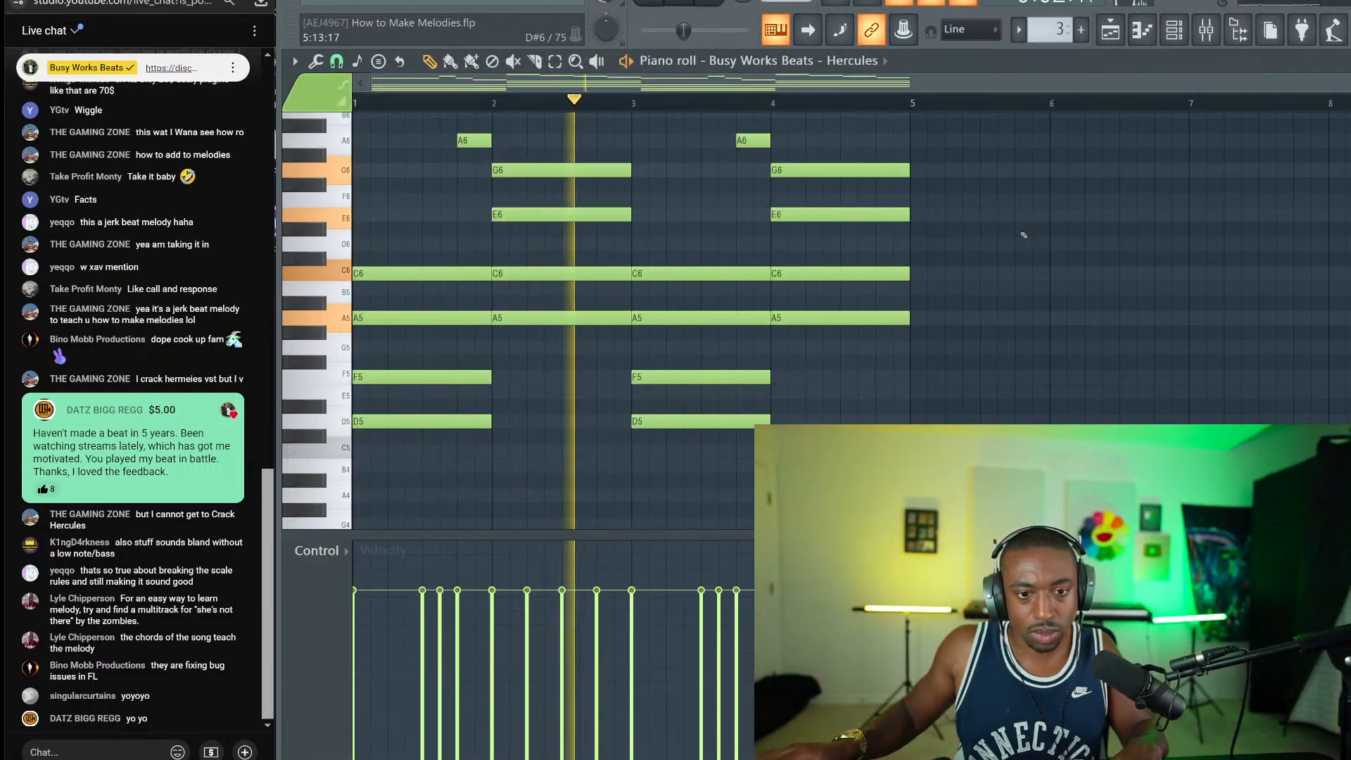
key(ctrl+Down)
scroll(1024, 235, down, 2)
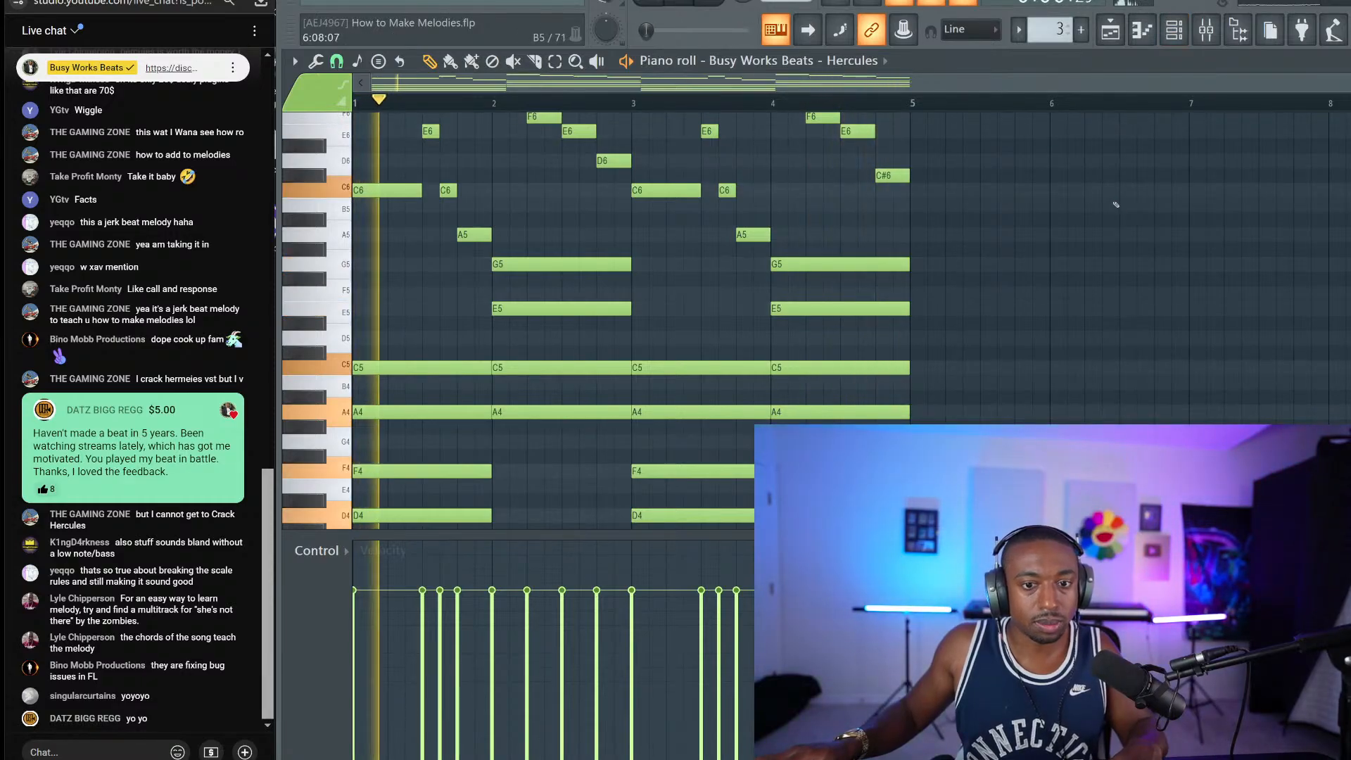
scroll(999, 230, up, 2)
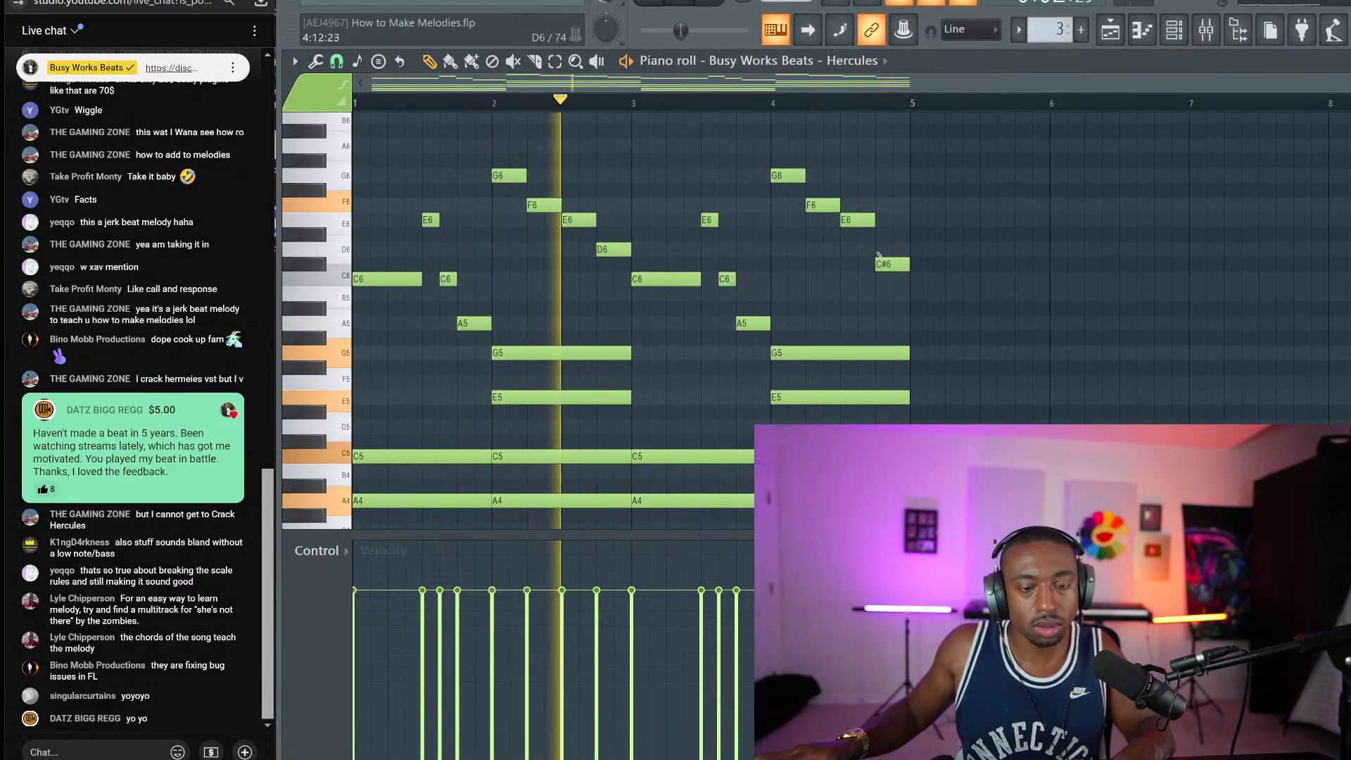
Step: Move the last melody note in bar 4 down to B5 and save the project
mouse_move(879, 263)
mouse_down()
mouse_move(894, 304)
mouse_move(895, 284)
mouse_up()
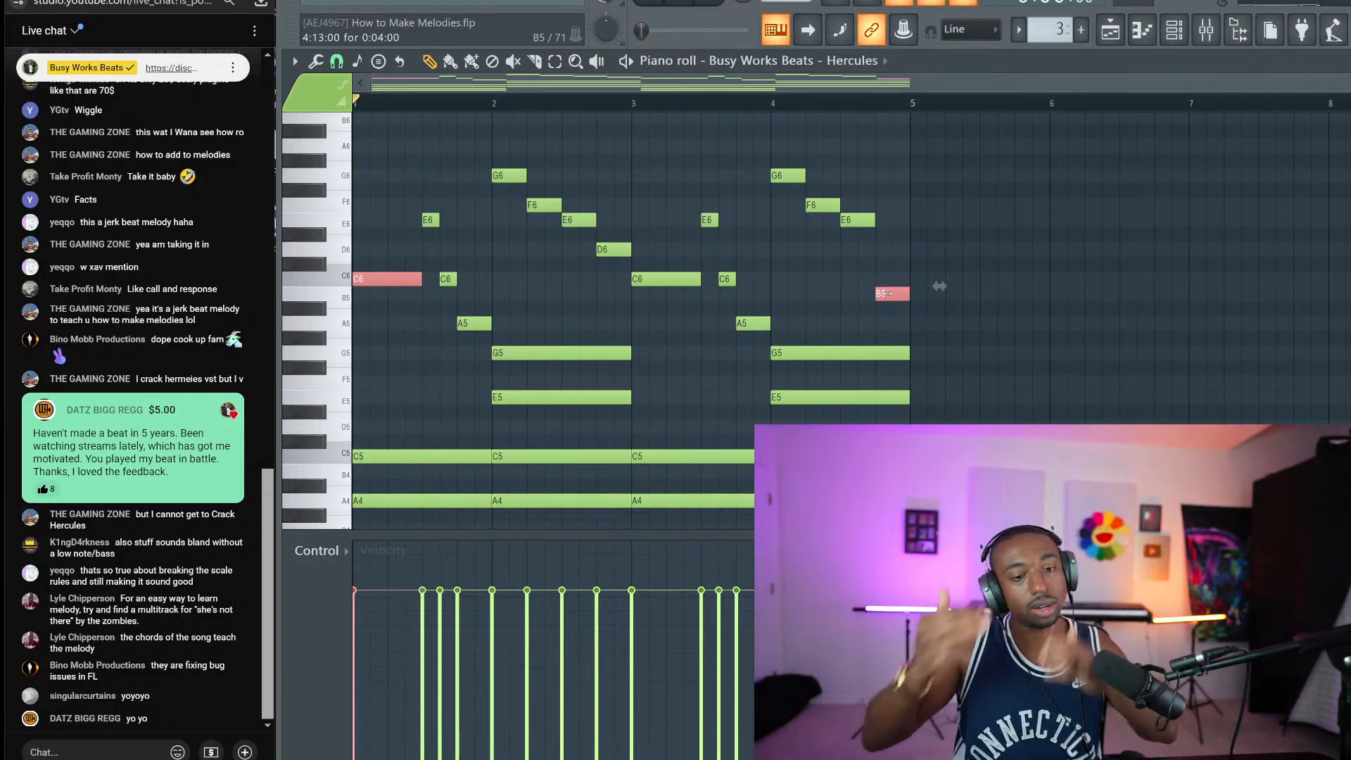
key(ctrl+s)
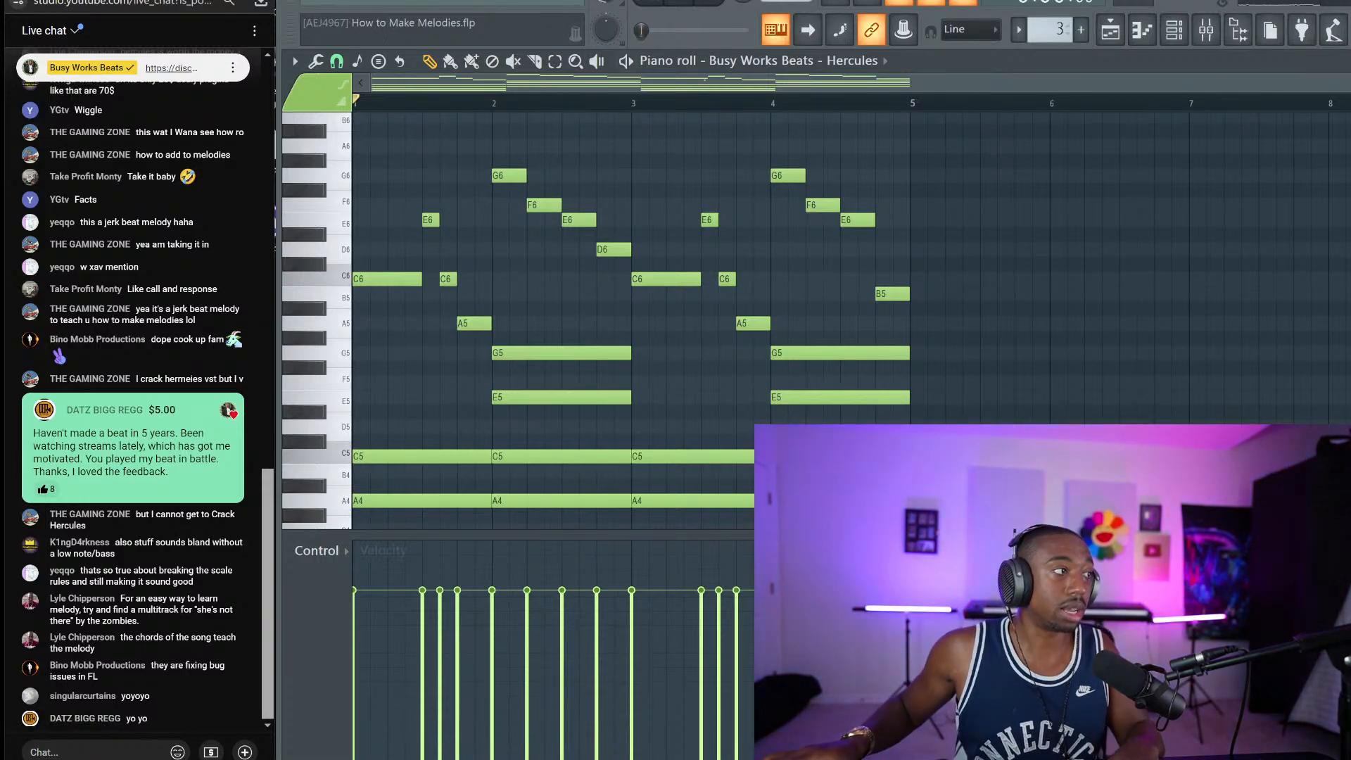
scroll(468, 280, down, 5)
scroll(432, 397, up, 2)
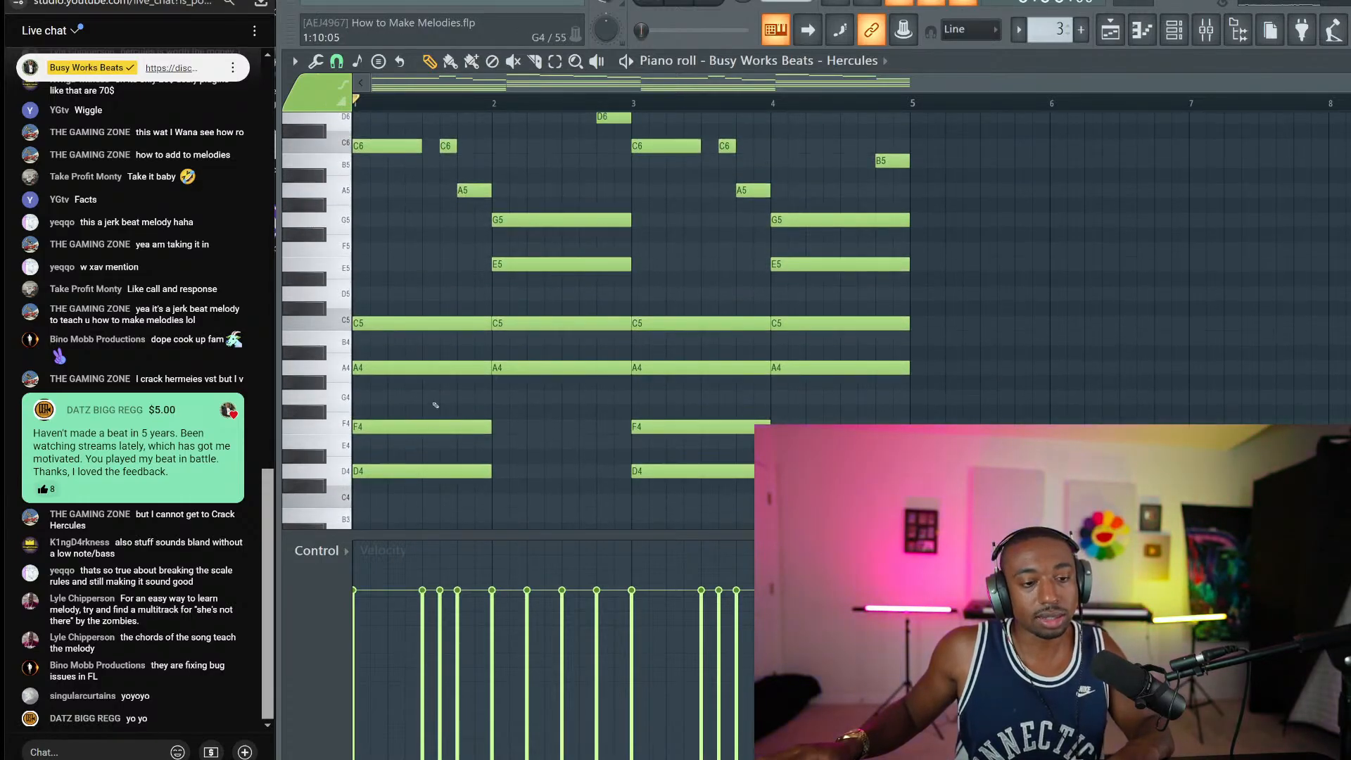
click(419, 421)
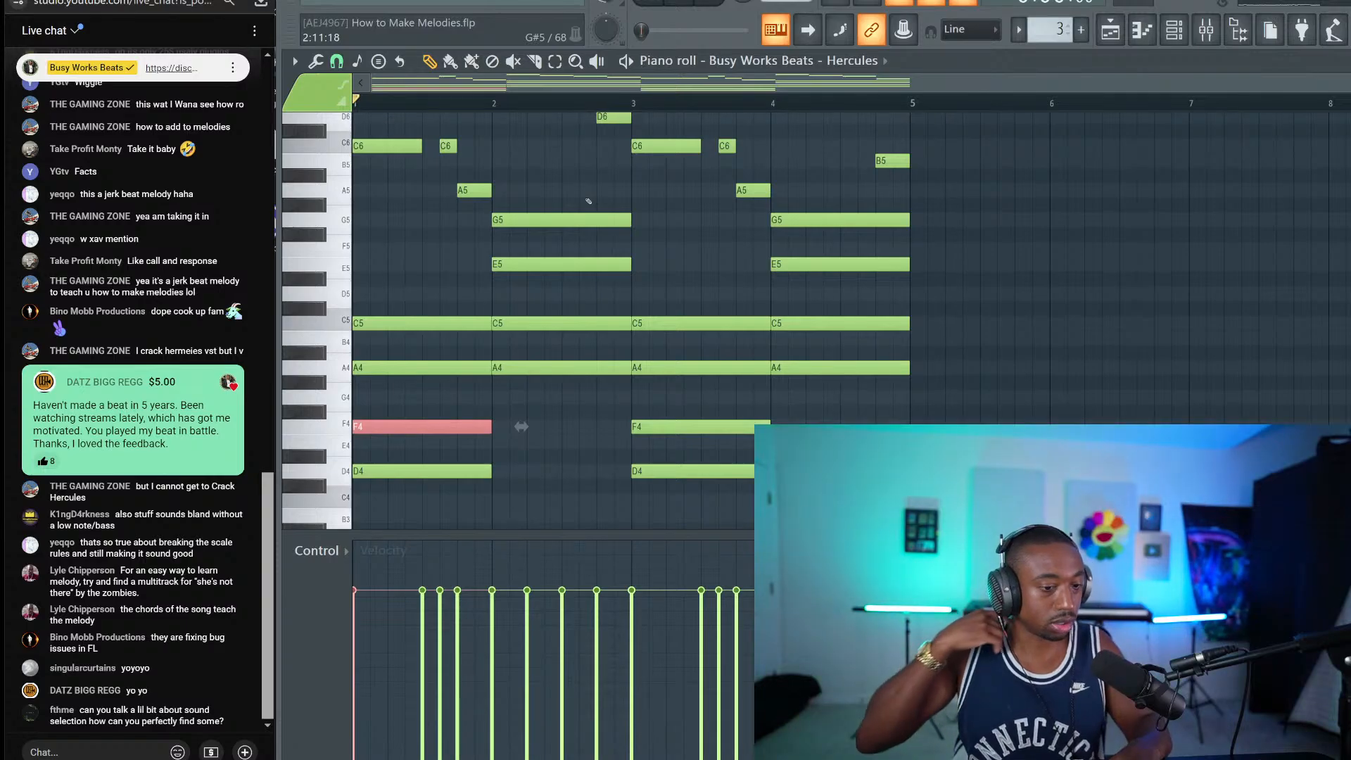
drag(582, 304, 574, 325)
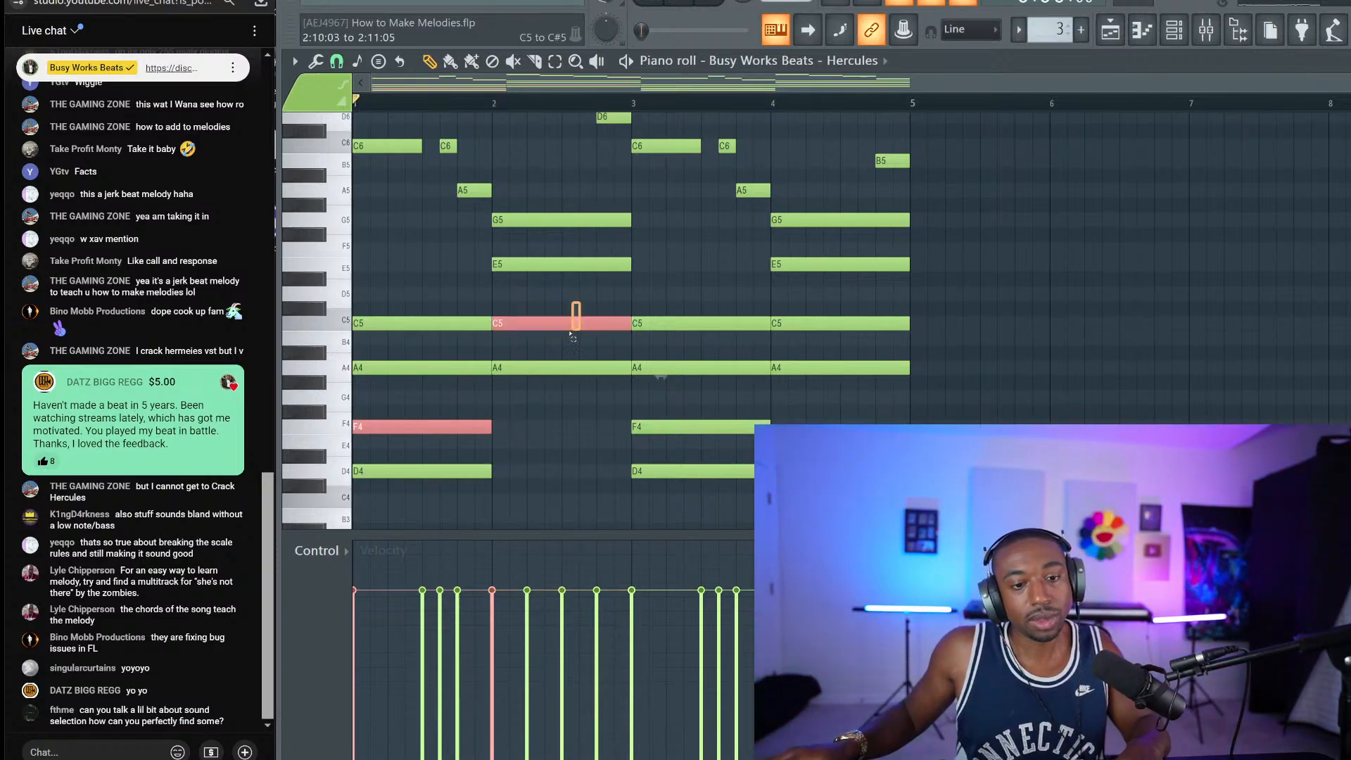
drag(735, 443, 696, 421)
drag(883, 325, 852, 321)
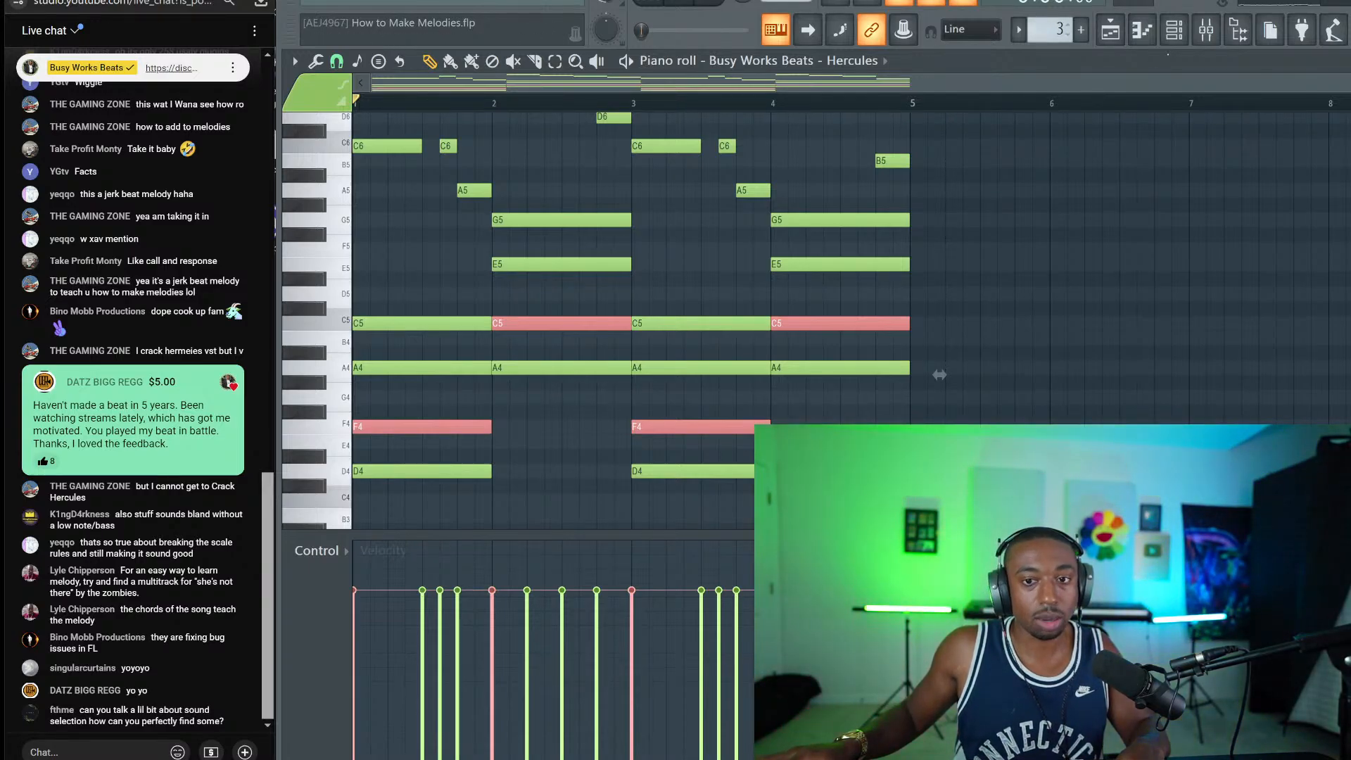
click(1173, 30)
click(491, 153)
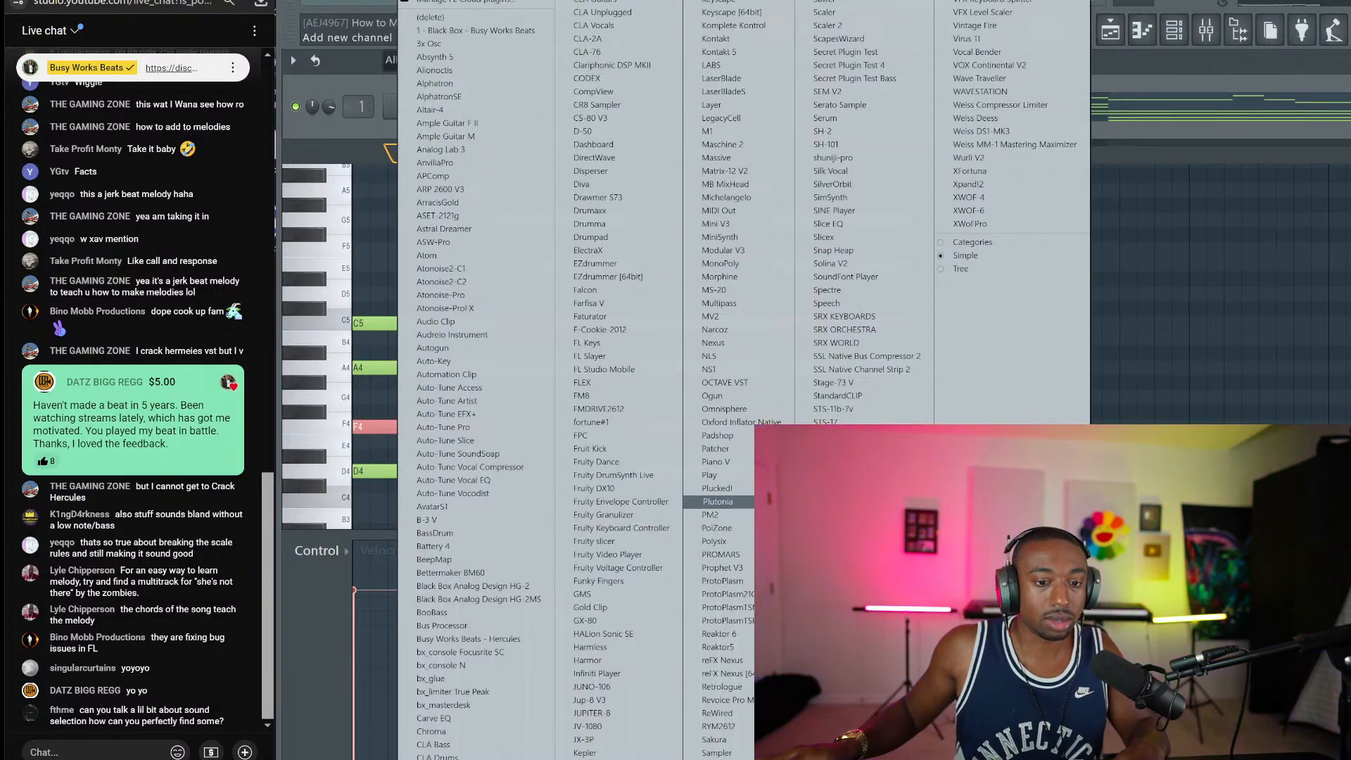
click(1318, 377)
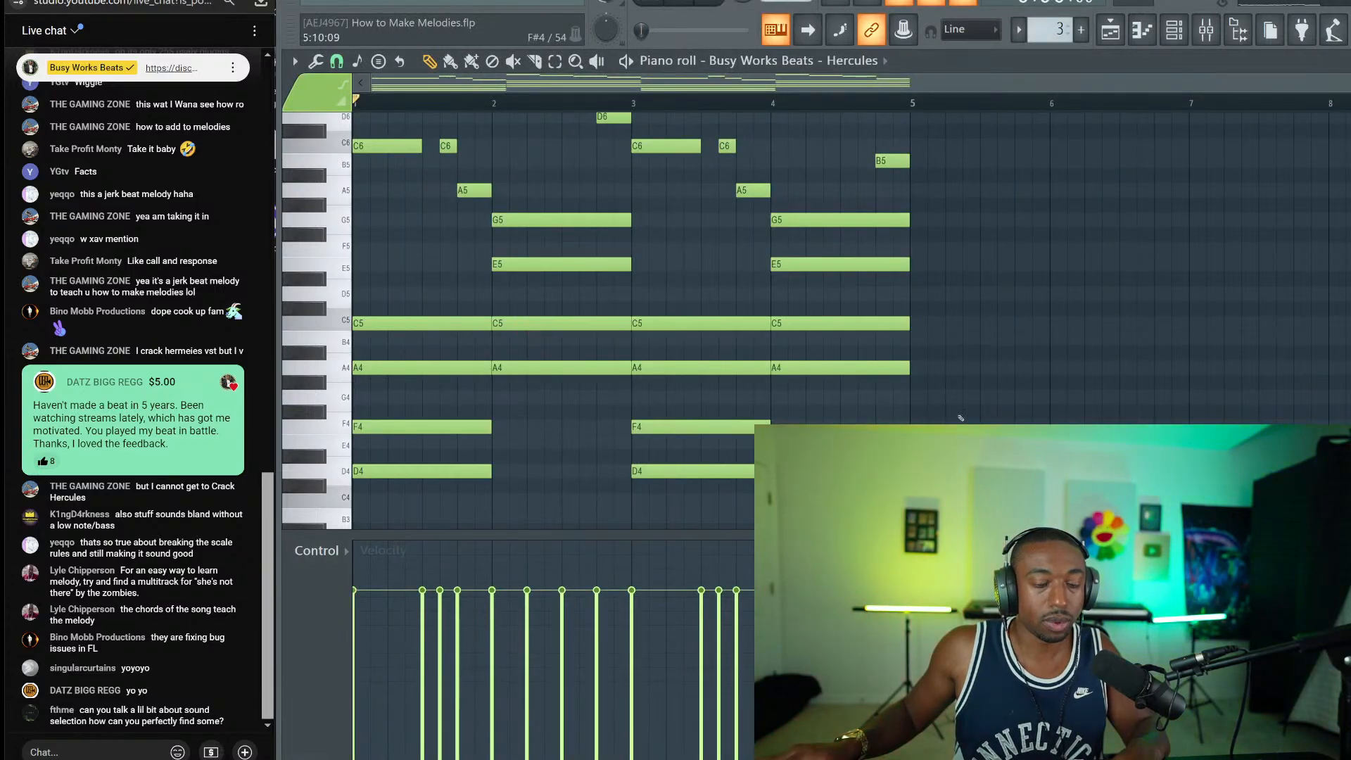
Step: Select the F4 chord notes in bars 1 and 3 and the C5 notes in bars 2 and 4, and raise them one octave
ctrl+shift+click(472, 427)
ctrl+shift+click(553, 324)
ctrl+shift+click(702, 425)
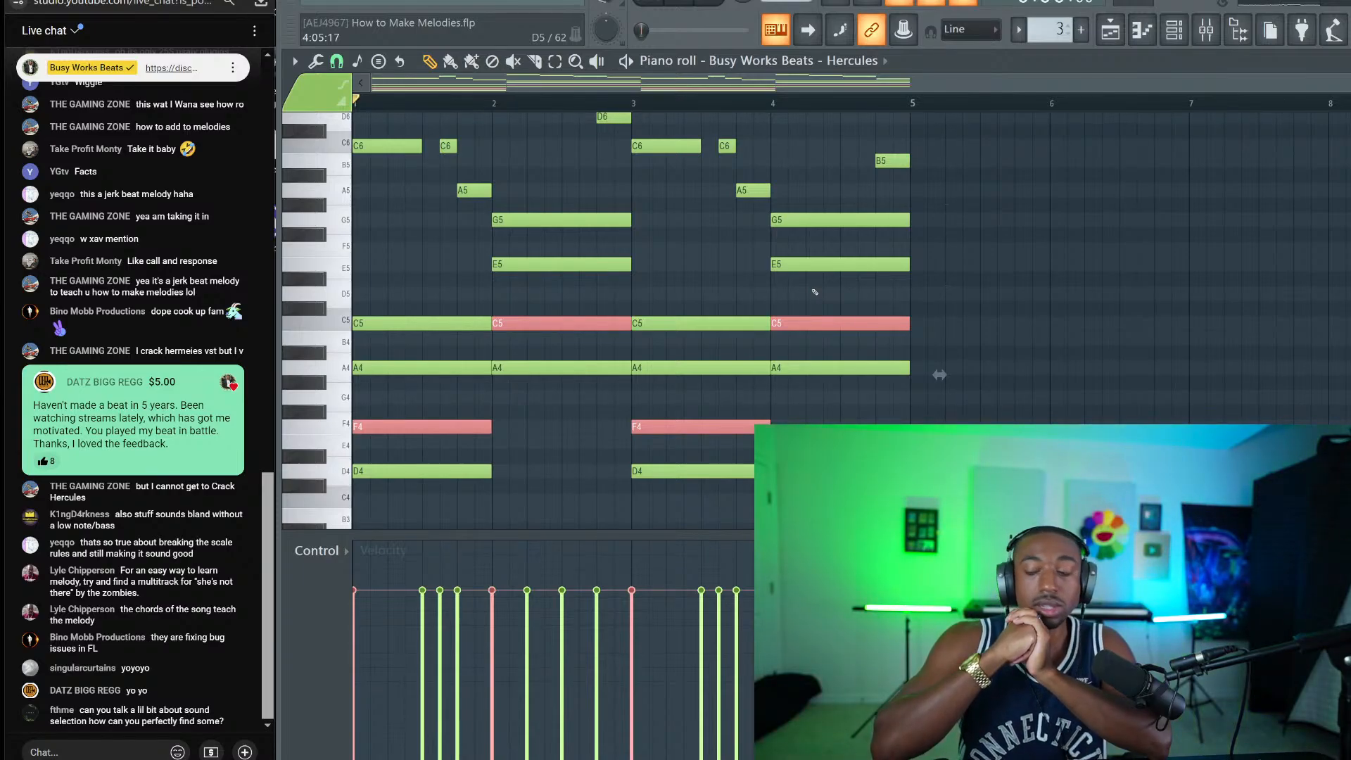
scroll(559, 270, down, 3)
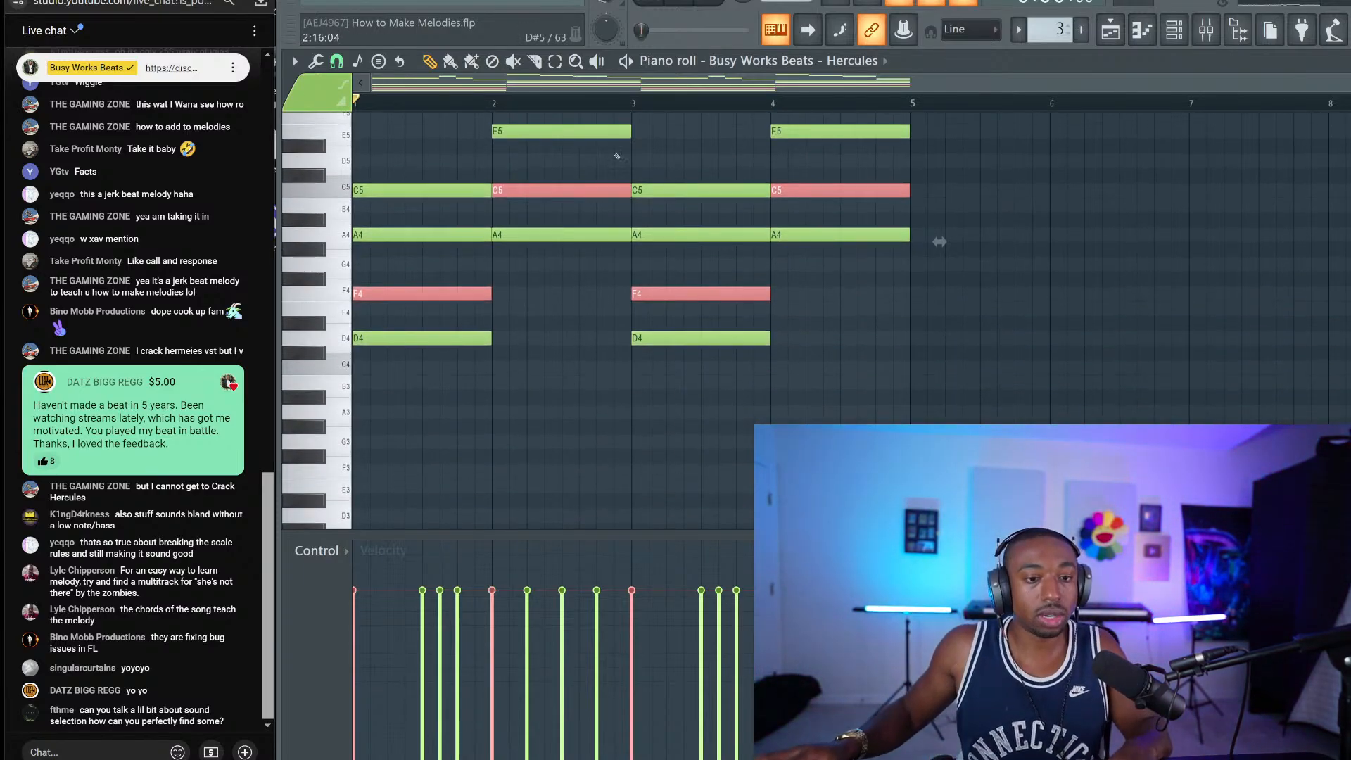
key(ctrl+Up)
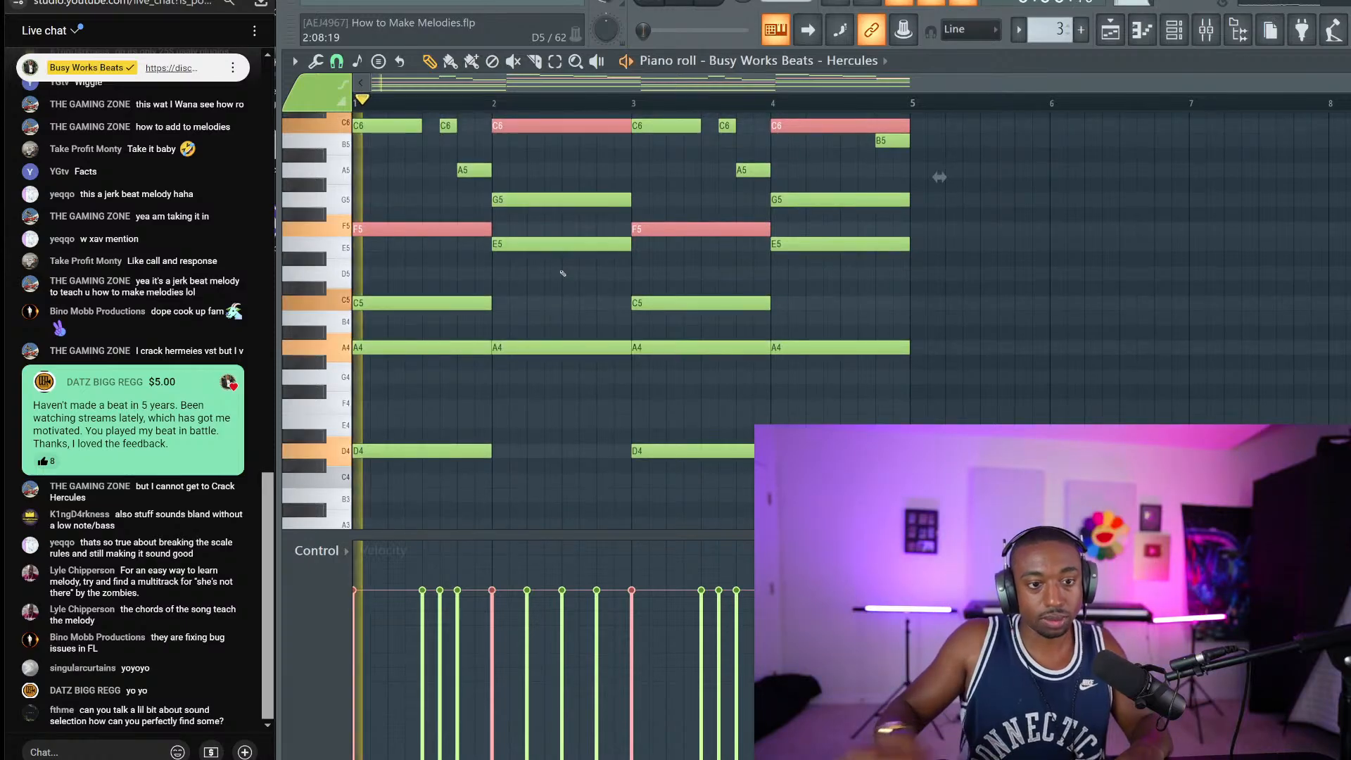
Step: Duplicate the D4 notes in bars 1 and 3 and the A4 notes in bars 2 and 4 one octave lower
drag(452, 487, 402, 447)
drag(661, 470, 665, 457)
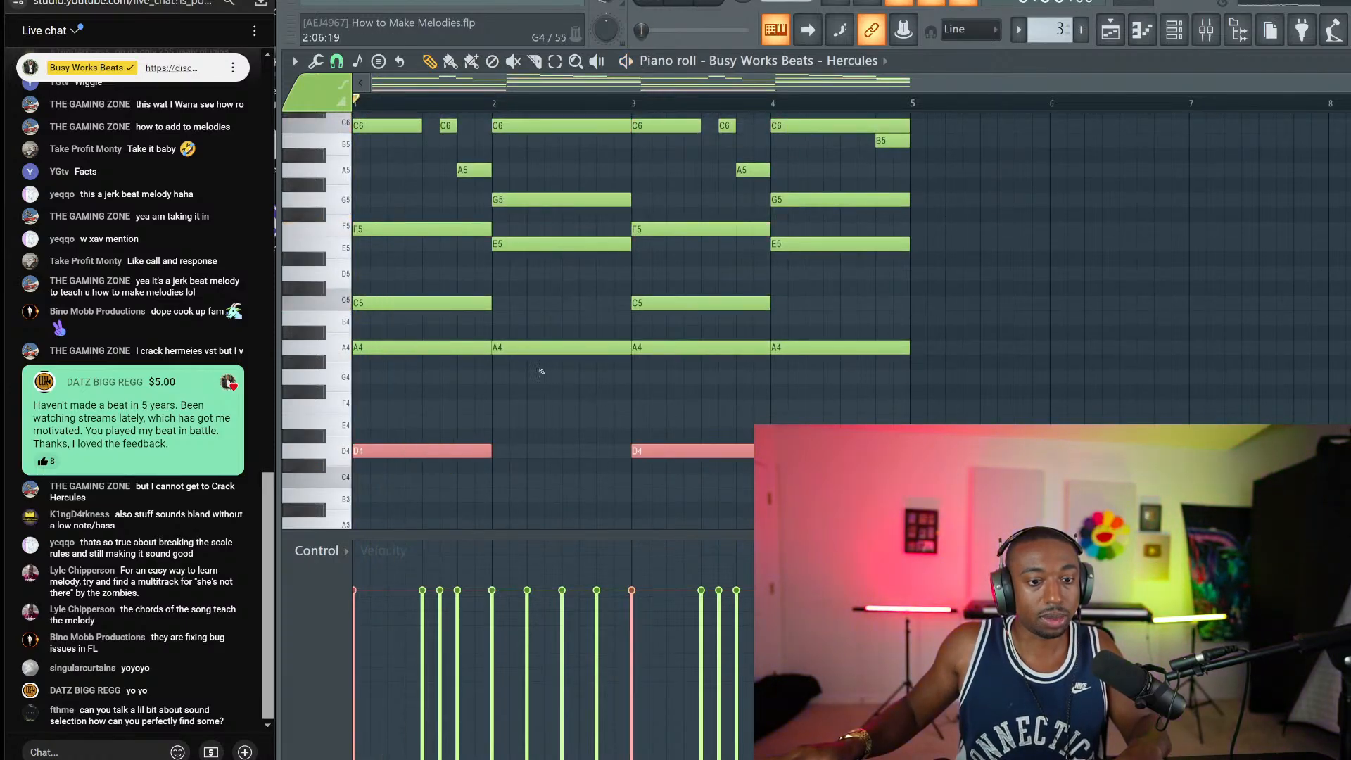
ctrl+shift+click(544, 347)
ctrl+shift+click(793, 345)
mouse_move(794, 346)
mouse_down()
mouse_move(811, 345)
mouse_move(794, 346)
mouse_up()
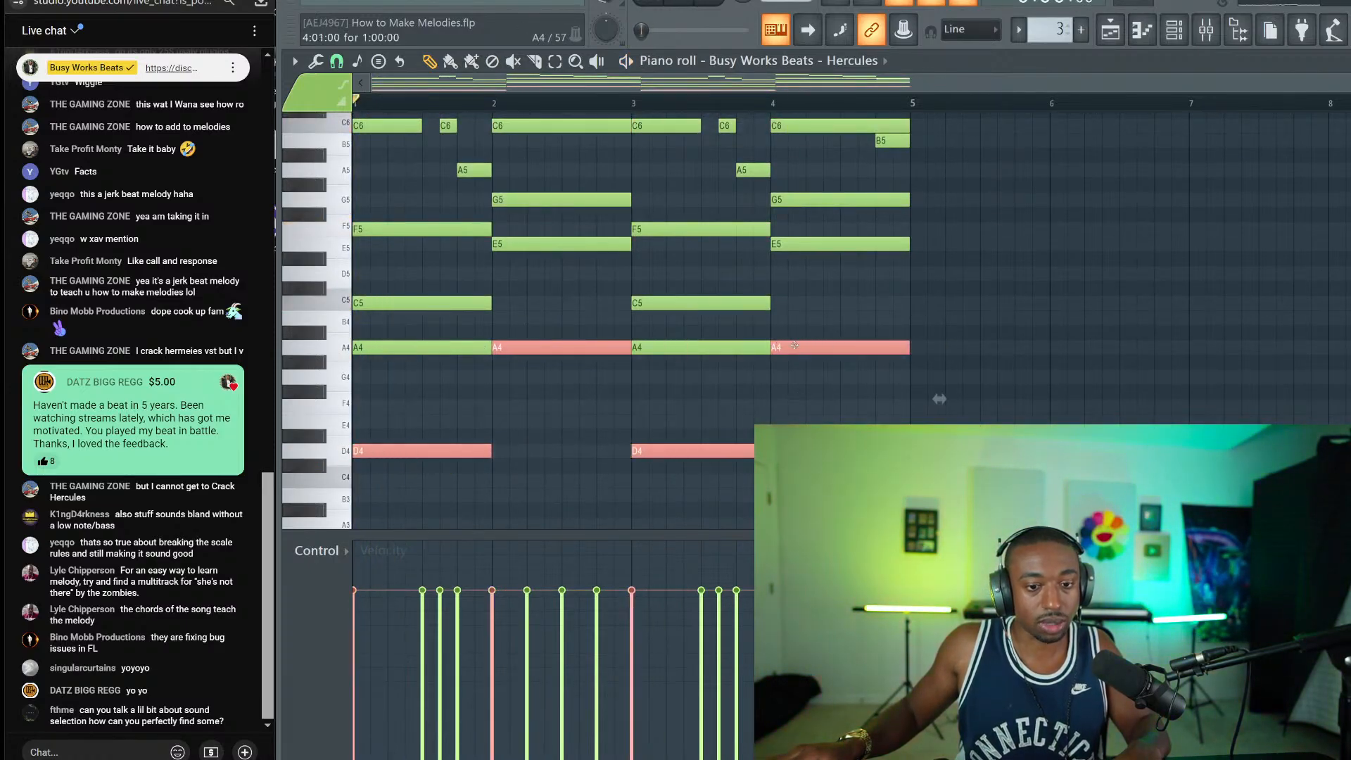
key(ctrl+Down)
Step: Play the pattern to hear the revoiced chords with their low root notes, briefly checking the channel rack
key(space)
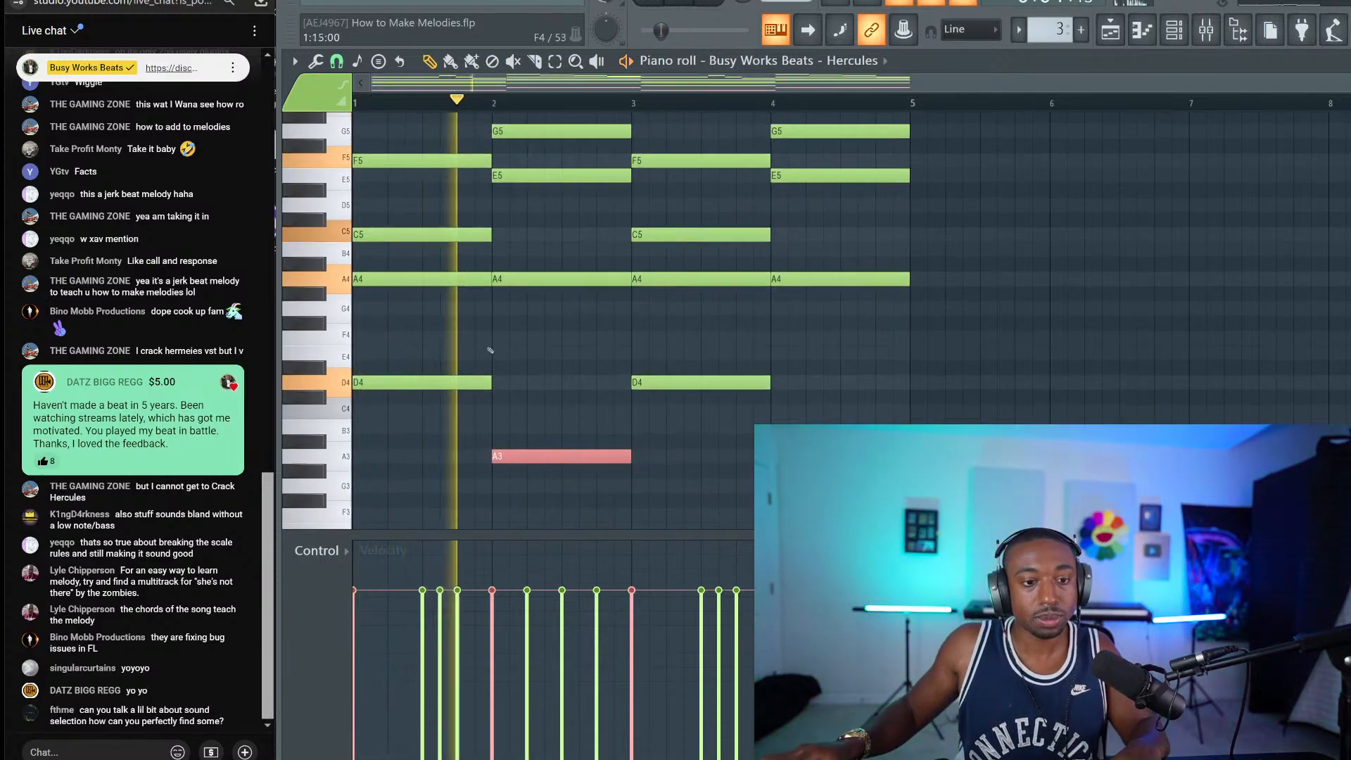
scroll(490, 350, up, 4)
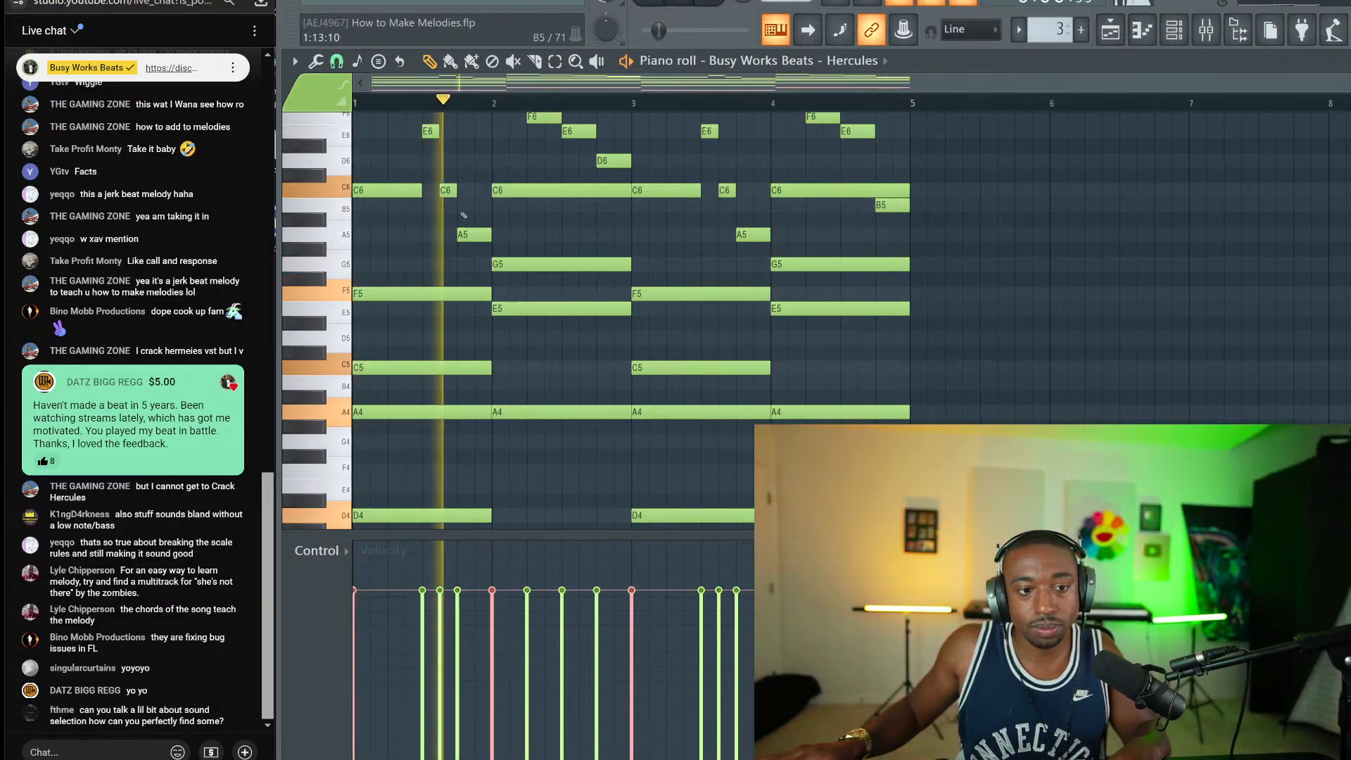
key(F6)
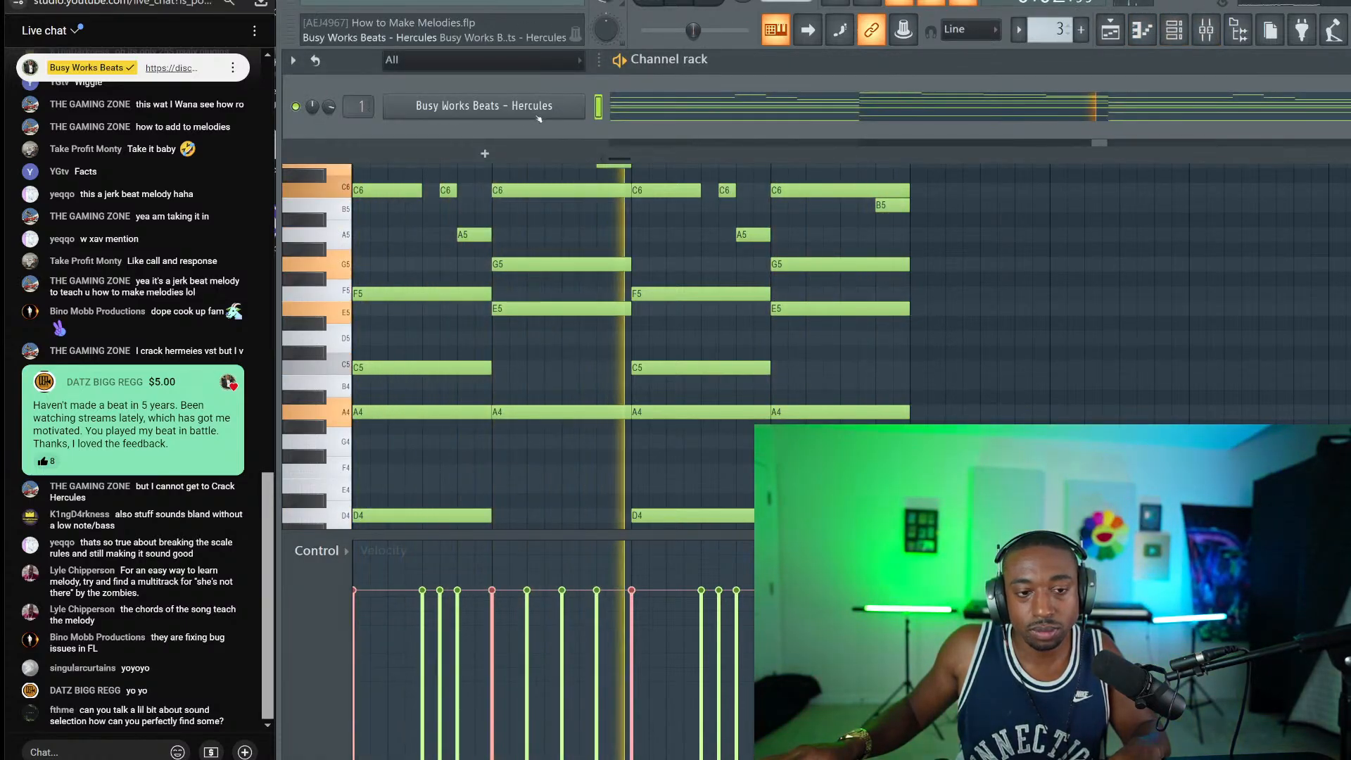
key(F6)
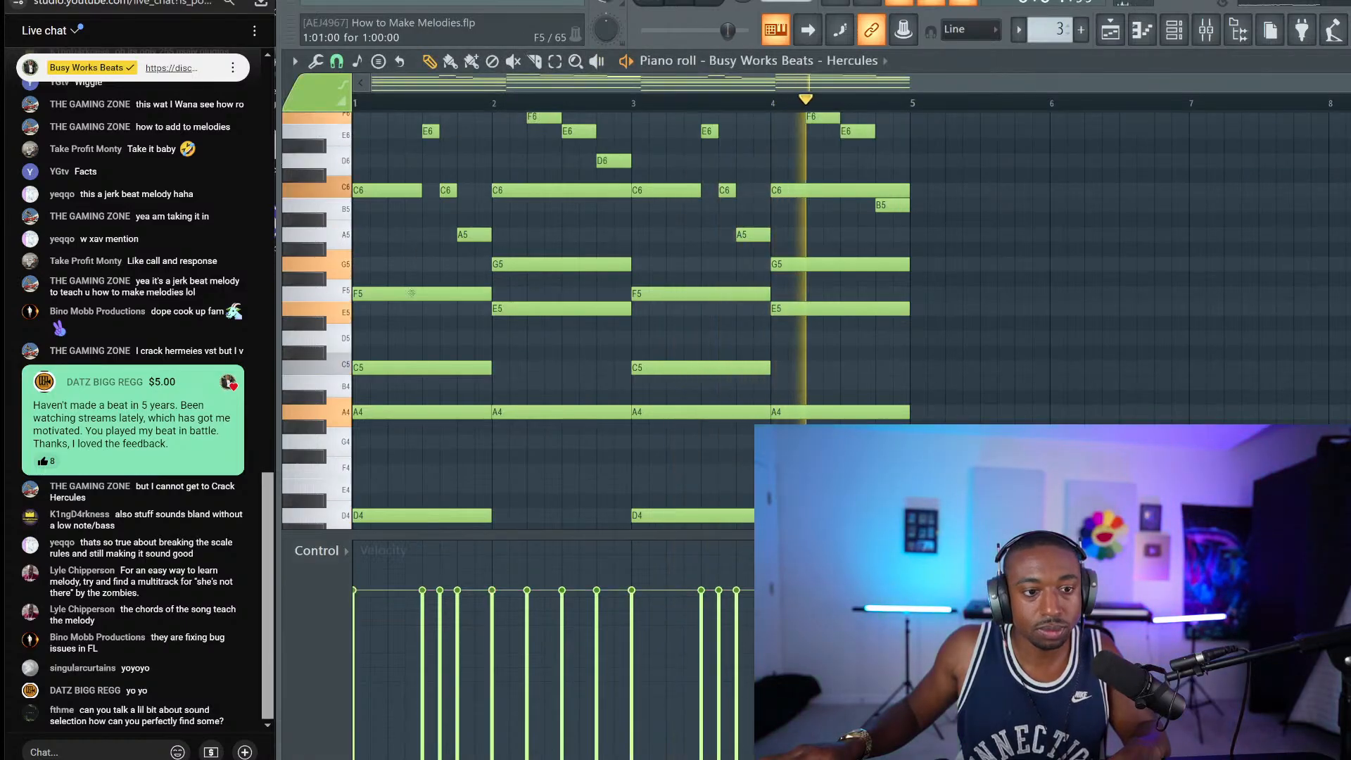
key(space)
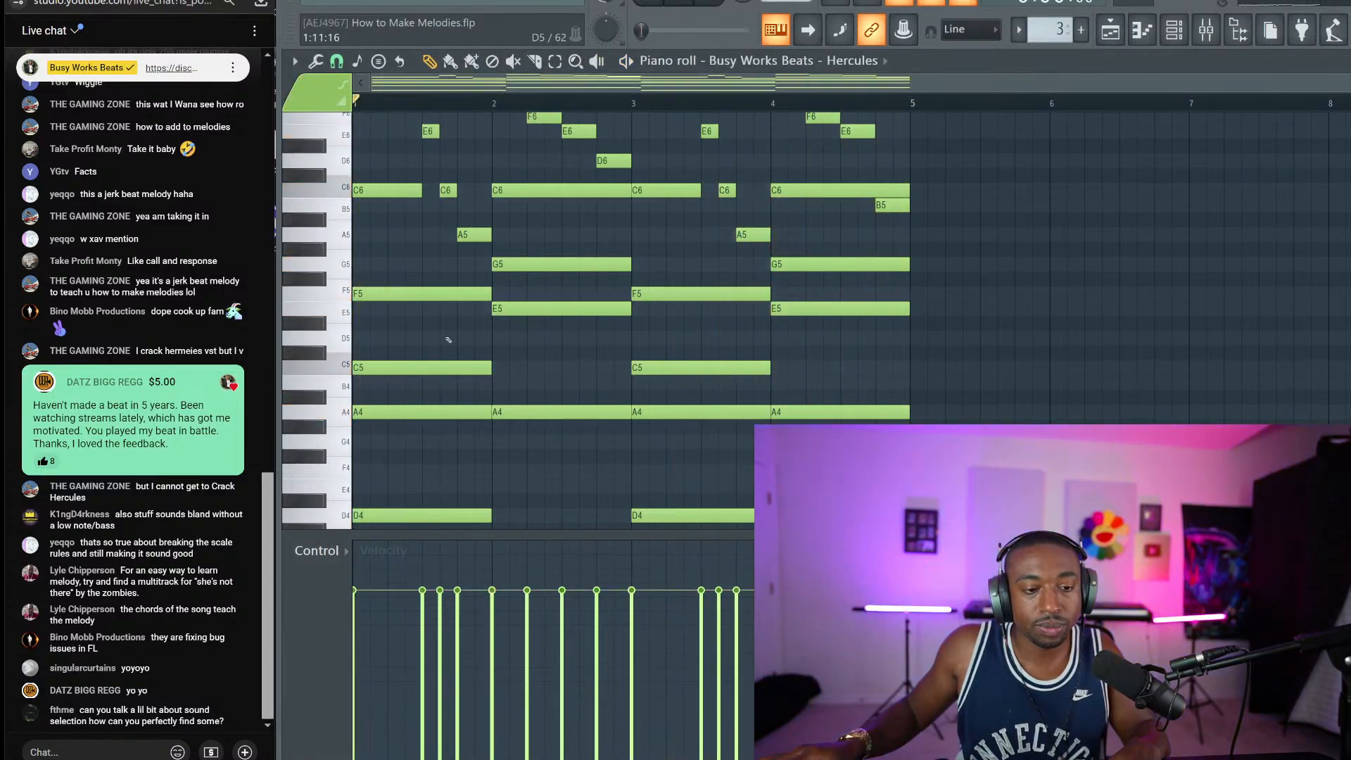
Step: Try lowering the F5 notes in bars 1 and 3 and the C6 chord notes in bars 2 and 4 by one octave
scroll(448, 340, down, 3)
drag(420, 278, 420, 251)
drag(539, 162, 542, 151)
drag(685, 235, 688, 248)
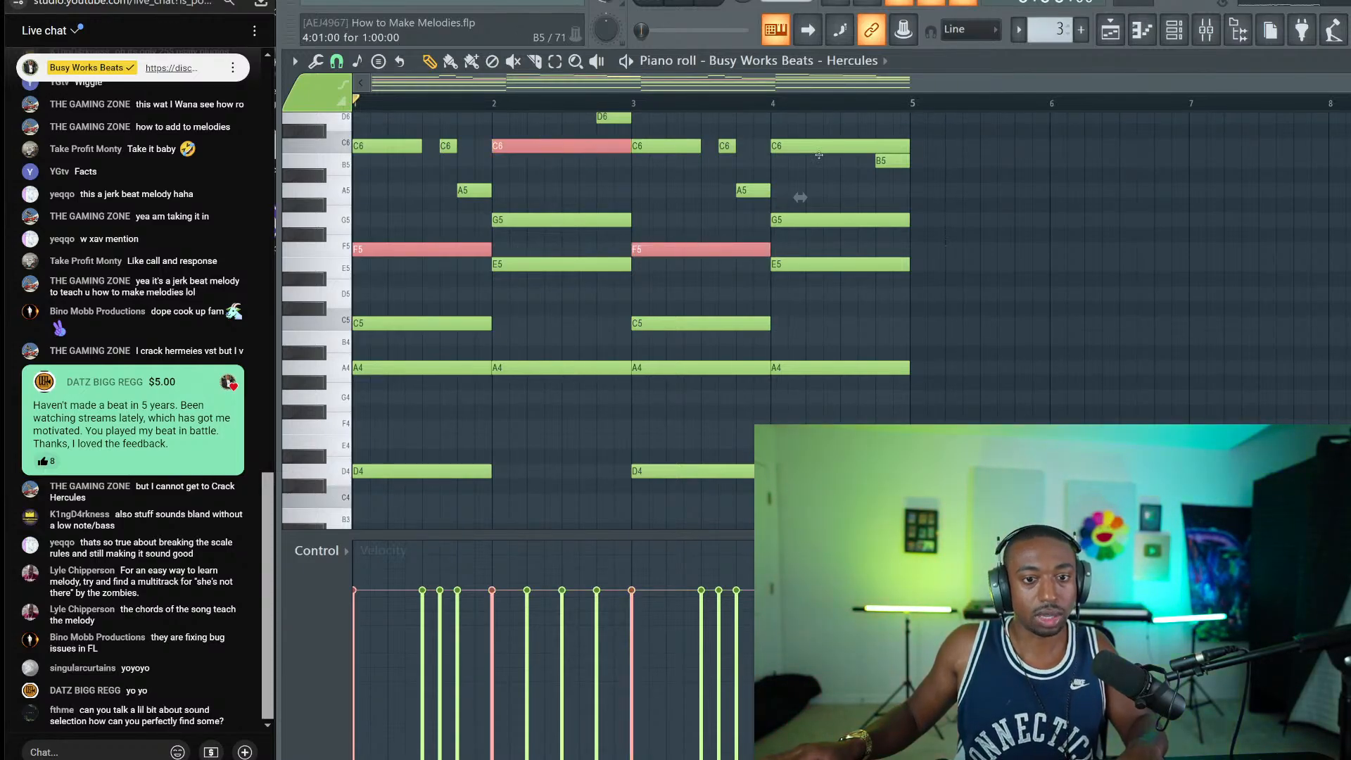
key(ctrl+Down)
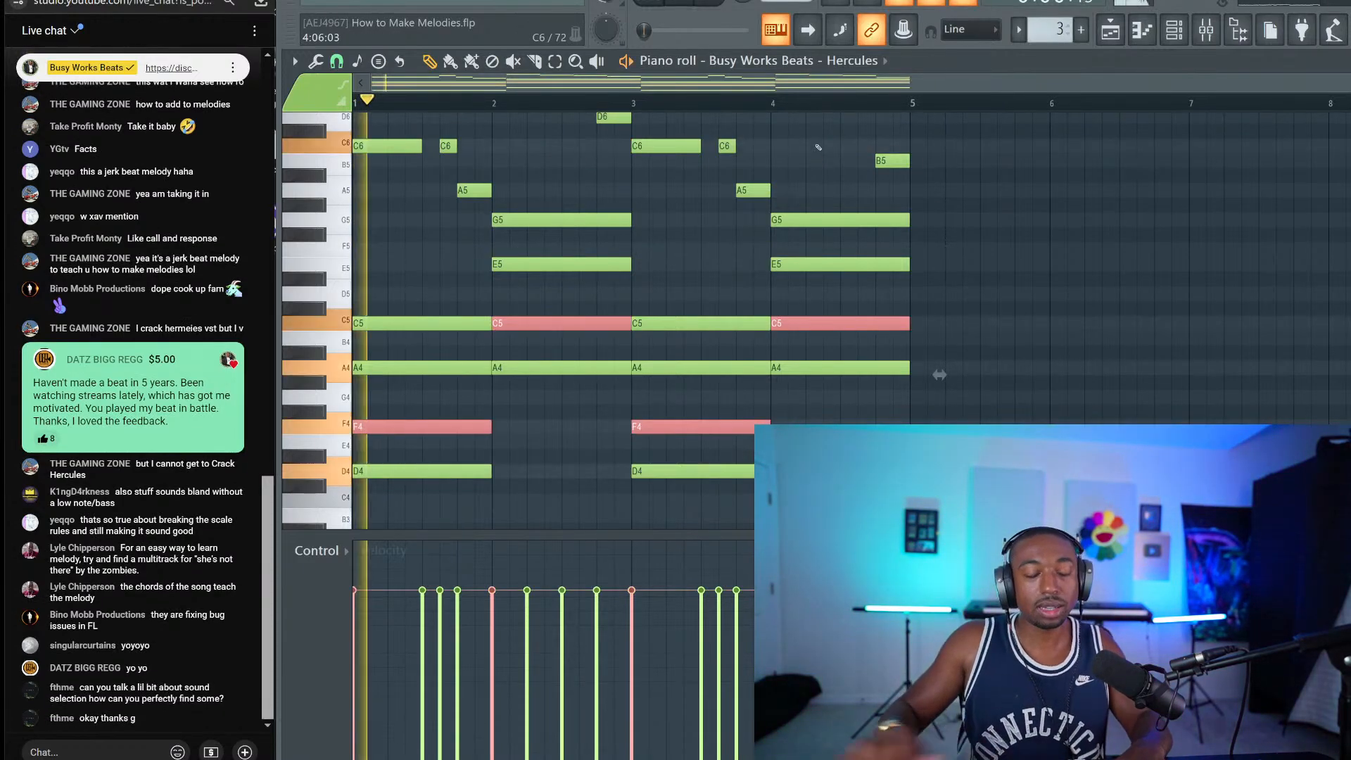
scroll(410, 335, down, 2)
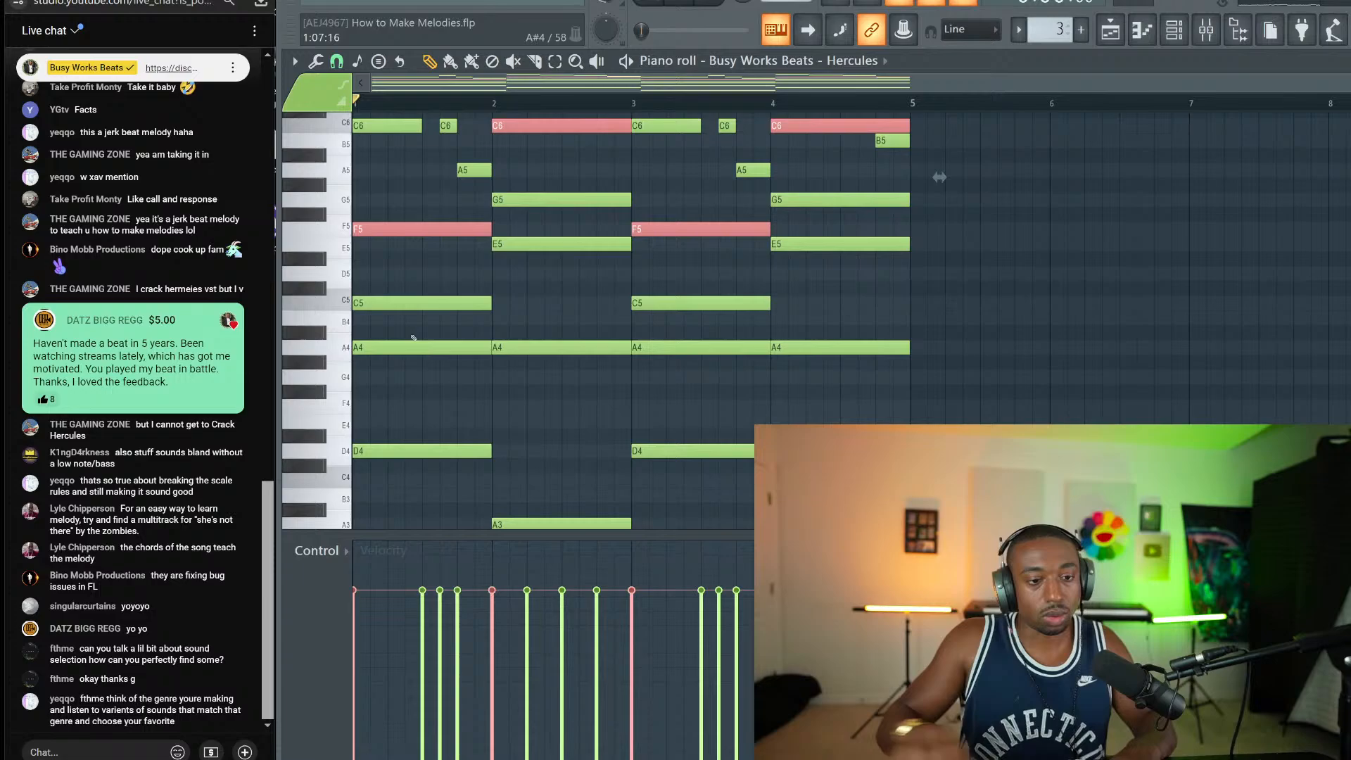
Step: Try the low D4, A3 and D3 notes one octave lower, return them to their original octave, and play the pattern
scroll(411, 337, down, 4)
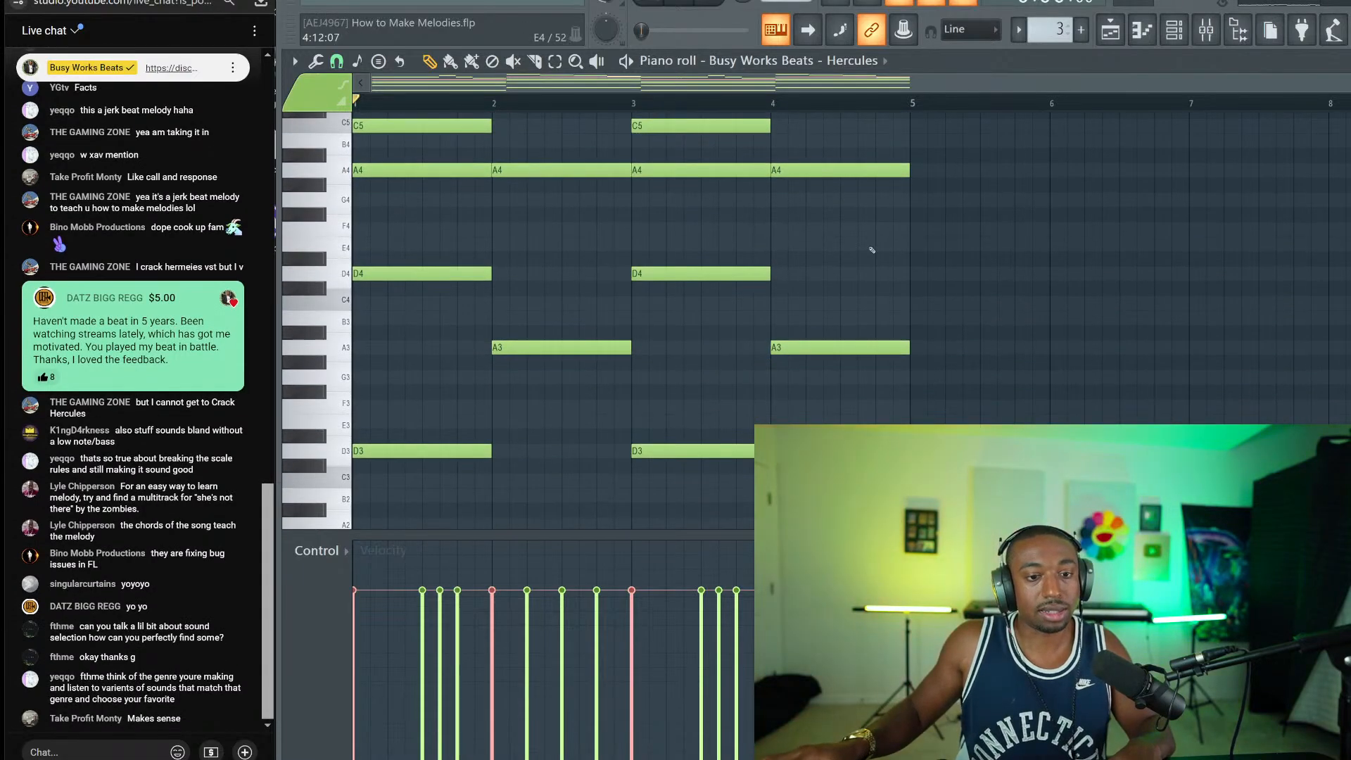
drag(872, 249, 371, 468)
key(ctrl+Down)
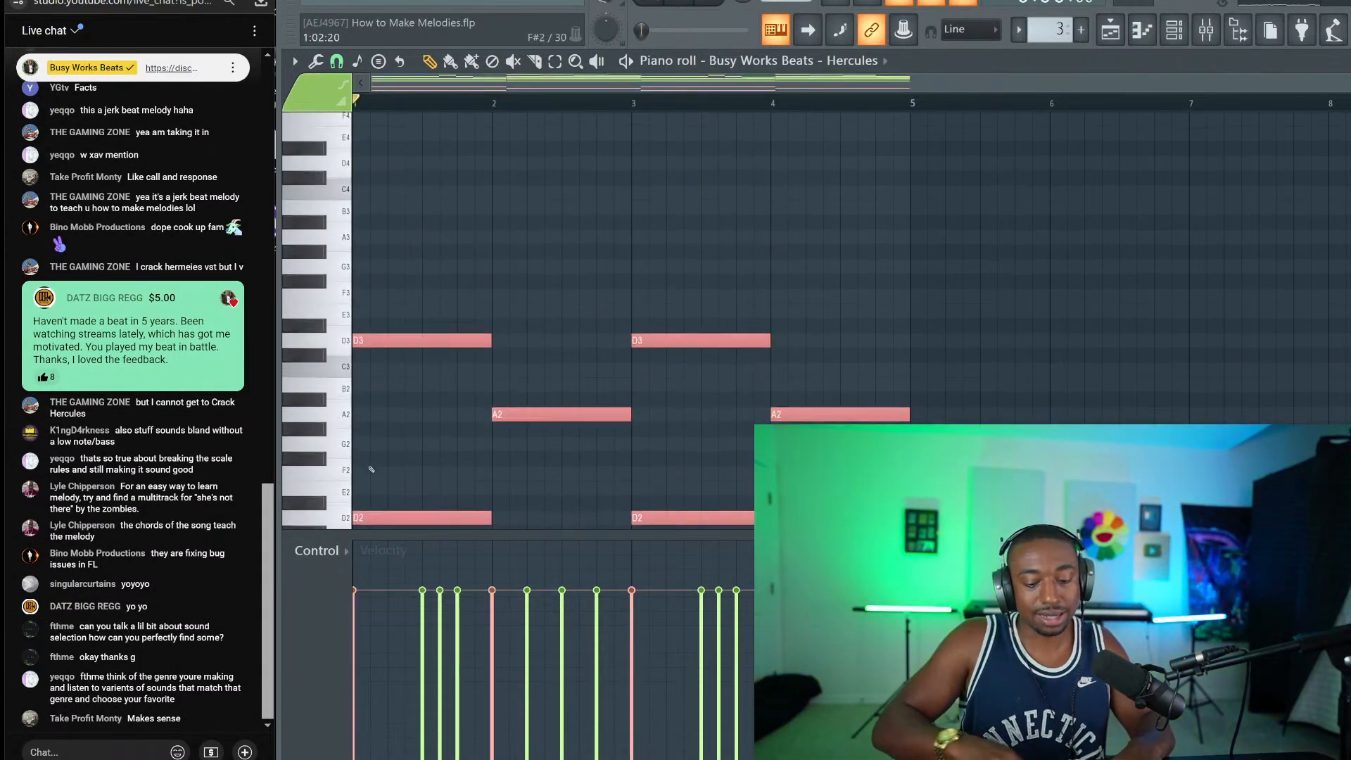
key(space)
key(space)
key(ctrl+Up)
key(space)
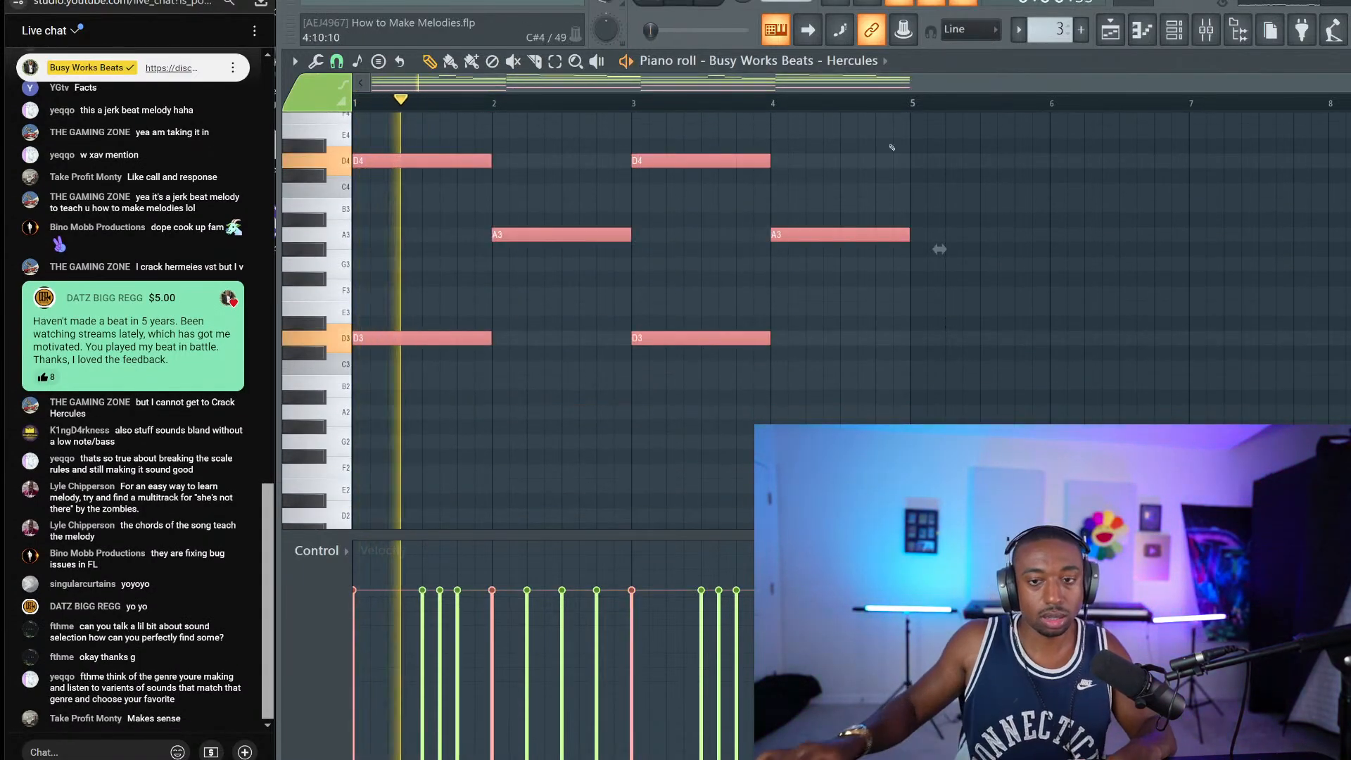
key(space)
Step: Add a FLEX channel to the channel rack and load the Steinway D preset from the Essential Pianos pack
click(1171, 36)
right_click(524, 109)
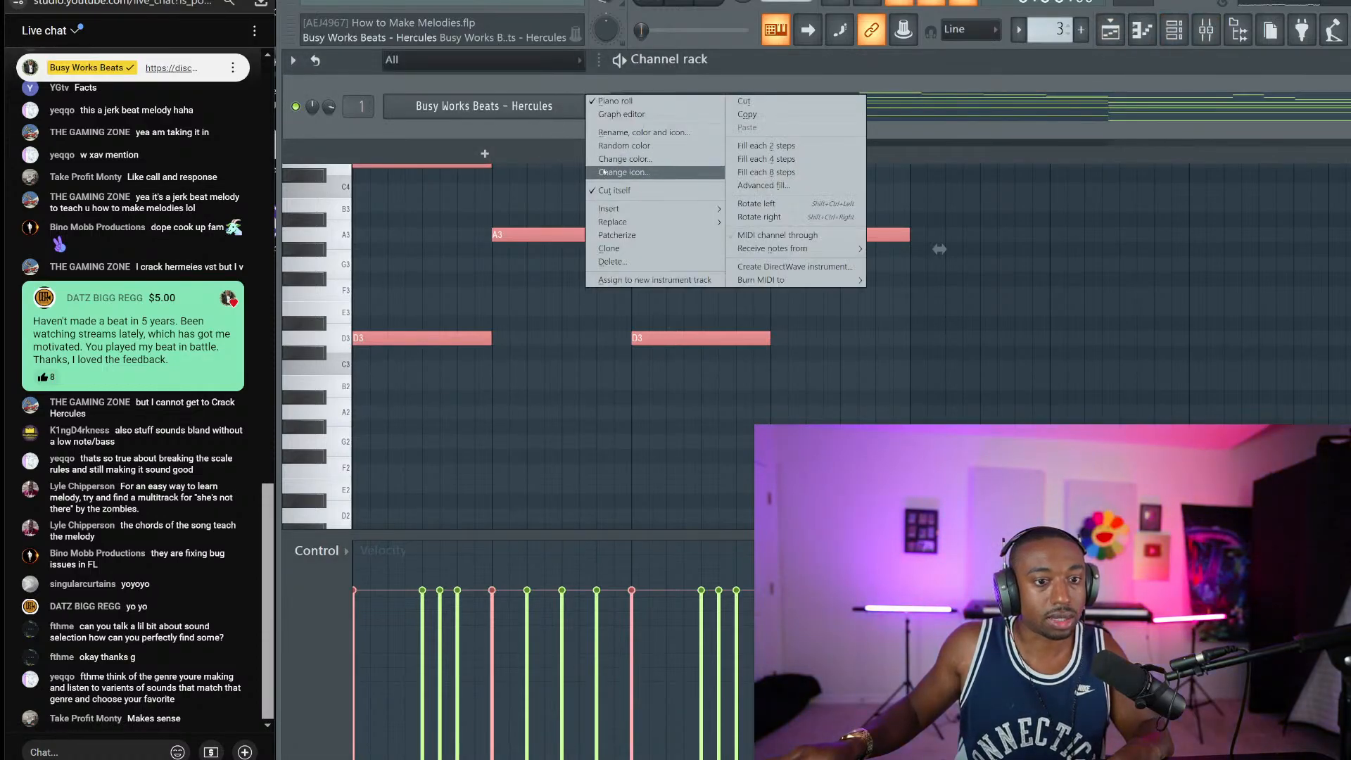
mouse_move(626, 224)
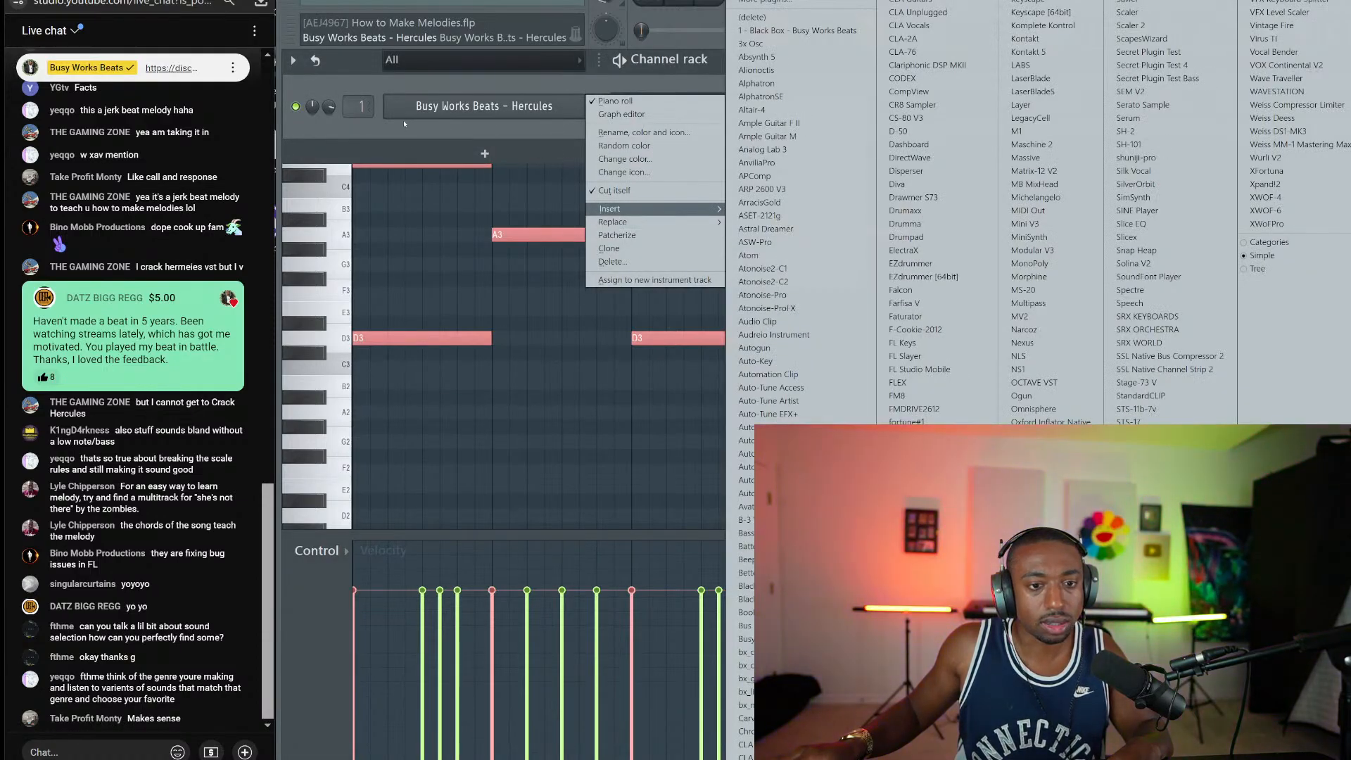
click(422, 153)
click(423, 154)
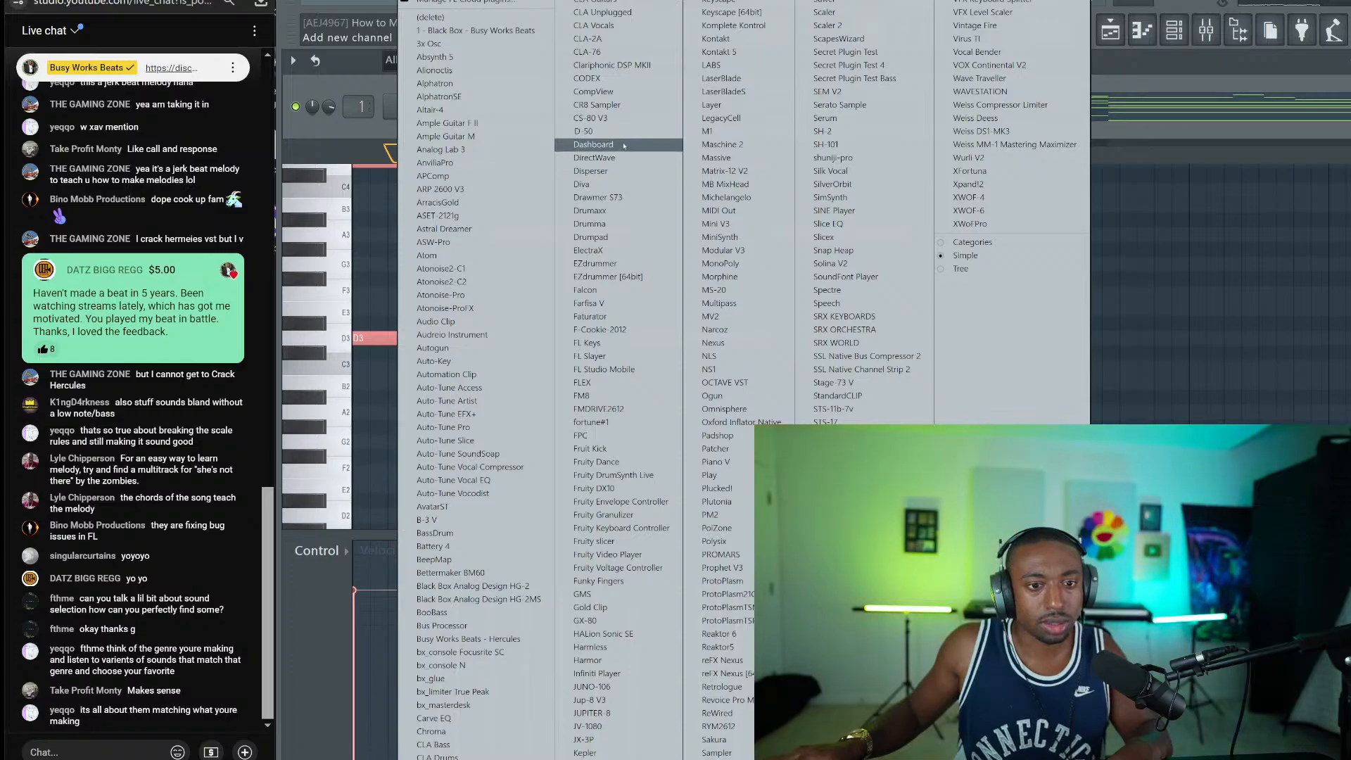
click(626, 383)
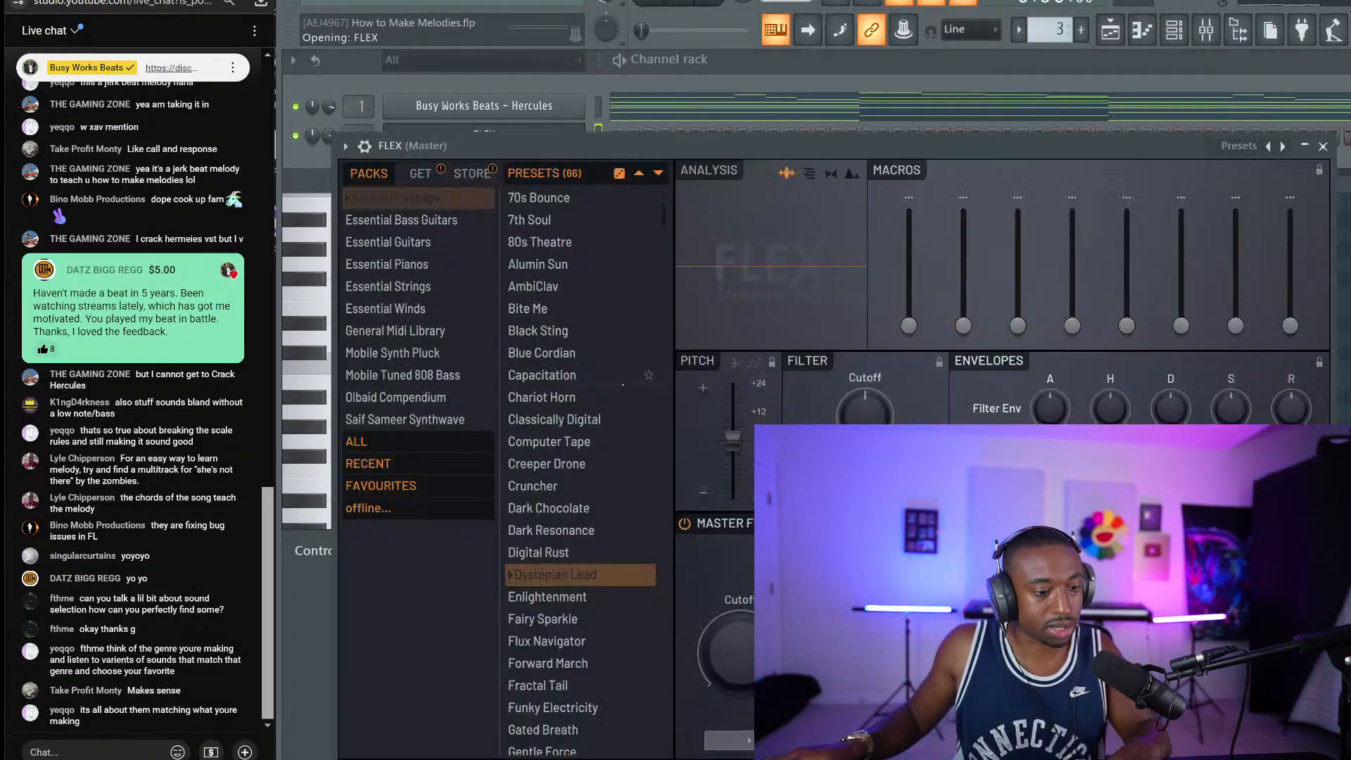
click(451, 264)
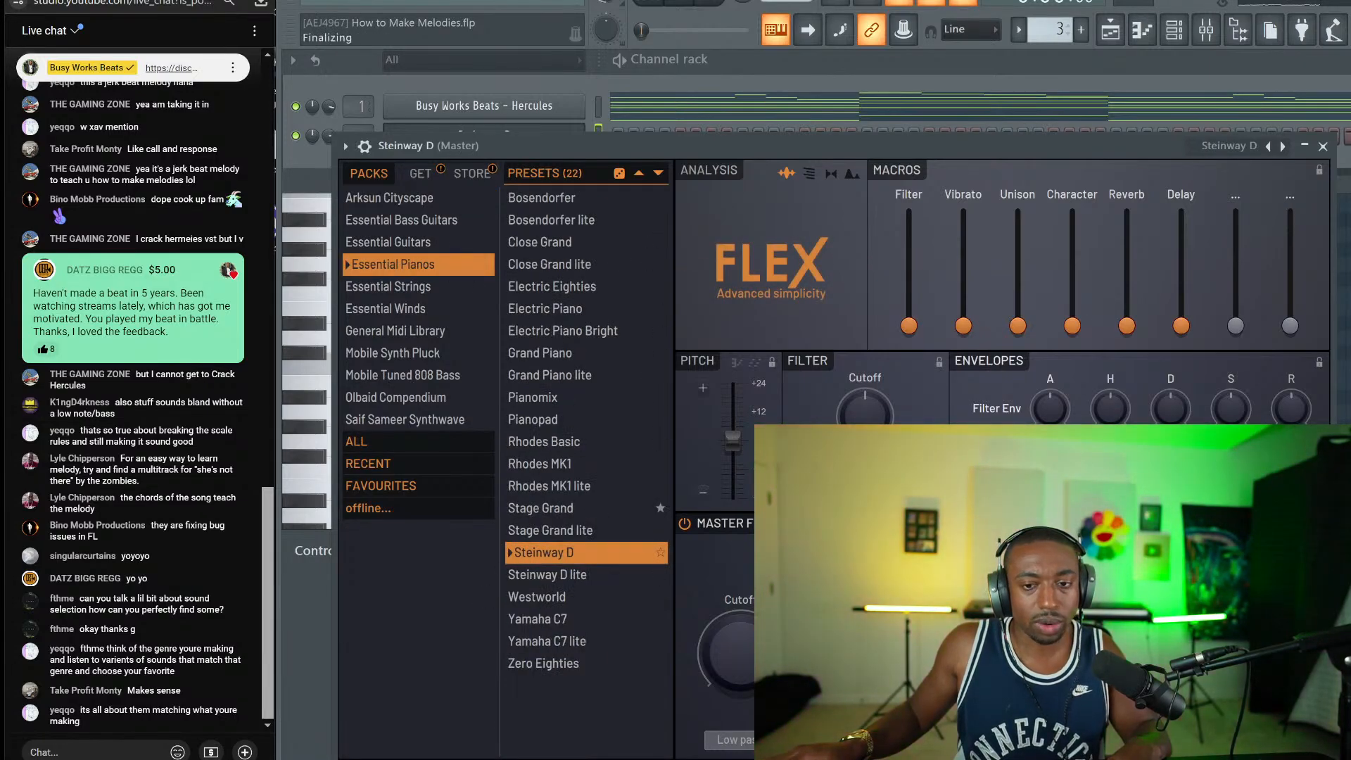
click(1323, 146)
Step: Copy the Hercules notes into the Steinway D channel, play the piano on its own, and open its piano roll
click(598, 106)
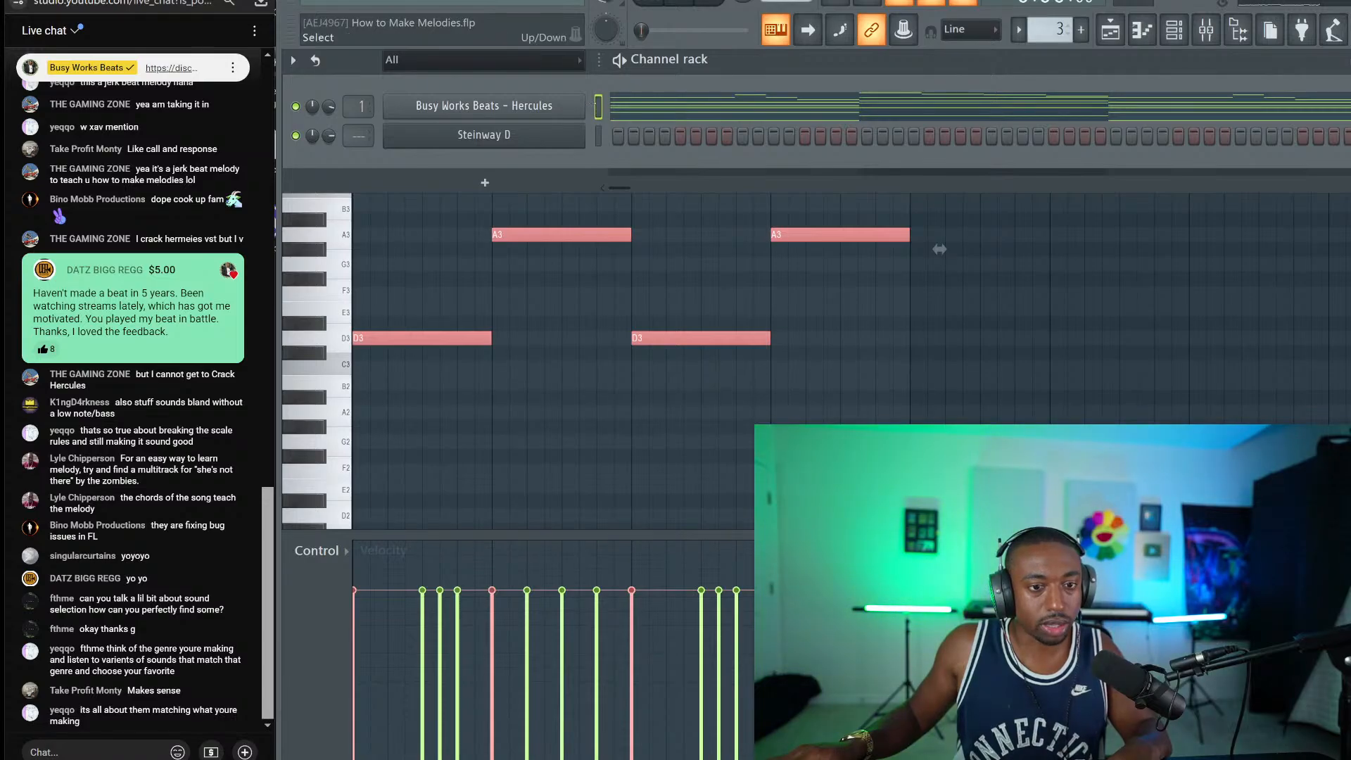
key(ctrl+c)
click(598, 136)
key(ctrl+v)
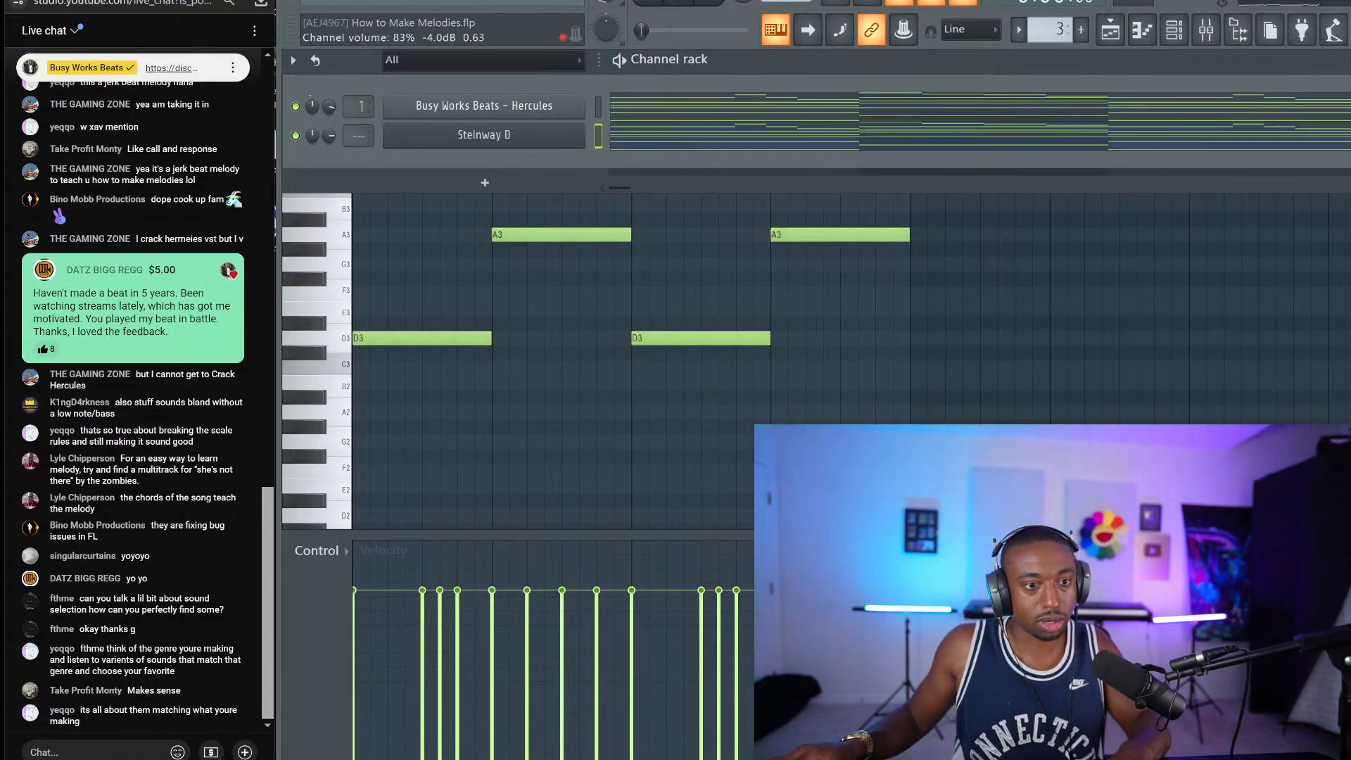
key(space)
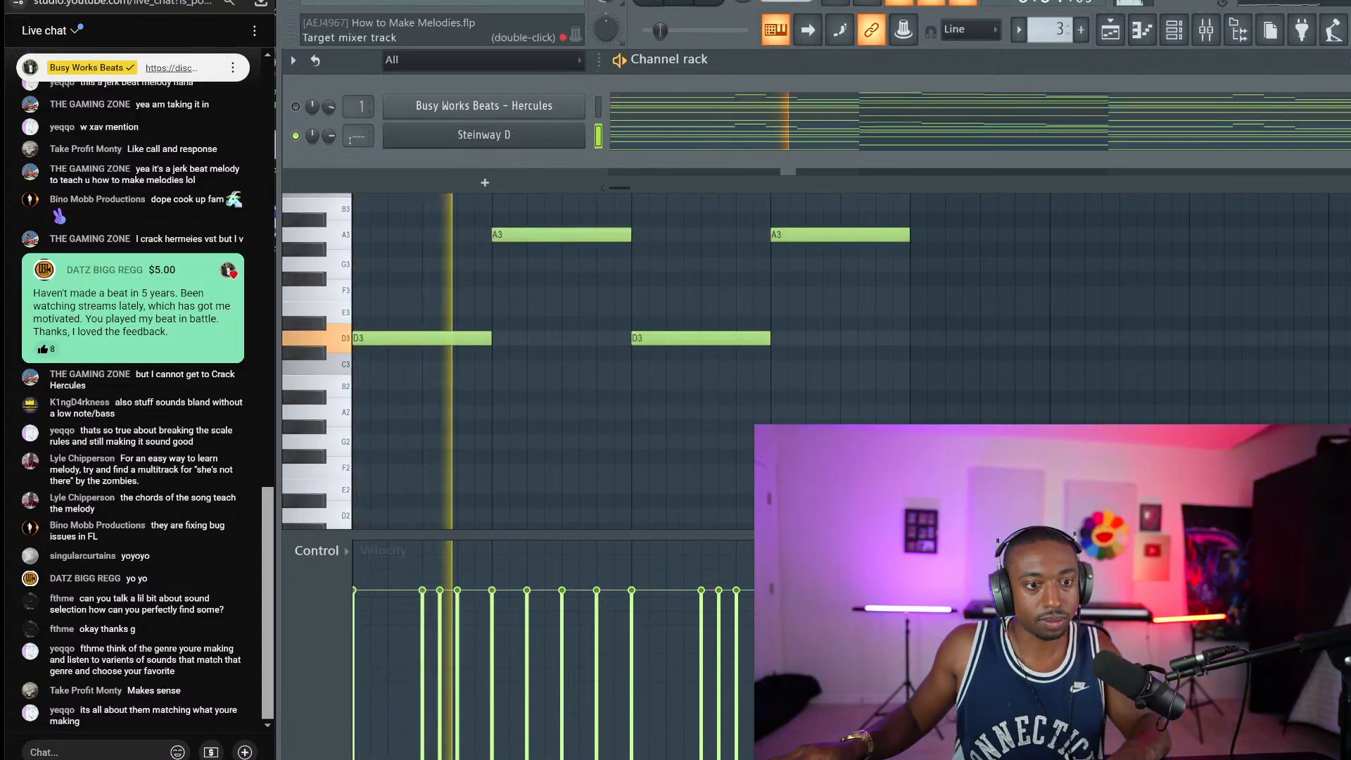
click(643, 139)
click(655, 139)
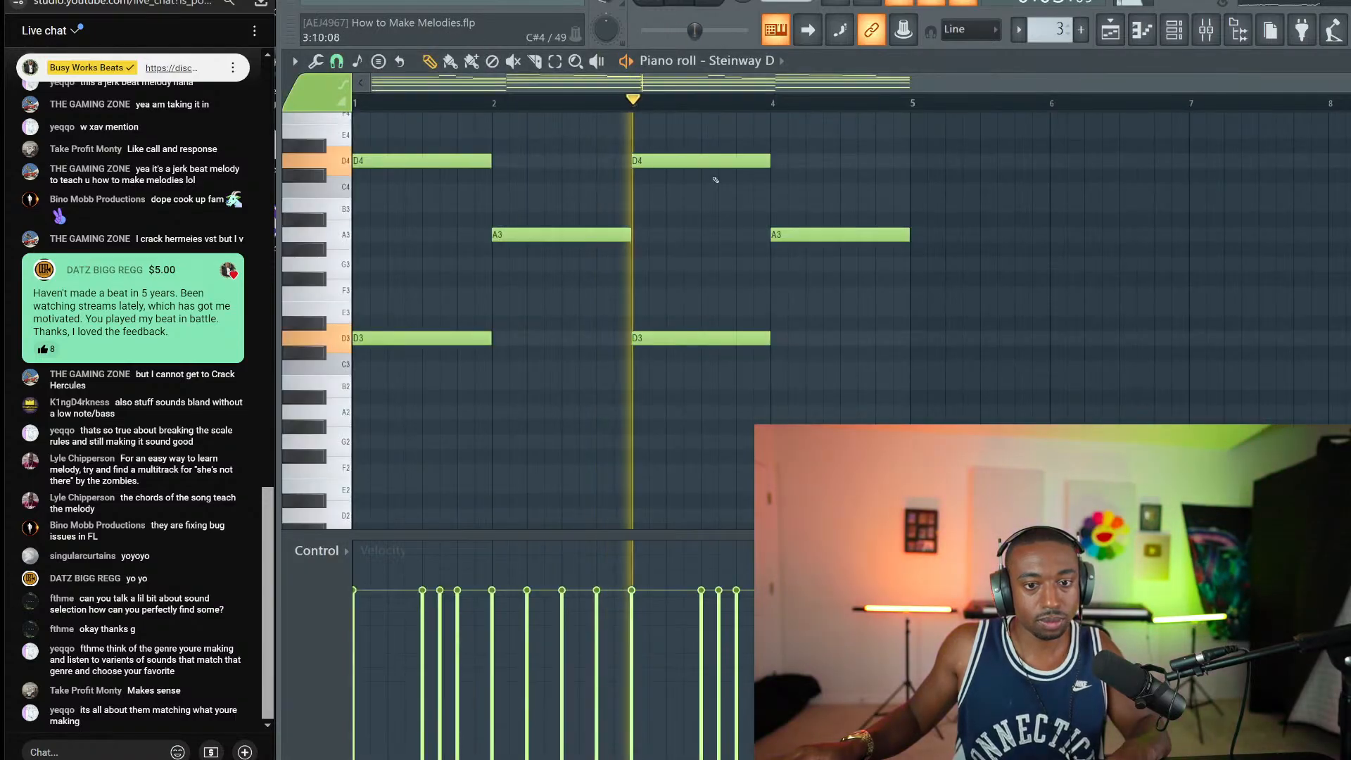
Step: Duplicate all the Steinway D notes from bars 1 to 4 into bars 5 to 8, aligned to the start of bar 5
scroll(707, 204, up, 3)
scroll(704, 212, up, 7)
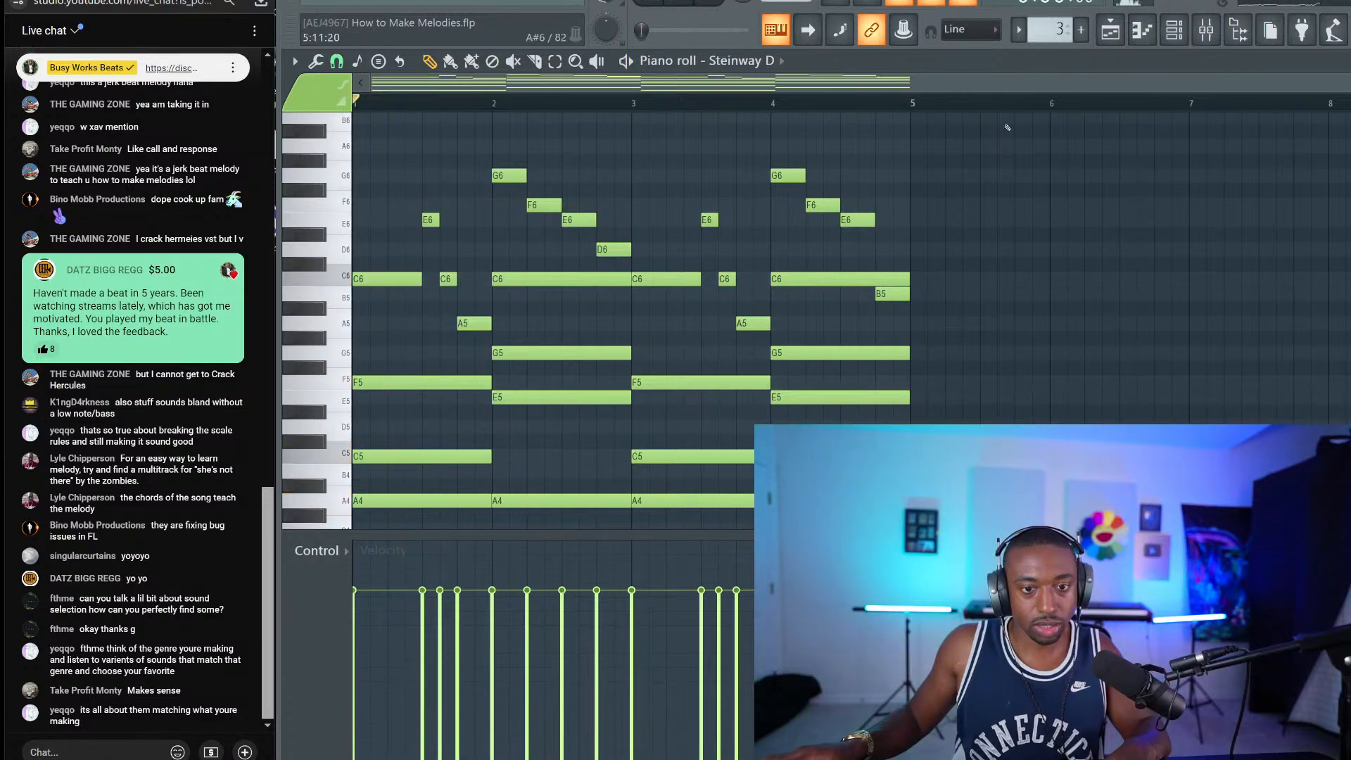
key(ctrl+a)
scroll(939, 368, down, 1)
scroll(940, 368, down, 10)
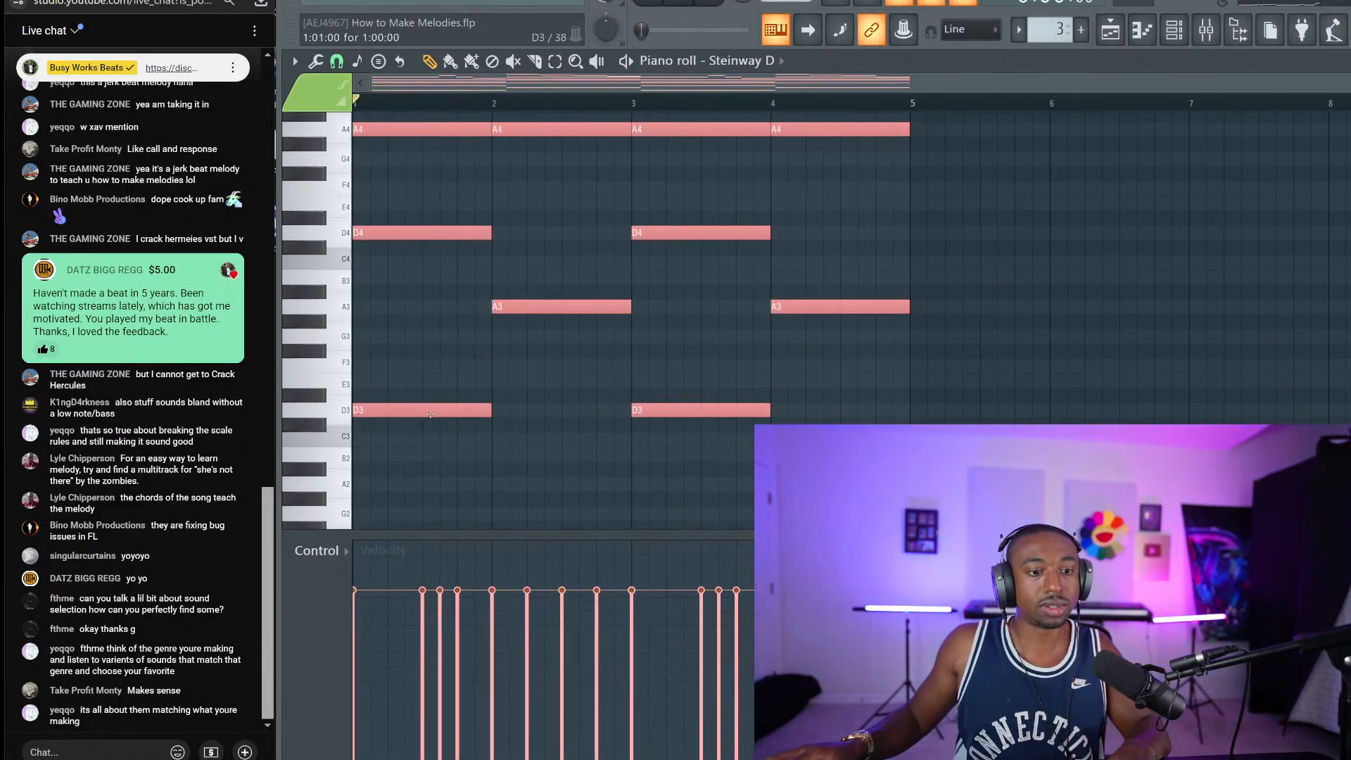
key(ctrl+b)
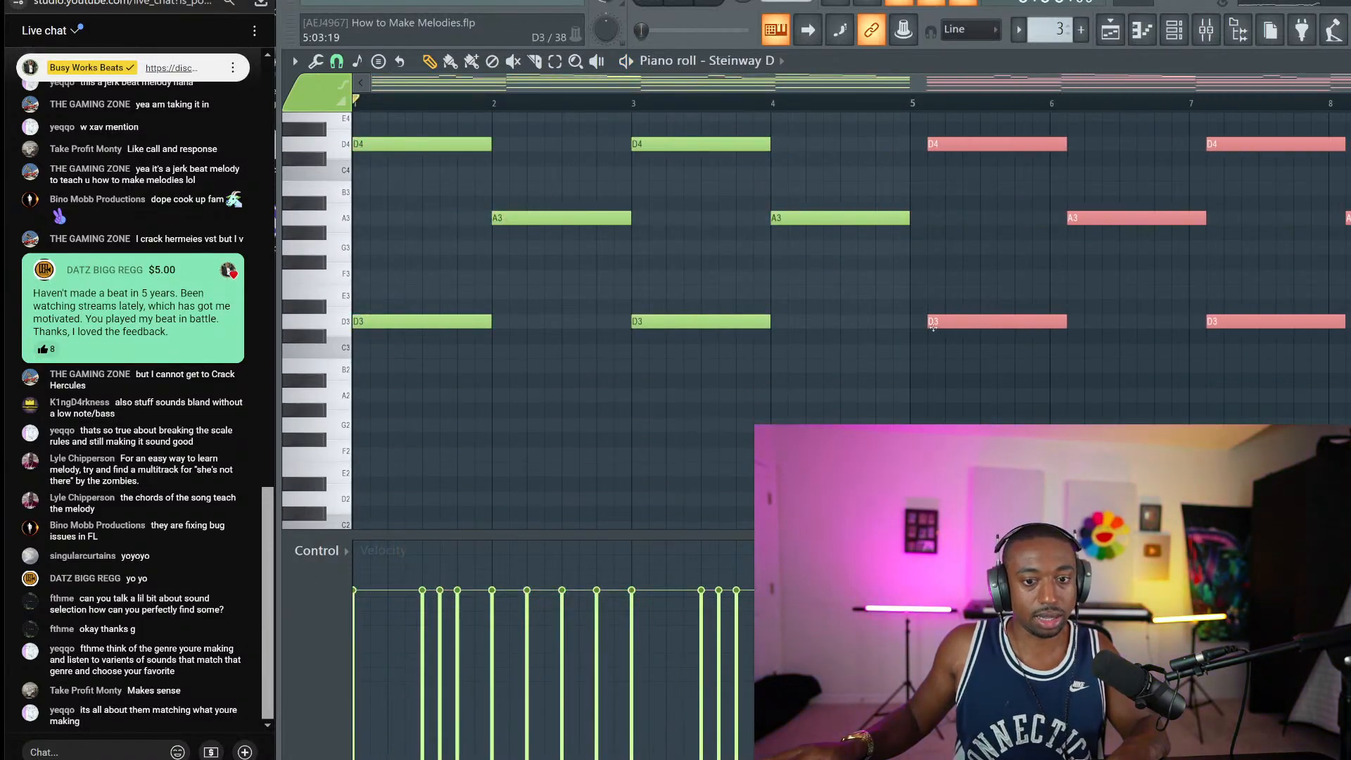
click(948, 382)
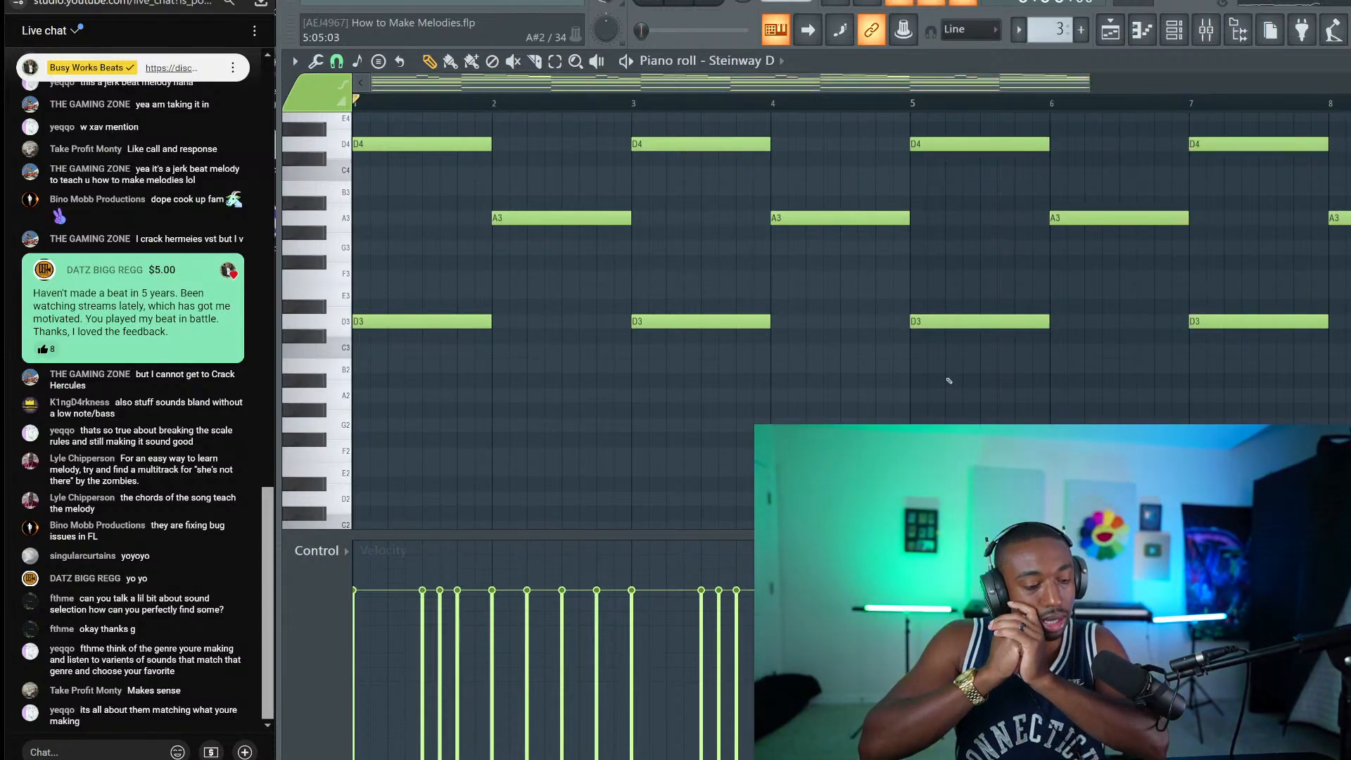
Step: Delete the chord notes A3, A4, E5, G5 and C6 in bar 8, keeping the melody notes
scroll(951, 199, up, 4)
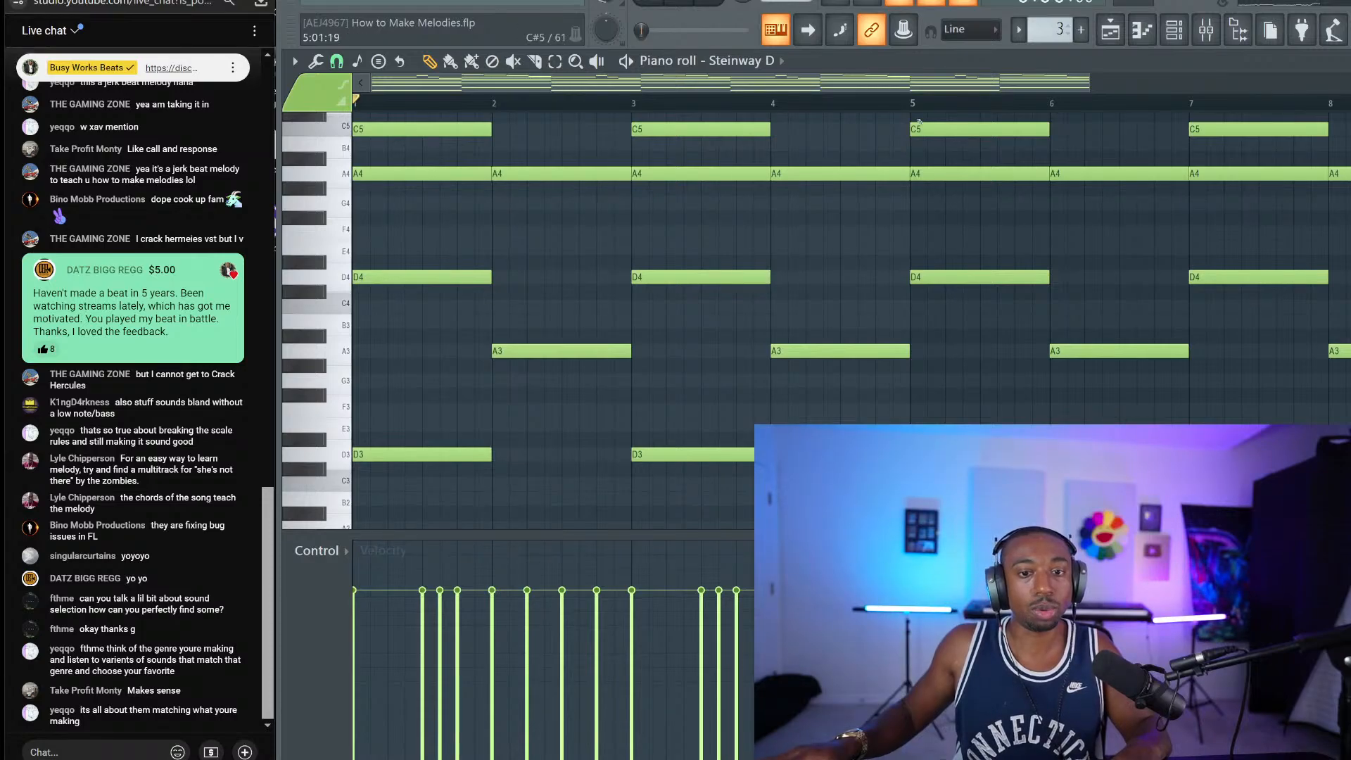
scroll(908, 120, up, 1)
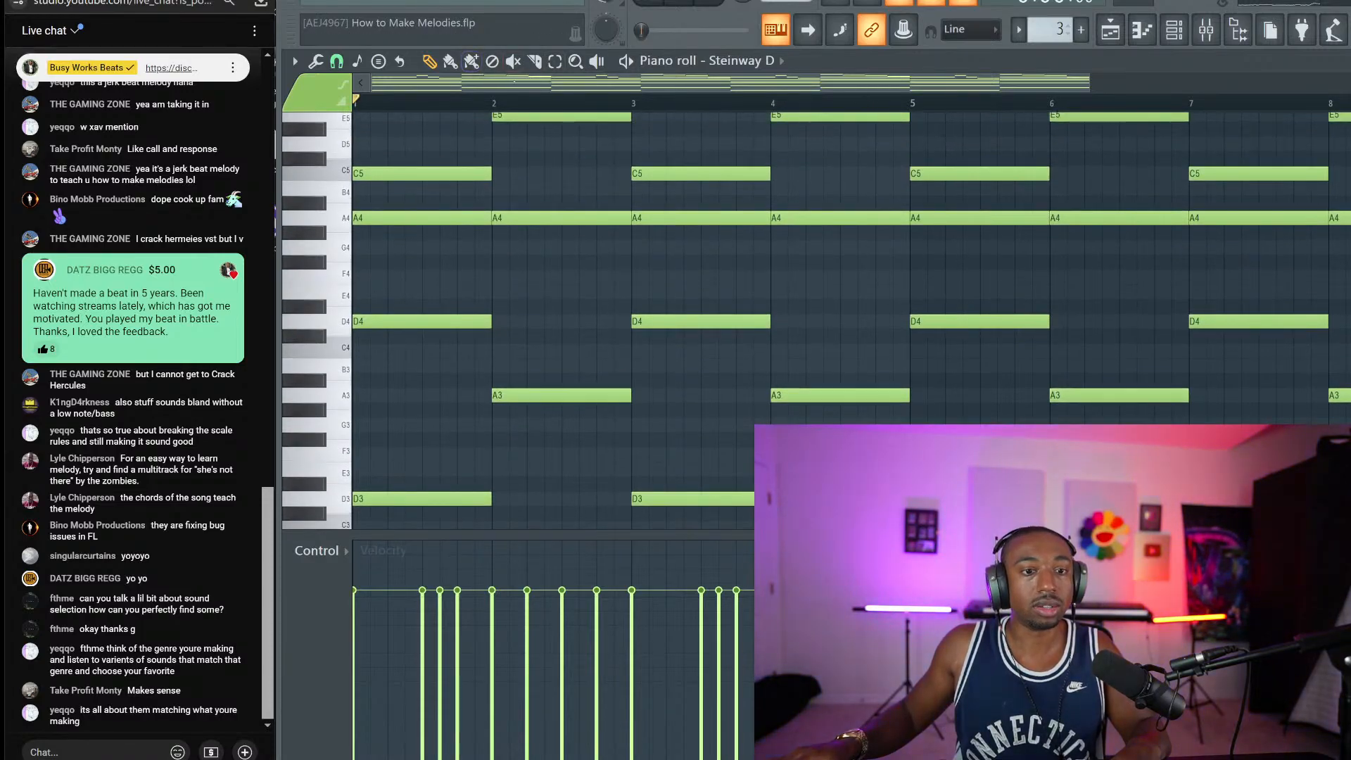
scroll(873, 285, right, 4)
scroll(872, 285, up, 2)
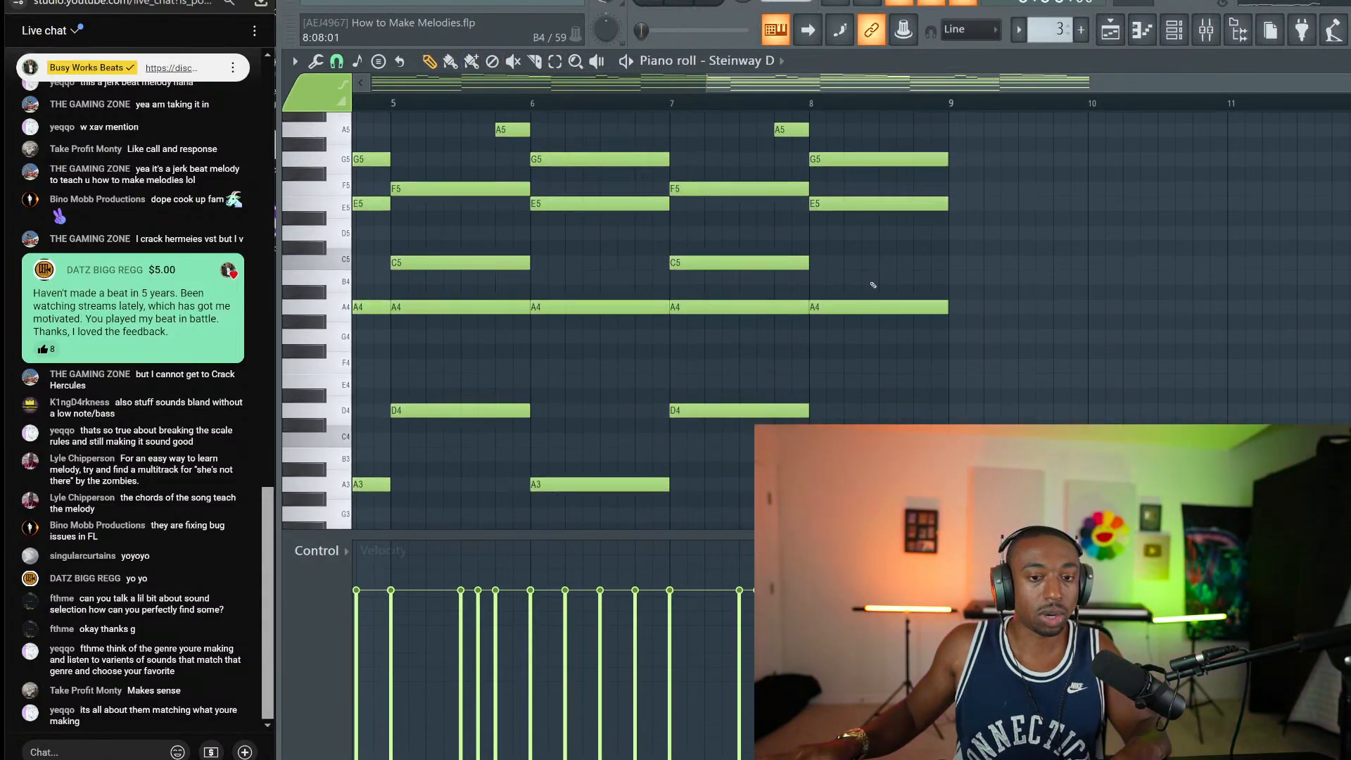
drag(902, 501, 853, 236)
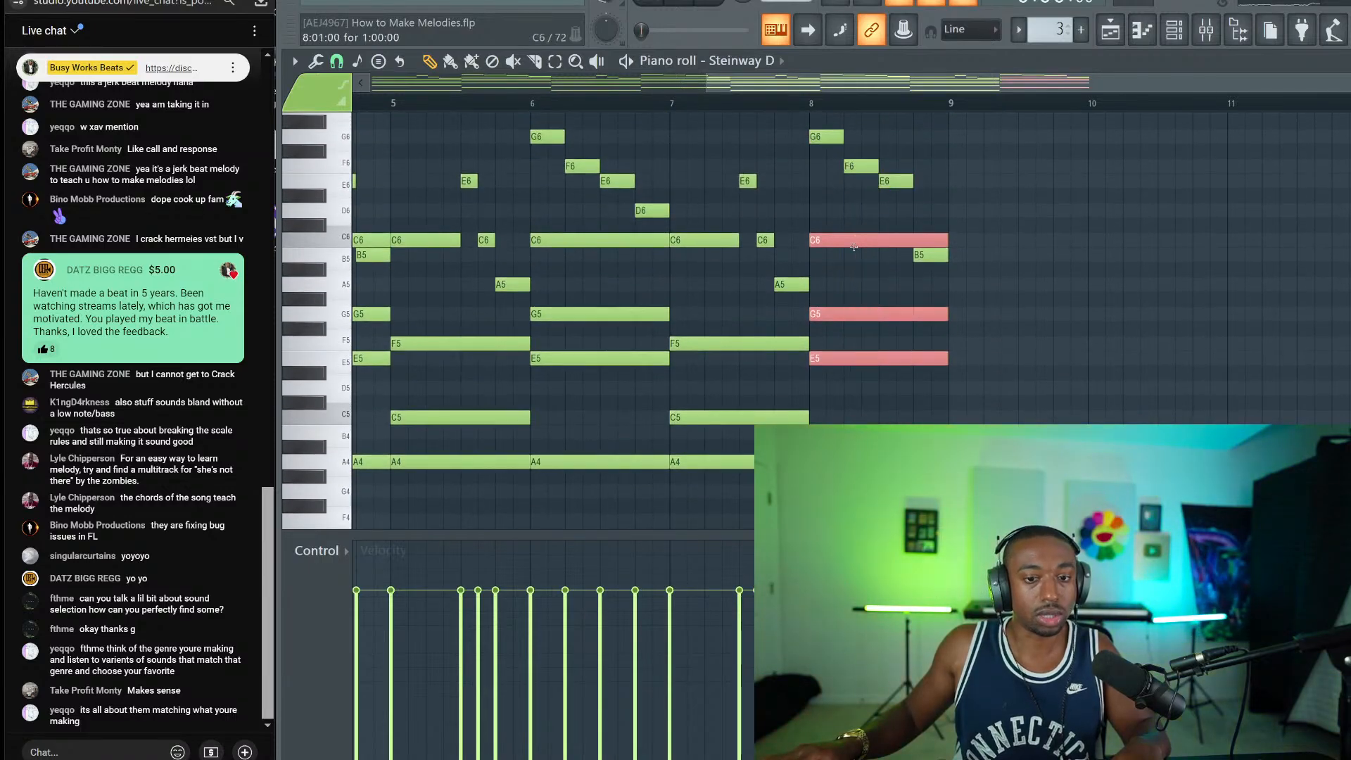
key(Delete)
scroll(767, 100, down, 3)
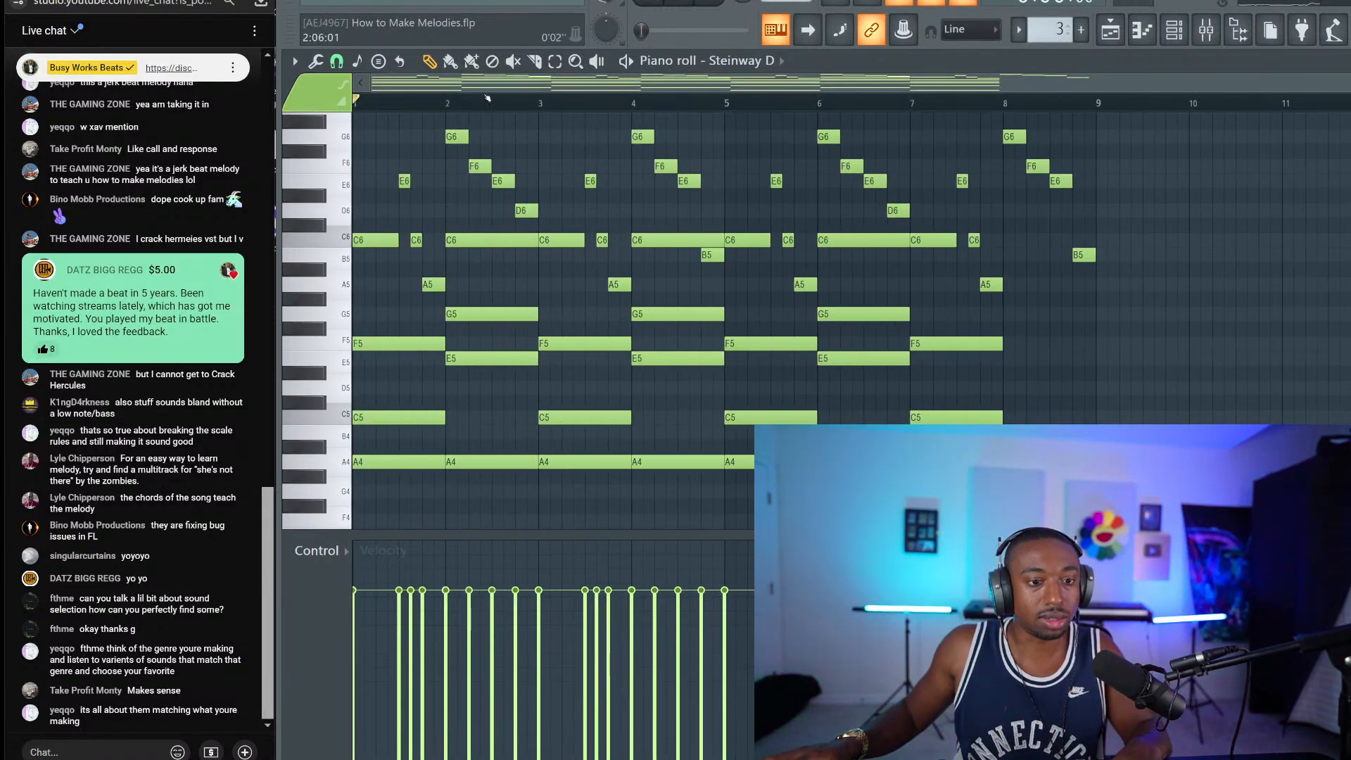
scroll(498, 191, down, 1)
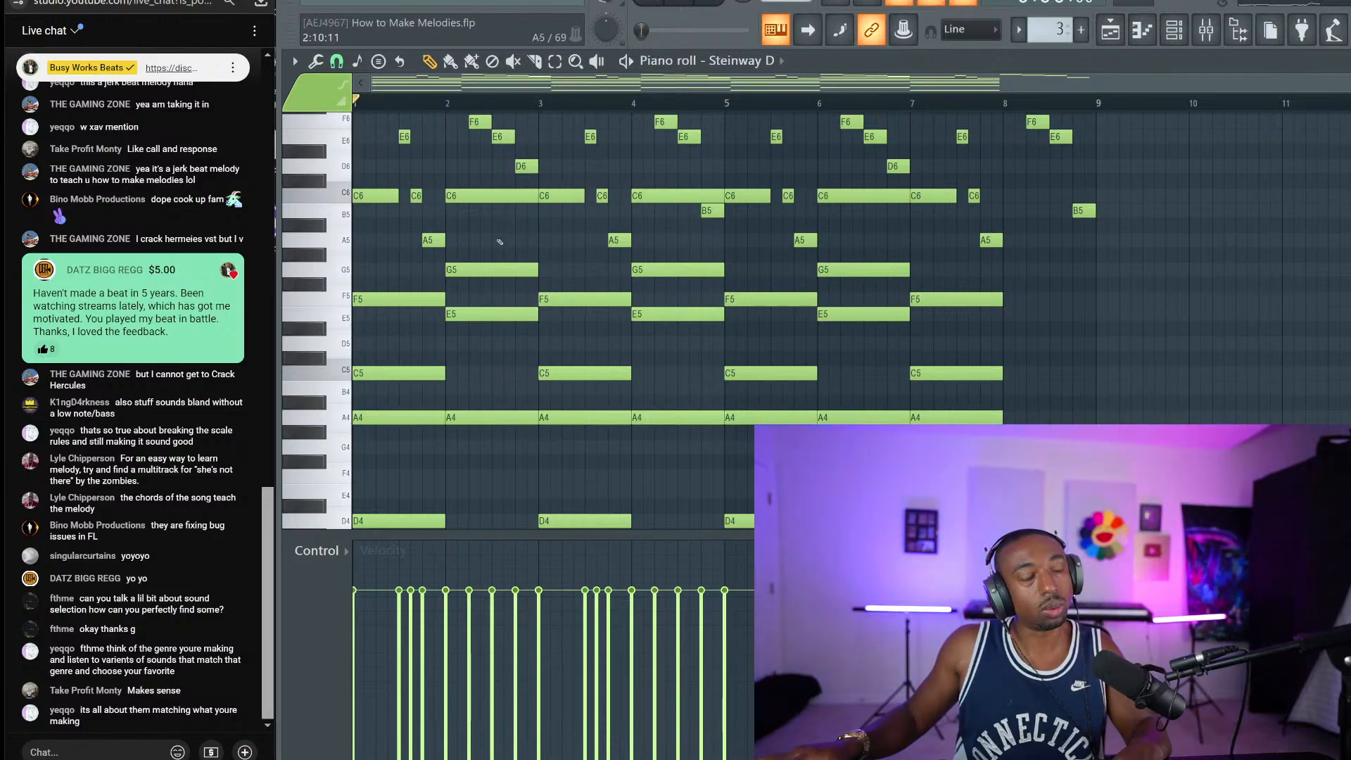
scroll(406, 394, down, 5)
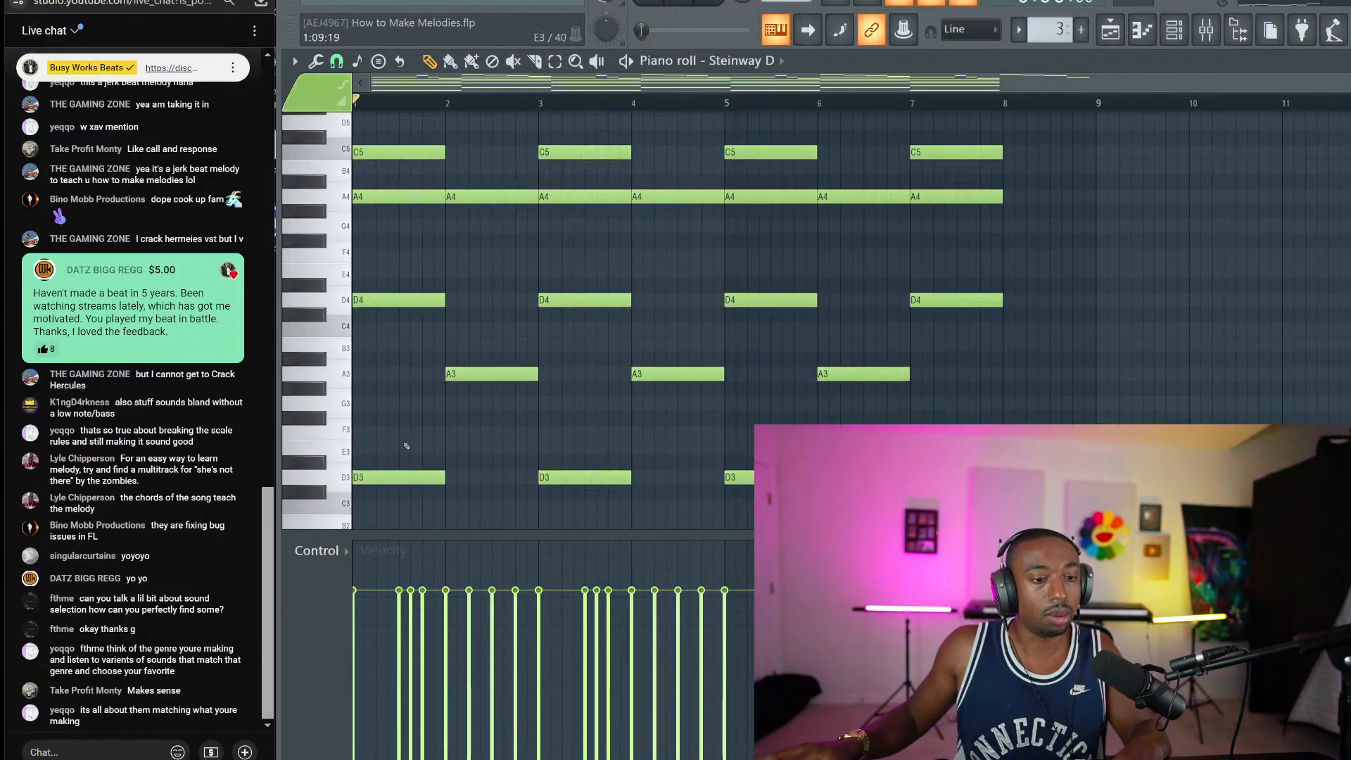
drag(406, 492, 384, 116)
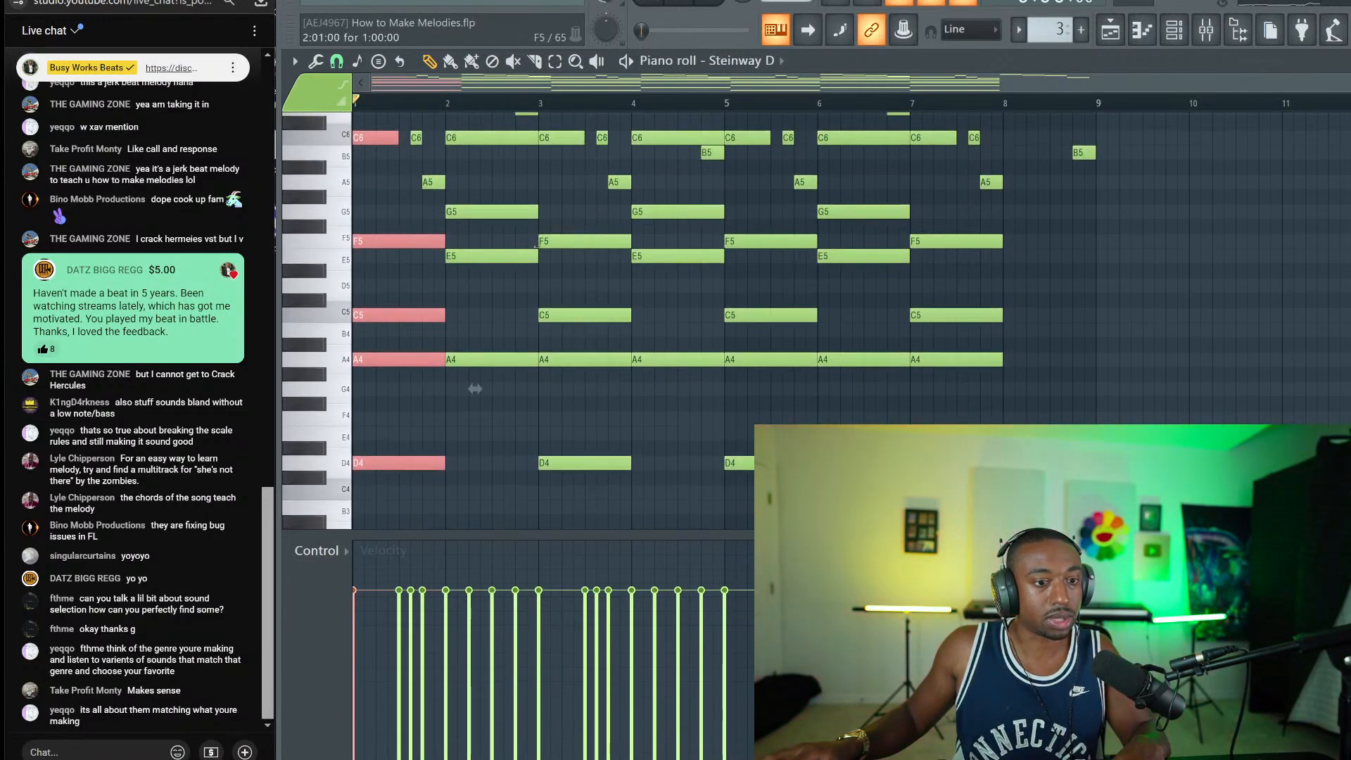
click(475, 388)
scroll(475, 389, up, 3)
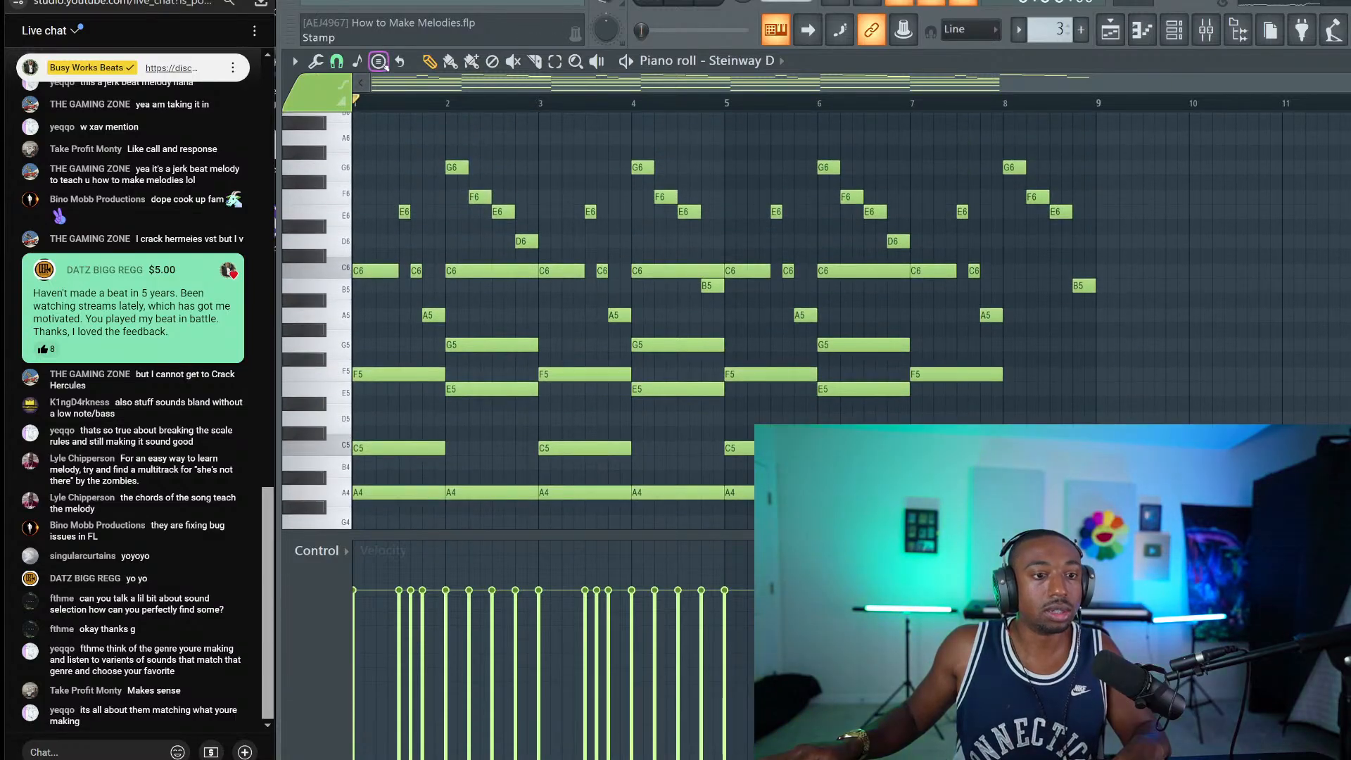
Step: Stamp an advanced 9 chord with its root on A4 at the start of bar 8
click(378, 62)
mouse_move(429, 48)
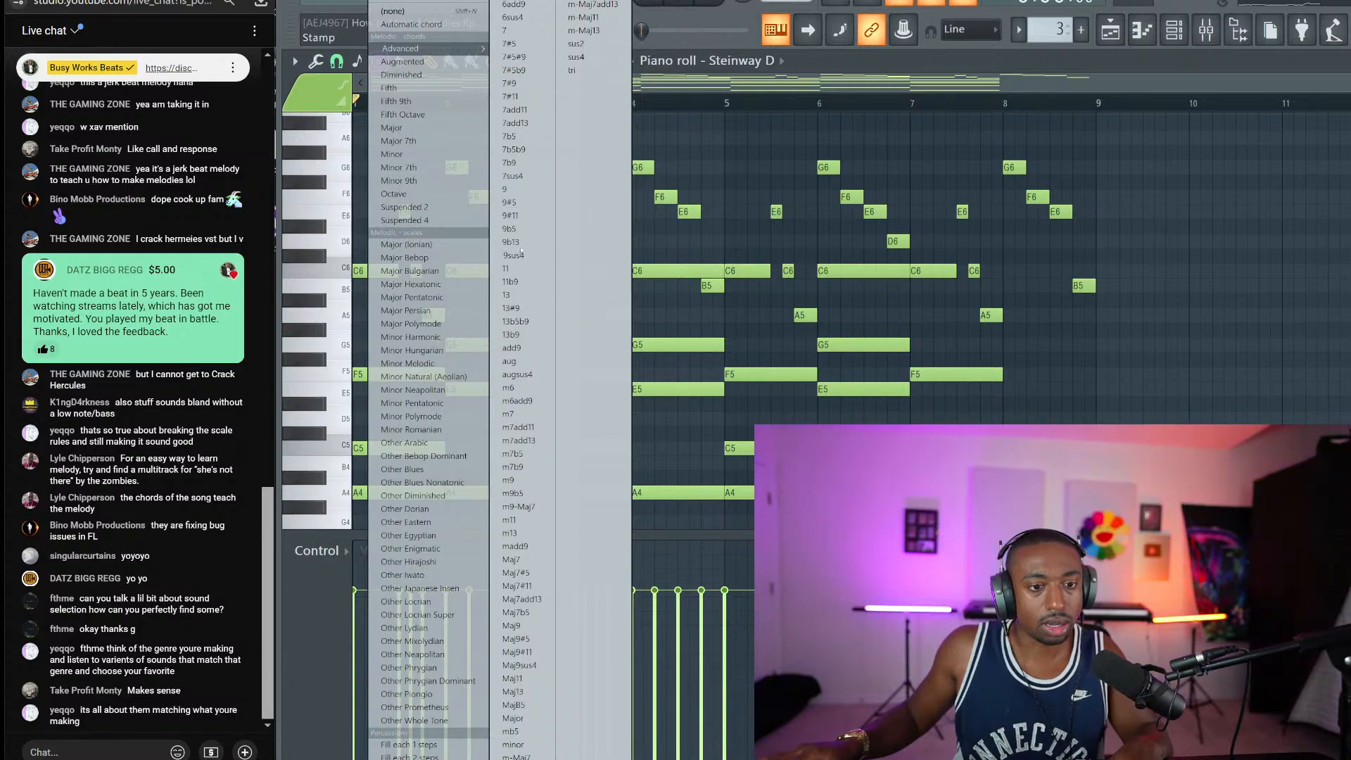
click(519, 190)
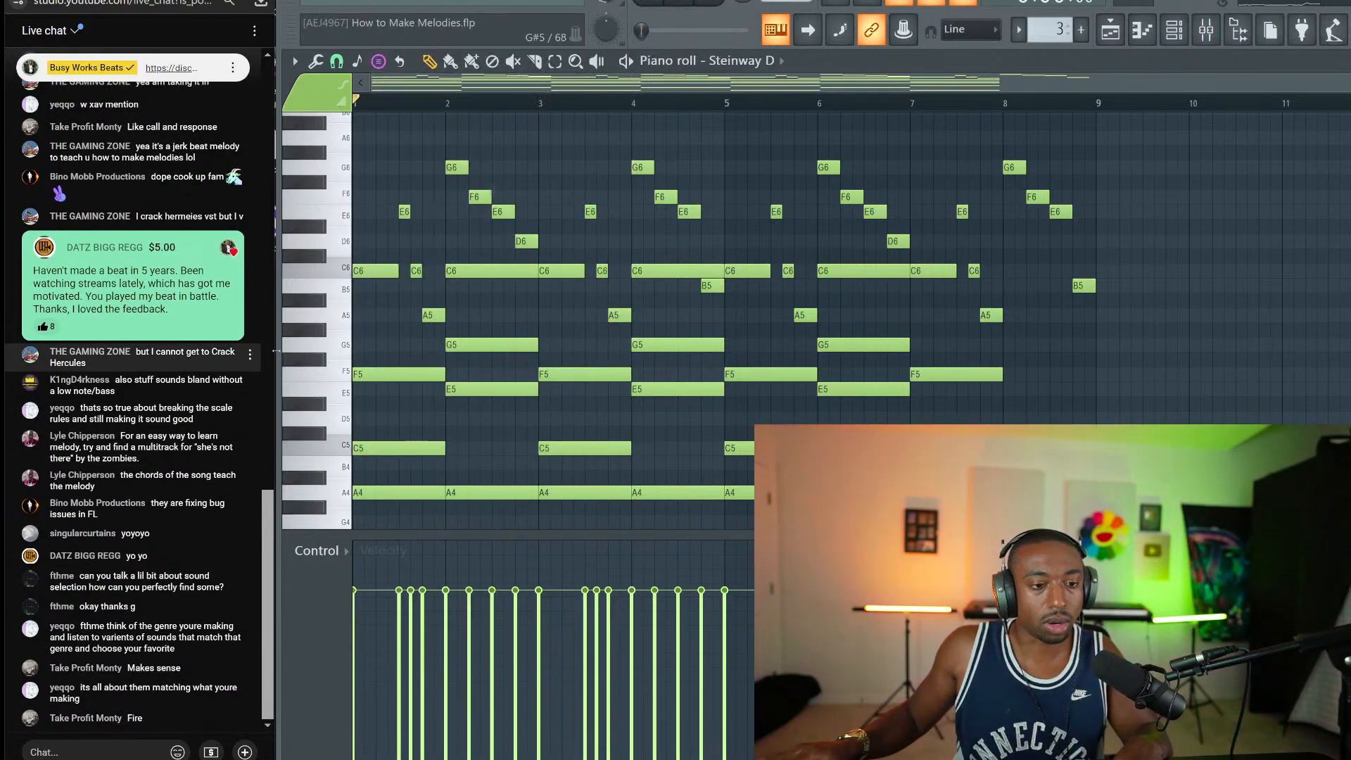
scroll(480, 349, down, 4)
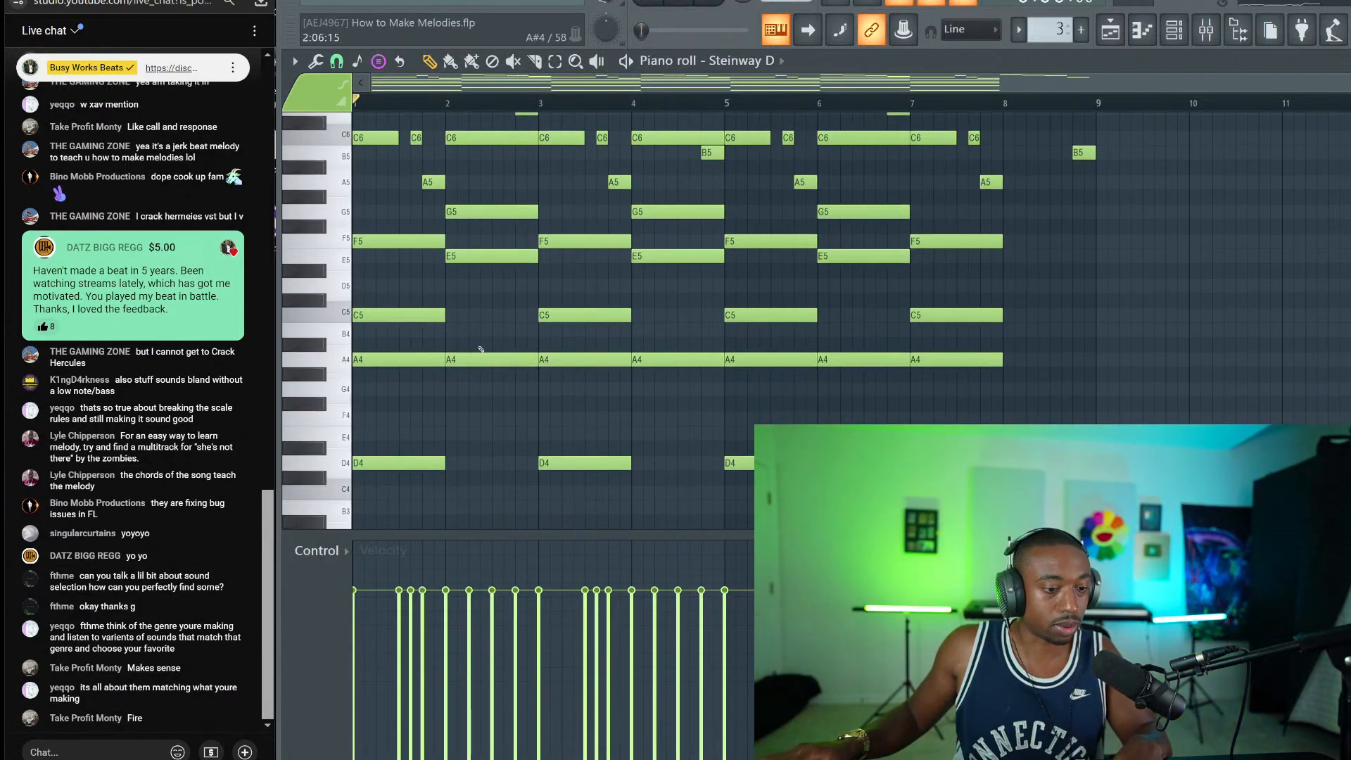
click(1010, 358)
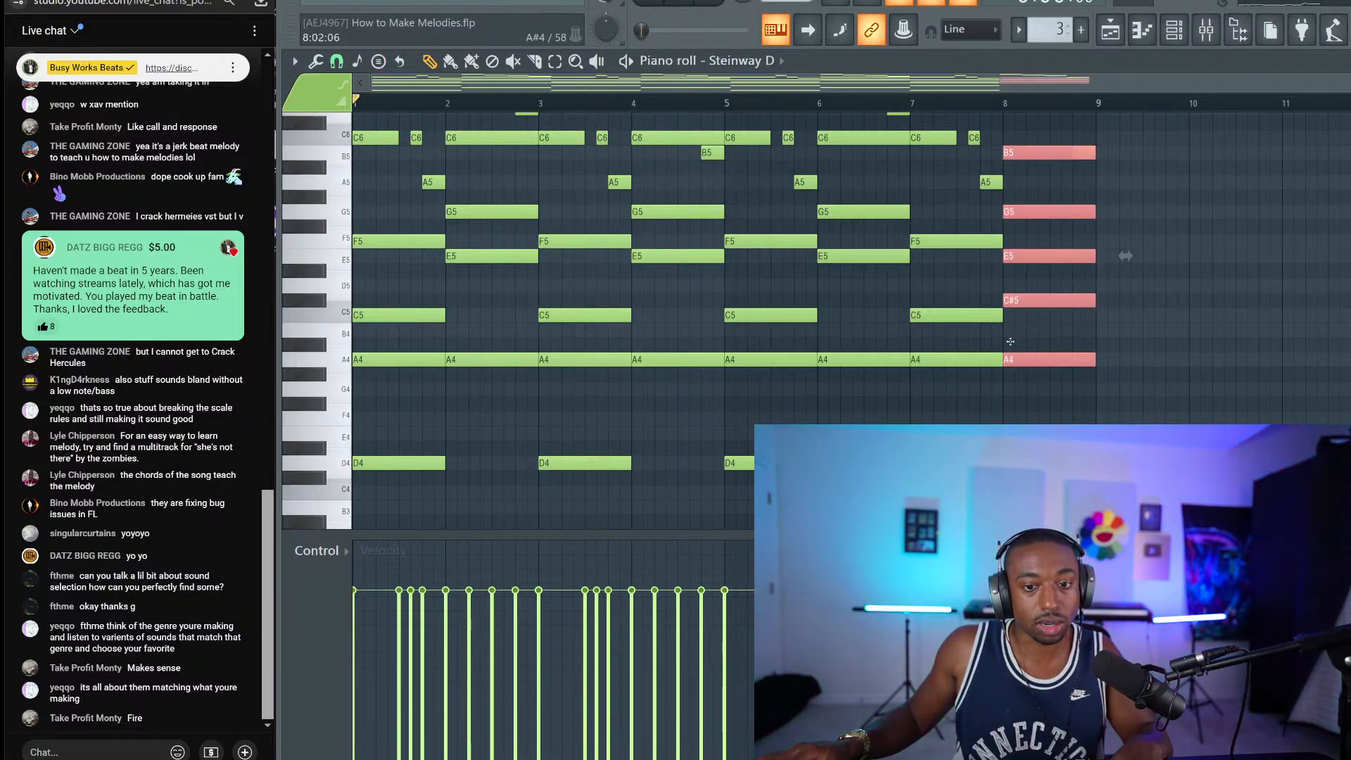
Step: Shorten the stamped chord in bar 8 to end where the last B5 melody note starts, and play the pattern
scroll(1011, 342, up, 2)
drag(1099, 241, 1072, 227)
key(space)
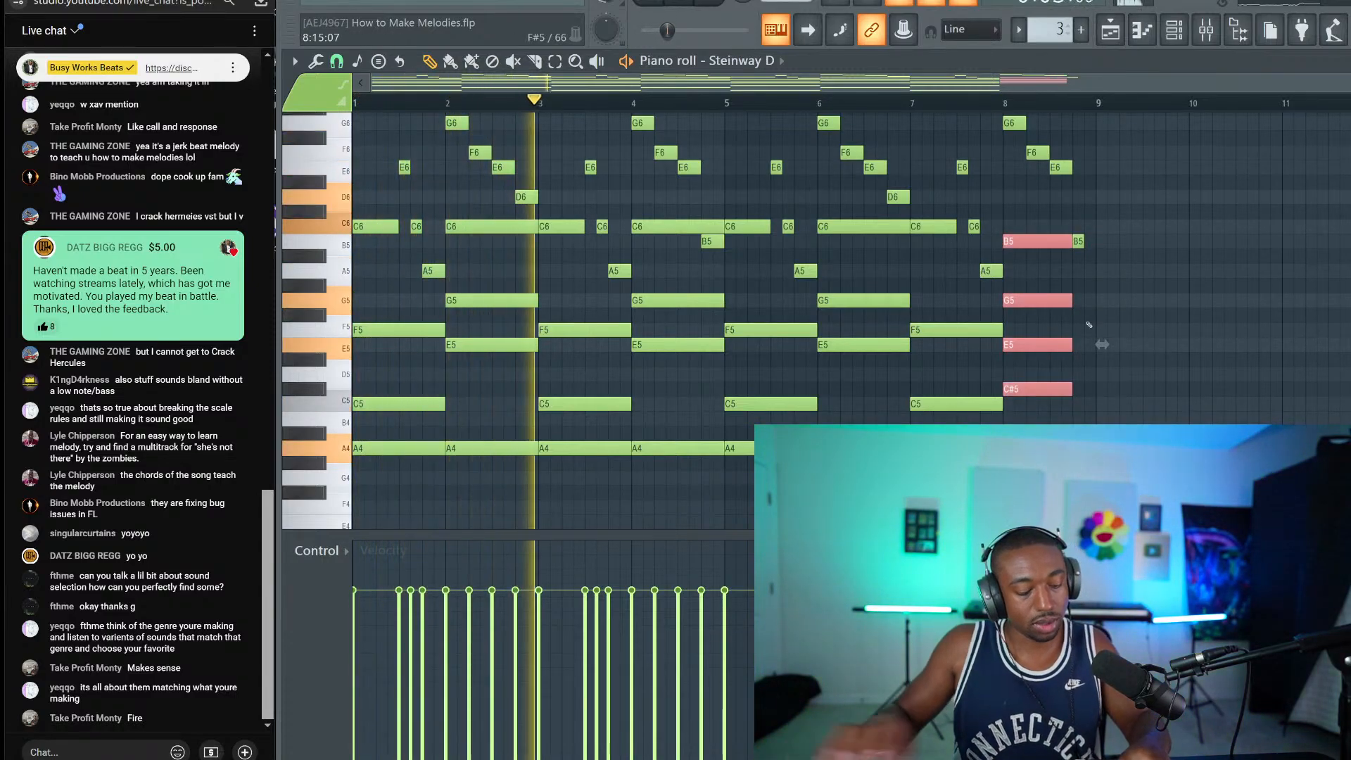
Step: Raise the E5 and B5 notes of the bar 8 chord one semitone to F5 and C6
click(1014, 338)
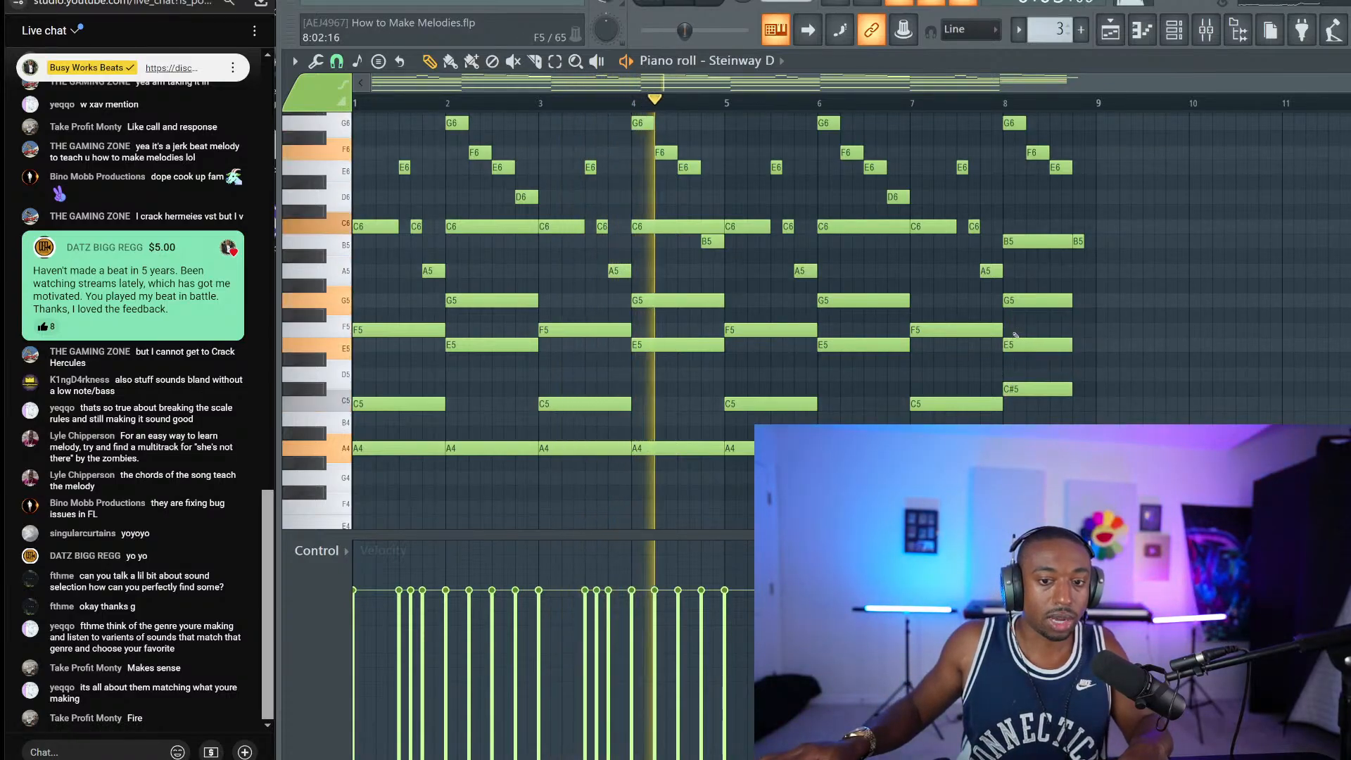
ctrl+click(1015, 343)
ctrl+shift+click(1019, 243)
key(shift+Up)
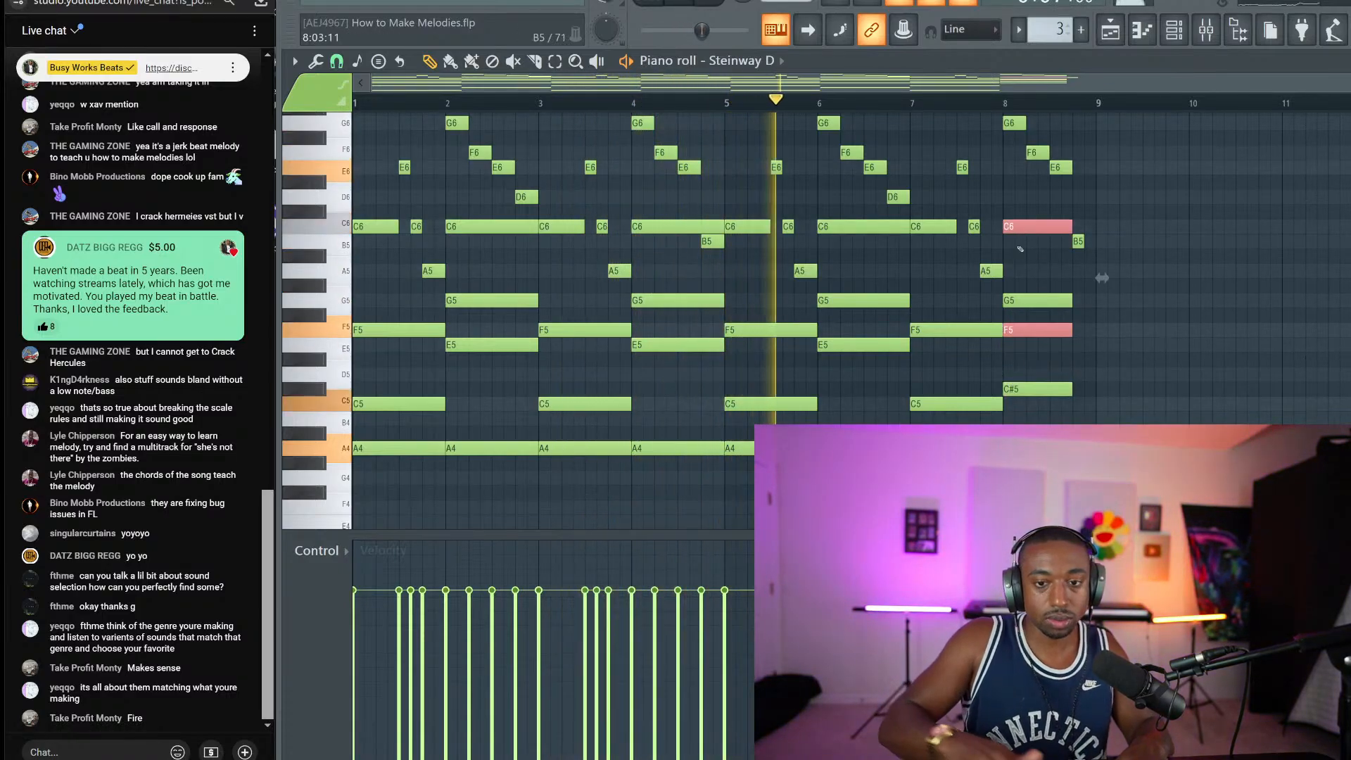
Step: Extend the bar 8 chord notes below C6 and the final B5 melody note to the bar's end, stop playback, and save the project
drag(1103, 480, 1085, 296)
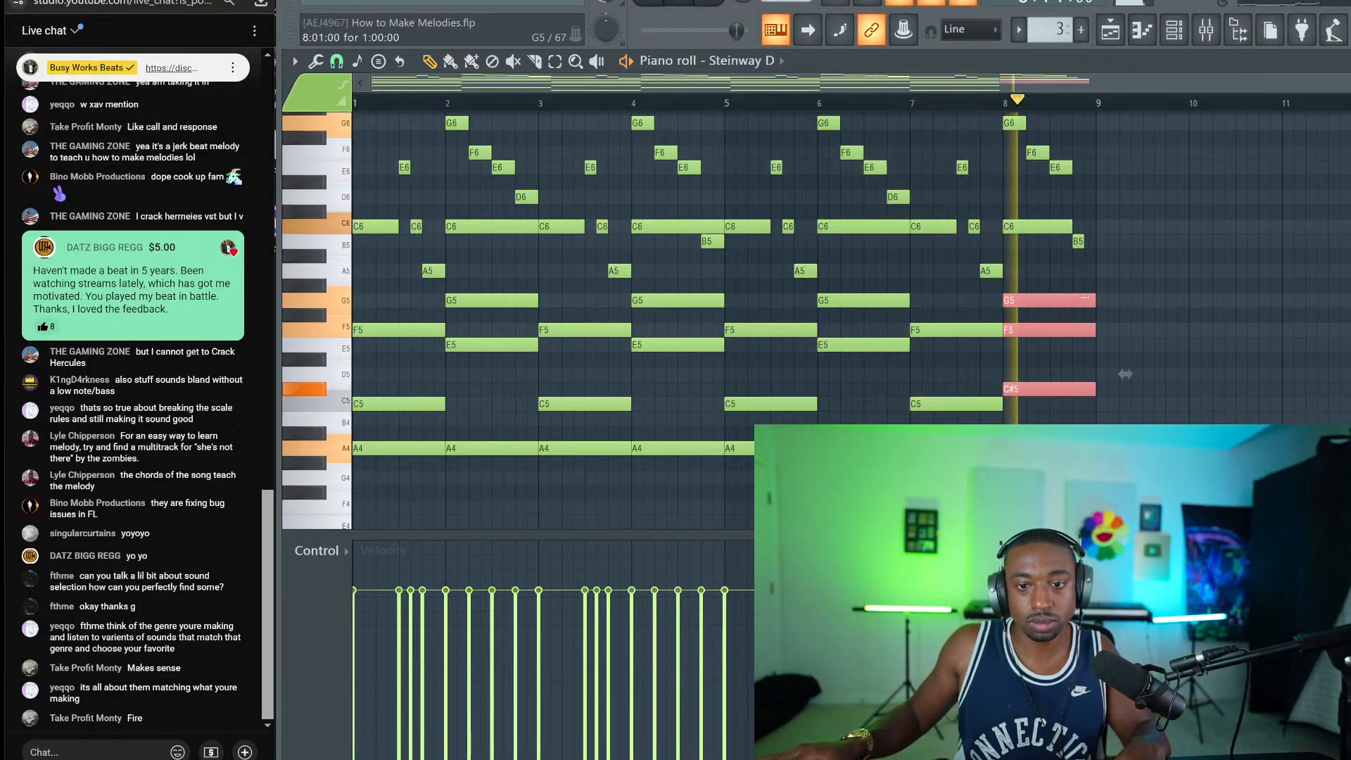
ctrl+click(1028, 276)
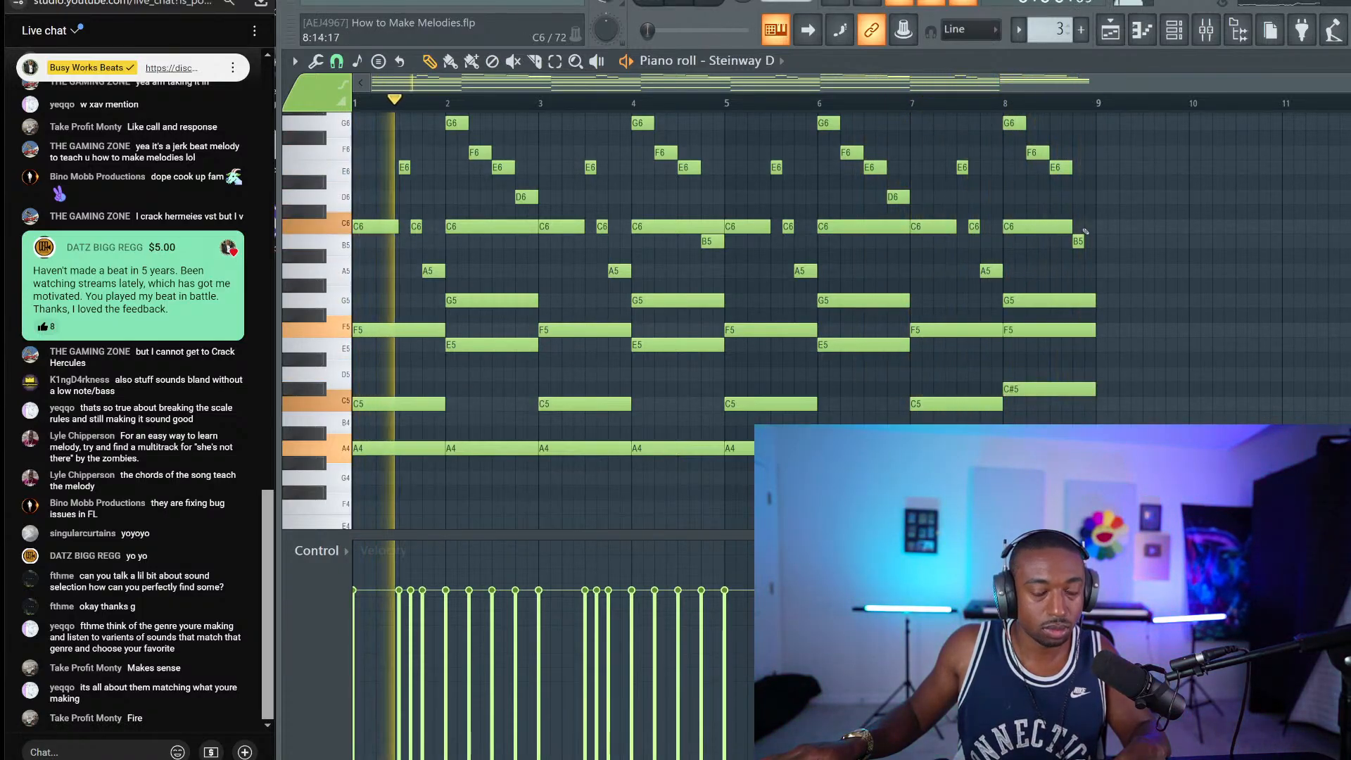
key(space)
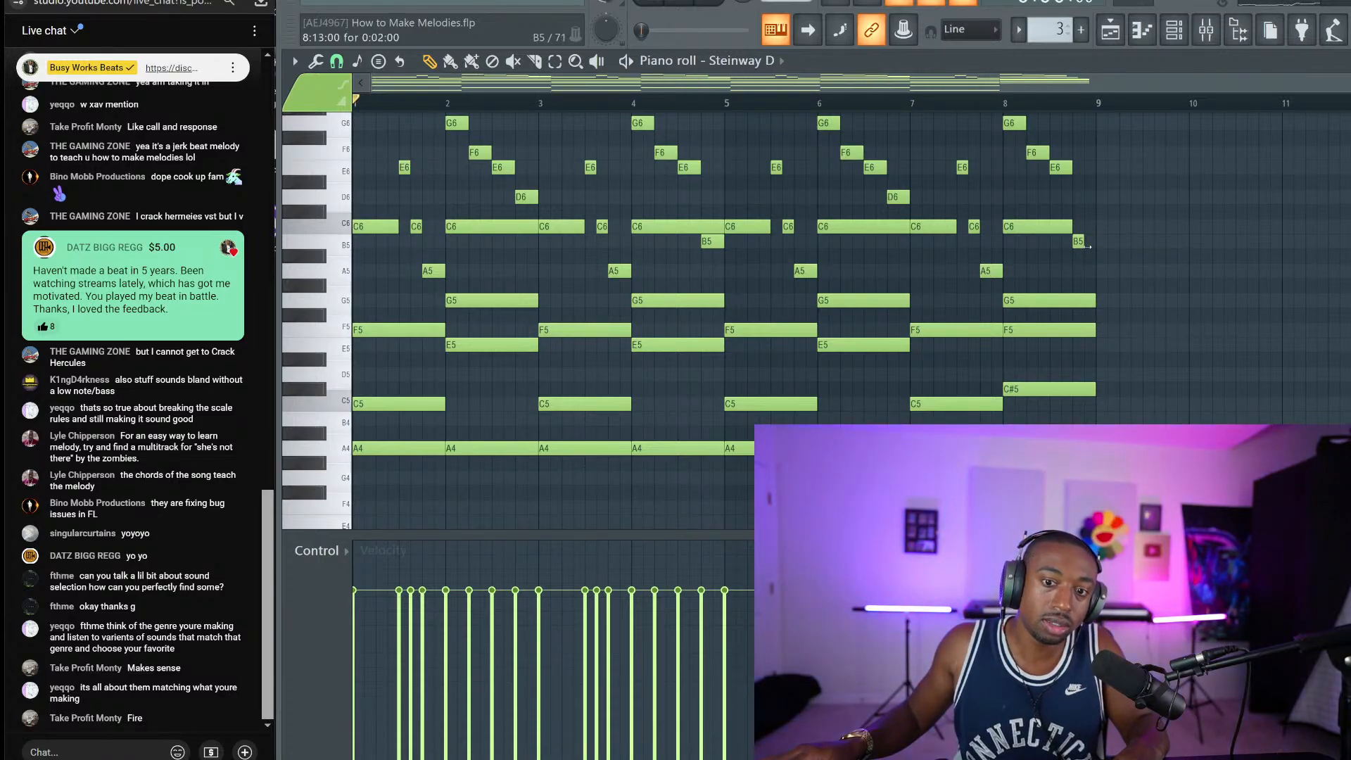
key(ctrl+s)
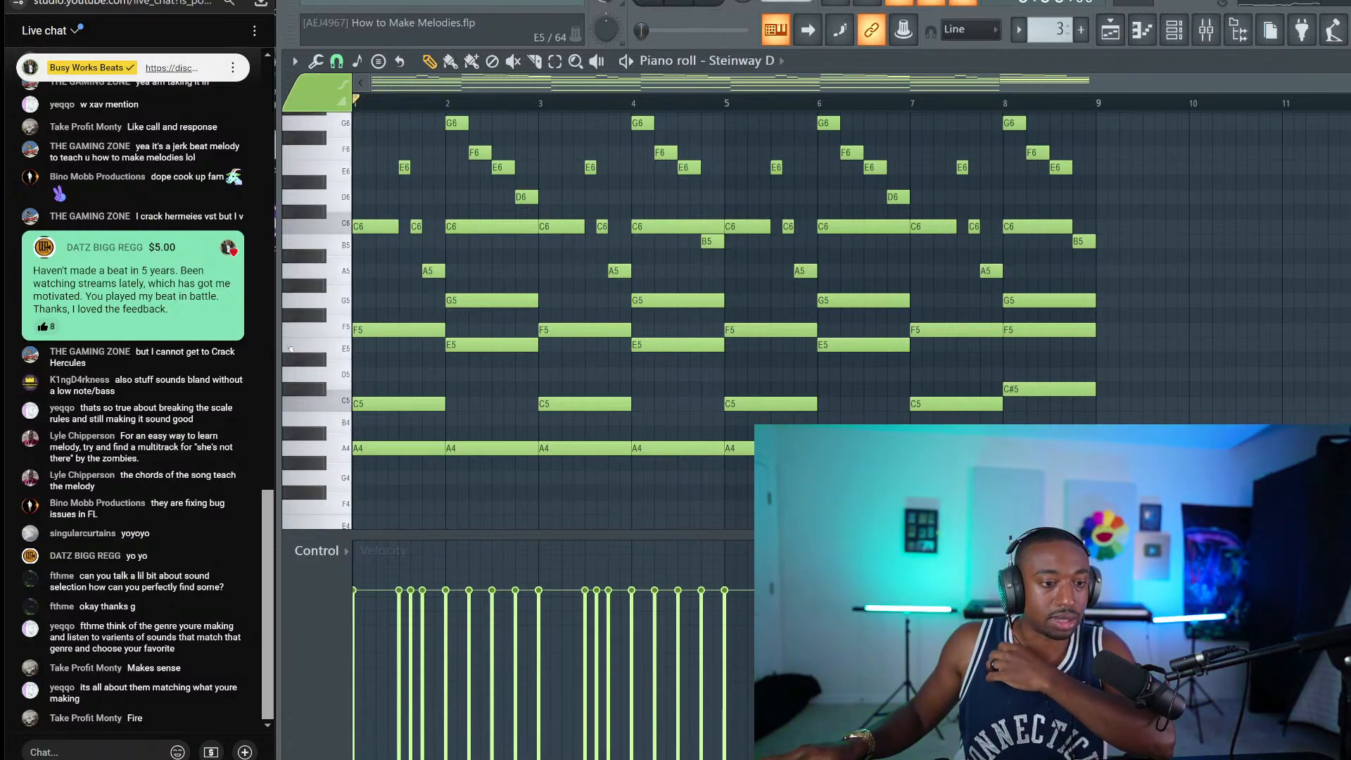
drag(277, 343, 275, 343)
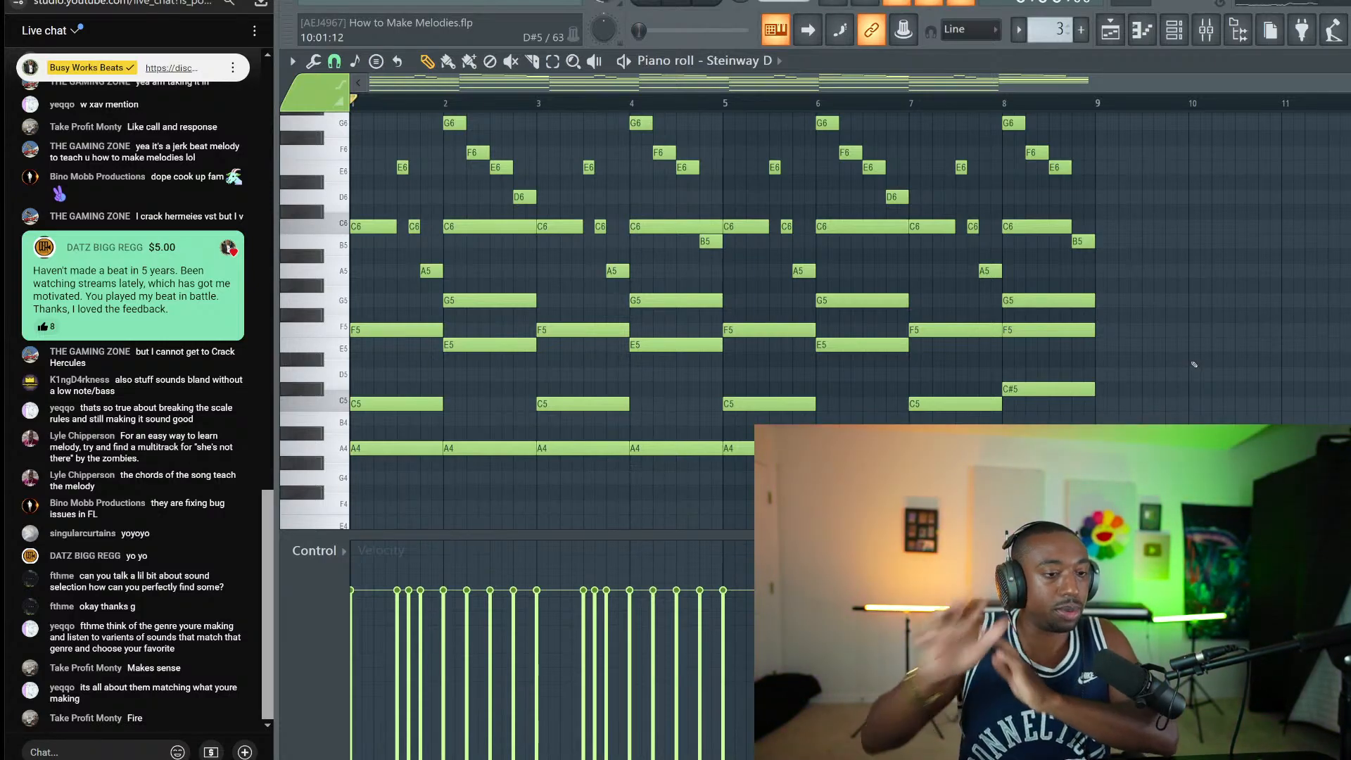
click(99, 752)
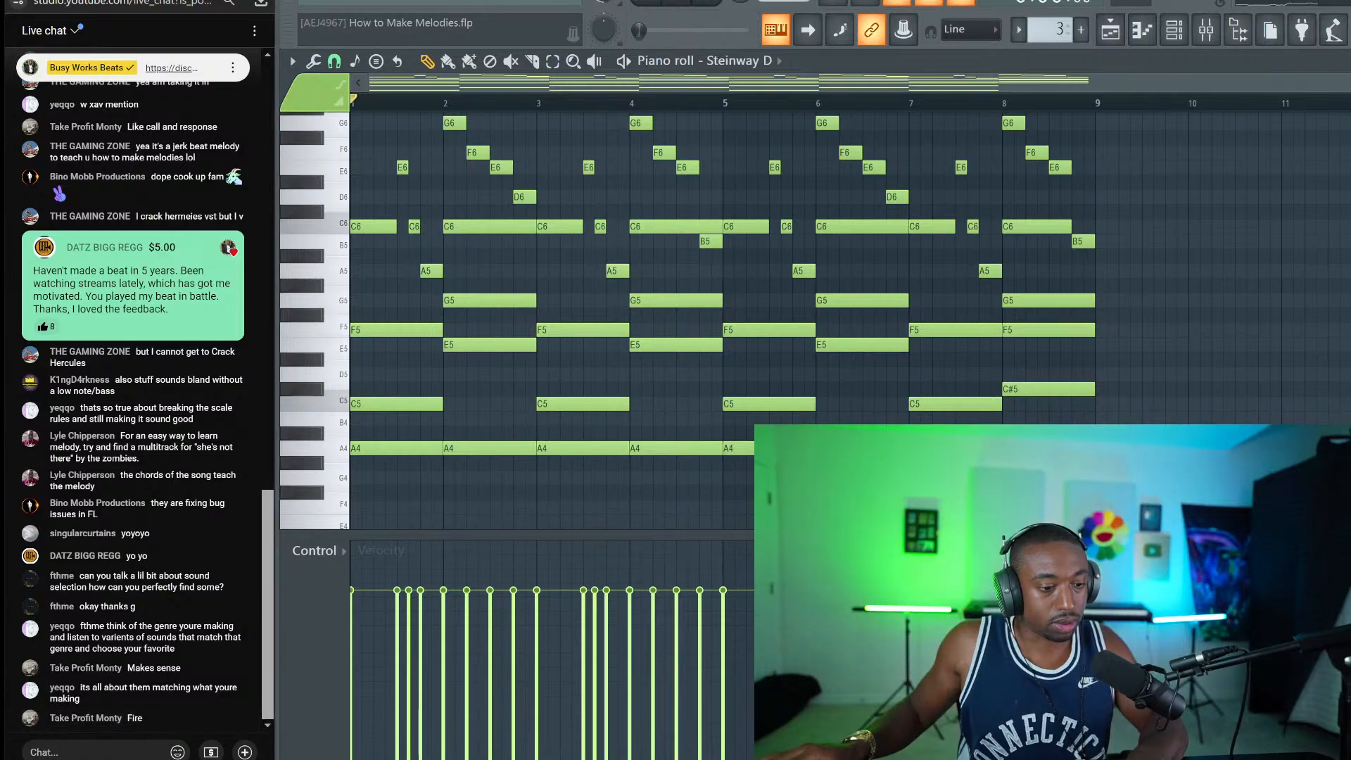
text(https://)
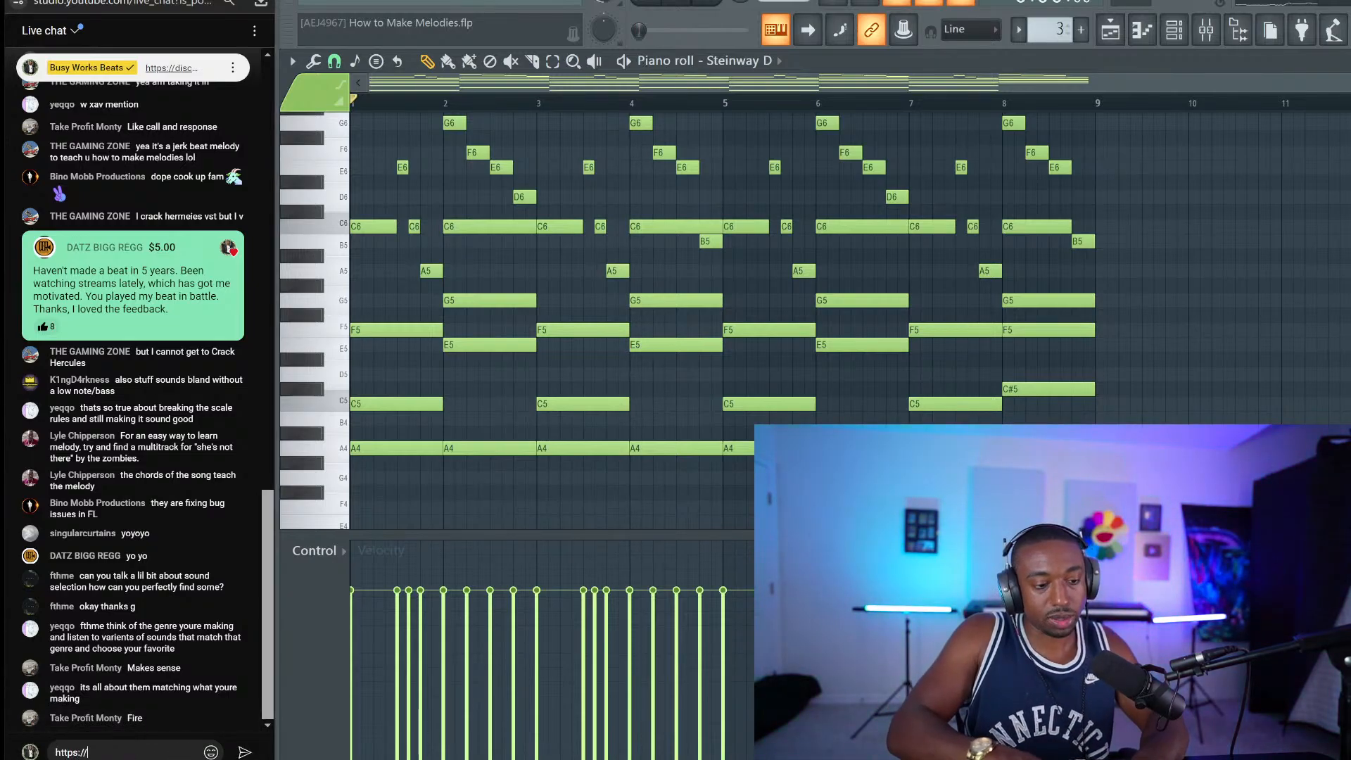
text(busyworksbeats.com/)
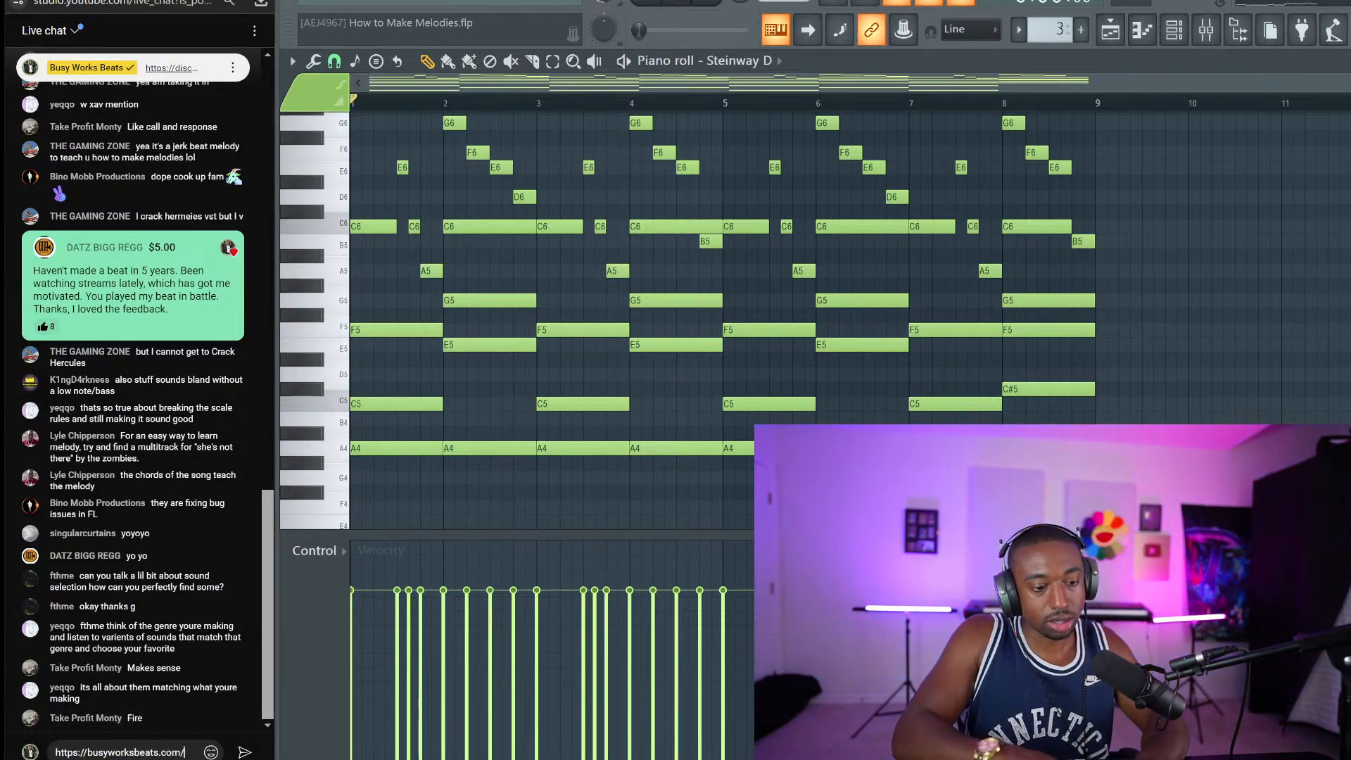
text(musicth)
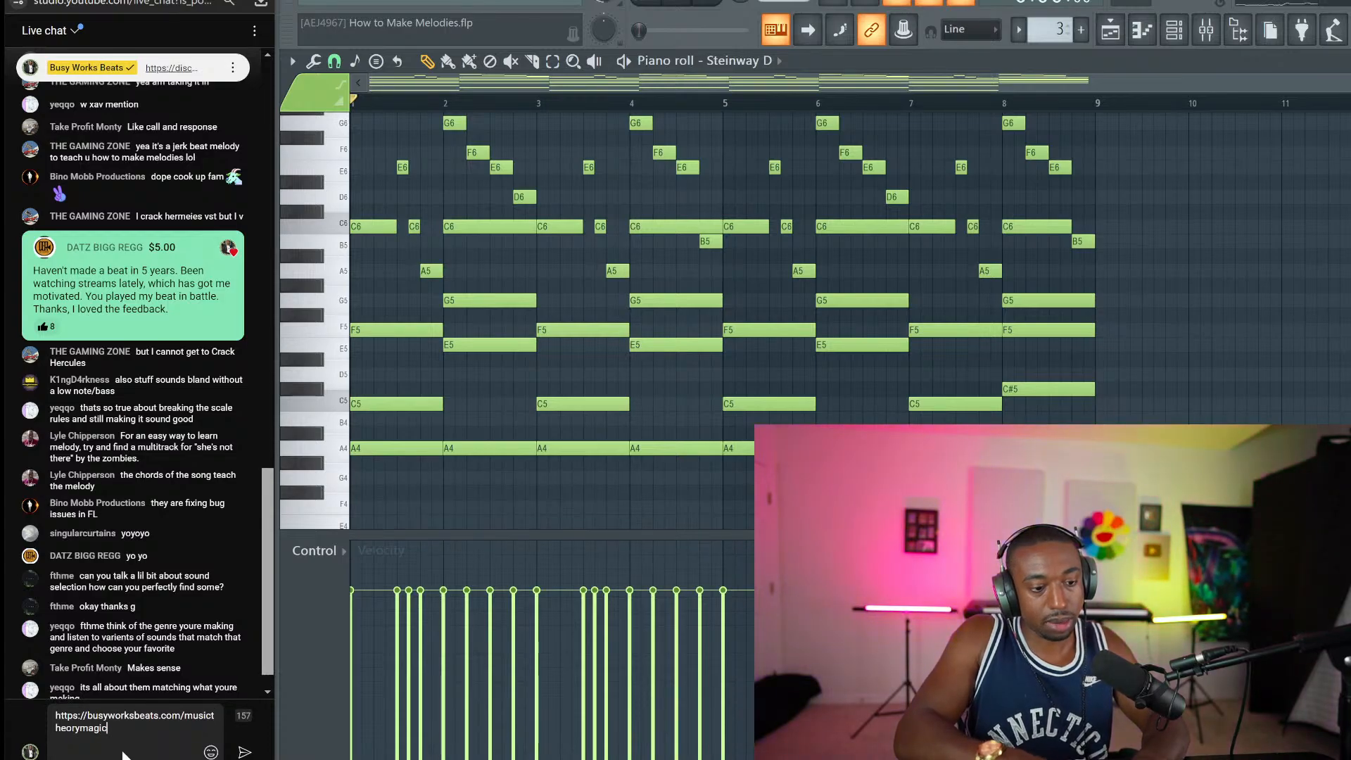
text(eorymagic)
key(Return)
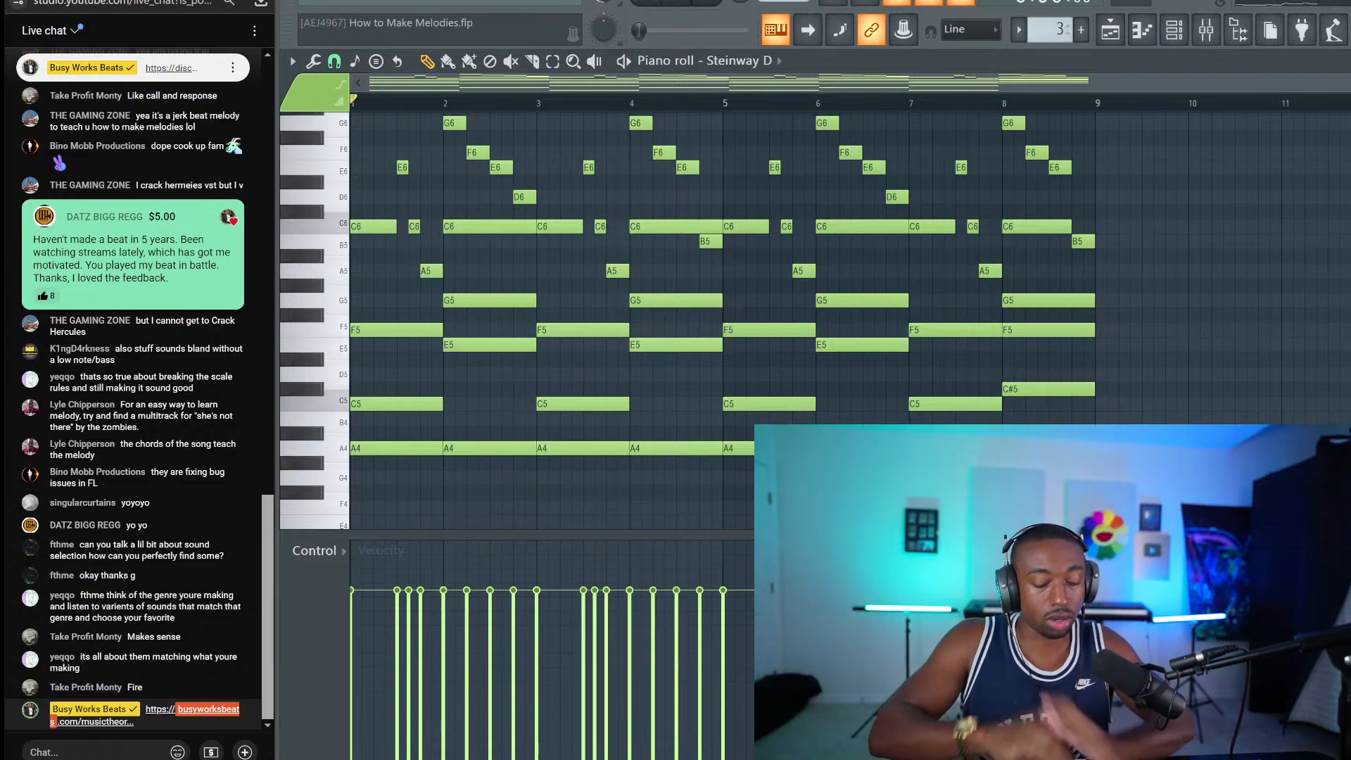
Step: Post the message "musictheory" for 50% OFF in the live chat
text(1)
text(musicther)
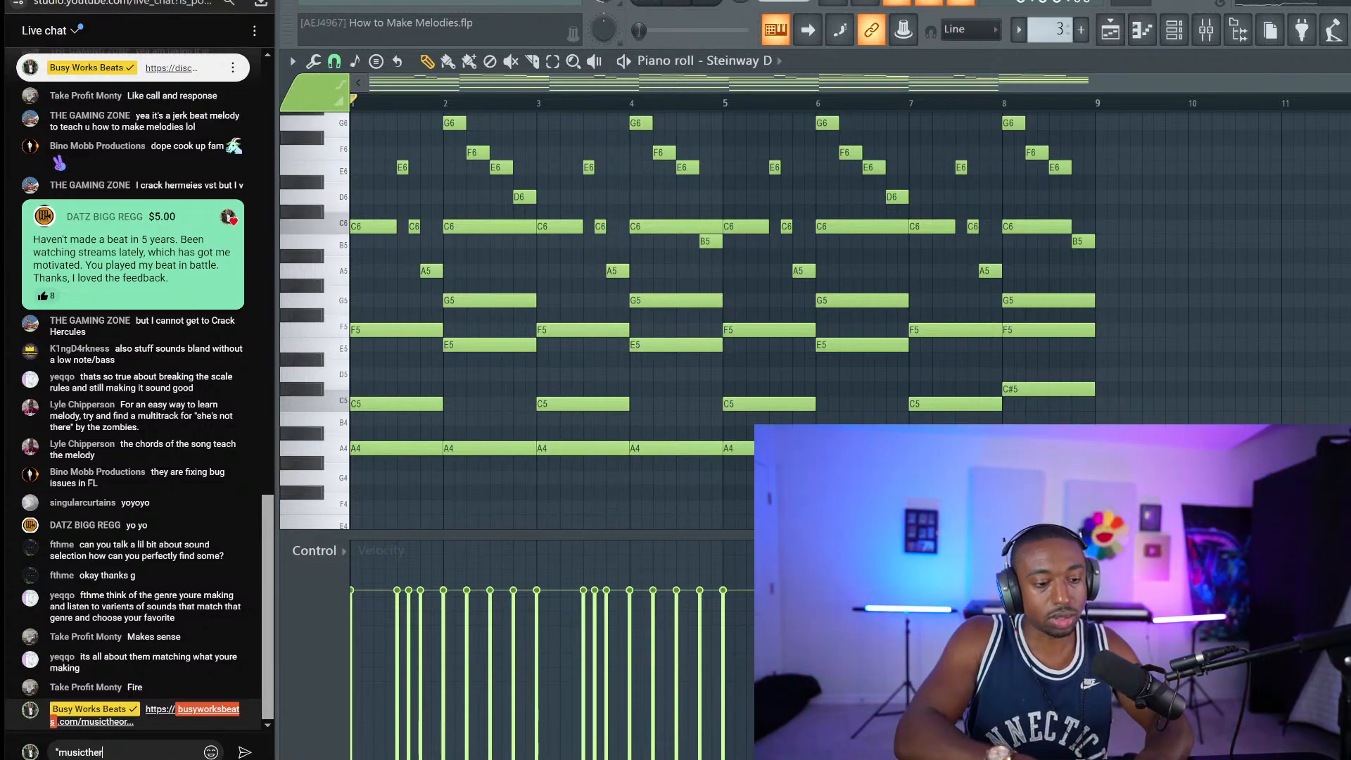
key(BackSpace)
text(ory" for)
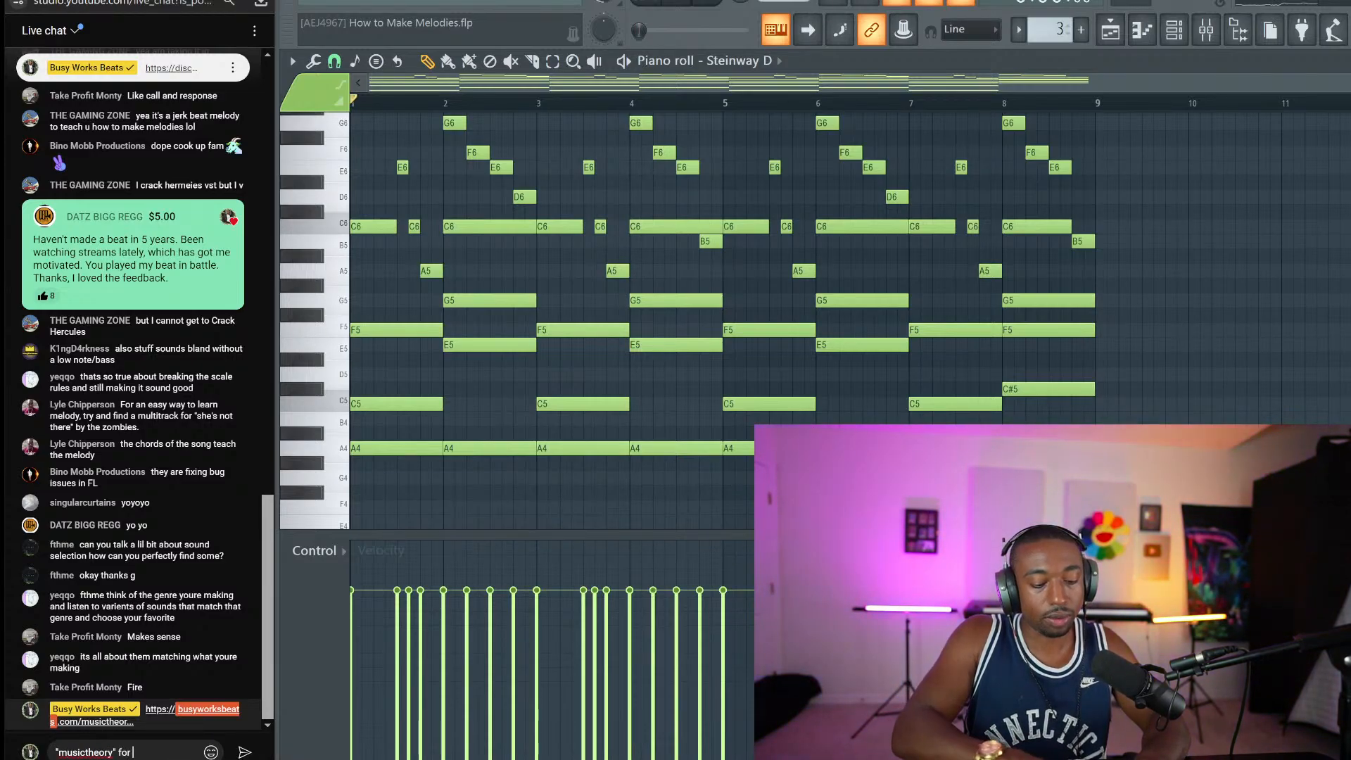
text( 50% OFF)
key(Return)
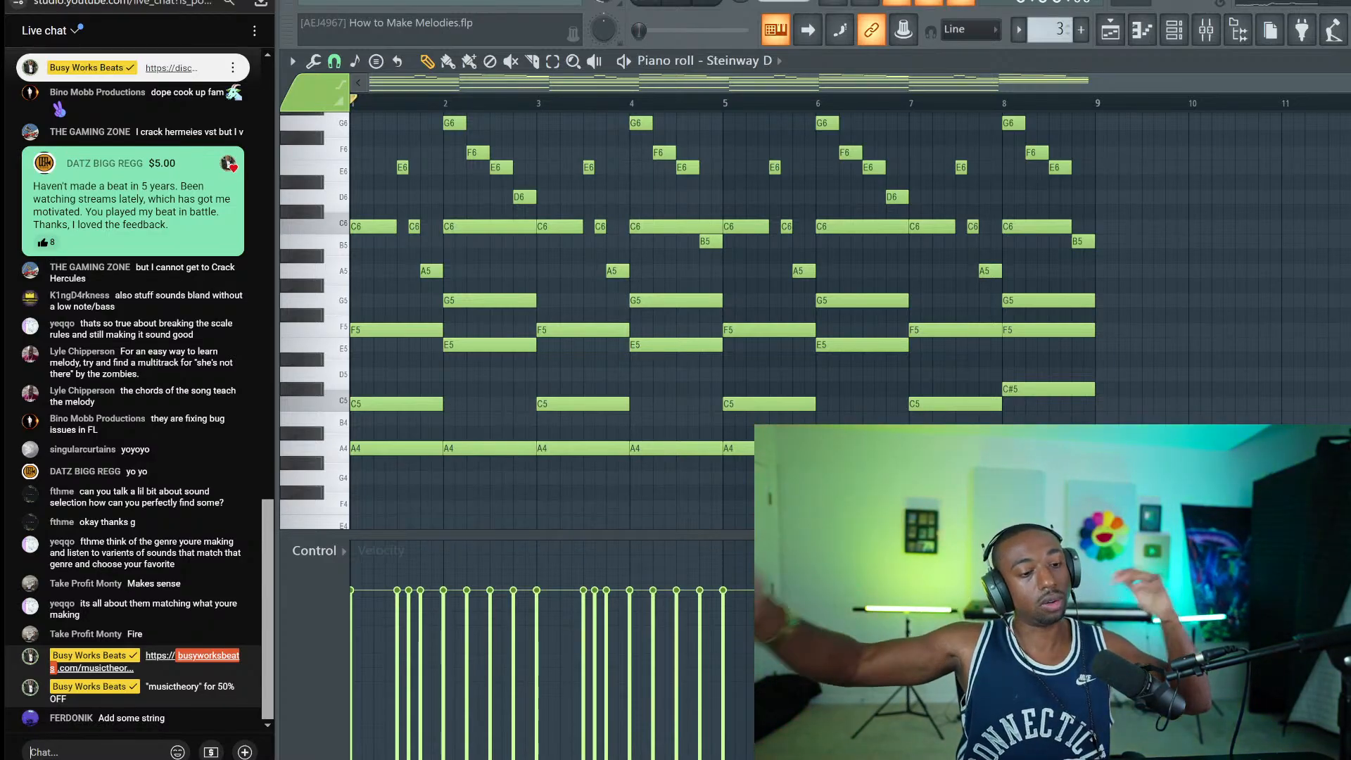
Step: Save the project and play the pattern, selecting the bar 8 chord notes from C6 down to A4 during playback
key(ctrl+s)
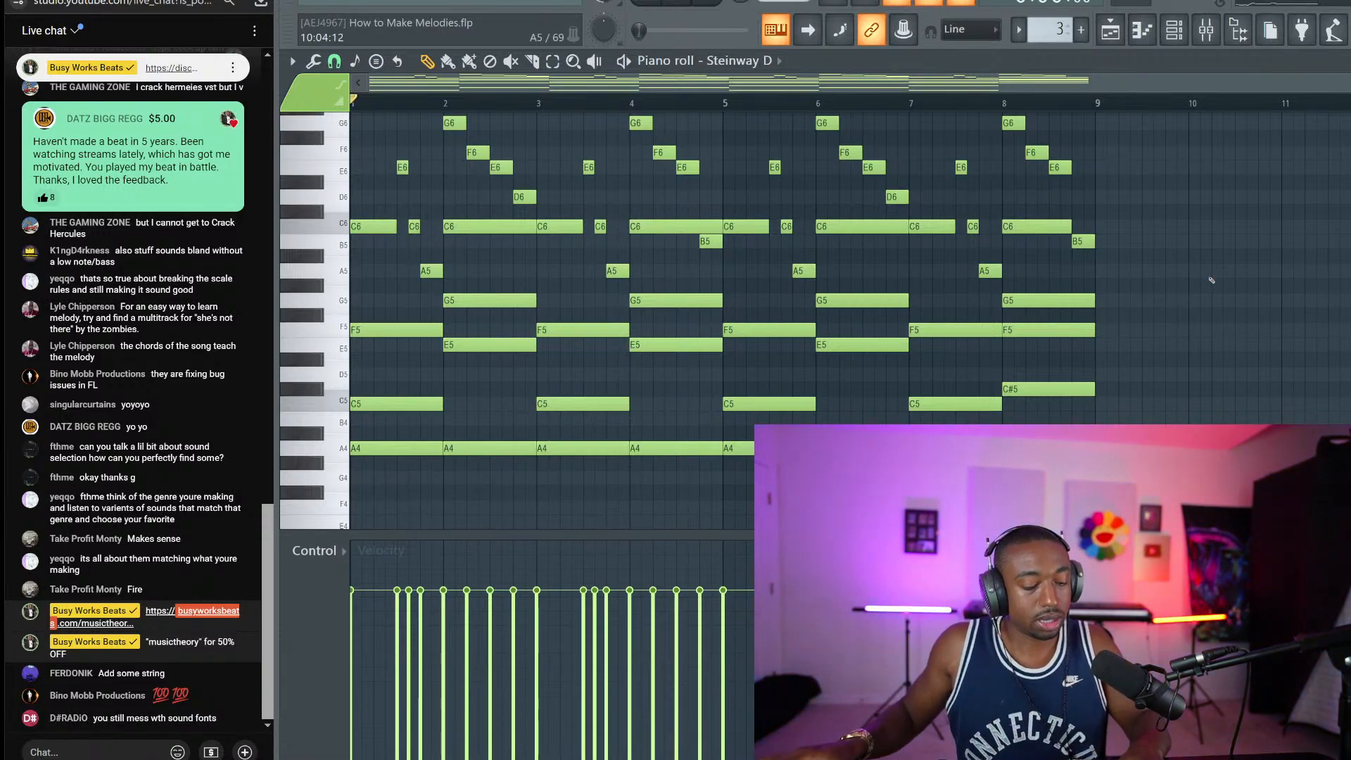
key(space)
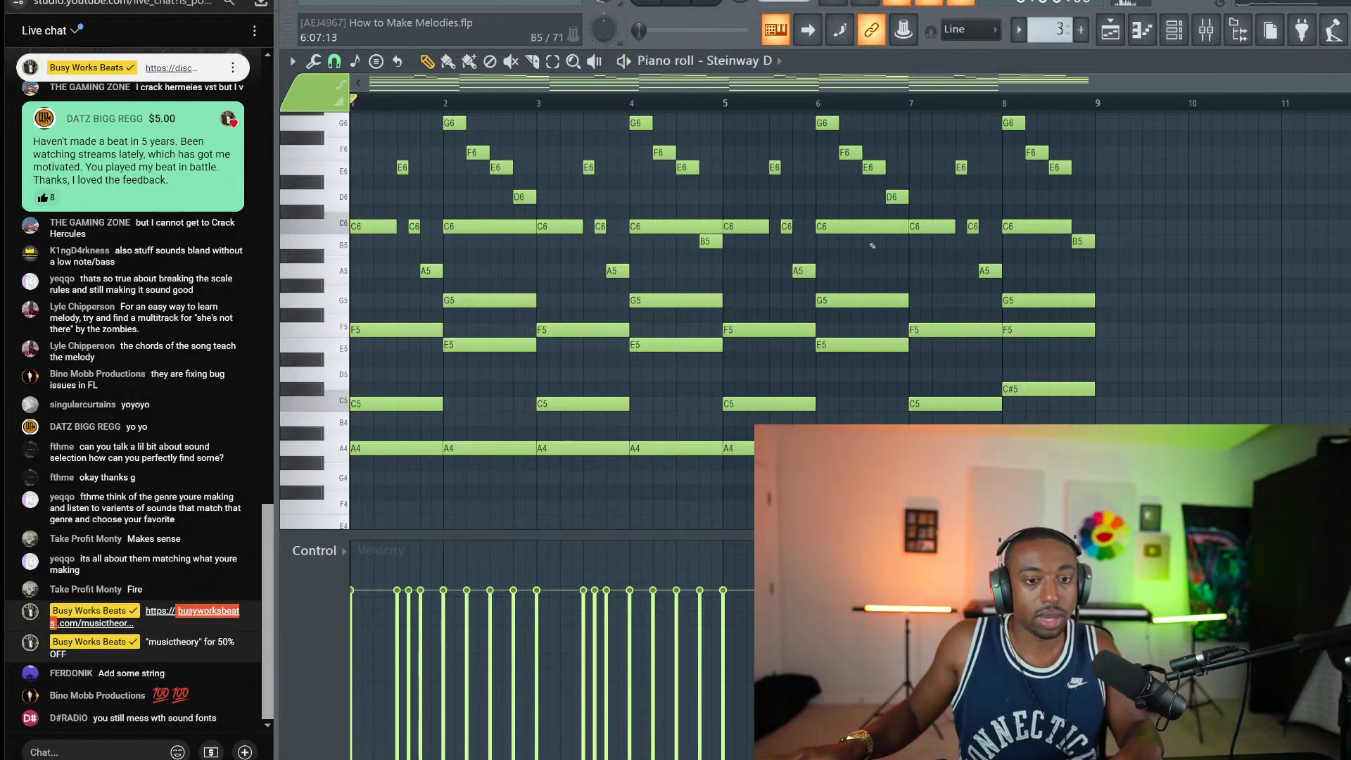
scroll(1093, 162, up, 2)
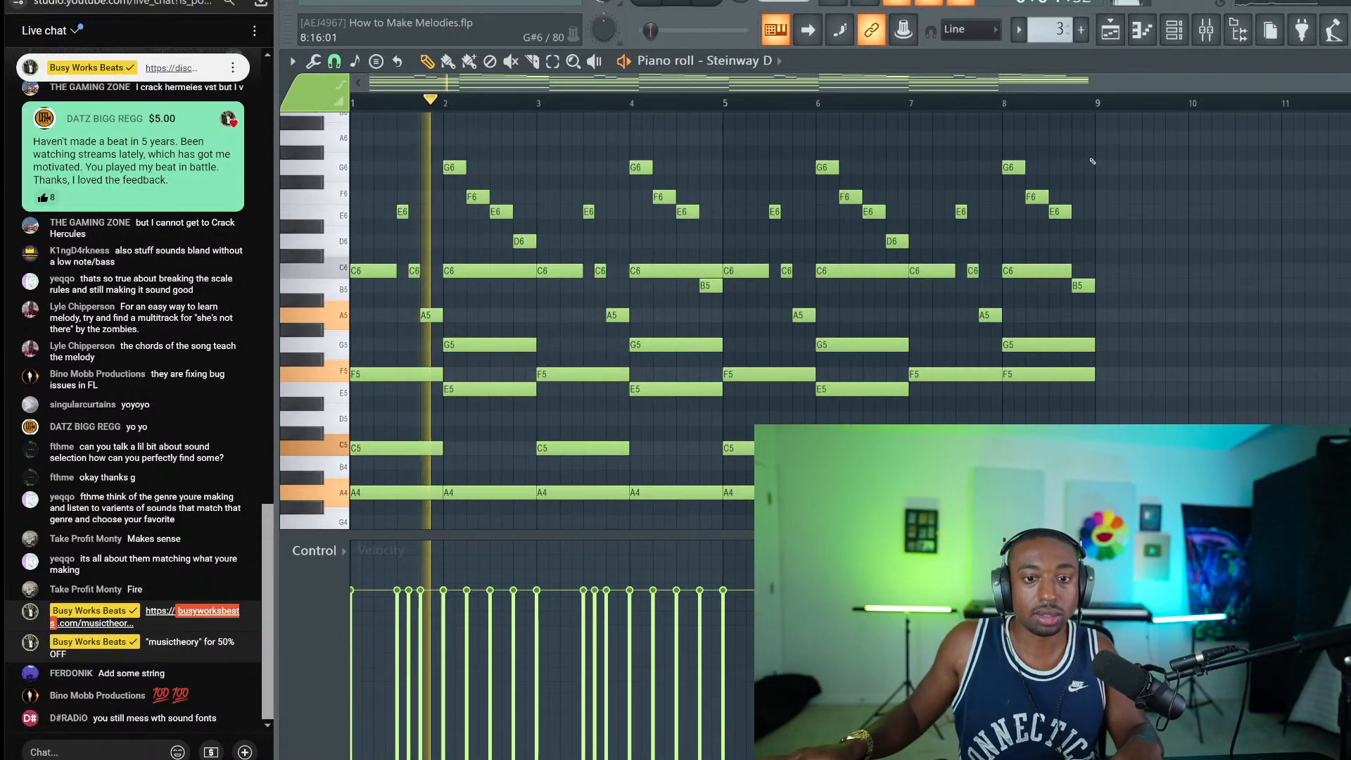
scroll(1069, 197, down, 1)
drag(1057, 204, 1028, 433)
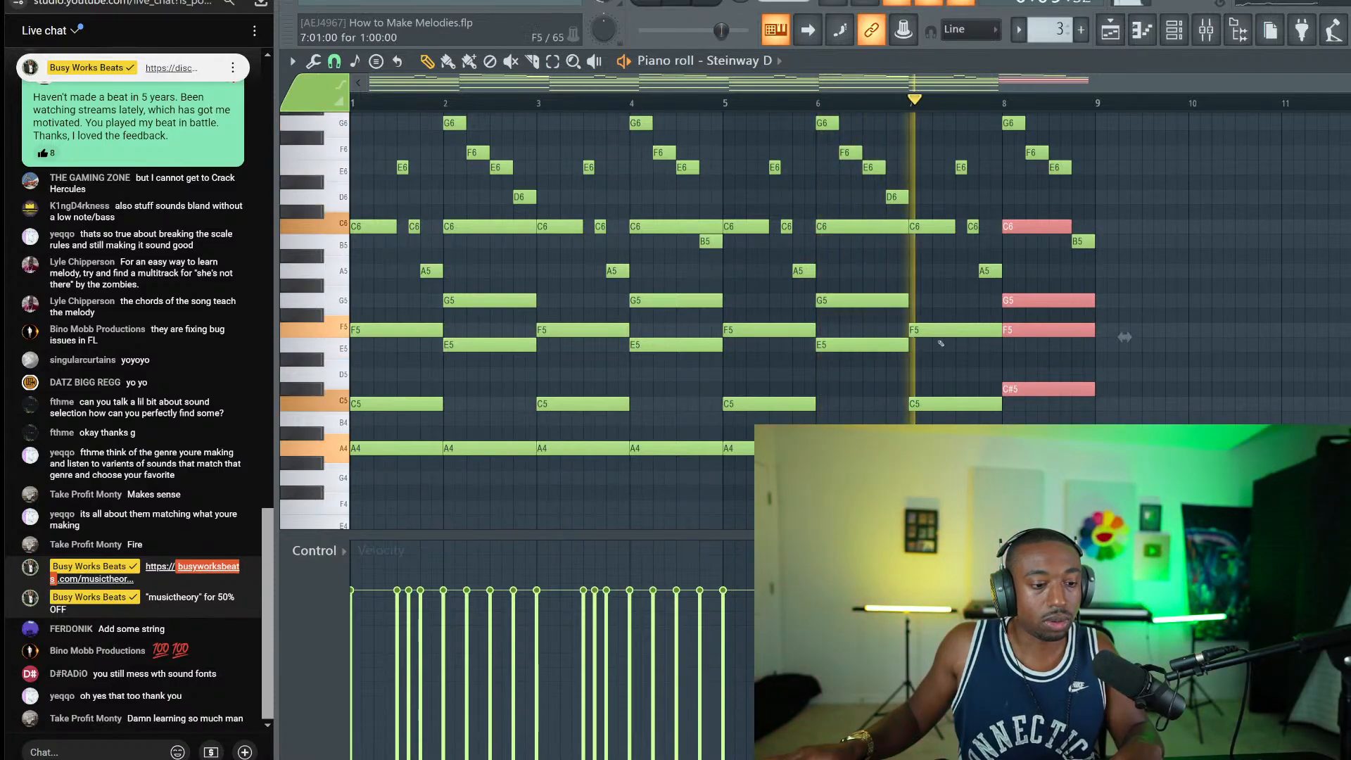
key(space)
Step: Switch to OBS, enable the preview, and shrink the Camera source into the lower corner of the Tutorial scene
key(alt+Tab)
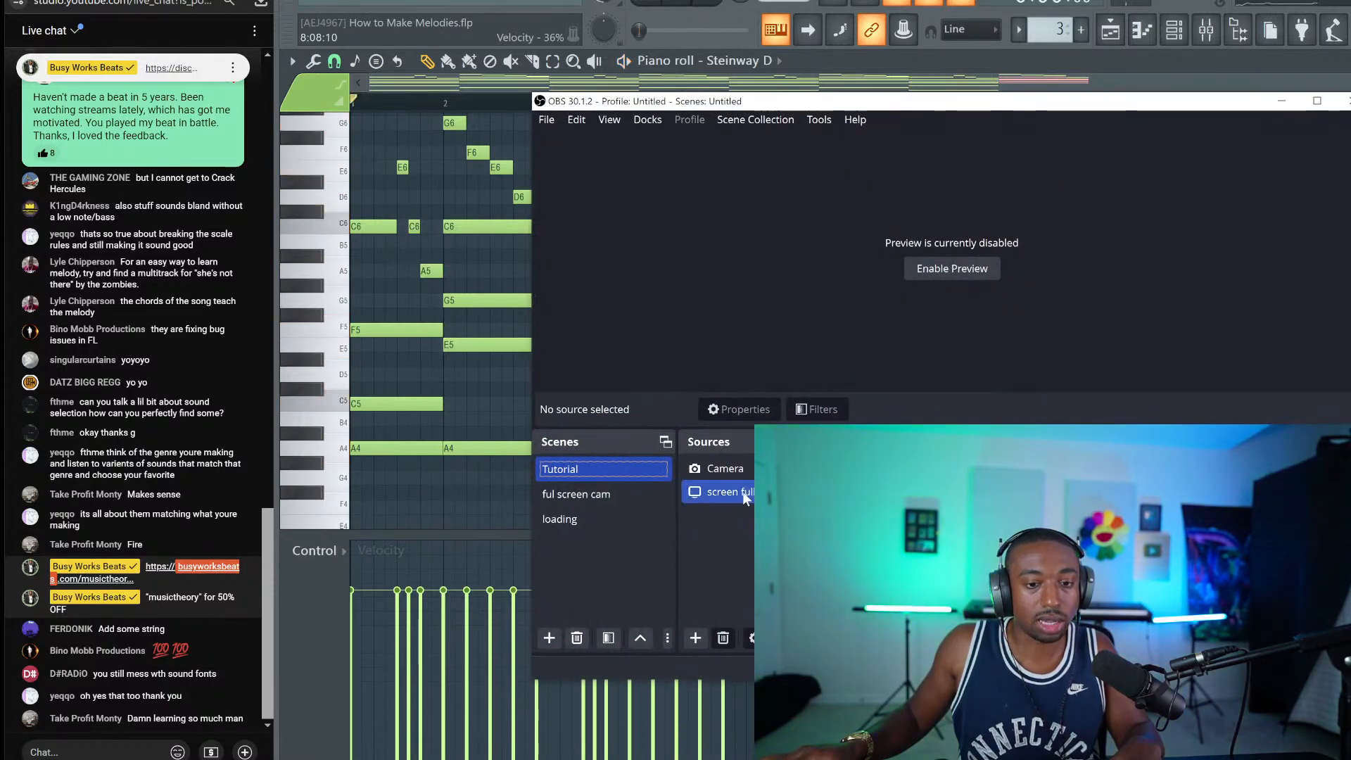
click(922, 272)
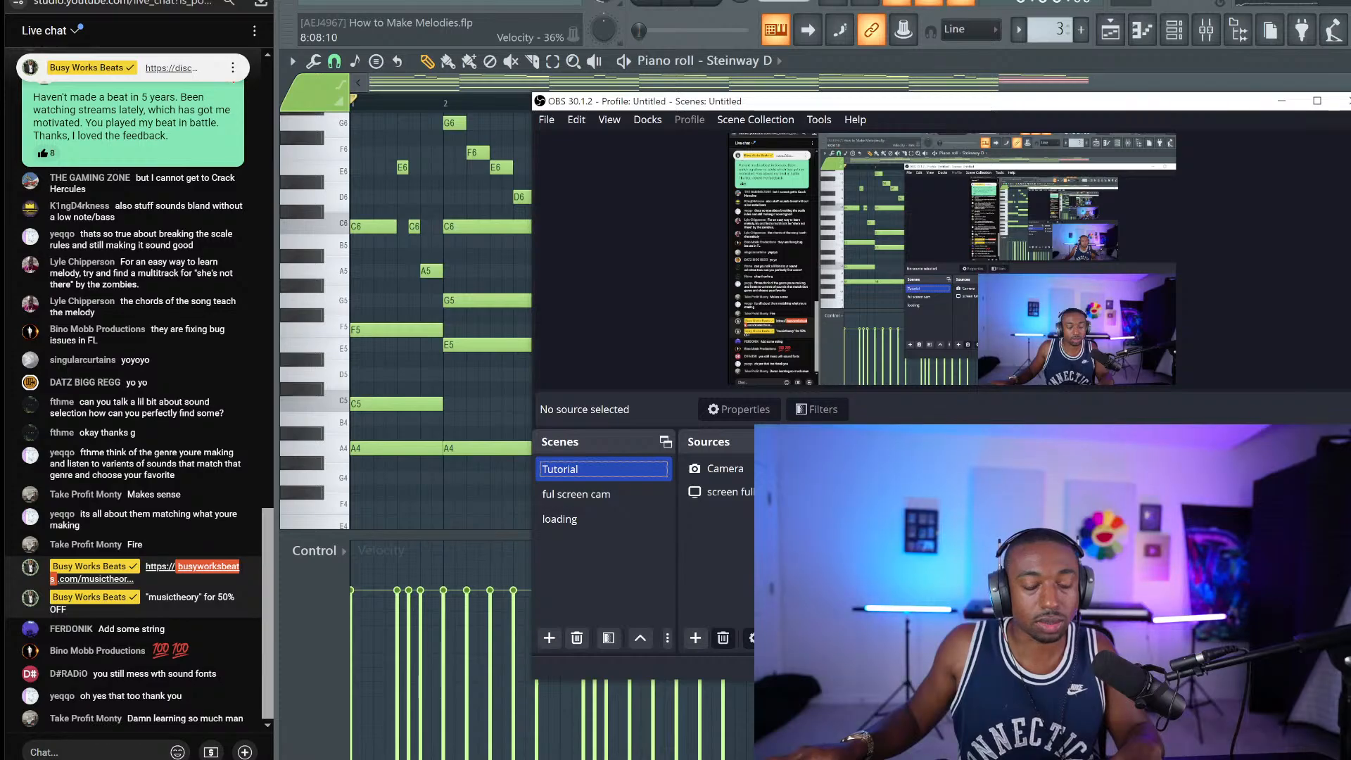
click(724, 468)
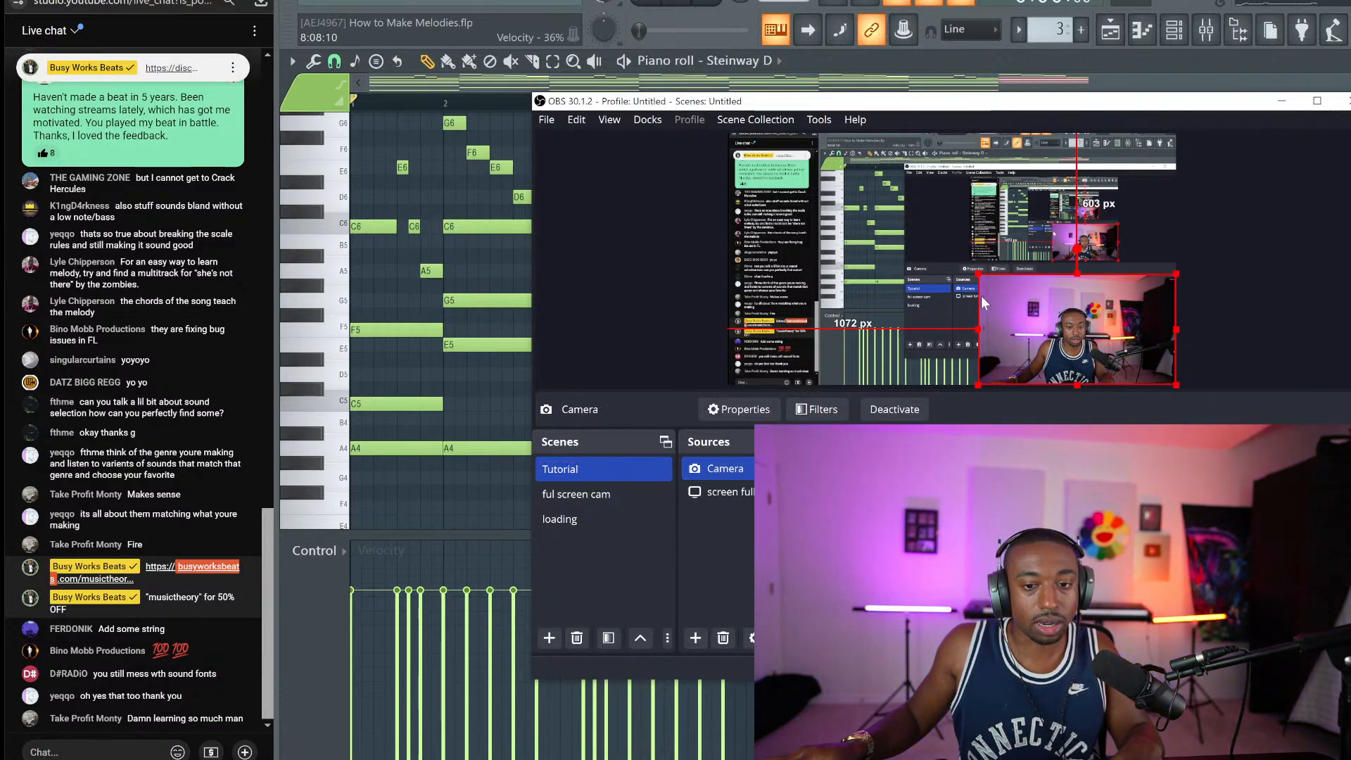
drag(978, 271, 1054, 340)
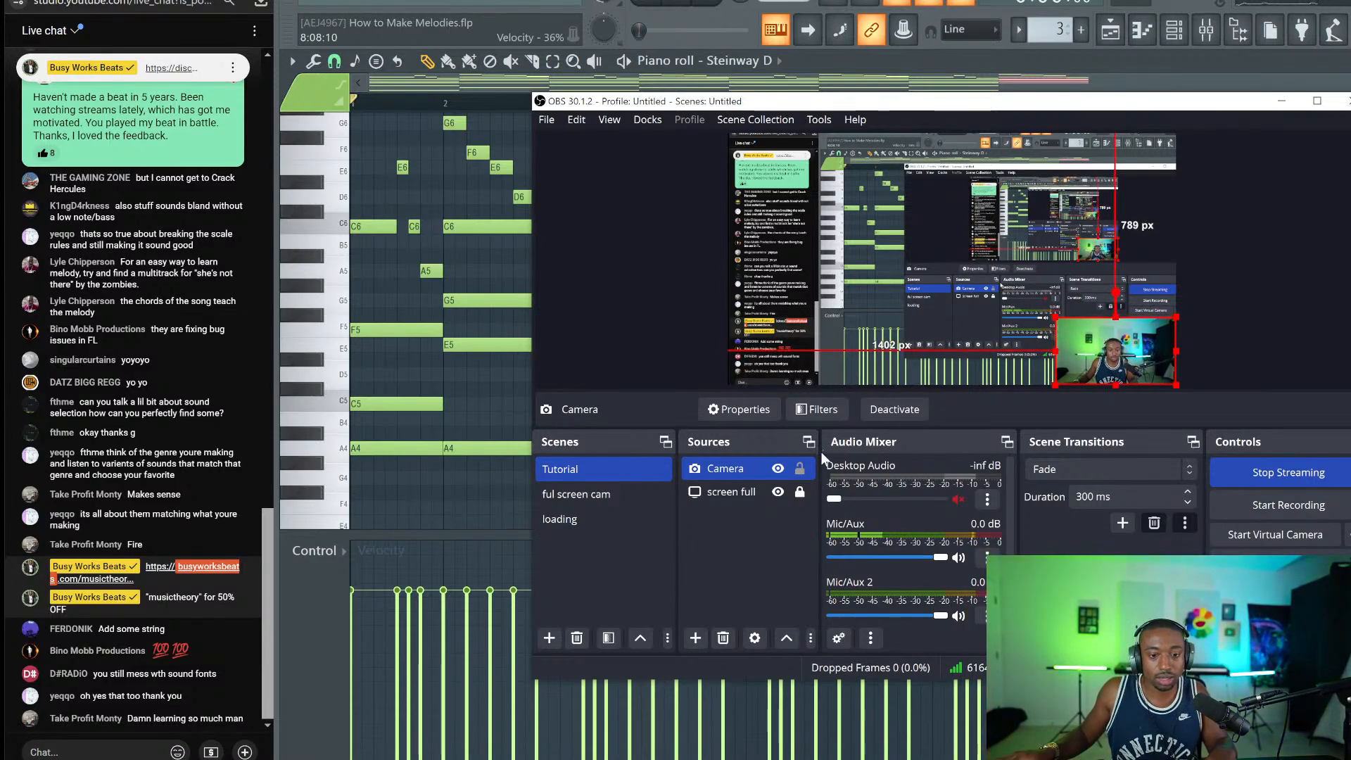
Step: Lock the Camera source and disable the OBS preview before returning to the FL Studio piano roll
right_click(962, 290)
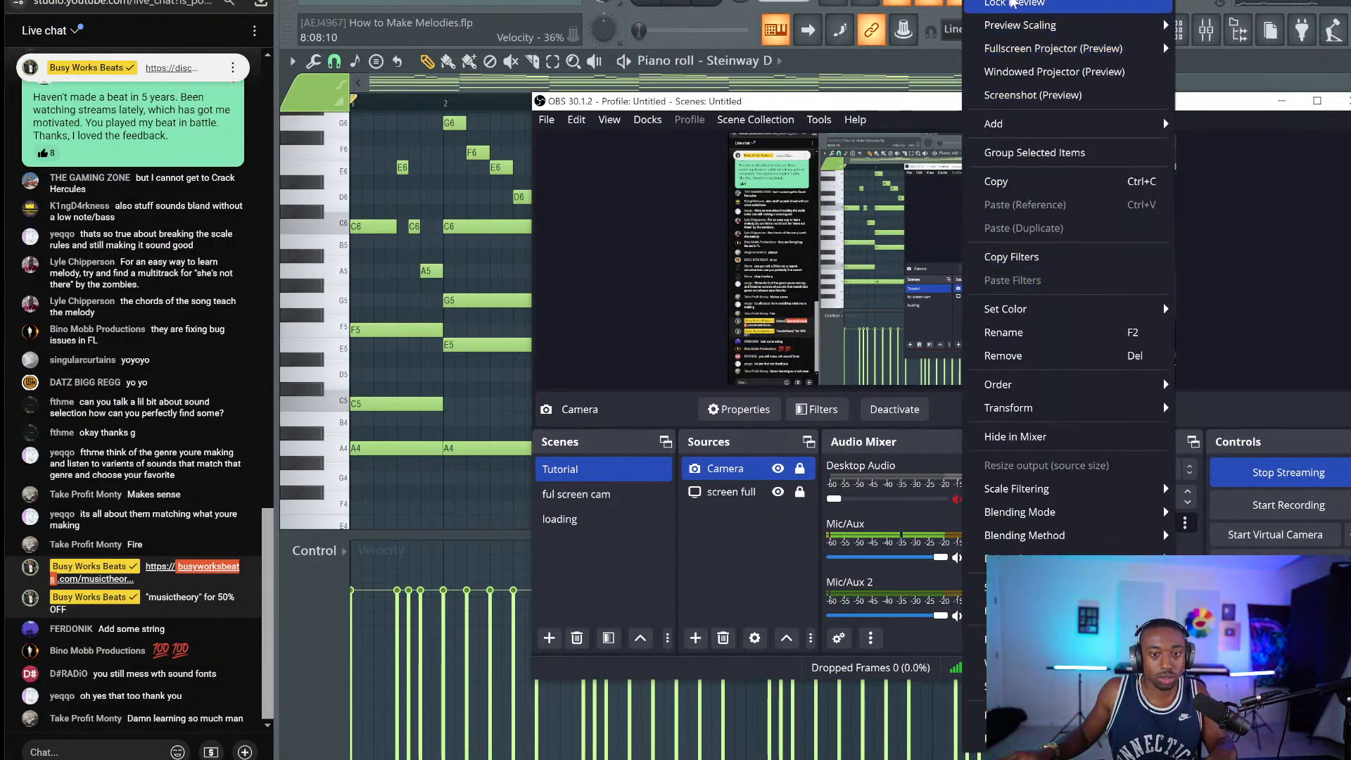
click(1021, 2)
click(1282, 110)
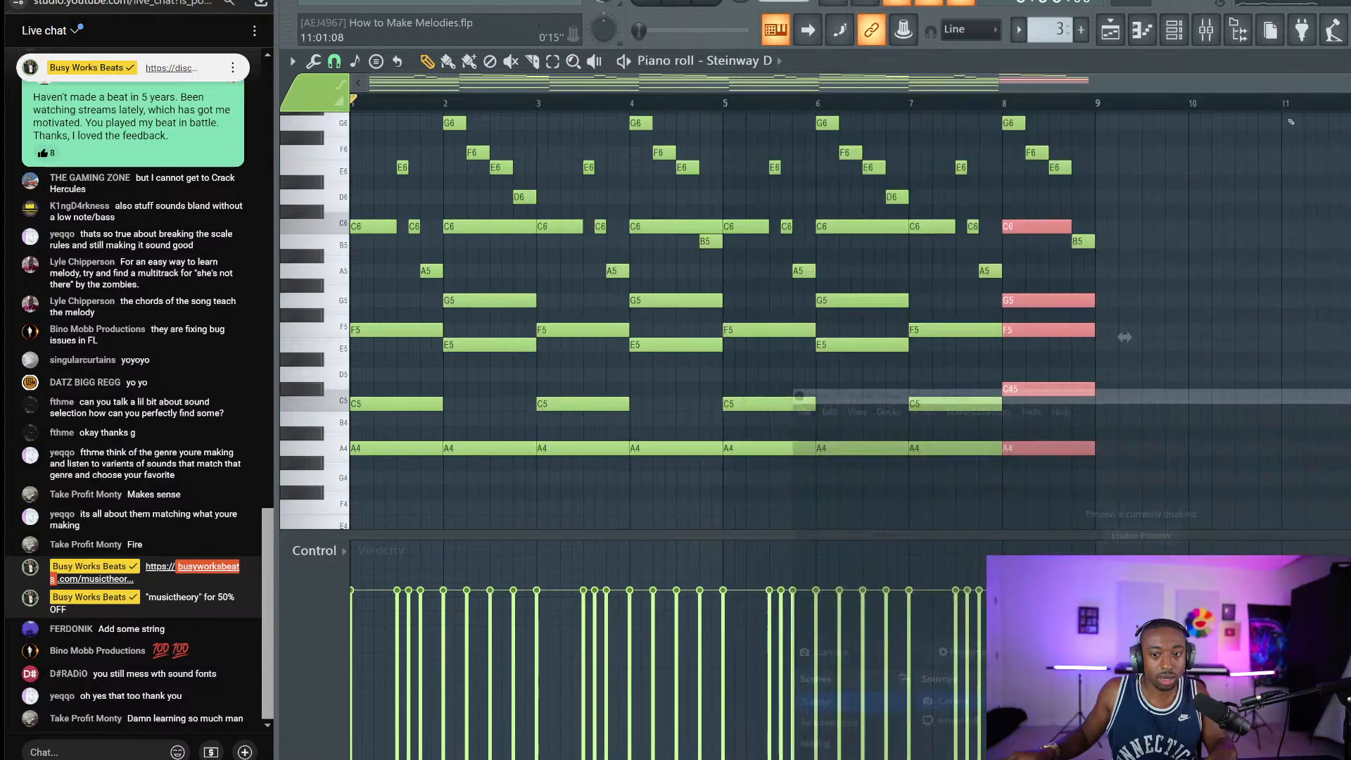
Step: Play the Steinway D pattern from the start and save the project
key(space)
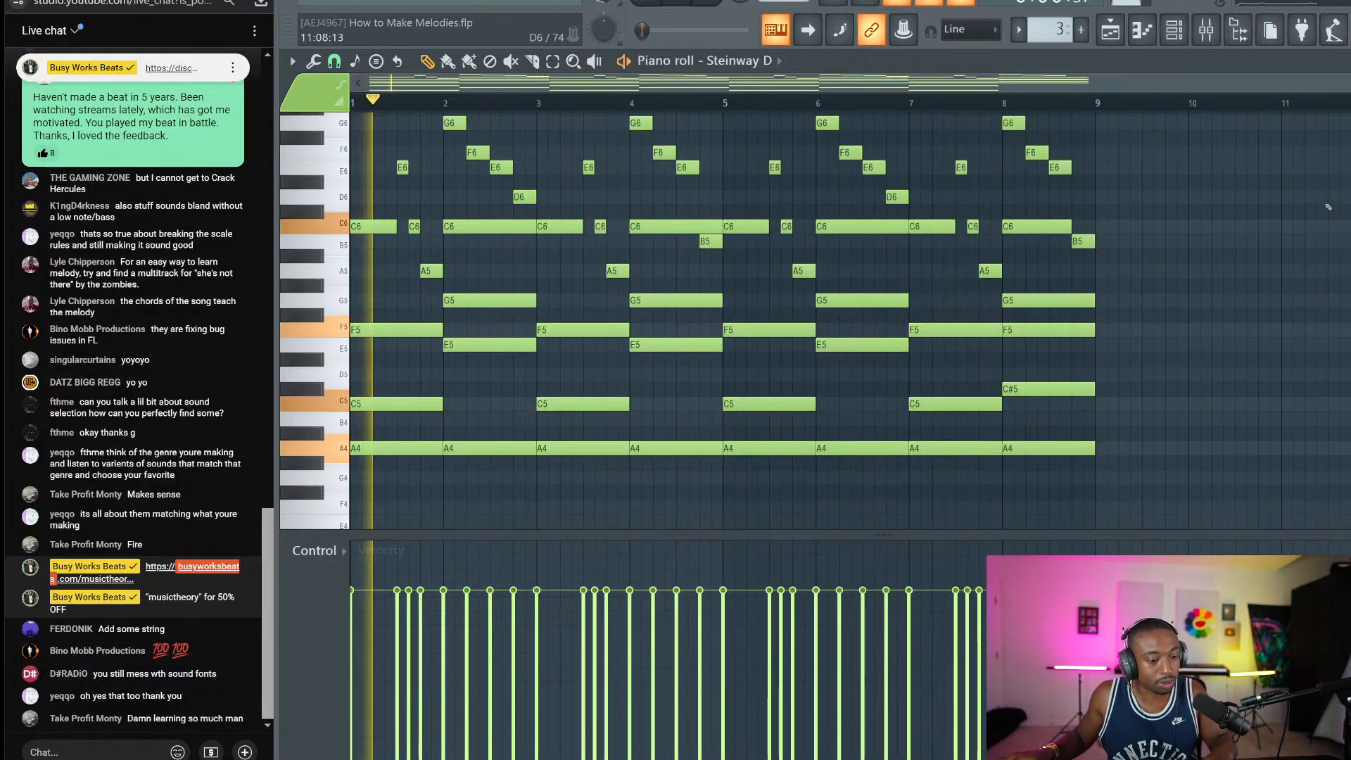
key(ctrl+s)
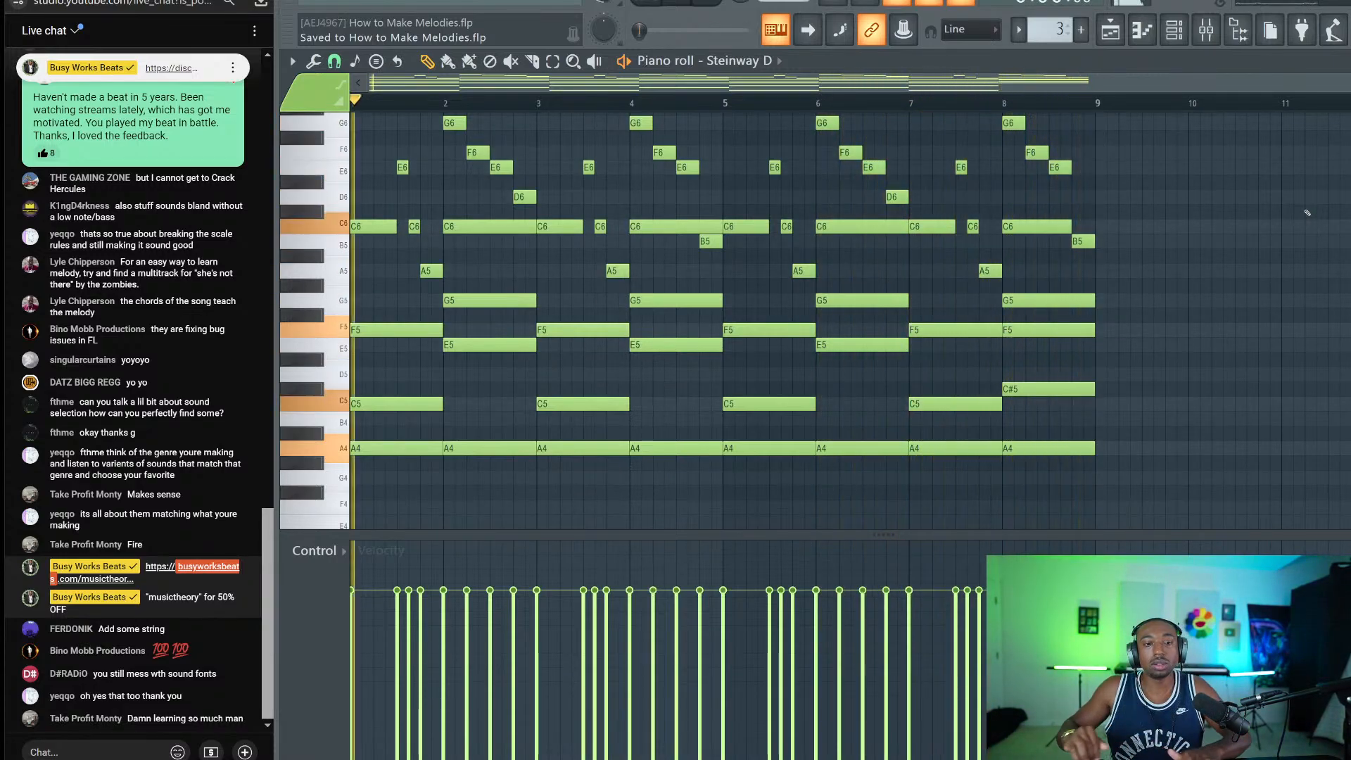
key(space)
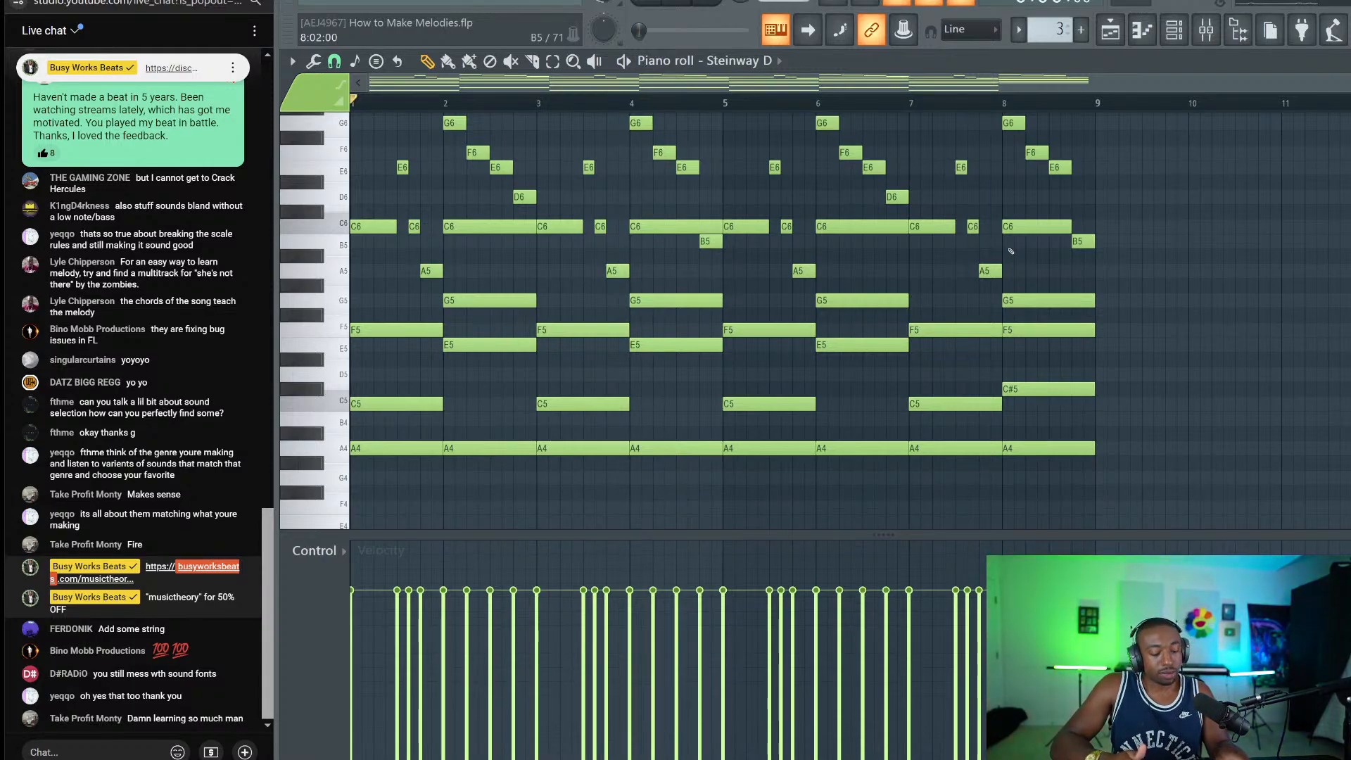
Step: Transpose all Steinway D notes down one semitone and play the pattern through to bar 8
scroll(1010, 252, down, 5)
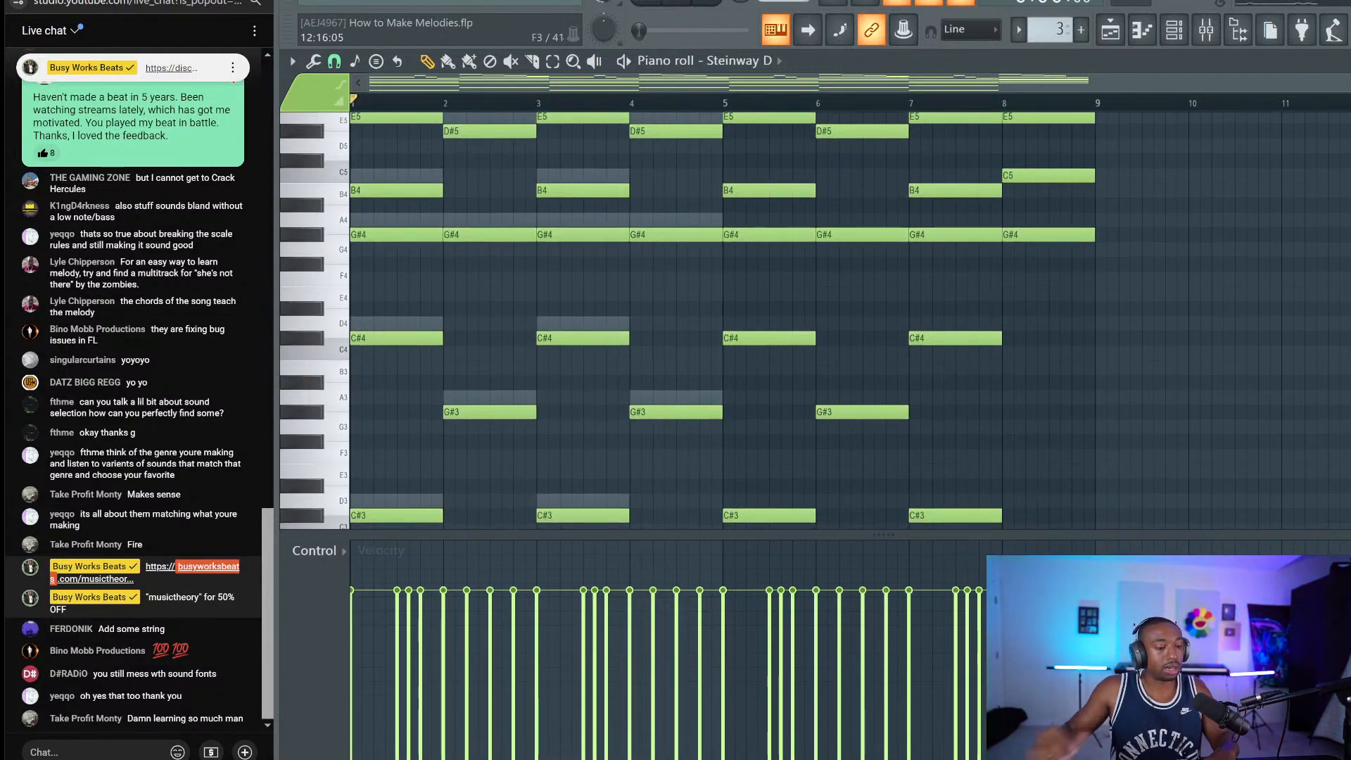
key(space)
scroll(974, 189, up, 3)
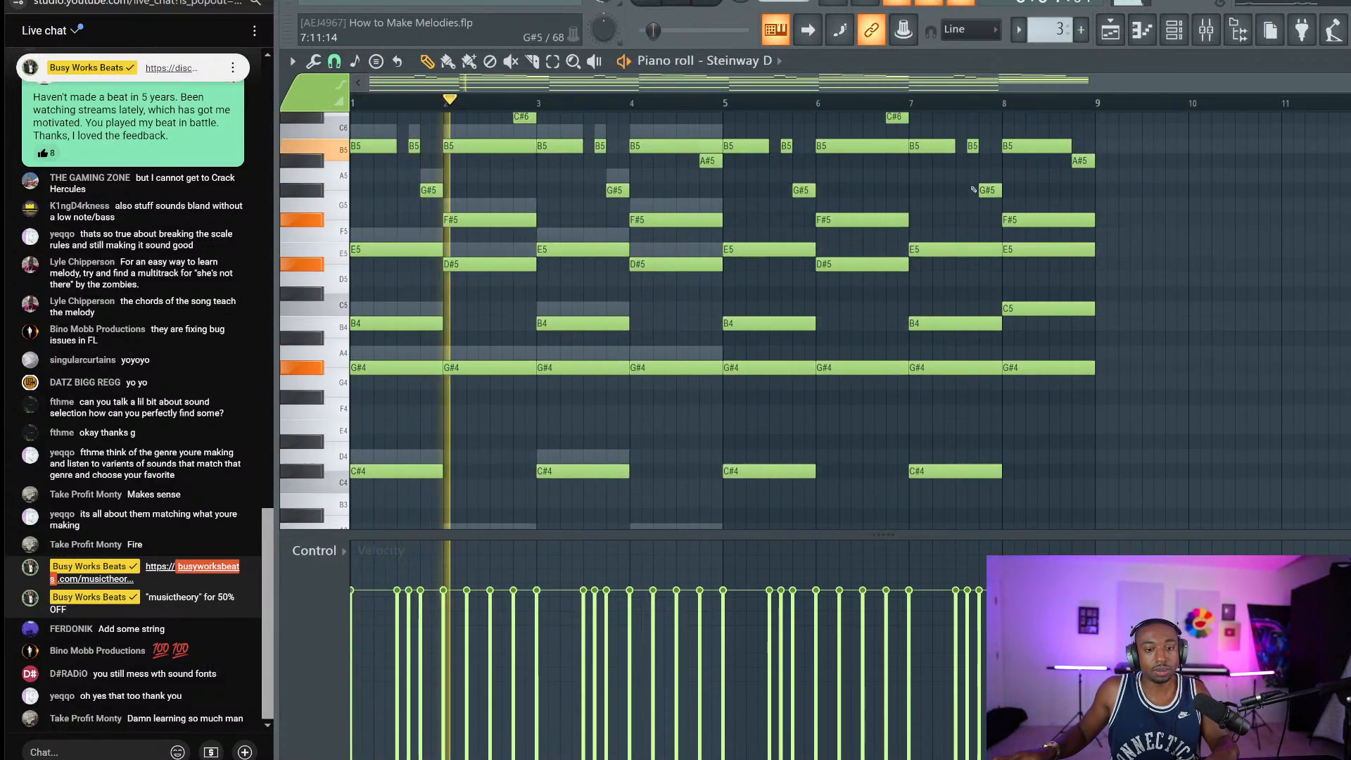
scroll(949, 197, down, 3)
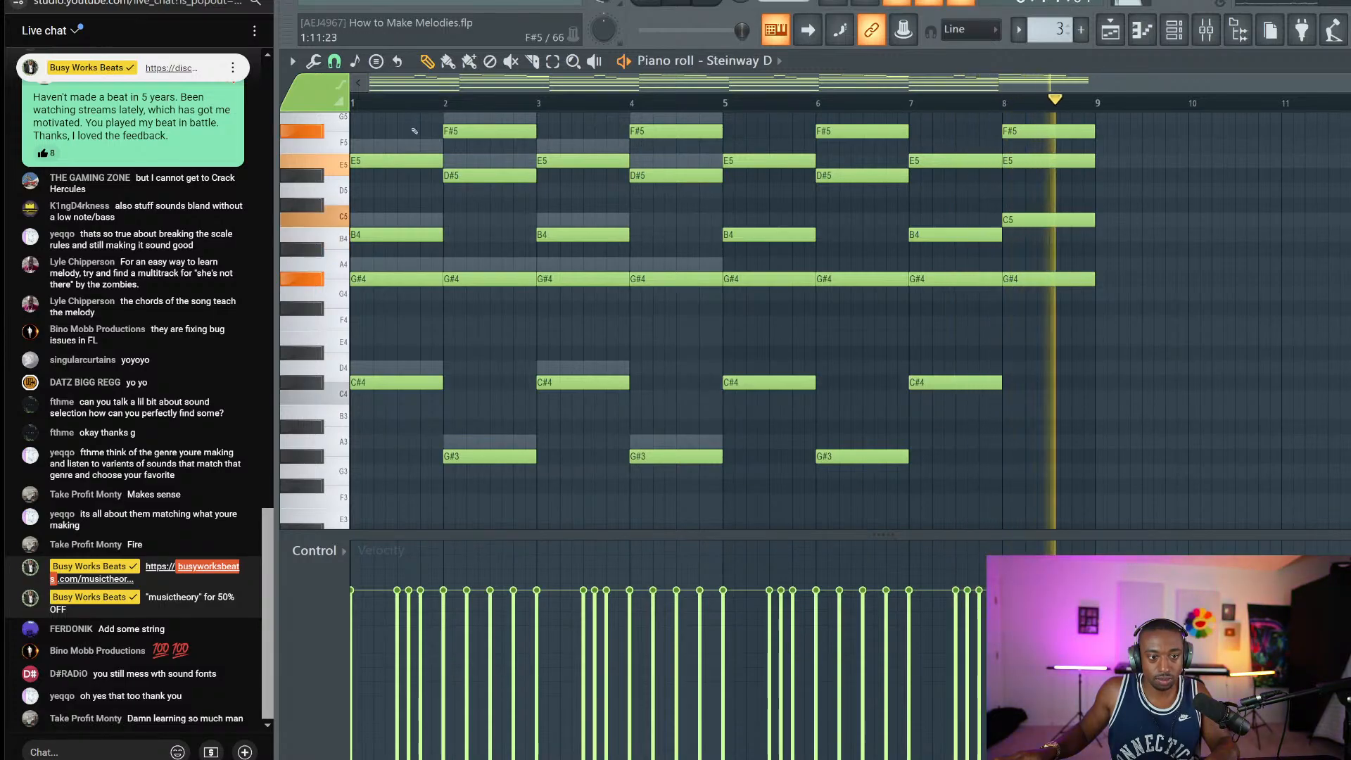
key(space)
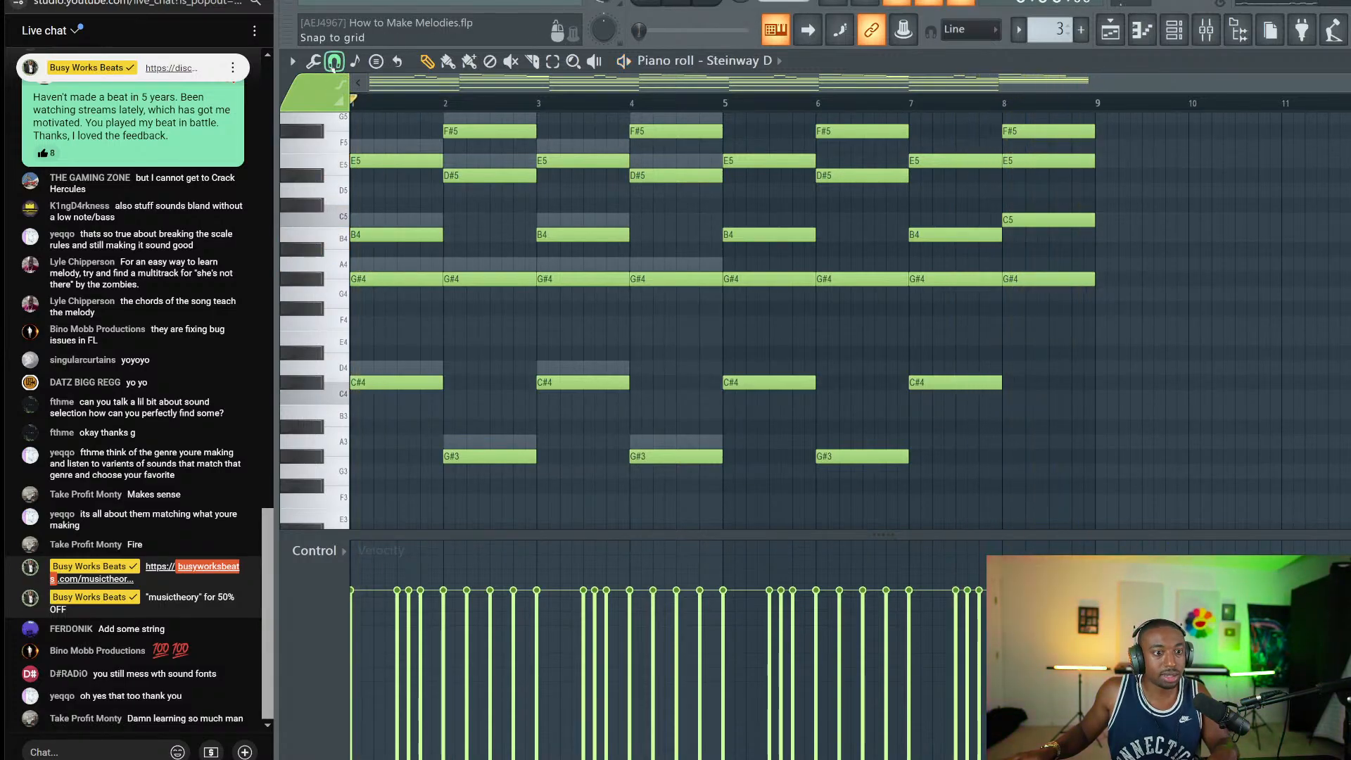
Step: Apply the Humanize script to the Steinway D notes with its preset values and play back the result
click(315, 62)
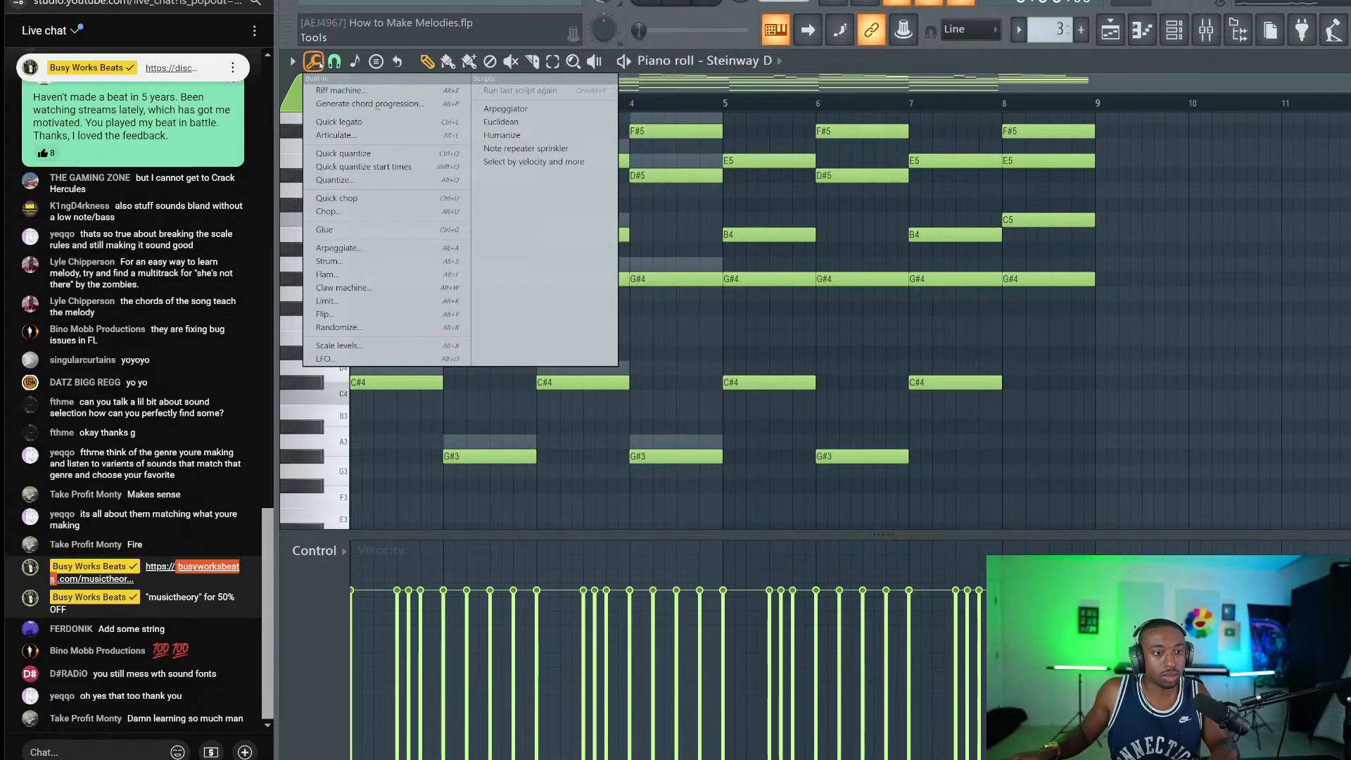
click(502, 135)
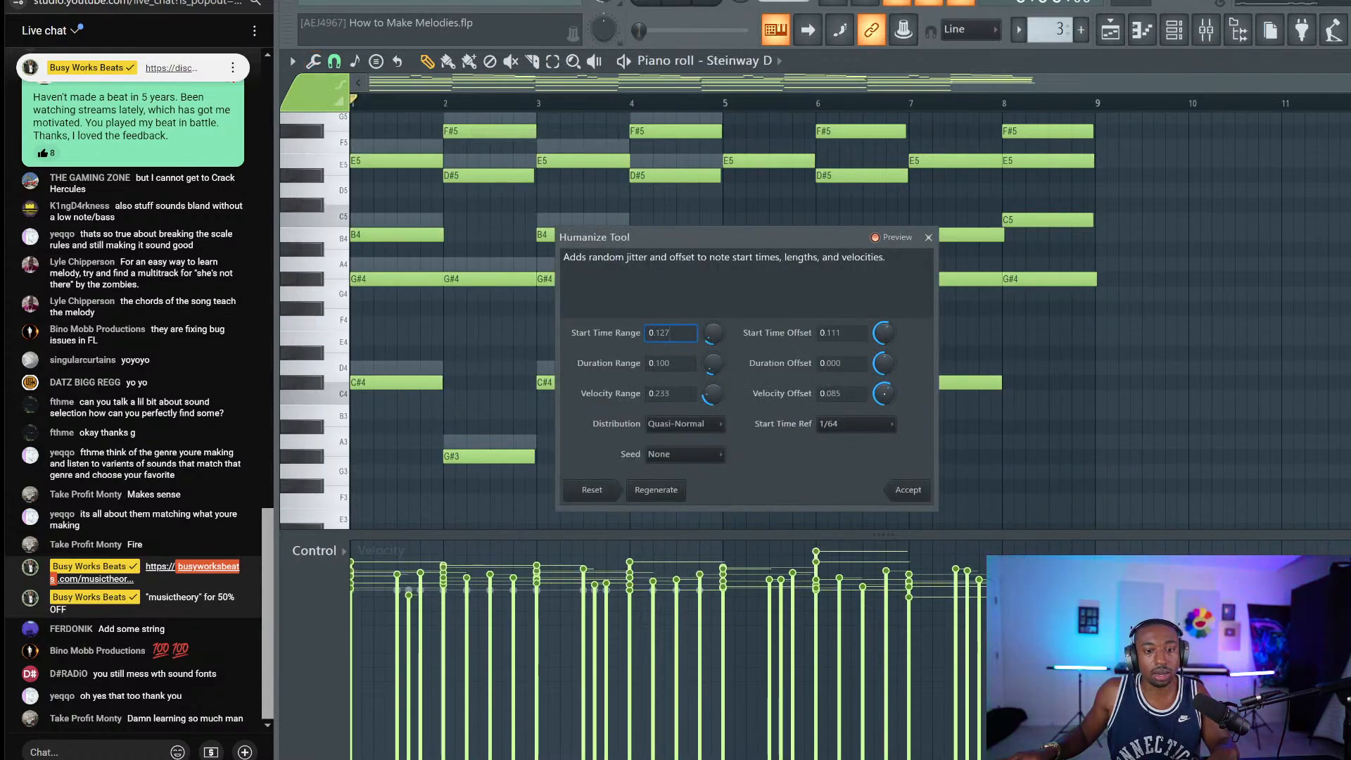
click(907, 491)
scroll(813, 342, up, 5)
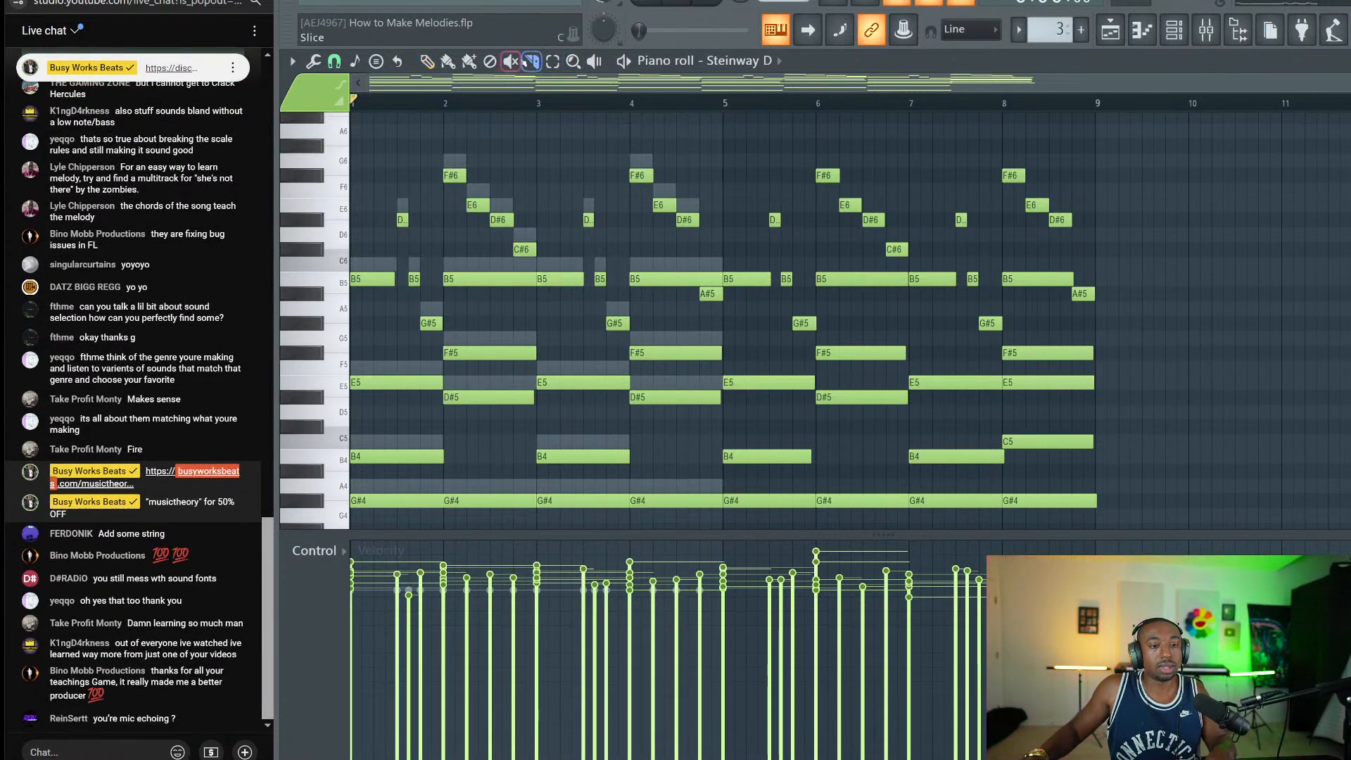
scroll(482, 382, down, 4)
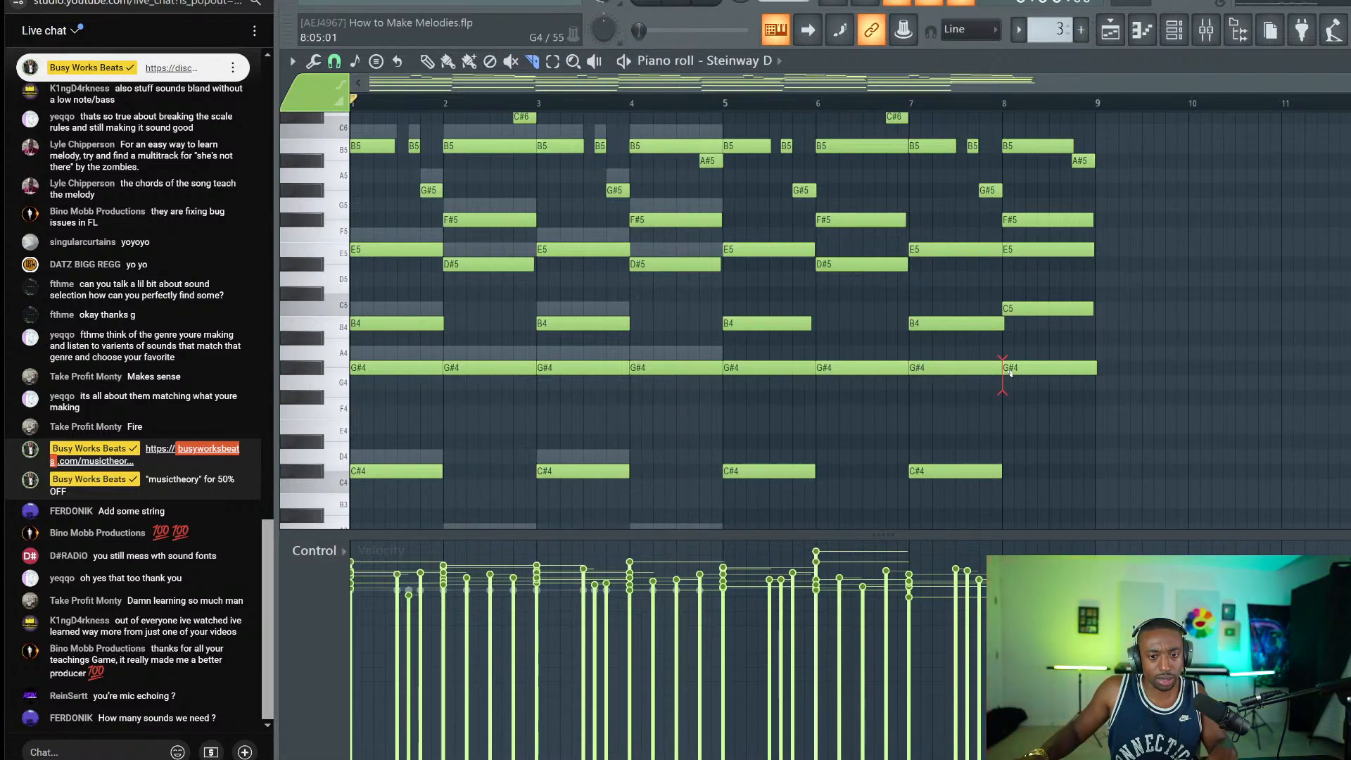
scroll(985, 274, up, 2)
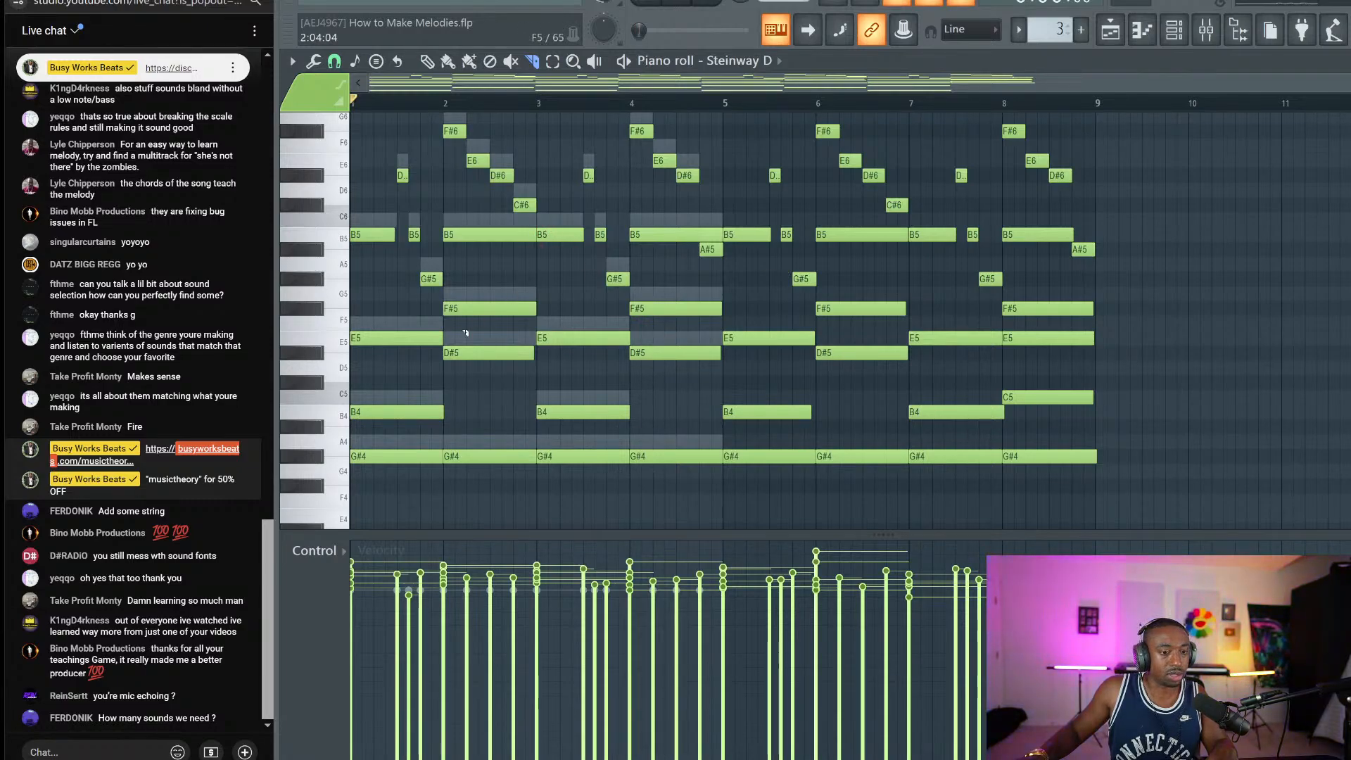
key(space)
scroll(695, 366, down, 9)
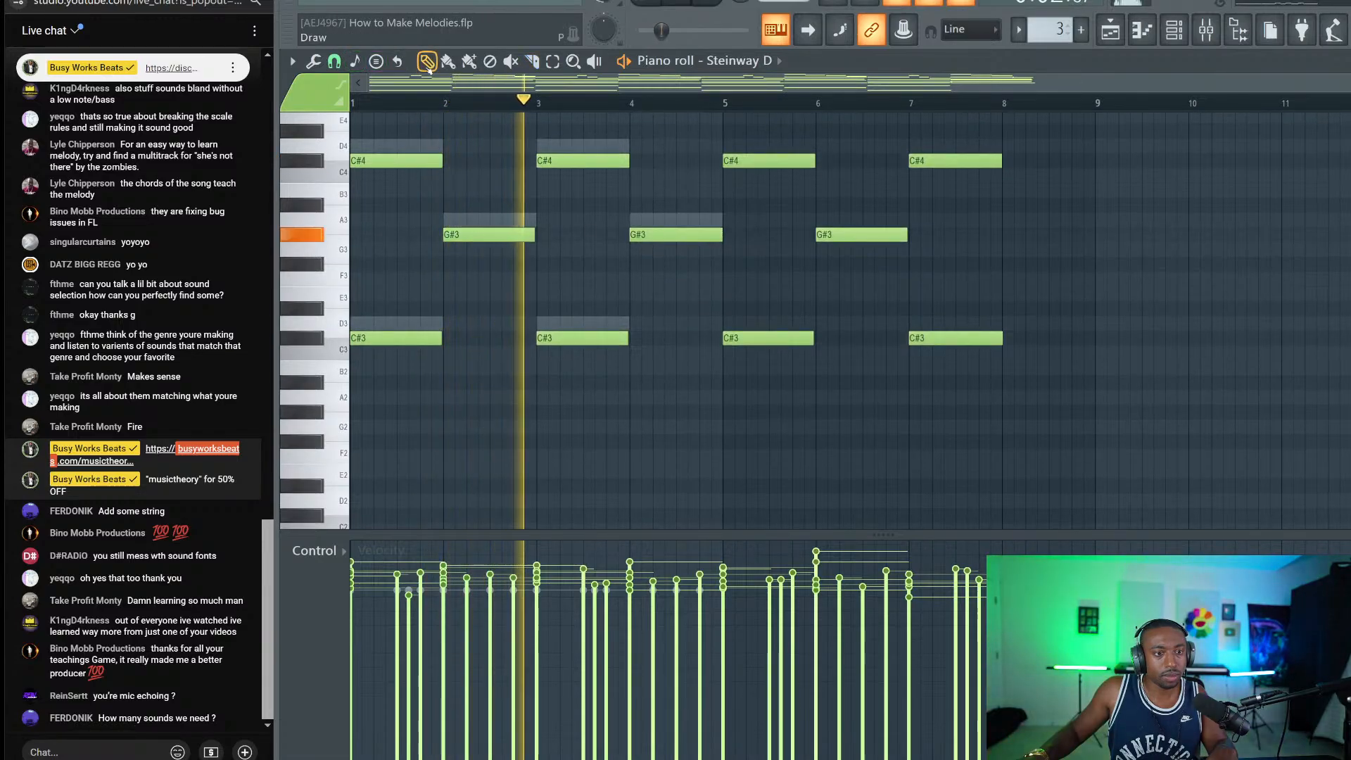
key(space)
Step: Lower the C#4, G#3 and C#3 bass notes in bars 1 to 7 by one octave and play the pattern
drag(1054, 140, 353, 415)
key(ctrl+Down)
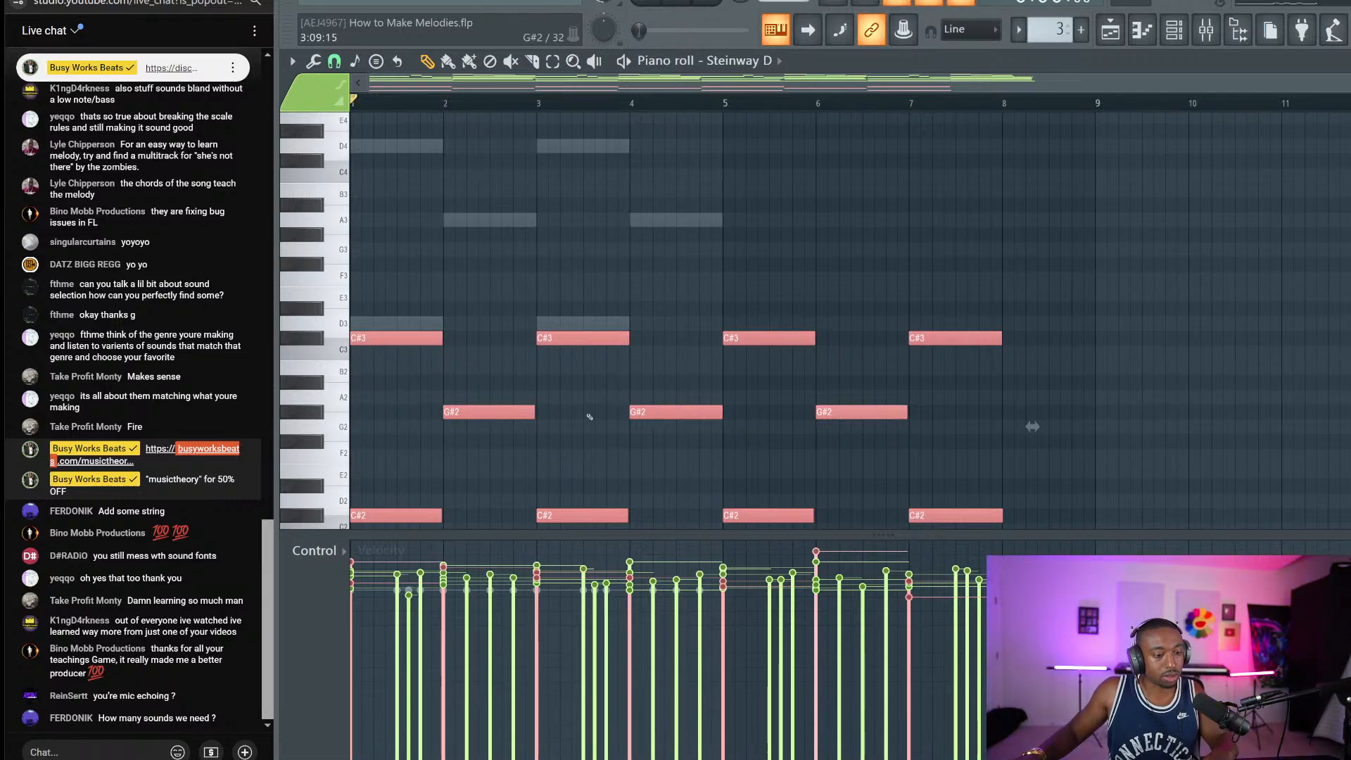
key(space)
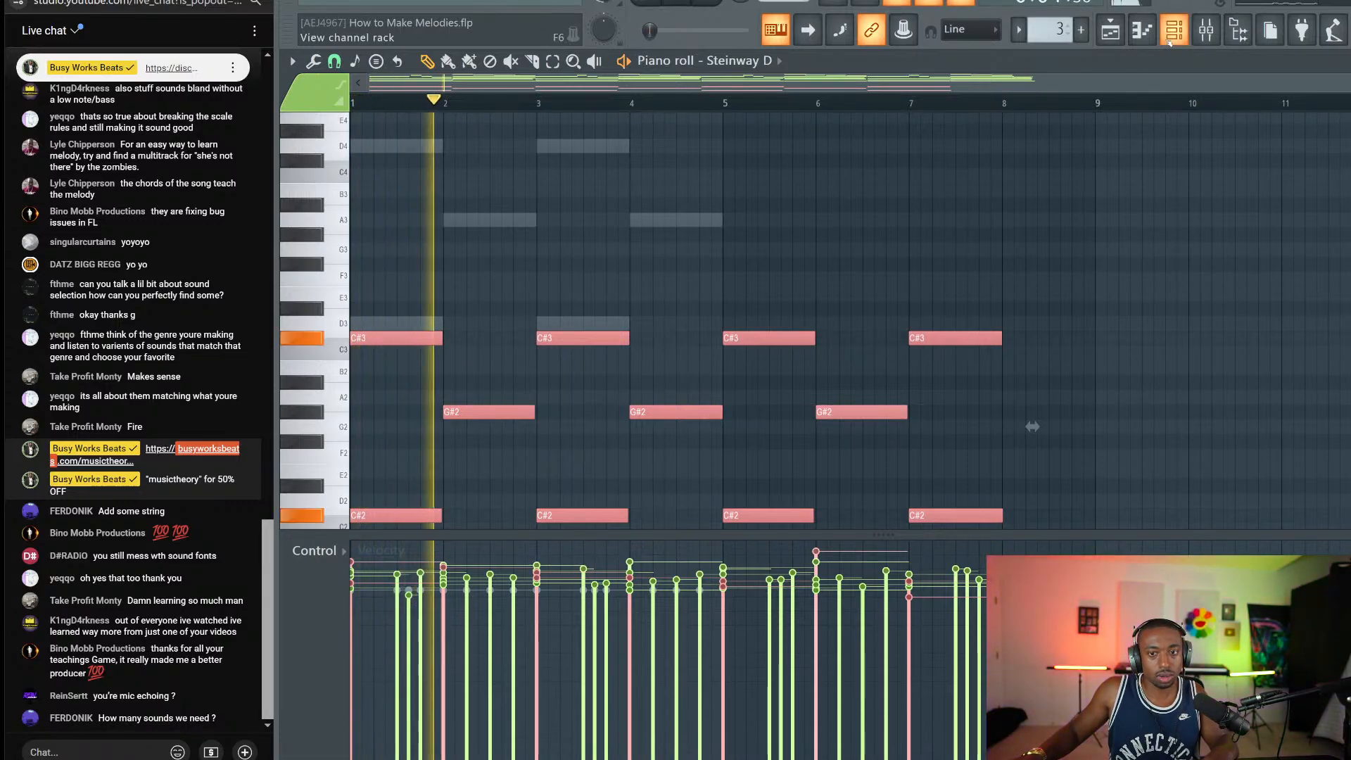
scroll(834, 244, up, 3)
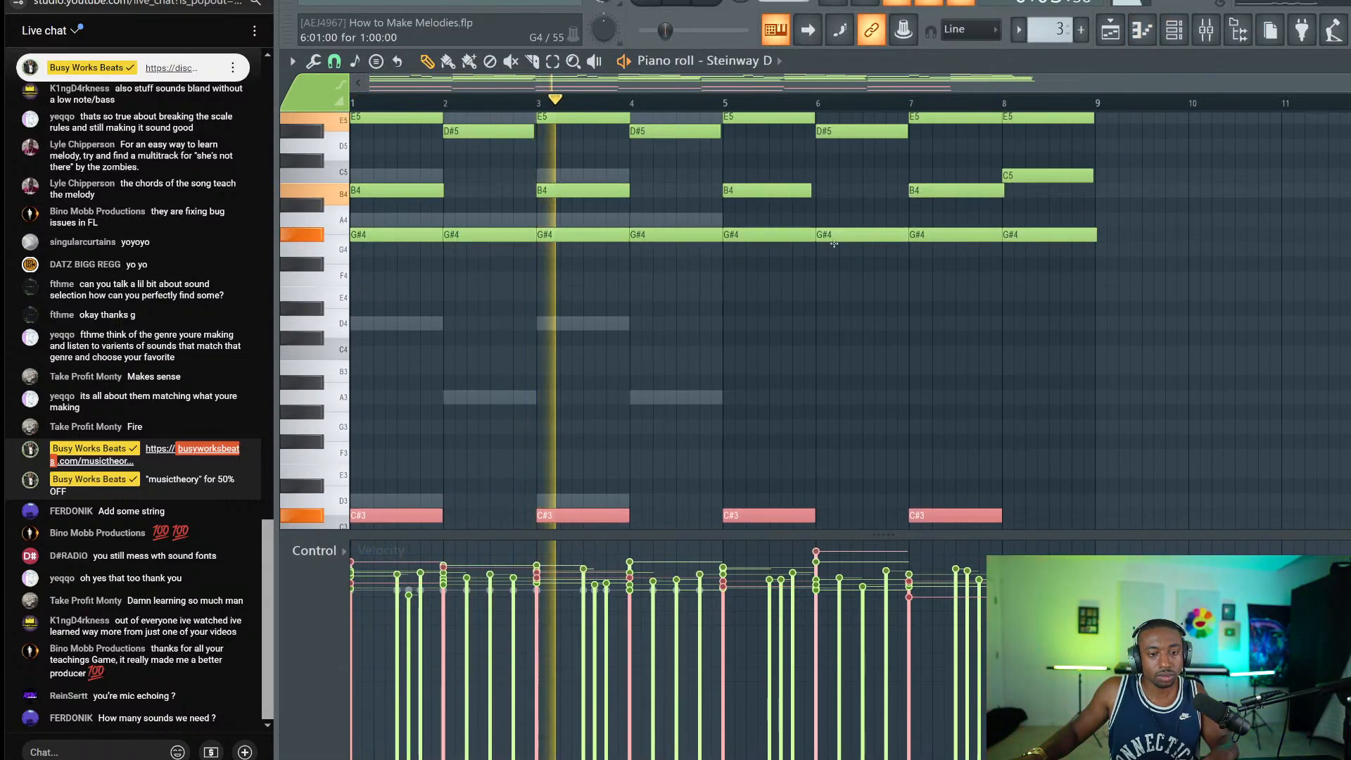
scroll(778, 345, up, 1)
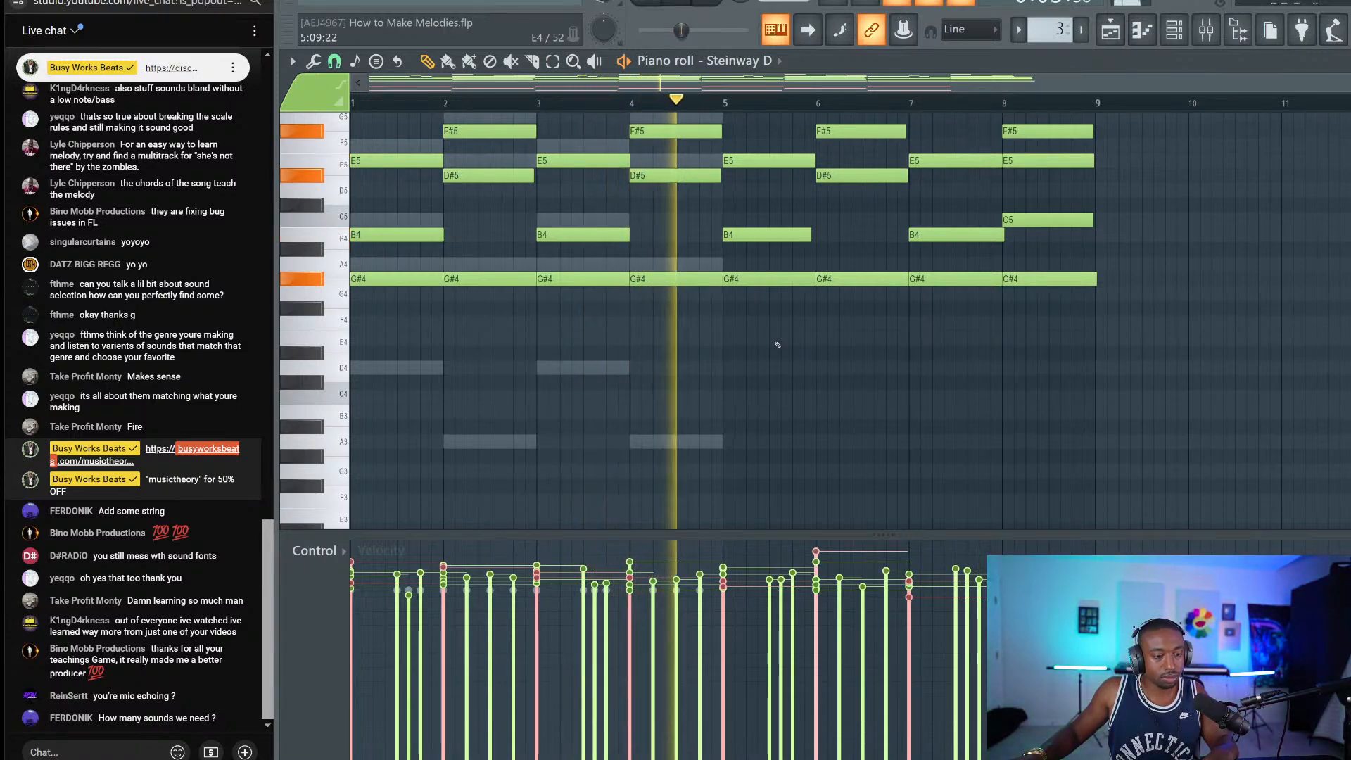
key(space)
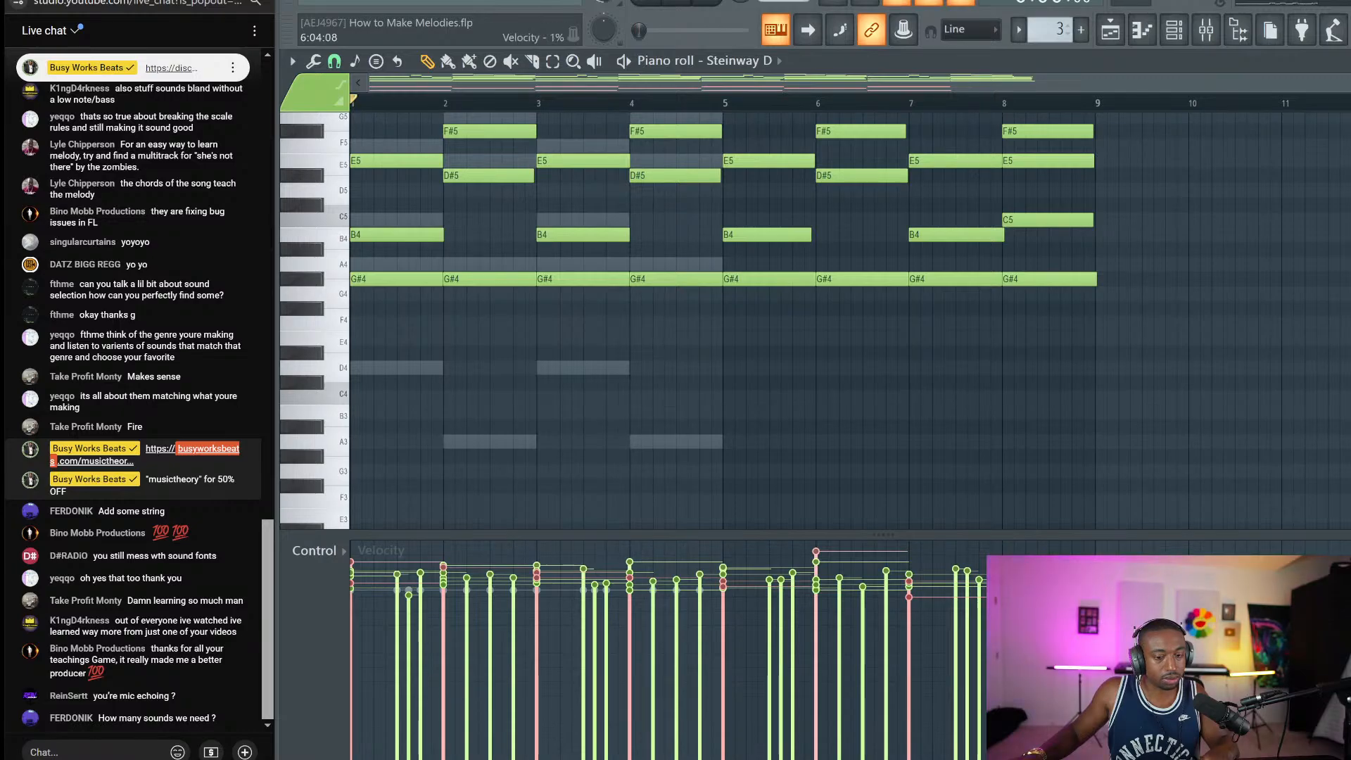
Step: Check the microphone levels in the OBS audio mixer, return to the project and play the Steinway D pattern into bar 4
click(872, 759)
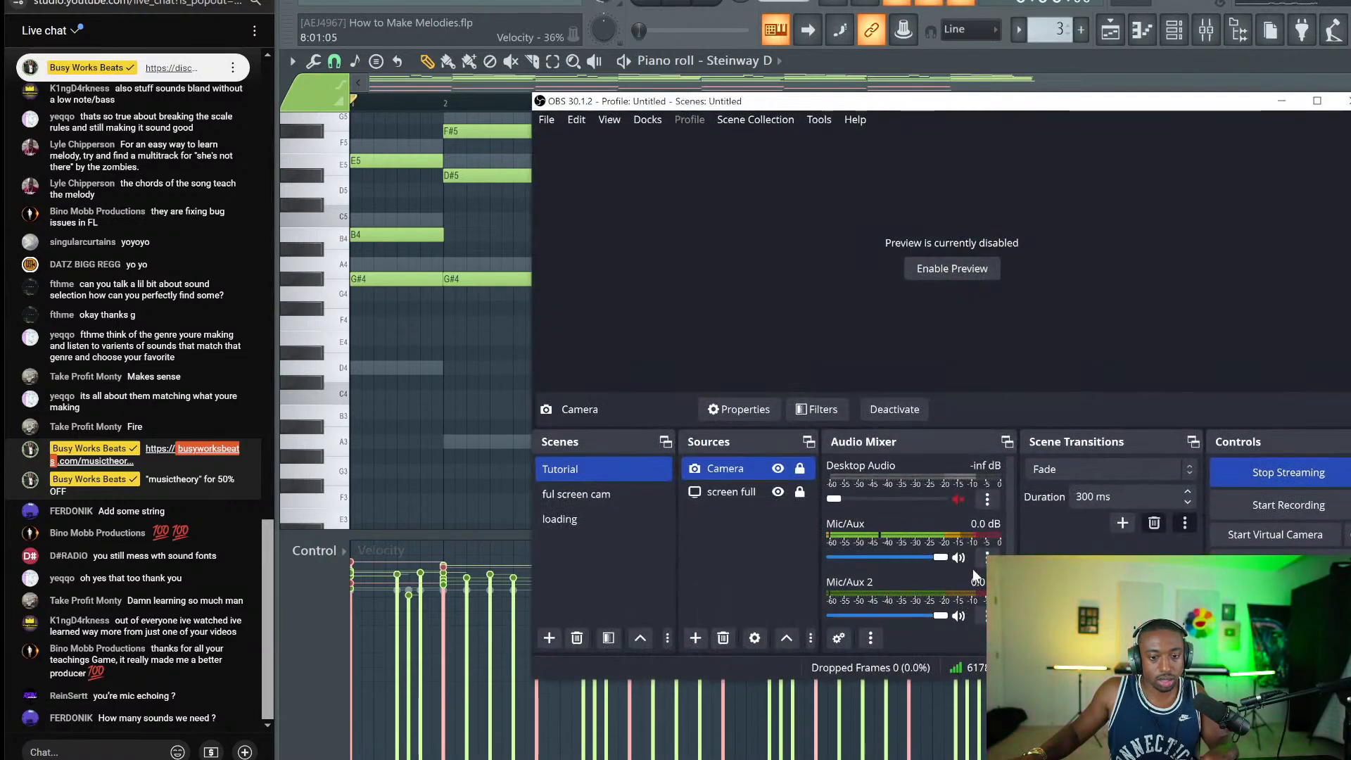
click(1279, 103)
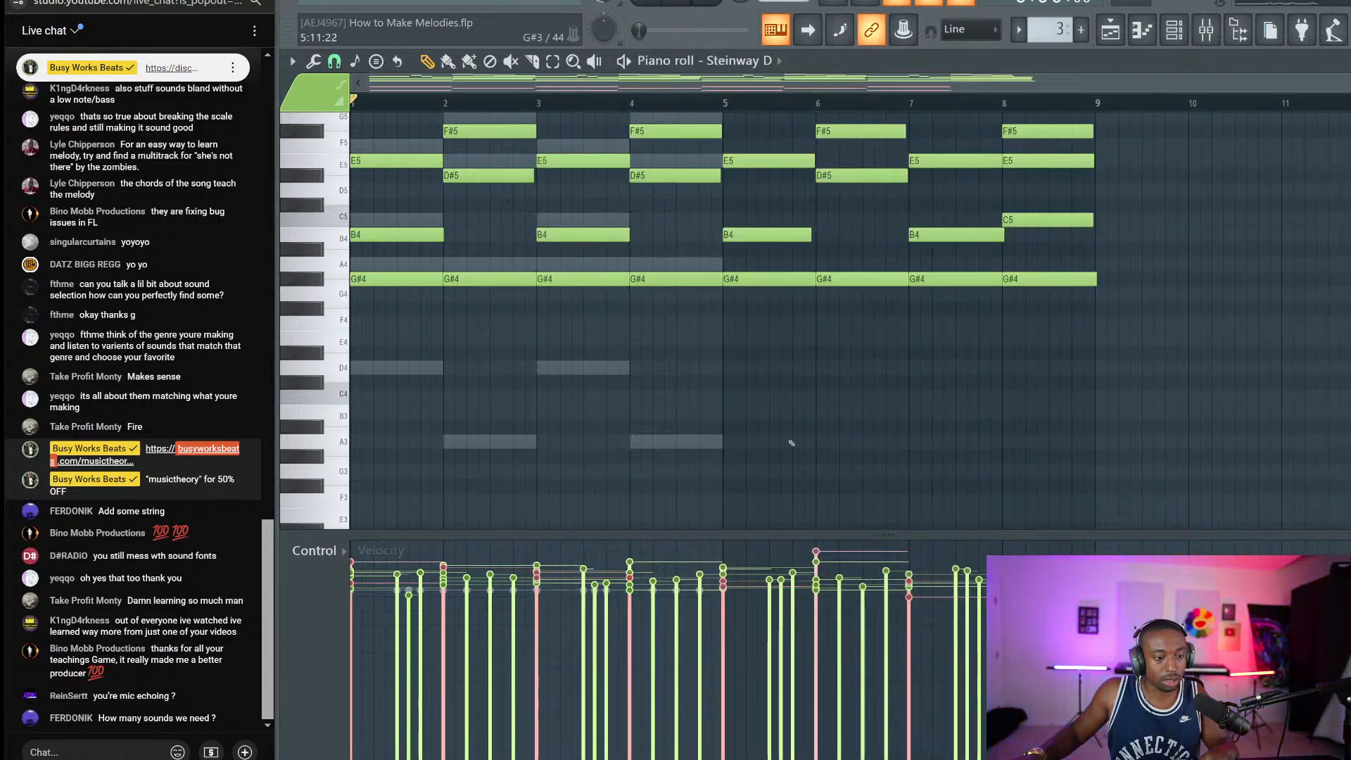
key(space)
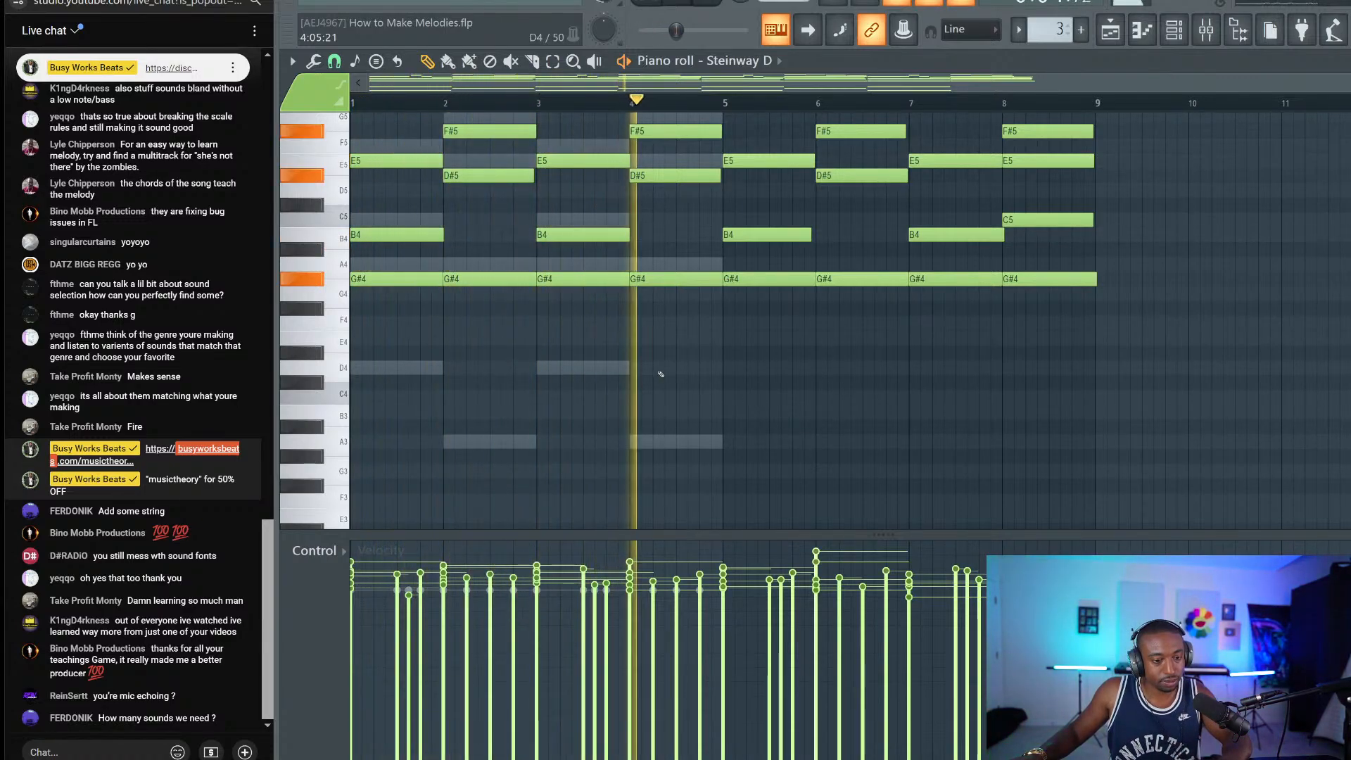
key(space)
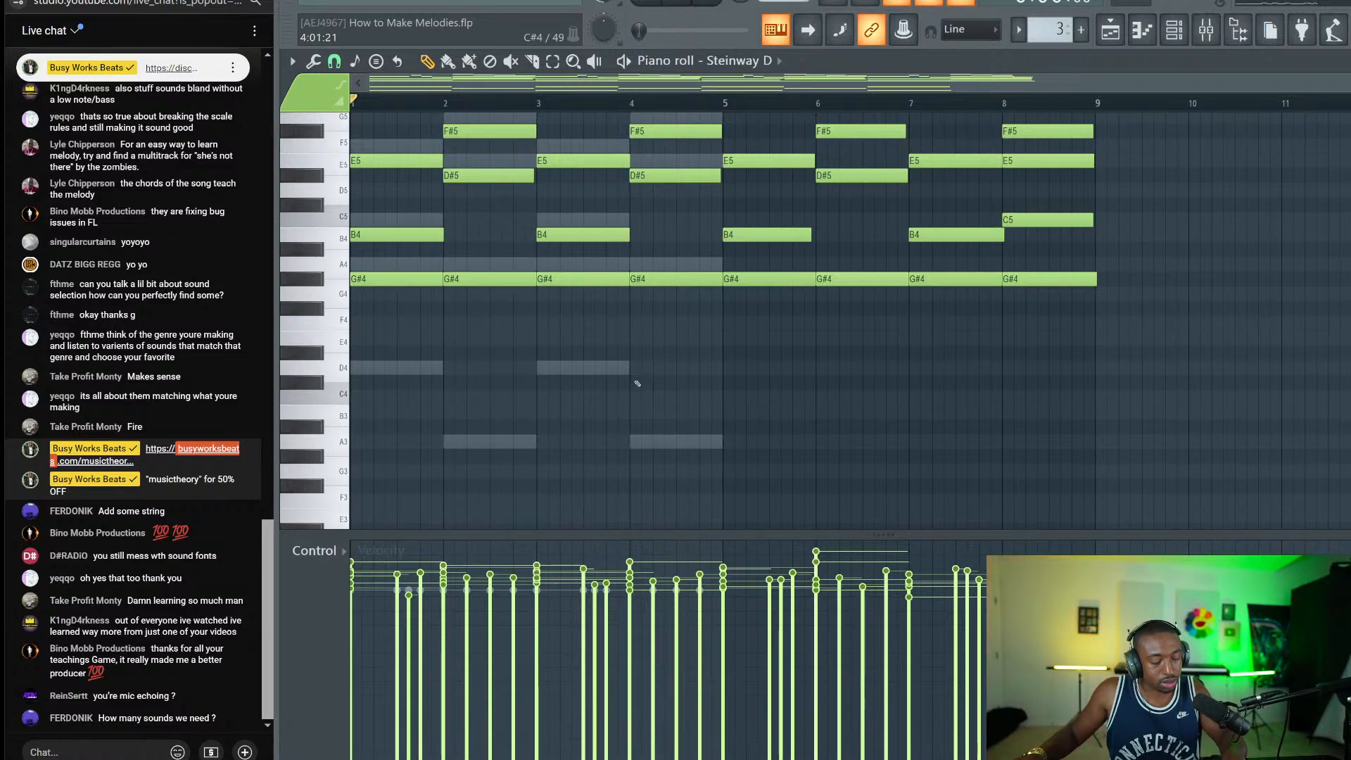
Step: Snip the chat comment about learning more from one video and save it as a PNG in the Screenshots folder
key(shift+super+s)
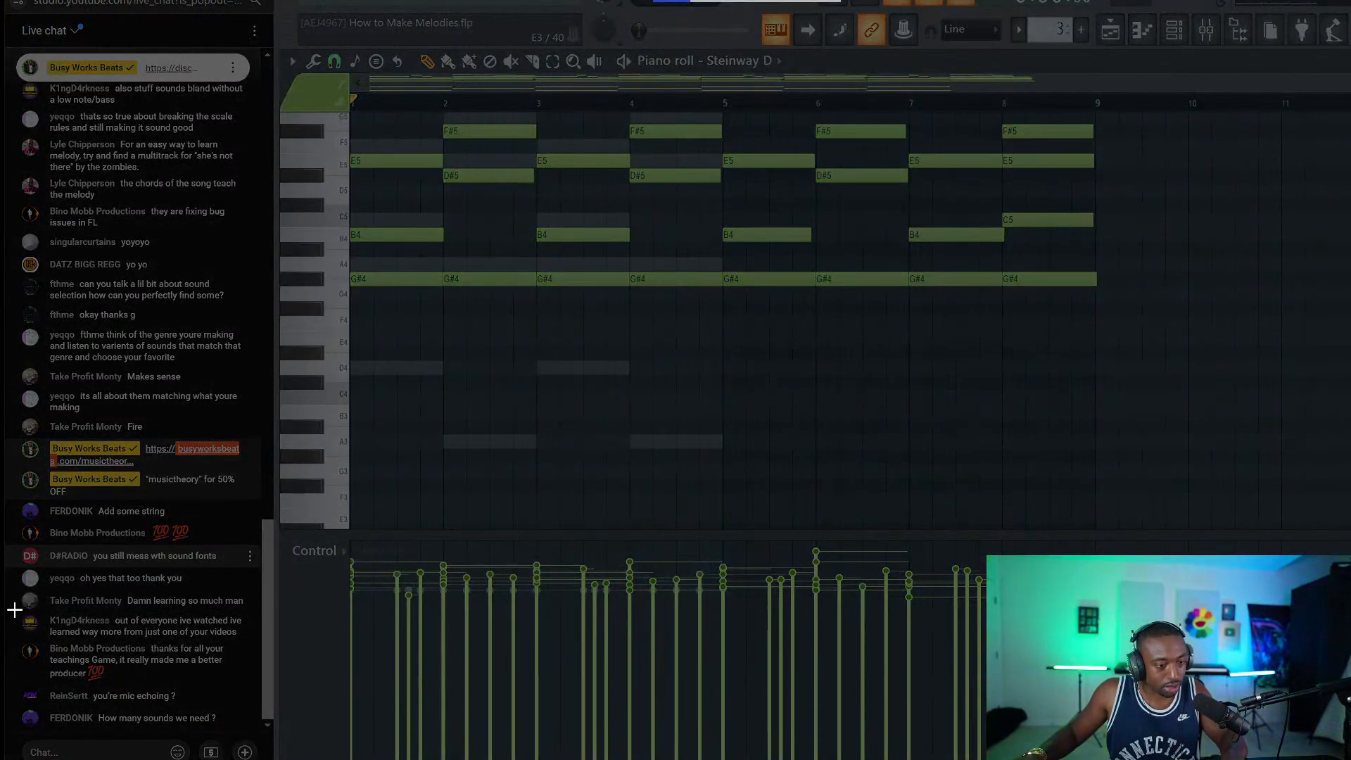
drag(14, 610, 259, 644)
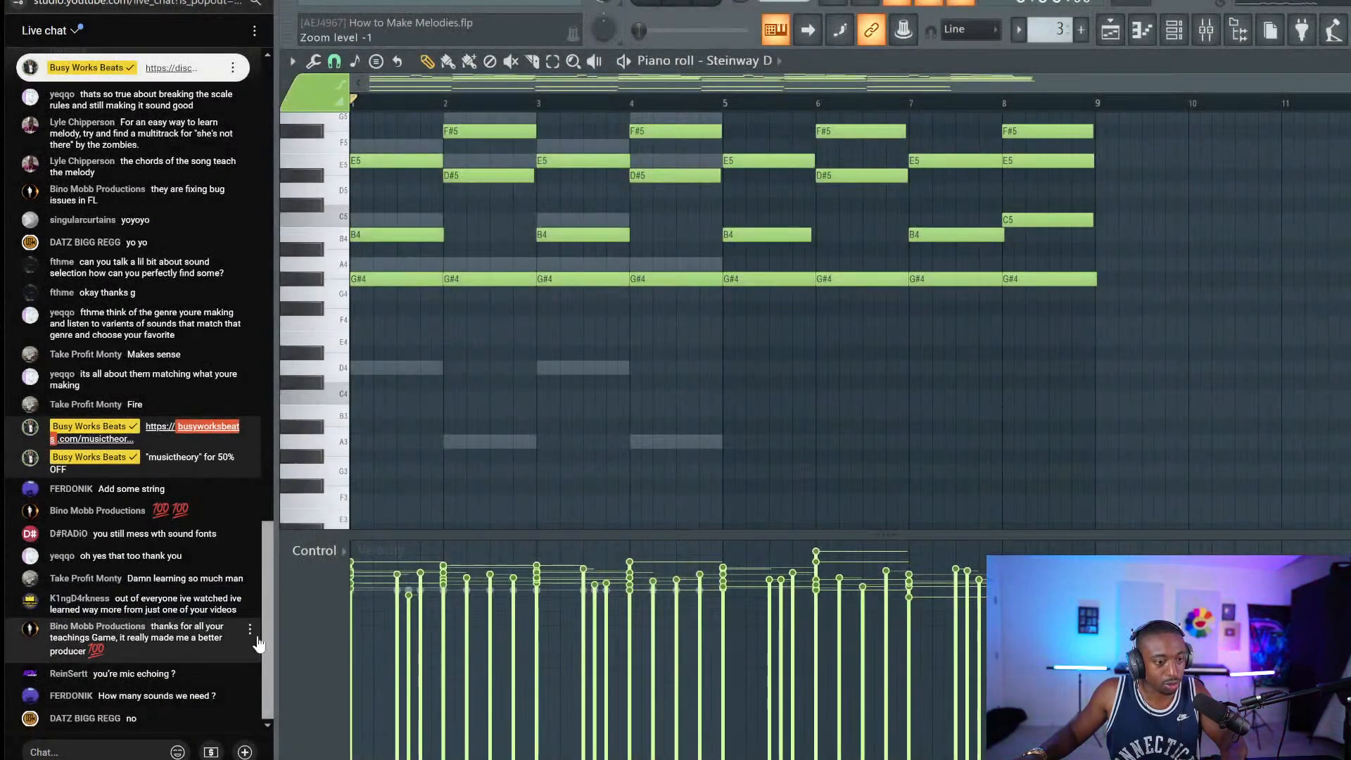
click(1266, 605)
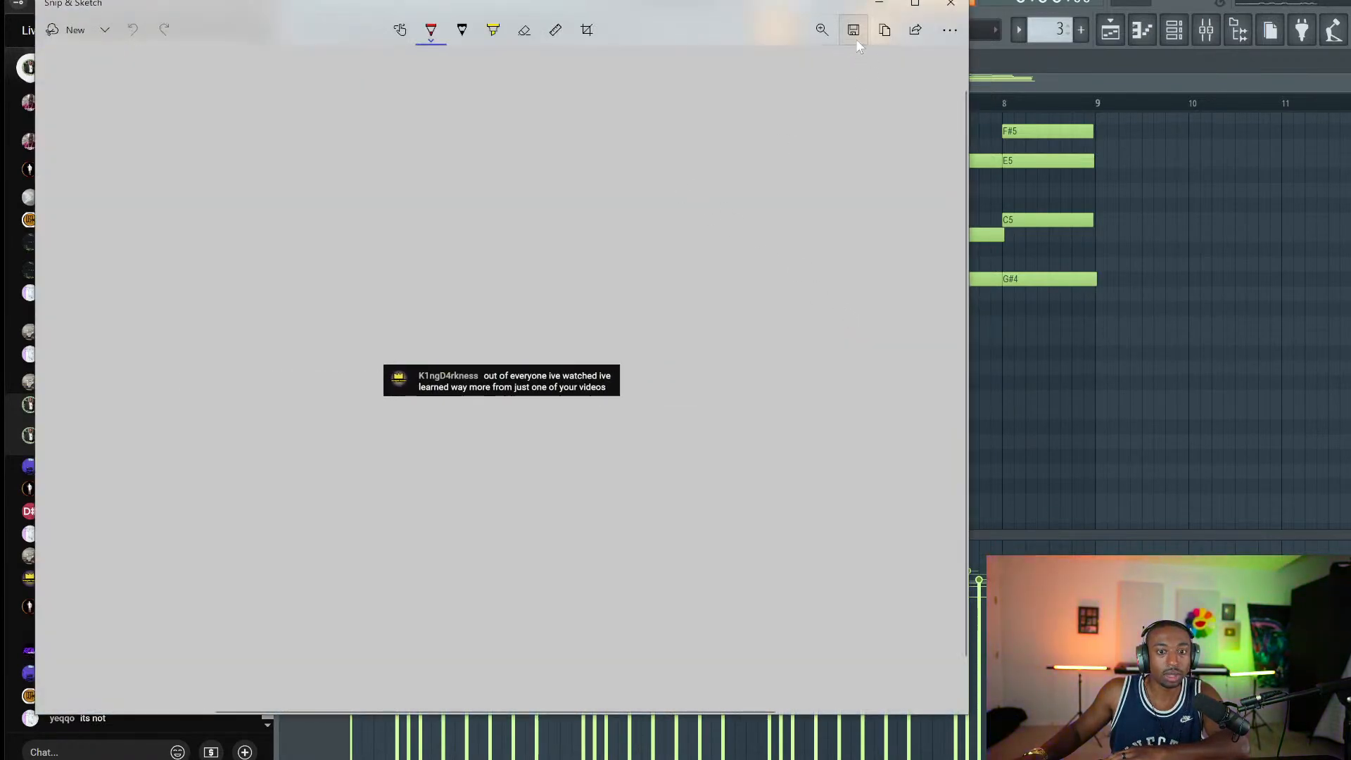
click(855, 40)
click(389, 315)
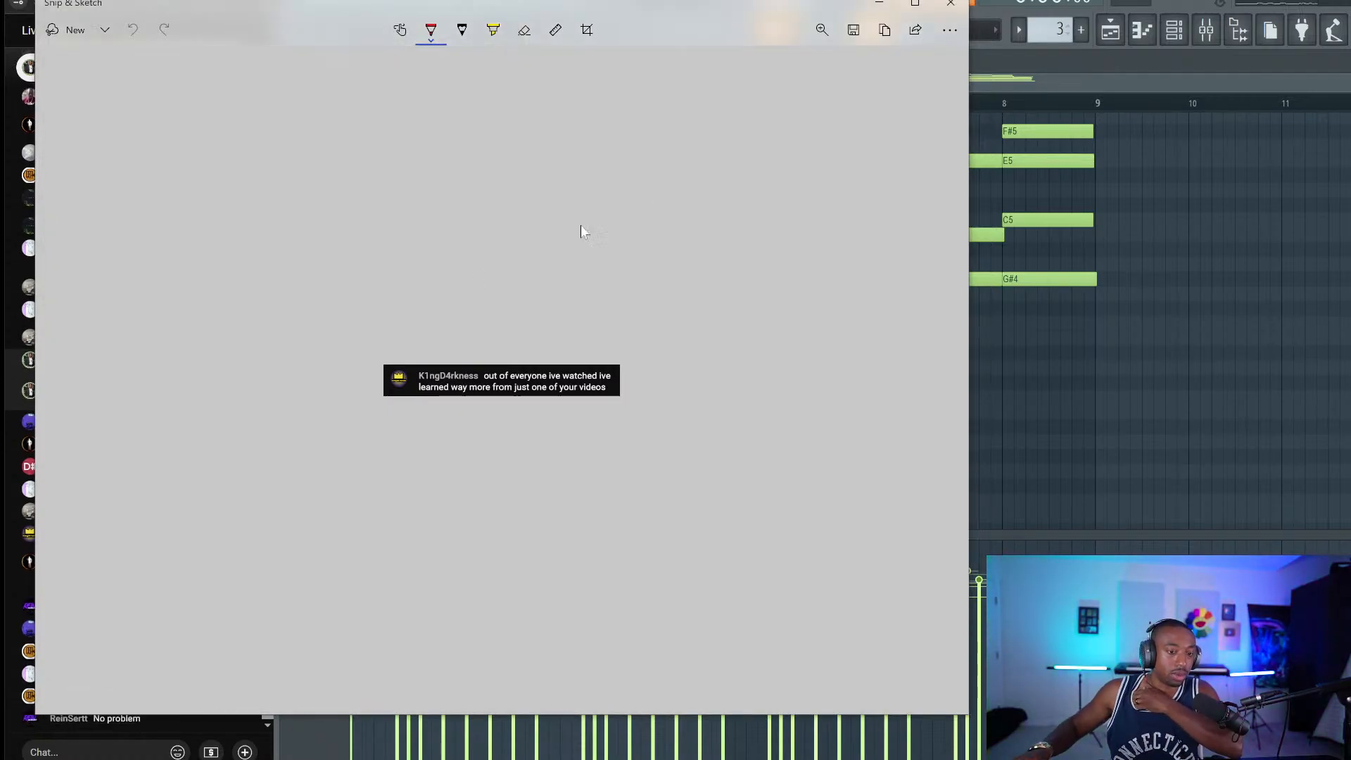
click(863, 33)
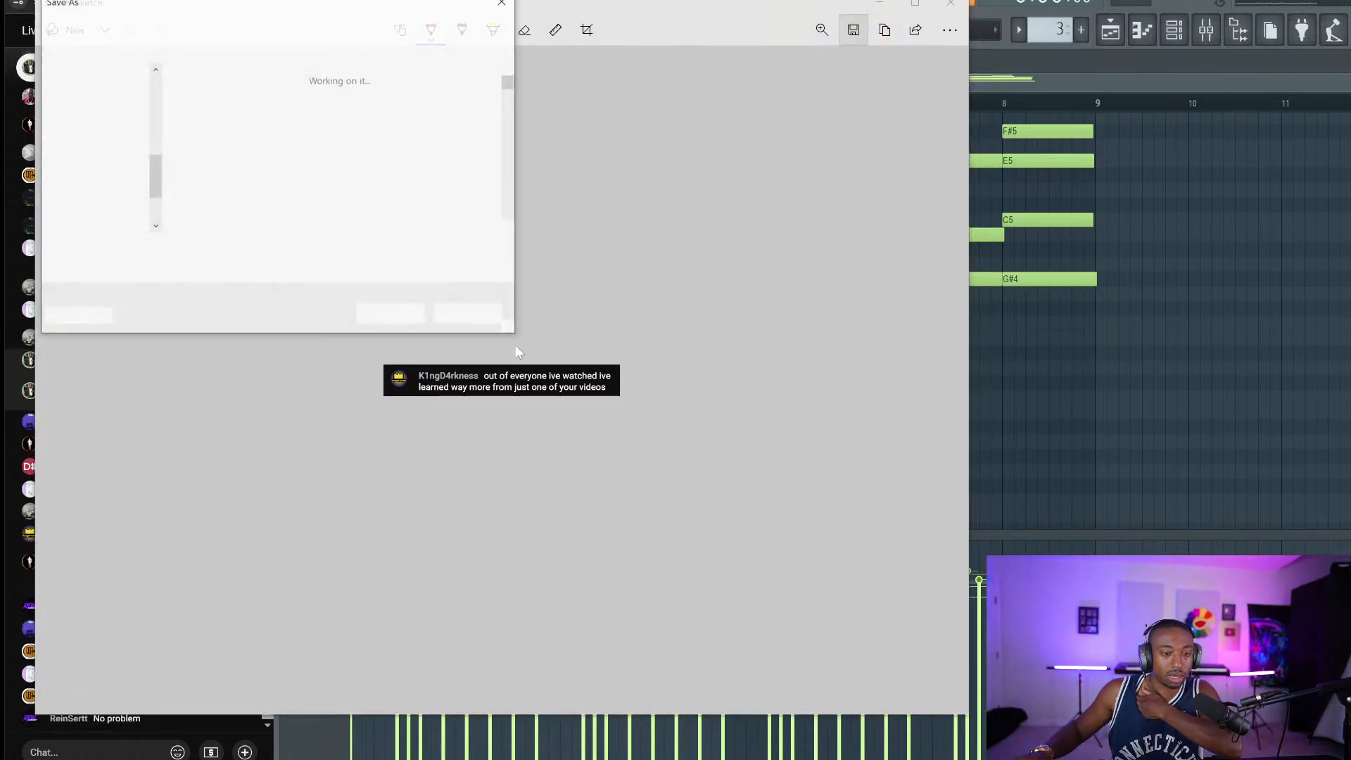
click(422, 310)
click(797, 379)
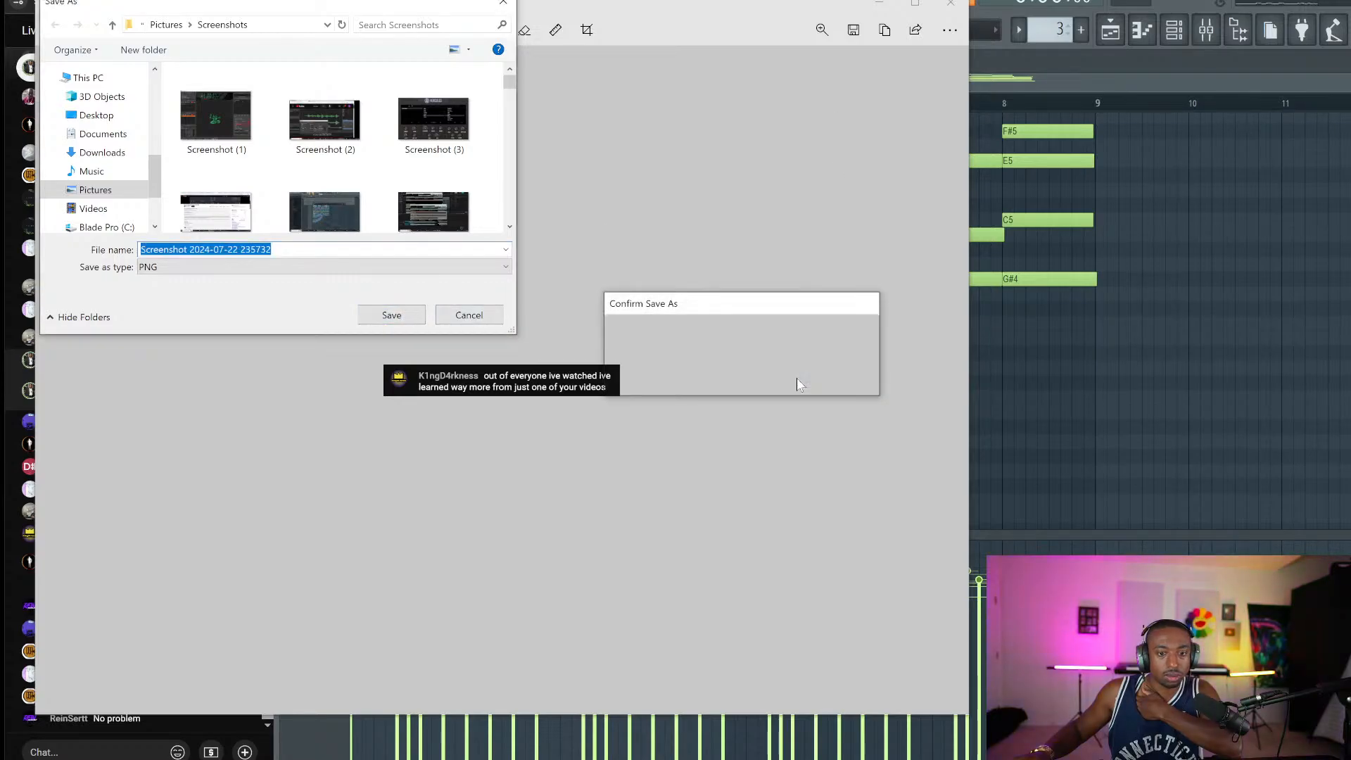
click(951, 6)
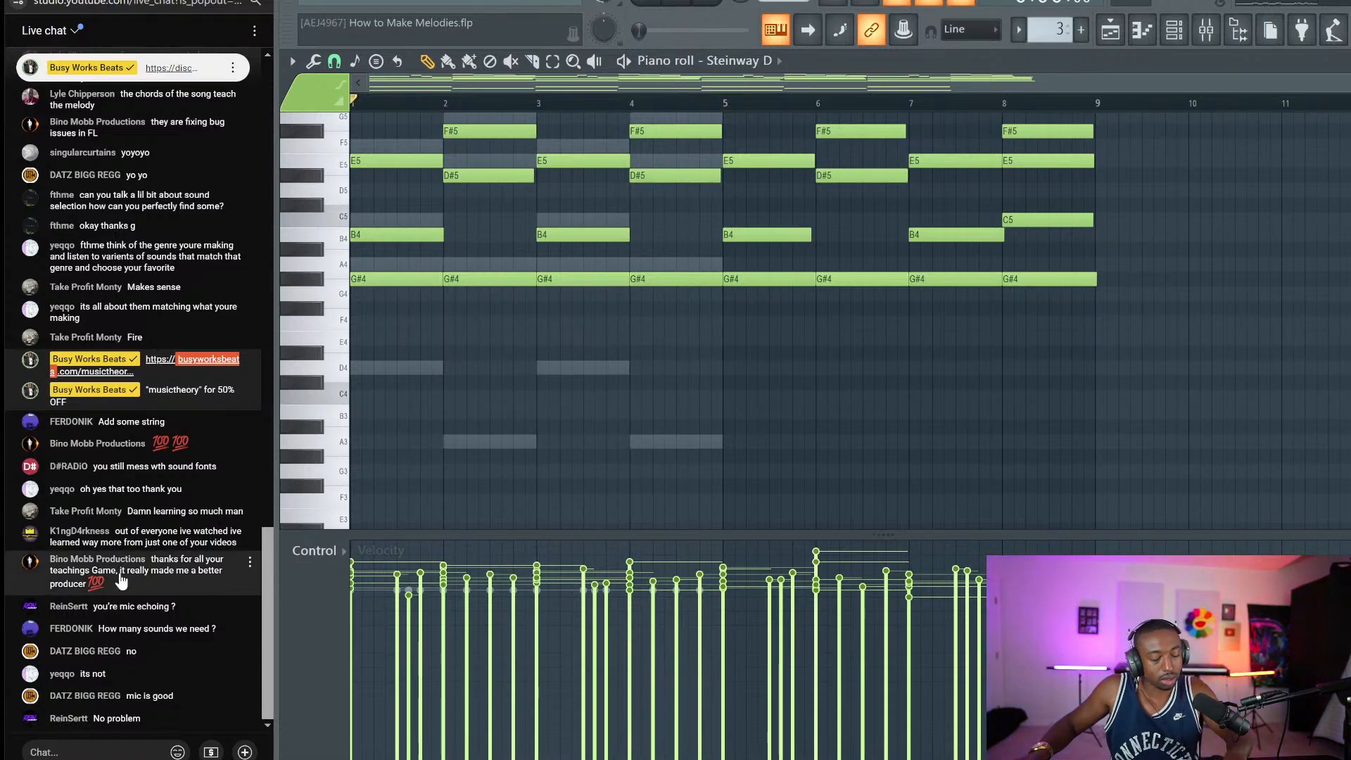
key(super+shift+s)
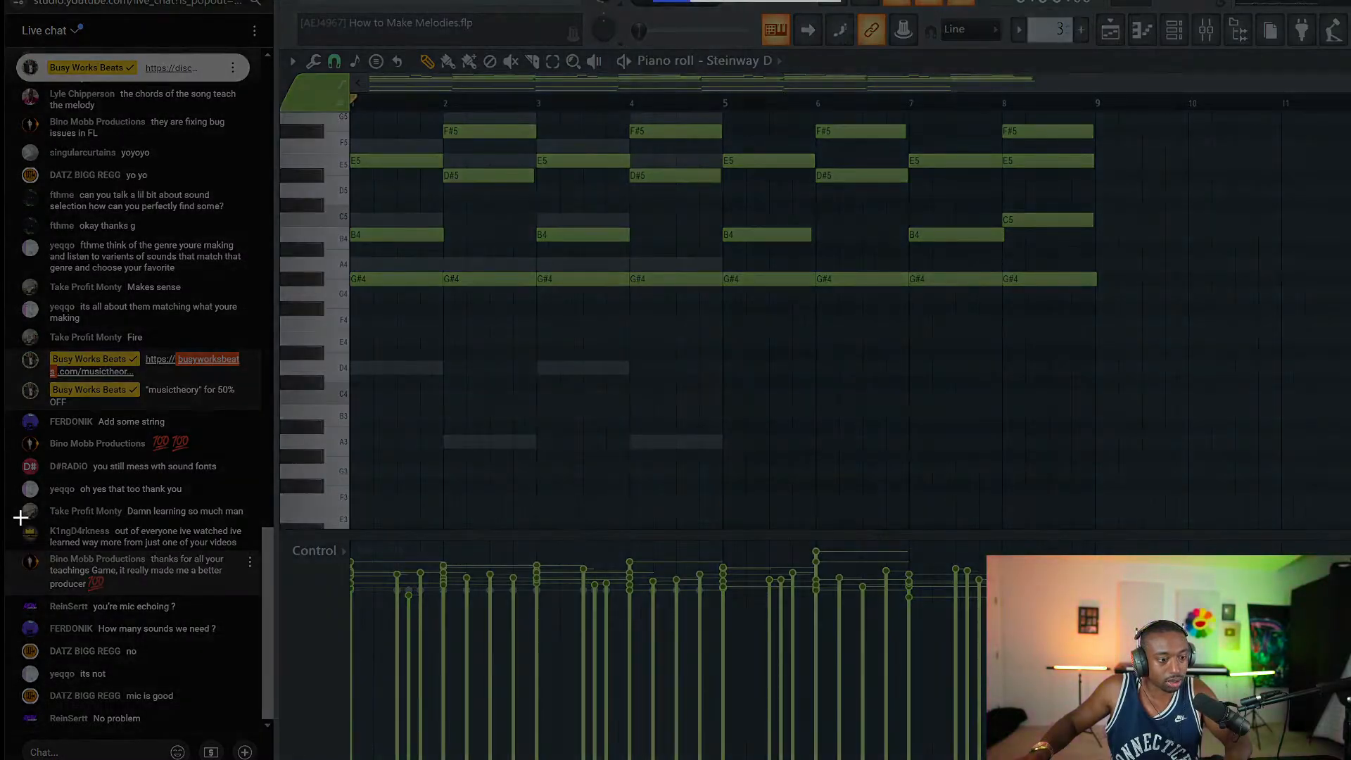
drag(19, 520, 246, 595)
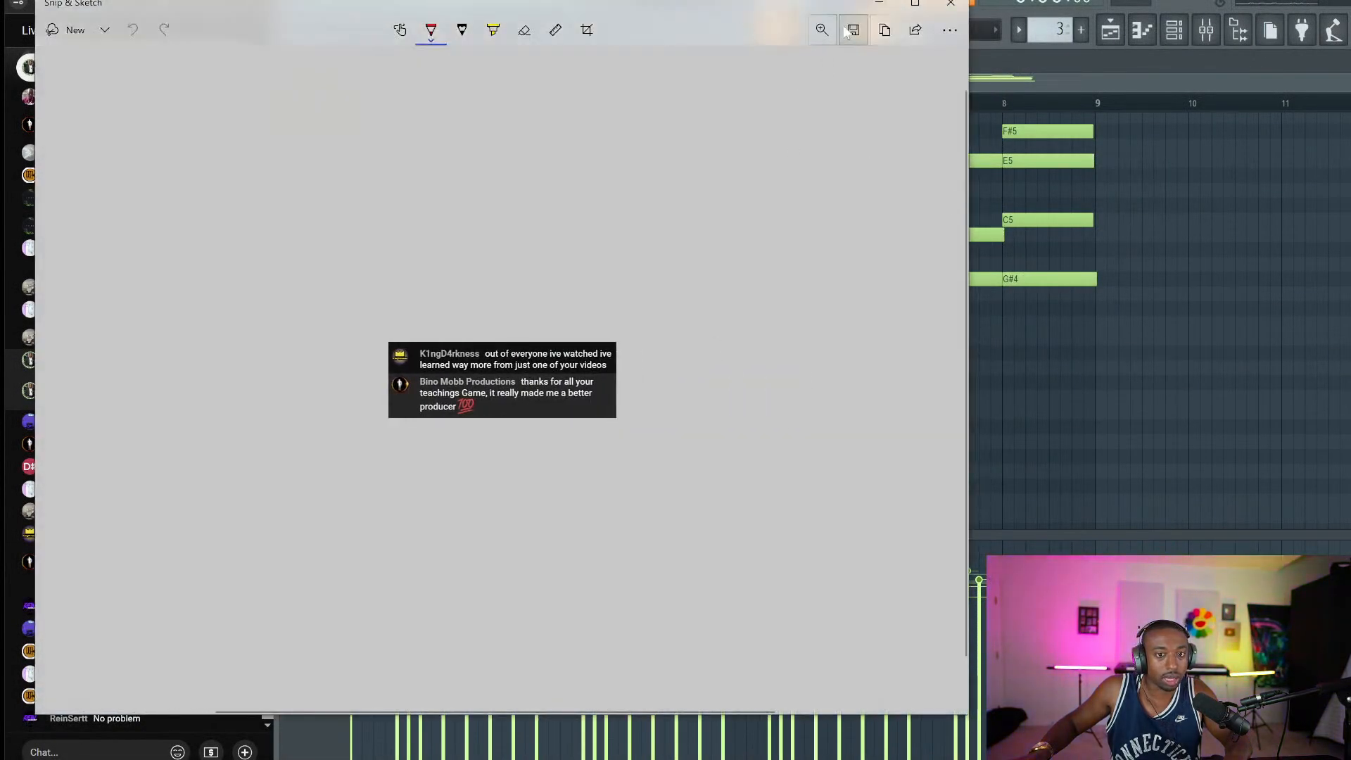
click(850, 31)
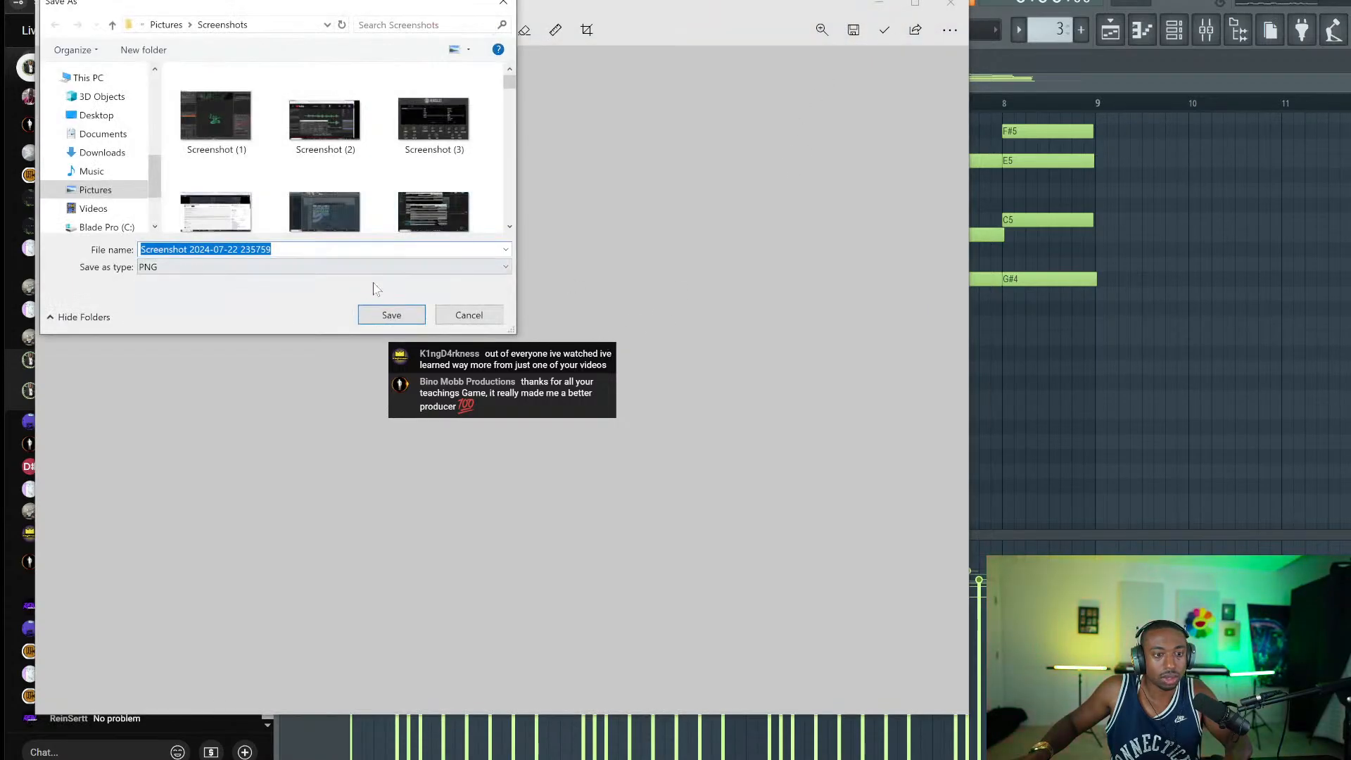
click(392, 315)
click(950, 4)
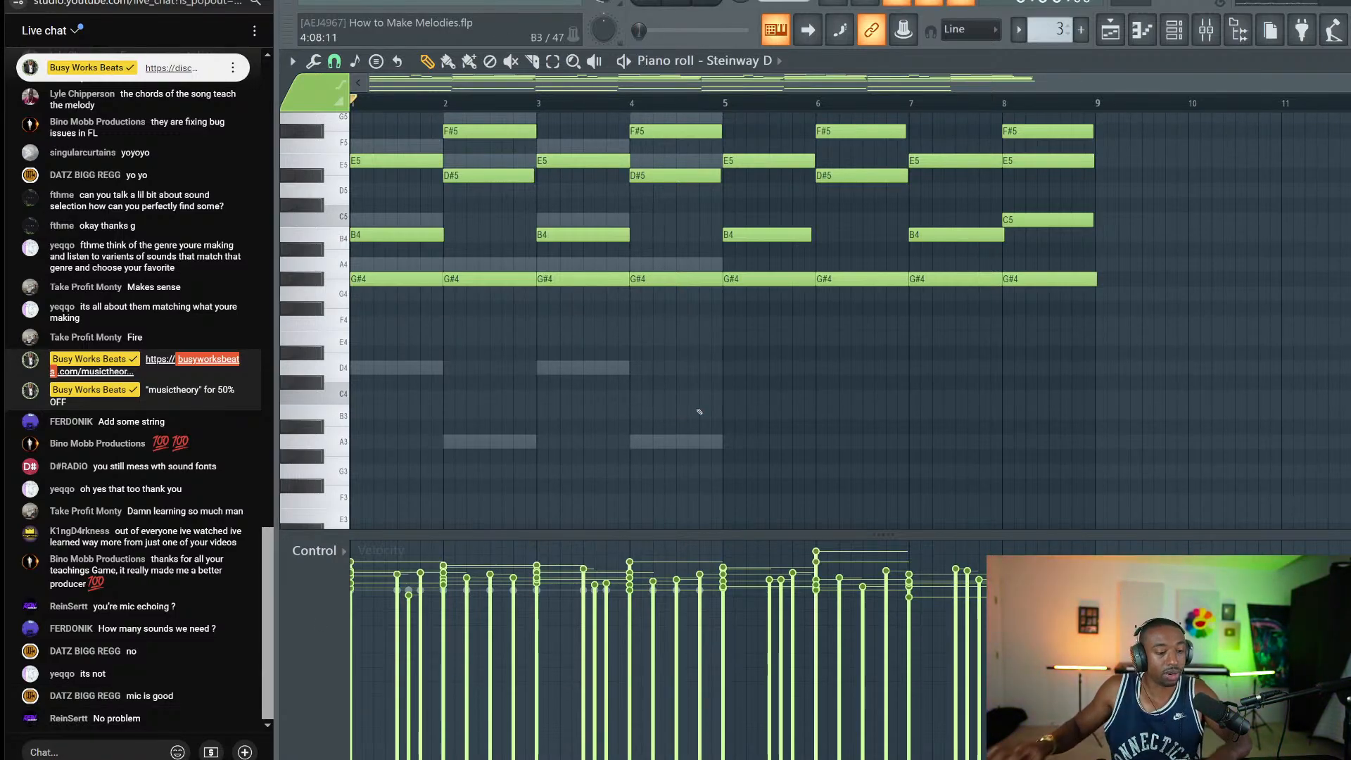
Step: Transpose all Steinway D notes up one semitone
scroll(1037, 364, up, 3)
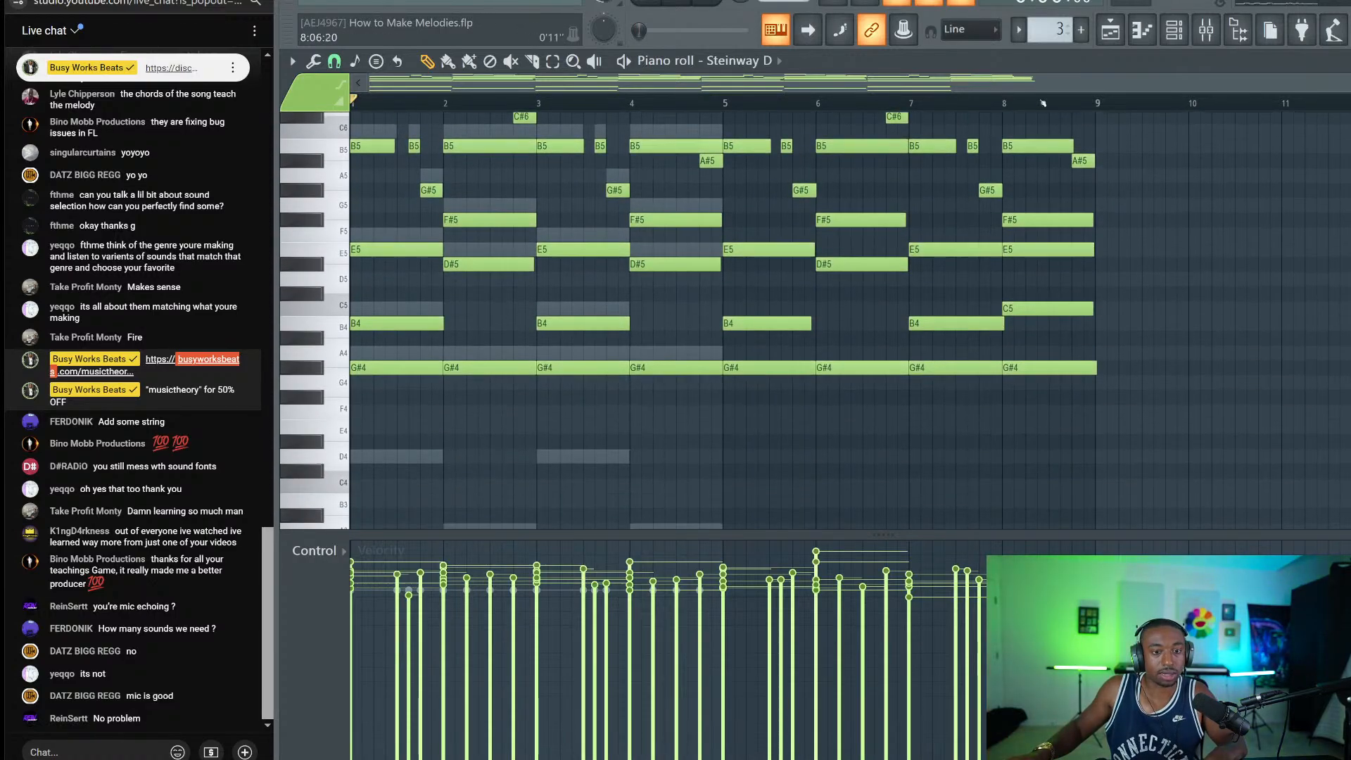
click(1173, 29)
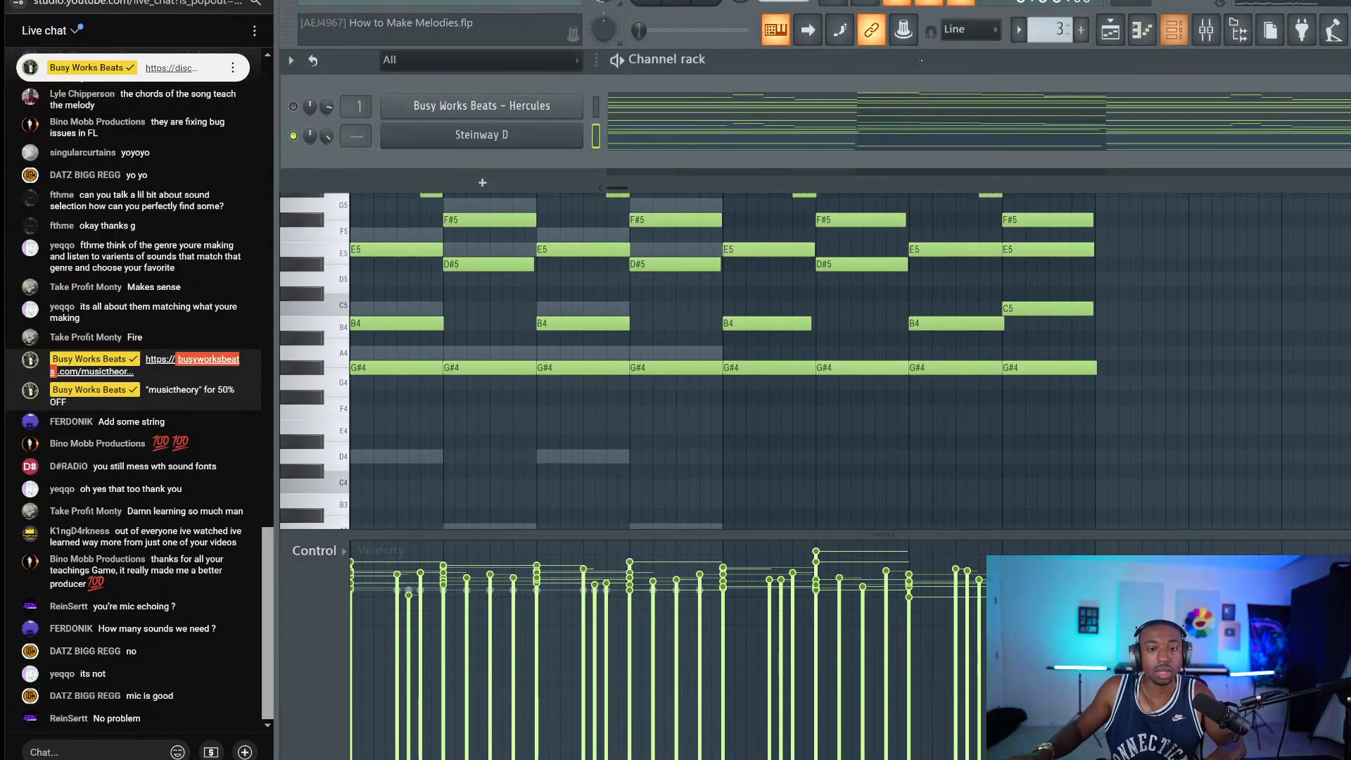
click(616, 132)
click(616, 134)
scroll(699, 356, up, 2)
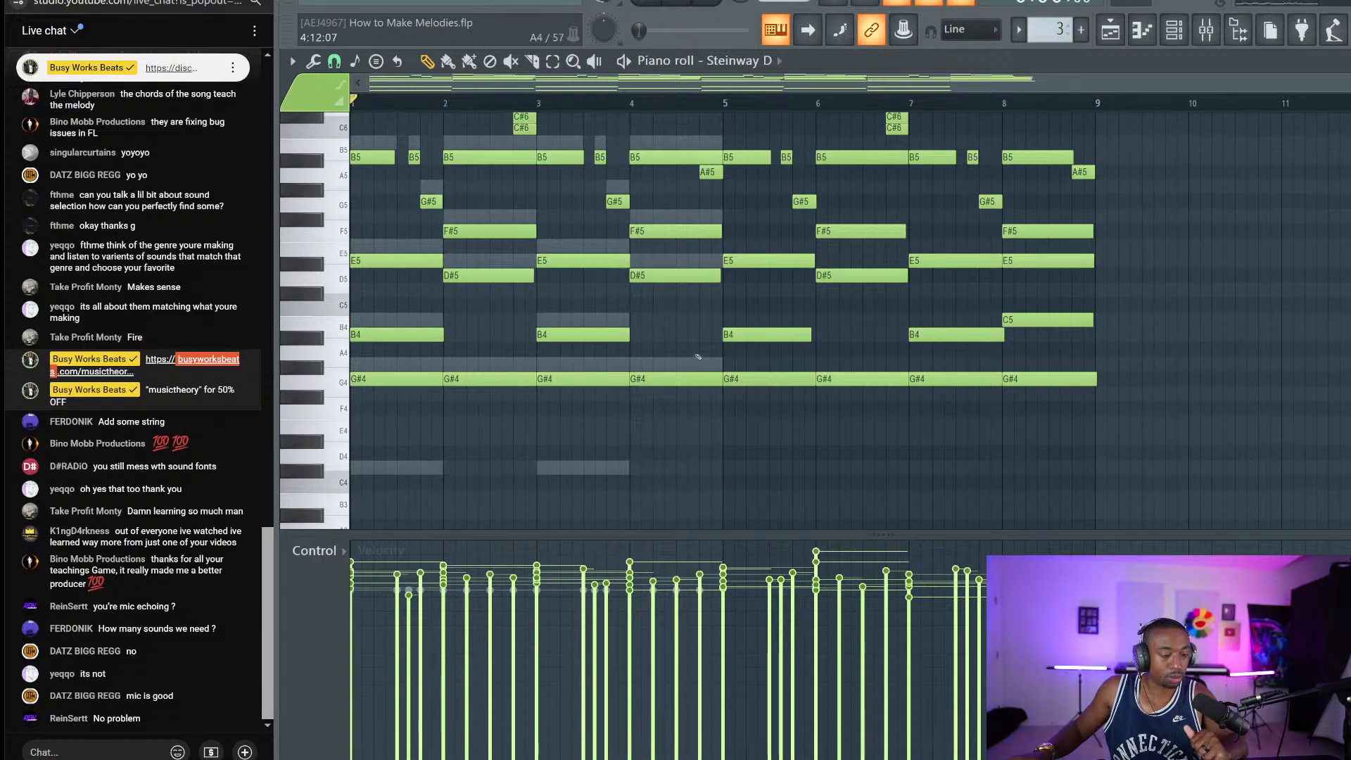
key(Up)
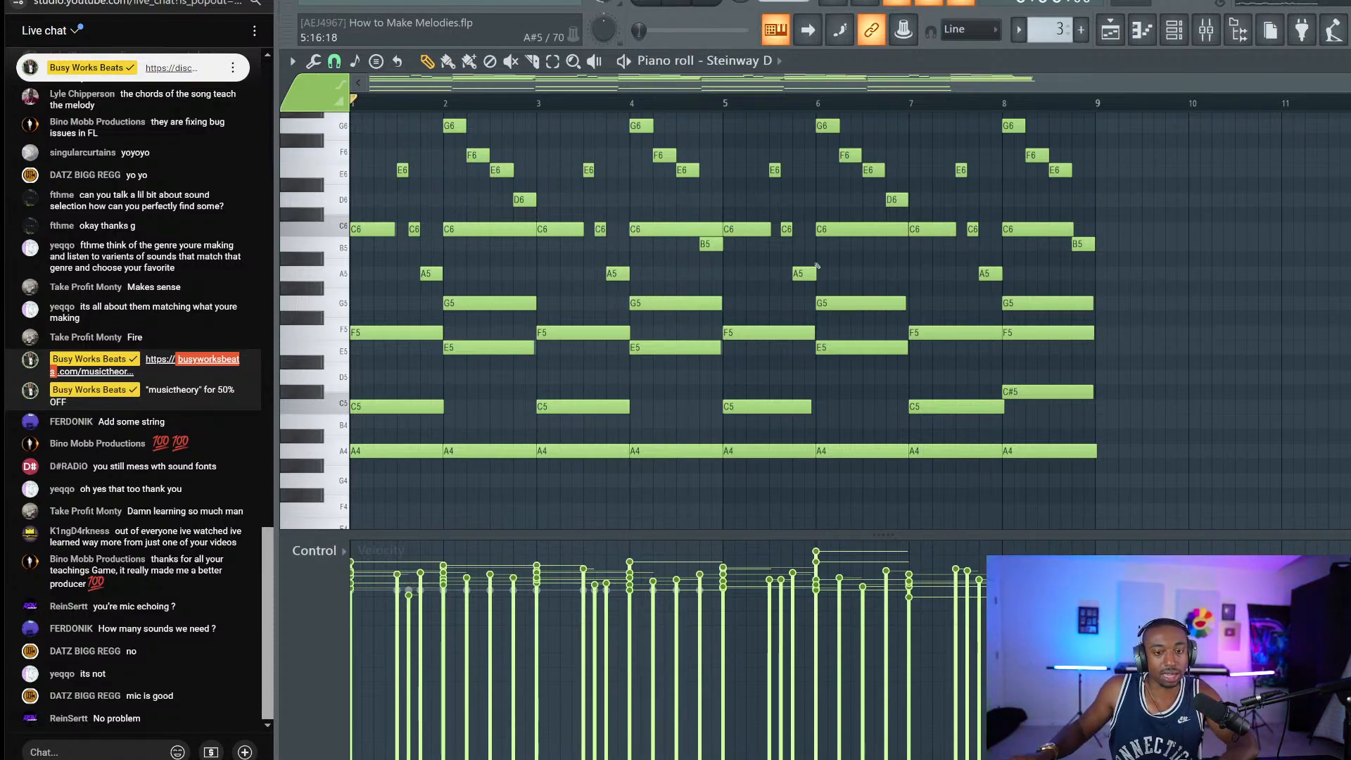
Step: Replace the Steinway D channel's instrument with Morphine
scroll(817, 265, down, 3)
click(1173, 29)
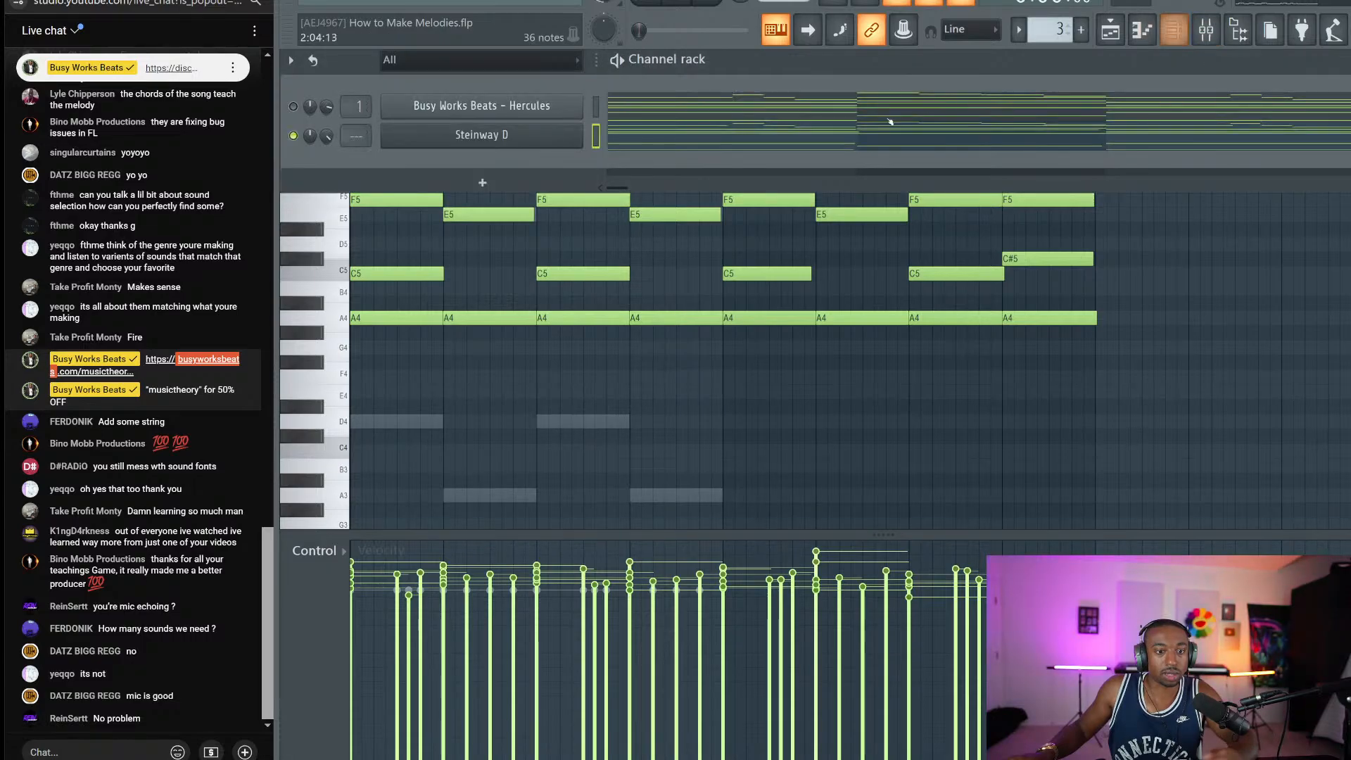
right_click(532, 140)
mouse_move(634, 251)
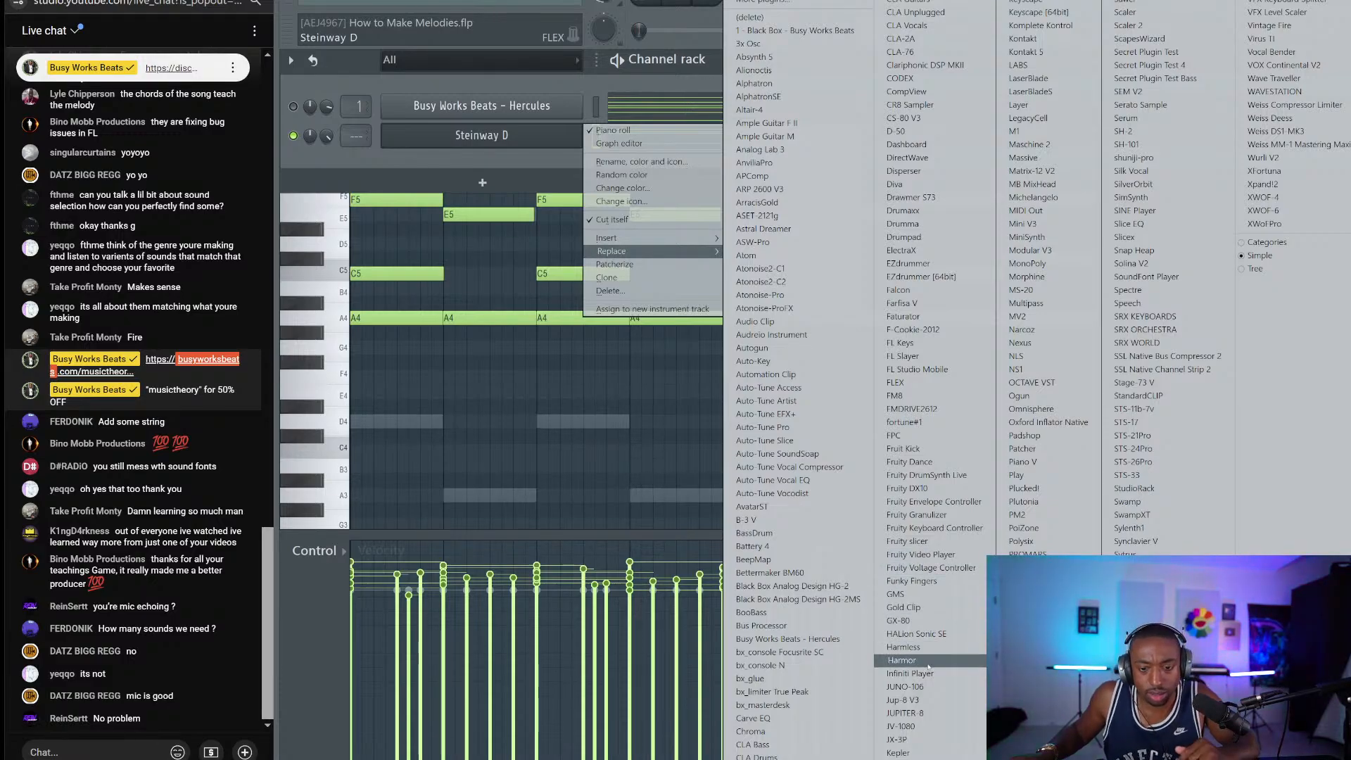
click(1013, 278)
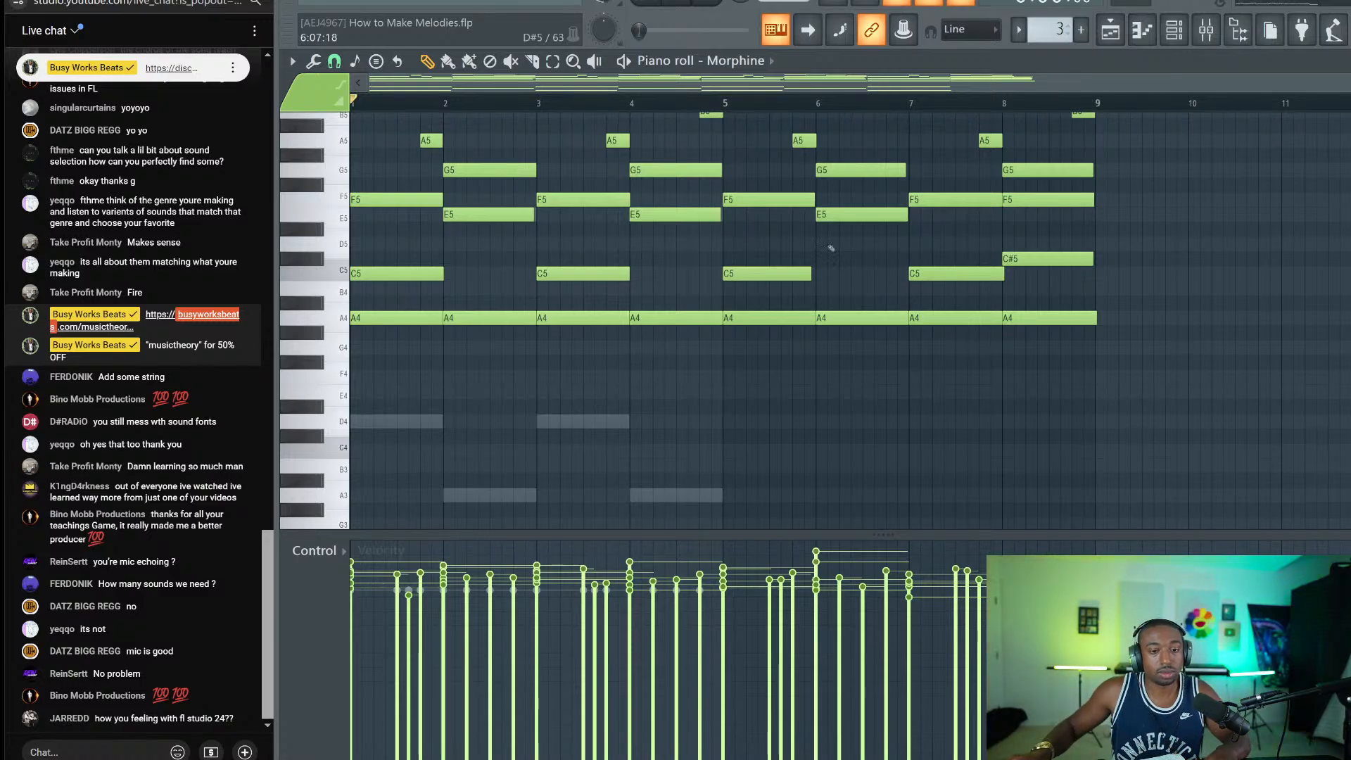
Step: Review the Morphine melody and select the E6, C6 and A5 notes at the end of bar 1
scroll(572, 327, up, 3)
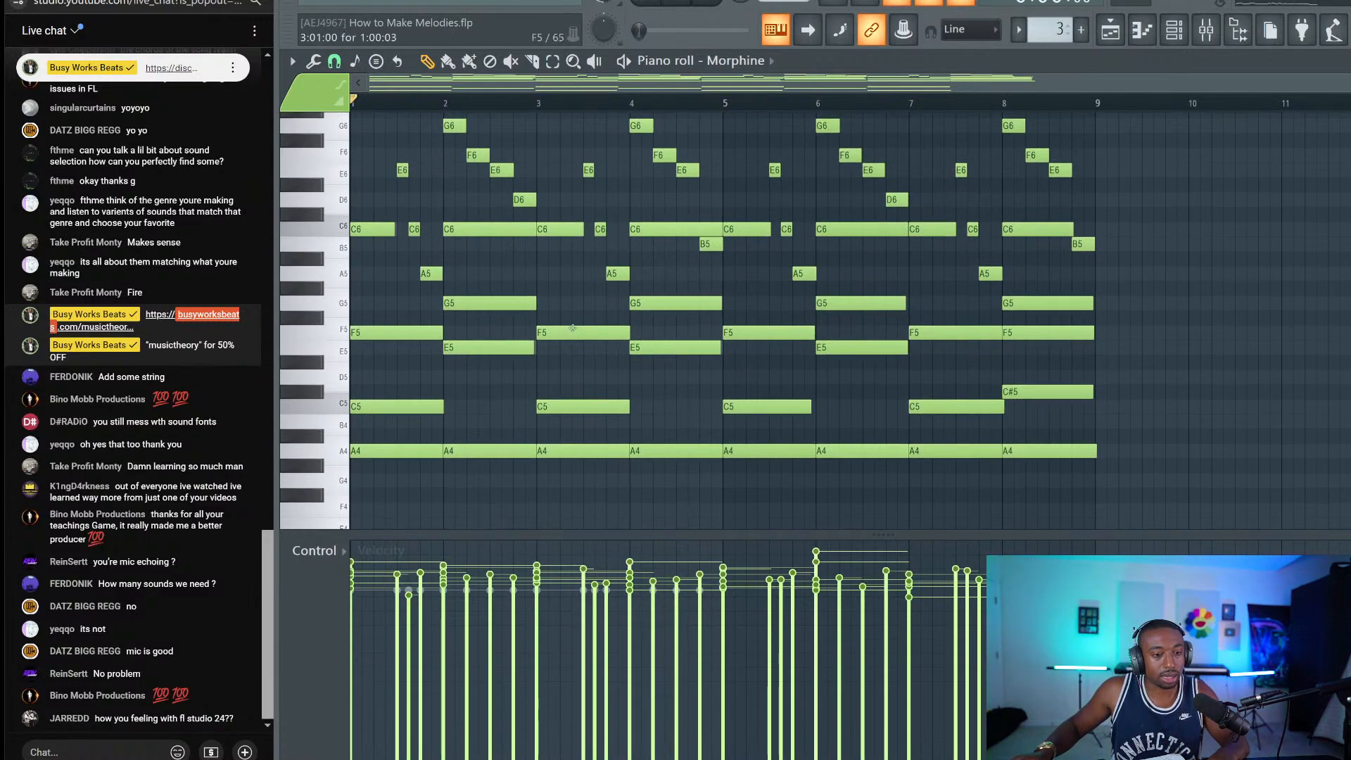
scroll(573, 328, up, 3)
scroll(578, 303, down, 3)
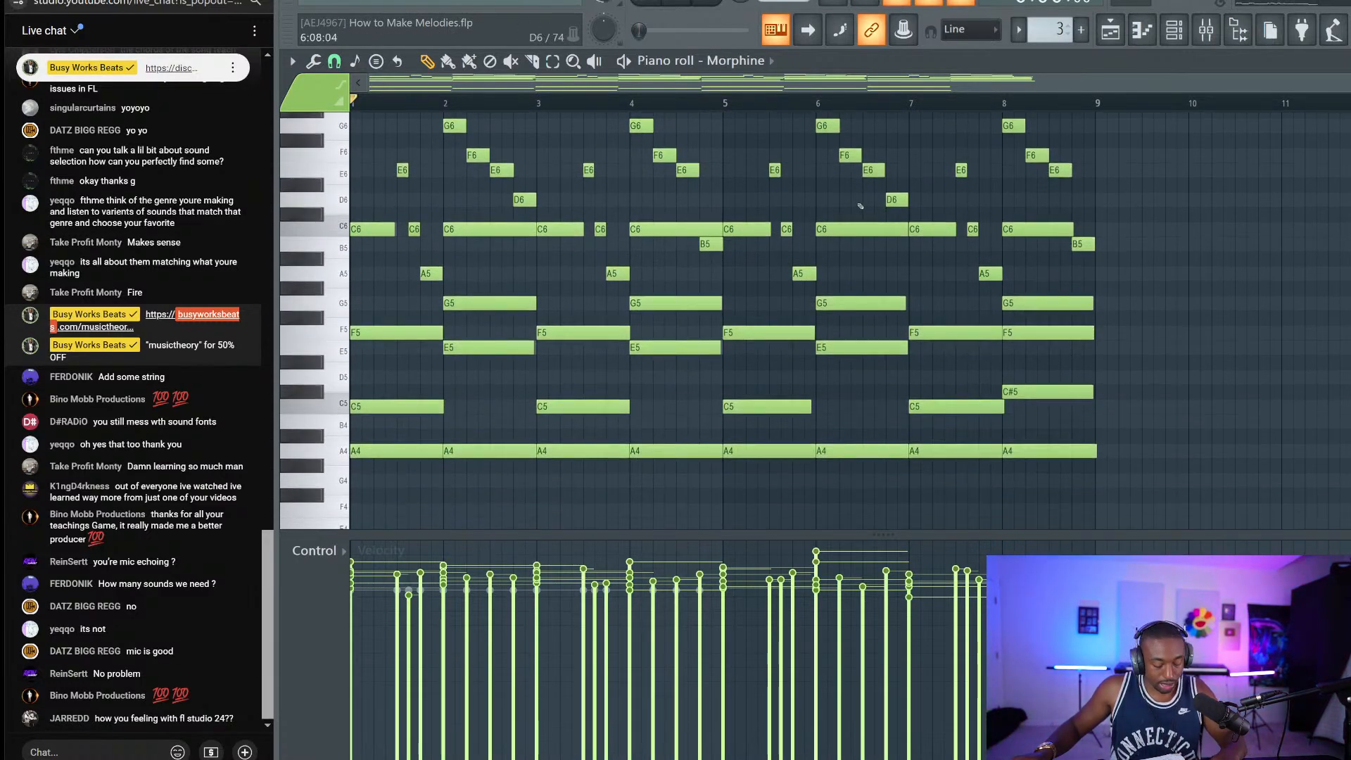
scroll(479, 239, up, 1)
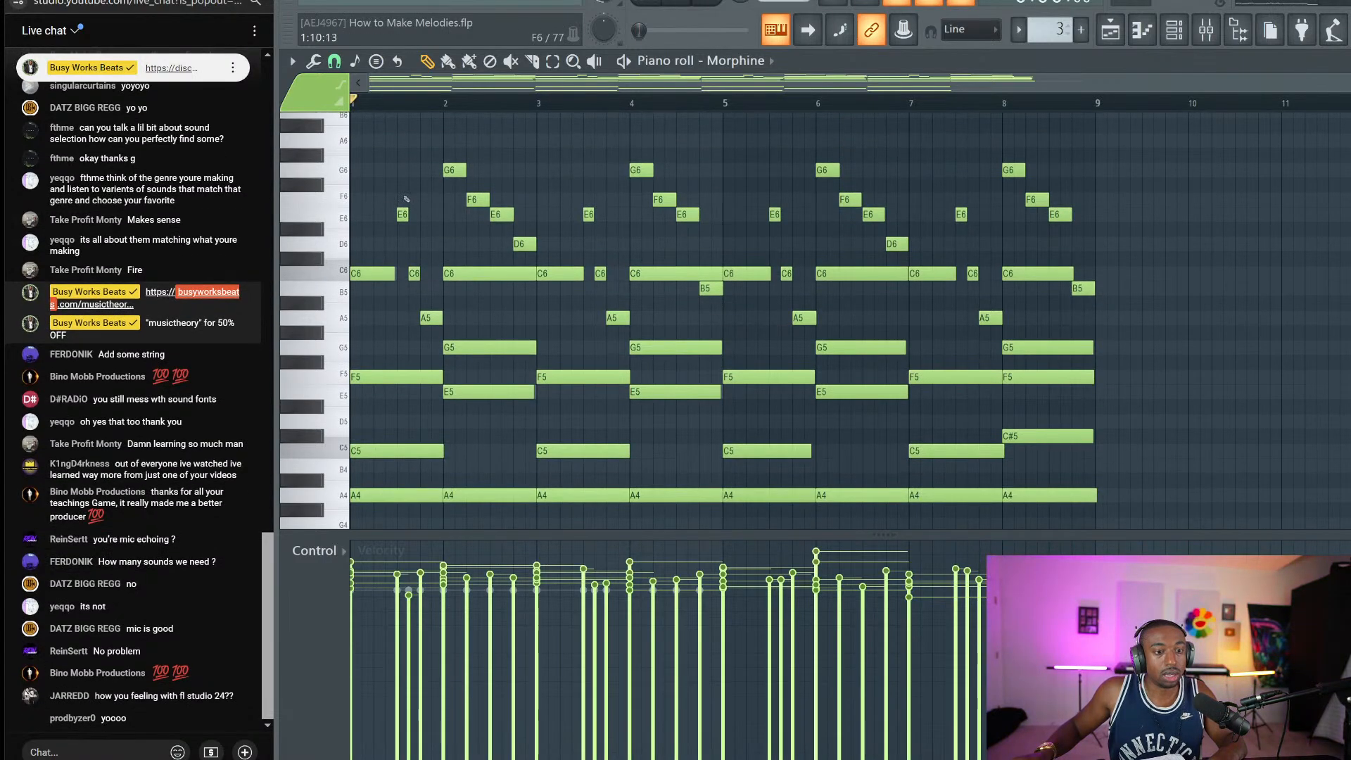
drag(406, 199, 433, 314)
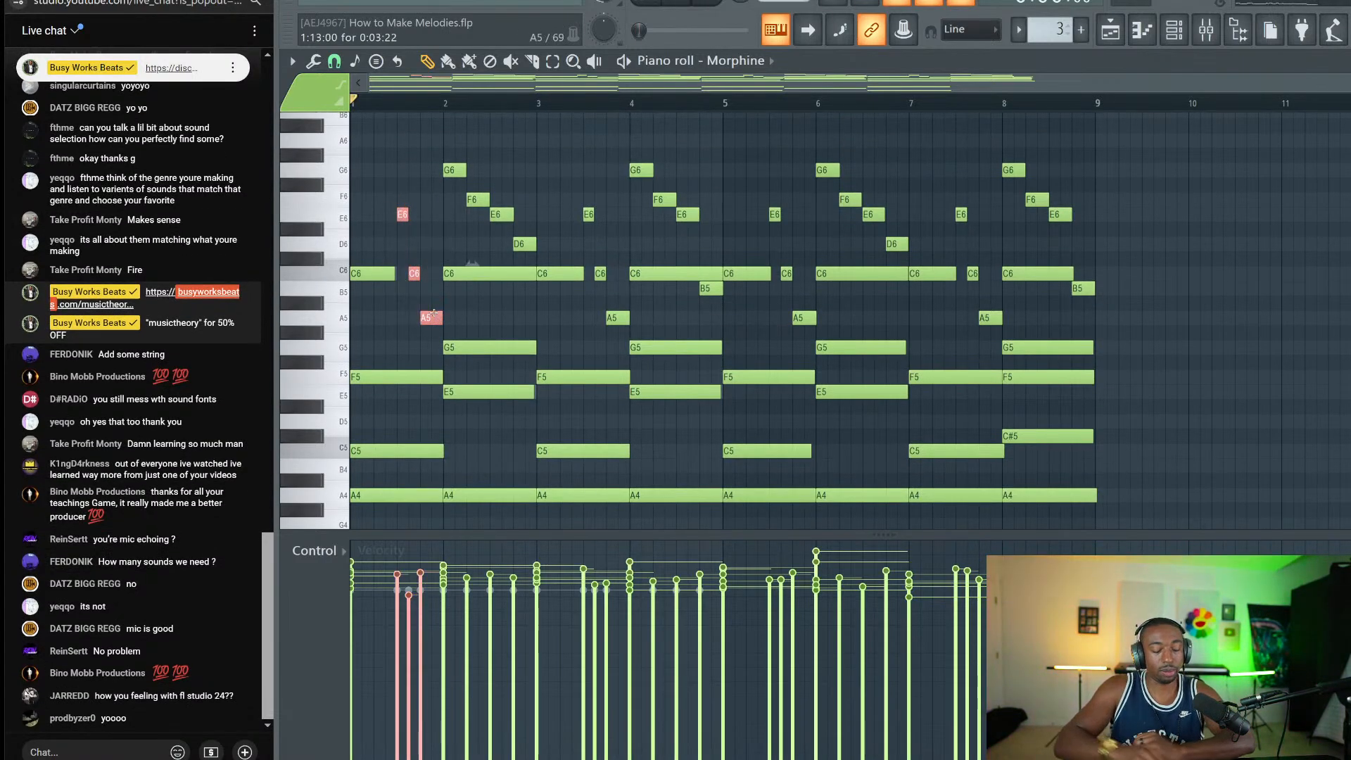
Step: View the Hercules instrument, close it and open the Hercules channel's piano roll
click(1171, 33)
click(562, 106)
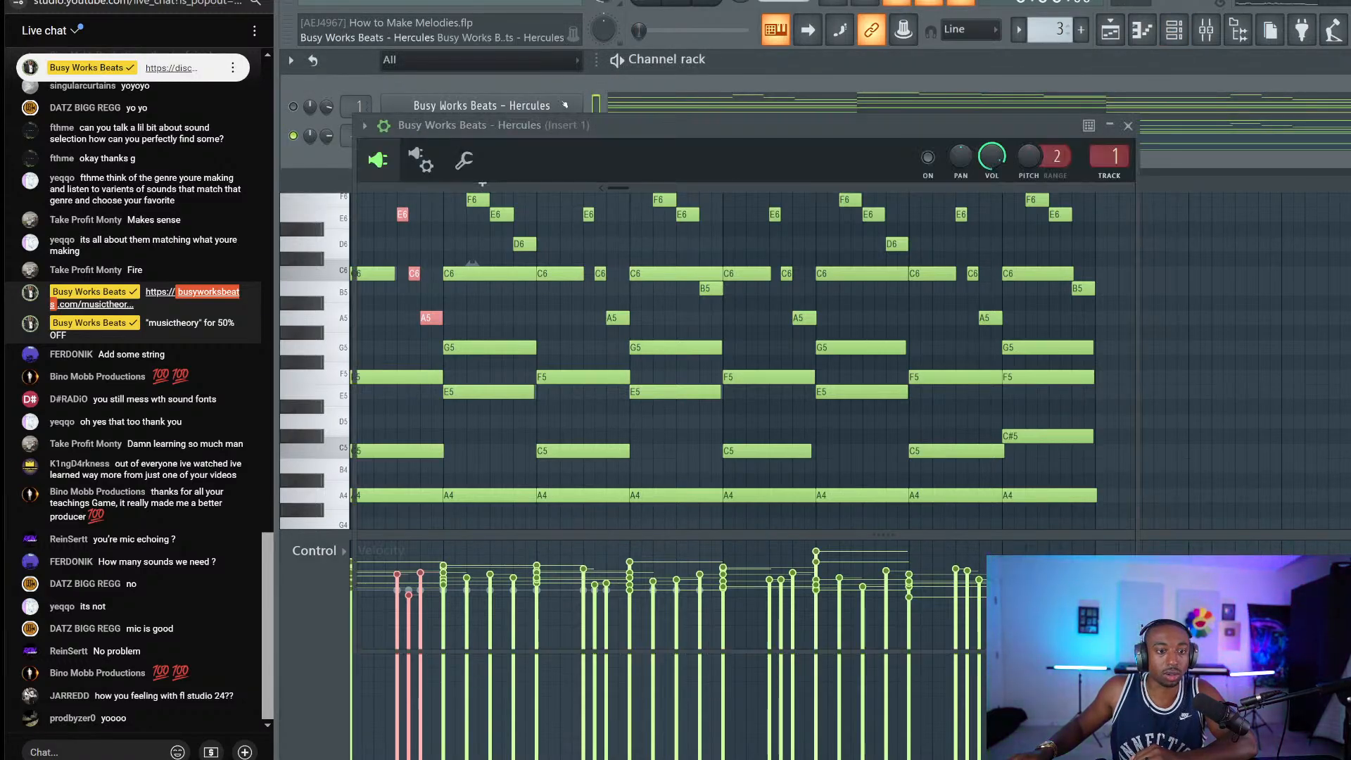
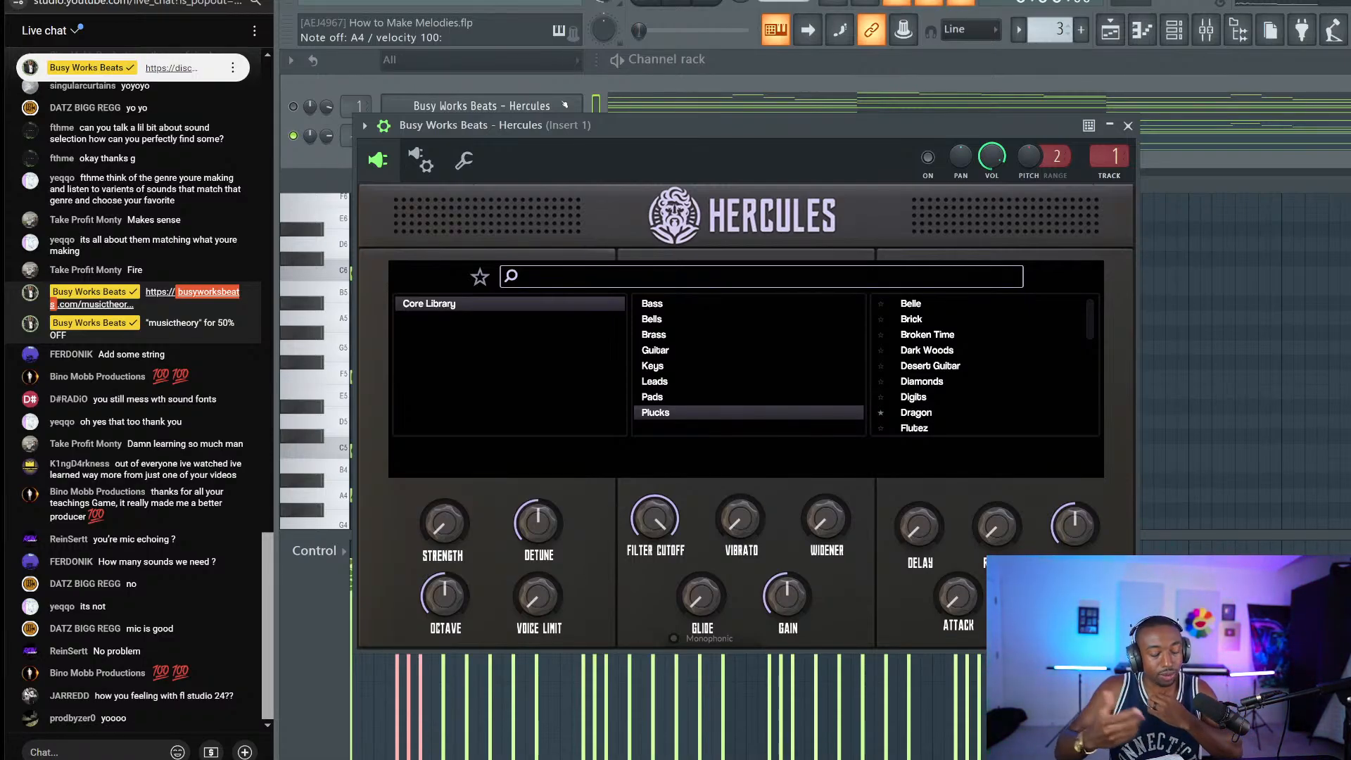
click(1128, 126)
click(626, 112)
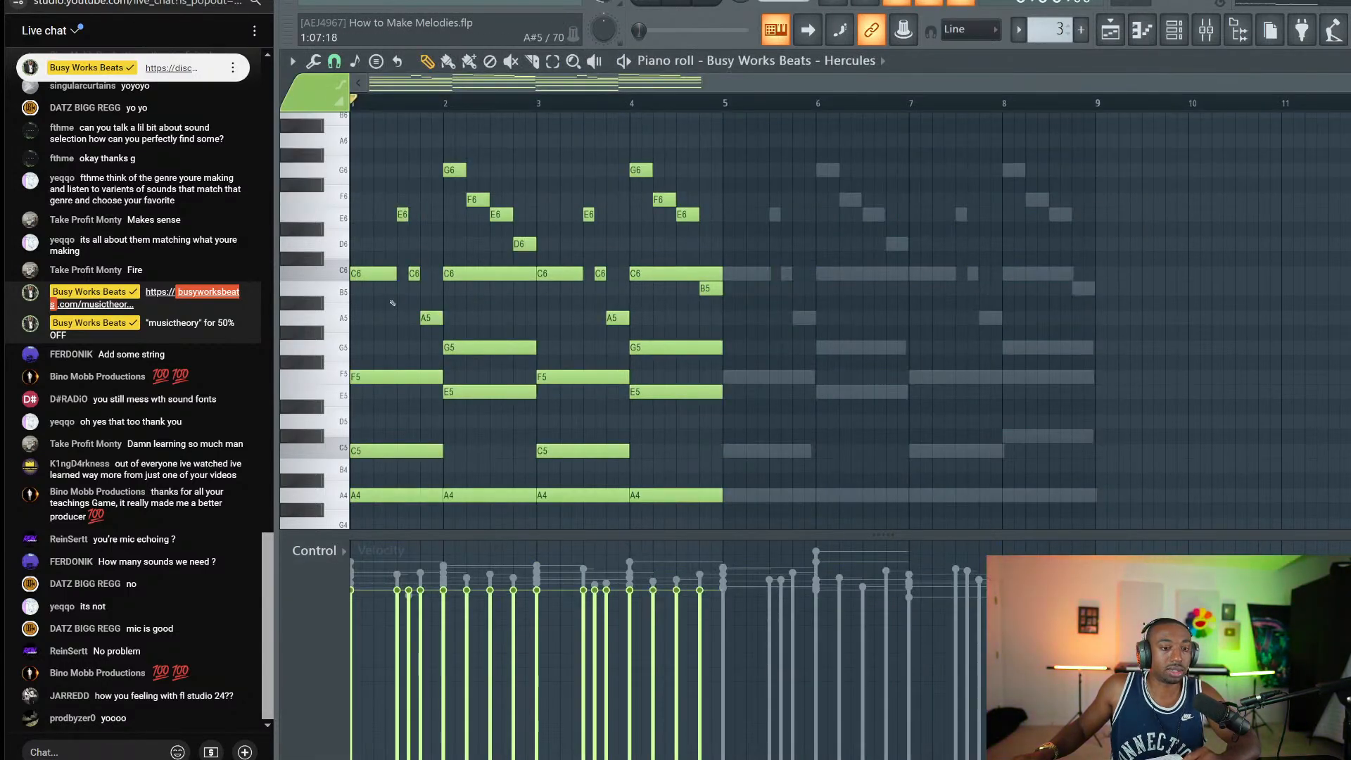
Step: Highlight the E6, C6 and A5 notes and the opening C6 in bar 1, and play the Hercules pattern
drag(442, 326, 397, 195)
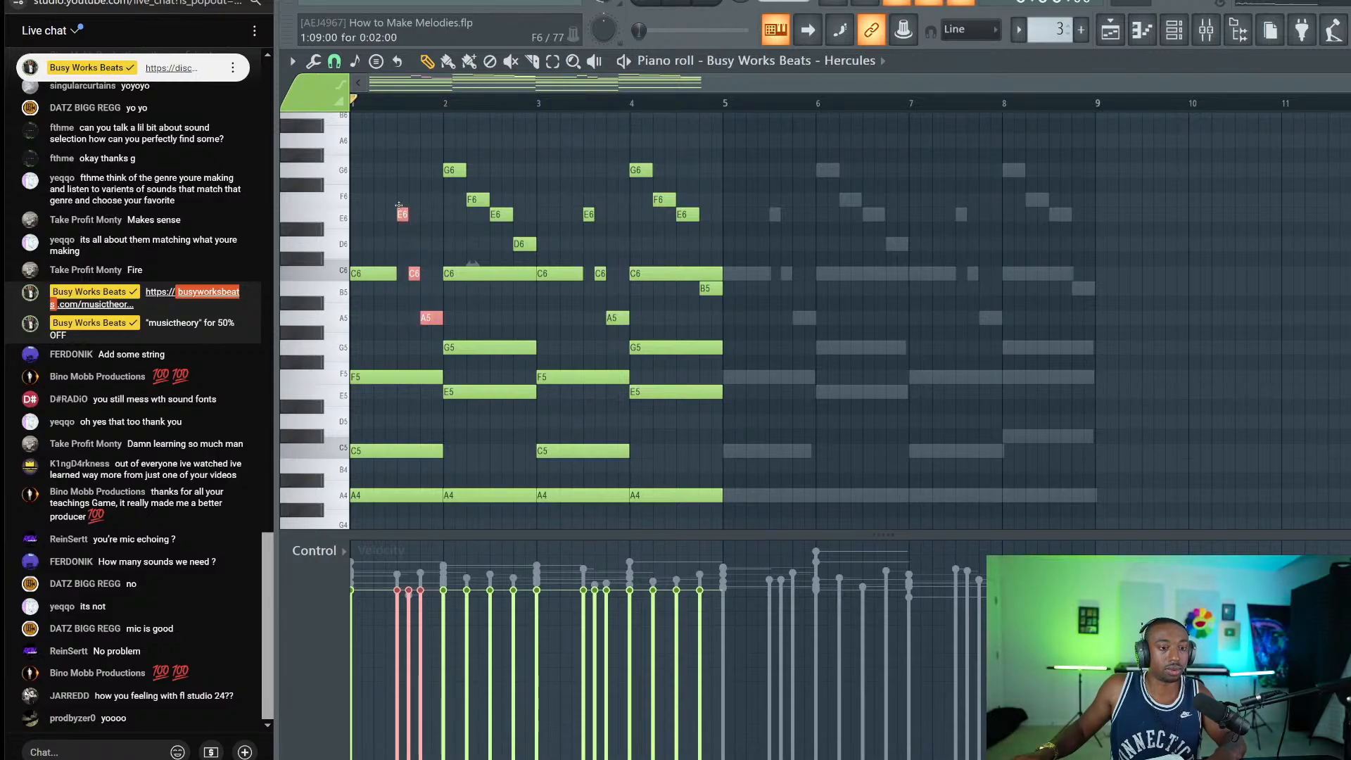
drag(387, 245, 375, 283)
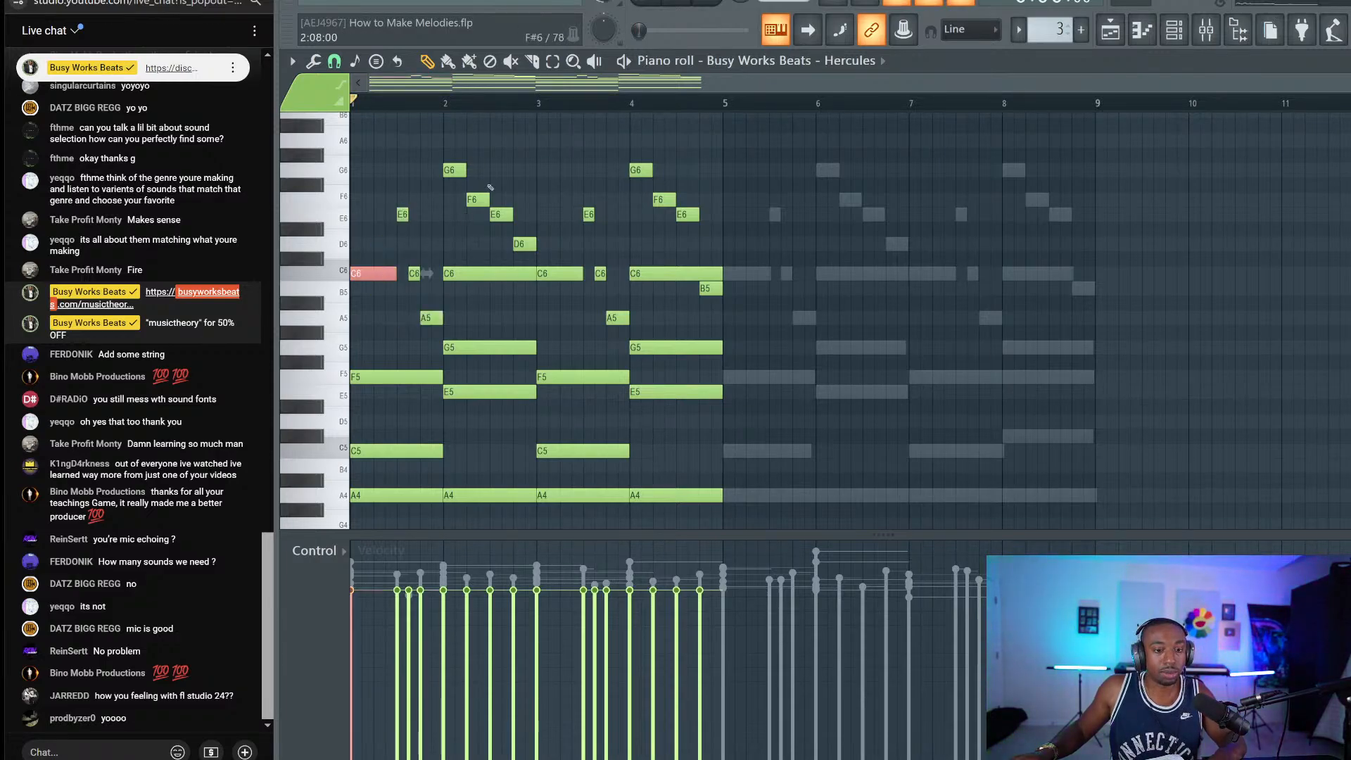
key(space)
key(space)
key(F6)
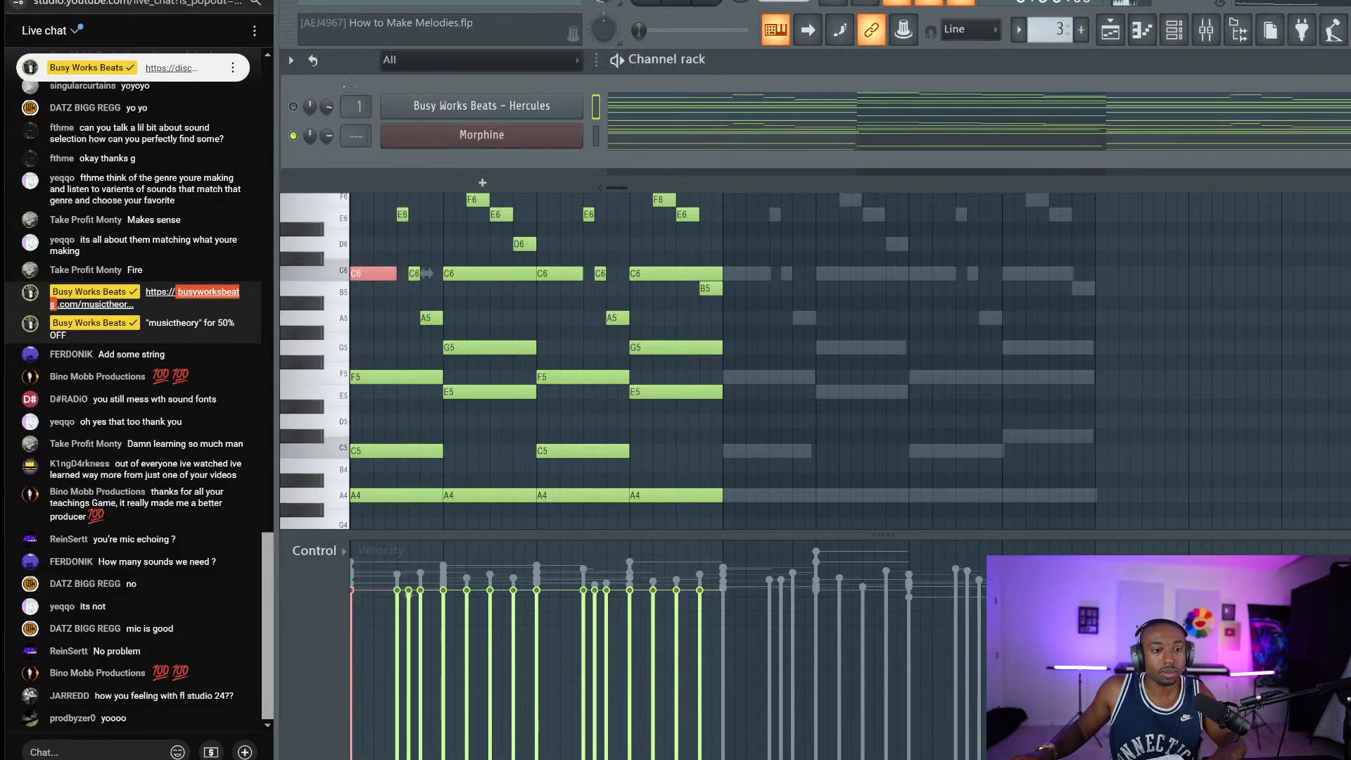
key(space)
click(671, 109)
click(672, 109)
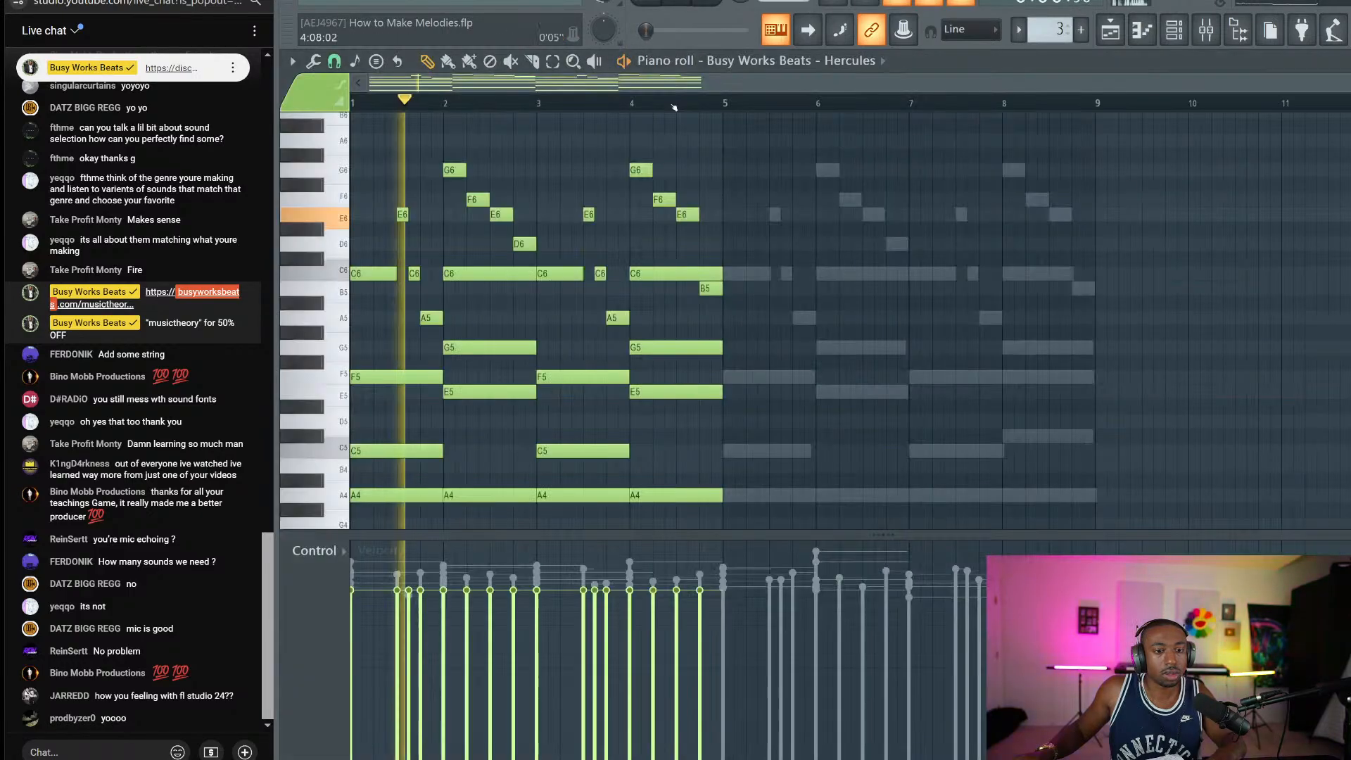
Step: Stop playback and select the repeated E6, C6 and A5 motif in bars 1 and 3 of the Hercules melody
drag(433, 324, 403, 164)
drag(589, 197, 615, 311)
key(space)
drag(531, 252, 439, 335)
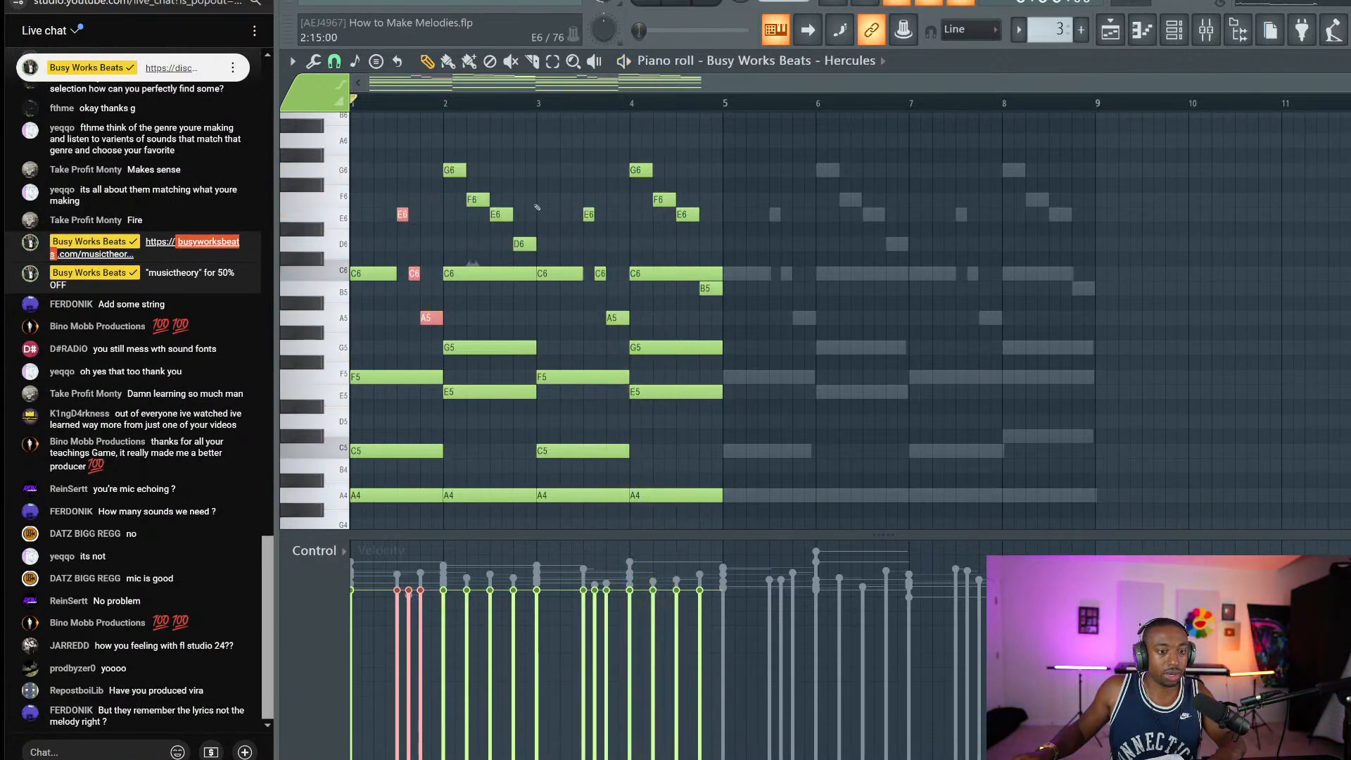
drag(587, 198, 619, 326)
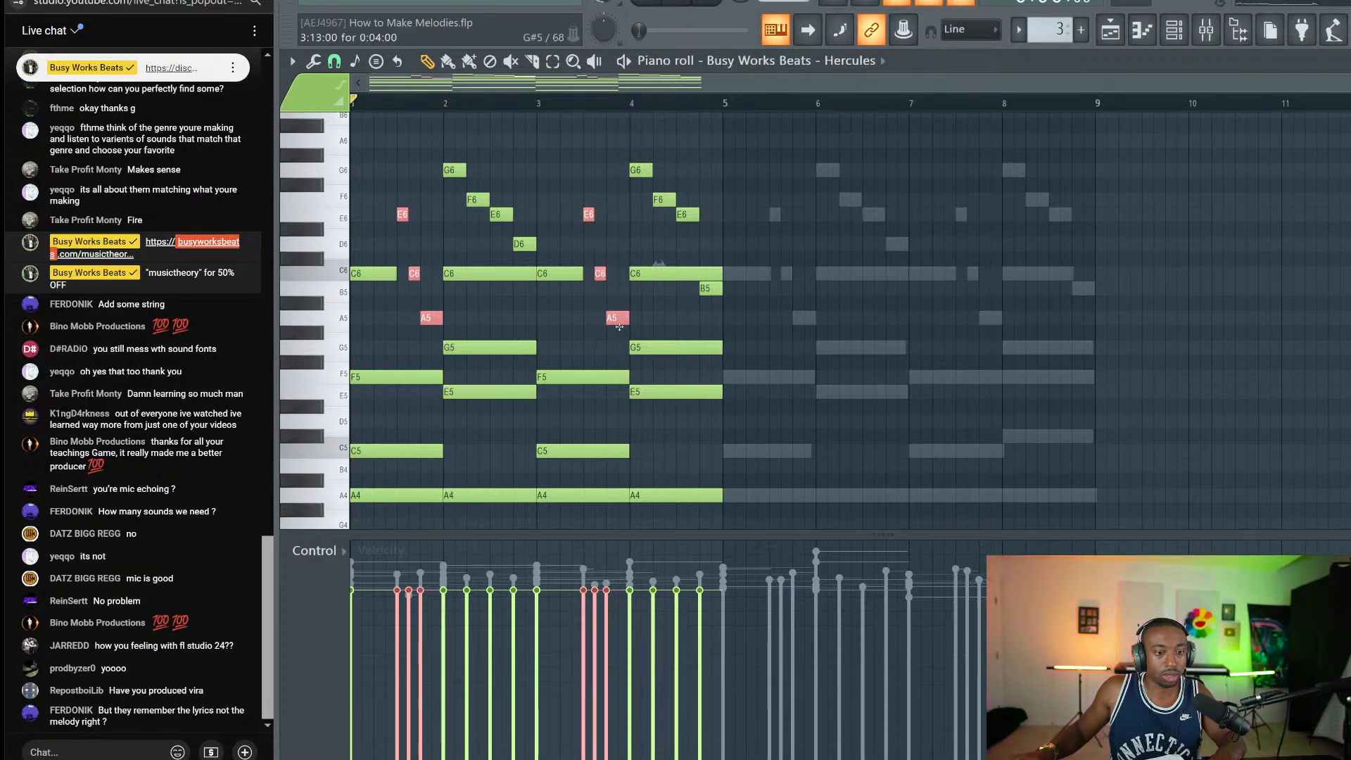
Step: Highlight the descending top-note runs in bars 2 and 4 of the Hercules melody, clear the selection and play the pattern
drag(435, 150, 522, 258)
drag(636, 149, 700, 234)
ctrl+shift+click(716, 290)
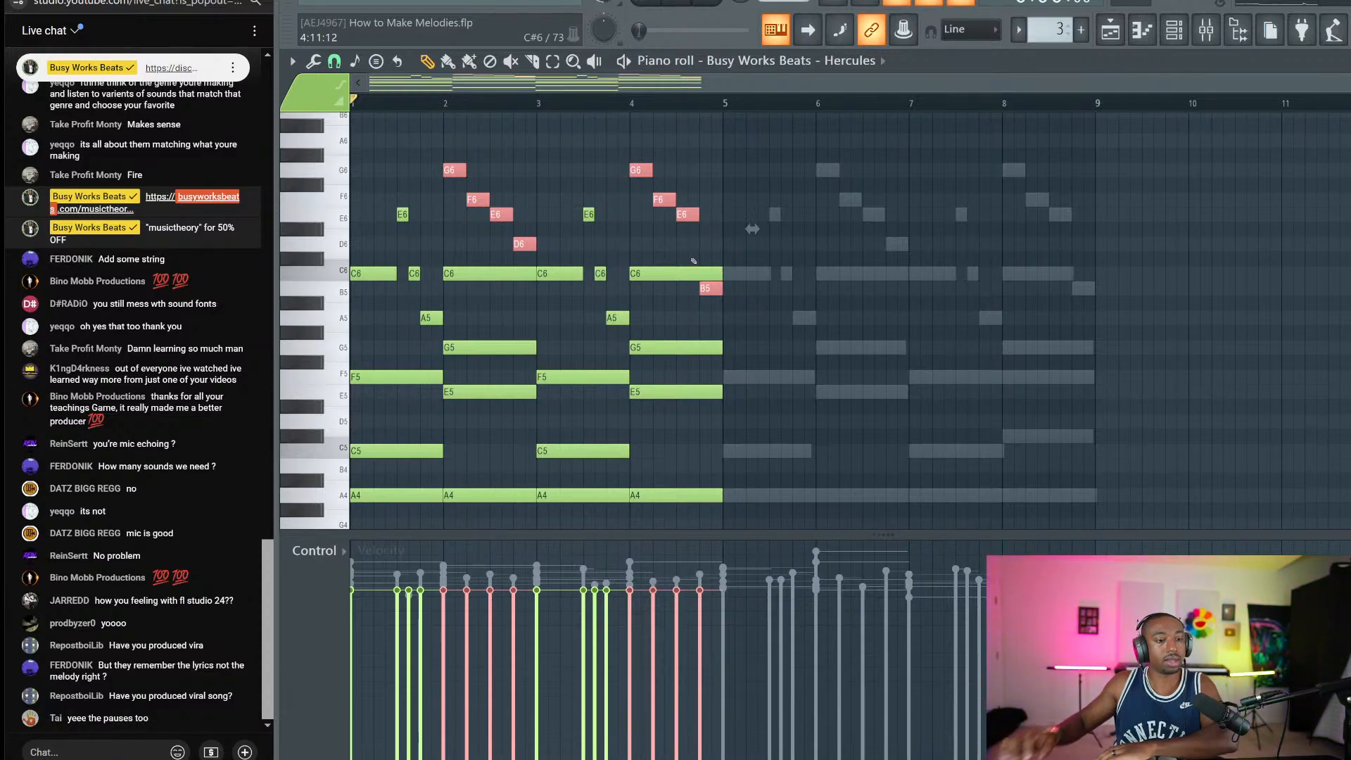
ctrl+click(902, 302)
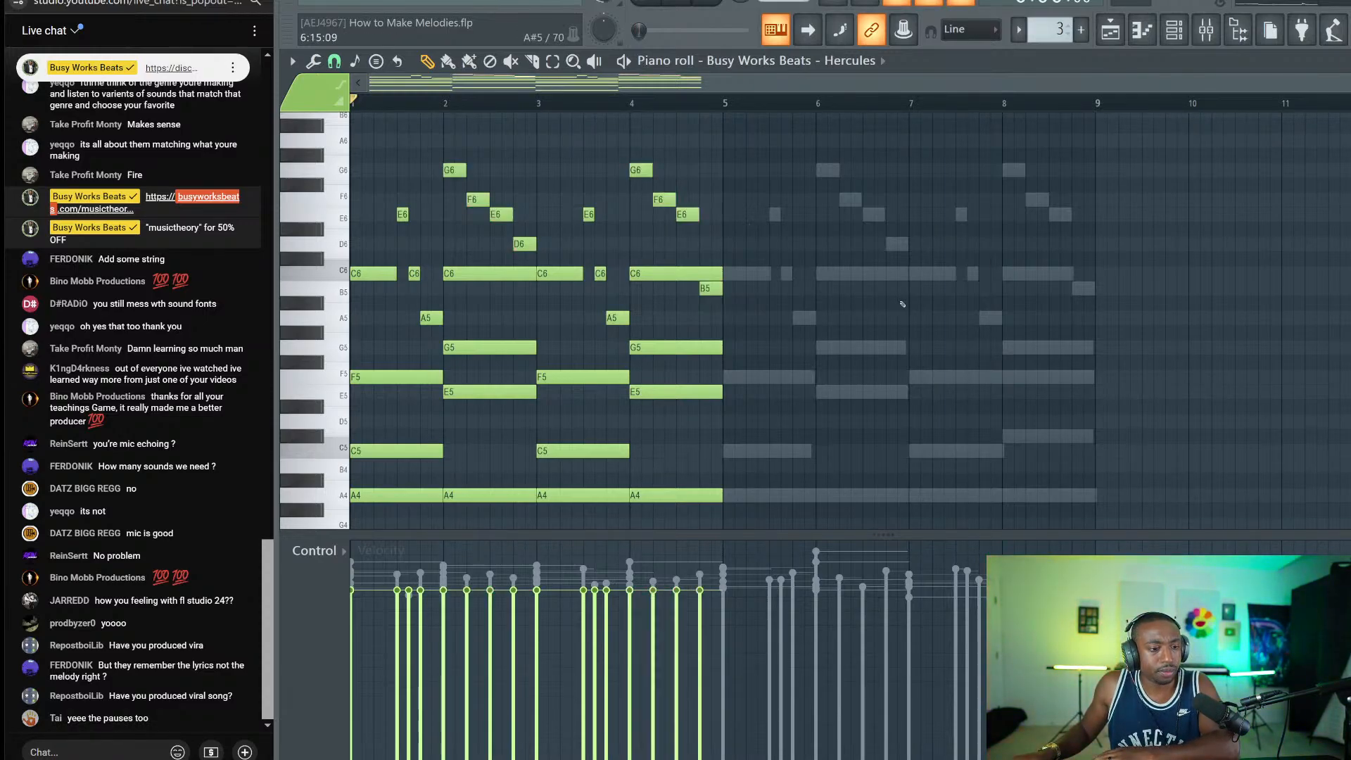
key(space)
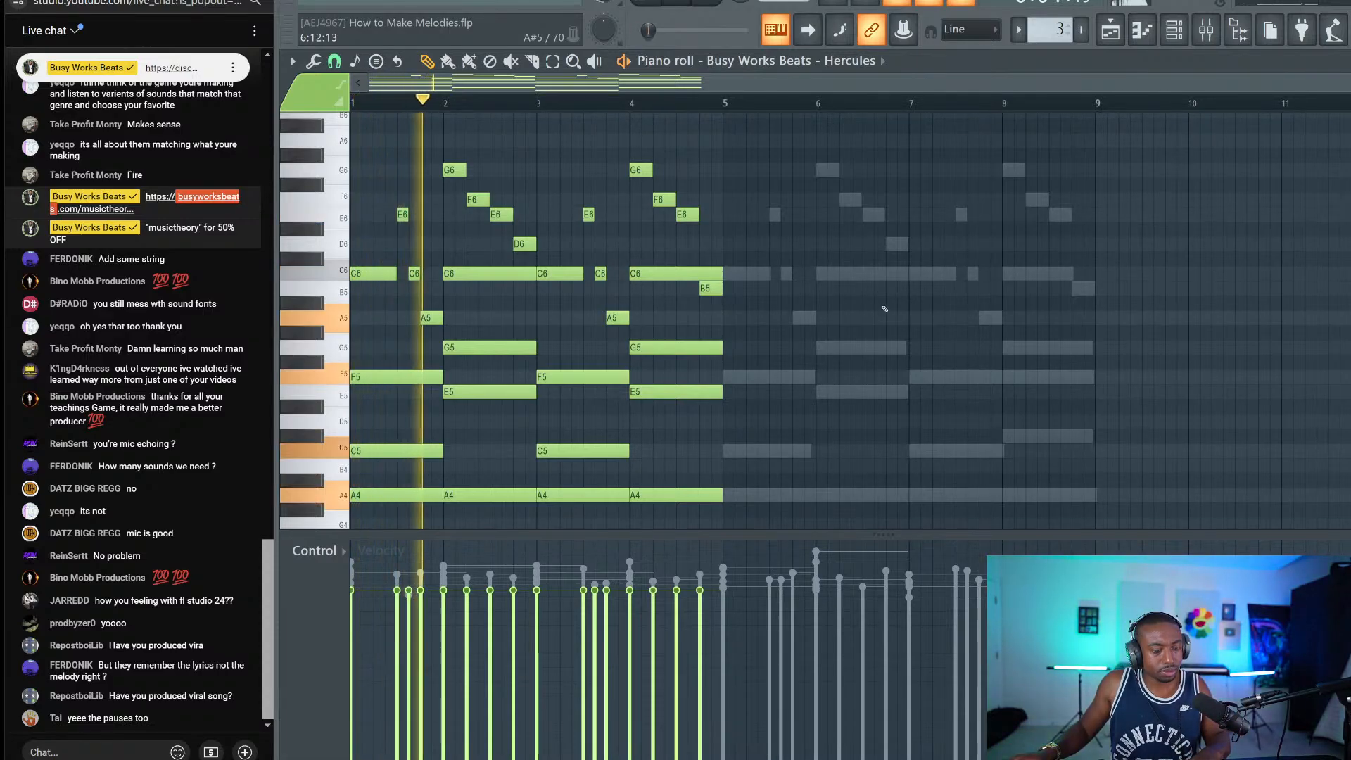
key(space)
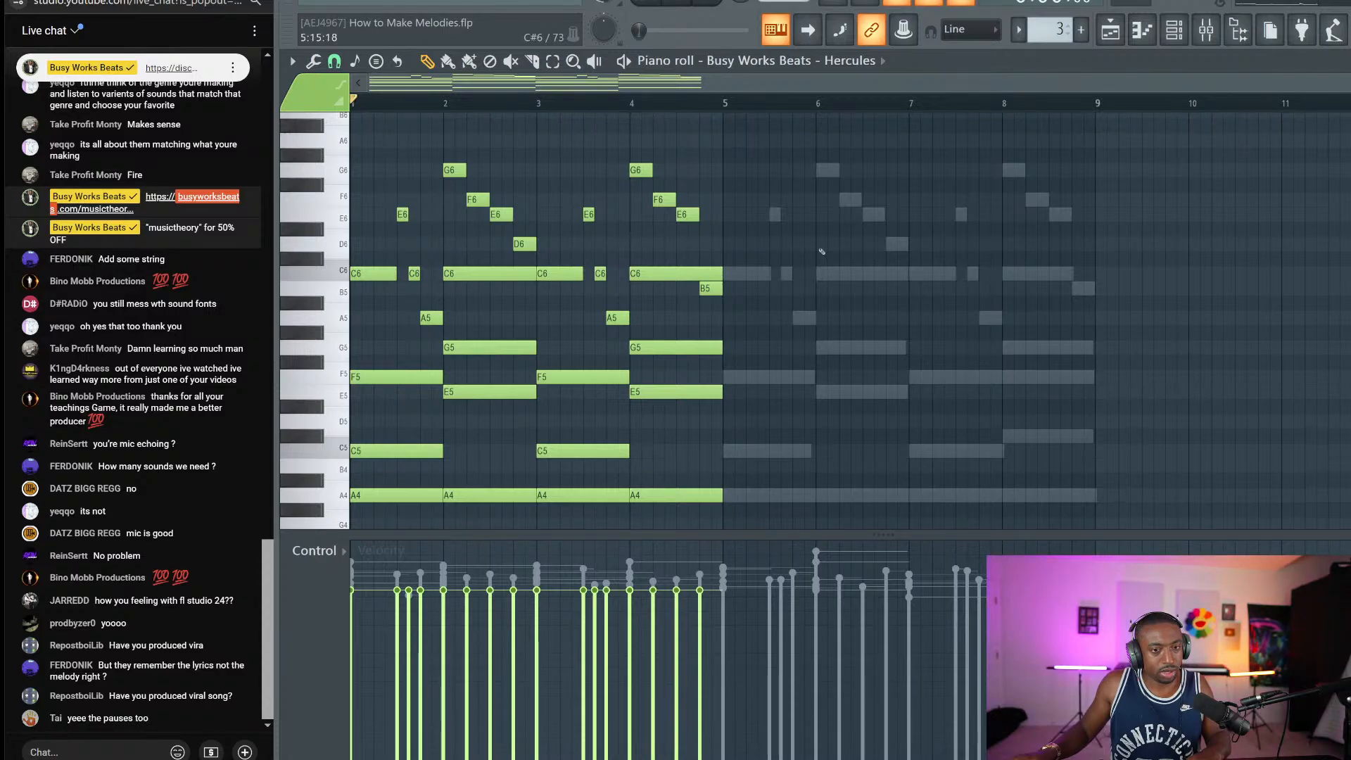
Step: Show the channel rack, mute the Hercules channel and unmute the Morphine channel
click(1173, 29)
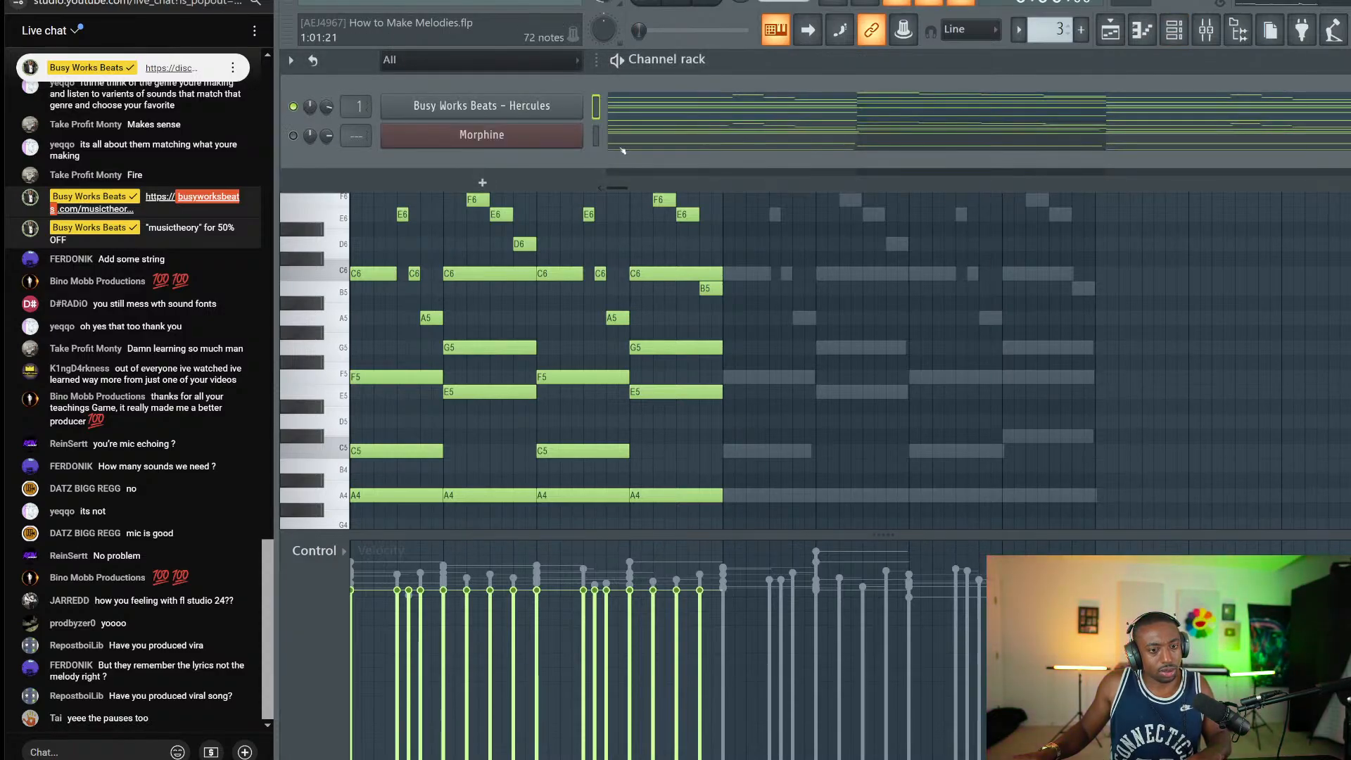
click(293, 107)
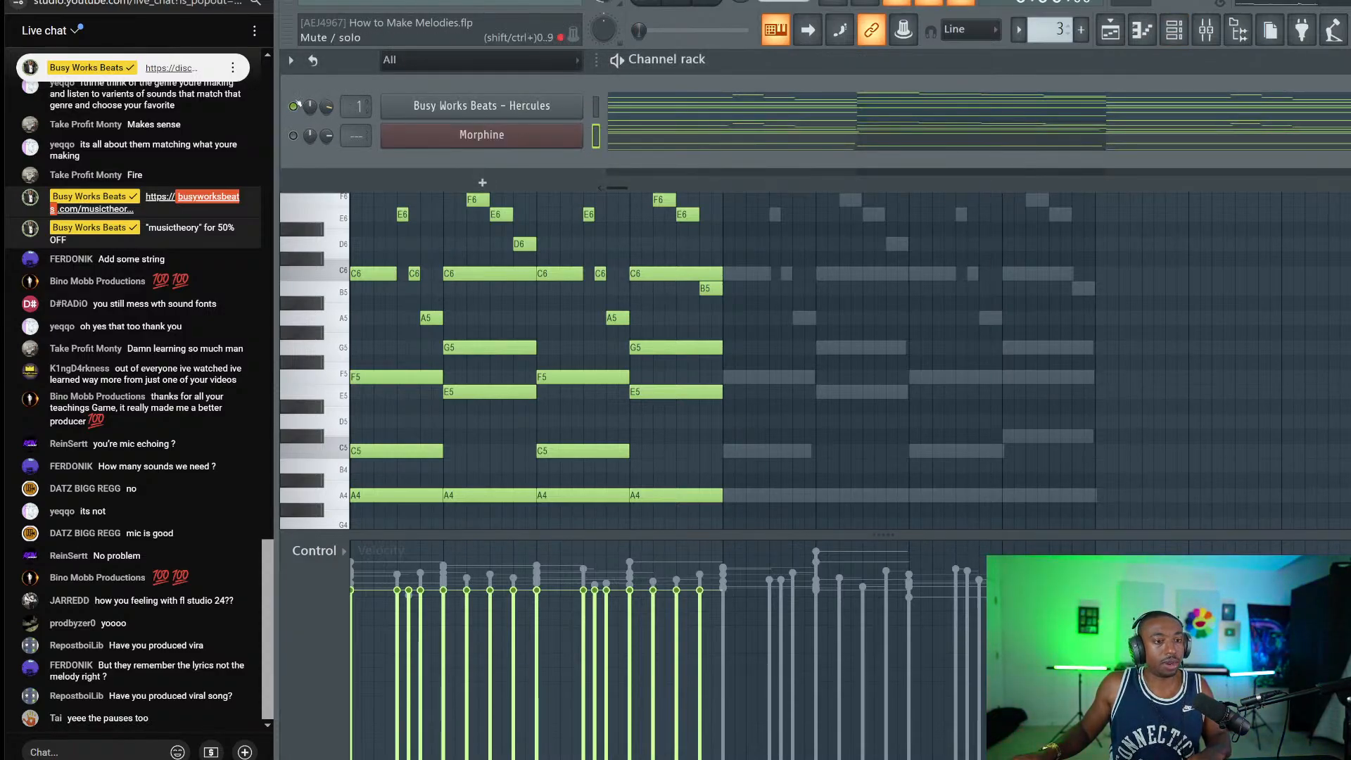
click(293, 136)
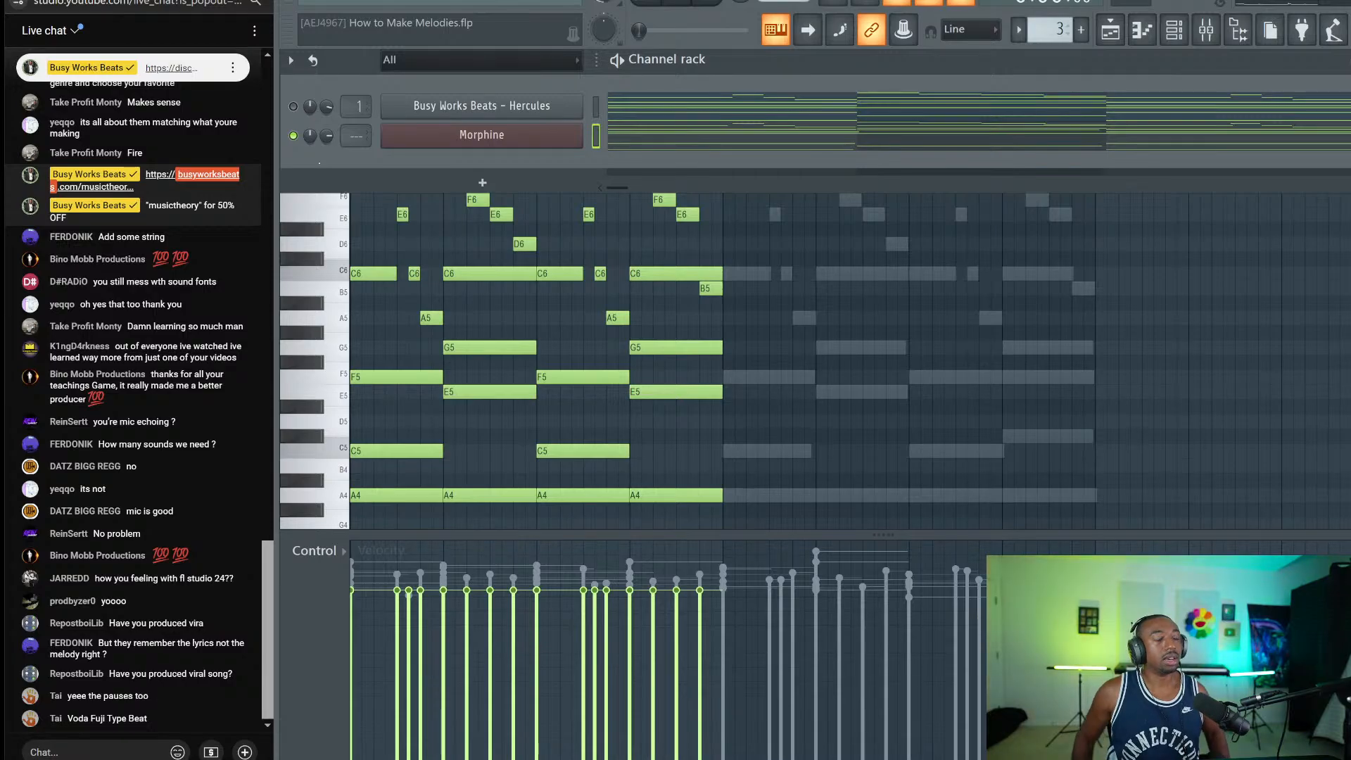
Step: Switch to the web browser and search Google in a new tab for "tpain ima take her home with me lyrics"
key(alt+Tab)
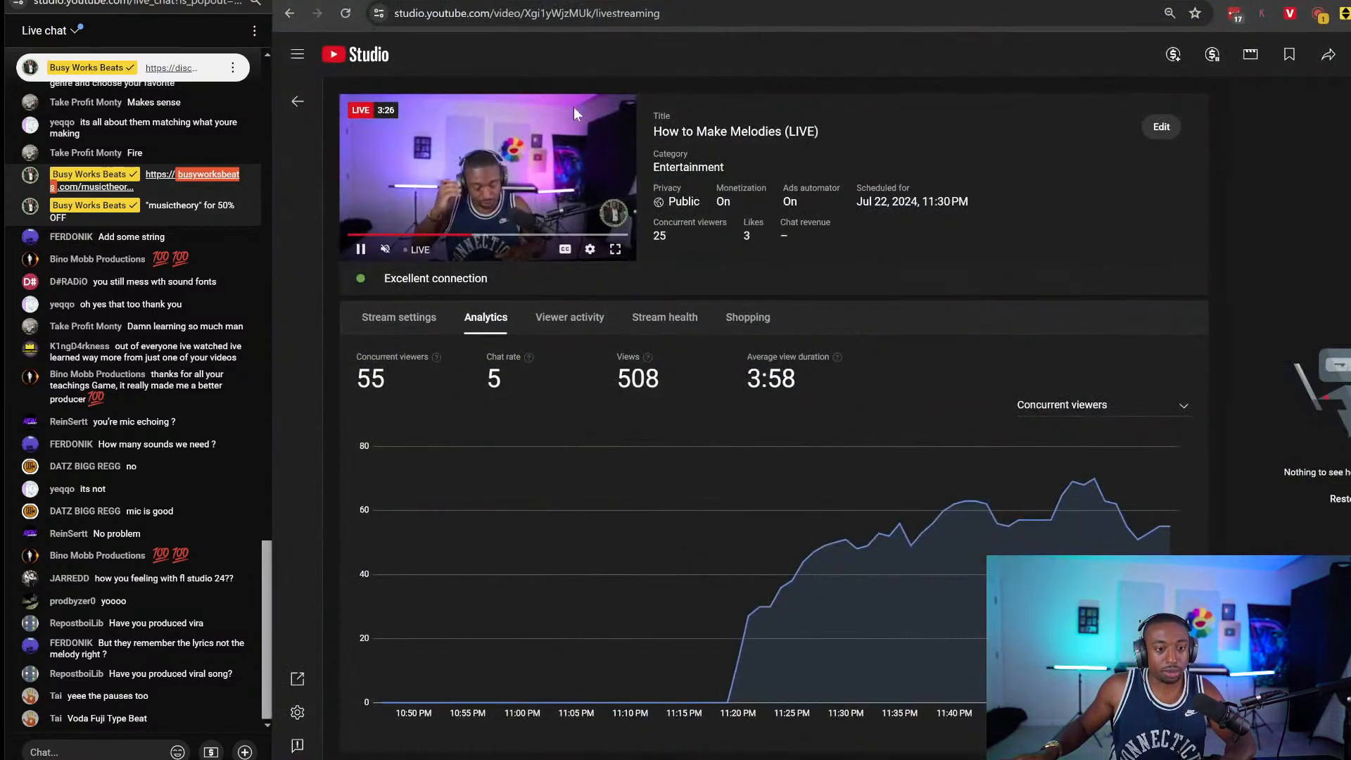
key(ctrl+t)
text(t)
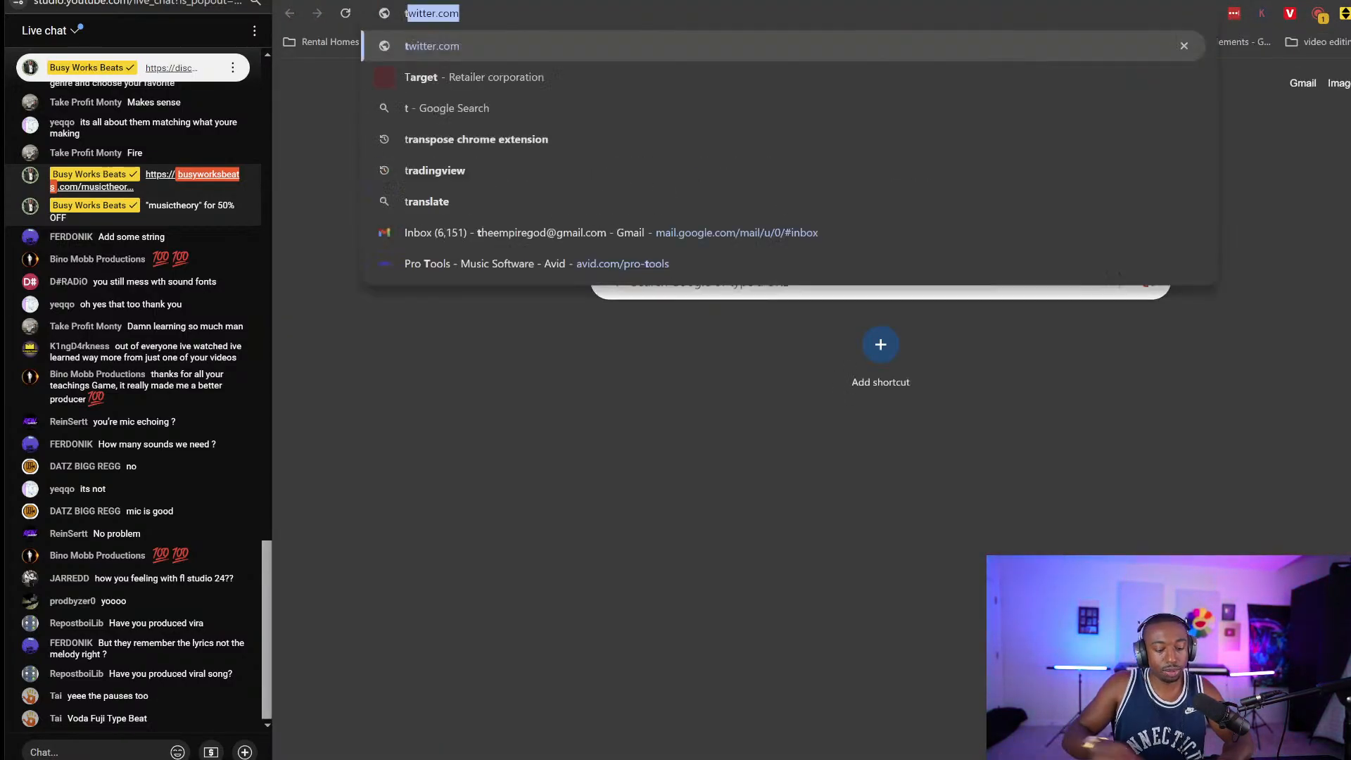
text(pain ima take h)
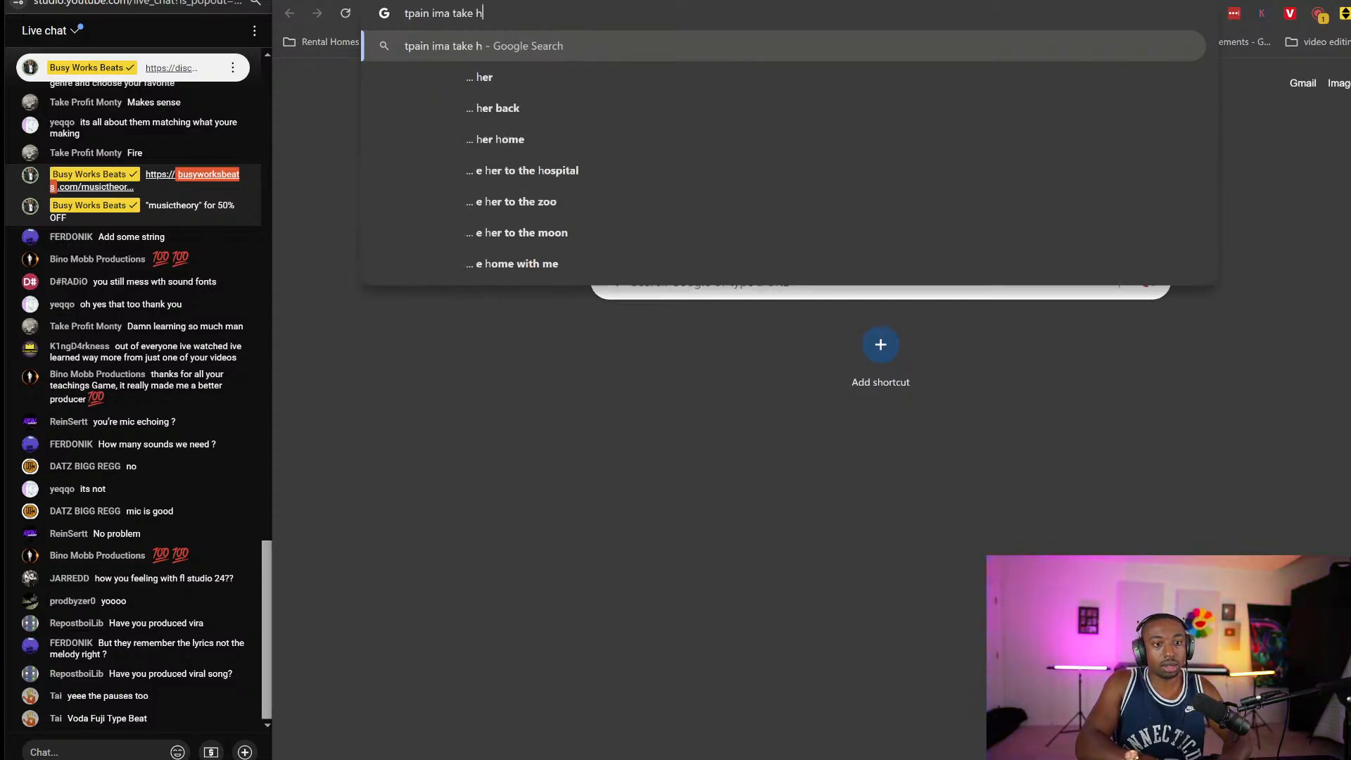
text(er home with me lyrics)
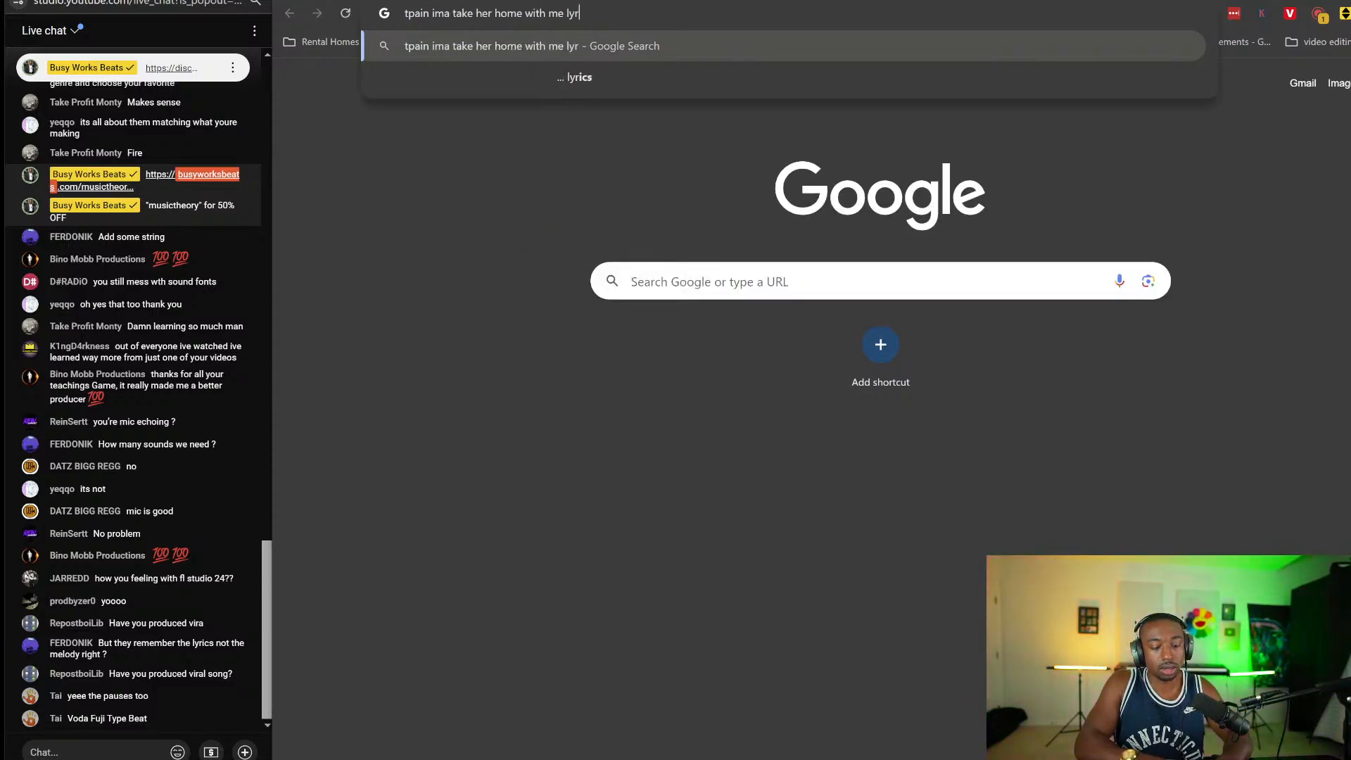
key(Return)
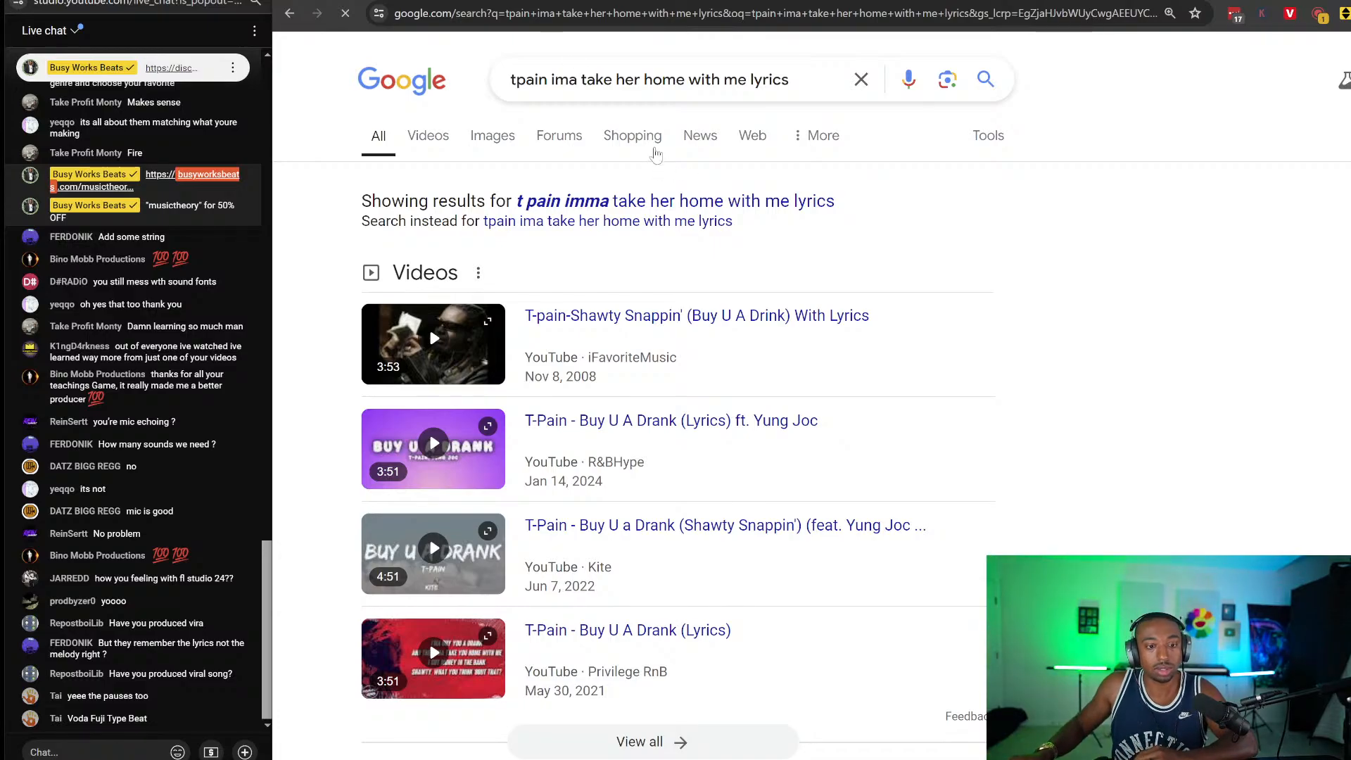
Step: Open the Genius lyrics page for T-Pain's Buy U a Drank (Shawty Snappin') and read down to the chorus
scroll(660, 211, down, 1)
scroll(554, 492, down, 4)
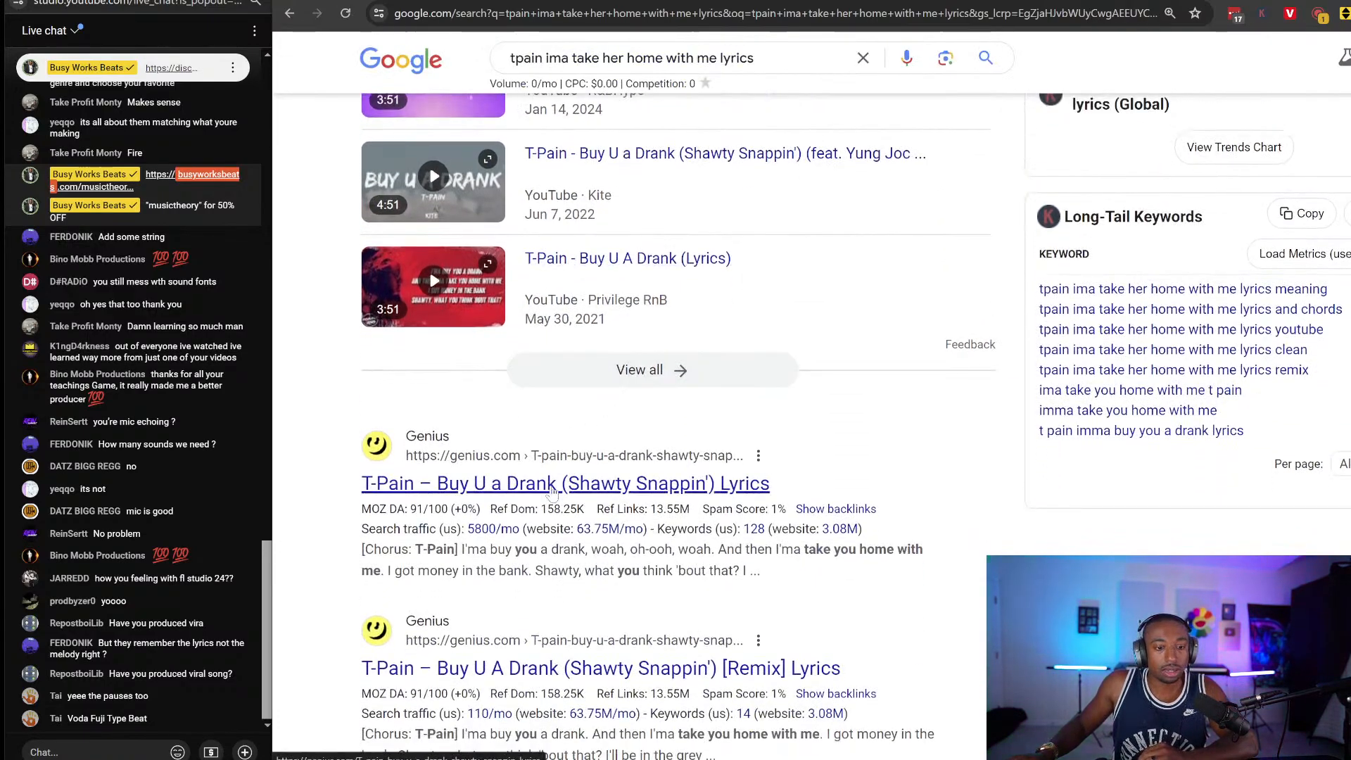
click(554, 489)
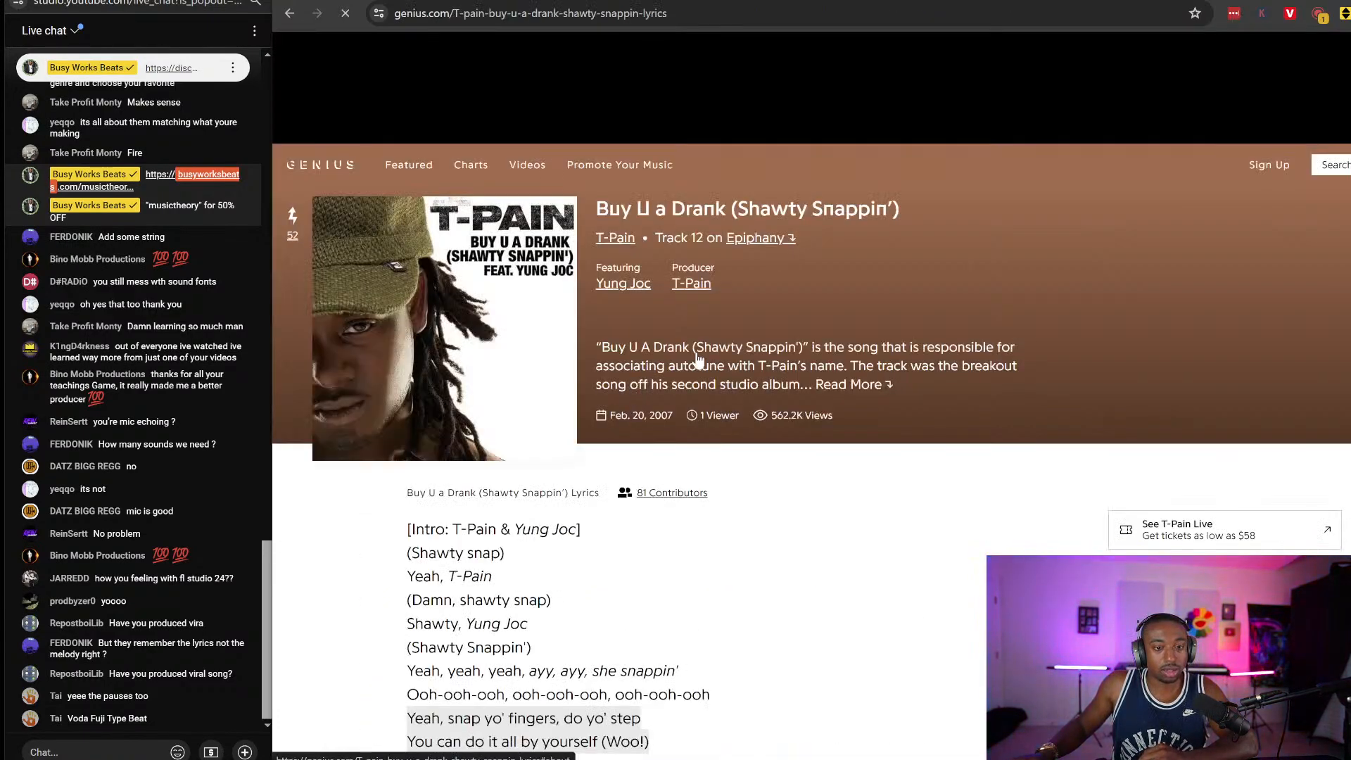
scroll(688, 352, down, 4)
scroll(686, 359, down, 6)
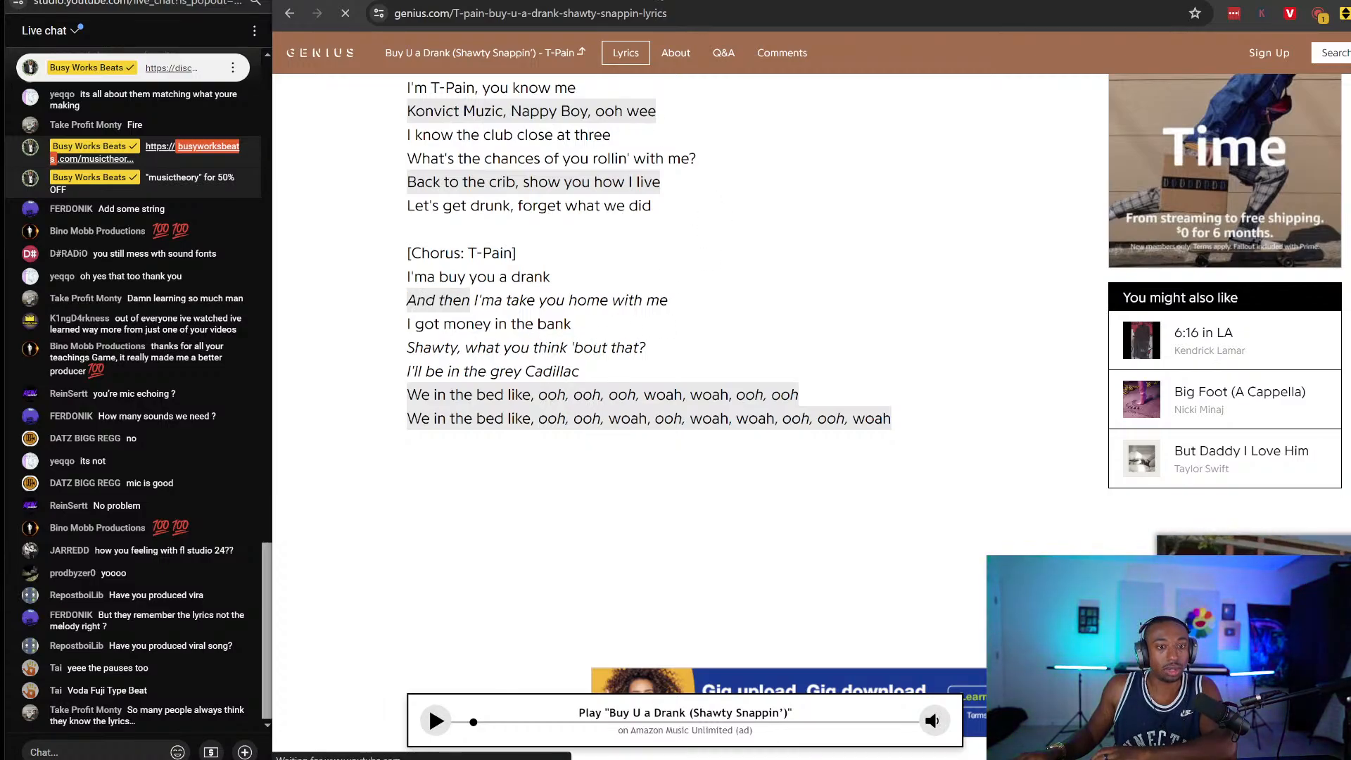
Step: Switch back to FL Studio, bring the Hercules piano roll to the front and briefly play the pattern
click(660, 0)
key(alt+Tab)
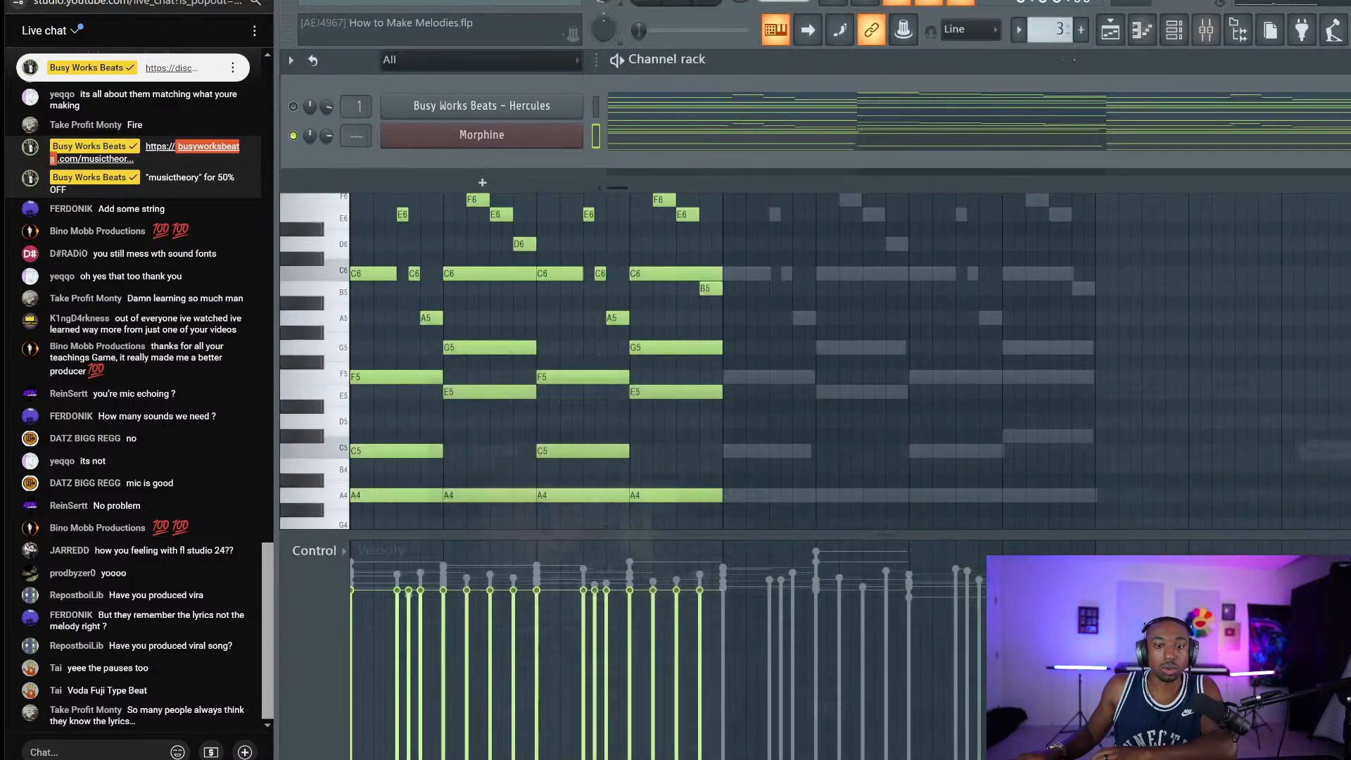
key(F6)
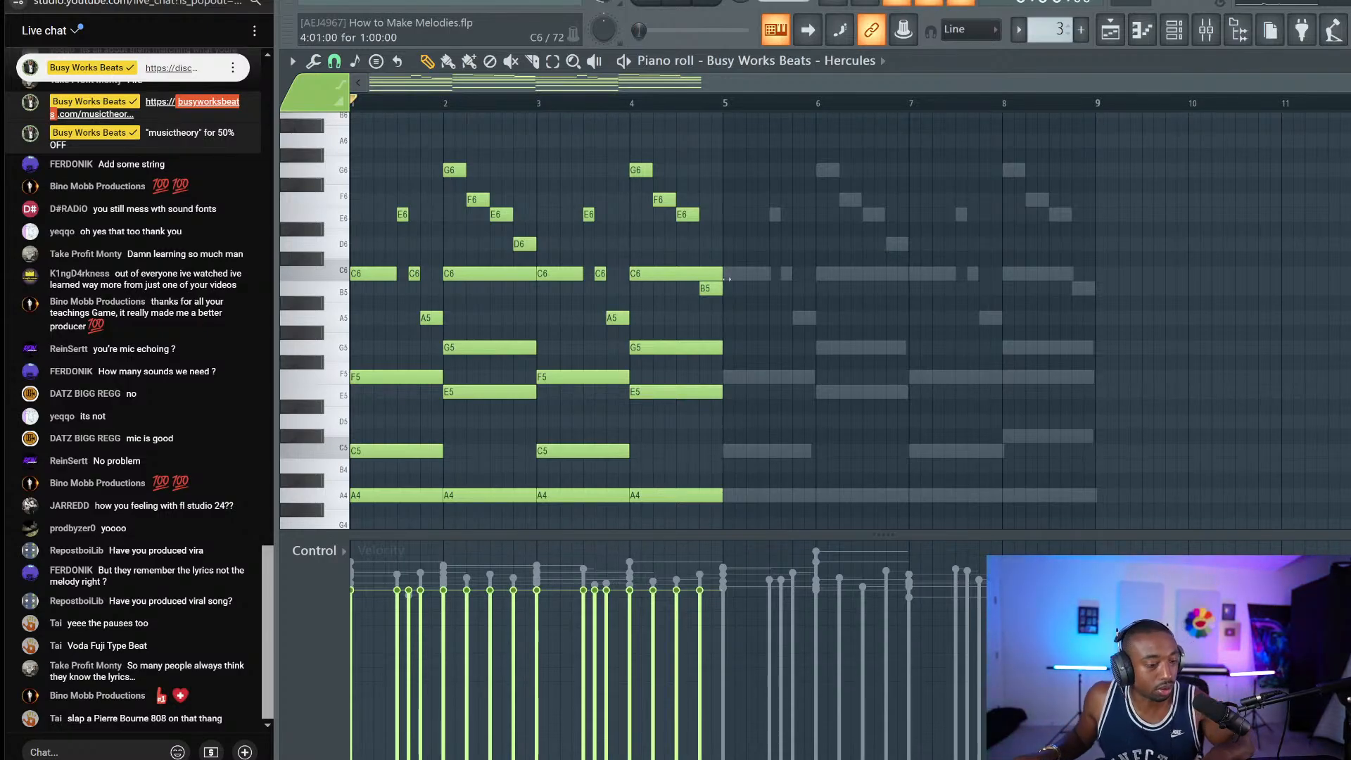
key(space)
key(space)
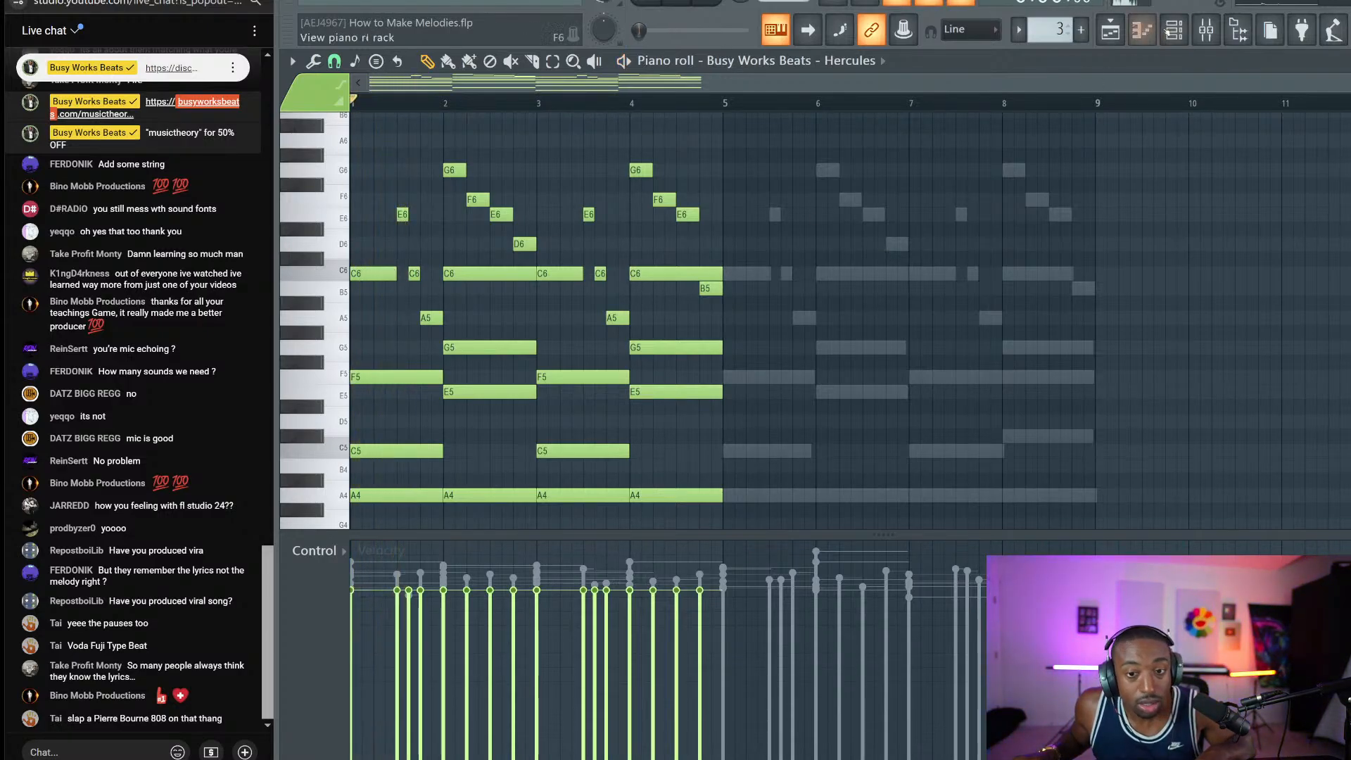
Step: Load the KBD Crystal EP FG preset from the Keyboards bank into Morphine and close the instrument
click(1173, 30)
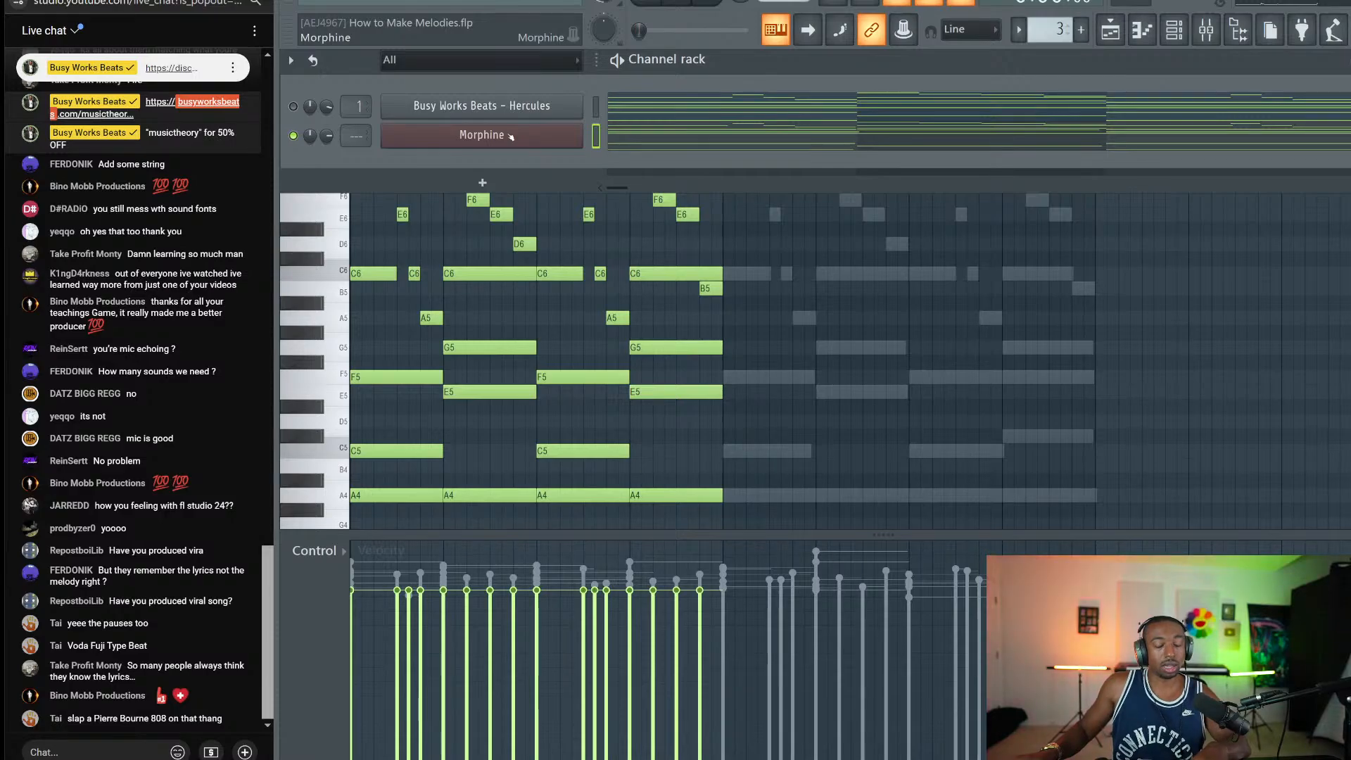
click(511, 136)
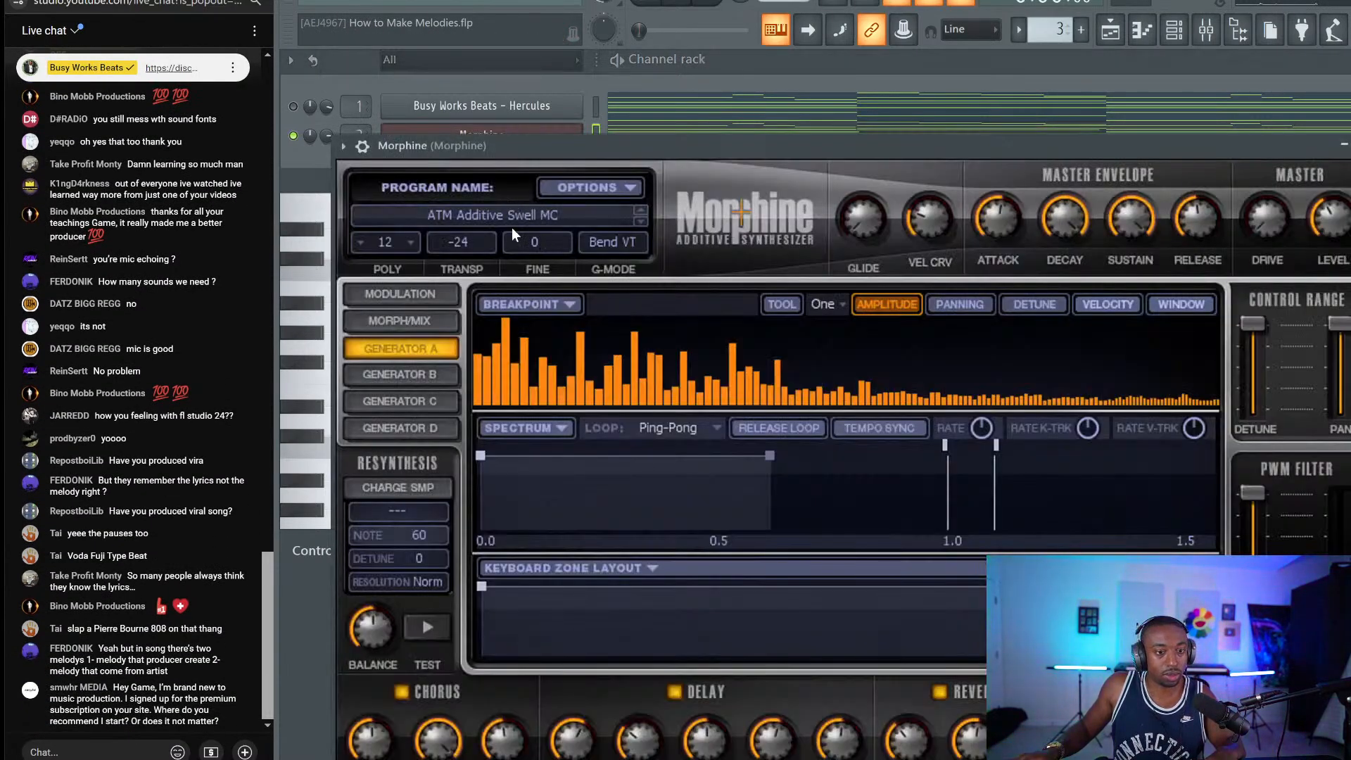
click(509, 220)
click(666, 397)
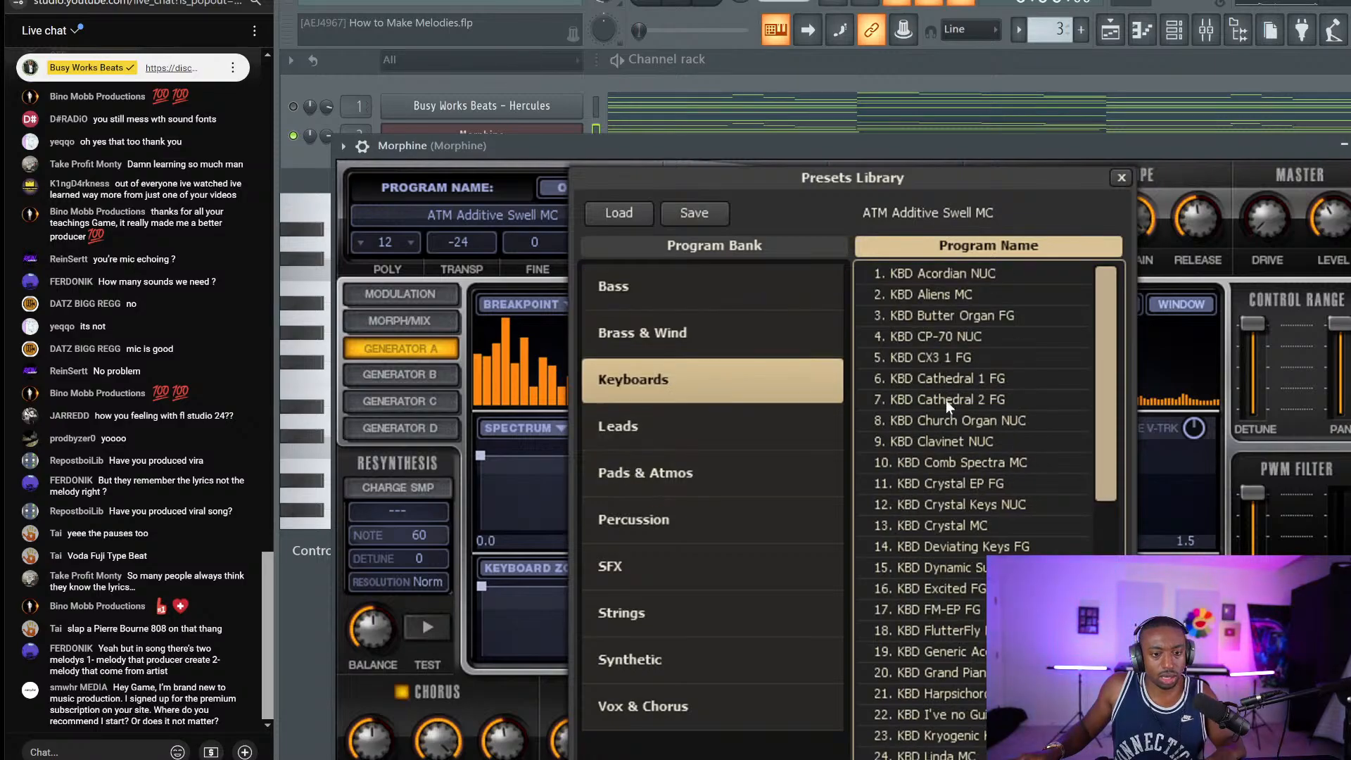
double_click(985, 481)
click(1350, 145)
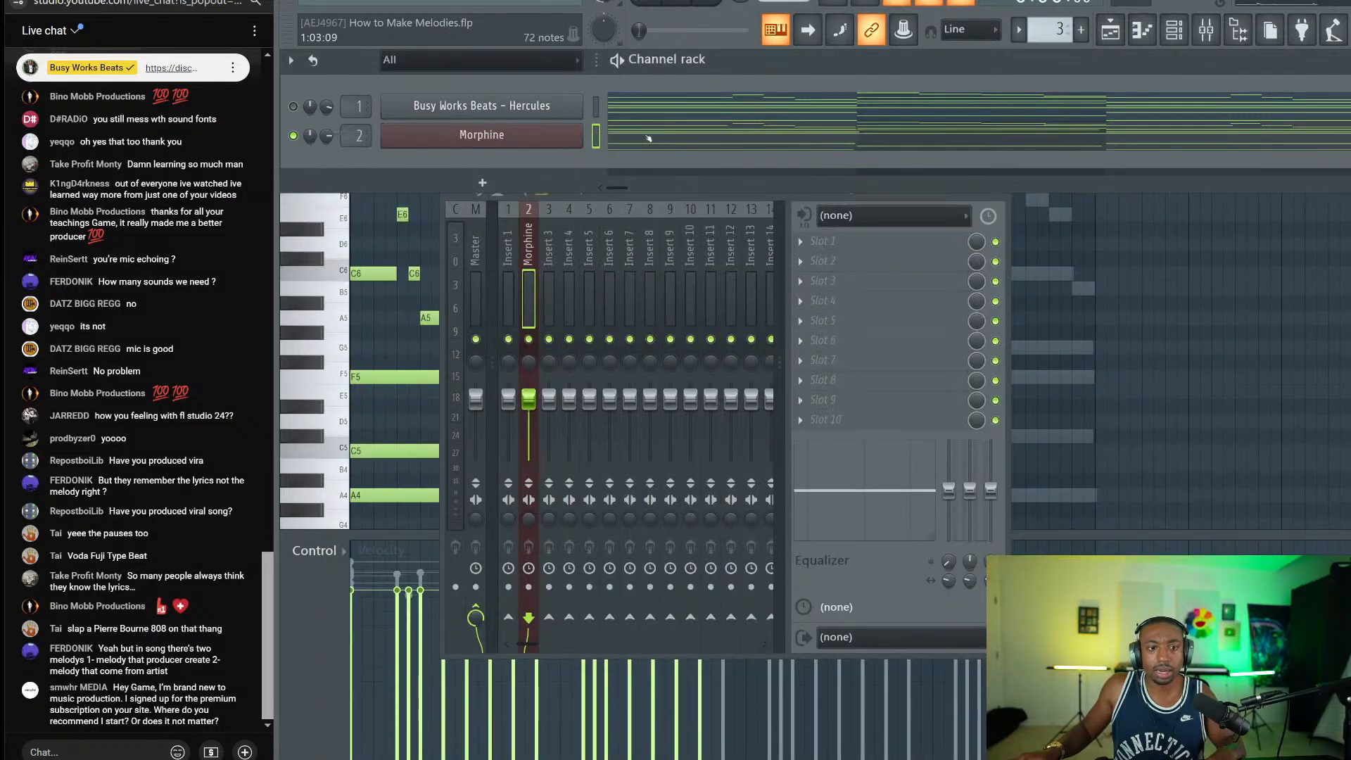
Step: Assign color group 9 to the C6 note in bar 2 of the Morphine melody and play the pattern
click(646, 136)
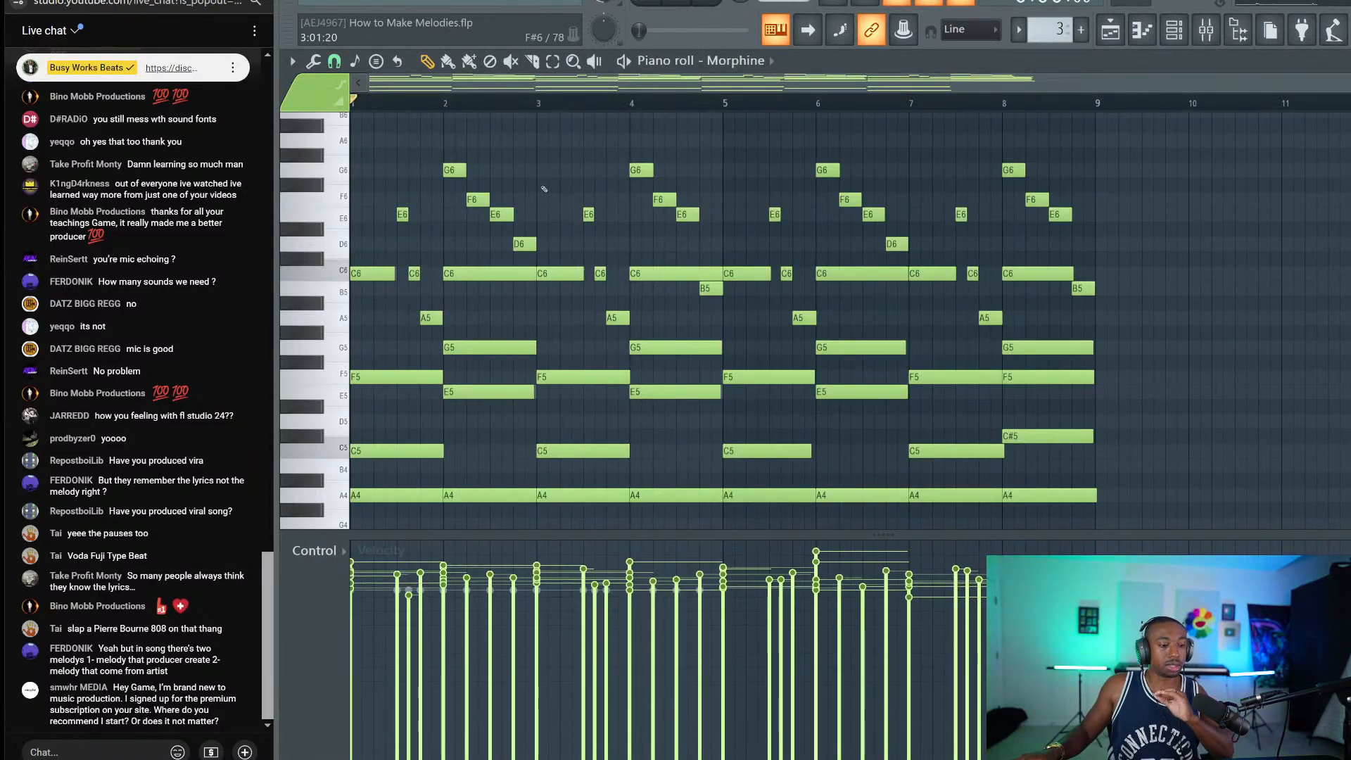
double_click(481, 272)
click(846, 350)
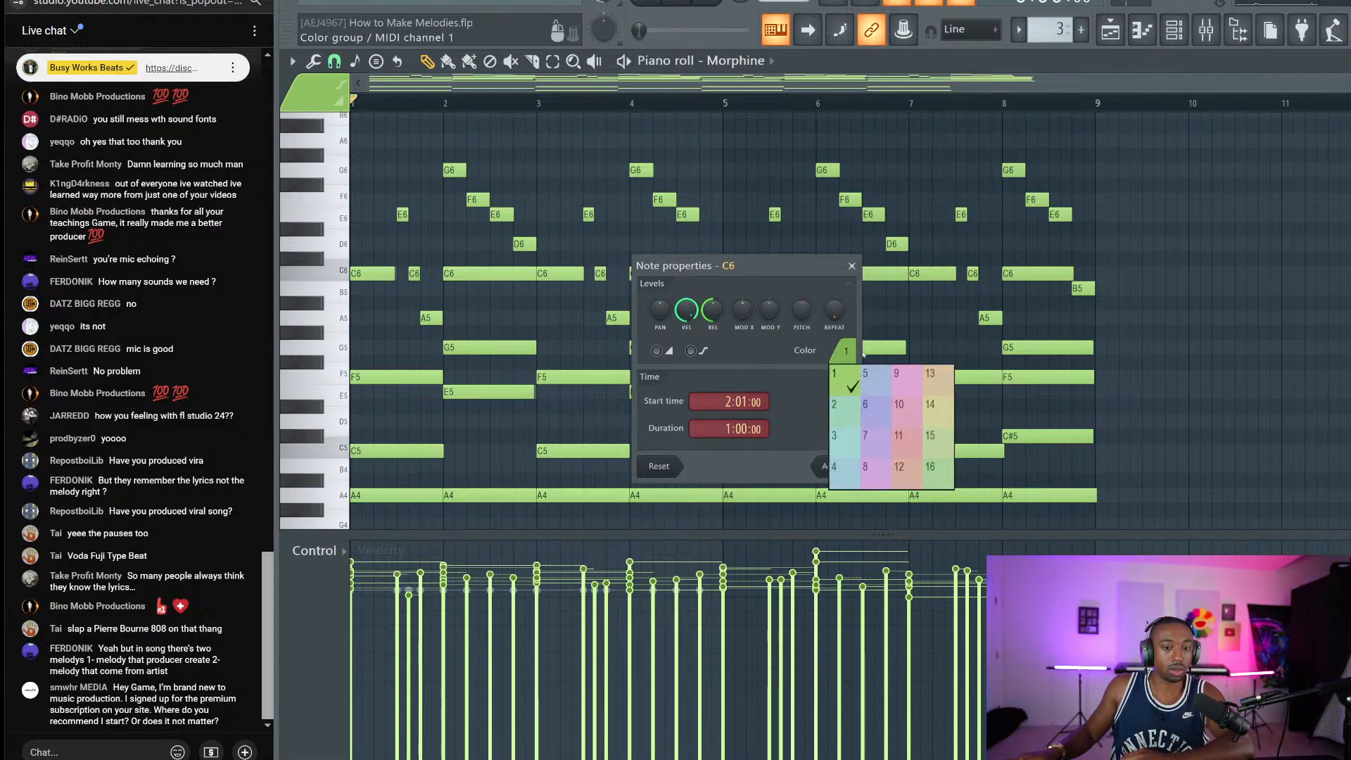
click(915, 385)
click(834, 465)
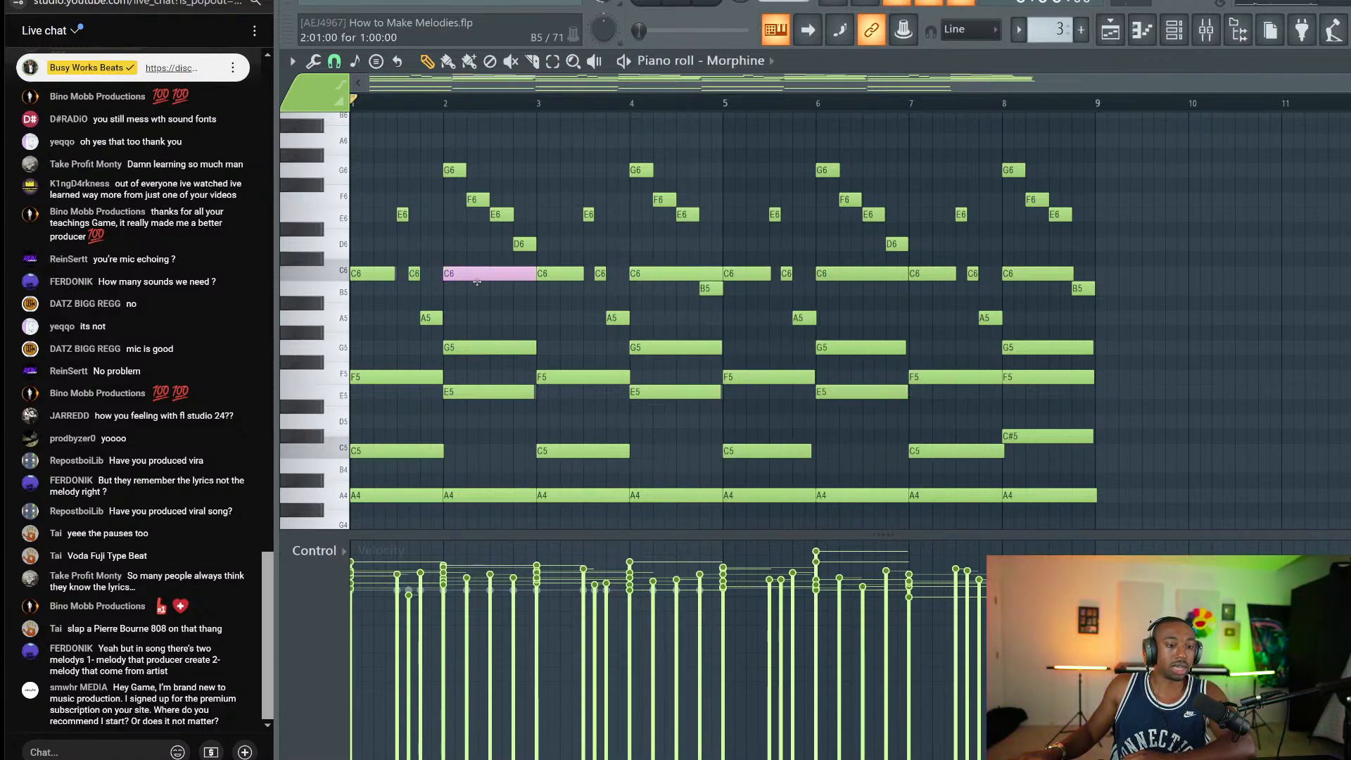
key(space)
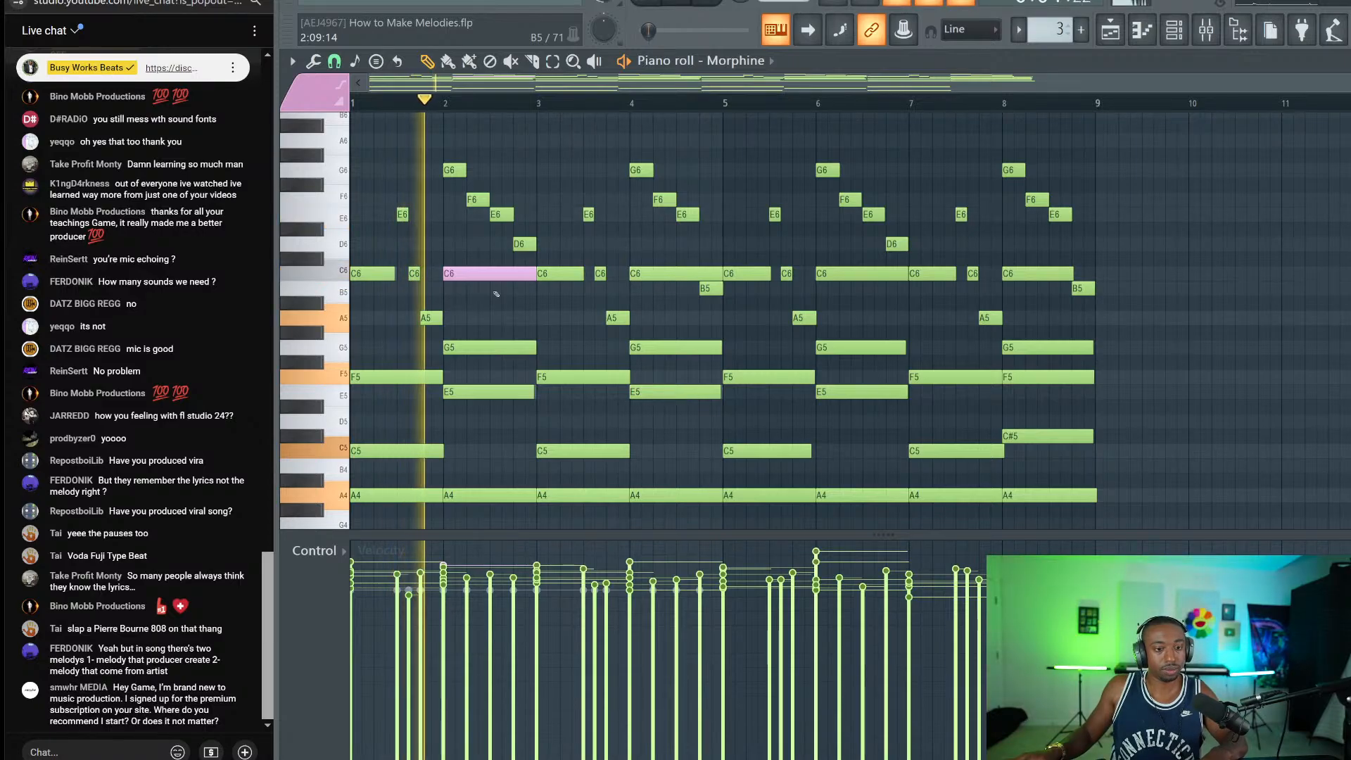
key(space)
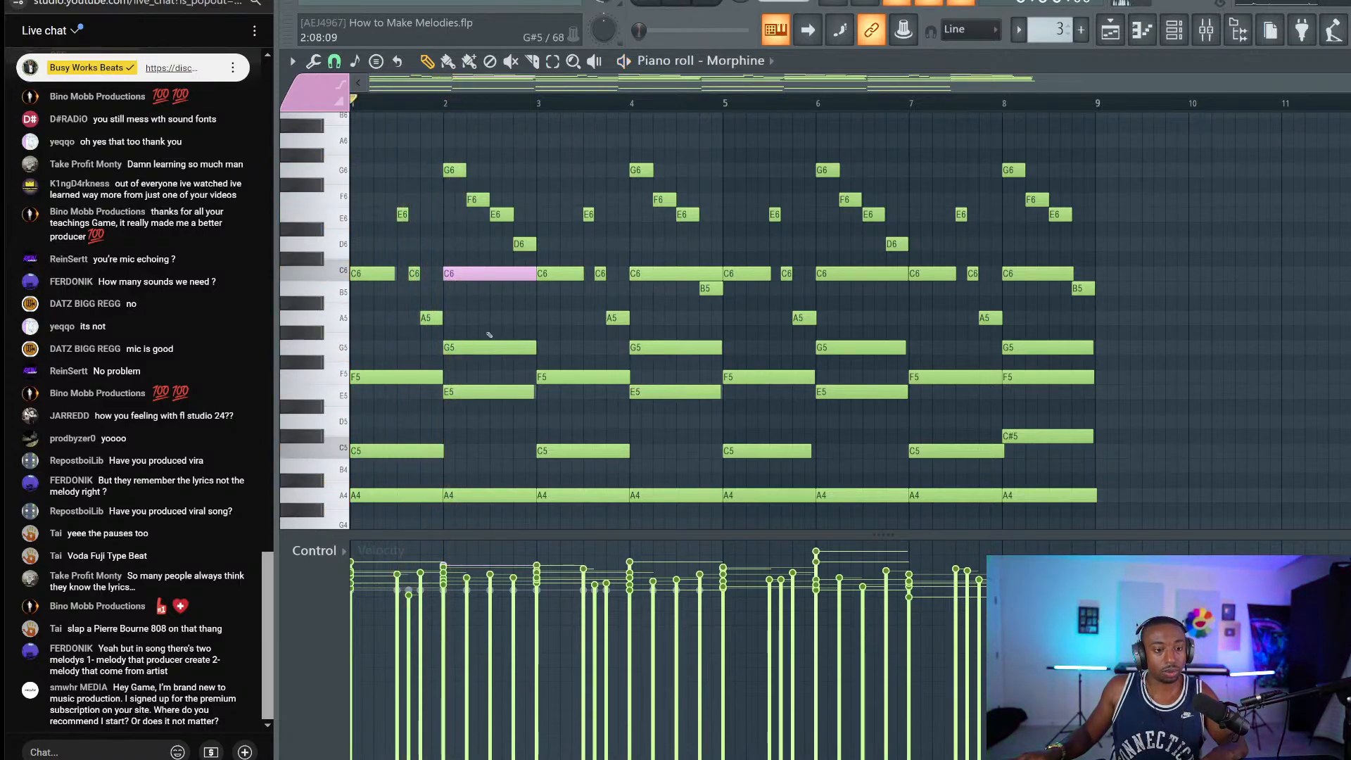
Step: Duplicate the pink C6 note in bar 2 and lower the copy seven semitones to F5
drag(486, 276, 492, 280)
key(shift+Down)
key(shift+Down)
key(shift+Down)
key(shift+Down)
key(shift+Down)
key(shift+Down)
key(shift+Down)
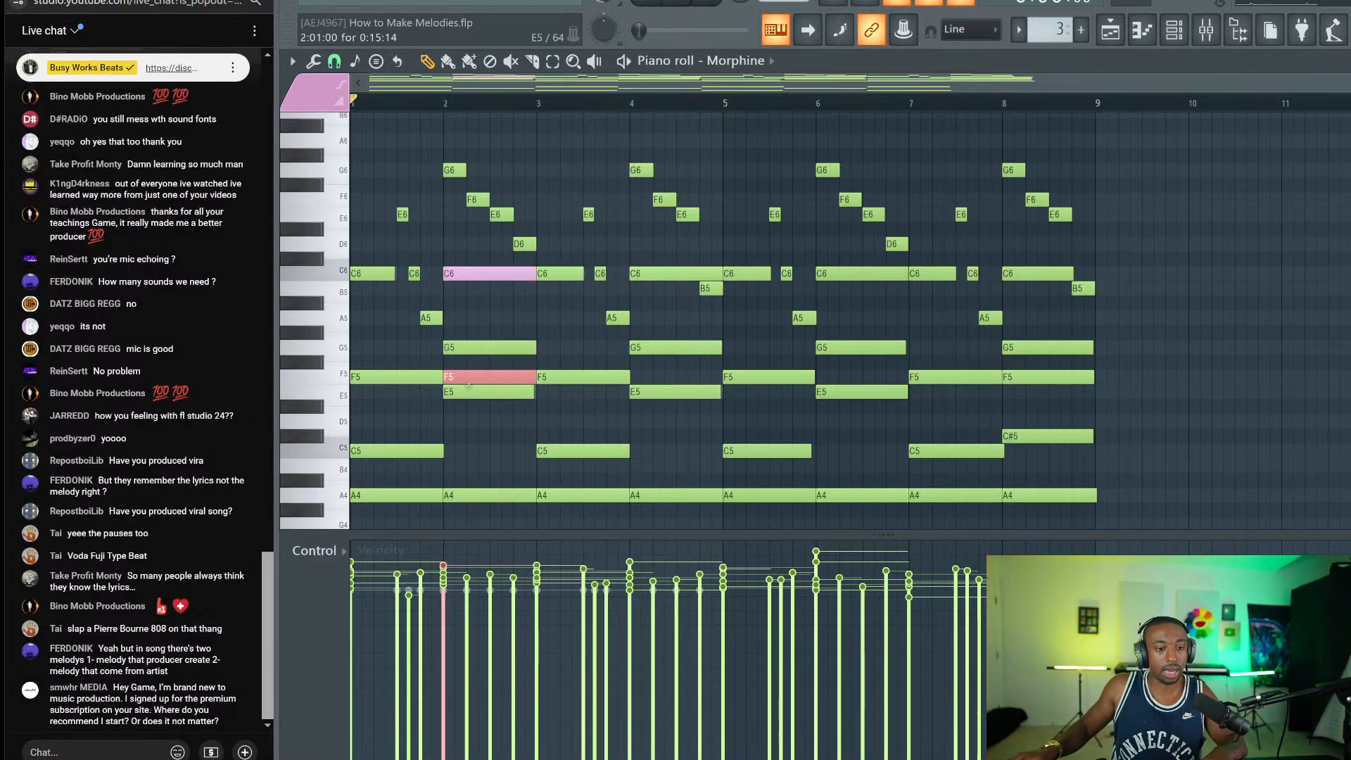
Step: Turn the duplicated F5 note in bar 2 into a slide note in color group 9 and deselect it
double_click(461, 377)
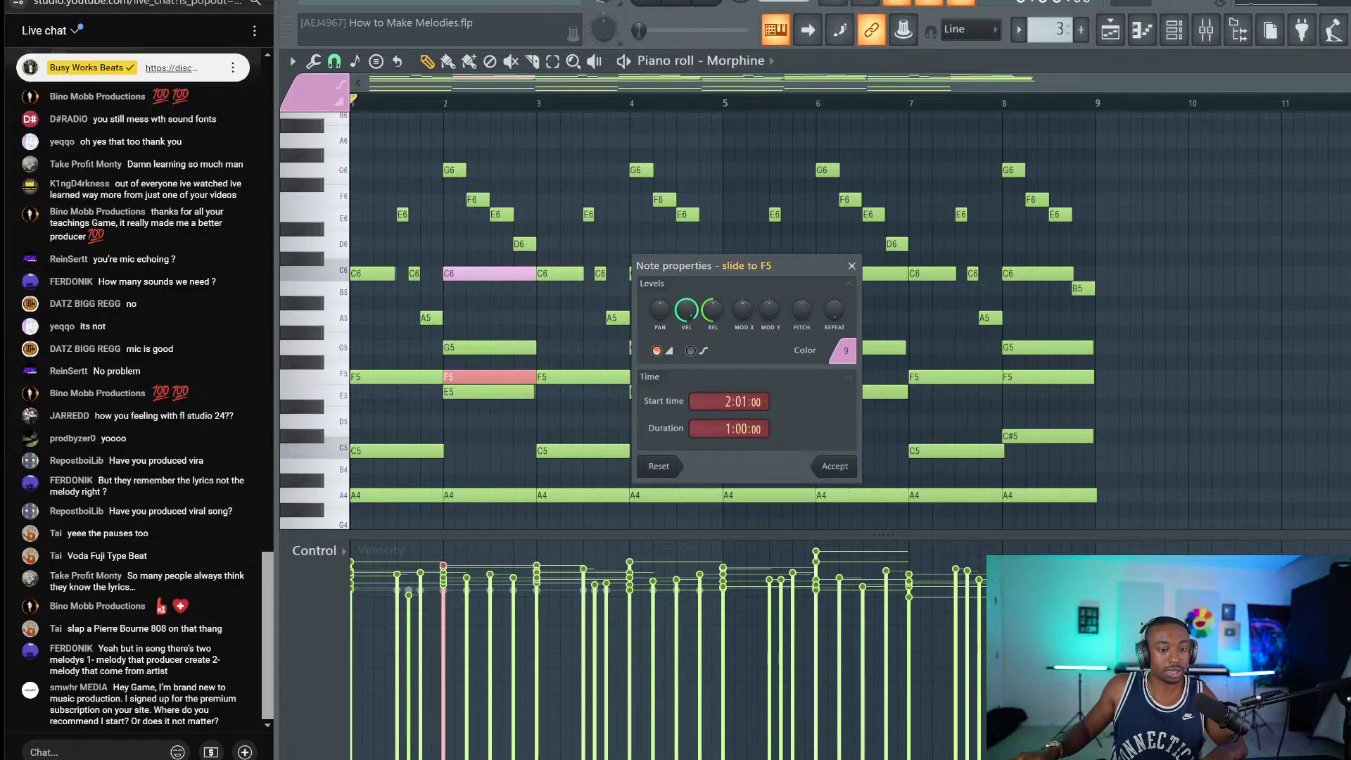
click(843, 464)
ctrl+click(525, 367)
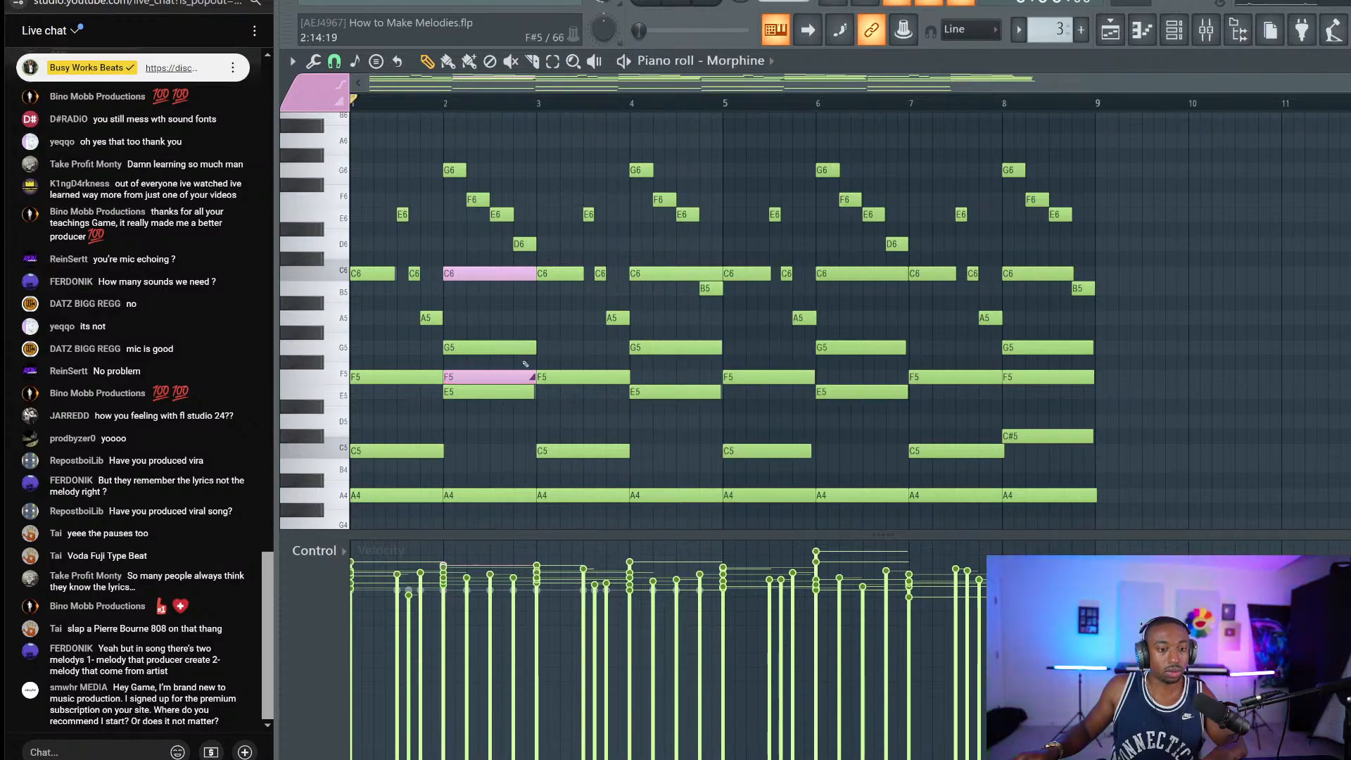
Step: Shorten the F5 slide note to cover only the second half of bar 2 and play the pattern
ctrl+click(524, 379)
mouse_move(537, 374)
mouse_down()
mouse_move(479, 366)
mouse_move(515, 377)
mouse_up()
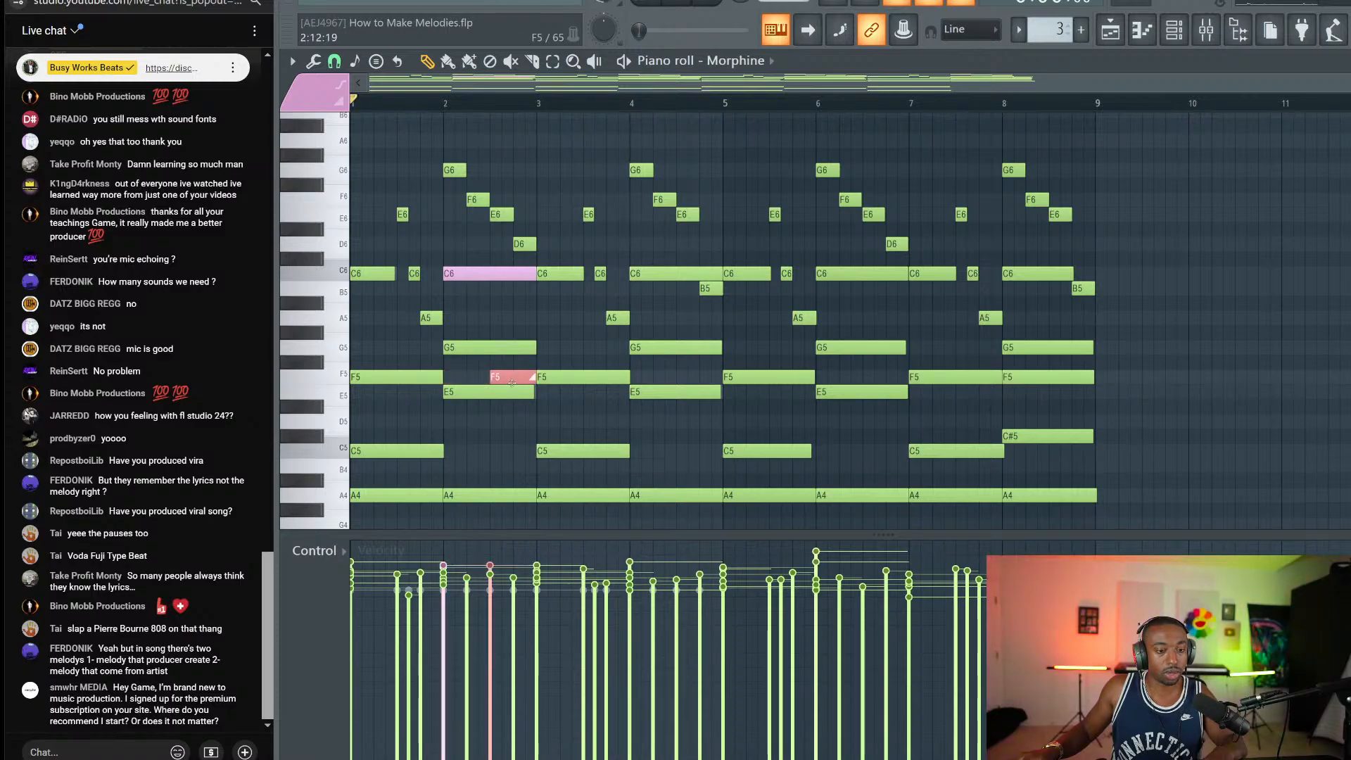
ctrl+click(588, 335)
key(space)
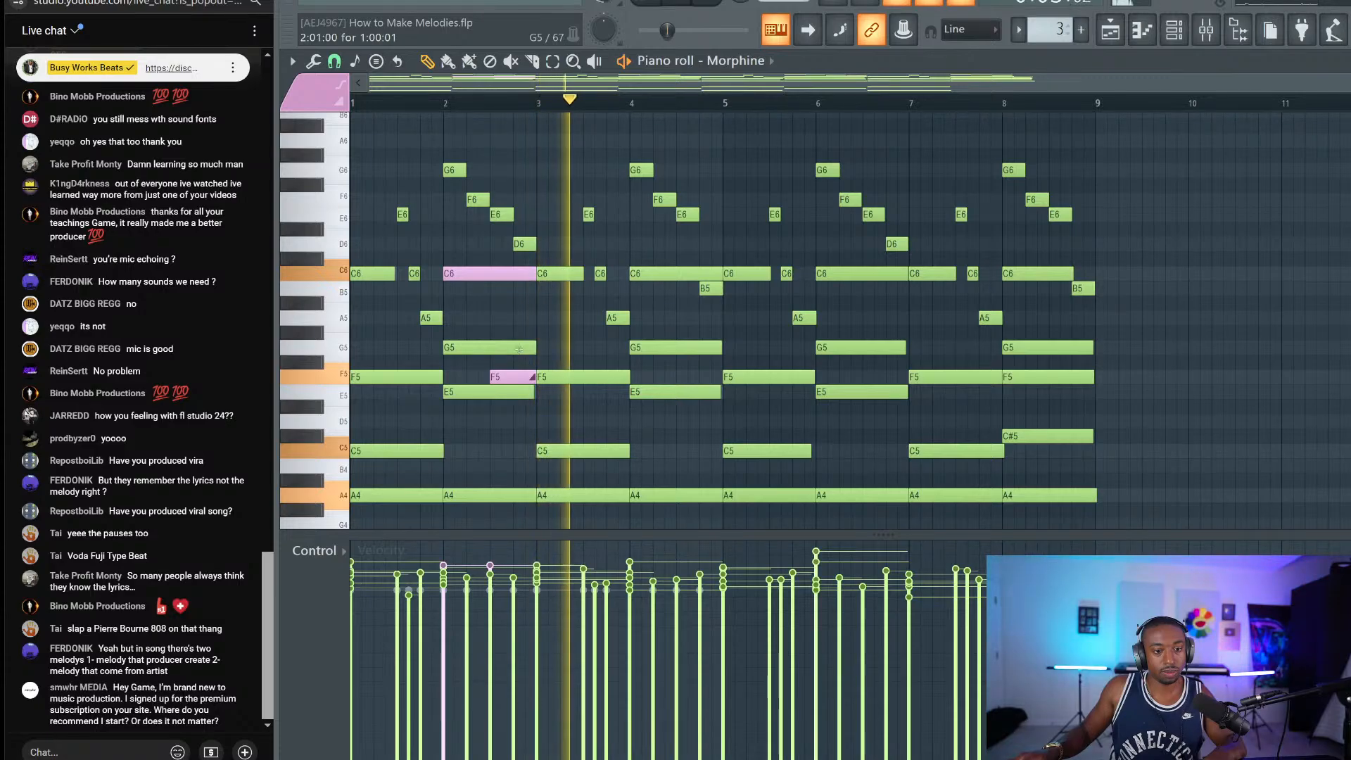
key(space)
Step: Delete the long C6 note in bar 4 and copy bar 2's C6 and F5 slide notes into its place
right_click(674, 274)
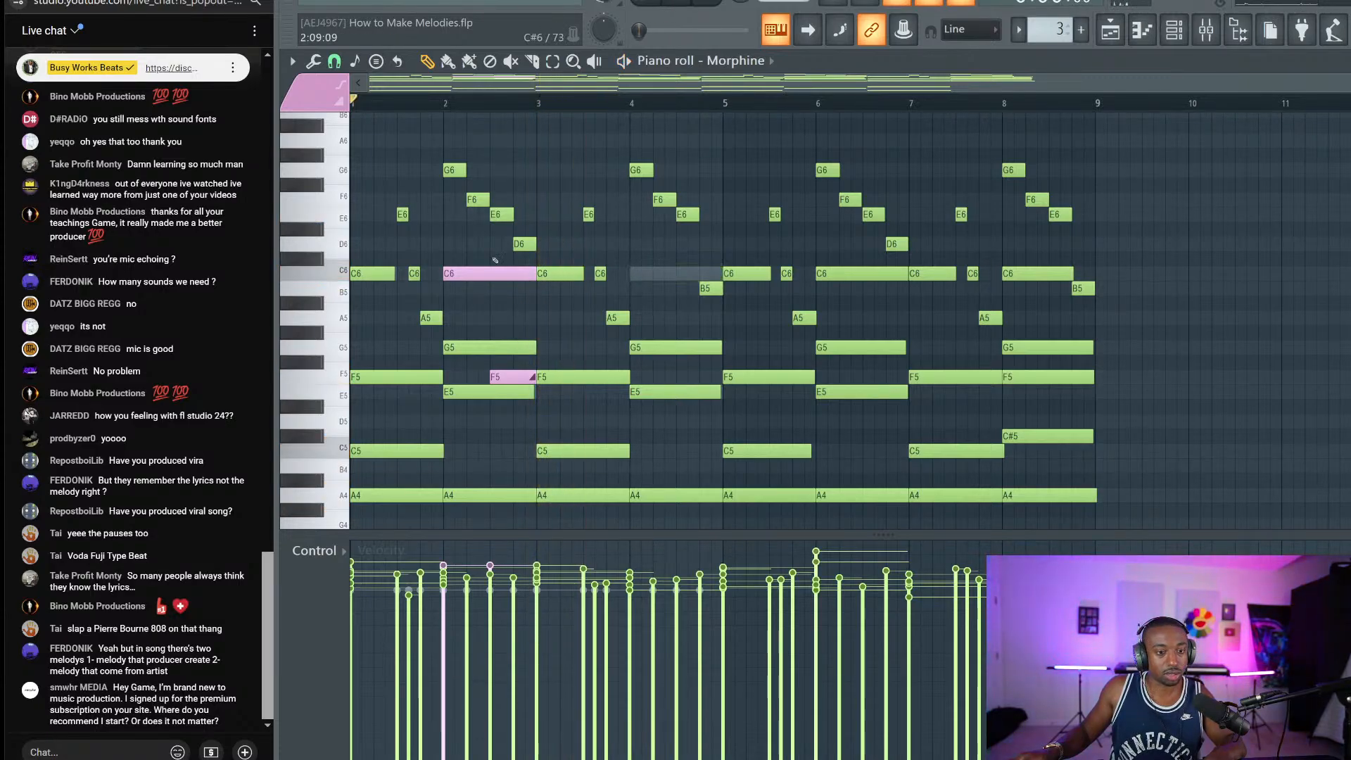
ctrl+shift+click(497, 273)
ctrl+shift+click(513, 377)
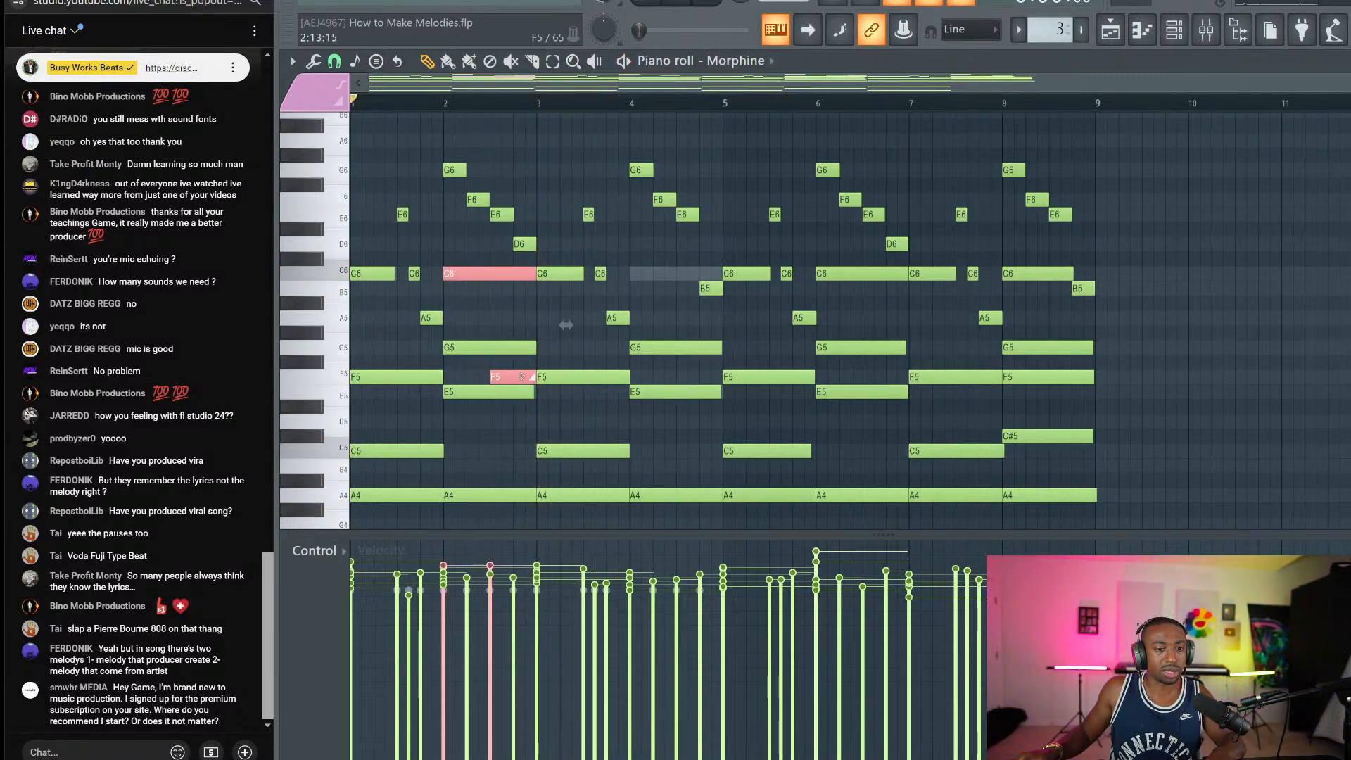
drag(521, 377, 691, 389)
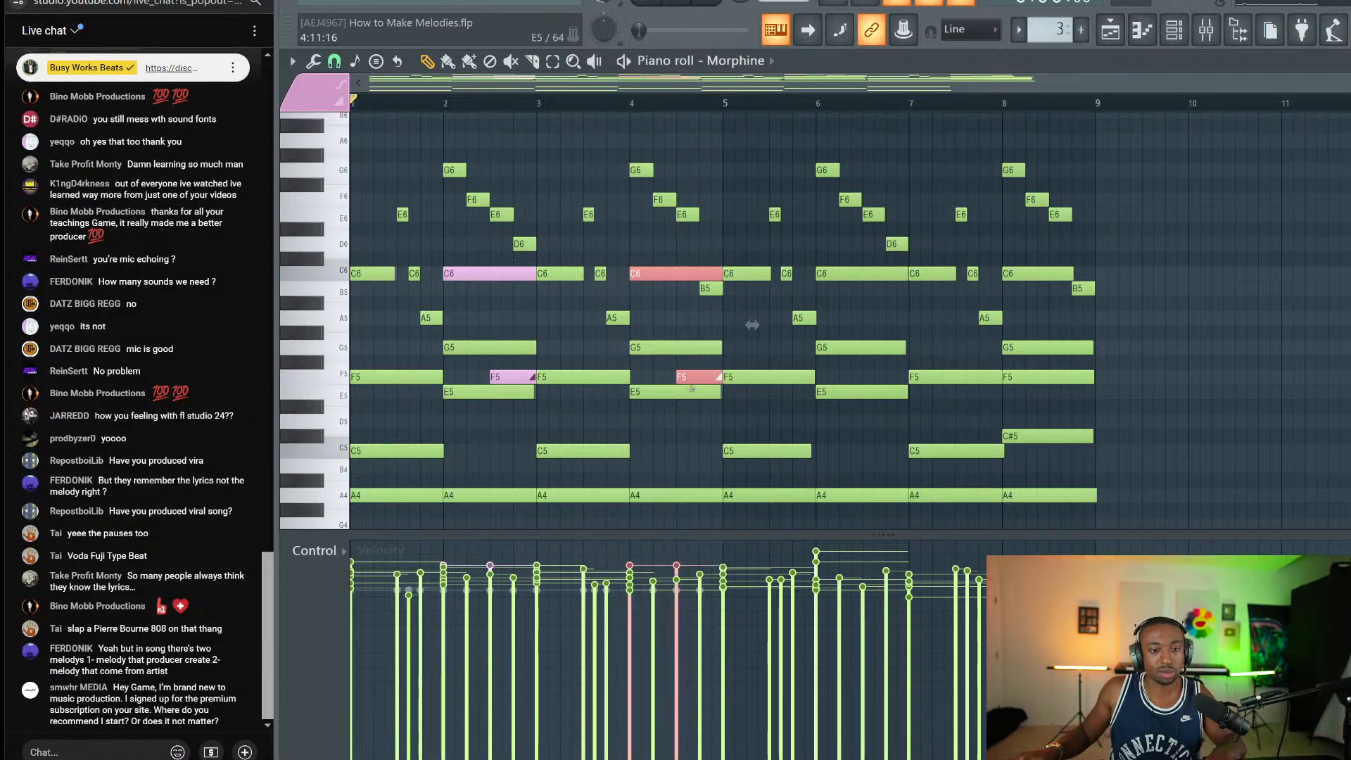
Step: Replace the long C6 notes in bars 6 and 8 and bar 8's F5 with copies of the pink C6 and F5 slide notes, and save the project
right_click(857, 271)
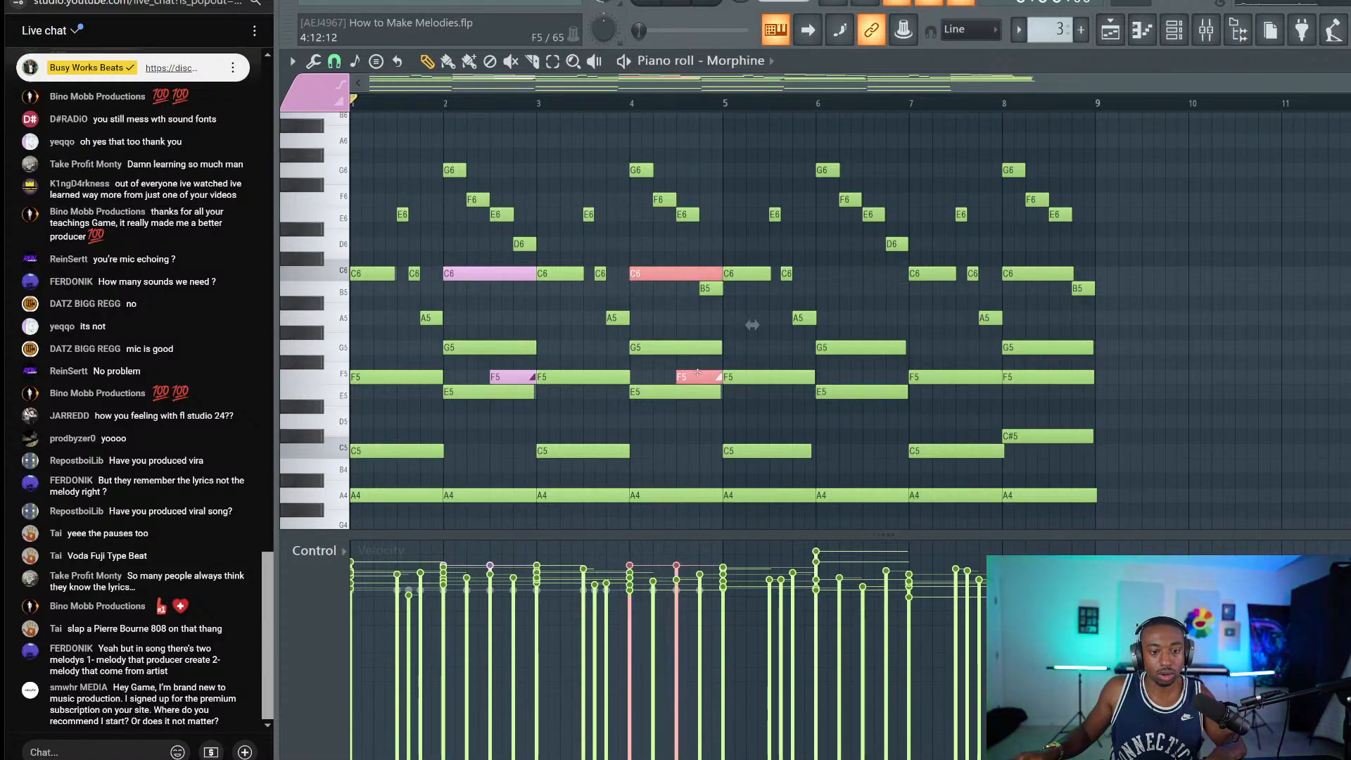
drag(697, 373, 881, 379)
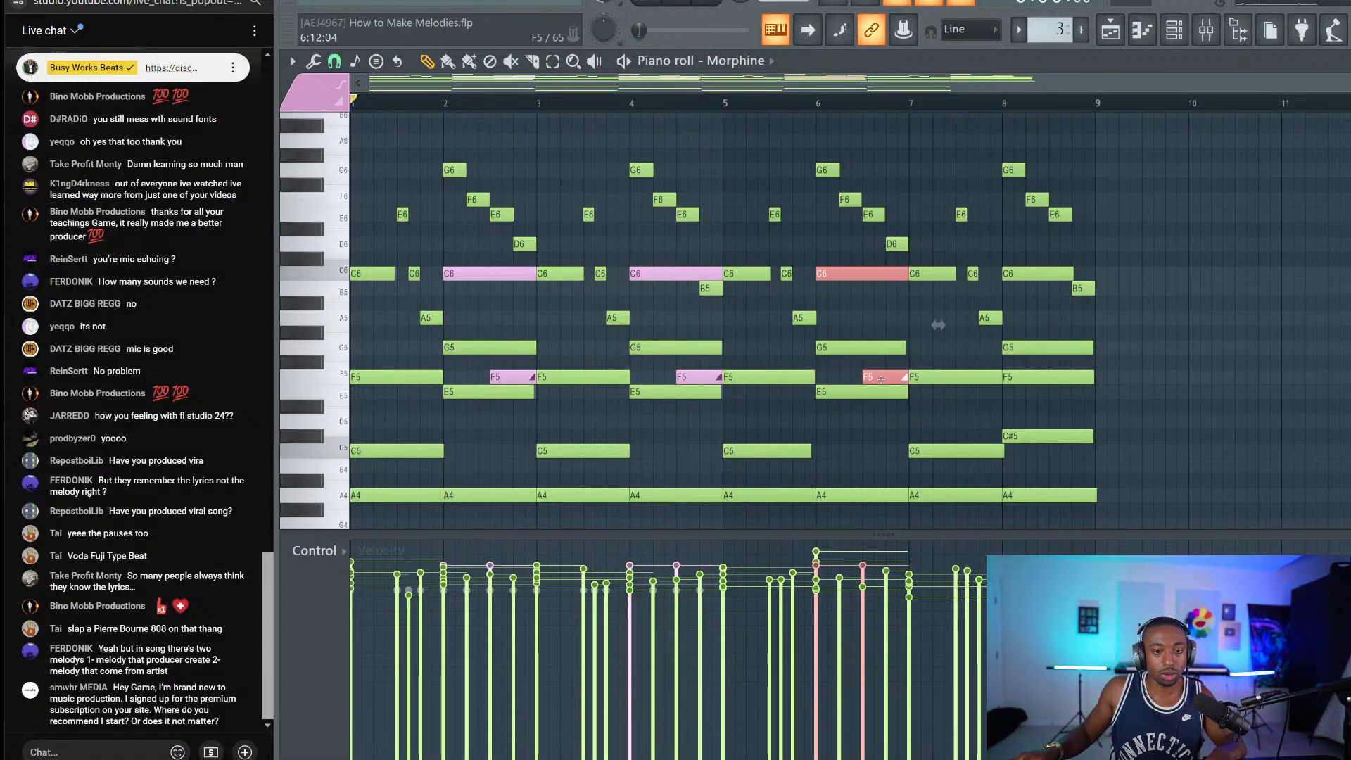
right_click(1046, 272)
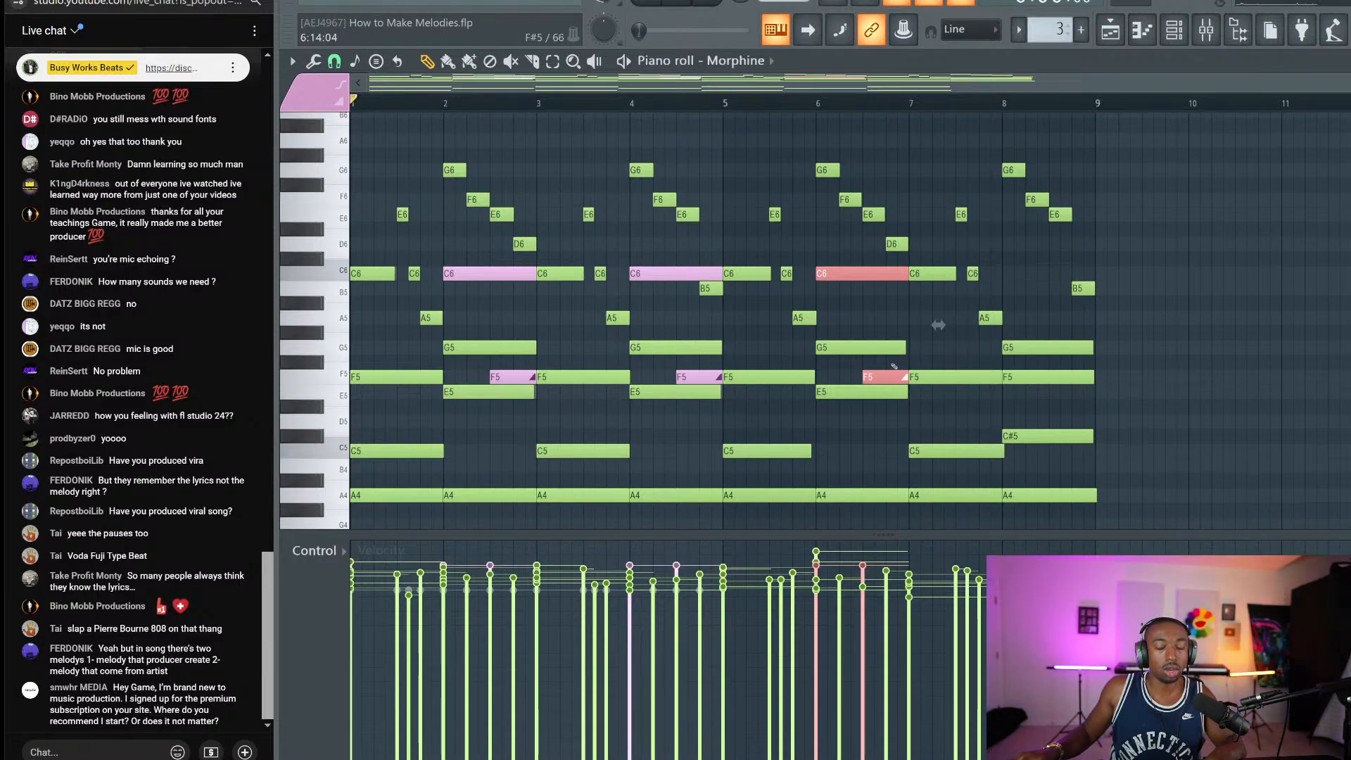
drag(881, 380, 1037, 380)
right_click(1037, 379)
key(ctrl+s)
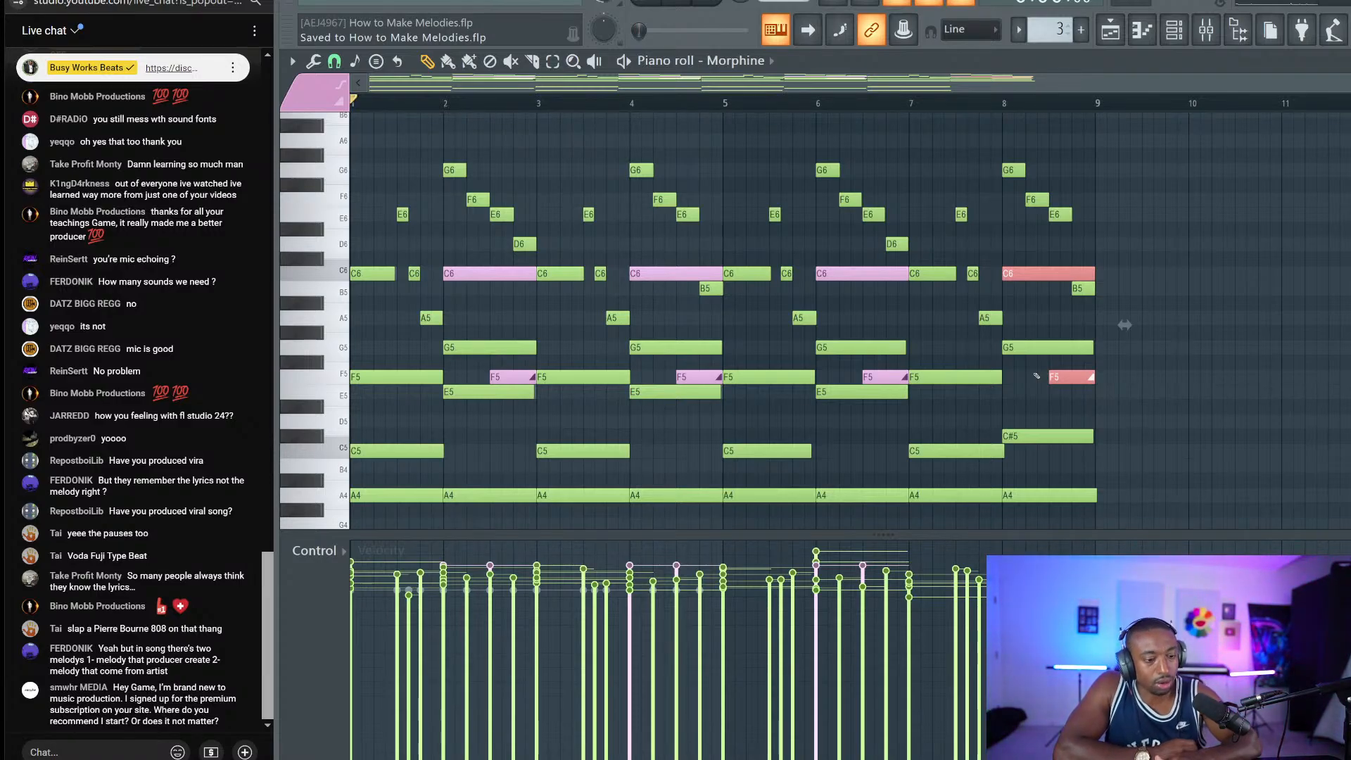
click(1130, 381)
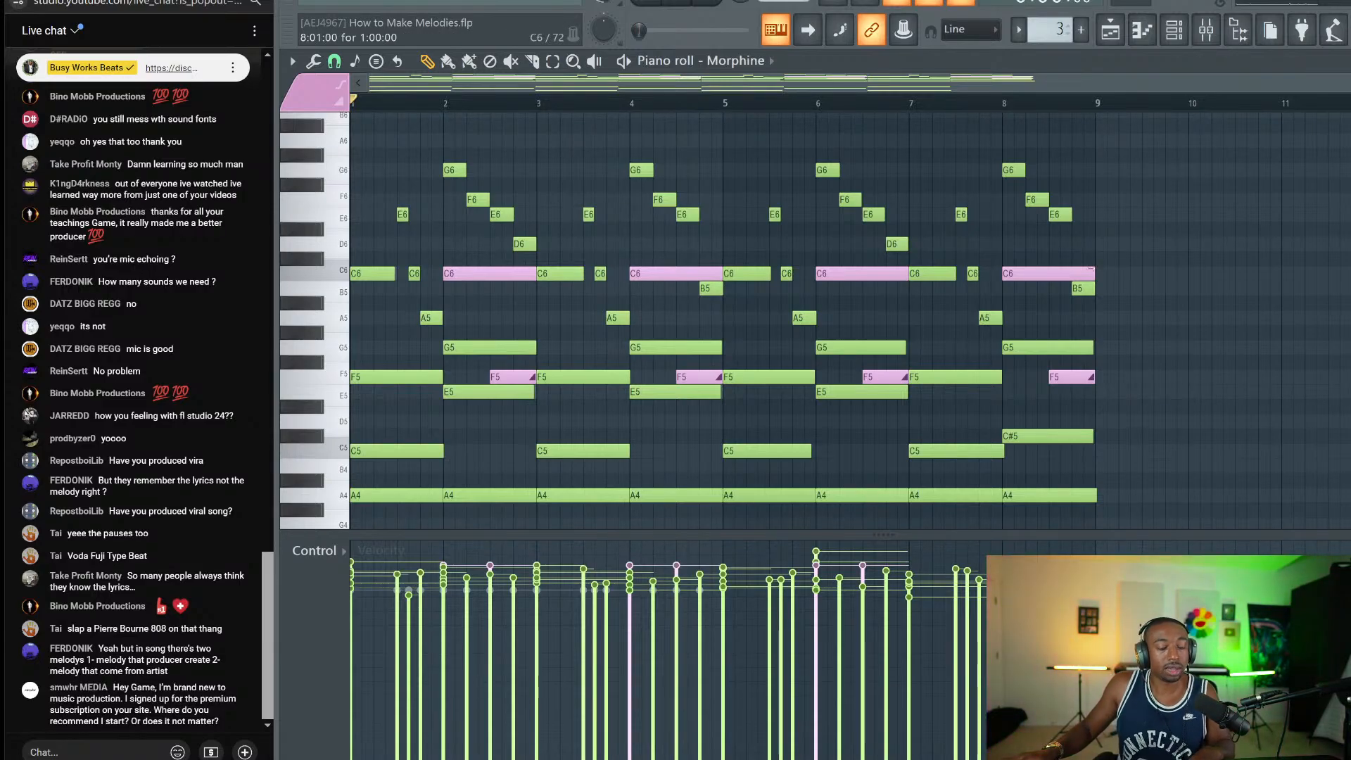
Step: Place Pattern 3 at bar 1 of Track 1 in the playlist, trim the clip to eight bars, and play it
key(Escape)
key(F5)
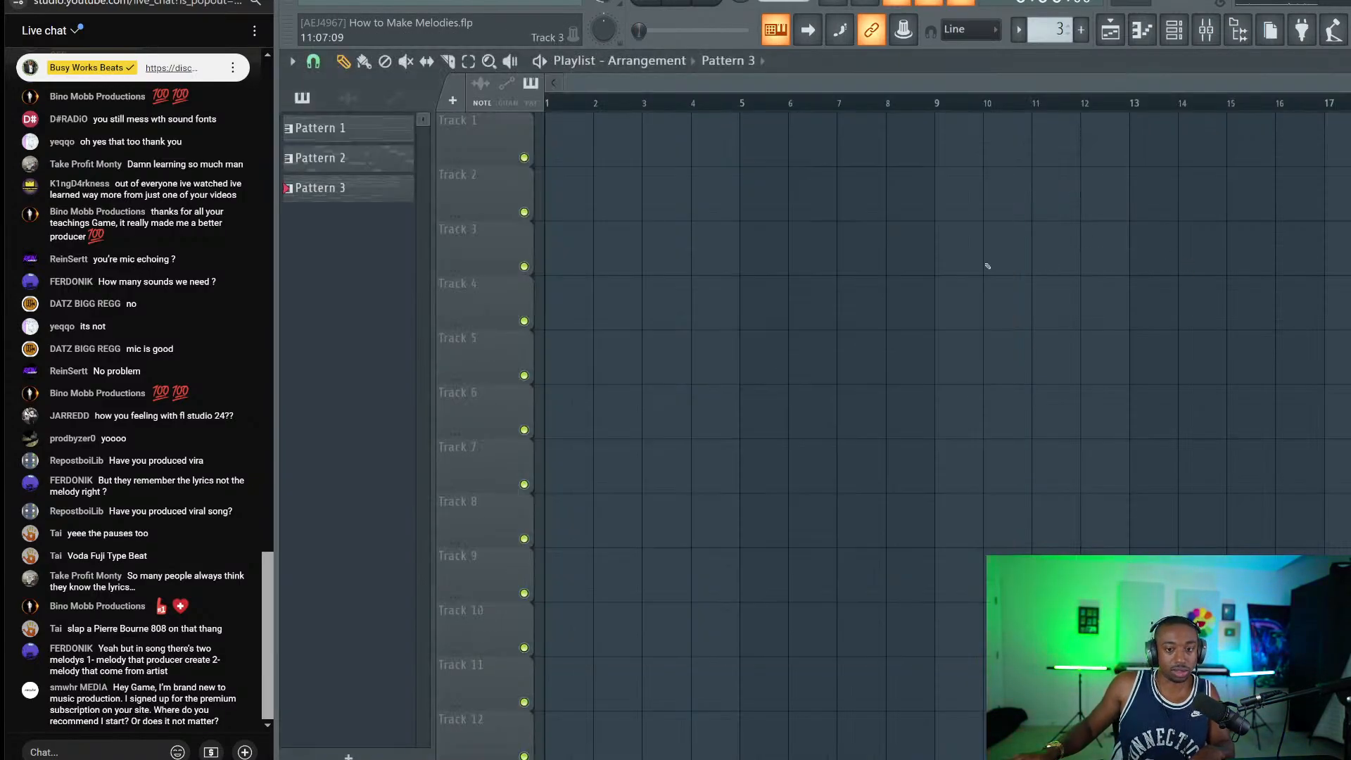
click(561, 161)
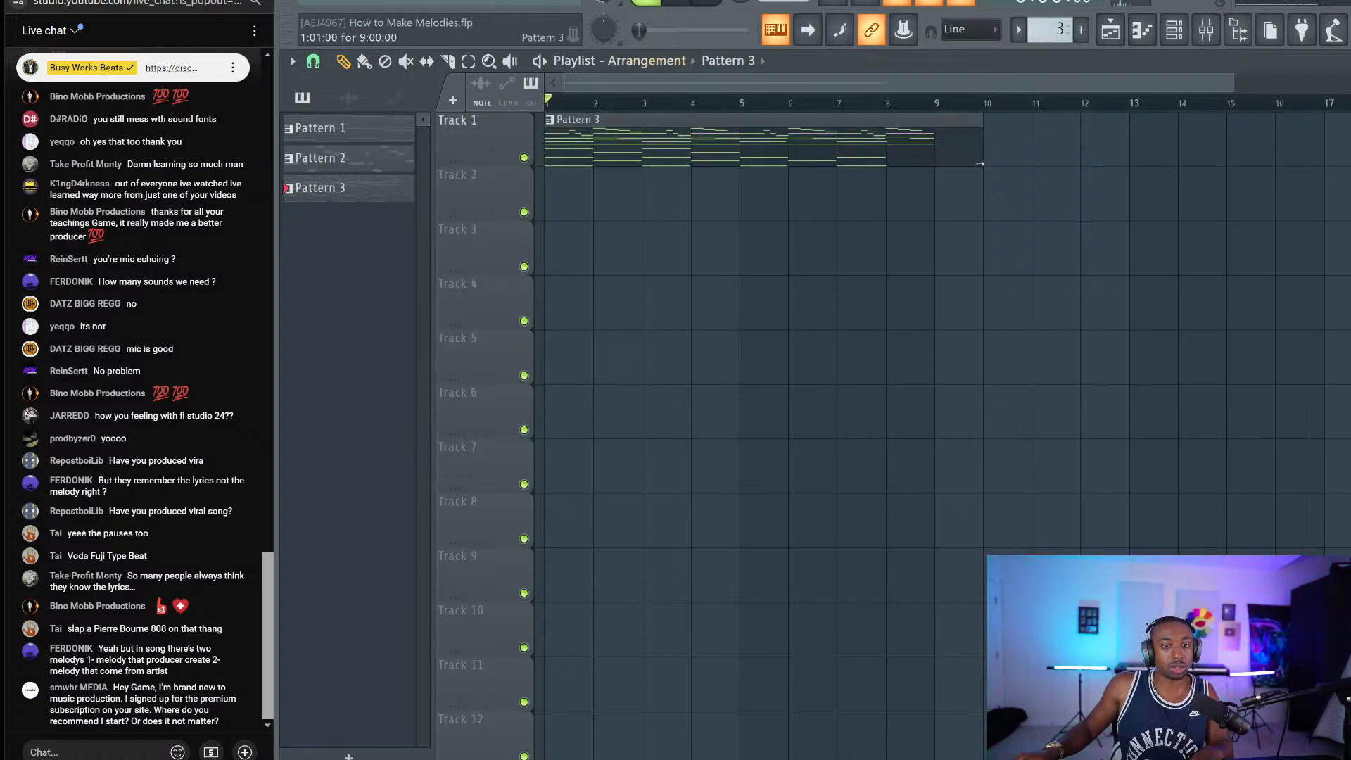
key(space)
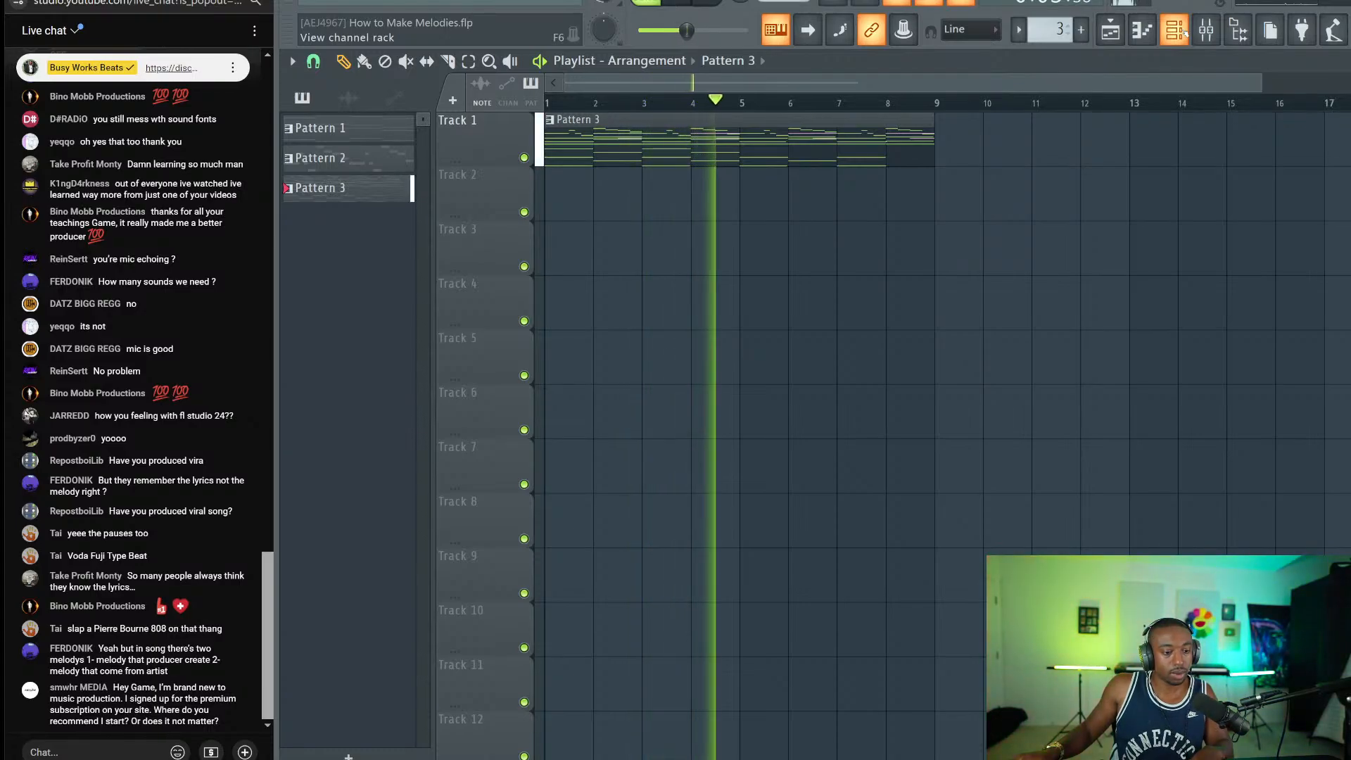
key(space)
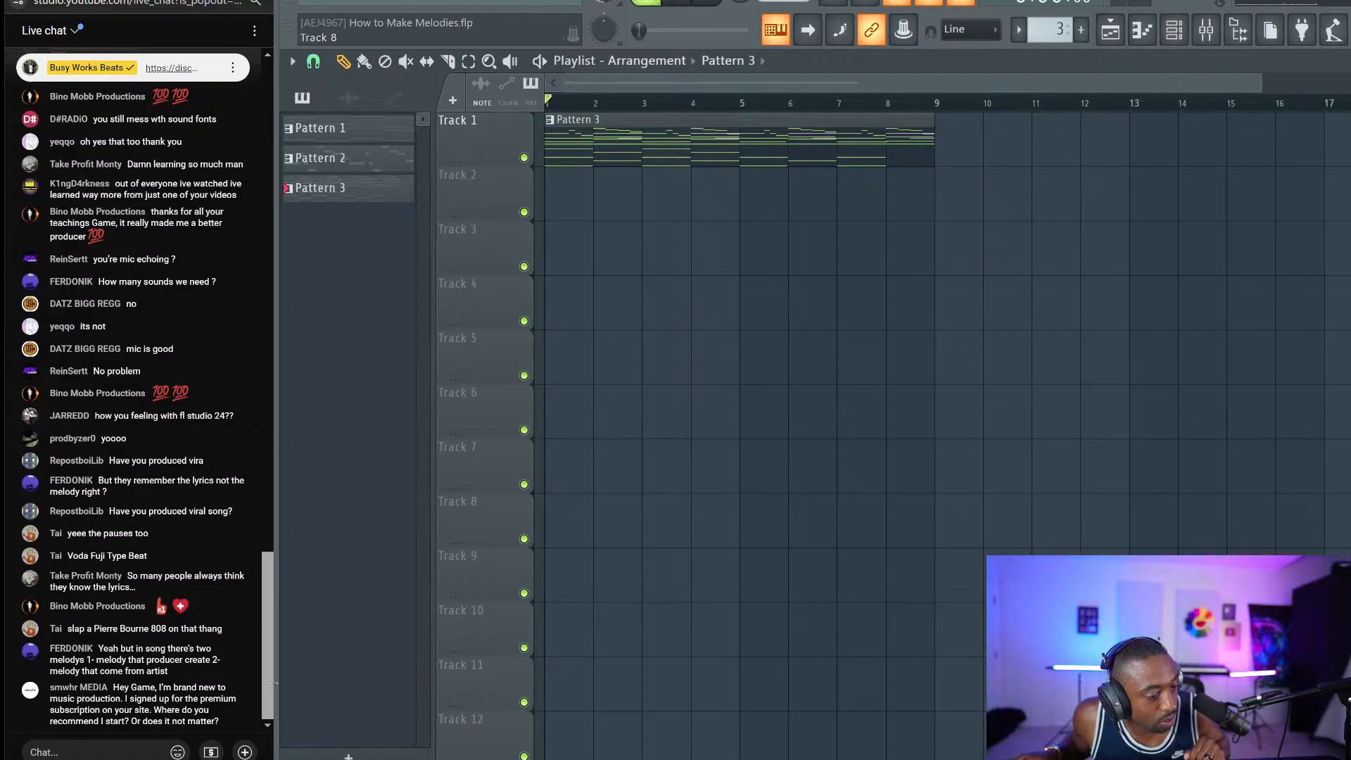
Step: Switch to the web browser and open busyworksbeats.com in a new tab
click(134, 751)
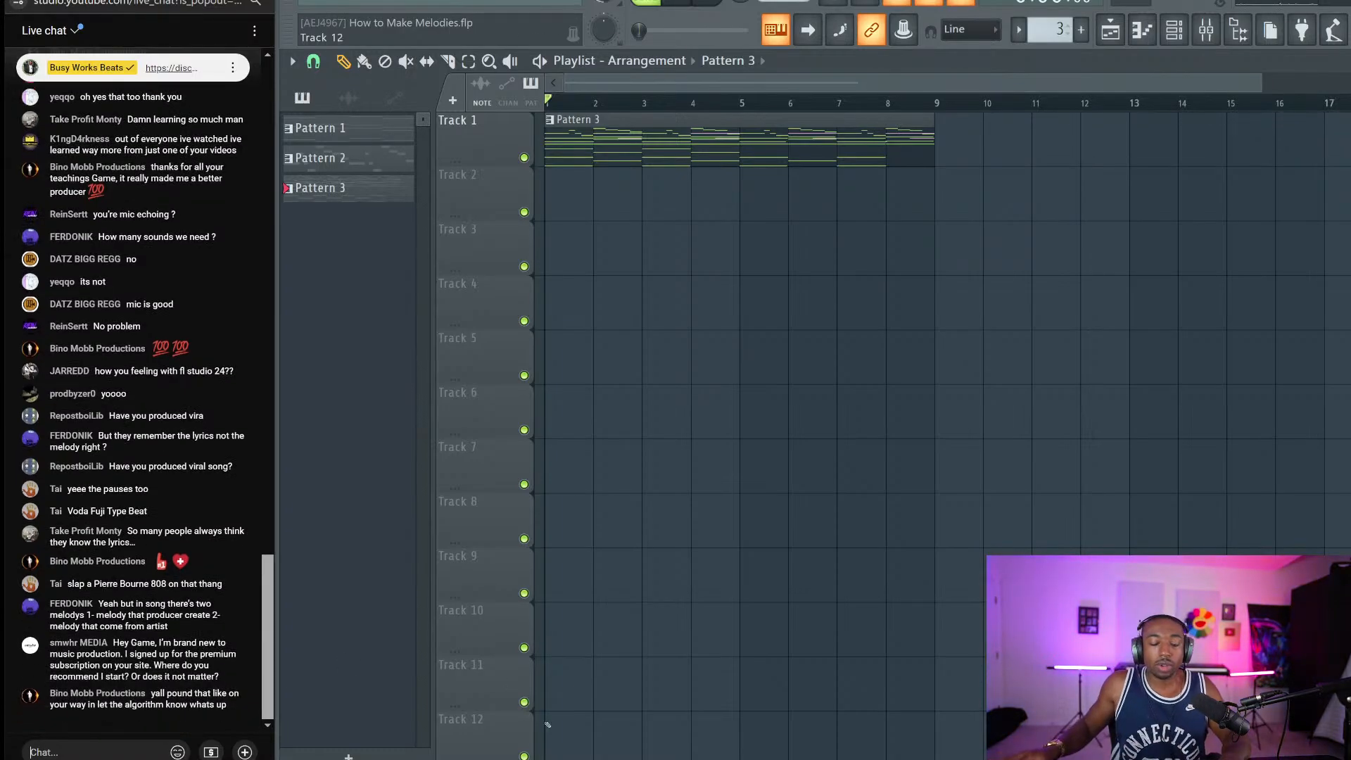
key(alt+Tab)
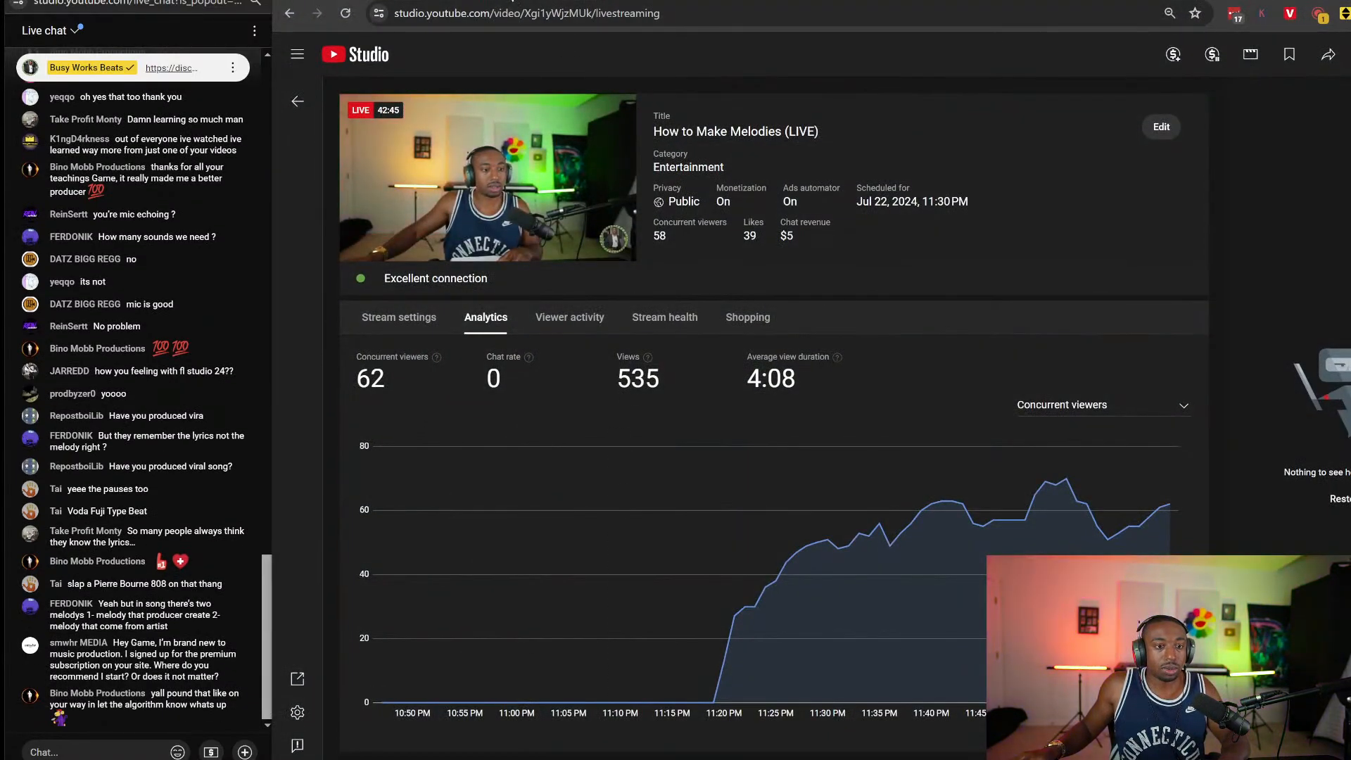
key(ctrl+t)
text(busyworksbeast.c)
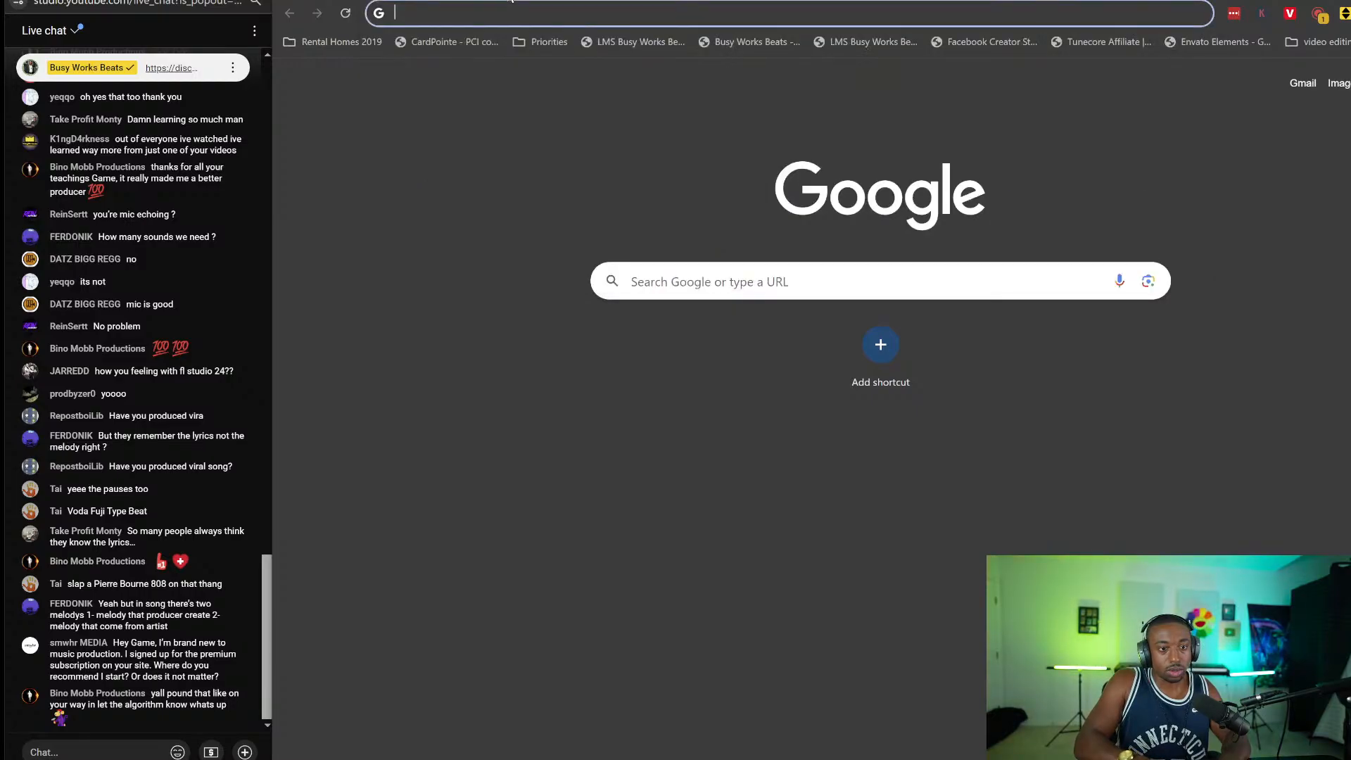
text(o)
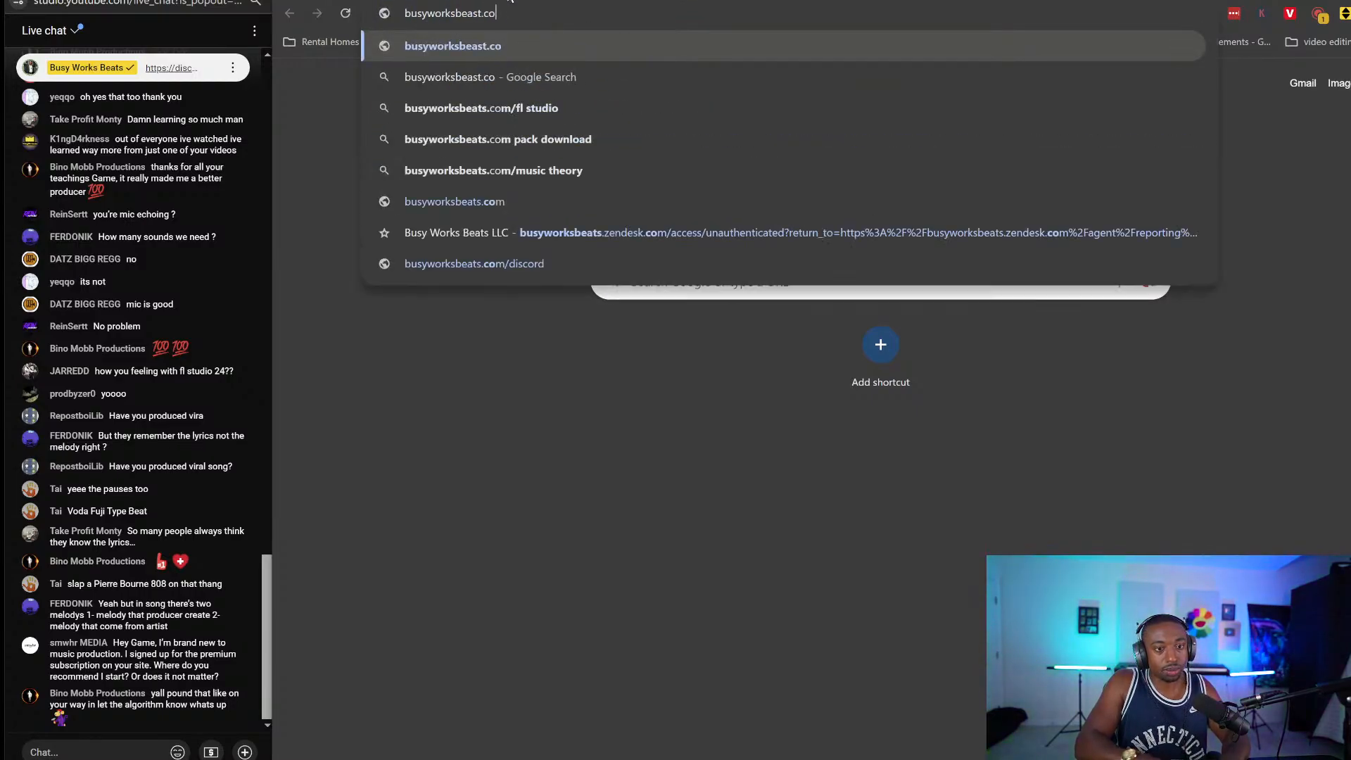
key(BackSpace)
key(BackSpace)
key(BackSpace)
key(BackSpace)
key(BackSpace)
text(ts.com)
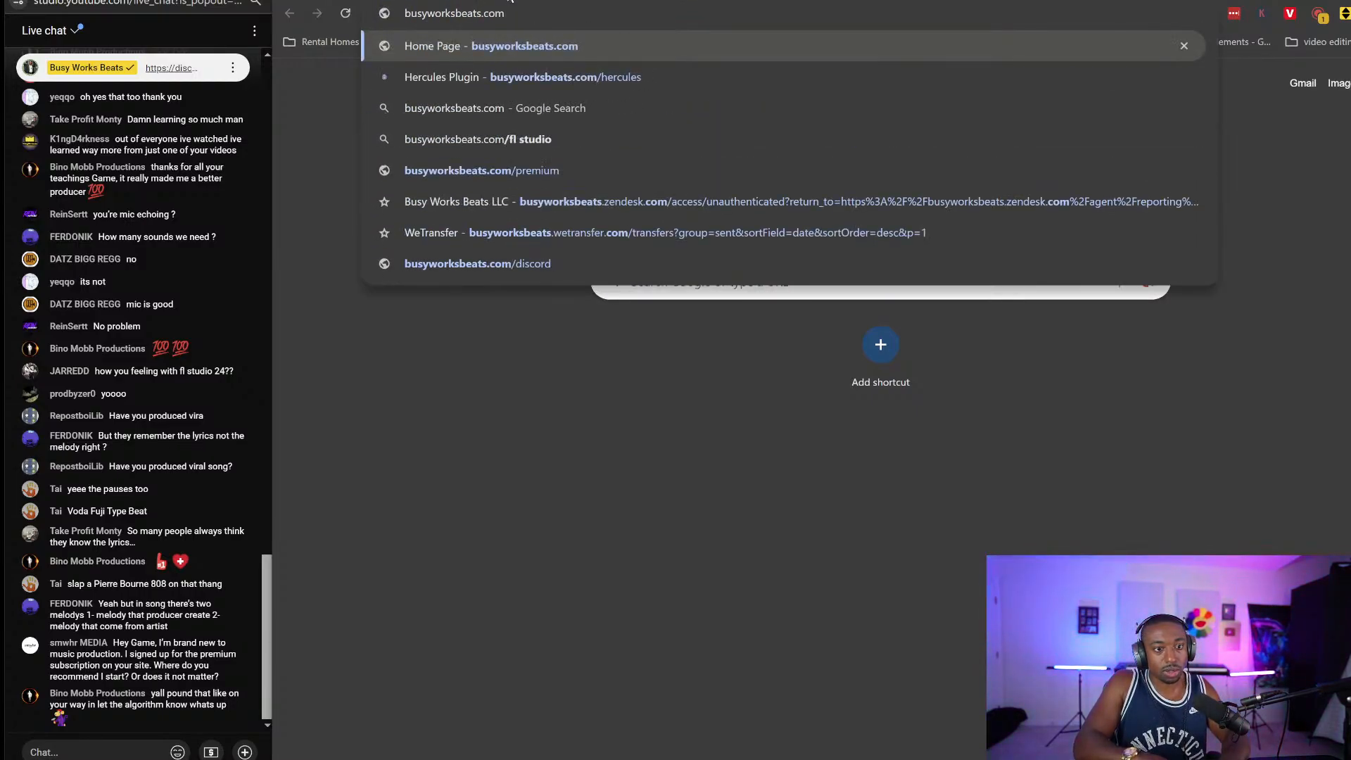
key(Return)
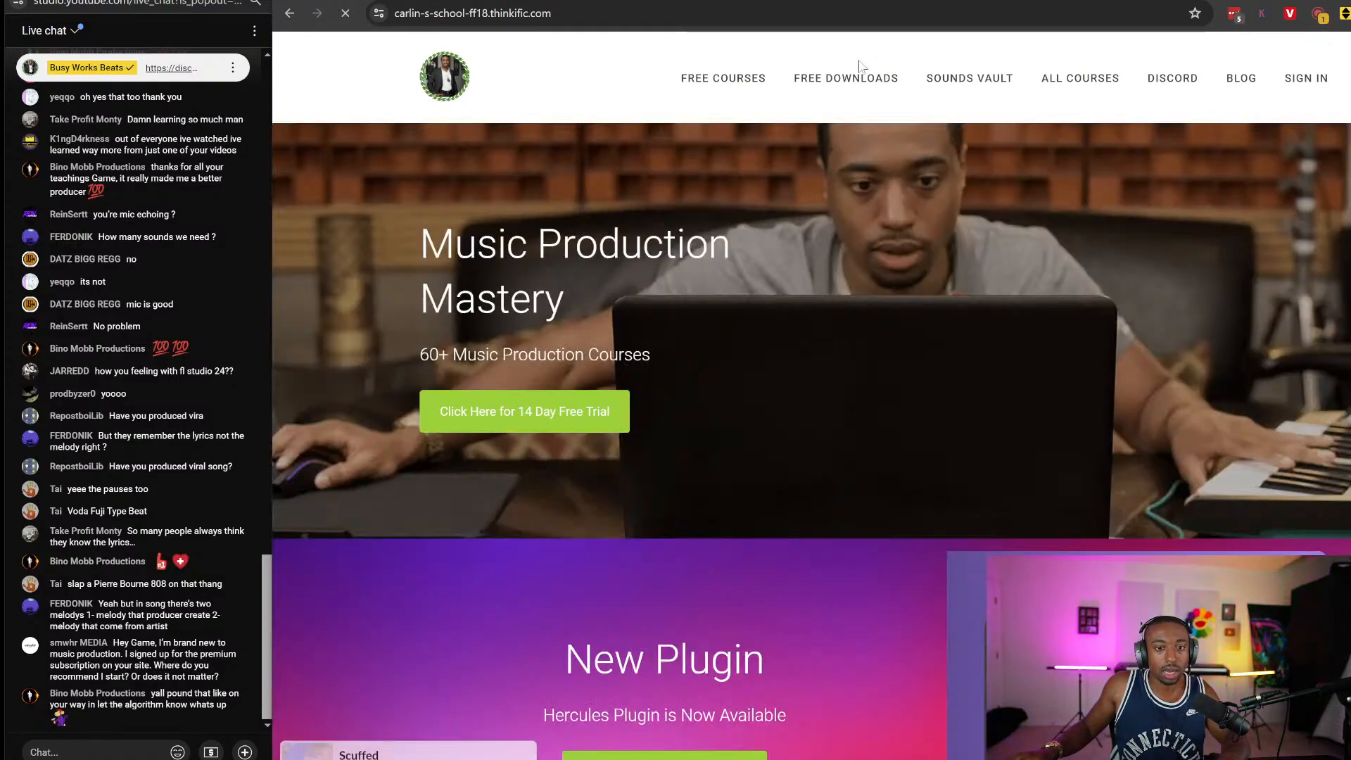
Step: Open the site's full course catalogue and look through the bundles and courses on its first page
click(1080, 79)
scroll(704, 352, down, 5)
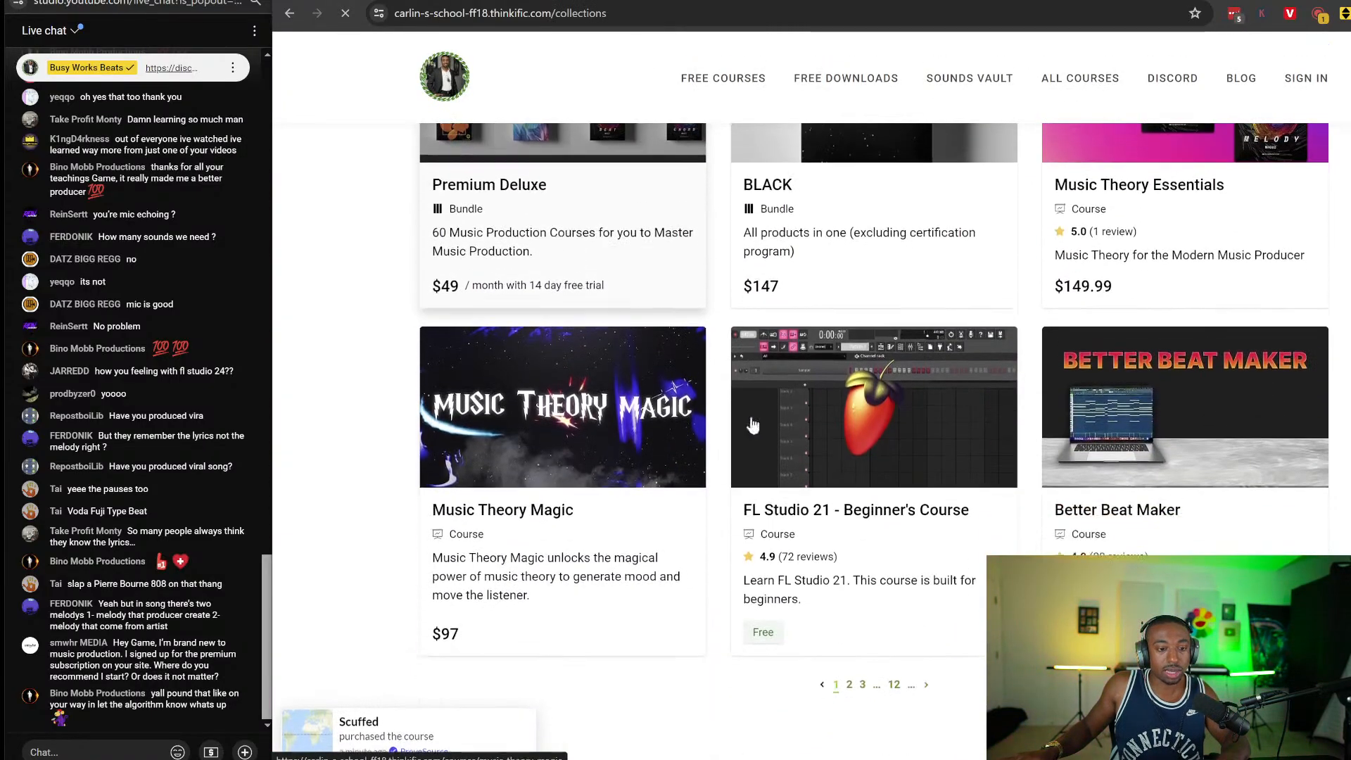
scroll(841, 425, up, 5)
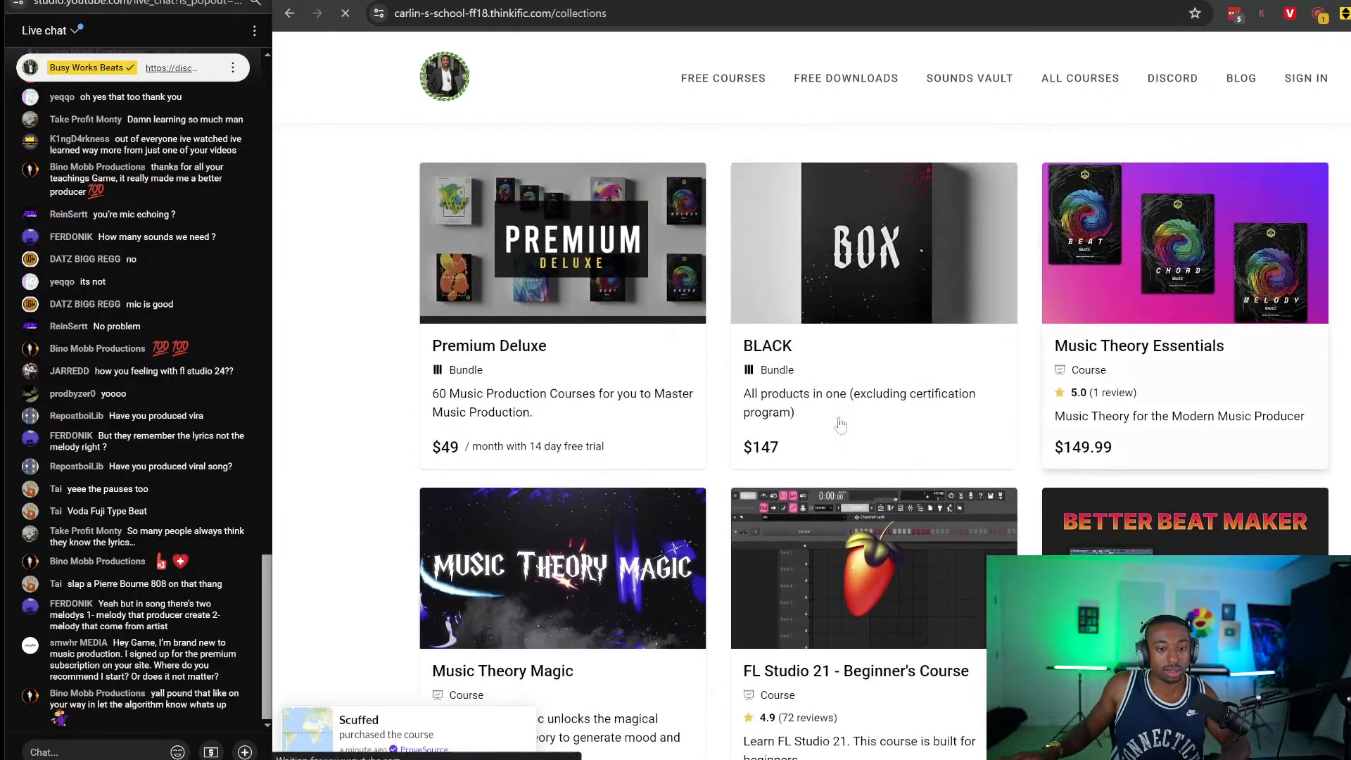
scroll(732, 281, down, 5)
scroll(1196, 316, up, 3)
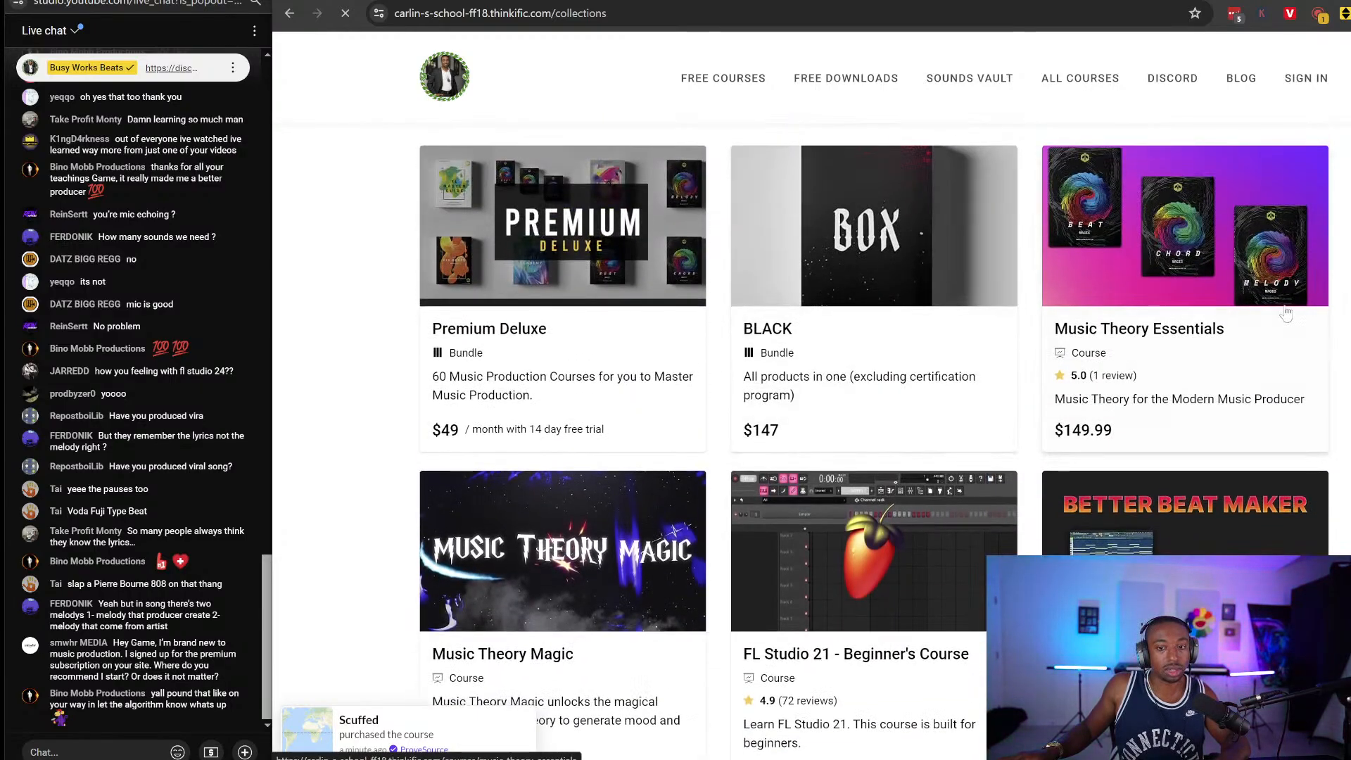
scroll(1055, 324, down, 2)
scroll(847, 340, down, 1)
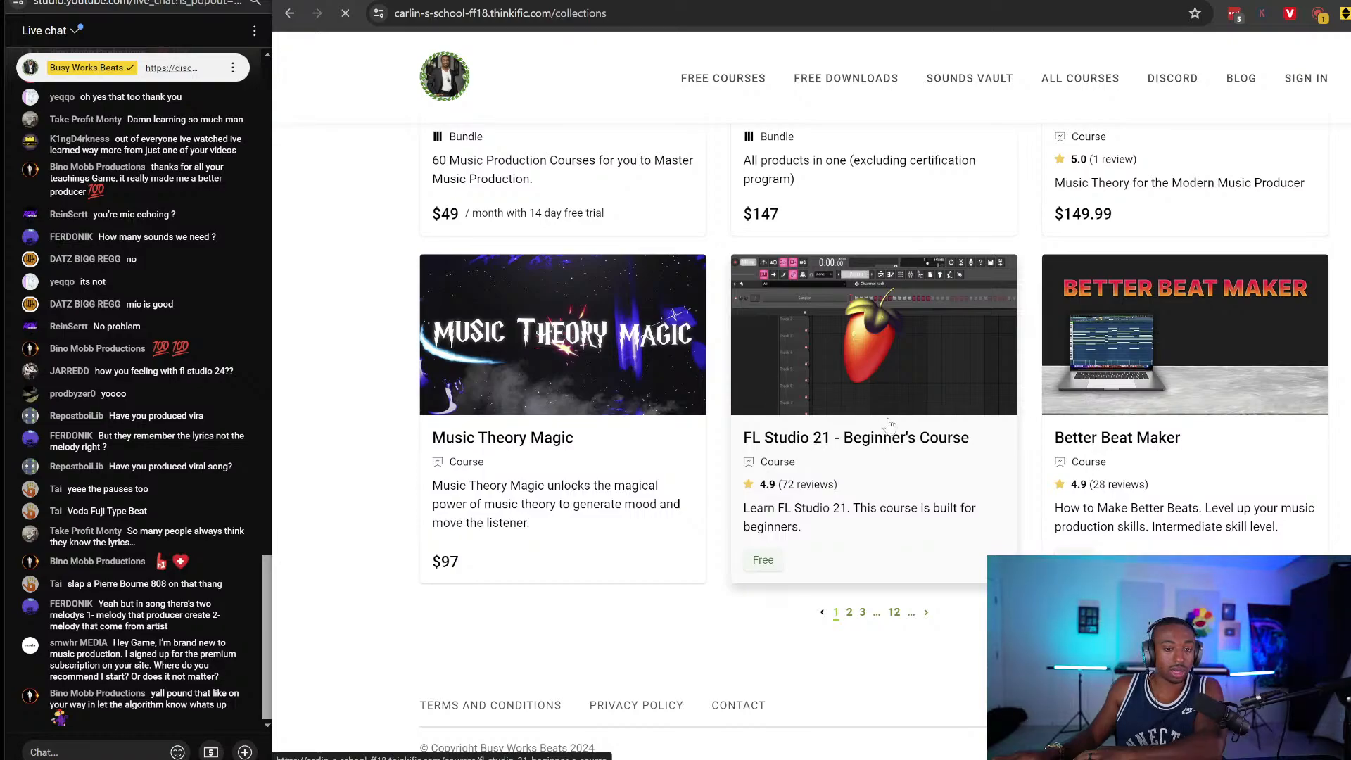
scroll(887, 408, up, 5)
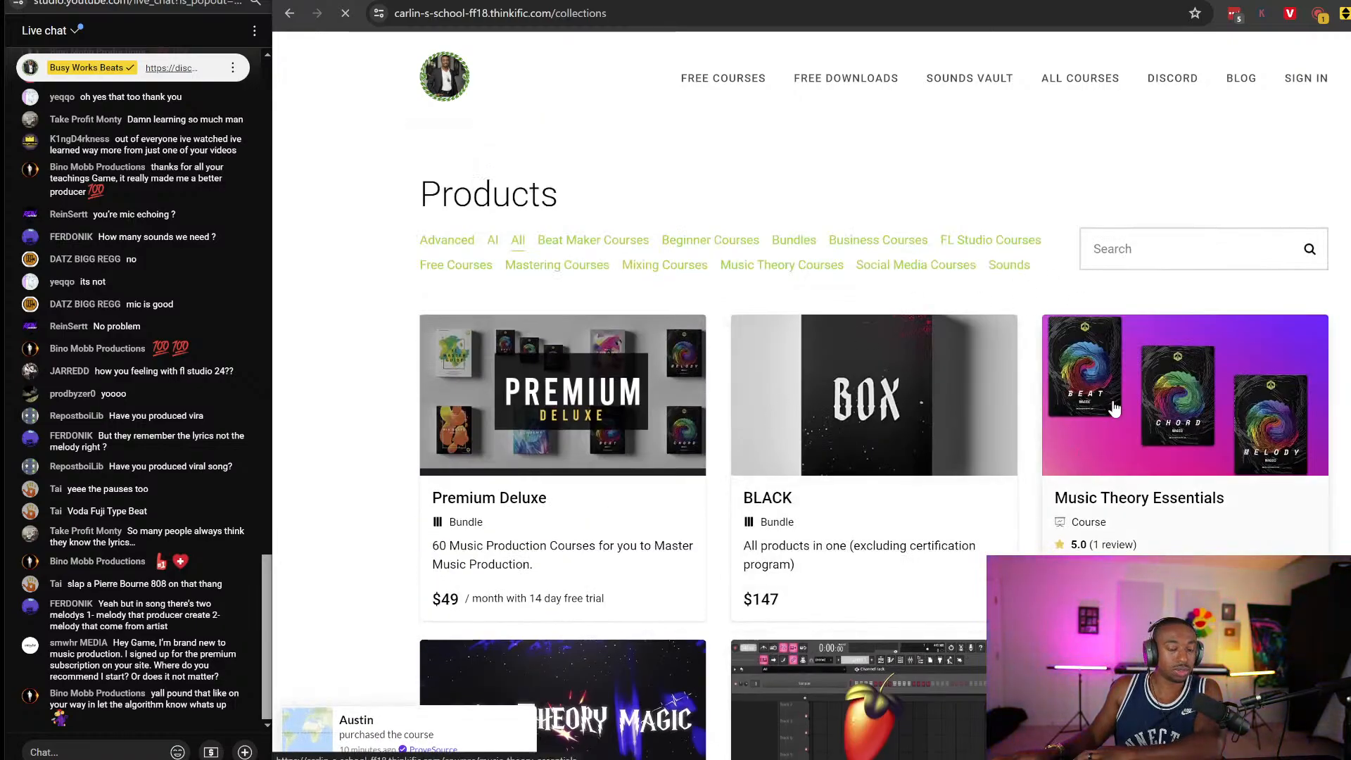
scroll(1119, 401, down, 5)
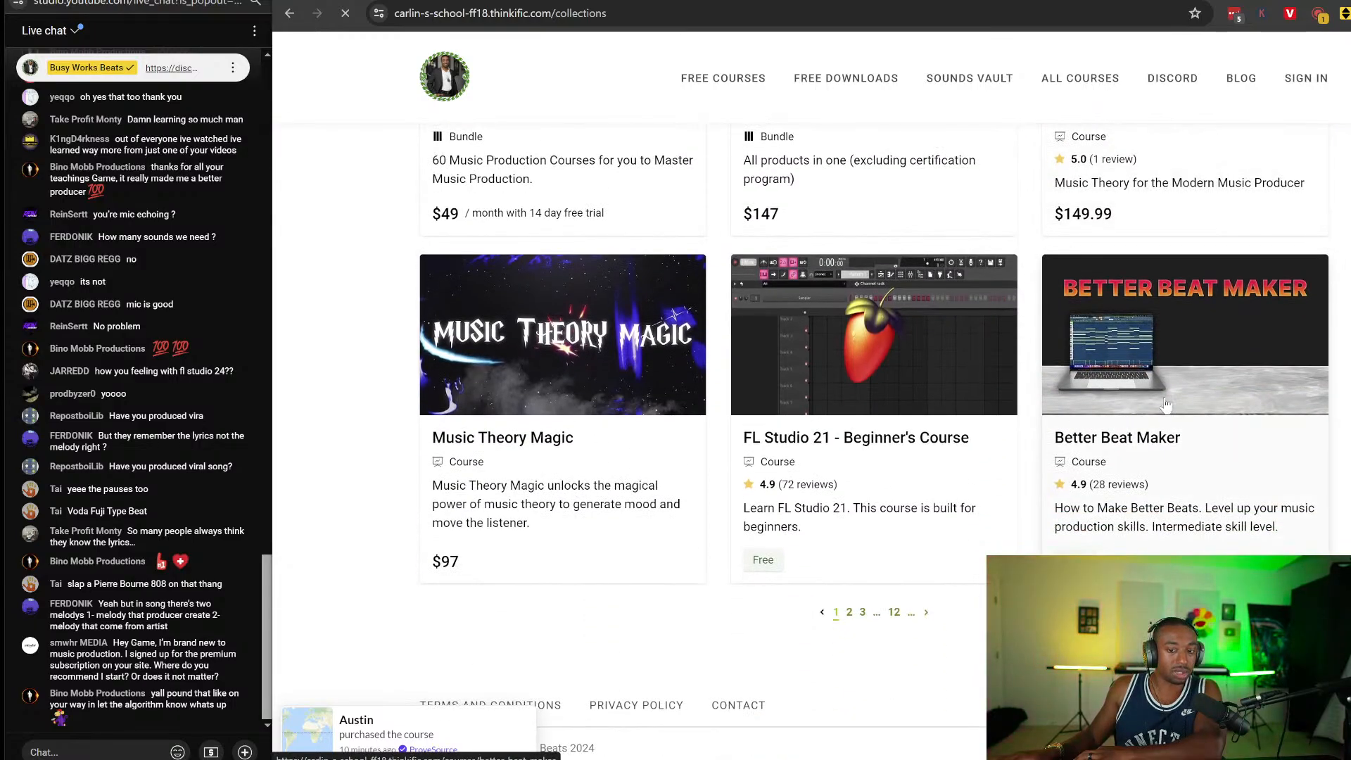
Step: Look through the second page of the course catalogue, close the tab, and return to FL Studio
click(926, 612)
scroll(831, 255, down, 5)
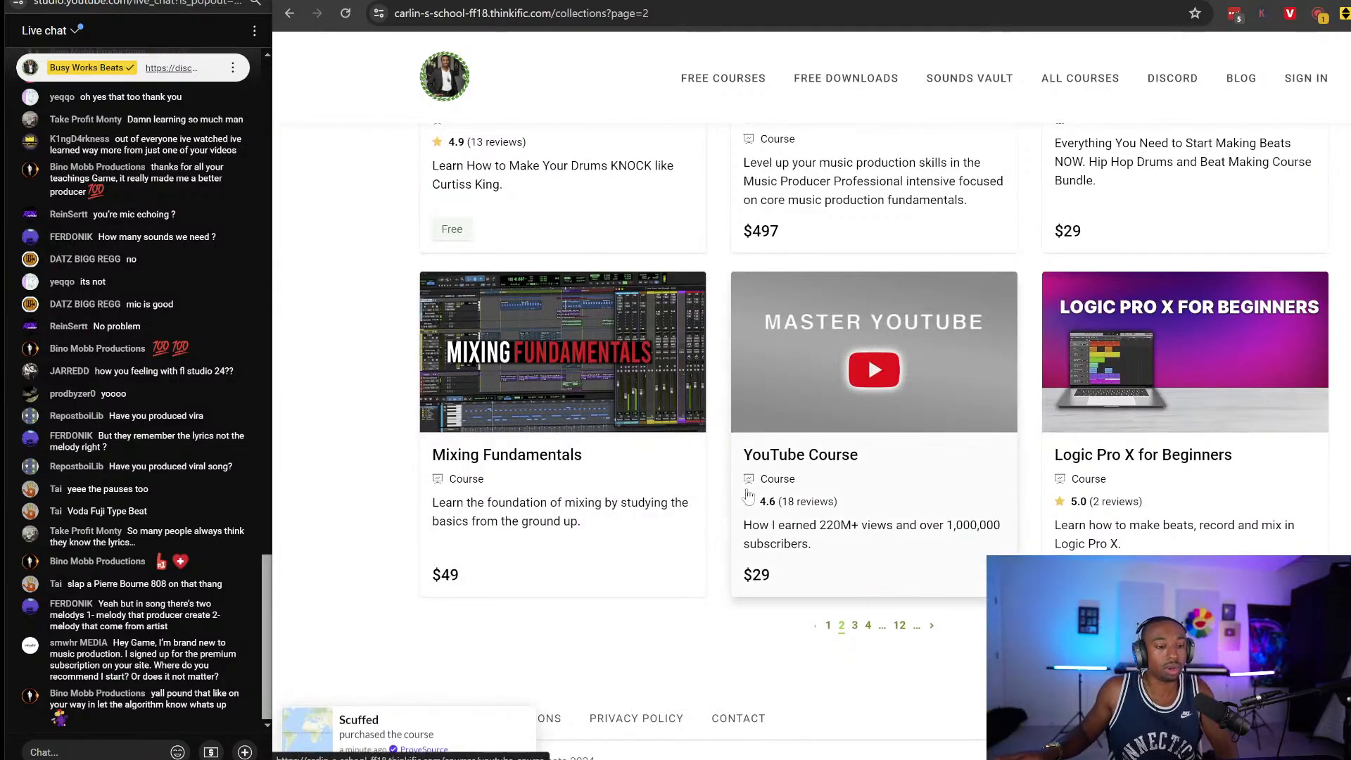
scroll(830, 254, up, 5)
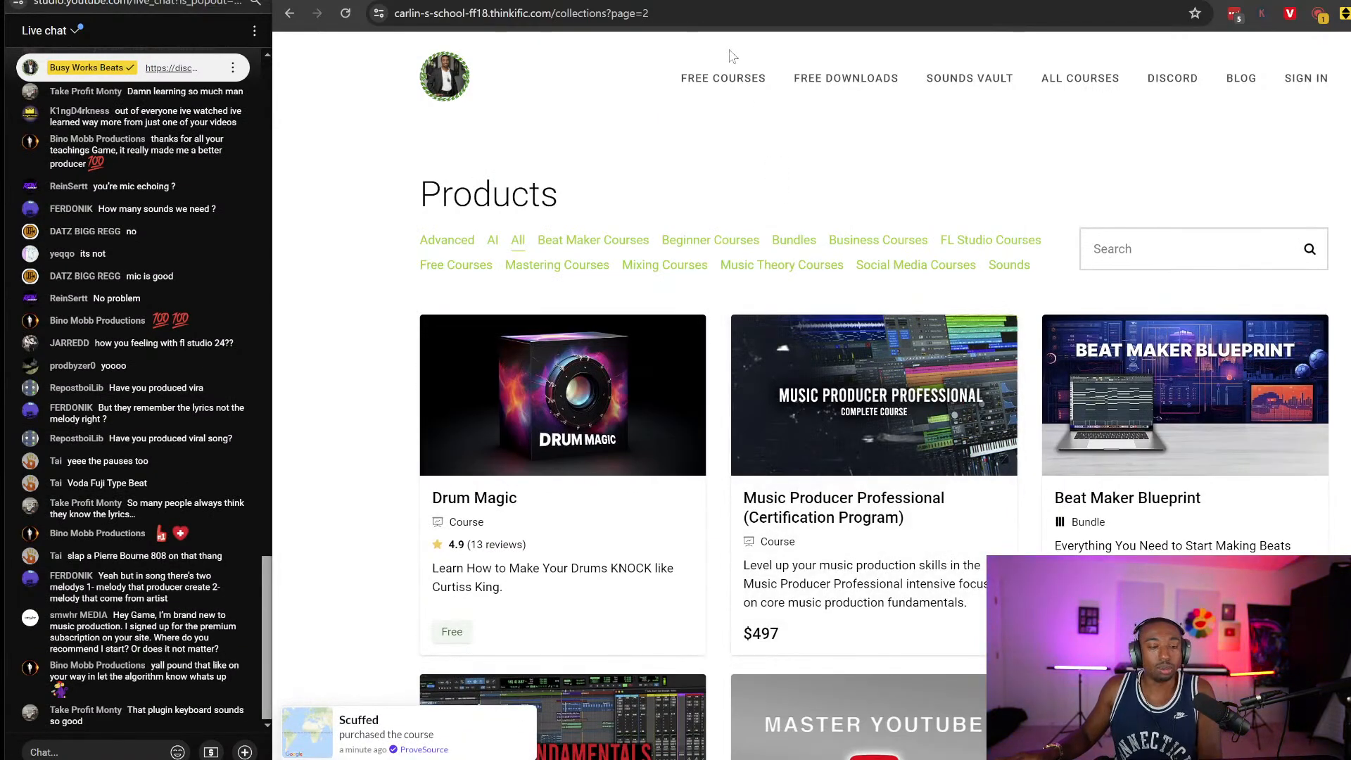
key(ctrl+w)
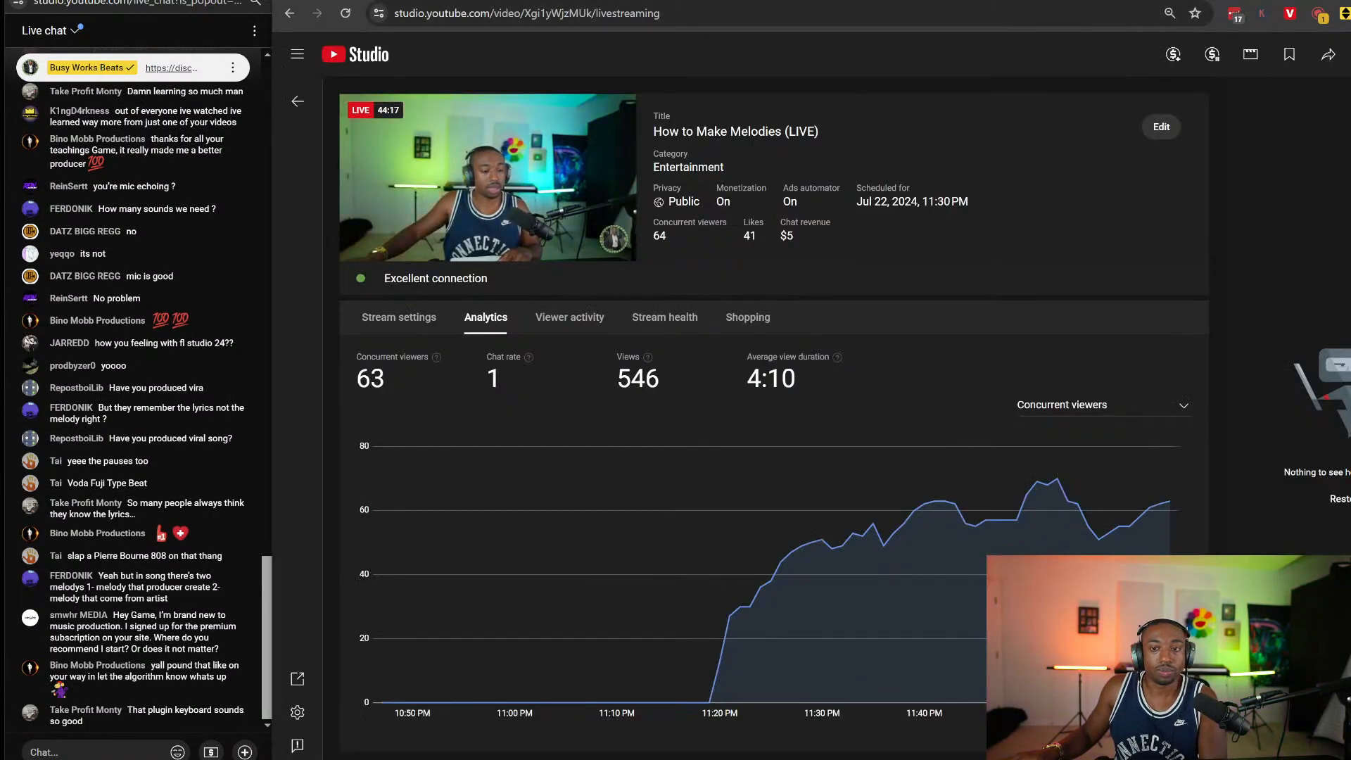
key(alt+Tab)
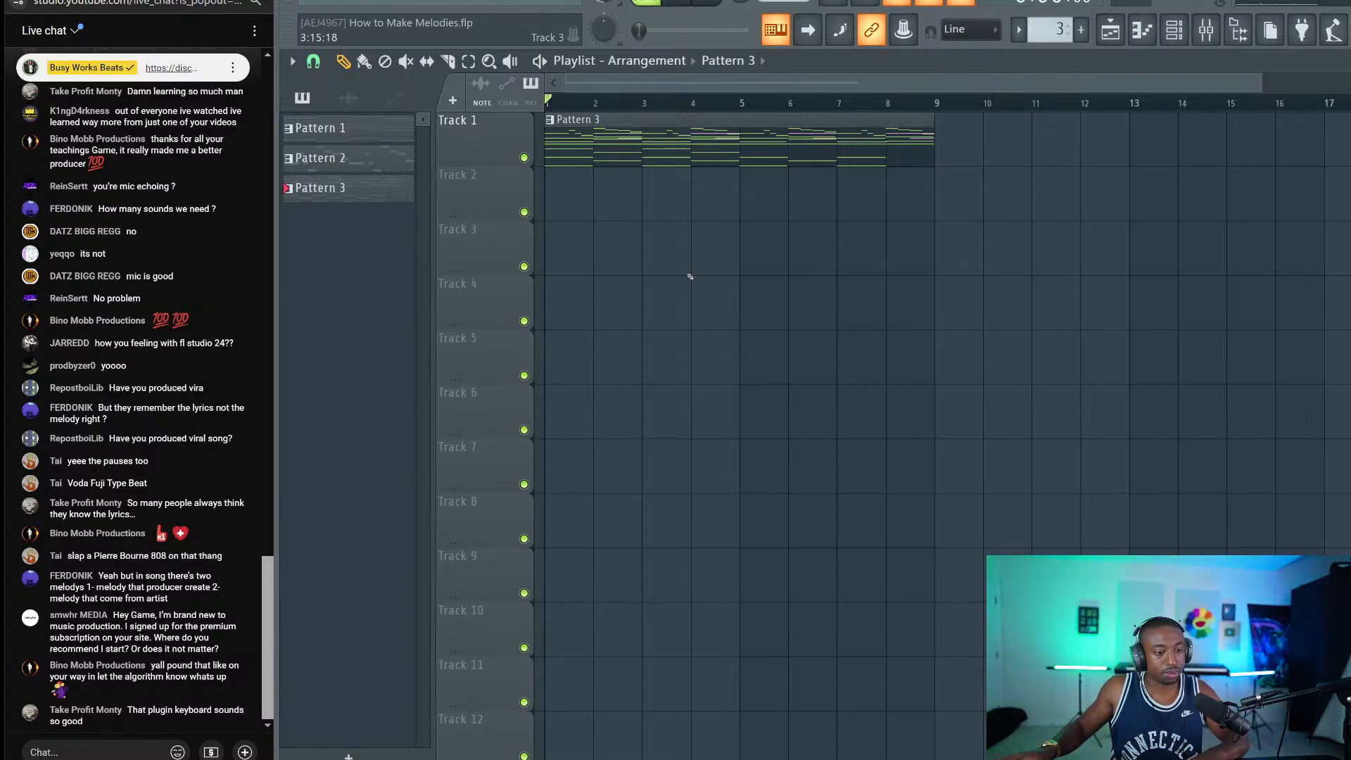
Step: Remove the Pattern 3 clip from Track 1 and audition the Morphine channel from the channel rack
right_click(853, 157)
click(1174, 29)
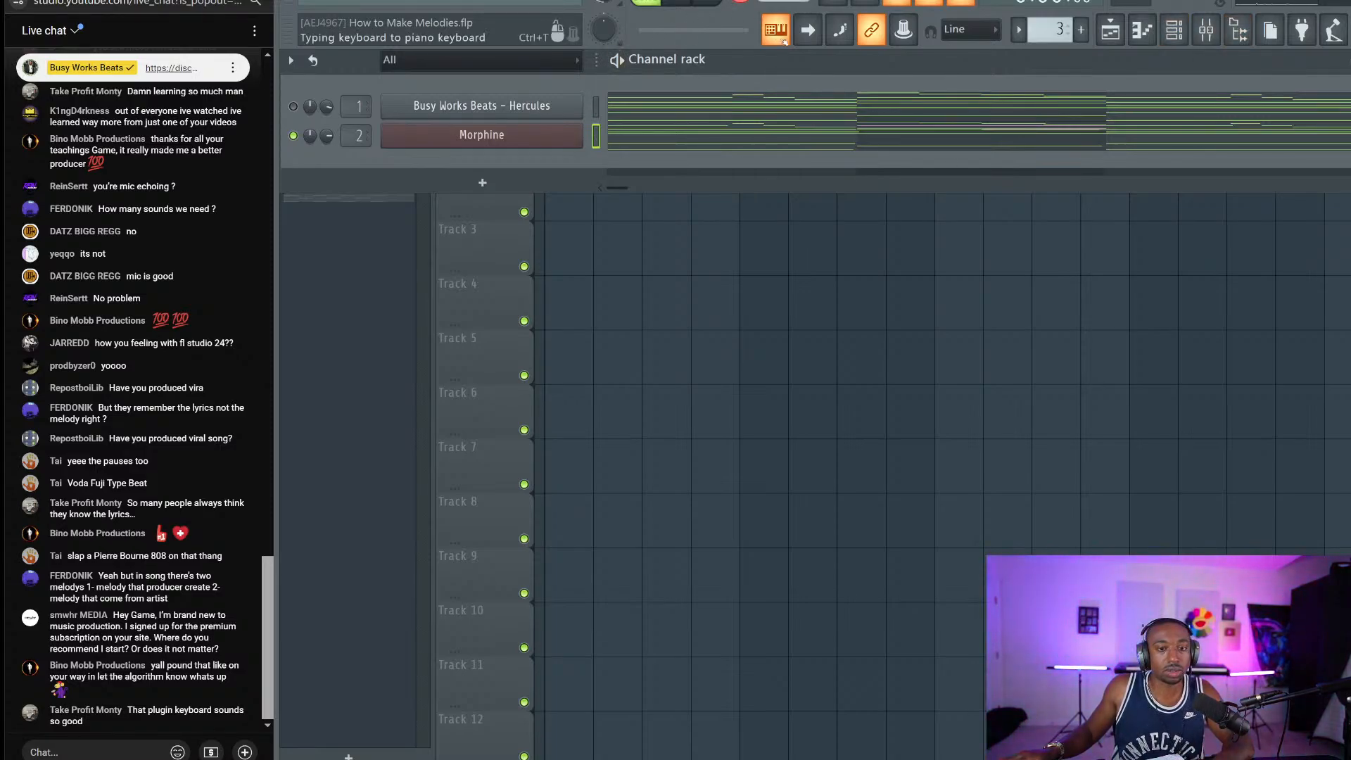
key(v)
key(v)
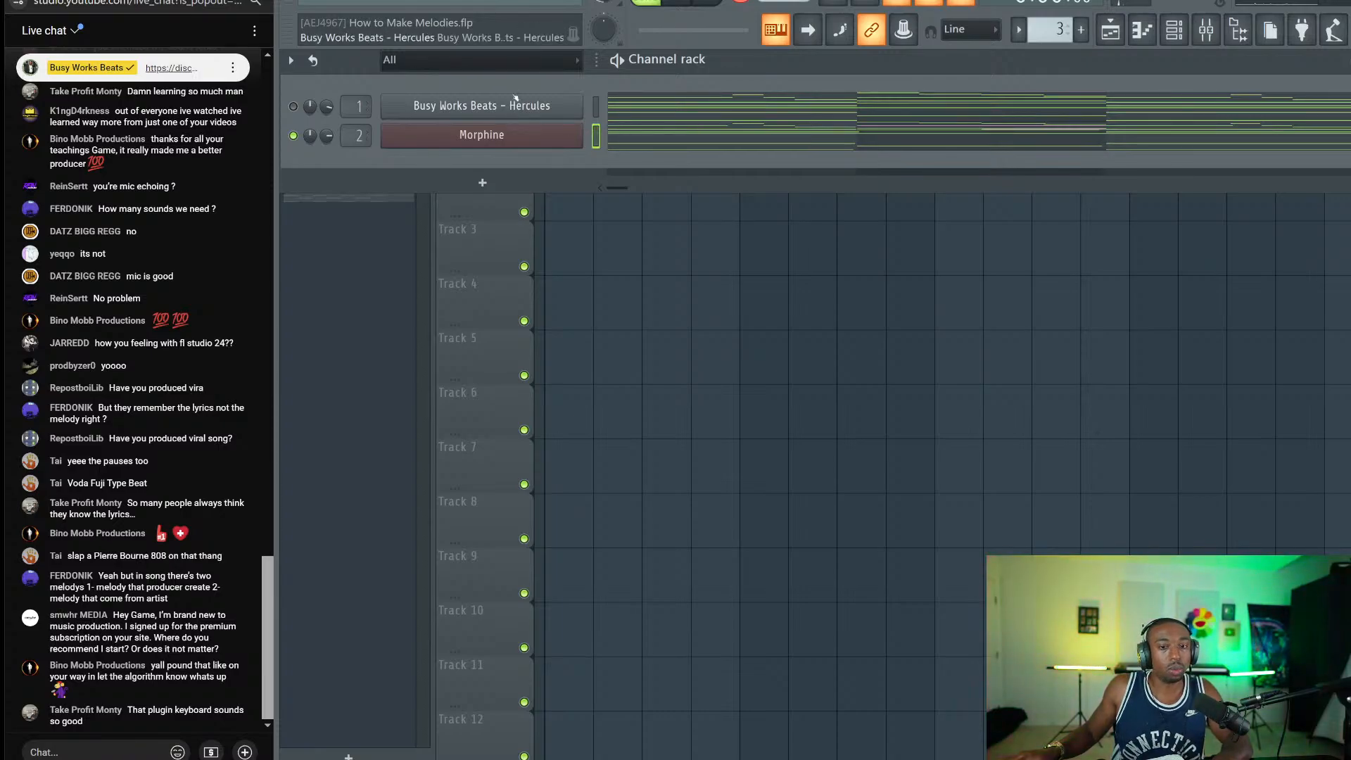
Step: Add a Sawer channel and load the FG Analog Funk preset from its Leads bank
click(483, 183)
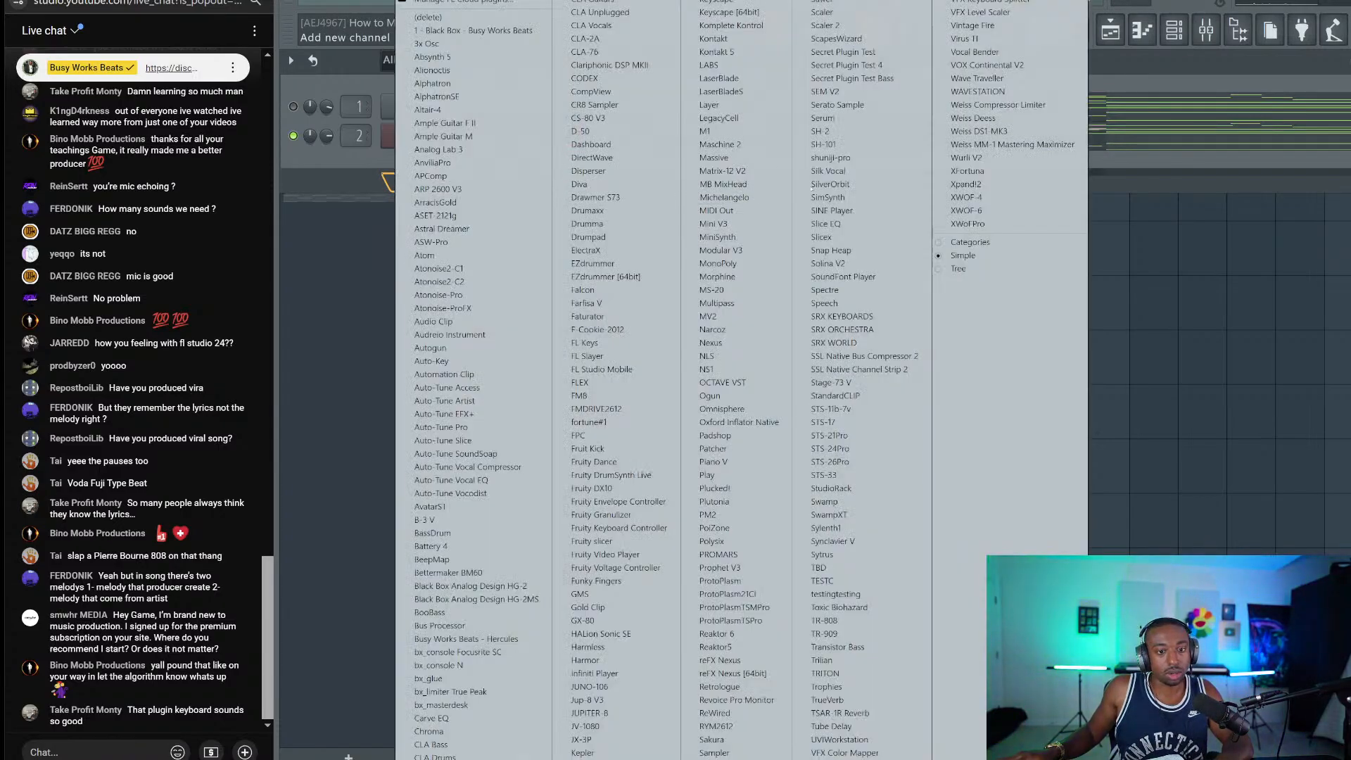
click(839, 2)
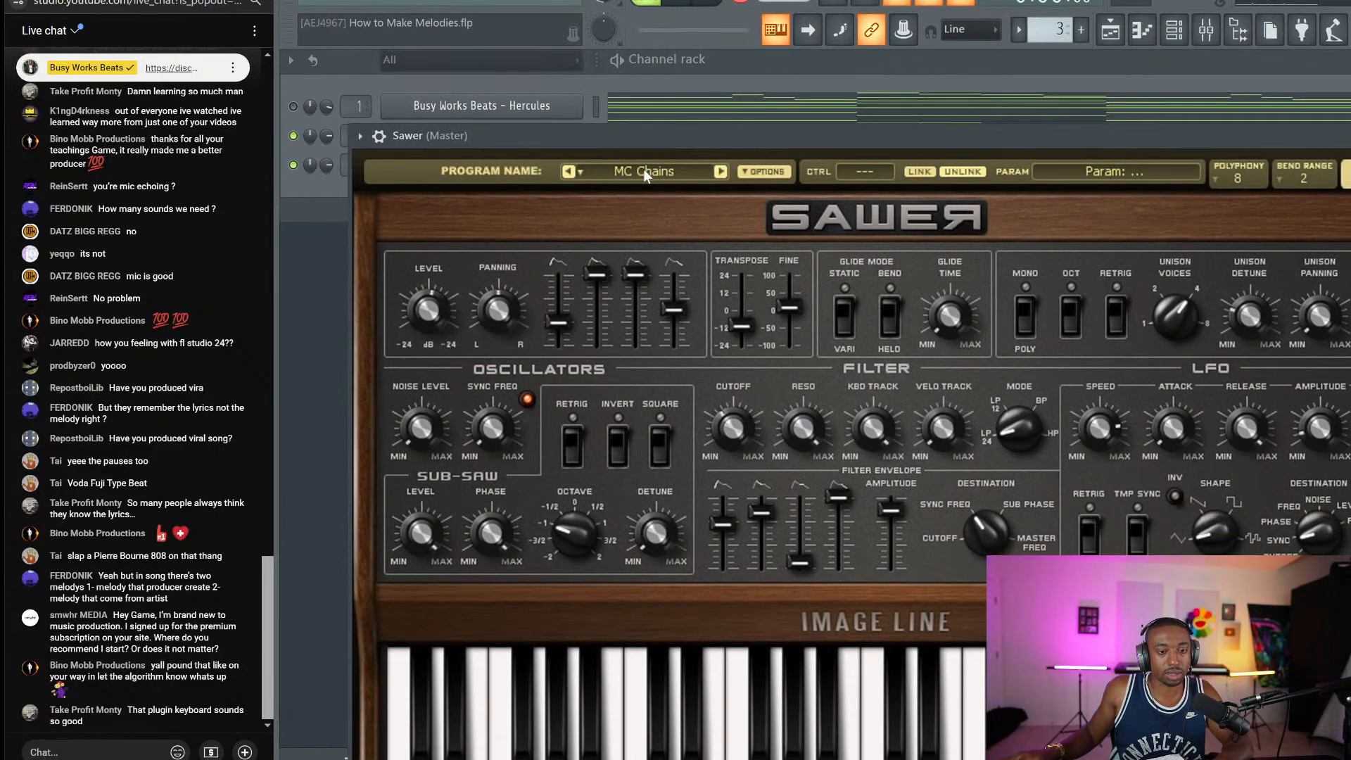
click(643, 169)
click(682, 556)
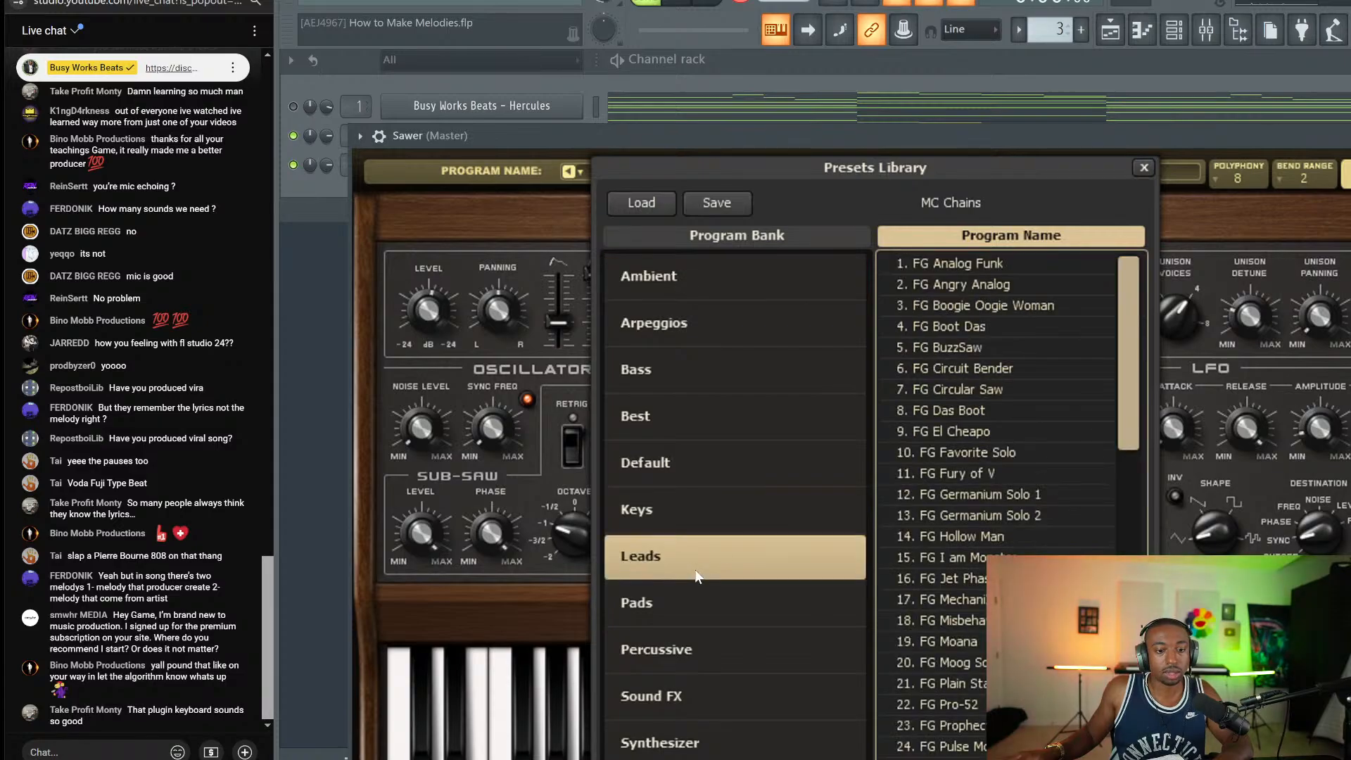
double_click(988, 260)
key(Escape)
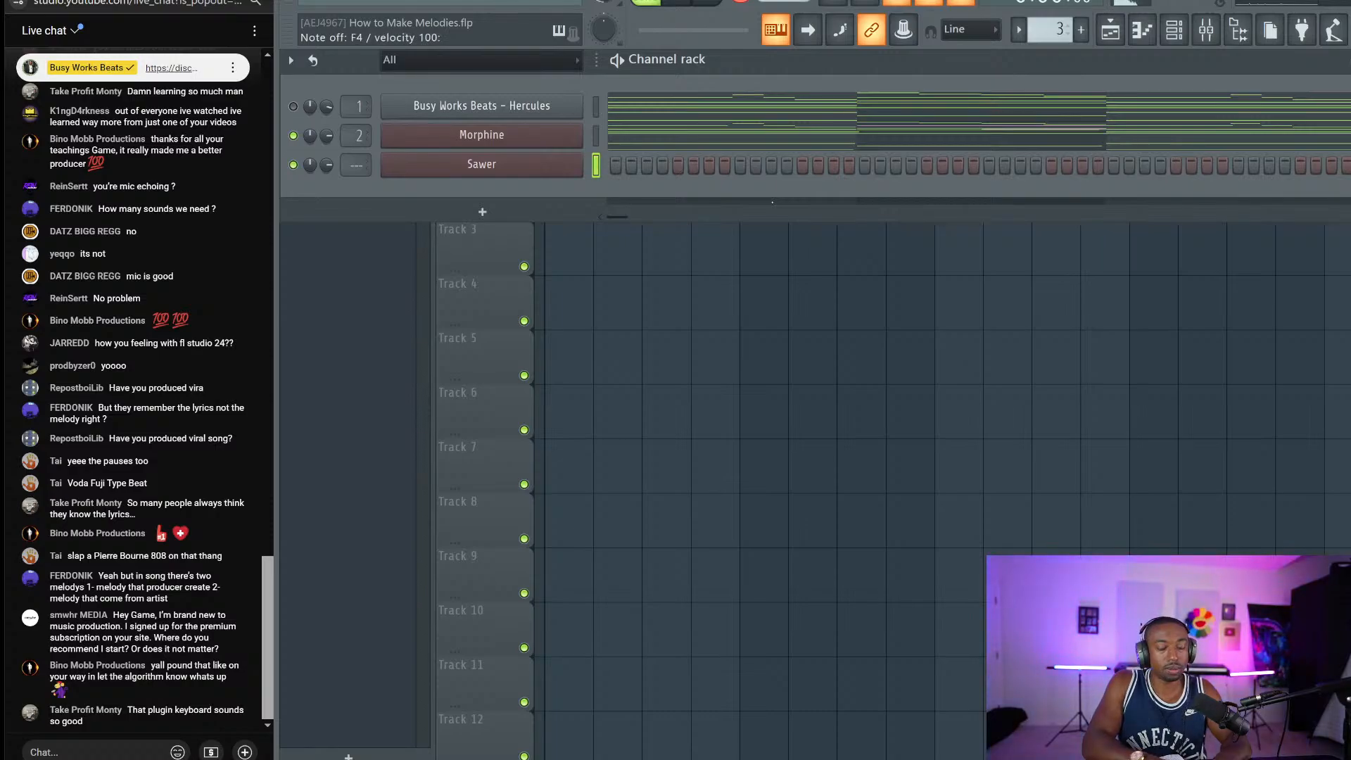
key(space)
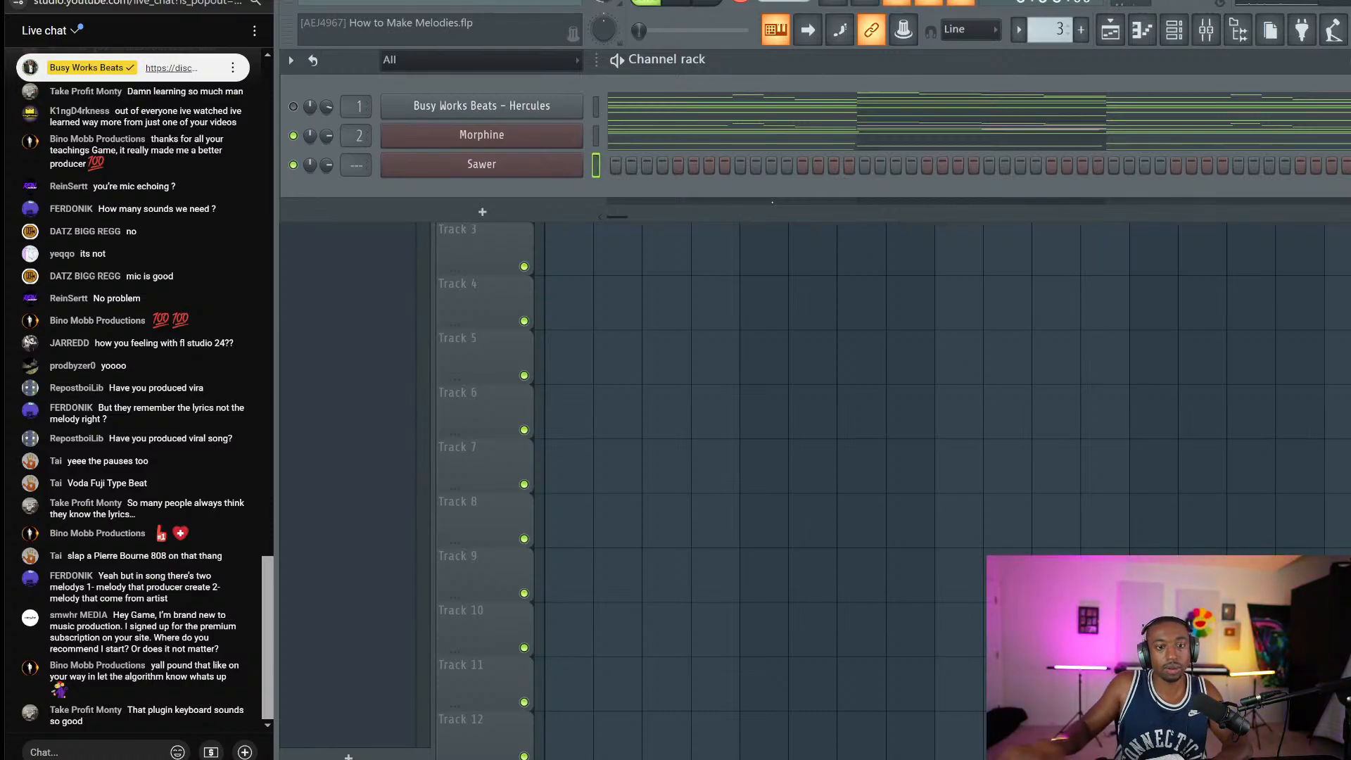
Step: Examine the lower chord notes of the Morphine pattern in the piano roll and return to the channel rack
click(679, 146)
scroll(679, 146, down, 4)
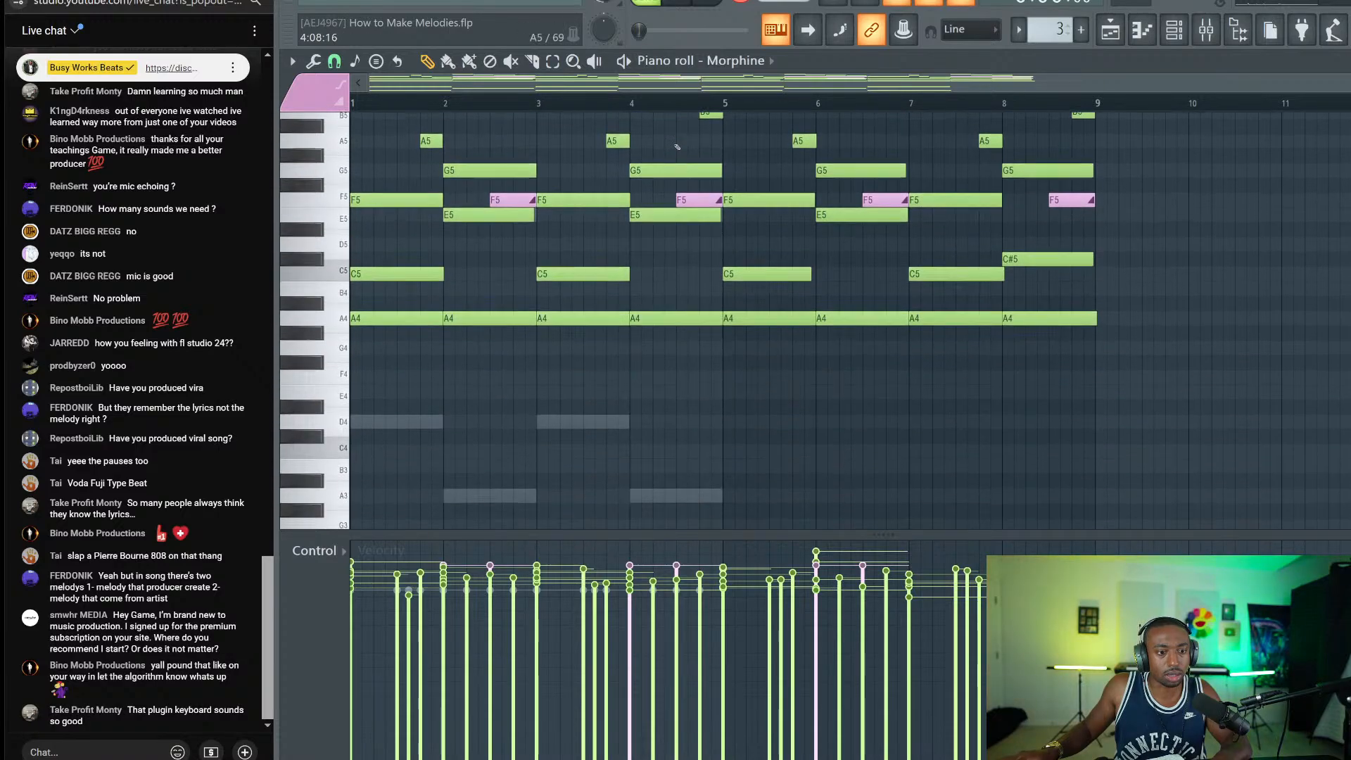
key(Escape)
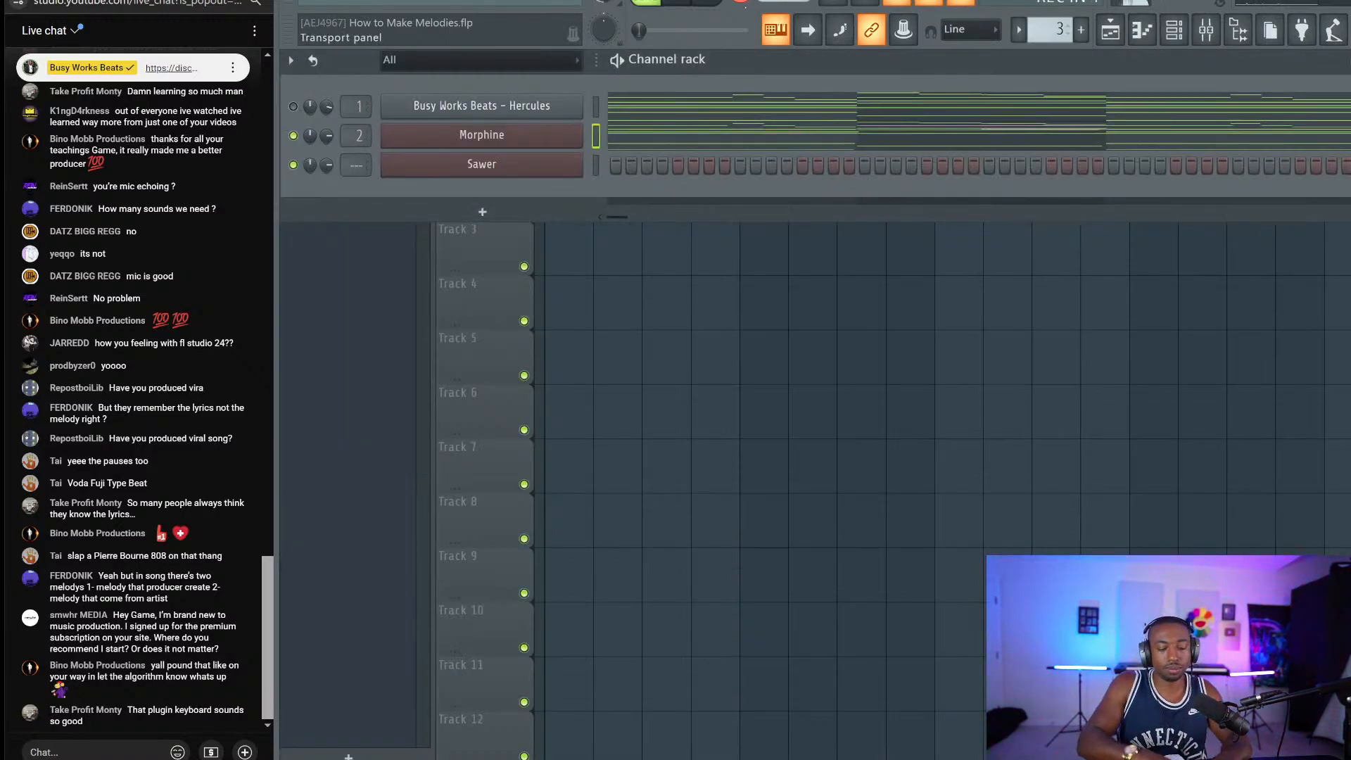
key(space)
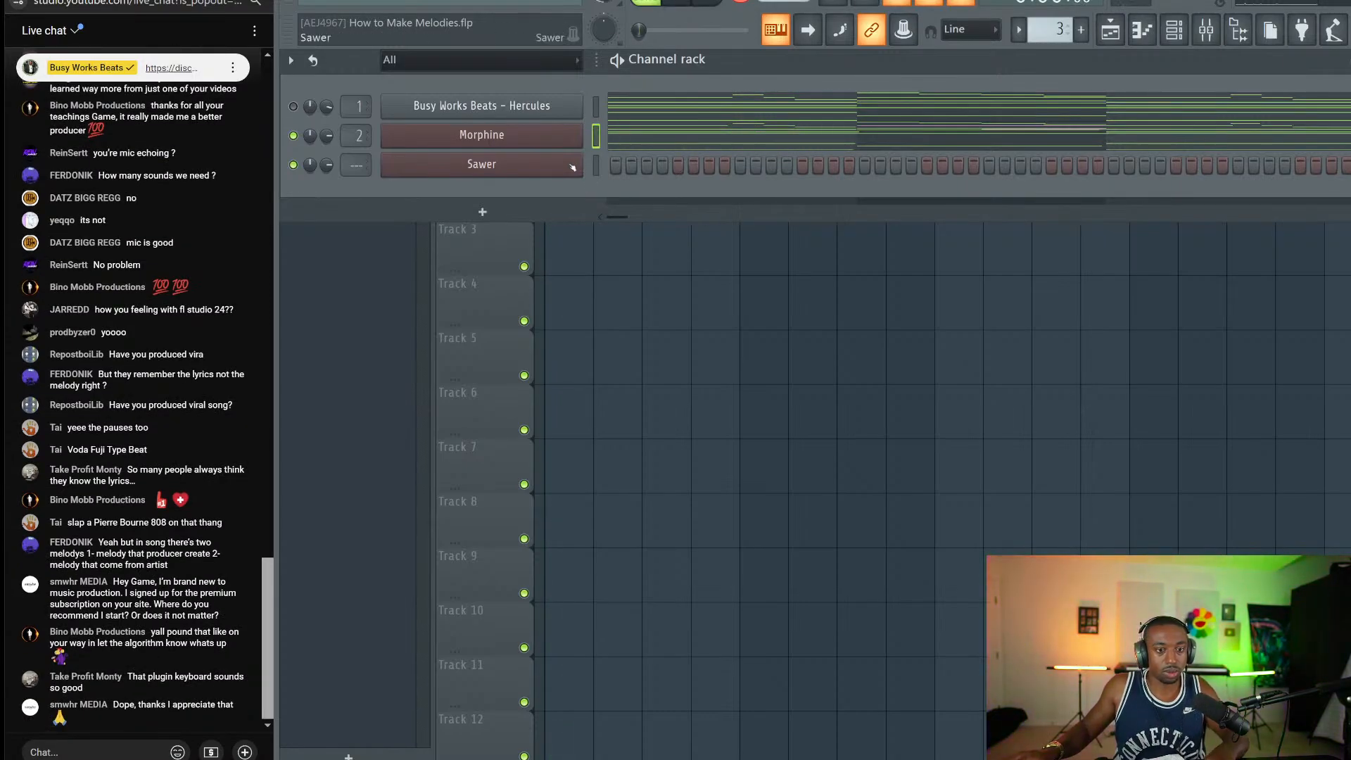
Step: Record a lead melody on the Sawer channel in Pattern 3 and open its notes in the piano roll
click(596, 165)
key(space)
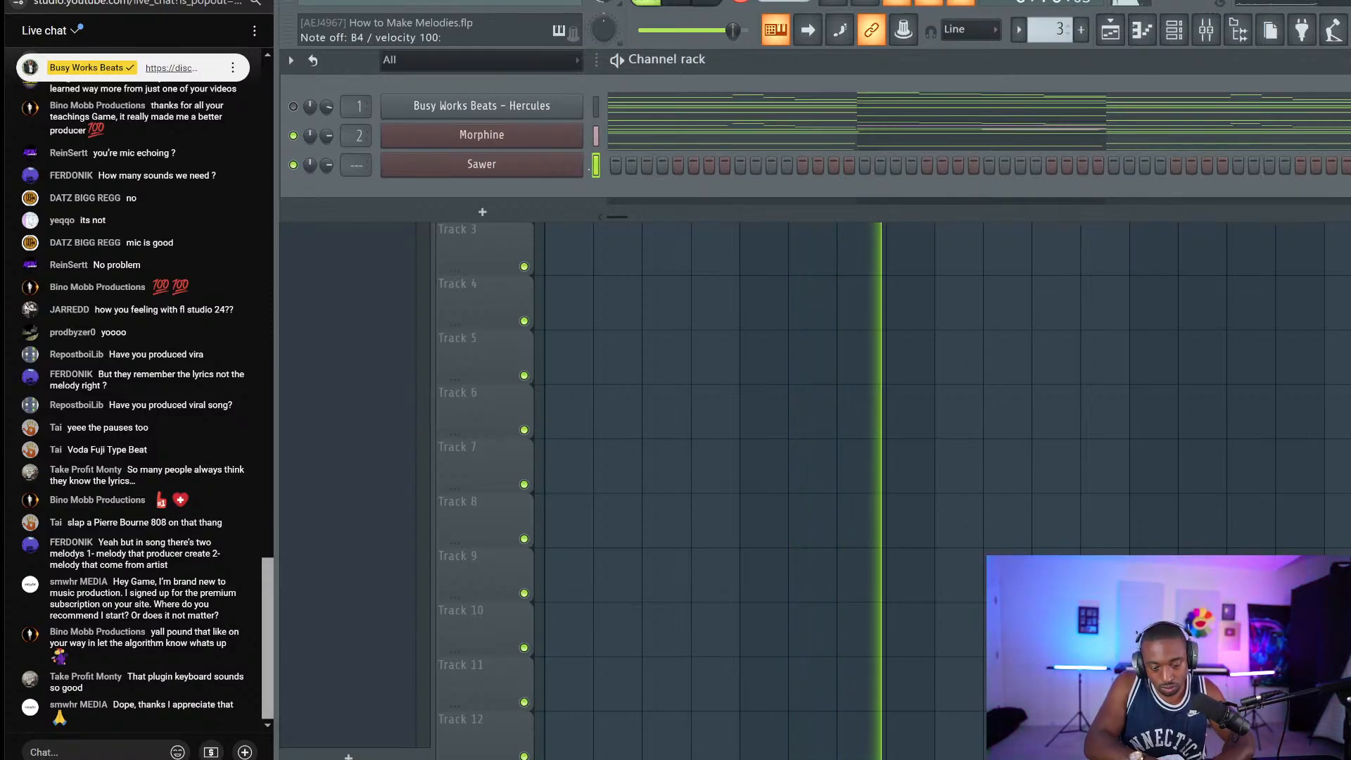
key(space)
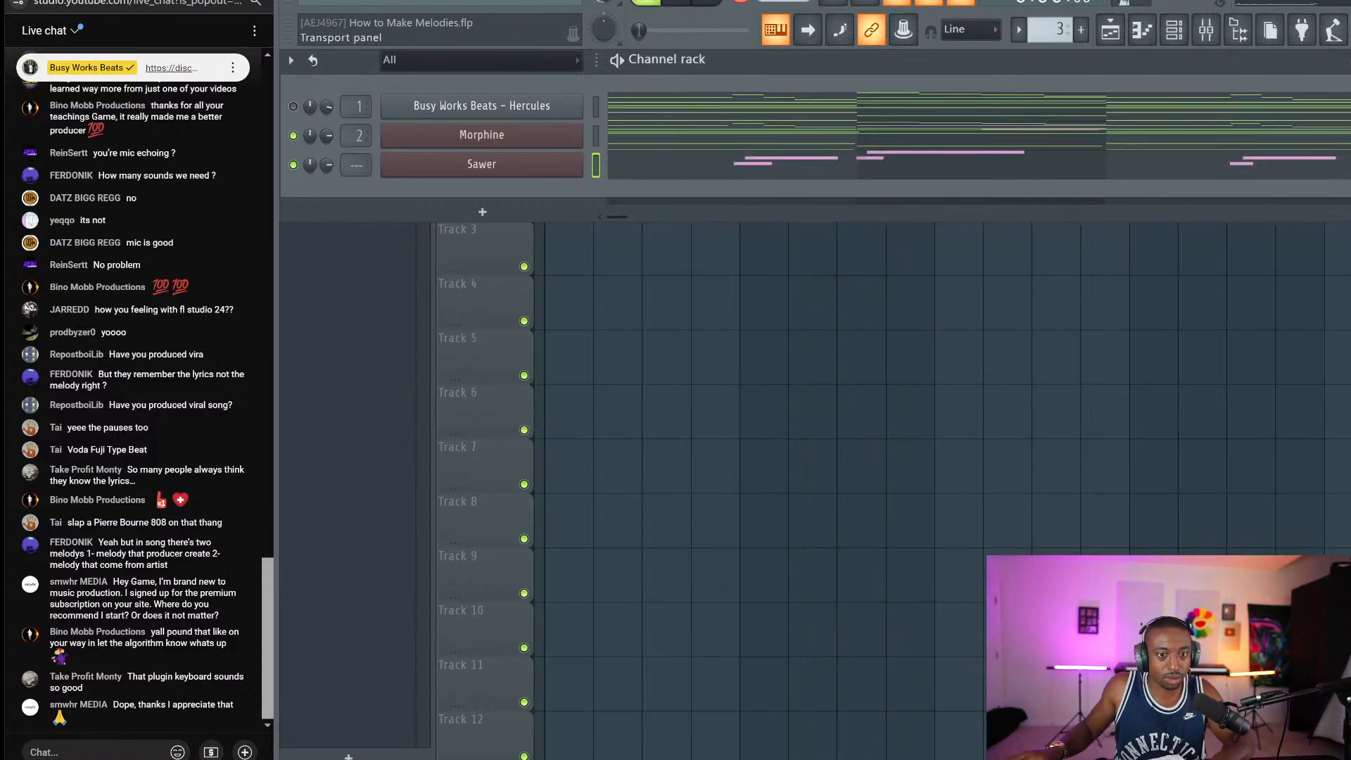
click(782, 158)
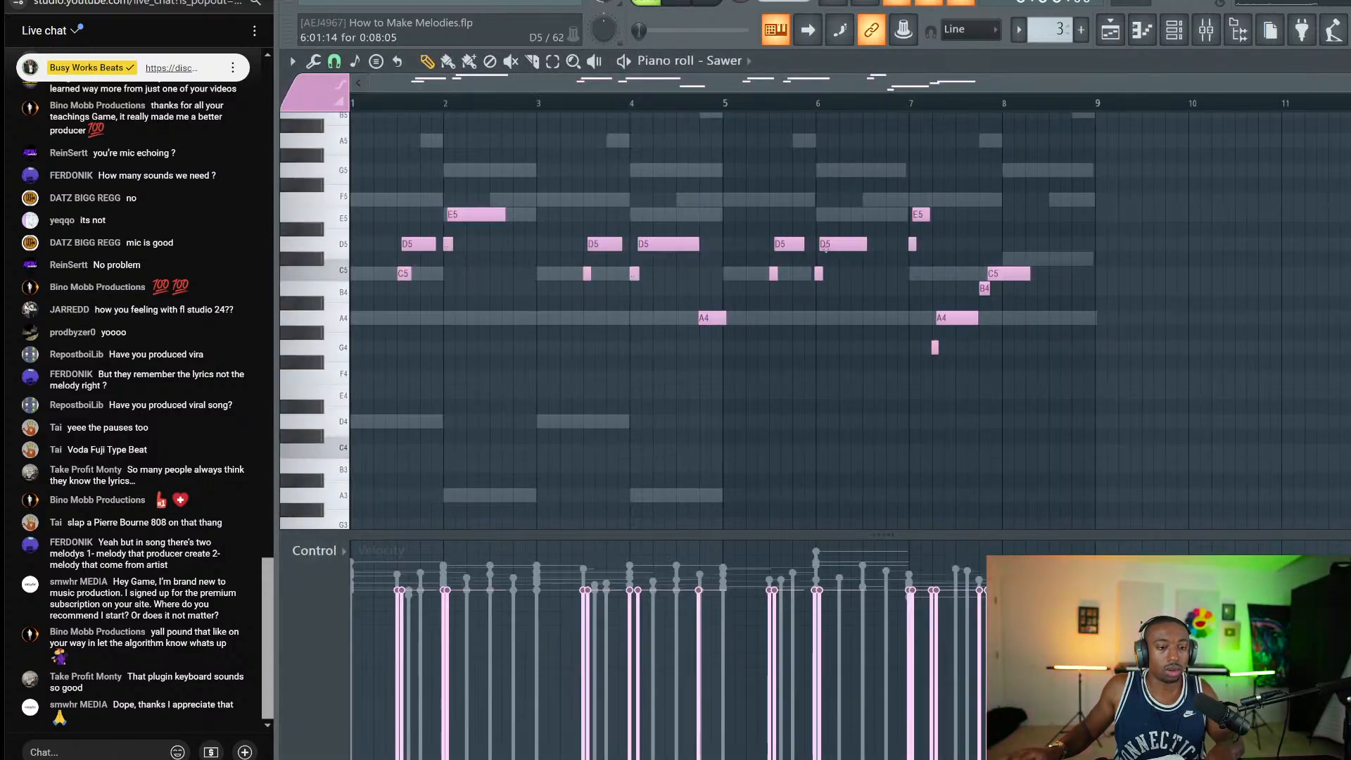
Step: Raise the last two Sawer notes near bar 8 to C5 and D5 and audition the phrase
drag(975, 288, 974, 275)
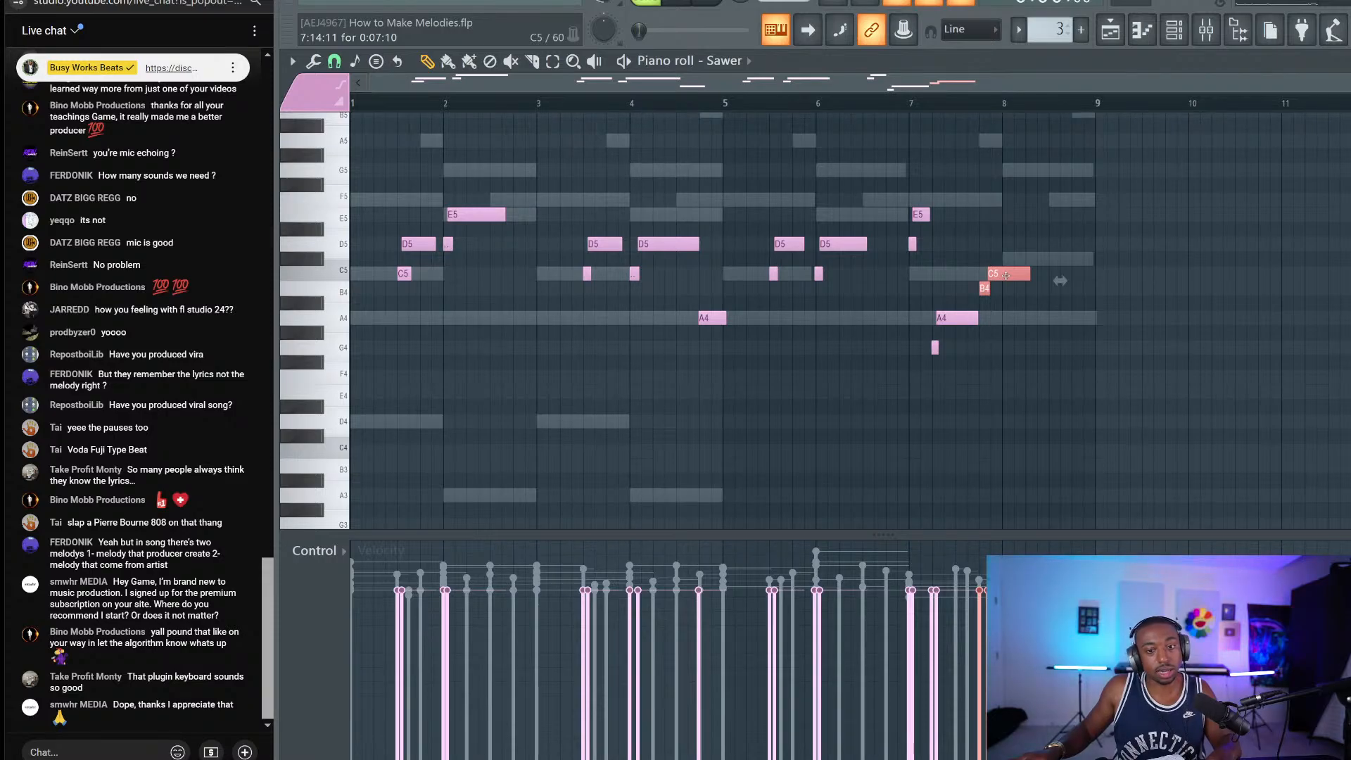
mouse_move(1009, 258)
mouse_down()
mouse_move(1010, 243)
mouse_move(990, 322)
mouse_move(1005, 229)
mouse_move(1005, 243)
mouse_up()
right_click(1010, 243)
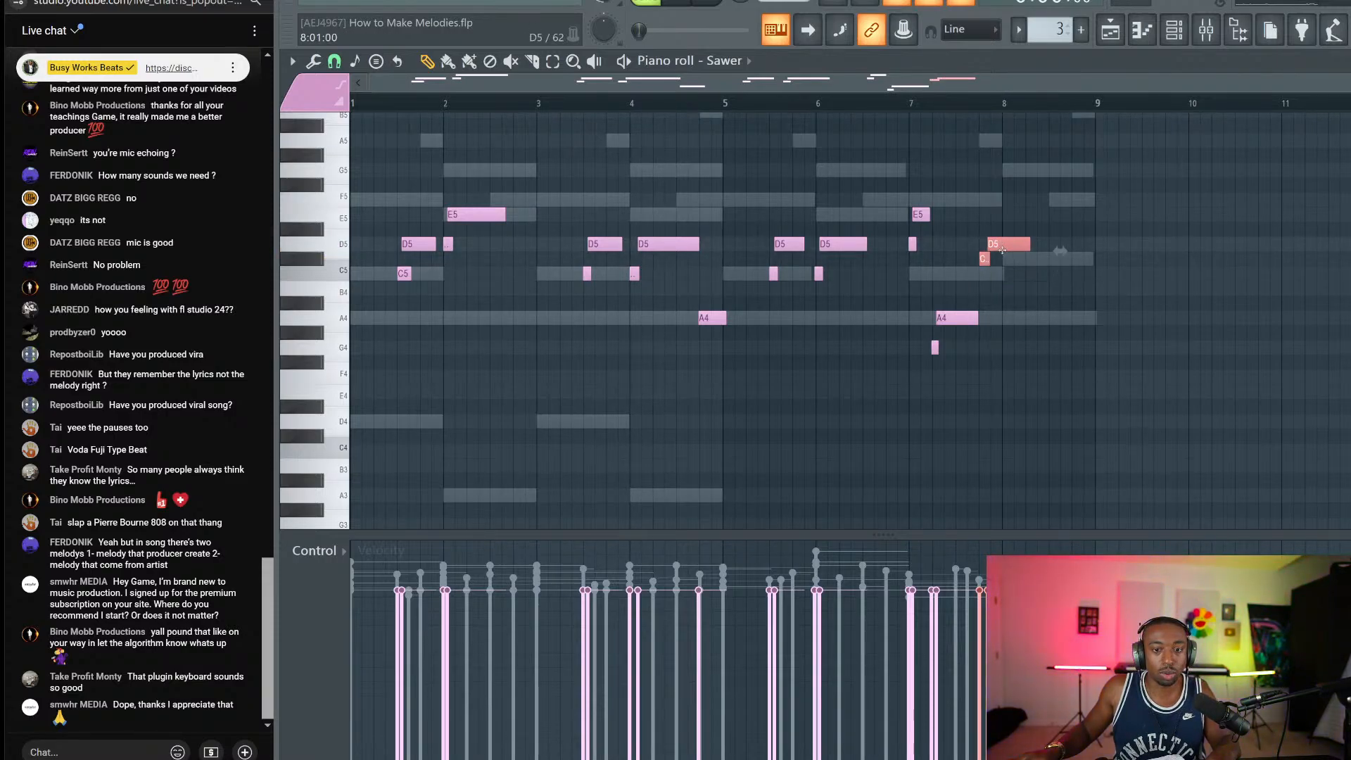
key(space)
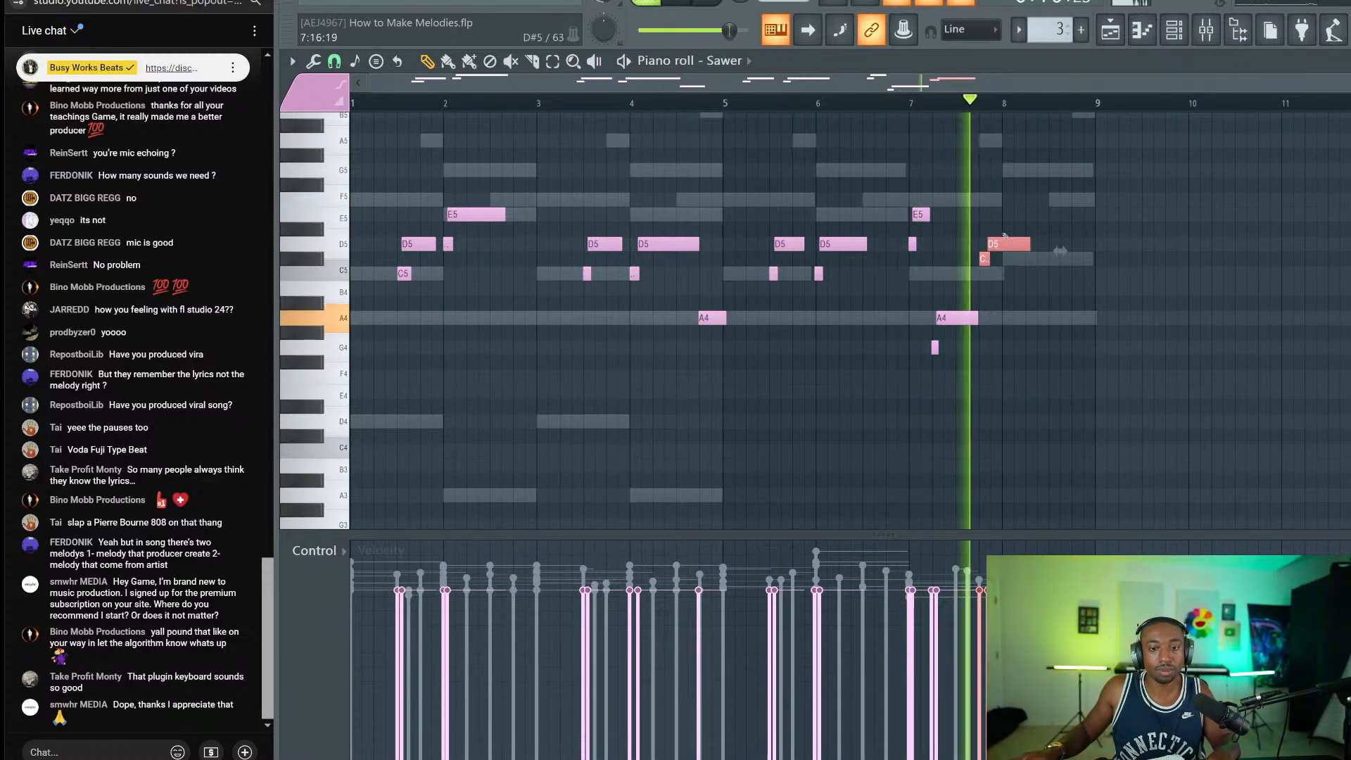
ctrl+click(959, 234)
key(space)
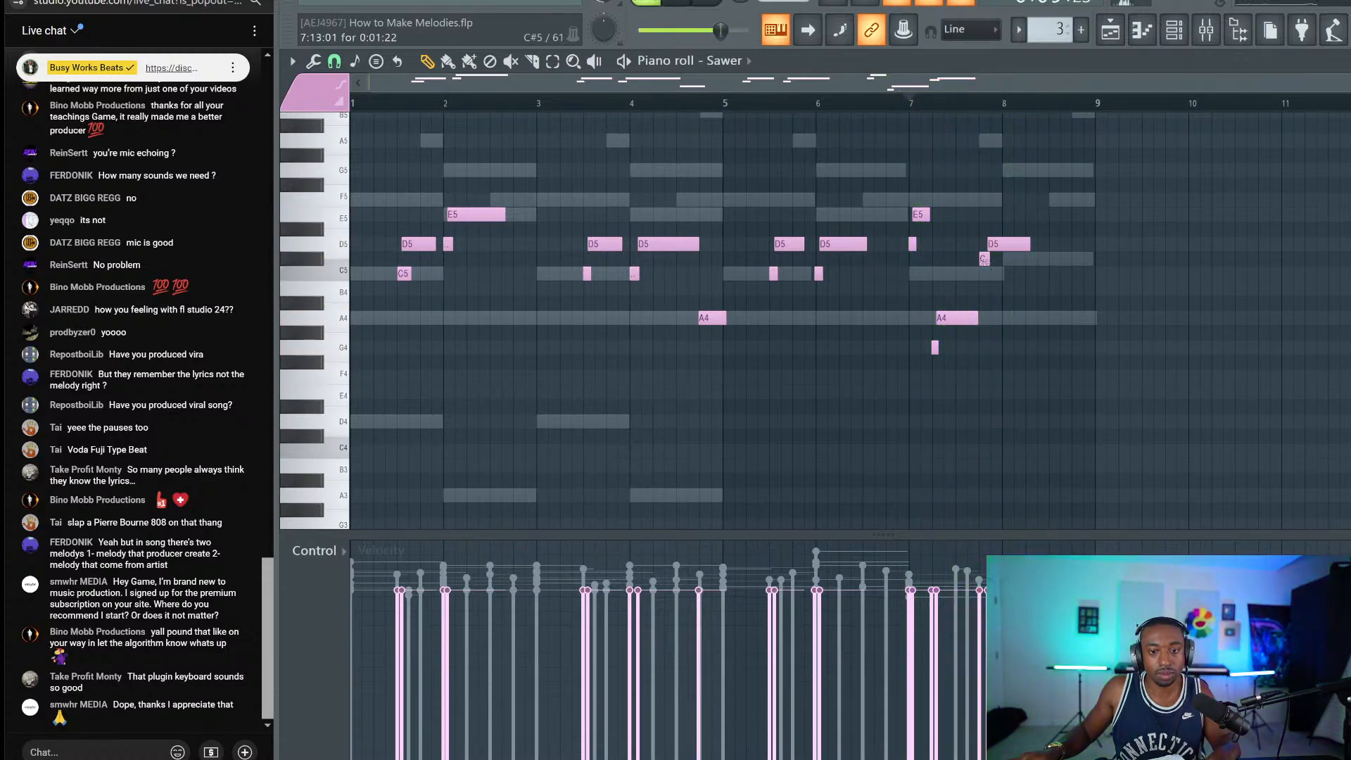
drag(985, 260, 984, 274)
key(space)
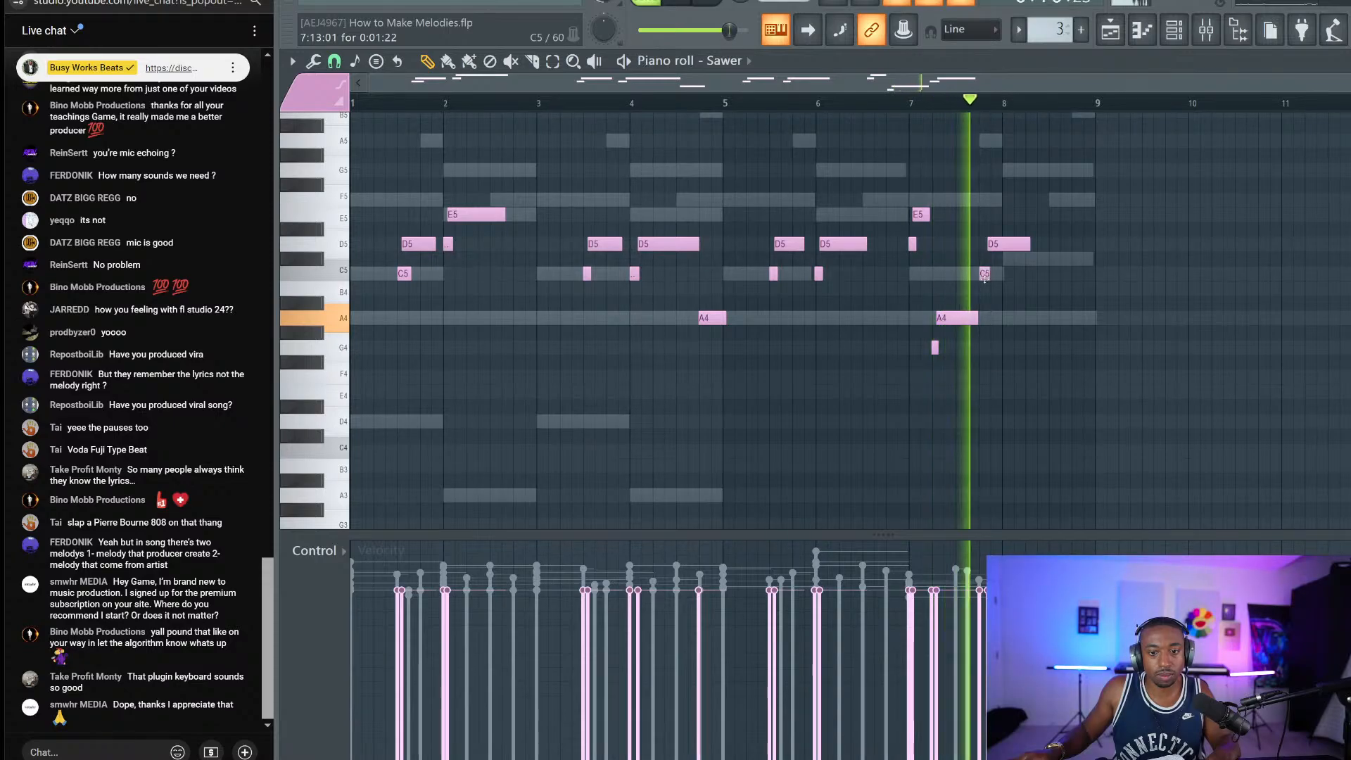
key(space)
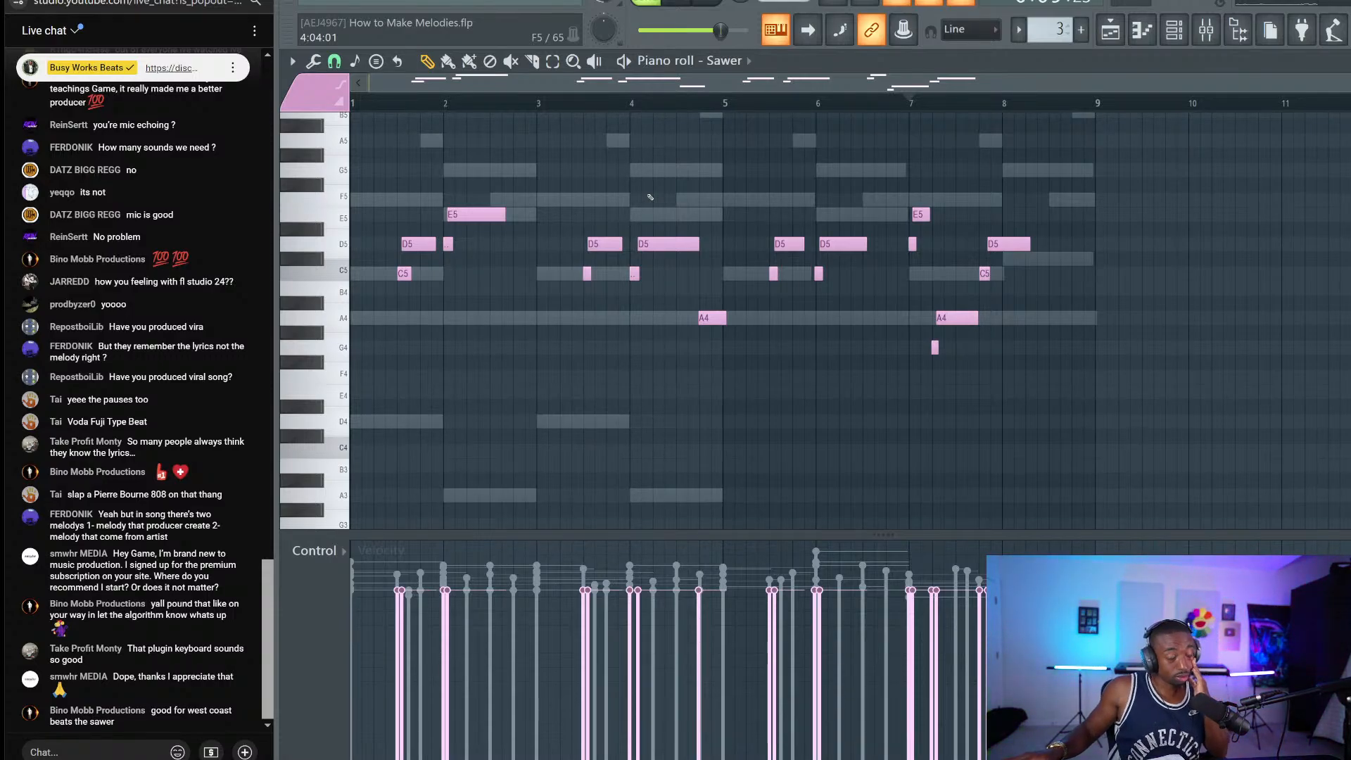
Step: Set the typing keyboard's octave to 4
right_click(779, 32)
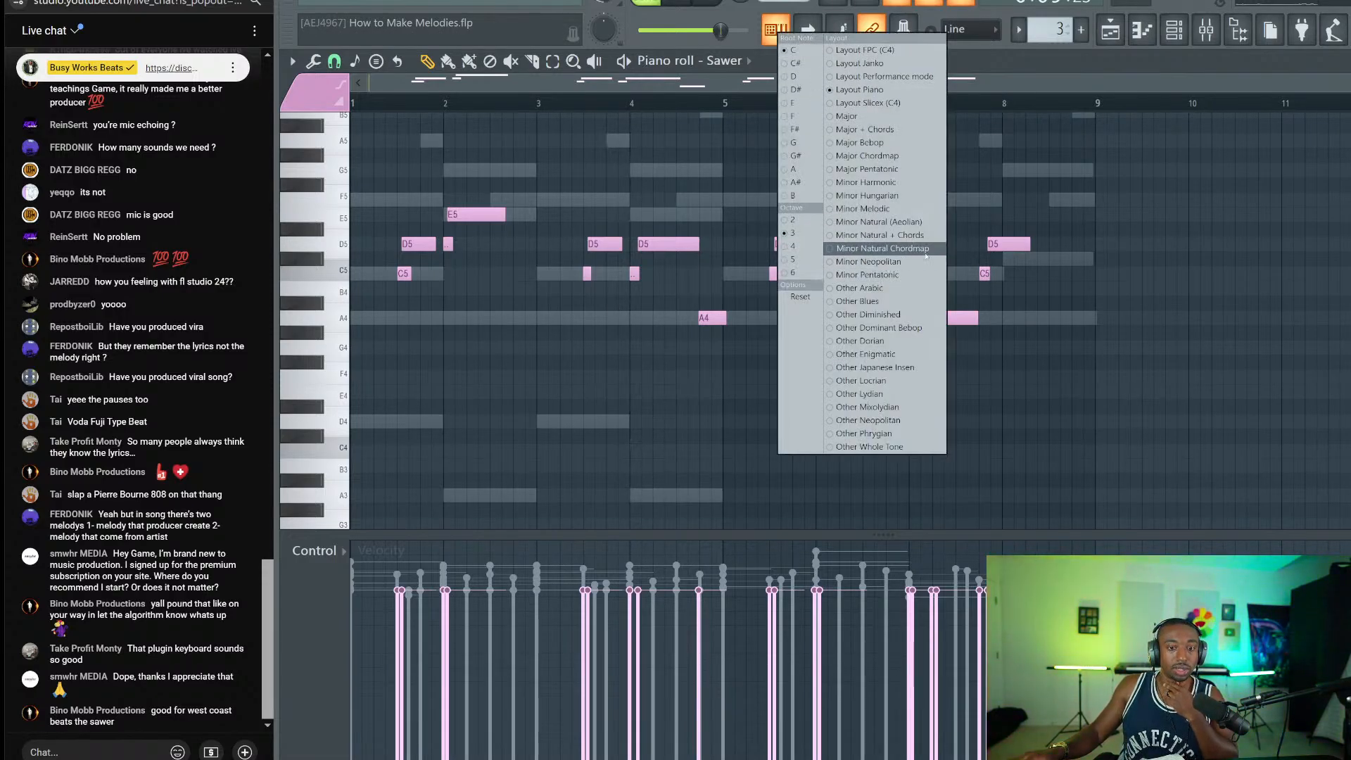
click(792, 246)
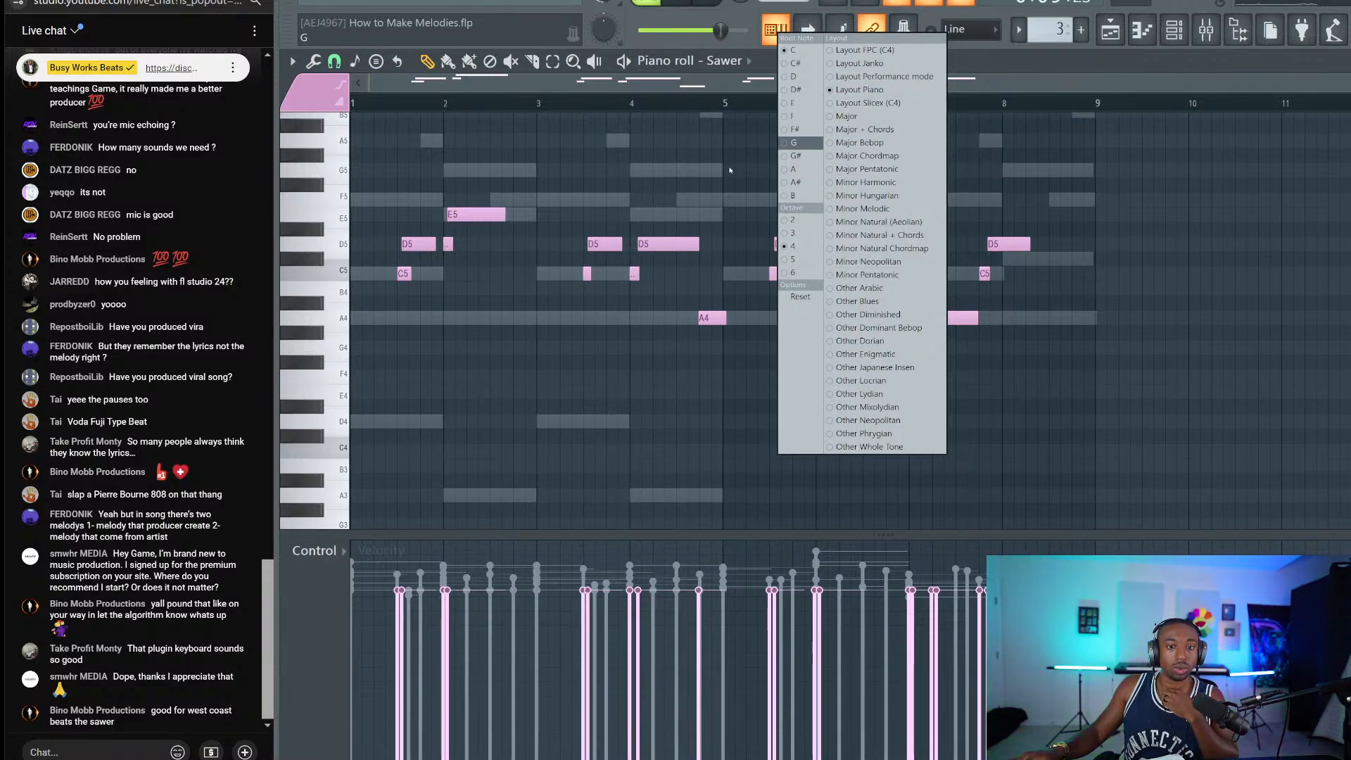
click(1295, 188)
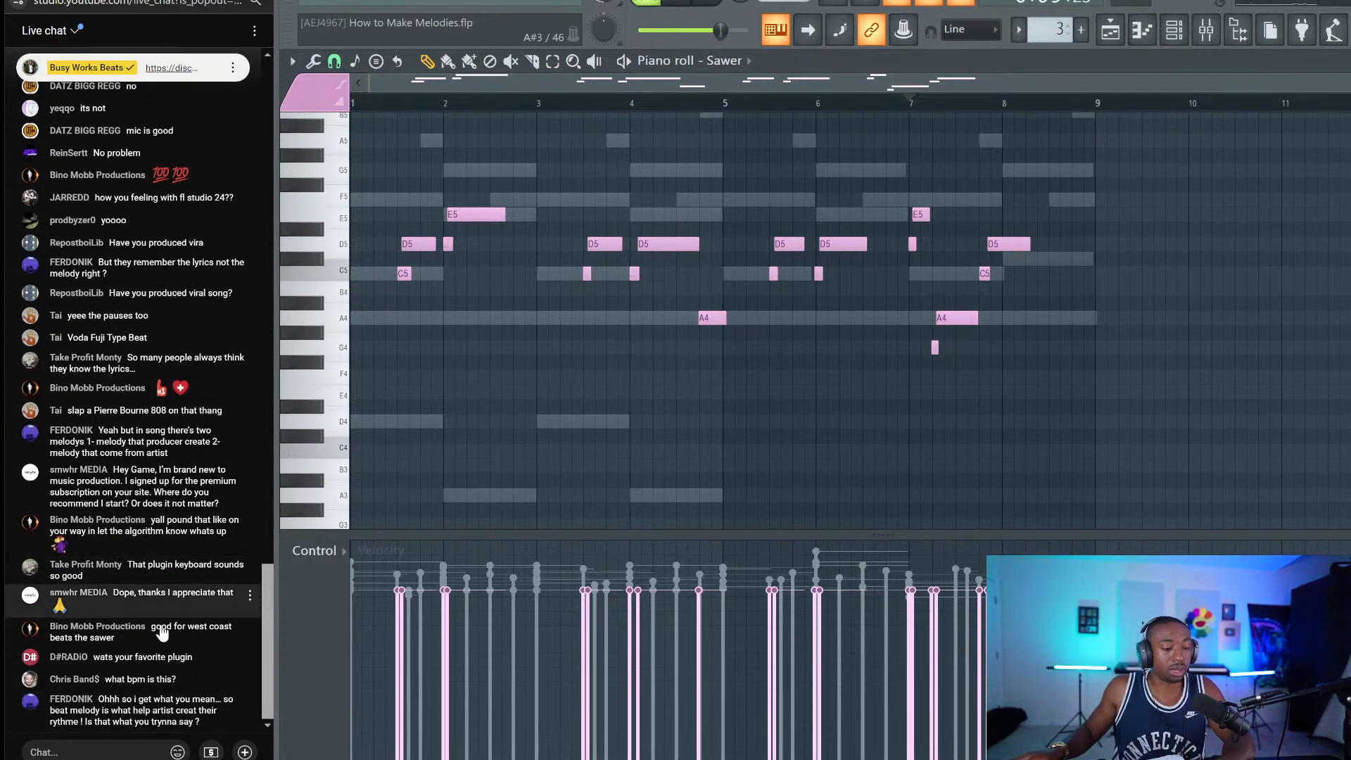
click(140, 750)
text(http)
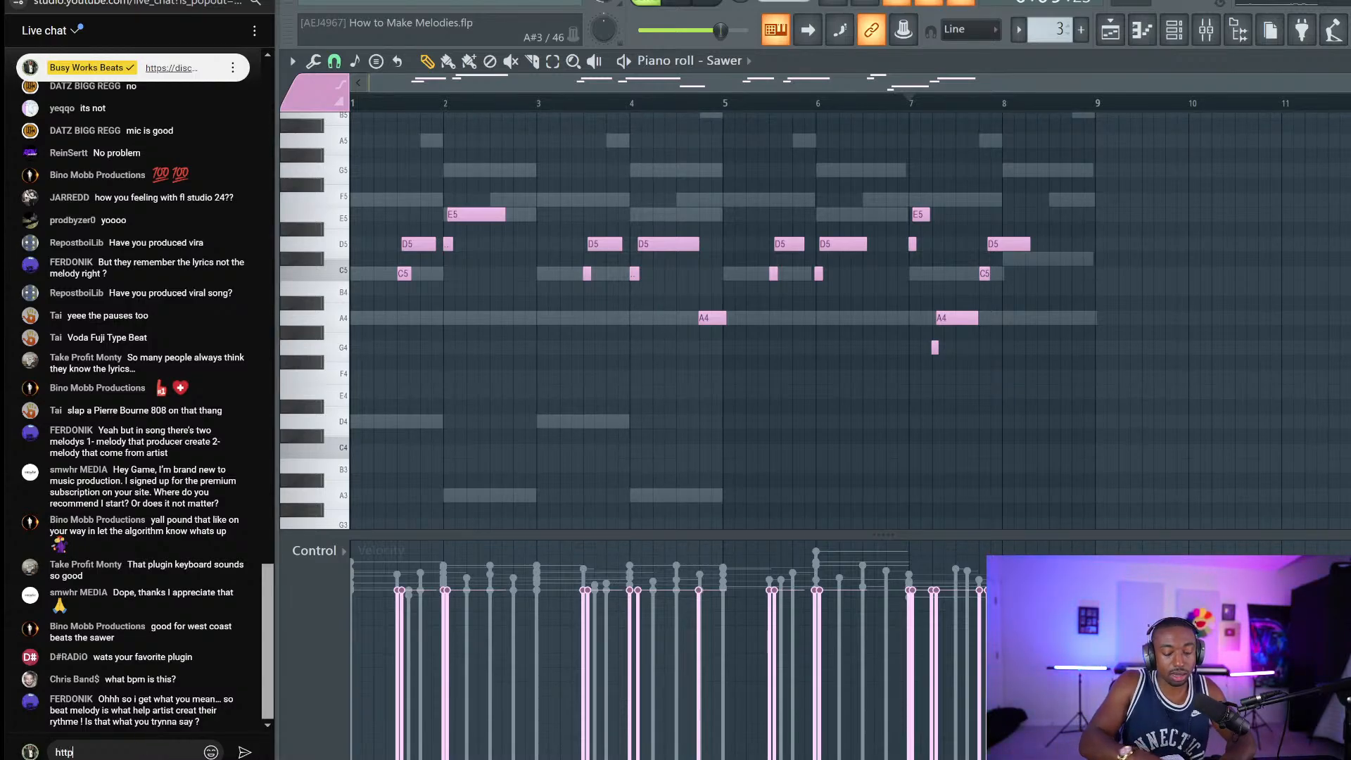
text(s://busyworks)
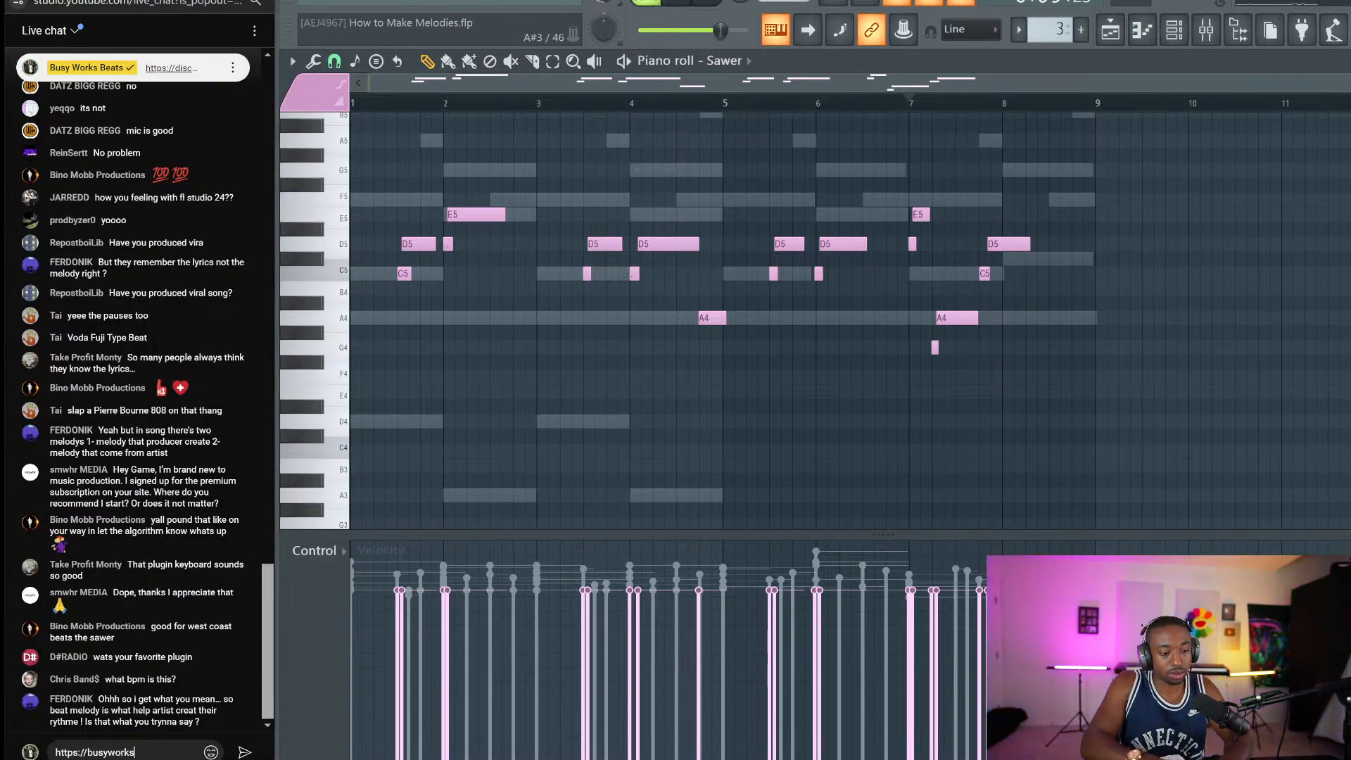
text(beats.com/hercu)
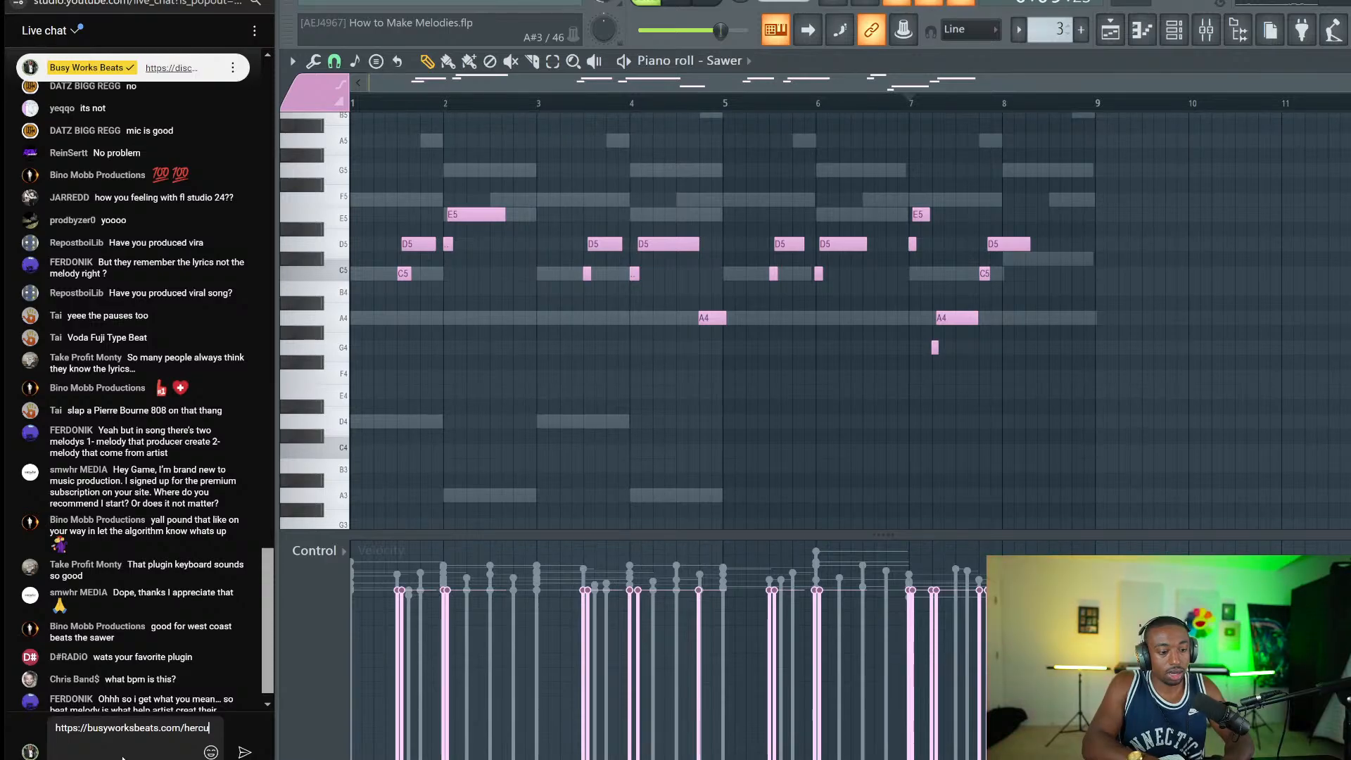
text(les)
key(Return)
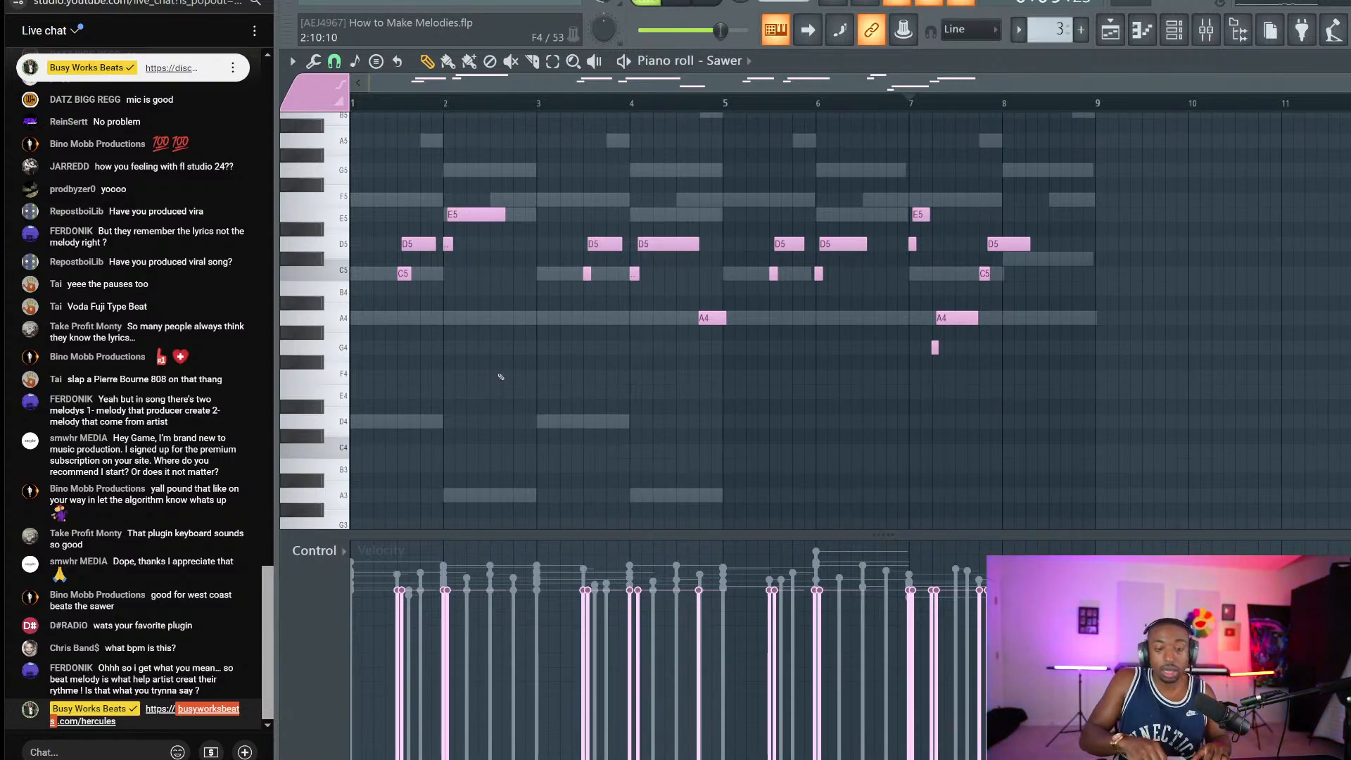
Step: Switch to the empty Pattern 5 in FL Studio, save the project, and select the Hercules channel
click(1172, 34)
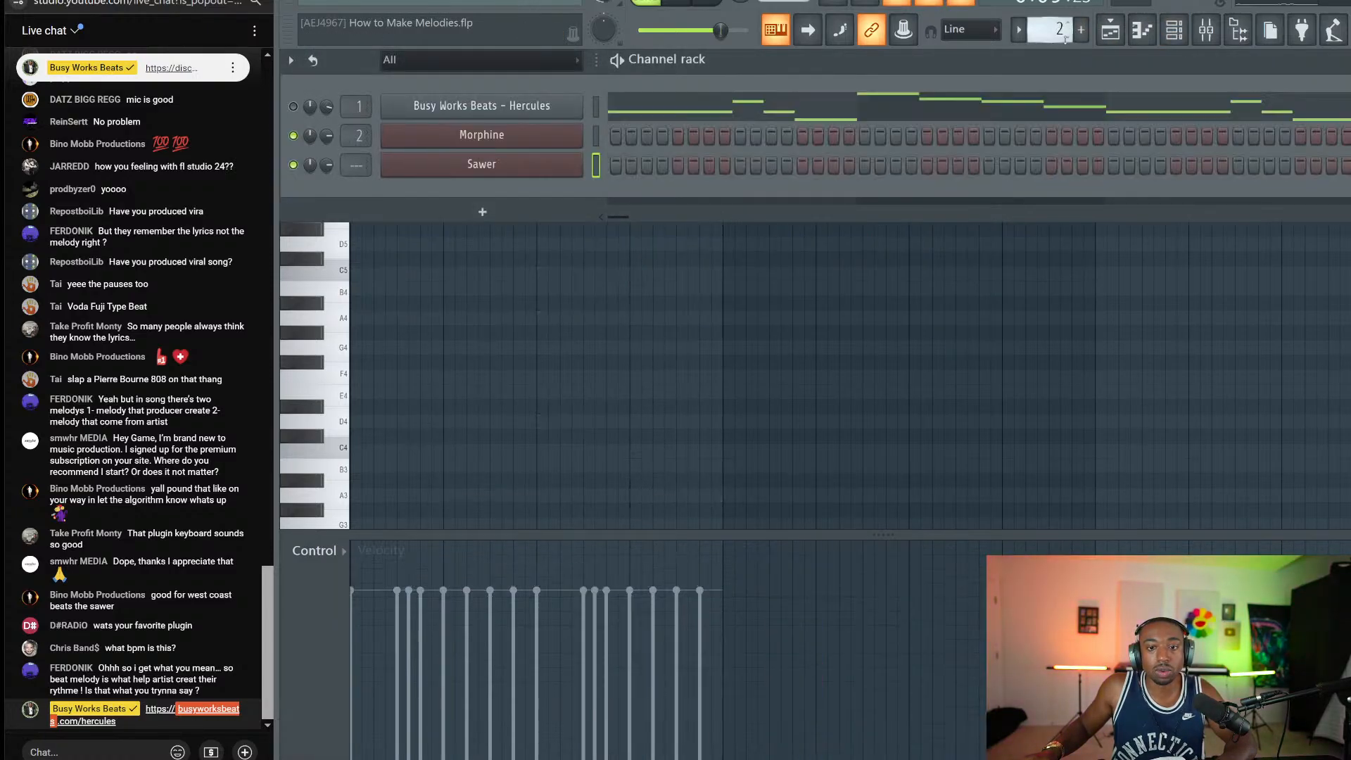
scroll(1050, 30, up, 3)
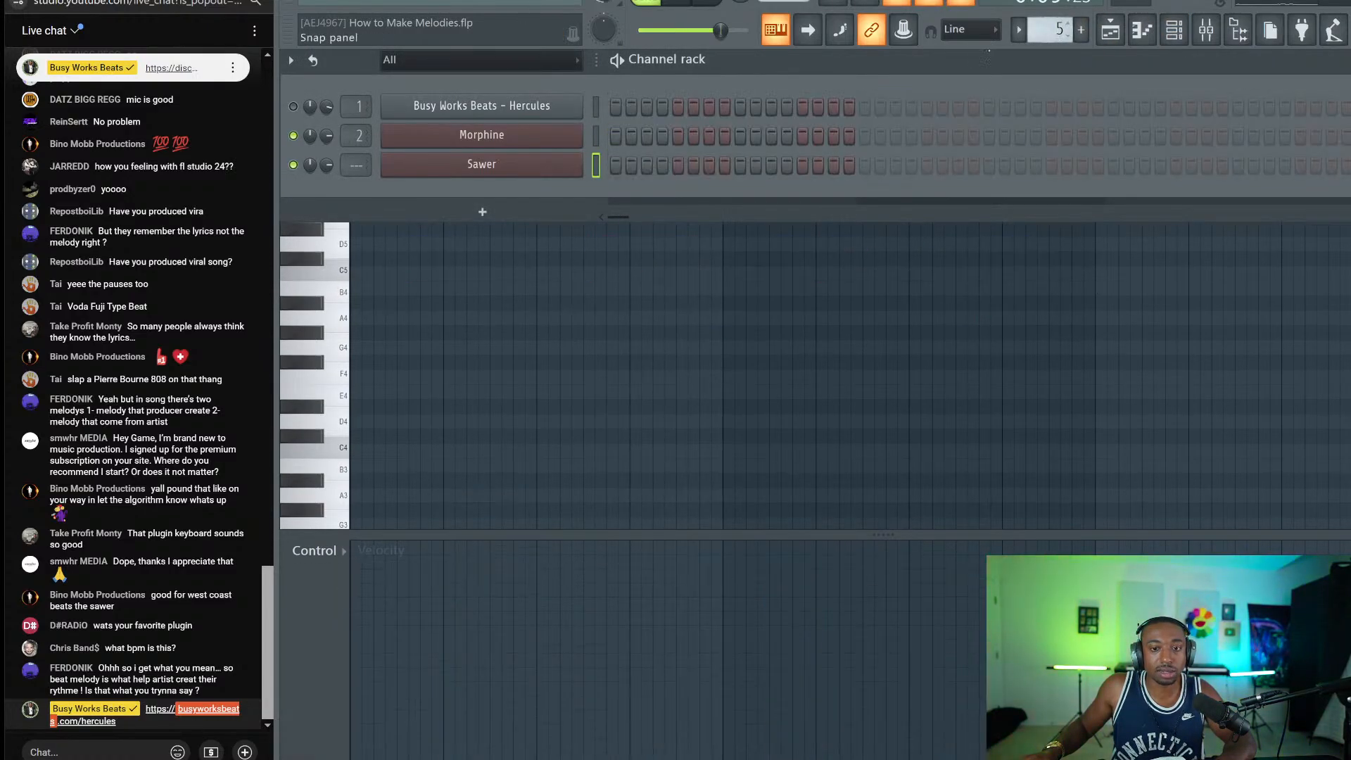
key(ctrl+s)
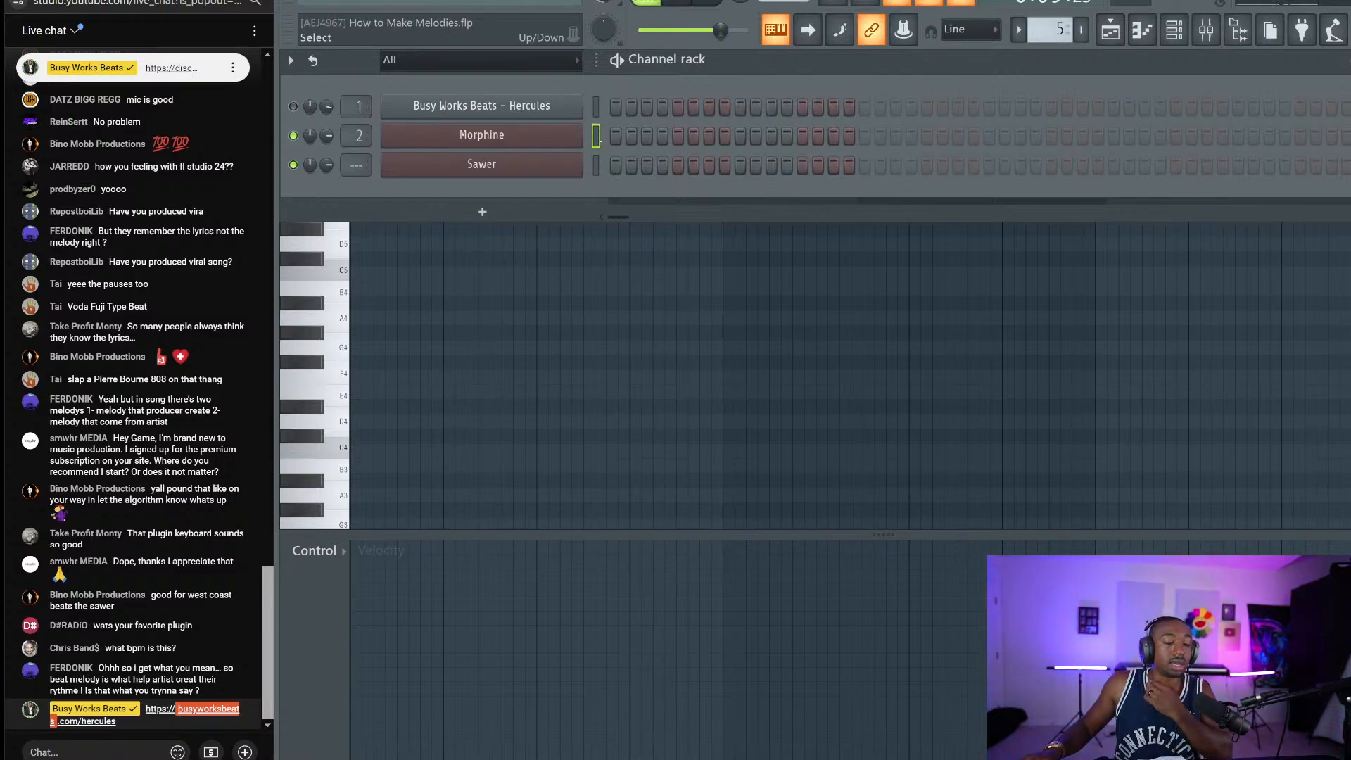
click(596, 107)
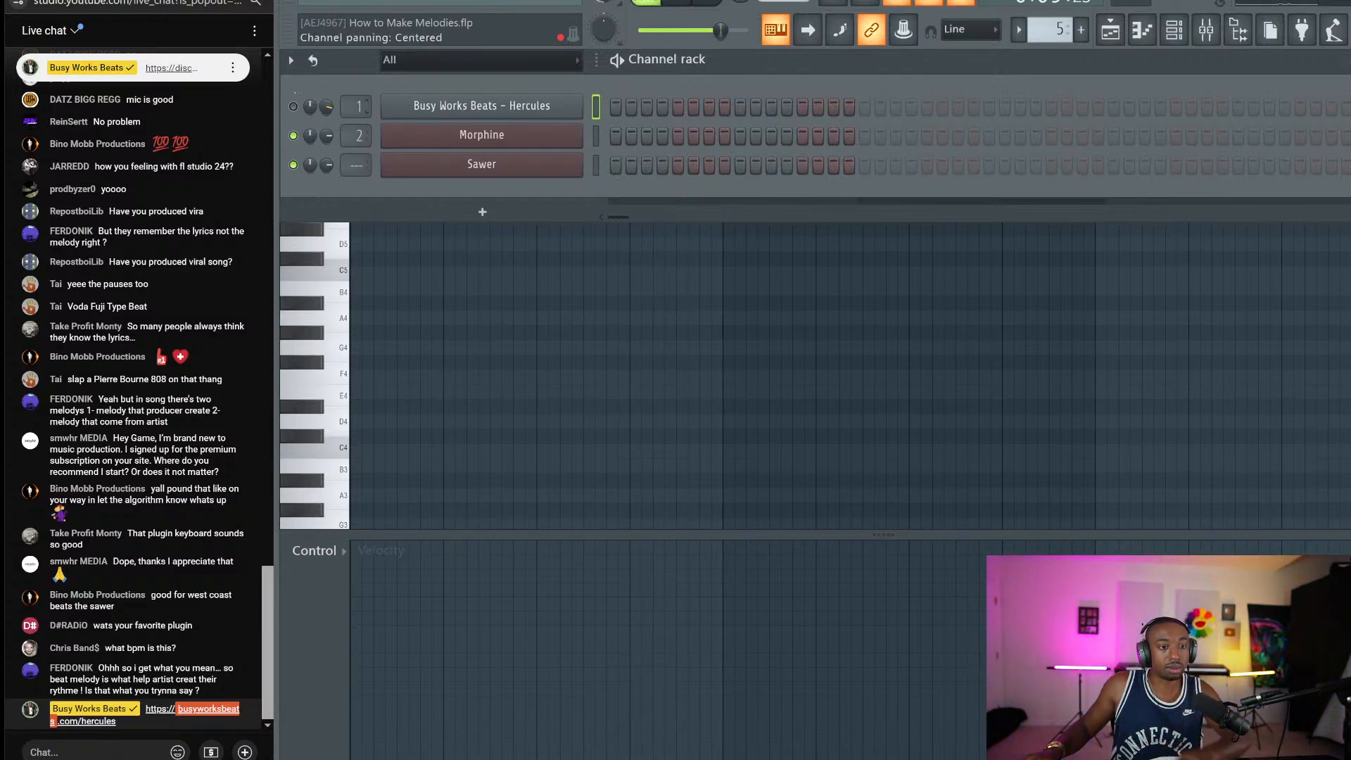
Step: Unmute Hercules, show its Brass presets, and route the channel to mixer track 2
click(293, 106)
click(438, 104)
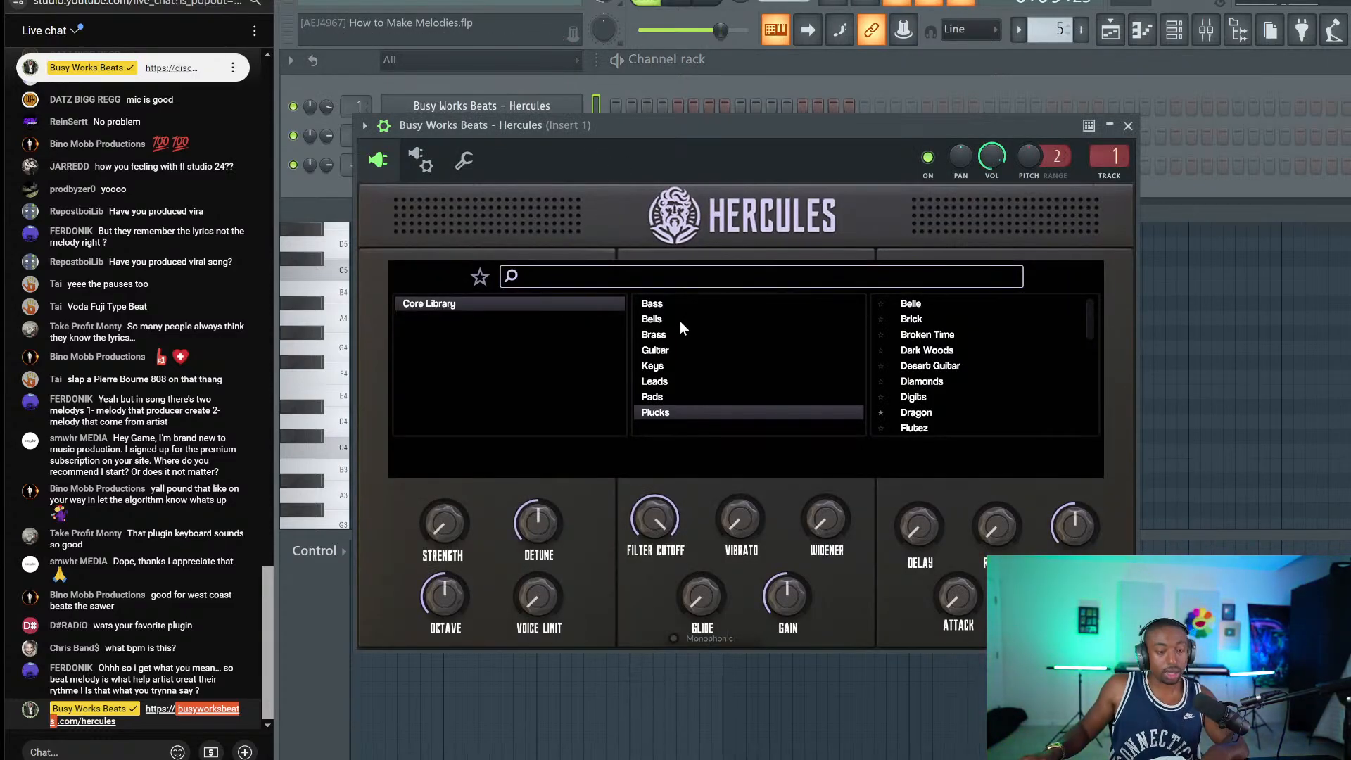
click(666, 333)
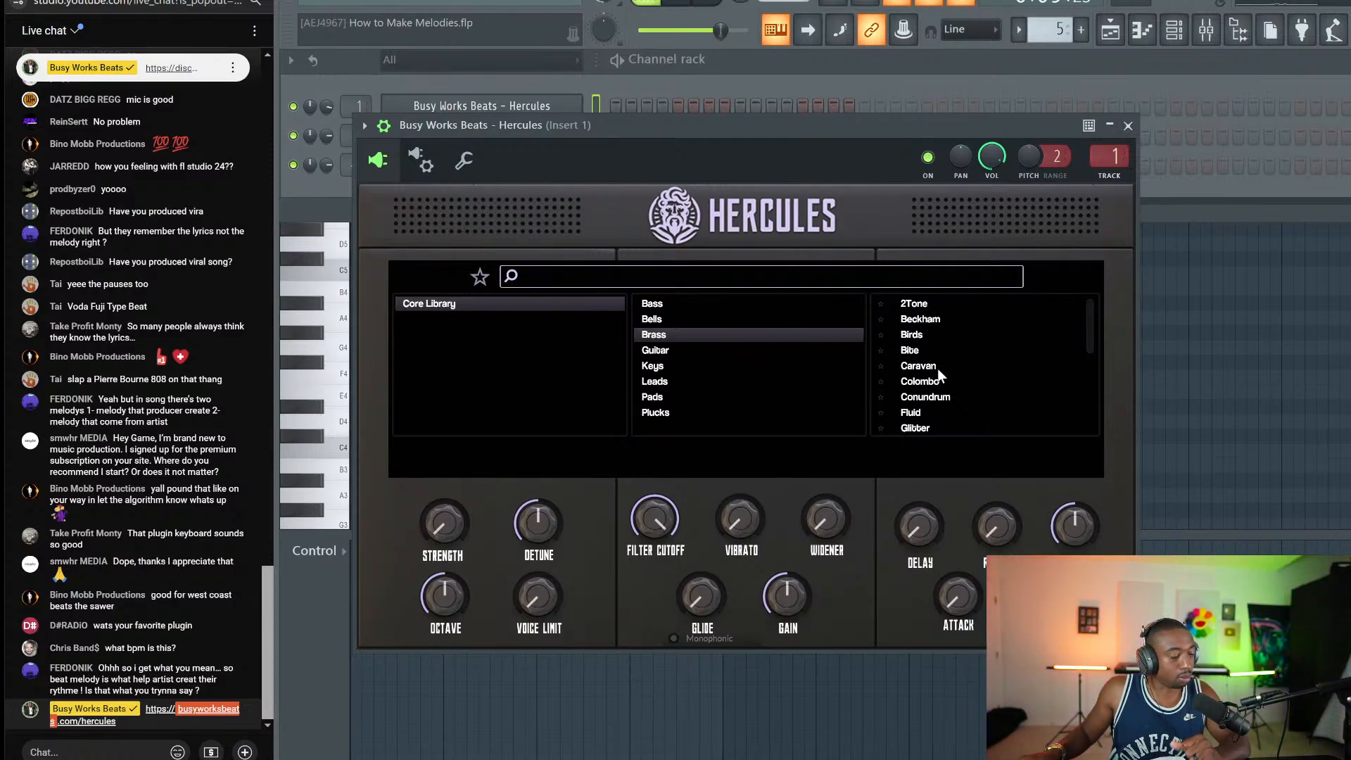
scroll(1109, 157, up, 1)
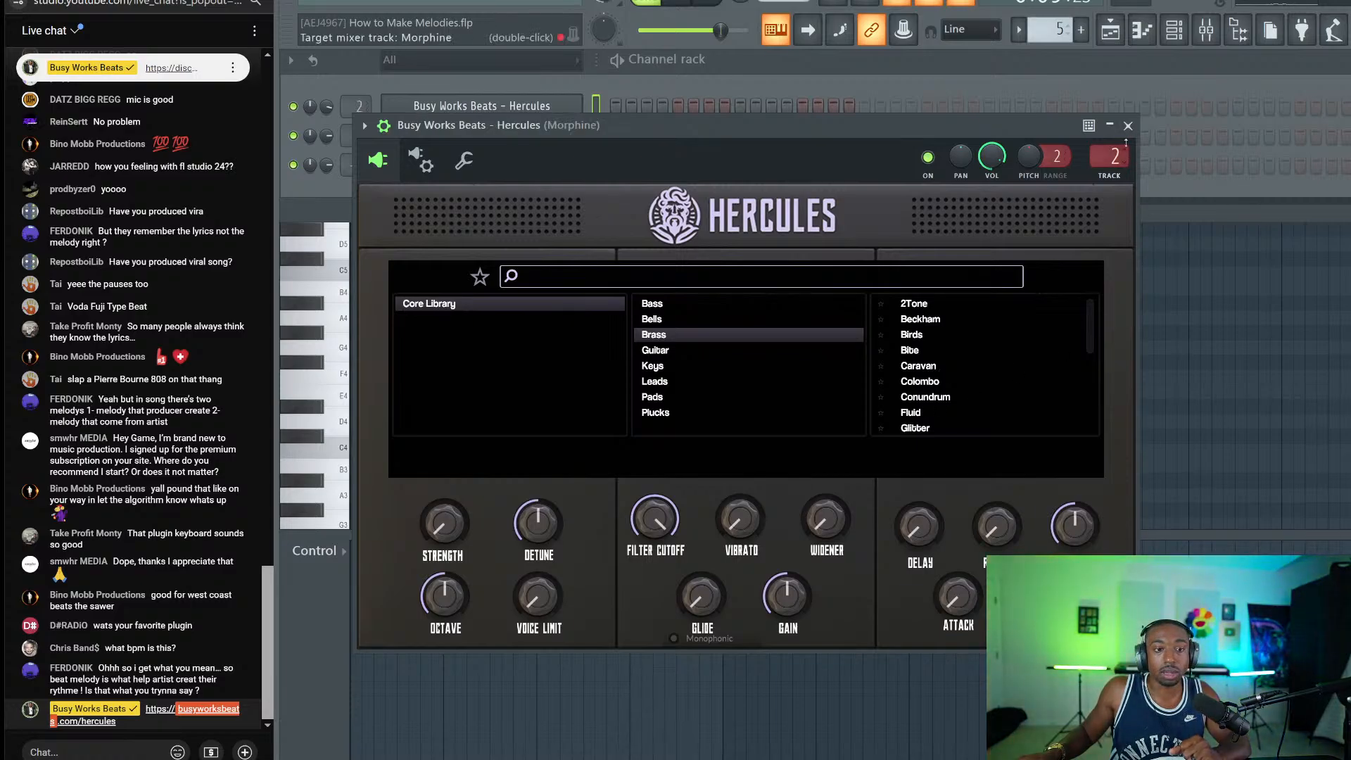
click(1127, 126)
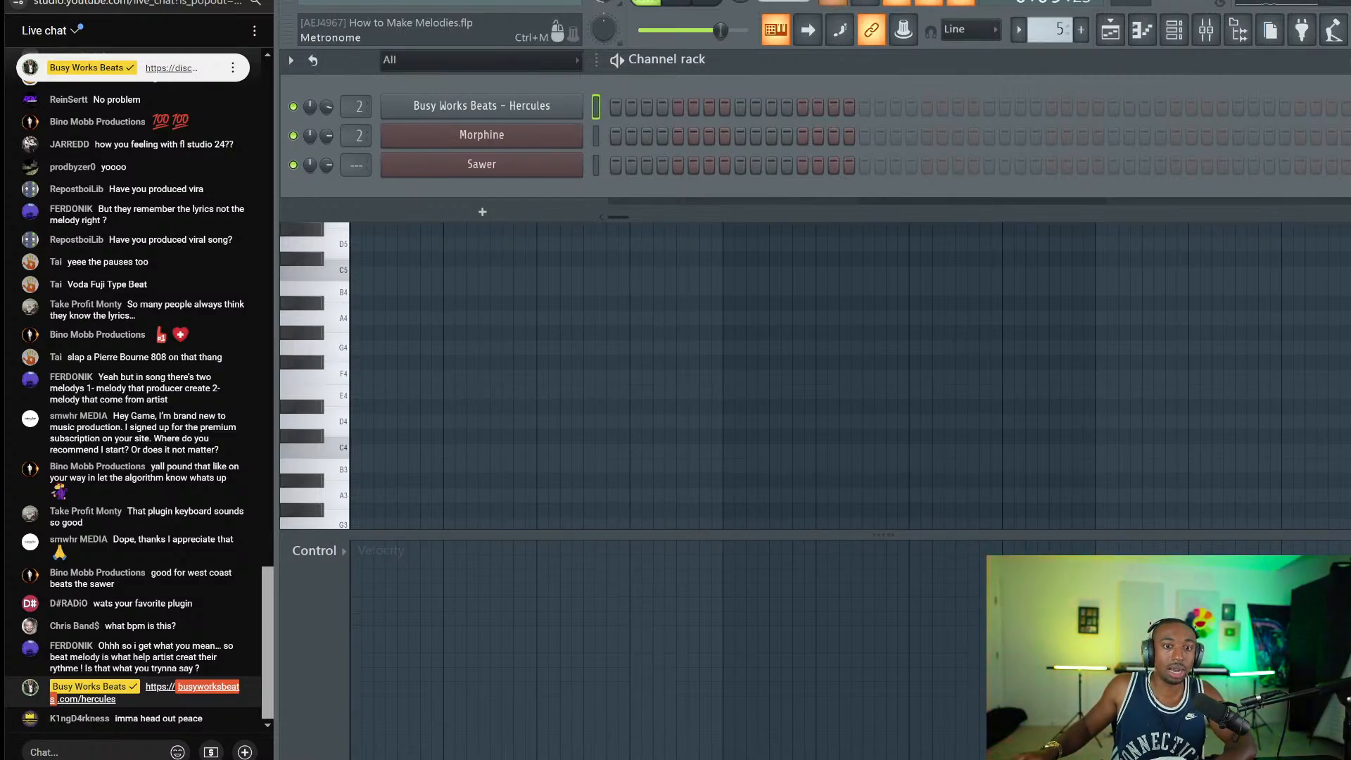
Step: Arm recording and tap a project tempo of about 97 BPM with the tempo tapper
click(740, 1)
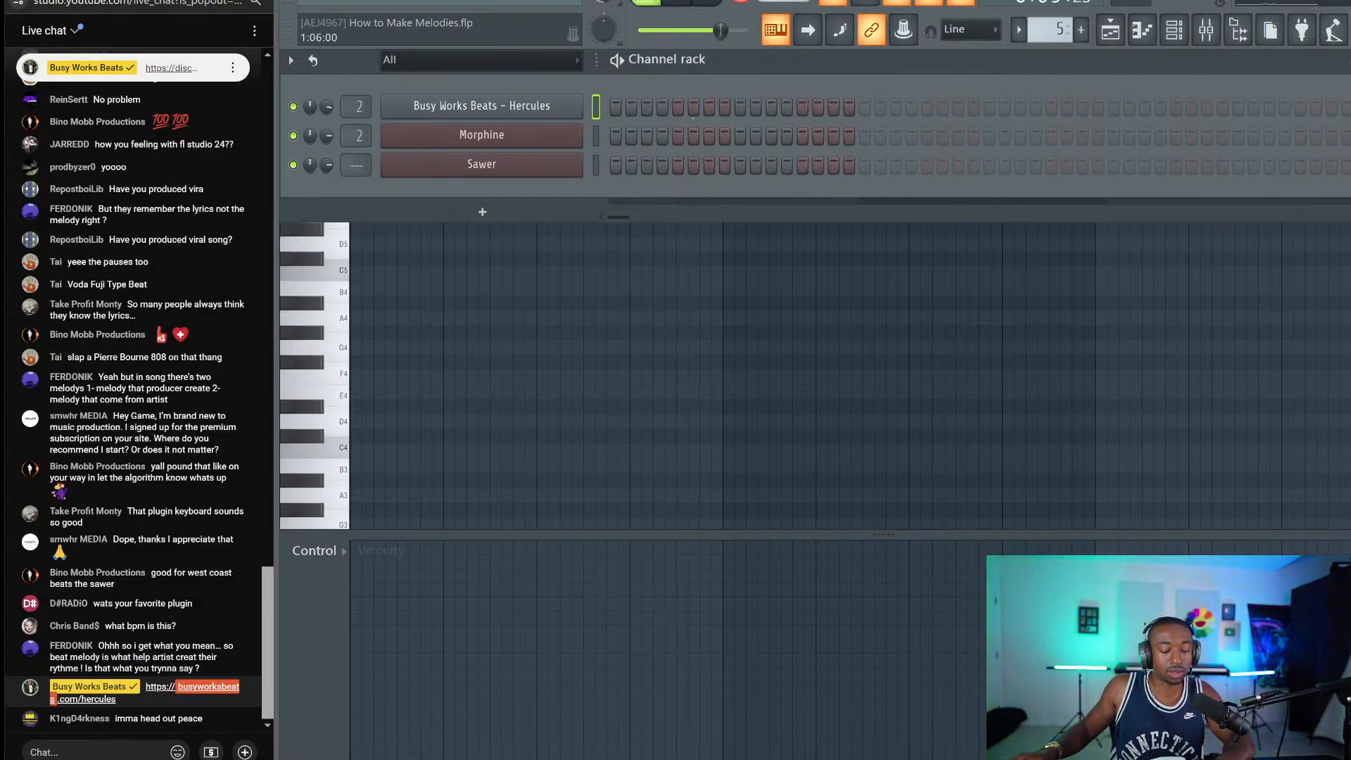
right_click(780, 2)
click(802, 181)
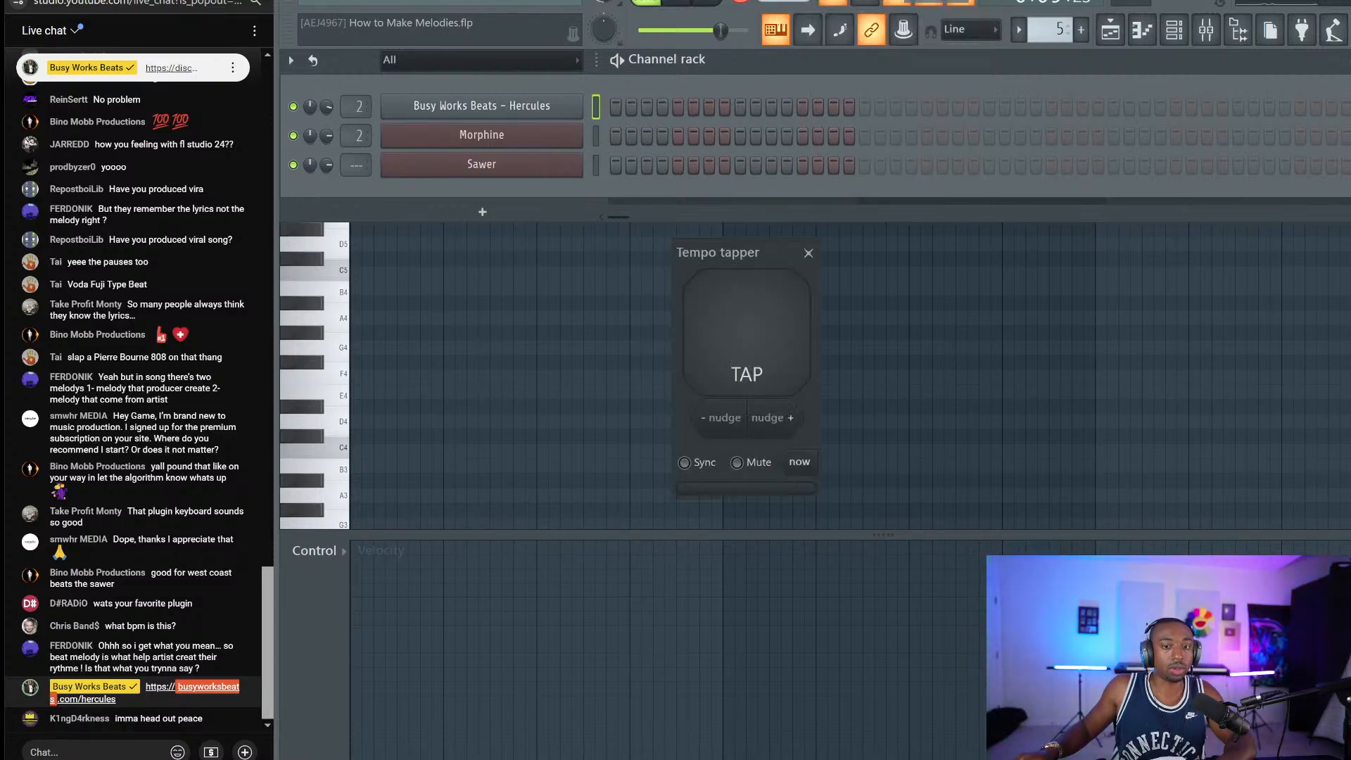
click(783, 312)
click(783, 312)
click(782, 312)
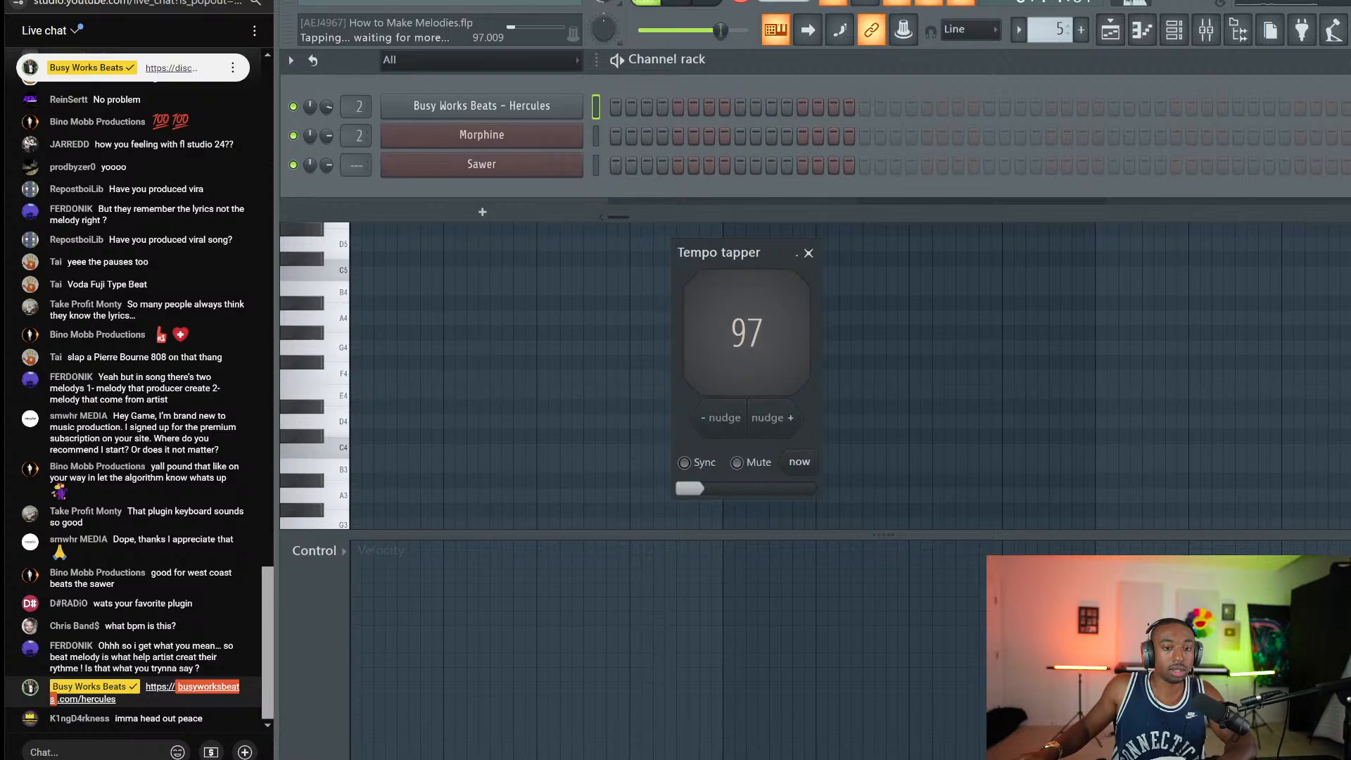
click(808, 253)
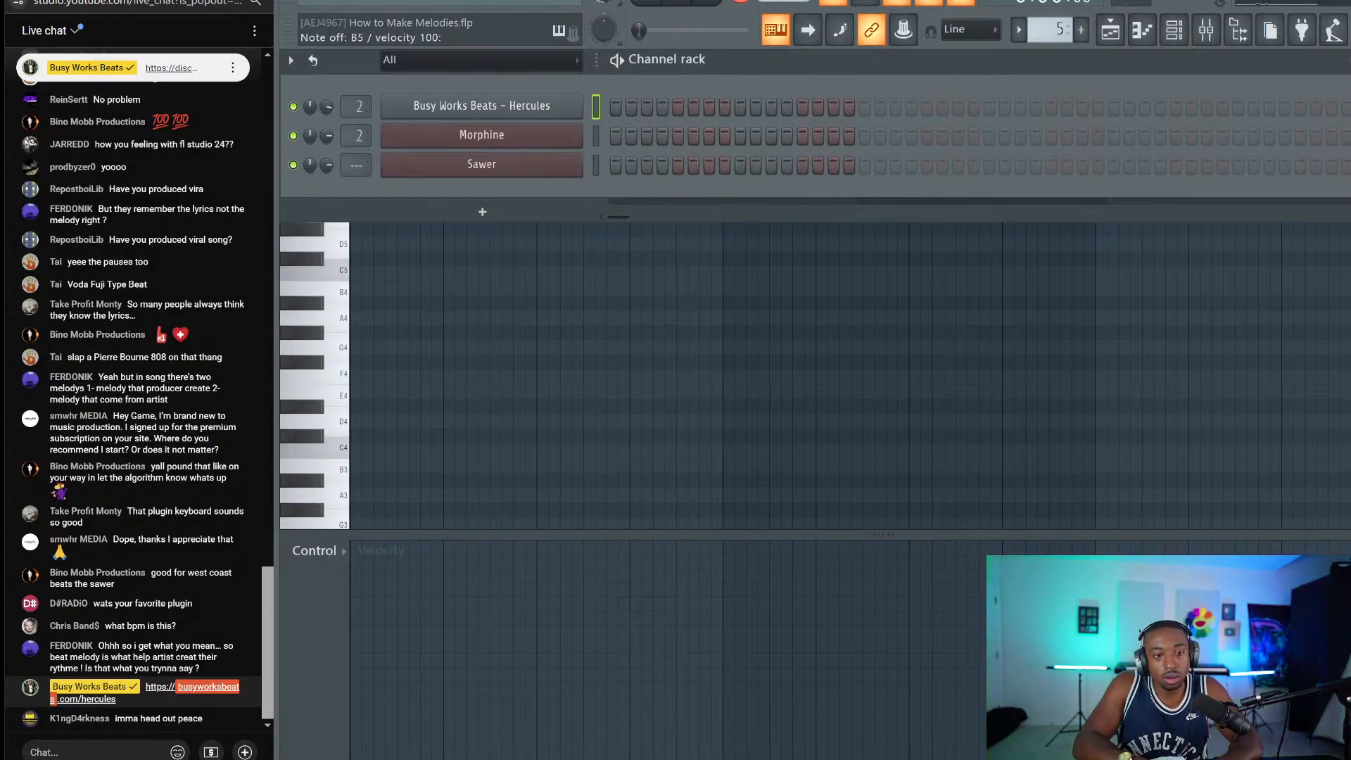
key(space)
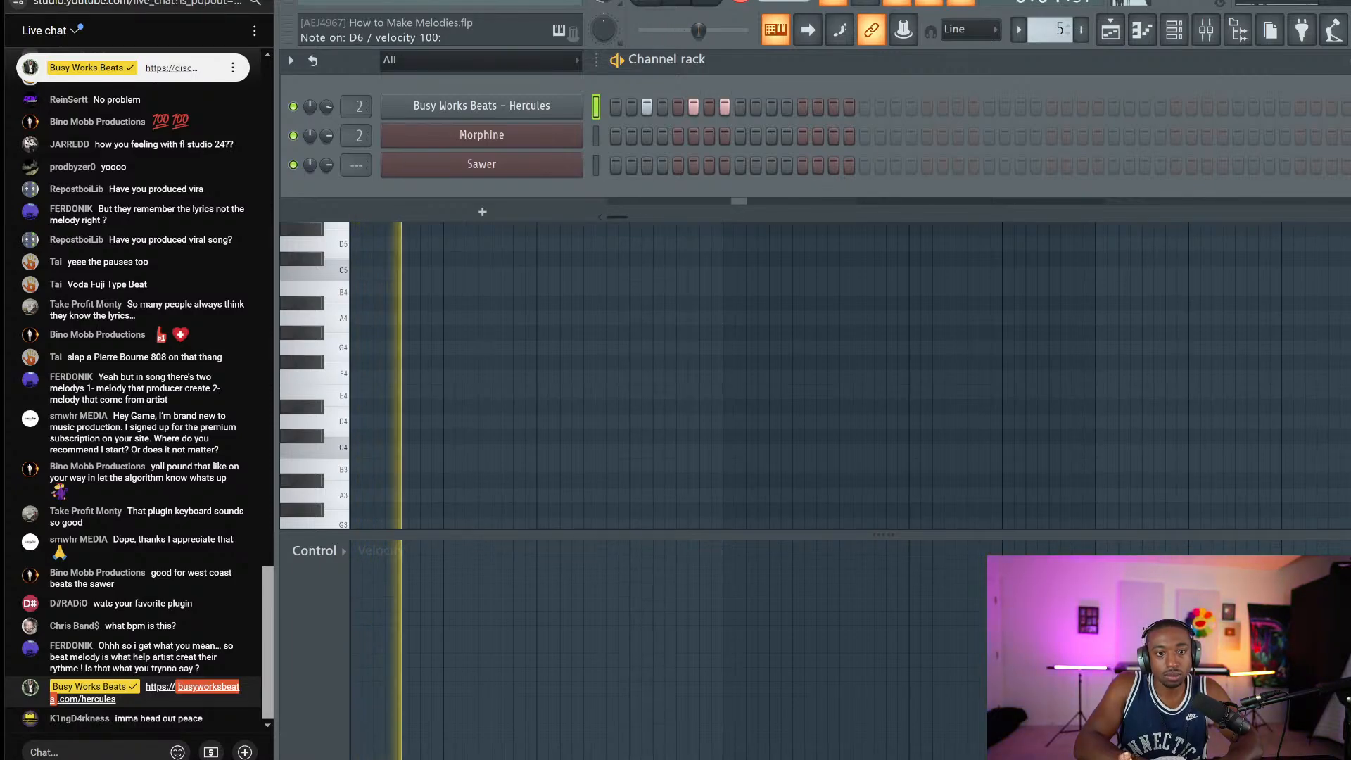
key(space)
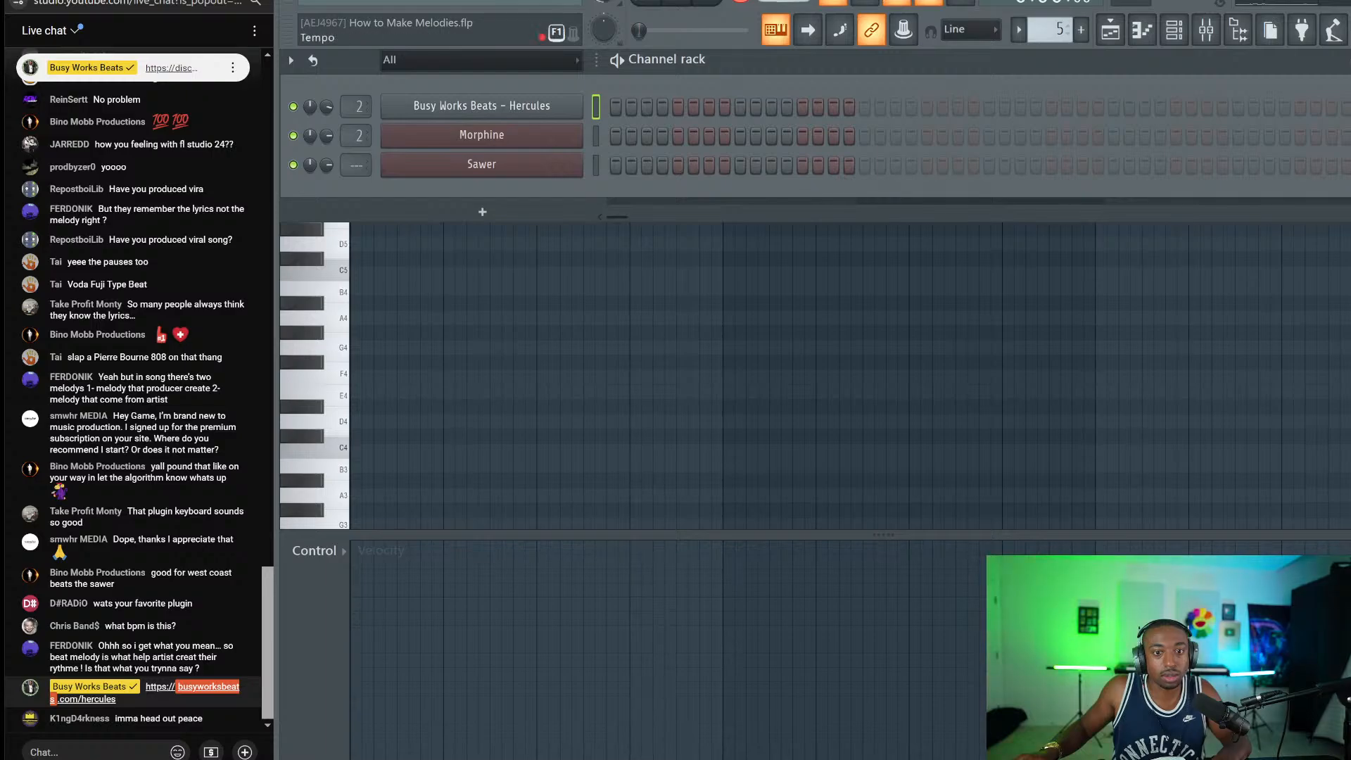
key(m)
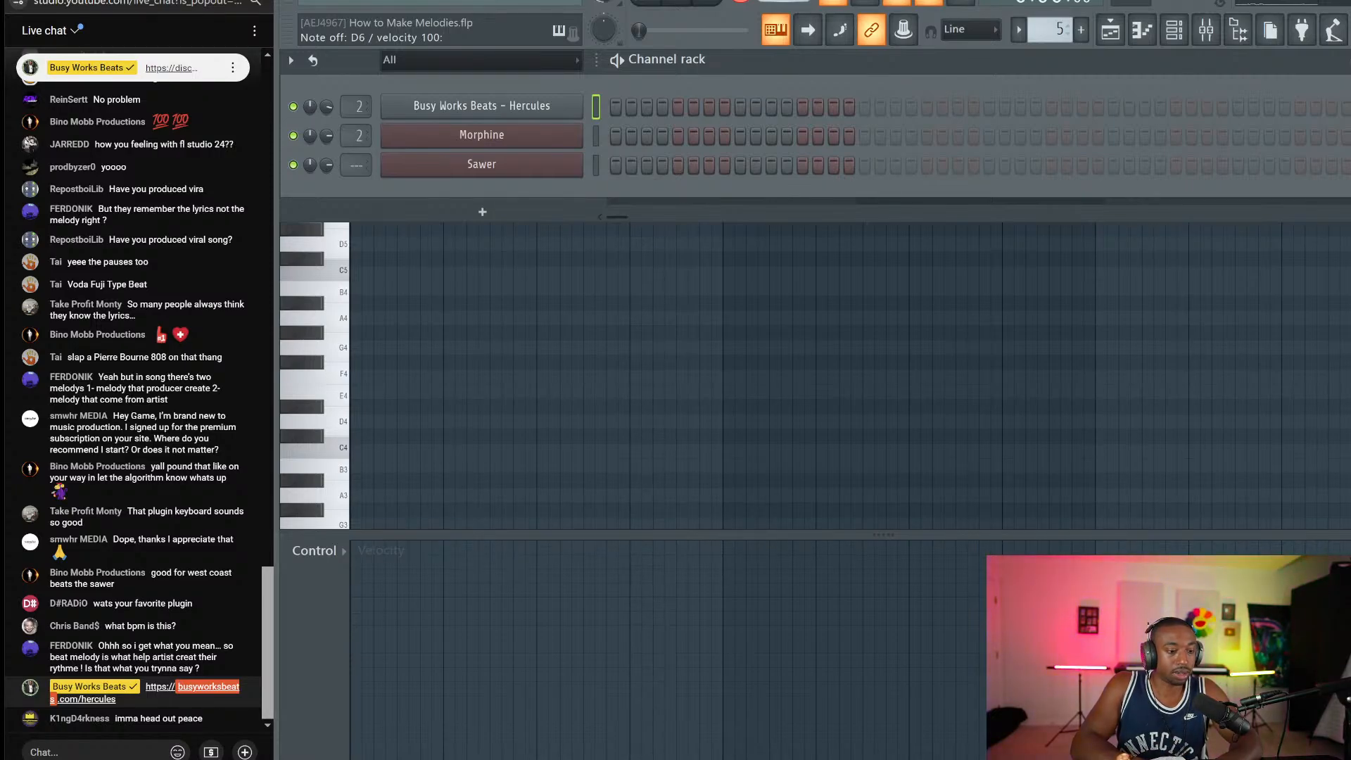
key(m)
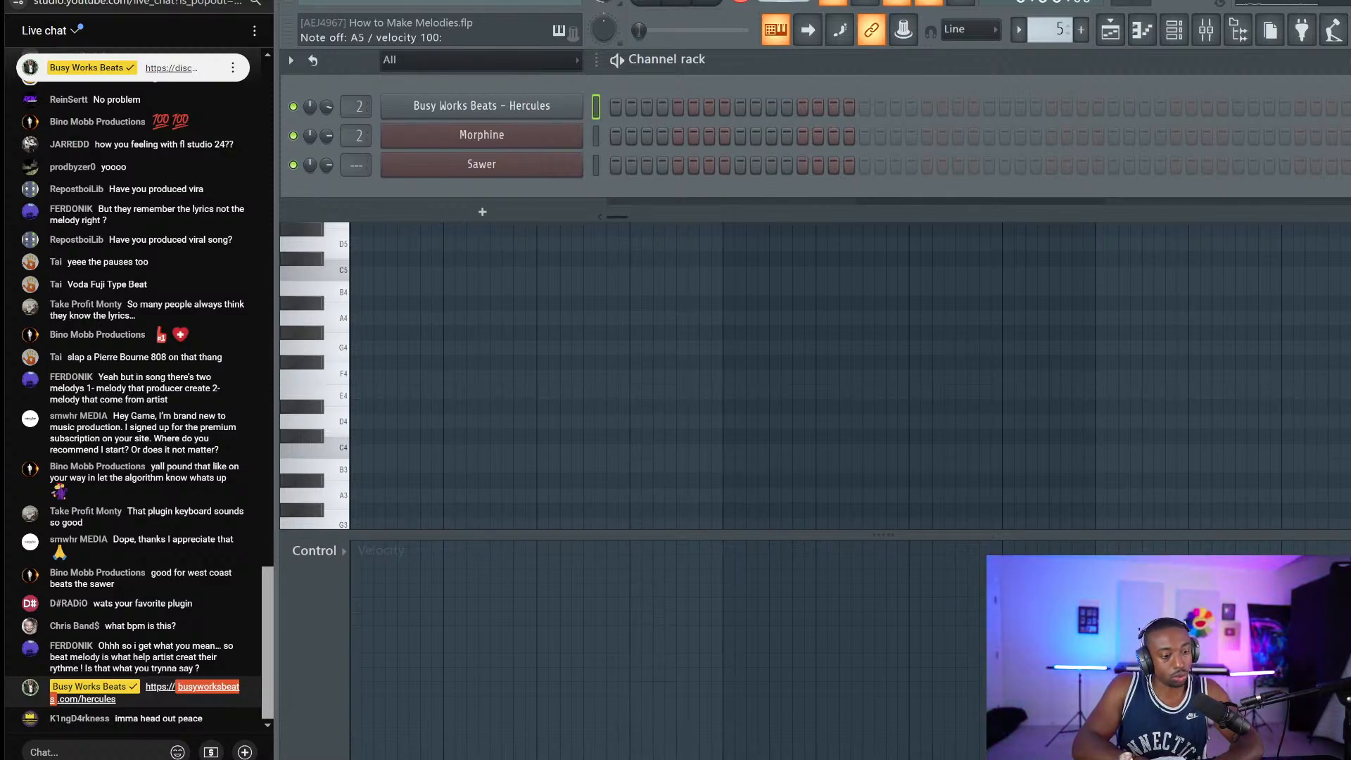
Step: Record a melody of about two bars on the Hercules channel using the notes B5, D6, E6 and A5
key(space)
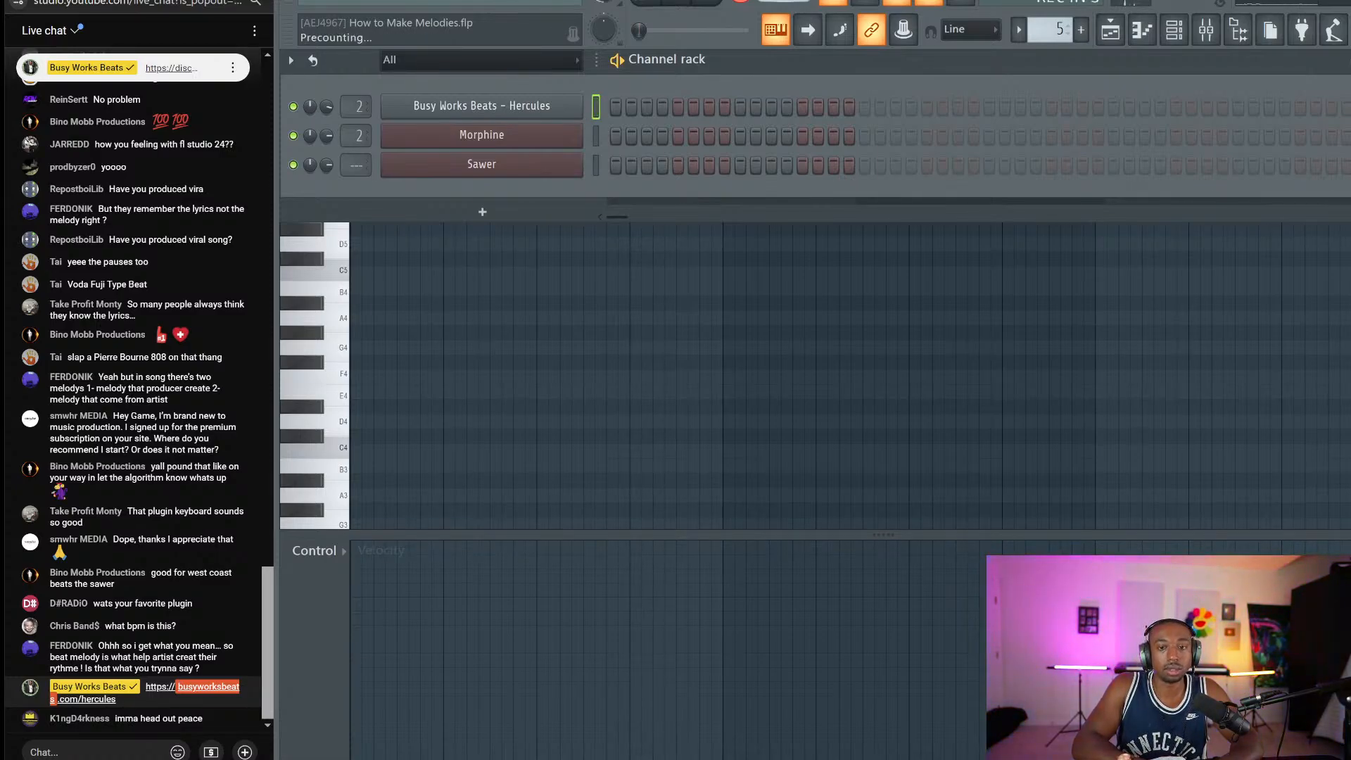
key(m)
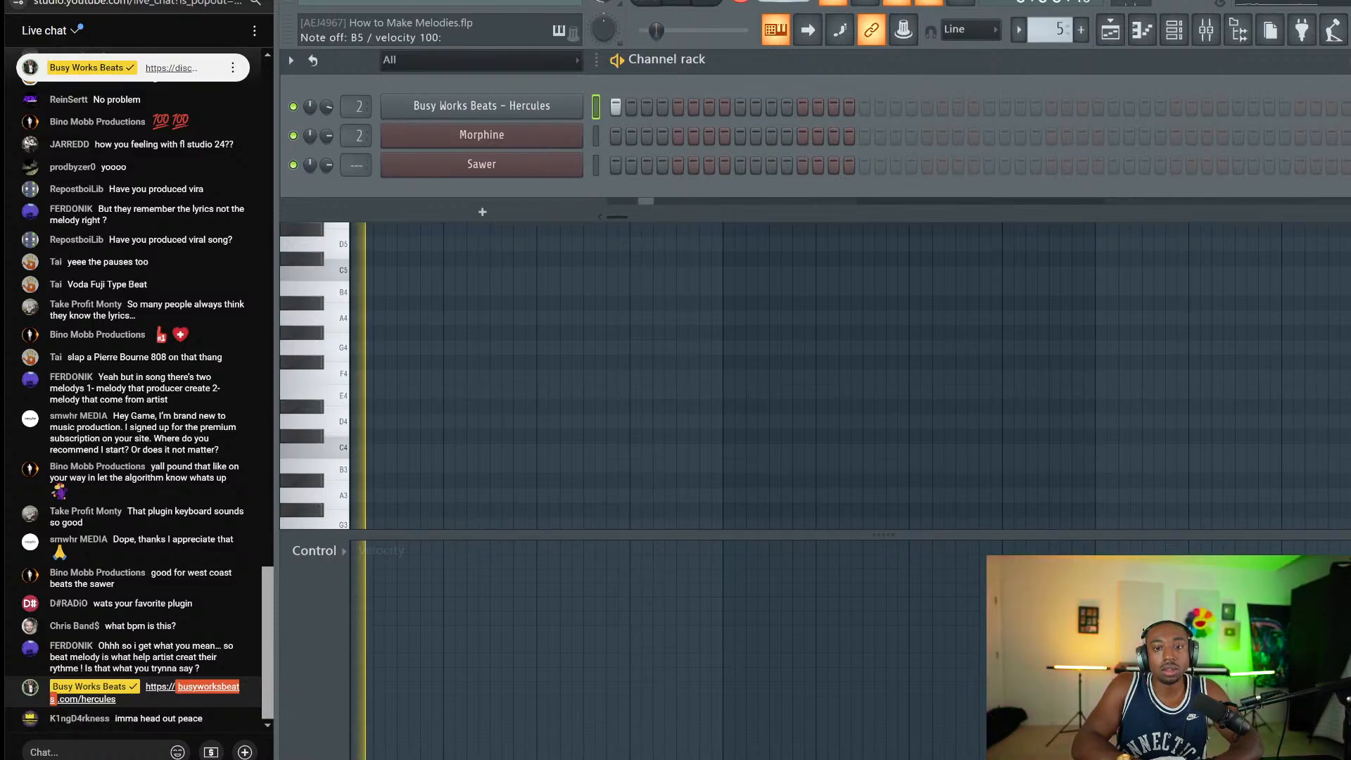
key(m)
key(m)
key(w)
key(m)
key(m)
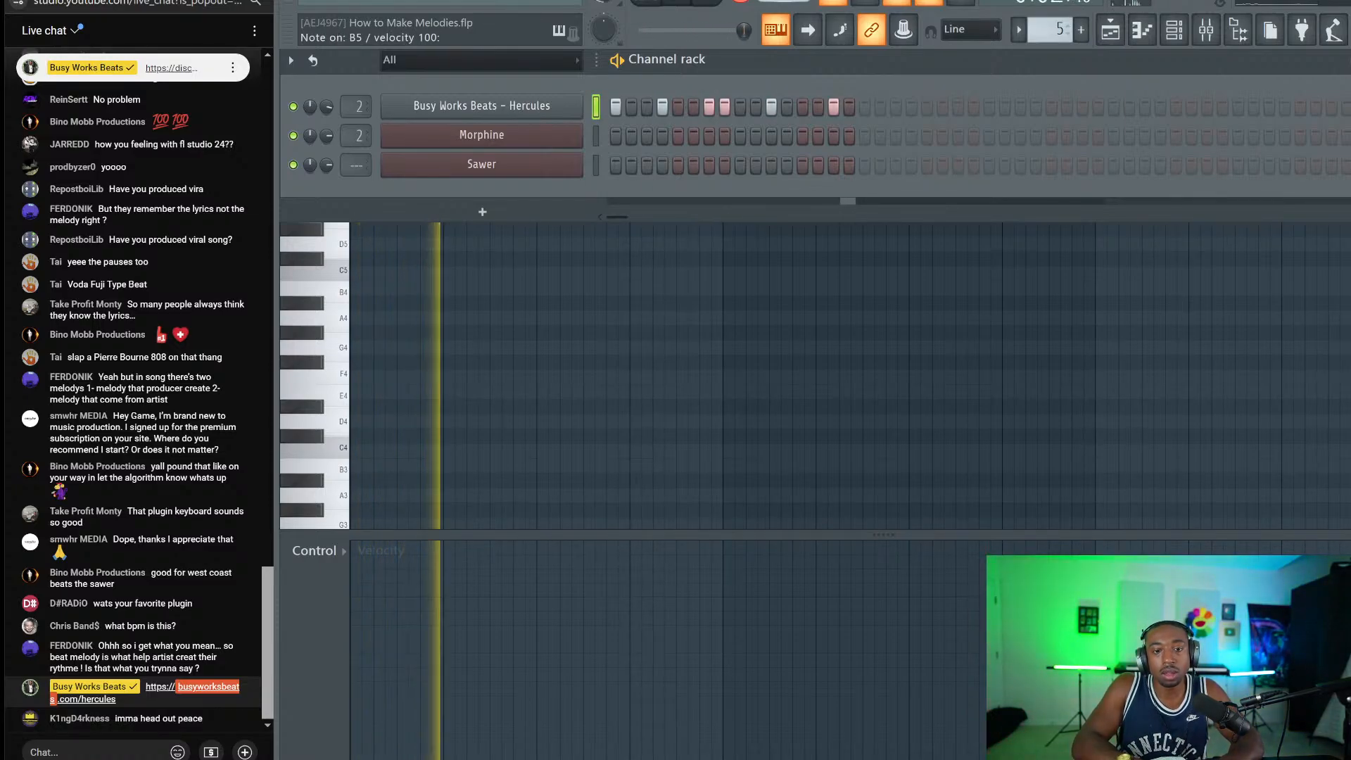
key(w)
key(m)
key(m)
key(e)
key(m)
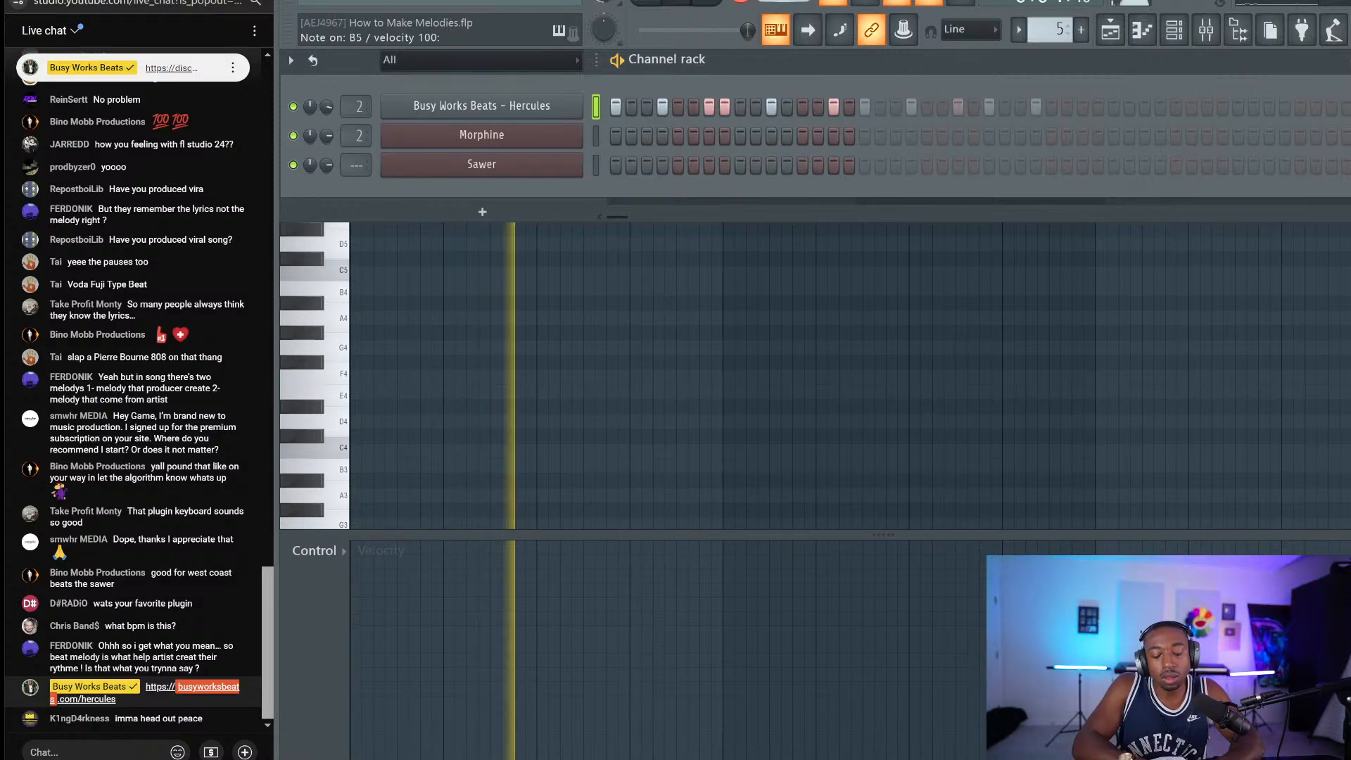
key(n)
key(space)
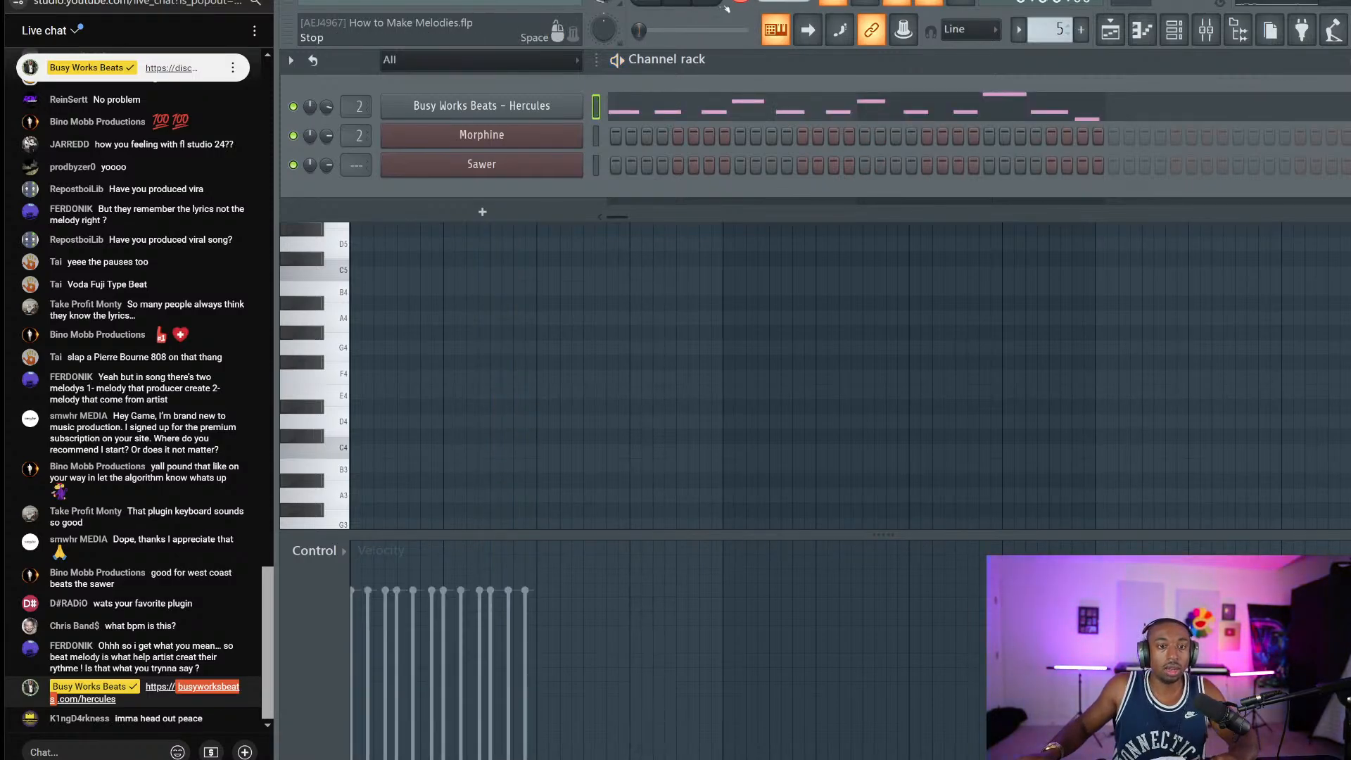
Step: Open the recorded Hercules notes in the piano roll and quantize them with the default quantizer template
click(712, 100)
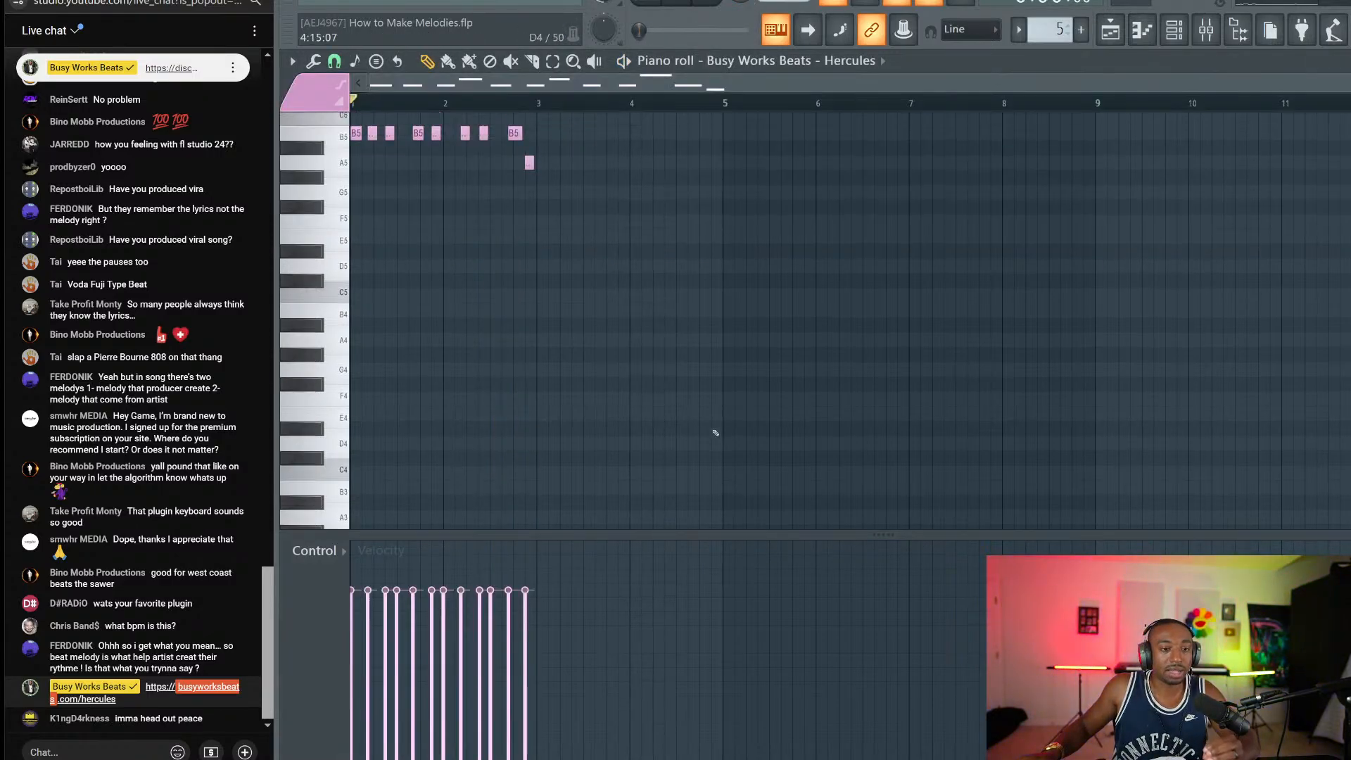
scroll(684, 419, up, 5)
key(alt+q)
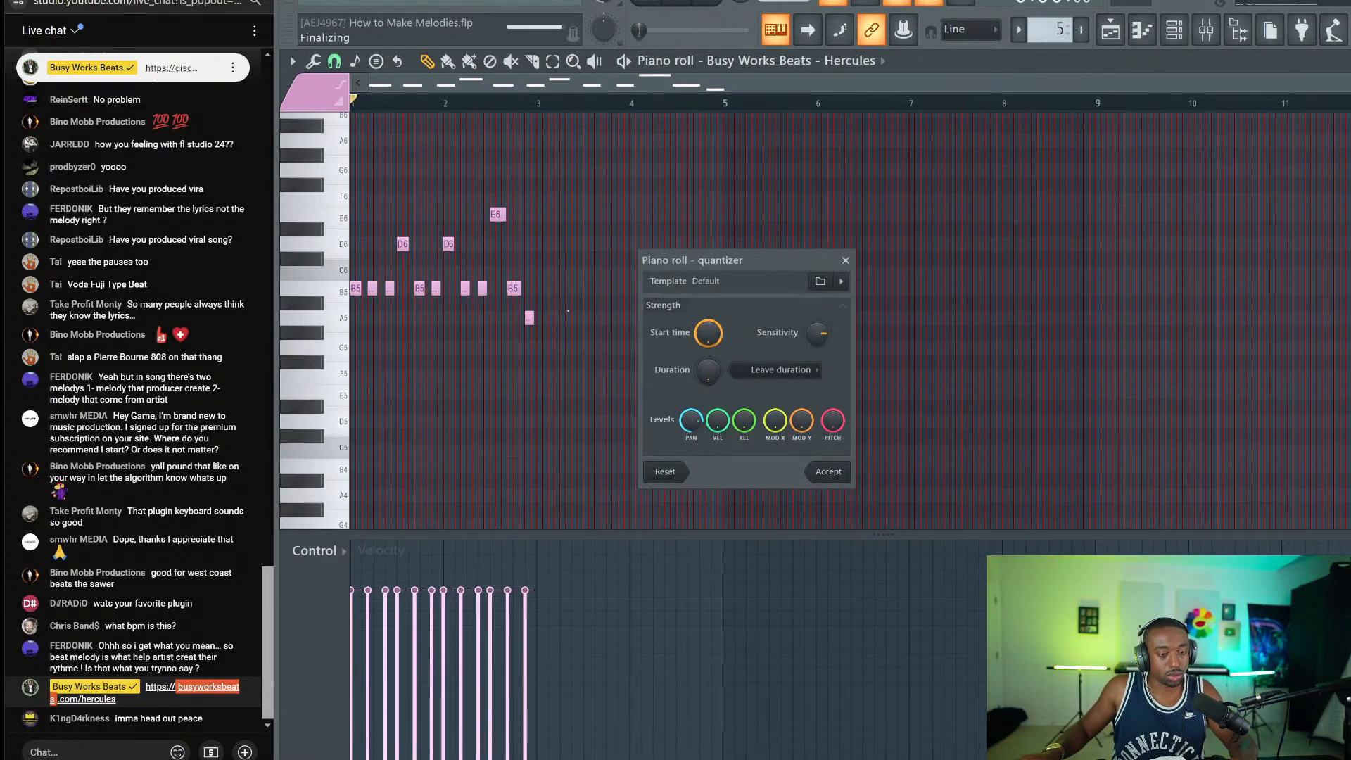
key(Return)
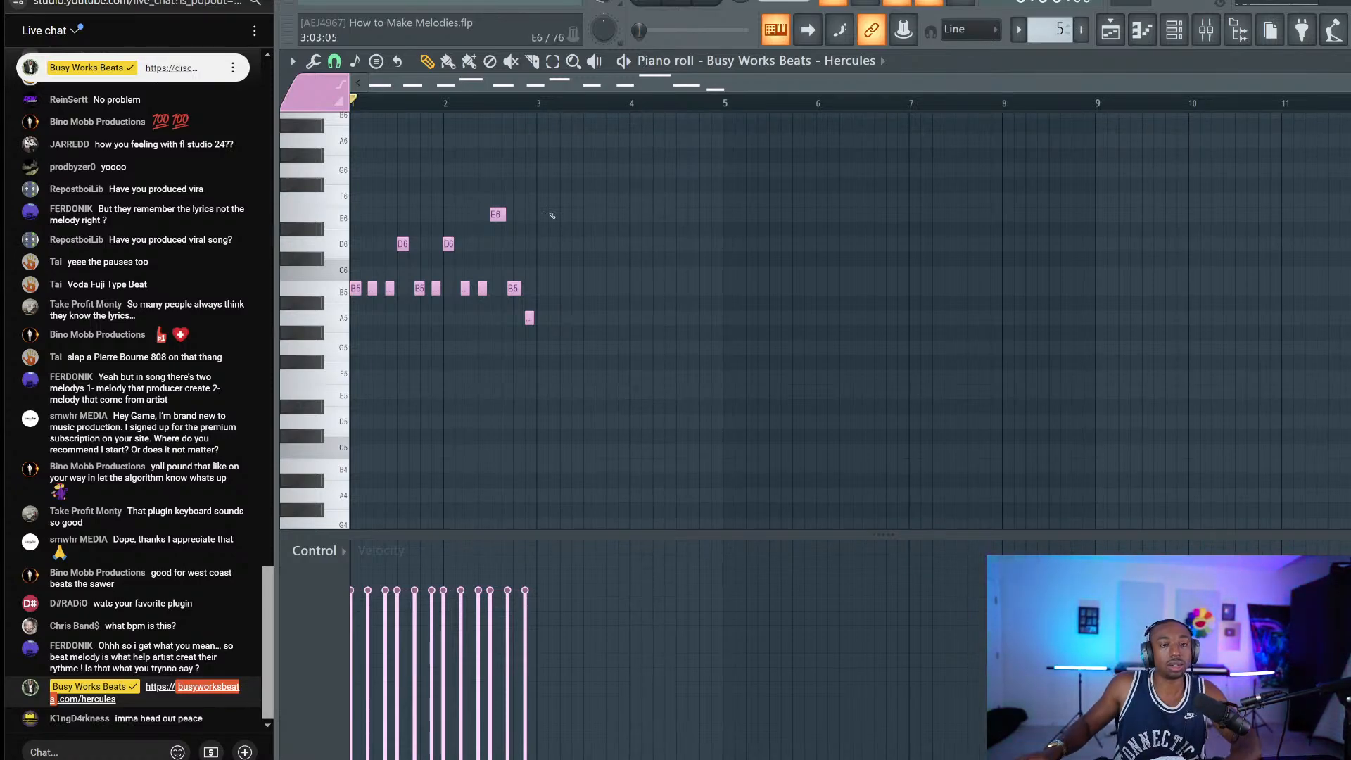
Step: Look over the quantized melody up close, audition the third B5 note, and play the pattern from the start
scroll(493, 118, up, 3)
scroll(482, 103, up, 5)
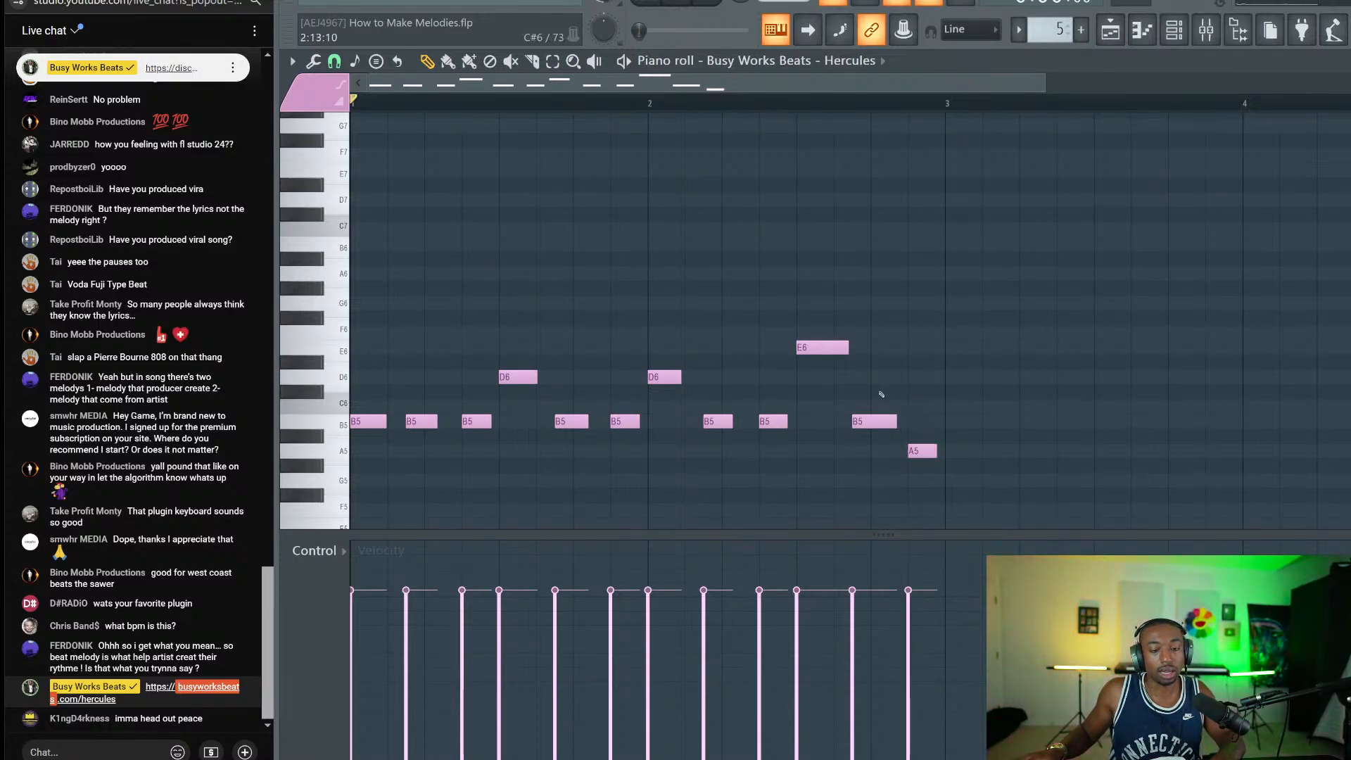
click(476, 421)
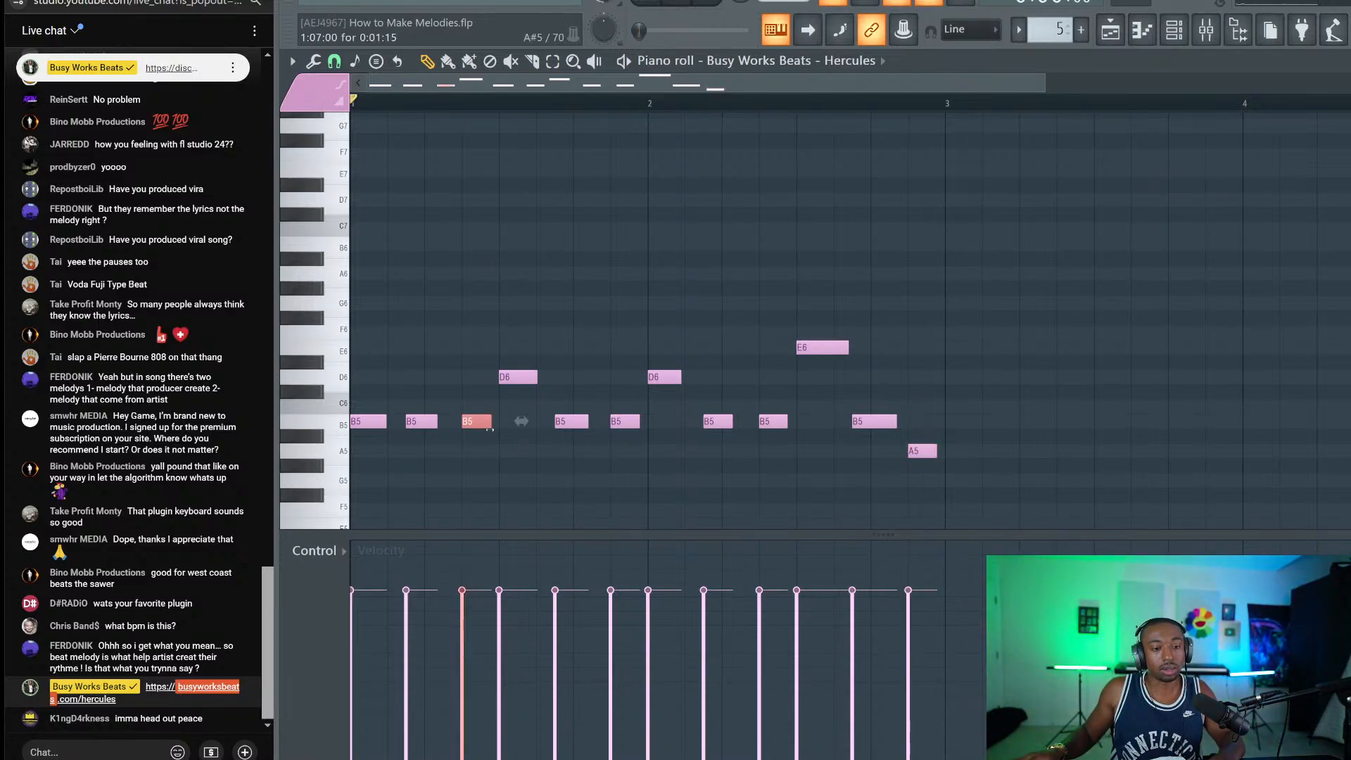
key(space)
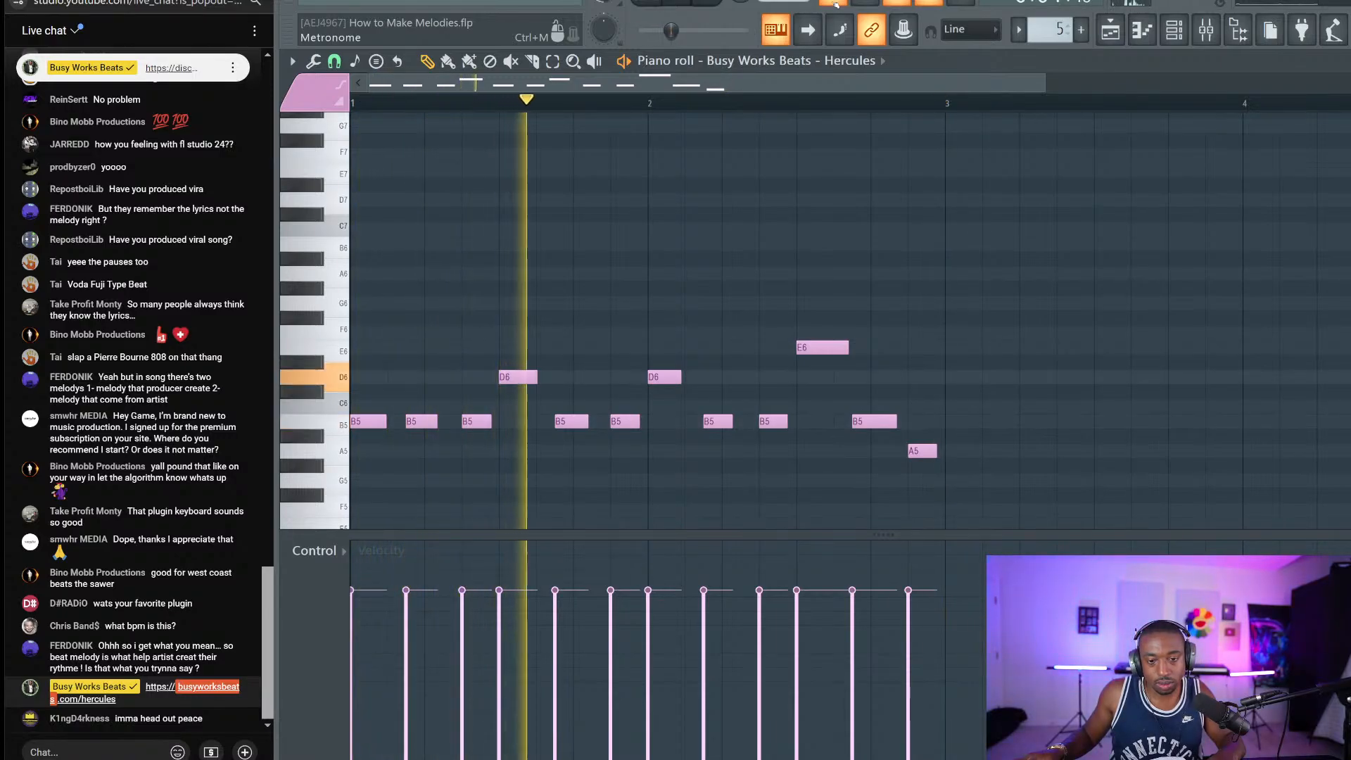
key(space)
Step: Duplicate all the B5 notes and the A5 note one octave lower as B4 and A4
scroll(649, 197, down, 3)
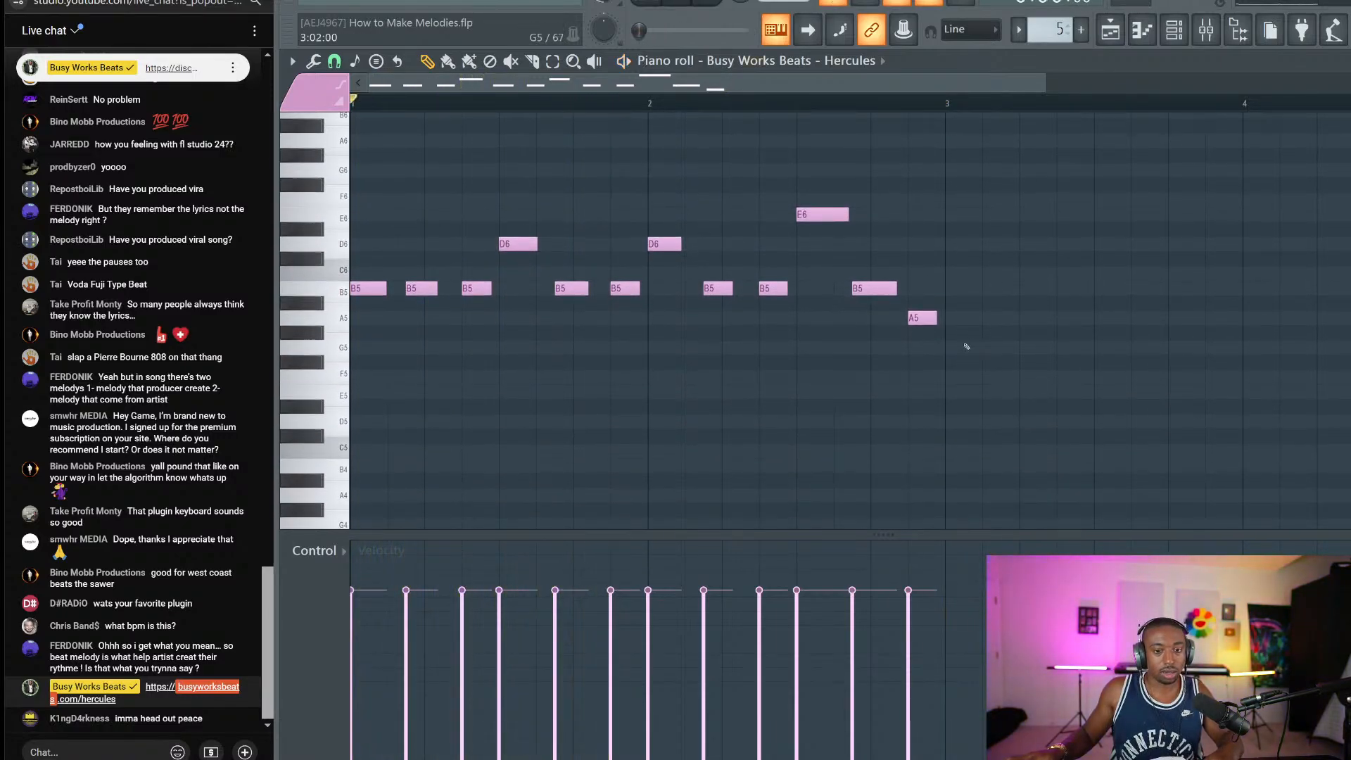
drag(967, 346, 349, 268)
scroll(466, 351, down, 2)
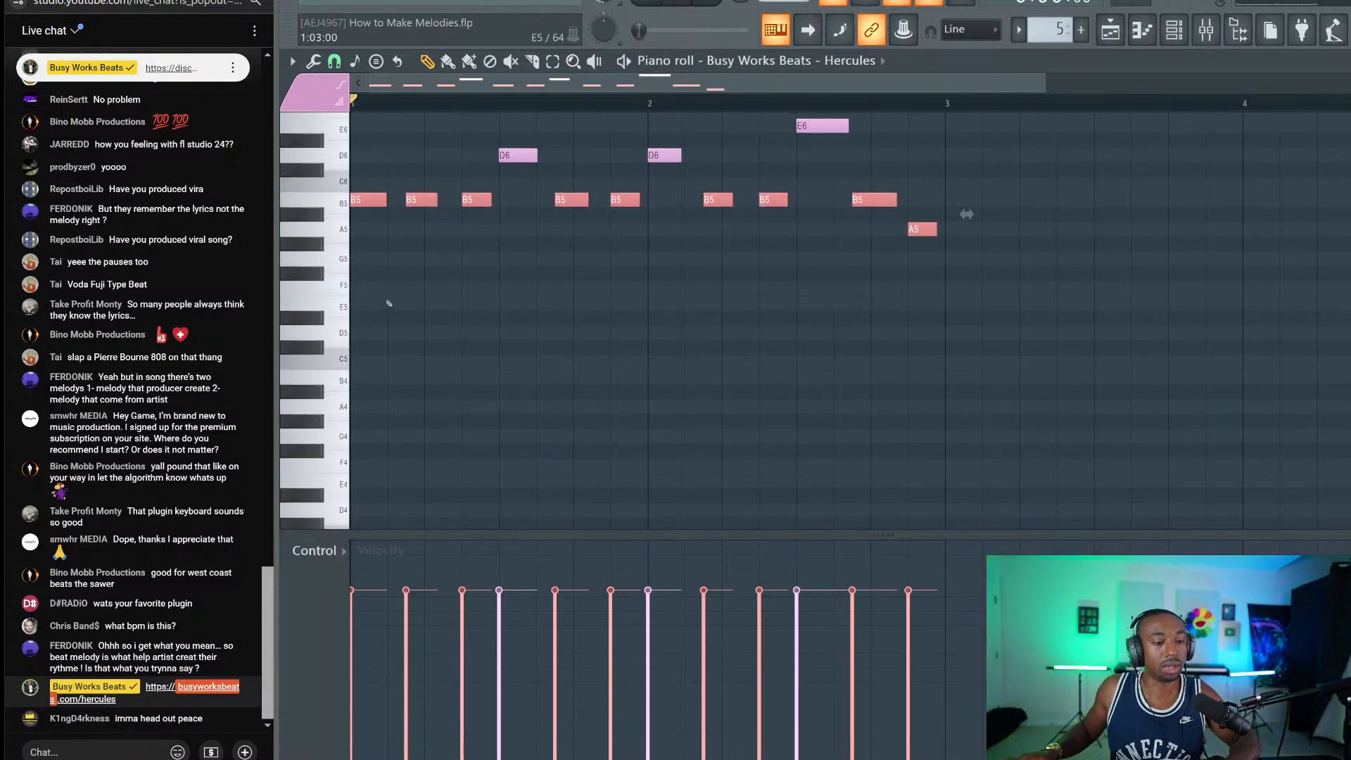
click(360, 383)
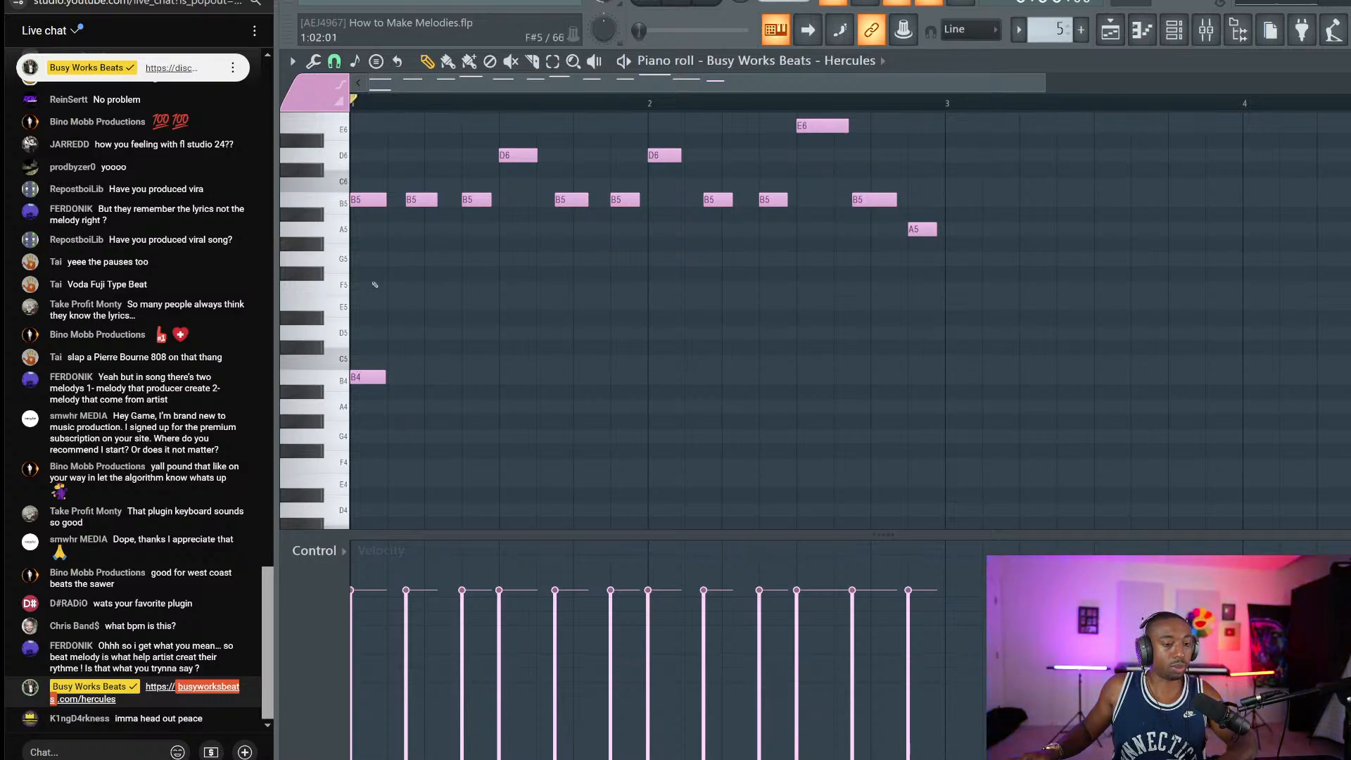
right_click(375, 379)
drag(1041, 265, 356, 184)
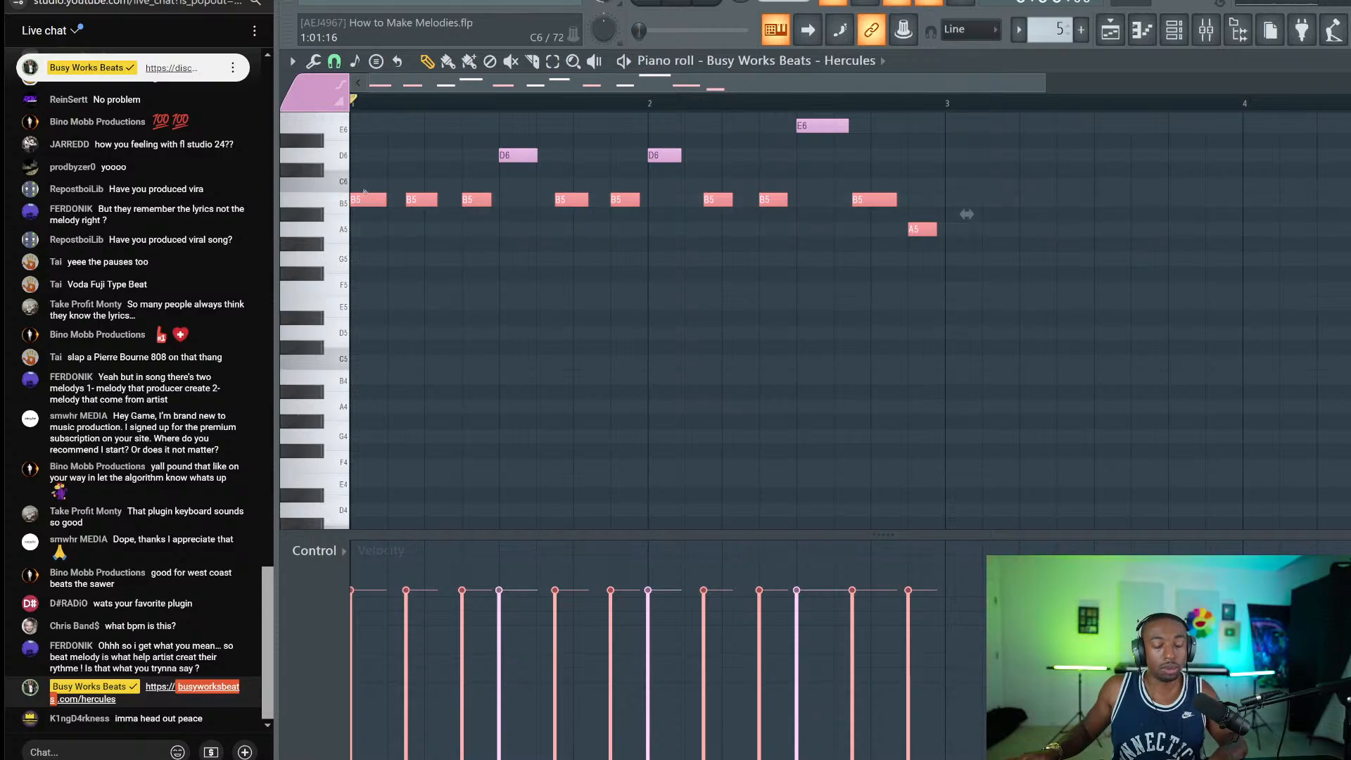
key(ctrl+Down)
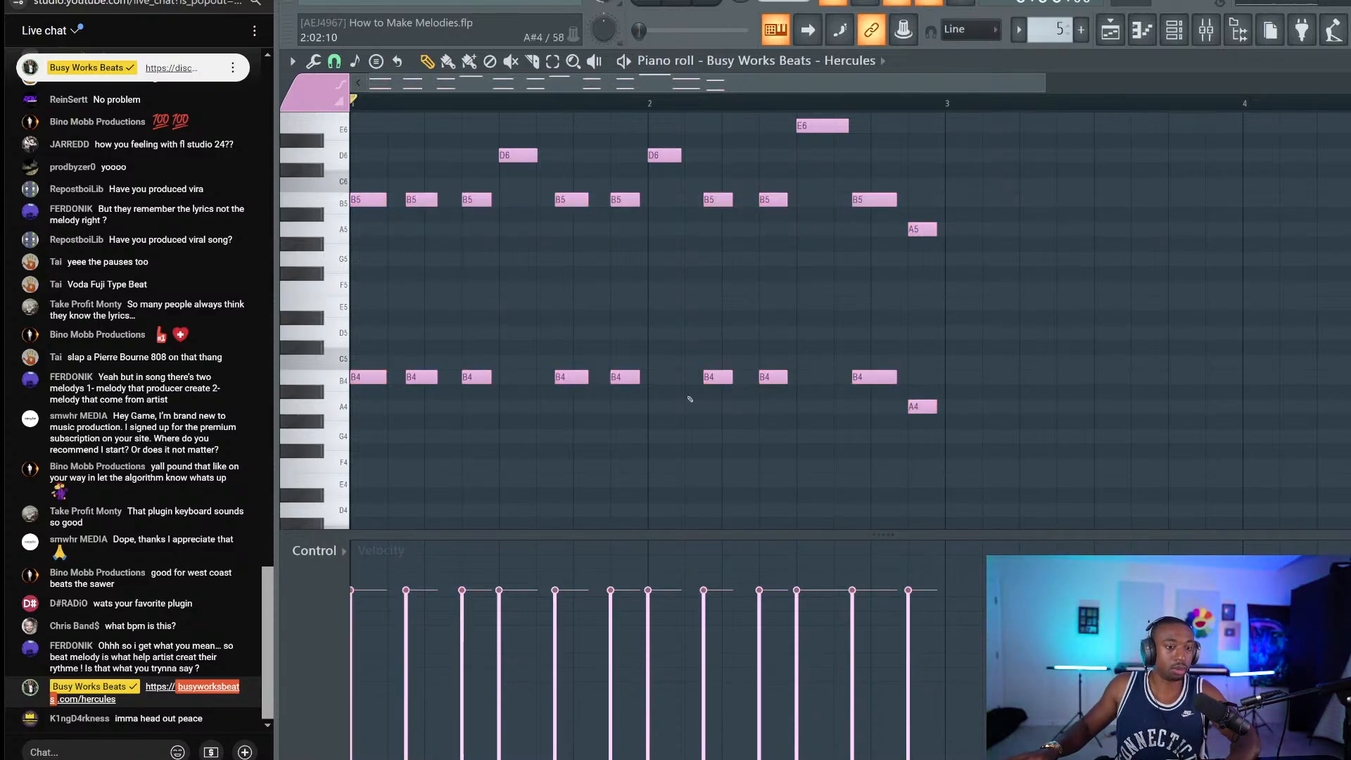
Step: Duplicate the B4 and A4 notes a fifth lower to add a bottom line on E4 and D4
drag(994, 326, 350, 442)
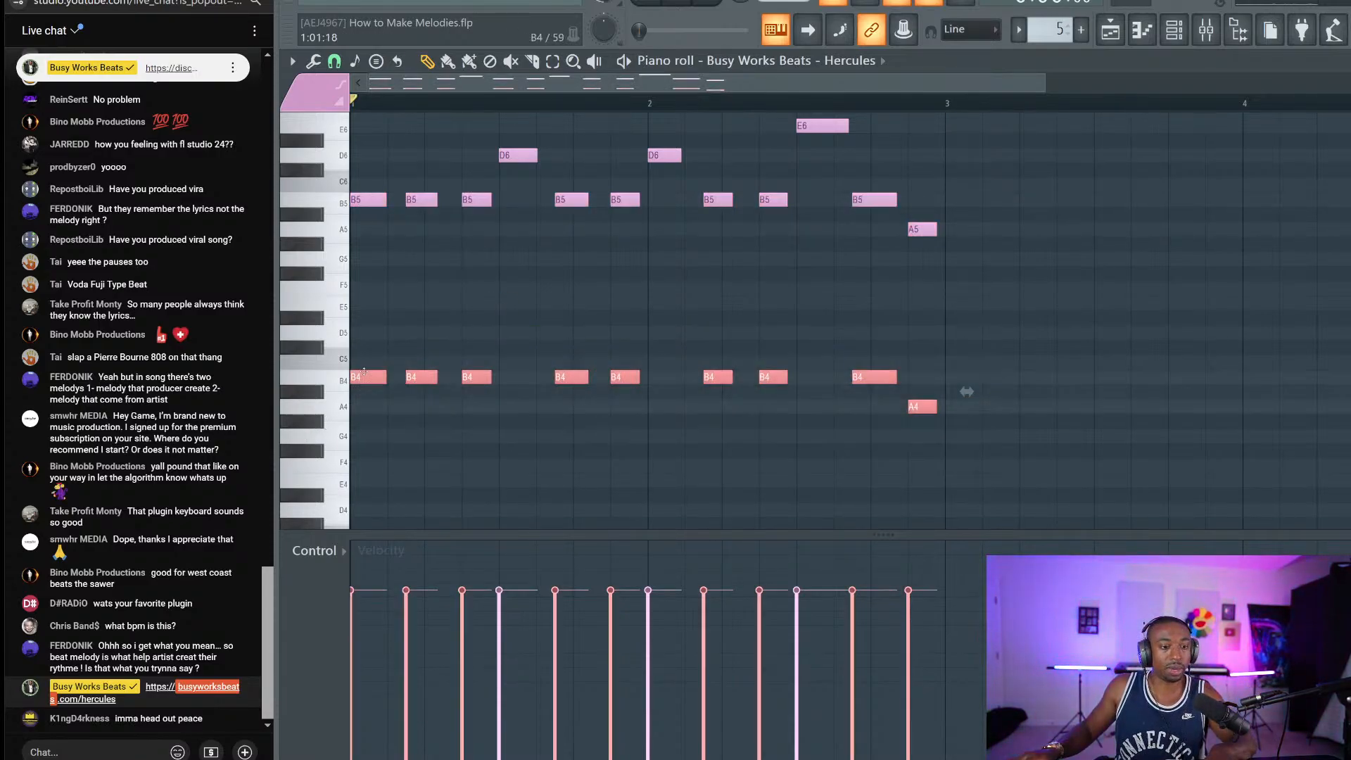
mouse_move(368, 379)
mouse_down()
mouse_move(370, 364)
mouse_move(370, 379)
mouse_up()
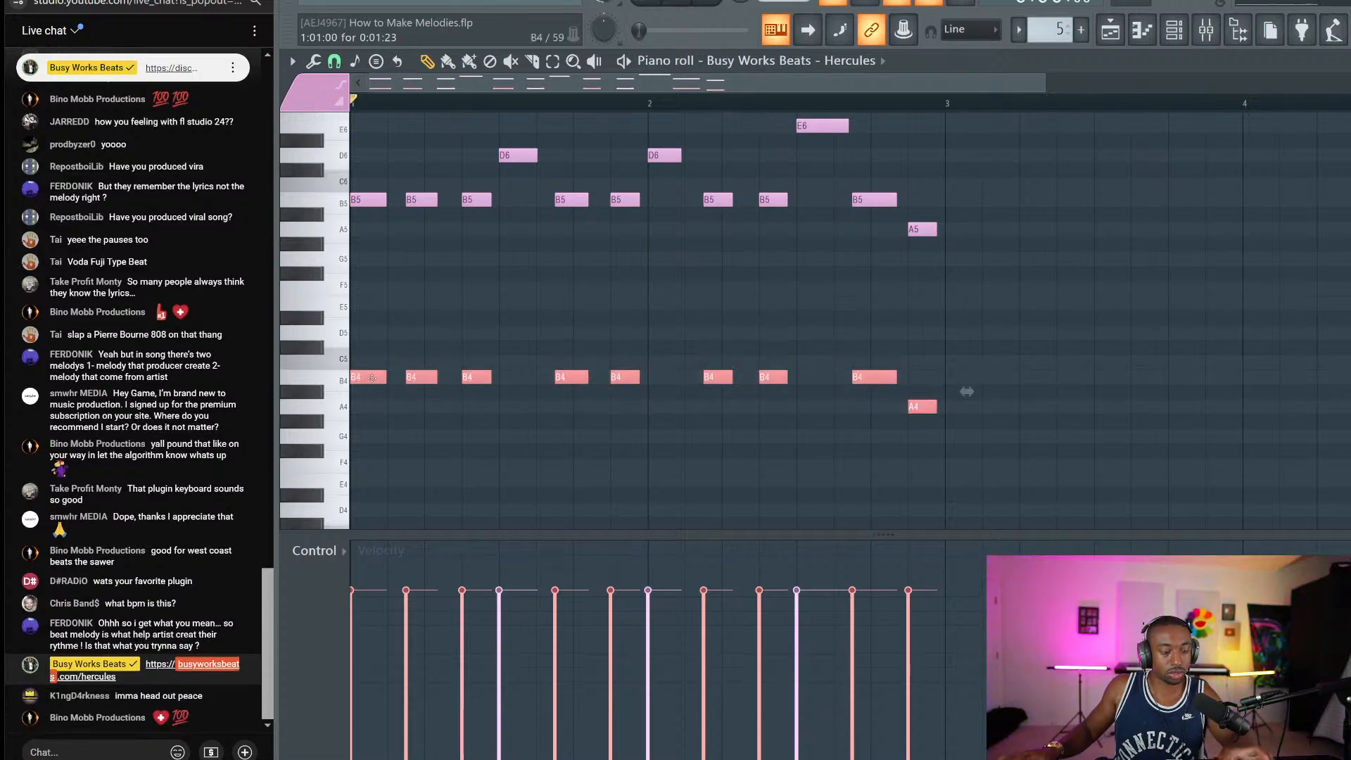
key(Down)
key(Down)
key(Down)
key(Down)
key(Down)
key(Down)
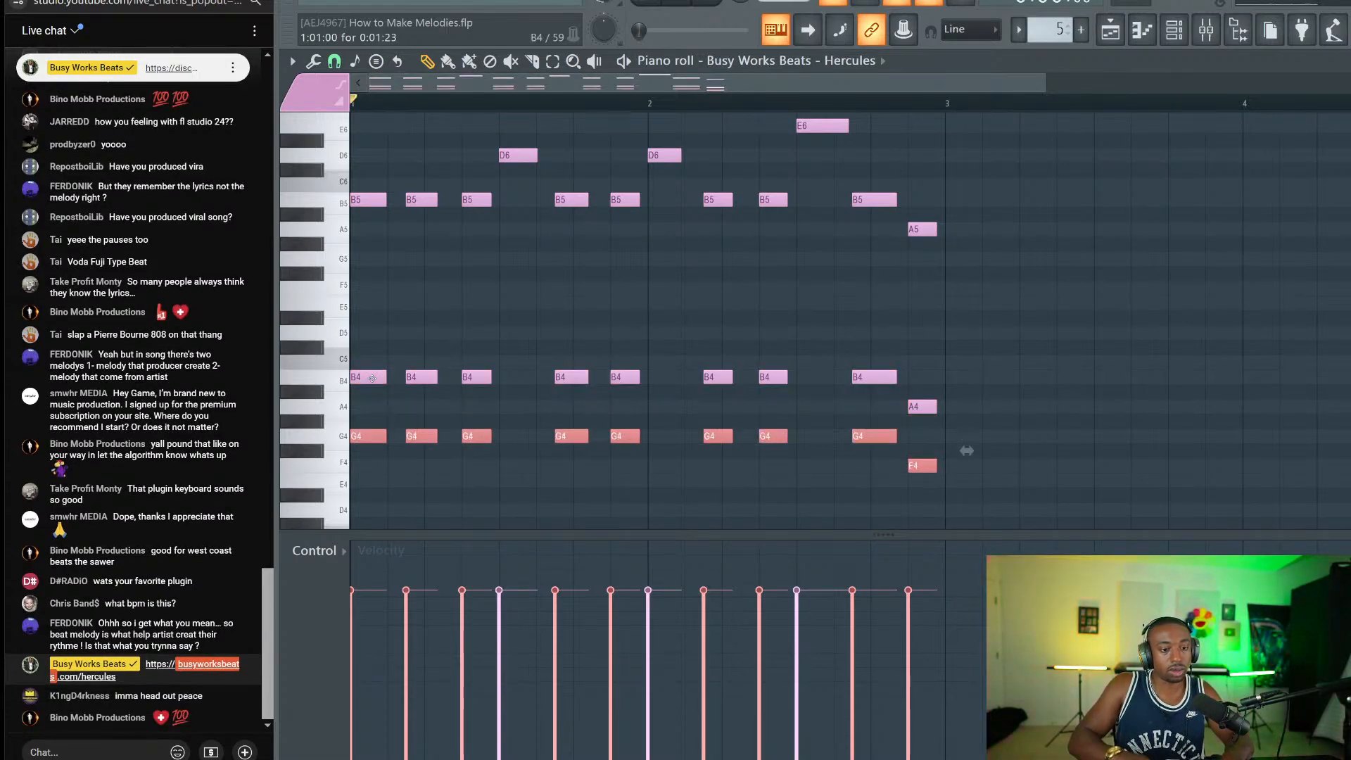
key(Down)
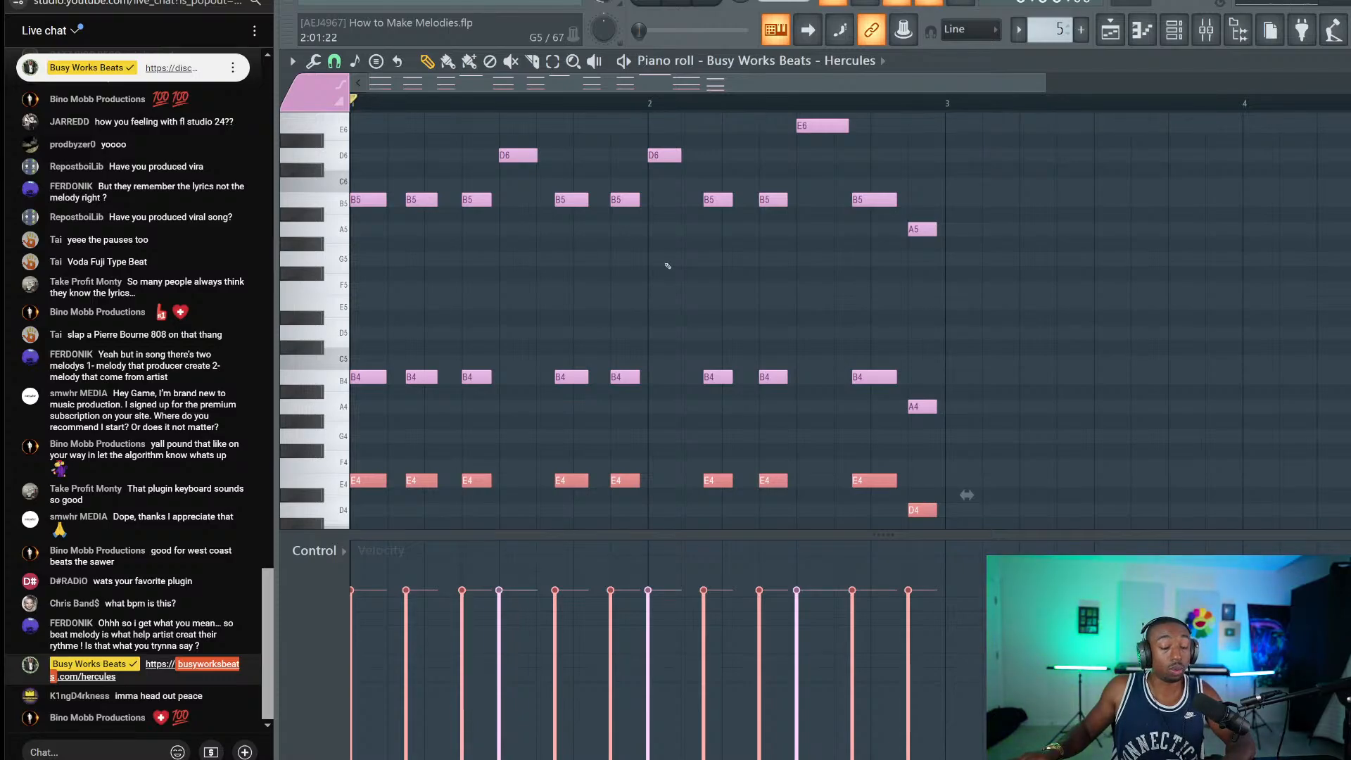
Step: Play back the melody together with its two lower layers
scroll(866, 280, down, 2)
key(space)
scroll(677, 264, up, 2)
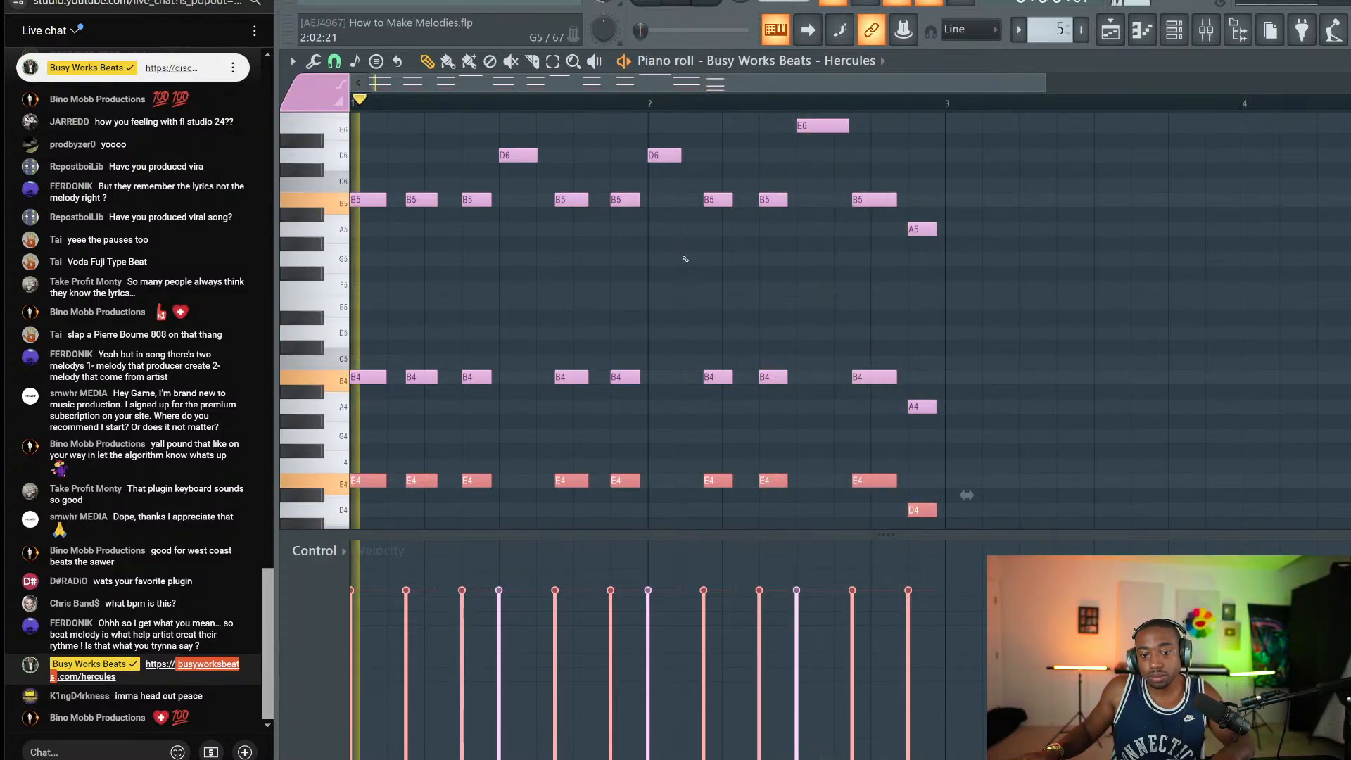
key(space)
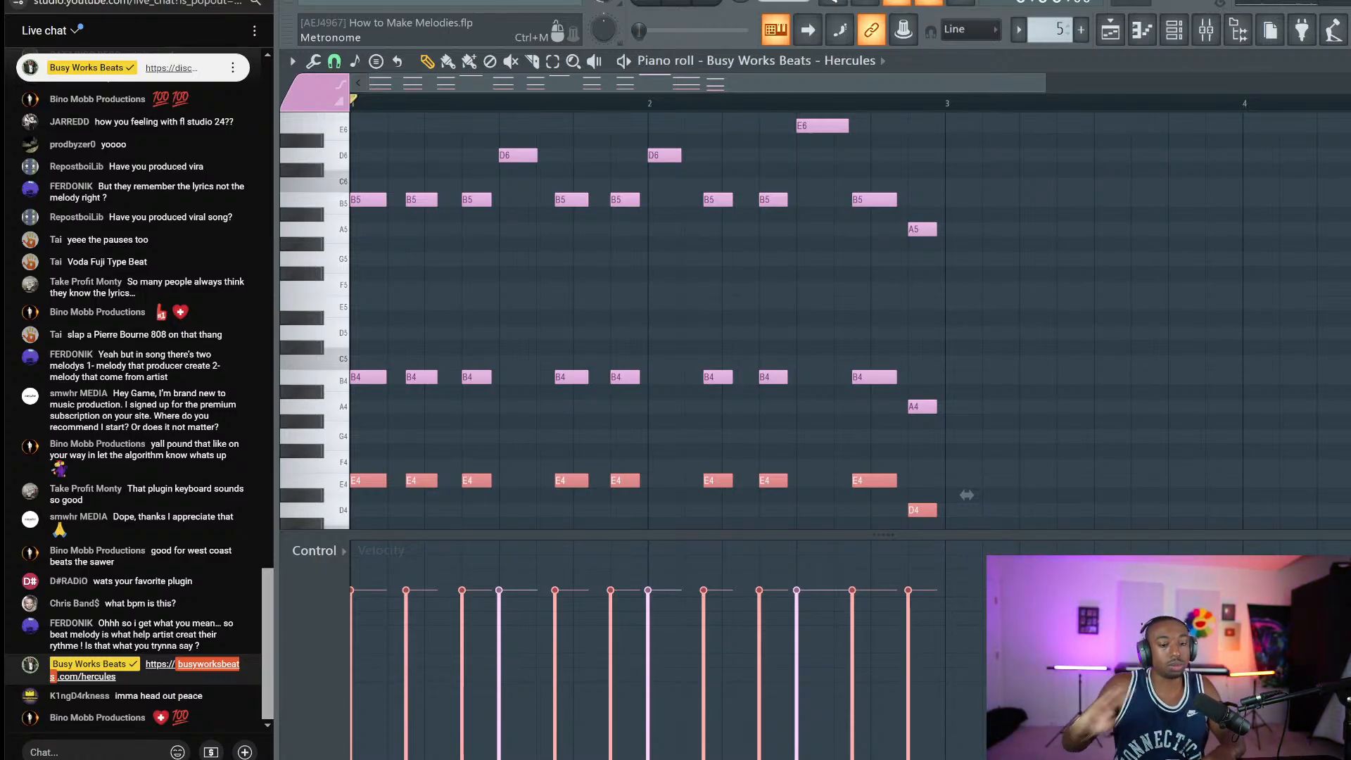
scroll(584, 280, down, 4)
key(space)
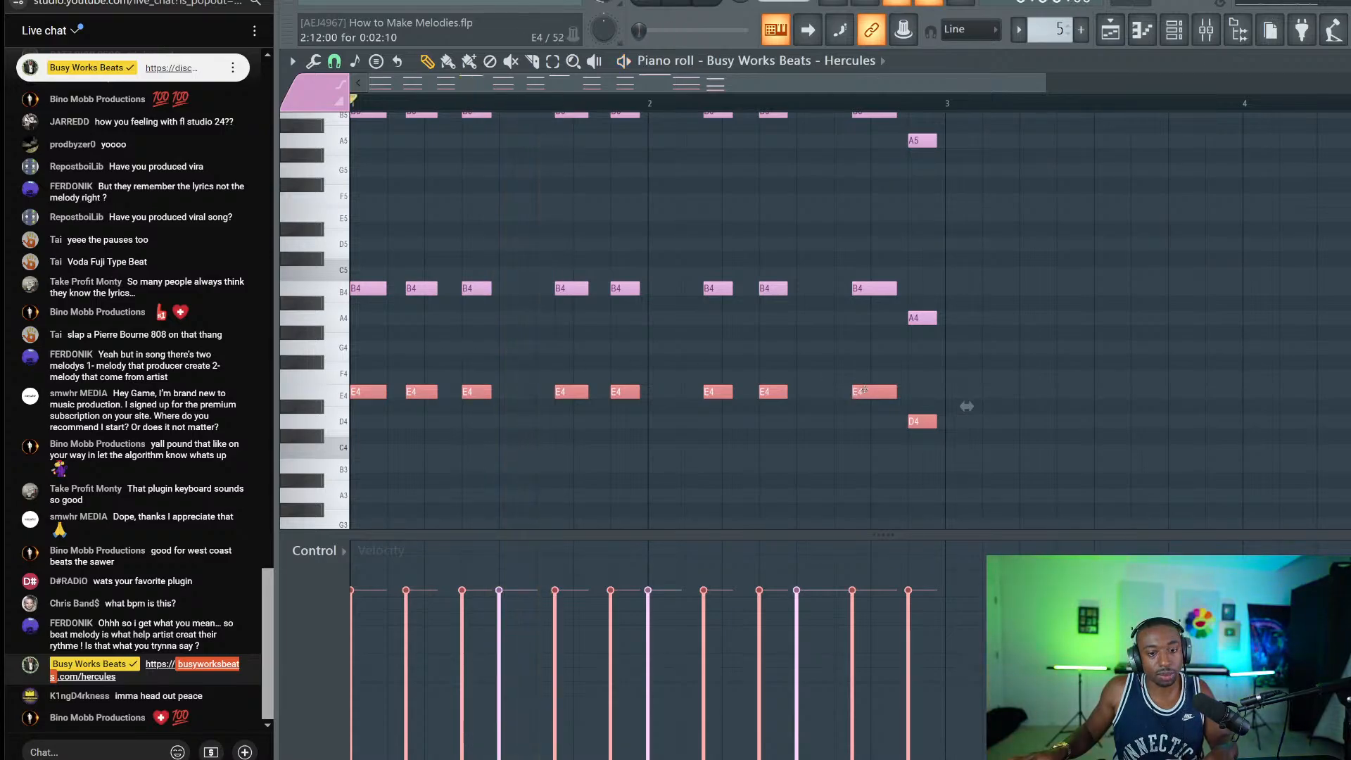
Step: Duplicate the E4 and D4 notes three semitones up as G4 and F4, and audition the chord
drag(864, 389, 865, 348)
key(space)
key(space)
key(space)
key(space)
key(space)
key(space)
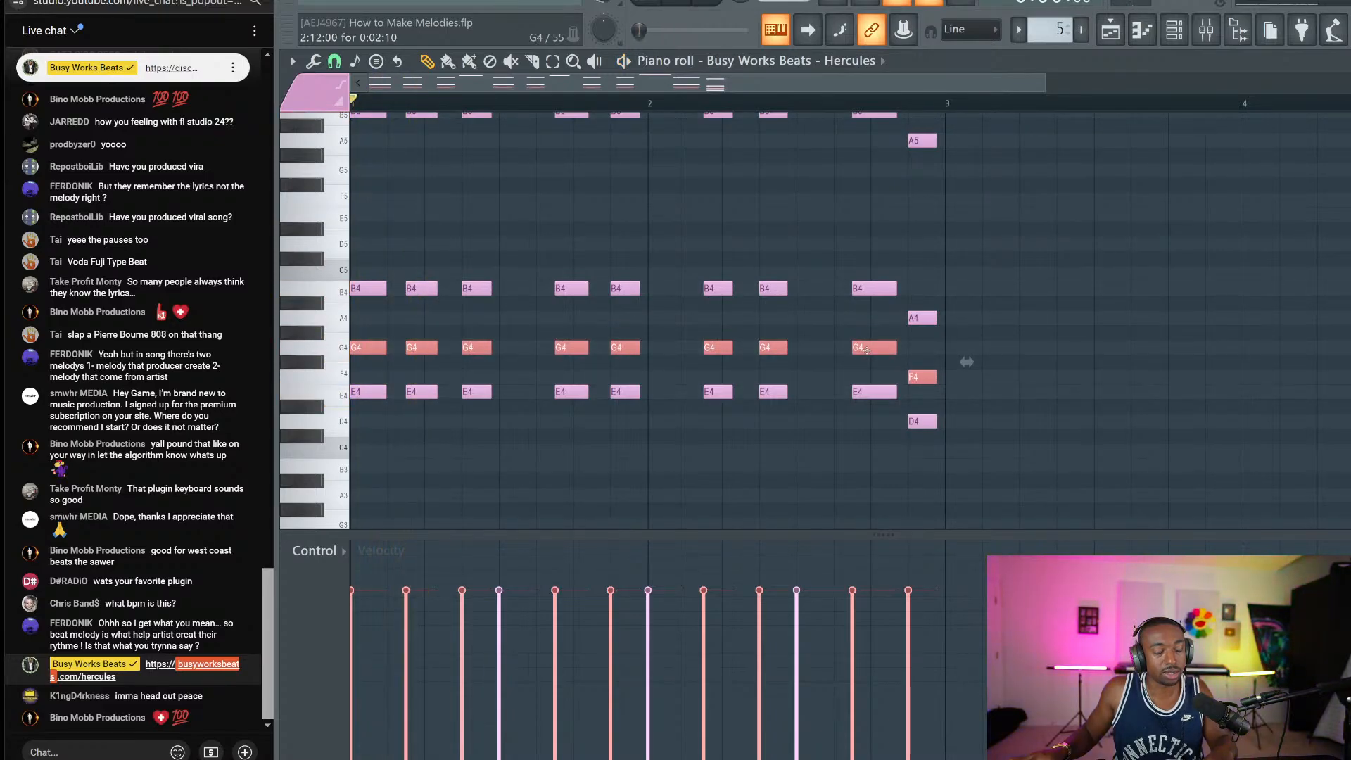
key(space)
key(space)
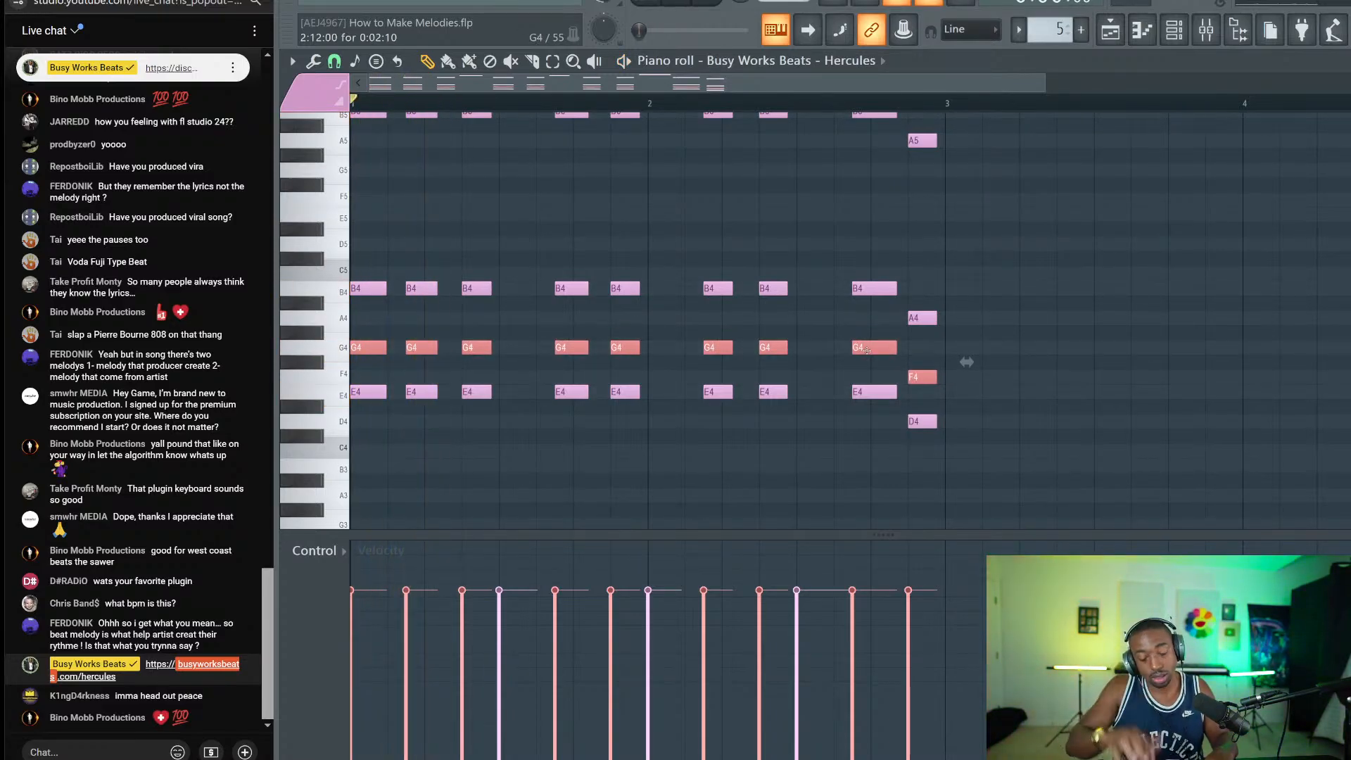
Step: Move the G4 and F4 notes up an octave to G5 and F5 and play the pattern
key(ctrl+Up)
key(space)
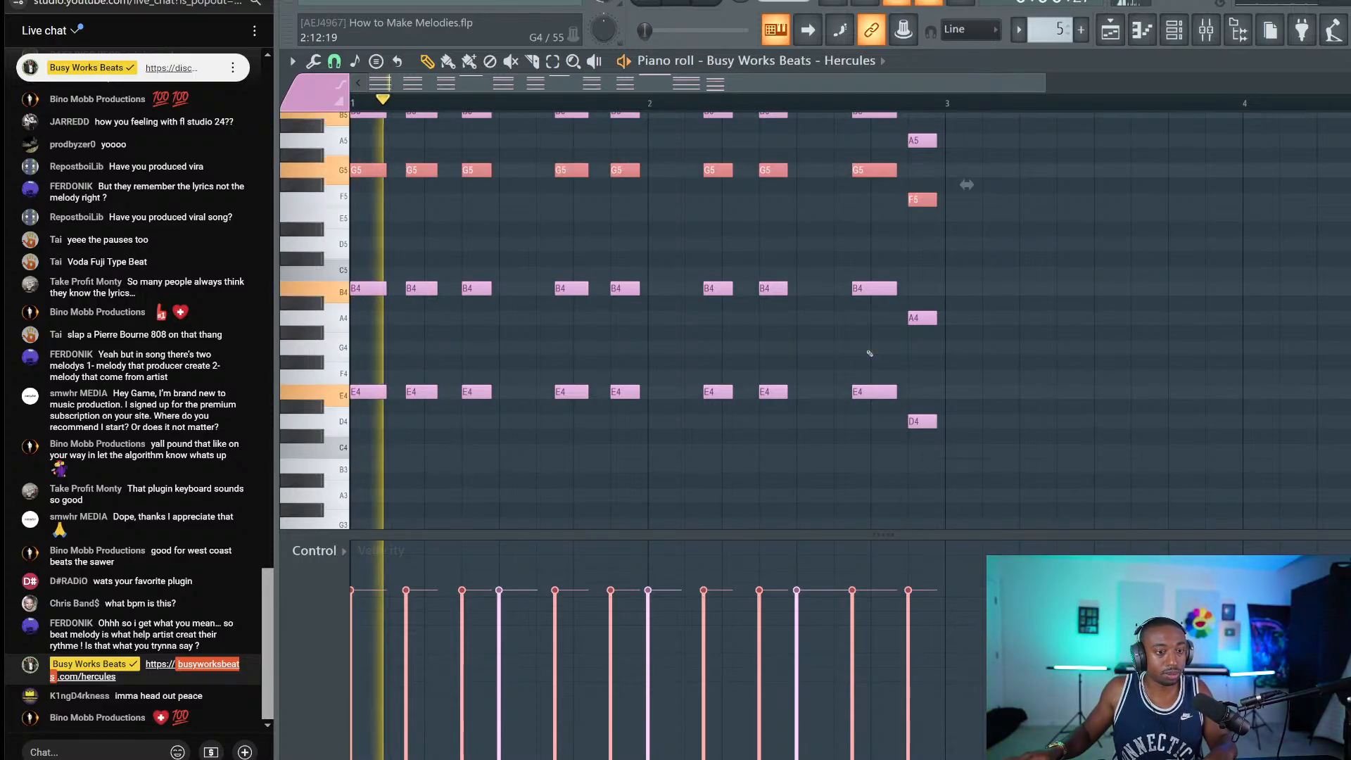
scroll(699, 231, up, 1)
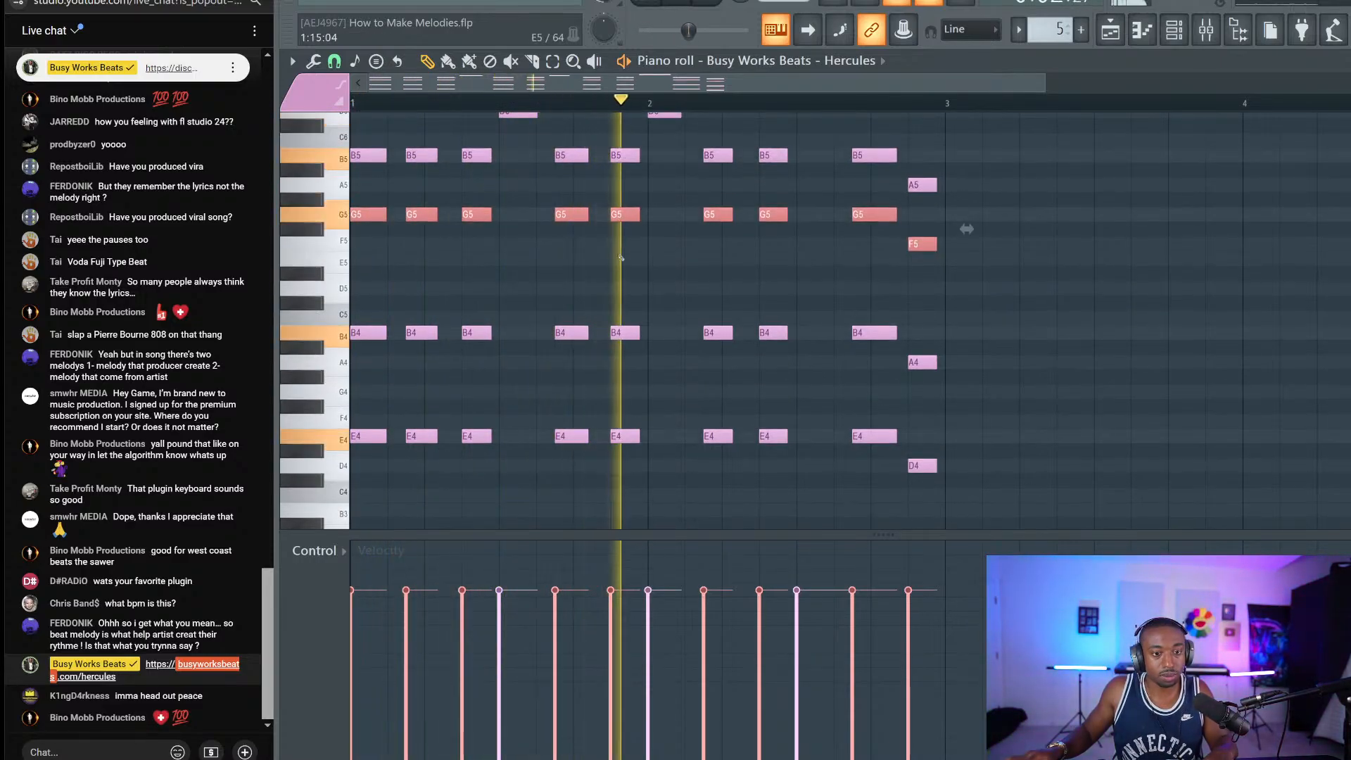
Step: Raise the last F5 note to F#5 and select the G5 and F#5 line
click(925, 232)
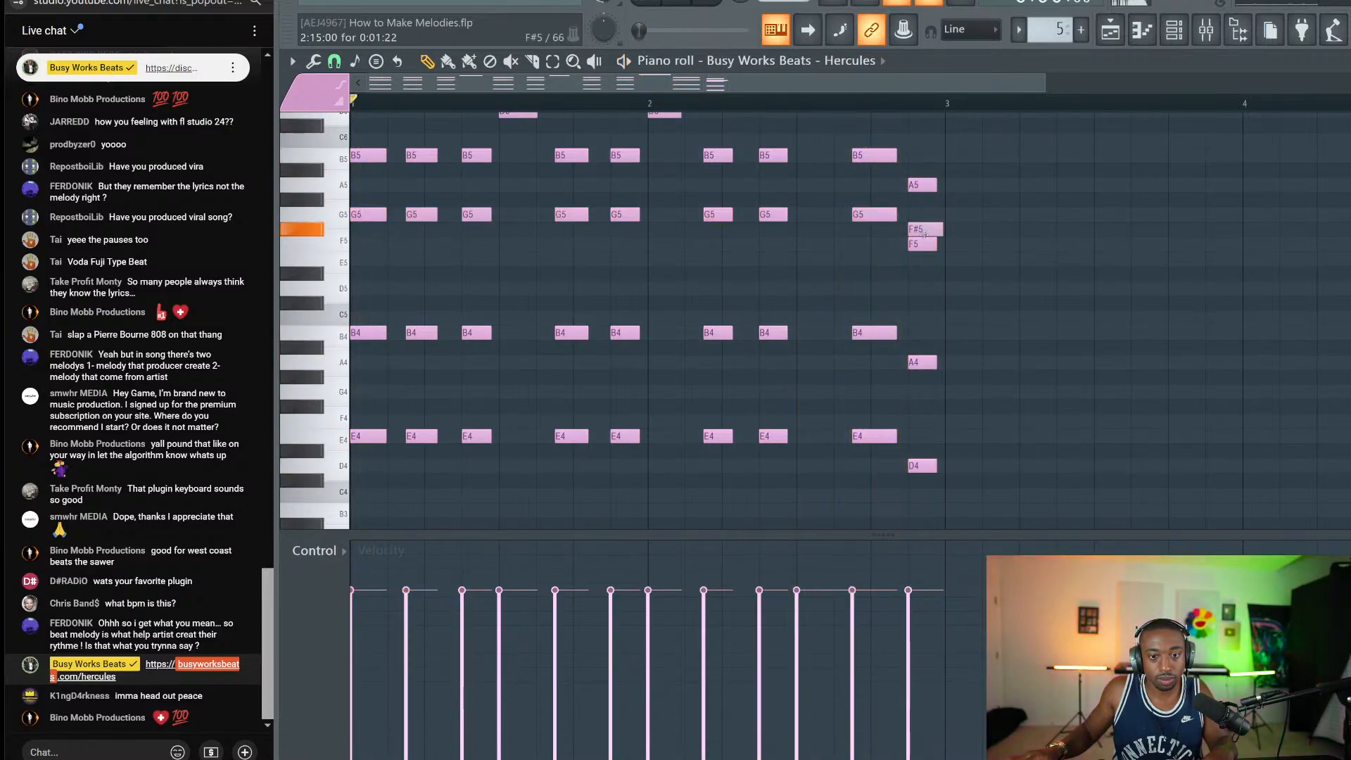
right_click(924, 232)
drag(923, 243, 788, 217)
drag(966, 222, 352, 202)
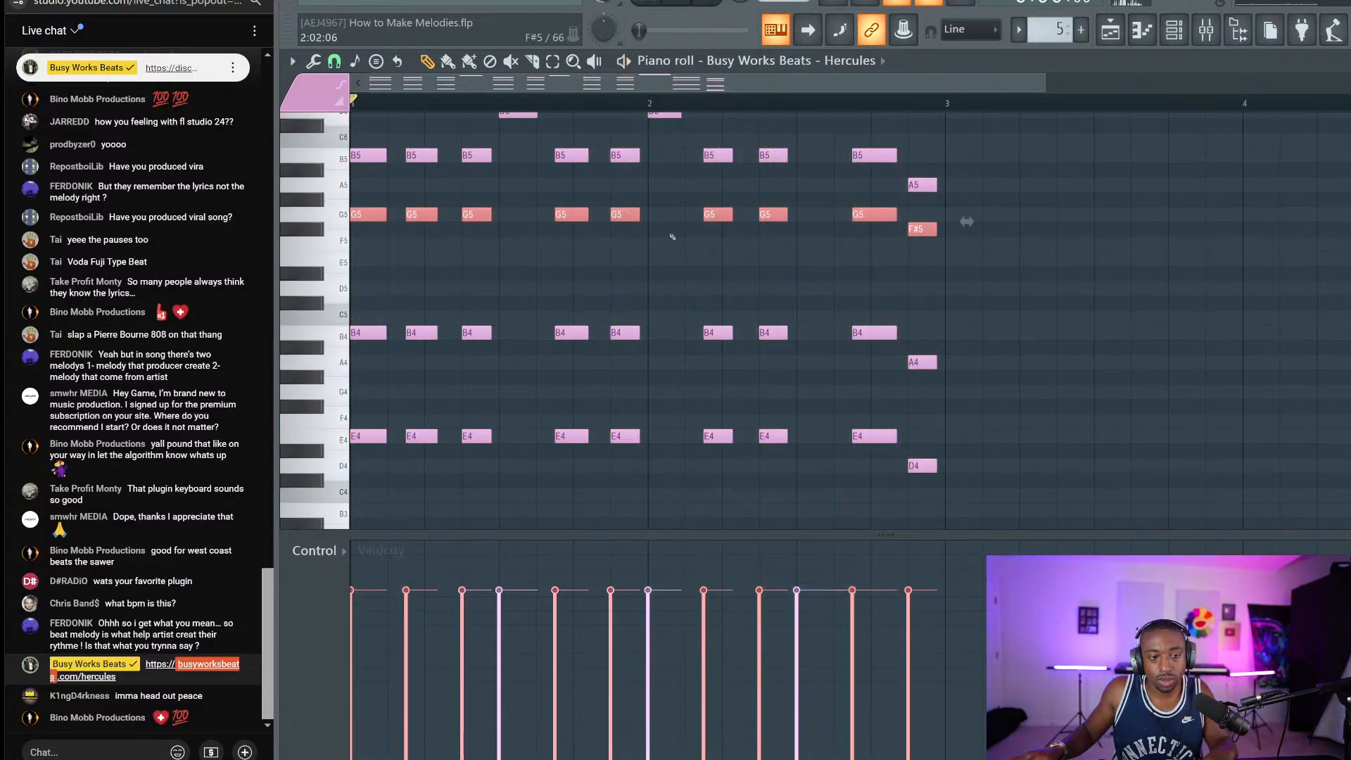
Step: Copy the whole two-bar chord melody and place the duplicate so it starts at bar 3
scroll(633, 254, down, 3)
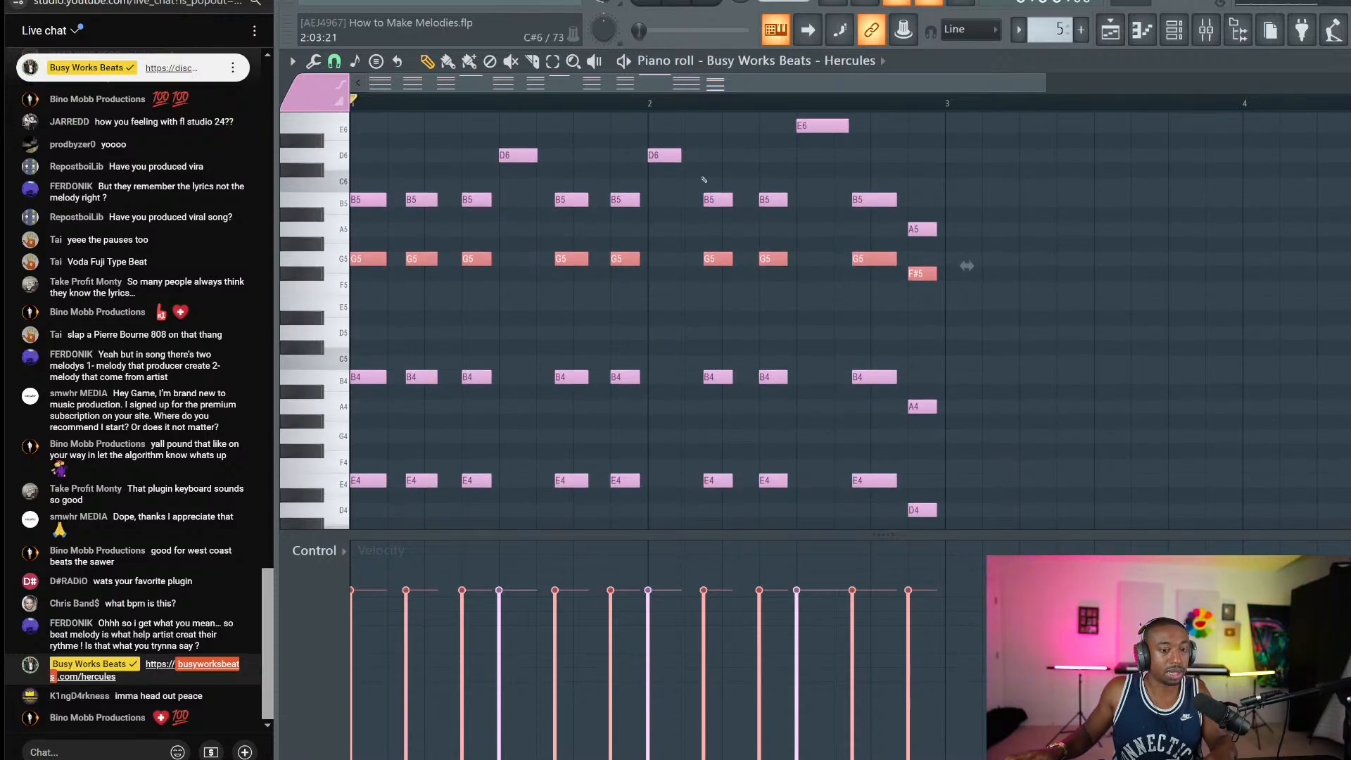
drag(1035, 502, 342, 109)
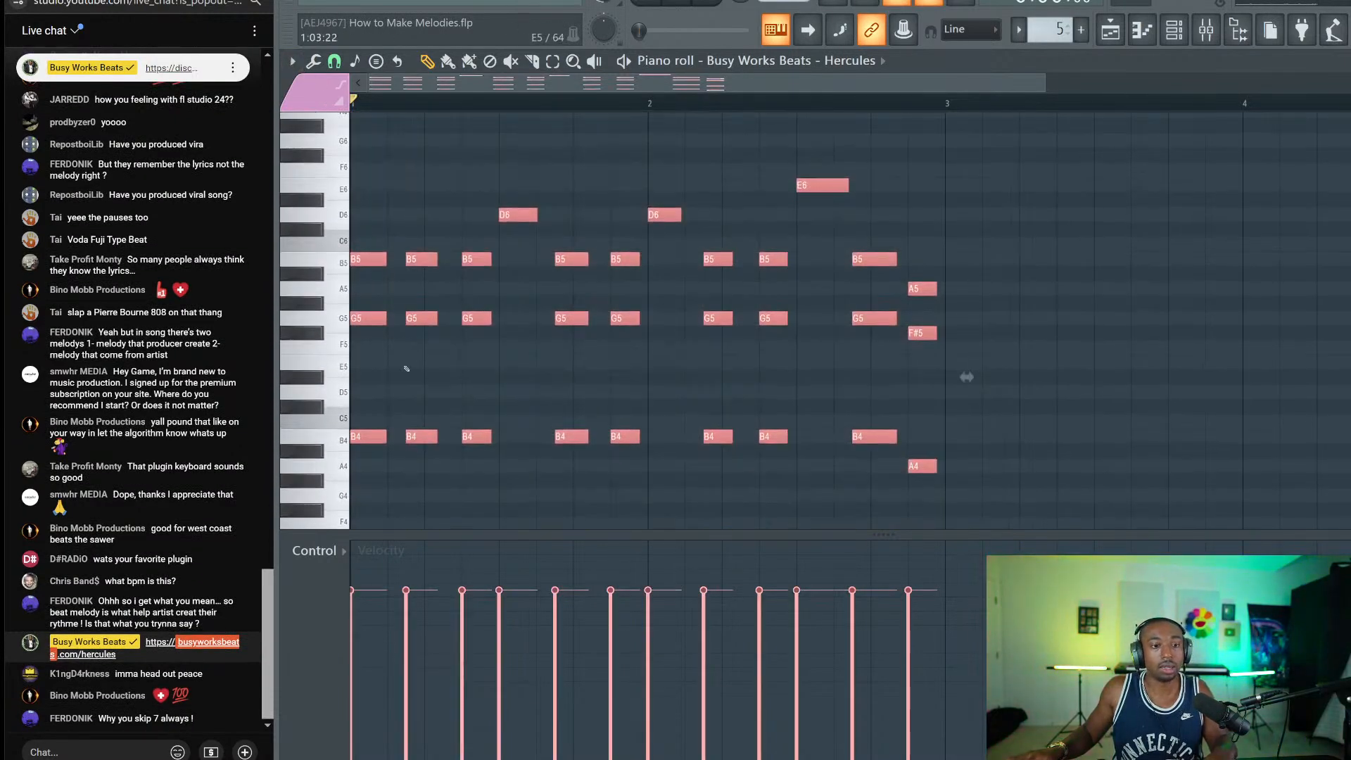
scroll(405, 367, down, 4)
scroll(406, 368, down, 3)
key(ctrl+v)
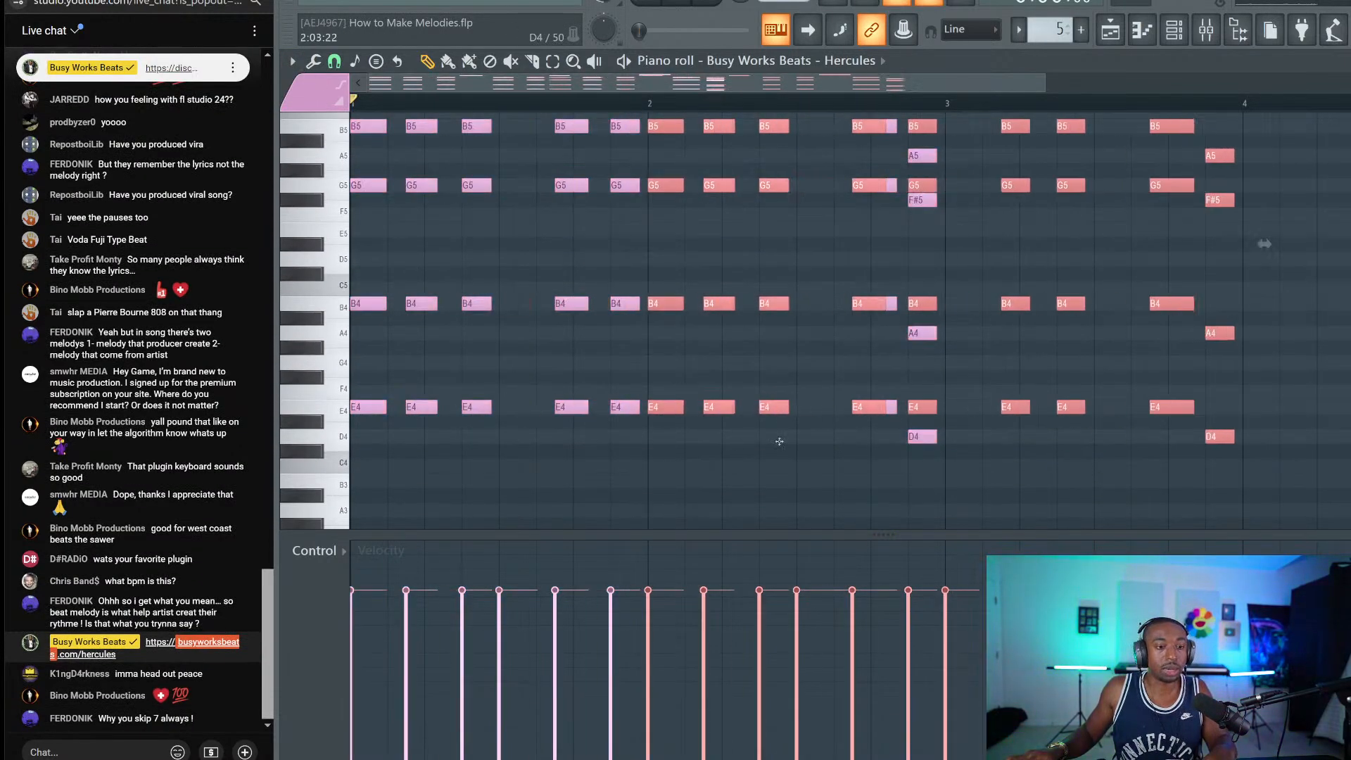
drag(945, 440, 945, 410)
Step: Lower the G5 and F#5 line in the second half by an octave and play from bar 3
drag(965, 170, 1350, 215)
key(ctrl+Down)
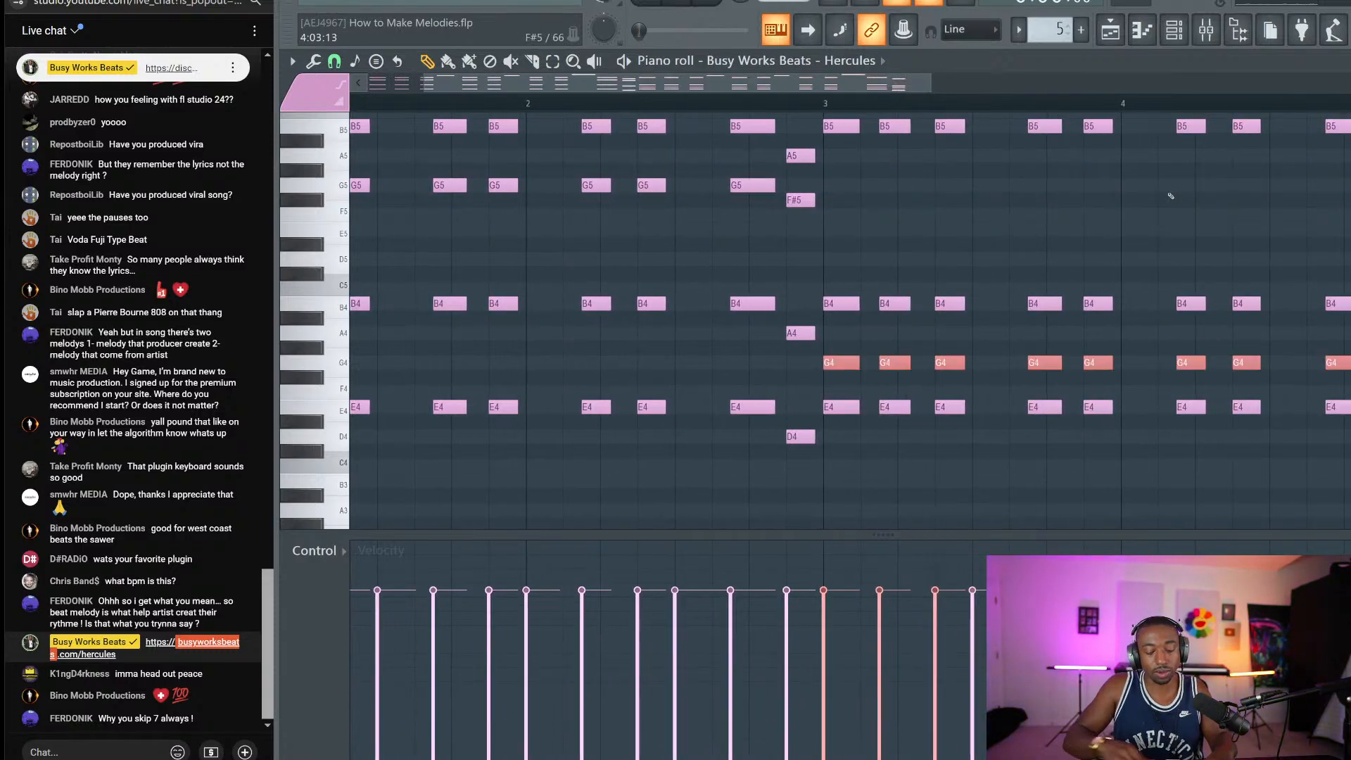
click(824, 104)
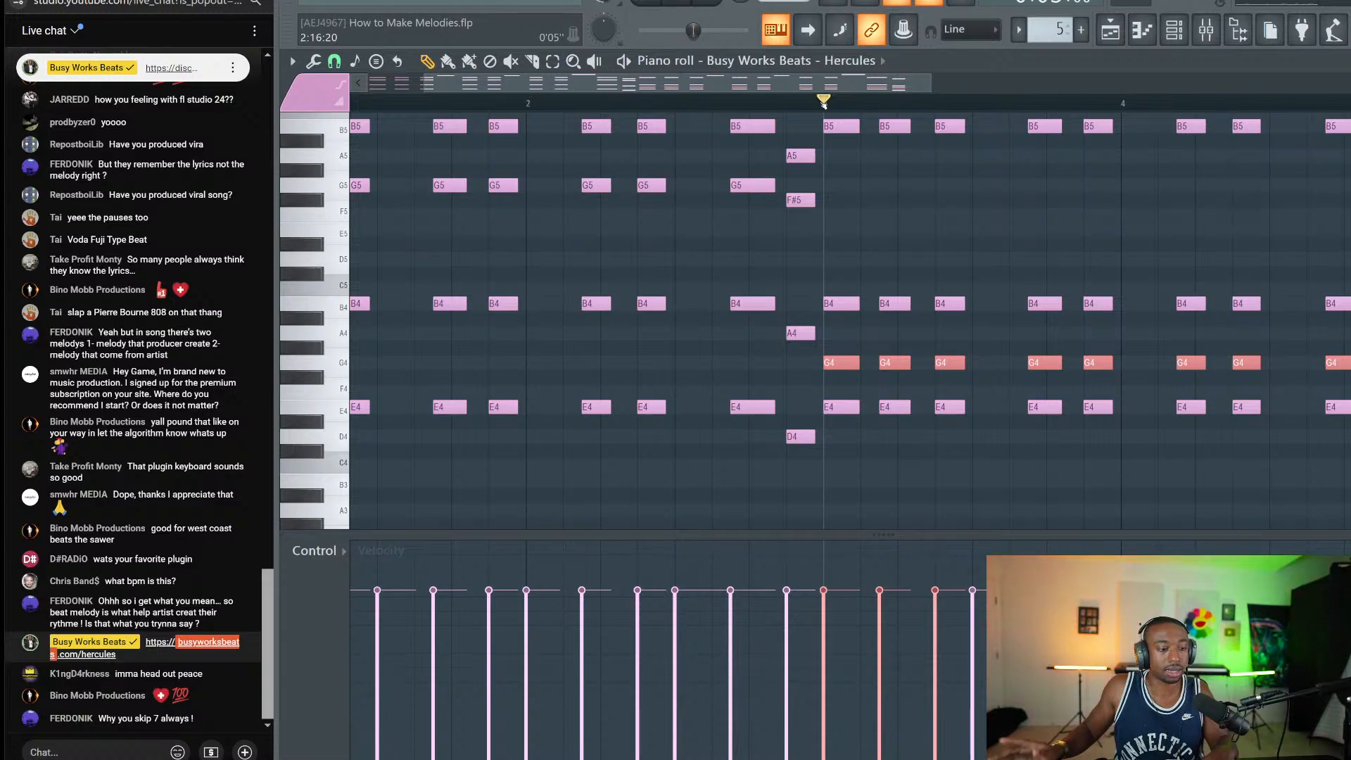
key(space)
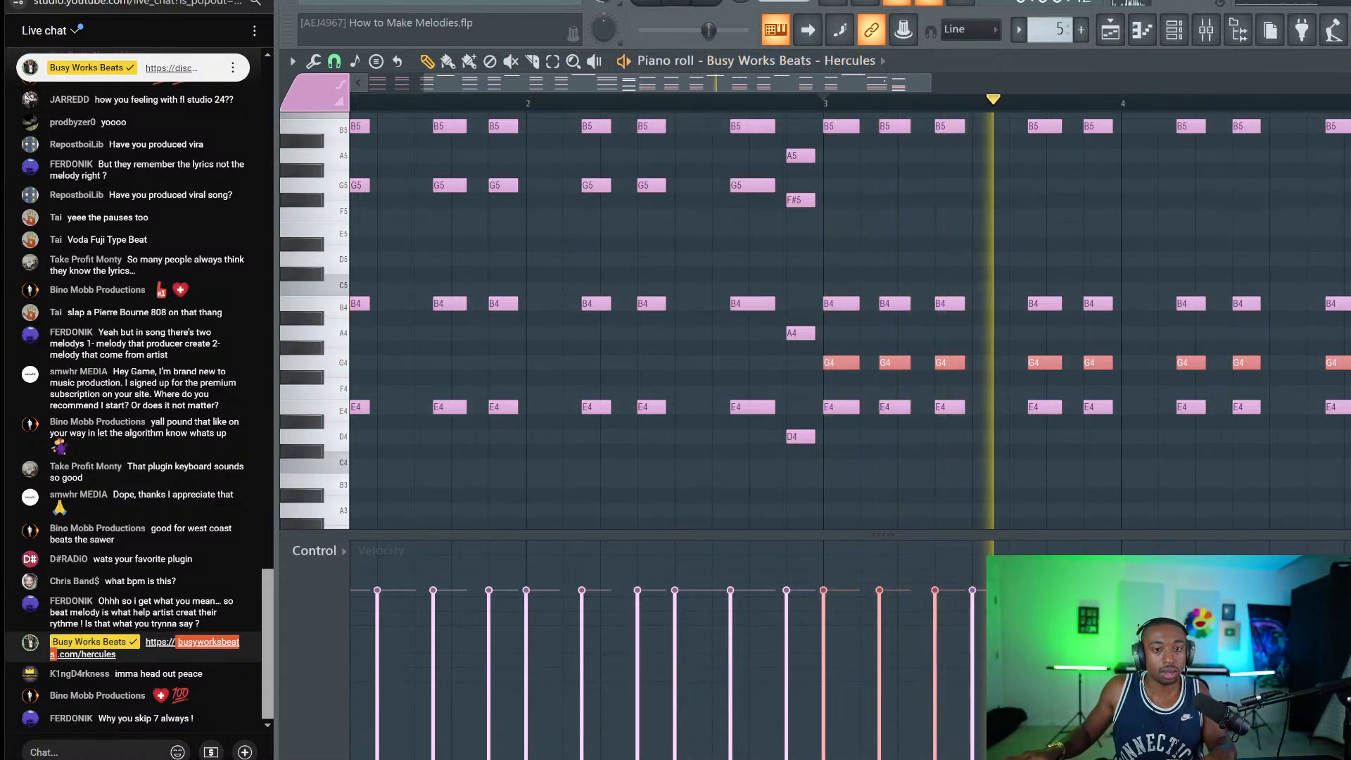
Step: Raise the G4 and F#4 line in the second half by an octave and play from bar 3
drag(883, 84, 1113, 370)
drag(1048, 90, 1098, 90)
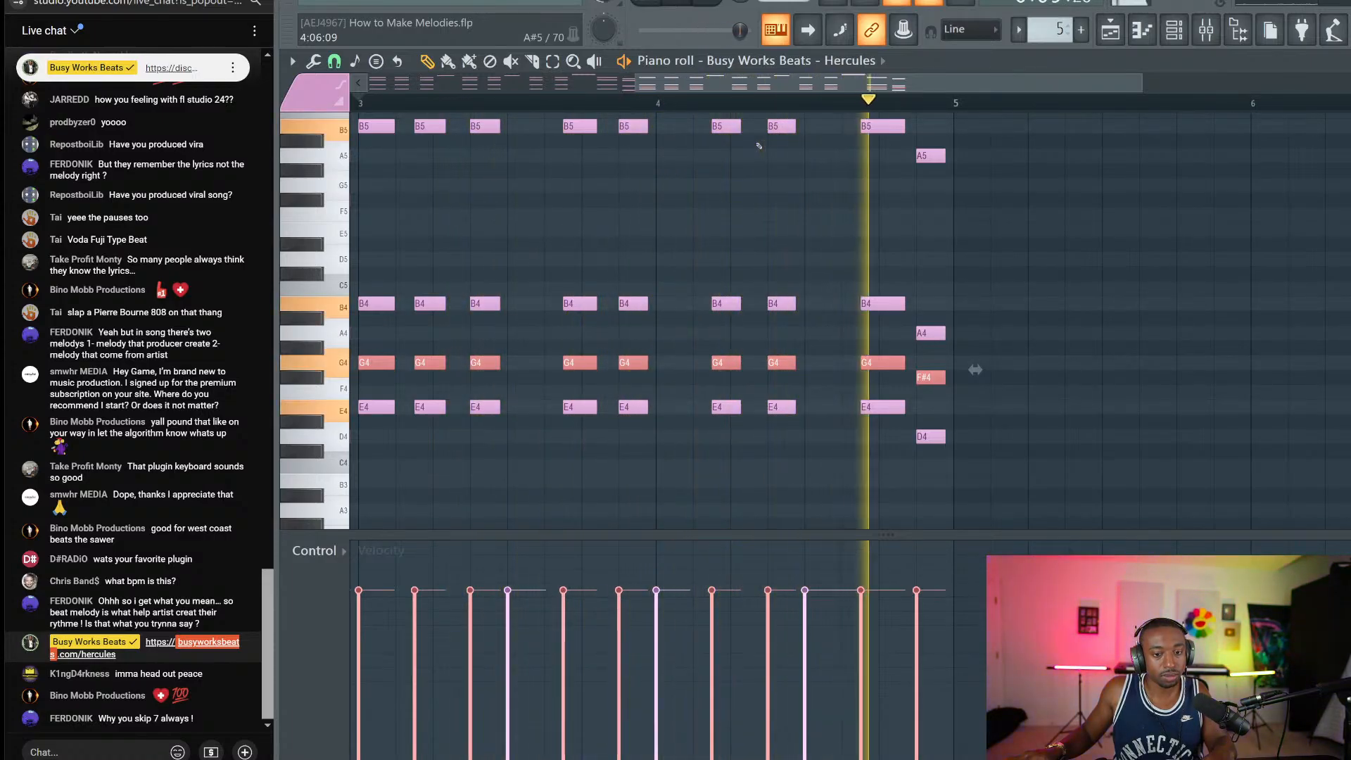
key(ctrl+Up)
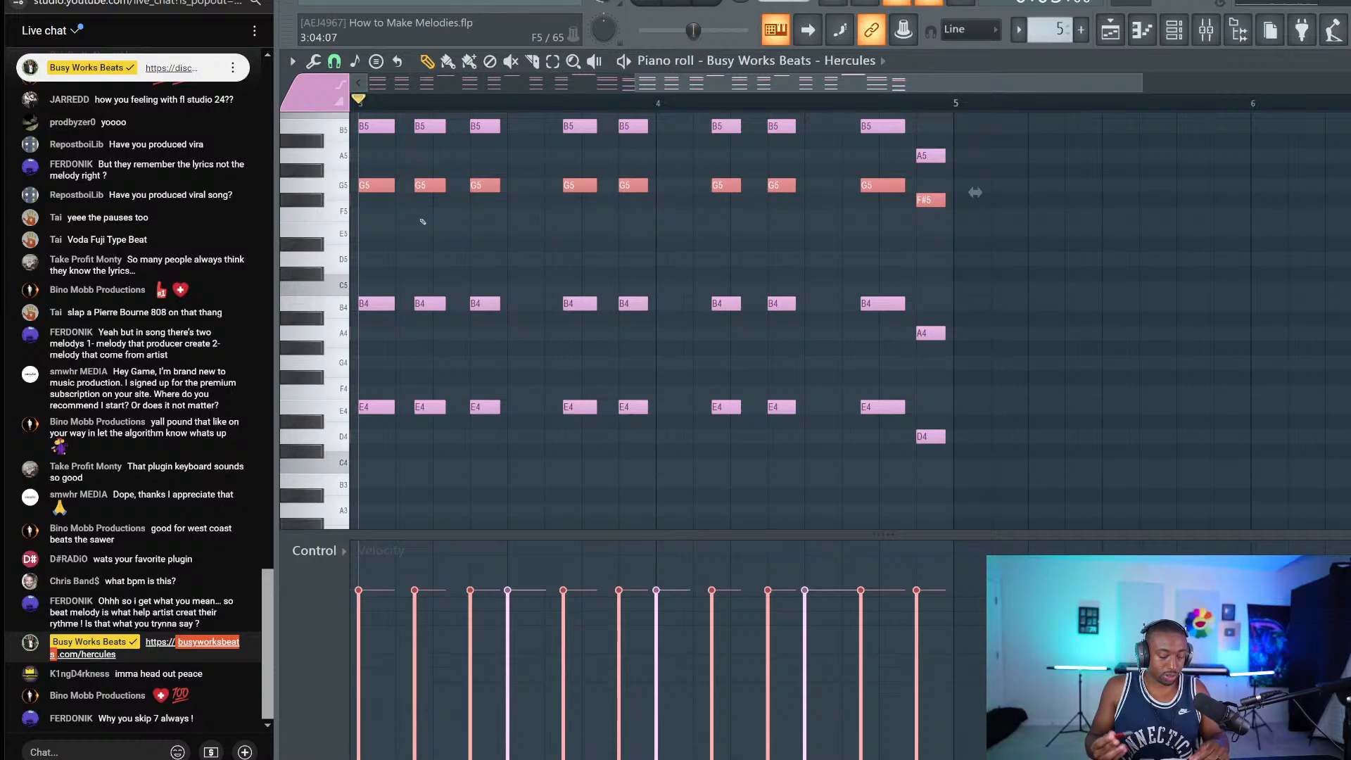
key(space)
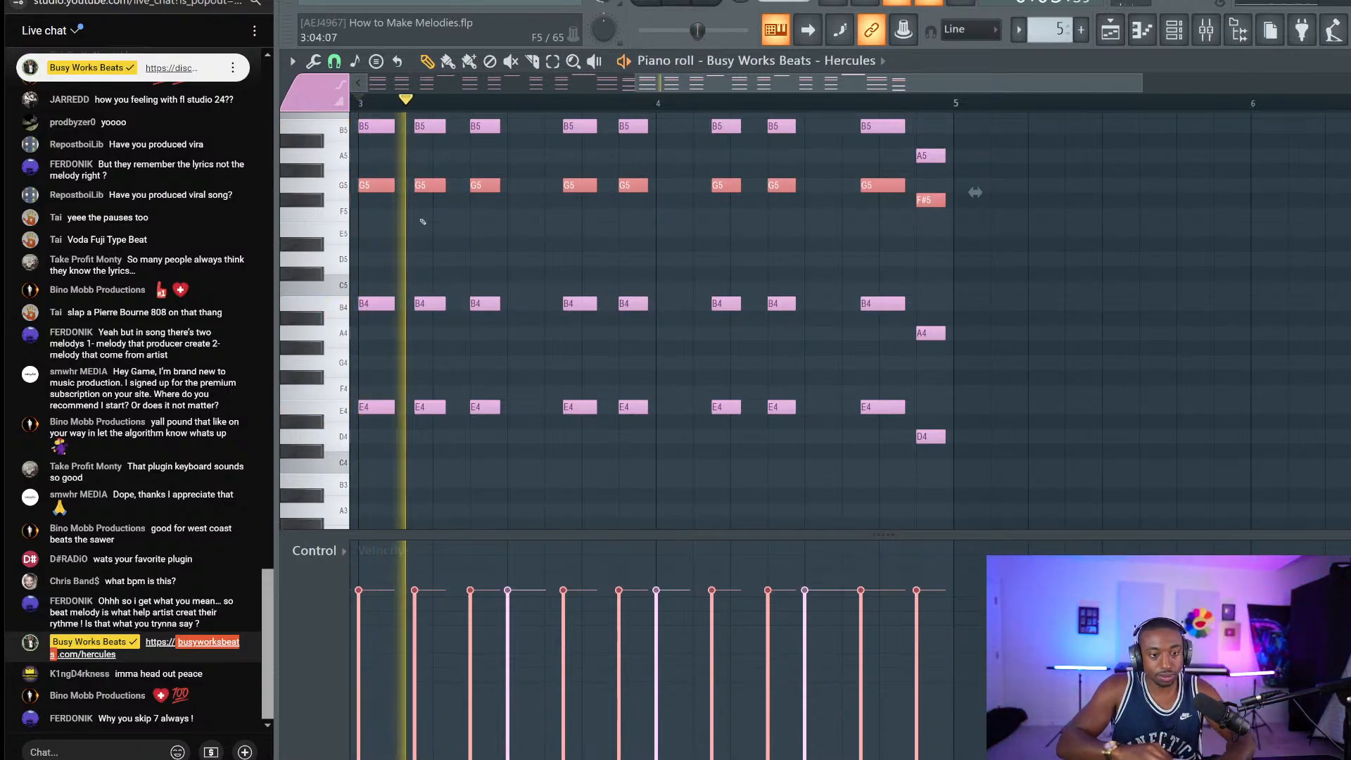
key(space)
Step: Delete the G5 and F#5 line from the first two bars and play the pattern from the start
scroll(590, 125, left, 5)
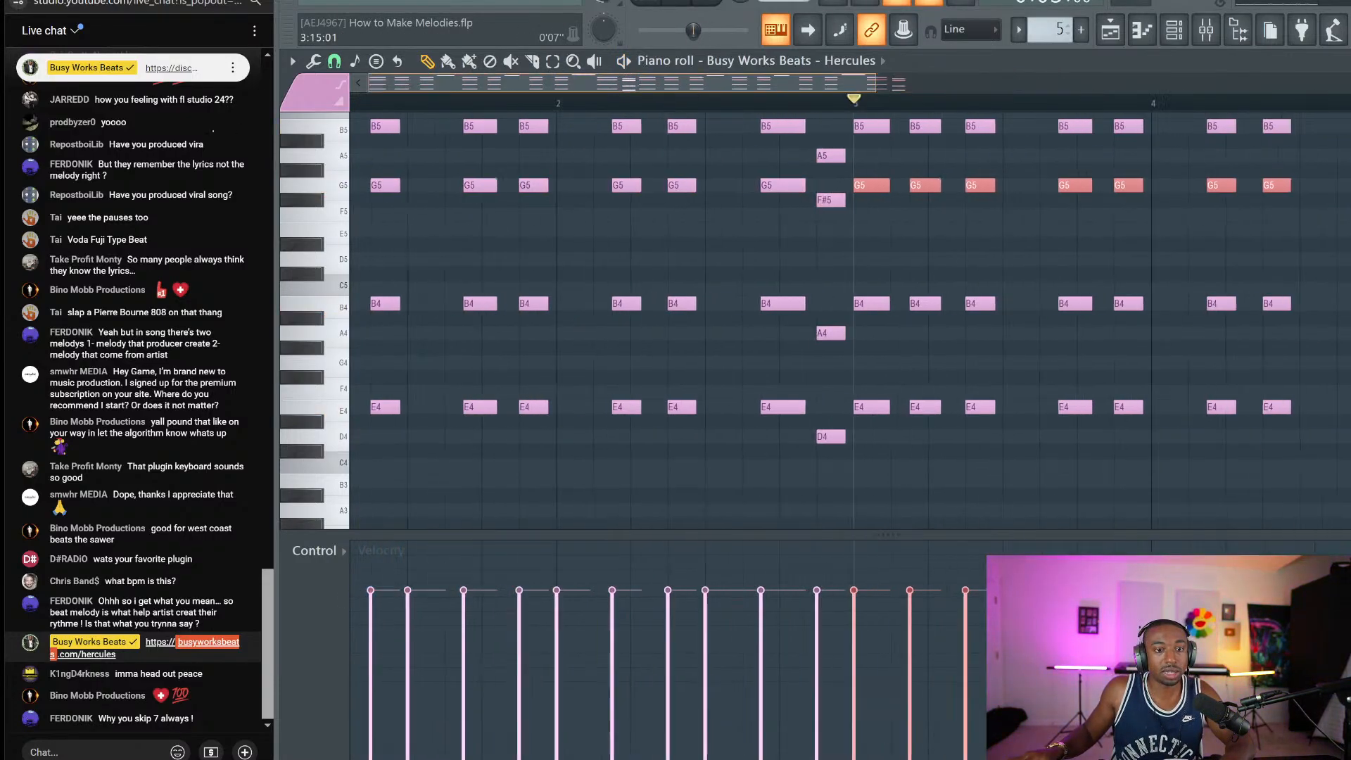
scroll(653, 151, down, 2)
scroll(653, 151, up, 4)
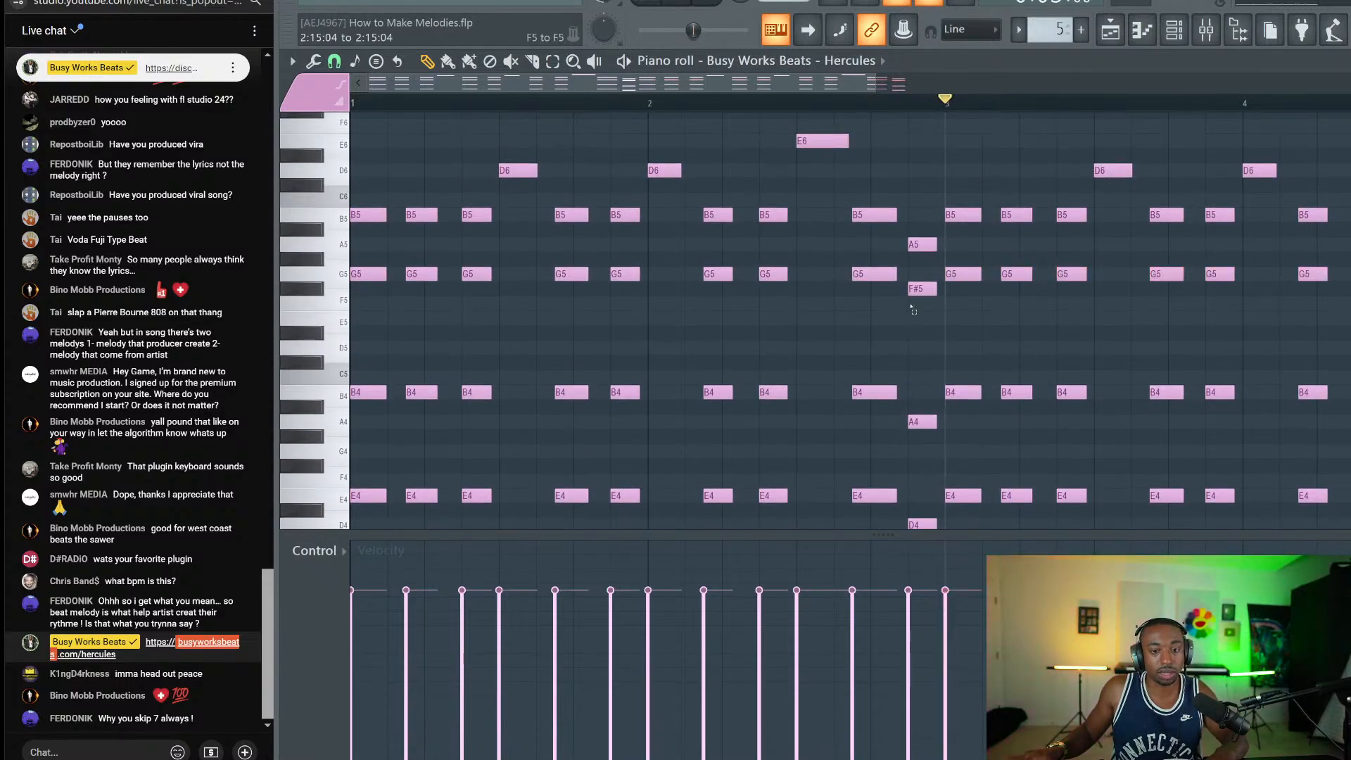
drag(910, 309, 351, 259)
key(Delete)
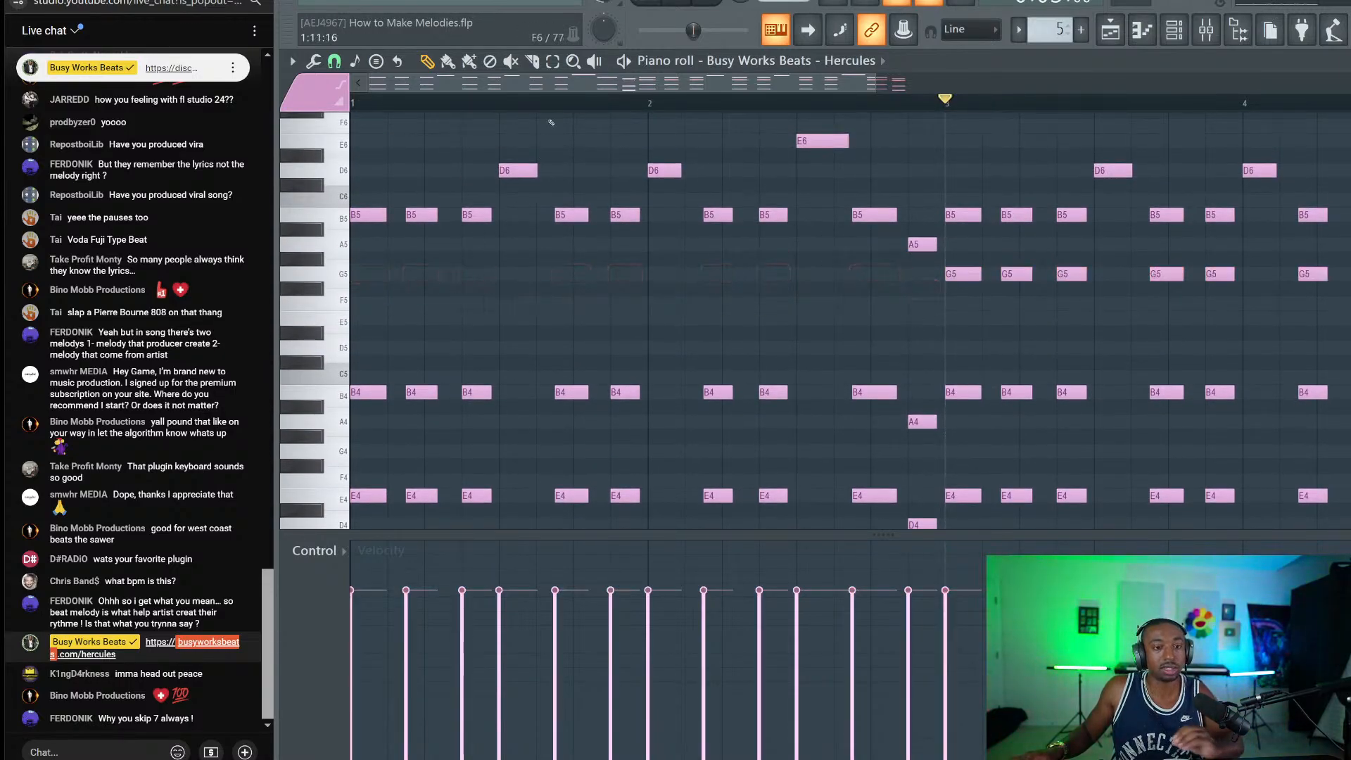
scroll(555, 105, down, 3)
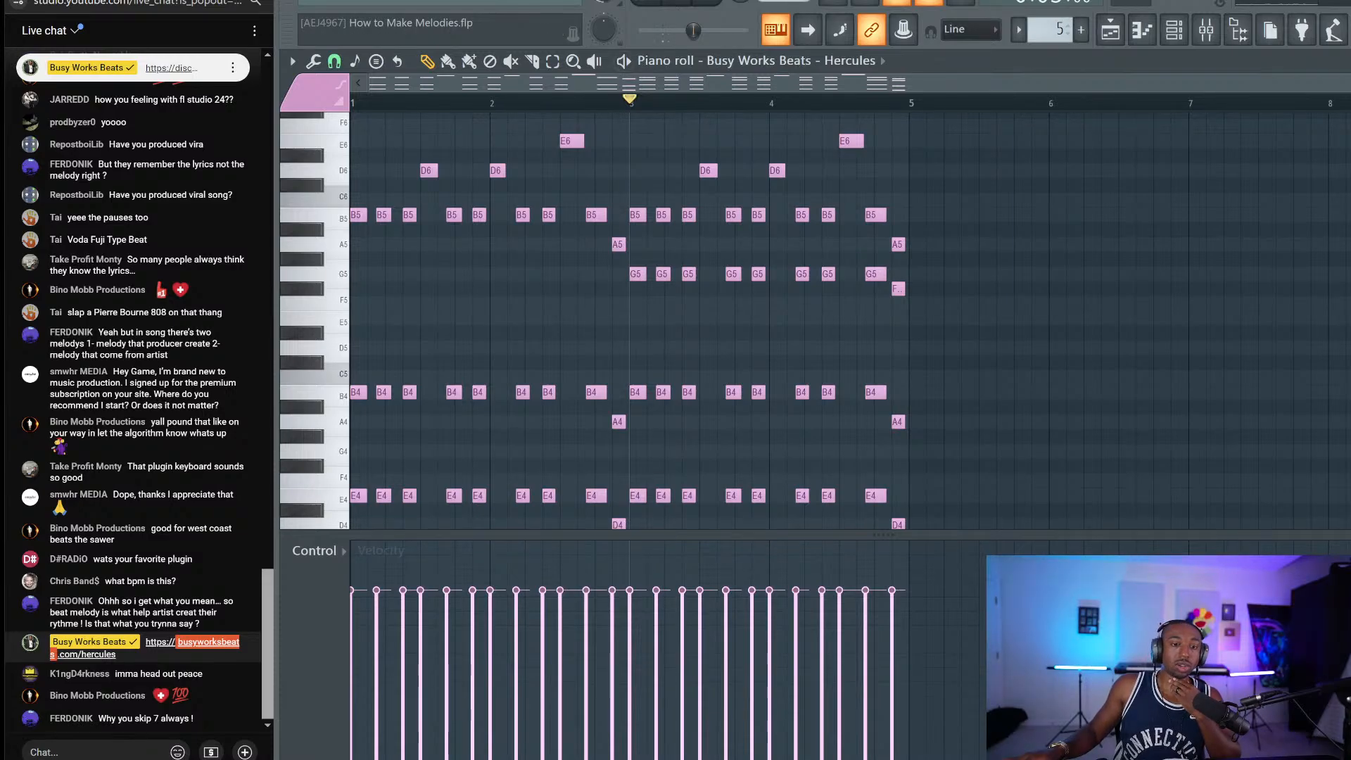
key(space)
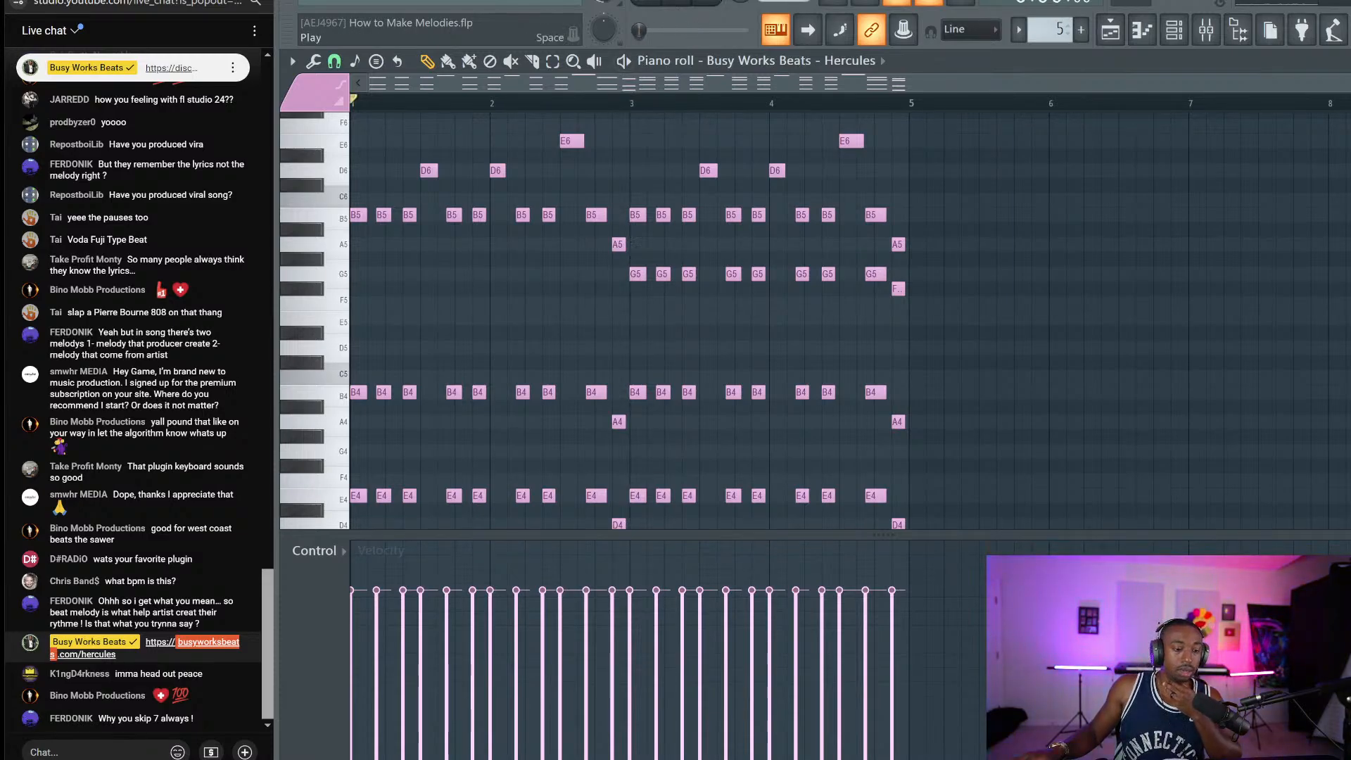
key(space)
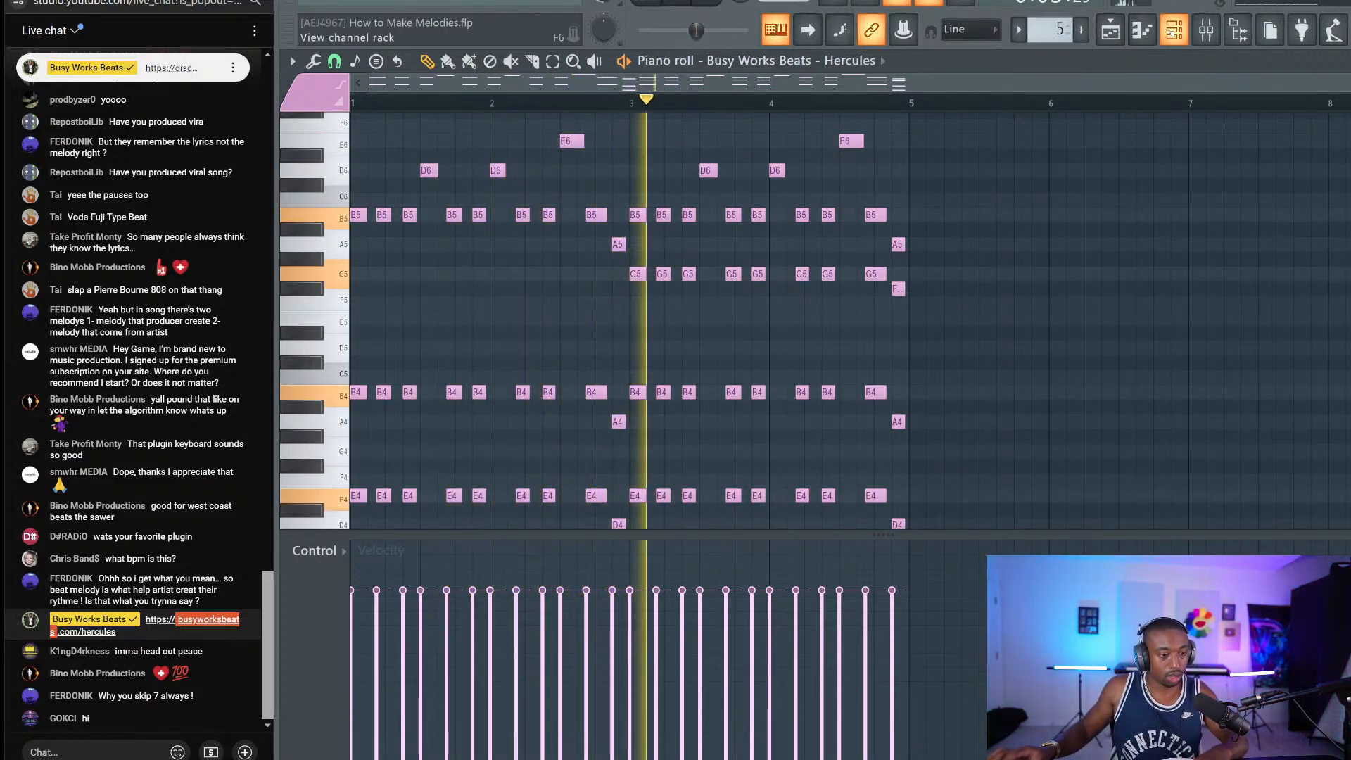
key(space)
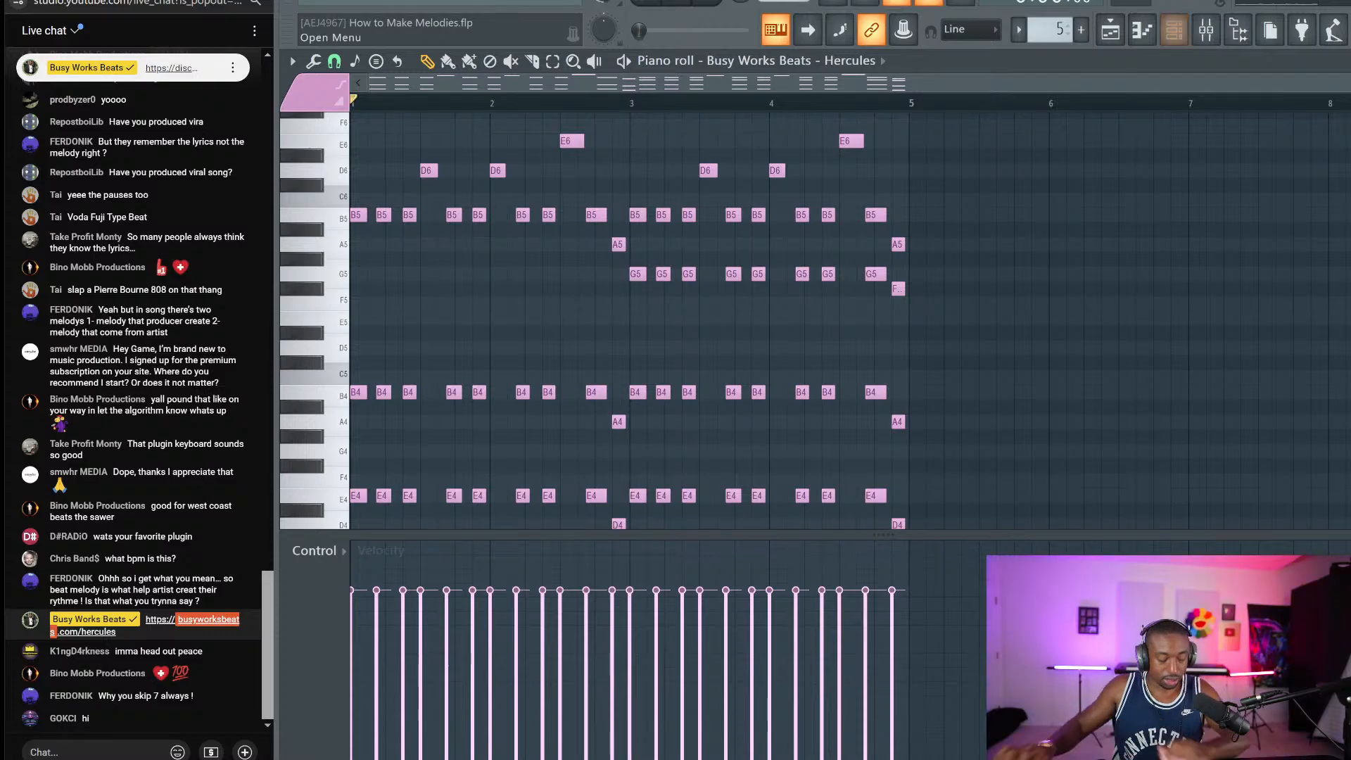
Step: Switch to empty pattern 7 and add an Xpand!2 channel with the acoustic piano preset 03 Hard Grand Piano
click(1175, 22)
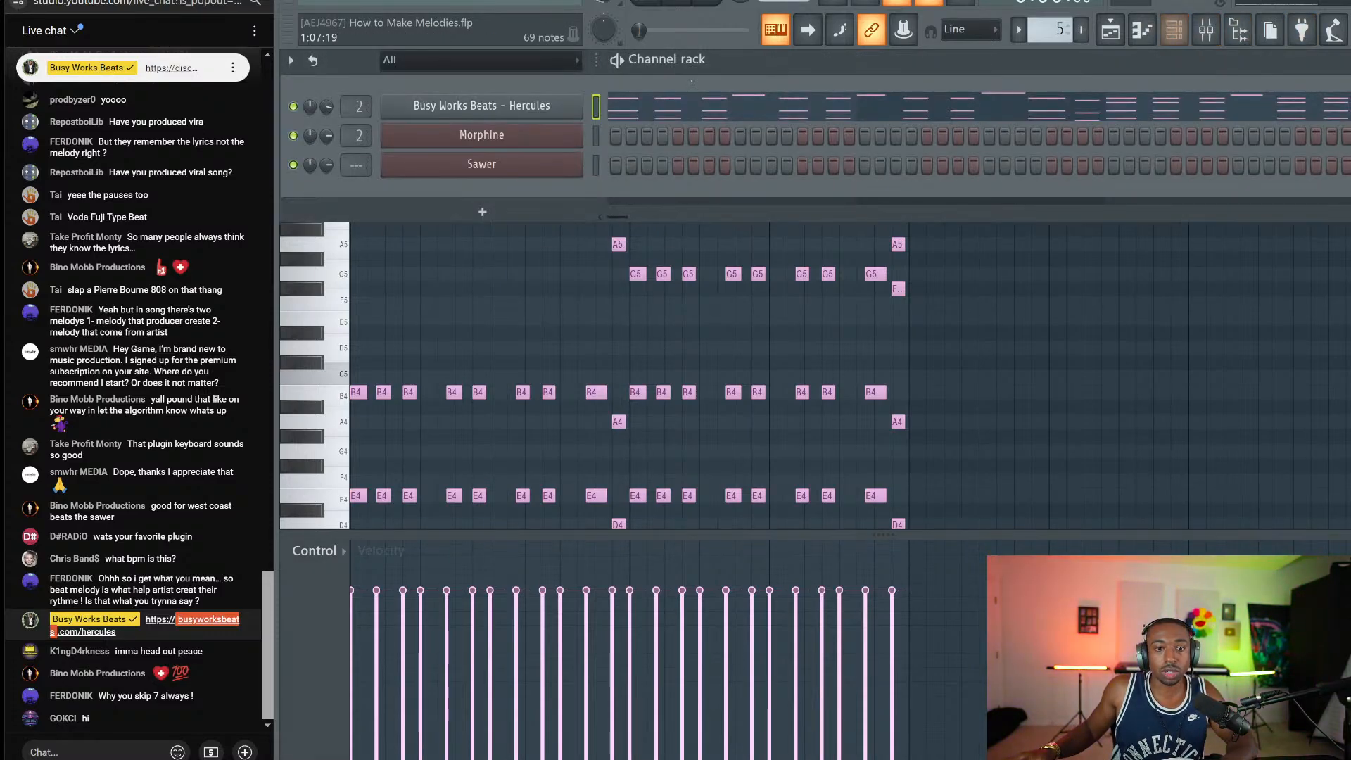
scroll(1051, 29, up, 2)
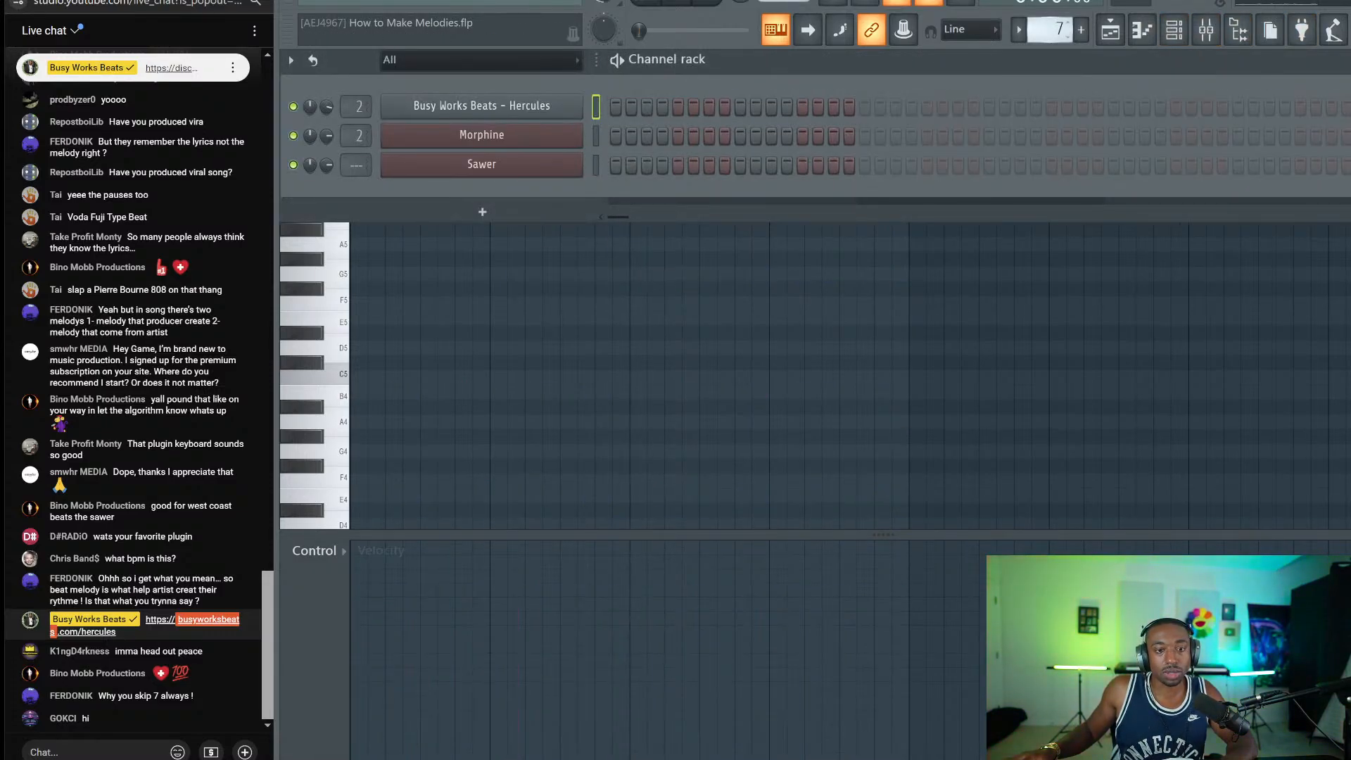
click(482, 212)
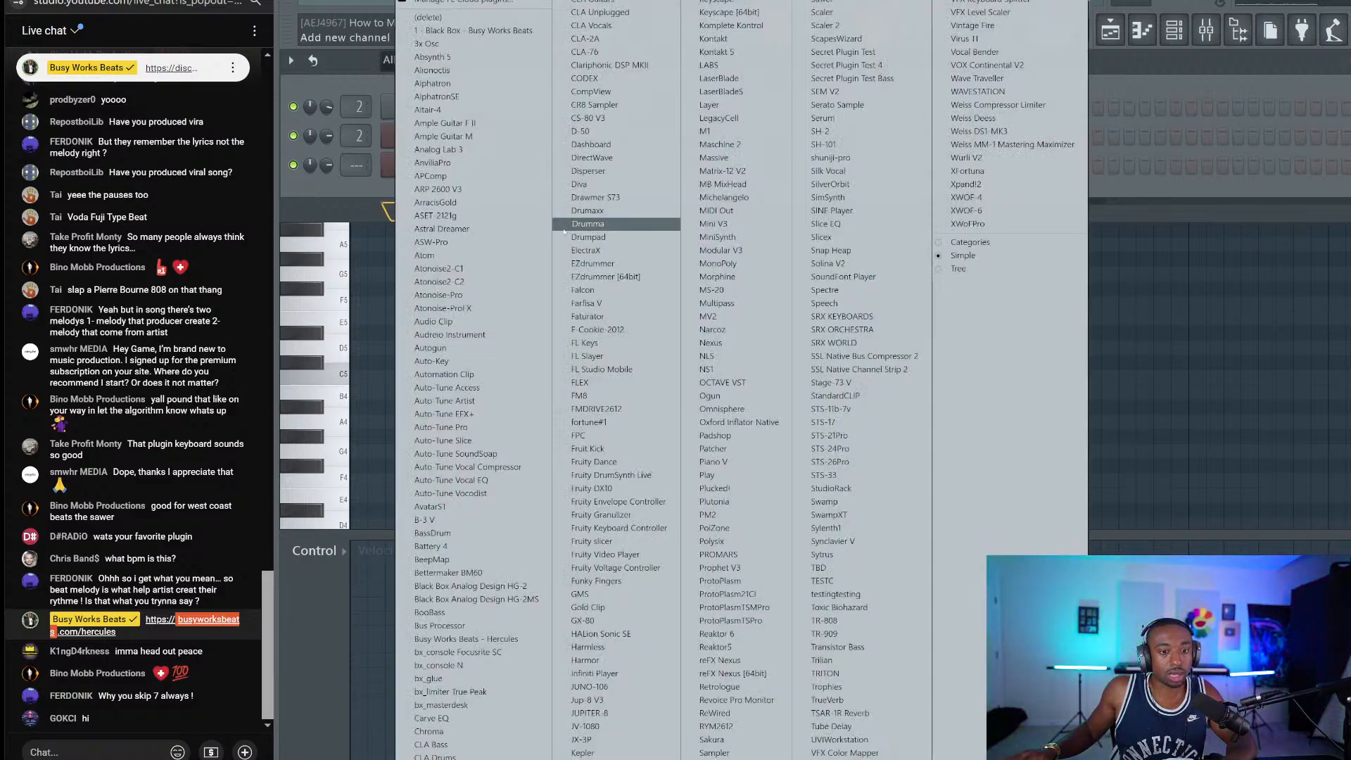
click(989, 184)
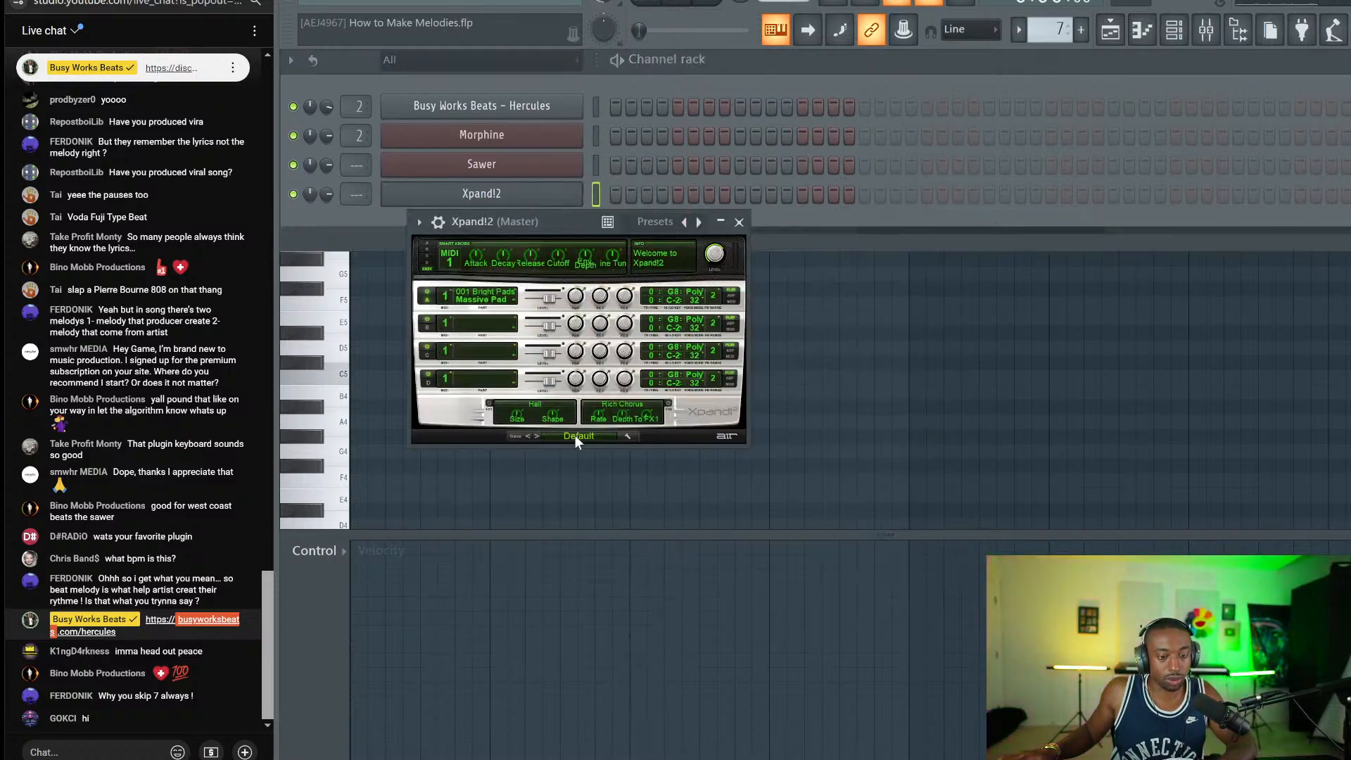
click(578, 435)
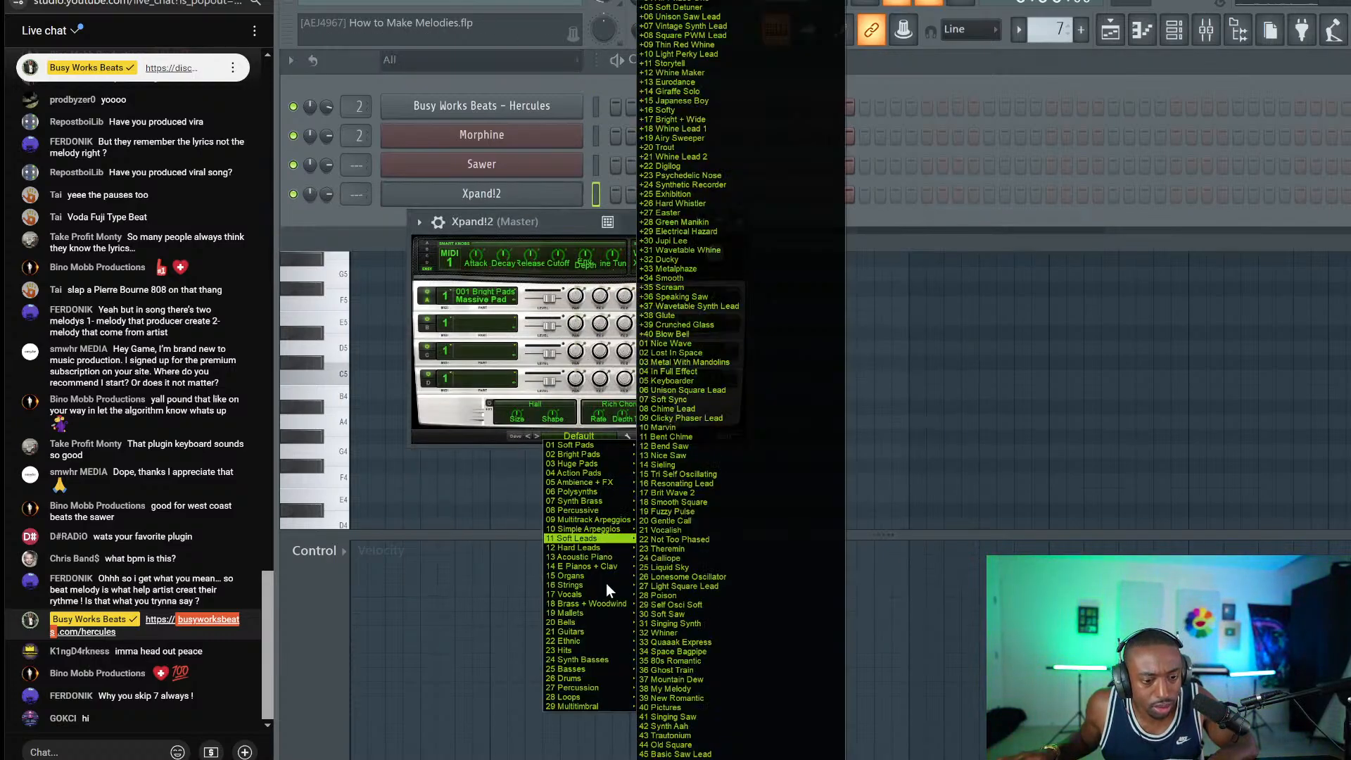
mouse_move(609, 560)
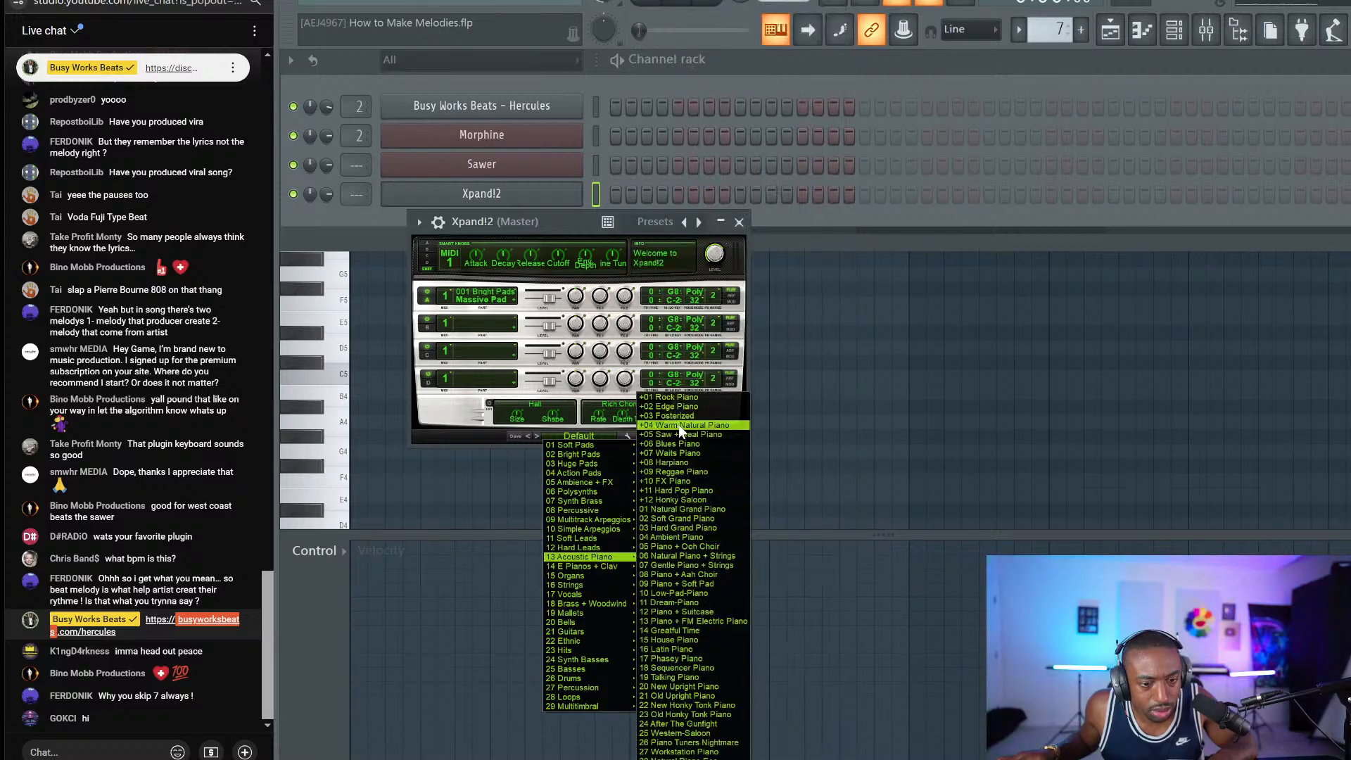
click(691, 521)
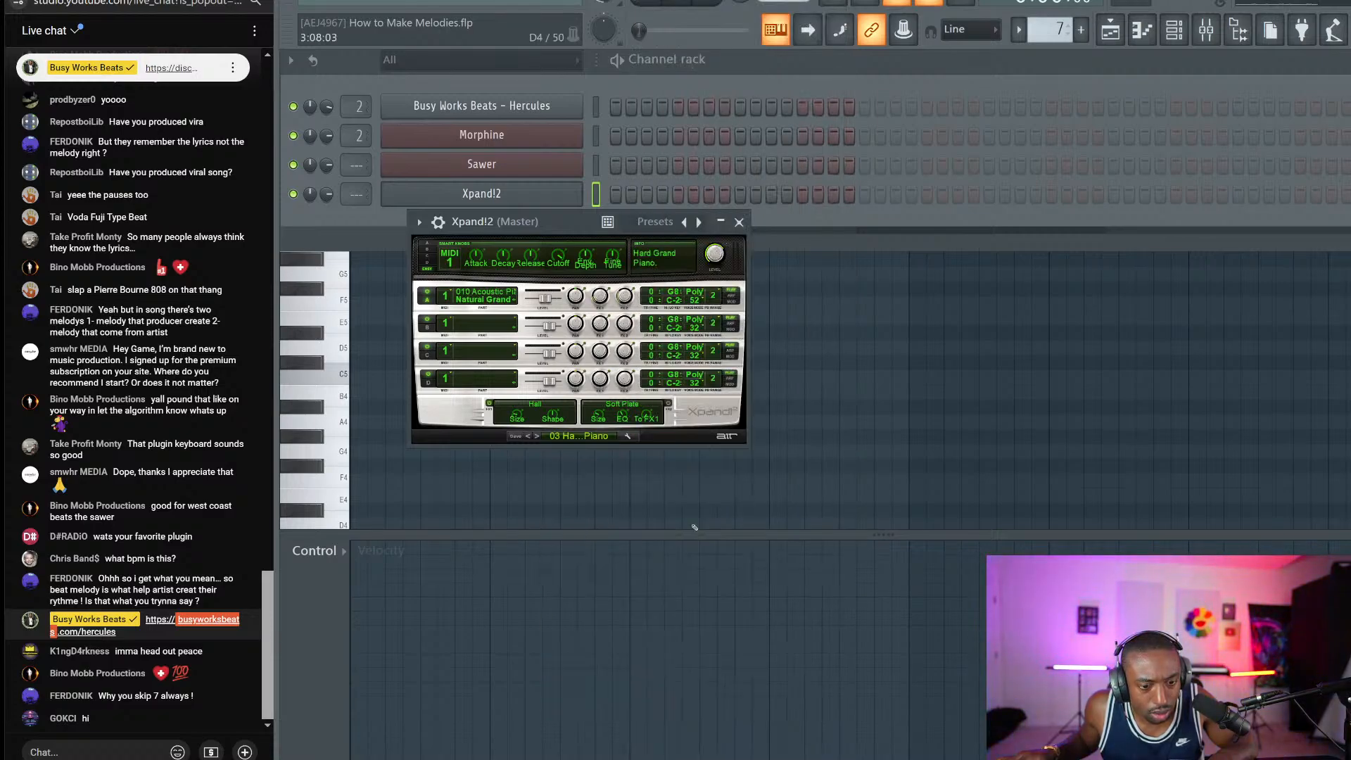
Step: Name the Xpand!2 channel after its preset, 03 Hard Grand Piano, and route it to mixer track 1
key(F7)
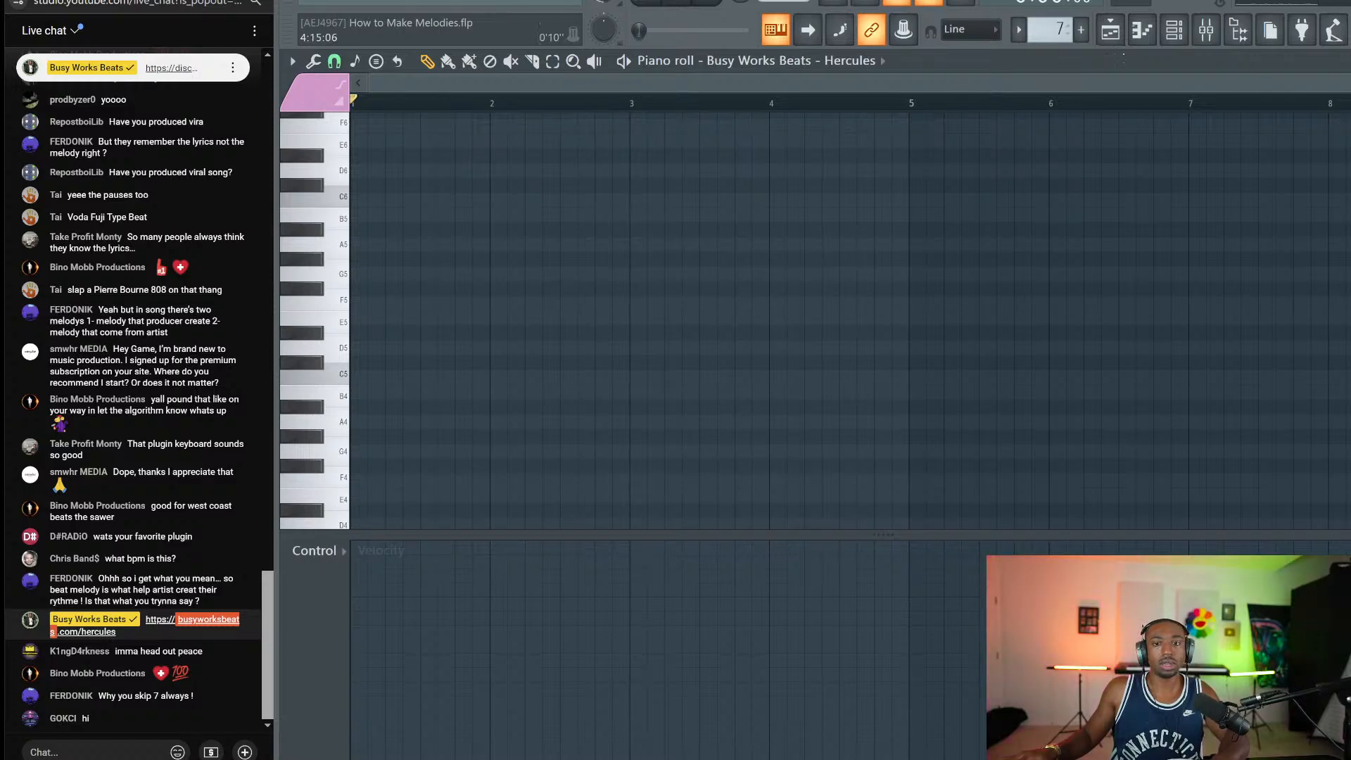
key(F6)
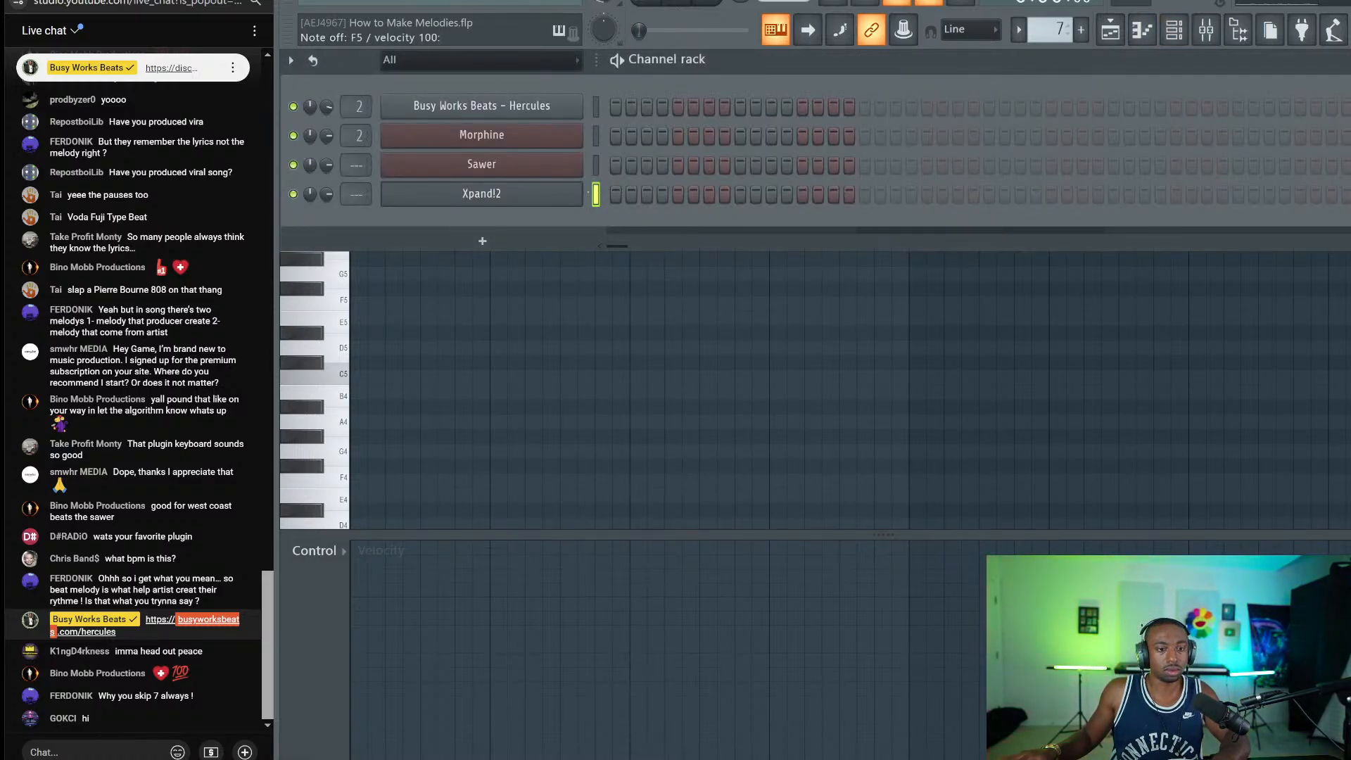
click(481, 193)
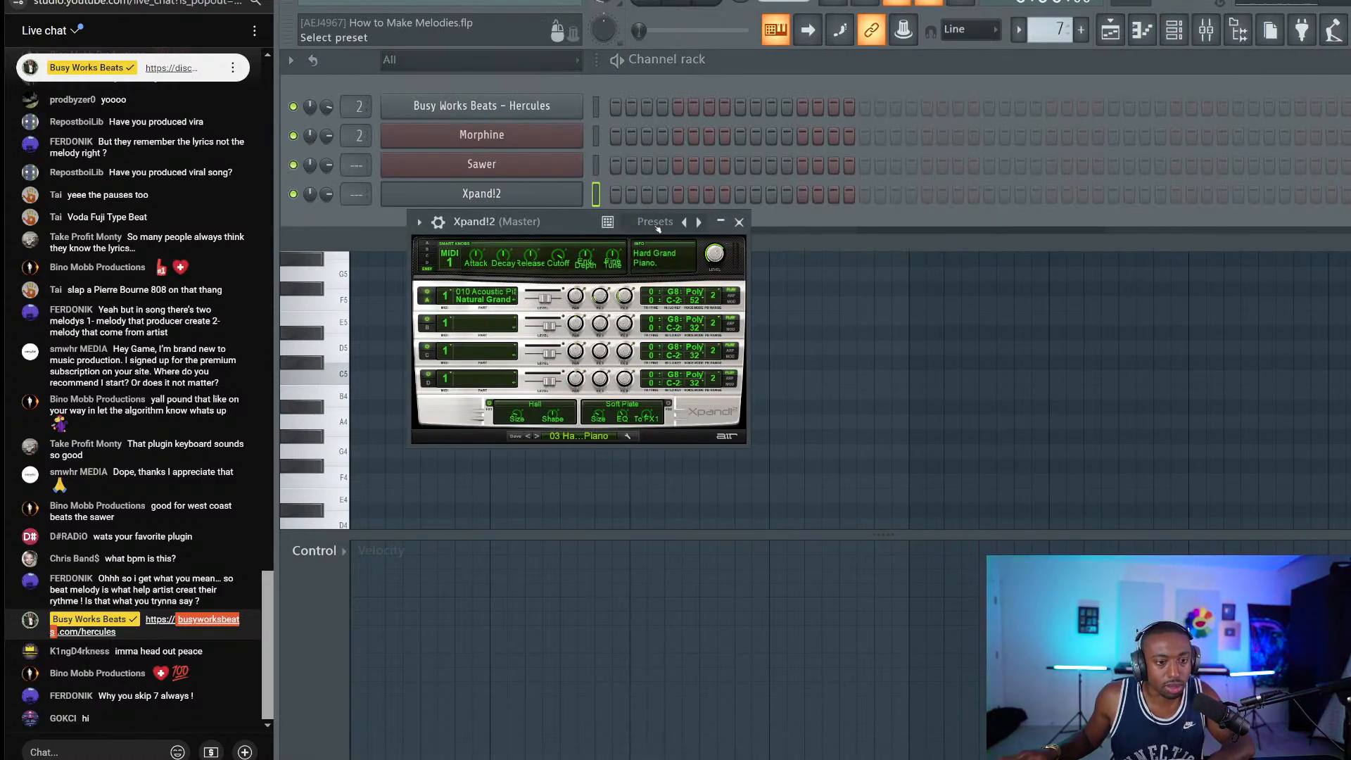
click(596, 194)
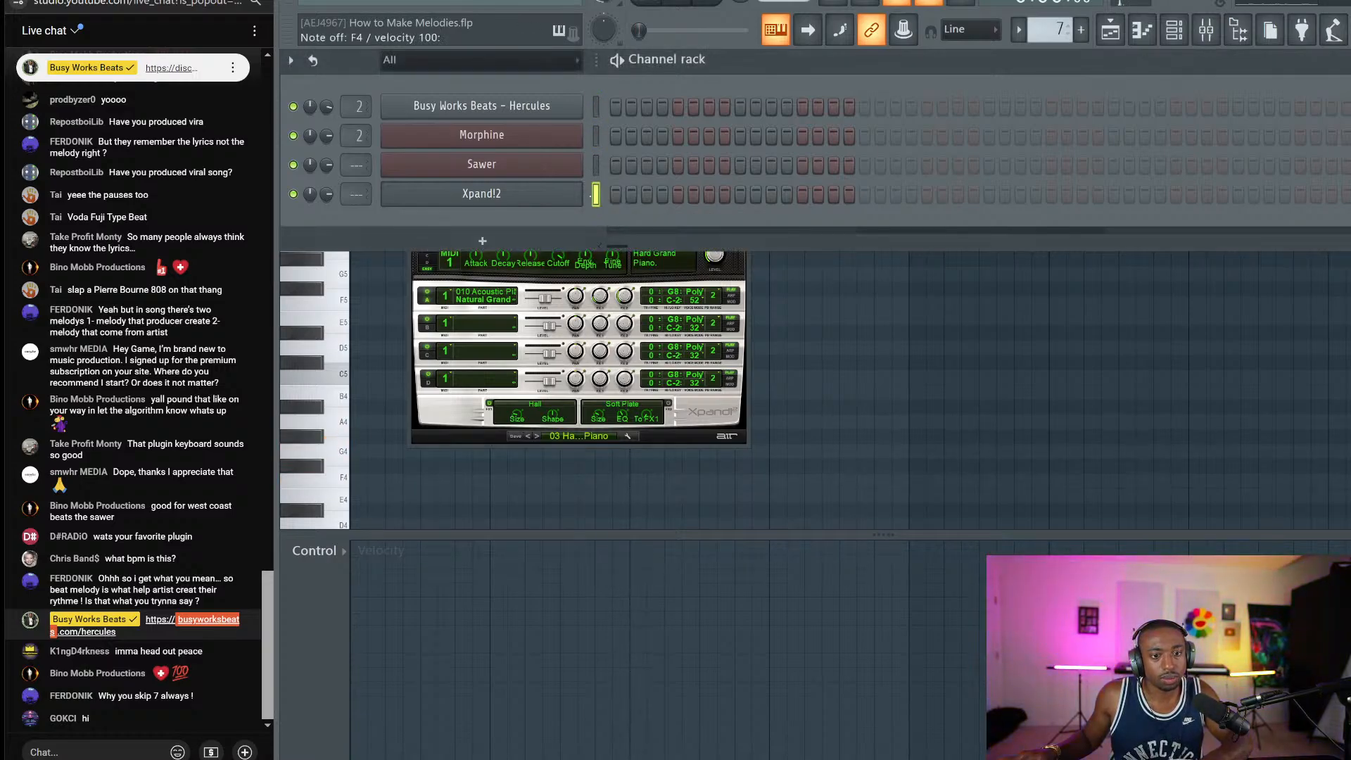
click(536, 199)
click(534, 199)
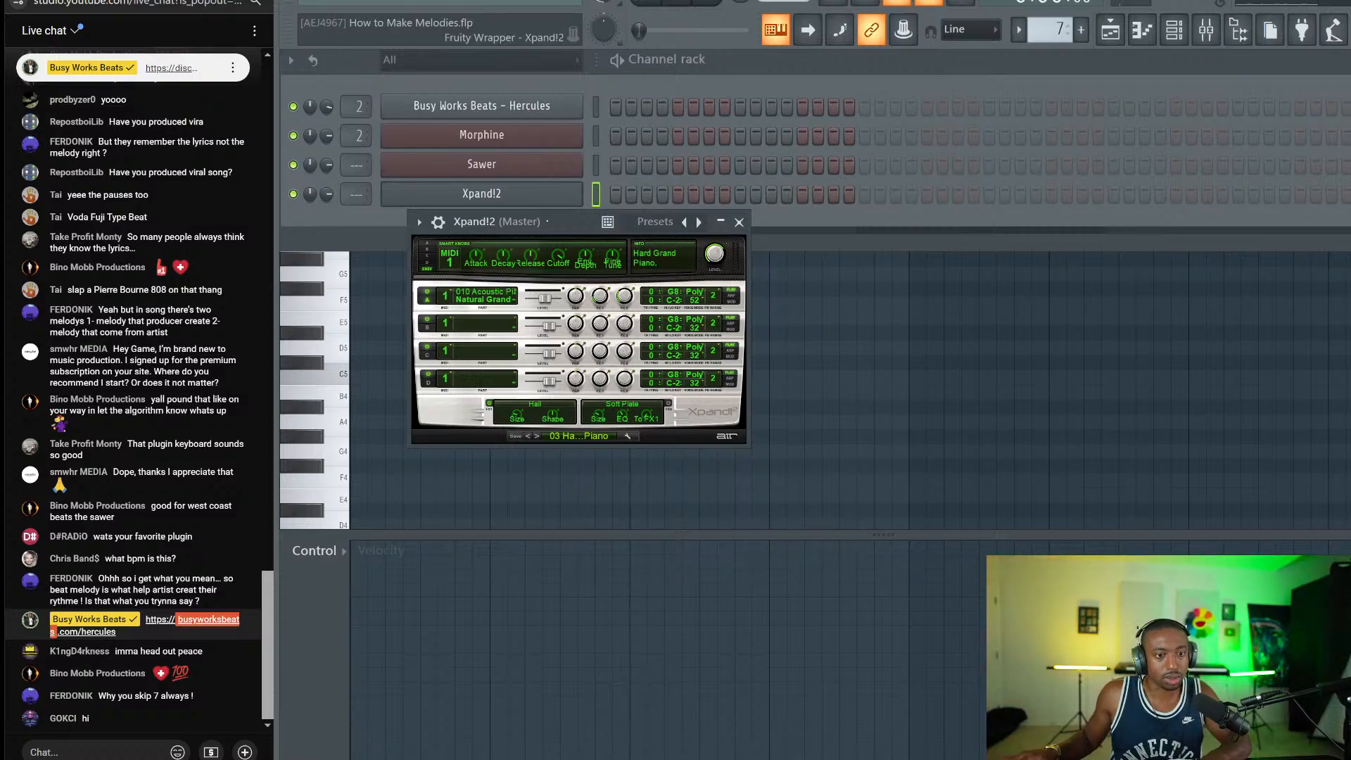
click(698, 223)
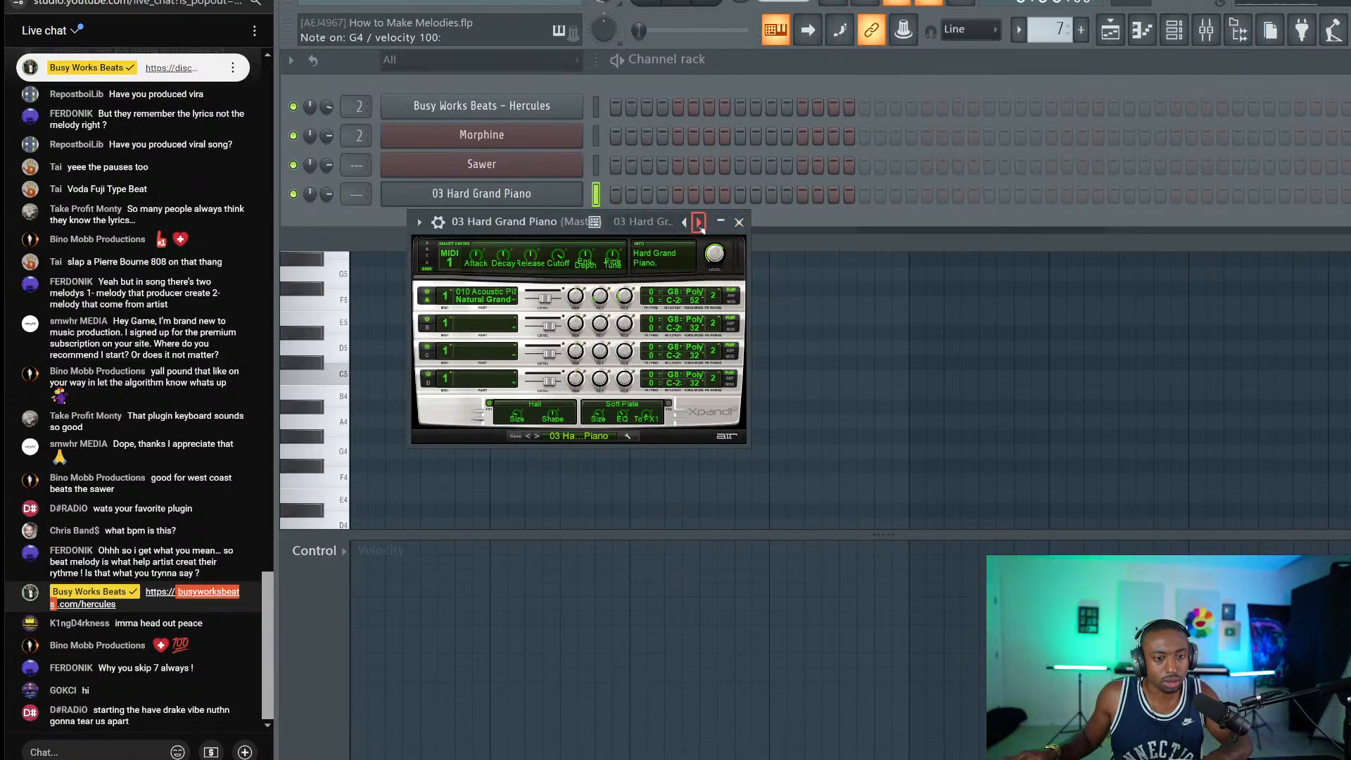
click(739, 223)
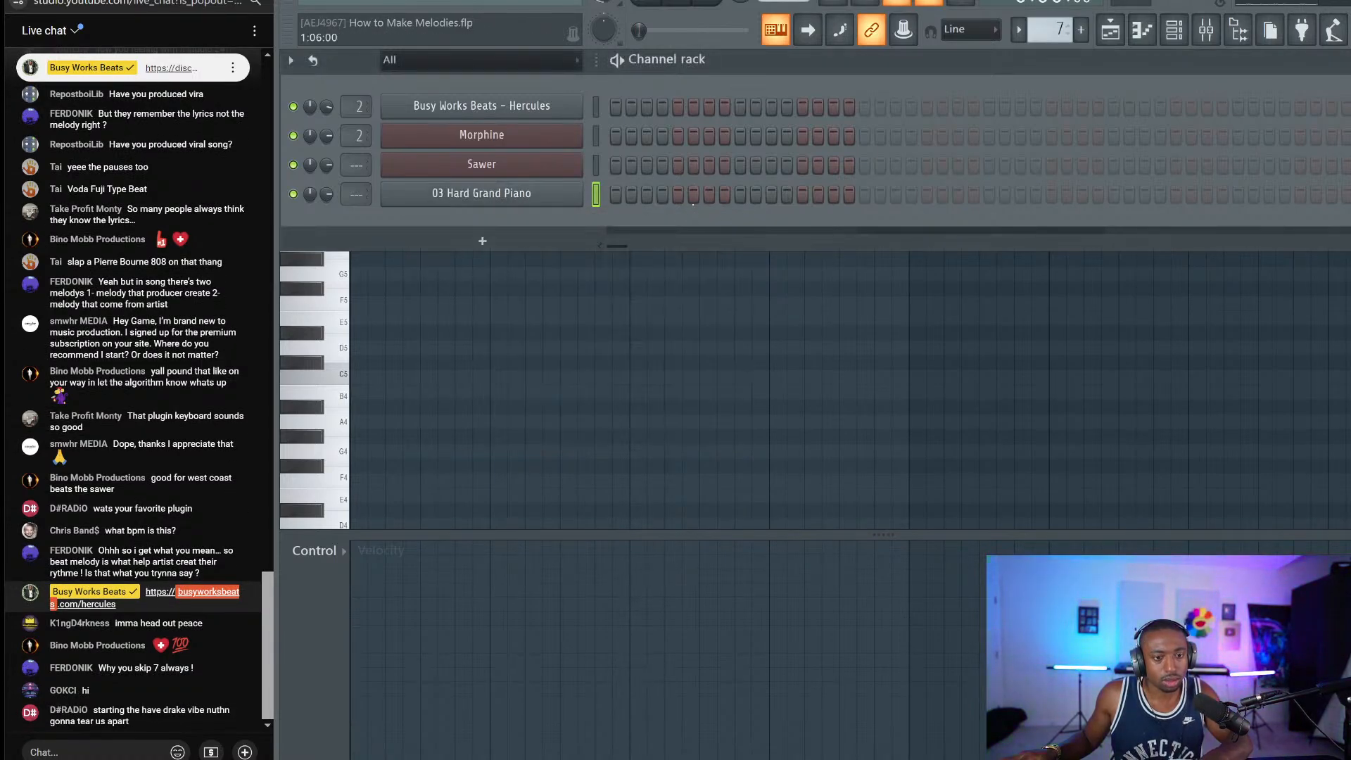
key(ctrl+l)
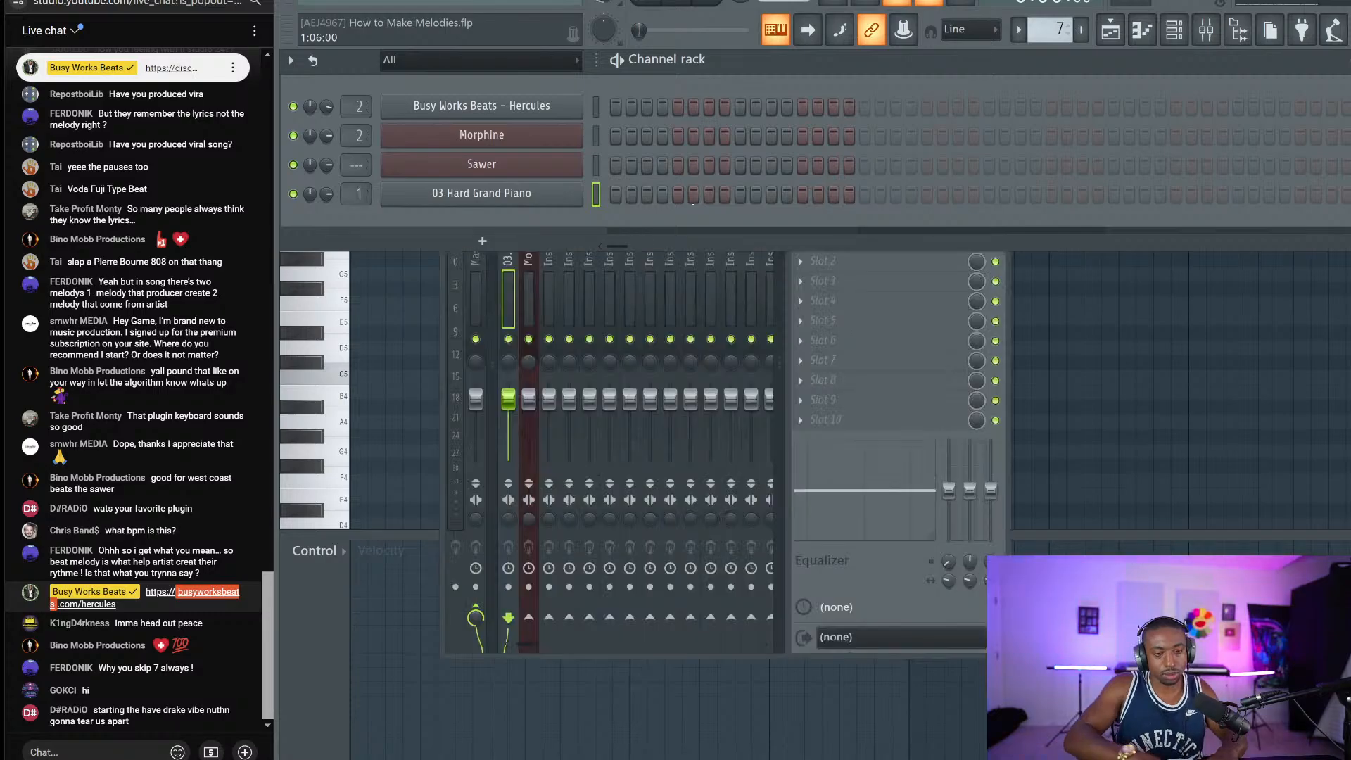
Step: Open the piano roll of the 03 Hard Grand Piano channel and set the note color group to 1
click(562, 202)
right_click(545, 166)
right_click(556, 195)
right_click(577, 197)
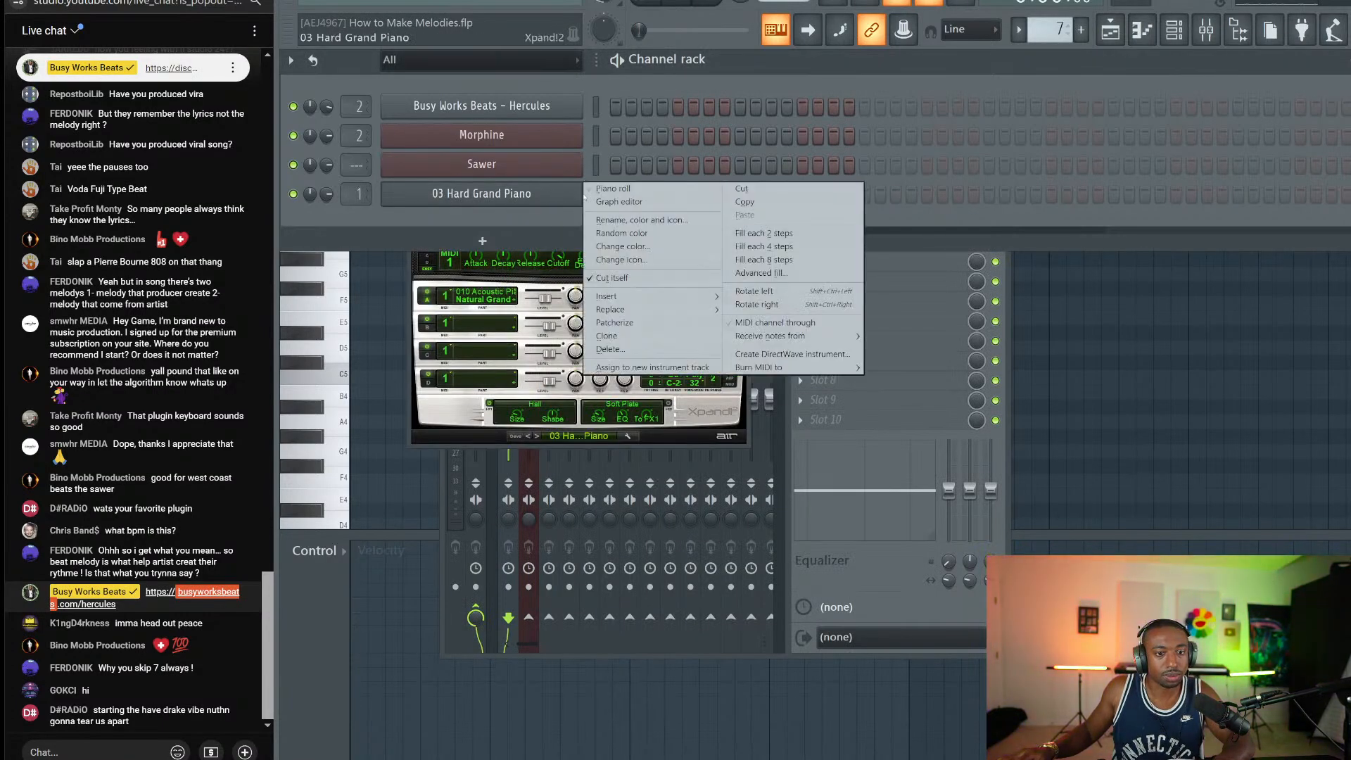
click(598, 190)
click(327, 84)
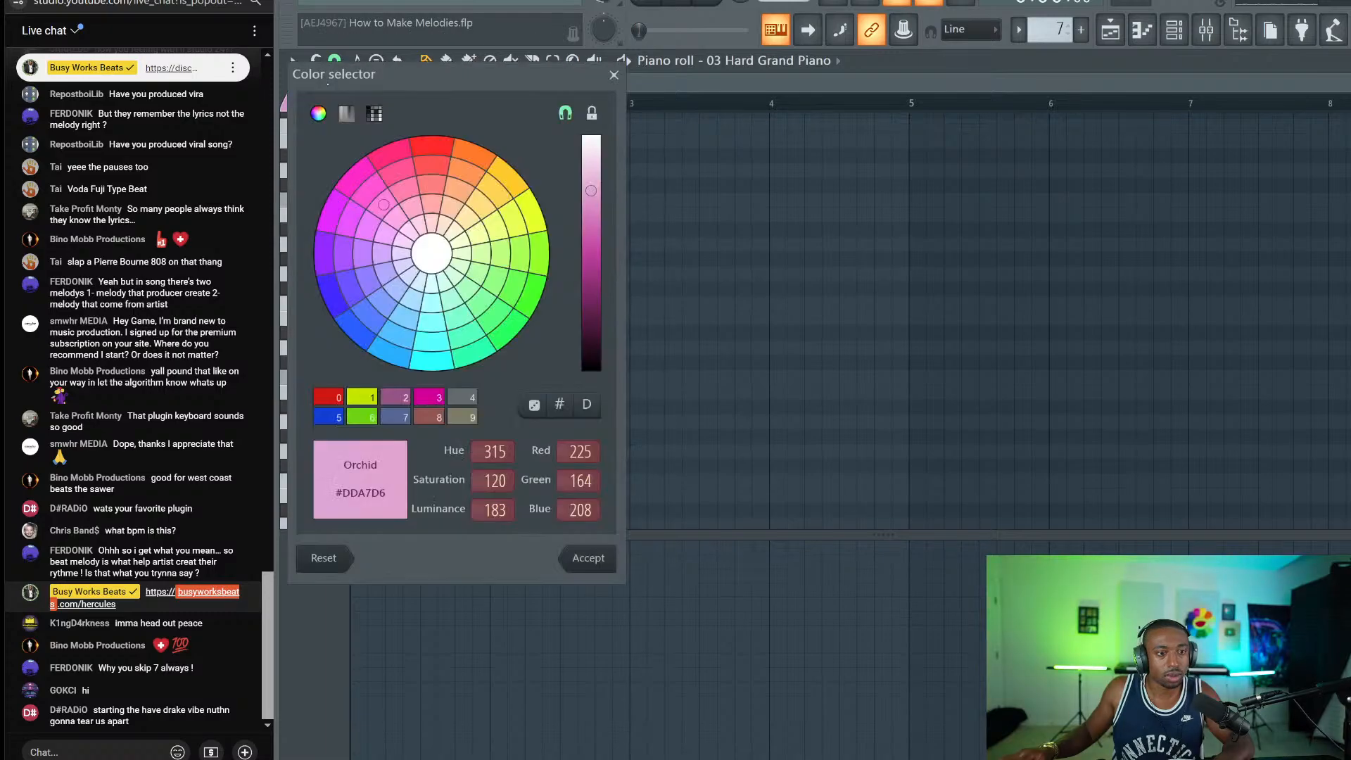
click(614, 74)
click(330, 90)
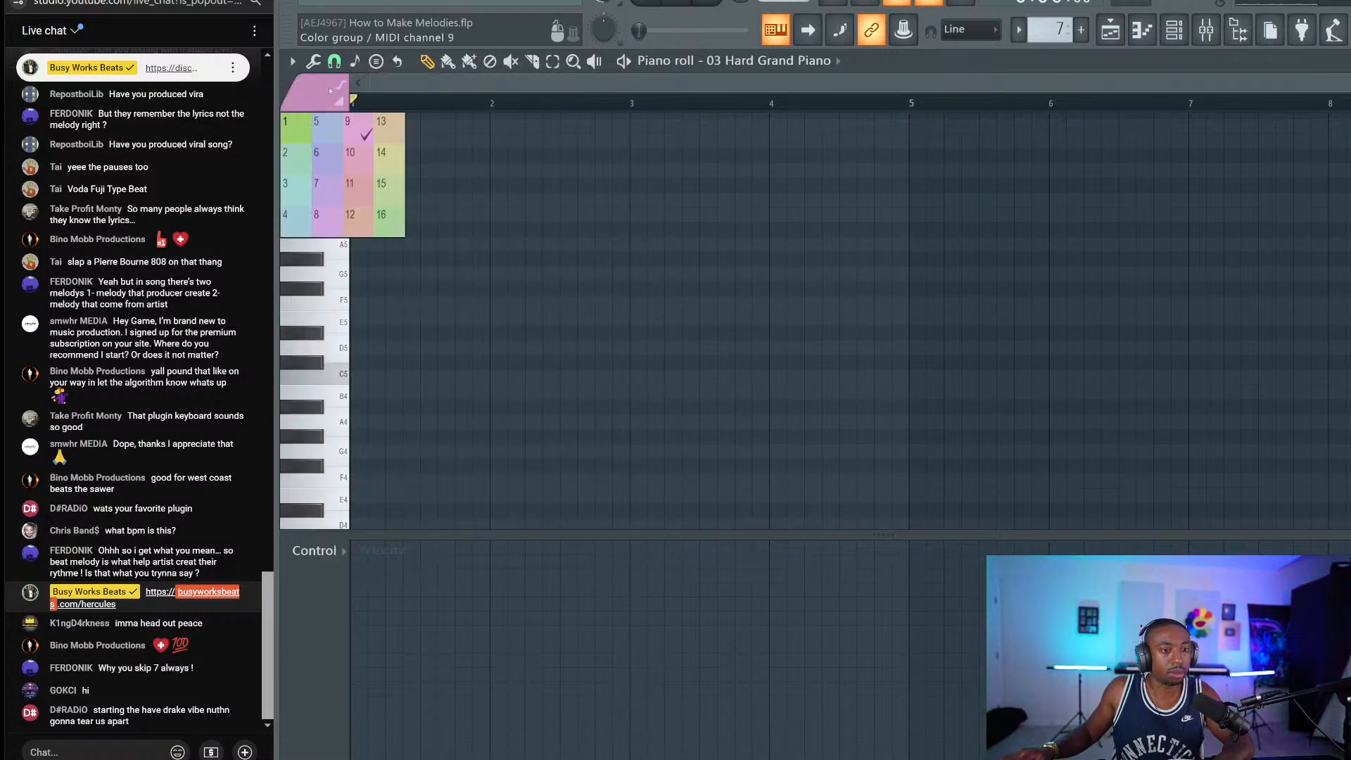
click(304, 134)
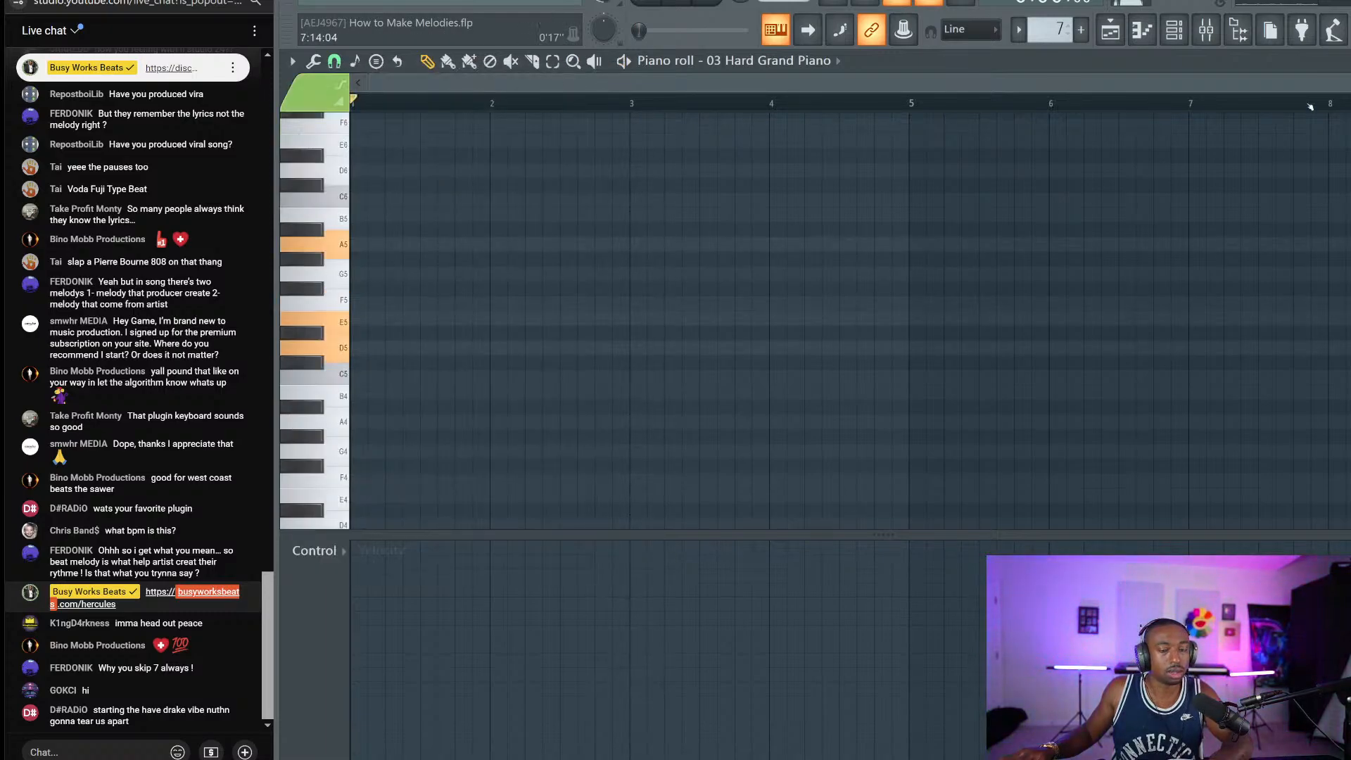
click(335, 95)
click(836, 233)
click(1173, 30)
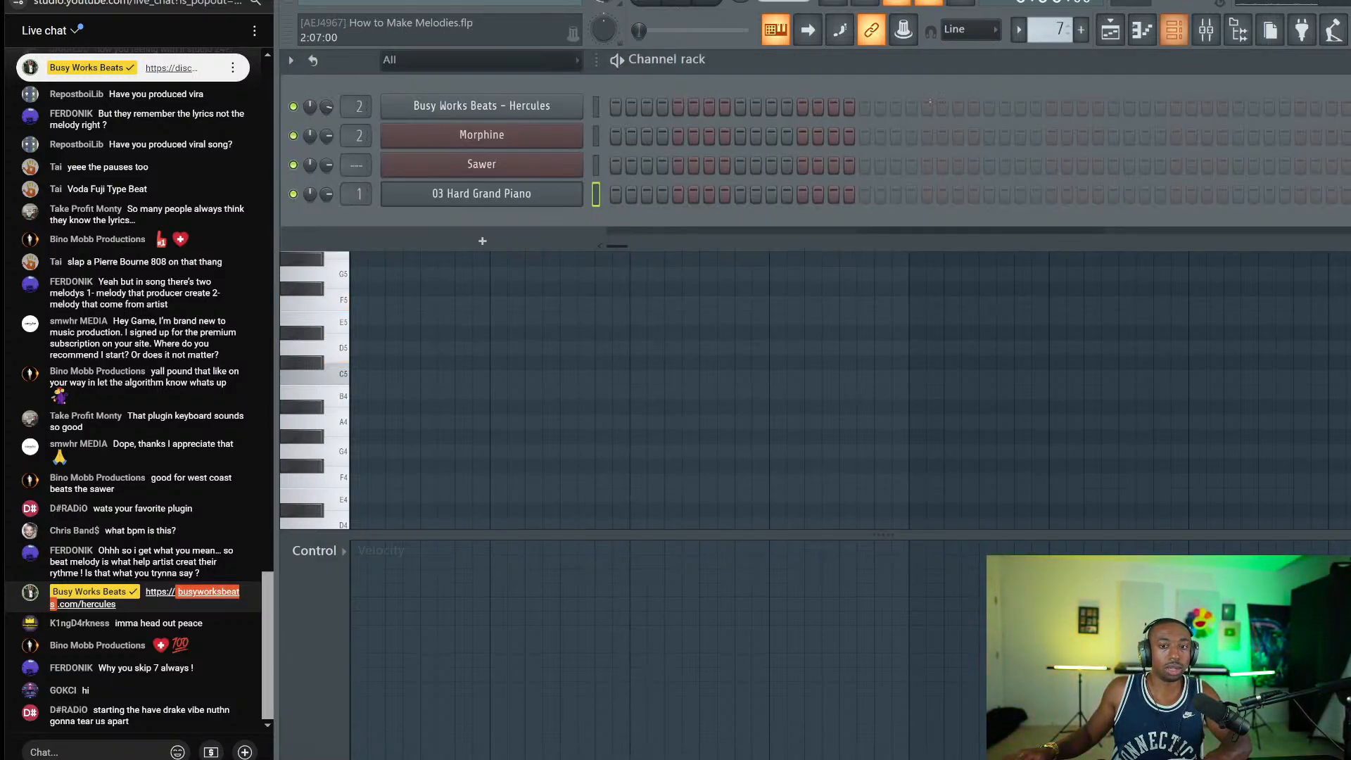
click(500, 197)
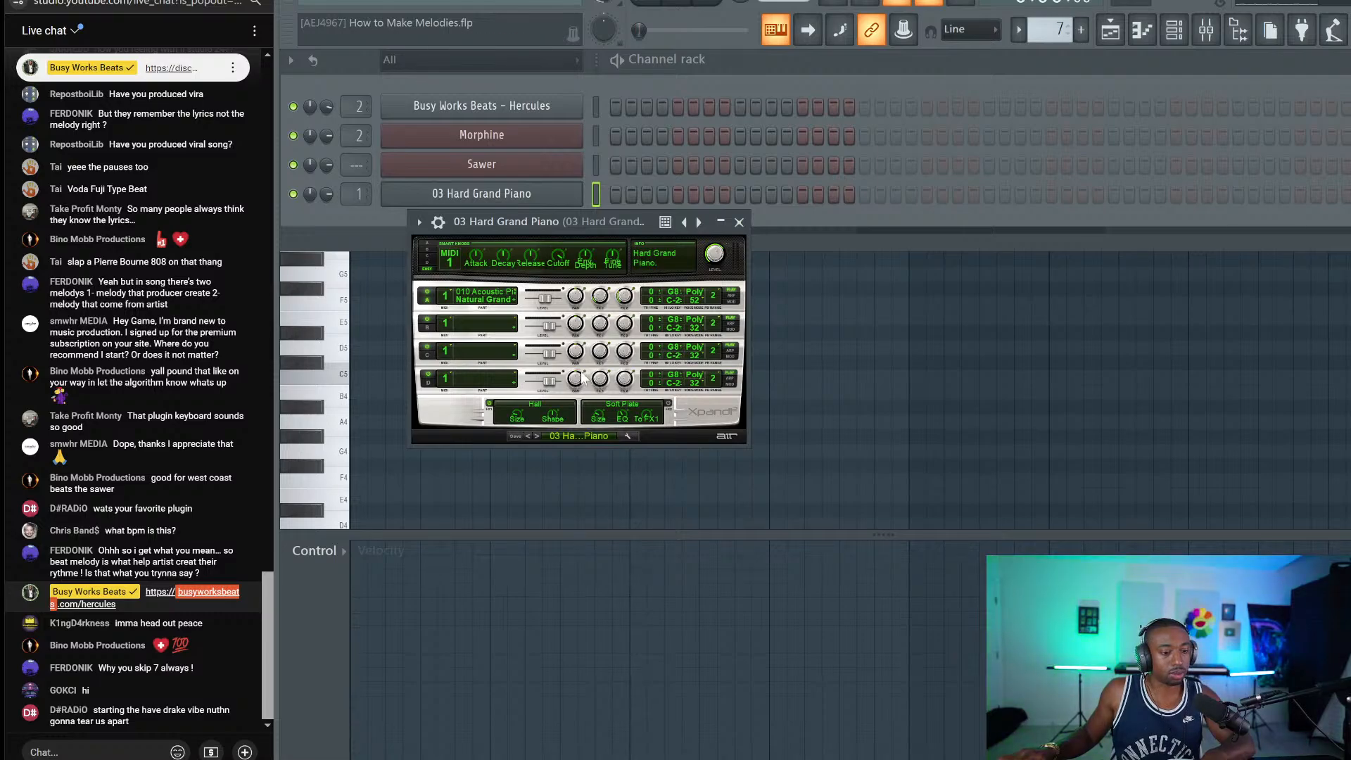
click(739, 223)
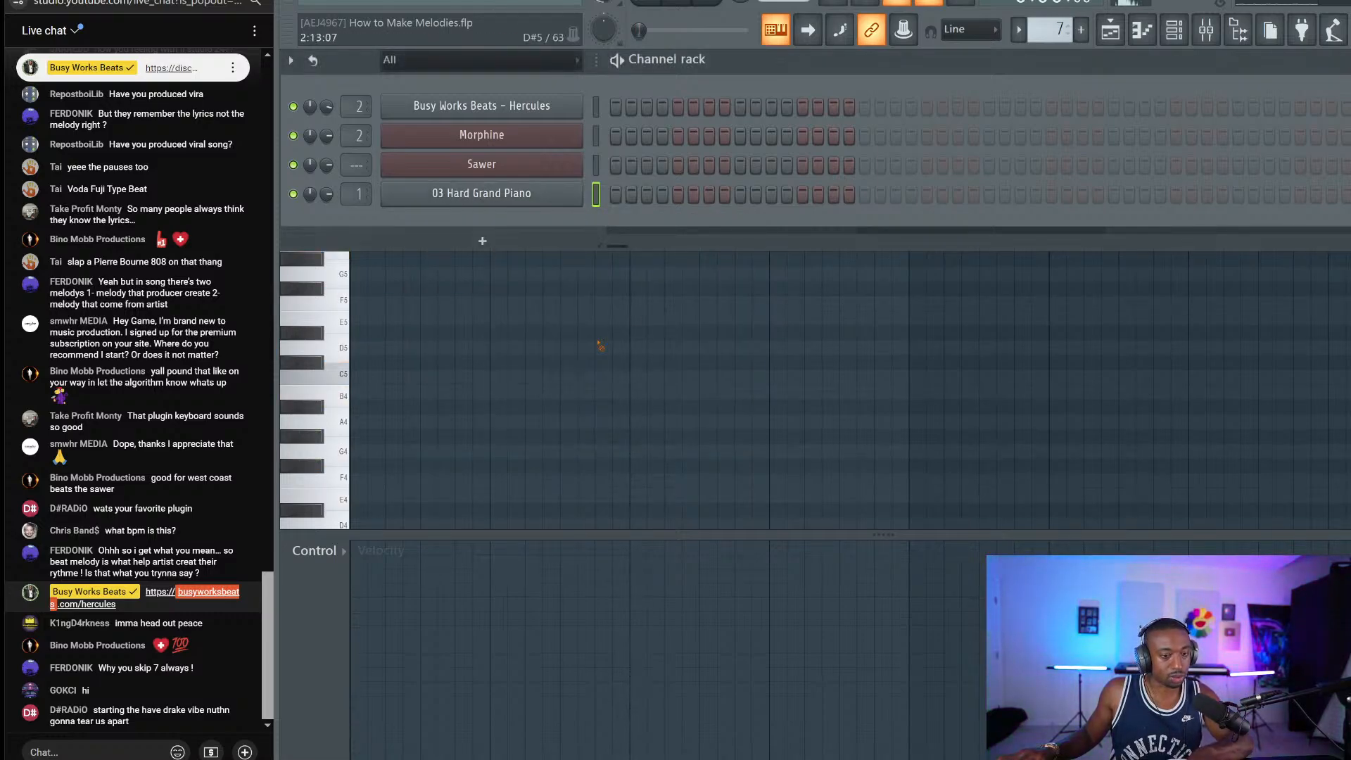
key(F6)
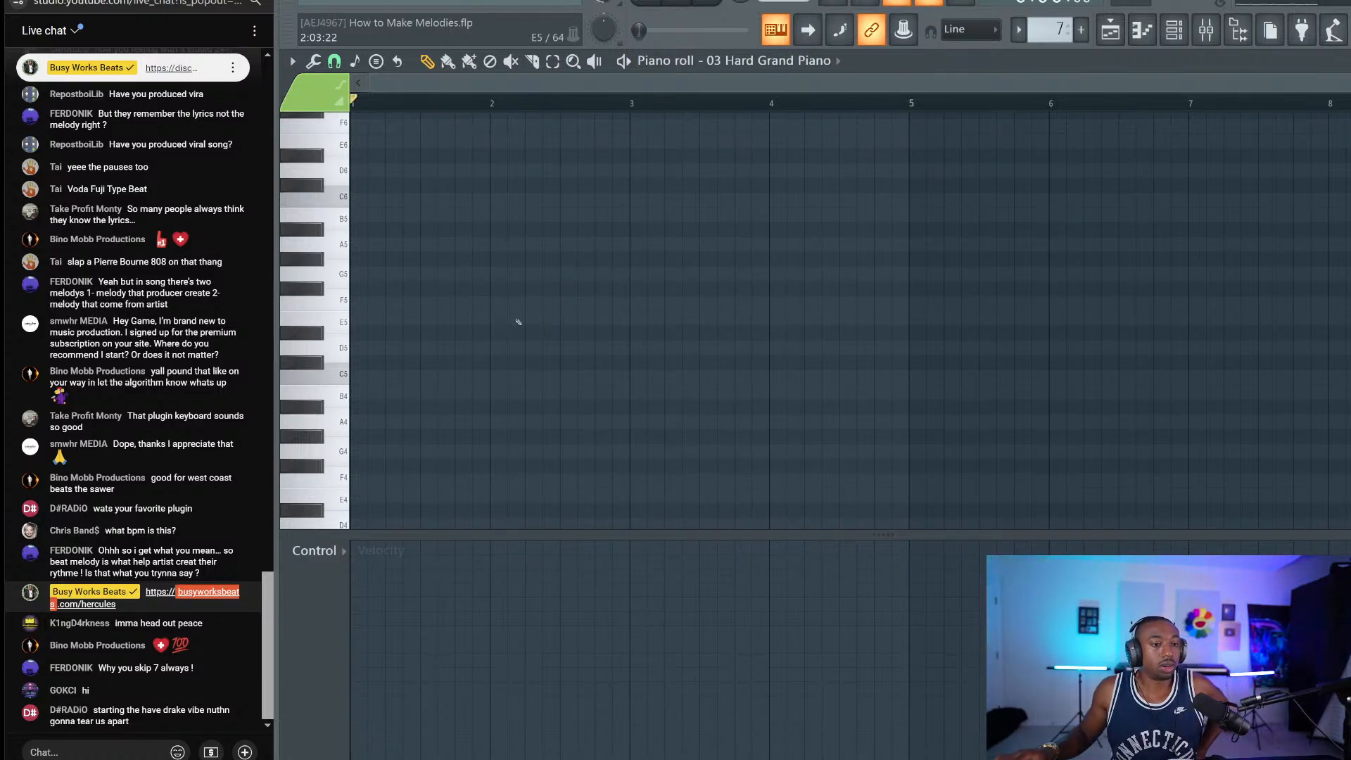
Step: Draw a D5 note starting at bar 1 and stretch it to about two bars long
click(357, 347)
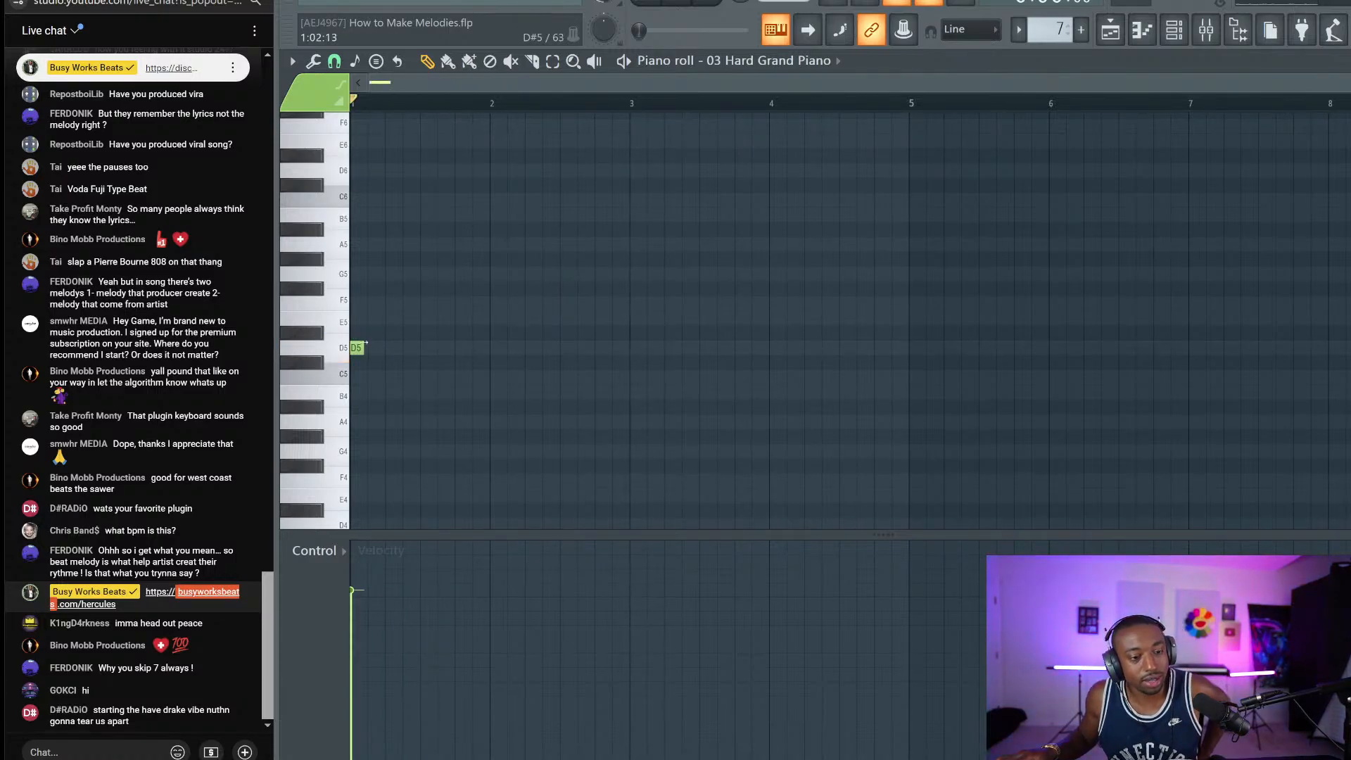
drag(362, 347, 631, 338)
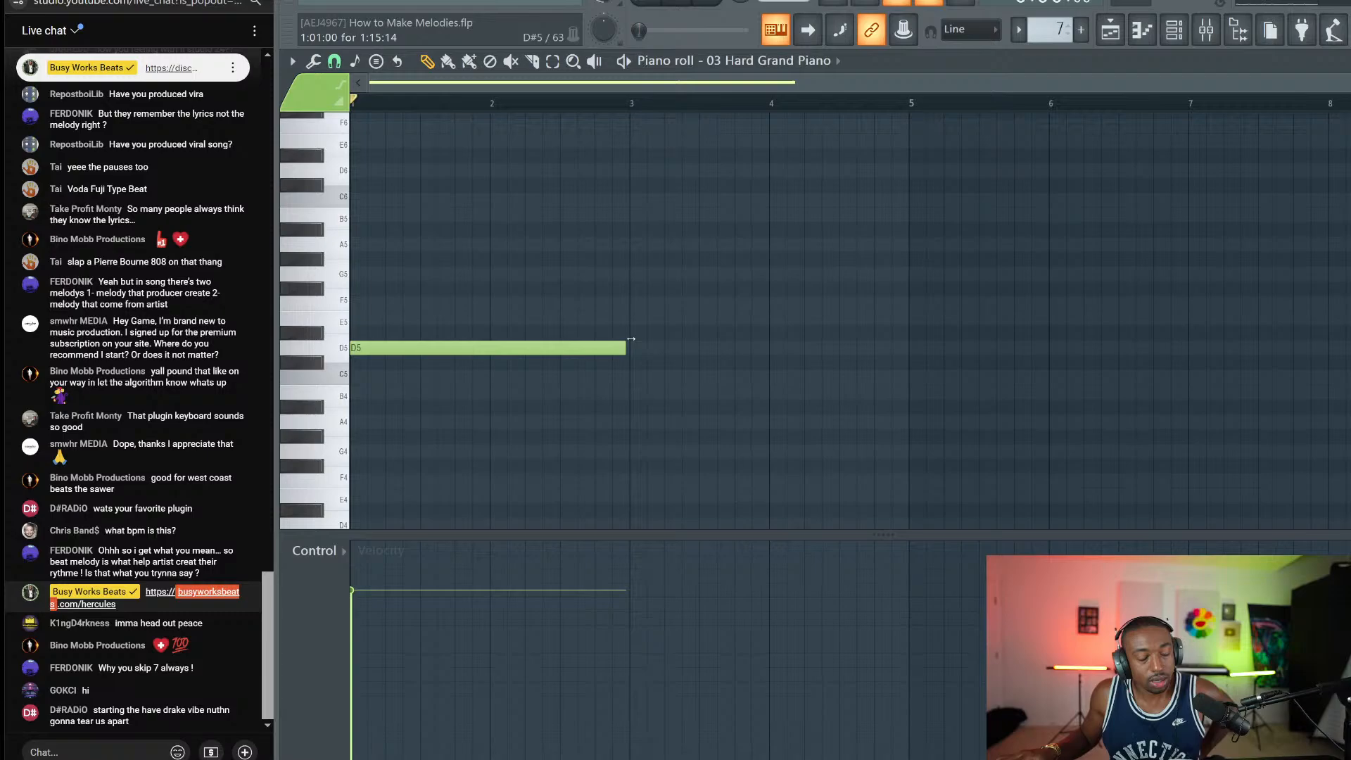
Step: Stack F5, A5, C6 and E6 on top of the D5 note at bar 1 and move the whole chord down one octave
click(359, 303)
click(355, 245)
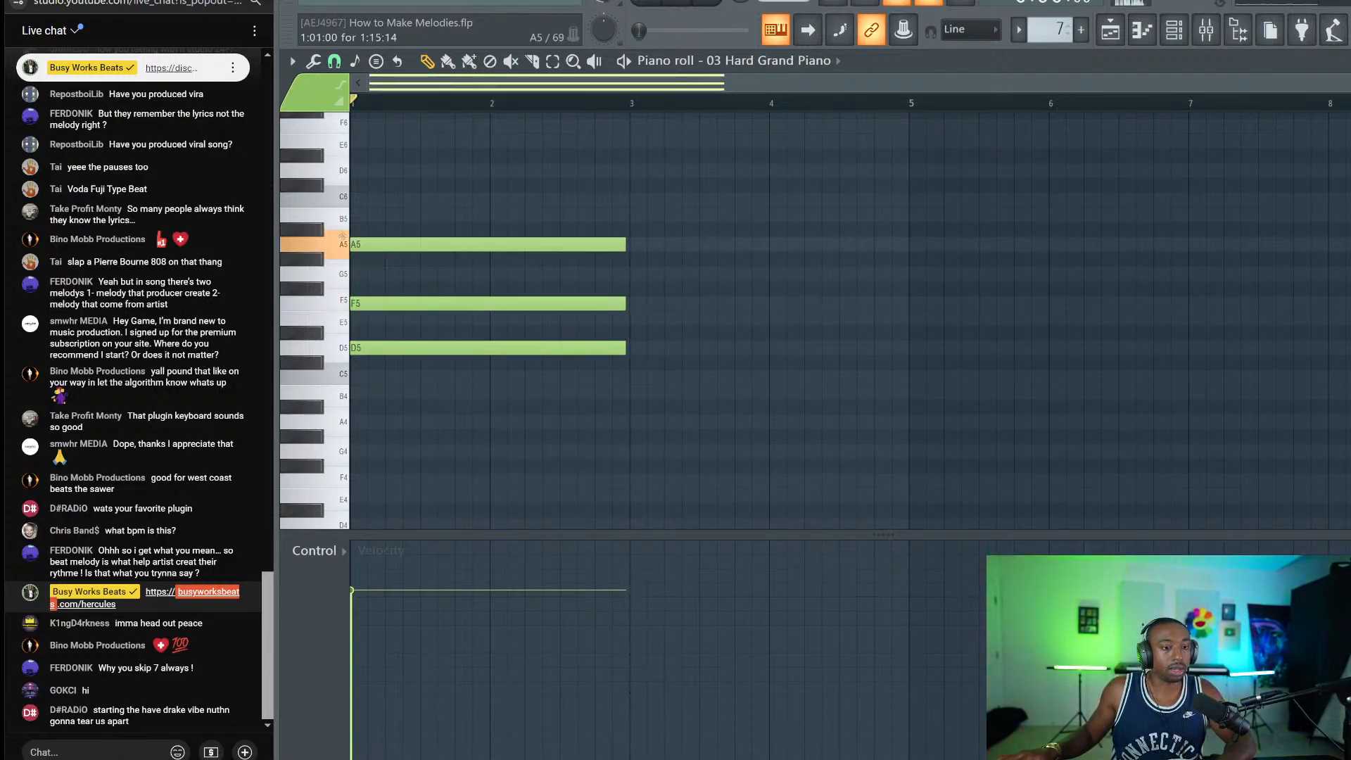
click(353, 200)
click(352, 155)
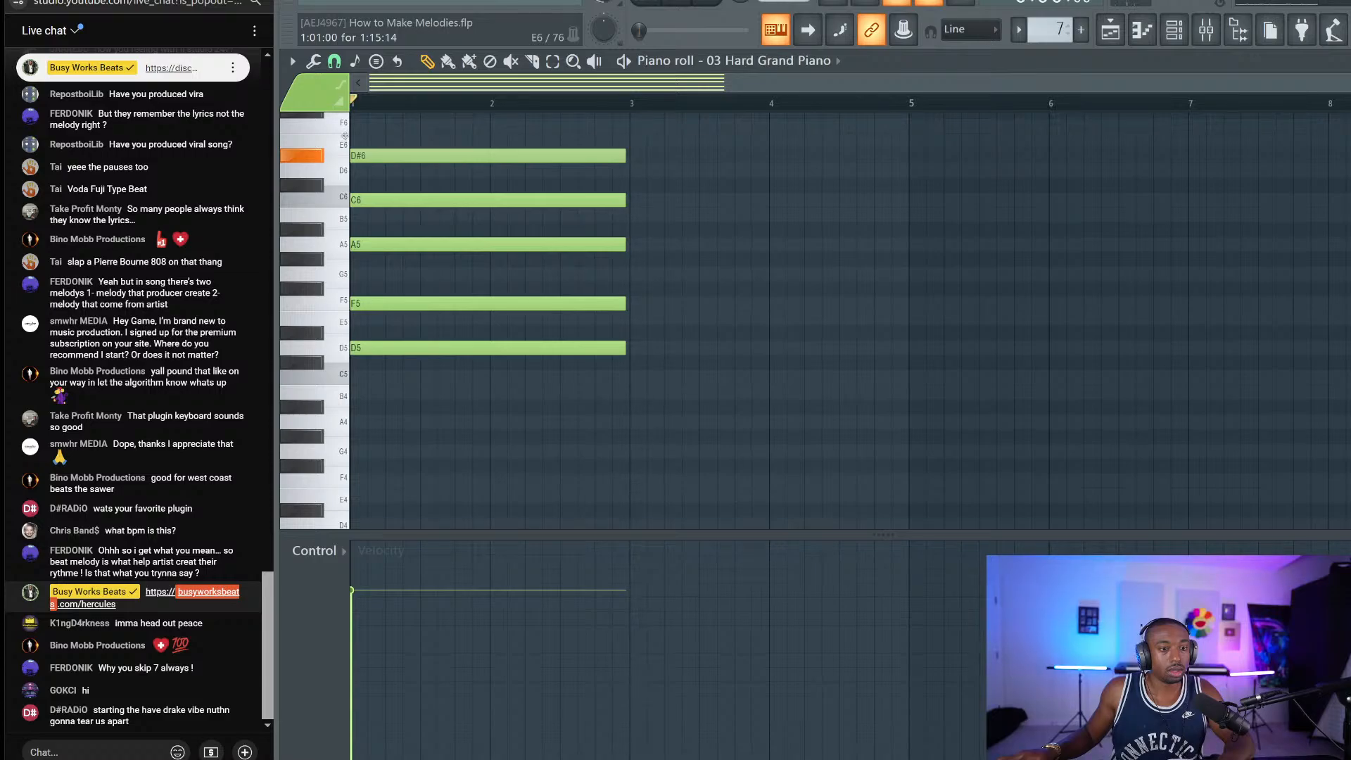
drag(345, 136, 346, 139)
key(ctrl+Down)
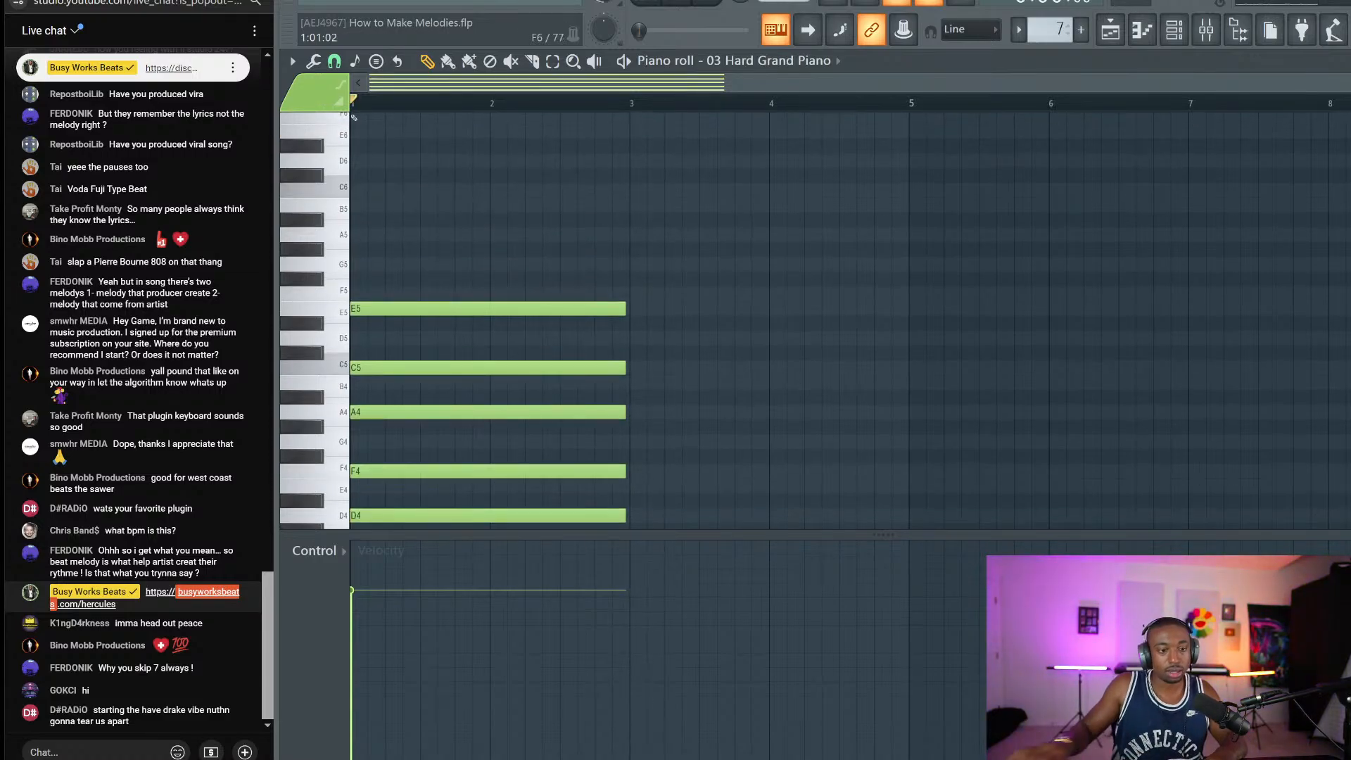
Step: Shorten the D4 chord to one bar, add a matching chord of A3, C4, E4, G4 and B4 at bar 2, and play both
key(space)
scroll(765, 332, down, 4)
mouse_move(629, 359)
mouse_down()
mouse_move(590, 207)
mouse_move(589, 111)
mouse_move(483, 130)
mouse_move(620, 208)
mouse_move(584, 208)
mouse_up()
key(space)
key(space)
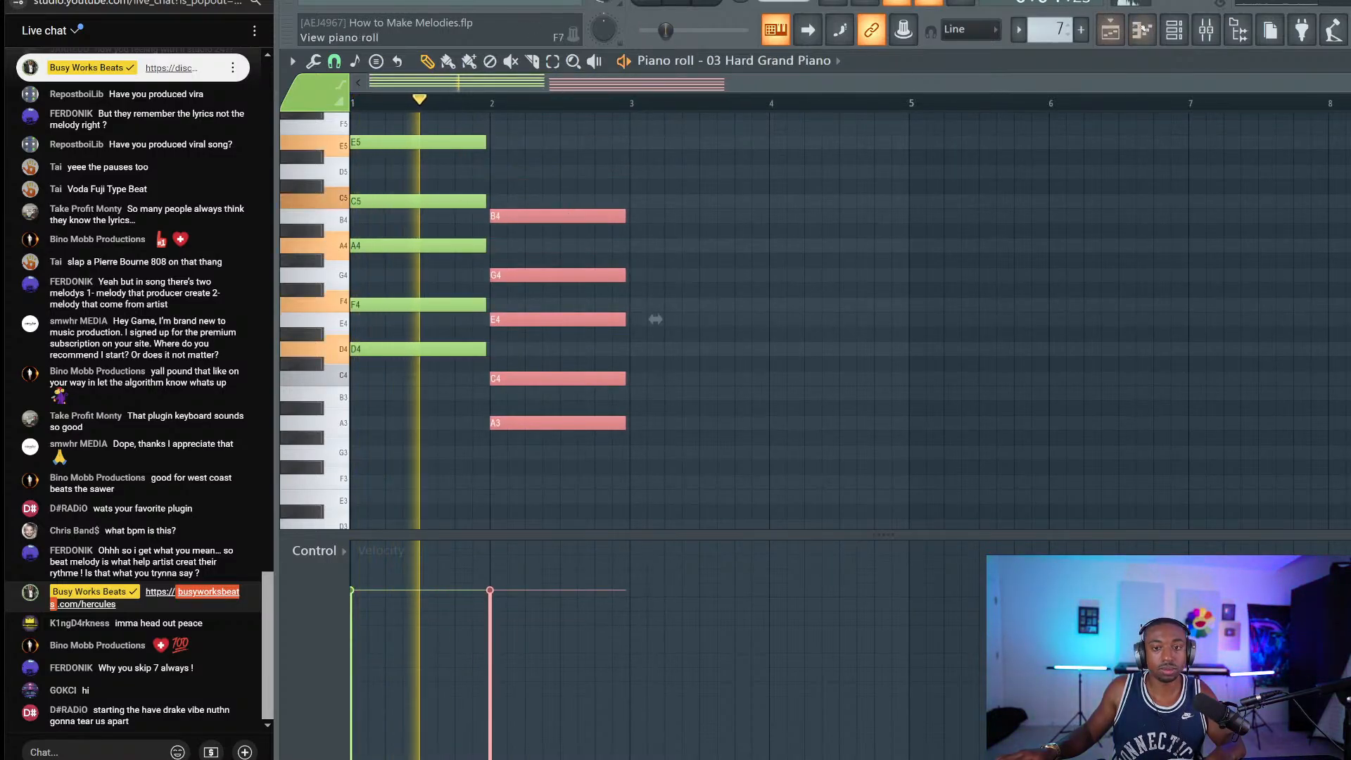
key(F6)
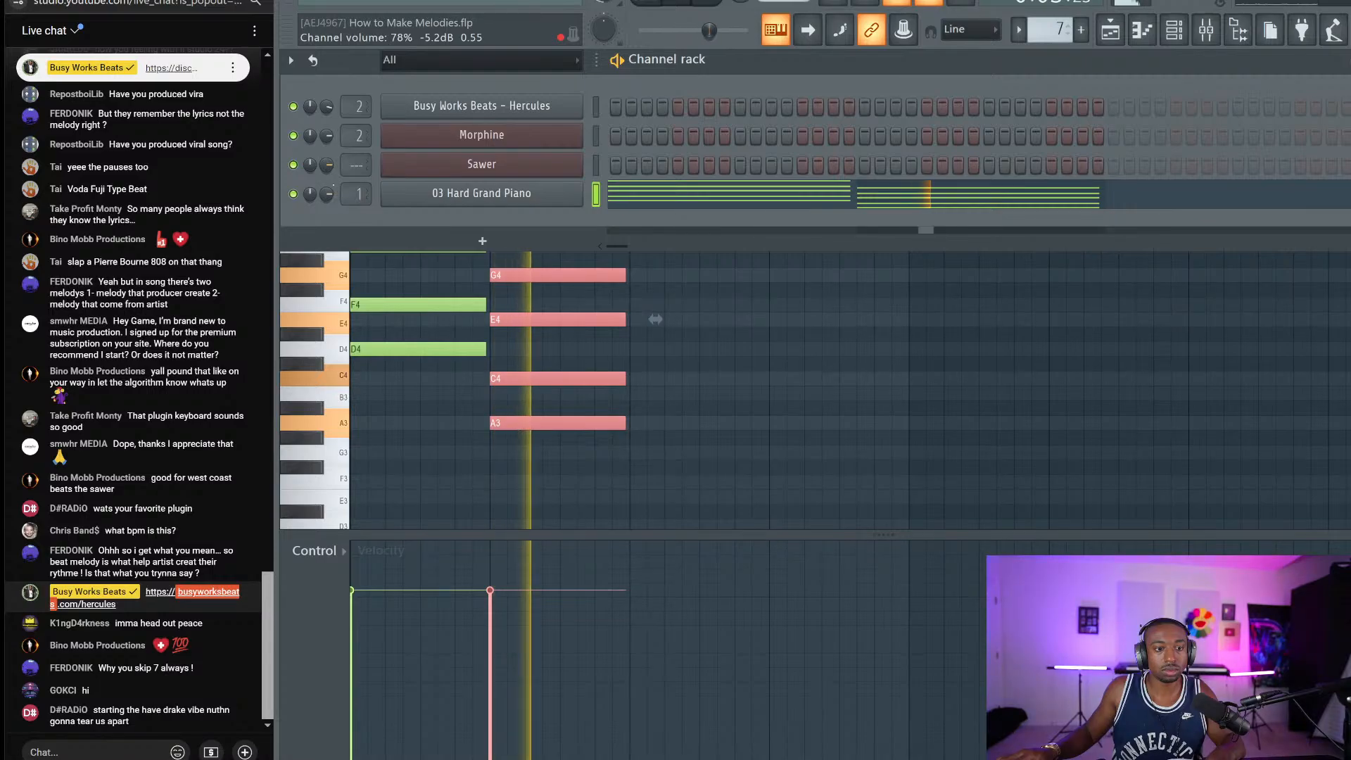
click(785, 337)
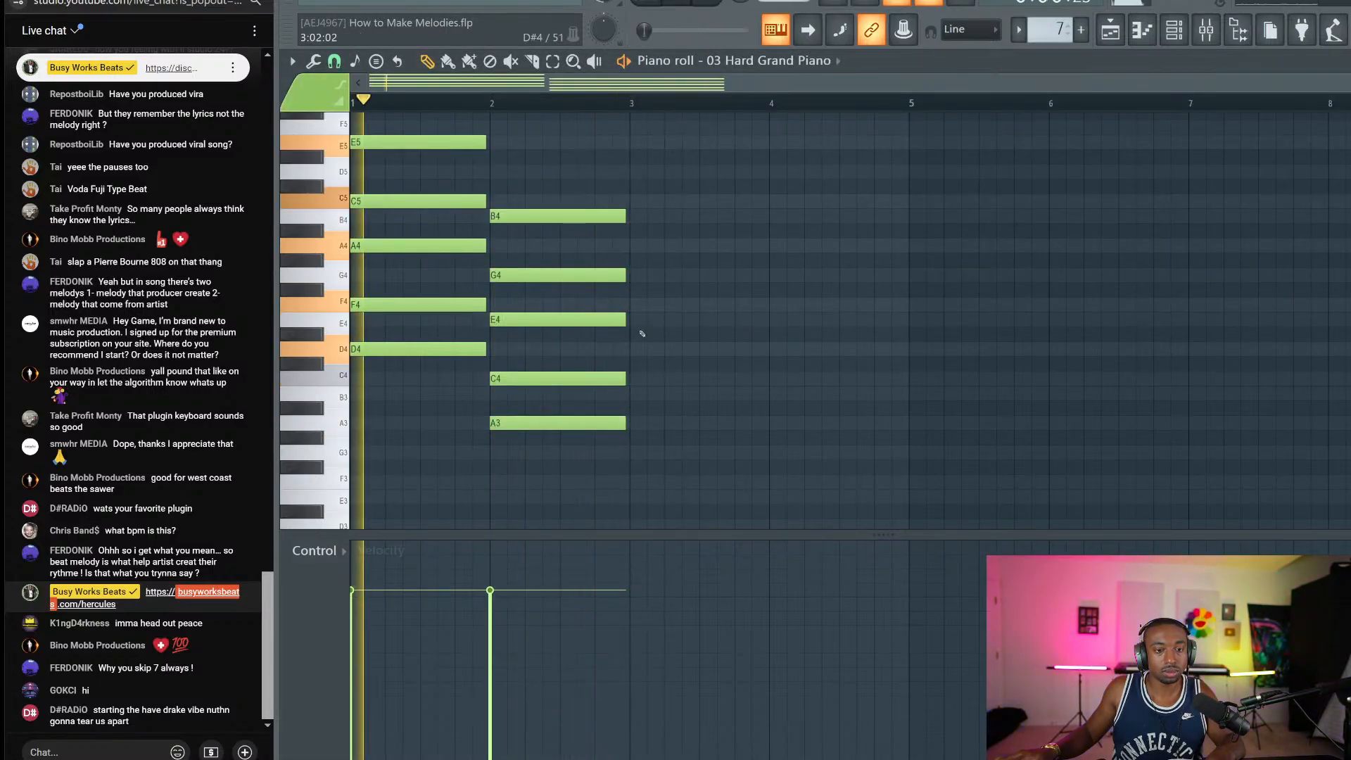
key(space)
Step: Delete the F4 note of the first chord and the C4 note of the second chord, and undo the deletion
ctrl+shift+click(552, 377)
ctrl+shift+click(425, 307)
scroll(433, 309, up, 2)
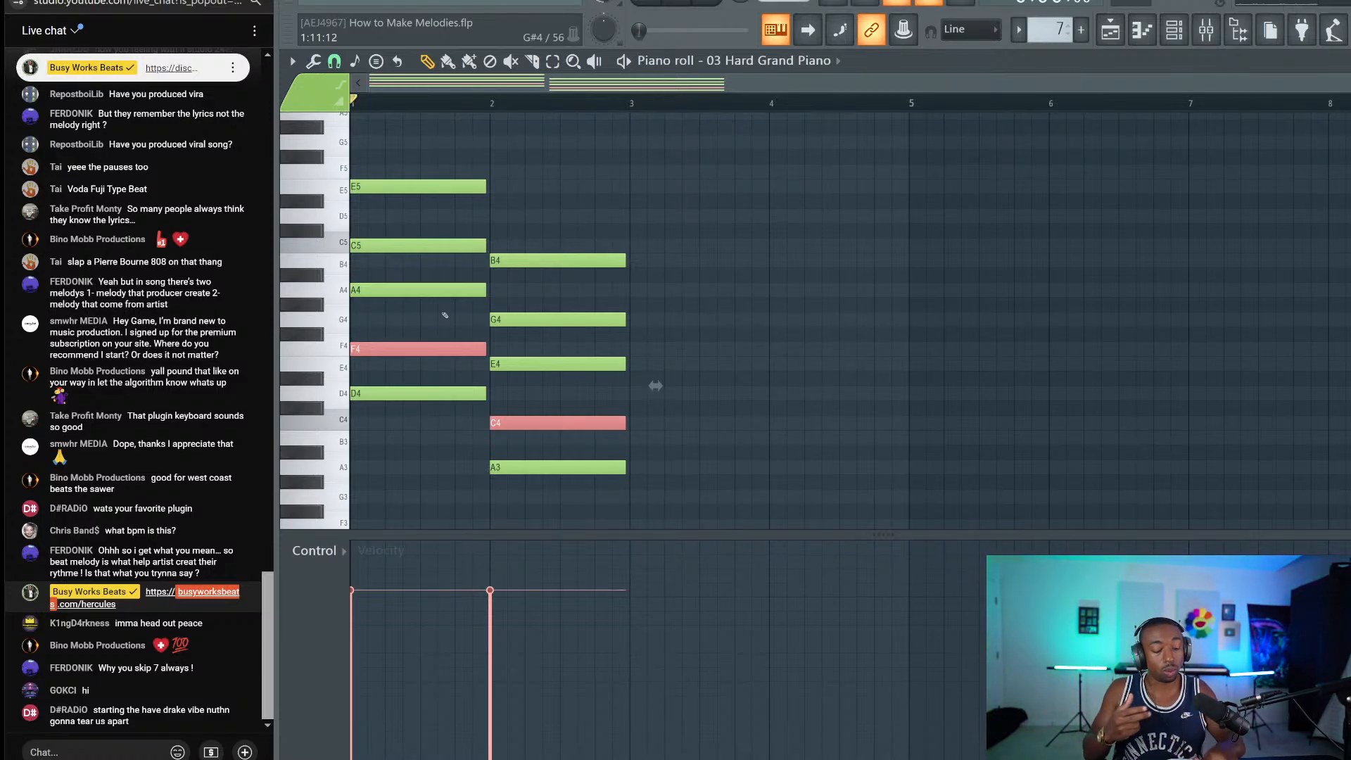
key(Delete)
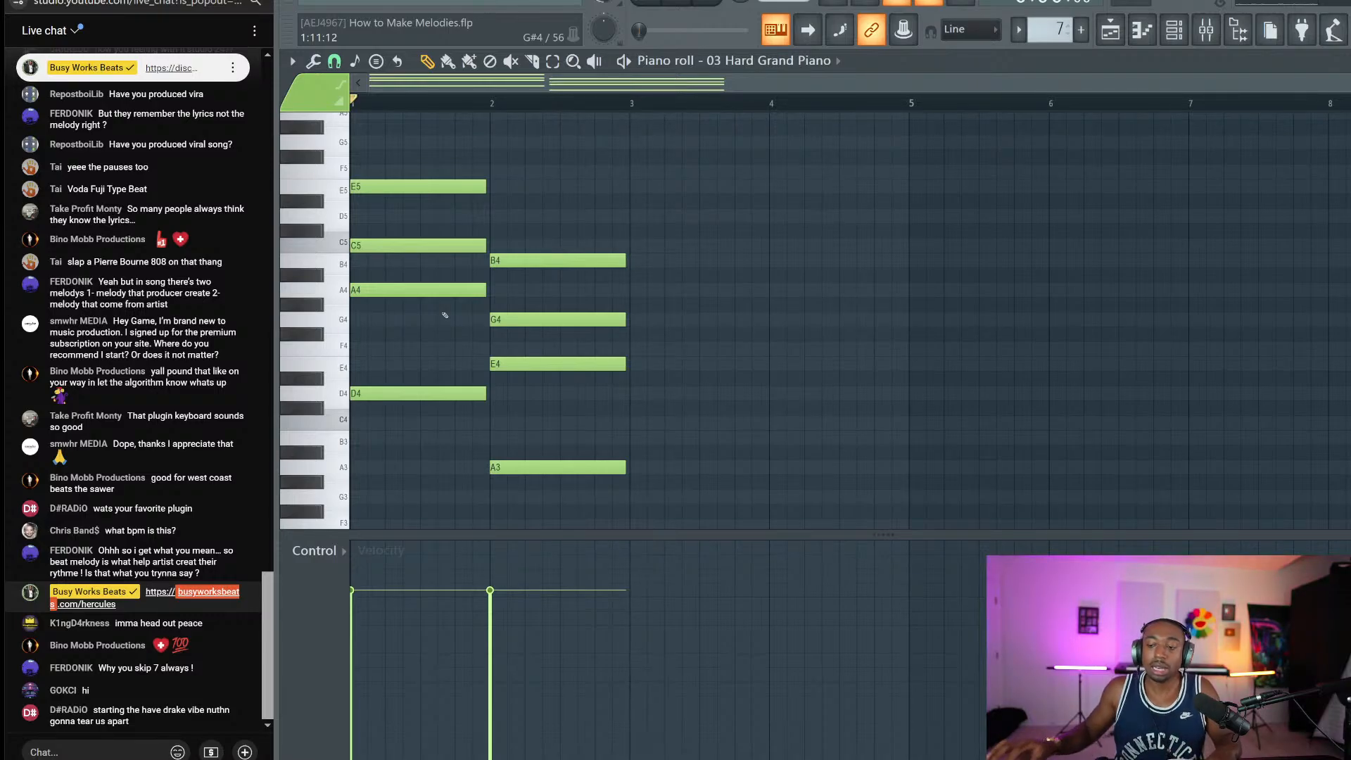
key(ctrl+z)
Step: Highlight the sevenths C5 and G4 and the thirds F4 and C4 of the two chords in turn
ctrl+click(436, 245)
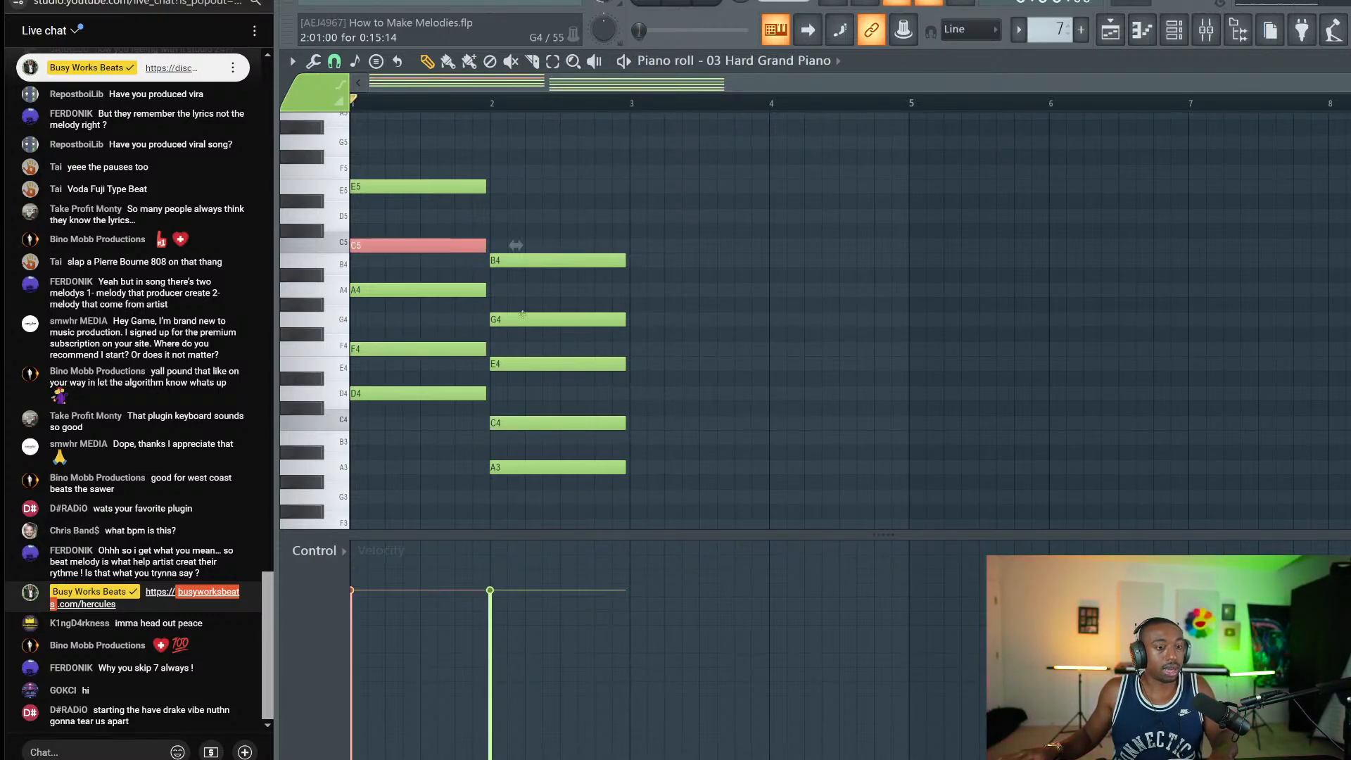
ctrl+shift+click(533, 318)
ctrl+click(418, 349)
ctrl+shift+click(537, 423)
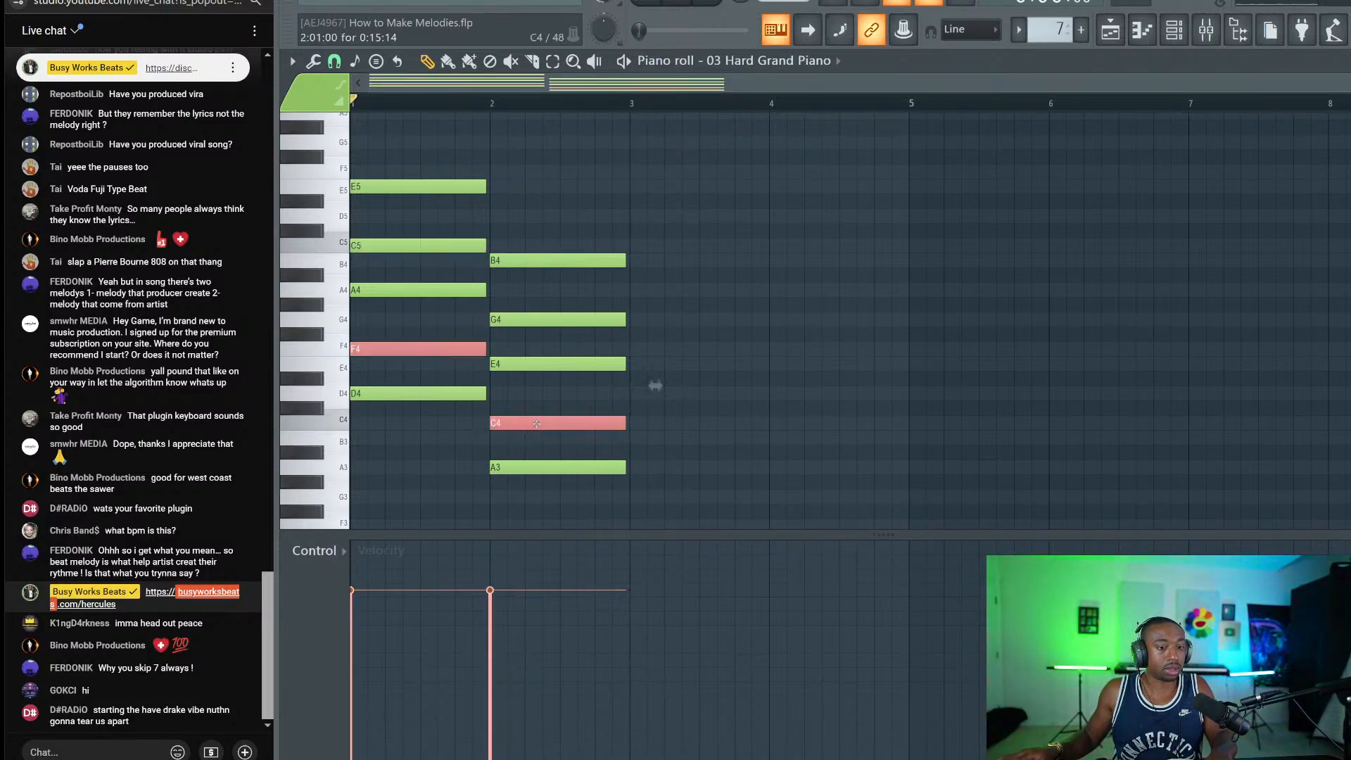
ctrl+click(436, 246)
ctrl+shift+click(543, 320)
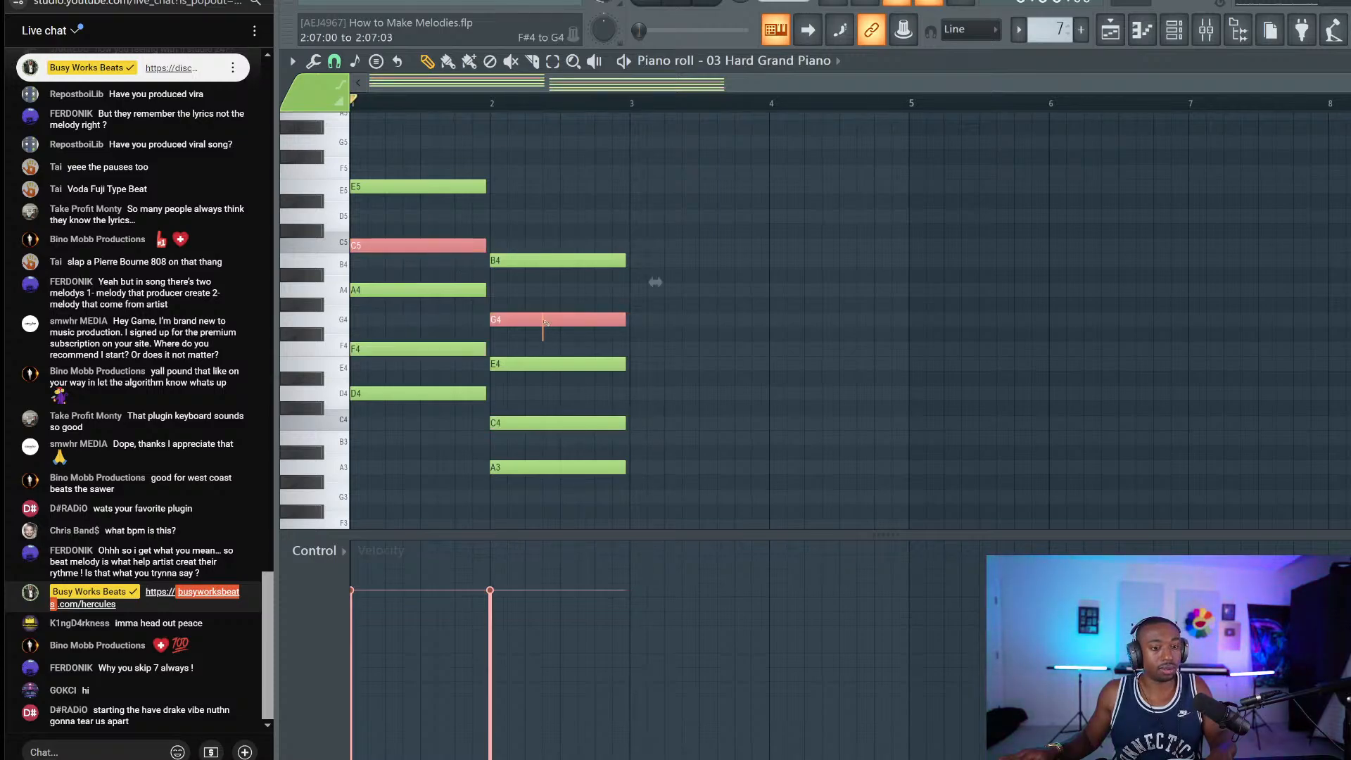
Step: Remove the third from each chord, F4 in bar 1 and C4 in bar 2, along with the stray A#4 note
click(407, 275)
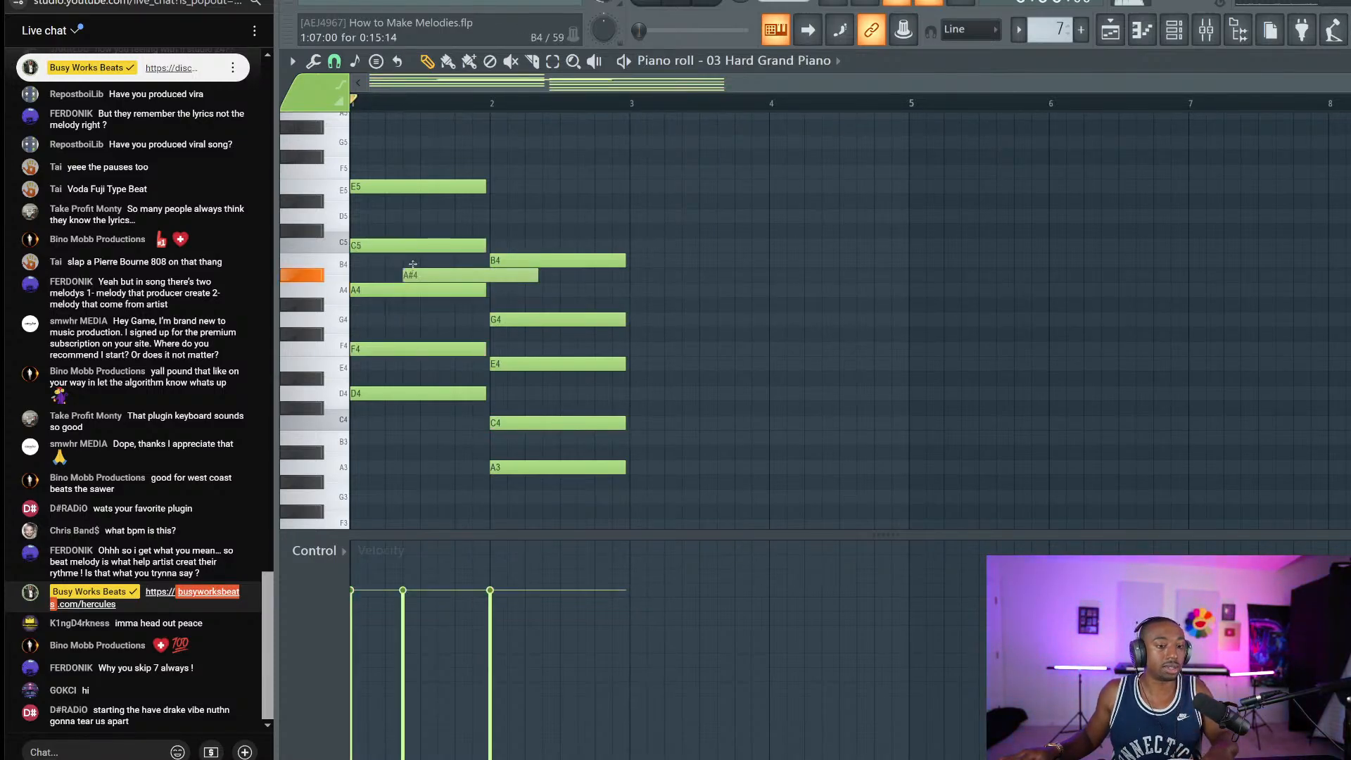
right_click(429, 276)
drag(429, 295, 435, 239)
right_click(434, 350)
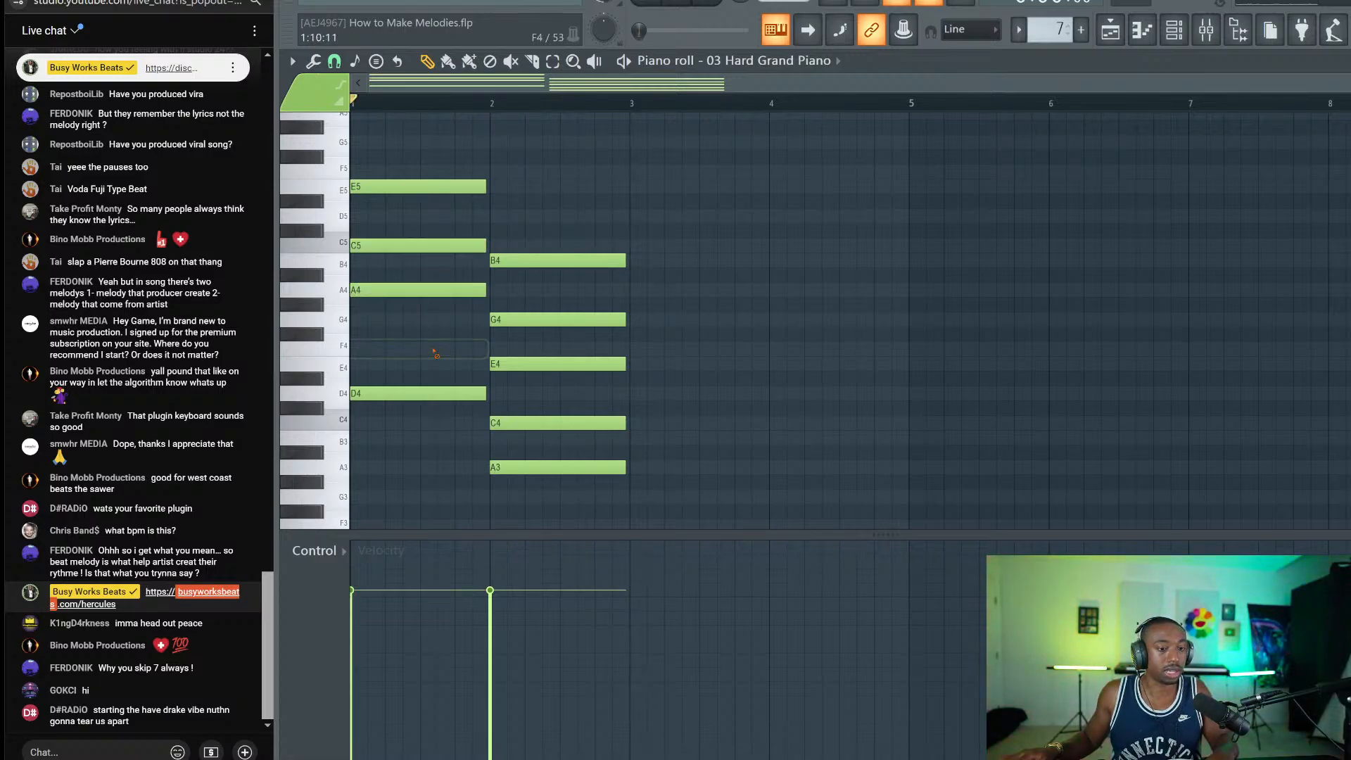
right_click(523, 420)
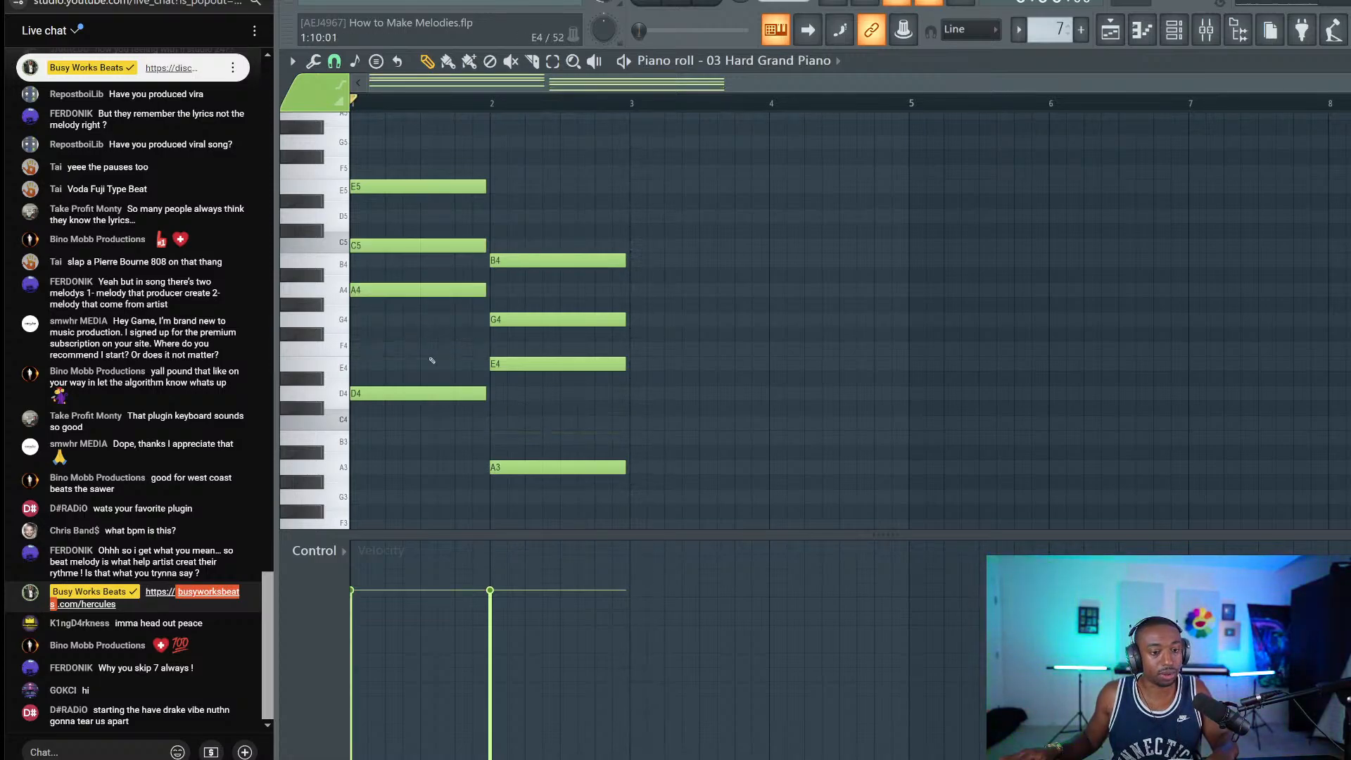
Step: Play back the two chords and delete all of their notes from the piano roll
key(space)
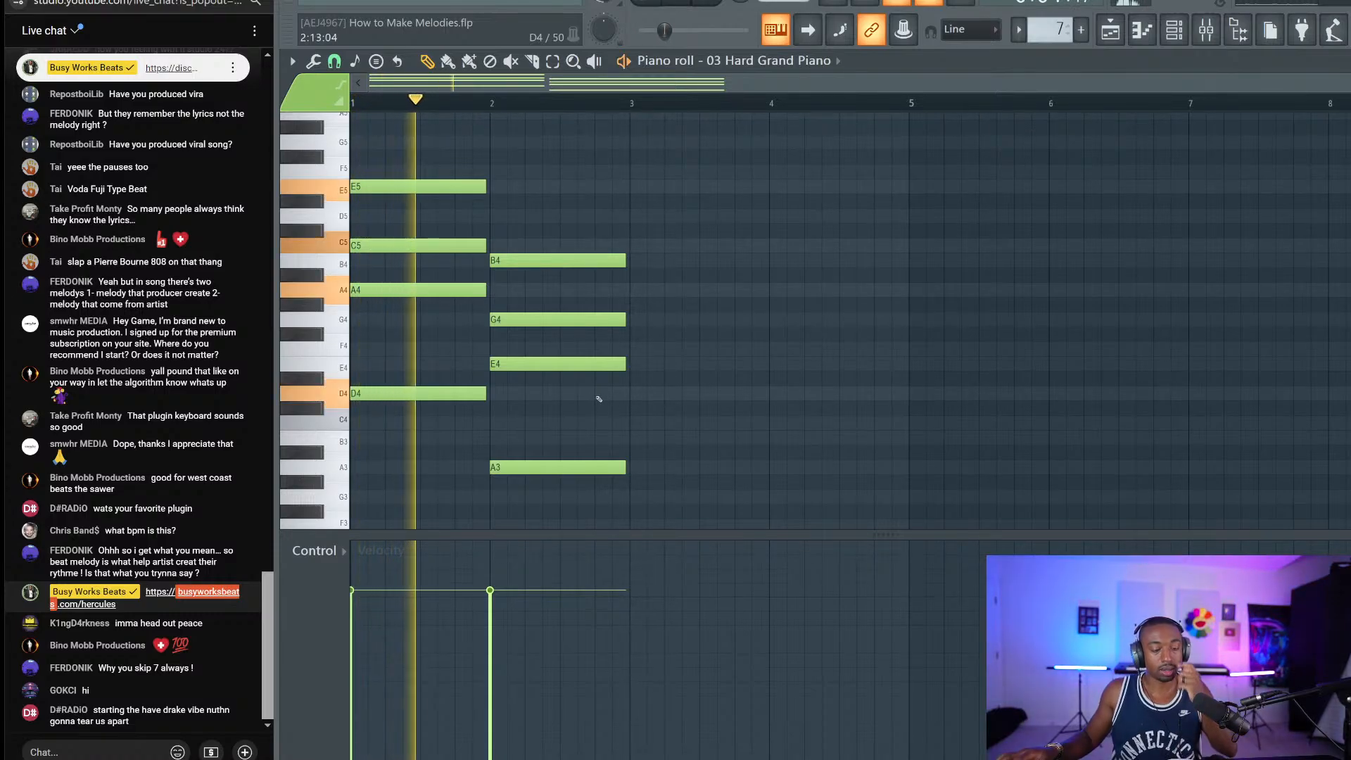
drag(546, 474, 422, 384)
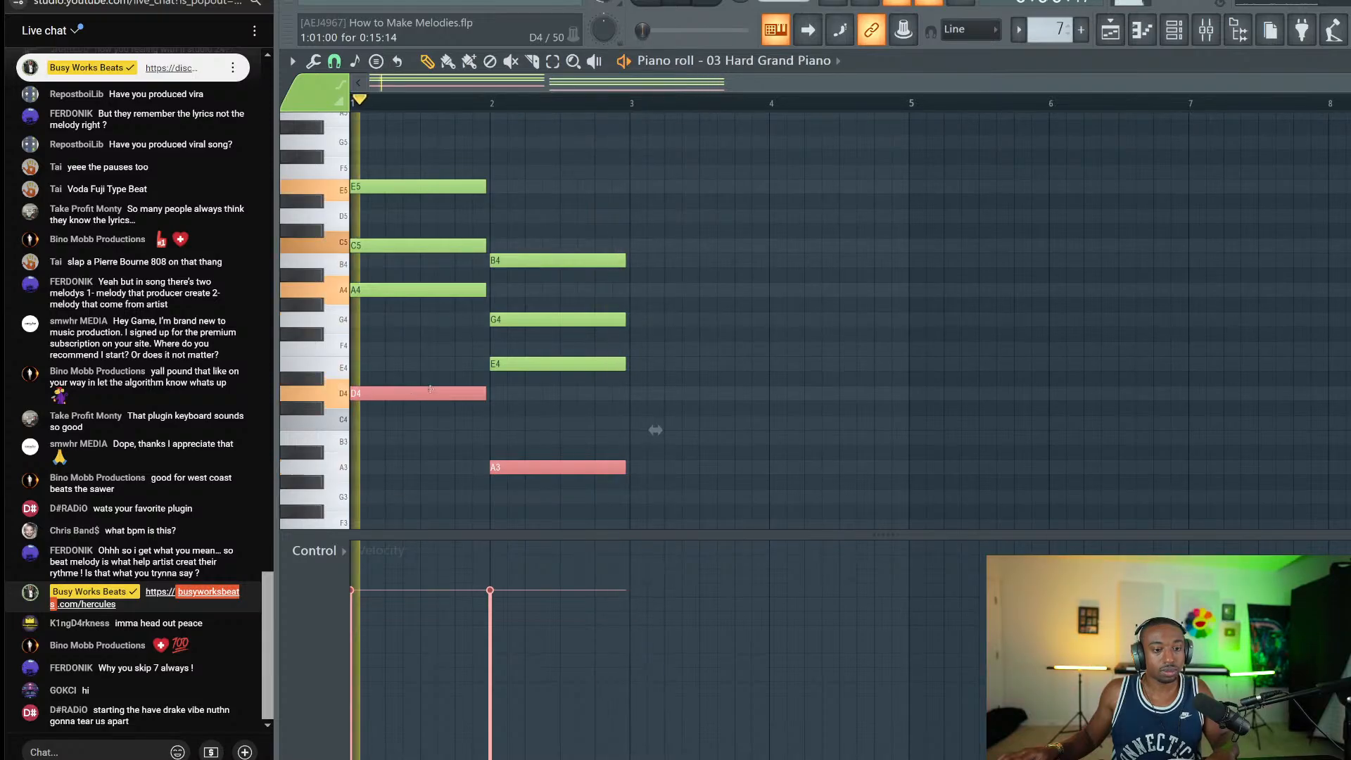
right_click(821, 265)
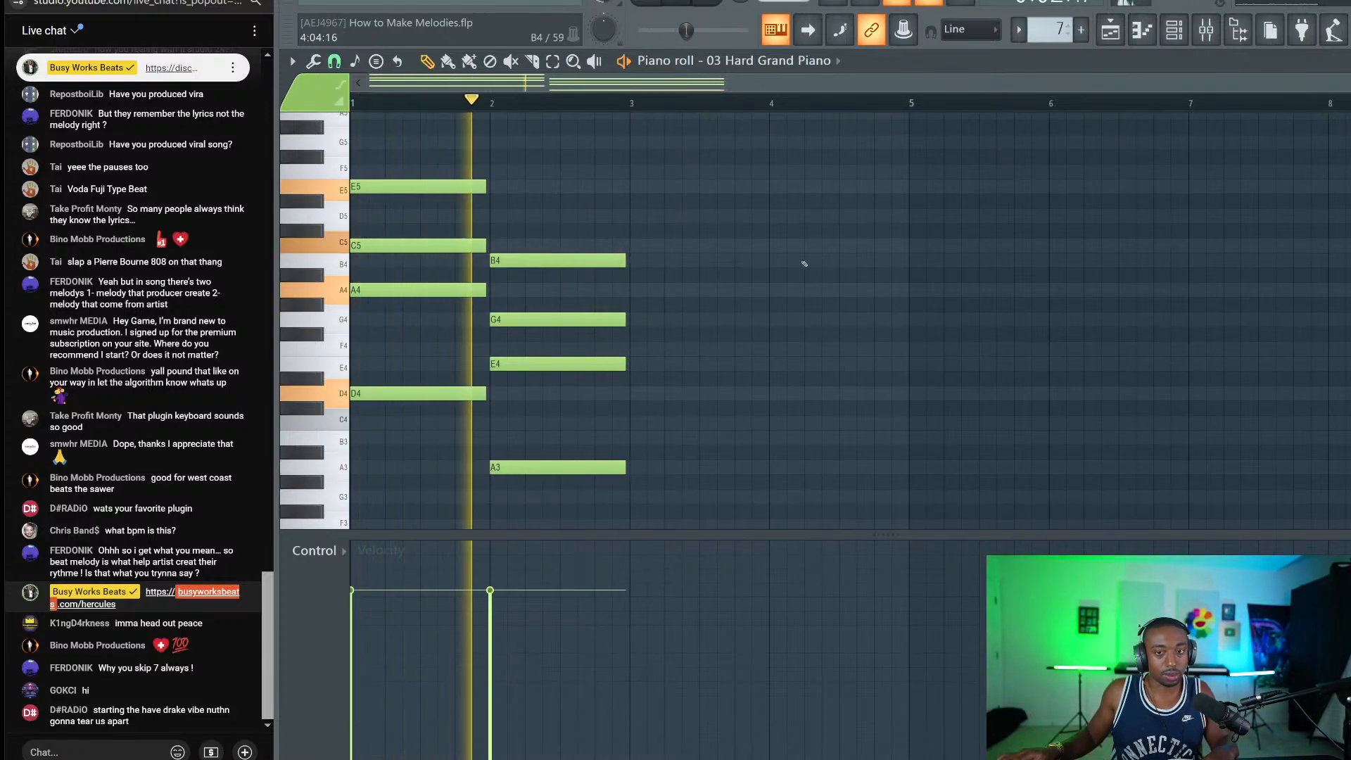
key(space)
drag(561, 154, 453, 491)
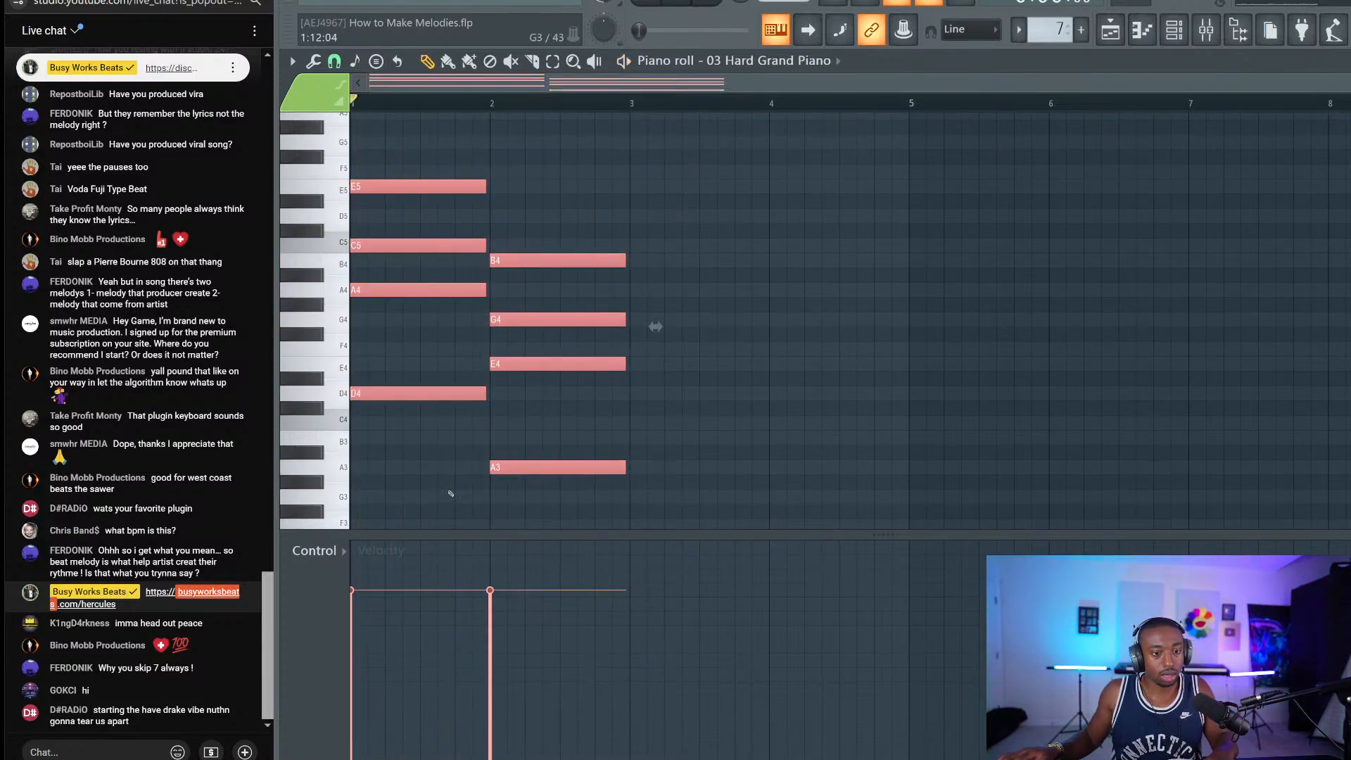
key(Delete)
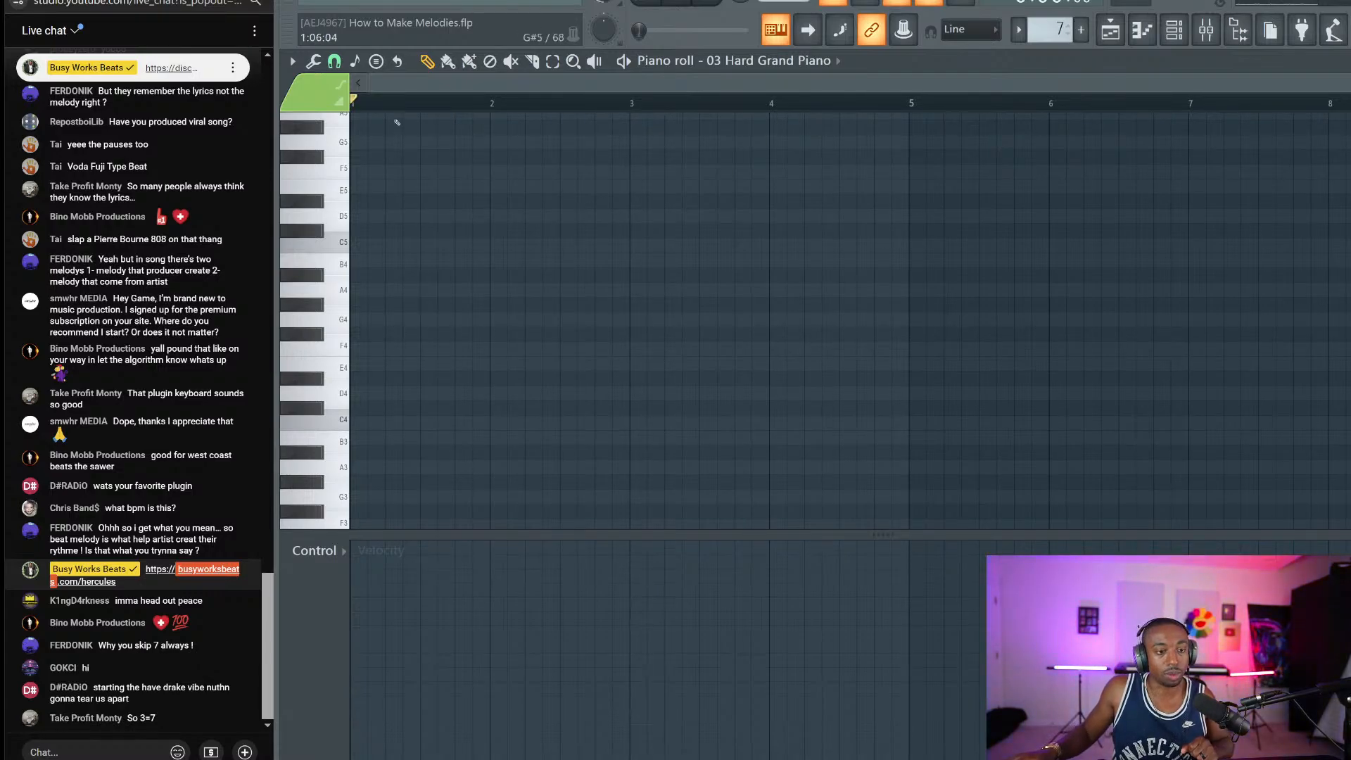
Step: Stamp a Minor 9th chord rooted on D4 at the start of bar 1 and shorten it to about half a bar
click(334, 61)
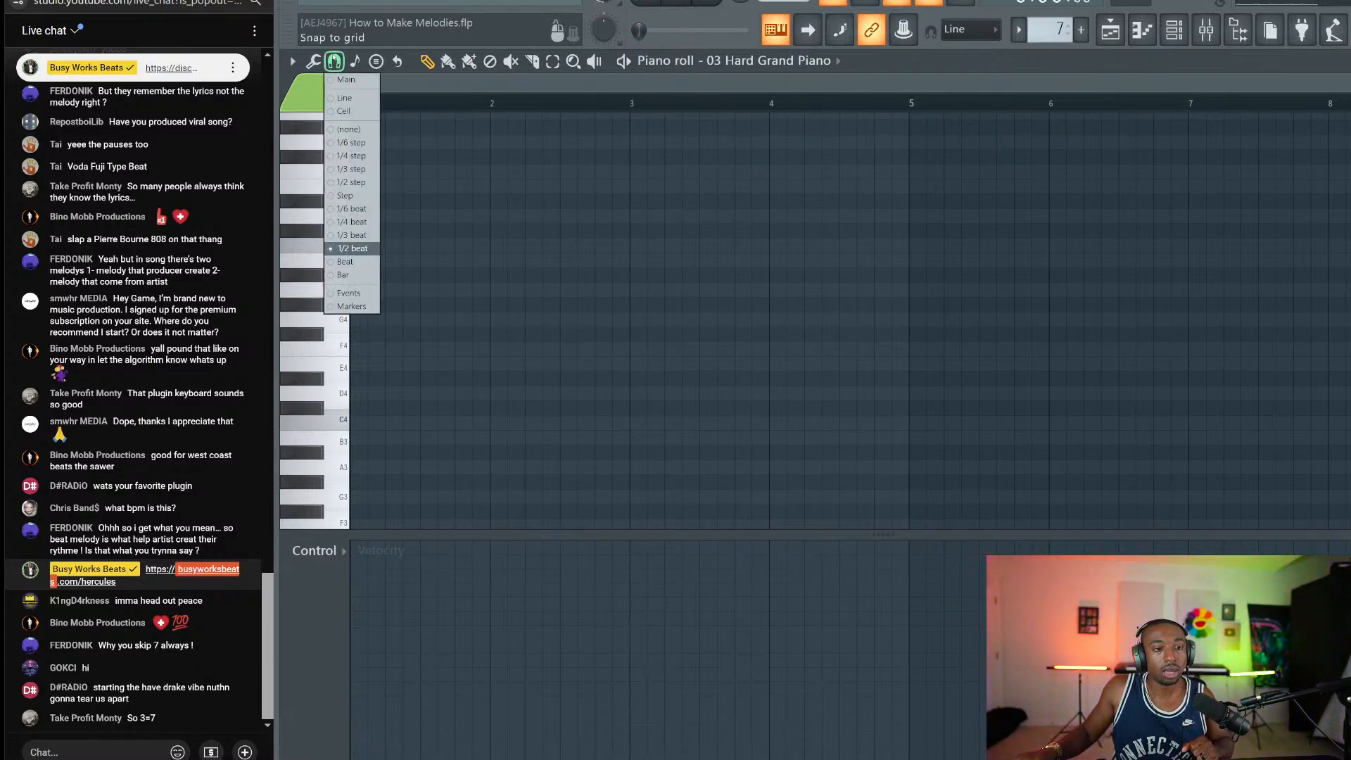
click(344, 275)
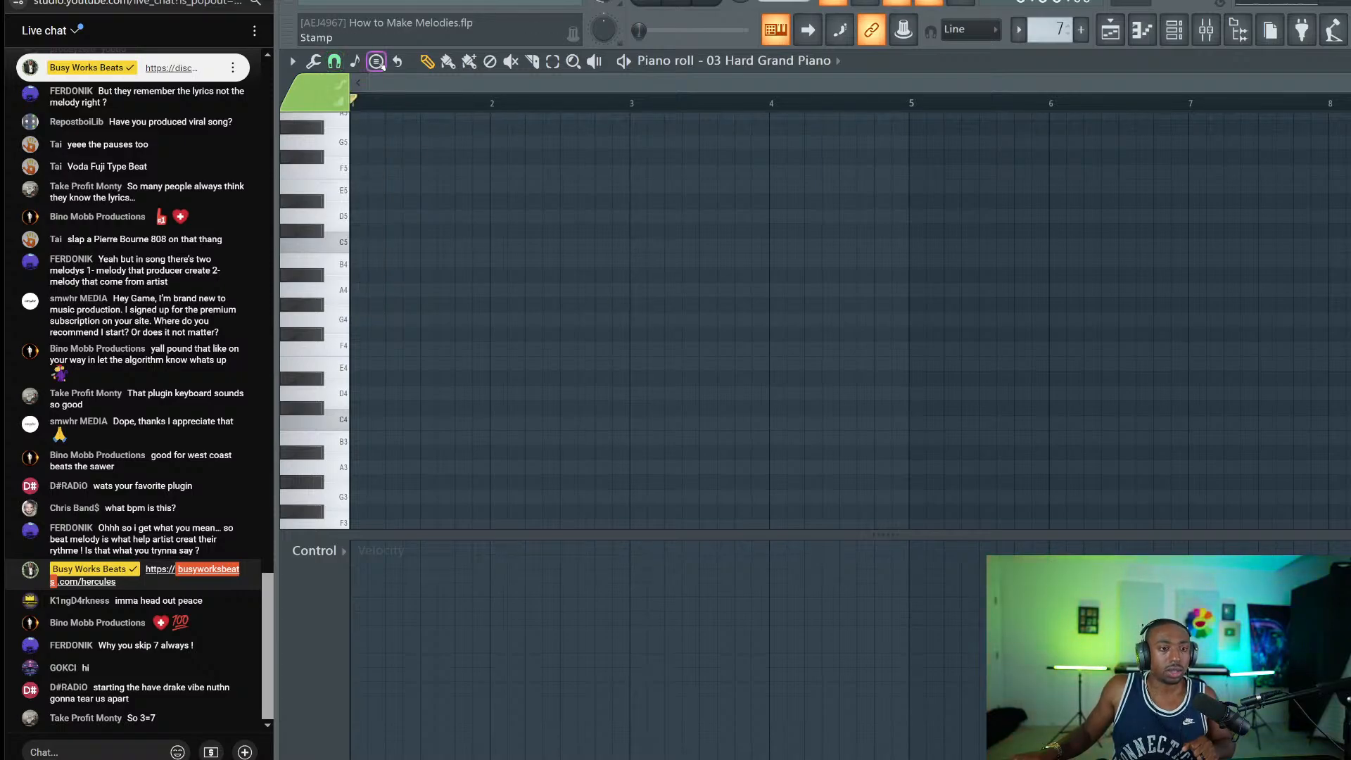
click(376, 62)
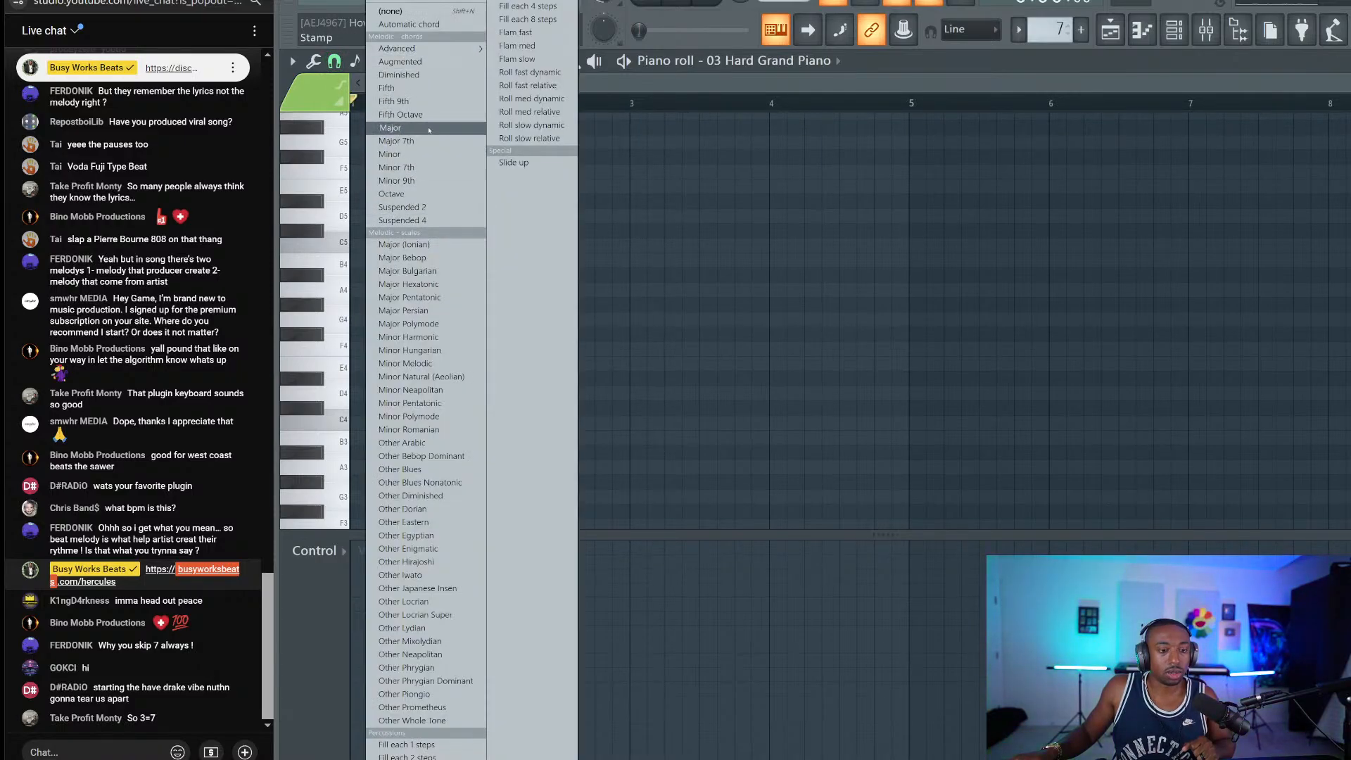
click(423, 181)
drag(404, 393, 353, 392)
key(space)
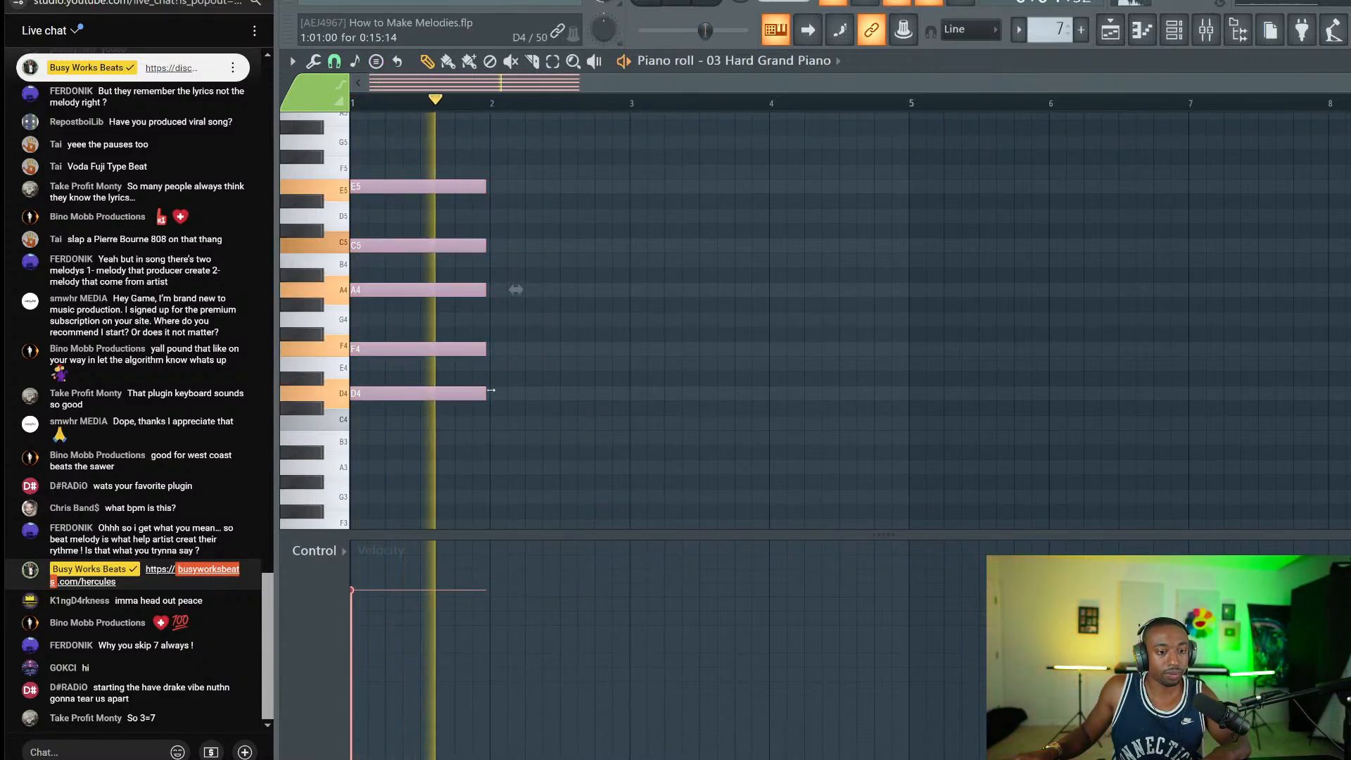
drag(491, 389, 424, 377)
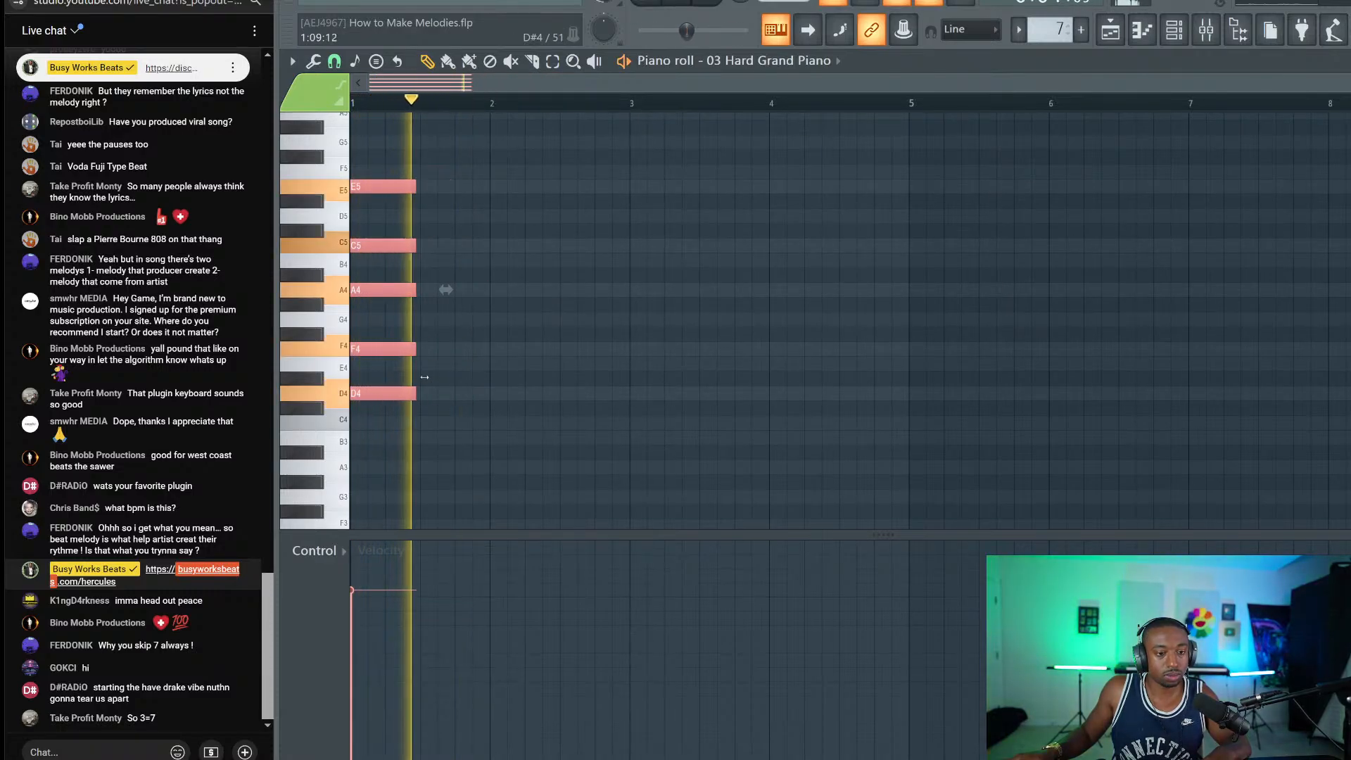
Step: Stamp an advanced 9 chord rooted on G4 in the second half of bar 1
click(356, 60)
mouse_move(429, 48)
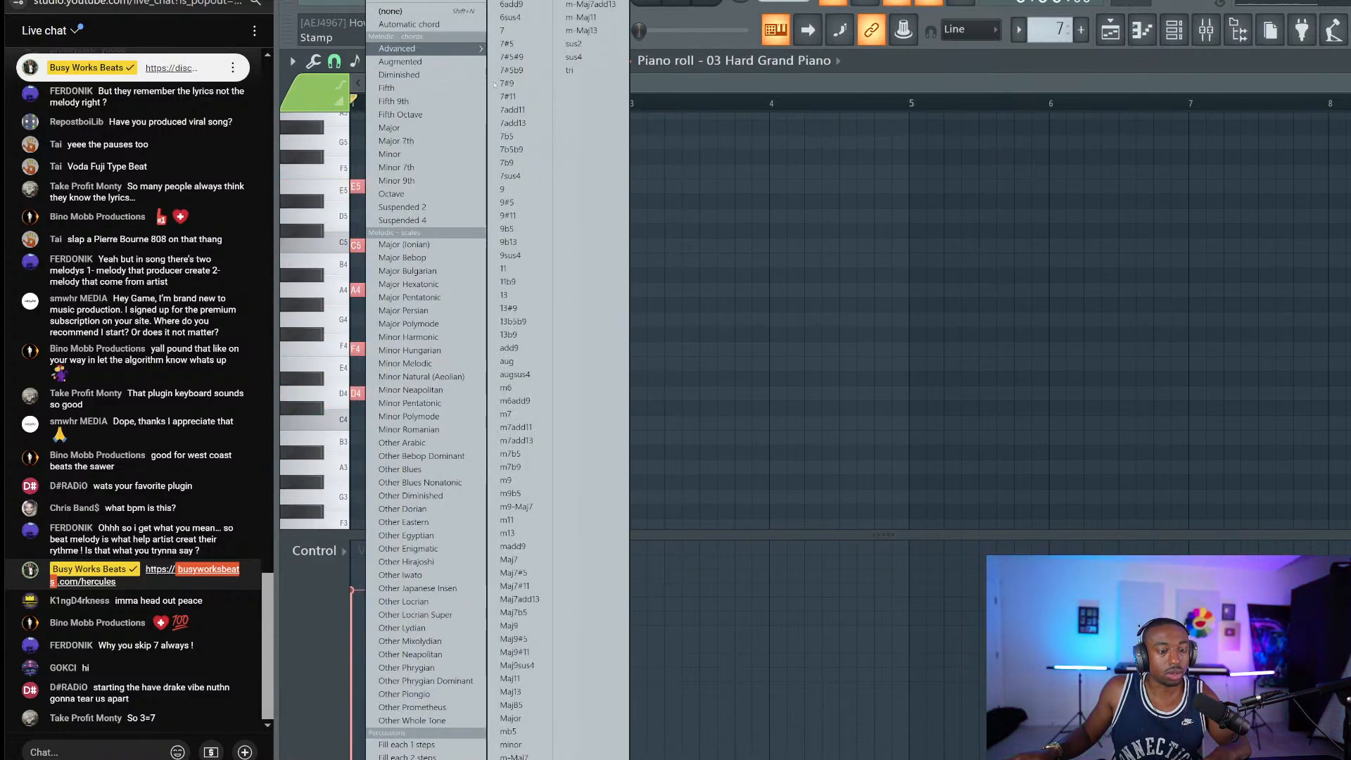
click(503, 188)
click(426, 318)
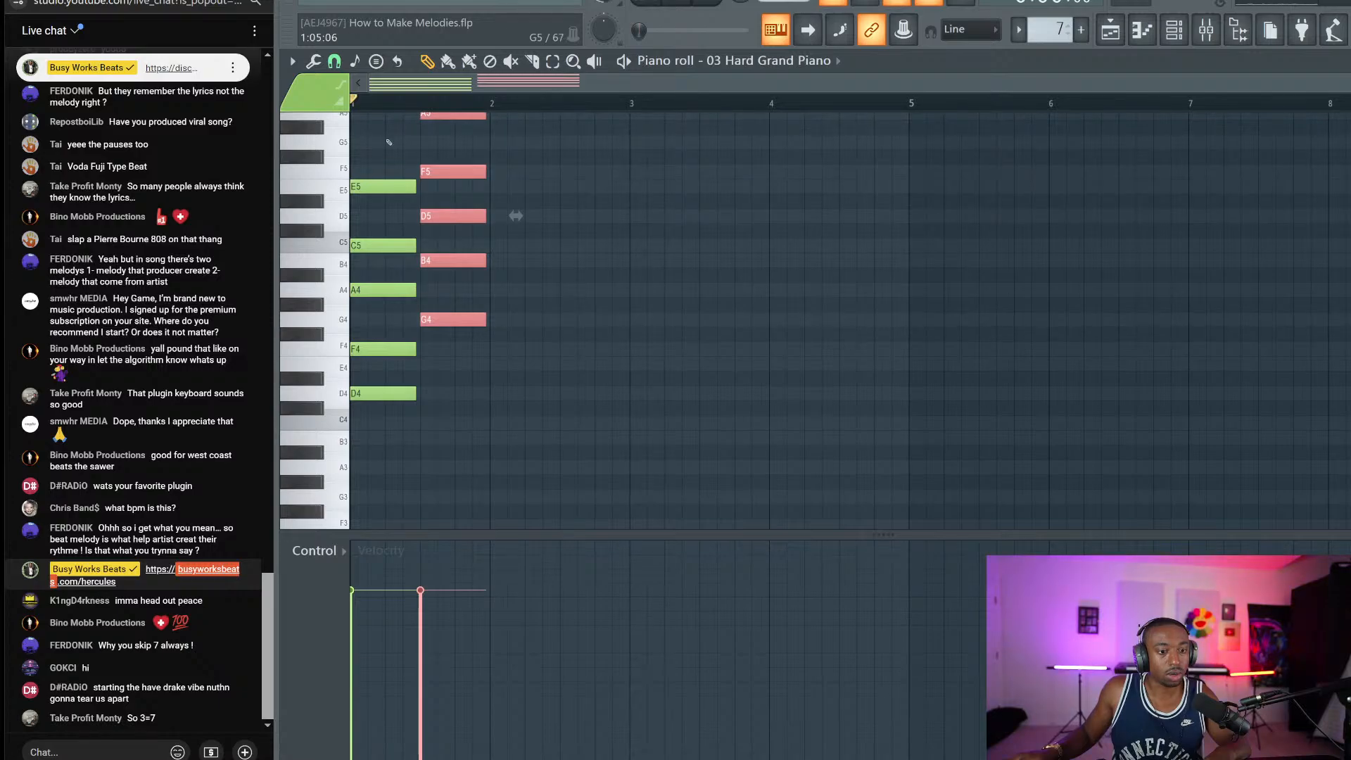
Step: Stamp a Maj9 chord rooted on C4 at bar 2, lengthen it to about two bars, and play the progression
click(355, 61)
mouse_move(429, 48)
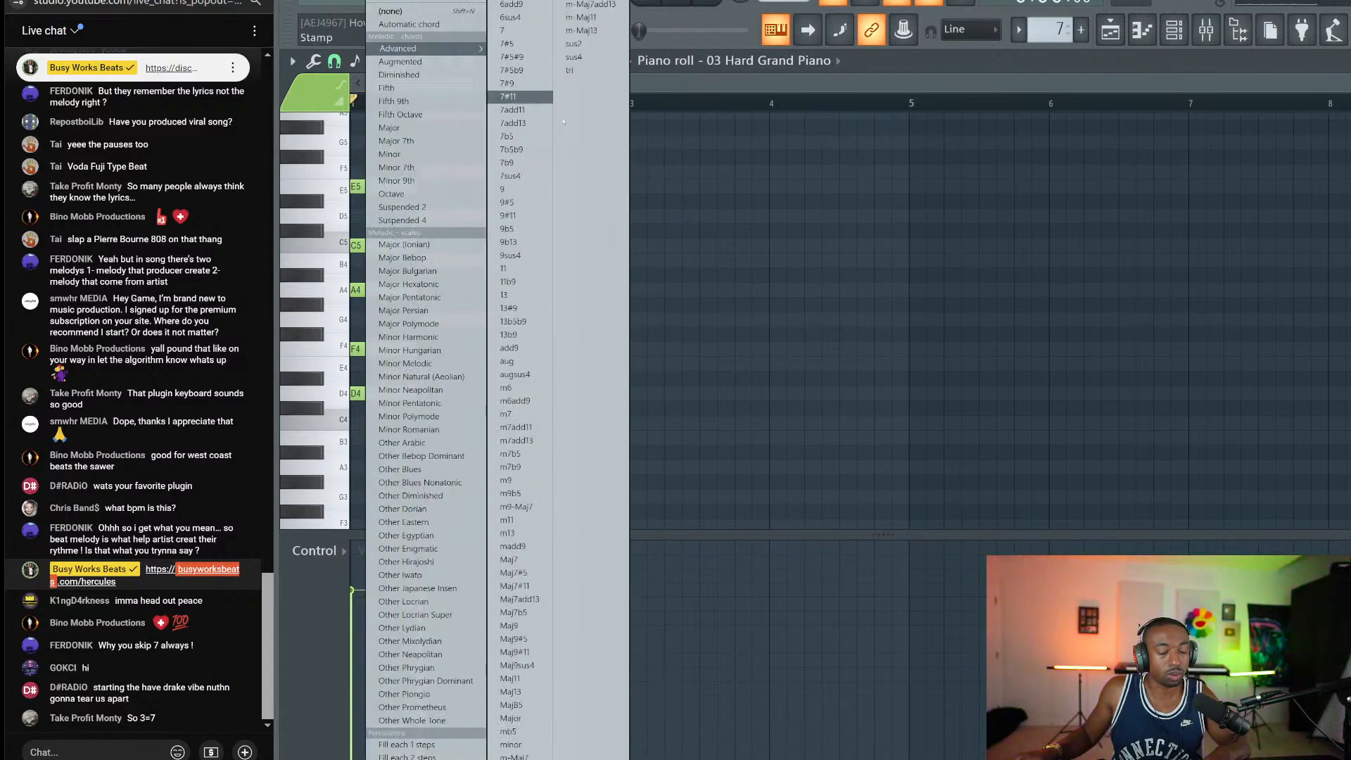
click(531, 625)
click(490, 423)
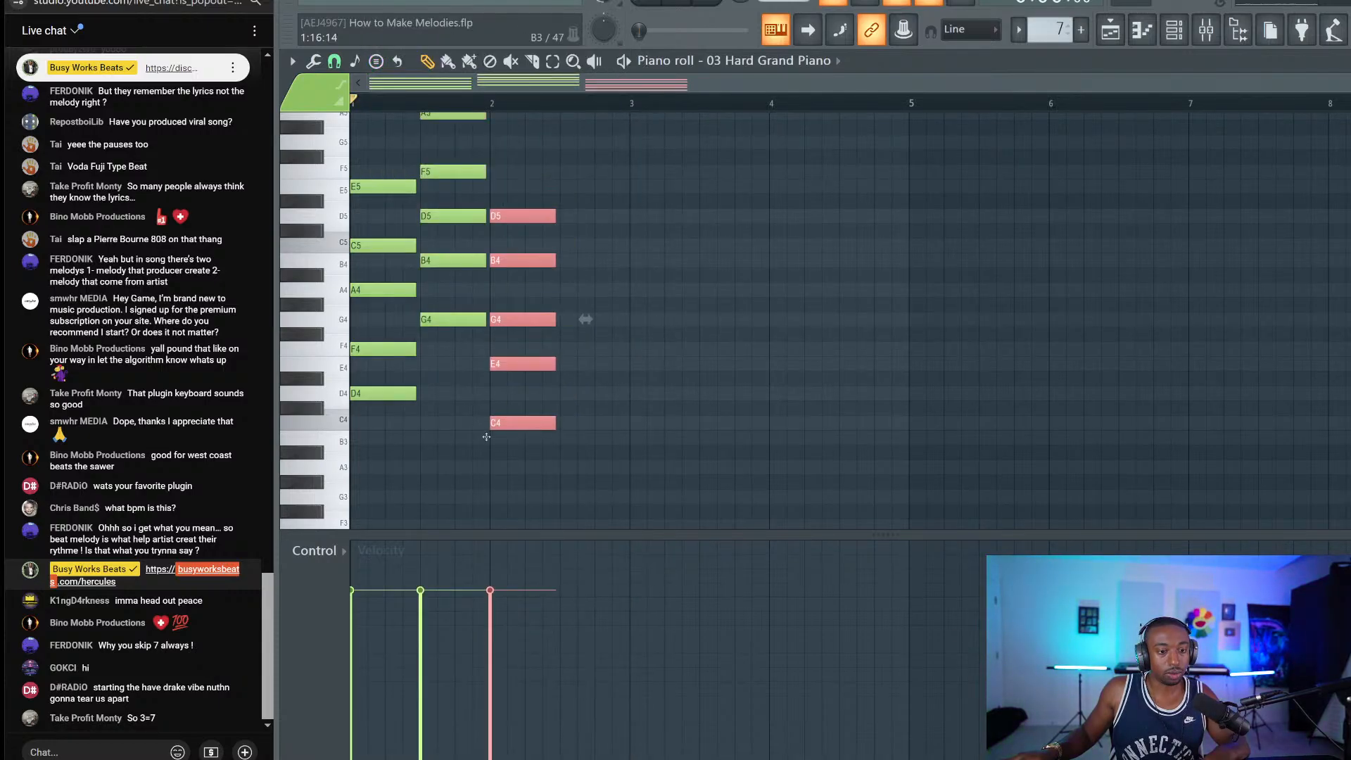
key(space)
drag(555, 423, 765, 427)
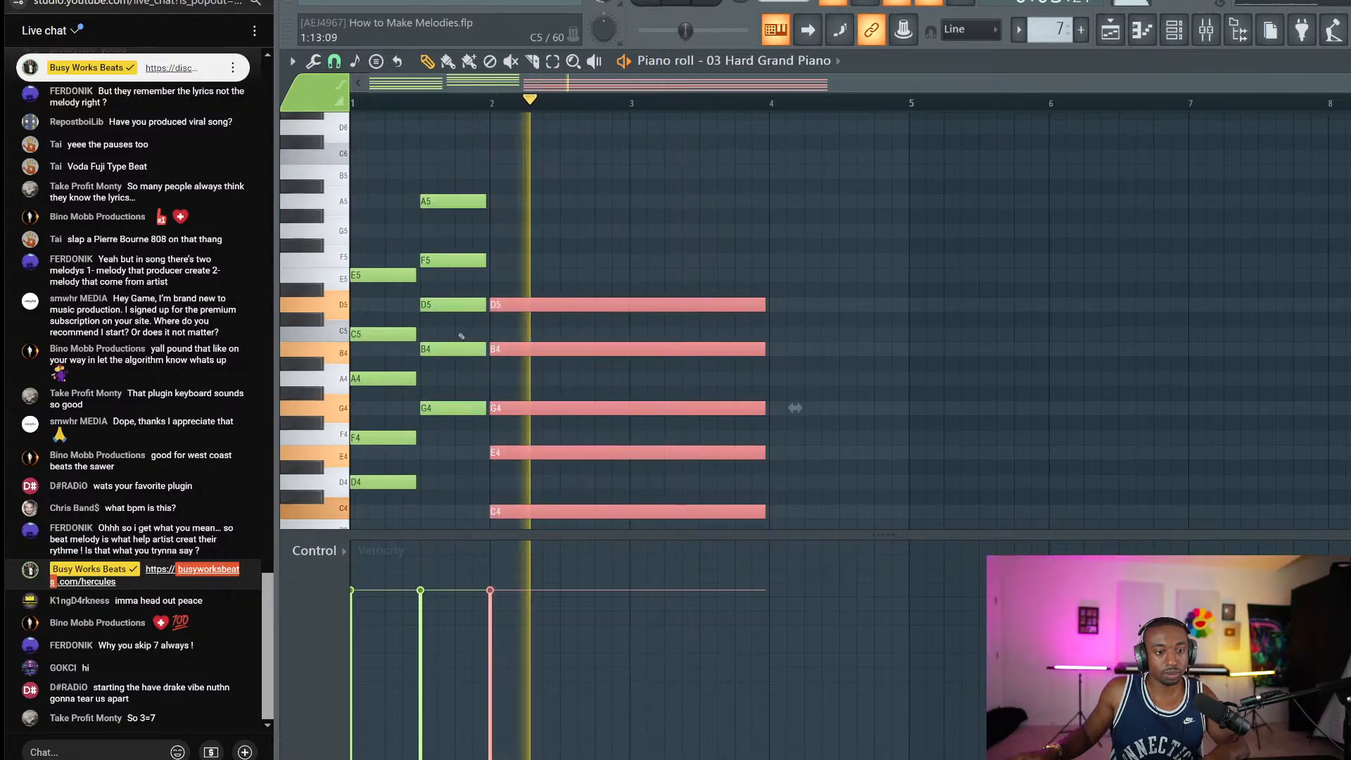
key(space)
Step: Extend all three chords to close the gaps between them, and raise D5 and A5 in the second chord by one semitone
mouse_move(455, 325)
mouse_down()
mouse_move(443, 246)
mouse_move(512, 410)
mouse_move(559, 467)
mouse_up()
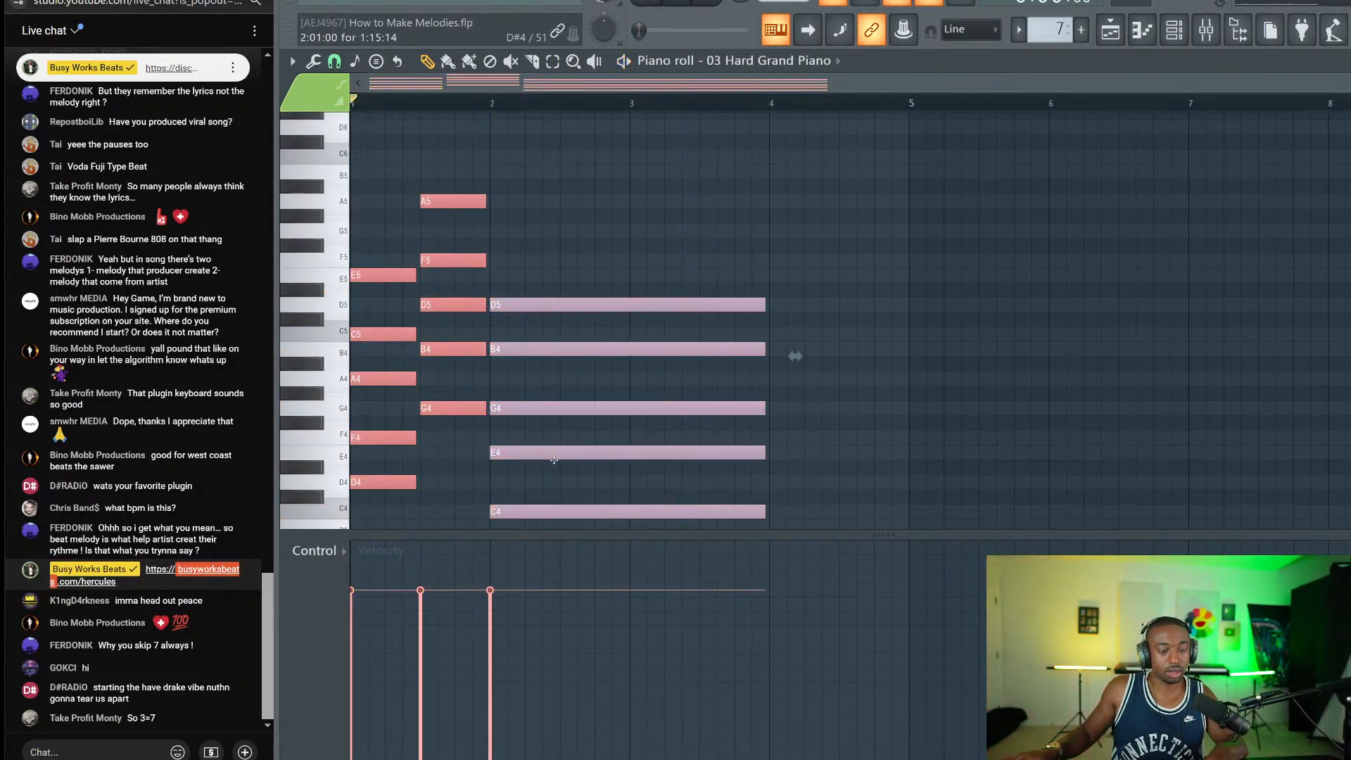
key(ctrl+d)
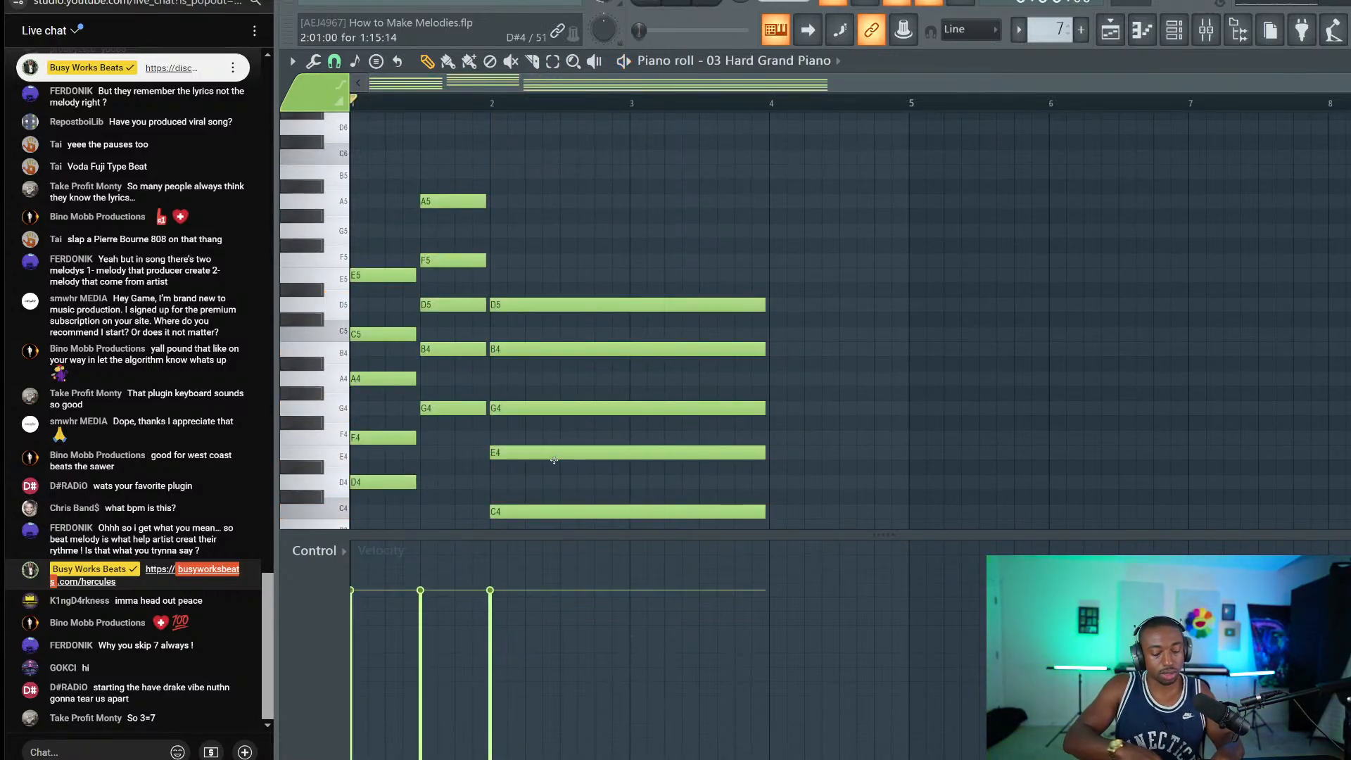
drag(428, 270, 473, 308)
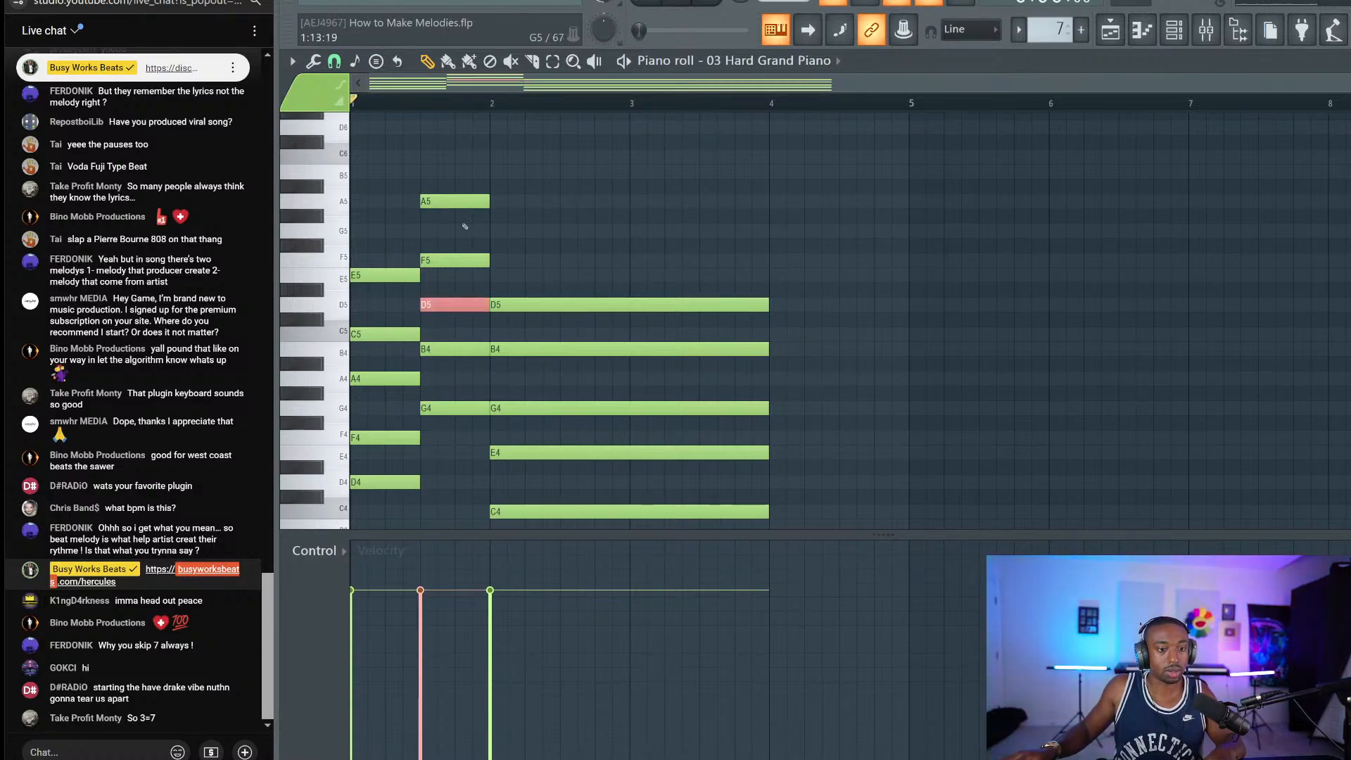
ctrl+shift+click(465, 197)
key(shift+Up)
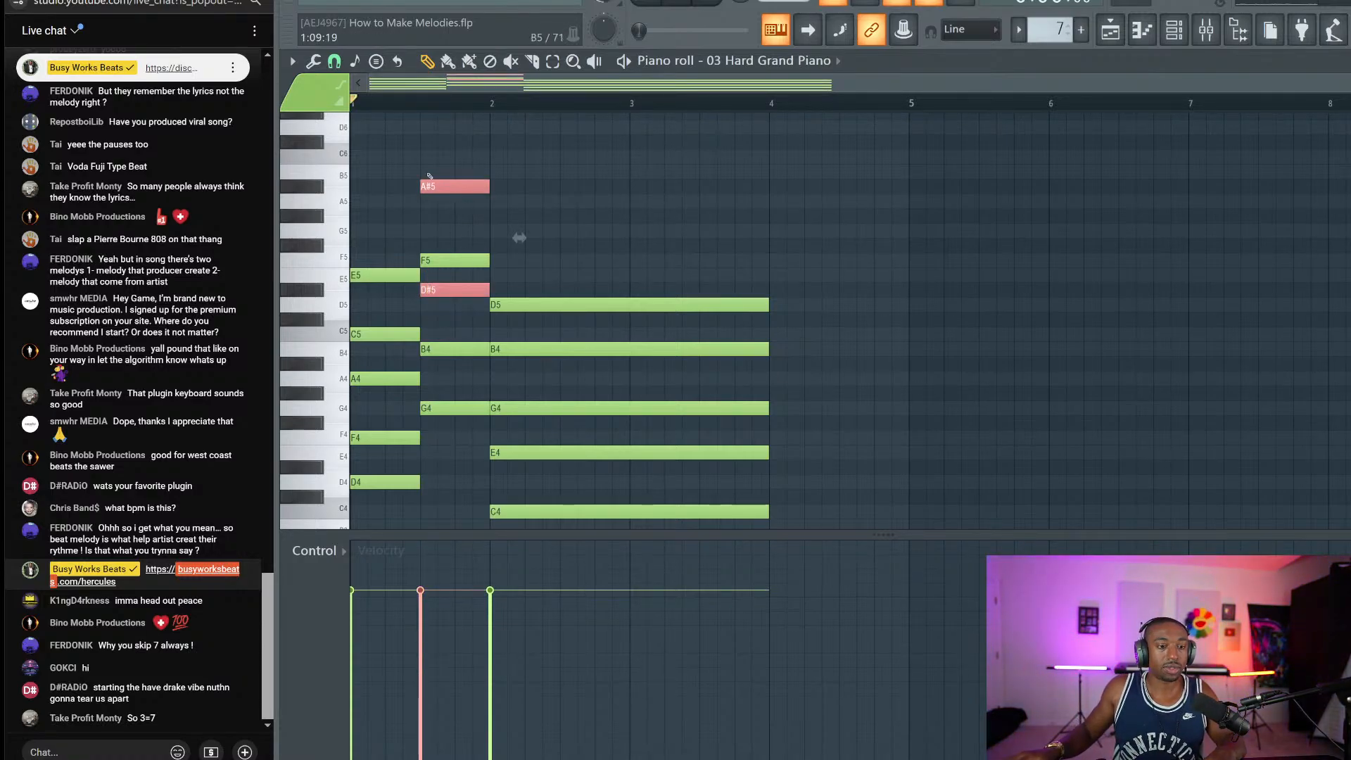
Step: Transpose the whole second chord down three semitones so that its lowest note is E4
drag(415, 166, 467, 449)
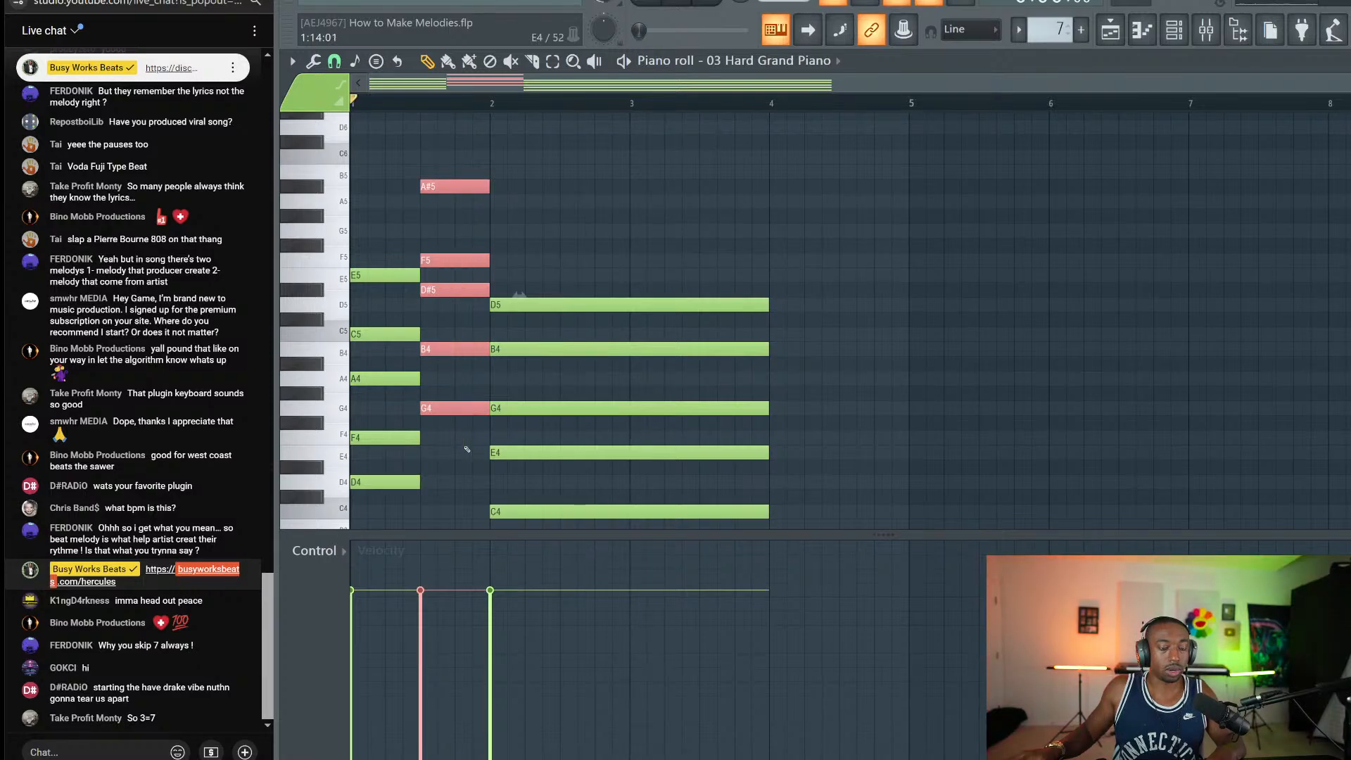
key(shift+Down)
key(shift+Down)
key(shift+Down)
key(shift+Down)
key(shift+Down)
key(shift+Down)
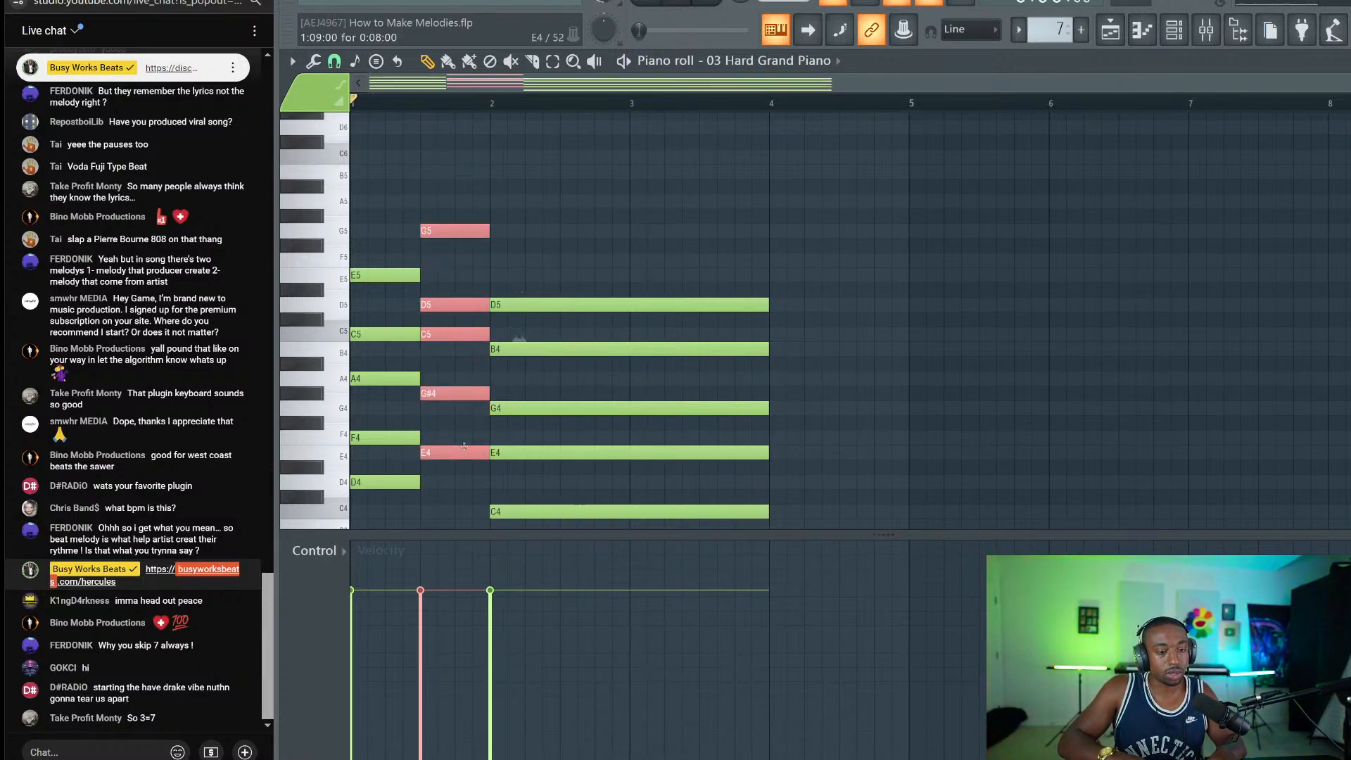
Step: Transpose the second chord down three semitones so its lowest note is C#4, and play the progression
scroll(464, 445, down, 3)
drag(768, 104, 352, 106)
key(space)
Step: Duplicate all three chords so that the repeat starts at bar 4
drag(595, 120, 256, 413)
drag(385, 349, 804, 379)
click(811, 401)
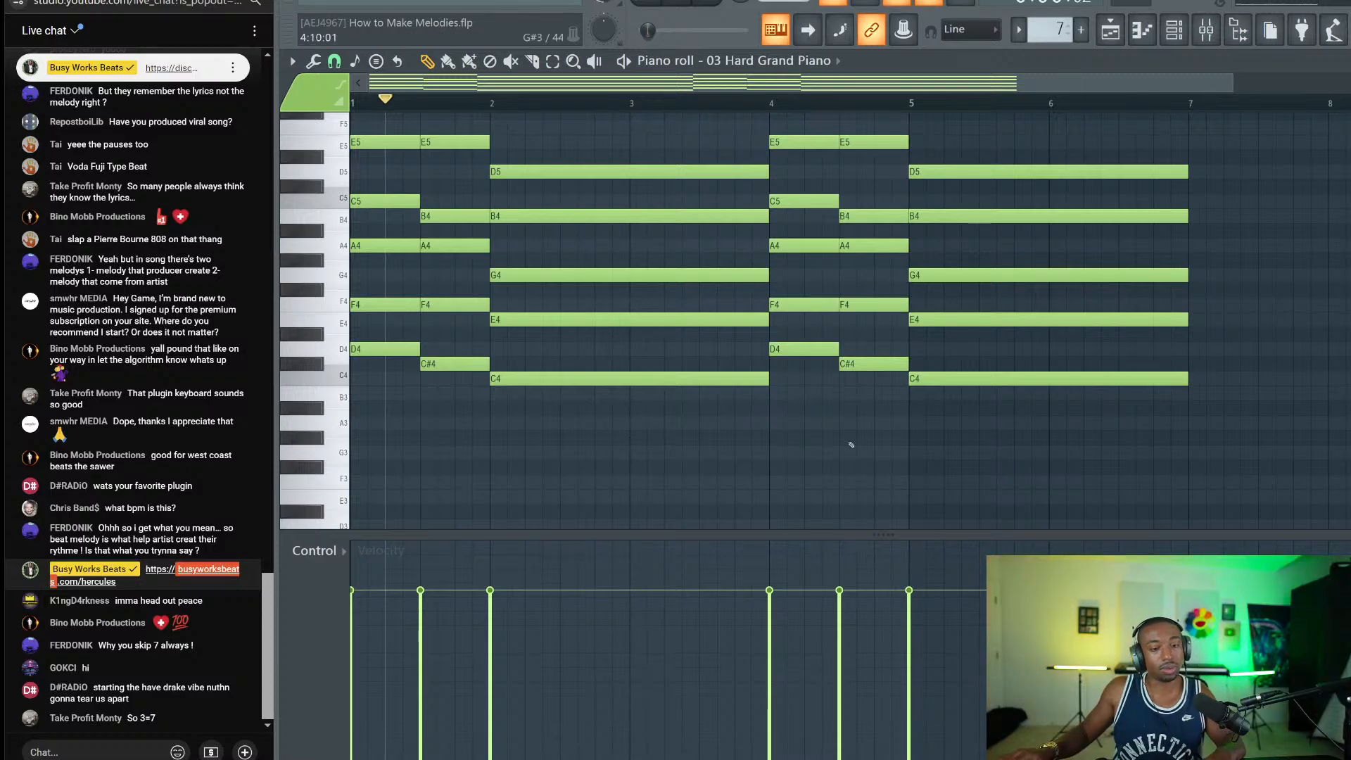
Step: Add an A3 beneath the repeat's final chord at bar 5 and delete that chord's D5
click(913, 426)
right_click(943, 172)
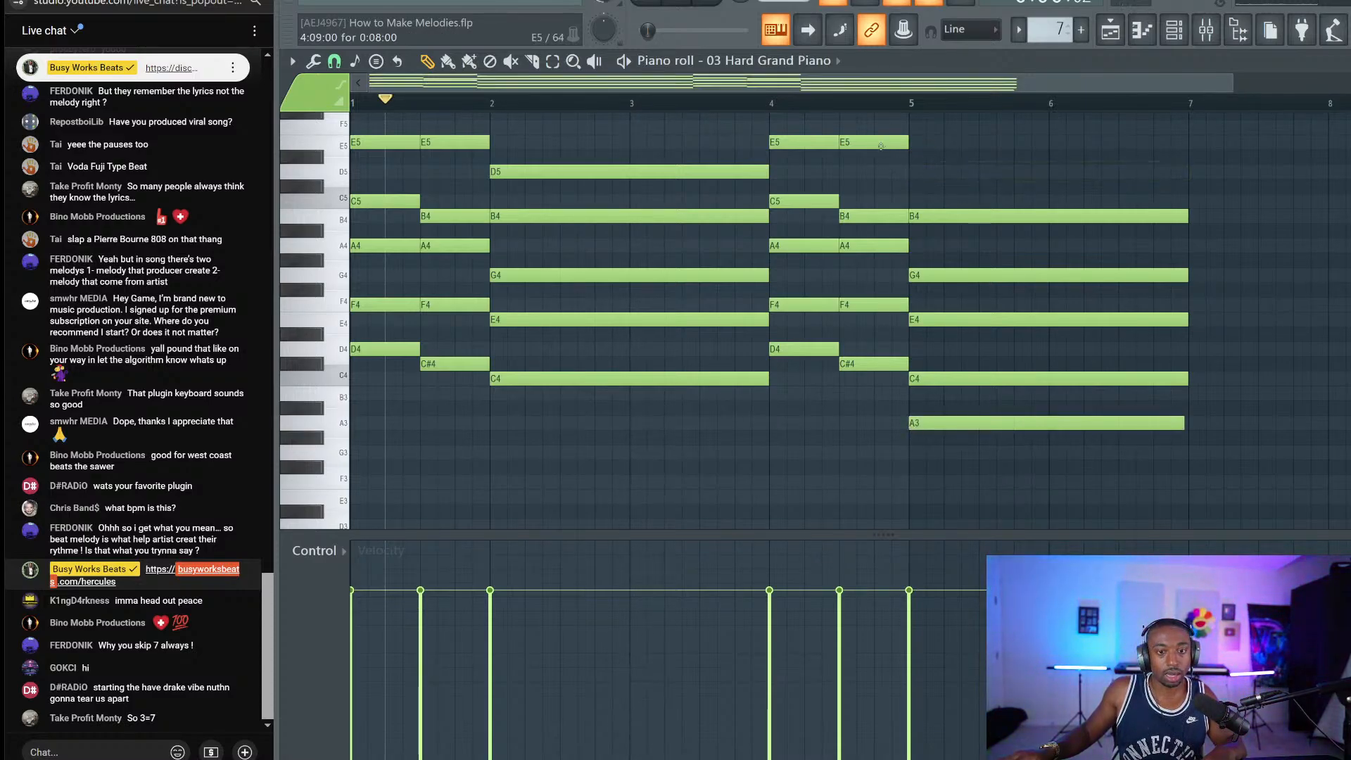
Step: Transpose the repeat's second chord up three semitones so its lowest note is E4, and play the progression
drag(881, 146, 870, 324)
ctrl+click(821, 406)
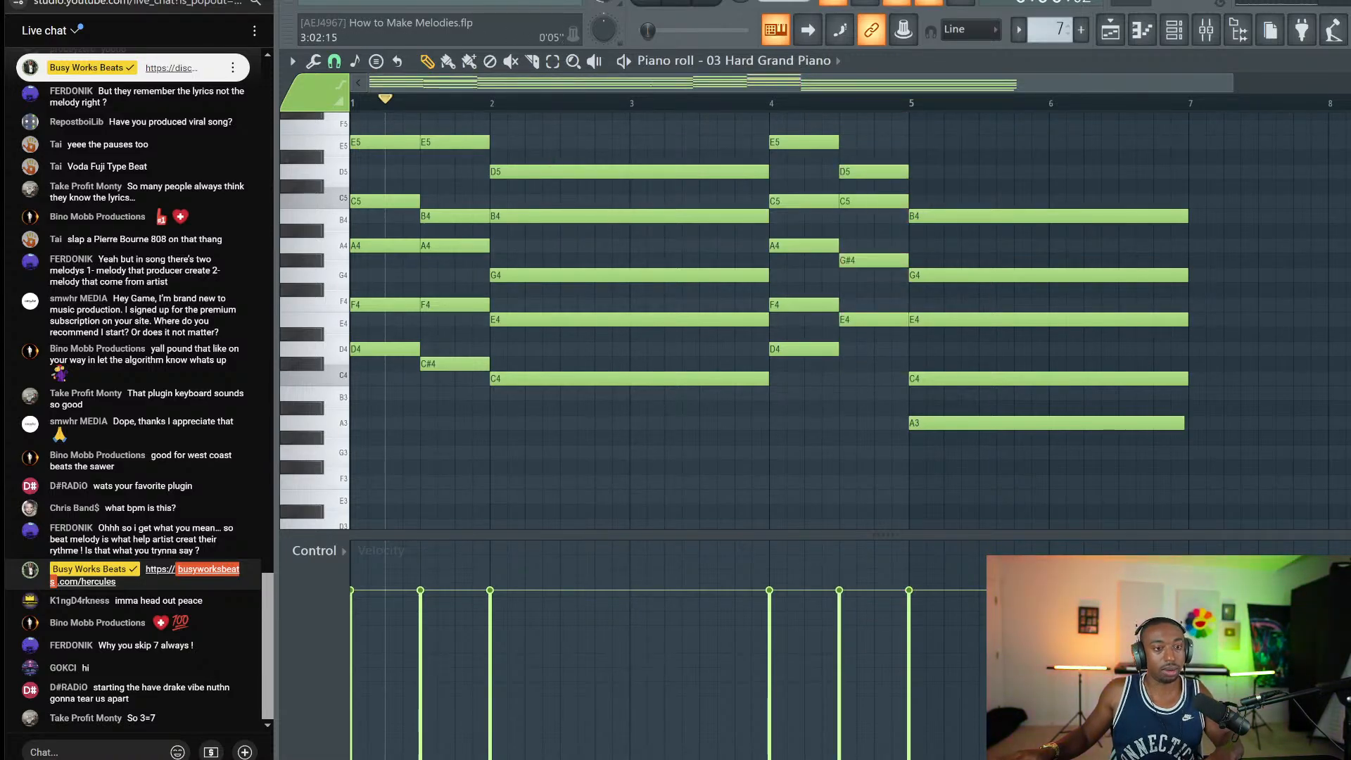
scroll(868, 203, up, 2)
key(space)
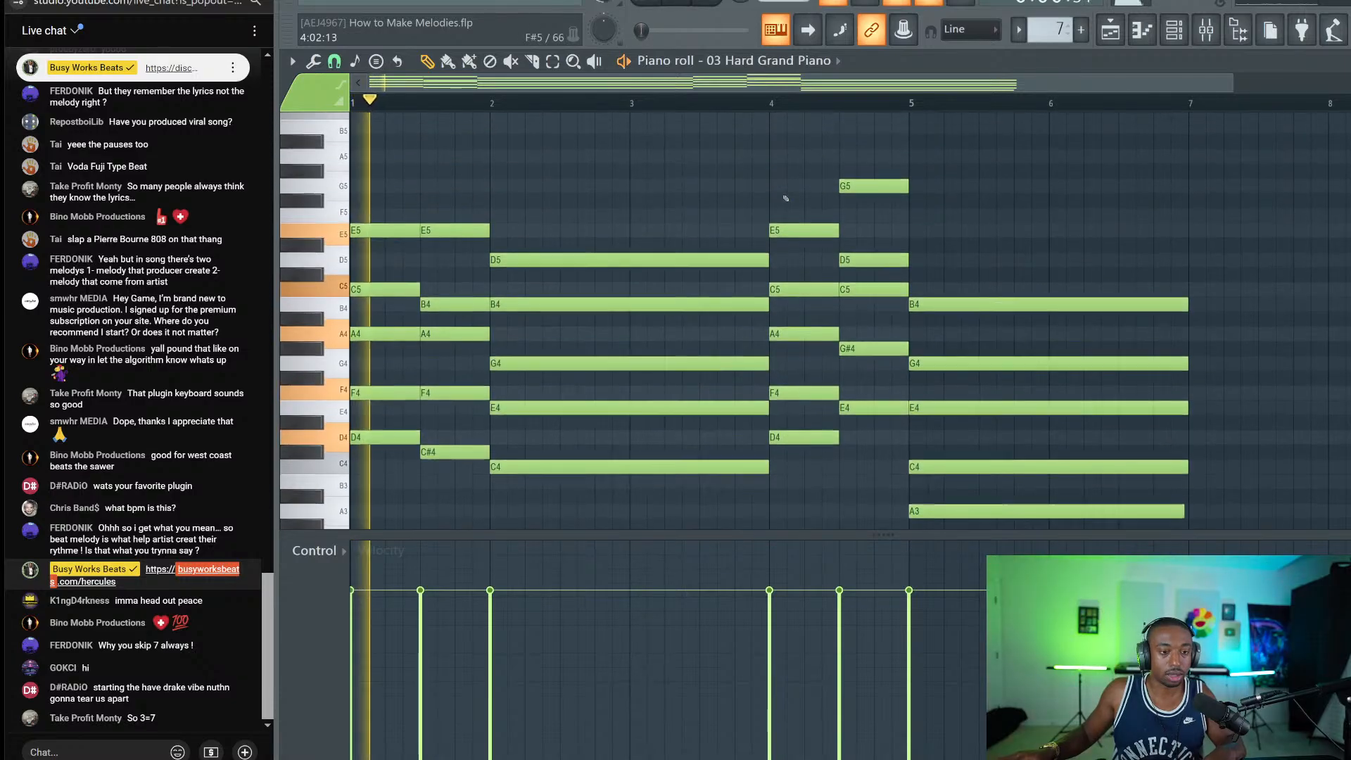
click(833, 2)
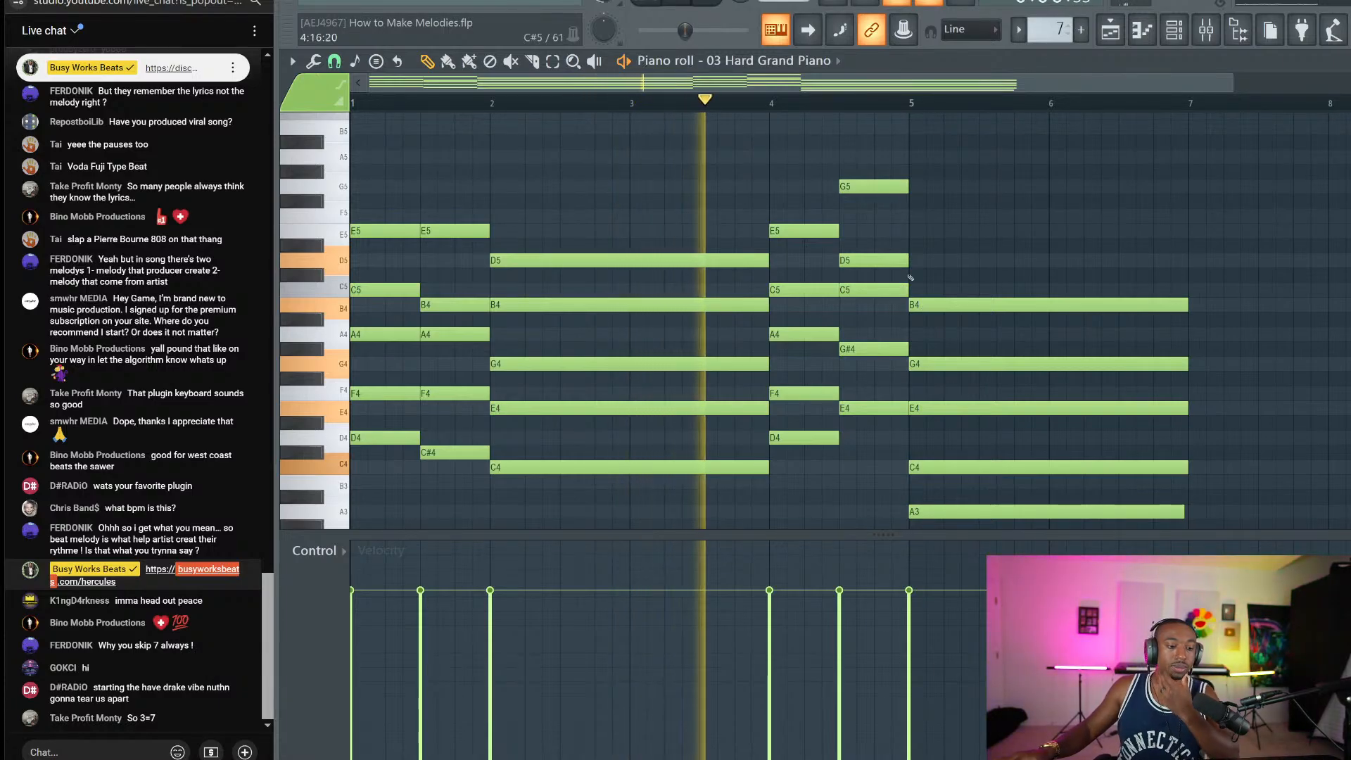
key(space)
Step: Shorten the long chord at bar 2 to one bar so it ends at bar 3
drag(687, 215, 662, 414)
key(space)
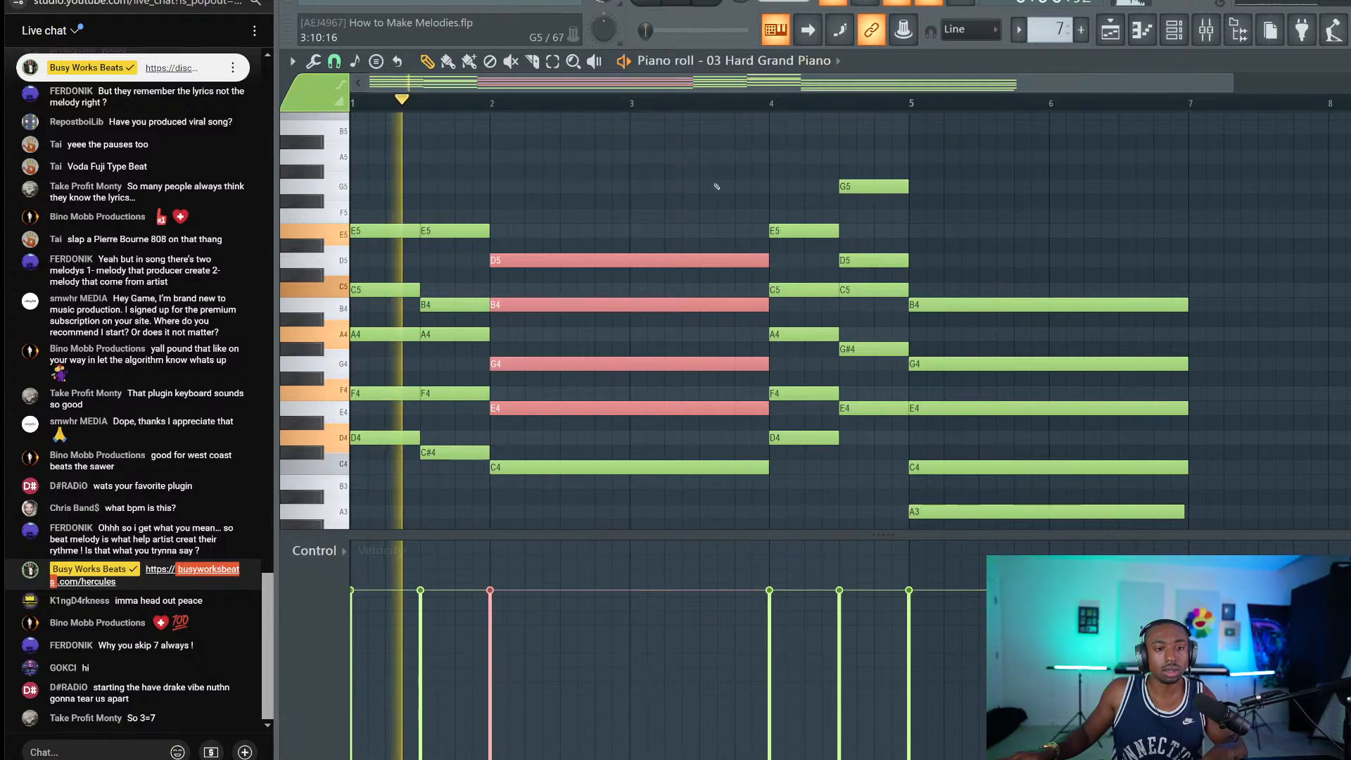
drag(715, 183, 710, 444)
drag(727, 504, 626, 242)
Step: Move the whole three-chord repeat earlier so it starts at bar 3, keeping its pitches
drag(726, 151, 1058, 603)
drag(923, 279, 784, 236)
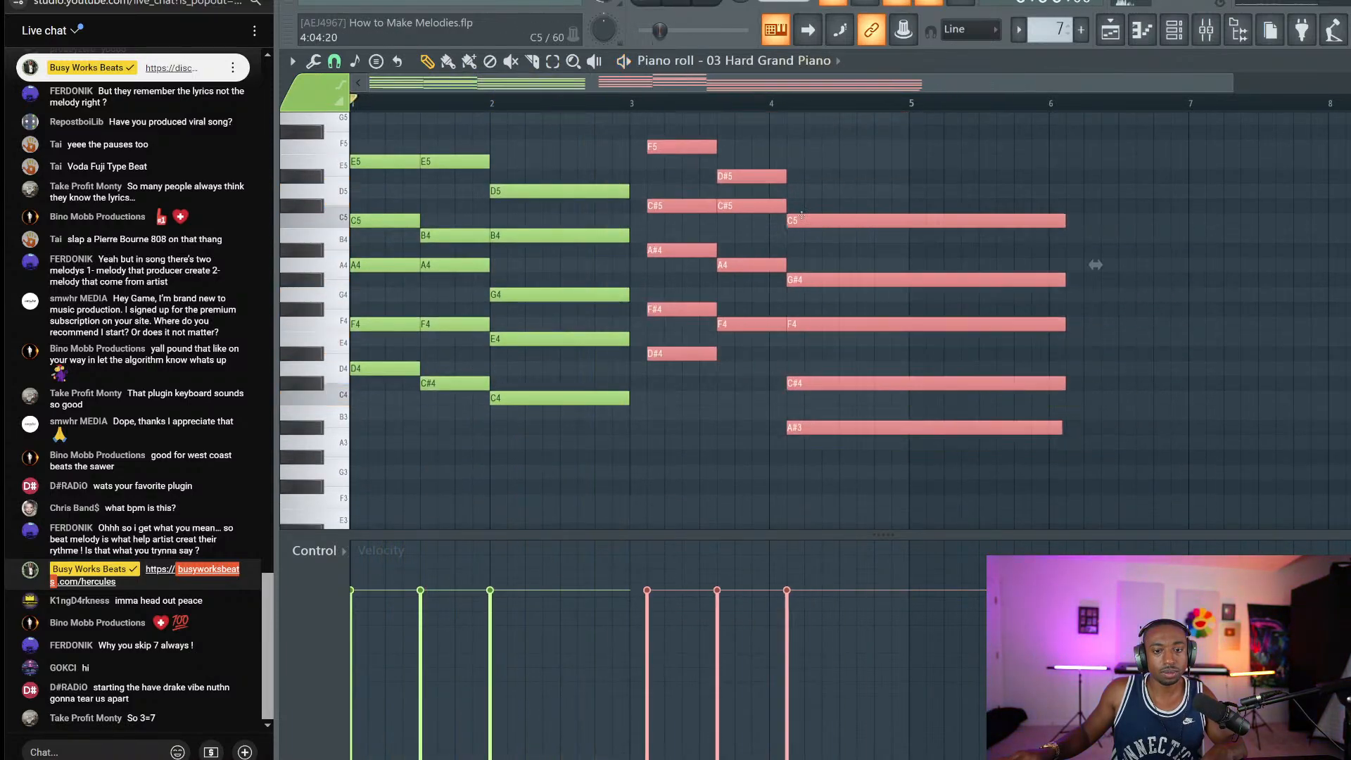
scroll(787, 229, up, 2)
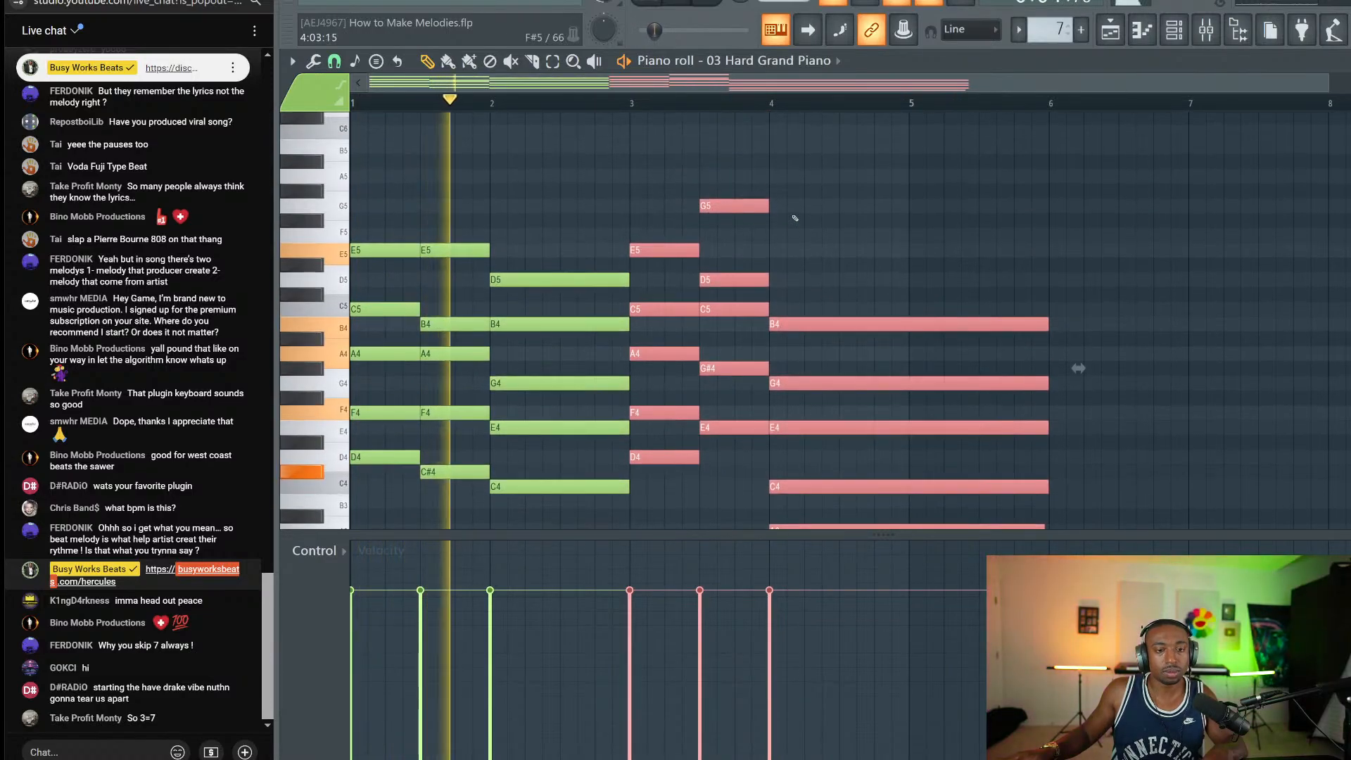
Step: Shorten the final chord to one bar, with every note including A3 ending at bar 5
drag(947, 183, 1039, 556)
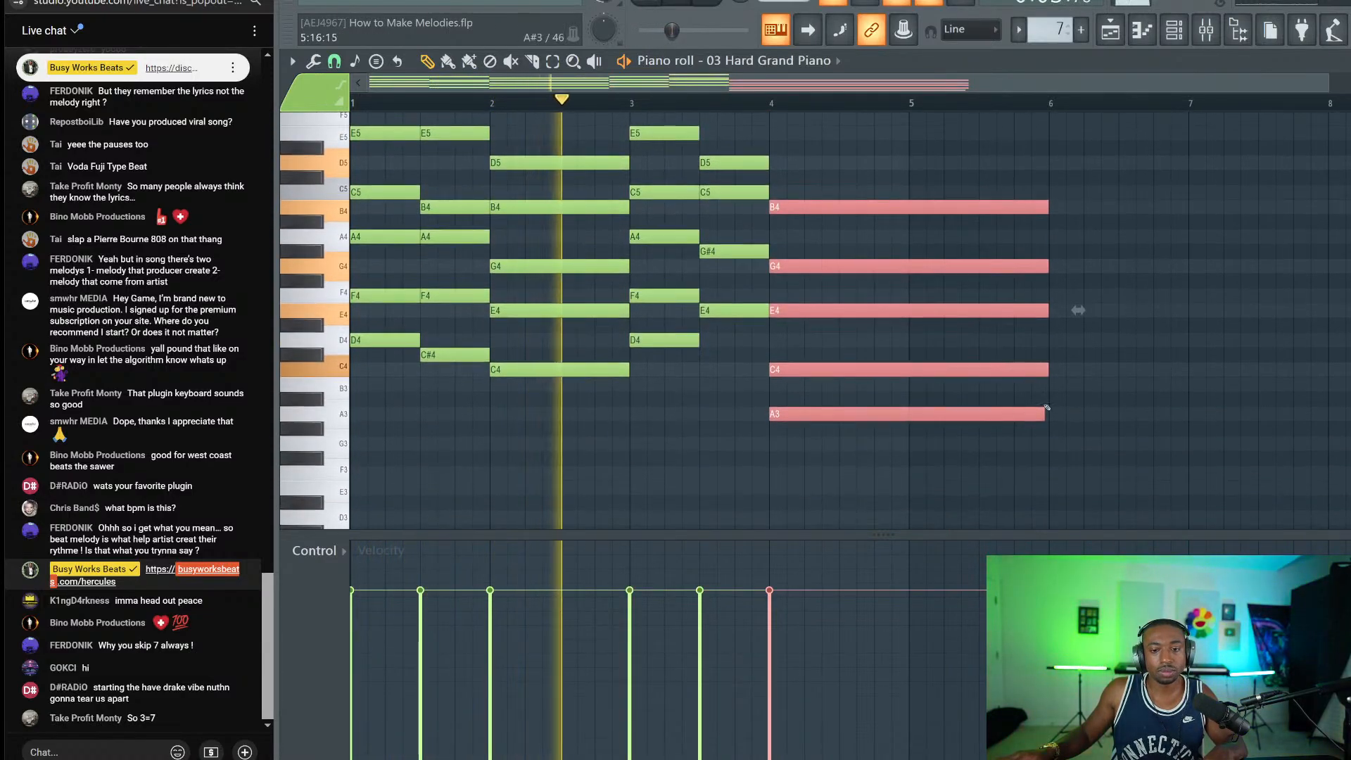
drag(1046, 417, 909, 419)
ctrl+click(909, 461)
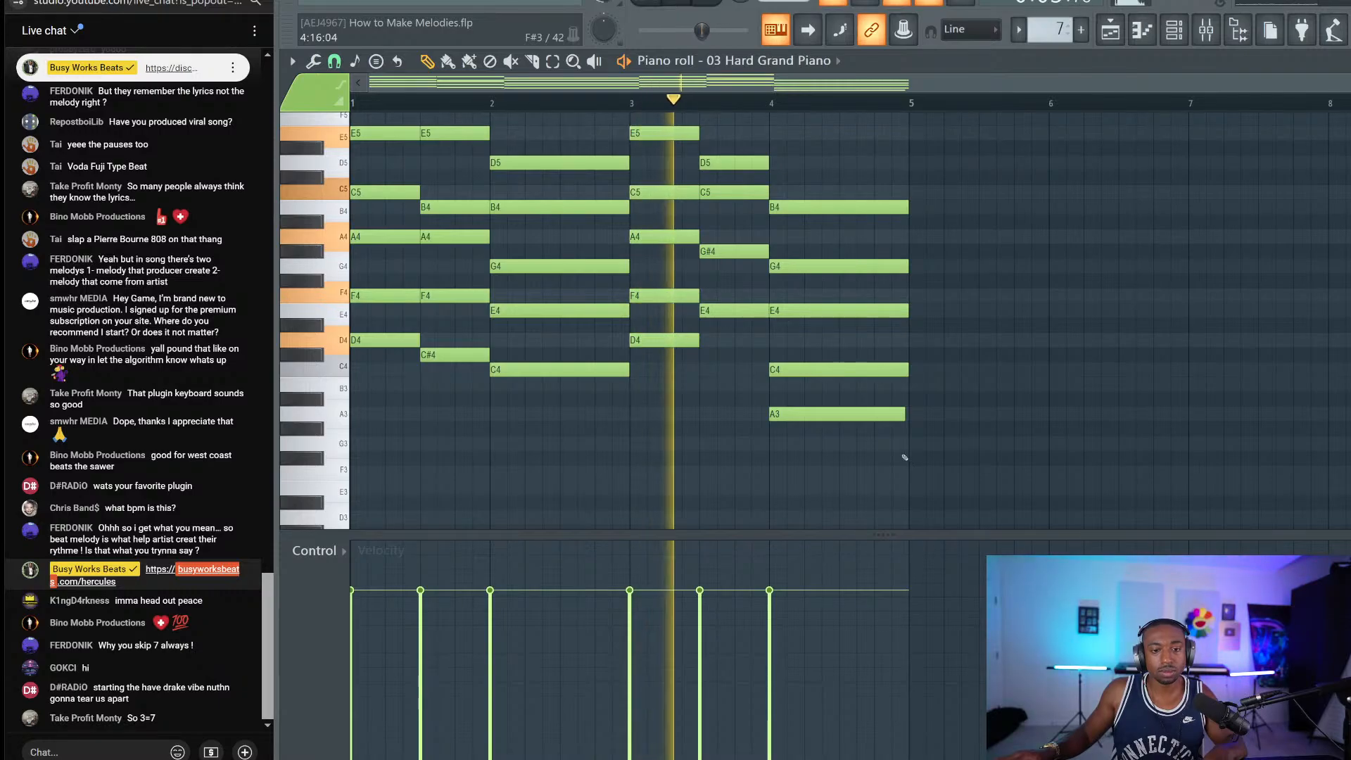
scroll(774, 380, up, 3)
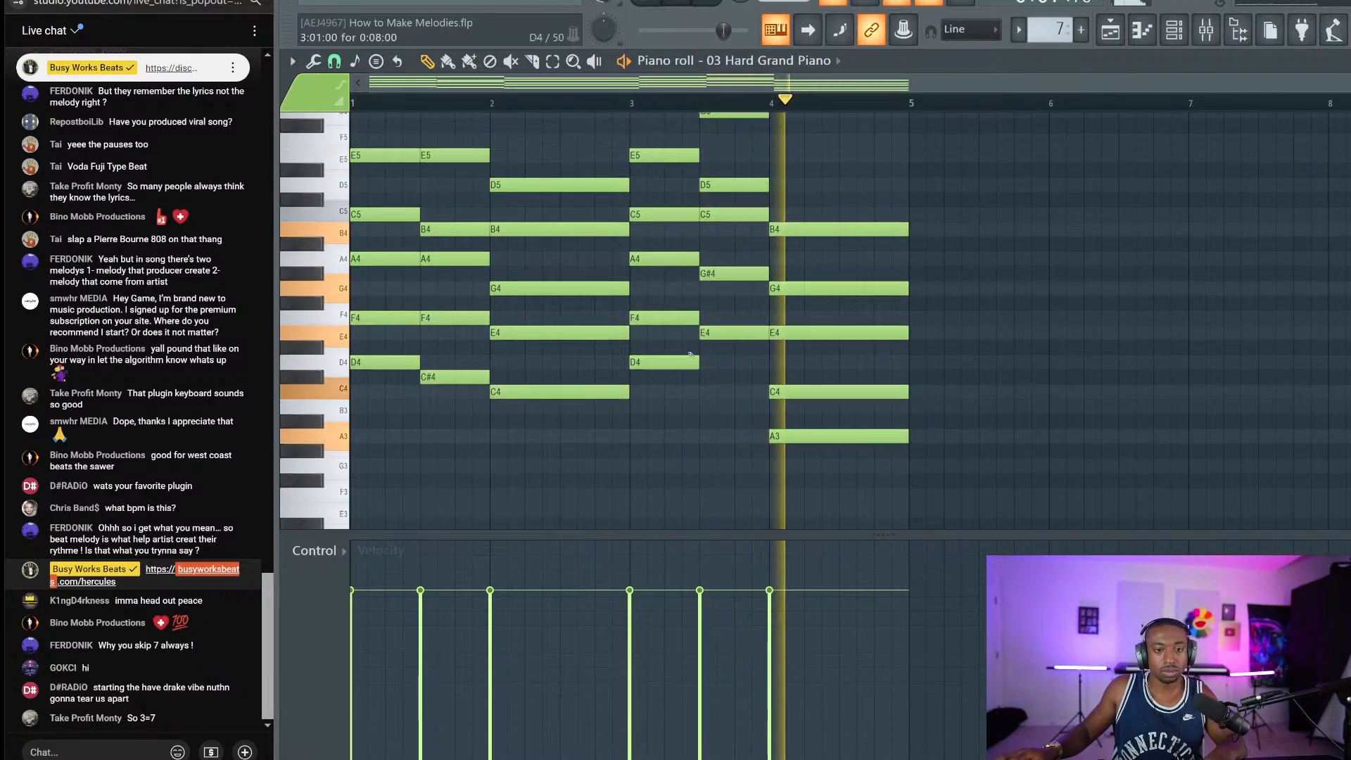
Step: Save the project and check the playback of the four-bar progression
key(ctrl+s)
key(space)
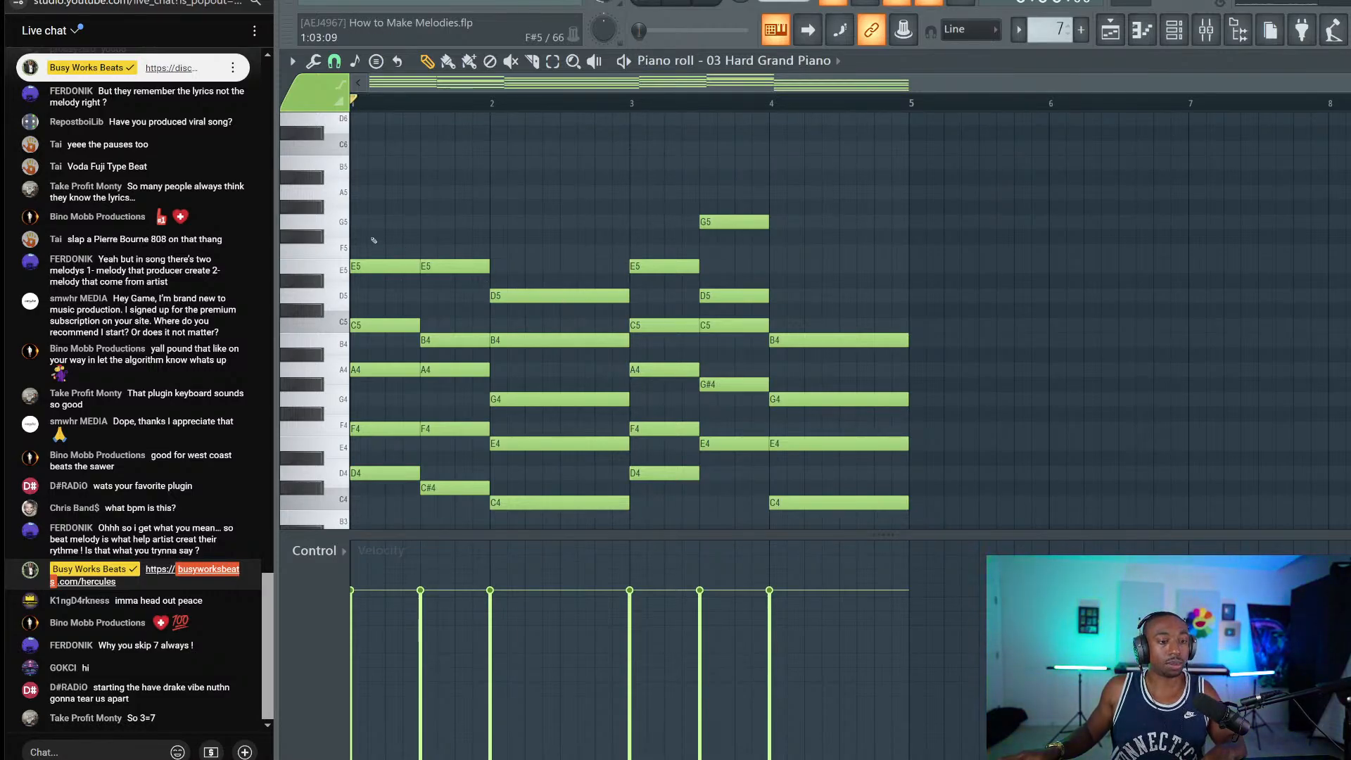
key(space)
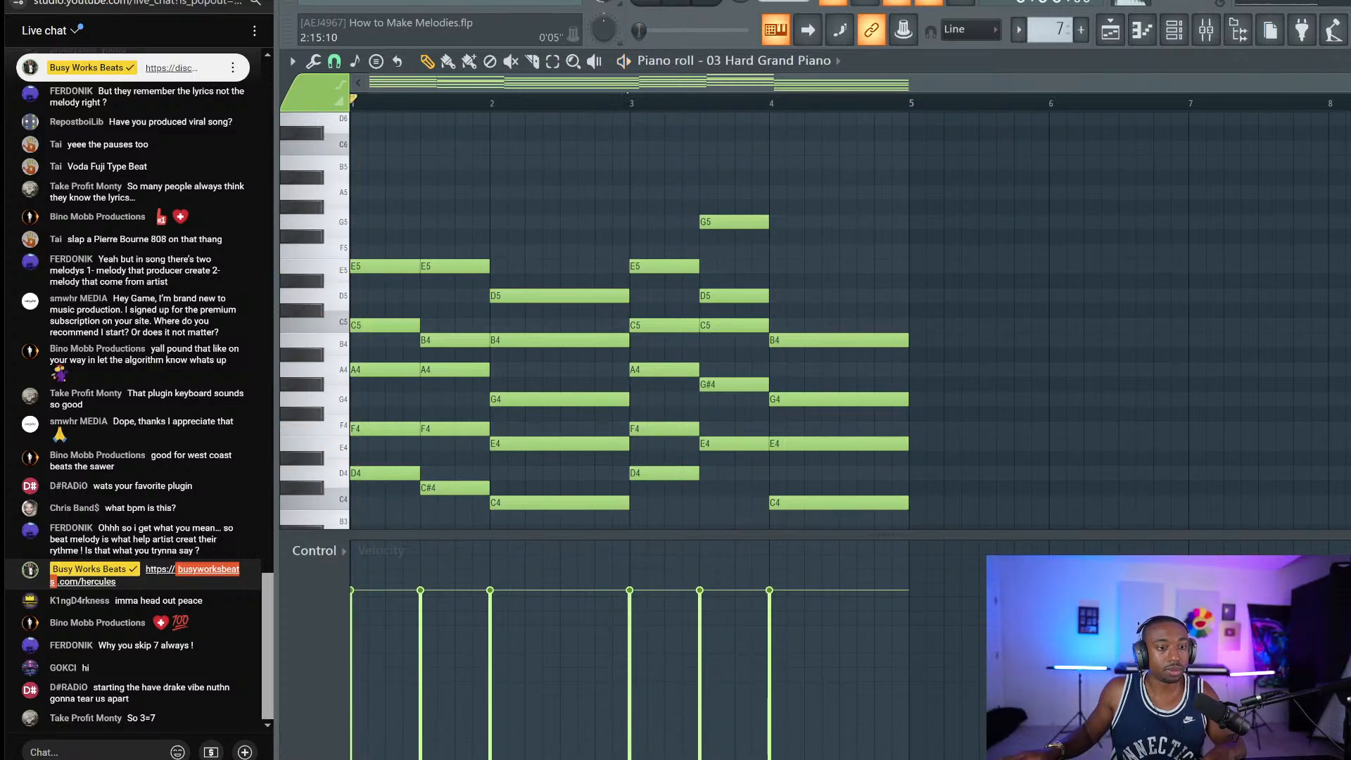
Step: Highlight the top note of each of the six chords to point out the progression's upper line
right_click(781, 37)
click(534, 159)
drag(355, 251, 595, 290)
drag(658, 248, 665, 268)
drag(725, 204, 736, 223)
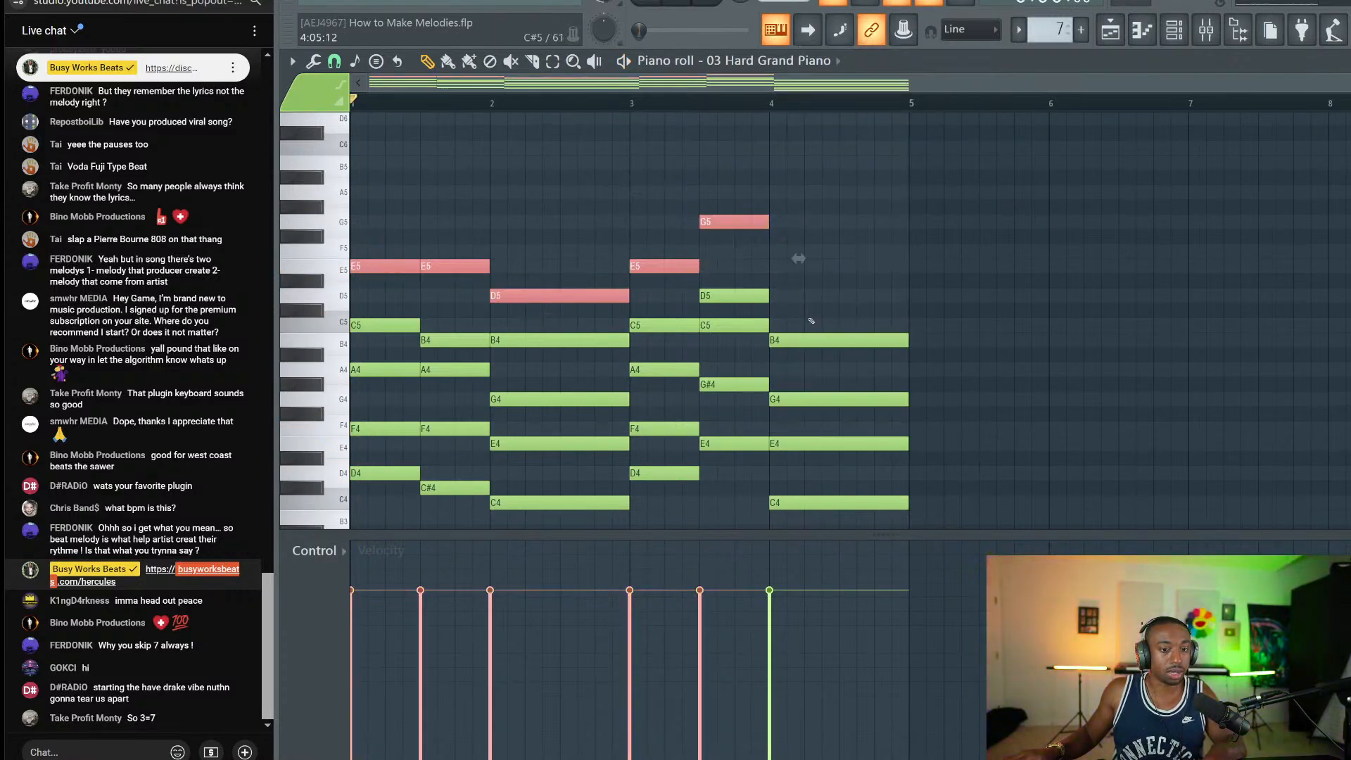
drag(809, 311, 809, 339)
scroll(519, 175, up, 1)
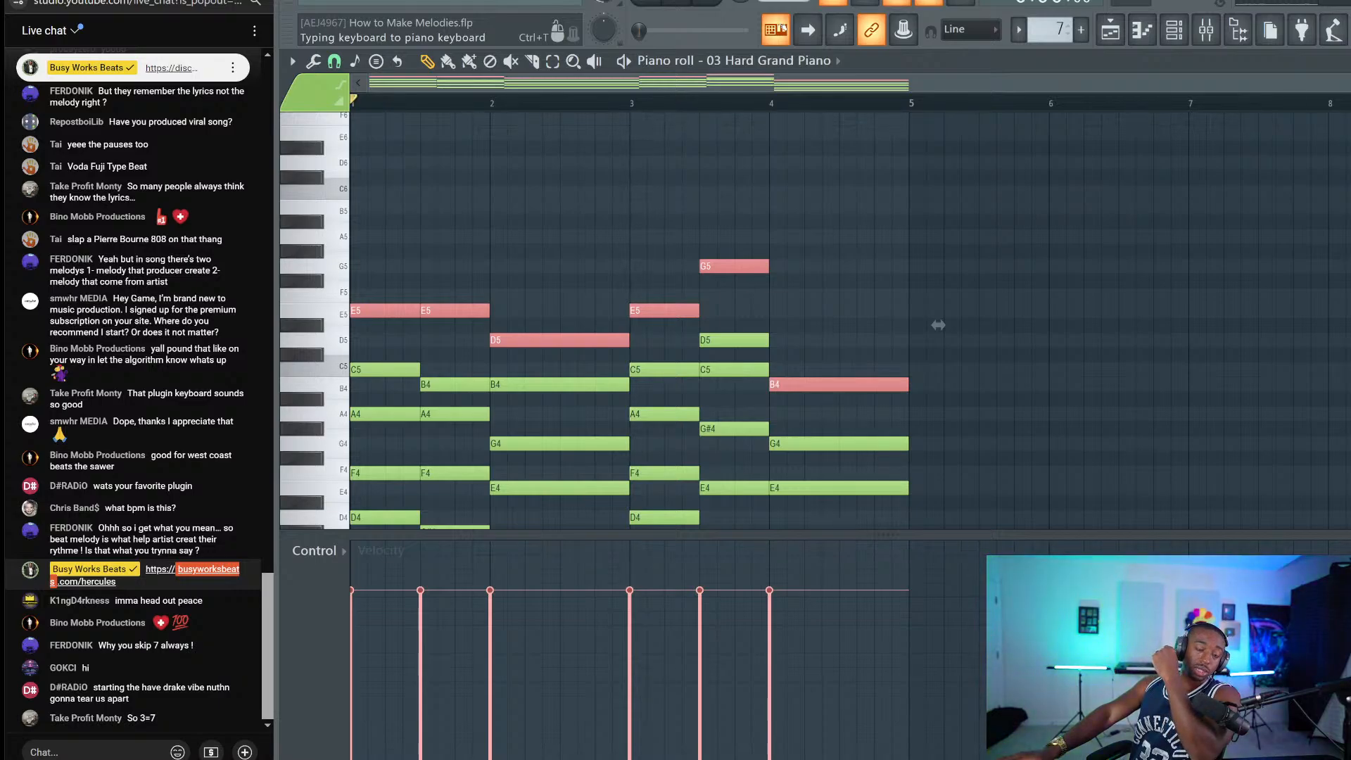
Step: Set the typing keyboard's layout to Major Pentatonic and try out its notes
key(p)
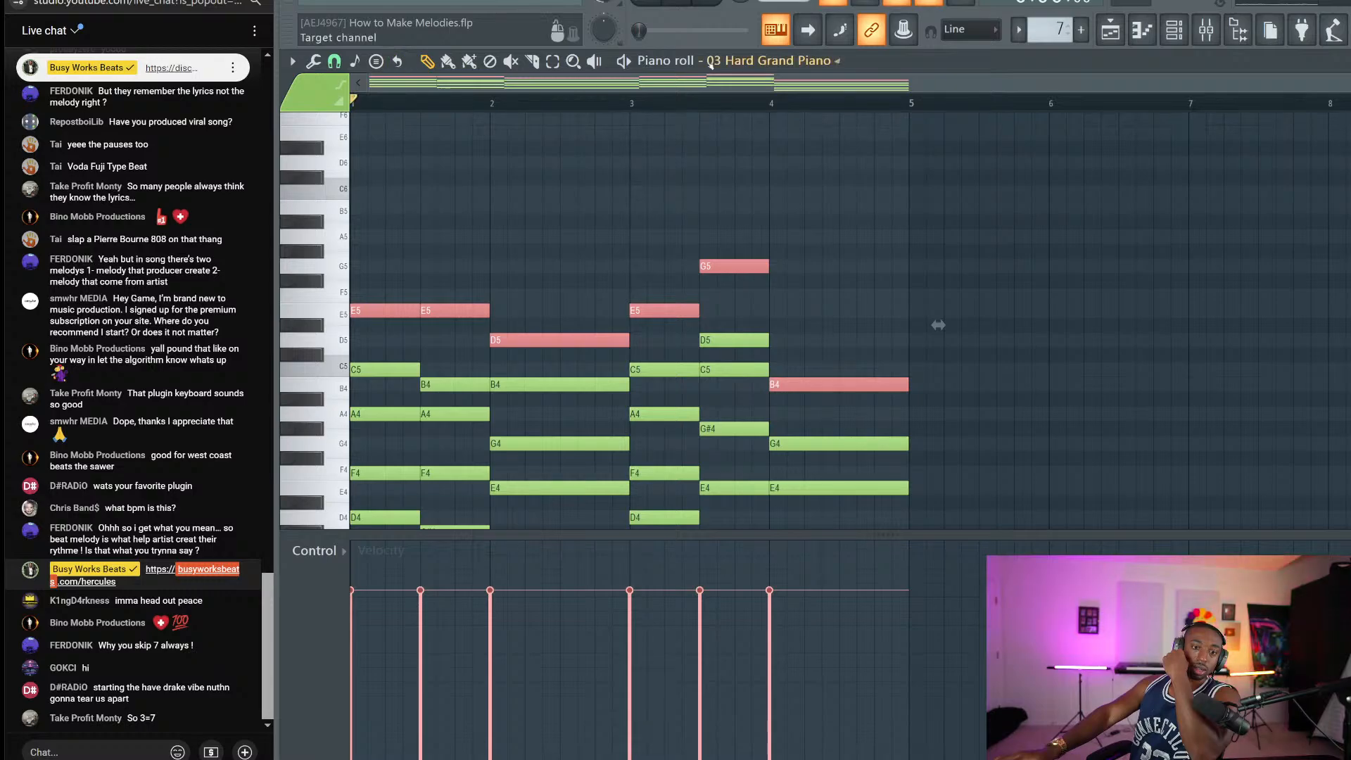
right_click(776, 29)
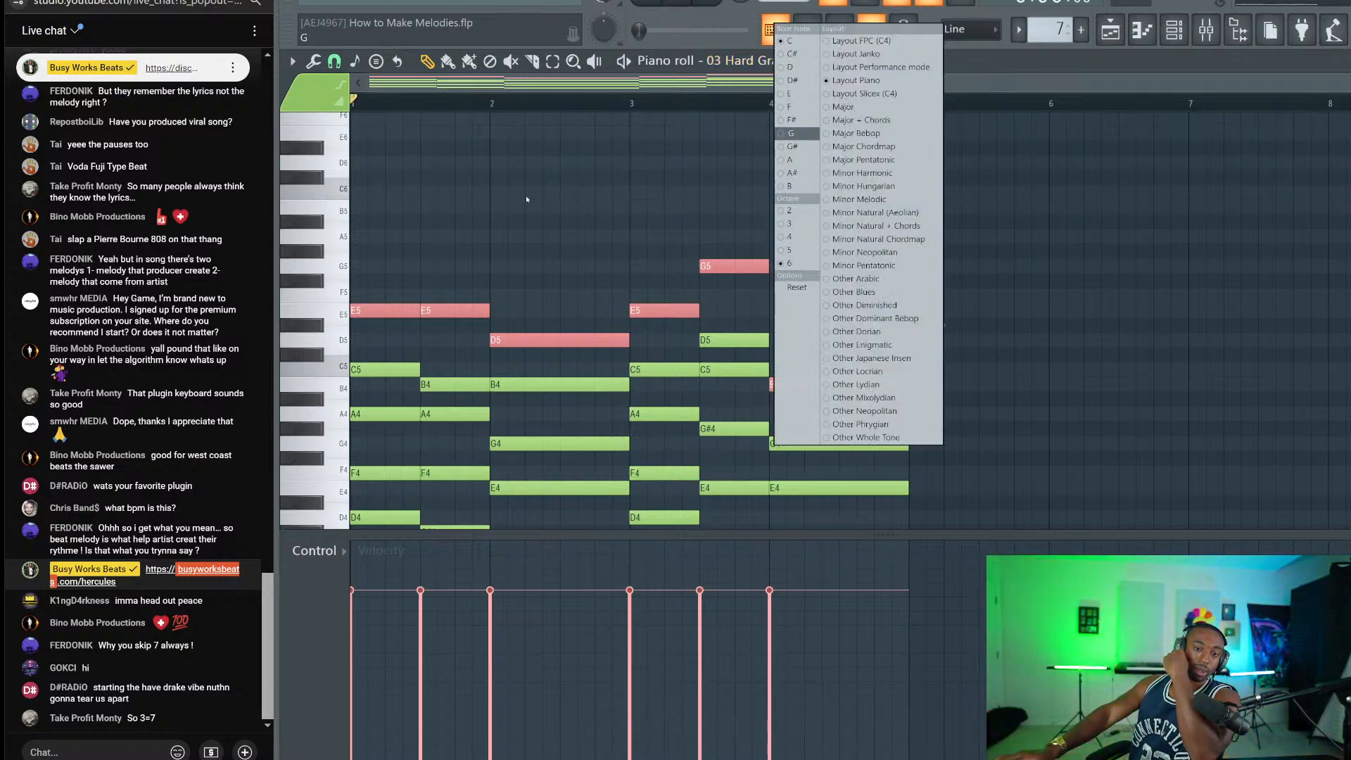
click(483, 211)
key(t)
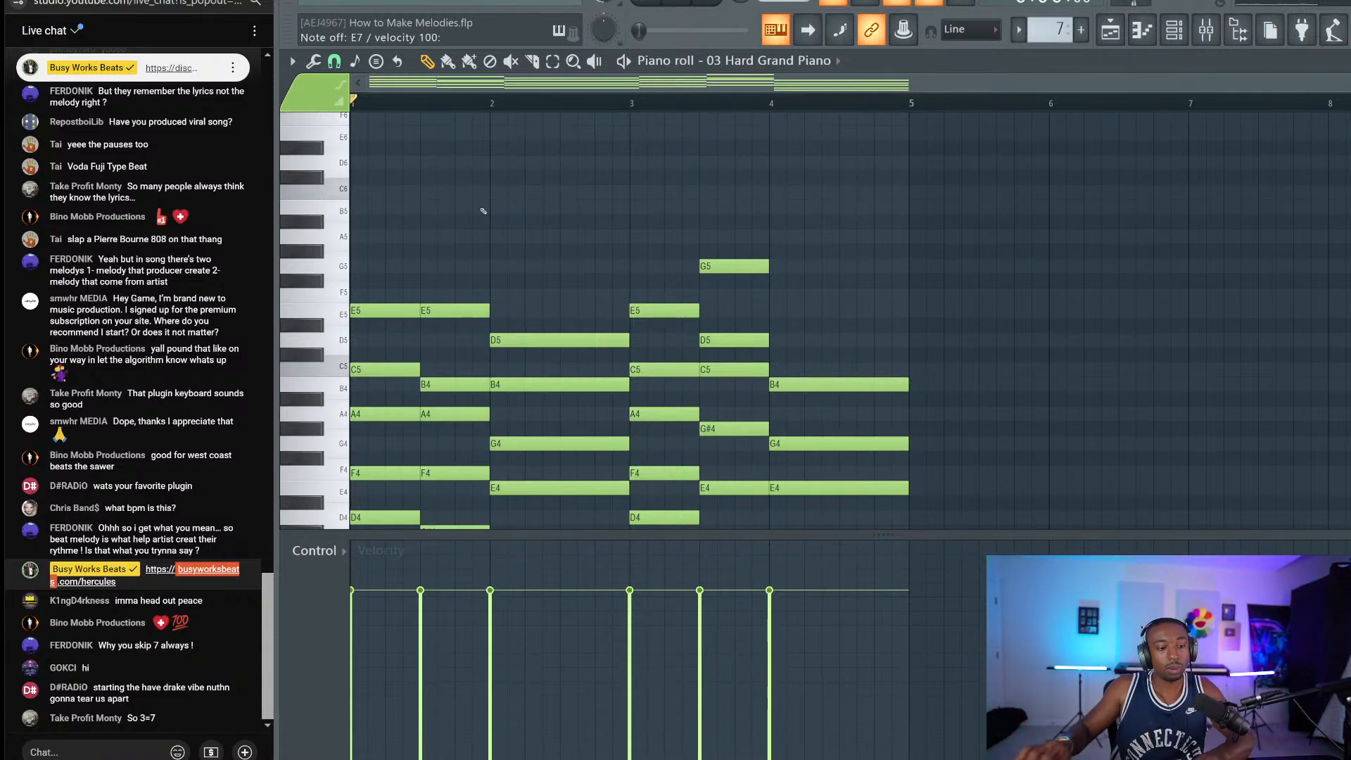
Step: Record an improvised pentatonic melody above the chords across bars 1 to 4, and view the recorded notes
right_click(775, 30)
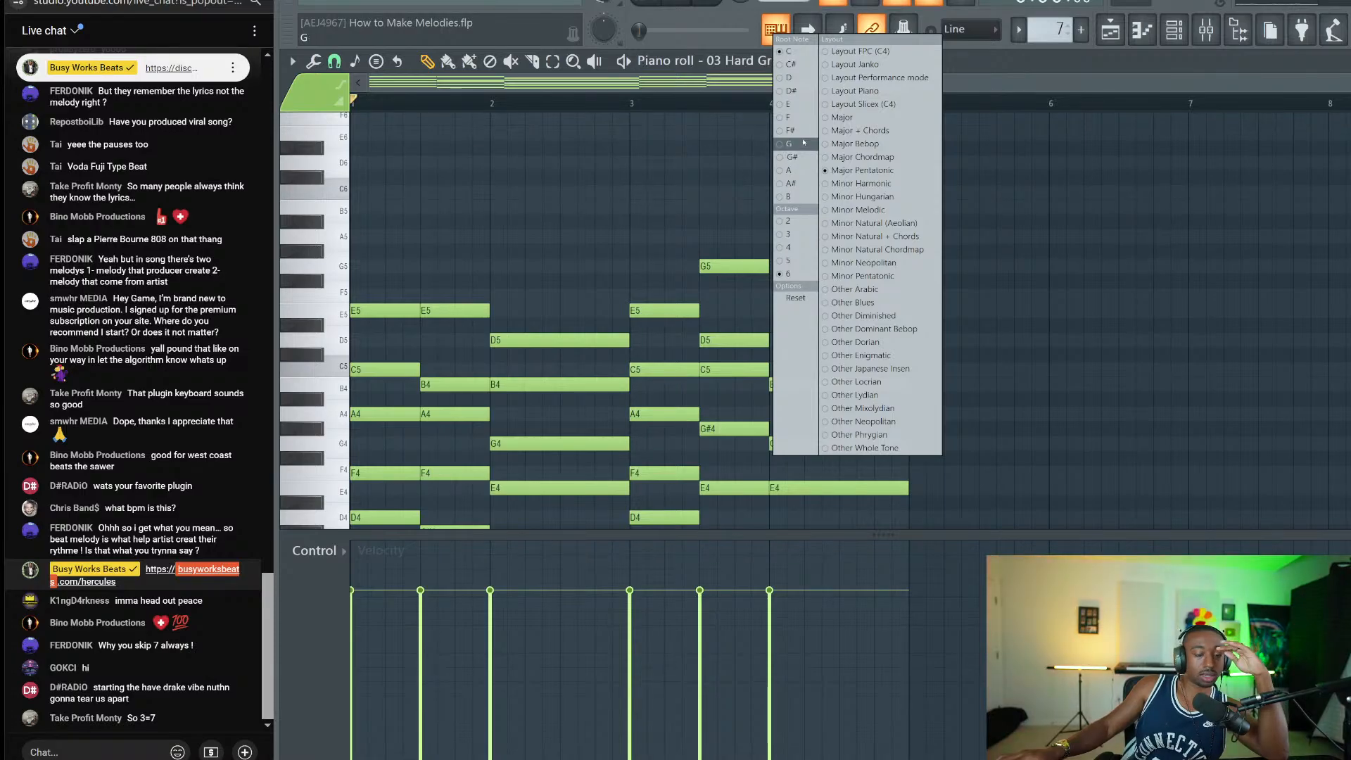
click(565, 139)
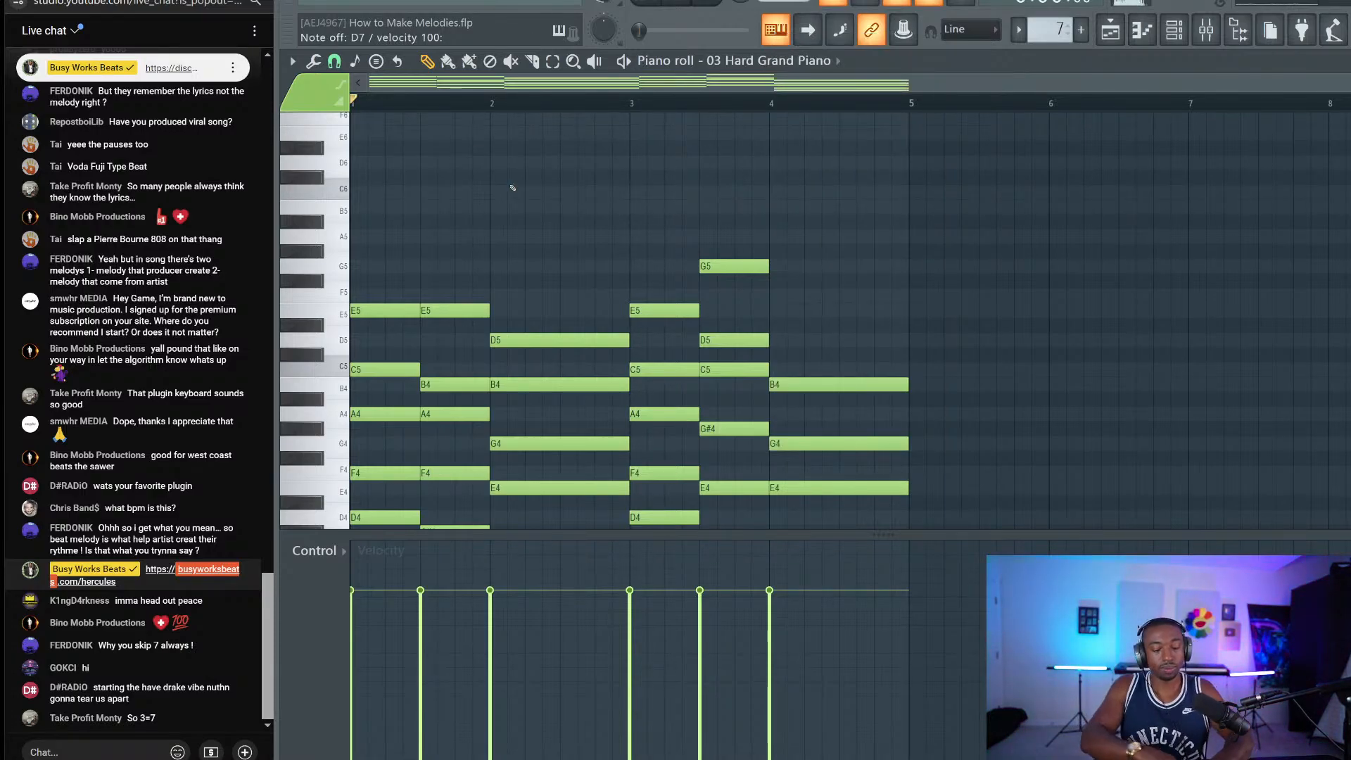
key(space)
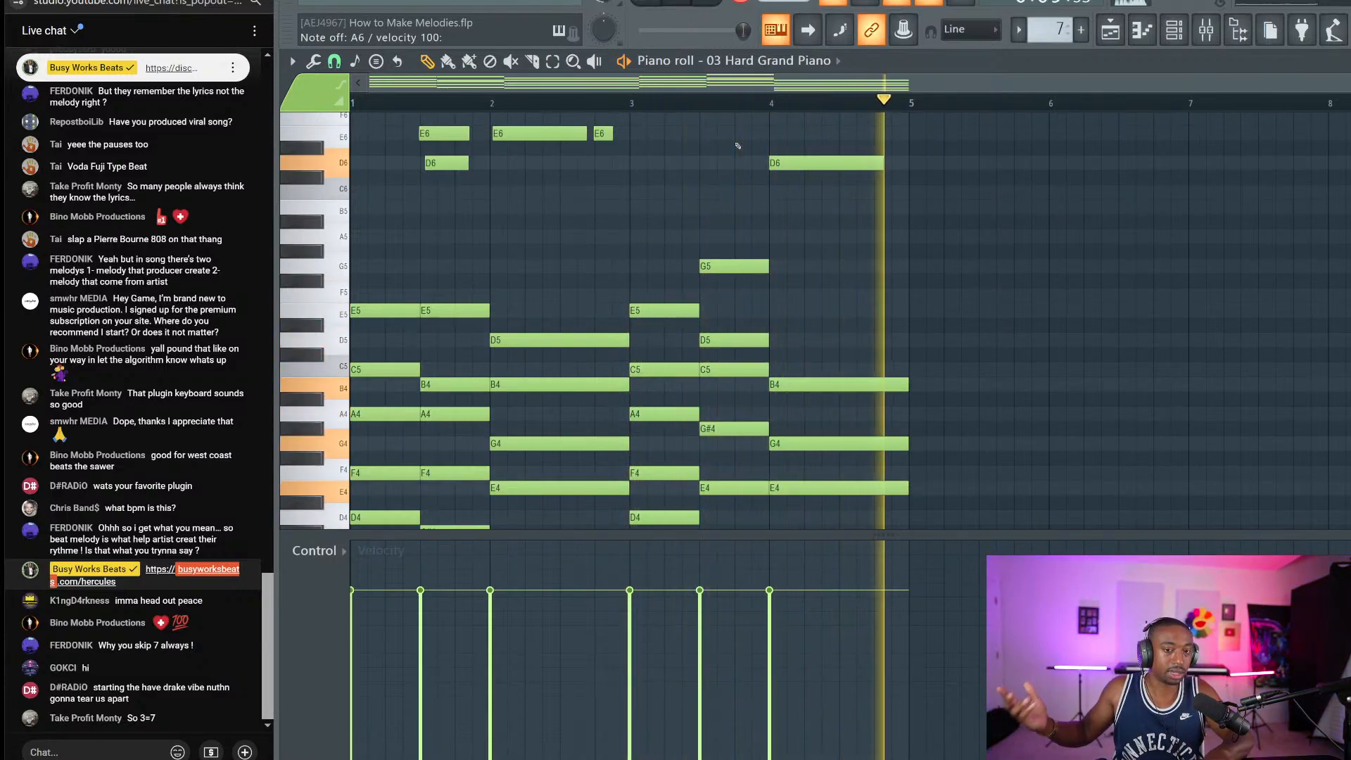
scroll(801, 136, up, 3)
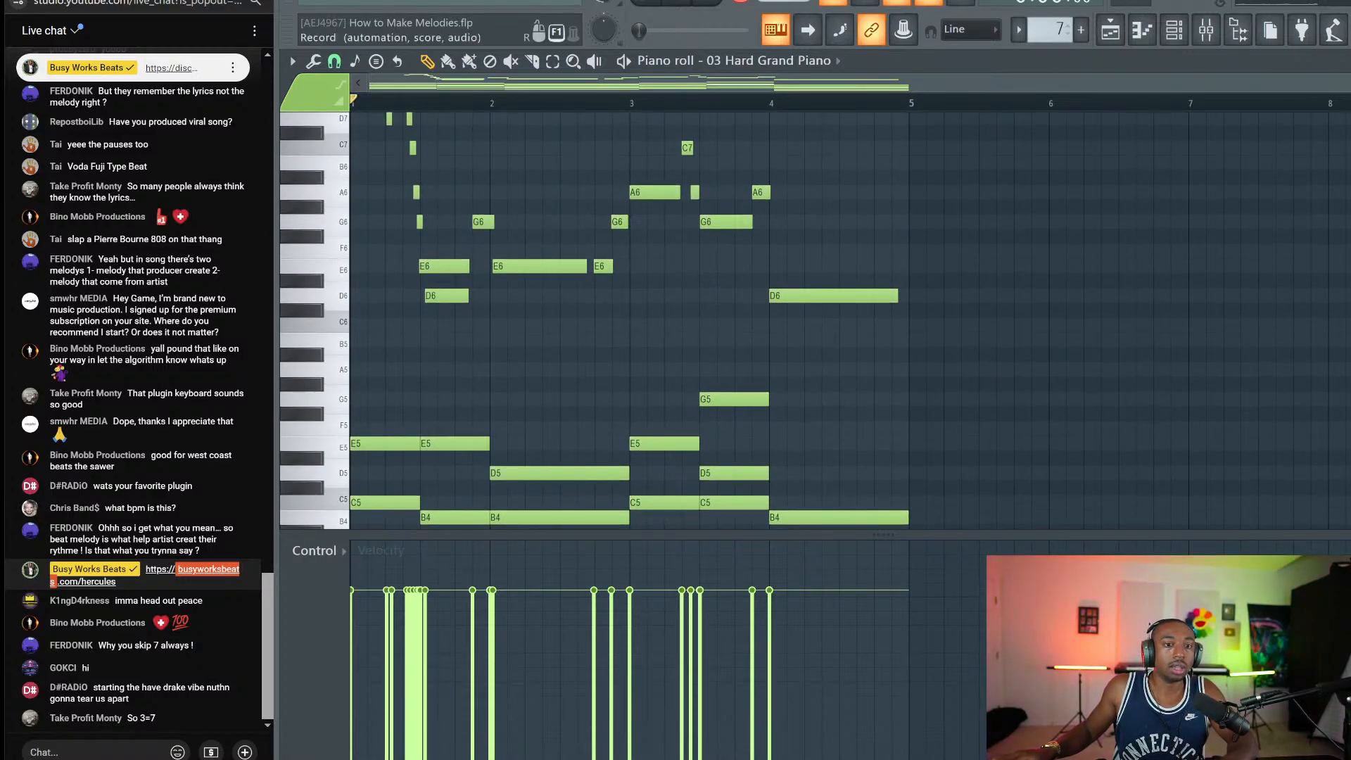
scroll(710, 309, up, 3)
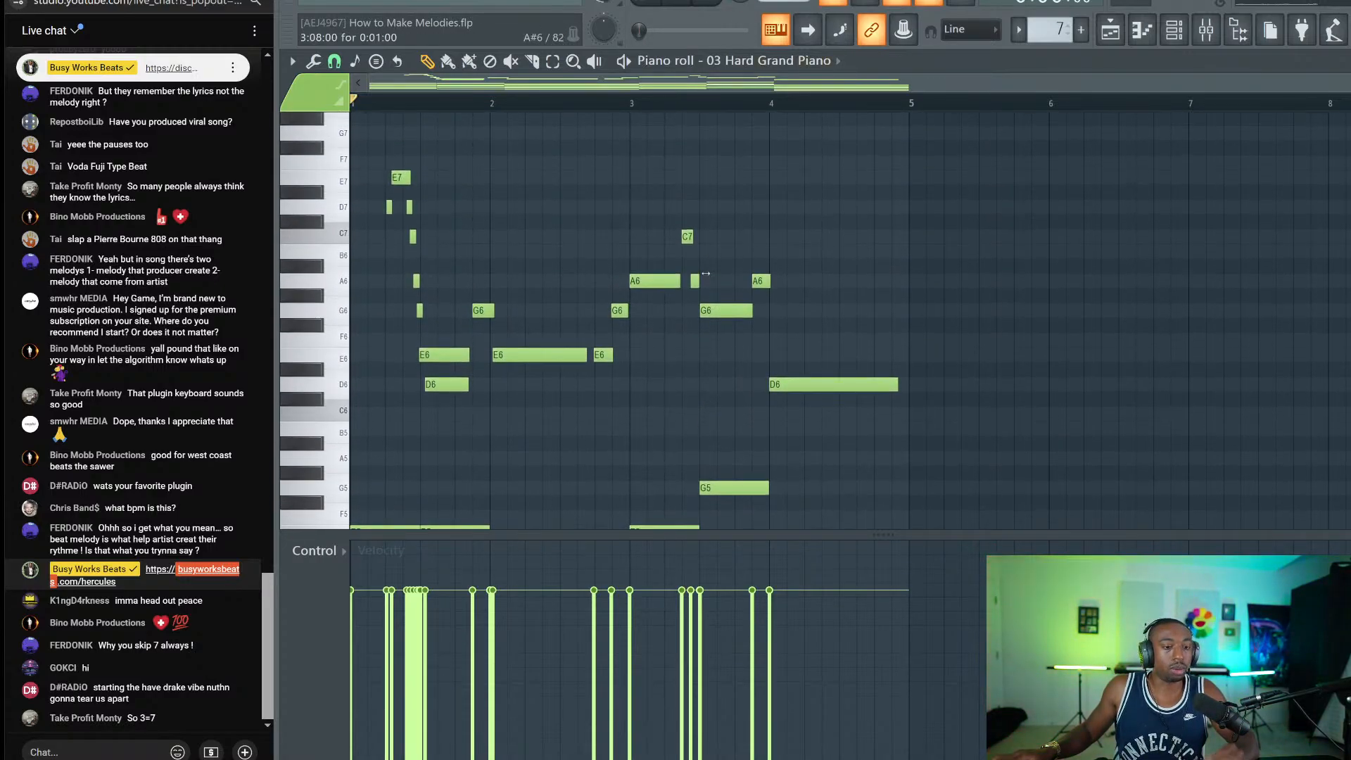
Step: Check the typing keyboard's root note and scale options, leaving them unchanged
scroll(706, 273, down, 6)
right_click(773, 30)
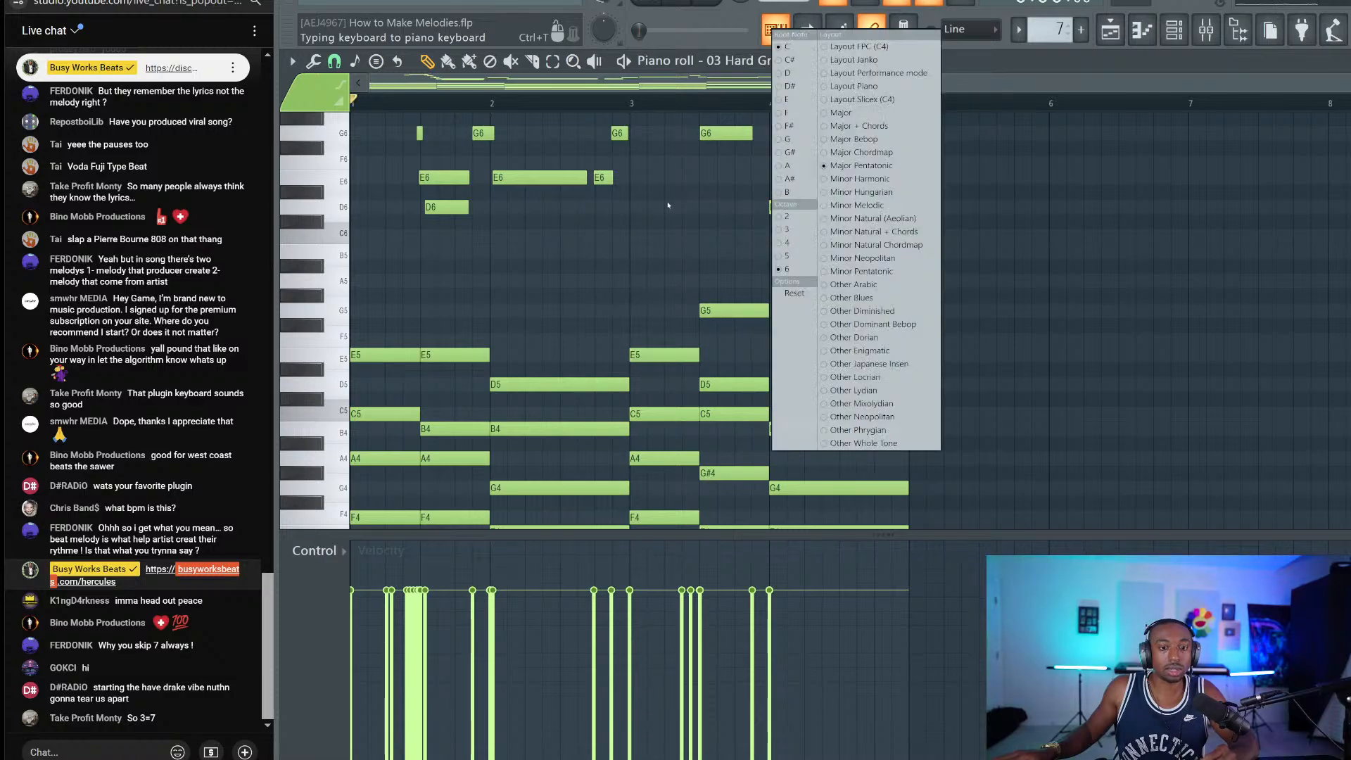
click(669, 205)
scroll(667, 211, up, 3)
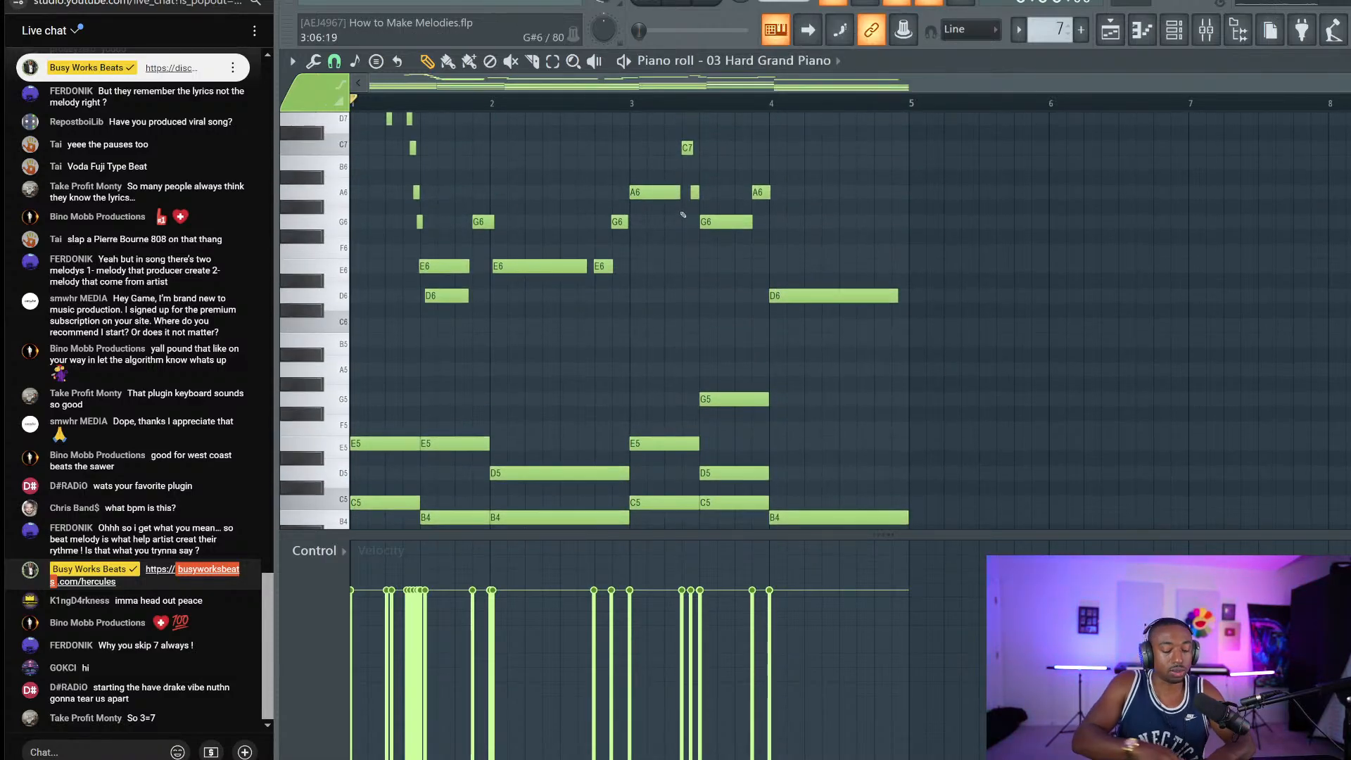
Step: Audition short melody runs on the piano using the typing keyboard, without recording them
key(o)
key(i)
key(e)
key(w)
key(q)
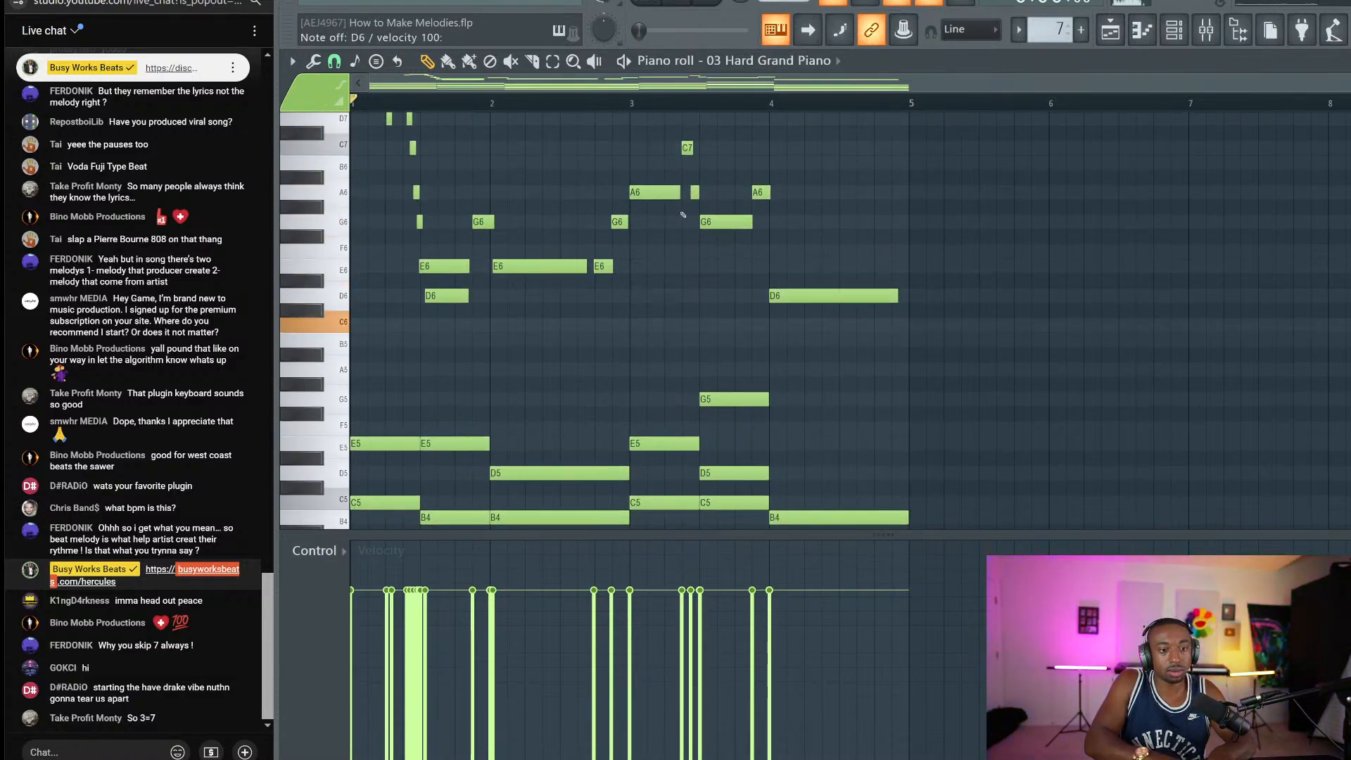
key(i)
key(o)
key(t)
key(e)
key(w)
key(y)
key(t)
key(e)
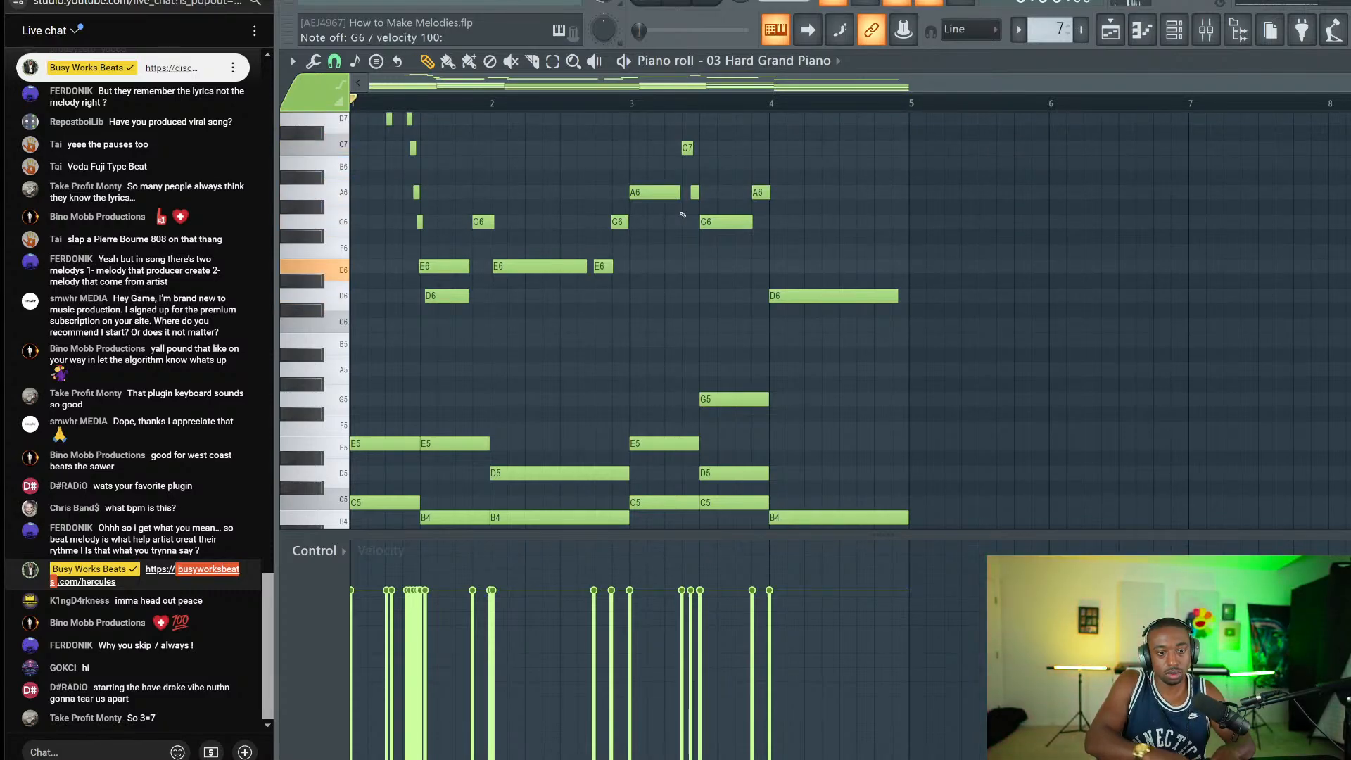
scroll(682, 214, up, 3)
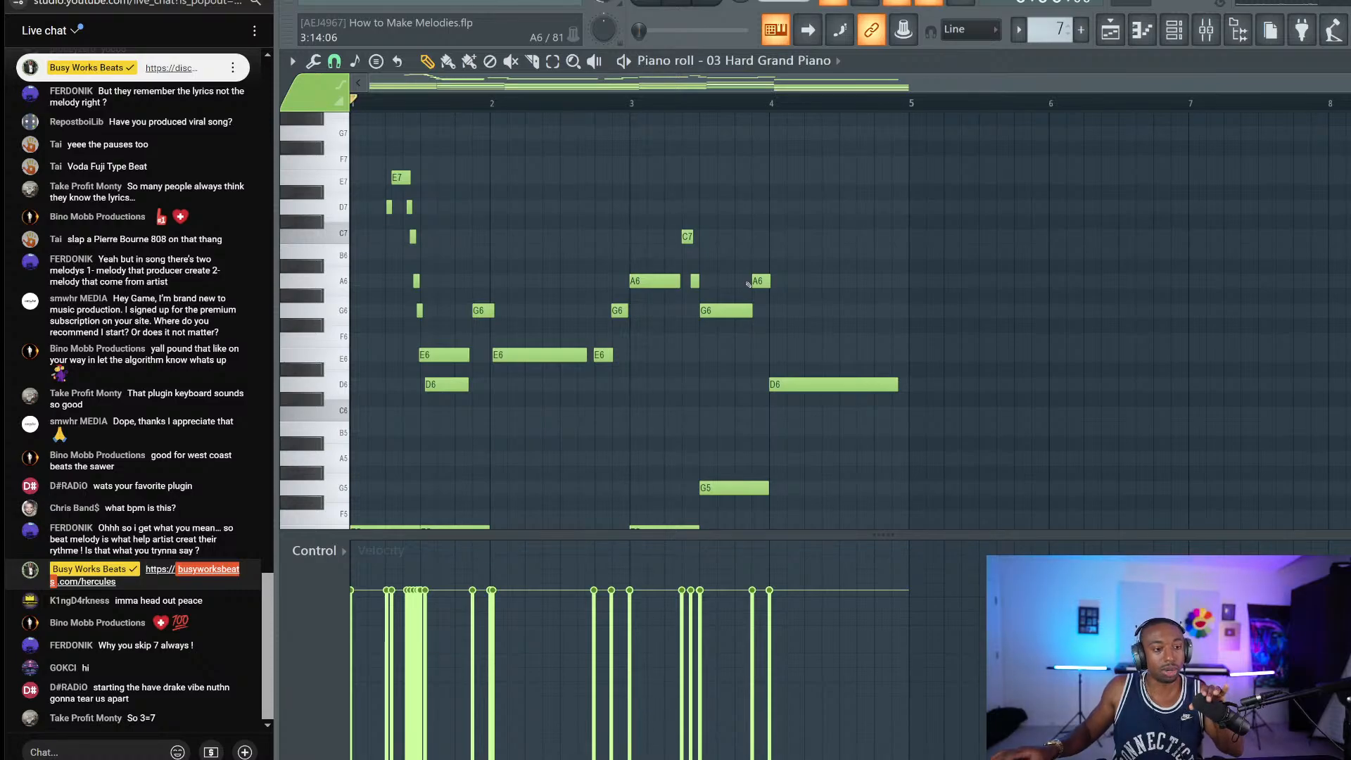
Step: Copy the lowest note of each chord (D4, C#4, C4, D4, E4, A3) one octave down, deselect the copies and save the project
scroll(732, 163, down, 10)
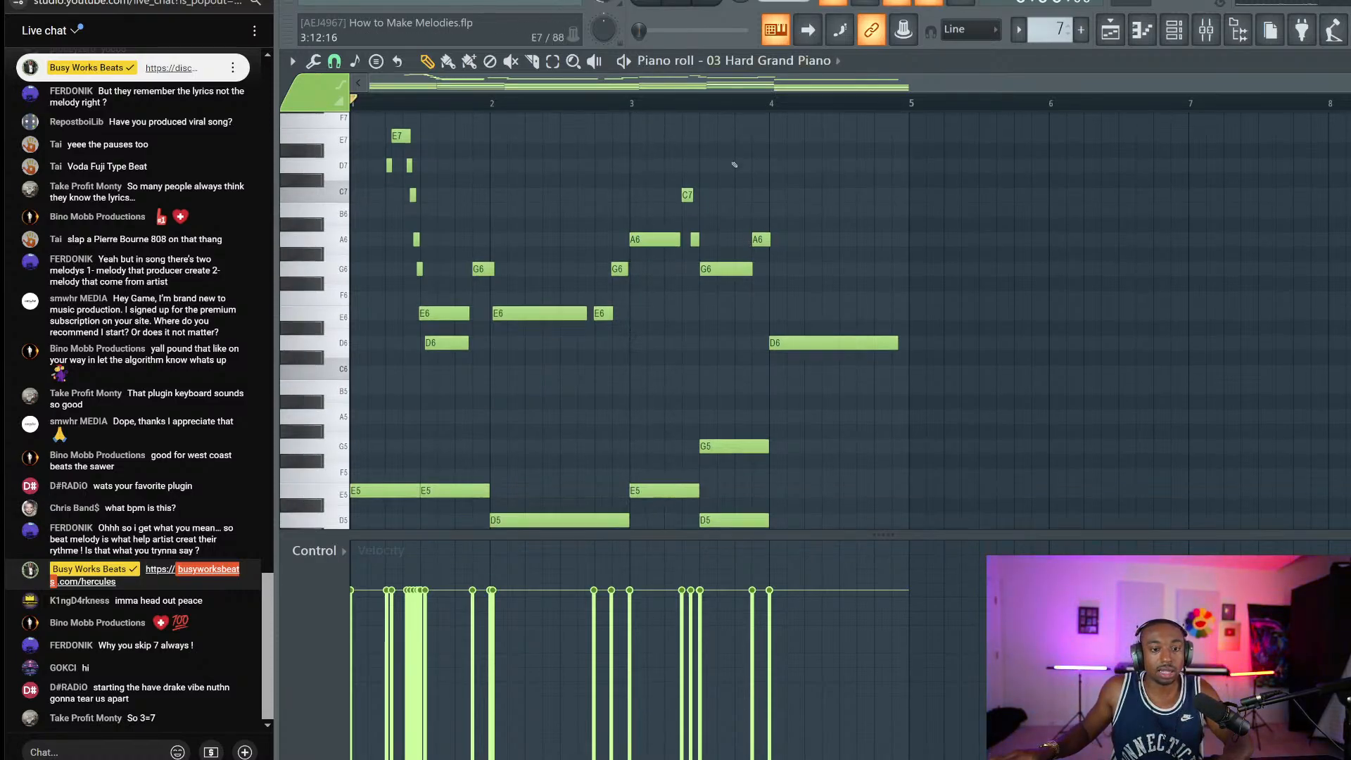
drag(389, 267, 428, 310)
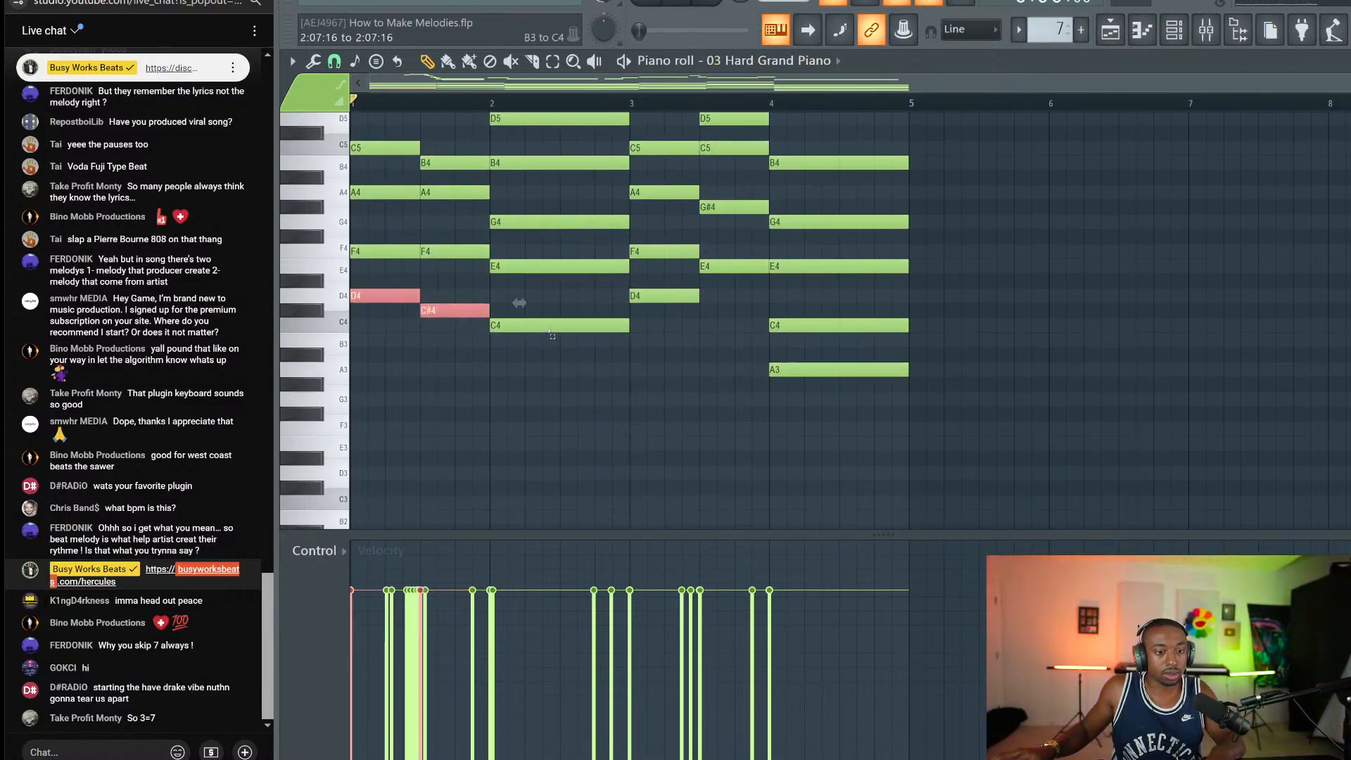
drag(517, 336, 511, 322)
drag(658, 308, 652, 296)
drag(730, 277, 724, 267)
drag(814, 382, 807, 362)
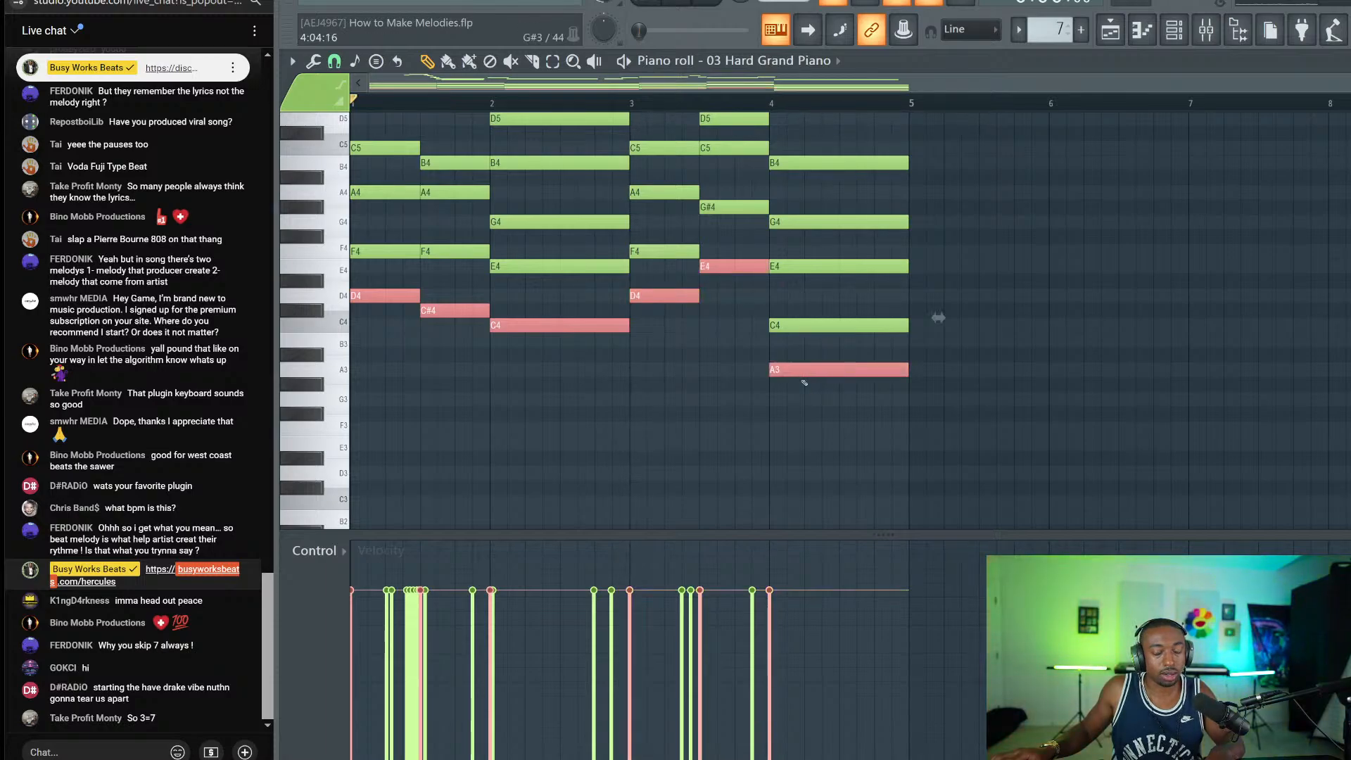
key(ctrl+Down)
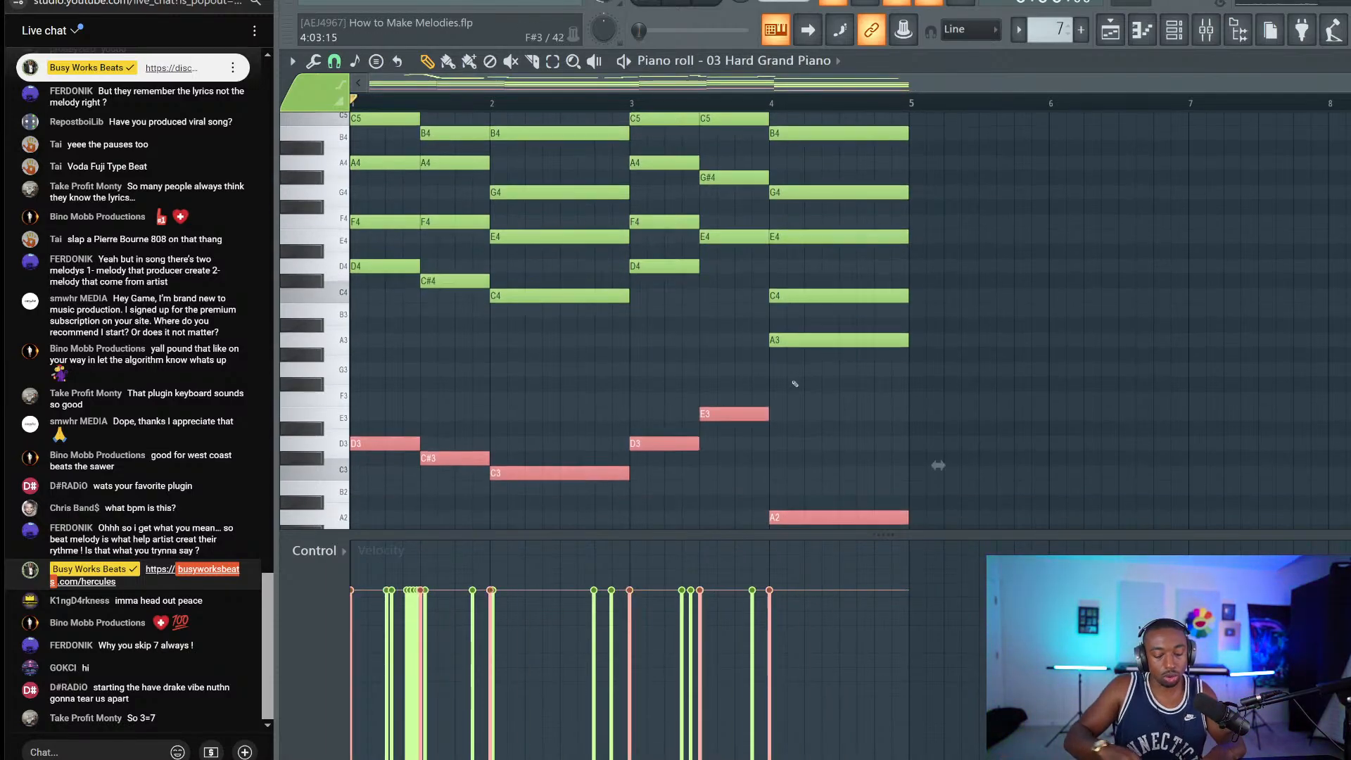
key(ctrl+d)
key(ctrl+s)
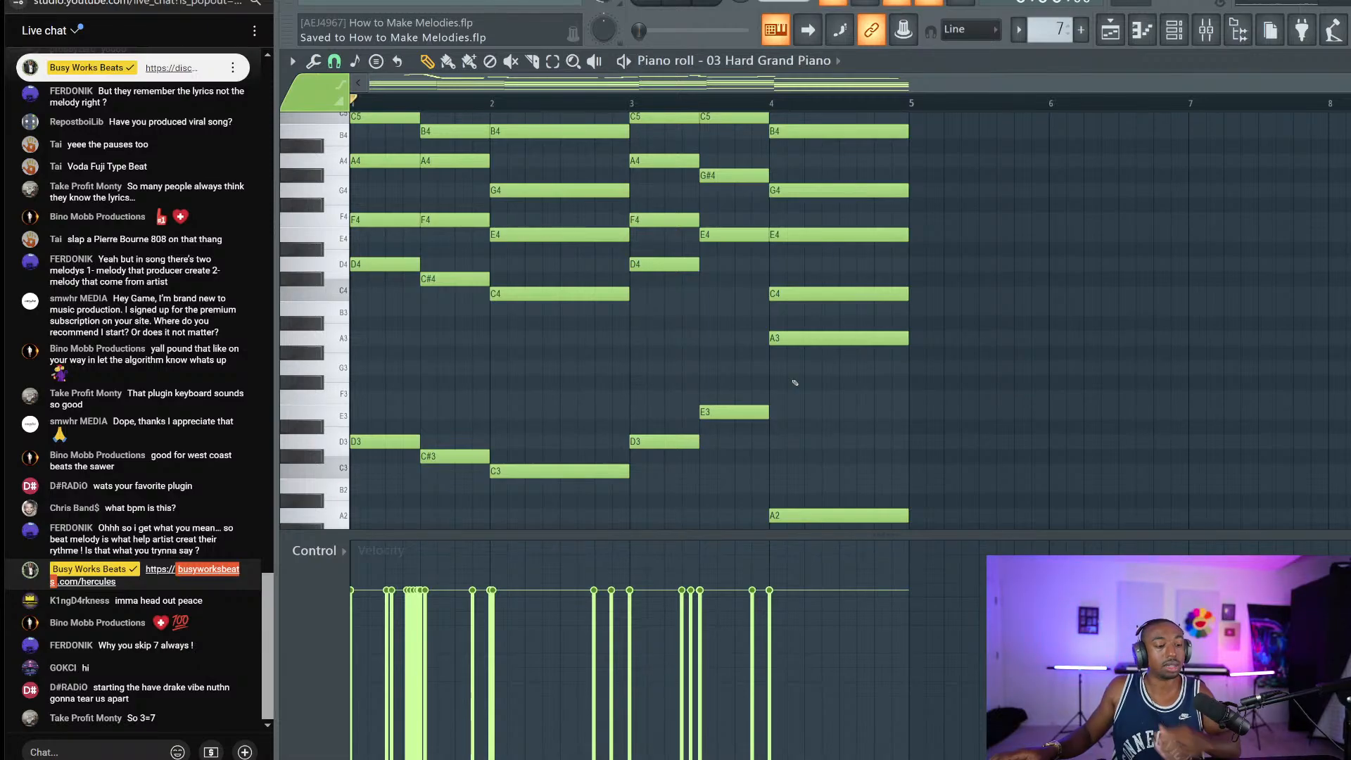
Step: Play back the start of the pattern to hear the chords with the added bass notes
scroll(847, 376, up, 4)
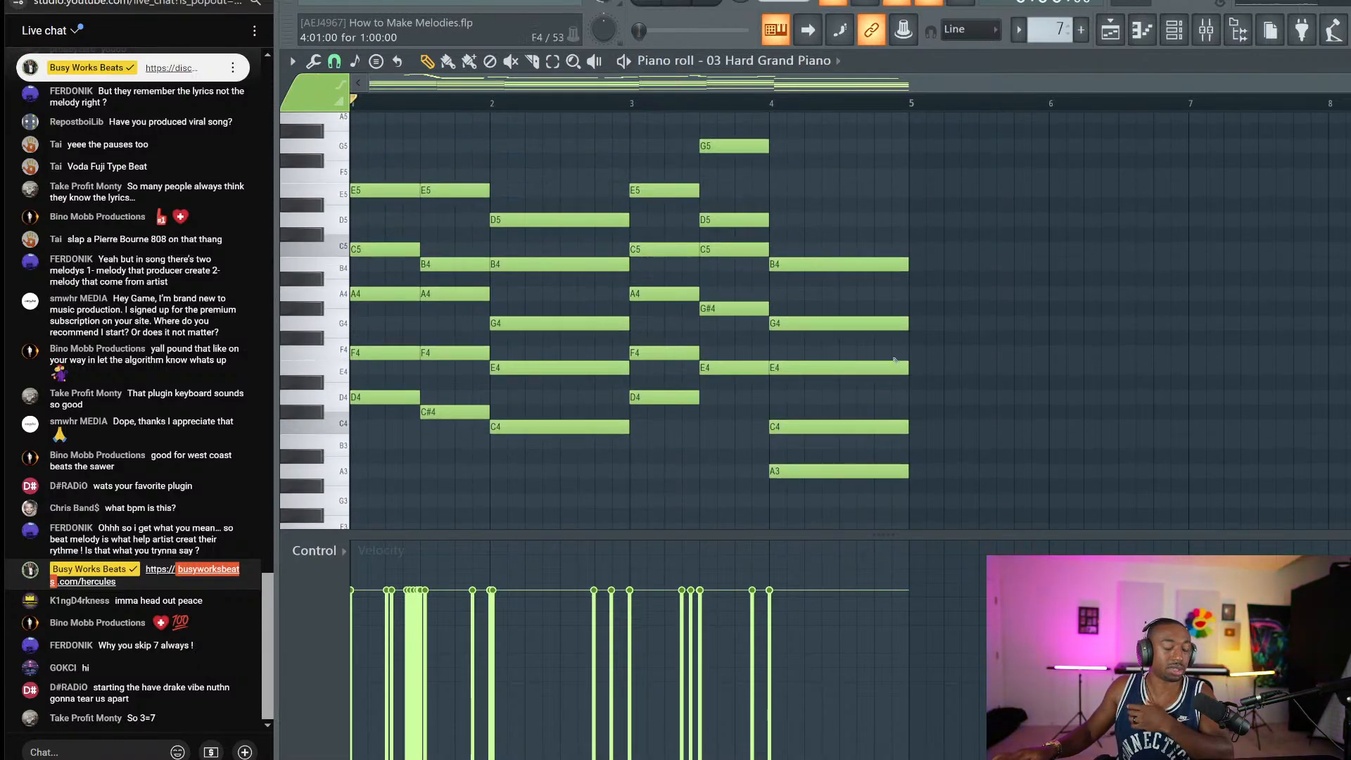
key(space)
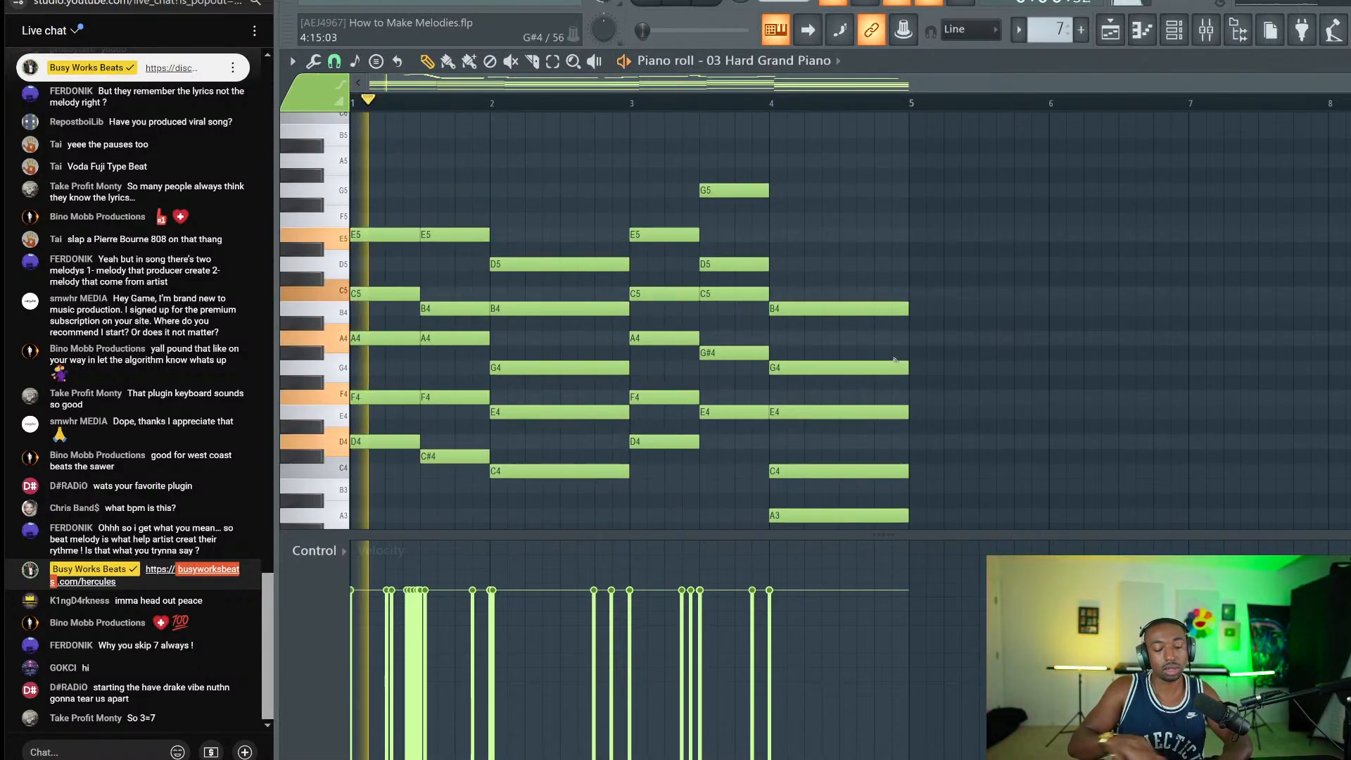
key(space)
Step: Copy the bass line another octave down to D2, C#2, C2, D2, E2 and A1
scroll(631, 258, down, 3)
scroll(631, 259, down, 3)
drag(907, 463, 378, 343)
key(ctrl+Down)
scroll(684, 251, down, 2)
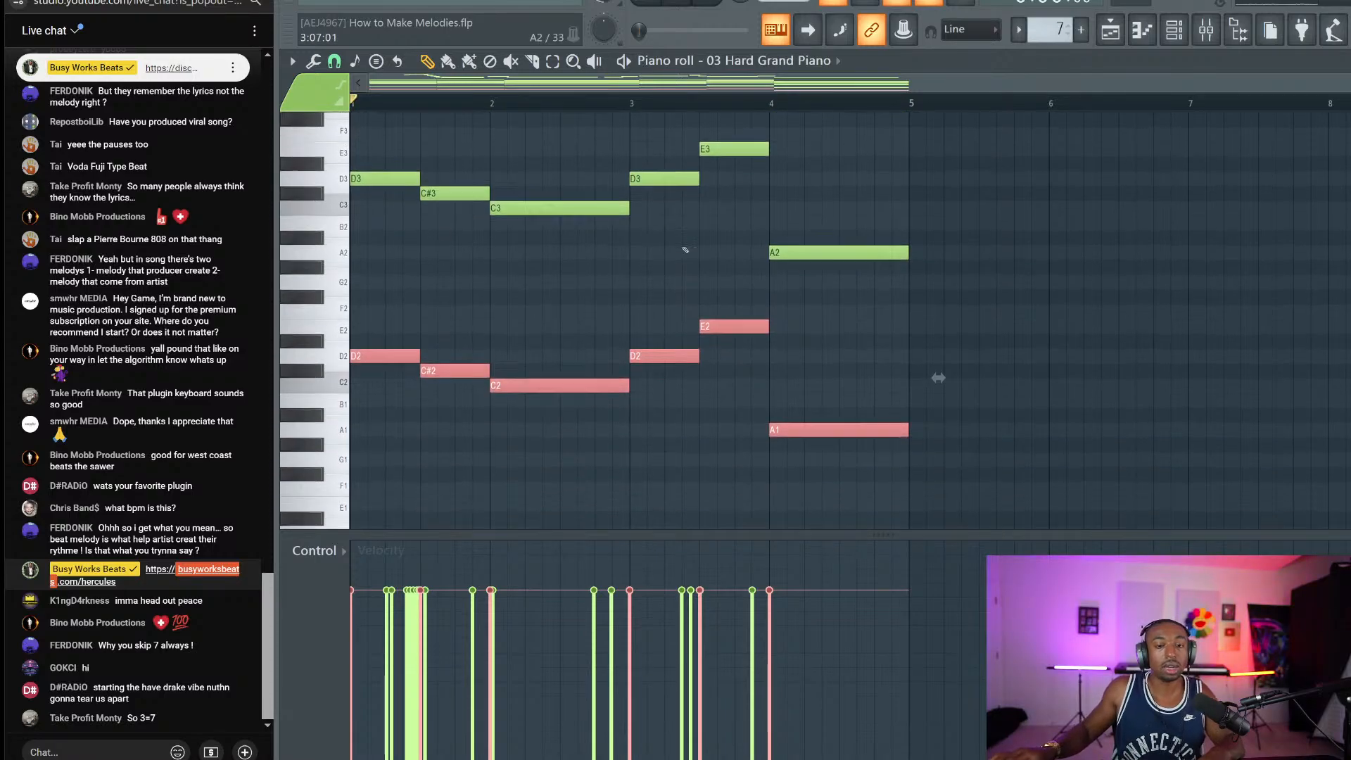
scroll(703, 255, down, 2)
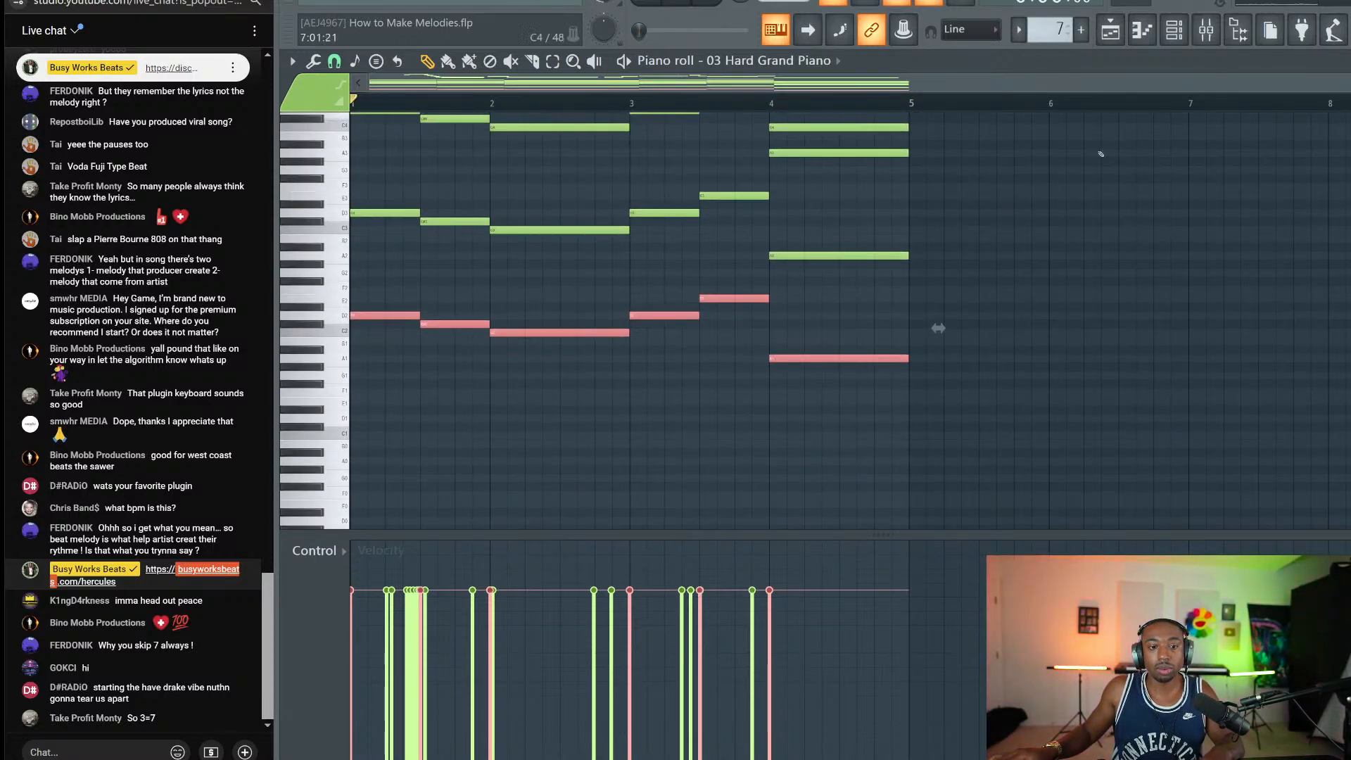
Step: Highlight the bass notes, the chords and the upper melody one group at a time to examine the three layers
scroll(835, 235, up, 5)
drag(859, 364, 366, 563)
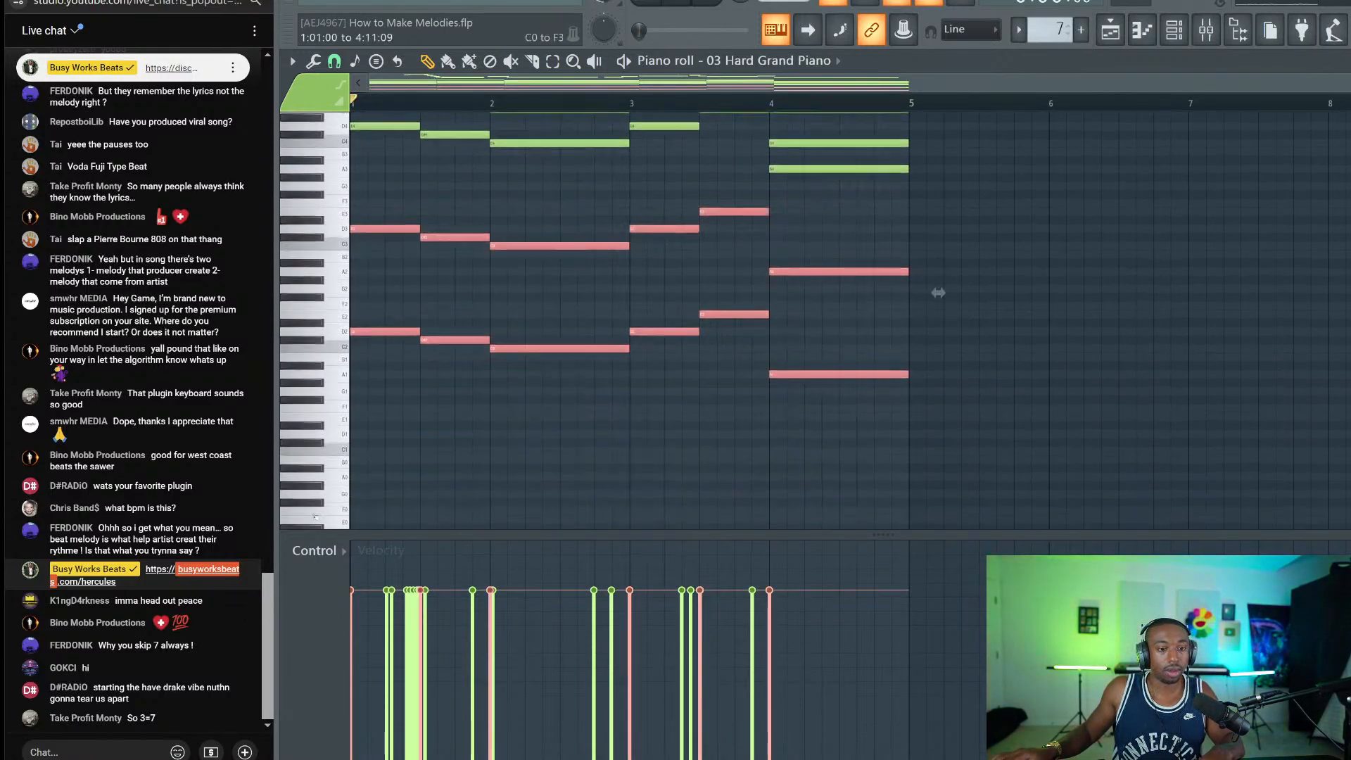
scroll(673, 323, up, 7)
drag(871, 402, 364, 191)
scroll(540, 223, up, 6)
drag(898, 344, 521, 211)
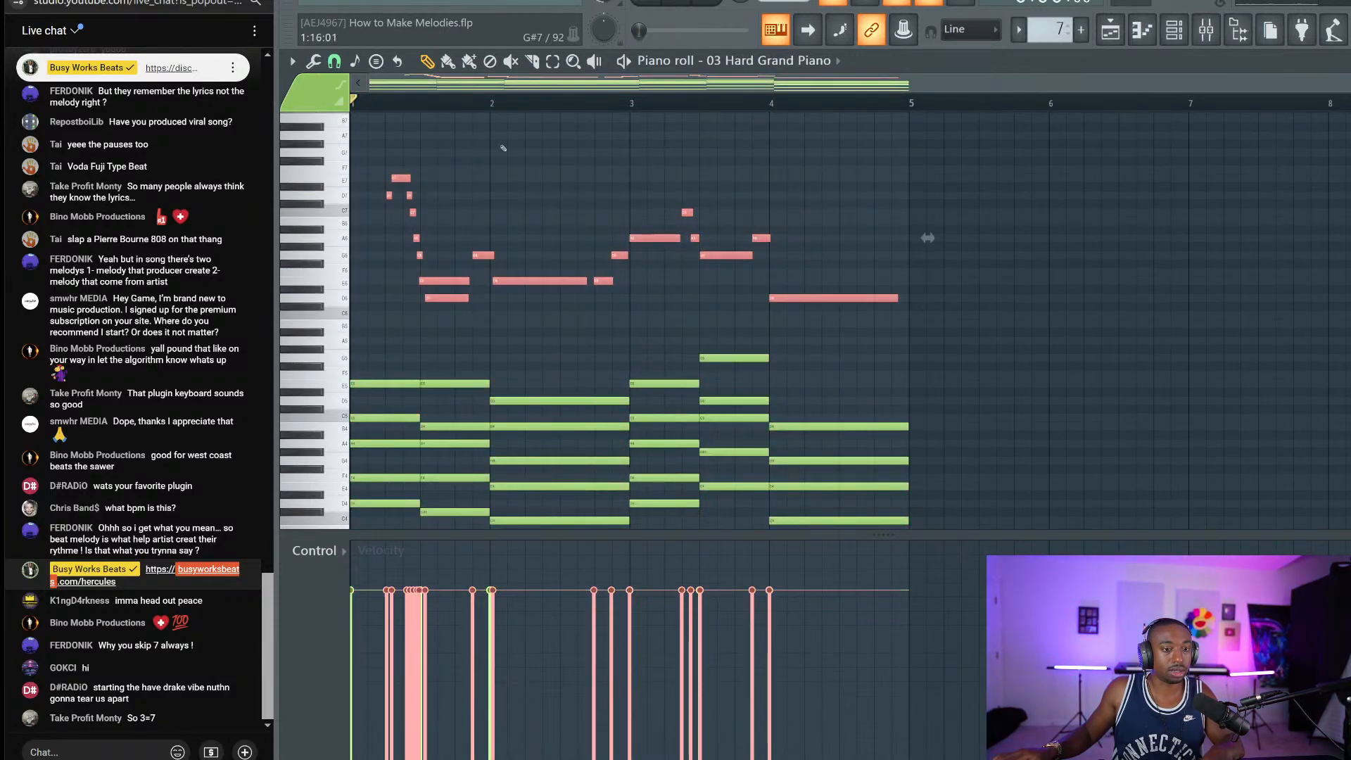
Step: Clear the note selection and play back the full four-bar pattern
click(513, 146)
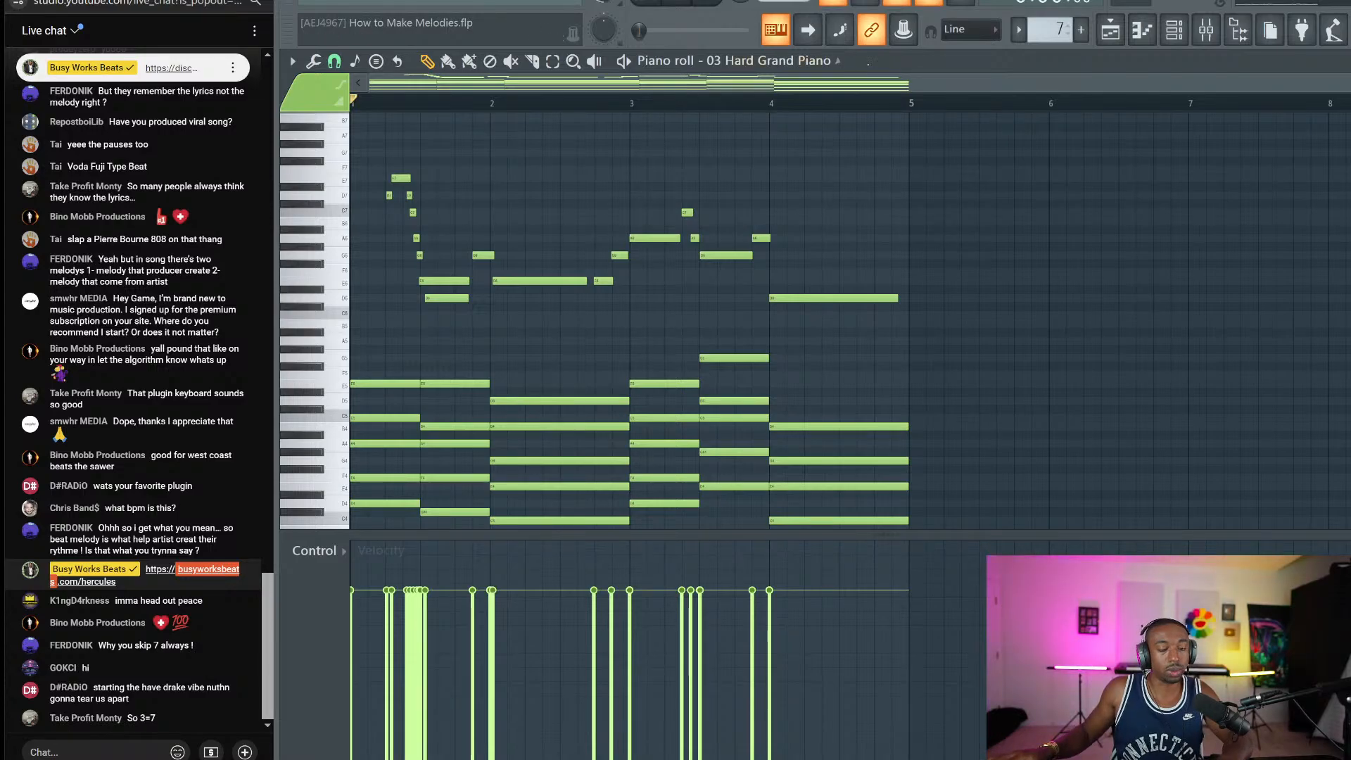
key(space)
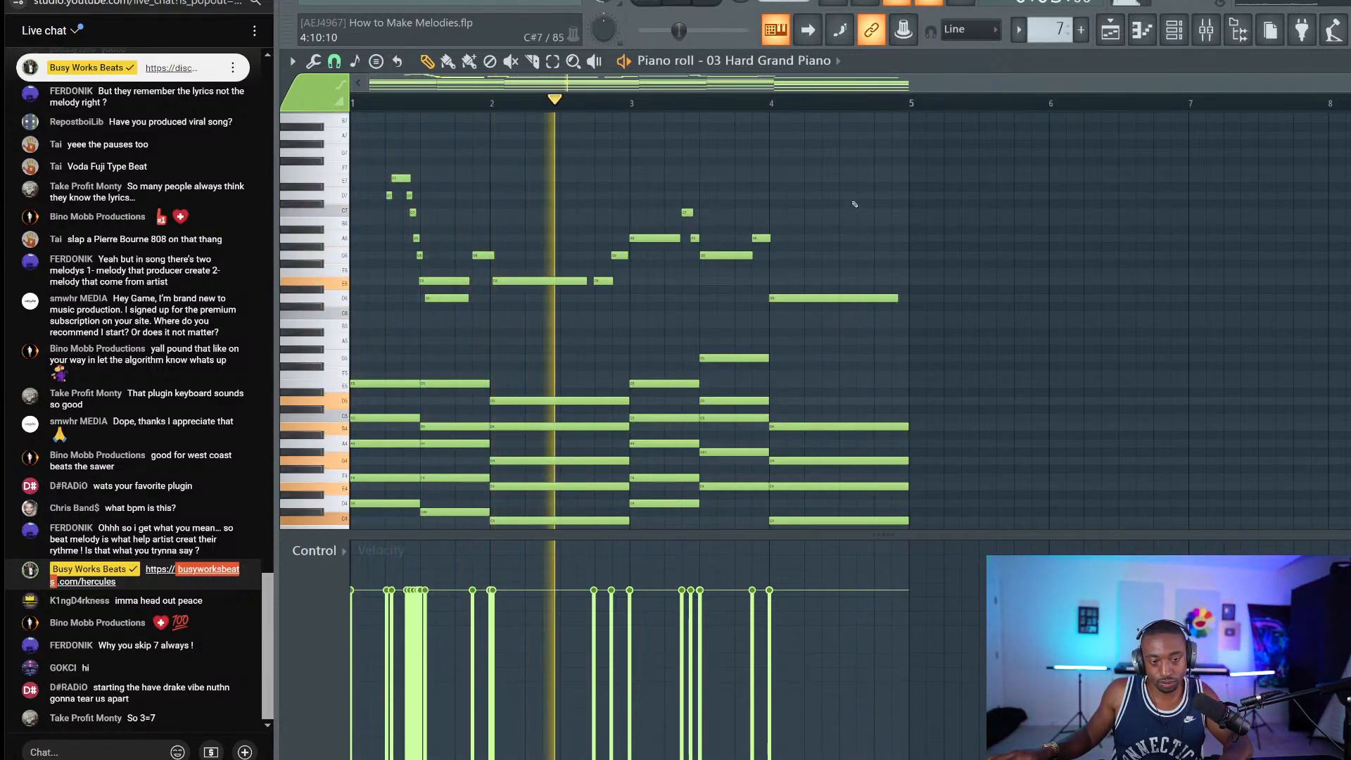
key(space)
Step: Duplicate all notes of the four-bar pattern so the copy starts at bar 5, and deselect them
key(ctrl+a)
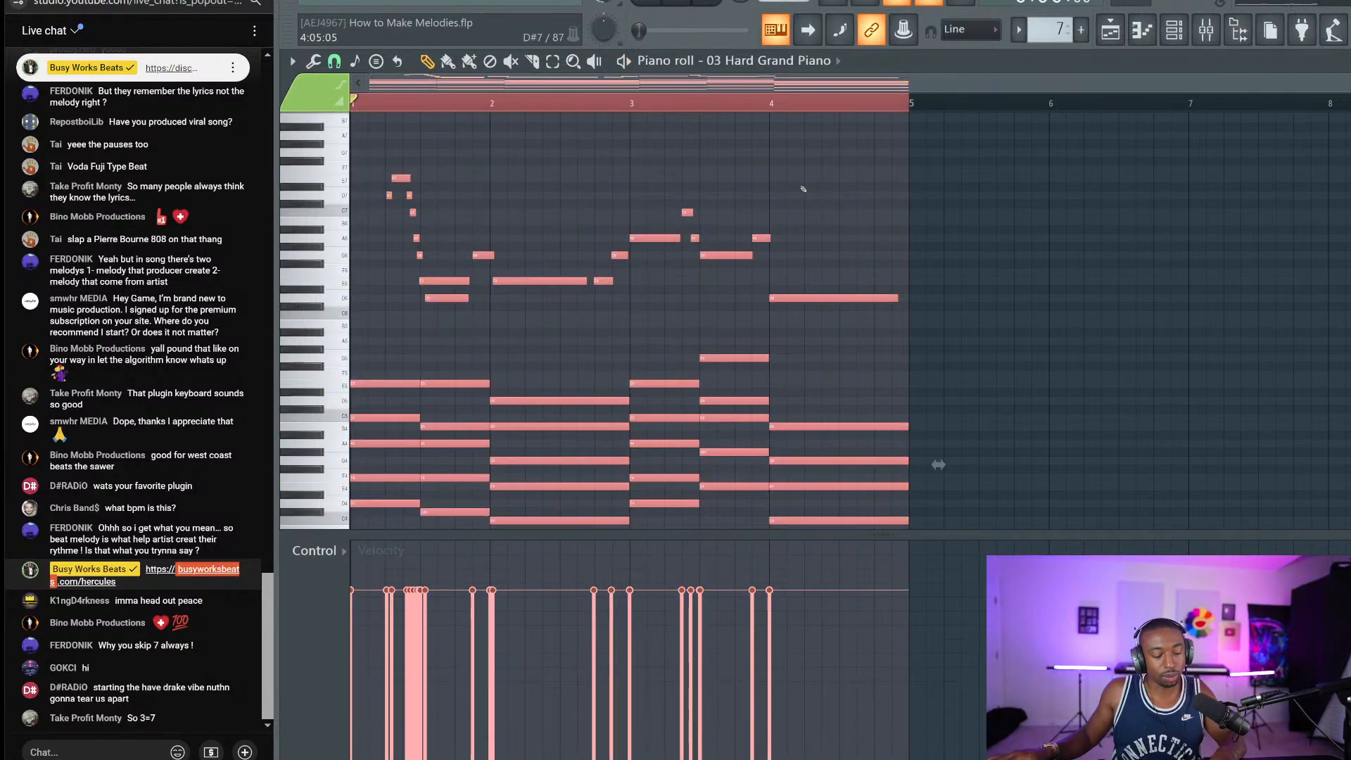
scroll(385, 342, down, 2)
drag(372, 351, 939, 335)
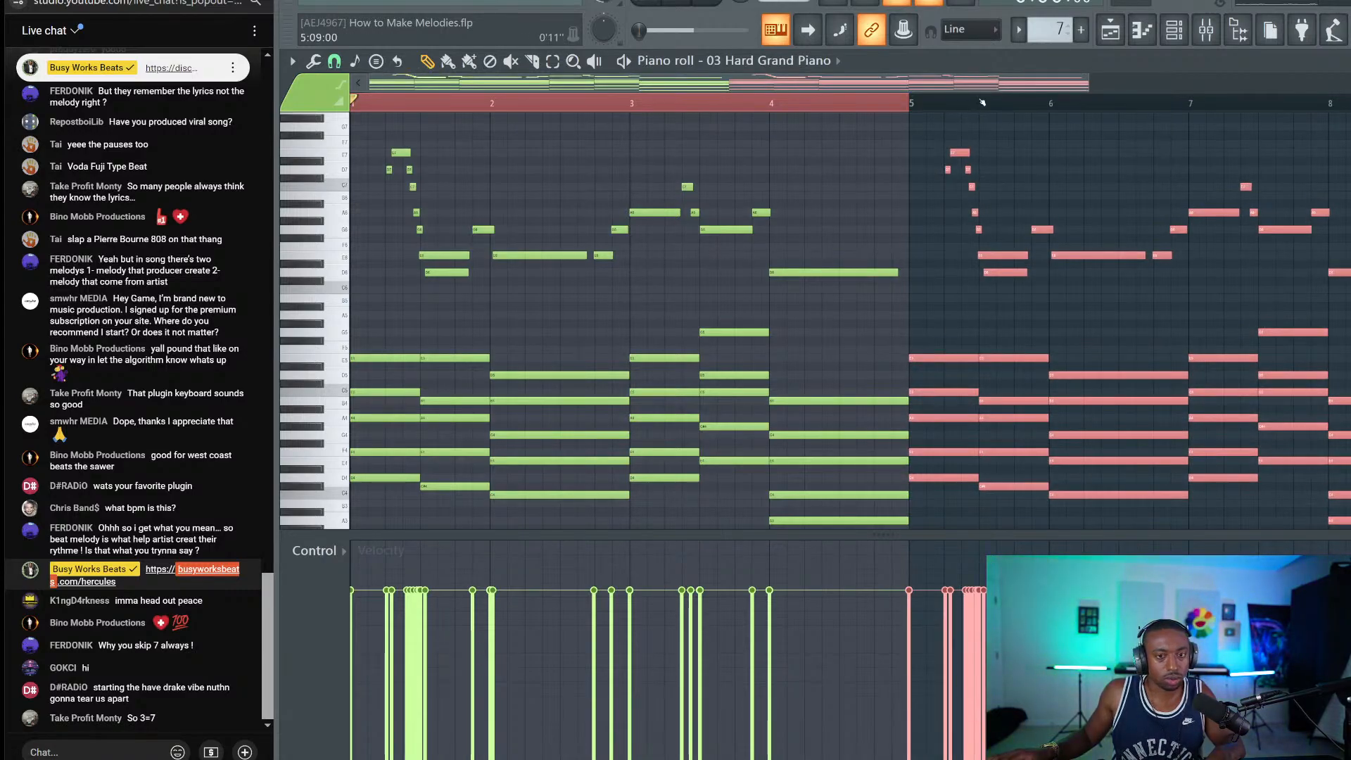
scroll(983, 103, up, 6)
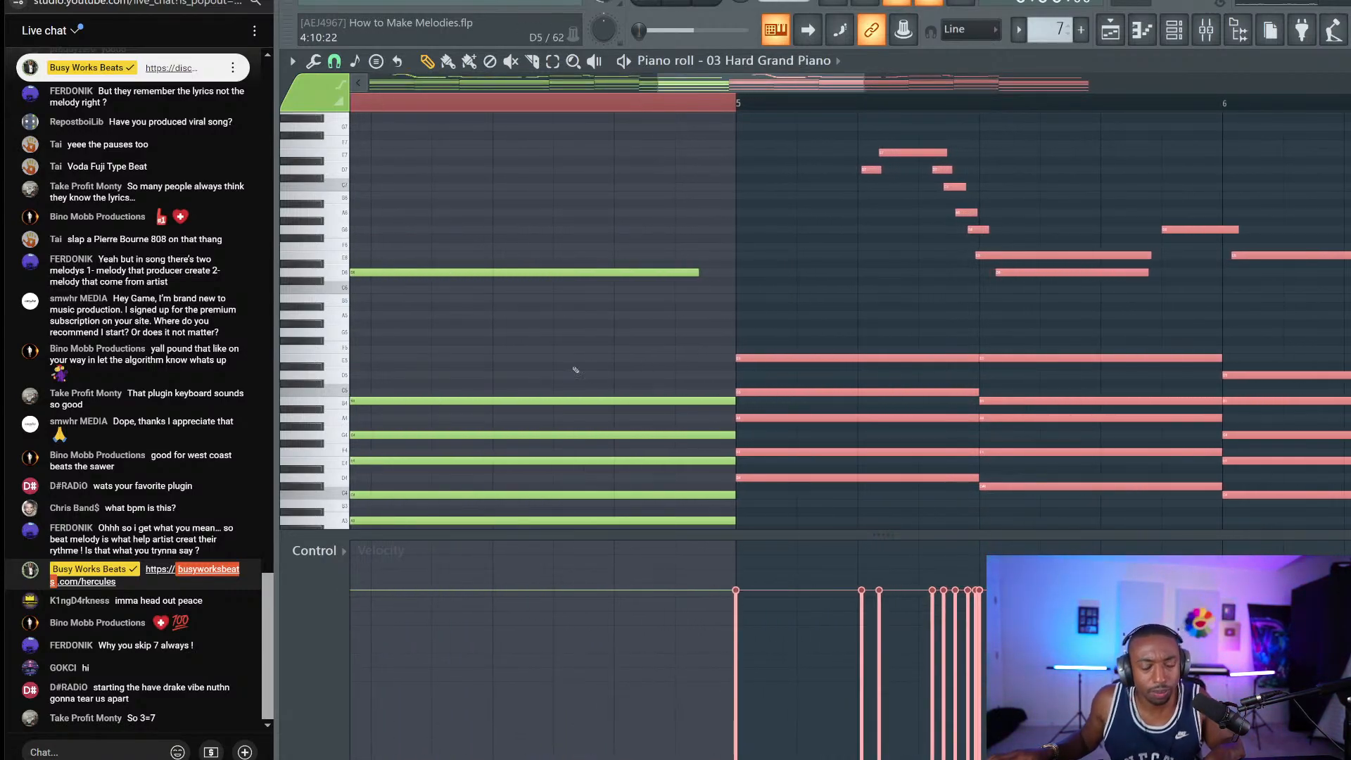
scroll(942, 236, down, 3)
scroll(809, 102, right, 3)
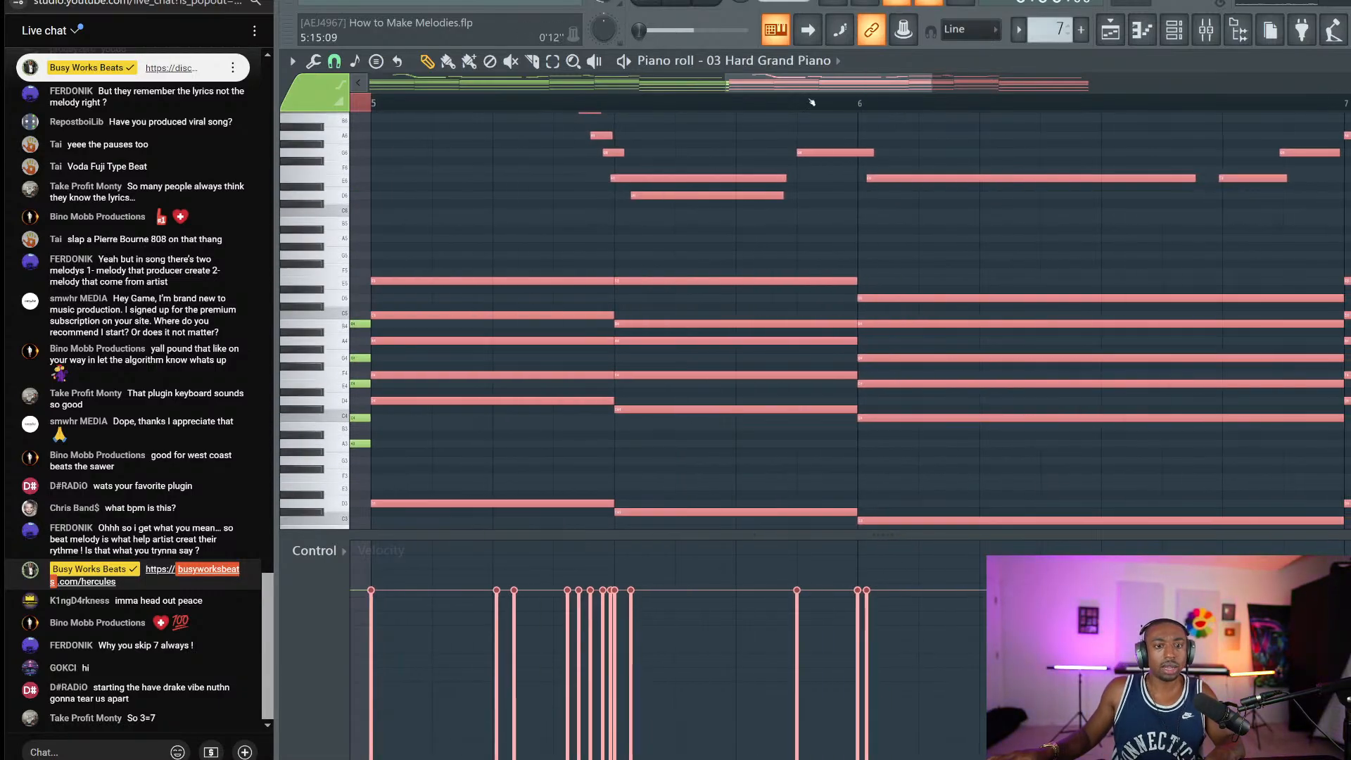
scroll(811, 103, down, 5)
scroll(1059, 163, up, 4)
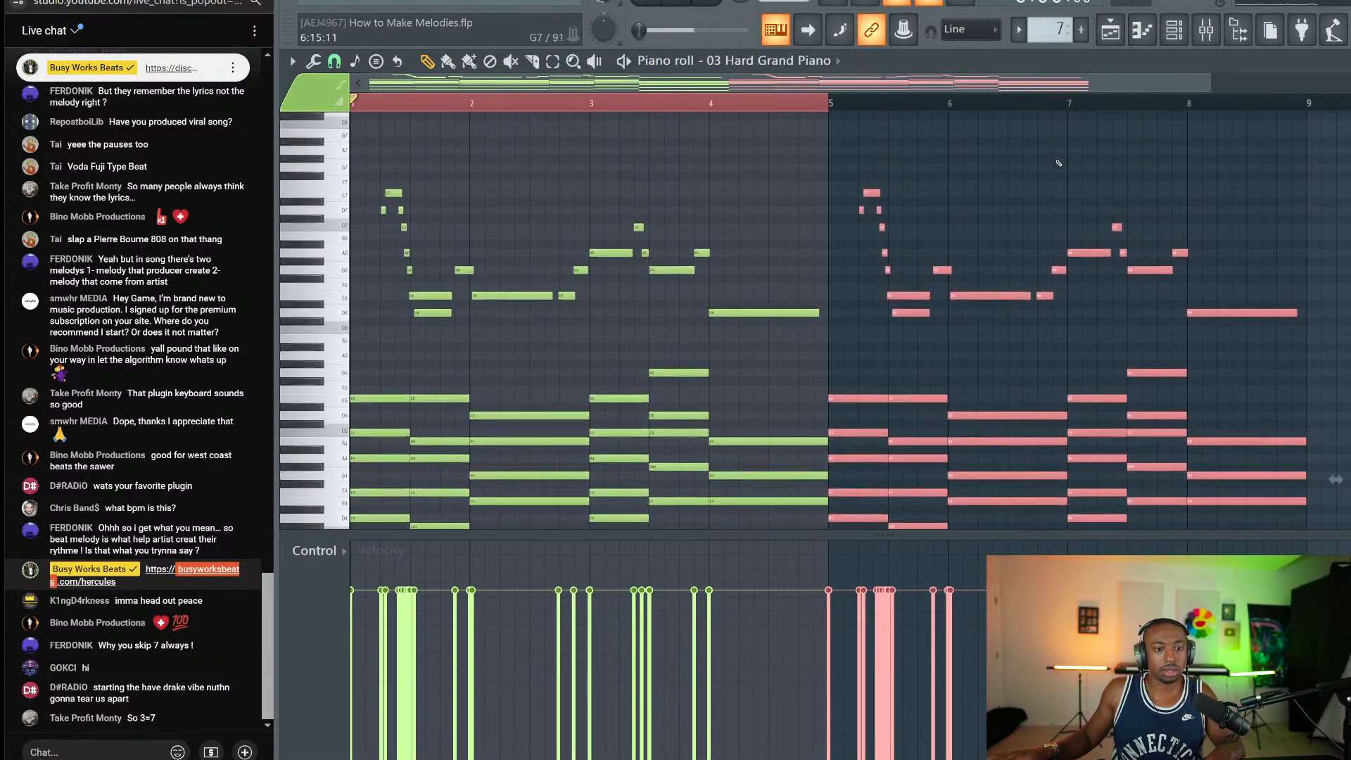
key(ctrl+d)
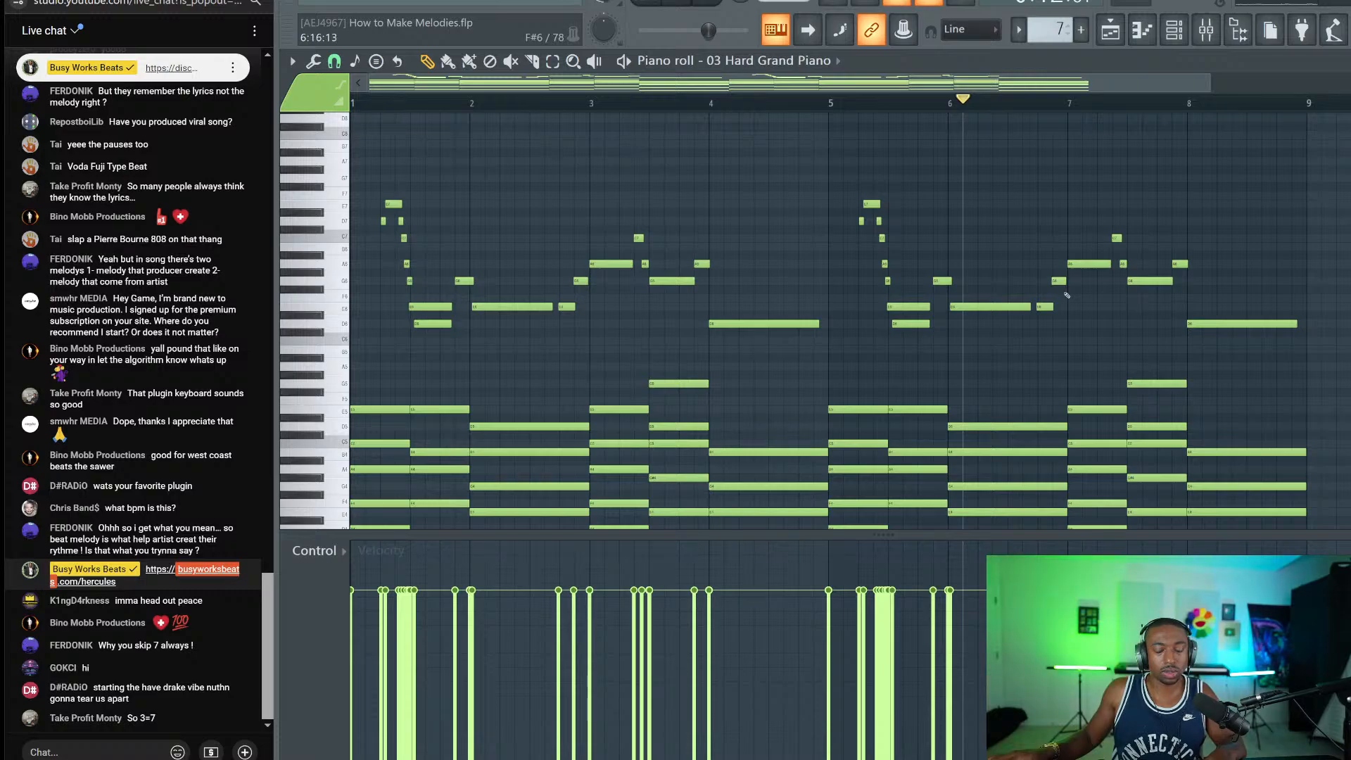
Step: Copy the E6 and G6 notes at the end of bar 6 up to A6 and C7, shift the copies slightly later and play them back
key(space)
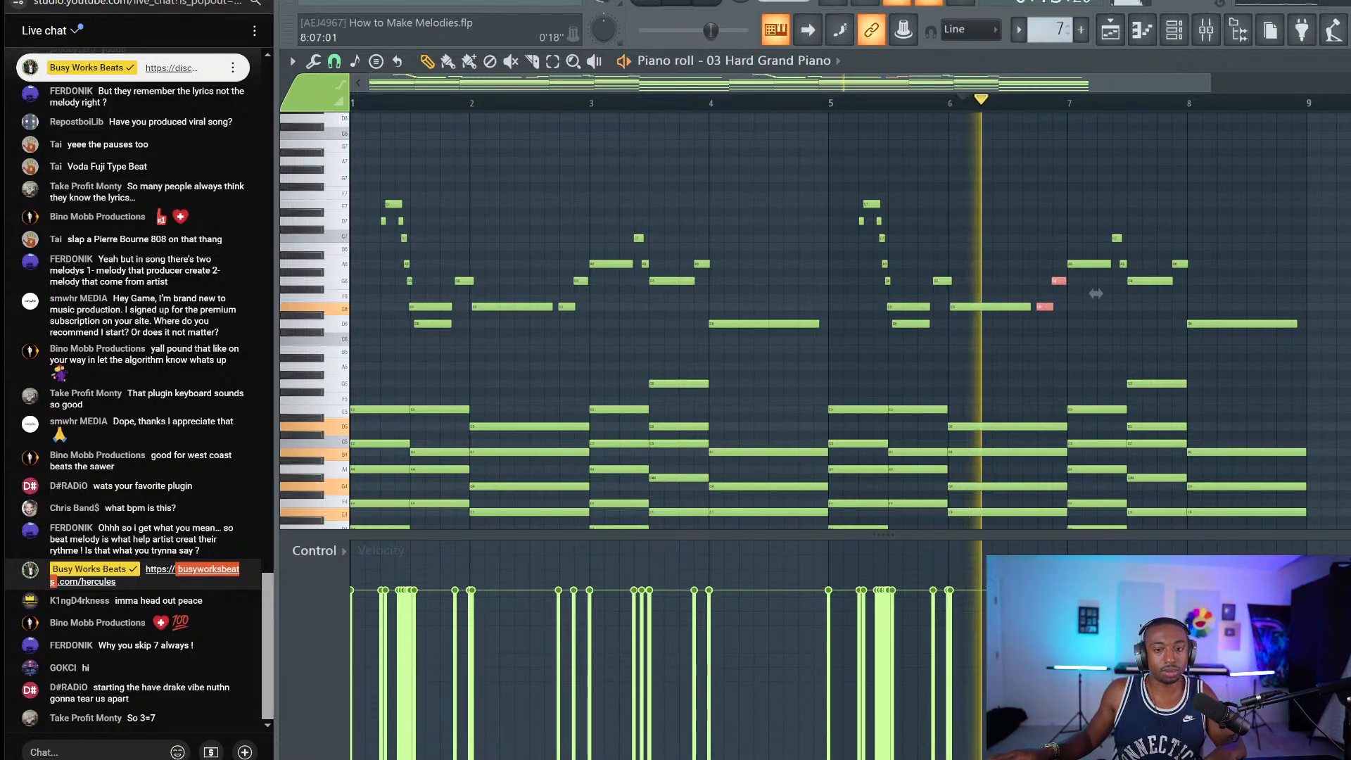
scroll(1083, 347, up, 3)
key(space)
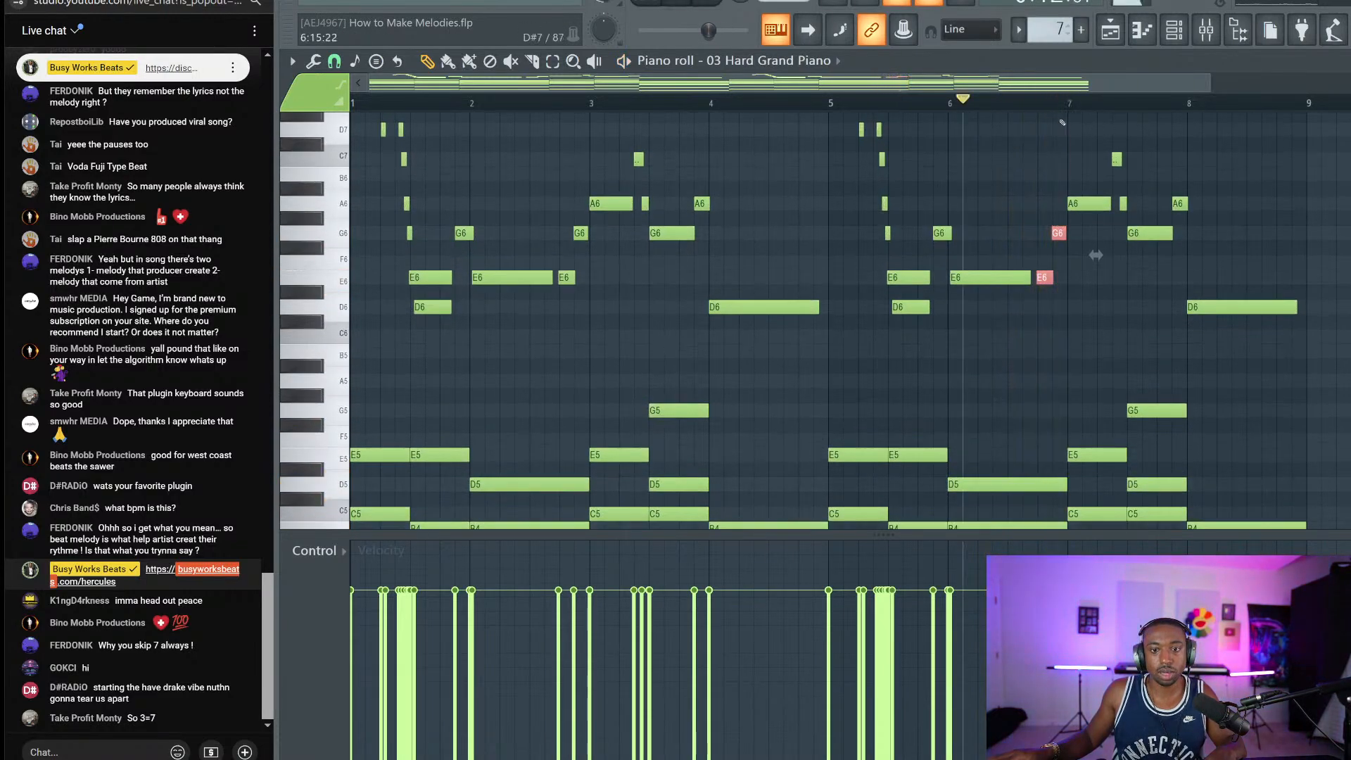
scroll(804, 273, right, 4)
scroll(804, 273, up, 2)
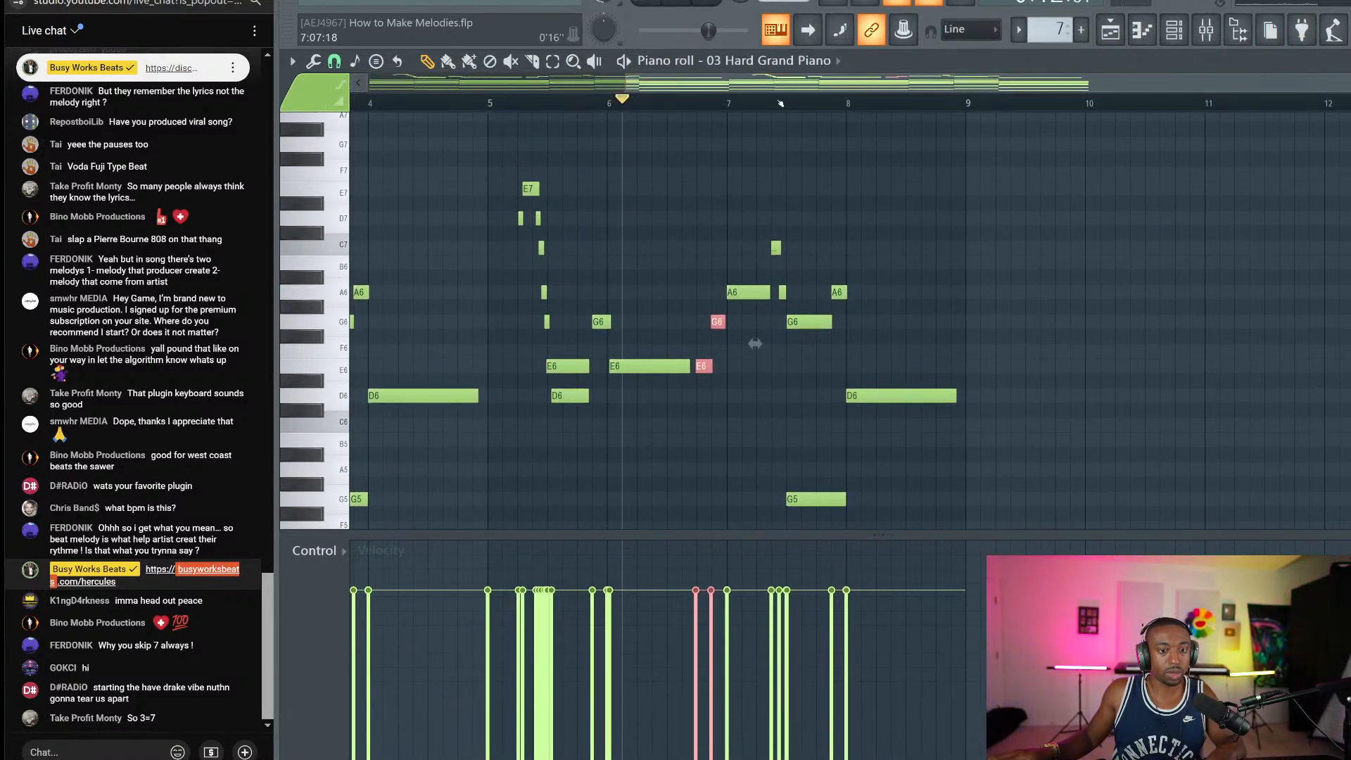
scroll(780, 103, up, 3)
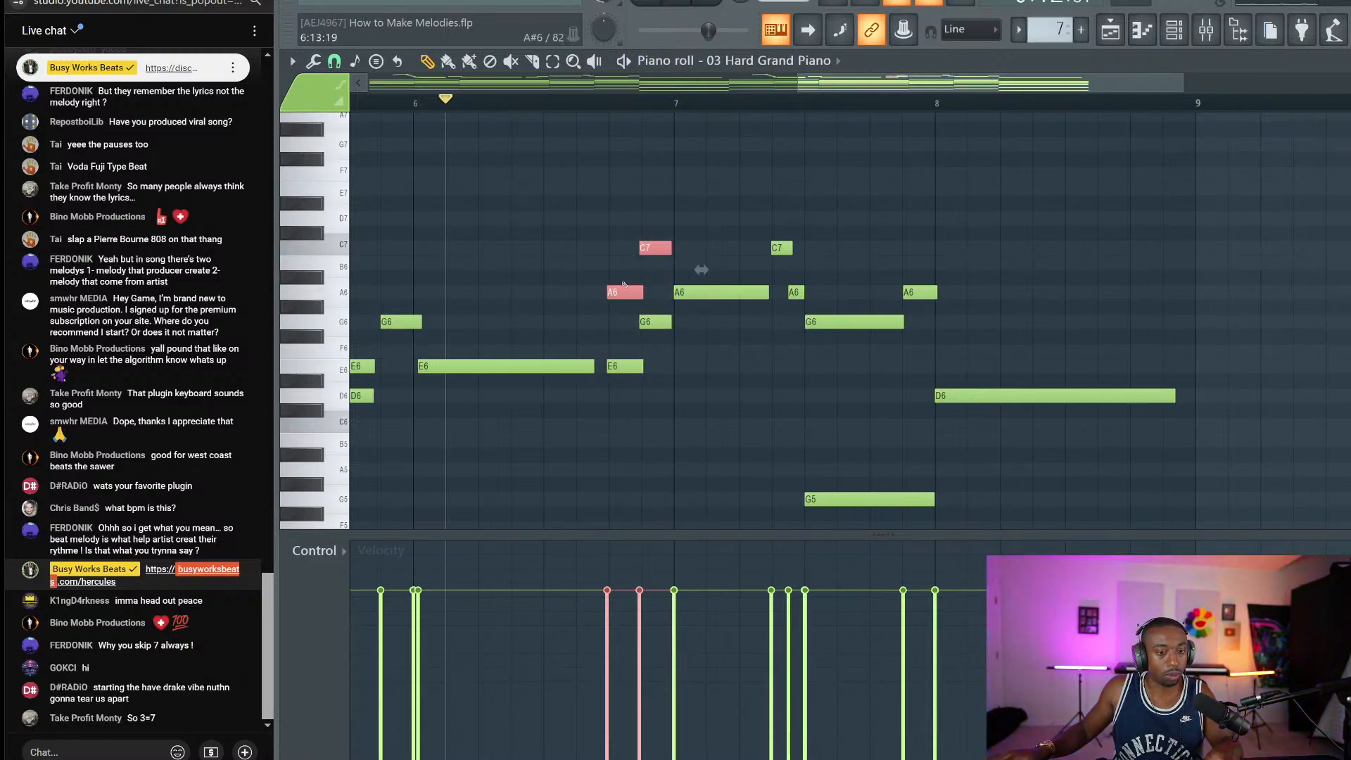
drag(624, 288, 626, 289)
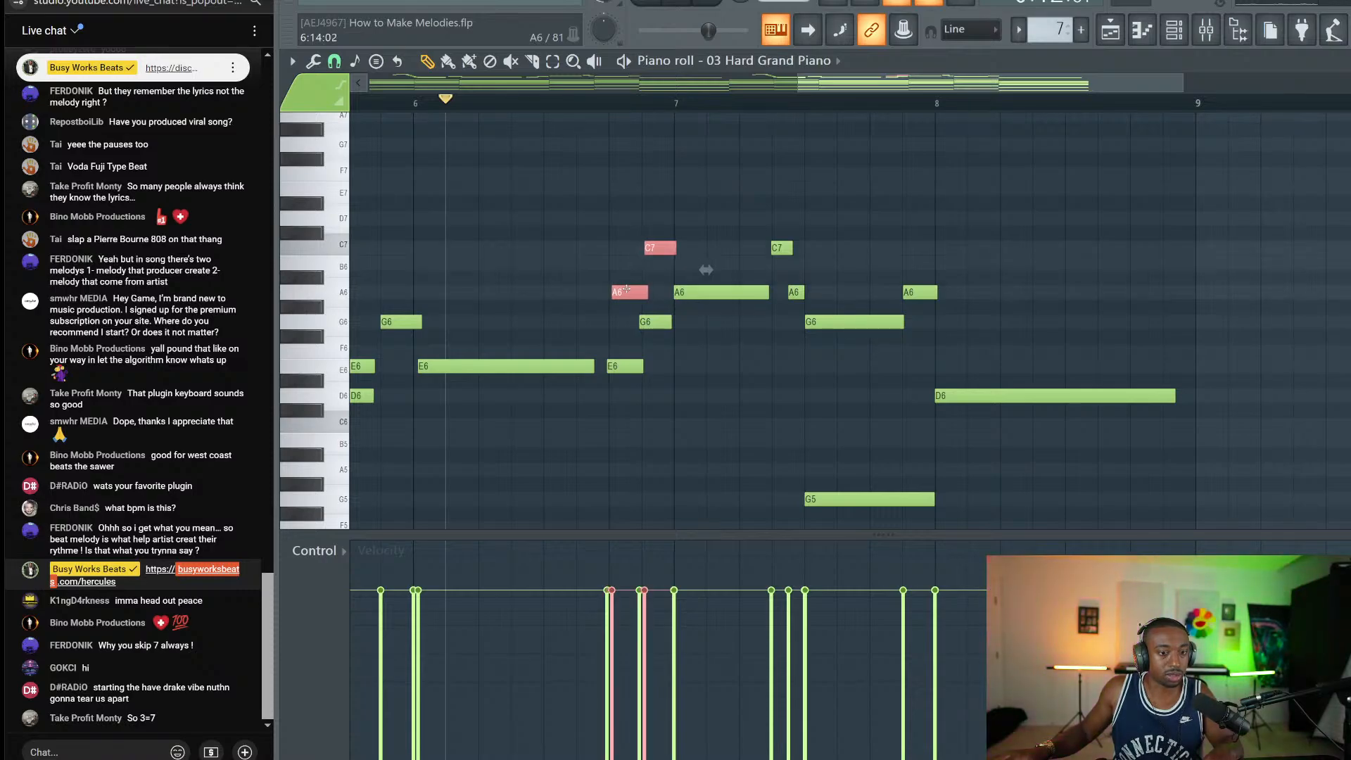
key(space)
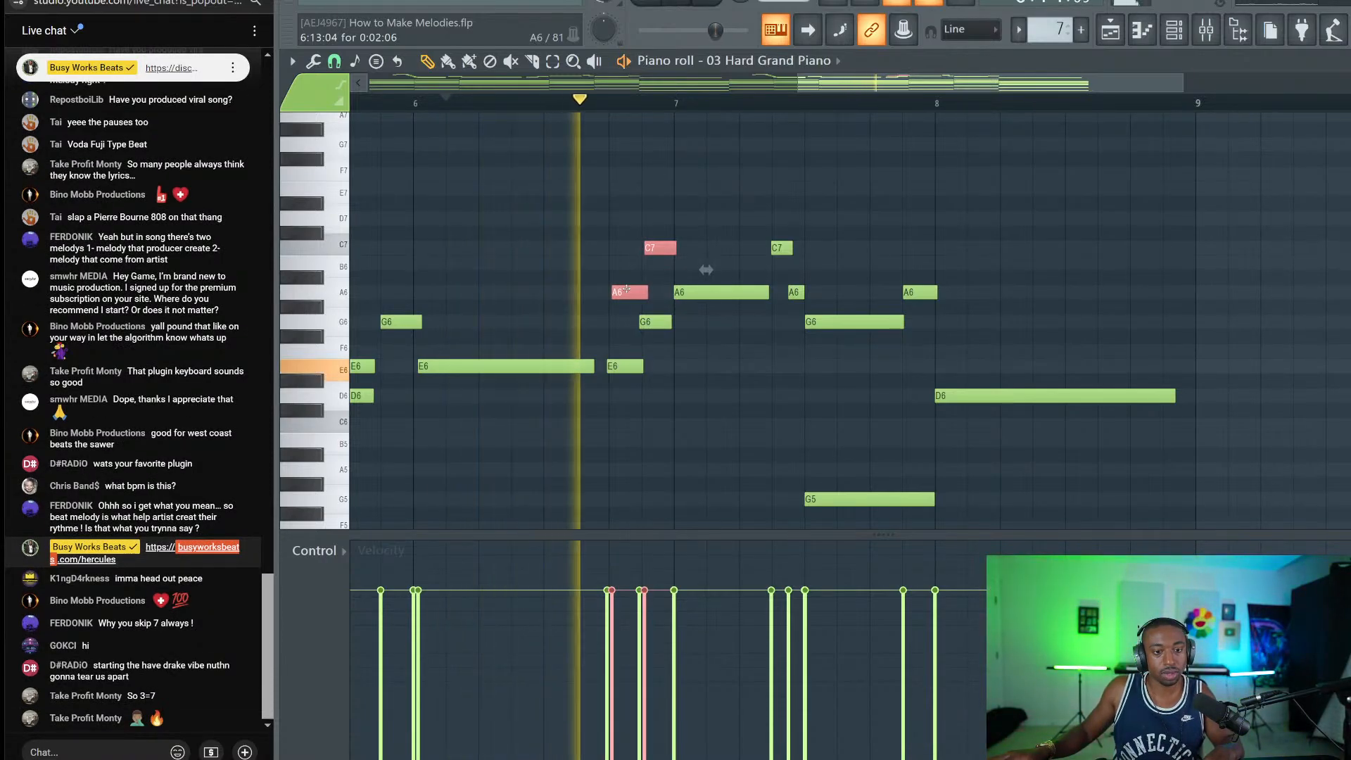
key(space)
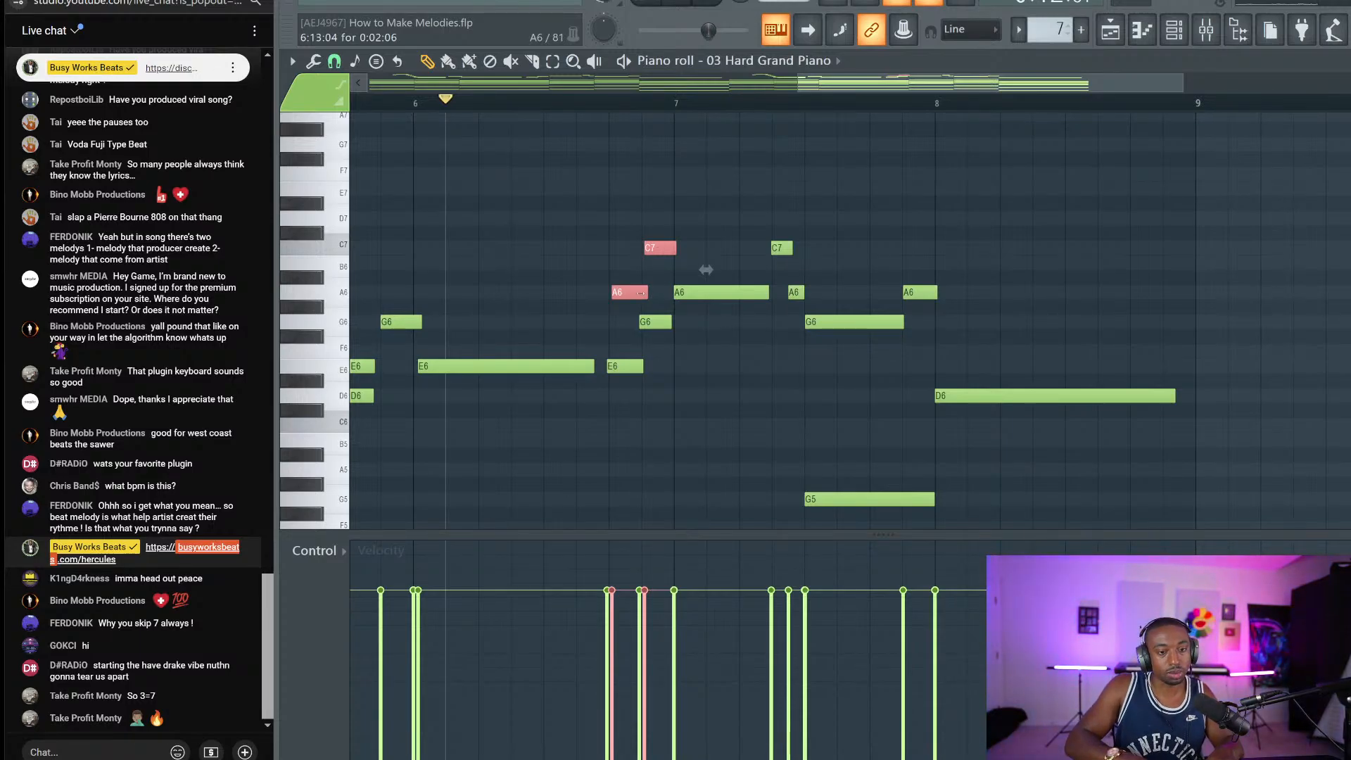
Step: Raise the copied pair at the end of bar 6 to E7 and G7 and play the passage back
key(ctrl+Up)
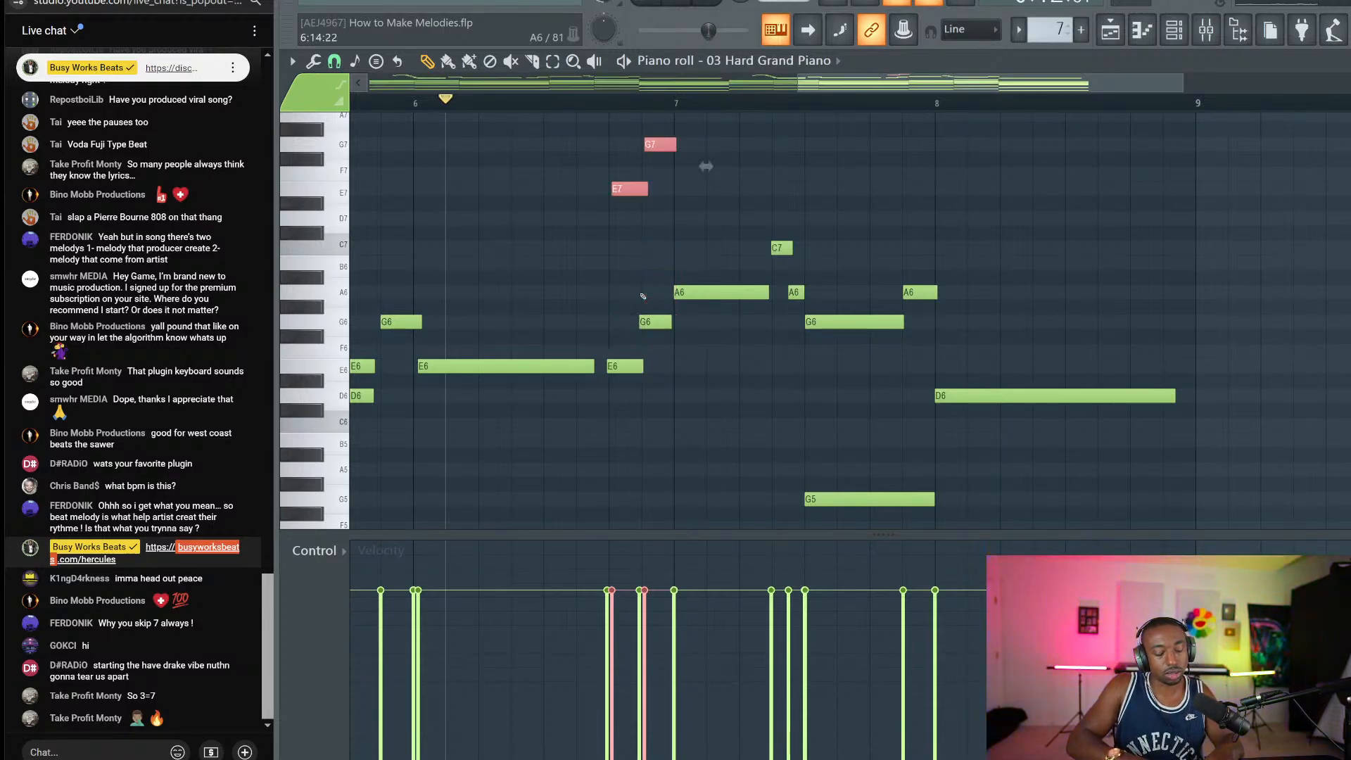
key(space)
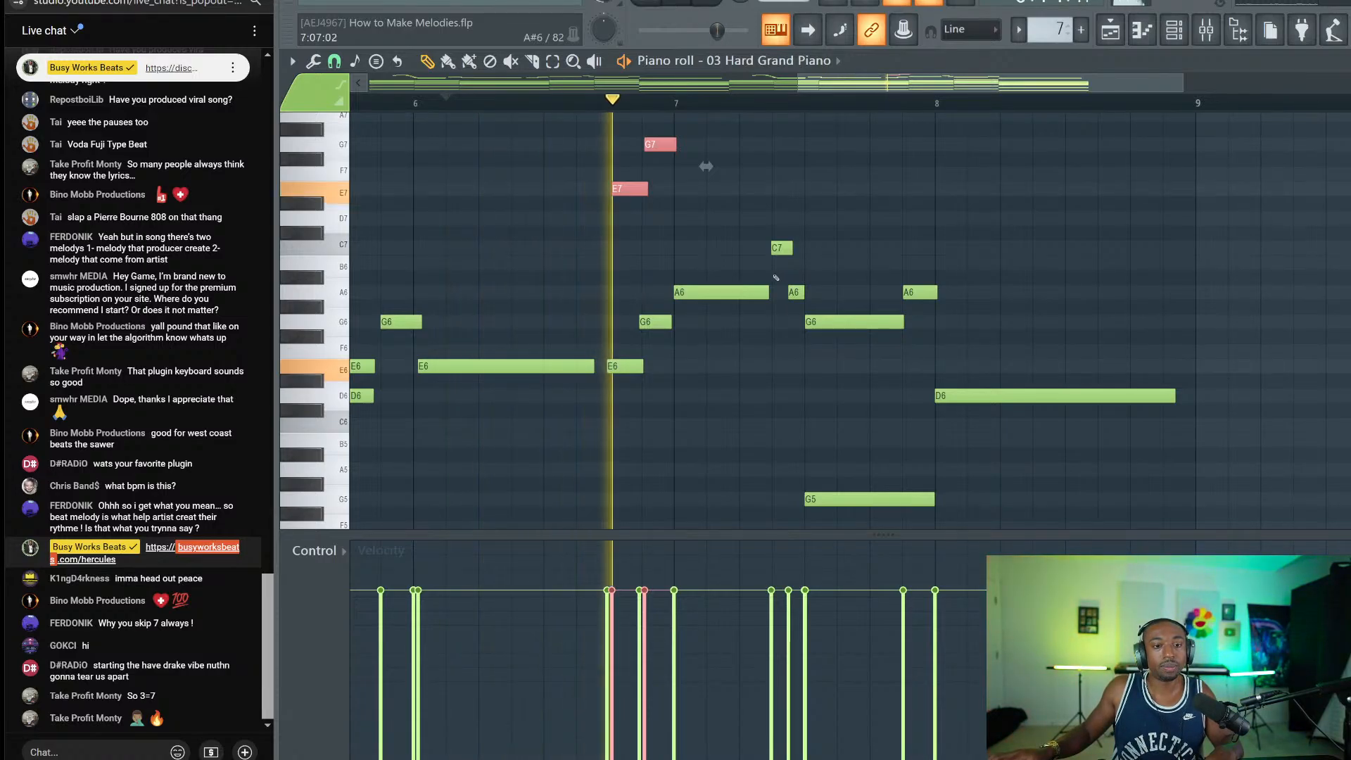
key(space)
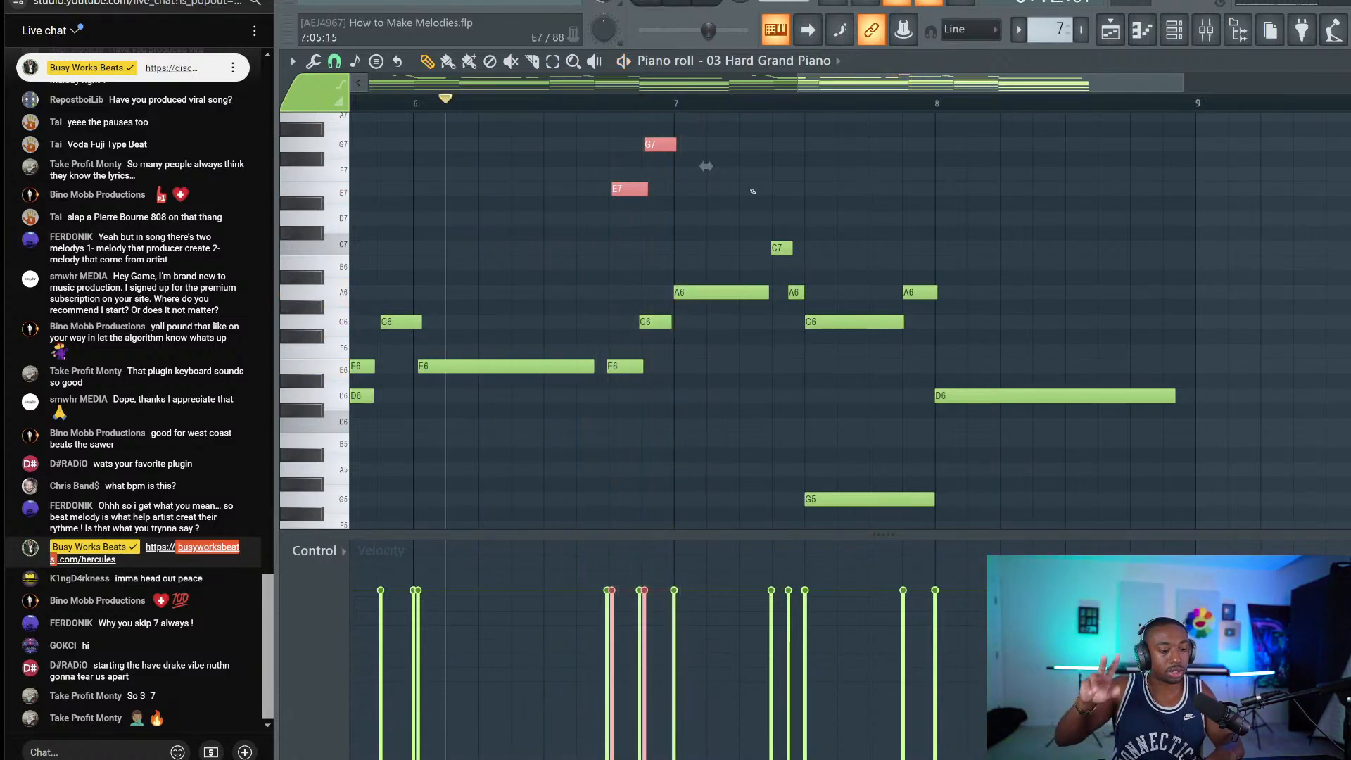
key(space)
scroll(663, 113, down, 2)
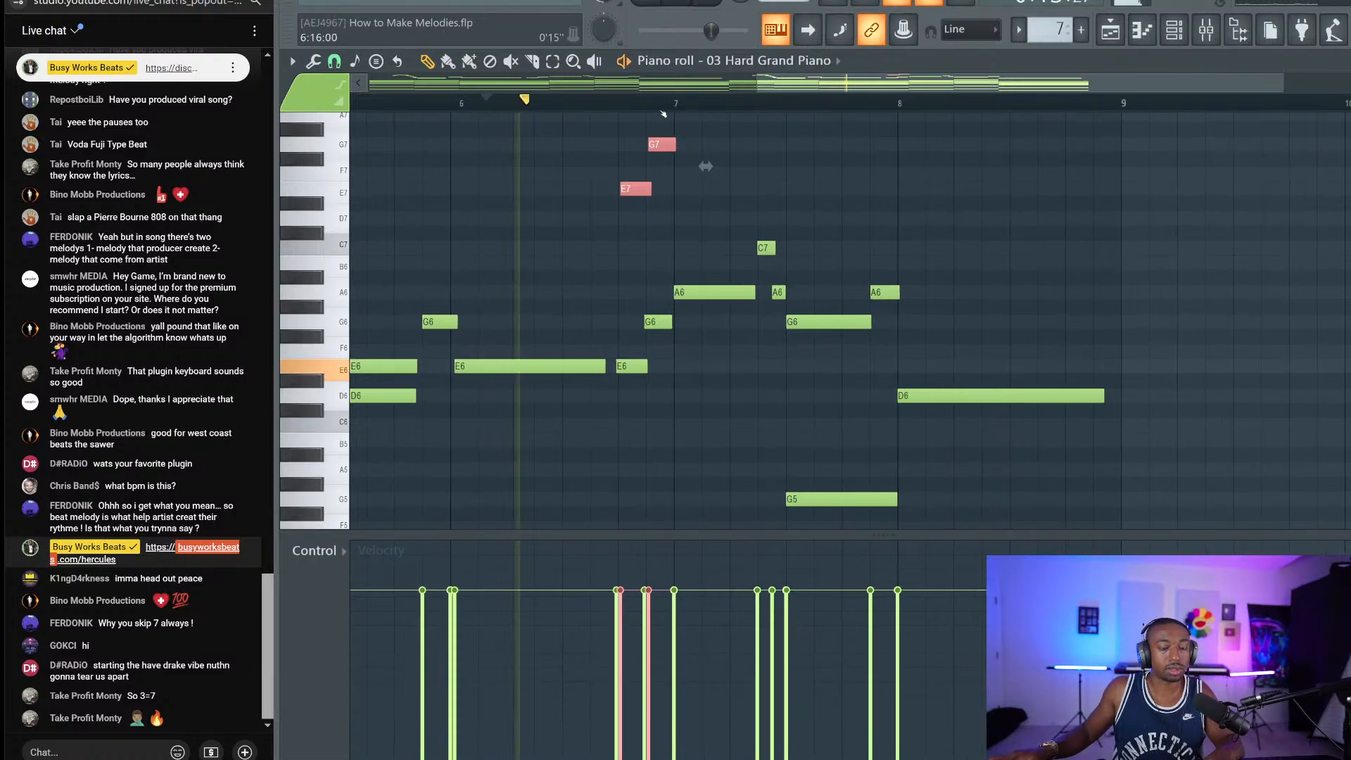
Step: Play back bars 6 to 8, and restart playback from just before bar 7
key(space)
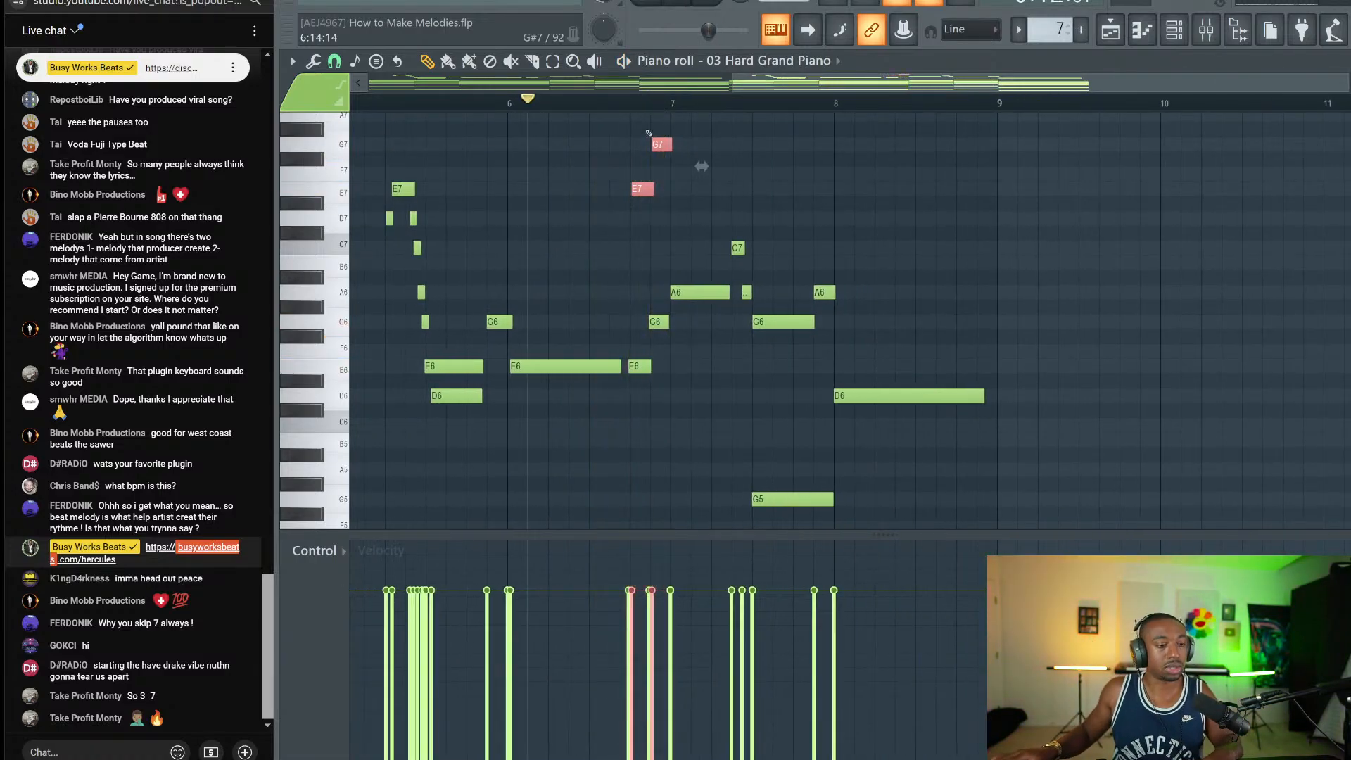
key(space)
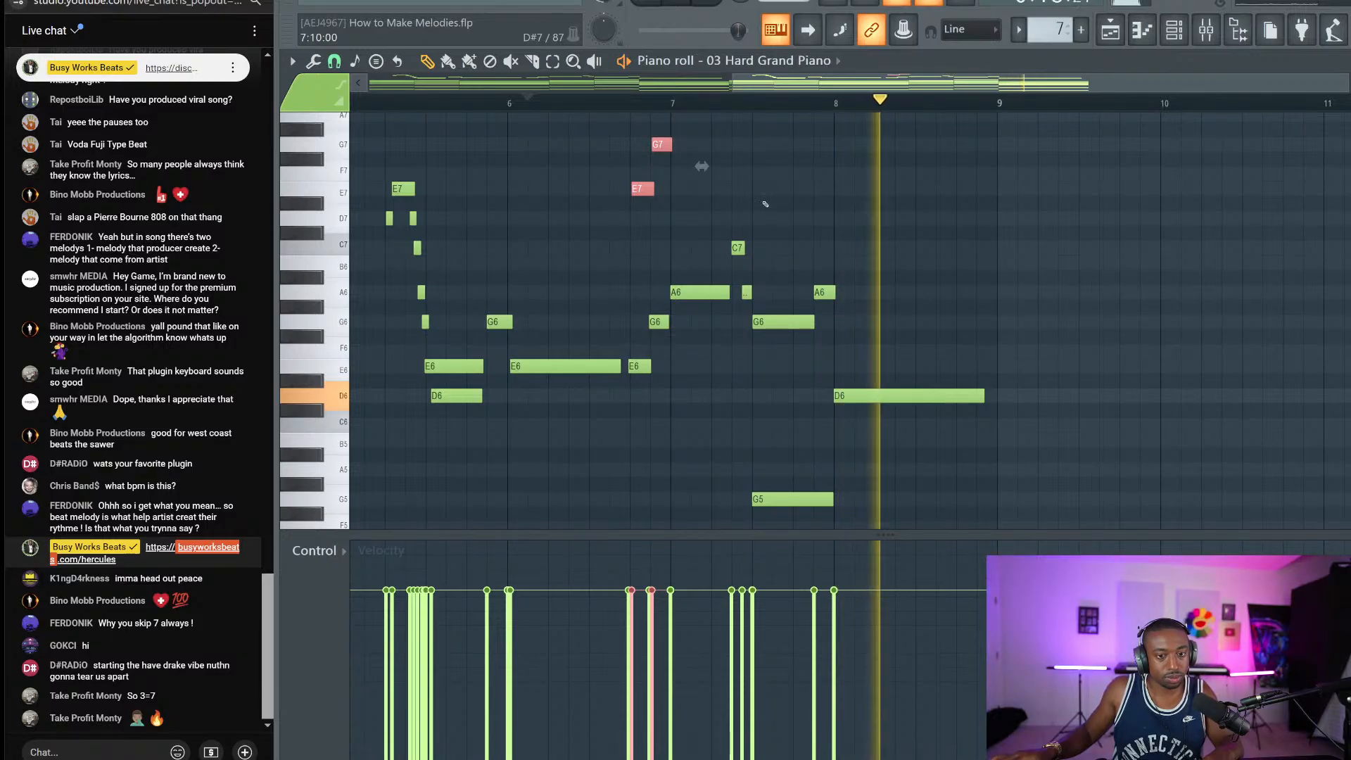
scroll(769, 227, down, 1)
click(649, 102)
scroll(673, 114, up, 1)
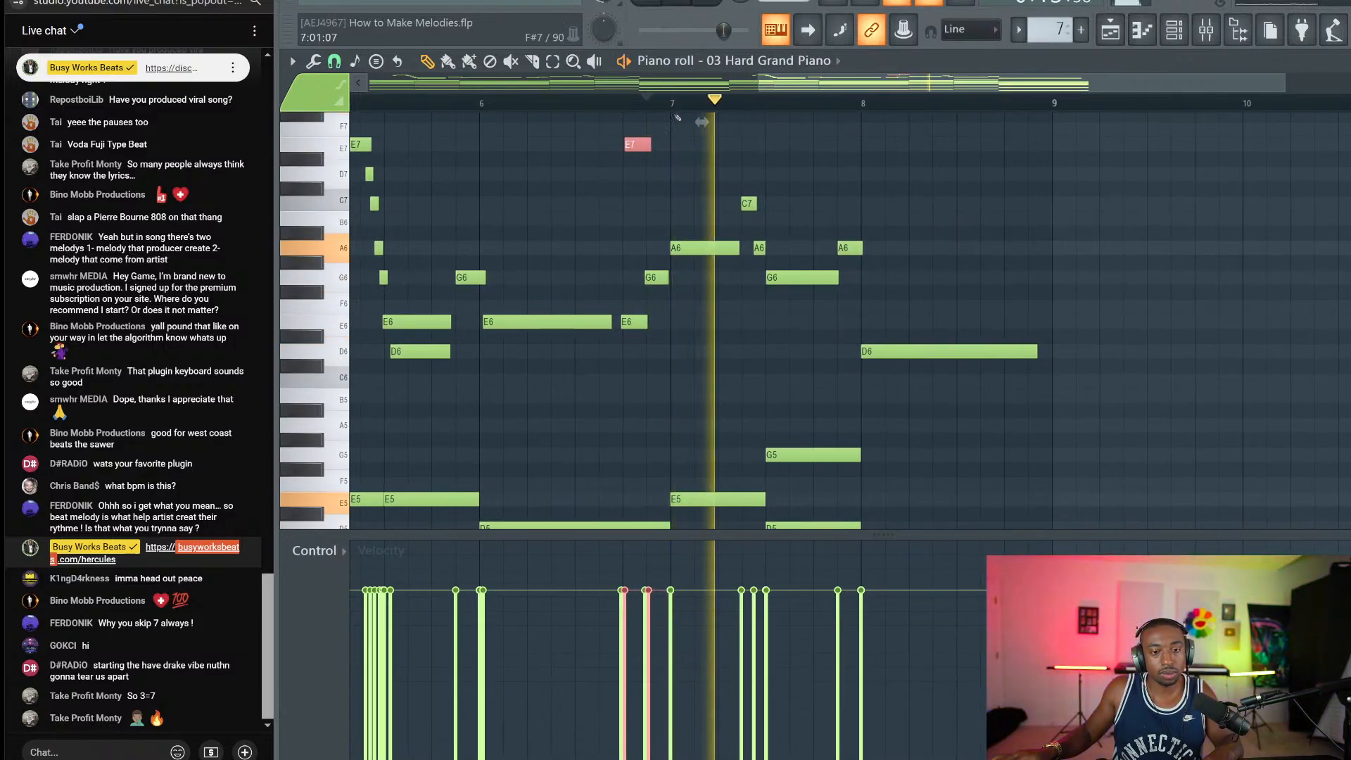
Step: Copy the C7 and A6 notes in bar 7 one octave up to C8 and A7, shift the copies slightly later and play them back
scroll(773, 172, up, 1)
key(space)
drag(767, 227, 753, 314)
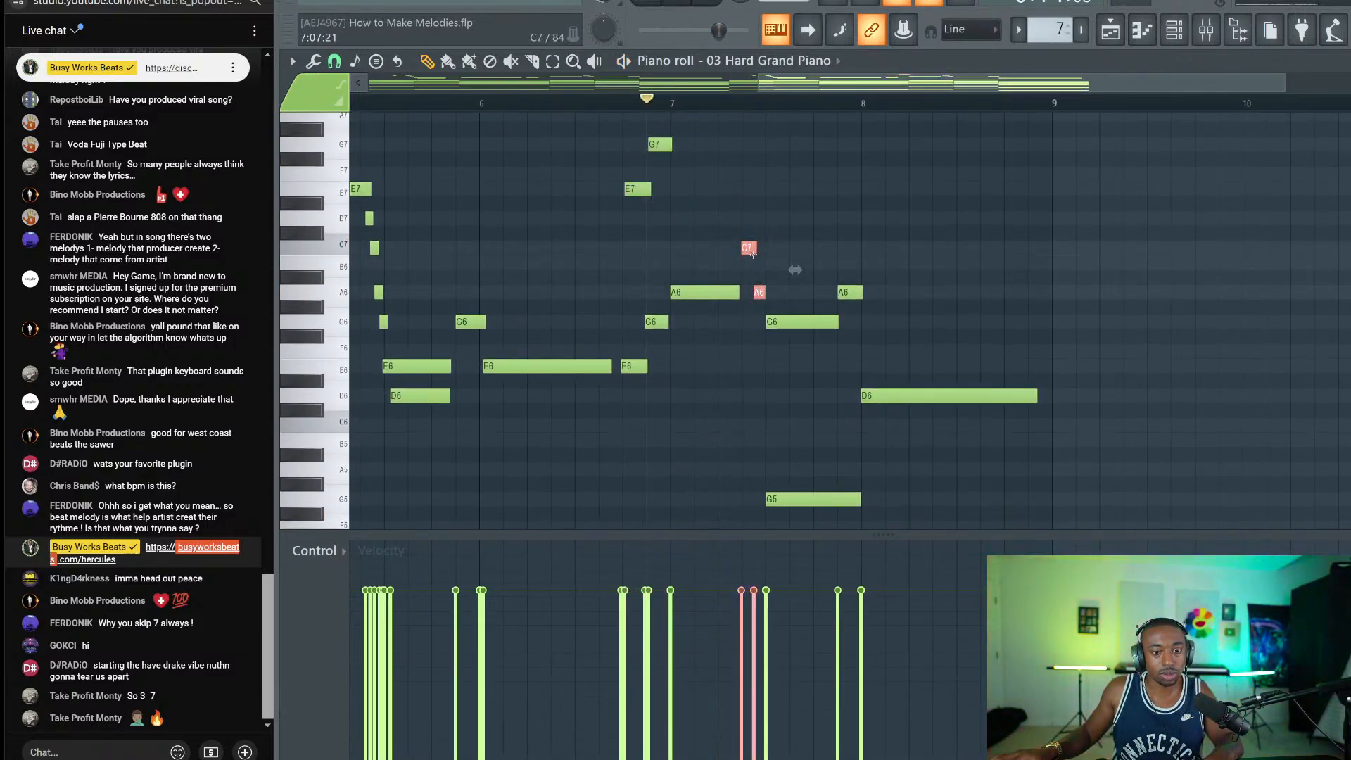
key(ctrl+Up)
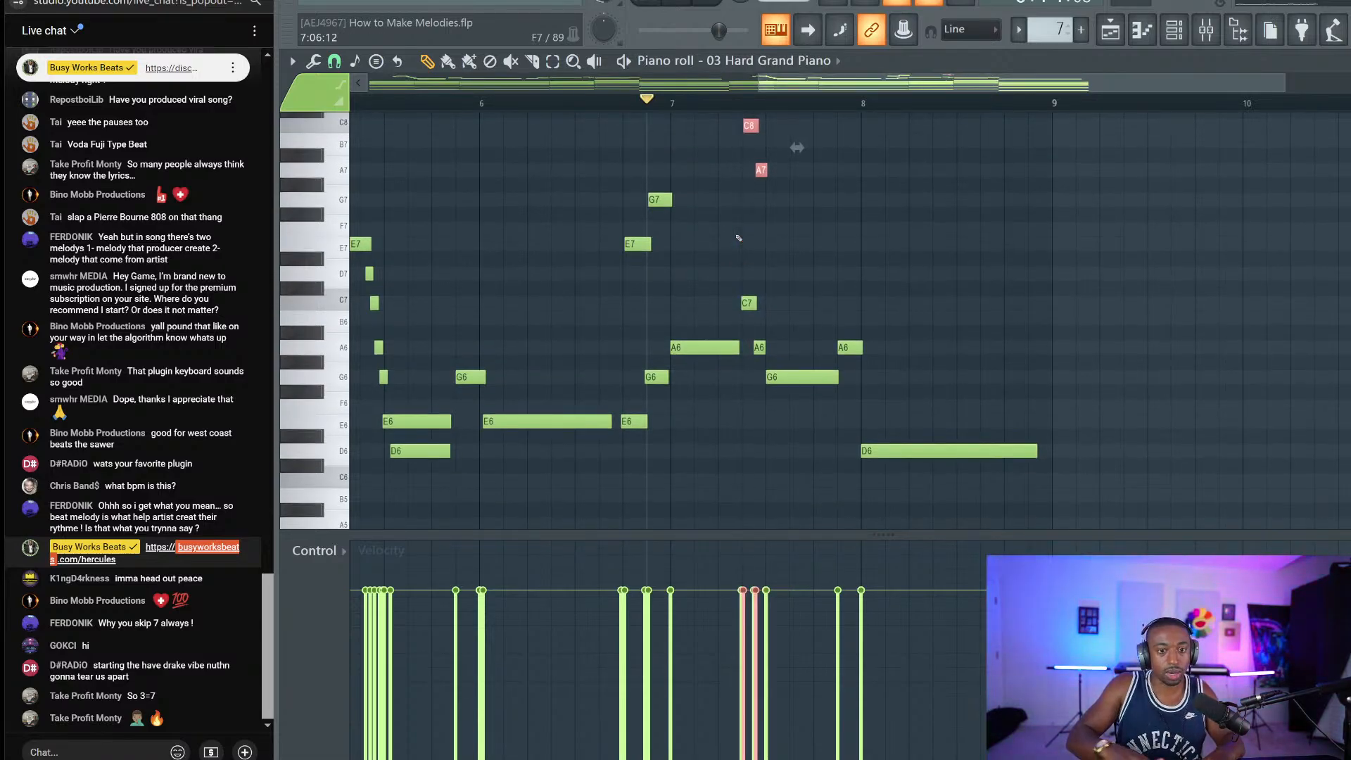
key(space)
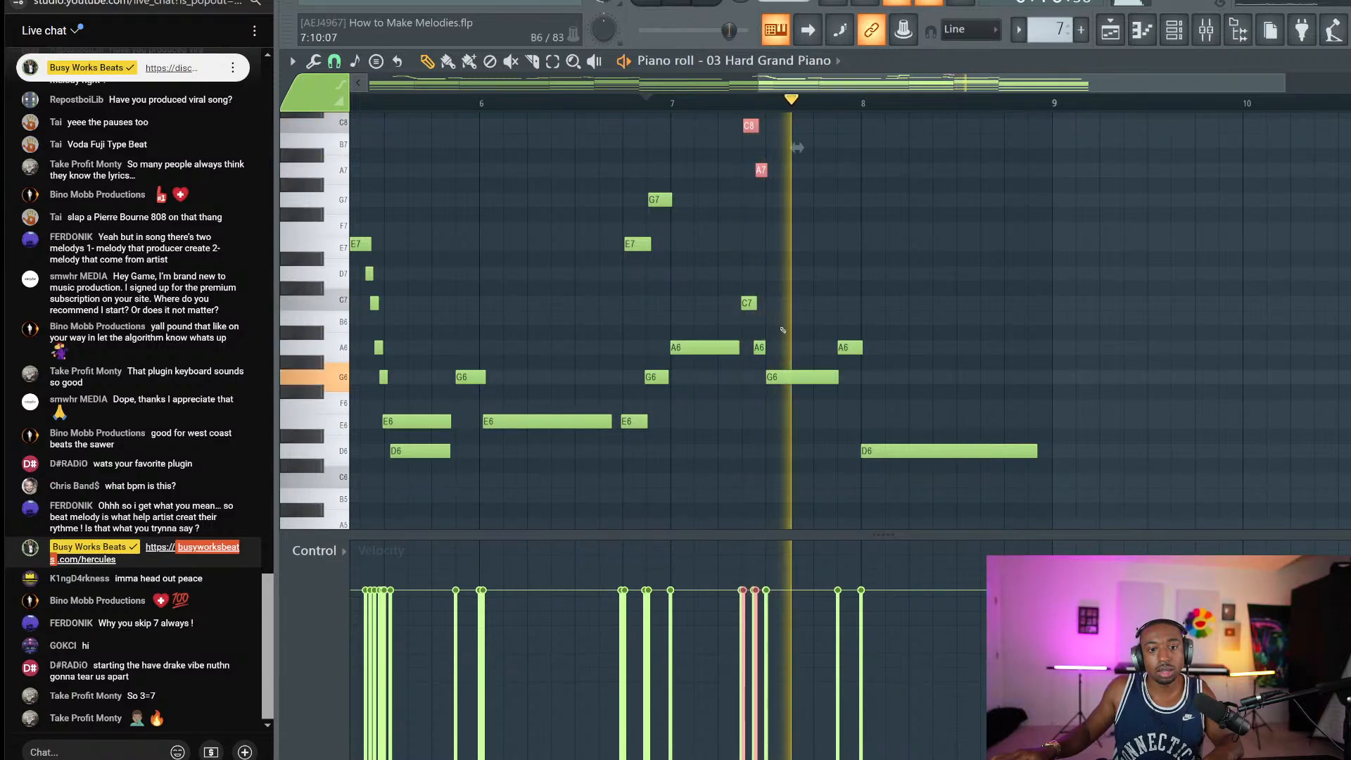
Step: Copy the G6 note in bar 7 one octave up to G7, shift it slightly later and deselect it
click(809, 377)
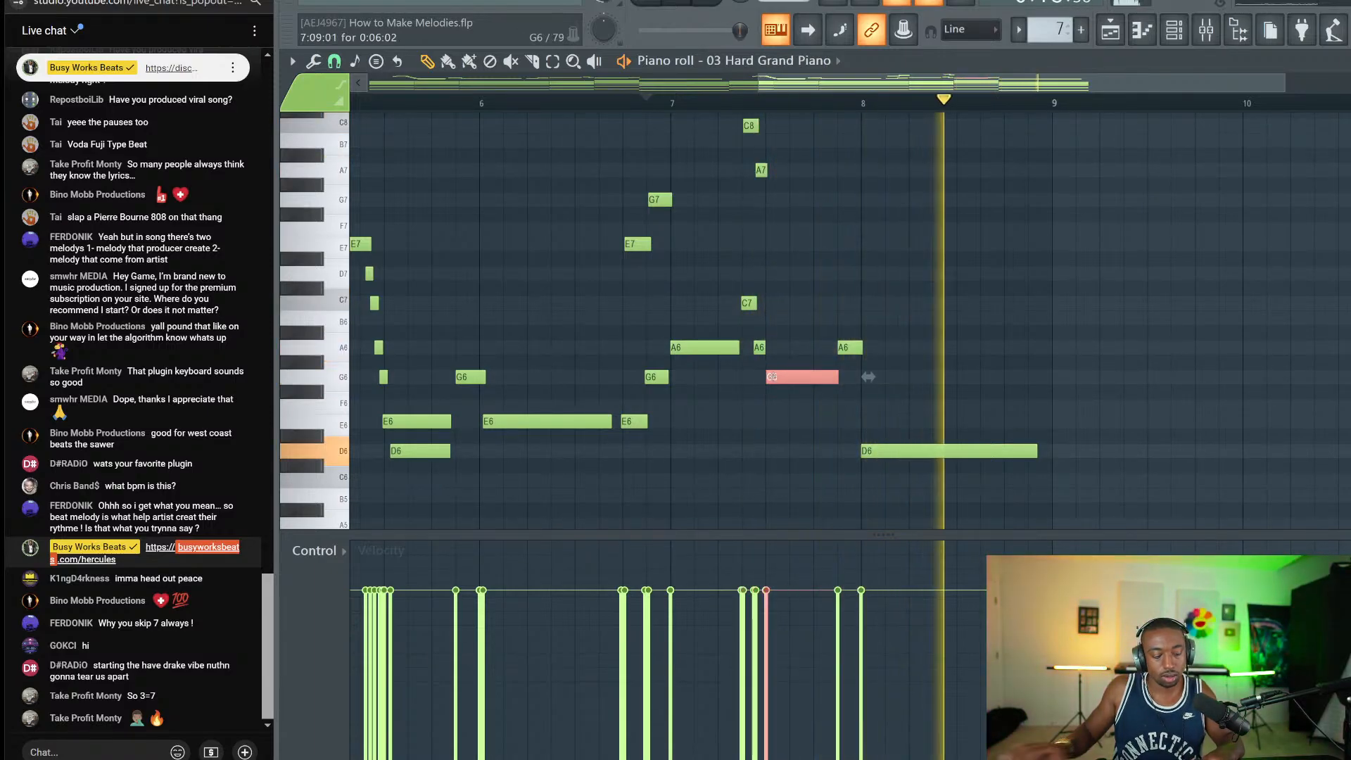
key(ctrl+c)
key(ctrl+v)
key(ctrl+Up)
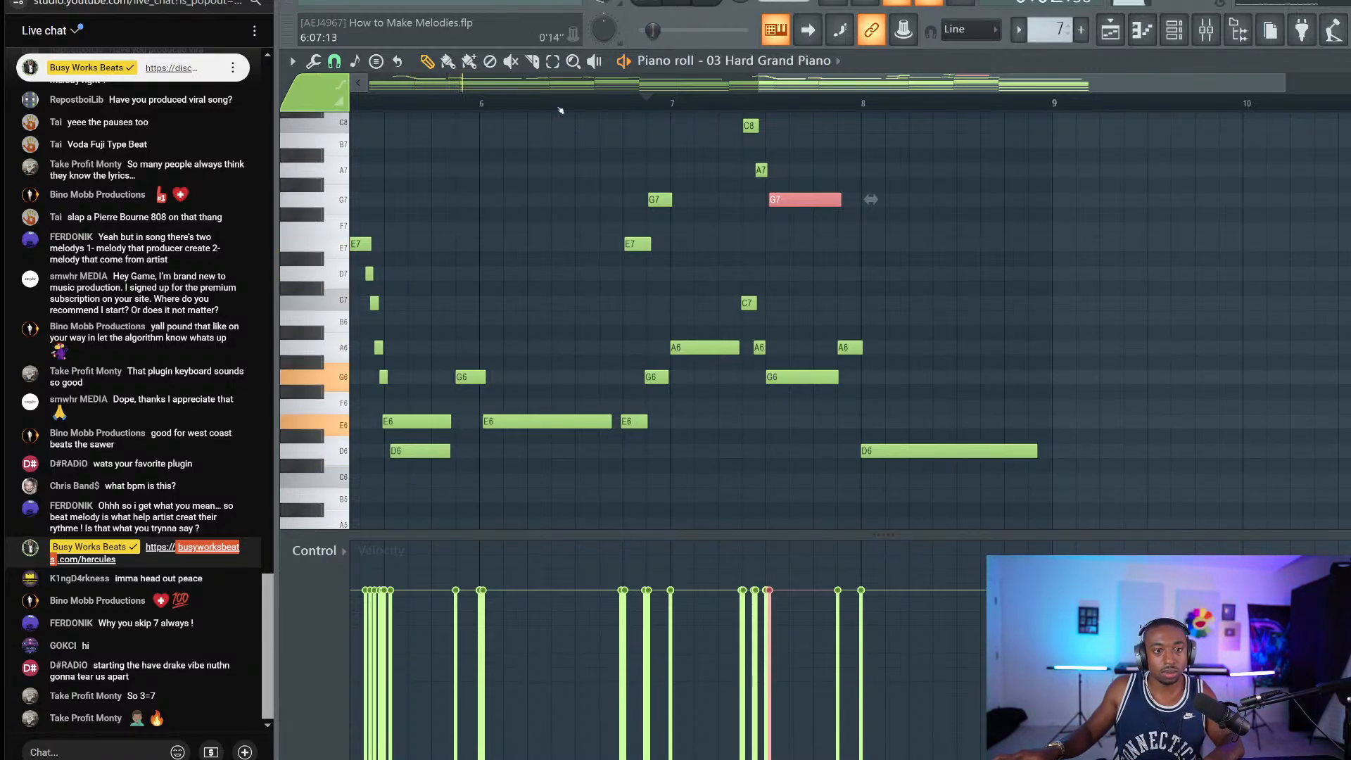
scroll(561, 110, down, 3)
ctrl+click(577, 185)
key(space)
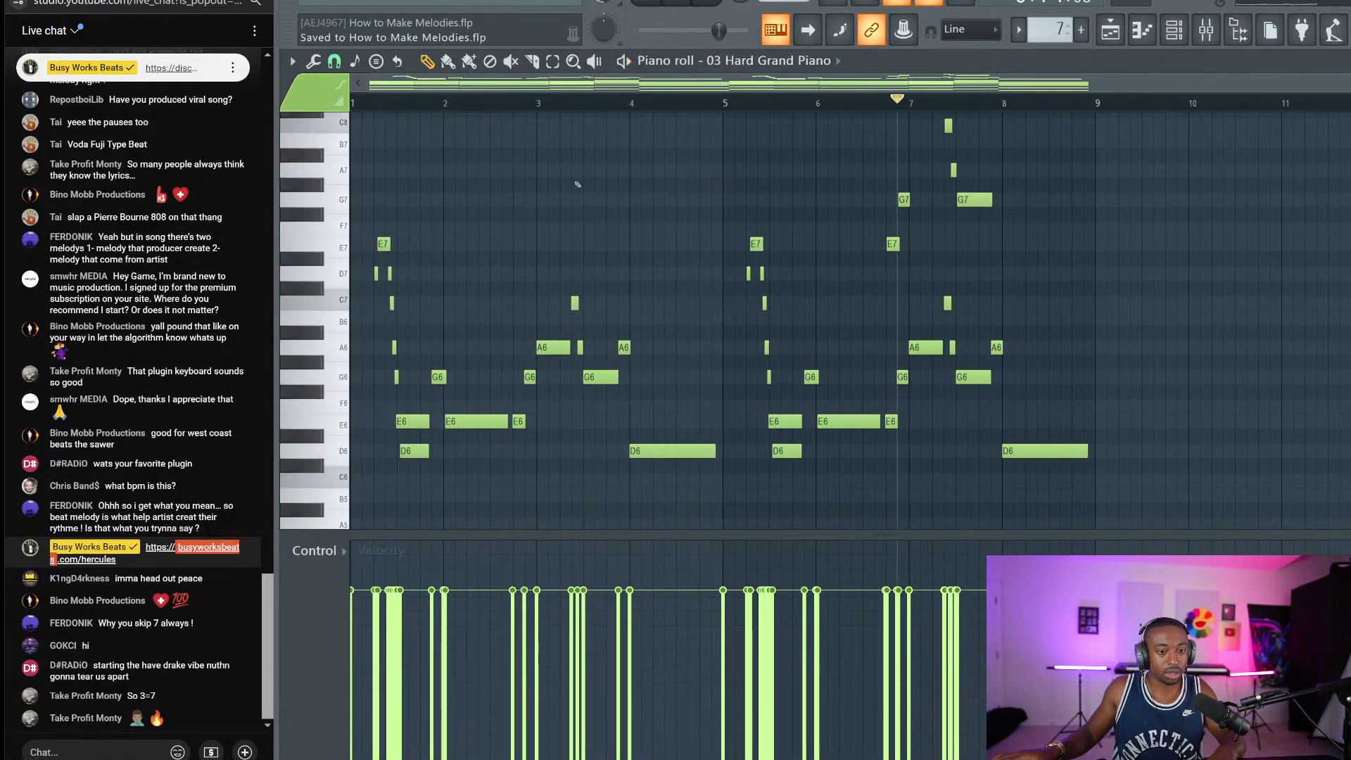
Step: Transpose all notes of the eight-bar pattern down one semitone
scroll(577, 184, down, 10)
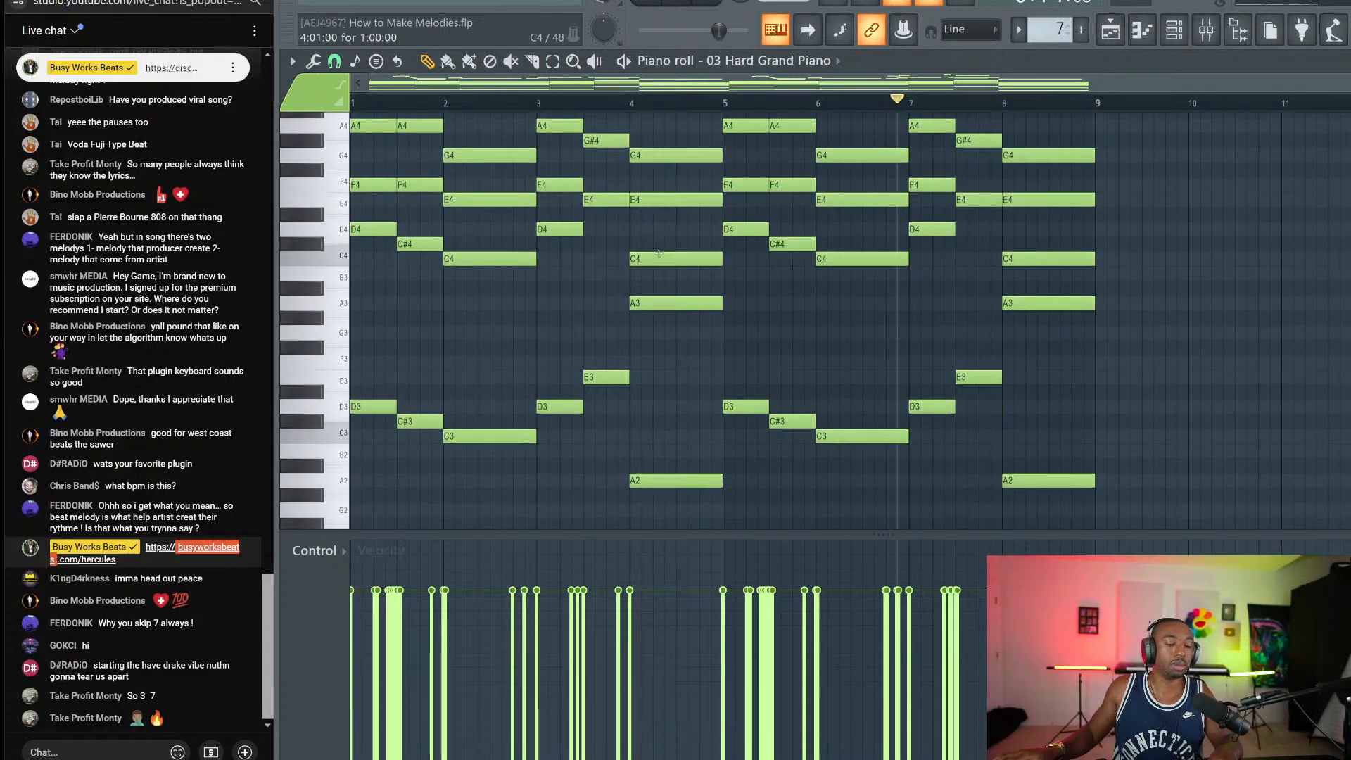
scroll(659, 253, up, 2)
scroll(662, 257, down, 6)
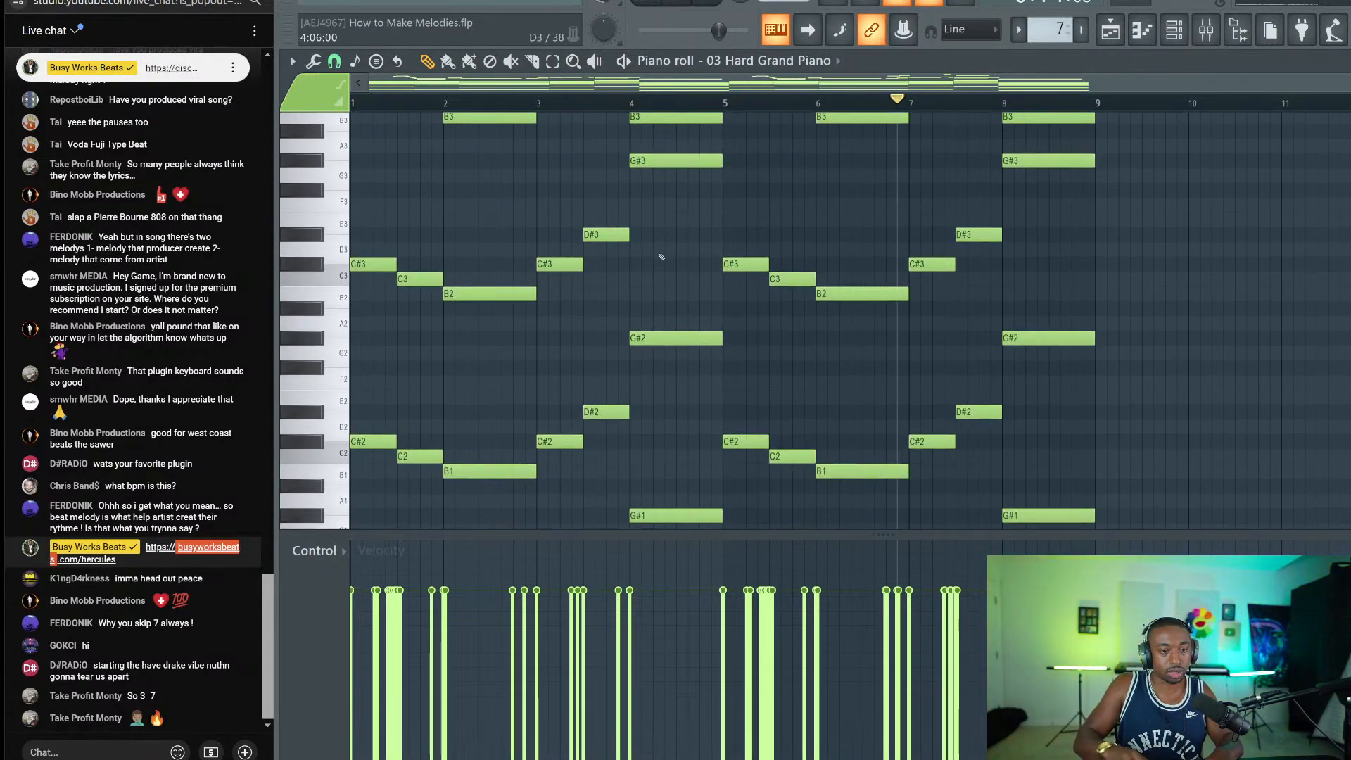
Step: Play back the transposed eight-bar pattern from the start and save the project
key(space)
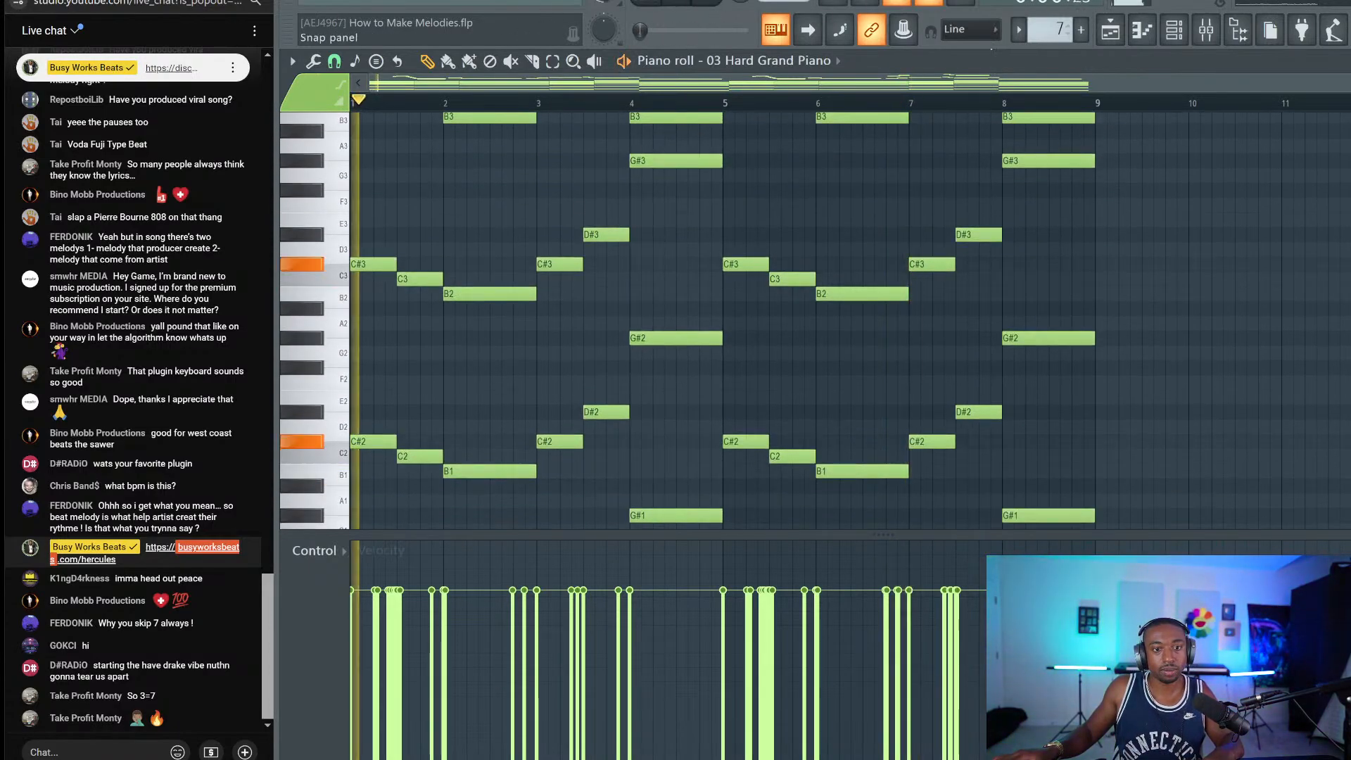
key(F6)
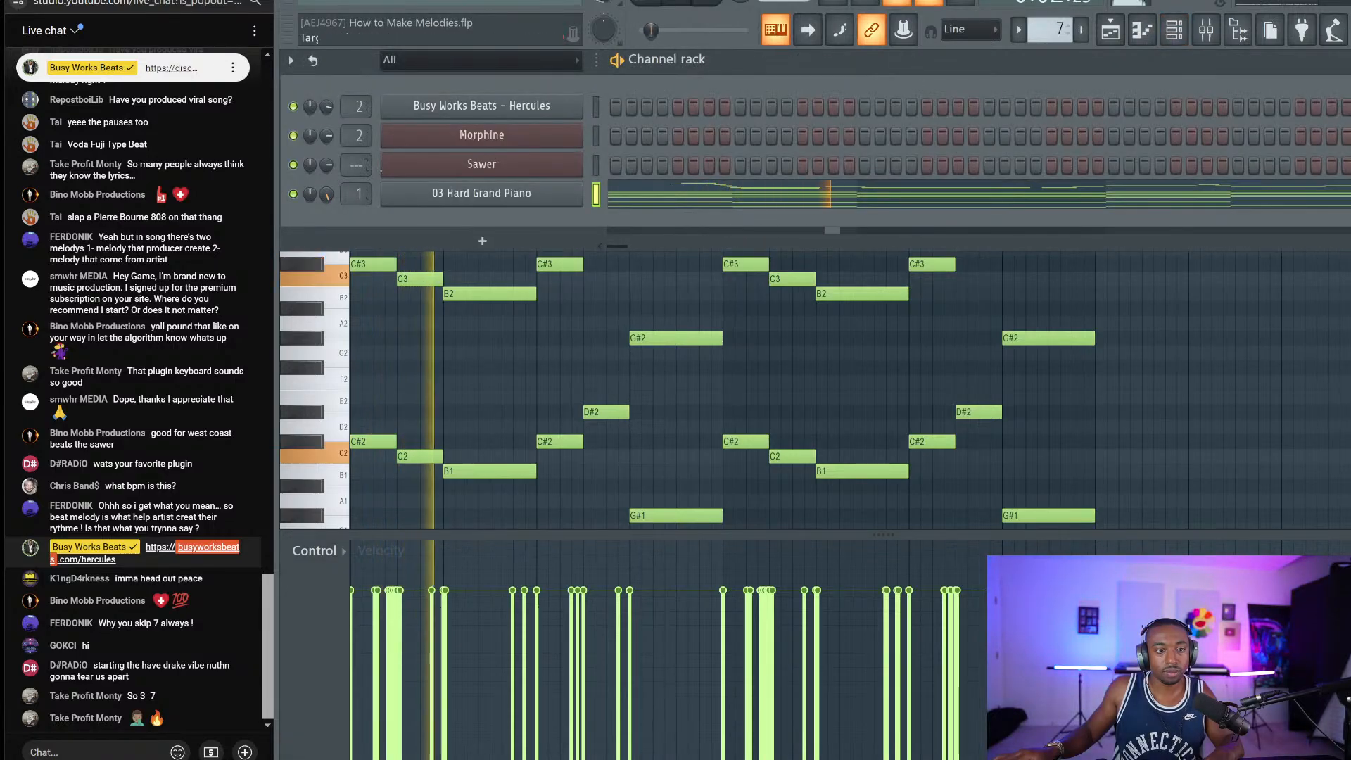
key(F6)
scroll(755, 264, up, 5)
scroll(755, 264, up, 5)
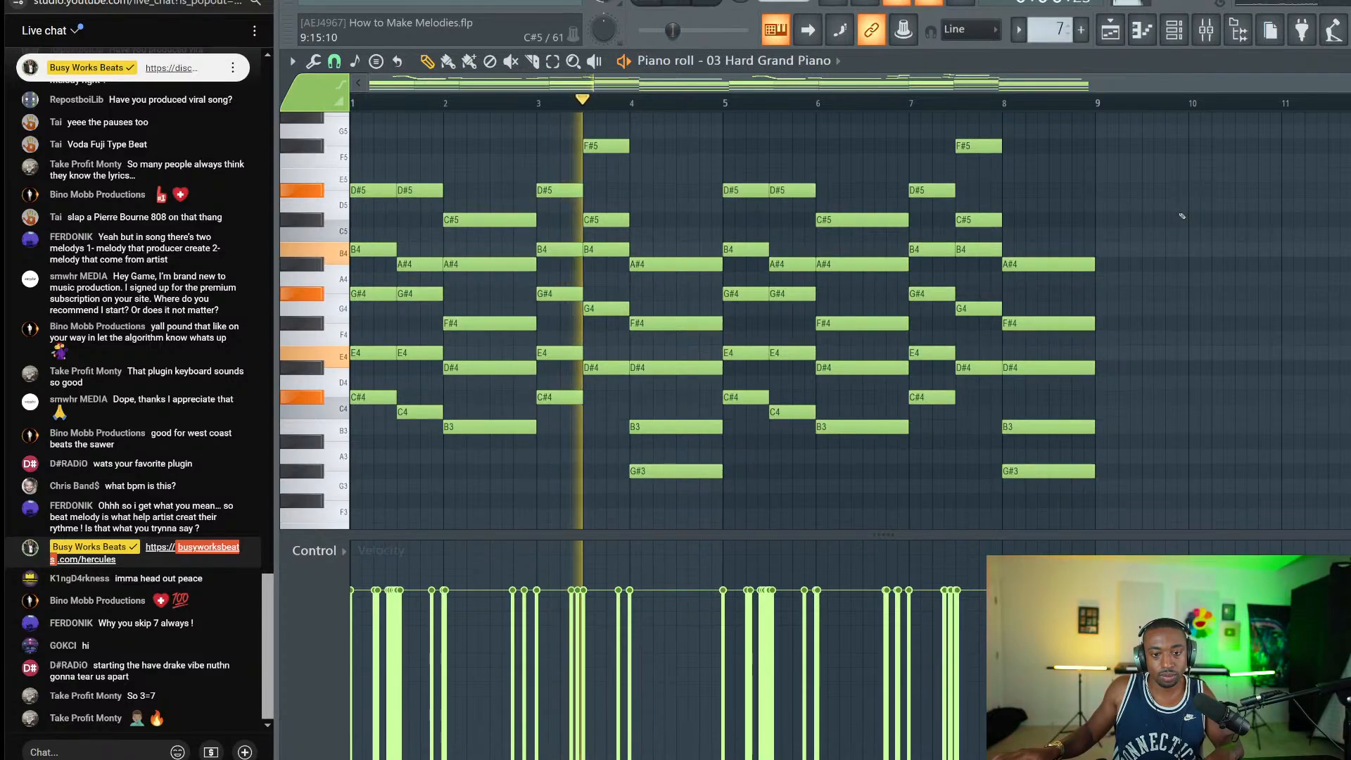
scroll(1181, 217, up, 2)
scroll(1182, 216, up, 4)
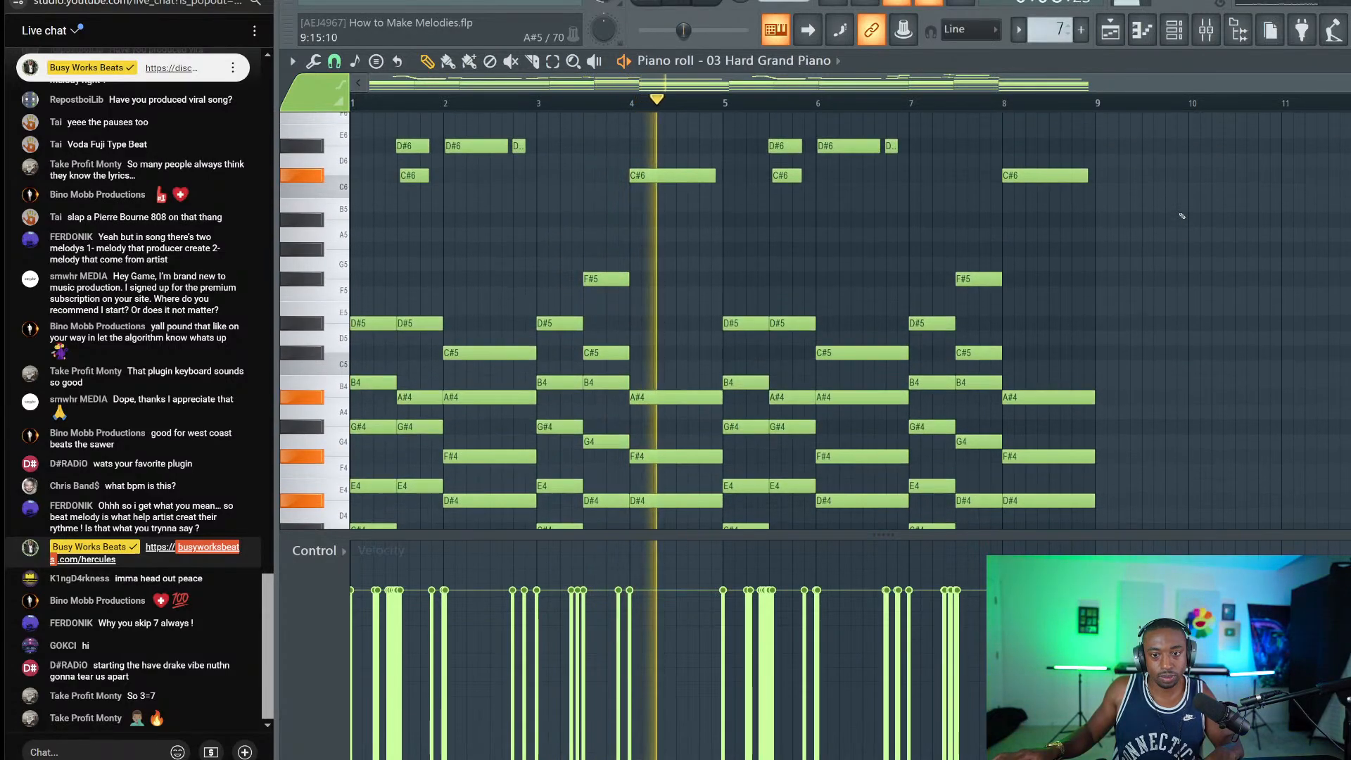
scroll(1155, 223, up, 2)
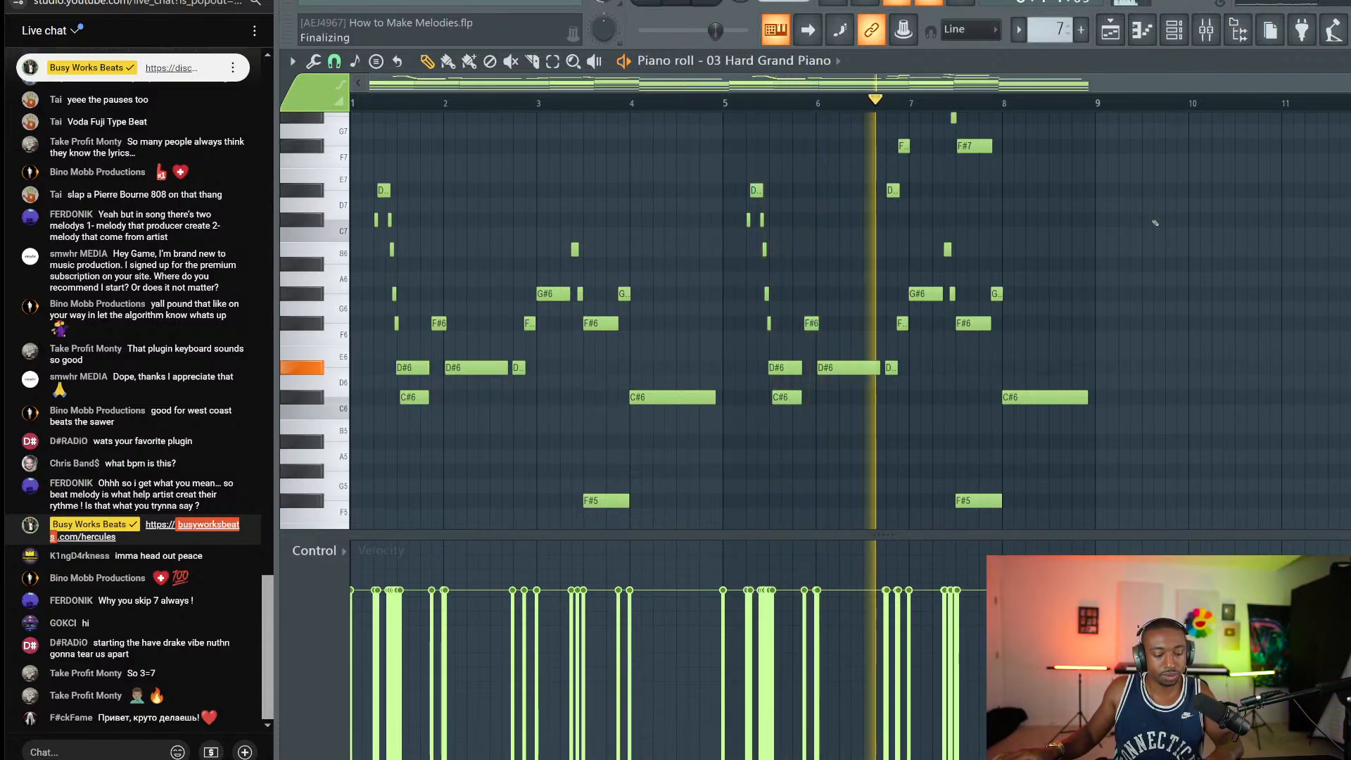
key(ctrl+s)
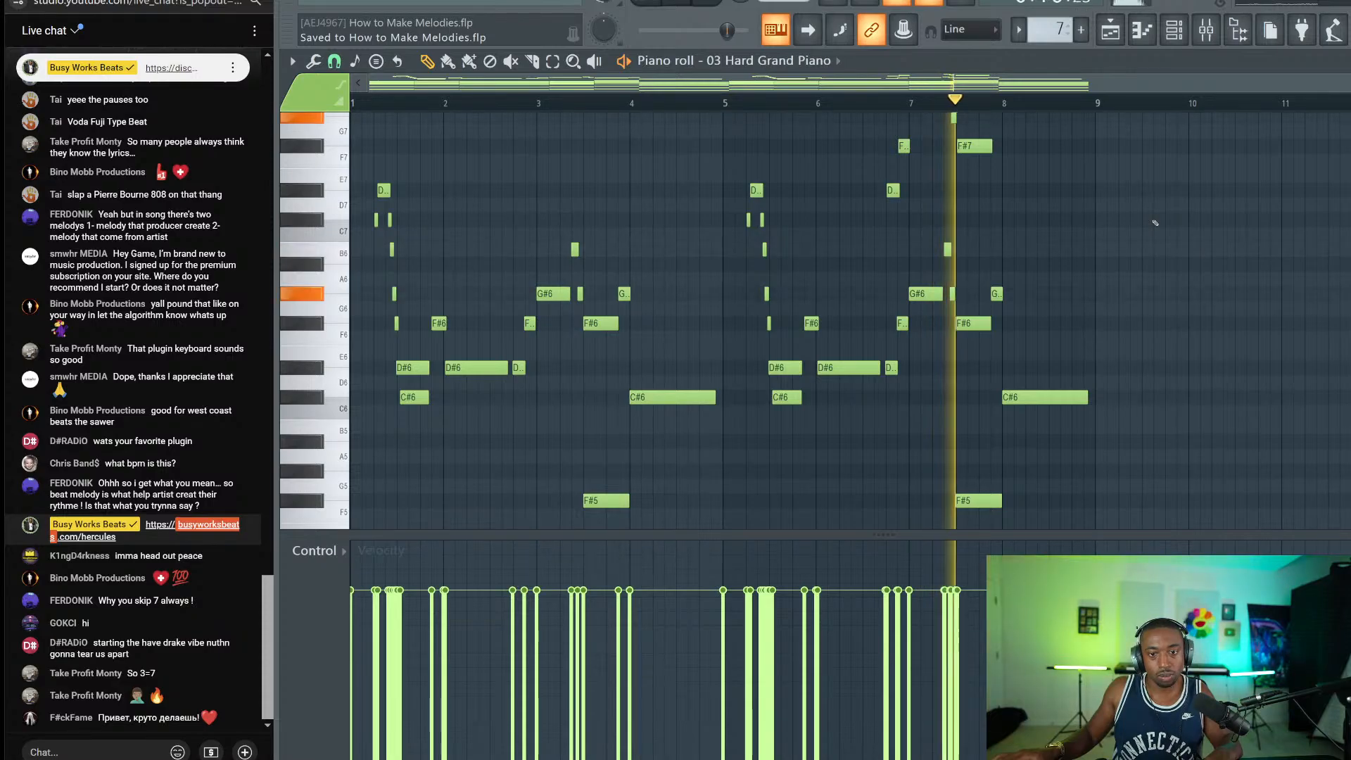
Step: Copy the final G#6 and C#6 notes of bars 7 and 8 one octave up to G#7 and C#7, and shift the copies slightly later
key(space)
scroll(1047, 480, up, 1)
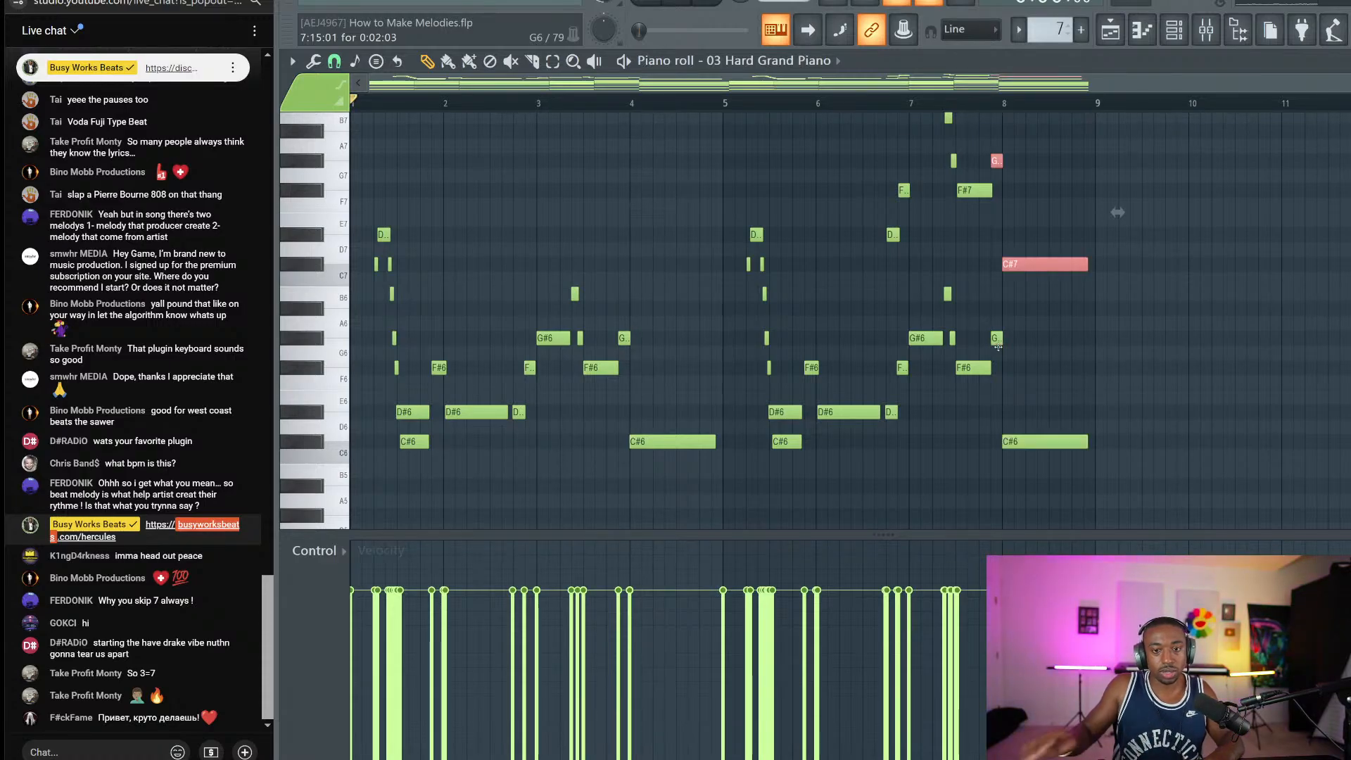
key(shift+Right)
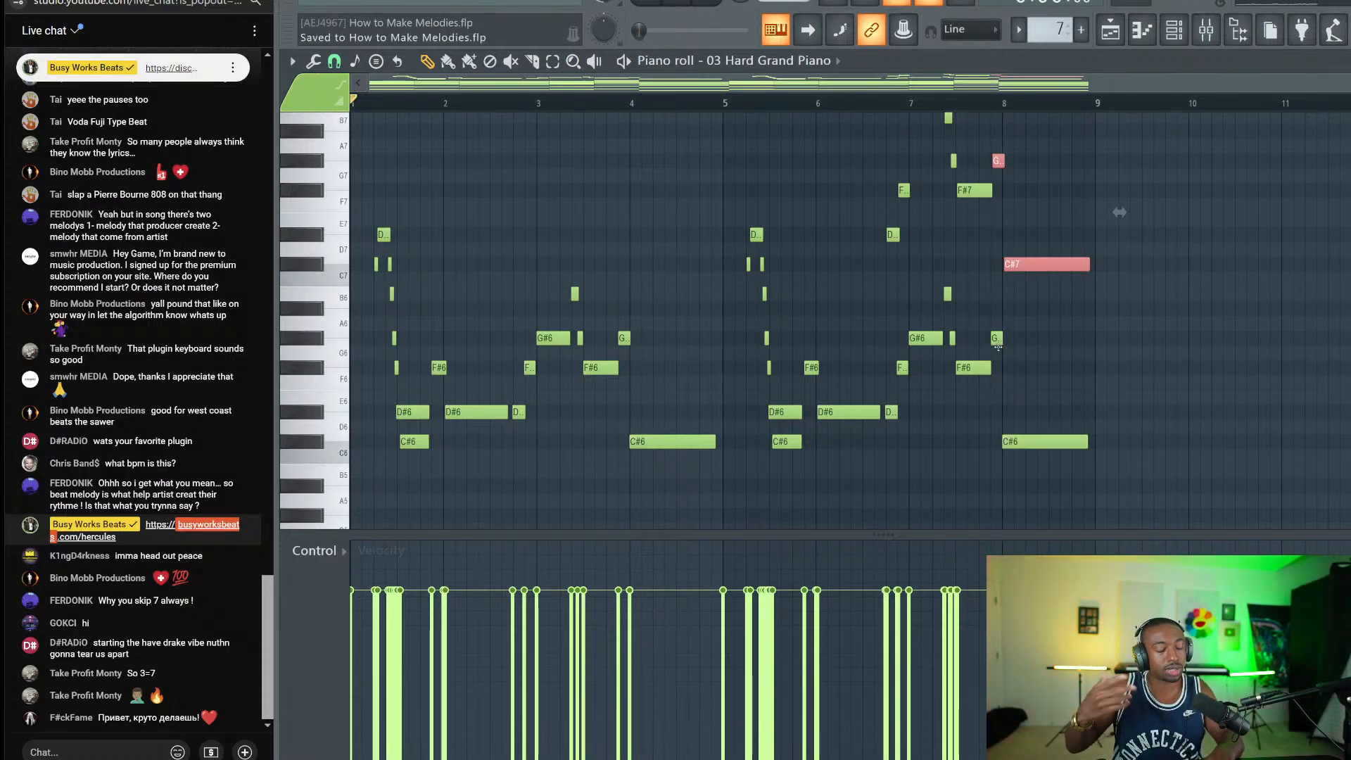
Step: Try the Humanize script on the pattern's notes and undo it
scroll(686, 354, down, 4)
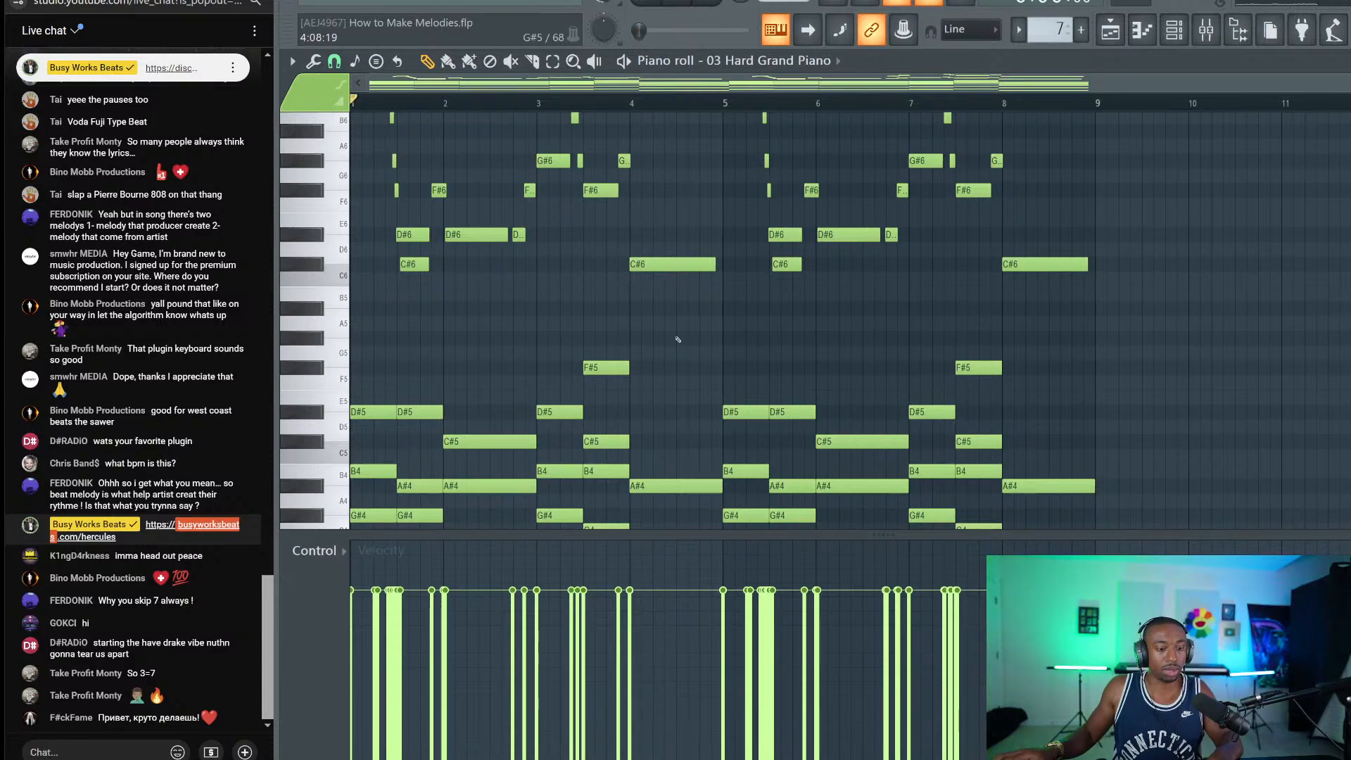
click(318, 63)
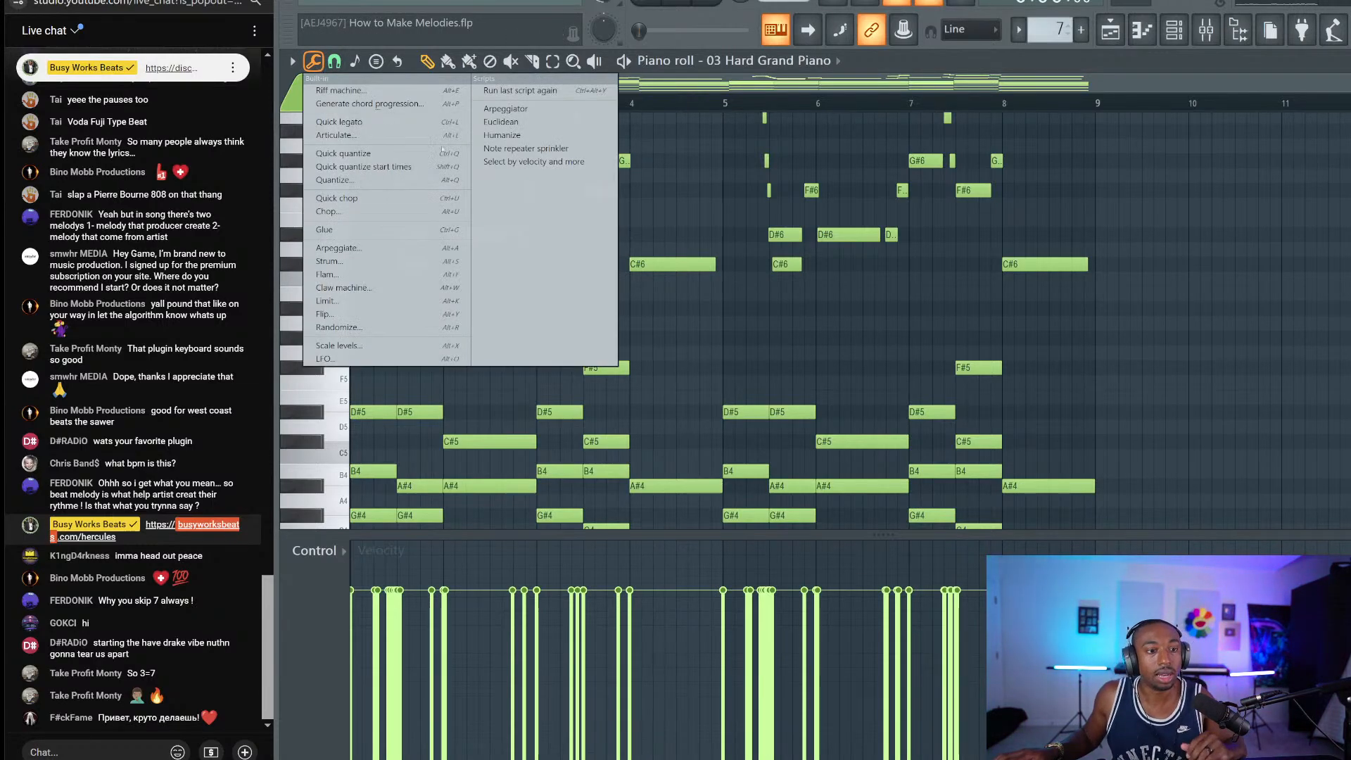
click(512, 136)
click(907, 490)
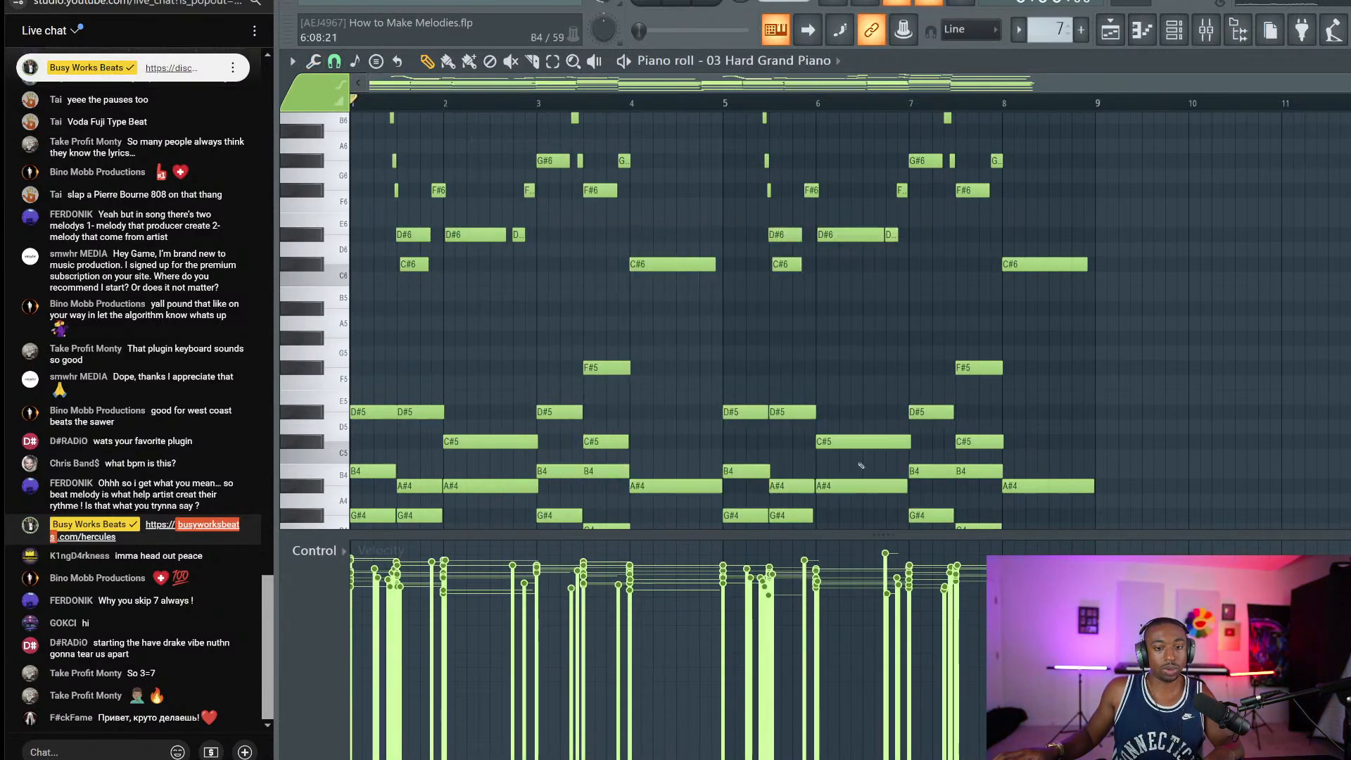
key(ctrl+z)
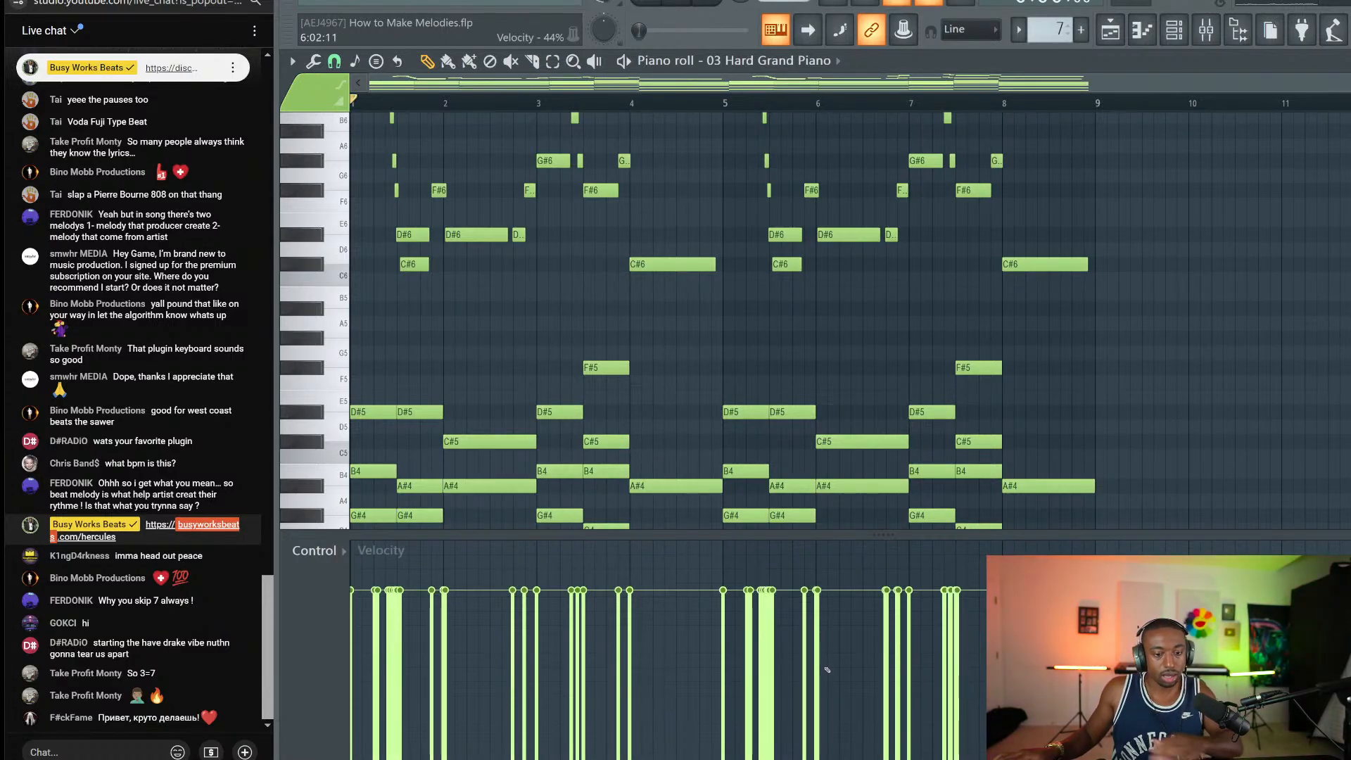
Step: Switch to OBS to show the "ful screen cam" scene briefly, and disable the preview before returning to FL Studio
click(1125, 758)
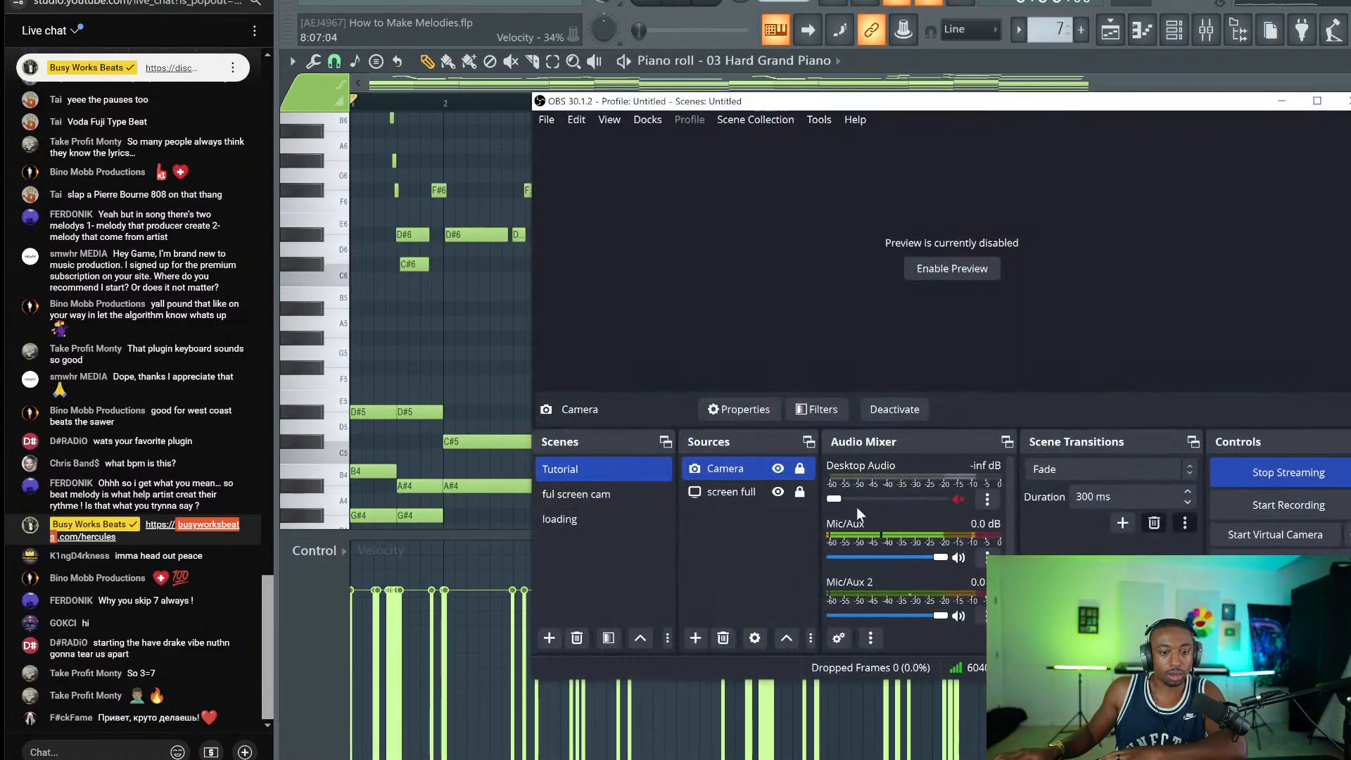
click(638, 494)
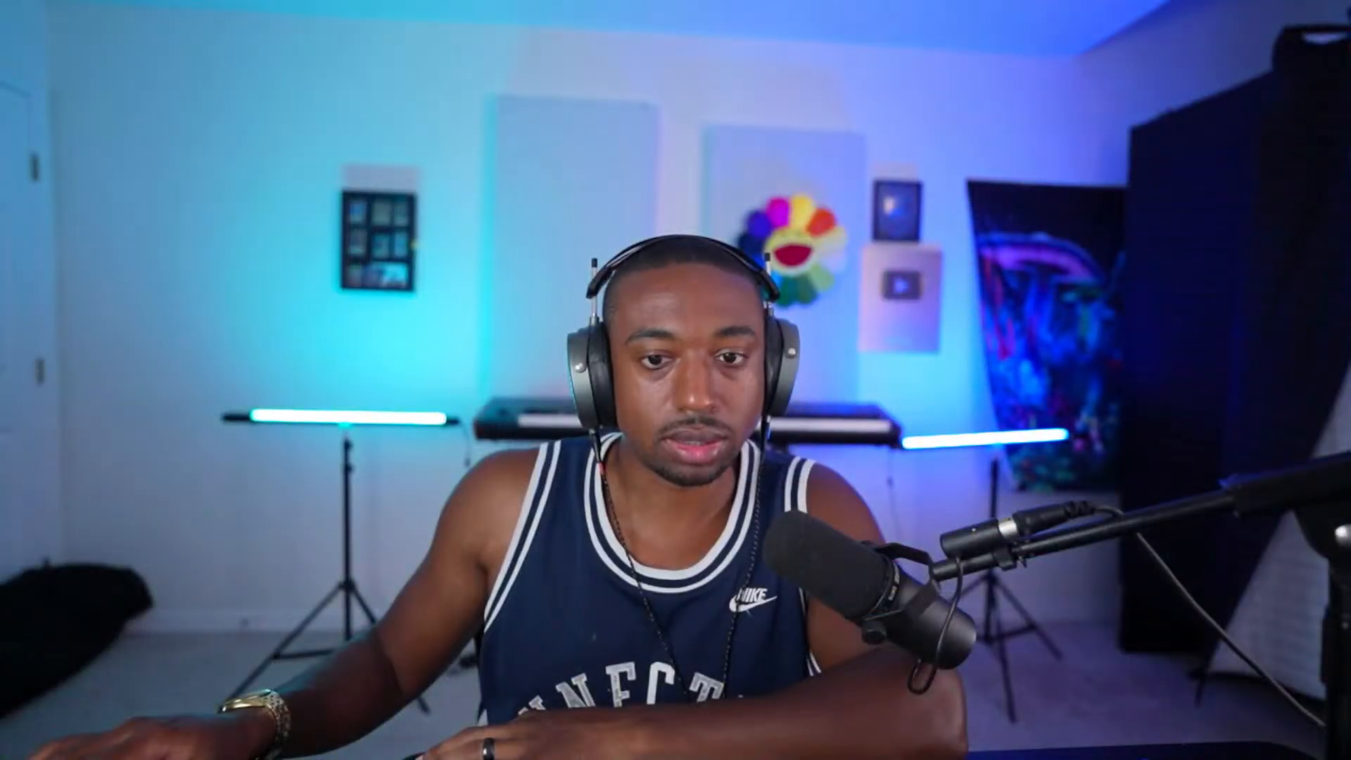
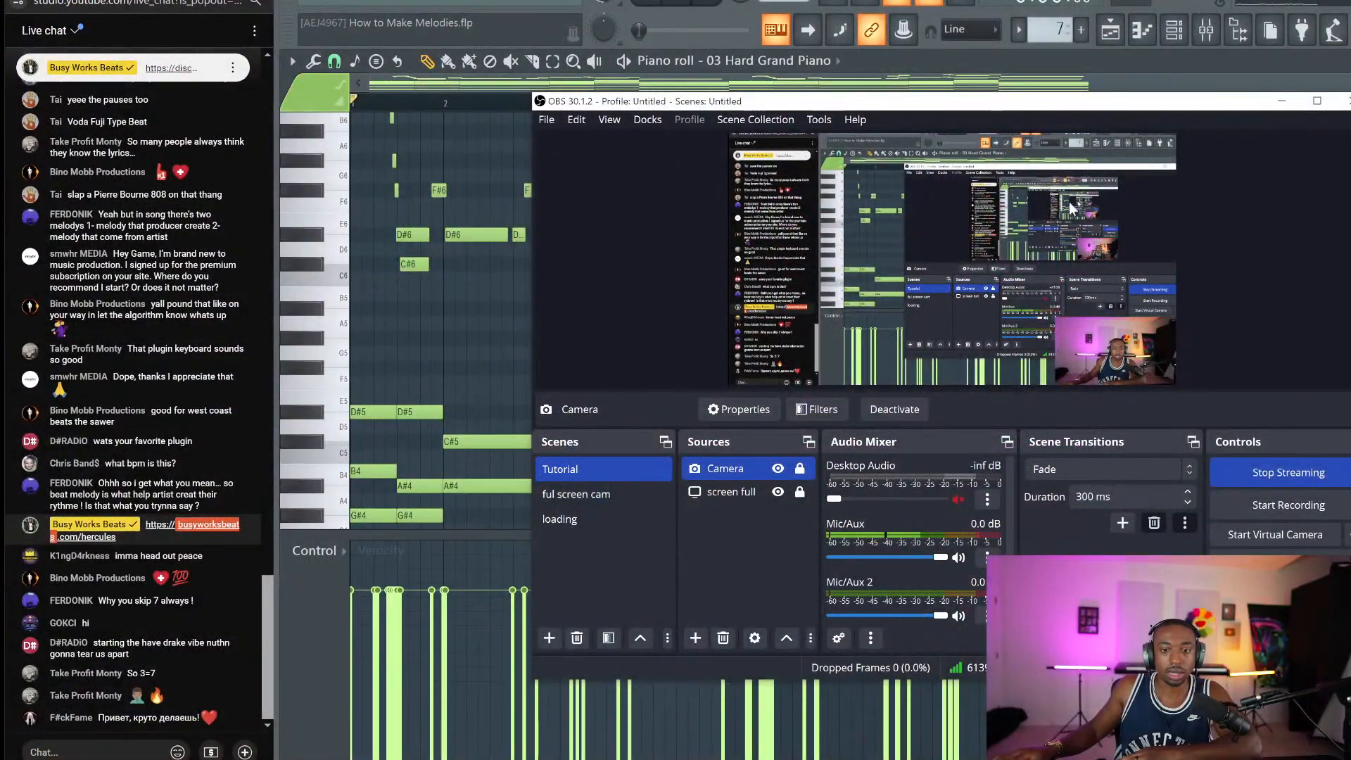
right_click(1171, 192)
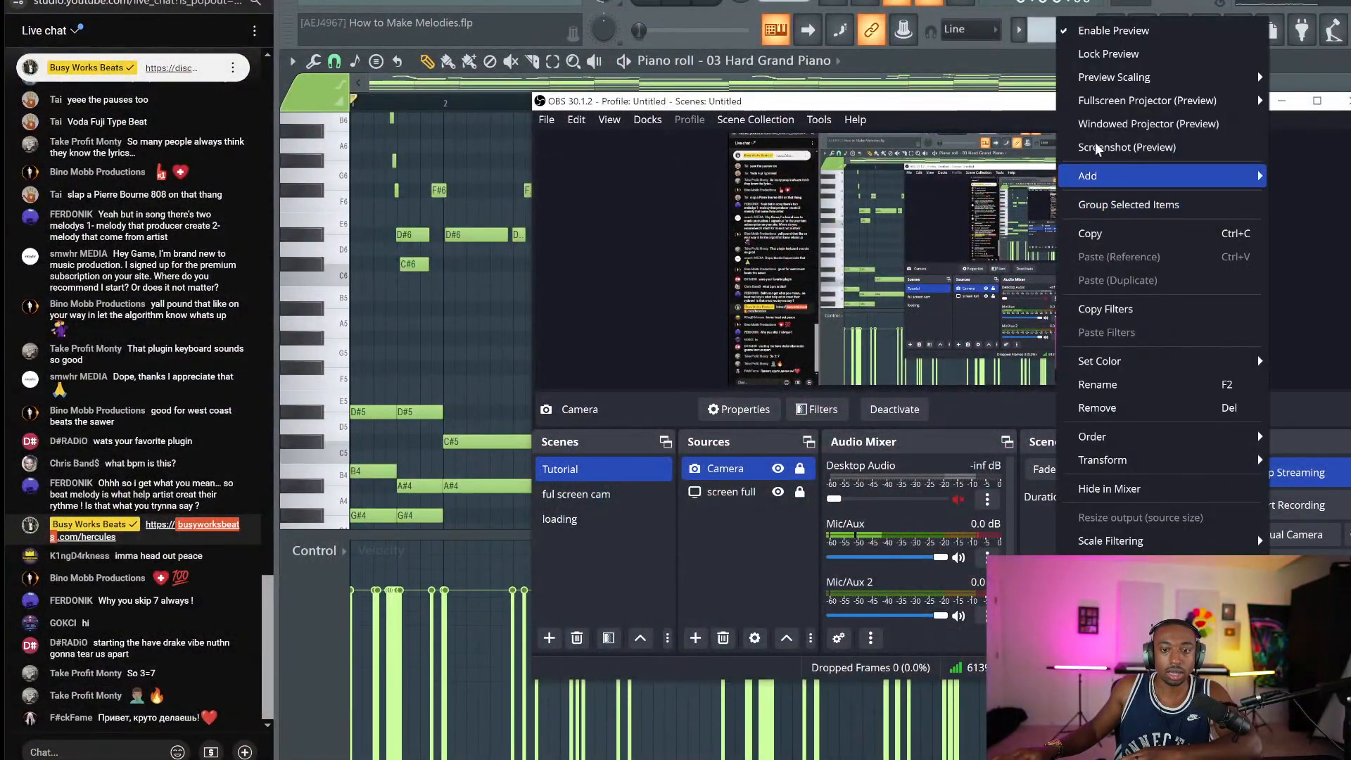
click(1112, 30)
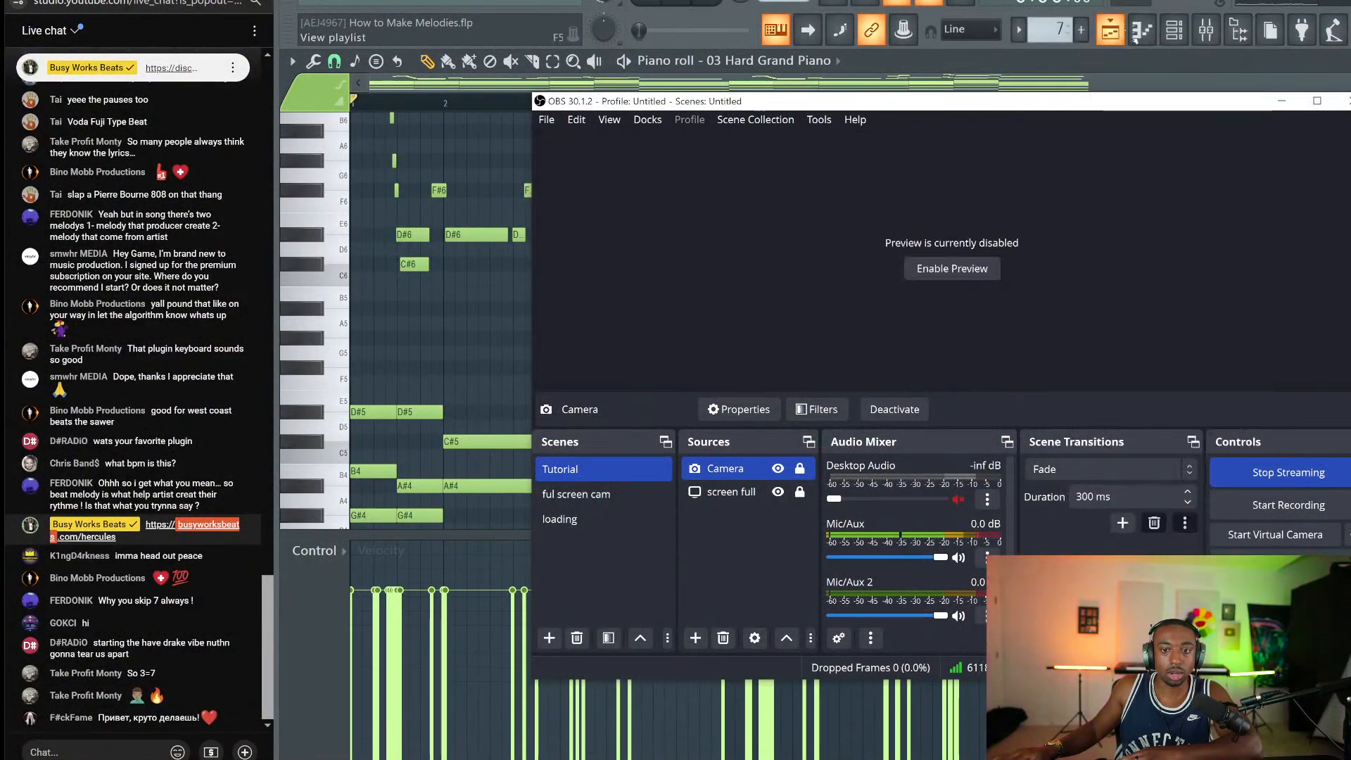
click(1281, 106)
Step: Examine the lower and middle notes of the pattern while playing back its opening bars
scroll(684, 232, down, 10)
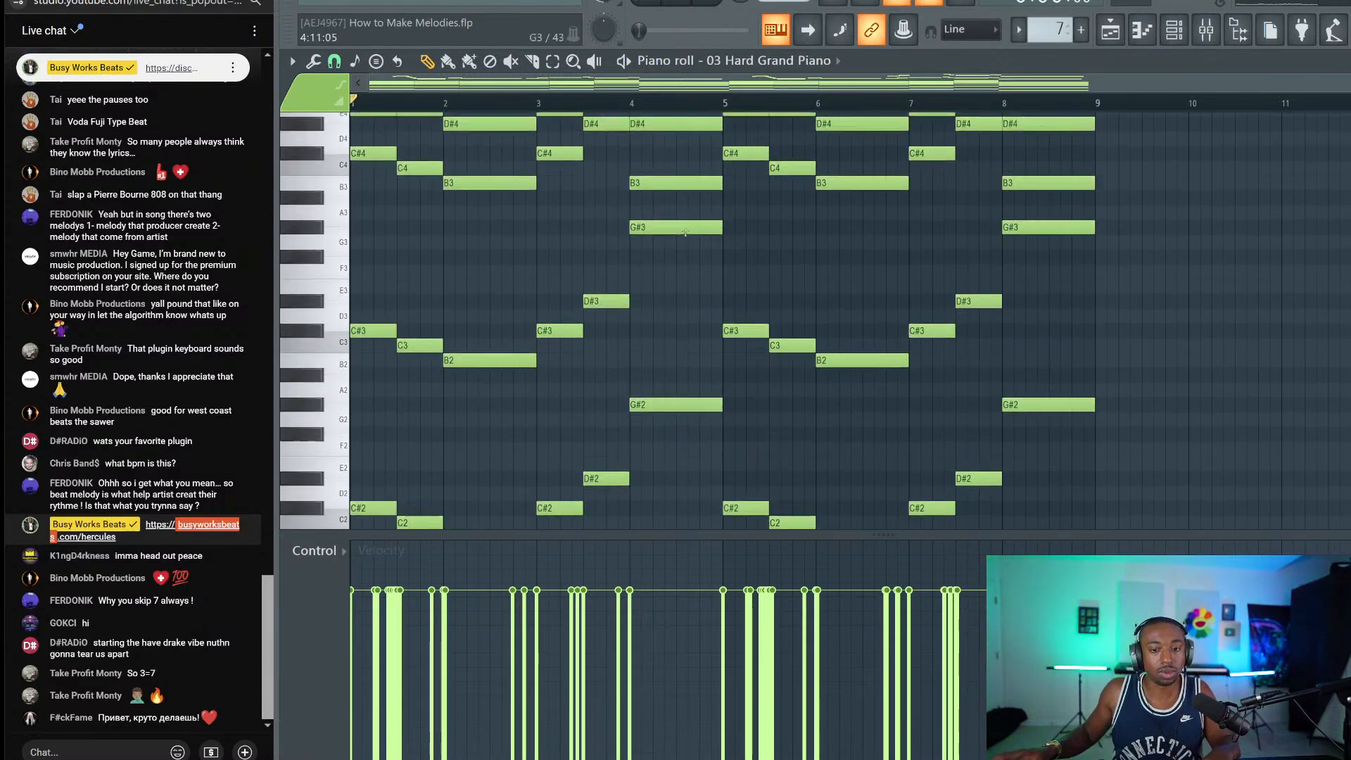
scroll(685, 232, up, 6)
key(space)
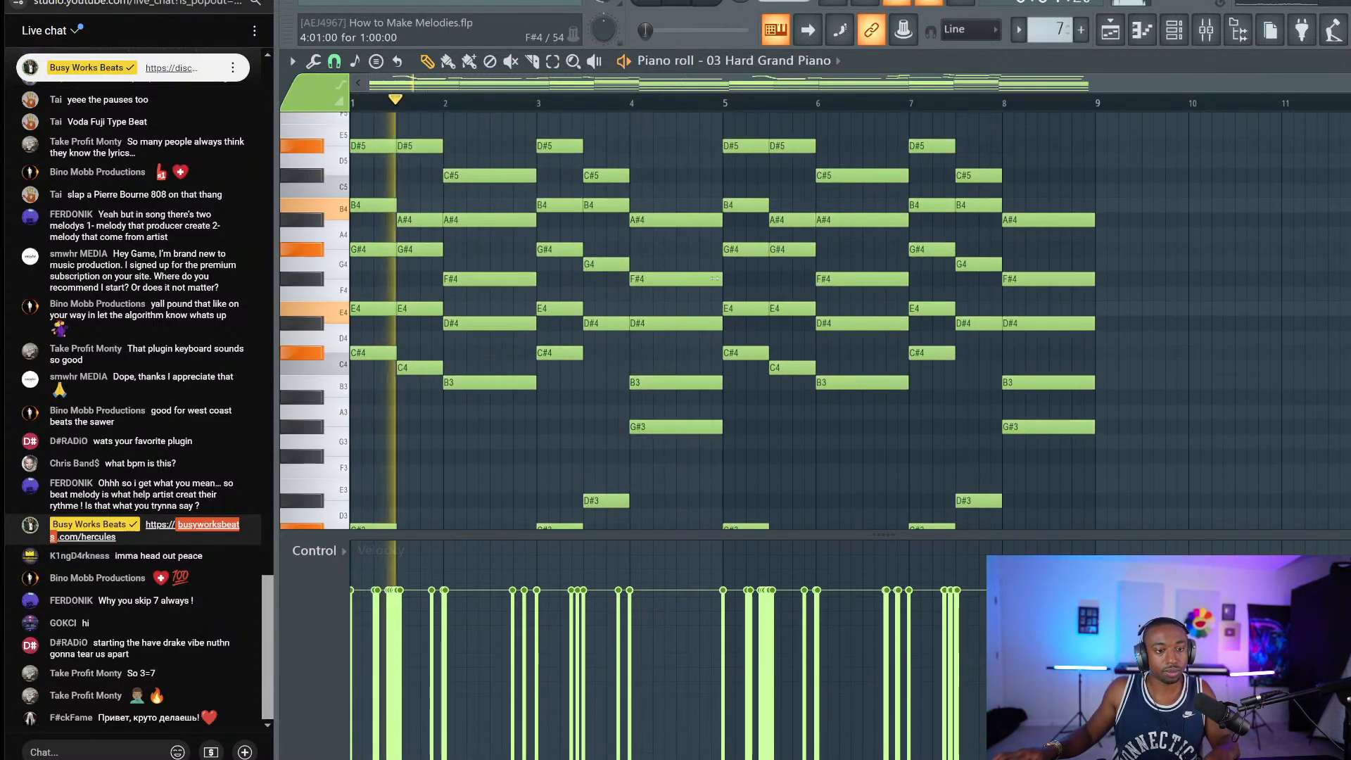
scroll(715, 278, up, 3)
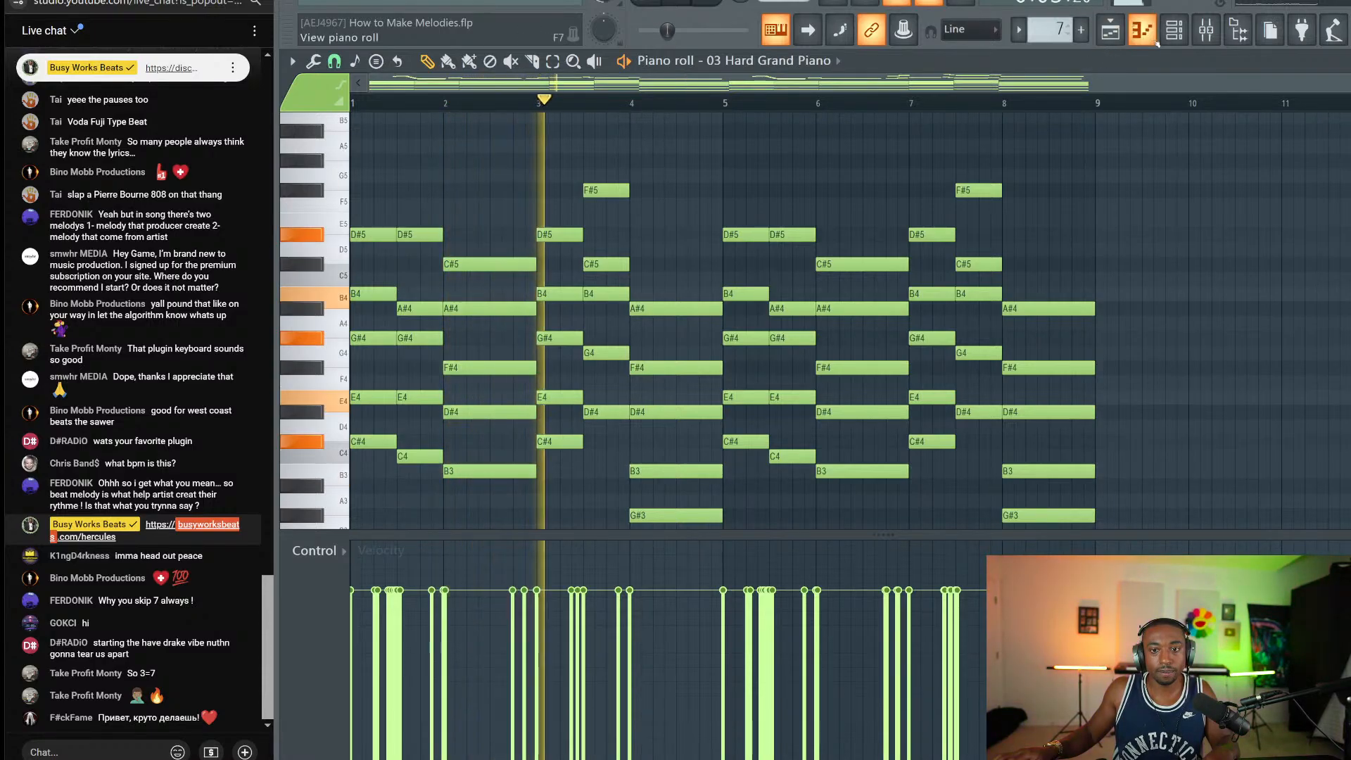
key(space)
Step: Paste the copied piano notes into the Morphine channel, play them back with 03 Hard Grand Piano muted, and show Morphine's piano roll
click(1174, 29)
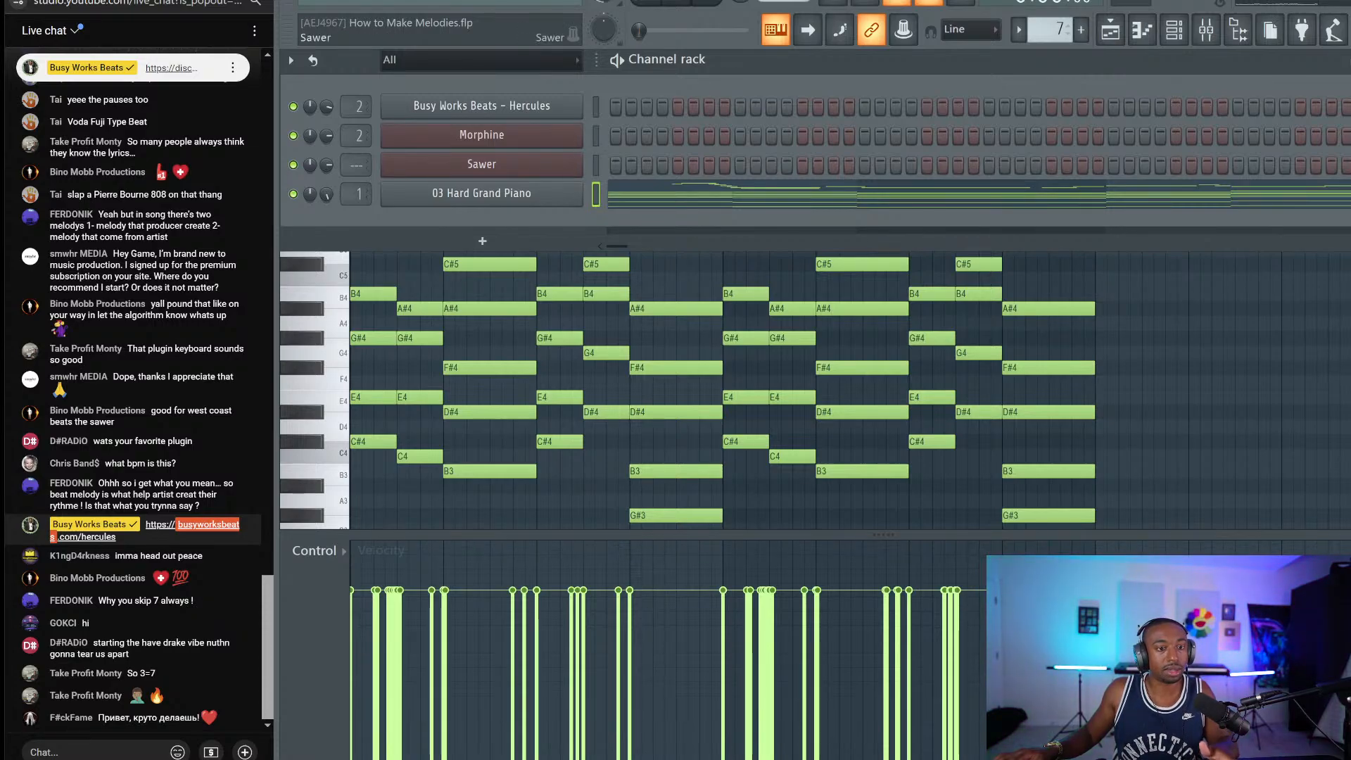
key(ctrl+v)
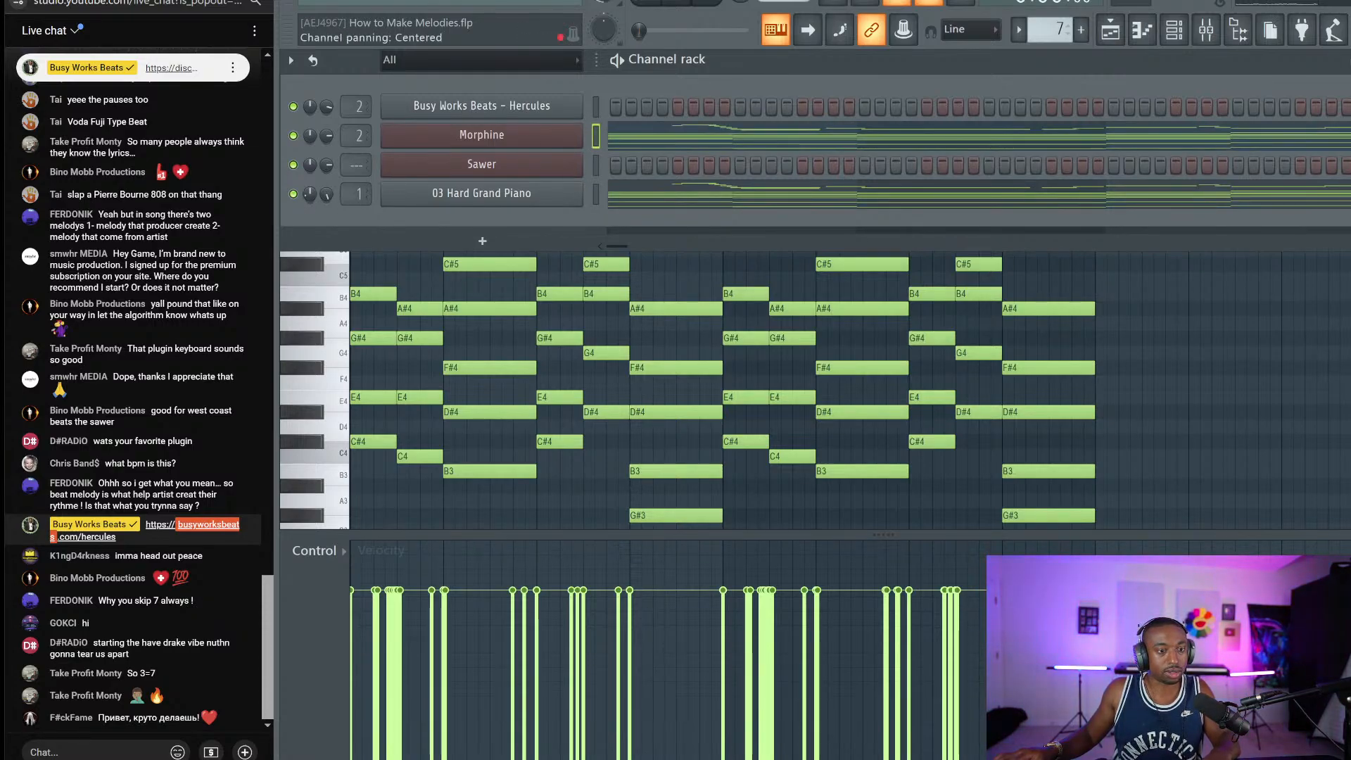
key(space)
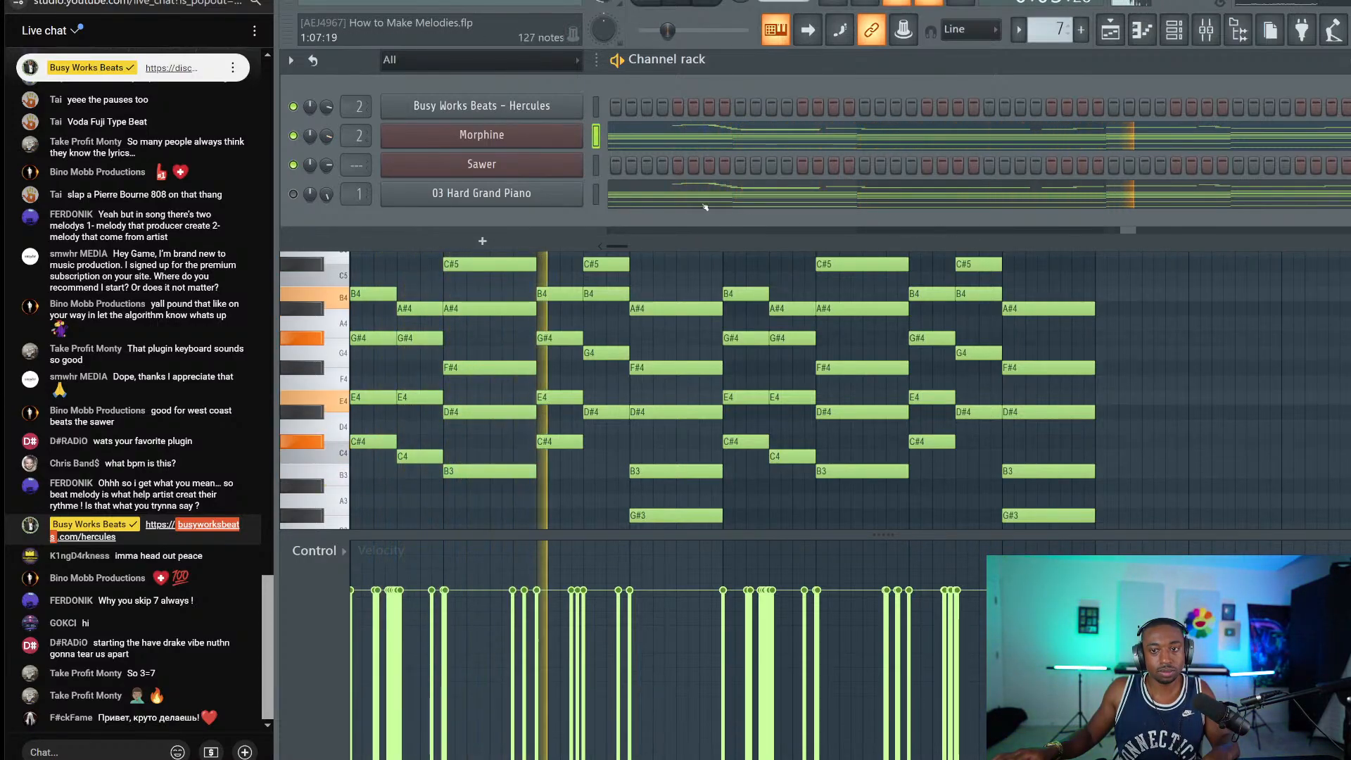
key(F6)
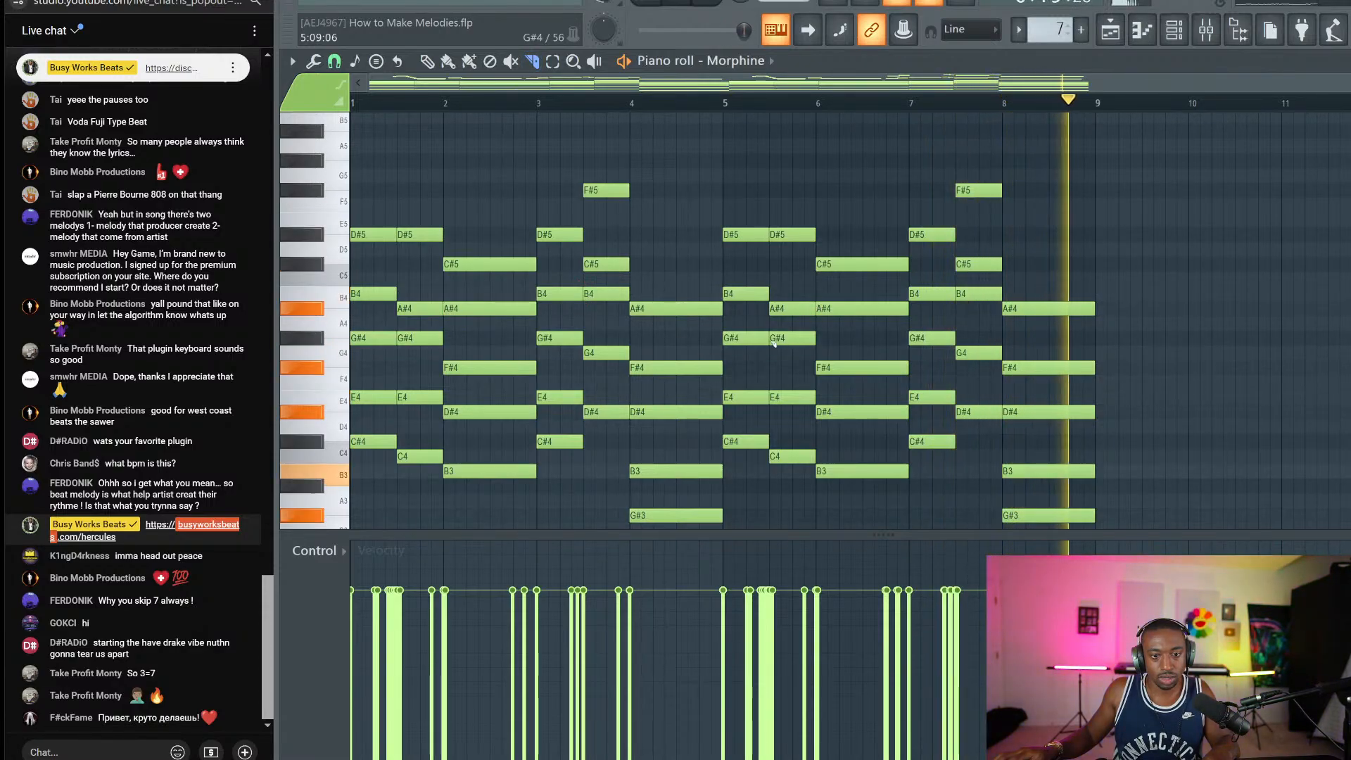
Step: Stop playback and examine the bass, chord and upper melody notes in Morphine's piano roll
key(space)
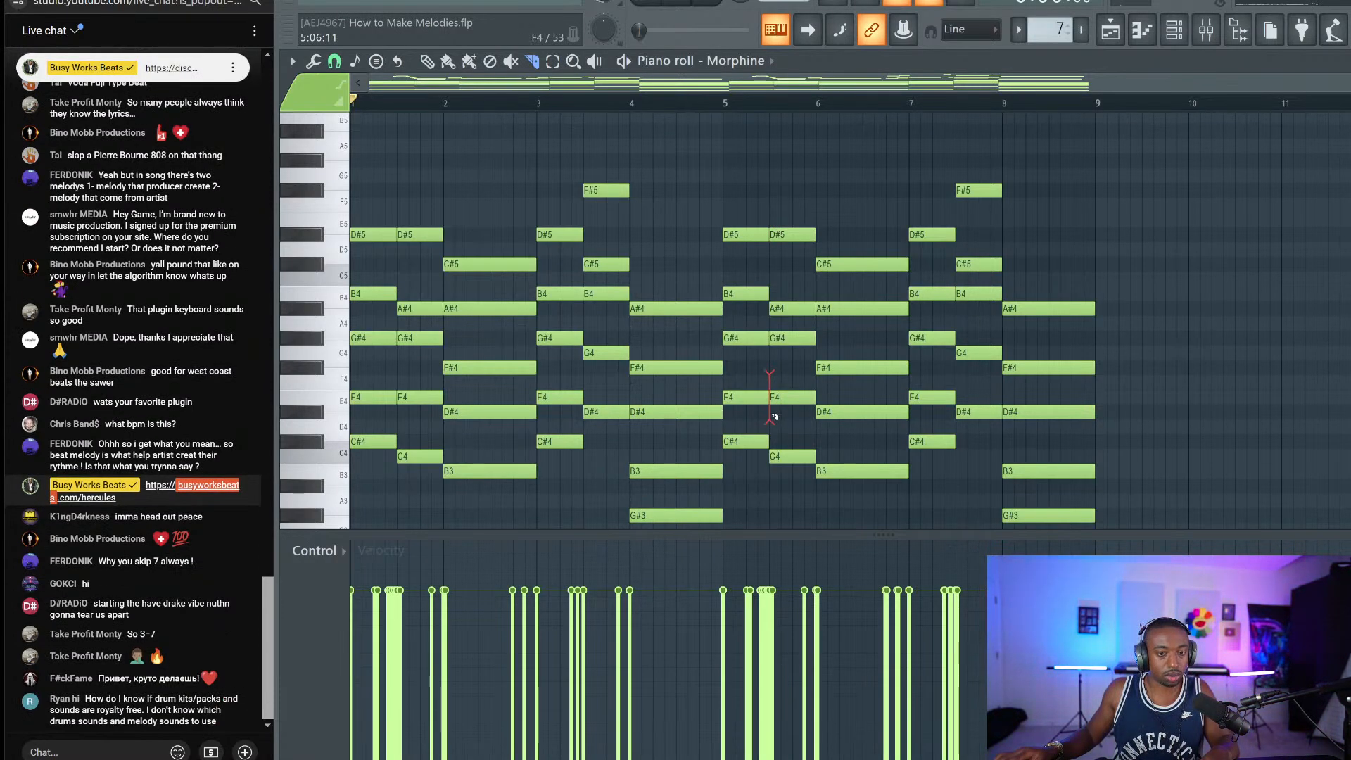
scroll(767, 392, down, 3)
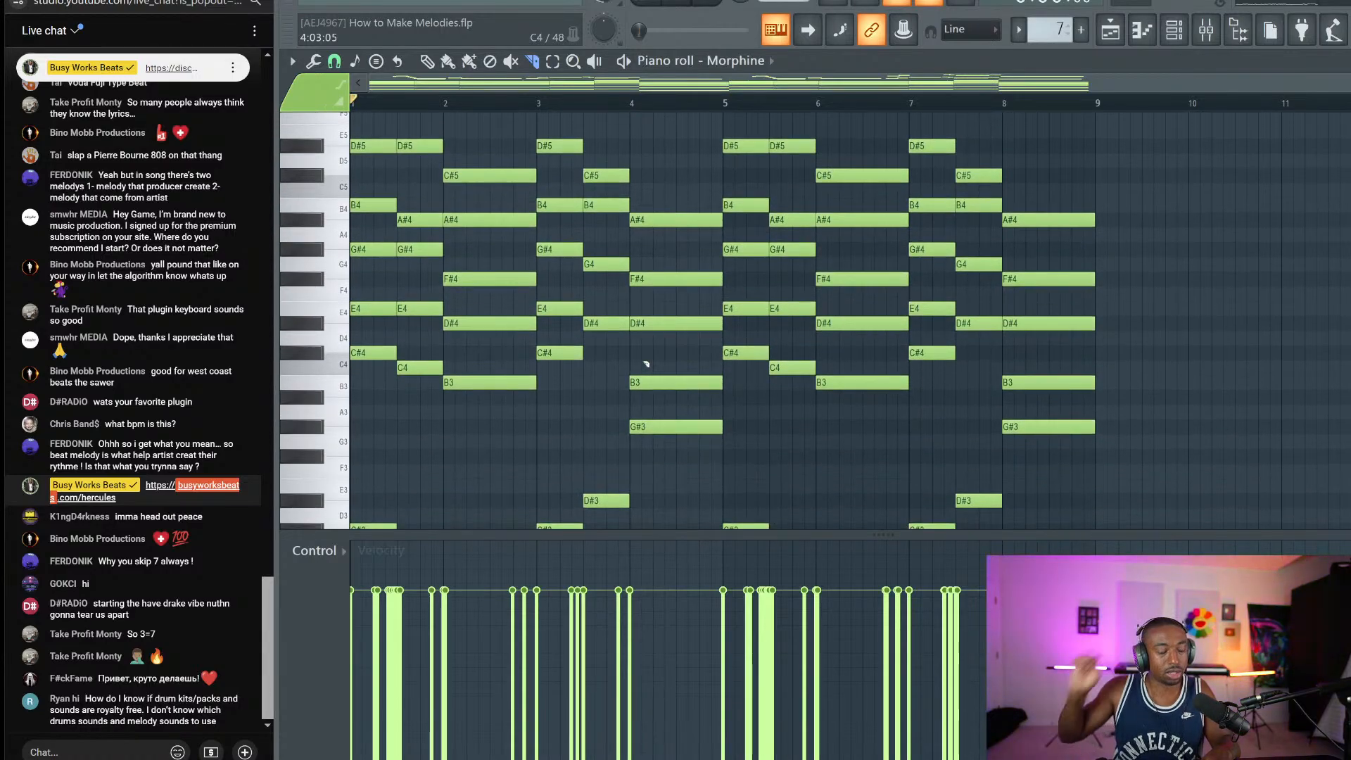
scroll(700, 406, up, 3)
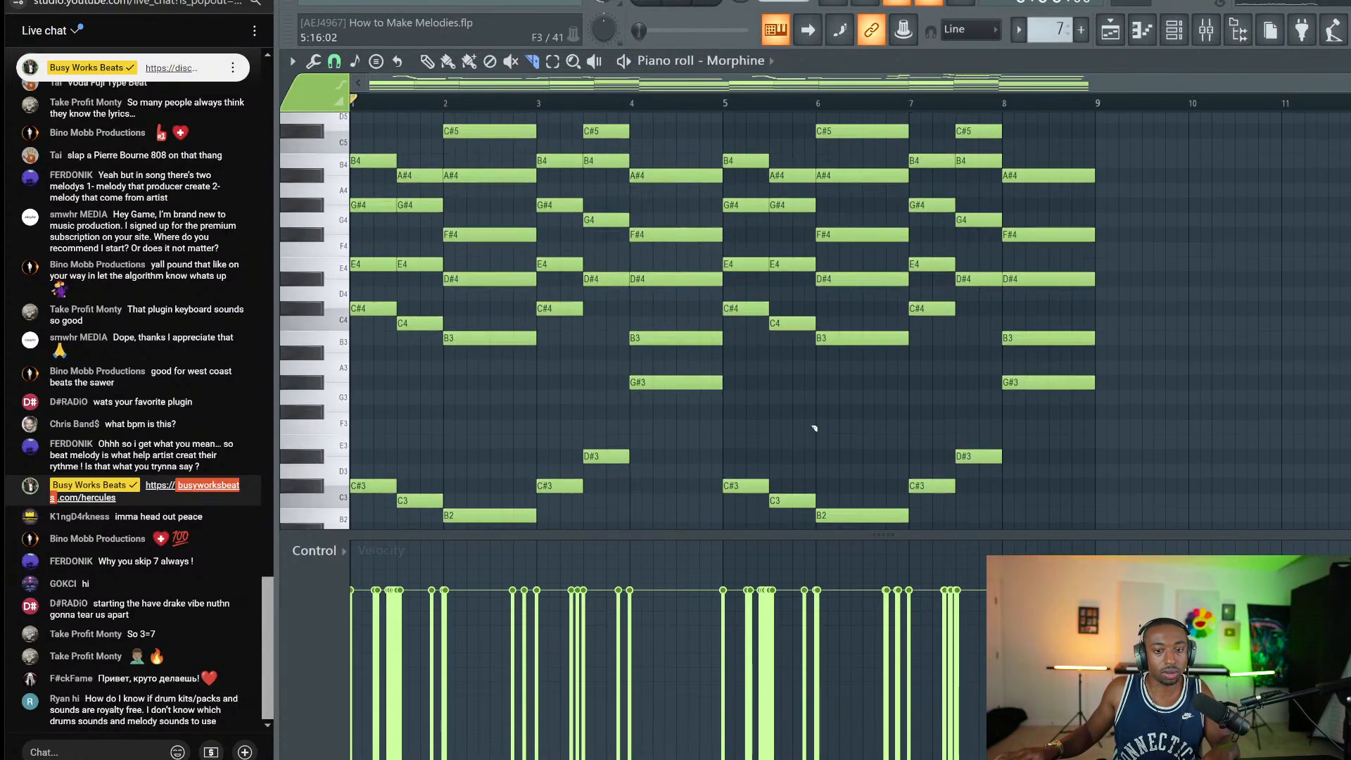
scroll(700, 406, up, 1)
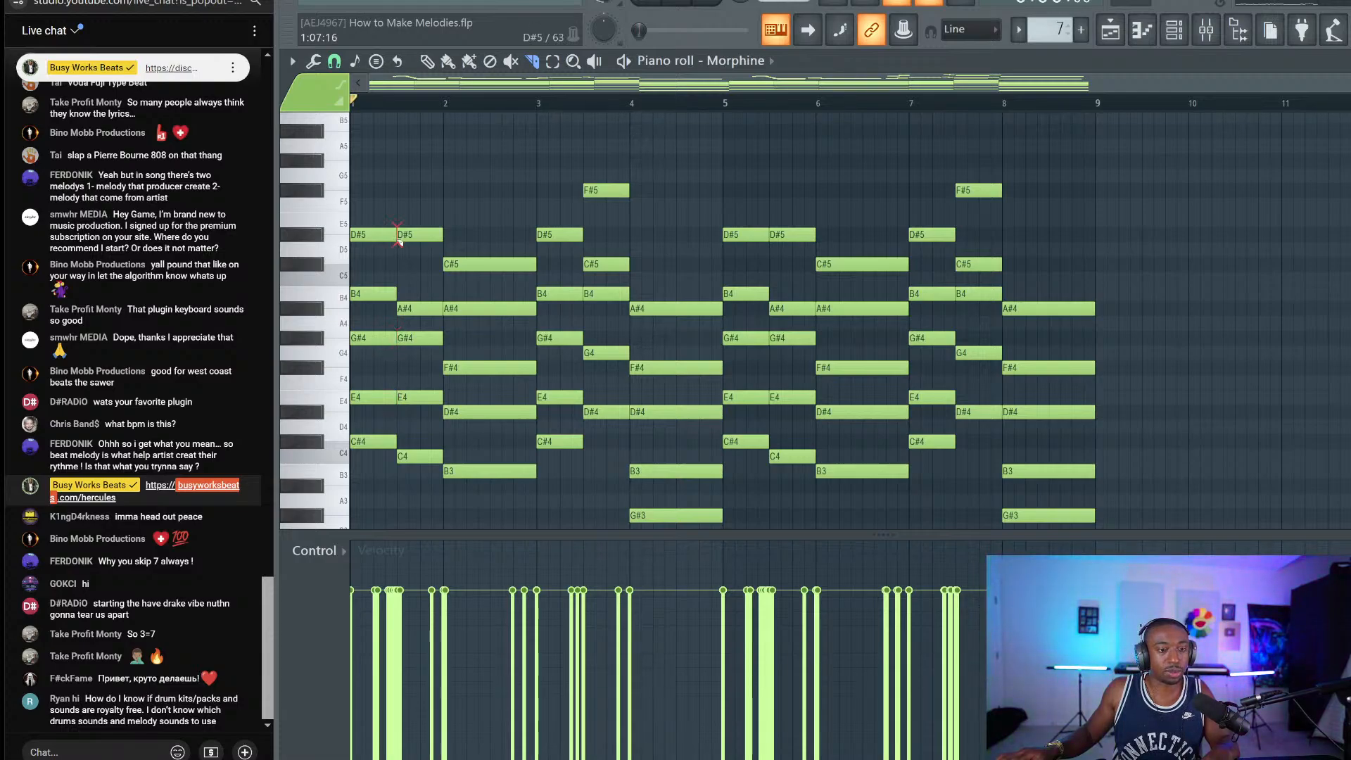
scroll(677, 288, up, 9)
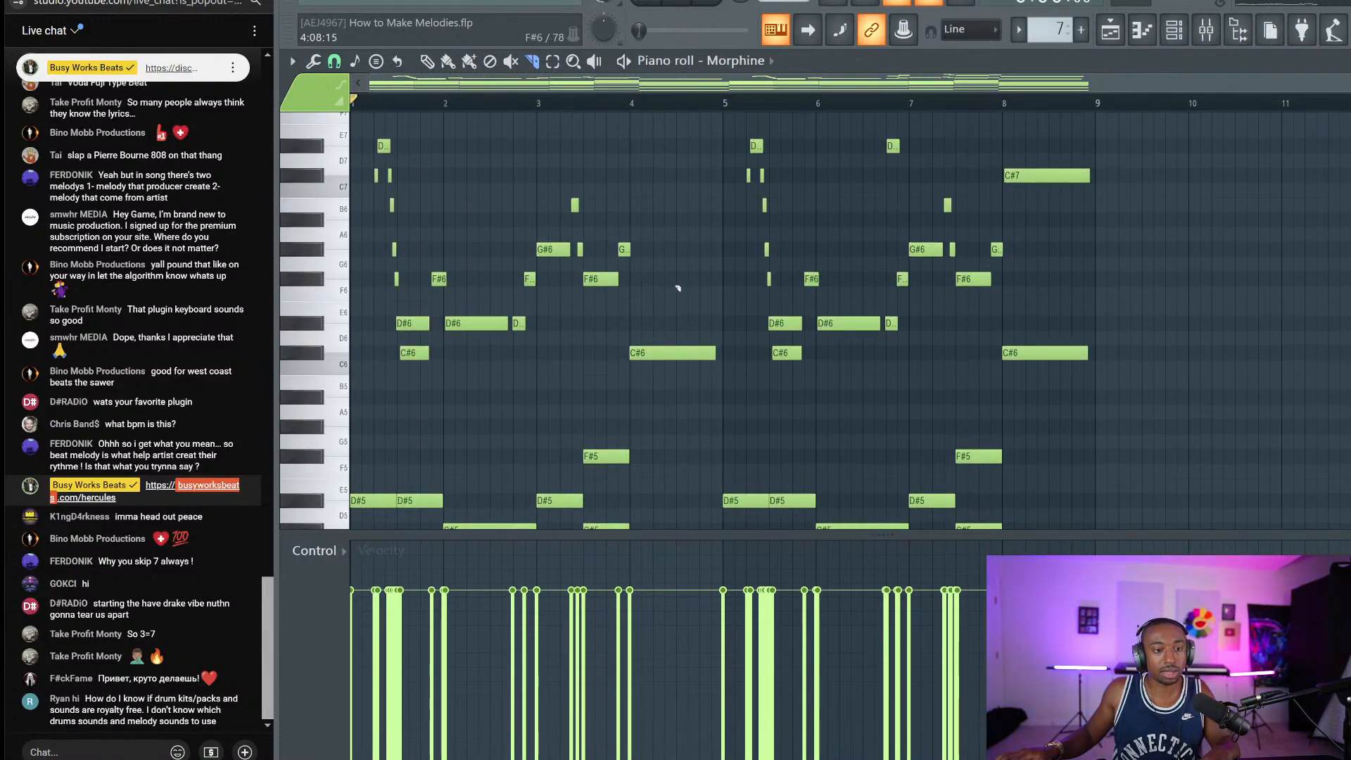
scroll(668, 289, down, 3)
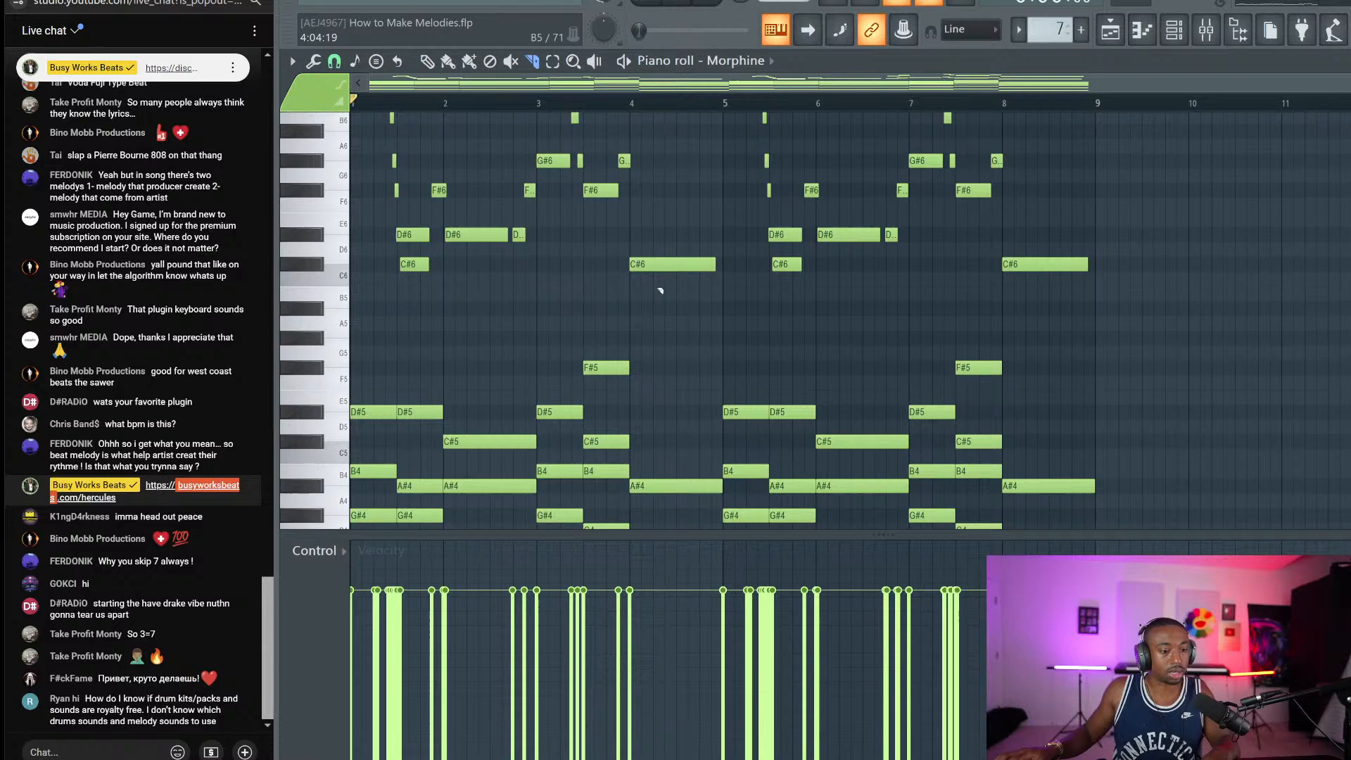
Step: Show the Morphine synthesizer's KBD Crystal EP FG program, and return to the piano roll
click(1174, 29)
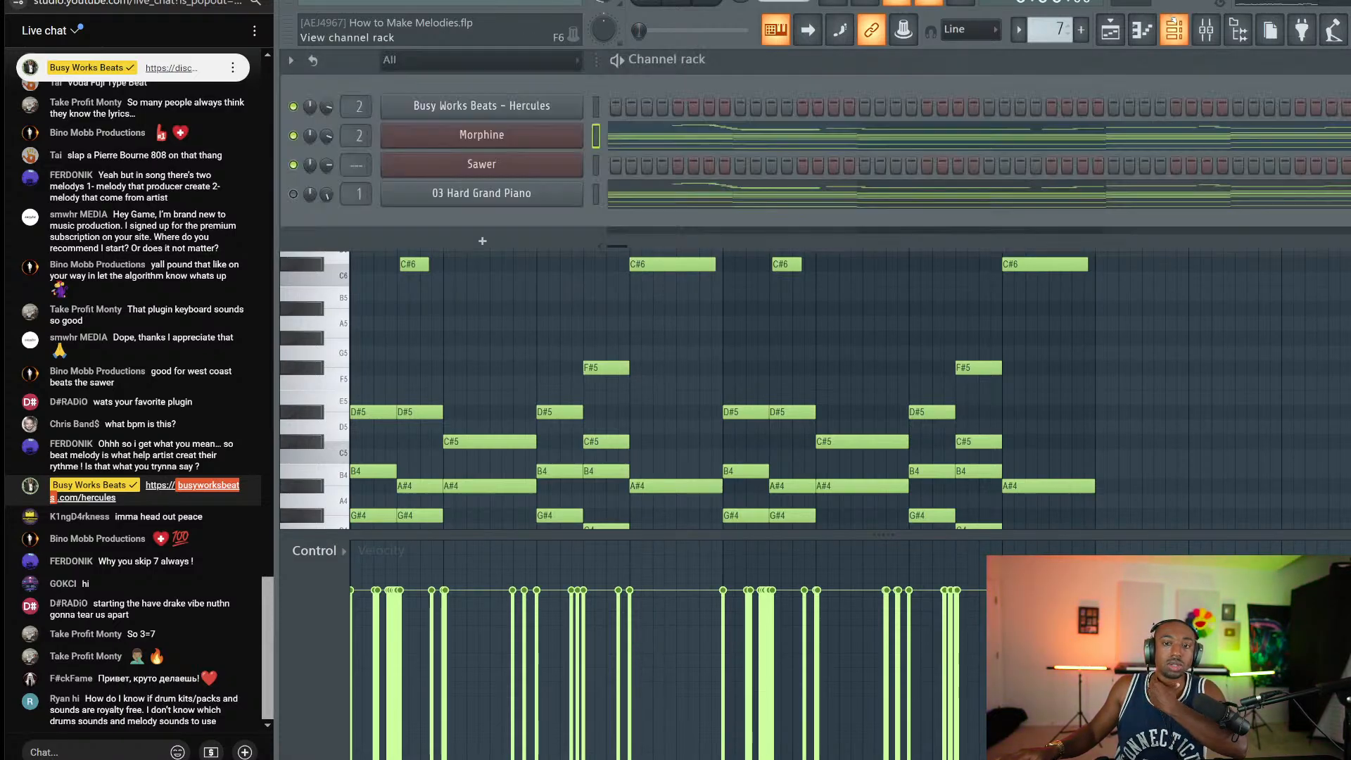
click(547, 142)
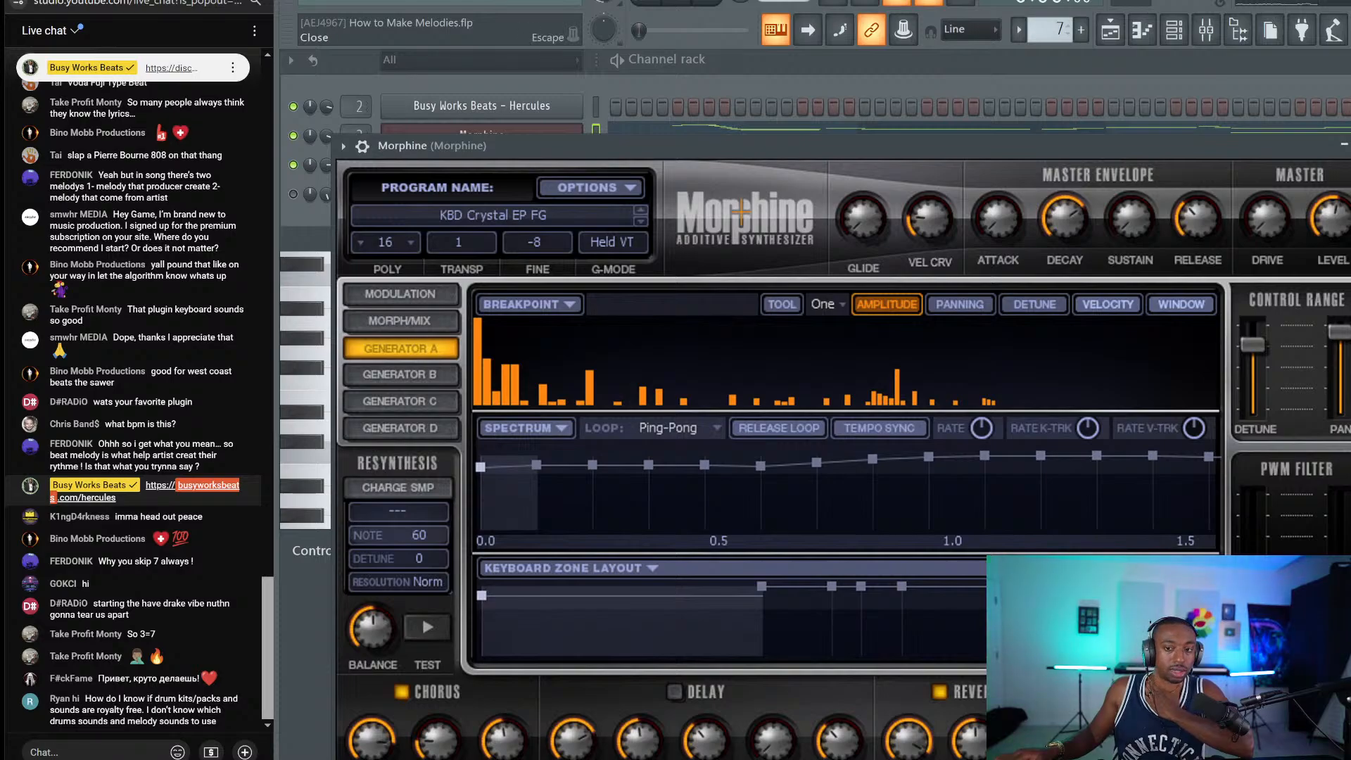
key(Escape)
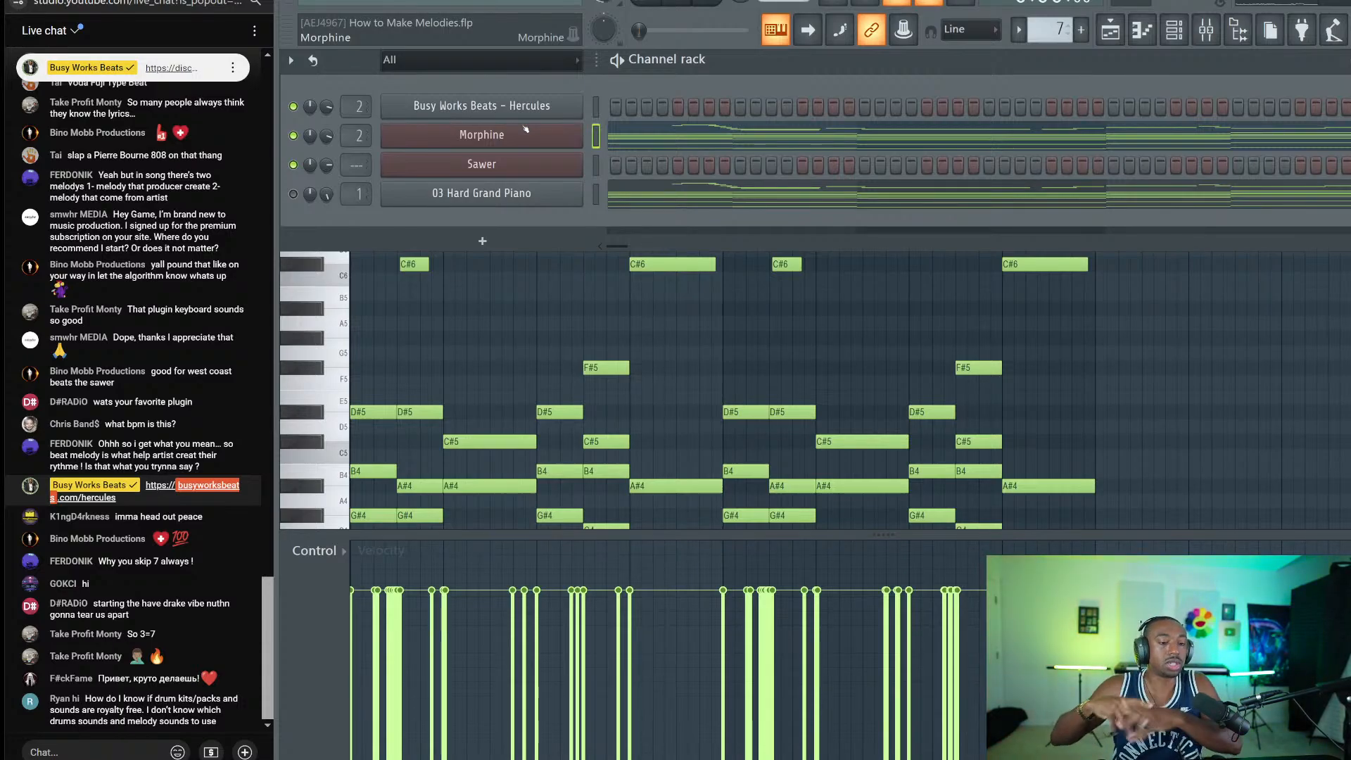
key(F6)
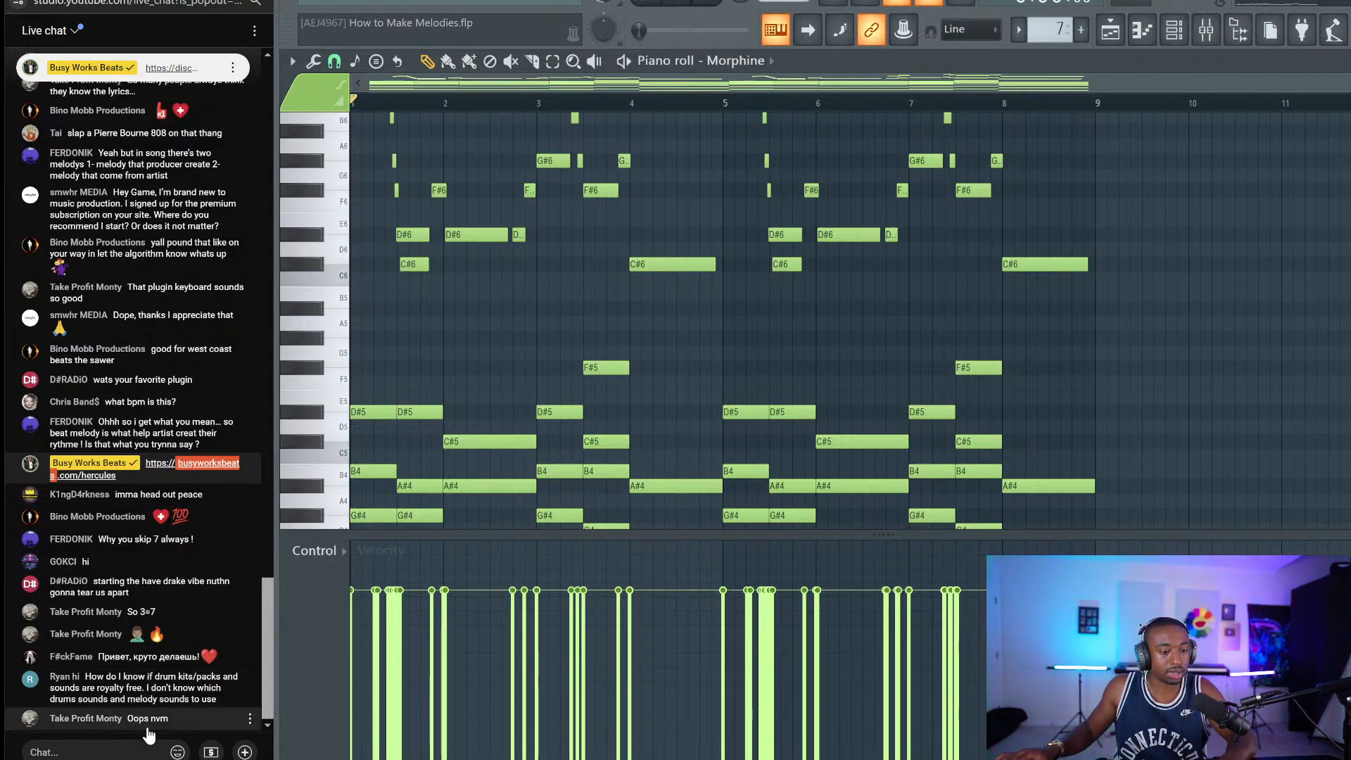
Step: Post the message "minor 3 gives the identify, minor 7th gives identity" in the live chat
click(138, 750)
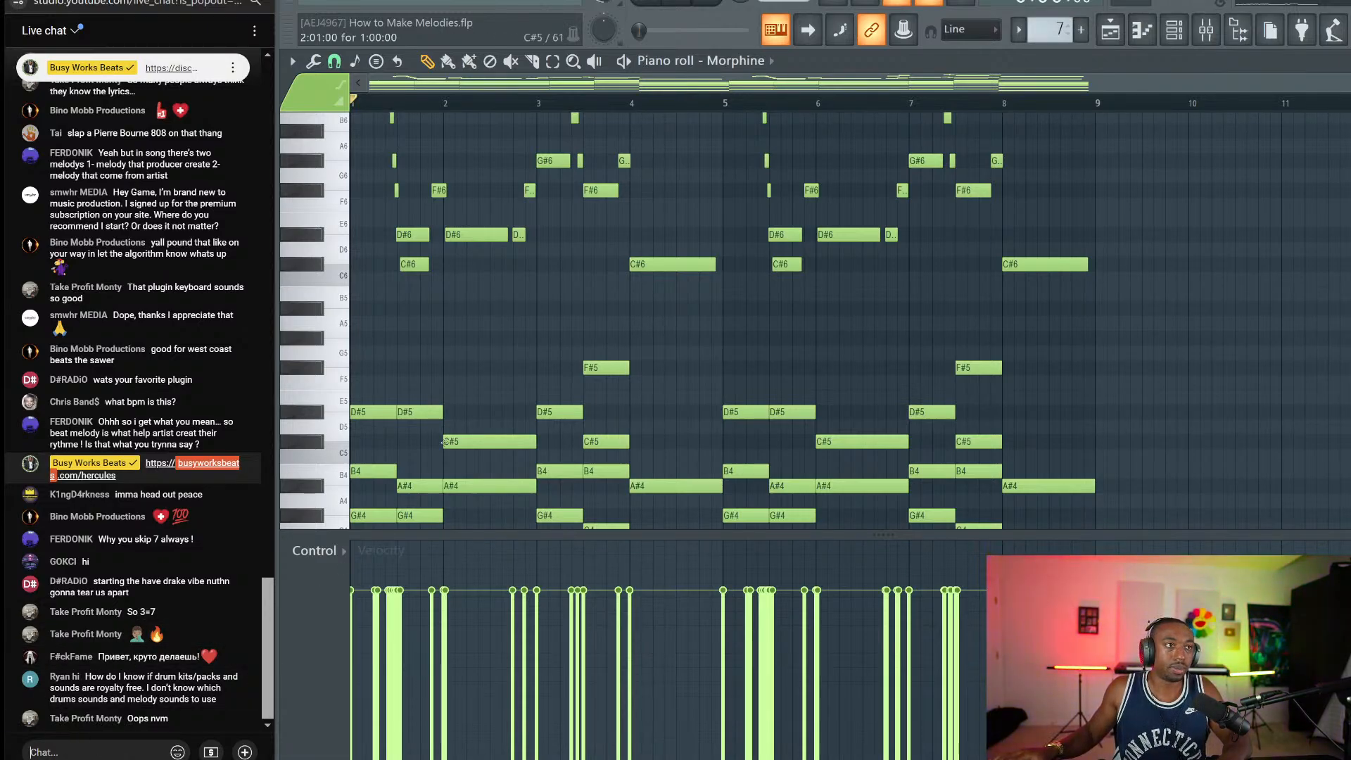
text(minor 3 gives t)
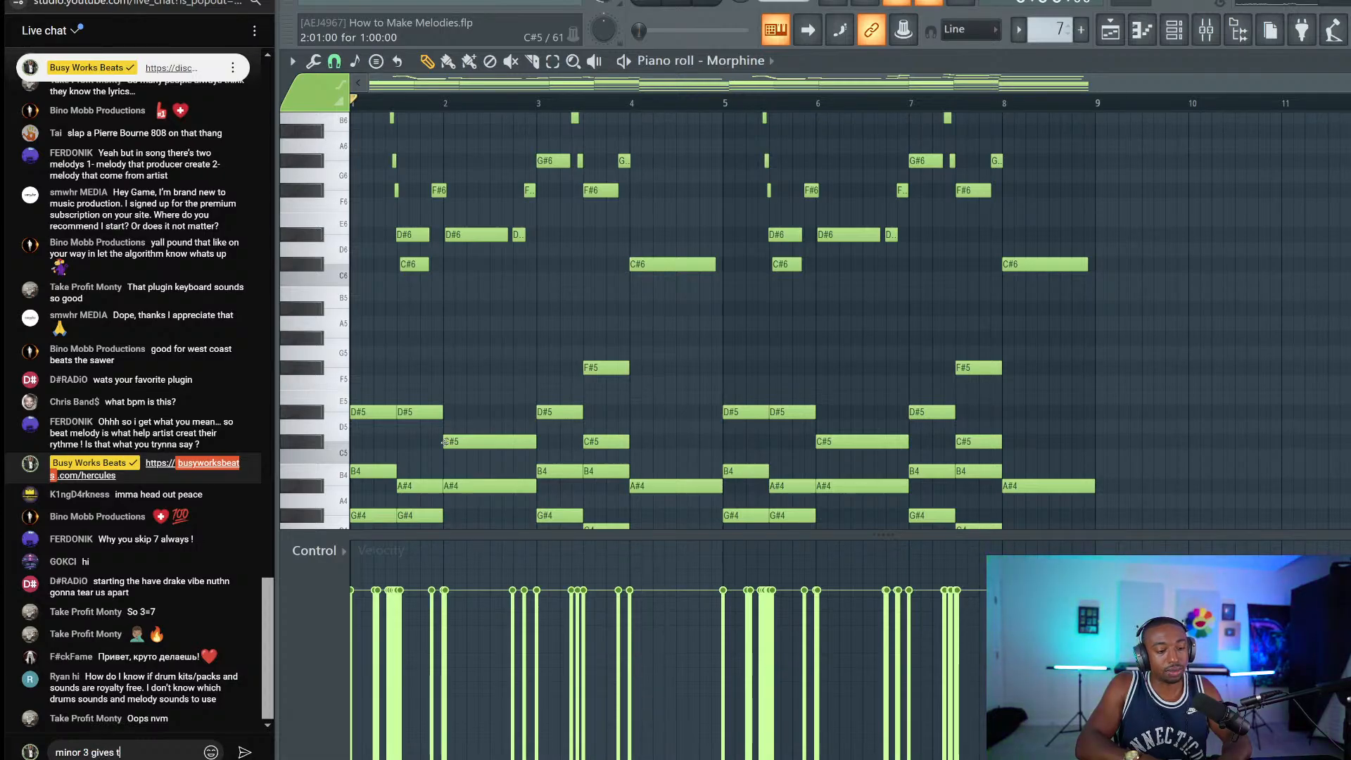
text(he identify)
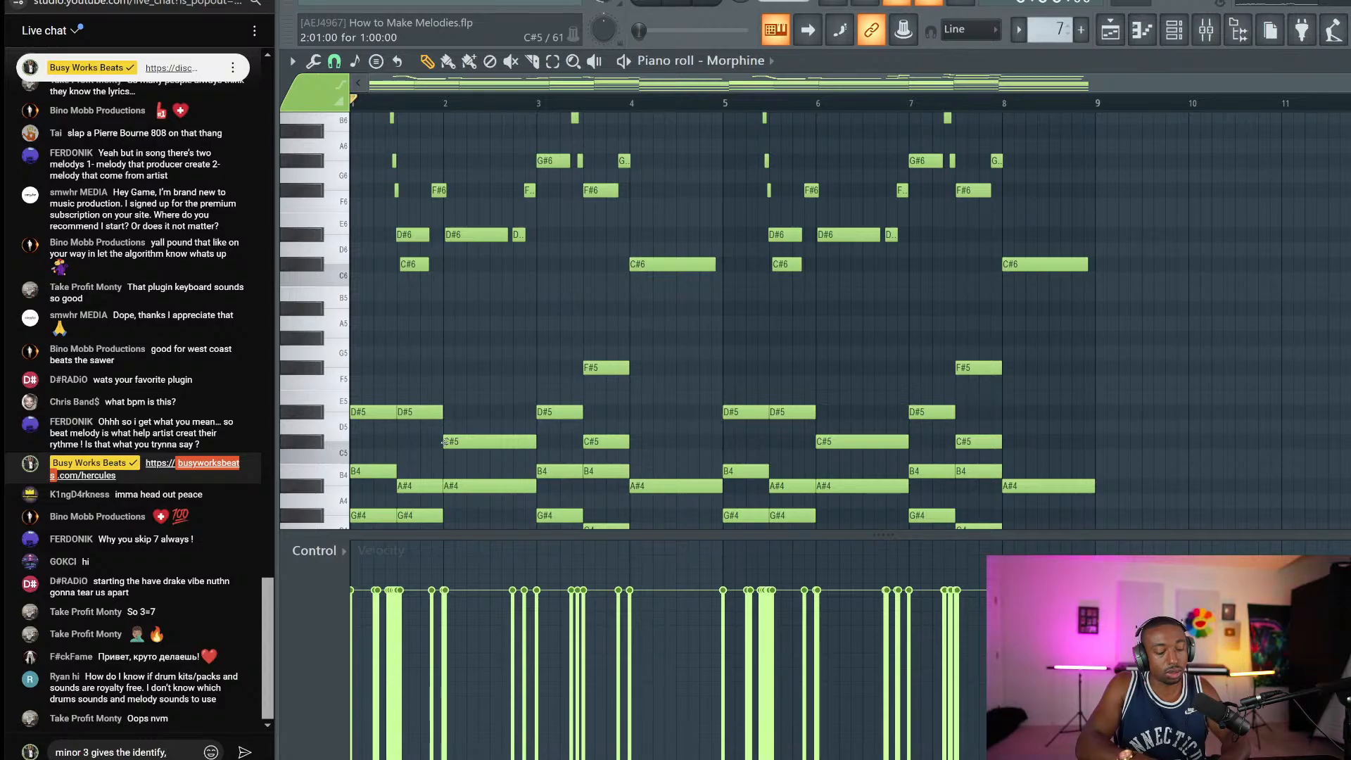
text(, minor 7th )
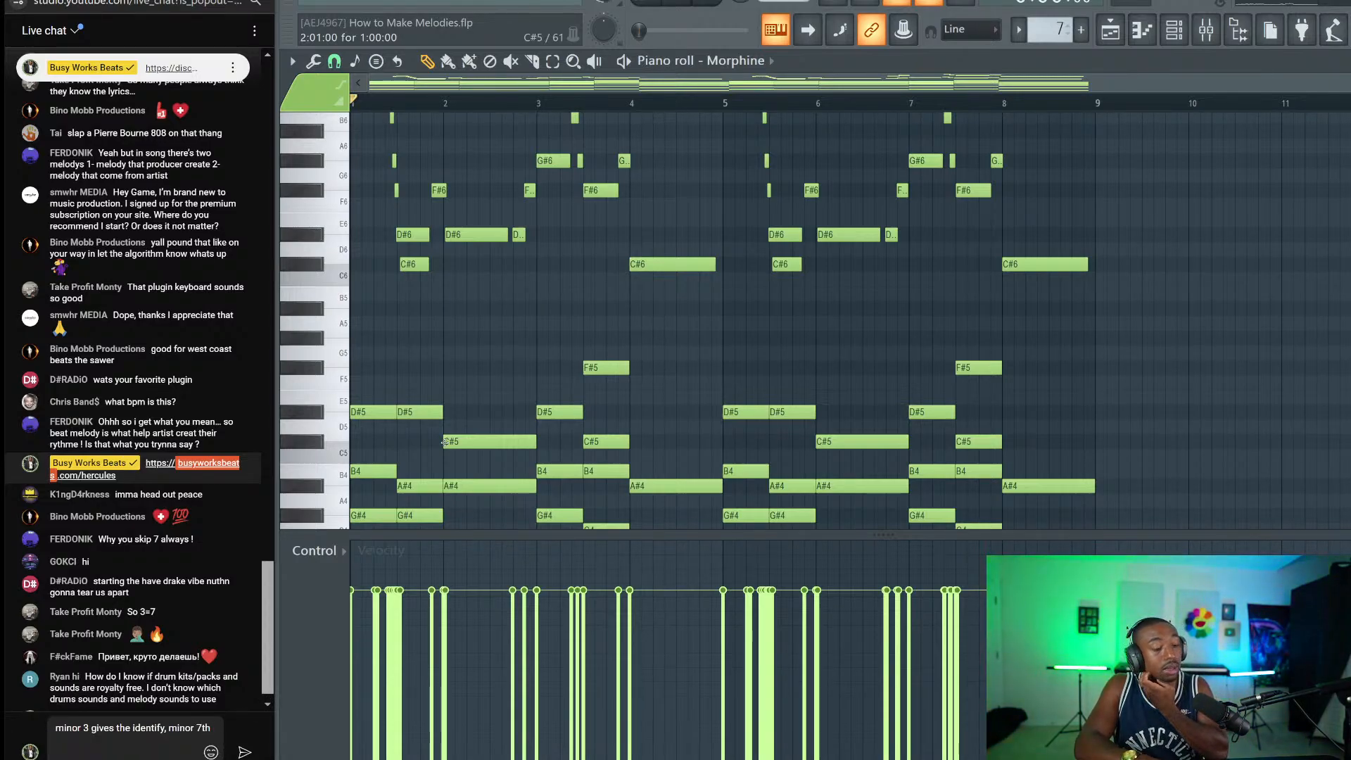
text(g)
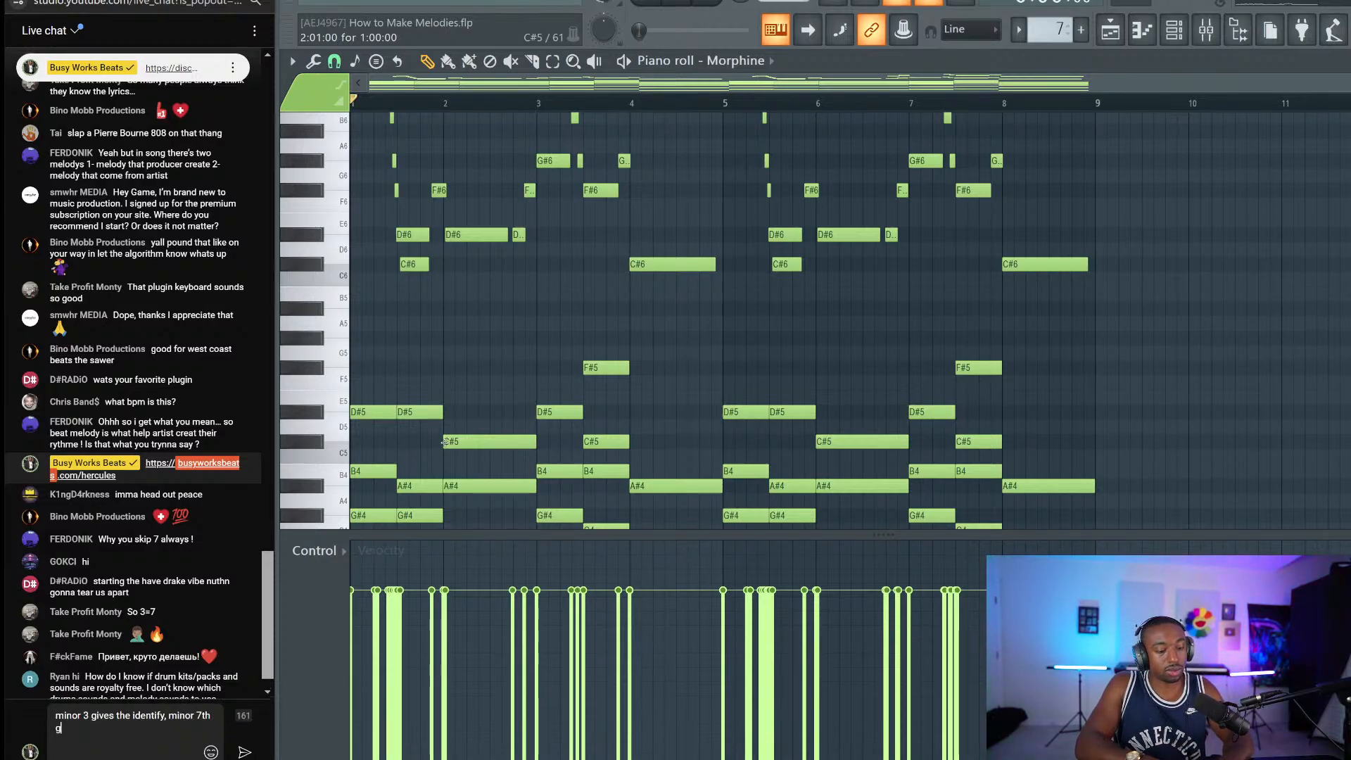
text(ives iden)
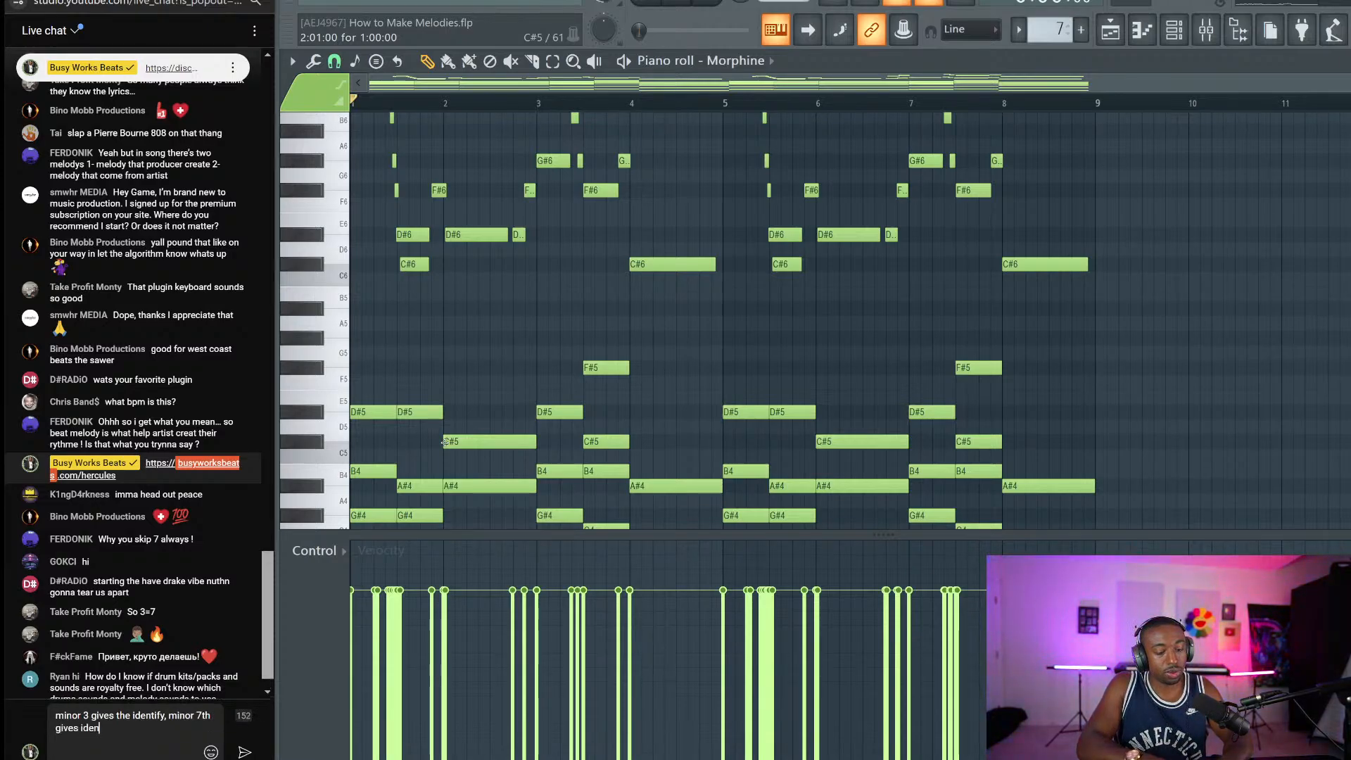
text(tif)
key(Return)
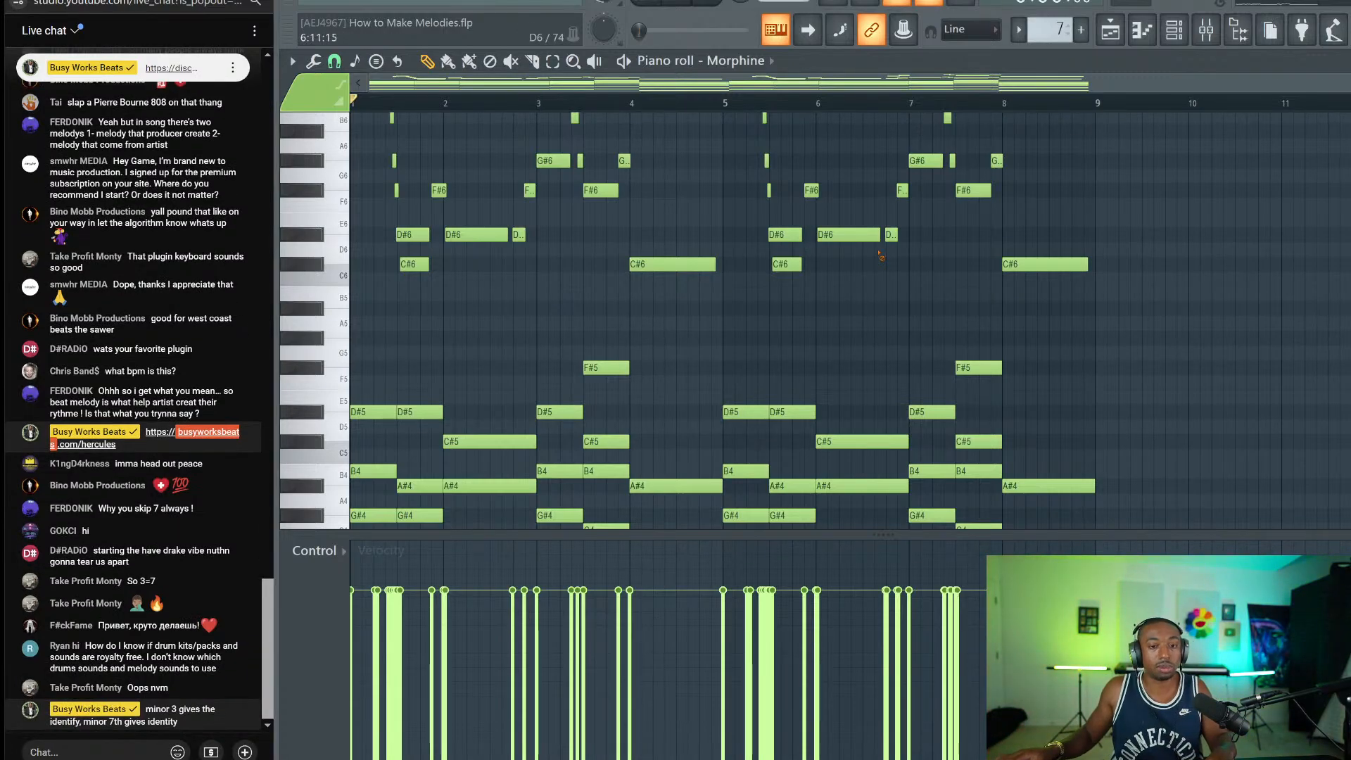
Step: Play back the opening of the Morphine part briefly and show the Morphine synthesizer from the channel rack again
key(space)
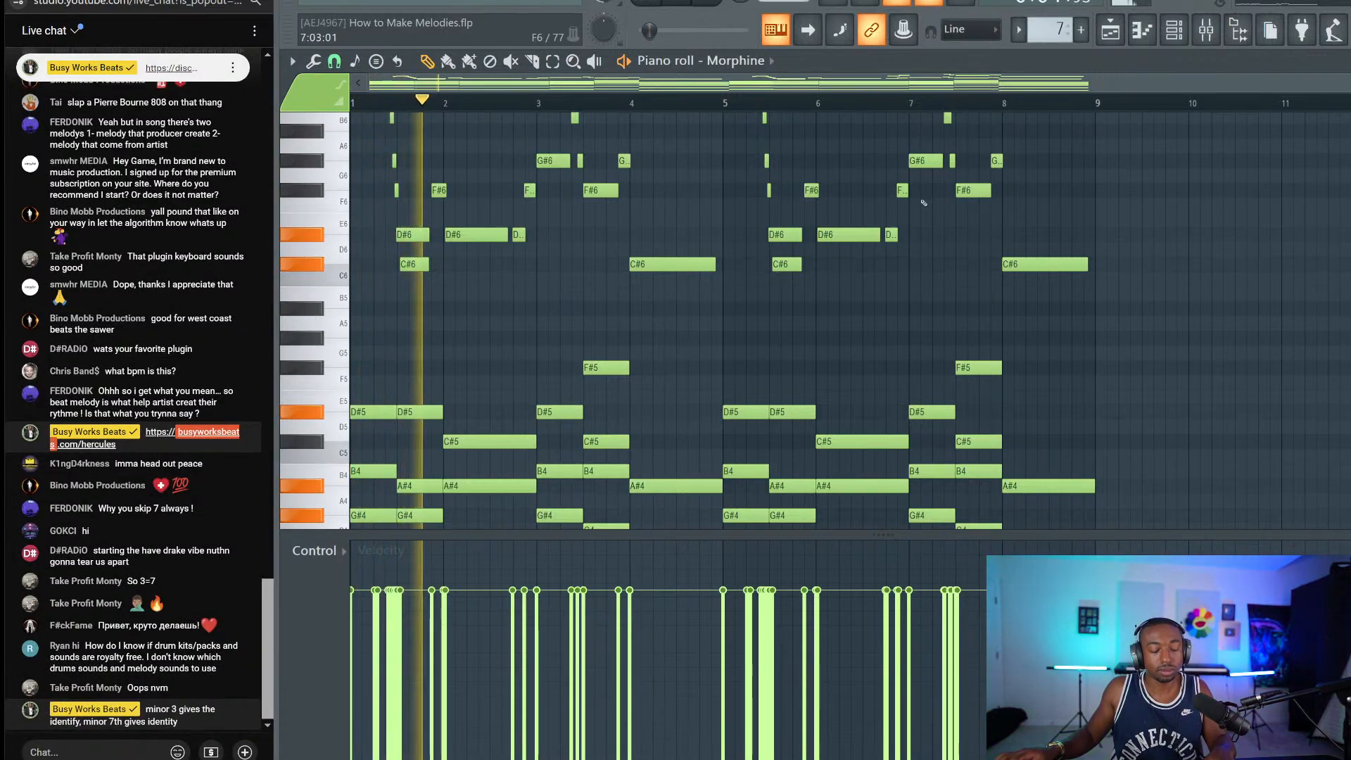
key(space)
click(1168, 39)
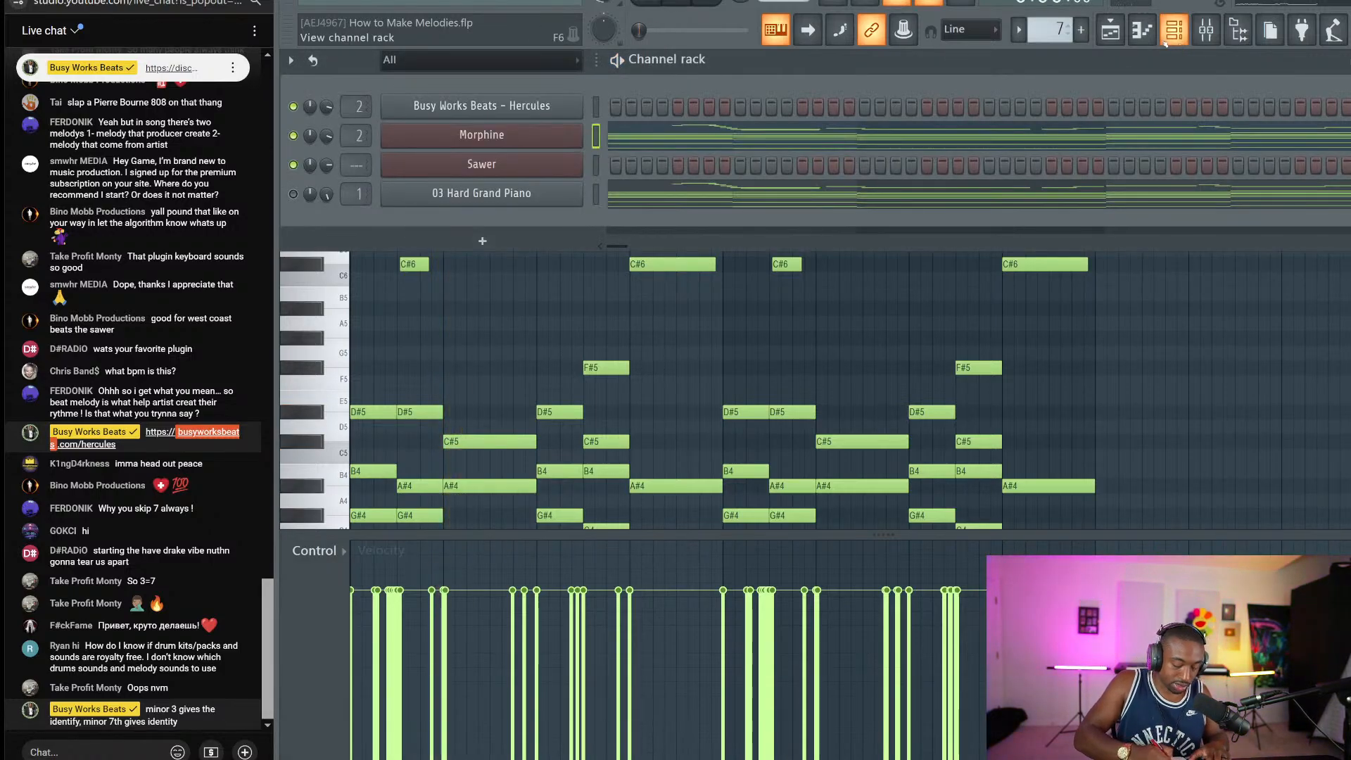
click(545, 135)
key(Escape)
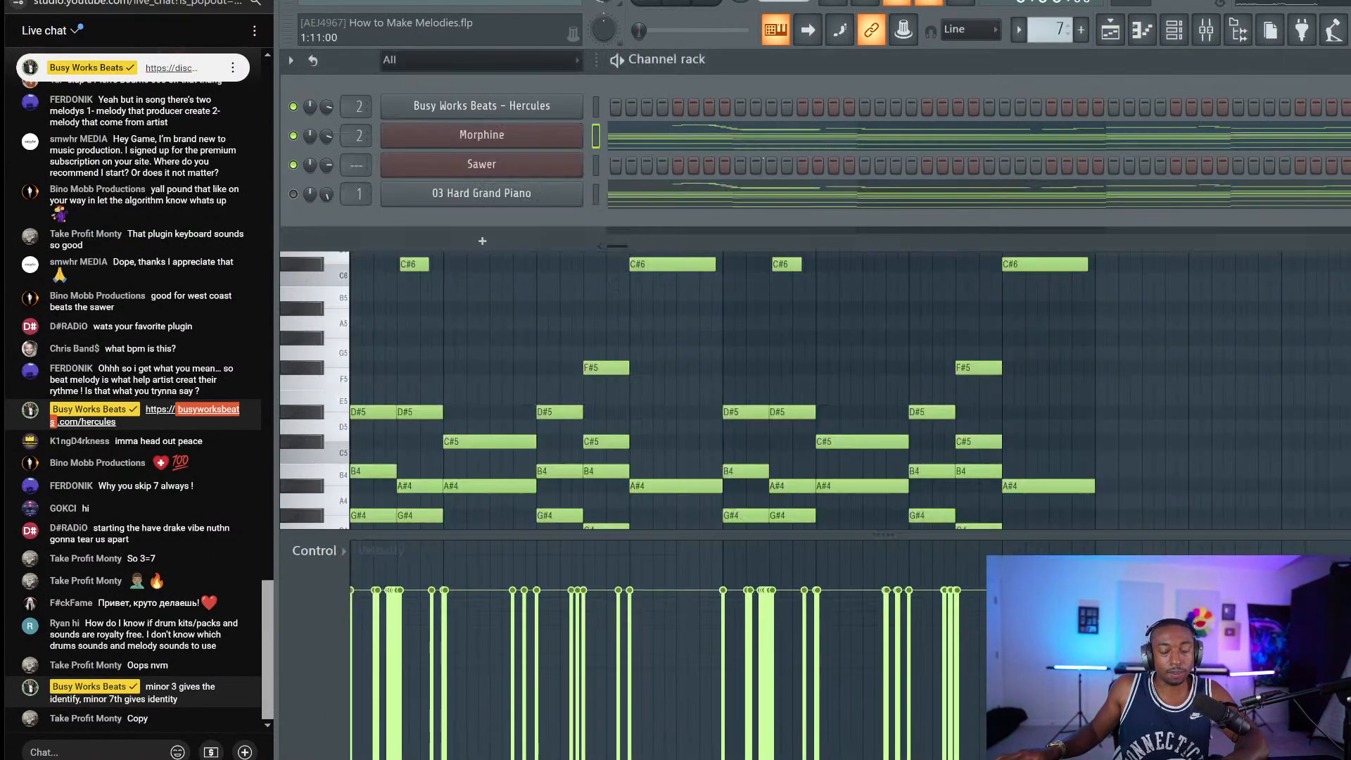
click(566, 133)
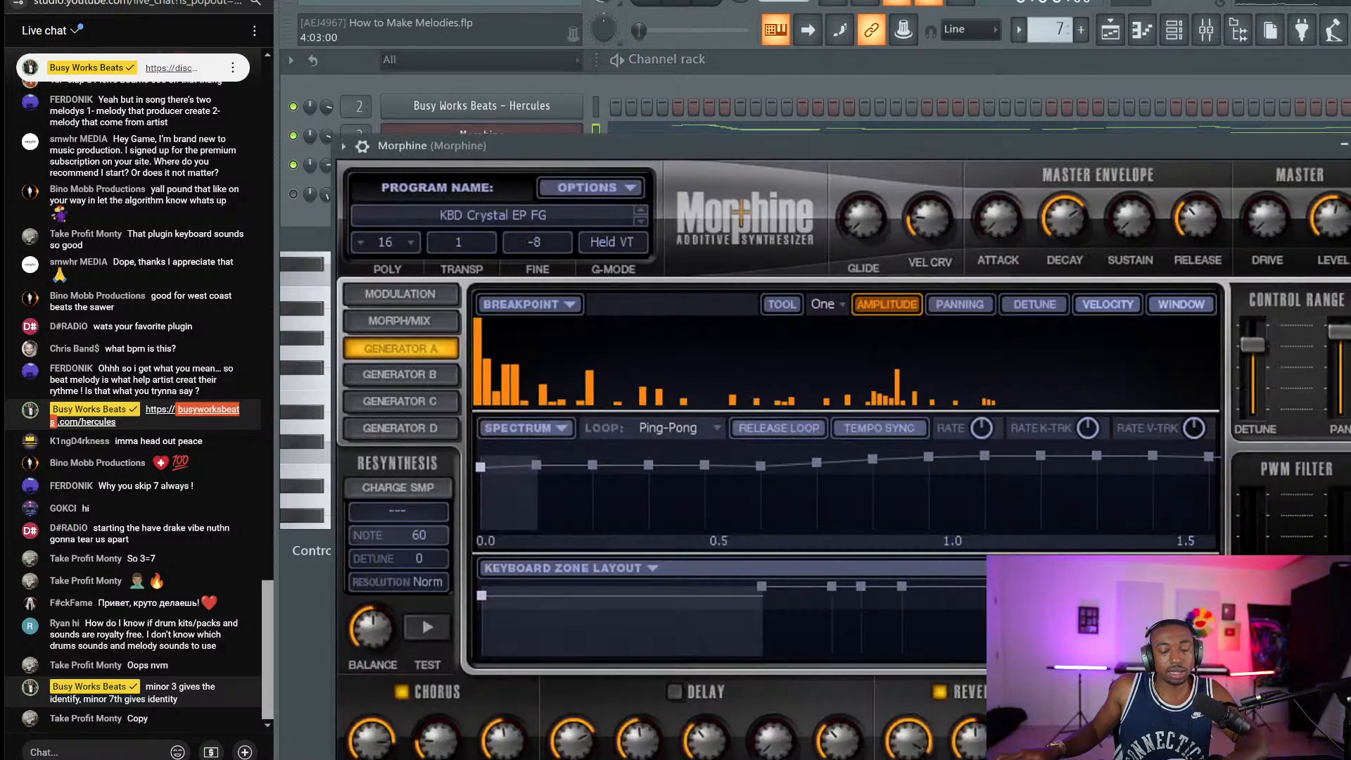
key(Escape)
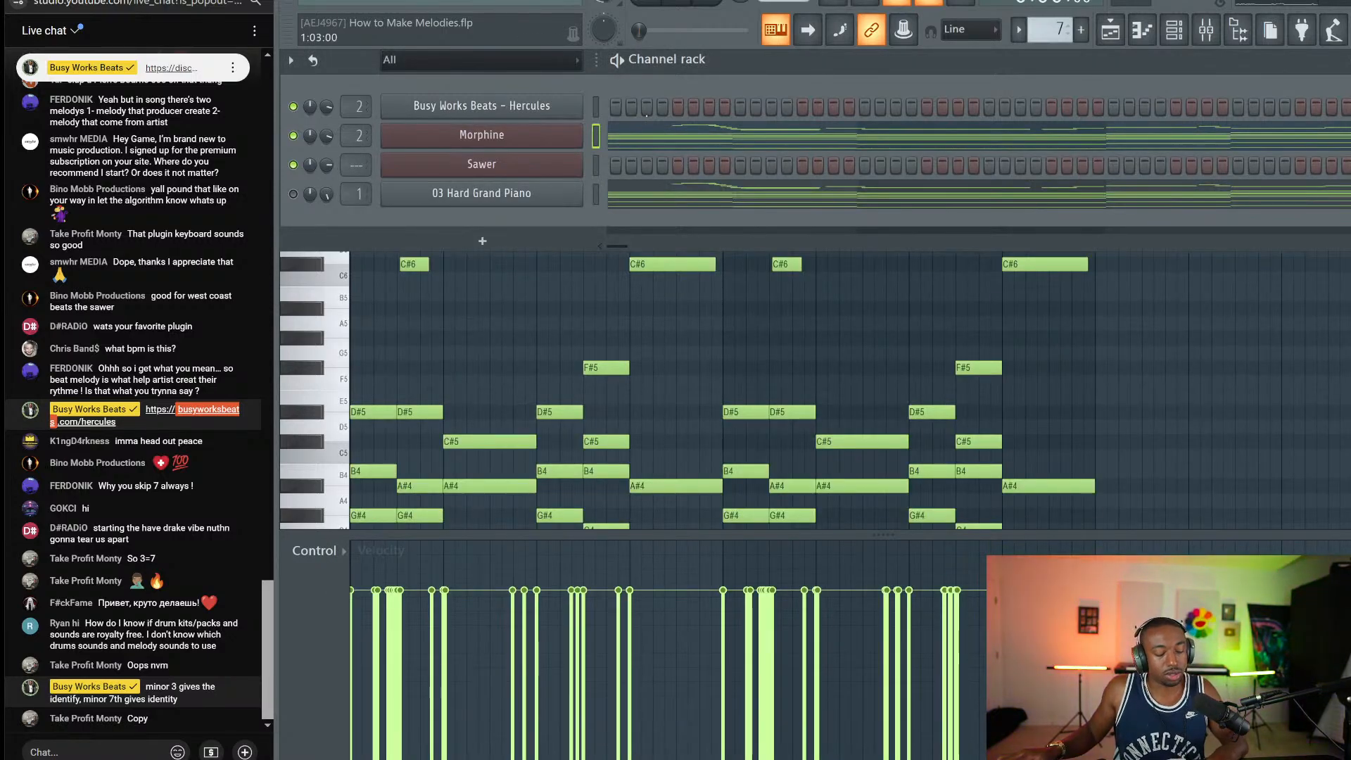
Step: With Morphine muted, paste the copied notes into the Busy Works Beats - Hercules channel and choose its Dragon pluck preset
click(293, 136)
click(597, 108)
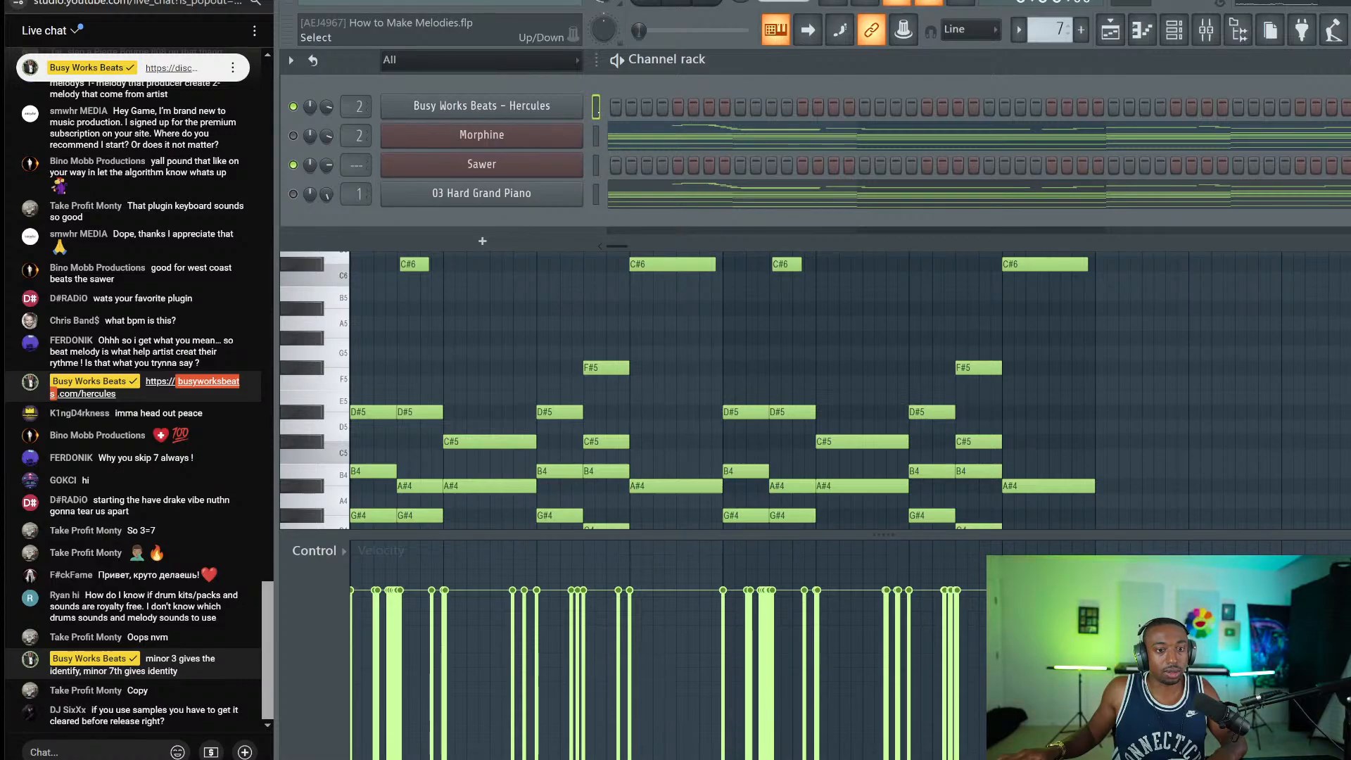
key(ctrl+v)
click(519, 104)
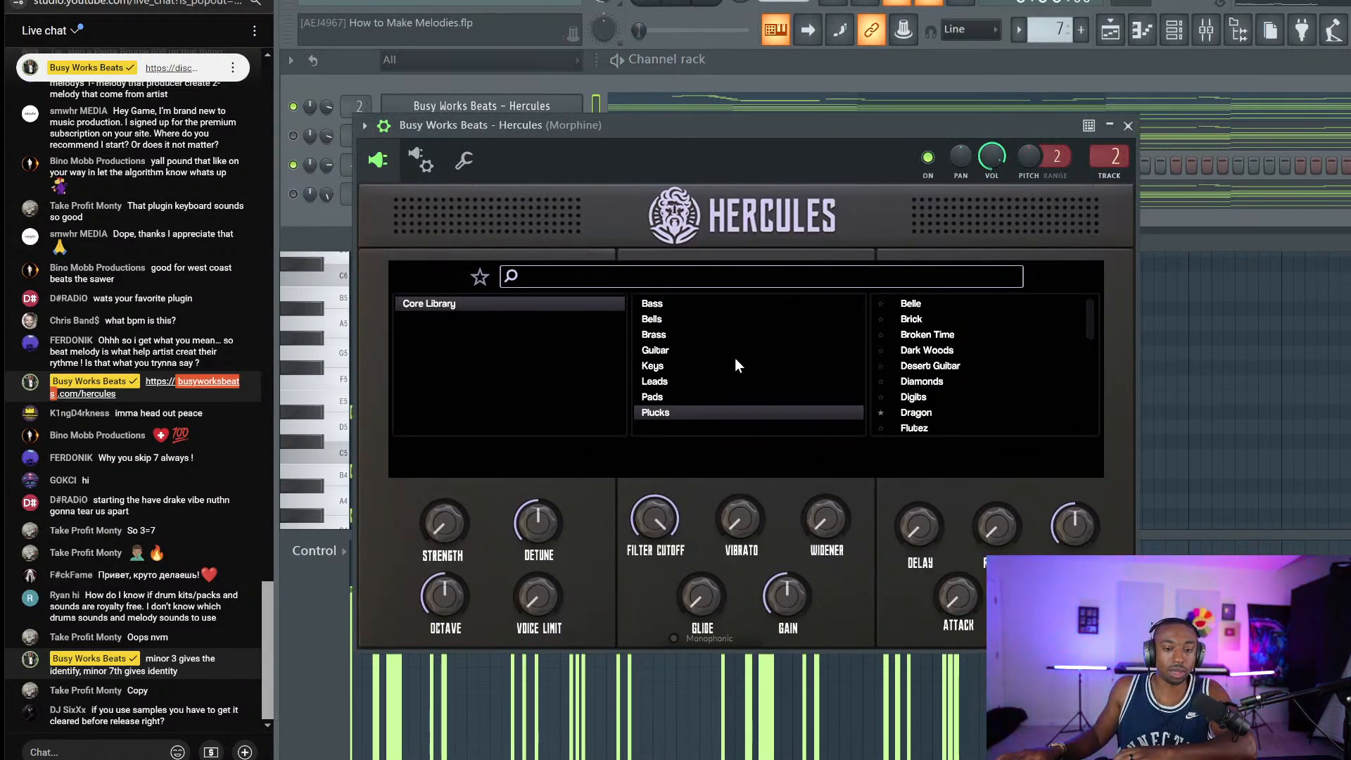
click(919, 413)
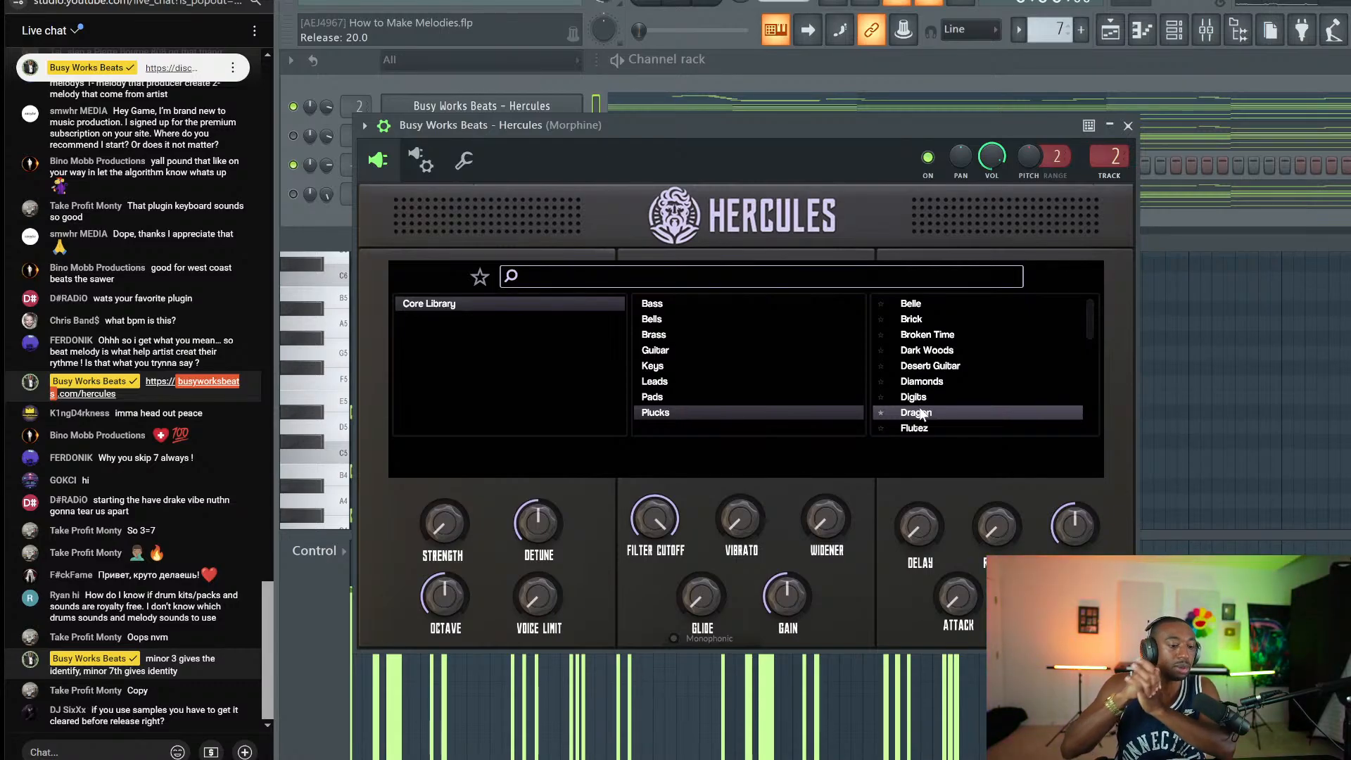
click(1128, 125)
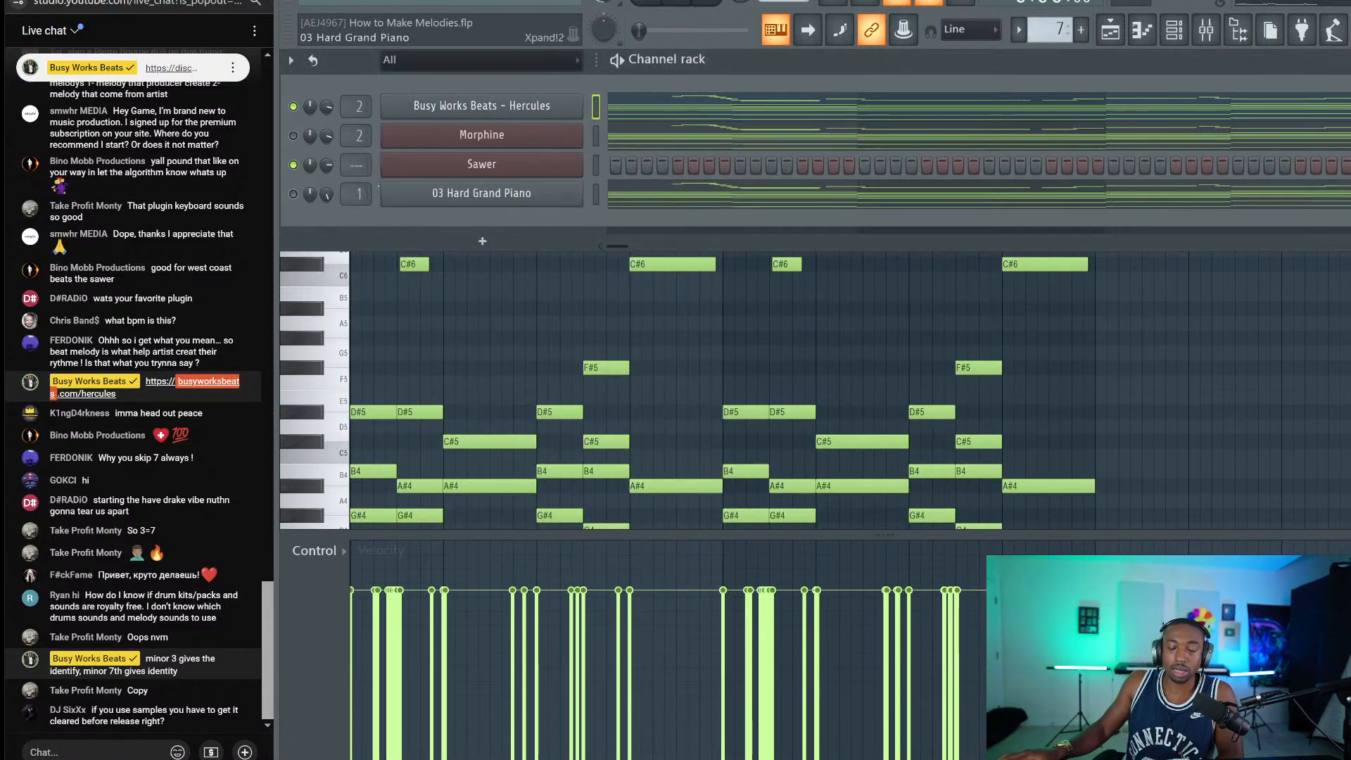
Step: Show the Hercules plugin again, and play back its part while viewing the high notes in its piano roll
click(504, 118)
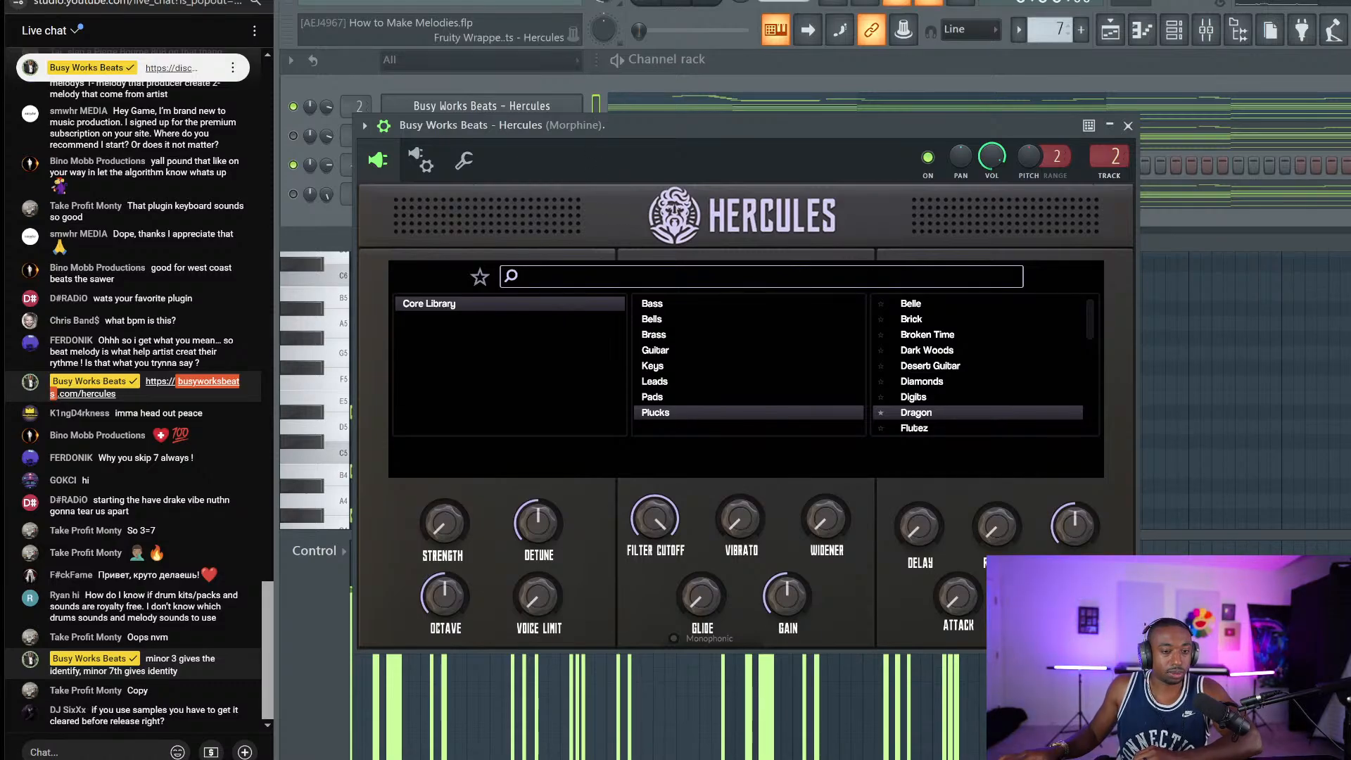
drag(651, 125, 595, 106)
click(1072, 107)
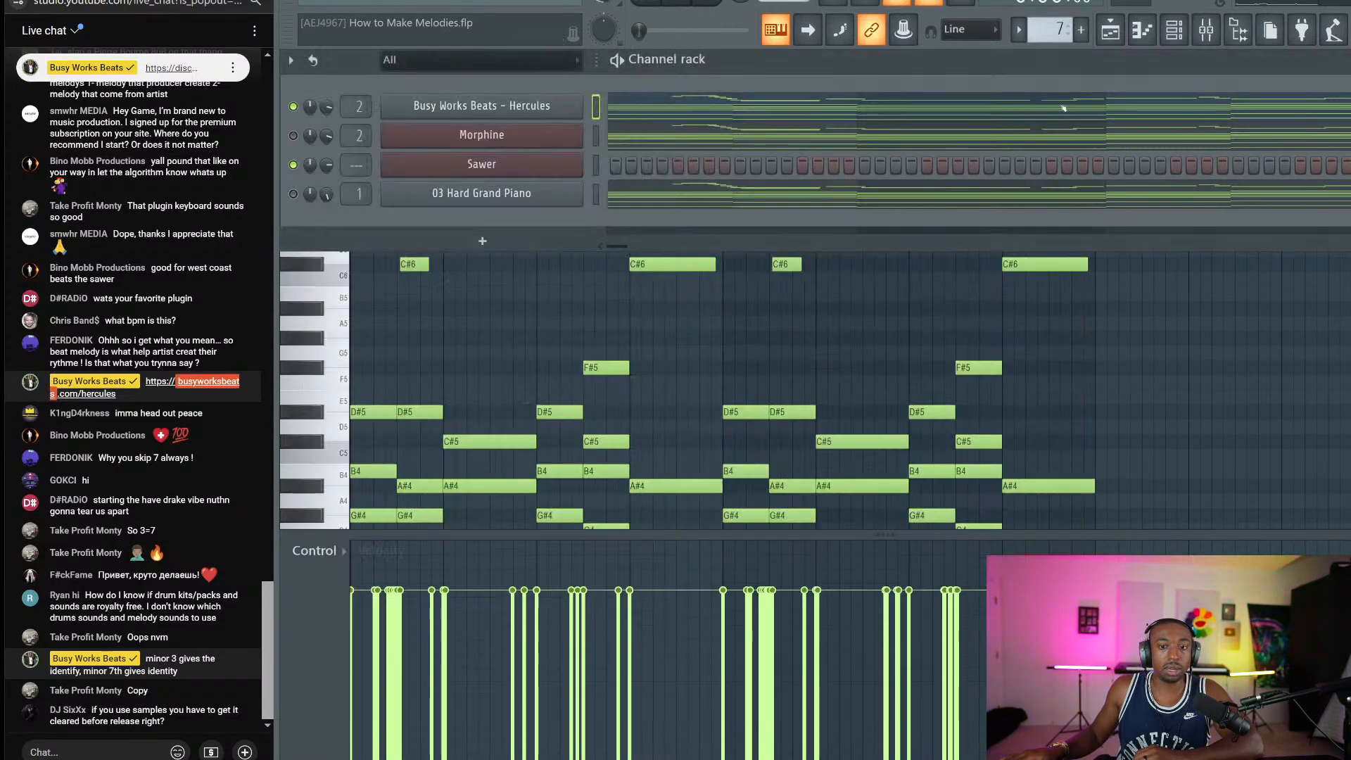
click(510, 106)
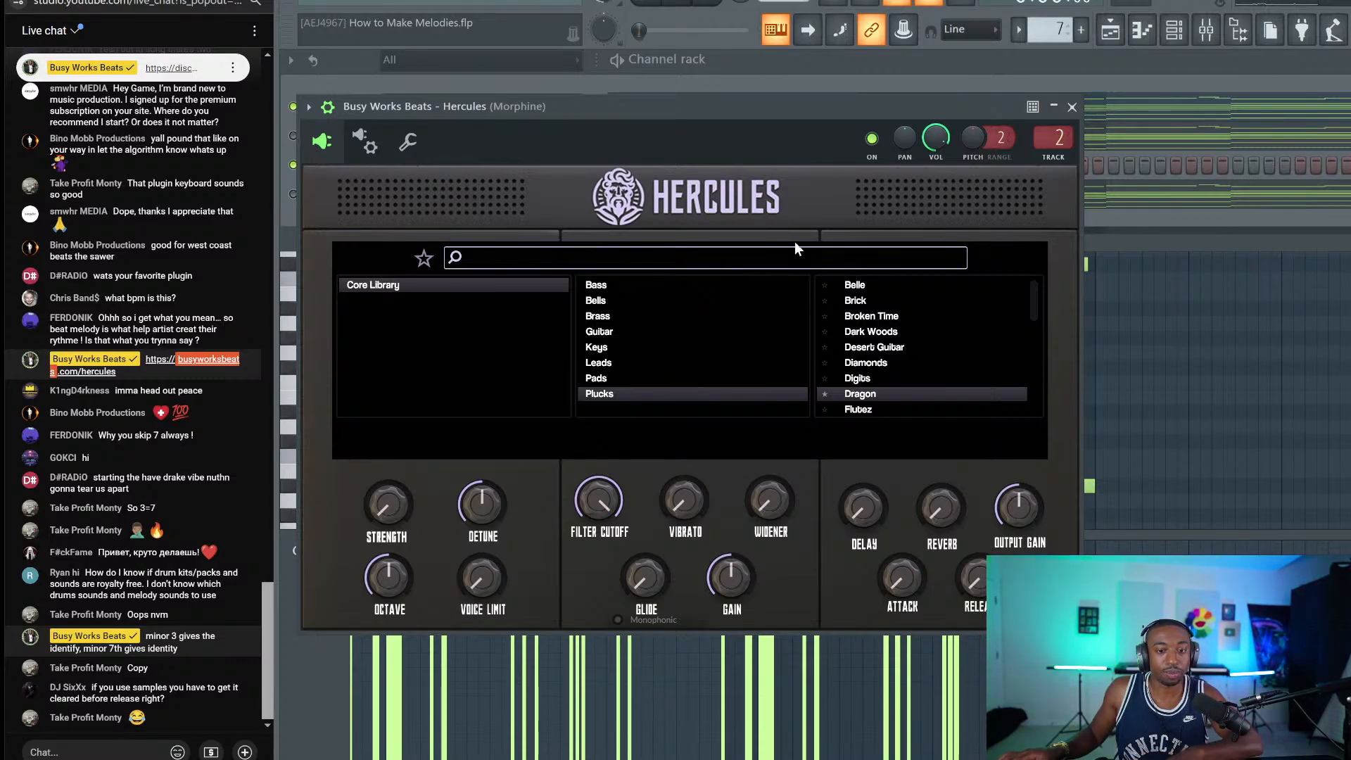
click(1071, 107)
click(971, 111)
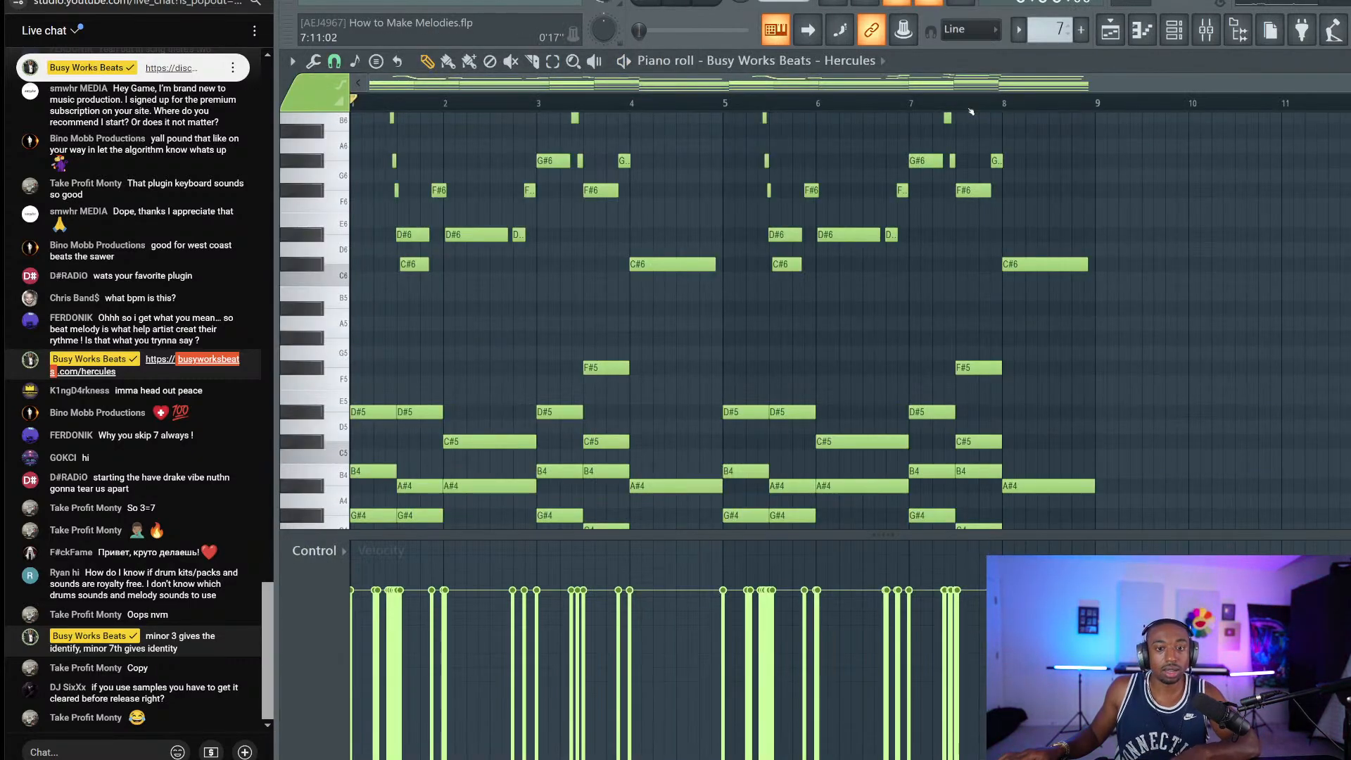
scroll(971, 211, up, 5)
key(space)
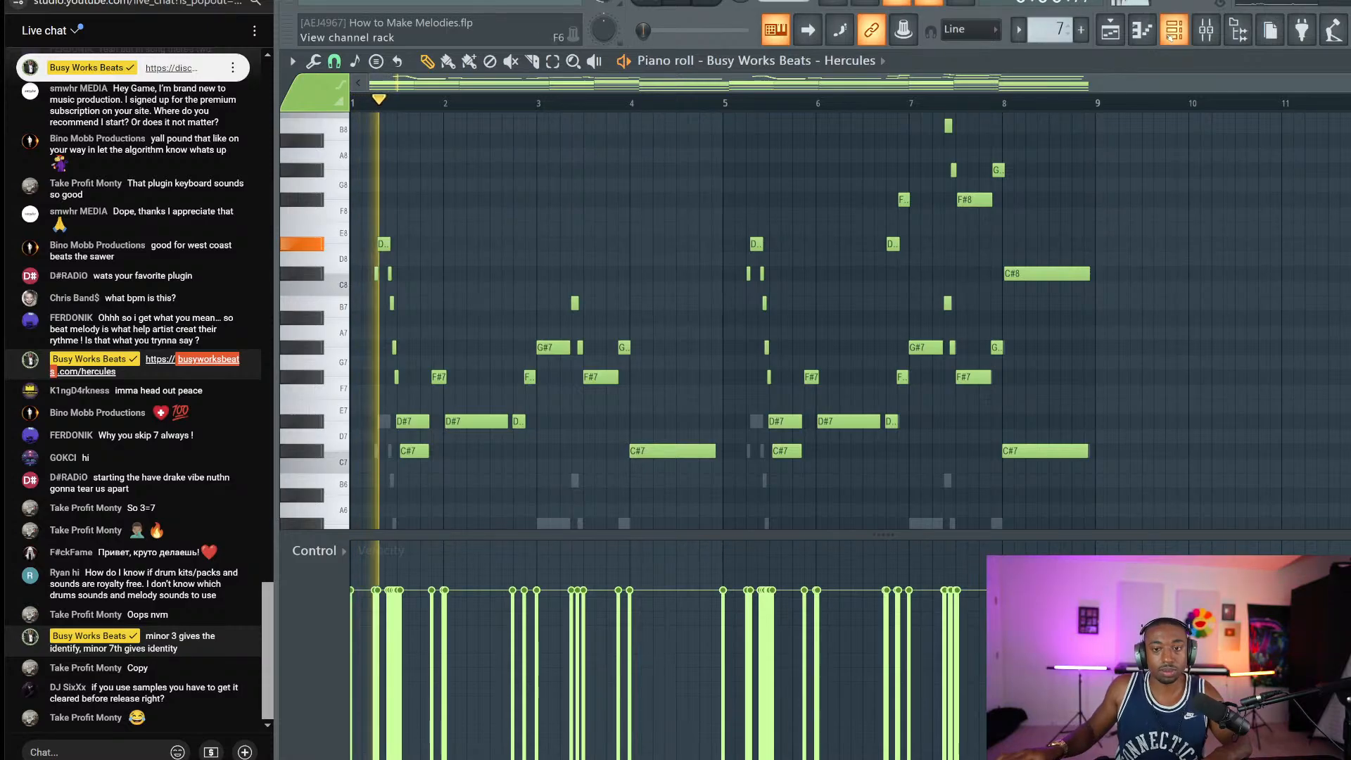
Step: Lower the Morphine mixer track's volume to 80% and load kHs Dual Delay in its first effect slot
click(1174, 29)
click(1206, 30)
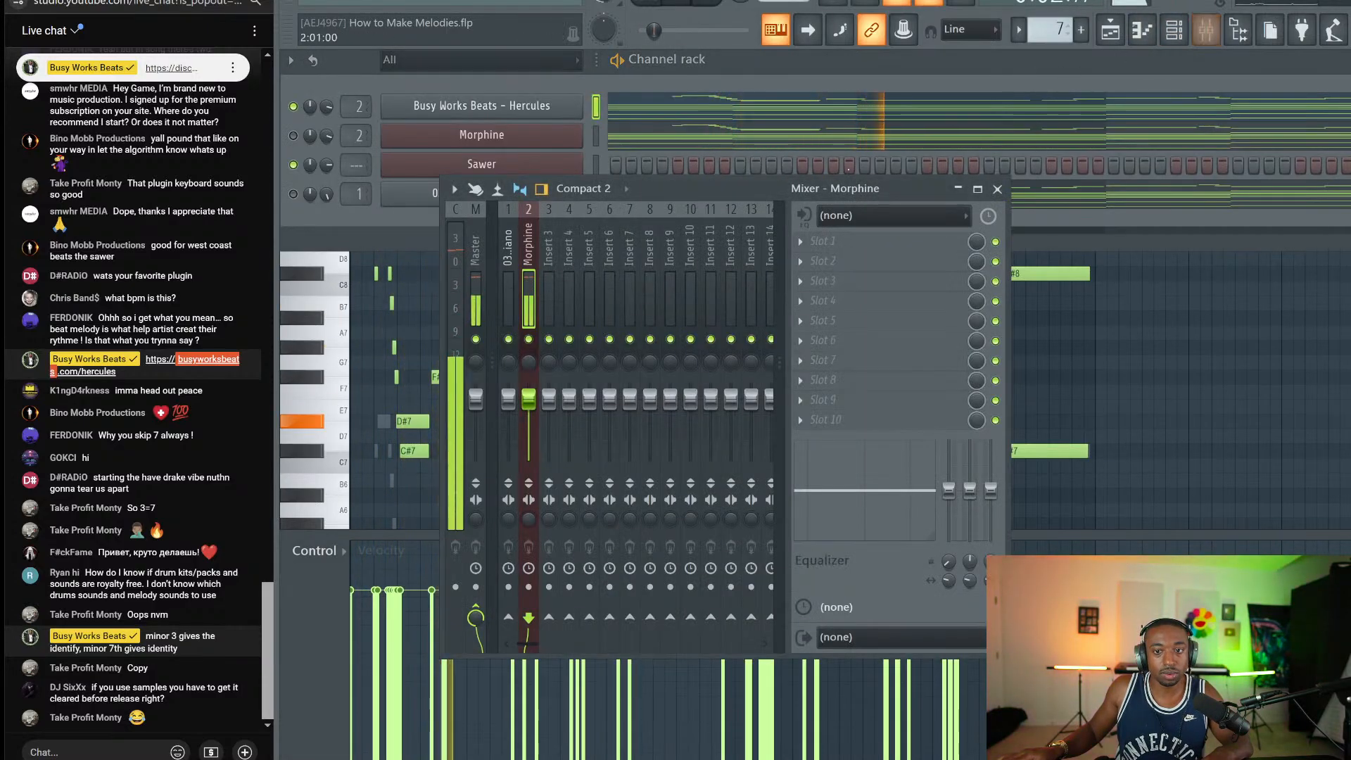
drag(529, 399, 529, 412)
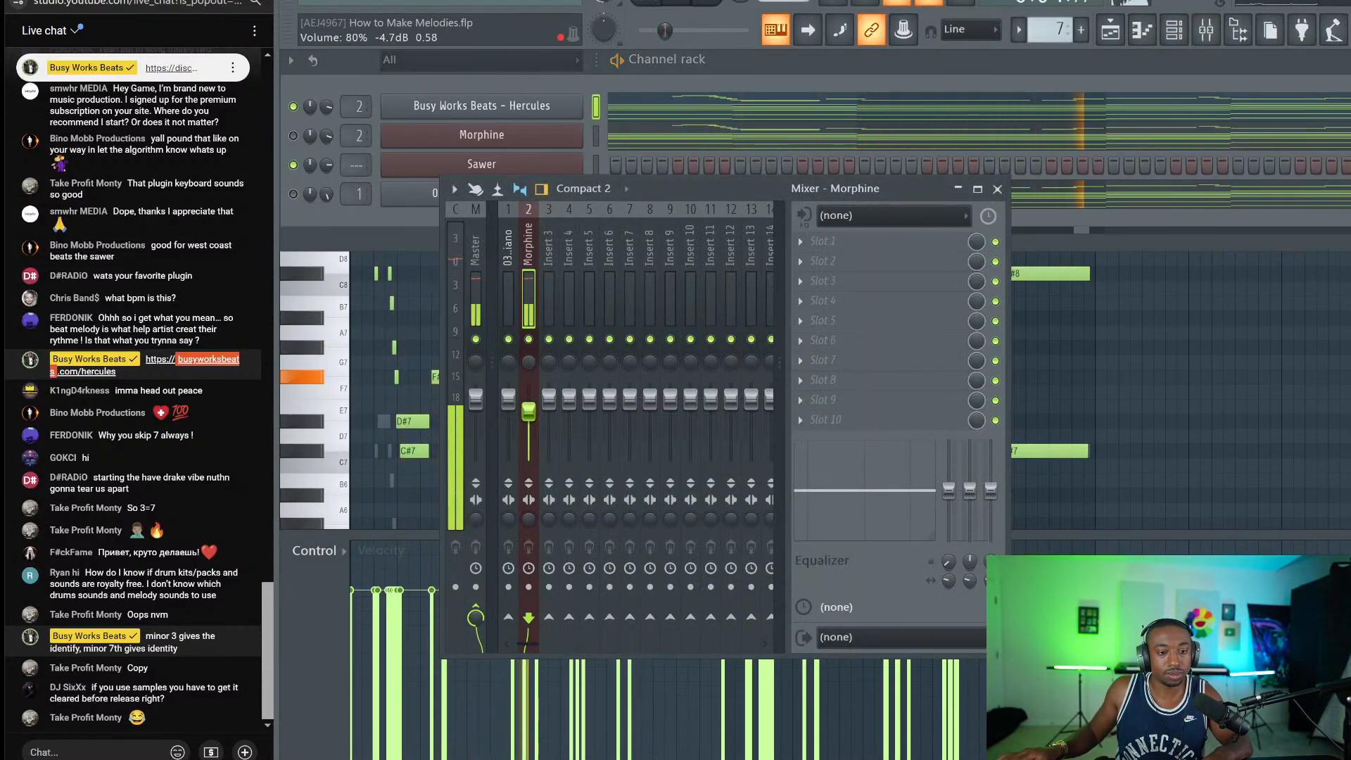
click(824, 240)
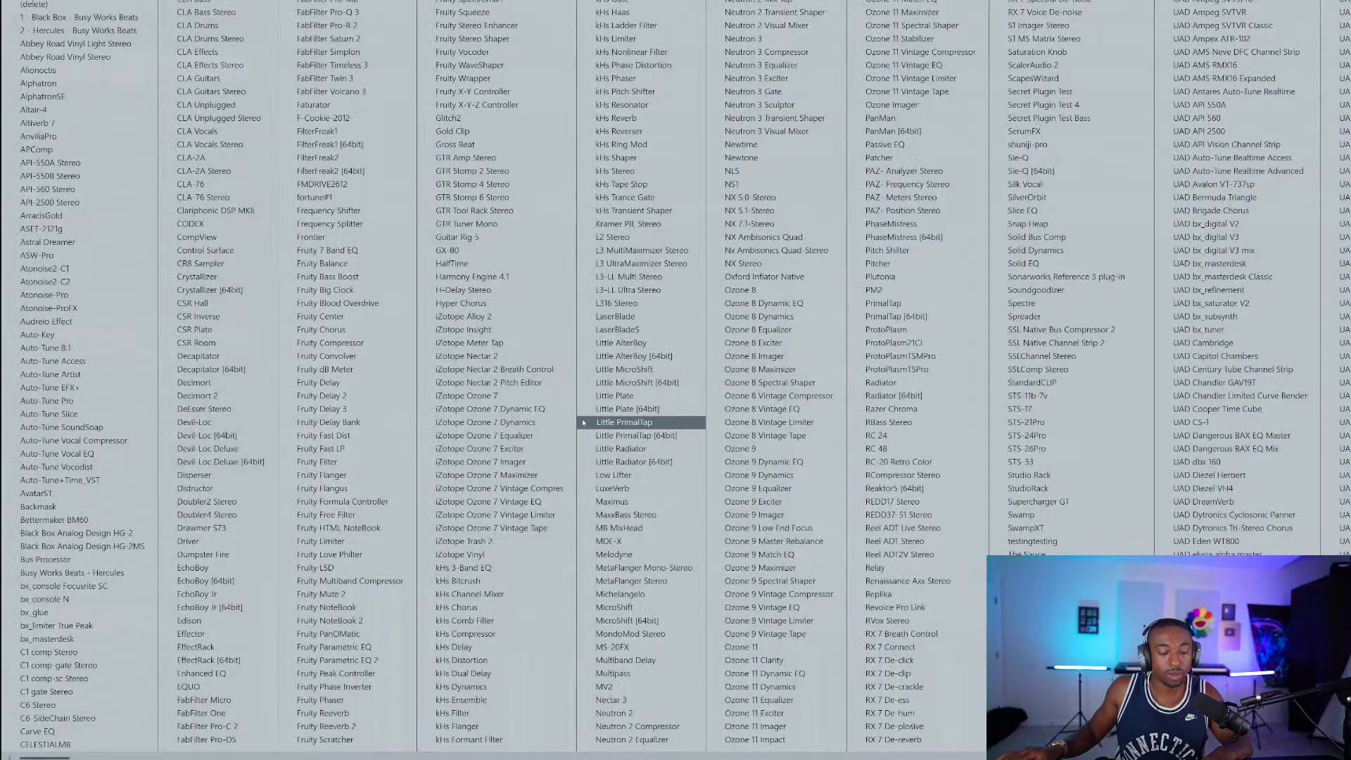
click(497, 674)
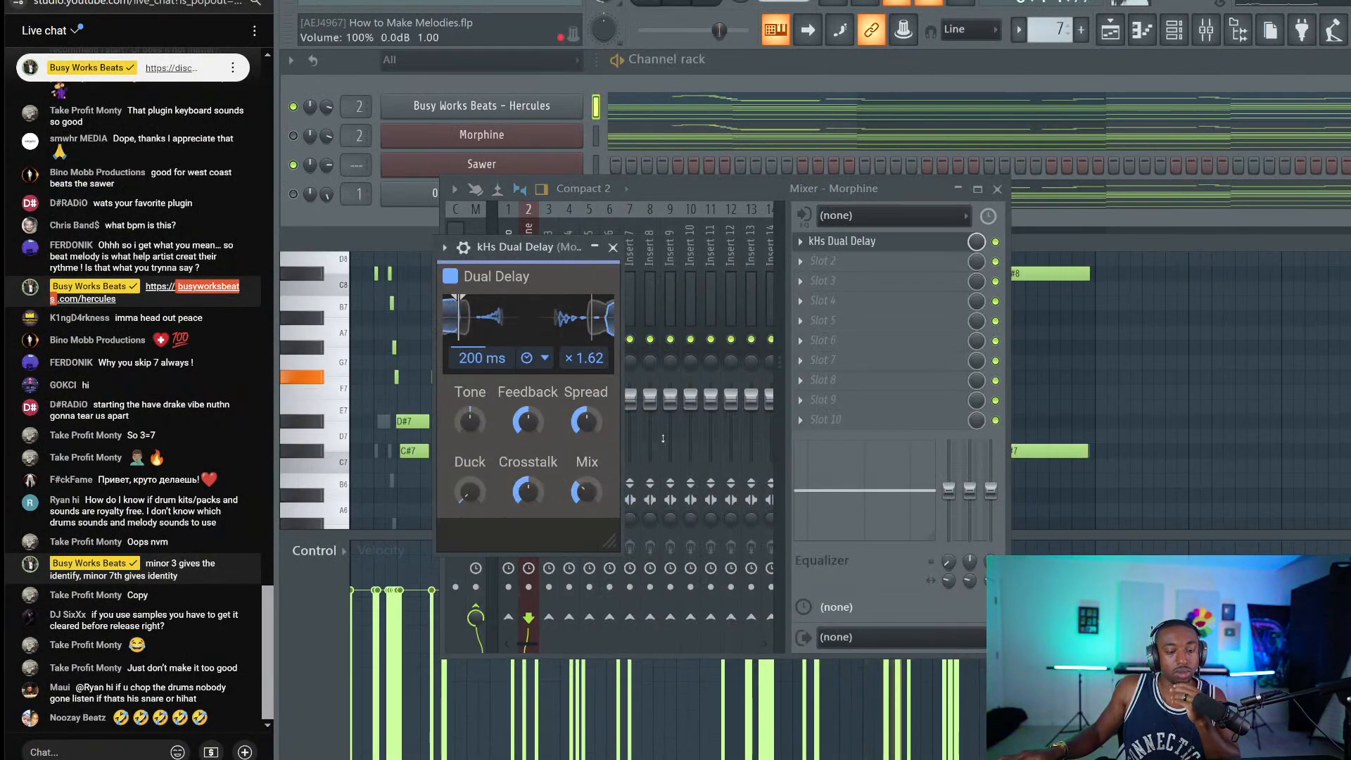
Step: Lower the Mix and raise the Feedback of kHs Dual Delay on the Morphine mixer track, and close the effect
drag(586, 491, 586, 501)
drag(527, 422, 528, 414)
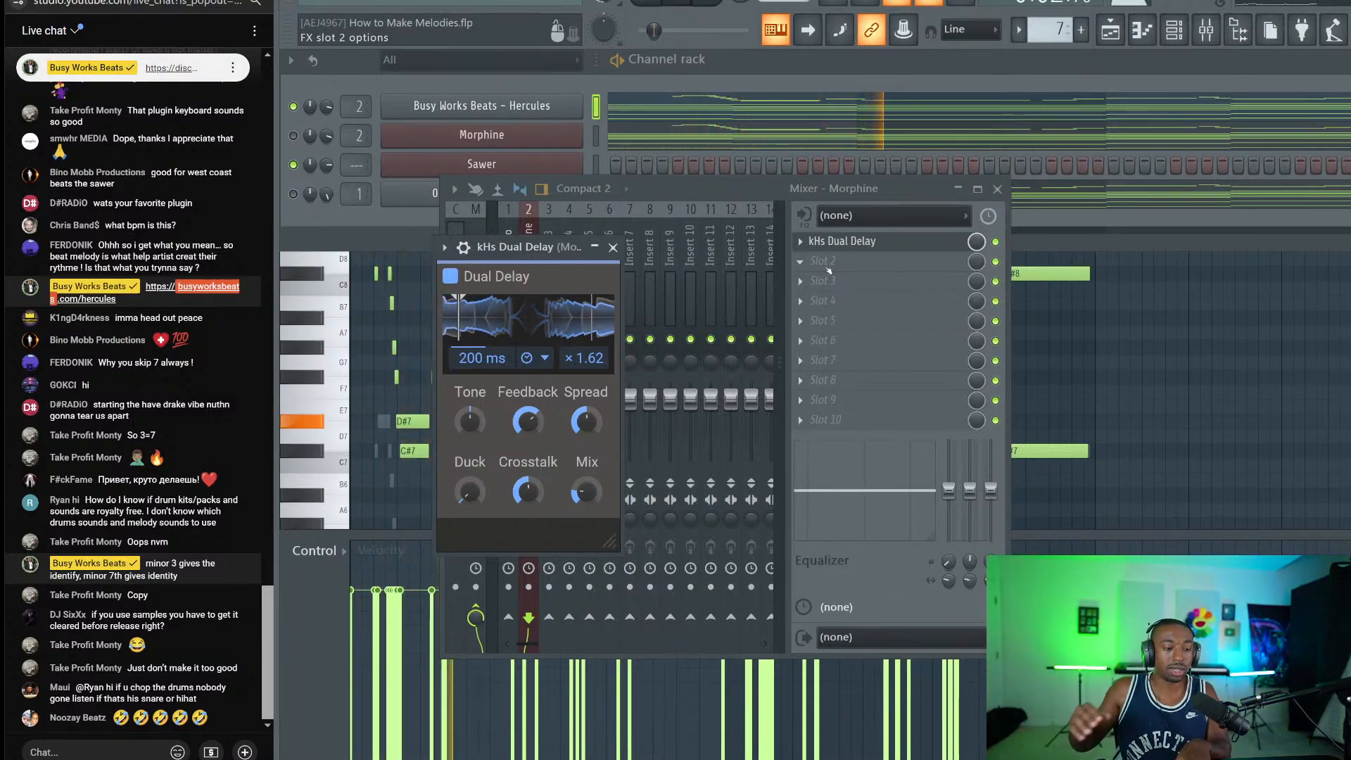
drag(622, 247, 616, 247)
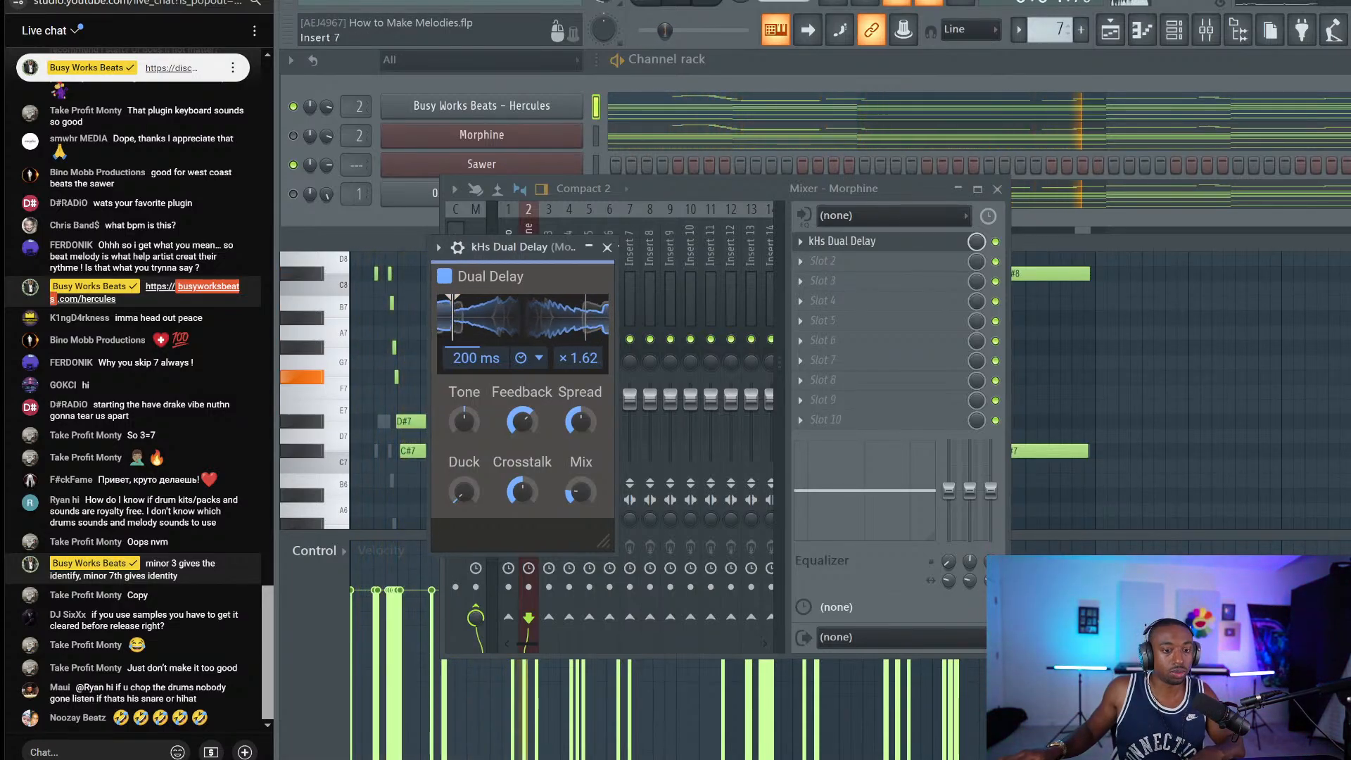
click(607, 247)
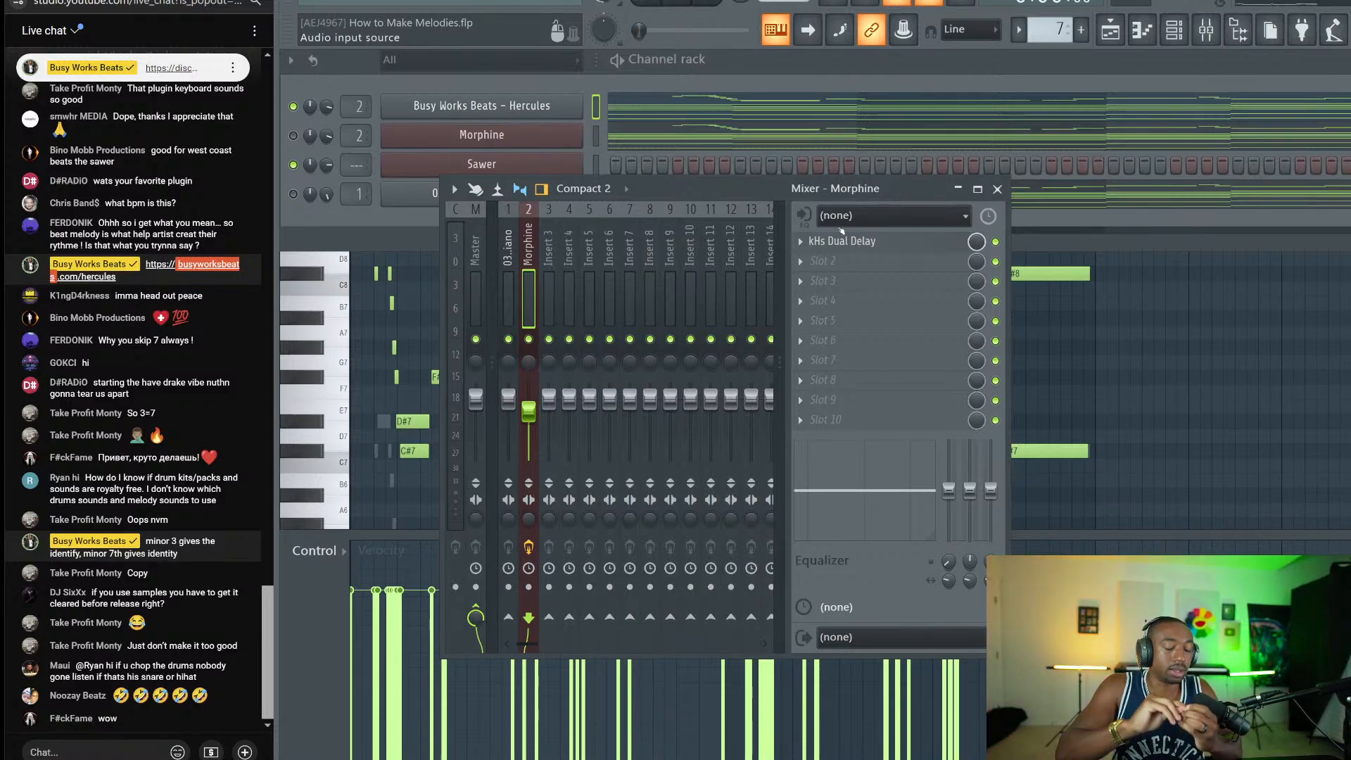
Step: Load kHs Pitch Shifter in the Morphine mixer track's second effect slot and shift the pitch by -3.00 semitones
click(872, 269)
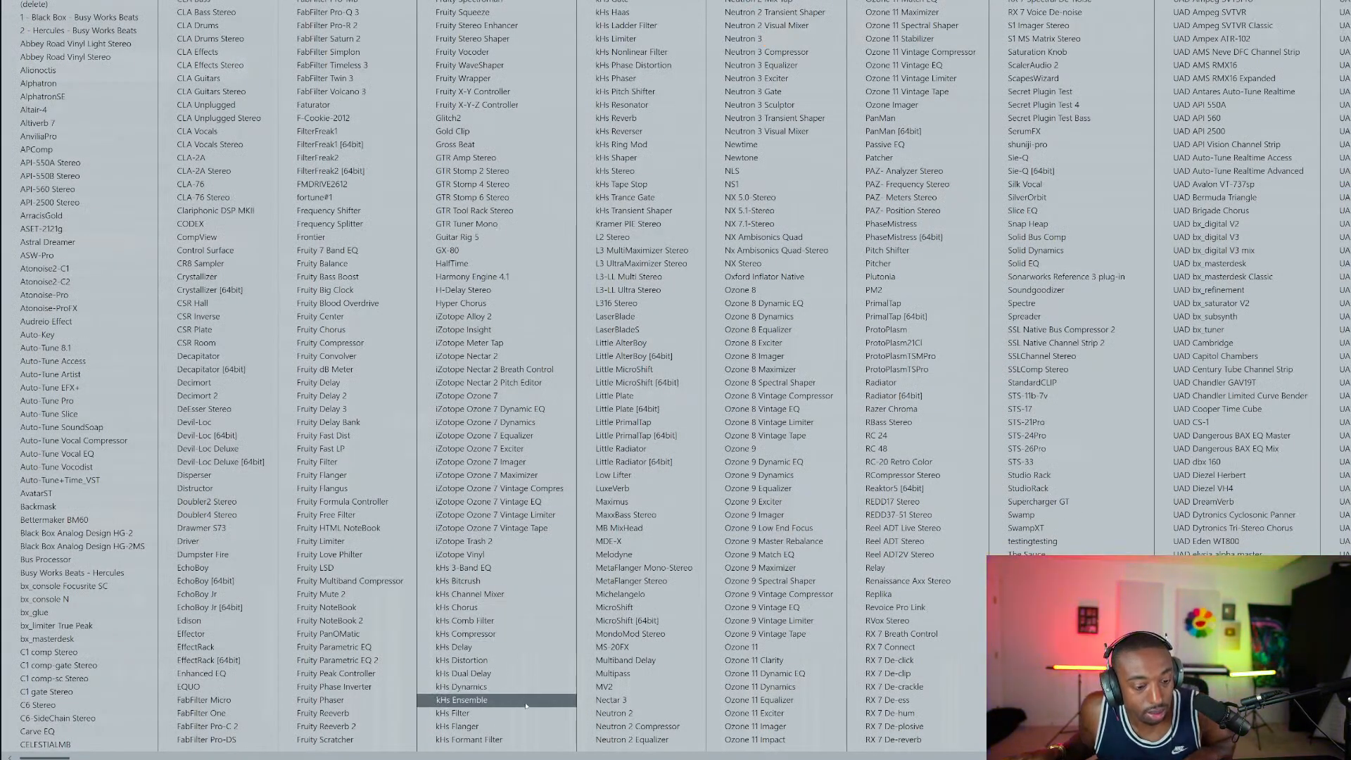
click(679, 91)
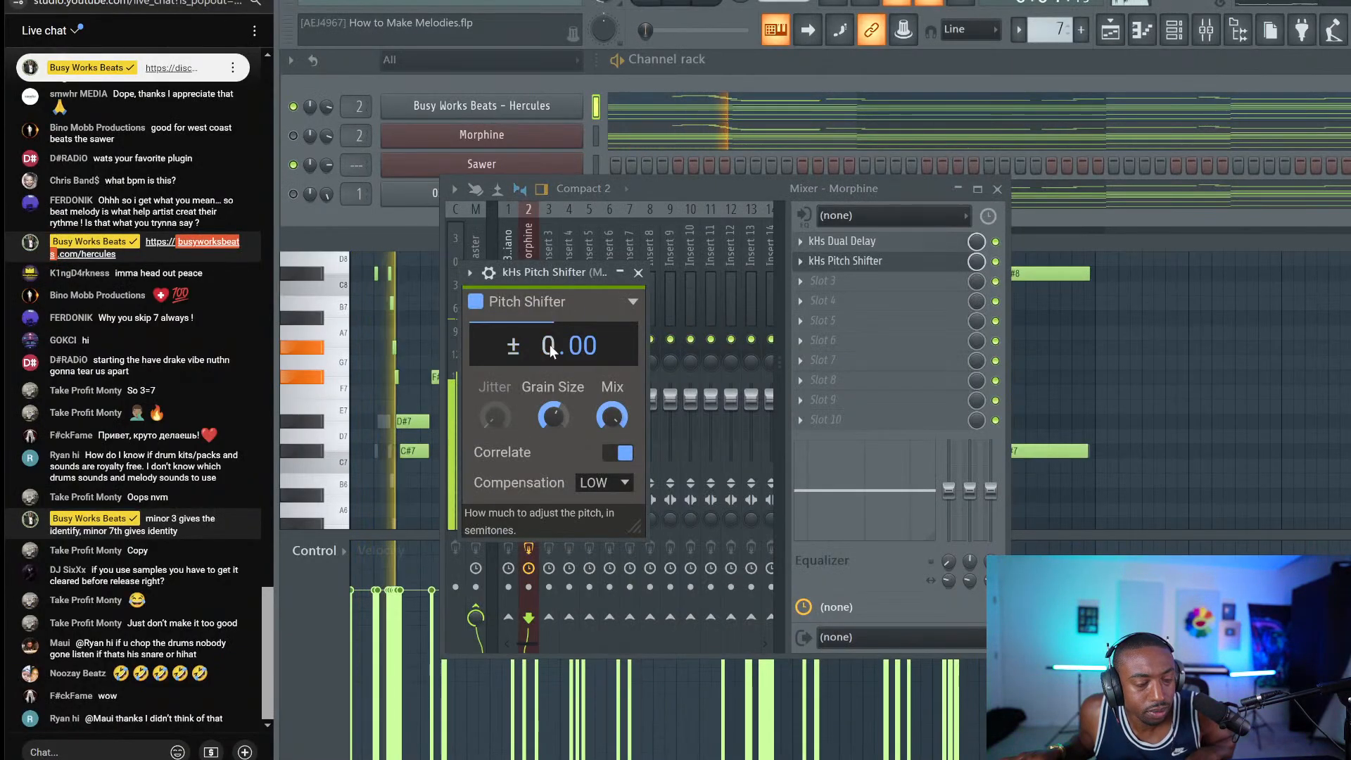
drag(575, 340, 575, 368)
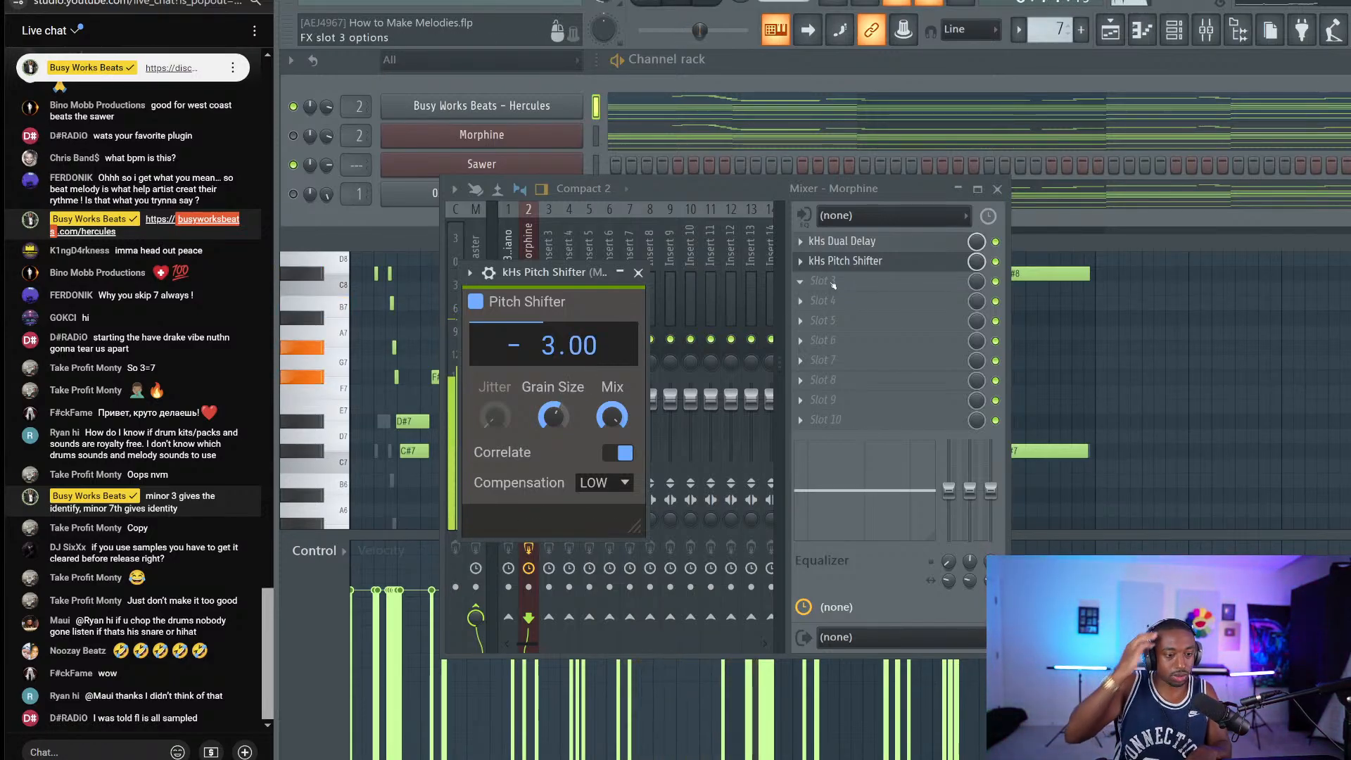
click(638, 273)
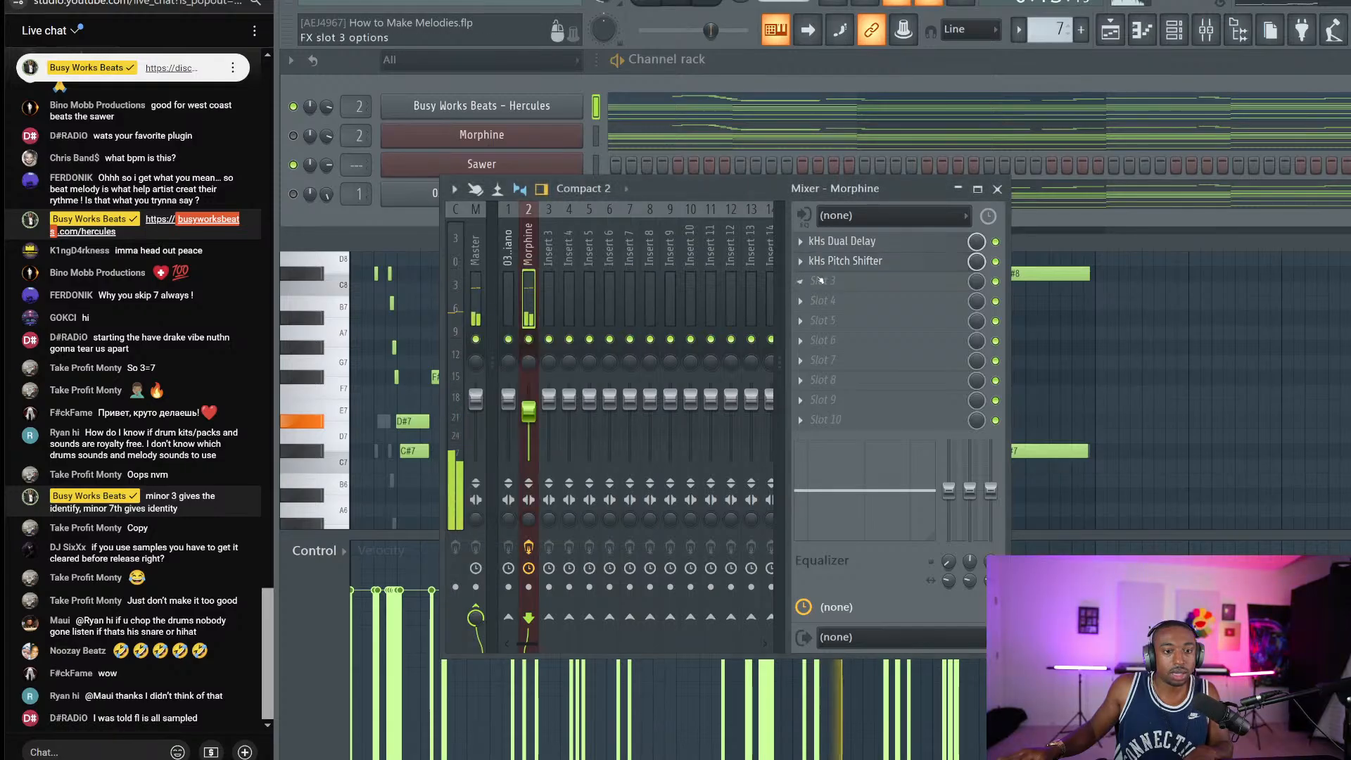
Step: Add Fruity Stereo Enhancer in the third effect slot, inverting the left channel and setting the phase offset to about 84 ms right
click(837, 288)
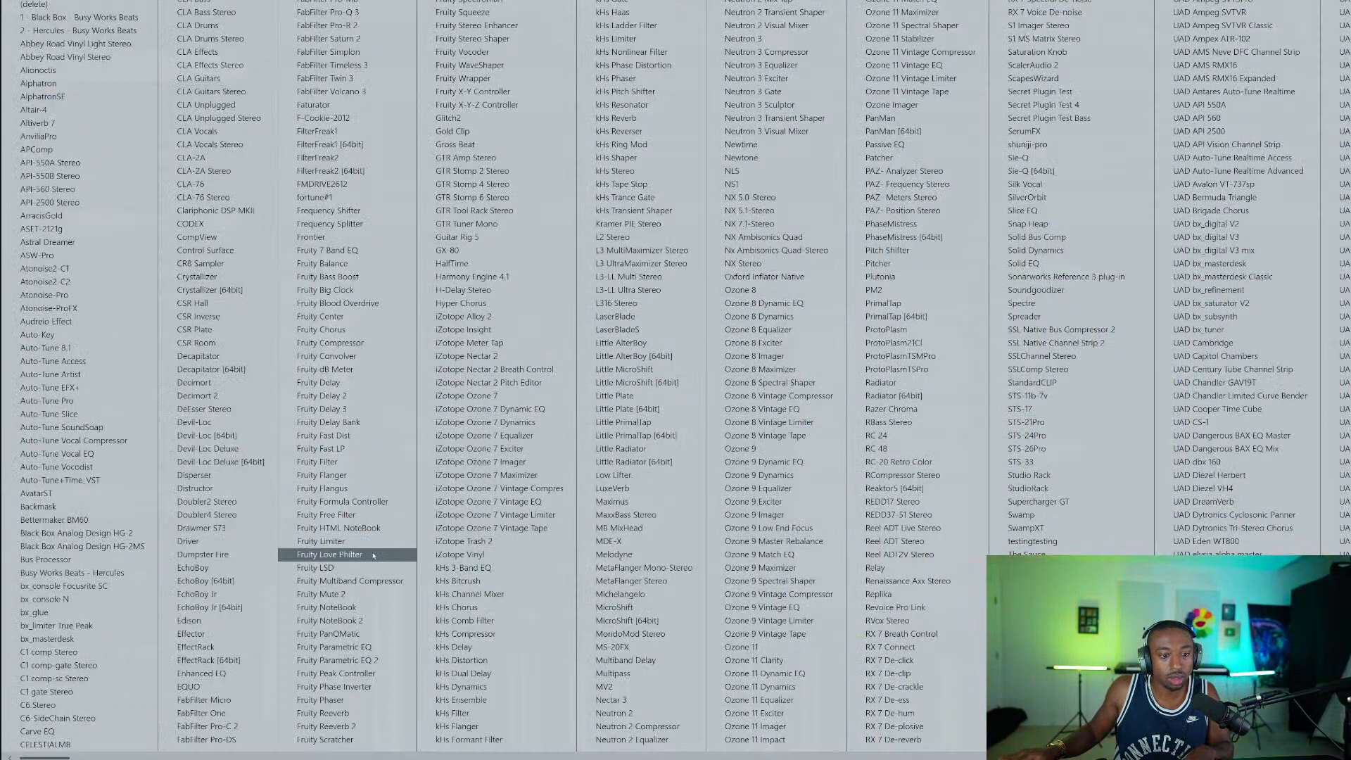
click(504, 26)
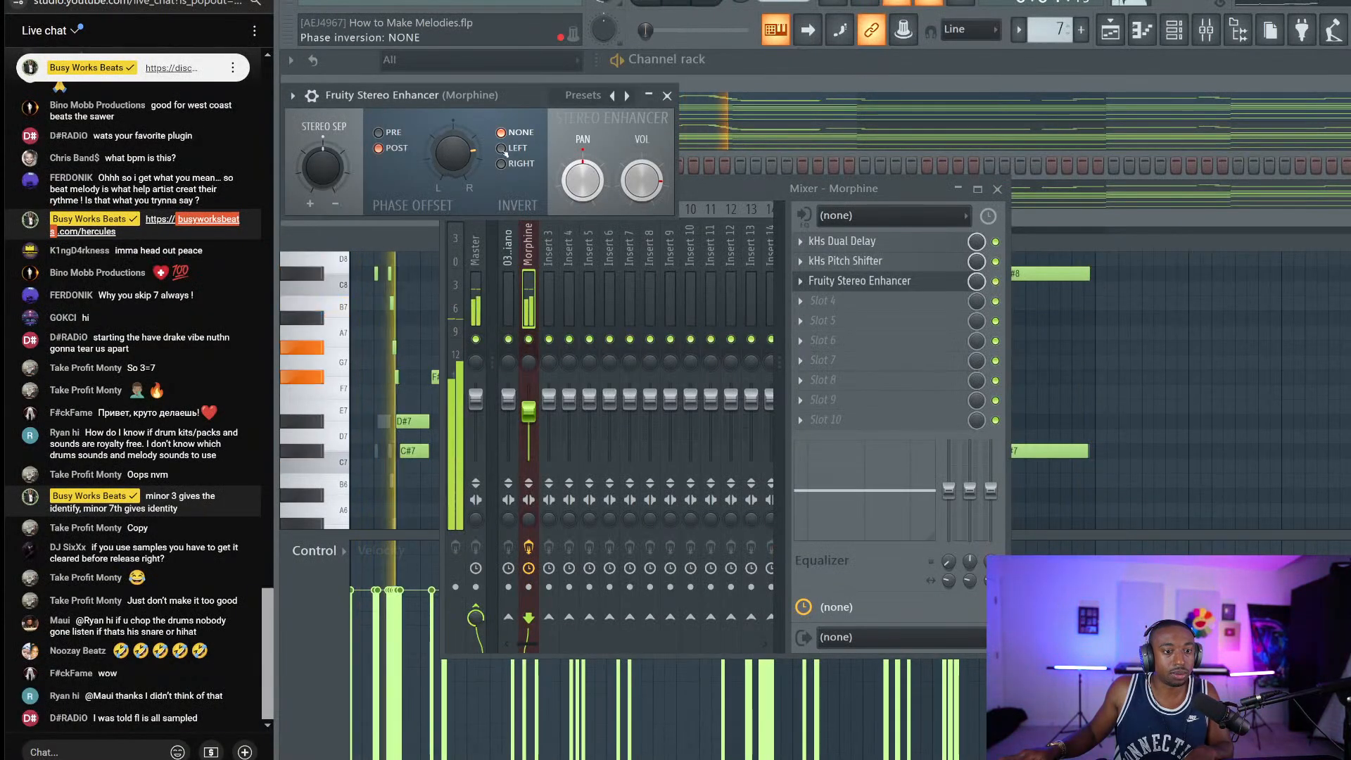
click(501, 148)
drag(453, 153, 453, 118)
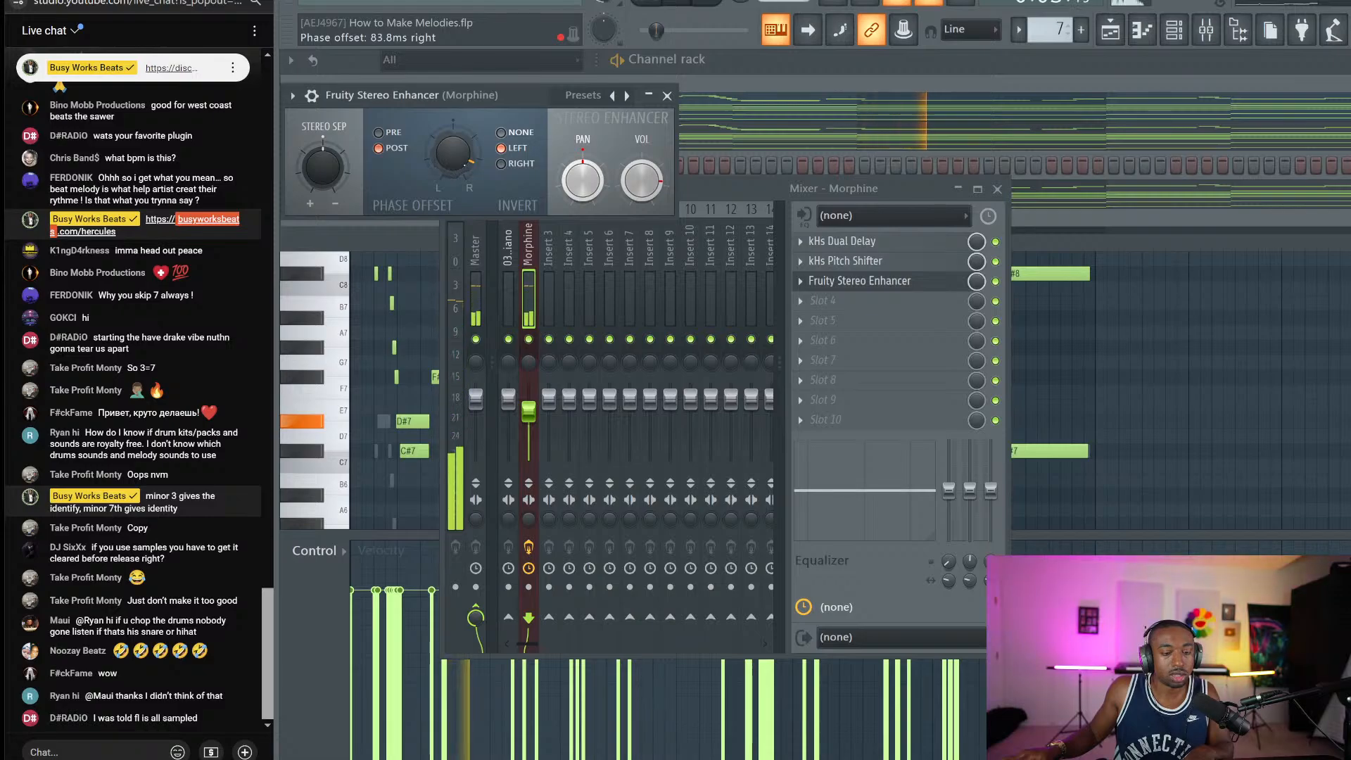
click(667, 95)
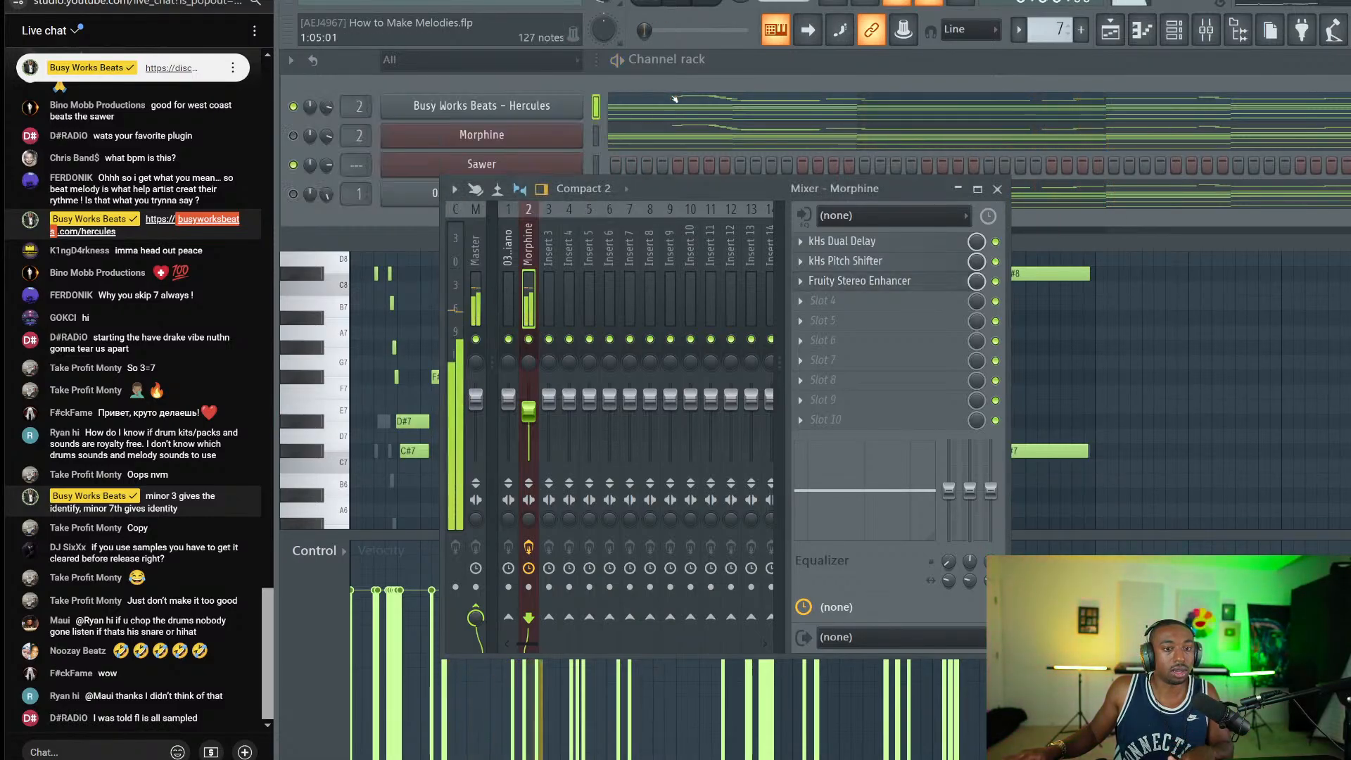
Step: Play back the Hercules part with the Morphine mixer track's effects bypassed and re-enabled to compare the sound
key(space)
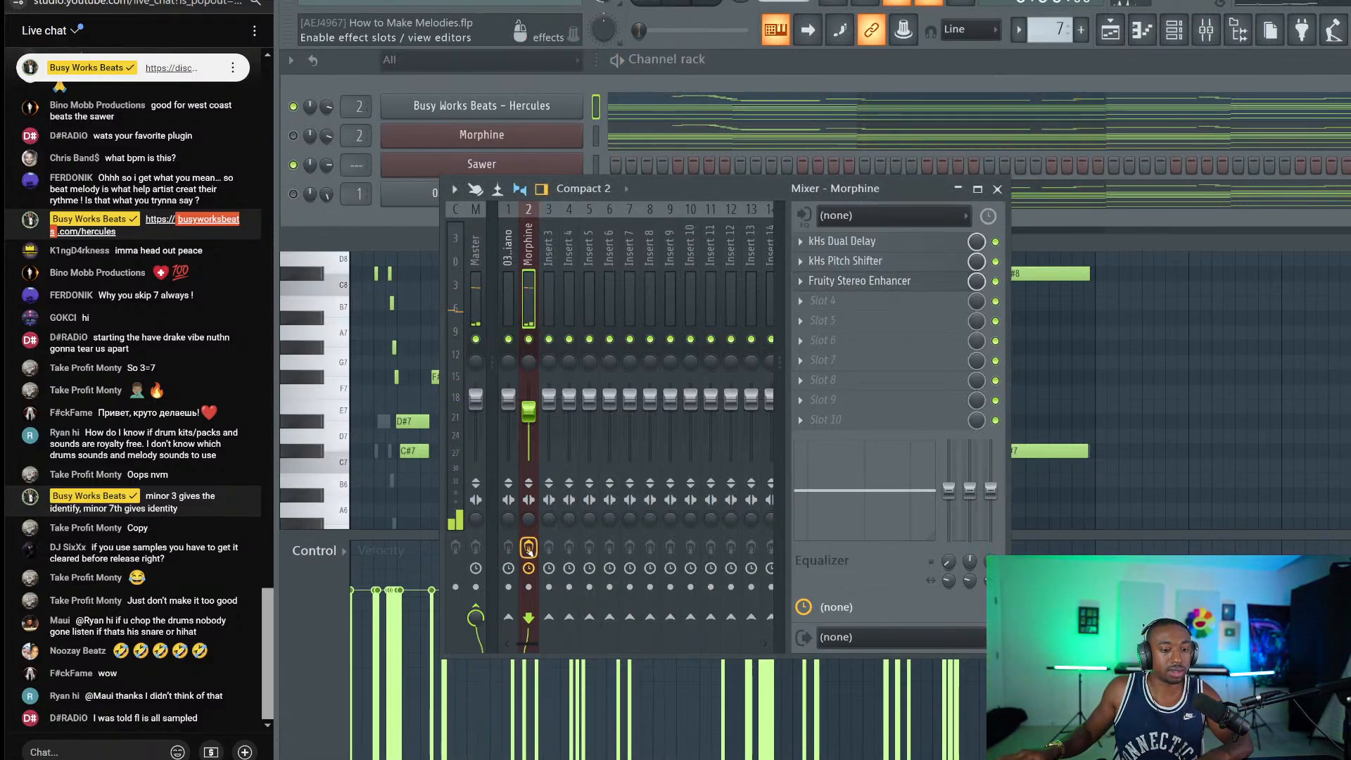
key(space)
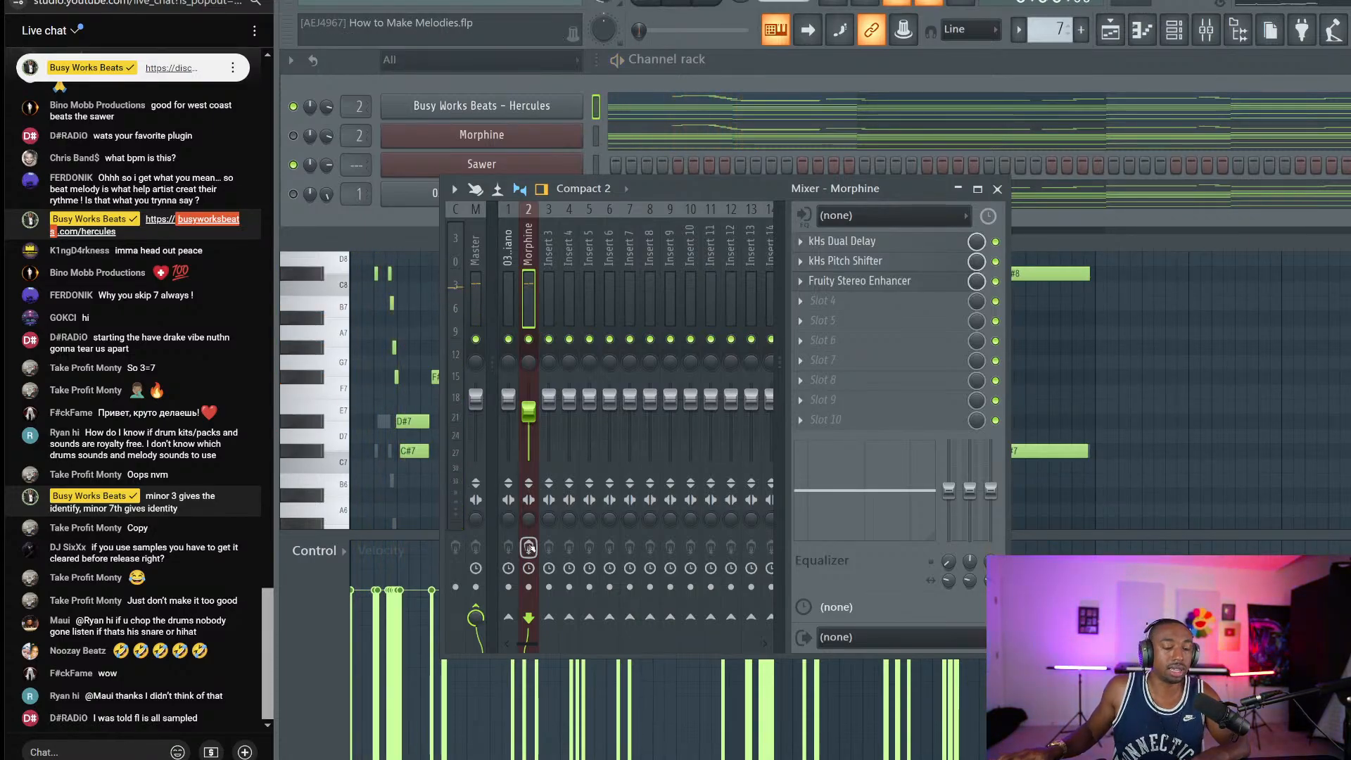
key(space)
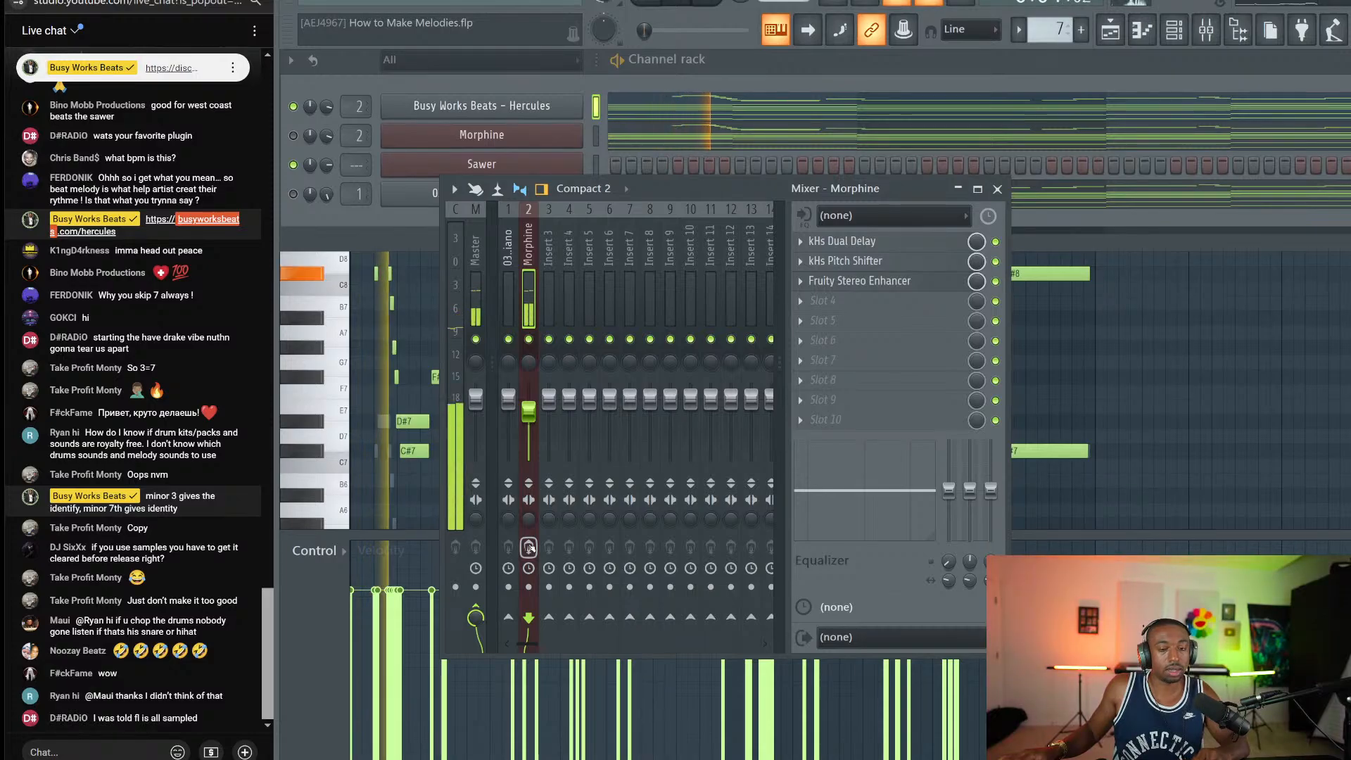
click(529, 547)
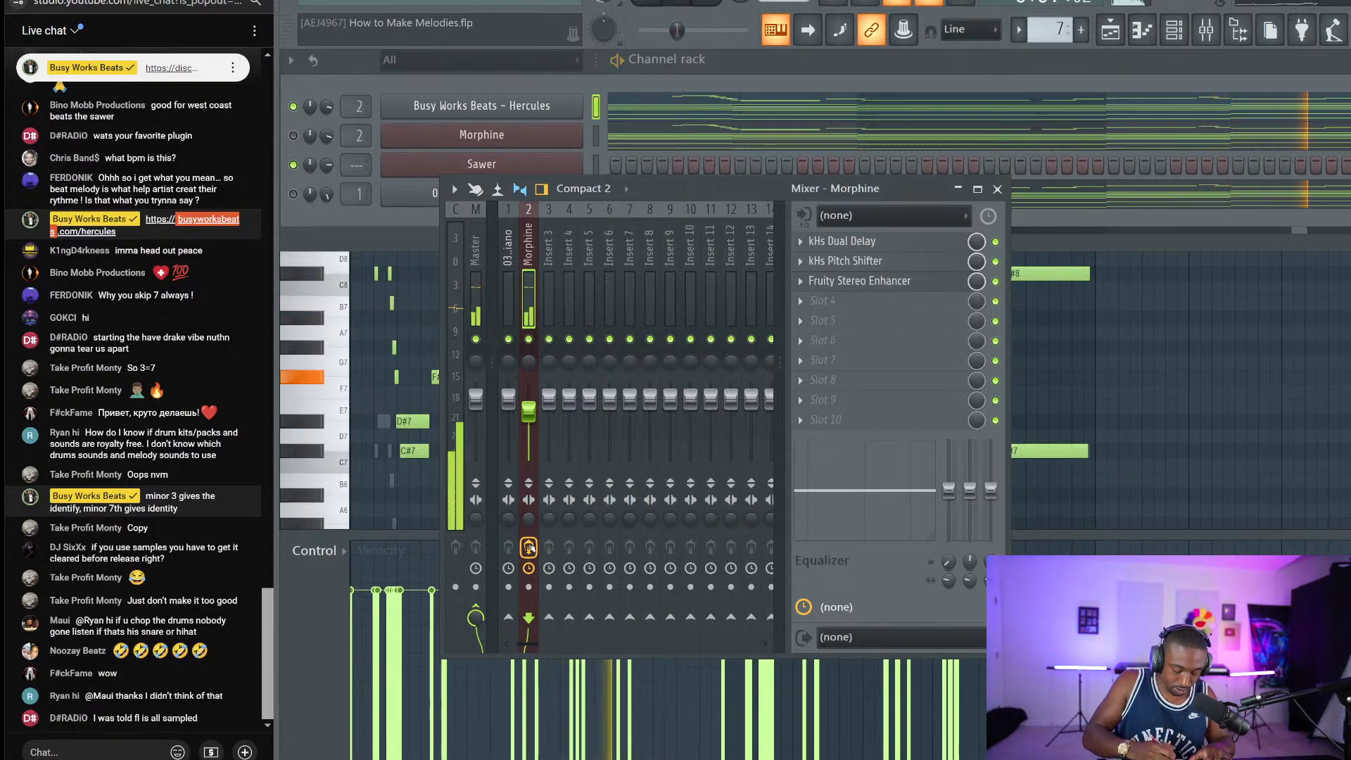
Step: Load Fruity Delay 3 in the fourth effect slot and turn its dry output and feedback level down to minimum
click(814, 313)
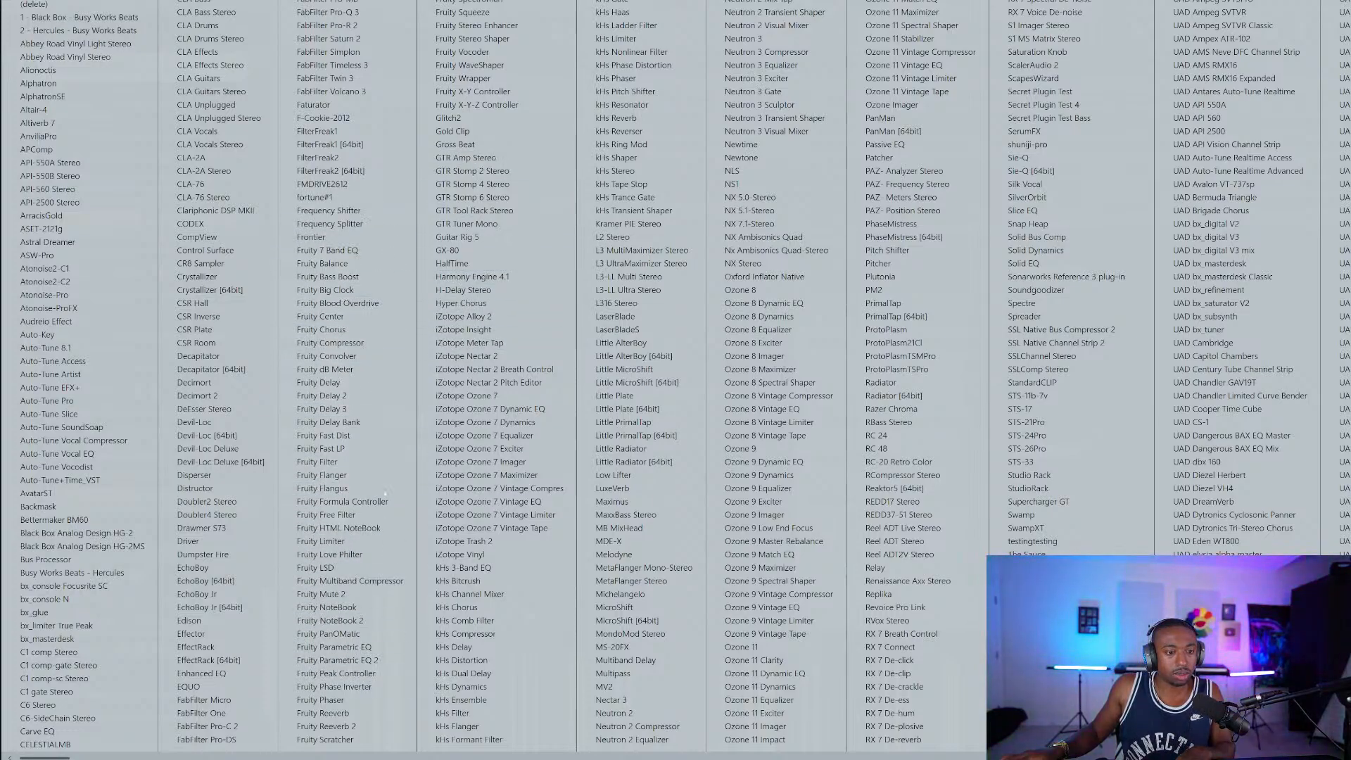
click(318, 409)
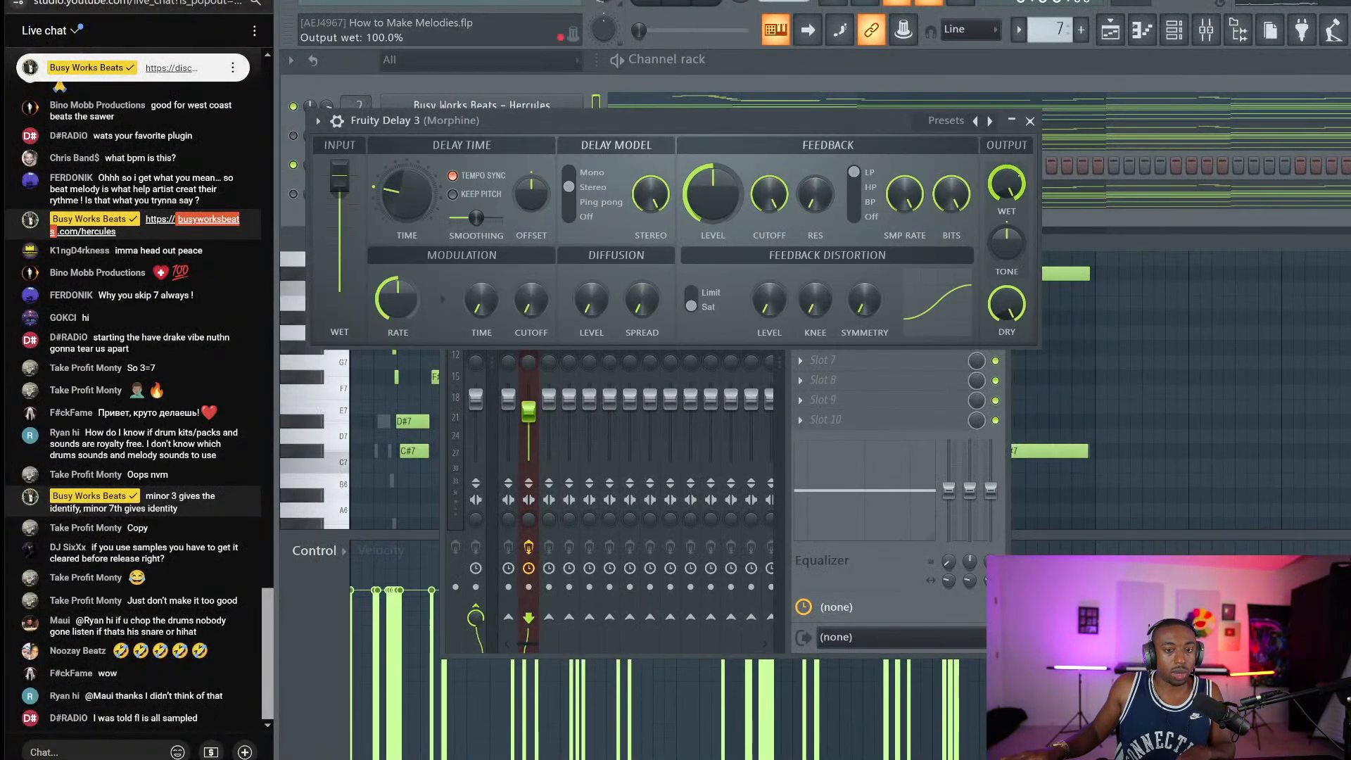
drag(1006, 304, 1006, 331)
drag(713, 194, 712, 233)
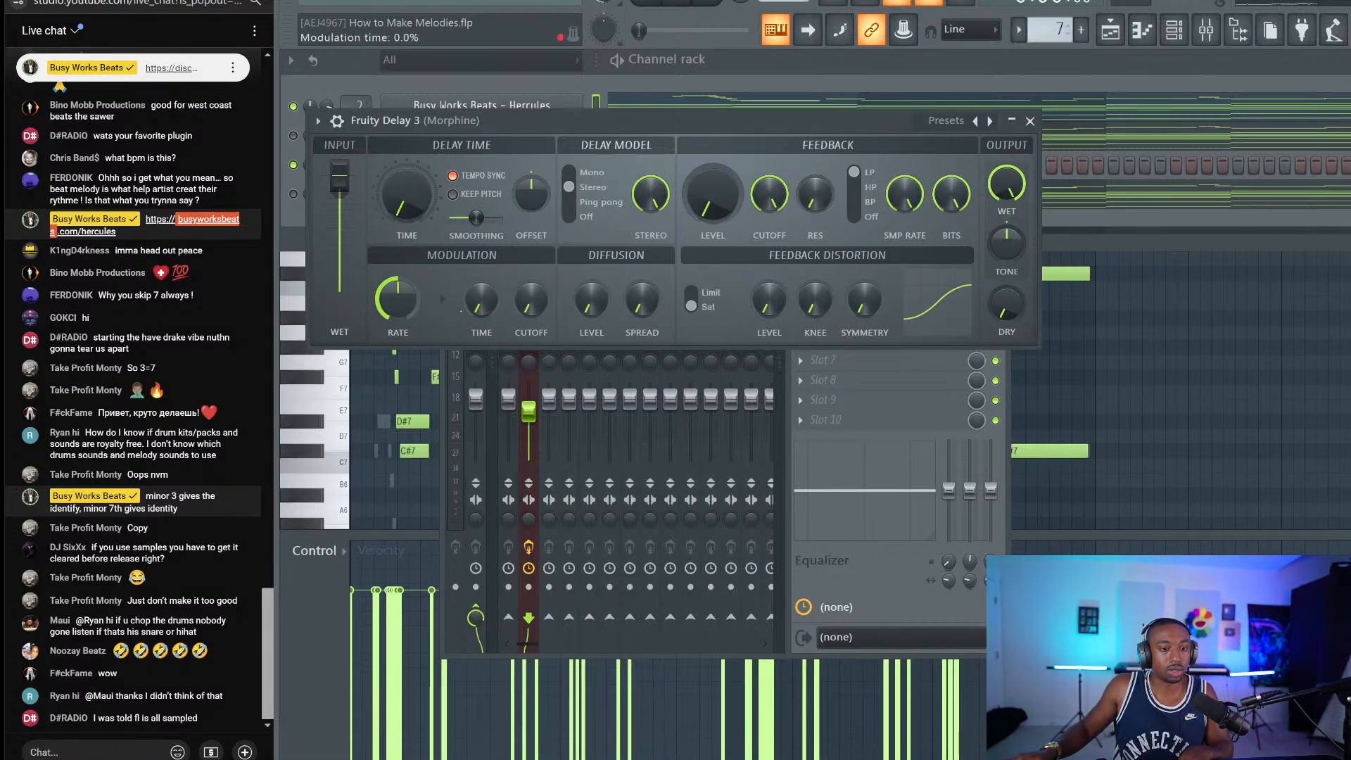
Step: Set Fruity Delay 3's modulation rate to 3.4 Hz, adjust its modulation time while listening to playback, and close the effect
drag(481, 299, 481, 285)
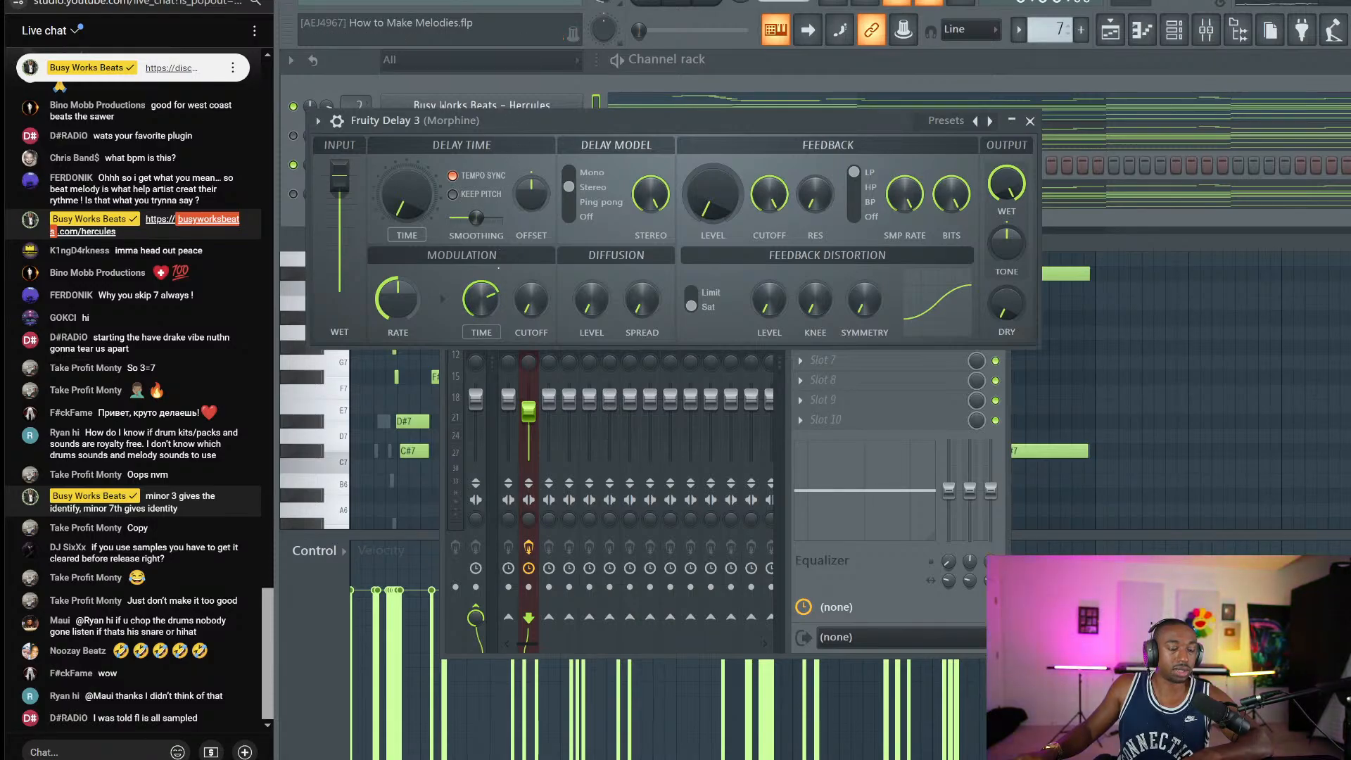
drag(397, 299, 397, 295)
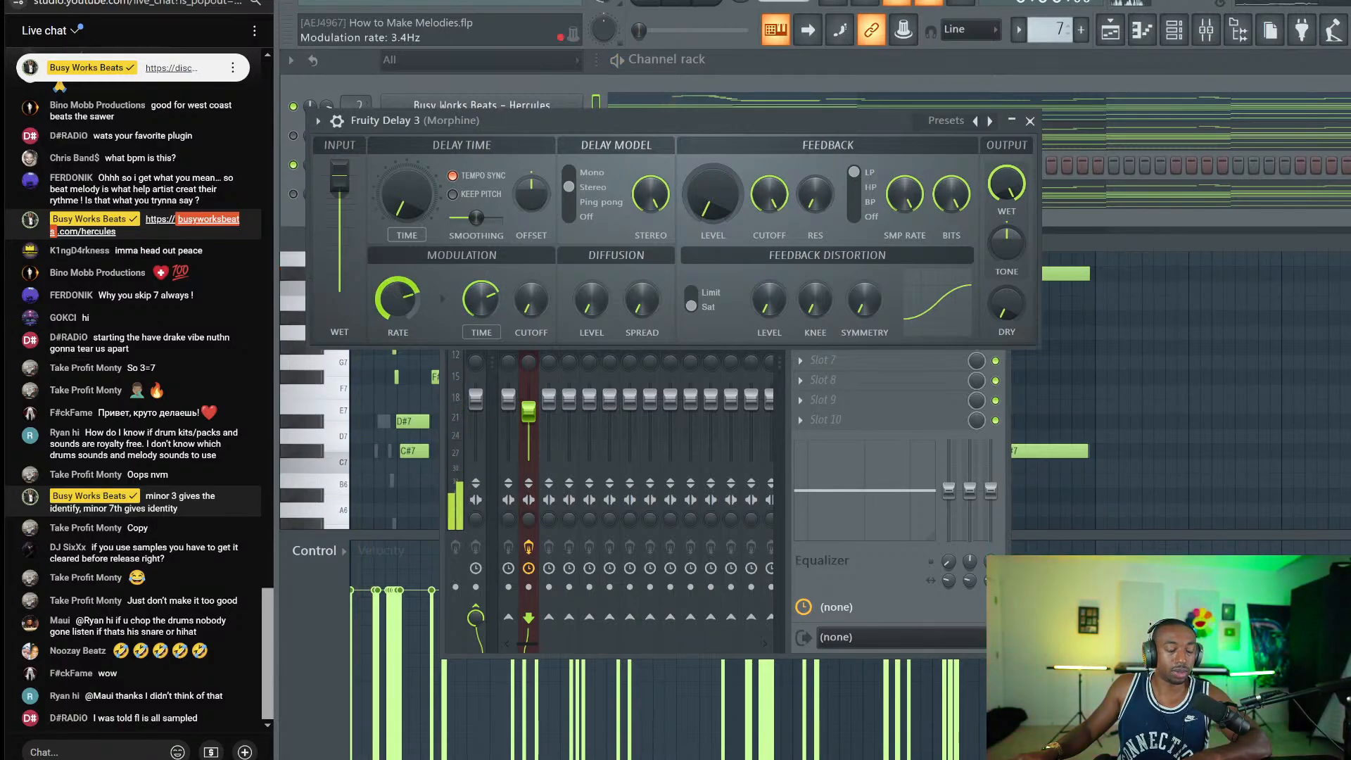
key(space)
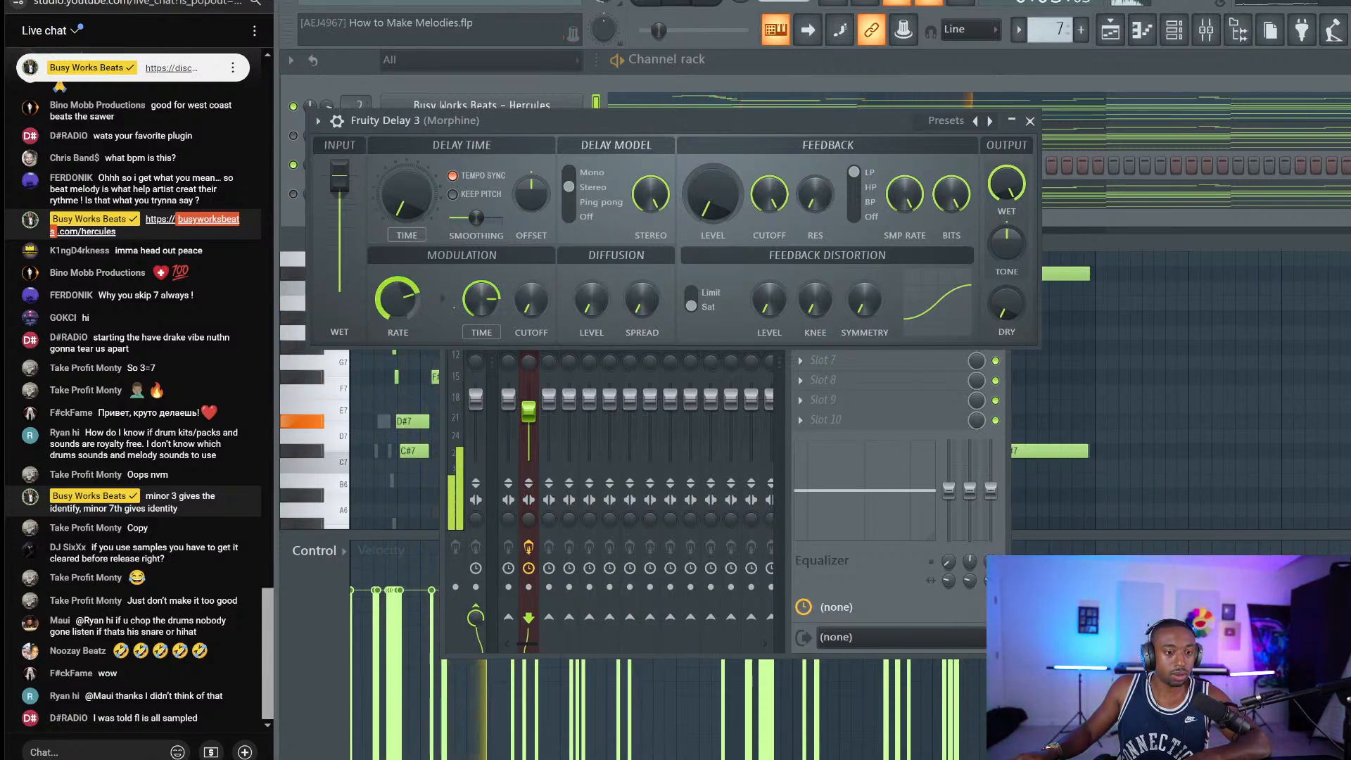
drag(482, 299, 482, 338)
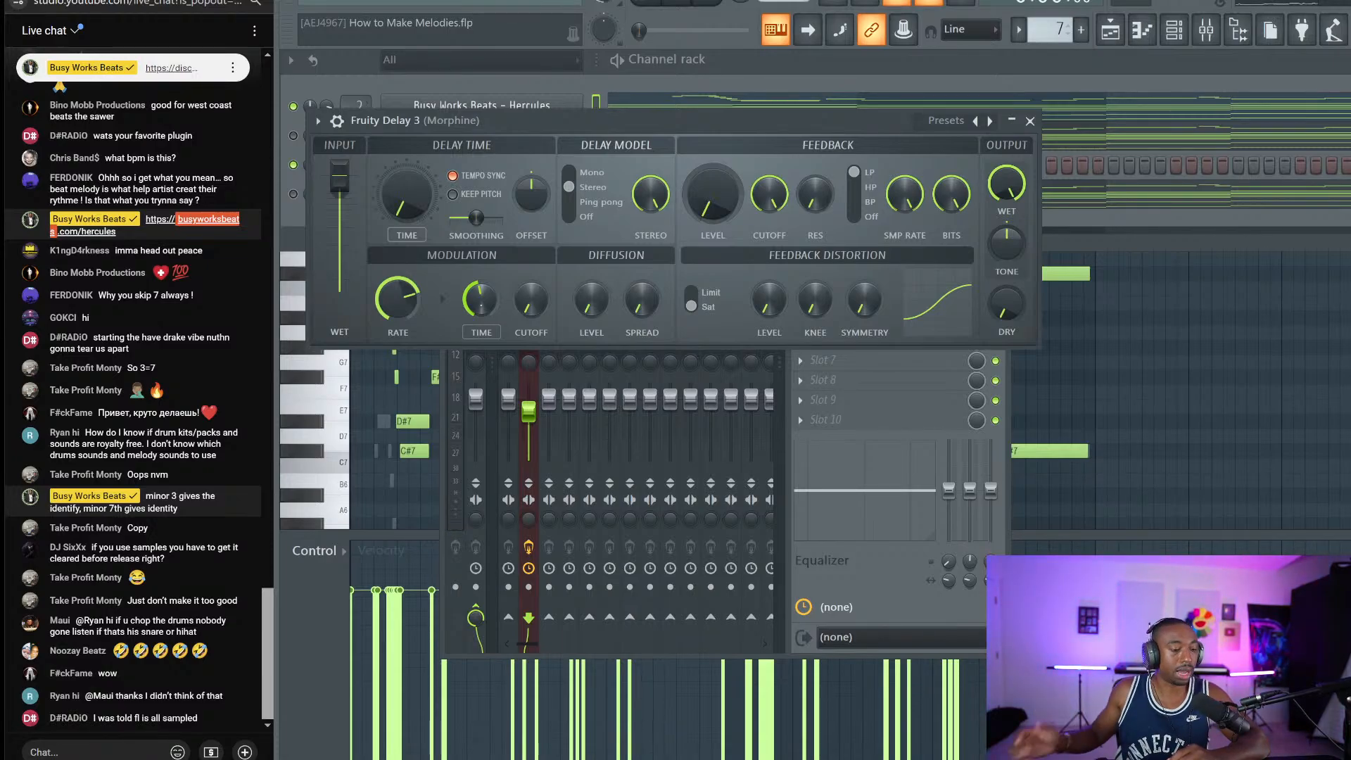
click(1029, 121)
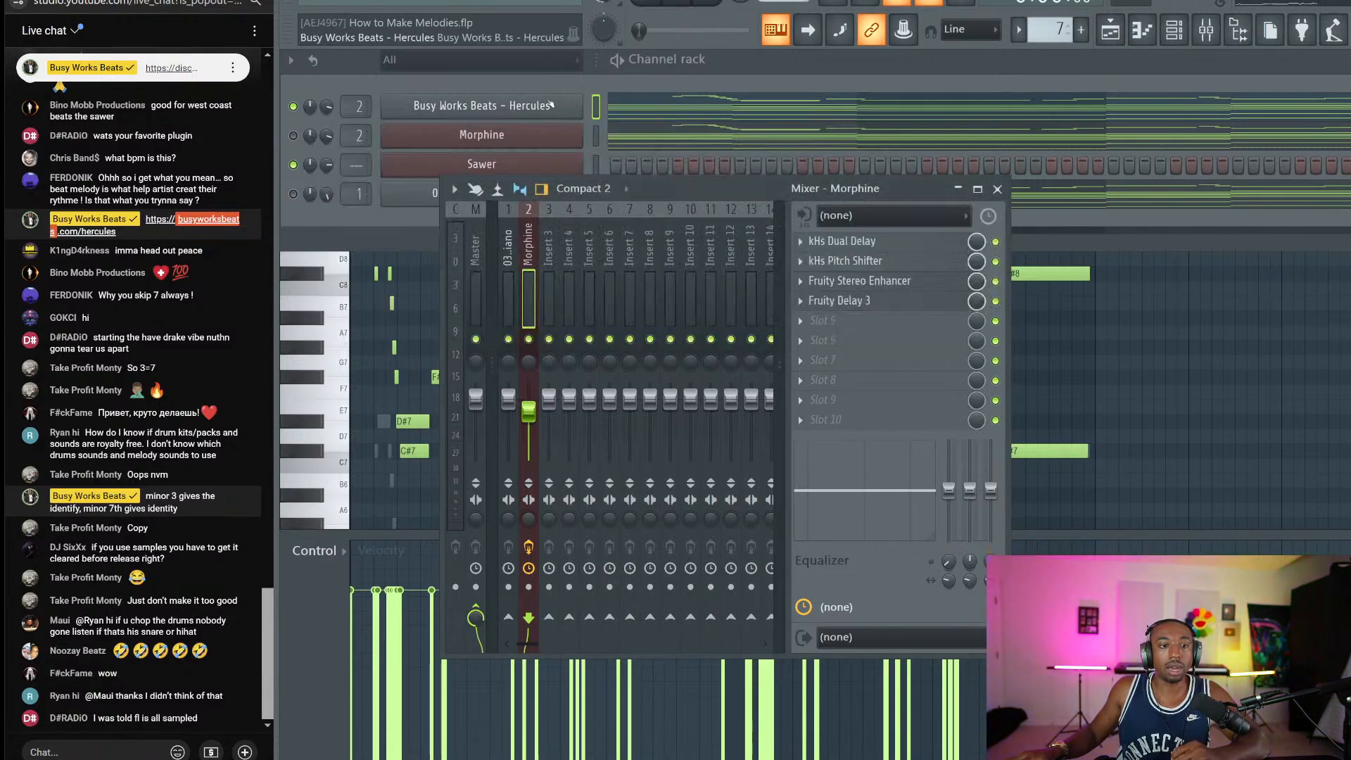
Step: Show the Hercules plugin, disable Fruity Delay 3 on the Morphine mixer track, and close the mixer
click(422, 104)
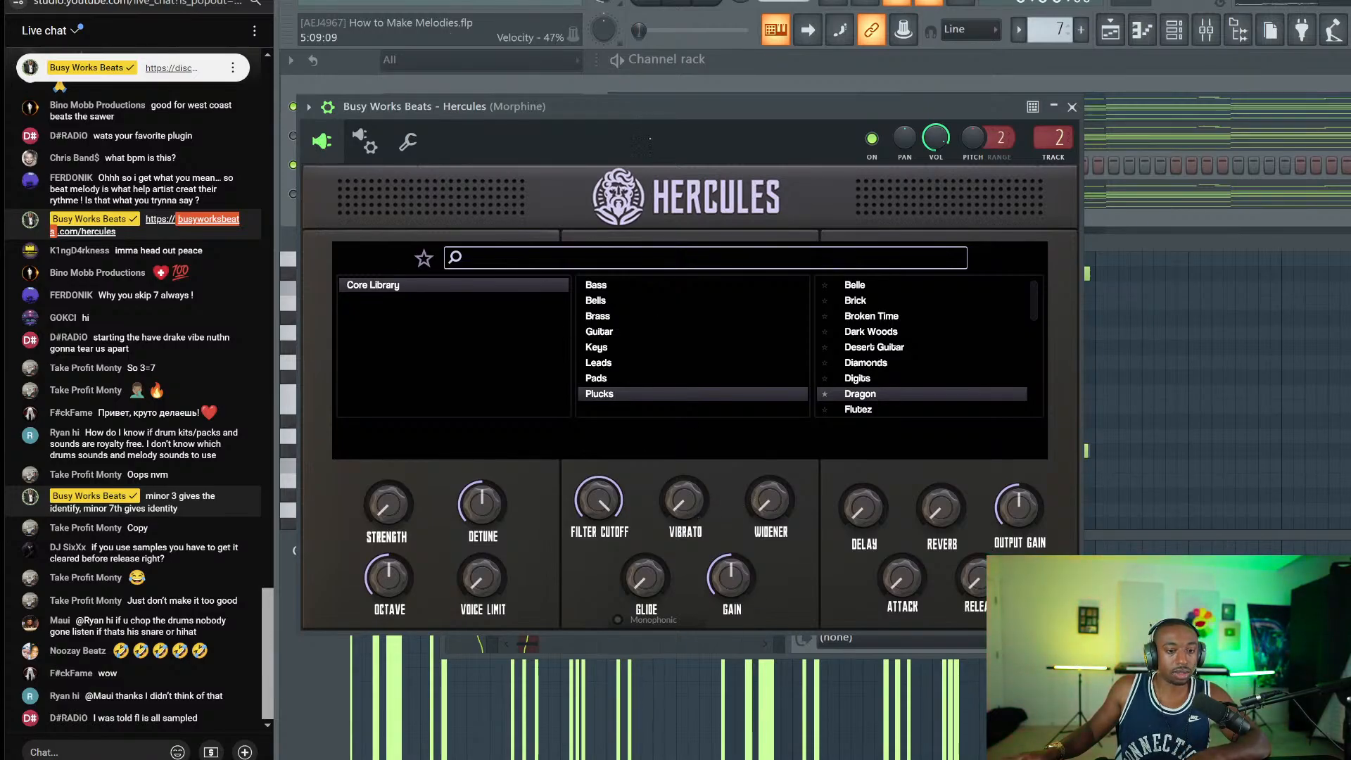
key(F7)
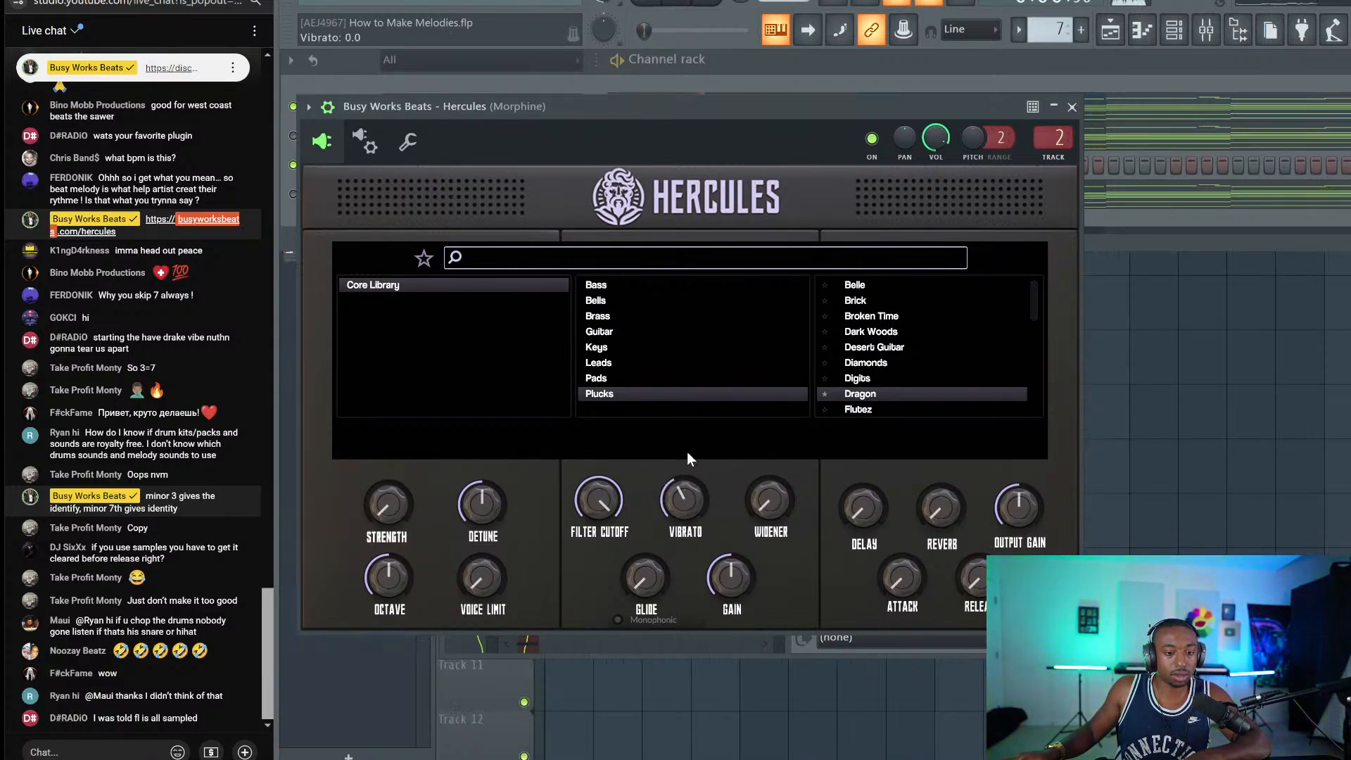
click(1066, 146)
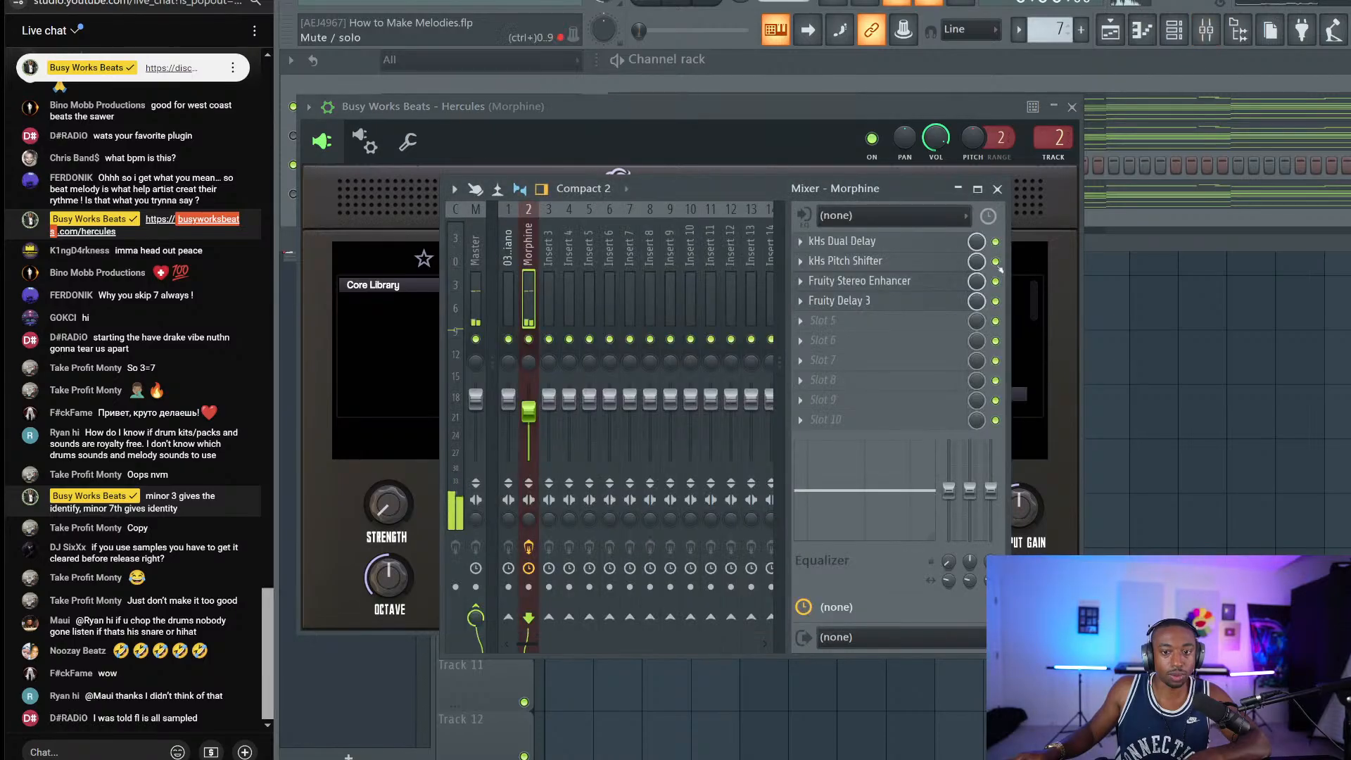
click(995, 300)
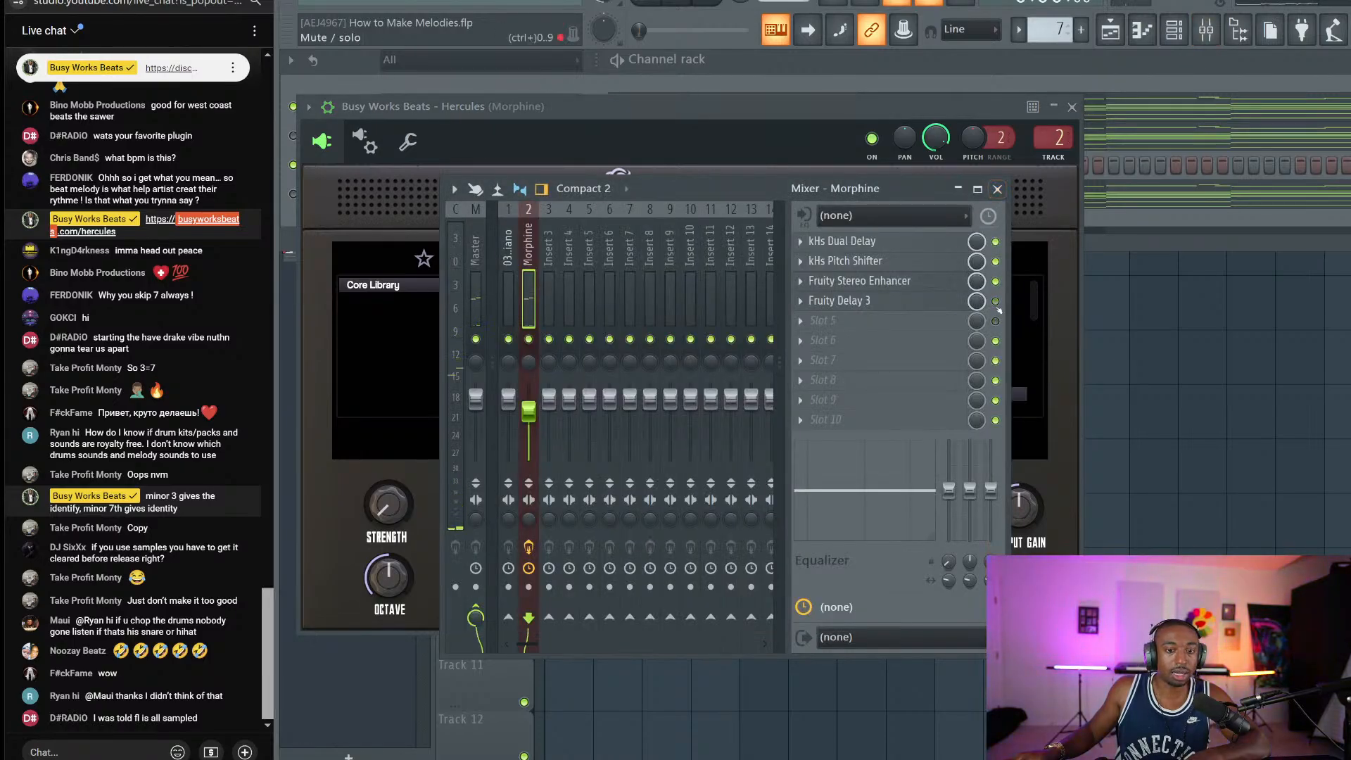
click(997, 189)
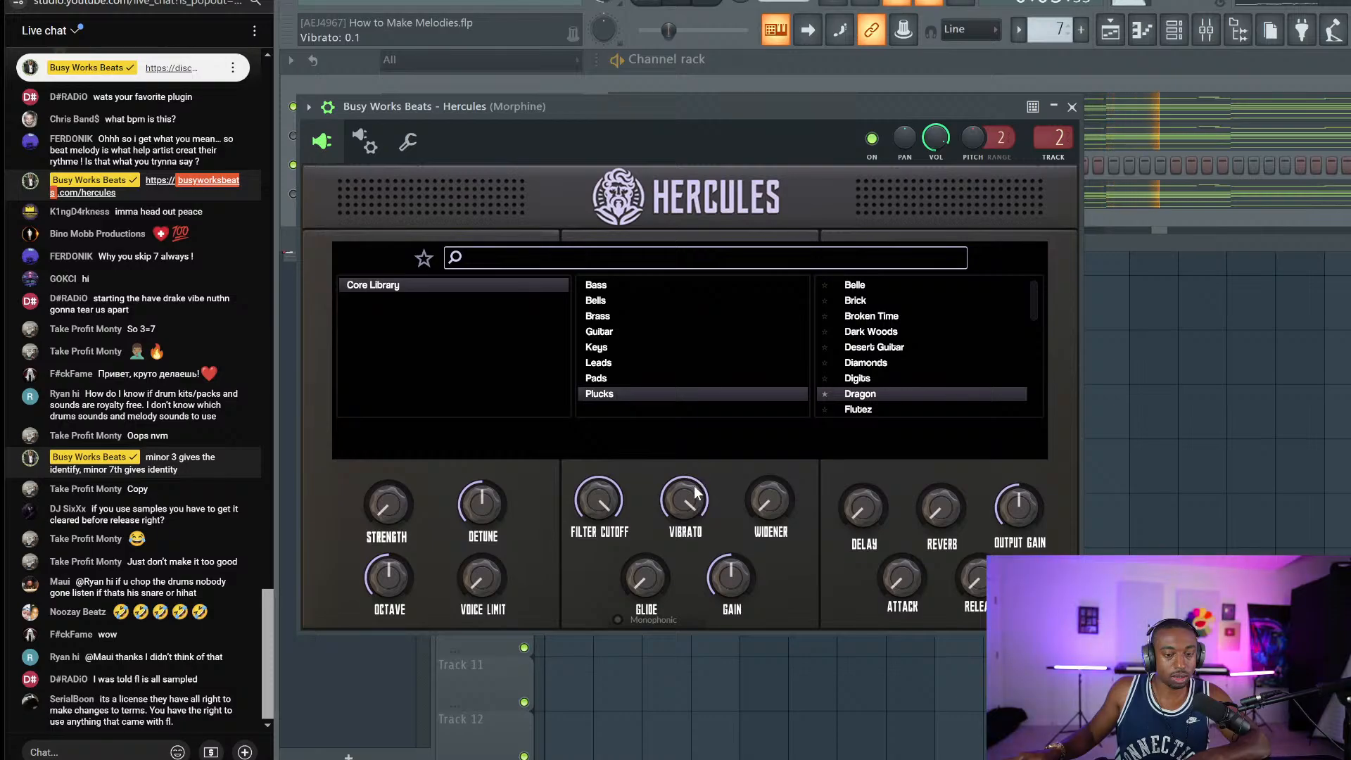
Step: Try different Vibrato amounts on the Hercules Dragon pluck, return Vibrato to 0.0, and close the plugin
drag(680, 482, 679, 537)
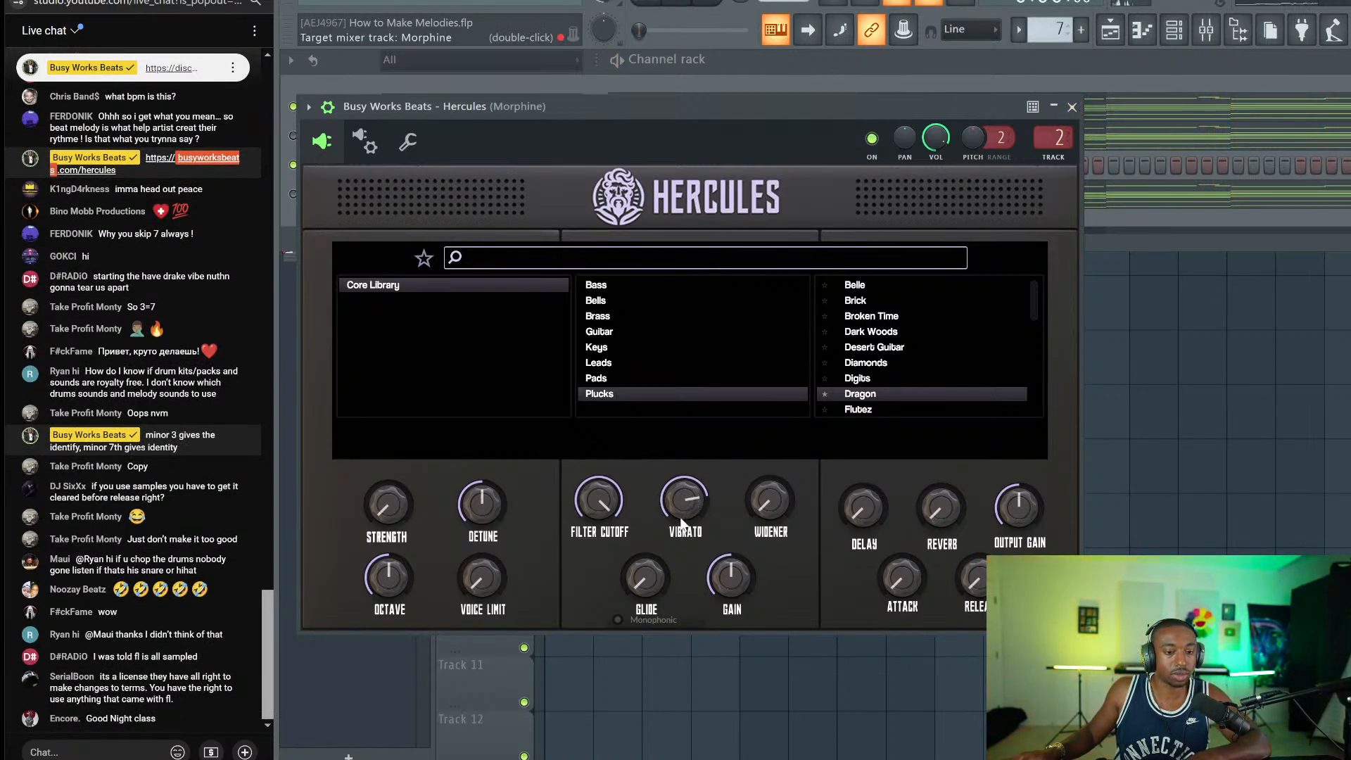
drag(681, 519, 672, 540)
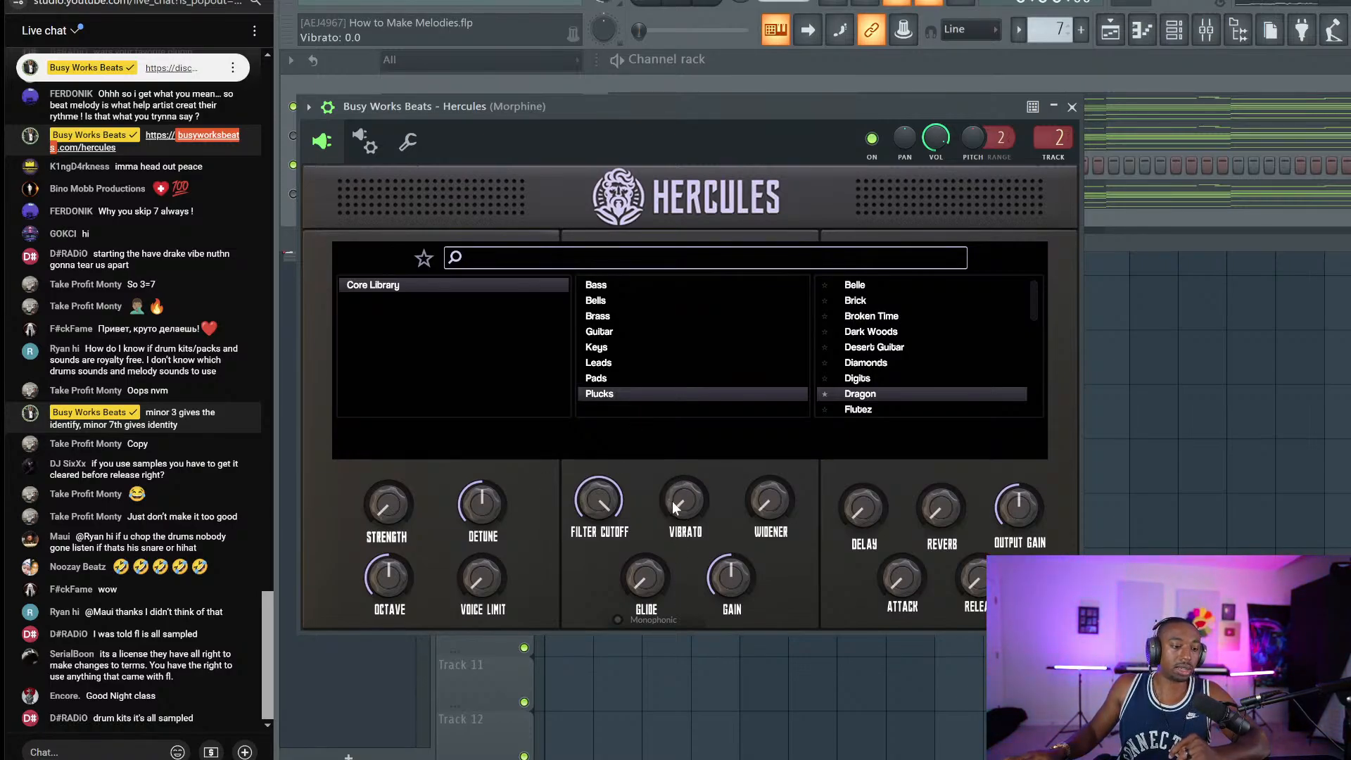
drag(716, 519, 701, 454)
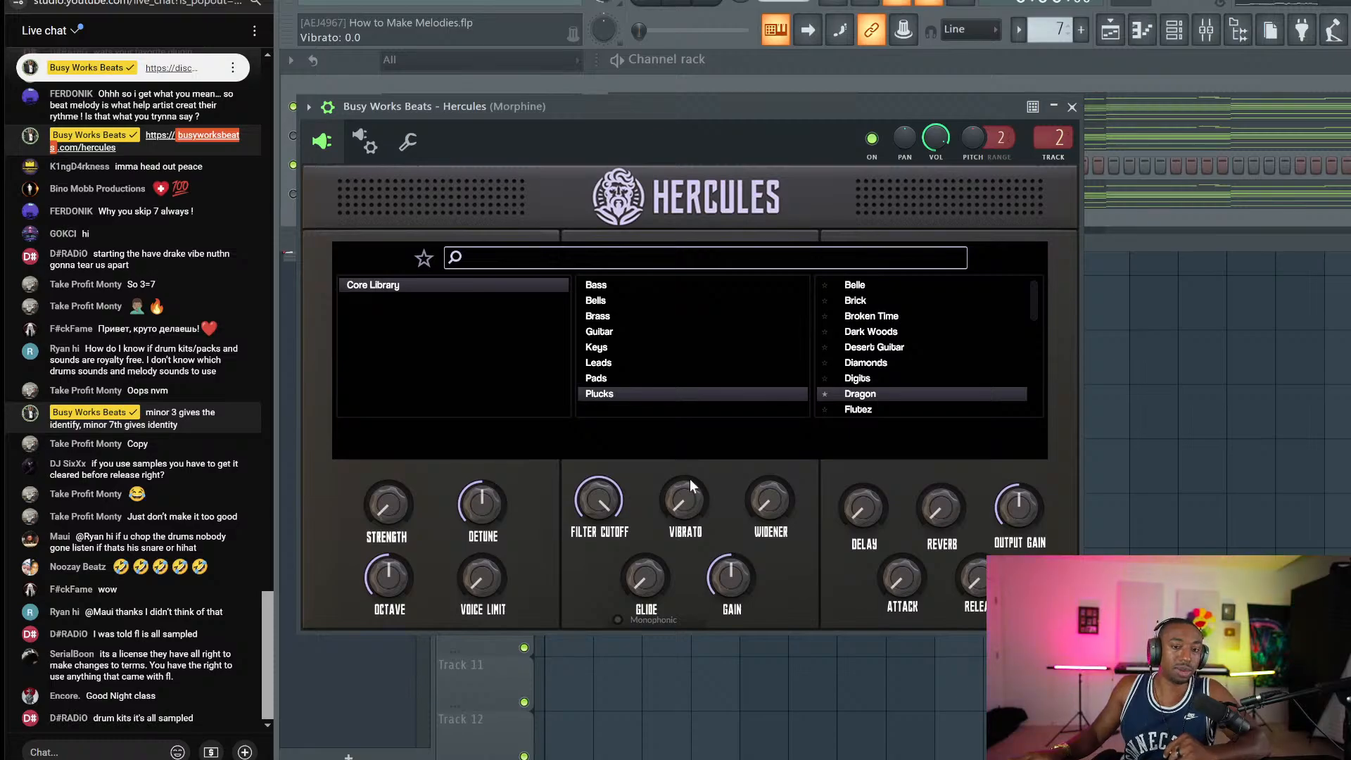
click(1072, 107)
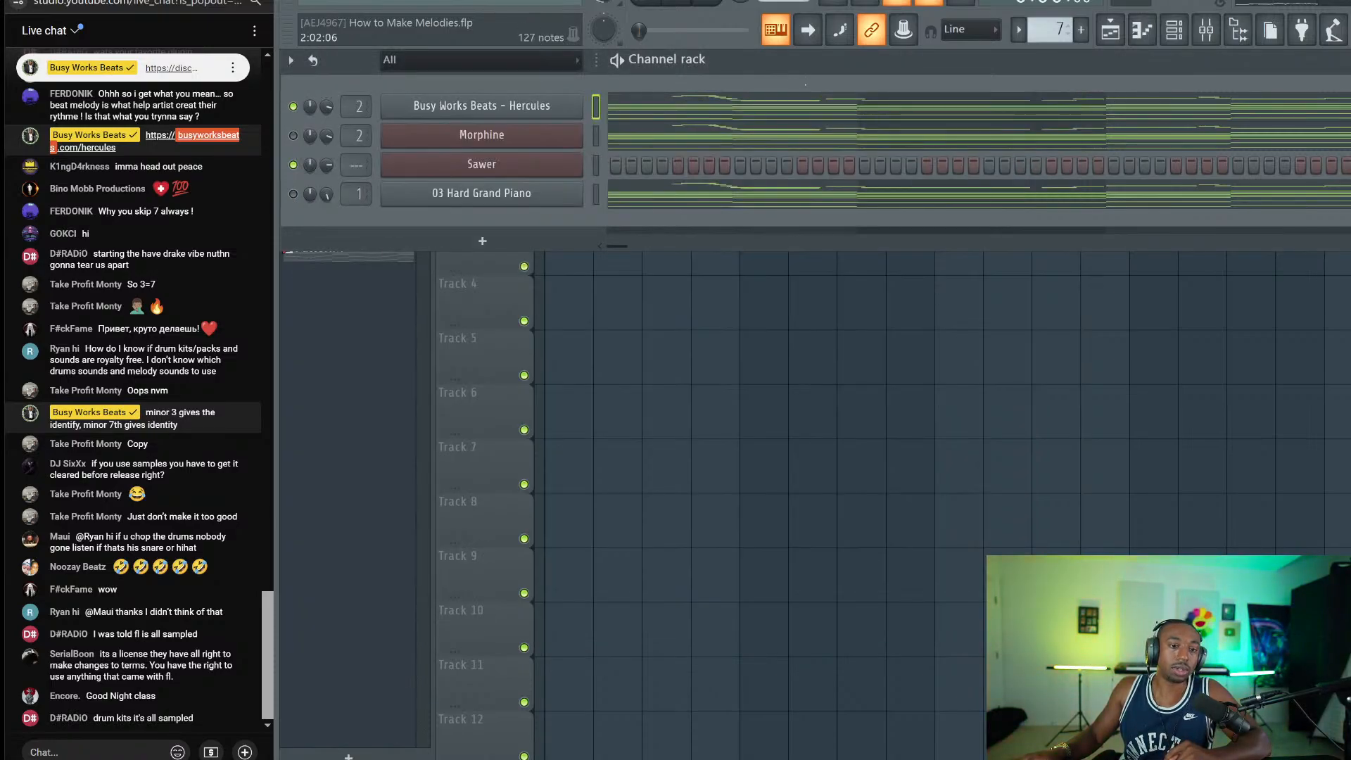
Step: On the Morphine mixer track's kHs Dual Delay, set Tone to 66% and Spread to 20%, and raise Duck and Crosstalk
click(568, 107)
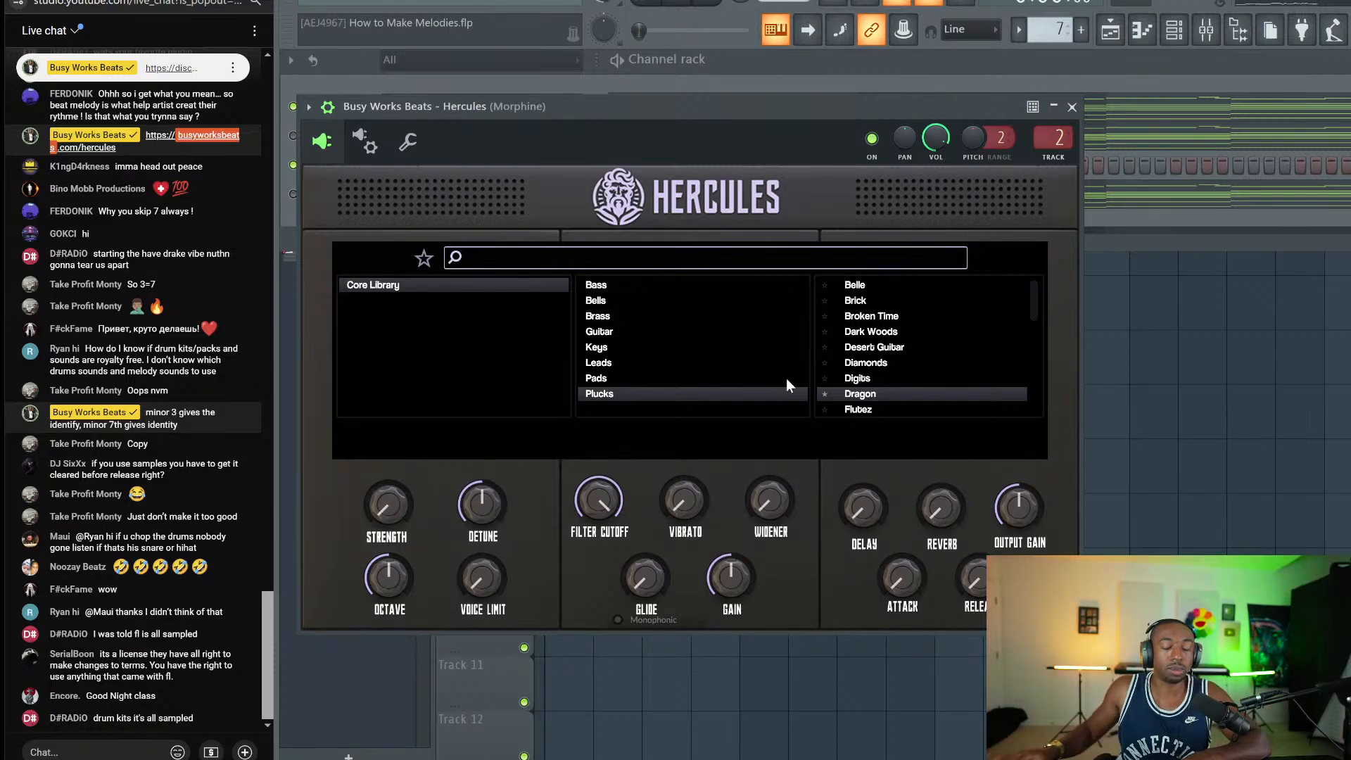
click(1072, 107)
click(1206, 29)
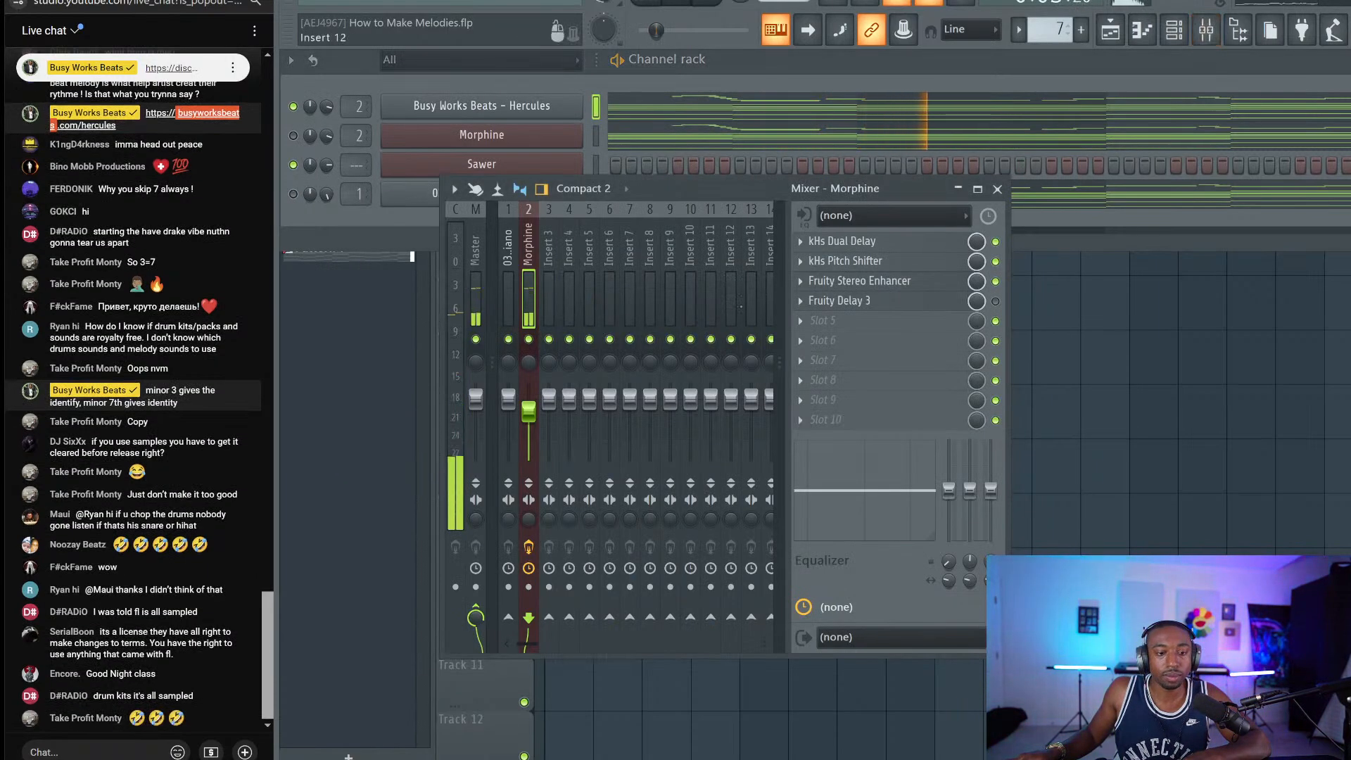
click(920, 241)
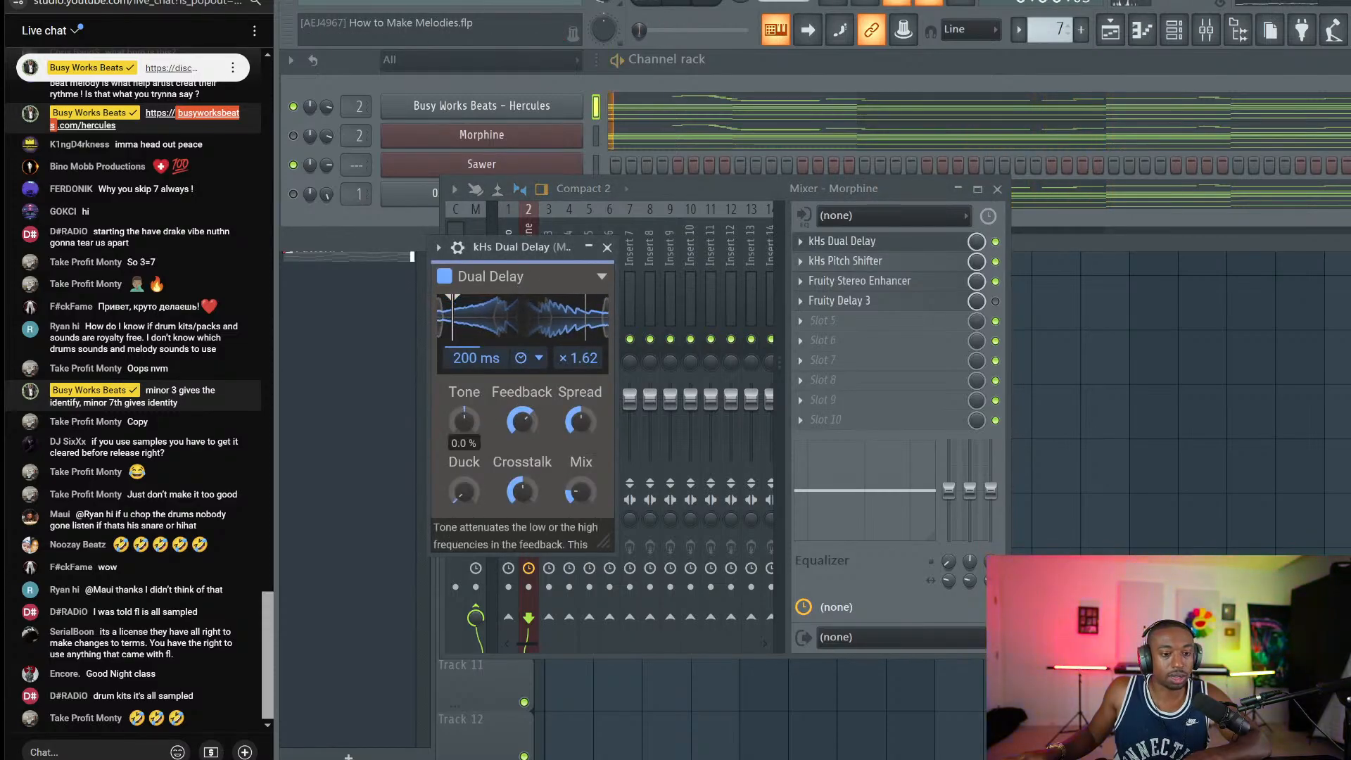
drag(464, 421, 465, 423)
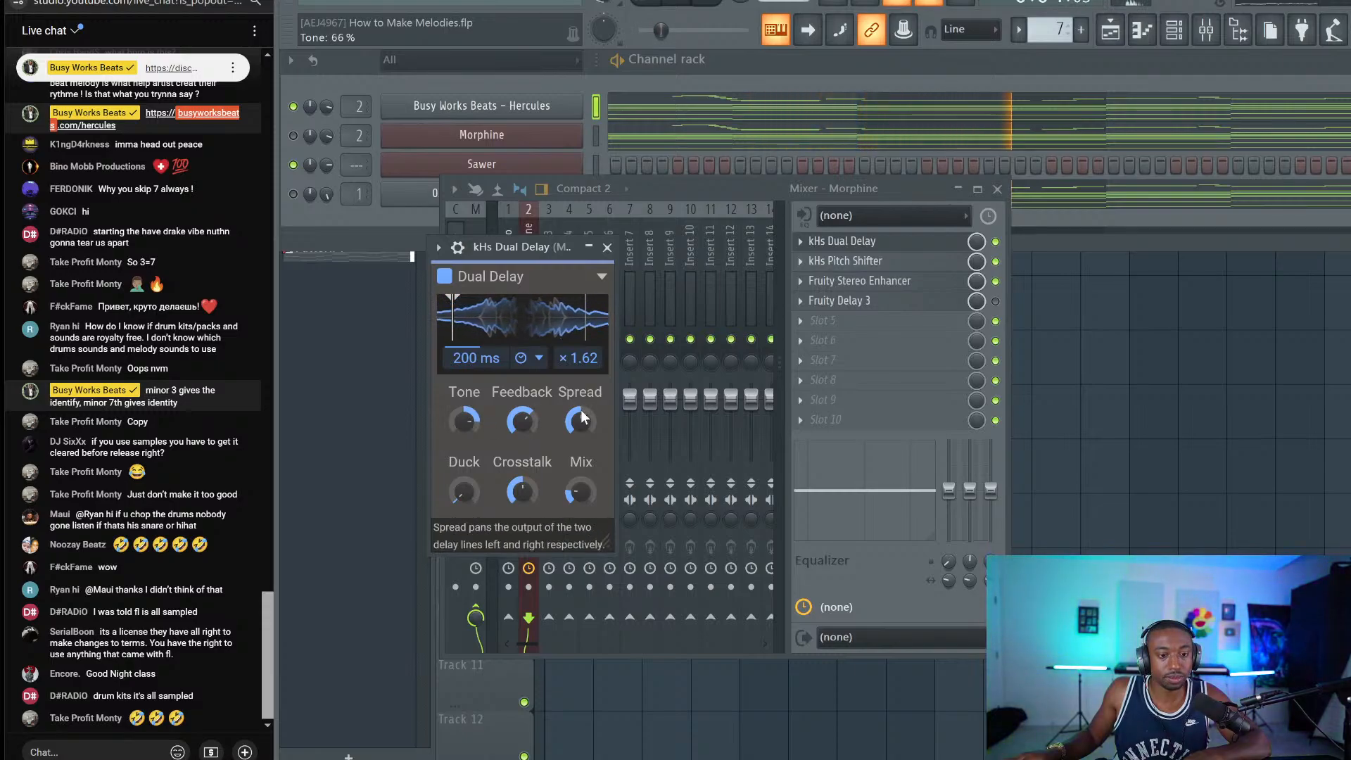
mouse_move(579, 421)
mouse_down()
mouse_move(579, 409)
mouse_move(581, 420)
mouse_up()
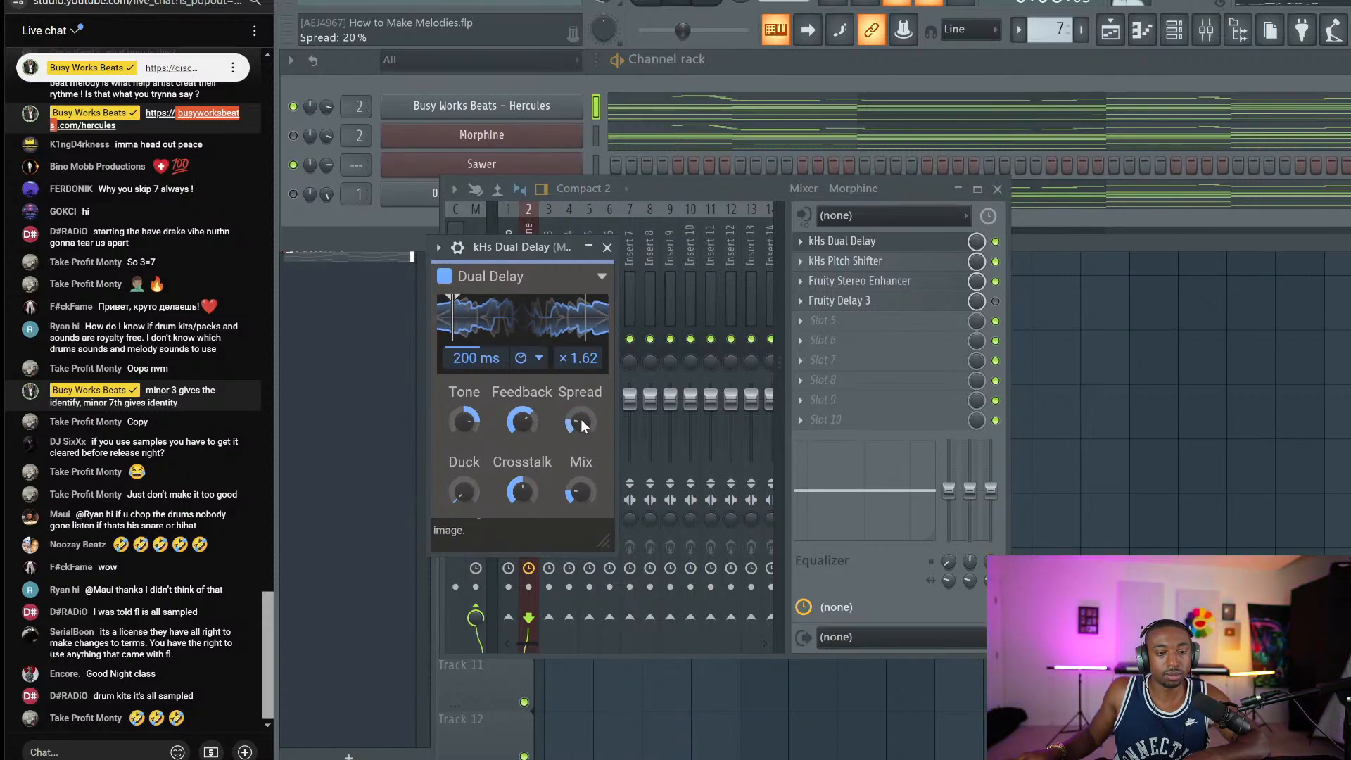
drag(461, 486, 461, 473)
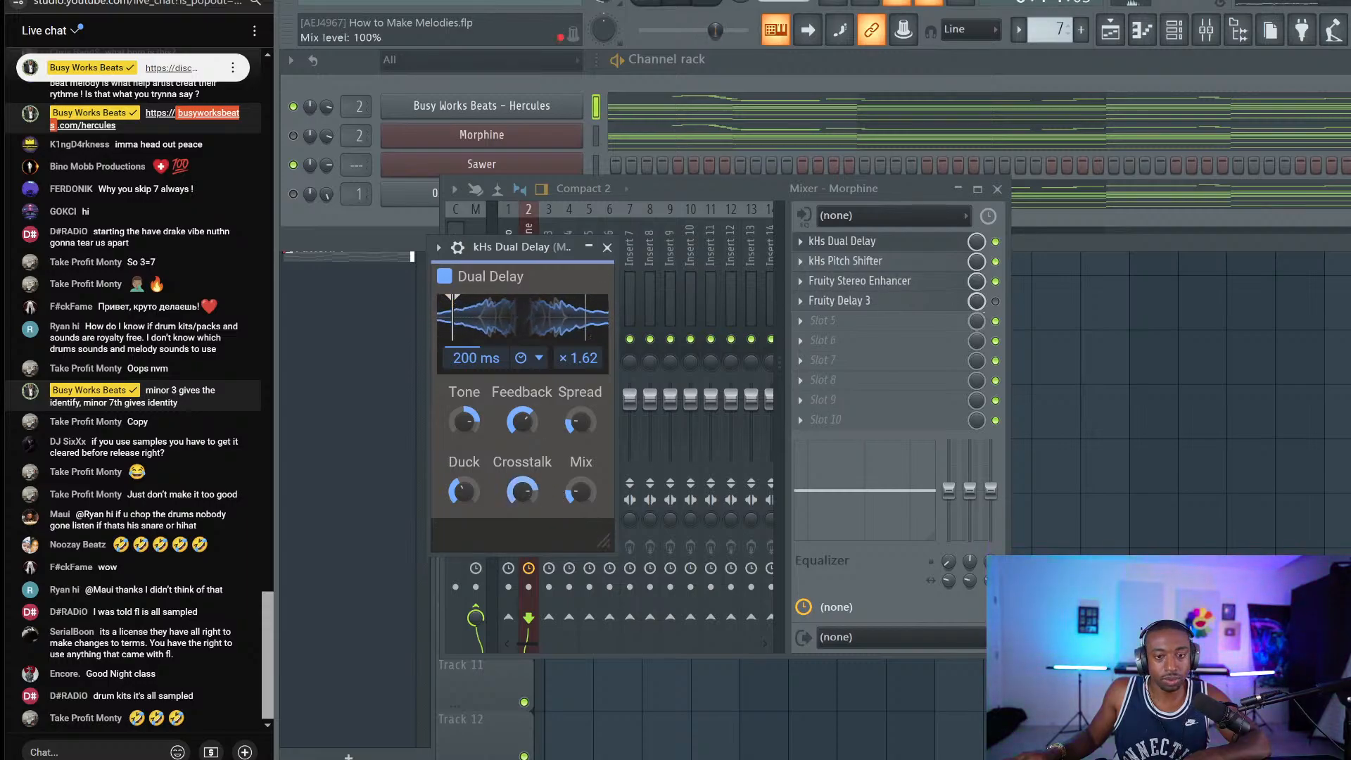
Step: Try the Bloody Bells preset from the Bells category of the Hercules plugin
click(541, 123)
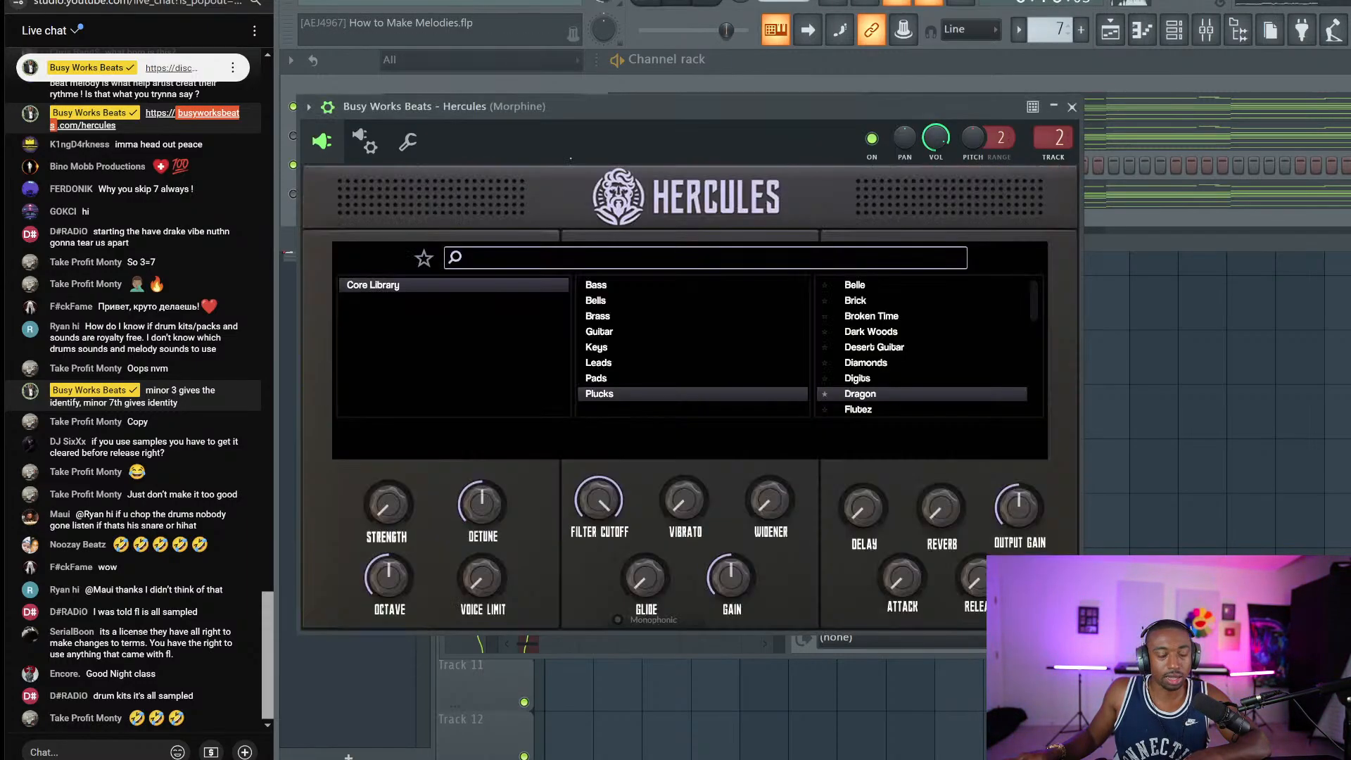
click(611, 301)
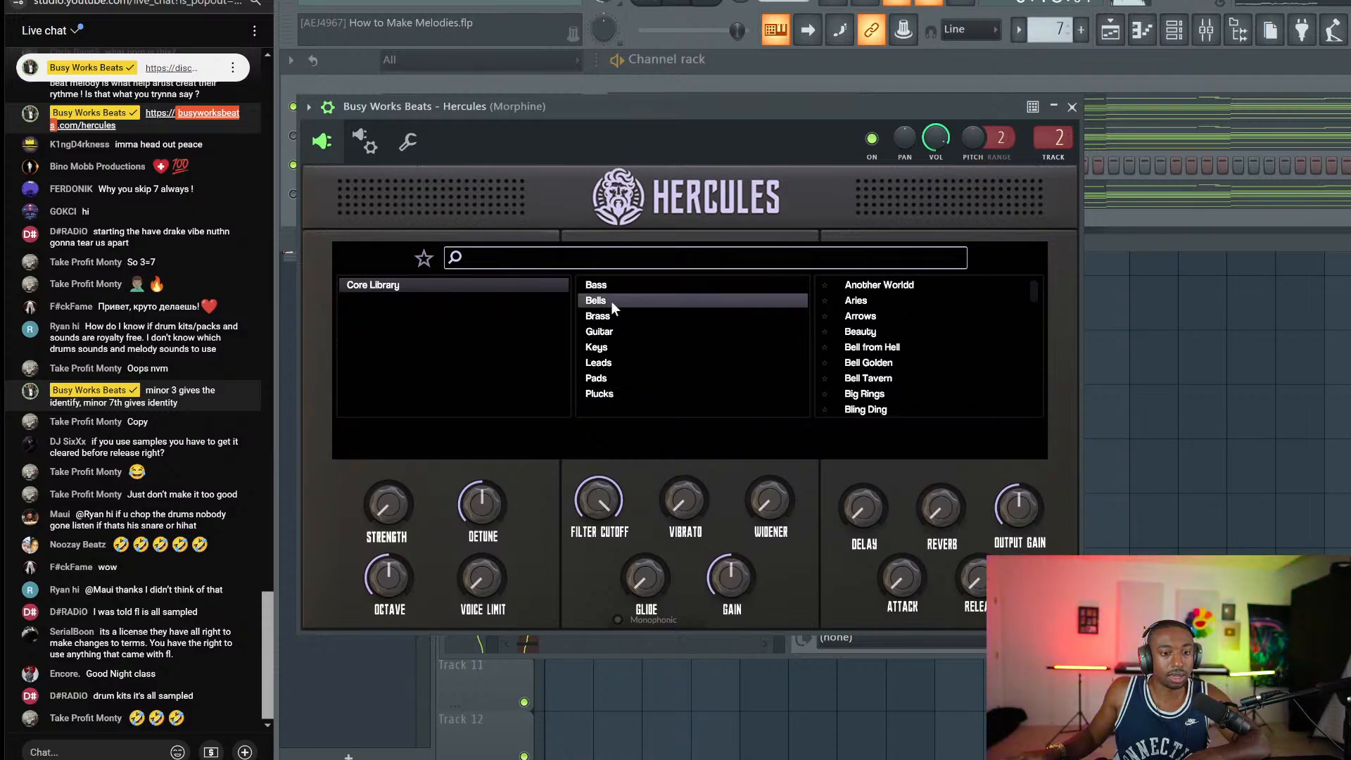
scroll(926, 335, down, 5)
scroll(906, 340, up, 4)
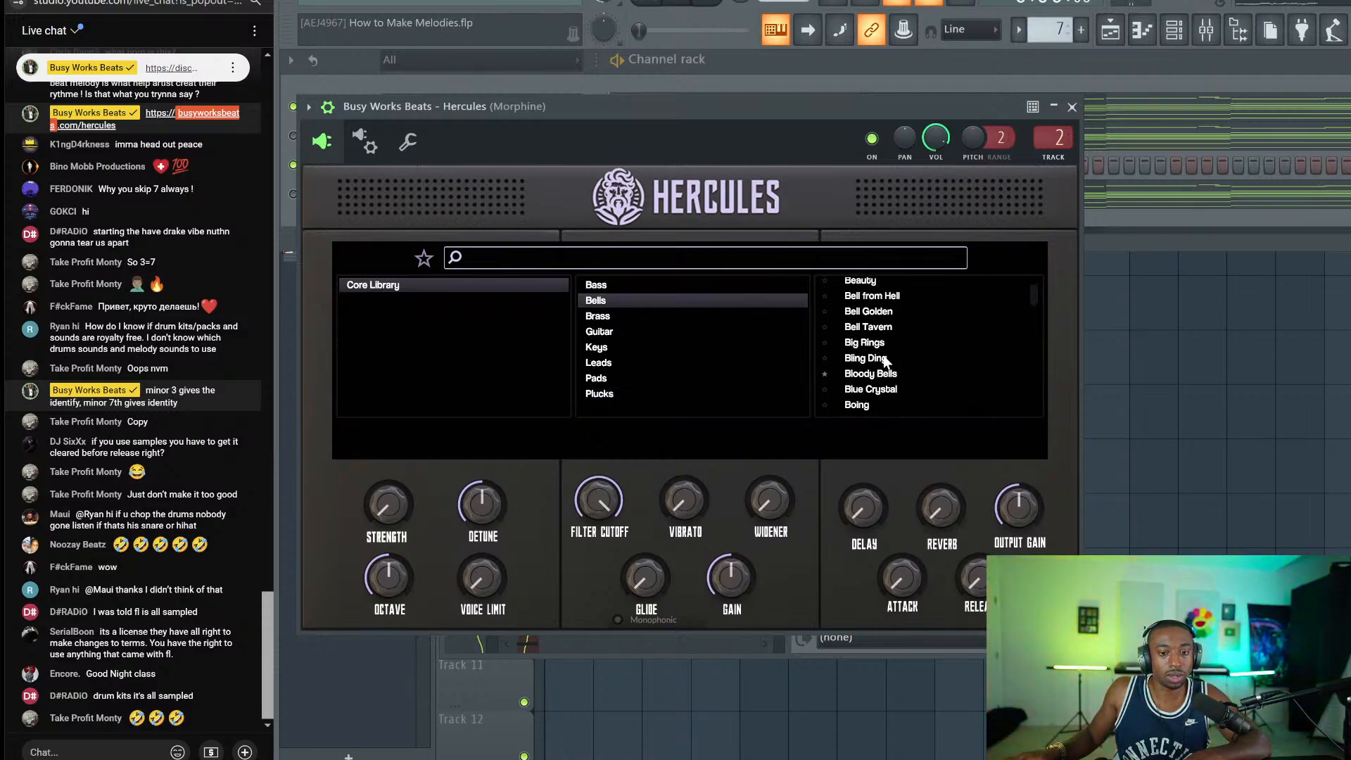
scroll(893, 334, down, 1)
click(871, 322)
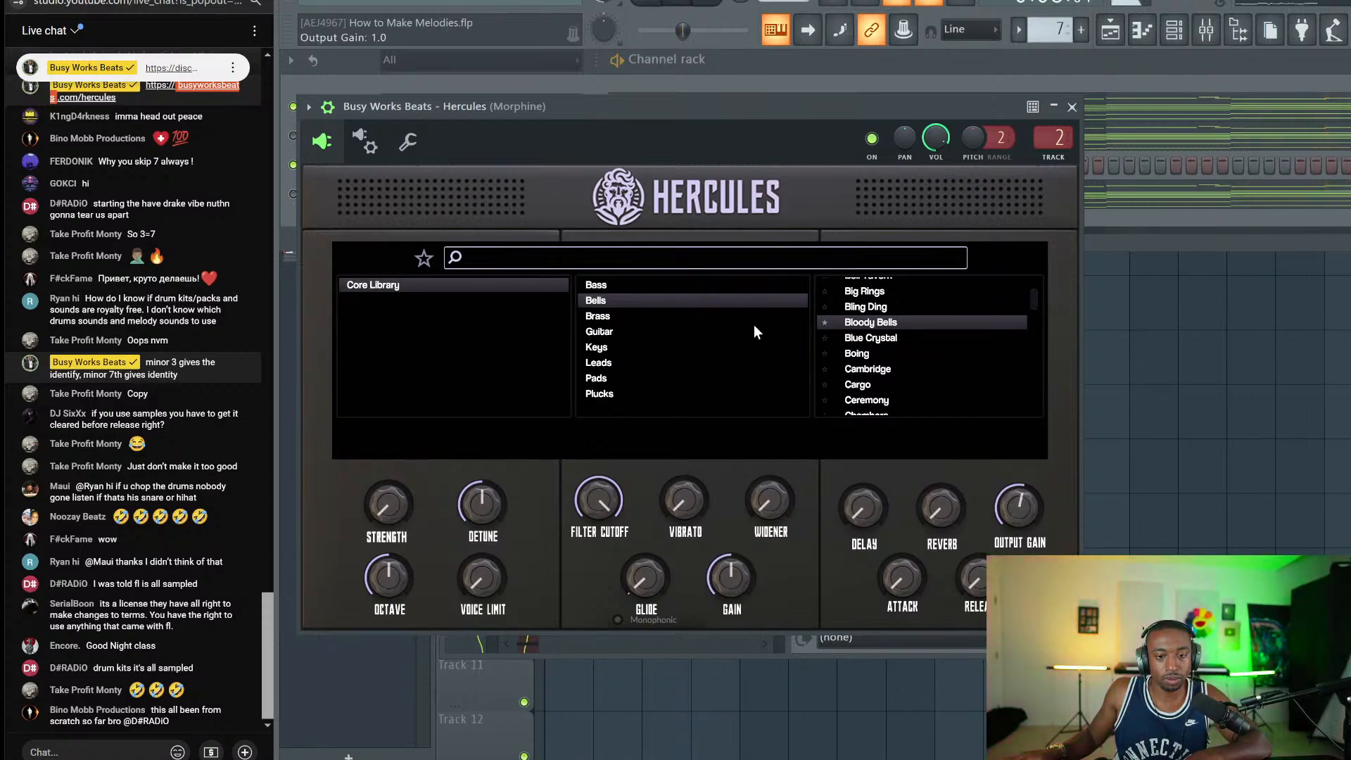
Step: Browse the Hercules Pads category and load the Prometheus preset
click(612, 378)
scroll(931, 363, down, 10)
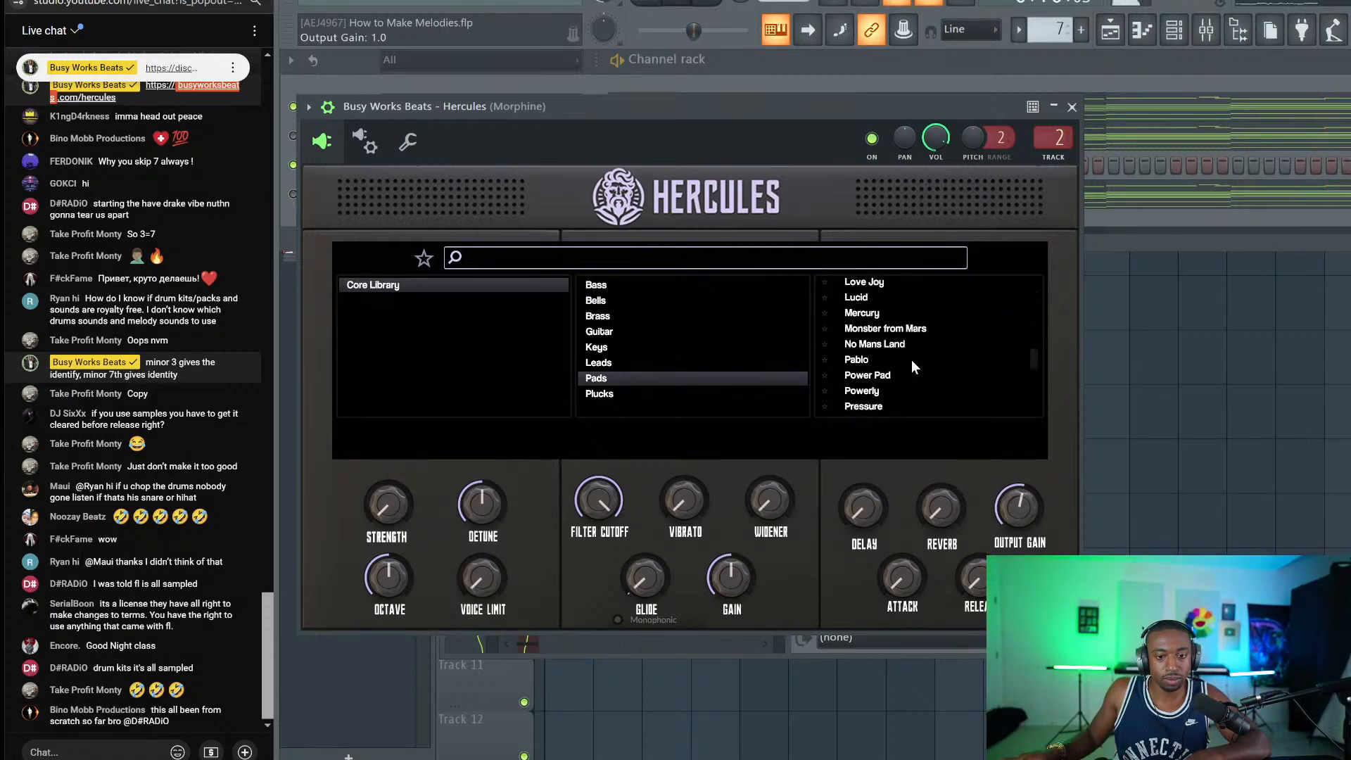
scroll(914, 367, down, 3)
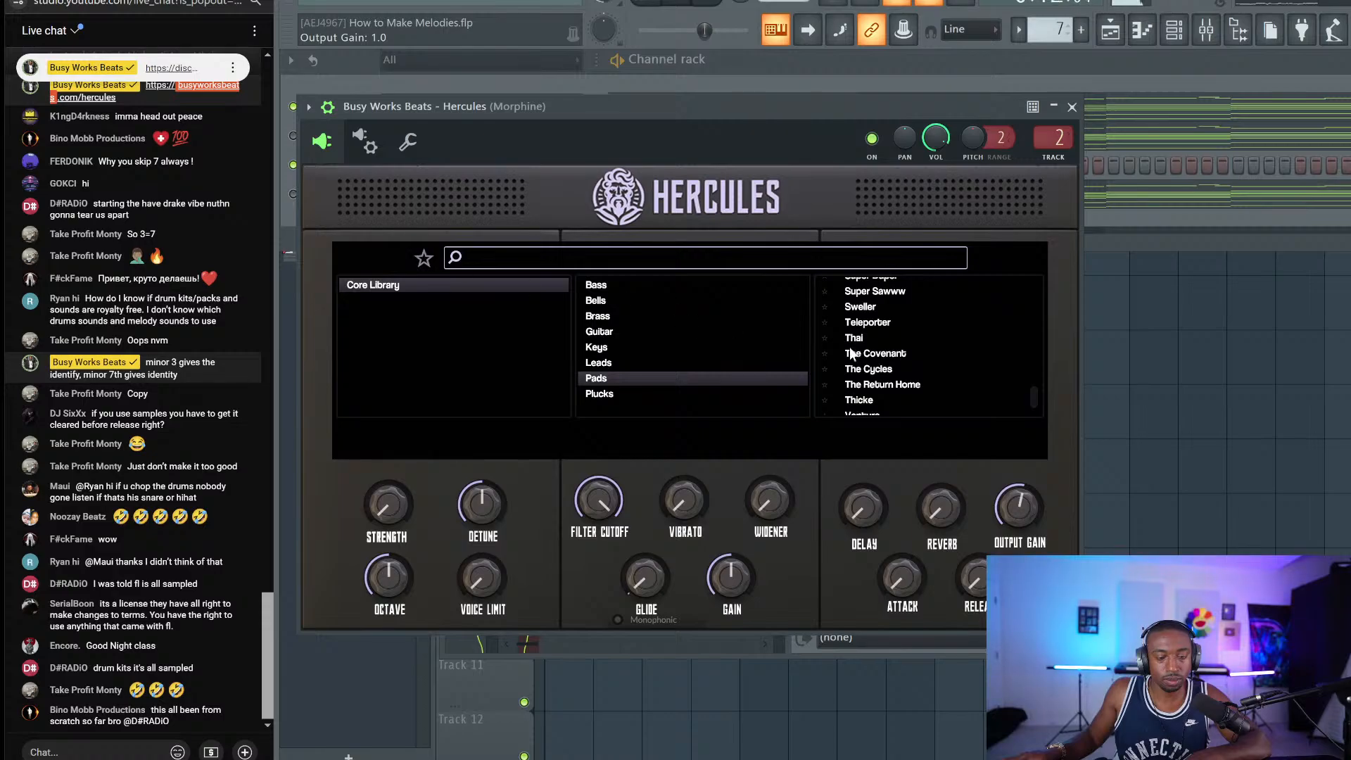
scroll(894, 358, down, 1)
scroll(894, 358, up, 7)
scroll(894, 358, down, 2)
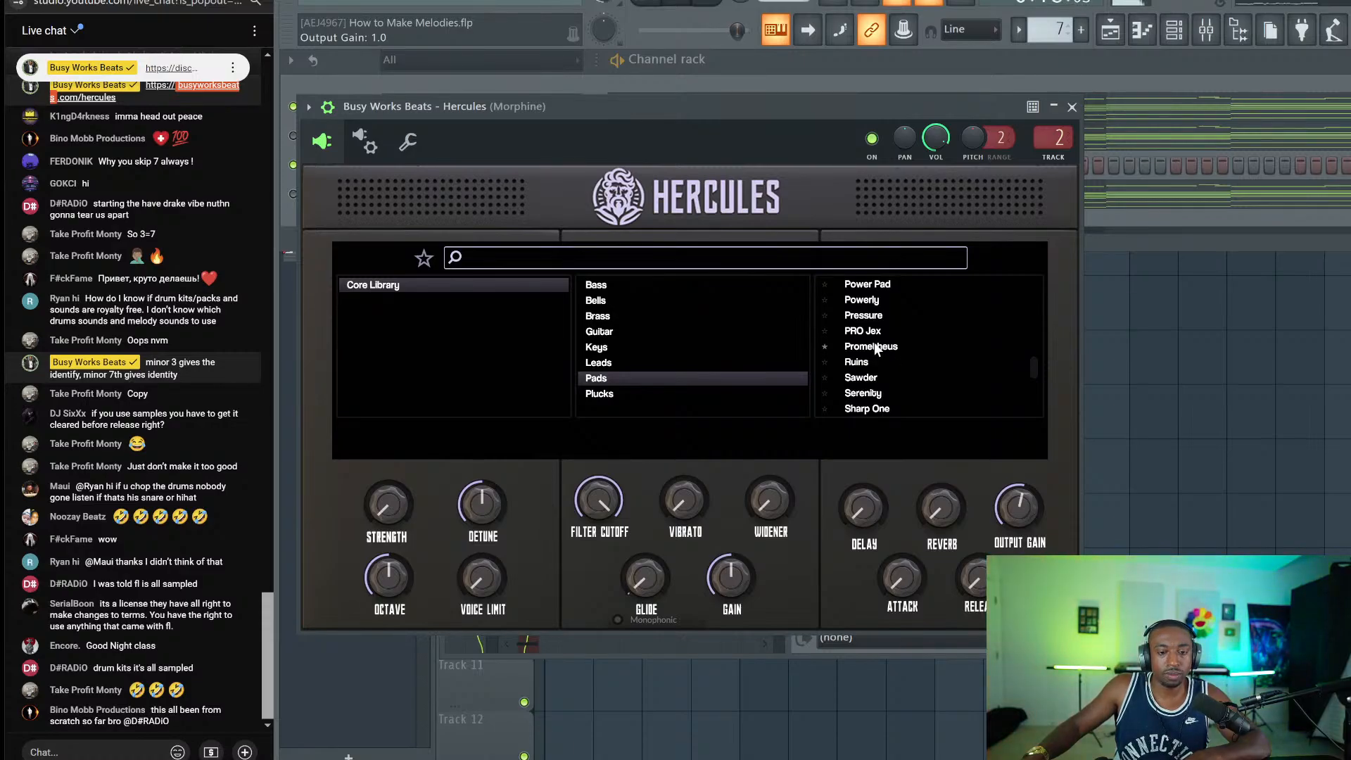
click(875, 348)
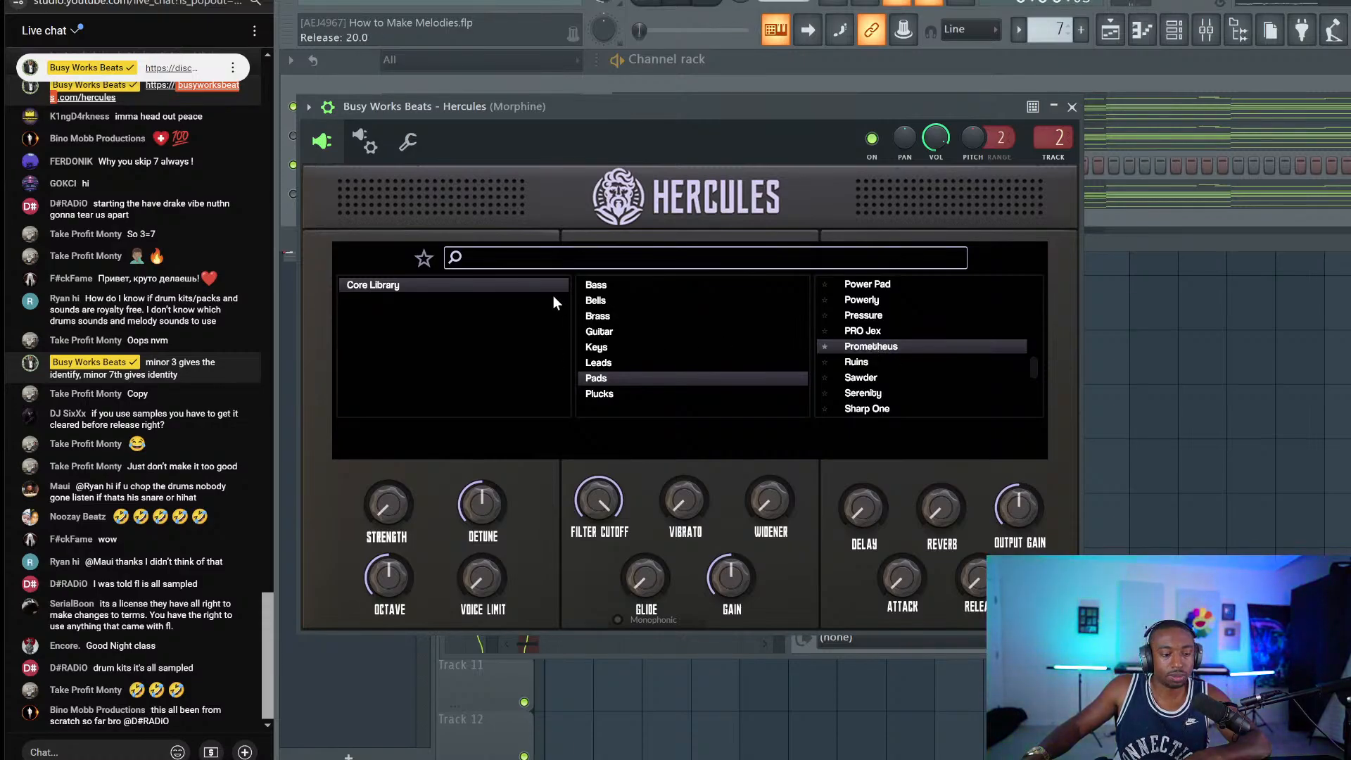
Step: Raise the Hercules channel volume, and close the plugin, kHs Dual Delay and the mixer
drag(935, 138, 936, 129)
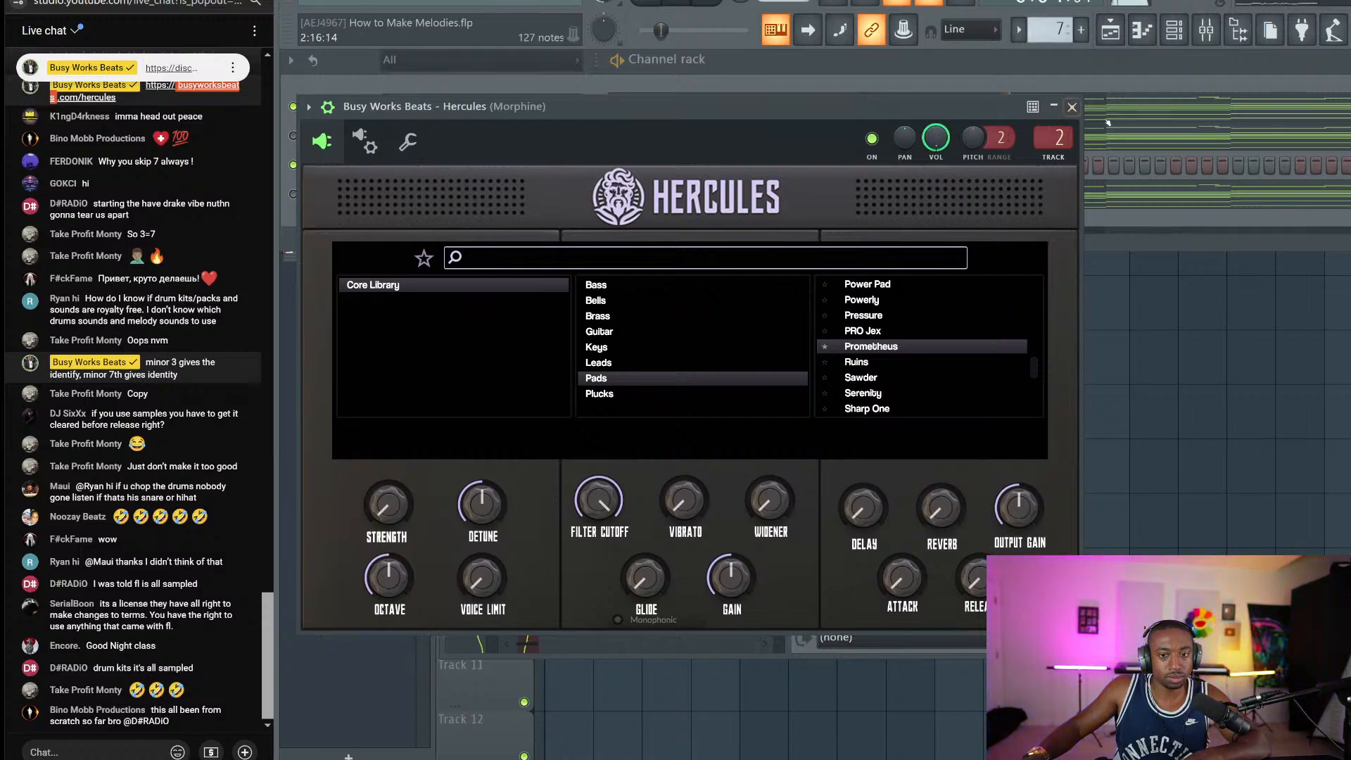
click(1071, 107)
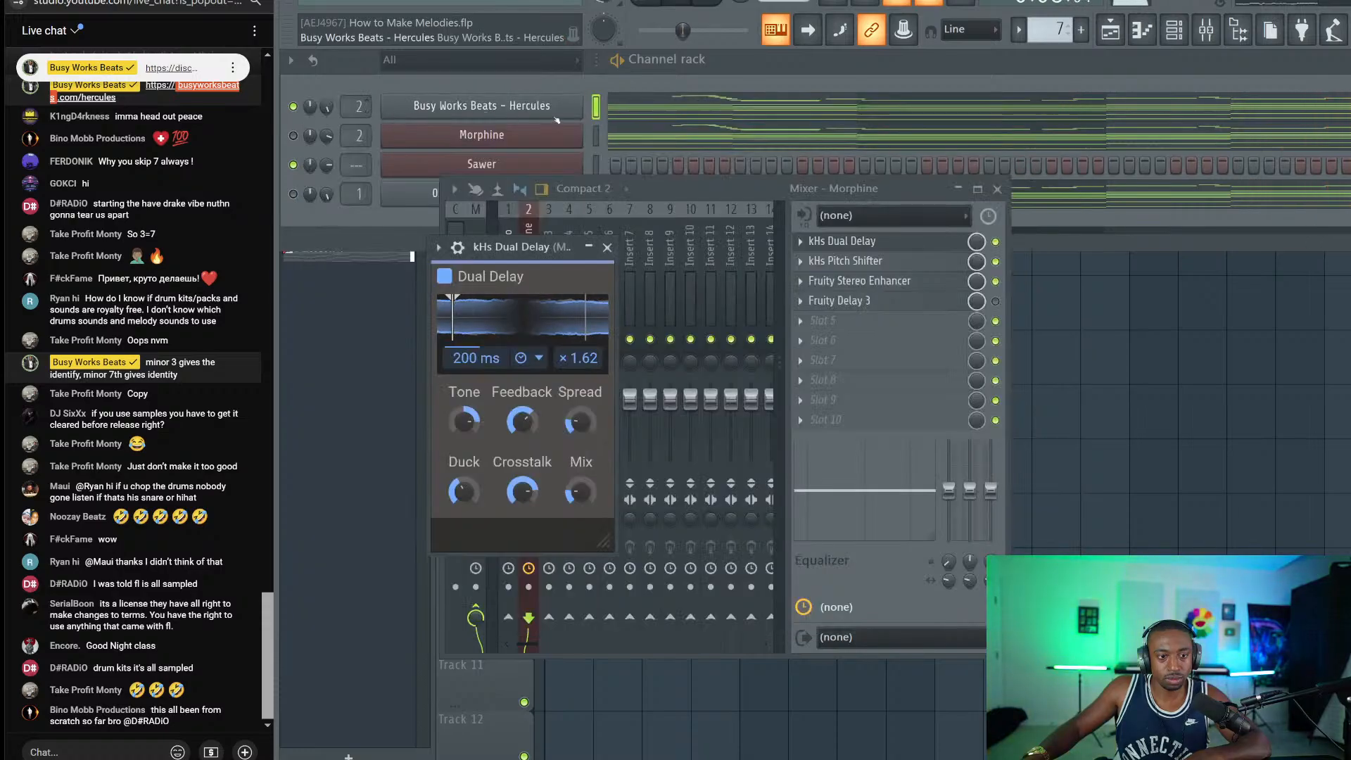
click(607, 248)
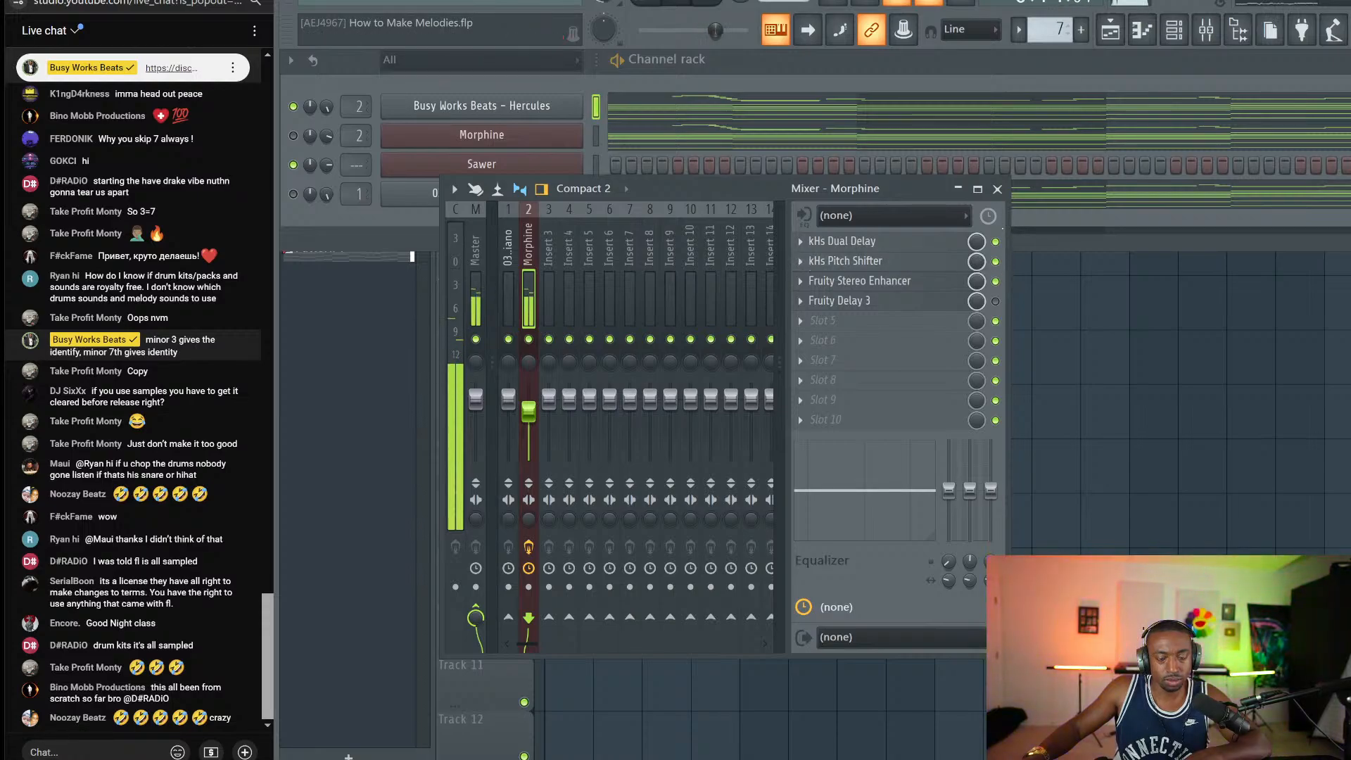
click(997, 190)
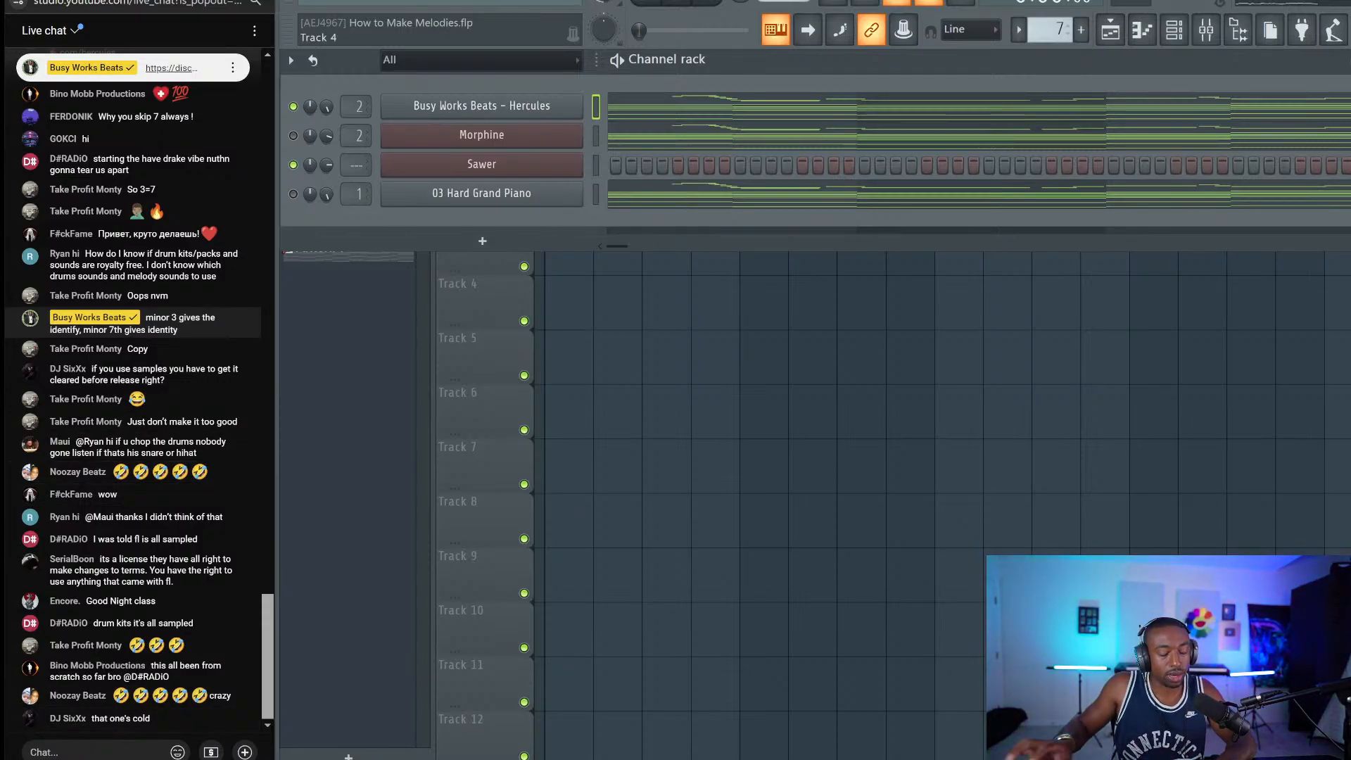
text(https://busyw)
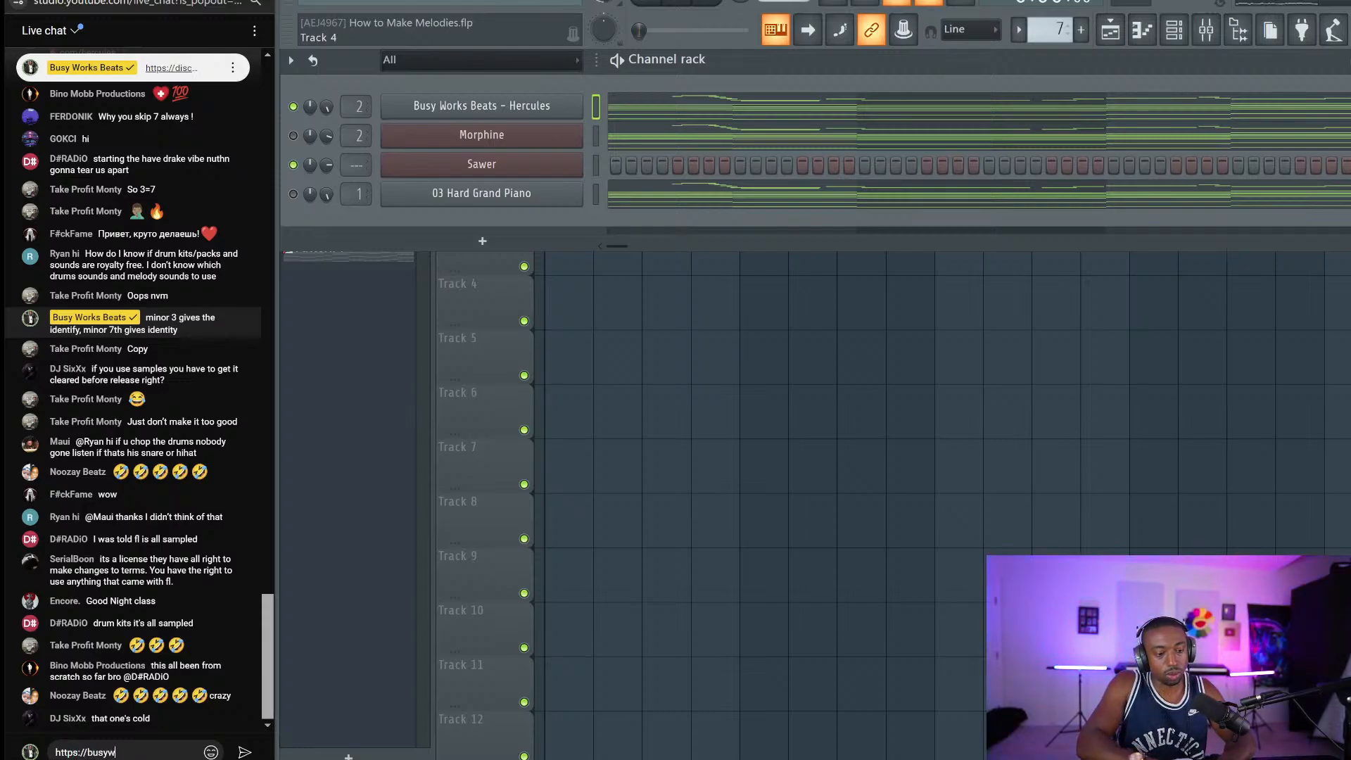
text(orksbeats.com)
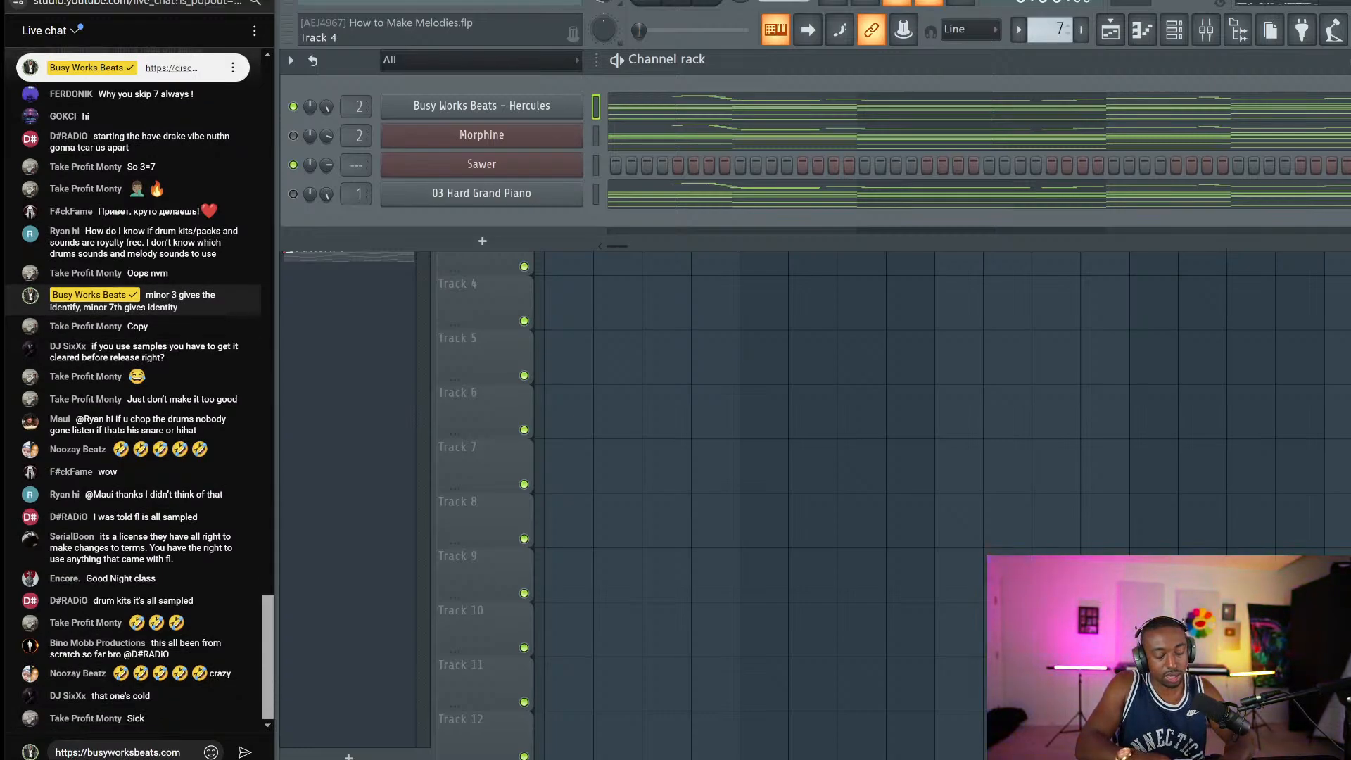
text(/musicth)
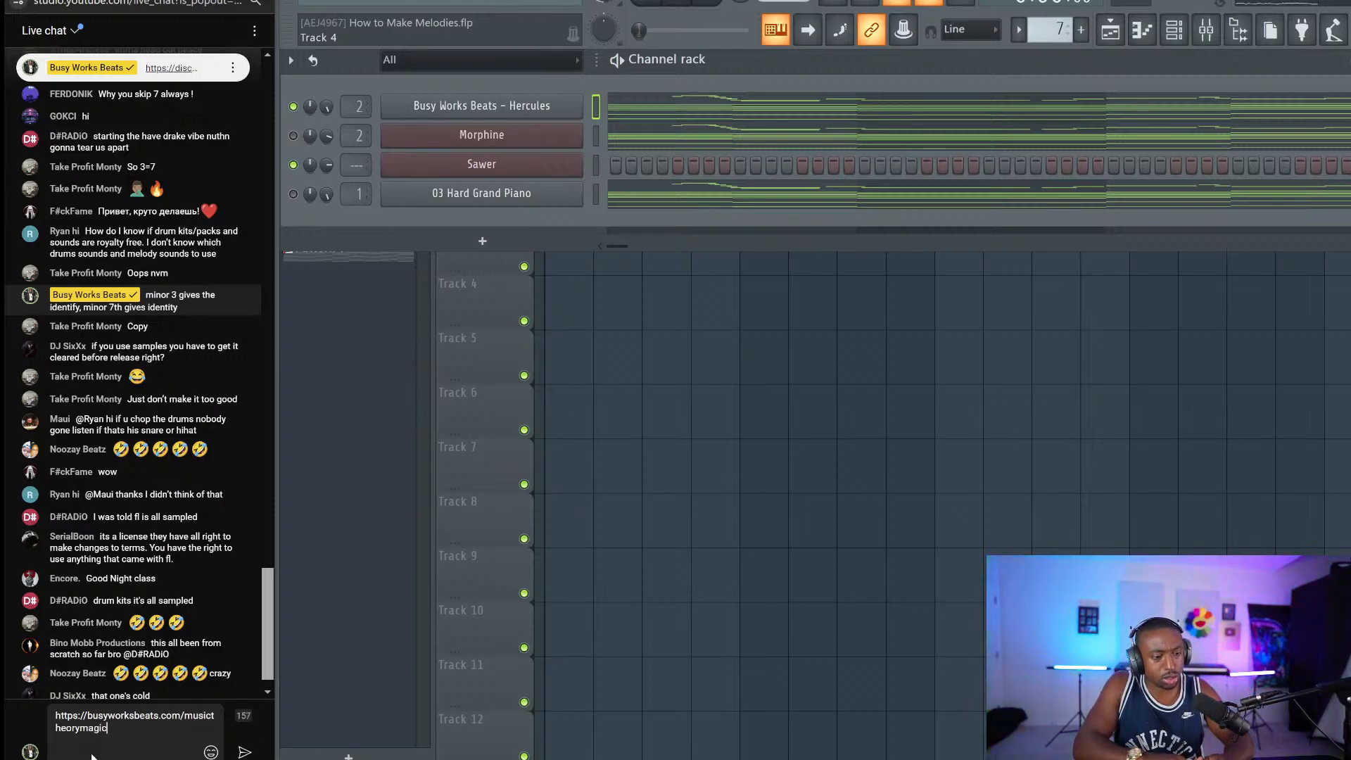
text(eorymagic)
key(Return)
Step: Post the message use code "musictheory" for 50% OFF in the live chat
text(use cod)
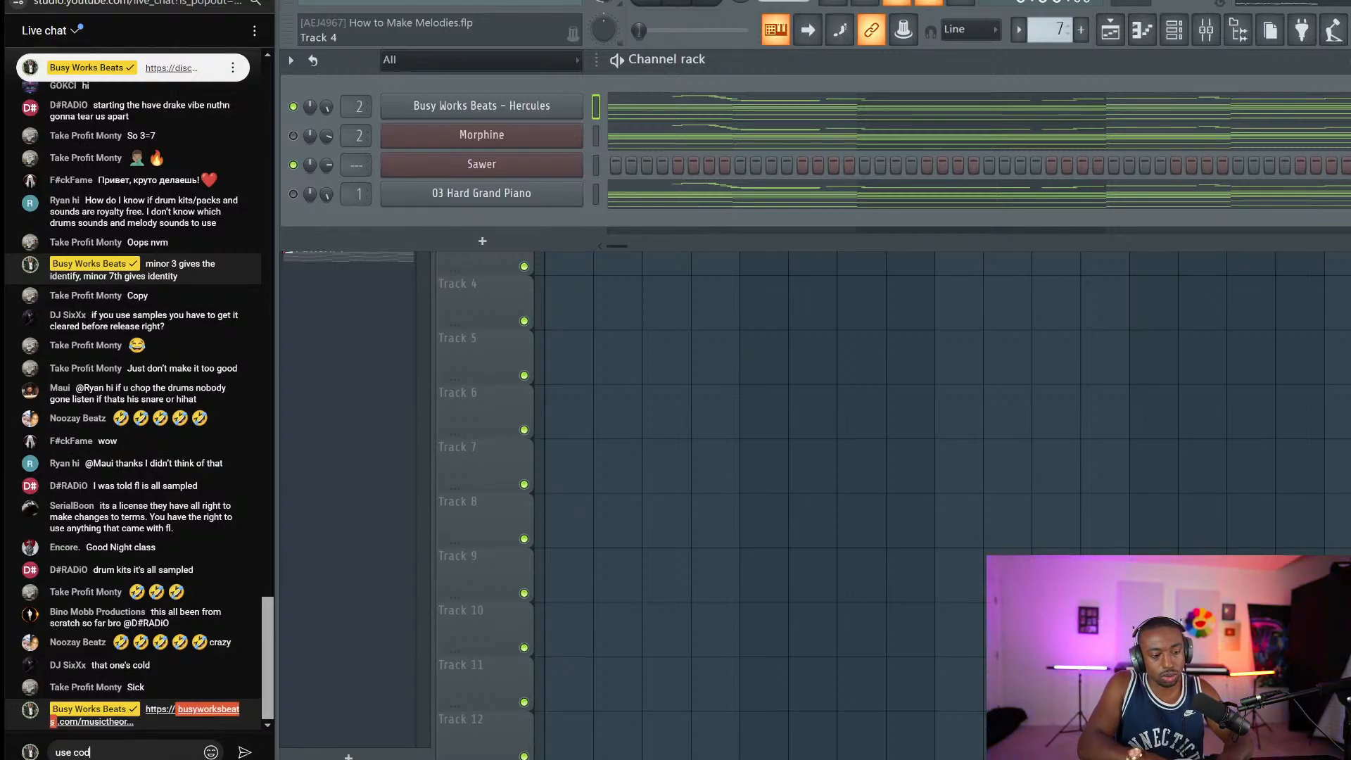
text(e "musictheory" for)
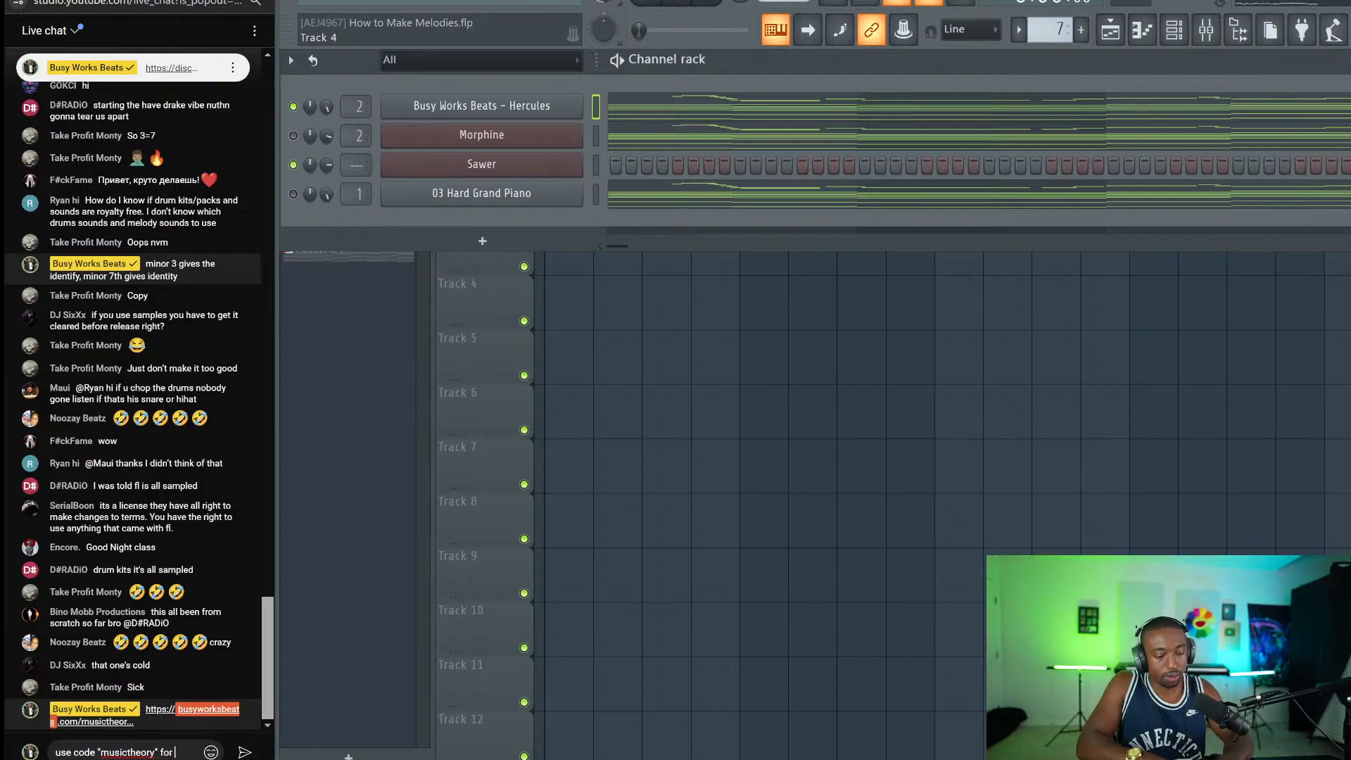
text( 50% OFF)
key(Return)
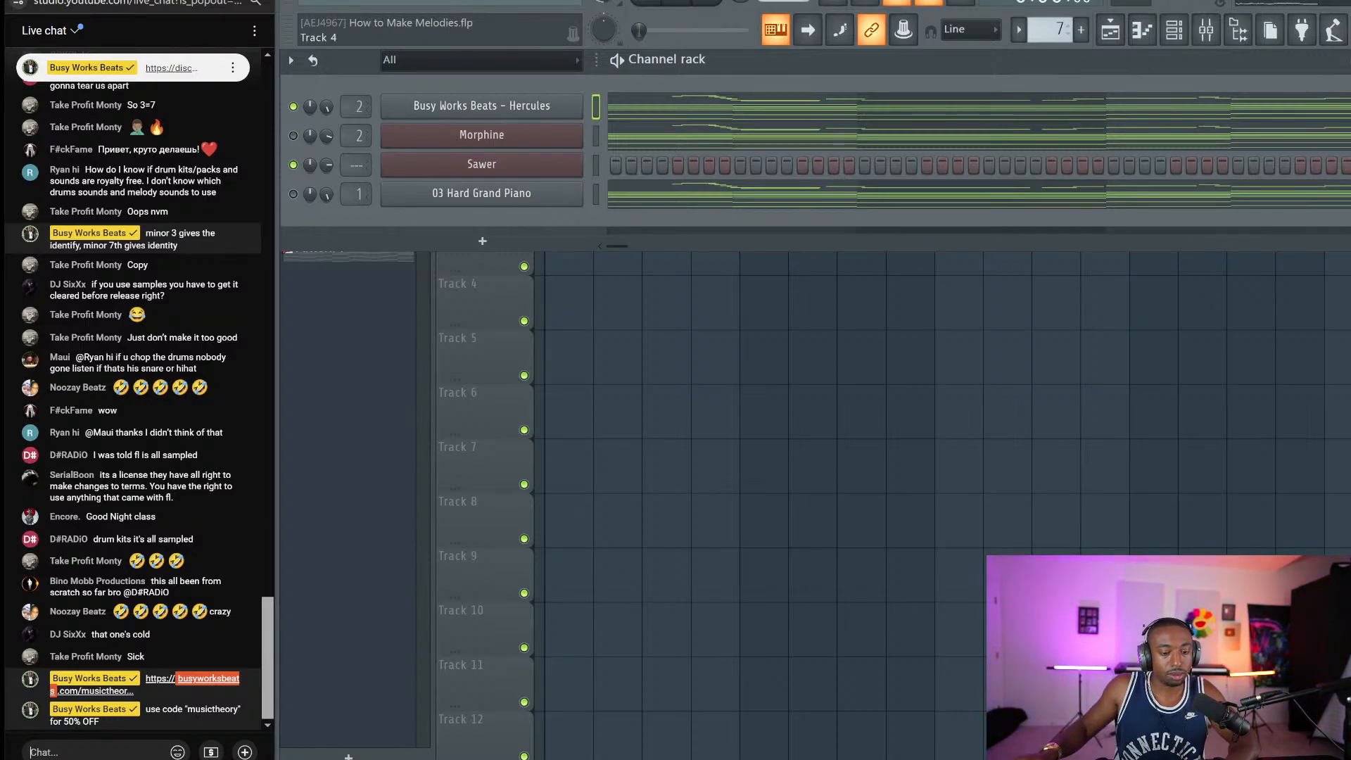
Step: Switch to Chrome, open a new Incognito window and go to busyworksbeats.com
click(685, 757)
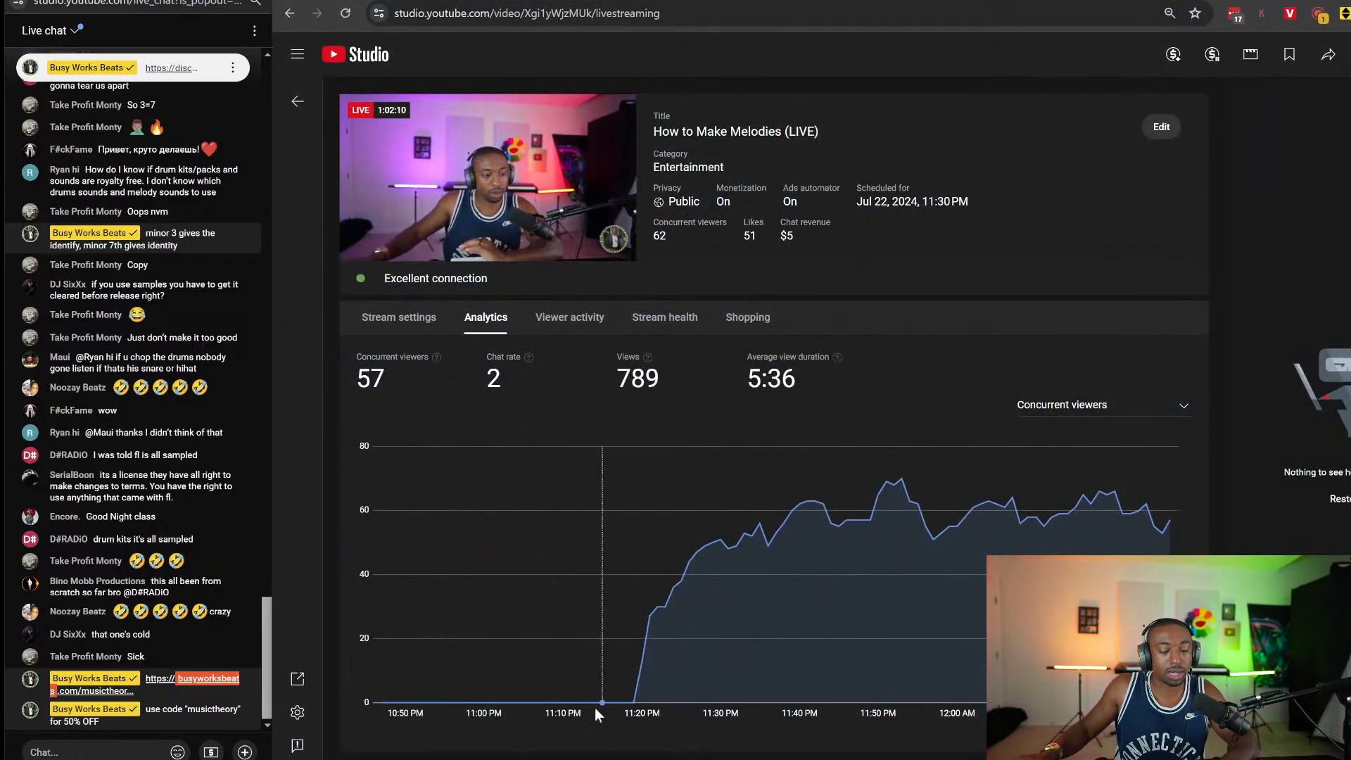
right_click(685, 758)
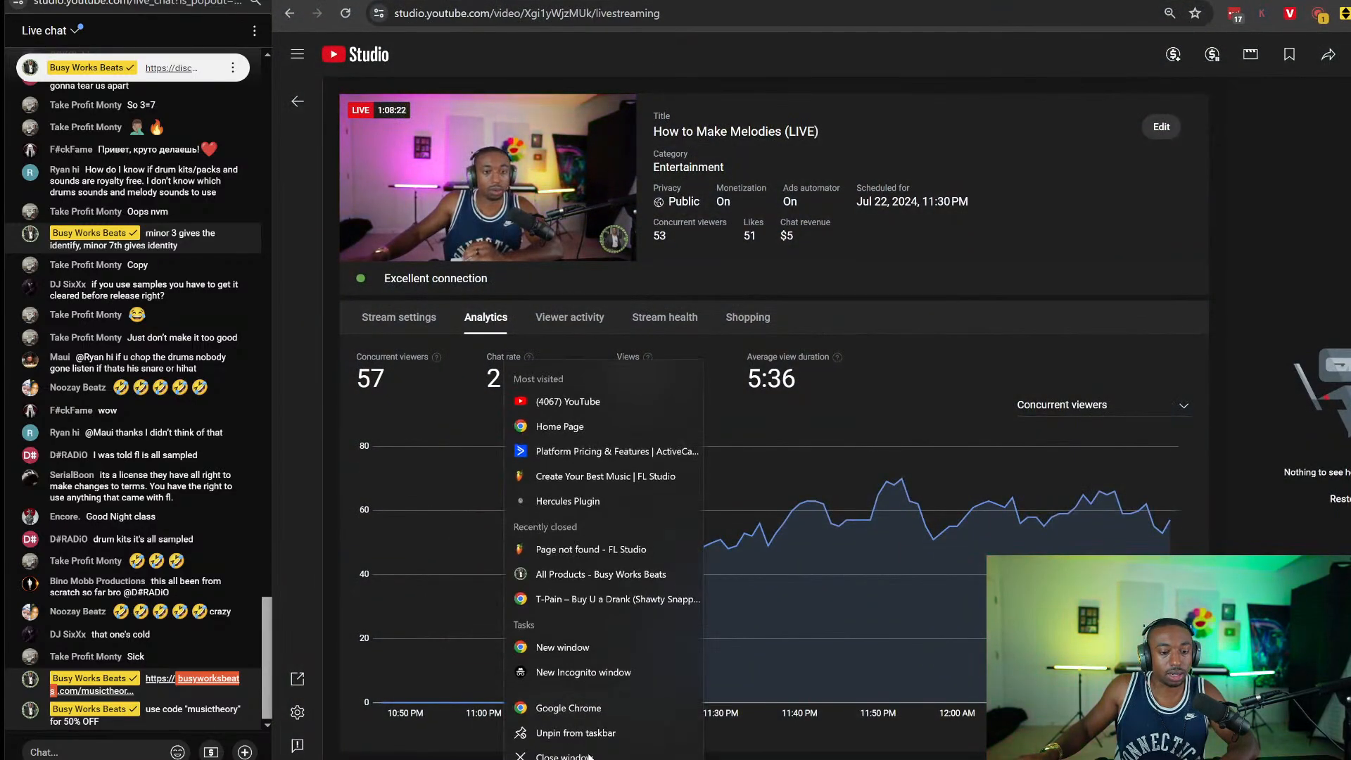
click(594, 669)
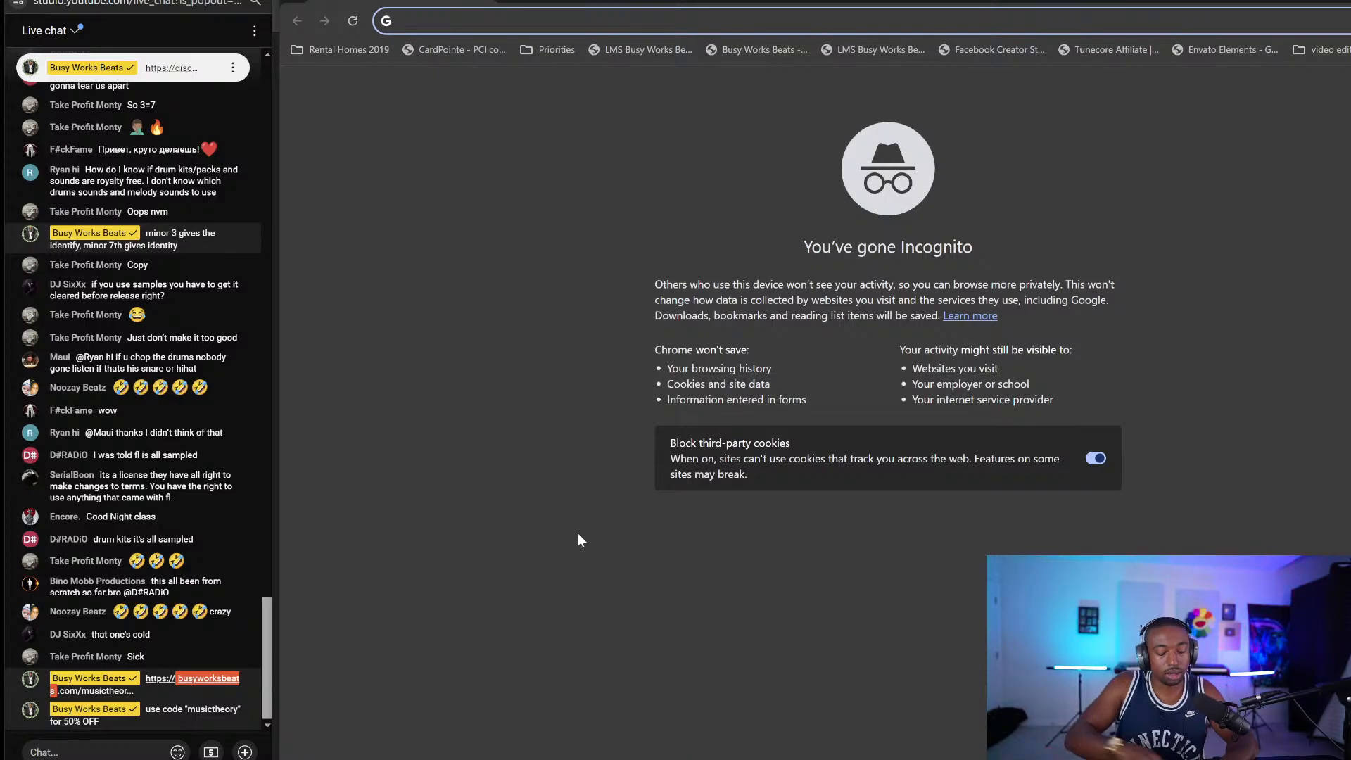
text(busyworksbeats.com)
key(Return)
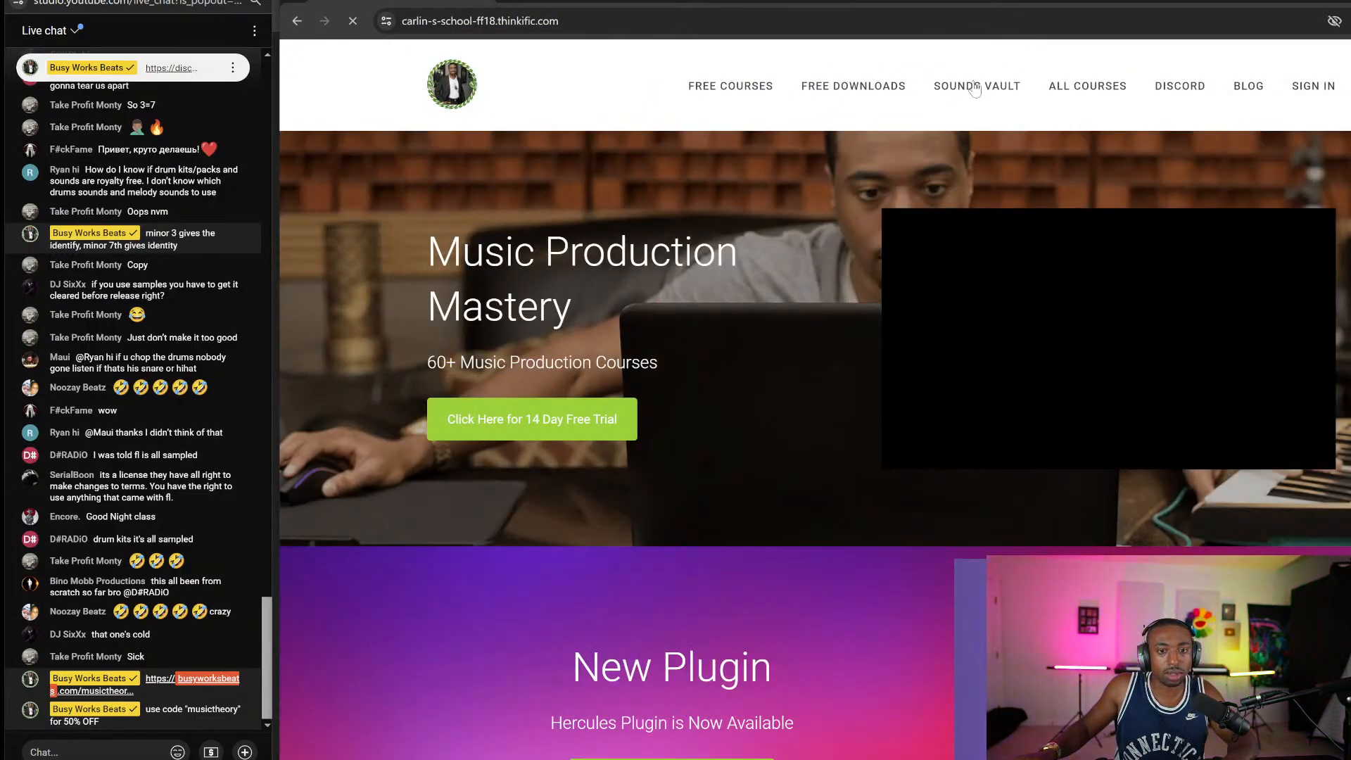
Step: Browse the school's home page down to its course list and open the Music Theory Magic course page
scroll(763, 296, down, 10)
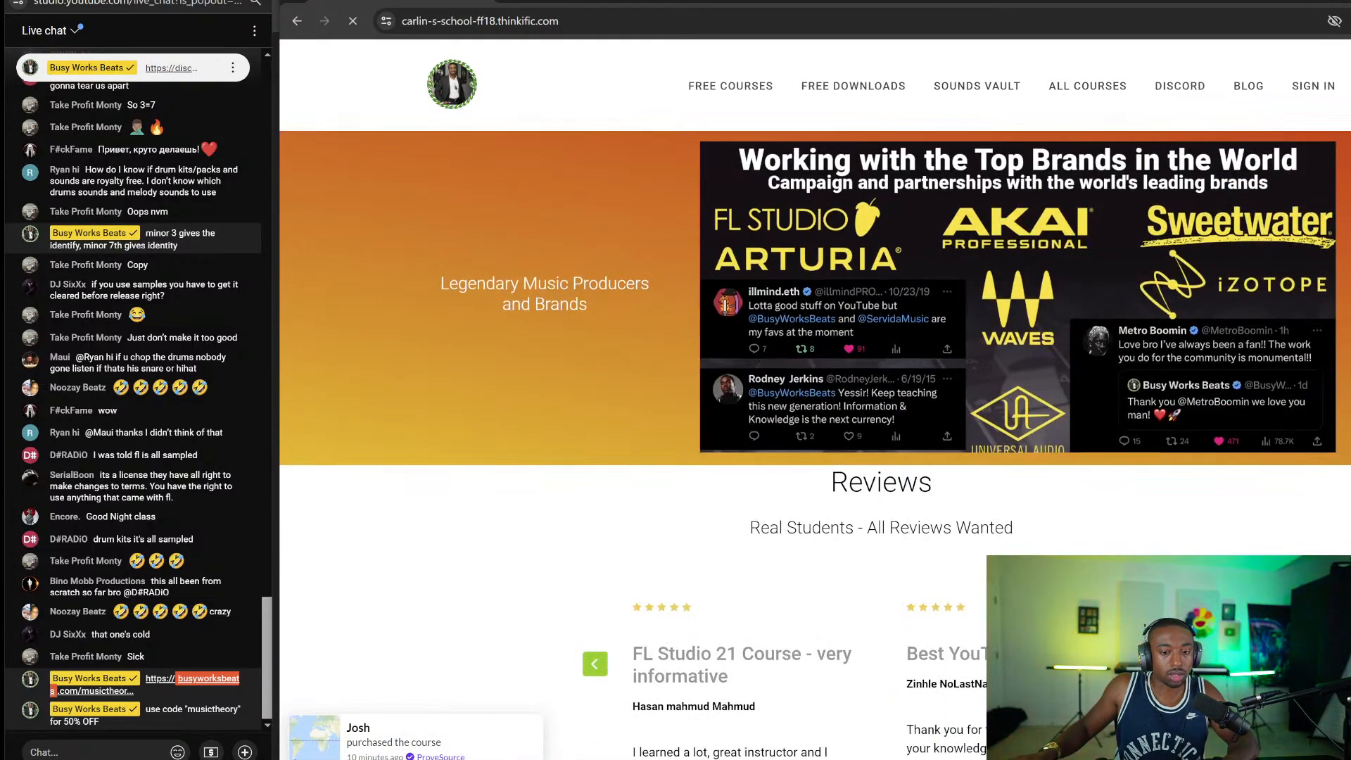
scroll(1114, 304, down, 6)
scroll(1114, 304, up, 8)
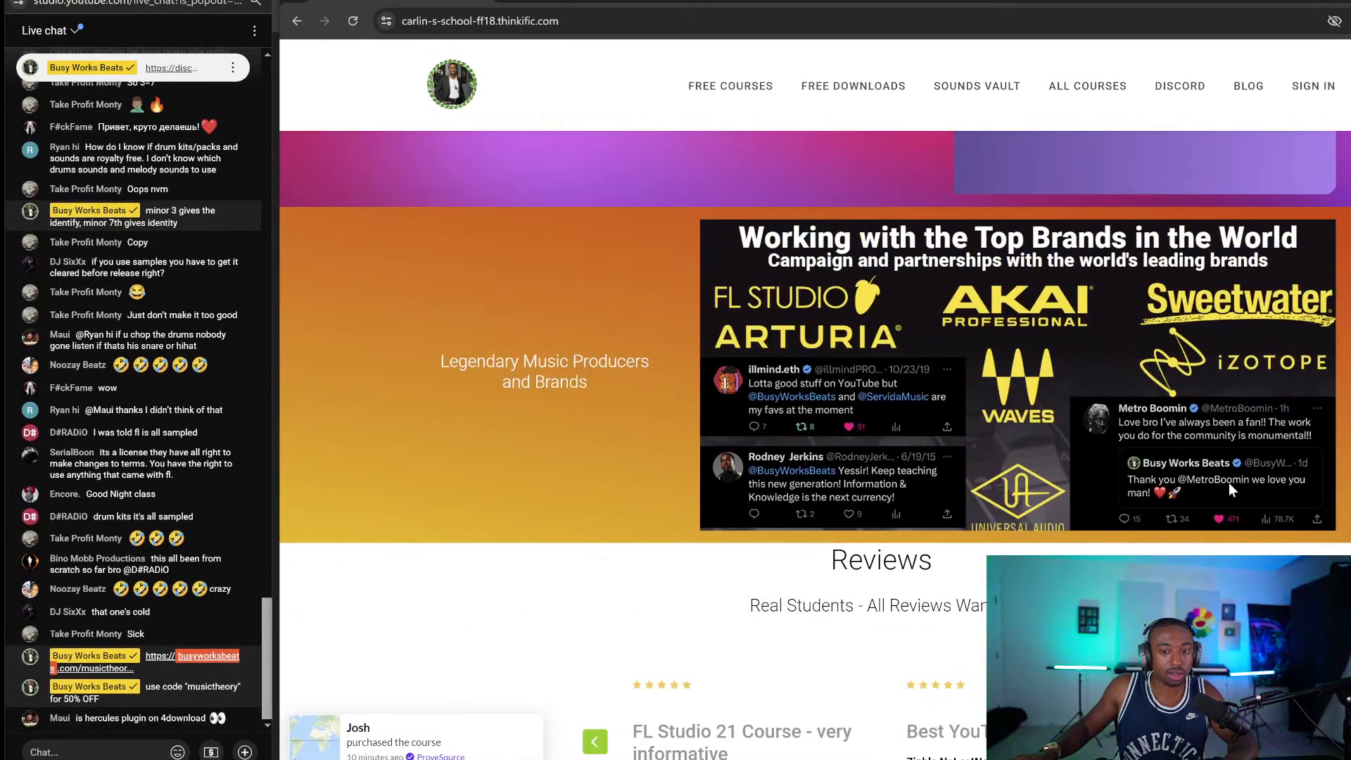
scroll(1018, 405, down, 13)
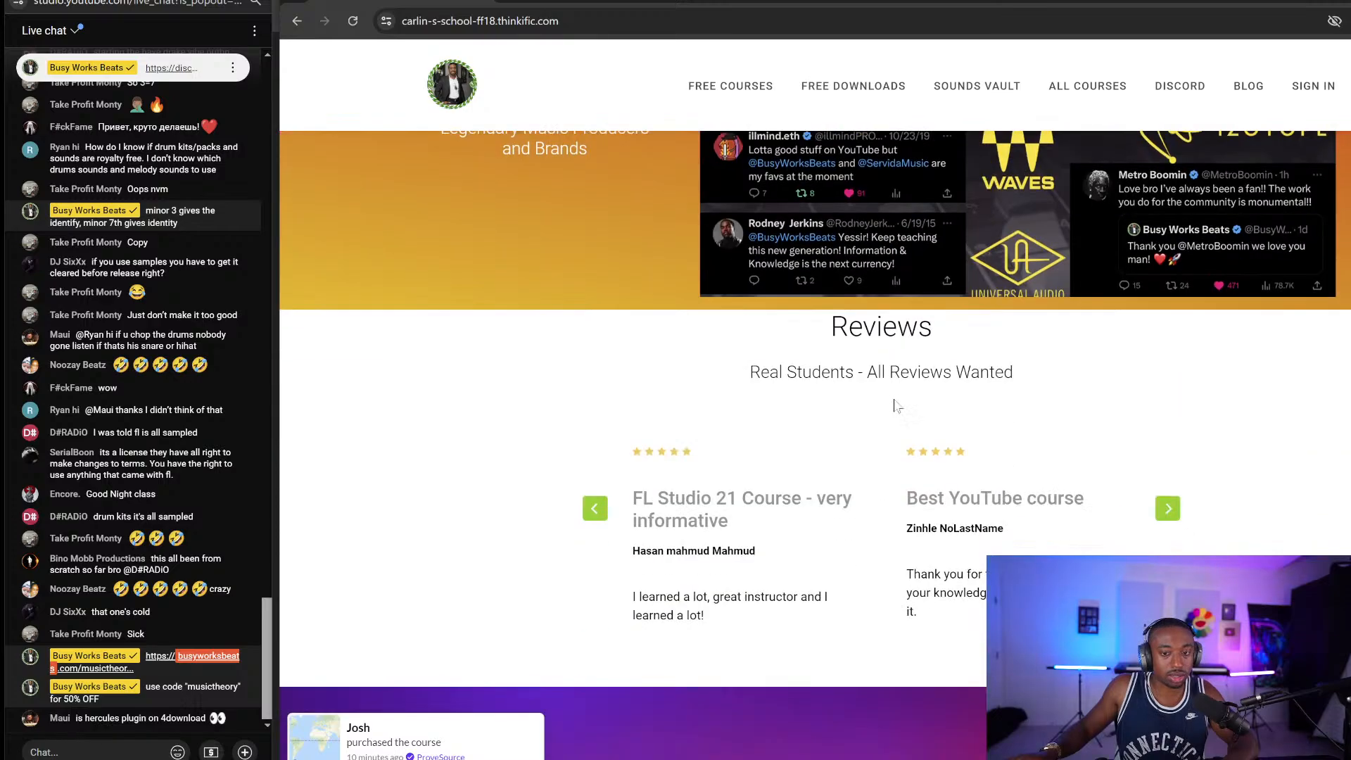
scroll(902, 378, up, 5)
scroll(789, 251, down, 12)
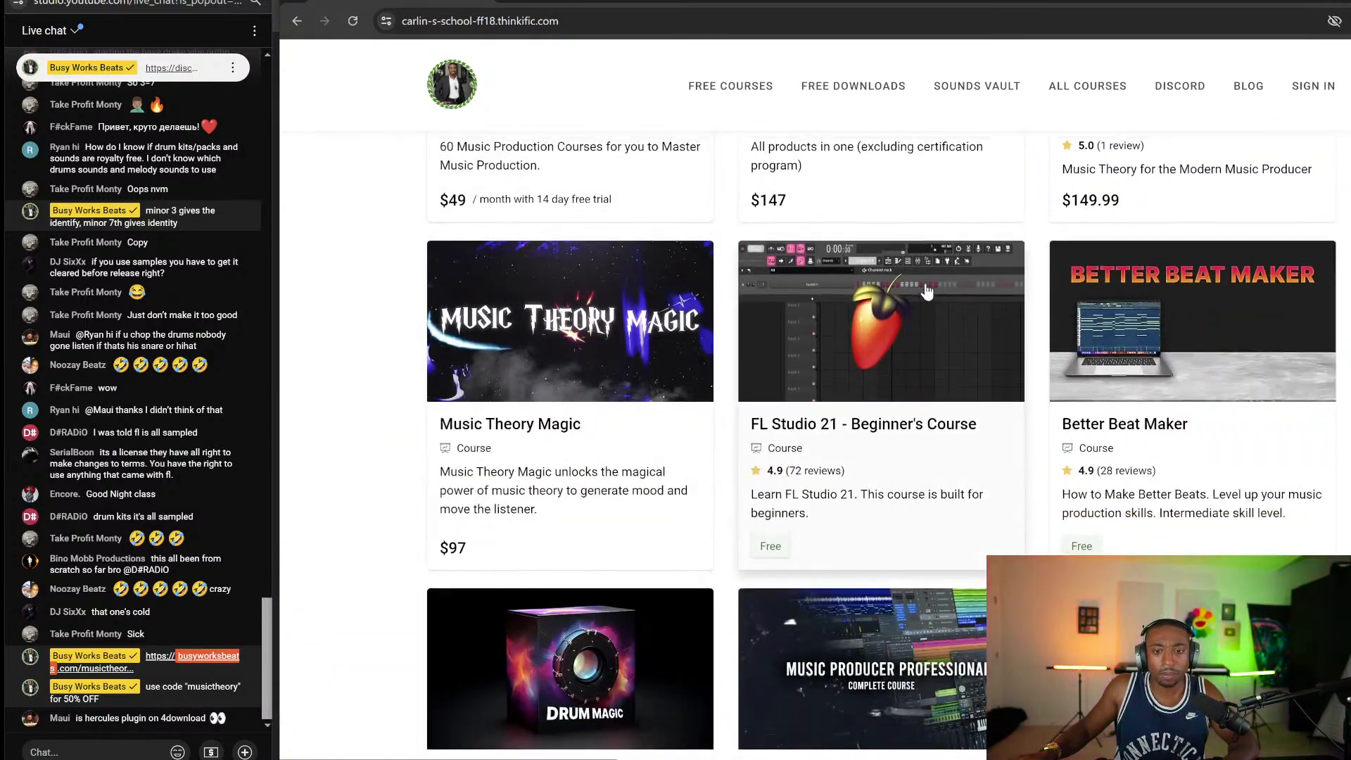
scroll(925, 292, up, 3)
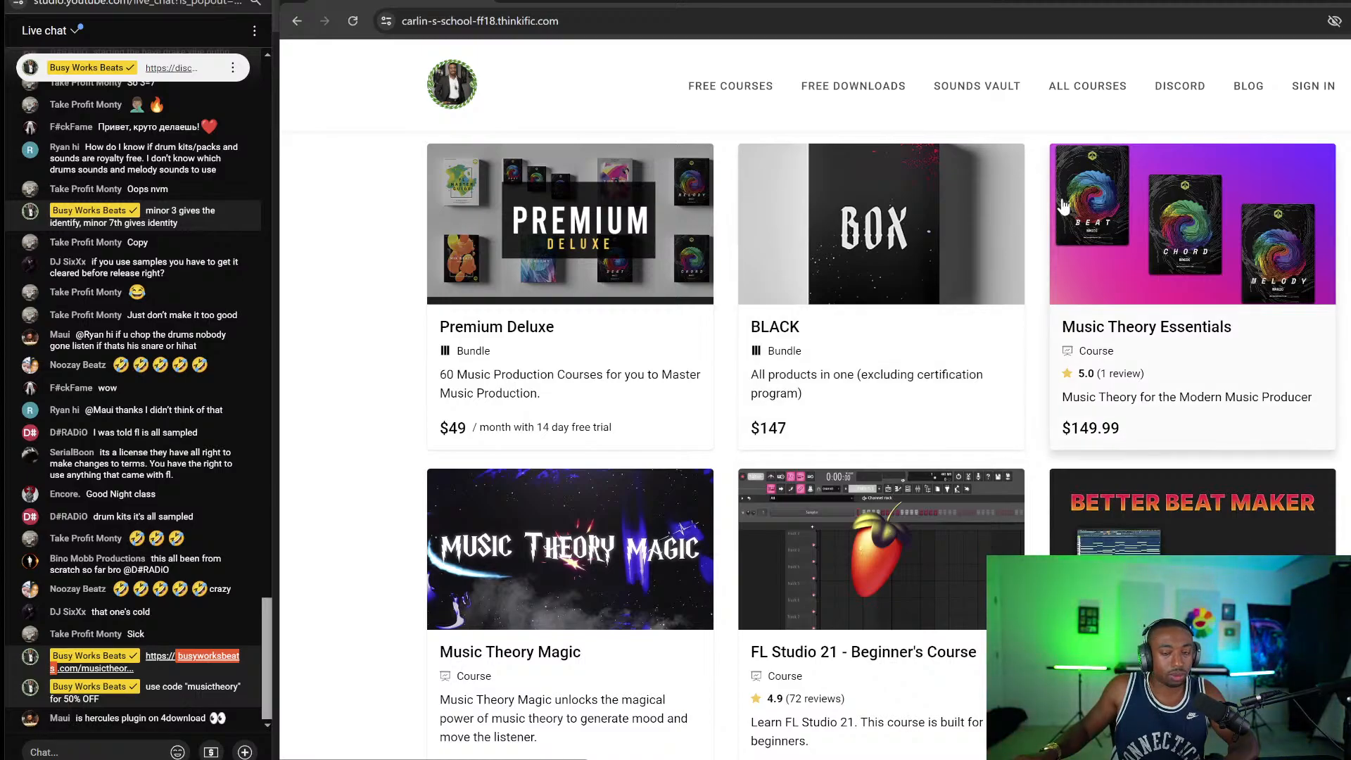
scroll(658, 380, down, 1)
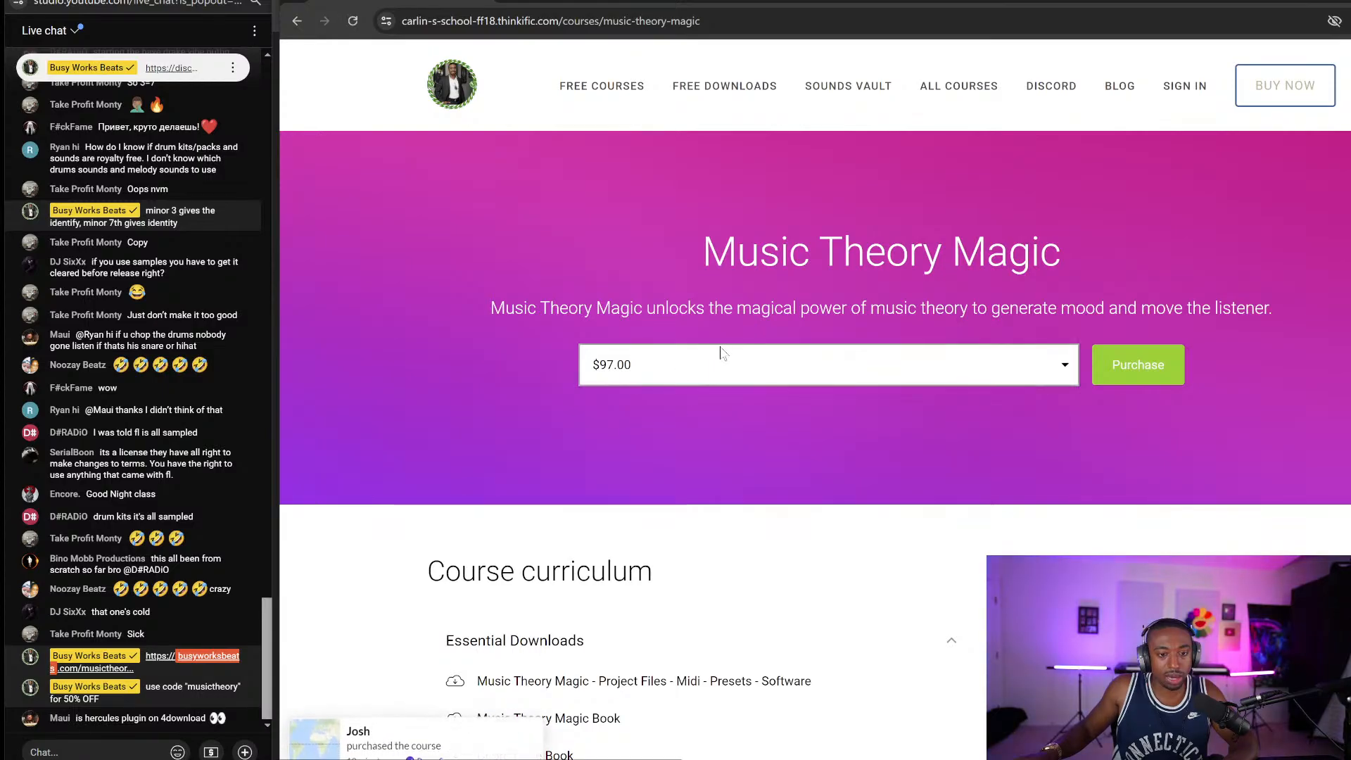
Step: Show the 3 Month Payment option, set the pricing back to $97.00 and proceed to purchase Music Theory Magic
click(717, 359)
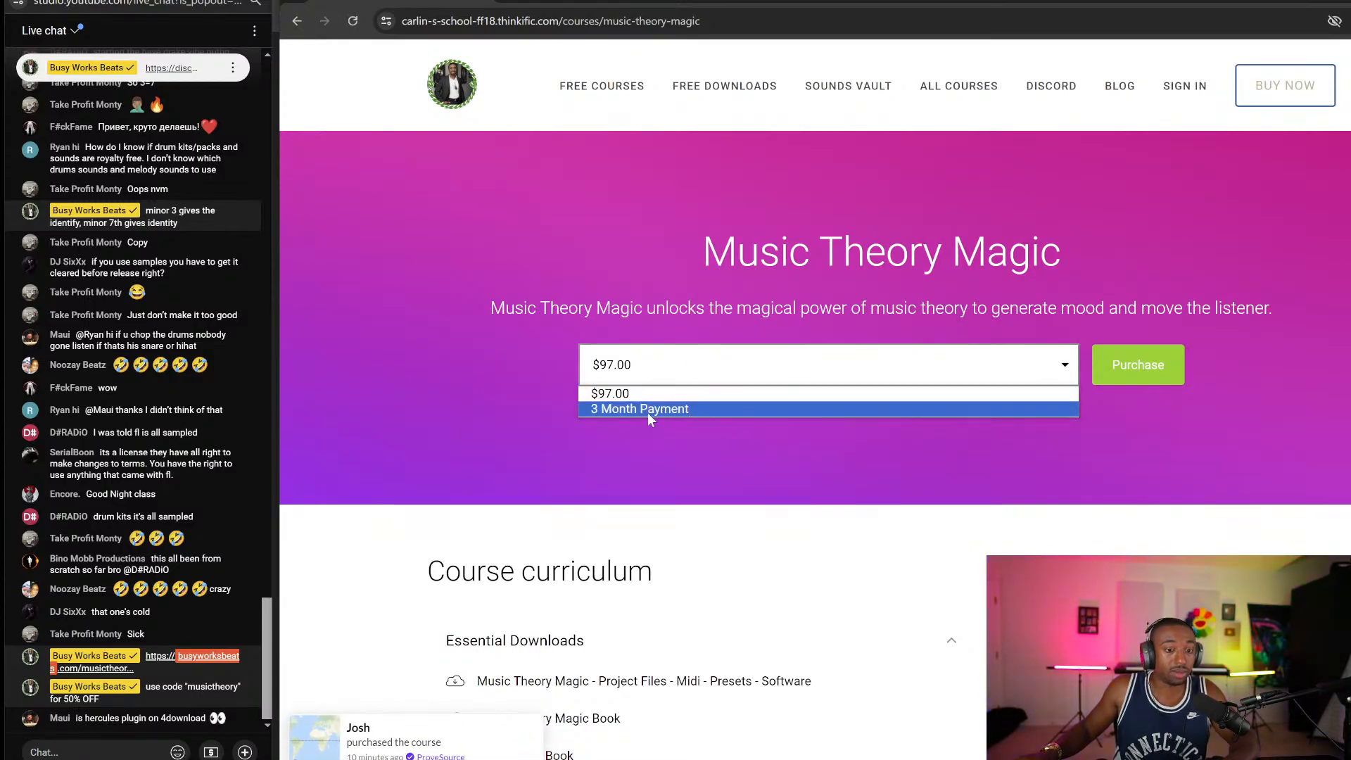
click(643, 411)
click(667, 381)
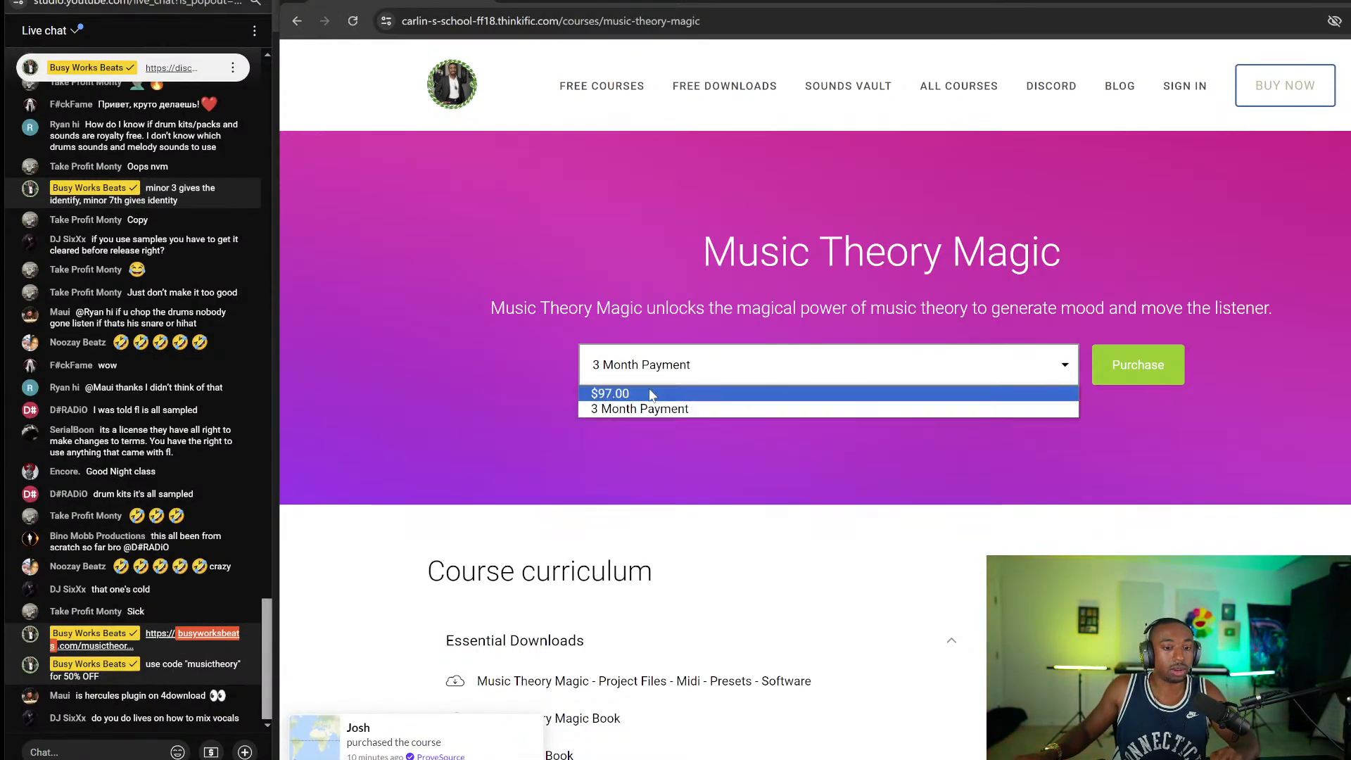
click(652, 392)
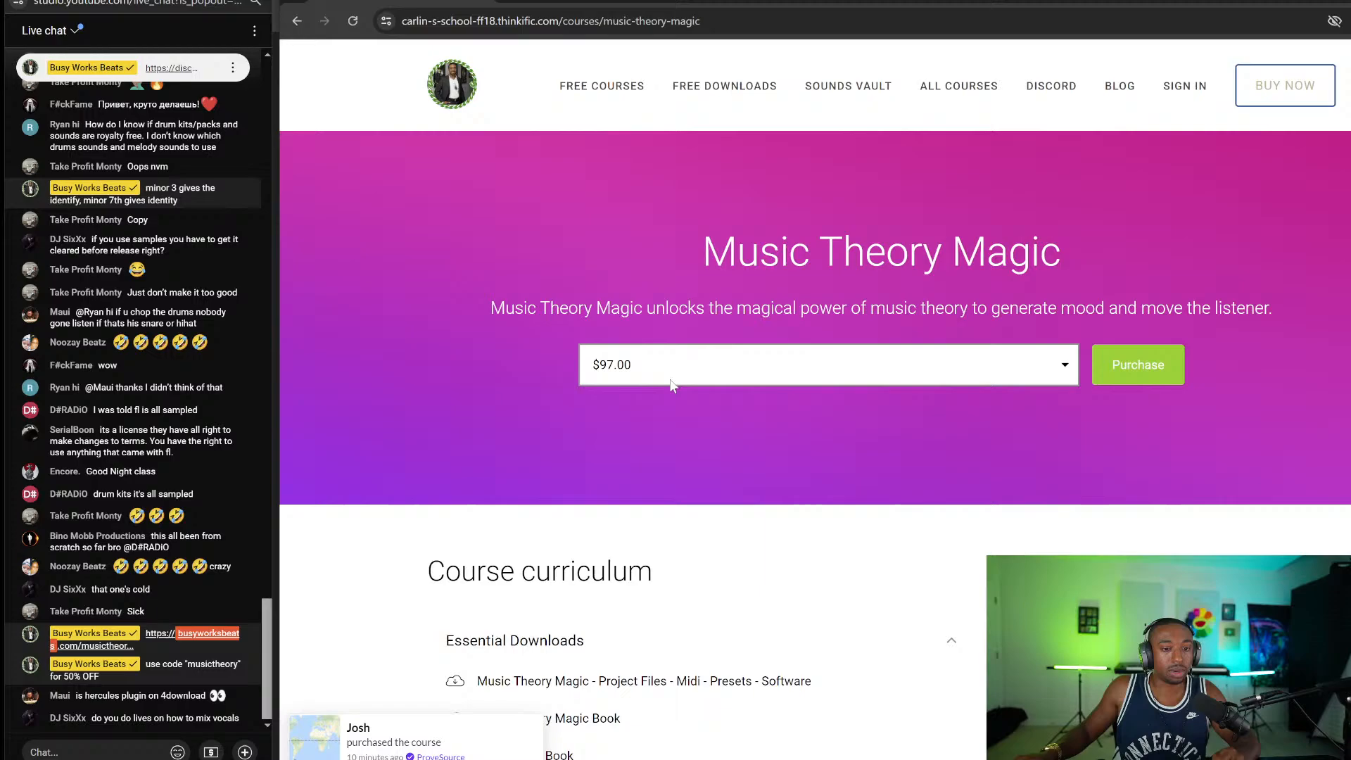
click(1165, 380)
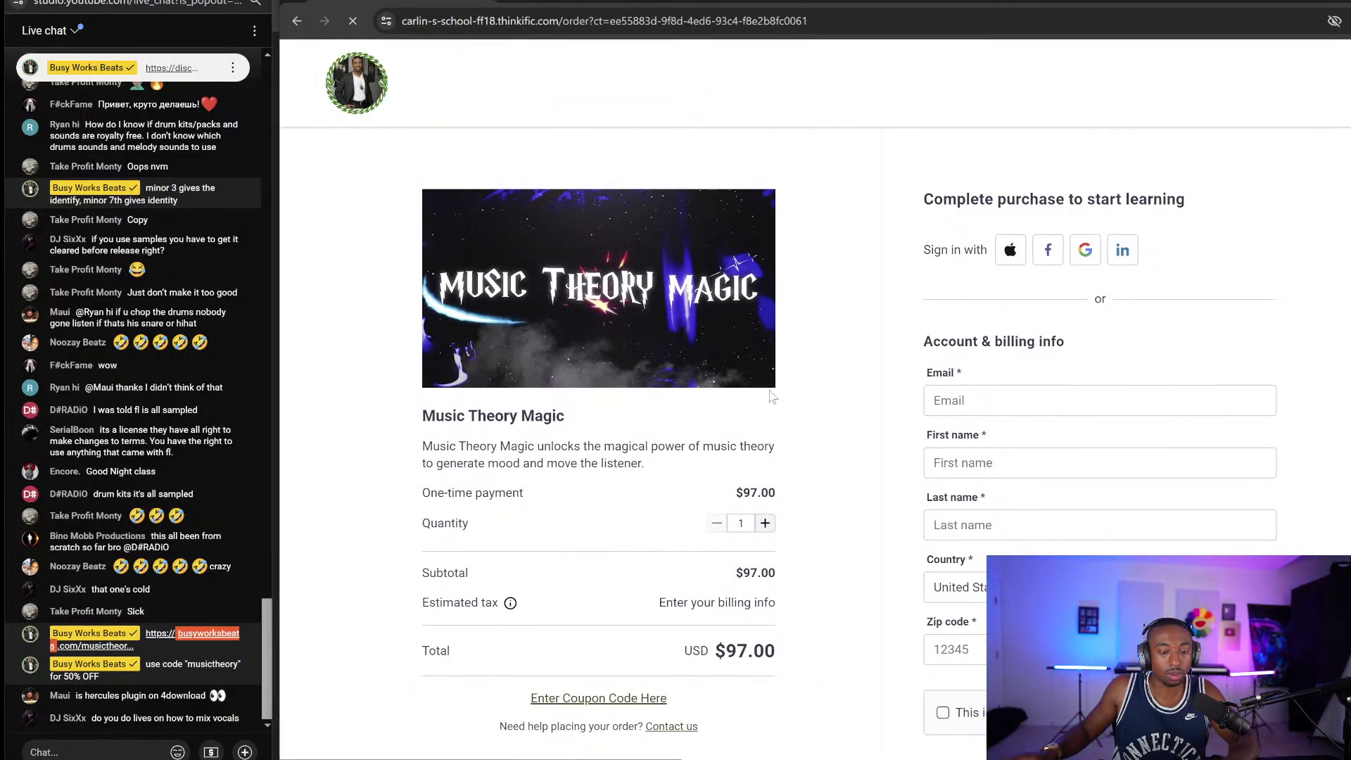
Step: Apply the coupon musictheory to the Music Theory Magic order and review the order summary
scroll(635, 524, down, 1)
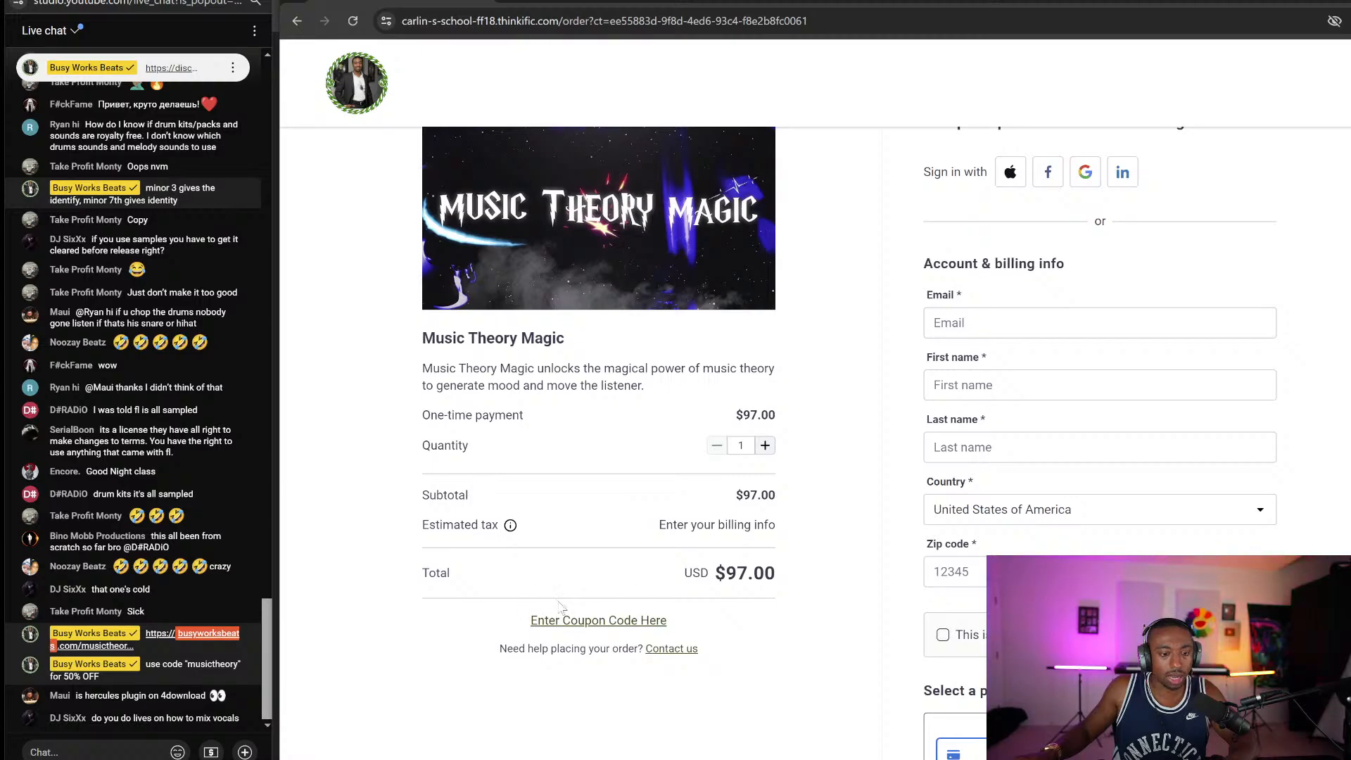
click(593, 621)
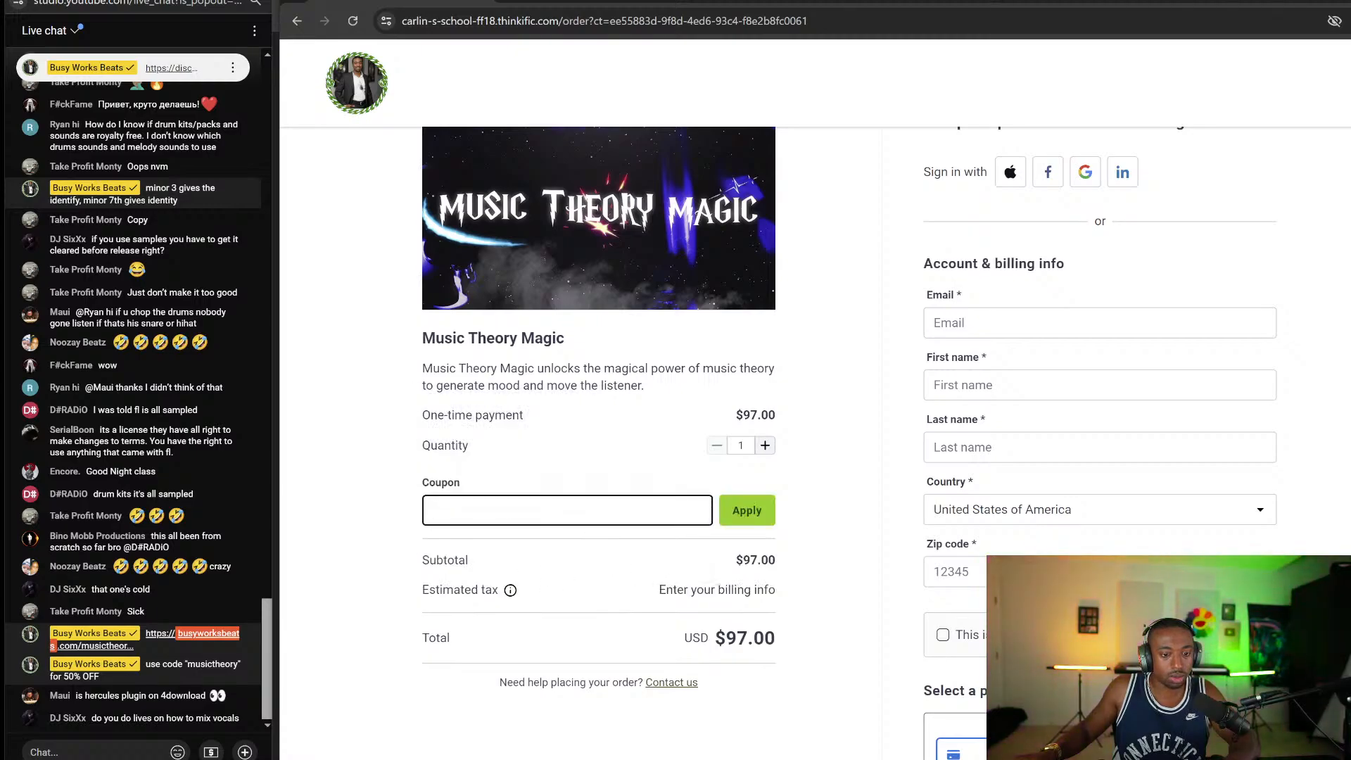
text(musictheory)
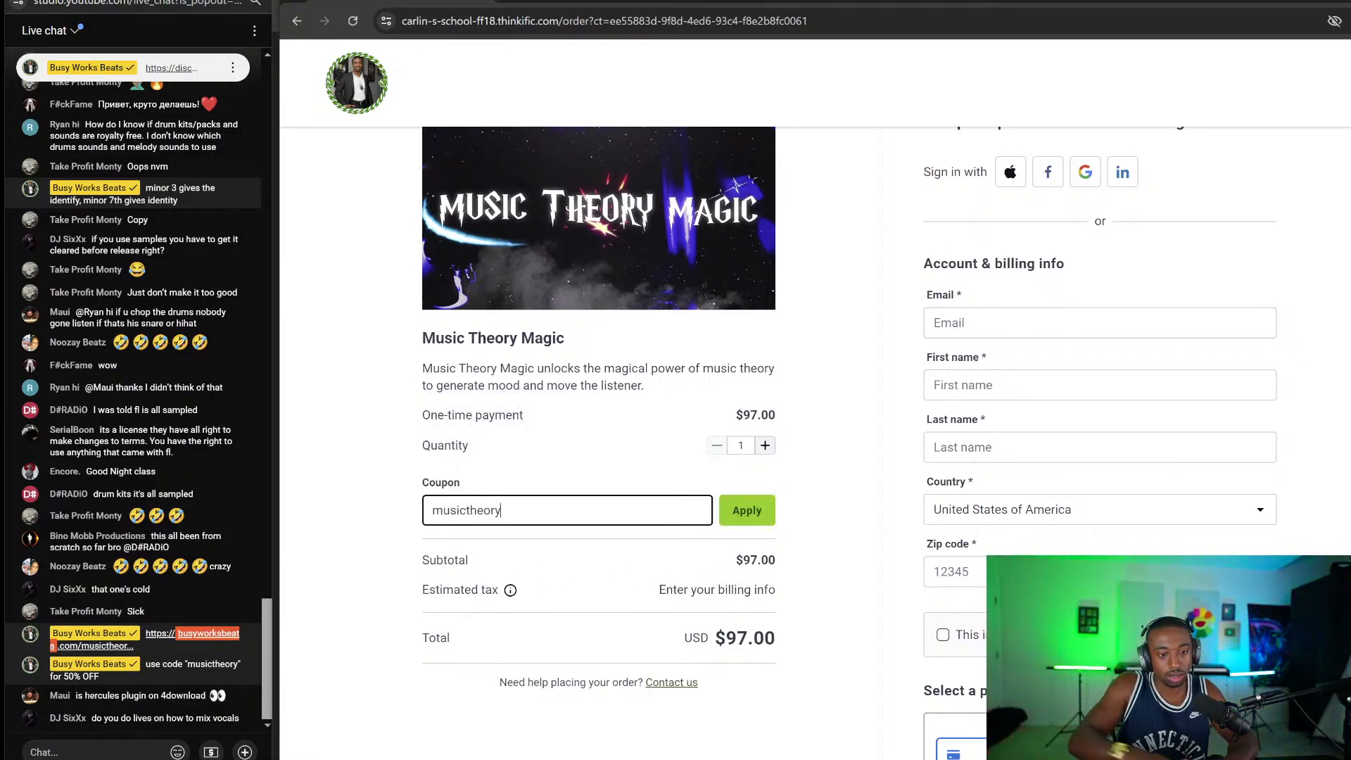
click(749, 518)
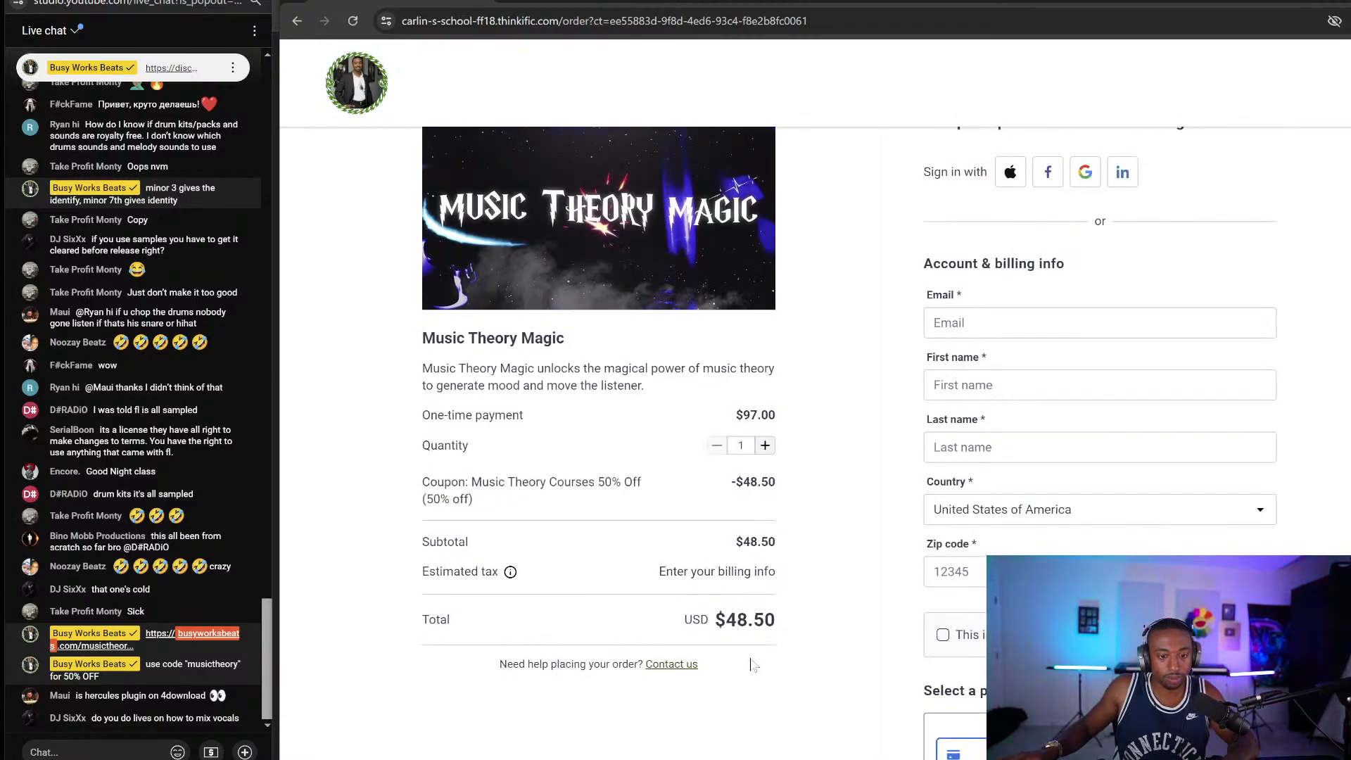
scroll(854, 634, down, 4)
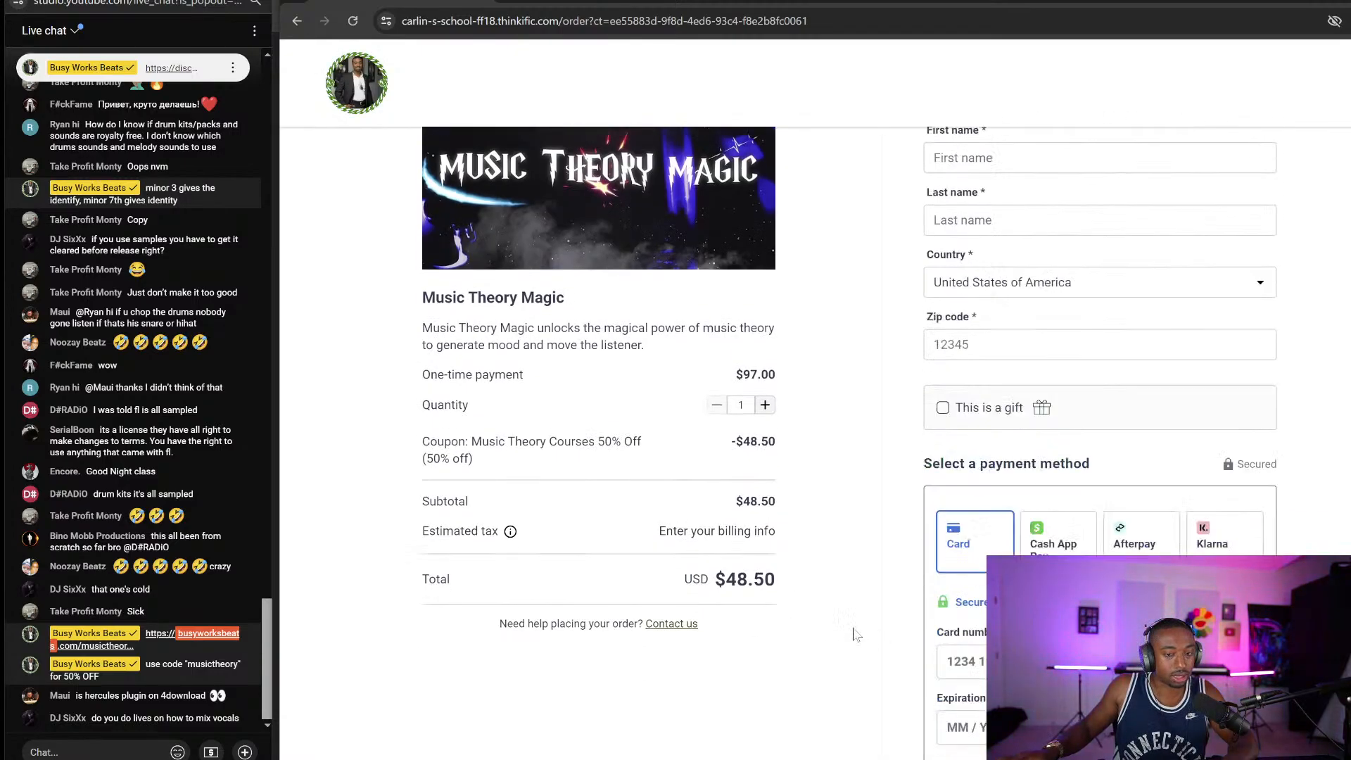
scroll(837, 598, up, 5)
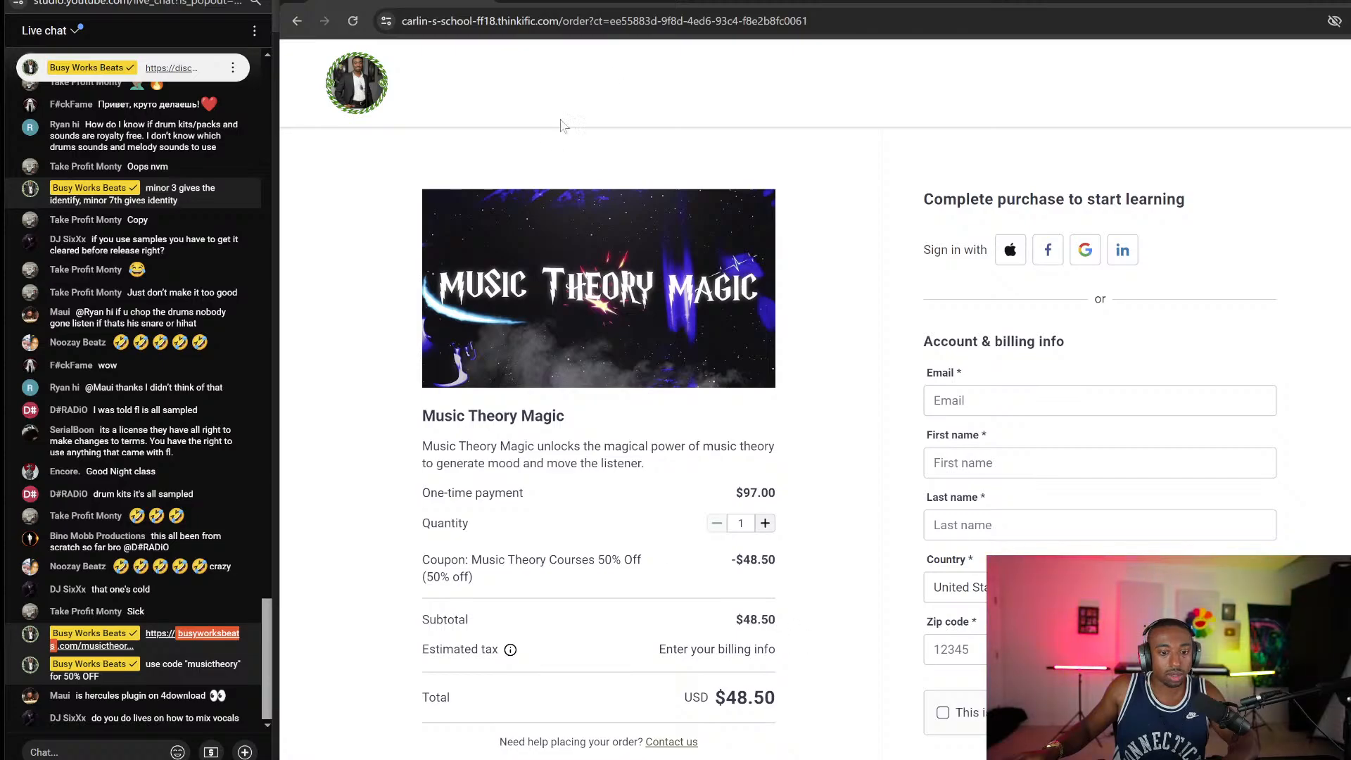
Step: Close the Incognito checkout window, switch back to FL Studio and briefly start and stop playback
click(476, 0)
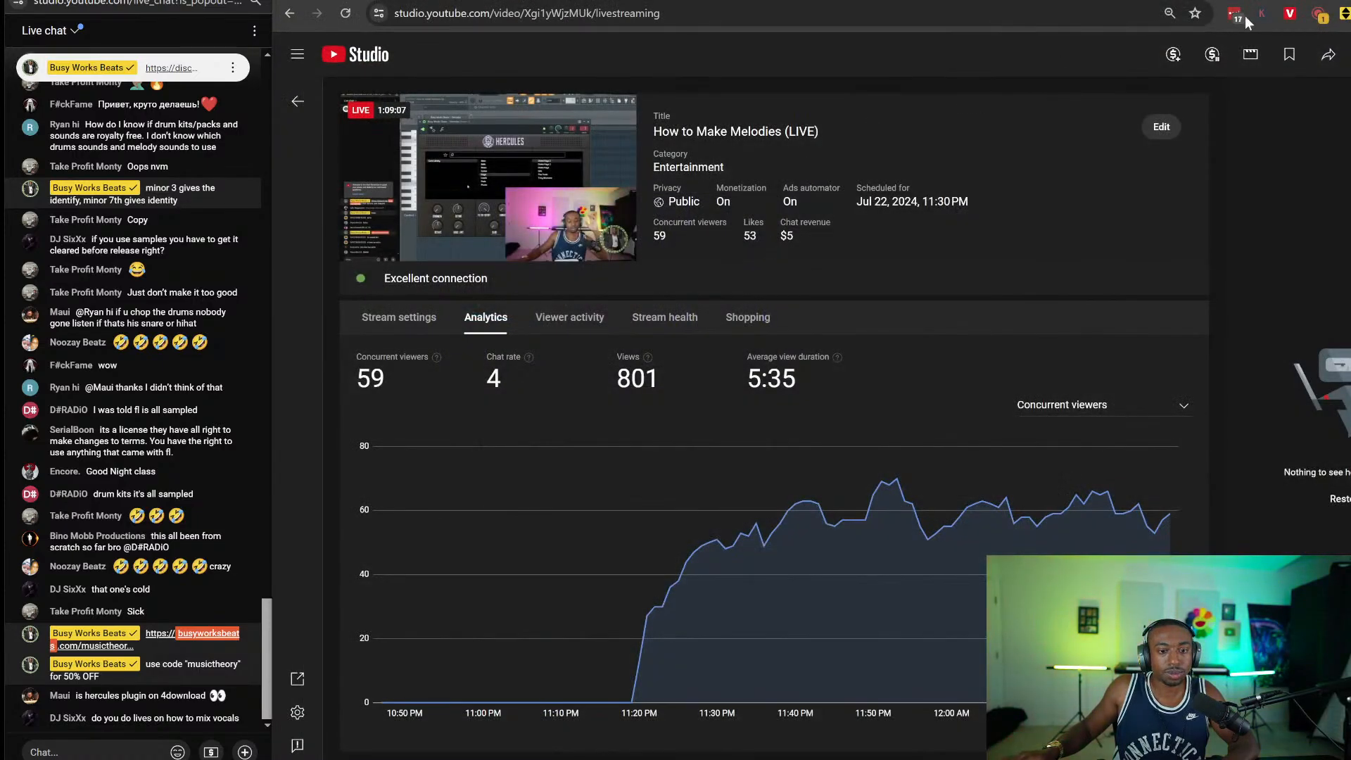
click(1350, 0)
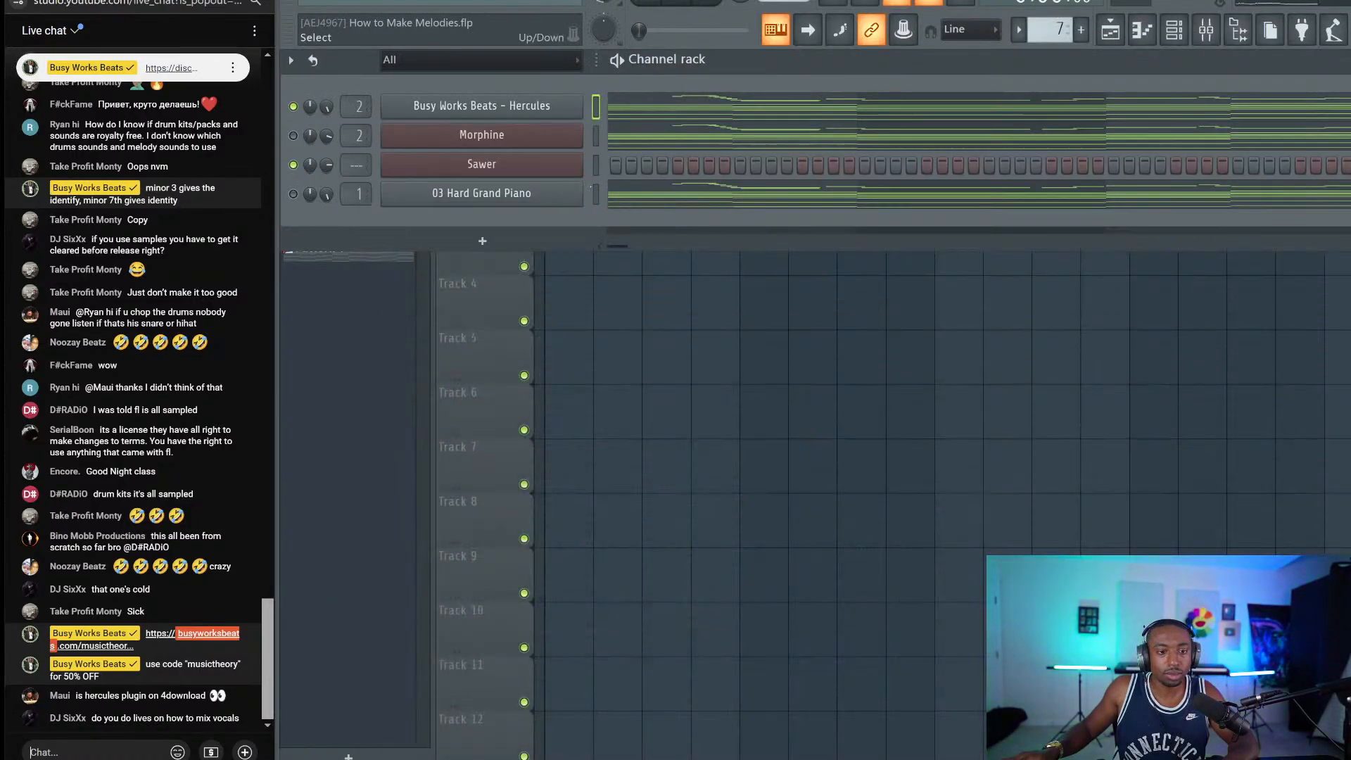
key(space)
key(space)
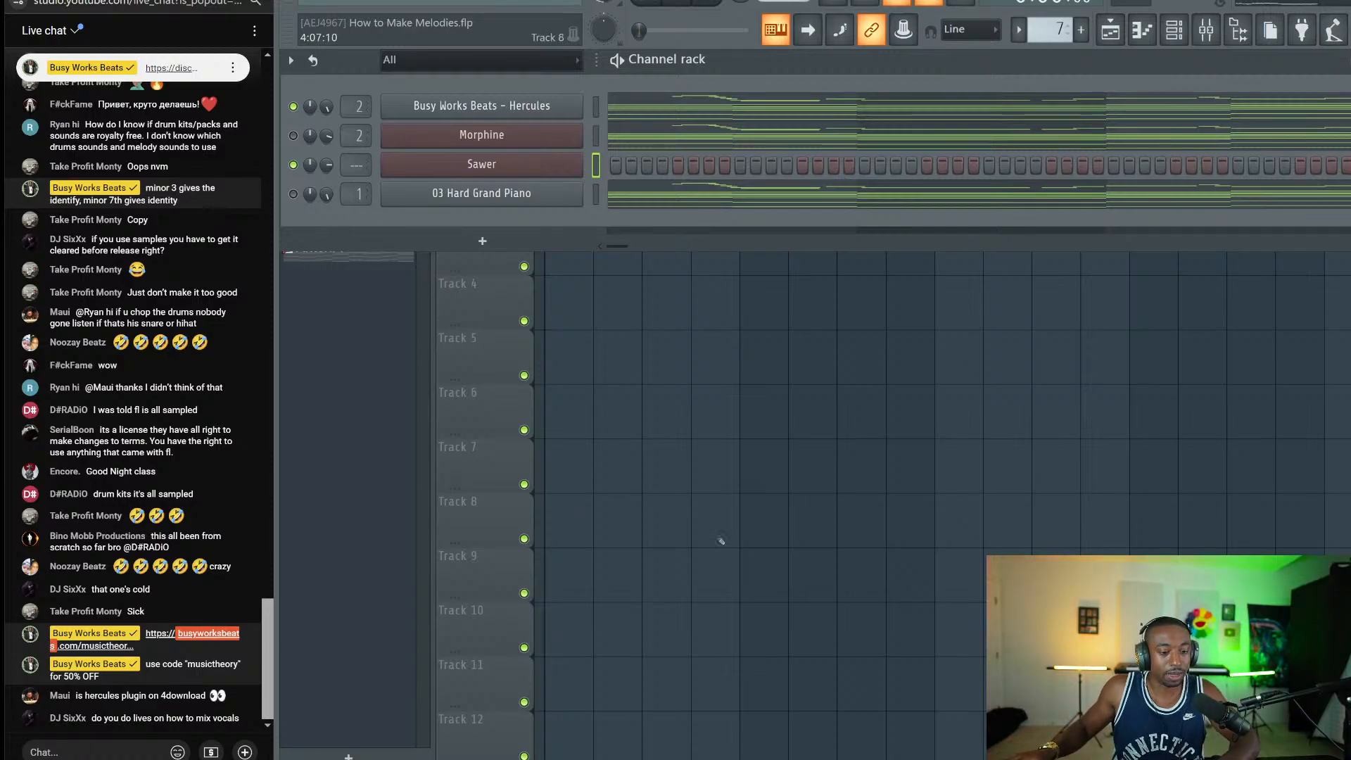
Step: Switch to Chrome, open a new Incognito window and search Google for "4download hercules plugin busyworksbeats"
click(604, 759)
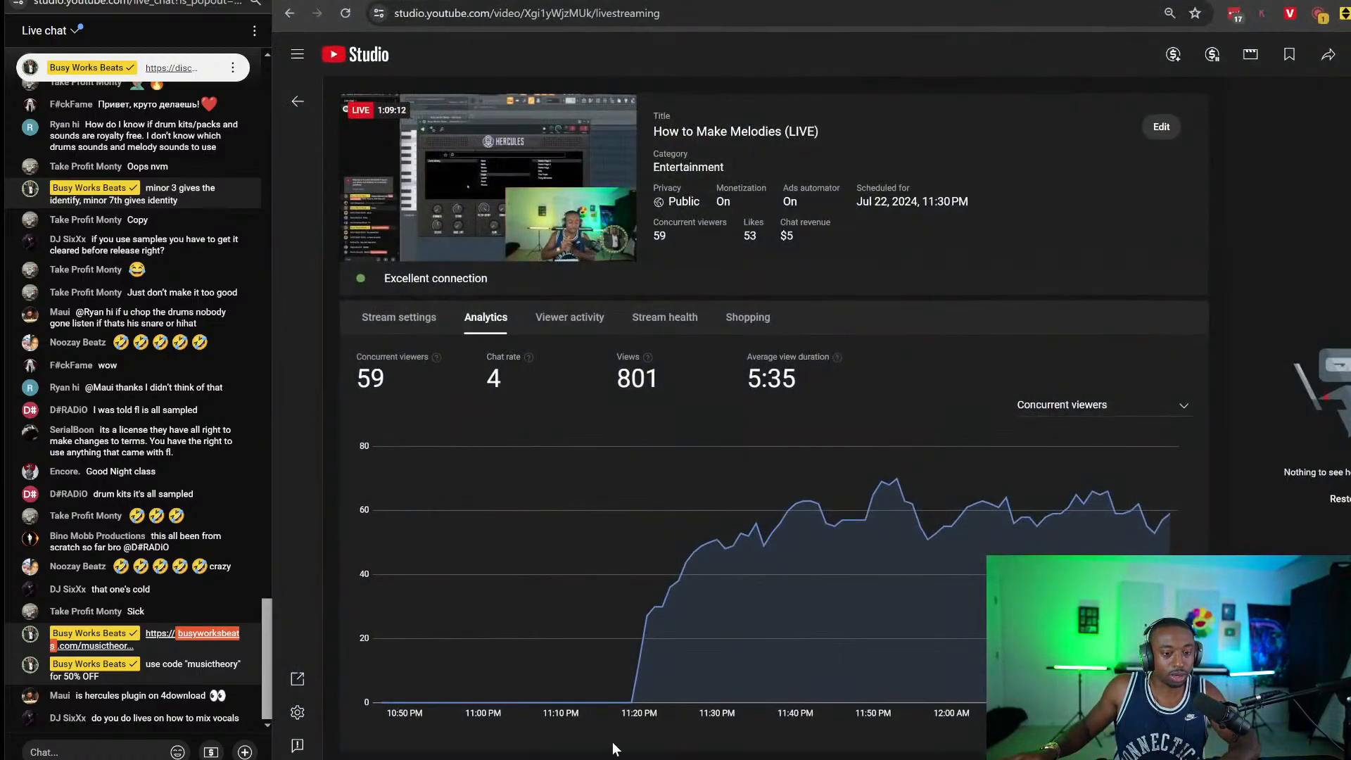
right_click(604, 759)
click(585, 671)
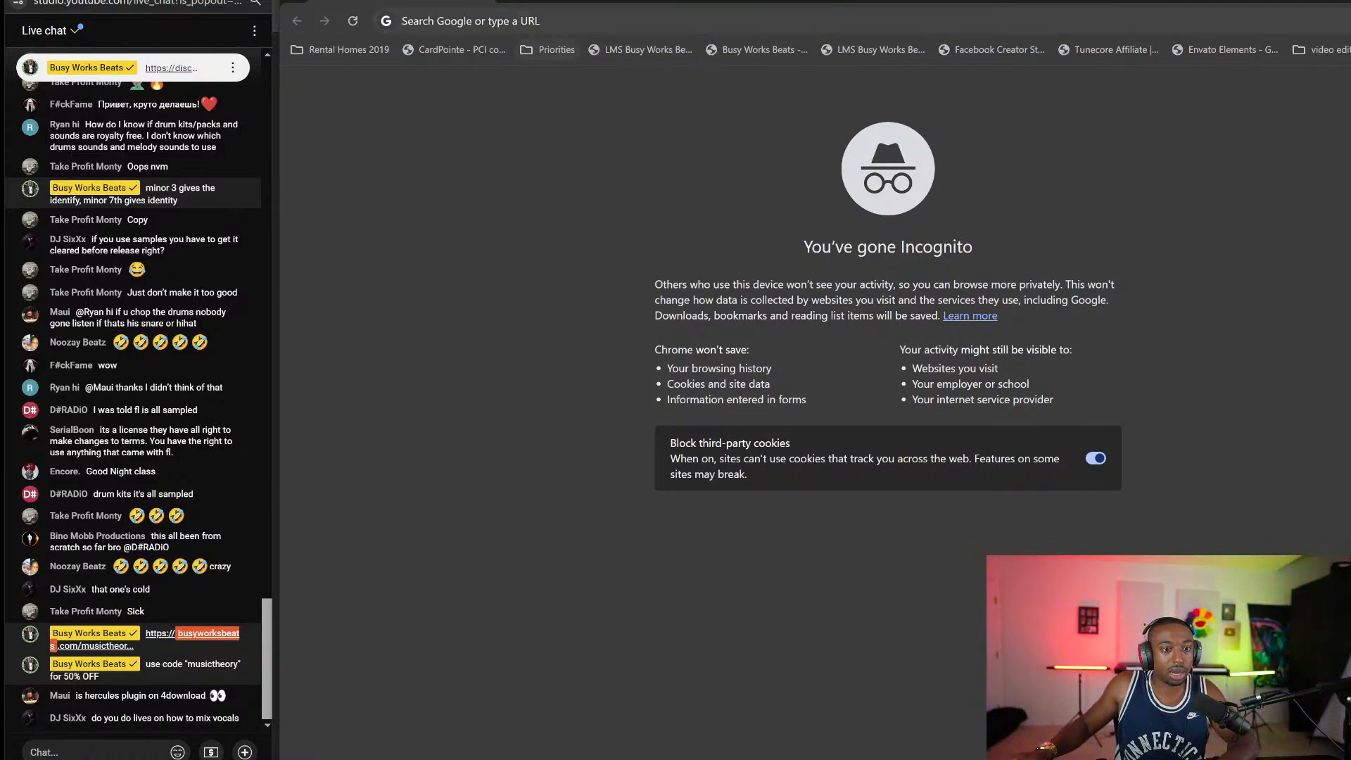
text(4download)
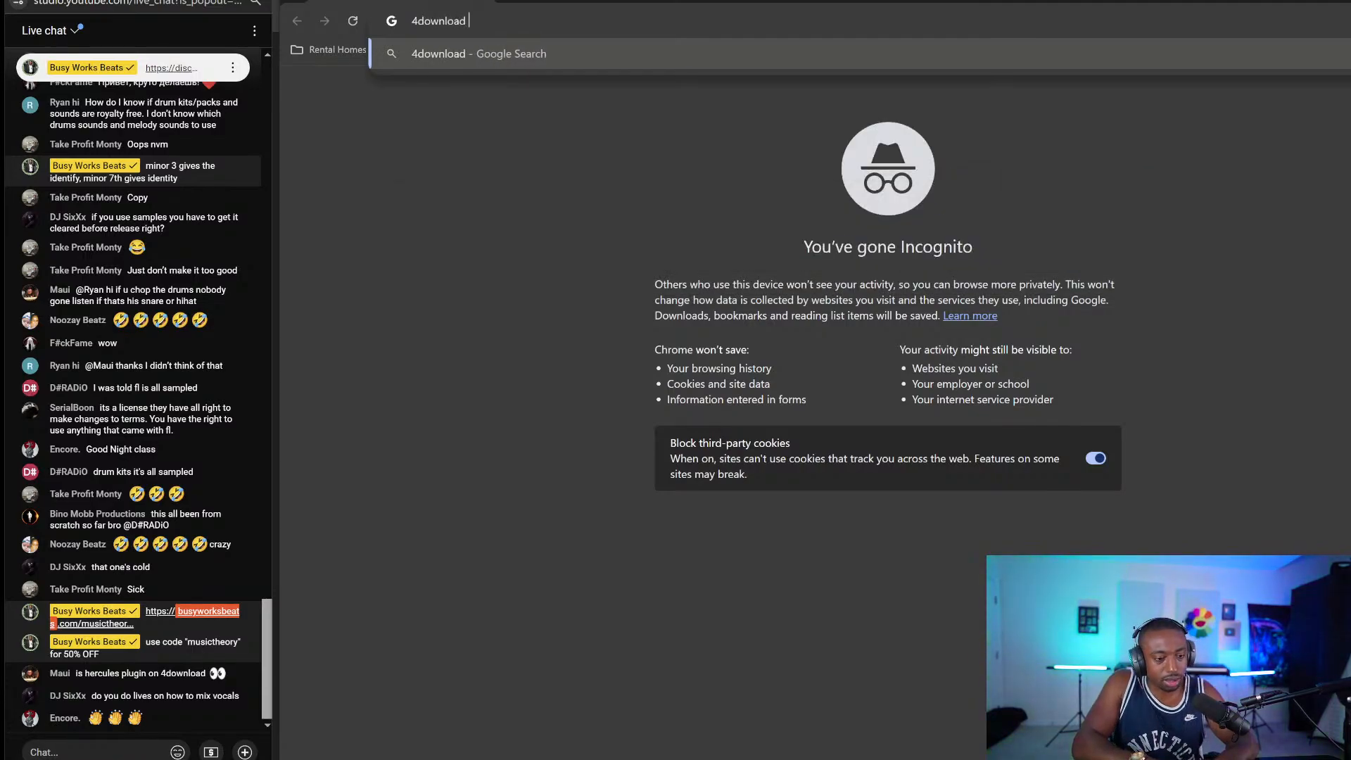
text( hercules pl)
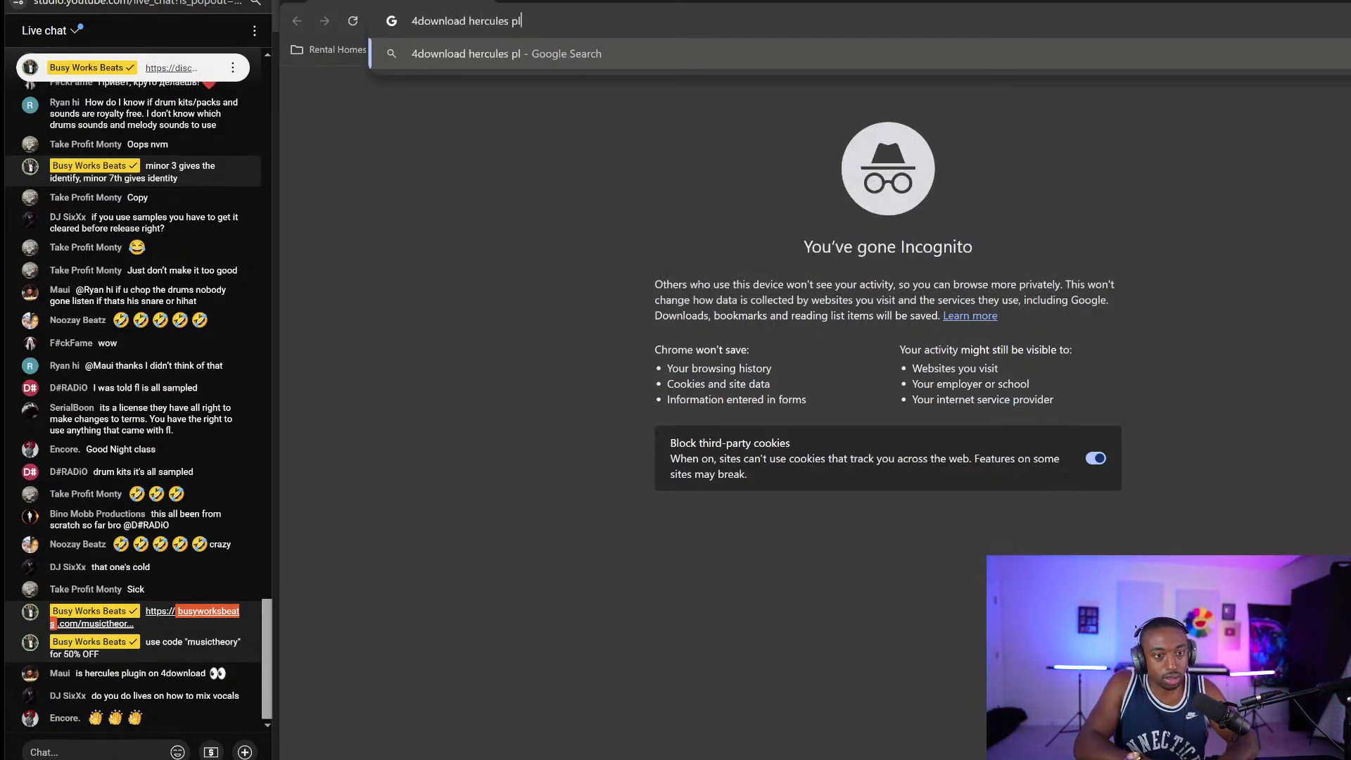
text(ugin busyworksbeats)
key(Return)
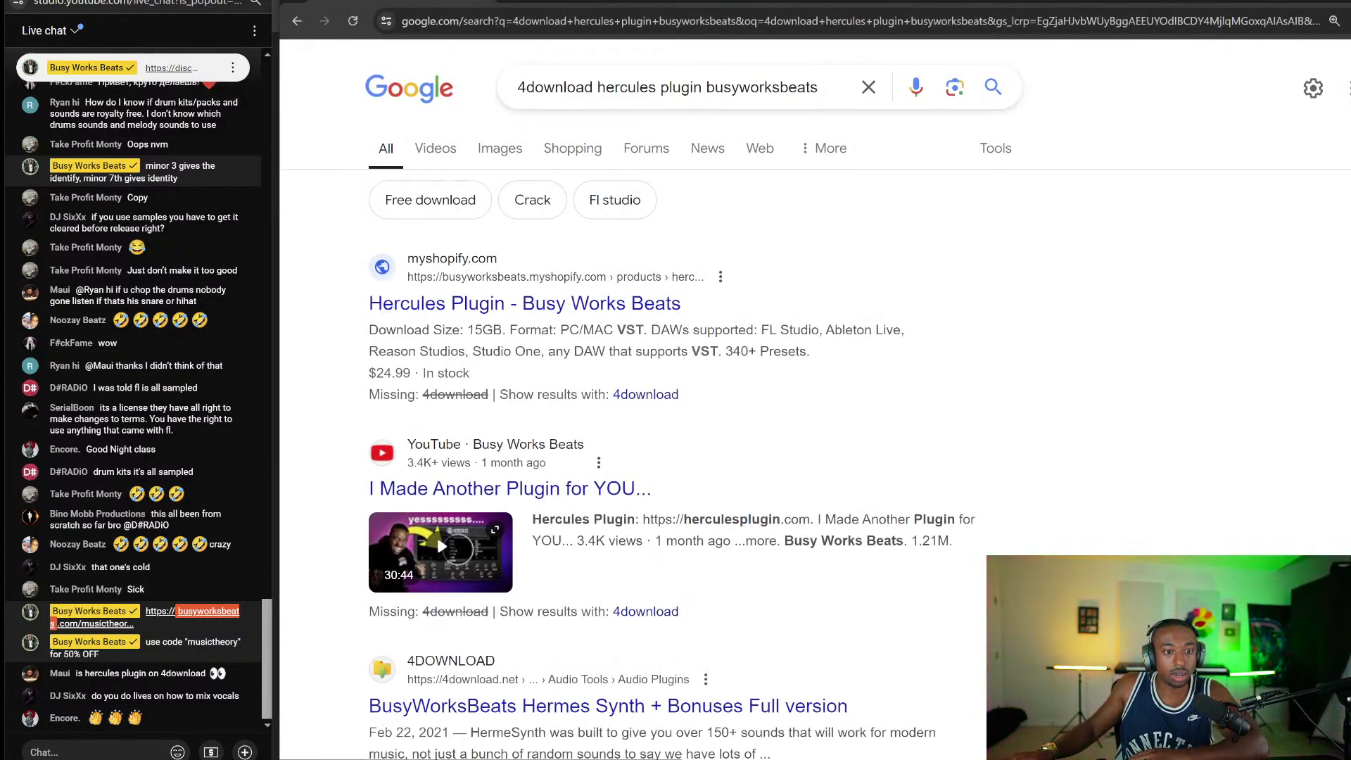
Step: Examine the Google results for any 4download listing of the Busy Works Beats Hercules plugin
scroll(601, 301, down, 5)
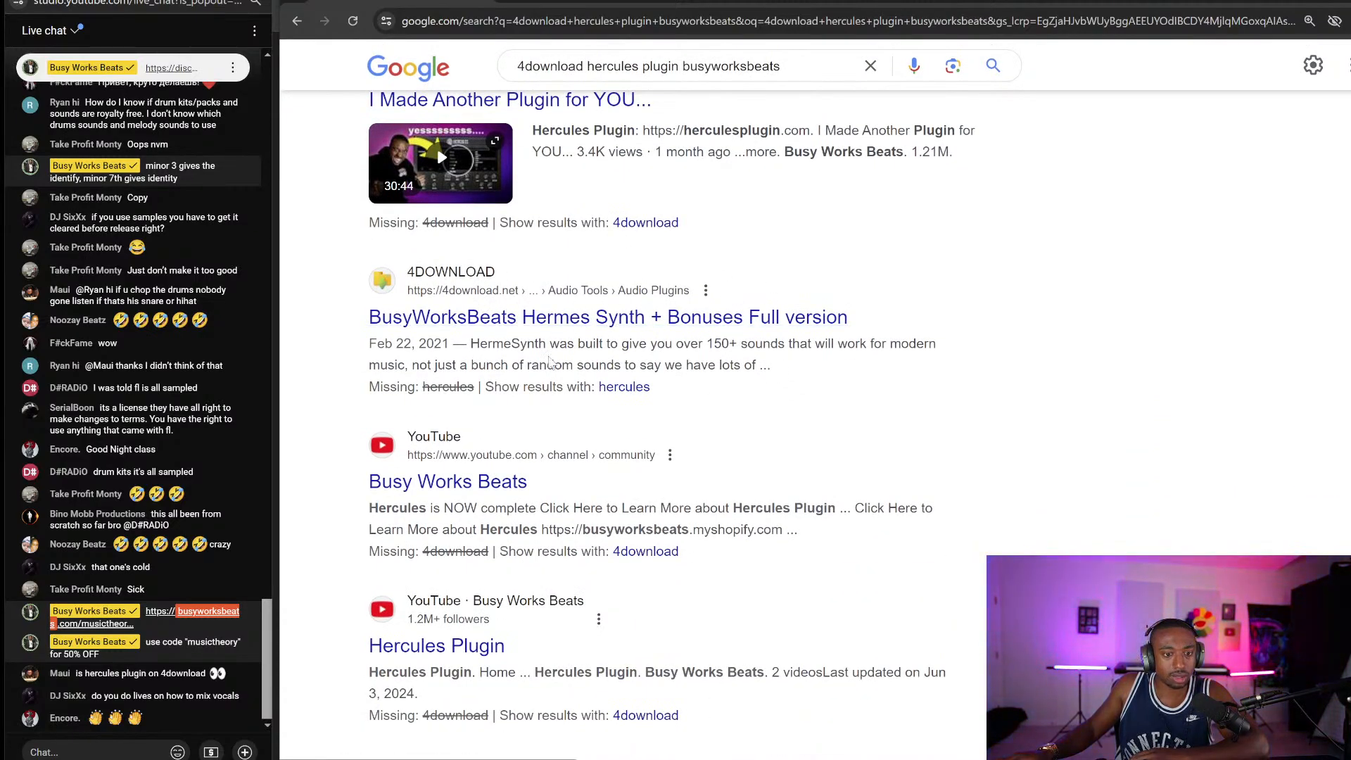
scroll(642, 396, down, 6)
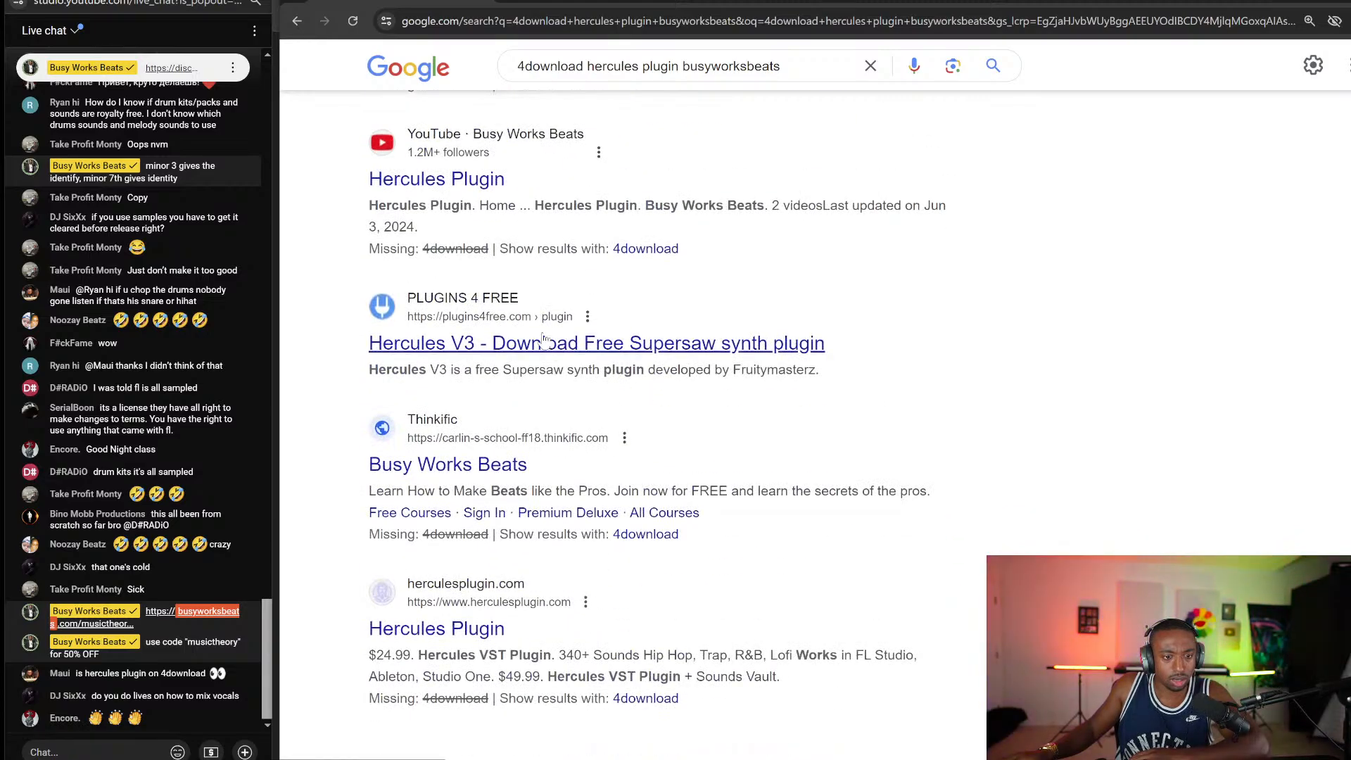
scroll(639, 355, down, 6)
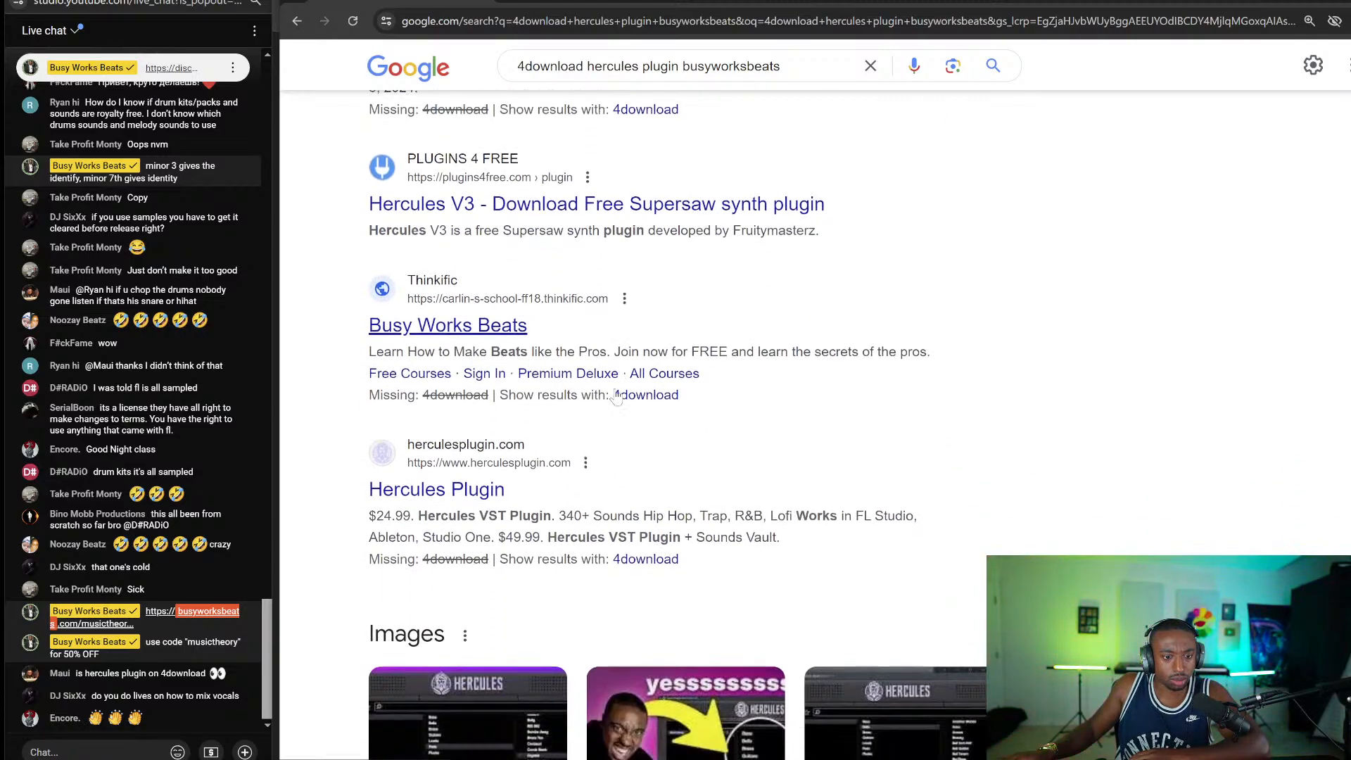
scroll(556, 341, up, 2)
scroll(605, 403, up, 1)
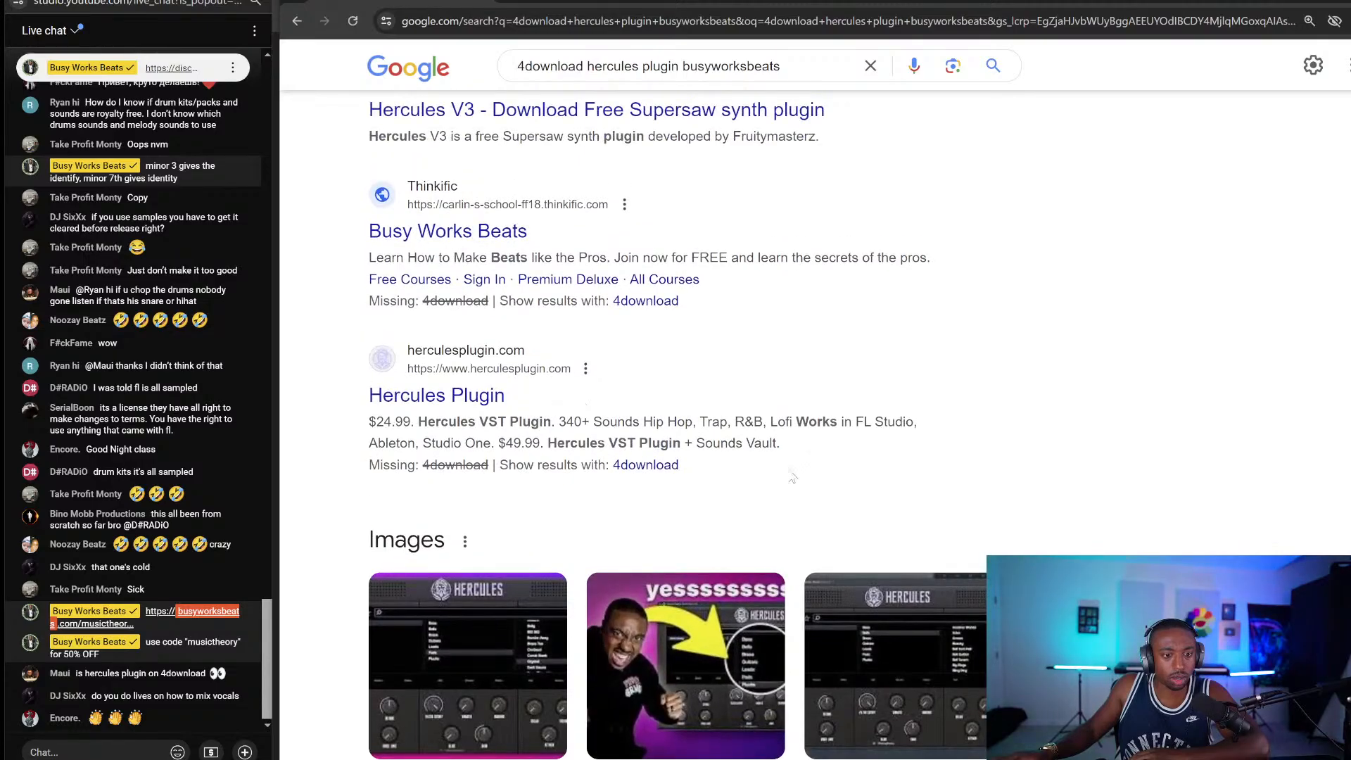
scroll(629, 410, down, 7)
scroll(843, 420, up, 14)
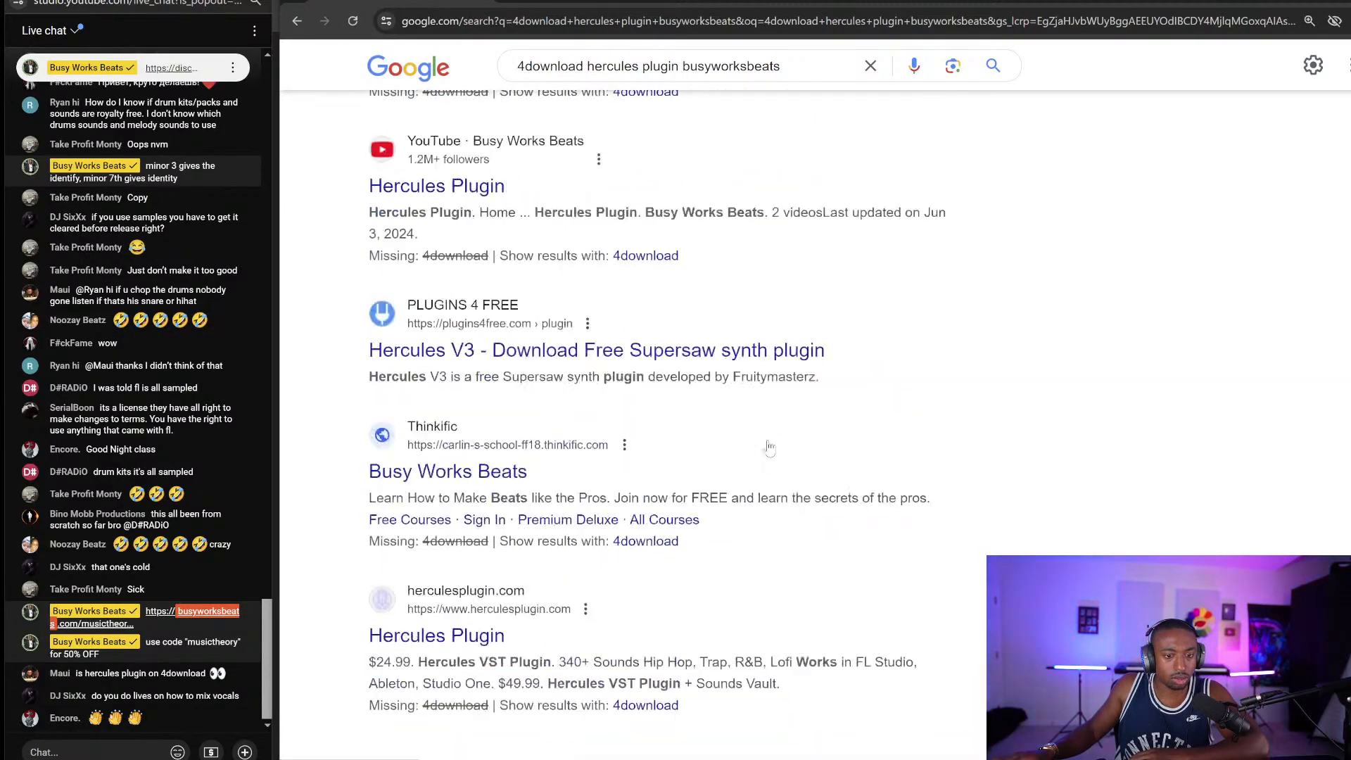
scroll(842, 420, up, 1)
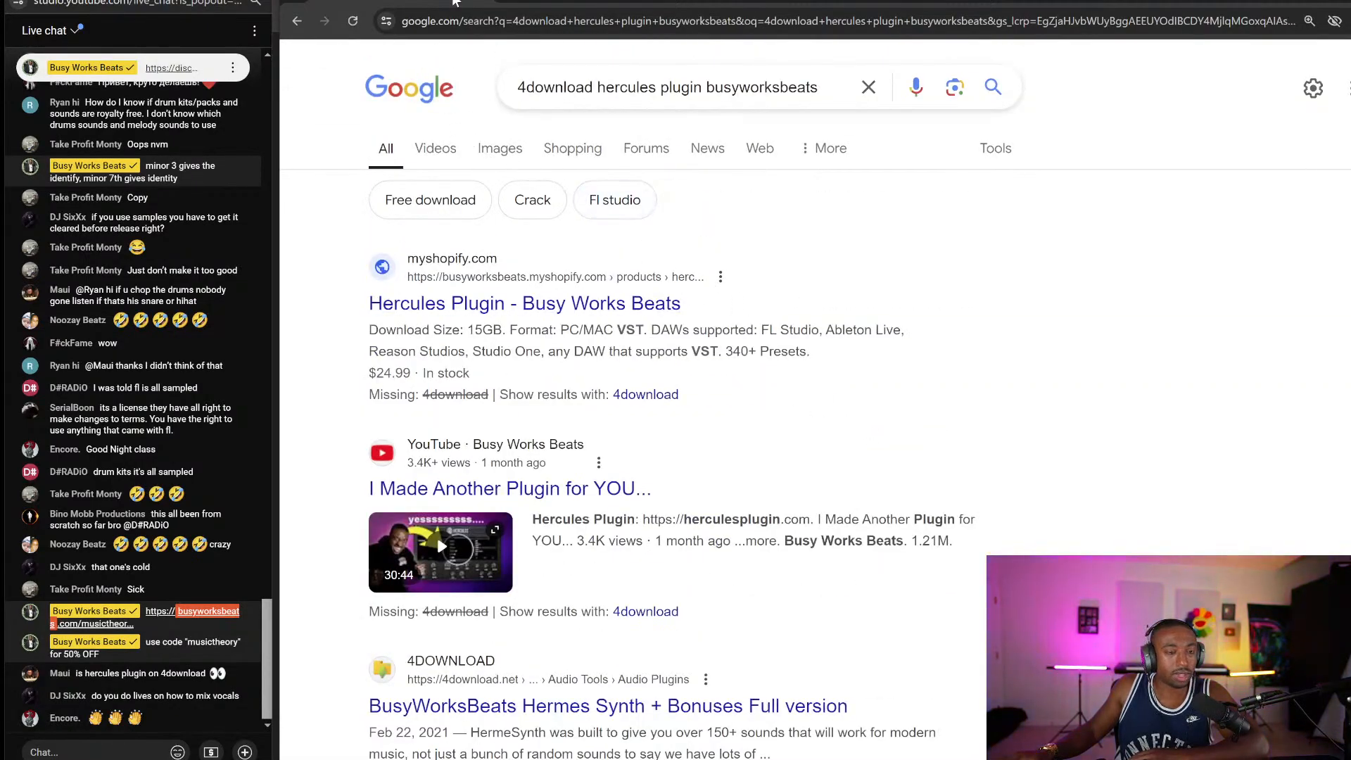
Step: Close the Incognito window, return to FL Studio, then save the How to Make Melodies project and hide the Channel rack
click(479, 0)
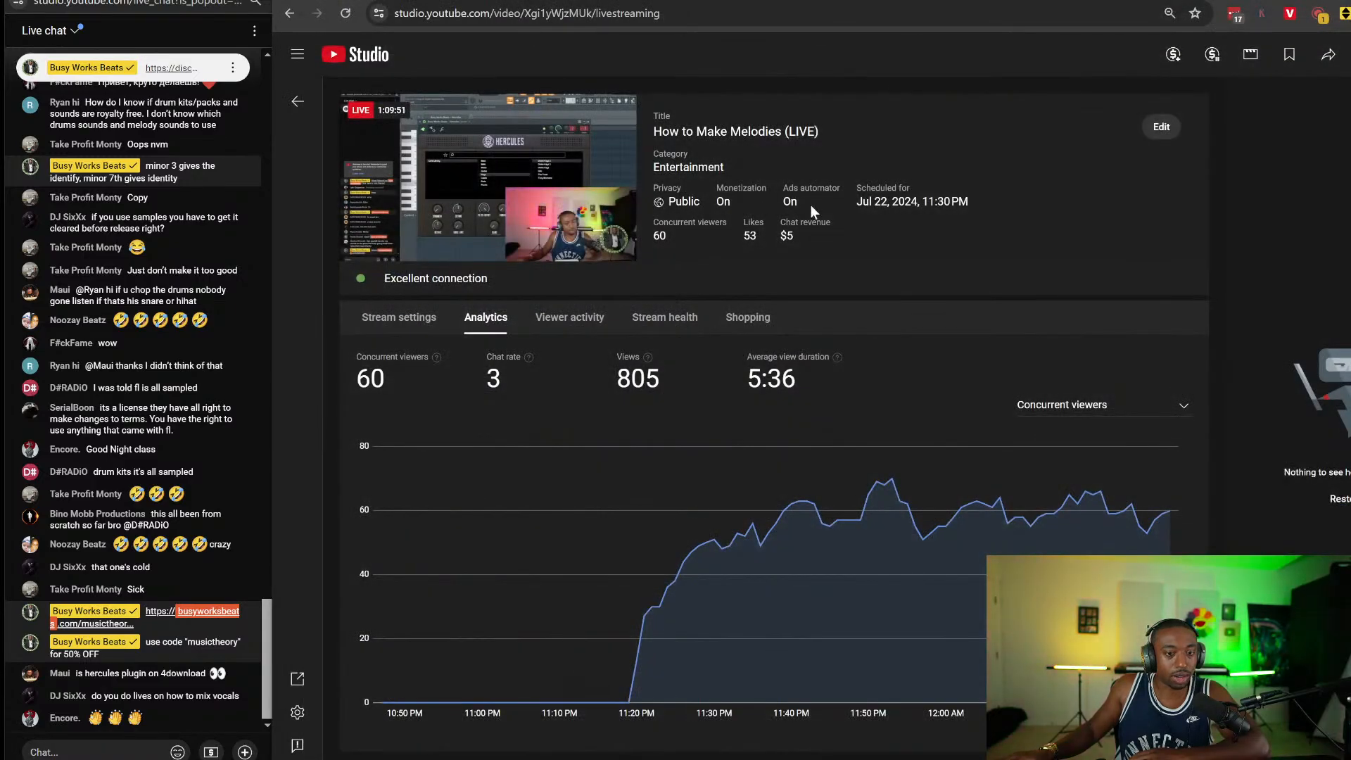
key(alt+Tab)
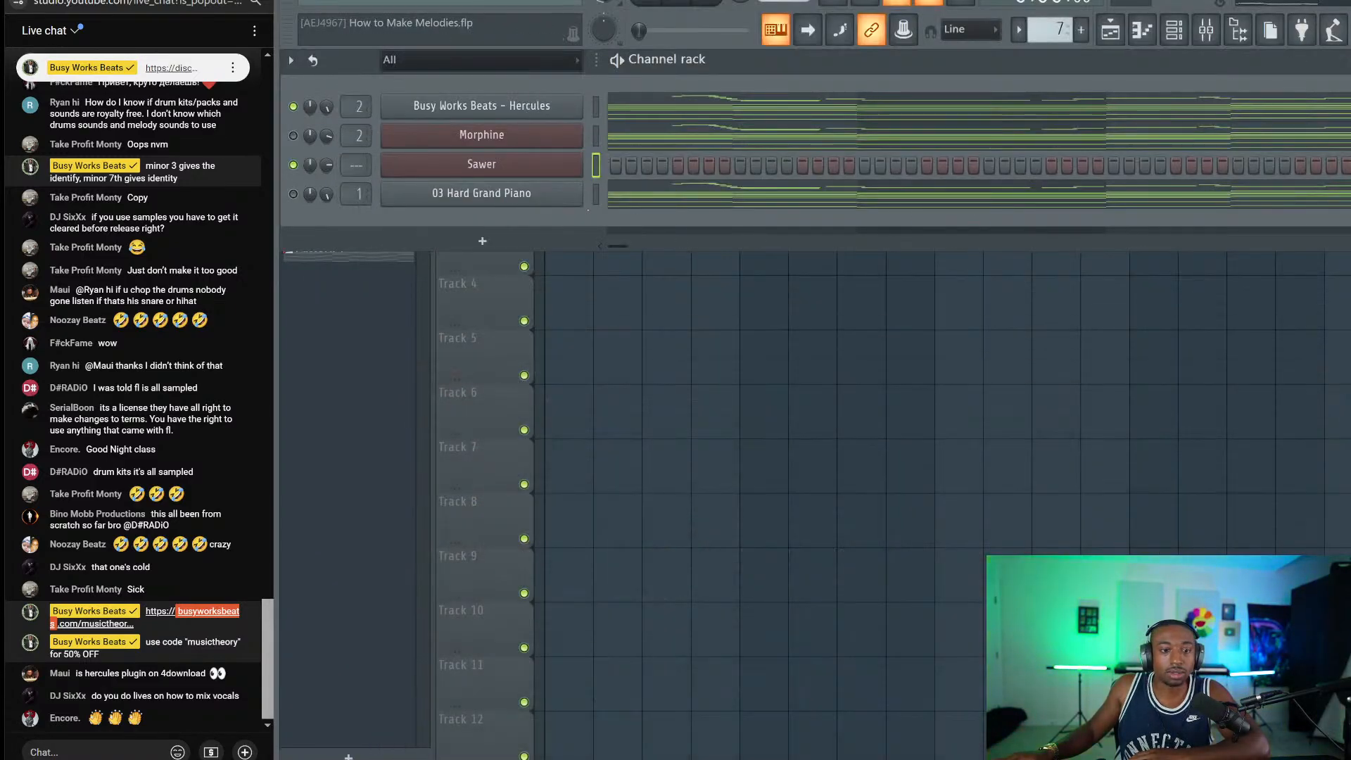
click(597, 195)
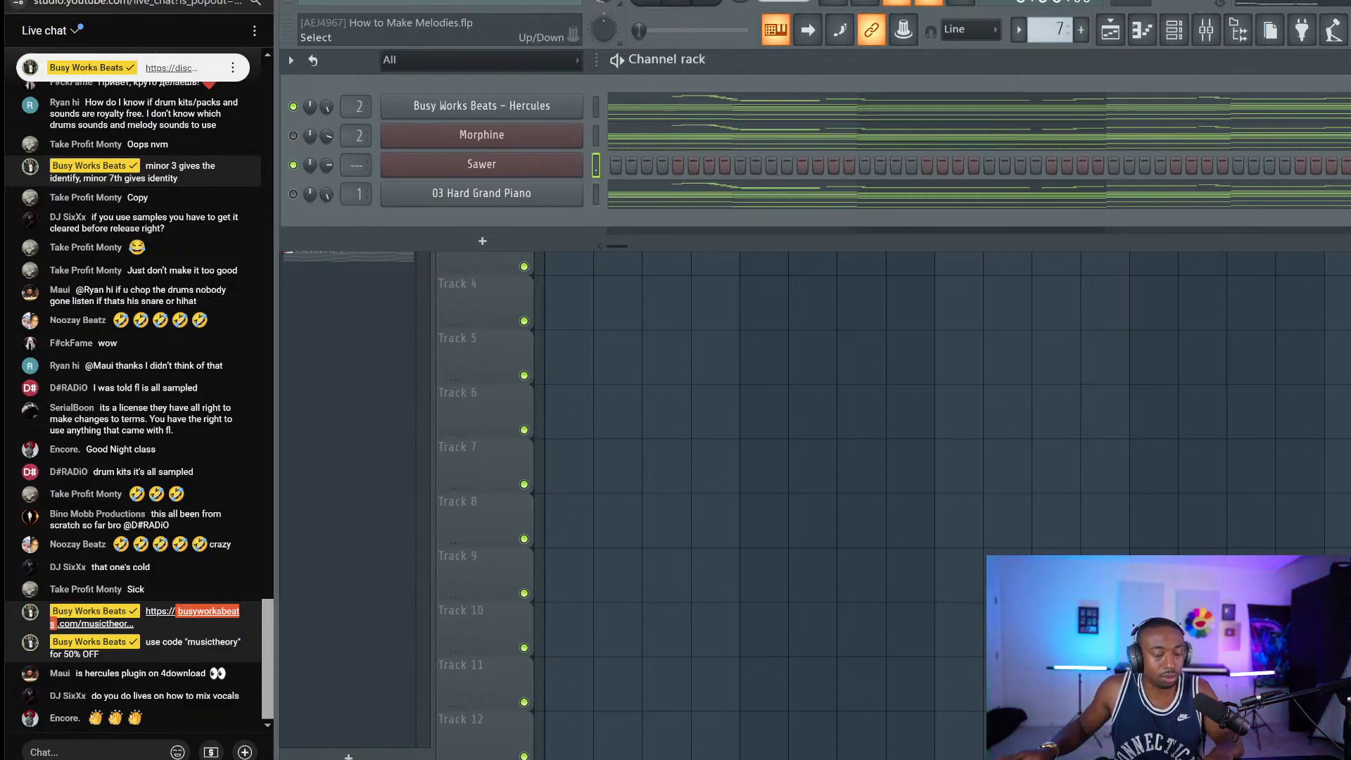
key(ctrl+s)
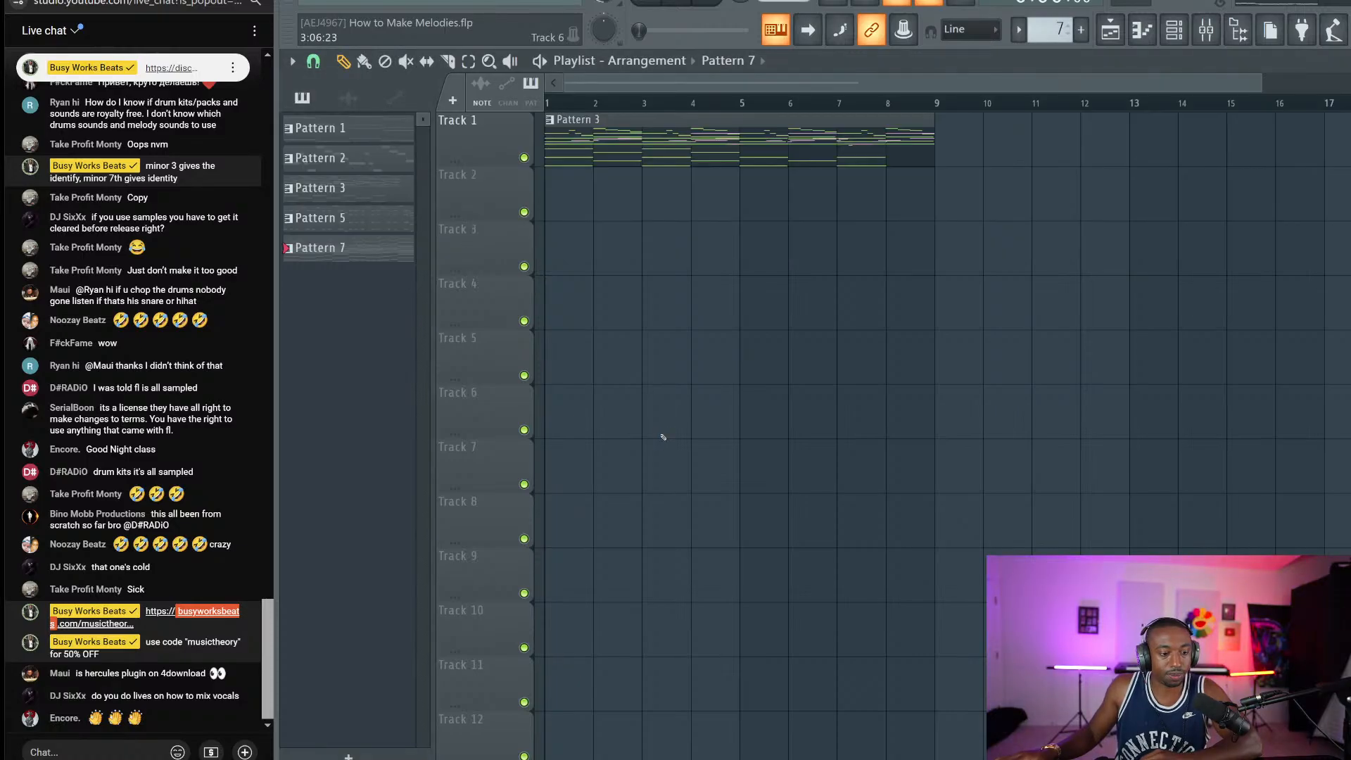
key(F6)
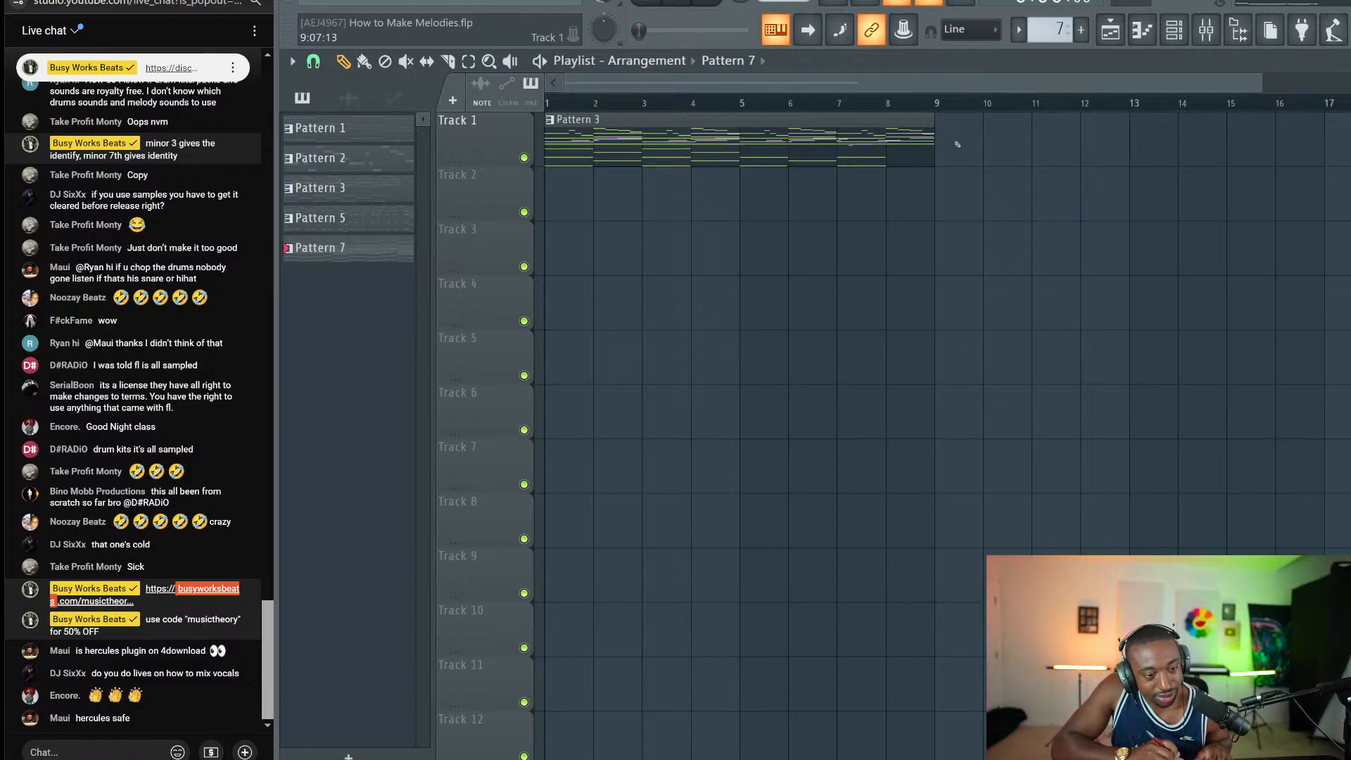
Step: Show the Browser with all folders listed and look through it, checking the Friend Sounds folder for samples
click(1251, 26)
click(314, 88)
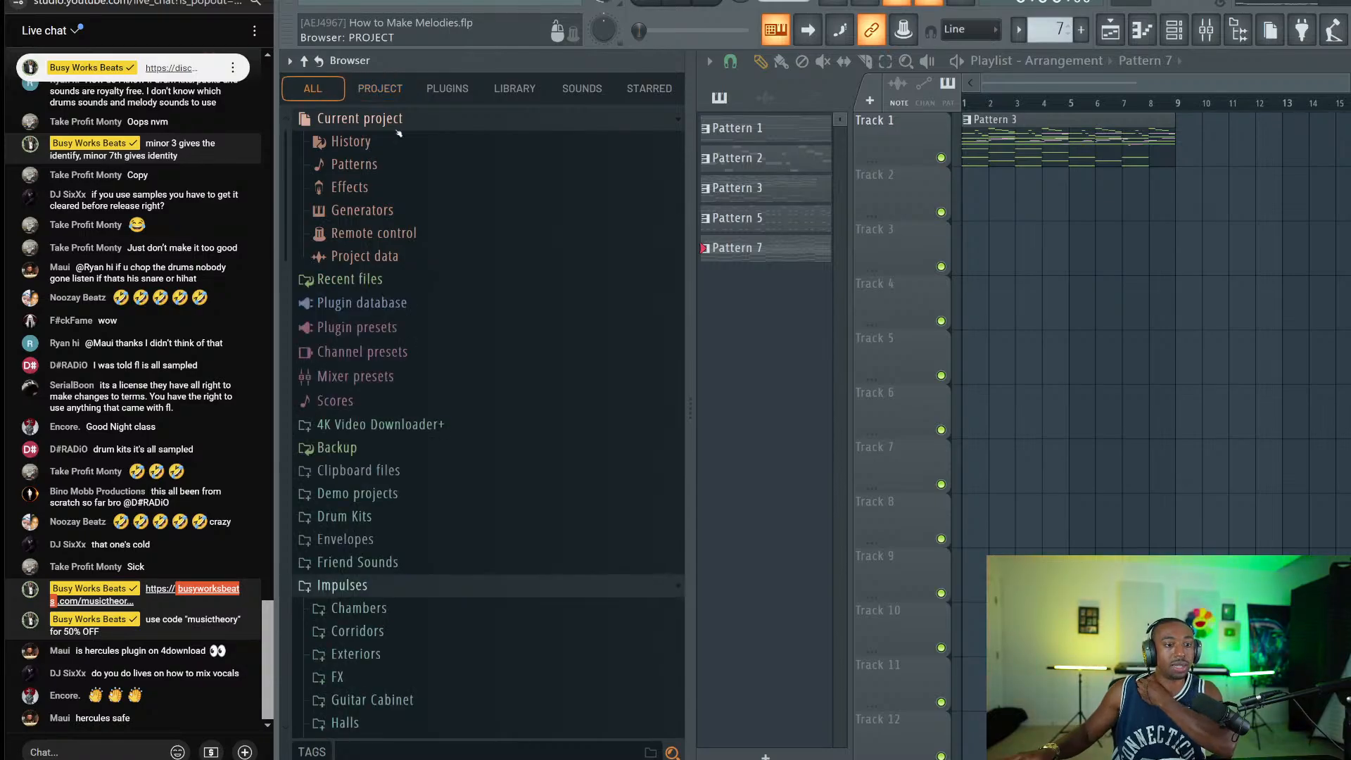
scroll(478, 361, down, 5)
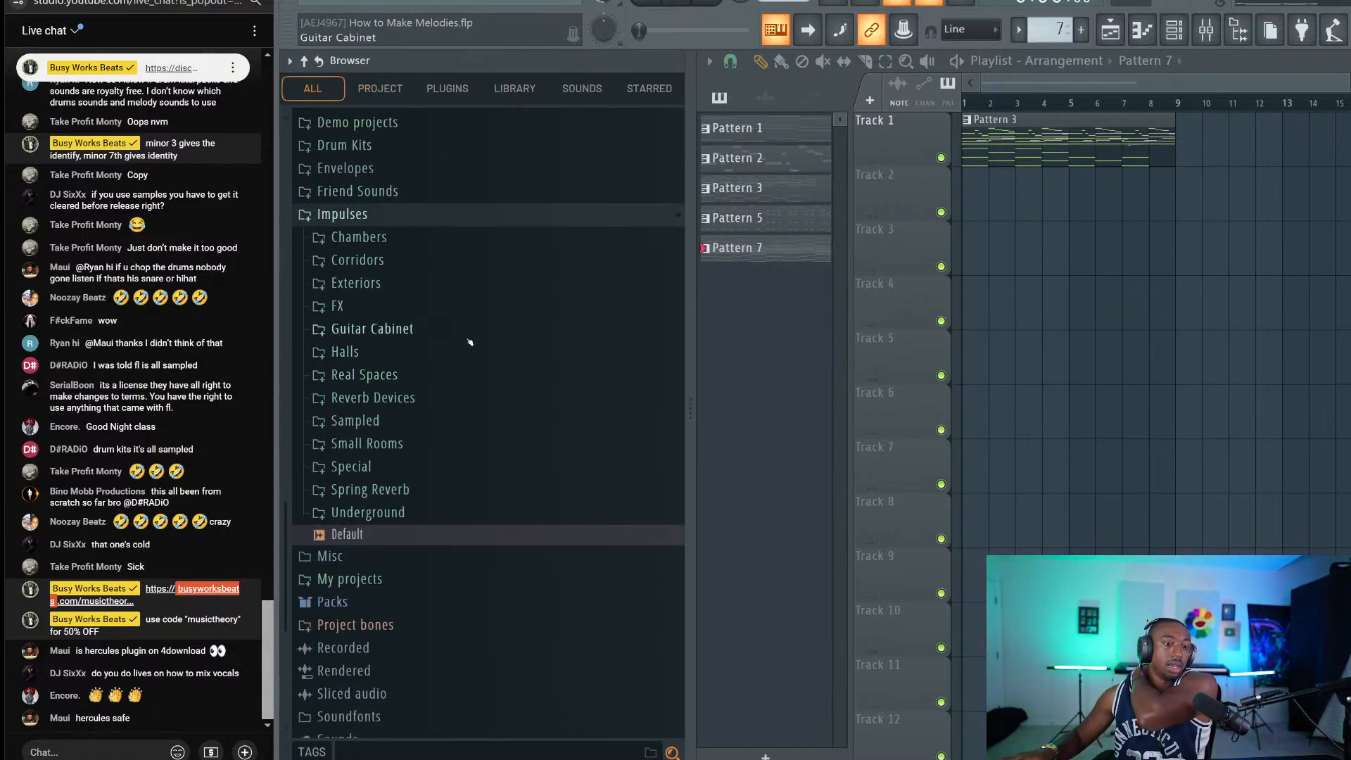
scroll(471, 345, up, 4)
scroll(477, 384, down, 3)
scroll(477, 385, up, 1)
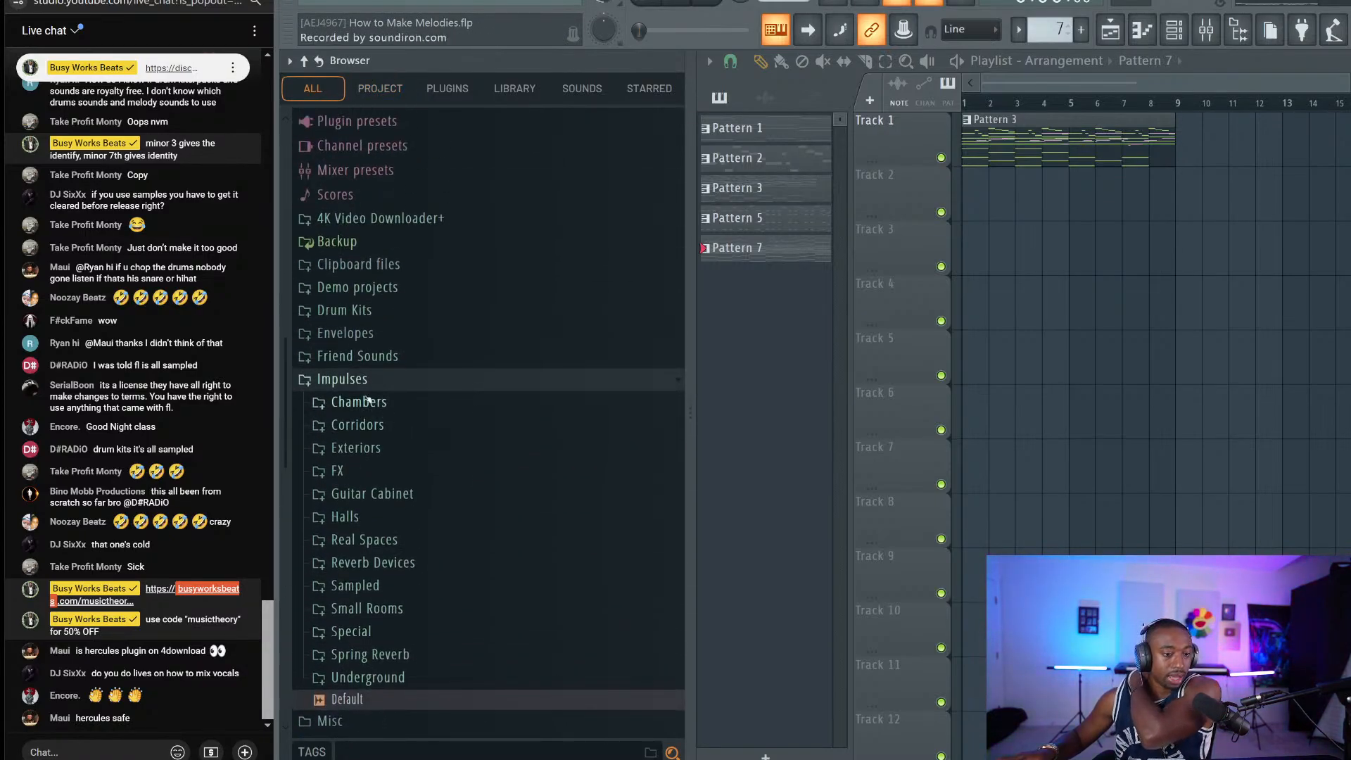
click(401, 355)
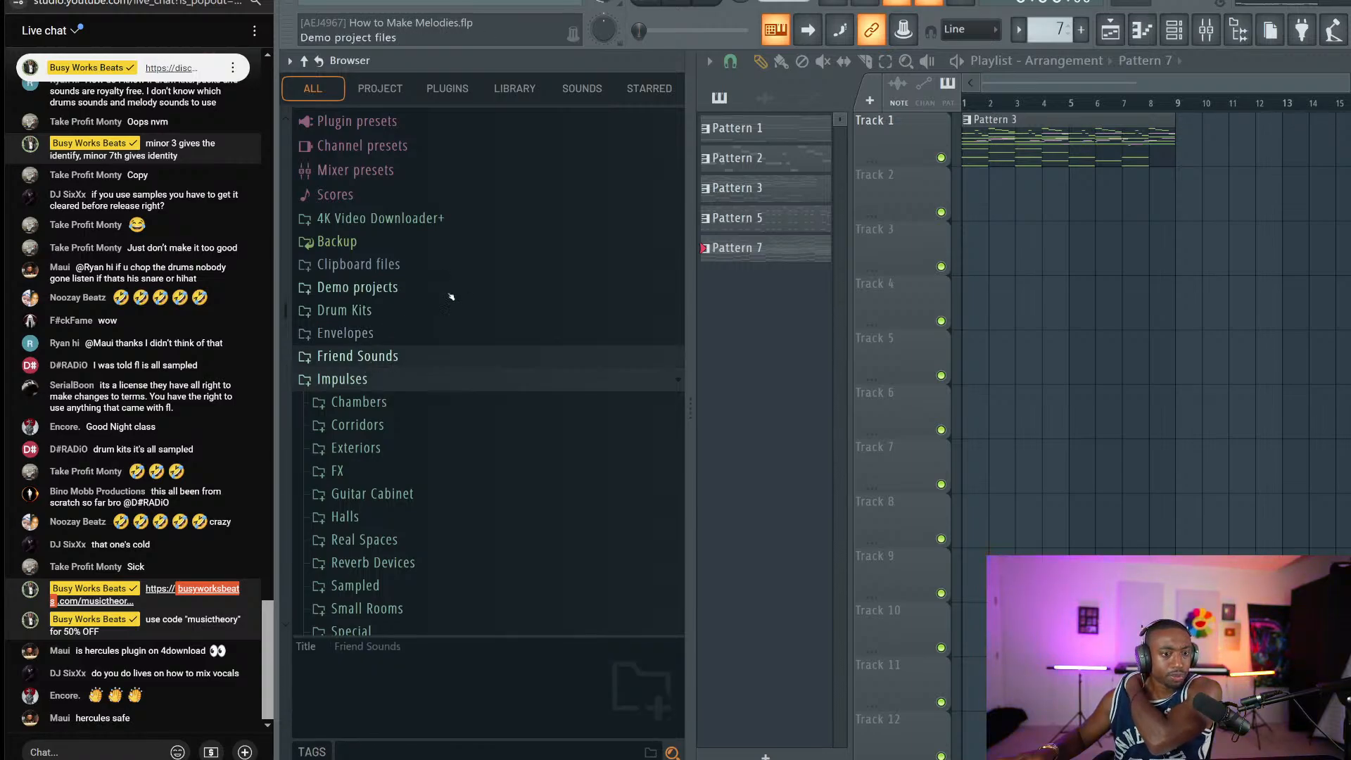
scroll(450, 368, down, 5)
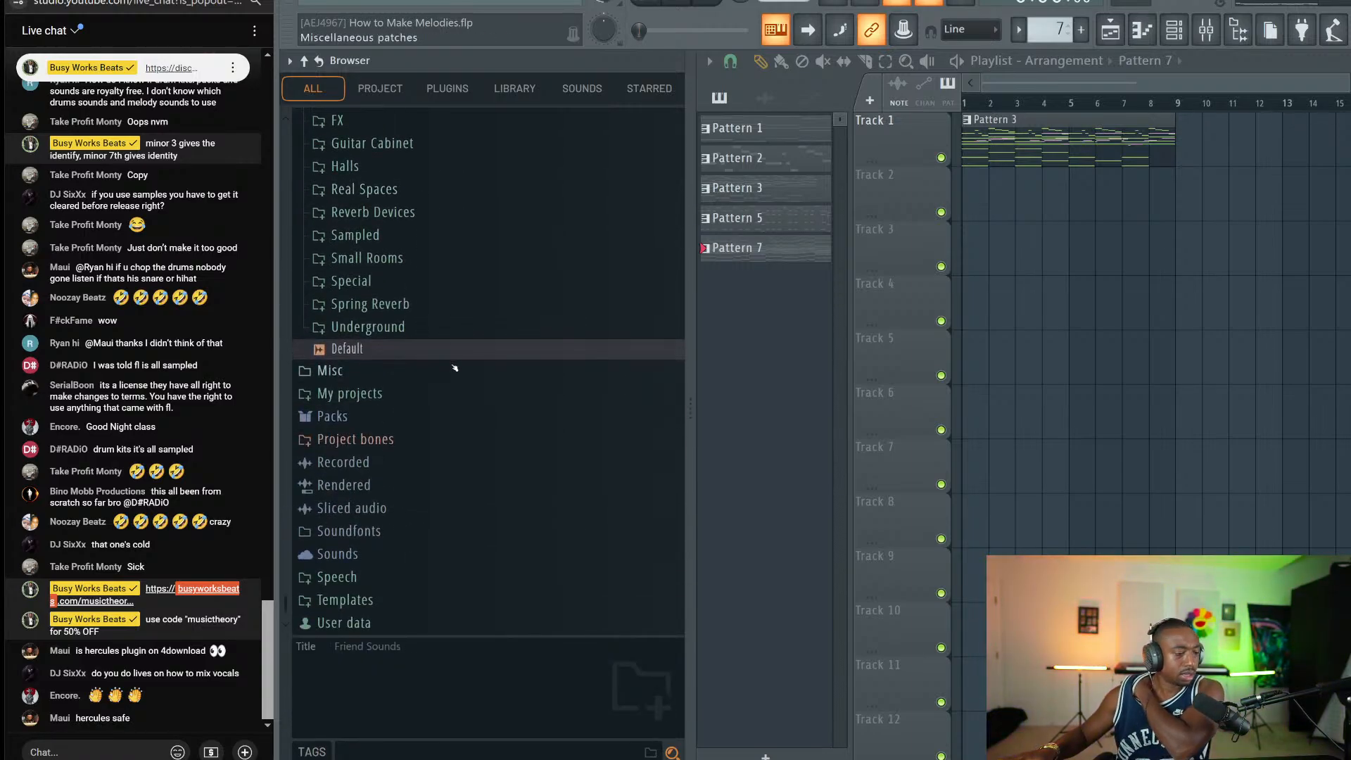
Step: Add the Sounds folder on the Portable (F:) drive as an extra Browser search folder and close the settings
click(482, 1)
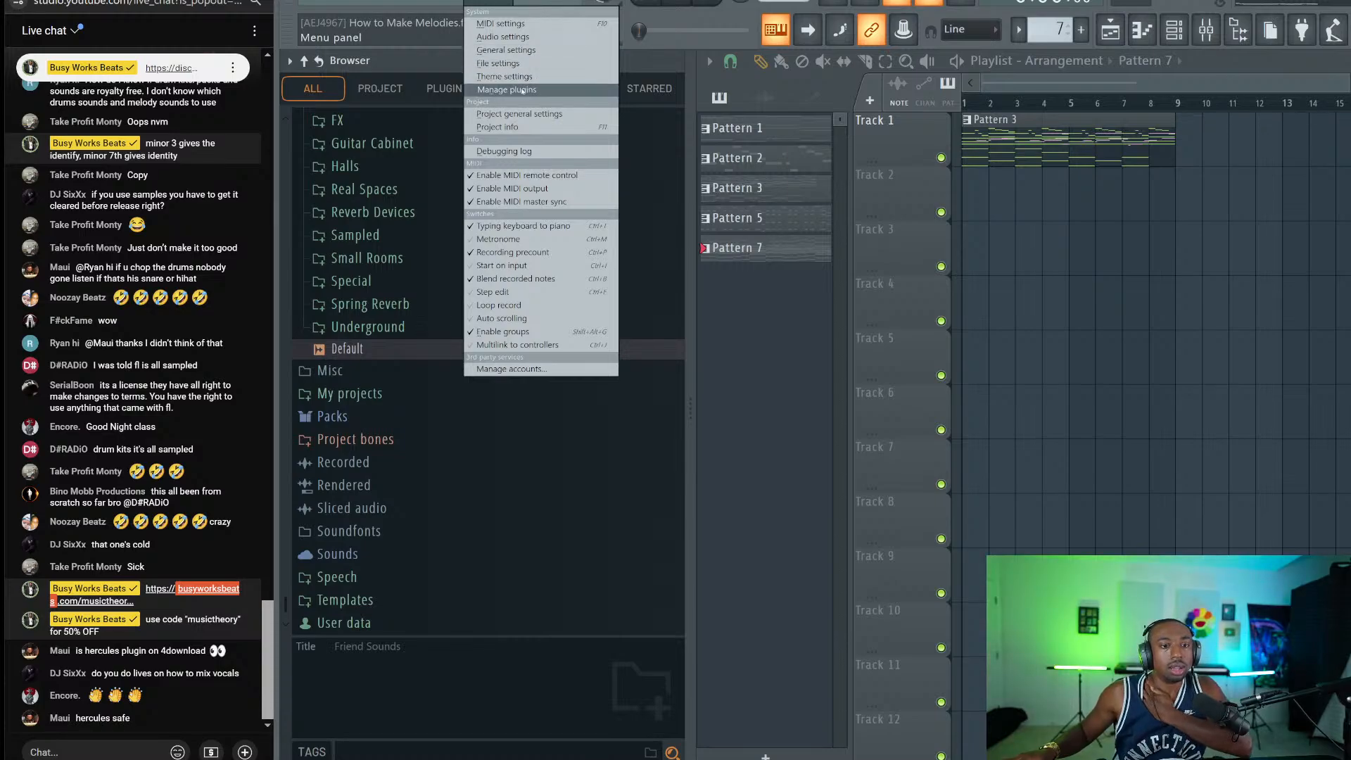
click(508, 65)
click(472, 342)
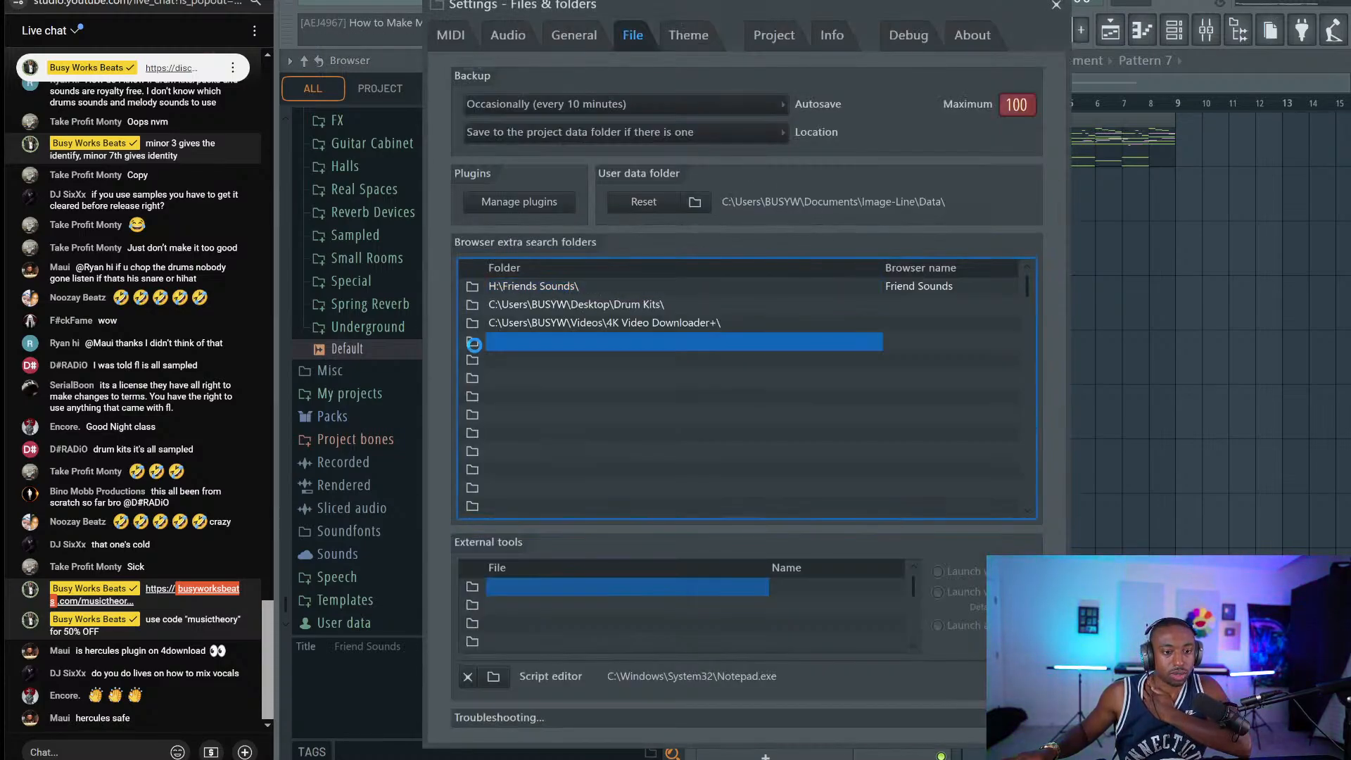
click(505, 281)
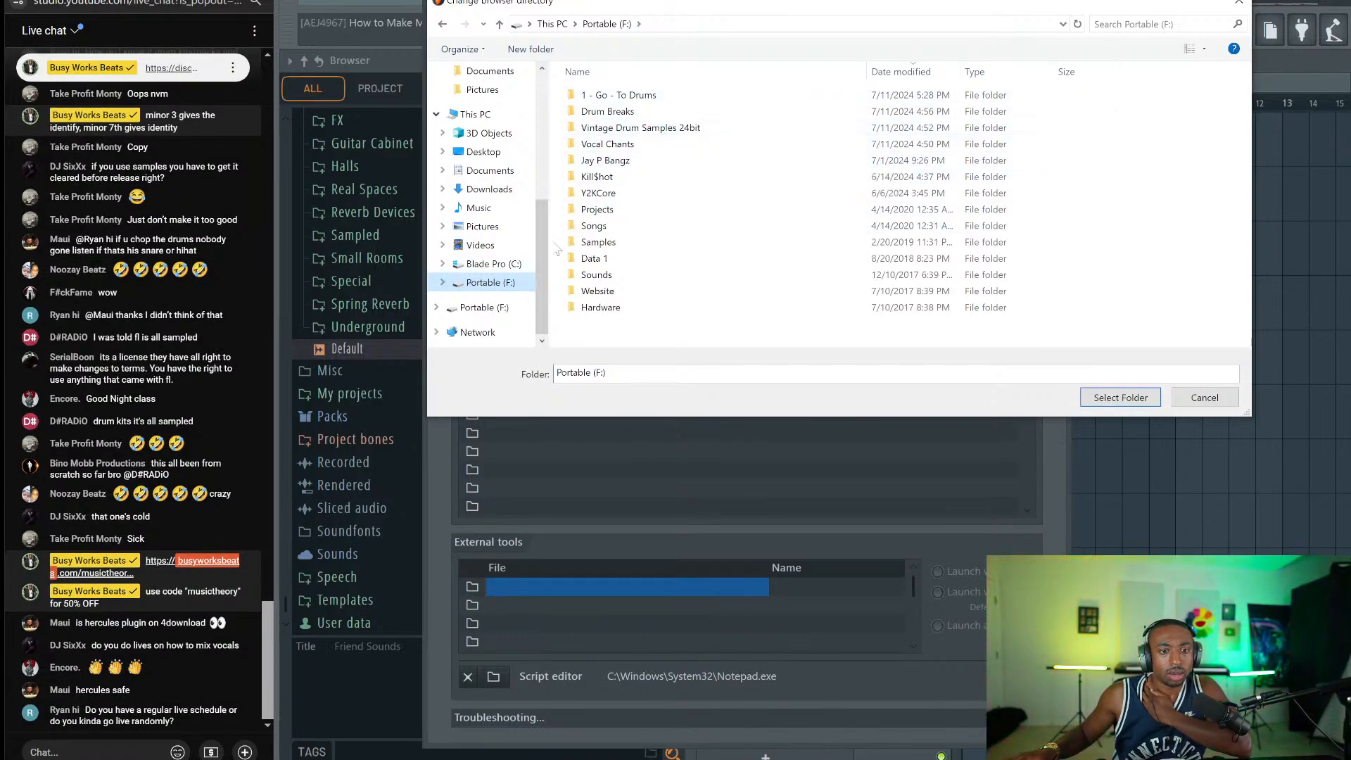
double_click(633, 275)
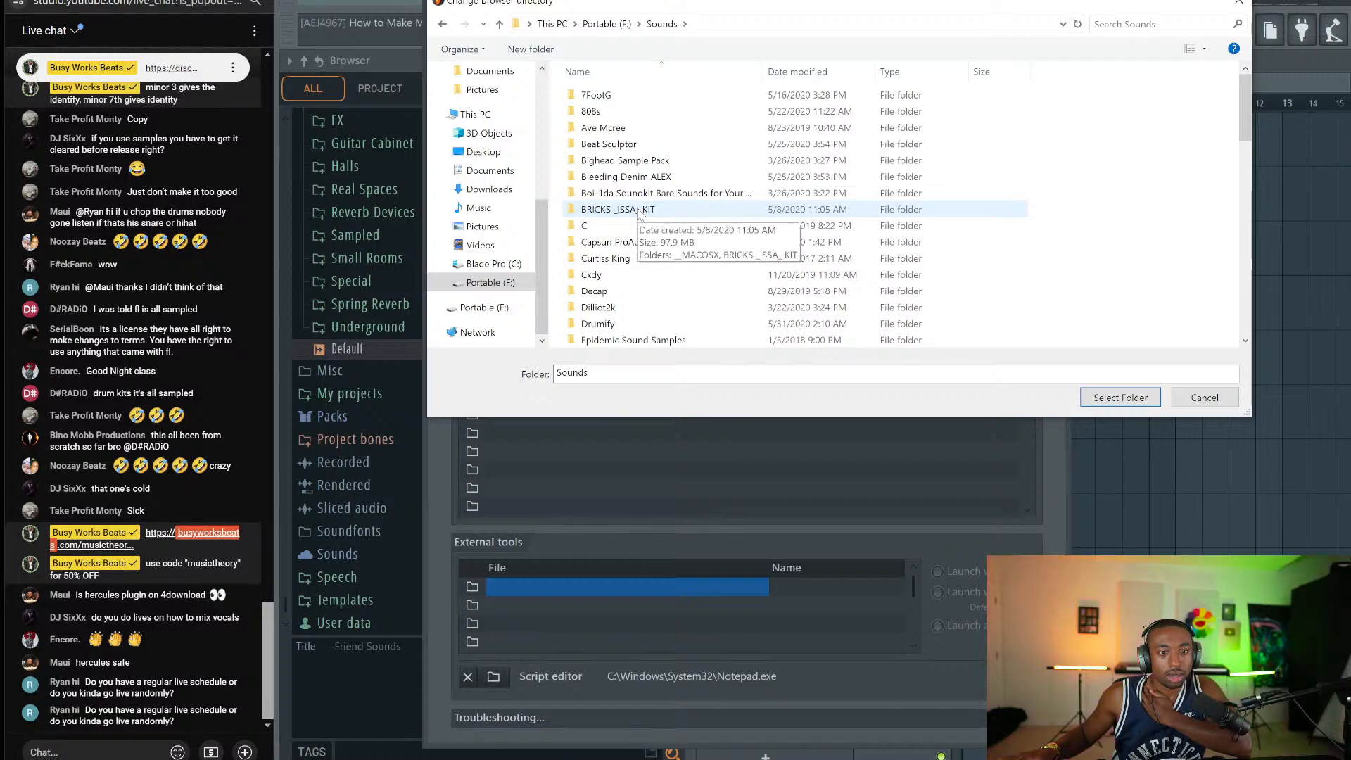
scroll(640, 215, down, 6)
scroll(676, 225, up, 5)
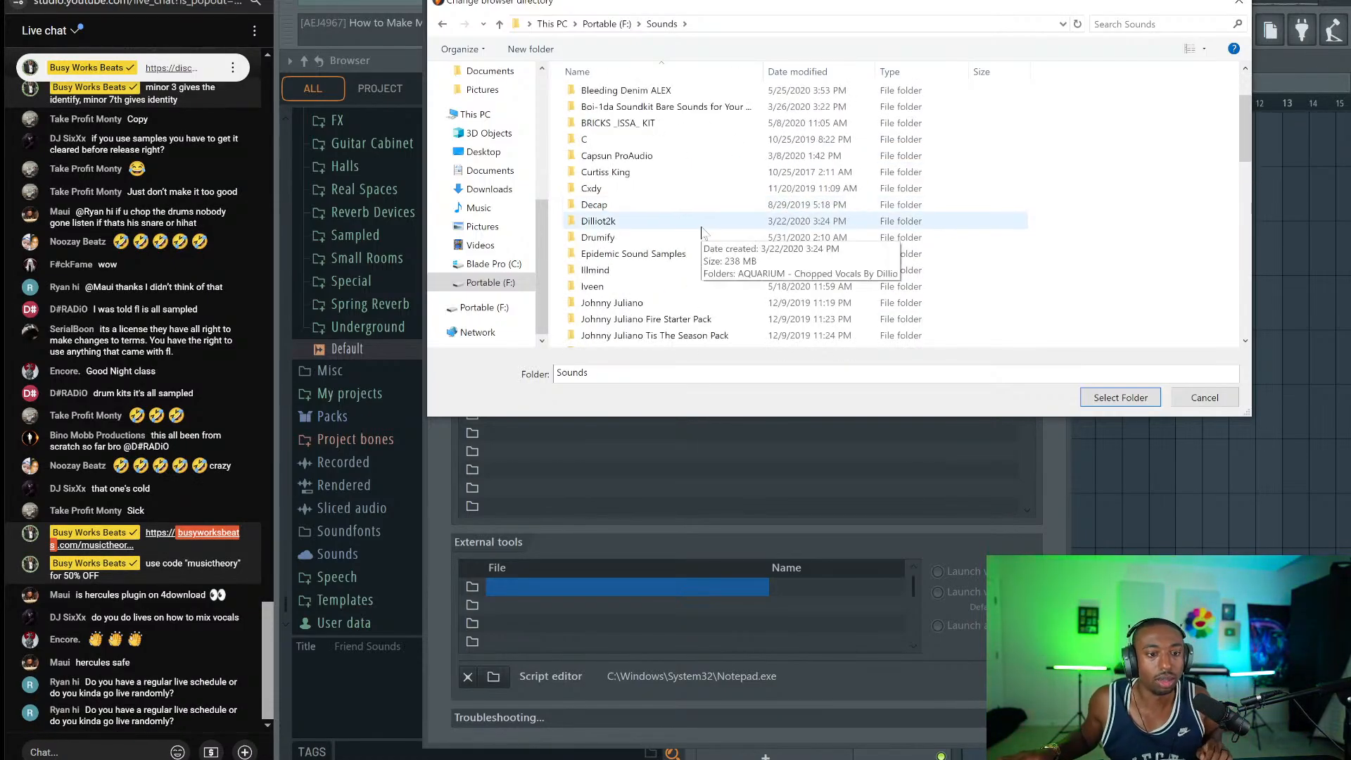
scroll(702, 231, up, 2)
scroll(696, 231, down, 4)
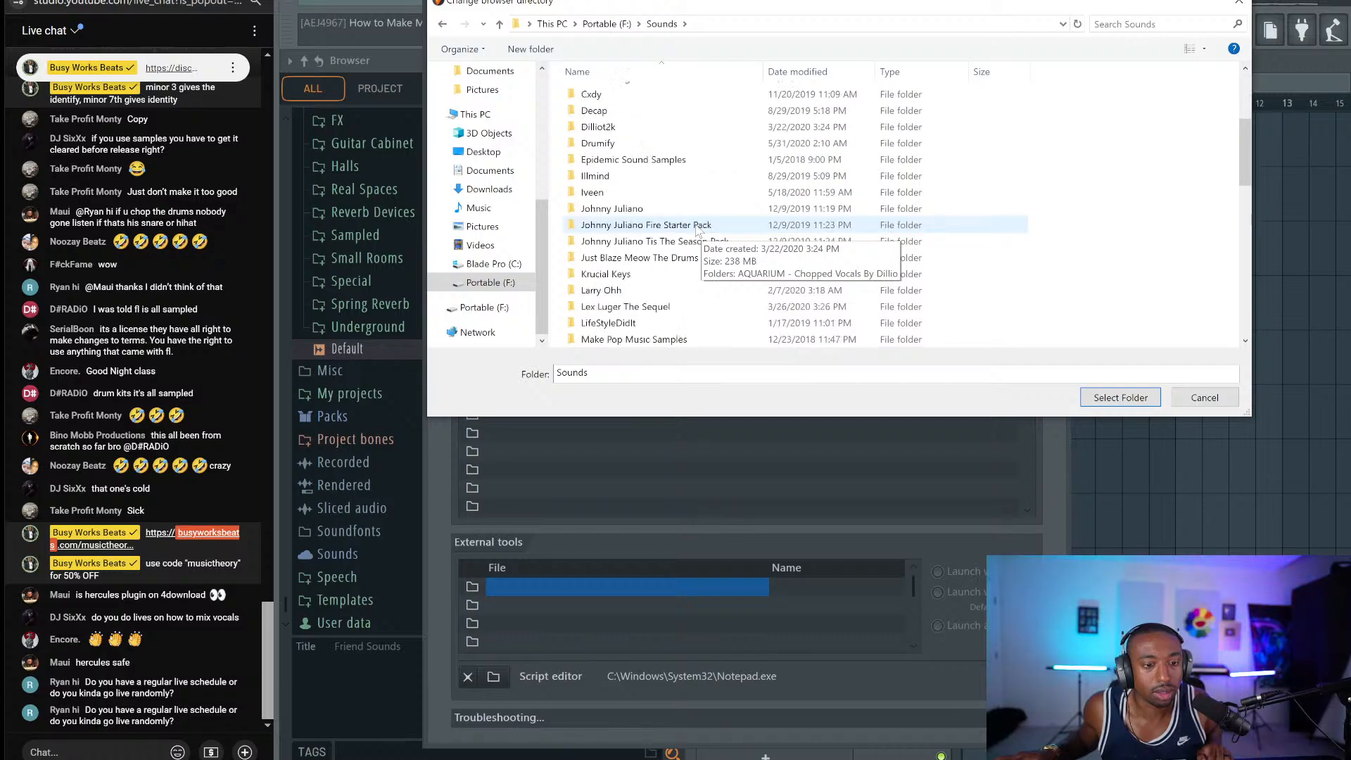
scroll(697, 231, up, 4)
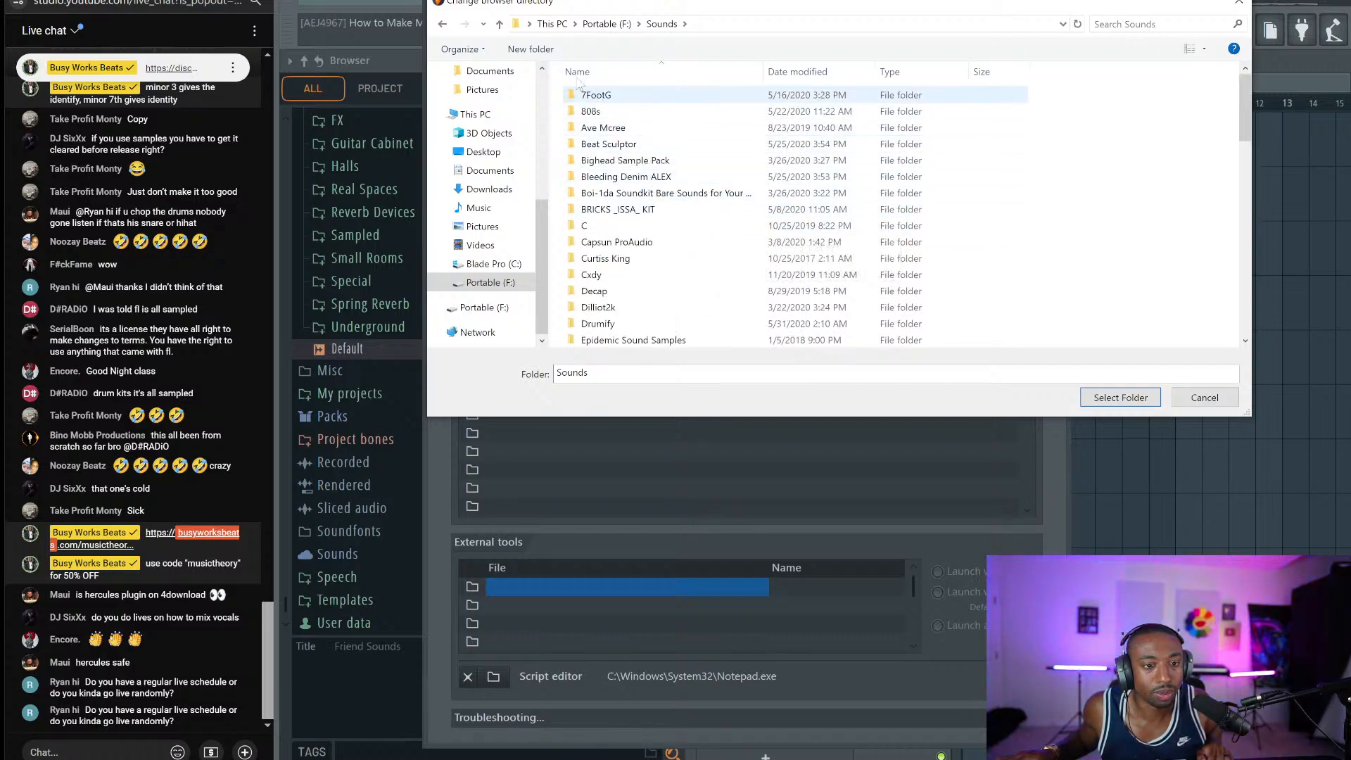
click(1119, 398)
key(Escape)
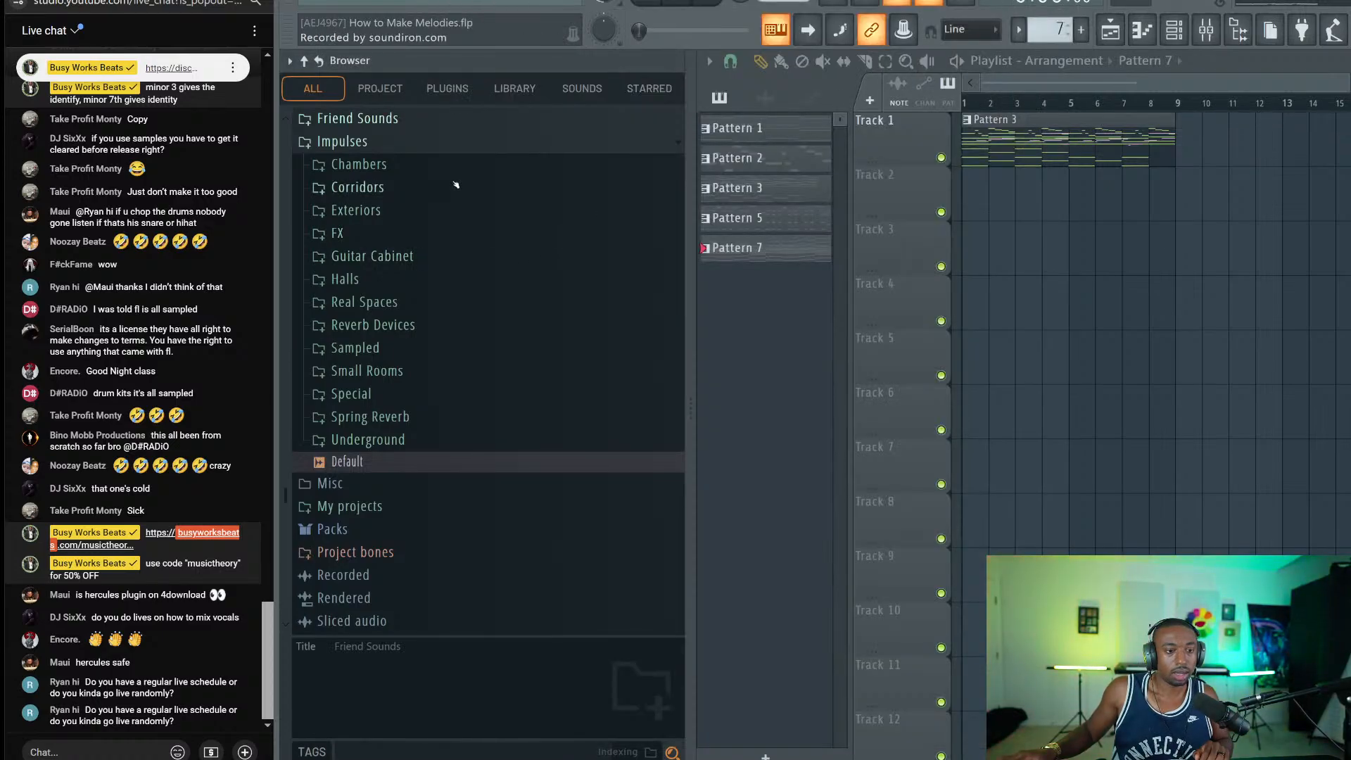
Step: Look through the Browser for the added folder, checking Friend Sounds and expanding Drum Kits
scroll(456, 185, up, 10)
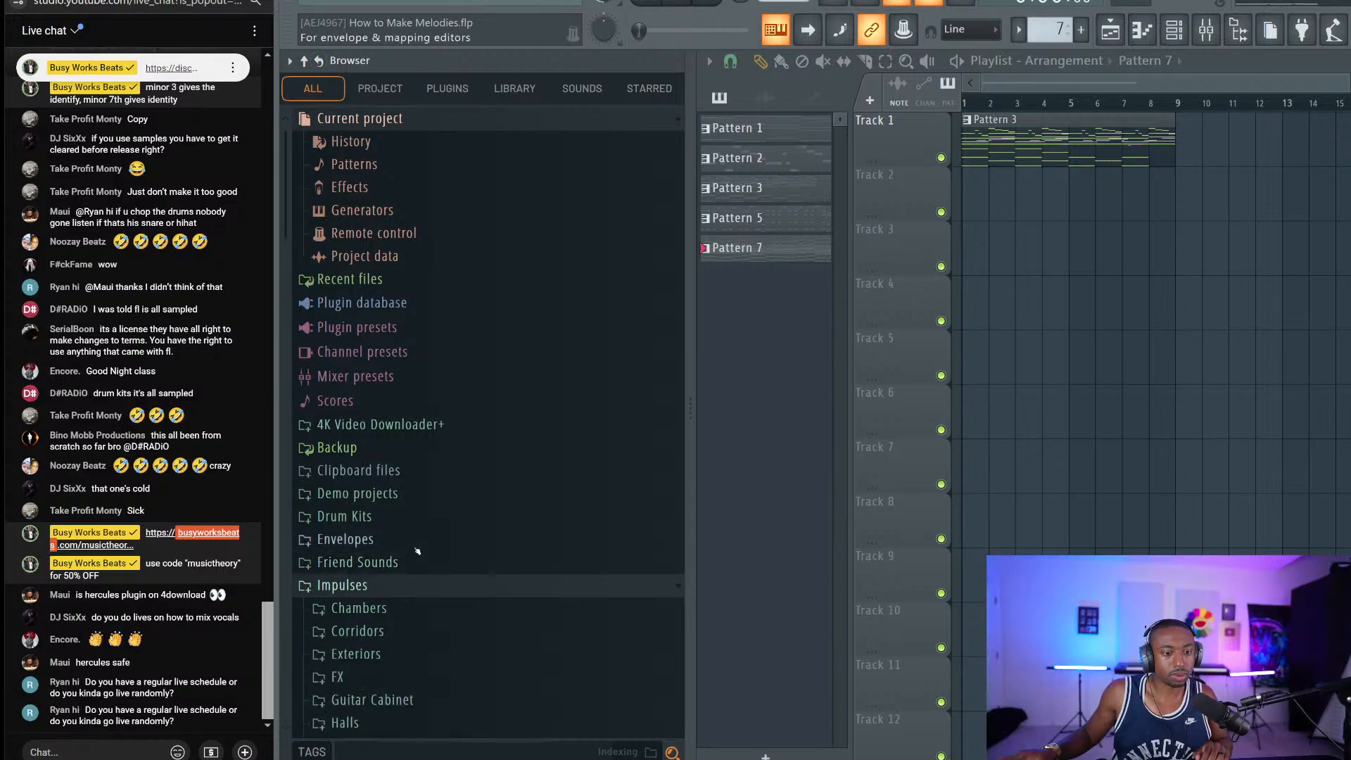
scroll(394, 598, down, 6)
scroll(429, 351, up, 3)
click(403, 341)
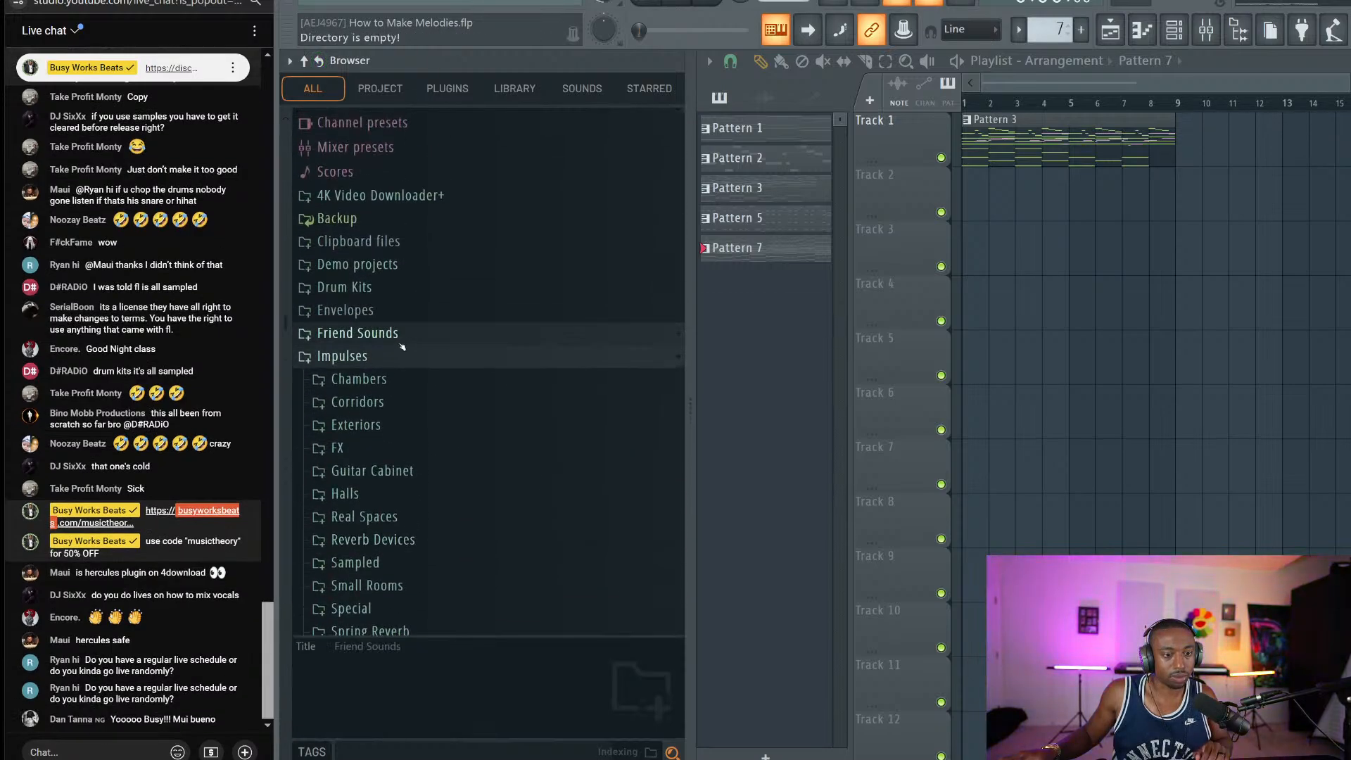
scroll(375, 292, up, 1)
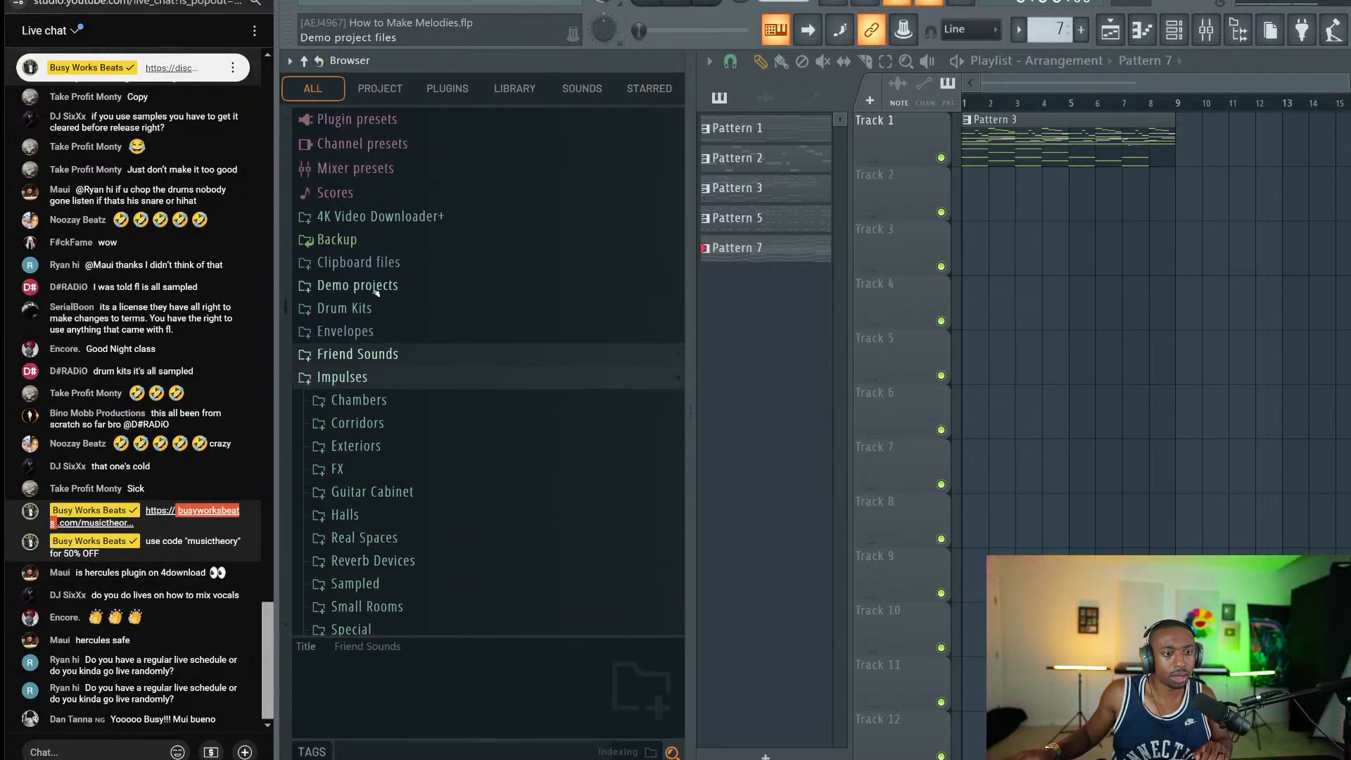
click(378, 308)
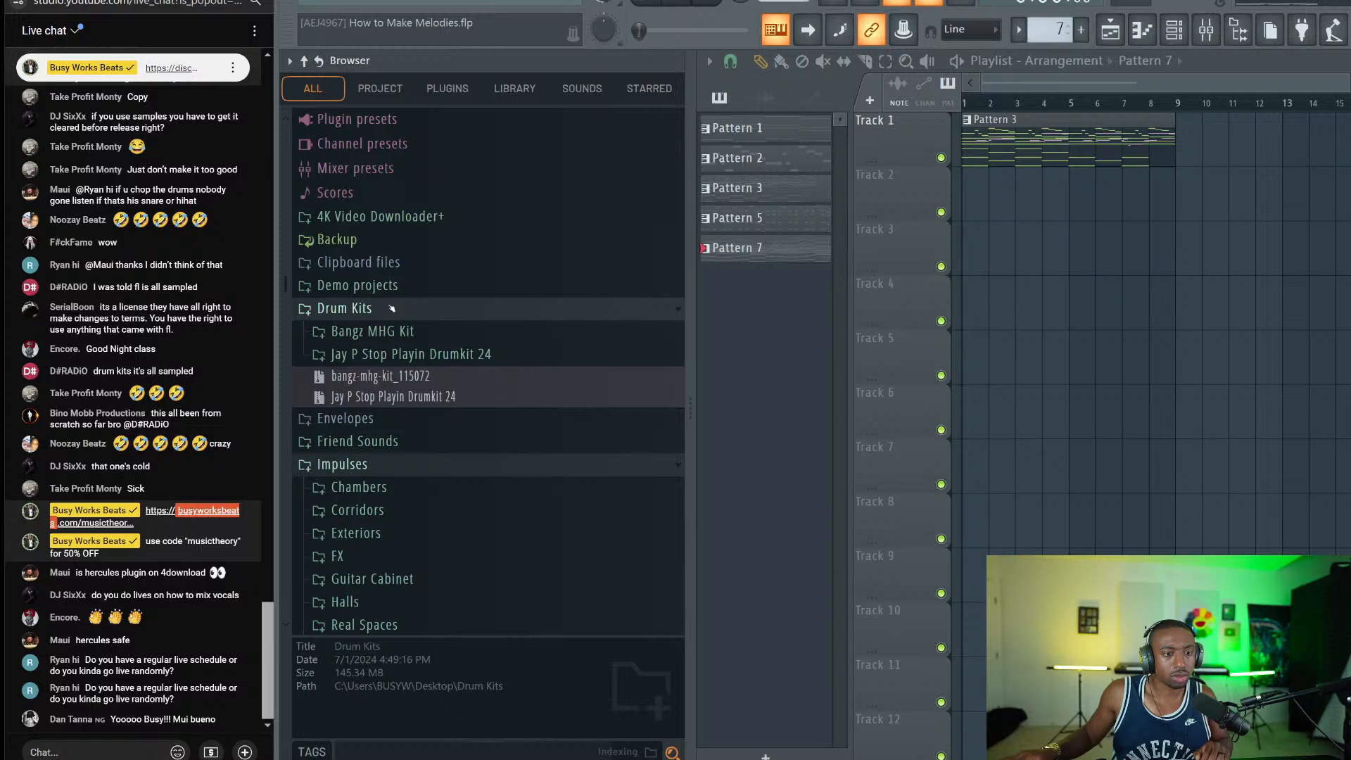
Step: Check the extra search folders in the file settings, close them and expand the Sounds folder in the Browser
click(498, 10)
click(501, 64)
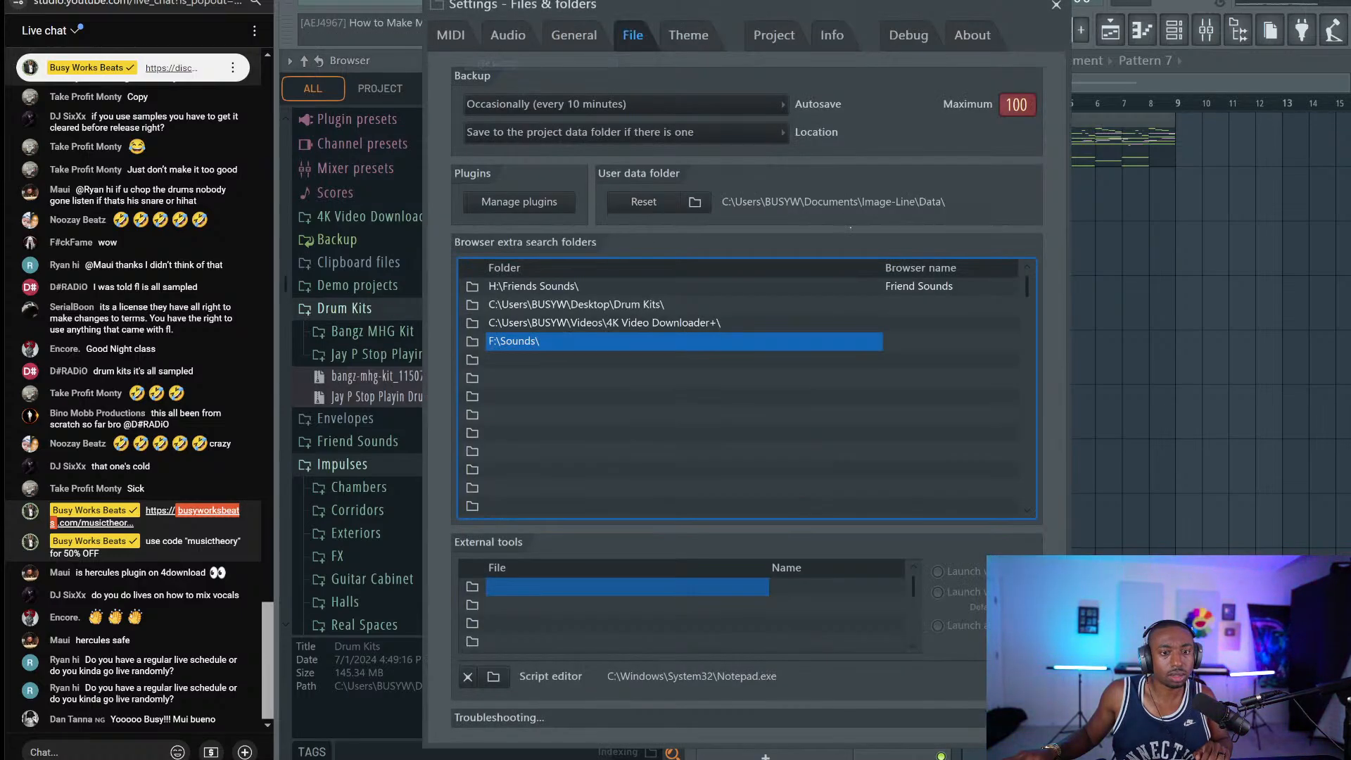
click(1056, 6)
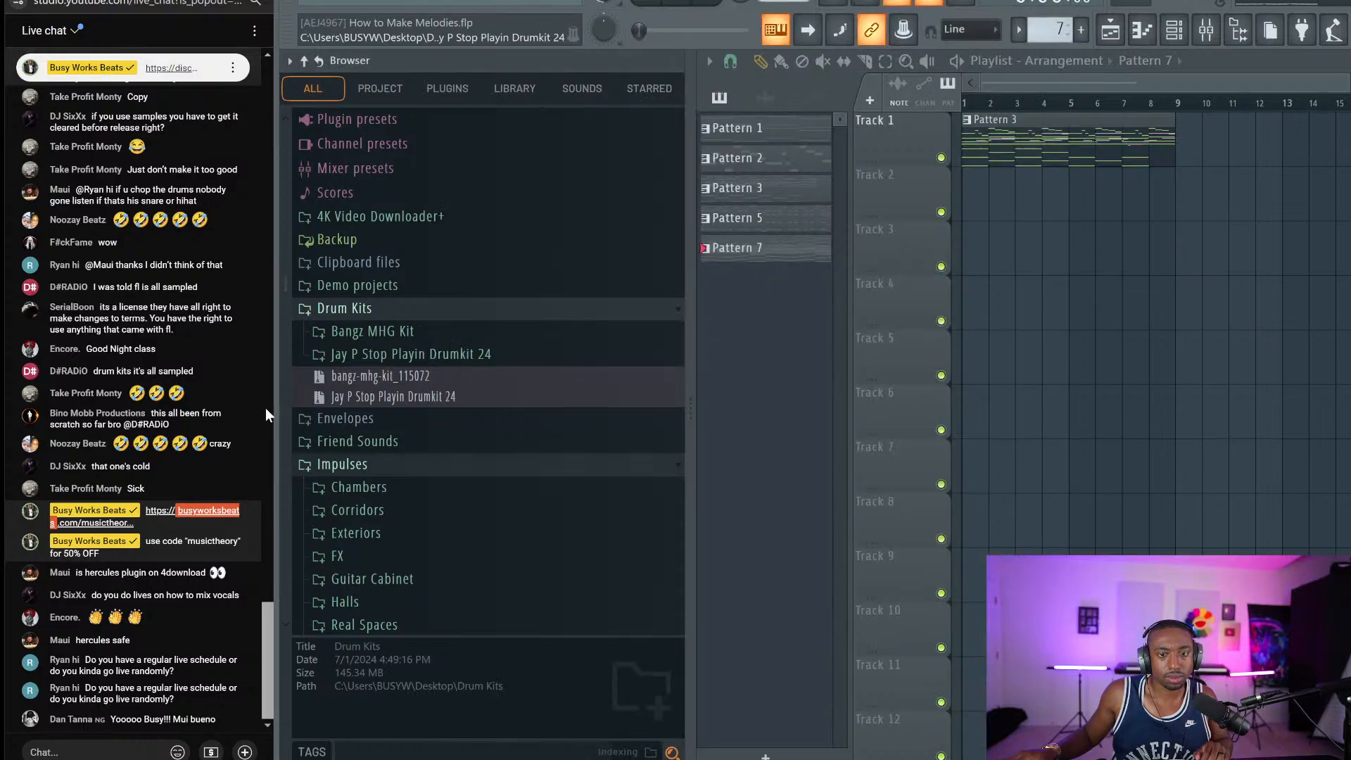
scroll(359, 468, down, 6)
click(338, 532)
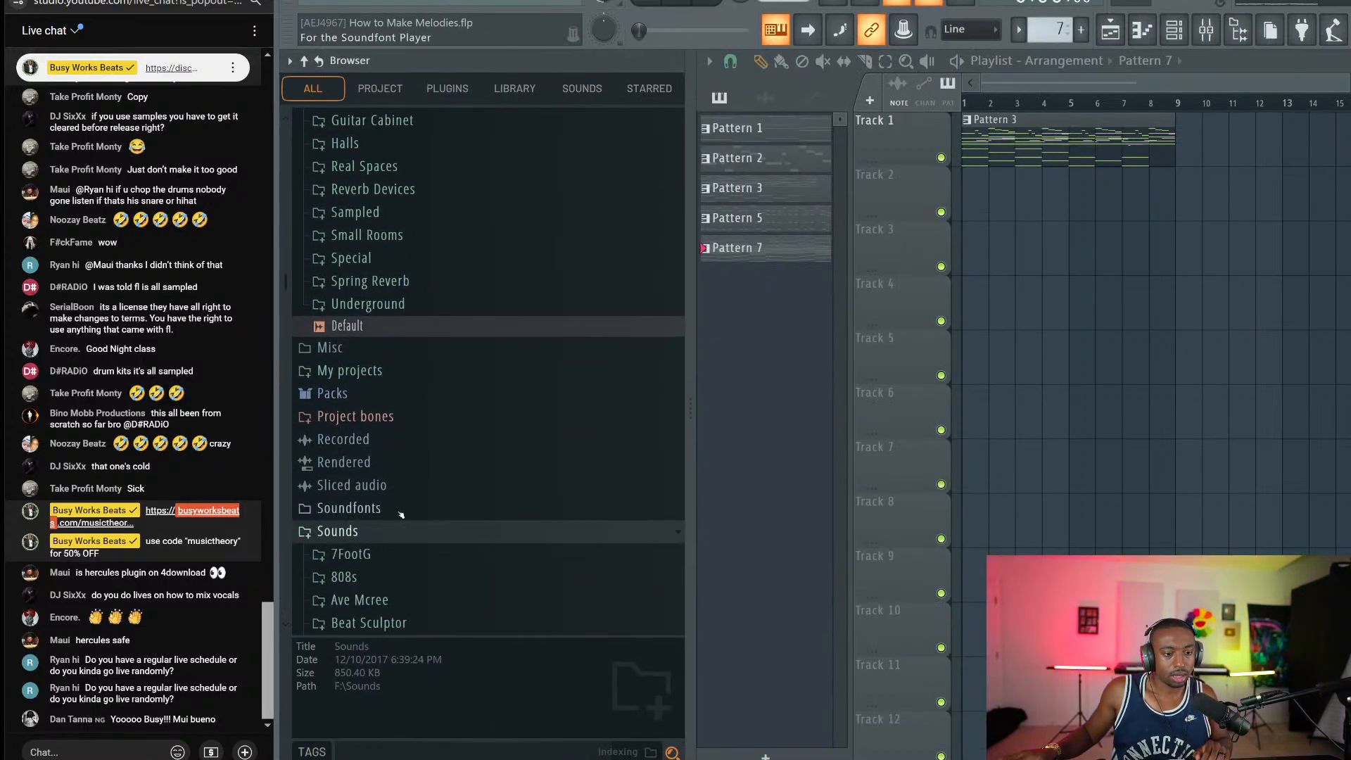
Step: Examine the kits in Sounds, expanding Decap with its Drums That Knock Vol. 1 & 2 Bundle and the Illmind folder
click(436, 334)
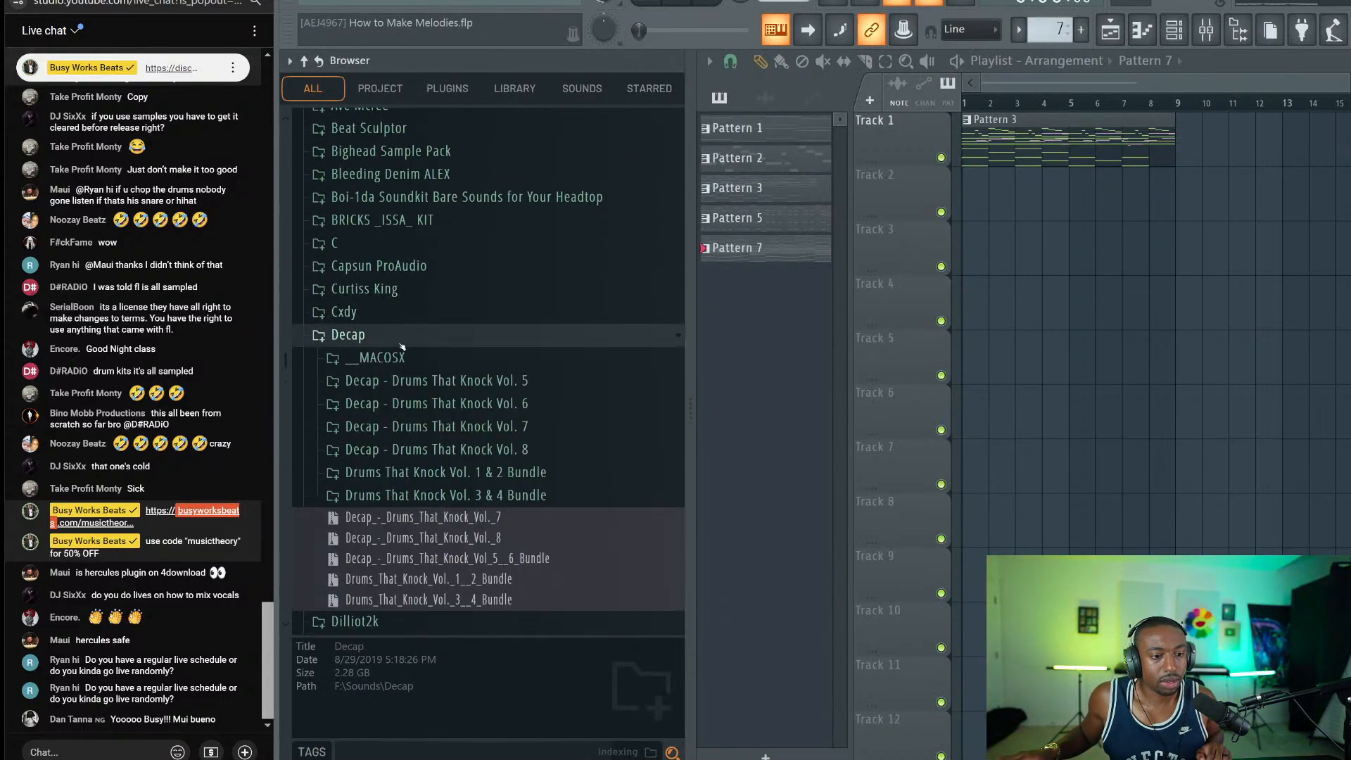
click(450, 470)
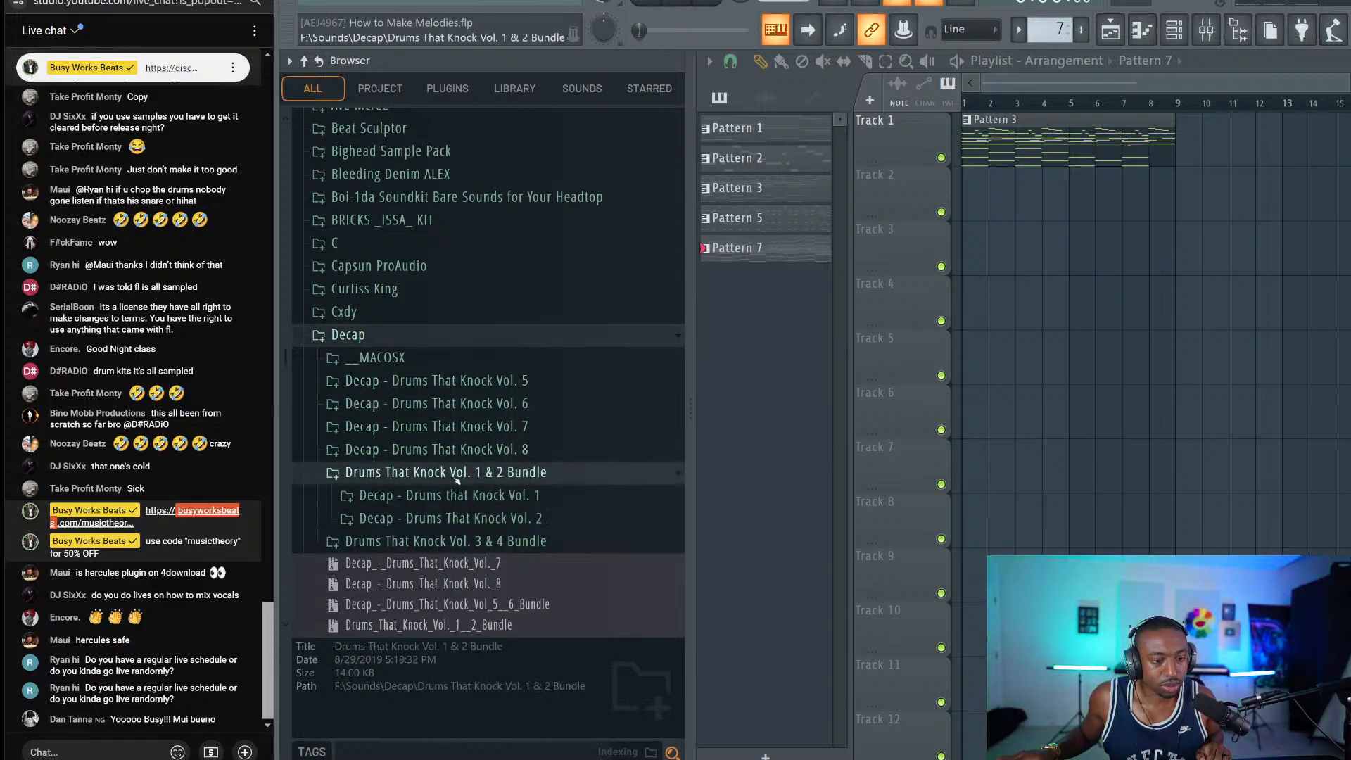
scroll(444, 457, down, 13)
scroll(431, 441, up, 5)
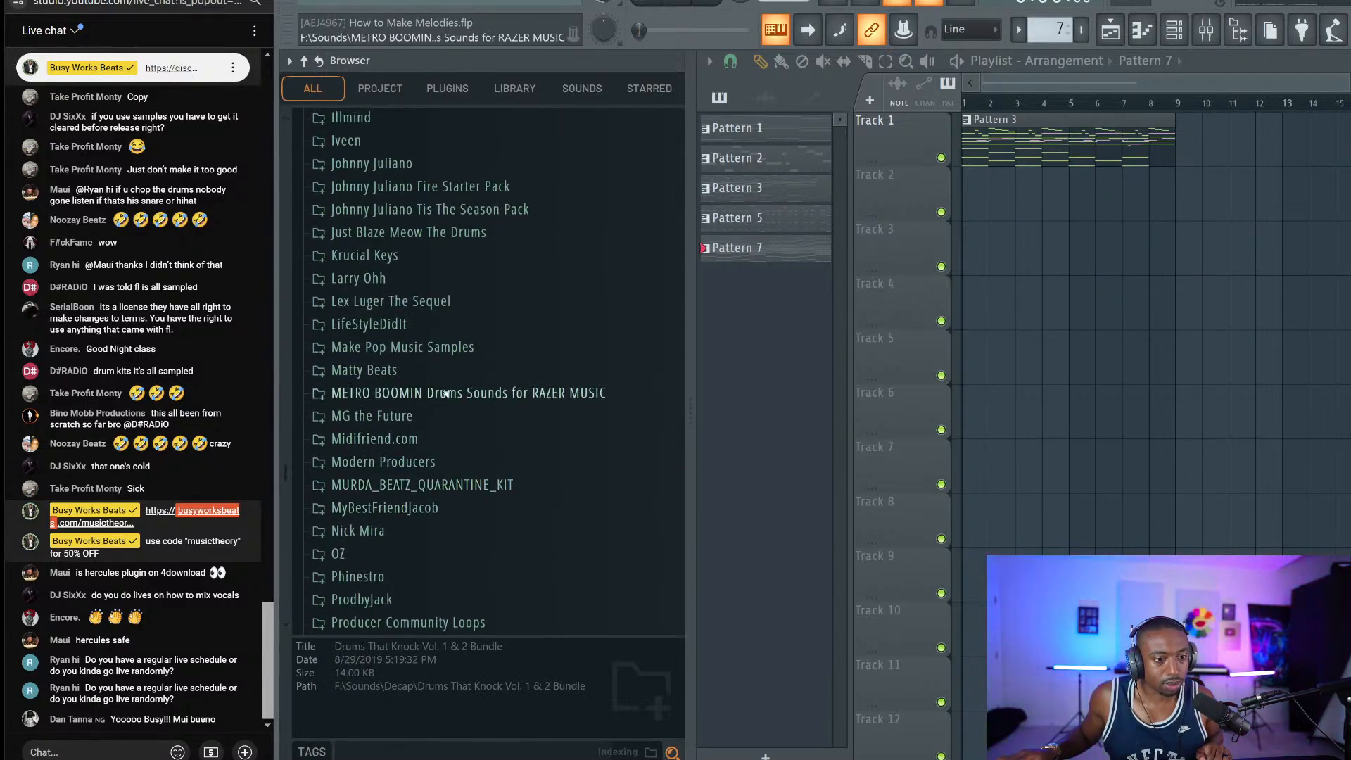
scroll(446, 384, up, 5)
click(352, 241)
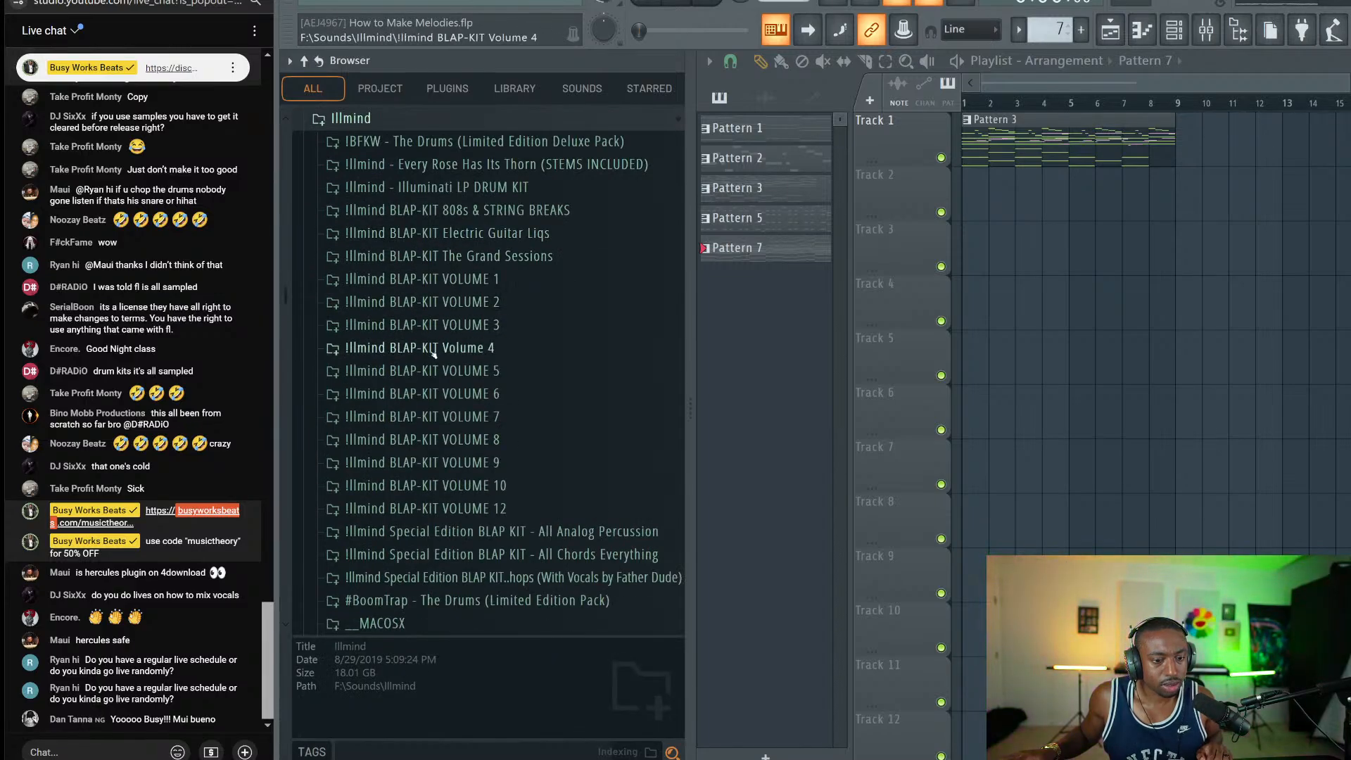
scroll(443, 371, up, 10)
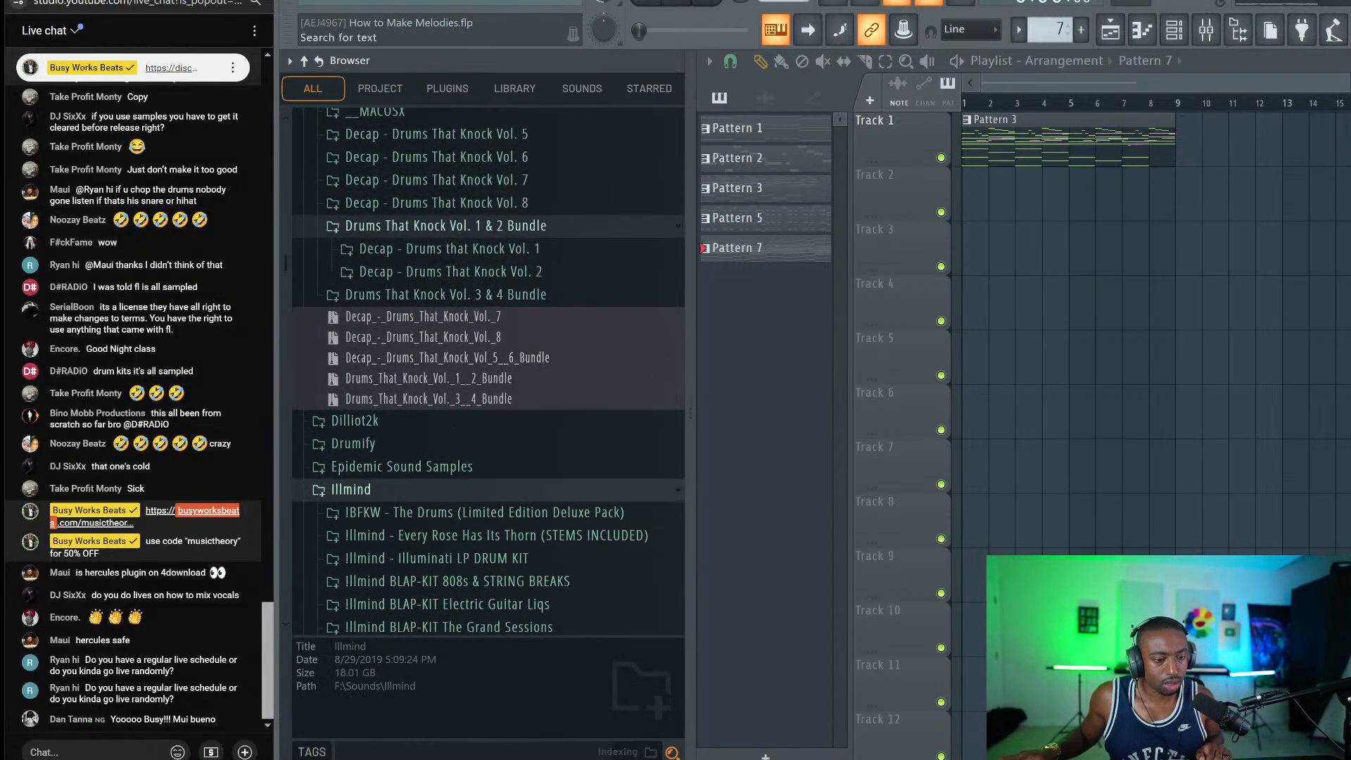
Step: Search the Browser for "texture", audition some results and place Enter the Void - Beads Texture at bar 1 of Track 2
text(textur)
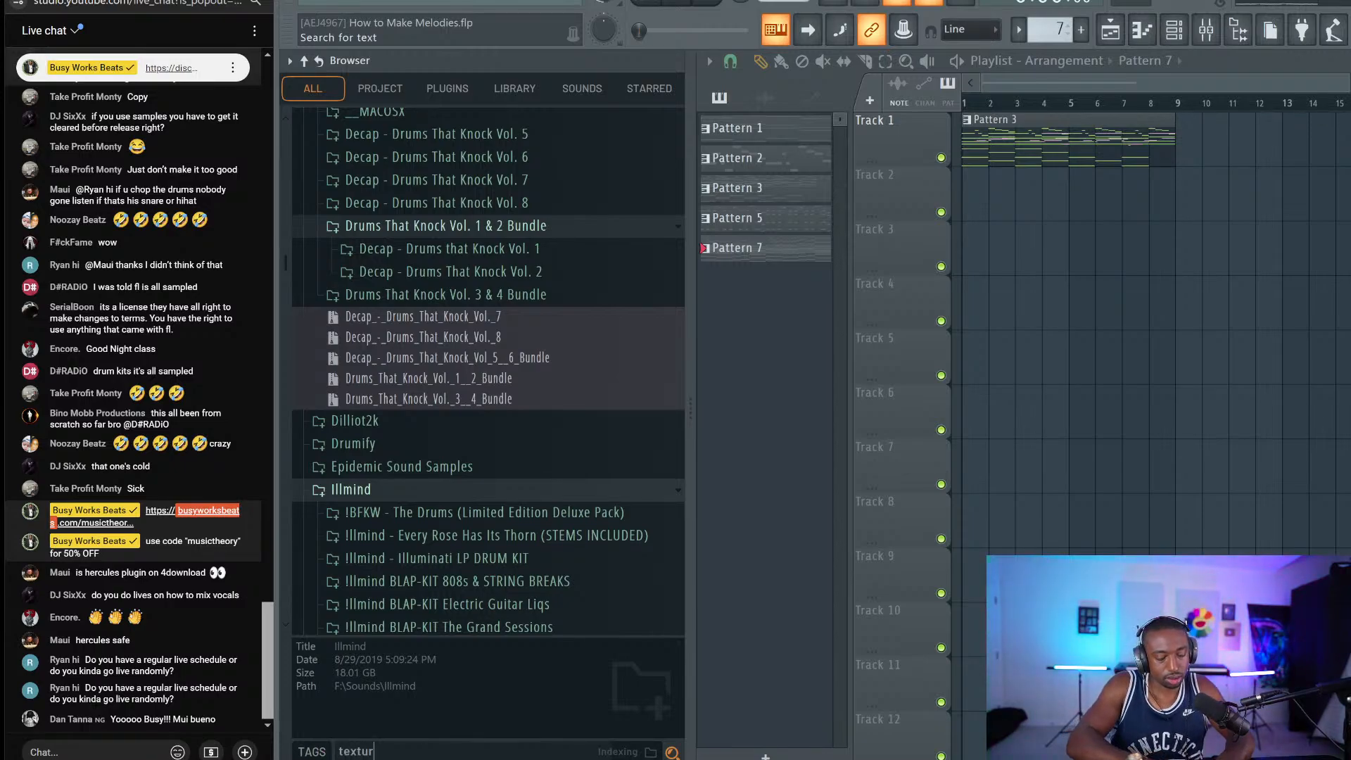
text(e)
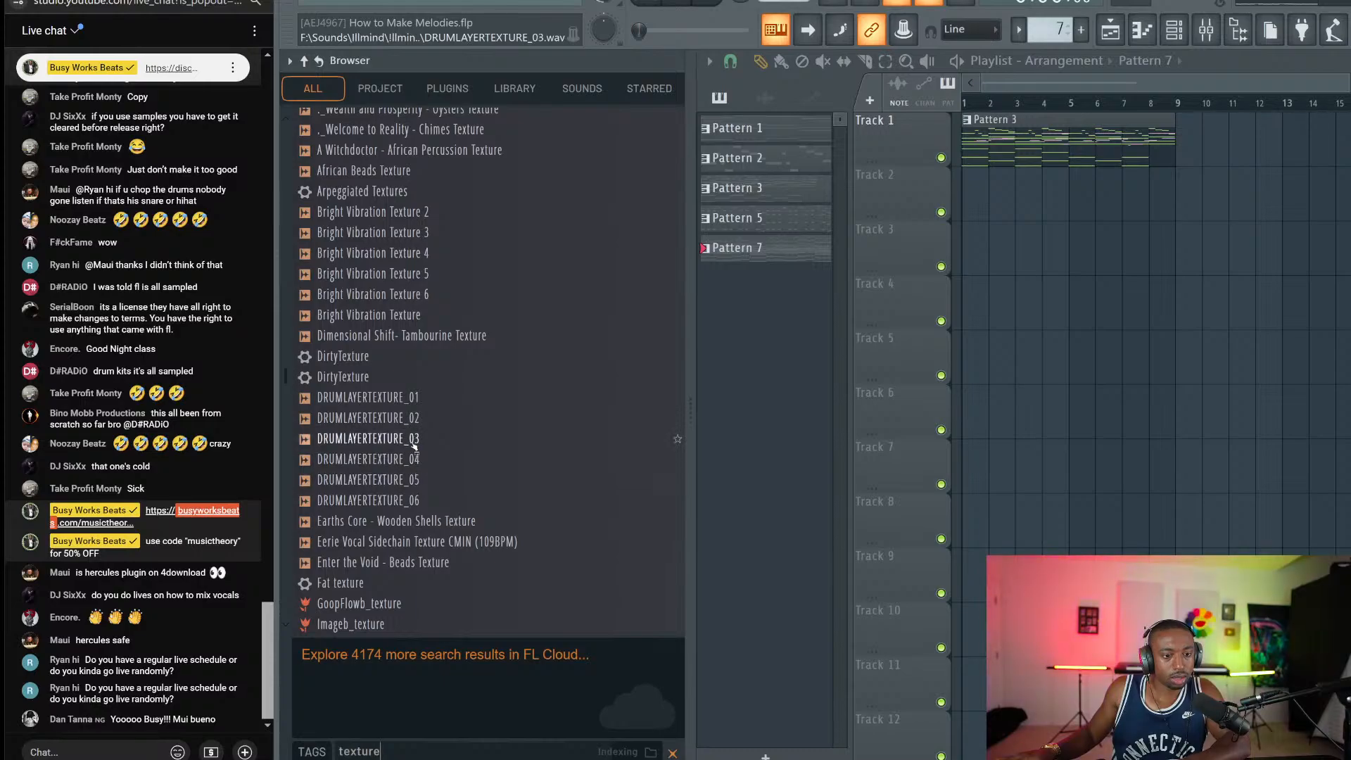
click(415, 444)
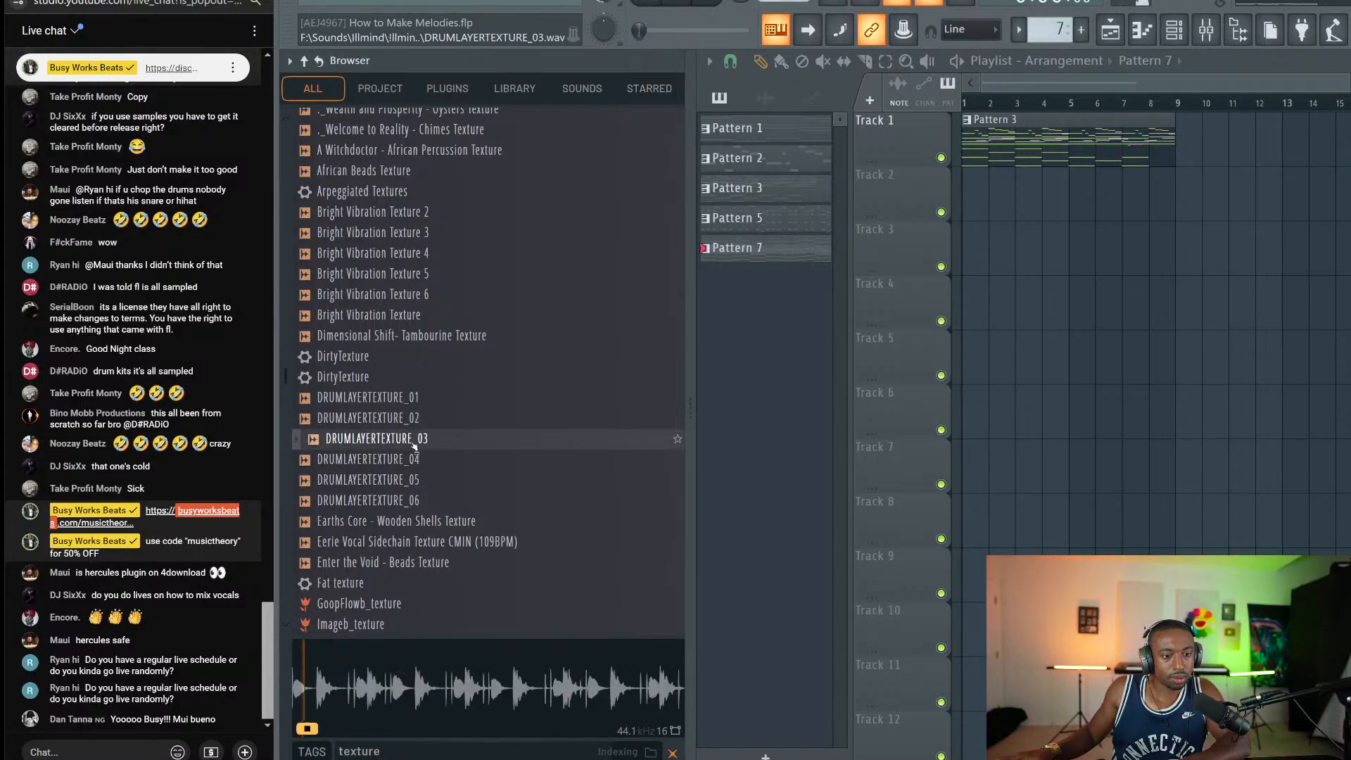
click(391, 501)
click(385, 563)
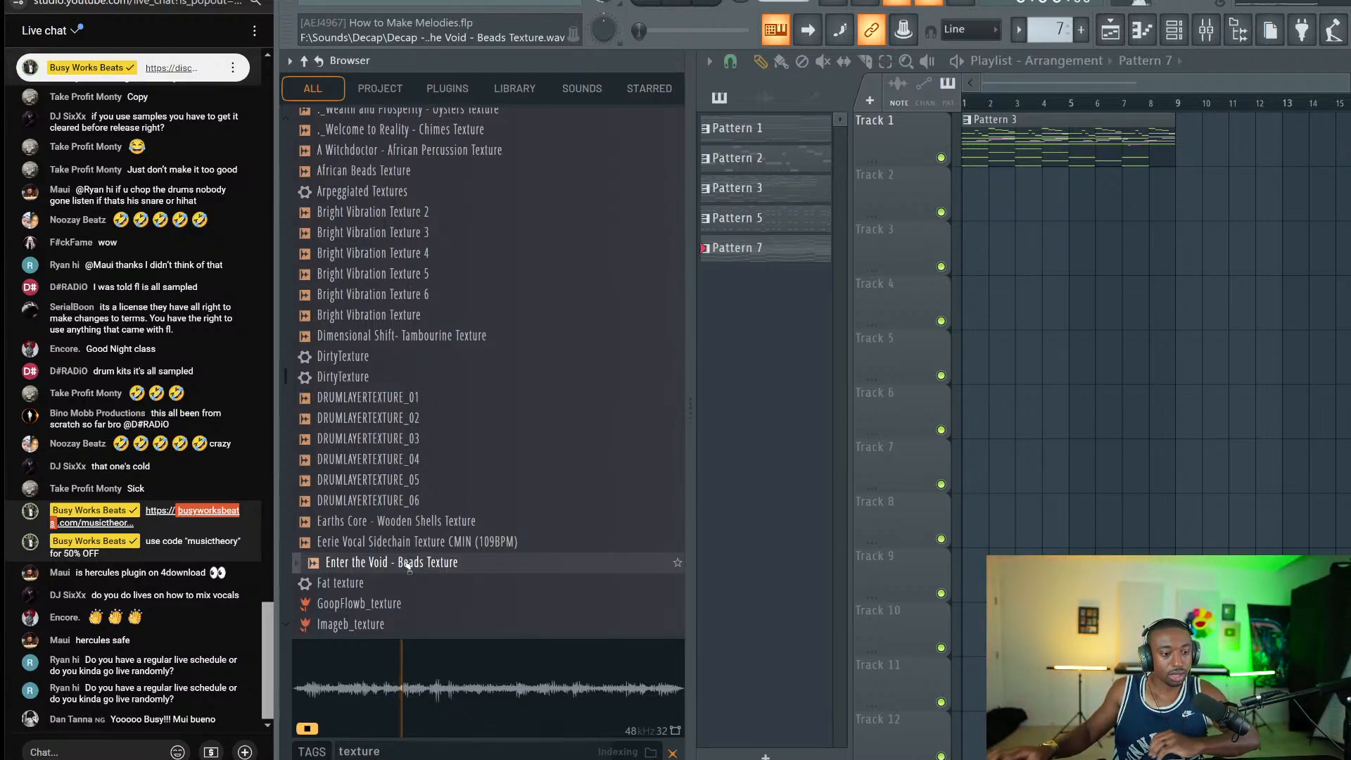
drag(408, 566, 992, 215)
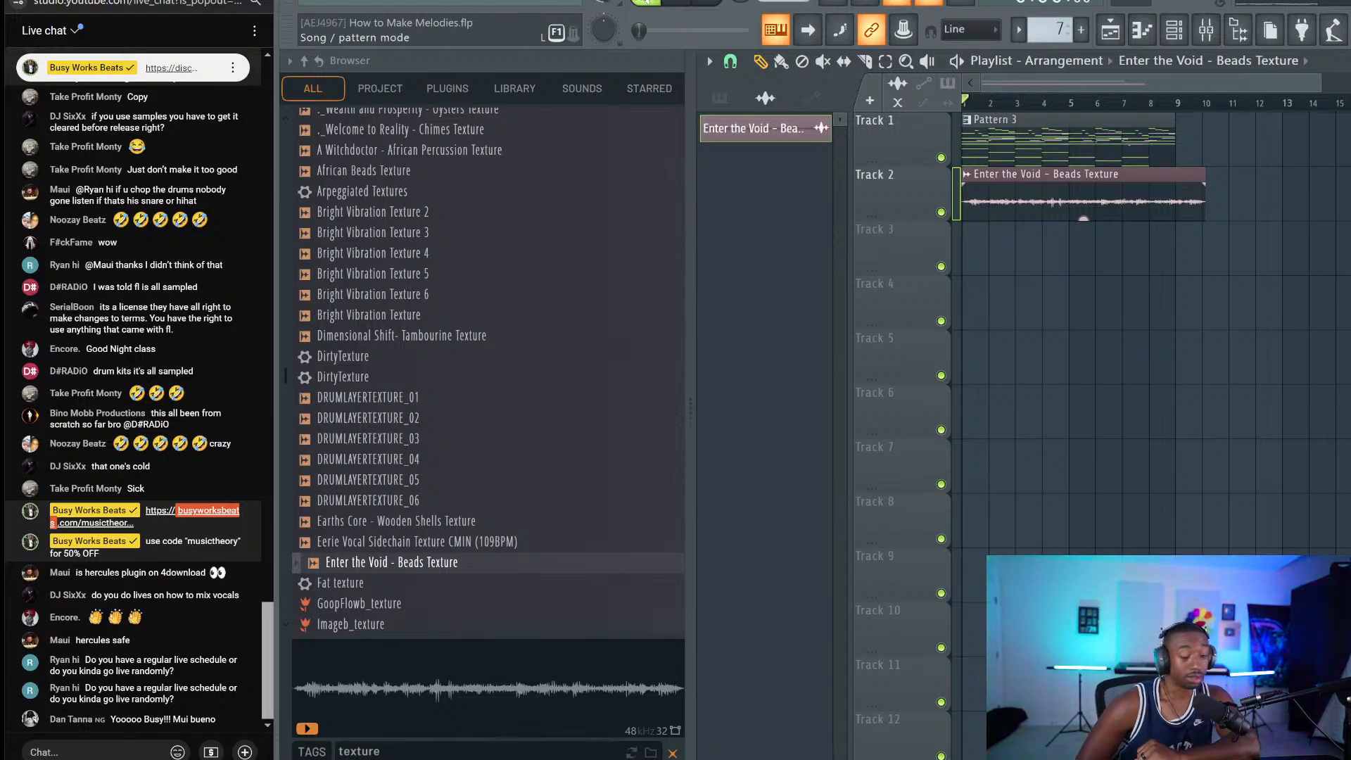
Step: Audition and place Earths Core - Wooden Shells Texture at bar 1 of Track 3, and delete the Beads Texture clip from Track 2
click(415, 522)
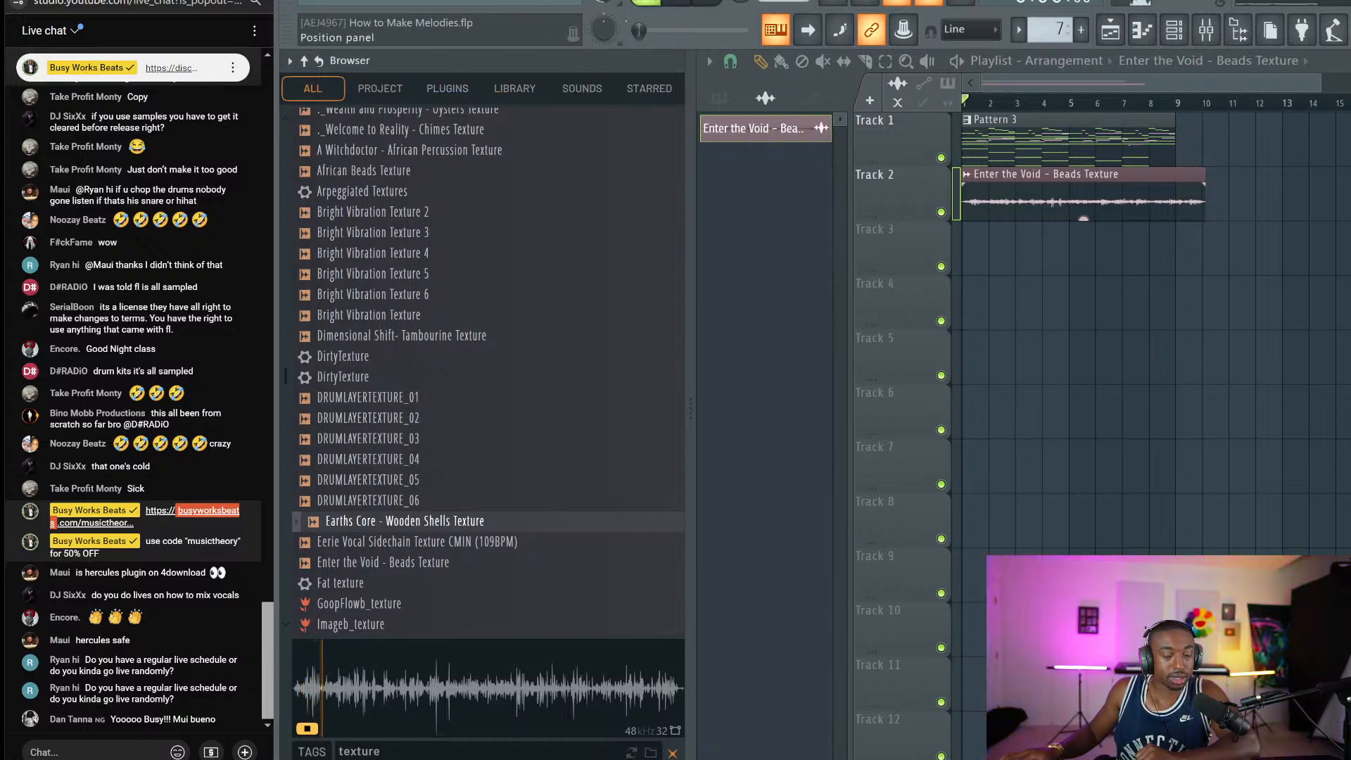
drag(405, 521, 1084, 296)
right_click(1045, 218)
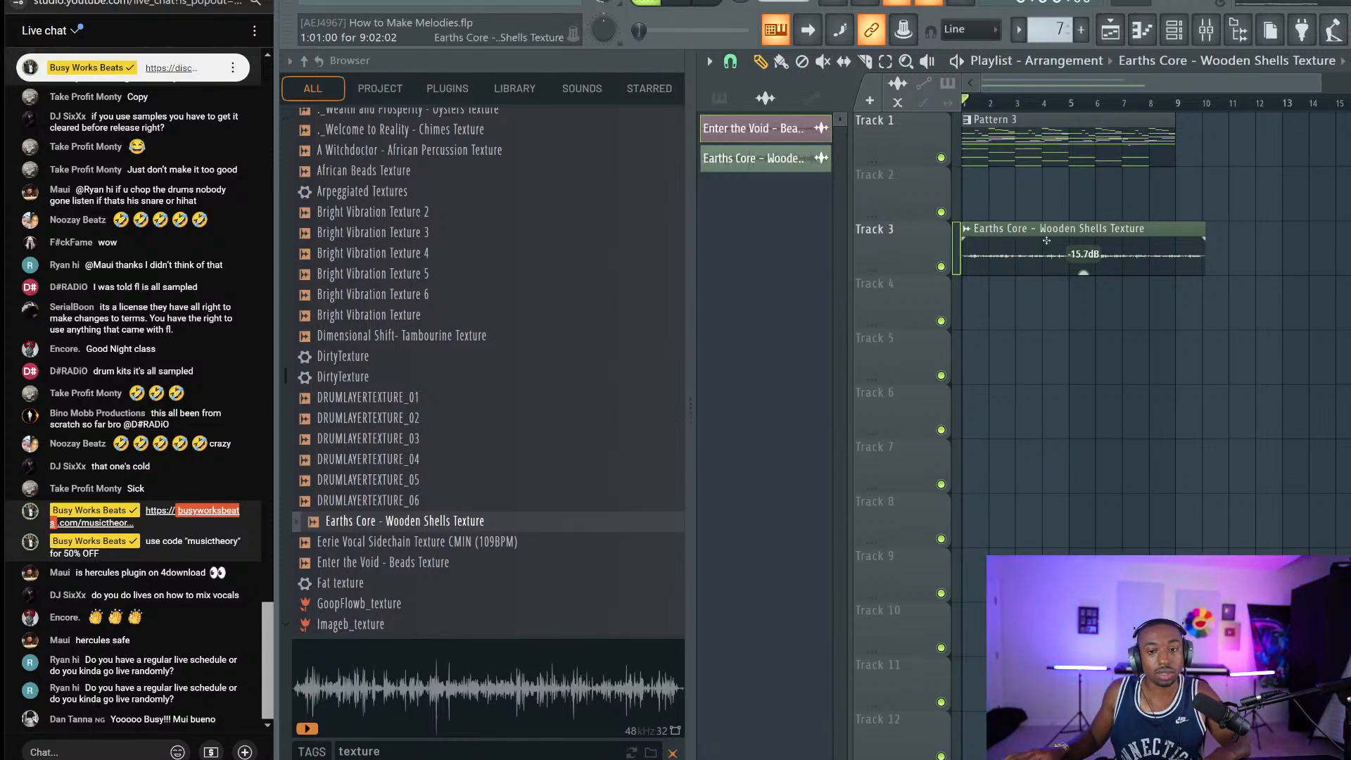
Step: Play the arrangement, set the Wooden Shells Texture clip gain to -12.6 dB, and briefly show the Channel rack
key(space)
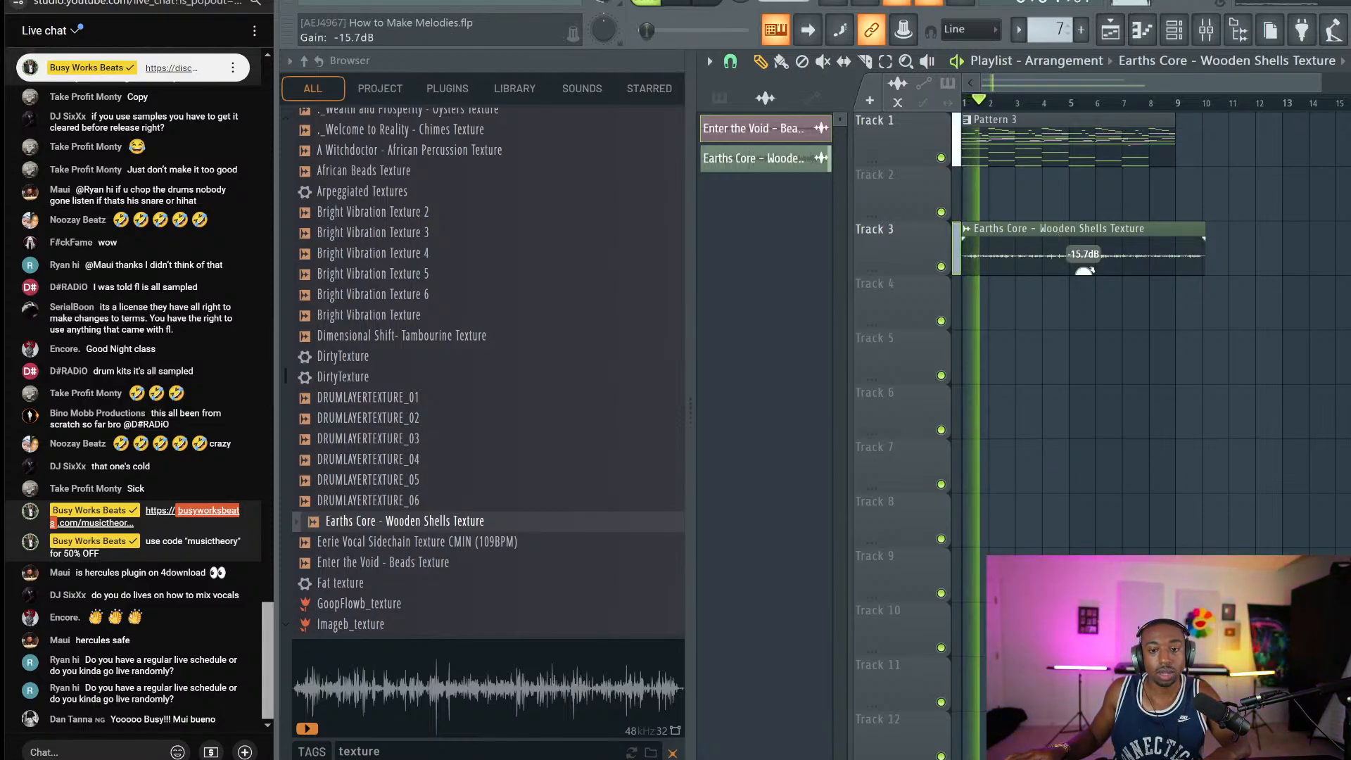
key(F6)
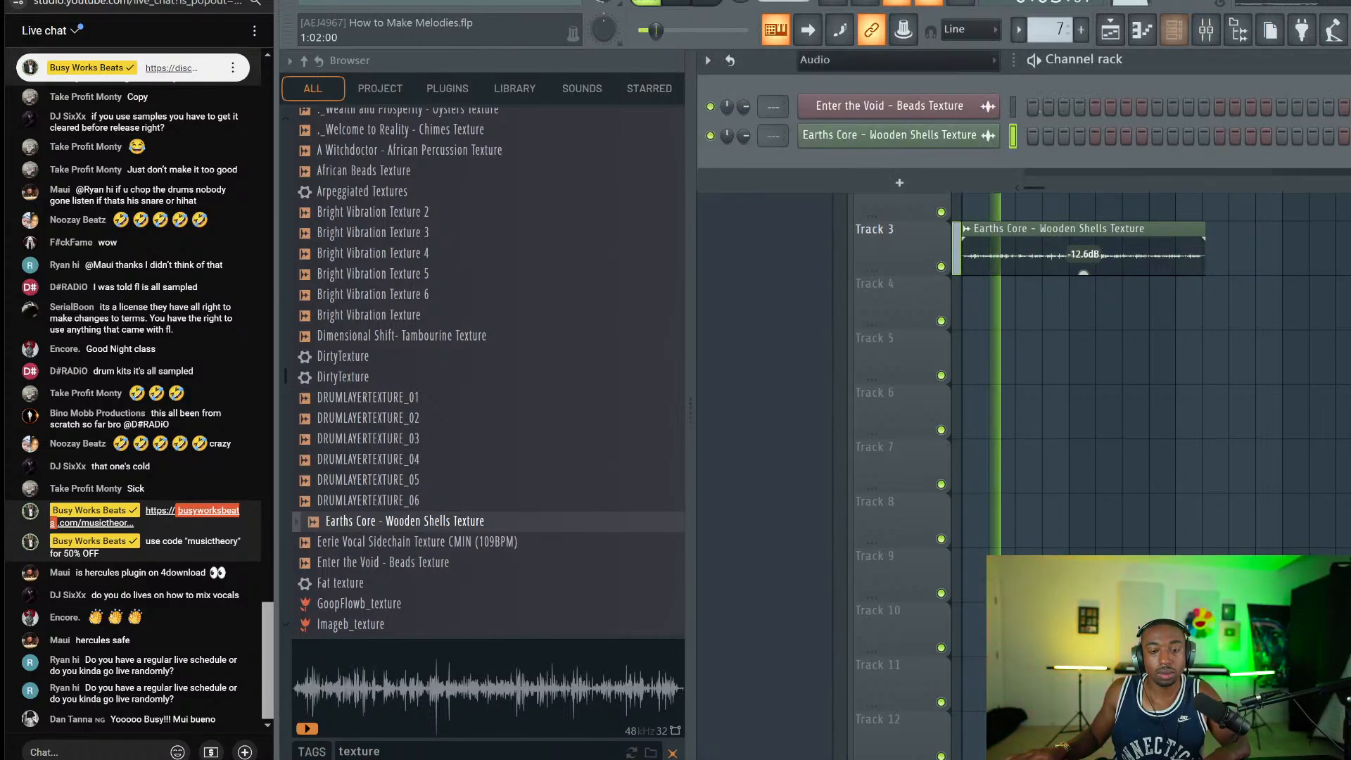
key(F6)
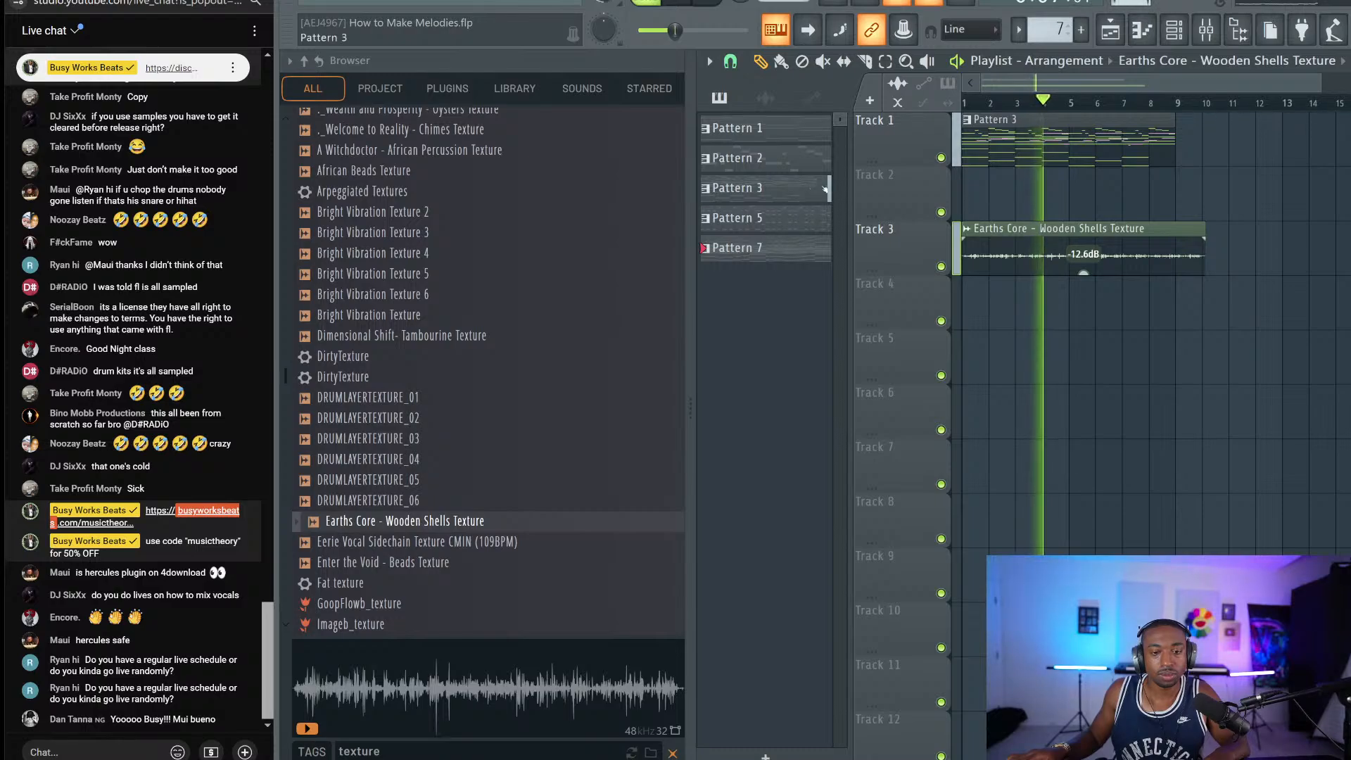
Step: Delete the Pattern 3 clip from Track 1, switch to Pattern 3 and place it again at bar 1 of Track 1
key(space)
right_click(988, 149)
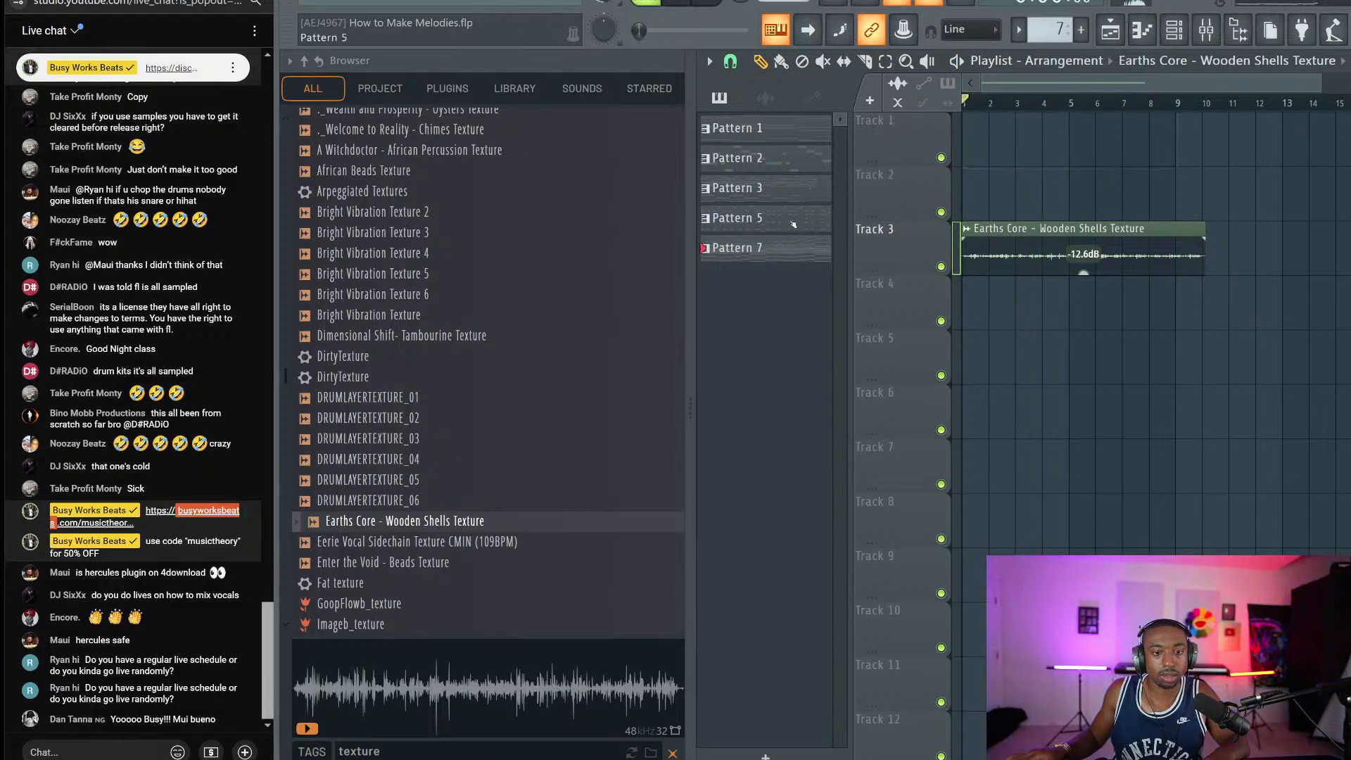
click(1156, 41)
click(1172, 34)
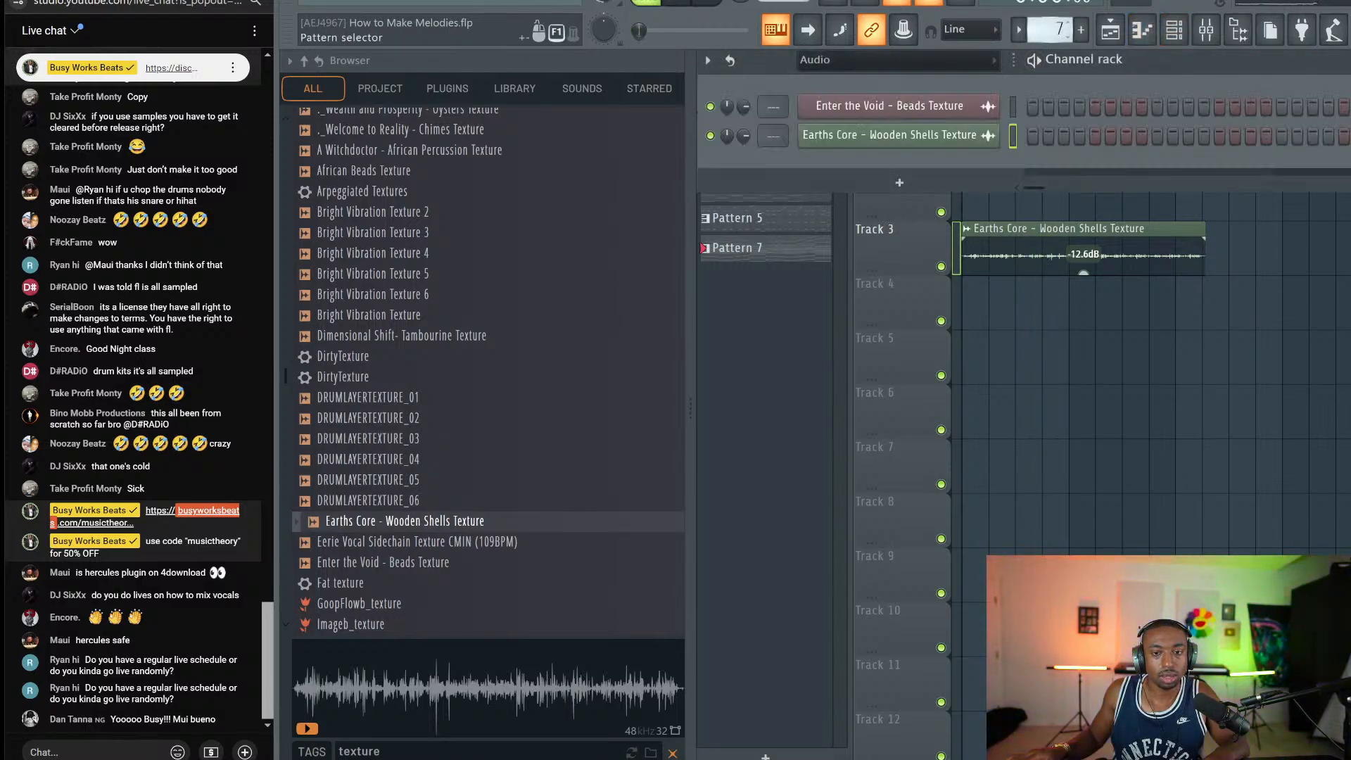
drag(1049, 30, 1050, 56)
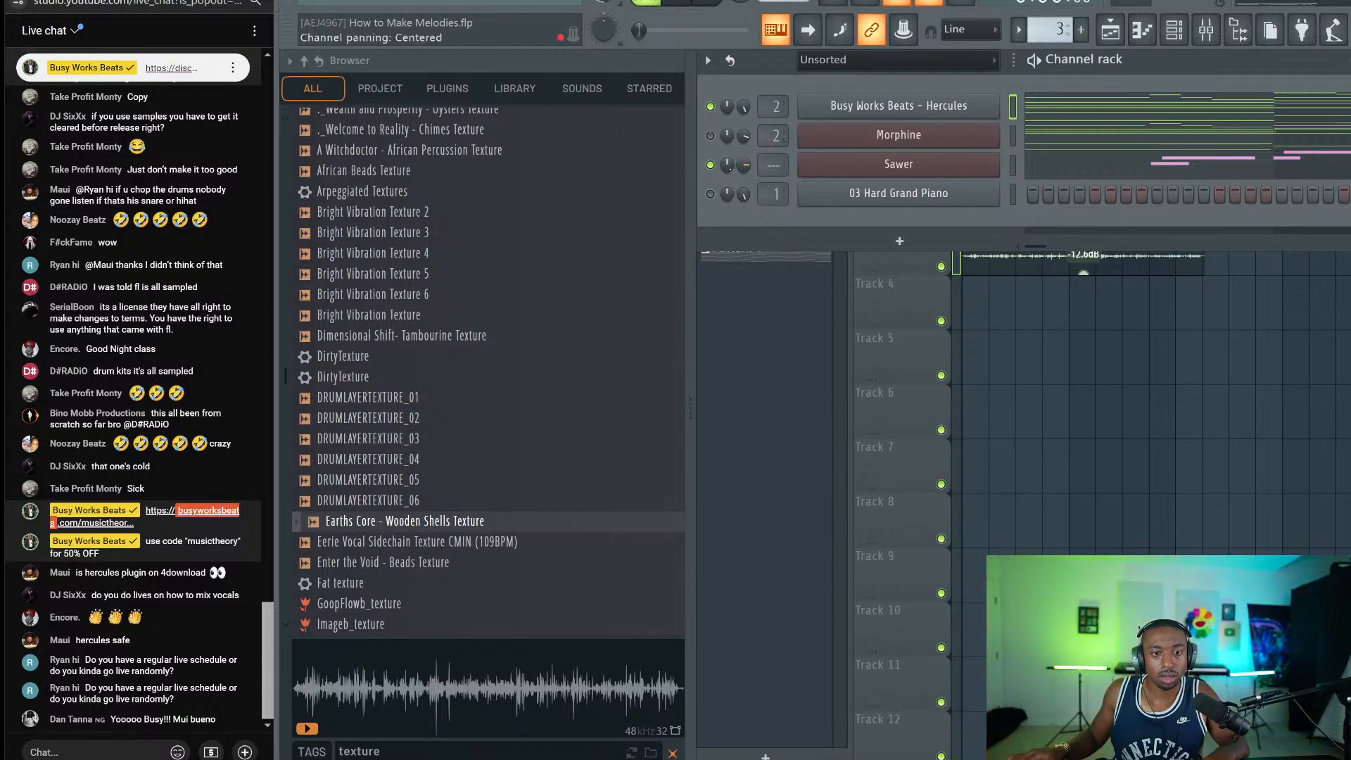
right_click(992, 296)
click(980, 147)
key(space)
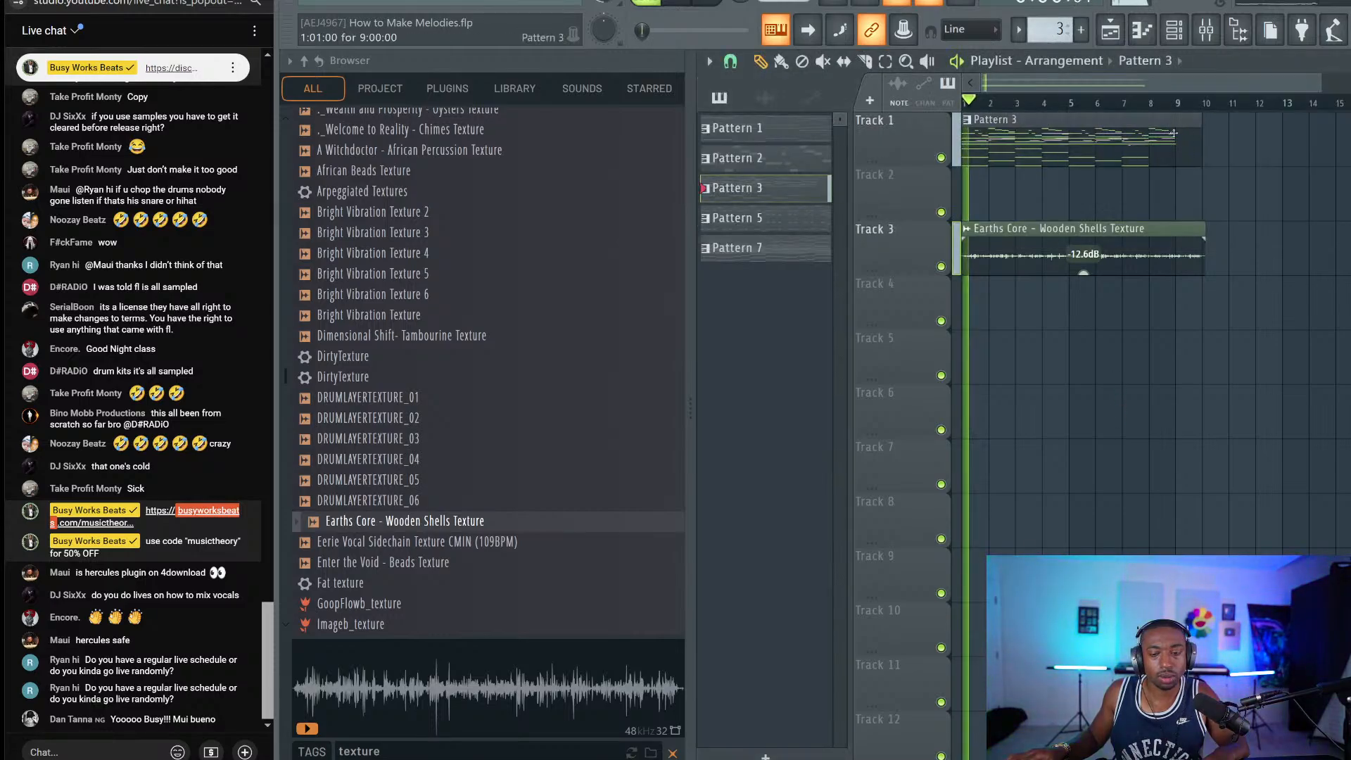
Step: Load the Dragon preset from the Plucks category in the Hercules channel and audition it with the arrangement
click(1174, 29)
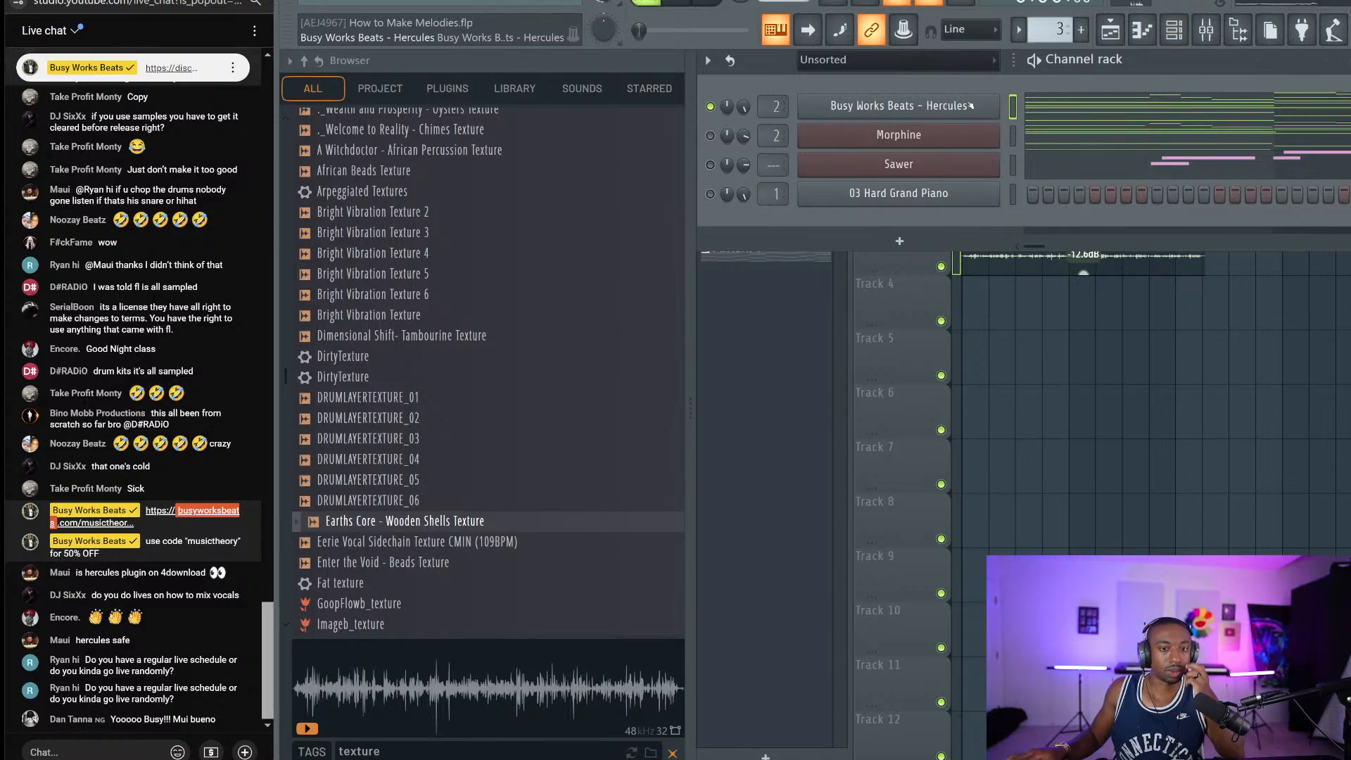
click(971, 106)
click(1027, 393)
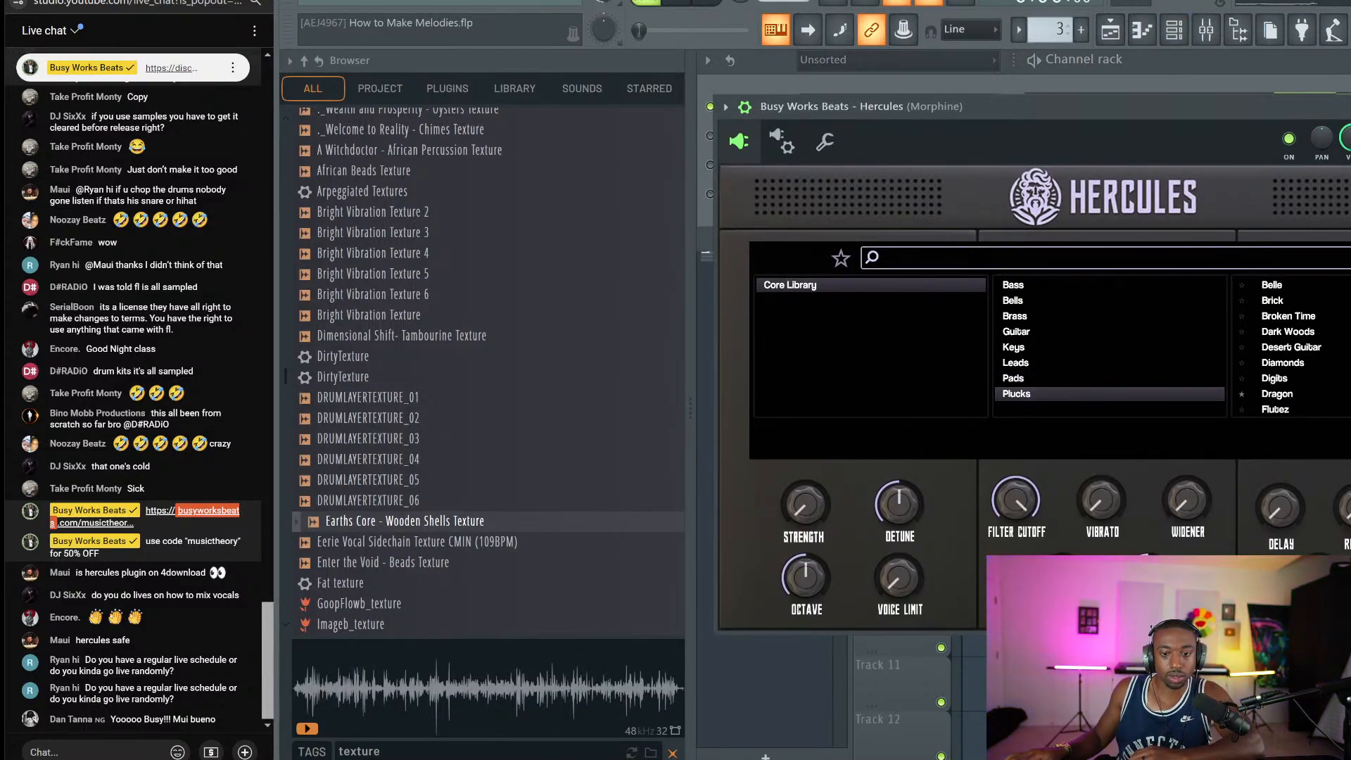
click(1282, 394)
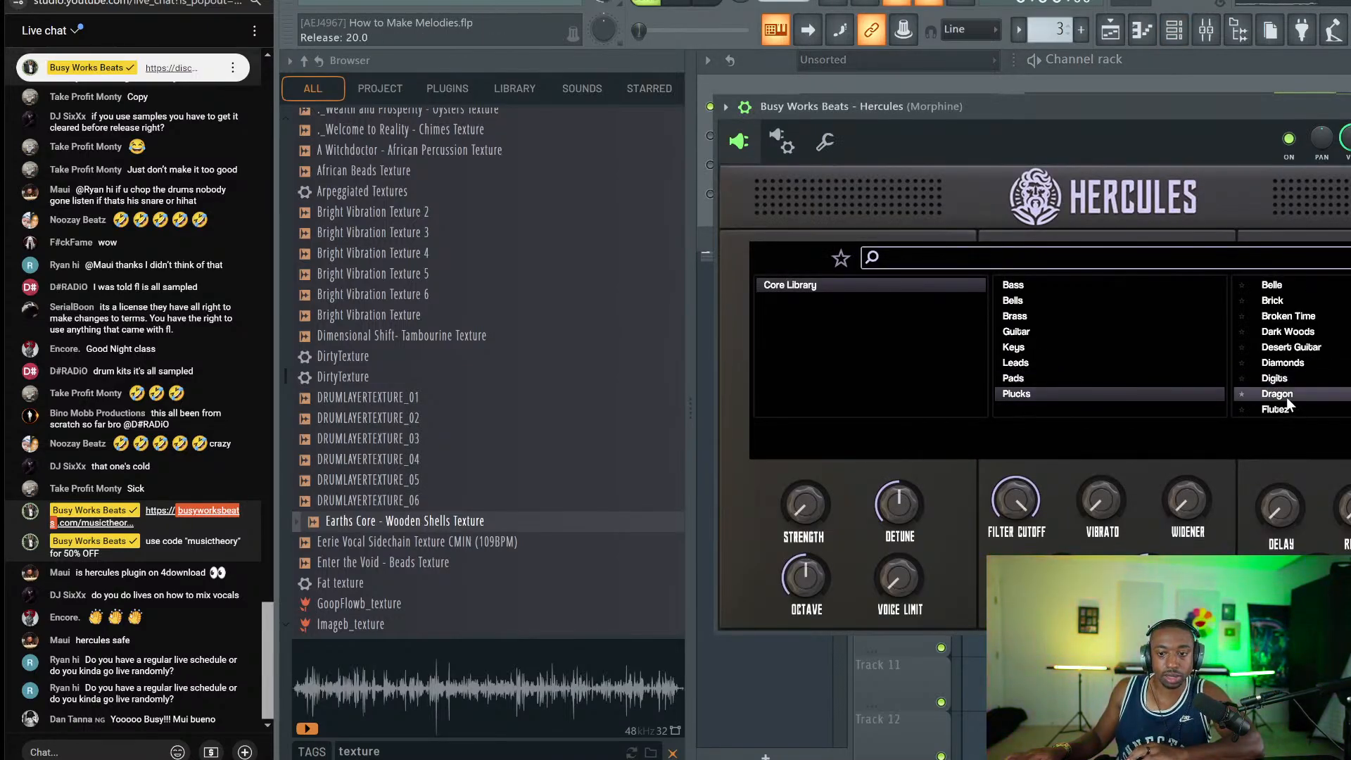
key(space)
drag(1201, 115, 1080, 142)
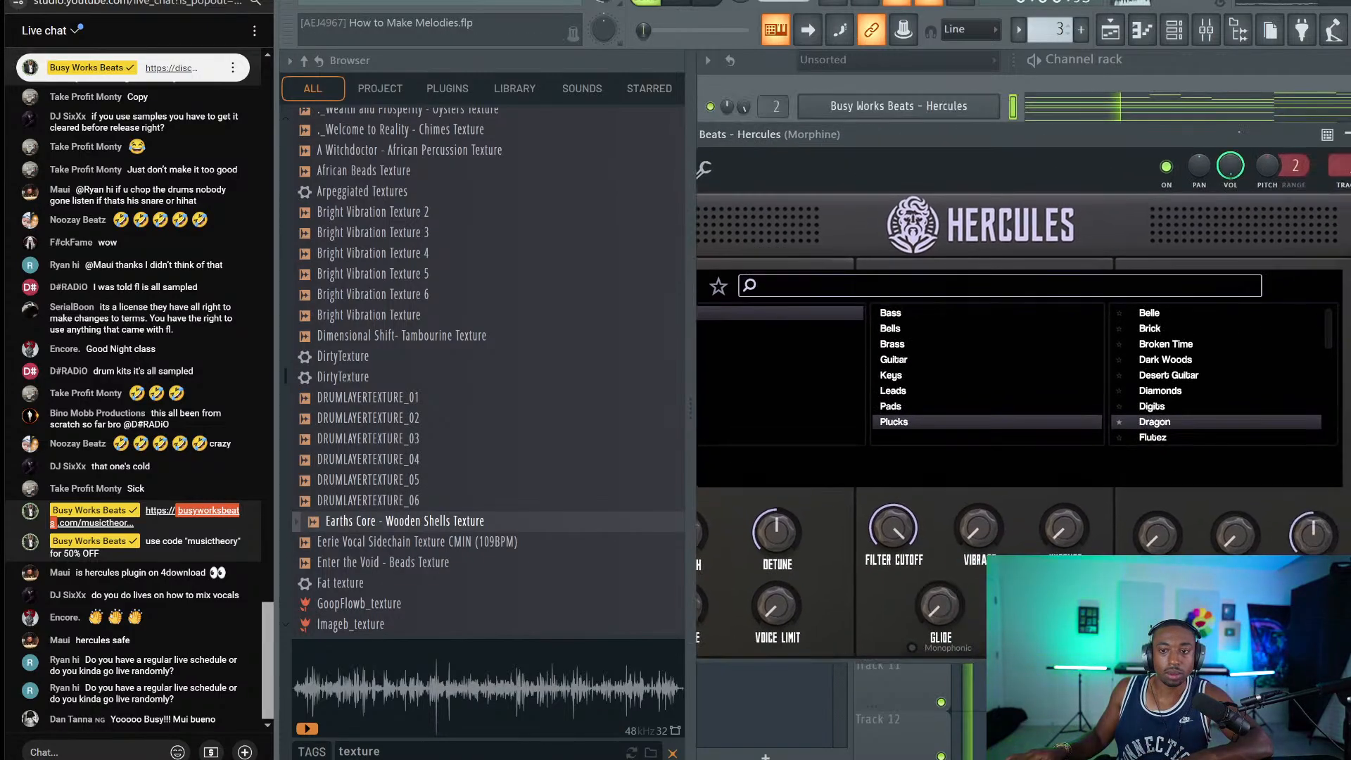
key(Escape)
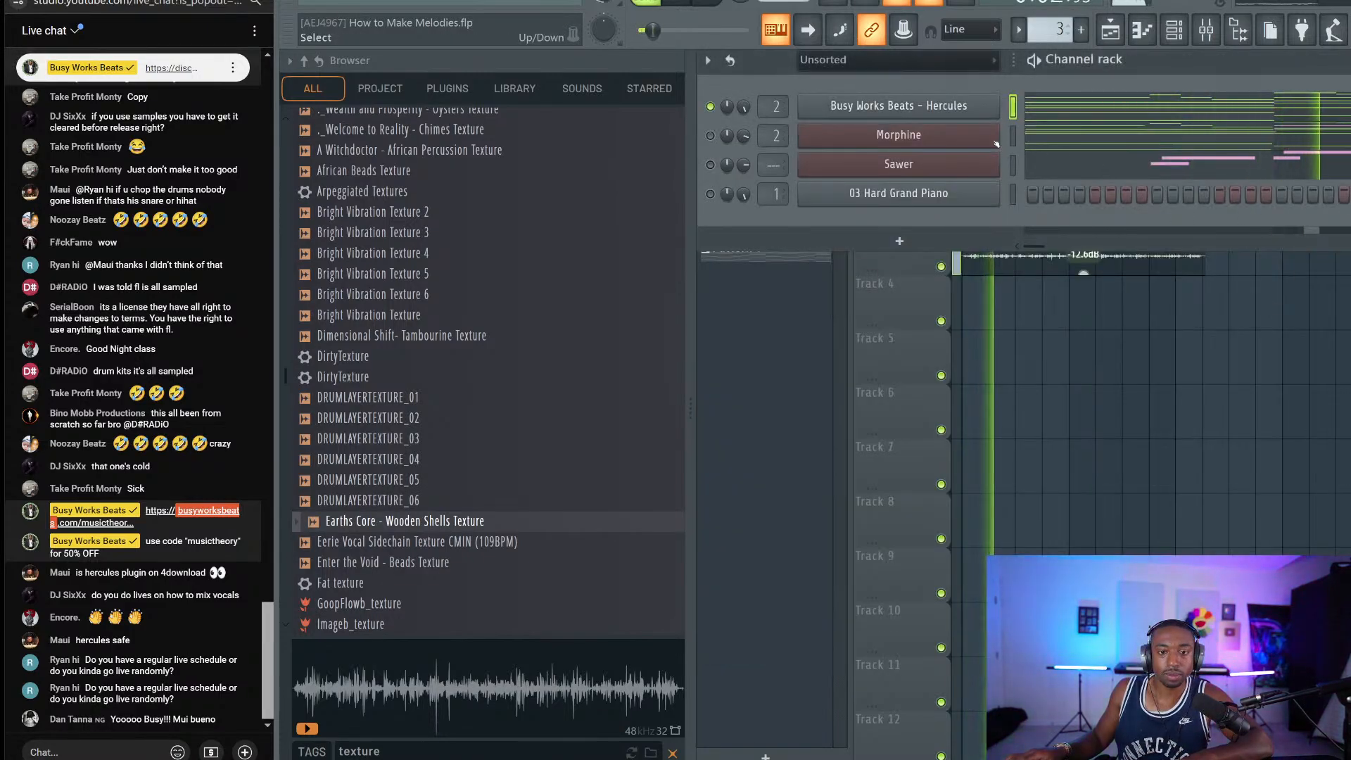
Step: Transpose the selected Hercules notes in bars 1 to 4 of Pattern 3 up one octave
key(F6)
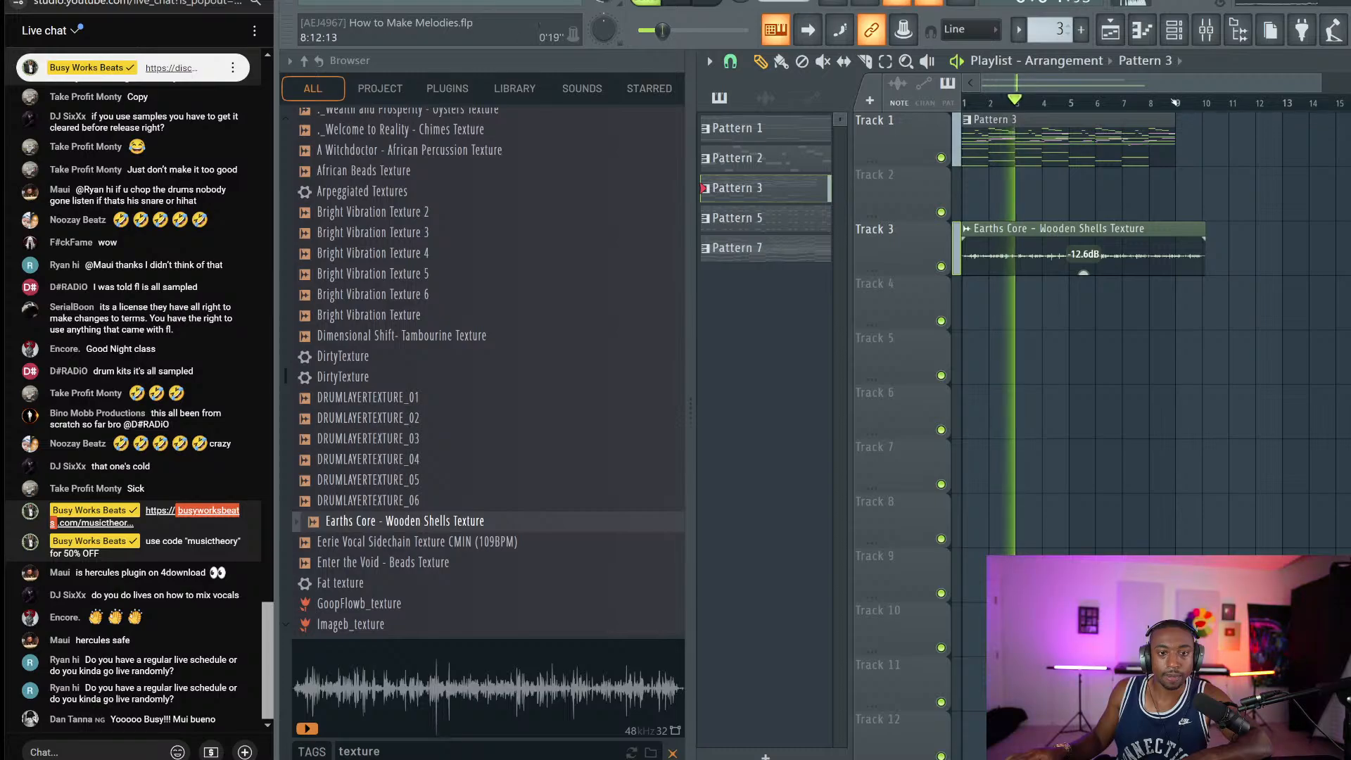
click(1238, 35)
key(F7)
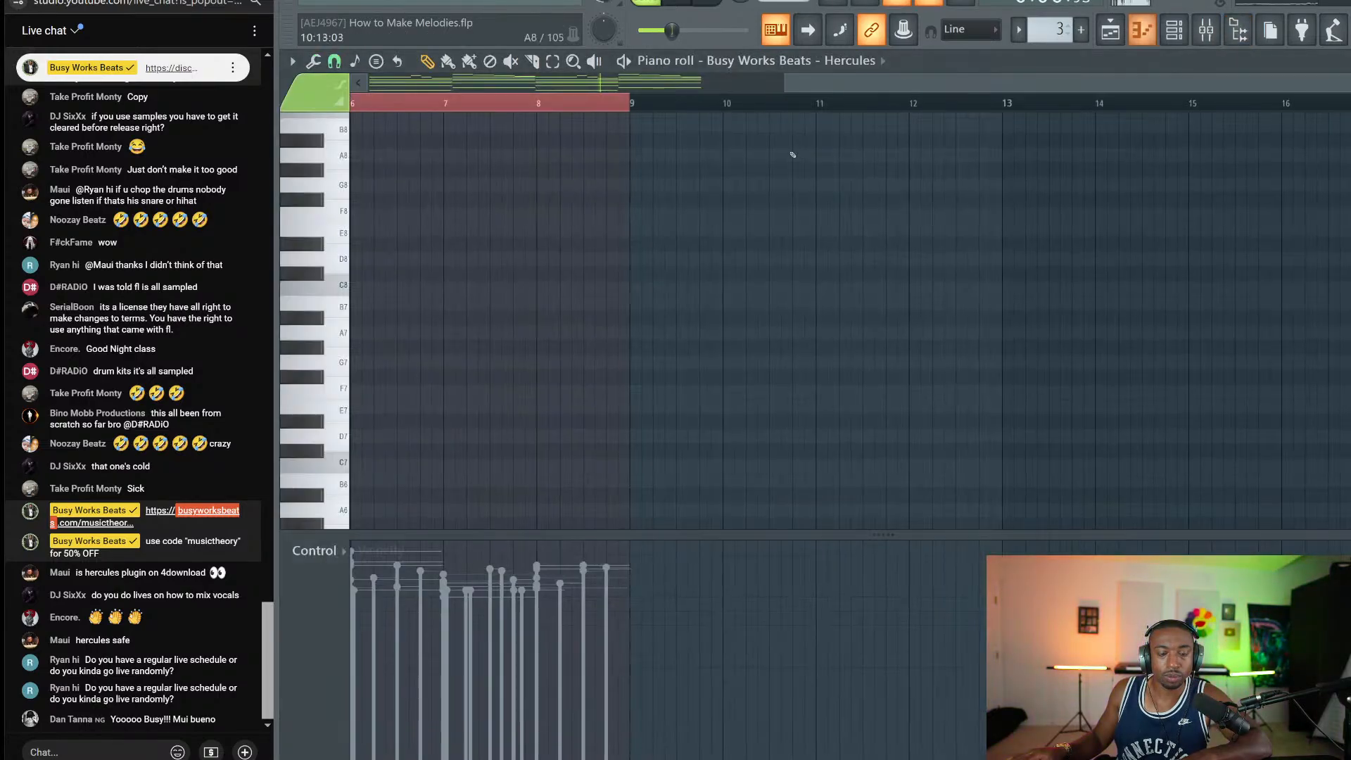
click(1111, 43)
key(F5)
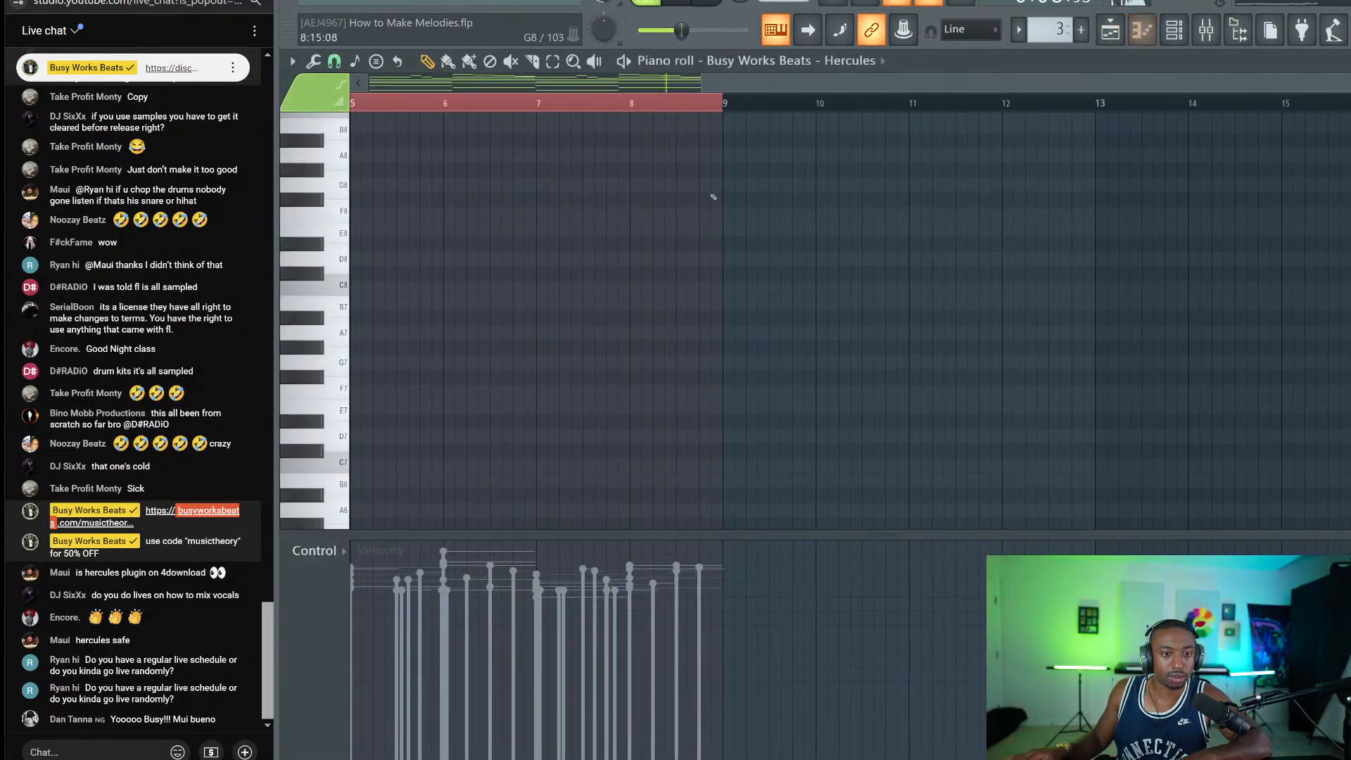
scroll(715, 196, up, 5)
drag(746, 85, 416, 85)
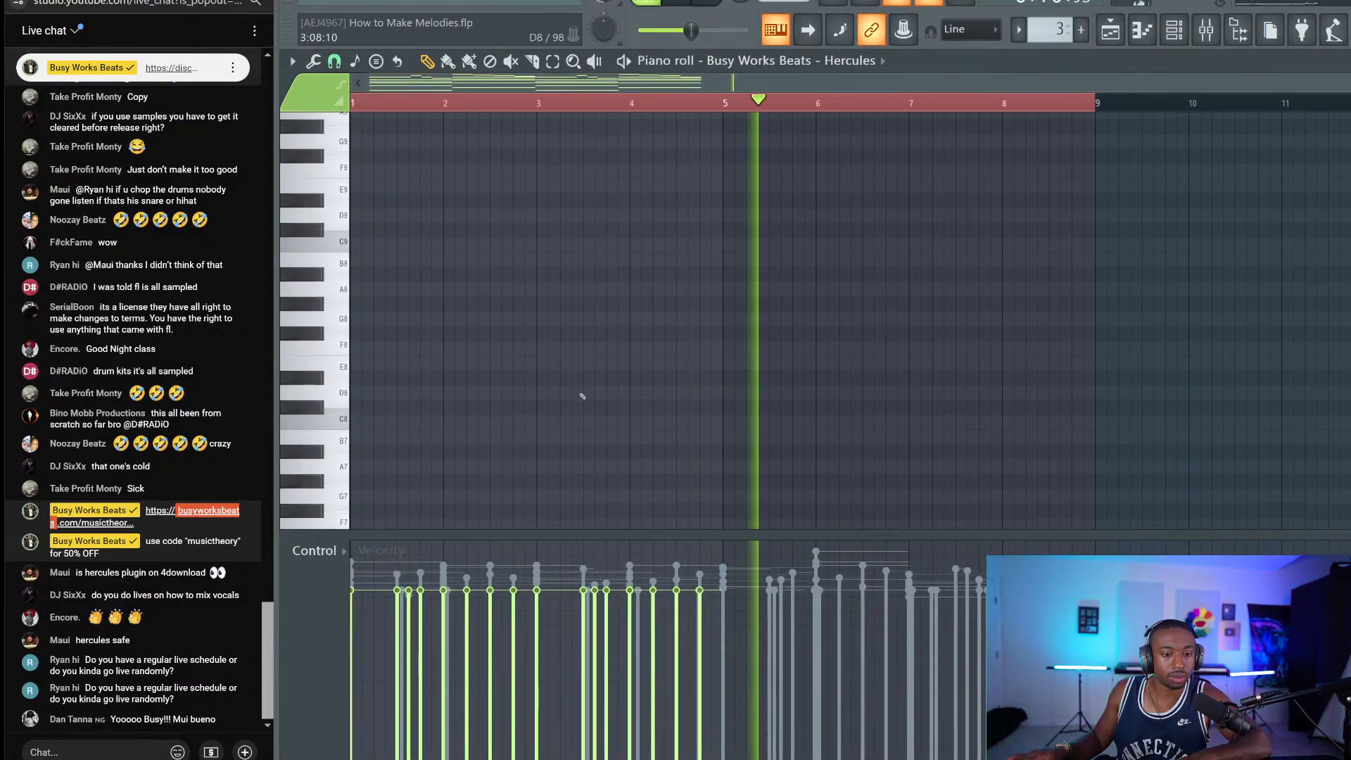
scroll(718, 332, down, 7)
scroll(779, 367, down, 4)
scroll(763, 369, up, 2)
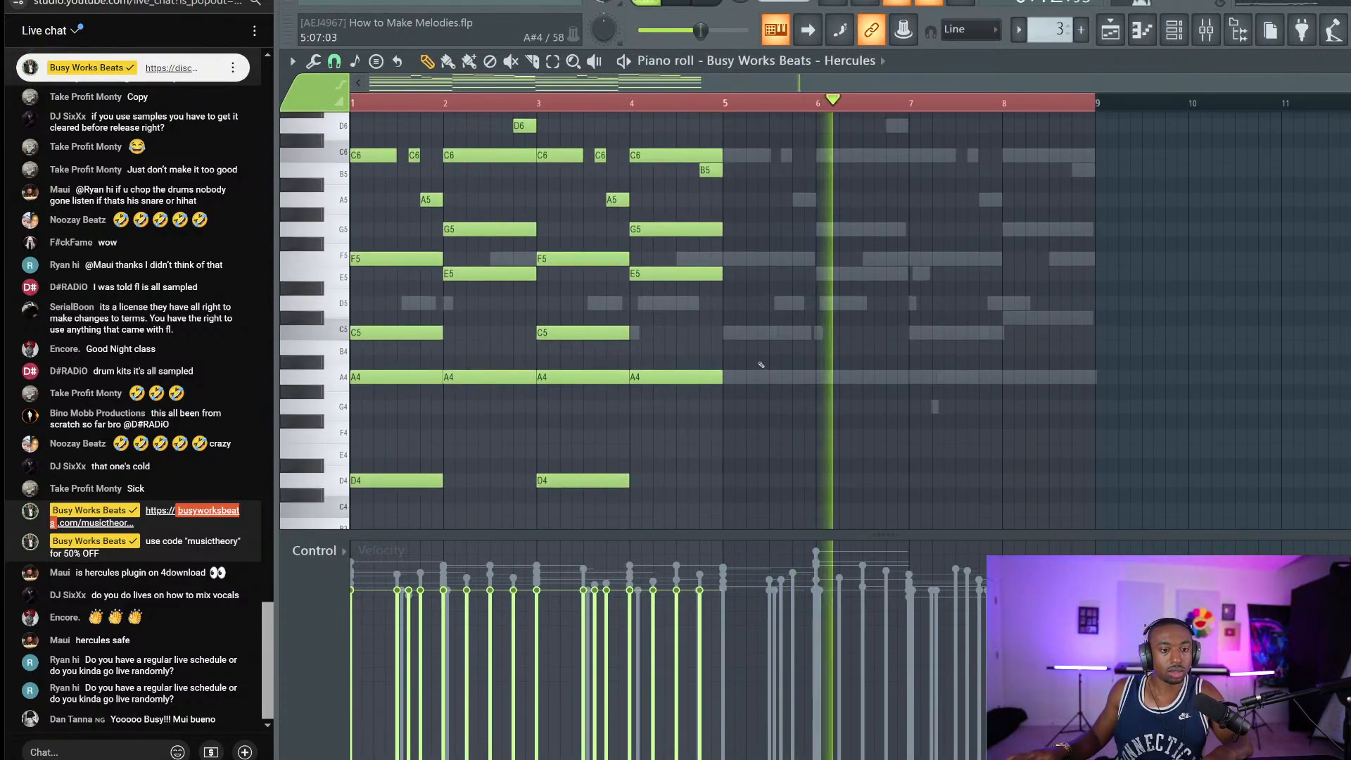
key(ctrl+Up)
key(space)
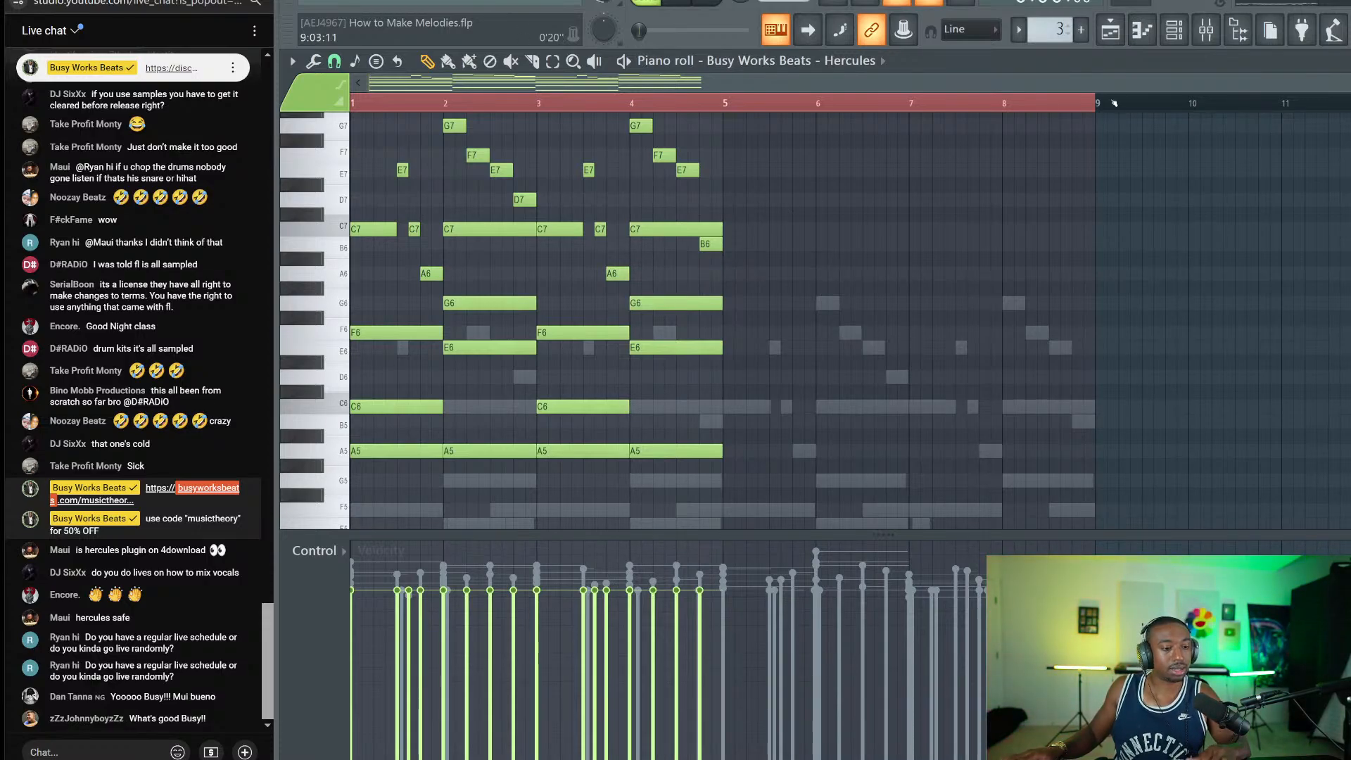
Step: Play the arrangement and raise the gain of the Wooden Shells Texture clip on Track 3
click(1116, 30)
key(space)
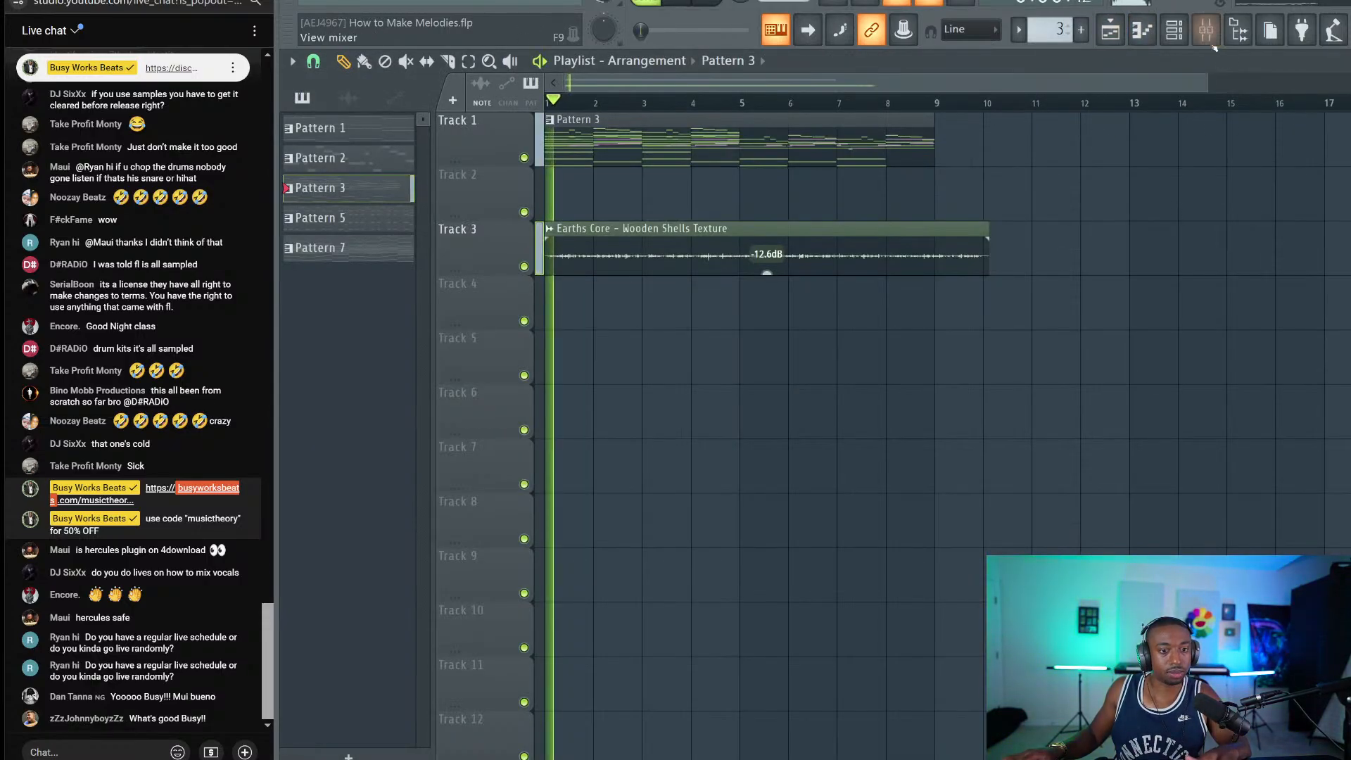
click(1154, 28)
click(1160, 26)
key(space)
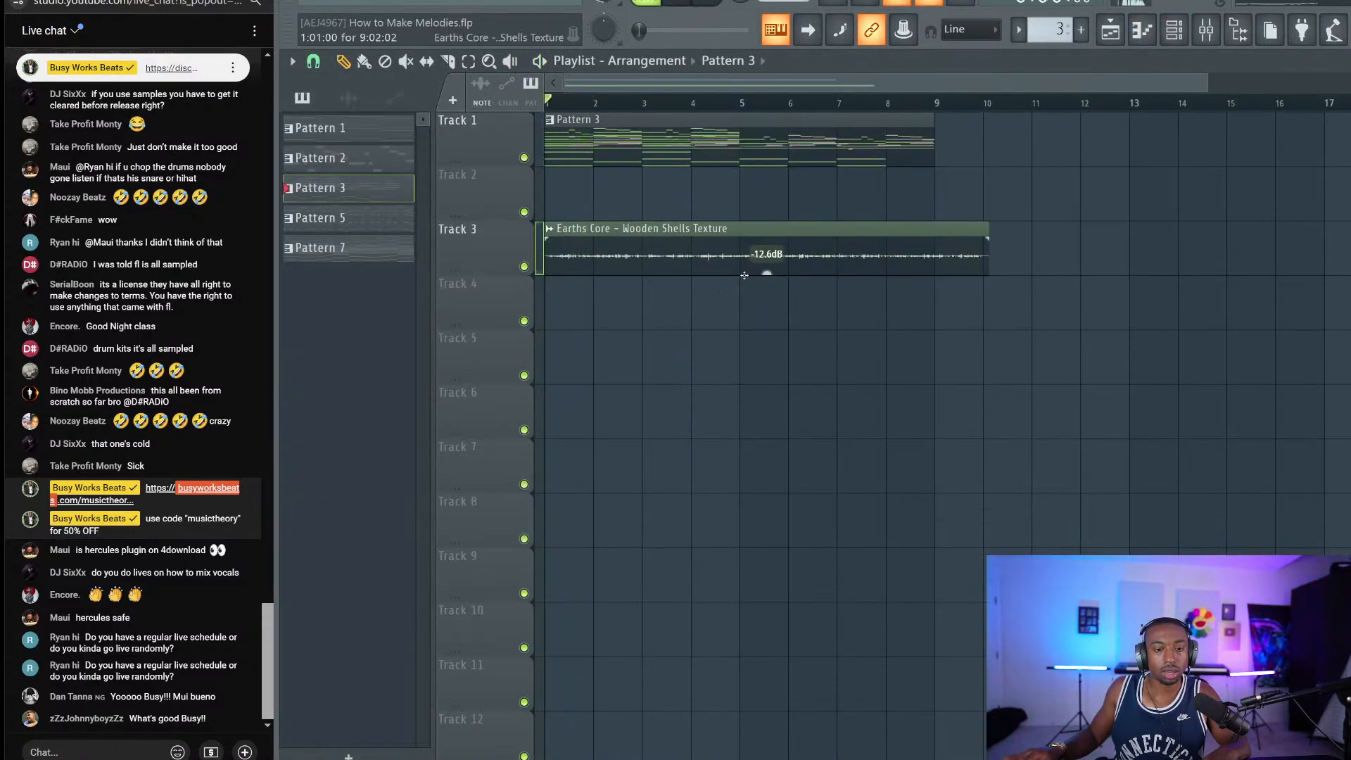
drag(767, 272, 766, 243)
key(space)
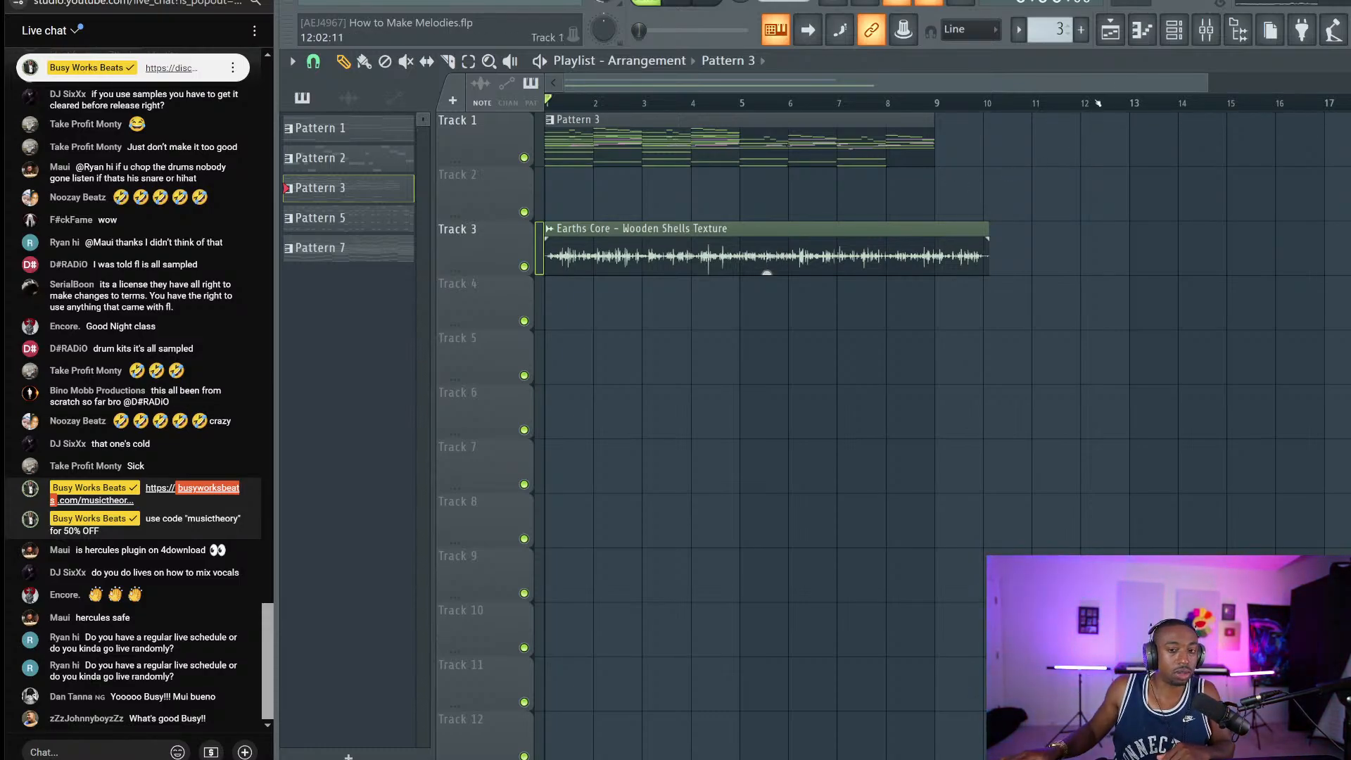
Step: Rename mixer track Insert 3 as "room reverb"
click(1206, 30)
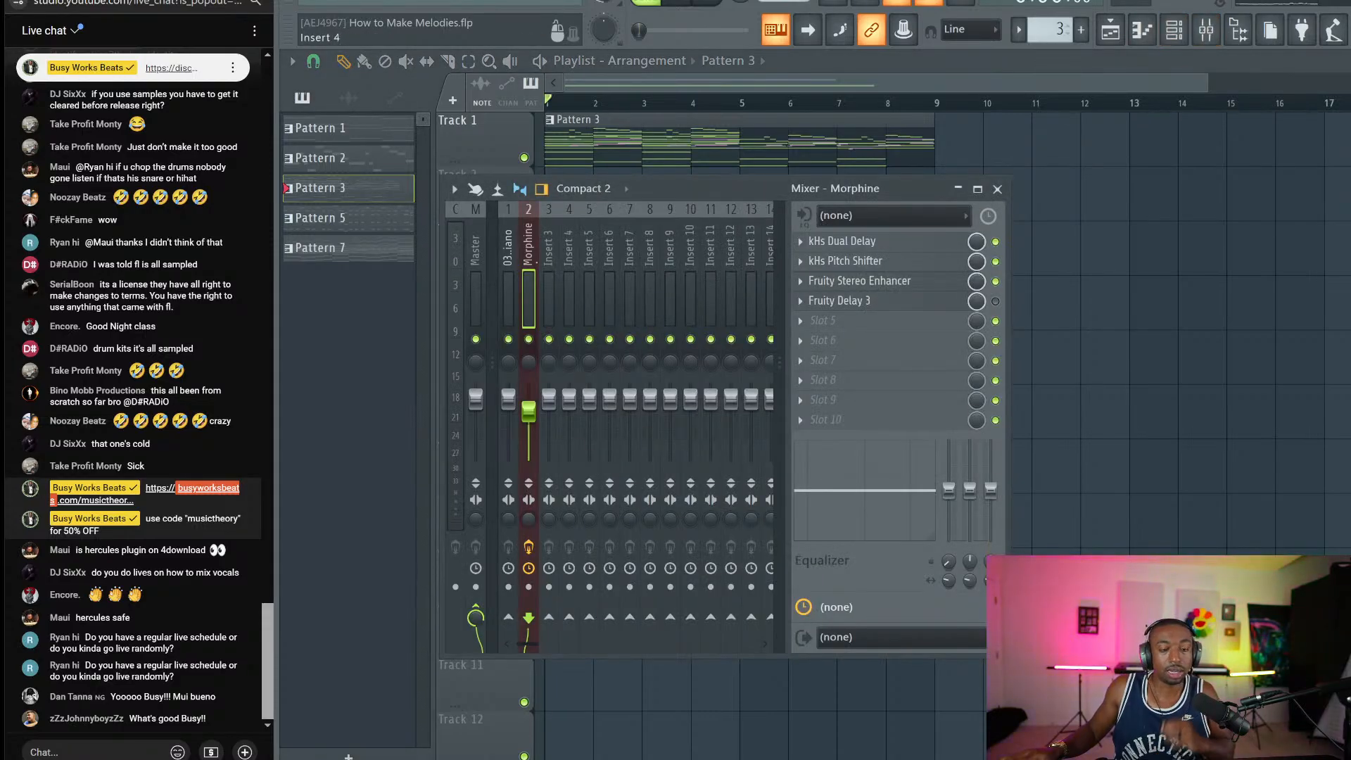
click(550, 209)
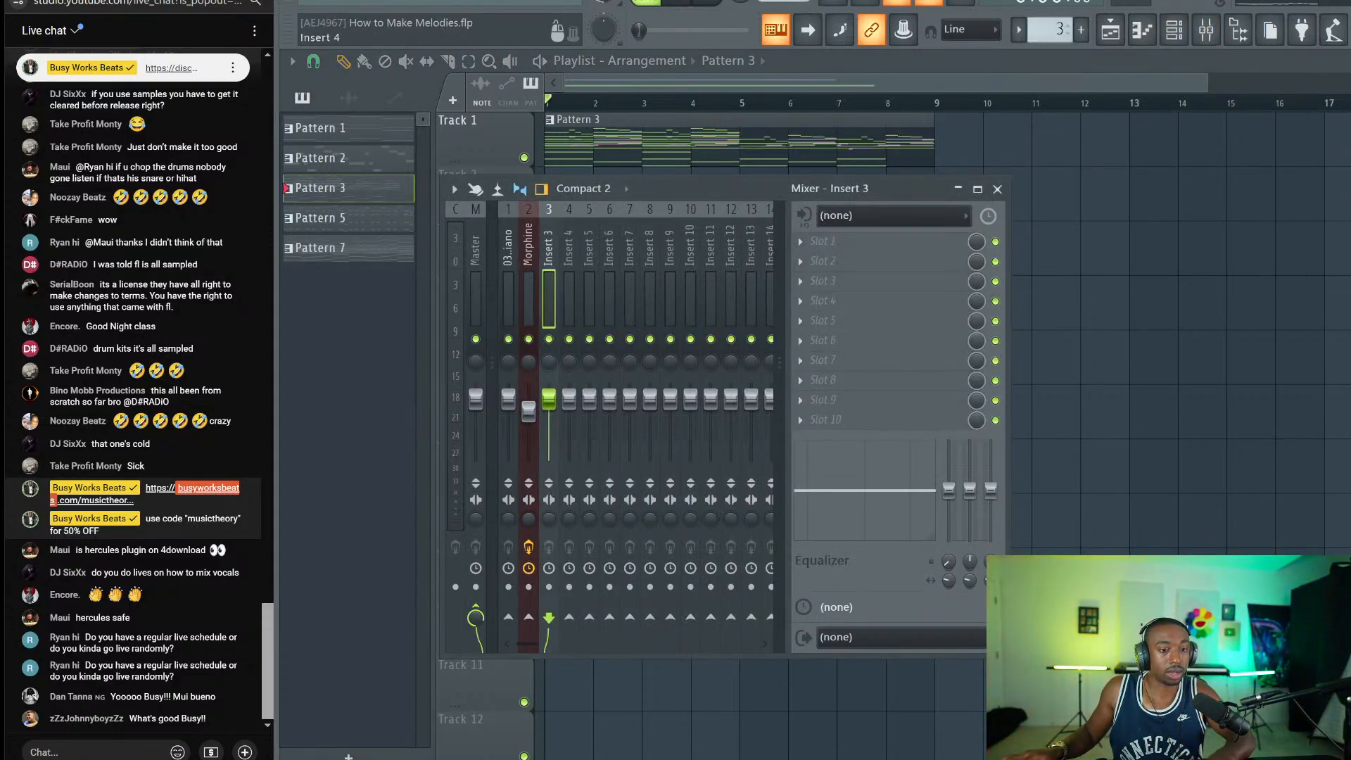
right_click(560, 204)
click(597, 219)
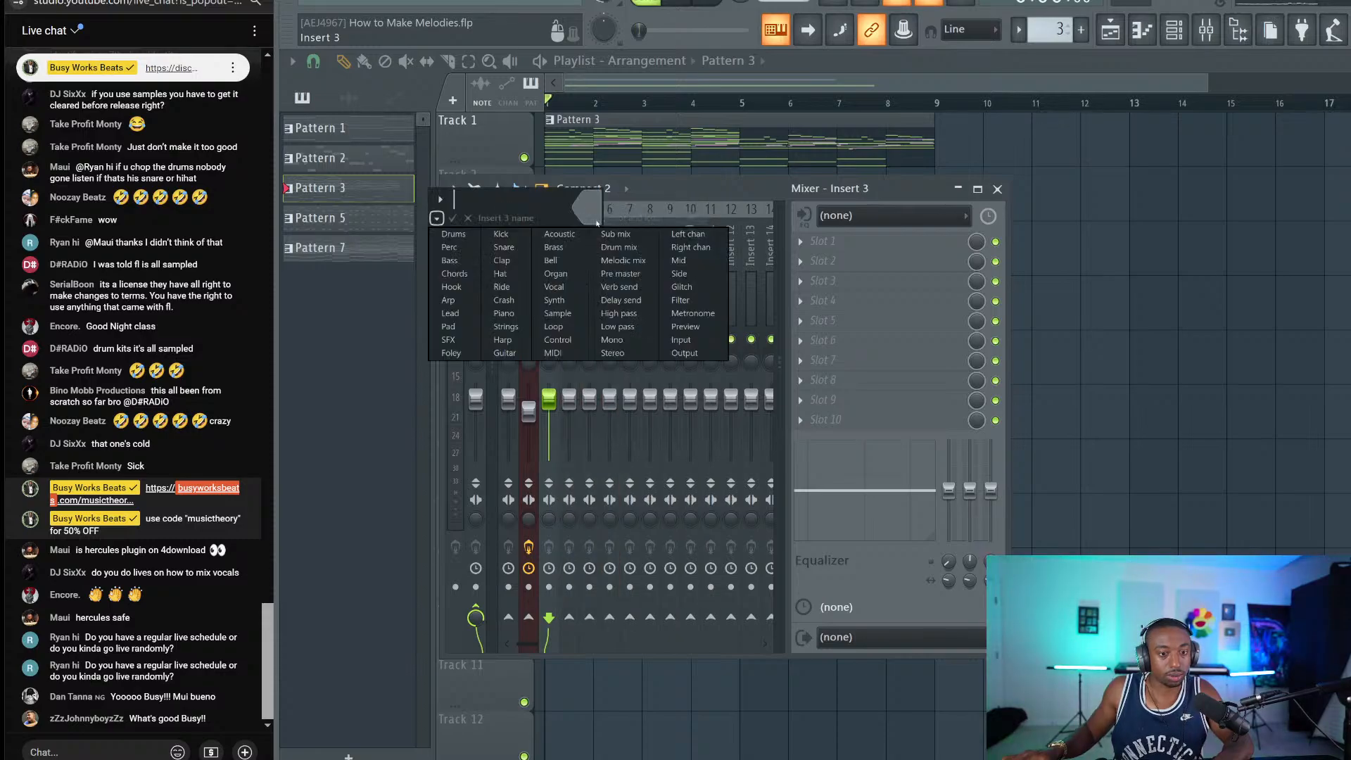
key(Escape)
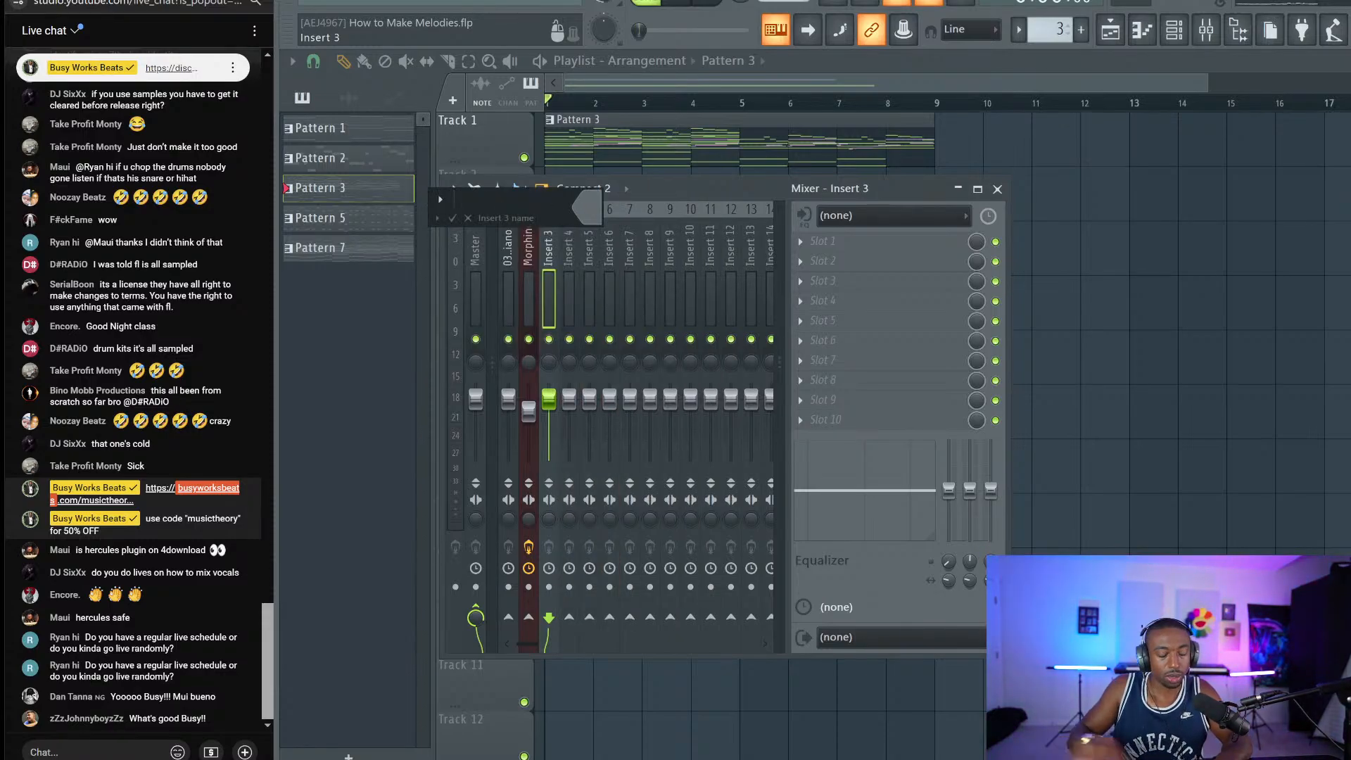
text(room reverb)
key(Return)
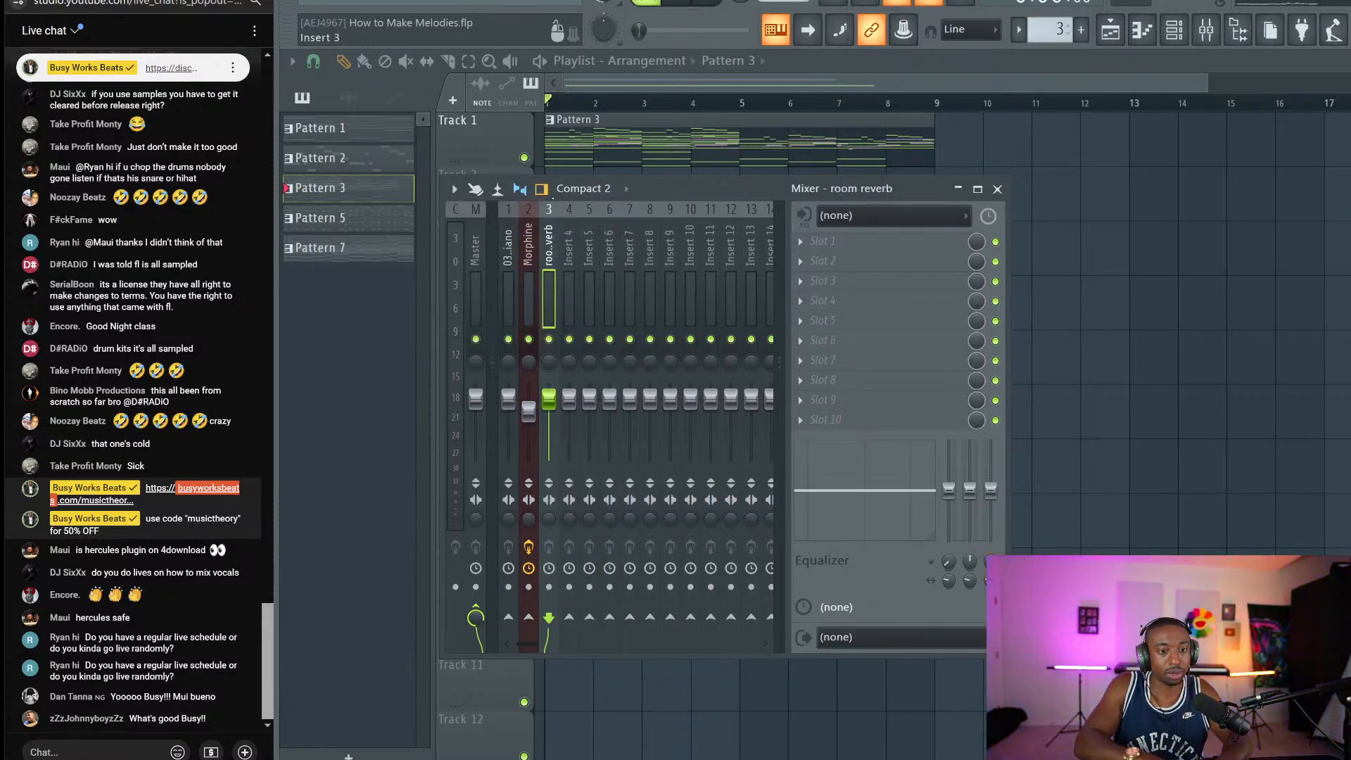
Step: Load UAD RealVerb-Pro into the first effect slot of the room reverb mixer track
click(823, 240)
scroll(929, 492, down, 4)
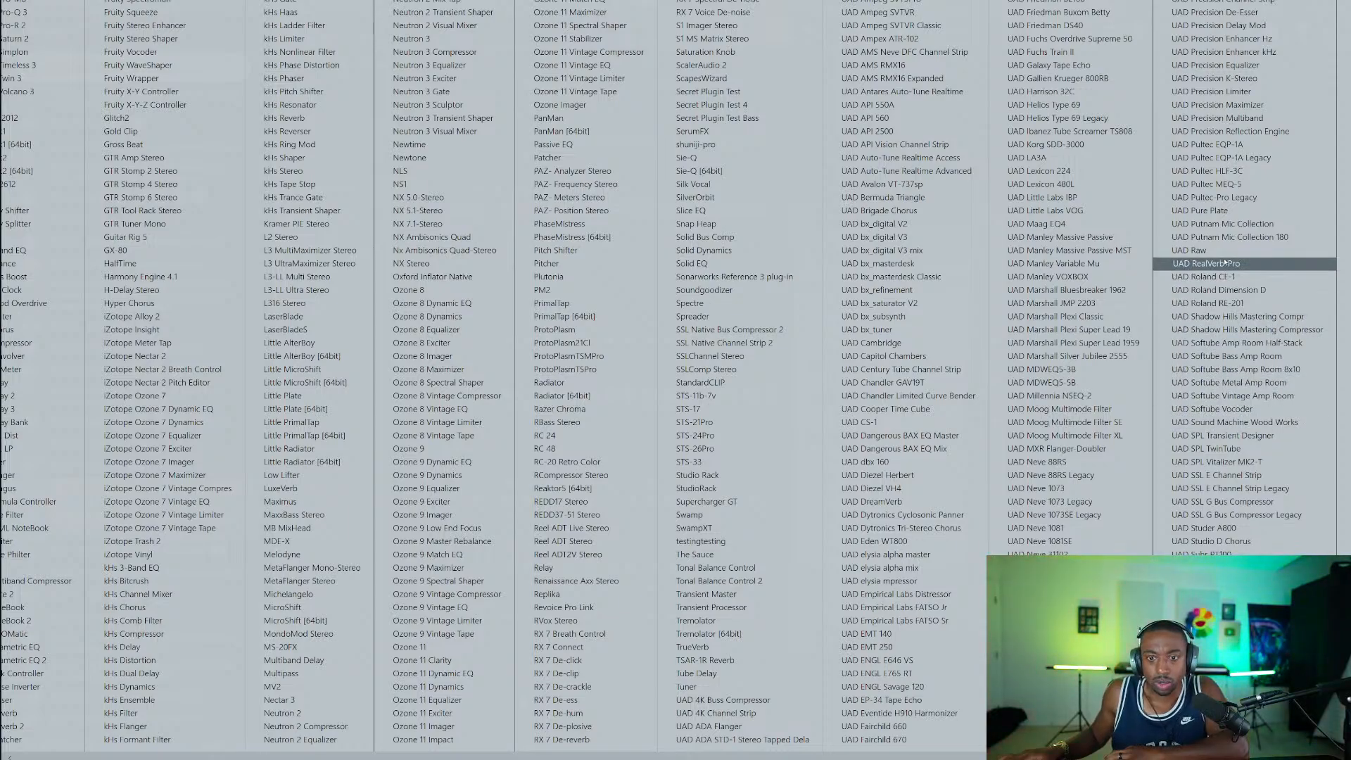
click(1234, 264)
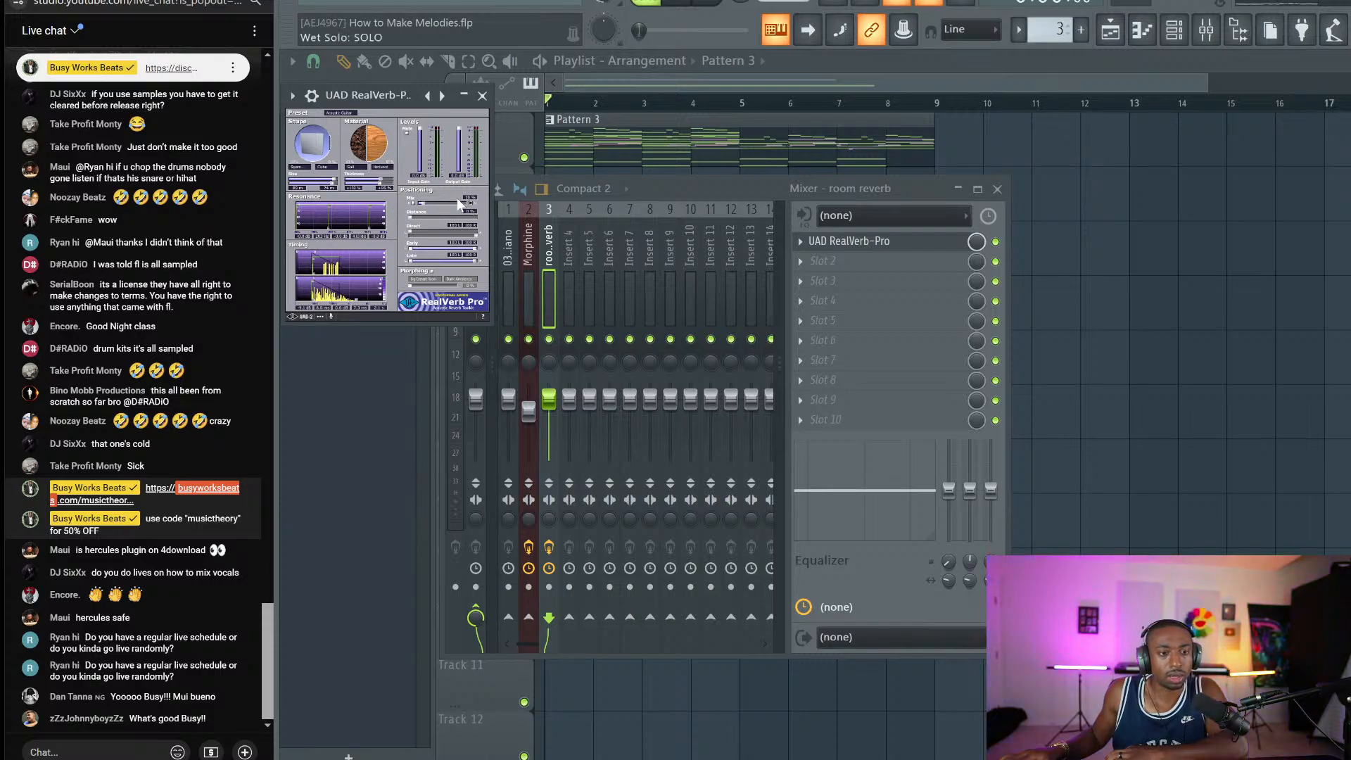
click(482, 96)
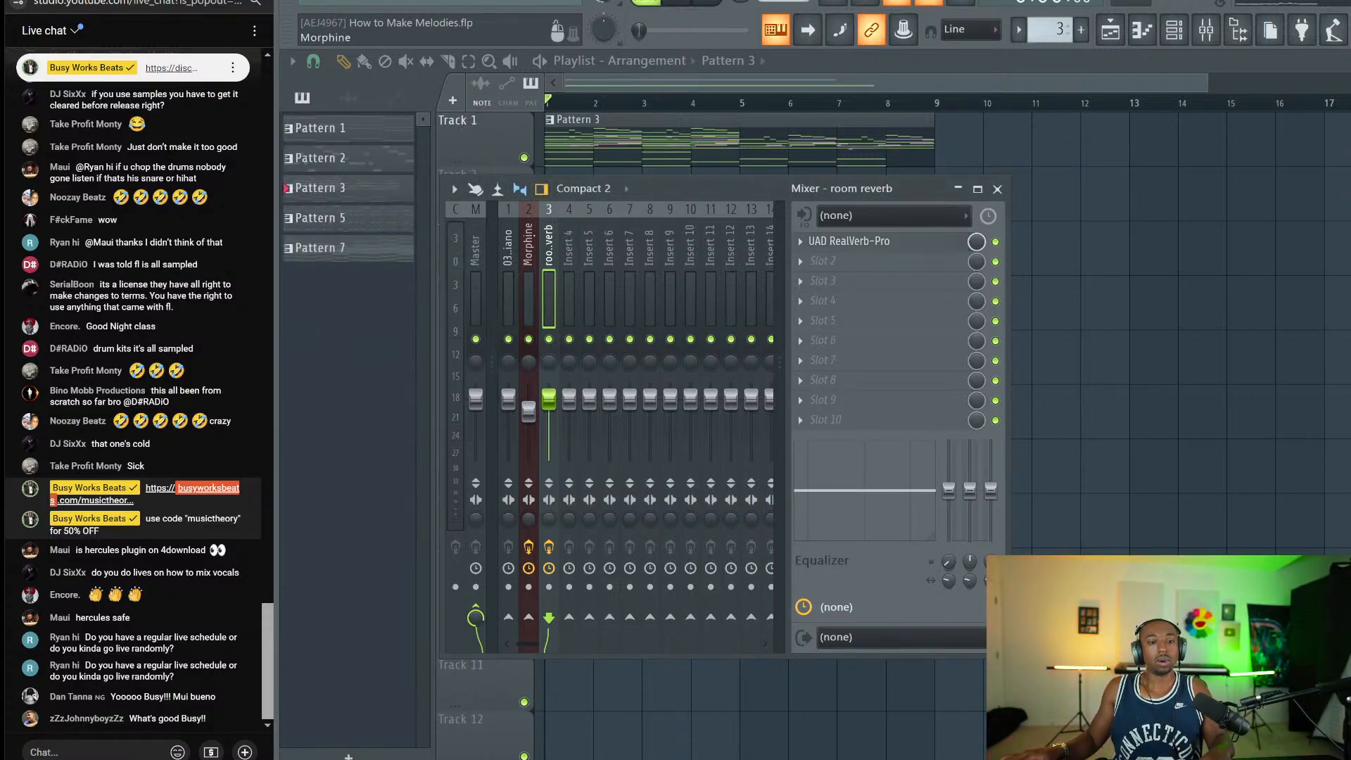
Step: Route the Morphine mixer track only to the room reverb track instead of the Master
click(528, 296)
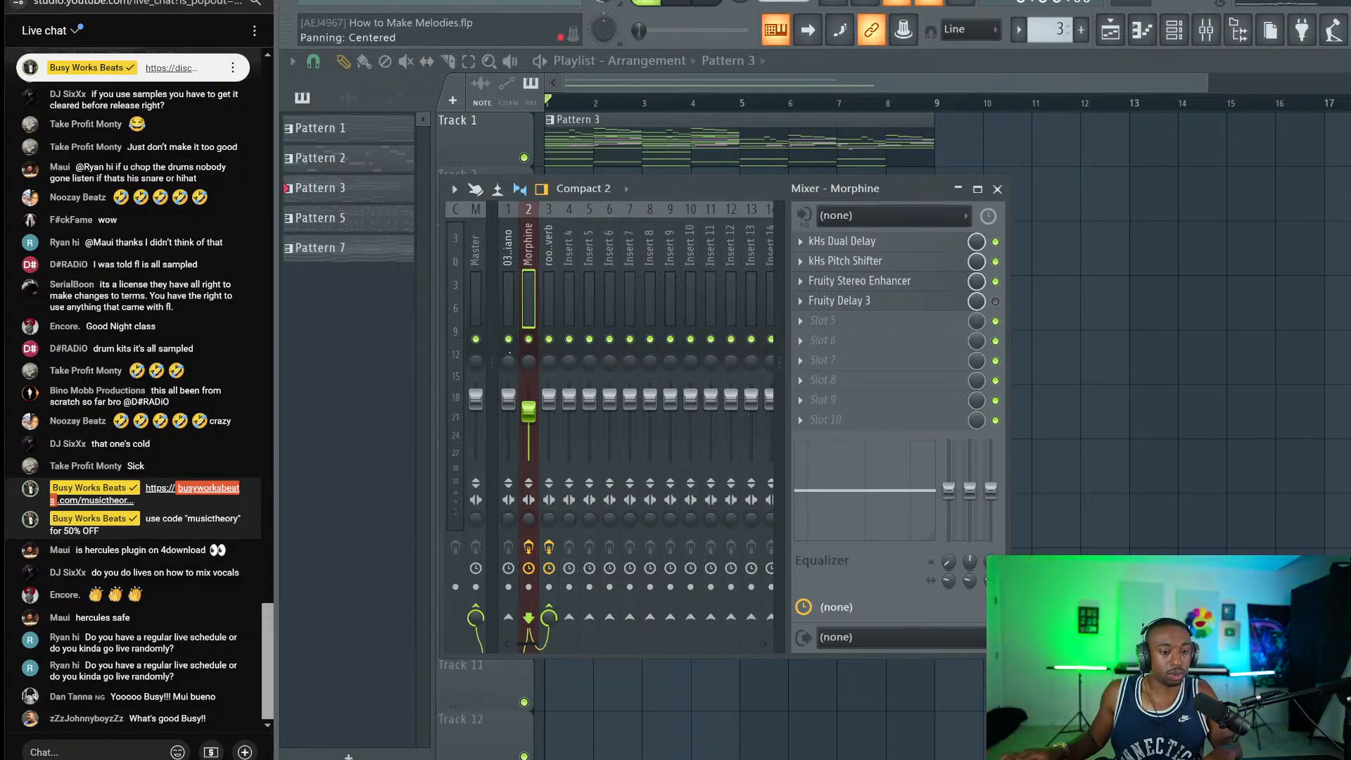
click(508, 303)
click(522, 307)
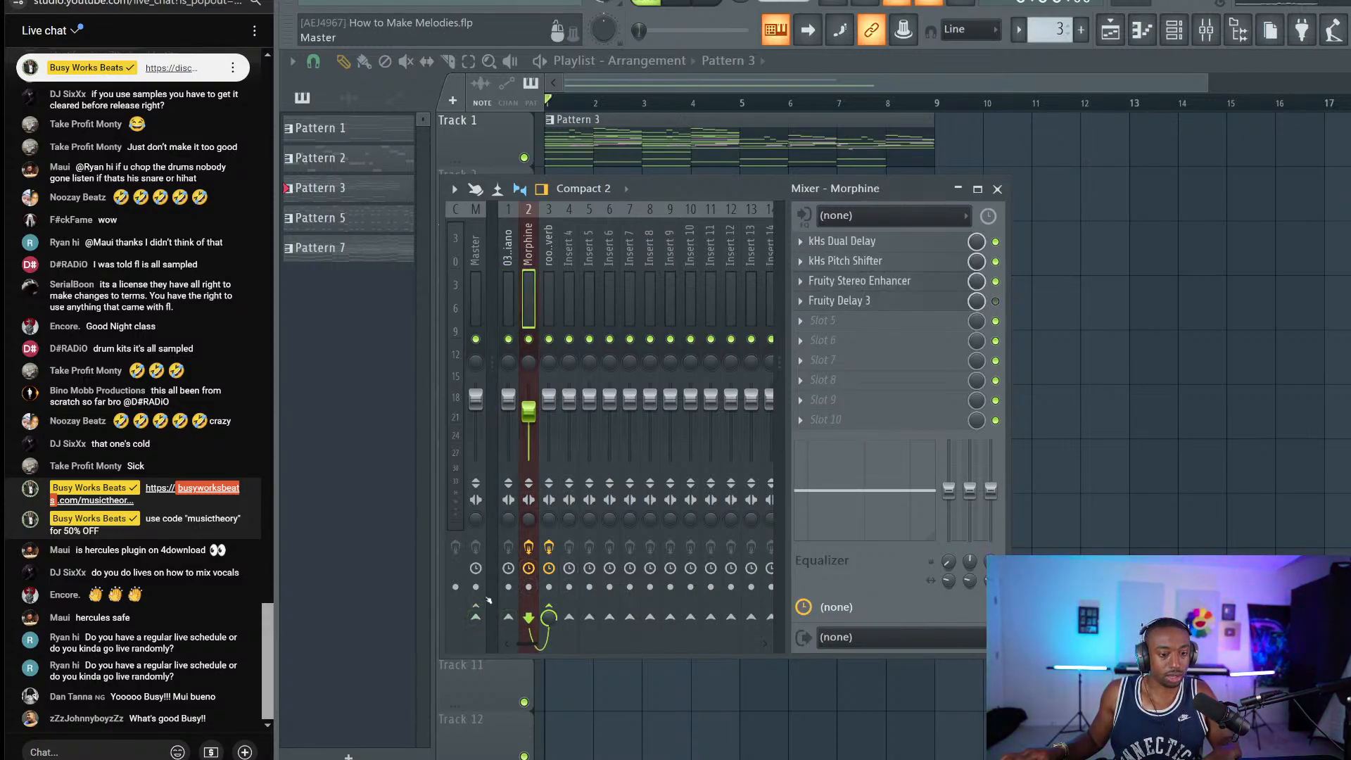
Step: Play the arrangement and mute the Wooden Shells Texture clip on Track 3
key(space)
key(F9)
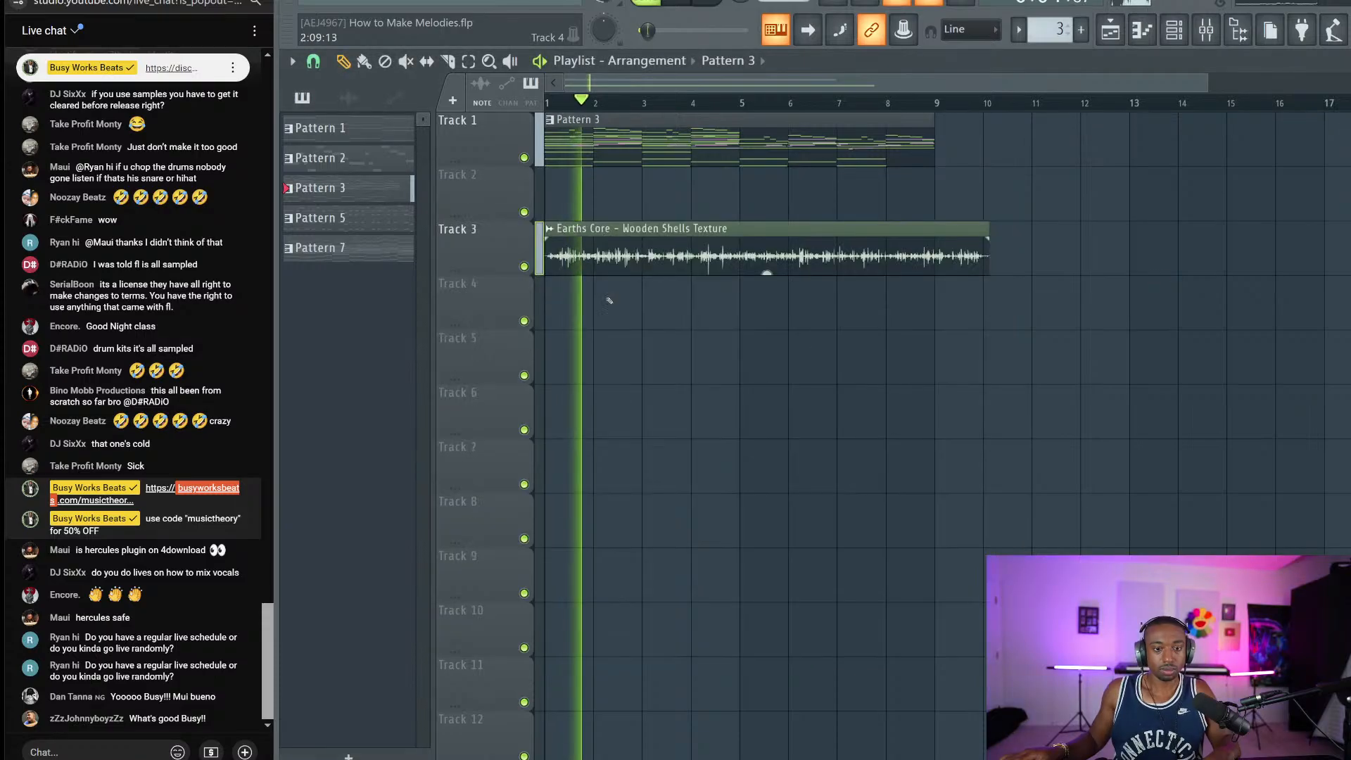
click(406, 61)
click(644, 252)
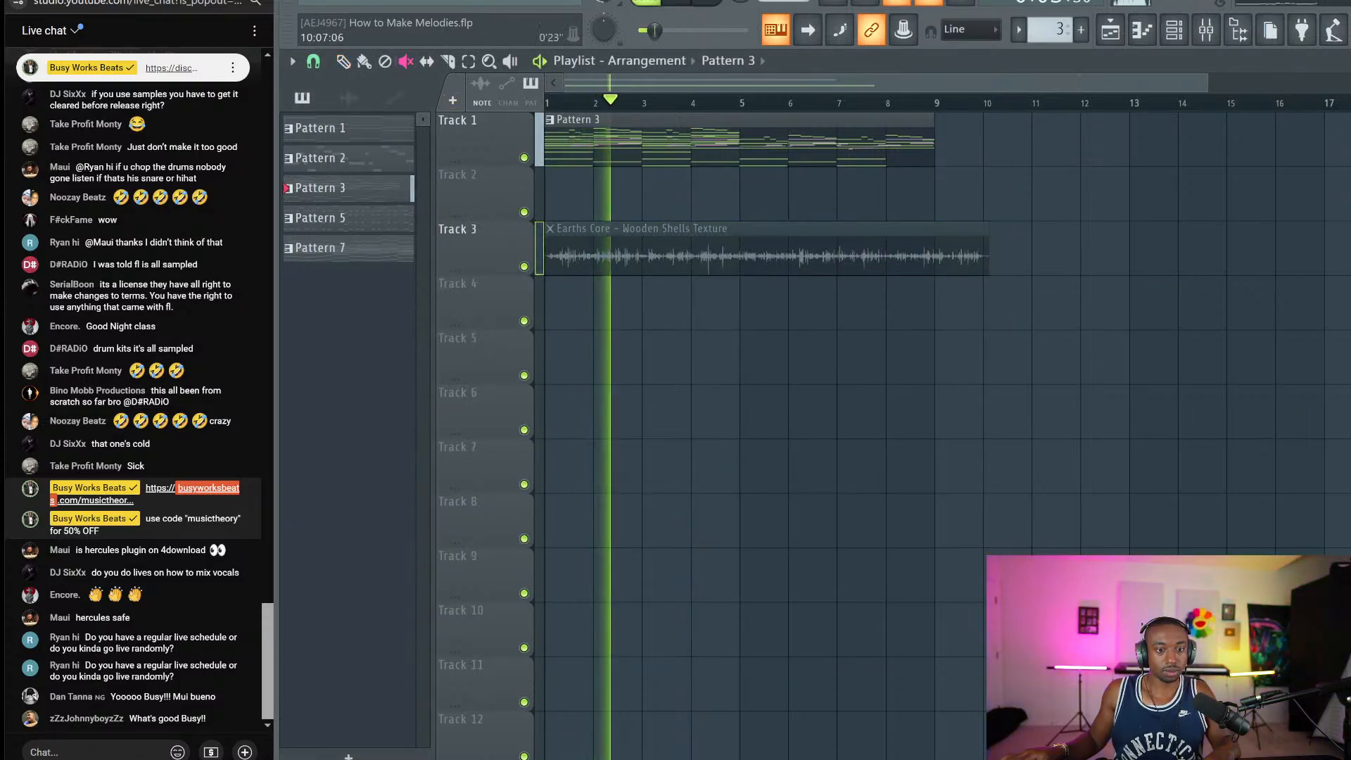
Step: Open UAD RealVerb-Pro on the room reverb track and set its Size A to 1.7 m during playback
click(1206, 29)
key(Right)
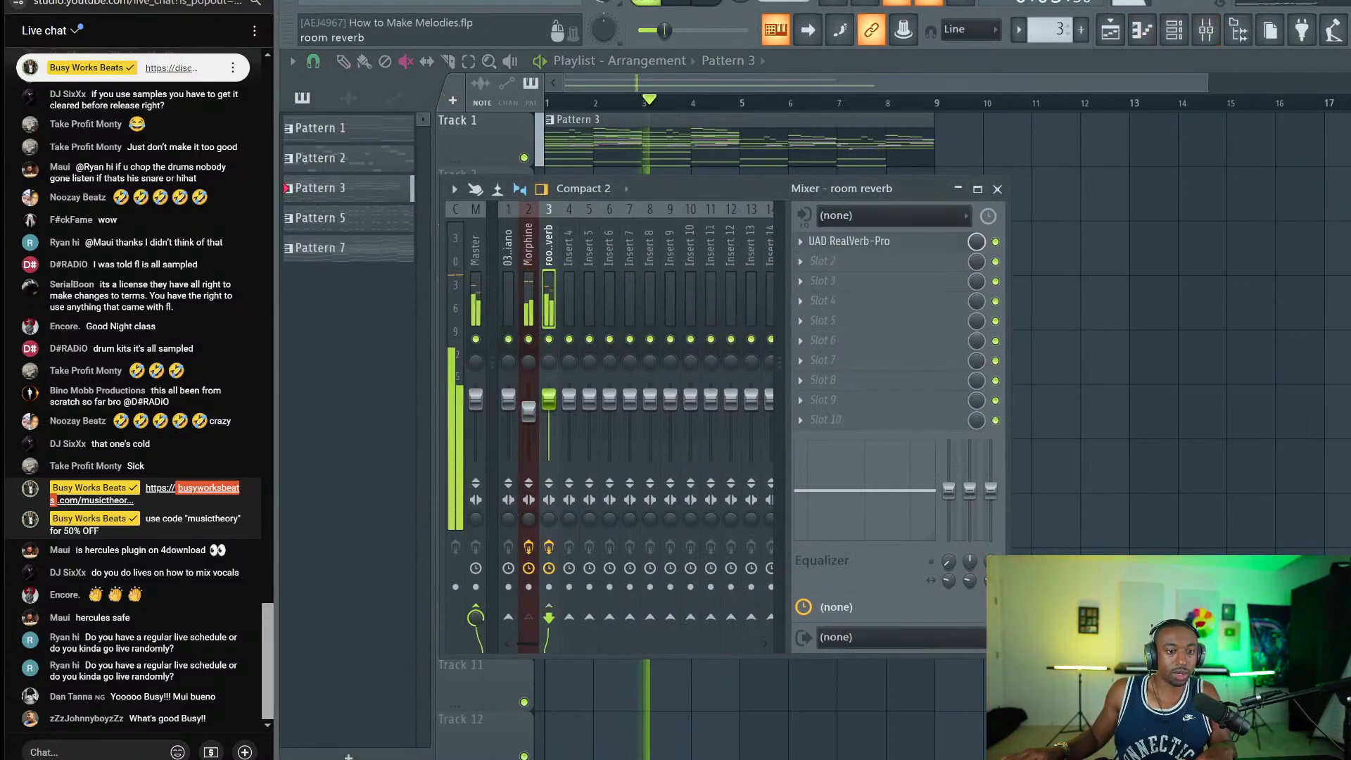
click(855, 241)
drag(380, 95, 693, 276)
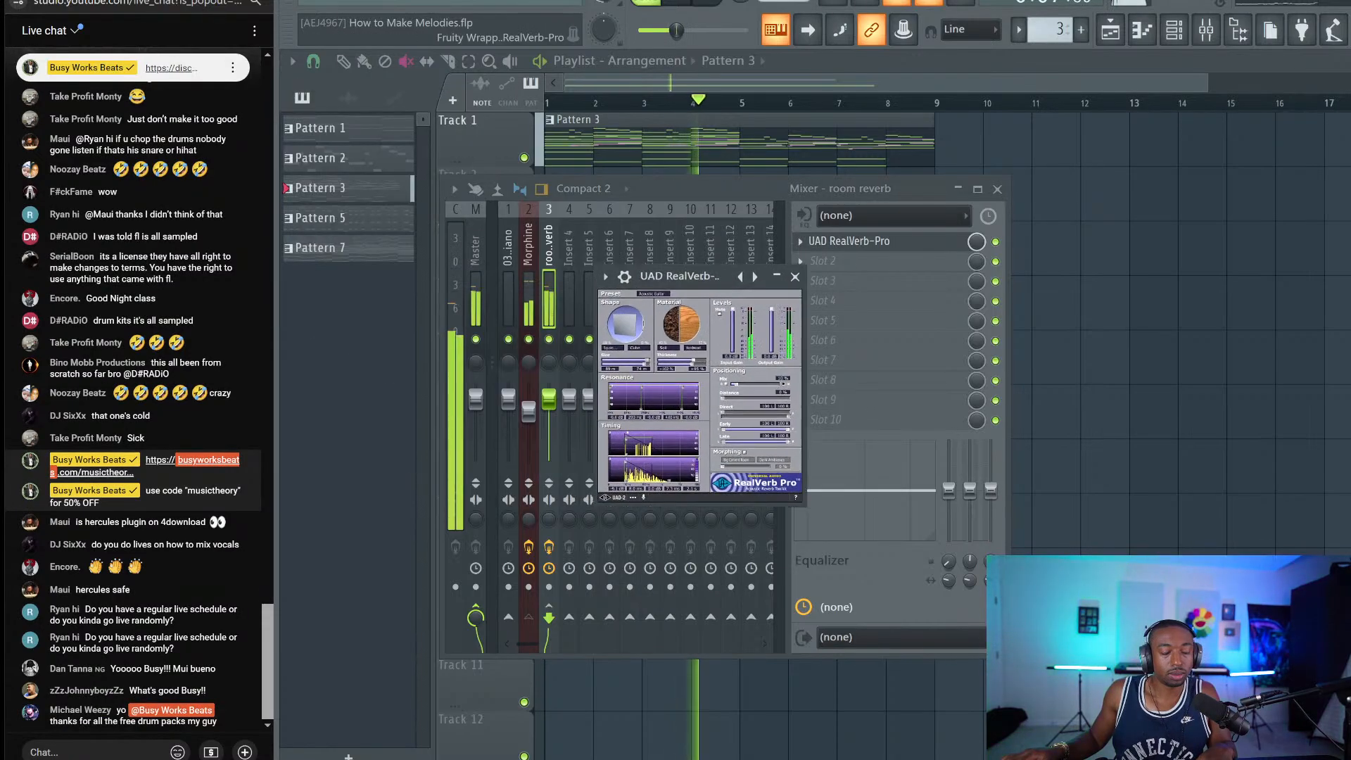
key(space)
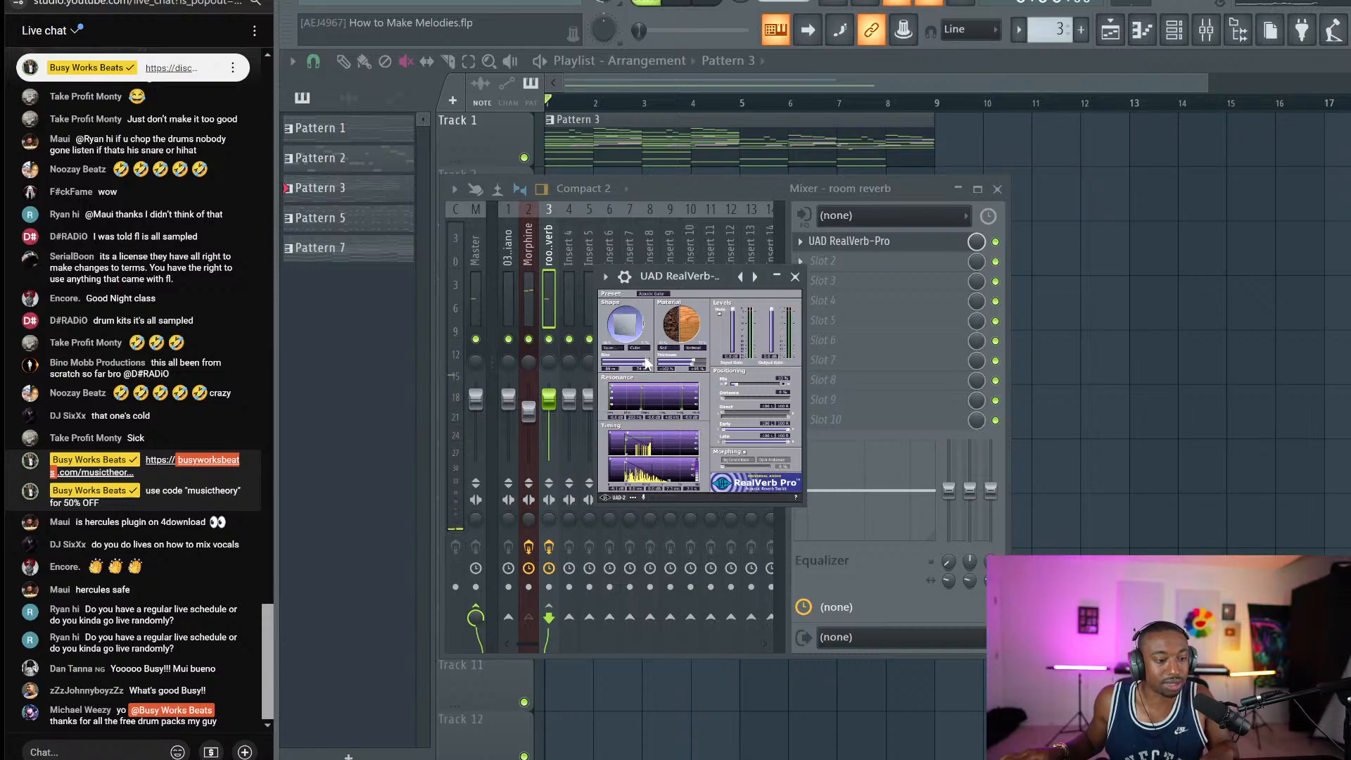
key(space)
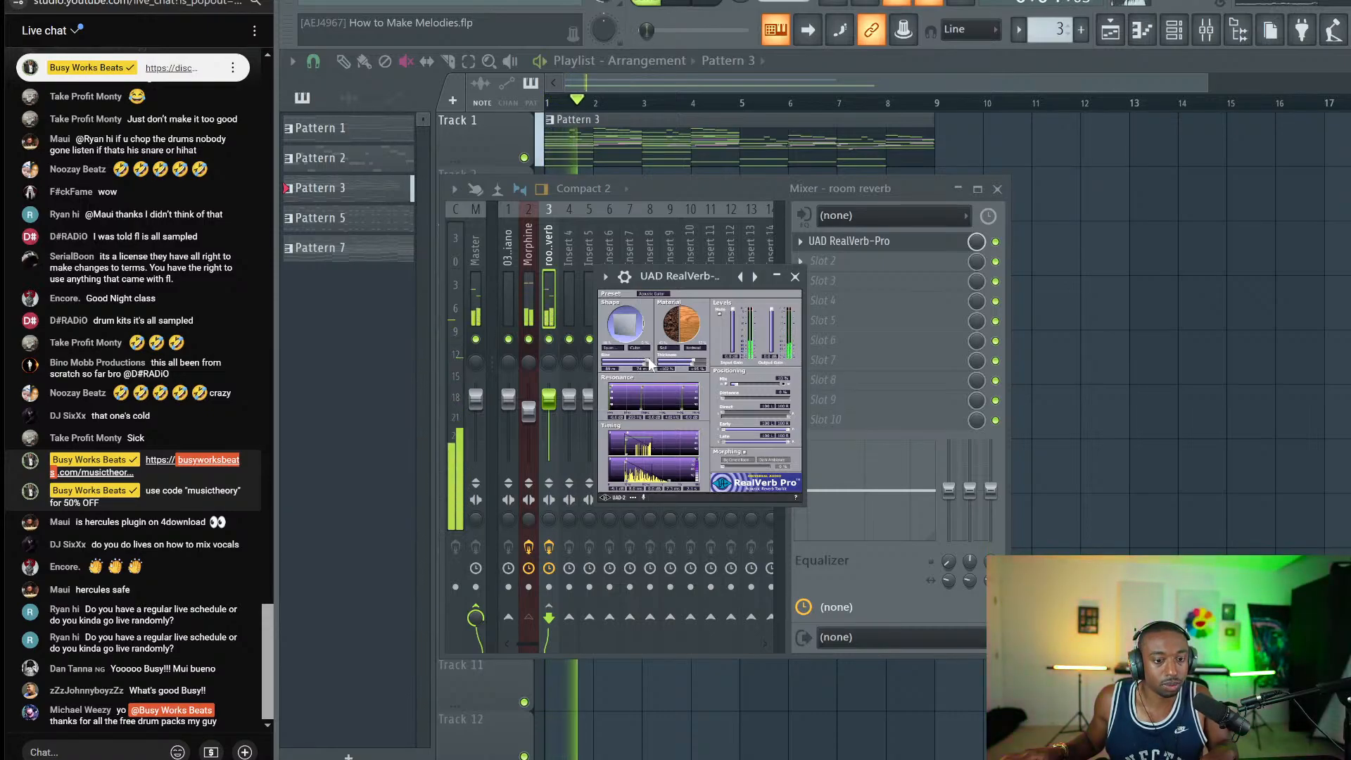
drag(644, 363, 621, 360)
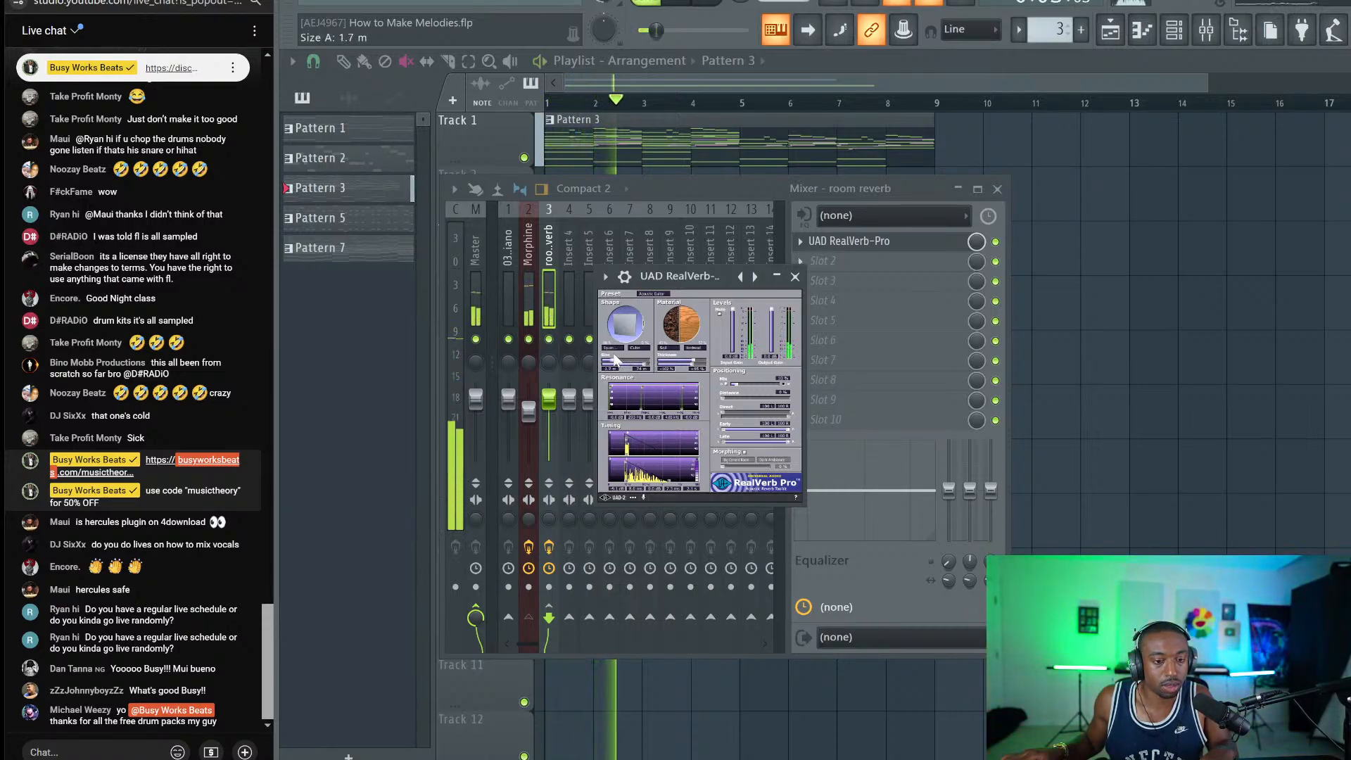
Step: During playback, set RealVerb-Pro's Size A to 5.8 m and Wet/Dry Mix to 100%, closing the plugin and stopping playback
key(space)
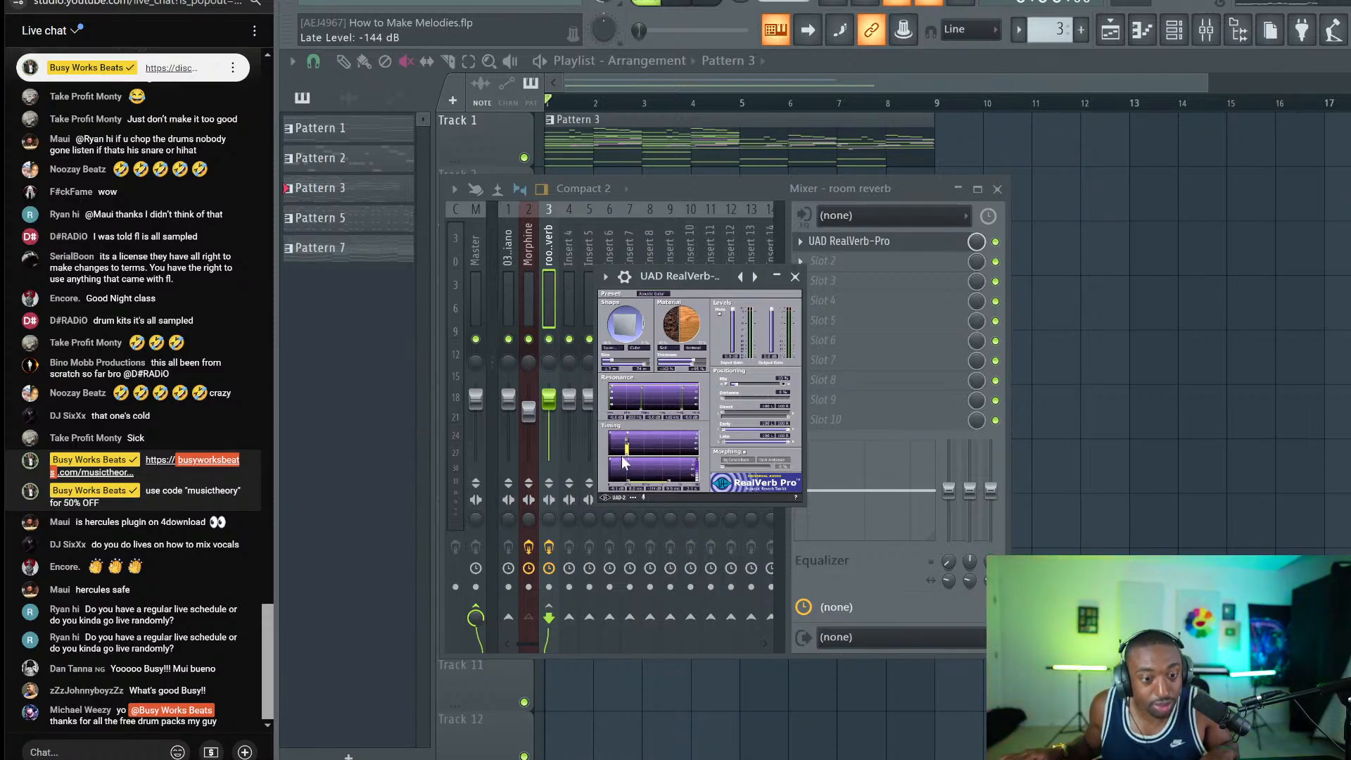
key(space)
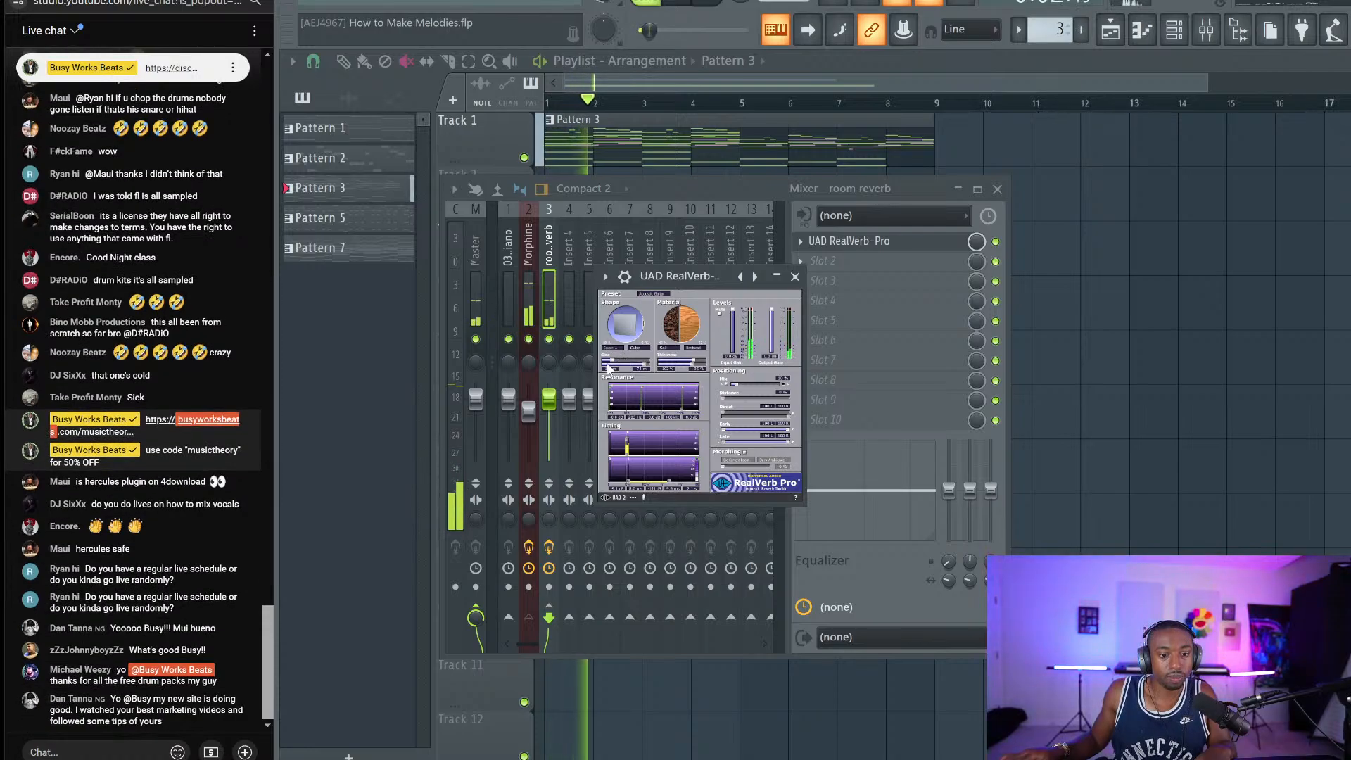
mouse_move(615, 362)
mouse_down()
mouse_move(641, 363)
mouse_move(625, 366)
mouse_up()
scroll(623, 364, down, 5)
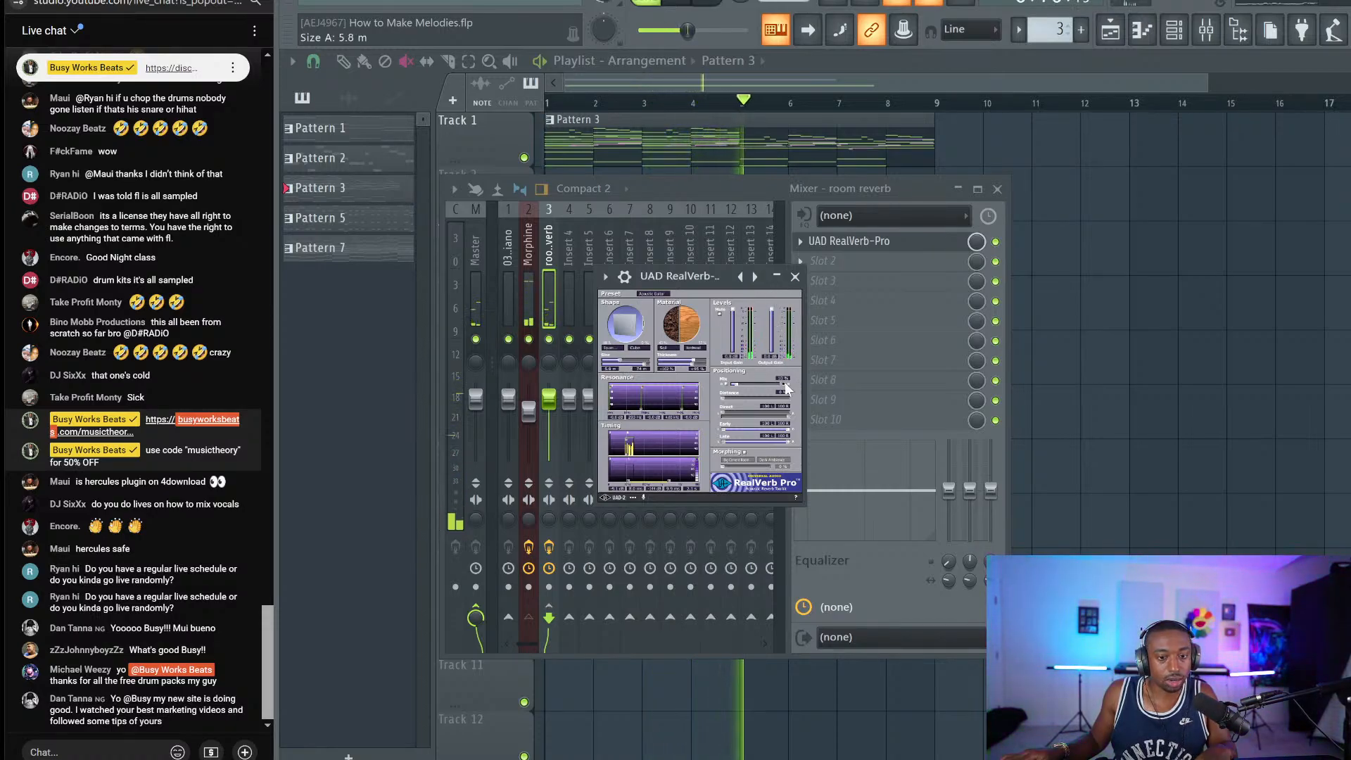
drag(735, 384, 780, 385)
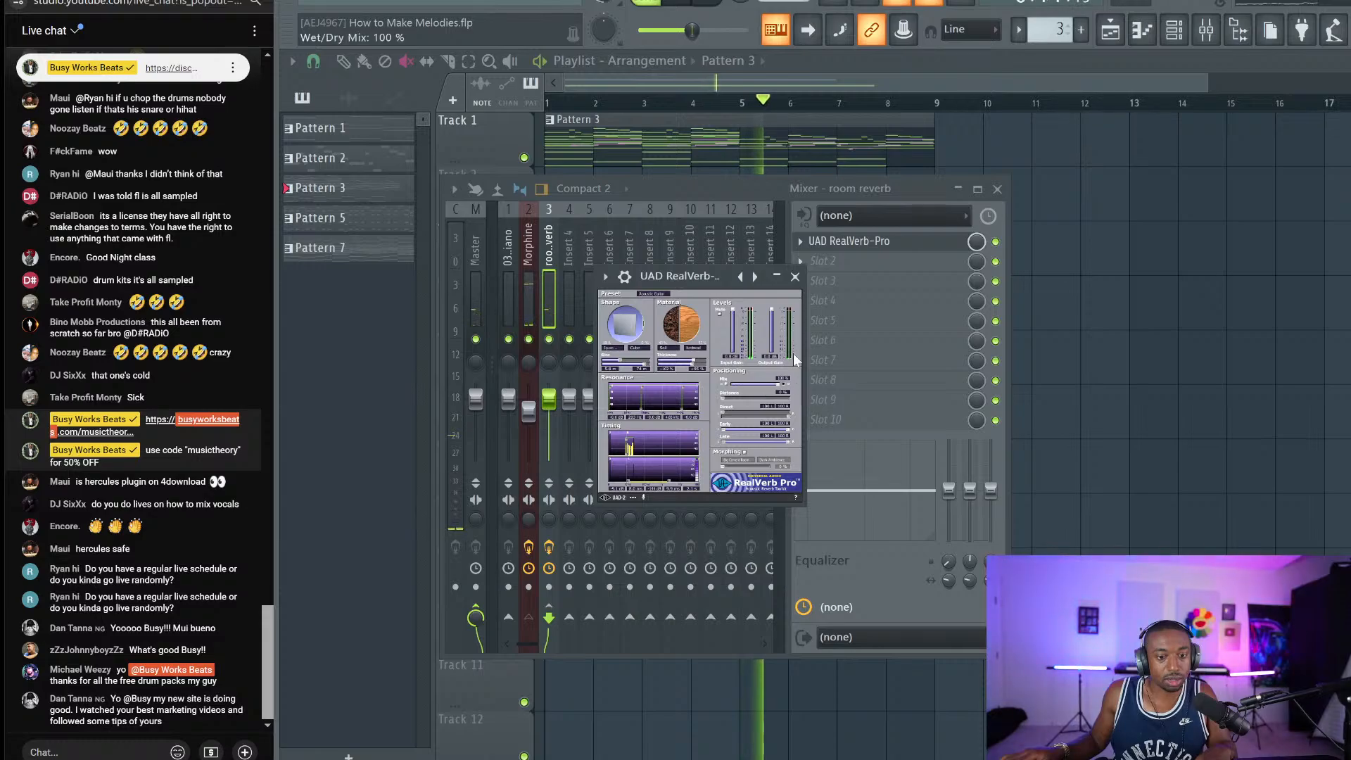
click(795, 276)
key(space)
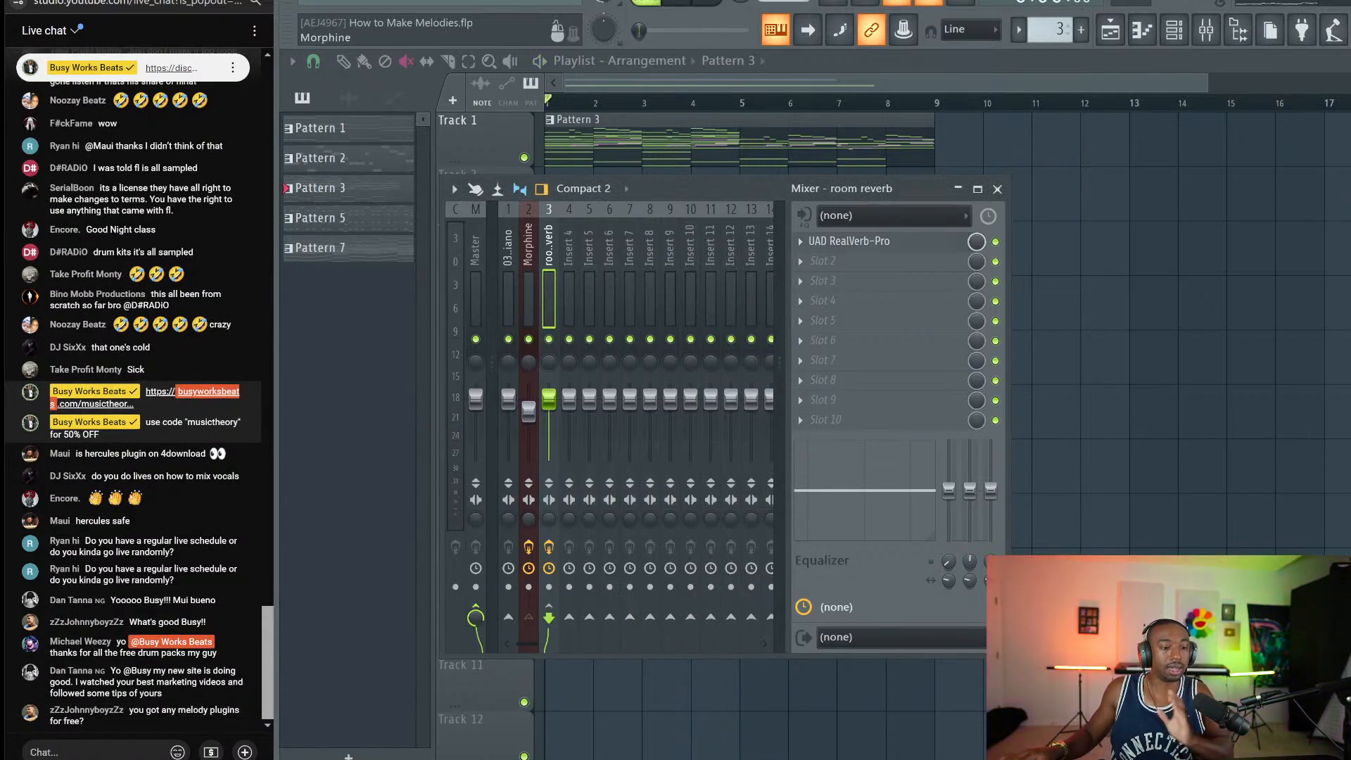
Step: Close the mixer and unmute the Wooden Shells Texture clip on Track 3
click(530, 261)
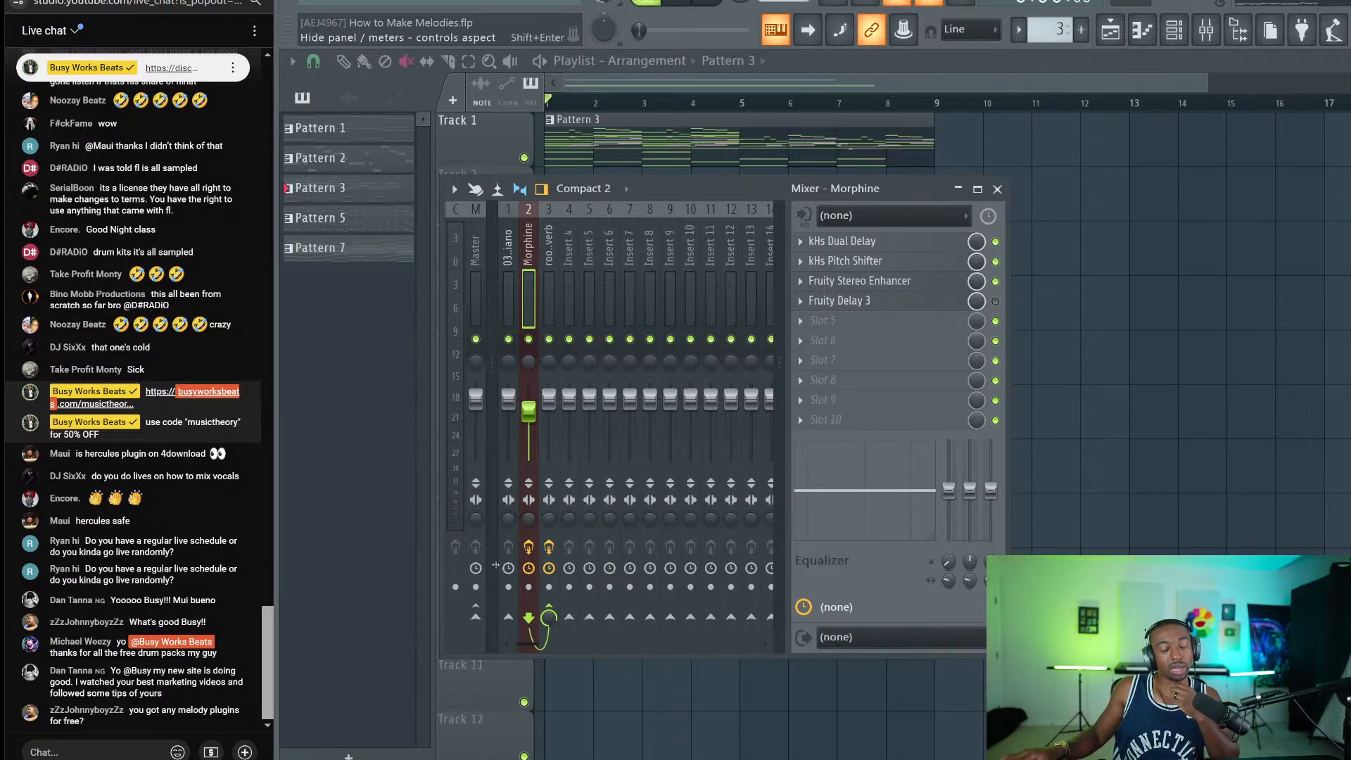
key(F9)
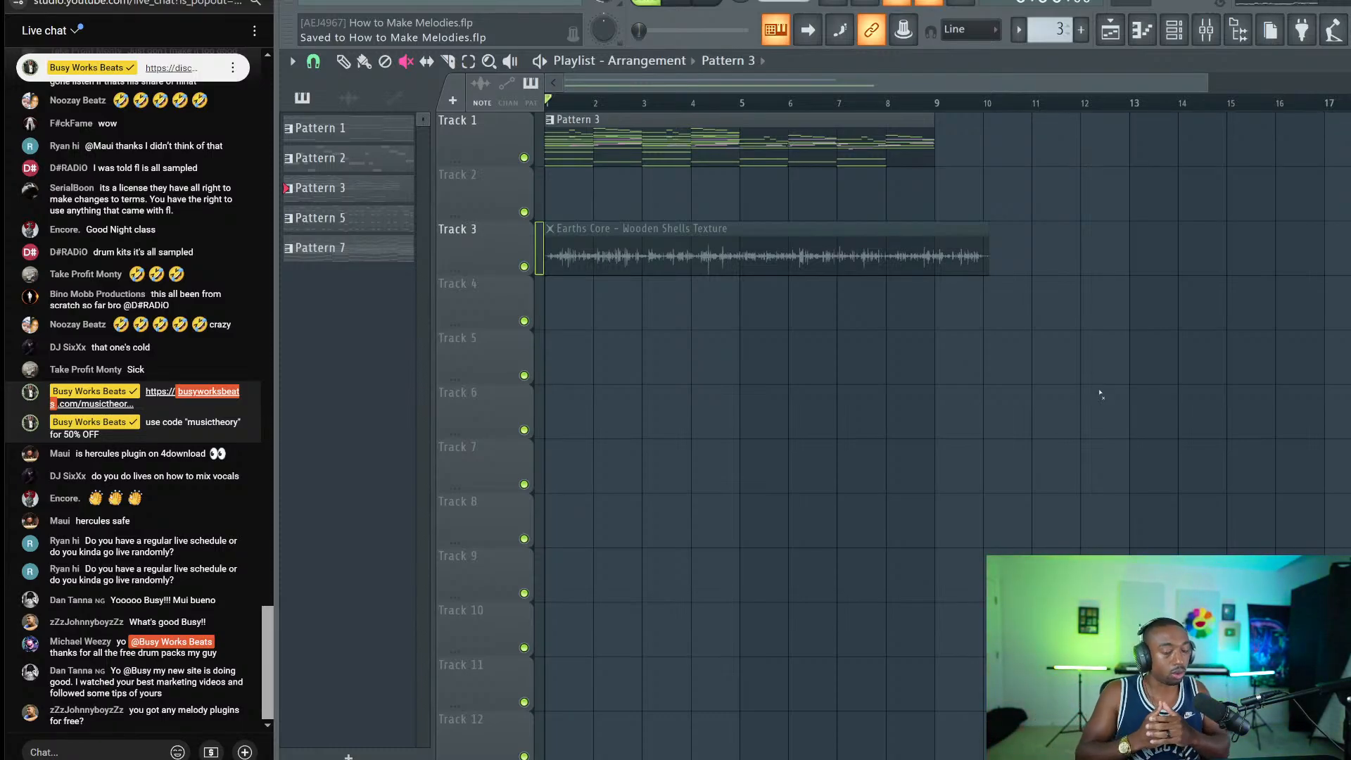
click(924, 259)
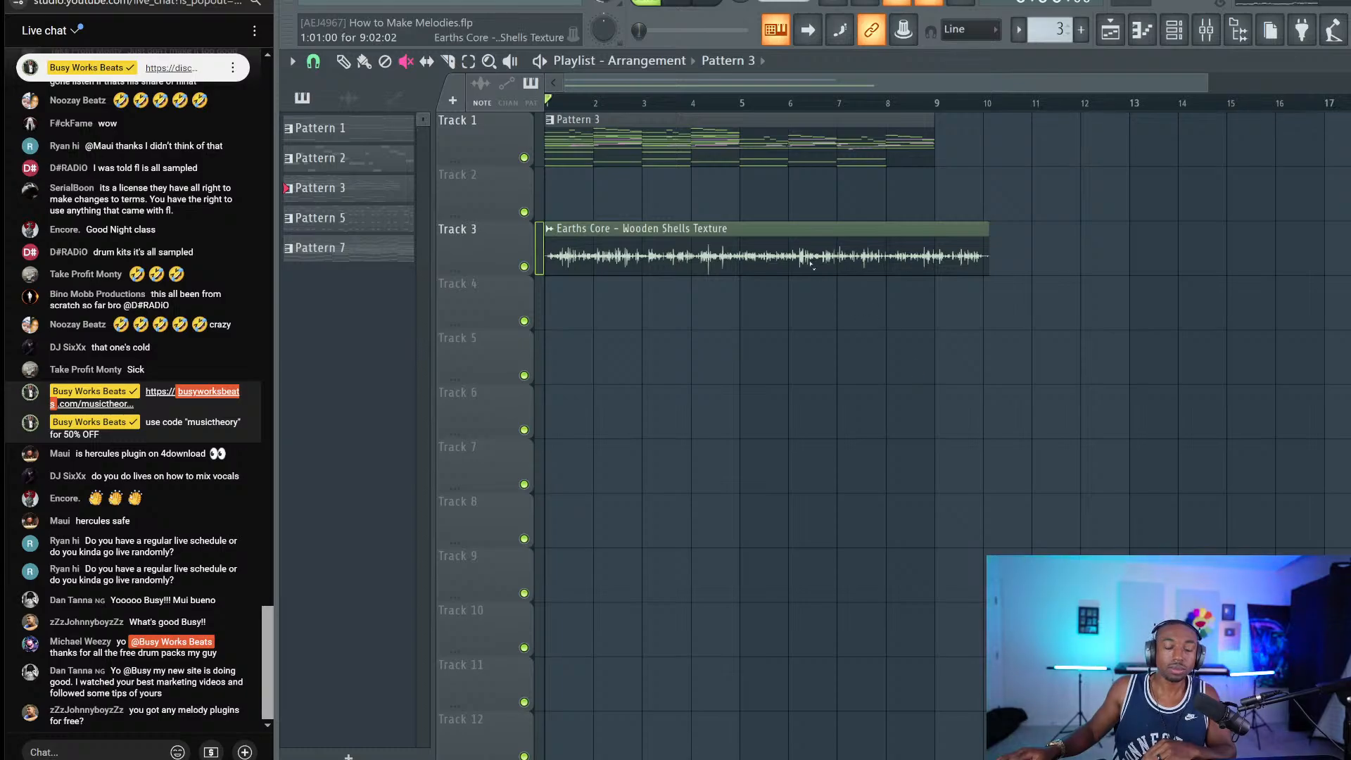
Step: Slice the Wooden Shells Texture clip at bar 9, removing the excess so it ends with Pattern 3, and save the project
drag(1032, 190, 989, 284)
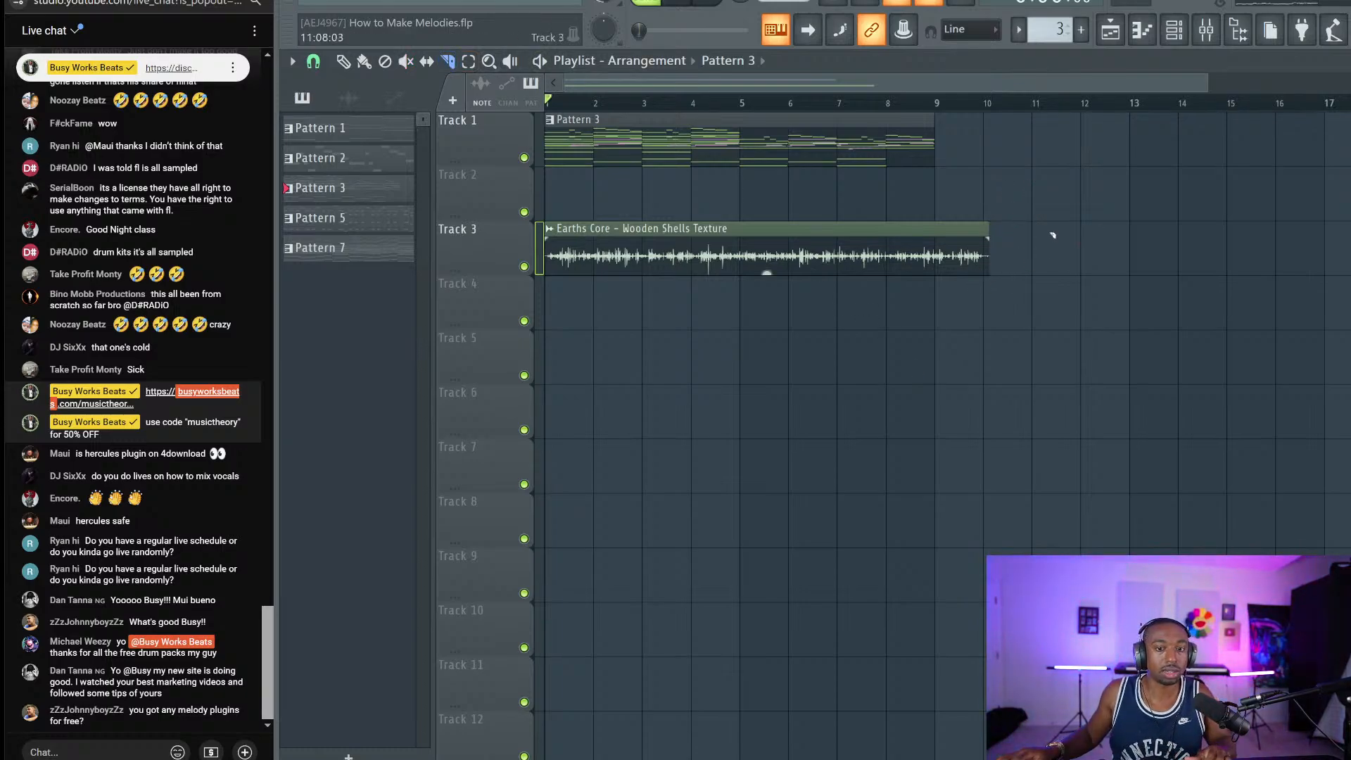
drag(948, 203, 949, 312)
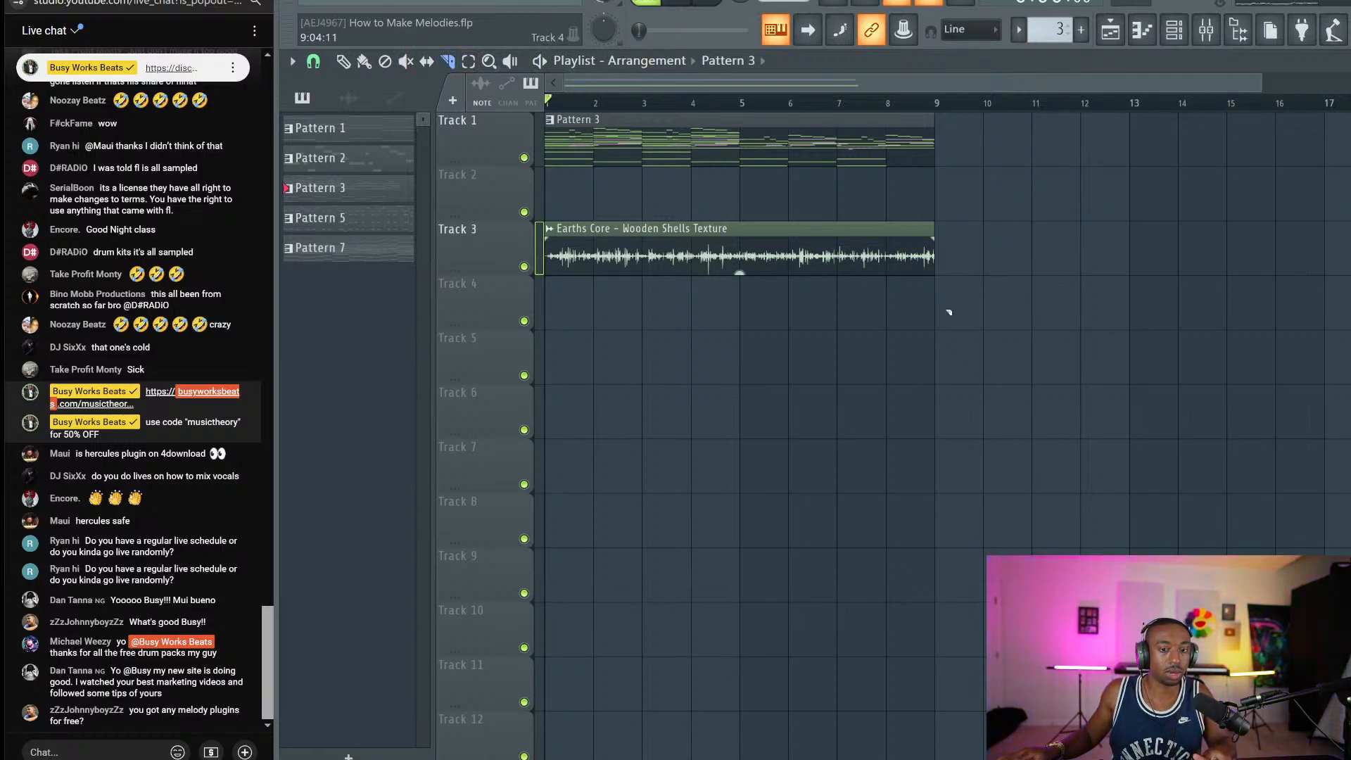
key(ctrl+s)
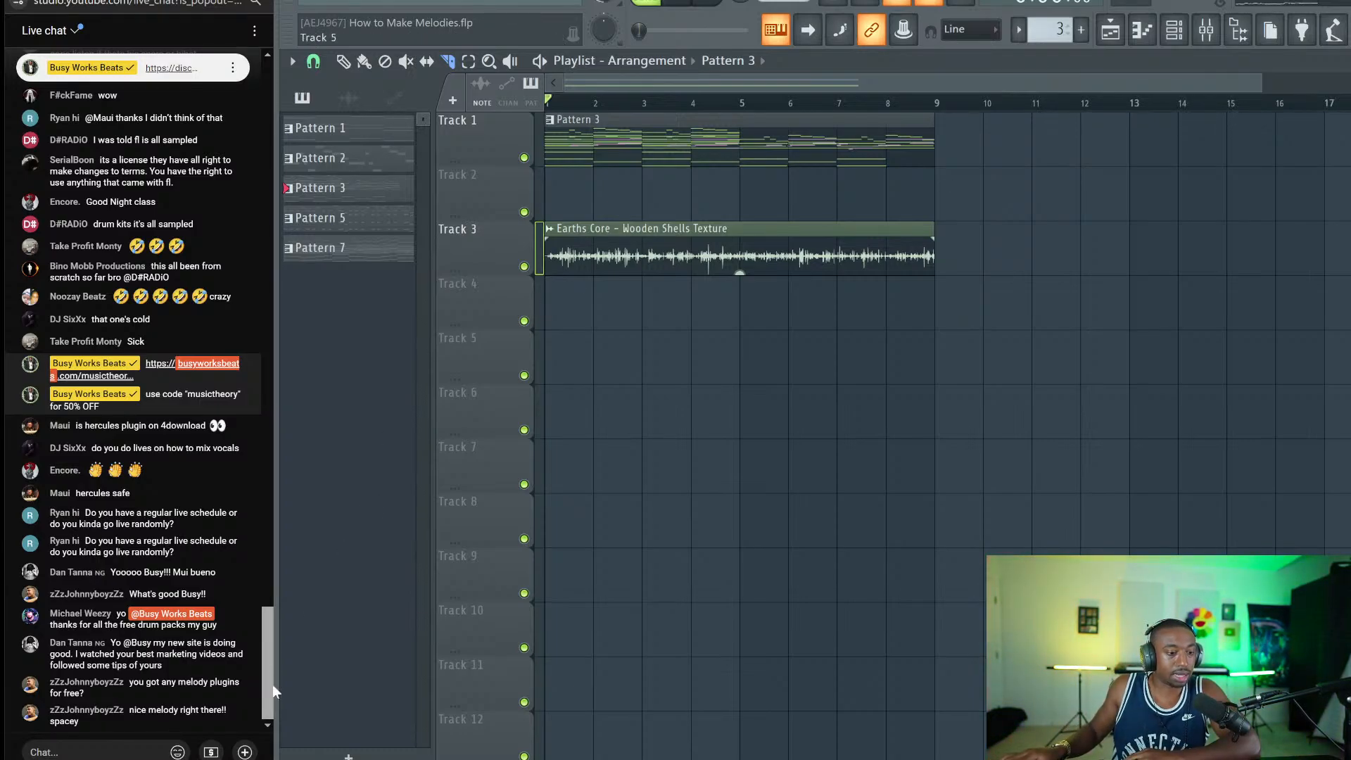
Step: Open the YouTube channel of the live chat viewer who mentioned a new site
click(250, 646)
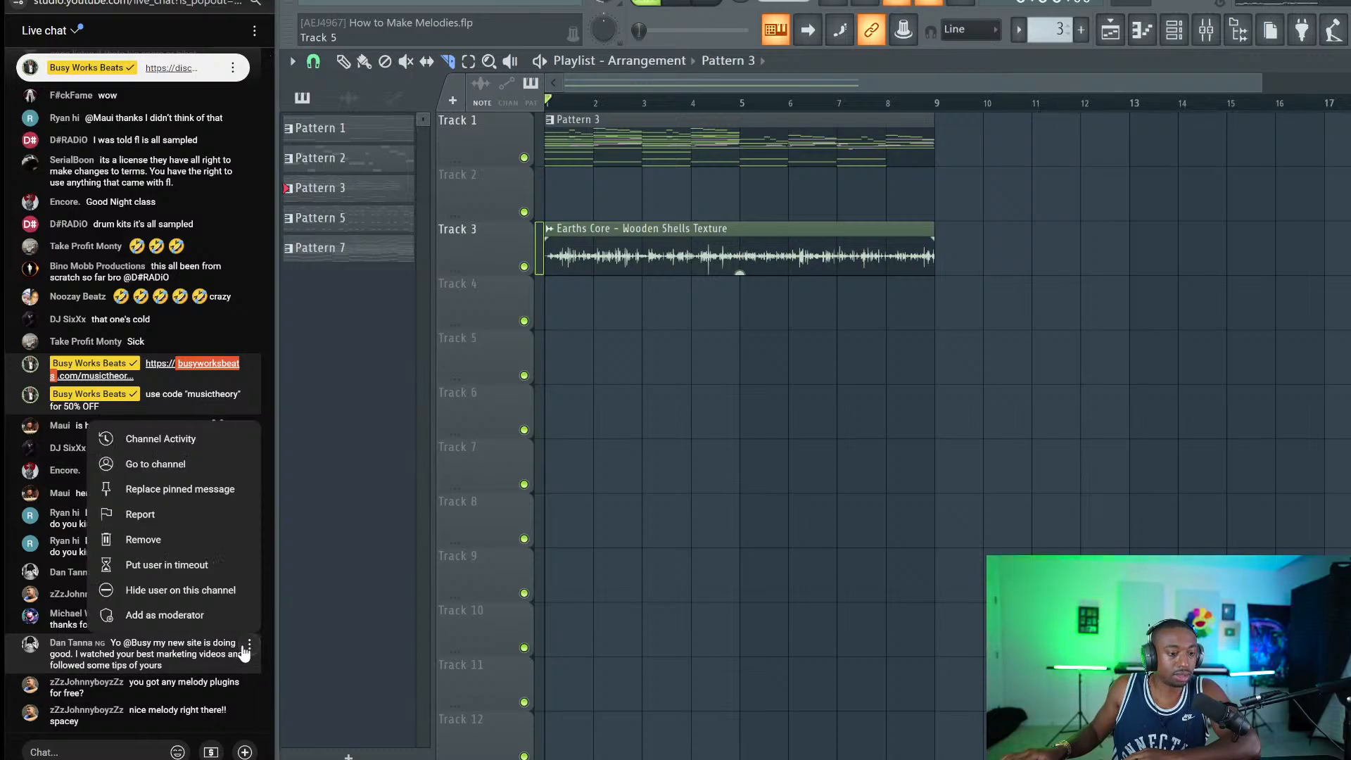
click(182, 466)
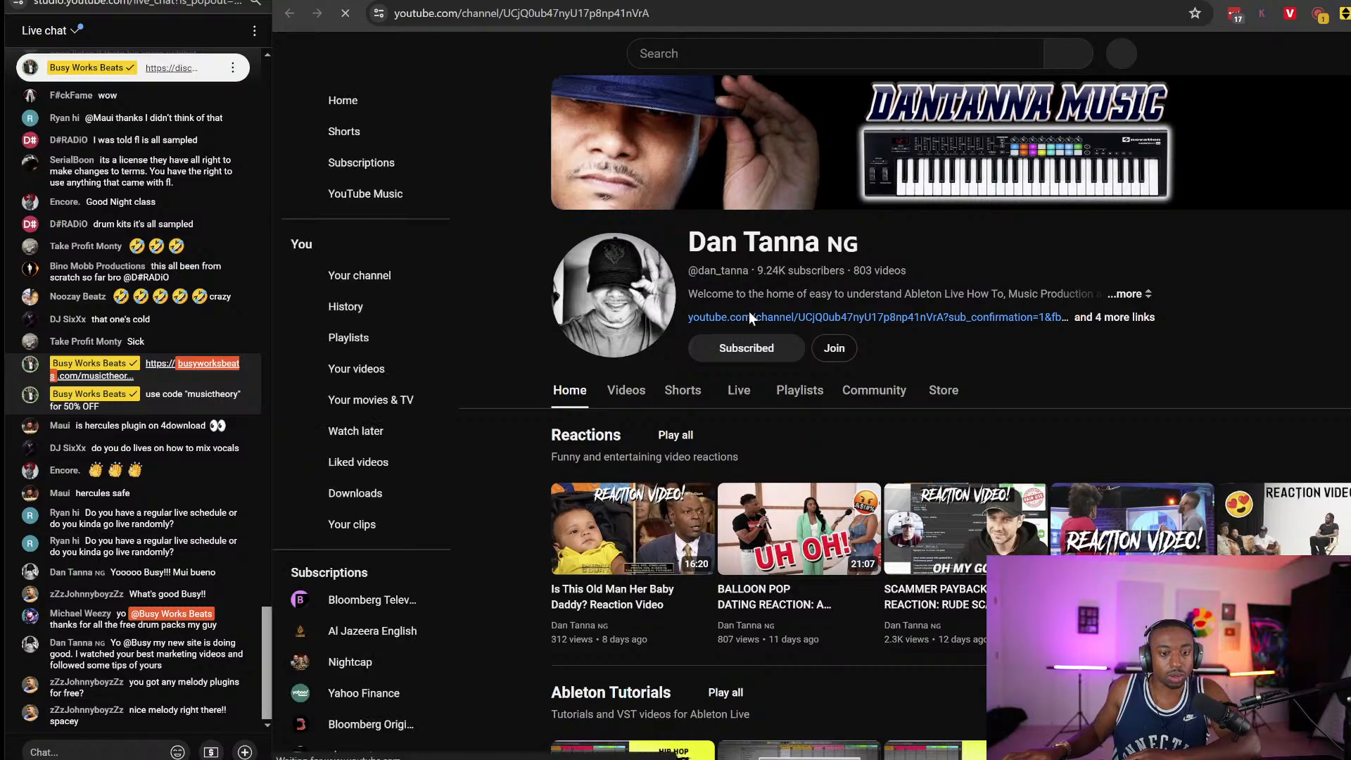
click(749, 316)
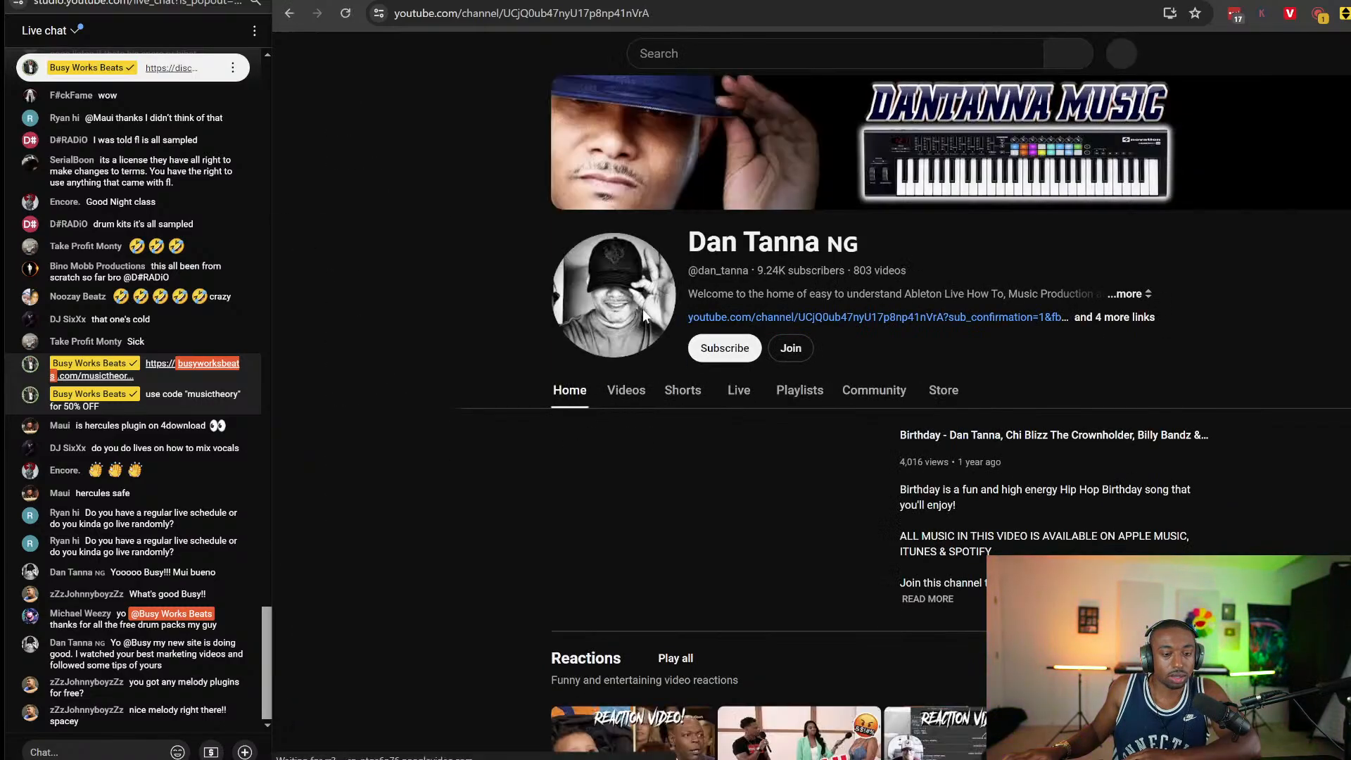
click(1114, 318)
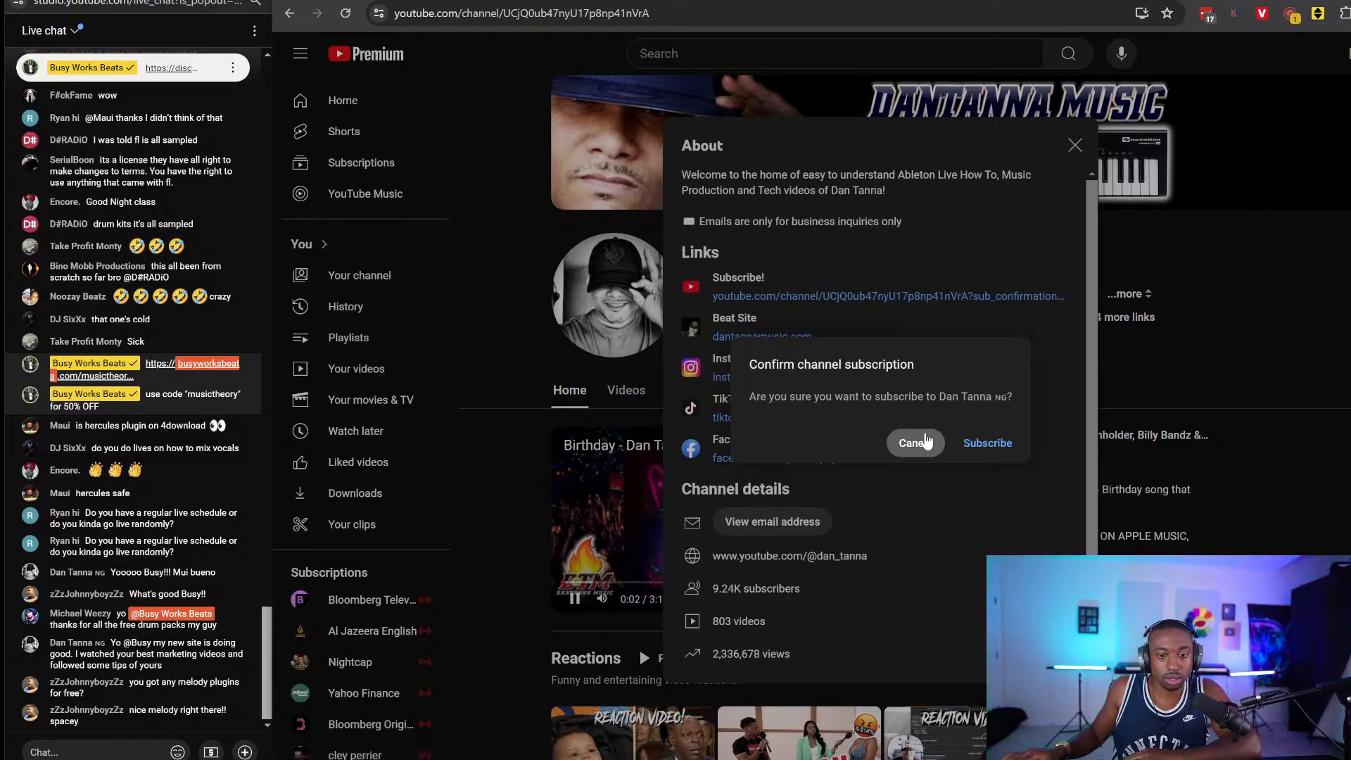
click(926, 441)
click(1075, 145)
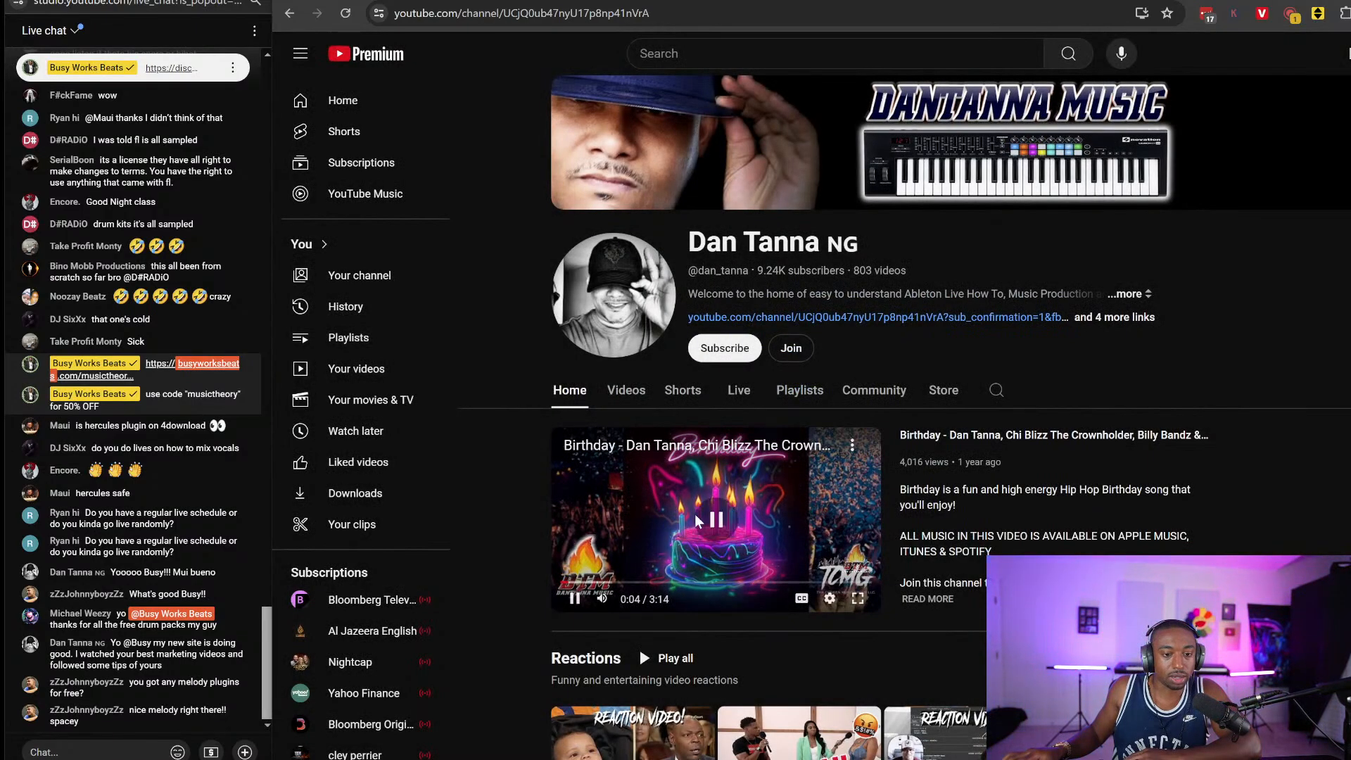
Step: Subscribe to the viewer's channel and turn on all notifications for it
click(729, 349)
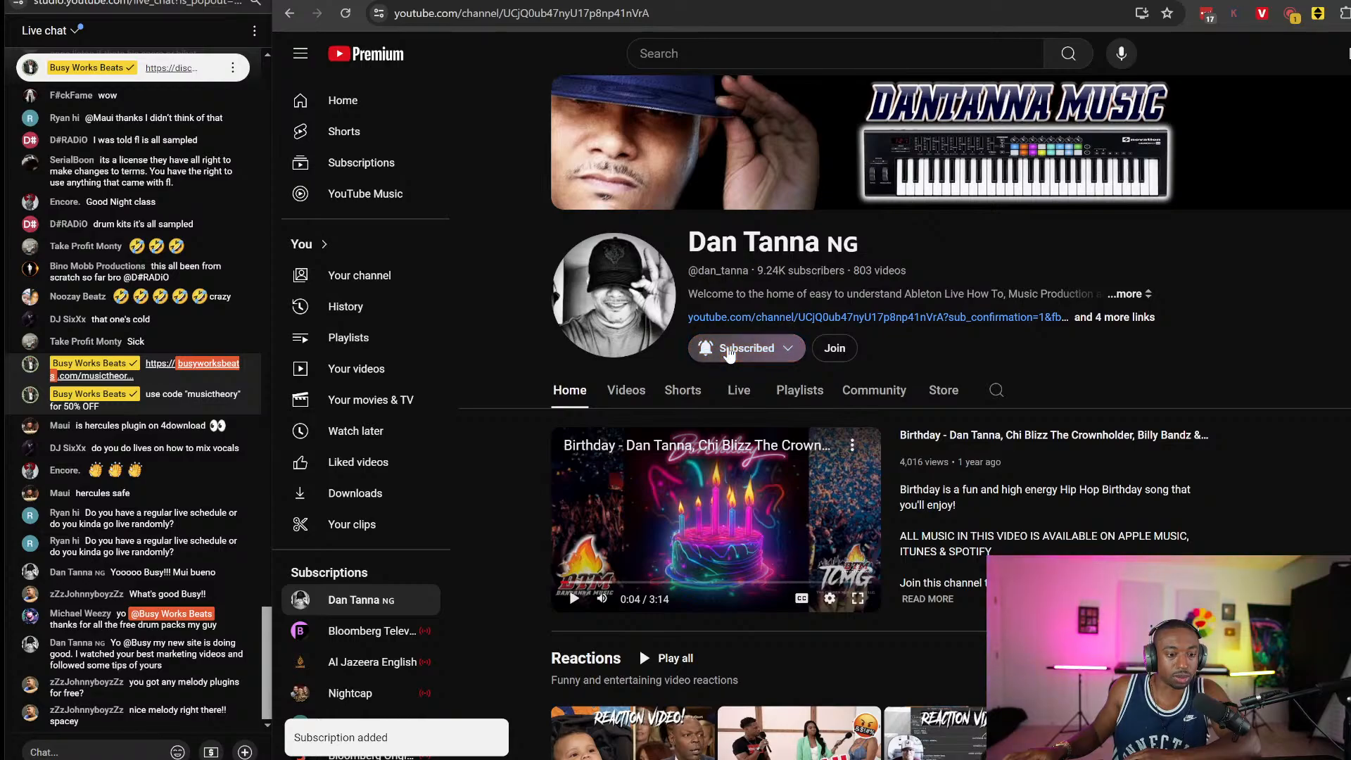
click(731, 350)
click(745, 384)
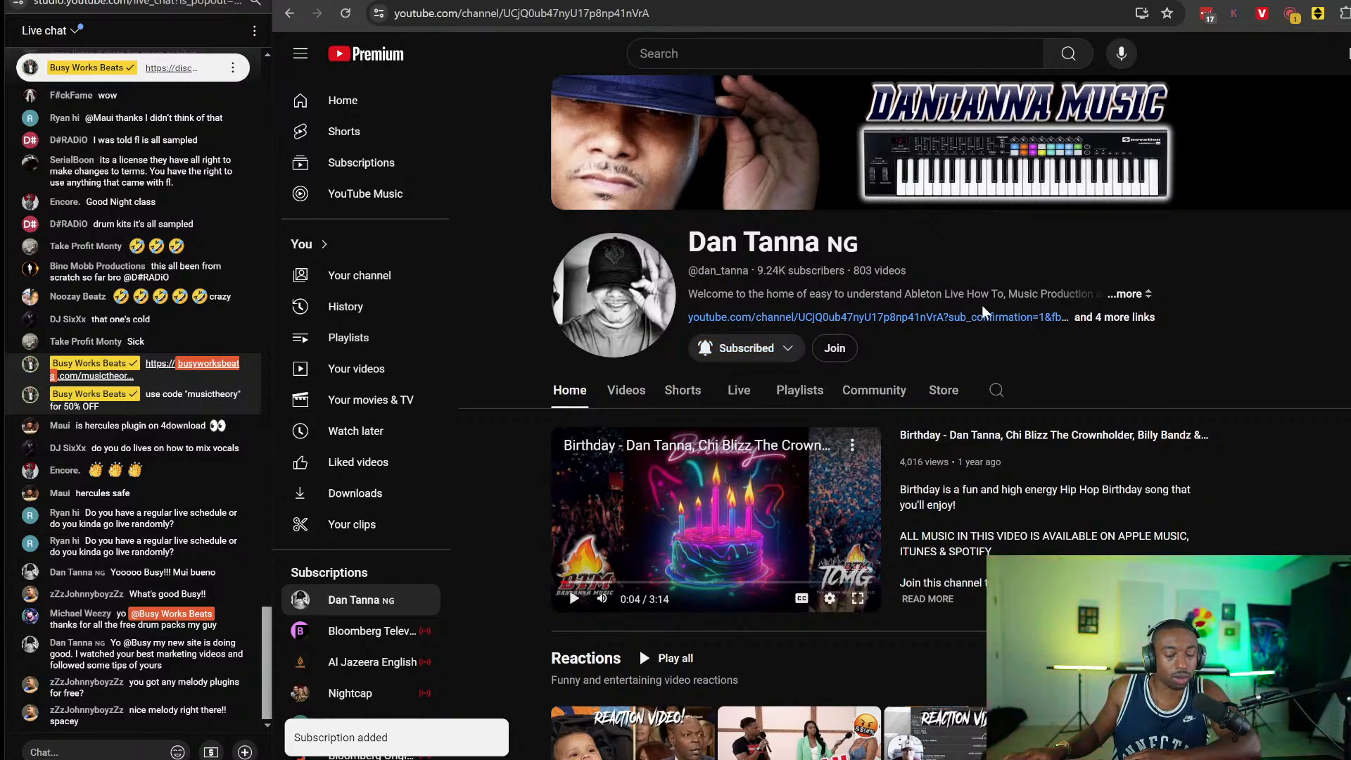
Step: Look through the channel's About links and open its Beat Site
click(1113, 324)
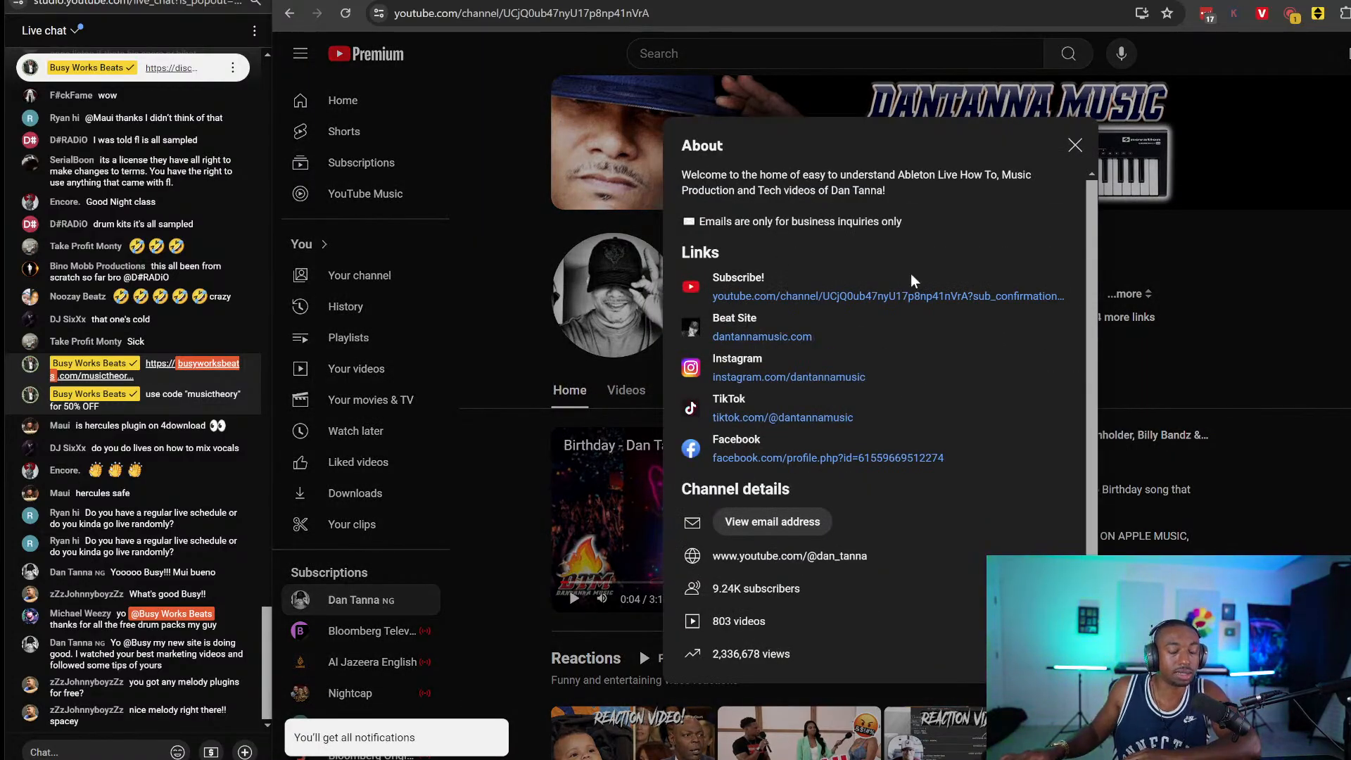
scroll(793, 312, down, 2)
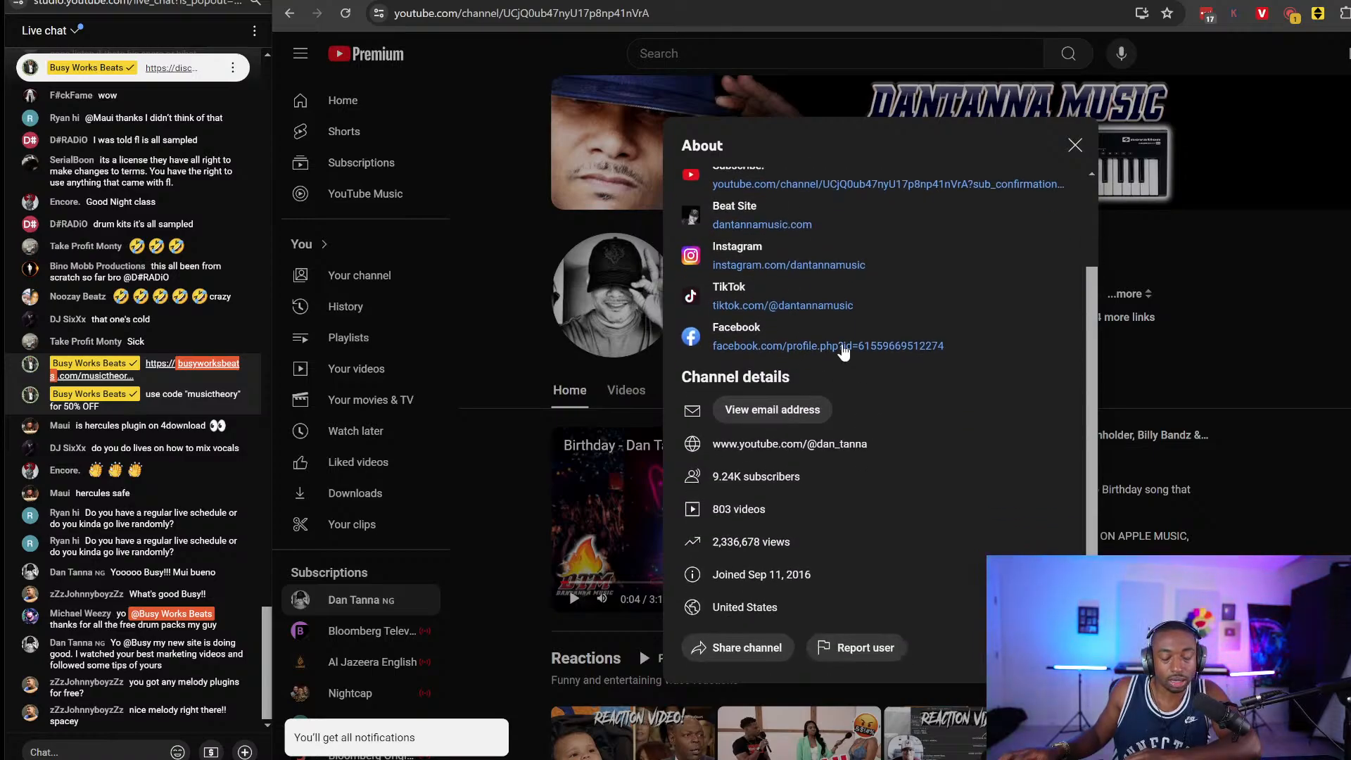
scroll(776, 453, up, 2)
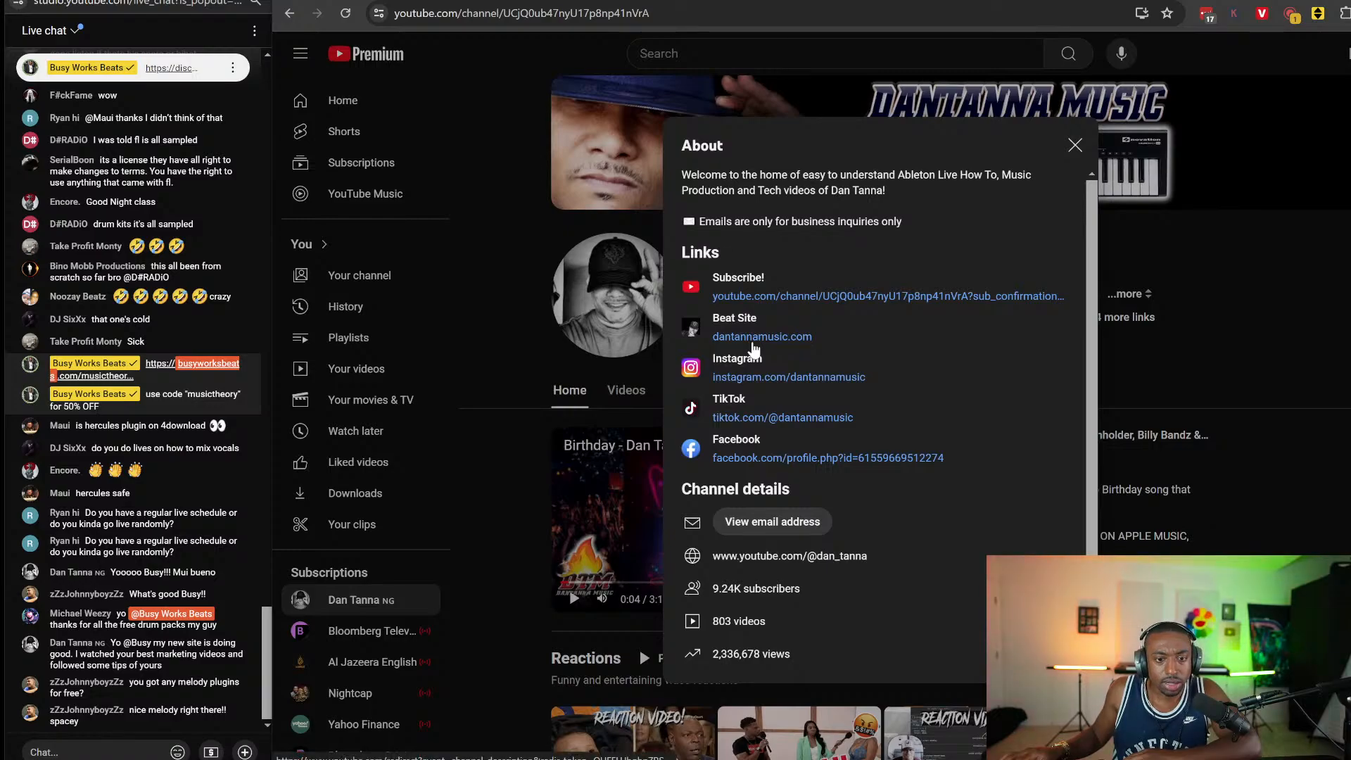
click(754, 355)
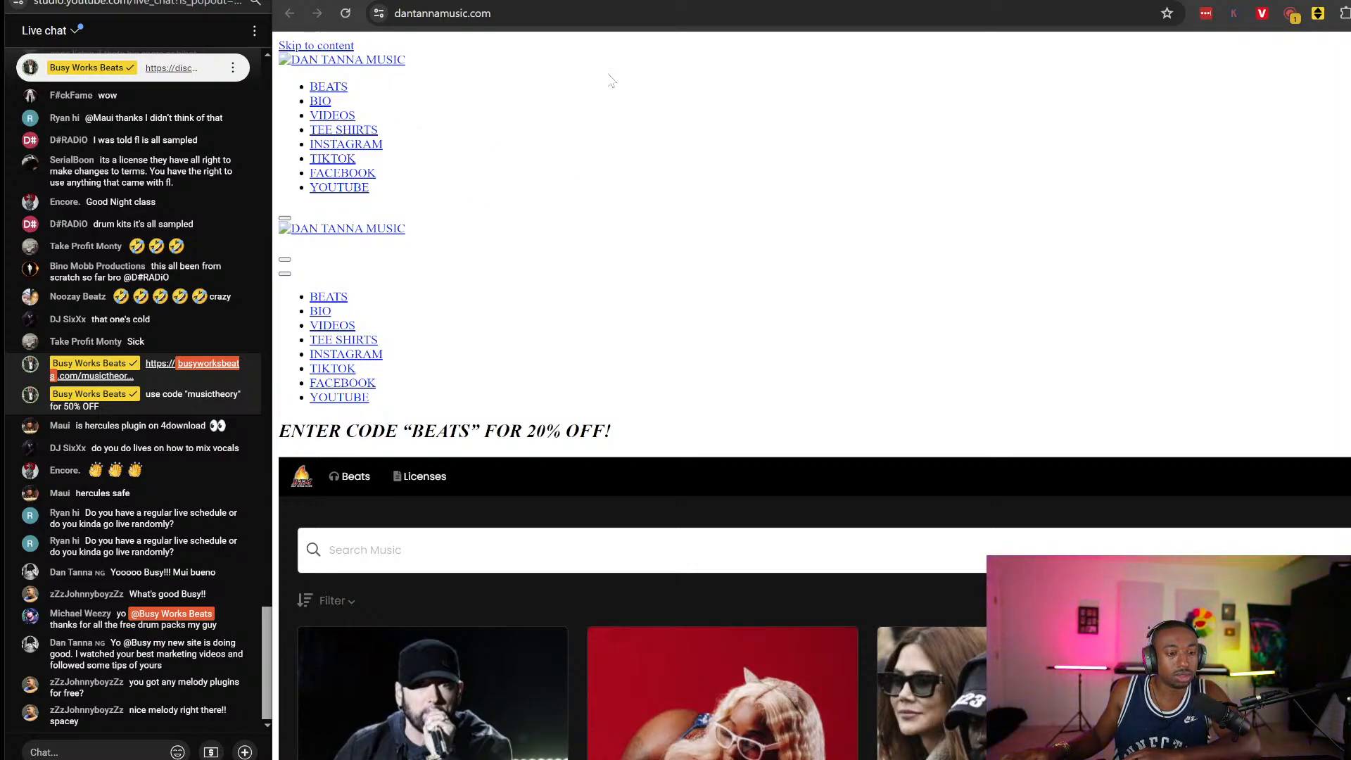
Step: Review the beat site's layout from header to footer, including its navigation links and beat catalogue
scroll(627, 239, down, 3)
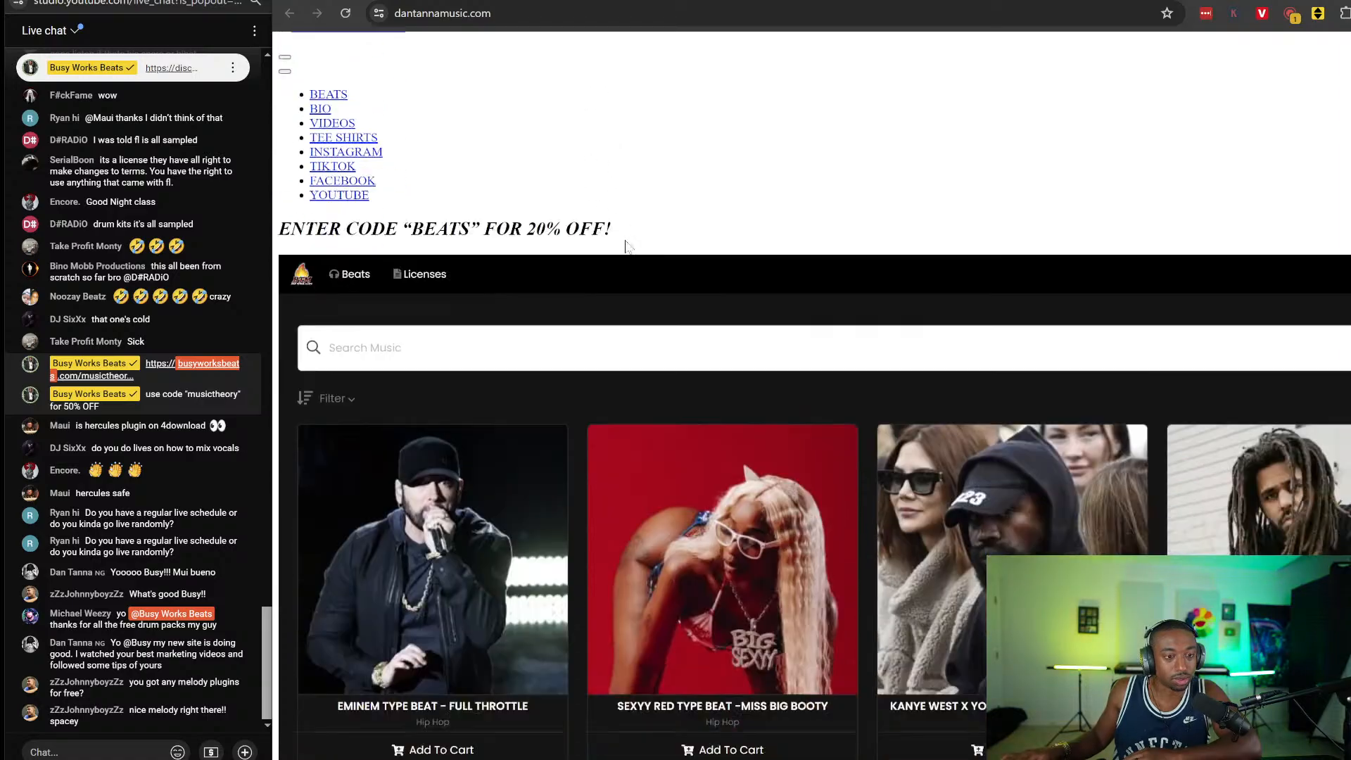
scroll(619, 225, down, 3)
scroll(648, 202, up, 6)
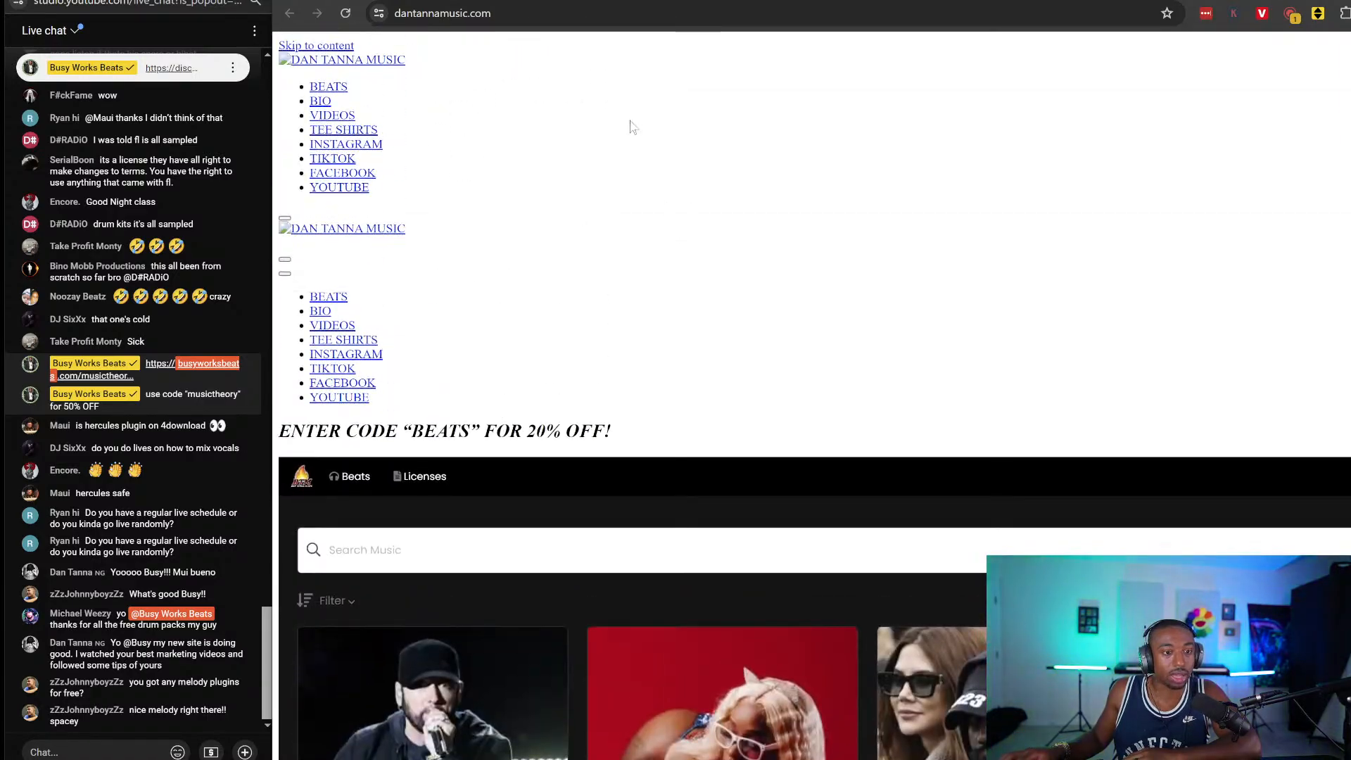
scroll(631, 127, down, 10)
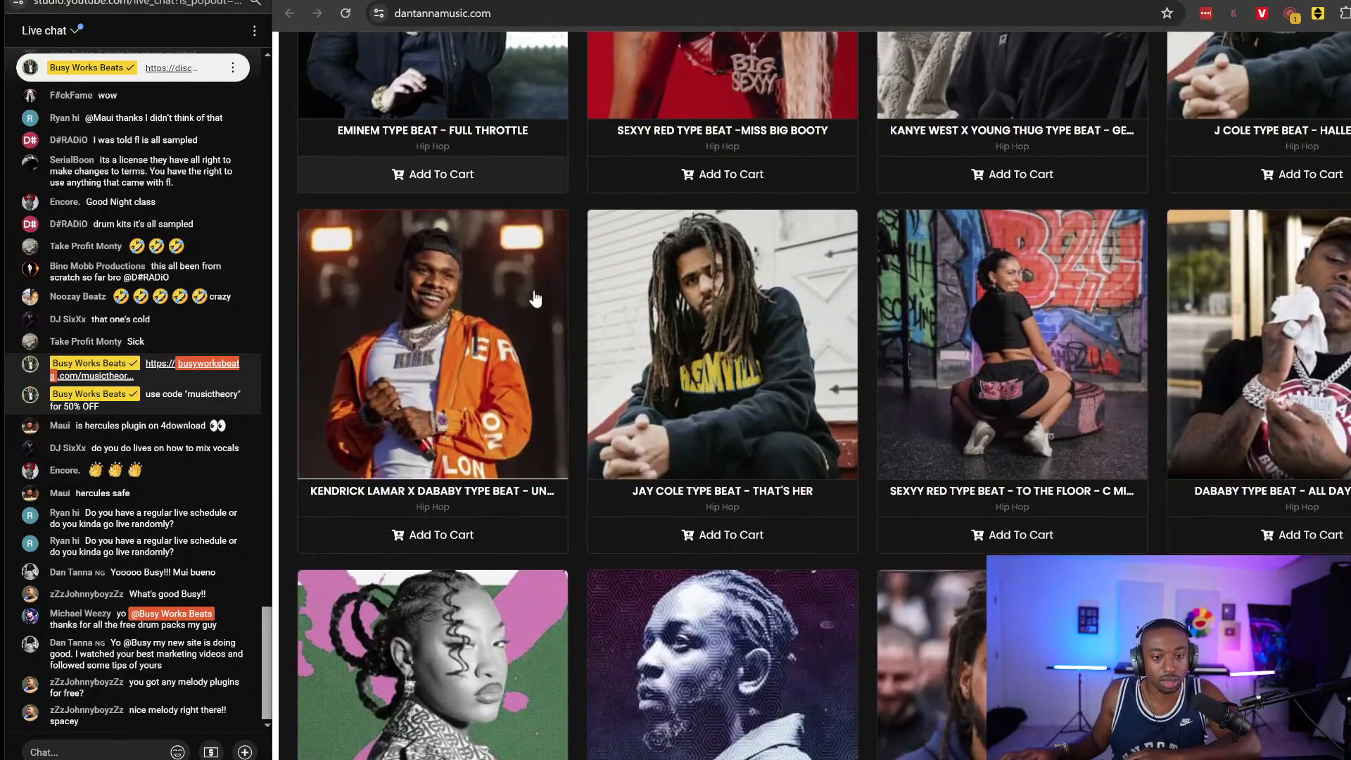
scroll(535, 299, down, 15)
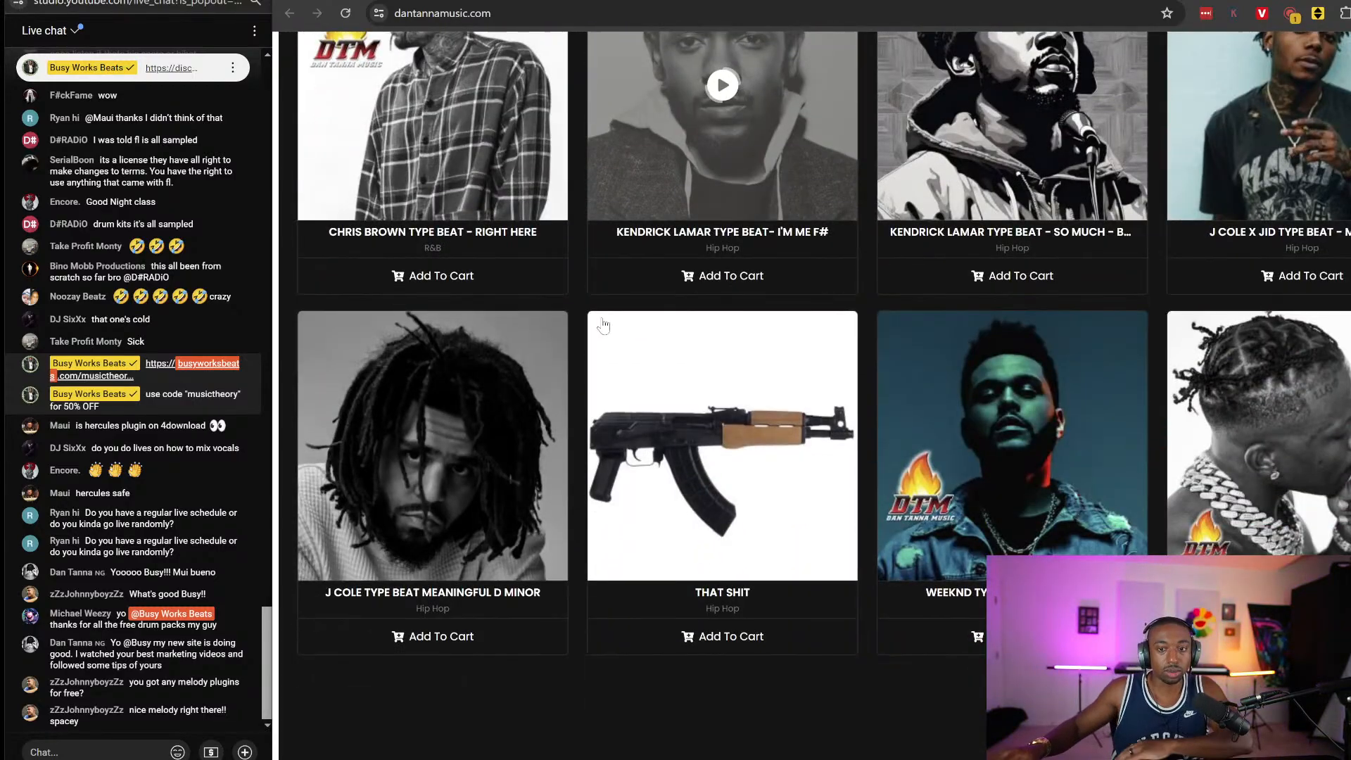
scroll(622, 517, down, 10)
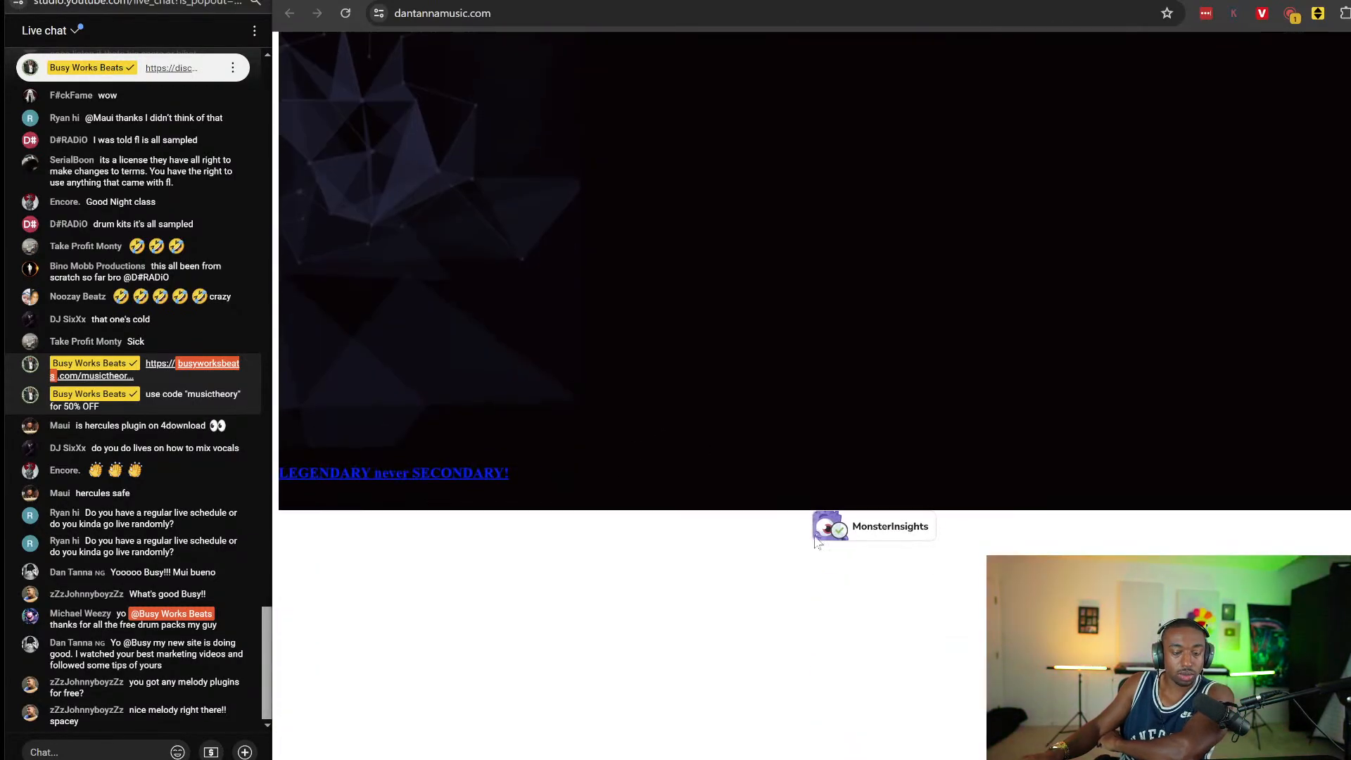
scroll(791, 503, up, 20)
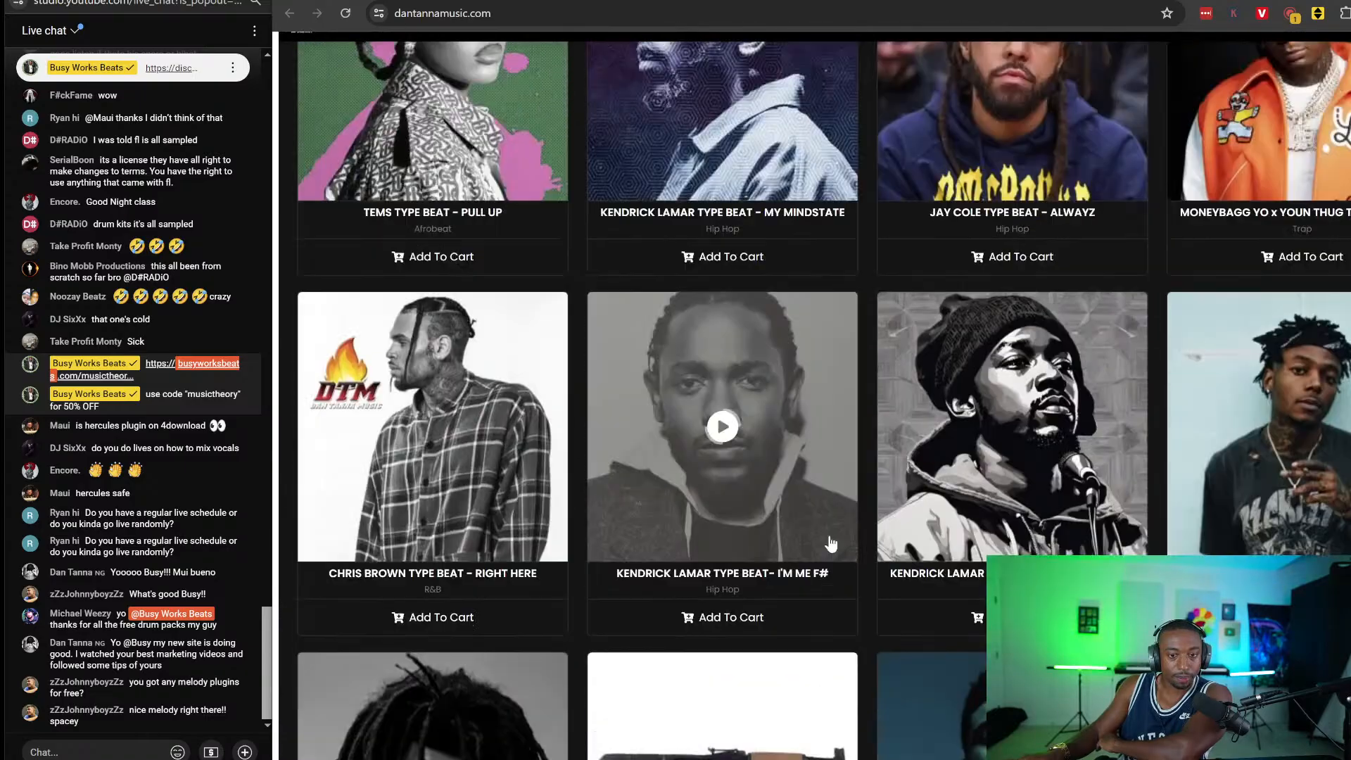
scroll(867, 560, up, 3)
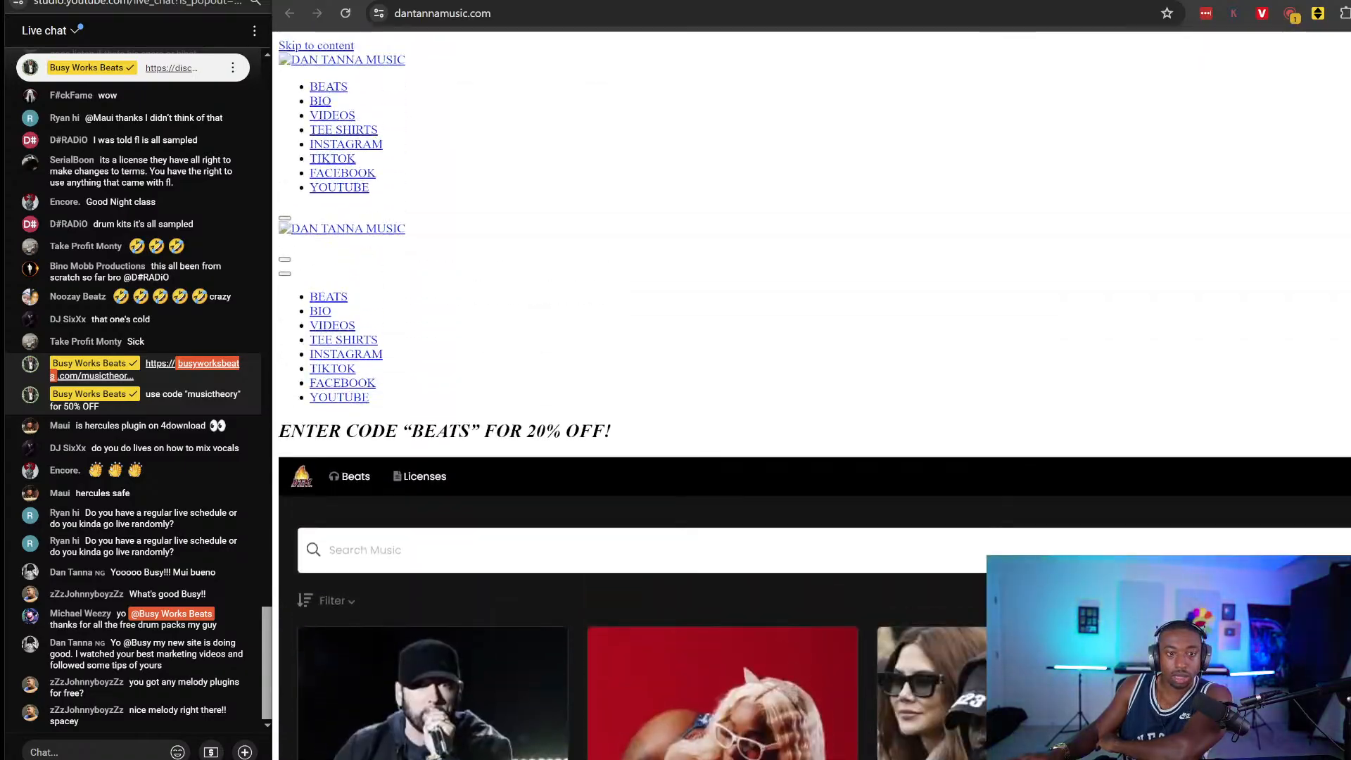
Step: Inspect the beat site's loaded sources in the developer tools and close the tools
right_click(498, 123)
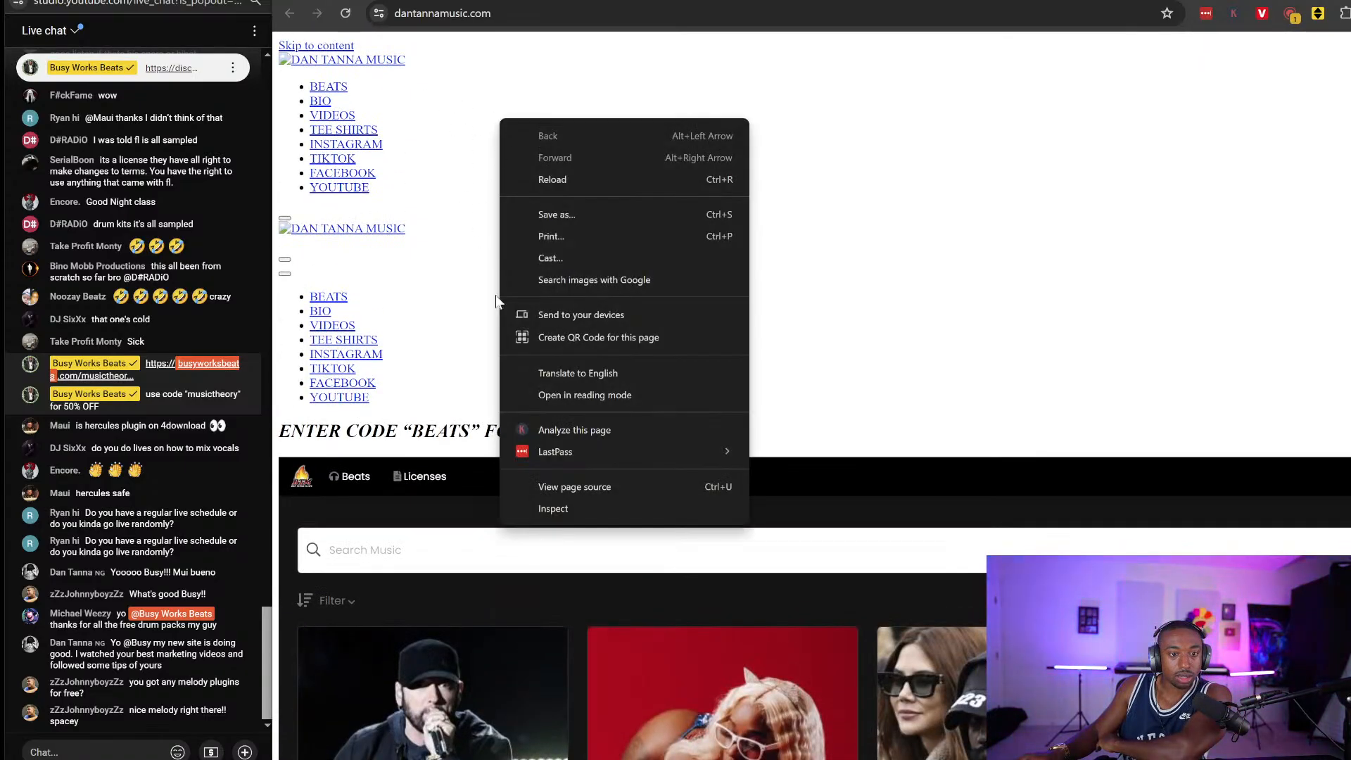
click(588, 507)
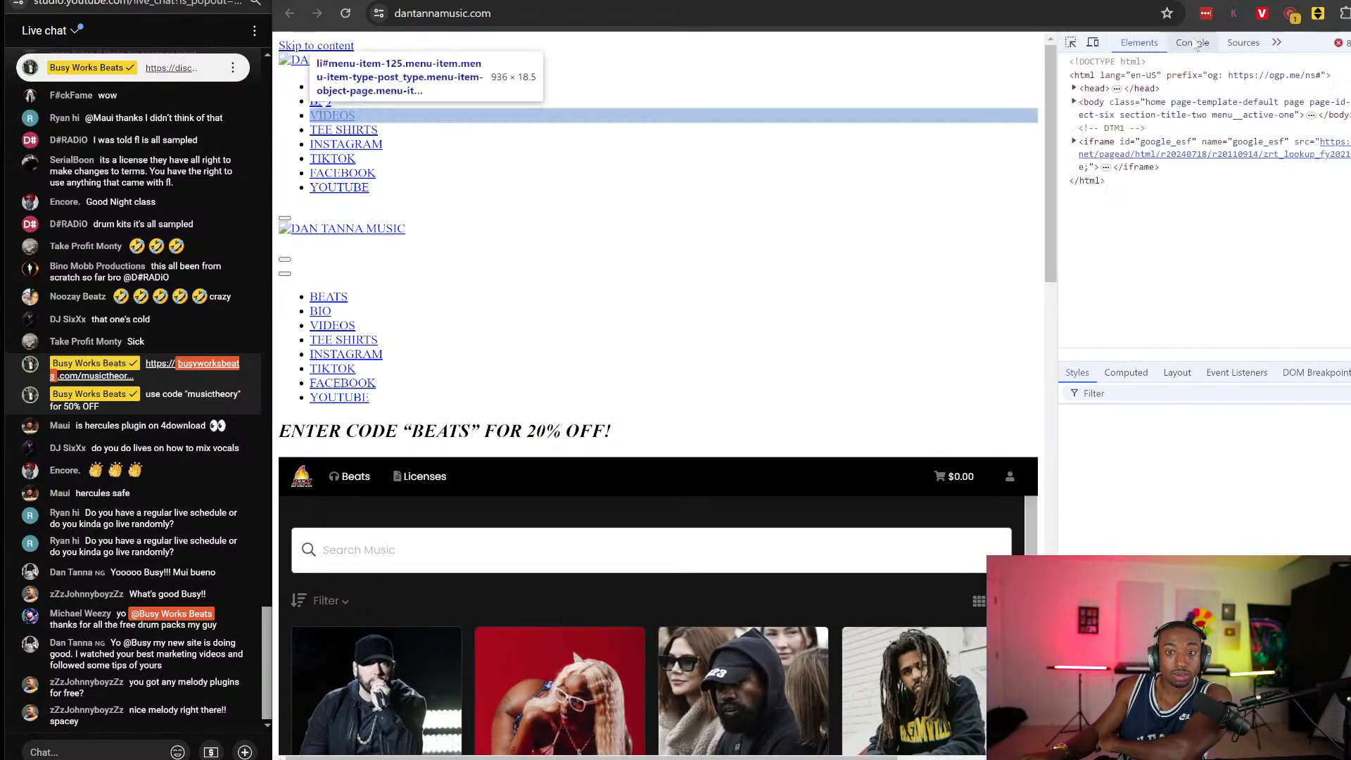
click(1249, 45)
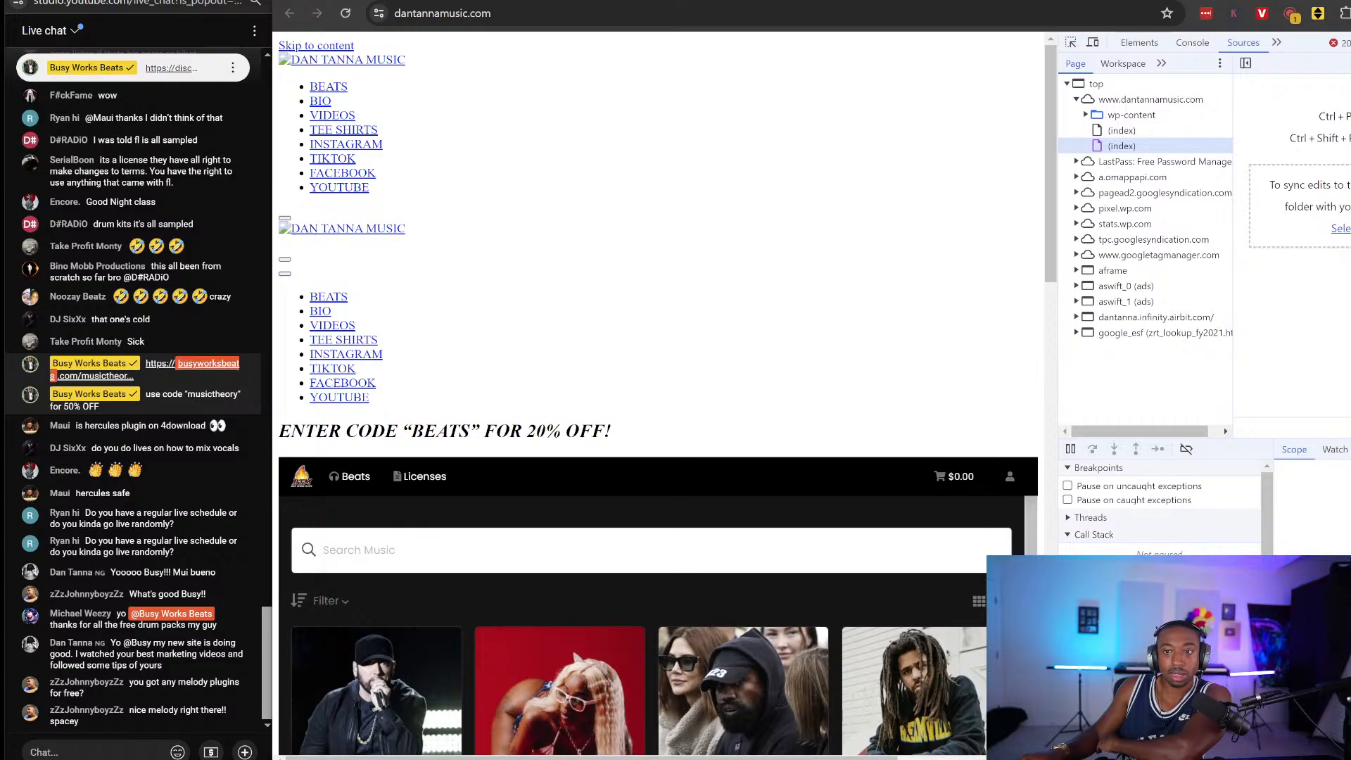
key(F12)
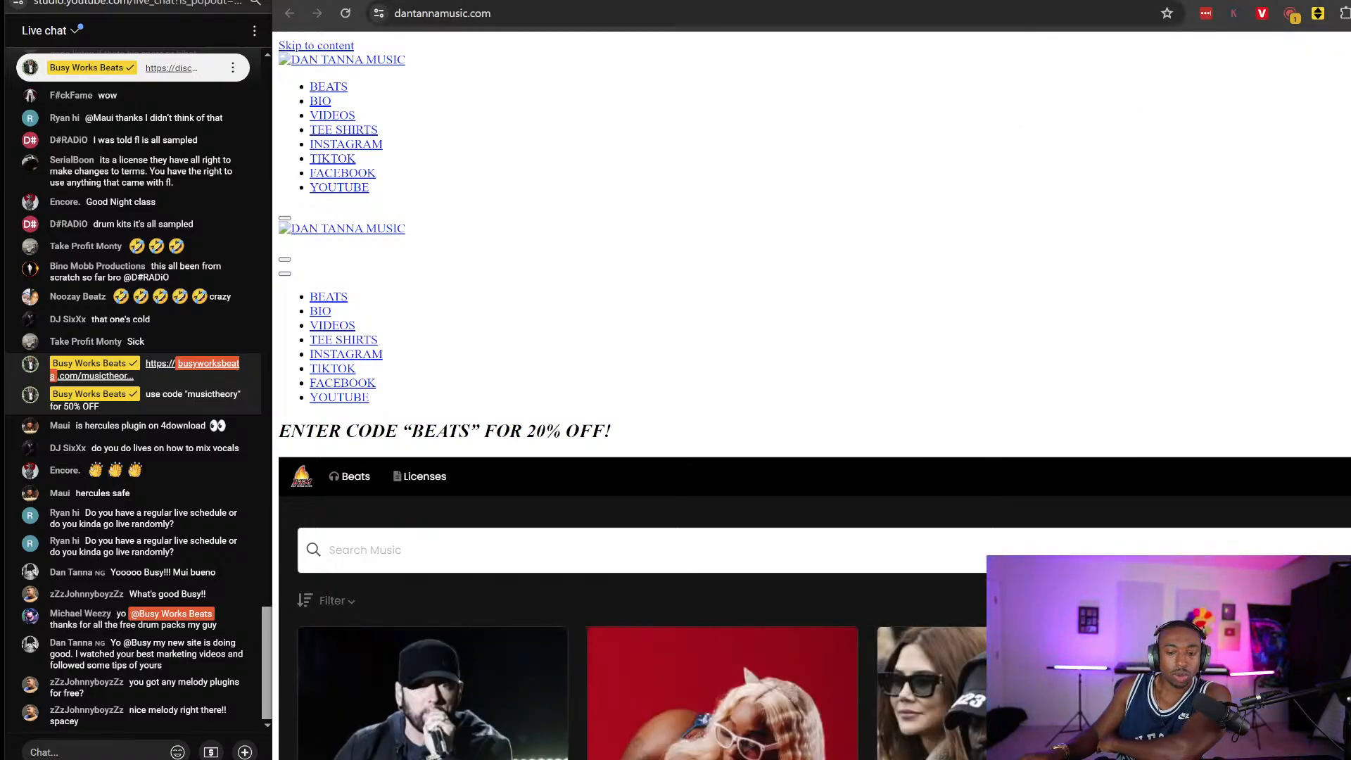
Step: Leave the beat site and channel pages and return to the live stream's analytics in YouTube Studio
click(785, 2)
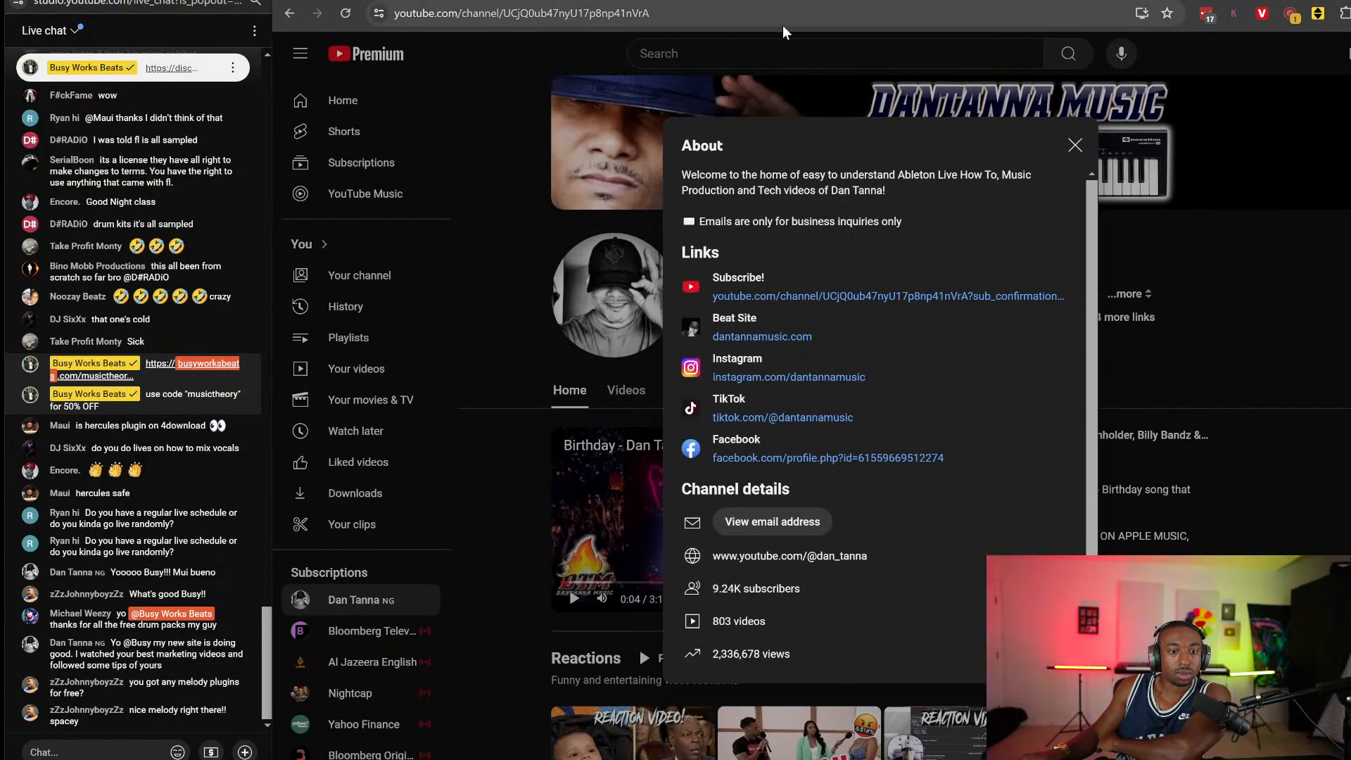
click(634, 1)
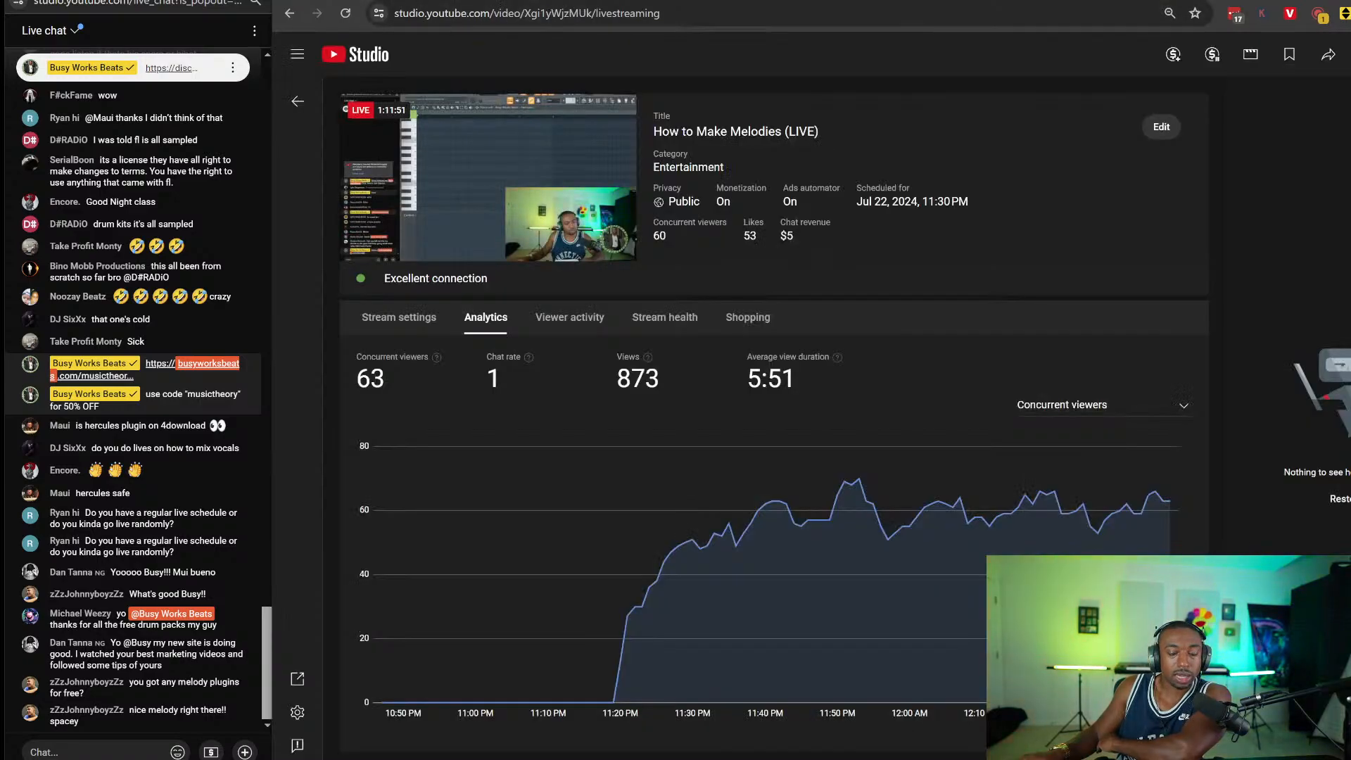
Step: Switch back to FL Studio, briefly play the arrangement and save the How to Make Melodies project
key(alt+Tab)
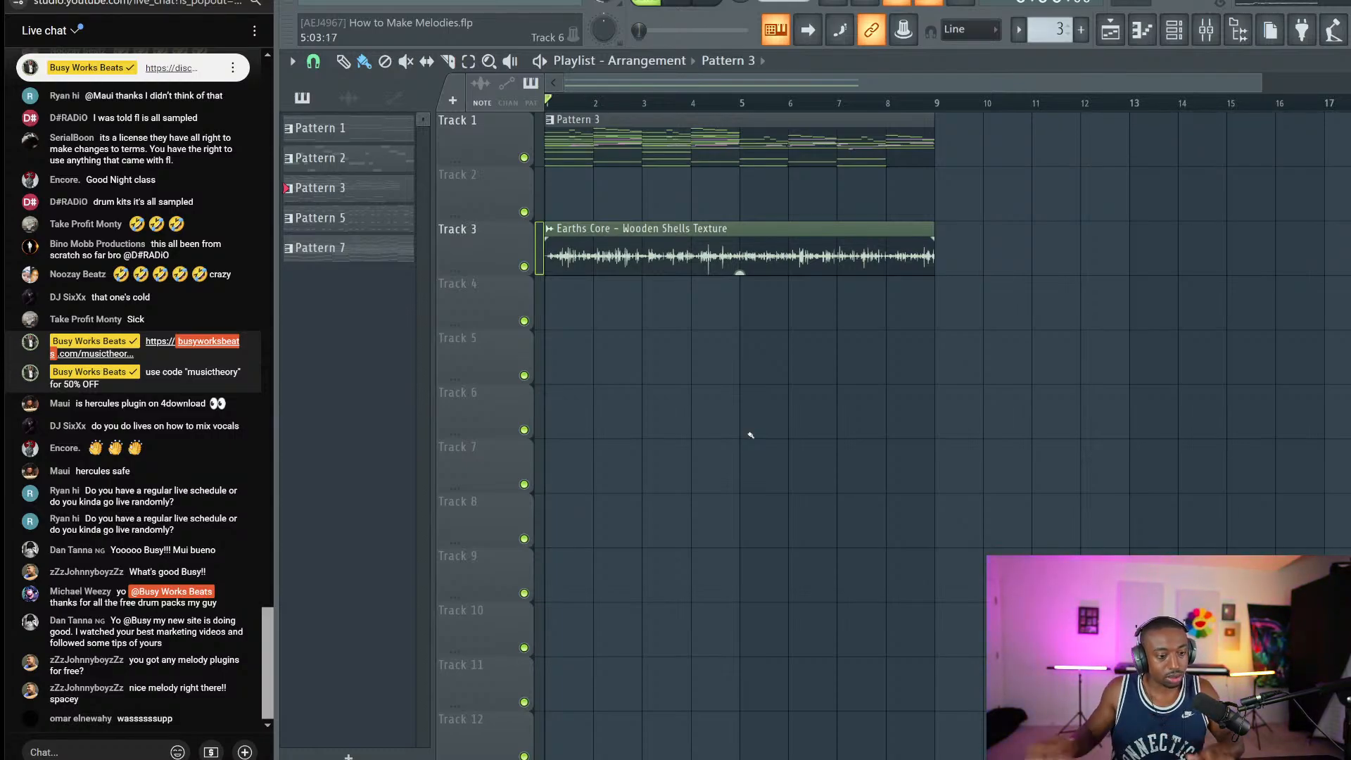
key(space)
key(space)
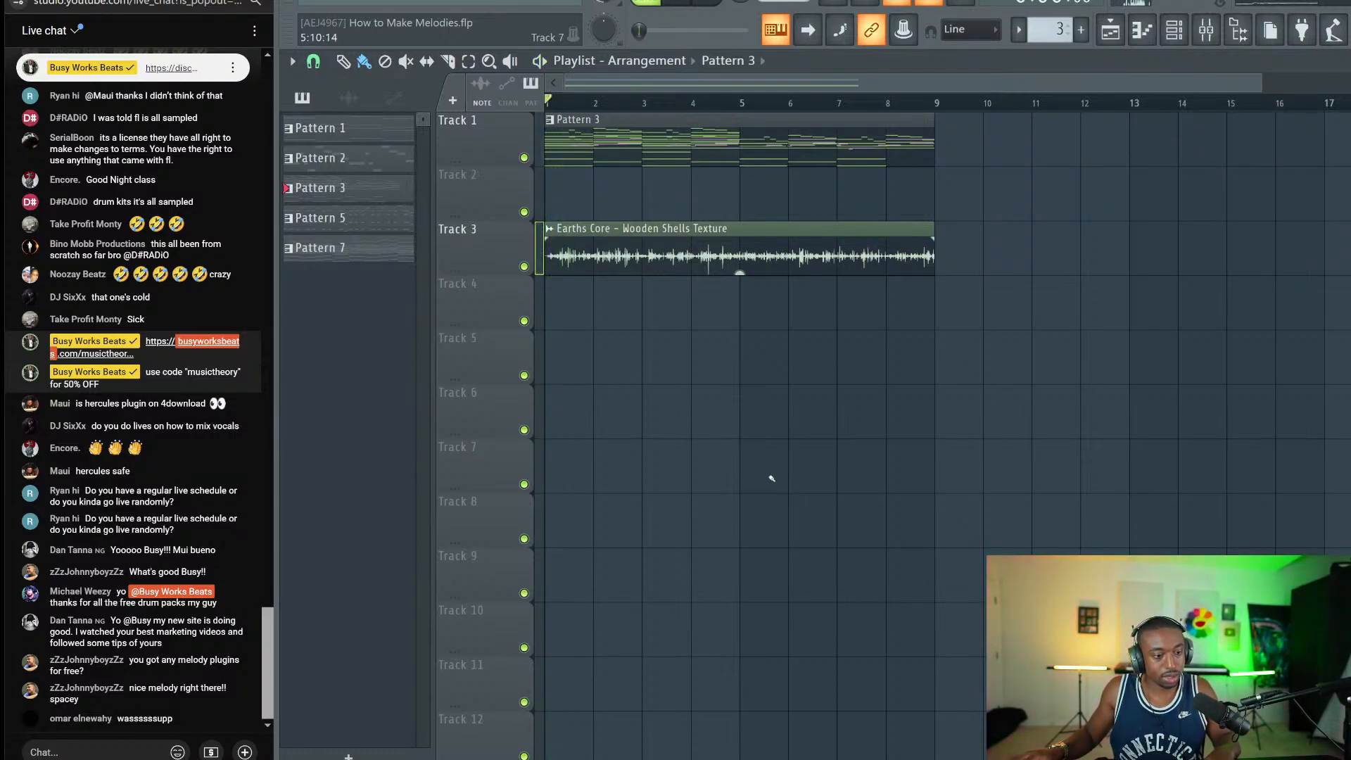
key(ctrl+s)
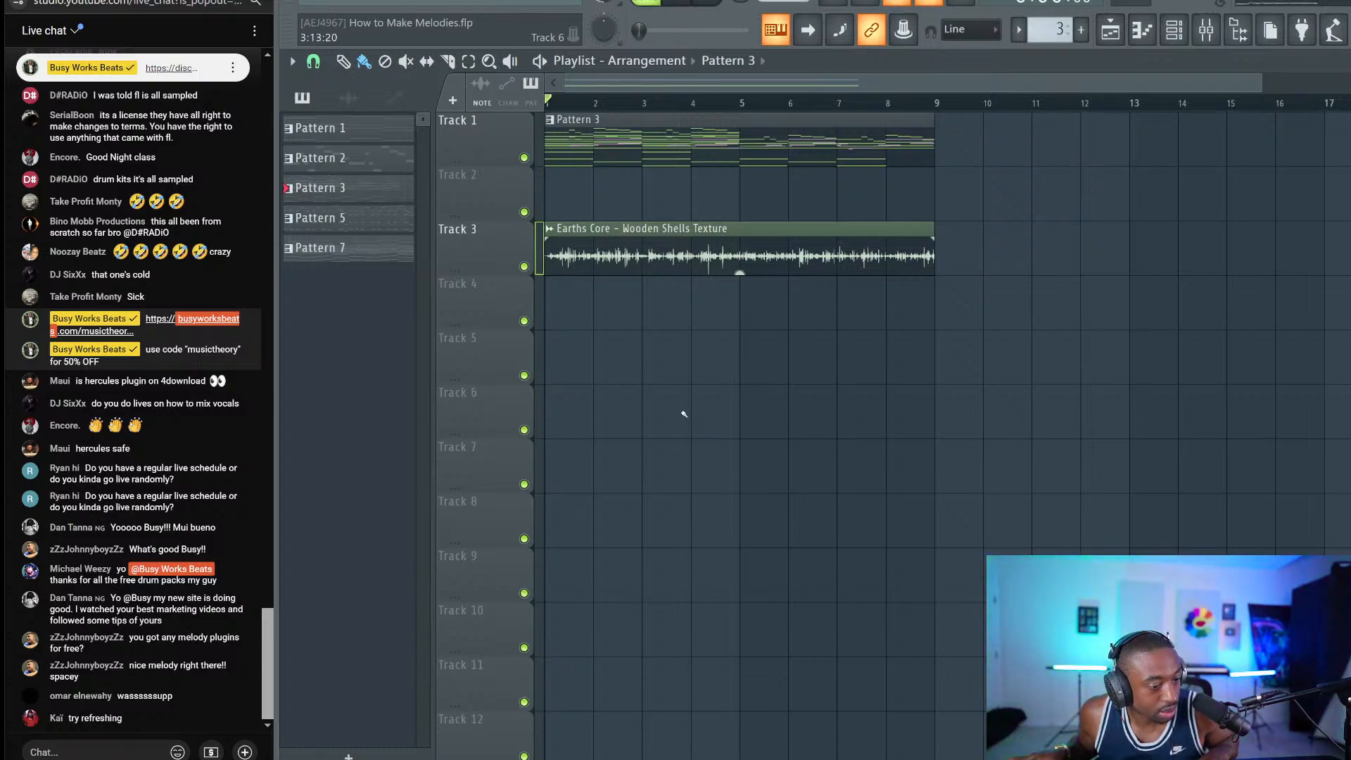
key(space)
key(space)
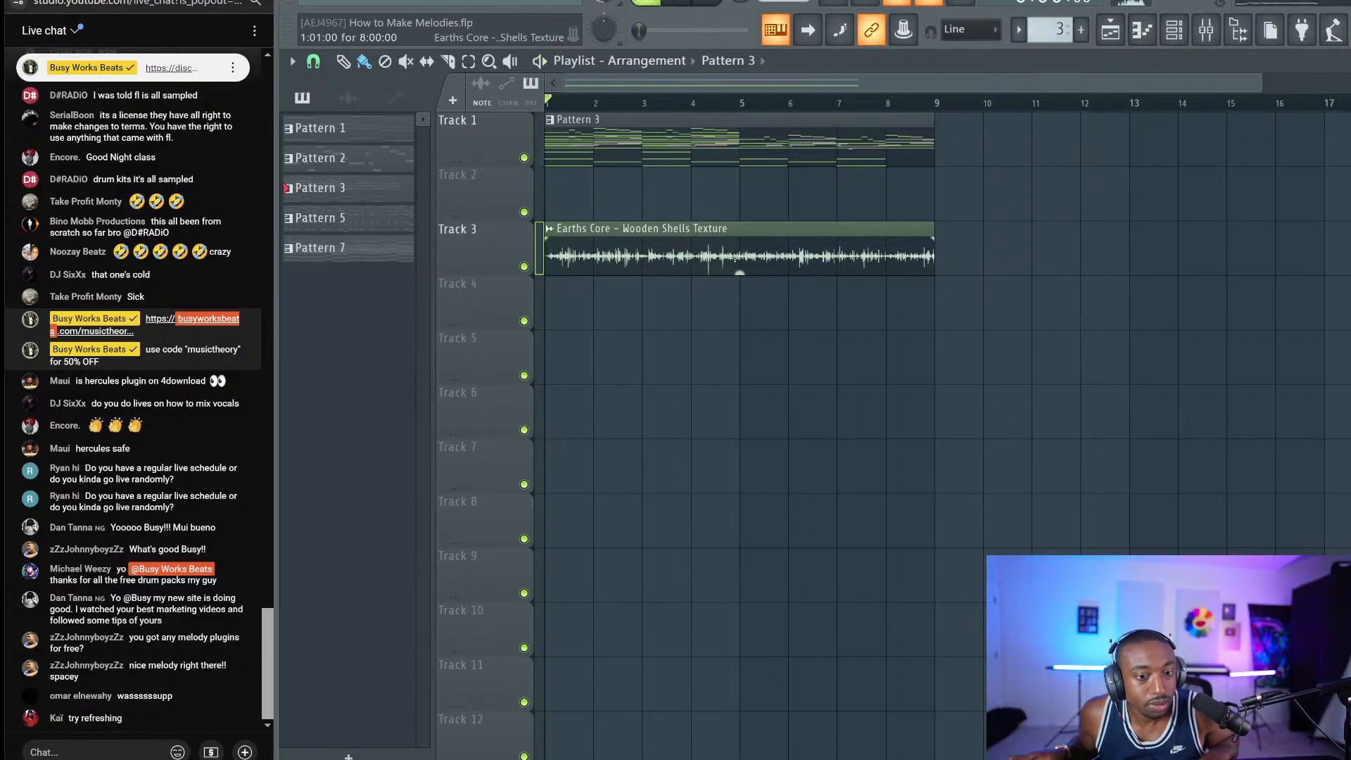
Step: Route the Earths Core - Wooden Shells Texture sample to the room reverb mixer track 3 and save the project
click(664, 226)
key(space)
double_click(663, 228)
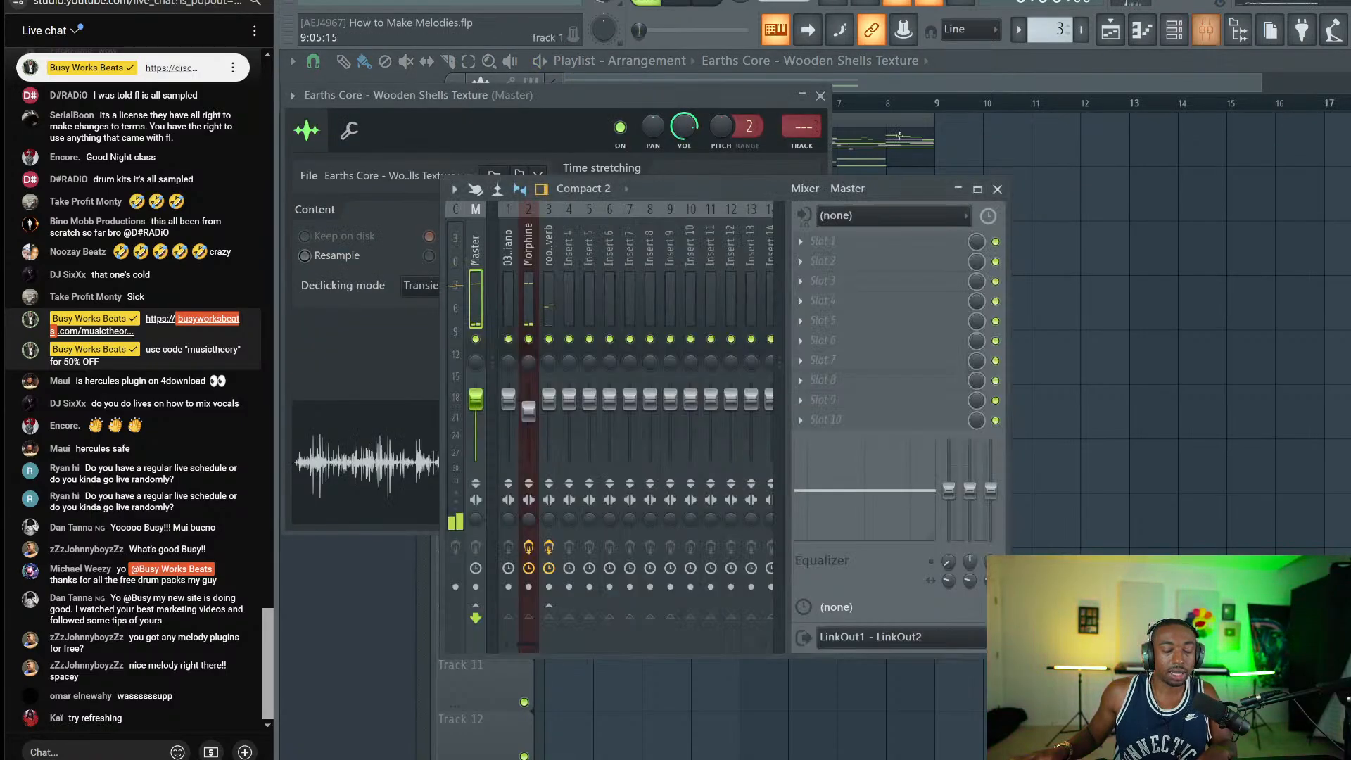
double_click(796, 123)
click(549, 246)
drag(801, 126, 802, 113)
click(820, 96)
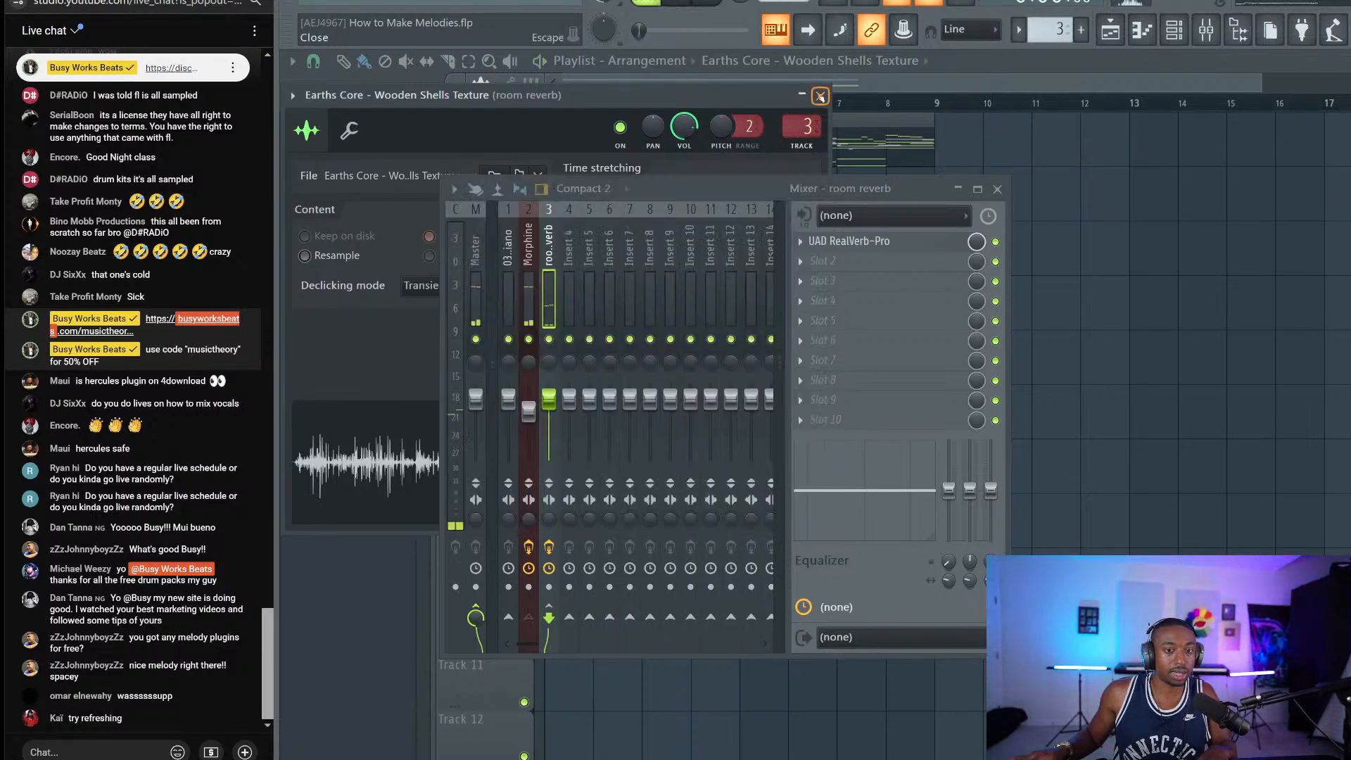
click(997, 189)
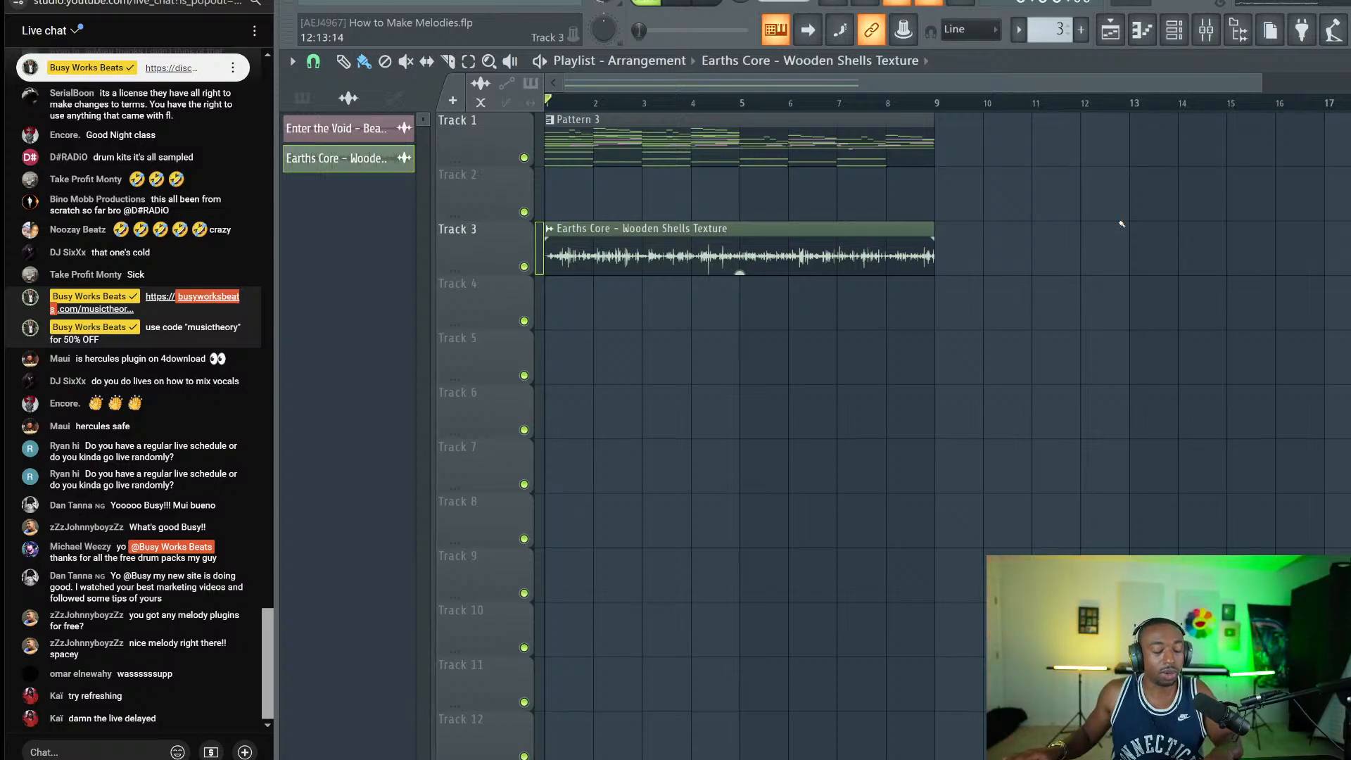
key(ctrl+s)
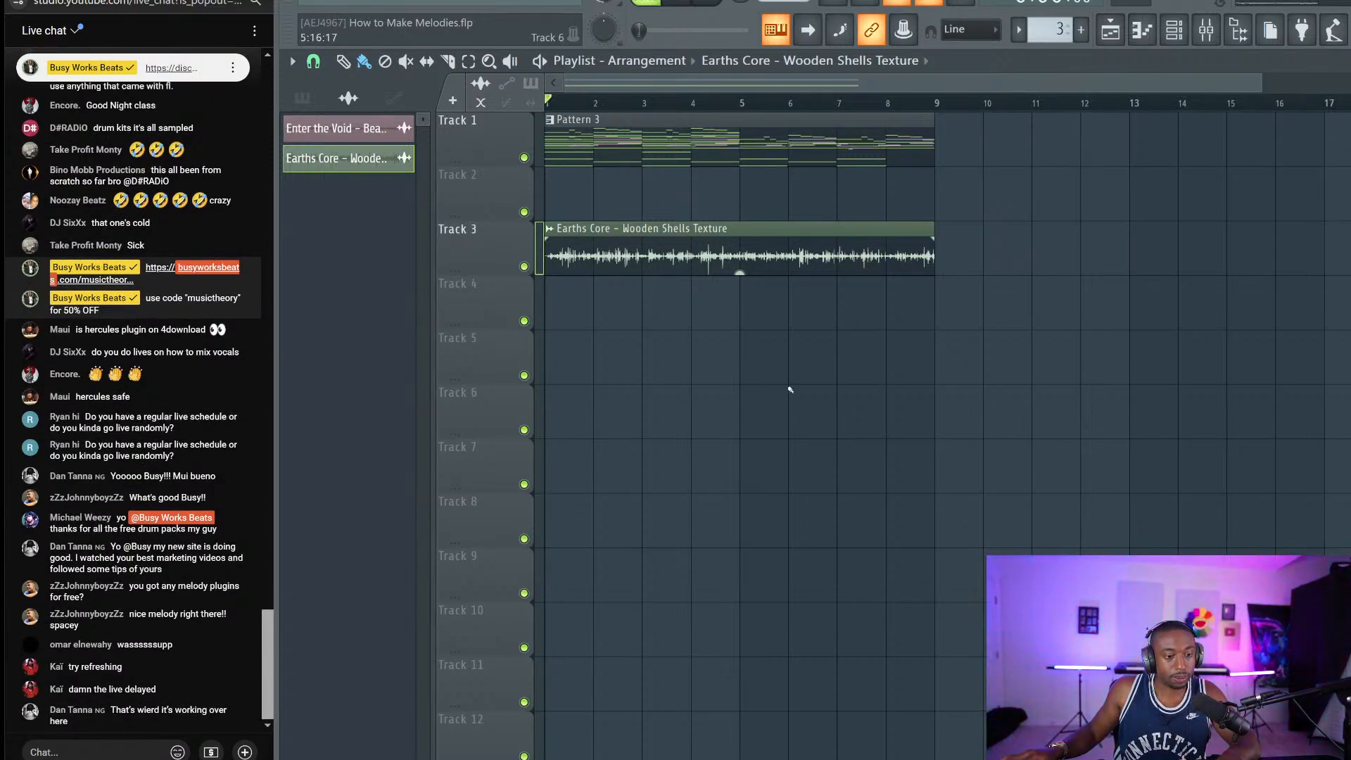
Step: Play the arrangement and disconnect the Morphine mixer track's route to Master
key(space)
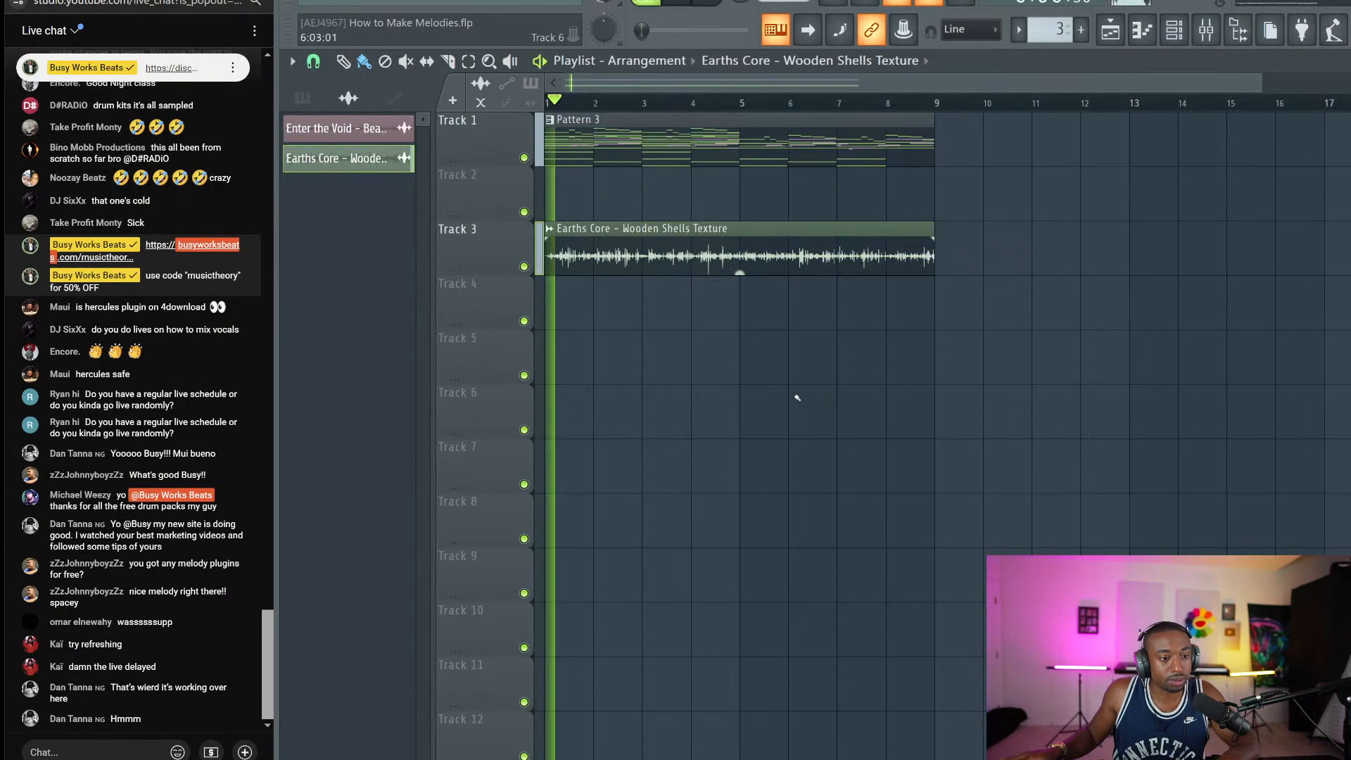
key(F9)
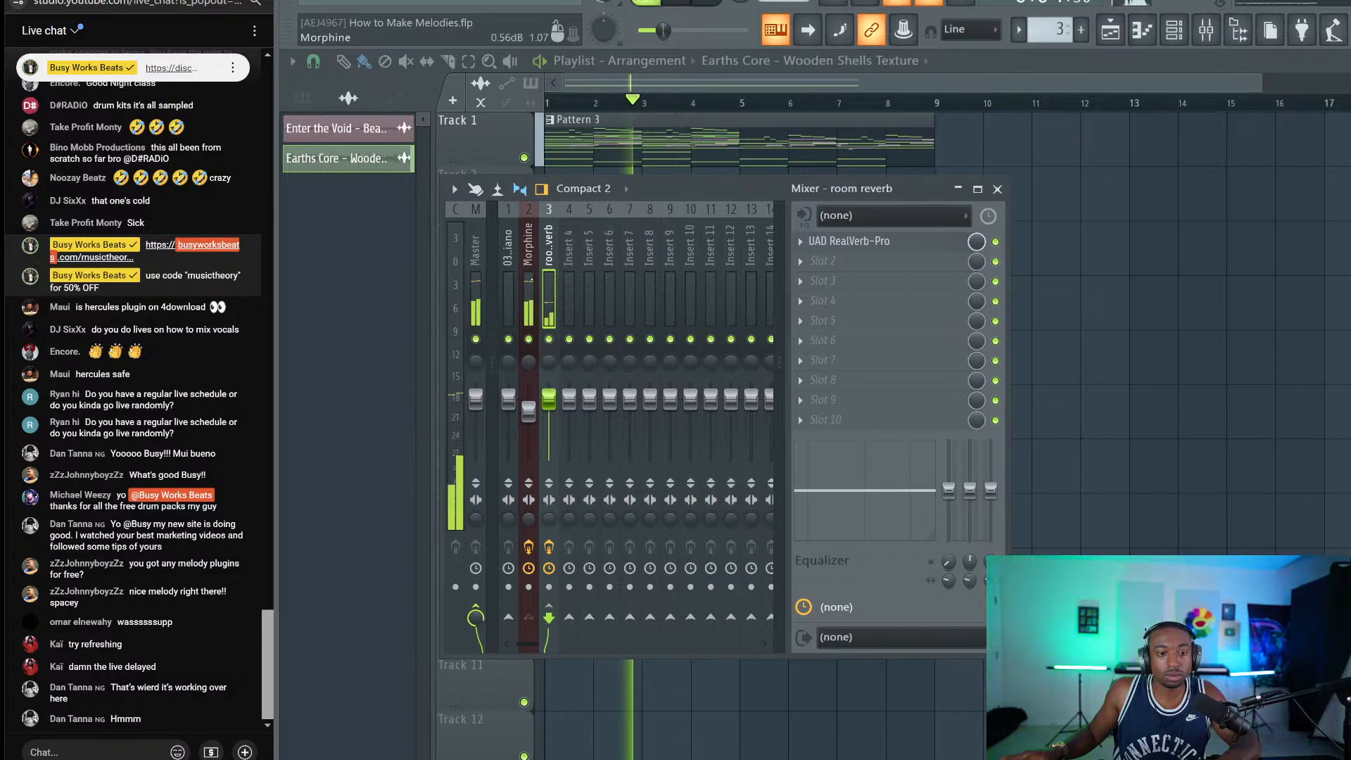
click(528, 302)
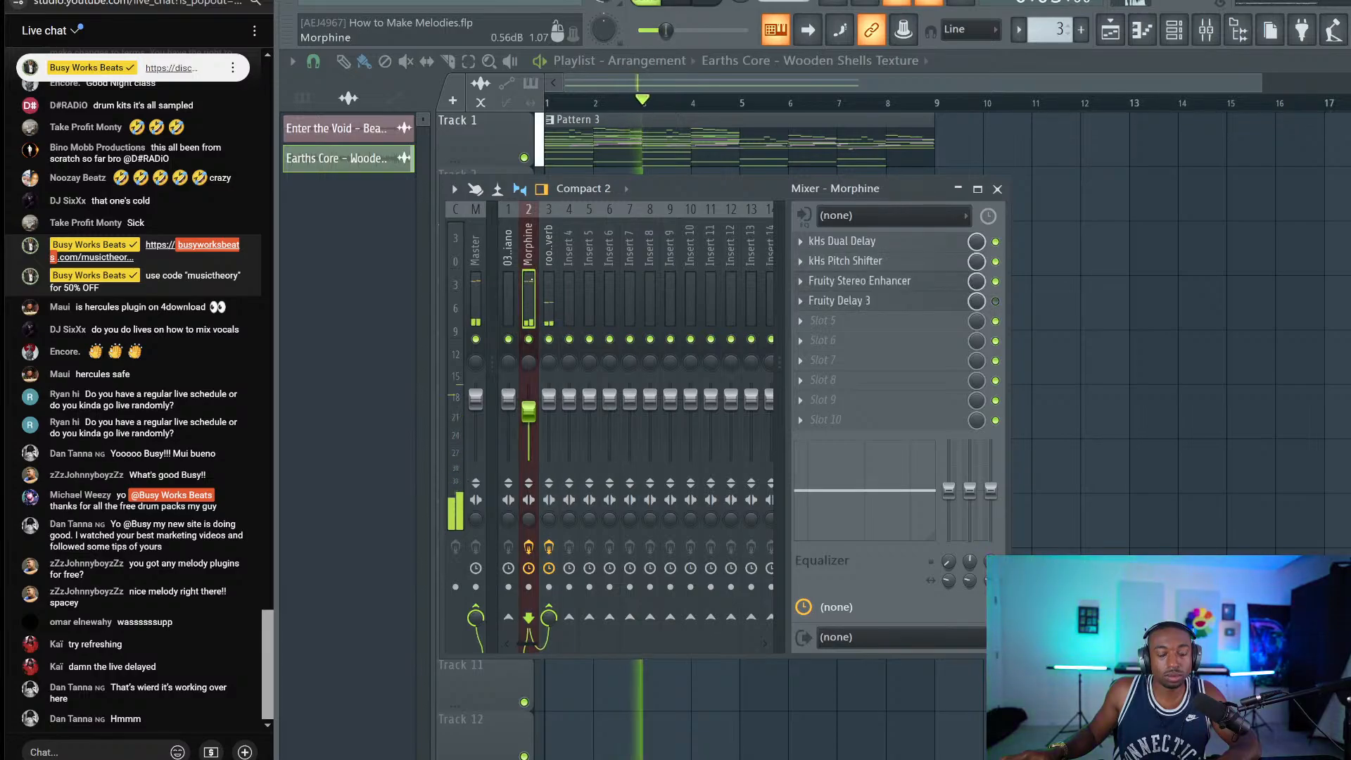
click(475, 609)
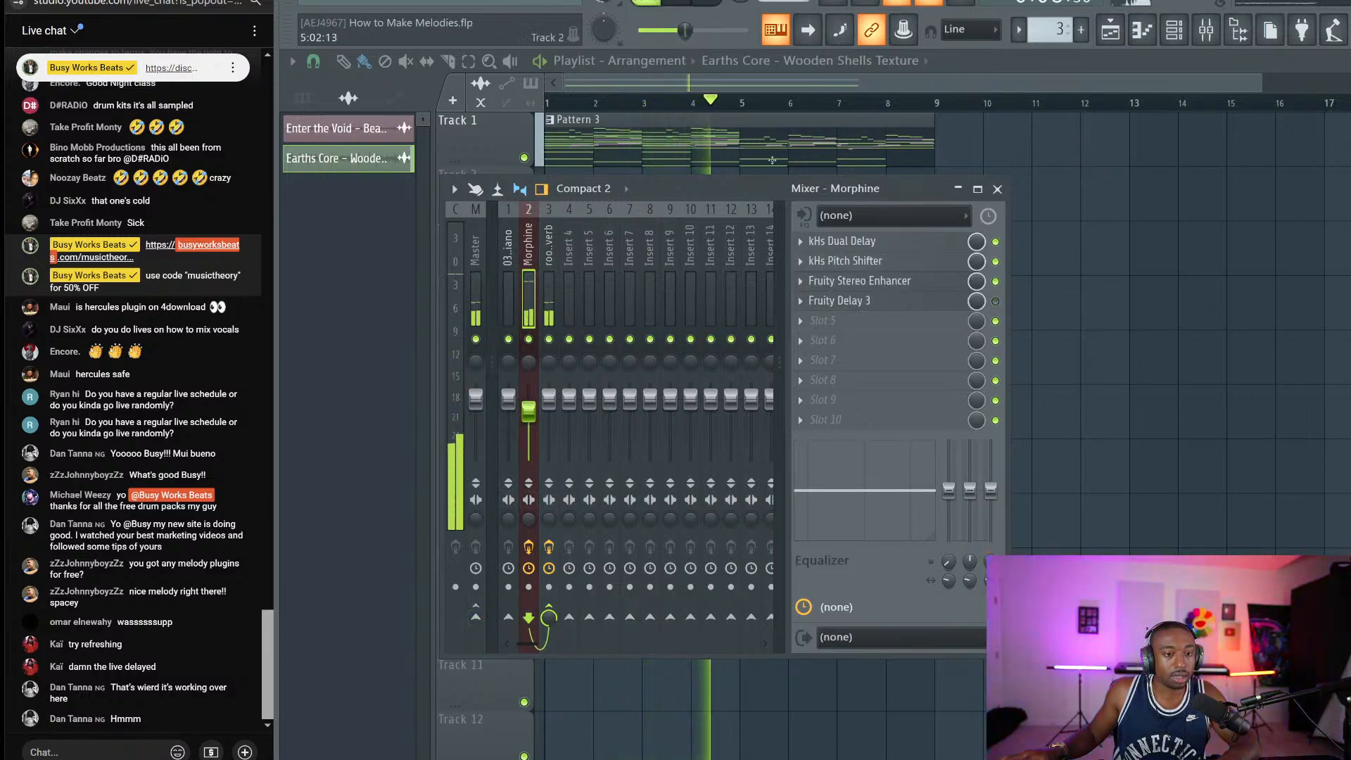
Step: Increase the room size in UAD RealVerb-Pro on the room reverb track to about 25 m and stop playback
click(549, 302)
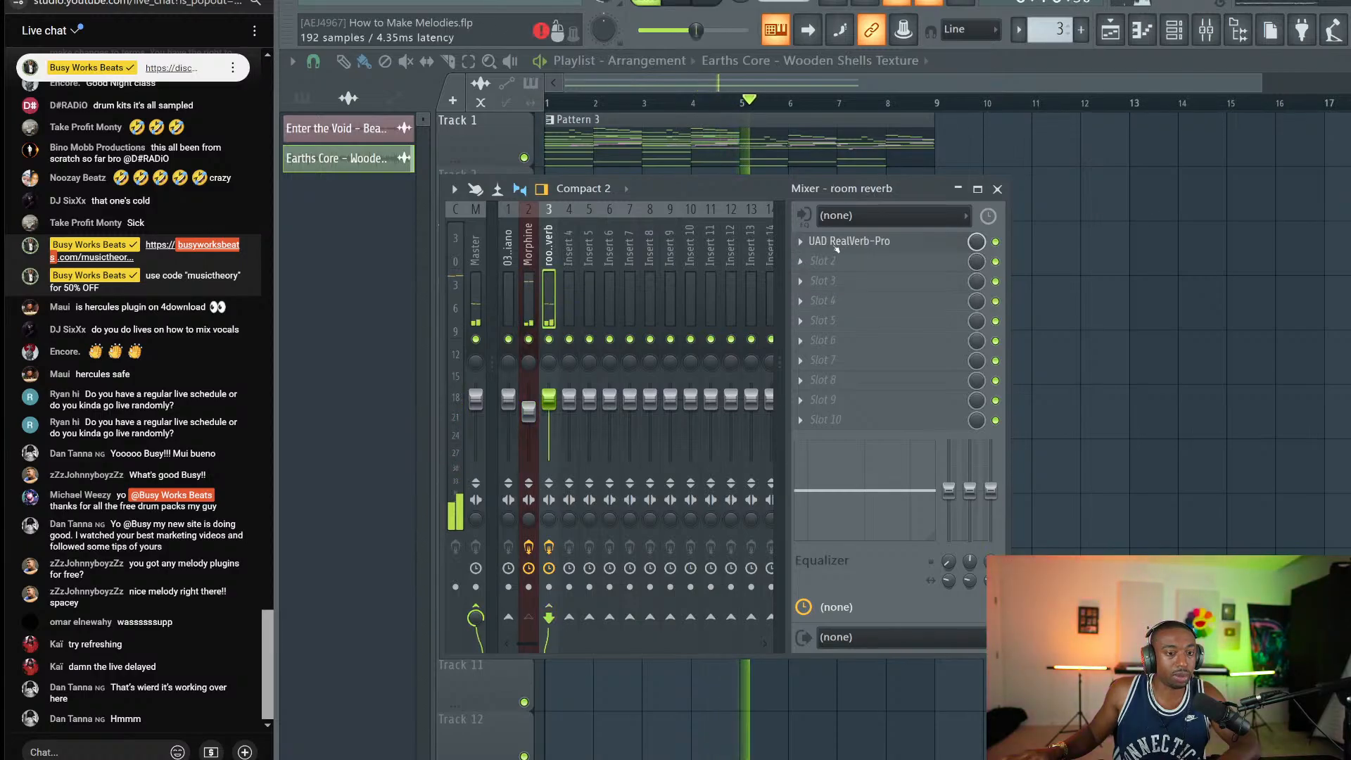
click(878, 241)
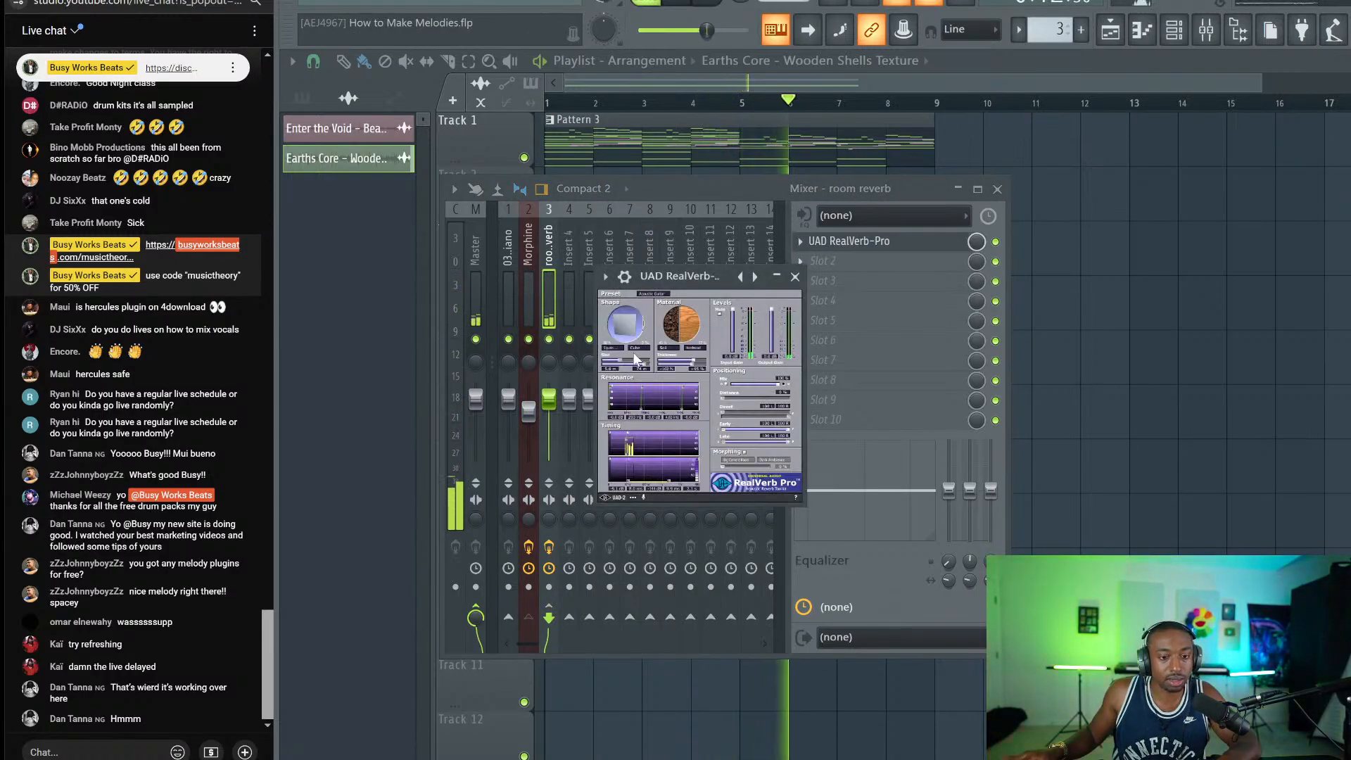
drag(621, 361, 639, 362)
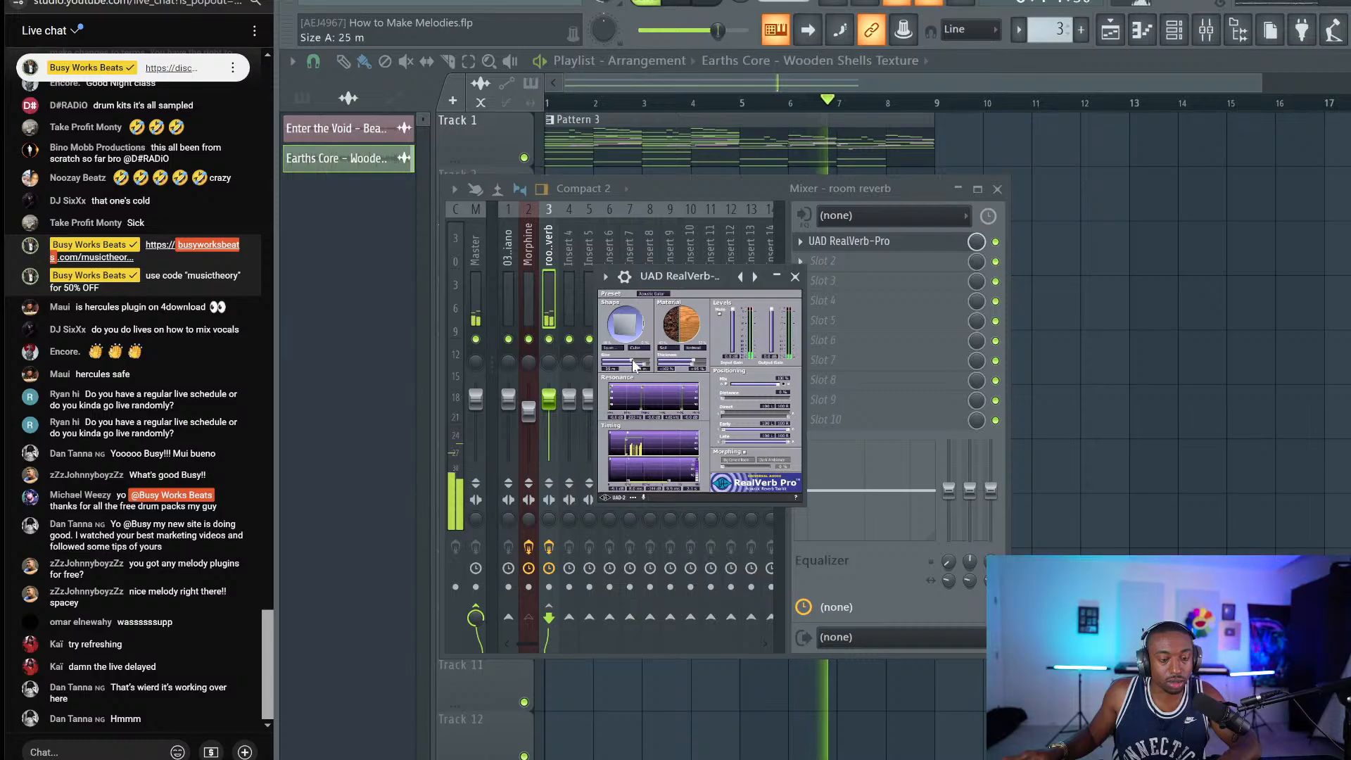
click(795, 276)
key(F9)
key(space)
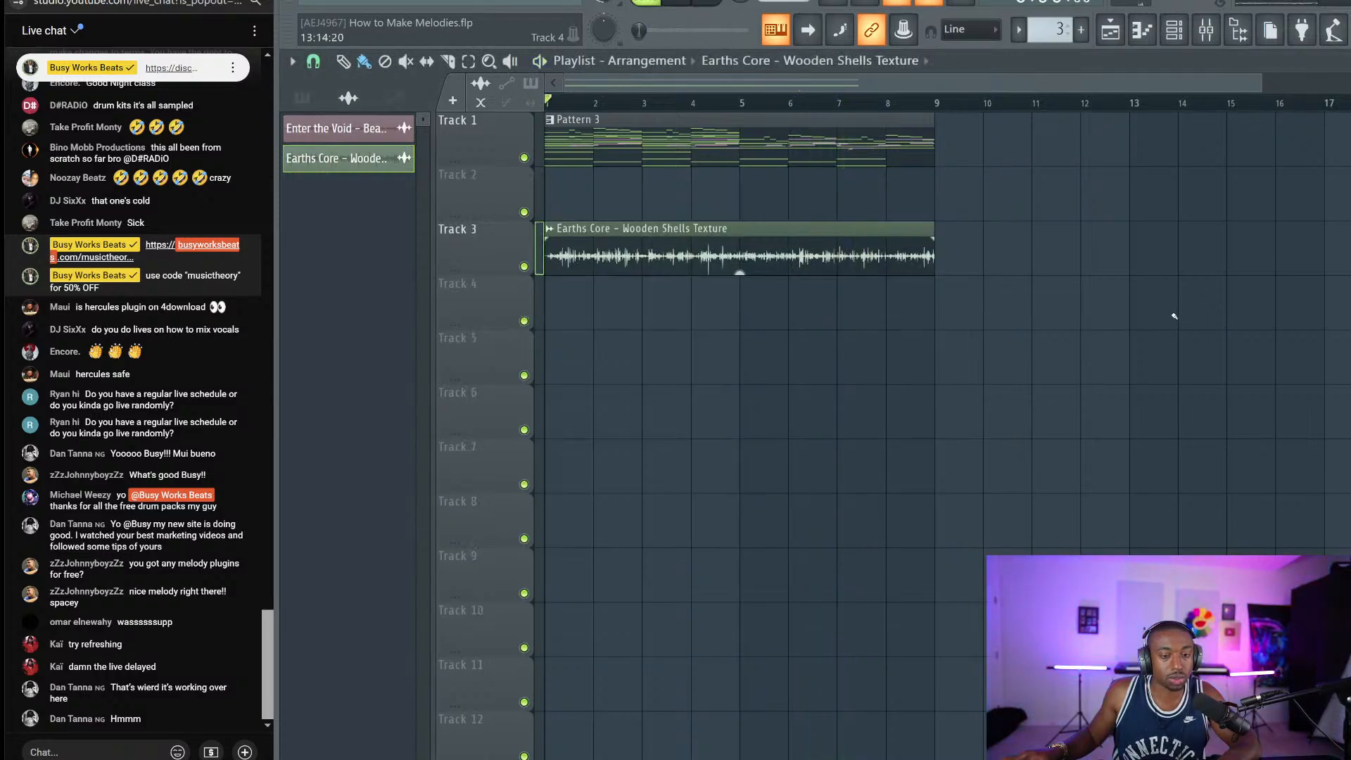
Step: Play the arrangement and reconnect the Morphine mixer track to Master at 100%
key(space)
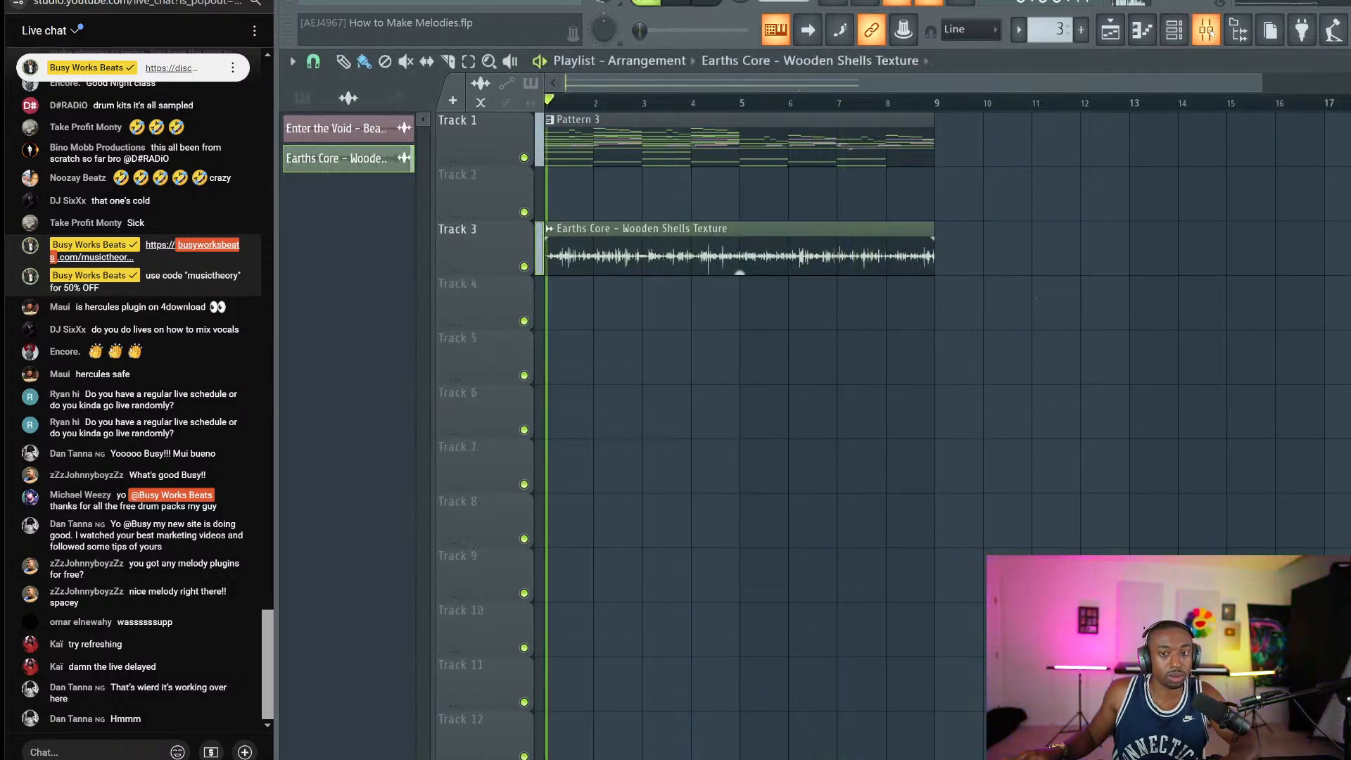
click(1180, 28)
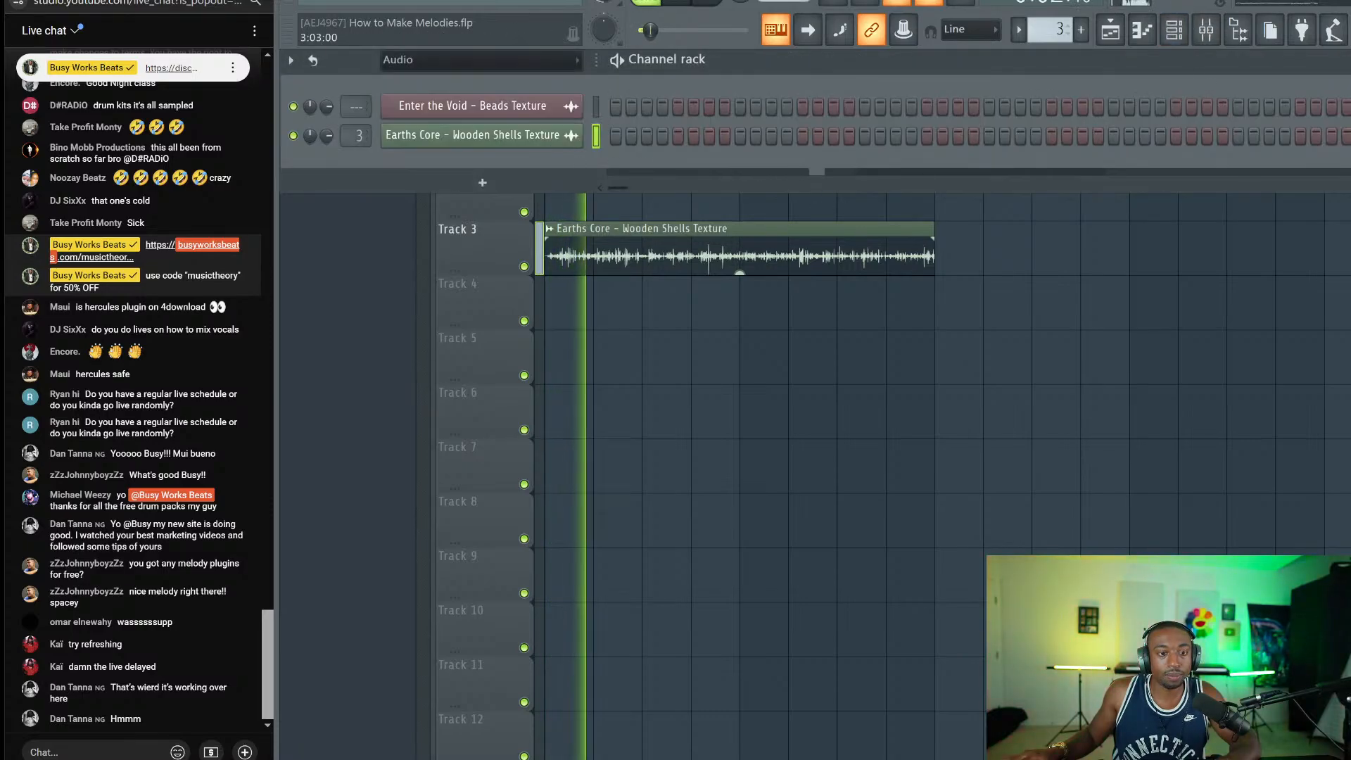
click(1206, 29)
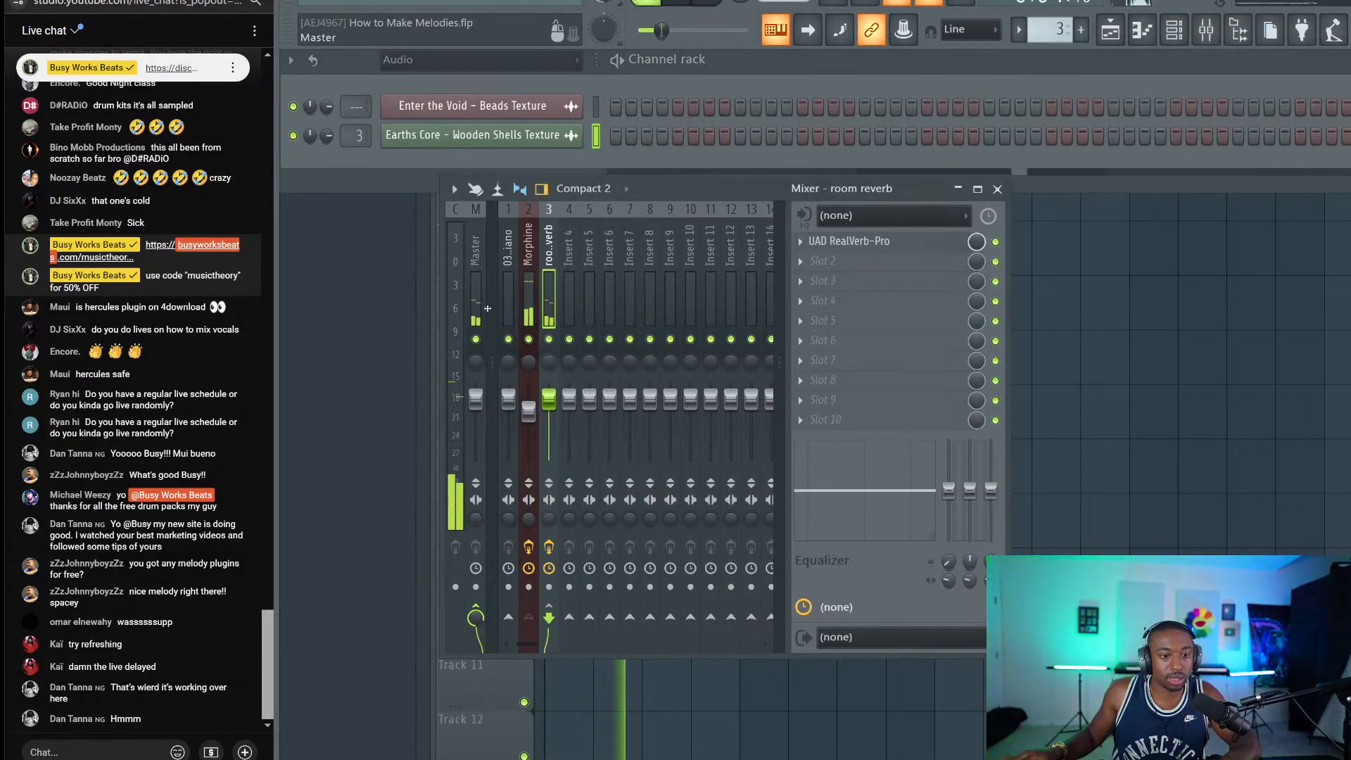
click(994, 301)
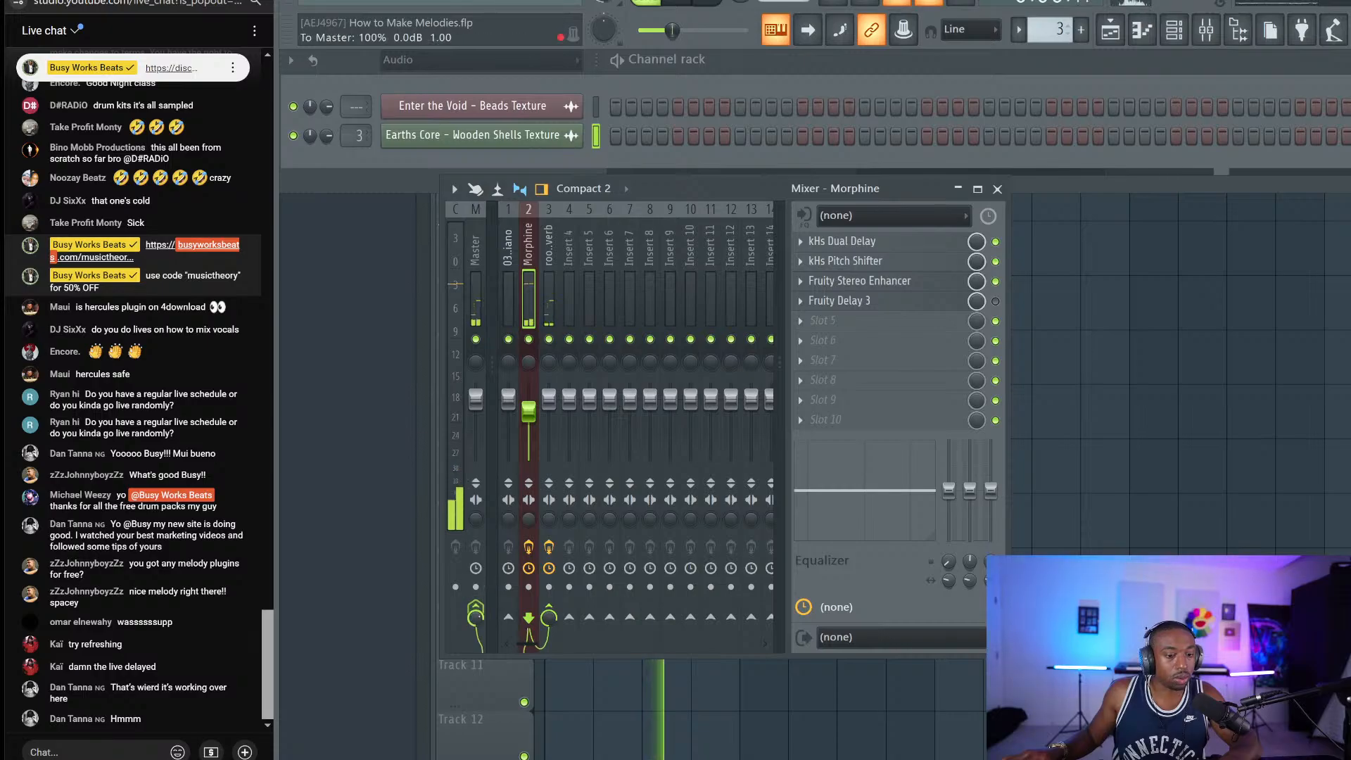
Step: Show all channels in the channel rack and open the Hercules instrument
click(479, 60)
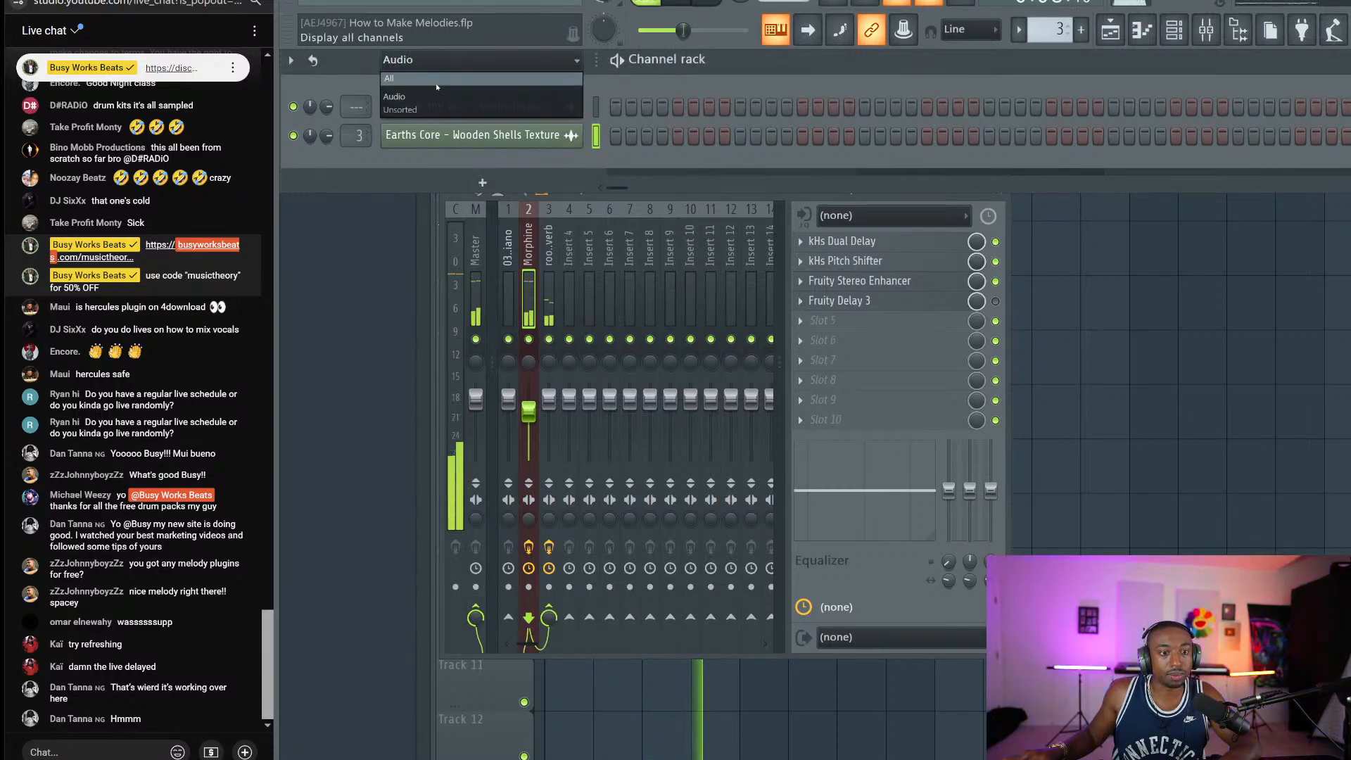
click(503, 113)
click(504, 113)
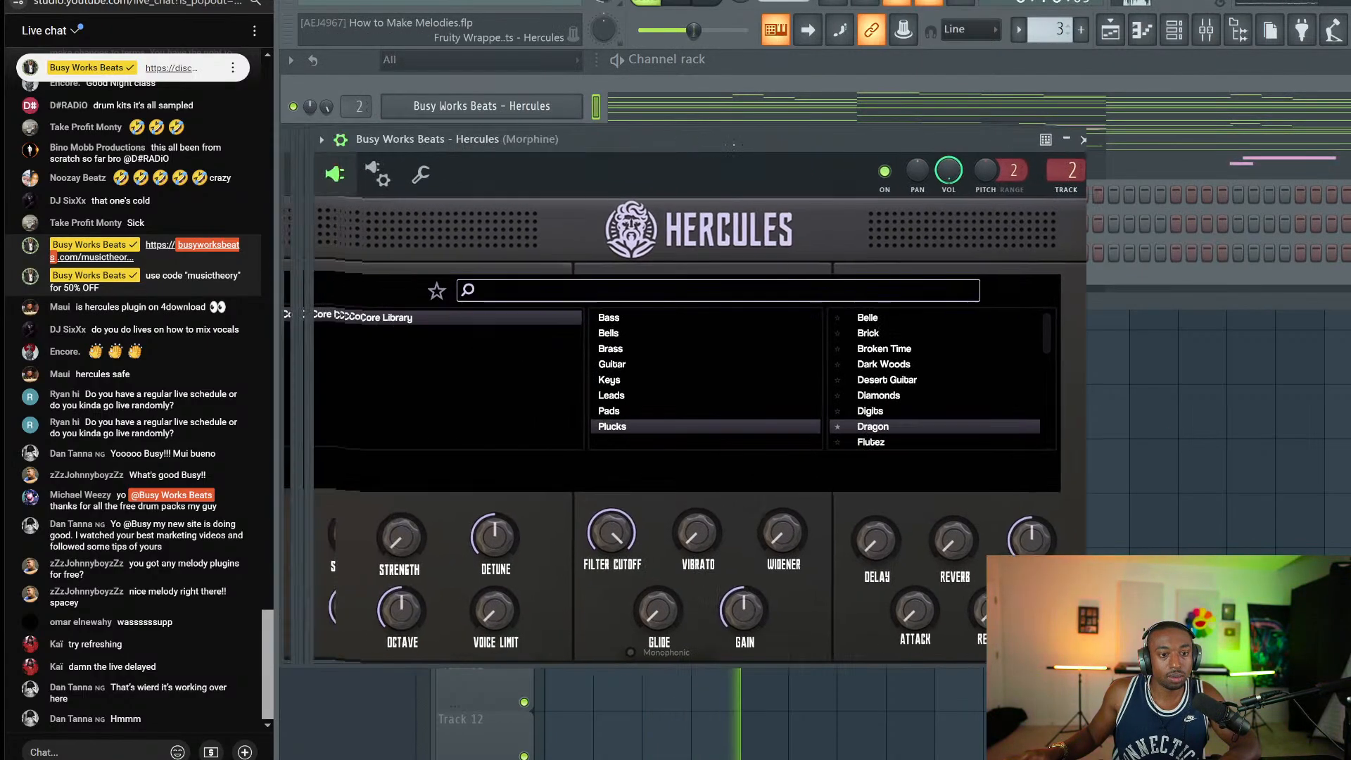
Step: Shorten the Pattern 3 clip in the playlist to four bars and duplicate it across bars 5 to 8
key(F5)
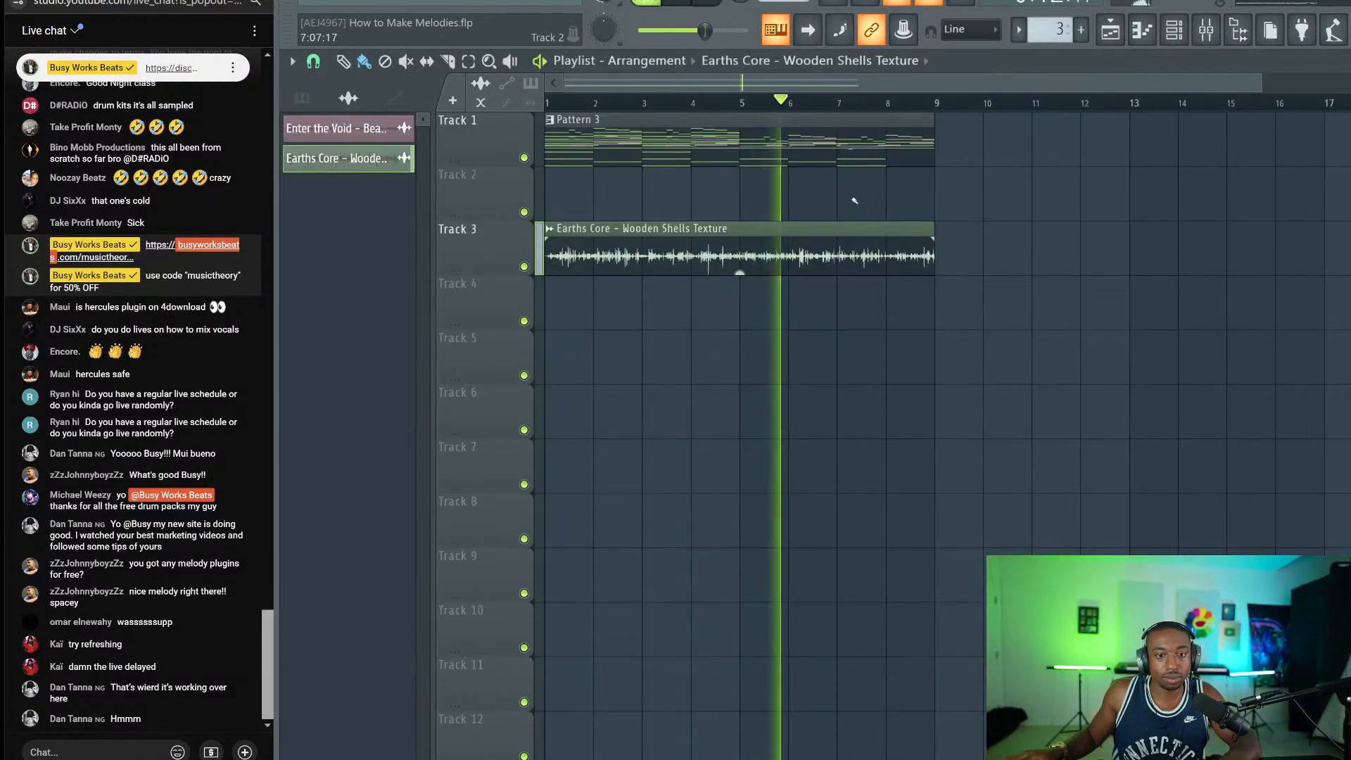
drag(915, 136, 681, 141)
key(ctrl+b)
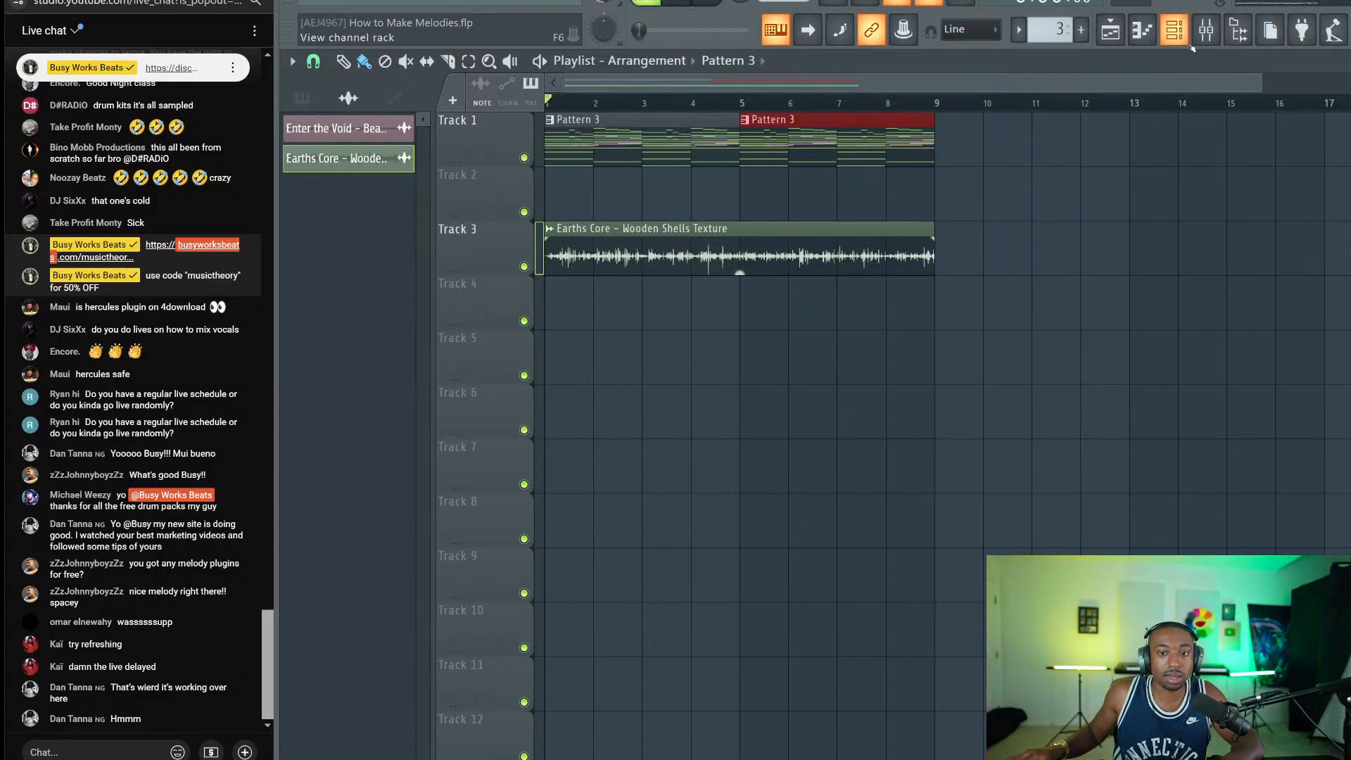
Step: Load the Beckham preset from the Brass category in Hercules and look through the other brass presets
key(F6)
click(570, 111)
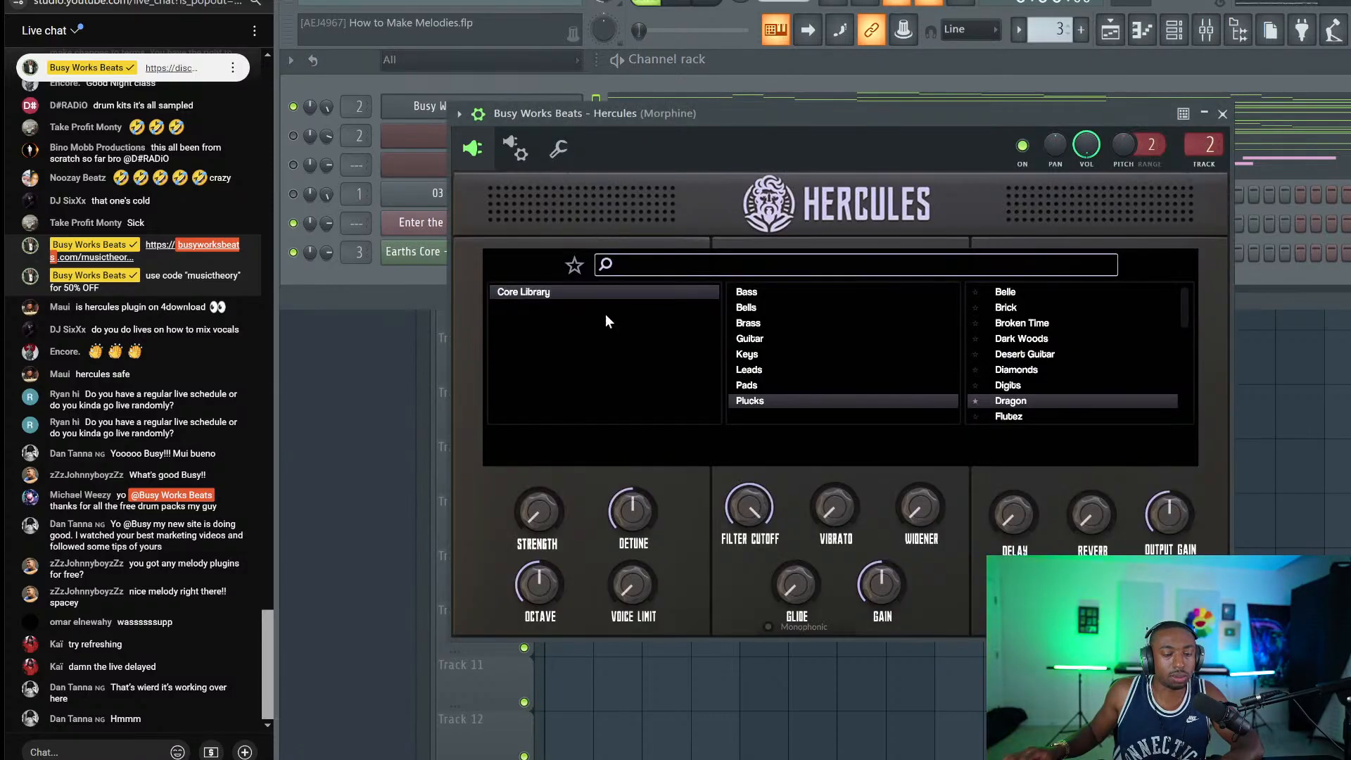
click(748, 323)
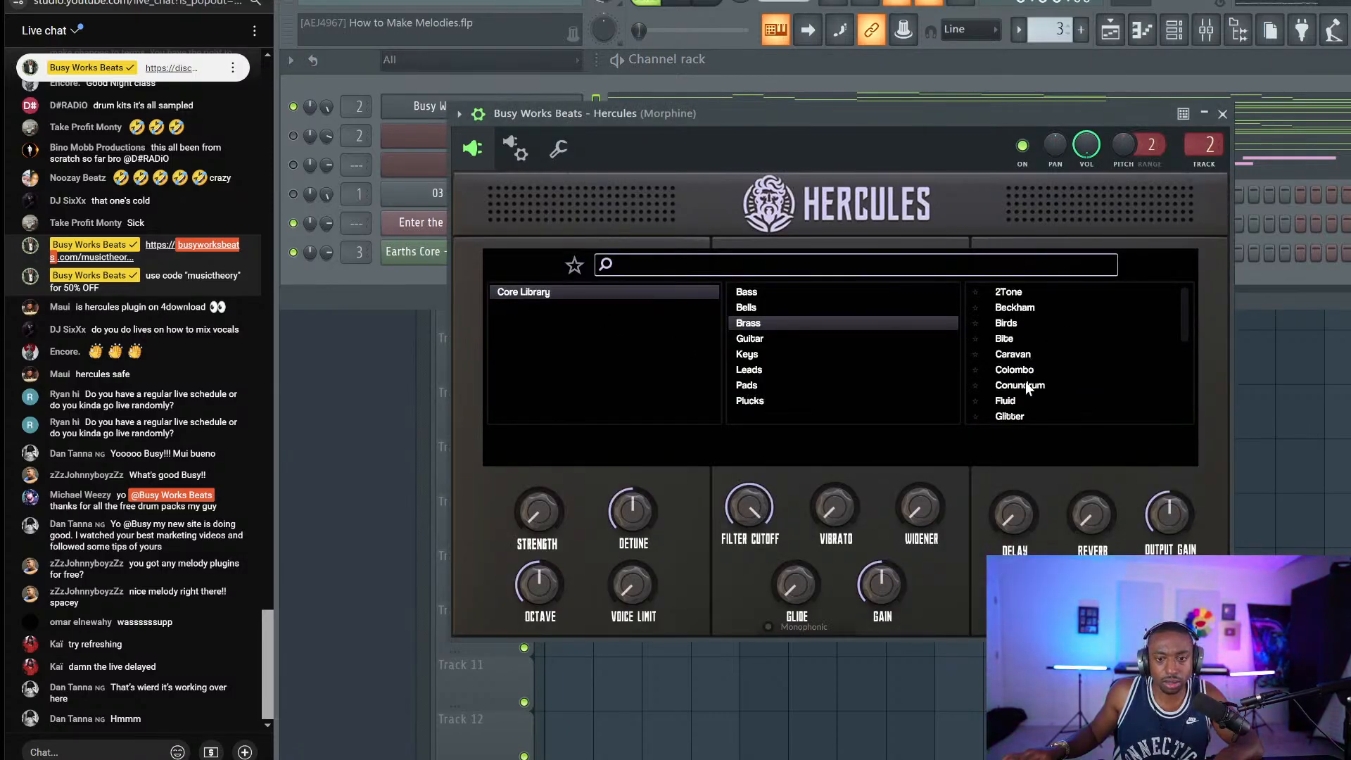
scroll(1026, 385, down, 5)
scroll(1027, 380, up, 5)
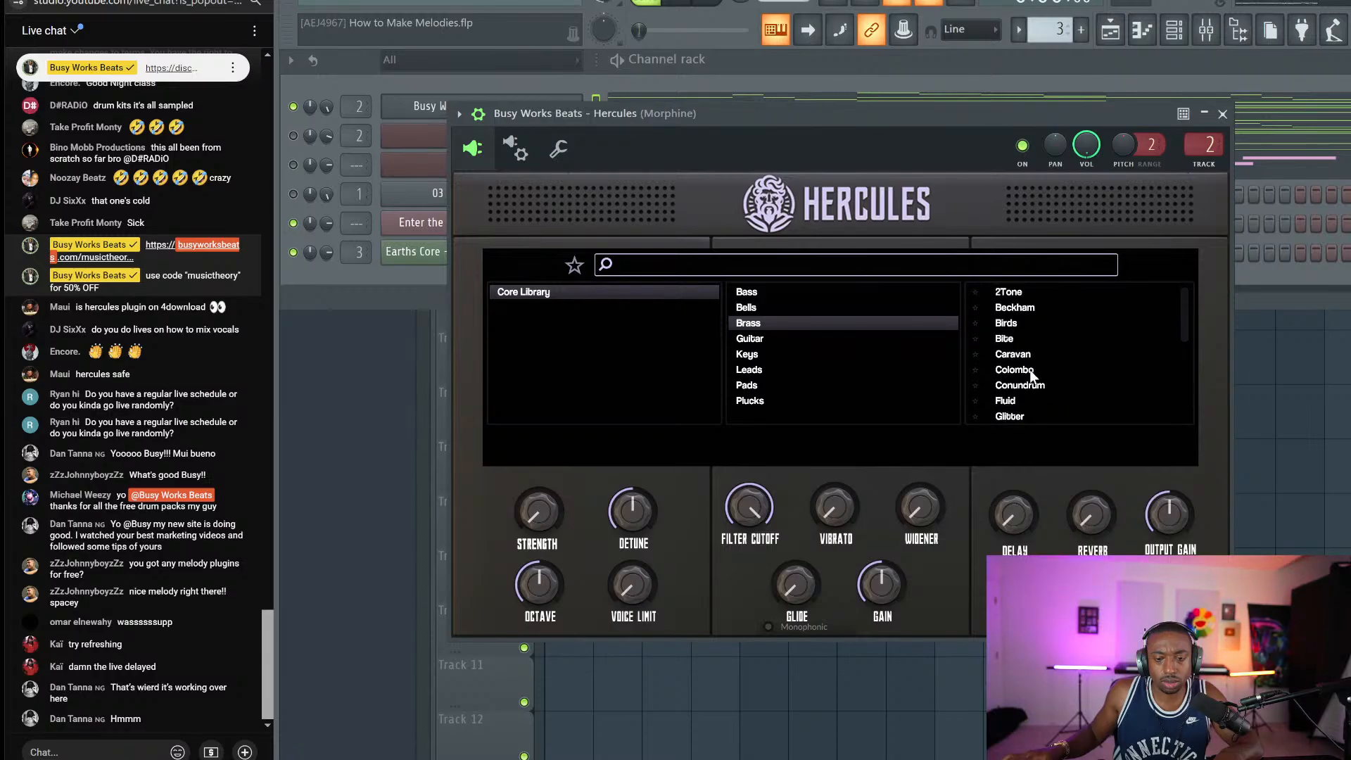
click(1032, 307)
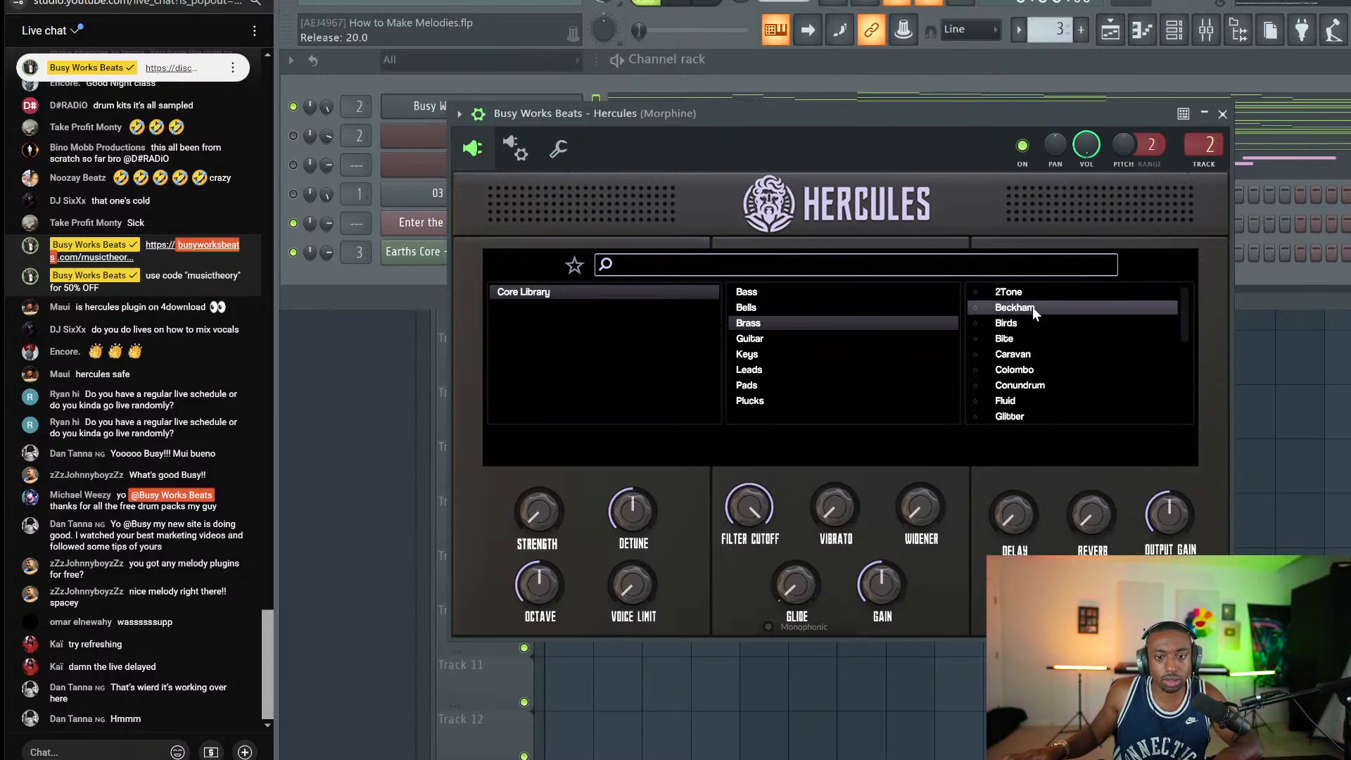
scroll(1035, 362, down, 2)
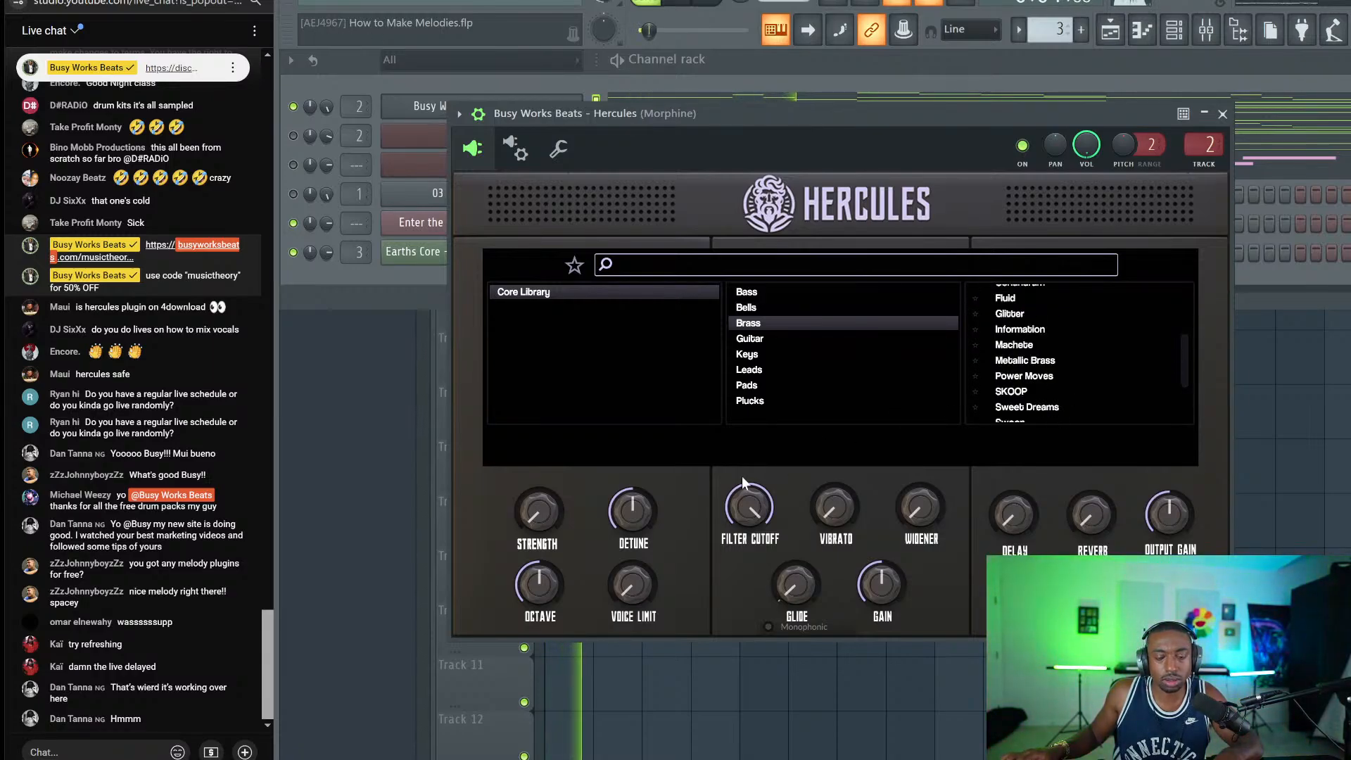
Step: Raise the Hercules output gain to 4.0 and mark the Beckham preset as a favorite
drag(1172, 524, 1157, 467)
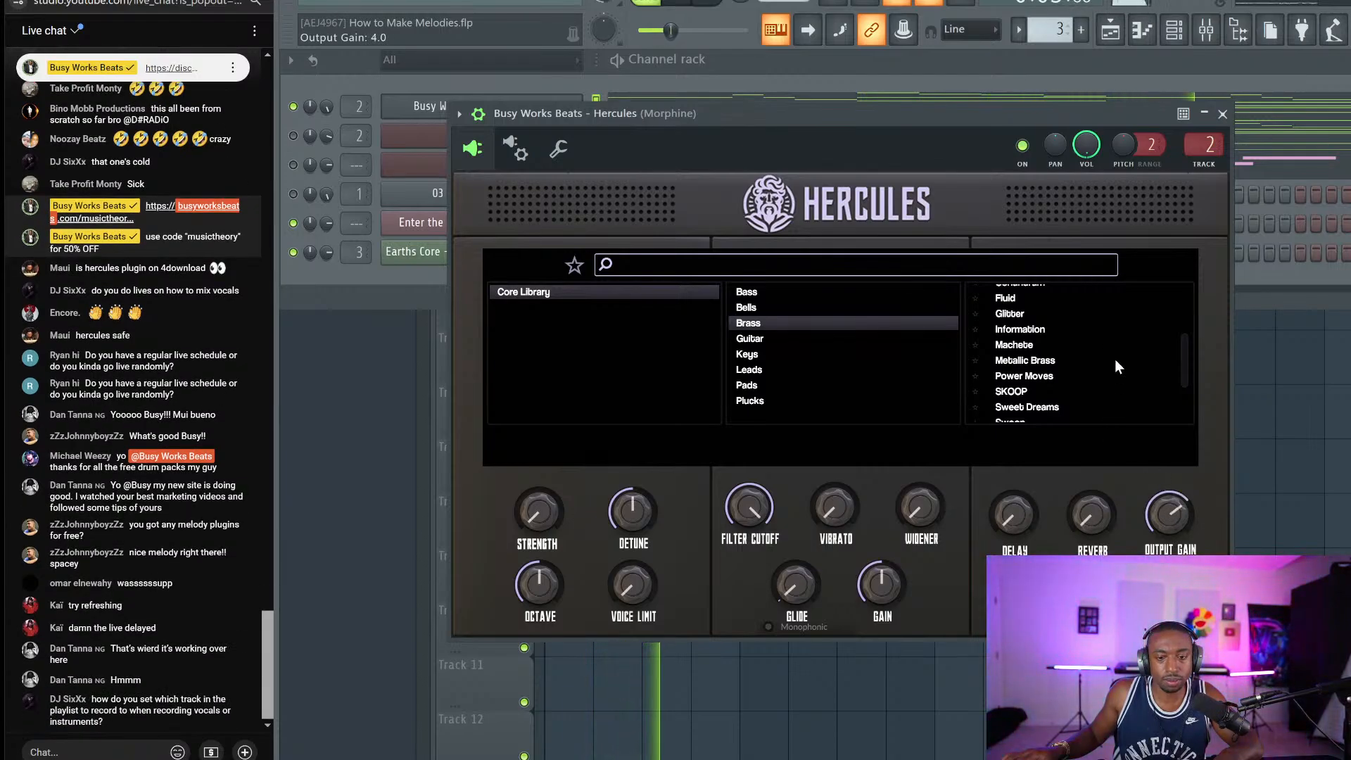
scroll(1121, 370, up, 3)
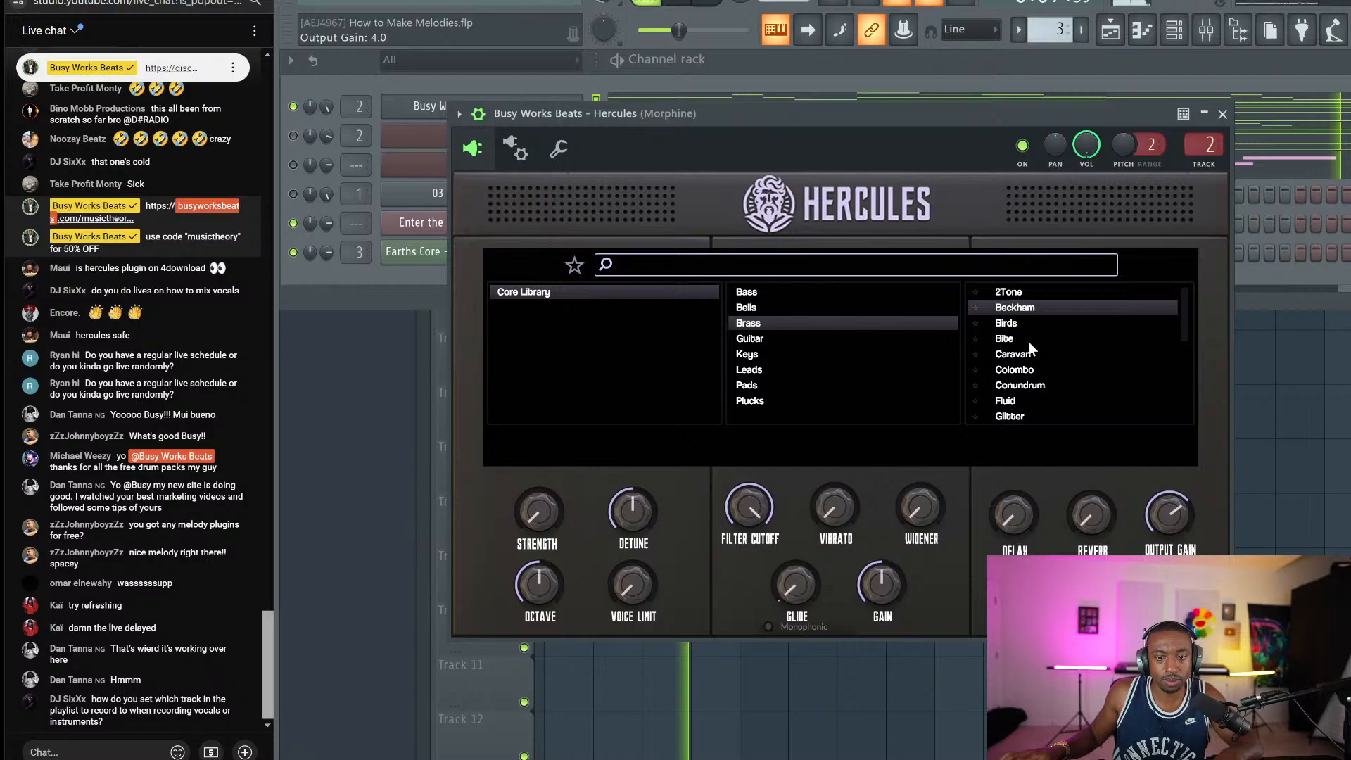
click(976, 307)
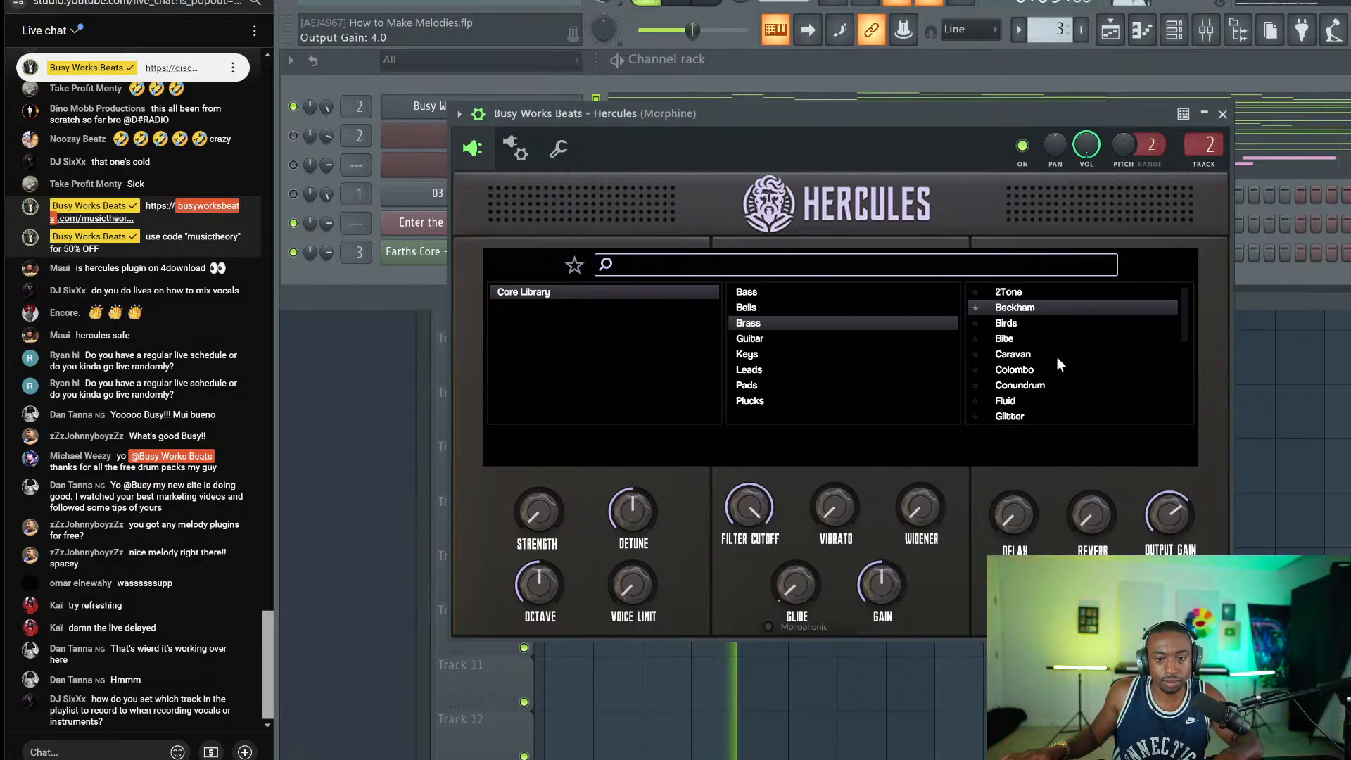
Step: Close Hercules, reset the Morphine mixer track's send level to the master, and stop playback
click(1222, 113)
click(1205, 29)
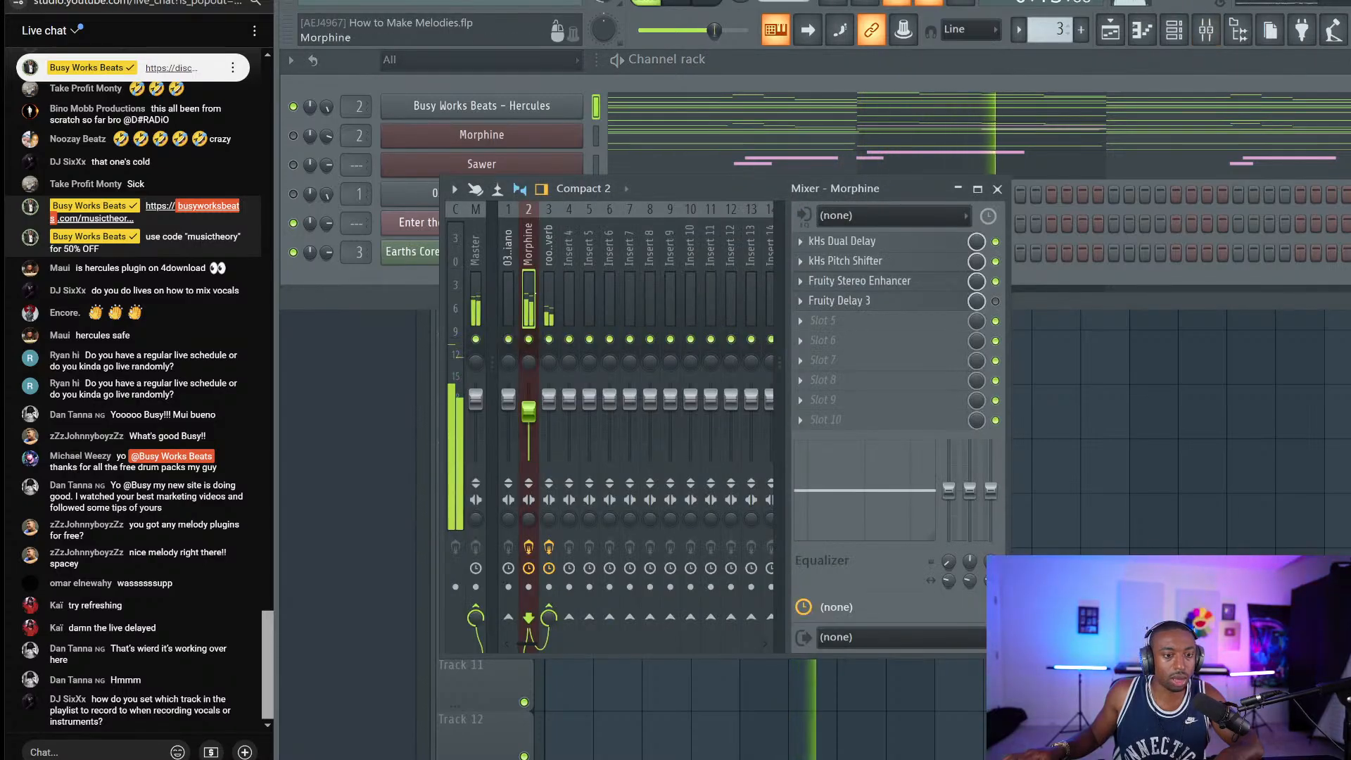
drag(475, 617, 476, 667)
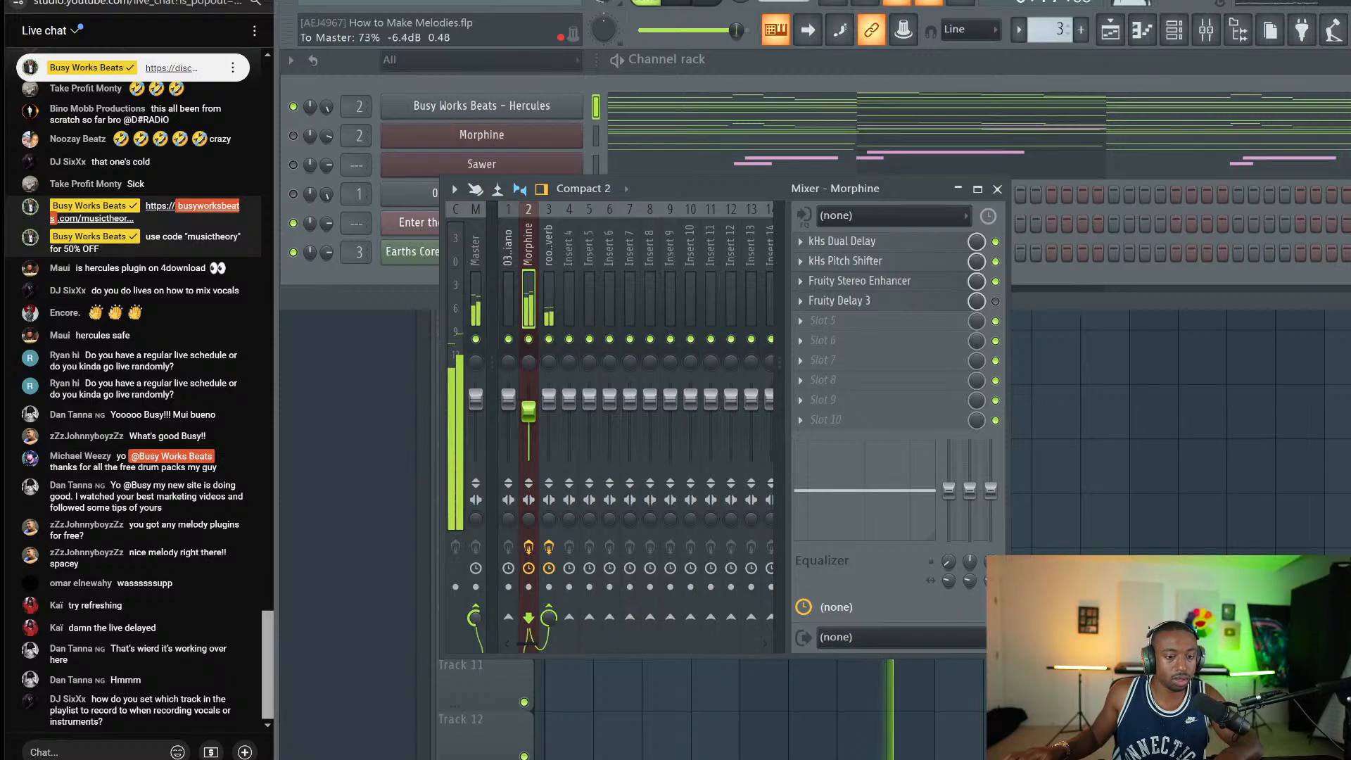
drag(476, 618, 475, 582)
right_click(476, 617)
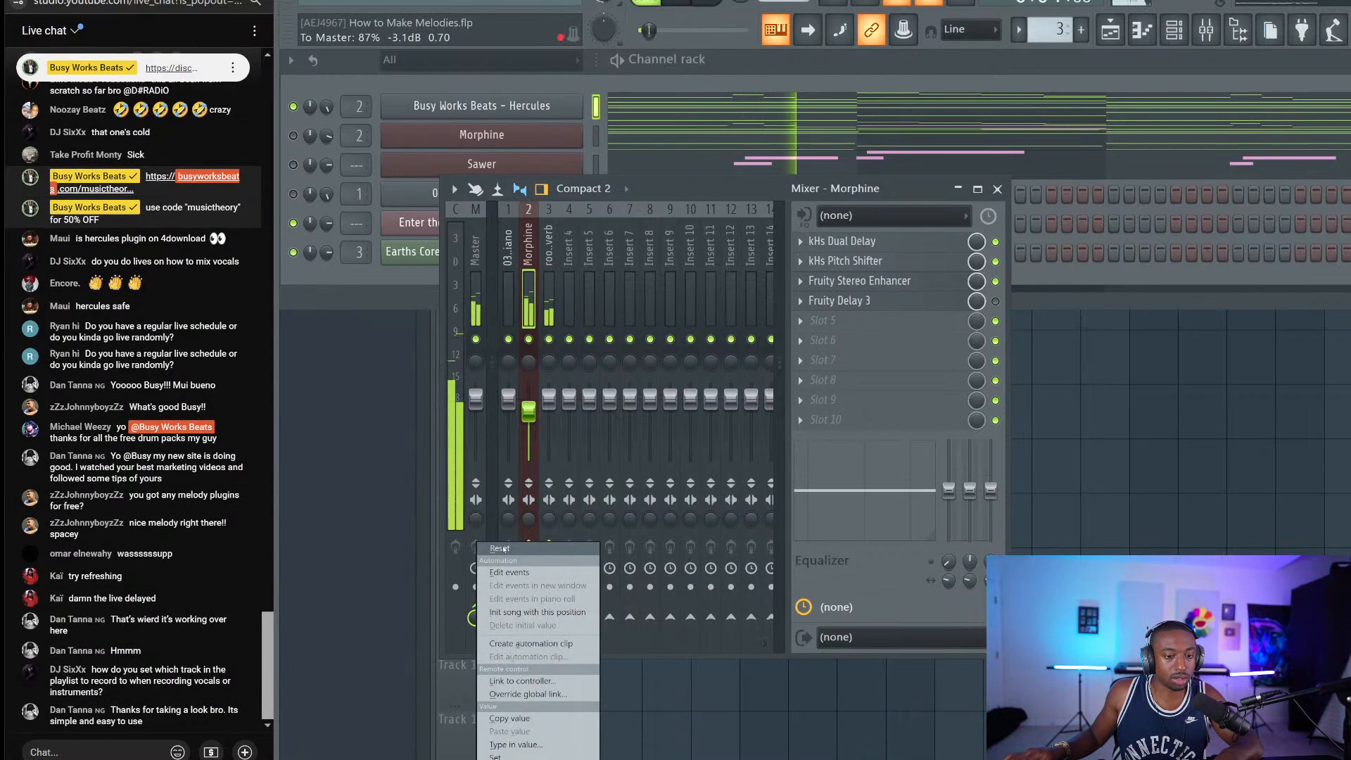
click(502, 548)
right_click(1137, 403)
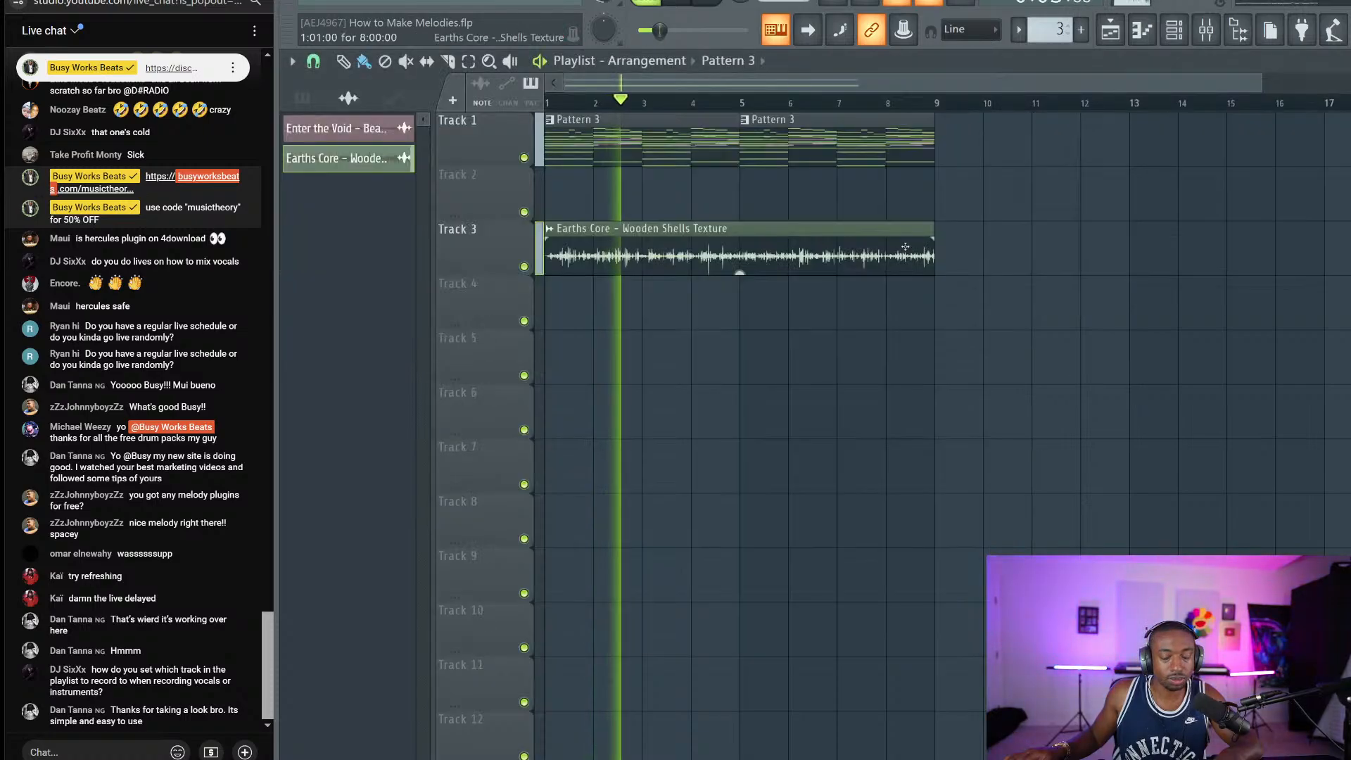
key(space)
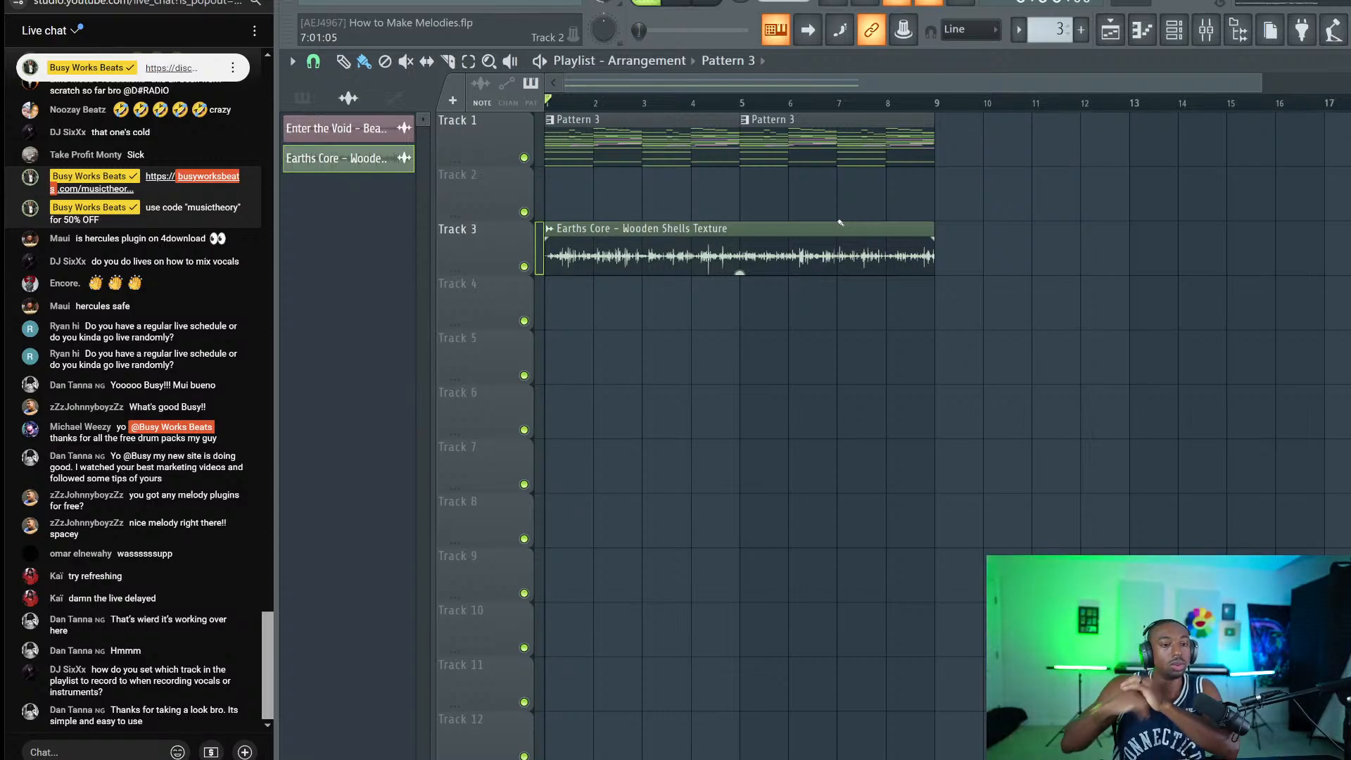
Step: Look through the audio track mode options of playlist Track 6 and the mixer inserts it can be assigned to
right_click(496, 411)
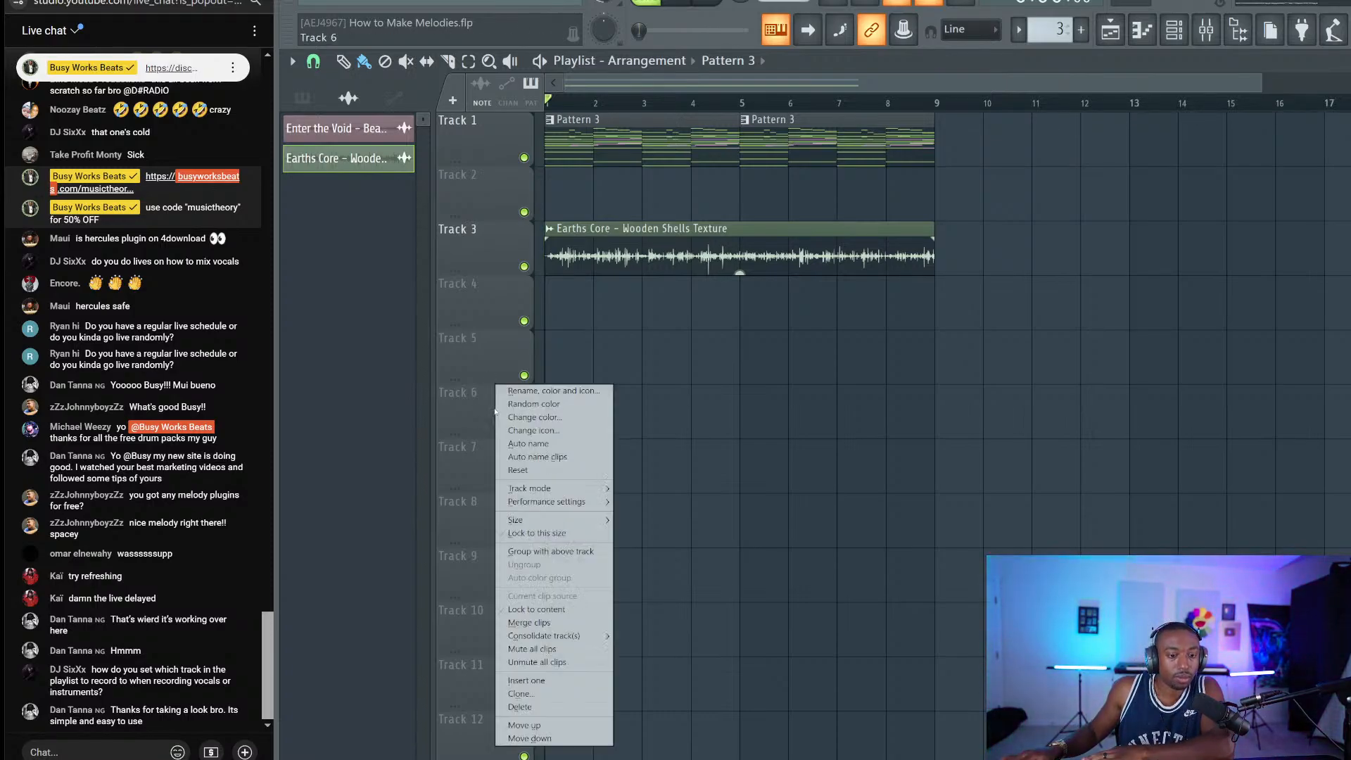
mouse_move(562, 489)
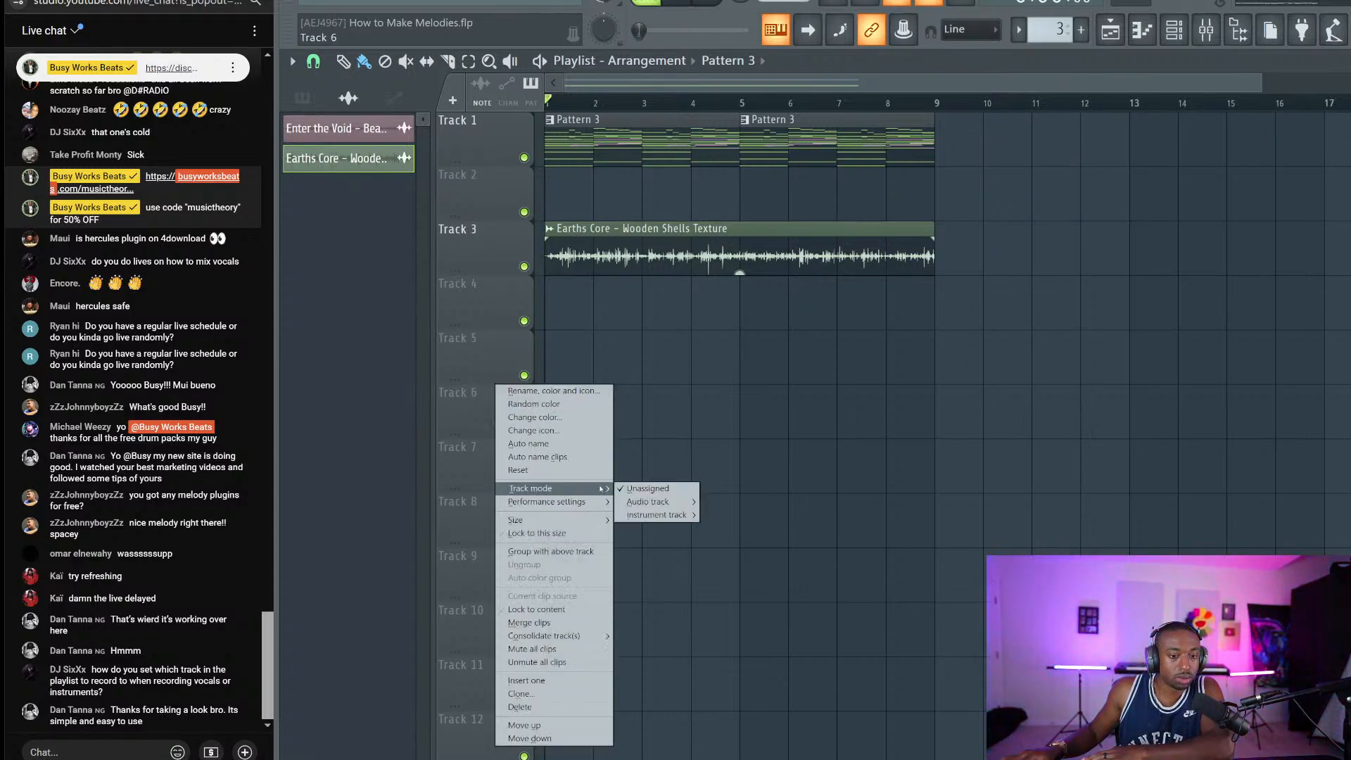
mouse_move(653, 505)
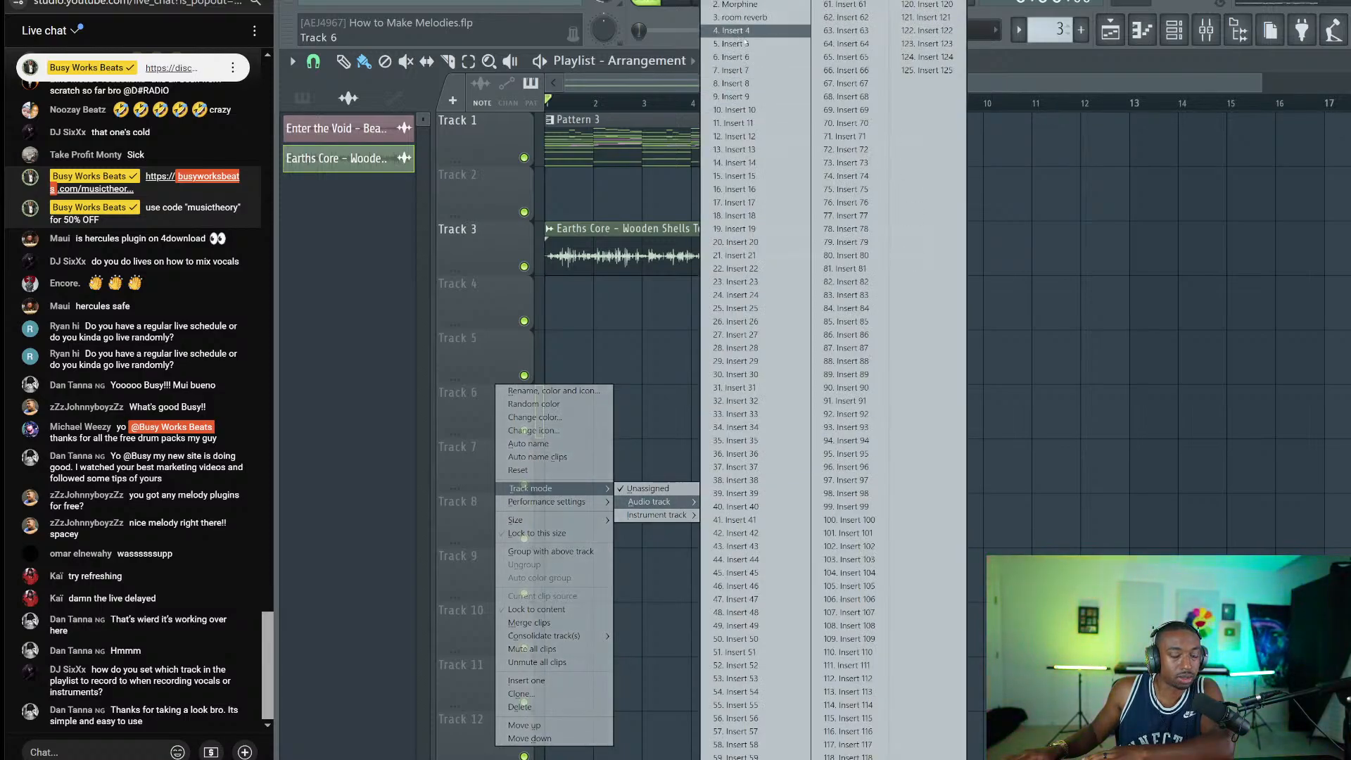
click(1207, 31)
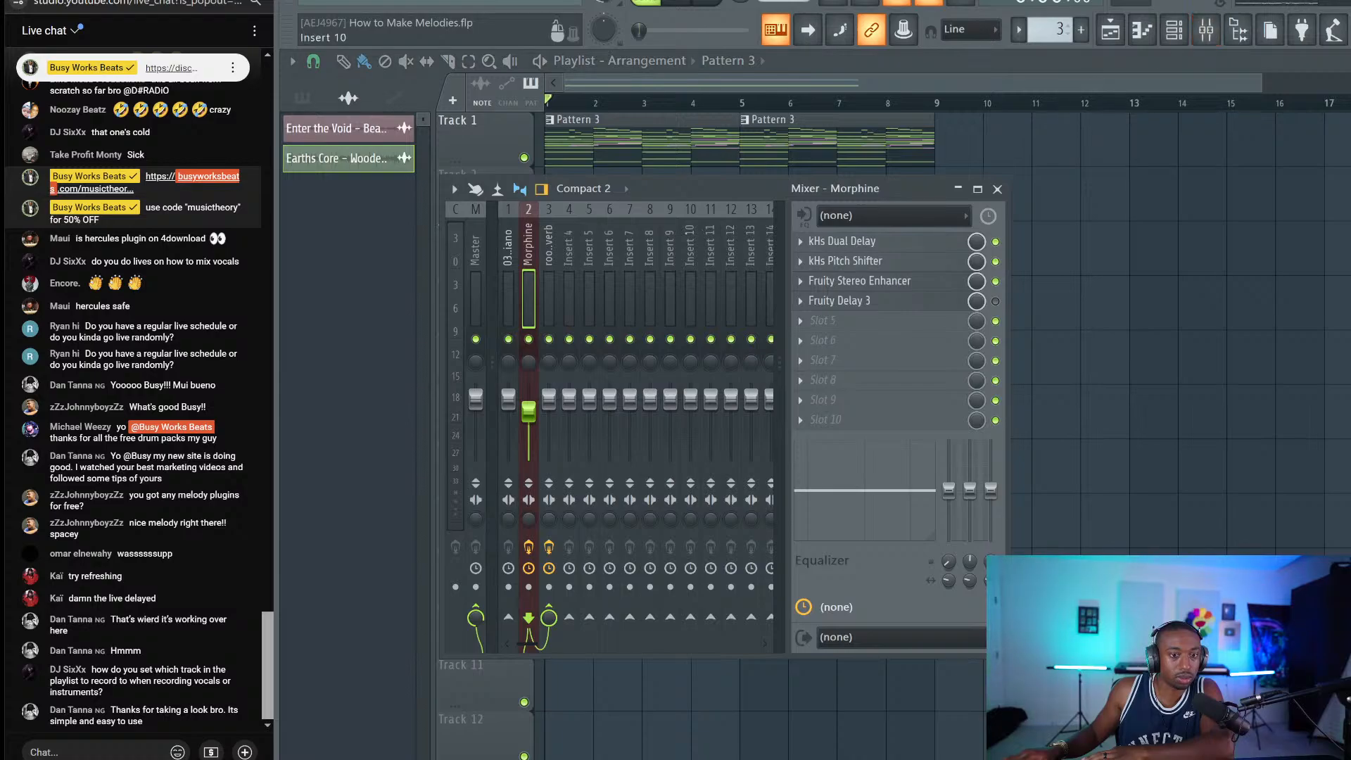
click(630, 299)
scroll(630, 299, down, 1)
scroll(630, 299, up, 5)
scroll(630, 299, down, 2)
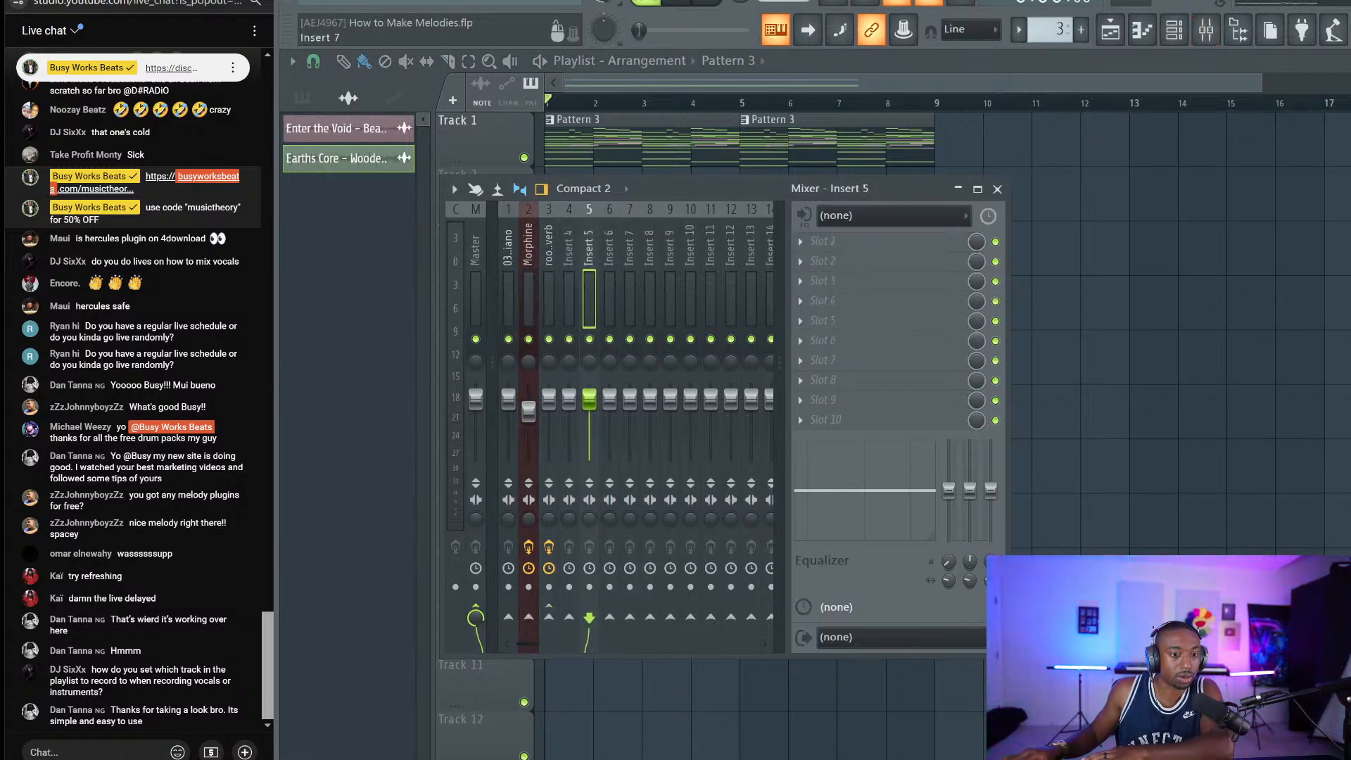
click(997, 189)
right_click(505, 396)
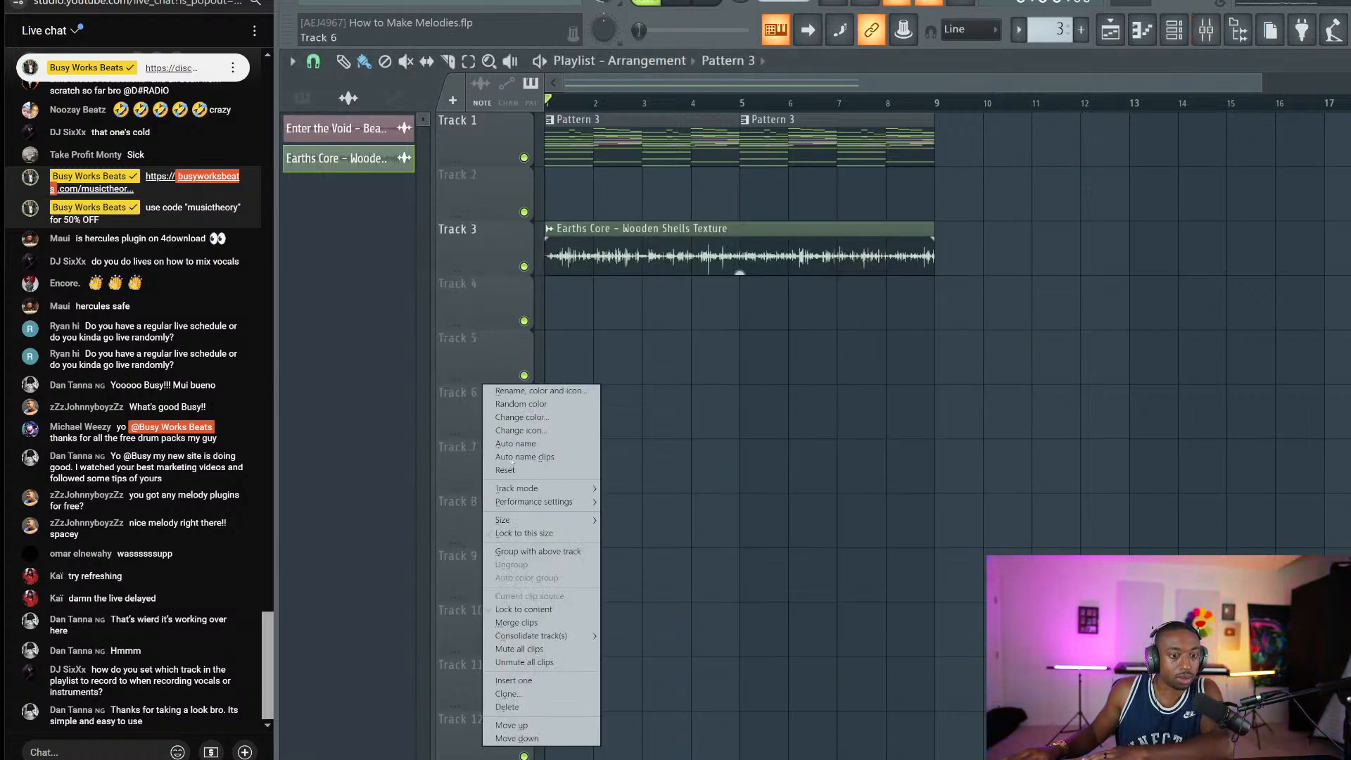
mouse_move(680, 500)
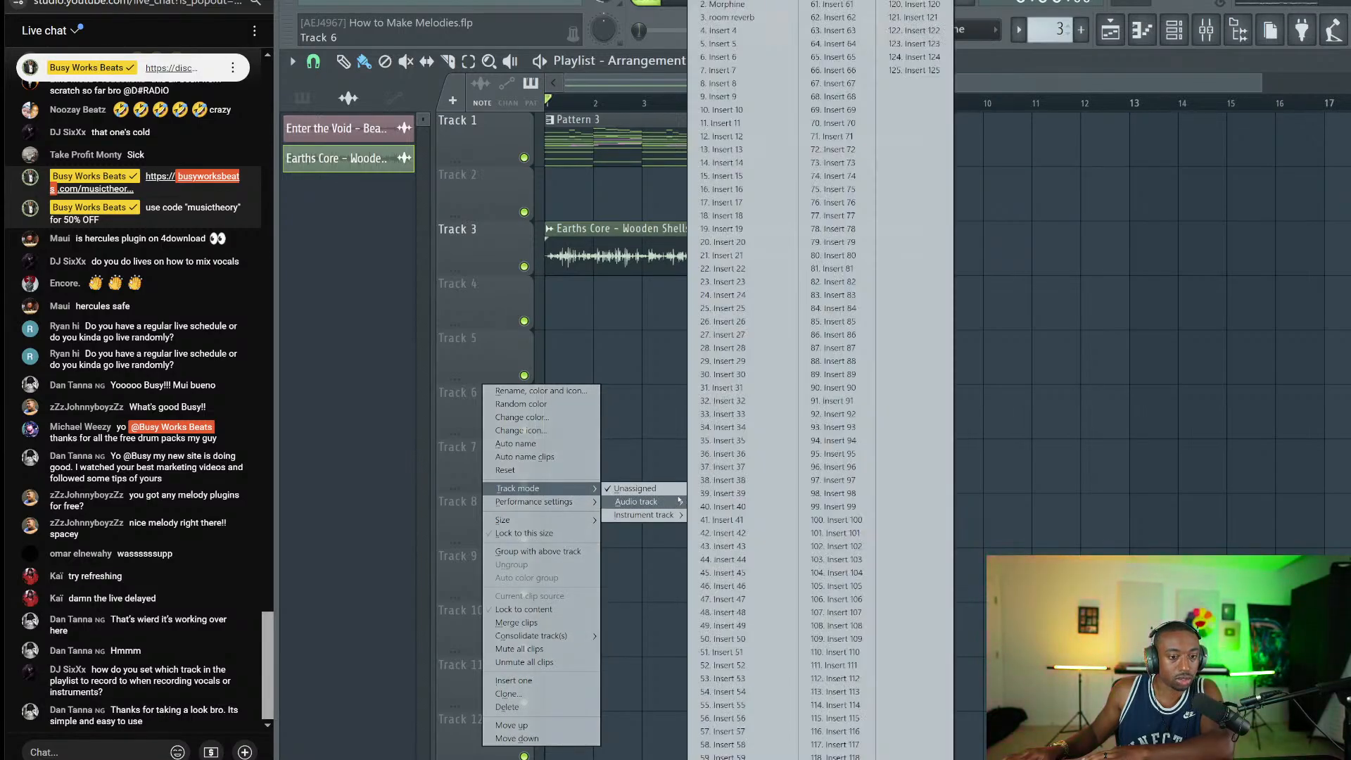
click(610, 357)
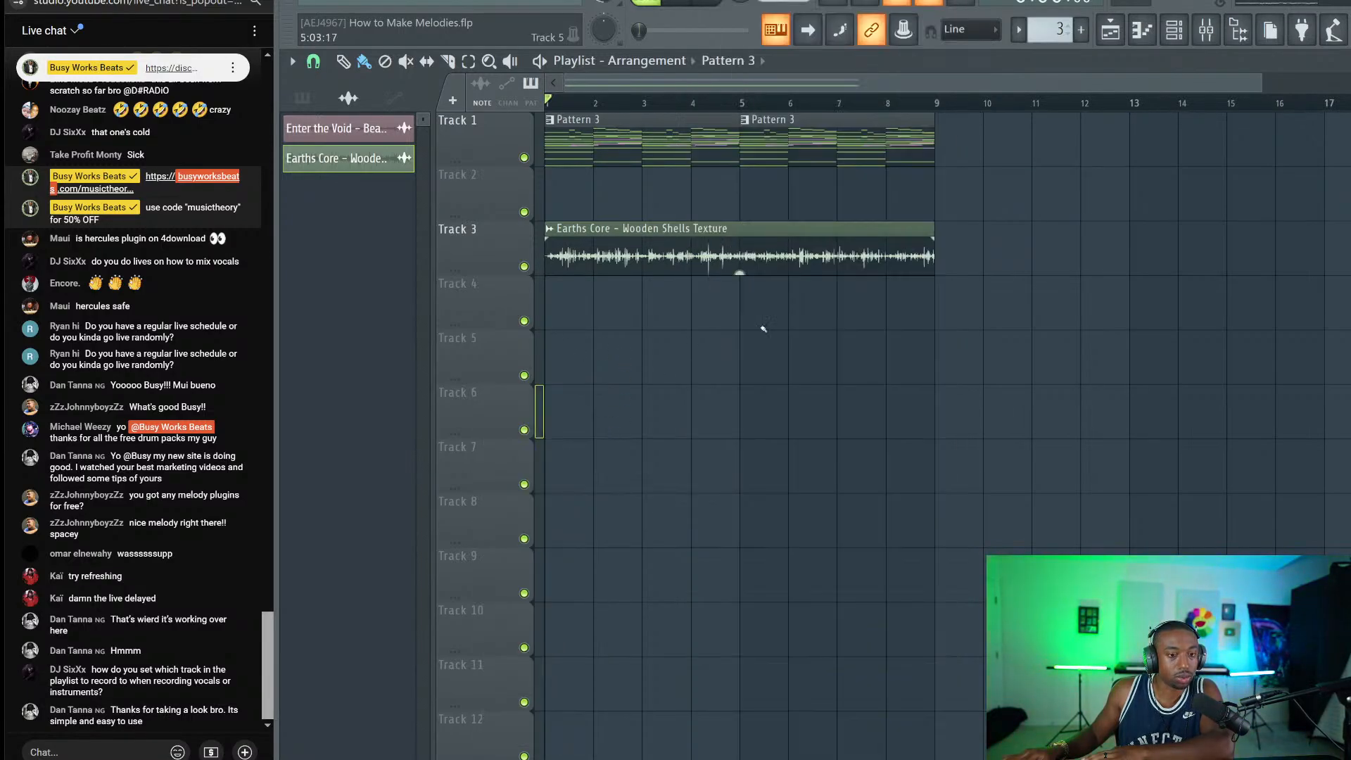
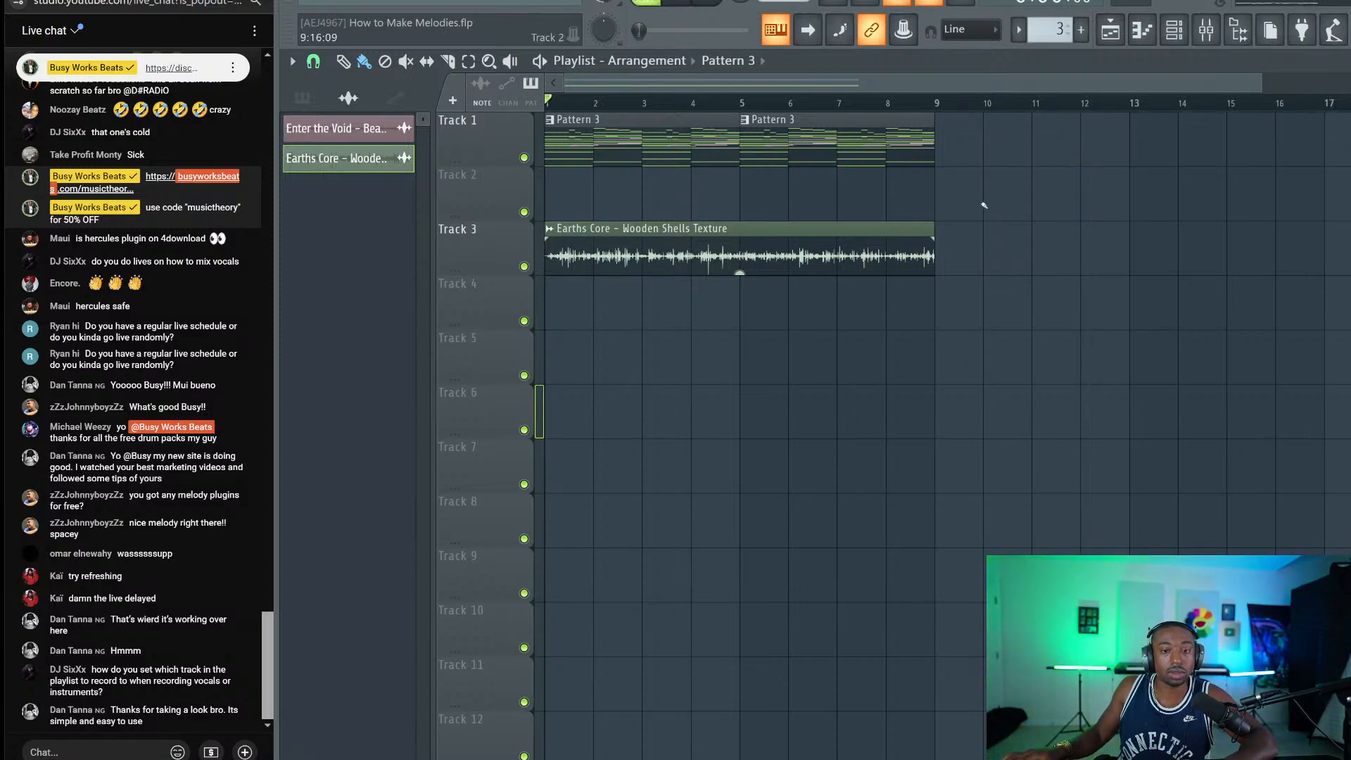
Step: Delete both Pattern 3 clips and the Wooden Shells Texture clip from the playlist
click(1171, 33)
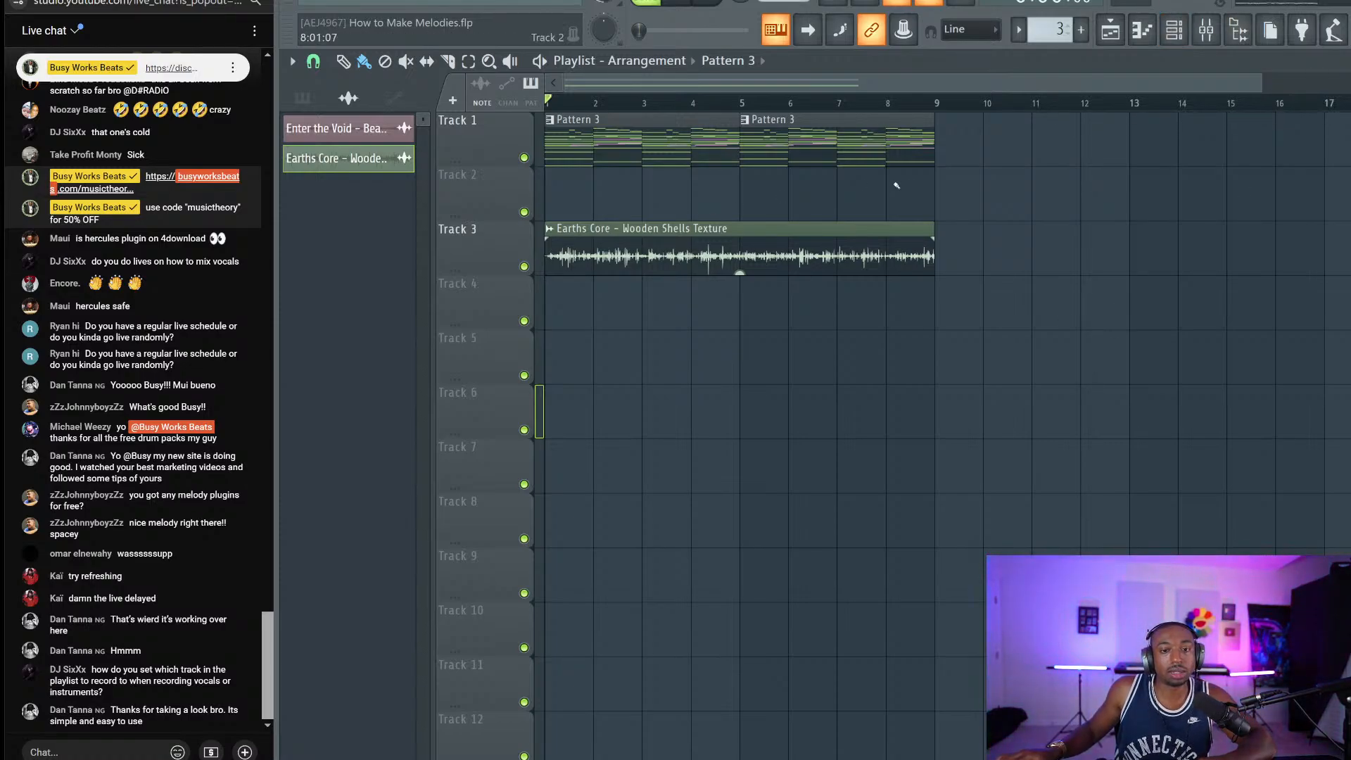
right_click(855, 147)
right_click(770, 246)
right_click(659, 142)
Step: Switch to Pattern 4, open the Hercules channel's piano roll, and place an A6 note at the start of bar 1
click(1174, 30)
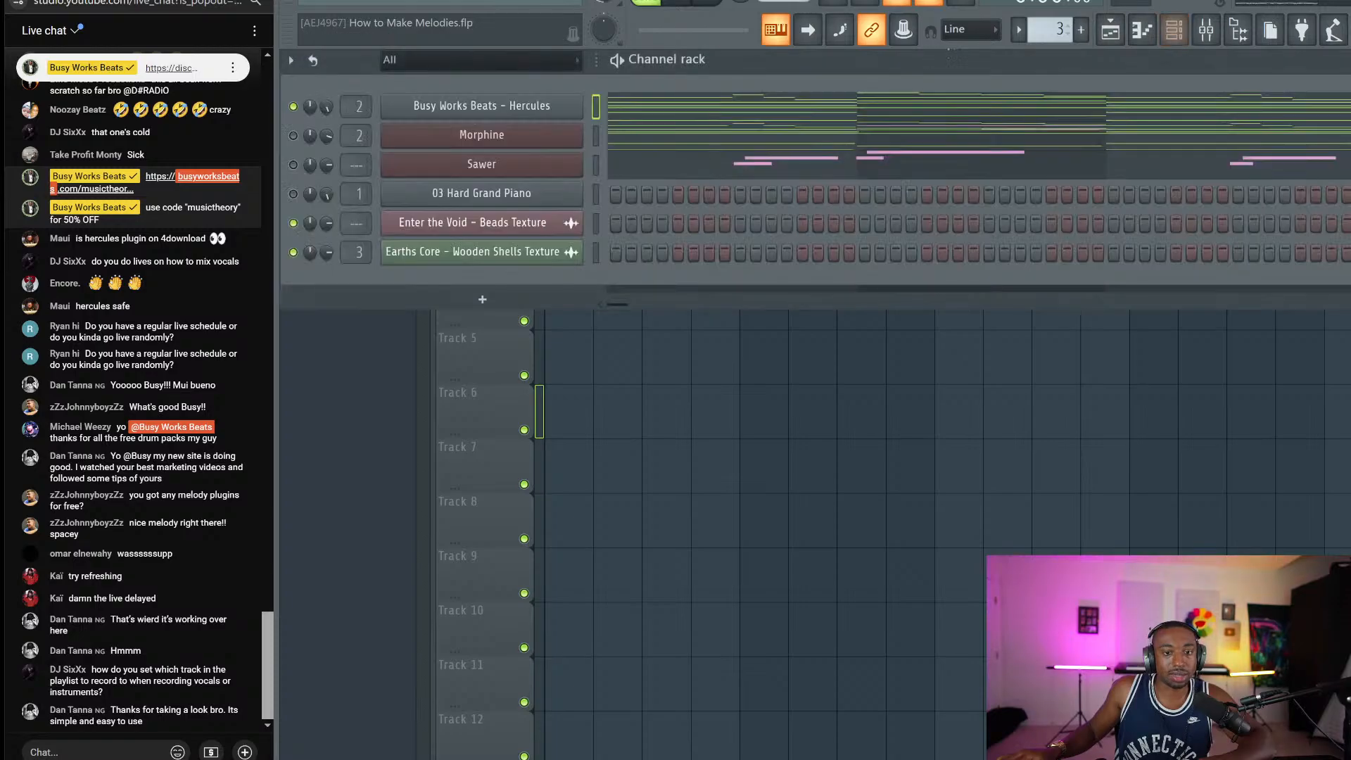
scroll(1036, 40, up, 1)
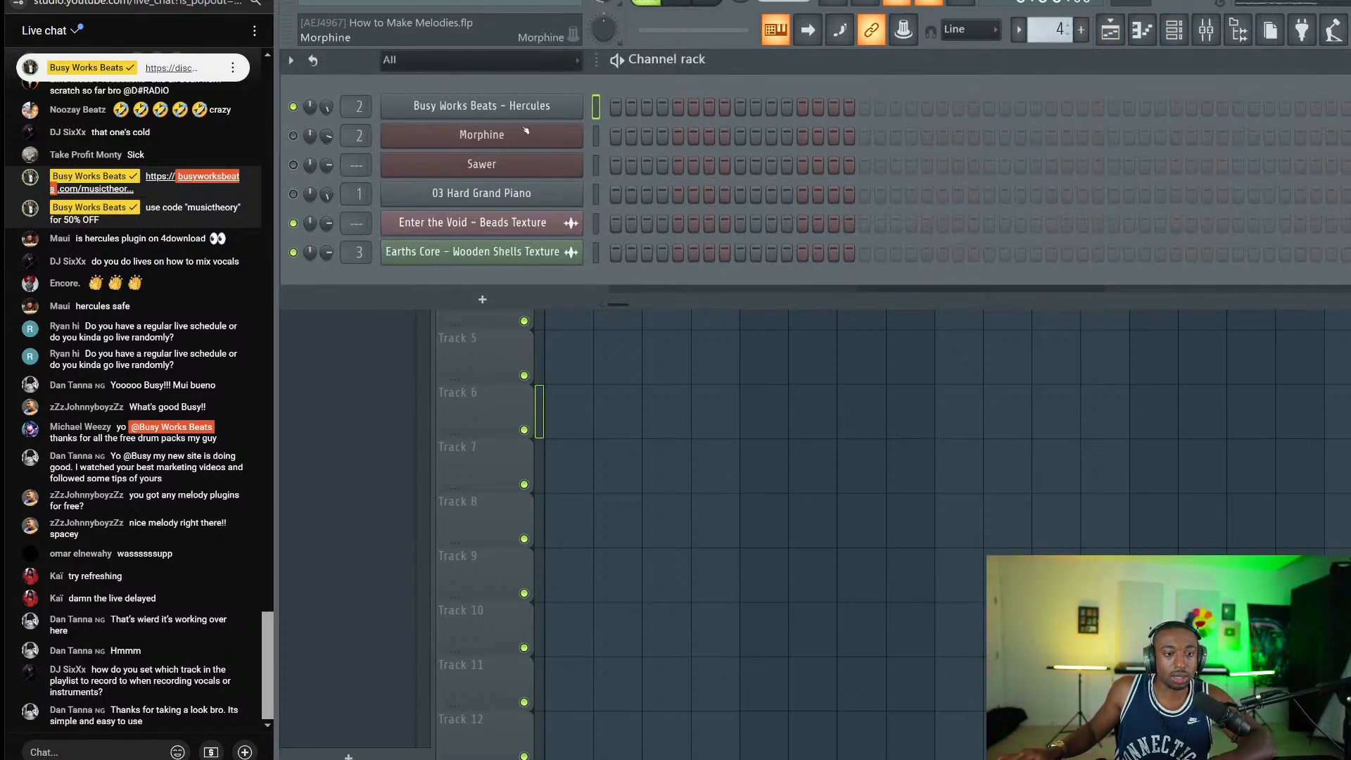
right_click(579, 105)
click(605, 101)
click(400, 273)
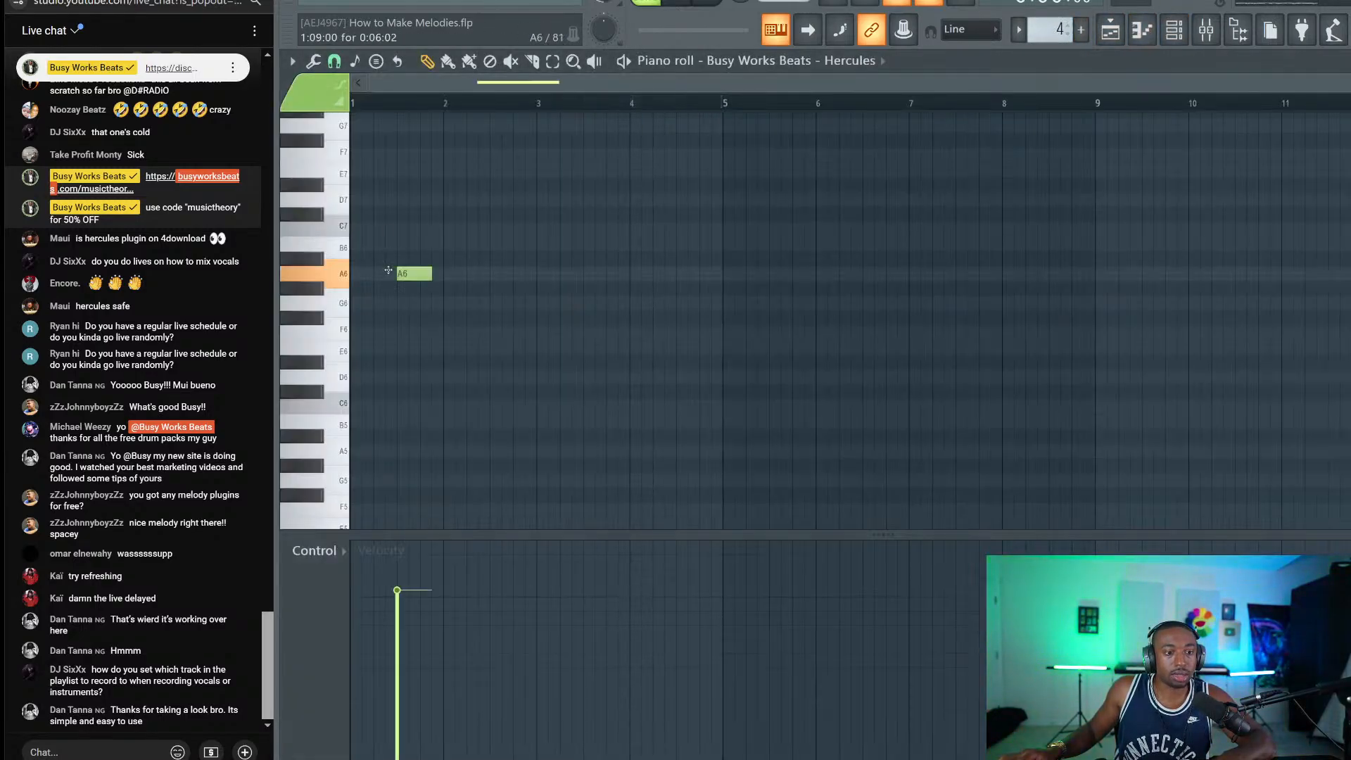
drag(388, 270, 342, 271)
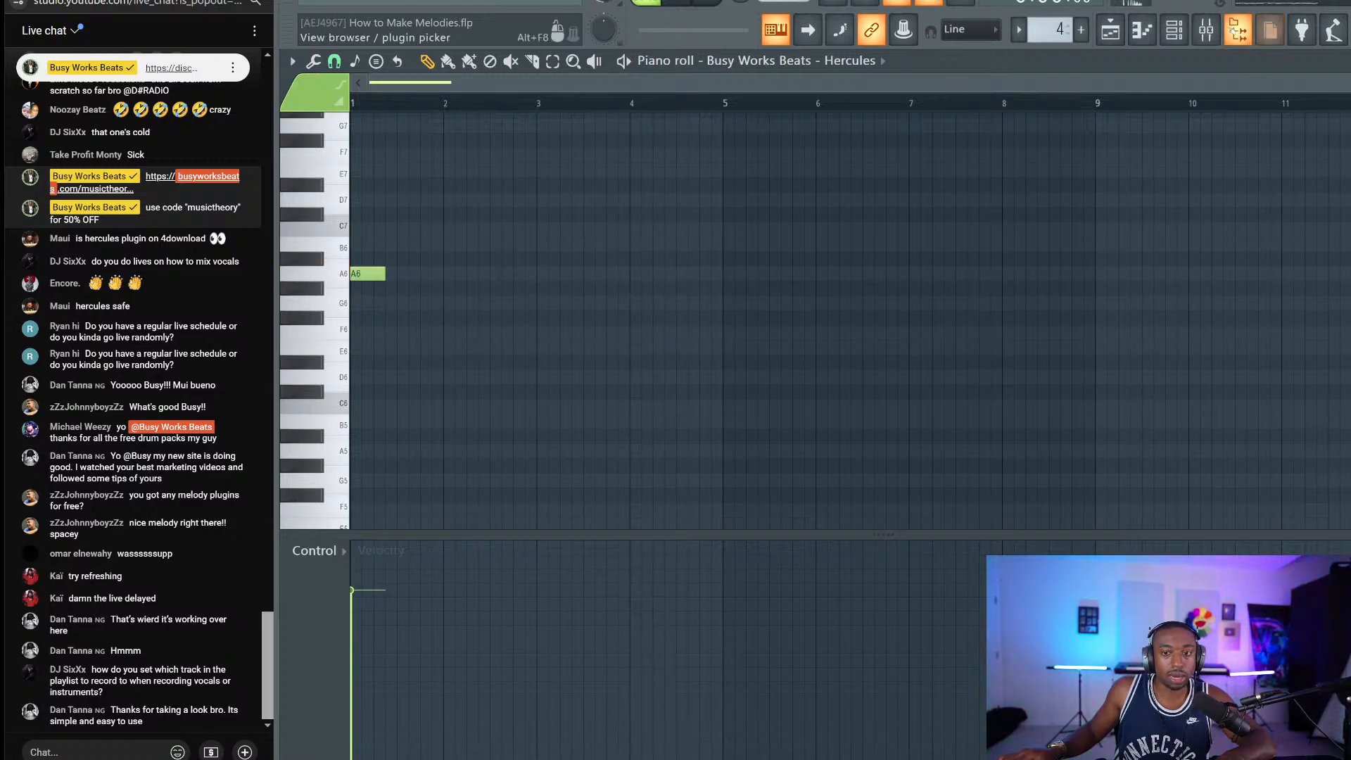
Step: Remove the Morphine mixer track's send to the room reverb track and close the mixer
click(1206, 30)
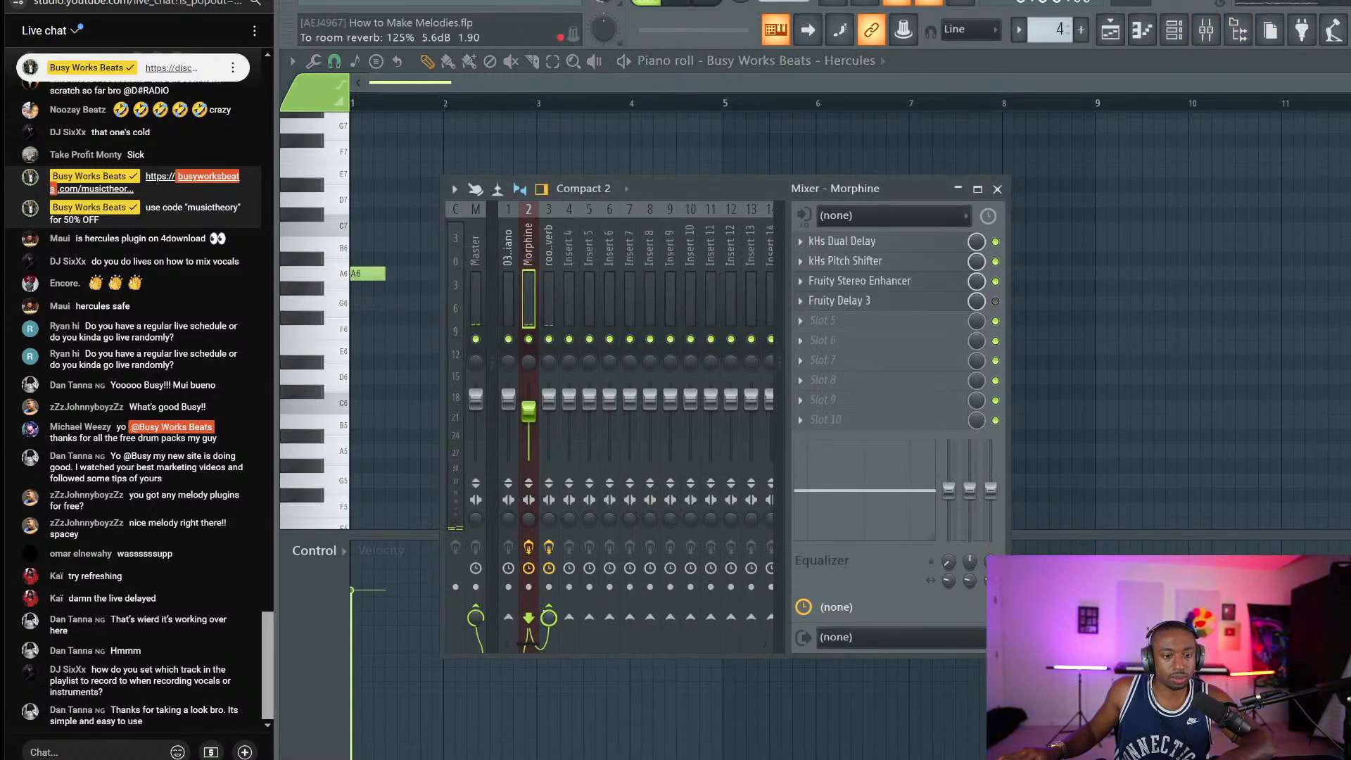
click(549, 608)
click(529, 547)
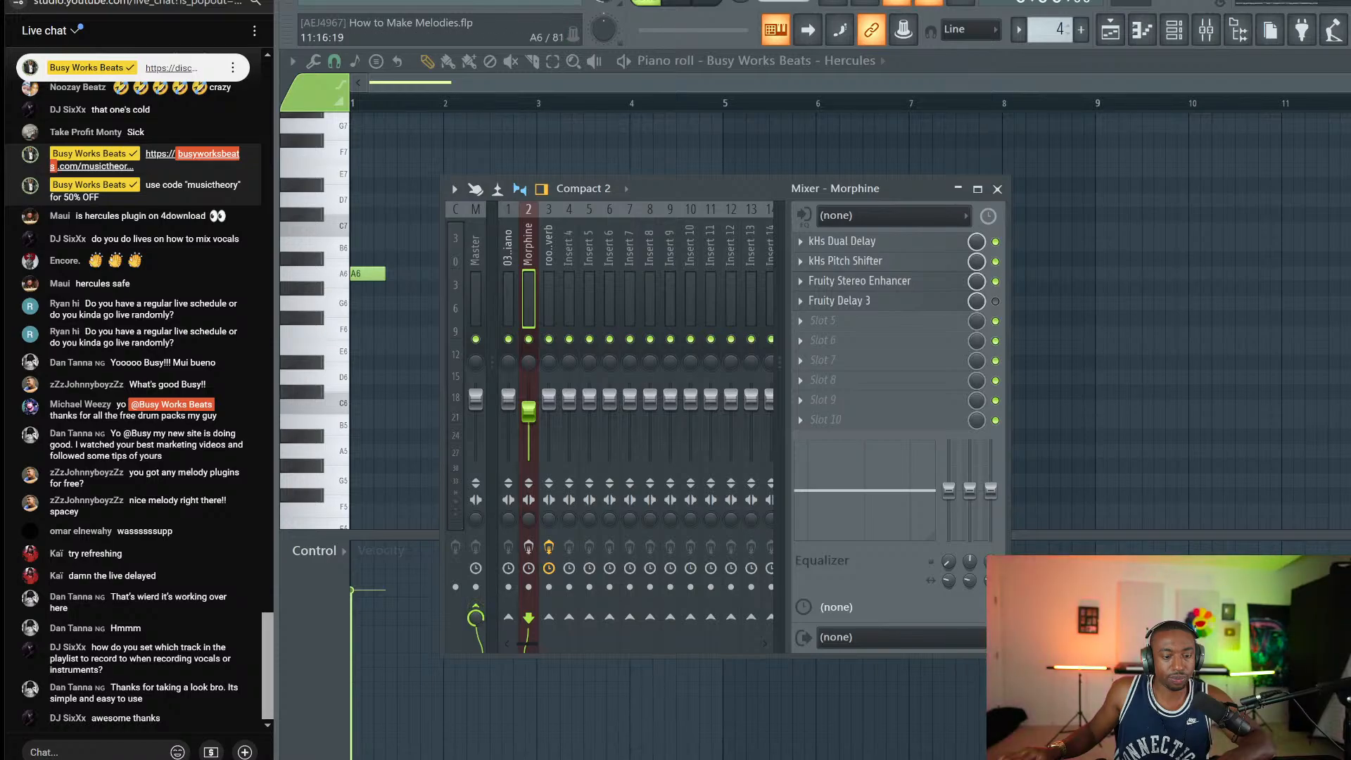
key(F9)
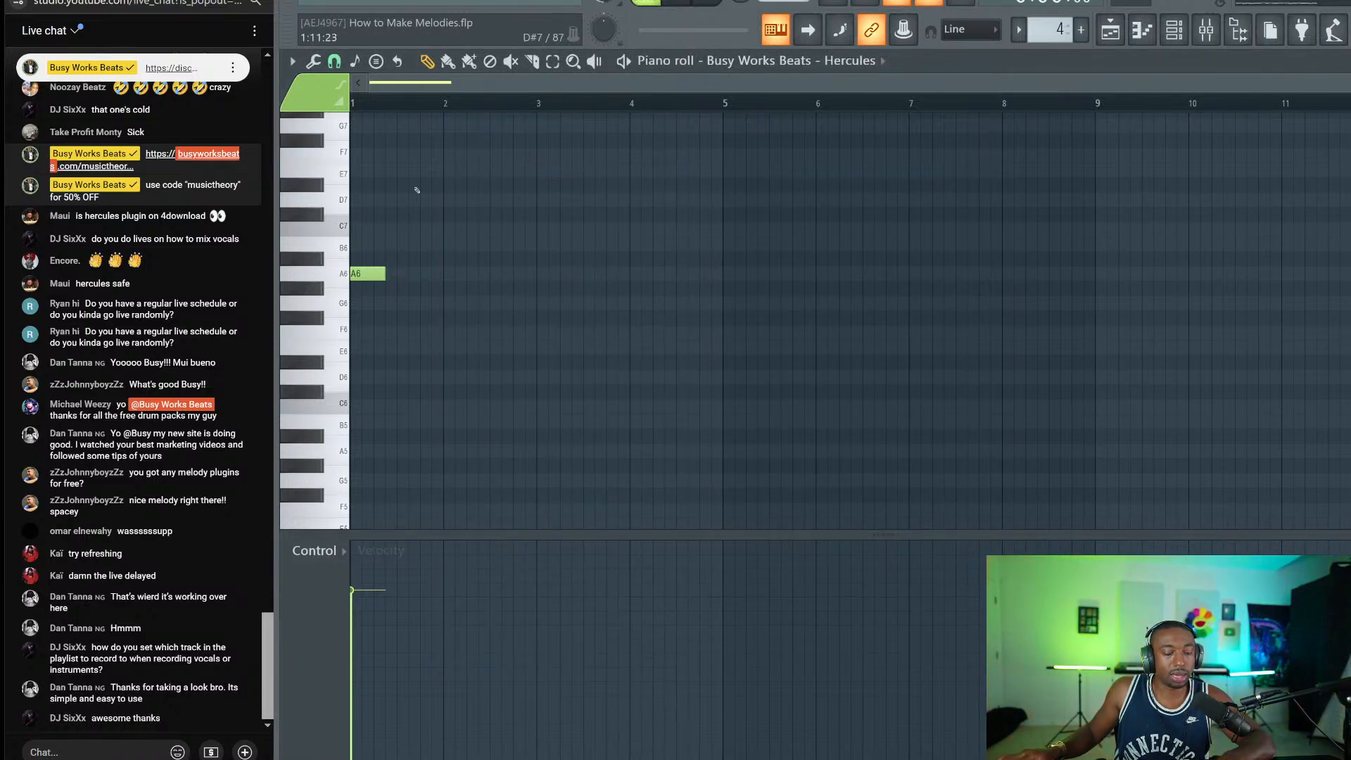
Step: Set the piano roll snap to 1/2 beat, lengthen the A6 note to half a bar, and add an E7 note after it
click(334, 61)
click(338, 248)
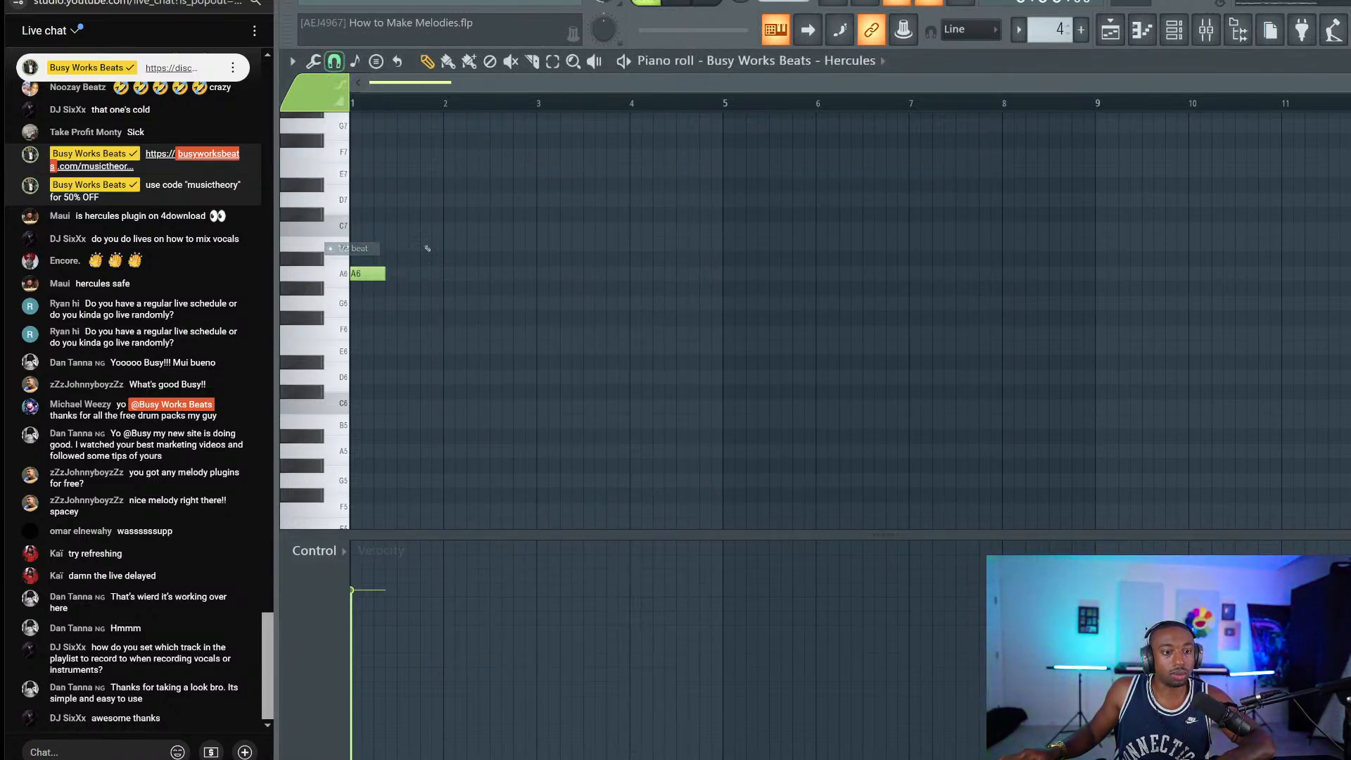
drag(380, 276, 390, 276)
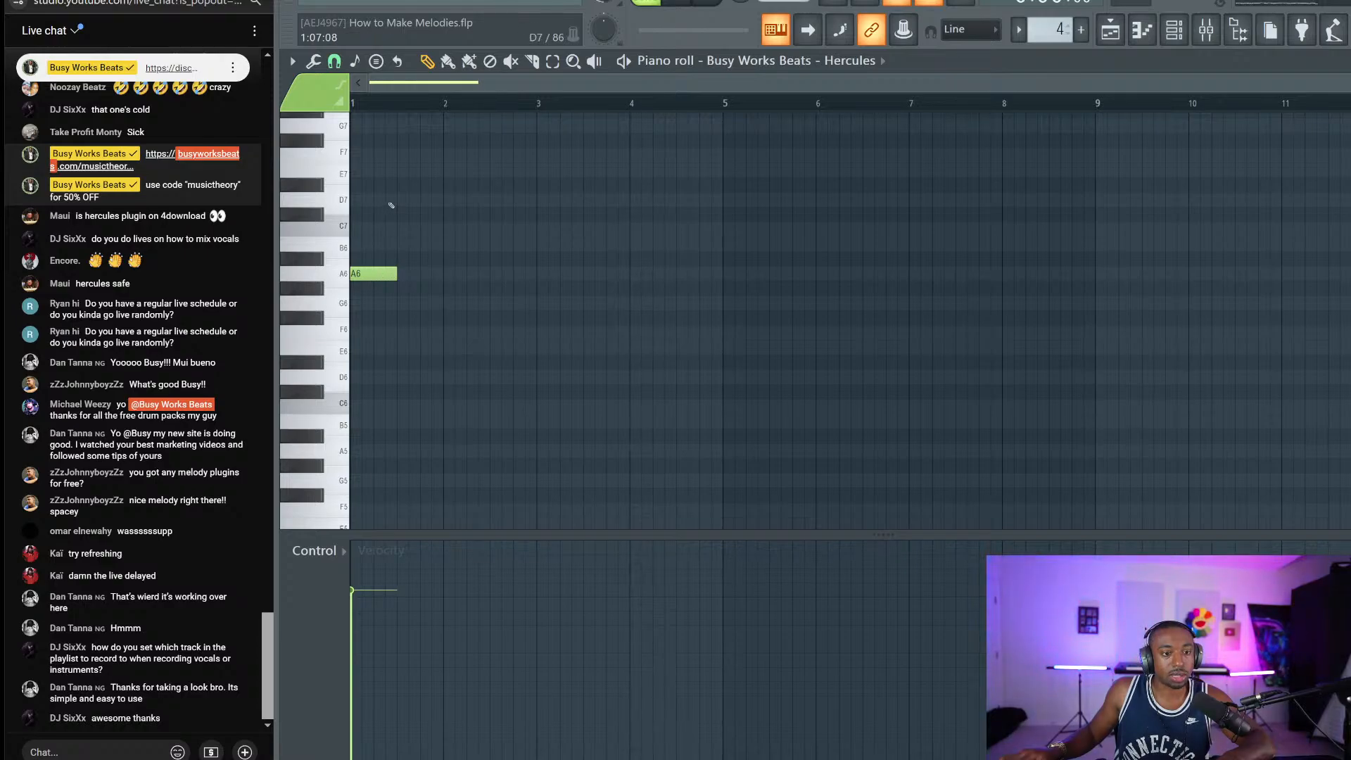
click(405, 171)
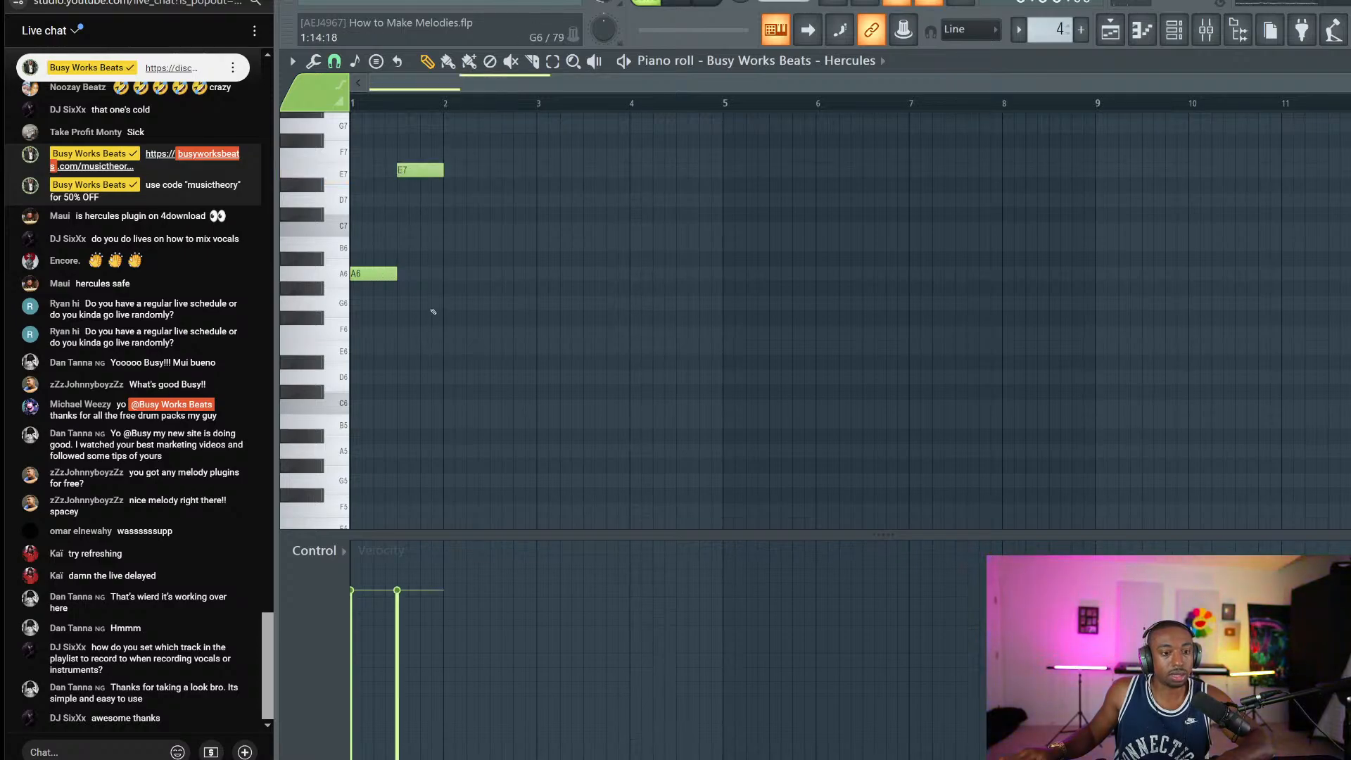
Step: Add A5, F5, D5 and A#4 notes, each half a bar long, at the start of bar 1 below the A6 note
scroll(392, 422, down, 2)
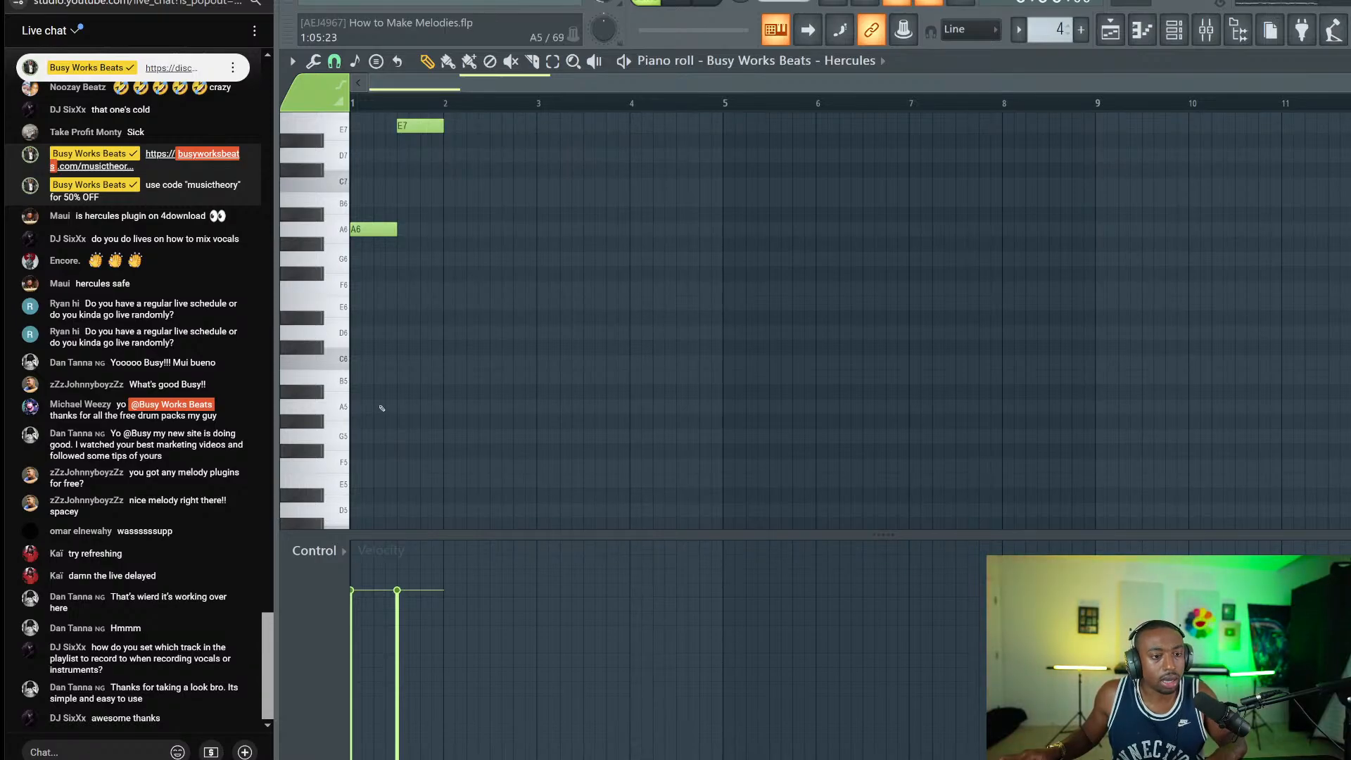
click(381, 408)
click(361, 463)
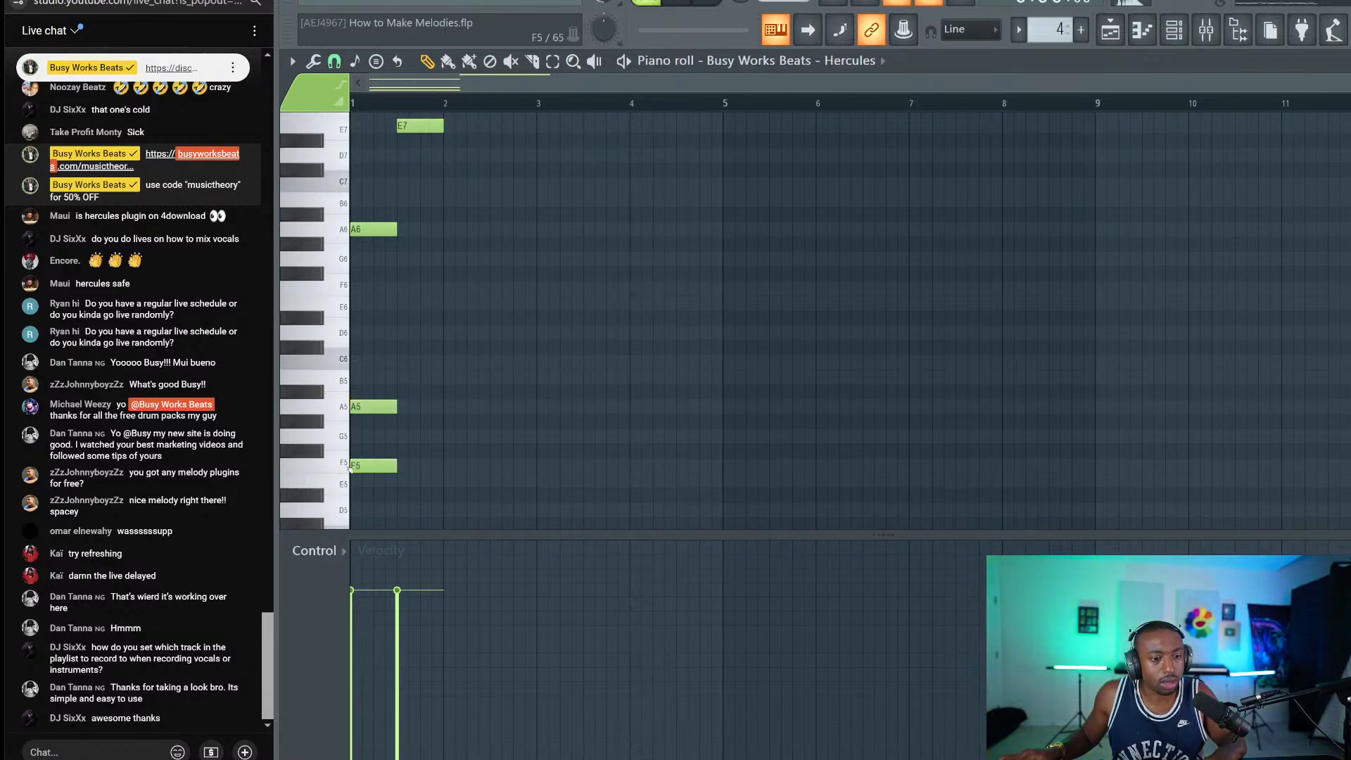
scroll(361, 464, down, 2)
click(354, 451)
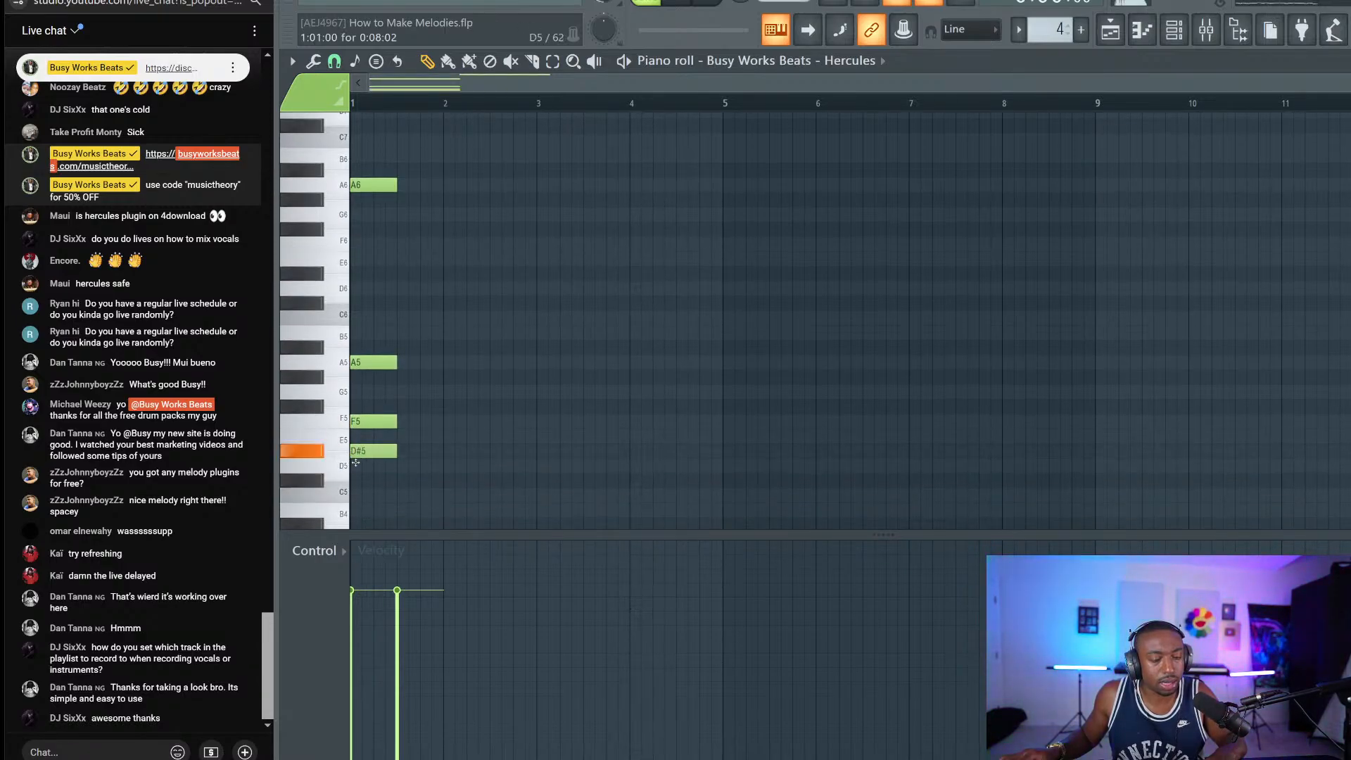
scroll(356, 473, down, 4)
drag(355, 462, 341, 438)
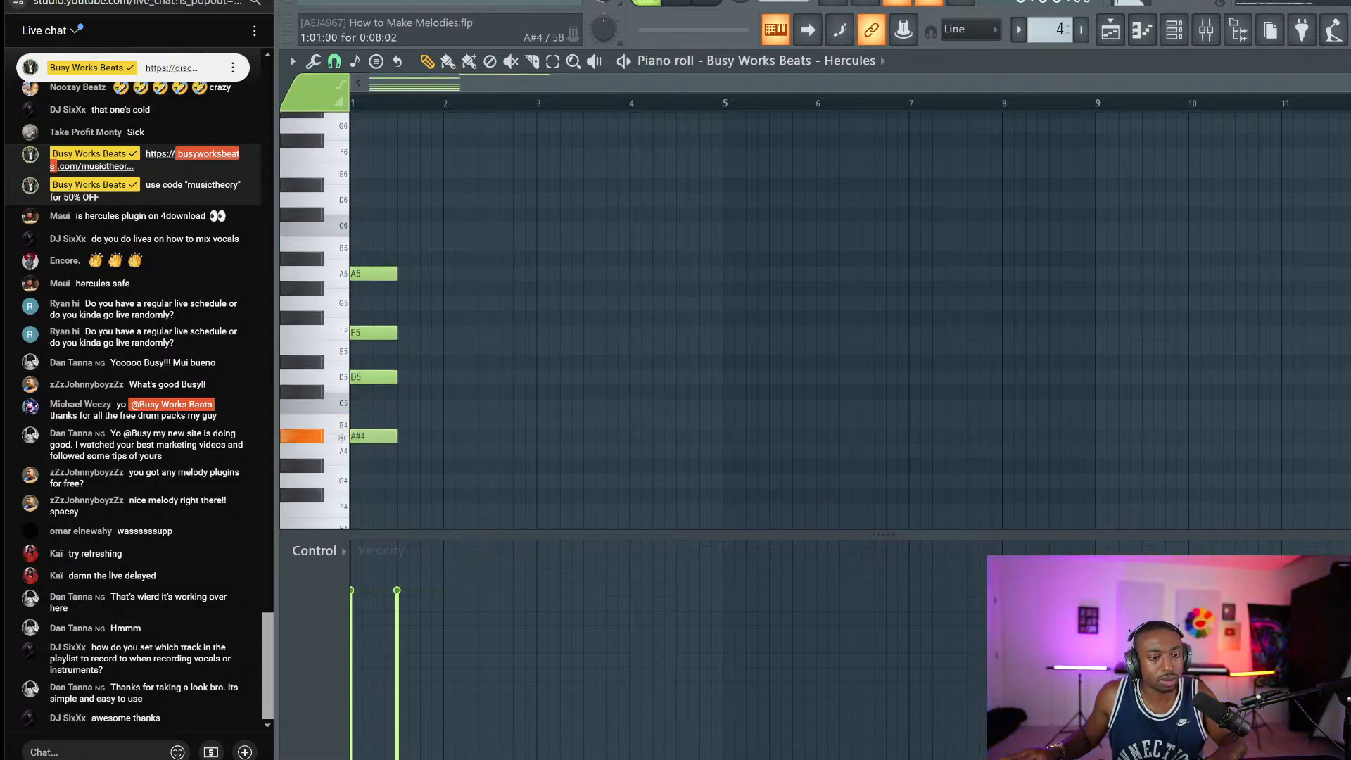
Step: Lengthen the A#4, D5, F5 and A5 chord notes so they fill the whole first bar
ctrl+click(373, 436)
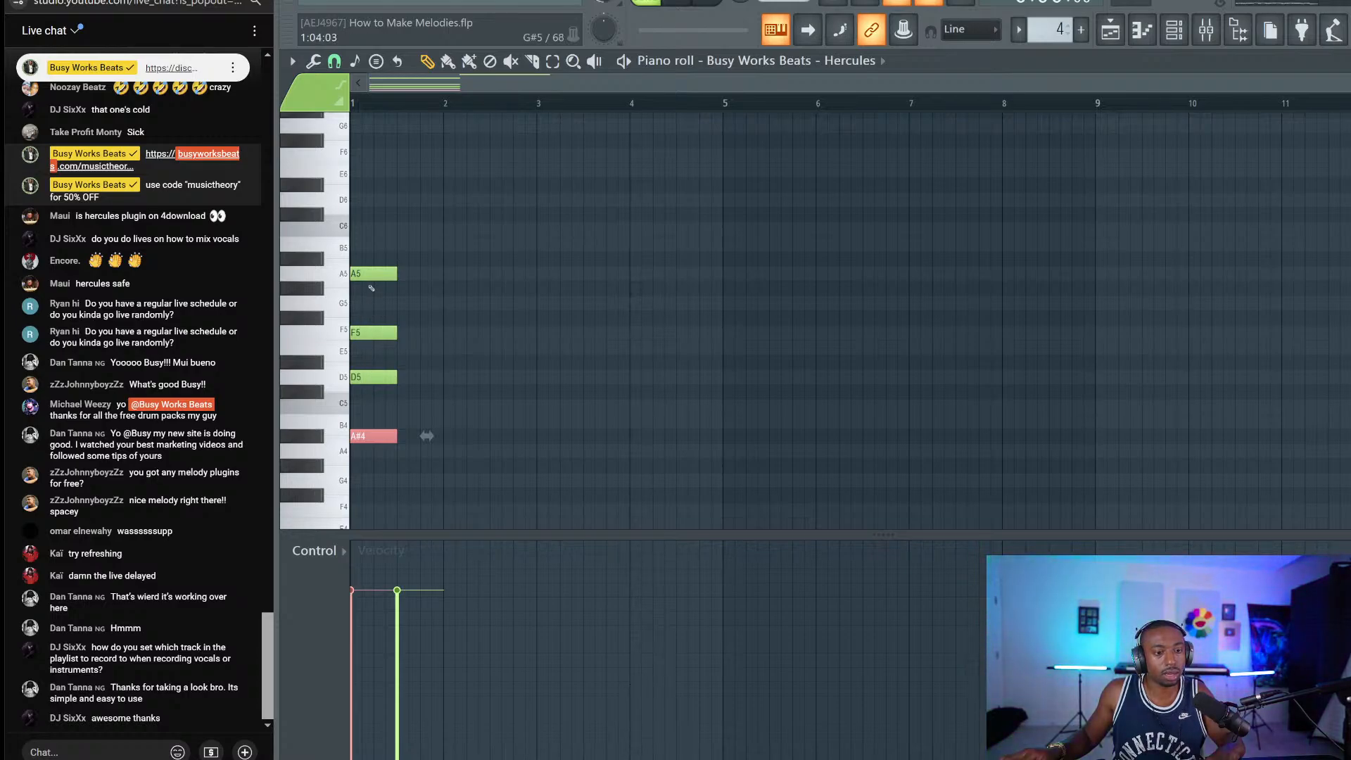
click(646, 2)
key(space)
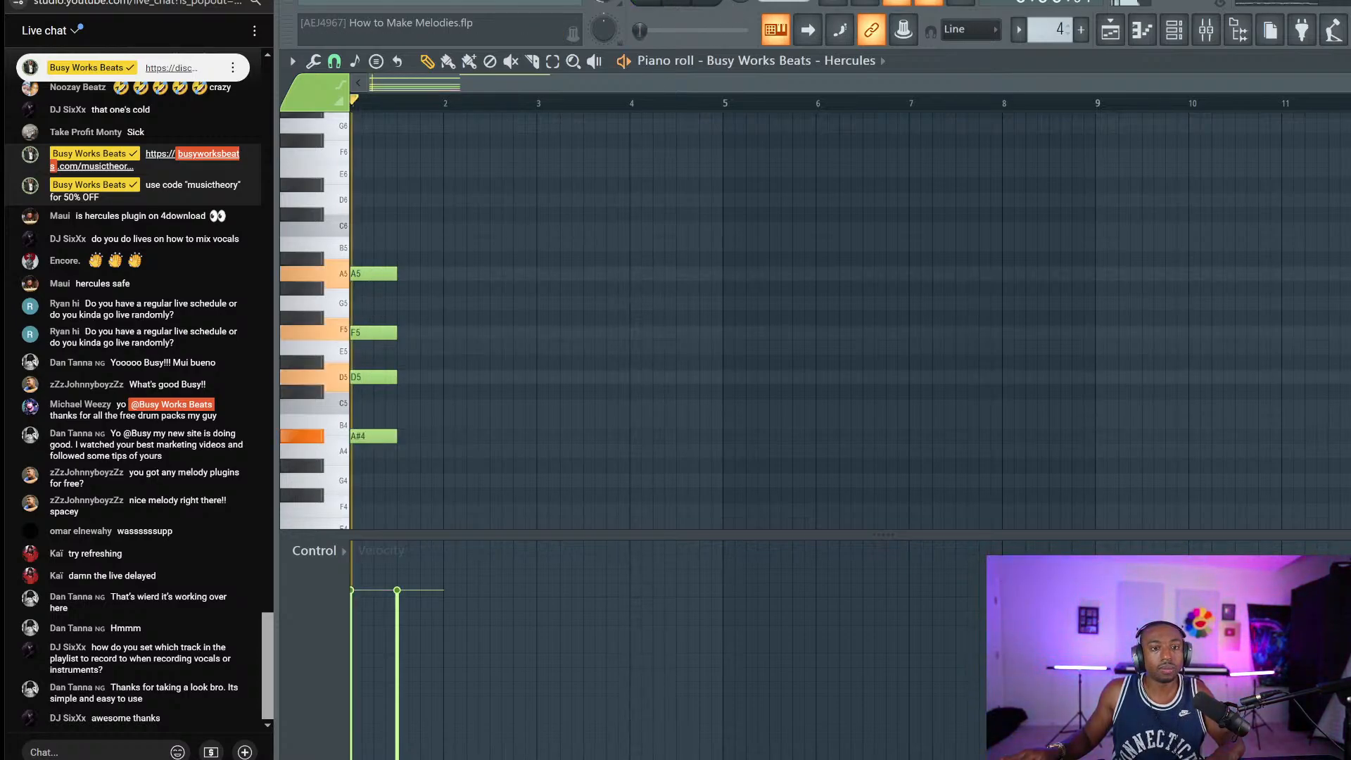
drag(363, 238, 424, 444)
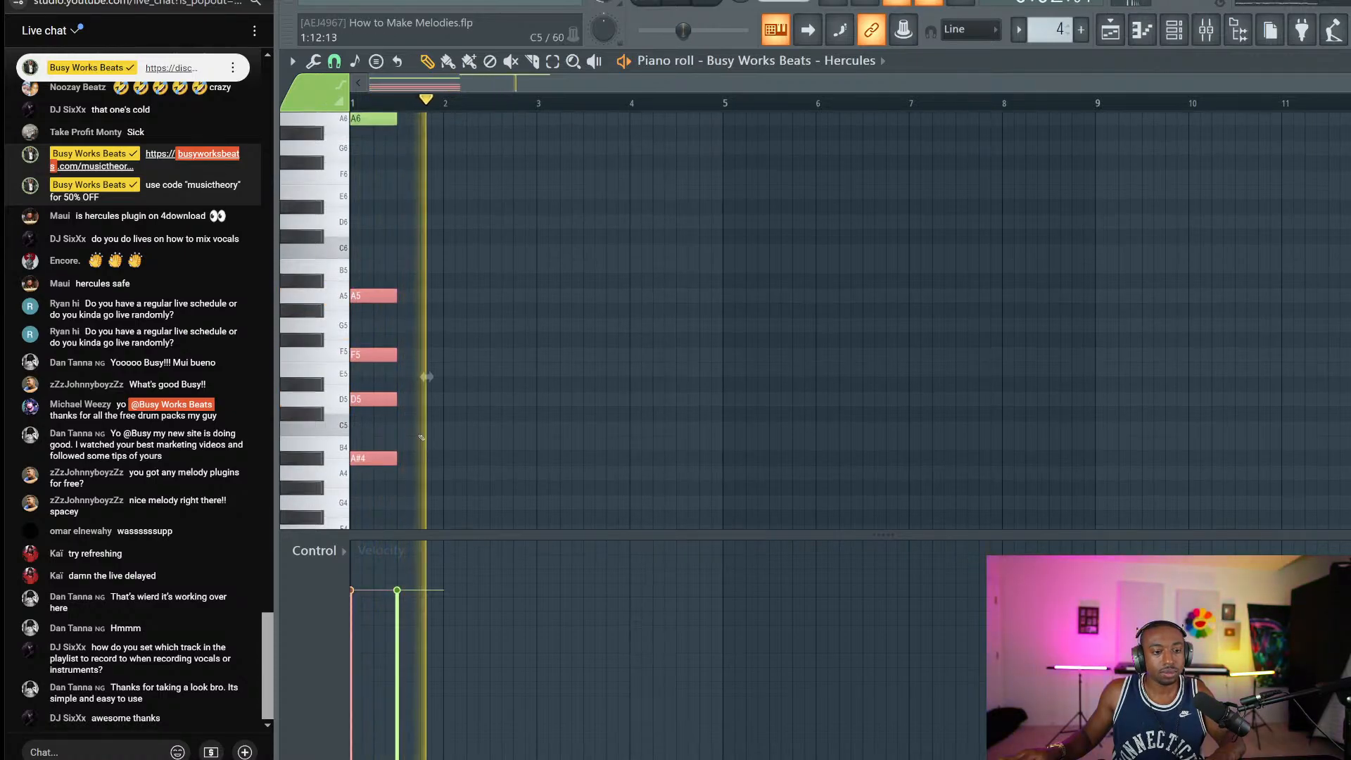
scroll(415, 394, up, 1)
drag(399, 321, 447, 321)
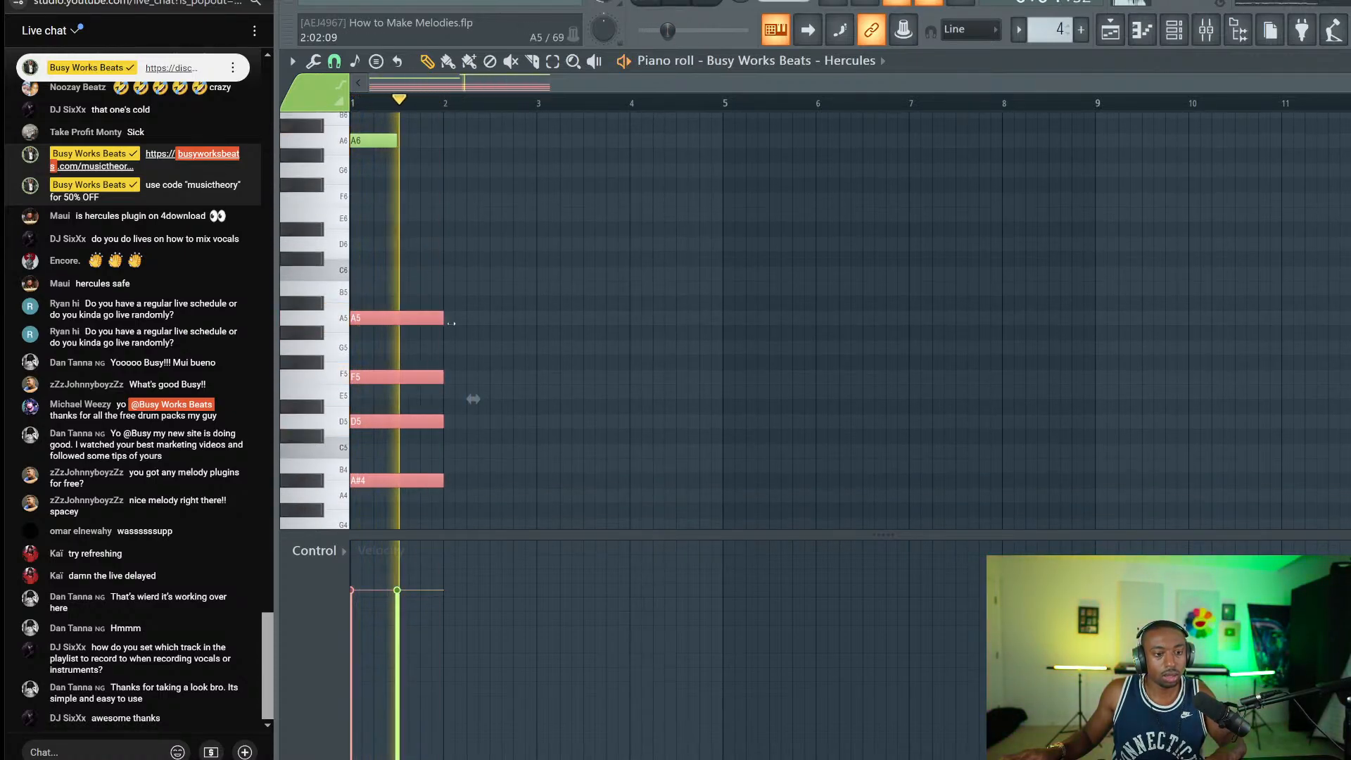
ctrl+click(475, 251)
scroll(474, 250, up, 1)
scroll(475, 251, up, 2)
key(space)
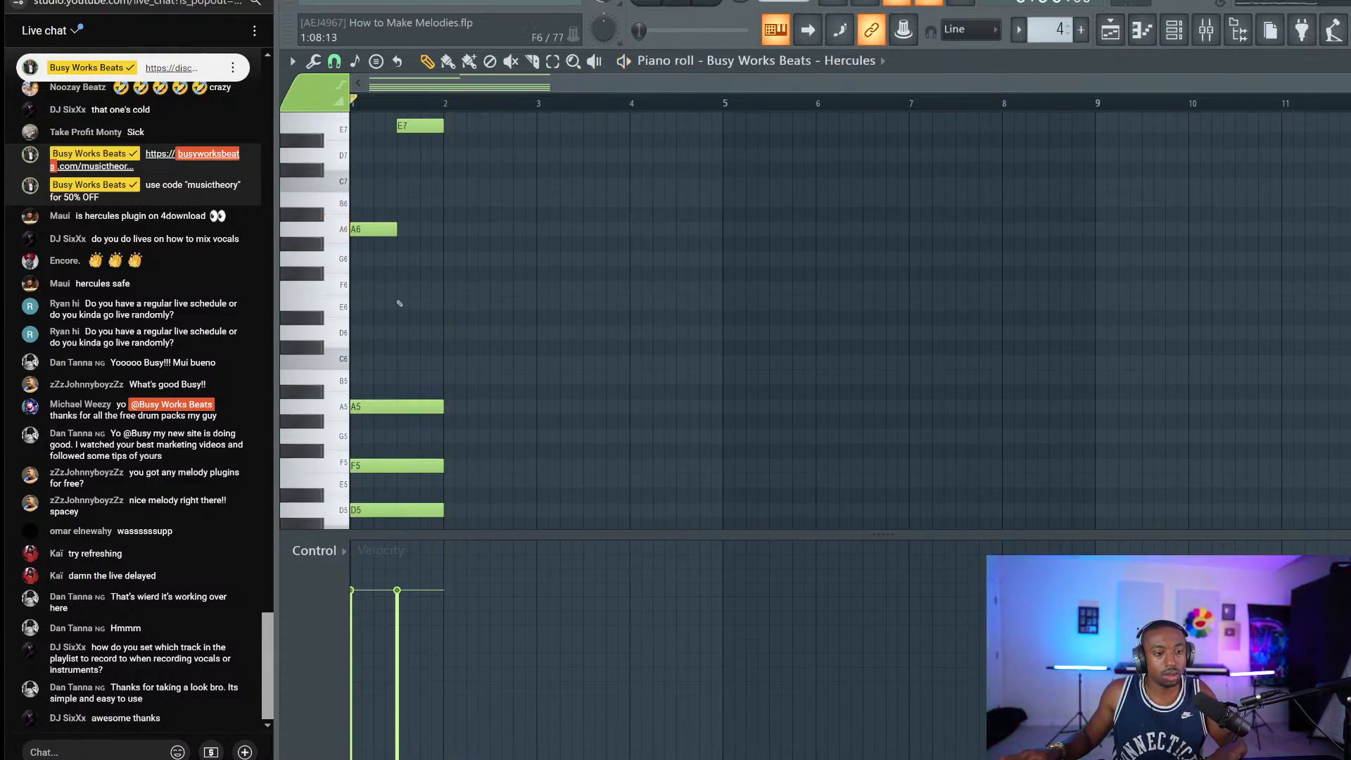
Step: Duplicate the chord into the second bar and add half-bar melody notes B6 and F#7 above it
drag(398, 326, 472, 308)
scroll(473, 307, up, 2)
click(445, 216)
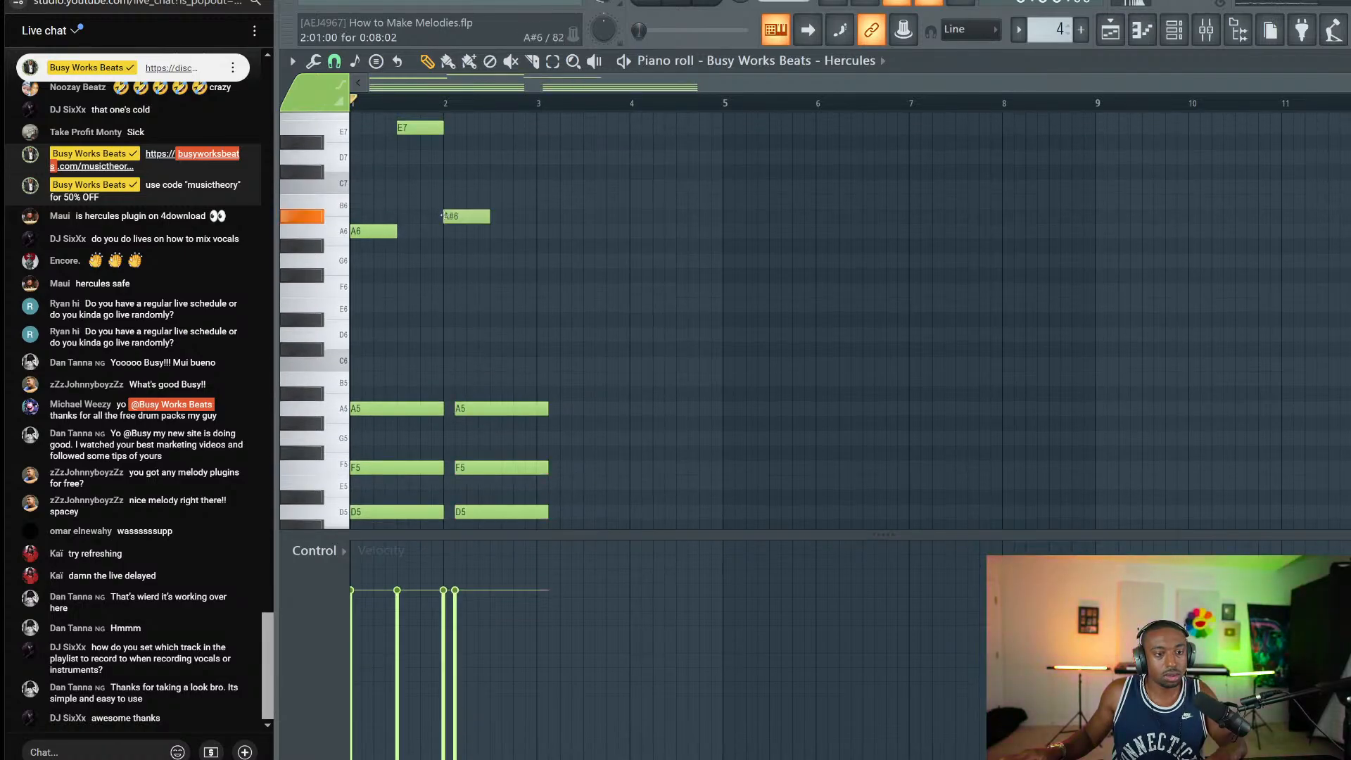
mouse_move(443, 216)
mouse_down()
mouse_move(444, 182)
mouse_move(444, 216)
mouse_move(444, 202)
mouse_up()
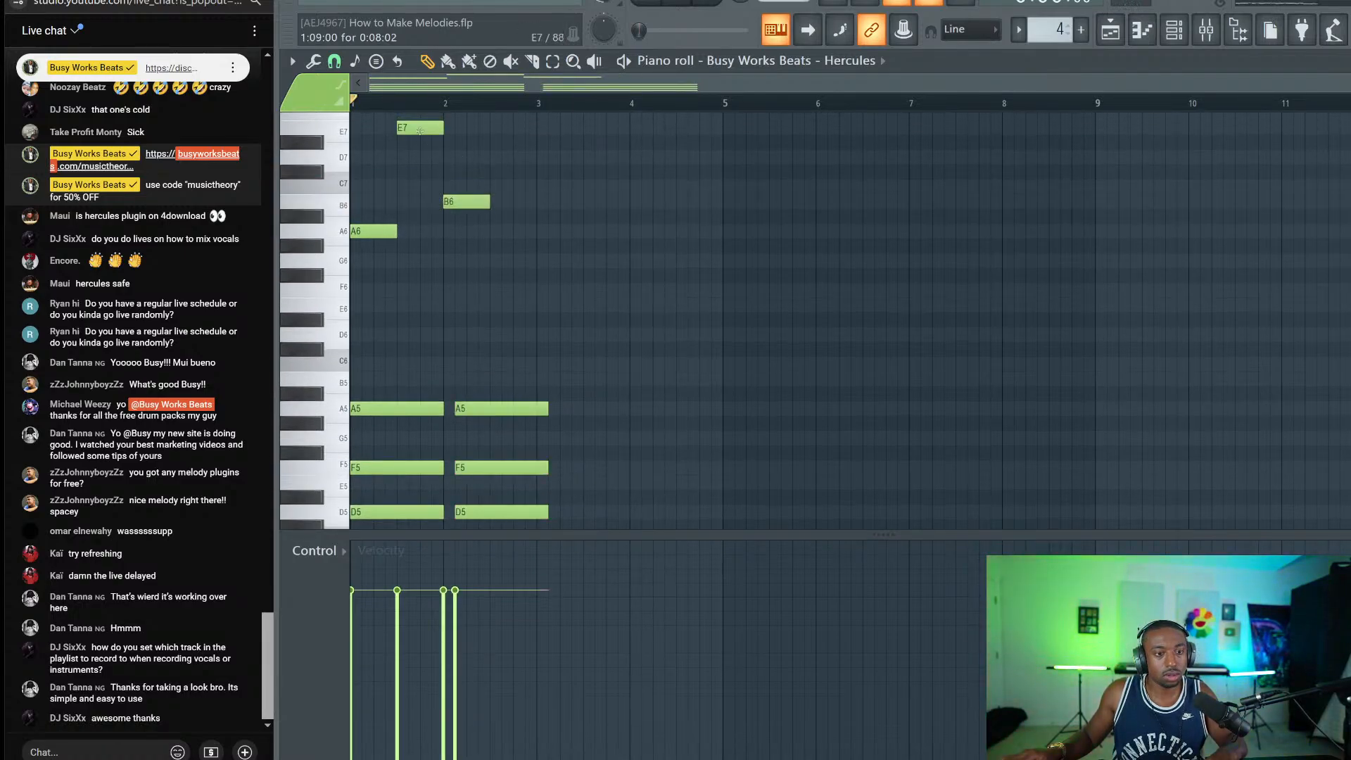
scroll(457, 130, up, 1)
mouse_move(492, 133)
mouse_down()
mouse_move(493, 111)
mouse_move(494, 129)
mouse_up()
key(space)
Step: Raise the copied chord two semitones to C5, E5, G5 and B5, and align it to the start of bar 2
scroll(532, 215, down, 3)
ctrl+drag(509, 265, 505, 584)
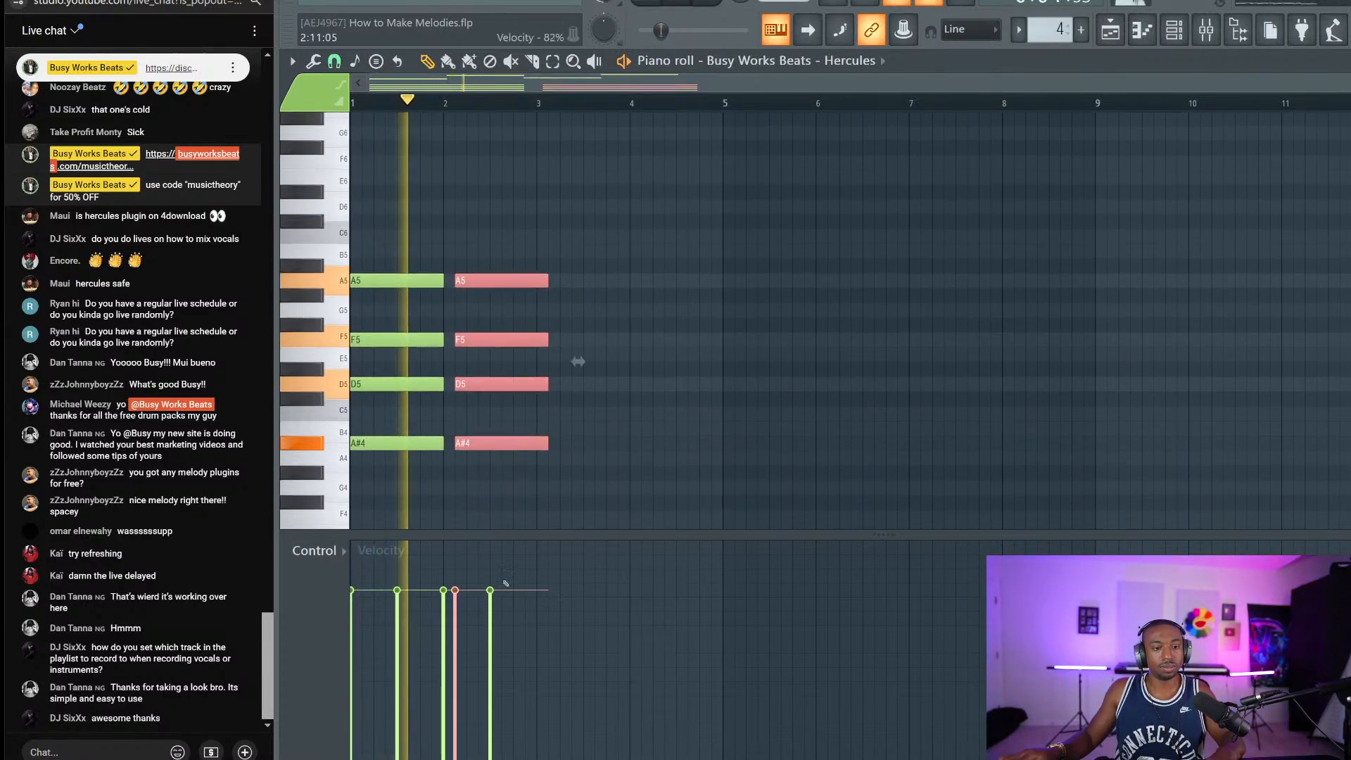
key(shift+Up)
key(shift+Up)
key(shift+Left)
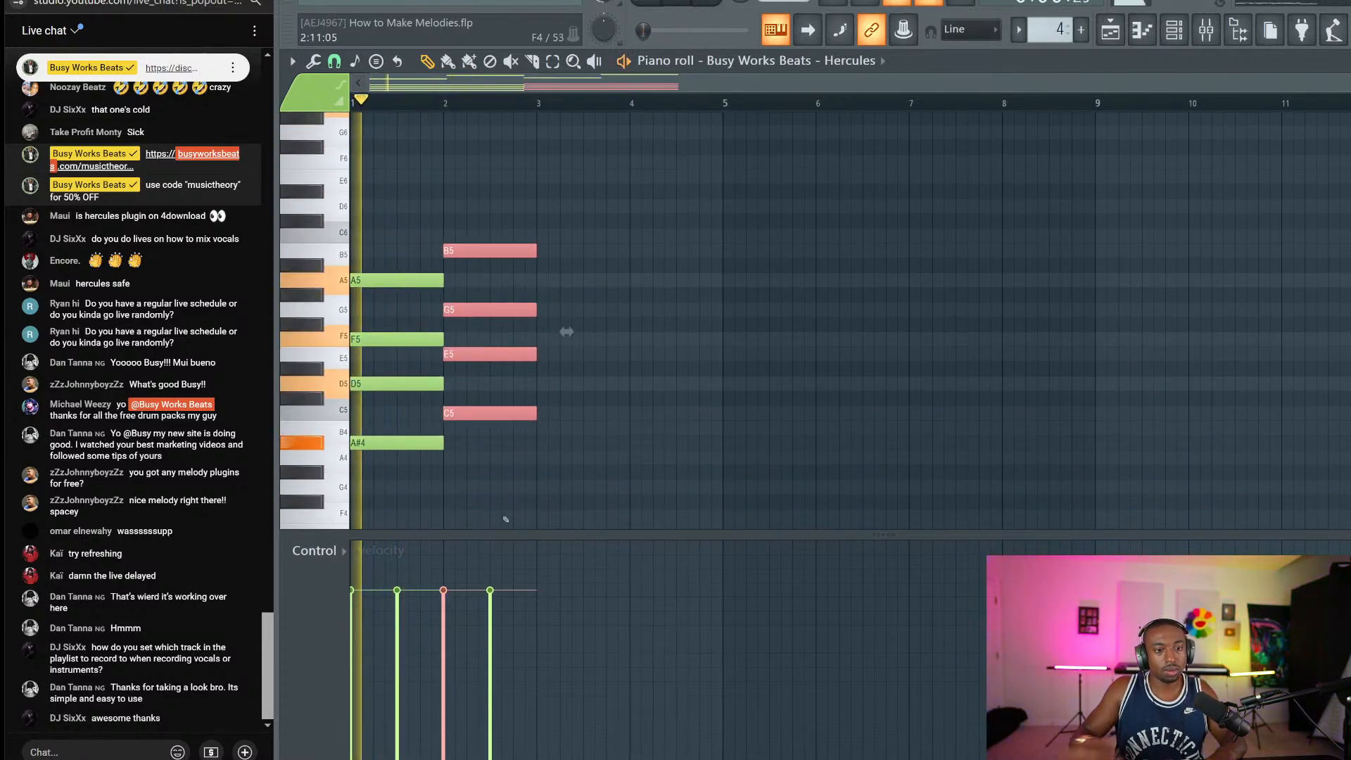
Step: Load the Prometheus preset from the Pads category in Hercules and play the pattern with it
key(F6)
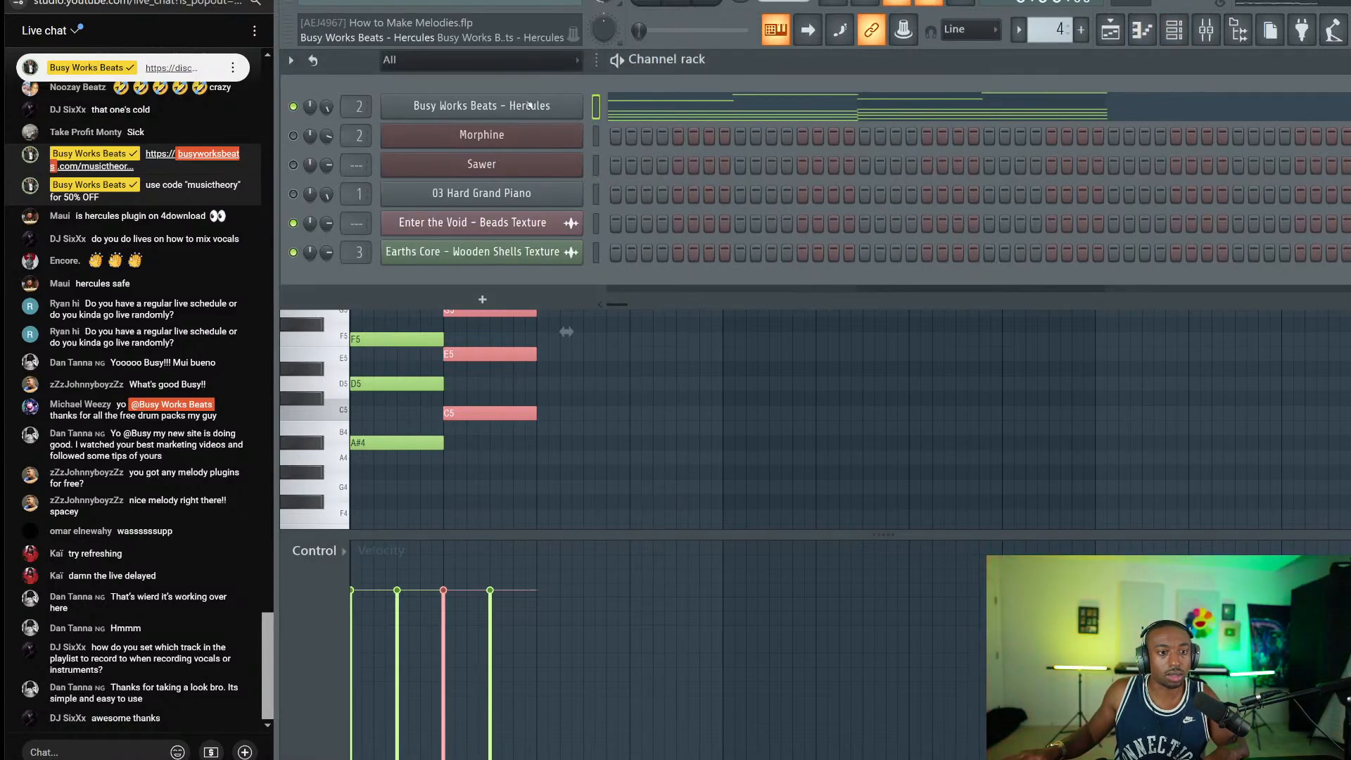
click(530, 106)
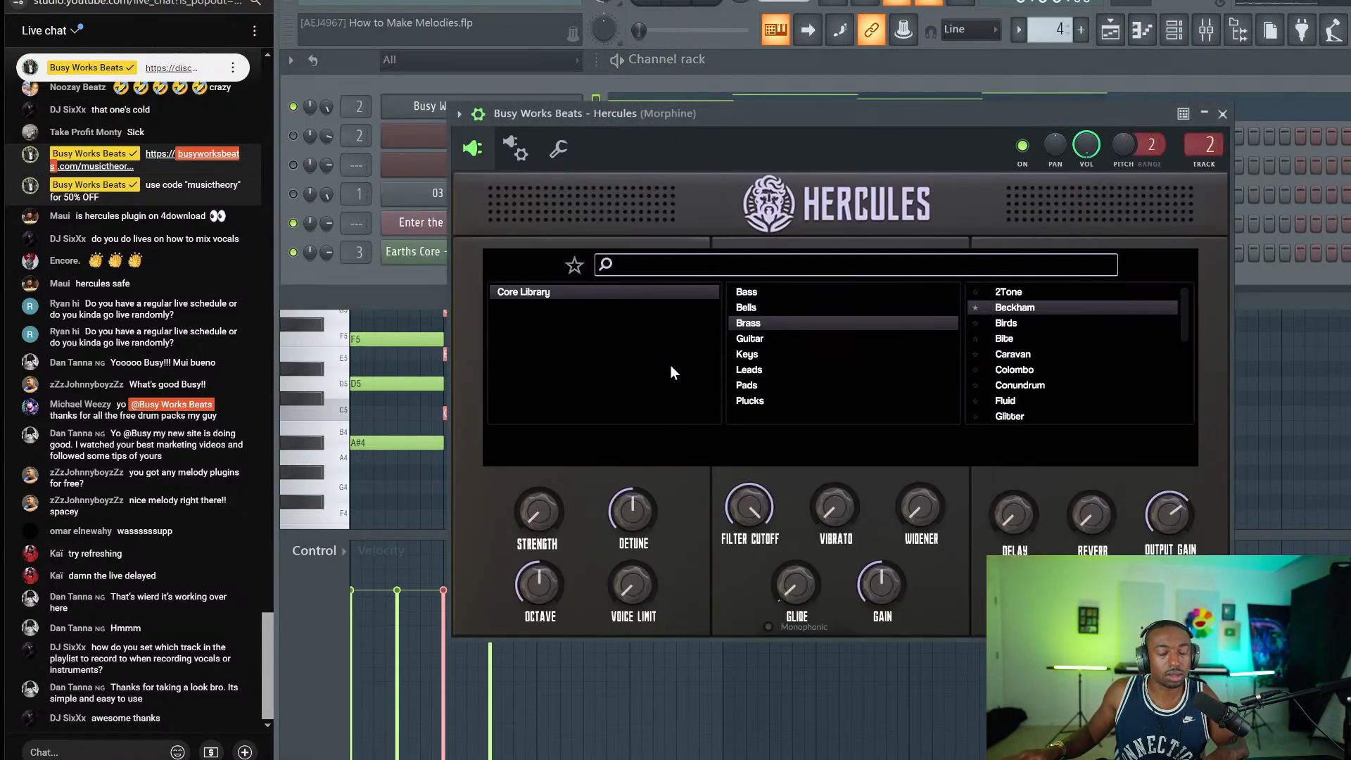
click(763, 387)
scroll(1031, 378, down, 10)
scroll(1027, 373, down, 3)
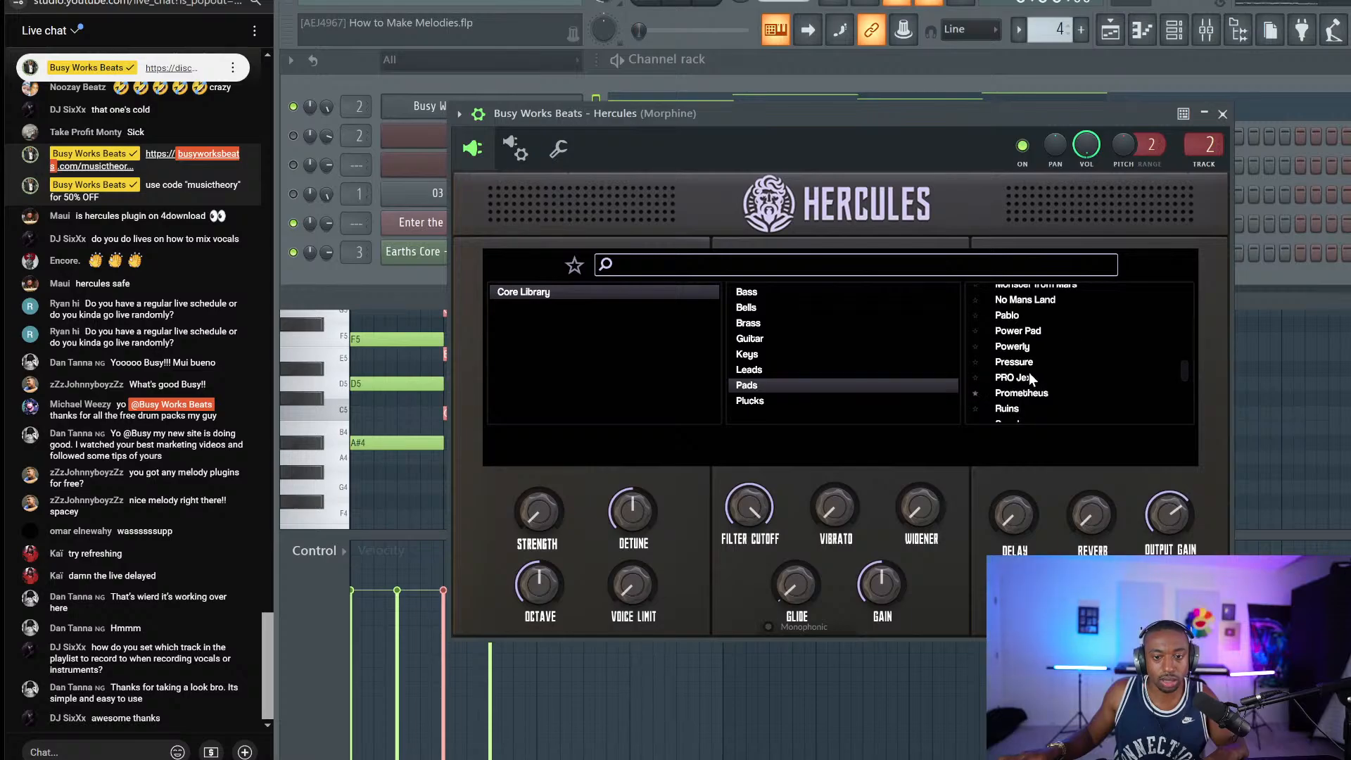
click(1014, 342)
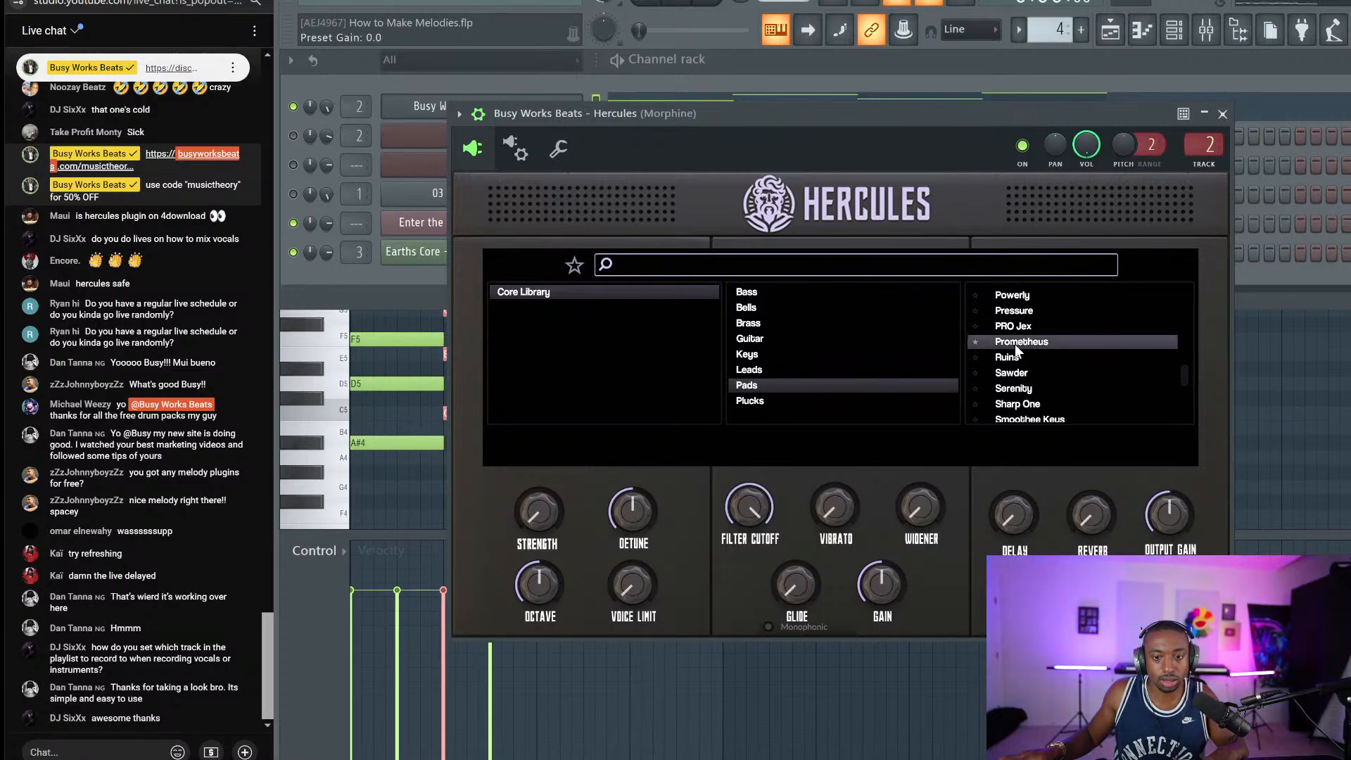
click(1222, 114)
key(space)
click(638, 119)
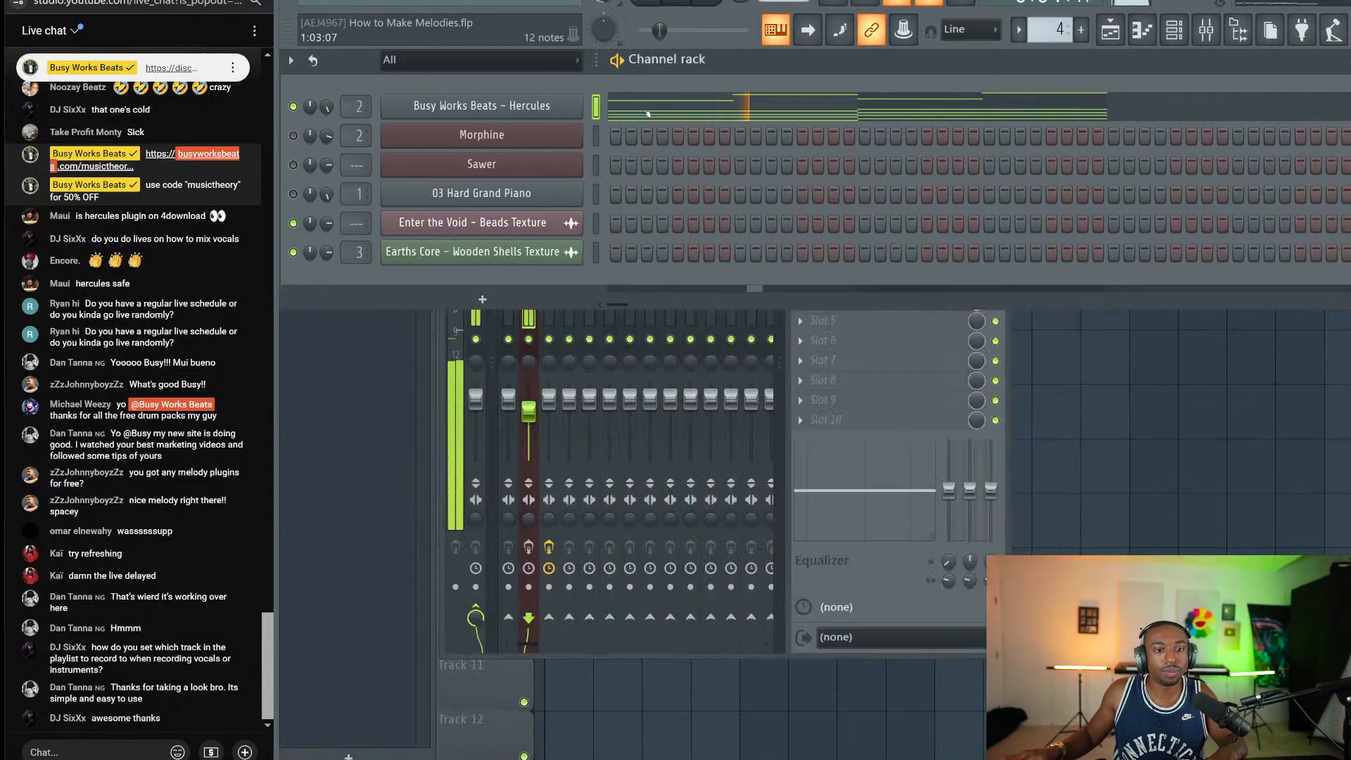
Step: Transpose all chord and melody notes down one octave and play the pattern back
key(space)
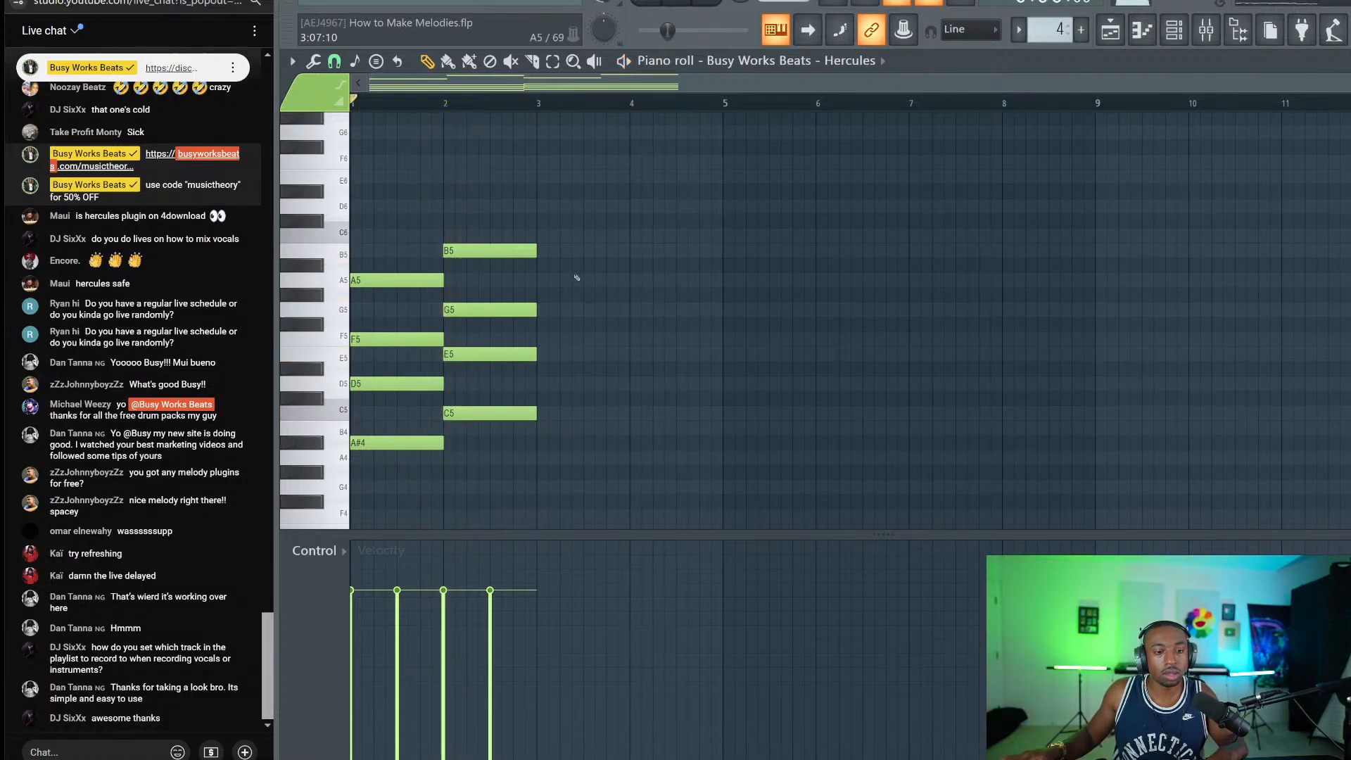
key(ctrl+Down)
scroll(577, 278, up, 2)
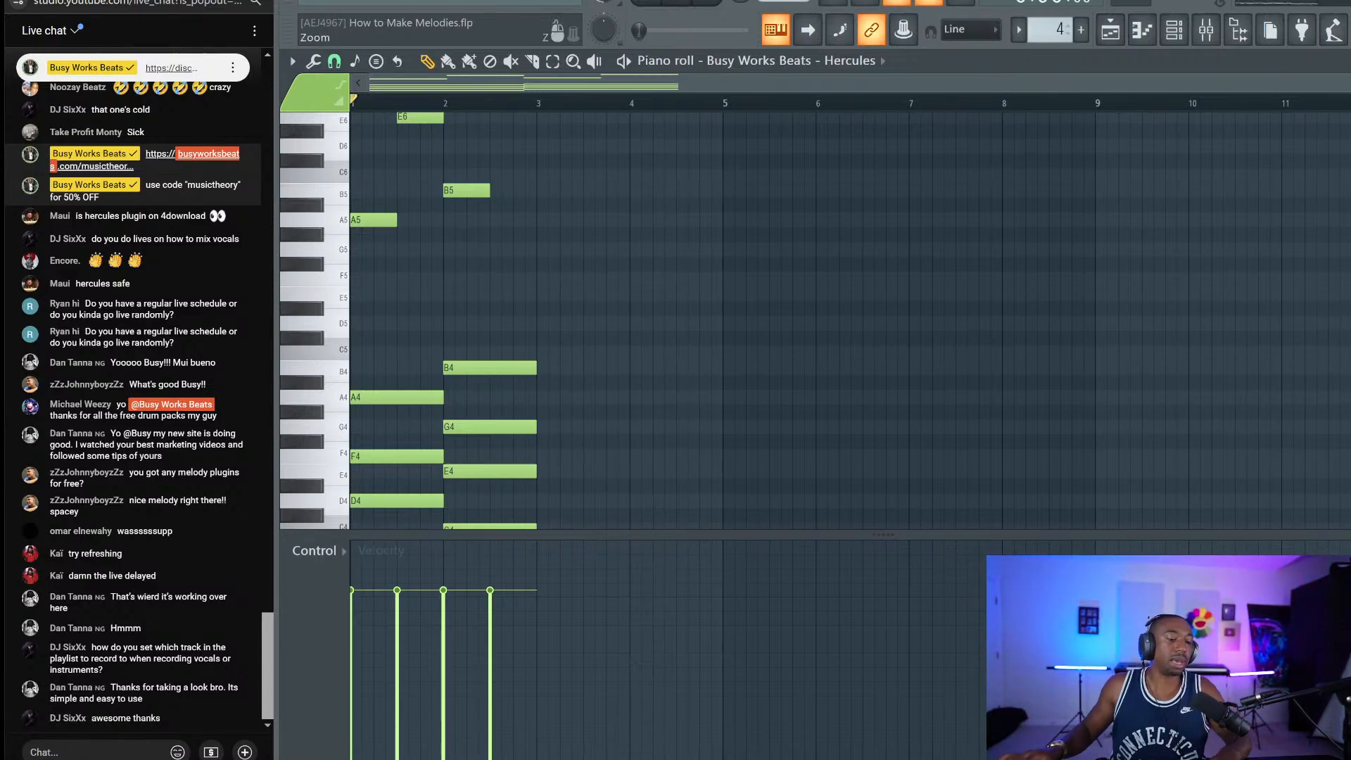
scroll(537, 293, down, 2)
scroll(535, 249, up, 3)
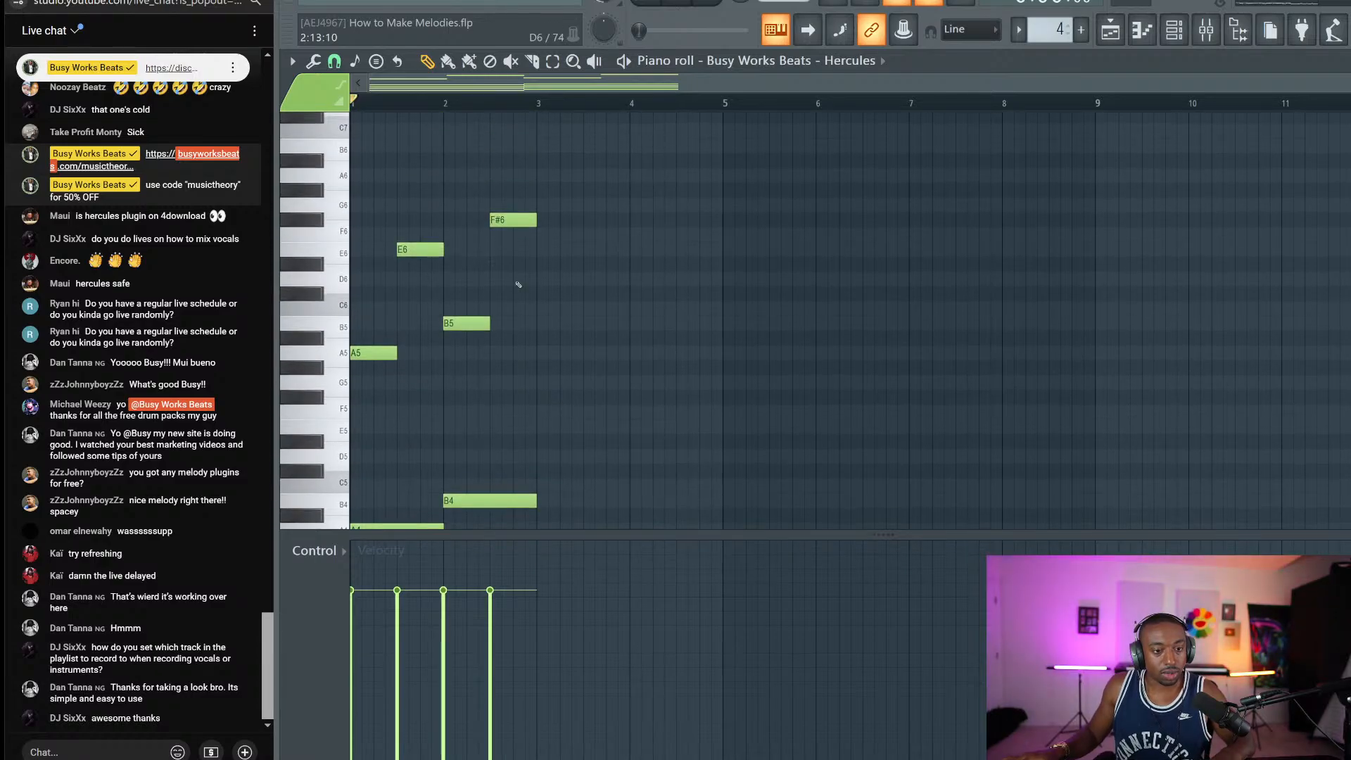
key(space)
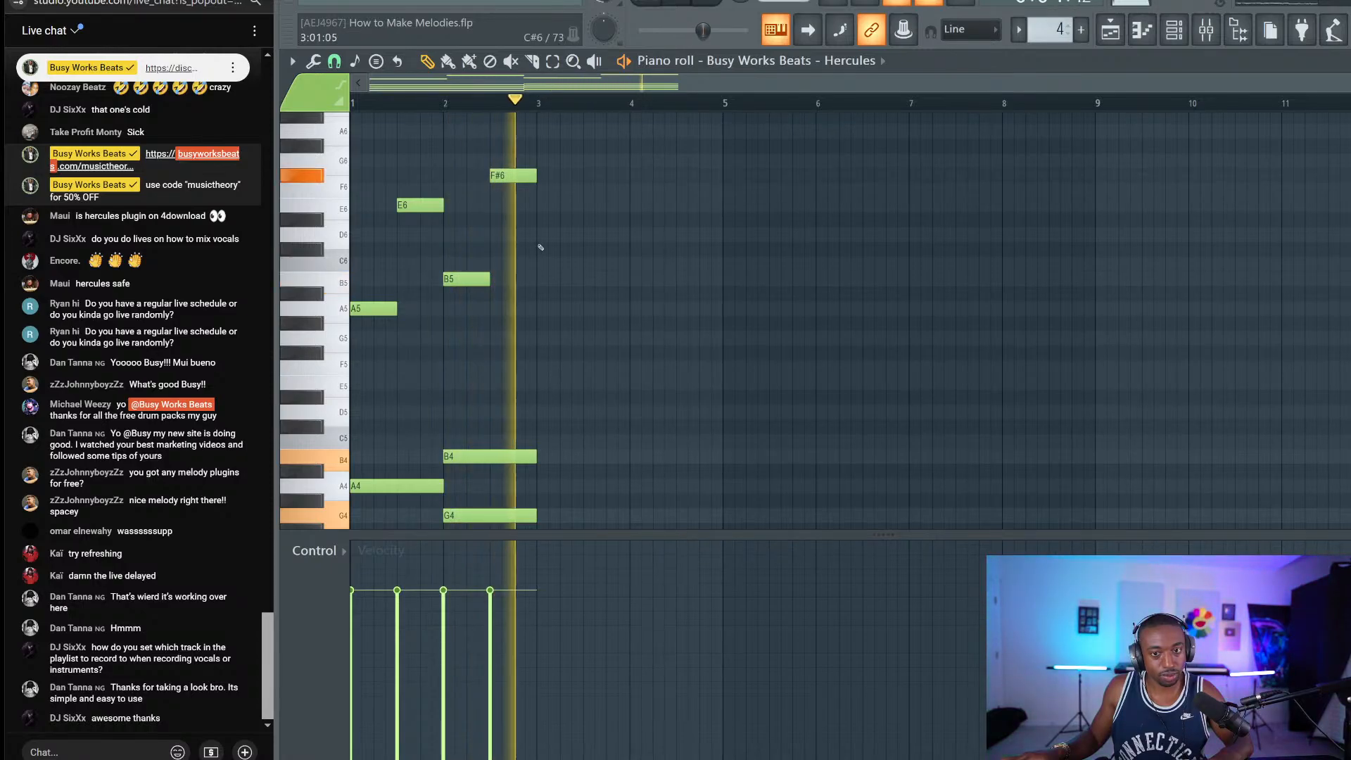
key(space)
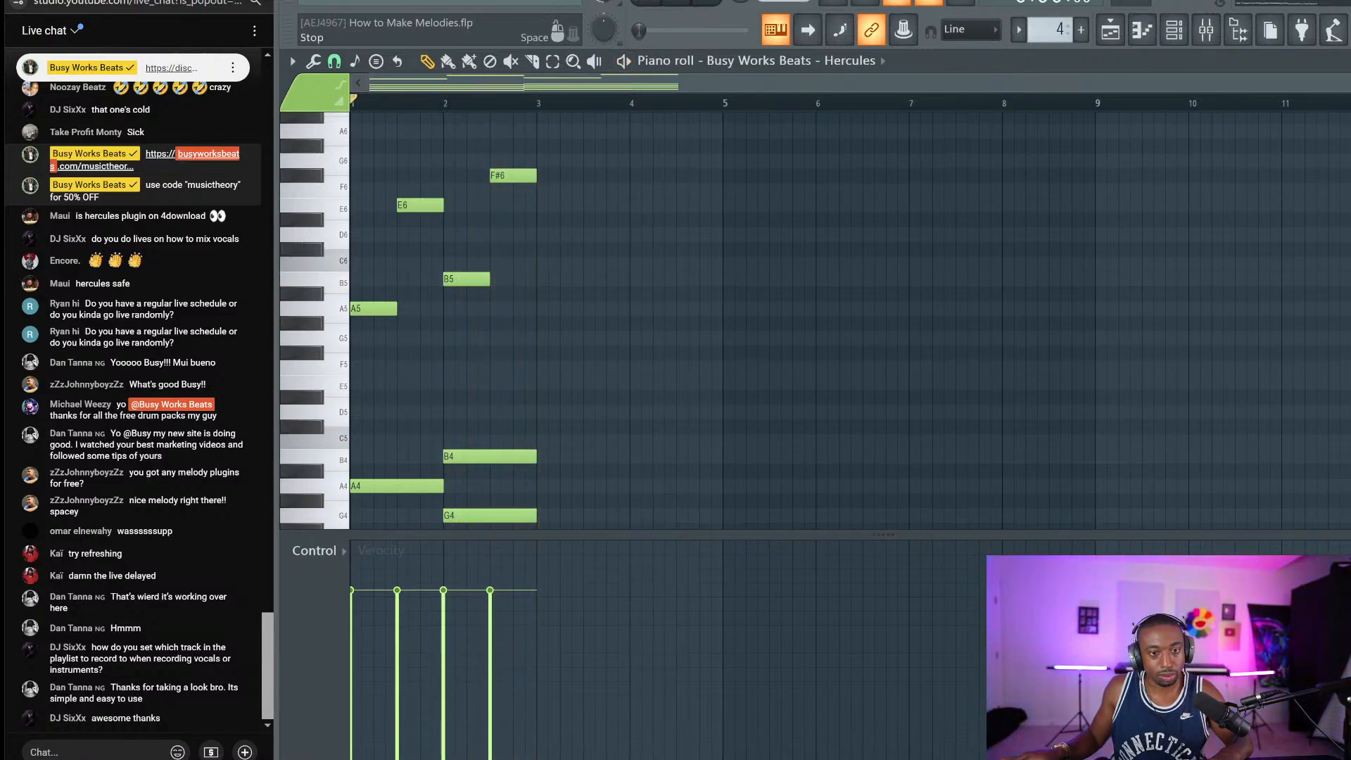
Step: Split the E6 and F#6 melody notes in half and move their second halves down to A5 and B5
drag(560, 278, 531, 190)
shift+drag(405, 202, 425, 205)
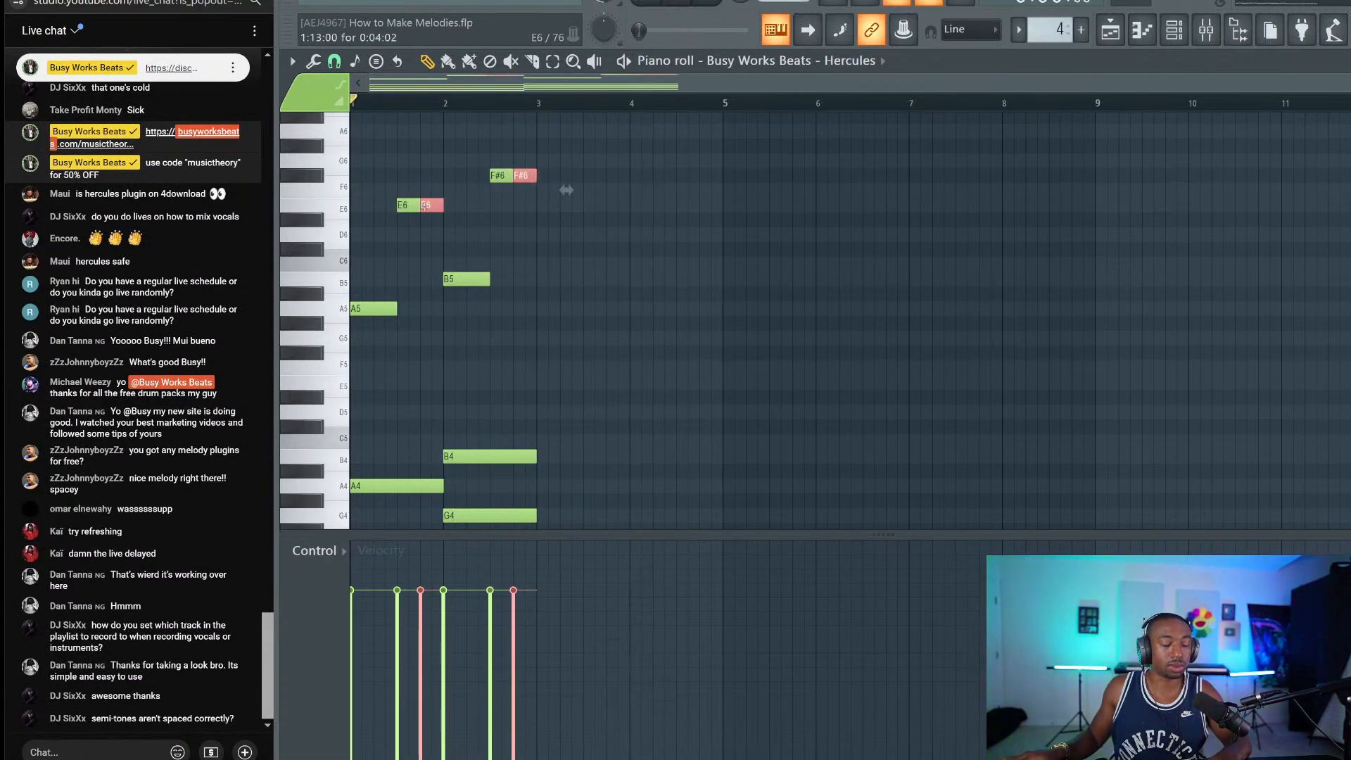
drag(567, 249, 567, 293)
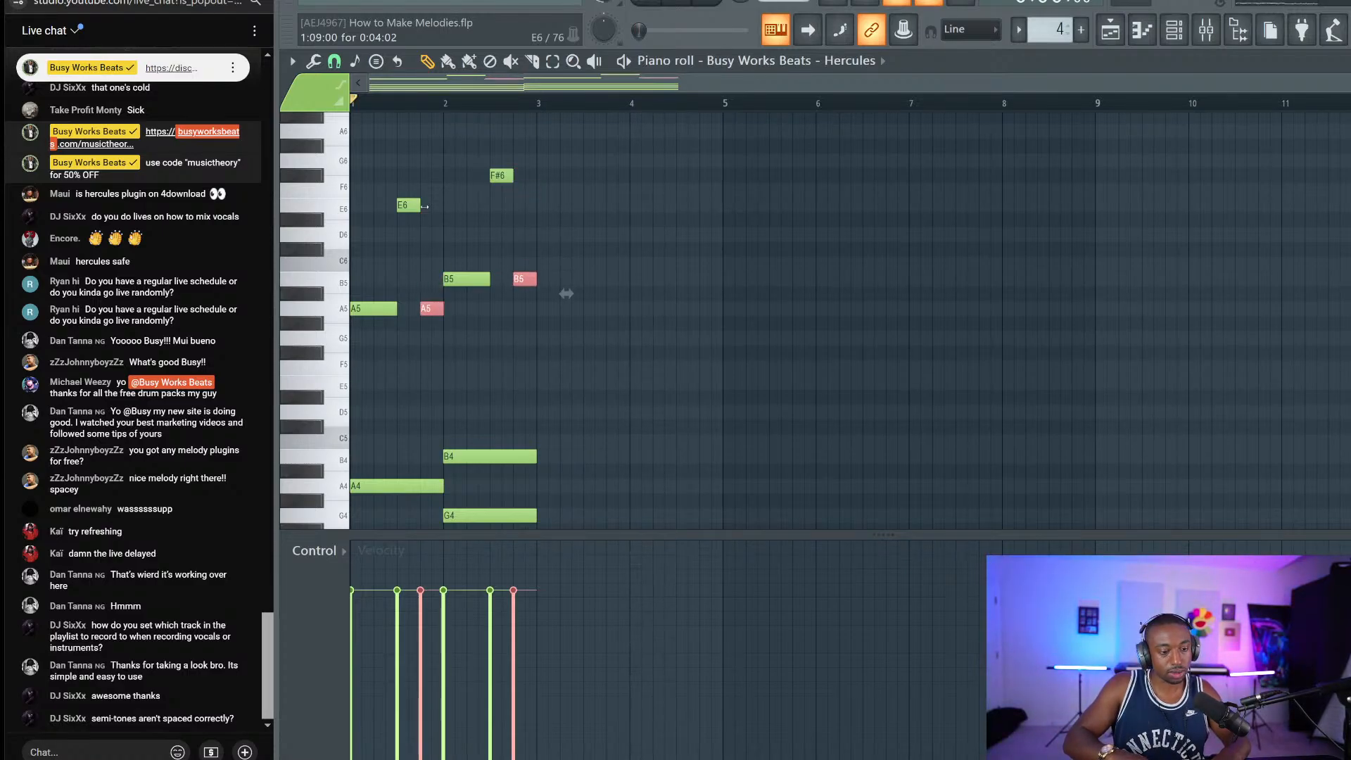
click(682, 338)
key(space)
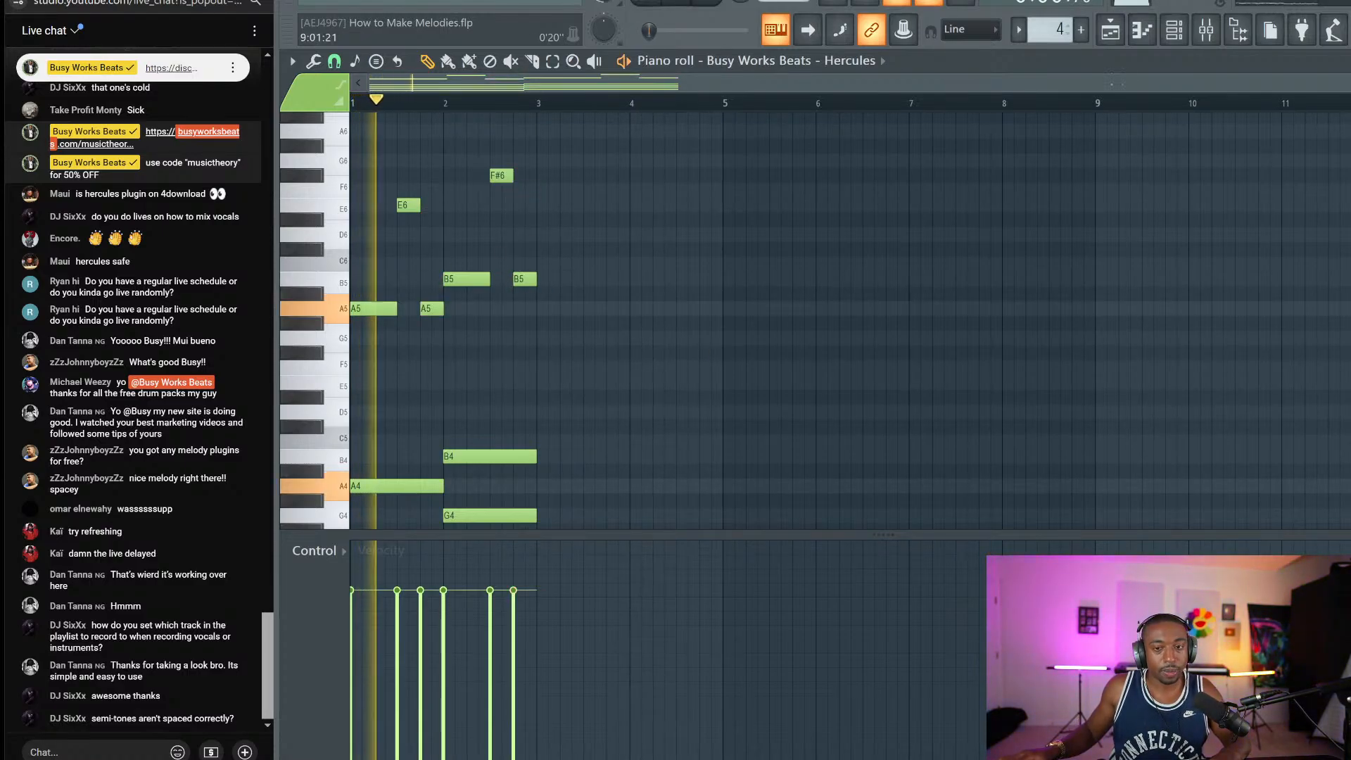
Step: Switch Hercules to the Island preset in the Plucks category and play the pattern with it
click(1175, 43)
click(524, 111)
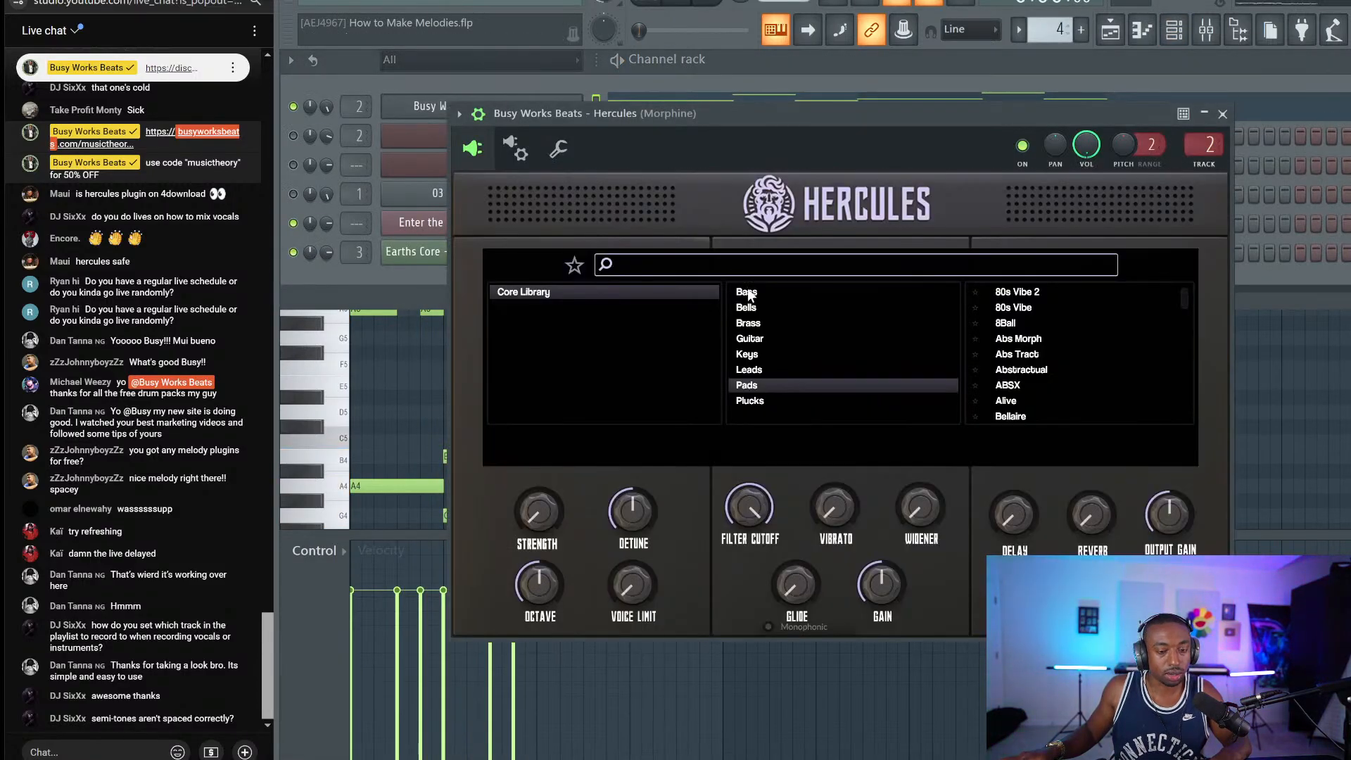
click(750, 401)
scroll(1040, 339, down, 3)
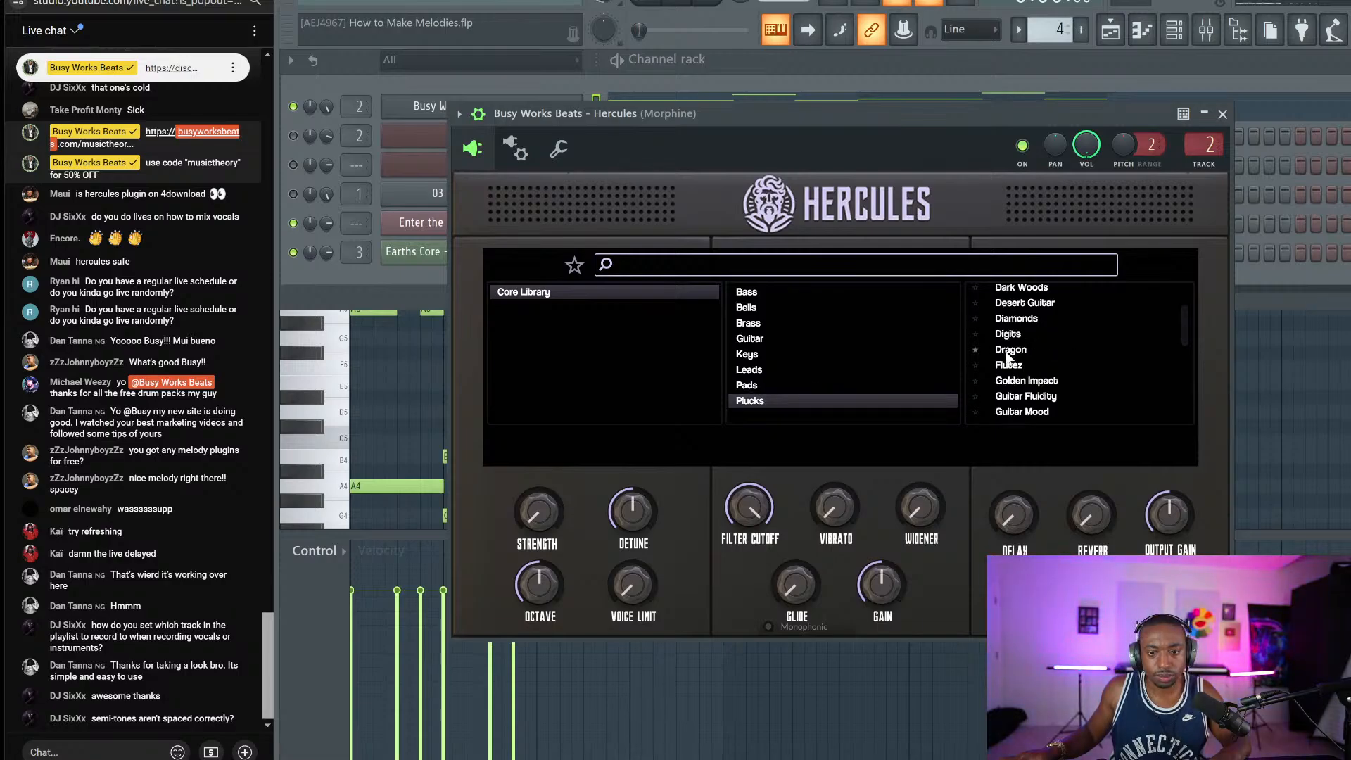
scroll(1007, 356, down, 3)
click(1018, 305)
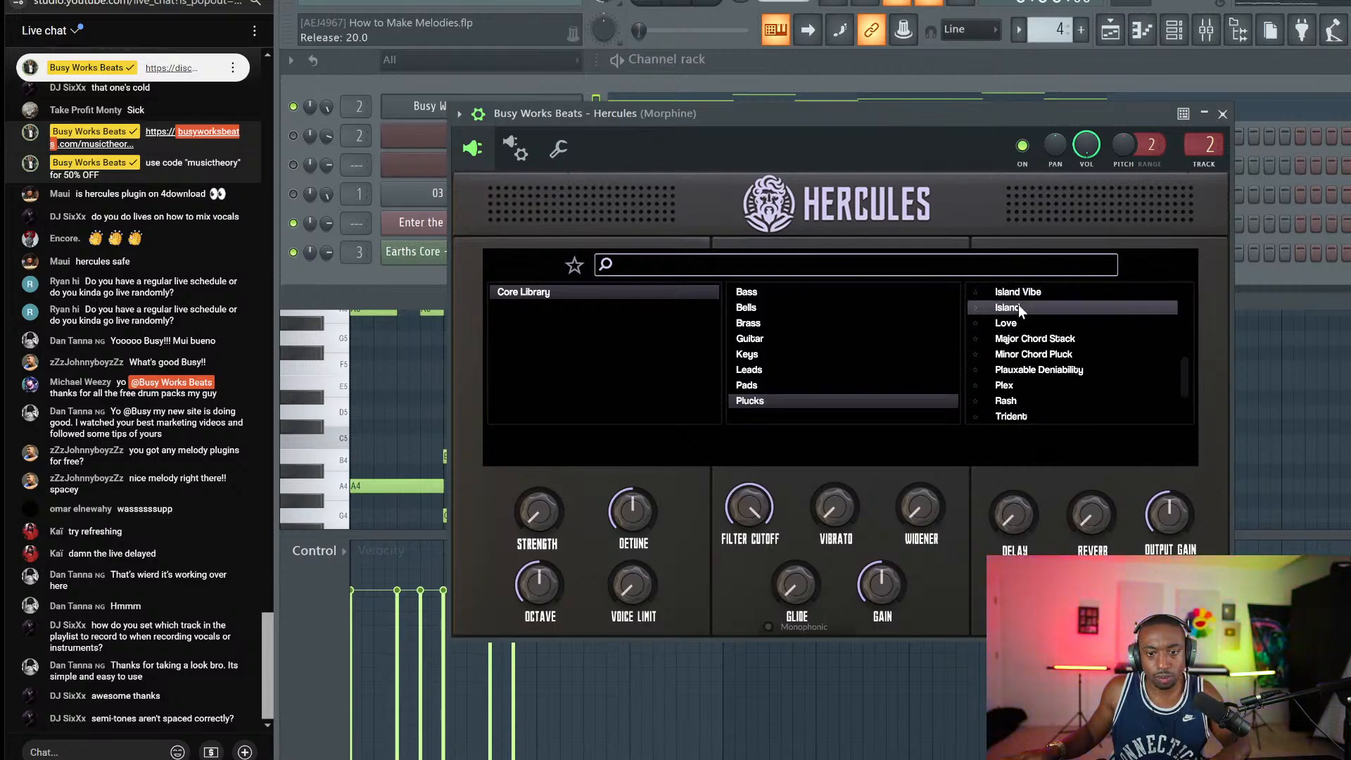
click(1222, 114)
drag(327, 106, 327, 108)
click(633, 108)
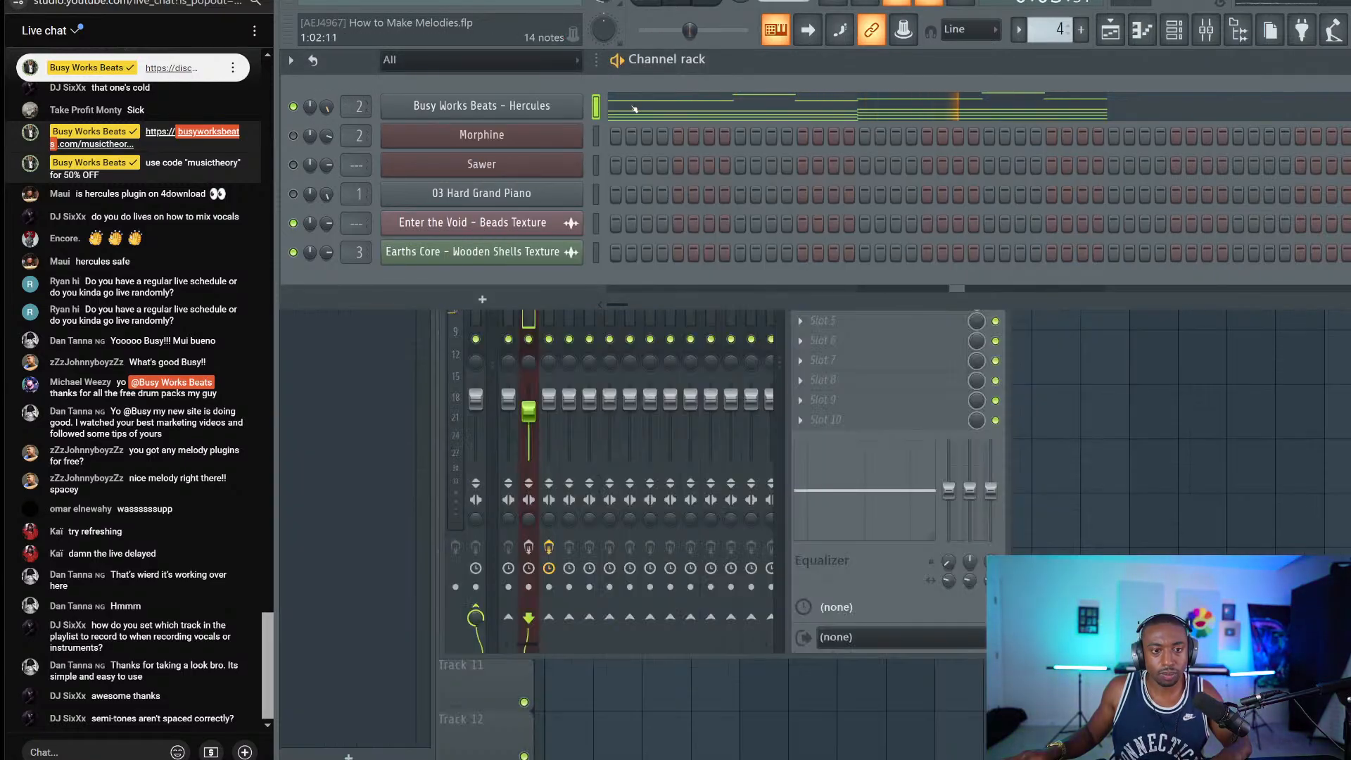
click(634, 108)
key(space)
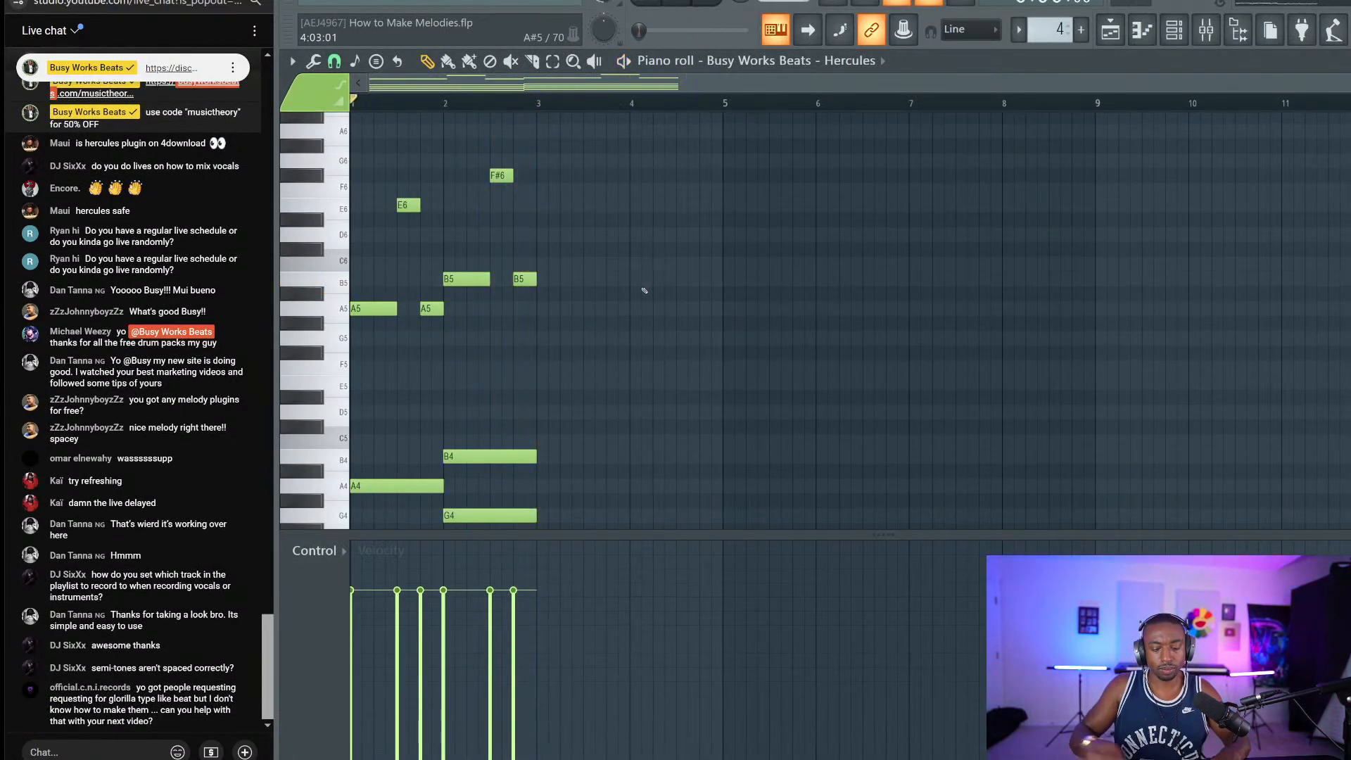
Step: Try the whole pattern one octave lower, restore its octave and listen to it again
key(ctrl+Down)
key(space)
key(space)
key(ctrl+Up)
key(space)
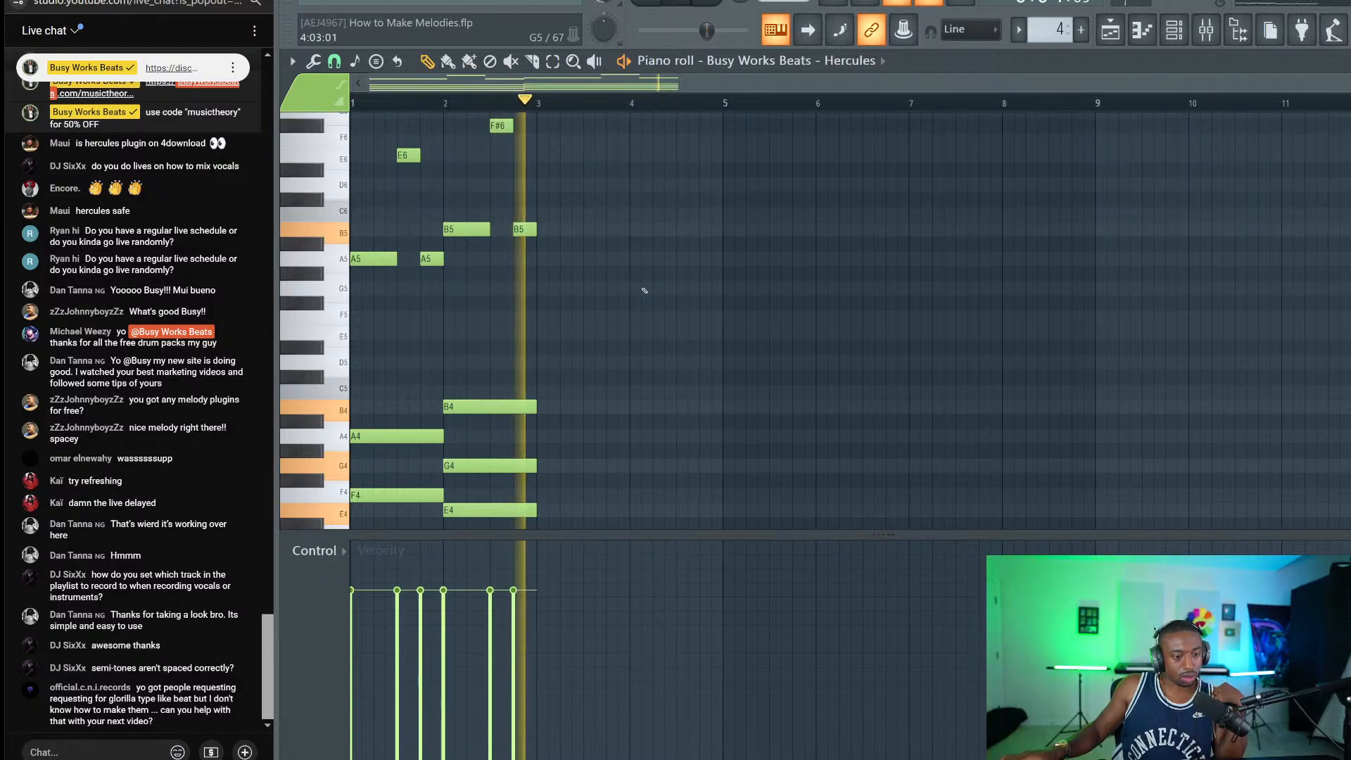
key(space)
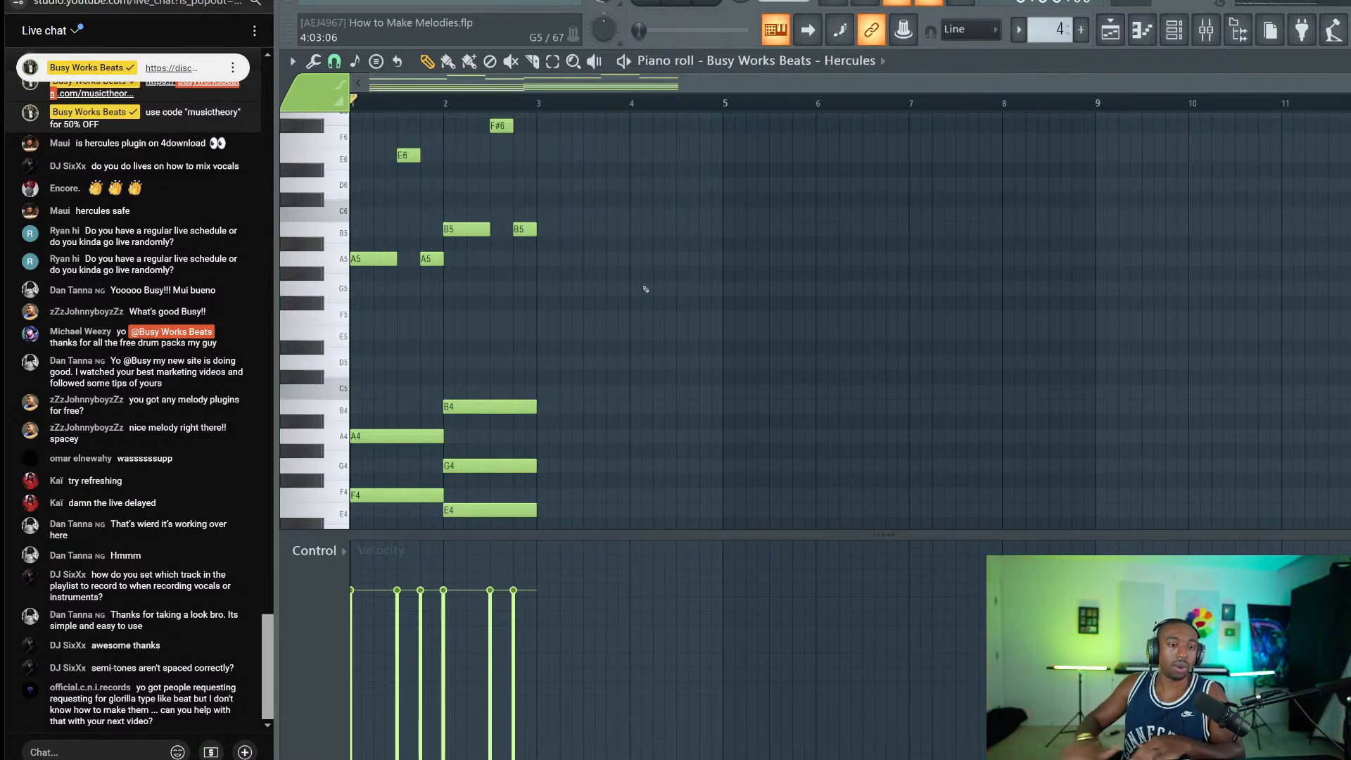
Step: Select bars 1 and 2 as the playback range and listen to the finished melody
drag(546, 105, 351, 106)
ctrl+click(536, 107)
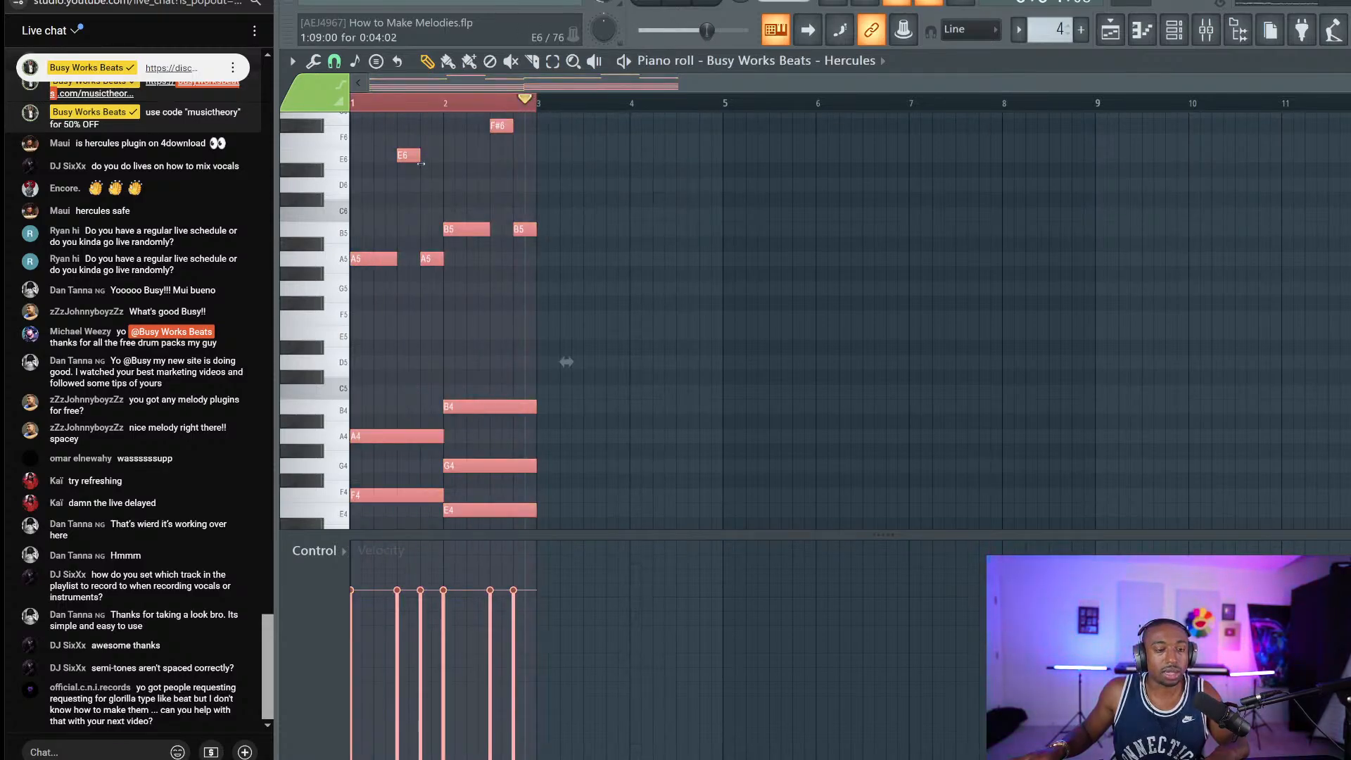
click(587, 227)
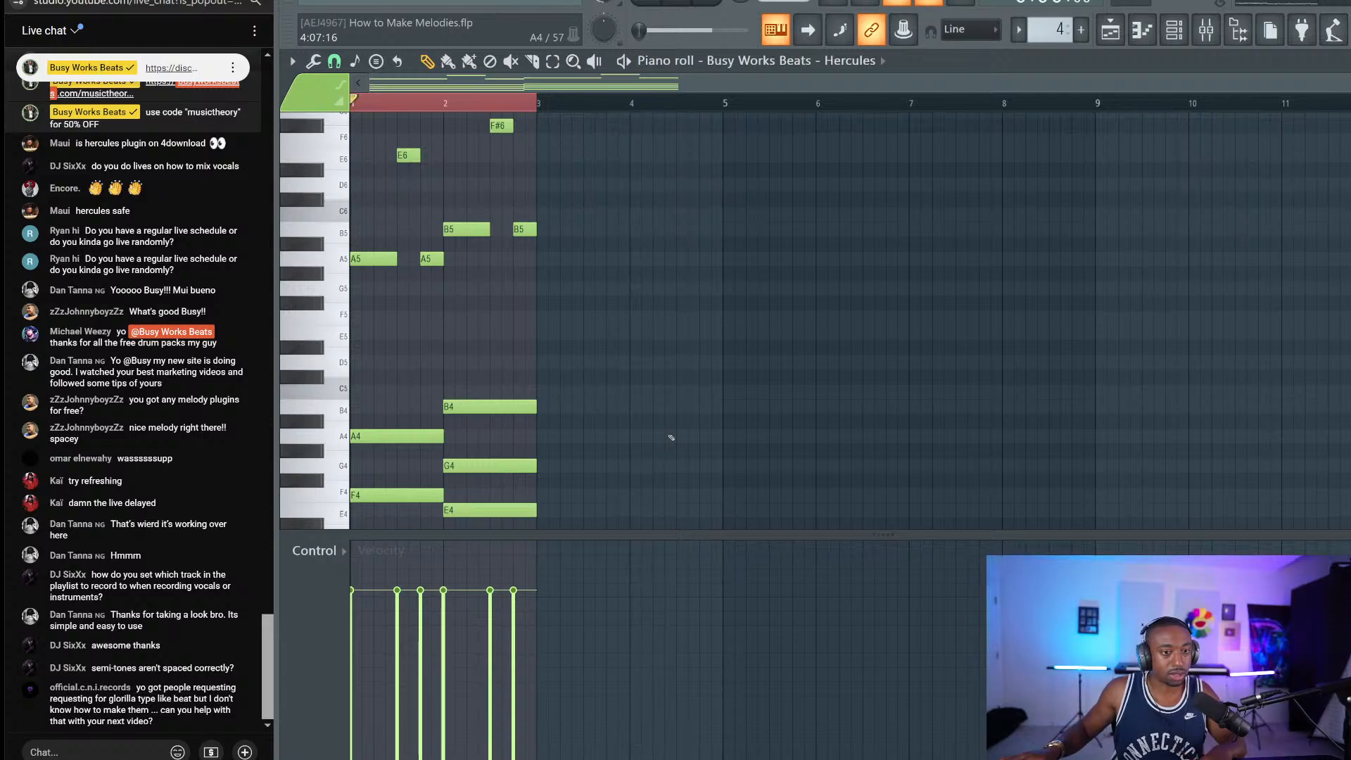
key(space)
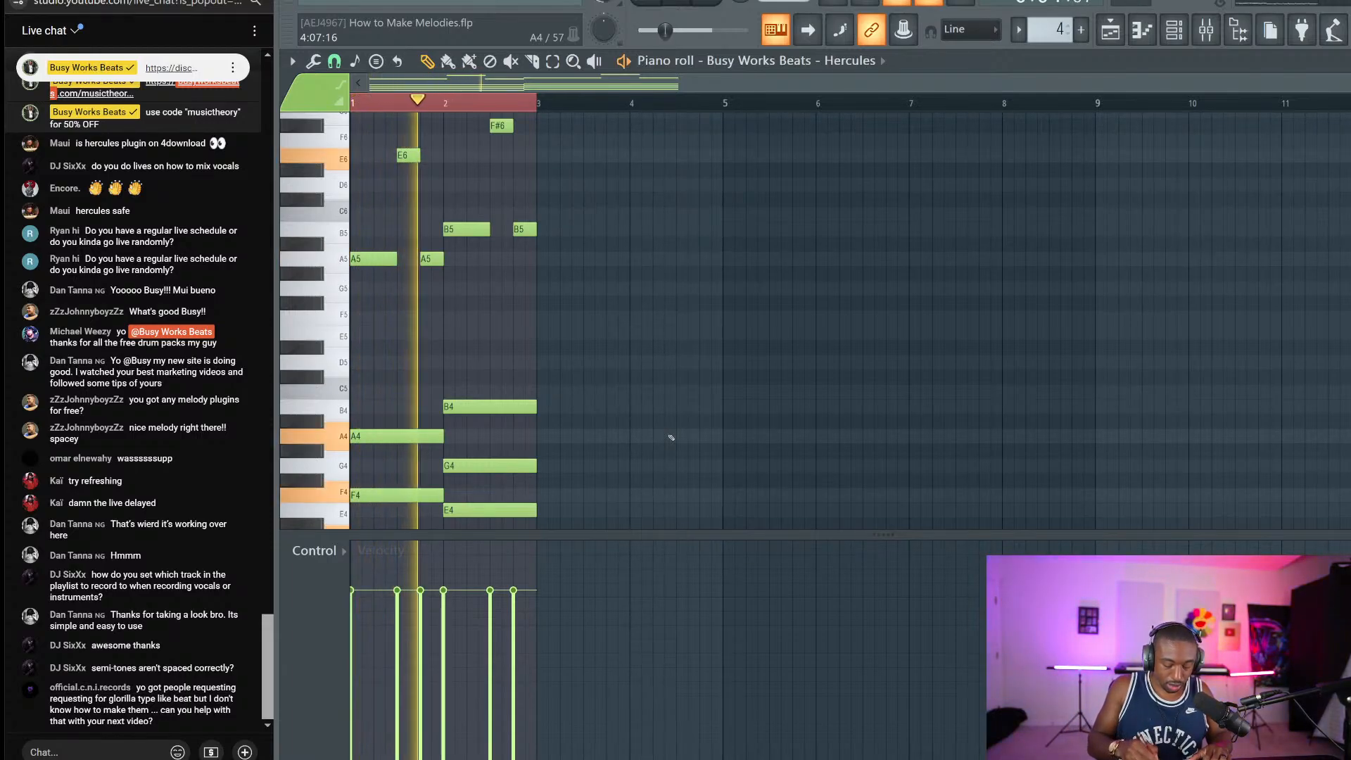
key(space)
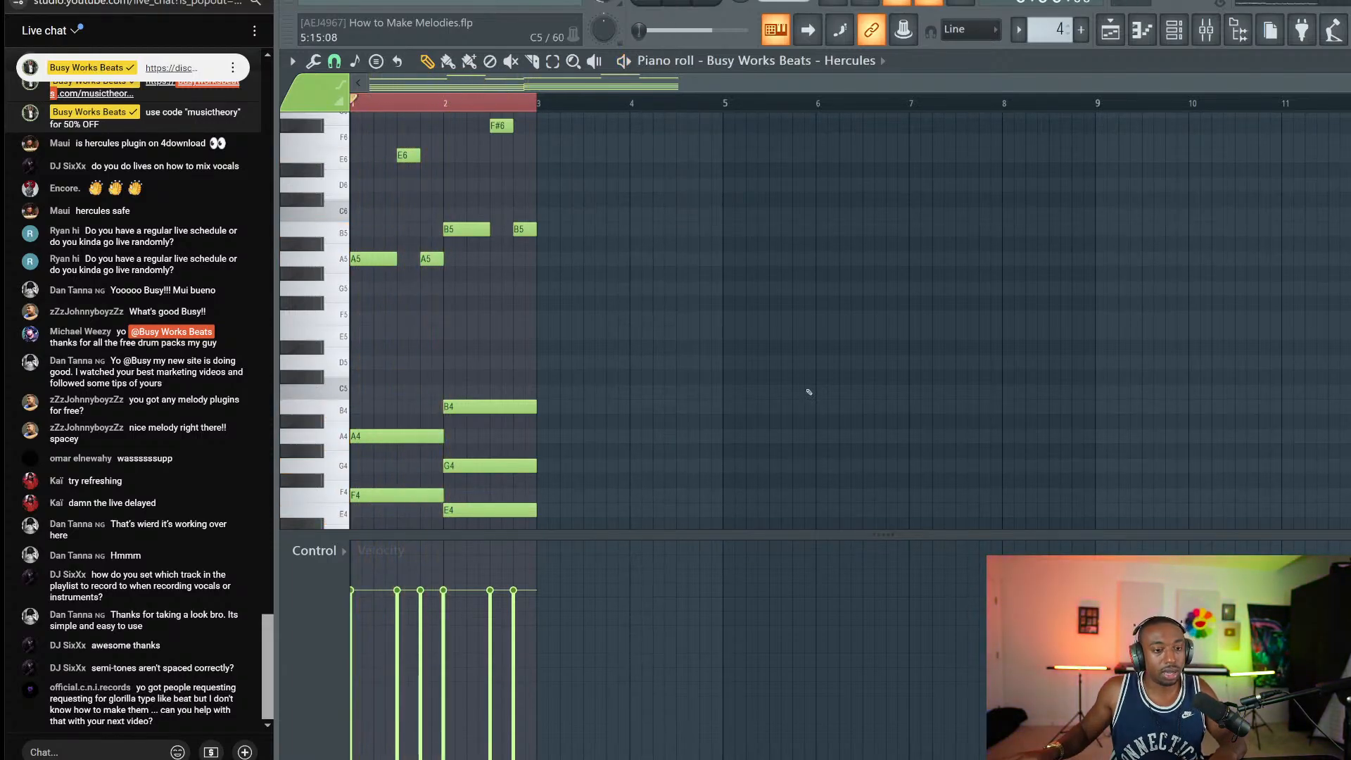
Step: Delete all notes from the Hercules pattern, clear the two-bar time selection and bring up the channel rack
key(ctrl+a)
key(Delete)
right_click(559, 99)
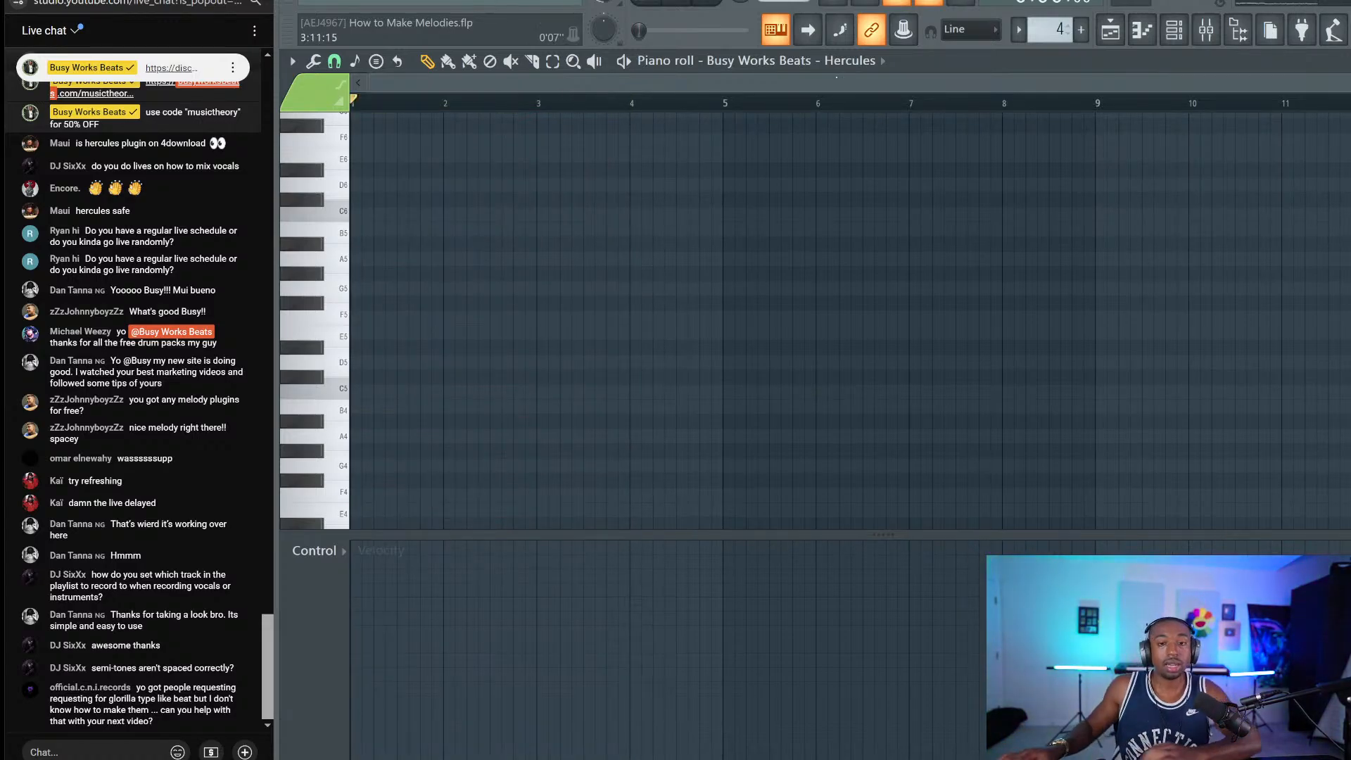
key(F6)
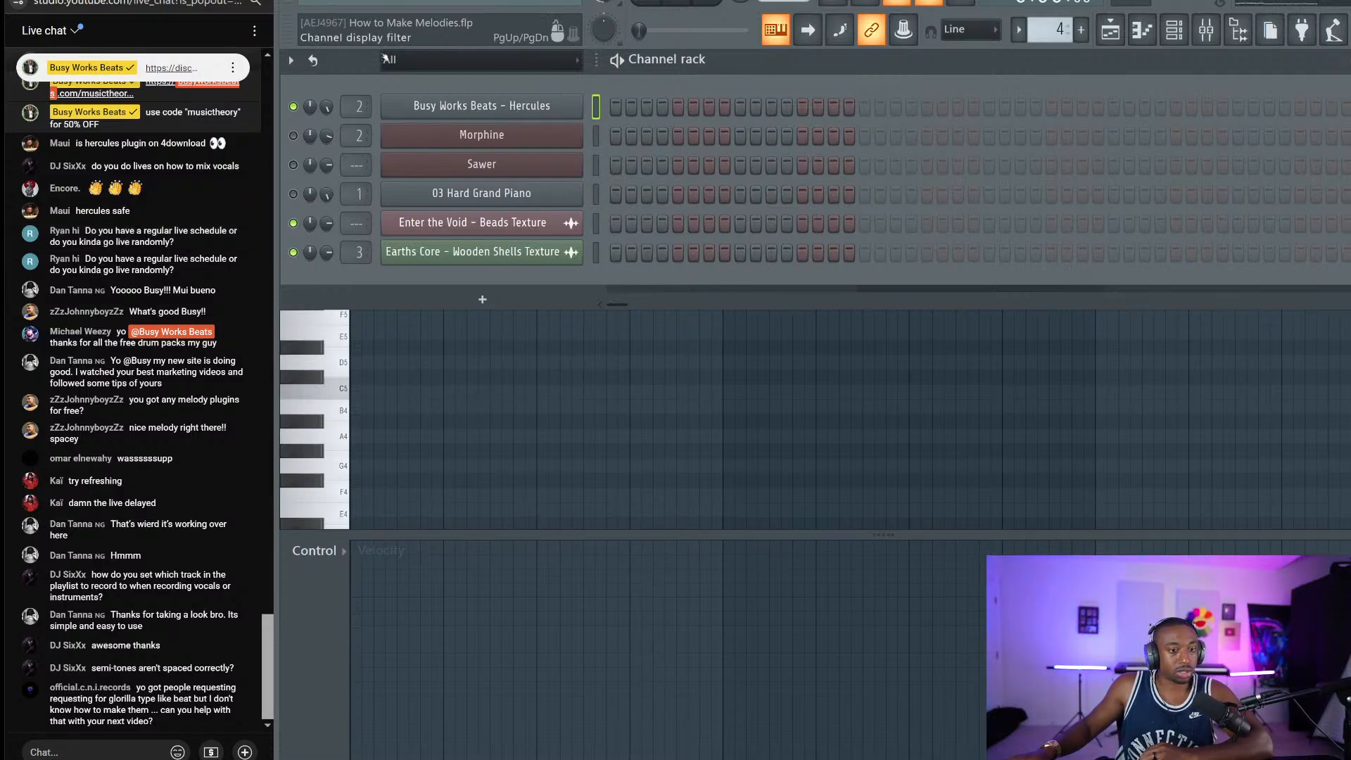
Step: Add a Toxic Biohazard instrument as a new channel in the channel rack
click(596, 135)
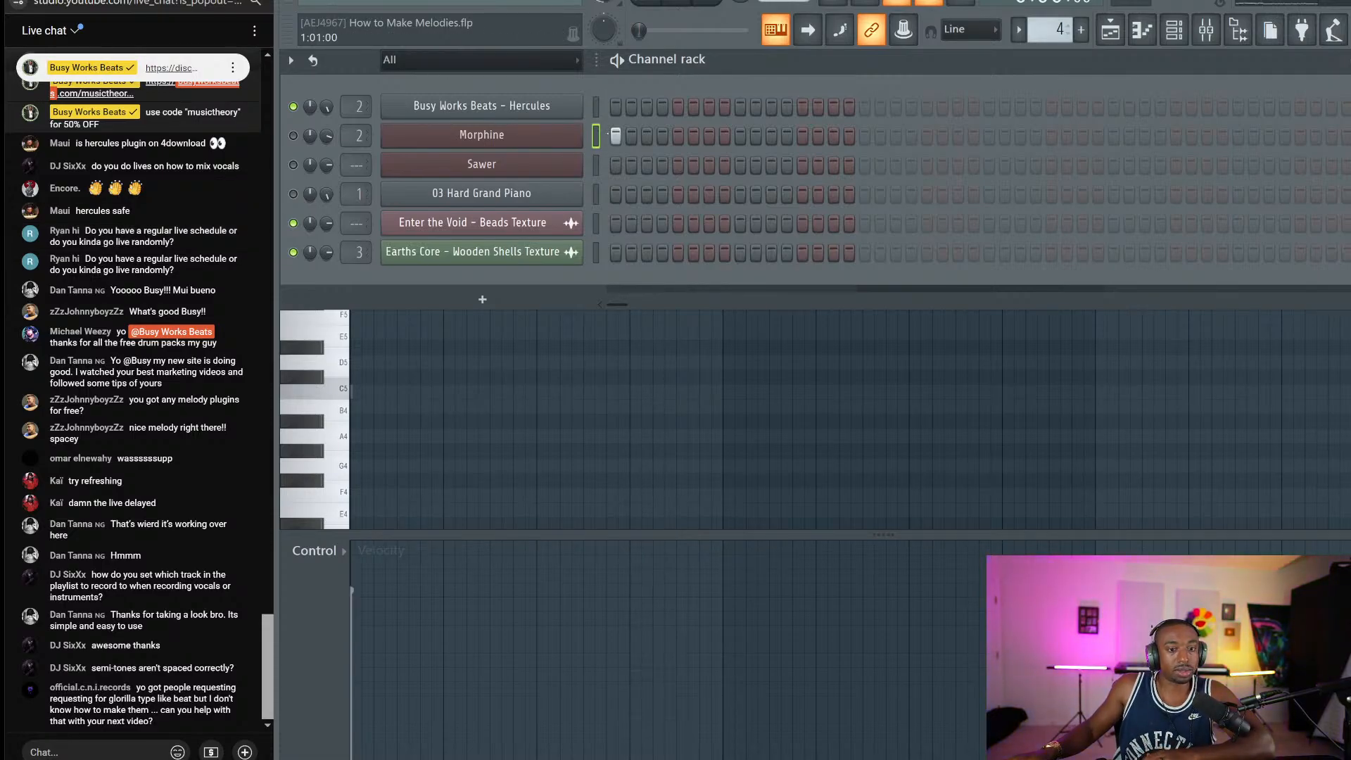
click(482, 299)
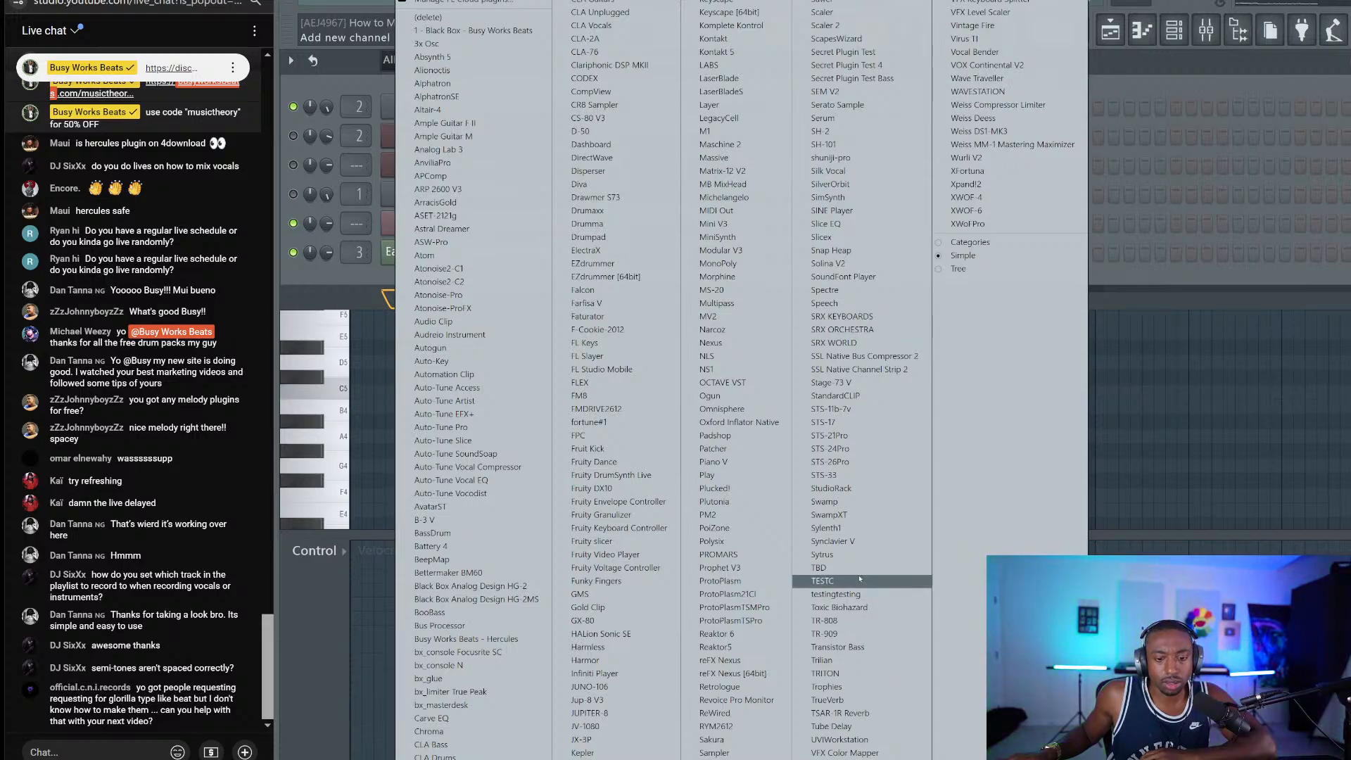
click(837, 607)
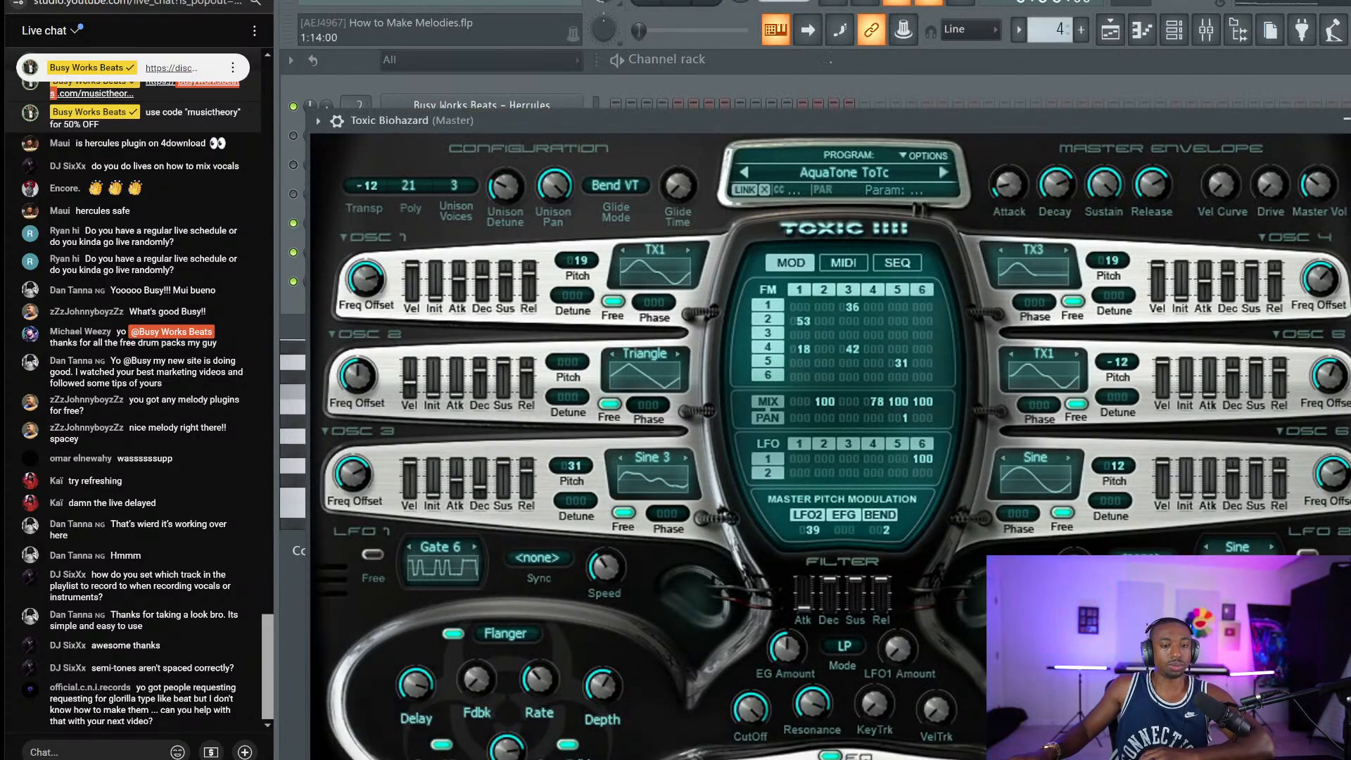
Step: Browse Toxic Biohazard's Keyboards preset bank, trying FmPIanoD and Final Organ ToTc, and settle on FmPIanoD
click(855, 163)
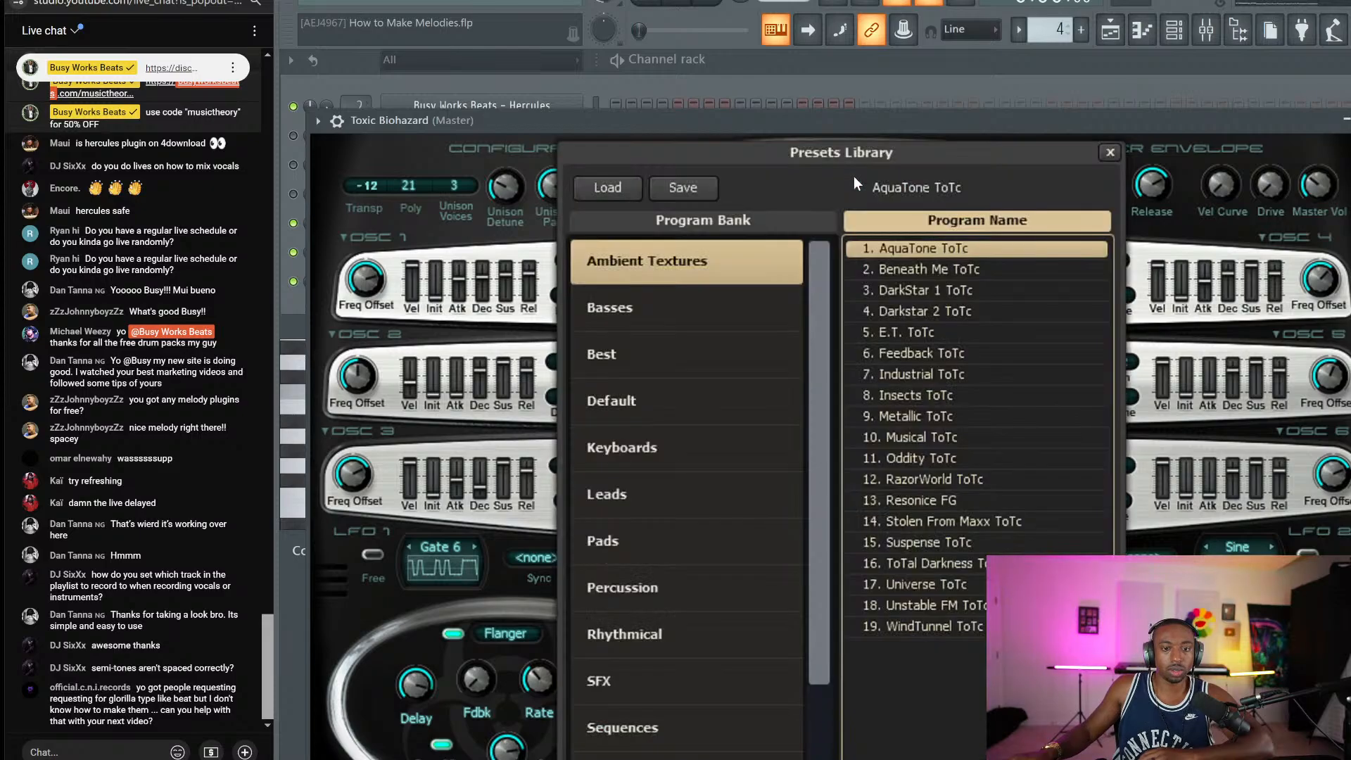
click(679, 440)
click(945, 395)
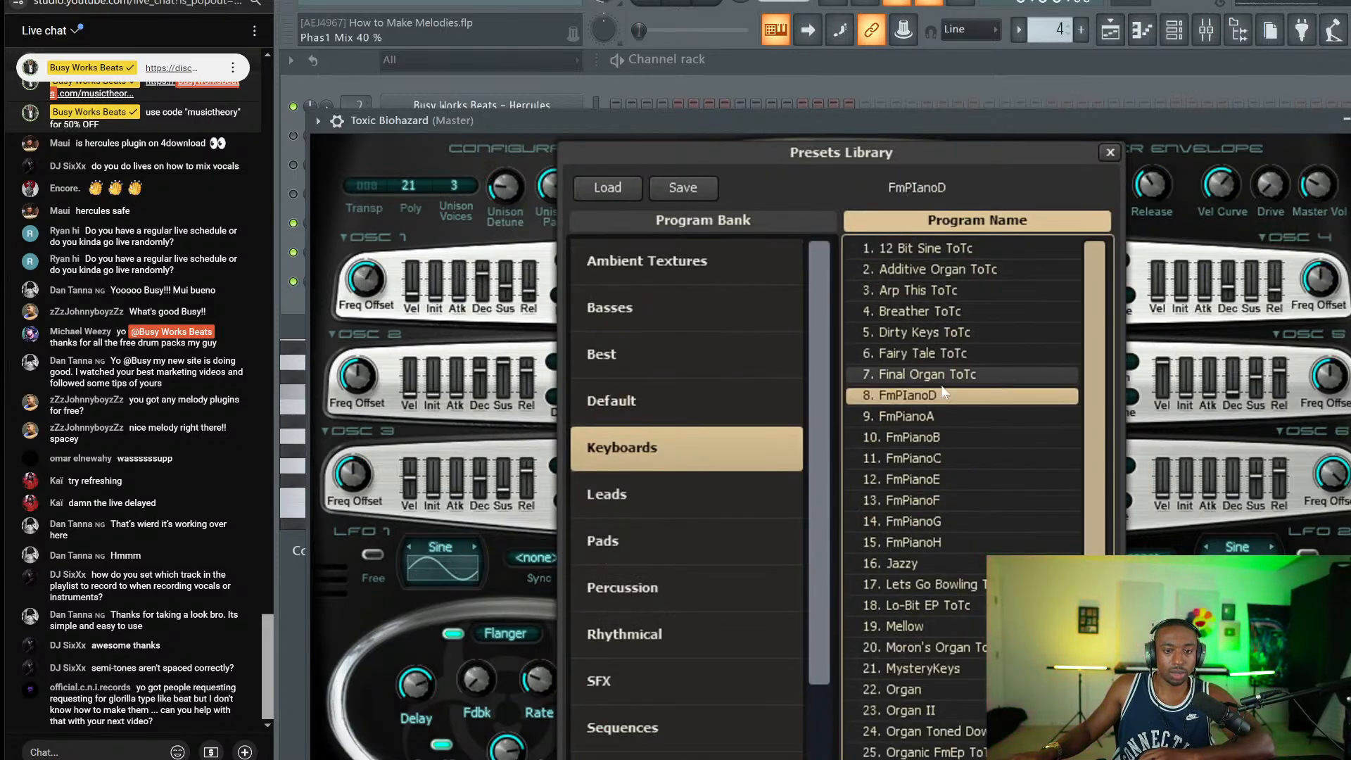
click(945, 376)
click(1111, 151)
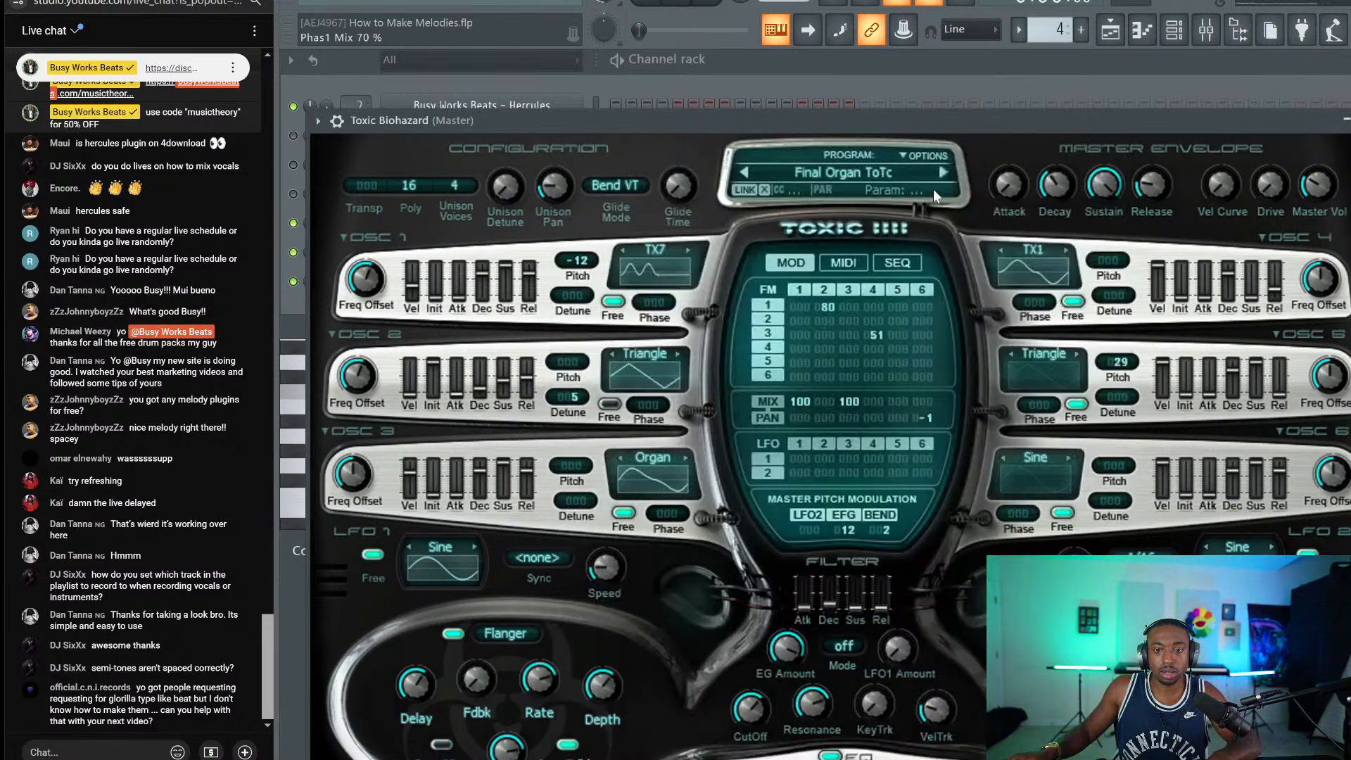
click(943, 172)
Step: Set the typing keyboard to octave 4 with the Piano layout and close the Toxic Biohazard window
right_click(782, 31)
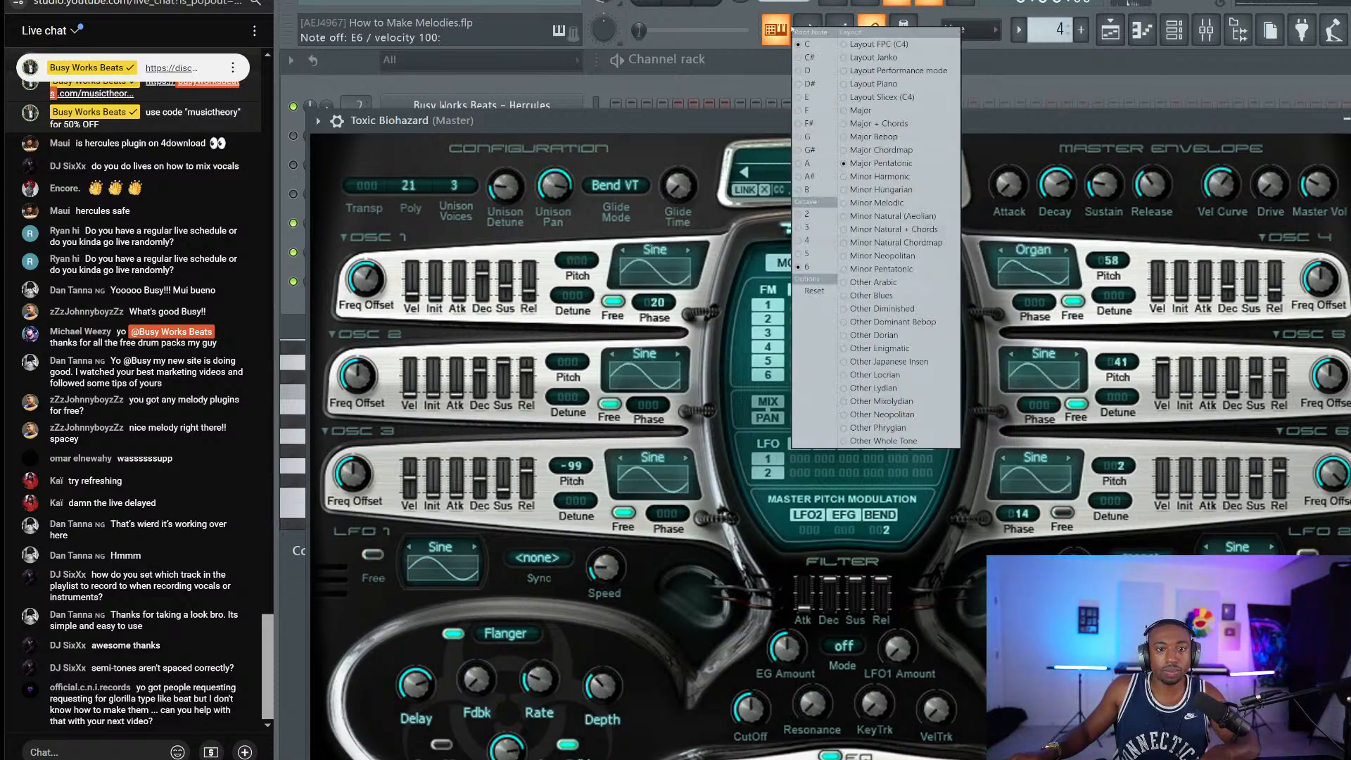
click(823, 242)
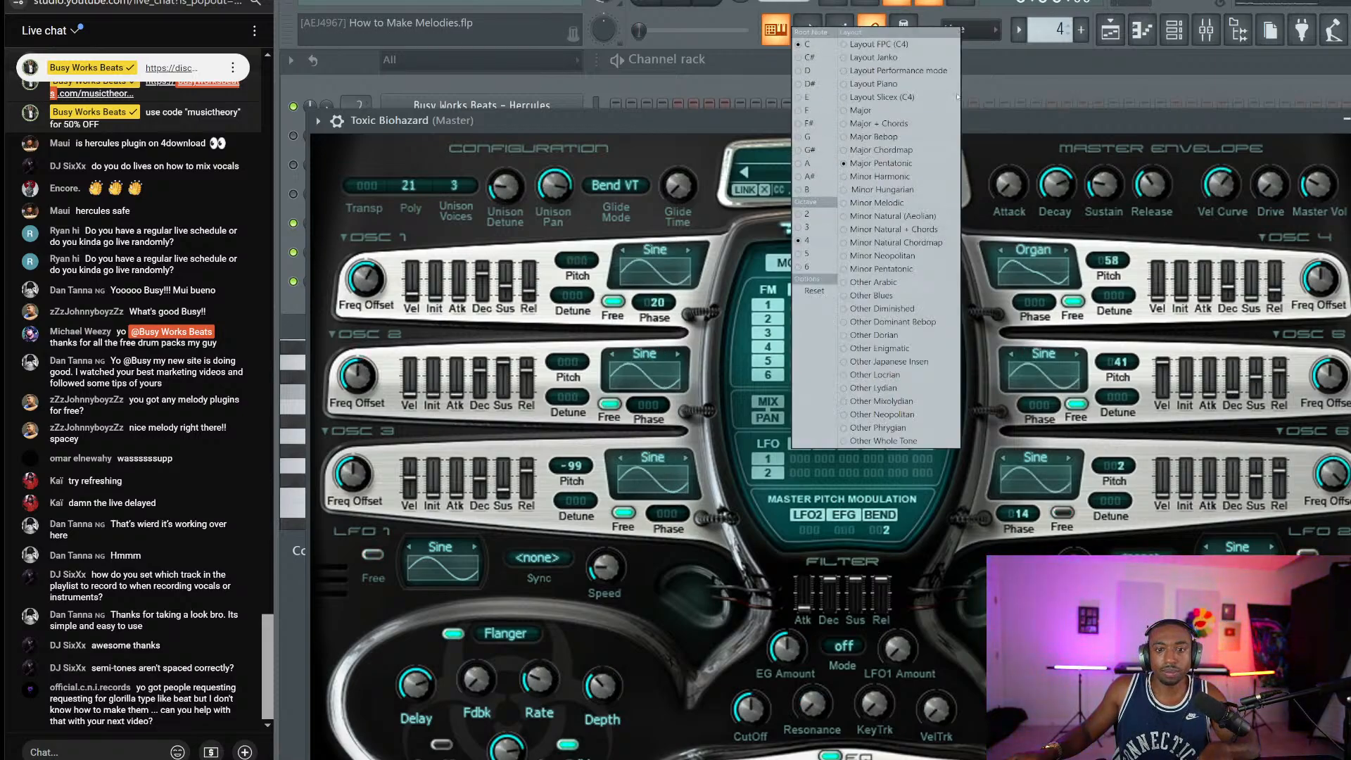
click(872, 84)
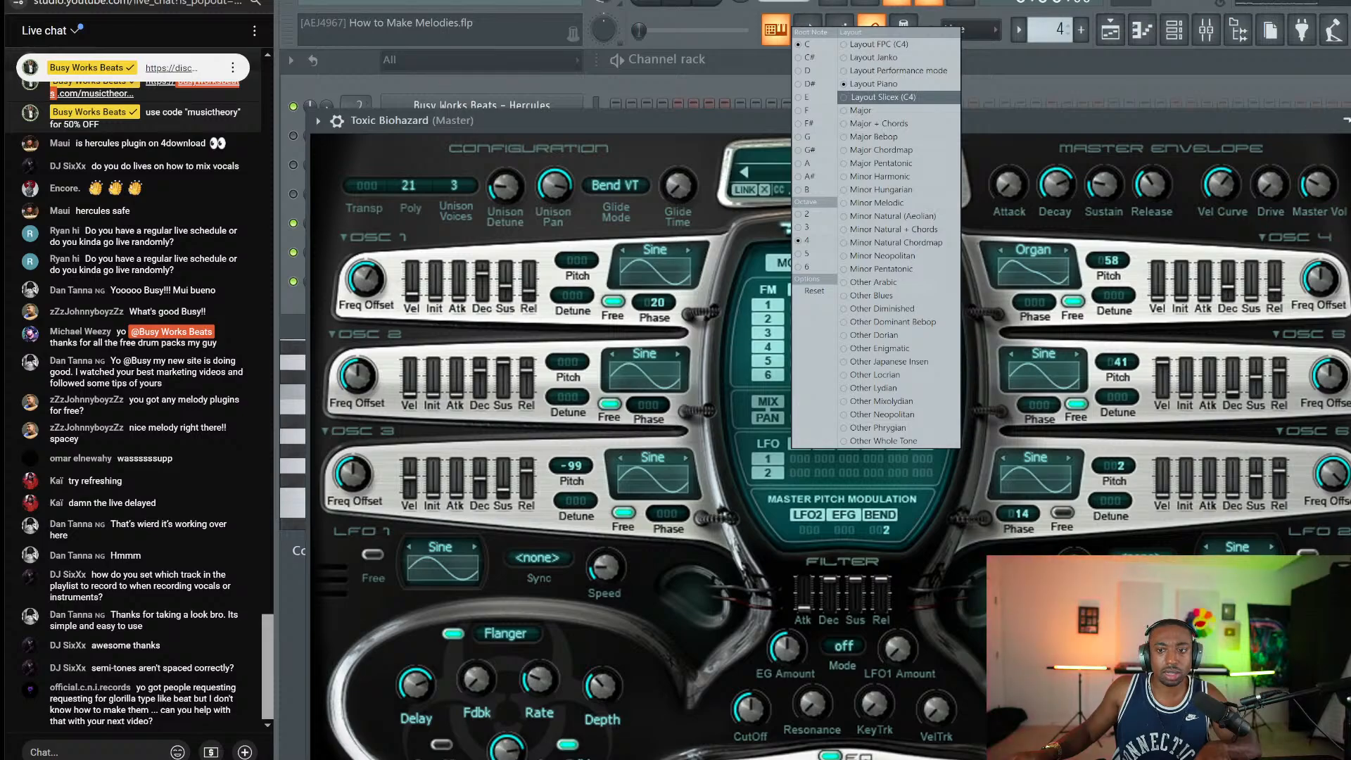
click(998, 46)
key(Escape)
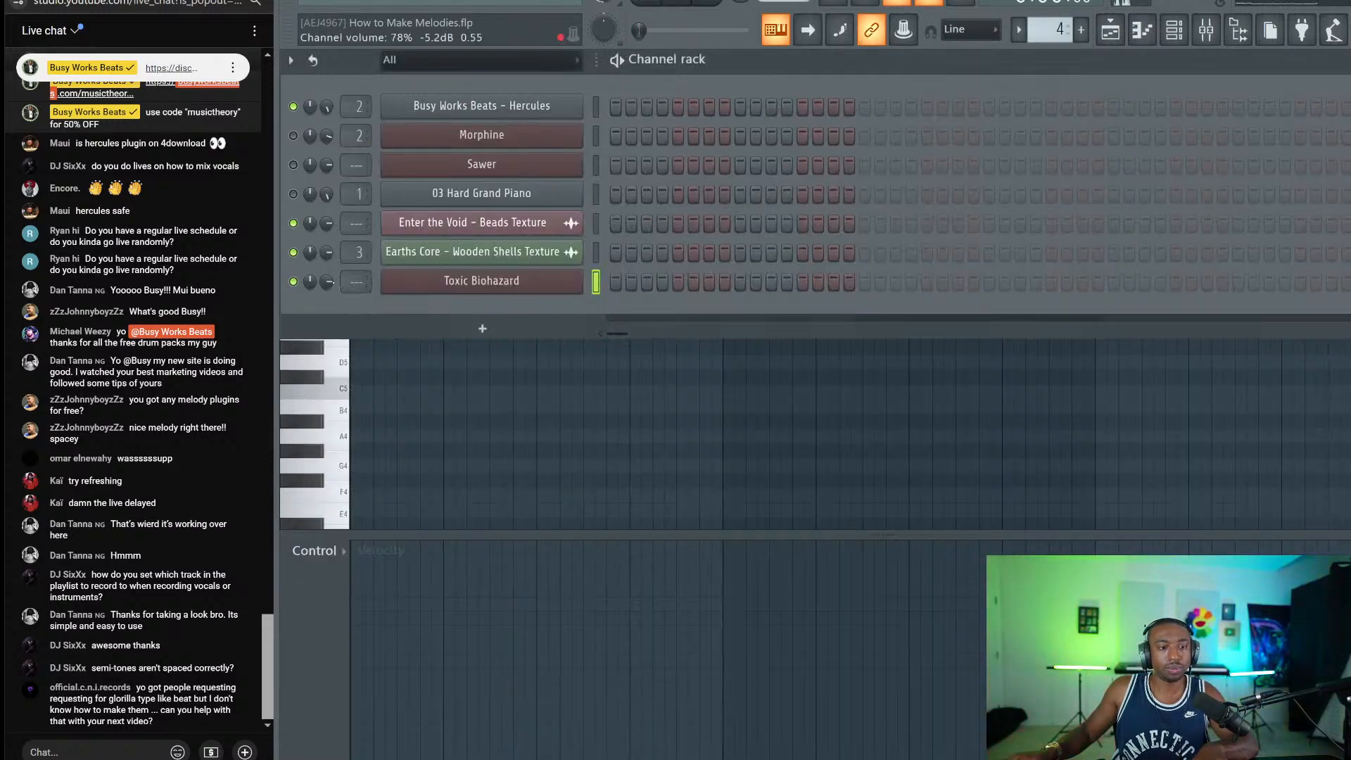
Step: Reopen Toxic Biohazard, switch it to the FmPianoA preset and close its window
click(533, 278)
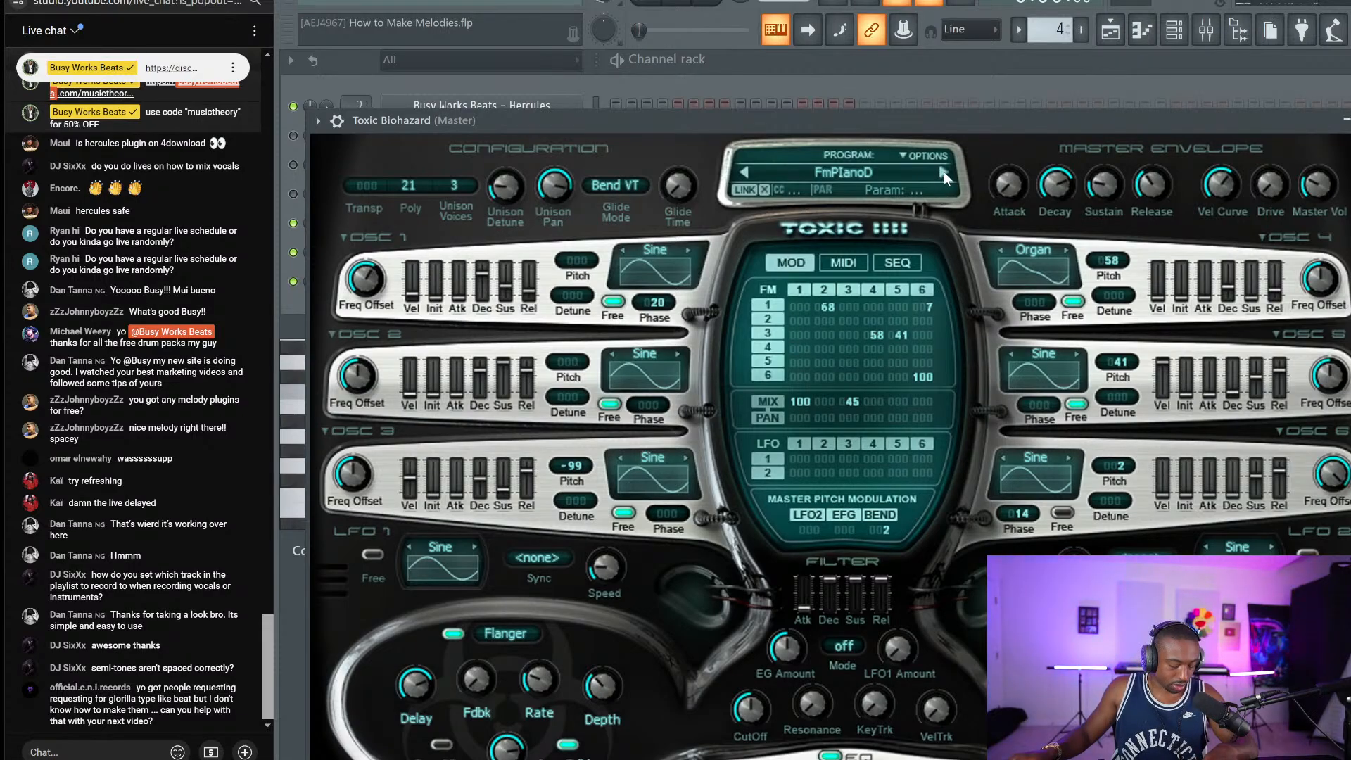
click(943, 172)
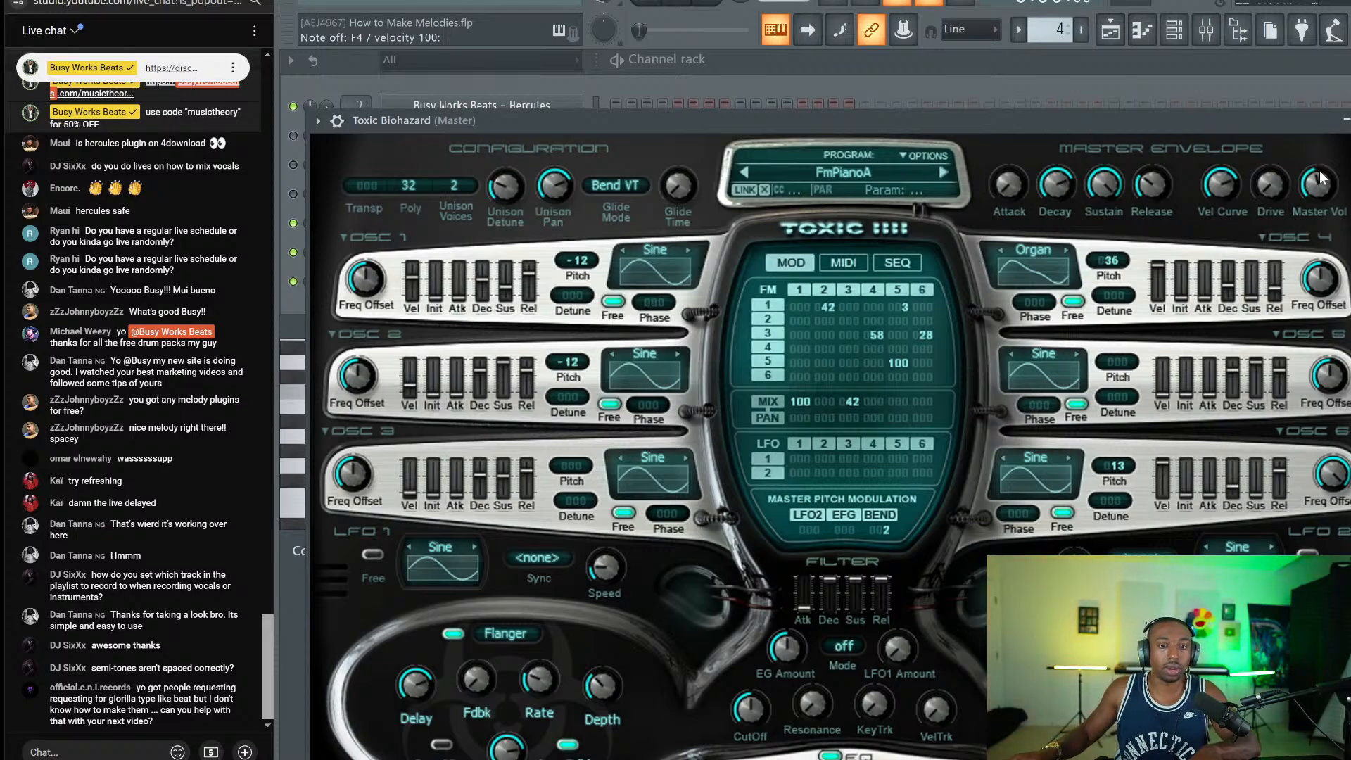
click(1350, 119)
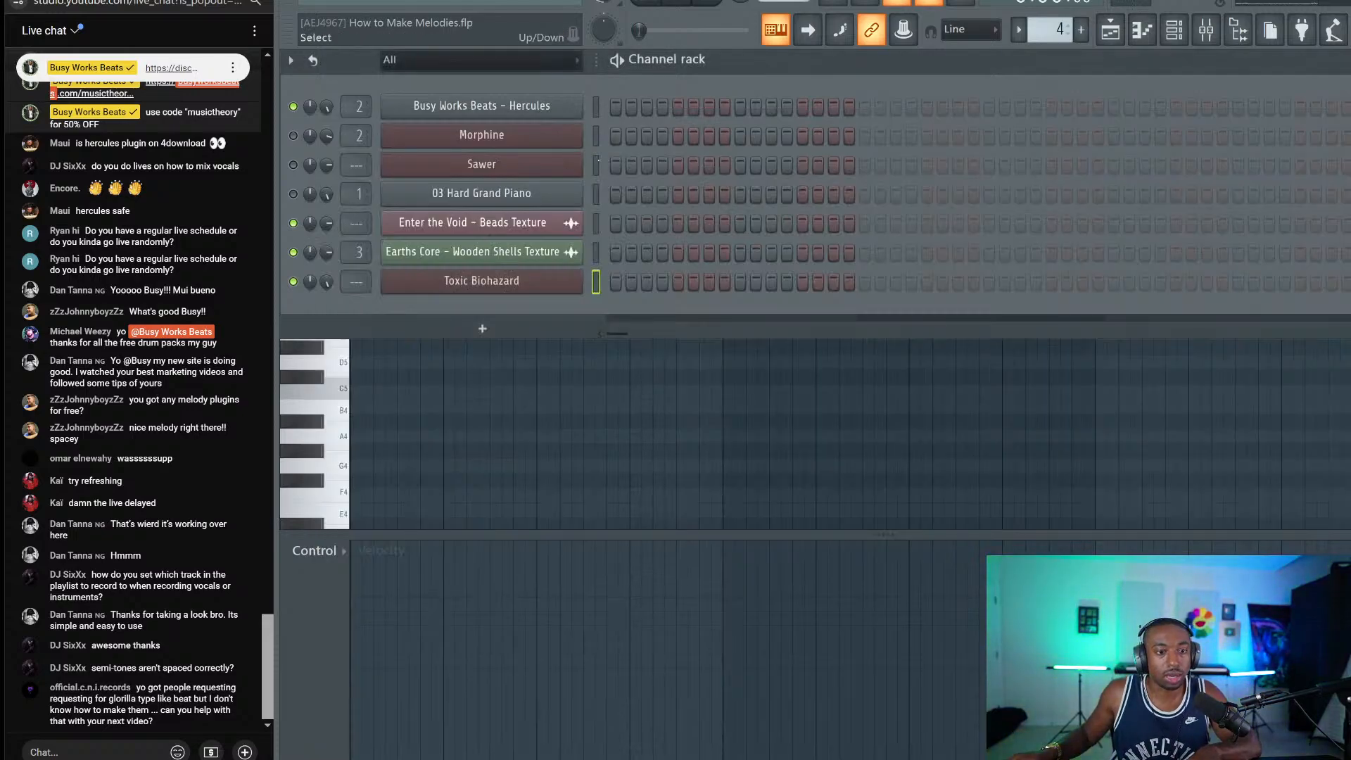
Step: Add a FLEX channel, load the Steinway D preset from the Essential Pianos pack and close its window
click(482, 329)
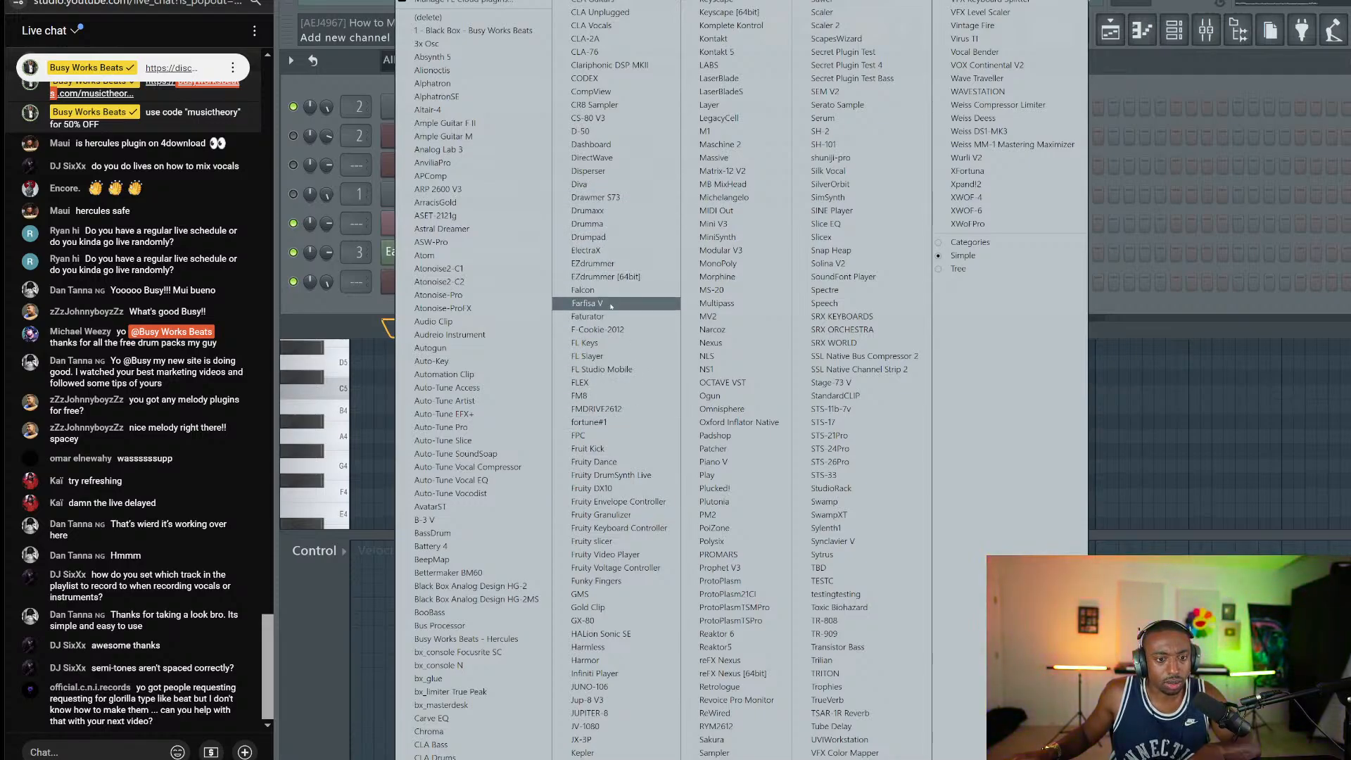
click(604, 381)
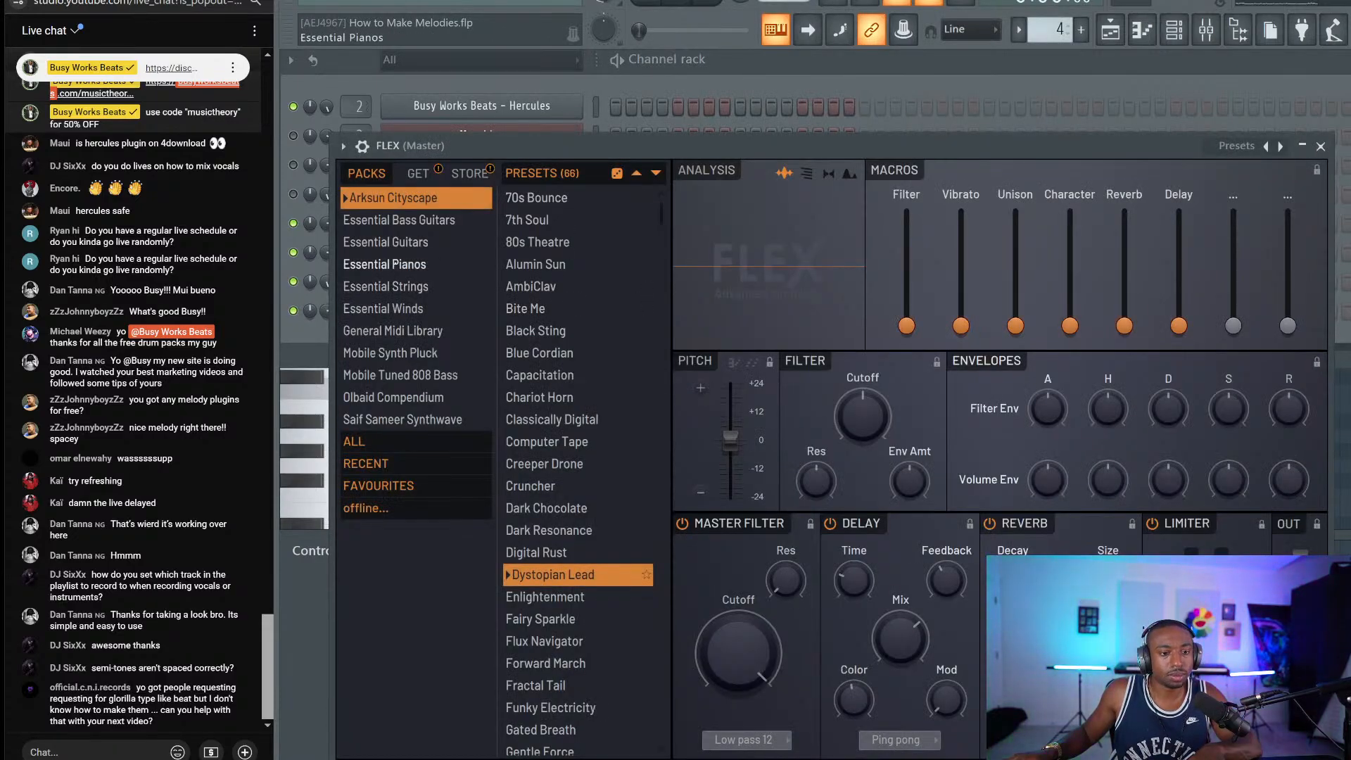
click(384, 265)
click(543, 554)
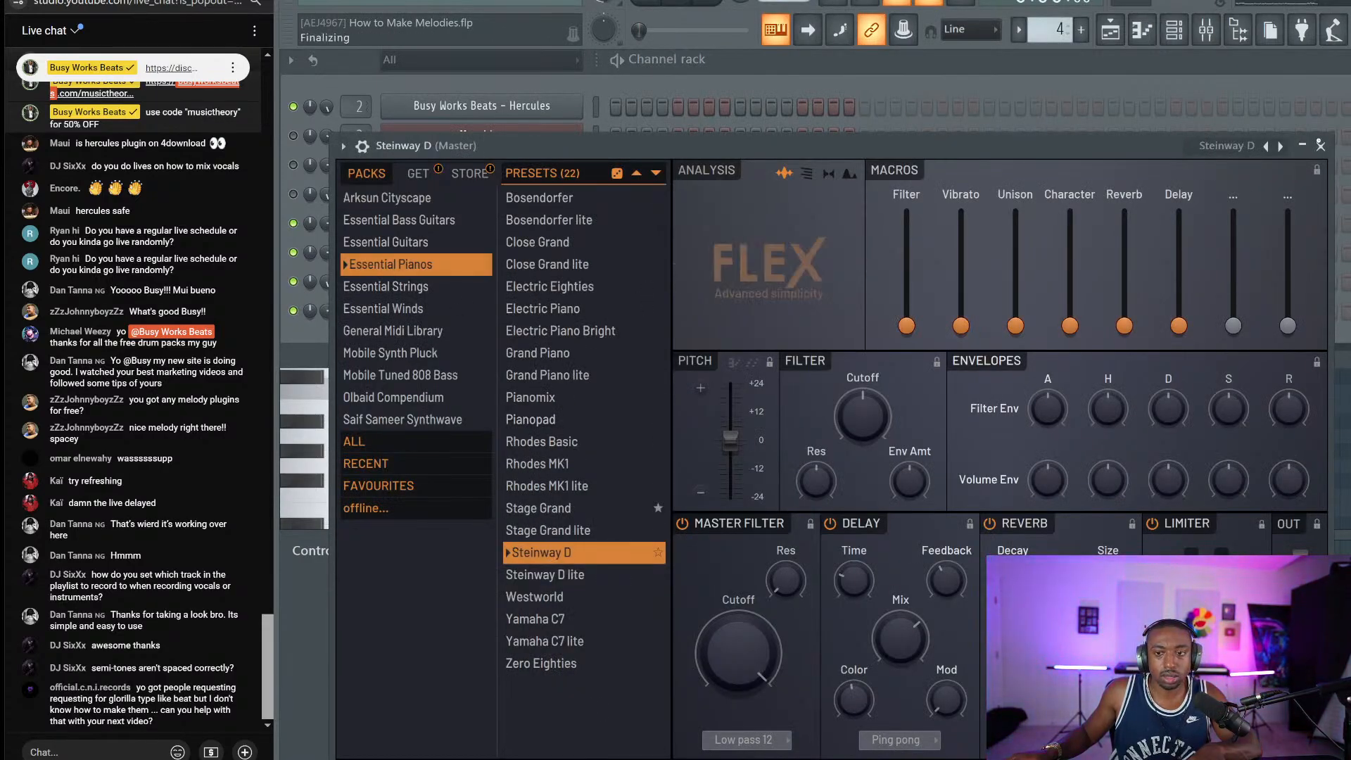
click(1320, 145)
Step: Open the piano roll for the Steinway D channel and stamp a minor 7th chord rooted on D5 at the start of bar 1
right_click(538, 308)
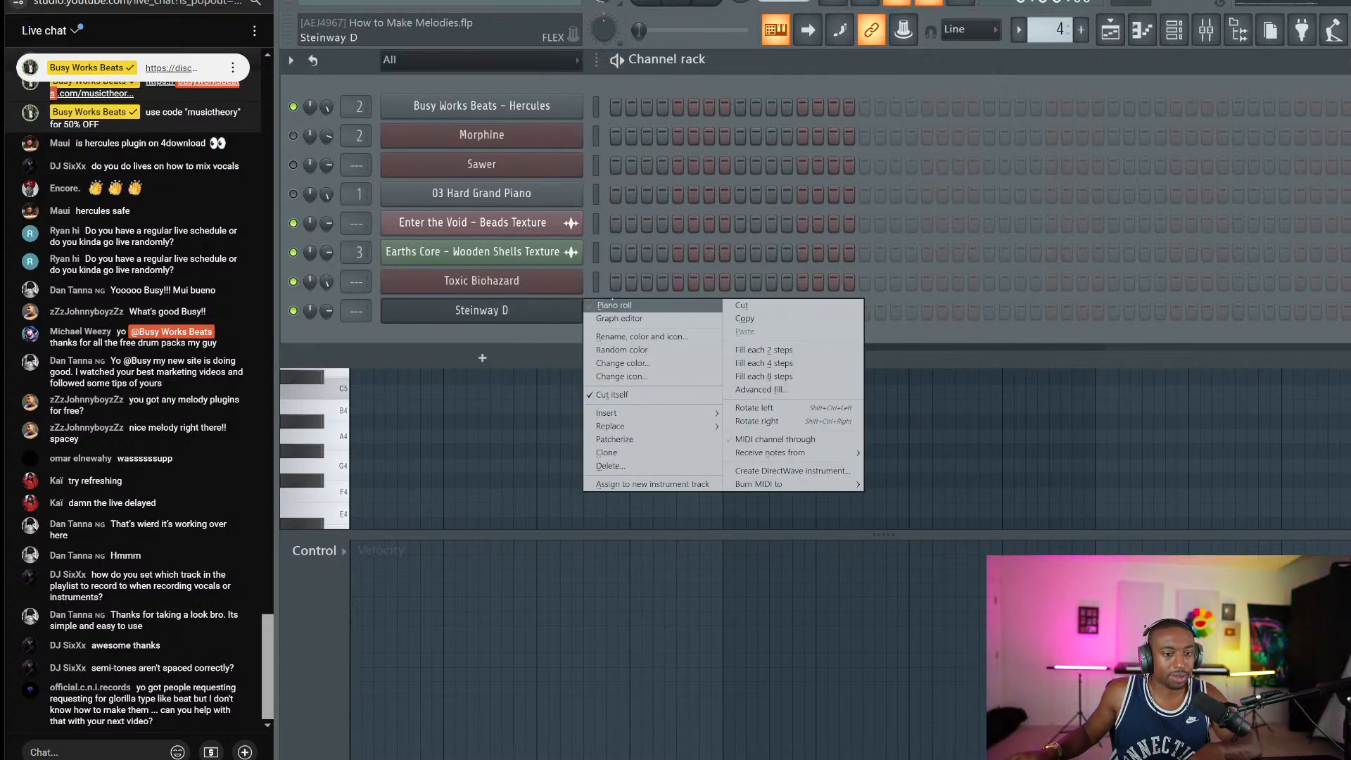
click(613, 305)
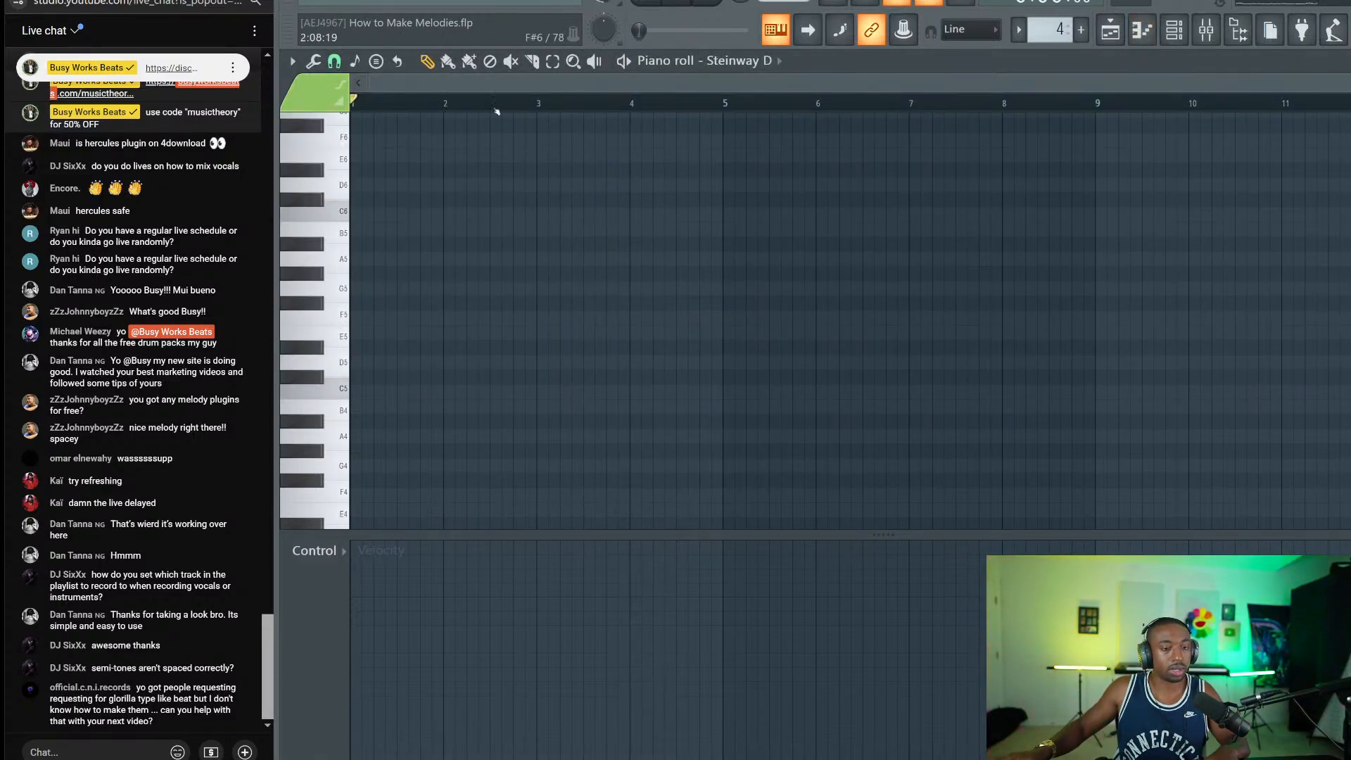
scroll(484, 111, up, 2)
click(334, 61)
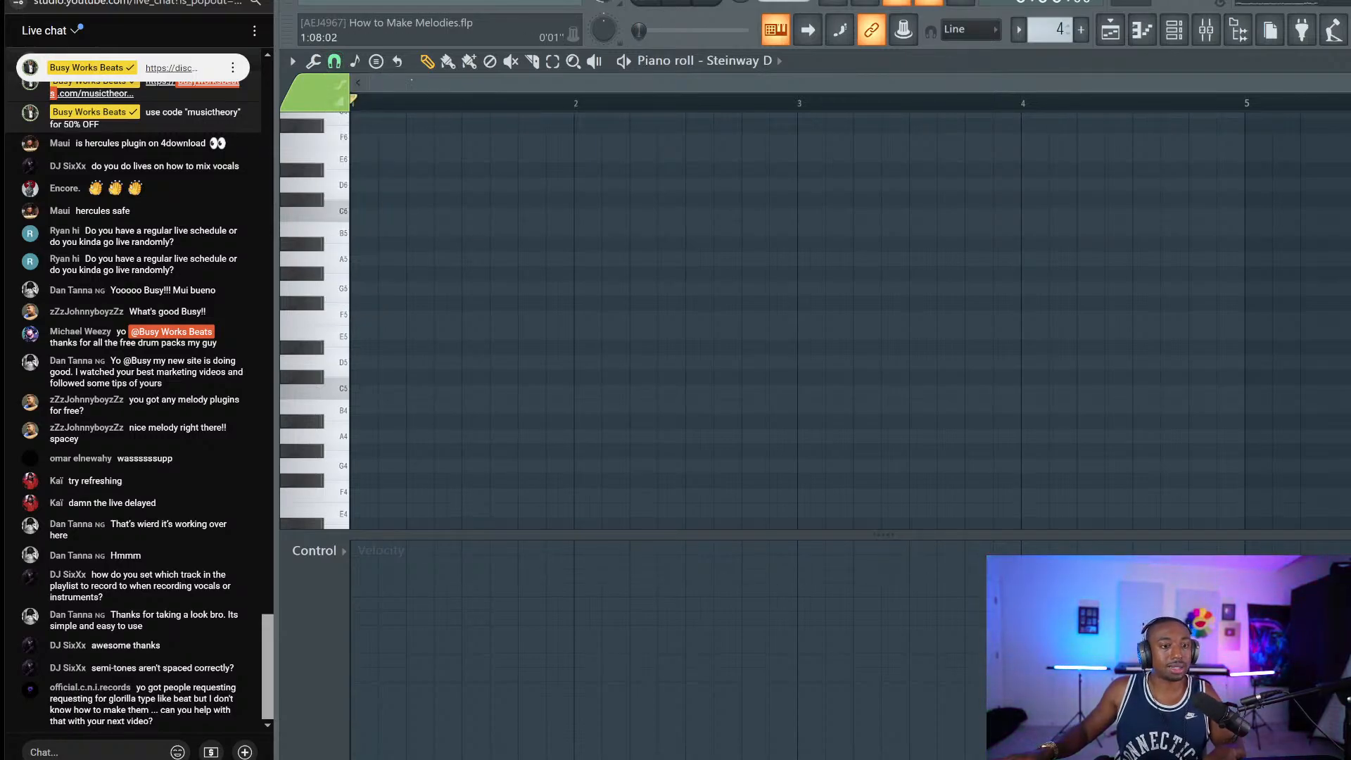
click(354, 61)
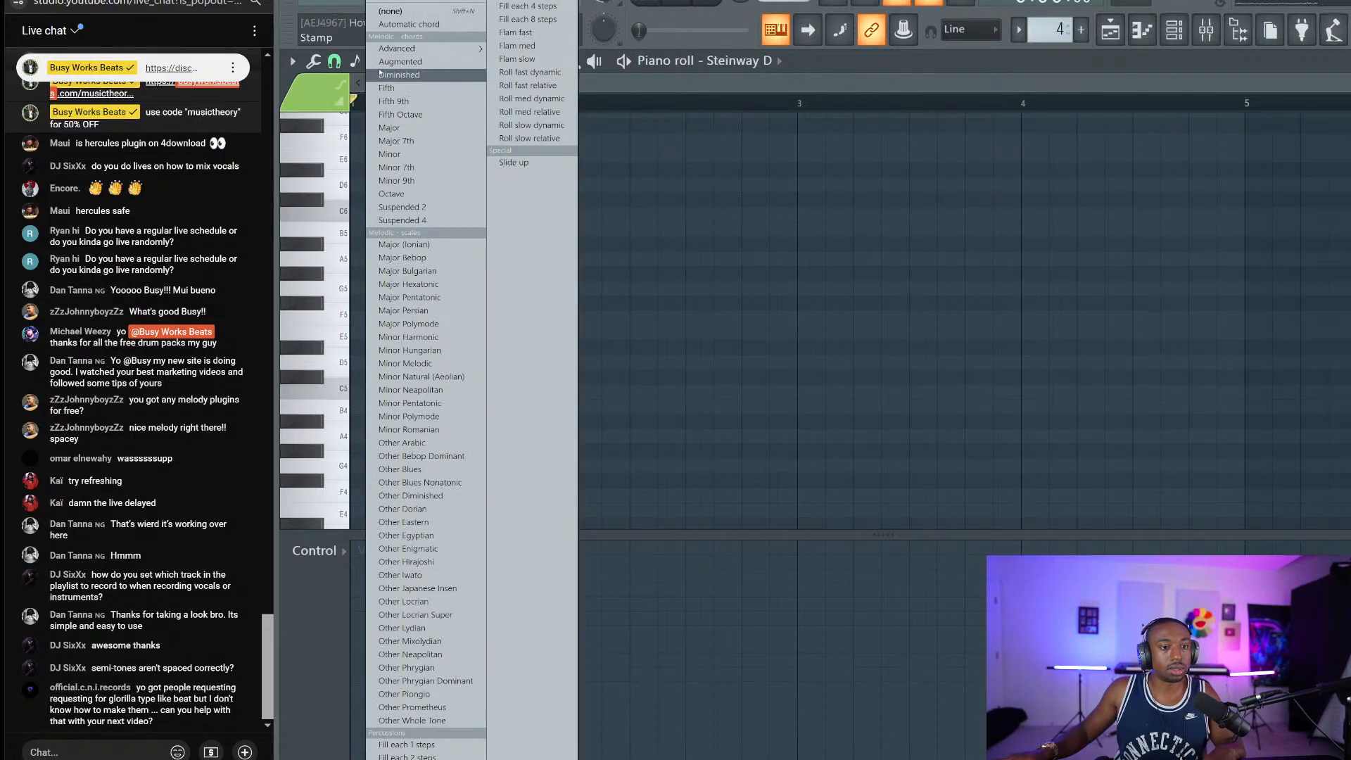
click(429, 176)
click(366, 361)
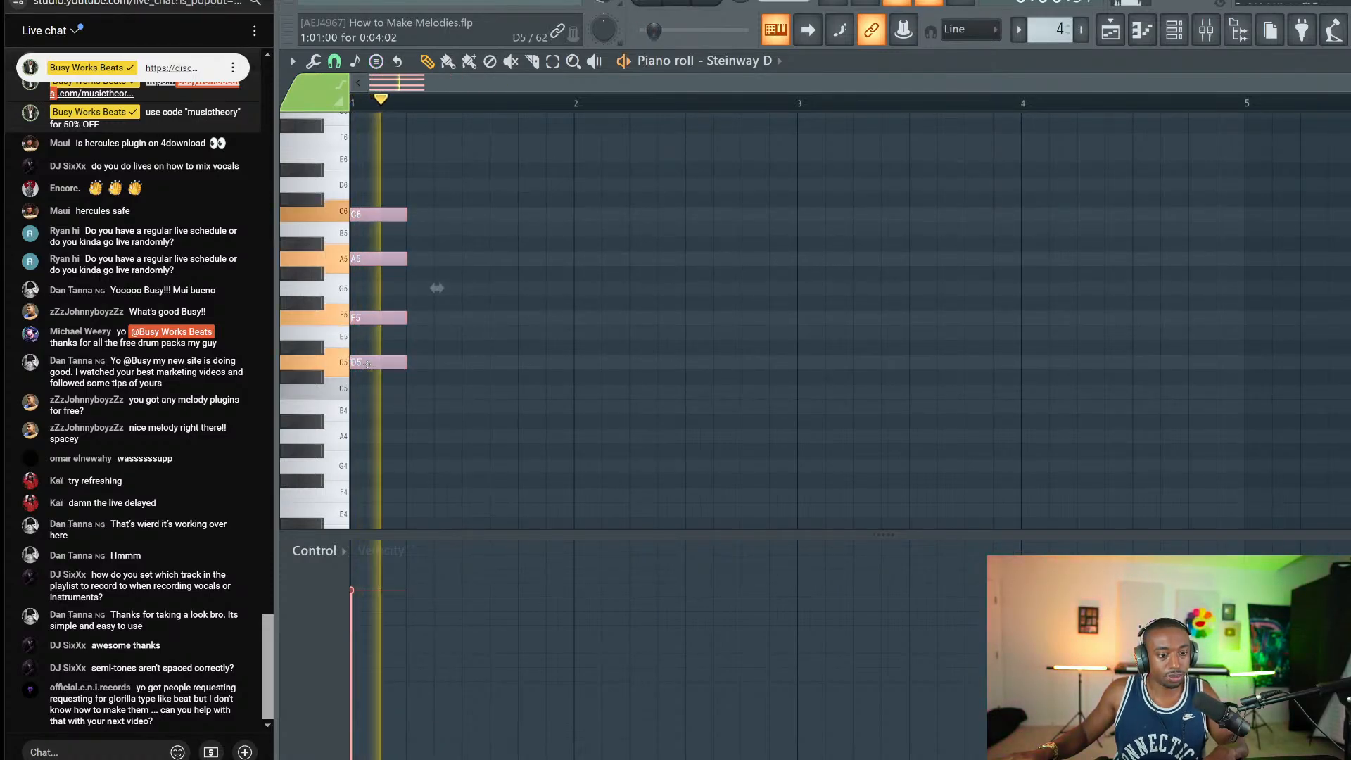
Step: Lower the stamped minor 7th chord by one octave to D4 and play it
key(space)
key(ctrl+Down)
key(space)
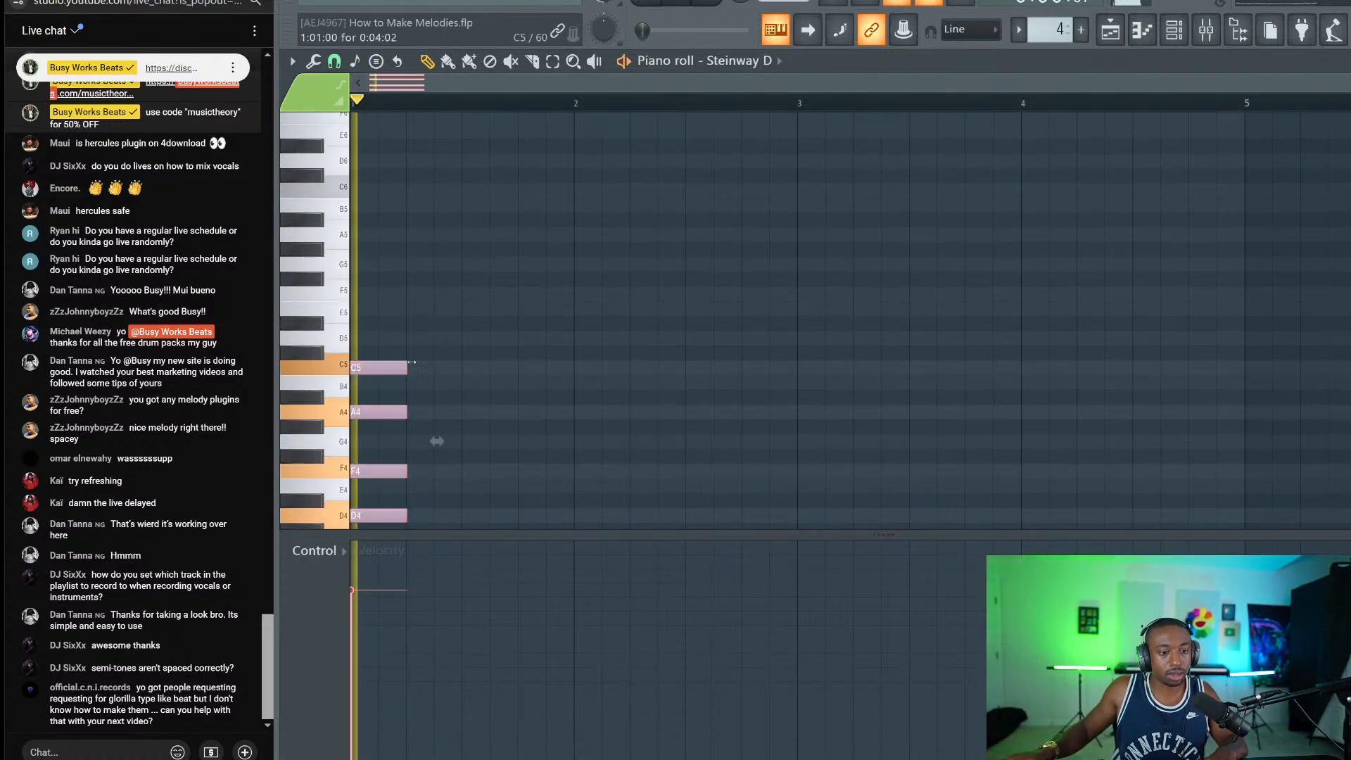
Step: Lengthen the chord notes to half a bar and raise the F4 note one octave to F5
drag(407, 367, 350, 416)
scroll(468, 368, down, 3)
key(space)
key(ctrl+Up)
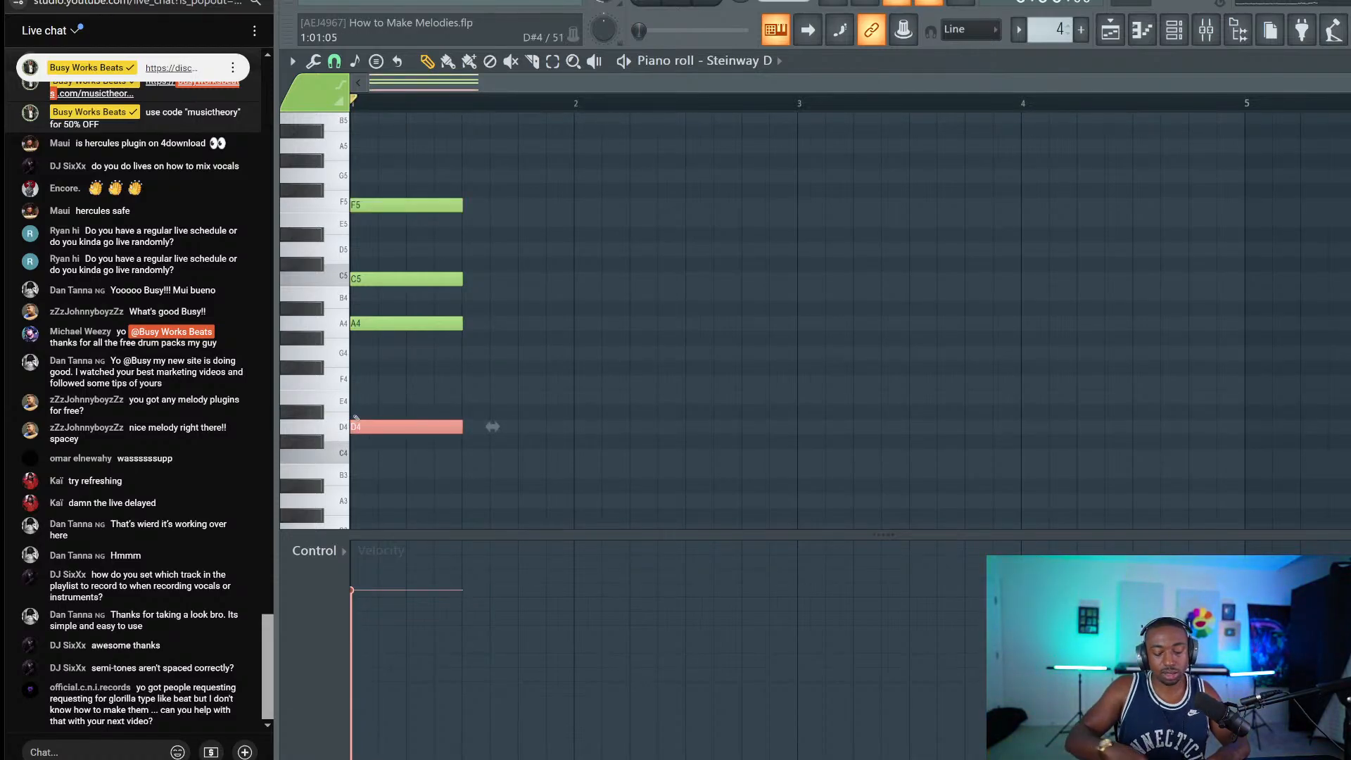
Step: Add a half-bar D3 bass note one octave below the chord's D4 root and listen to the chord
key(ctrl+Down)
key(space)
scroll(413, 381, down, 1)
key(space)
key(ctrl+d)
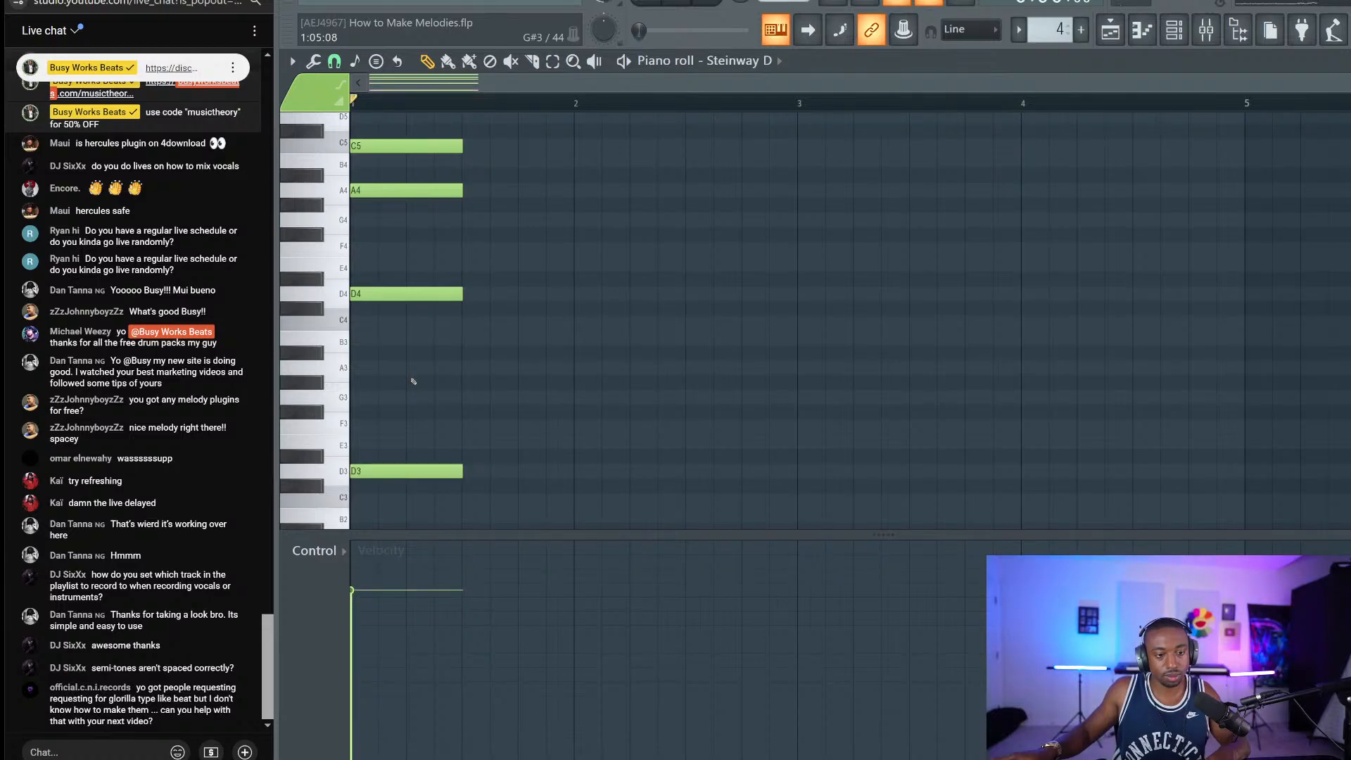
Step: Try the whole chord one octave lower, play it and restore its original octave
key(space)
scroll(413, 380, up, 2)
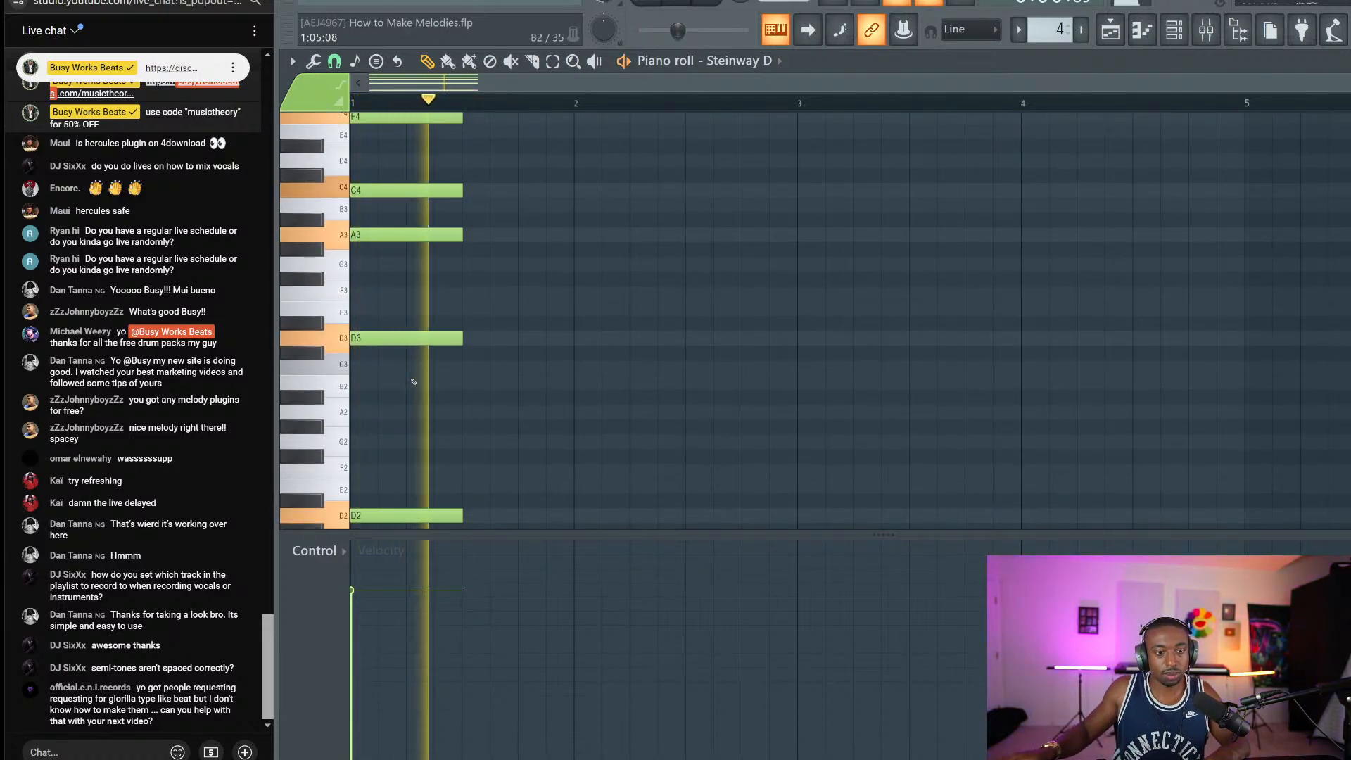
scroll(415, 377, down, 1)
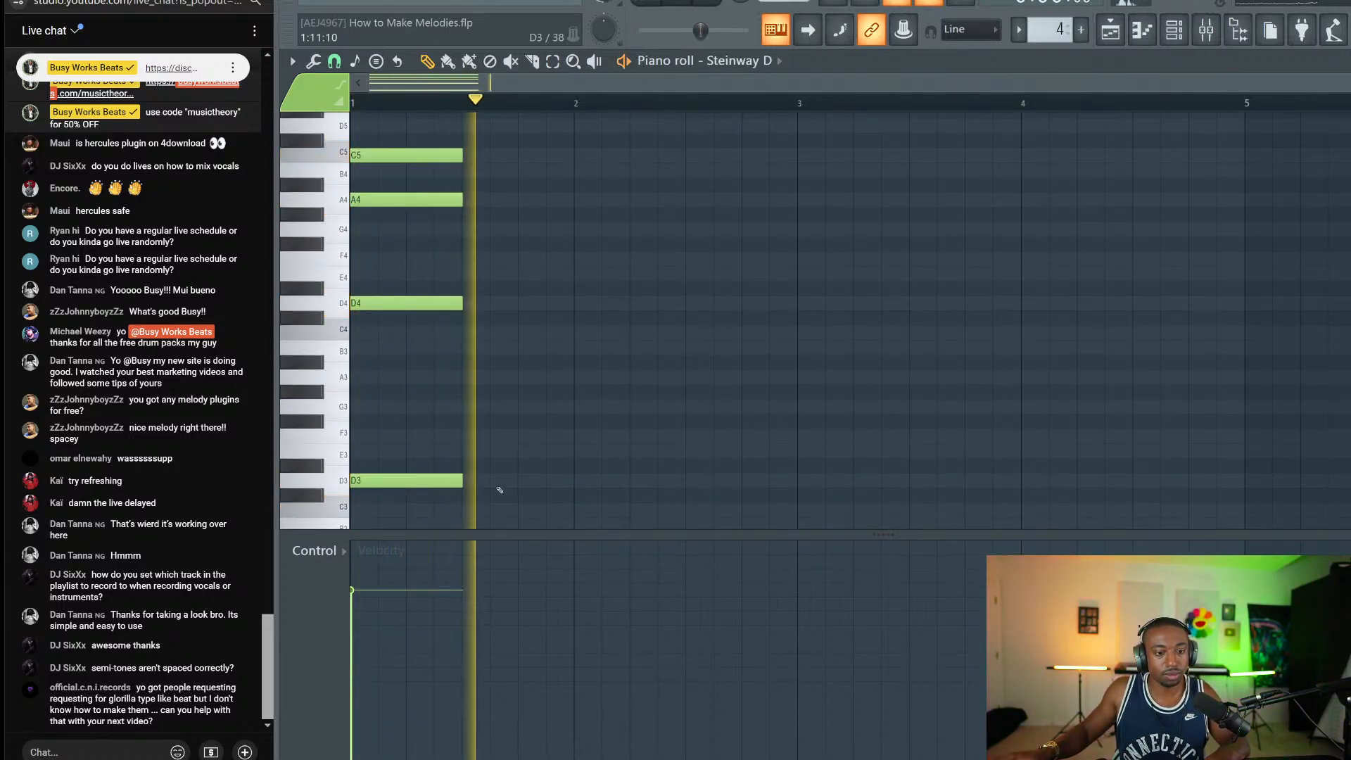
key(space)
Step: Select all notes of the chord, play it and duplicate it into the second half of bar 1
drag(496, 497, 388, 9)
key(space)
scroll(383, 251, down, 3)
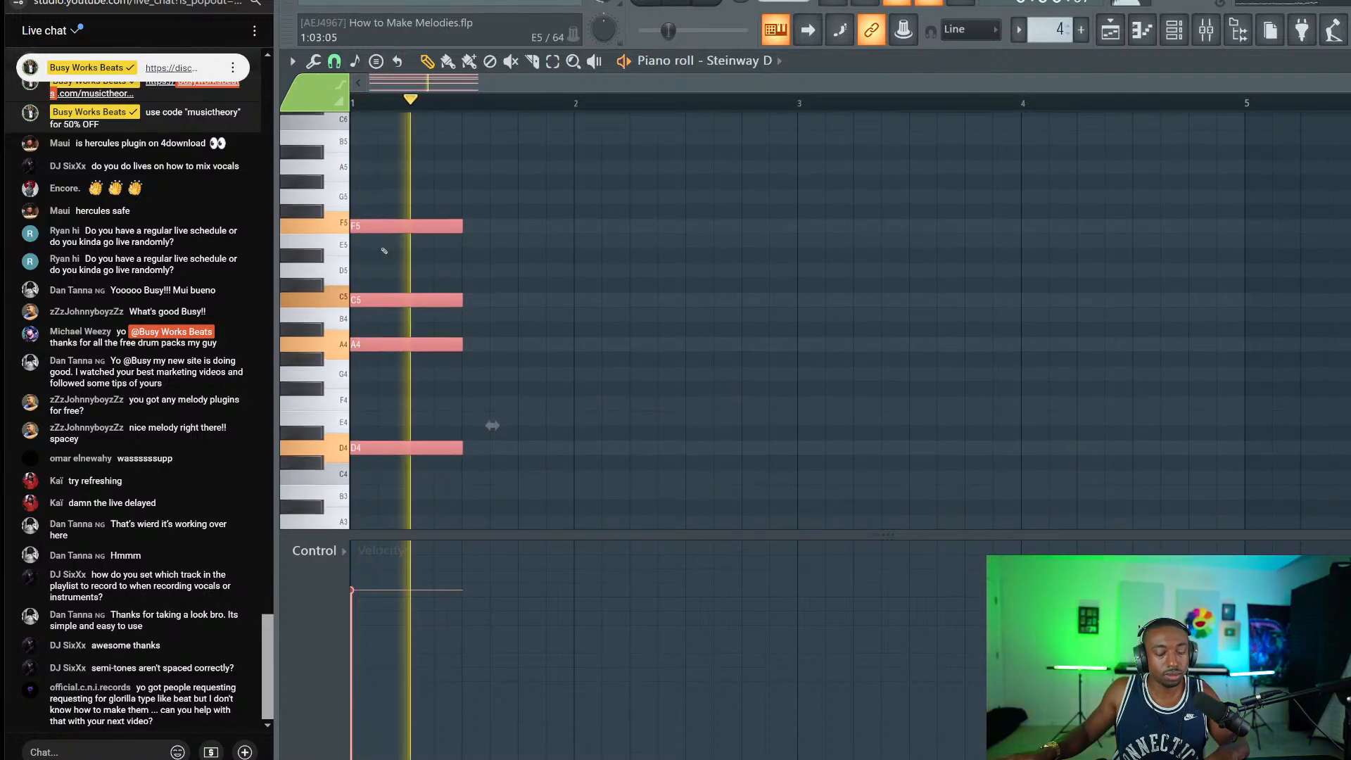
key(space)
key(ctrl+b)
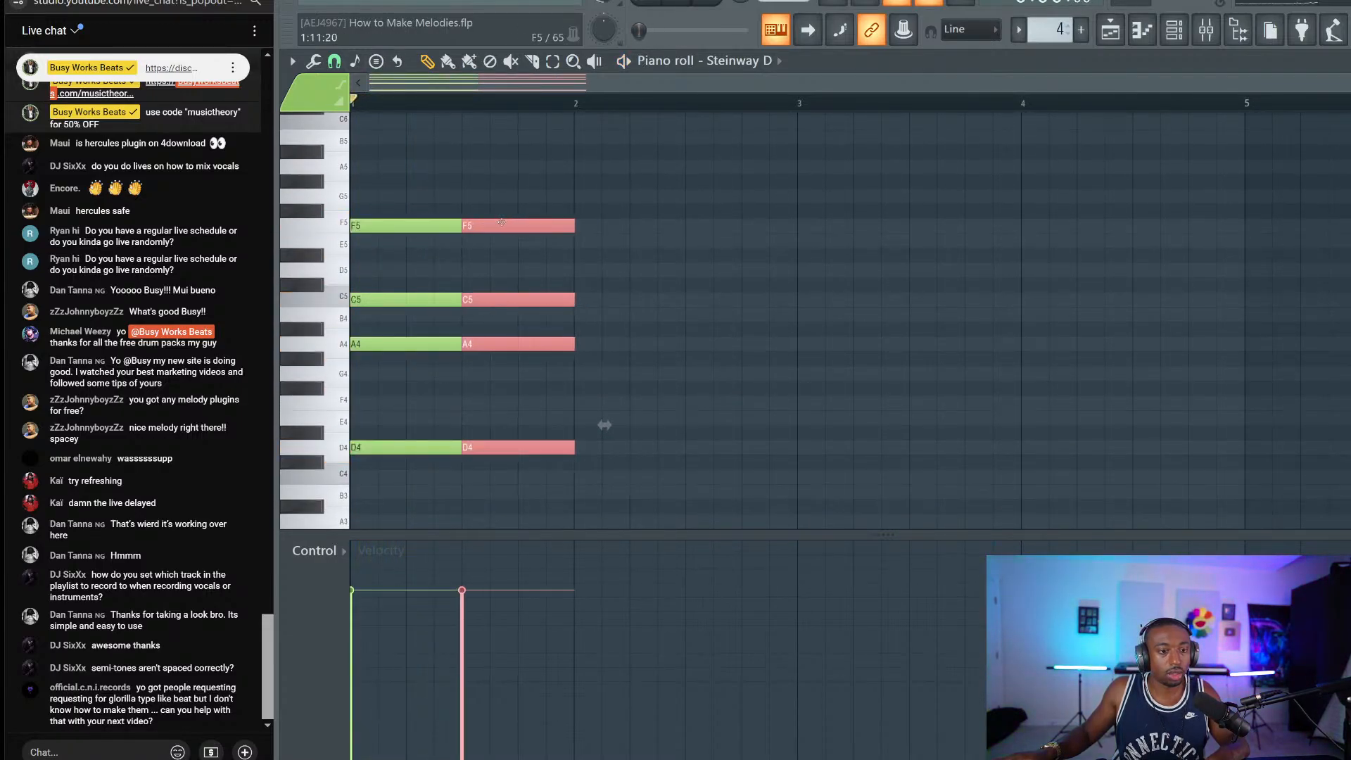
Step: Lower the second chord's A4, D4 and D3 notes by one semitone, leaving its C5 and F5, and play both chords
click(520, 220)
scroll(490, 379, down, 4)
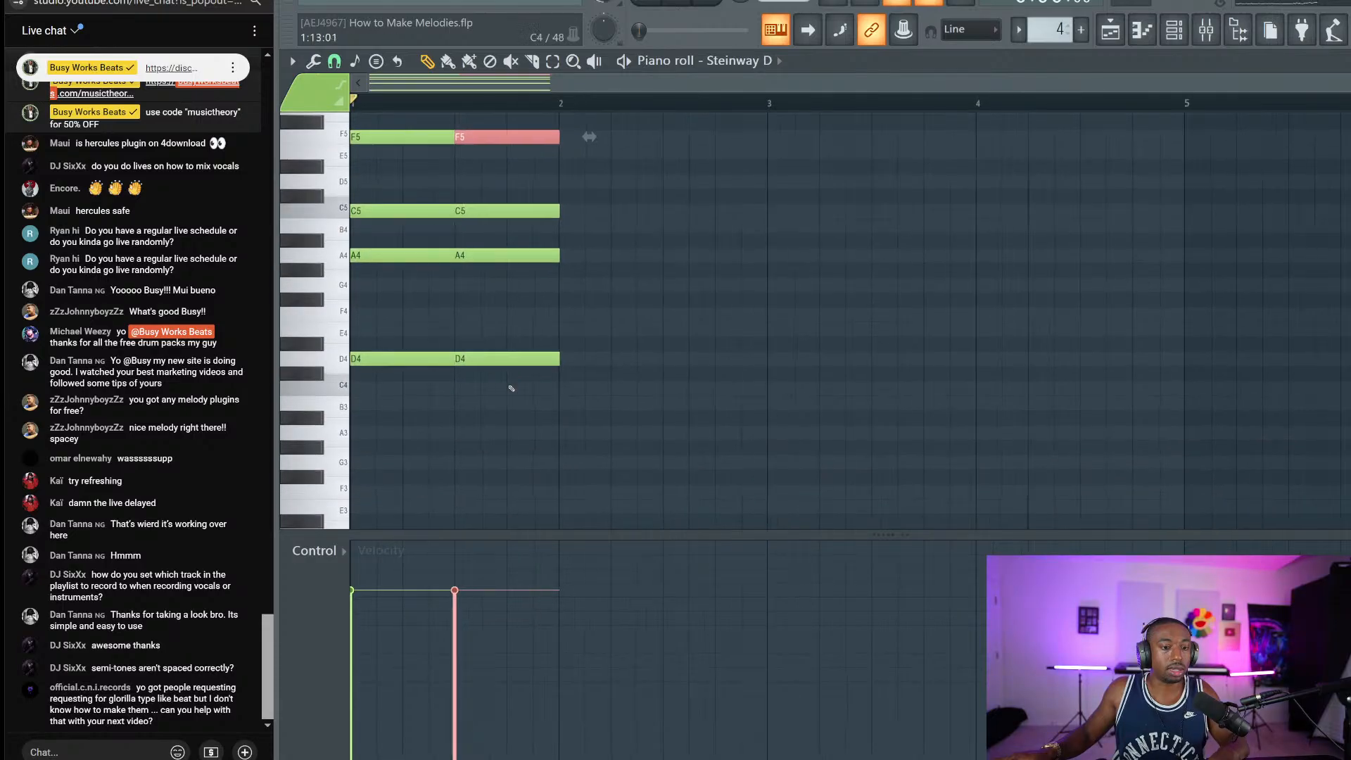
ctrl+click(490, 211)
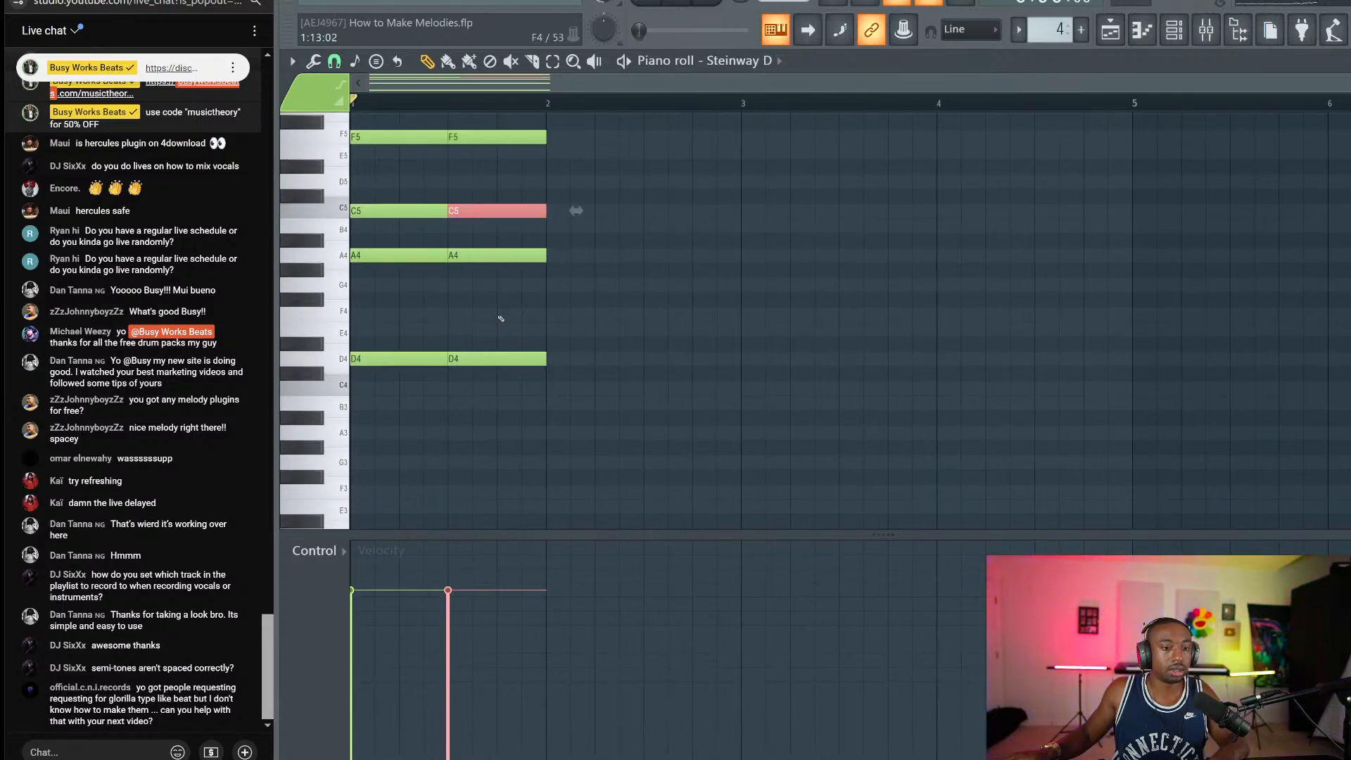
click(500, 319)
drag(469, 258, 530, 500)
key(Down)
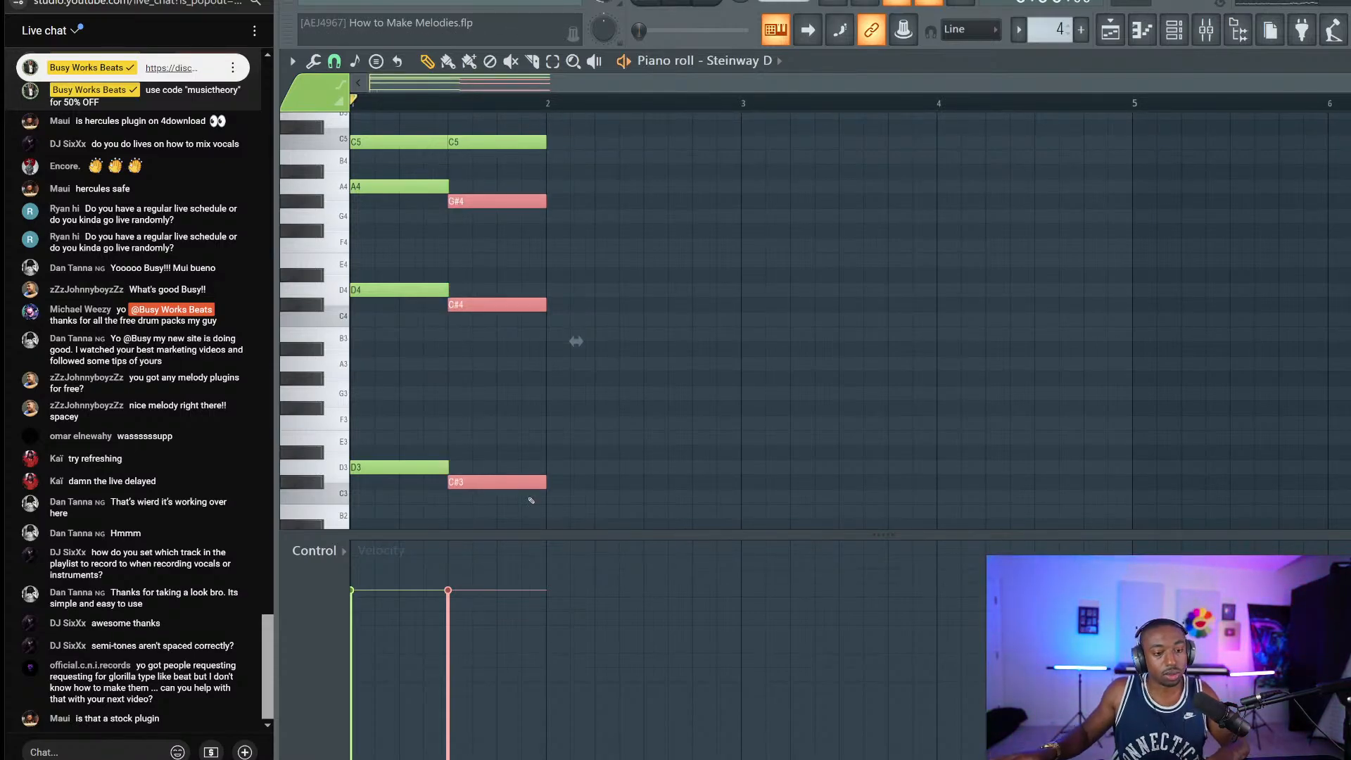
key(space)
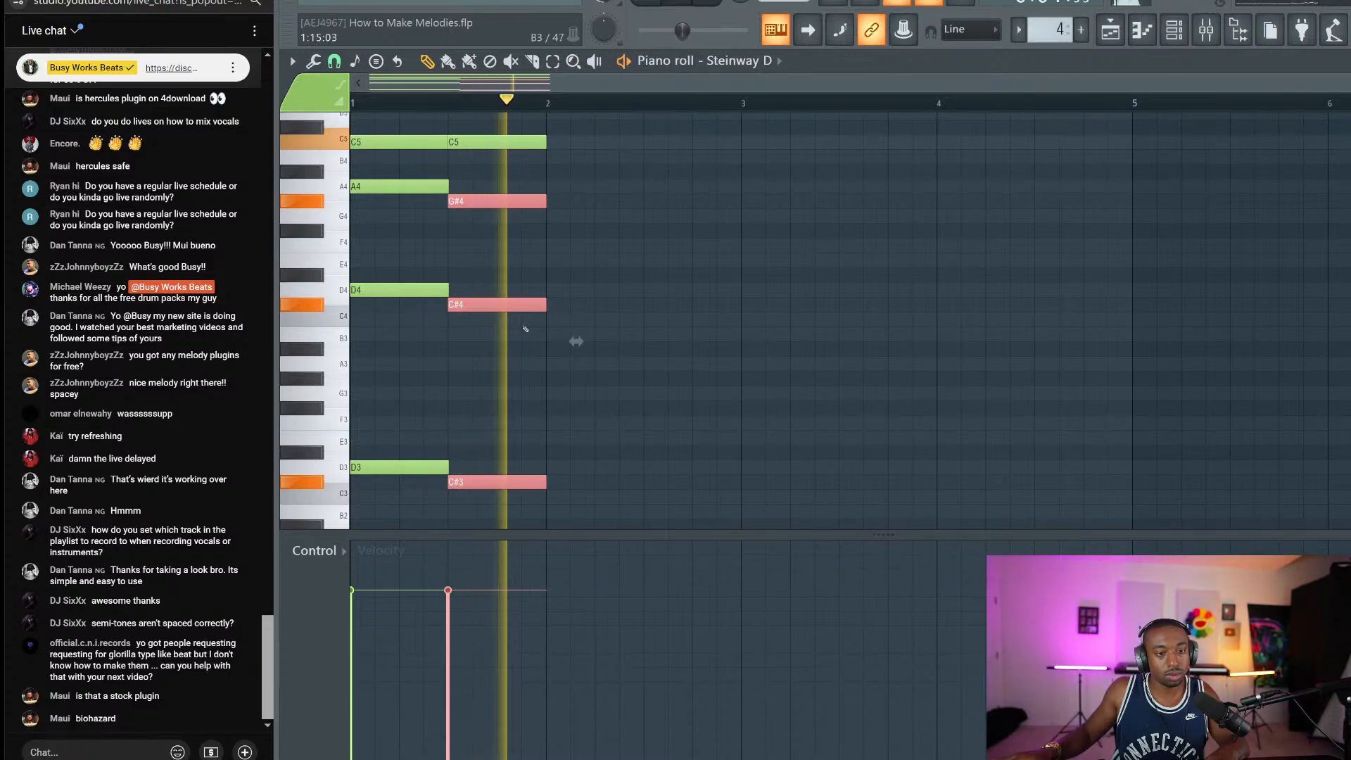
key(space)
Step: Compare the shared and lowered notes of the two chords, select the second chord's G#4 and C#4, and play the pattern
scroll(496, 204, up, 2)
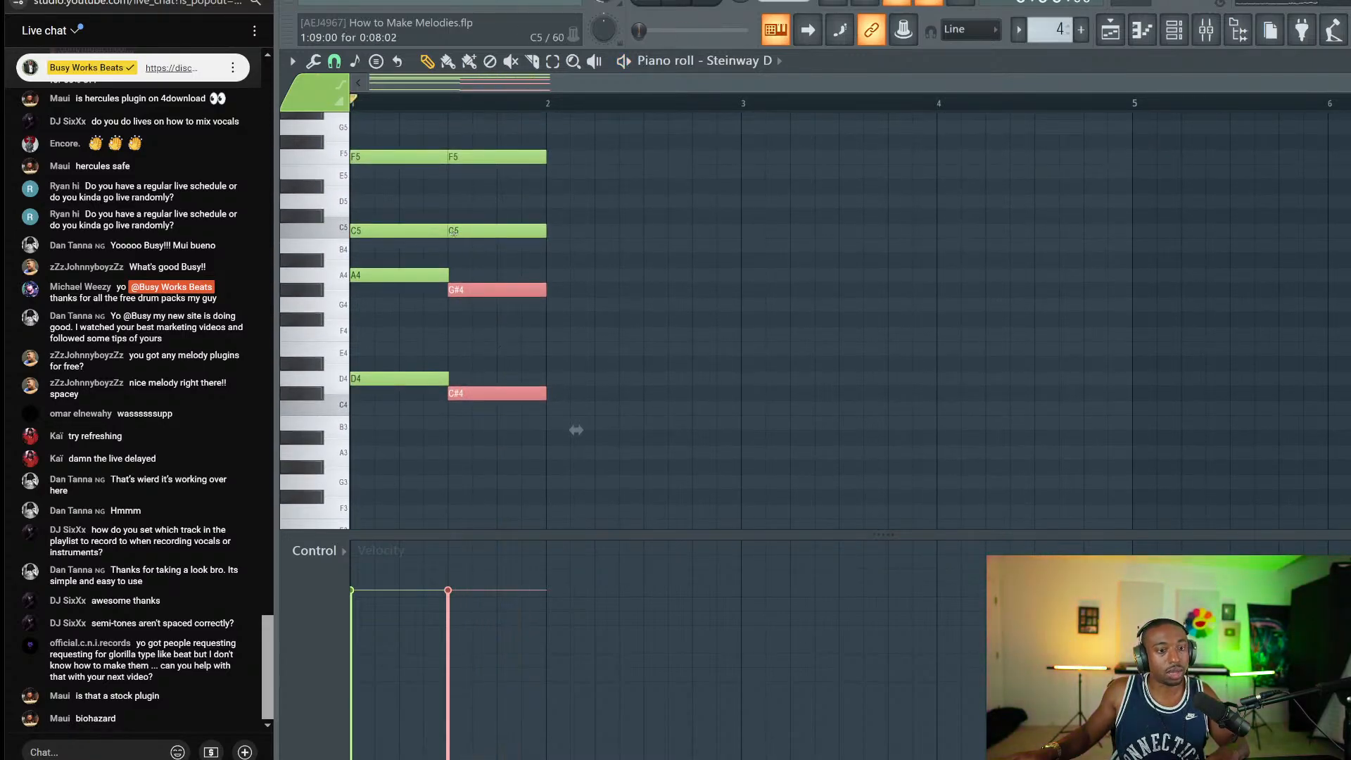
ctrl+click(606, 214)
mouse_move(435, 256)
mouse_down()
mouse_move(479, 314)
mouse_move(453, 272)
mouse_up()
ctrl+click(480, 315)
ctrl+click(491, 334)
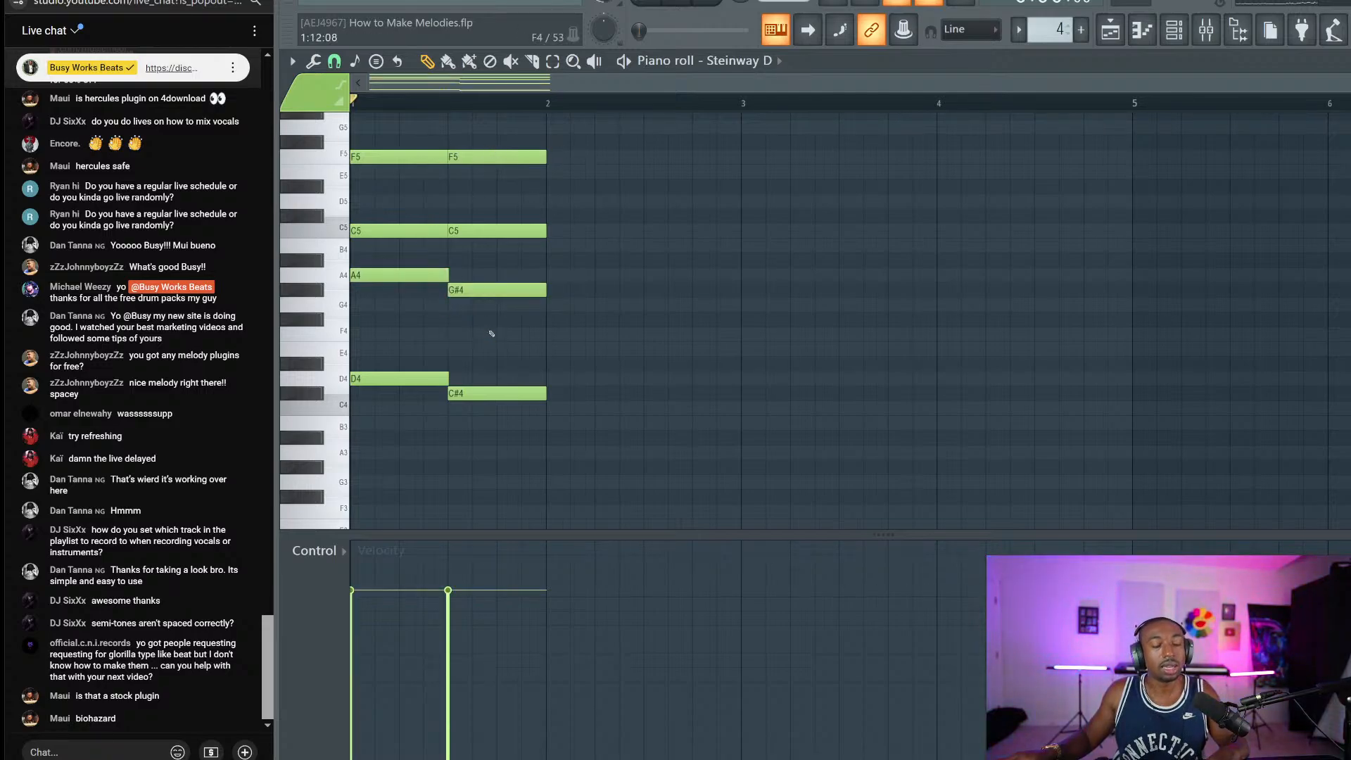
drag(491, 333, 501, 464)
scroll(529, 222, down, 2)
key(space)
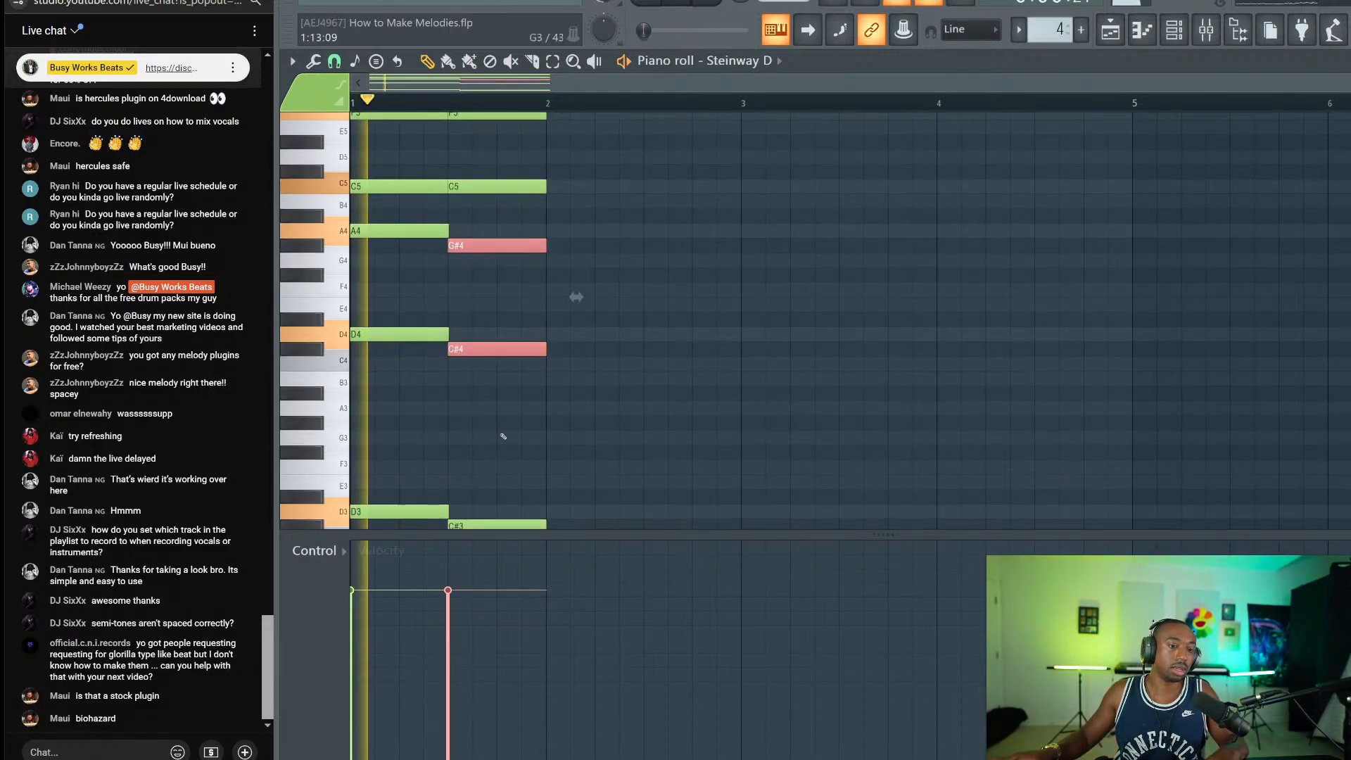
Step: Clear the note selection and play the two-chord pattern from the start
ctrl+click(505, 291)
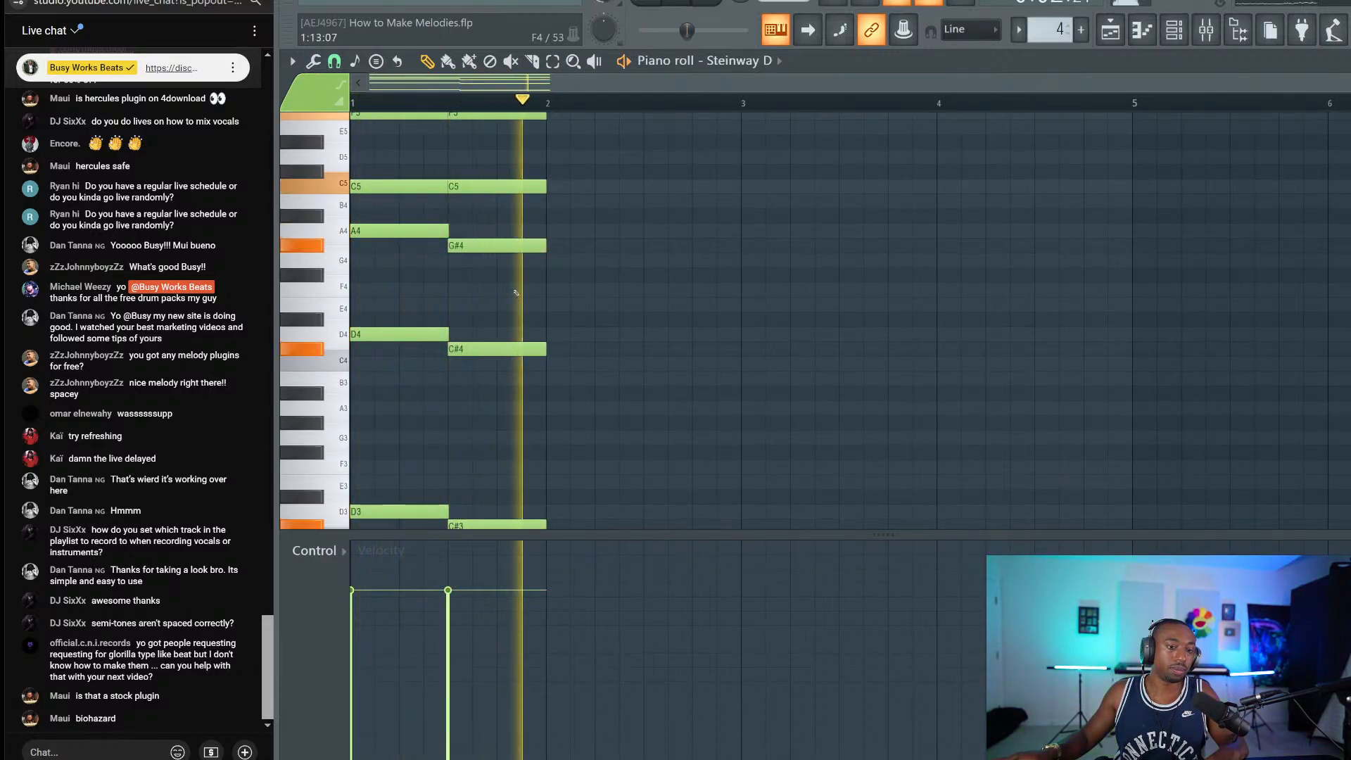
key(space)
scroll(534, 287, up, 2)
key(space)
key(space)
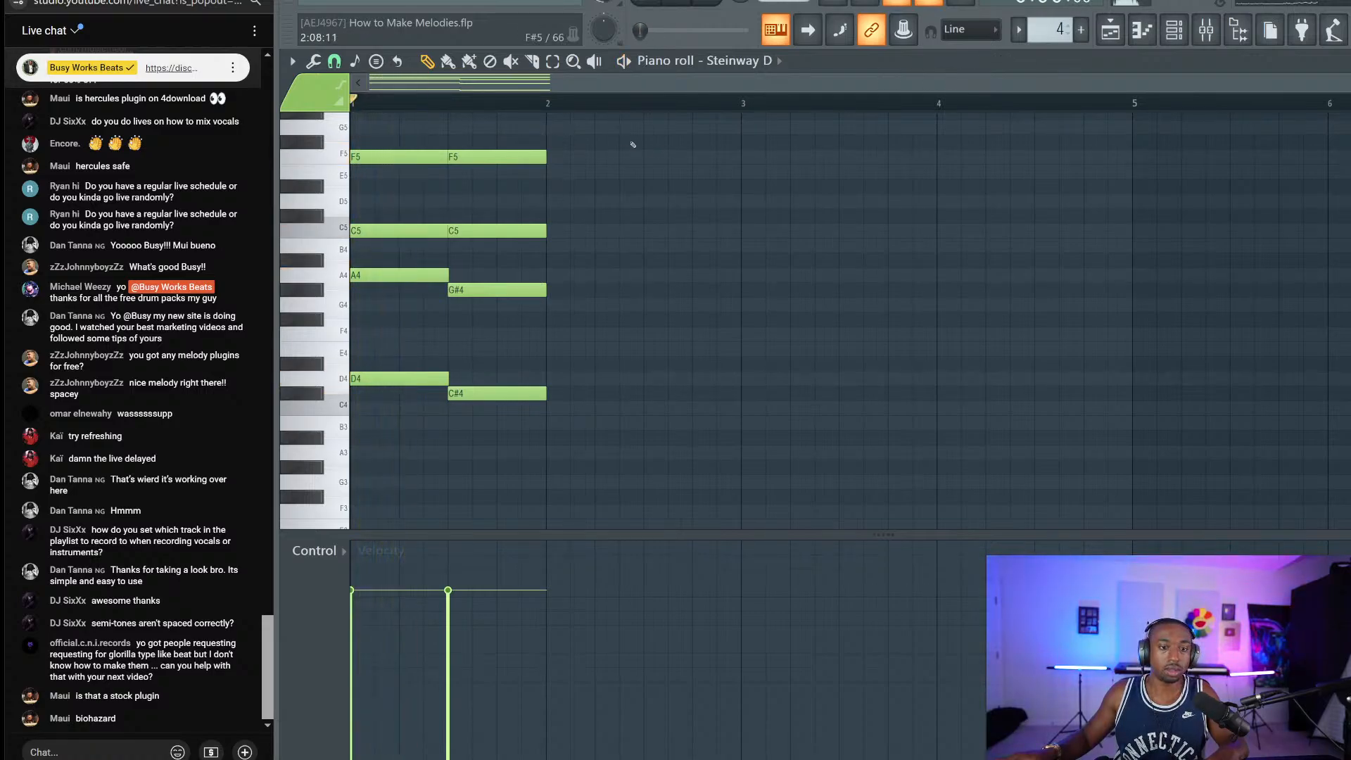
Step: Move all notes of the second chord to the start of bar 2
drag(548, 128, 493, 502)
drag(470, 360, 568, 359)
key(space)
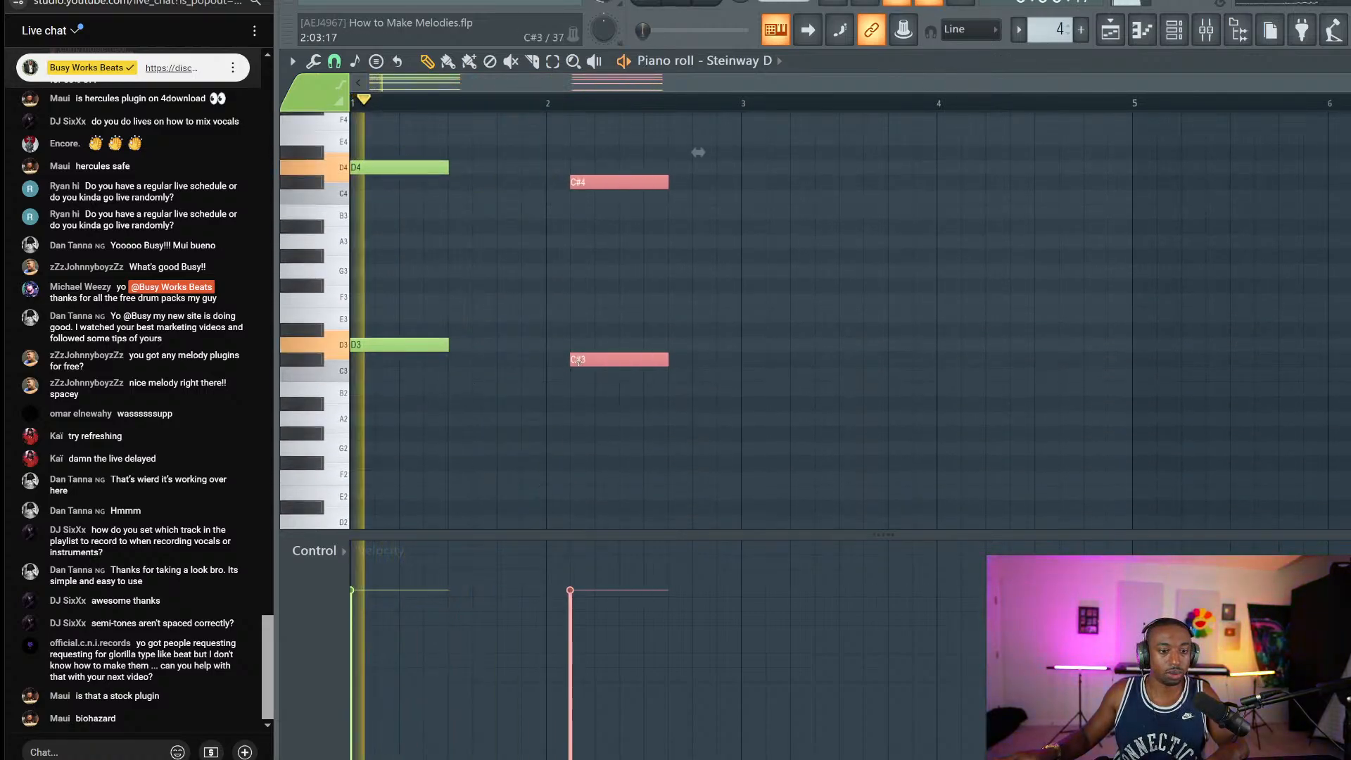
key(space)
Step: Lengthen both chords so that each fills one whole bar, and play them
drag(649, 410, 415, 102)
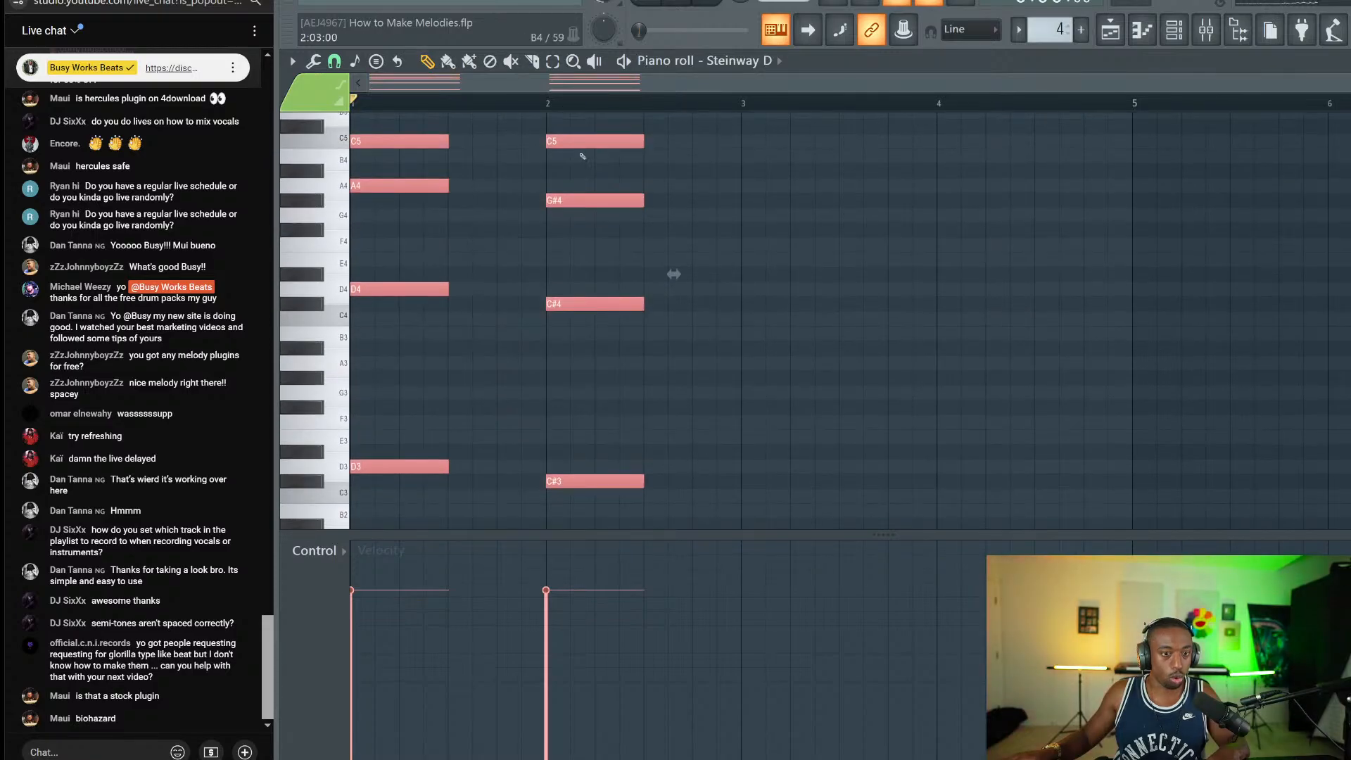
drag(673, 274, 771, 273)
key(space)
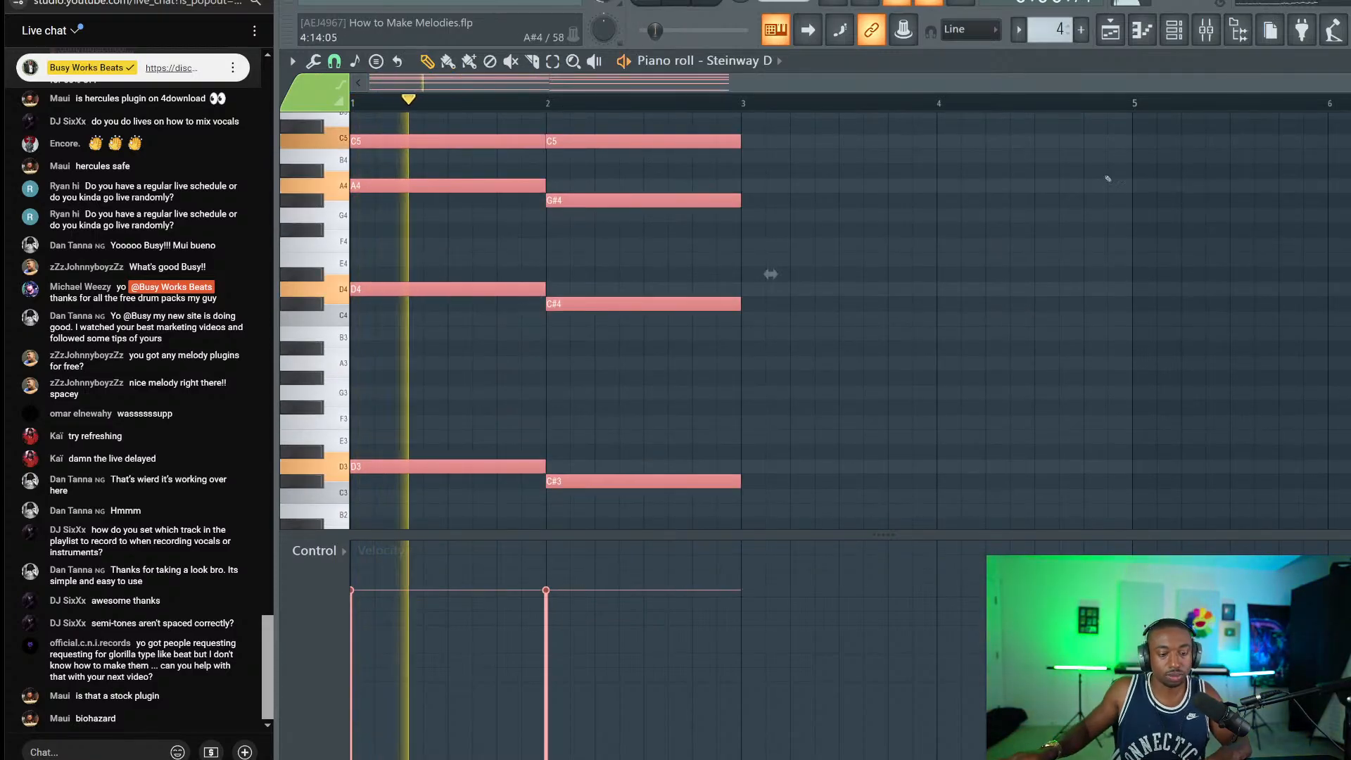
Step: Show the channel rack, stop playback and reopen the Steinway D notes in the piano roll
key(F6)
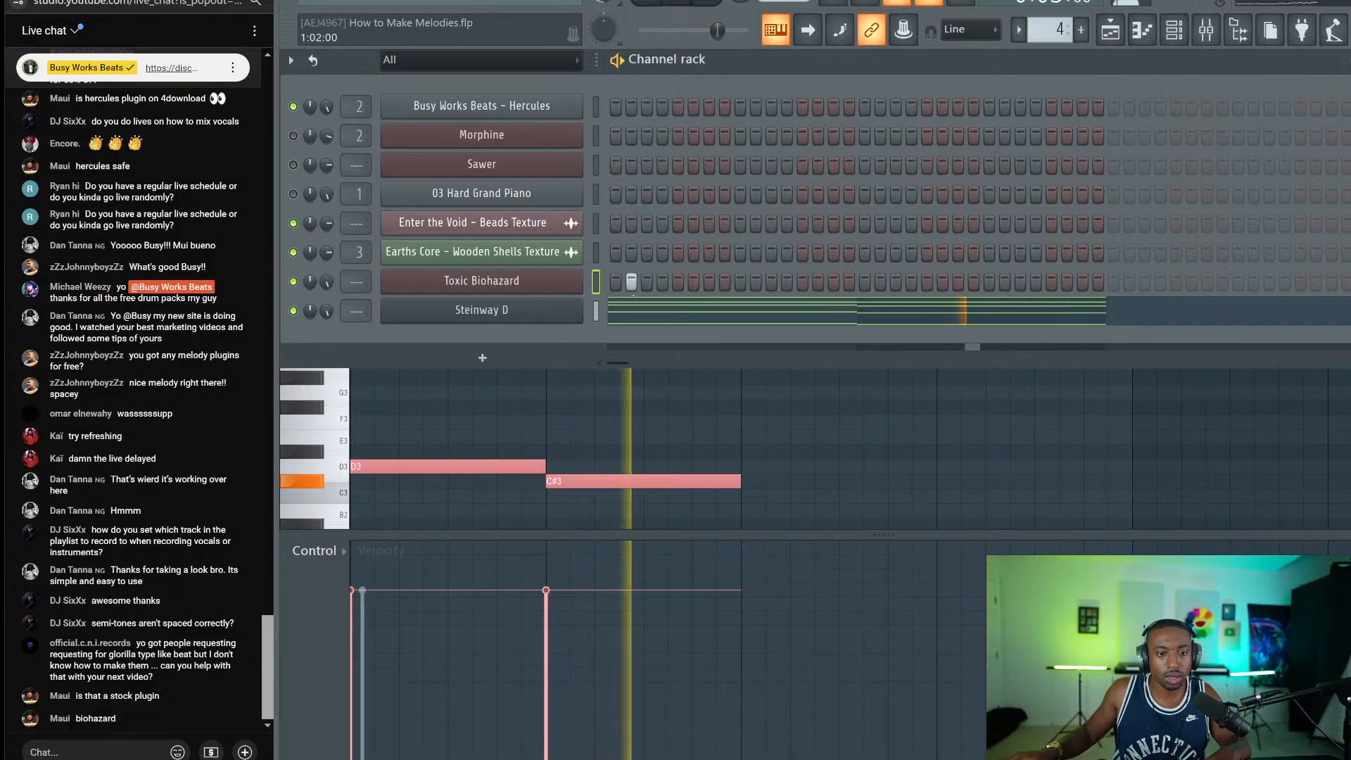
key(space)
click(638, 307)
click(639, 307)
Step: Try adding D2 and C#2 copies one octave below the D3 and C#3 bass notes and play them
scroll(583, 336, down, 2)
scroll(583, 337, down, 2)
drag(498, 241, 633, 352)
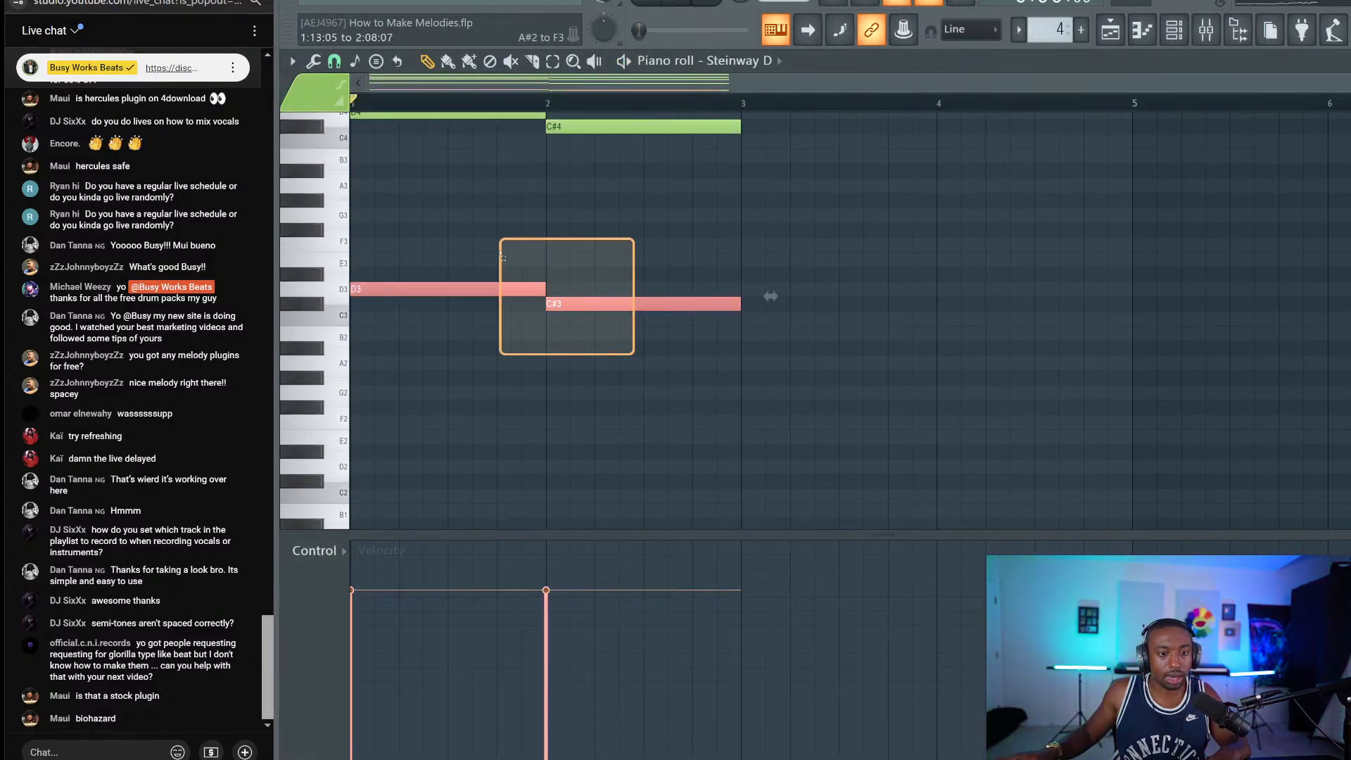
mouse_move(448, 285)
mouse_down()
mouse_move(472, 285)
mouse_move(447, 285)
mouse_up()
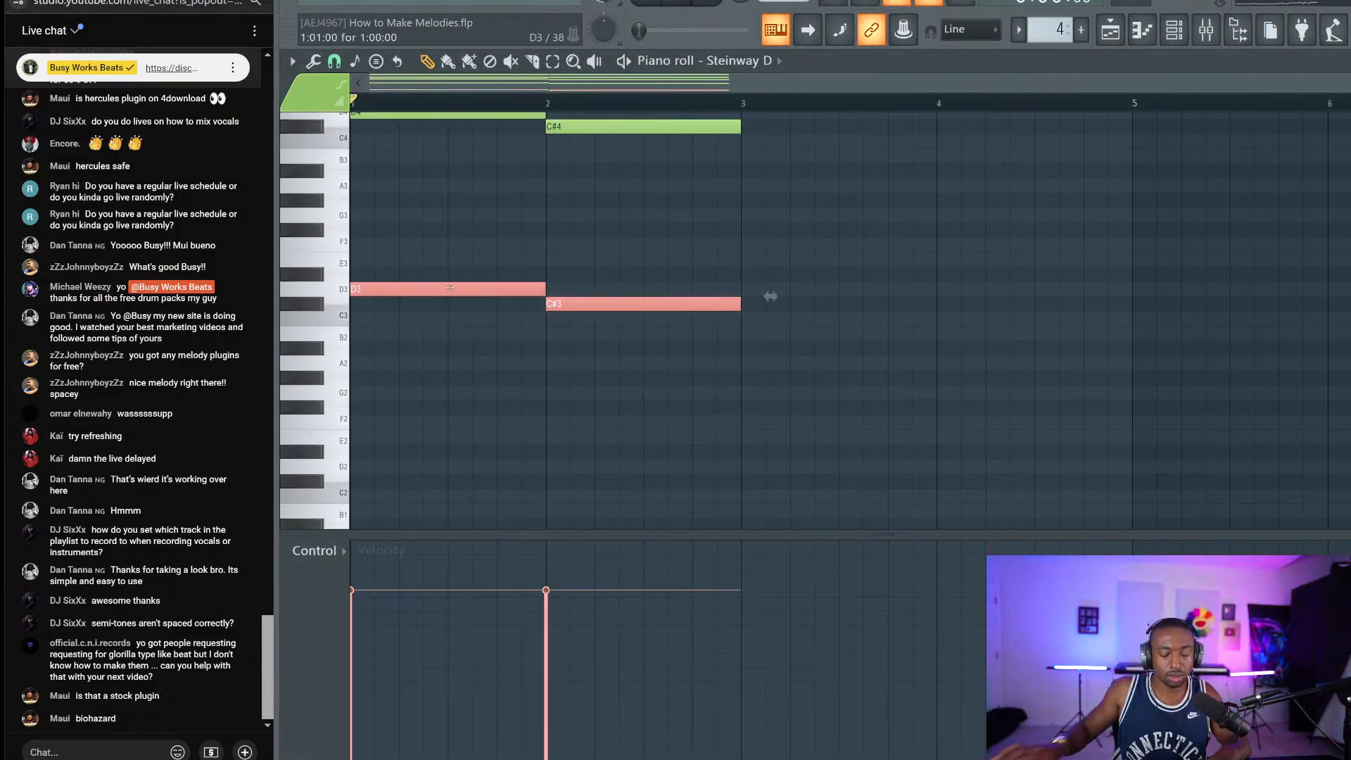
key(ctrl+Down)
key(space)
scroll(850, 236, up, 4)
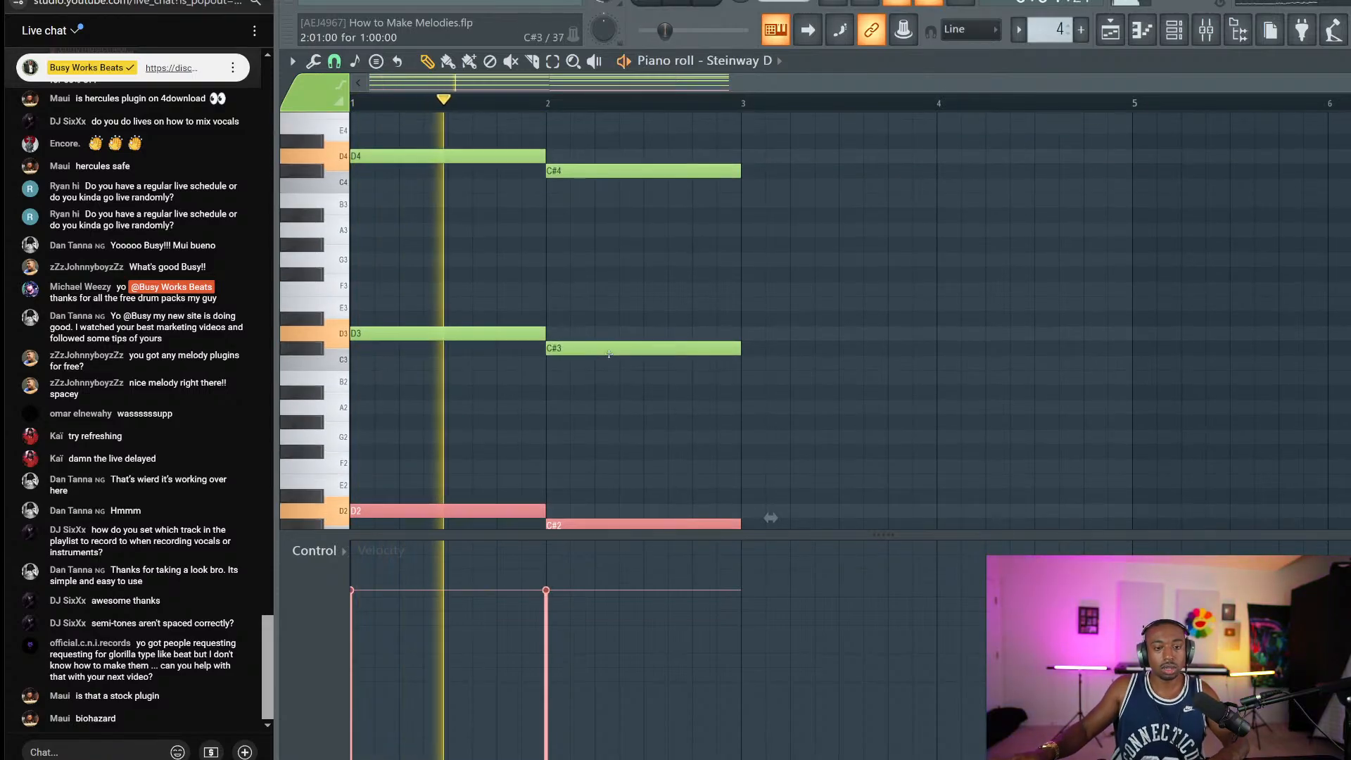
Step: Delete the added D2 and C#2 bass notes and play the two chords again
scroll(612, 342, down, 3)
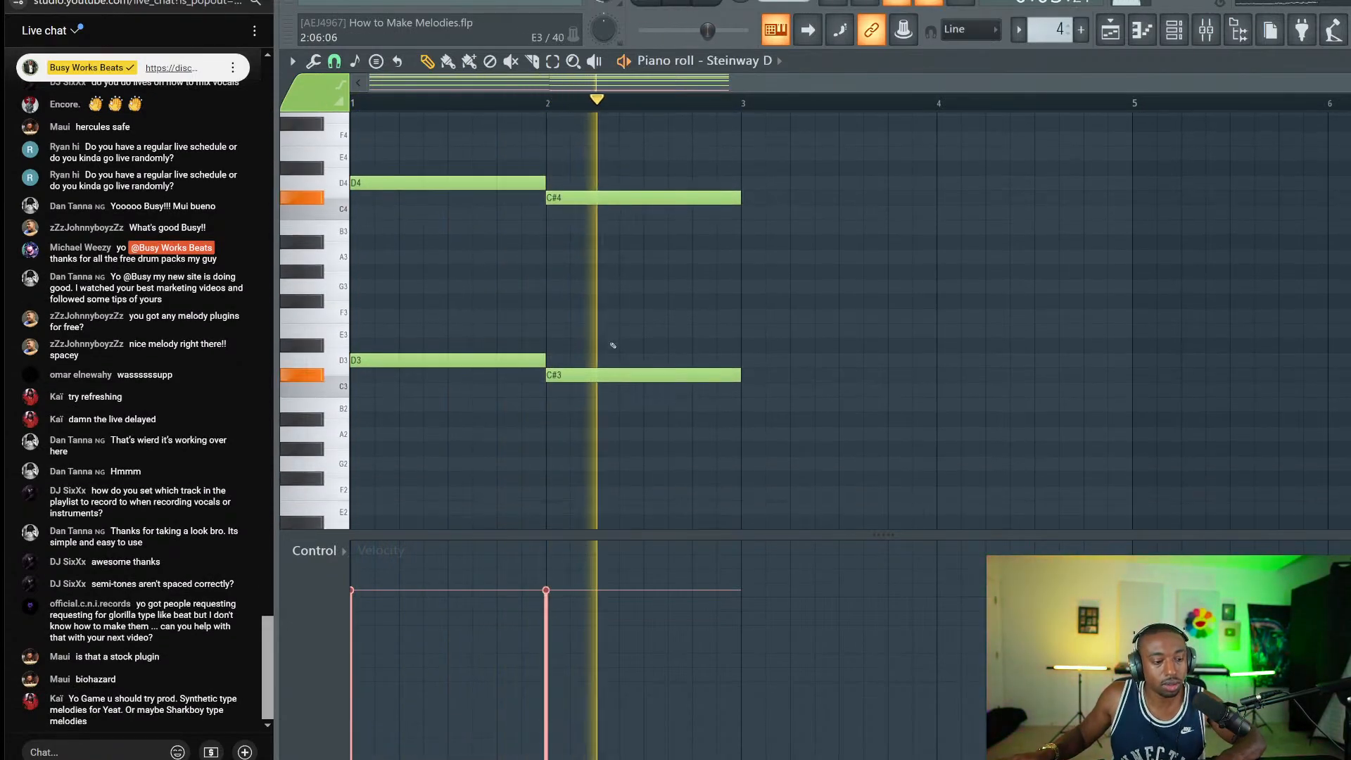
key(space)
right_click(595, 482)
right_click(531, 467)
key(space)
scroll(691, 309, up, 3)
scroll(694, 303, up, 2)
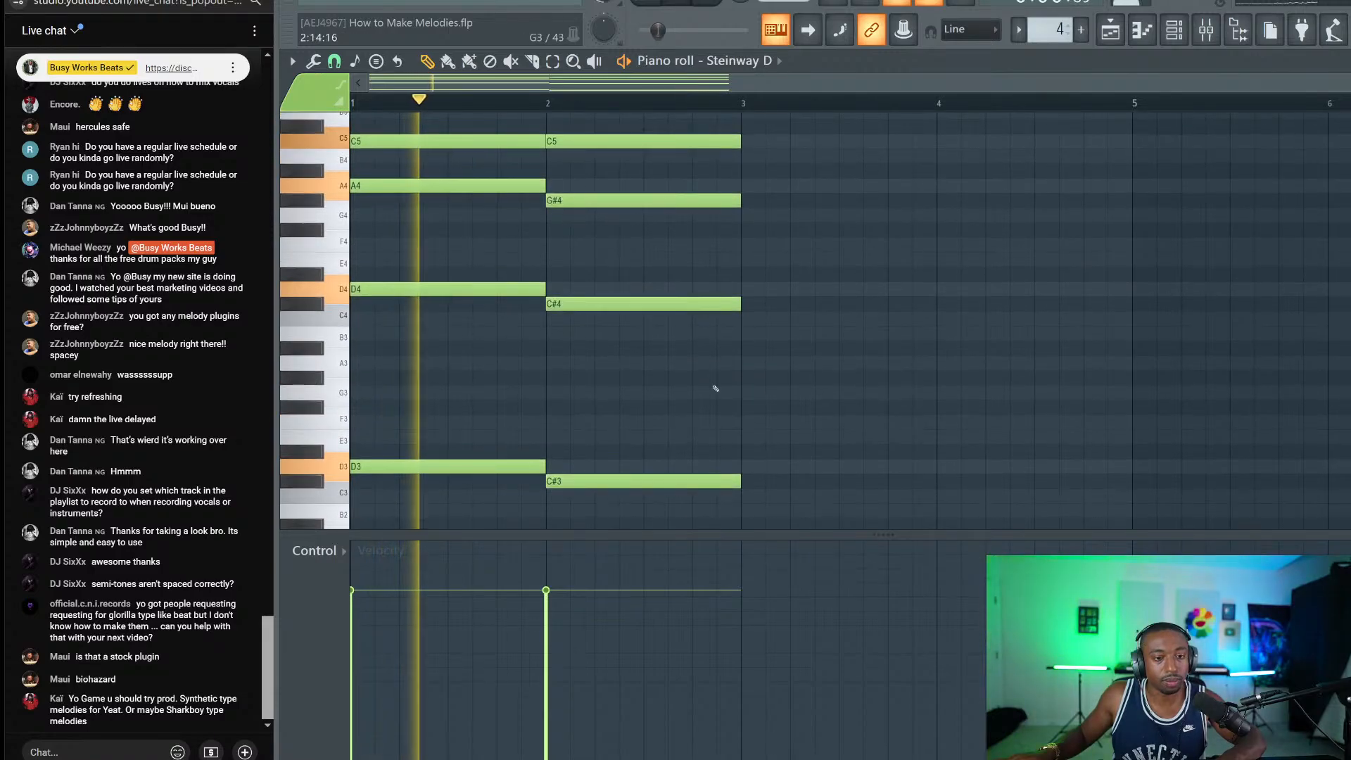
Step: Copy both chords into bars 3 and 4, transposed up by one semitone
drag(681, 501, 384, 527)
key(space)
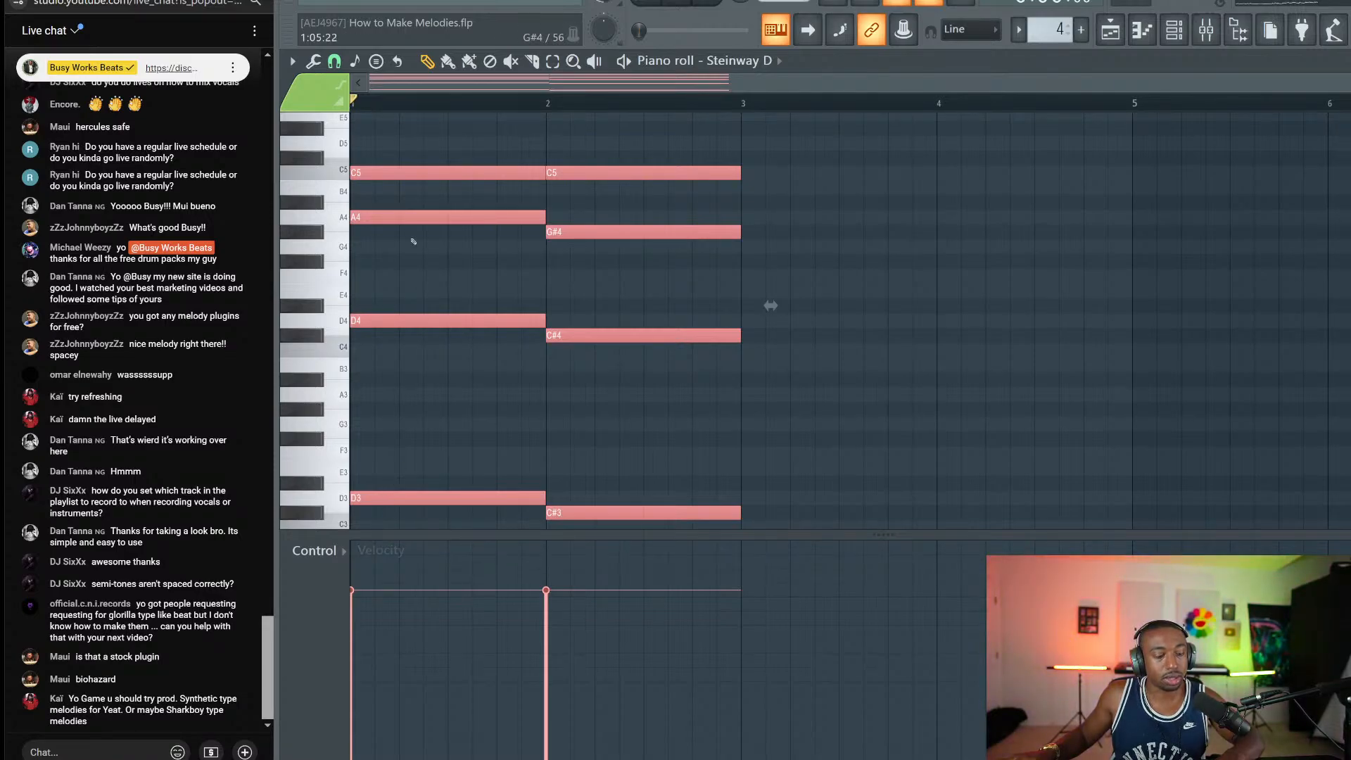
scroll(401, 190, up, 3)
mouse_move(362, 232)
mouse_down()
mouse_move(718, 266)
mouse_move(760, 210)
mouse_up()
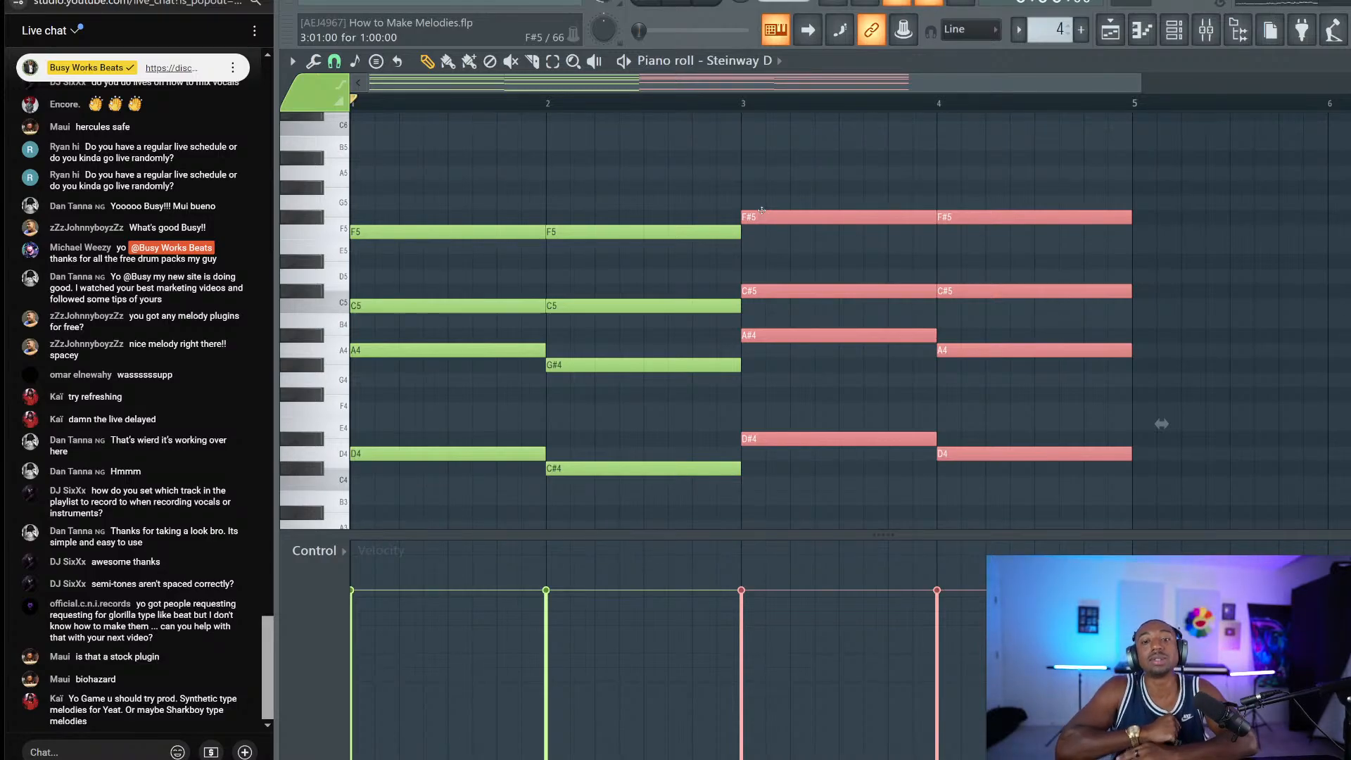
Step: Select the bar 3 and 4 chords and play the progression from bar 2, then from the start
click(571, 100)
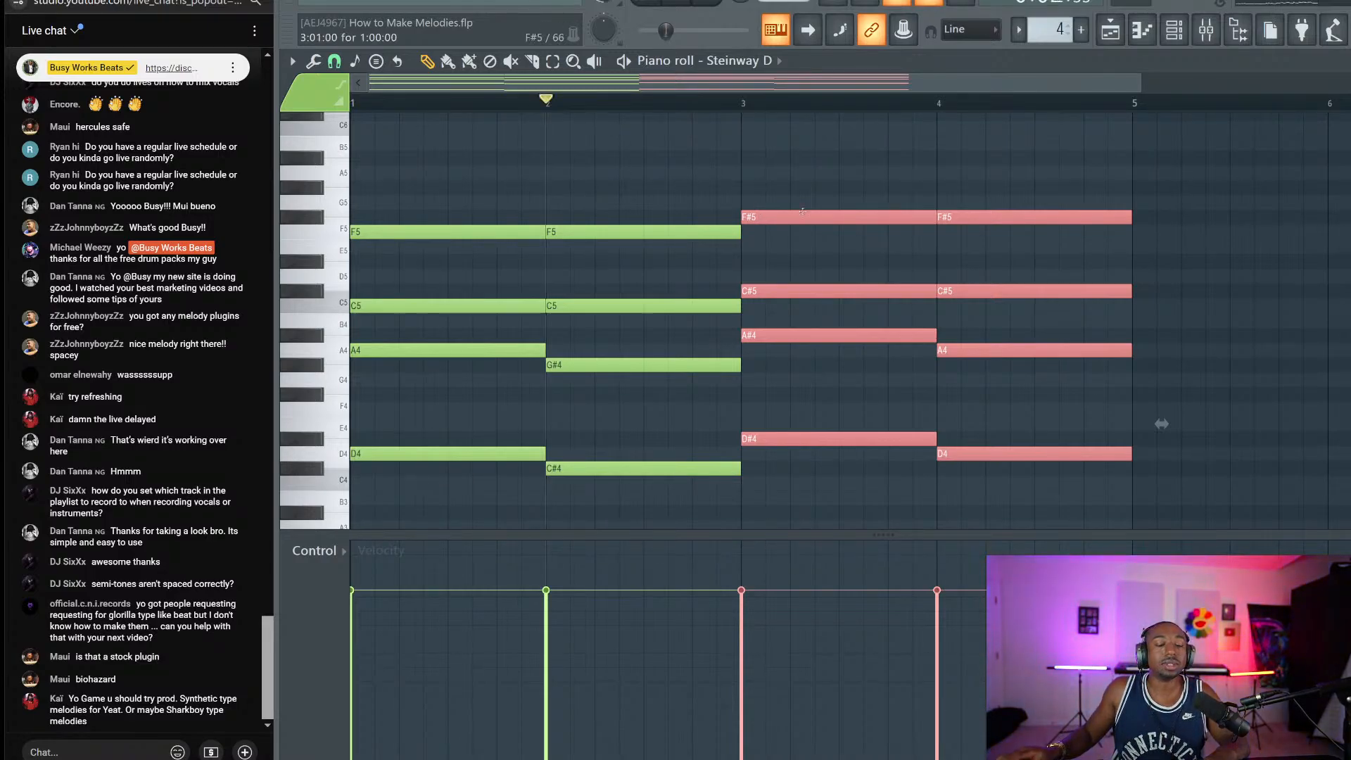
drag(854, 181, 1163, 520)
ctrl+click(831, 497)
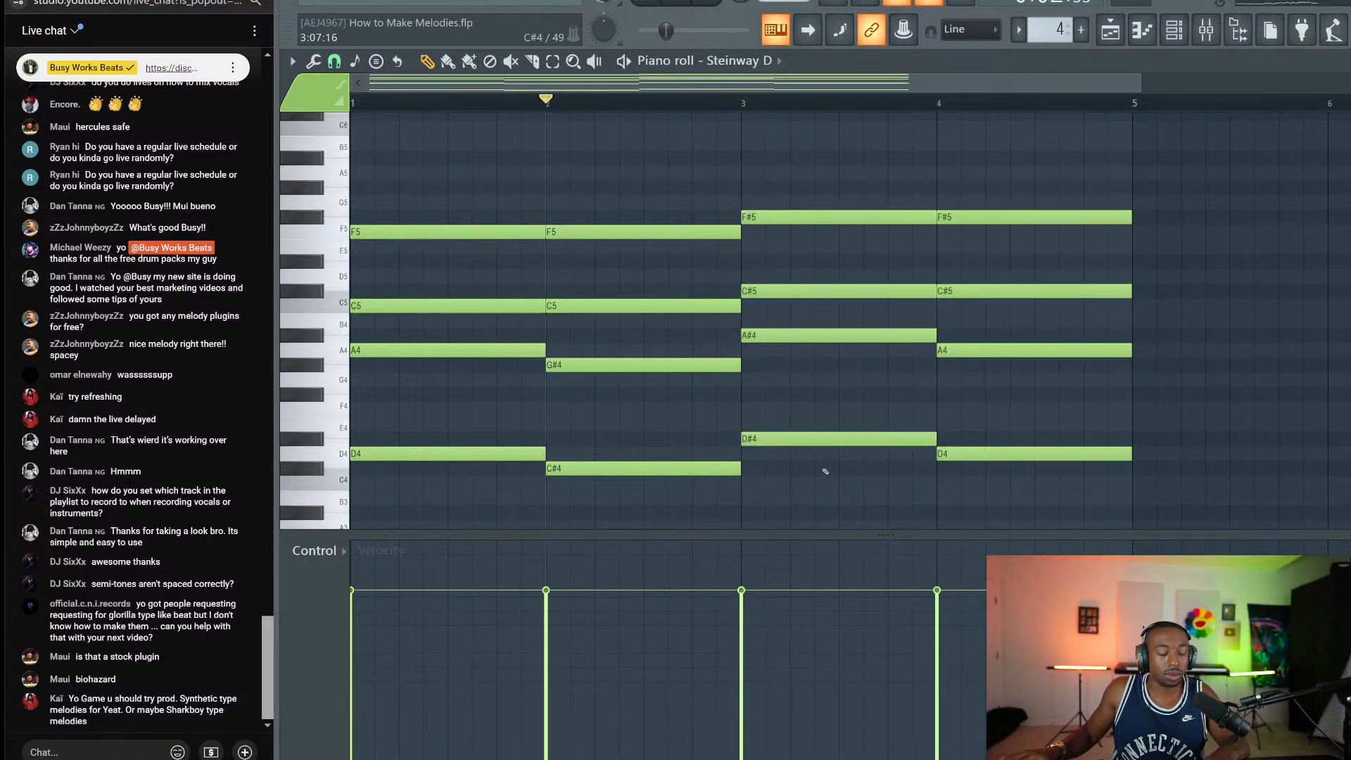
drag(790, 187, 1001, 588)
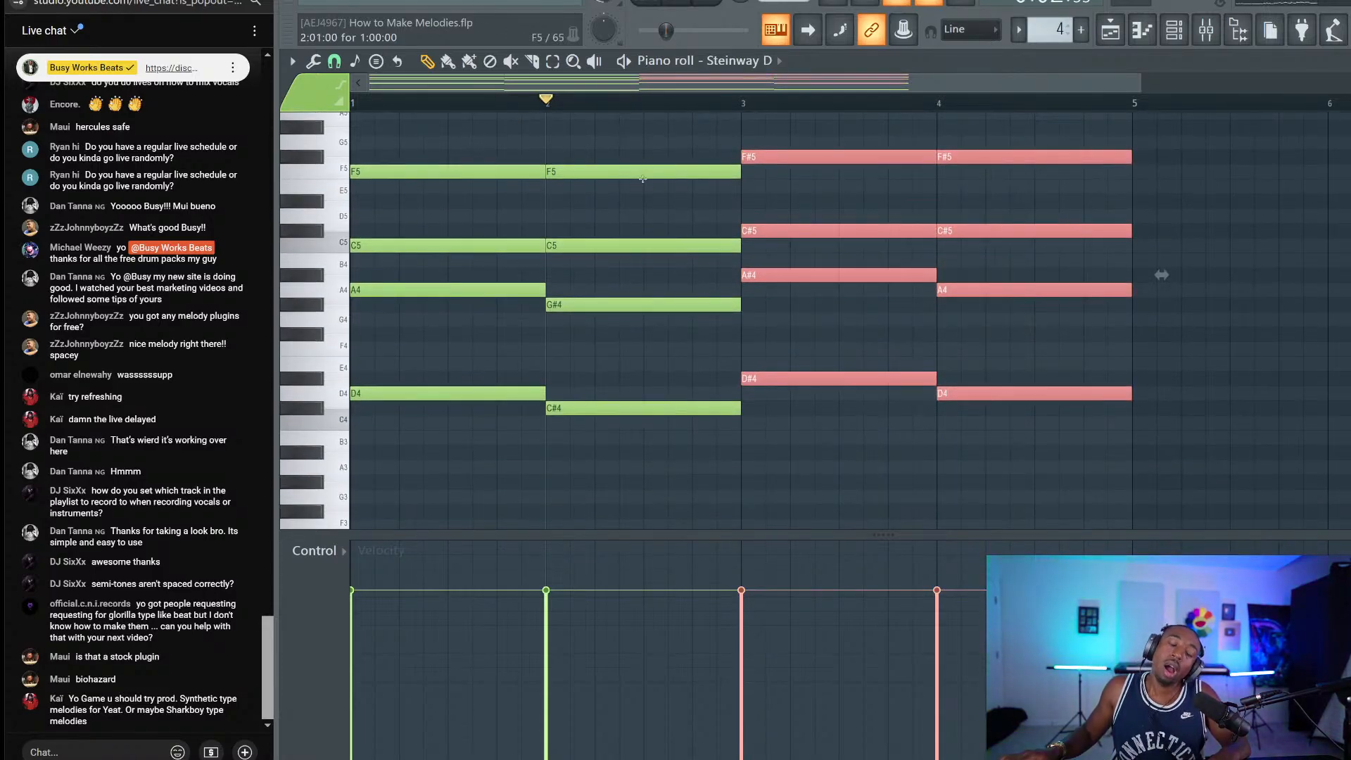
key(space)
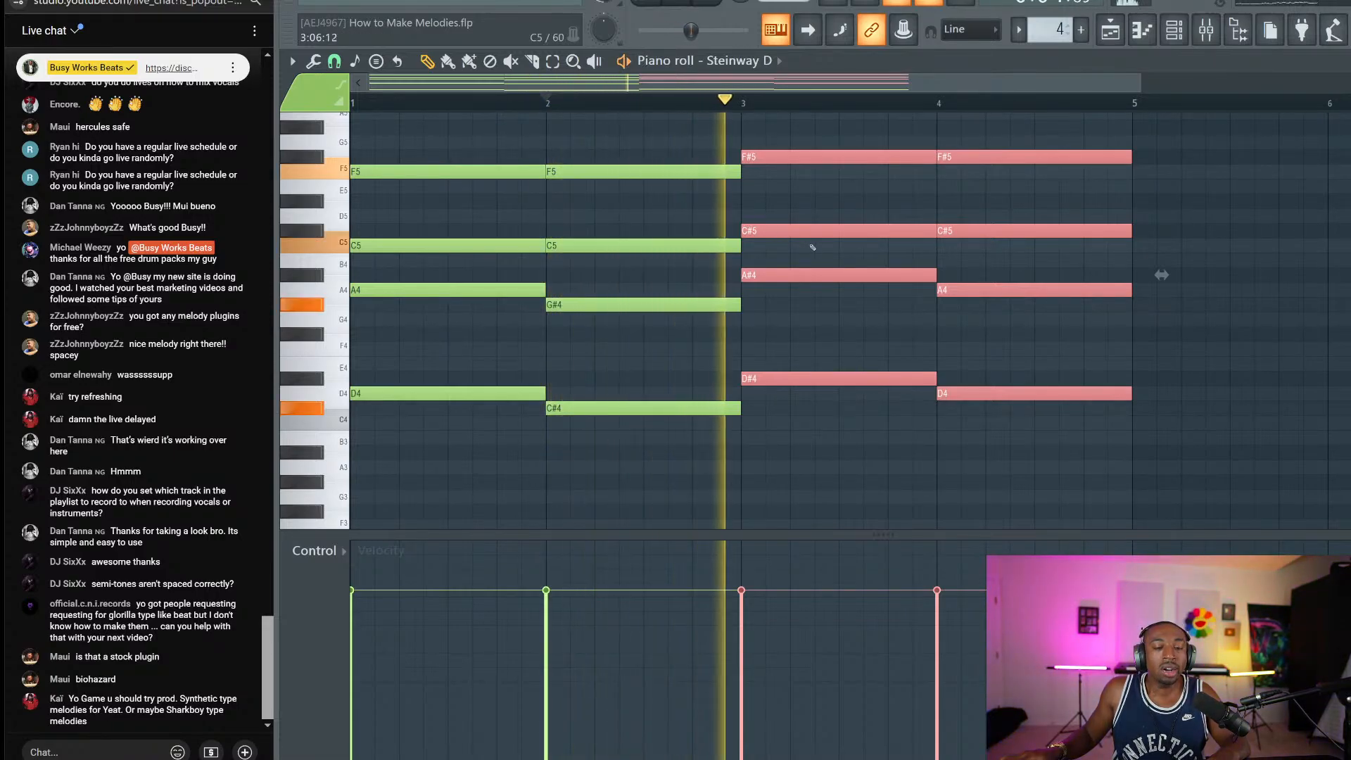
scroll(823, 107, down, 1)
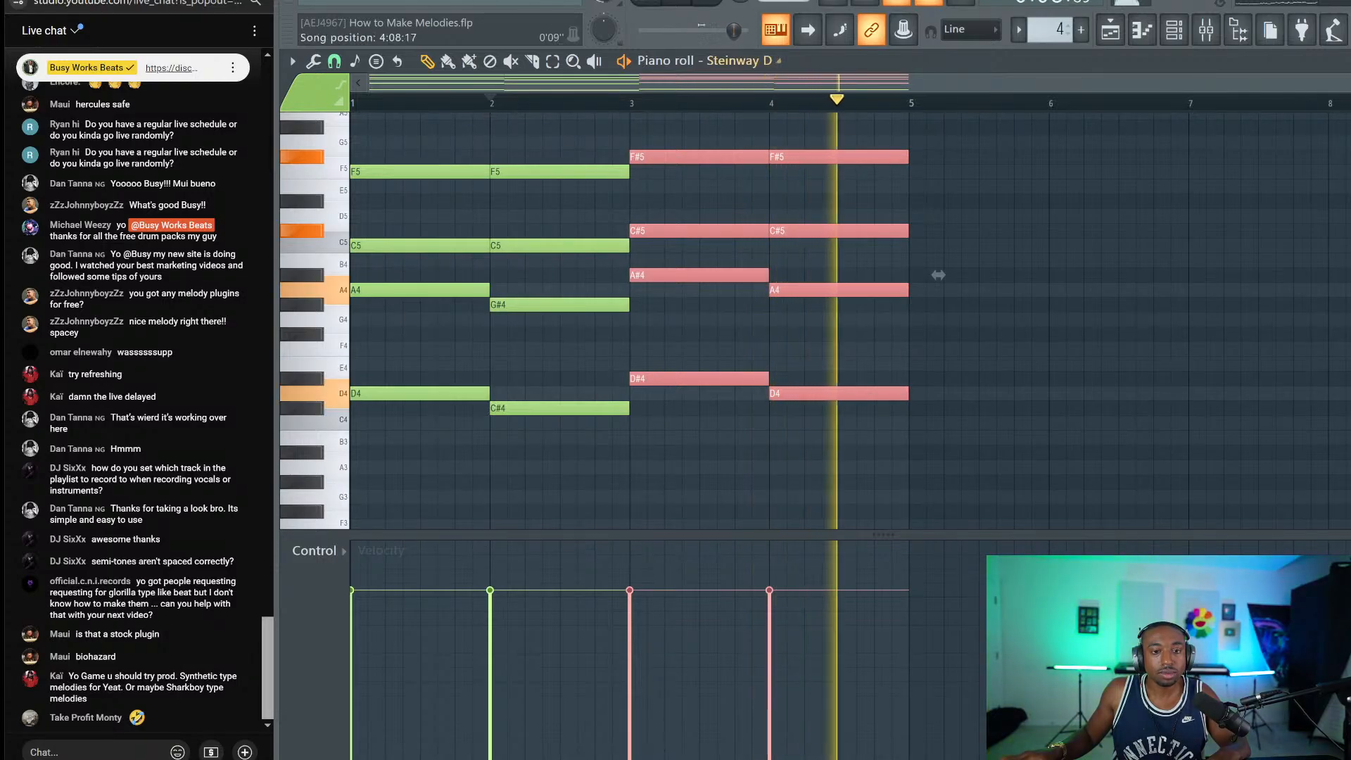
key(space)
key(space)
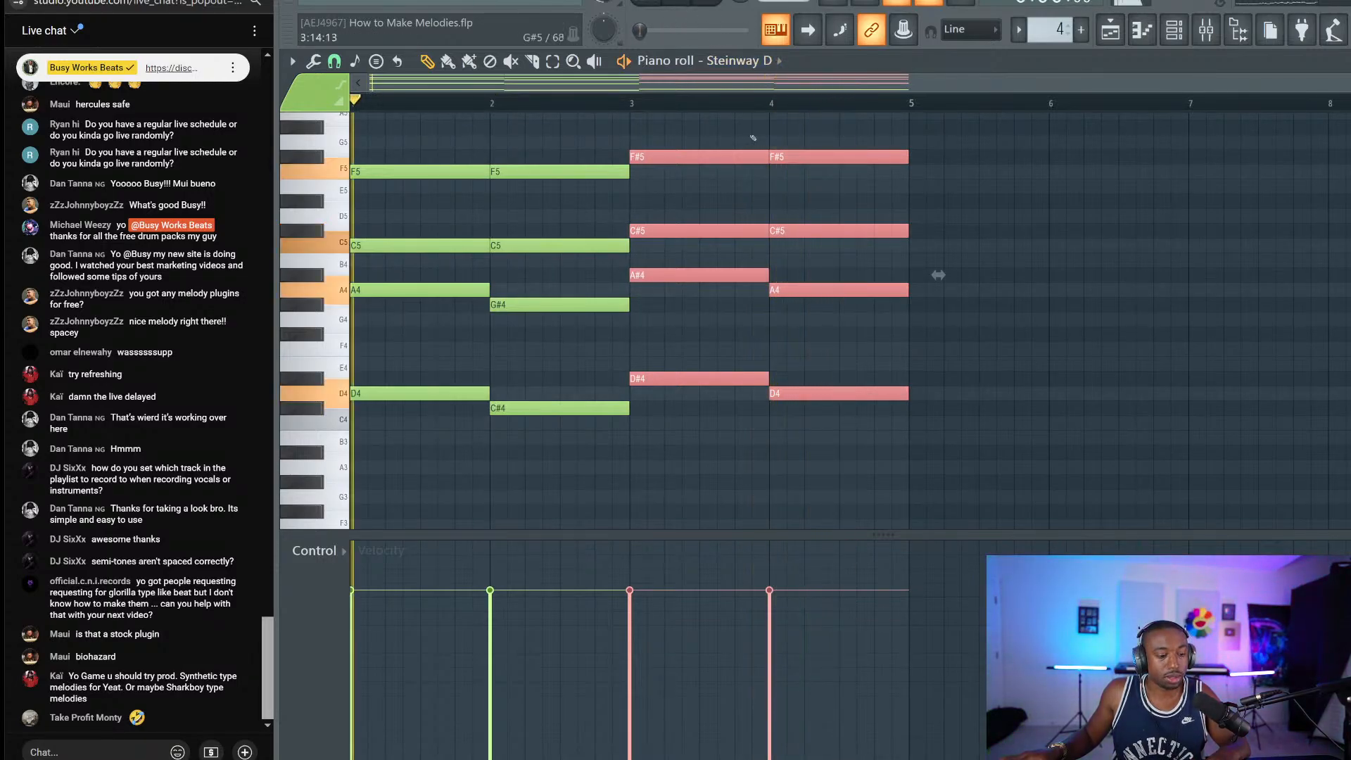
key(space)
Step: Transpose all four chords down by one semitone
ctrl+click(795, 186)
key(shift+Down)
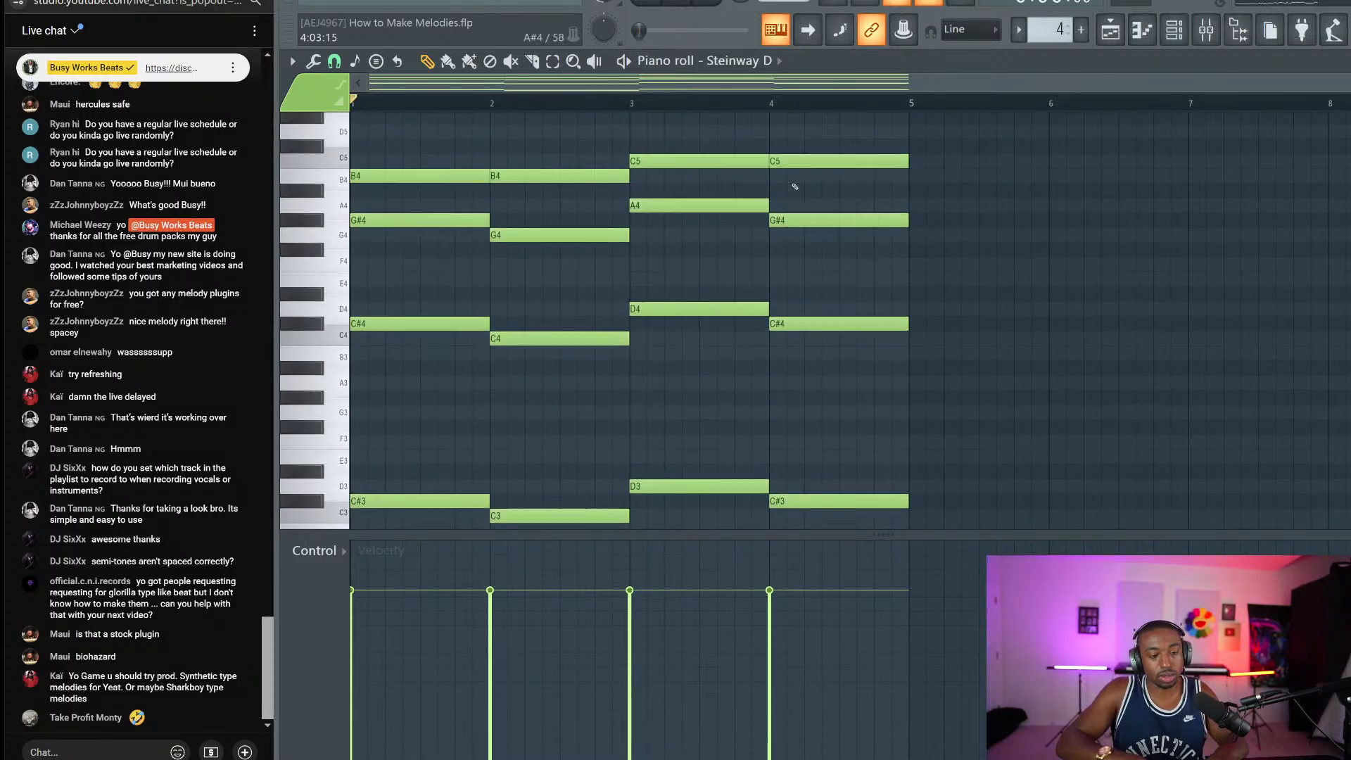
scroll(809, 281, down, 3)
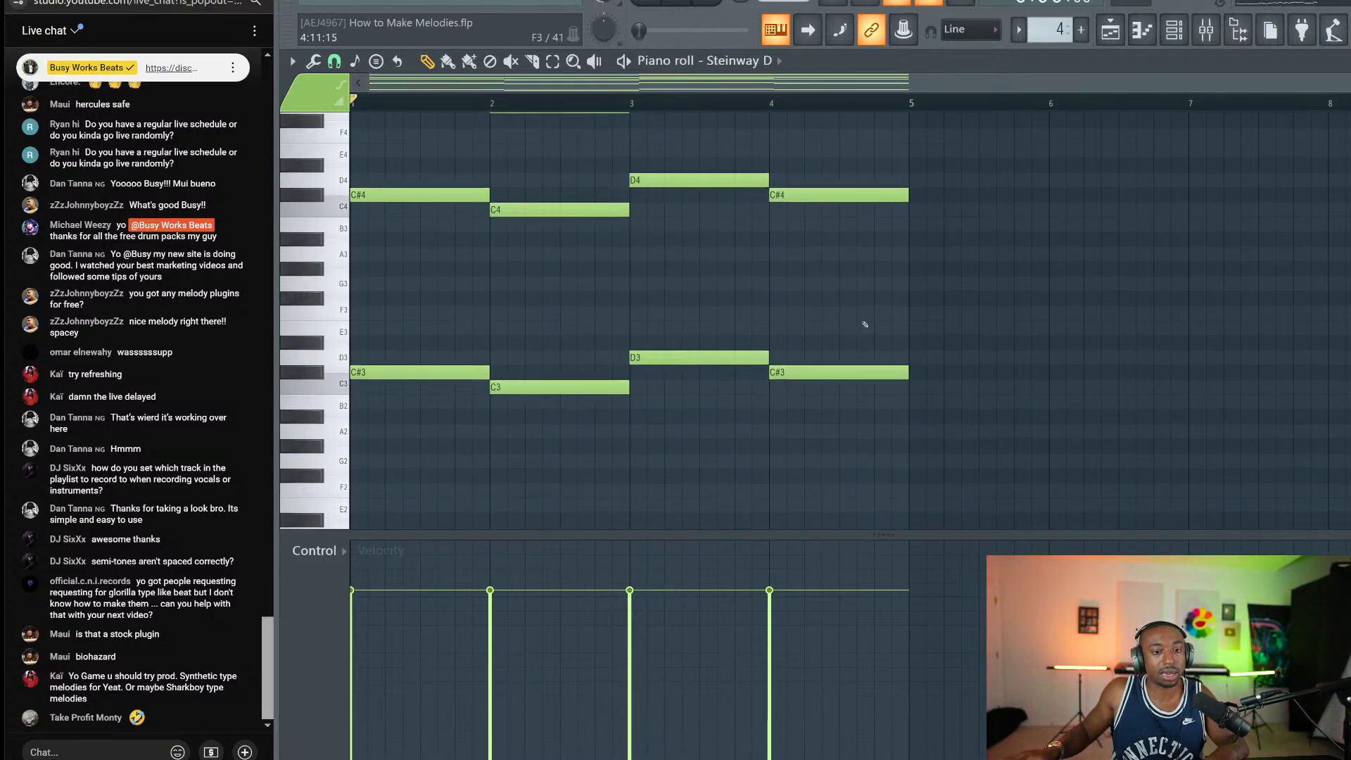
Step: Move the third and fourth chords from bars 3 and 4 to bars 5 and 6
drag(917, 441, 685, 68)
scroll(716, 218, up, 3)
scroll(720, 243, down, 2)
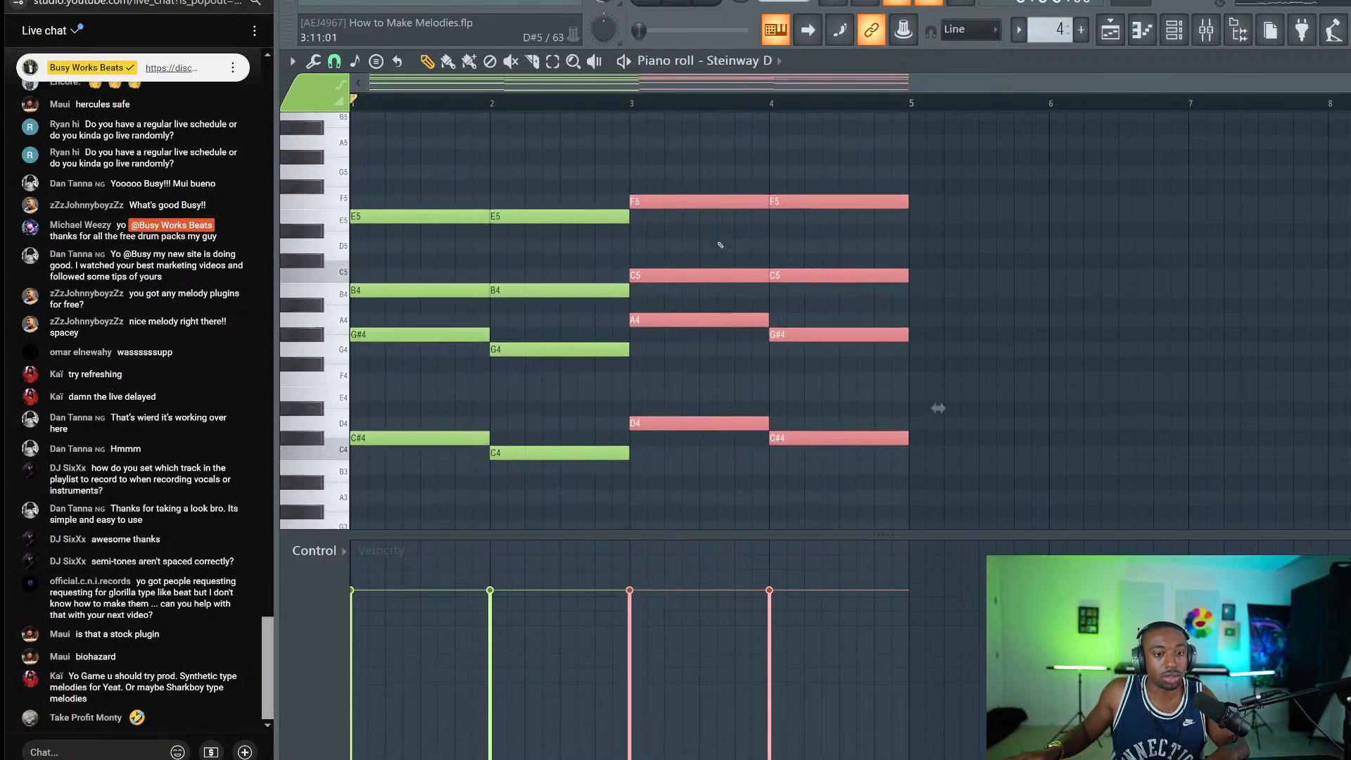
drag(660, 186, 939, 186)
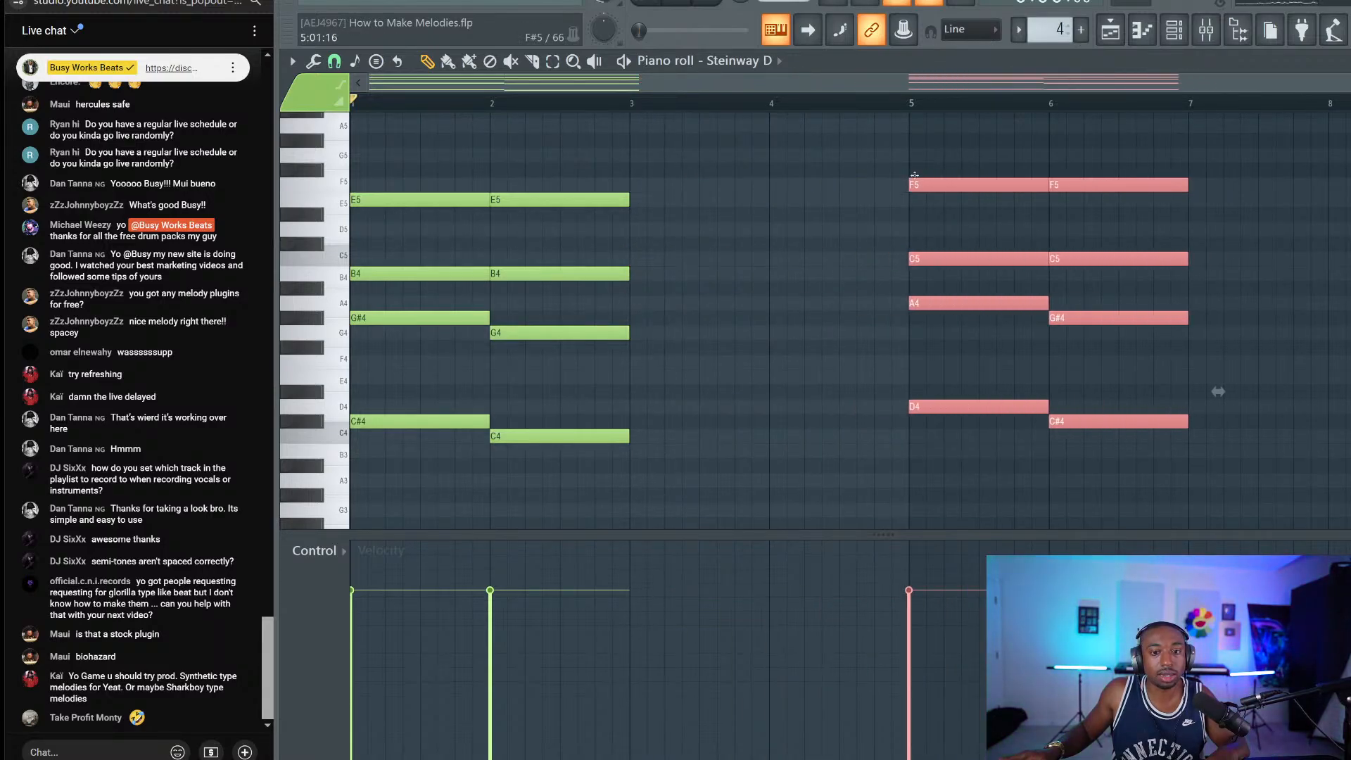
Step: Copy the first two chords into the empty bars 3 and 4
drag(641, 163, 453, 427)
drag(428, 138, 644, 609)
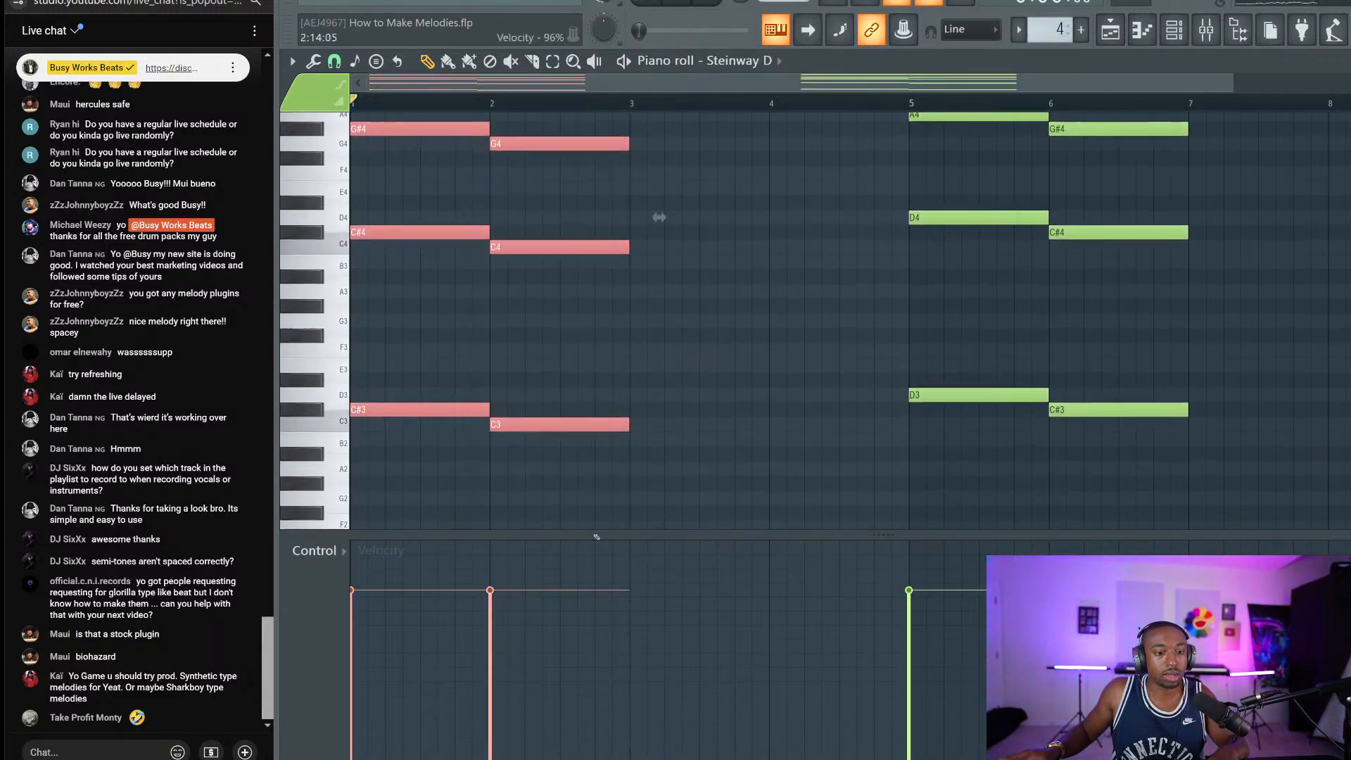
drag(444, 403, 727, 396)
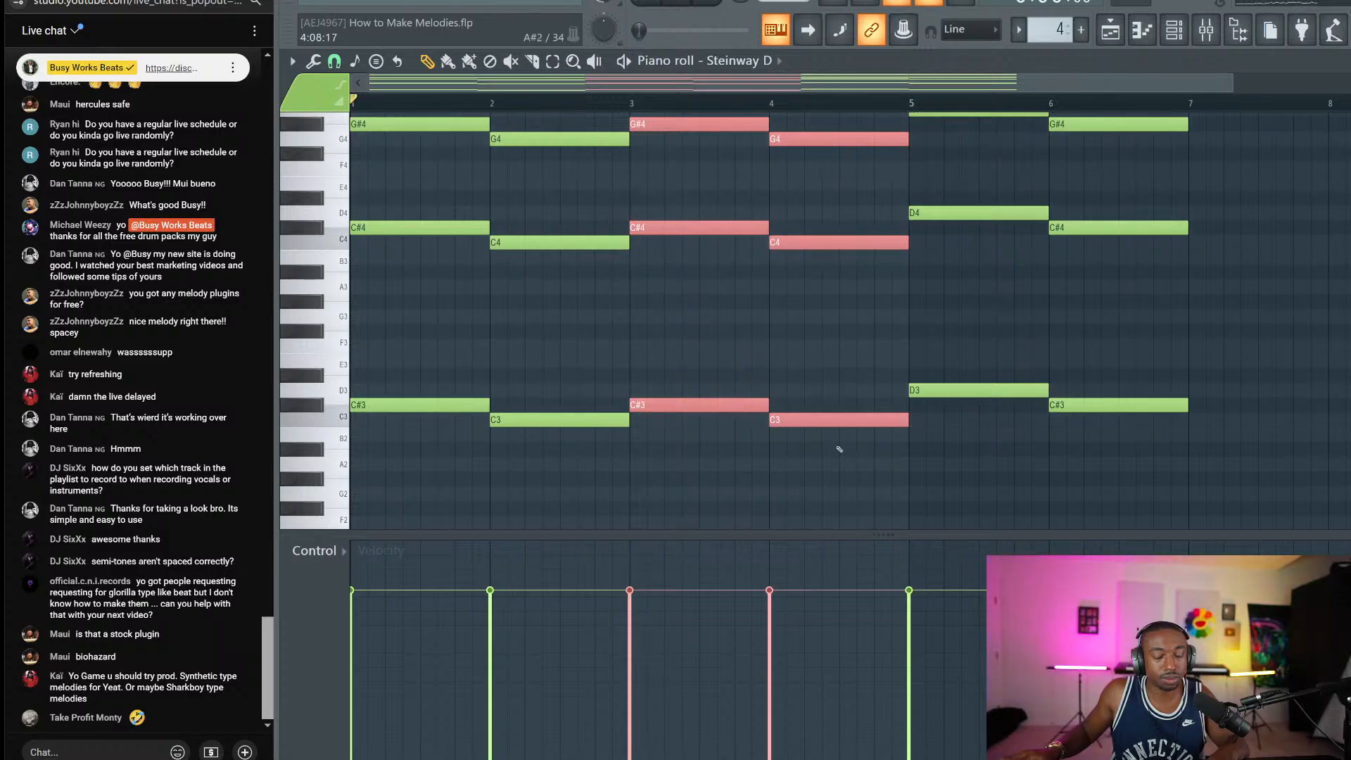
Step: Raise the bar 4 chord's C4 and C3 to C#4 and C#3, and check its upper E5, B4 and G4 notes
drag(838, 456, 846, 227)
key(shift+Up)
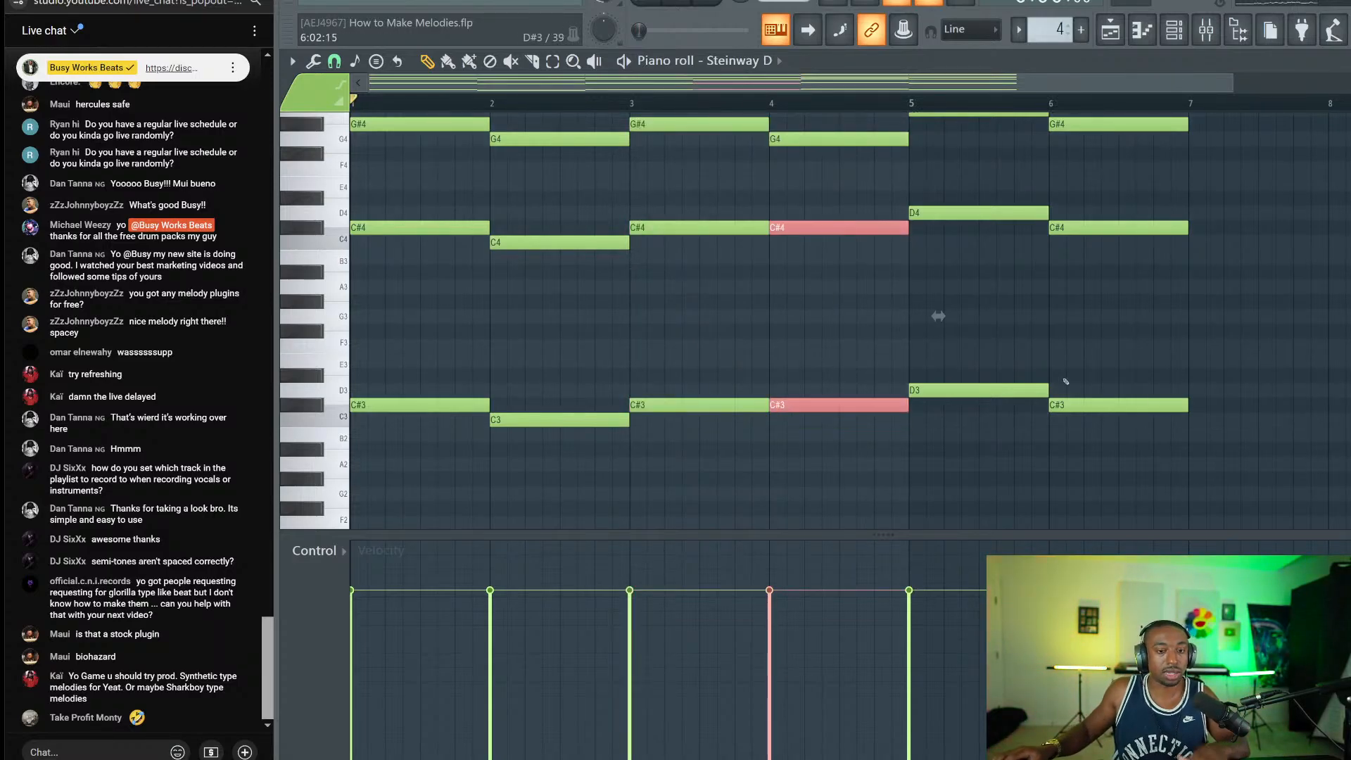
scroll(1066, 381, up, 5)
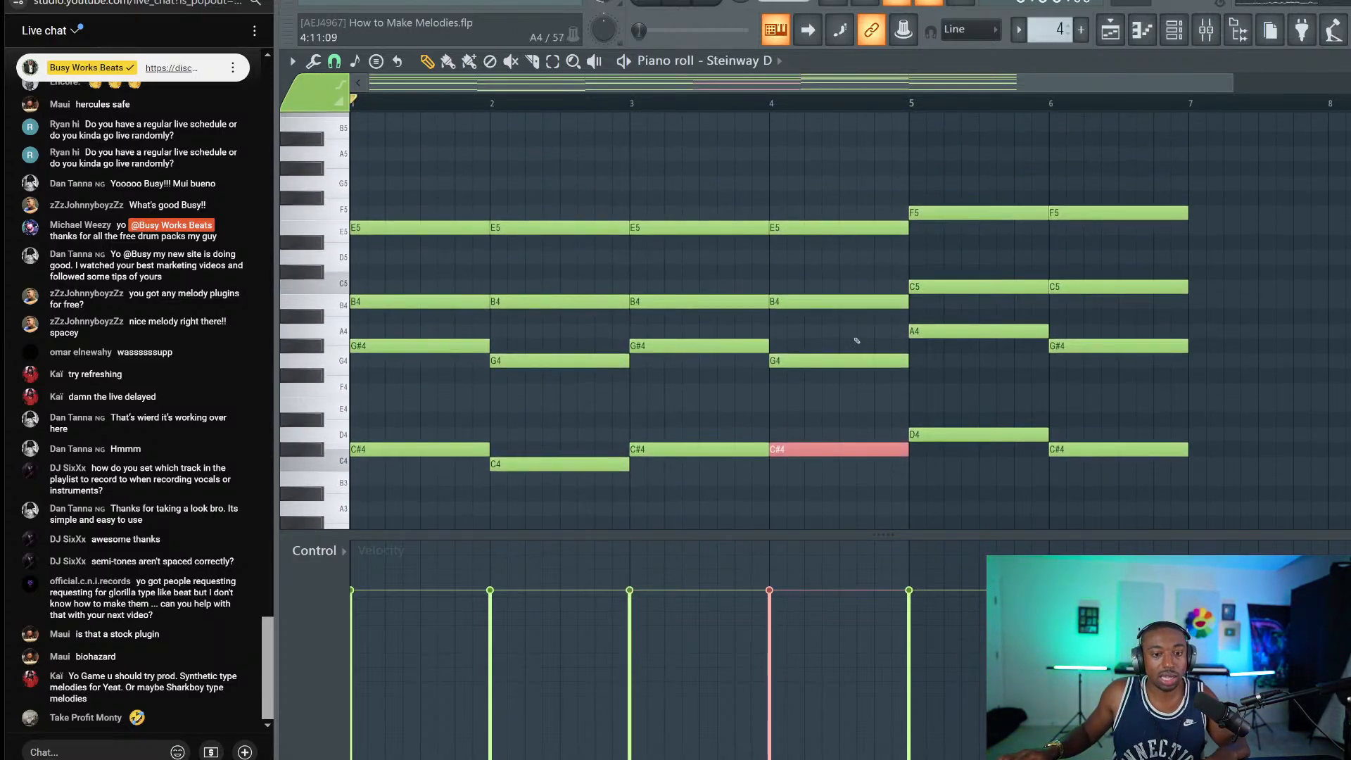
drag(871, 192, 806, 404)
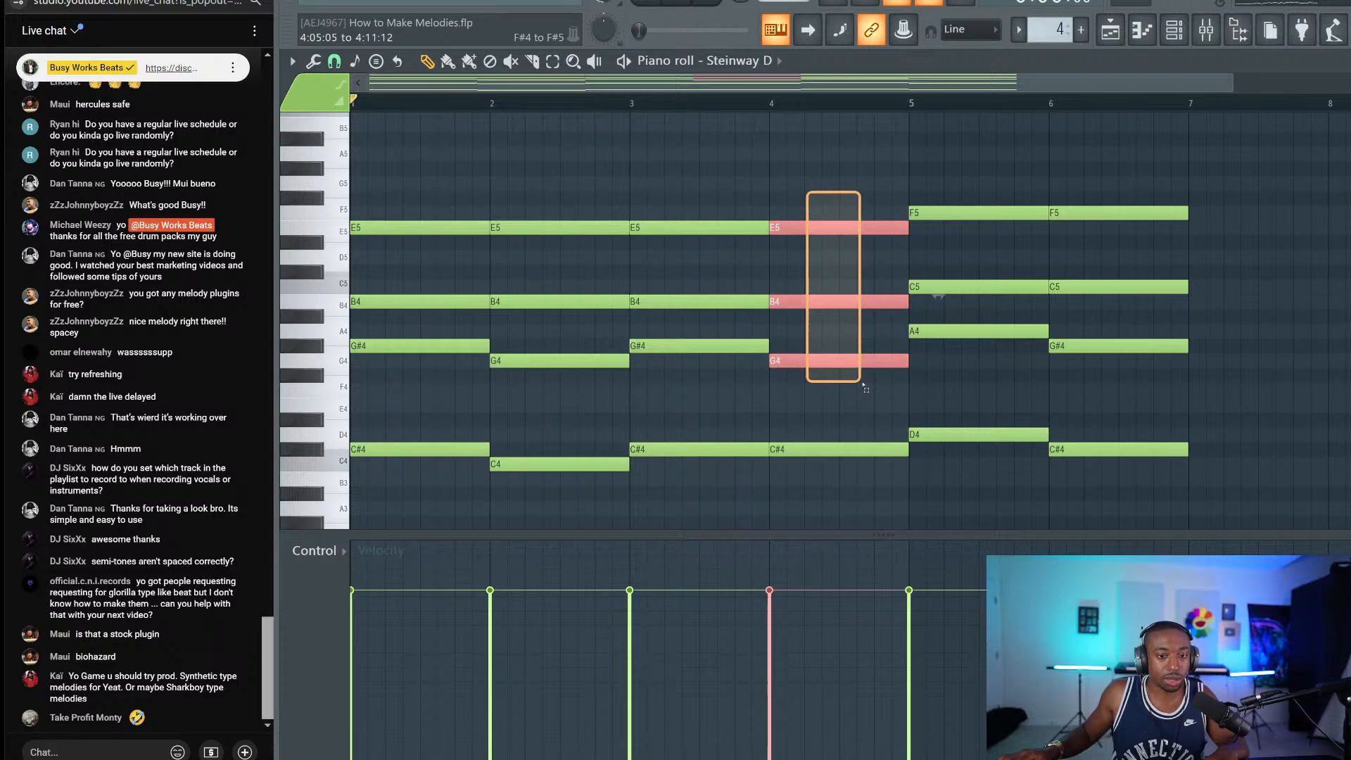
click(878, 263)
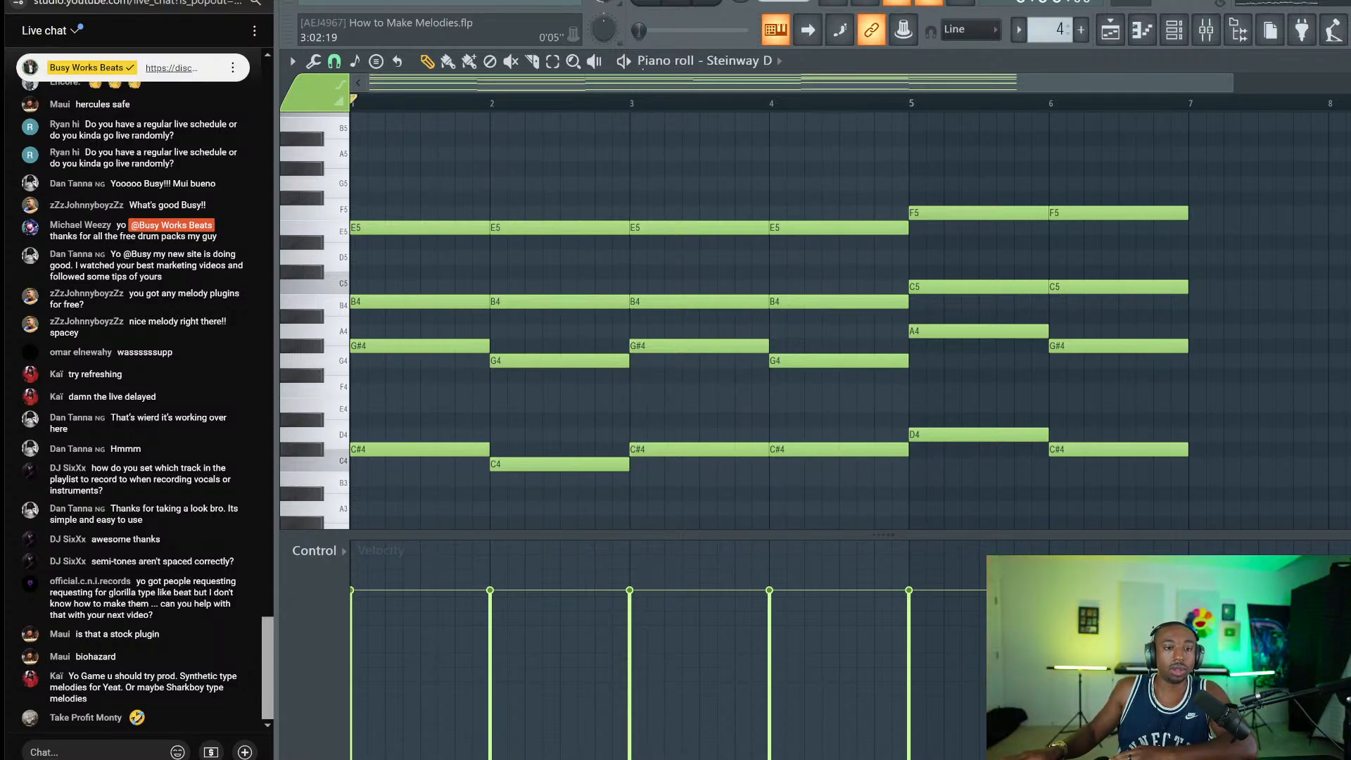
Step: Add one-bar A4, C5 and E5 notes as a triad in bar 7
scroll(756, 289, right, 5)
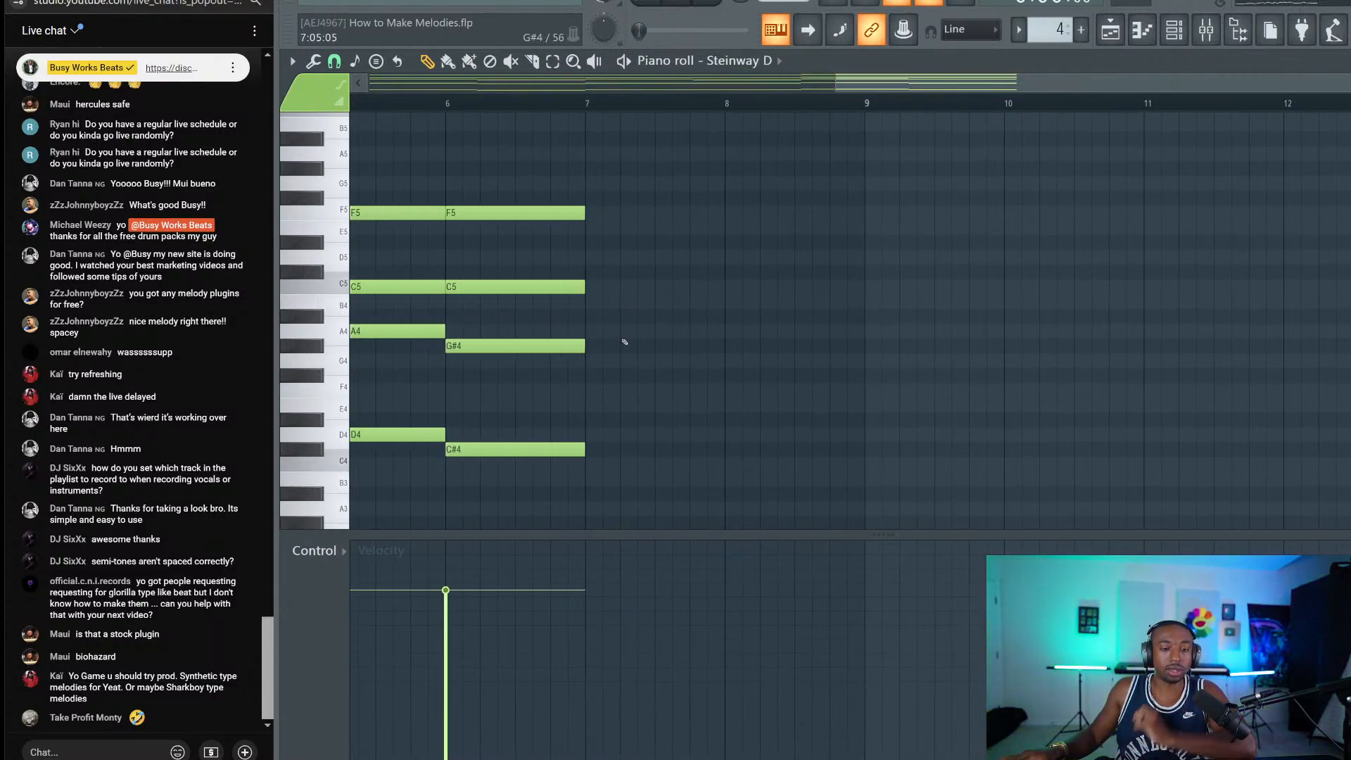
click(589, 332)
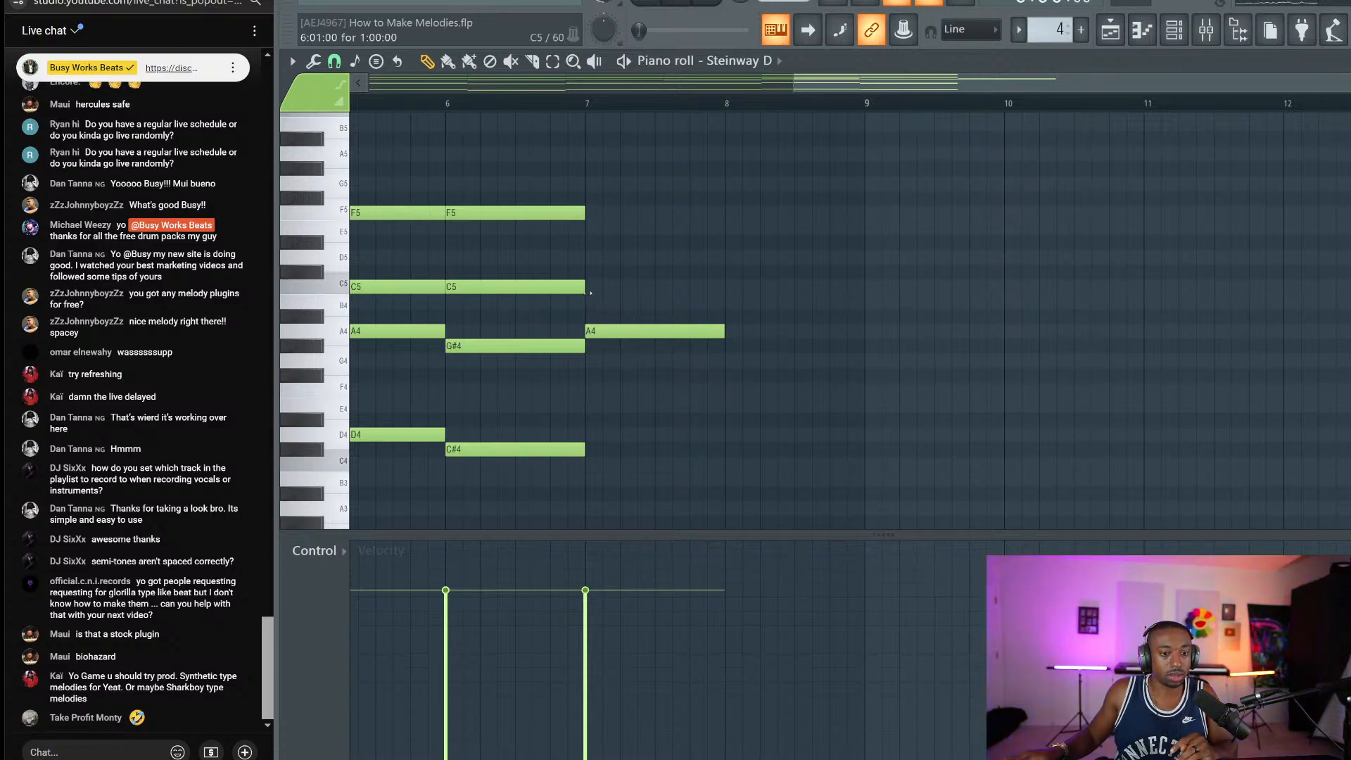
click(594, 287)
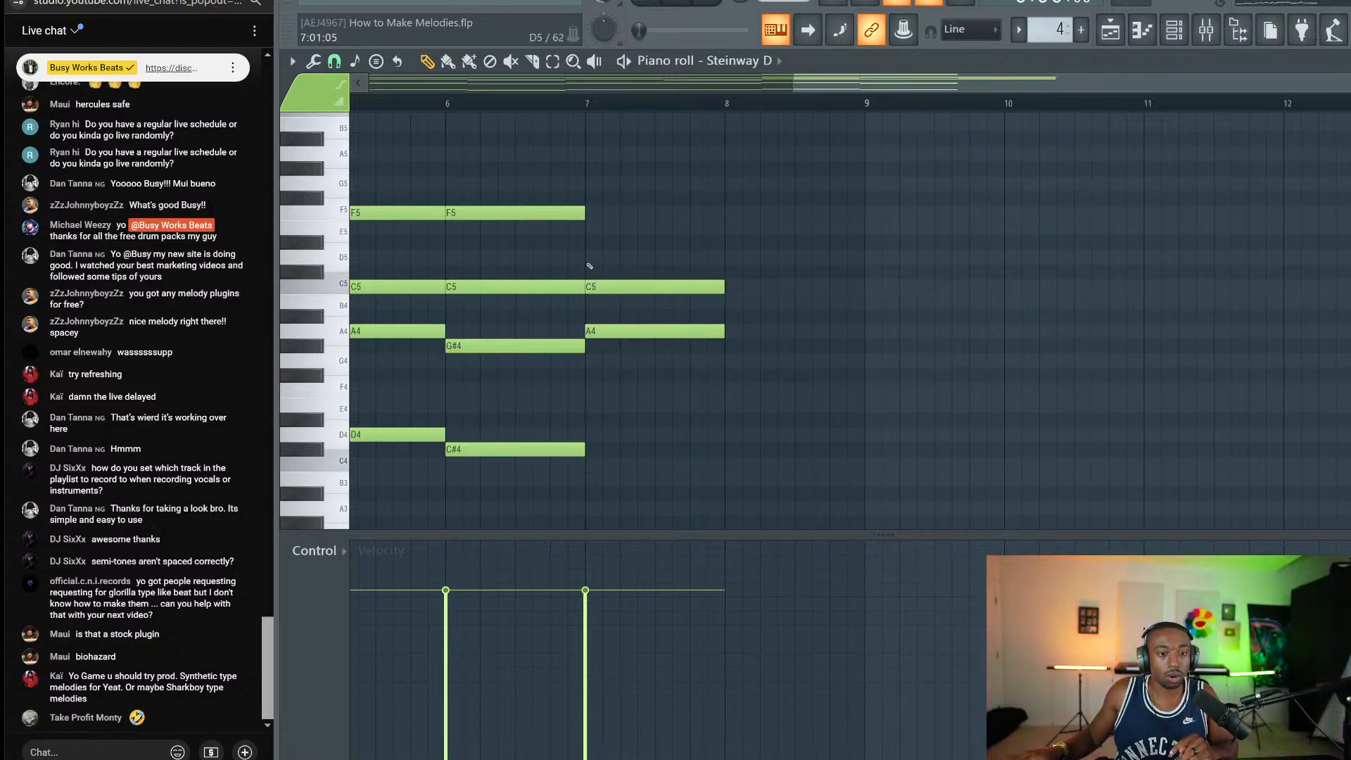
click(590, 227)
Step: Copy the bar 7 triad into bar 8 with its C5 raised to C#5, and save the project
drag(625, 332, 753, 307)
key(shift+Up)
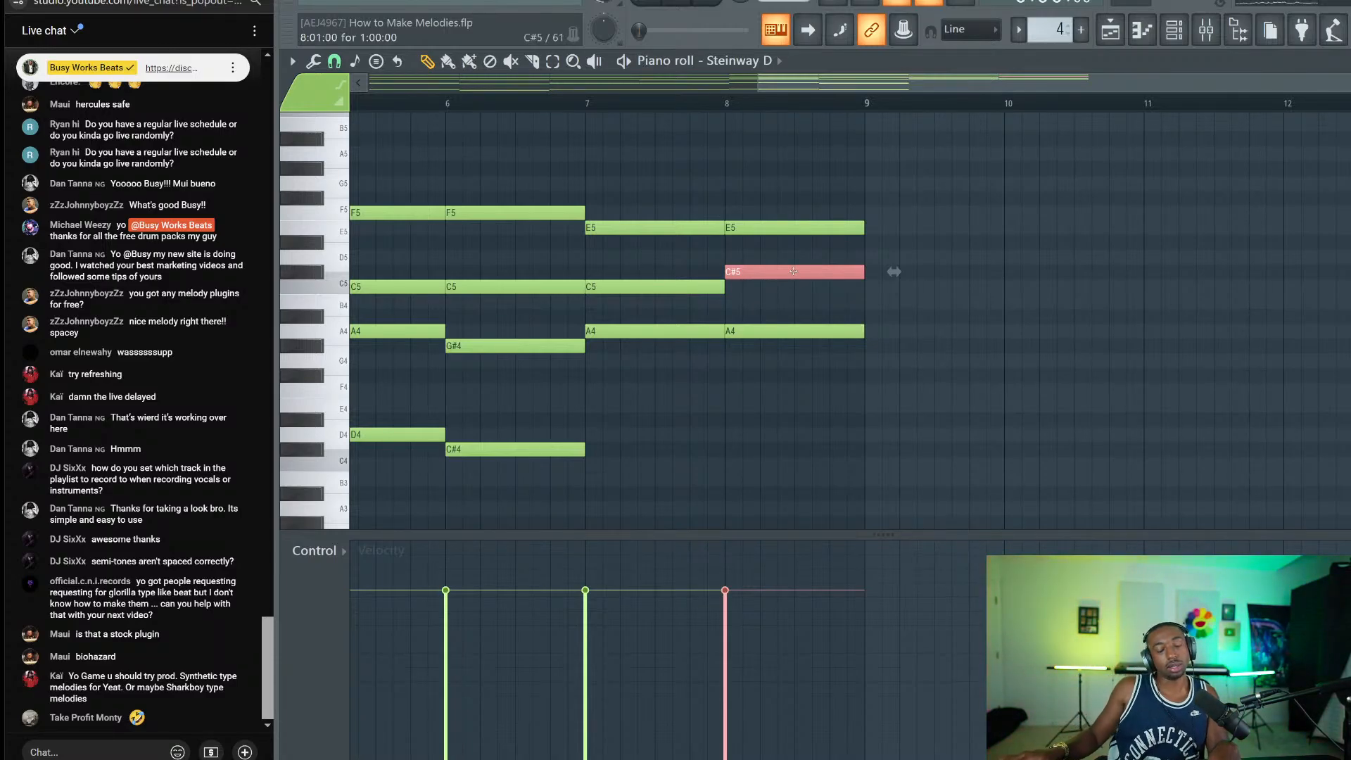
key(ctrl+s)
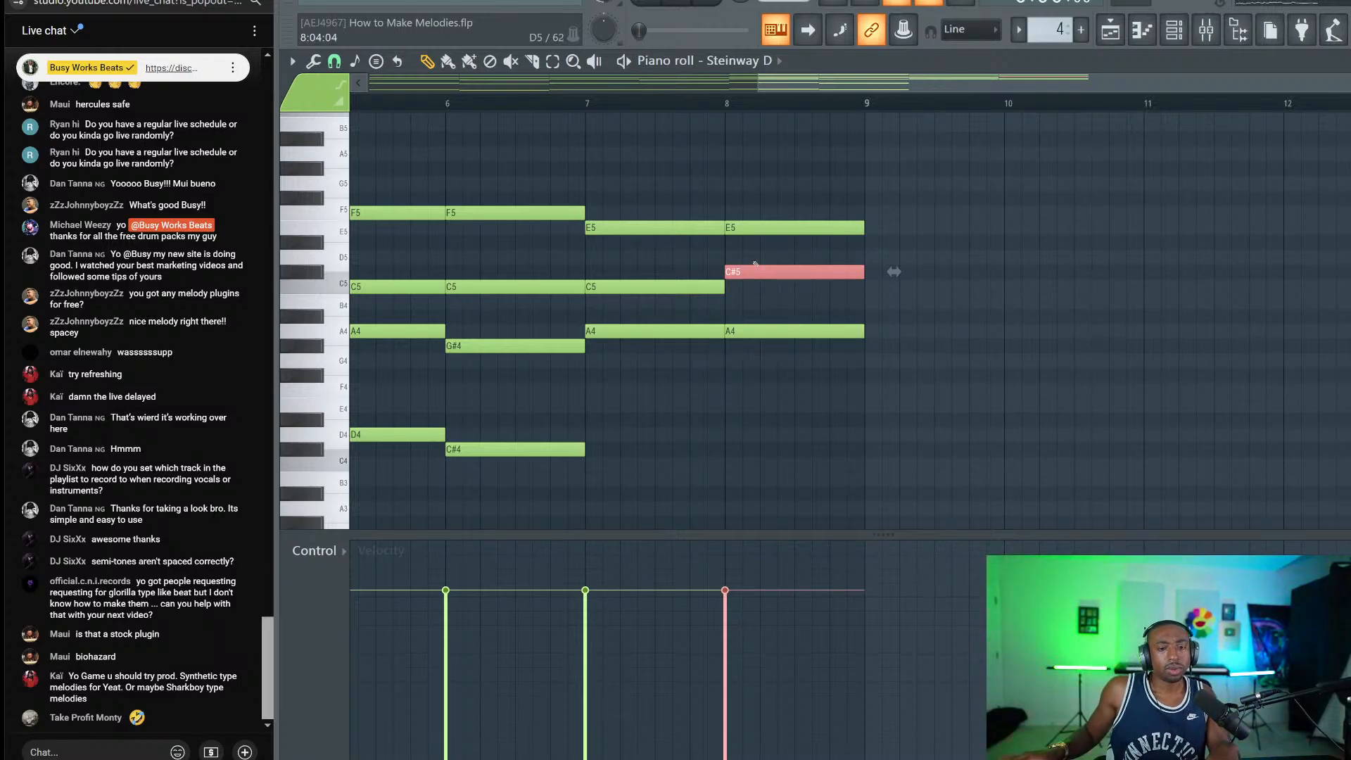
click(729, 288)
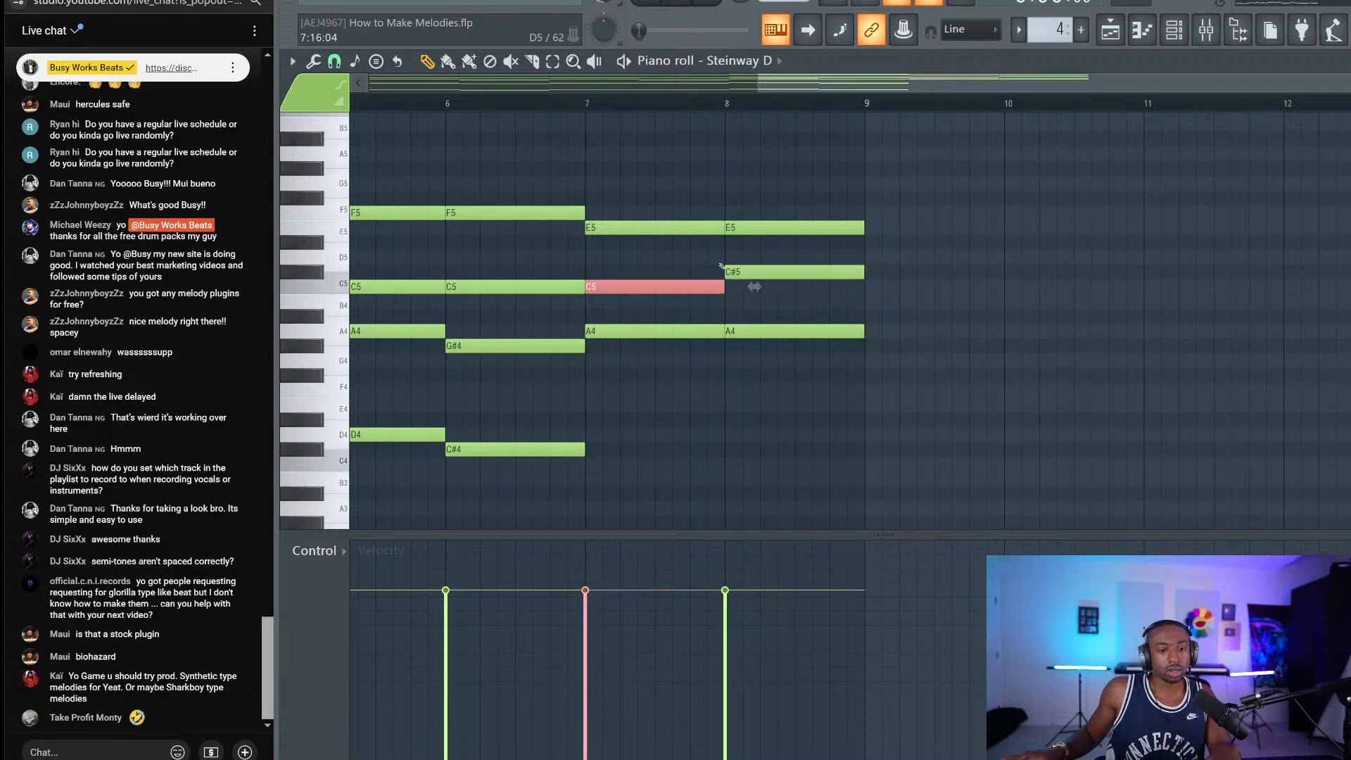
Step: Compare the bar 7 triad's C5 with the bar 8 triad's C#5 by selecting each in turn
click(747, 271)
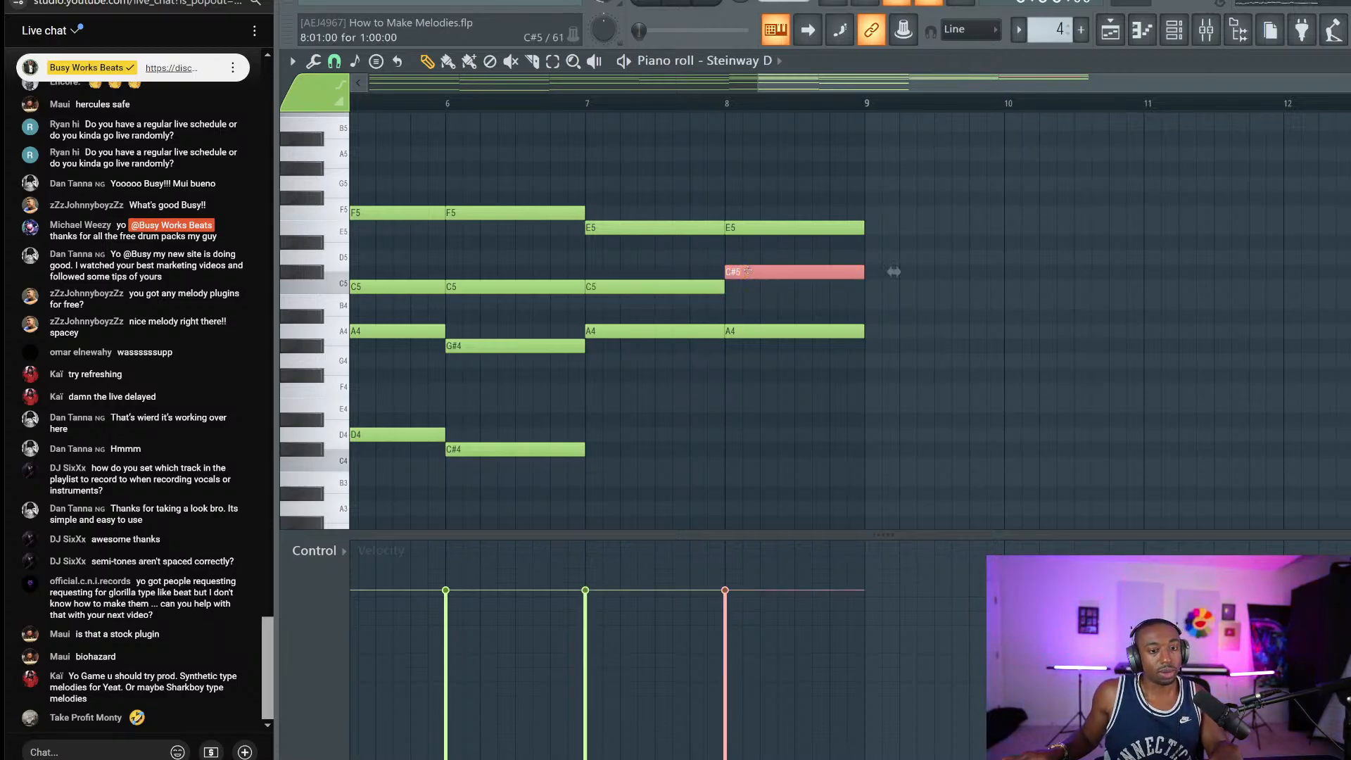
click(755, 286)
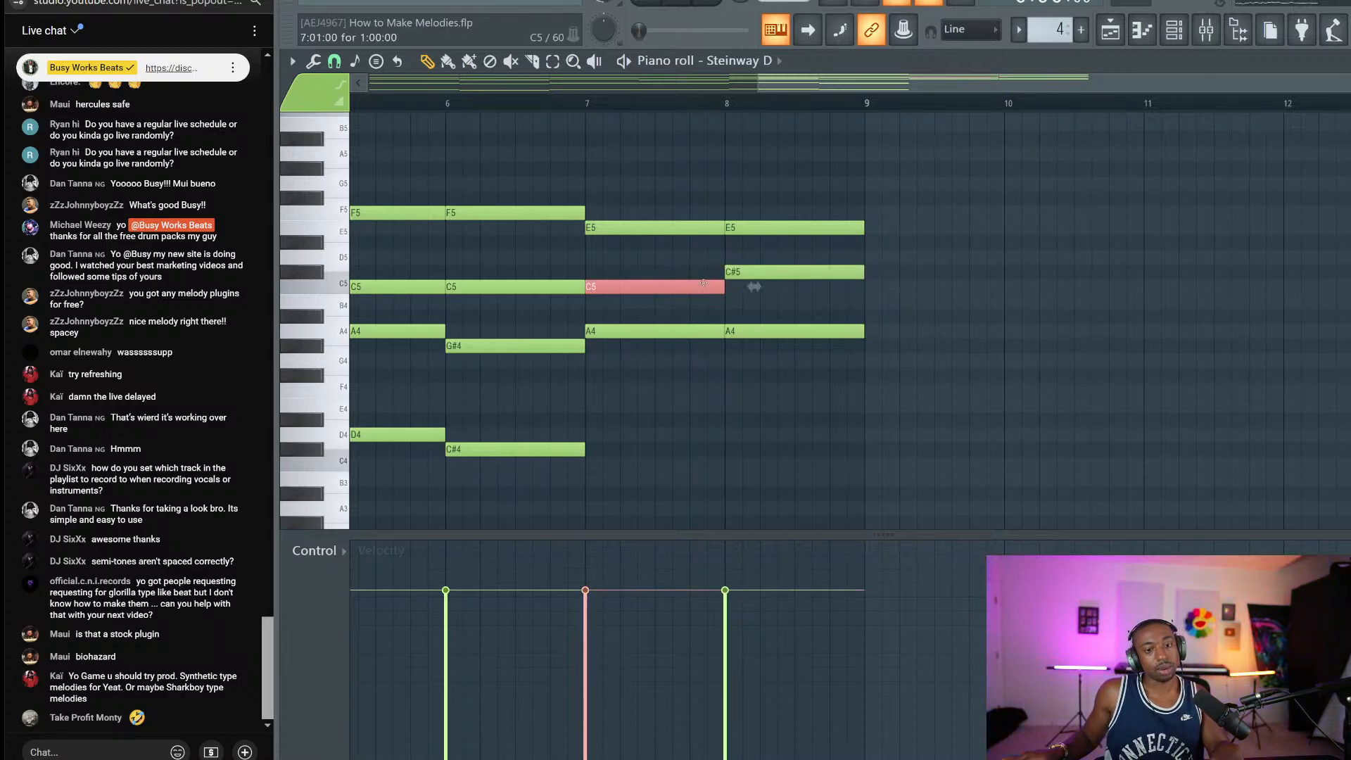
click(746, 272)
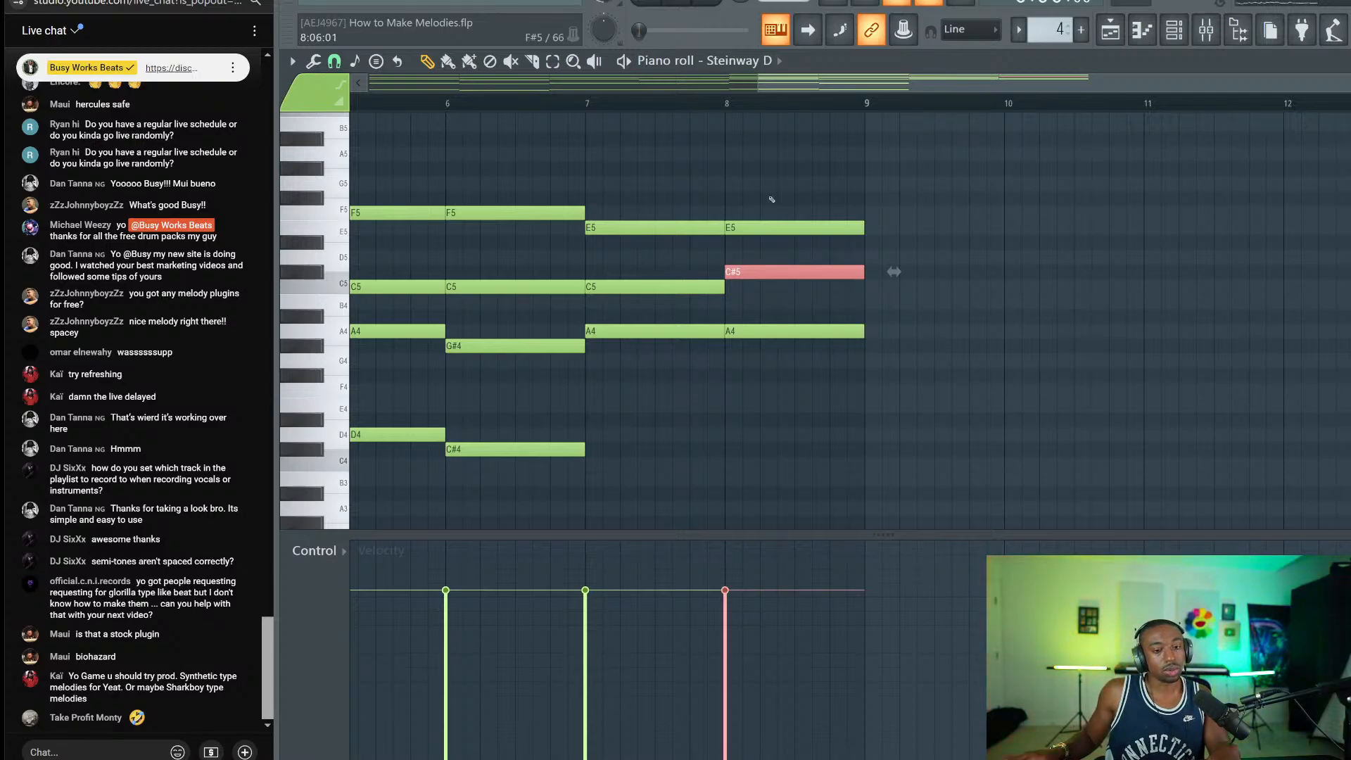
Step: Move the bar 8 triad to bar 9 and copy the bar 7 triad into bar 8
drag(770, 198, 911, 327)
drag(703, 361, 672, 223)
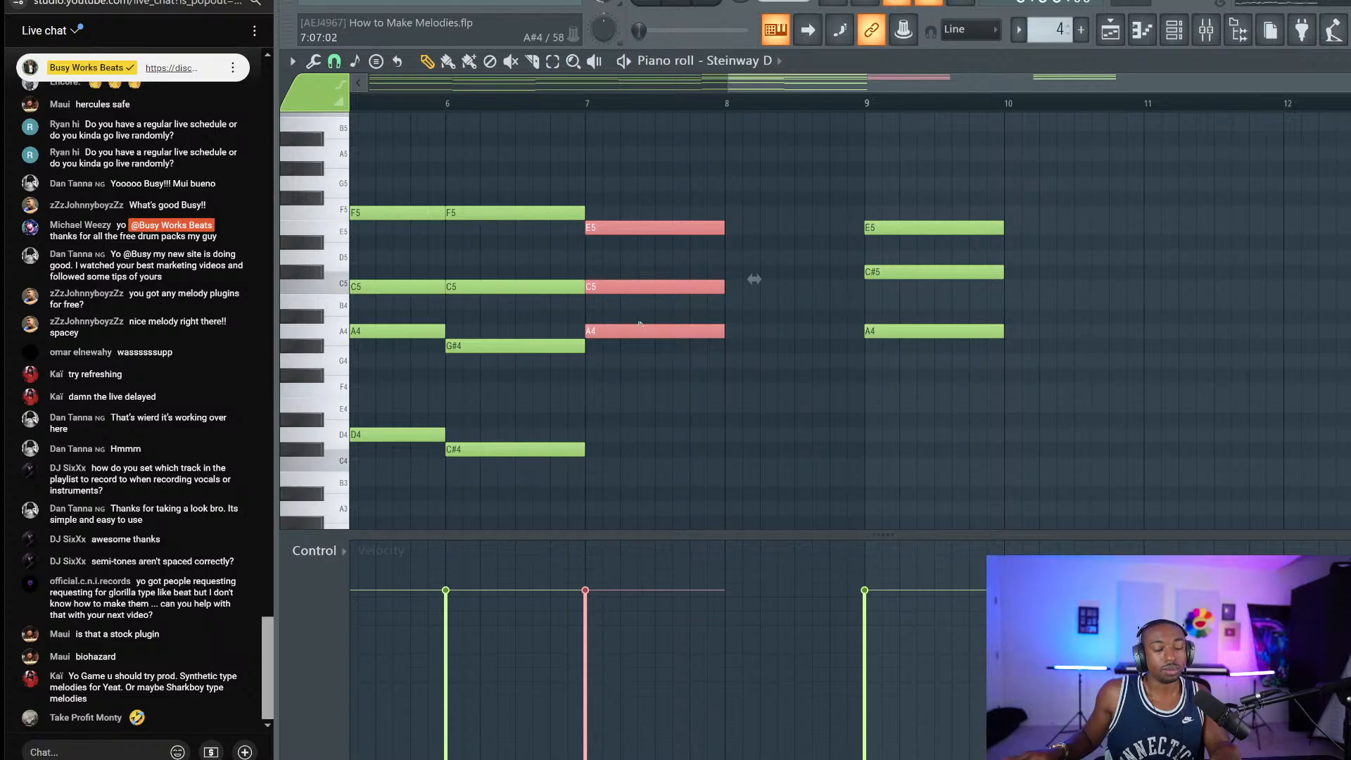
drag(620, 326, 759, 320)
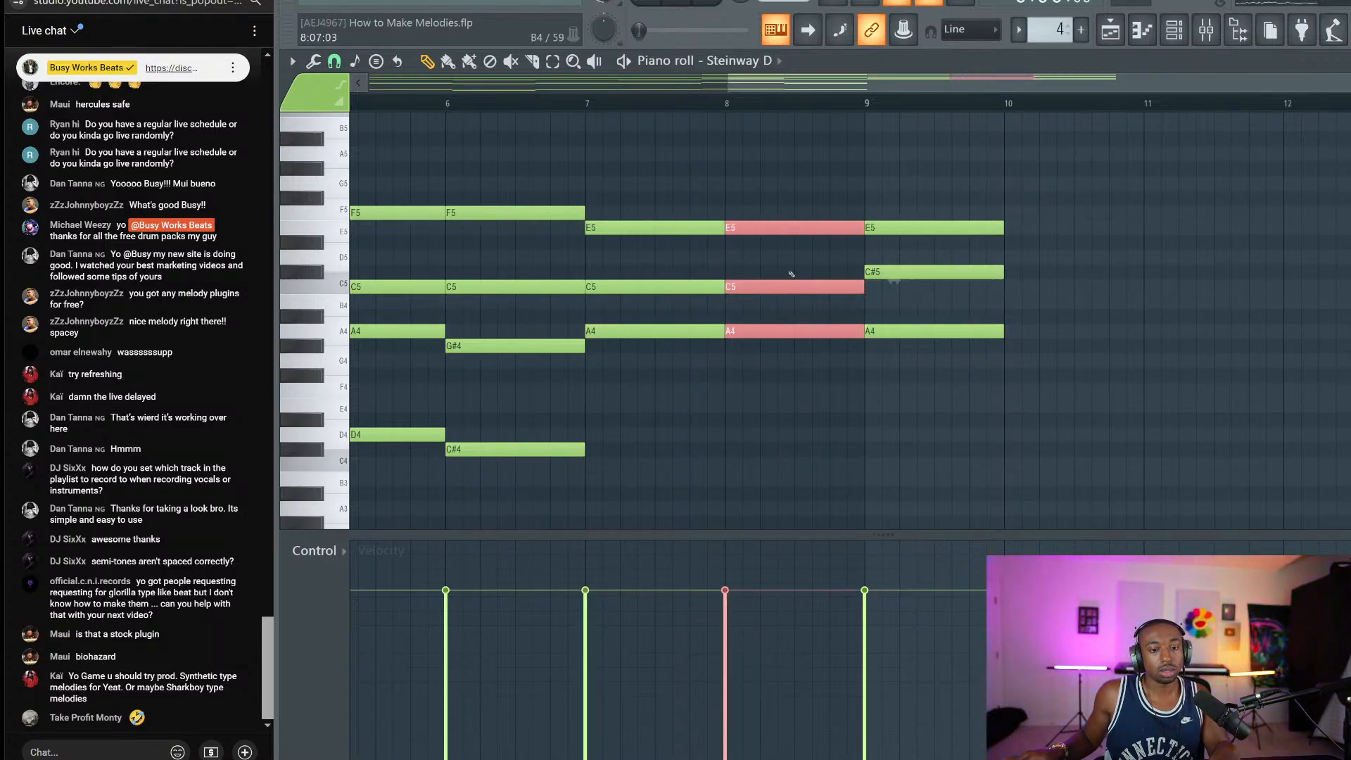
Step: Keep the bar 8 triad's E5 and raise its C5 and A4 one semitone to C#5 and A#4
right_click(783, 227)
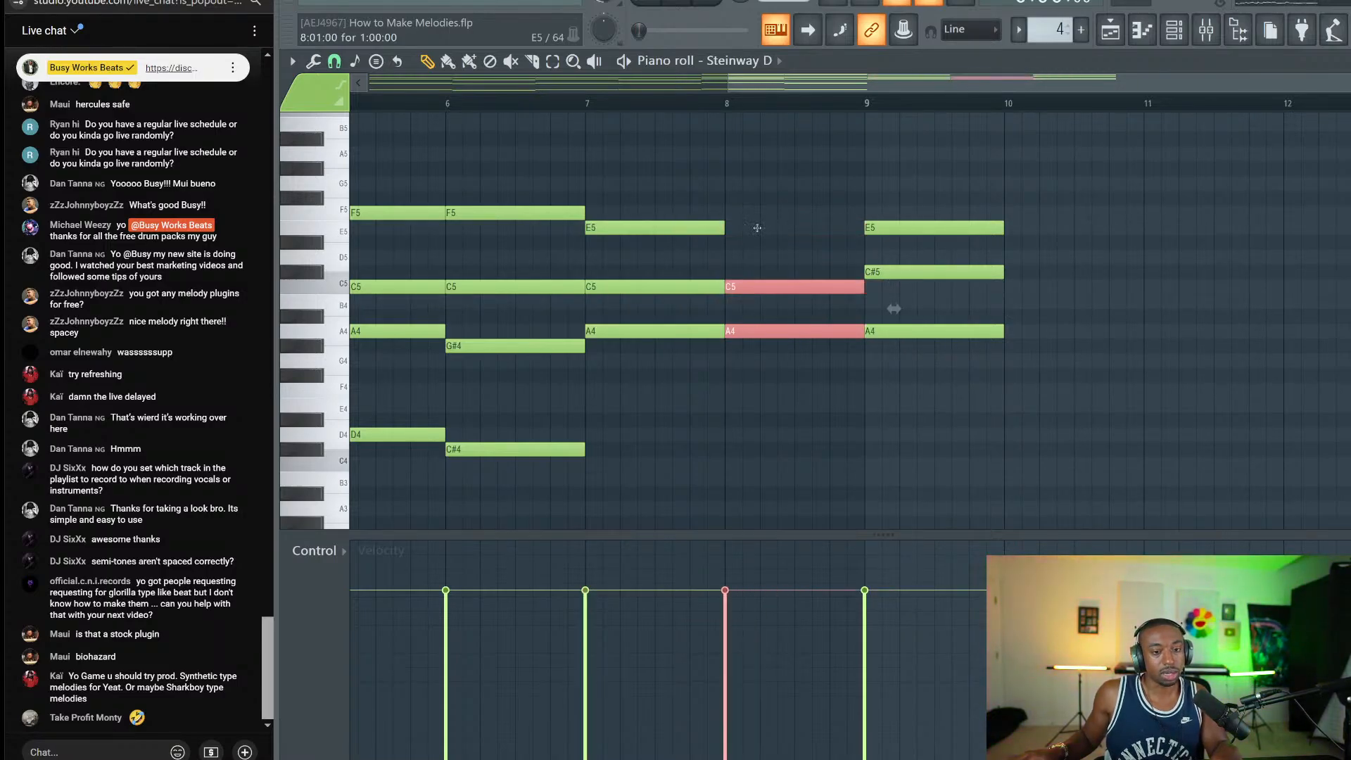
key(ctrl+z)
drag(758, 223, 775, 348)
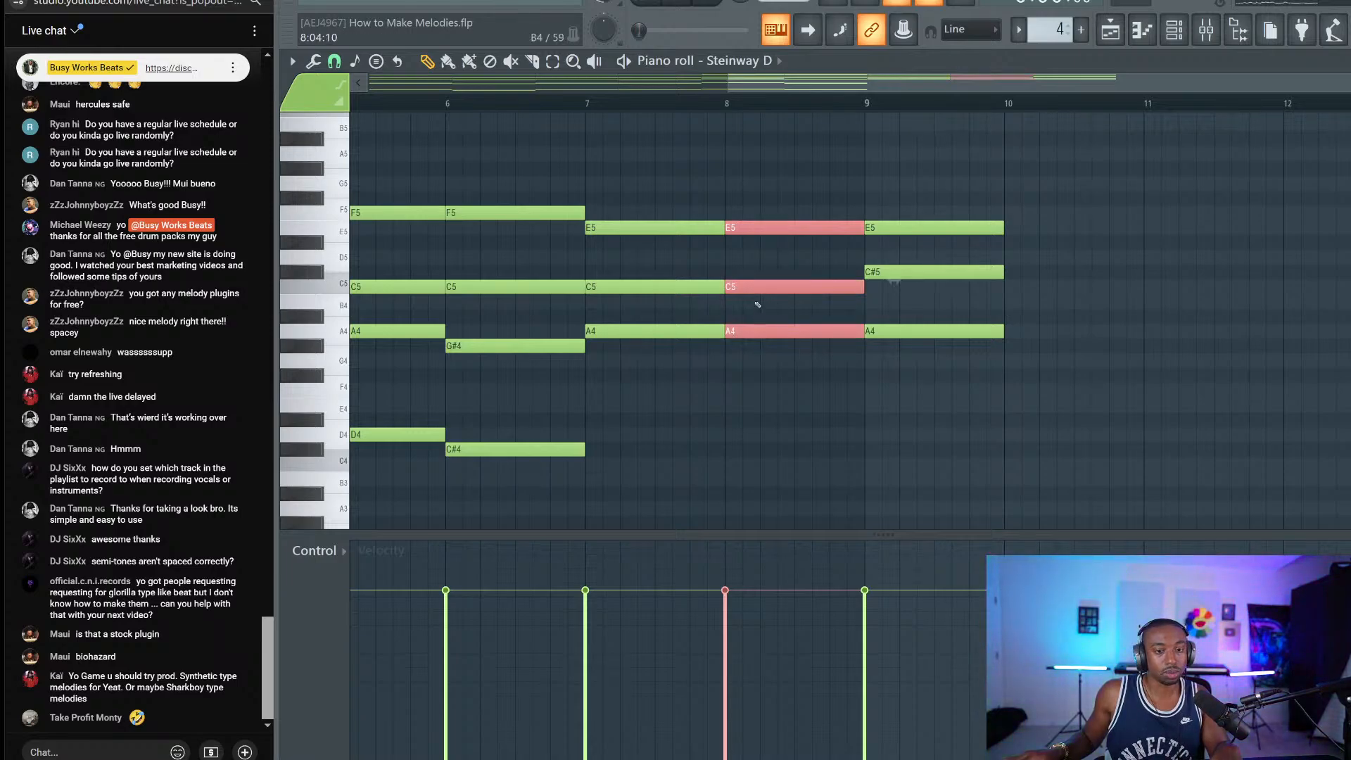
drag(766, 271, 757, 372)
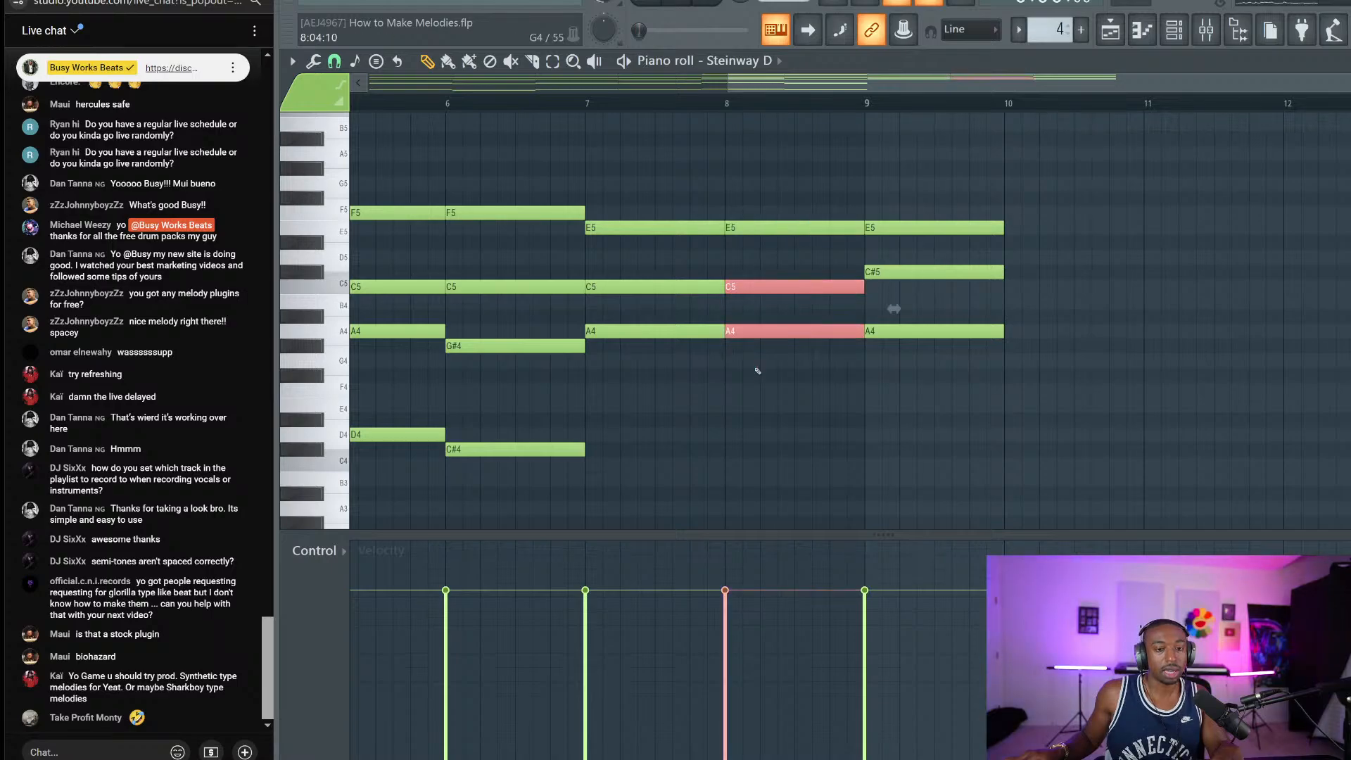
key(shift+Up)
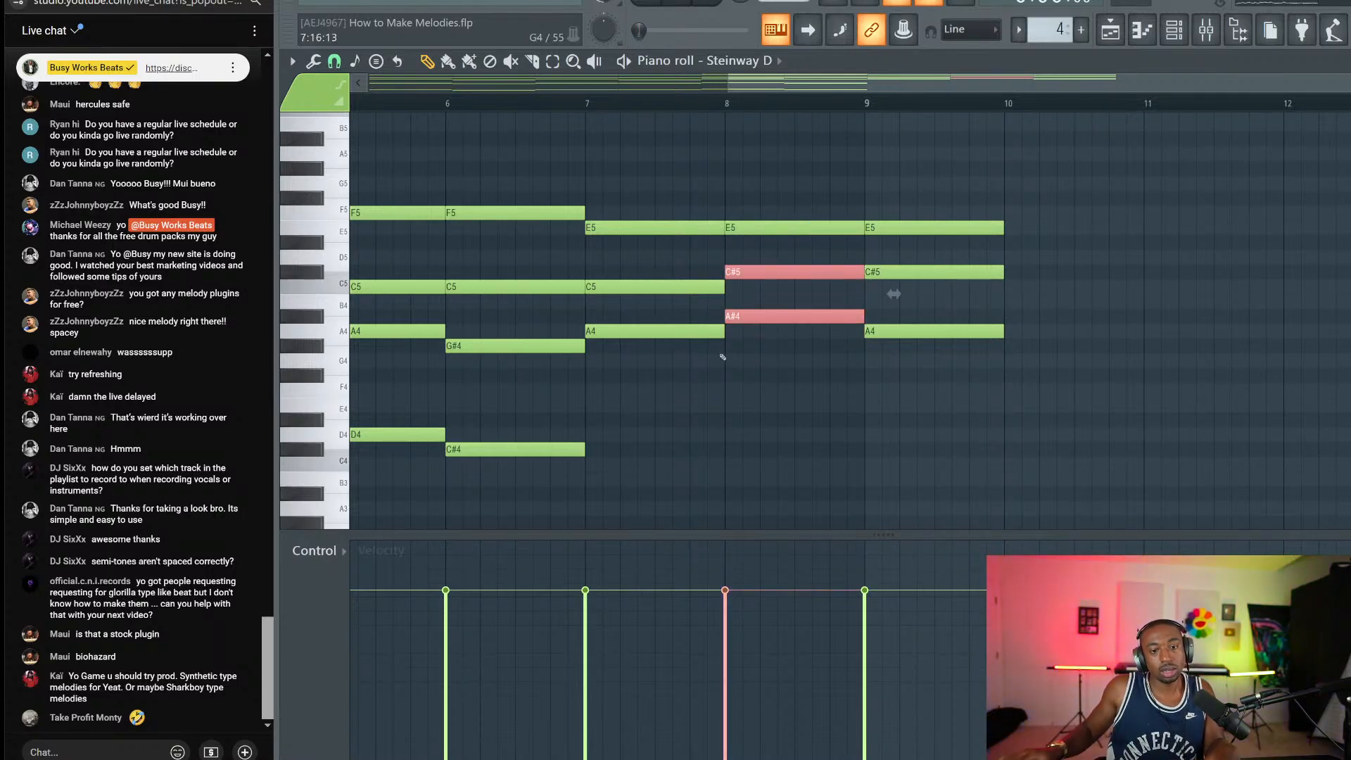
Step: Play the triads from bar 7 and raise the bar 9 triad two semitones to B4, D#5 and F#5
drag(796, 206, 698, 336)
ctrl+click(702, 346)
click(587, 104)
key(space)
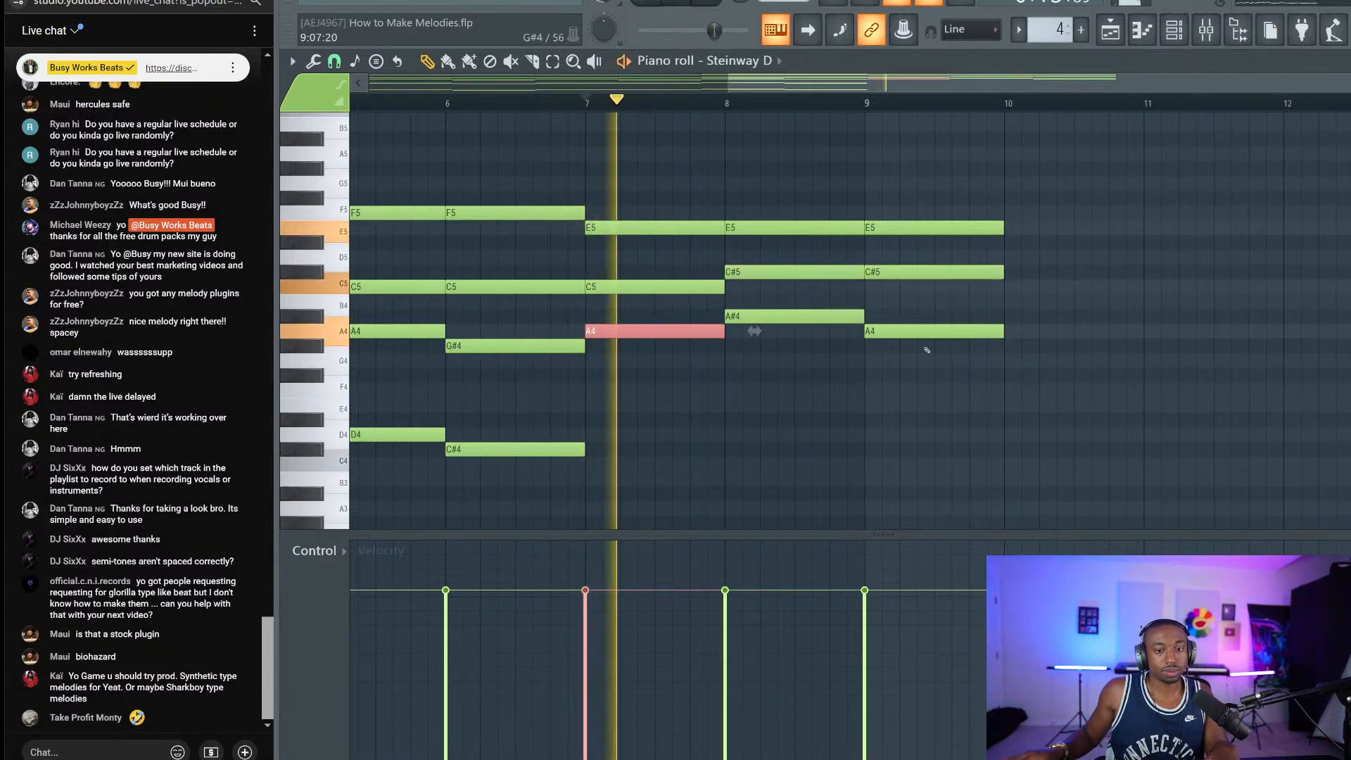
drag(927, 348, 904, 203)
drag(929, 271, 929, 242)
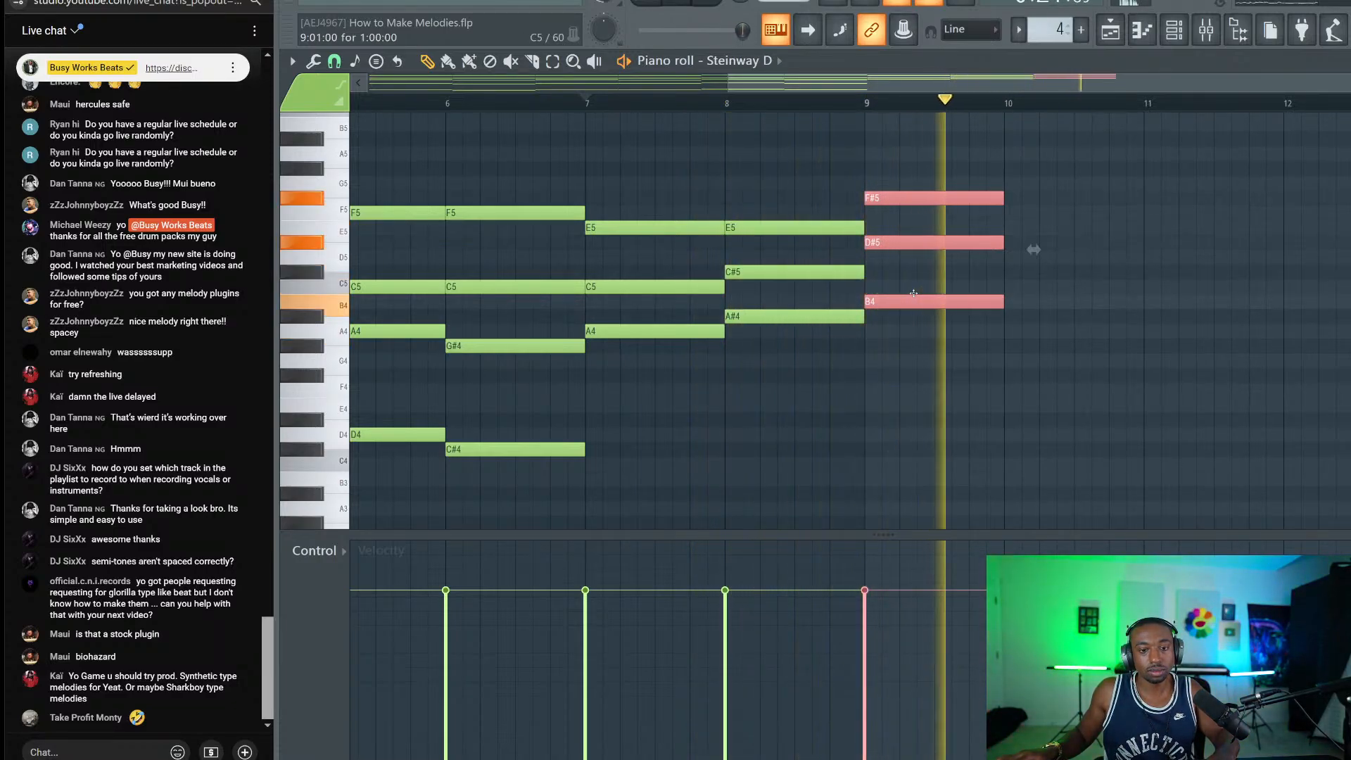
Step: Audition the bar 9 triad one semitone lower, and return it to B4, D#5 and F#5
key(space)
key(Down)
key(space)
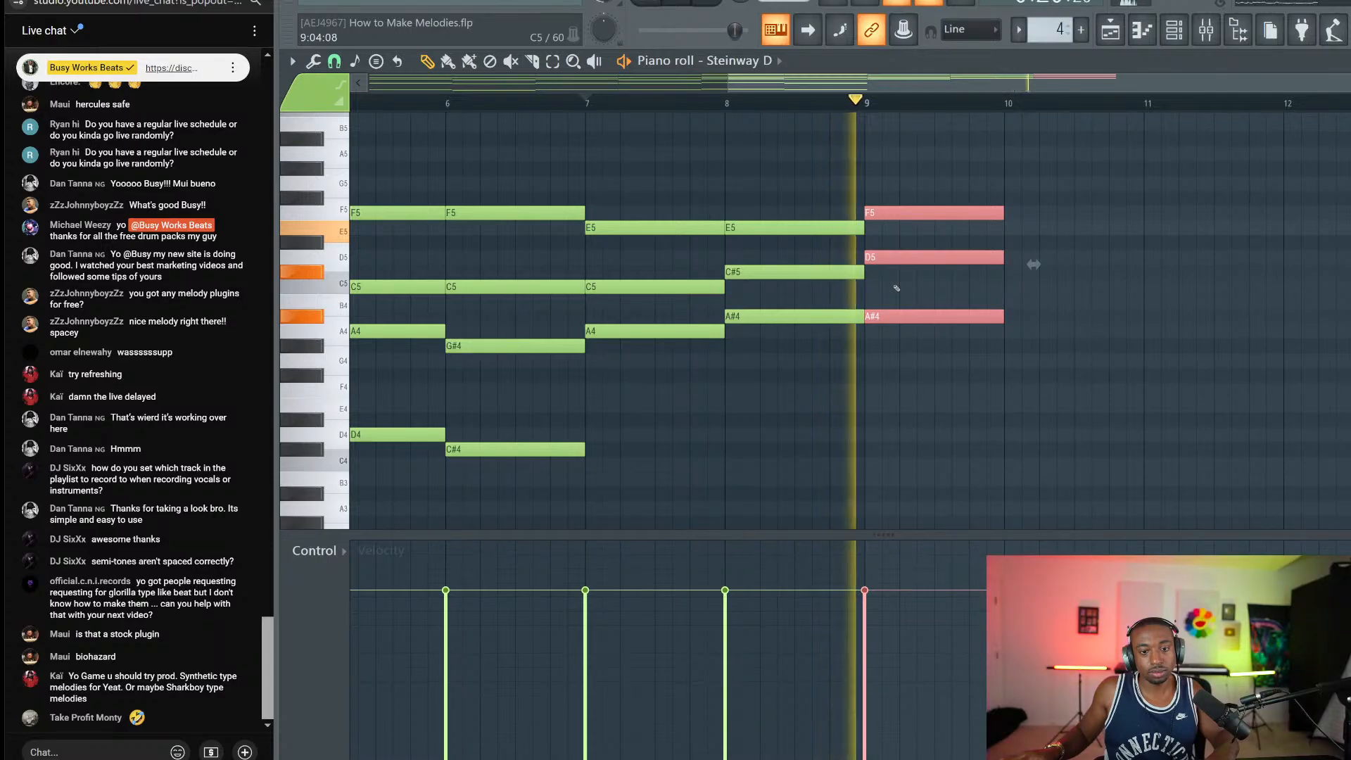
key(space)
key(Up)
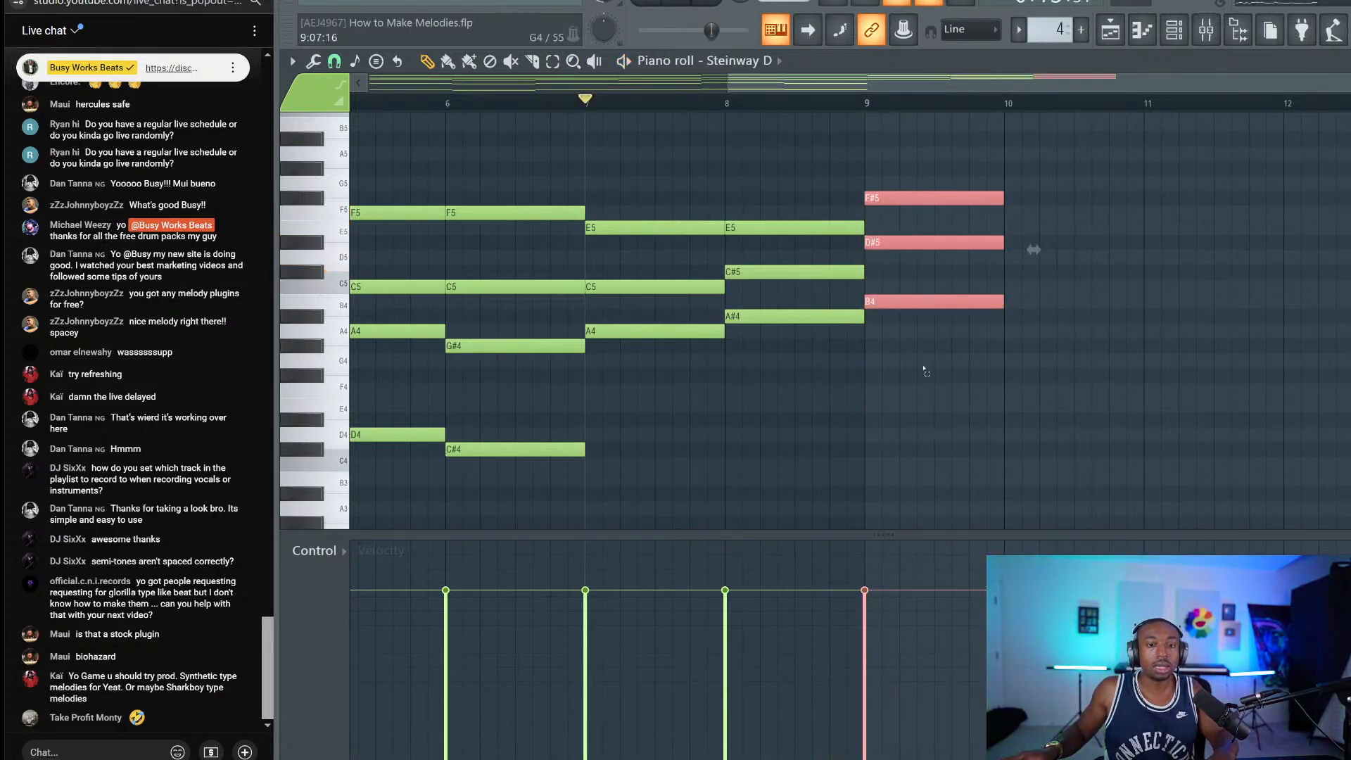
Step: Examine the notes of the triads in bars 7, 8 and 9, comparing the spacing between their lower, middle and upper notes
drag(924, 371, 690, 131)
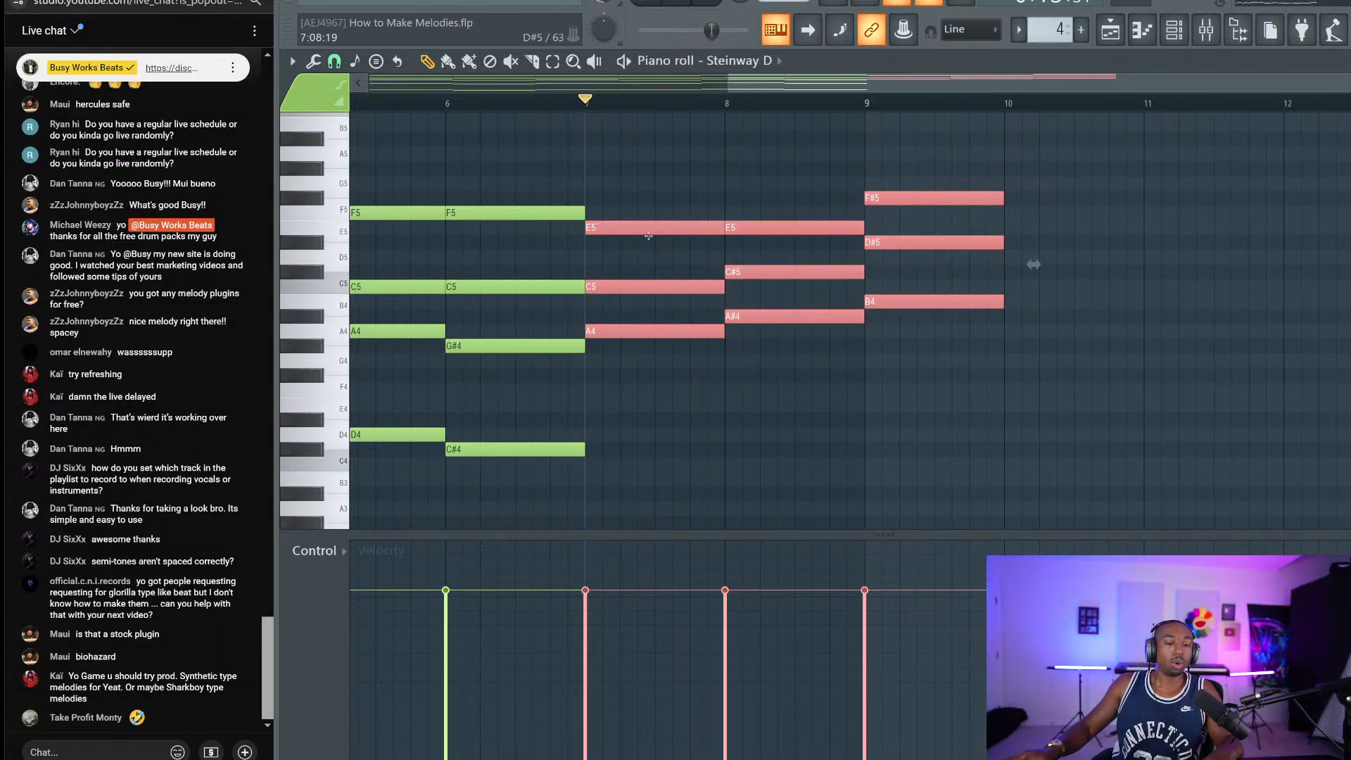
drag(647, 234, 735, 394)
drag(909, 167, 972, 261)
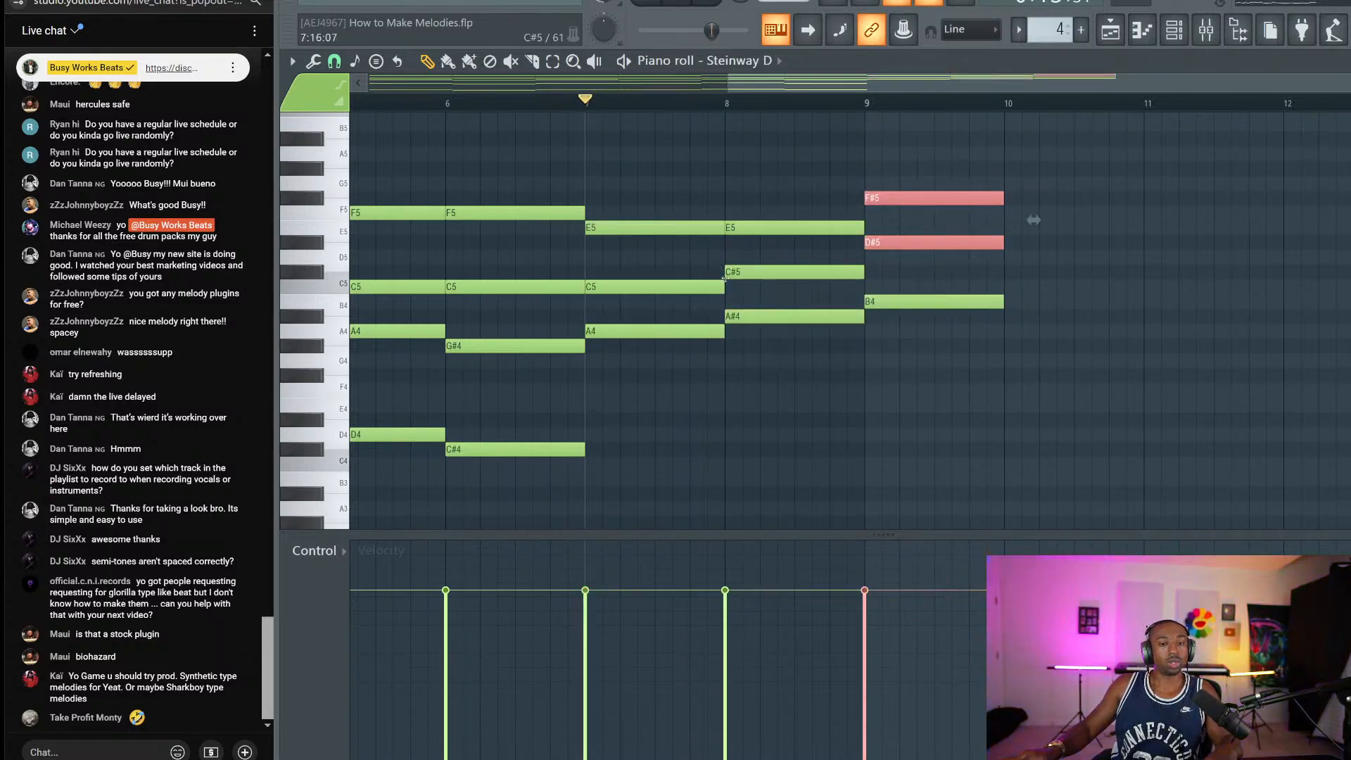
click(793, 228)
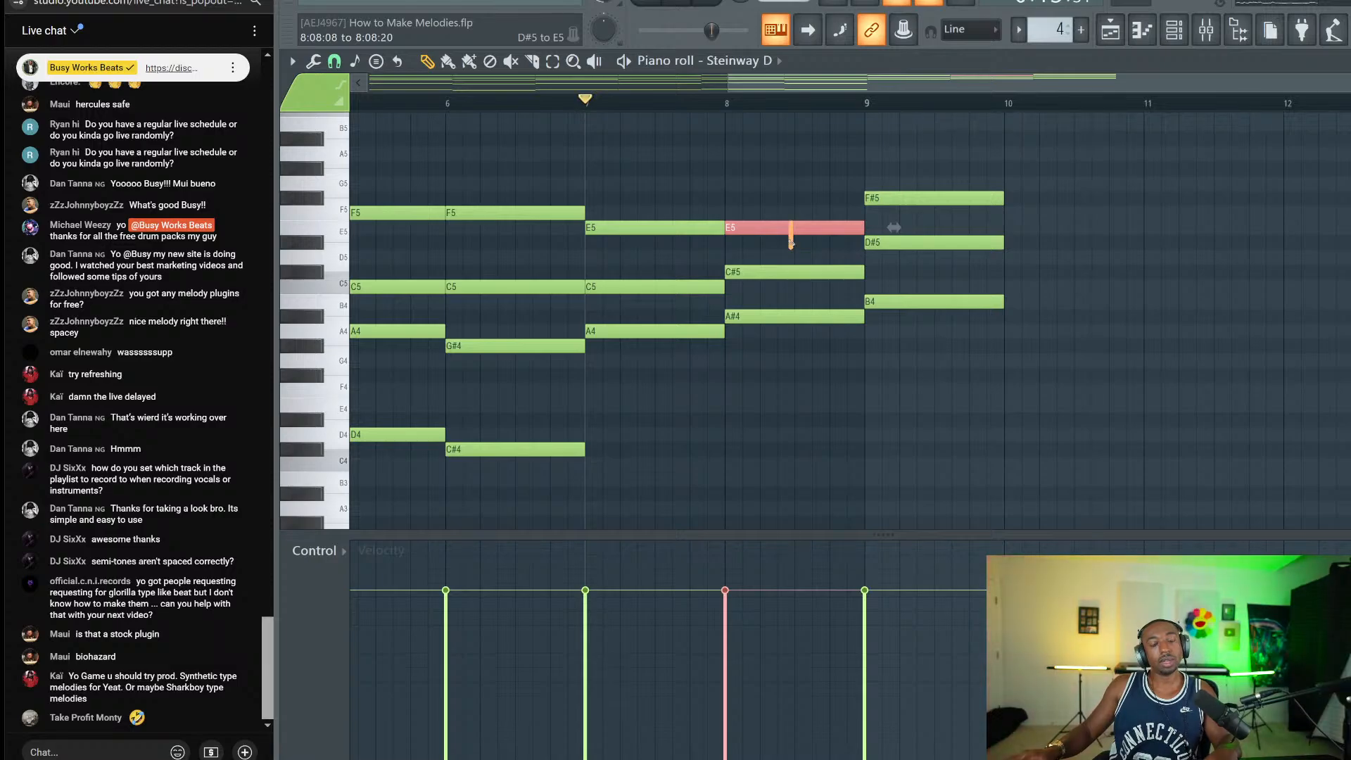
drag(811, 339, 810, 298)
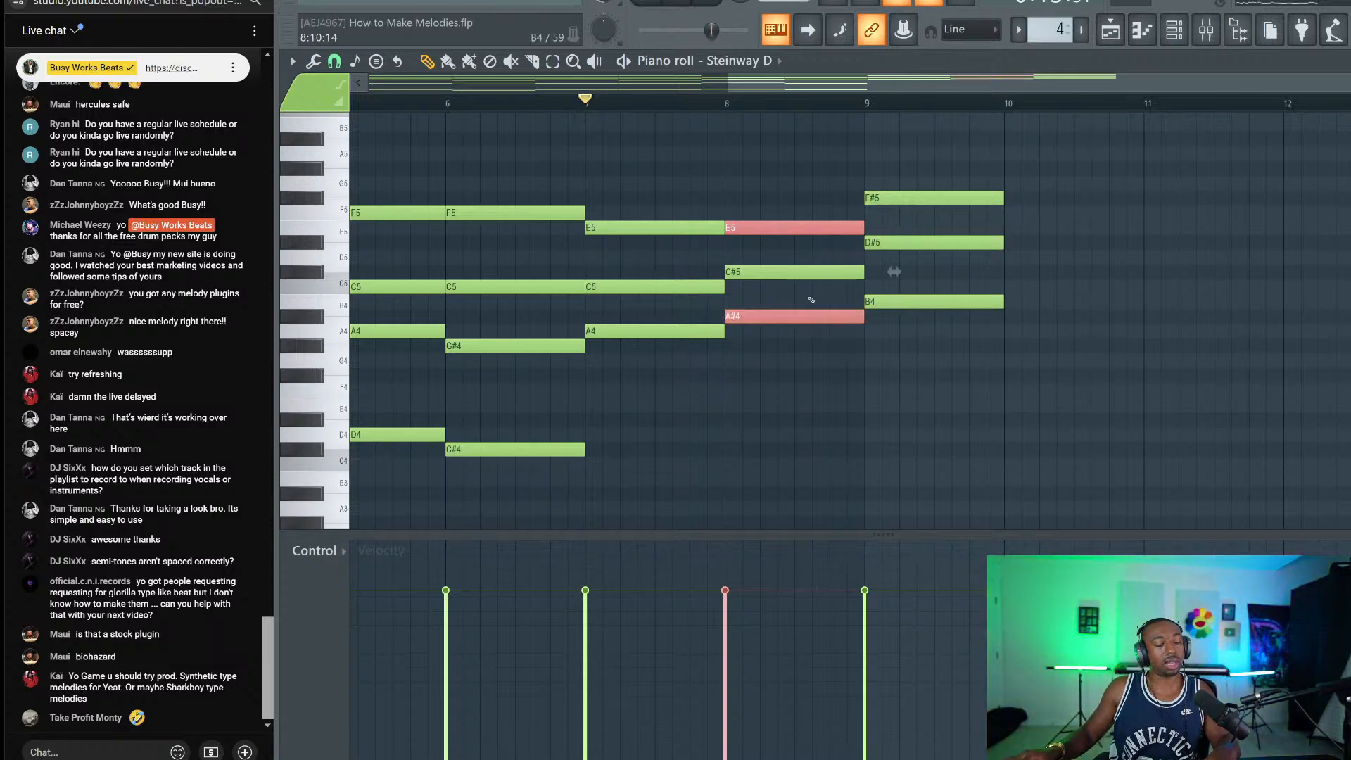
drag(915, 161, 917, 202)
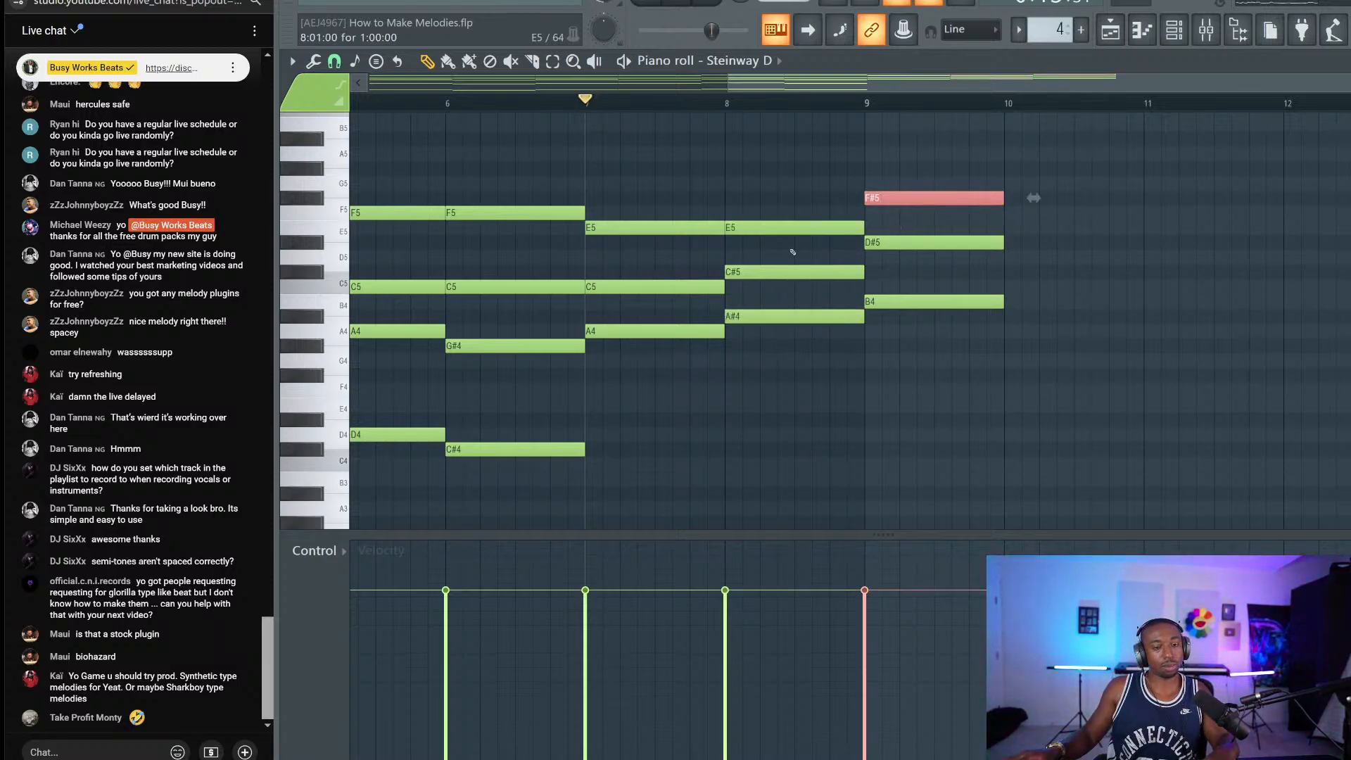
drag(674, 322, 712, 319)
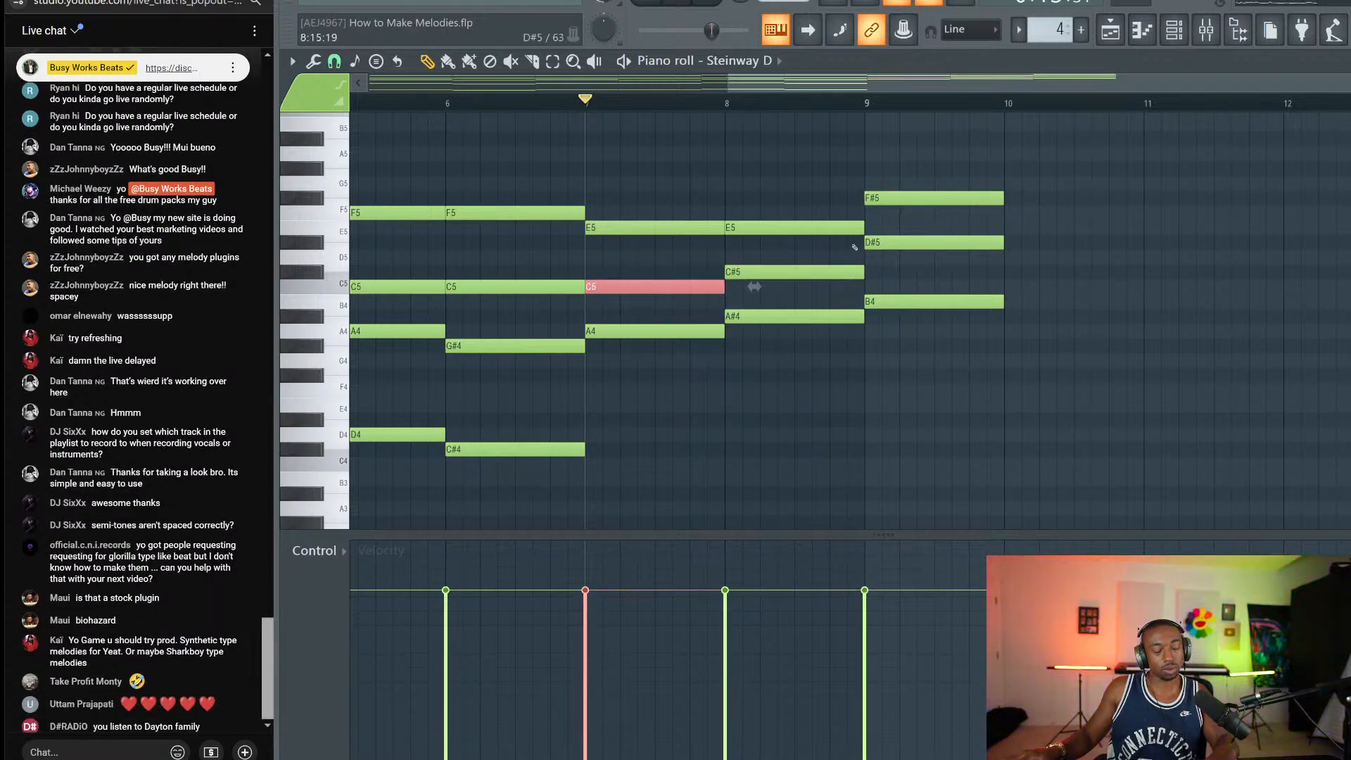
drag(847, 205, 853, 241)
ctrl+shift+click(880, 249)
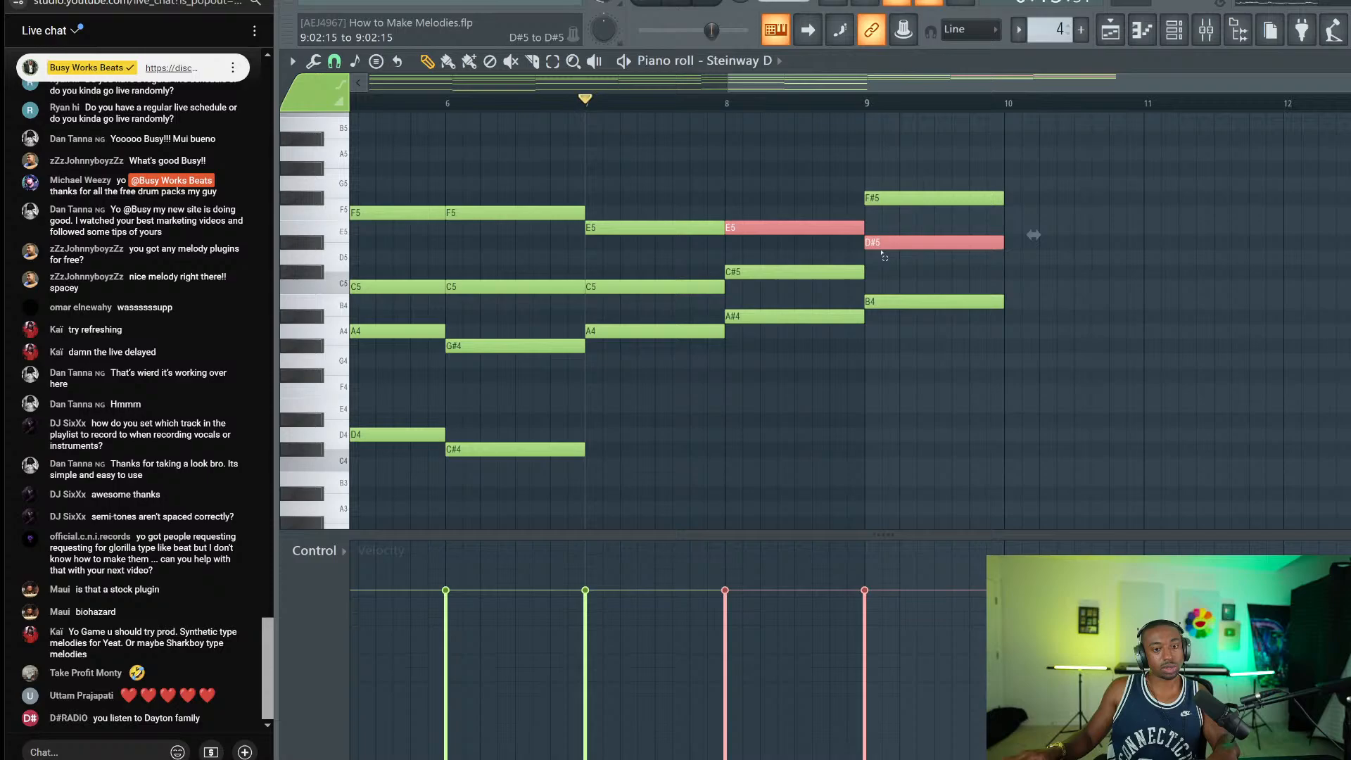
ctrl+click(858, 323)
drag(982, 281, 985, 318)
Step: Delete all the example triads in bars 7 to 9
drag(1047, 207, 660, 417)
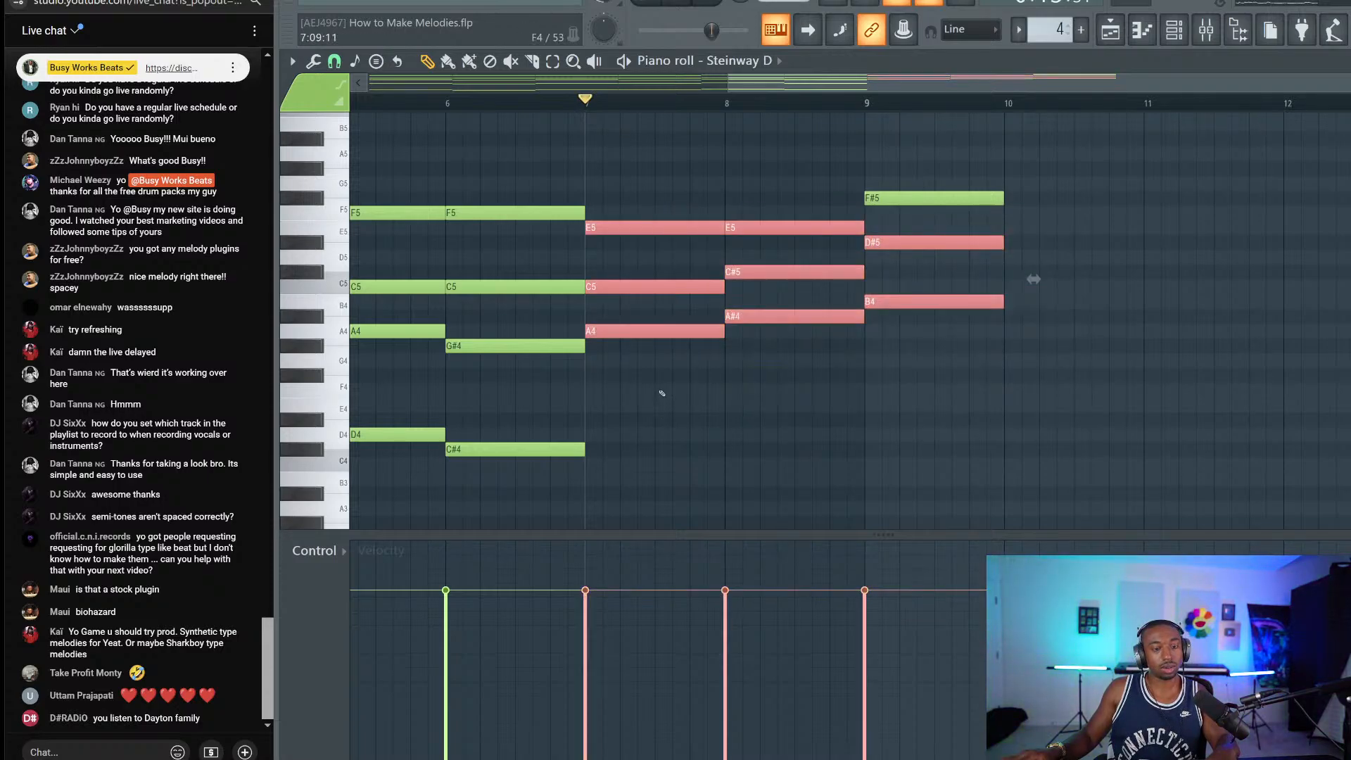
drag(926, 191, 715, 359)
key(Delete)
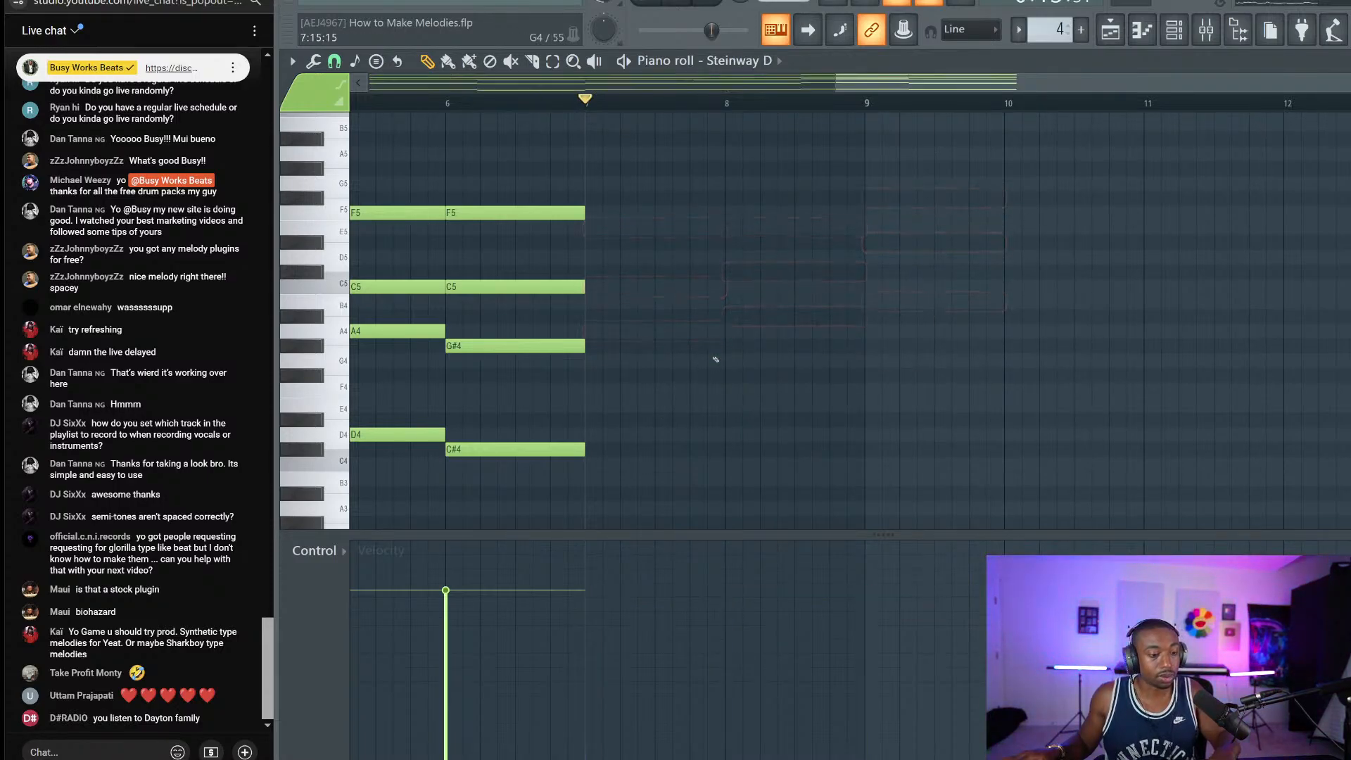
Step: Review the bar 4 chord's notes and lower its E5 one octave to E4
scroll(555, 171, left, 5)
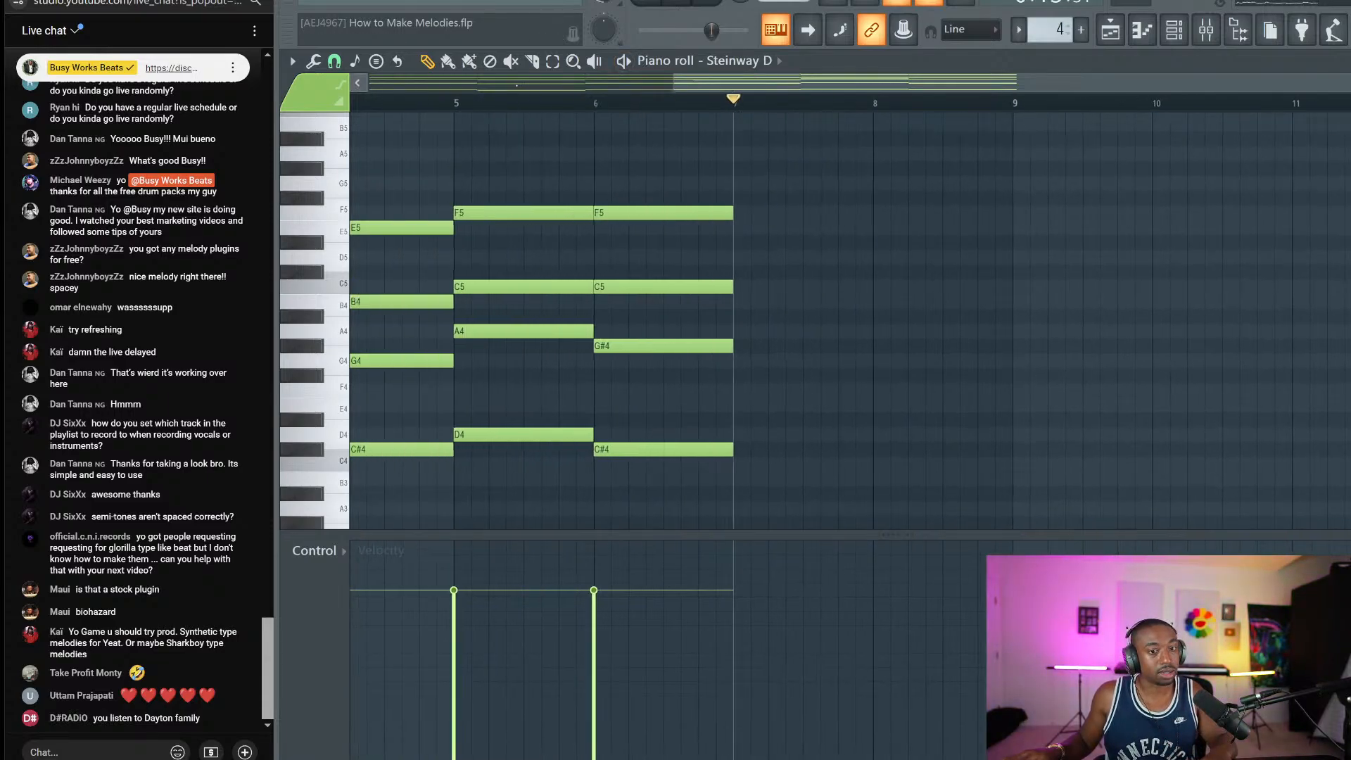
scroll(563, 166, down, 3)
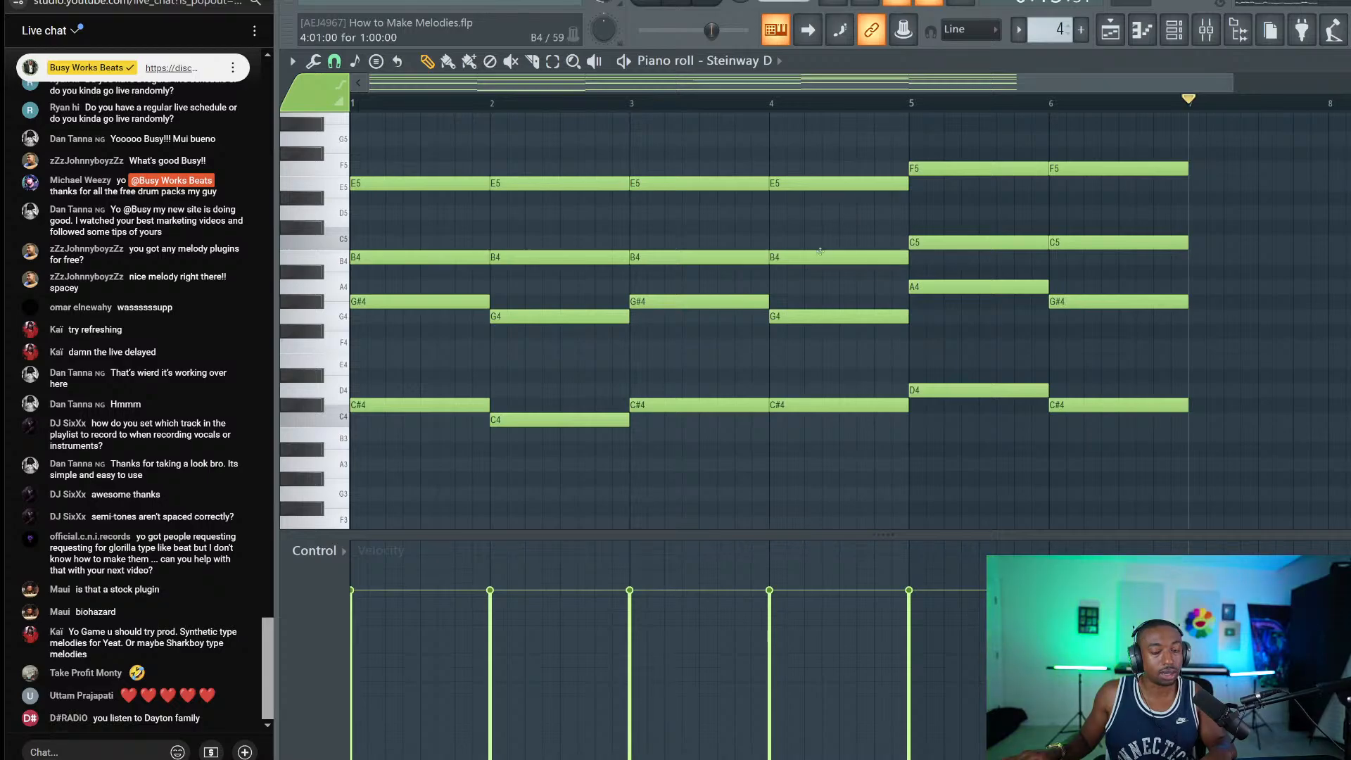
drag(818, 293, 831, 442)
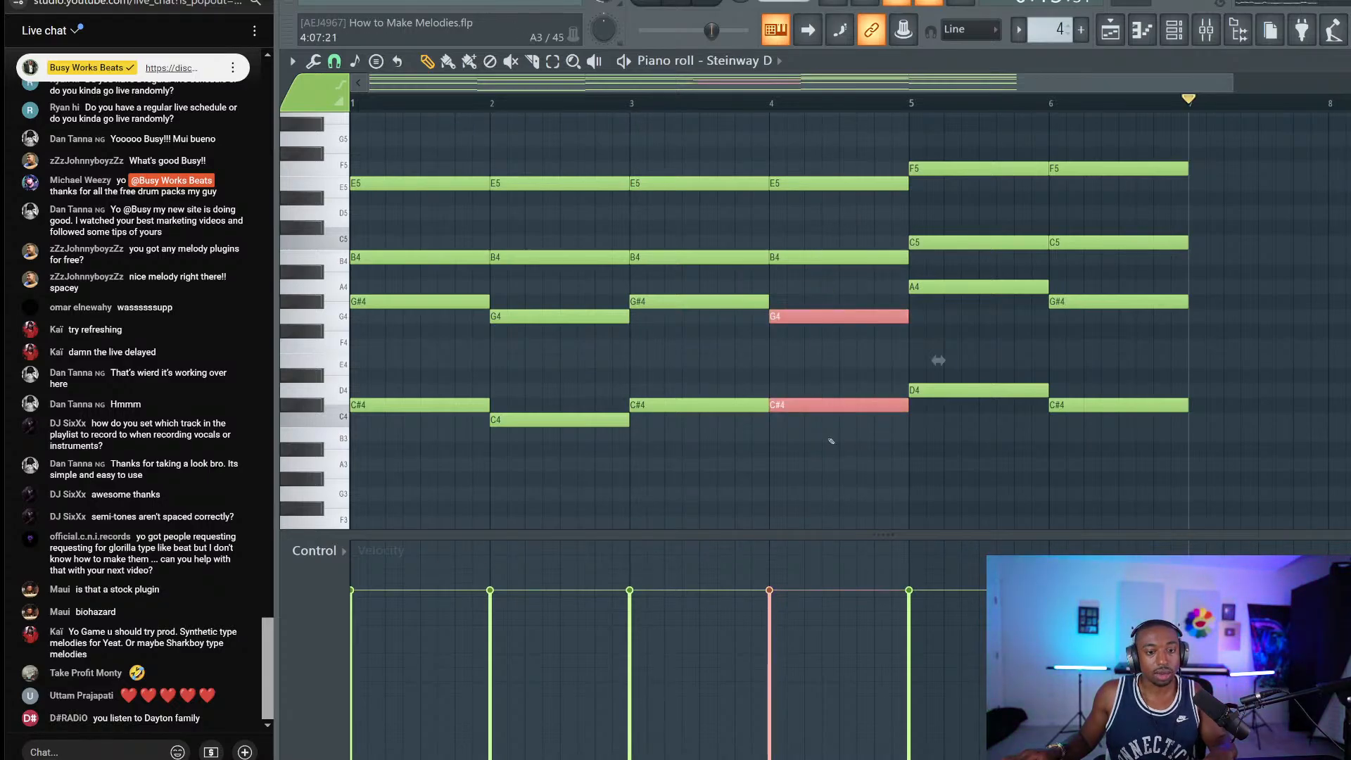
click(806, 259)
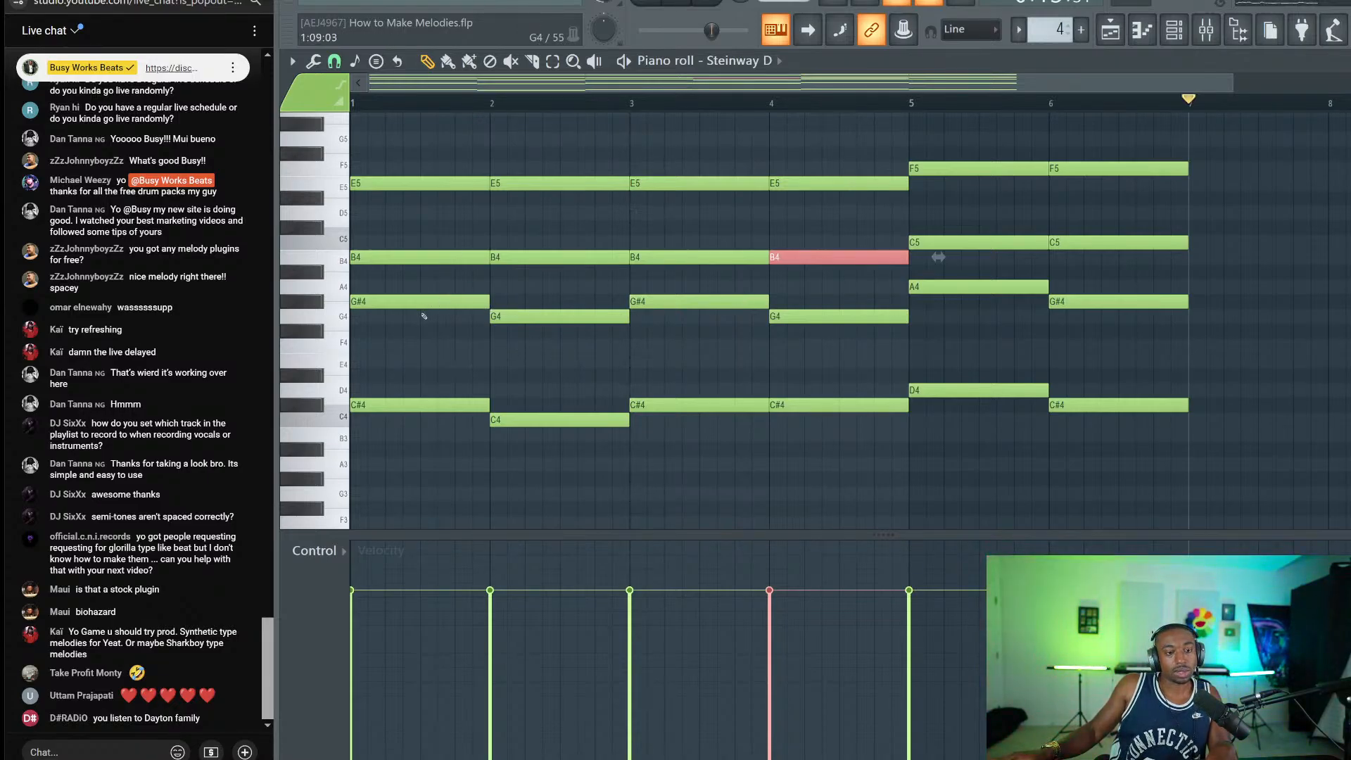
click(796, 177)
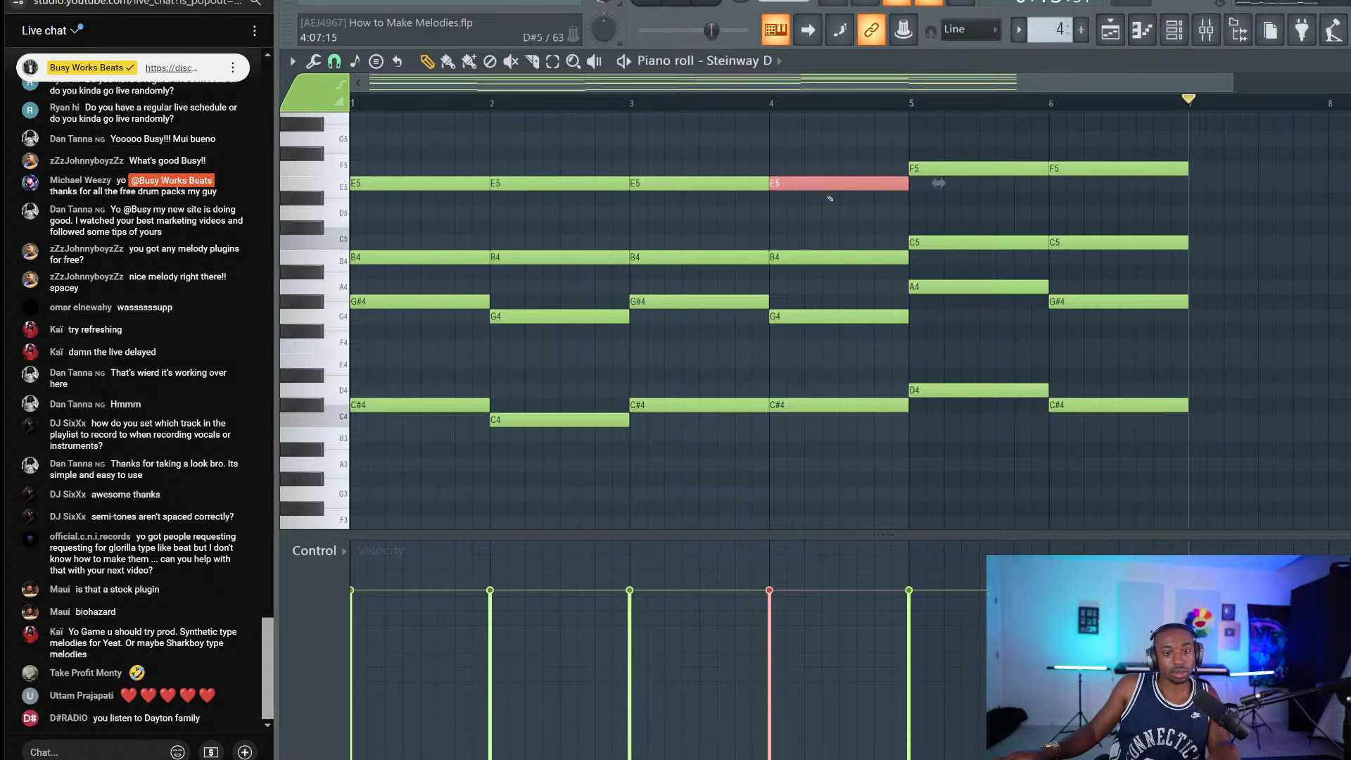
key(ctrl+Down)
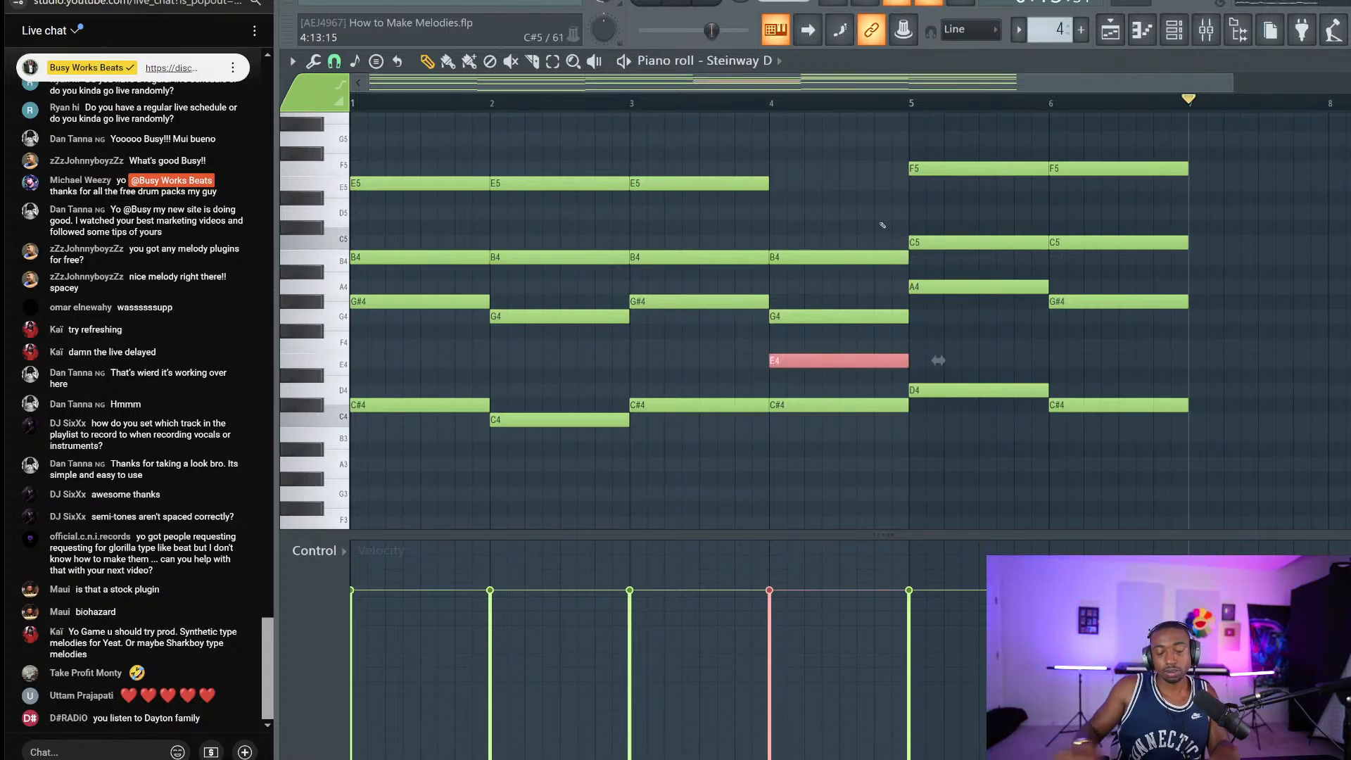
drag(831, 206, 849, 455)
ctrl+click(808, 285)
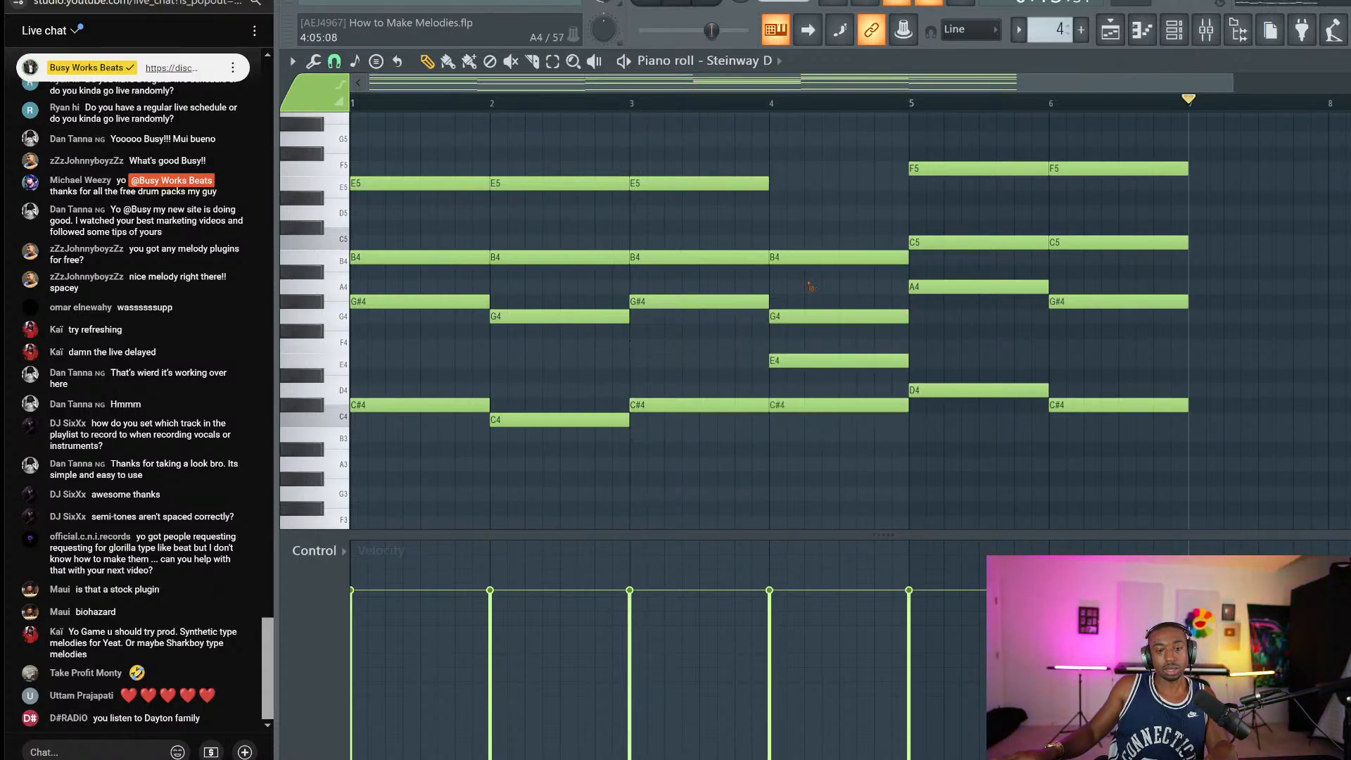
Step: Raise the bar 4 chord's G4, E4, C#4 and C#3 one semitone to G#4, F4, D4 and D3
drag(795, 315, 795, 301)
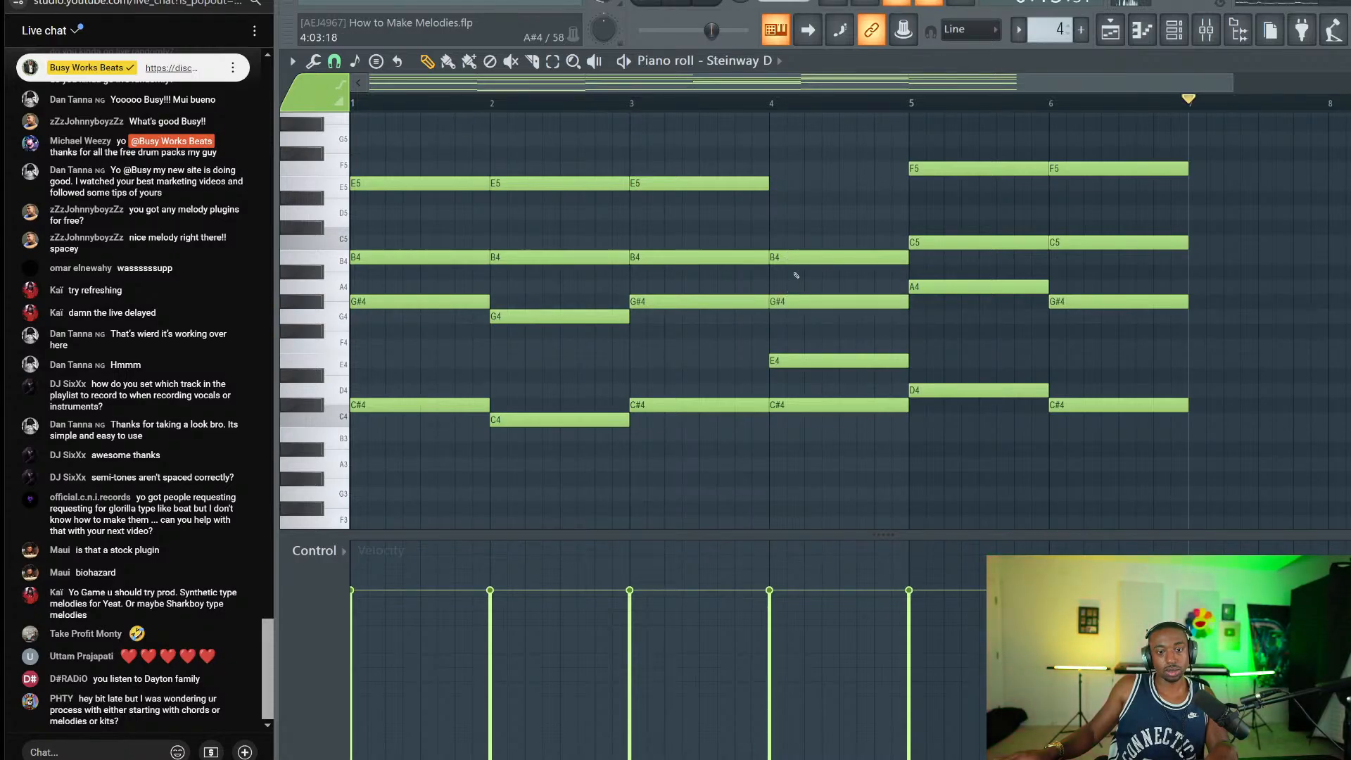
drag(791, 356, 791, 341)
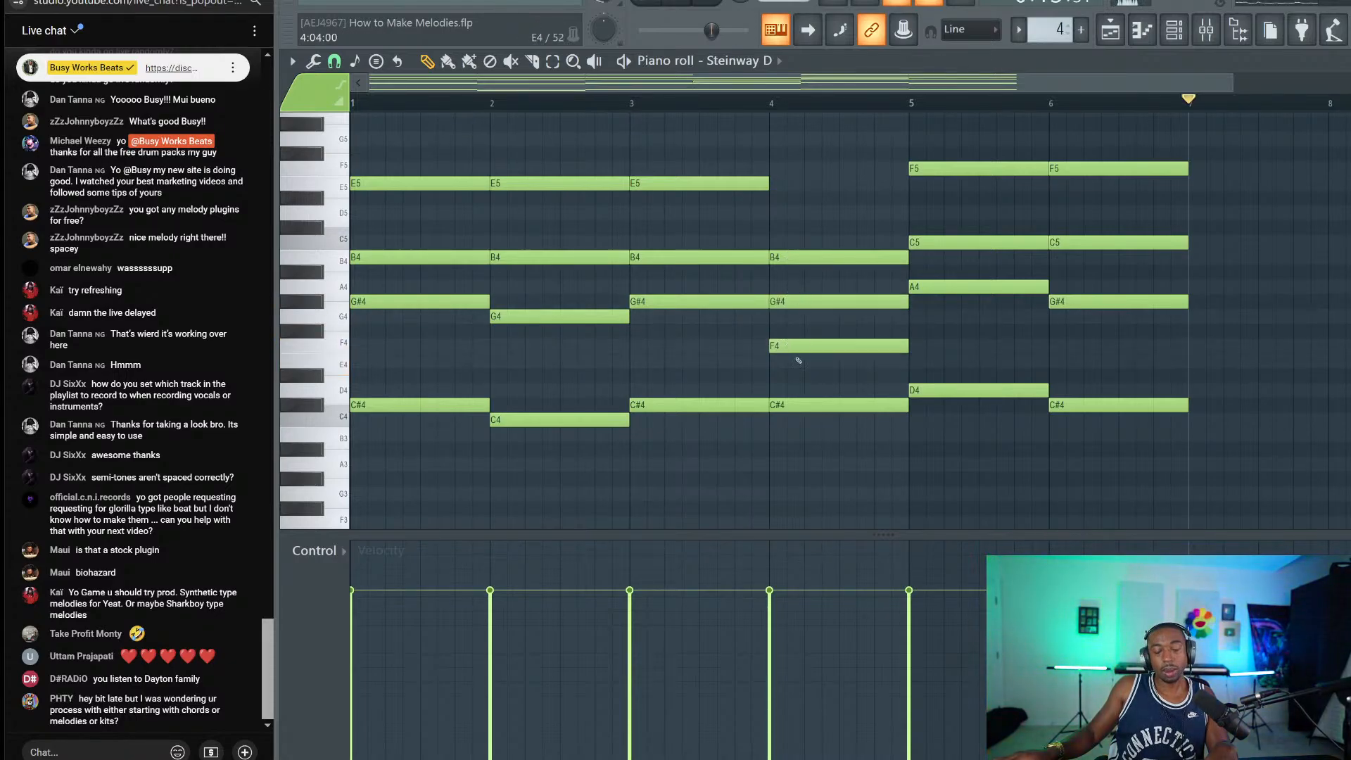
drag(793, 403, 791, 389)
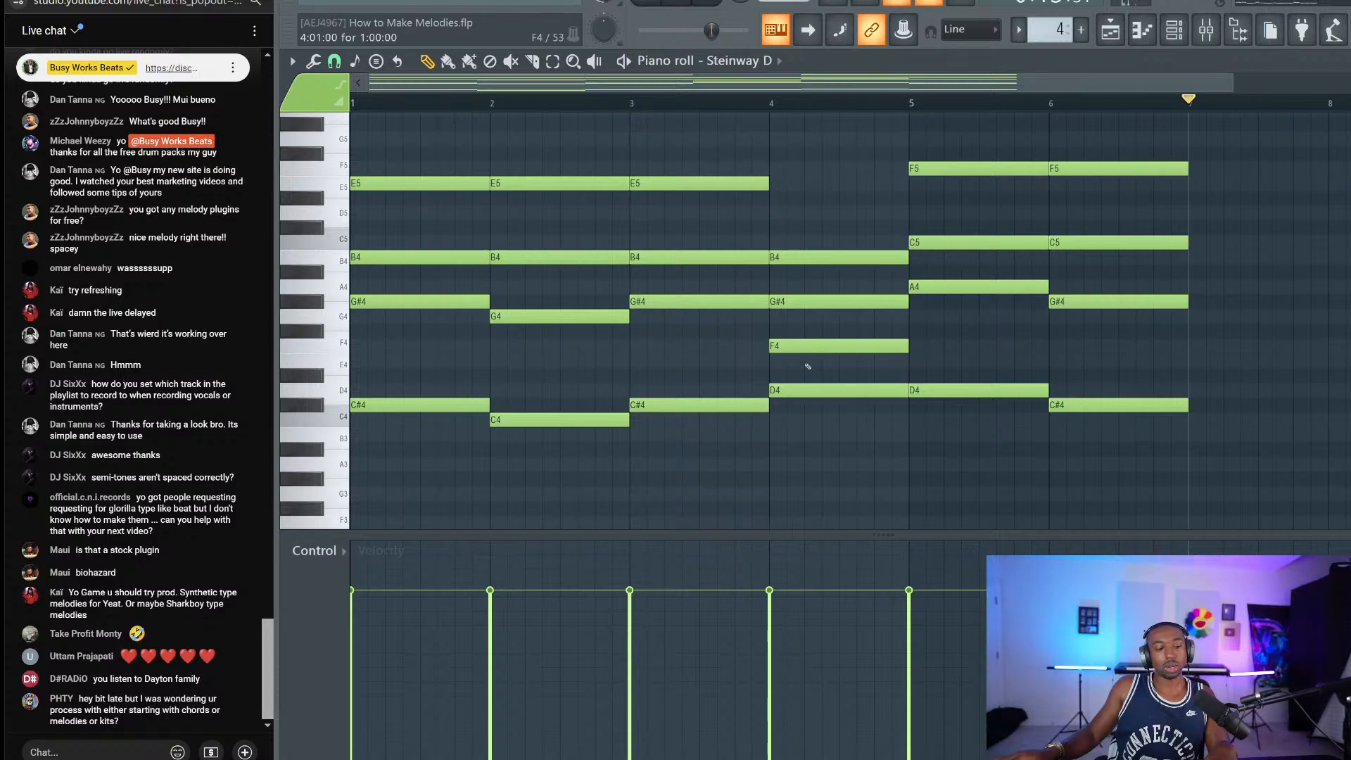
scroll(808, 366, down, 3)
drag(801, 450, 801, 430)
Step: Raise the bar 4 chord's F4 one octave to F5 during playback from bar 1, and select the chord's notes
key(space)
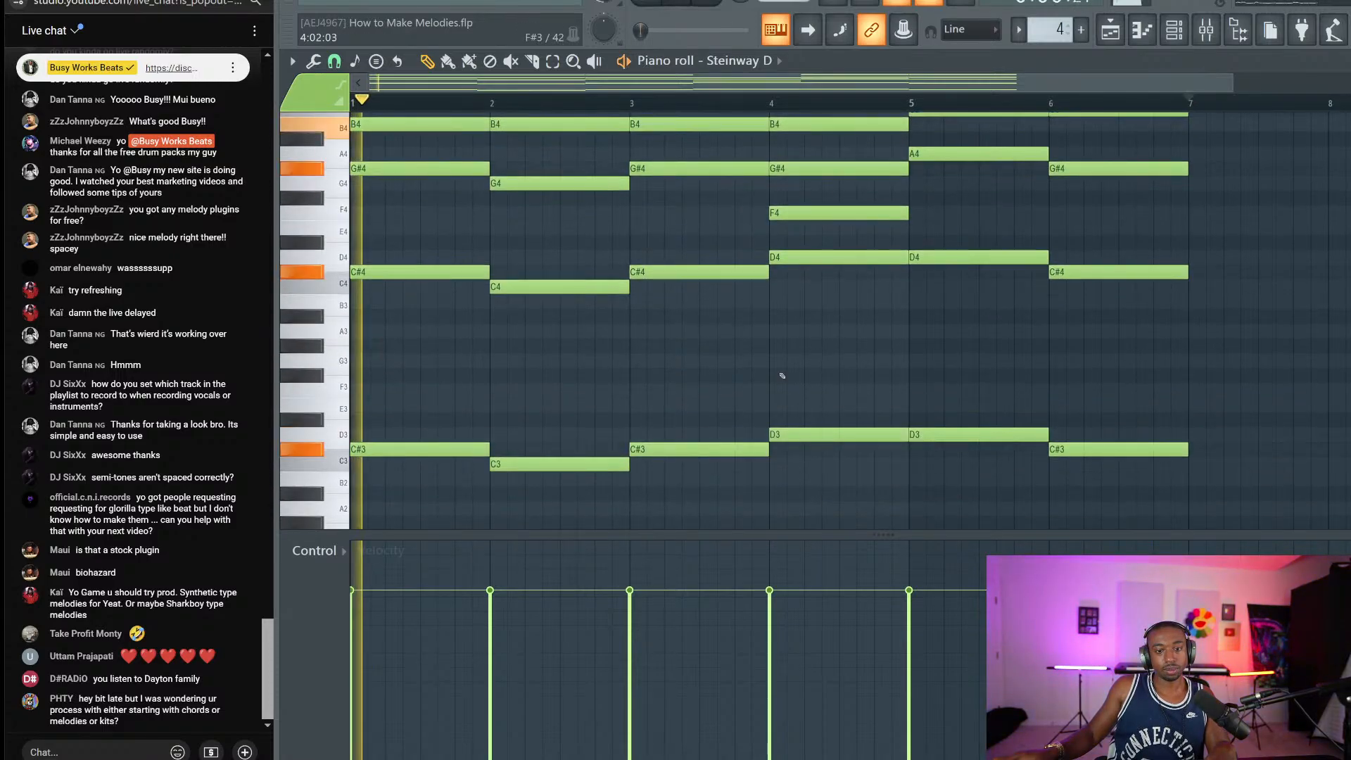
scroll(783, 373, up, 2)
ctrl+click(831, 305)
key(ctrl+Up)
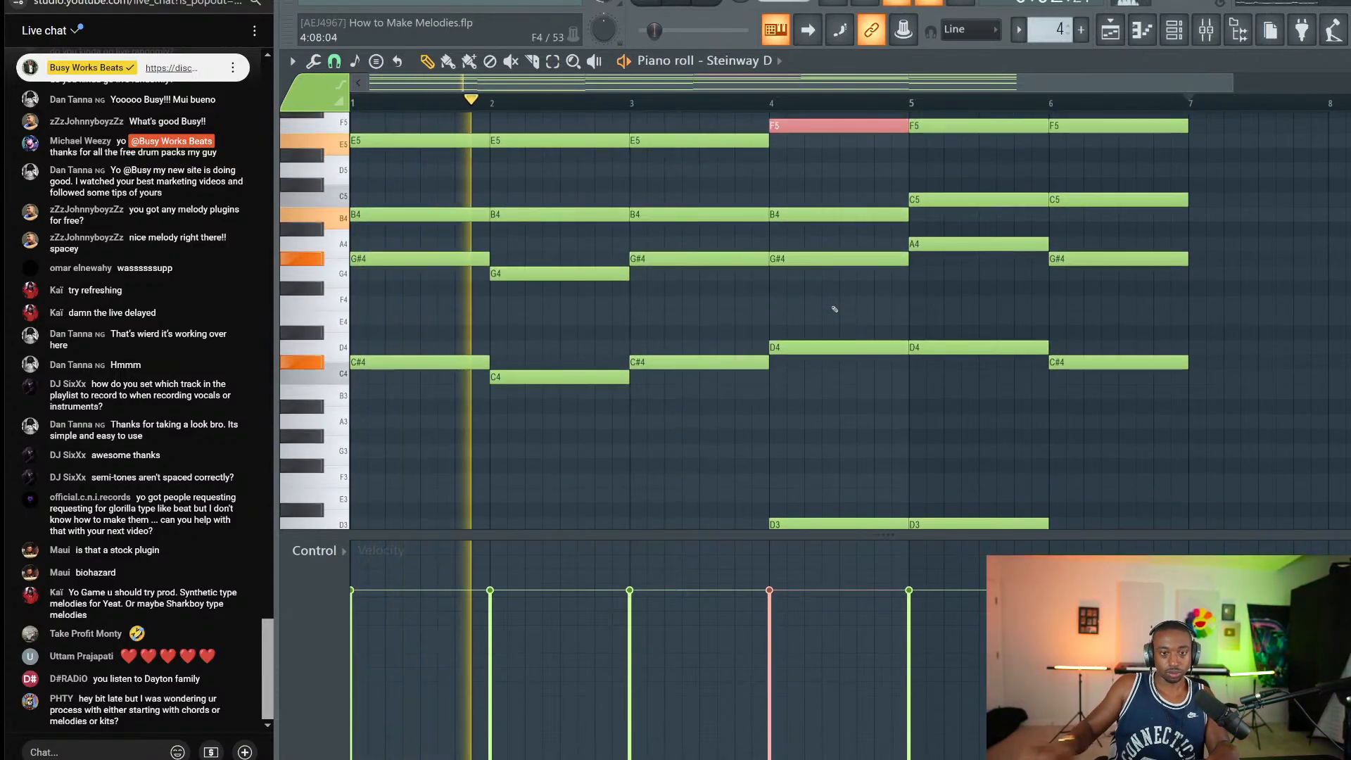
scroll(835, 307, down, 1)
drag(829, 526, 858, 112)
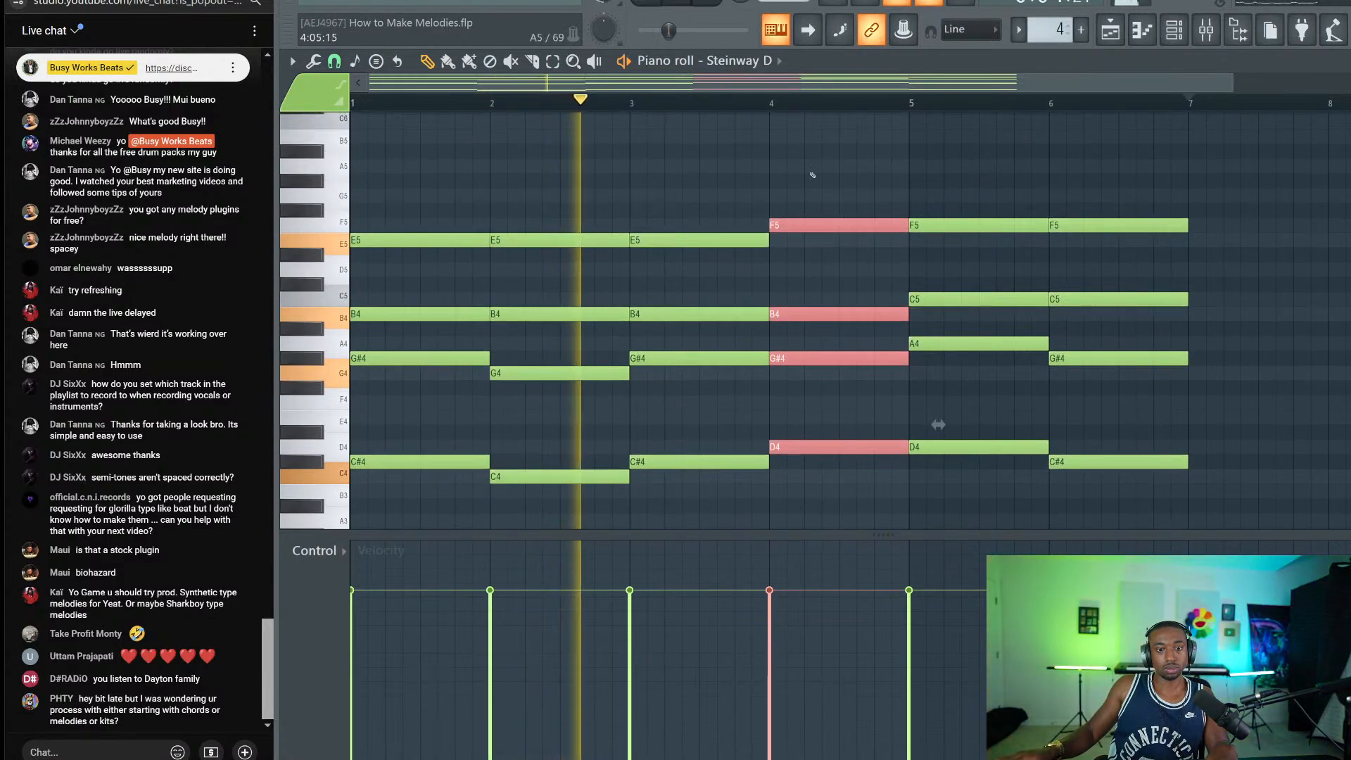
Step: Lower the whole bar 4 chord one semitone to E5, A#4, G4, C#4 and C#3, and audition the progression
scroll(841, 205, down, 1)
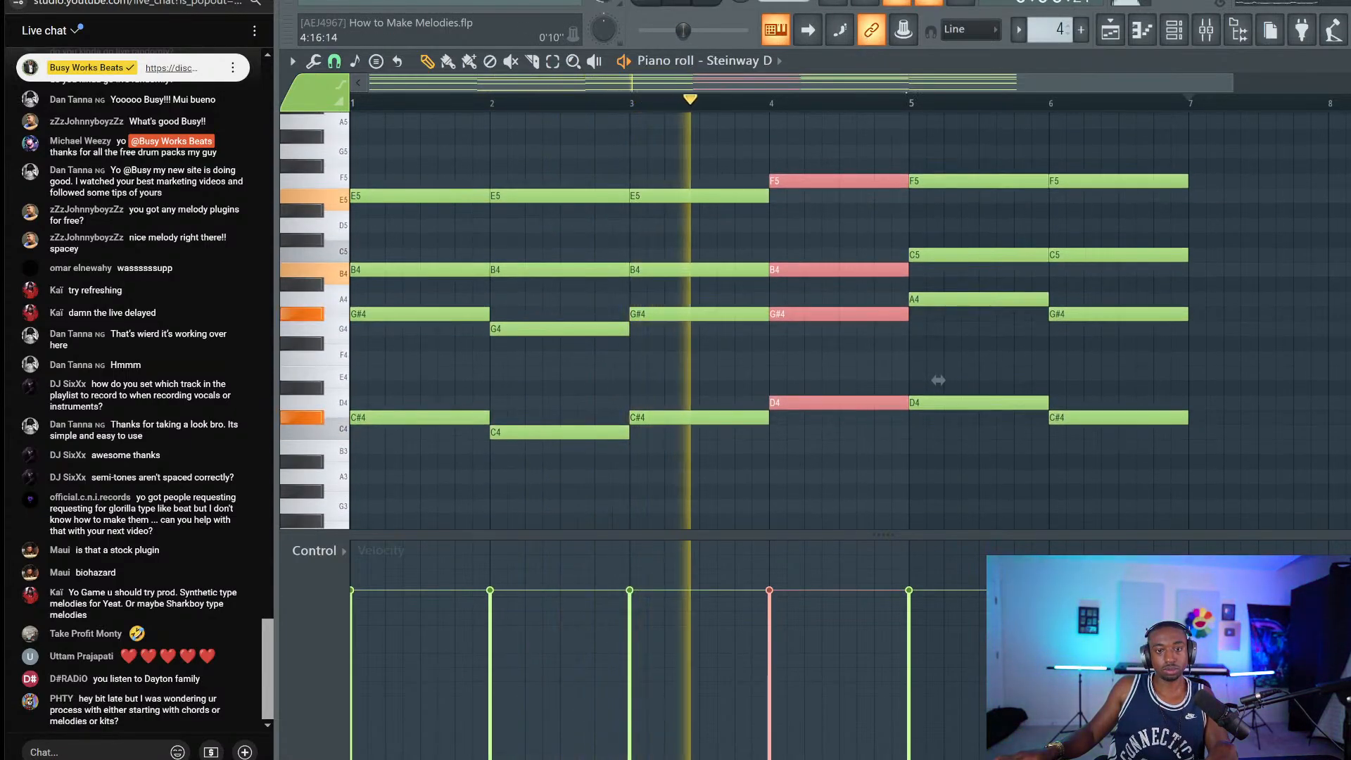
scroll(910, 101, down, 1)
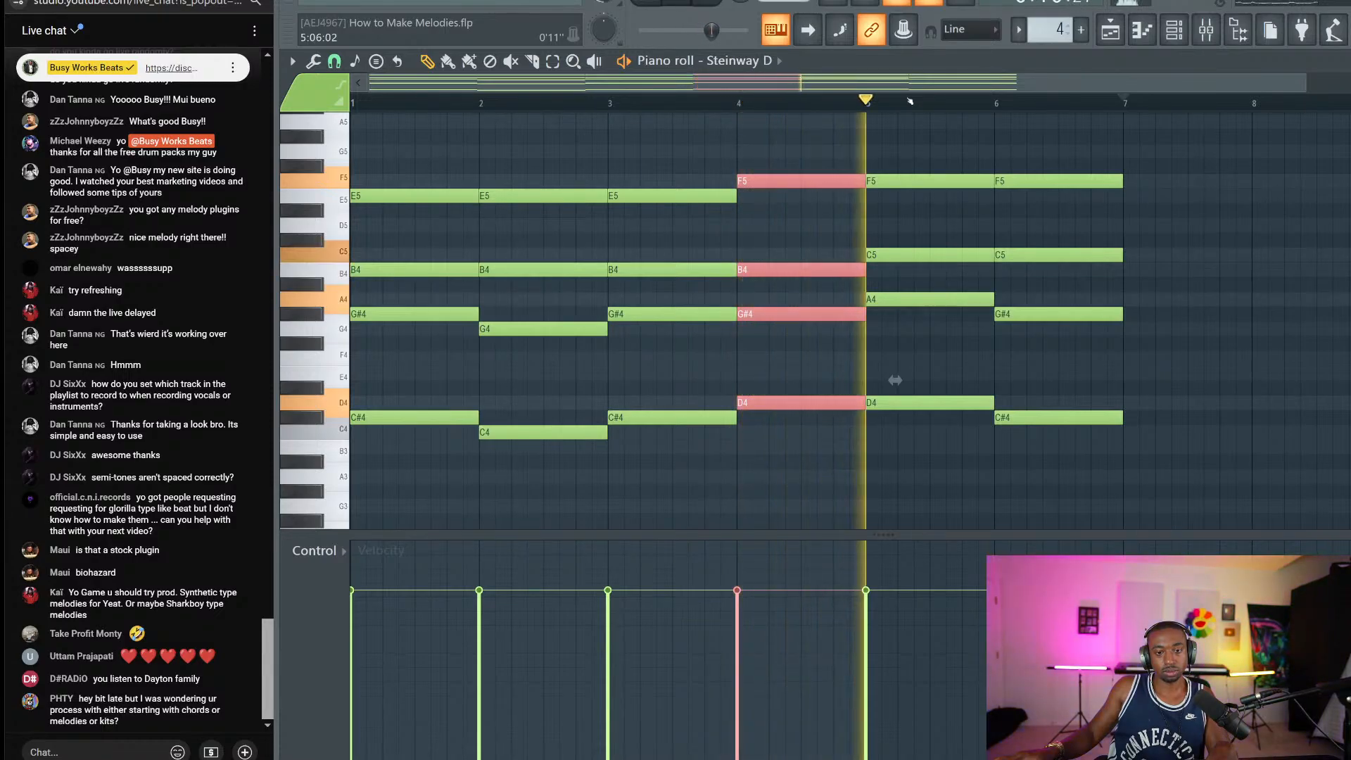
key(space)
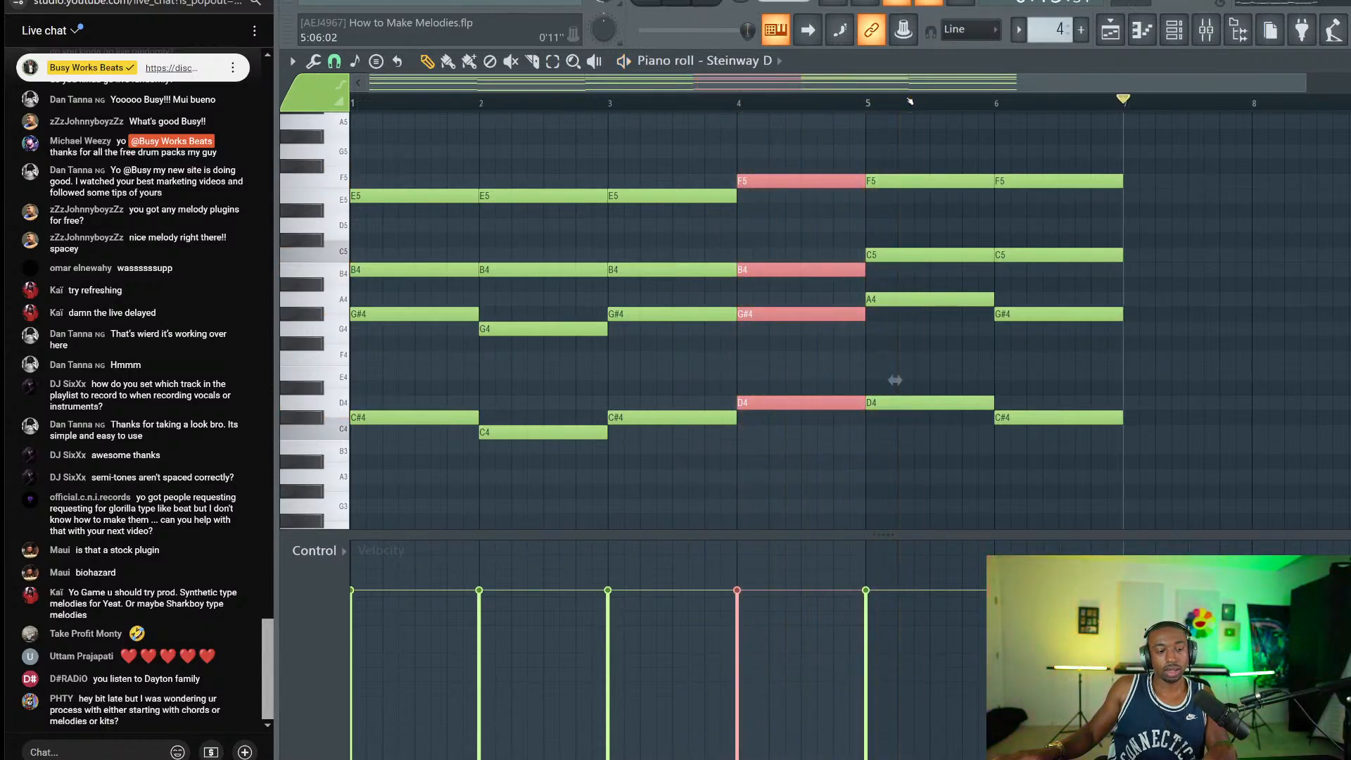
key(Down)
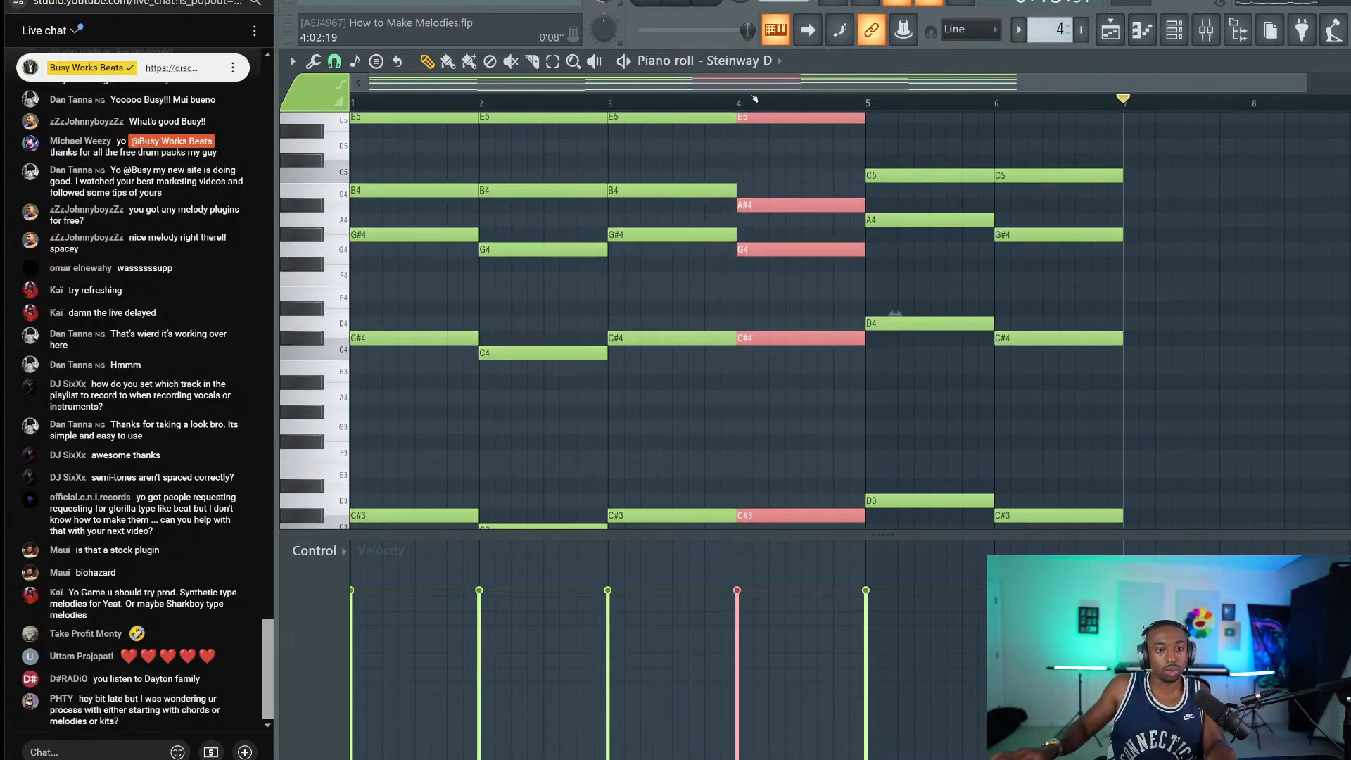
scroll(735, 161, up, 2)
key(space)
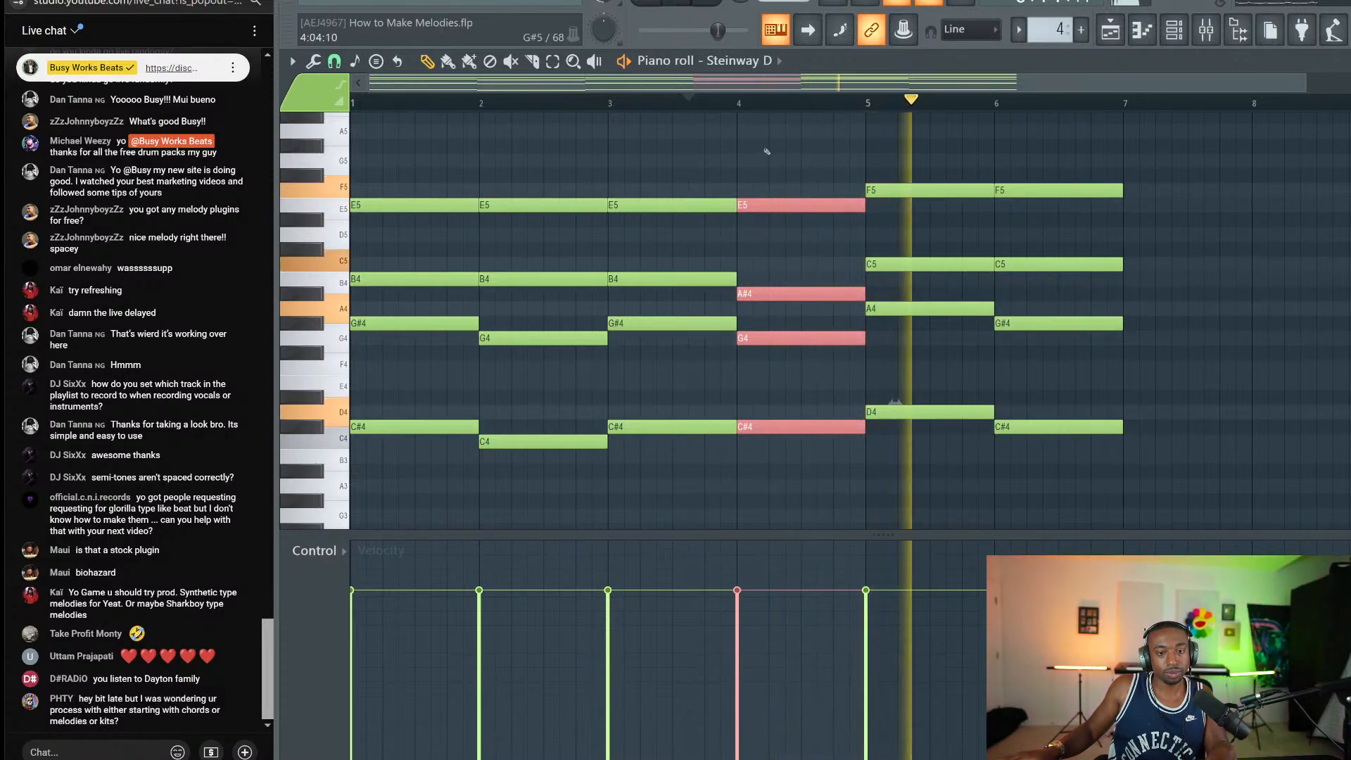
key(space)
key(space)
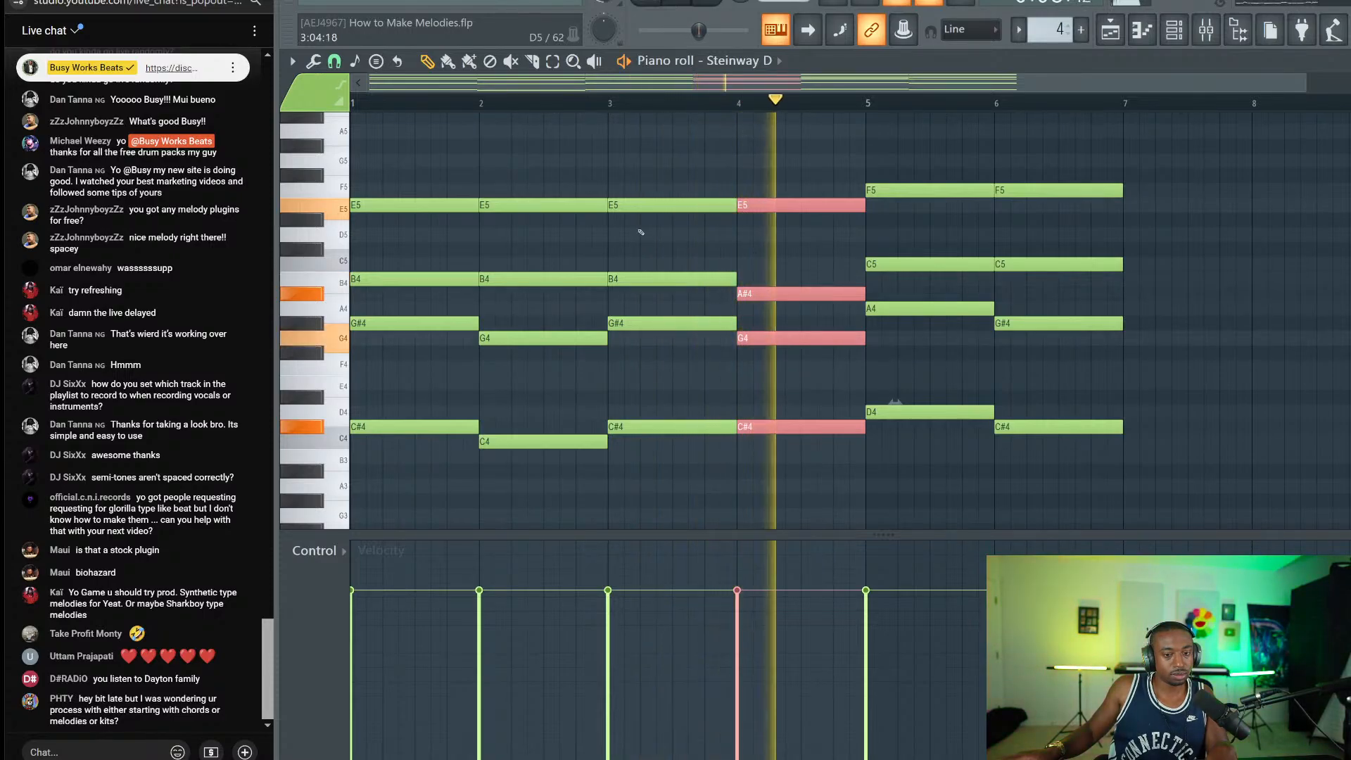
Step: Raise the whole bar 4 chord two semitones to F#5, C5, A4 and D#4 and replay from bar 1
key(space)
key(shift+Up)
key(shift+Up)
key(space)
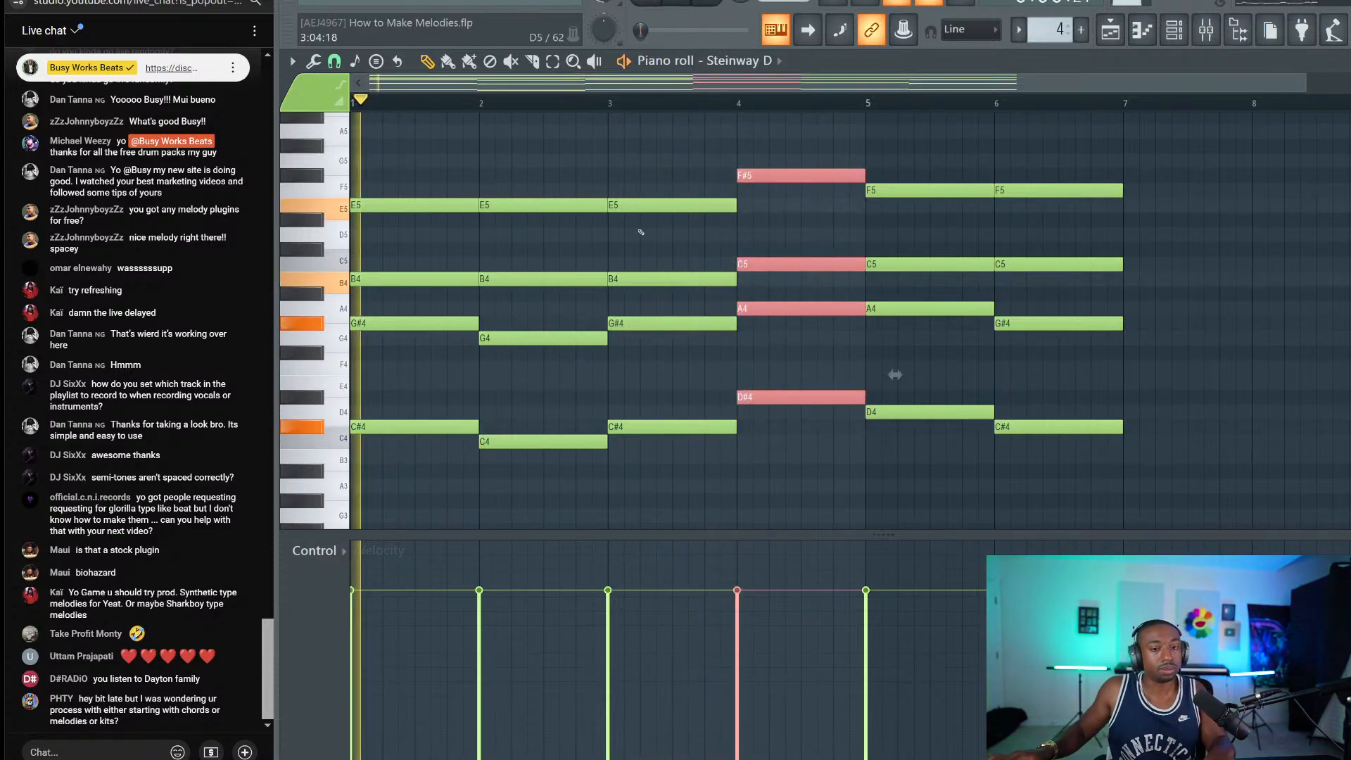
Step: Stop playback and delete the chords in bars 5 and 6
key(space)
scroll(1049, 418, down, 3)
drag(1079, 508, 968, 140)
scroll(968, 142, up, 3)
key(Delete)
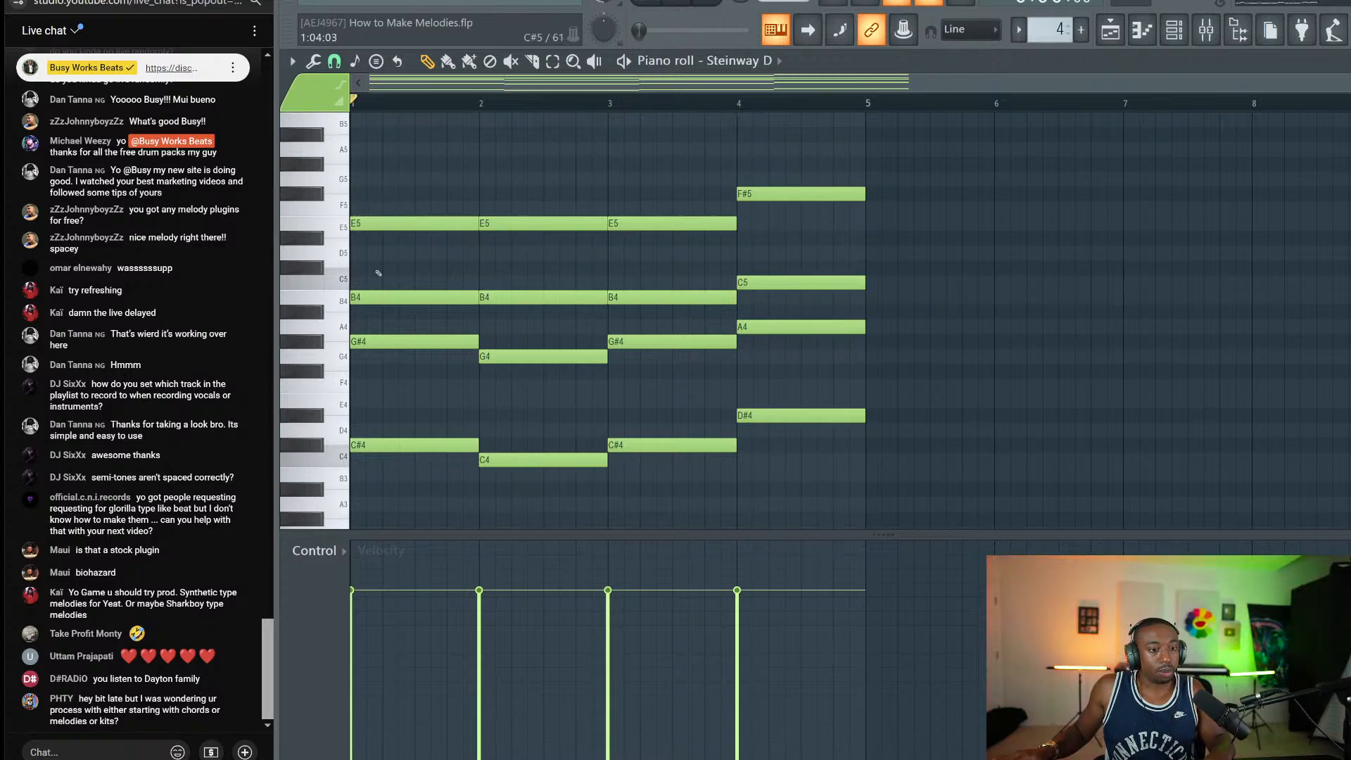
Step: Copy the bar 1 chord to bar 5, raise it two semitones to F#5, C#5, A#4 and D#4, and start playback
drag(409, 172, 368, 690)
mouse_move(424, 411)
mouse_down()
mouse_move(897, 422)
mouse_move(891, 397)
mouse_up()
scroll(892, 401, up, 5)
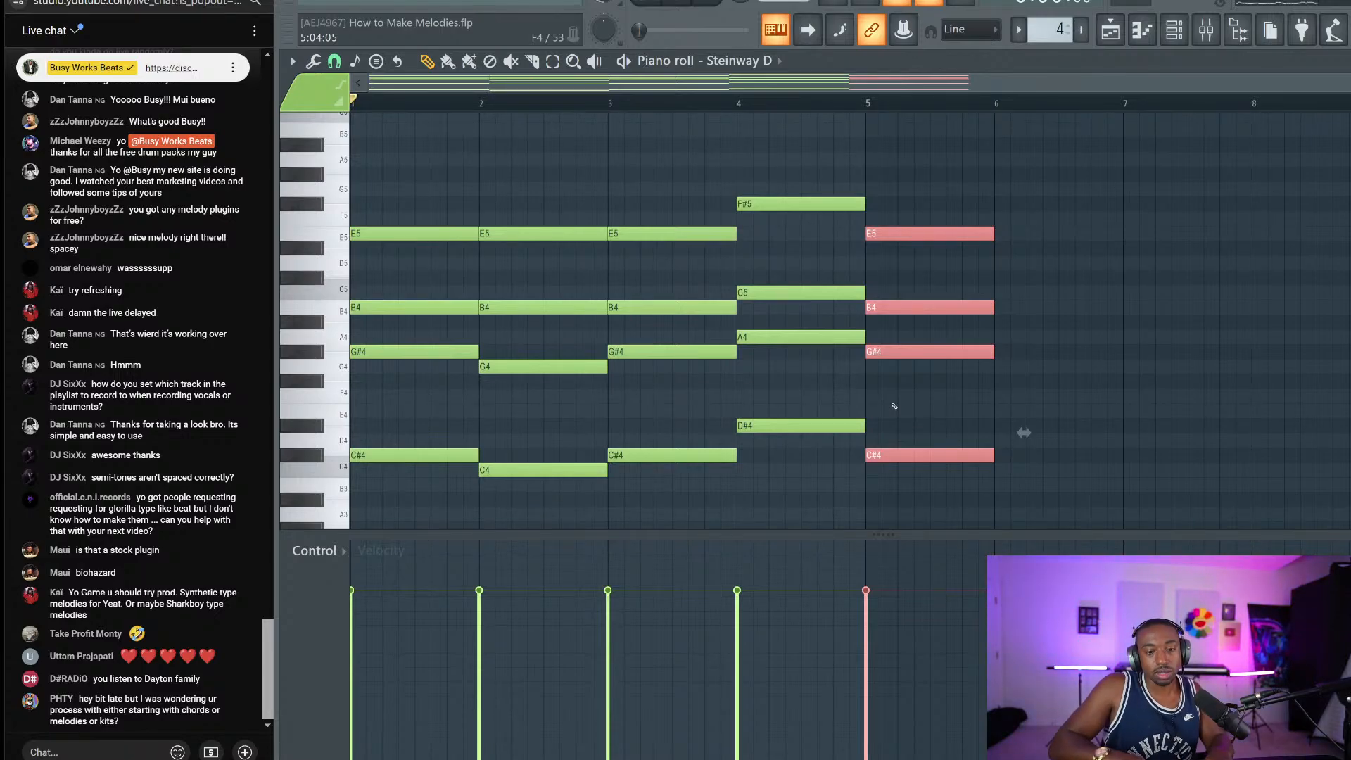
key(shift+Up)
key(shift+Up)
key(space)
Step: Raise the bar 5 chord's C#5 one semitone, and shift the whole chord up one semitone to G5, D#5, B4, E4 and E3
drag(901, 242, 883, 296)
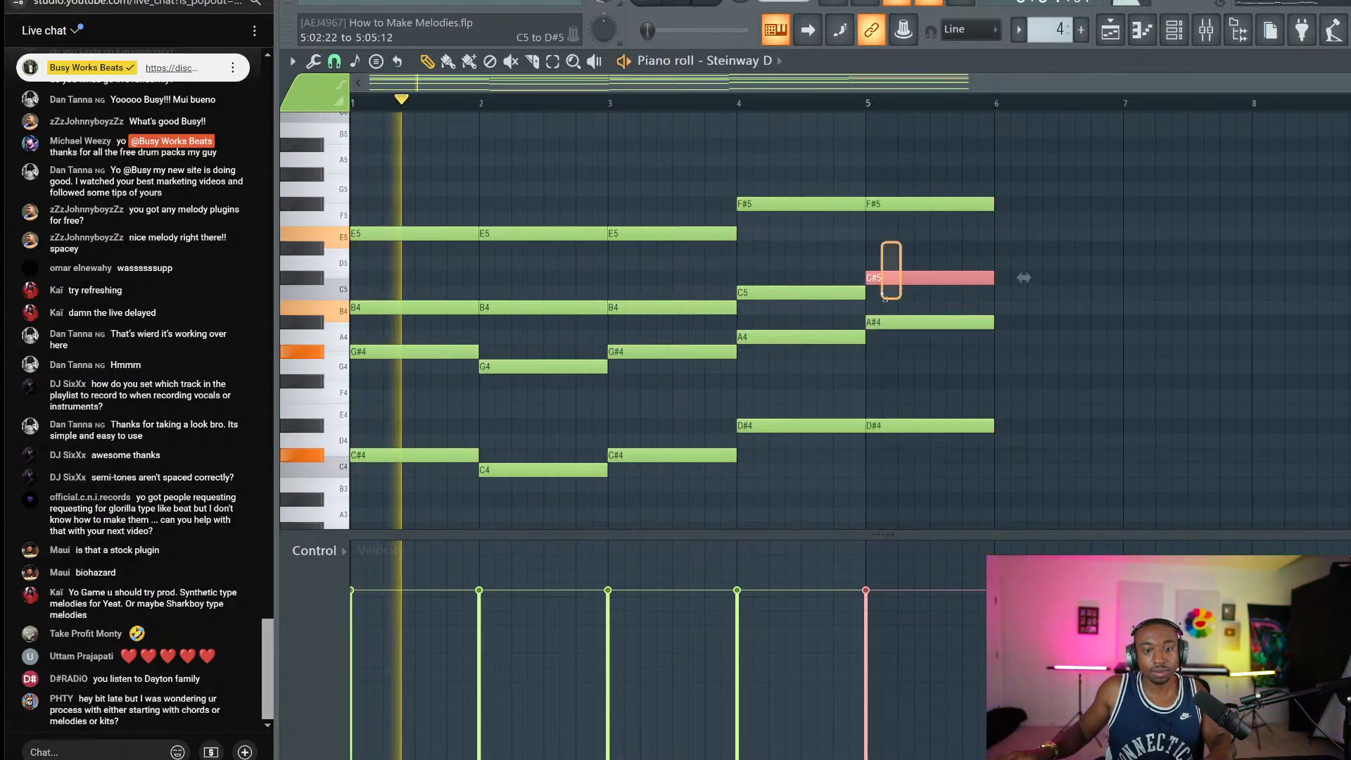
key(shift+Up)
drag(886, 153, 974, 632)
key(shift+Up)
scroll(974, 632, up, 3)
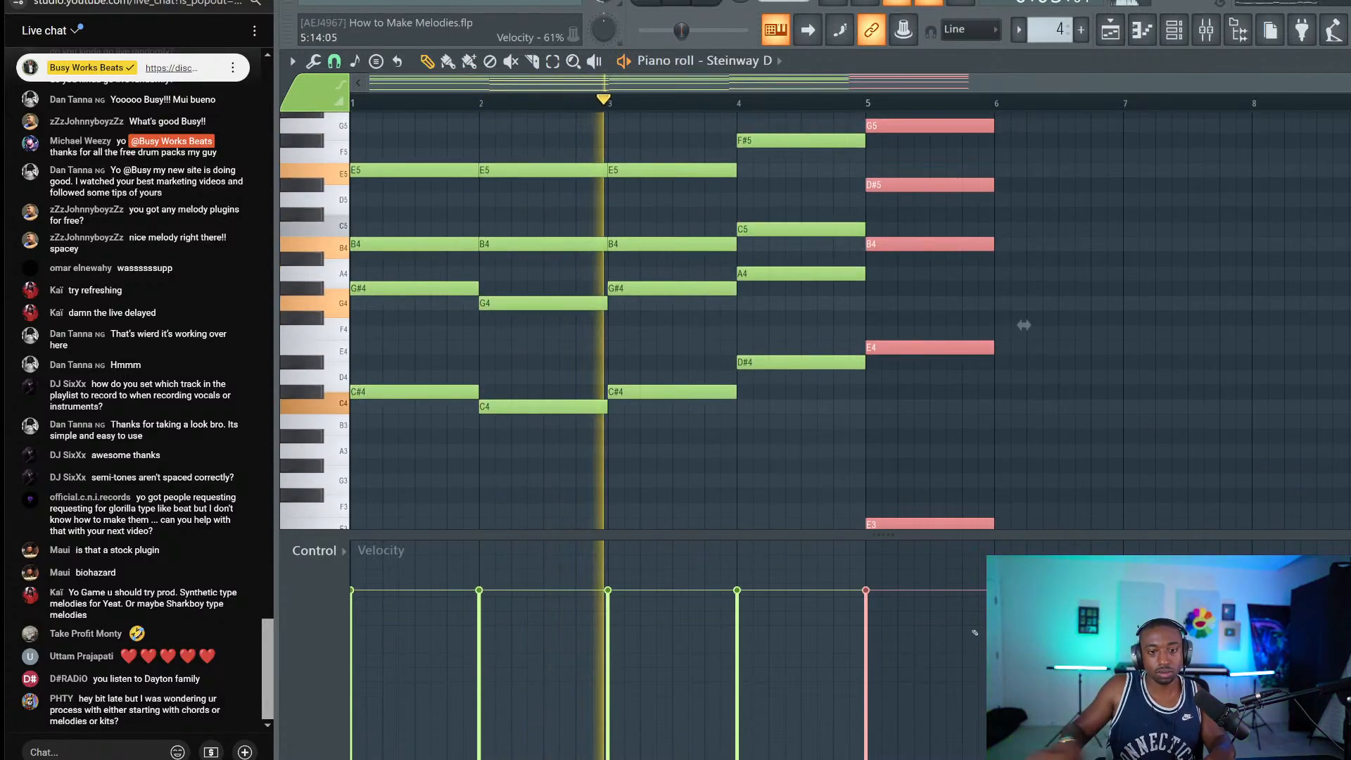
scroll(920, 368, up, 3)
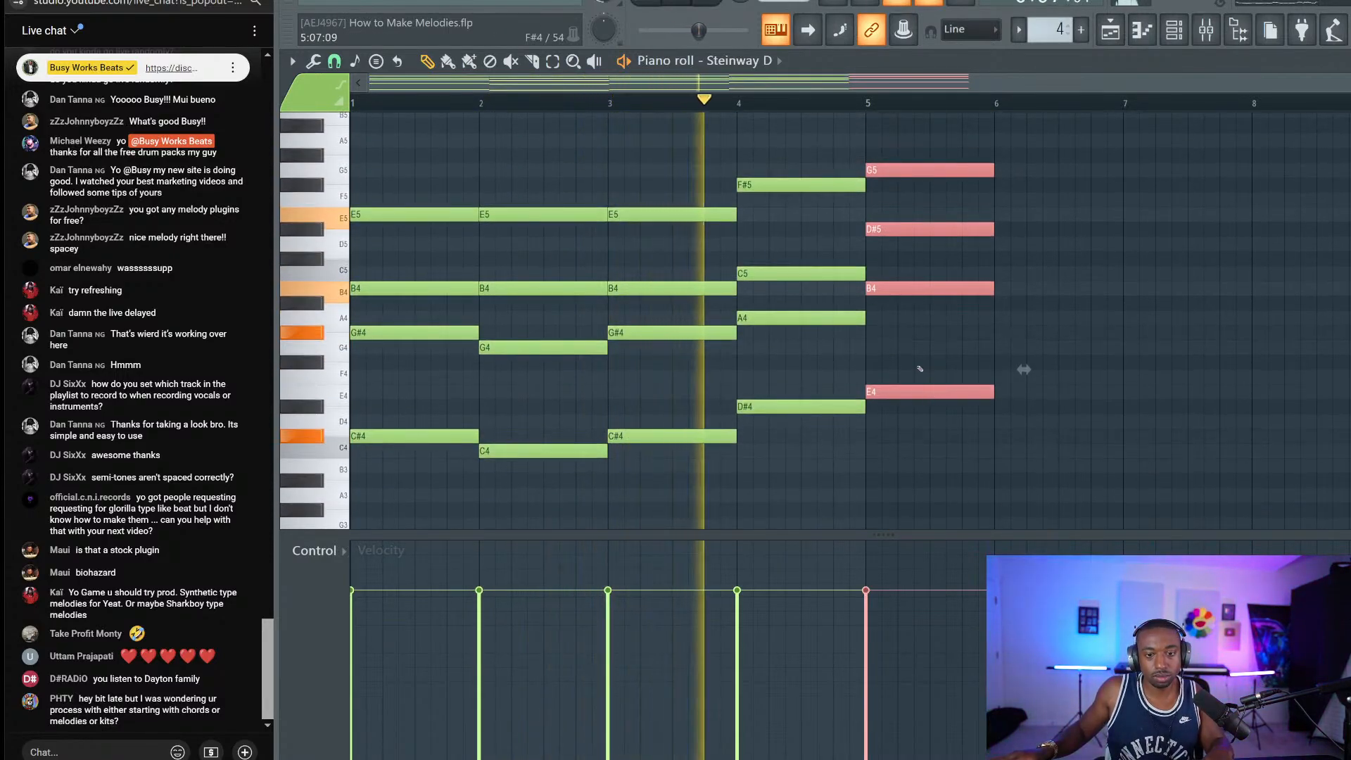
Step: Stop playback and delete the chords in bars 4 and 5
ctrl+click(920, 330)
key(space)
drag(972, 115, 794, 622)
key(Delete)
scroll(816, 275, up, 3)
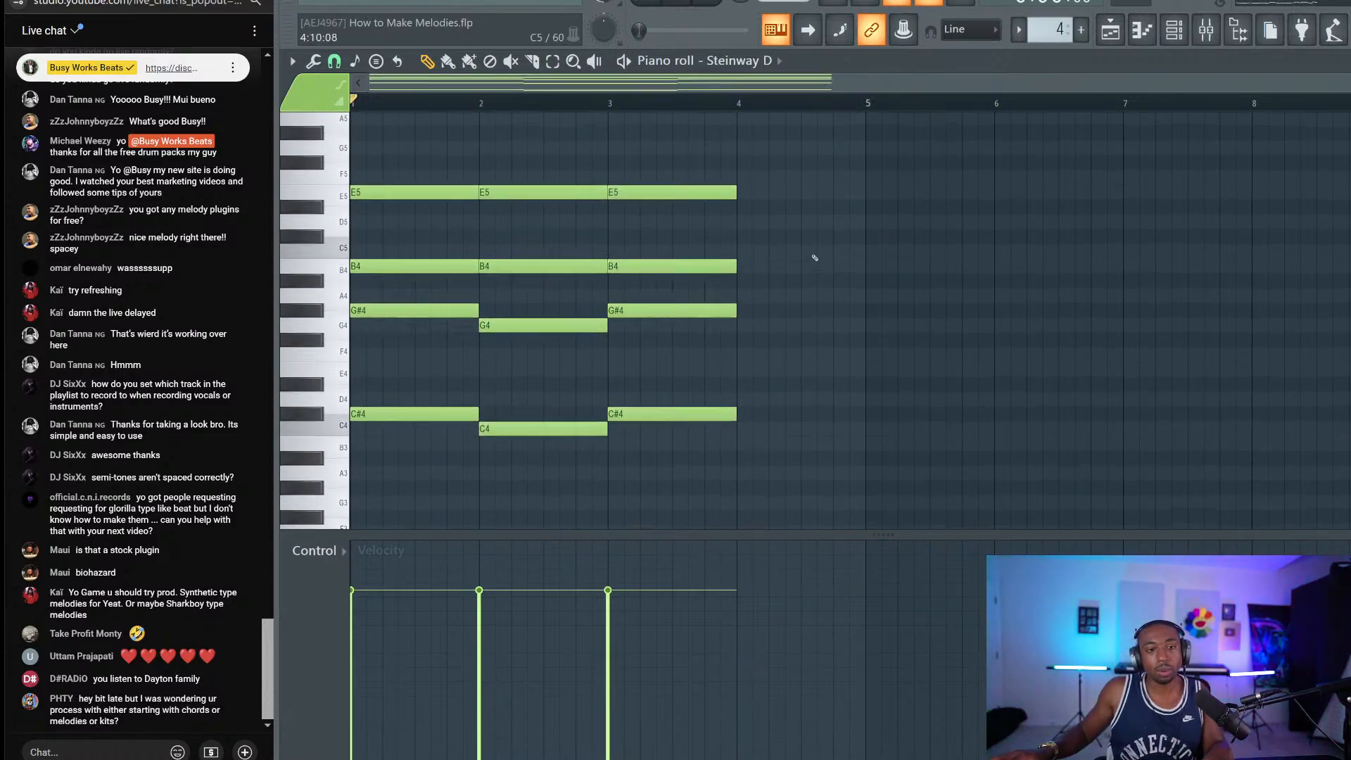
scroll(810, 162, up, 2)
scroll(759, 181, down, 4)
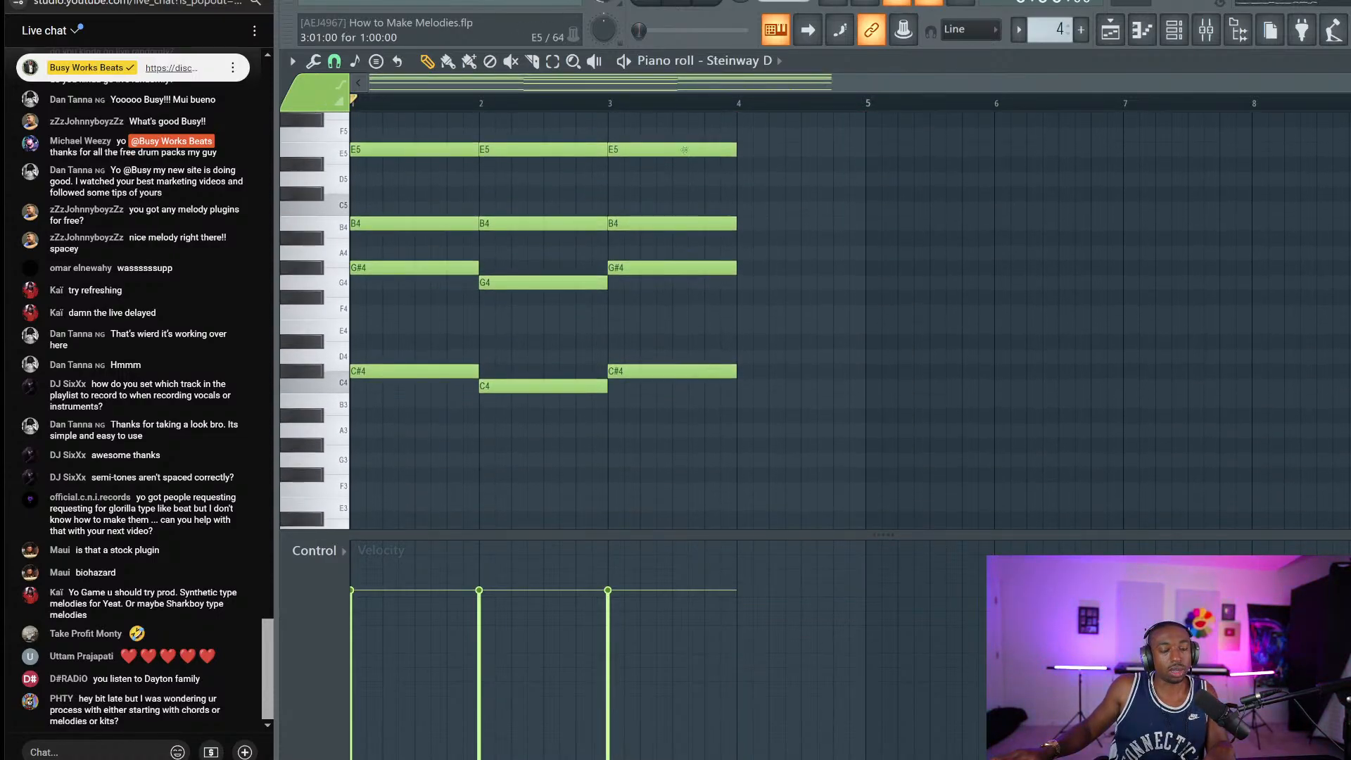
drag(764, 150, 848, 483)
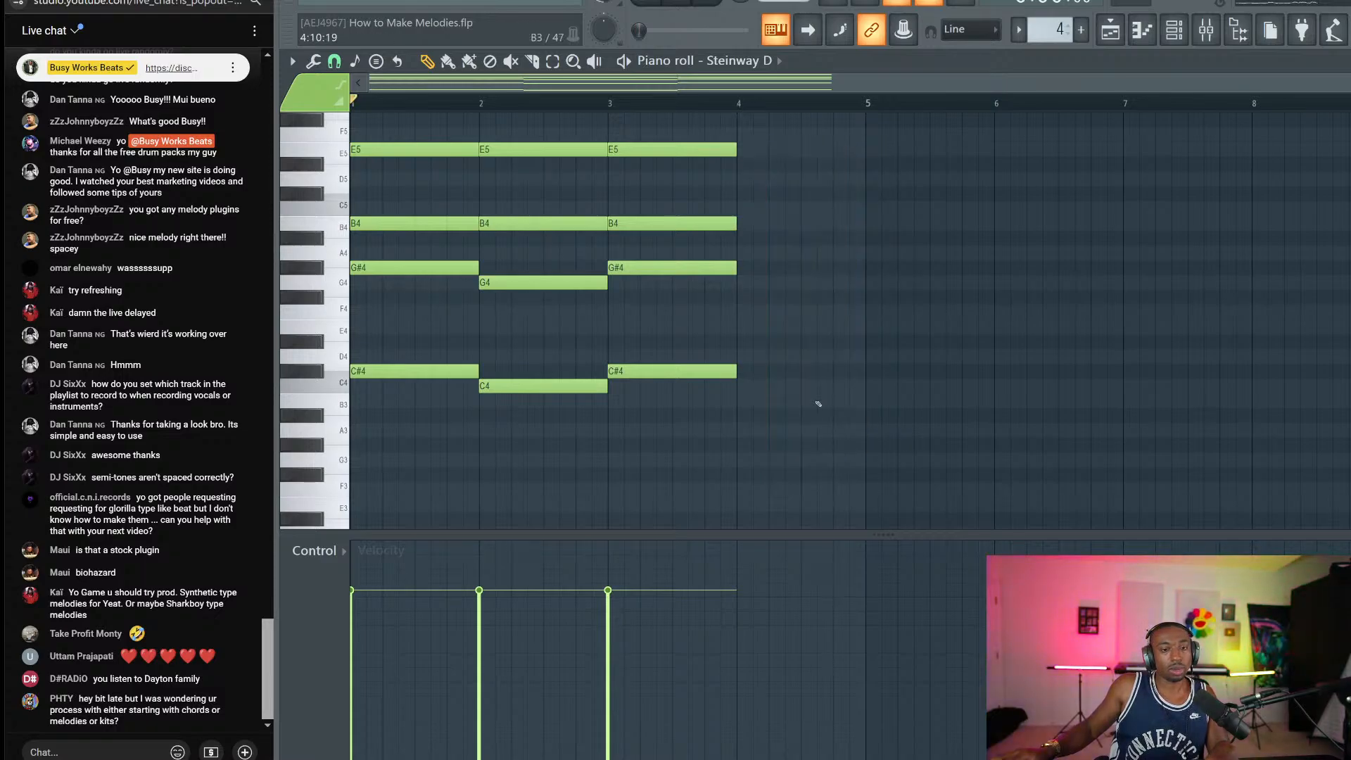
drag(758, 131, 878, 483)
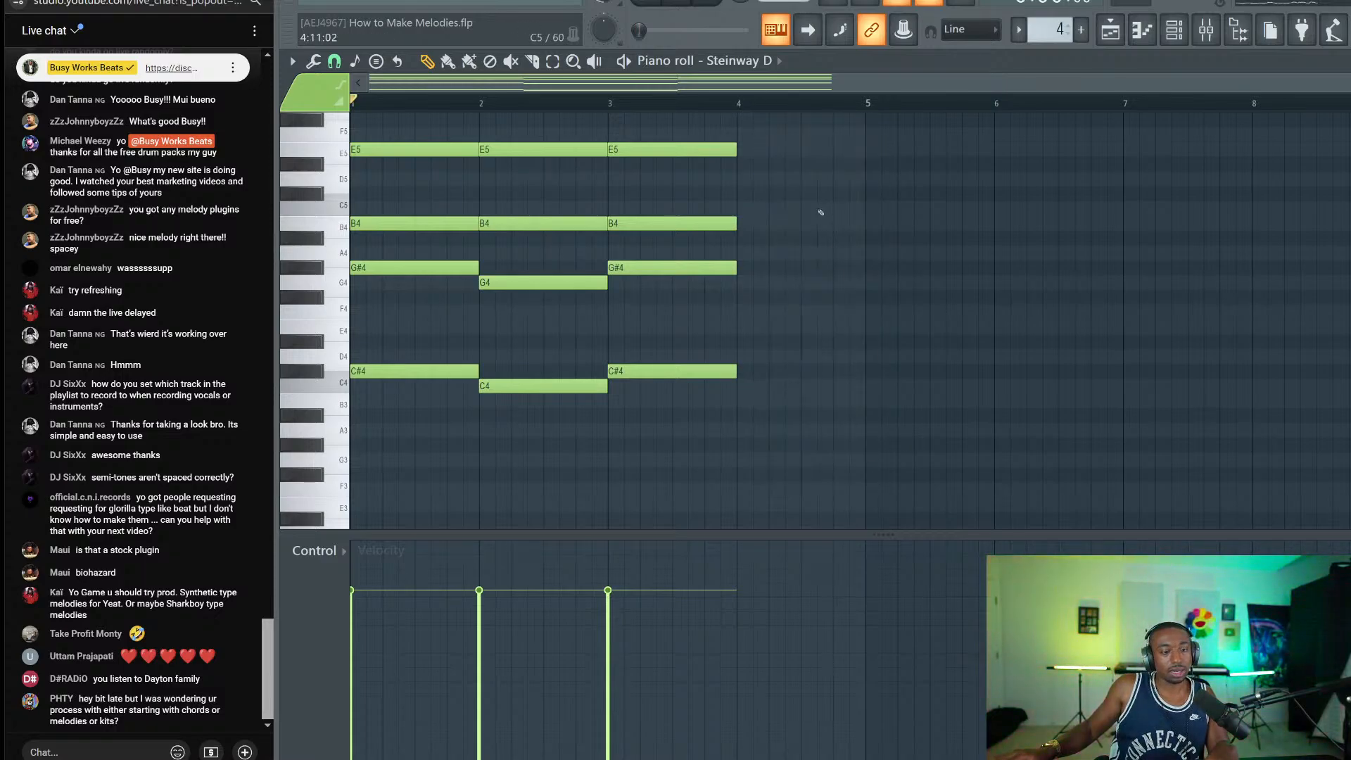
drag(760, 141, 874, 529)
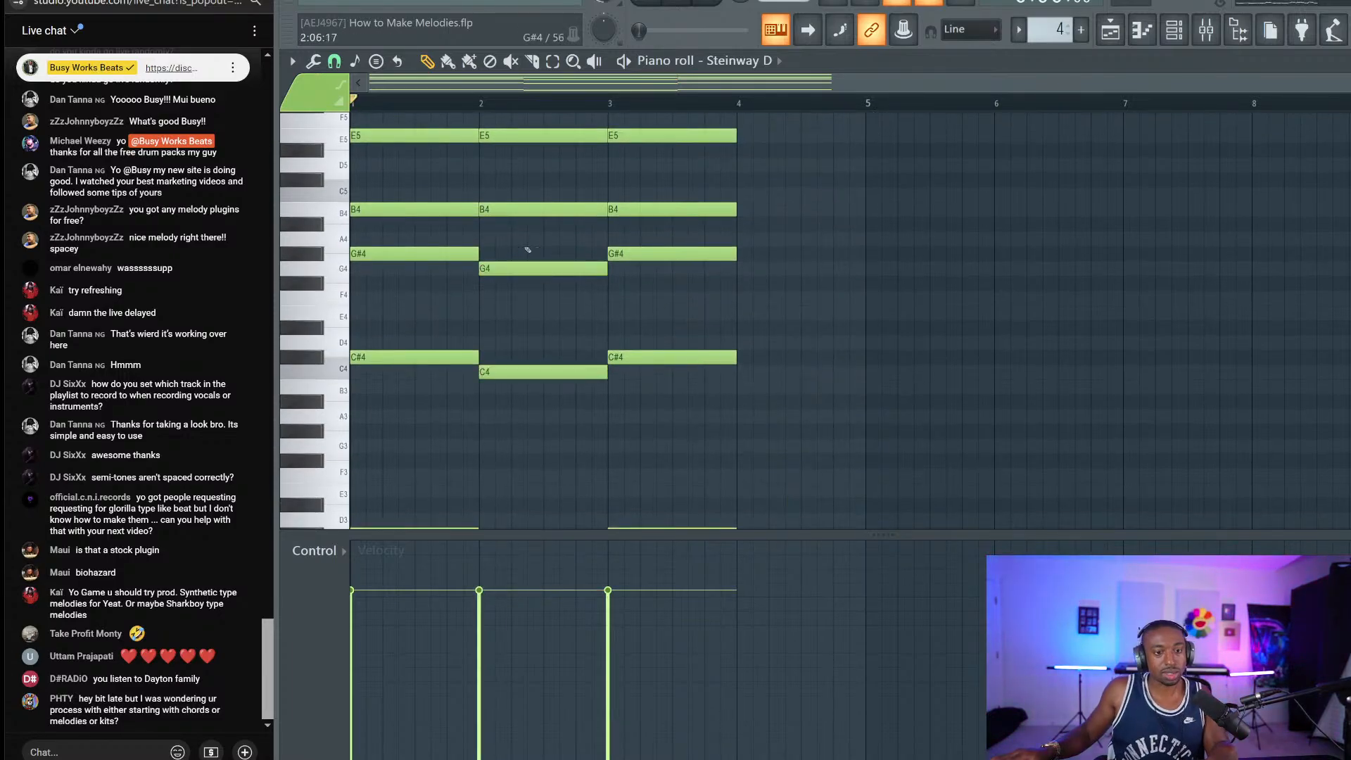
Step: Copy bar 2's G4, C4 and C3 into bar 4 and add B4 and E5 to complete the chord
scroll(493, 212, down, 3)
drag(497, 166, 741, 179)
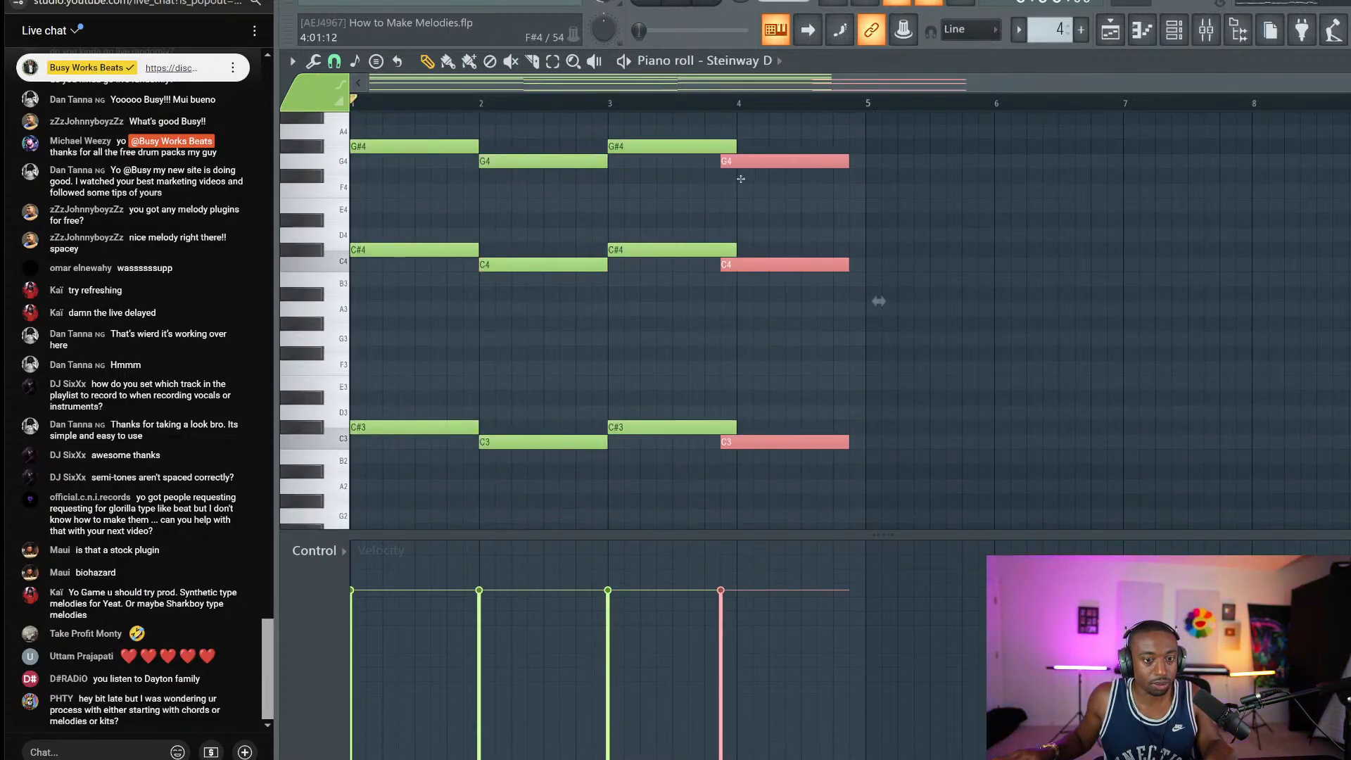
scroll(819, 179, up, 5)
click(754, 368)
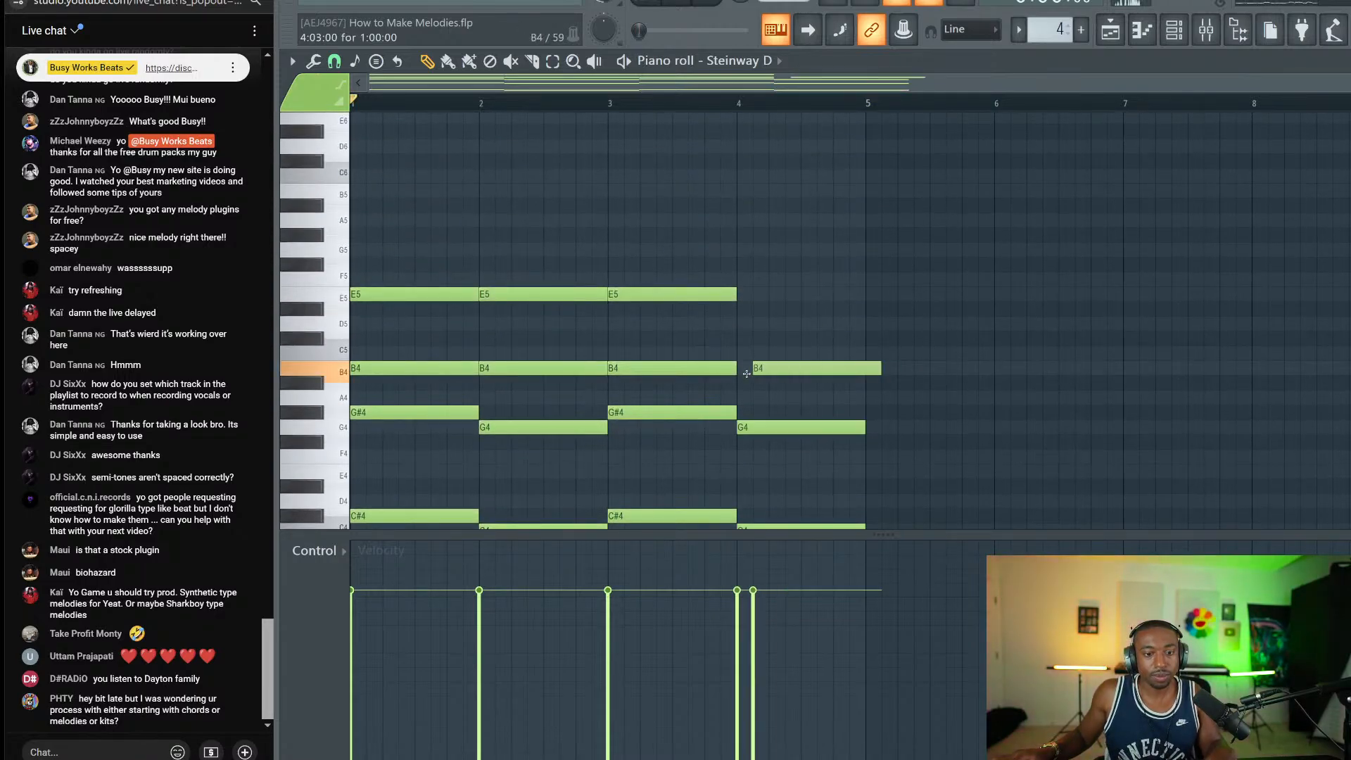
drag(762, 305, 763, 296)
scroll(694, 336, down, 4)
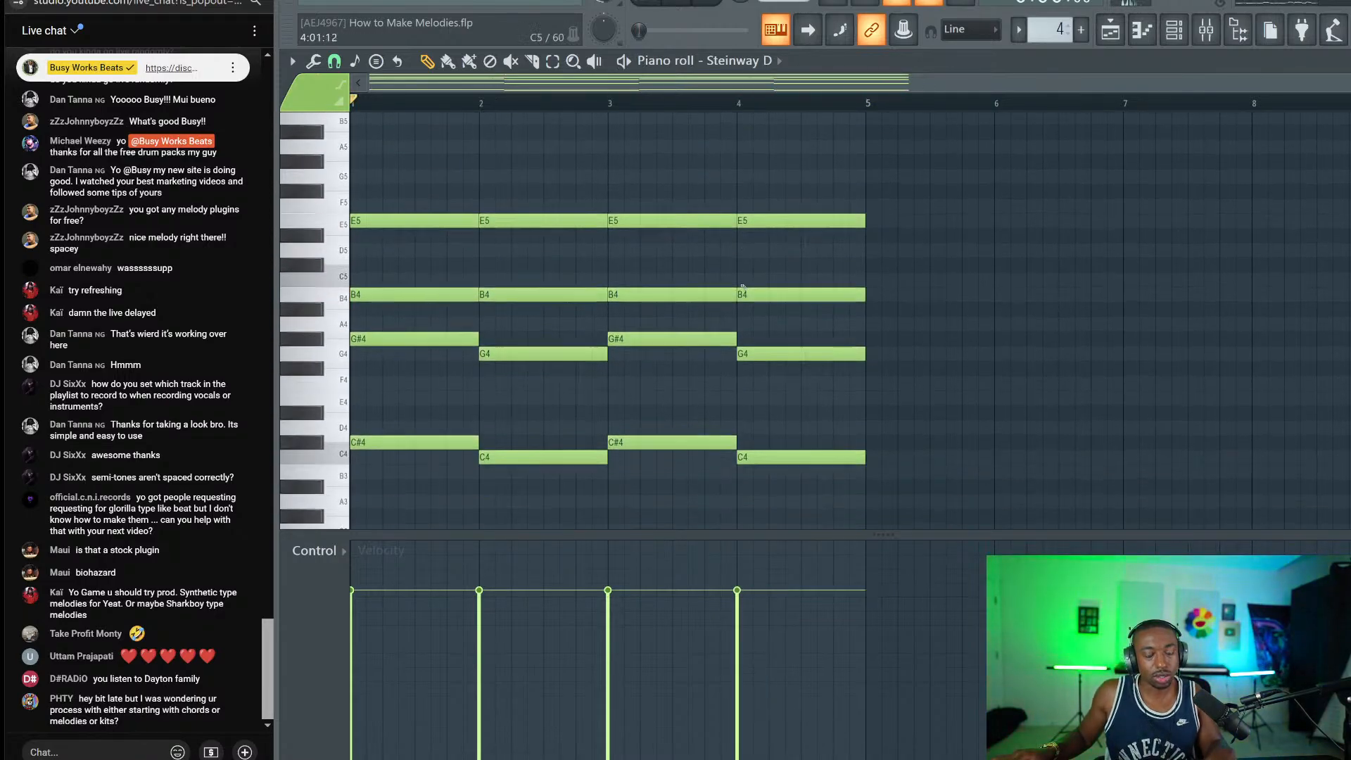
Step: Copy all the chords in bars 1 to 4 to bars 5 to 8, raise the copies one semitone, and play the progression
drag(876, 124, 389, 546)
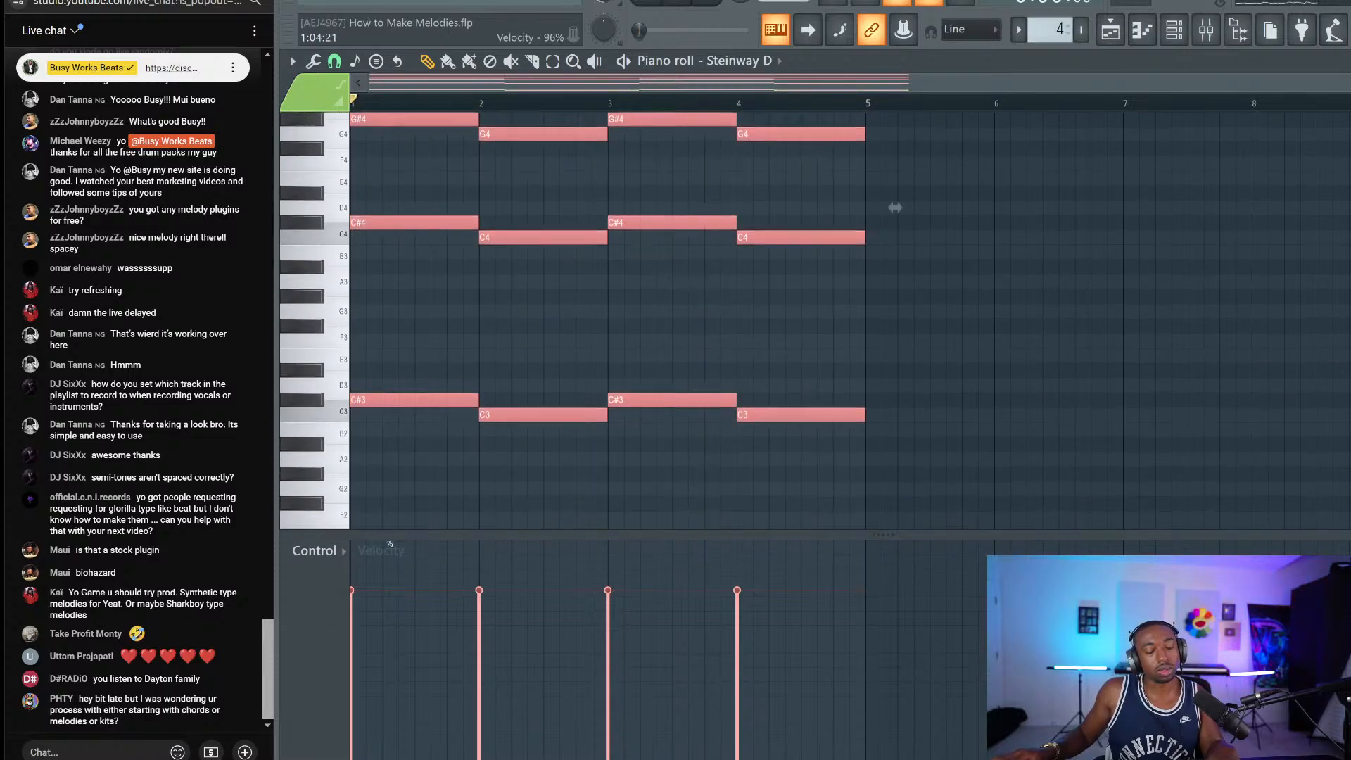
drag(383, 403, 893, 408)
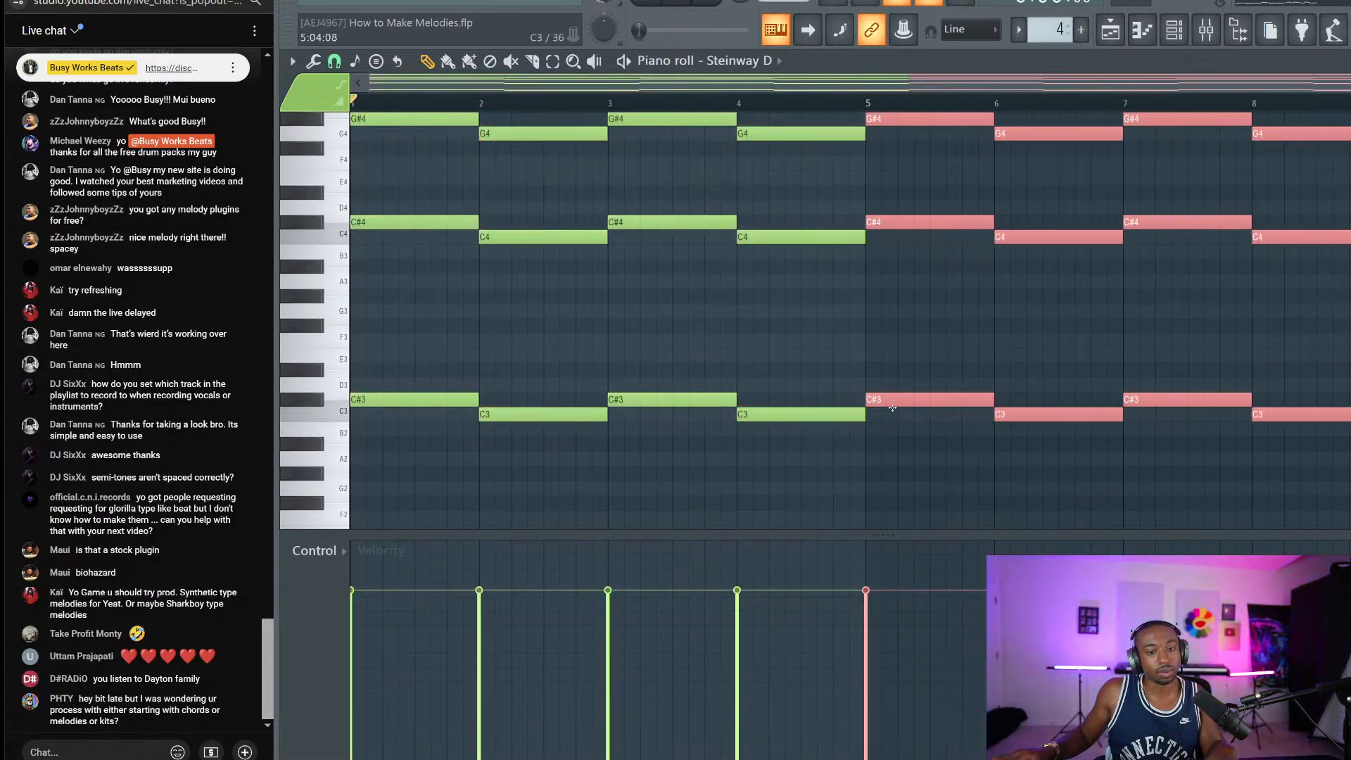
key(shift+Up)
scroll(895, 410, up, 4)
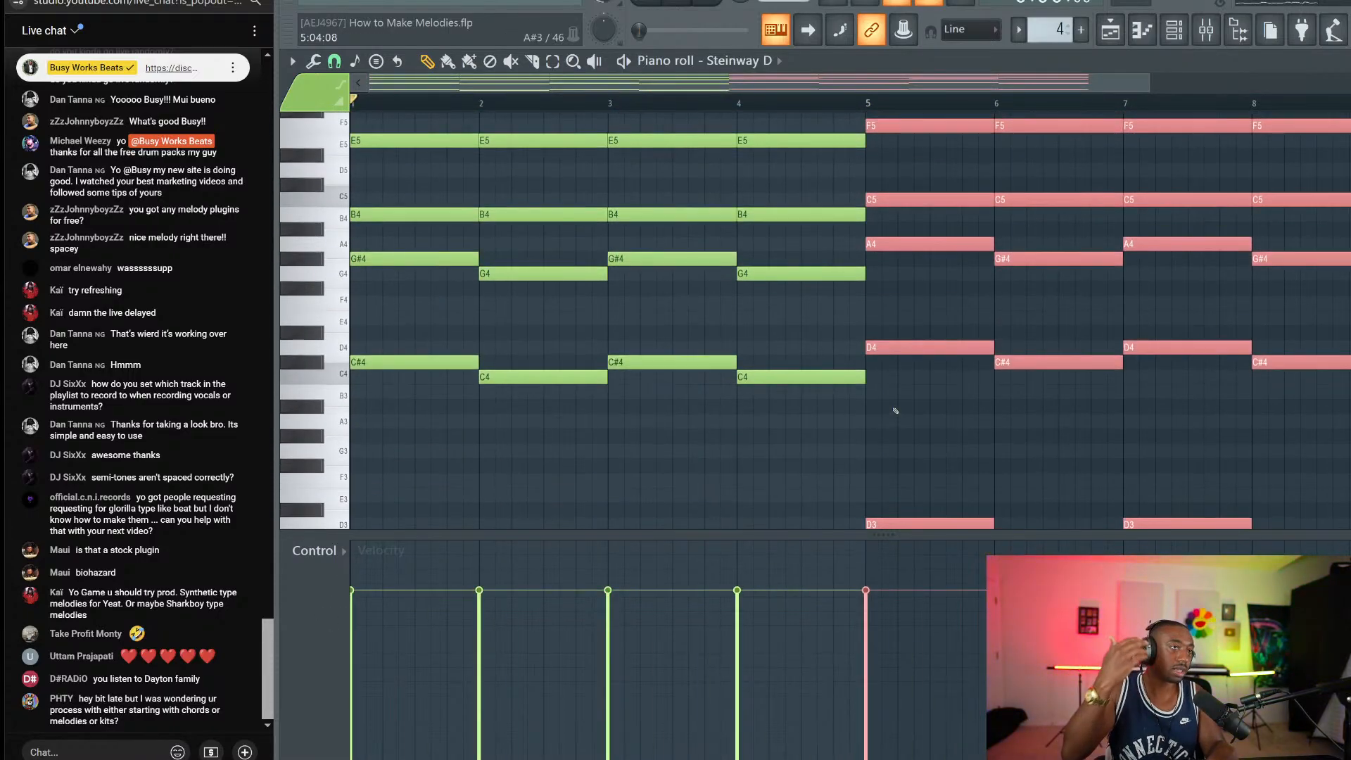
scroll(766, 318, up, 2)
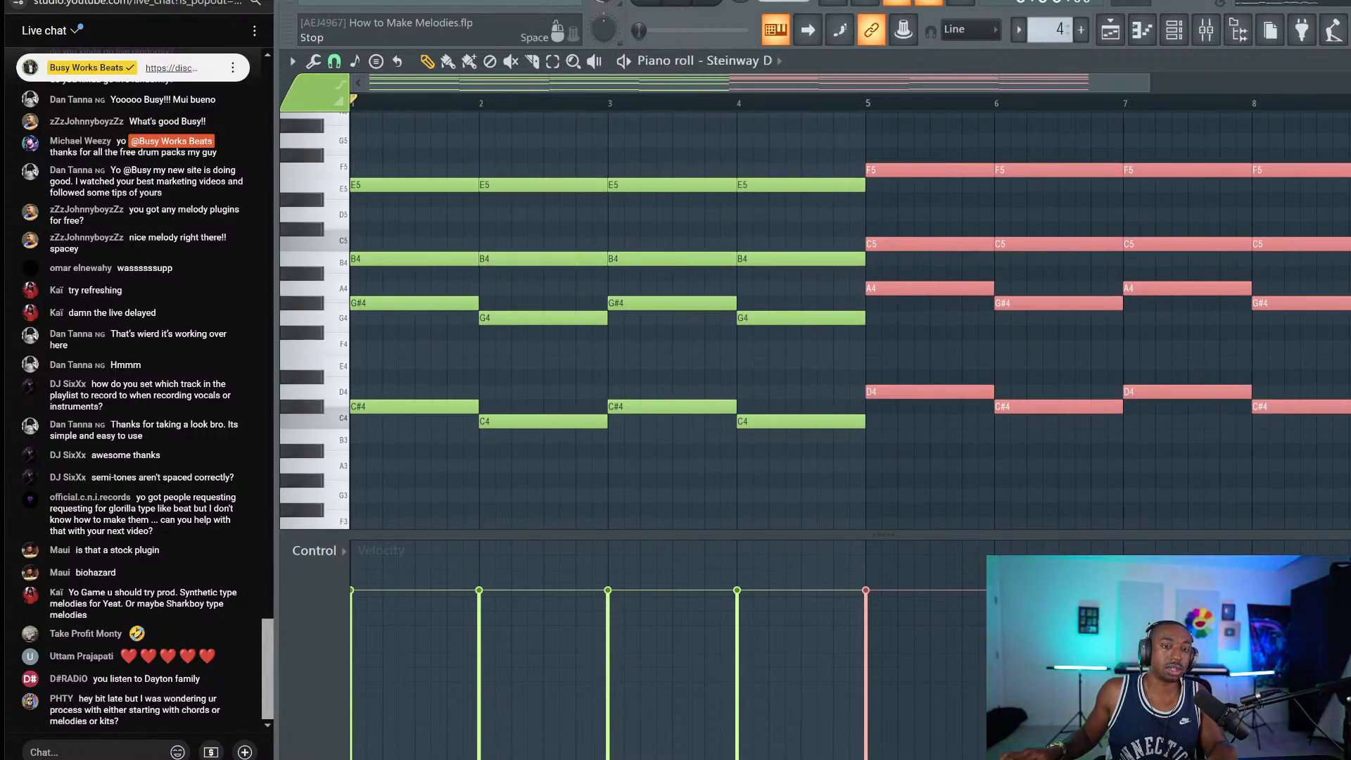
key(space)
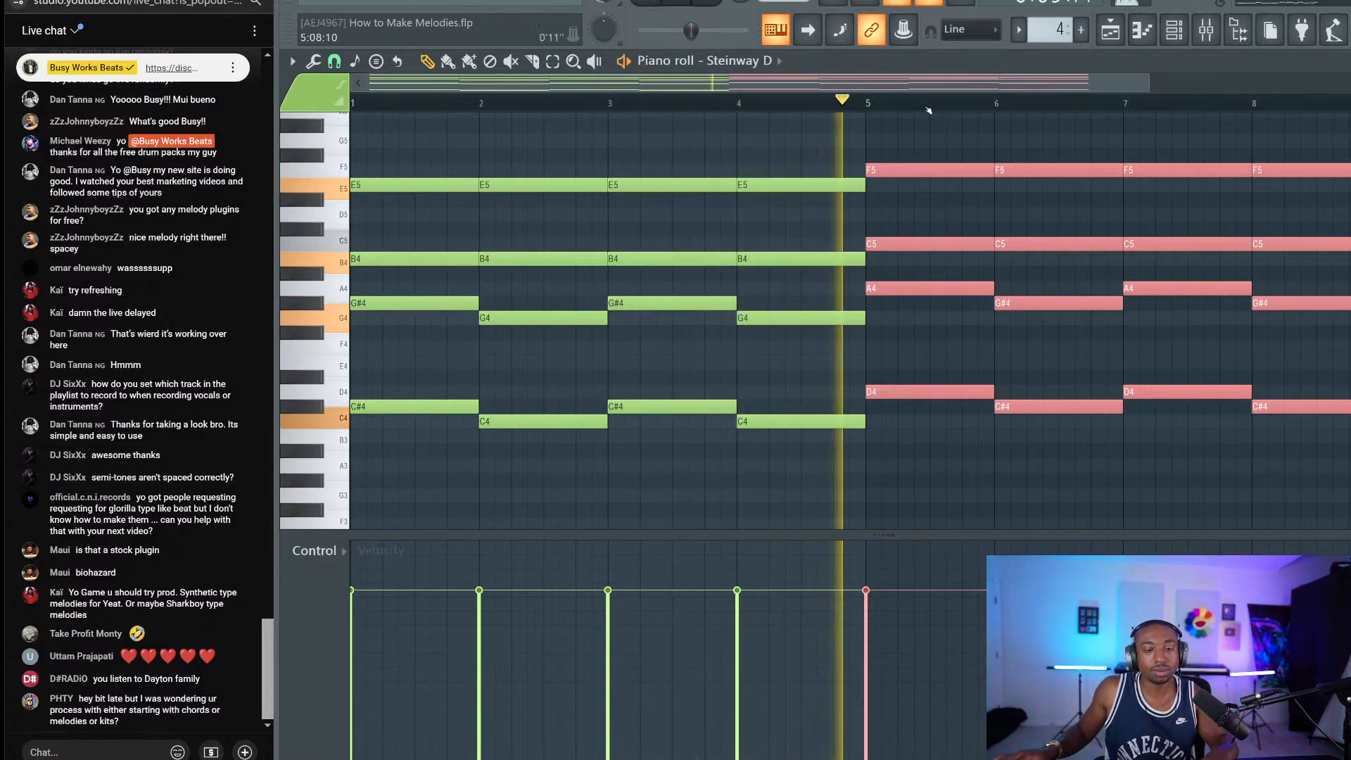
Step: Stop playback, delete the bar 4 chord, and undo the accidental clearing of all the other notes
key(space)
drag(757, 165, 830, 425)
scroll(809, 352, down, 4)
key(ctrl+Down)
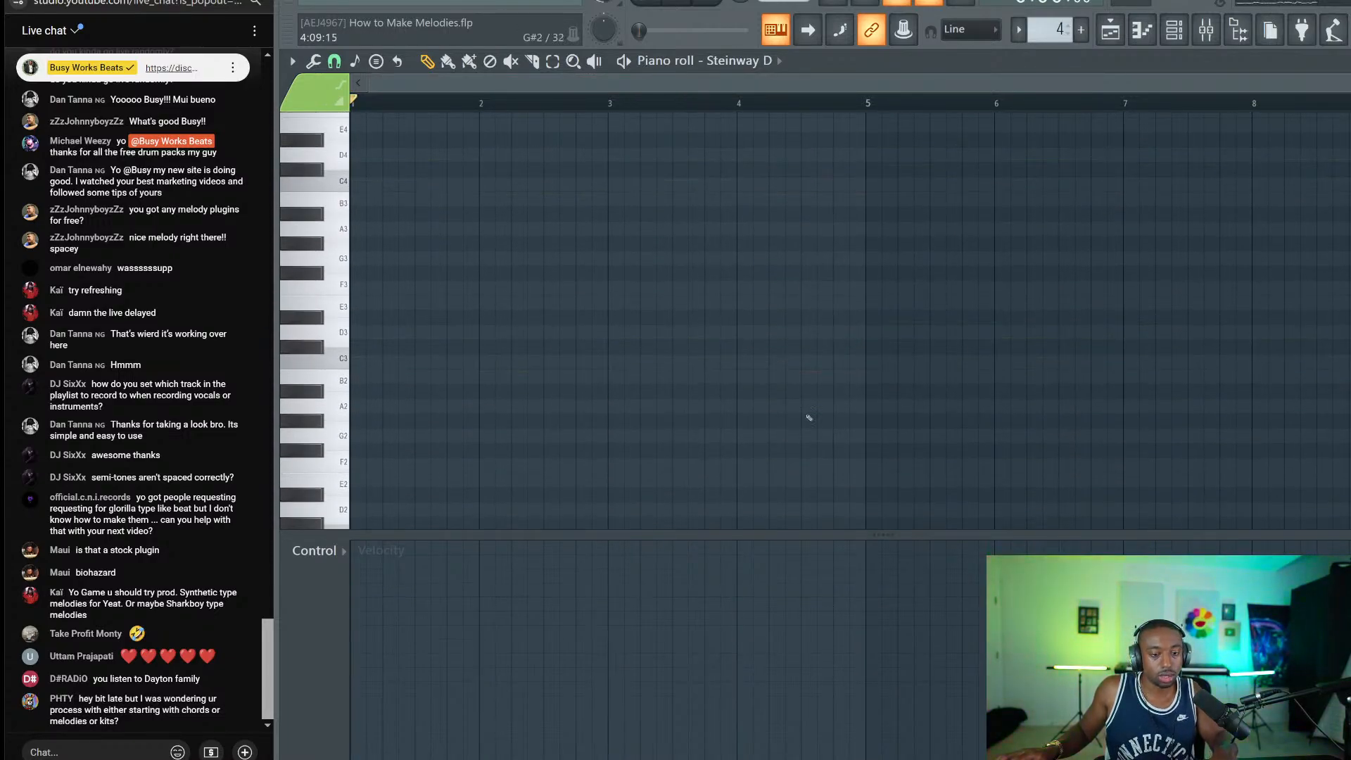
key(ctrl+z)
scroll(836, 251, up, 4)
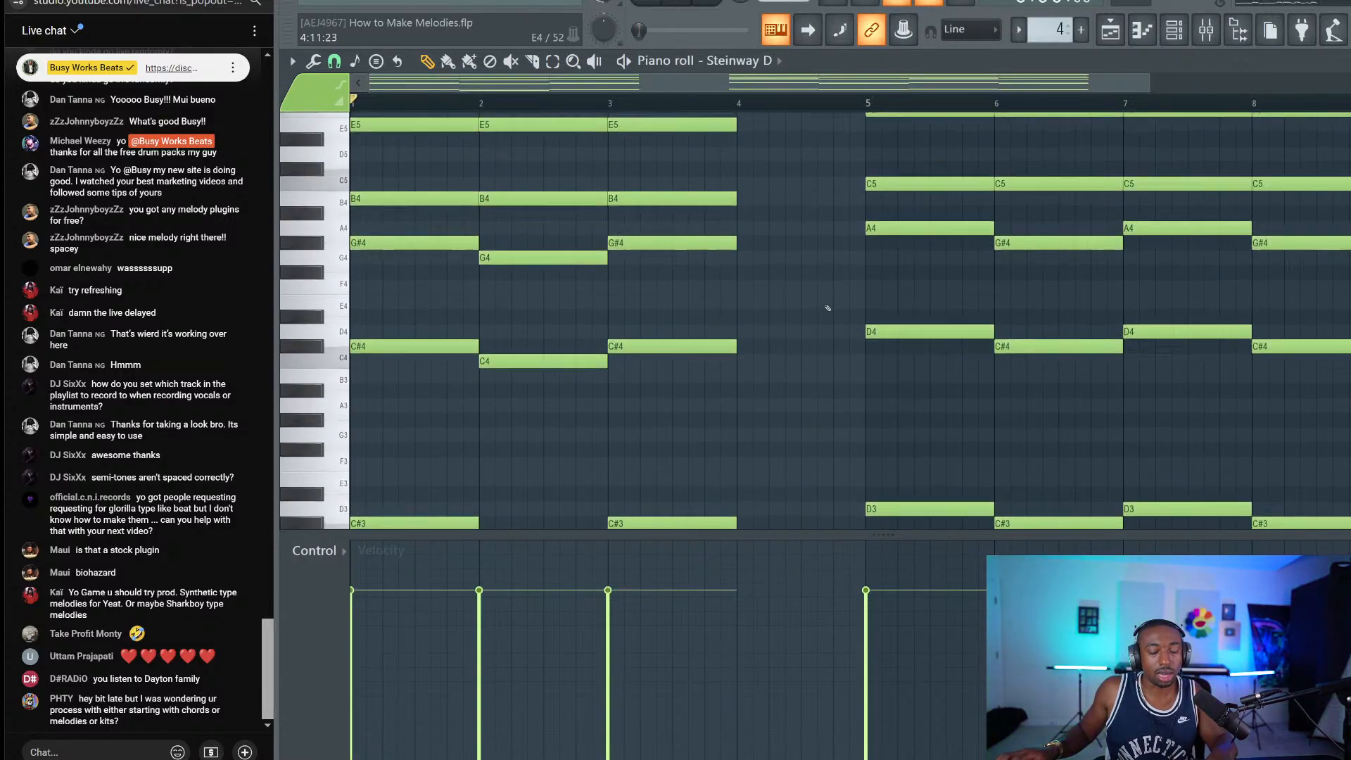
Step: Select the bar 5 chord and review its notes against the chords in bars 1 to 3
mouse_move(904, 462)
mouse_down()
mouse_move(938, 116)
mouse_move(935, 140)
mouse_up()
scroll(936, 180, down, 3)
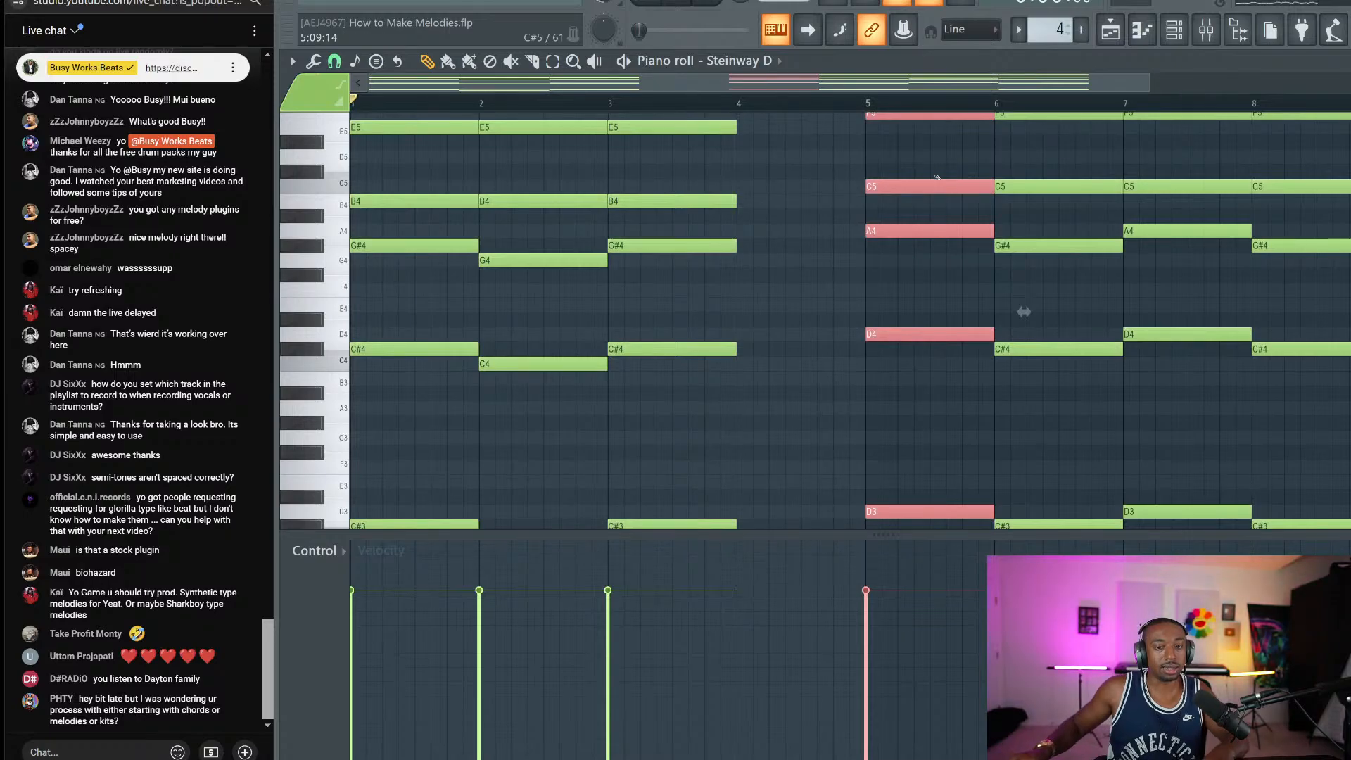
scroll(898, 261, down, 2)
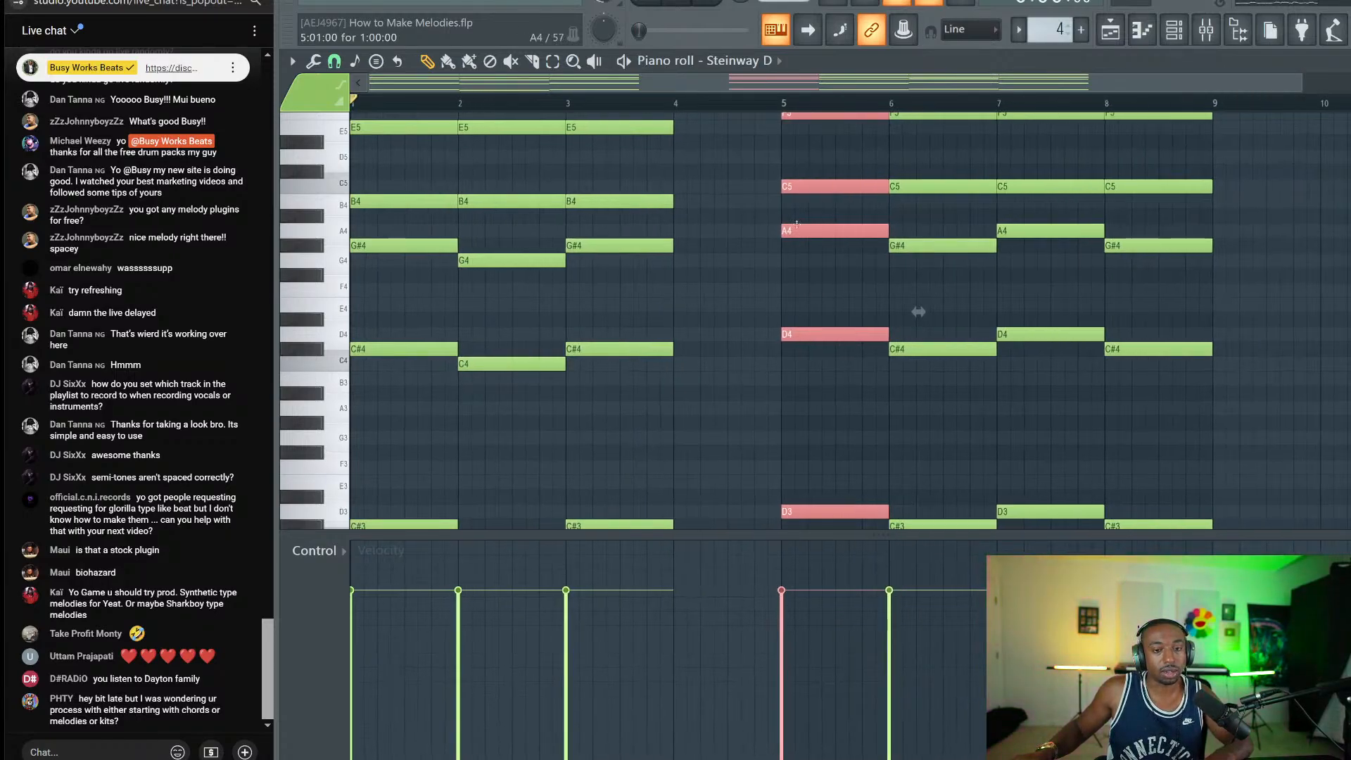
scroll(466, 432, down, 1)
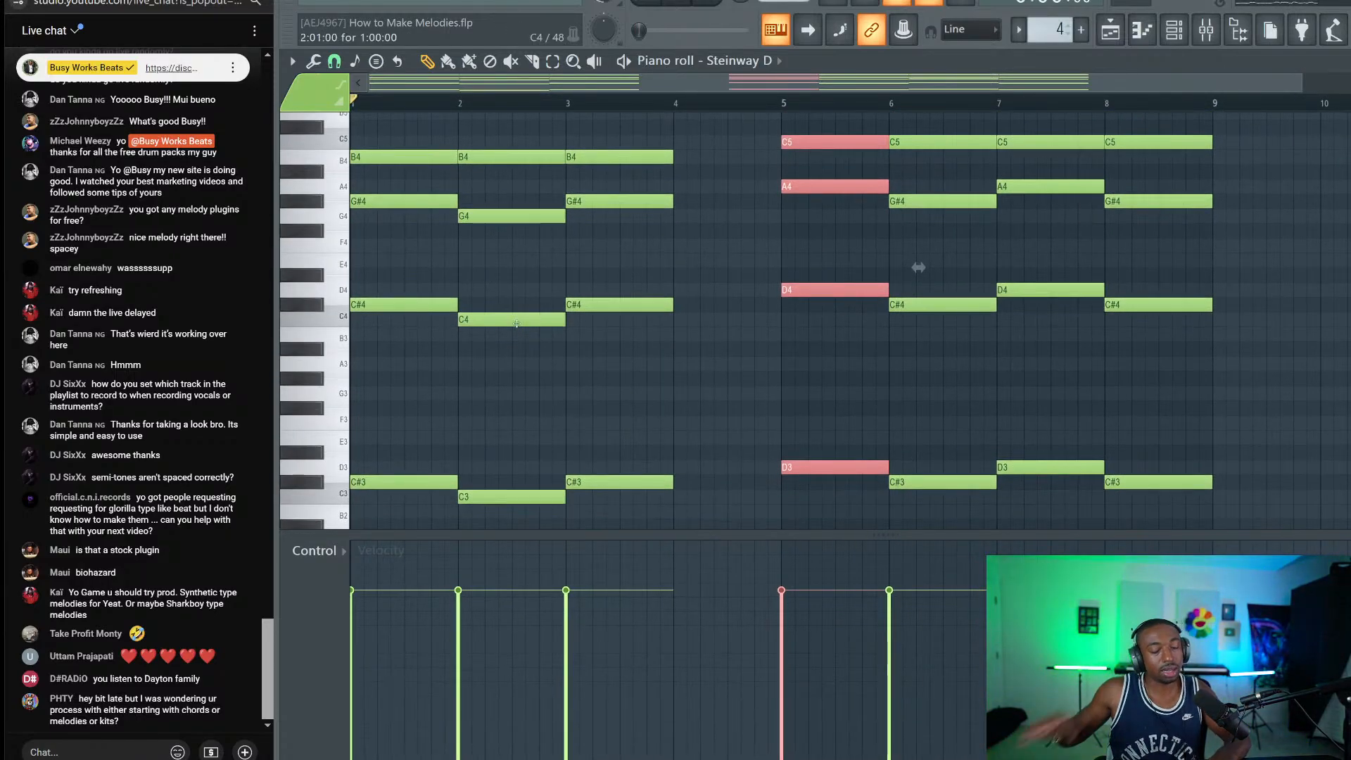
scroll(759, 324, up, 3)
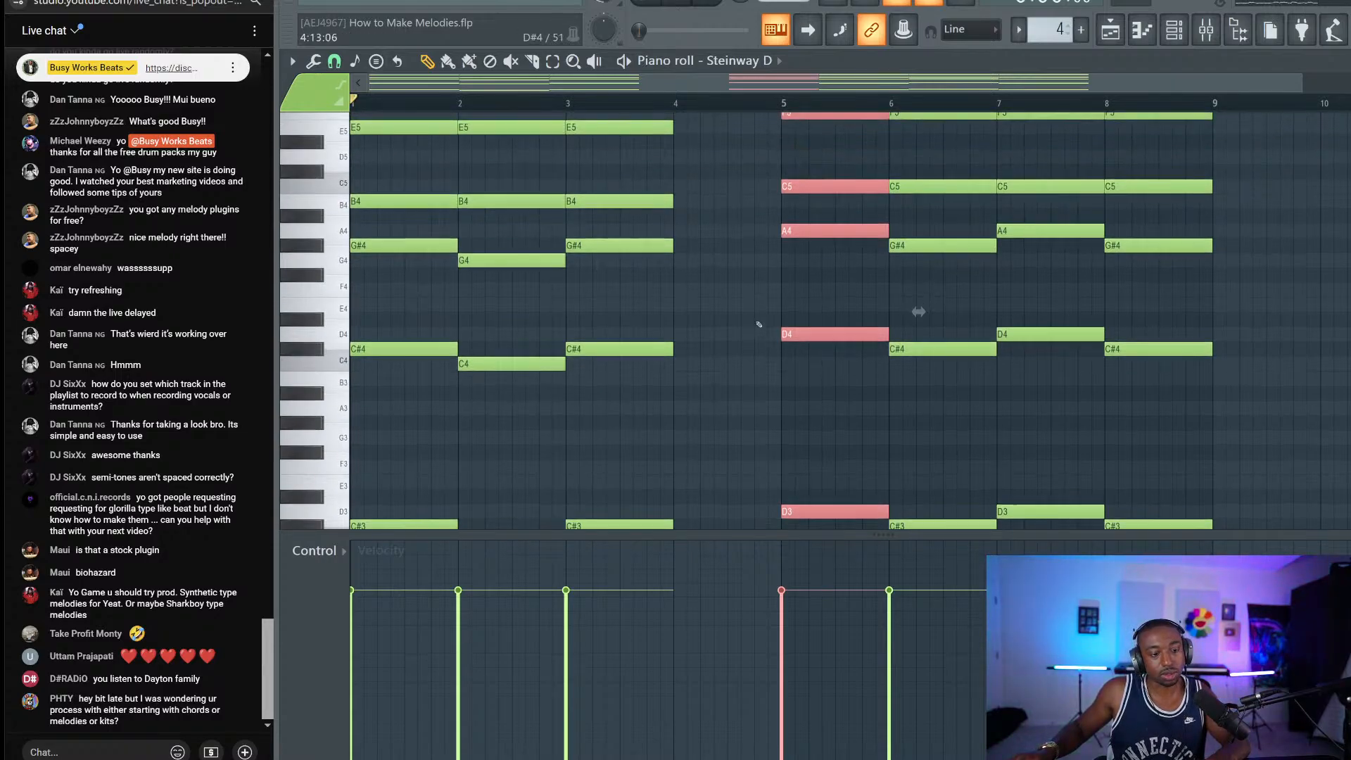
scroll(735, 149, up, 3)
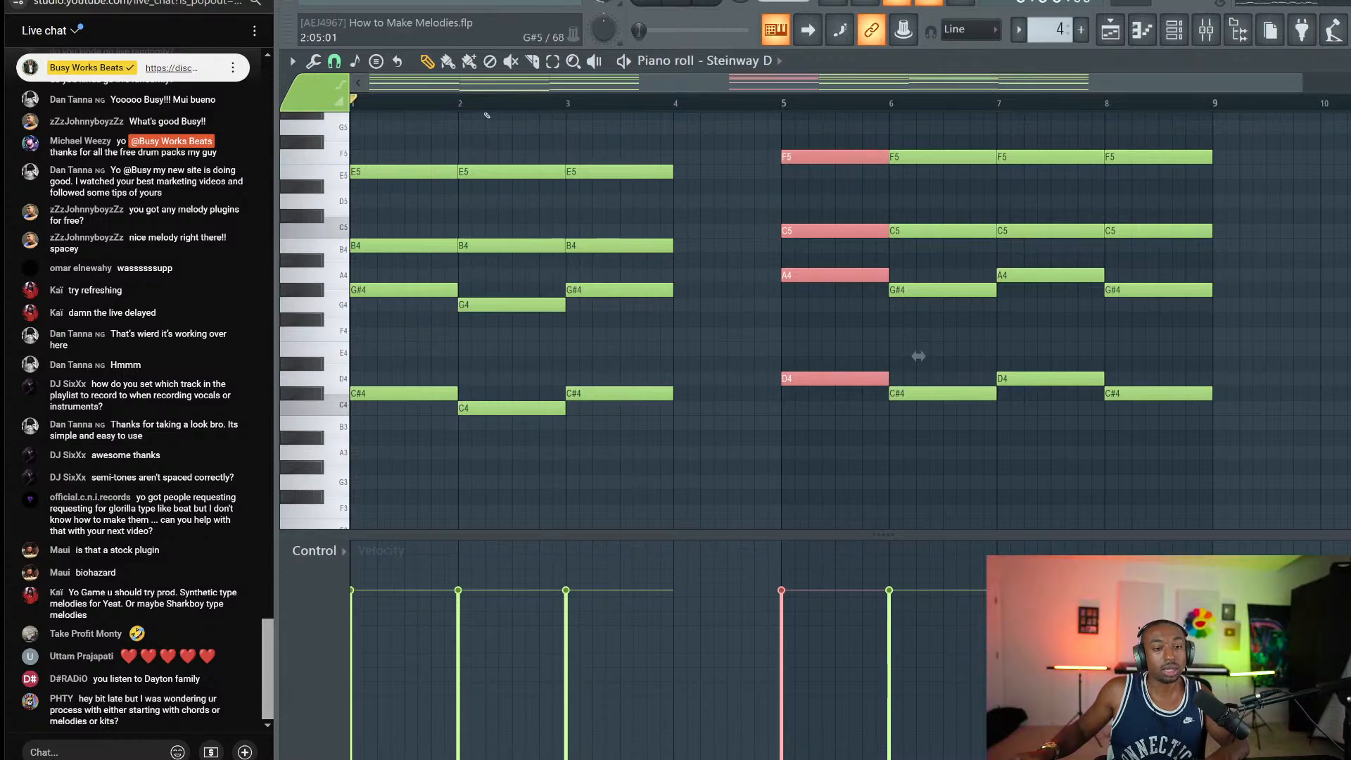
Step: Stamp an advanced 9 chord rooted on A4 in bar 4
click(376, 61)
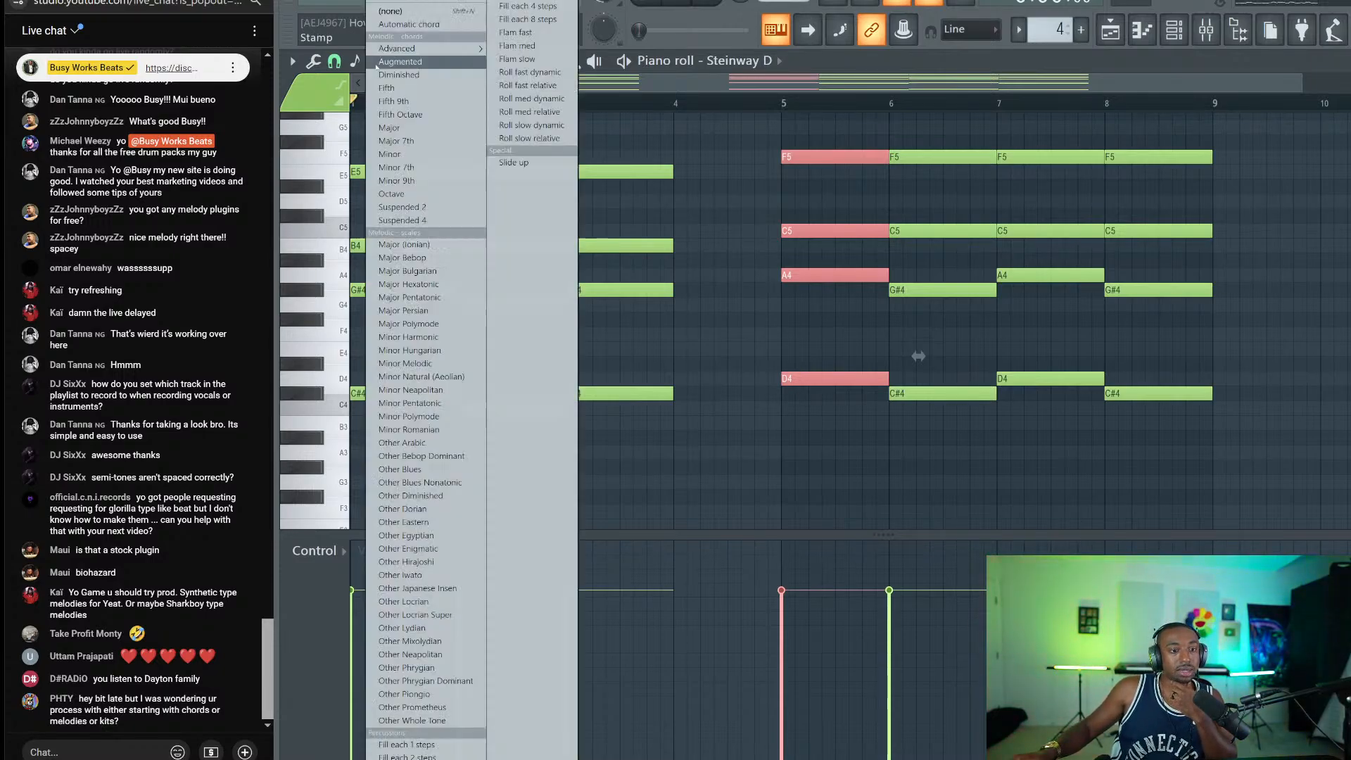
mouse_move(401, 49)
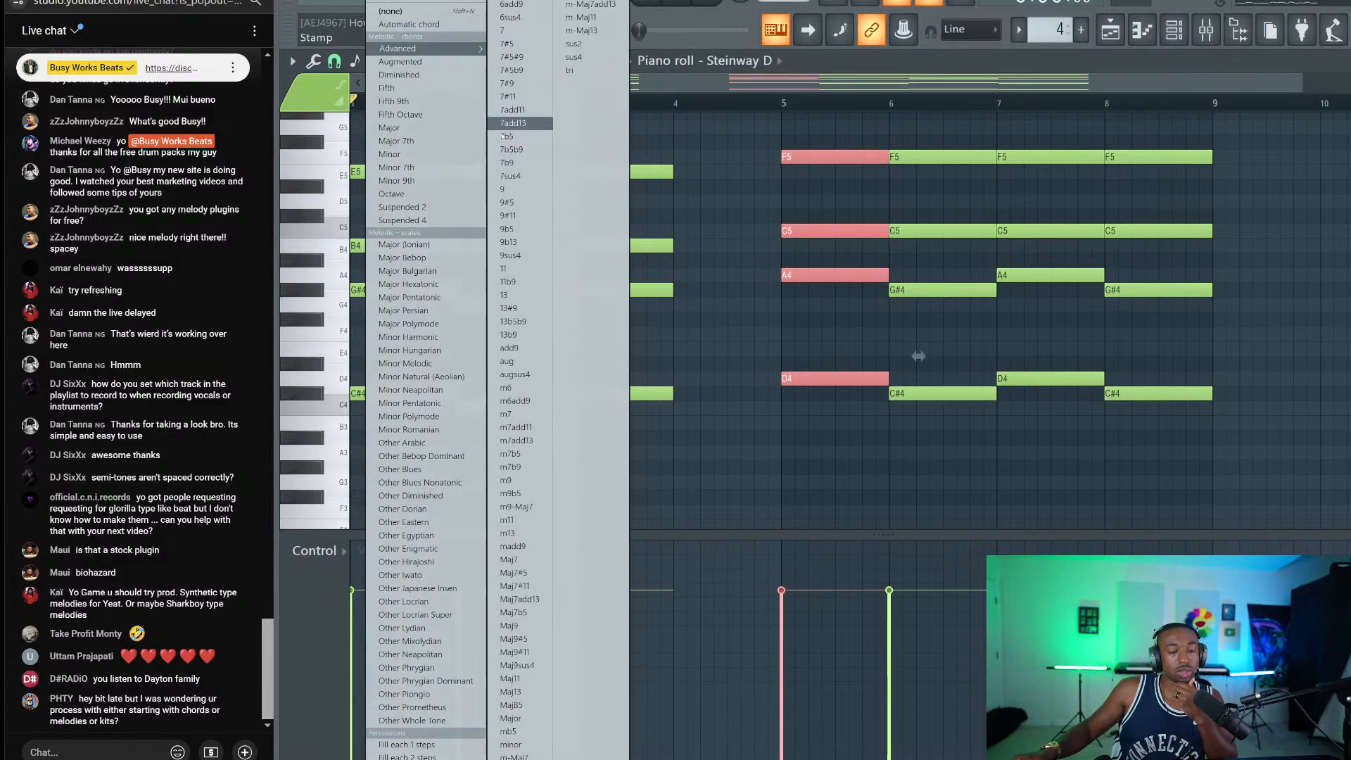
click(516, 196)
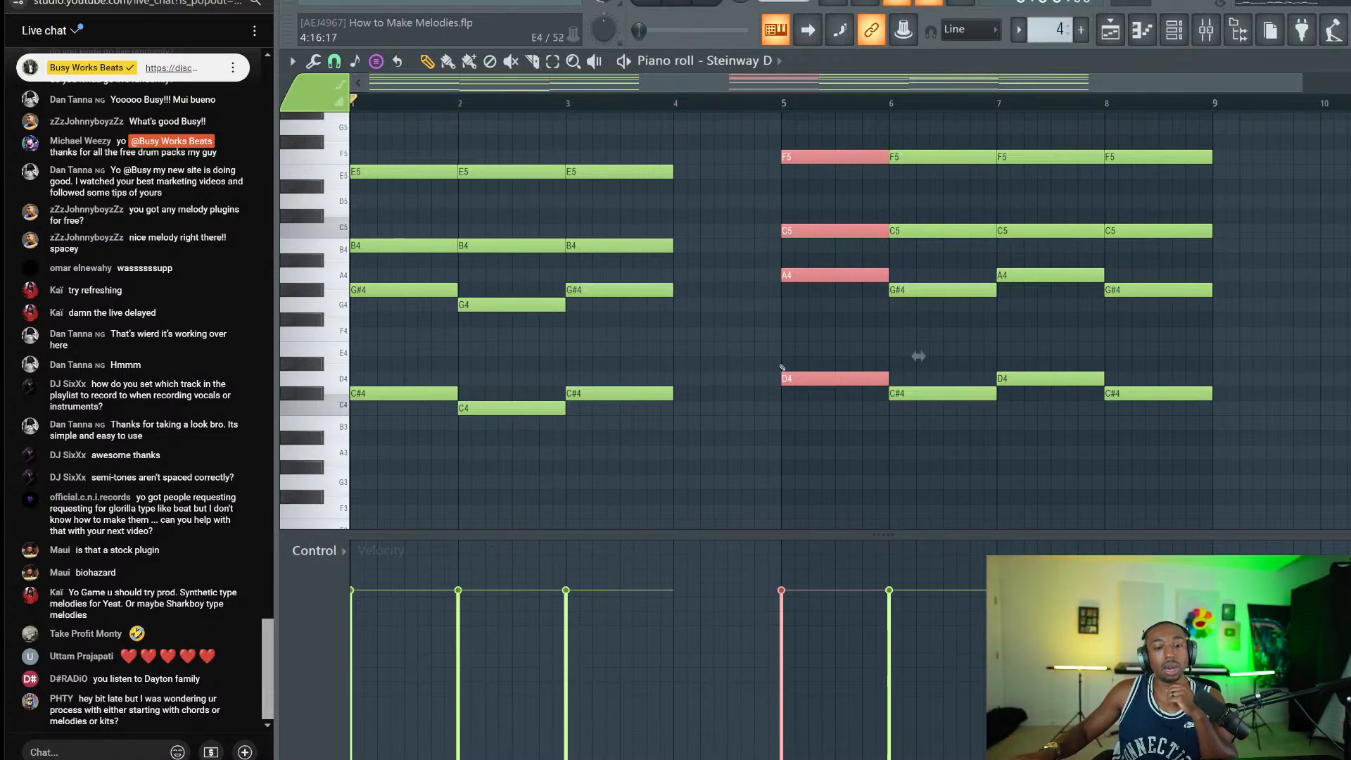
drag(716, 290, 685, 276)
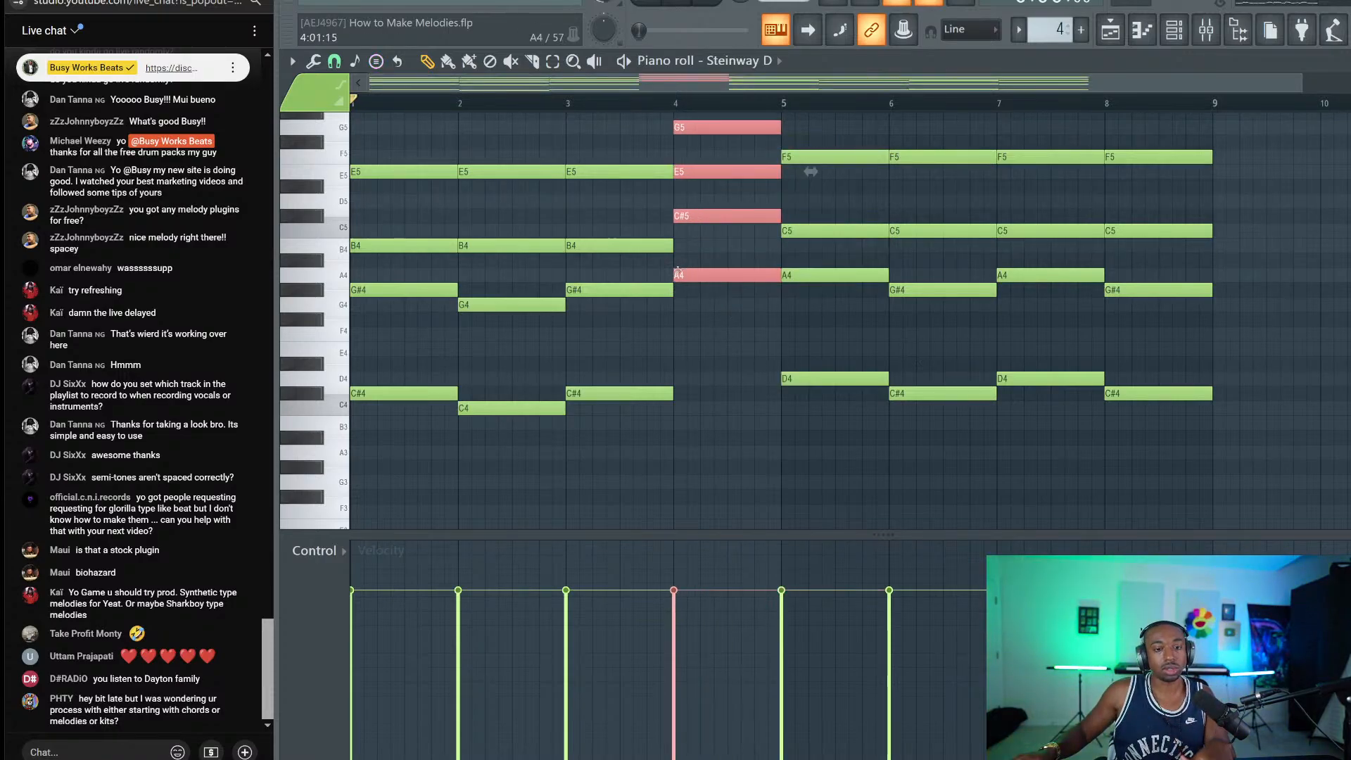
click(679, 272)
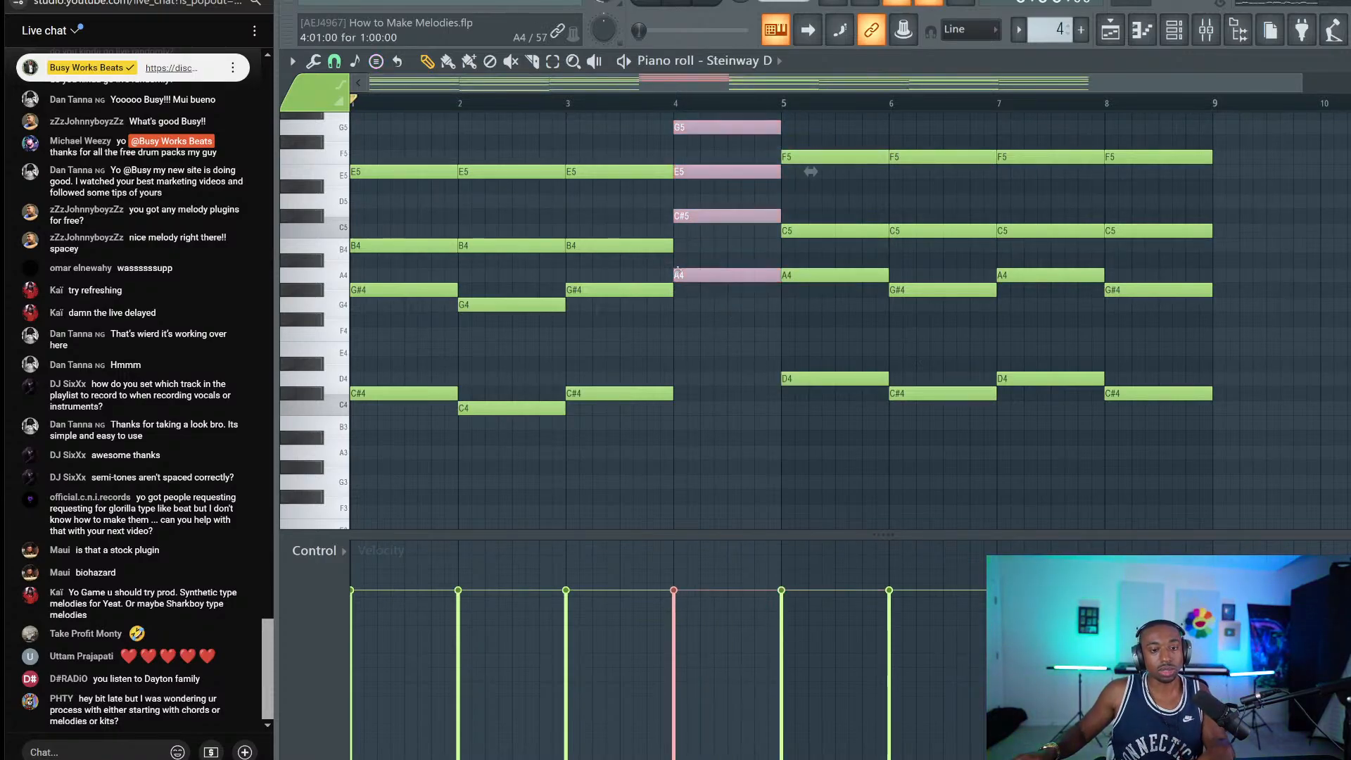
Step: Examine the stamped bar 4 chord's notes against the D4 and A4 notes in bar 5
click(723, 291)
drag(723, 291, 709, 128)
scroll(709, 126, up, 3)
scroll(774, 352, down, 1)
drag(823, 474, 819, 456)
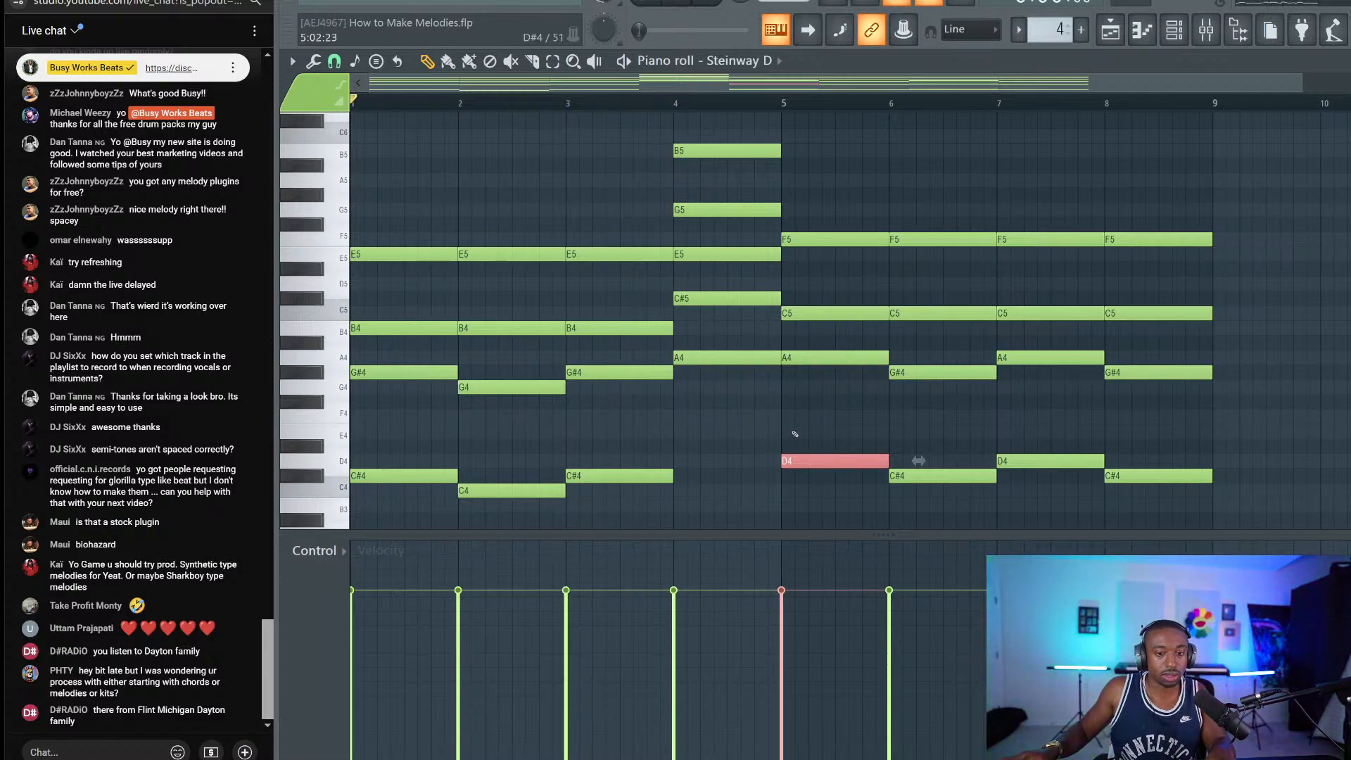
click(757, 358)
drag(747, 378, 760, 196)
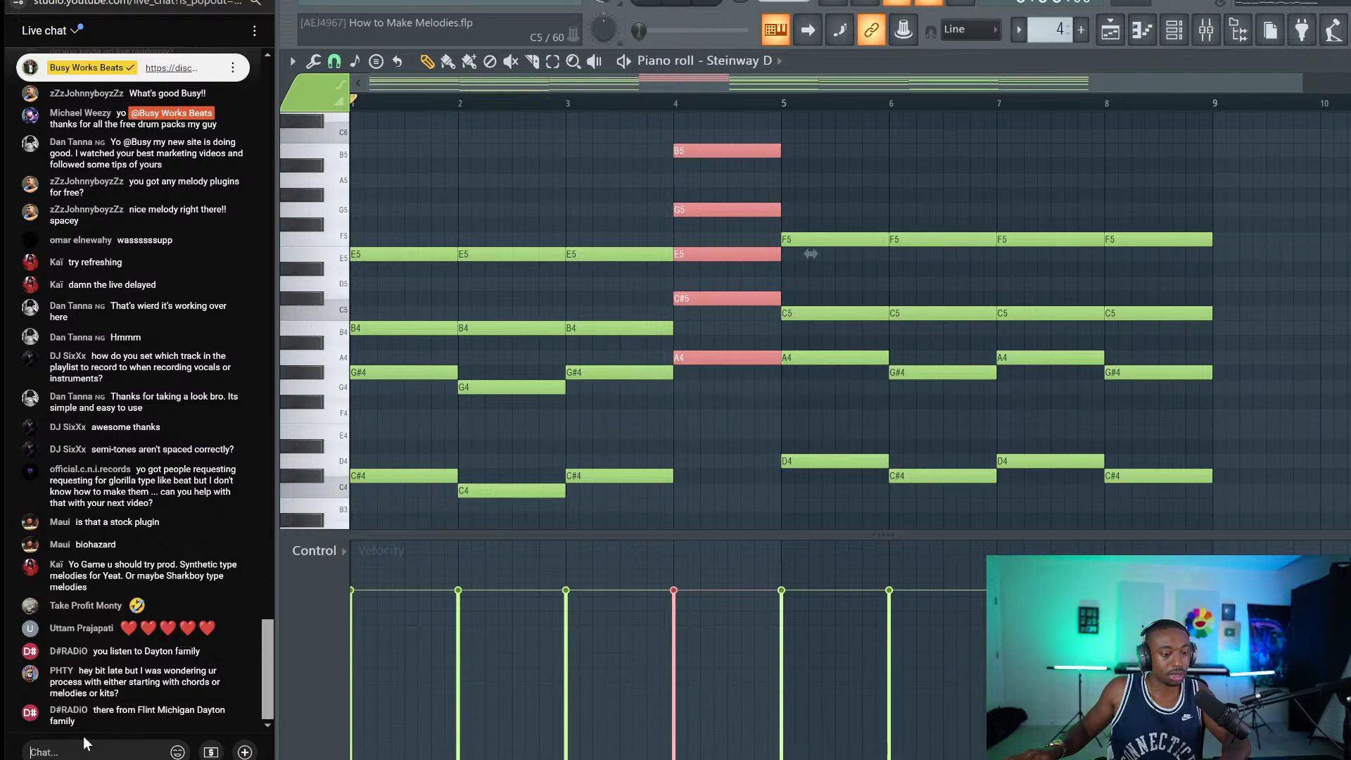
text(https://)
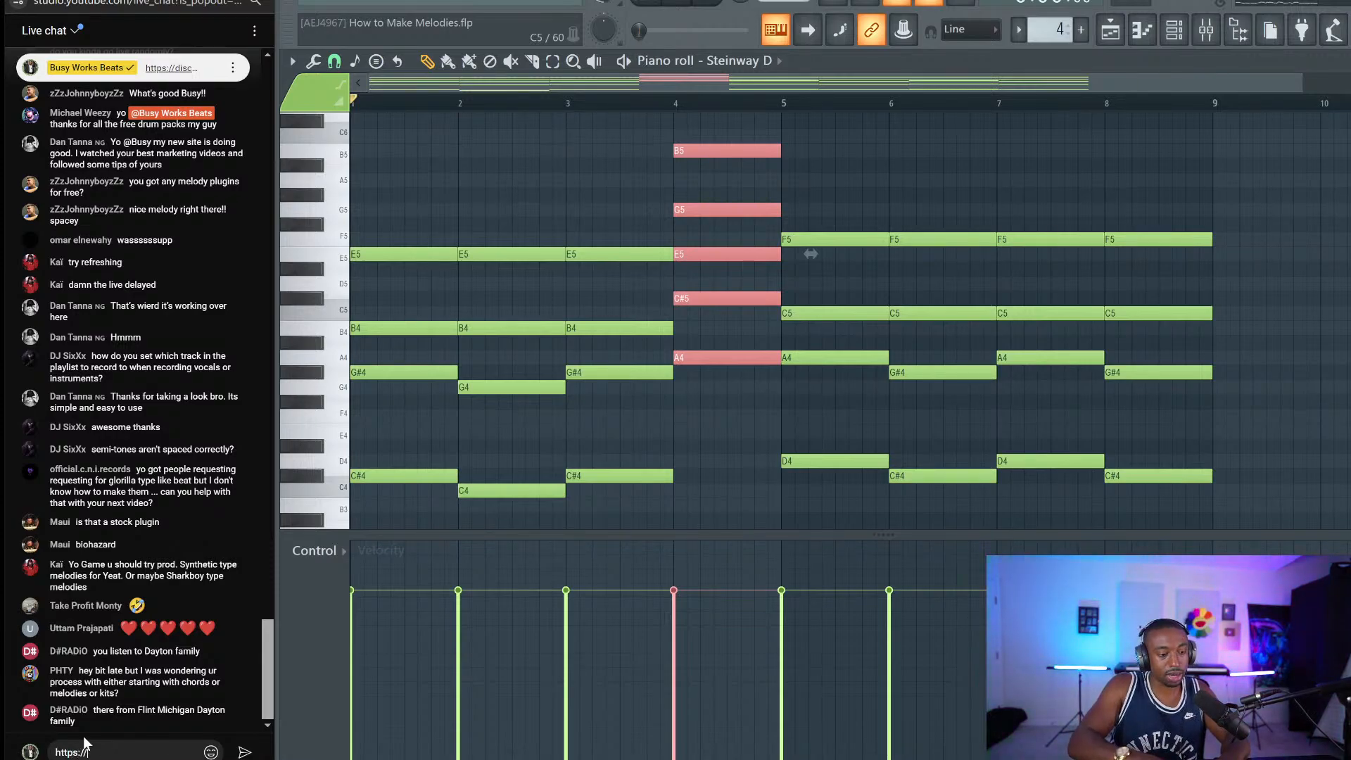
text(busyworksbeats.com/)
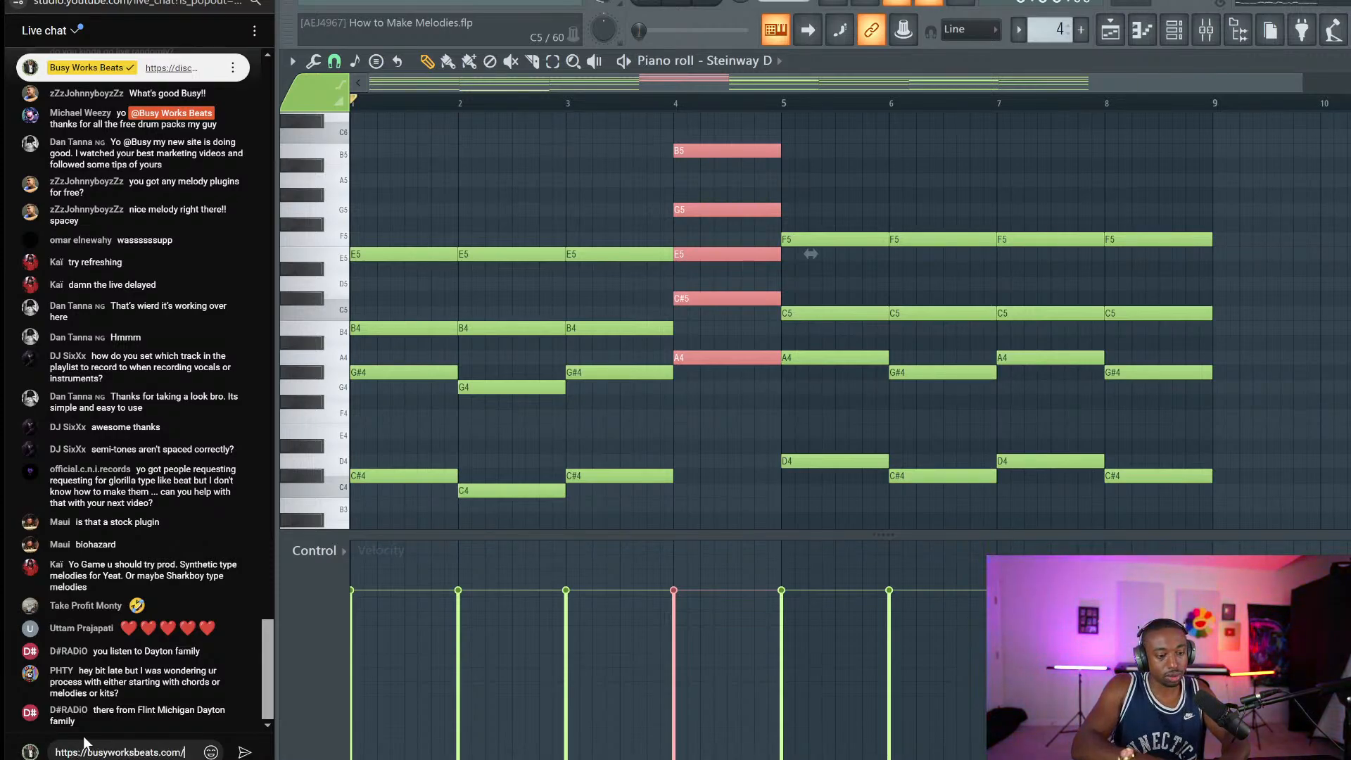
text(musictheory)
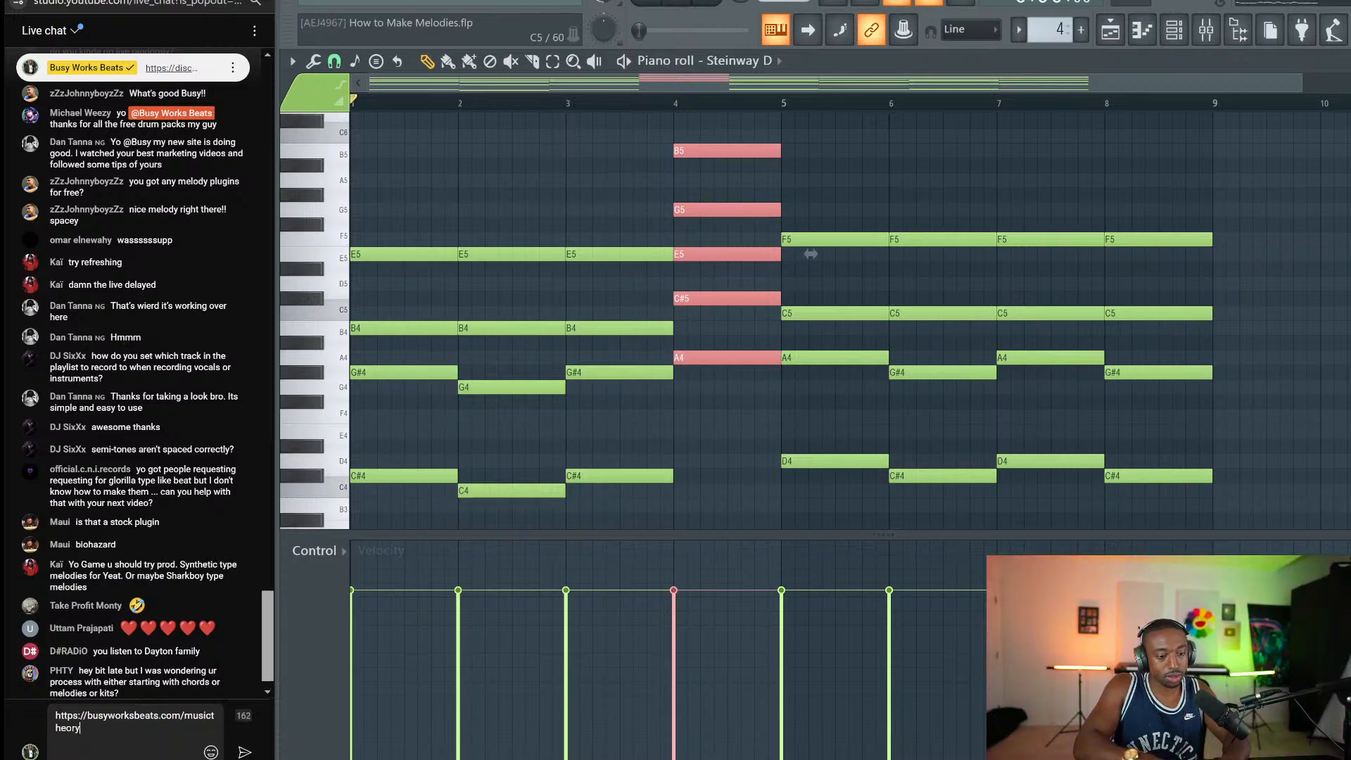
text(magic)
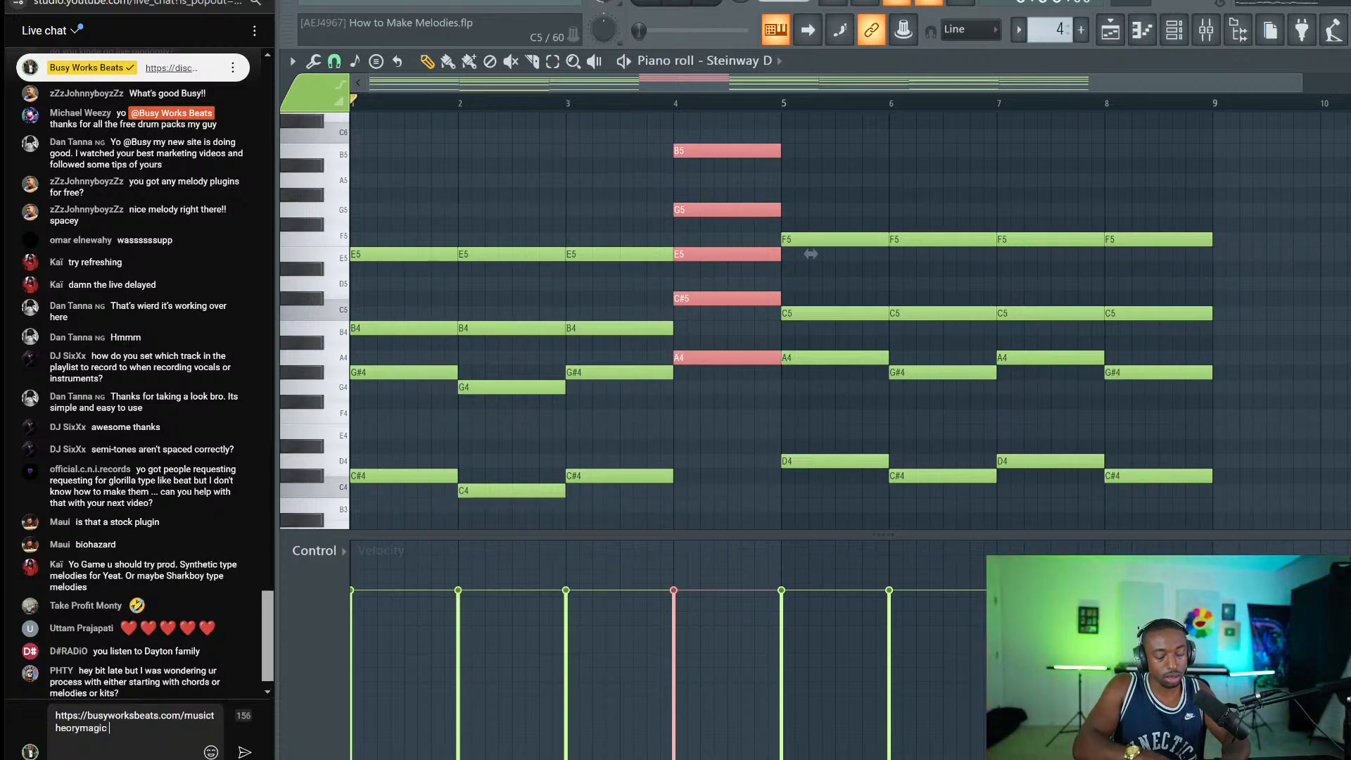
key(Return)
Step: Post the live chat message 'use code "musictheory" for 50% OFF Music theory courses'
text(use code "m)
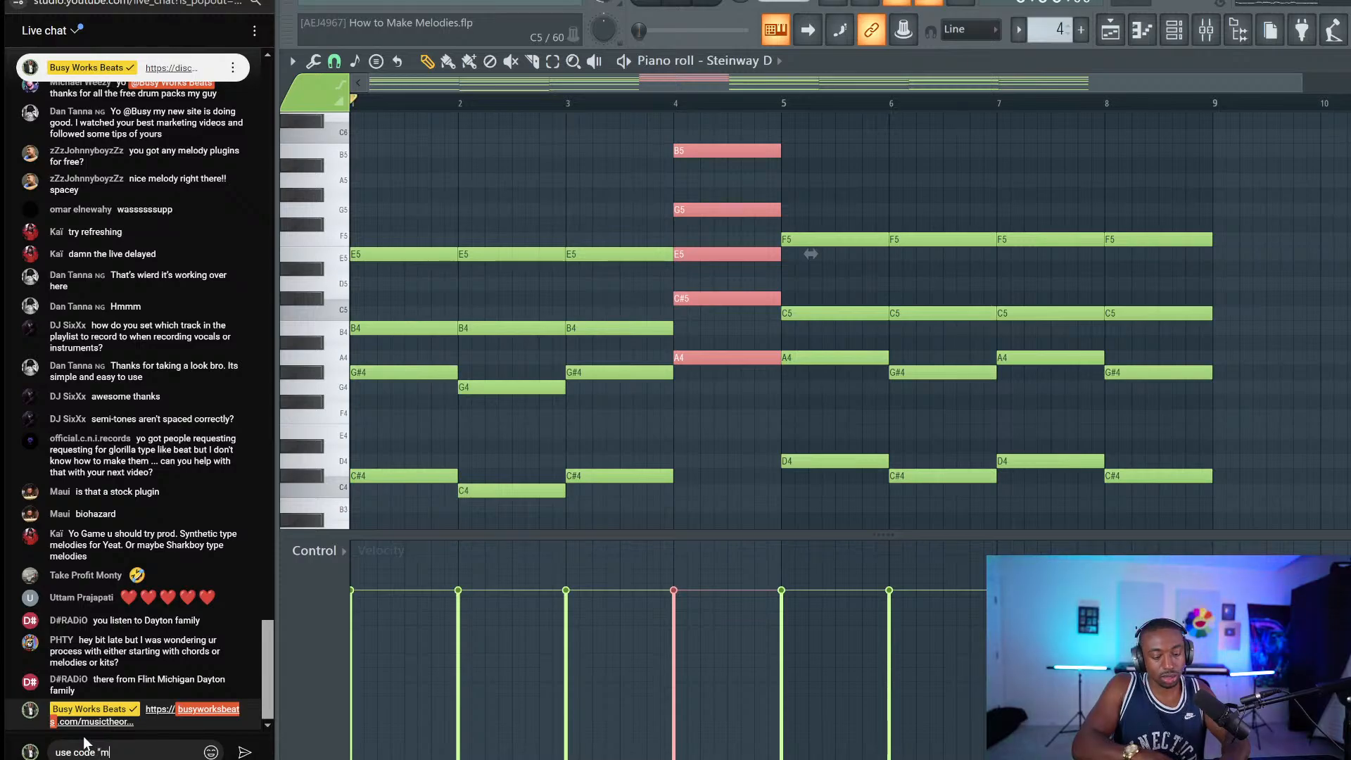
text(usictheory)
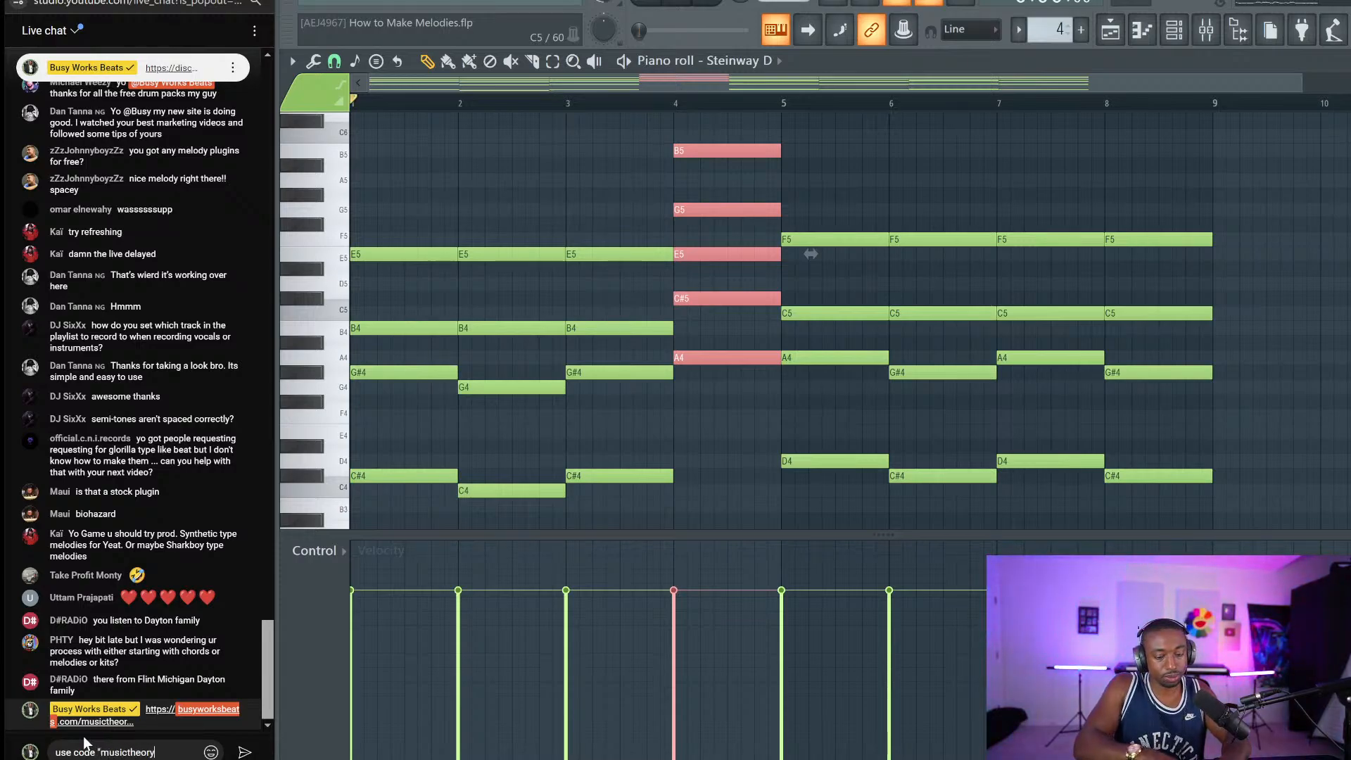
text(" for 50% )
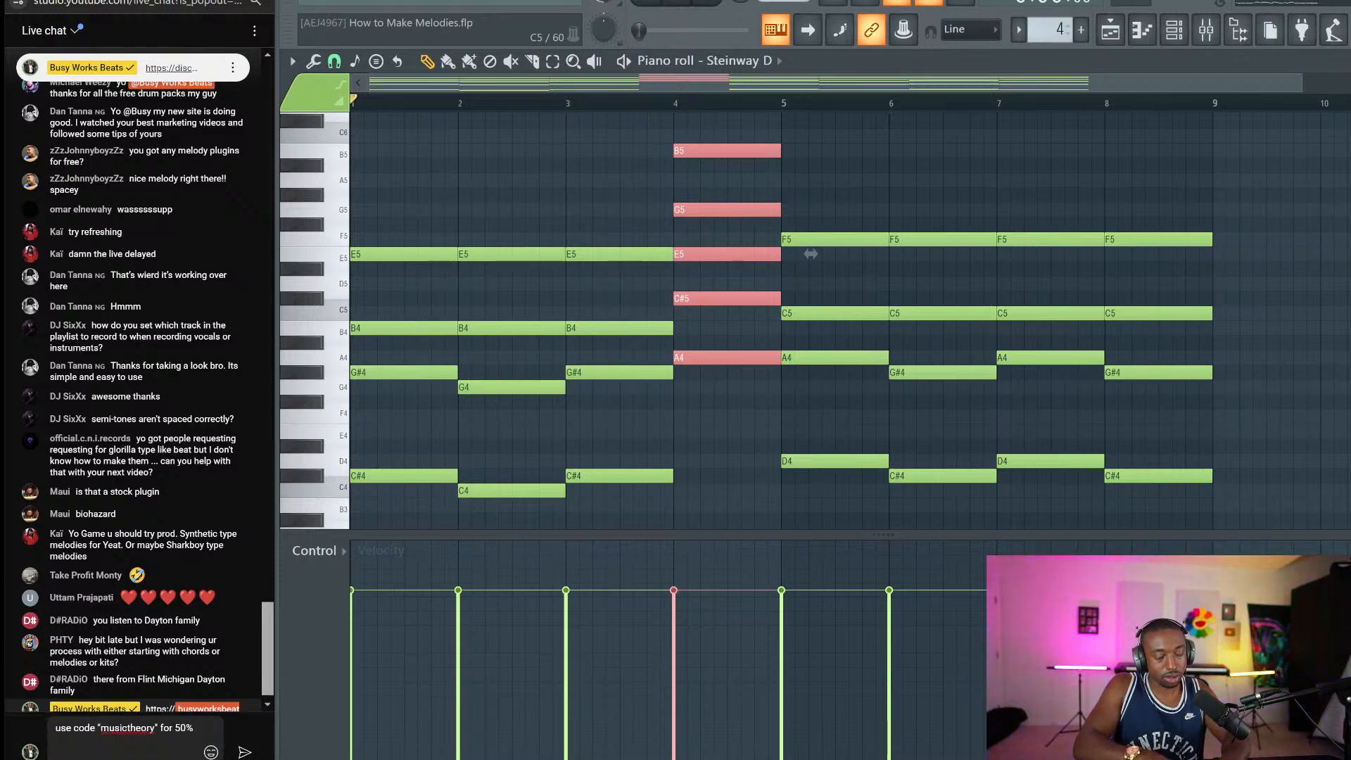
text(OFF Music theory)
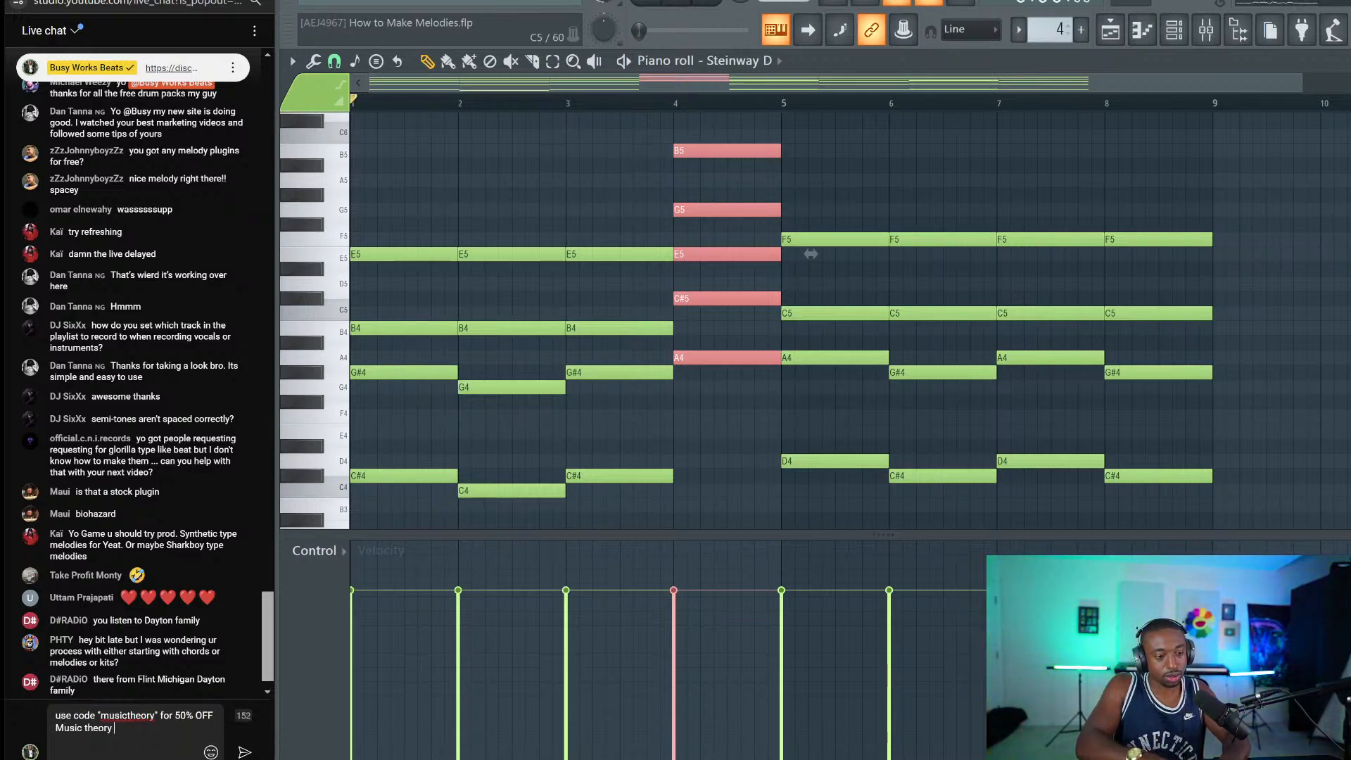
text( courses)
key(Return)
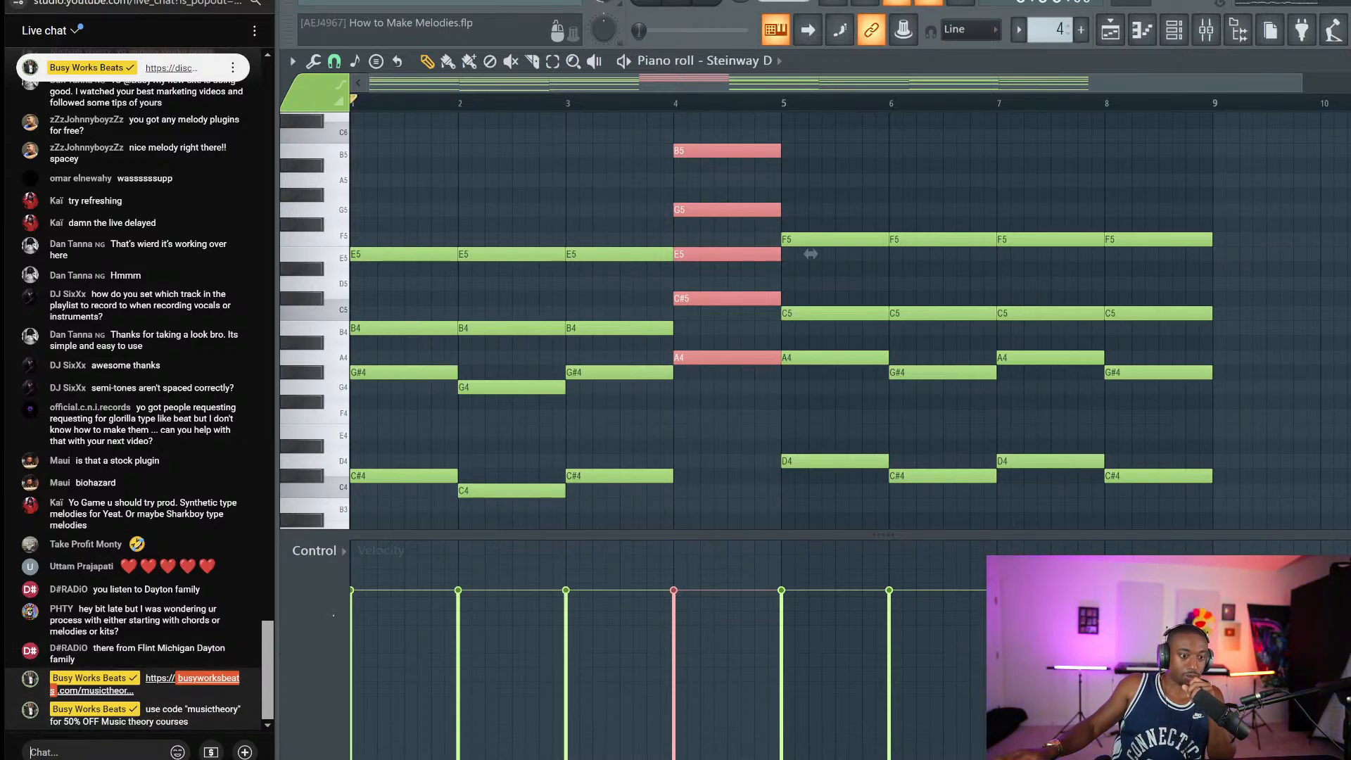
Step: Select the bar 4 chord in the piano roll and play the progression through it
click(740, 482)
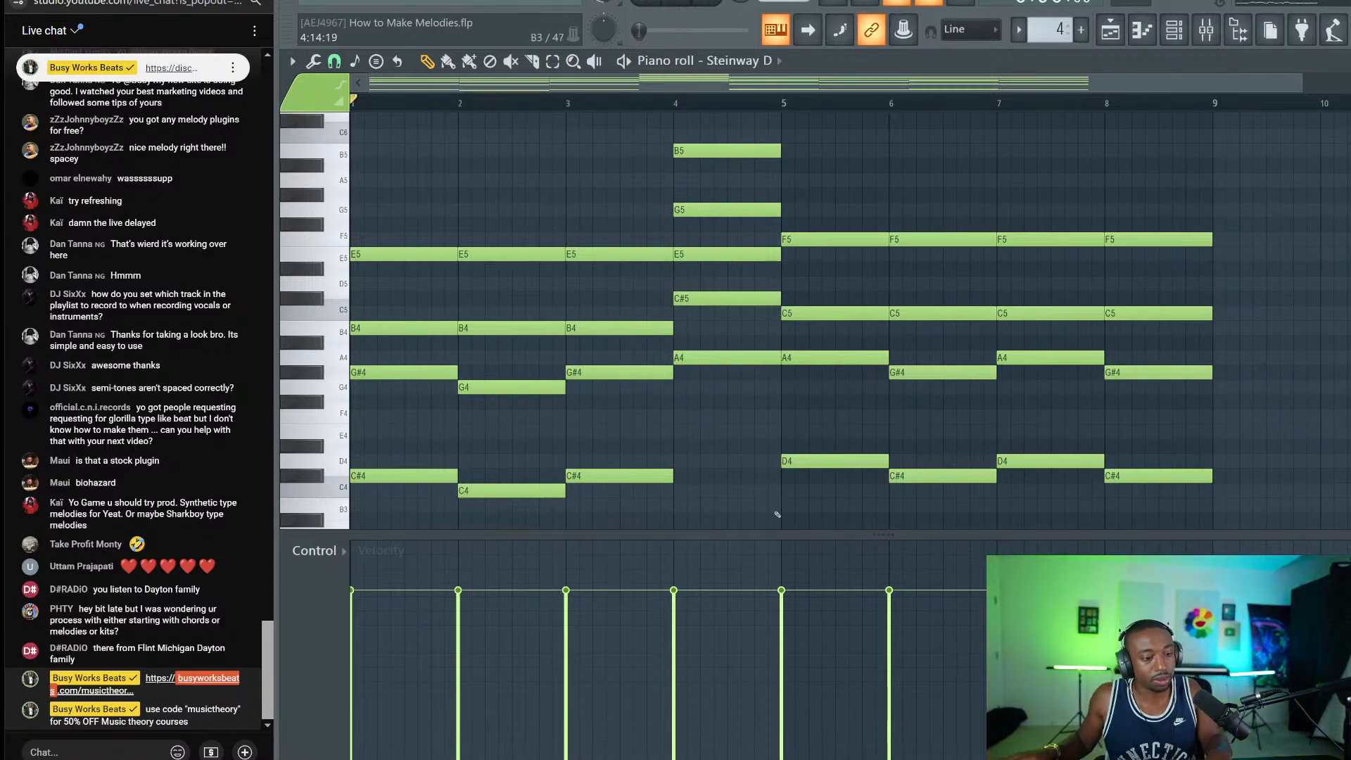
drag(725, 438, 728, 134)
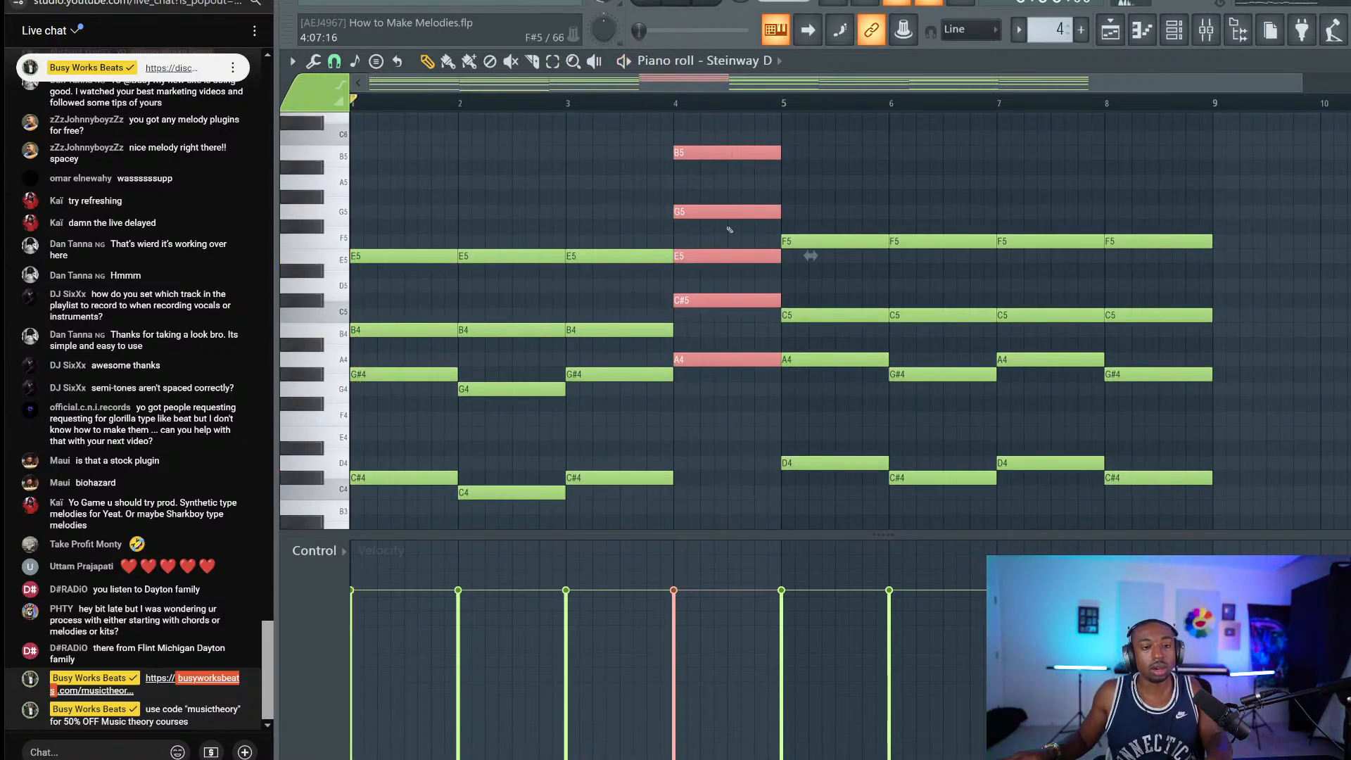
key(space)
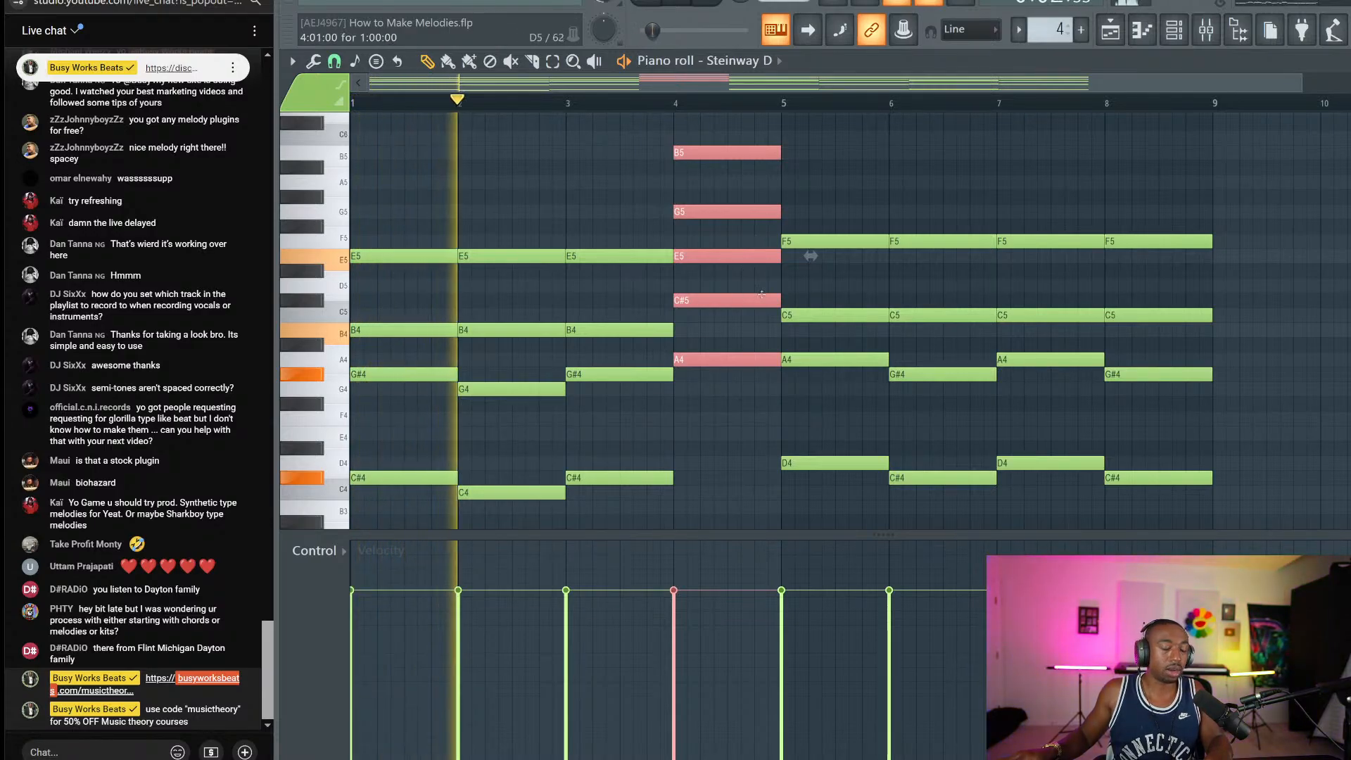
ctrl+click(623, 256)
ctrl+shift+click(723, 153)
drag(862, 240, 859, 159)
ctrl+click(849, 159)
drag(770, 146, 744, 383)
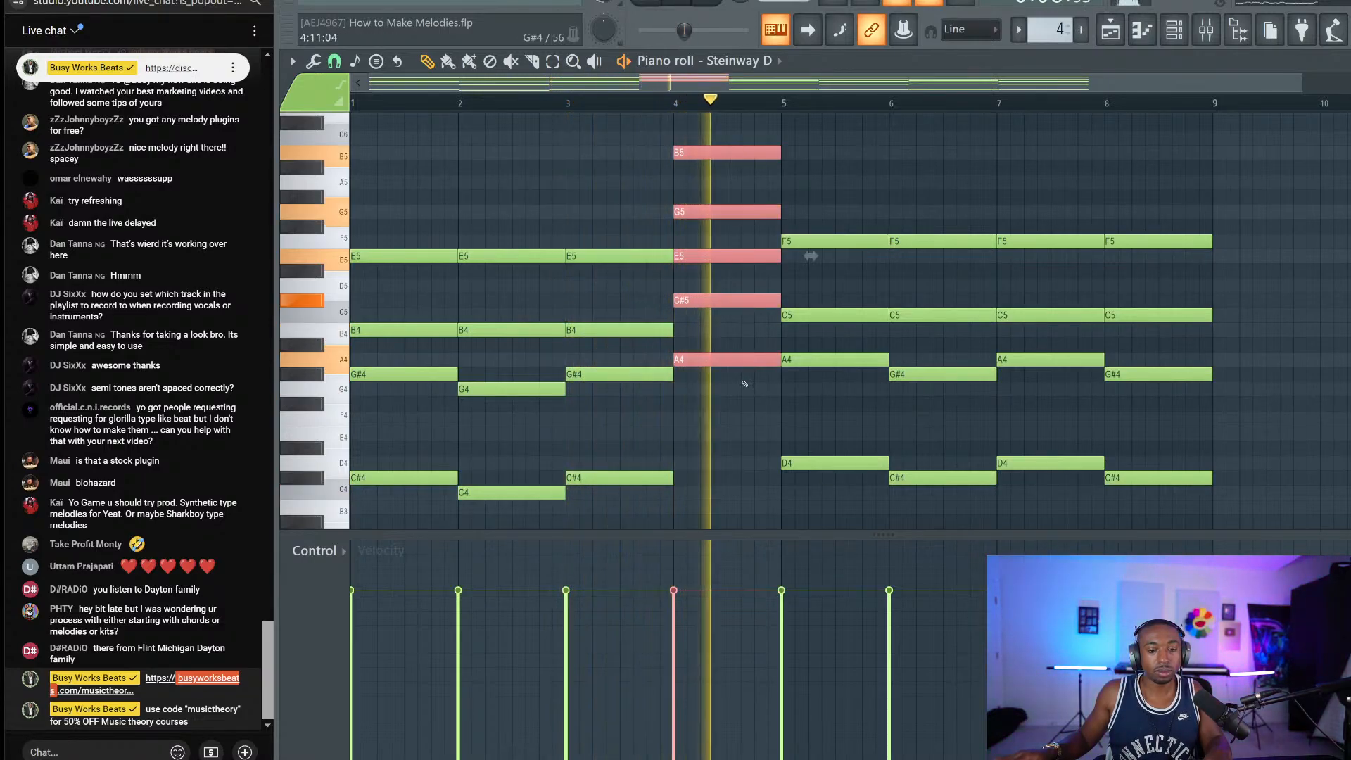
Step: Stop playback, raise the bar 4 chord's E5 and B5 to F5 and C6, and play the progression again
key(space)
drag(709, 286, 703, 254)
drag(697, 167, 693, 142)
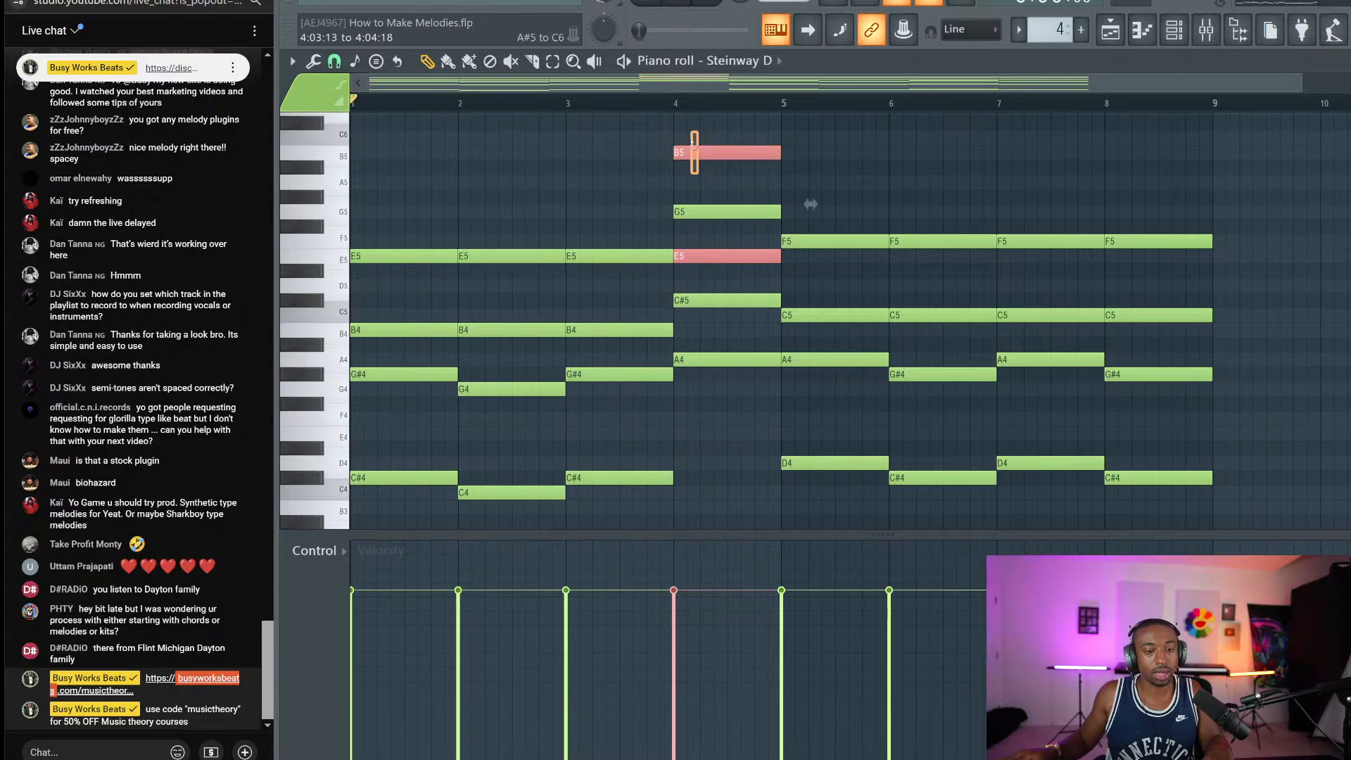
key(Up)
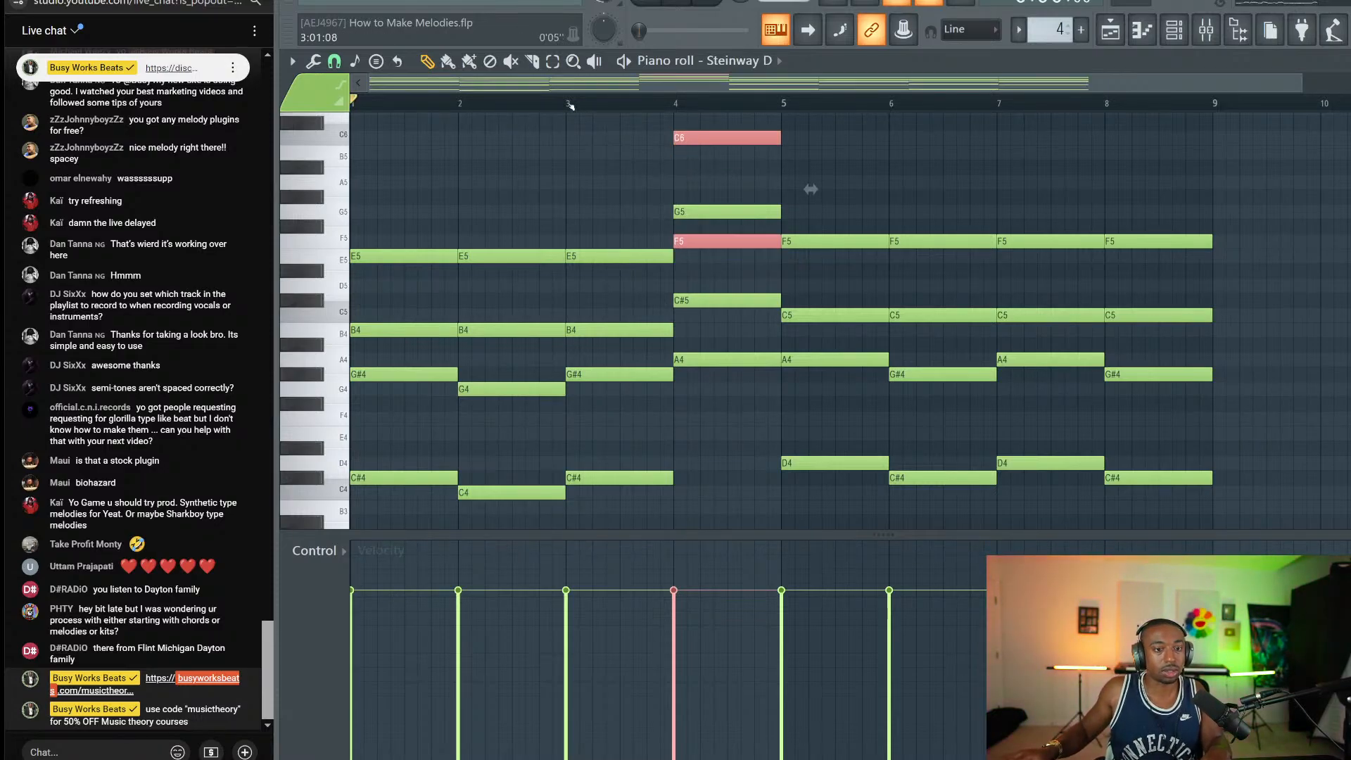
key(space)
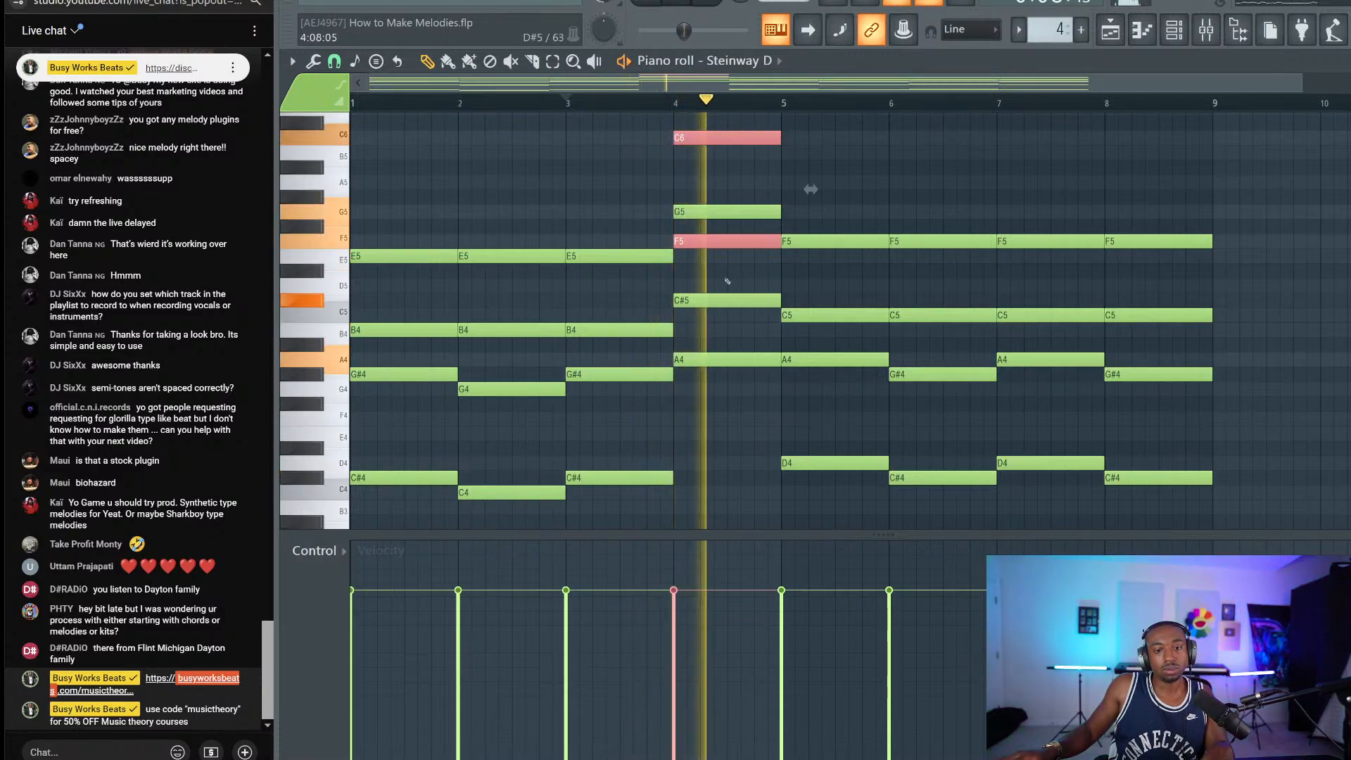
Step: Select the whole bar 4 chord and lower it six semitones so its lowest note is D#4
drag(732, 483, 736, 135)
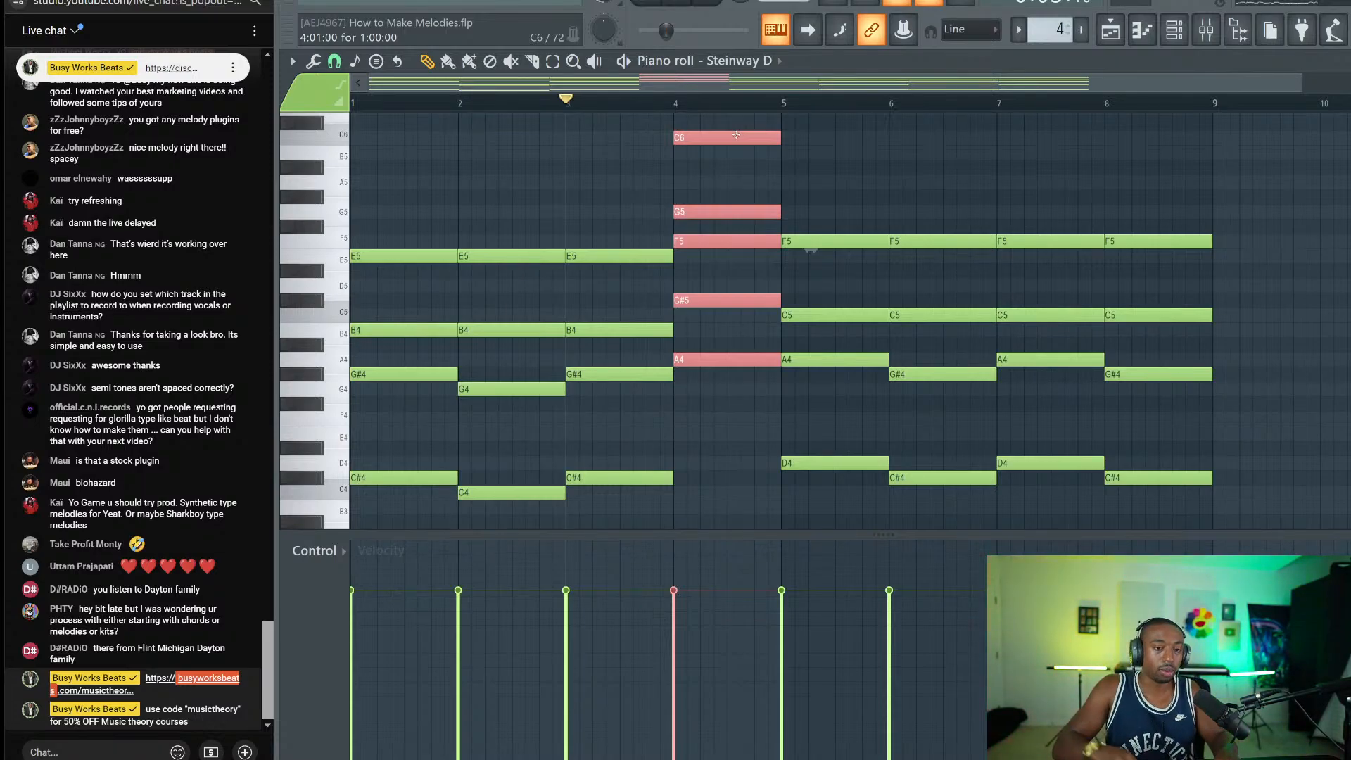
drag(732, 209, 737, 137)
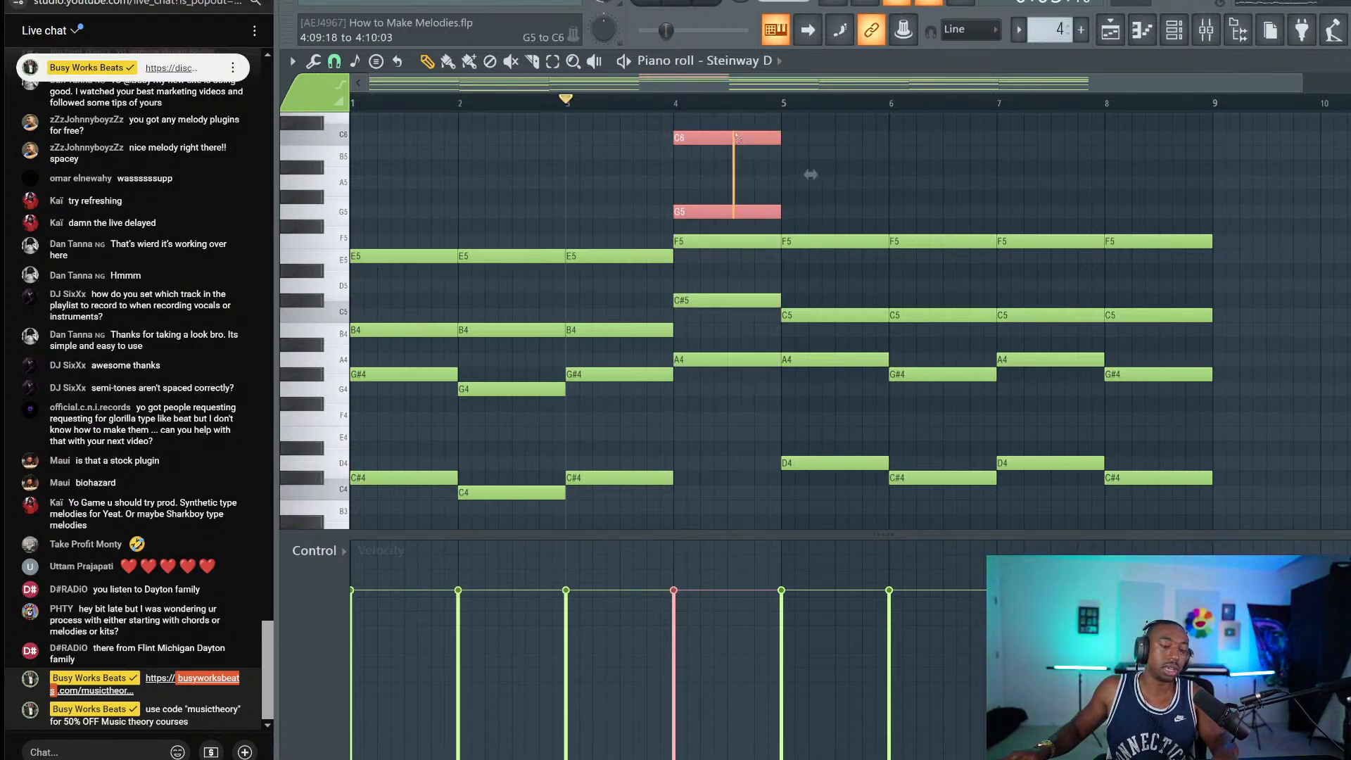
drag(632, 251, 632, 266)
drag(734, 131, 739, 385)
key(shift+Down)
key(shift+Down)
key(shift+Down)
key(shift+Down)
key(shift+Down)
key(shift+Down)
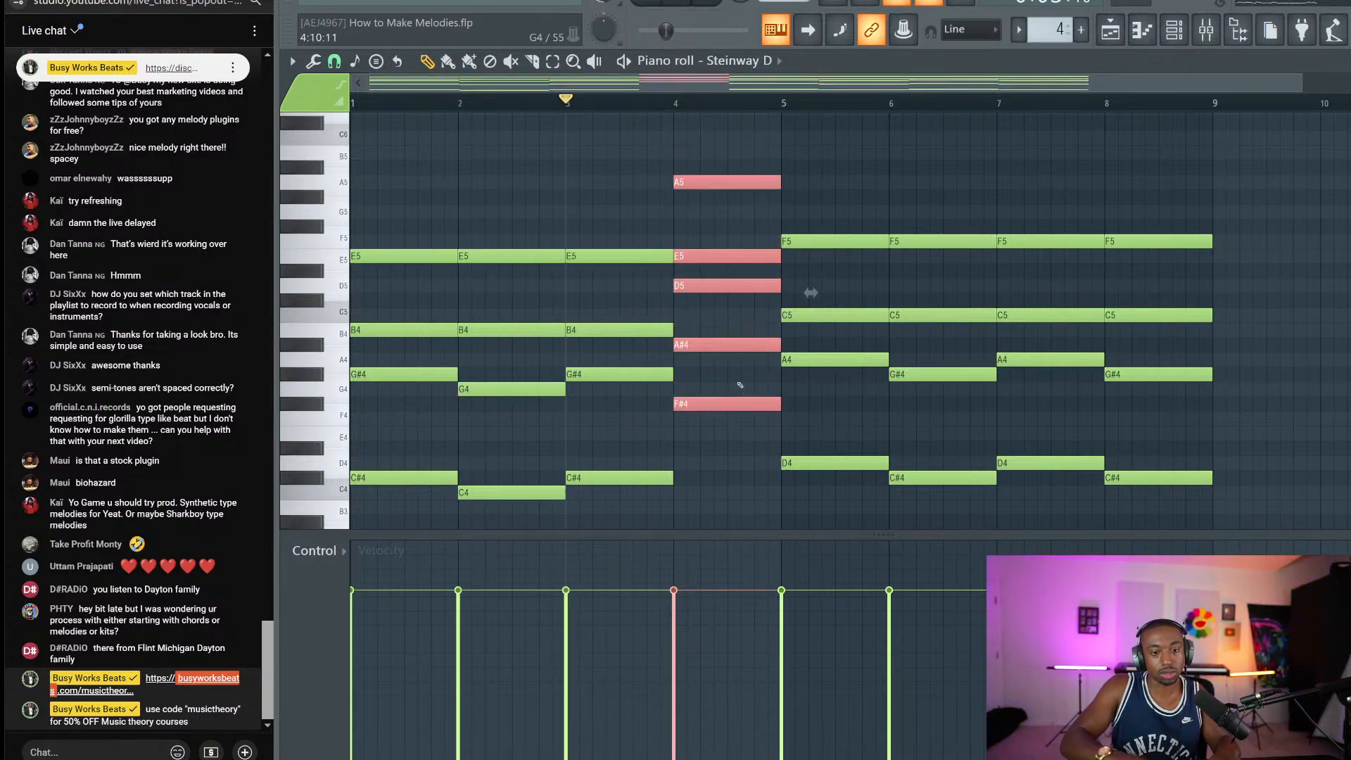
Step: Play the progression through the lowered bar 4 chord, replay it from the start into bar 7, and stop playback
key(space)
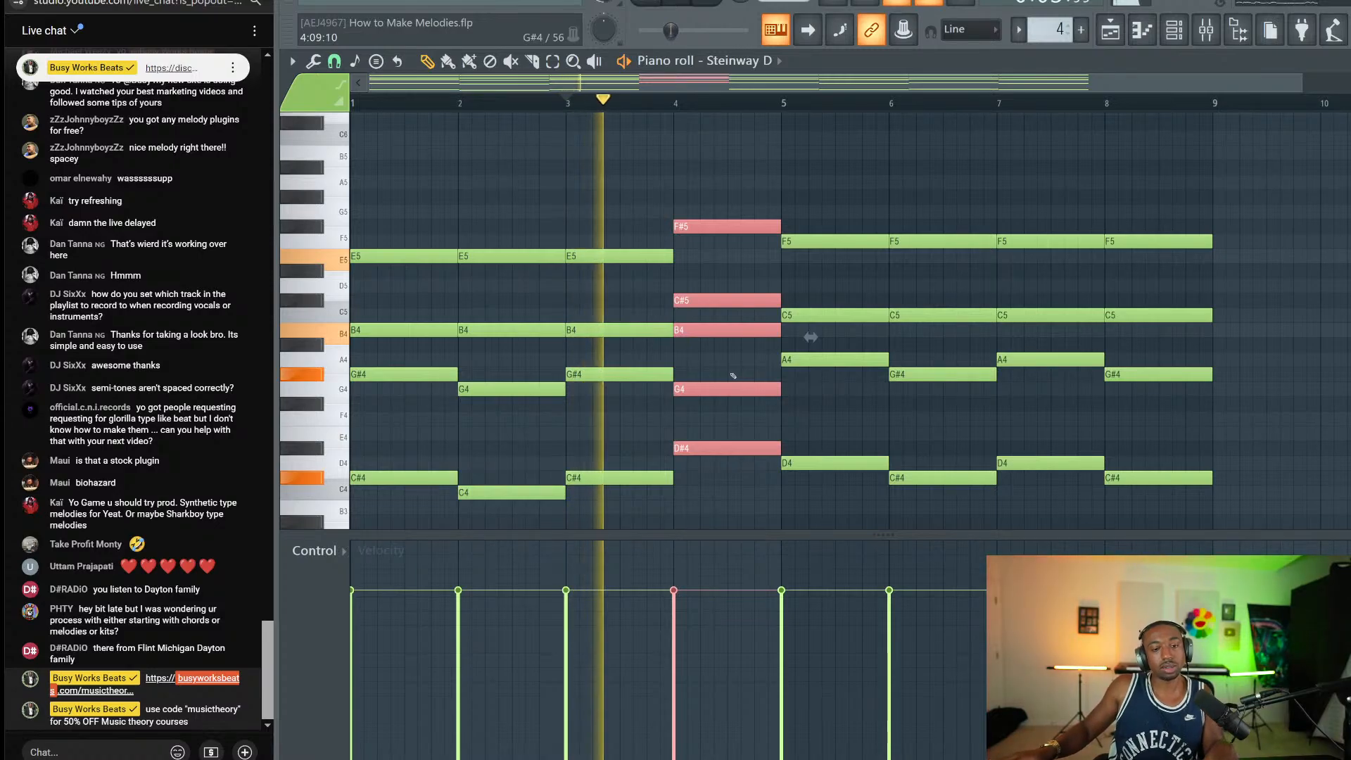
ctrl+click(732, 368)
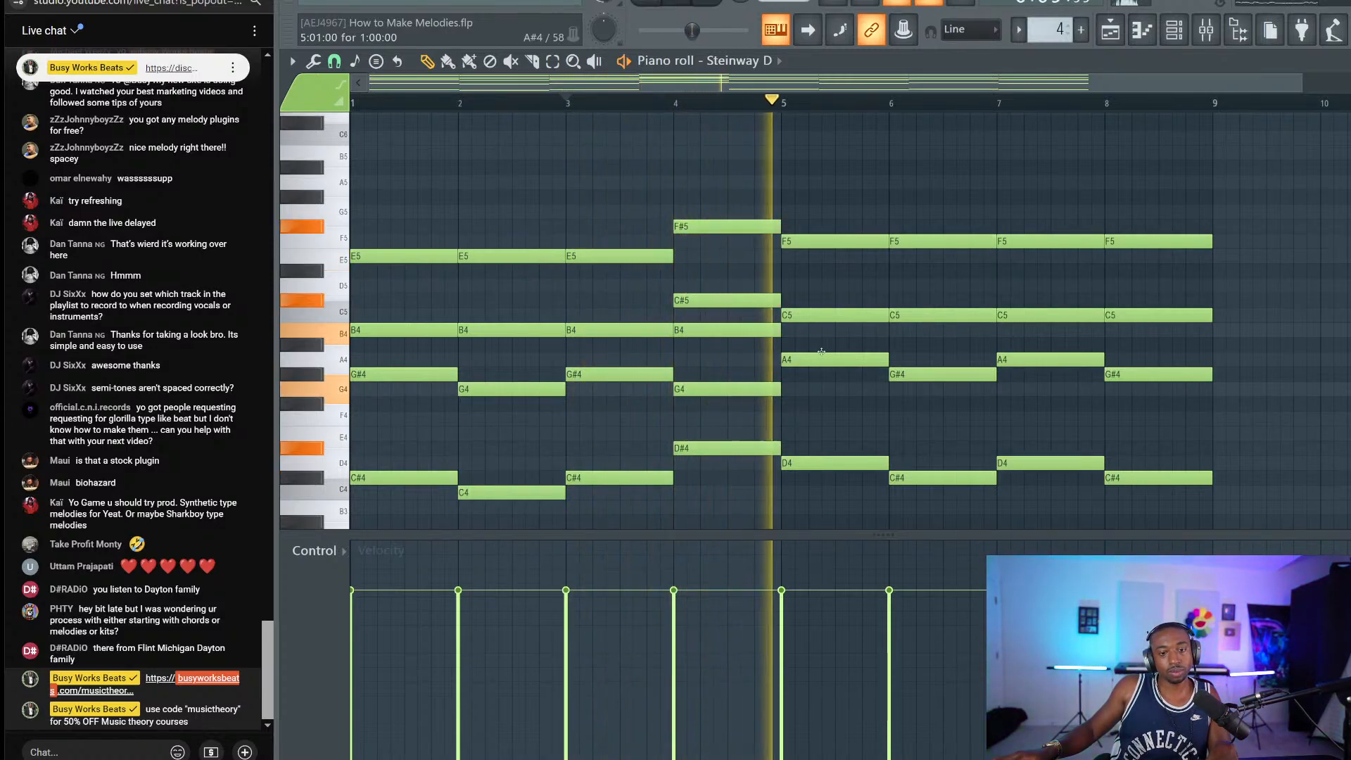
key(space)
key(space)
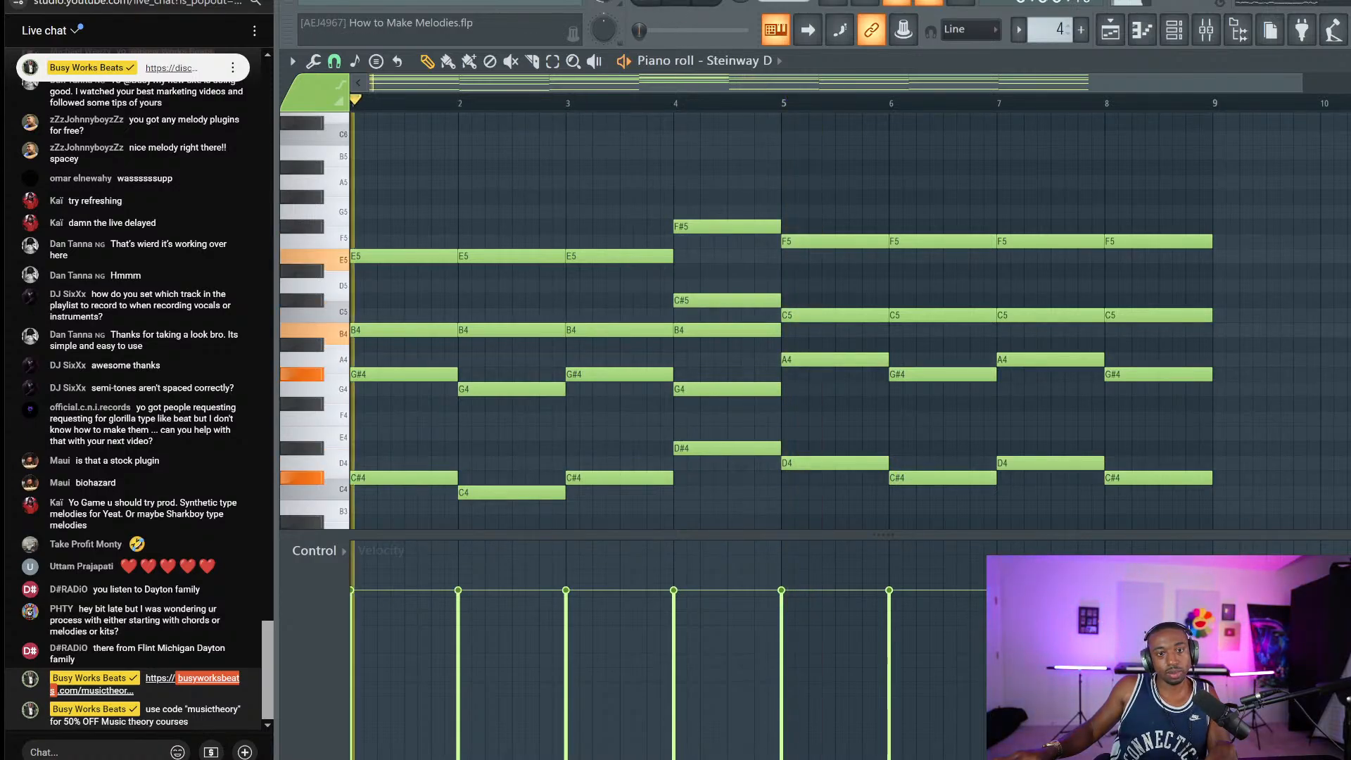
scroll(928, 261, down, 5)
scroll(928, 260, up, 3)
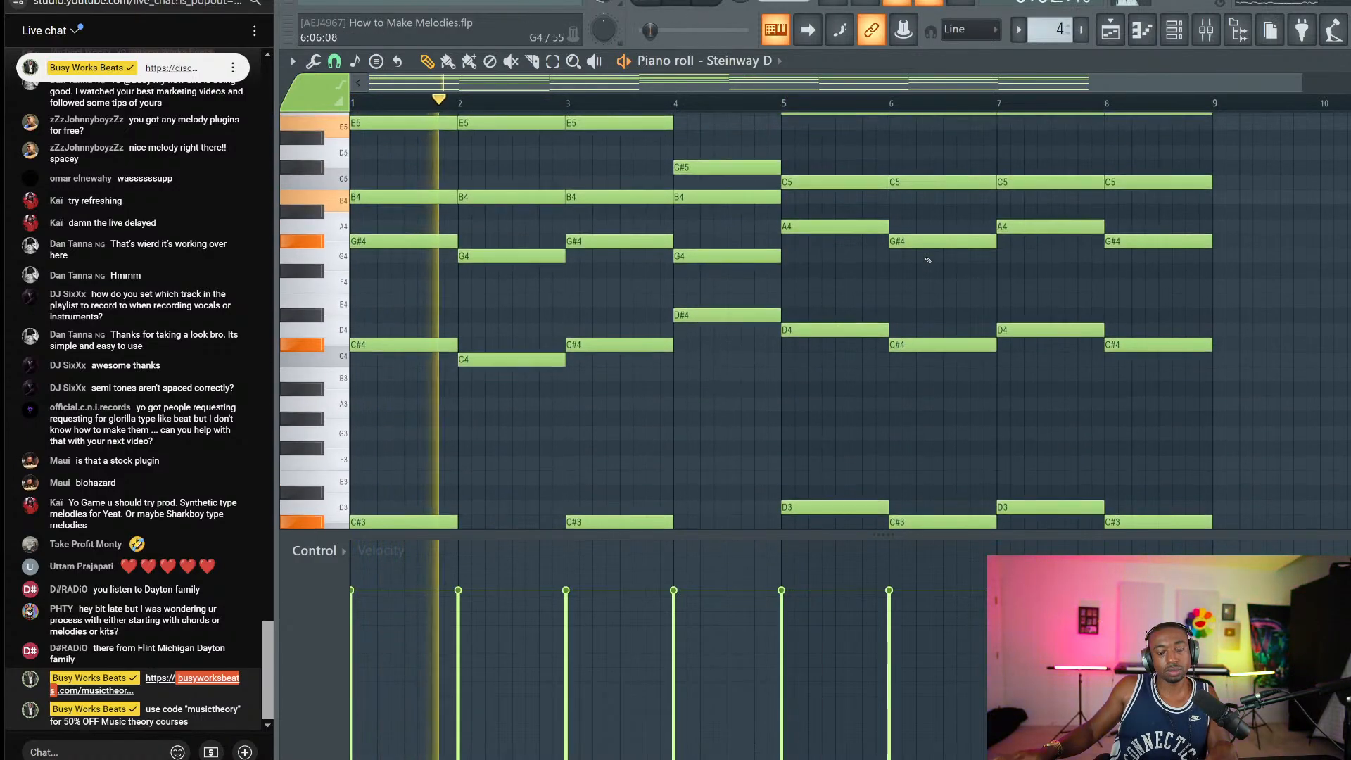
scroll(928, 260, up, 3)
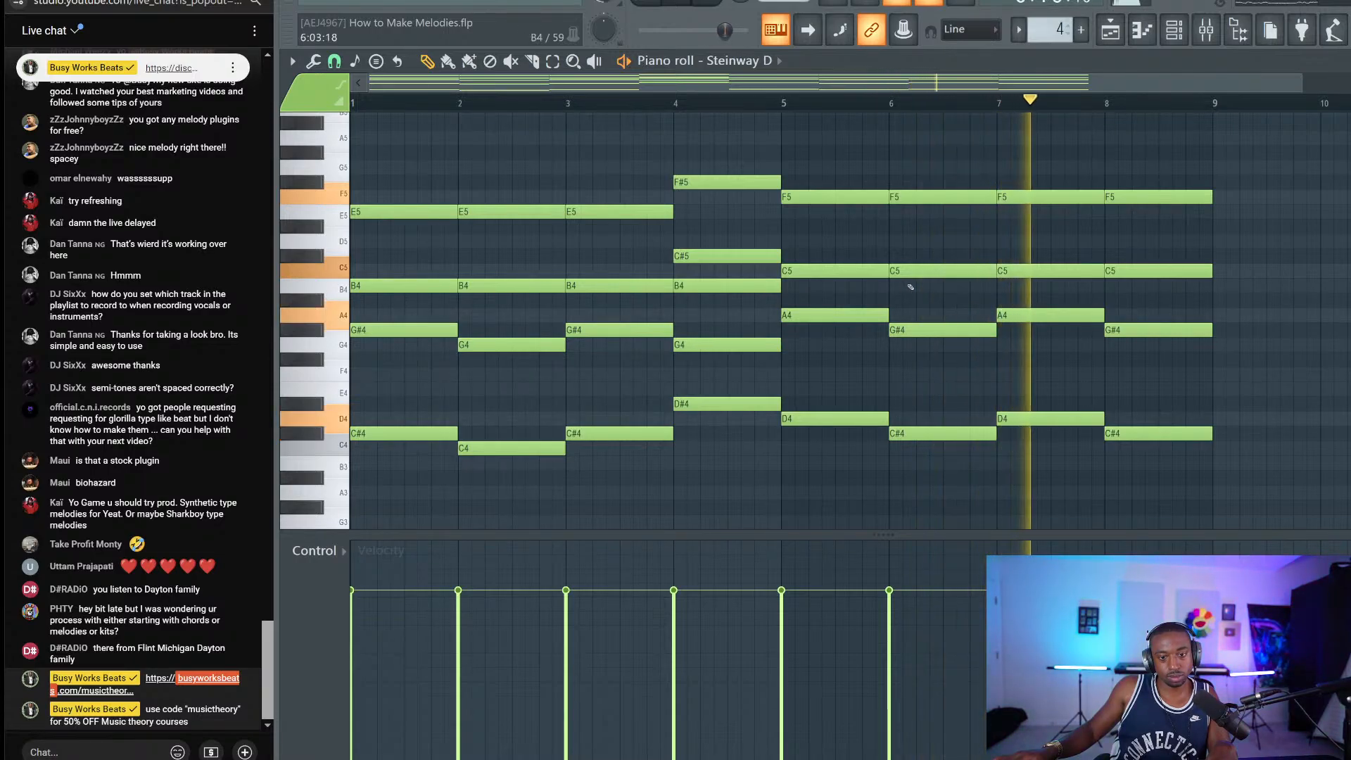
key(space)
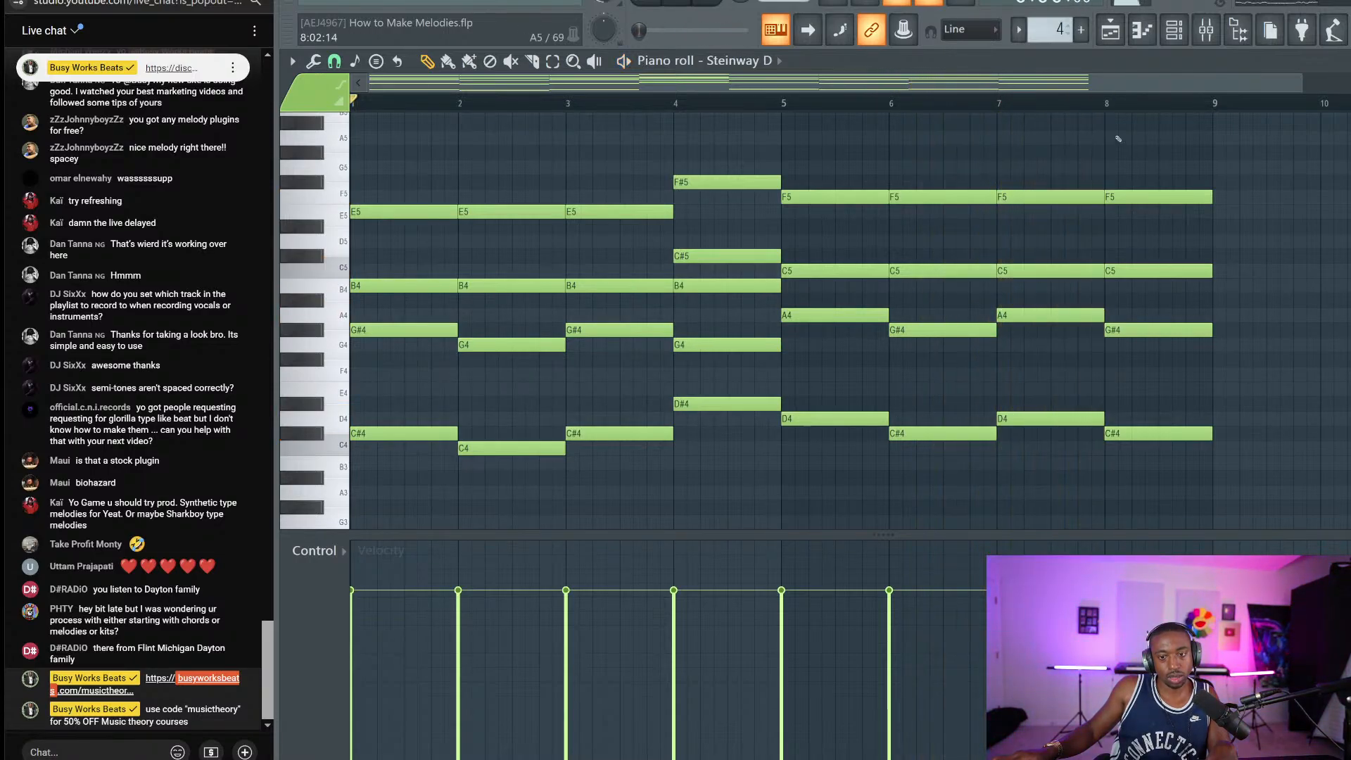
Step: Delete all notes of the bar 8 chord
right_click(1169, 197)
right_click(1191, 331)
scroll(1191, 331, up, 2)
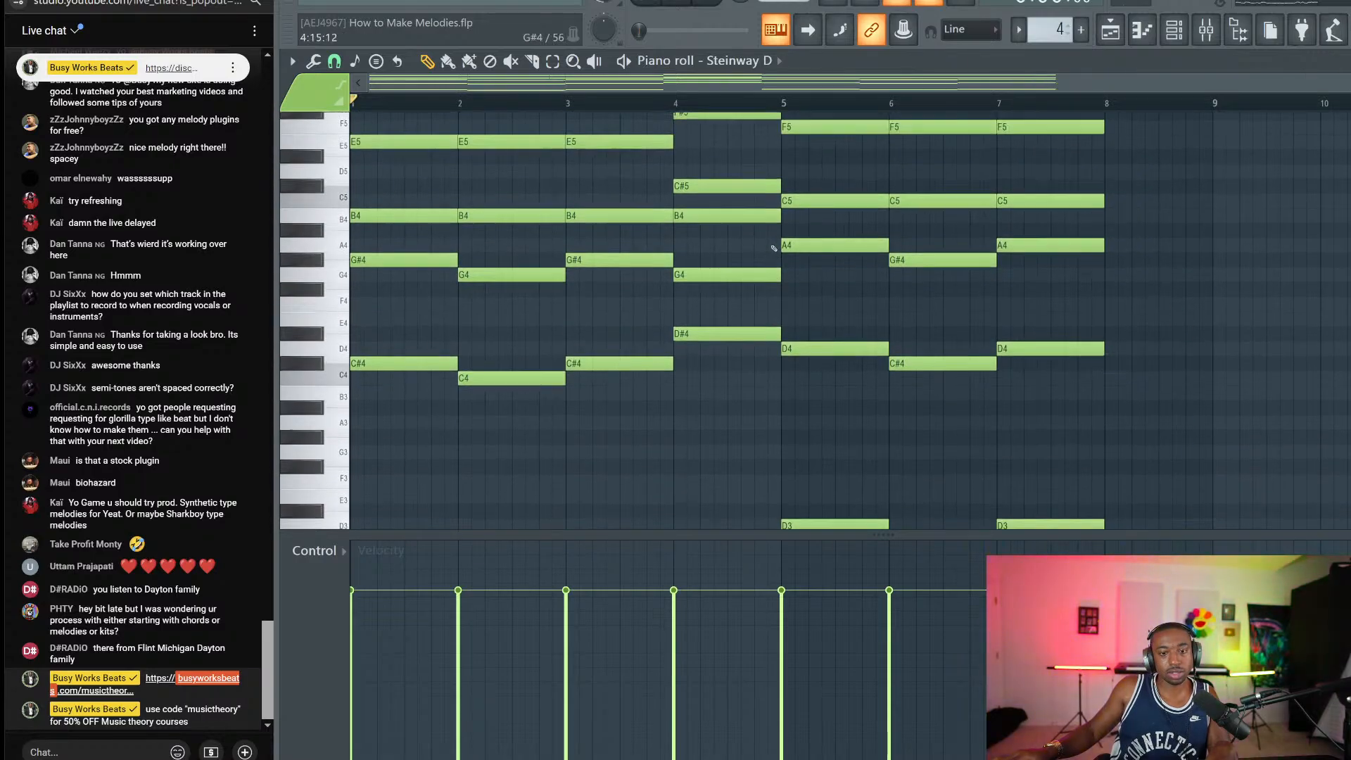
Step: Stamp a one-bar 6add9 chord at bar 8 with D#4 as its lowest note
click(378, 62)
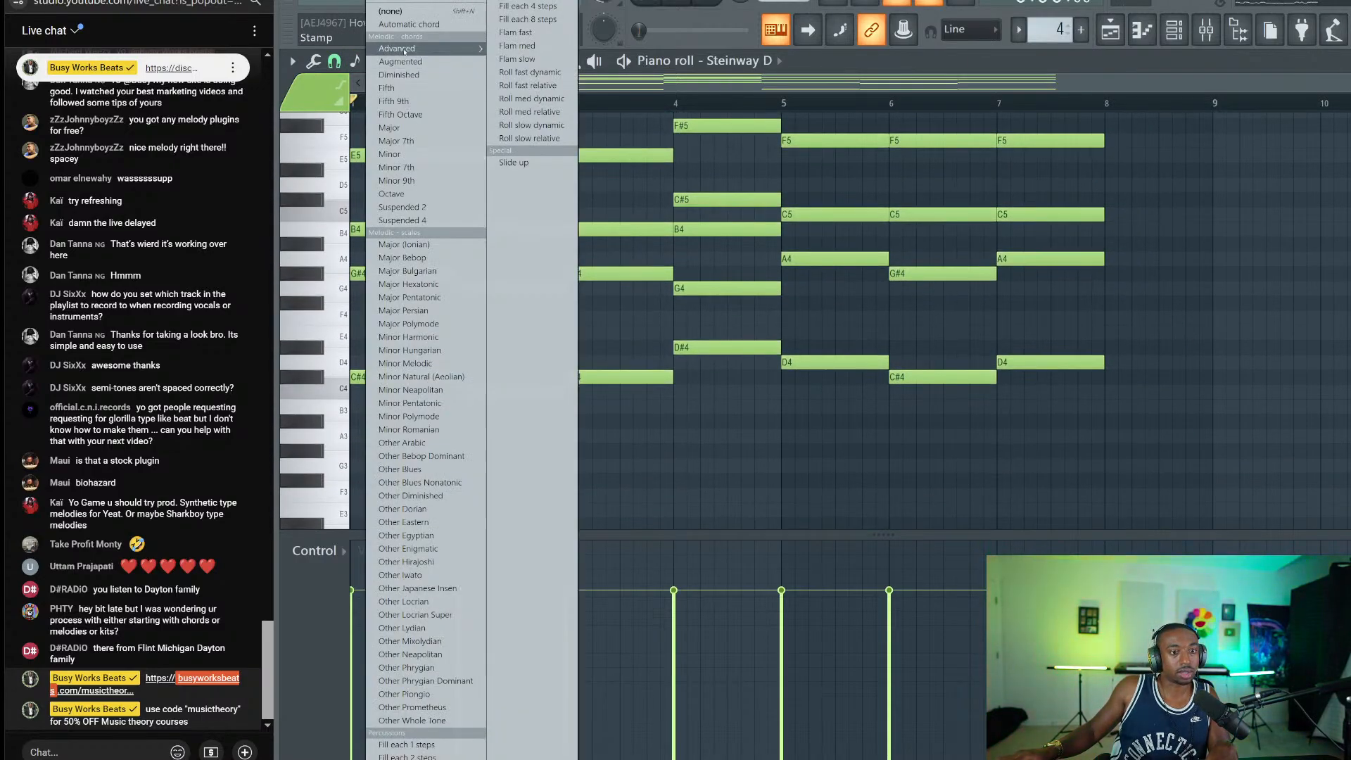
mouse_move(423, 48)
click(549, 31)
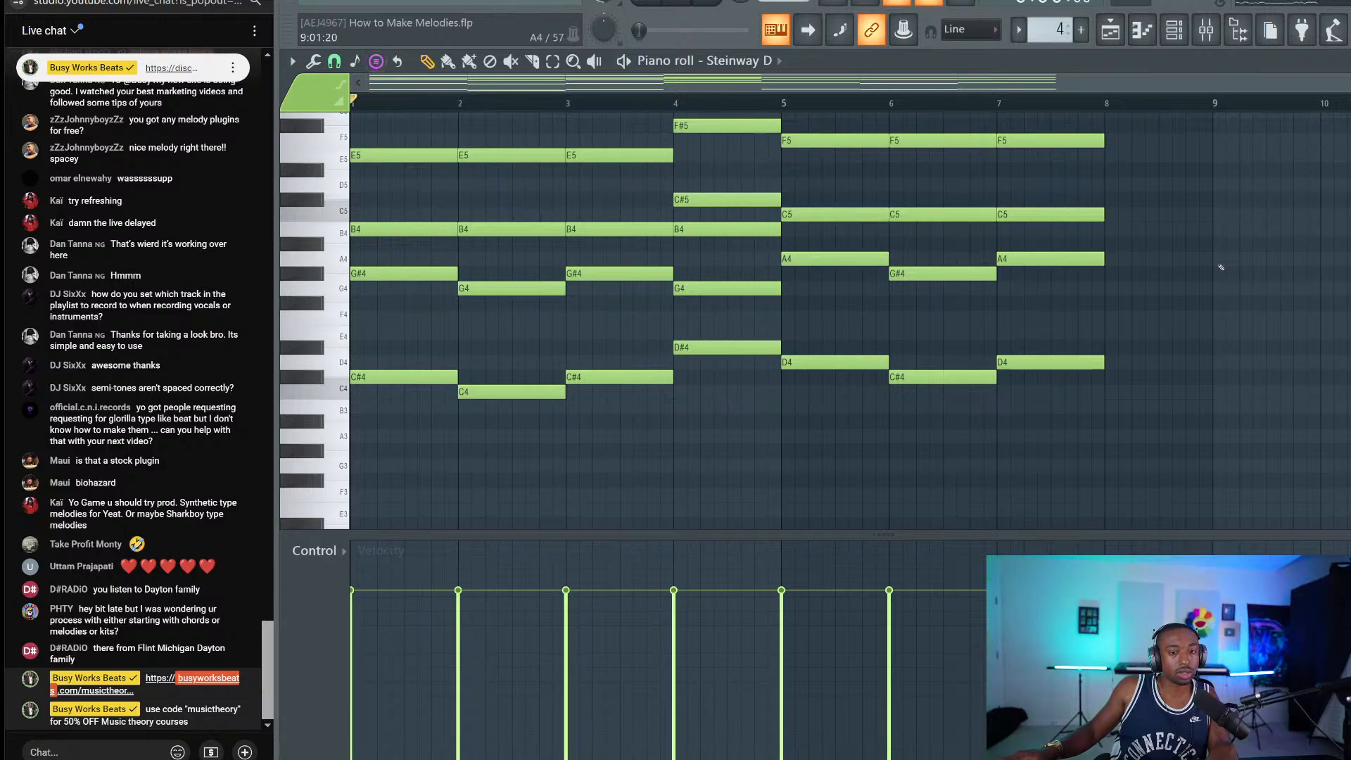
scroll(1221, 267, up, 4)
click(1106, 436)
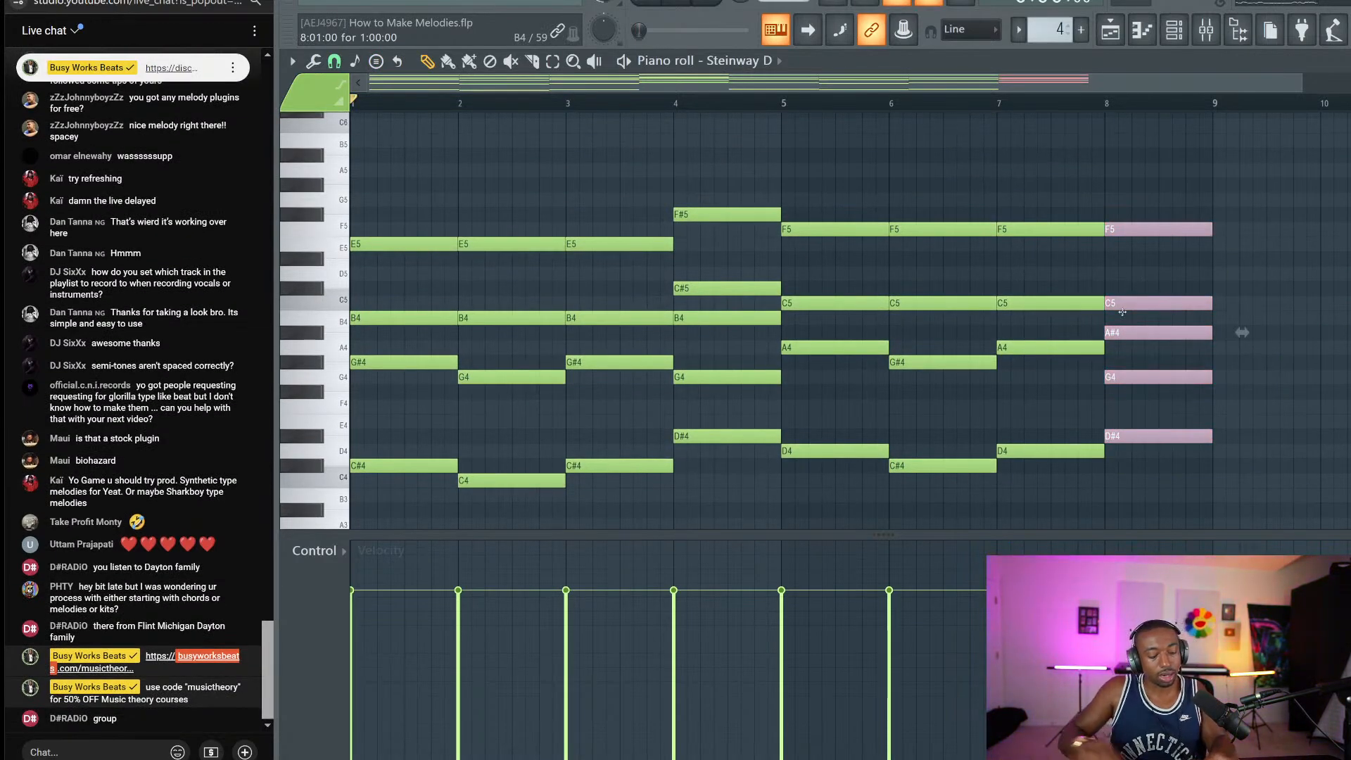
Step: Deselect the notes, set the playback start to bar 7, and play into the bar 8 chord
drag(1124, 234, 1025, 216)
ctrl+click(1071, 214)
click(996, 99)
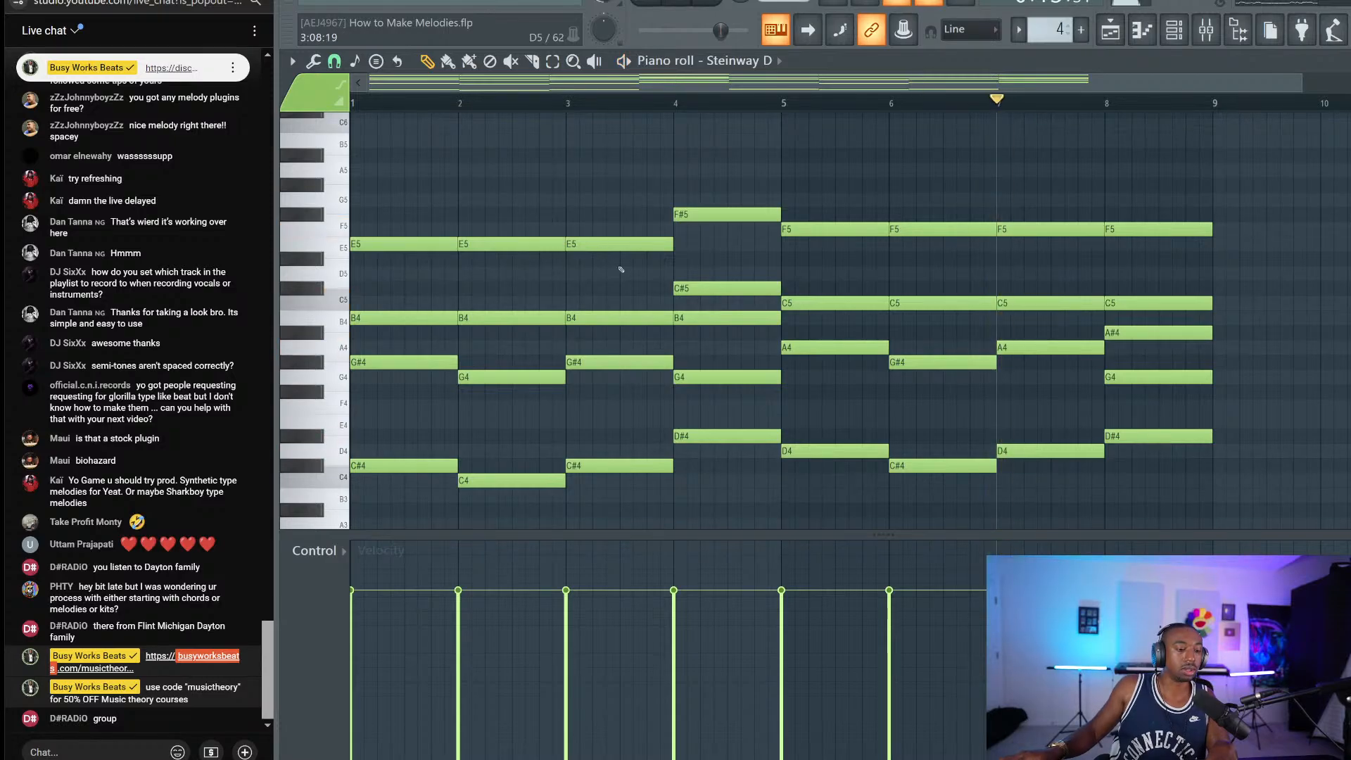
key(space)
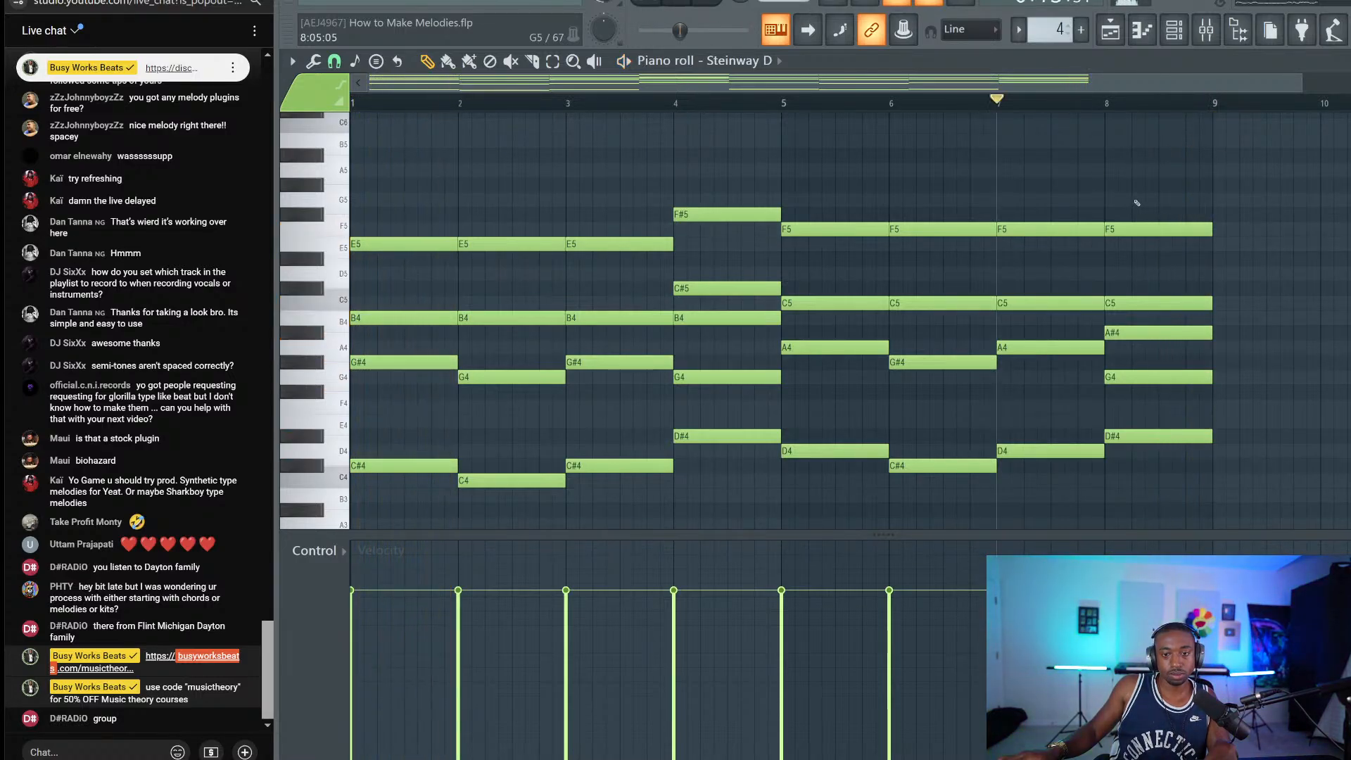
Step: Lower the whole bar 8 chord by one semitone so its lowest note is D4, and stop playback after listening
drag(1105, 193, 1227, 498)
key(Down)
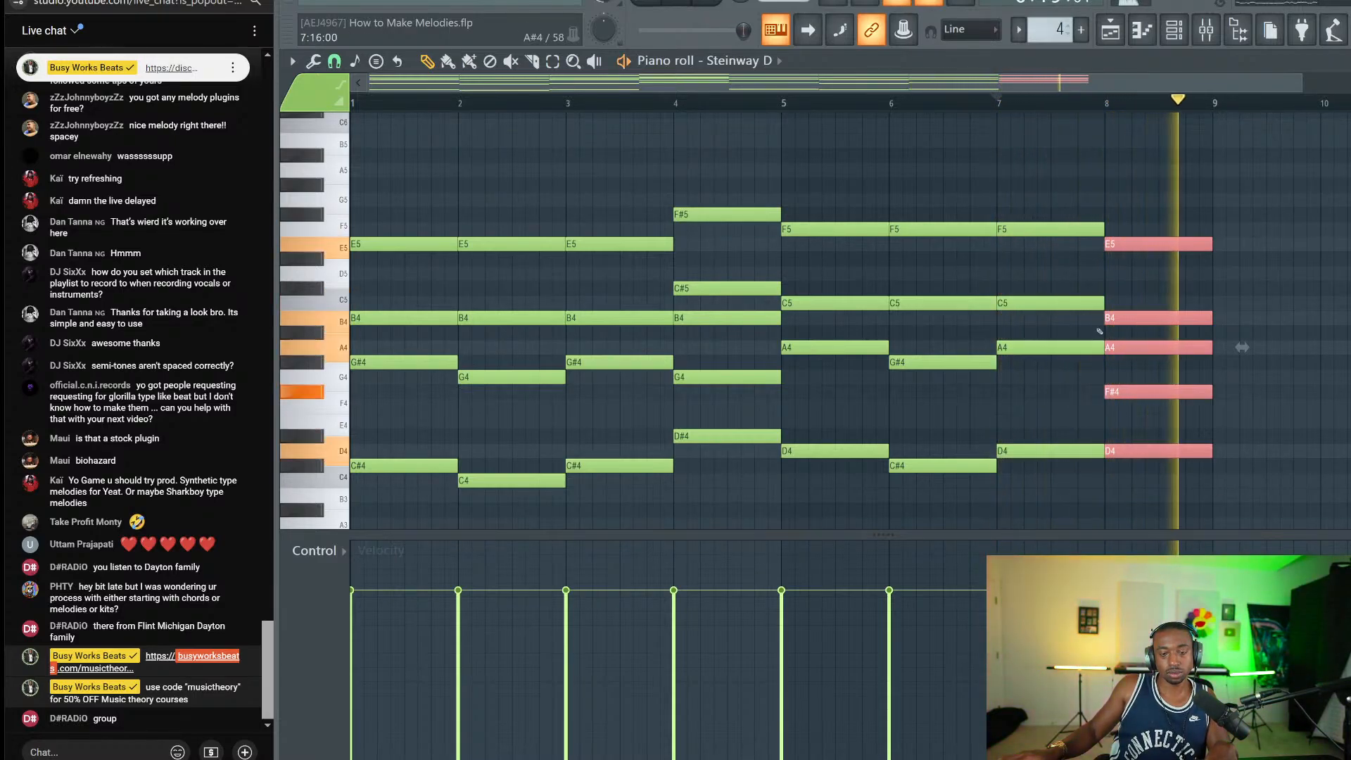
key(space)
right_click(849, 131)
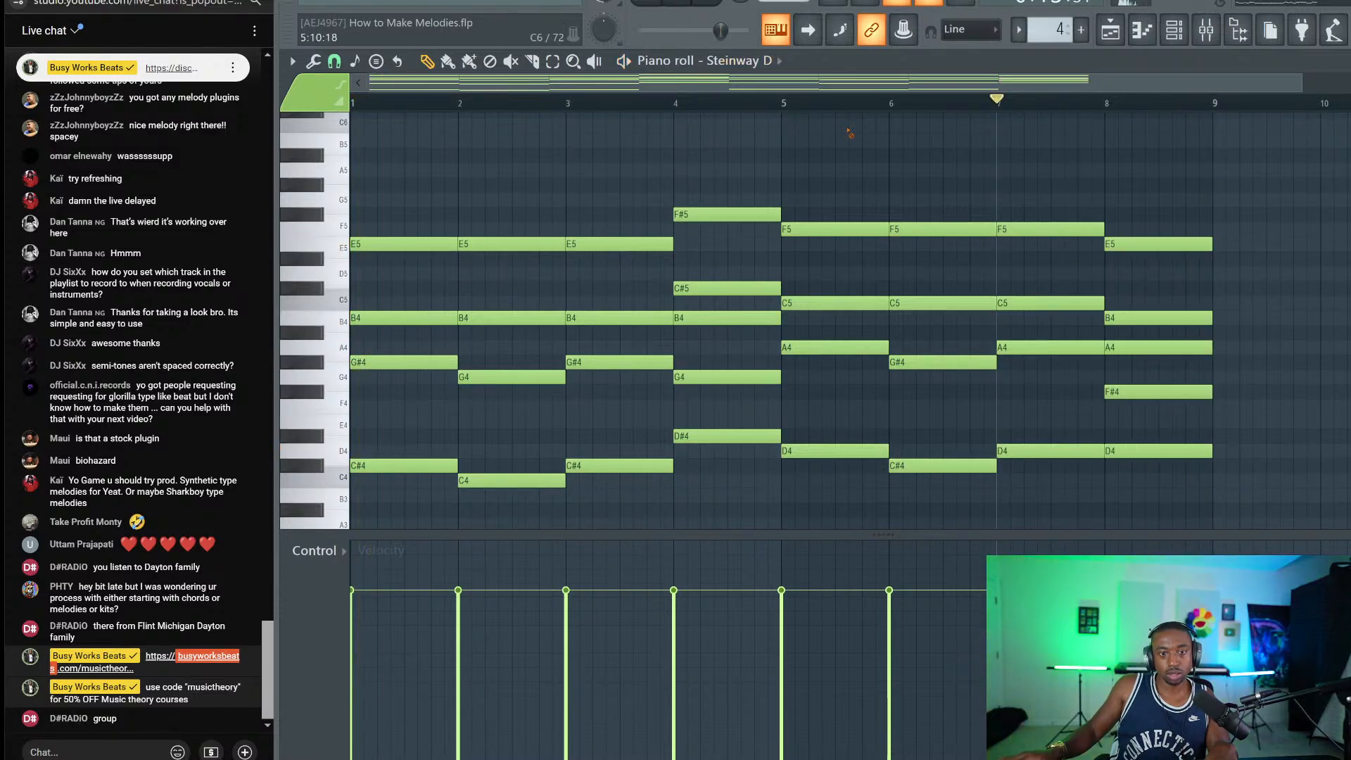
click(1110, 29)
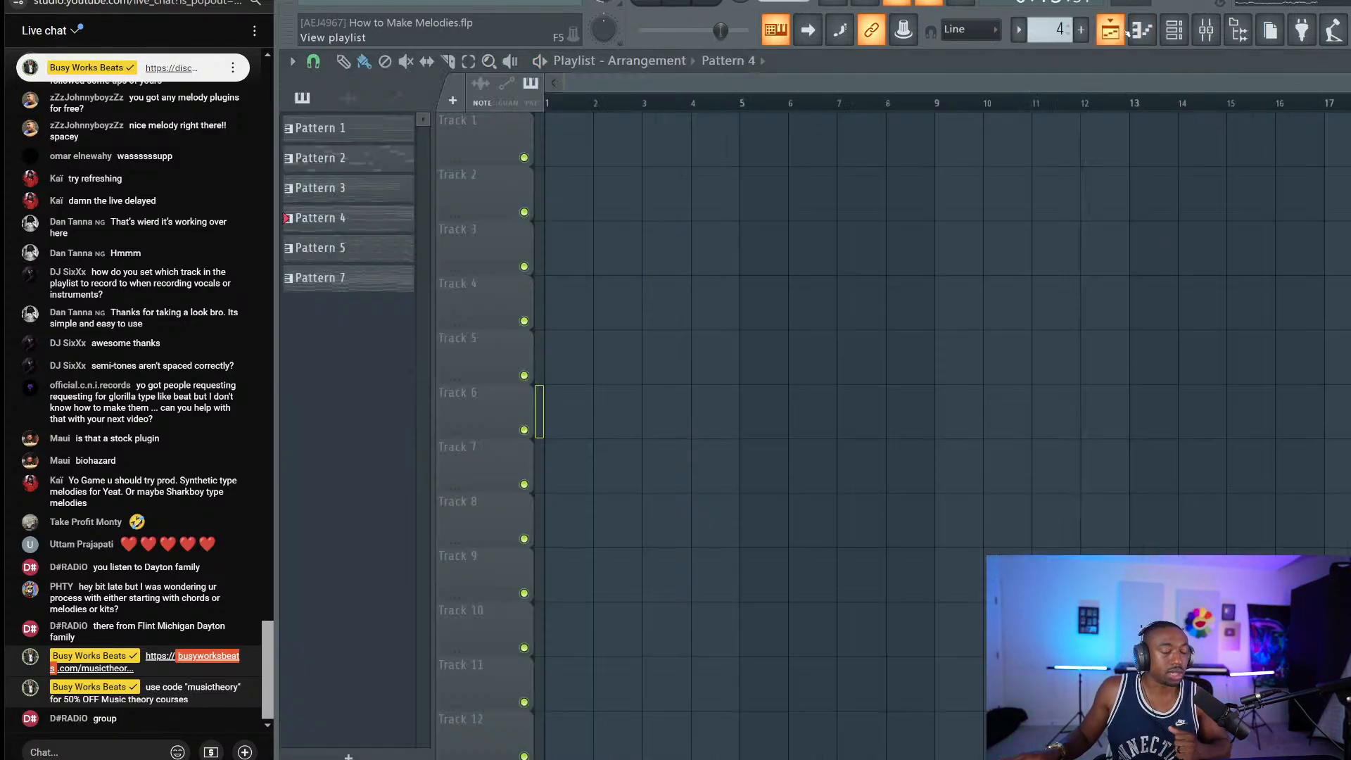
click(646, 140)
right_click(646, 140)
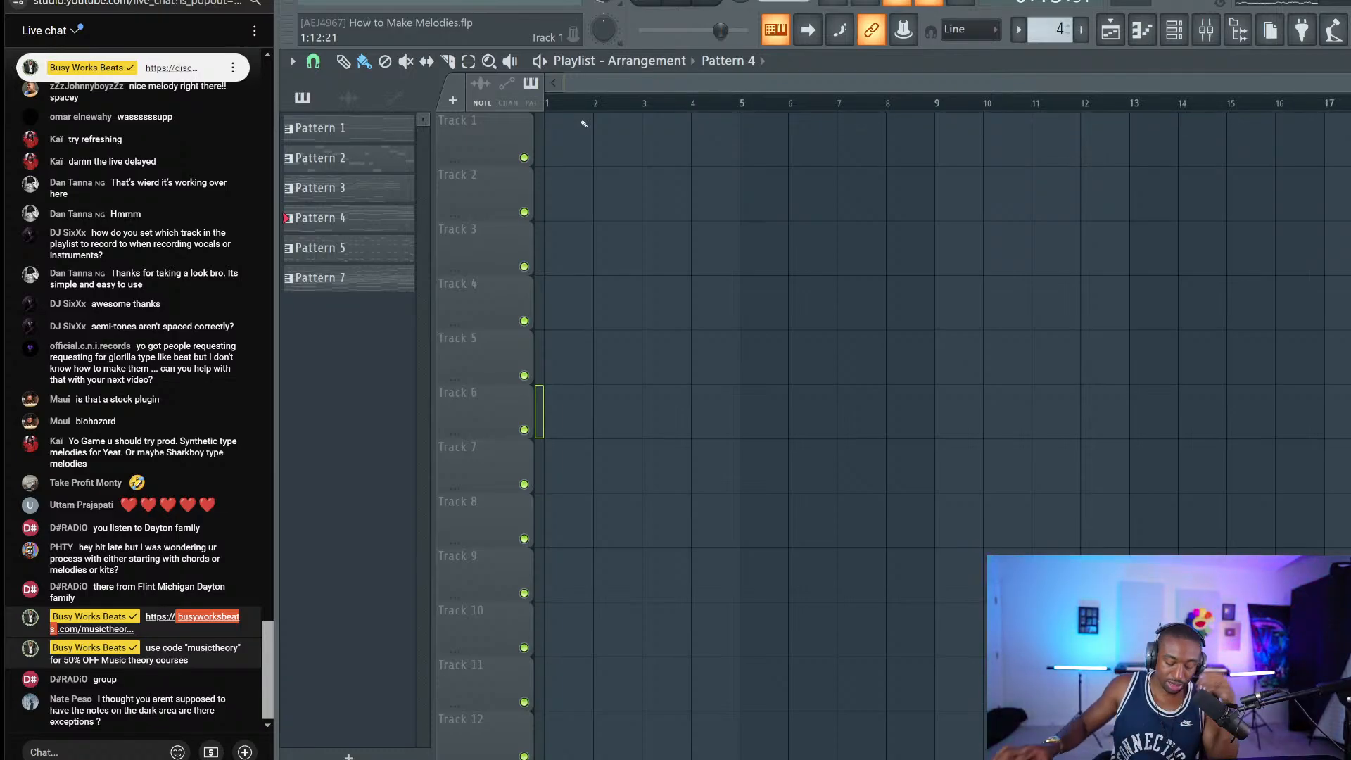
Step: Show the Channel rack, switch to pattern 2, and play its Hercules melody
click(1174, 30)
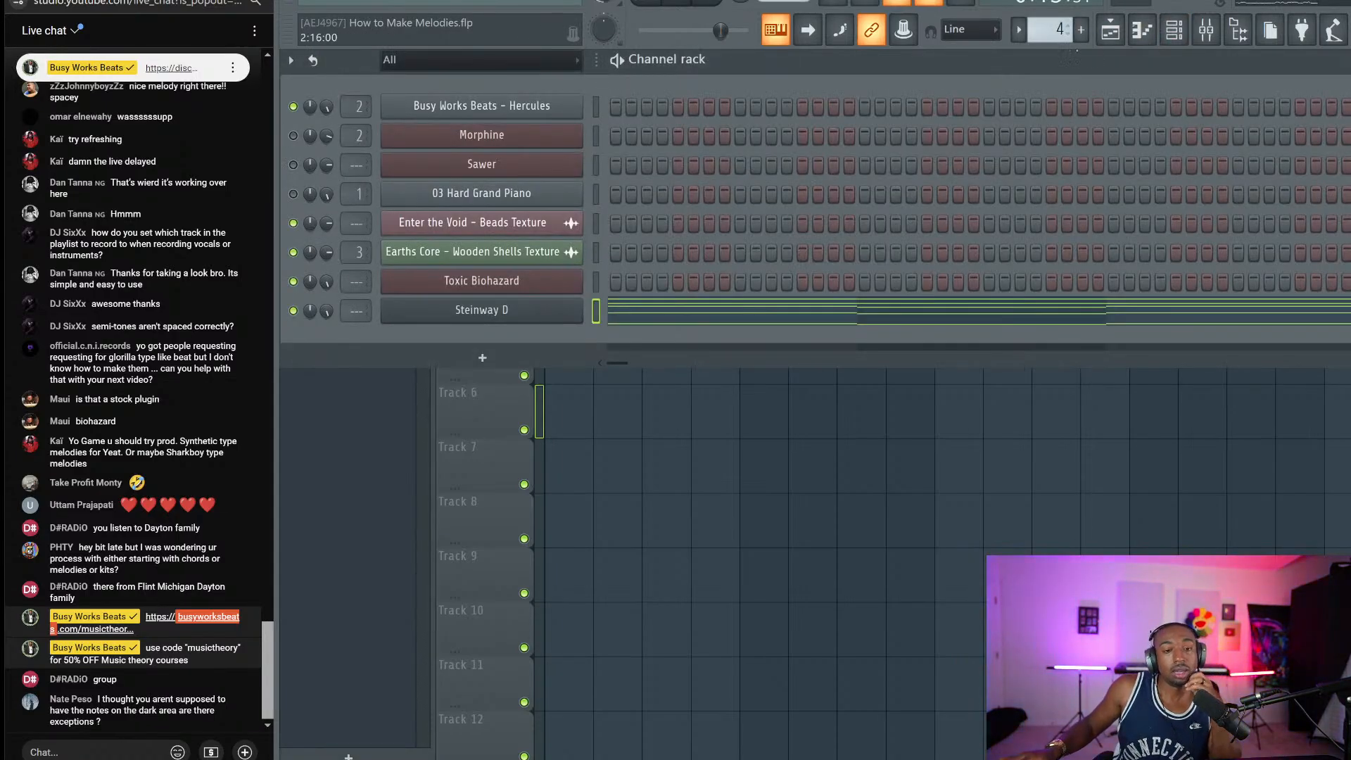
scroll(1058, 30, down, 3)
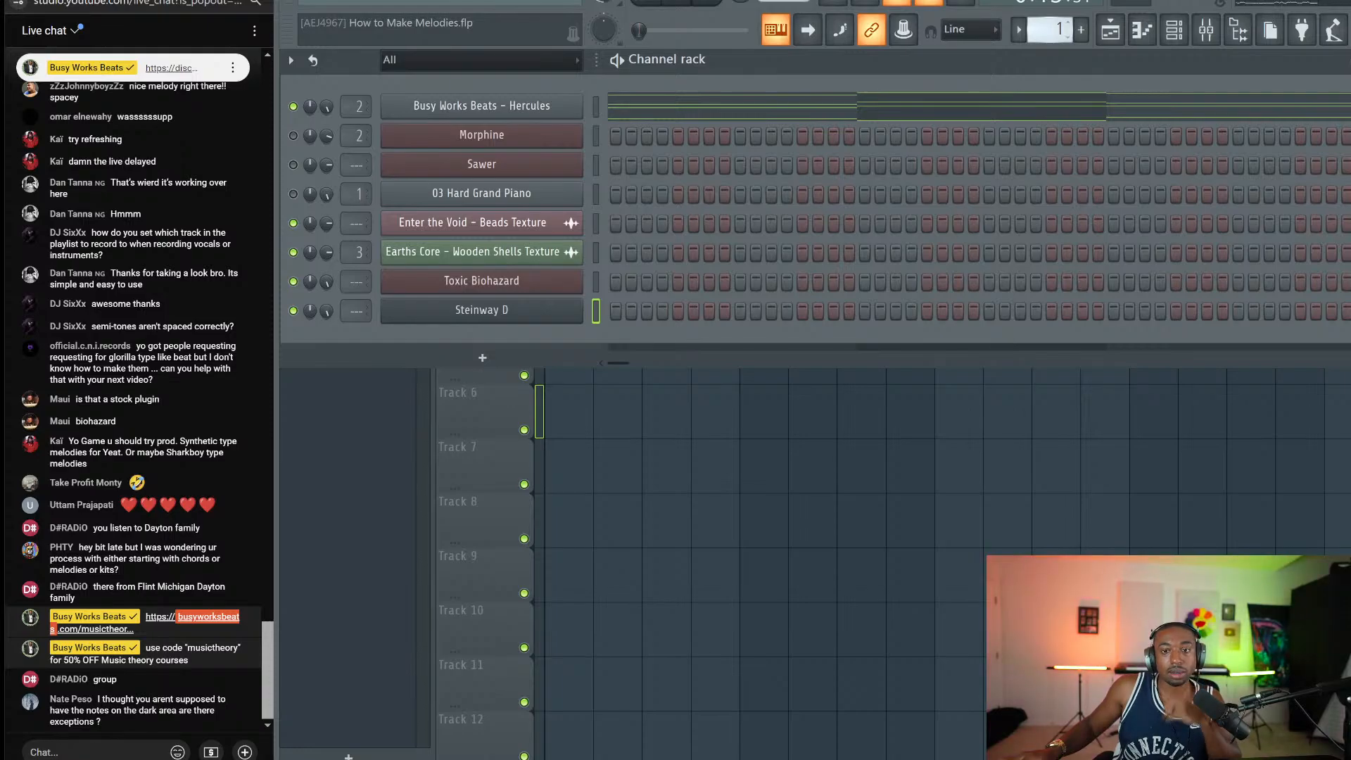
scroll(1058, 30, up, 3)
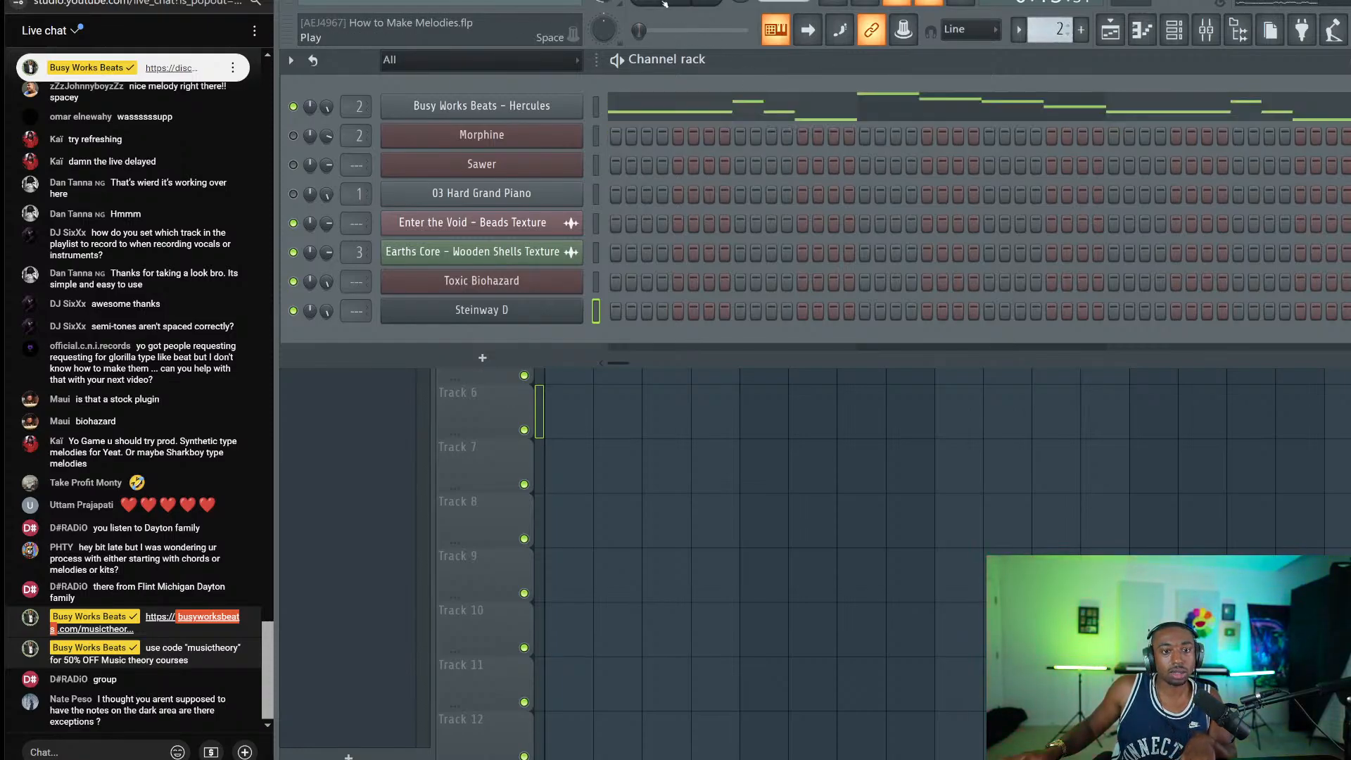
click(665, 3)
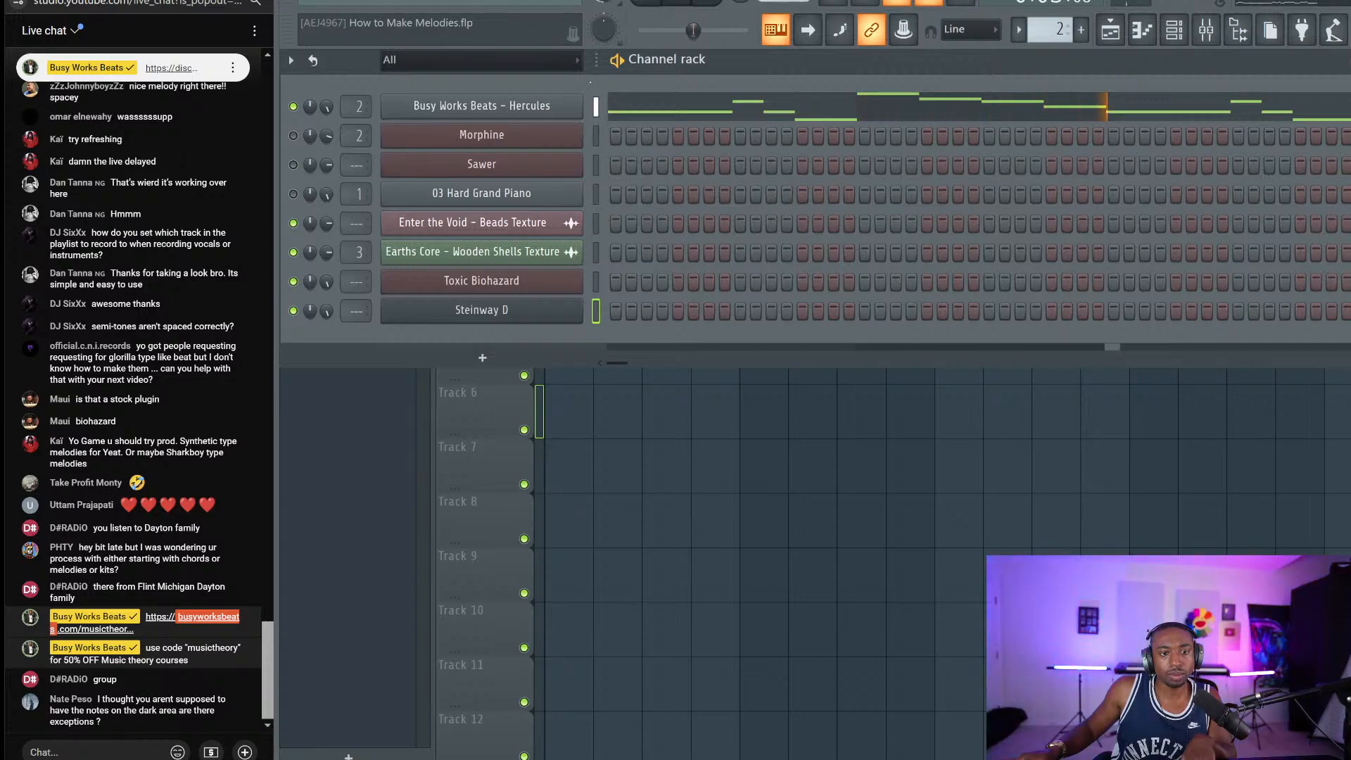
Step: Inspect the Hercules instrument window and the Morphine mixer track, closing each after viewing
click(506, 106)
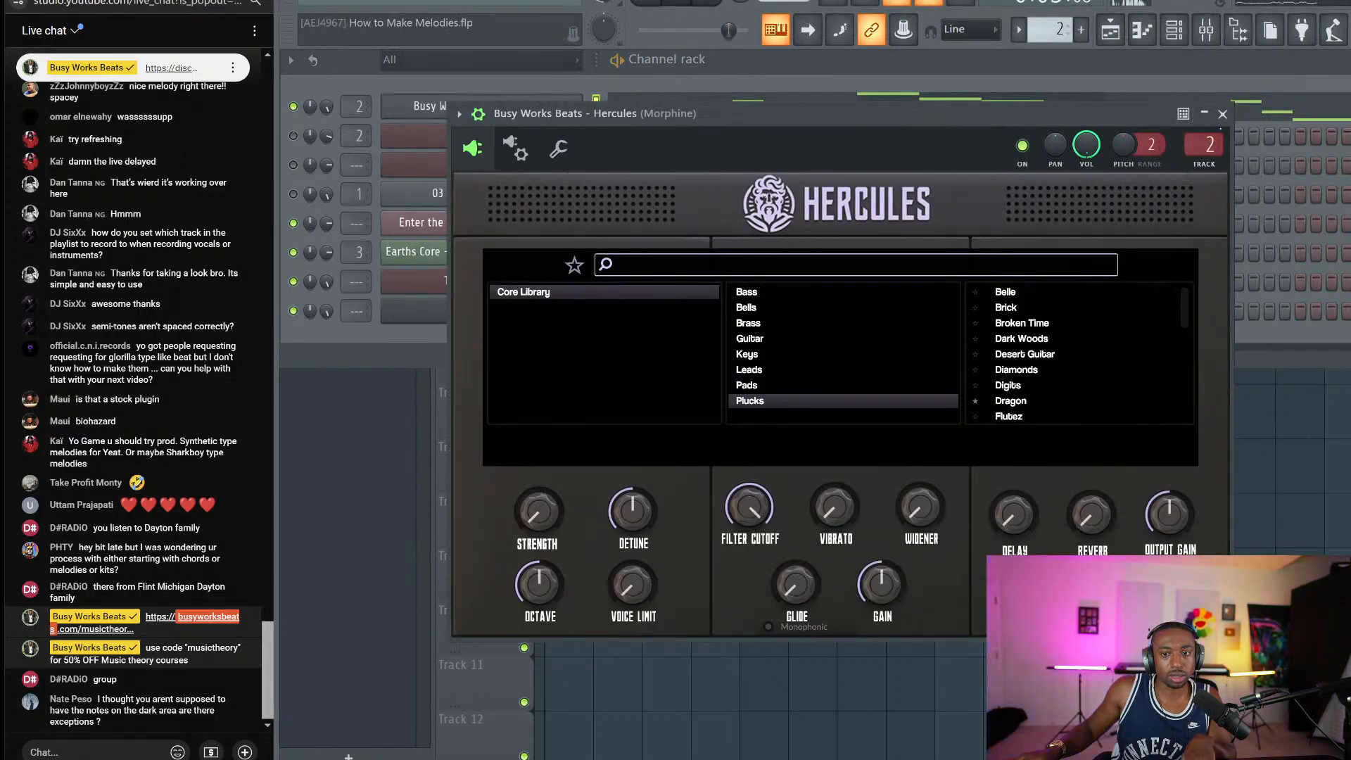
click(1222, 113)
click(1206, 30)
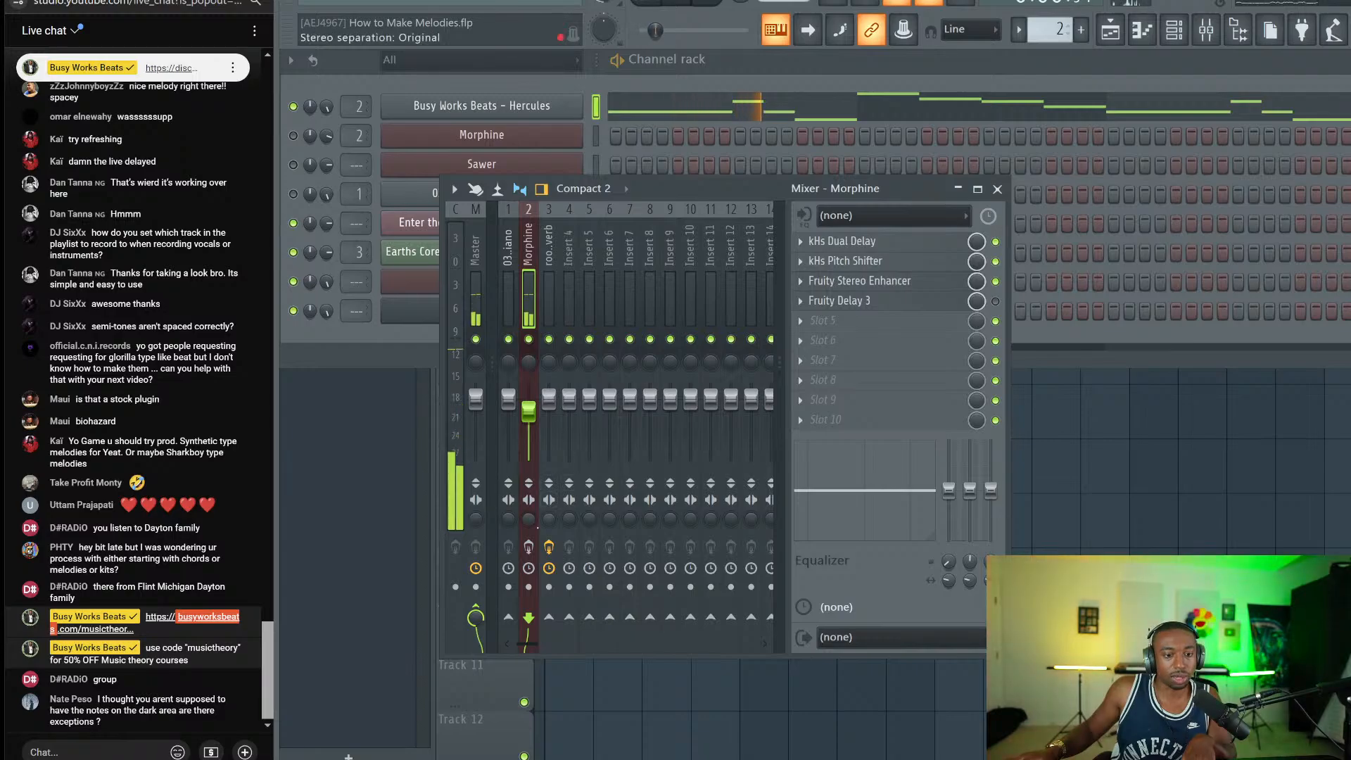
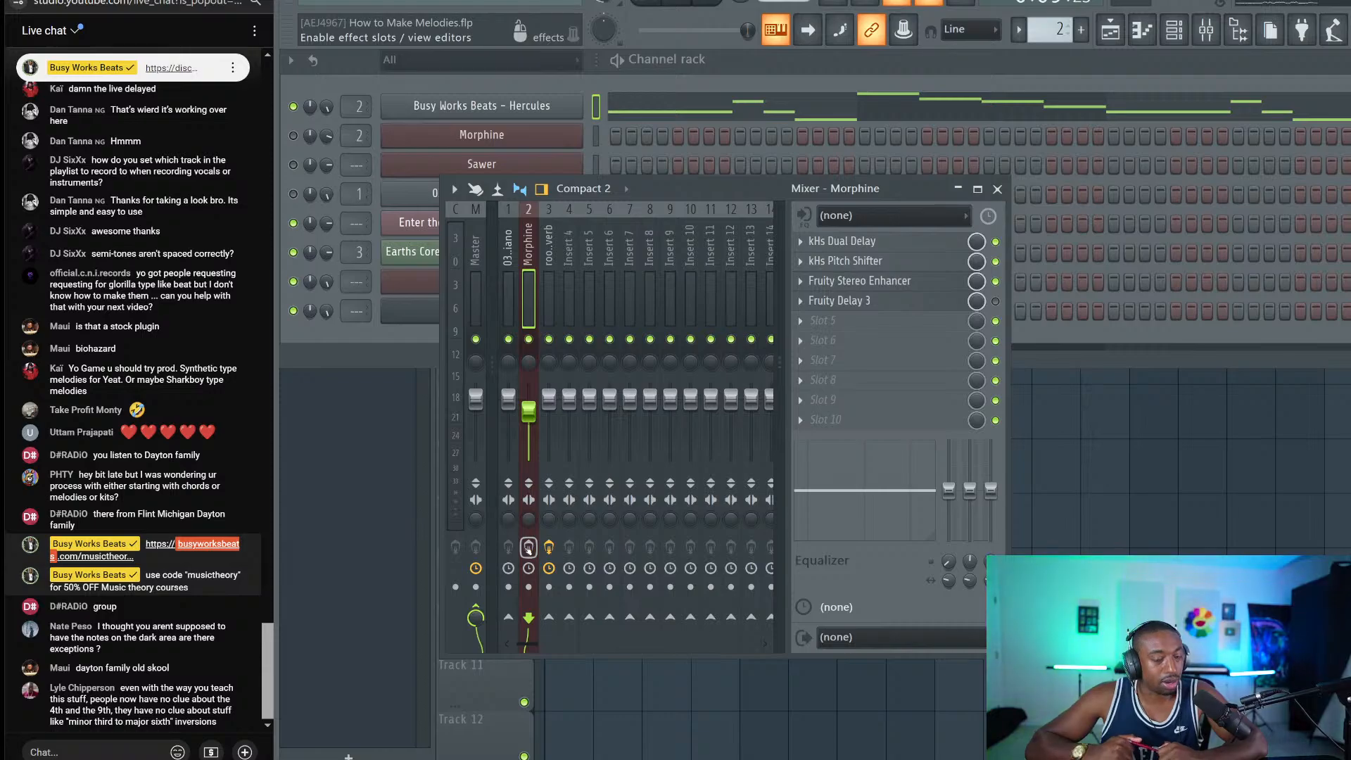
click(1005, 188)
Step: Open the Hercules piano roll and stamp a one-bar 6add9 chord at bar 6 with D6 as its lowest note
key(F7)
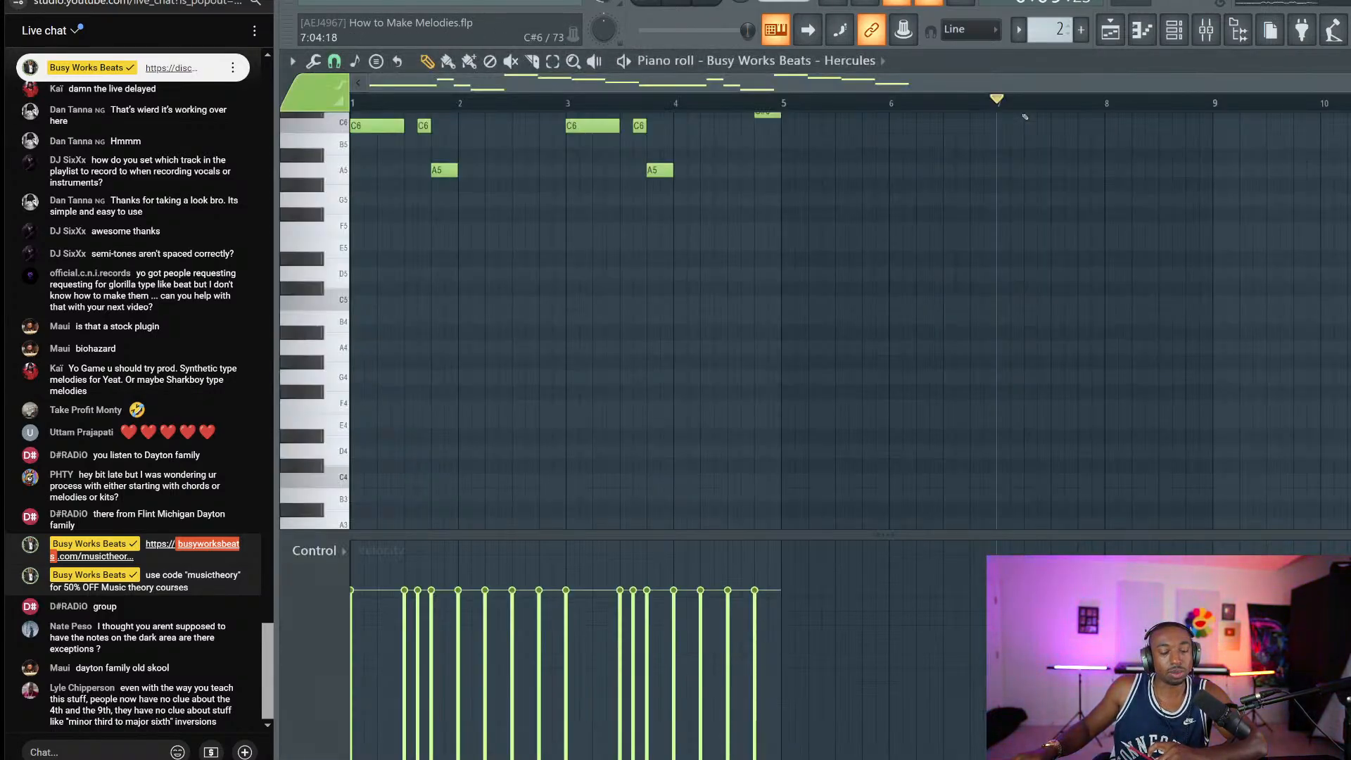
scroll(867, 113, up, 5)
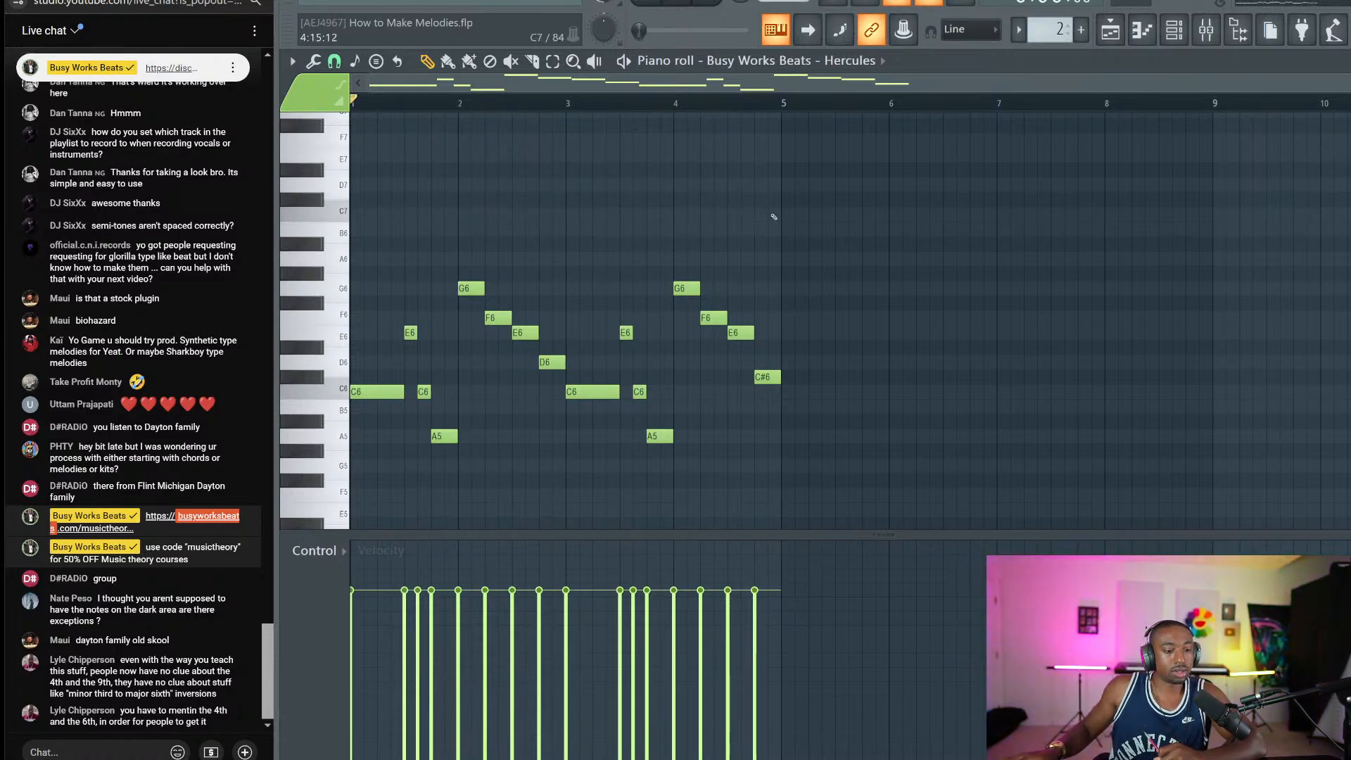
drag(691, 83, 1210, 131)
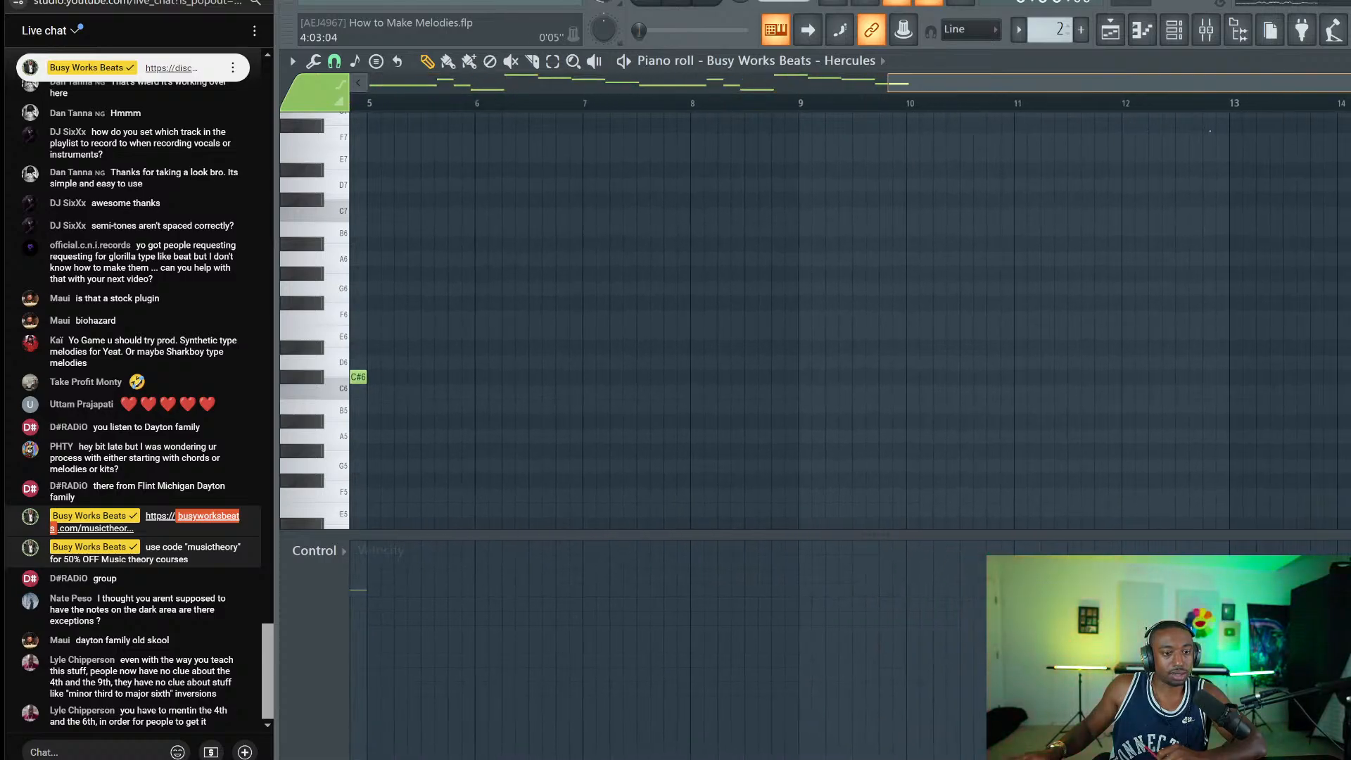
click(356, 61)
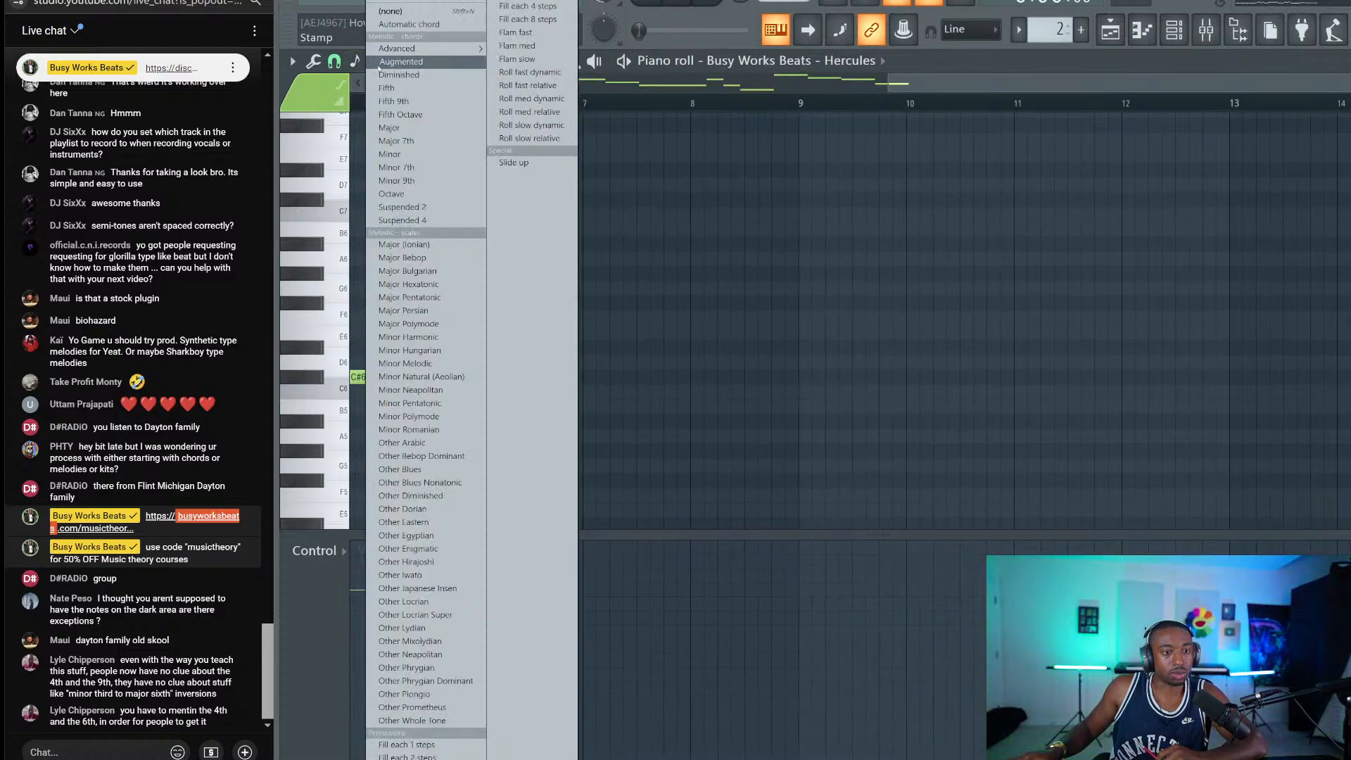
mouse_move(428, 52)
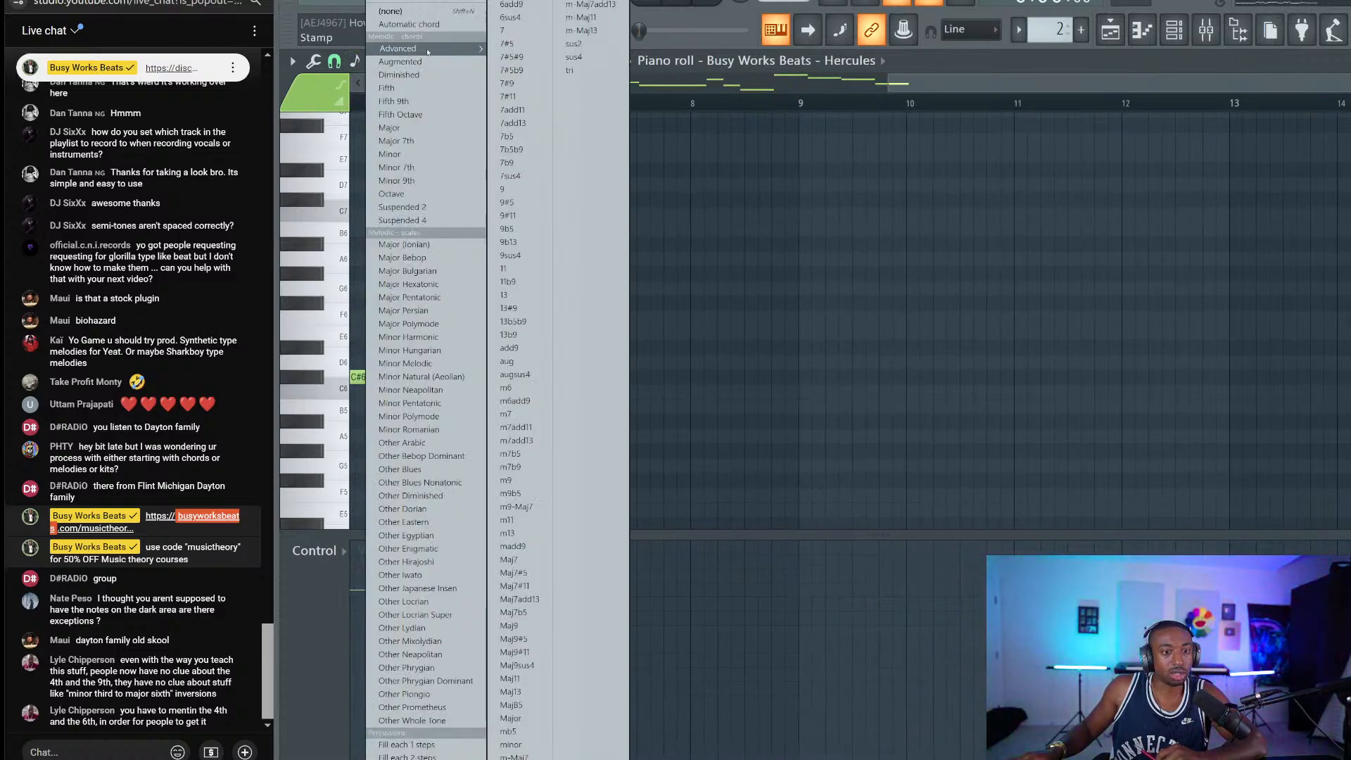
click(517, 5)
click(539, 365)
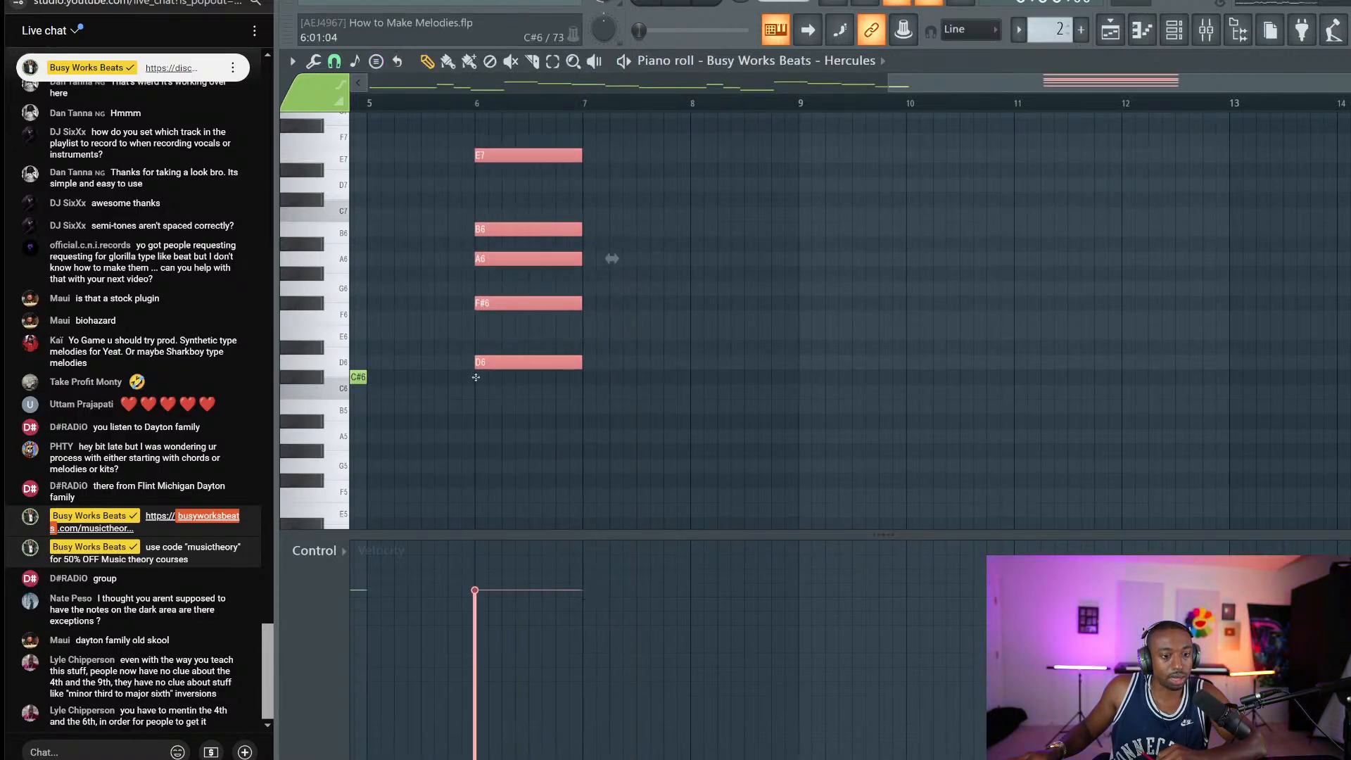
ctrl+click(535, 327)
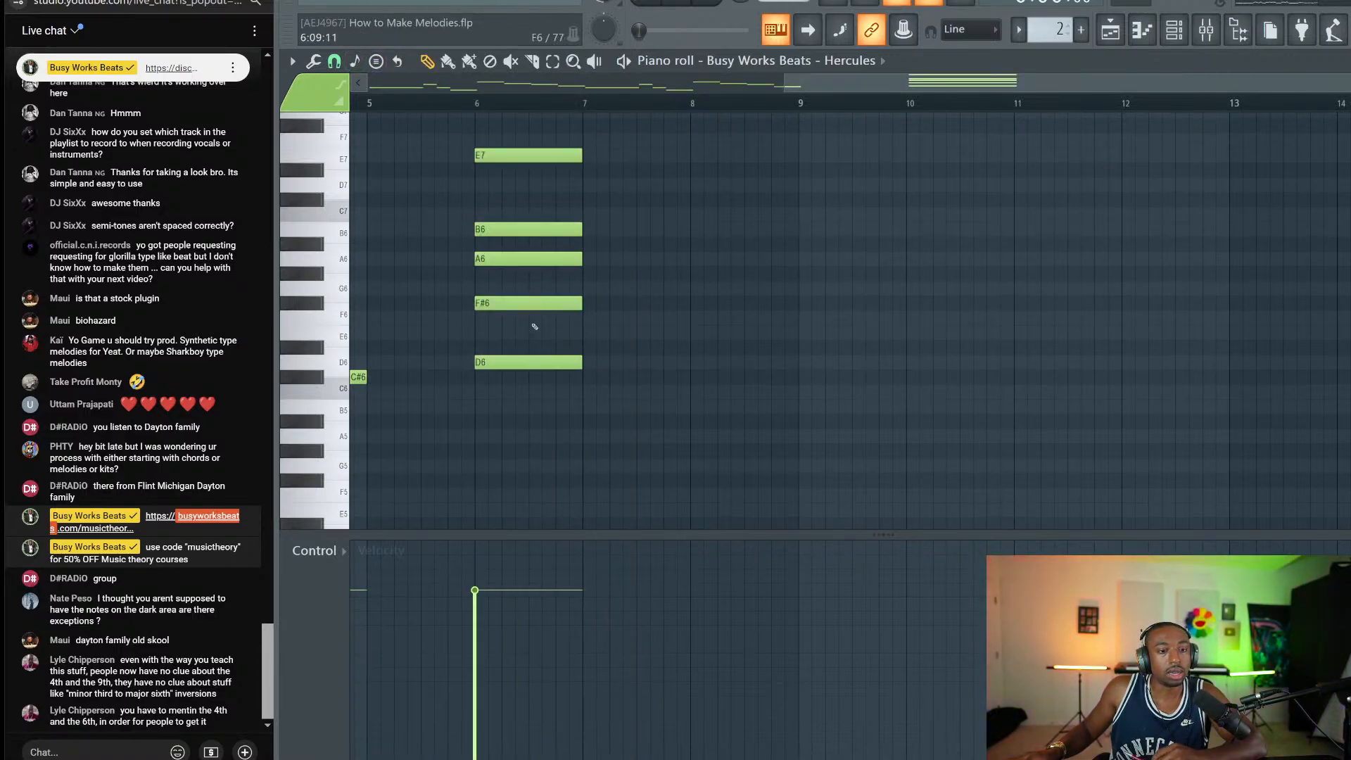
Step: Highlight the root D6, and the triad D6, F#6 and A6 within the bar 6 chord
drag(527, 425, 523, 273)
click(509, 256)
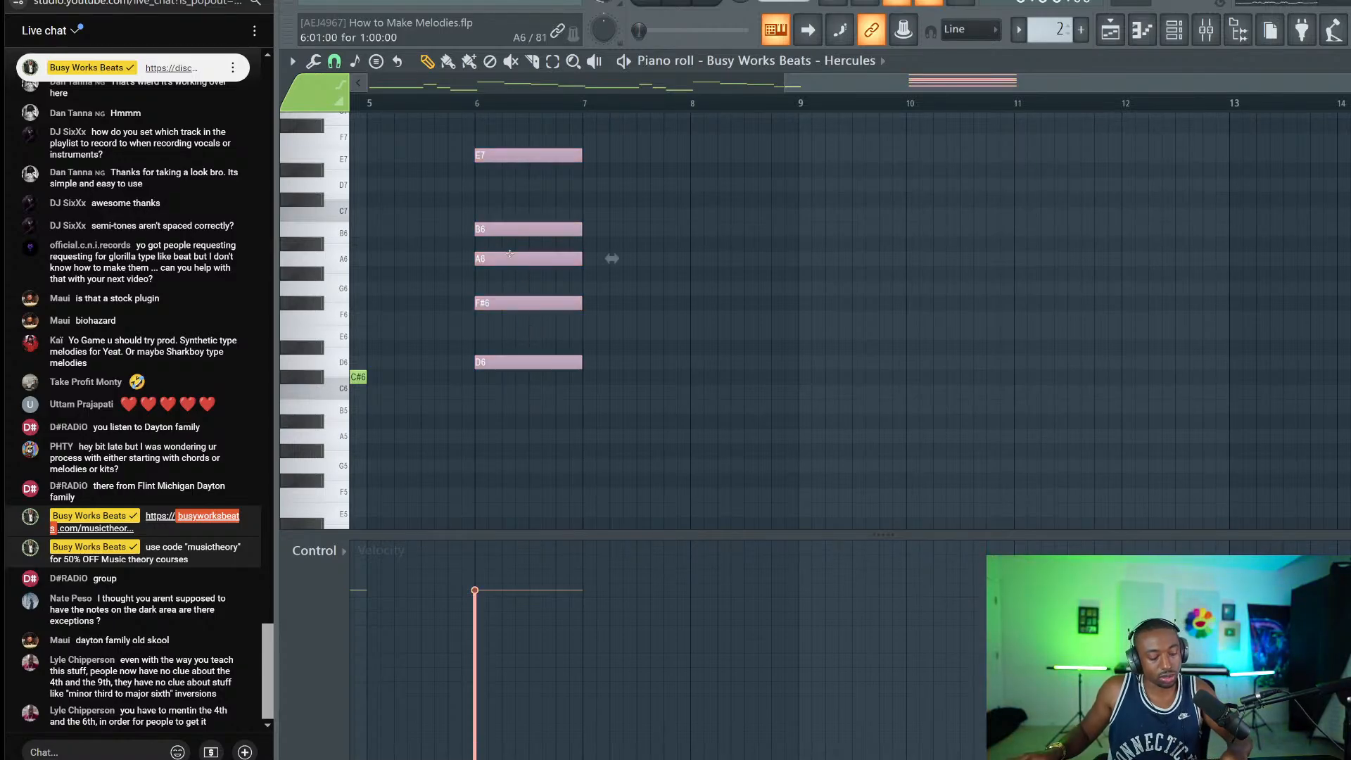
click(504, 362)
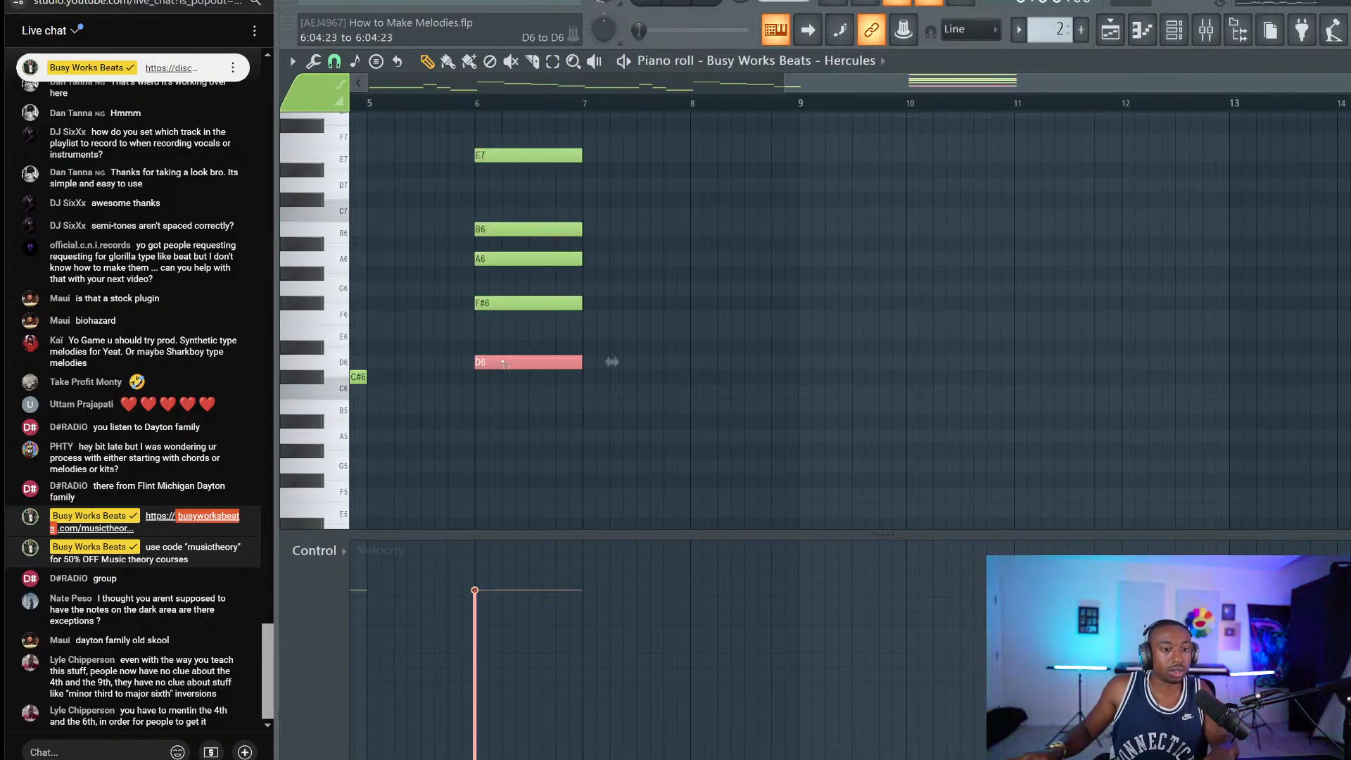
ctrl+click(514, 320)
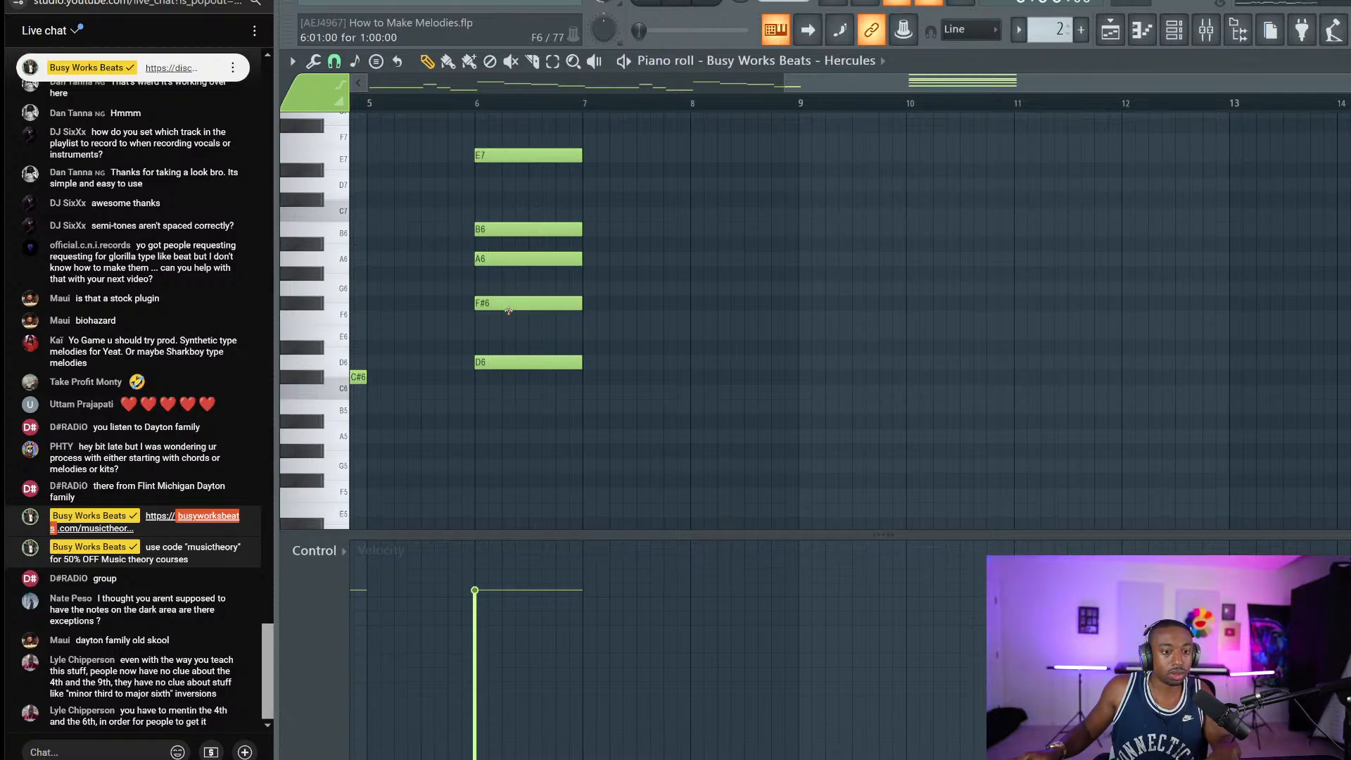
drag(508, 253, 536, 390)
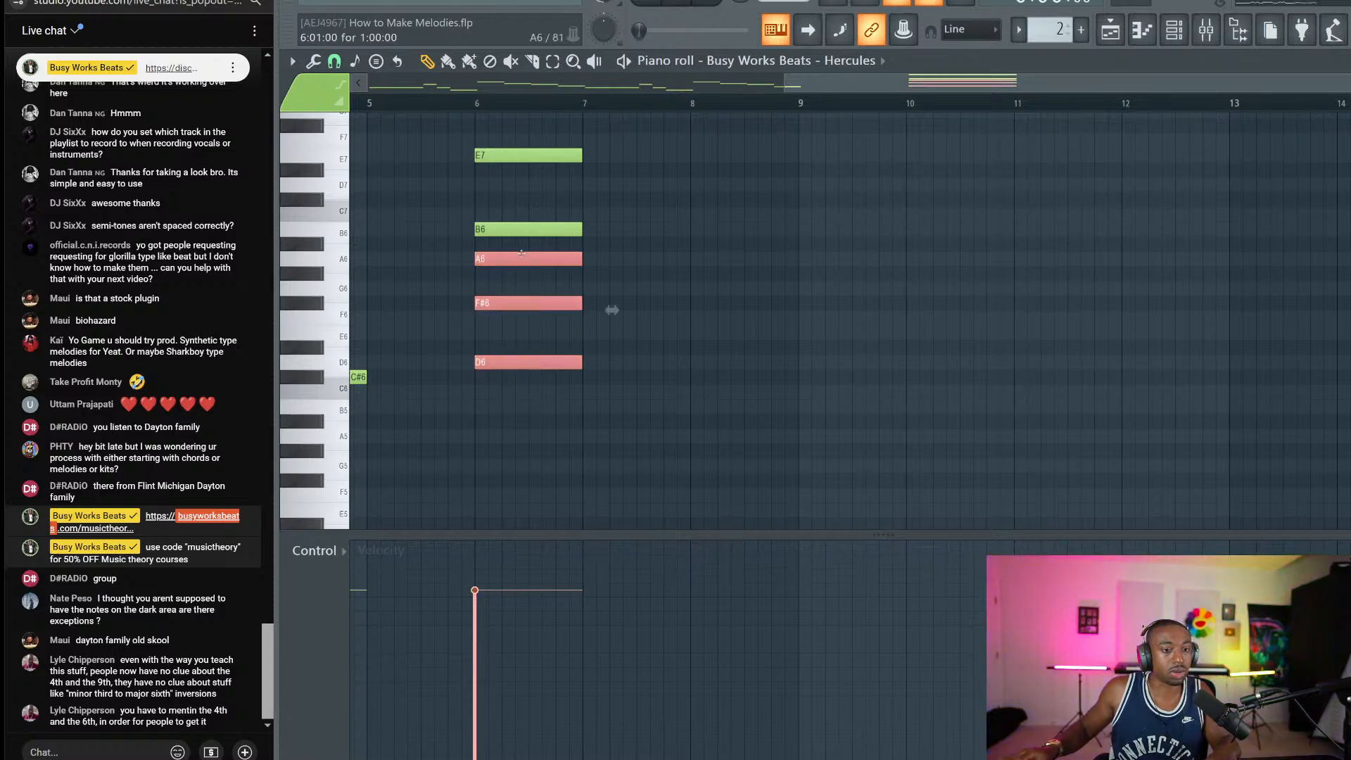
Step: Single out A6 and E7 in the bar 6 chord, and highlight E7 together with the D6, F#6 and A6 triad
ctrl+click(499, 258)
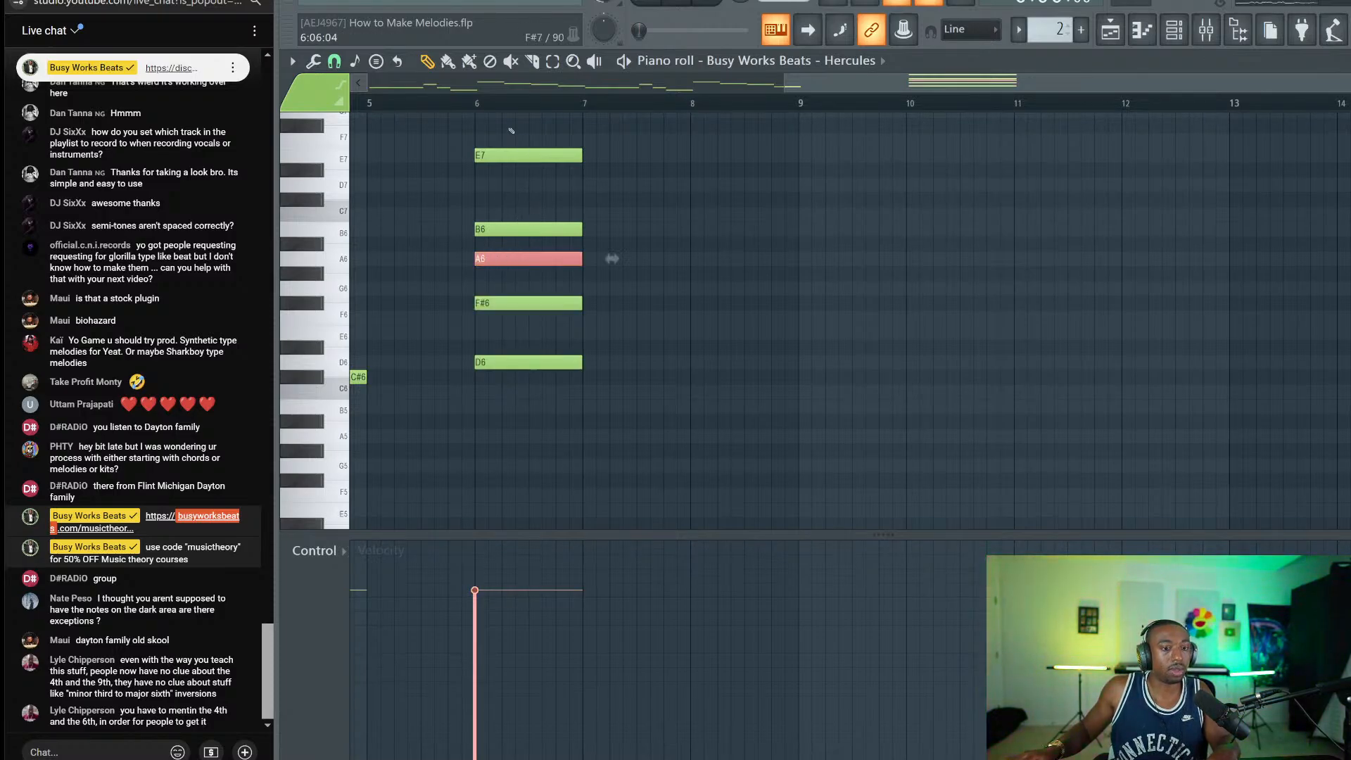
ctrl+shift+click(511, 156)
ctrl+click(491, 187)
ctrl+click(512, 151)
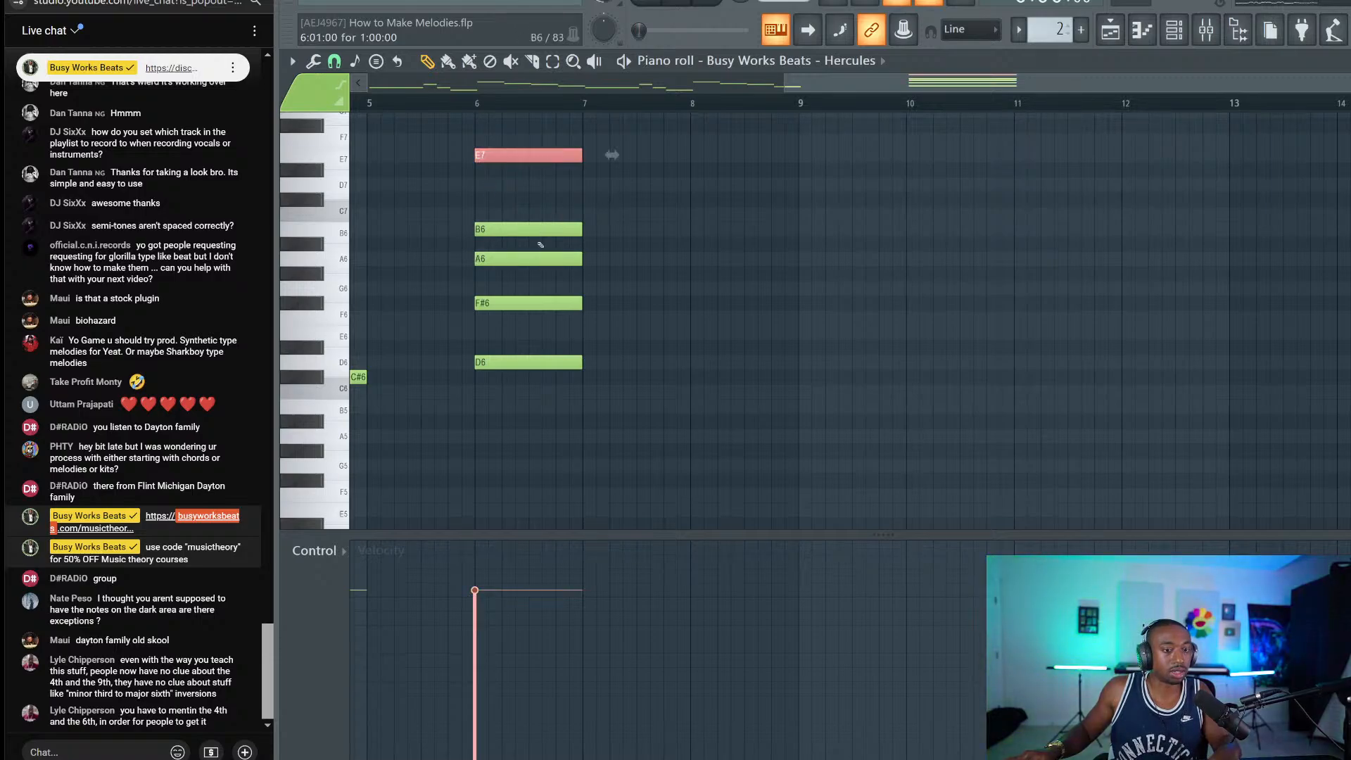
drag(538, 253, 527, 387)
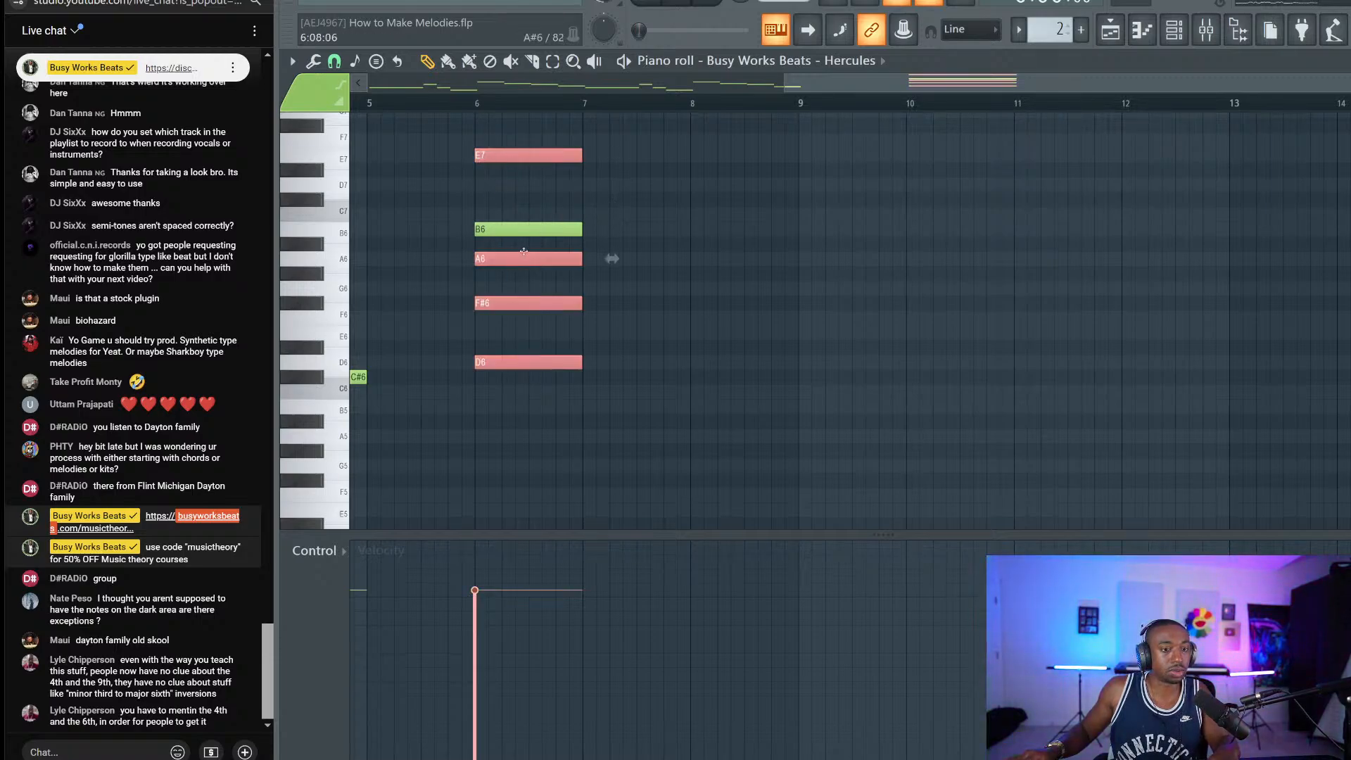
Step: Single out B6 in the bar 6 chord, trace from D6 through A6 up to B6, and clear the selection
click(604, 259)
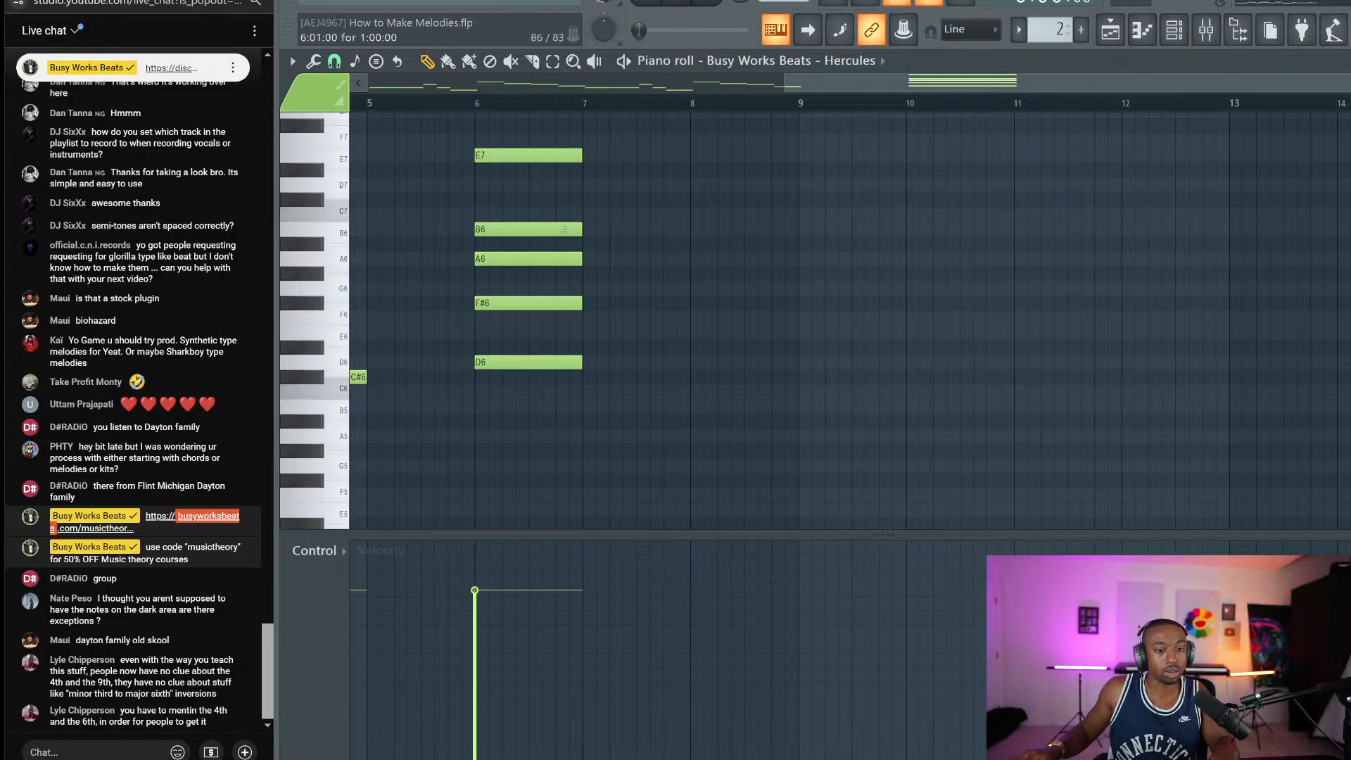
drag(560, 194, 541, 252)
ctrl+click(535, 229)
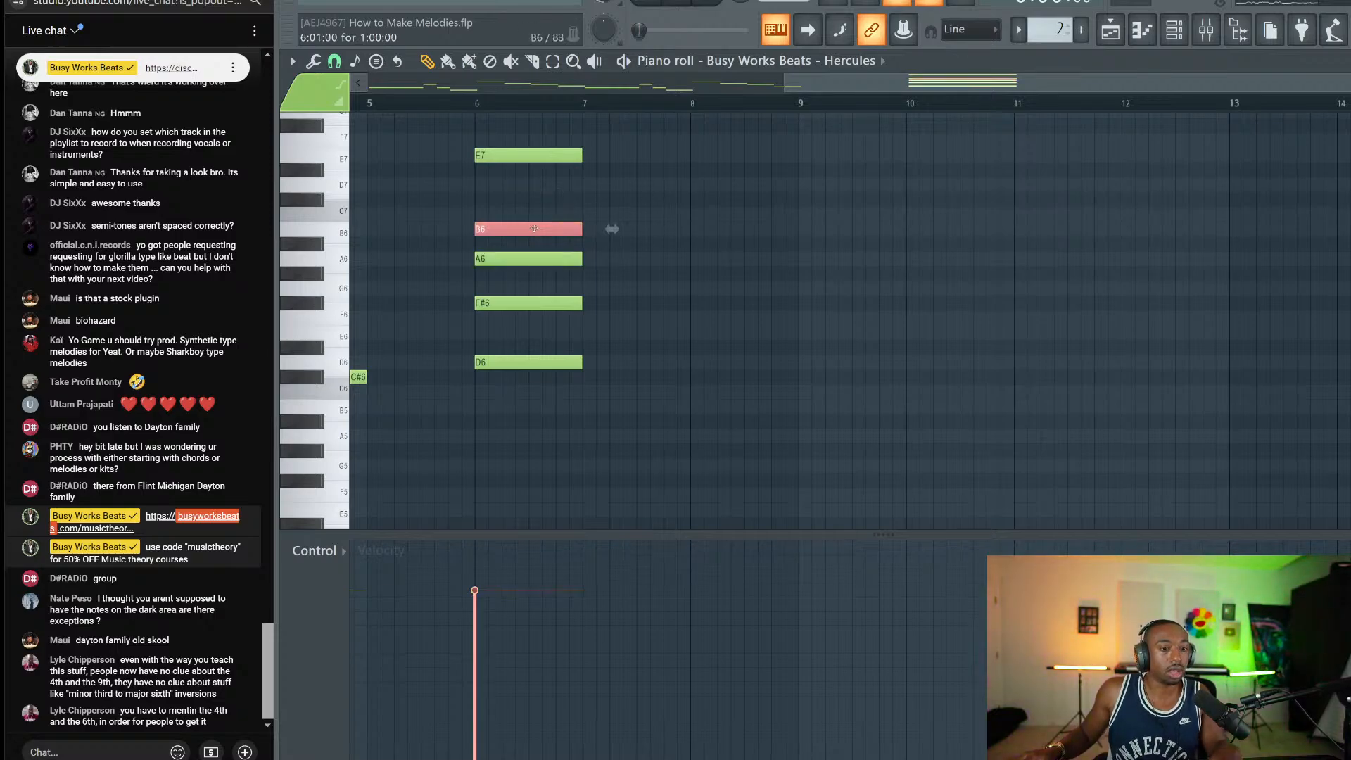
click(541, 360)
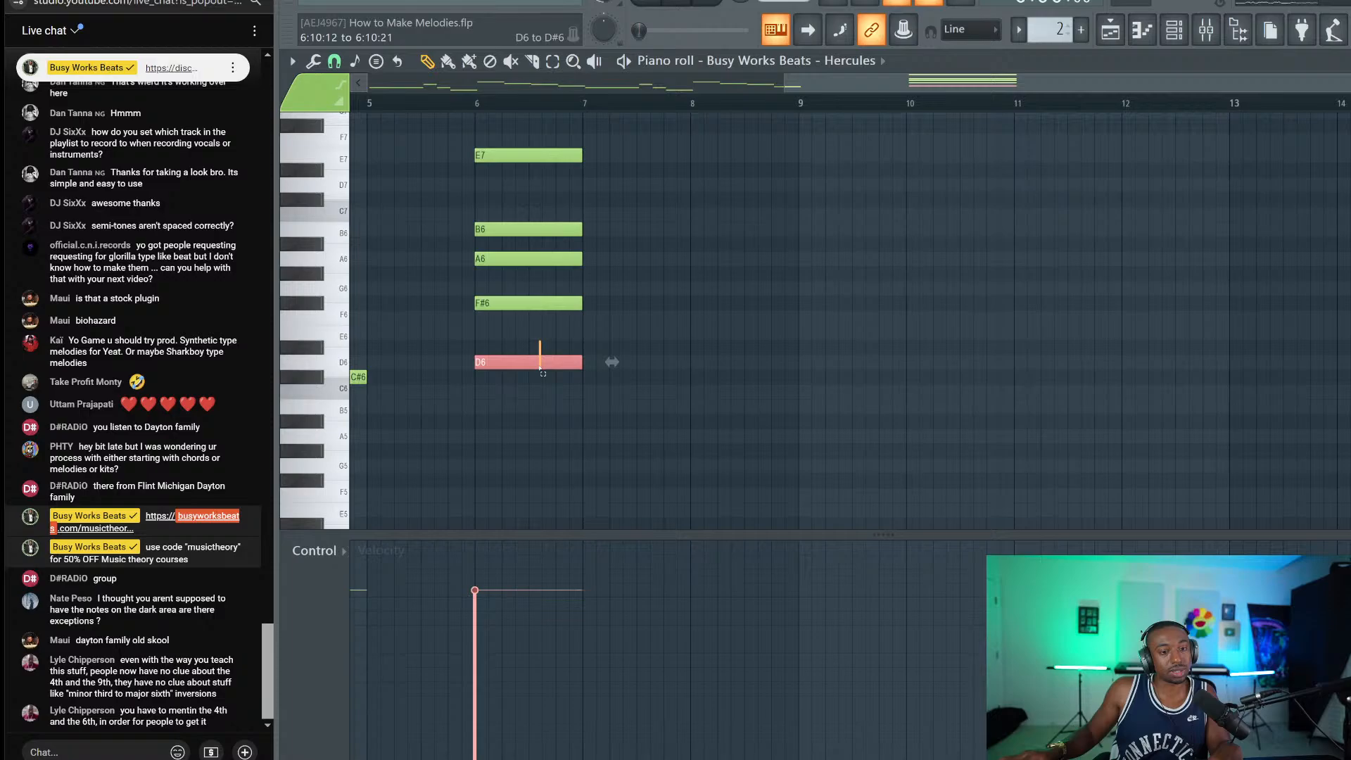
click(500, 362)
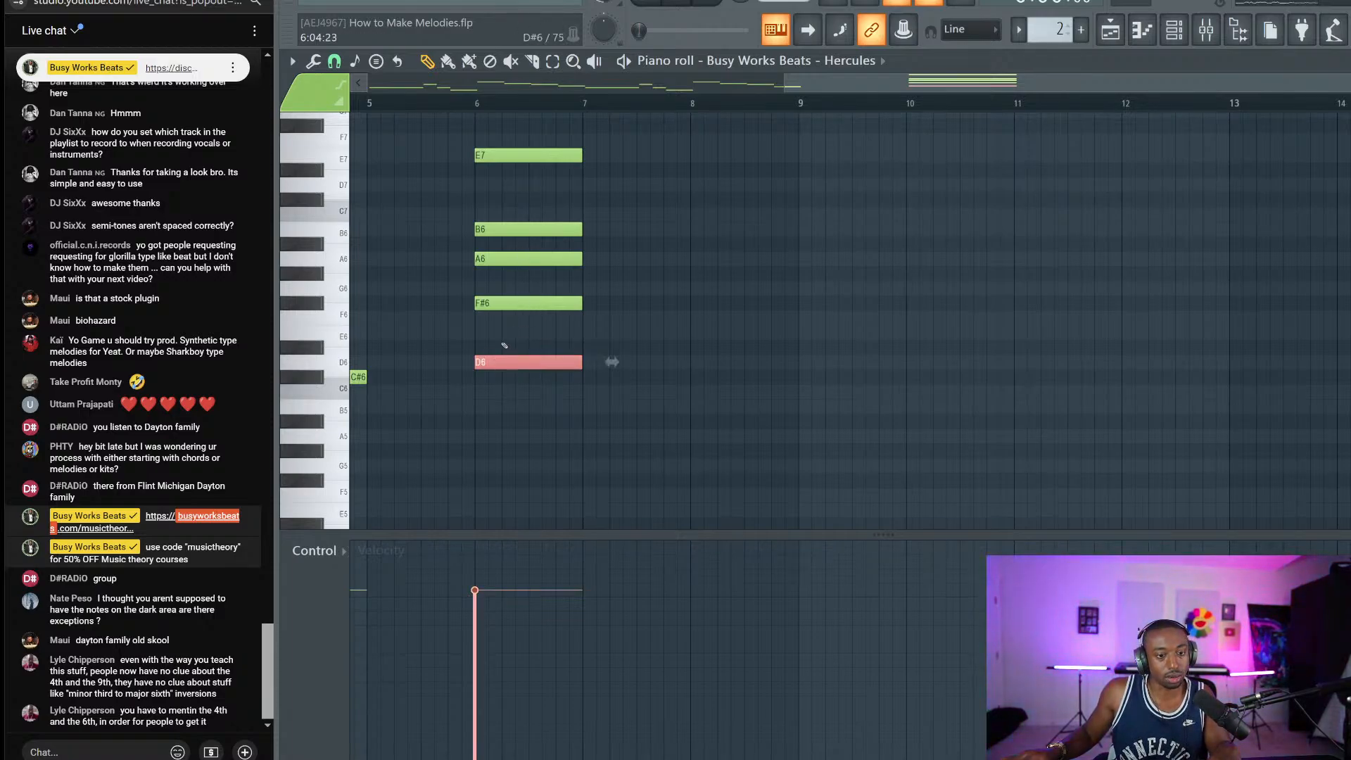
click(522, 259)
ctrl+shift+click(516, 230)
ctrl+click(716, 272)
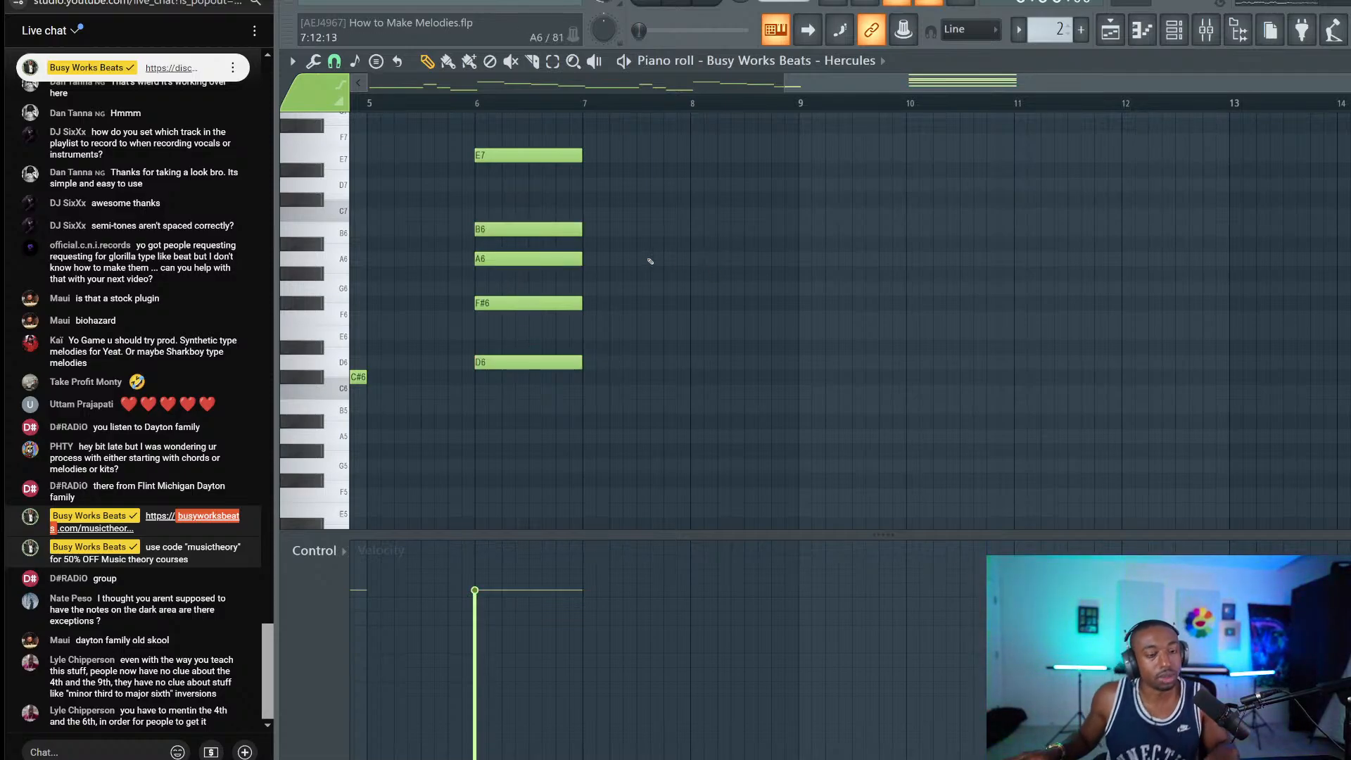
Step: Highlight B6, the four notes from D6 up to B6, and the E7 within the bar 6 chord
click(534, 230)
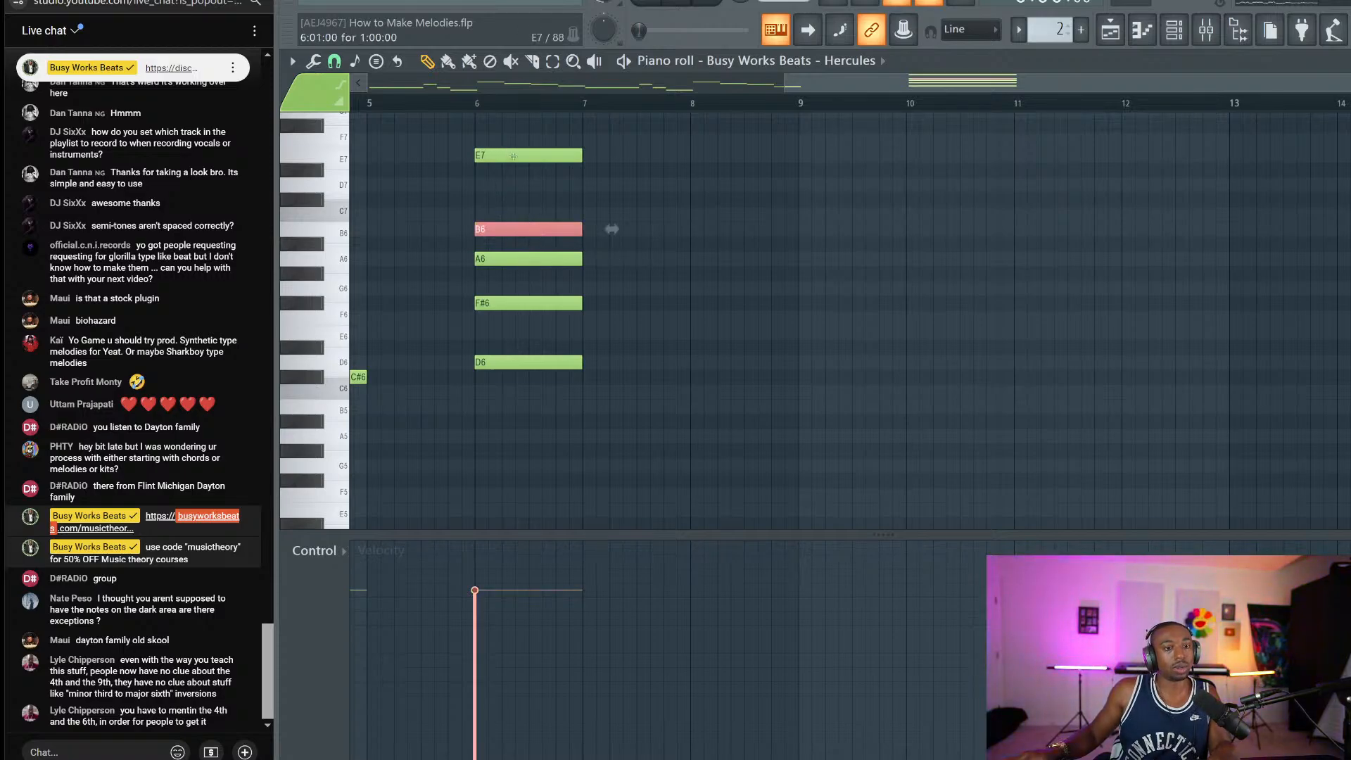
drag(522, 221, 529, 415)
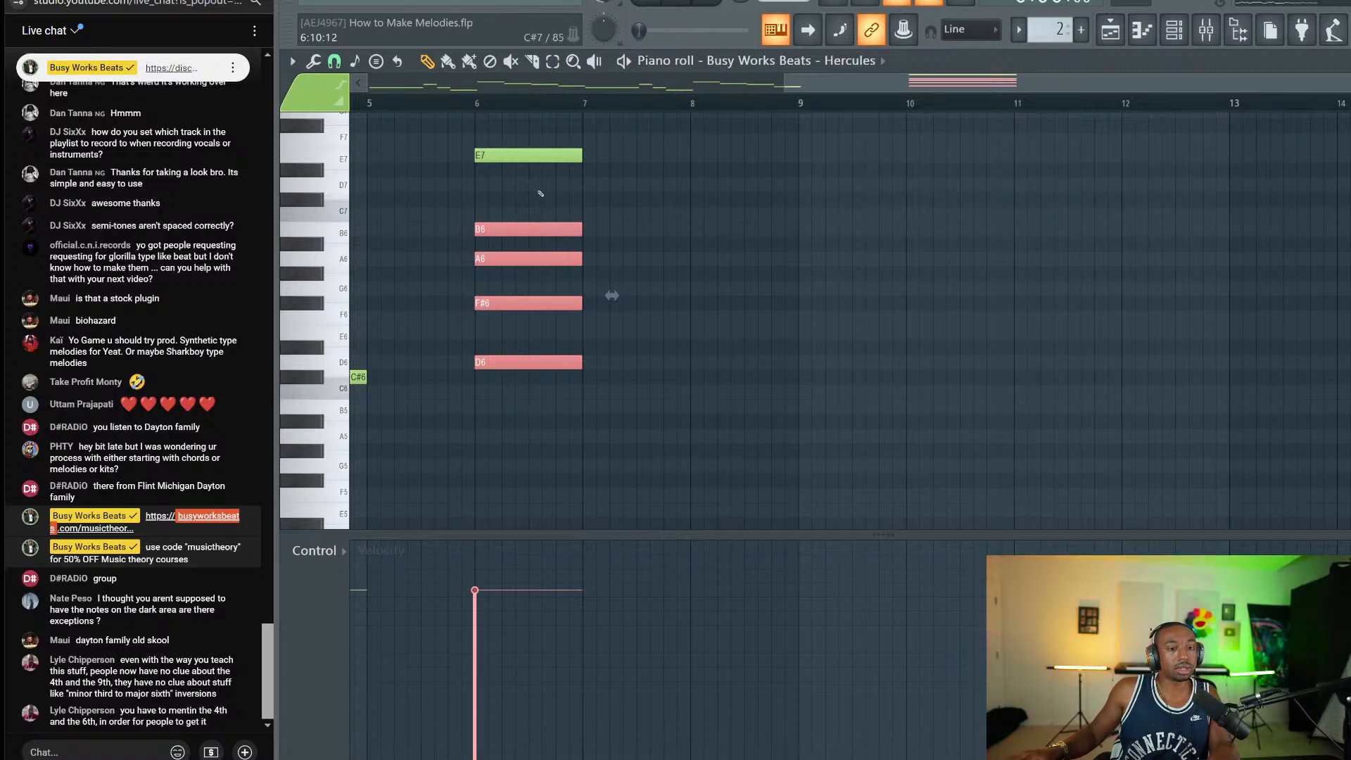
drag(515, 146, 414, 199)
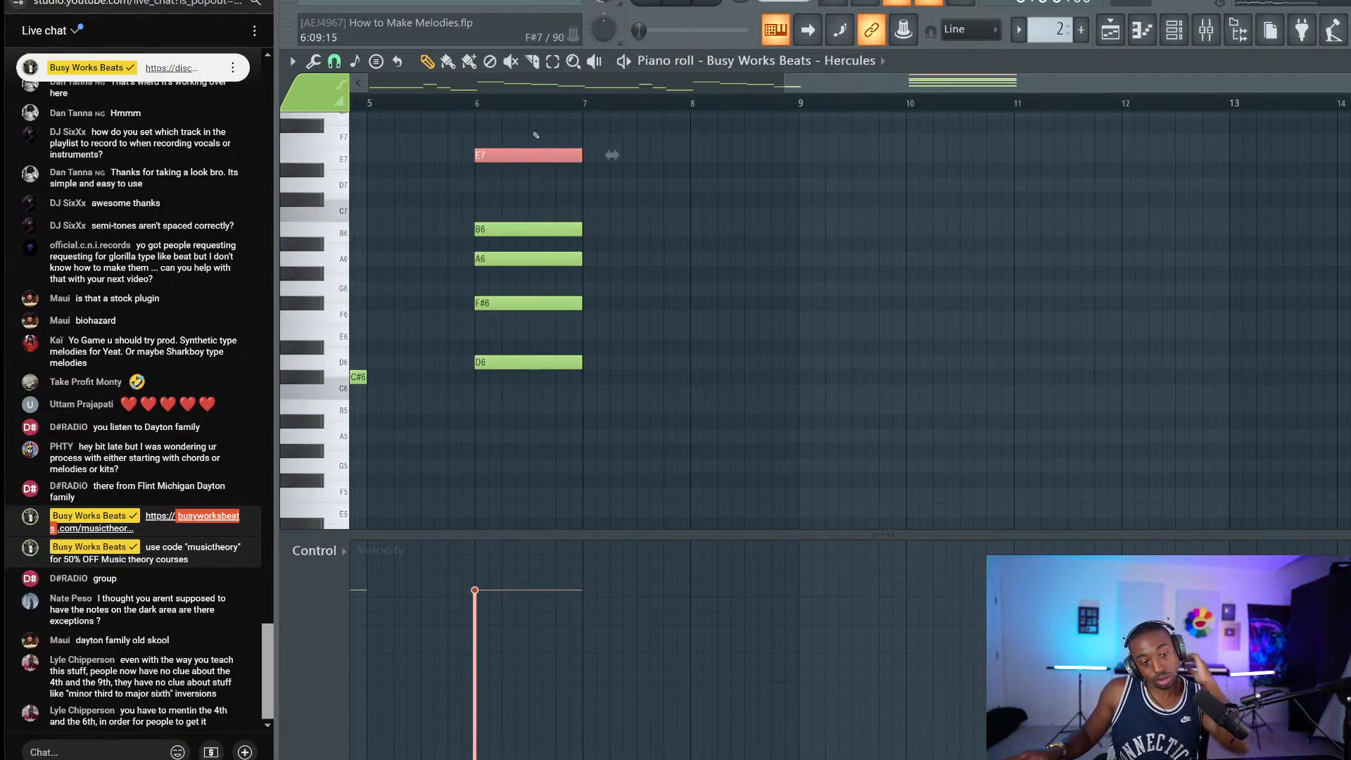
Step: Select and delete the whole bar 6 chord, and return to the melody at bar 1
drag(536, 135, 595, 380)
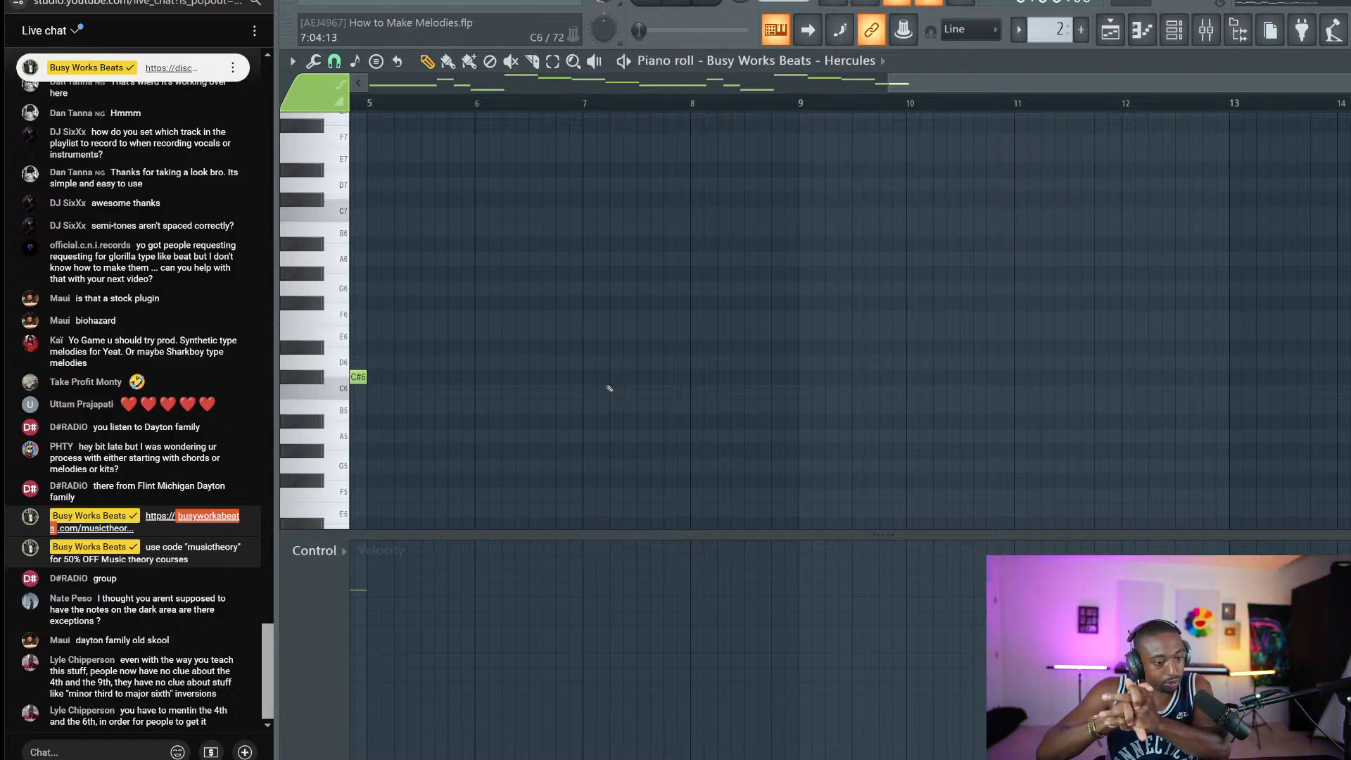
drag(1010, 83, 470, 93)
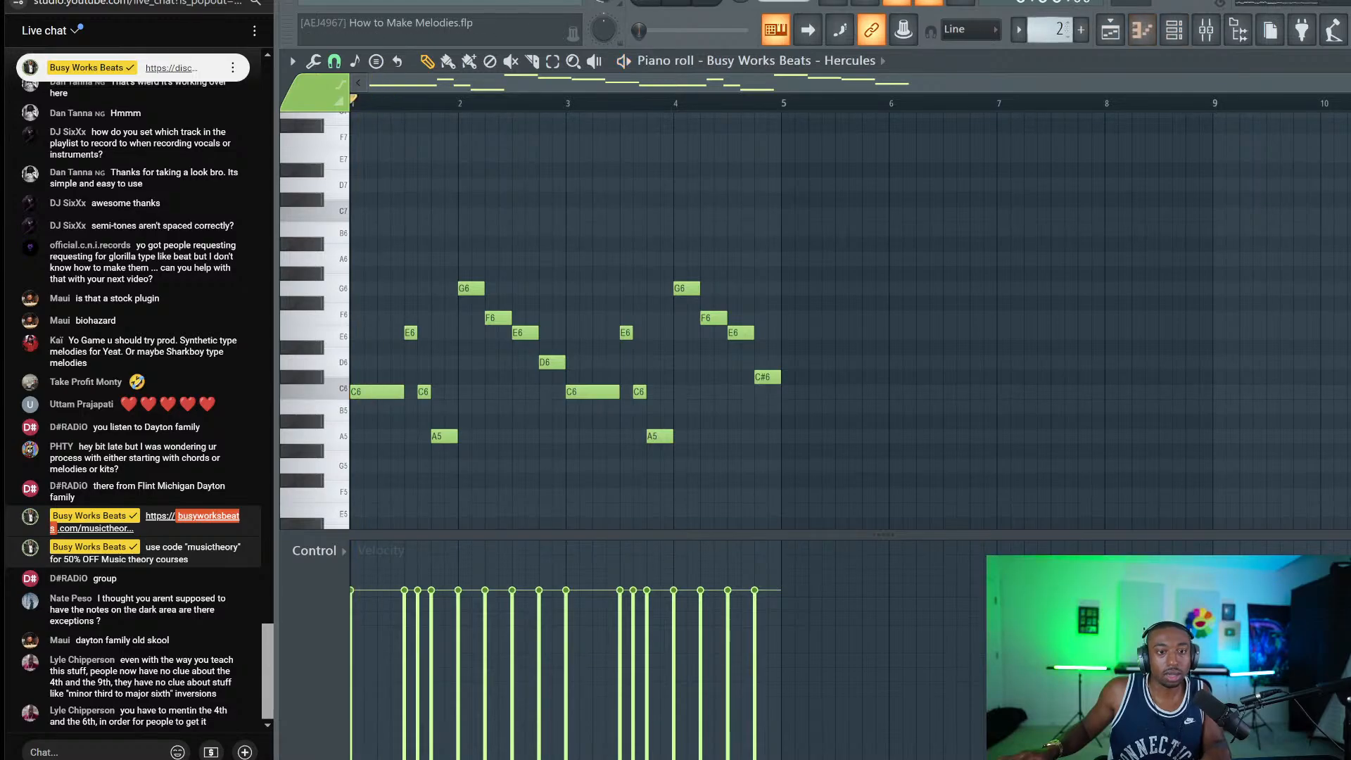
Step: Open the Morphine track in the mixer during playback, stop playback, and bypass its kHs Dual Delay and kHs Pitch Shifter
click(1173, 30)
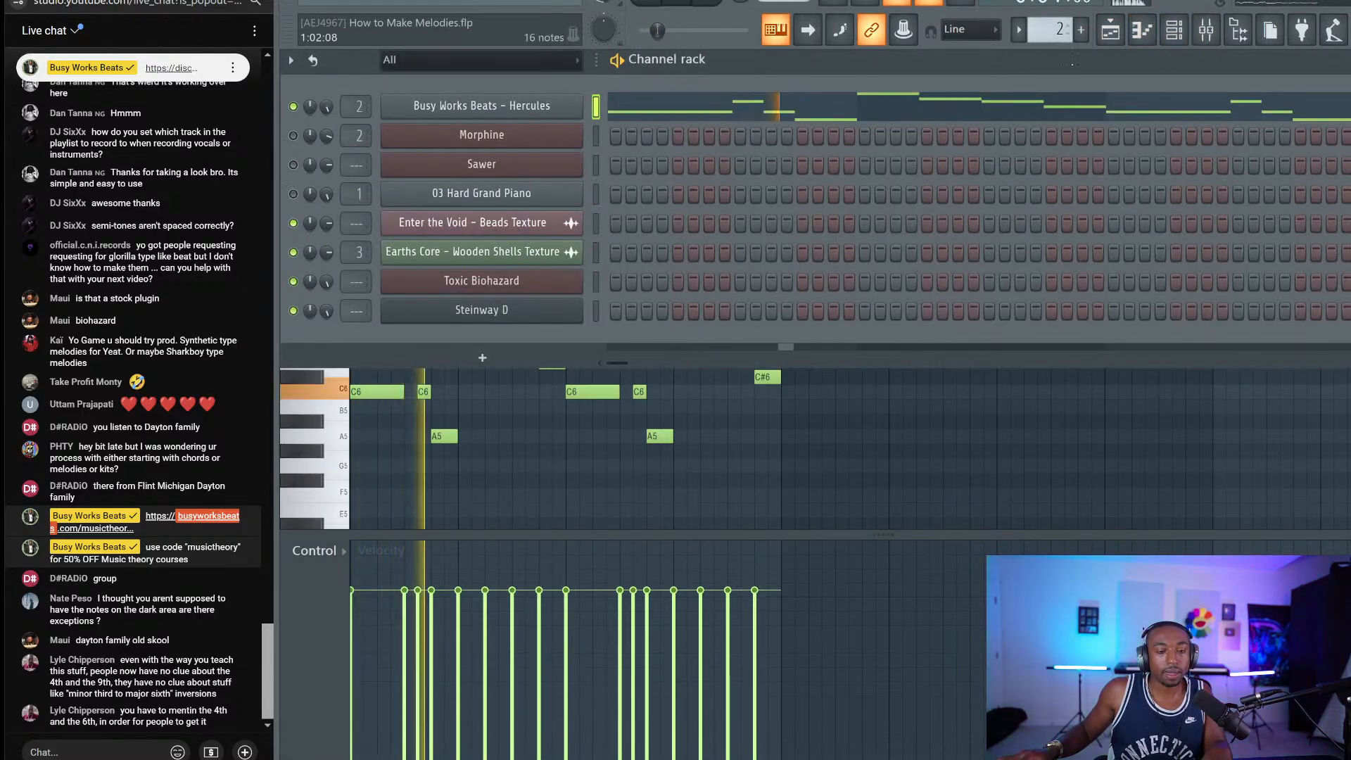
click(1205, 30)
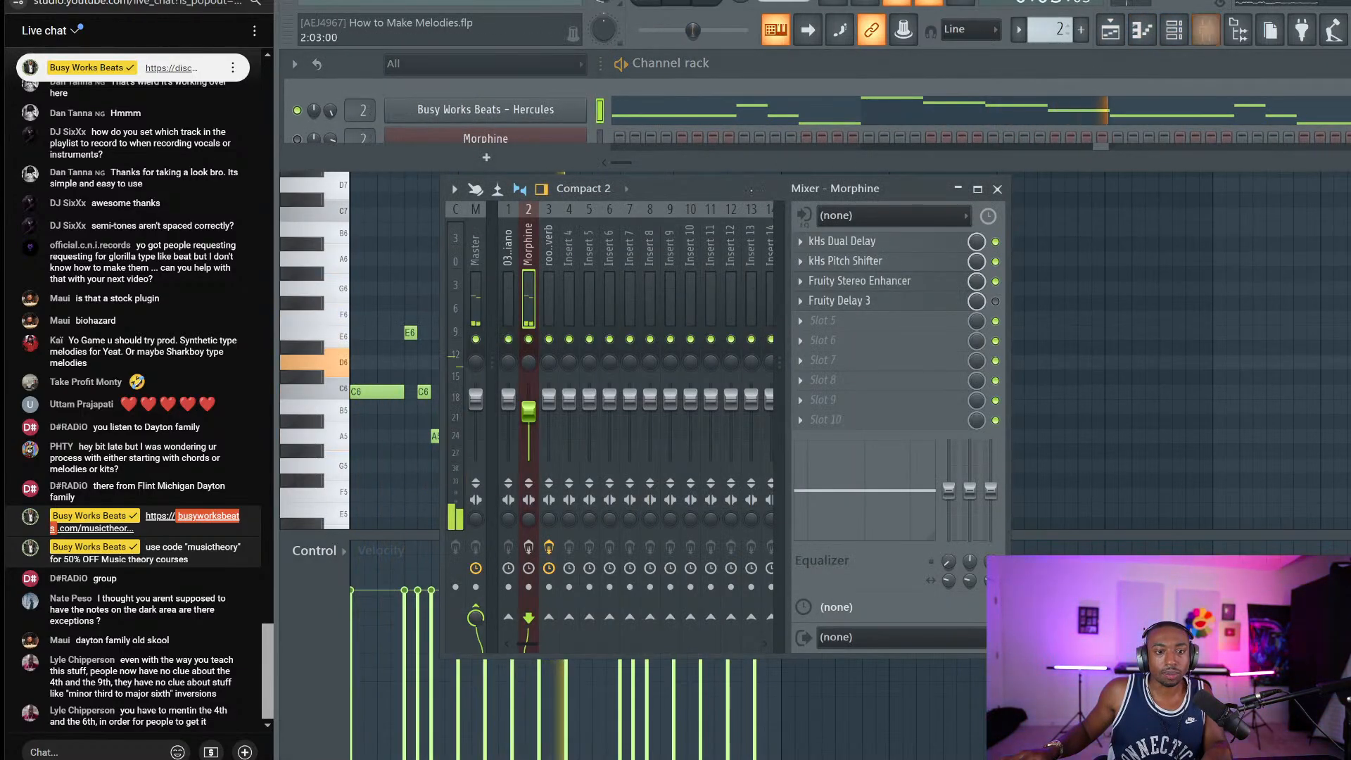
key(space)
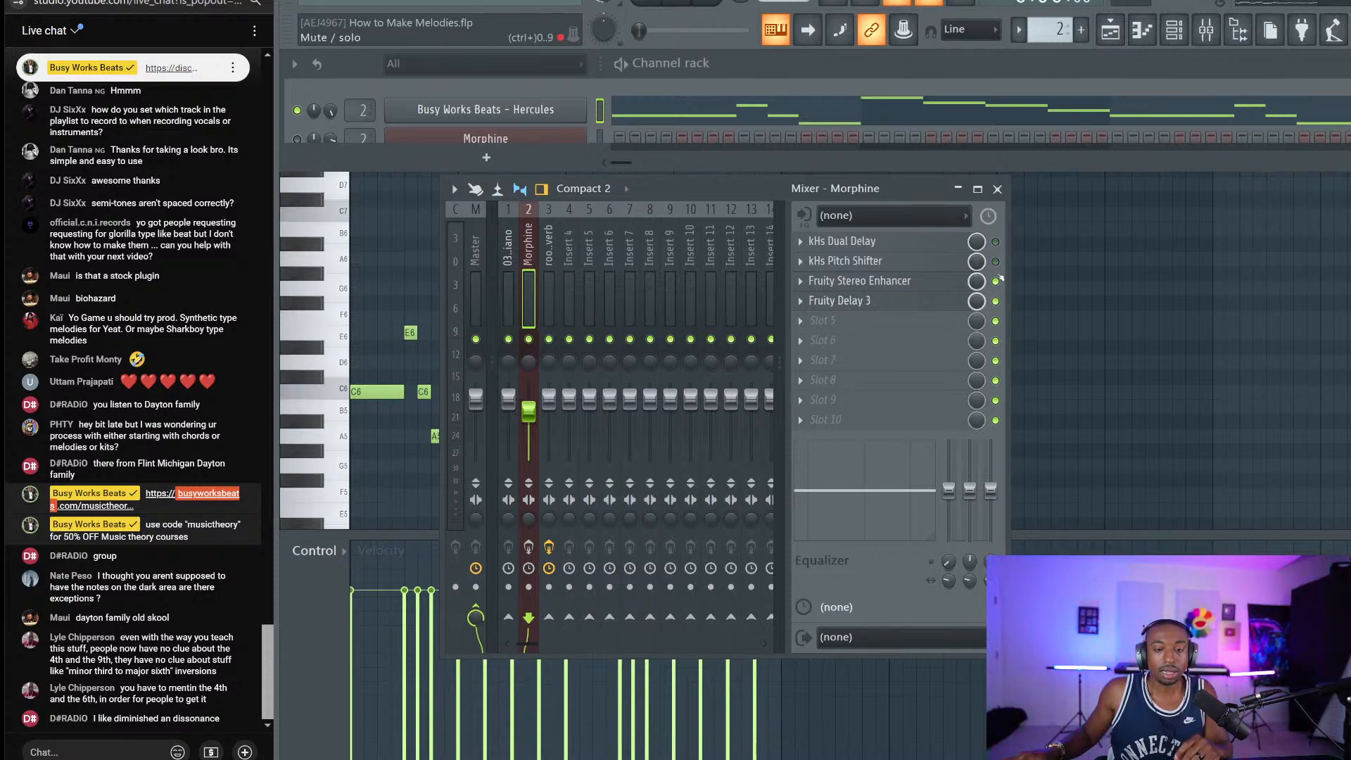
Step: Add FabFilter Pro-Q 3 to effect slot 5 and Ozone Imager to slot 6 of the Morphine mixer track
click(859, 332)
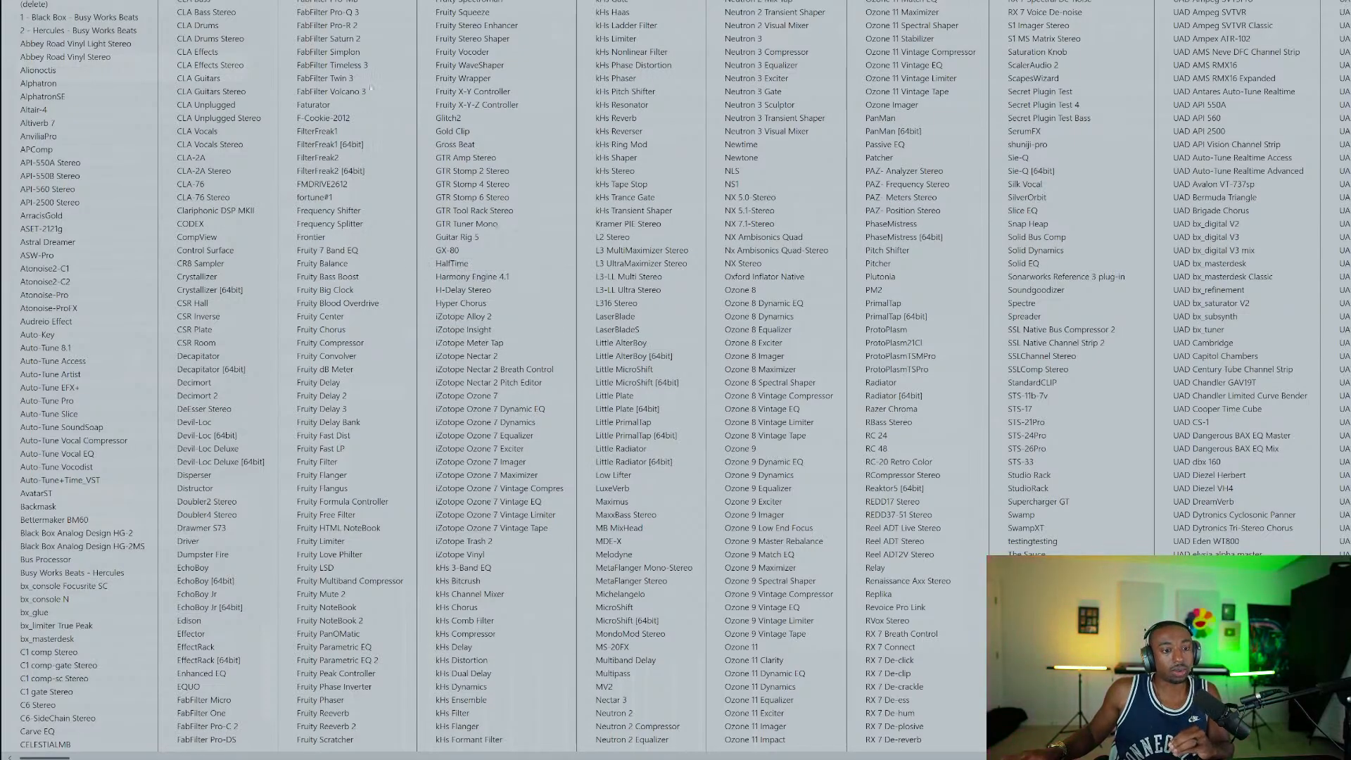
click(355, 12)
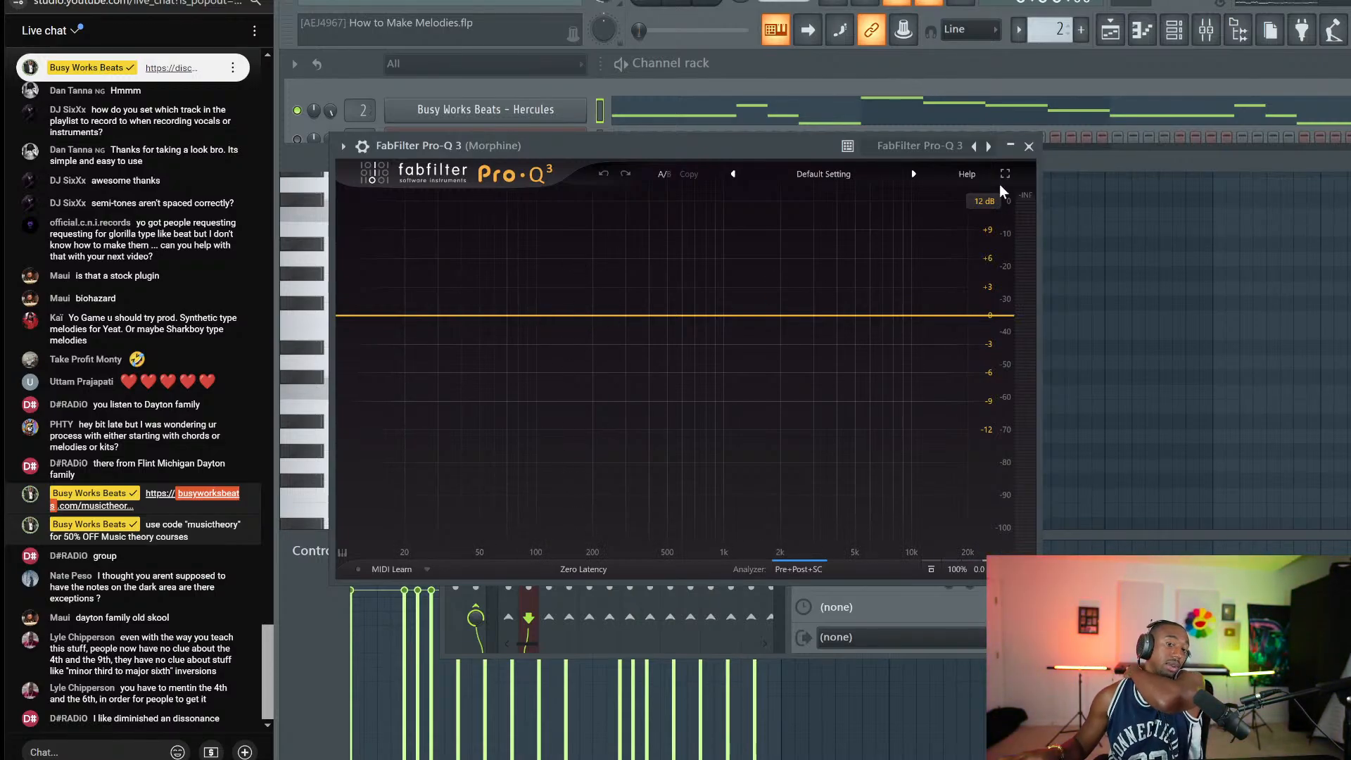
click(1028, 145)
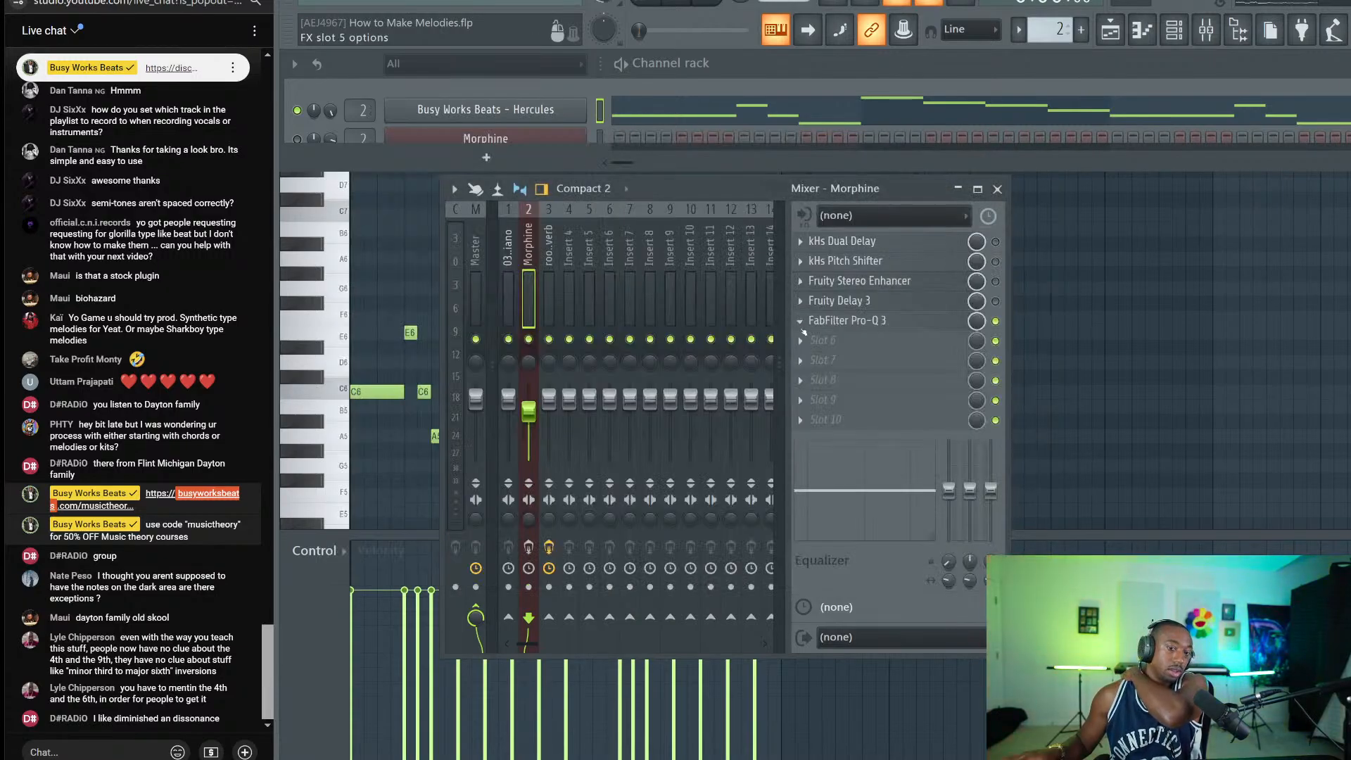
click(810, 337)
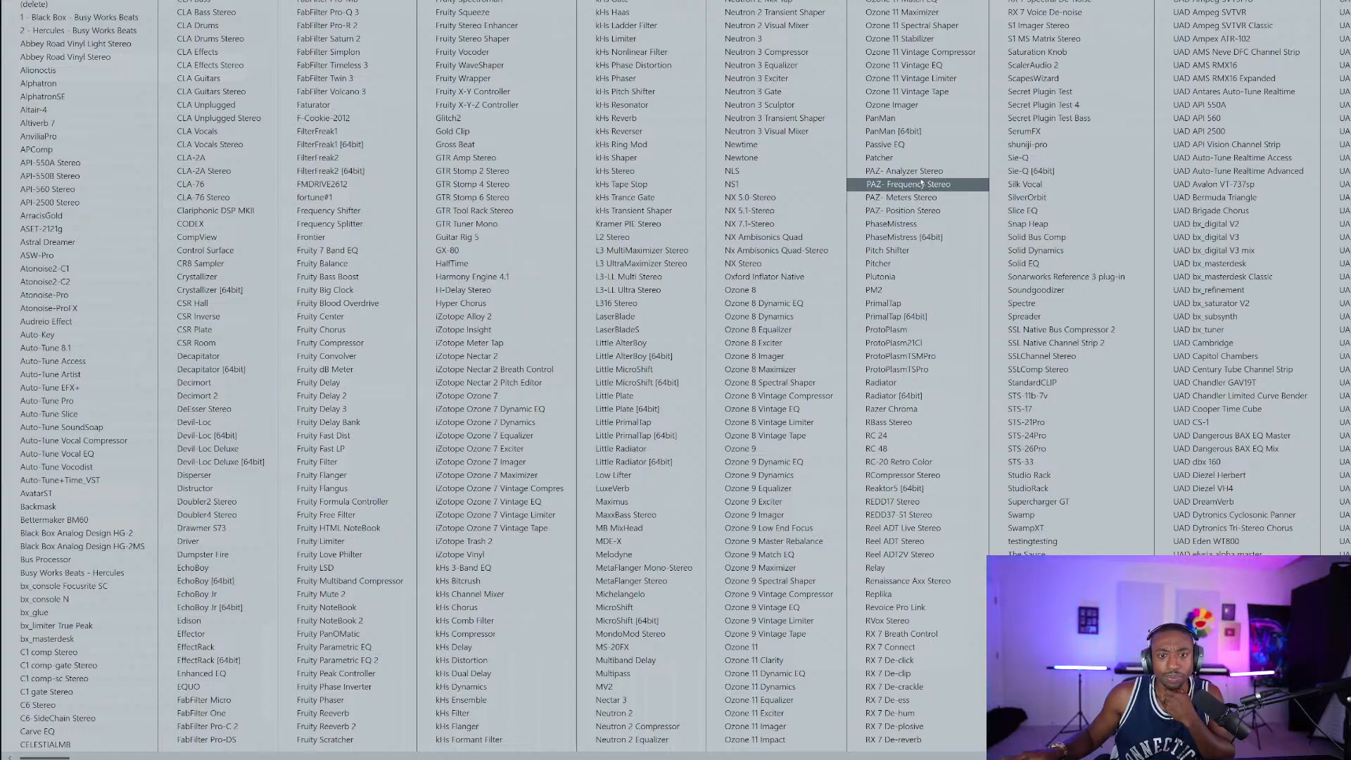
click(899, 107)
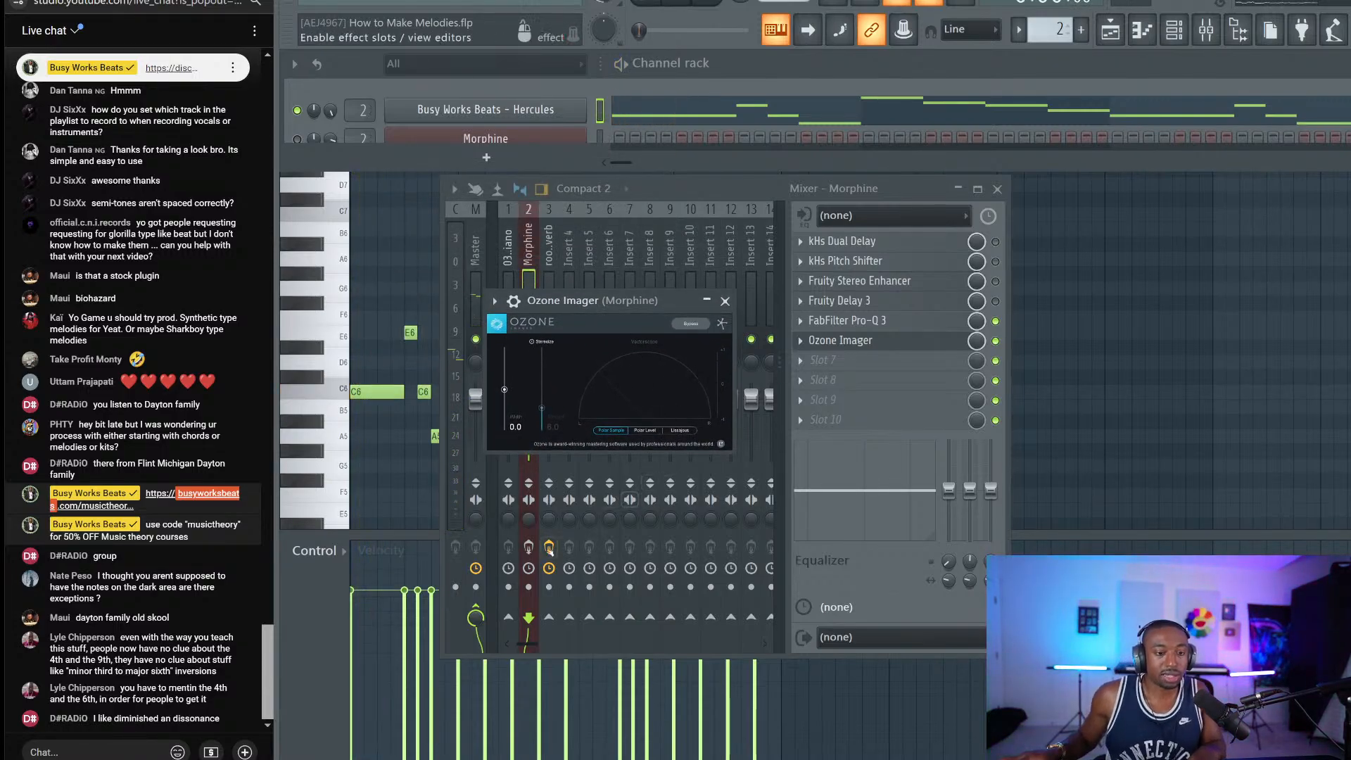
Step: Bypass FabFilter Pro-Q 3 and play the melody to examine its stereo image in Ozone Imager
click(996, 321)
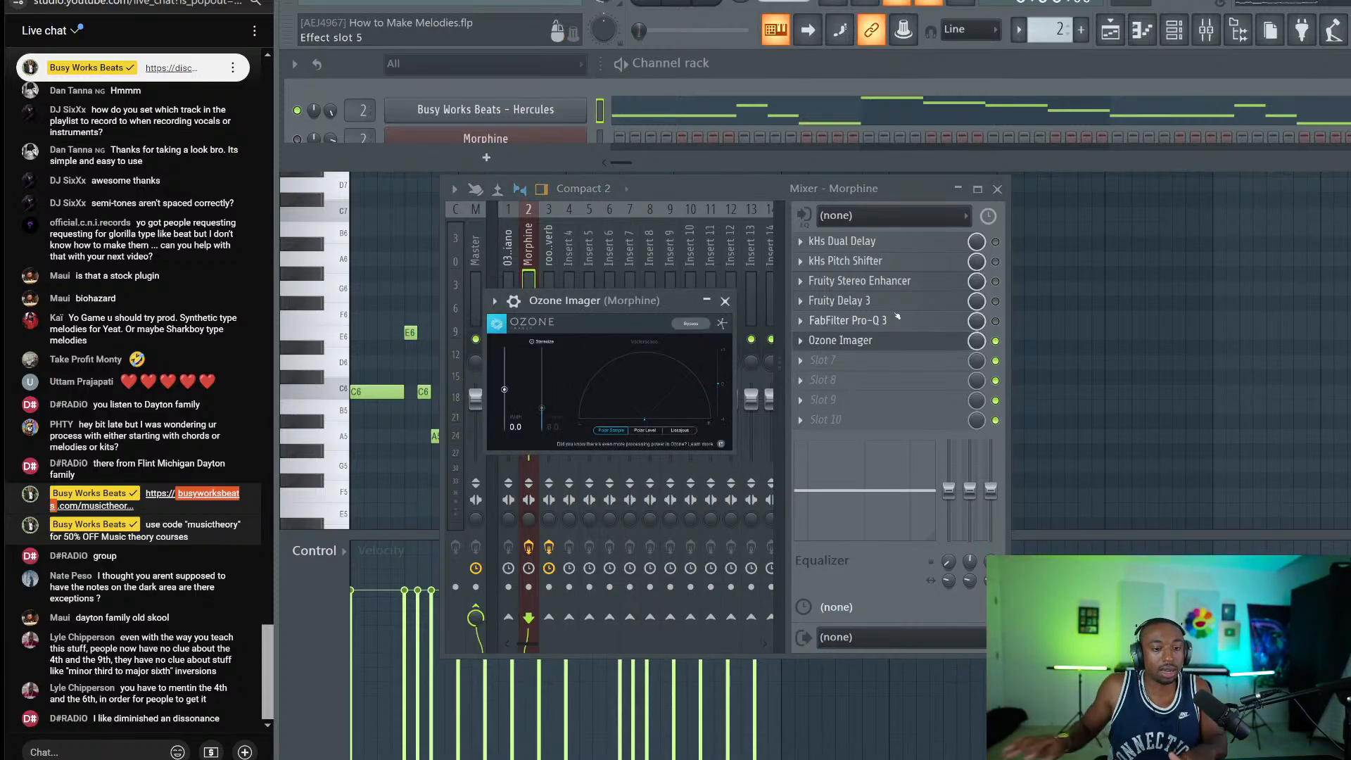
key(space)
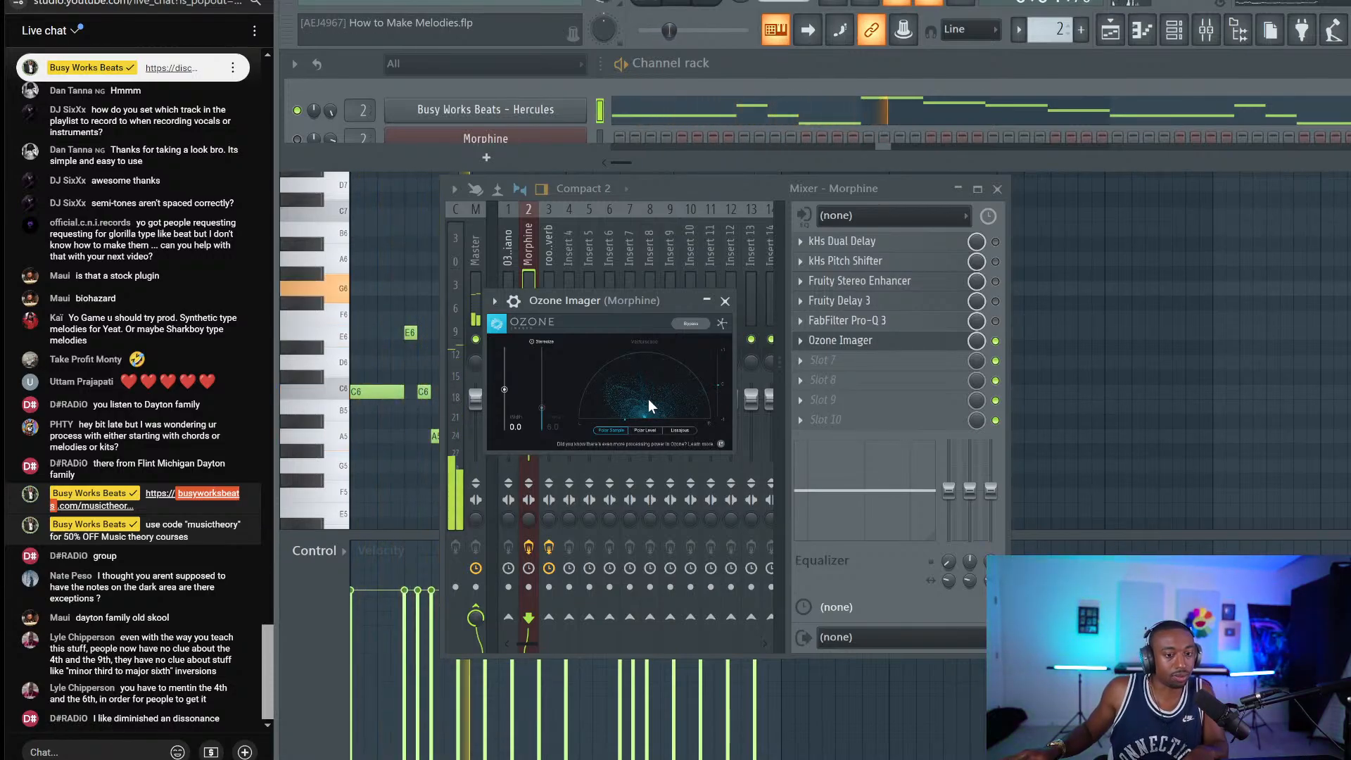
drag(622, 300, 801, 324)
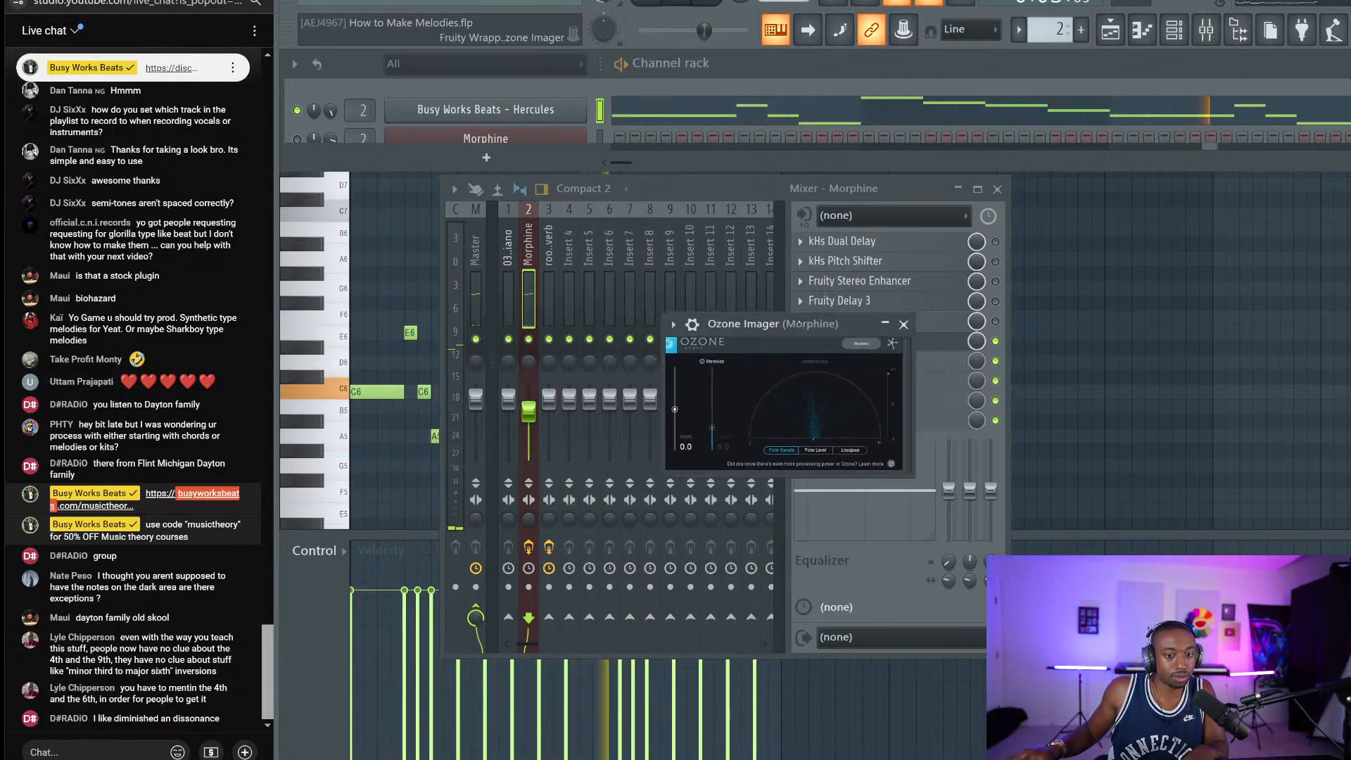
click(904, 323)
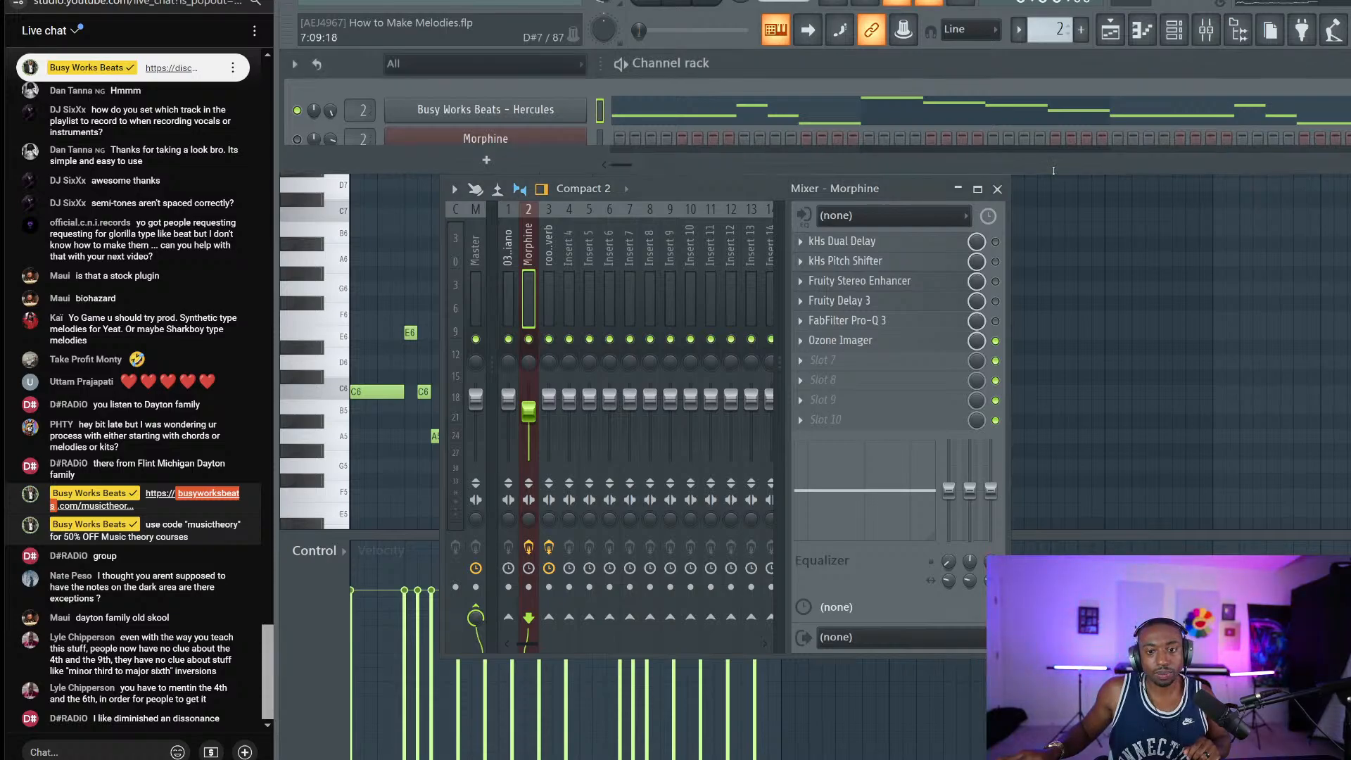
Step: In FabFilter Pro-Q 3, add a Bell band set to Side and boost it about 6.6 dB at about 1164 Hz
drag(1059, 174, 1054, 482)
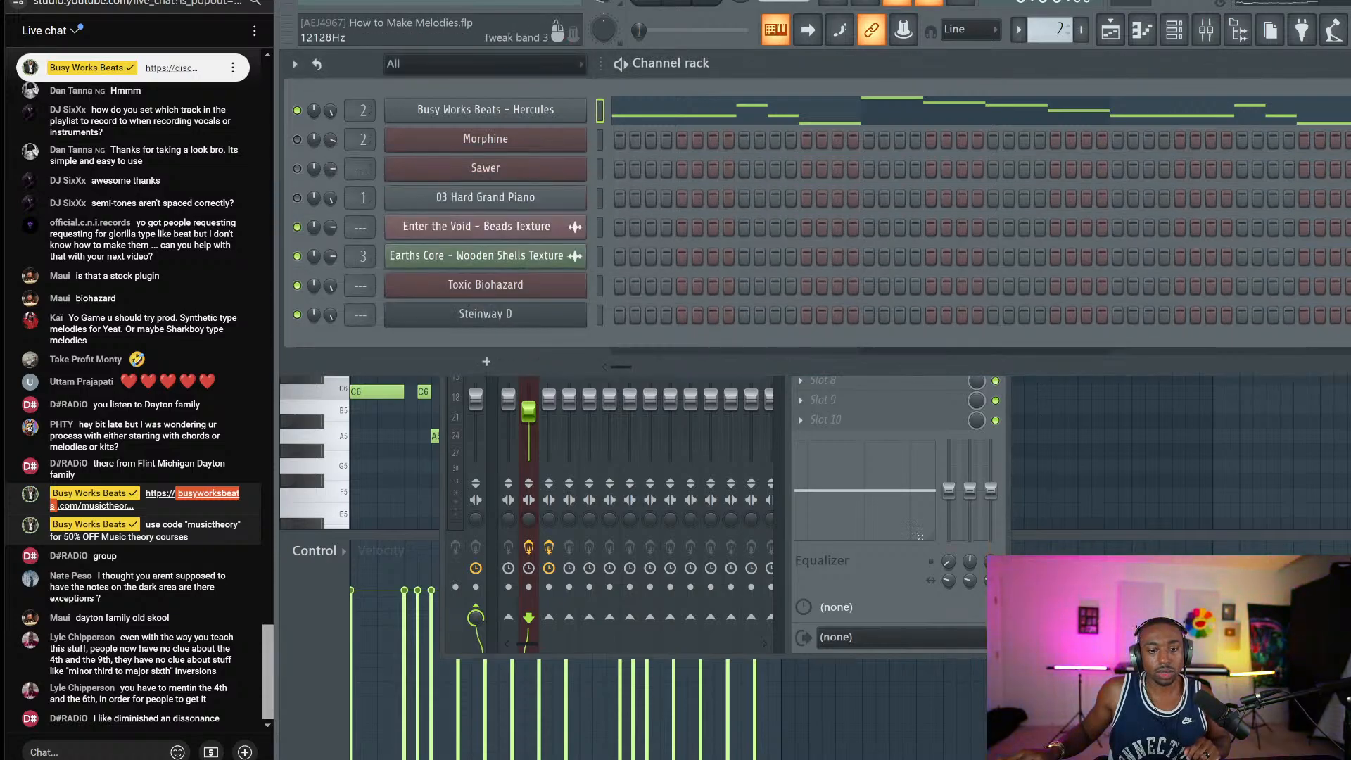
click(919, 537)
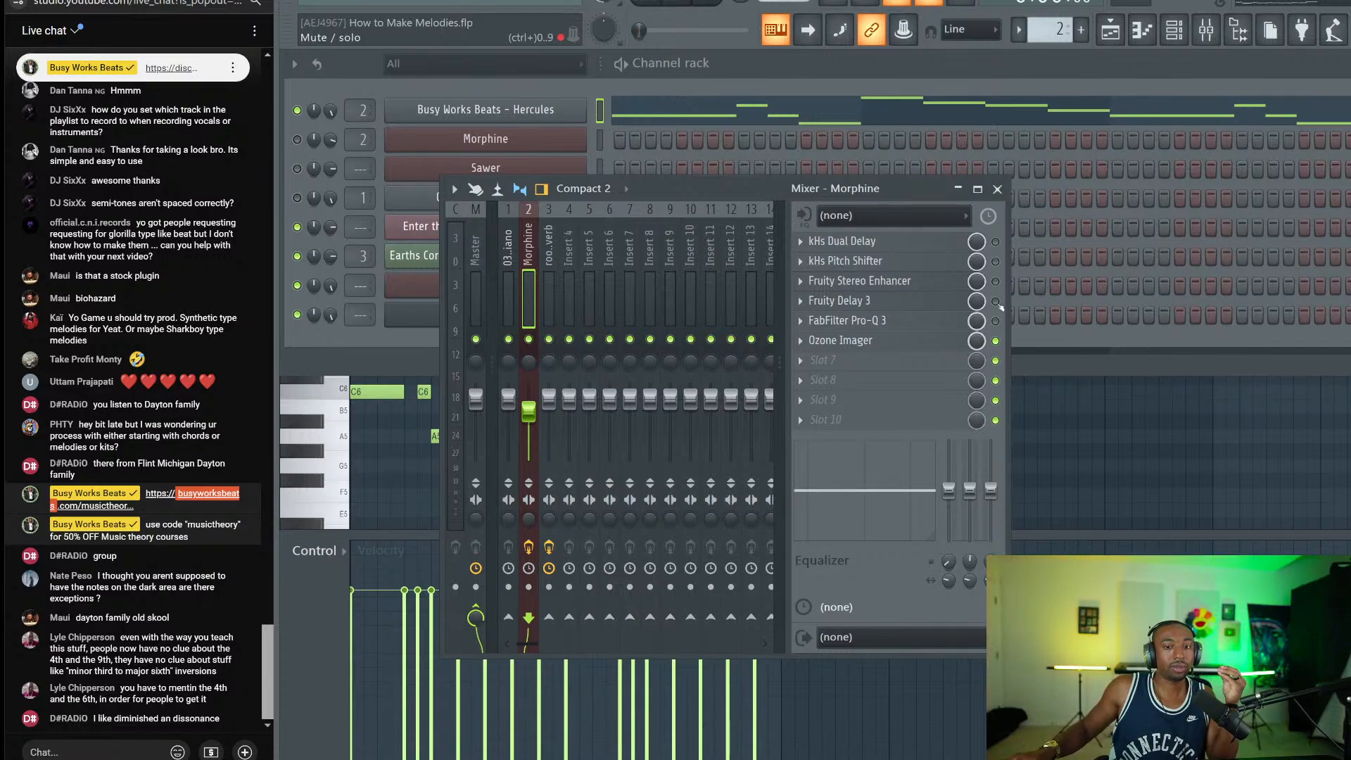
click(919, 326)
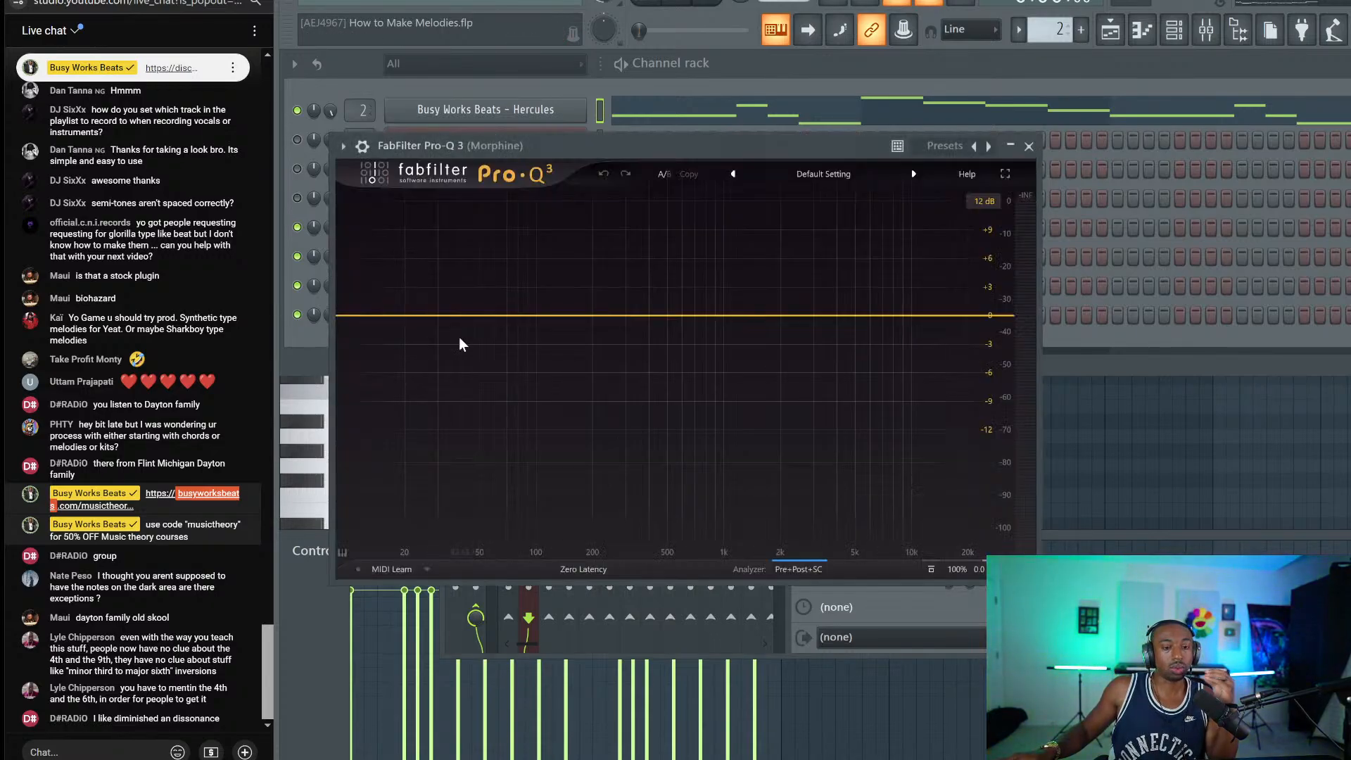
click(523, 321)
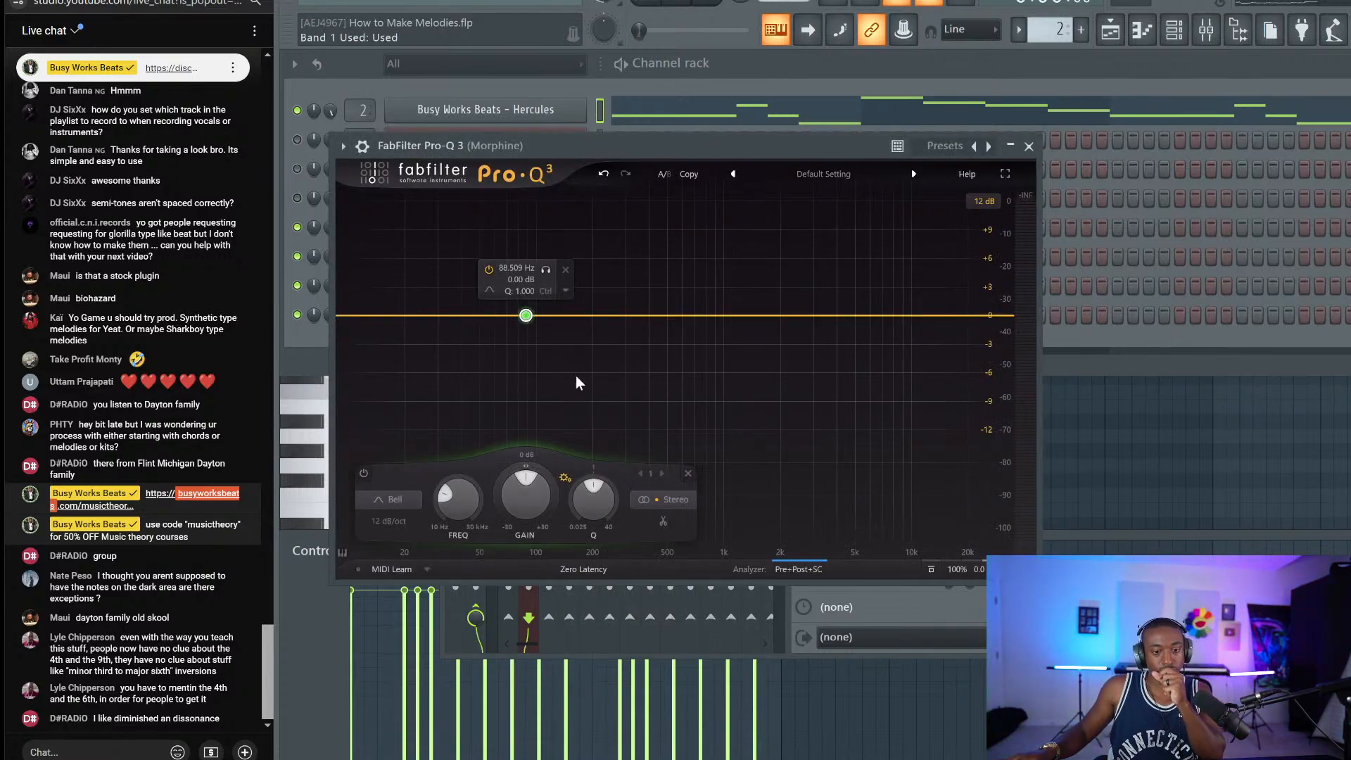
click(660, 500)
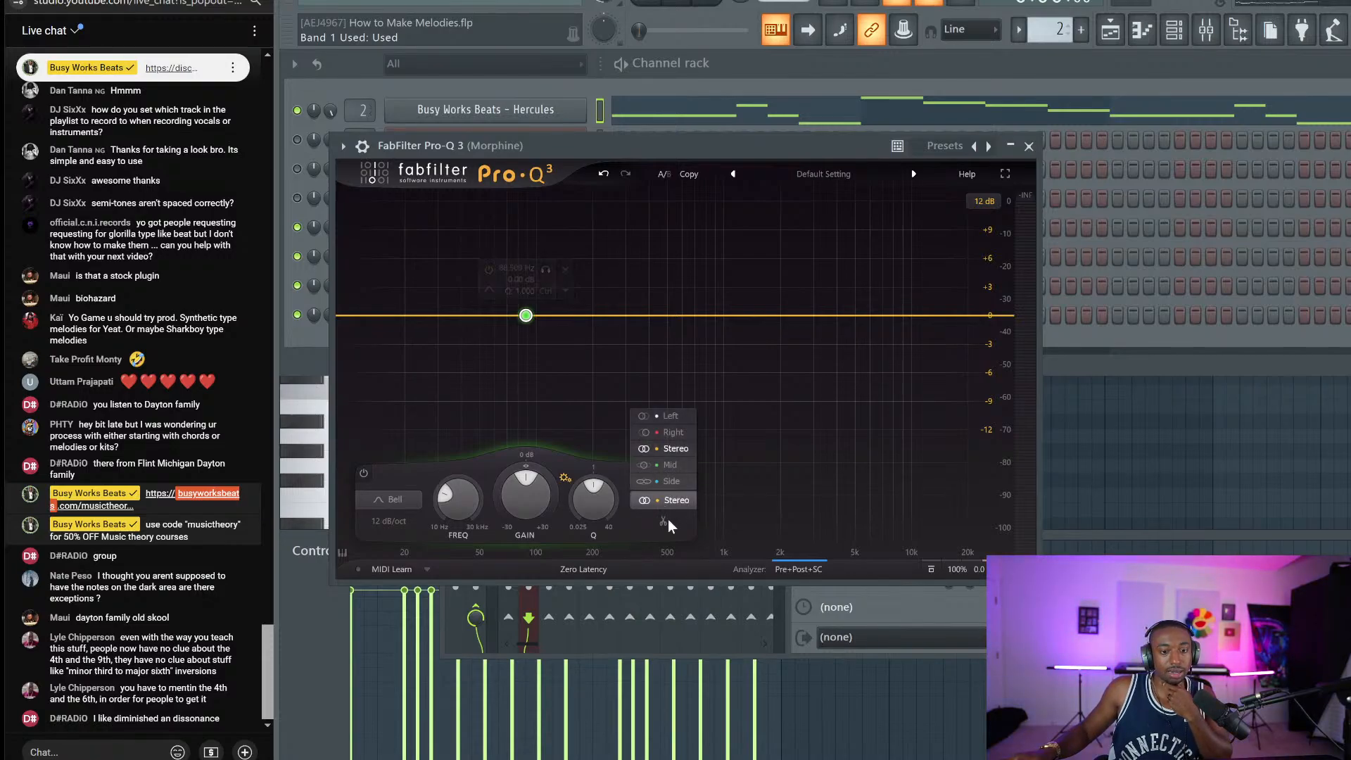
click(665, 480)
drag(525, 316, 736, 254)
Step: During playback, add a second Side band in Pro-Q 3 boosted about 4.9 dB at about 159 Hz, and close the plugin
key(space)
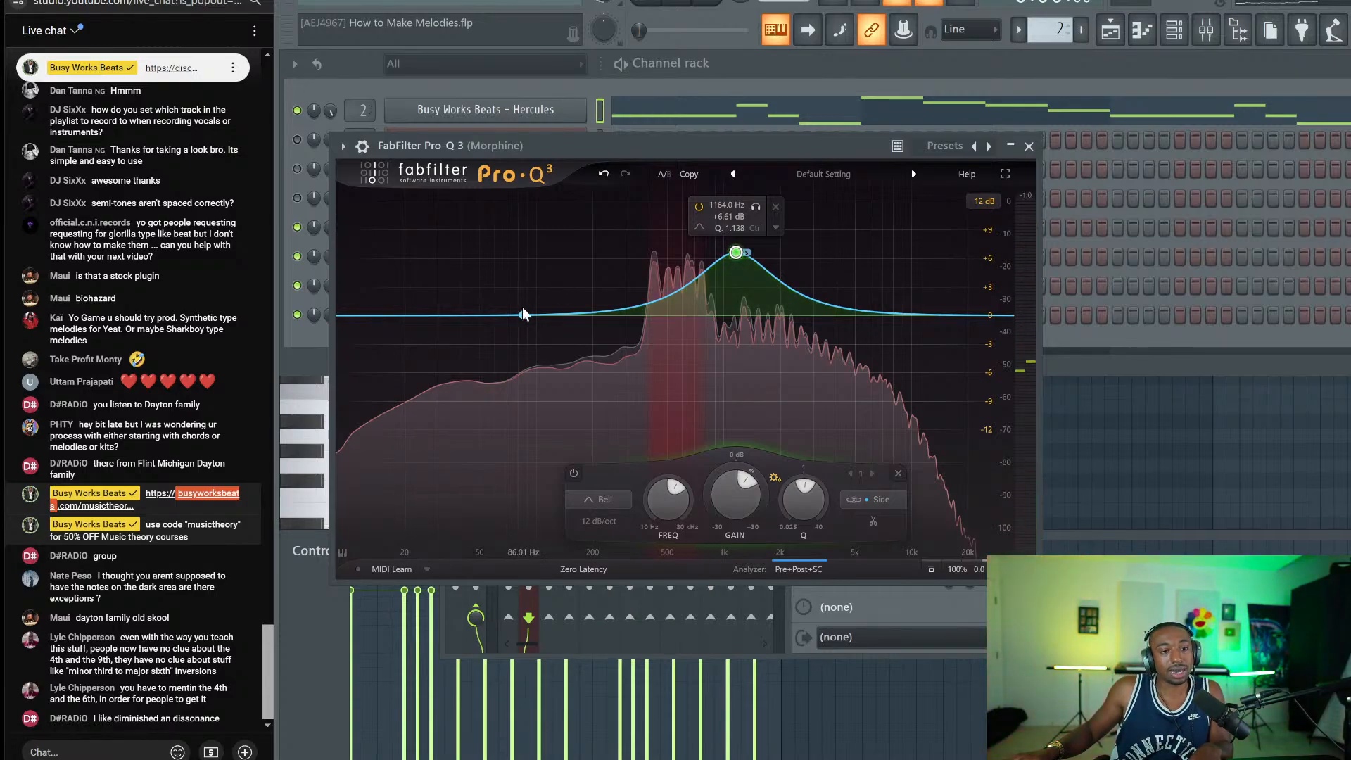
drag(524, 315, 695, 250)
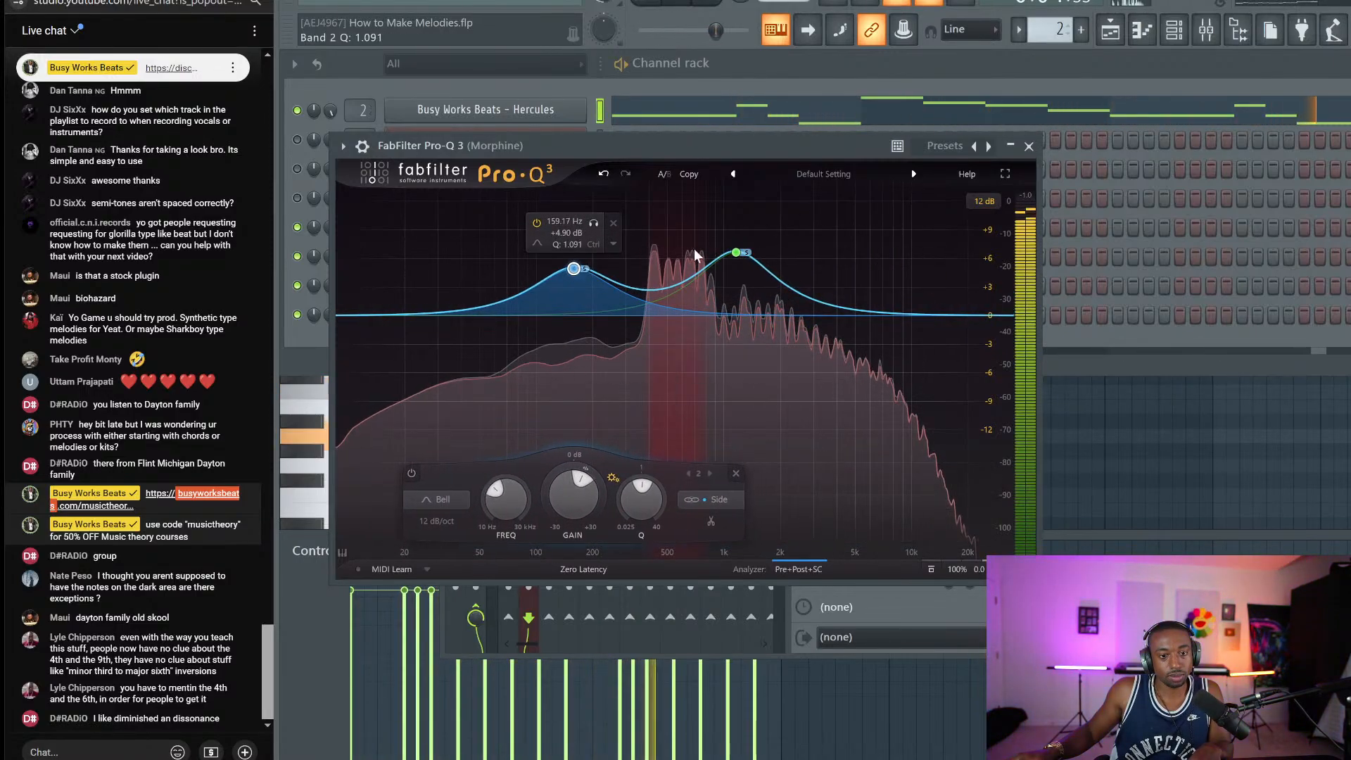
click(1028, 146)
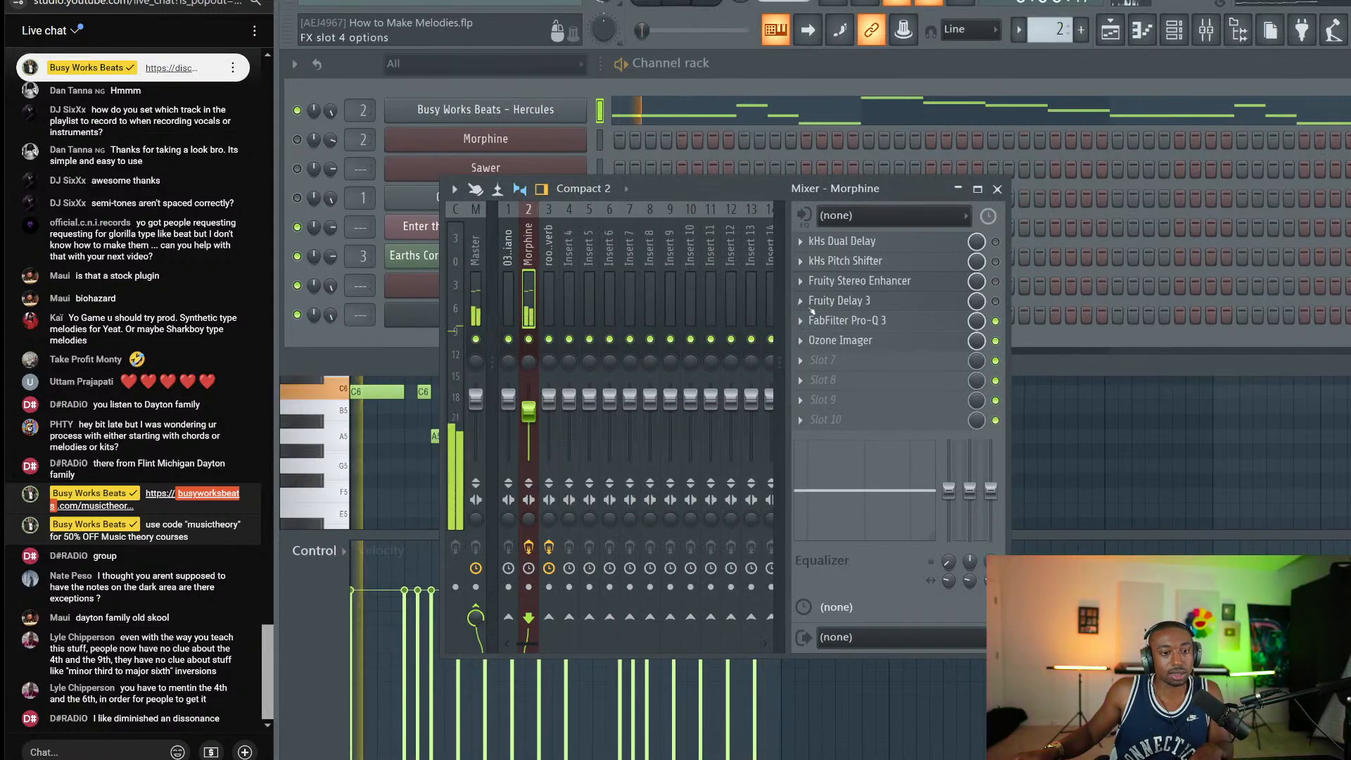
Step: Add Spectre to effect slot 7 of the Morphine mixer track, and set its 2.46 kHz peak band to Side processing
click(806, 317)
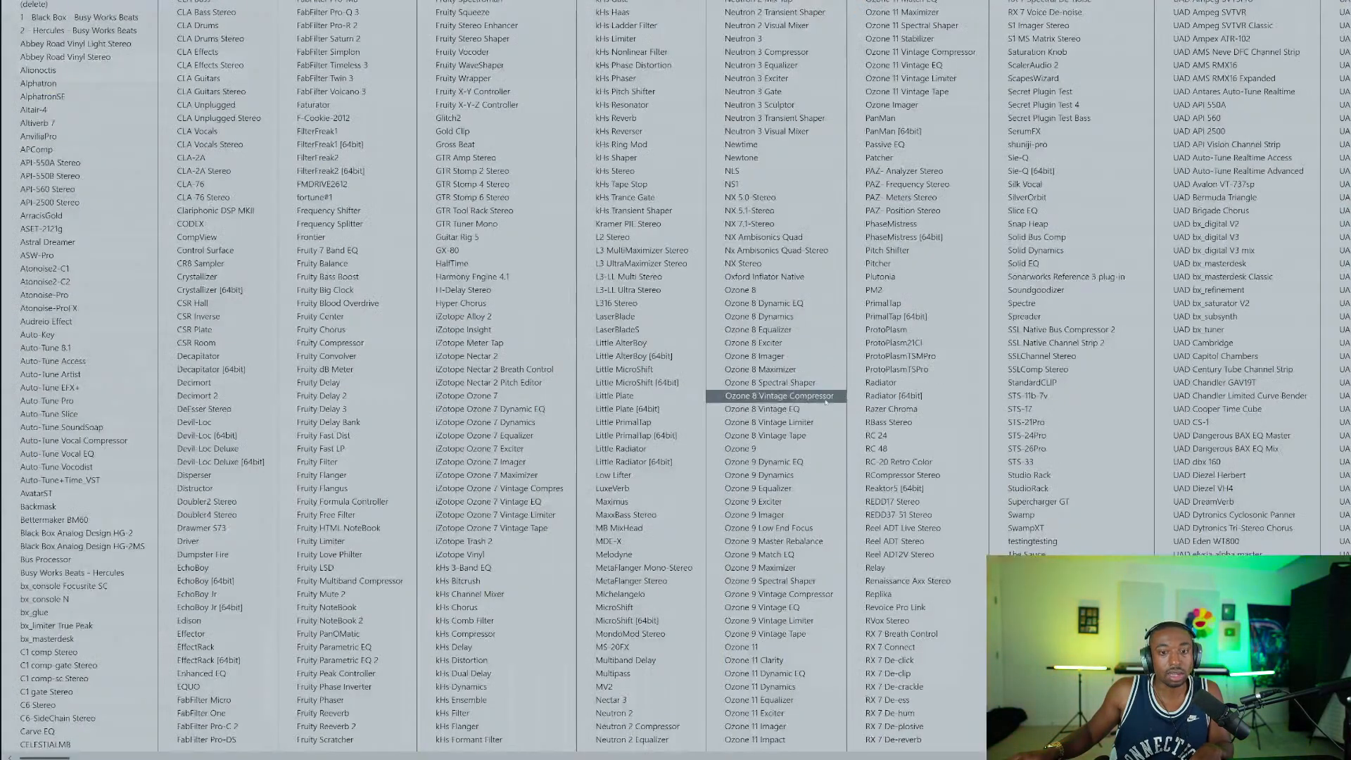
click(1108, 308)
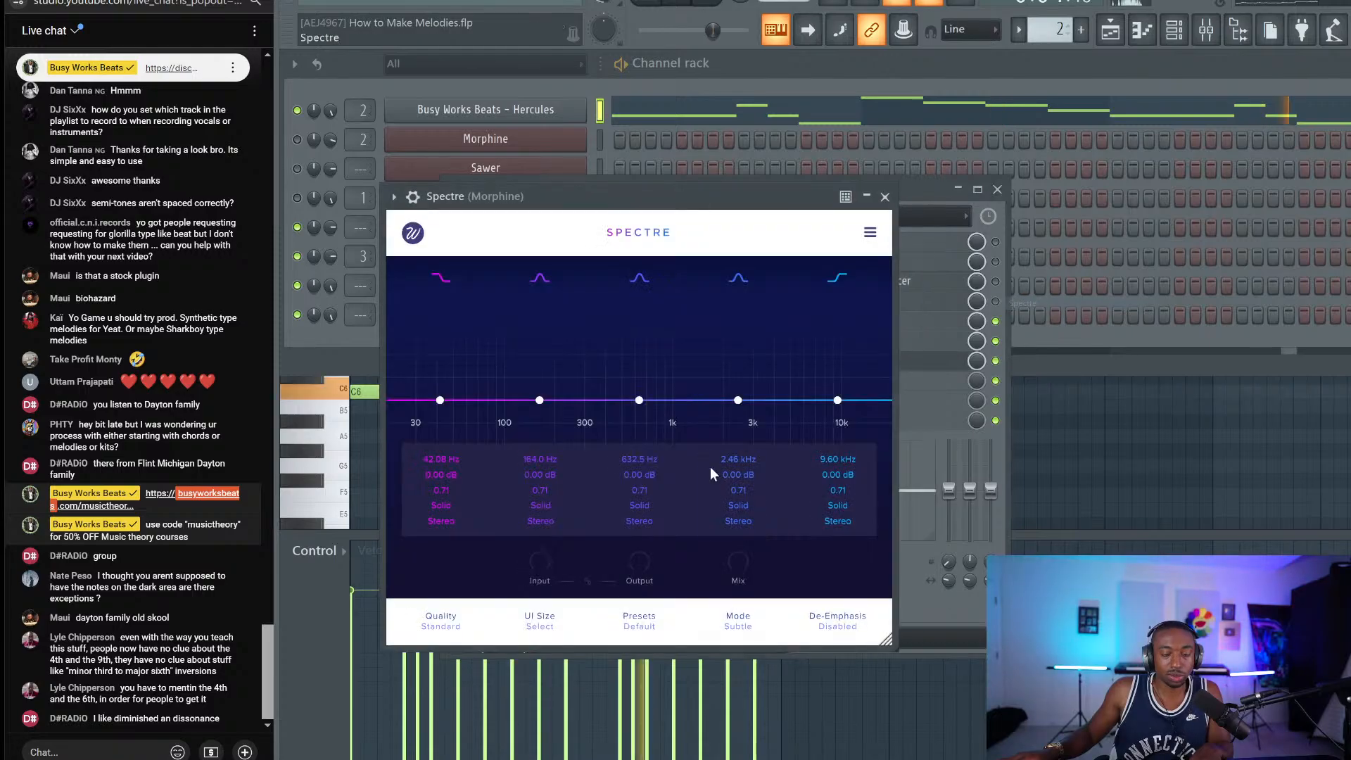
click(708, 525)
click(725, 627)
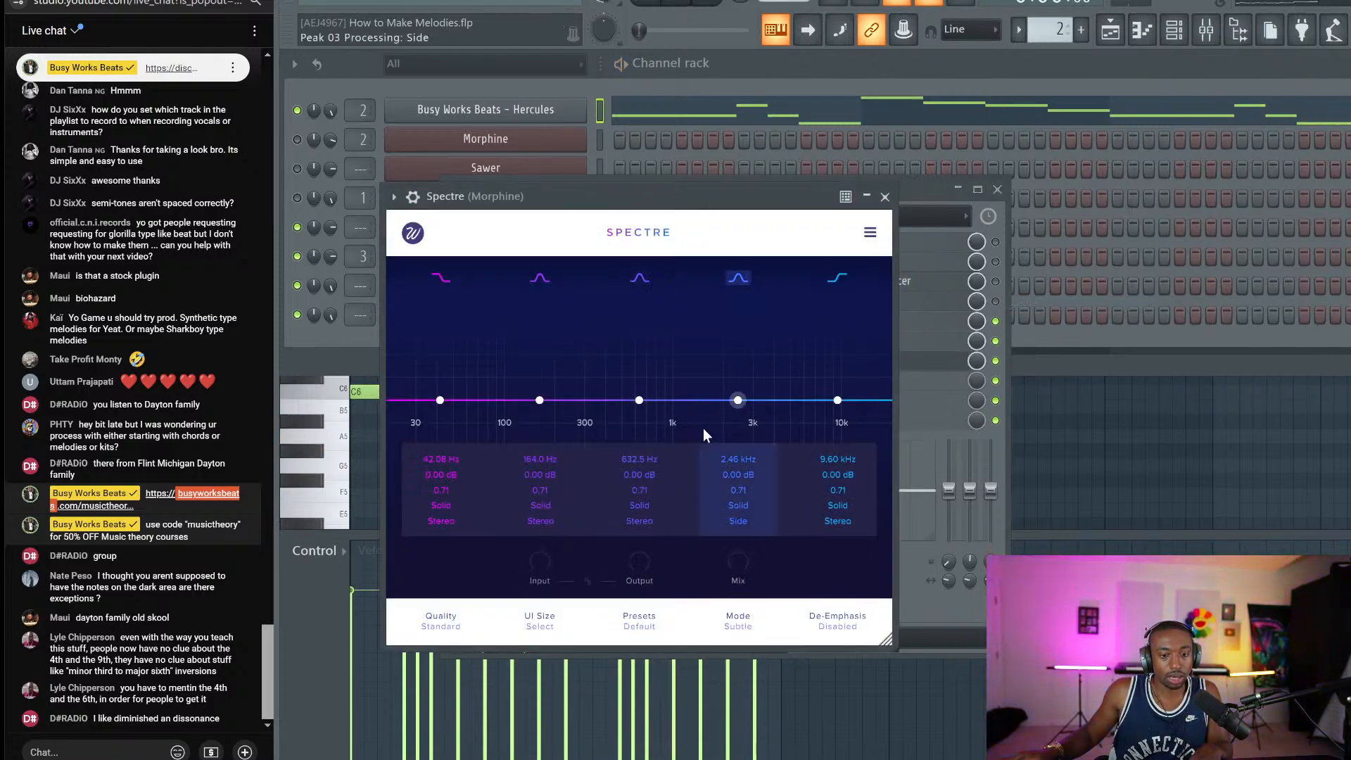
Step: Move Spectre's Side band to about 352.5 Hz with a boost of about 4.5 dB, and close the plugin
click(740, 400)
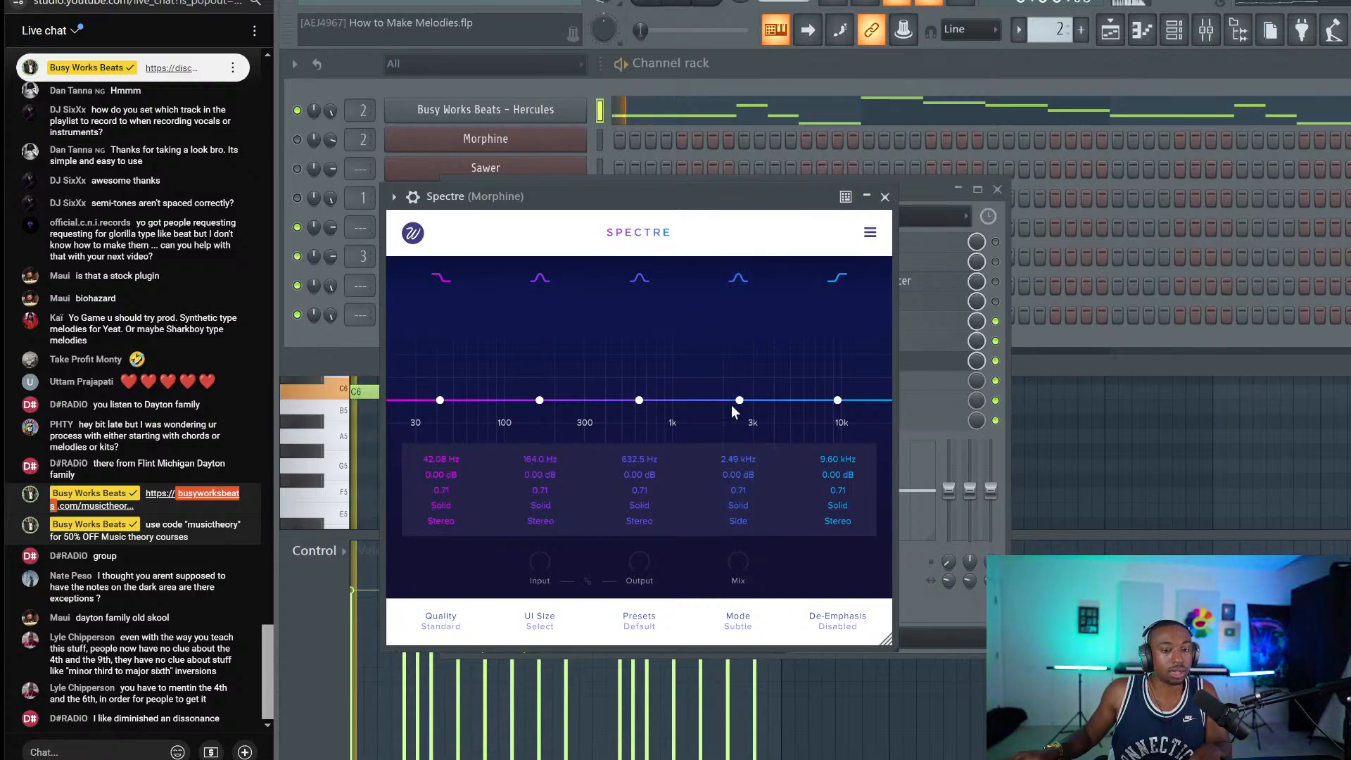
drag(738, 401, 593, 369)
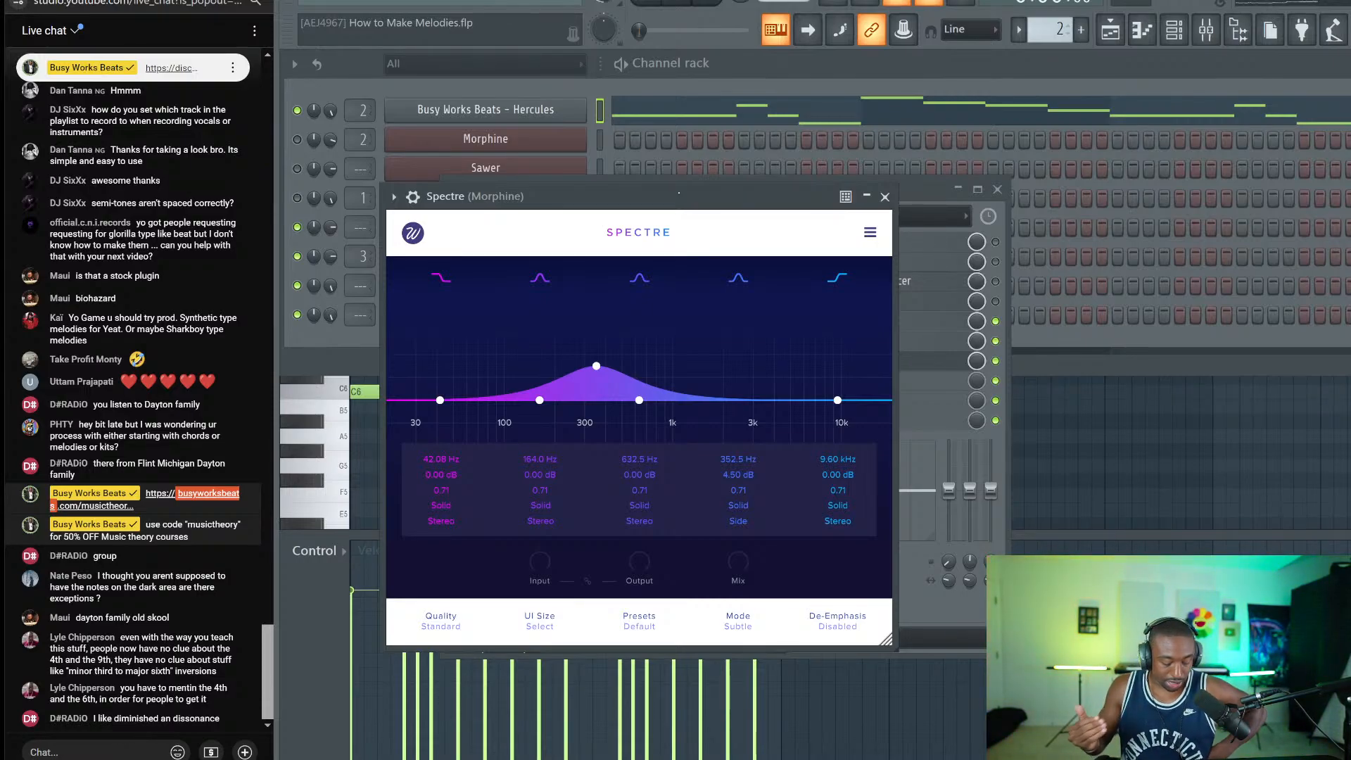
click(885, 197)
Step: Play the melody to compare it with the Morphine track's effects off and on, and close the mixer
key(space)
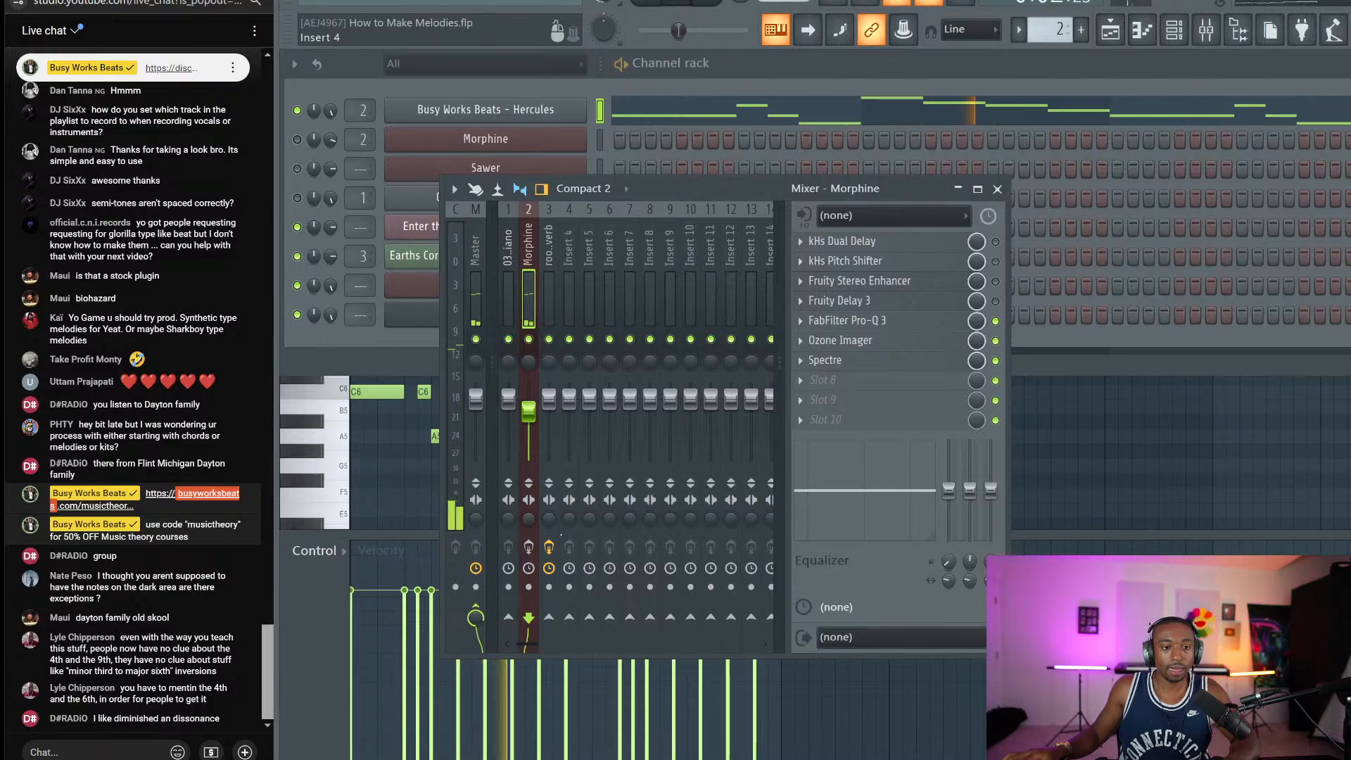
click(529, 547)
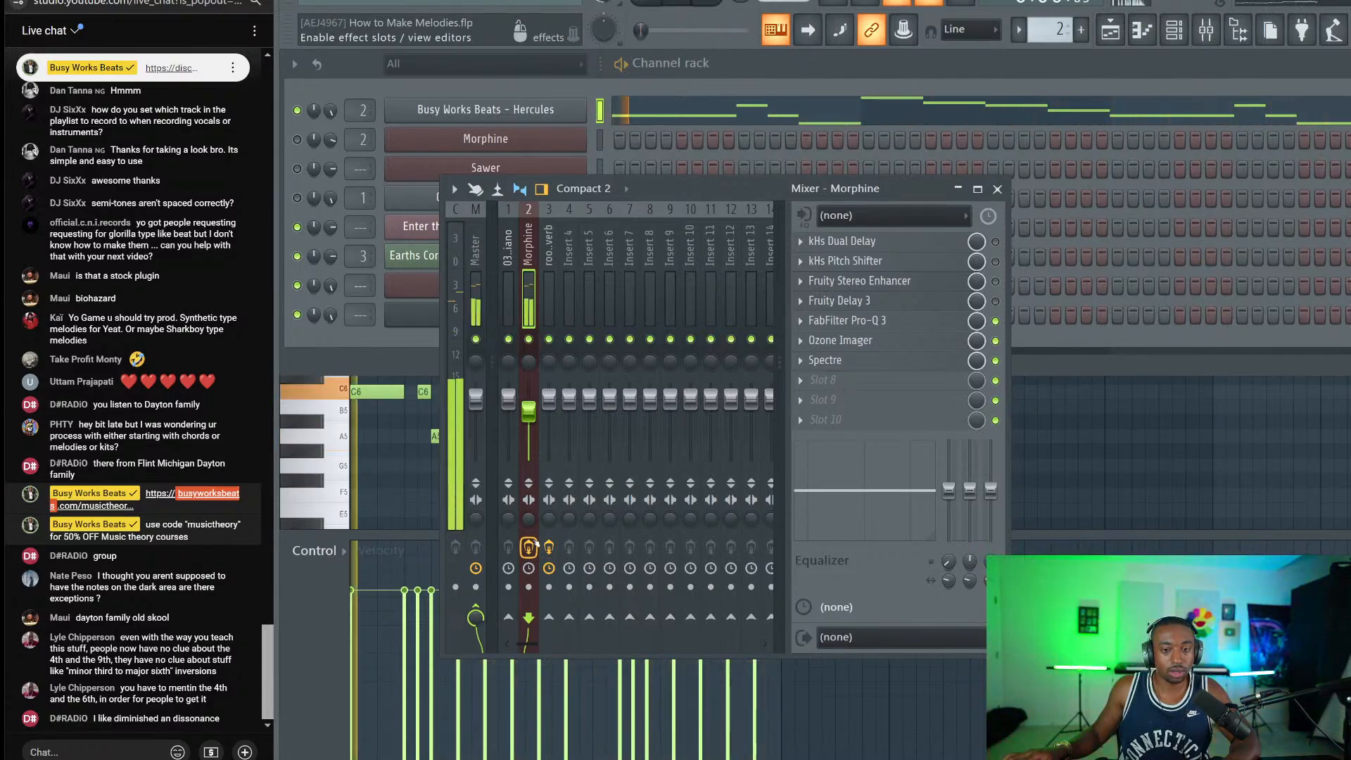
click(997, 189)
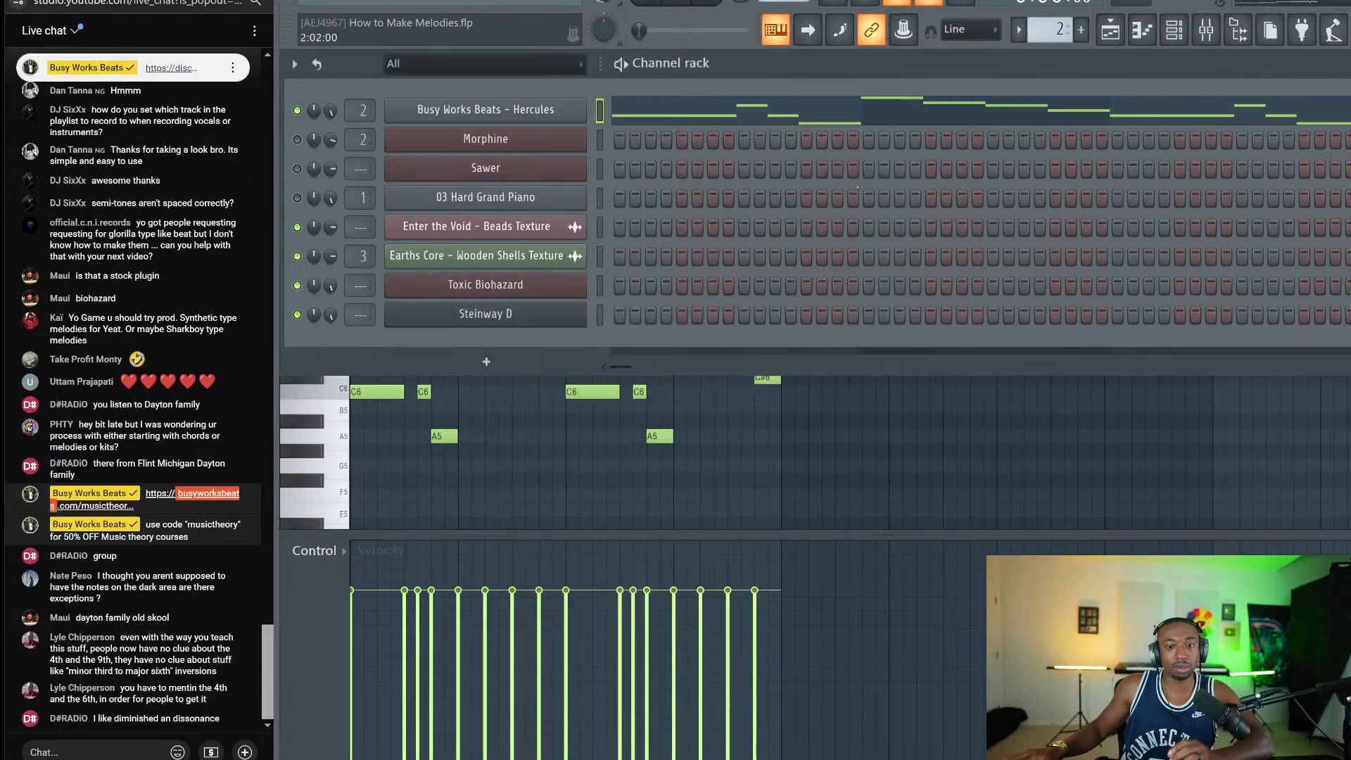
Step: Replace the Busy Works Beats - Hercules channel's instrument with FLEX
right_click(579, 112)
mouse_move(619, 226)
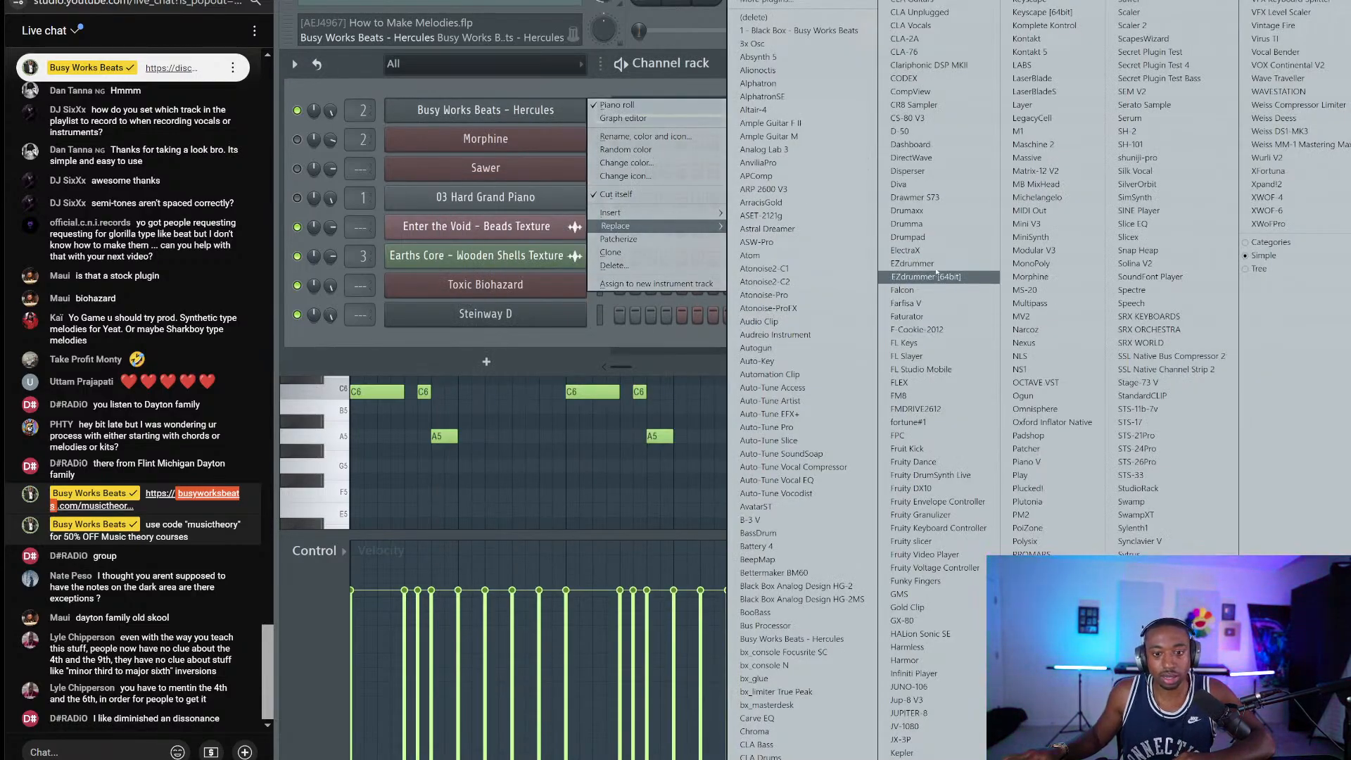
click(929, 382)
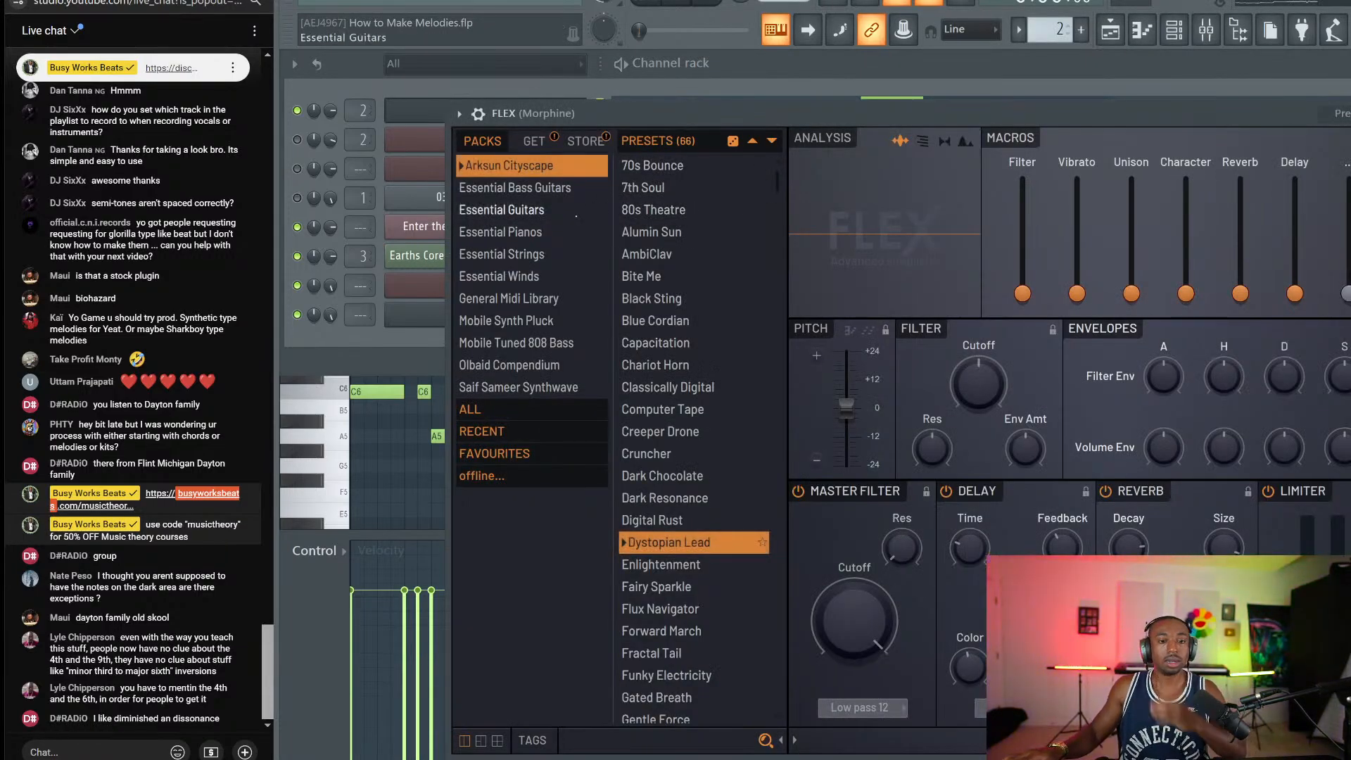
Step: Undo the instrument replacement on the Hercules channel and add FLEX as a new channel
key(ctrl+z)
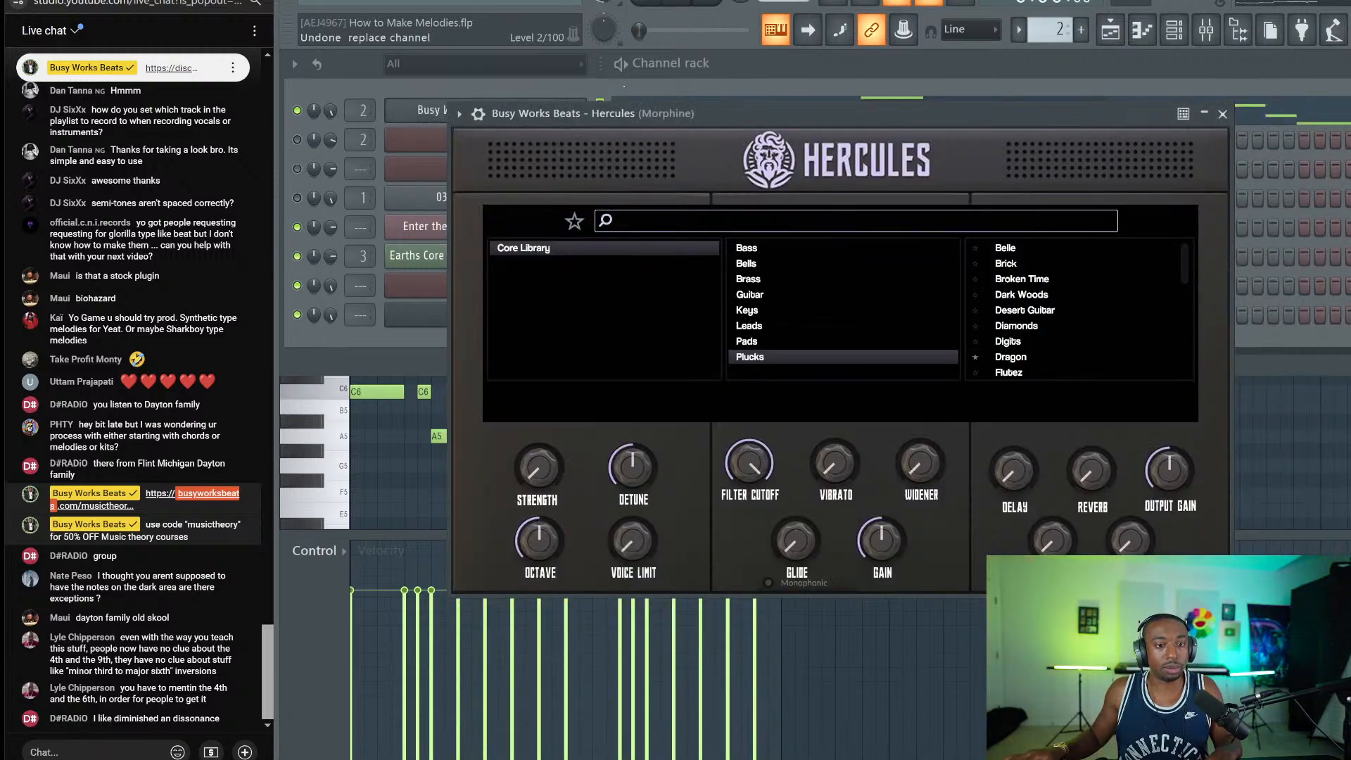
click(619, 90)
click(504, 359)
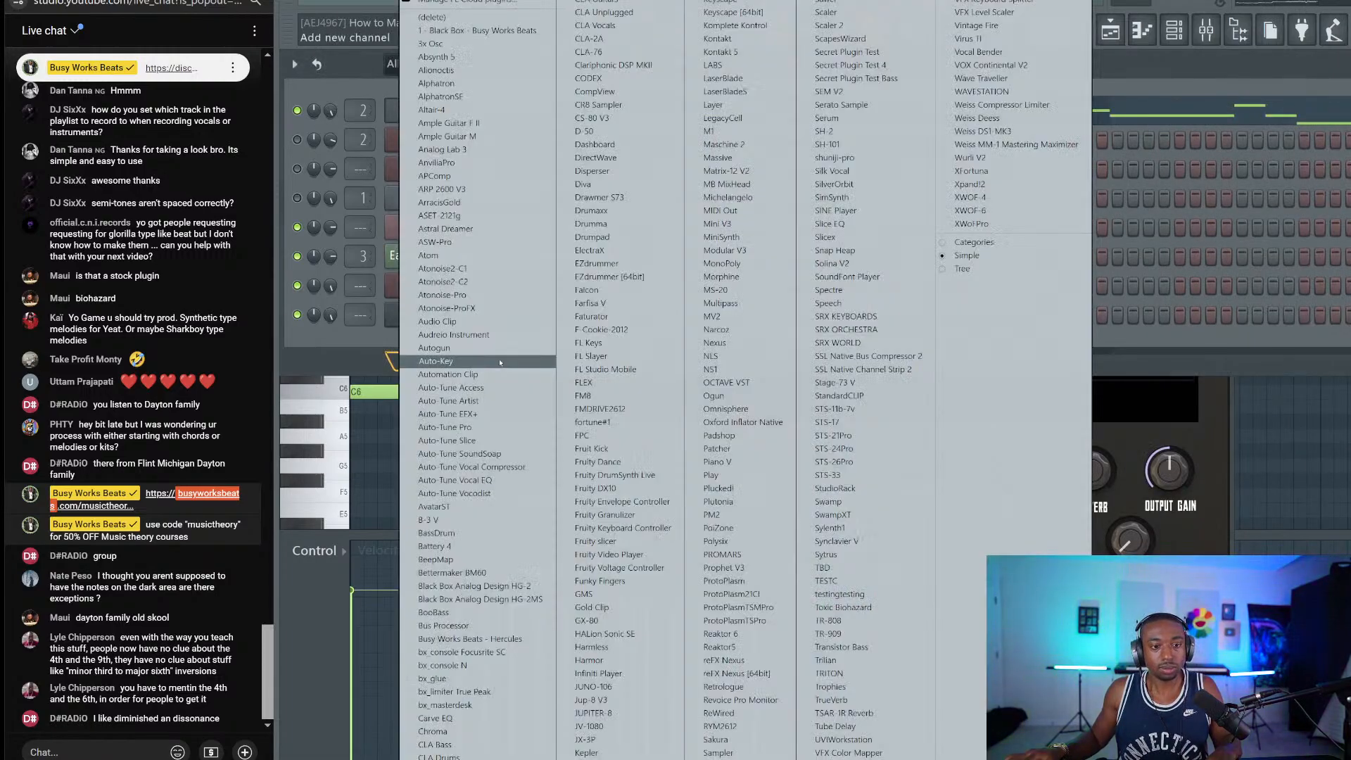
click(604, 381)
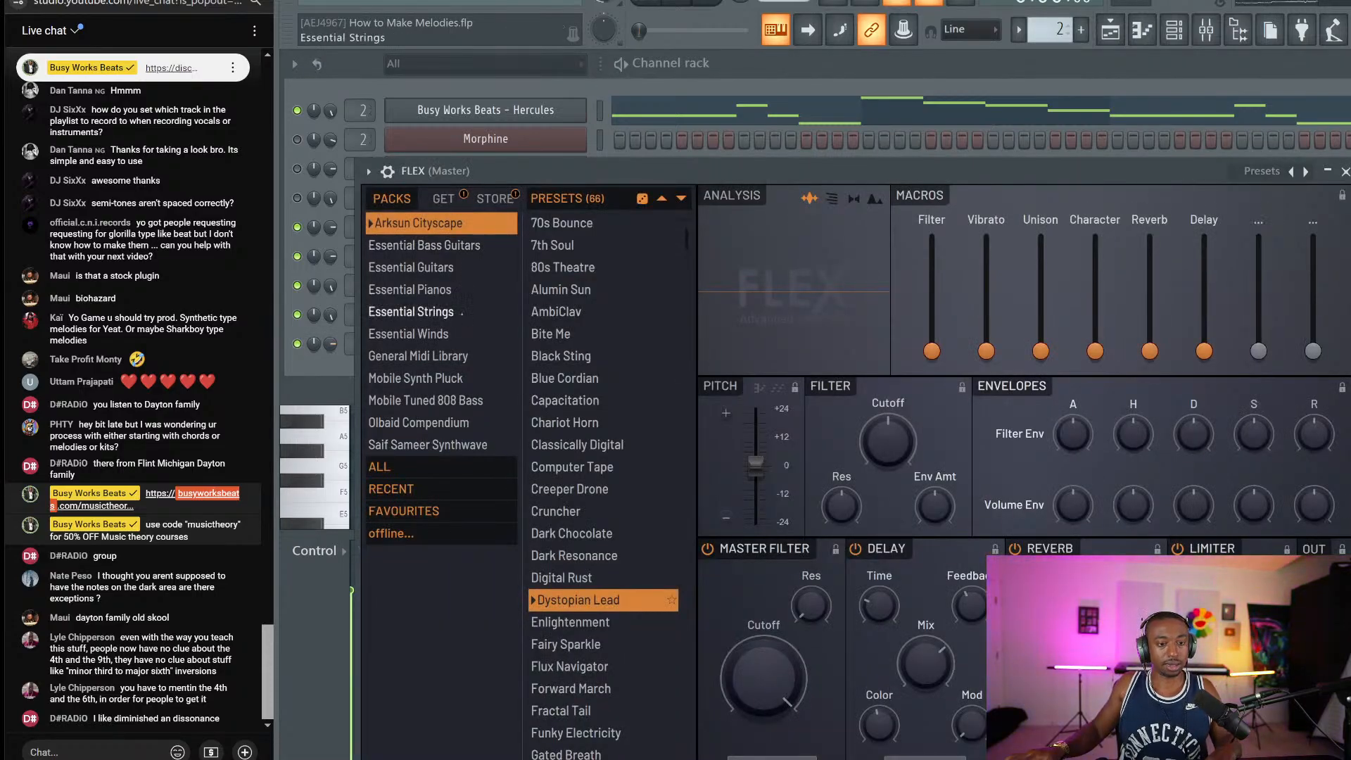
Step: Load FLEX's 12-String Guitar preset from the General Midi Library and switch off its reverb, master filter and limiter
click(418, 356)
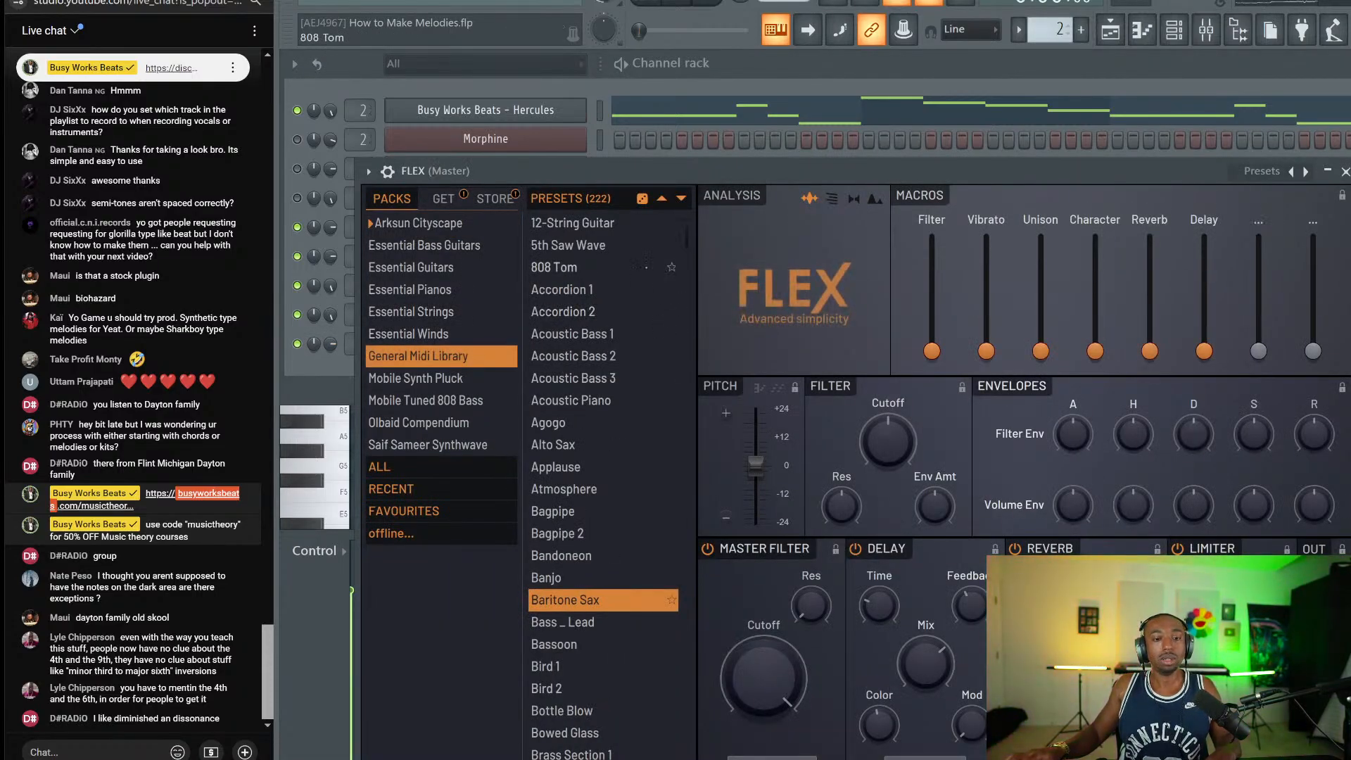
click(577, 223)
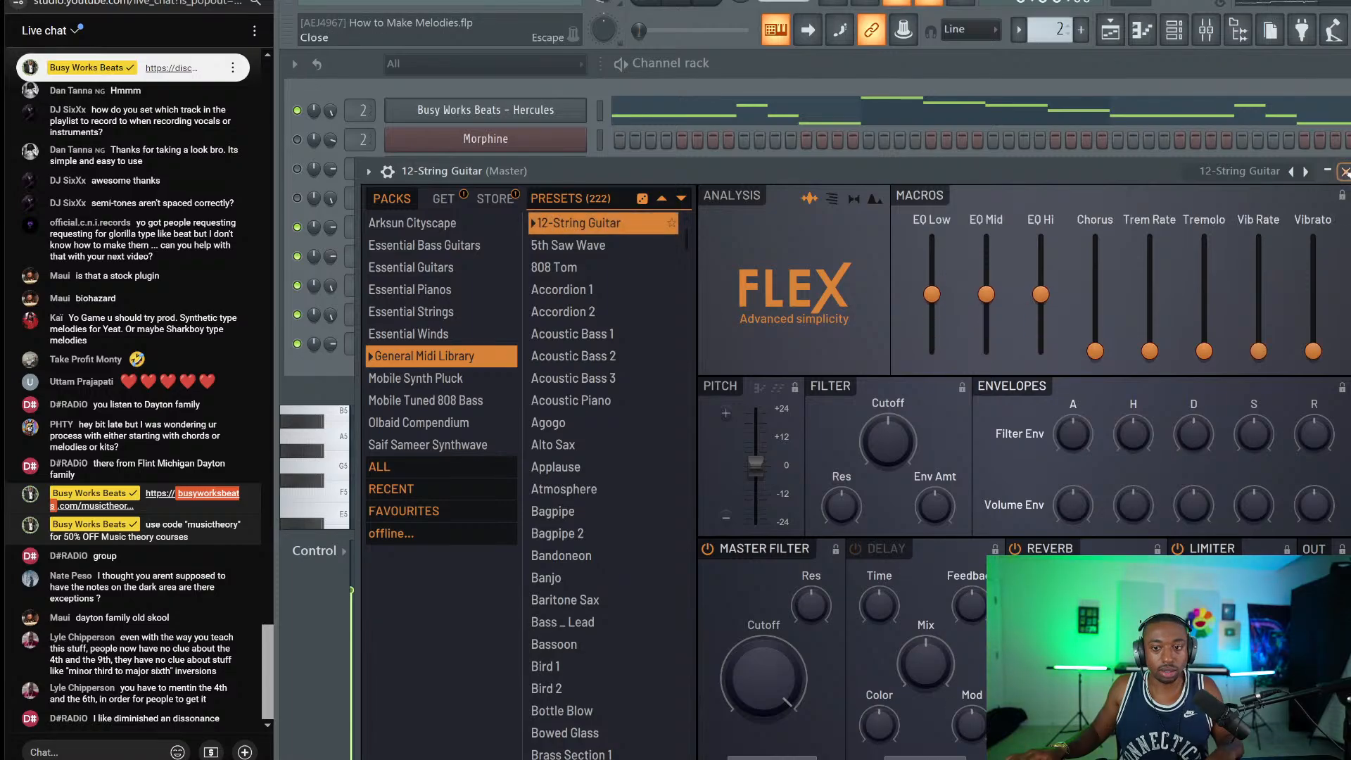
click(1017, 549)
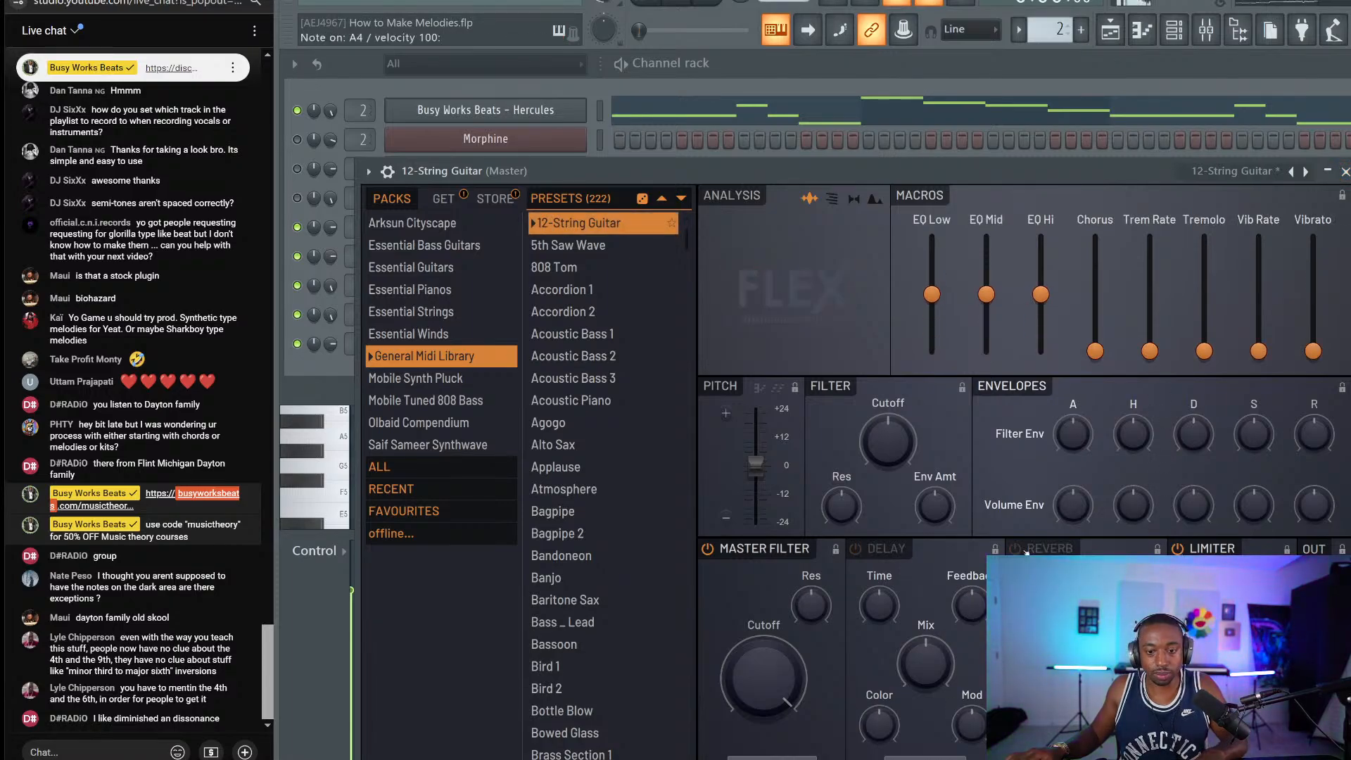
click(733, 553)
click(1177, 549)
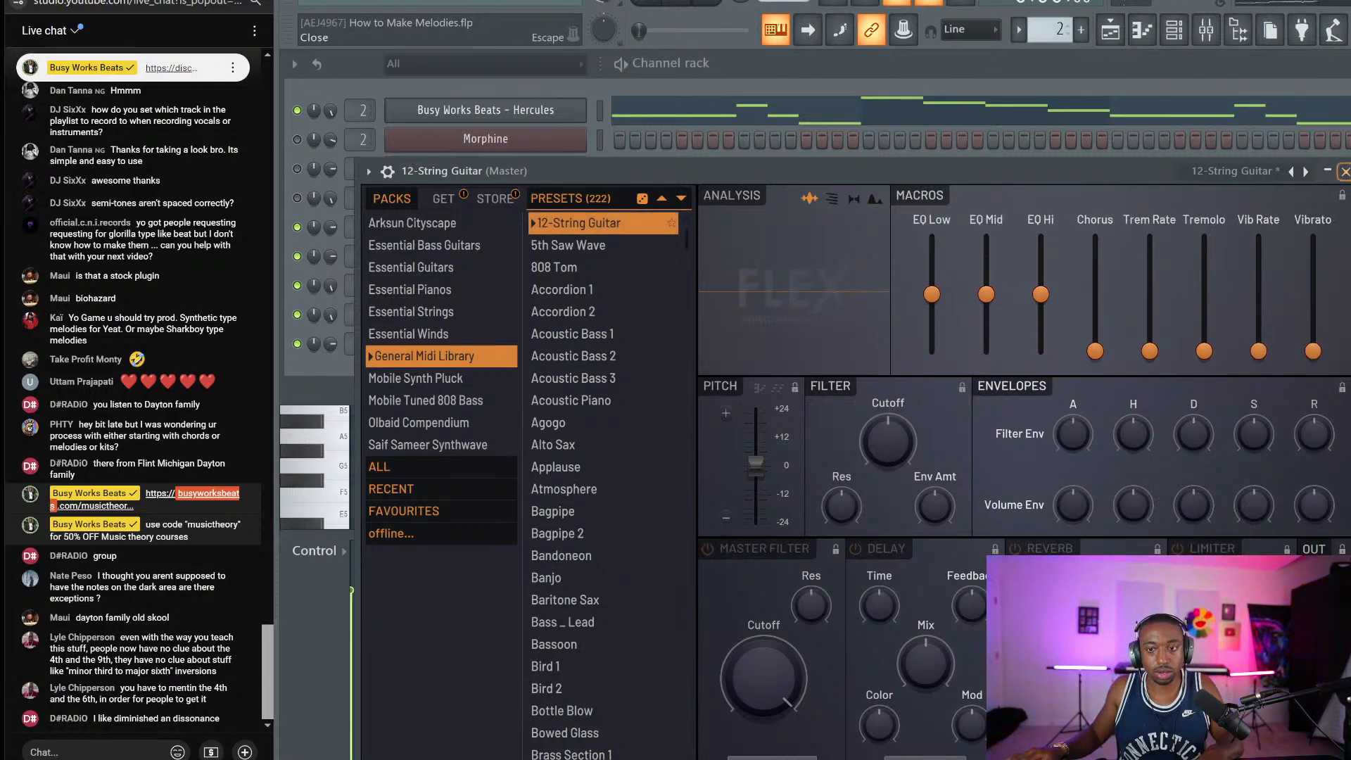
click(1344, 172)
Step: Copy the Hercules melody to the 12-String Guitar channel and route that channel to mixer track 2
key(ctrl+c)
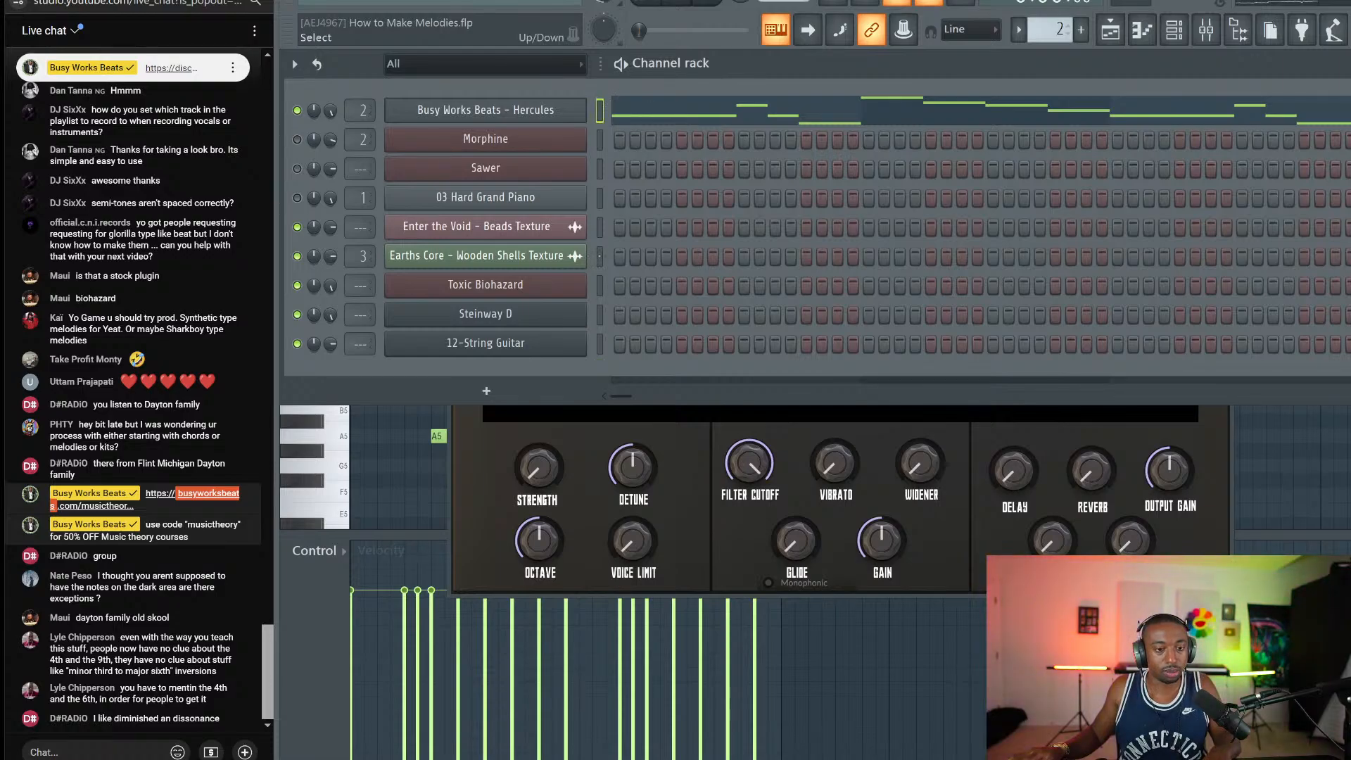
click(600, 343)
key(ctrl+v)
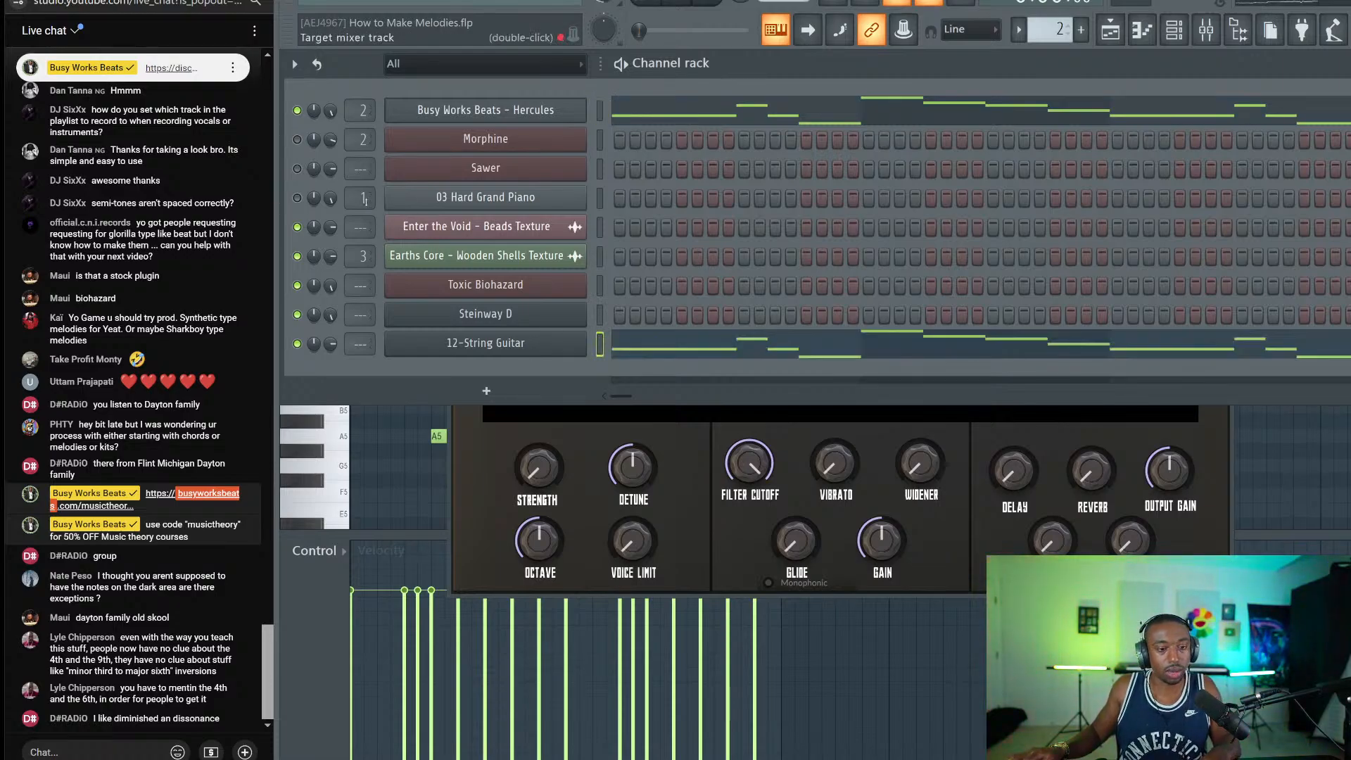
drag(350, 343, 348, 266)
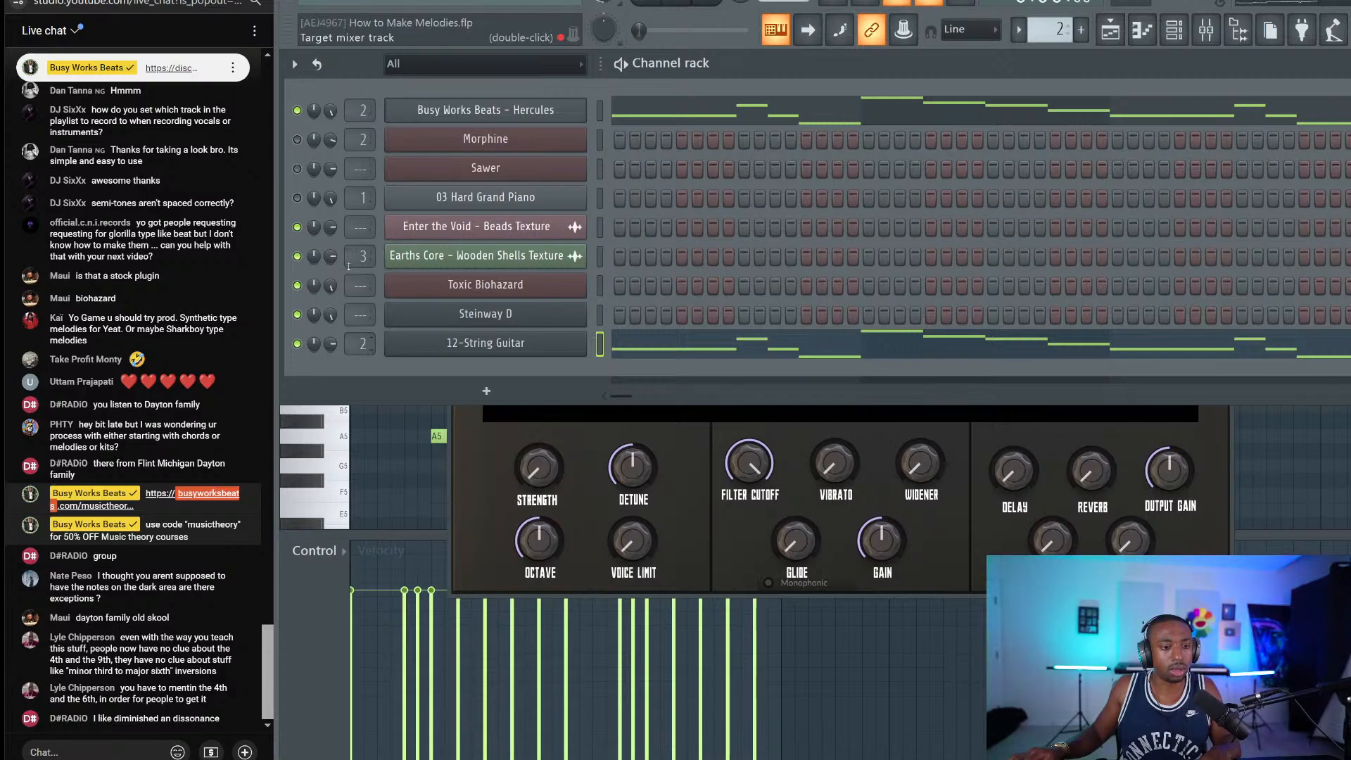
Step: Set the 12-String Guitar channel's volume to 100% and transpose its melody down one octave in the piano roll
click(1205, 30)
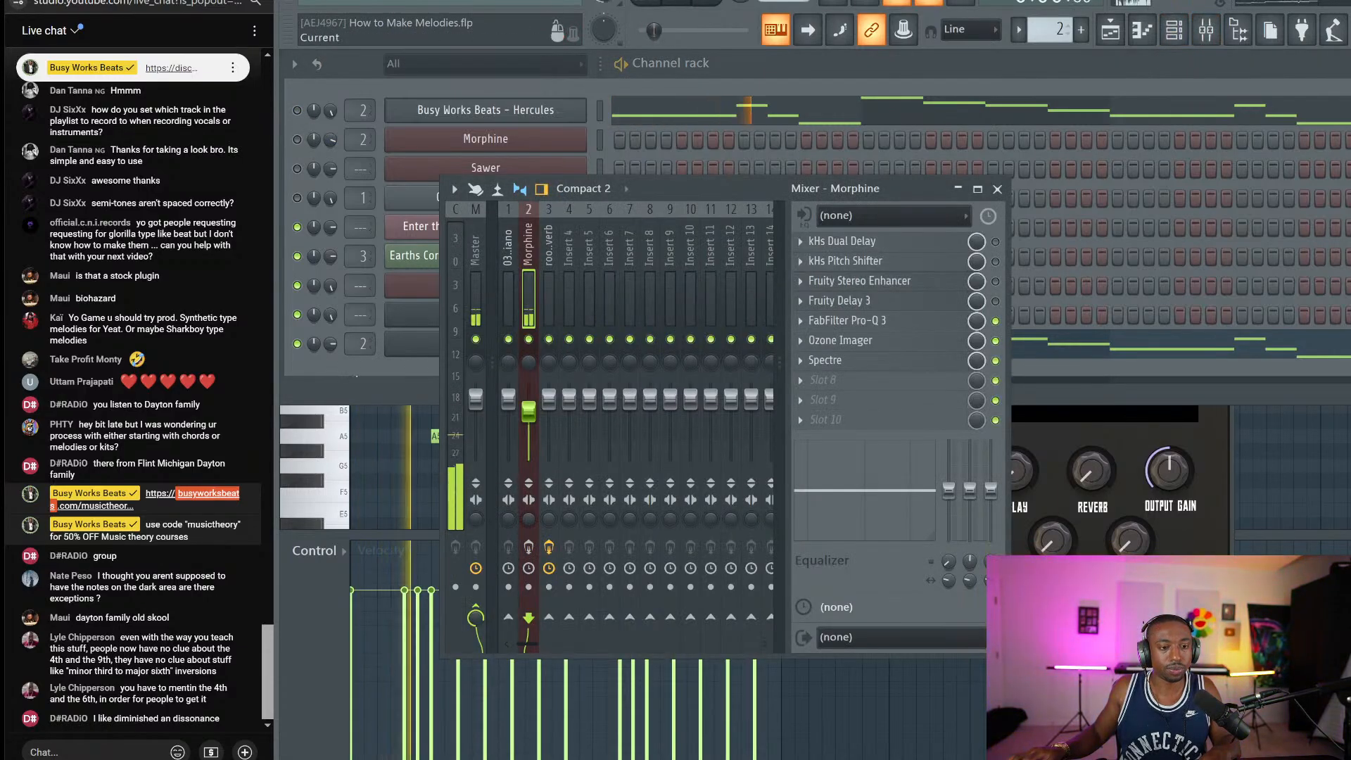
drag(331, 345, 331, 303)
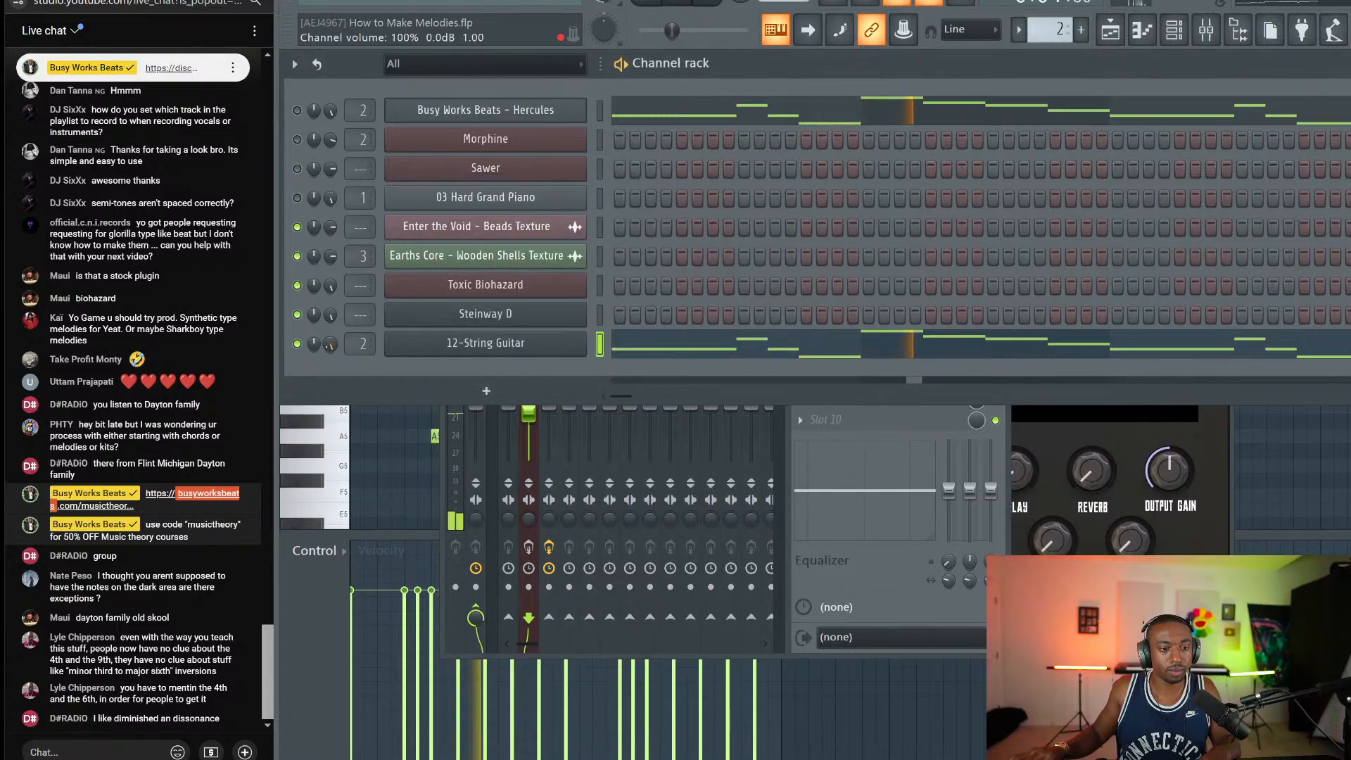
click(757, 352)
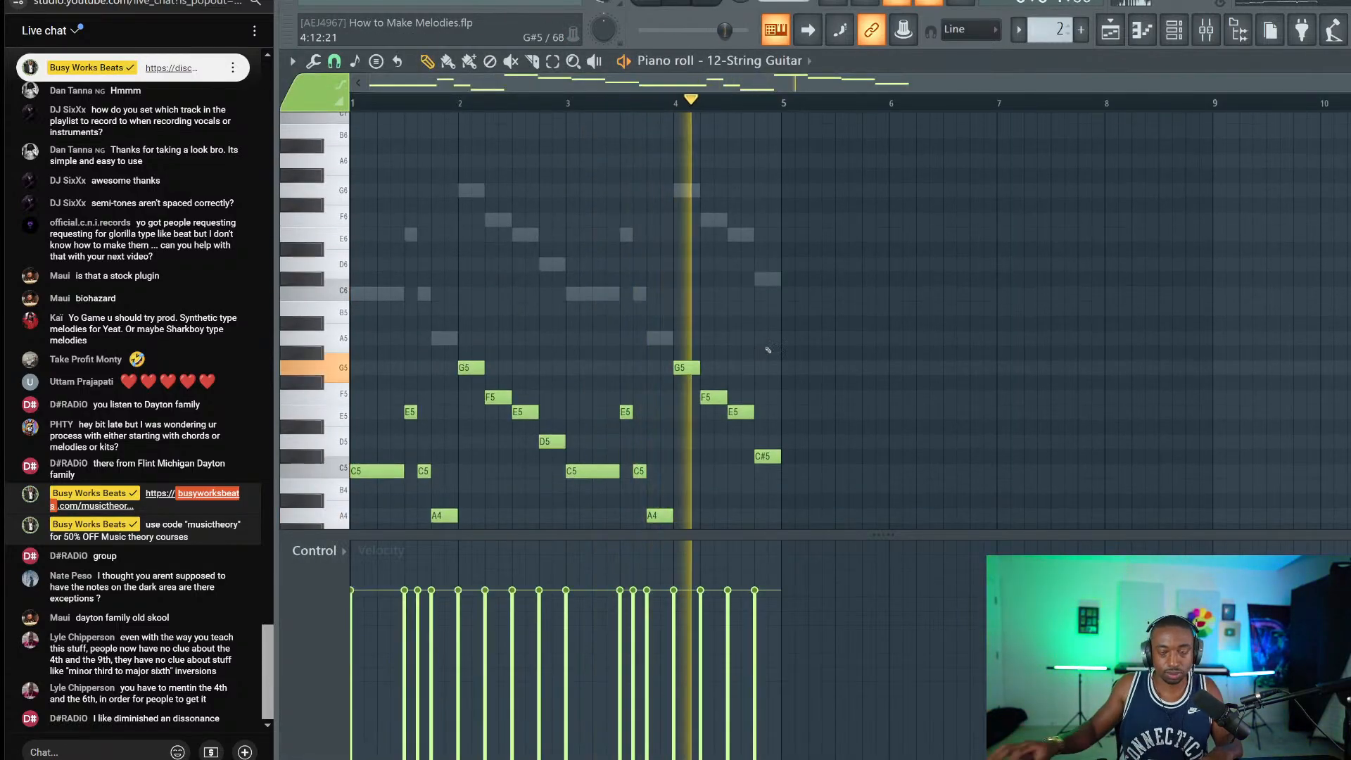
Step: Raise the Morphine mixer track's fader to 100% while listening to the guitar melody, and stop playback
click(1173, 29)
click(1209, 32)
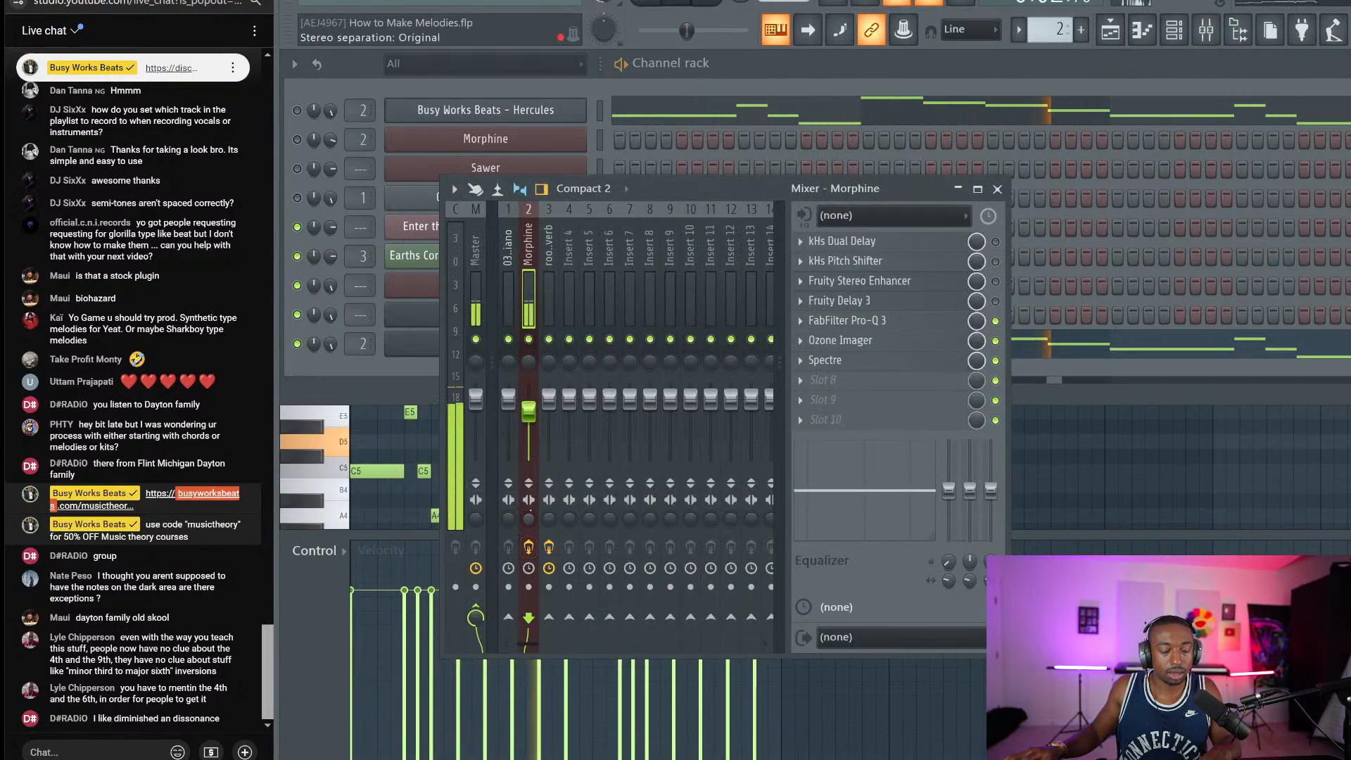
drag(536, 413, 536, 400)
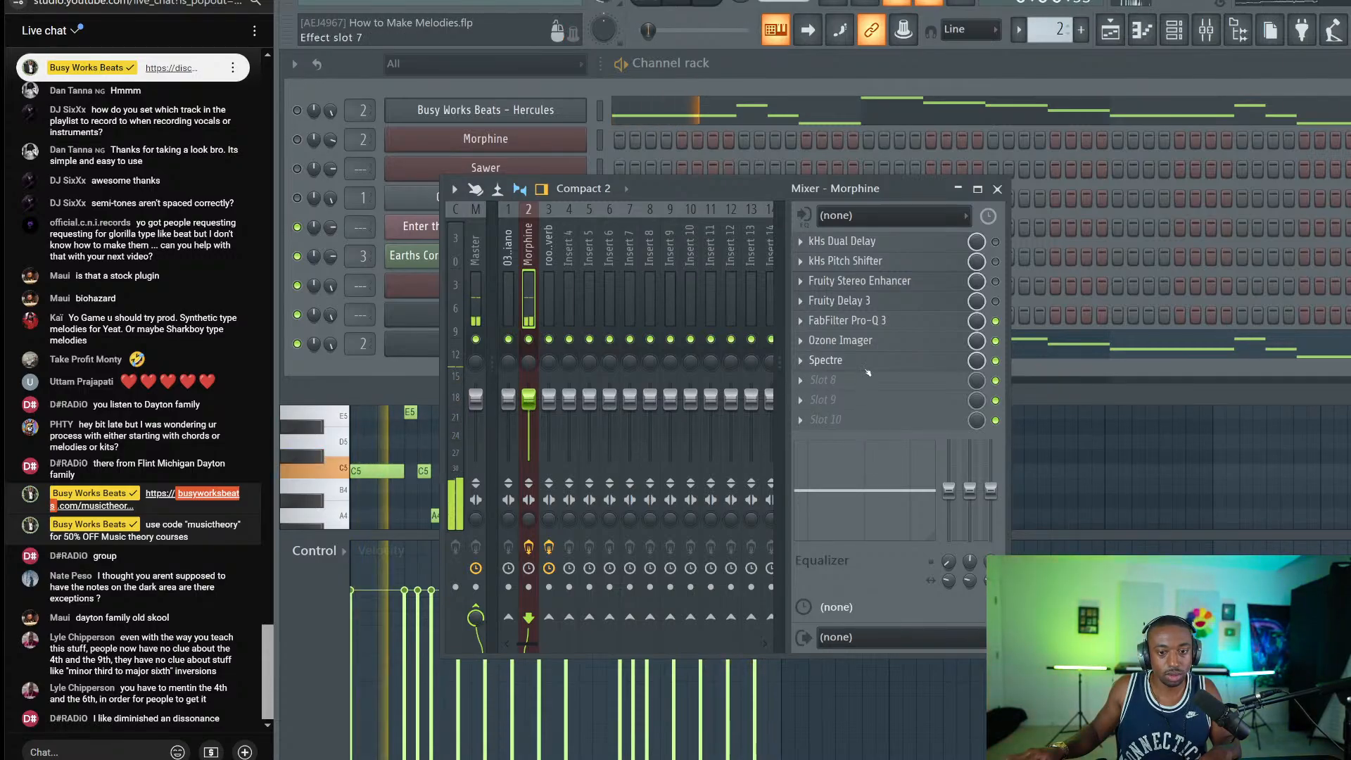
key(space)
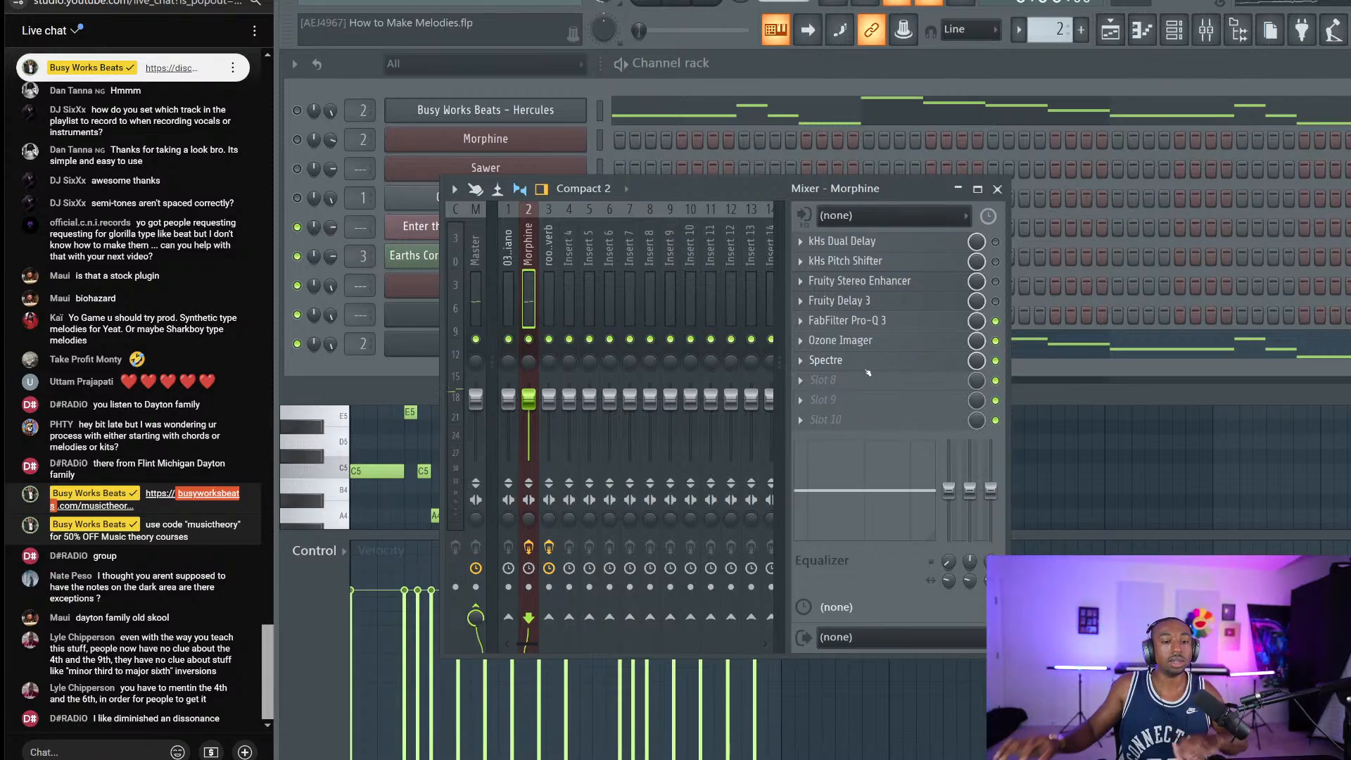
Step: During playback, move Spectre's Side band to about 218.5 Hz with a boost of about 8.2 dB, and close the plugin
key(space)
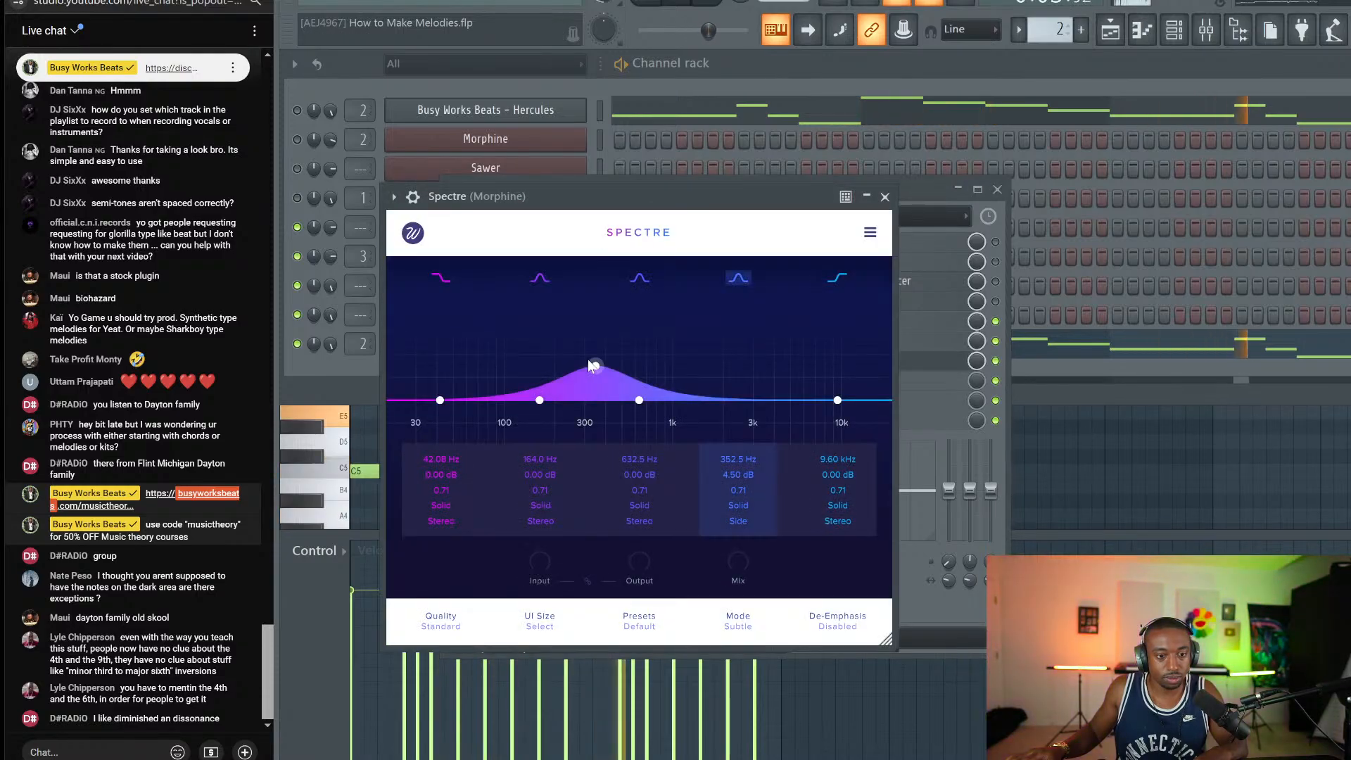
drag(591, 362, 556, 339)
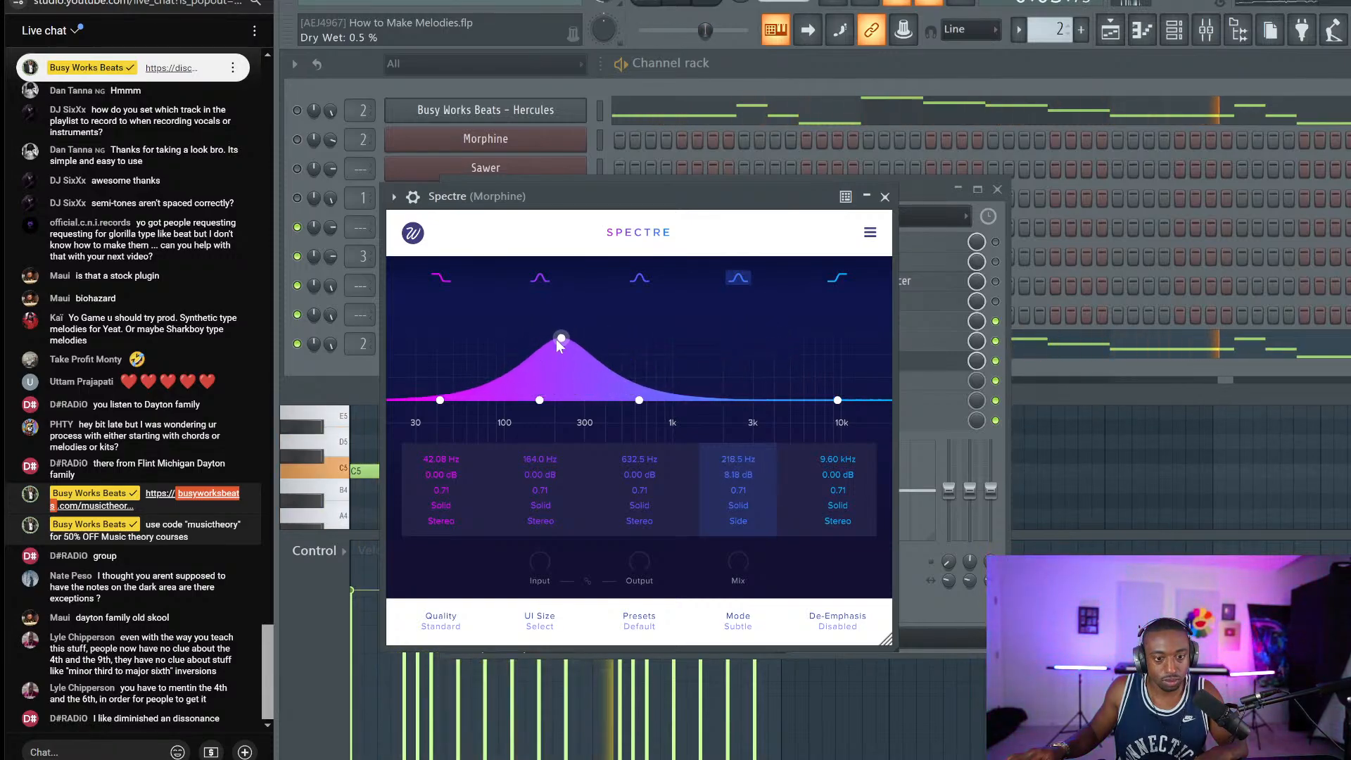
click(885, 197)
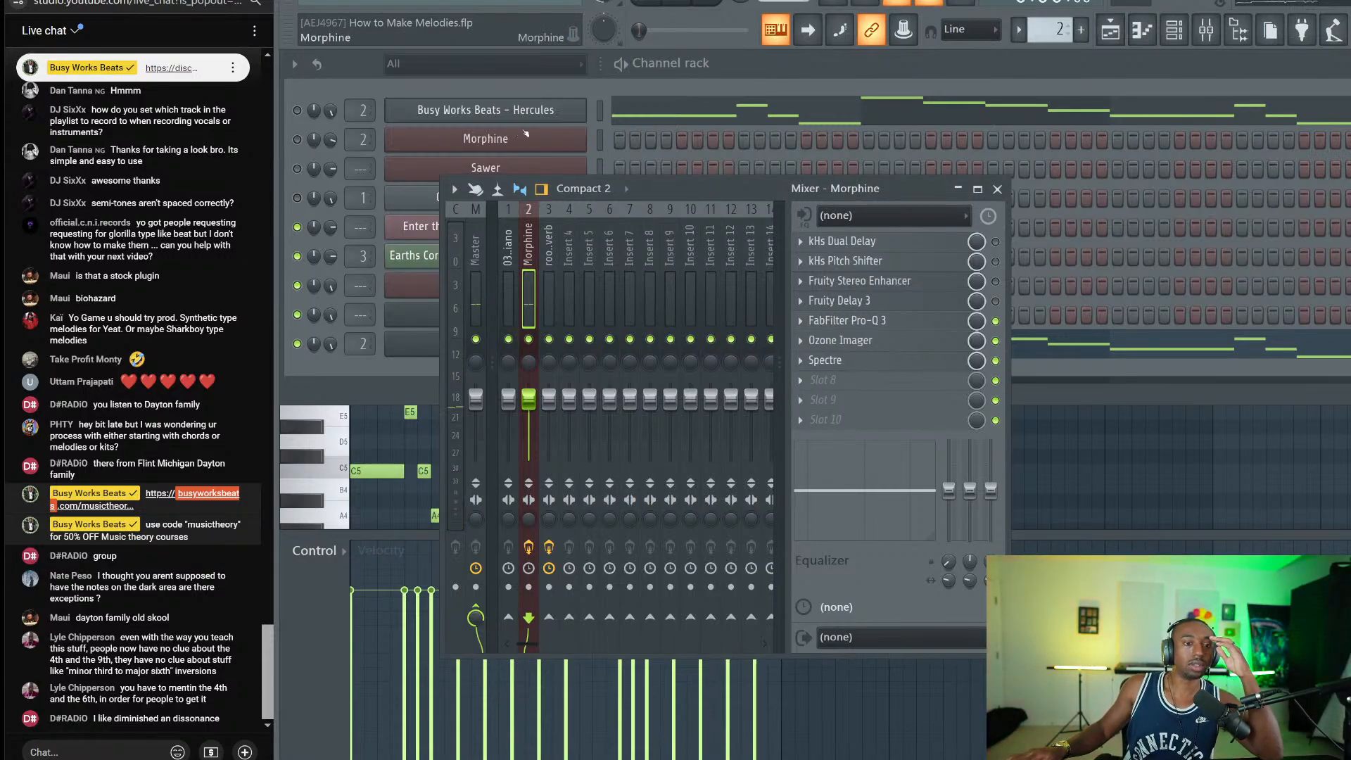
Step: Change the 12-String Guitar channel to FLEX's Acoustic Piano preset and close the instrument window
click(416, 352)
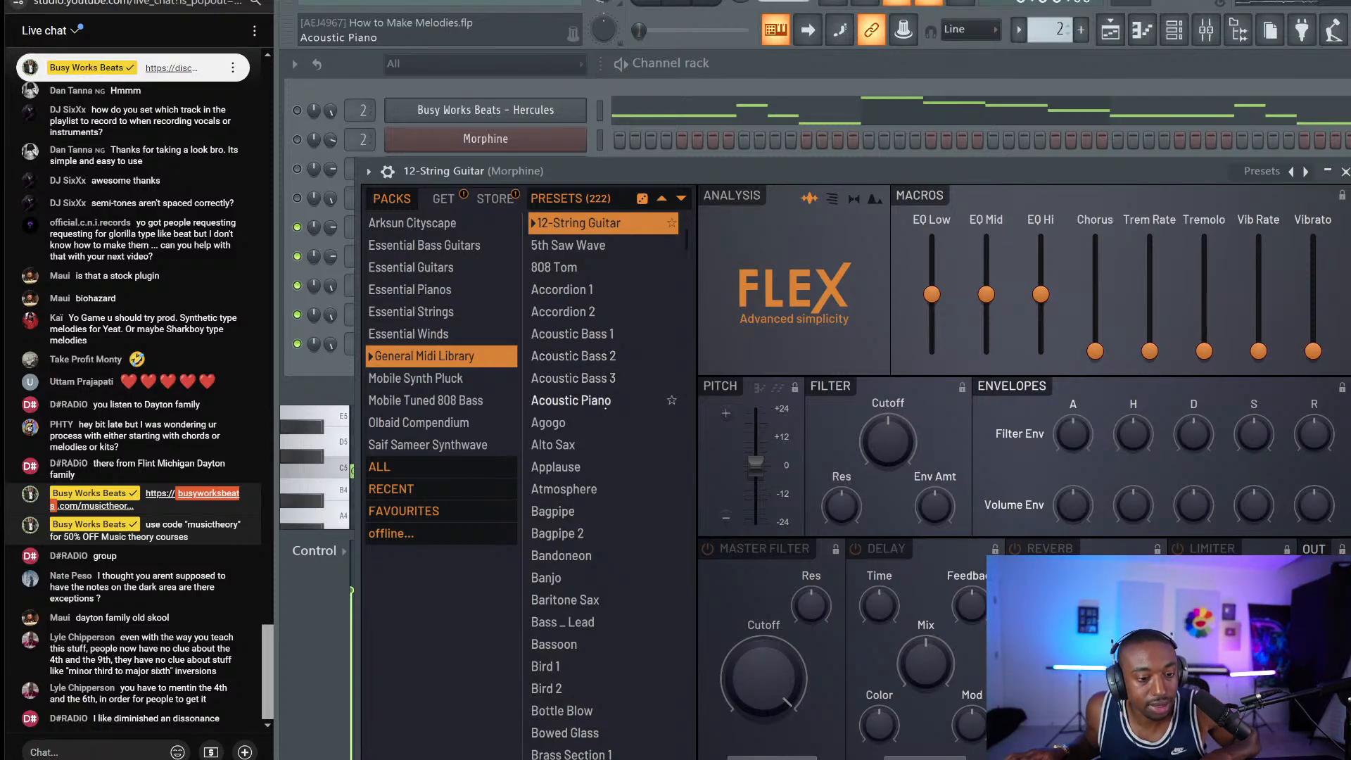
click(599, 398)
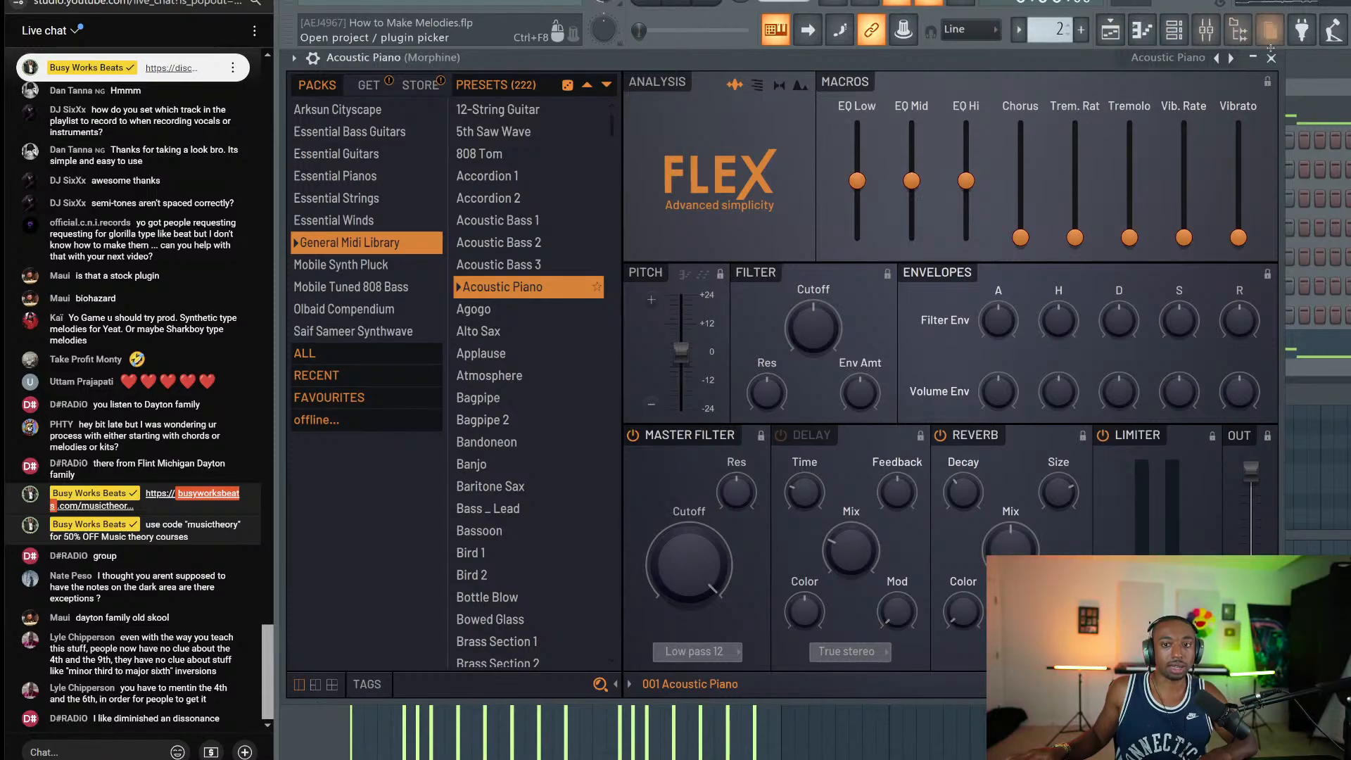
click(1271, 58)
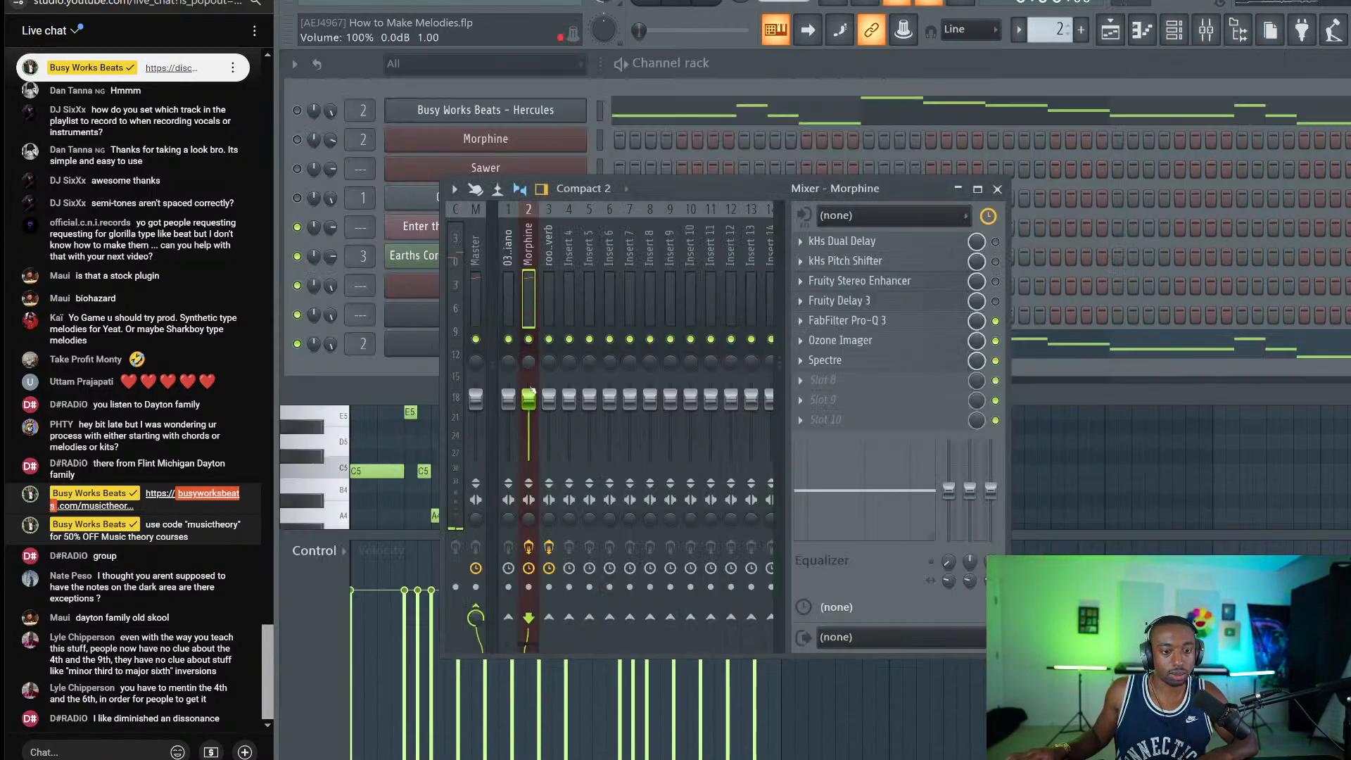
Step: Lower the Acoustic Piano channel's volume and play the melody through the Morphine track's effects
drag(330, 343, 330, 365)
key(space)
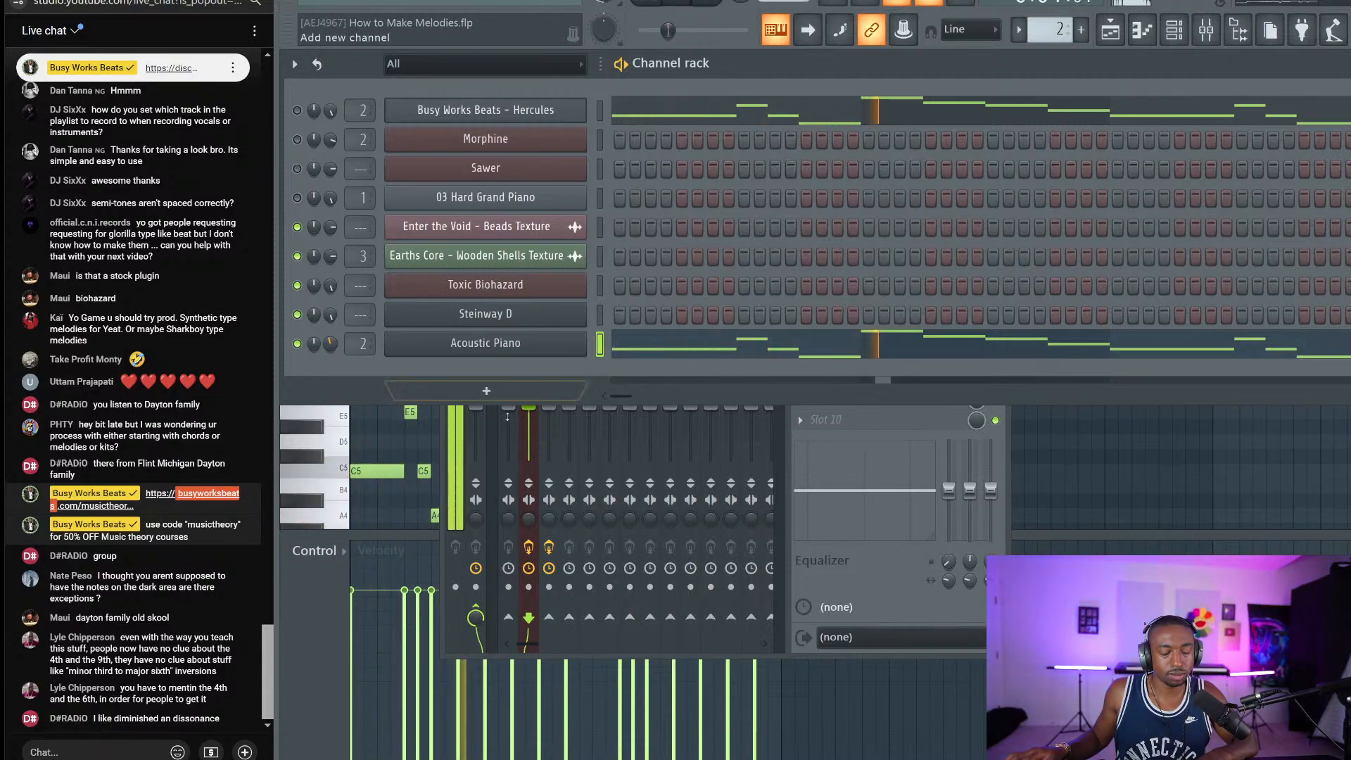
click(537, 532)
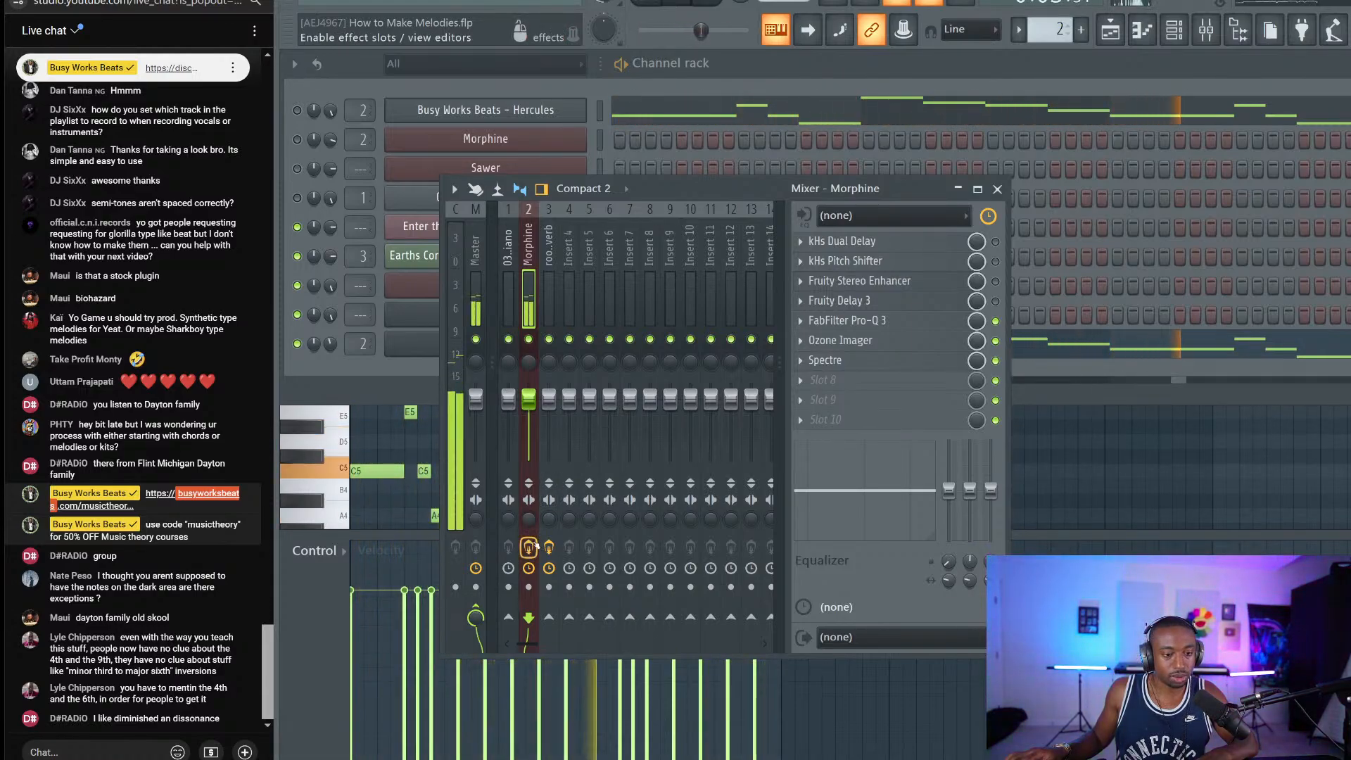
Step: Move Spectre's Side band to about 194.4 Hz with a boost of about 3.9 dB, and close the plugin
click(826, 361)
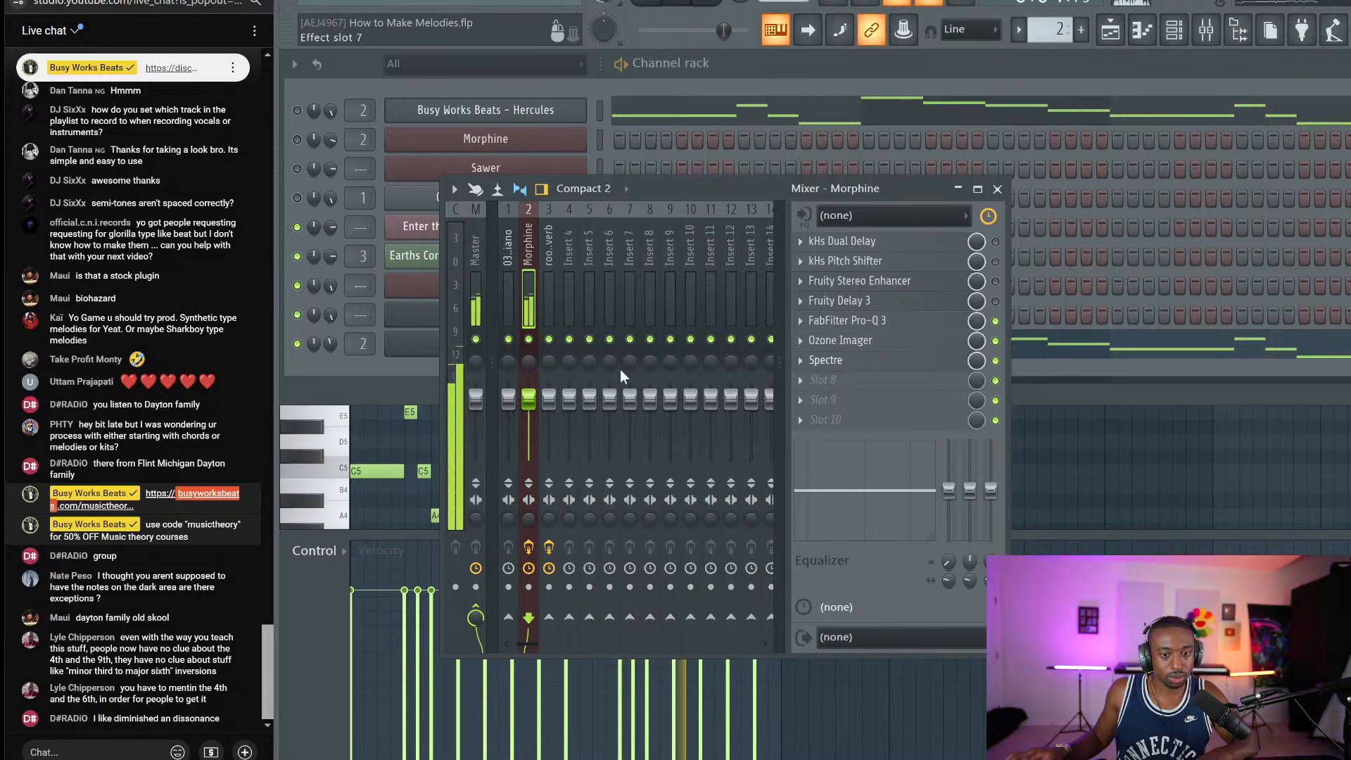
drag(559, 381, 553, 370)
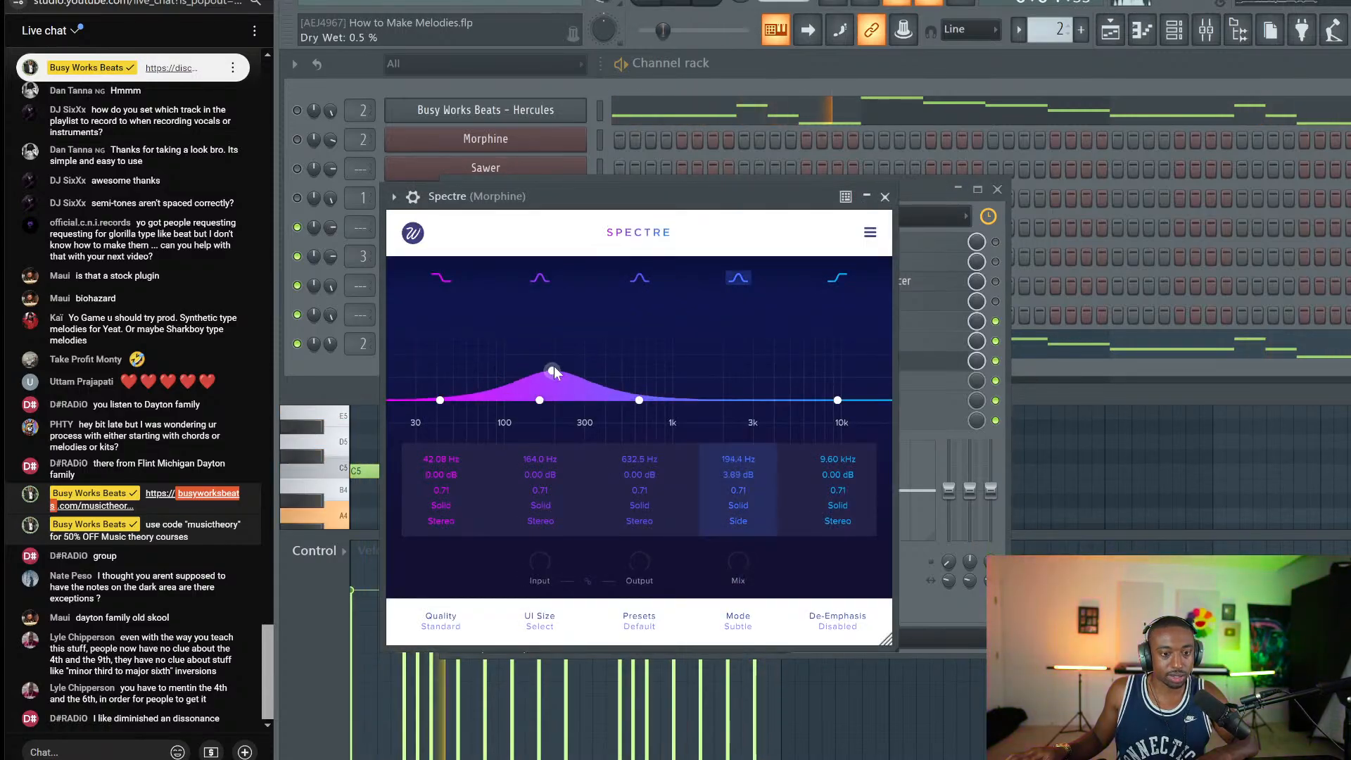
click(884, 197)
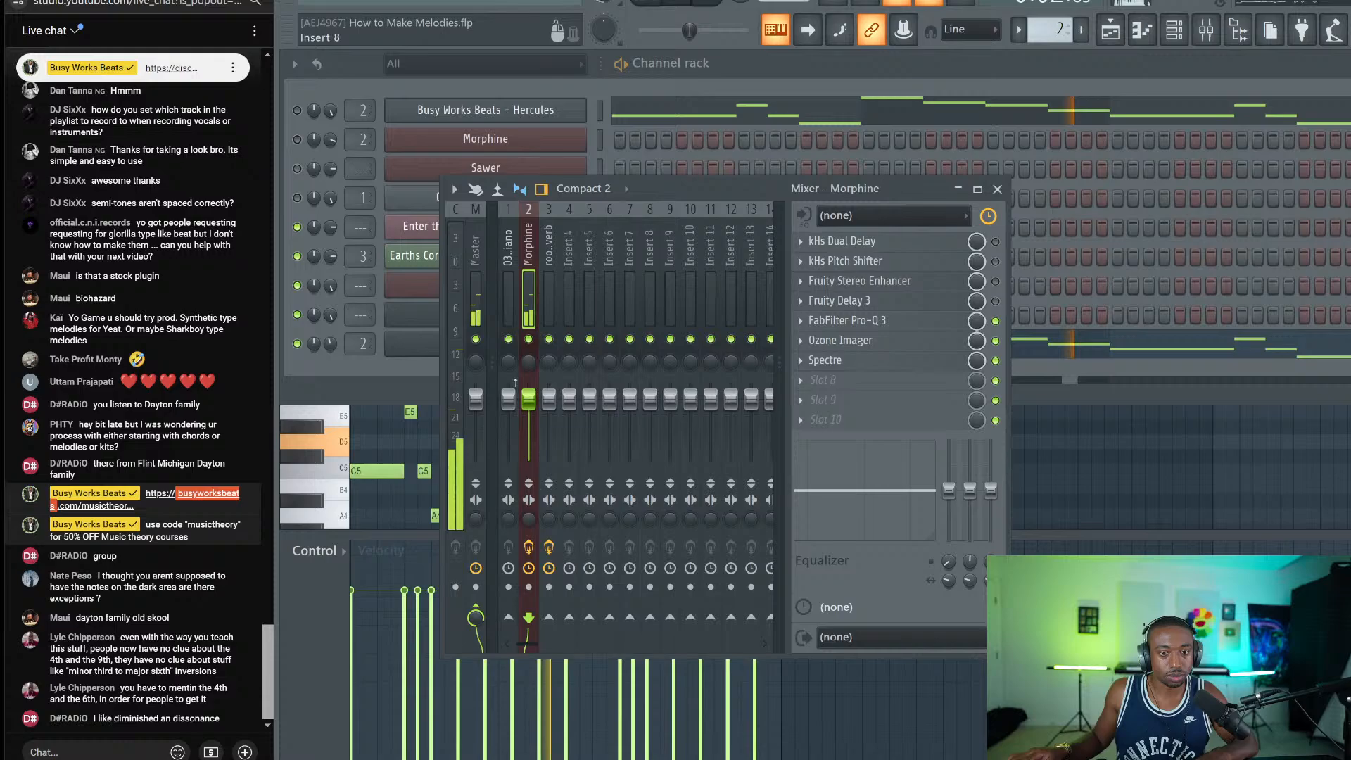
Step: Switch off the Acoustic Piano's reverb in FLEX, recheck Spectre while the melody plays, and stop playback
click(418, 350)
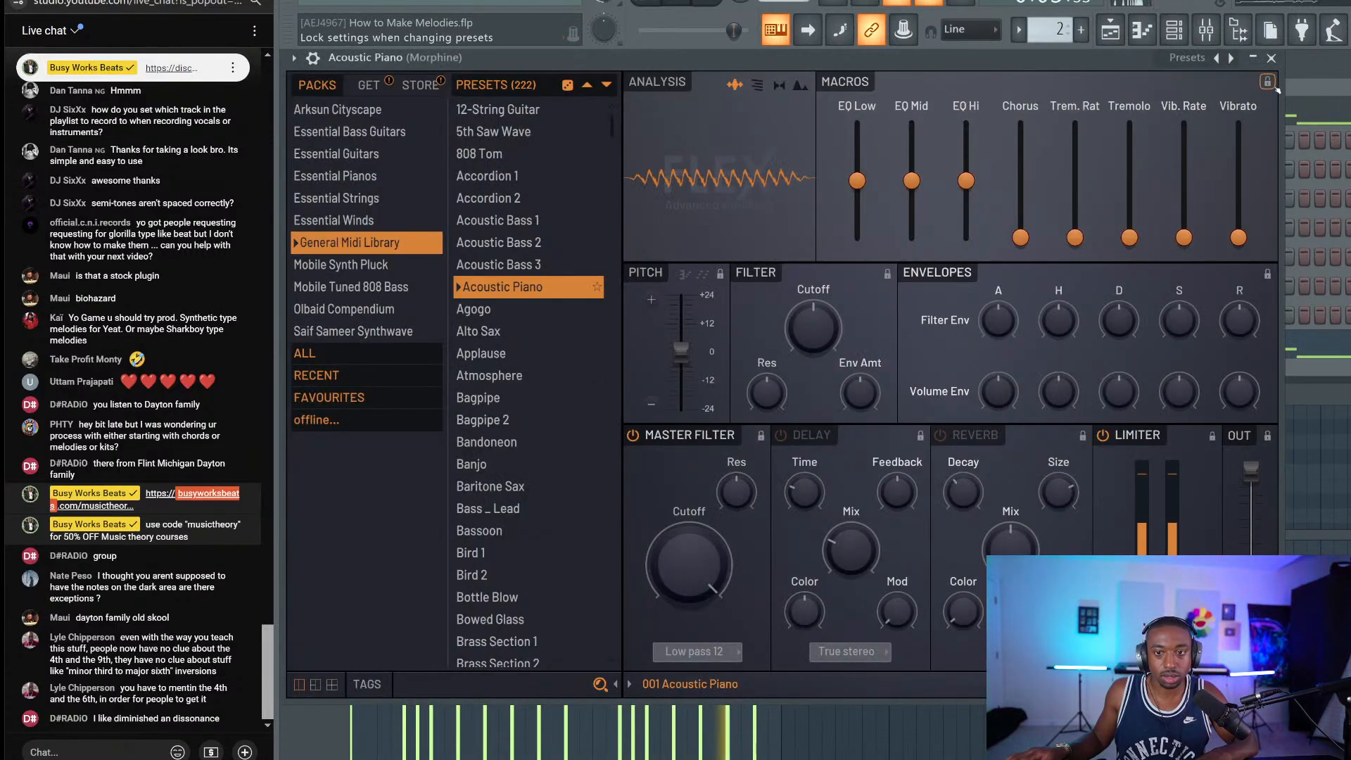
click(1271, 58)
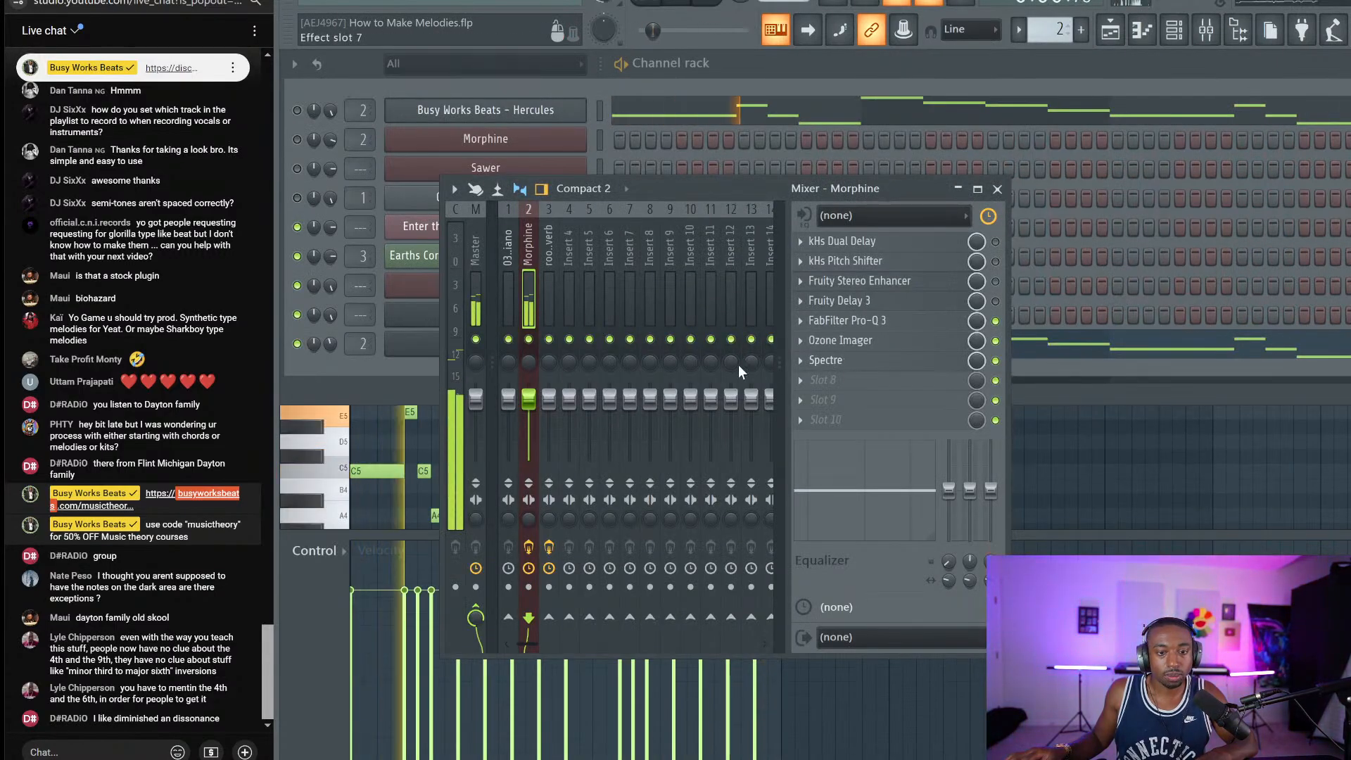
click(823, 359)
click(884, 197)
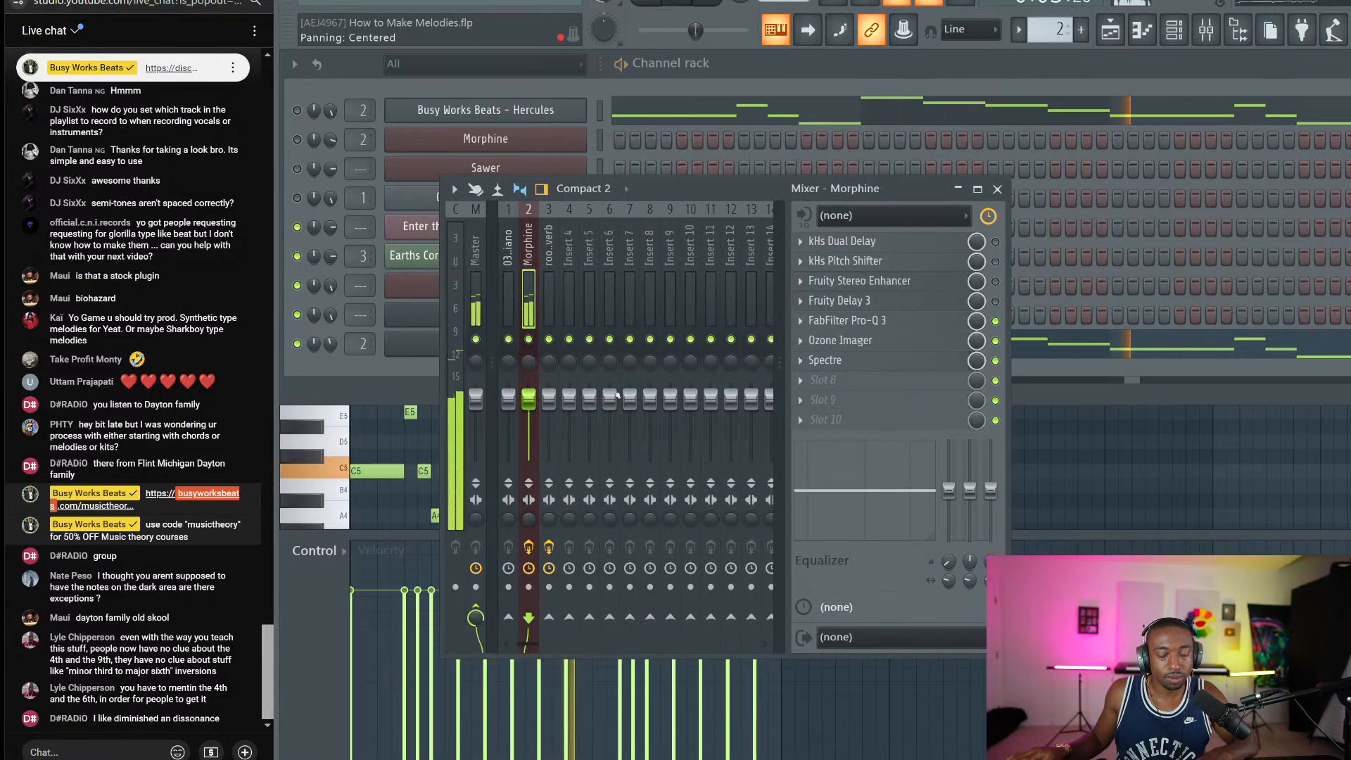
key(space)
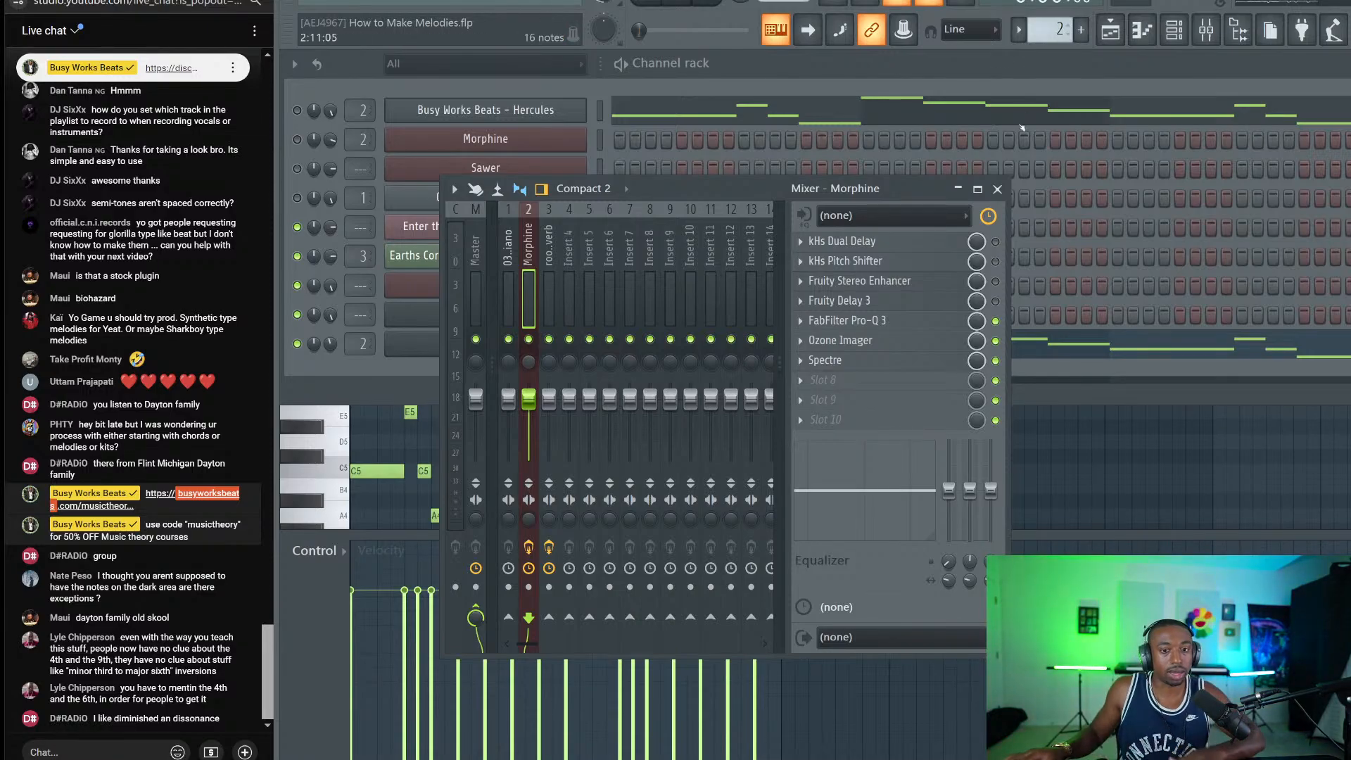
Step: Close the mixer, switch to pattern 3, and unmute the Busy Works Beats - Hercules channel and cut its notes
click(997, 189)
scroll(1054, 40, up, 1)
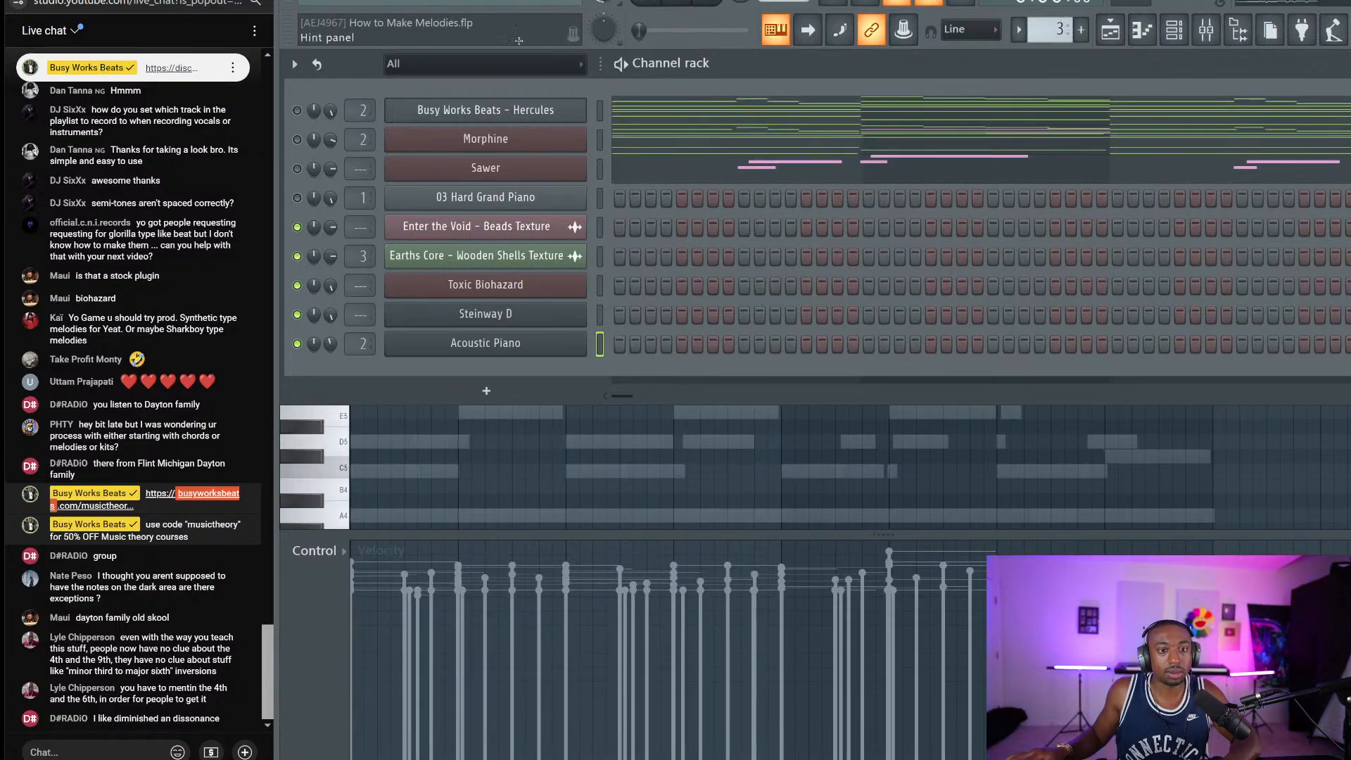
click(298, 113)
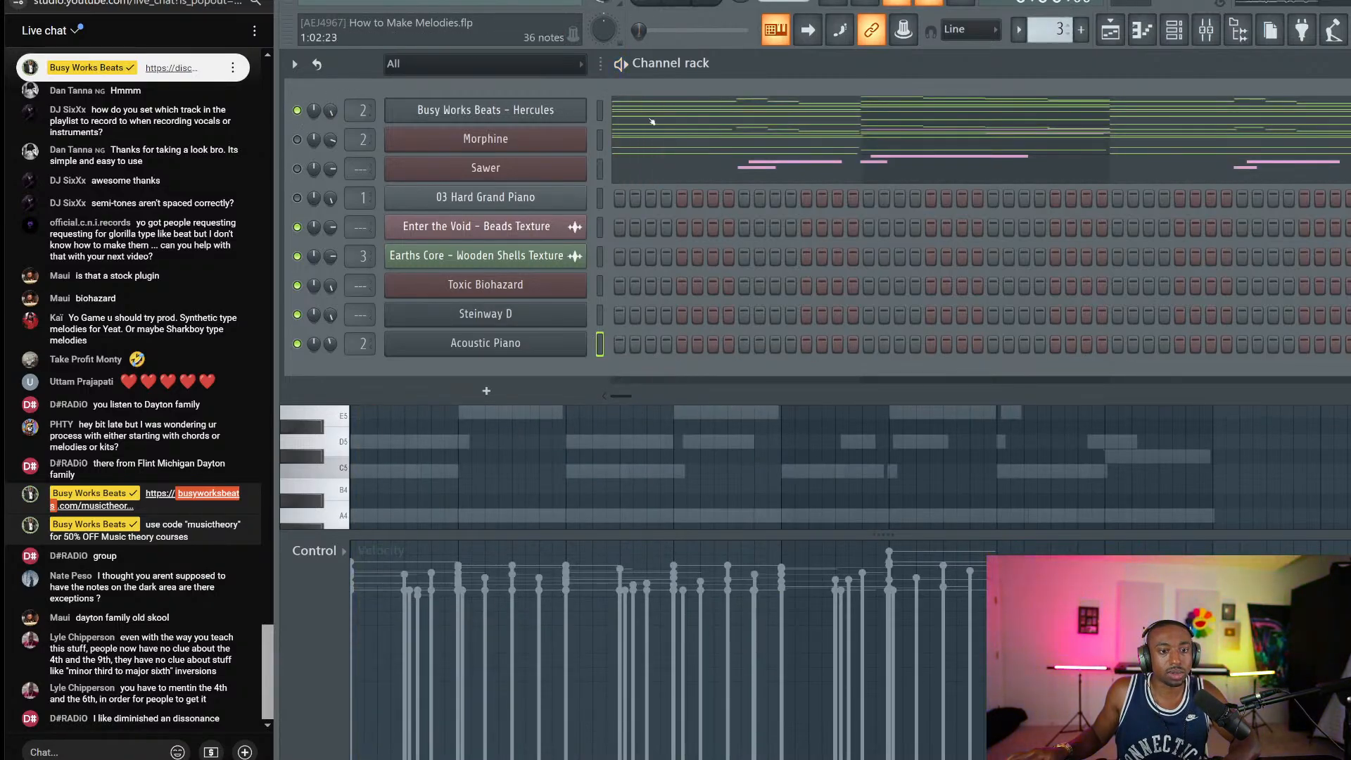
mouse_move(1046, 24)
mouse_down()
mouse_move(1045, 42)
mouse_move(1045, 24)
mouse_up()
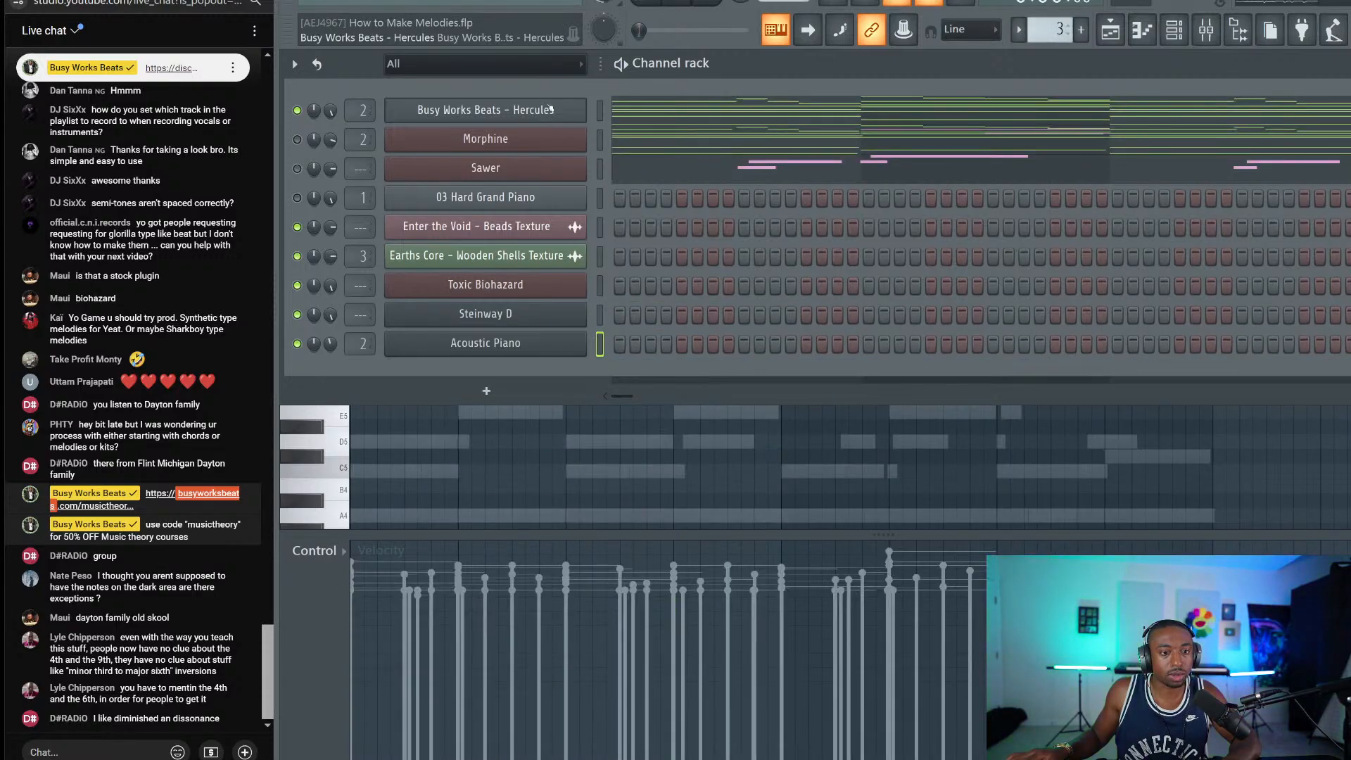
key(ctrl+x)
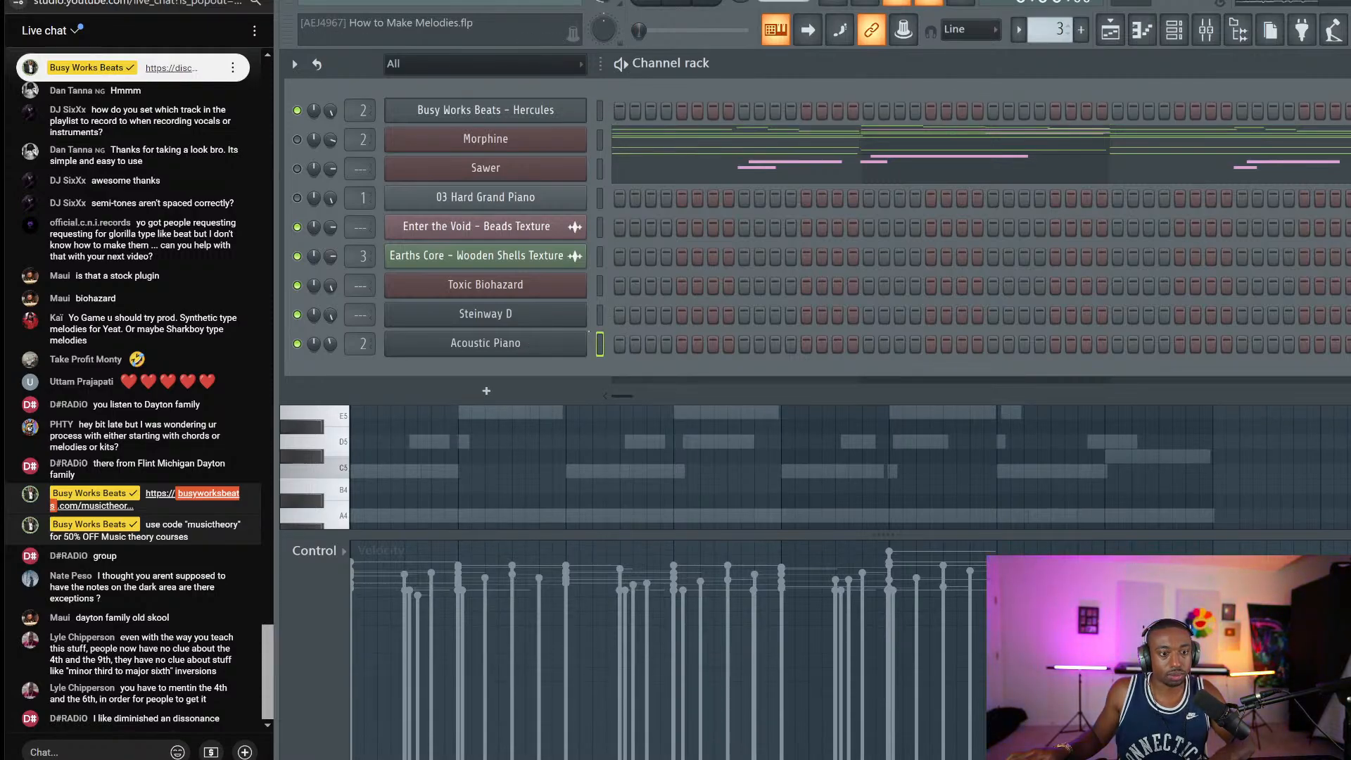
Step: Undo the cut of the Busy Works Beats - Hercules notes and paste them into the Acoustic Piano channel
key(ctrl+z)
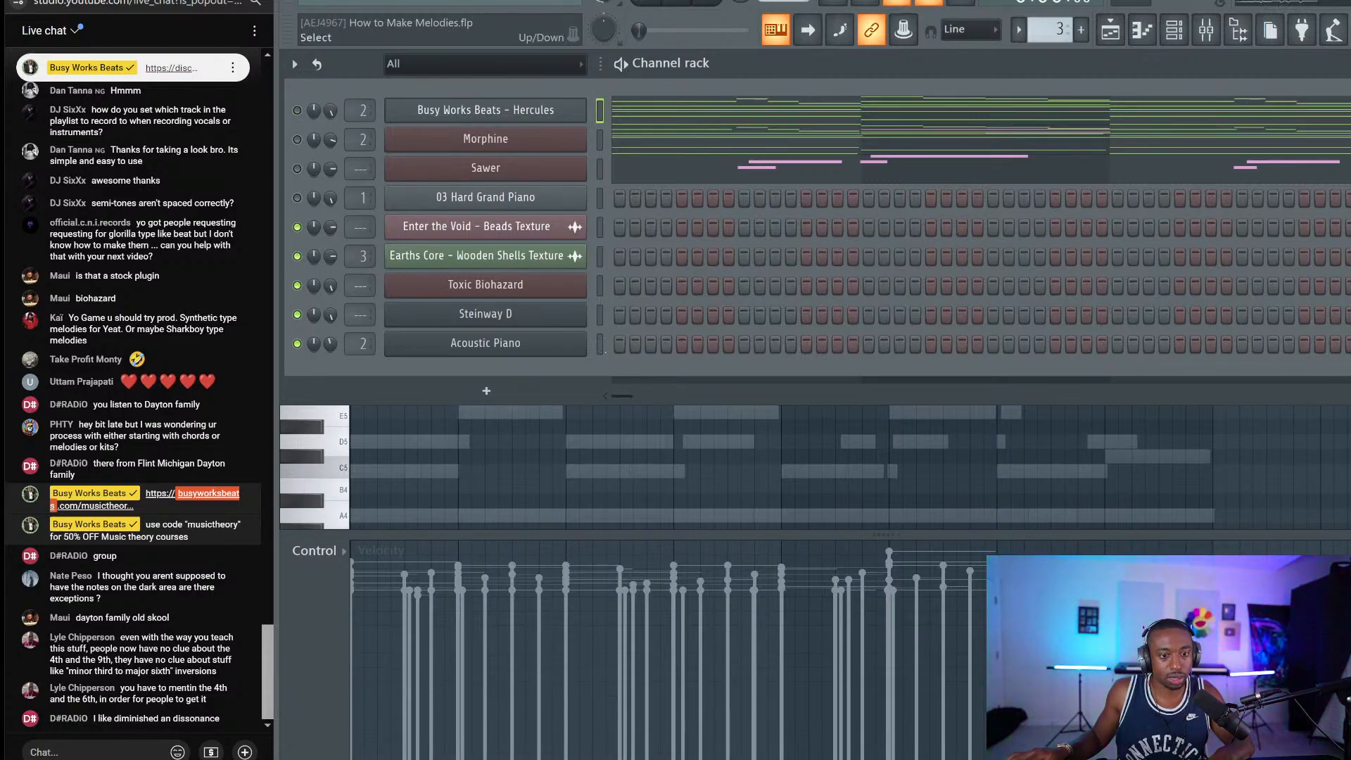
key(ctrl+v)
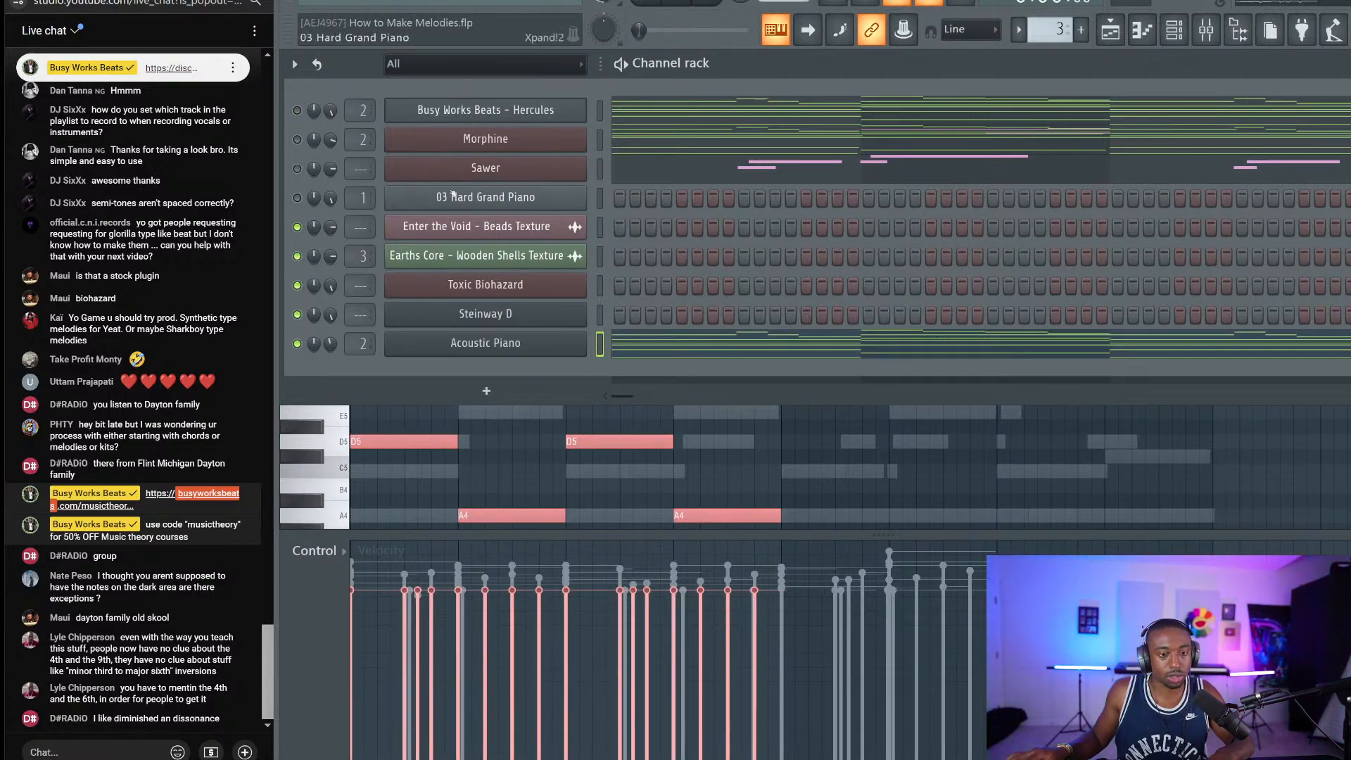
Step: Play the melody on the Acoustic Piano and switch off the limiter and master filter in its FLEX instrument
click(446, 354)
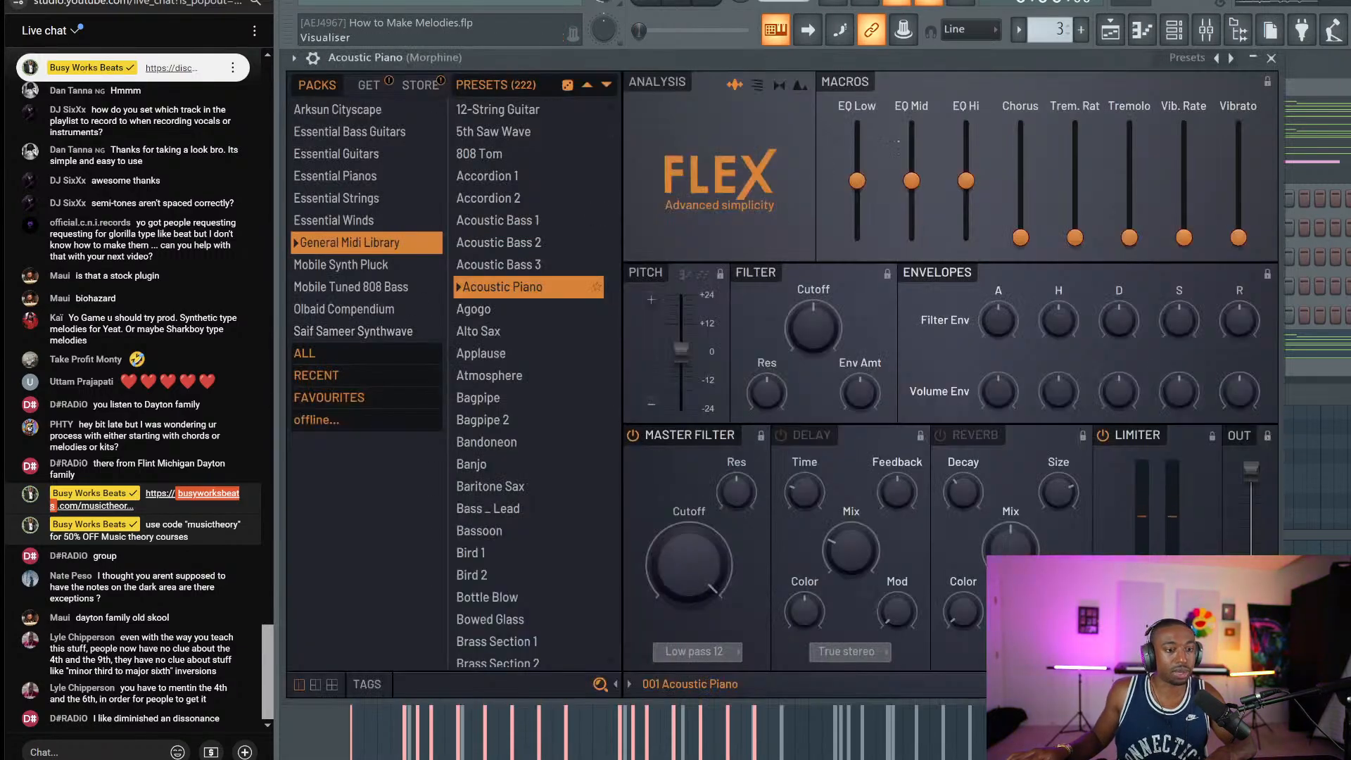
click(1219, 42)
key(space)
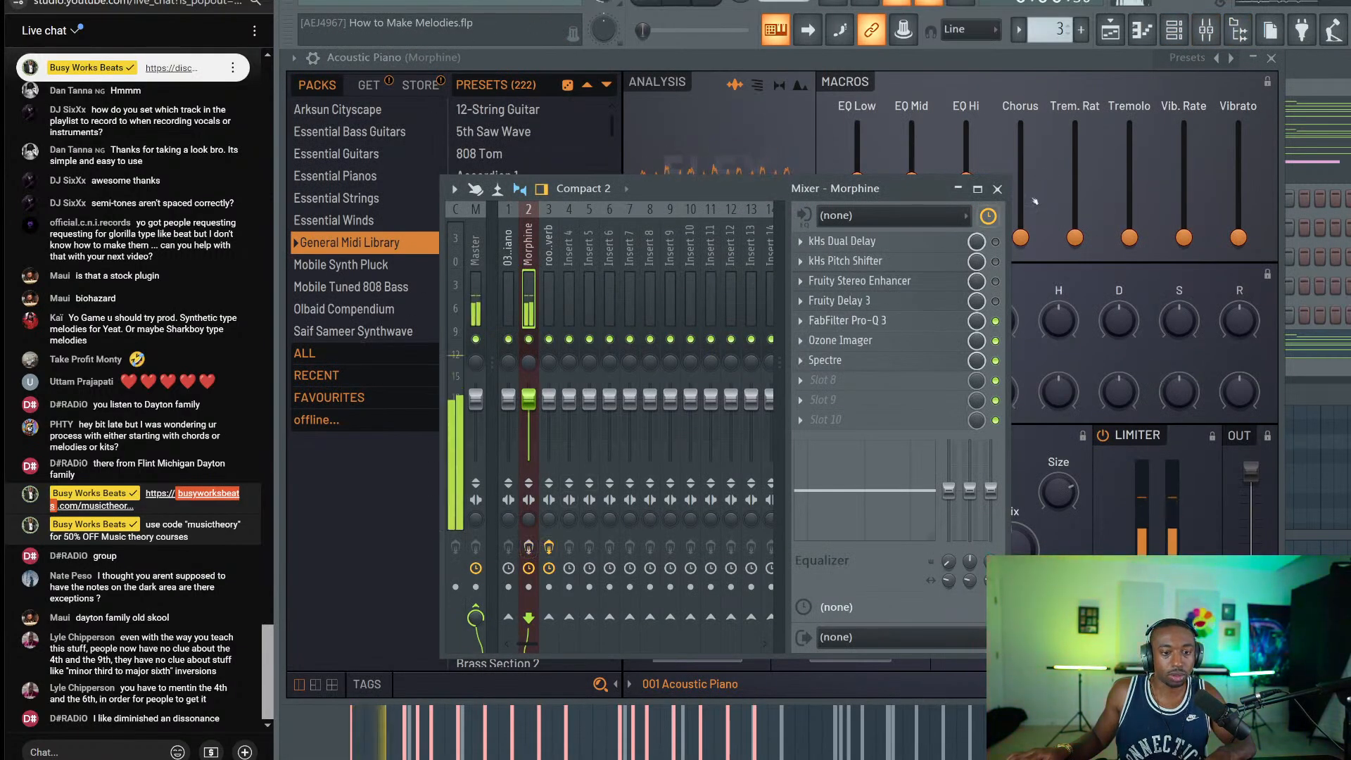
click(1273, 58)
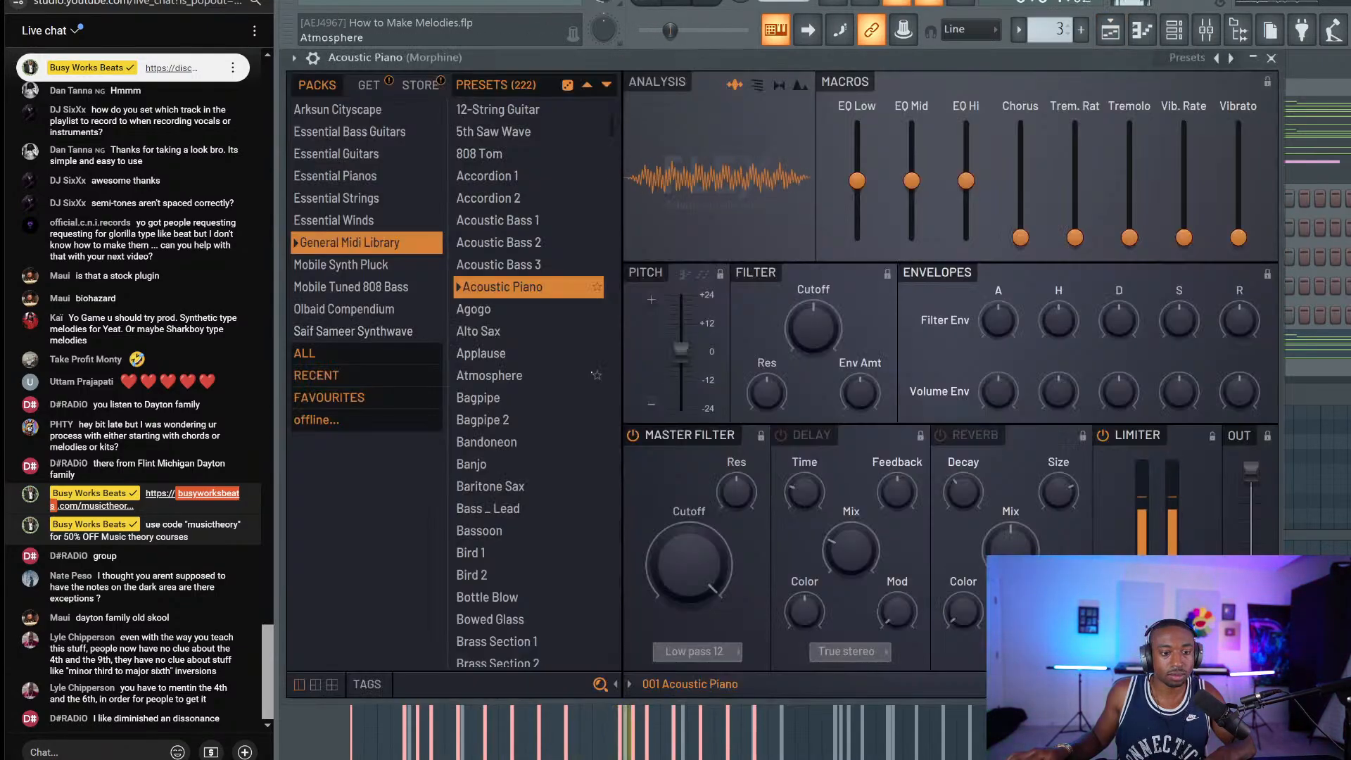
click(407, 349)
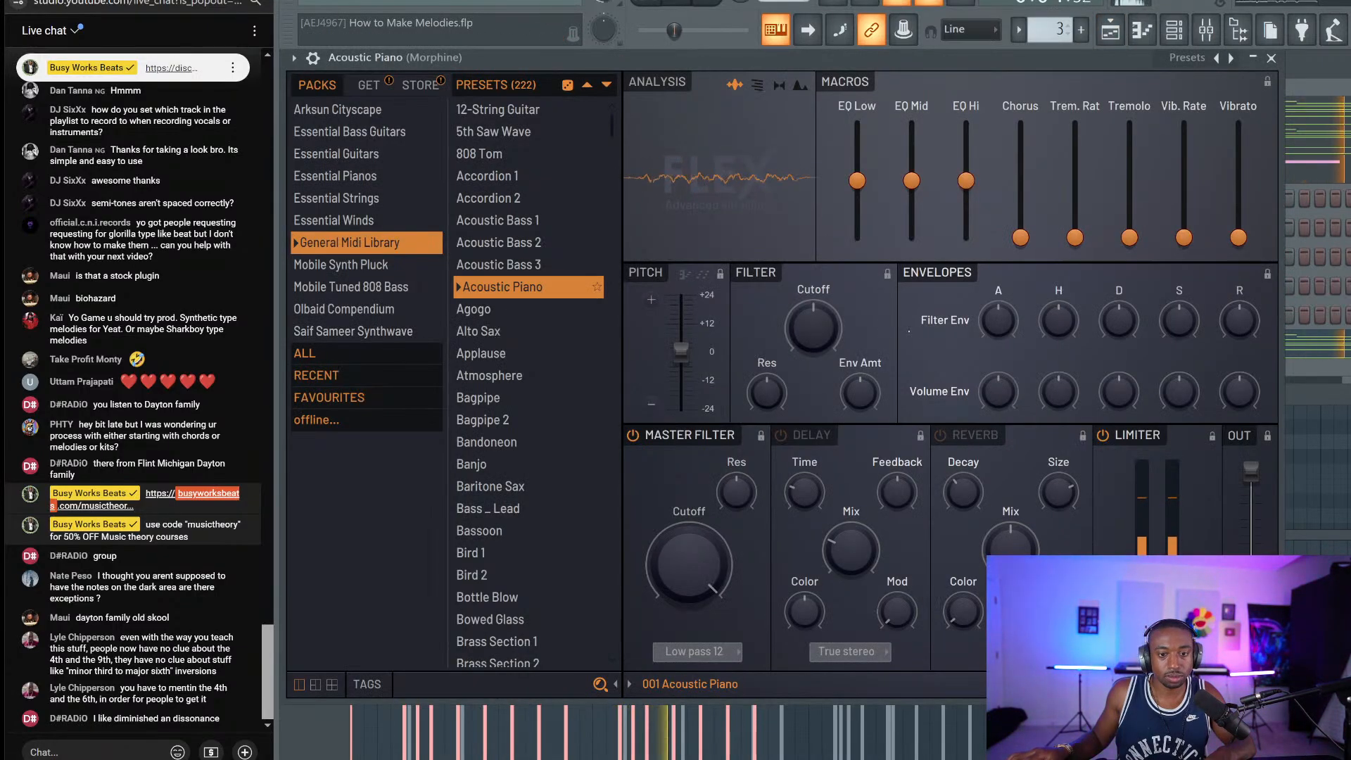
click(1102, 436)
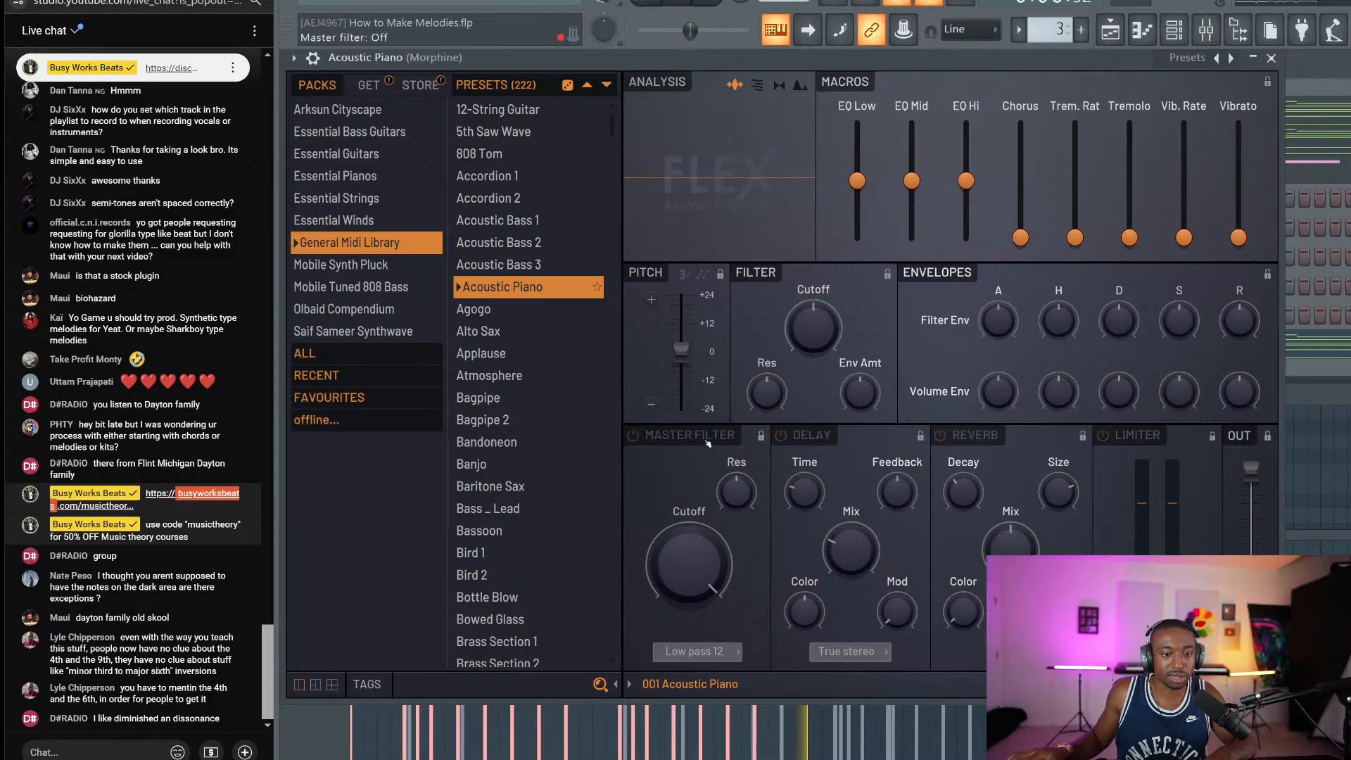
click(1272, 62)
Step: Place Pattern 3 at bar 1 of playlist Track 1, shorten the clip to four bars, and play the song
click(1112, 30)
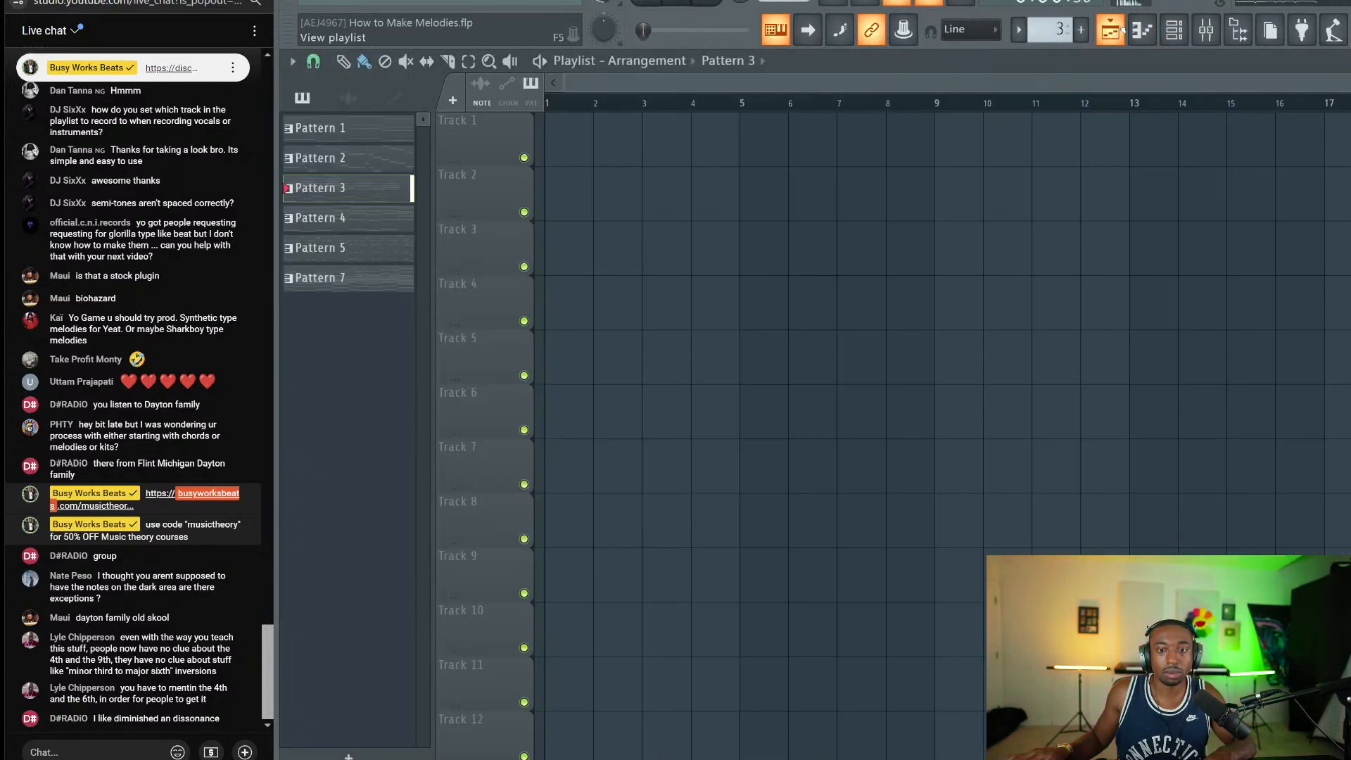
click(607, 139)
drag(939, 146, 743, 142)
click(1169, 28)
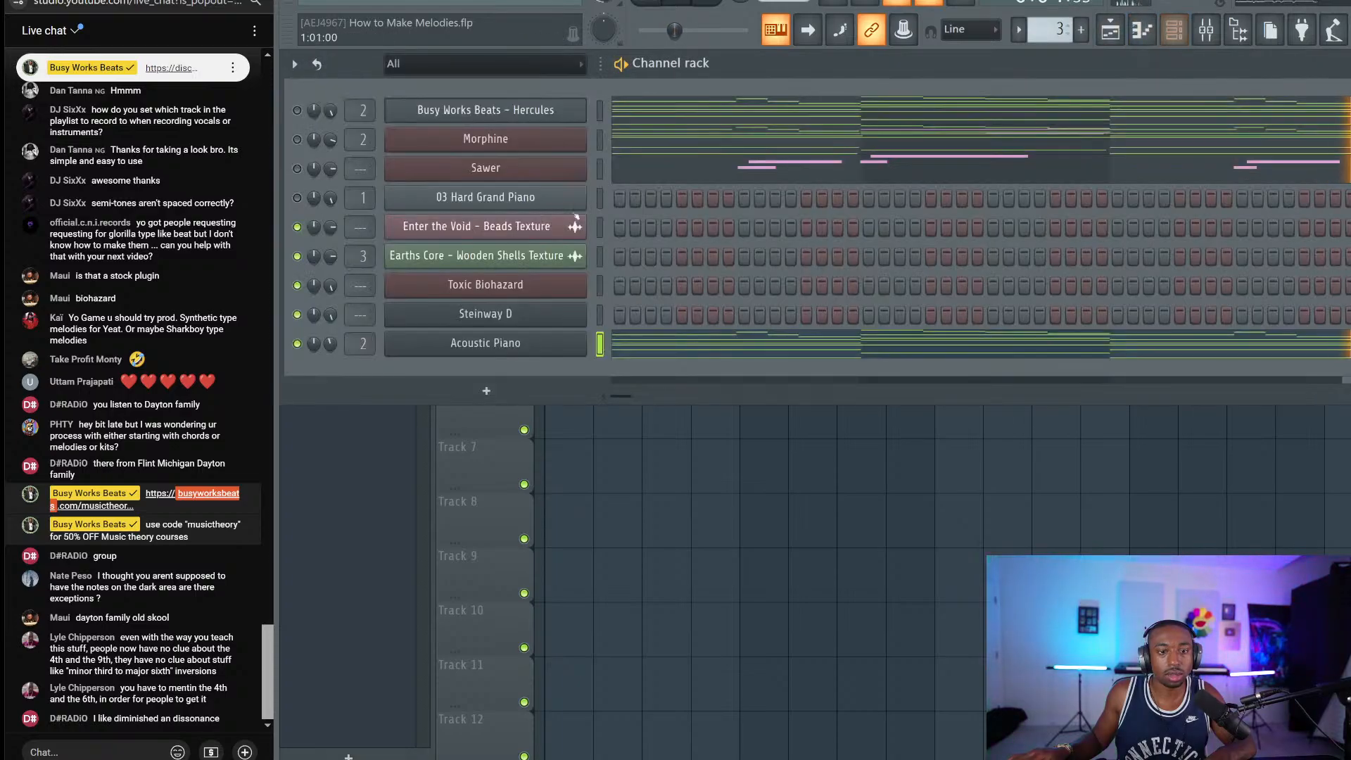
right_click(782, 514)
click(657, 3)
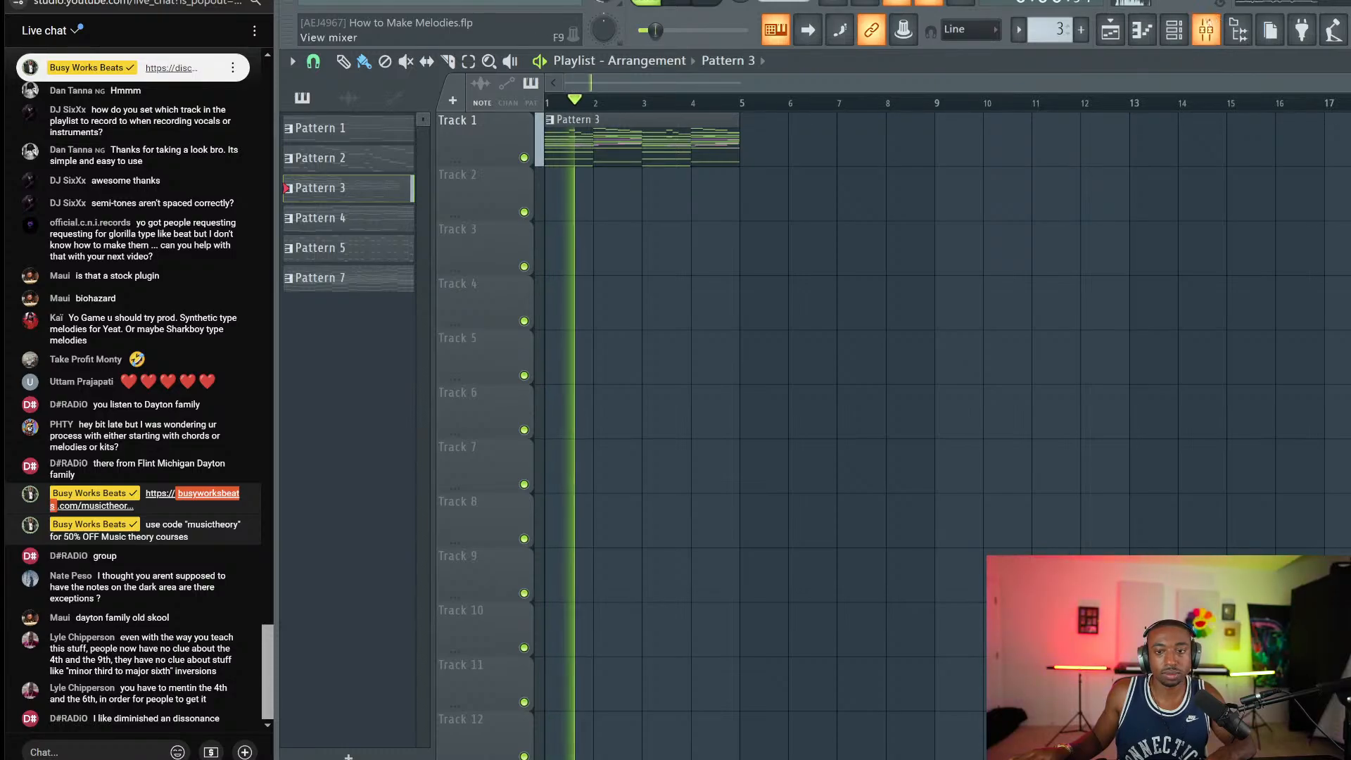
Step: Place the Earths Core - Wooden Shells Texture clip at bar 1 of Track 2 and repeat Pattern 3 three more times
click(349, 98)
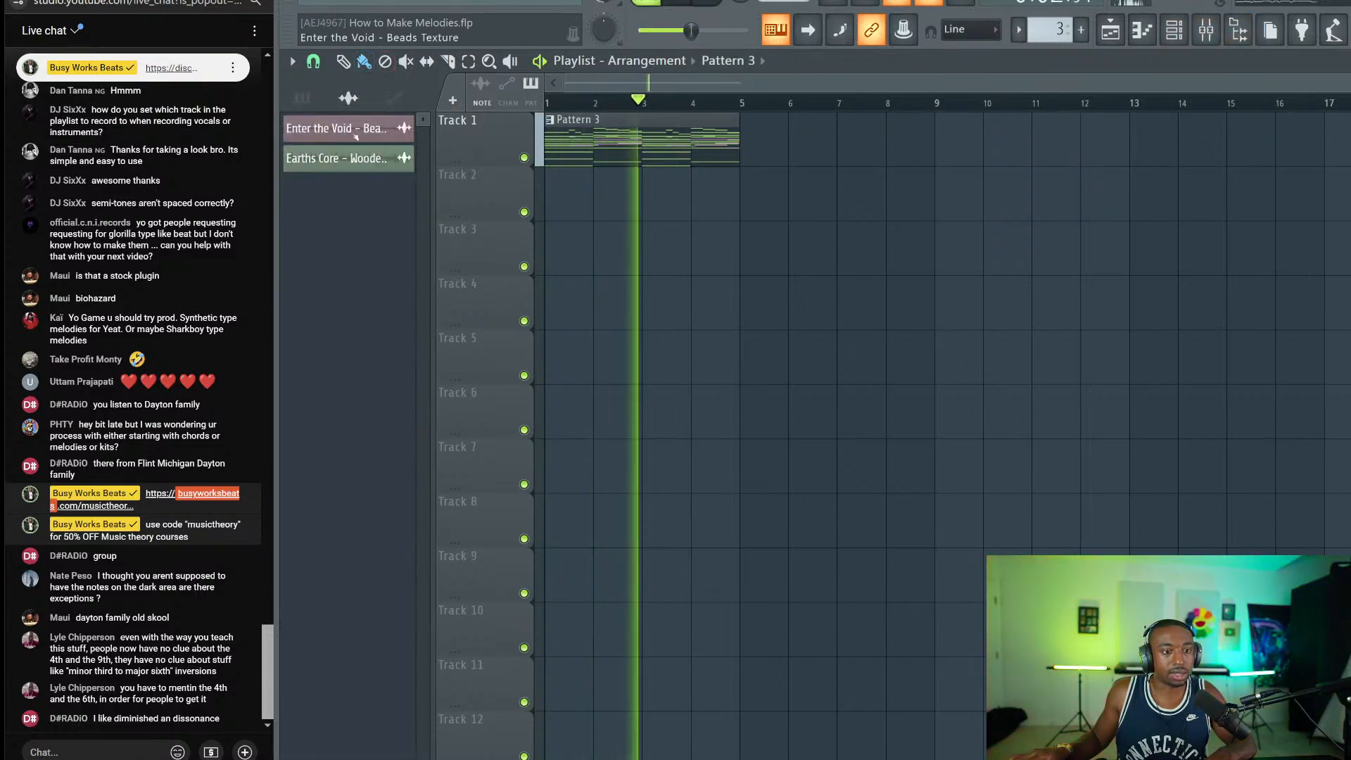
drag(337, 157, 567, 204)
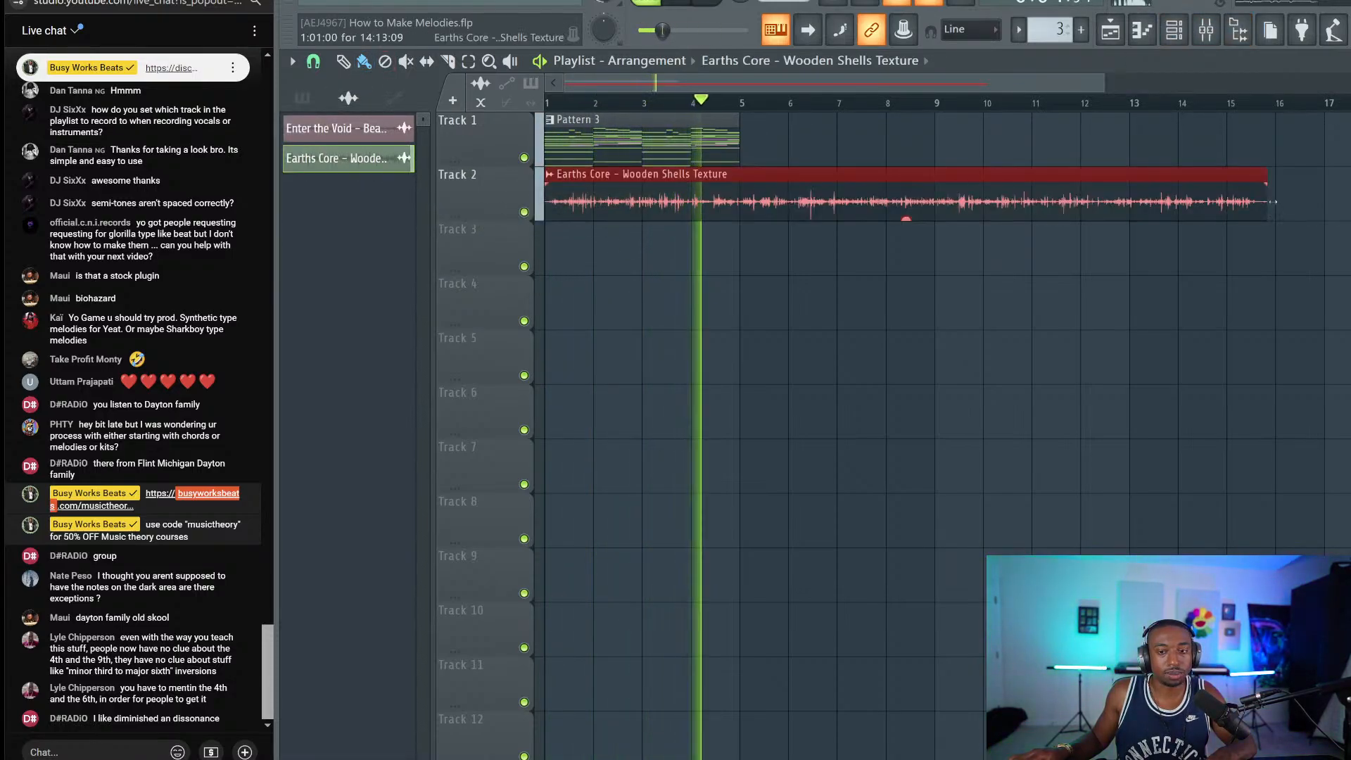
key(ctrl+b)
key(ctrl+b)
key(ctrl+b)
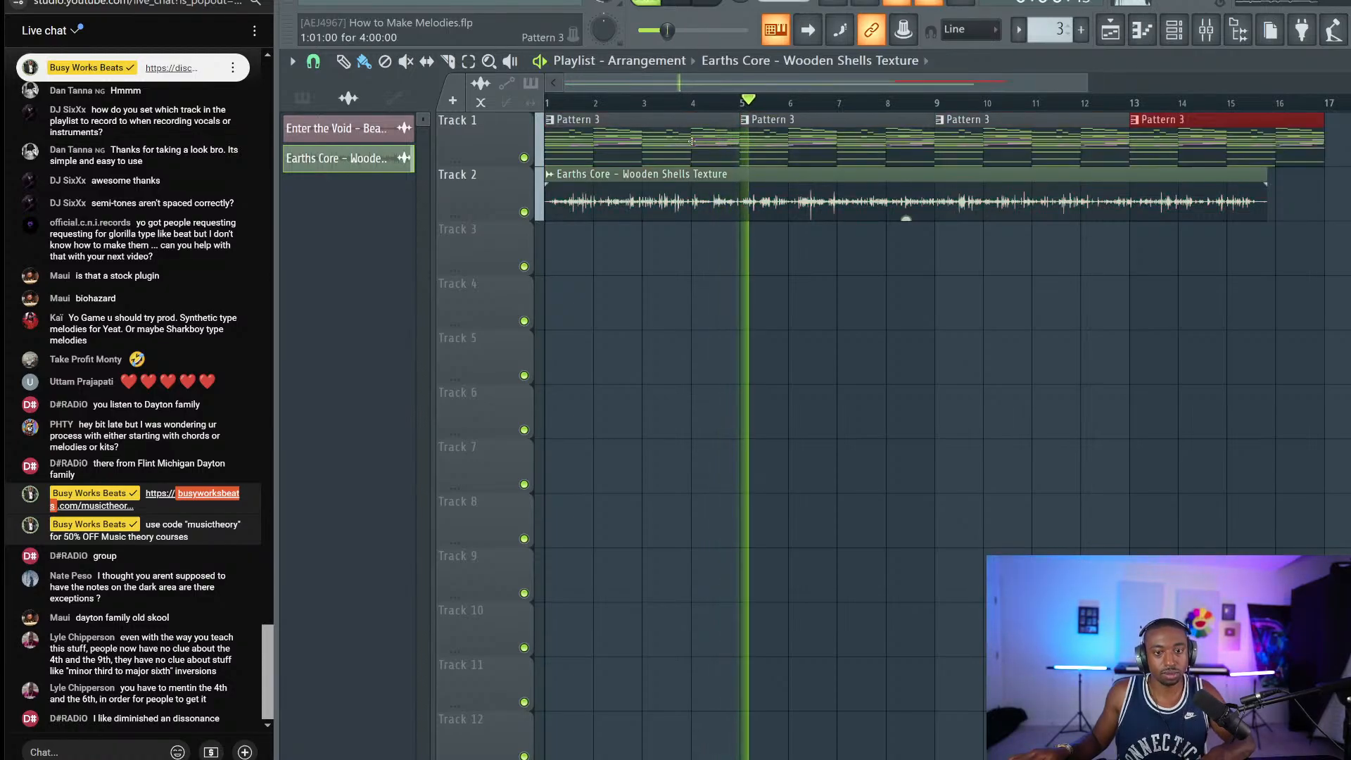
Step: Open the Wooden Shells Texture clip's settings, and route the Morphine mixer track to the room reverb track
ctrl+click(914, 326)
double_click(1002, 184)
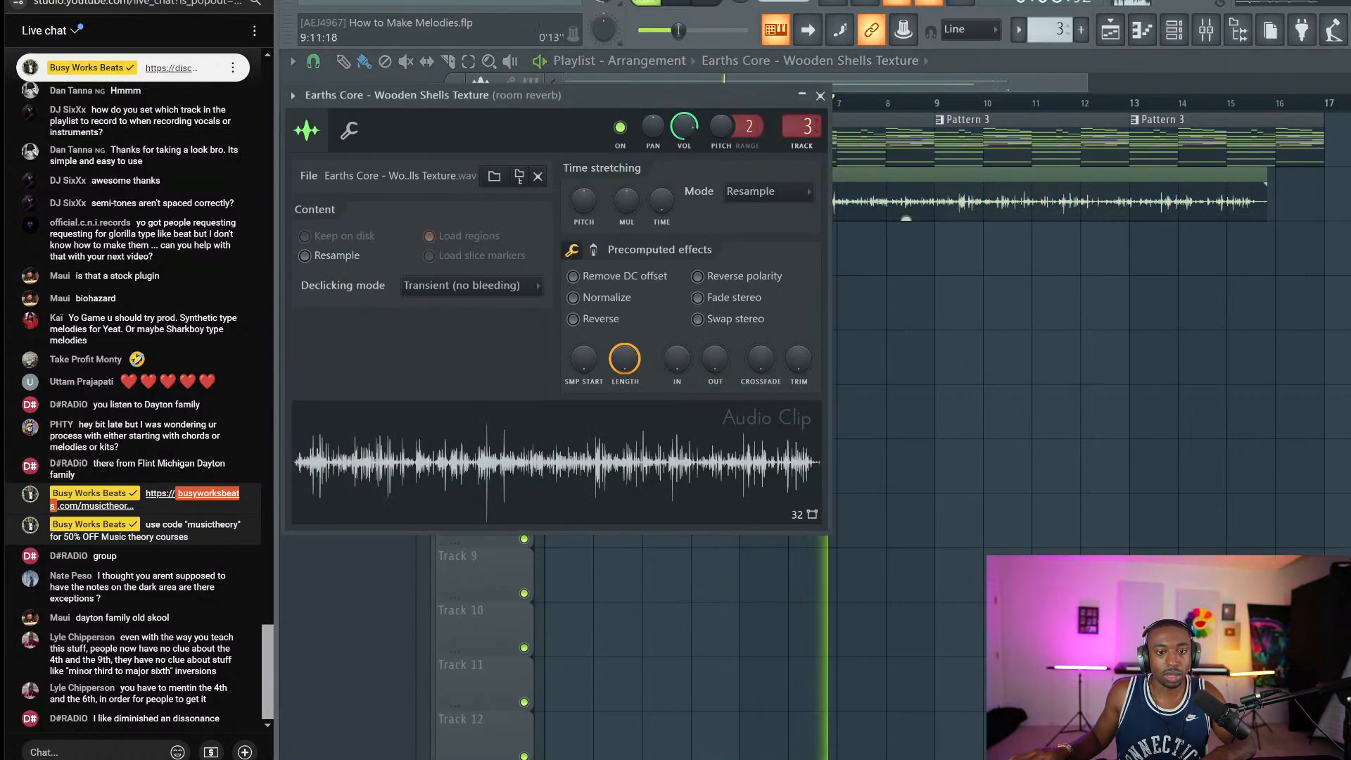
double_click(1044, 121)
key(F9)
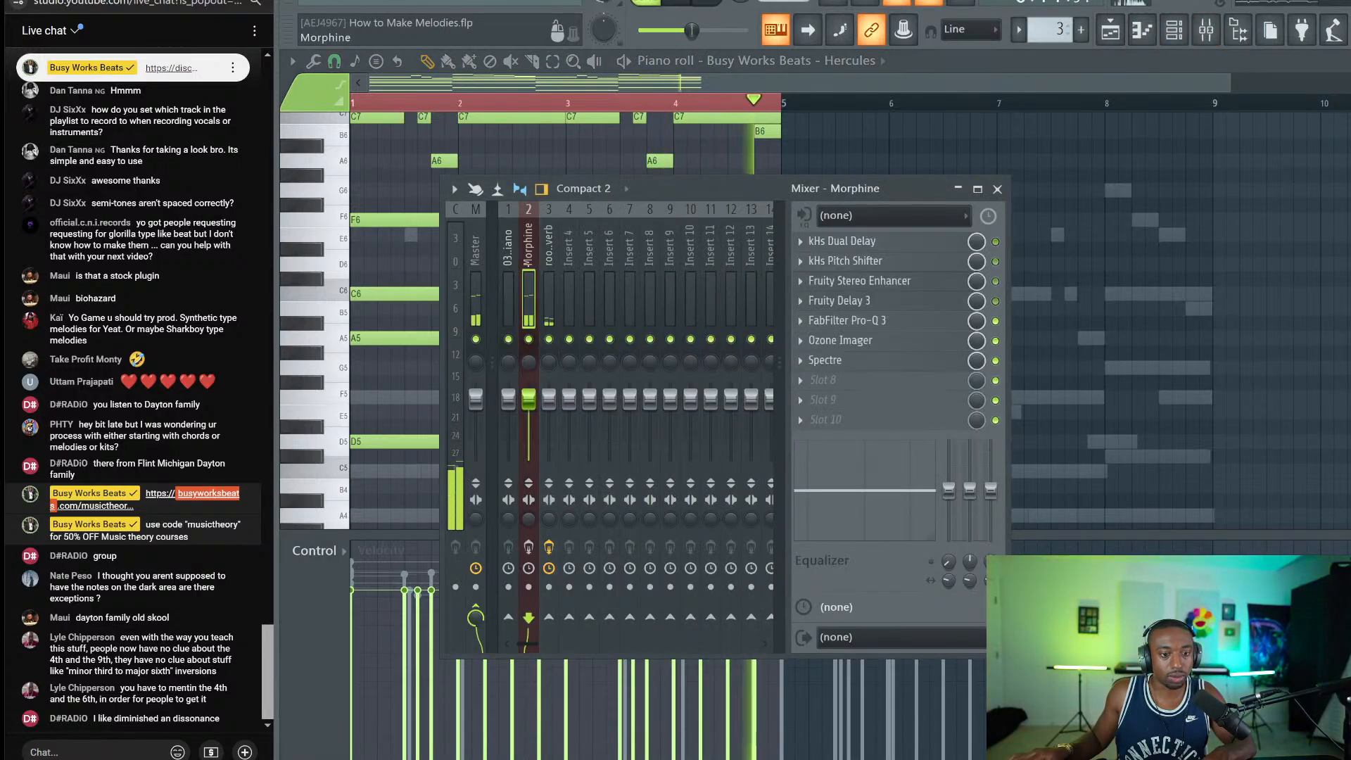
click(549, 617)
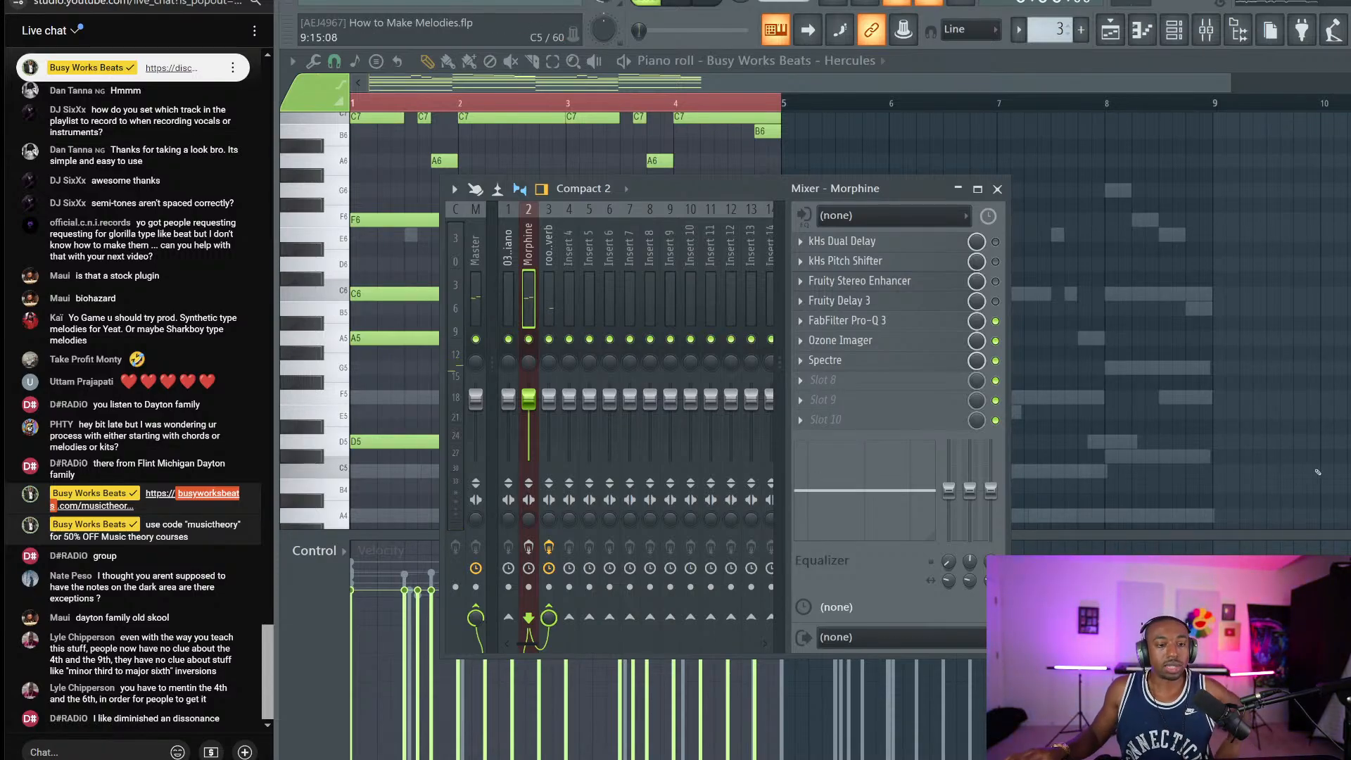
key(F9)
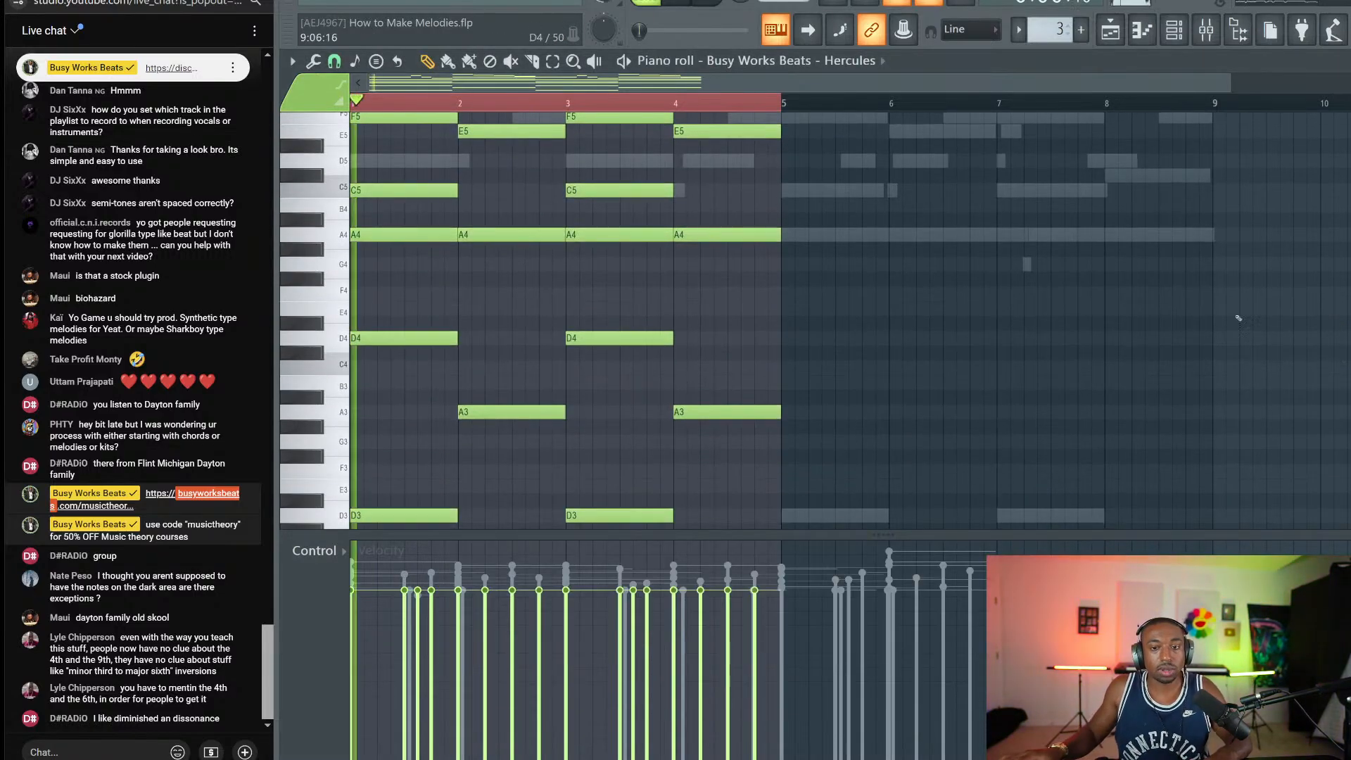
Step: Switch the piano roll to Pattern 3's Acoustic Piano notes and play them briefly
key(F6)
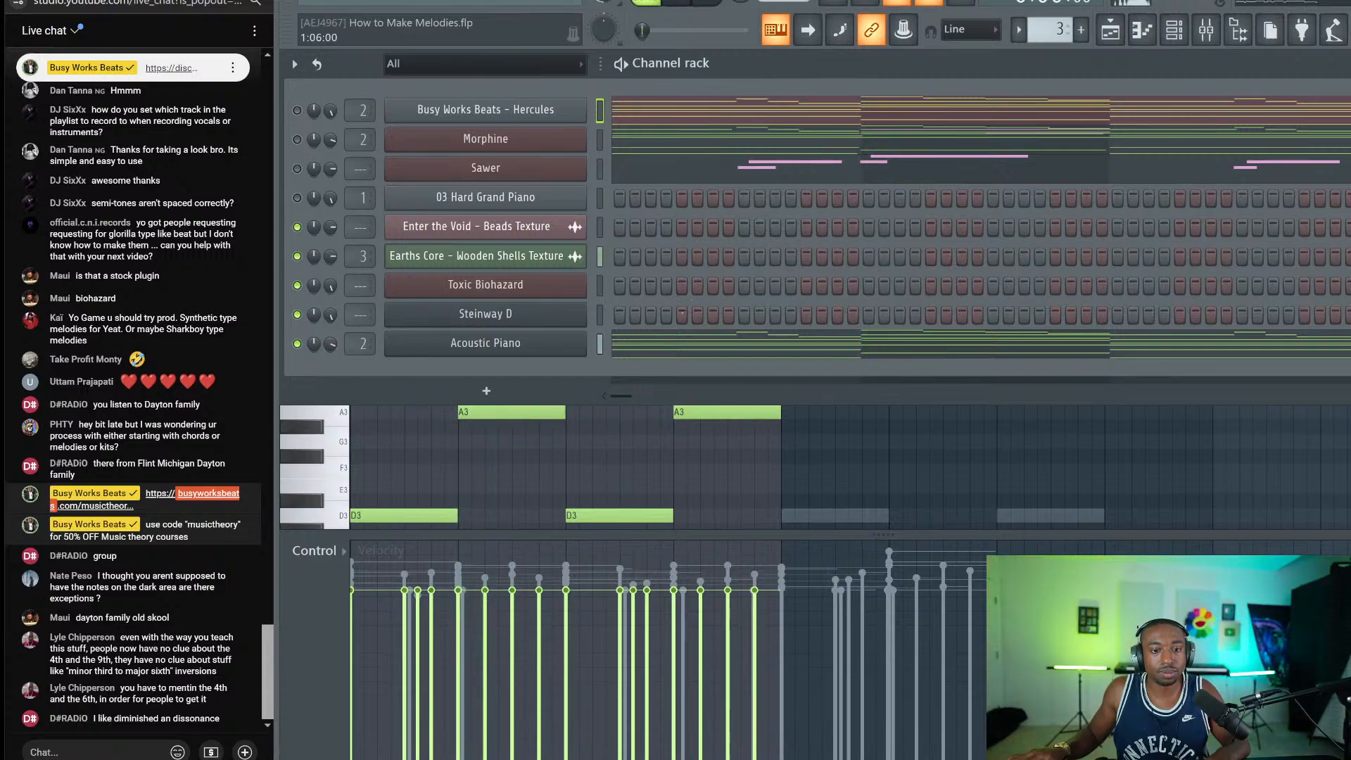
key(F6)
key(ctrl+Down)
key(space)
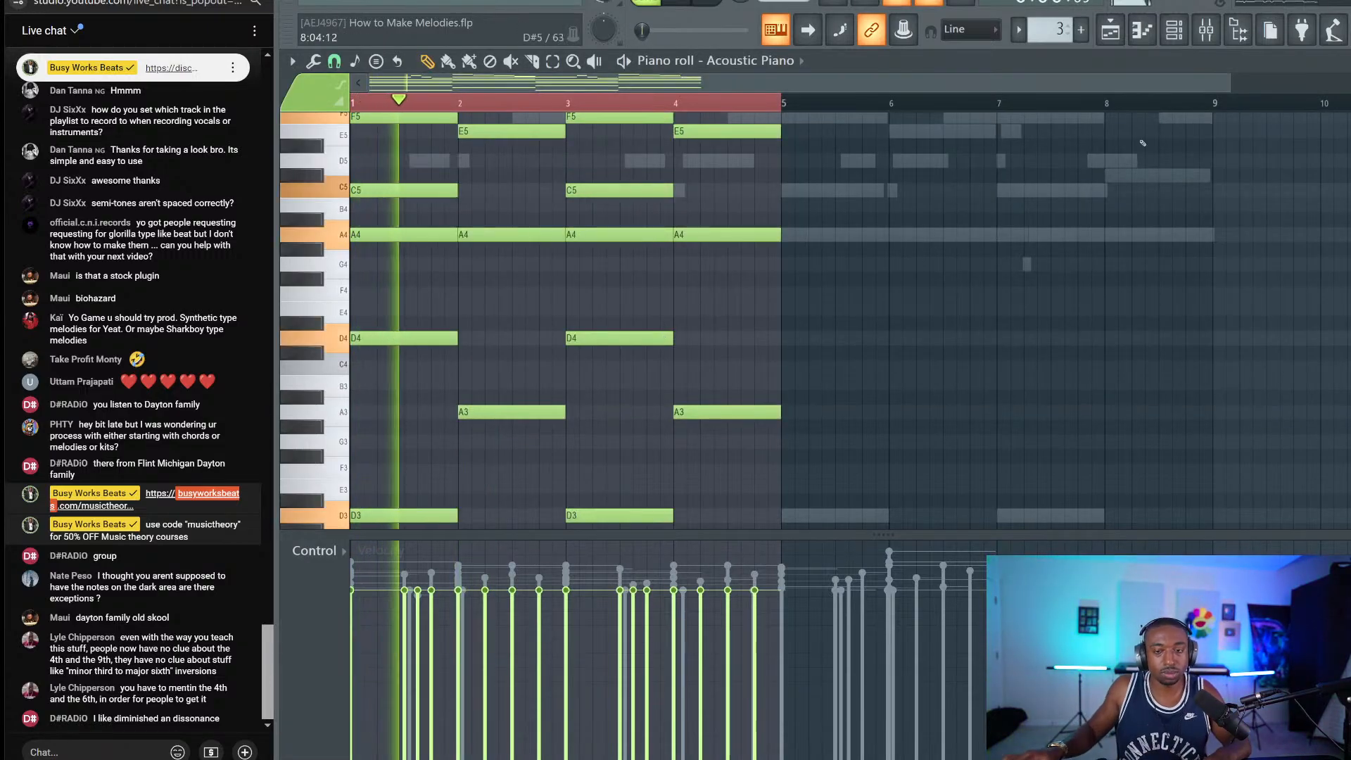
scroll(462, 140, up, 4)
key(space)
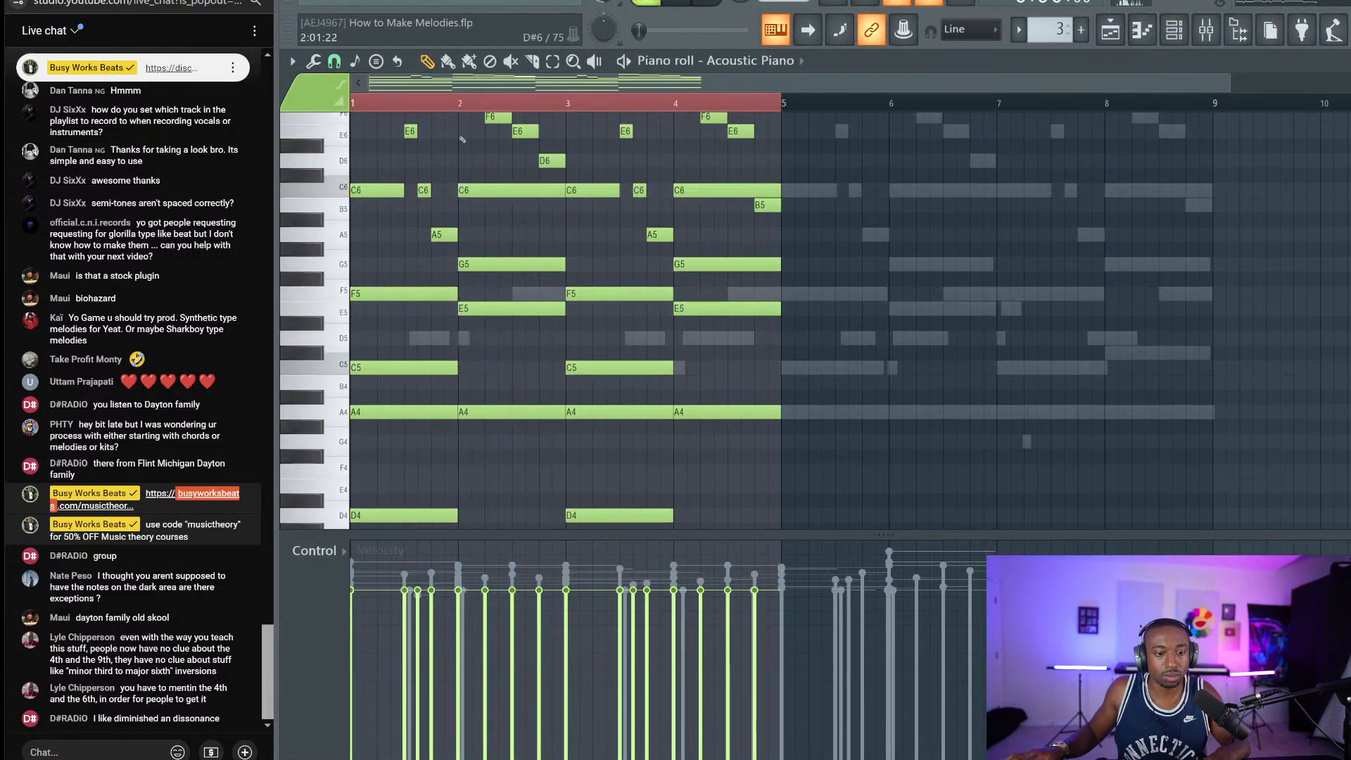
Step: Humanize the Acoustic Piano notes with start time range 0.127, duration range 0.100 and velocity range 0.233, and listen through them
click(313, 61)
click(535, 135)
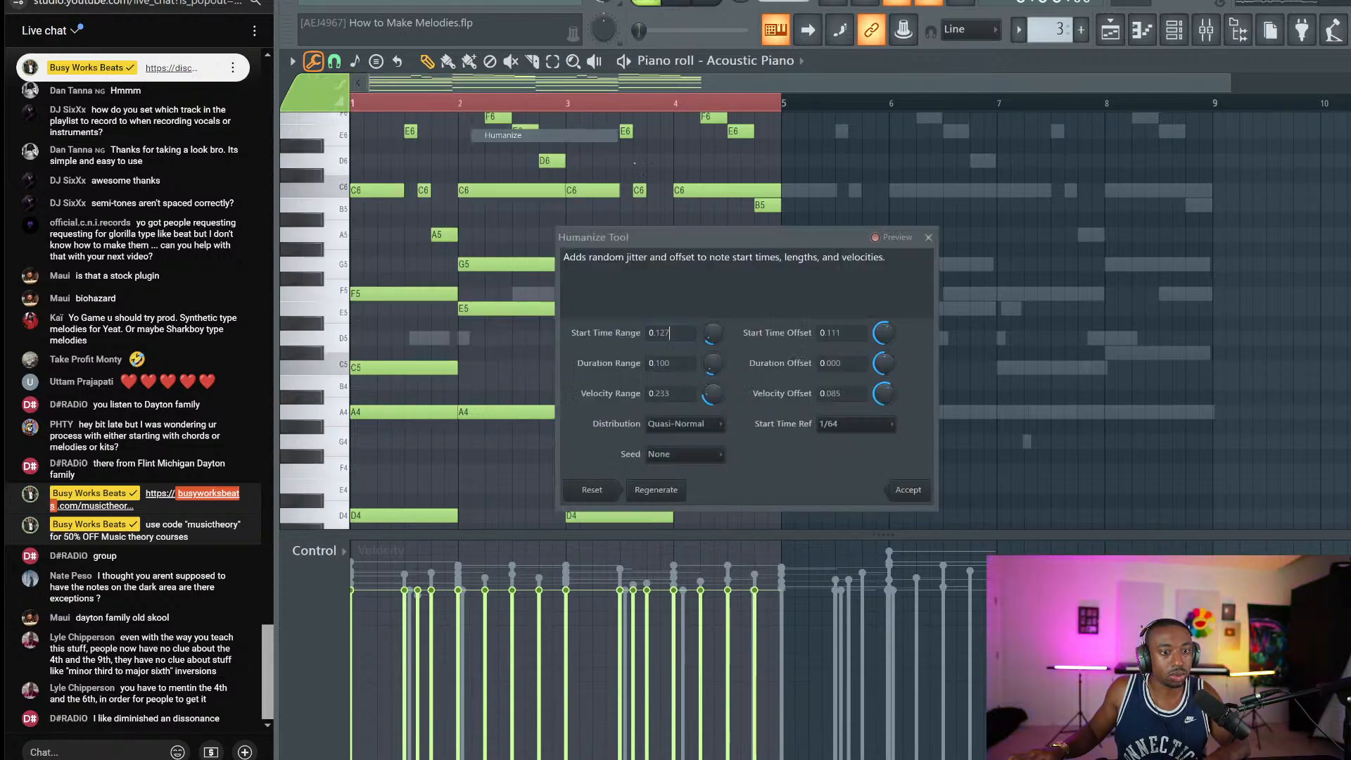
click(908, 490)
scroll(553, 253, up, 1)
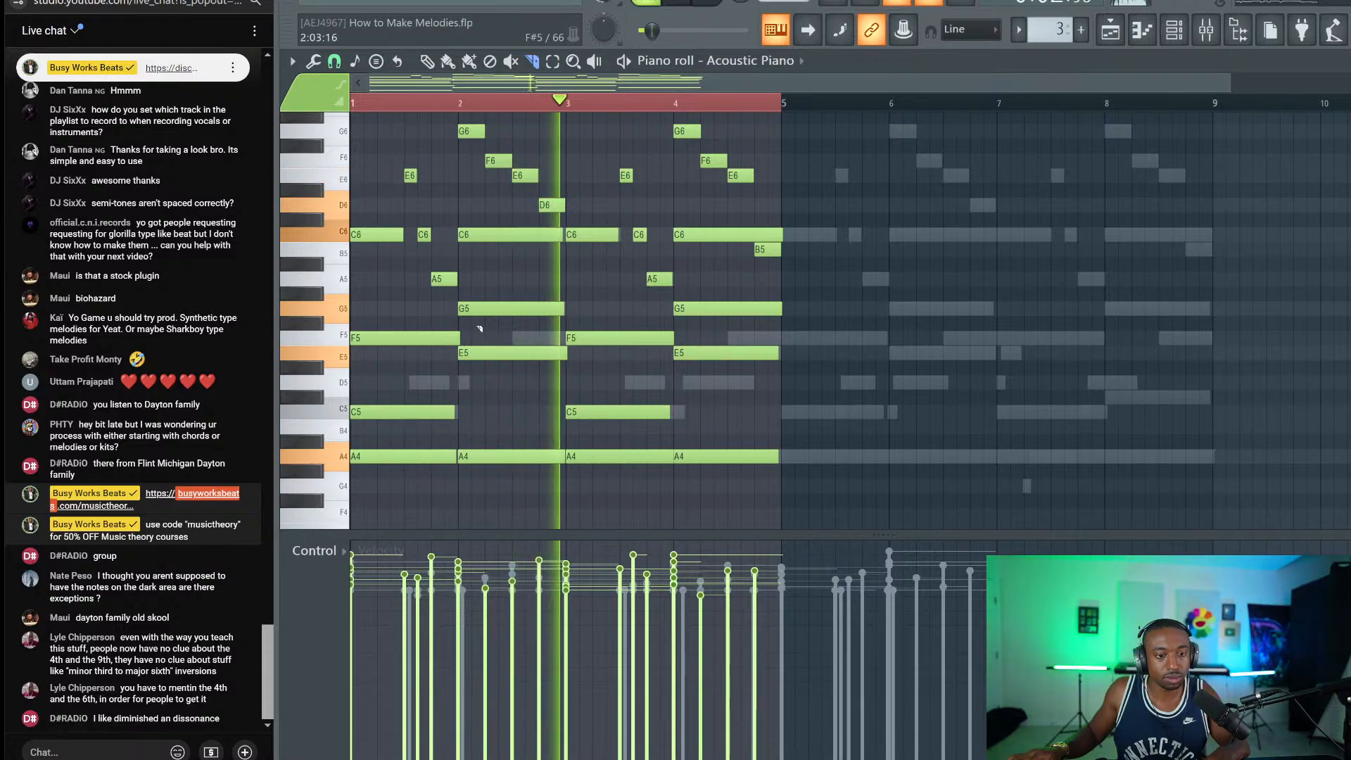
scroll(548, 345, down, 5)
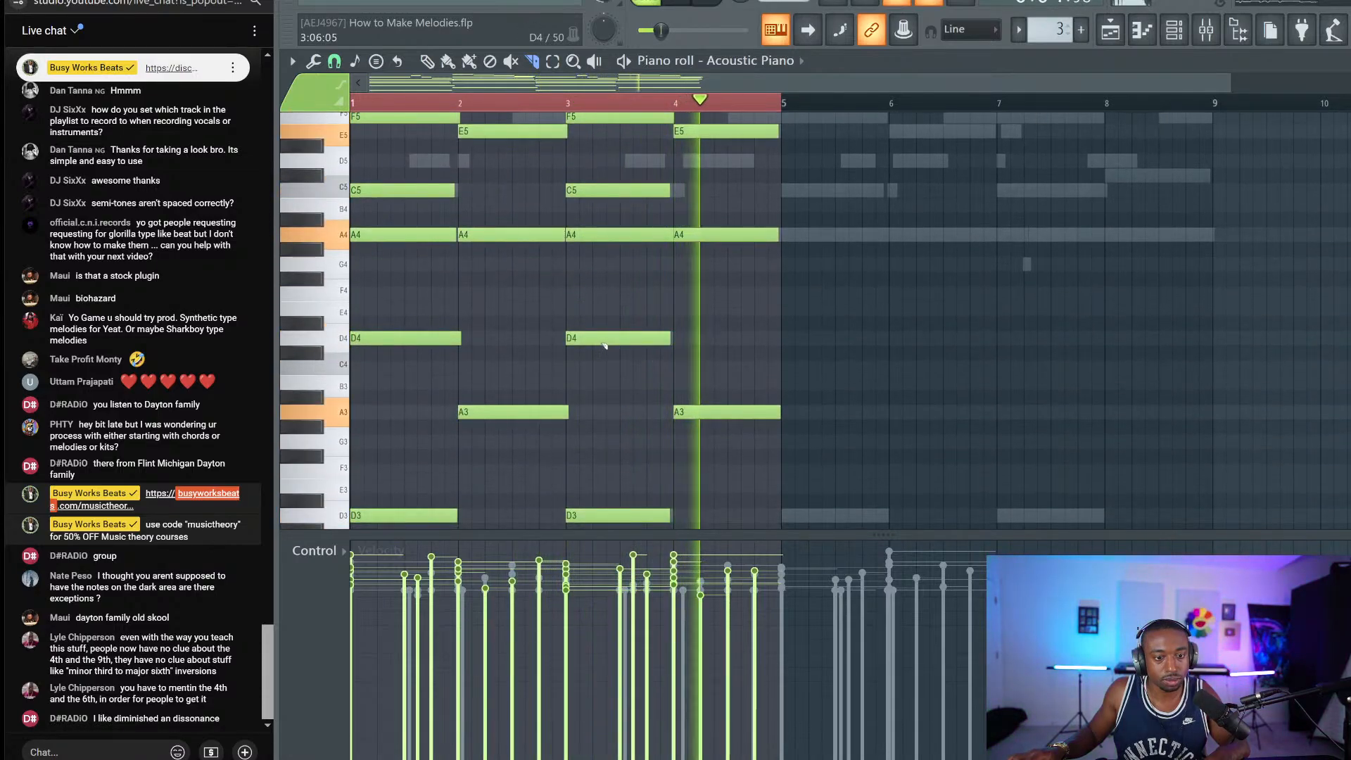
scroll(687, 281, up, 1)
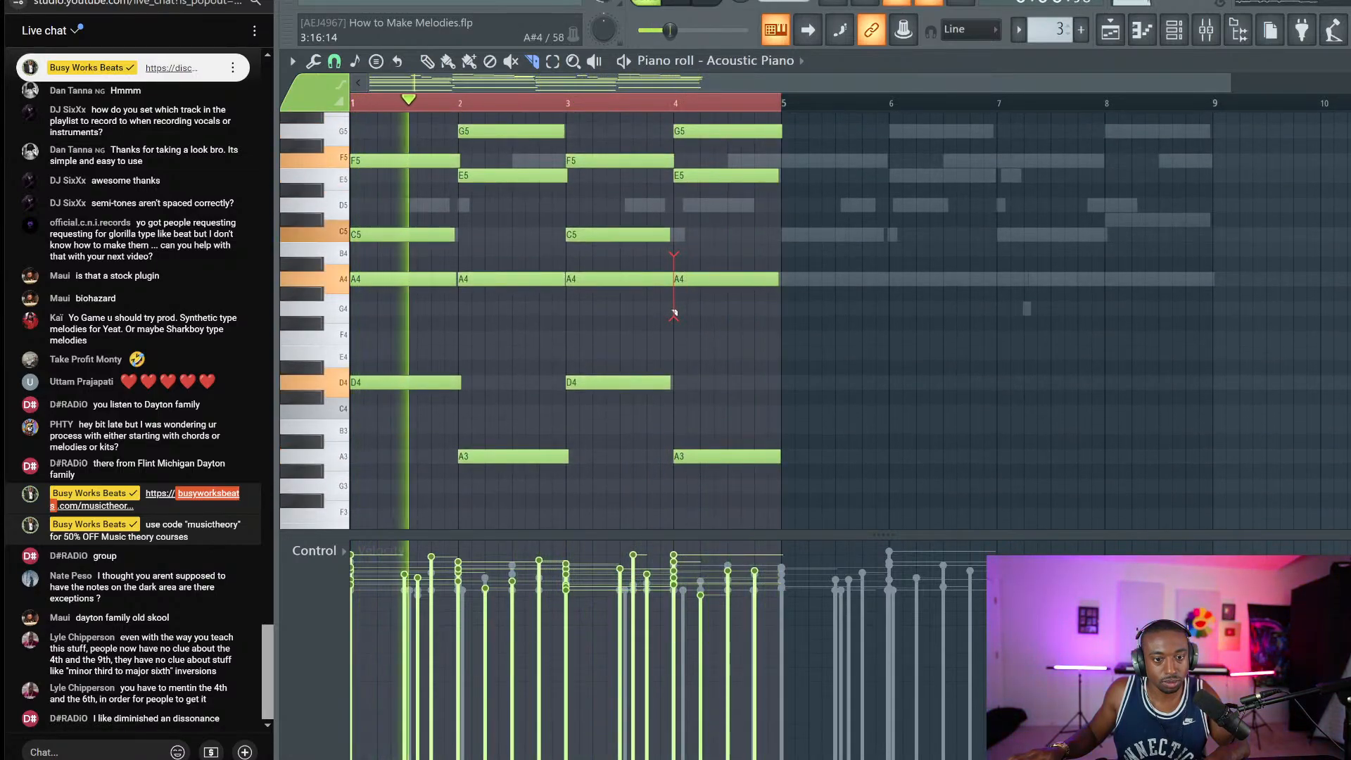
scroll(850, 230, up, 2)
scroll(850, 232, down, 7)
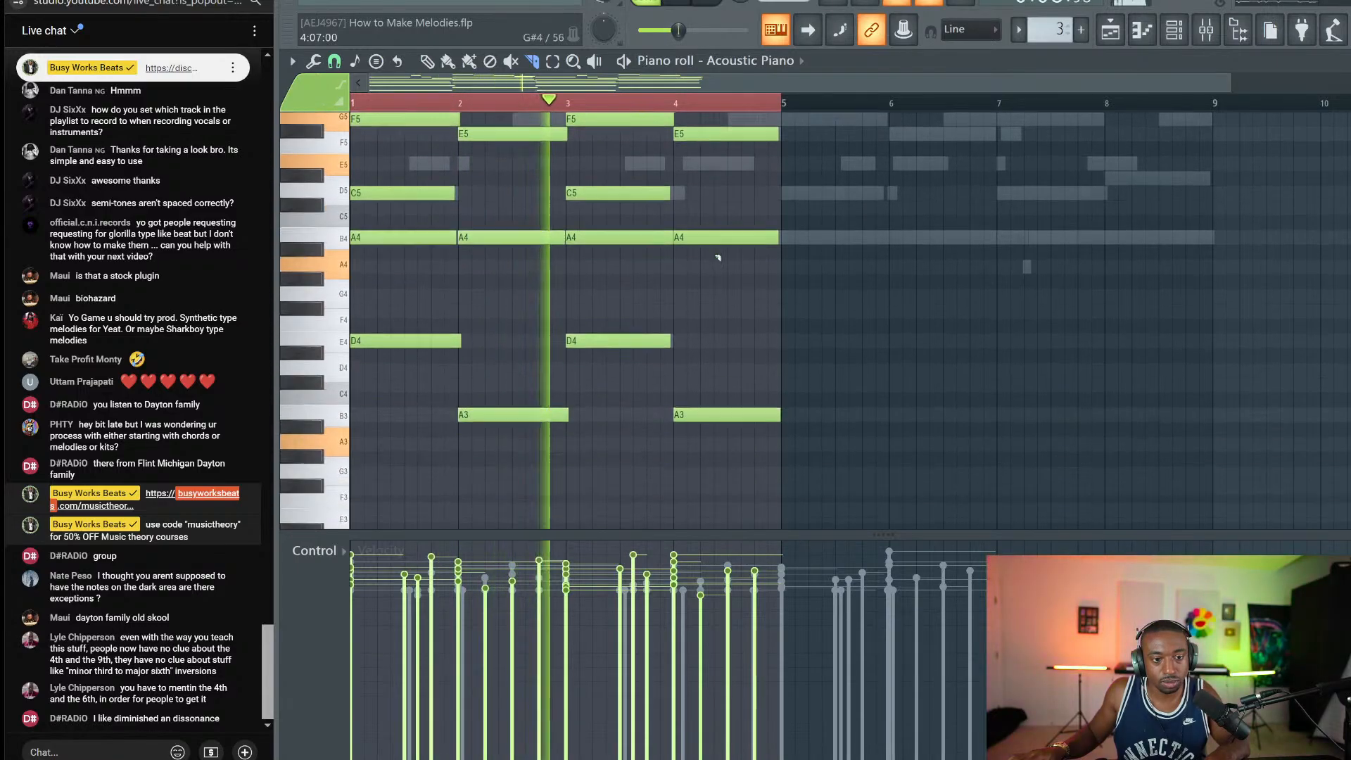
Step: Enable the effect slots on the Morphine mixer track and play the melody through them
click(1188, 28)
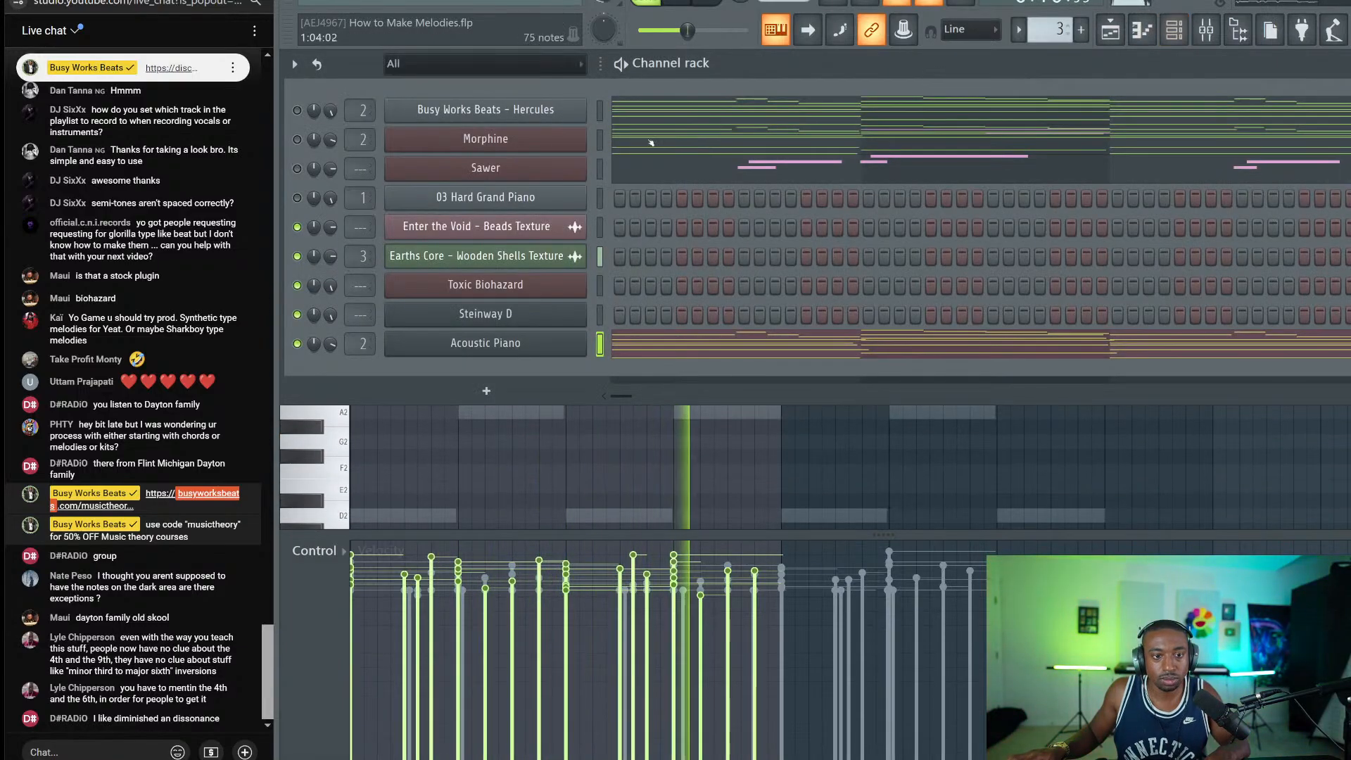
click(1206, 31)
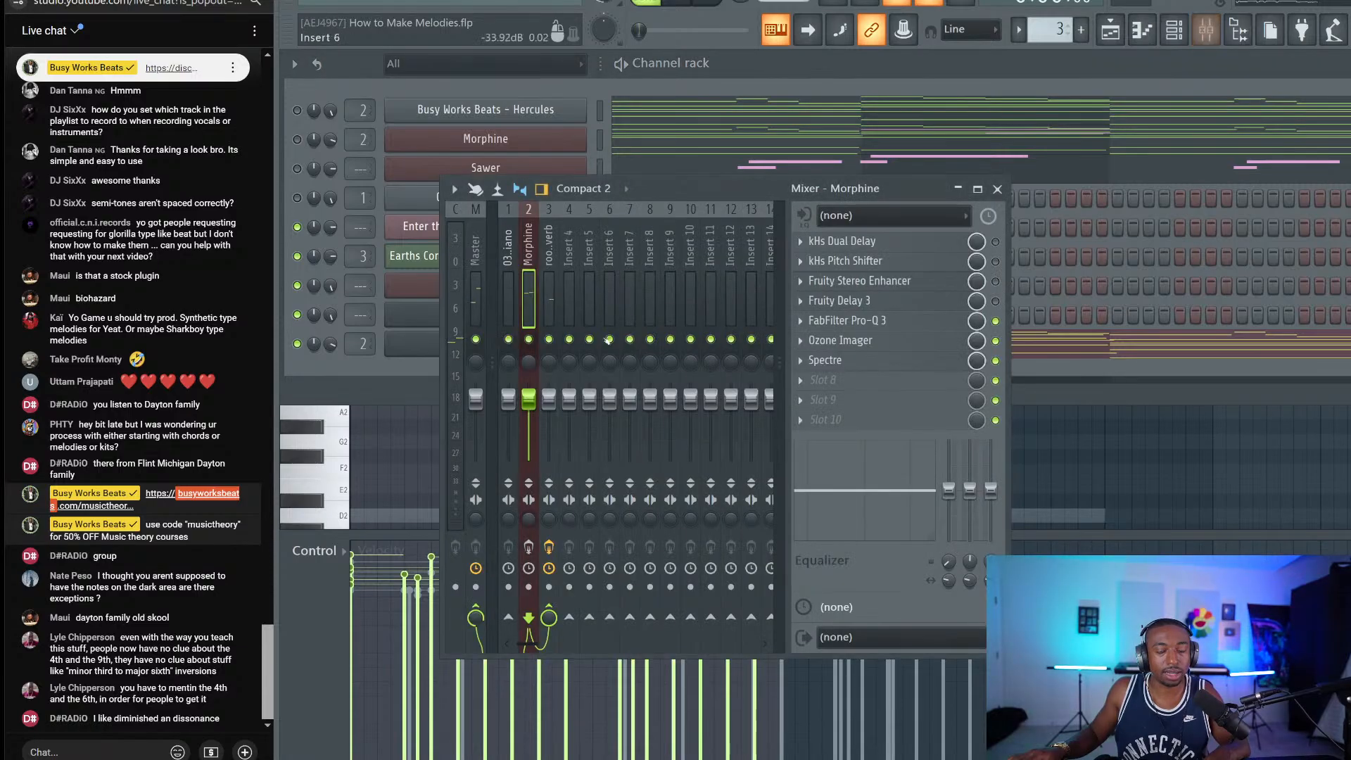
click(529, 546)
key(space)
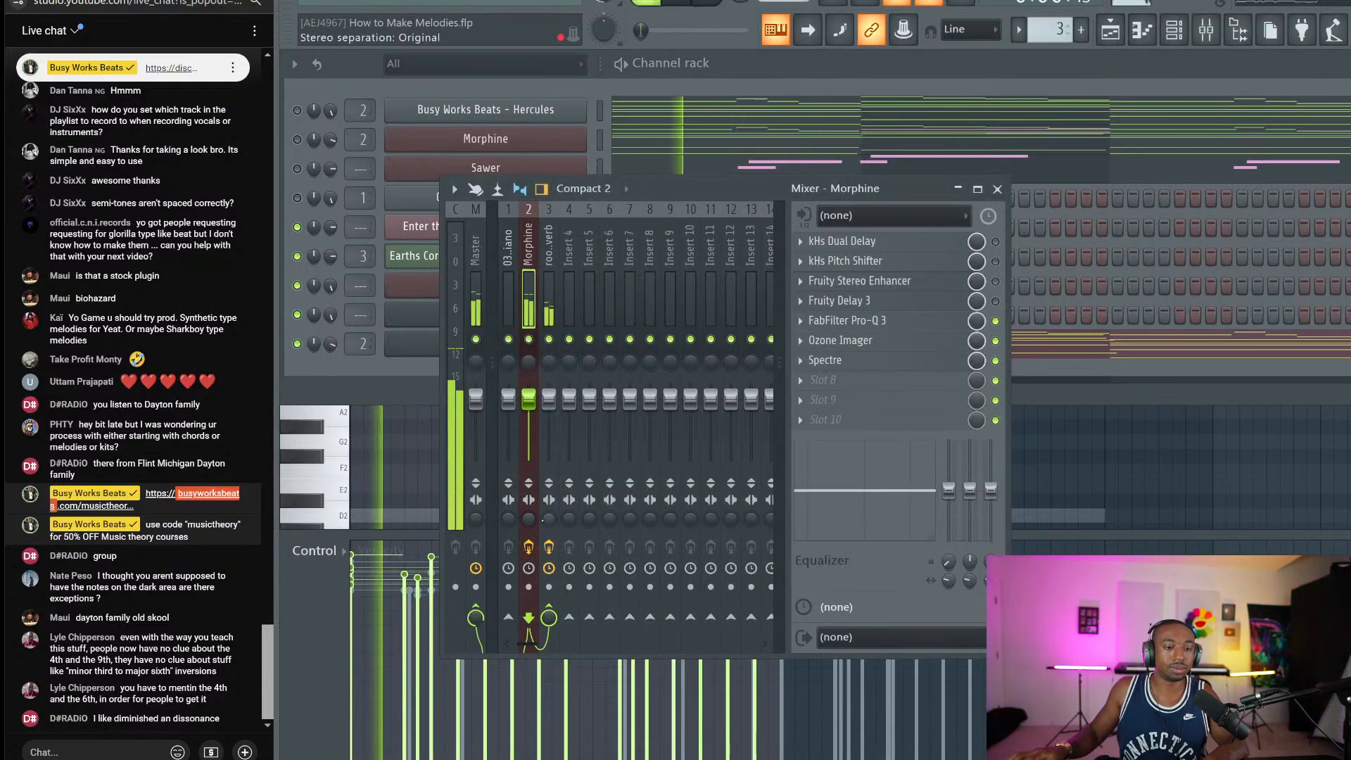
Step: Set the Morphine track's send to room reverb to 78% during playback, and stop playing
click(550, 303)
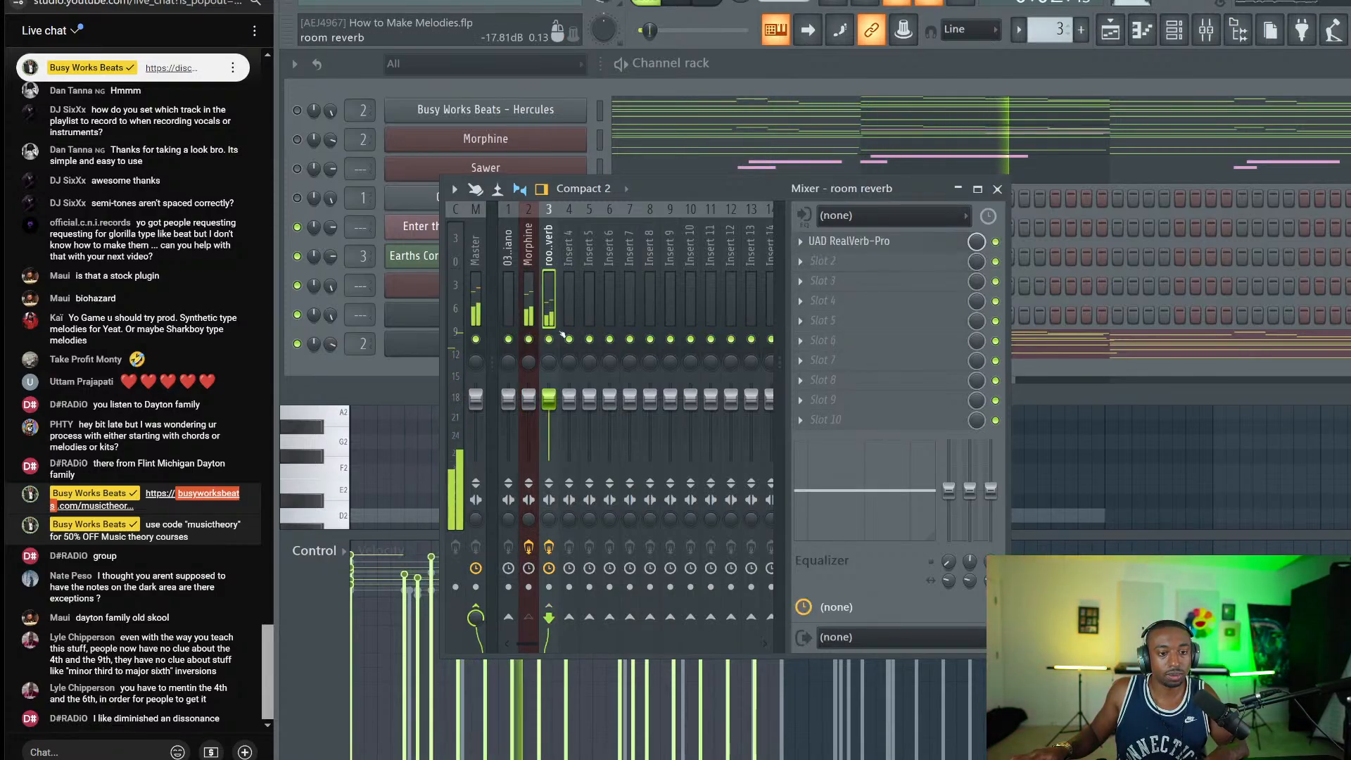
click(529, 302)
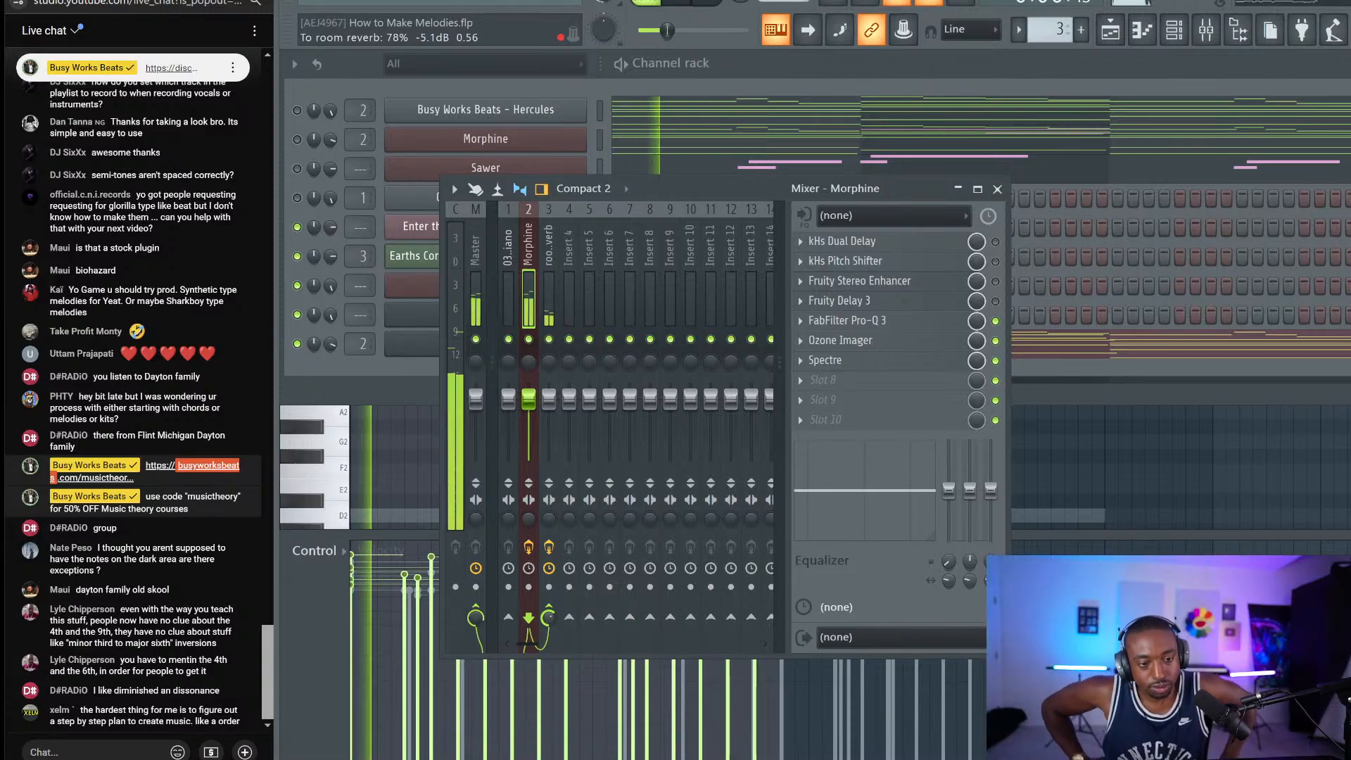
key(space)
Step: Play the melody while checking the Morphine and room reverb tracks' levels, and close the mixer
drag(508, 292, 549, 292)
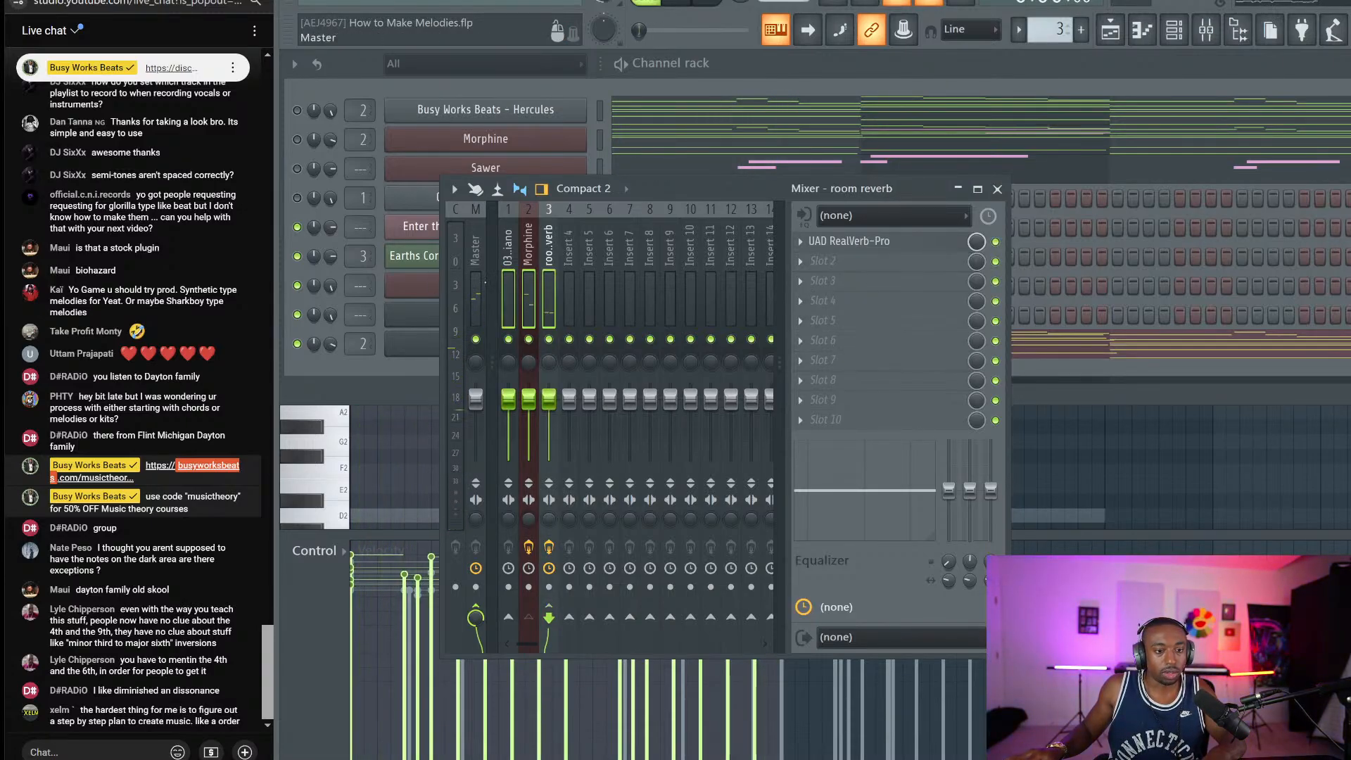
key(space)
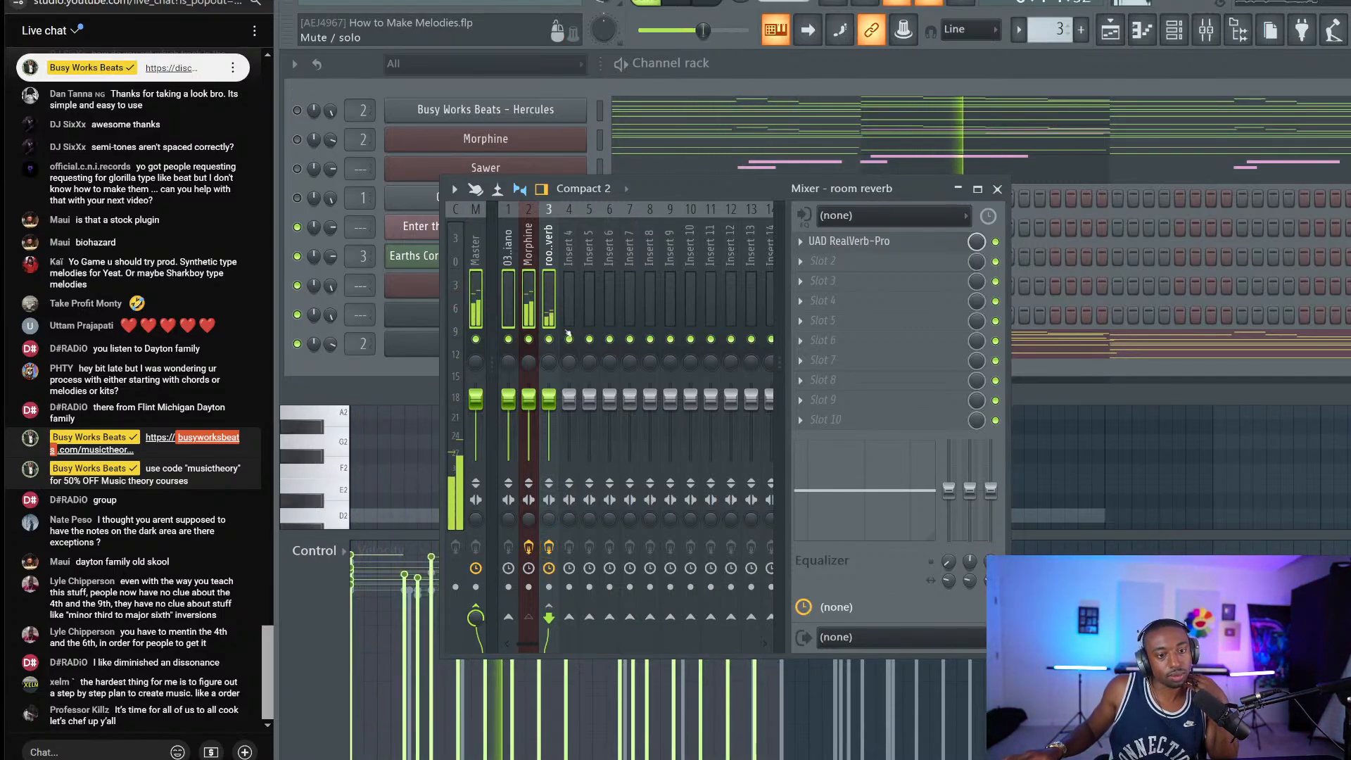
click(530, 306)
click(545, 323)
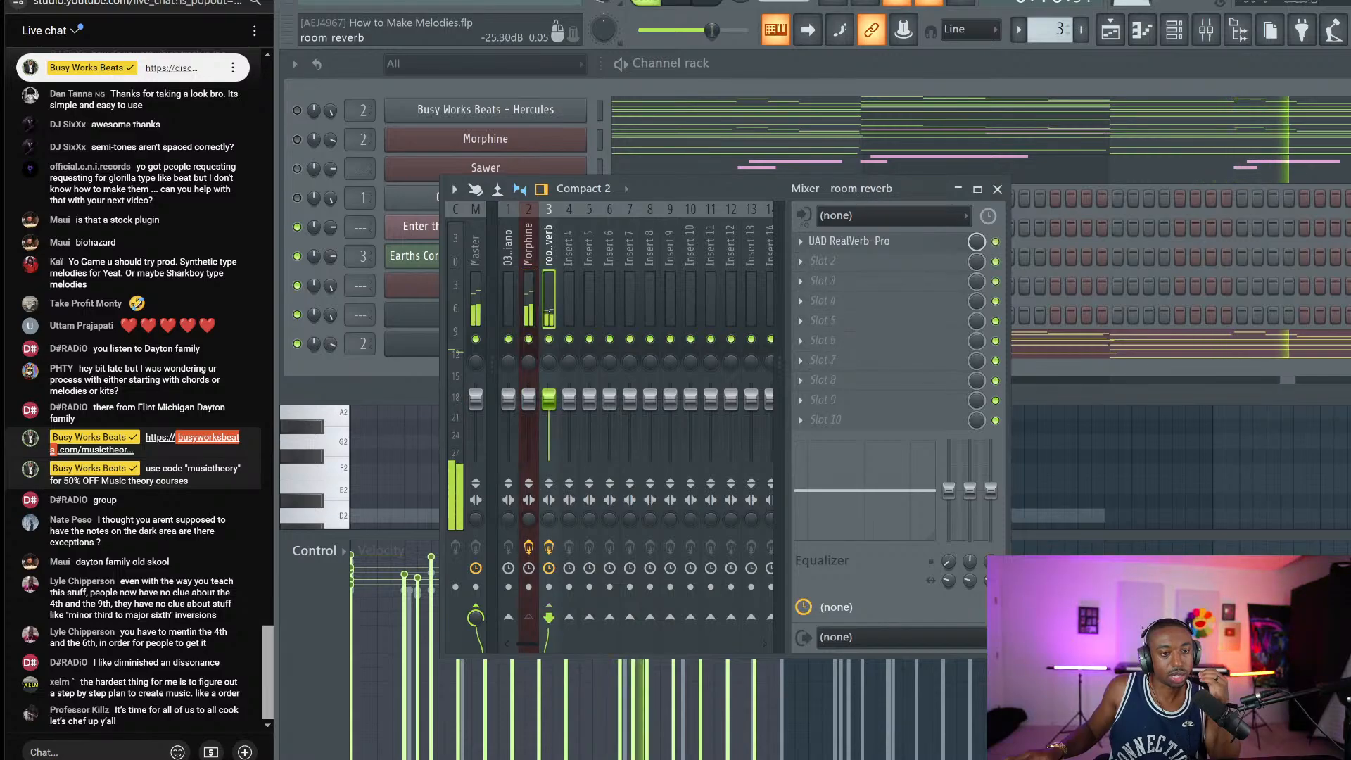
click(997, 188)
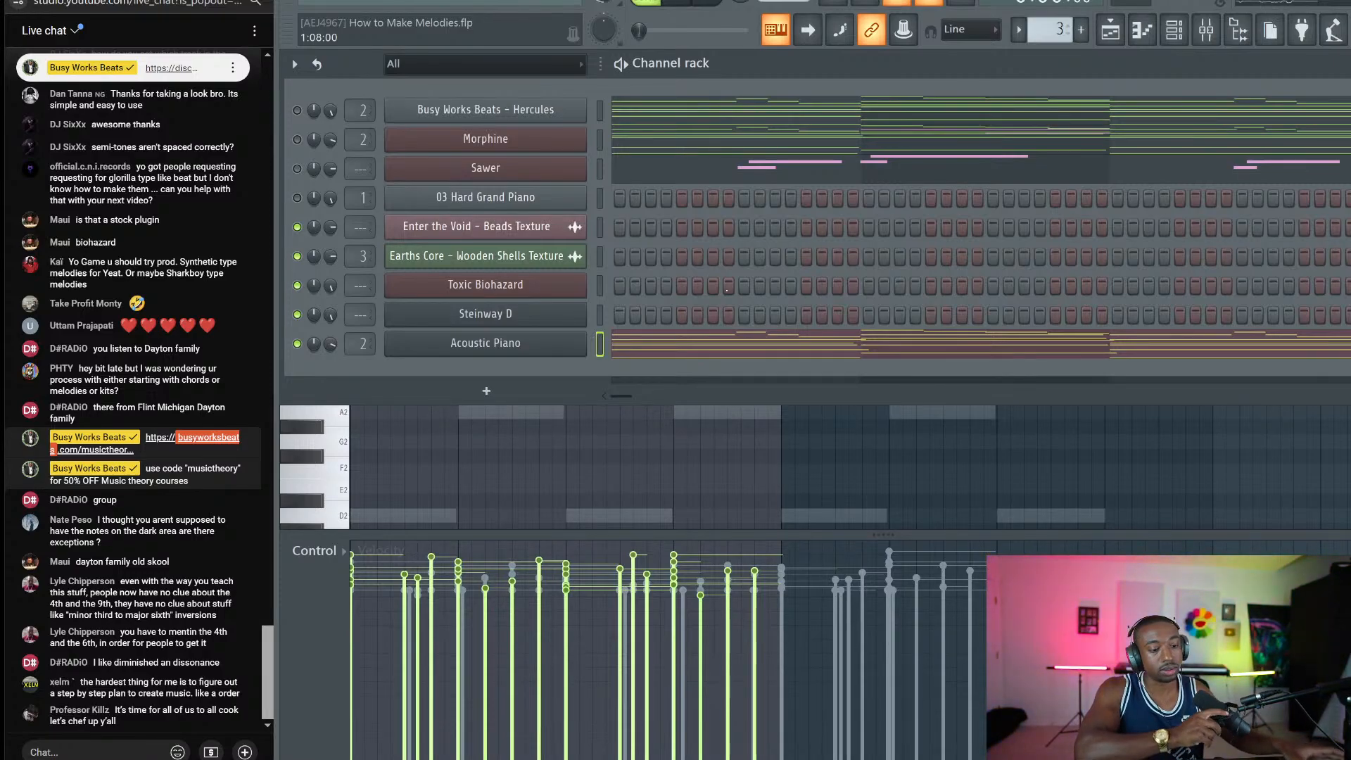
click(120, 749)
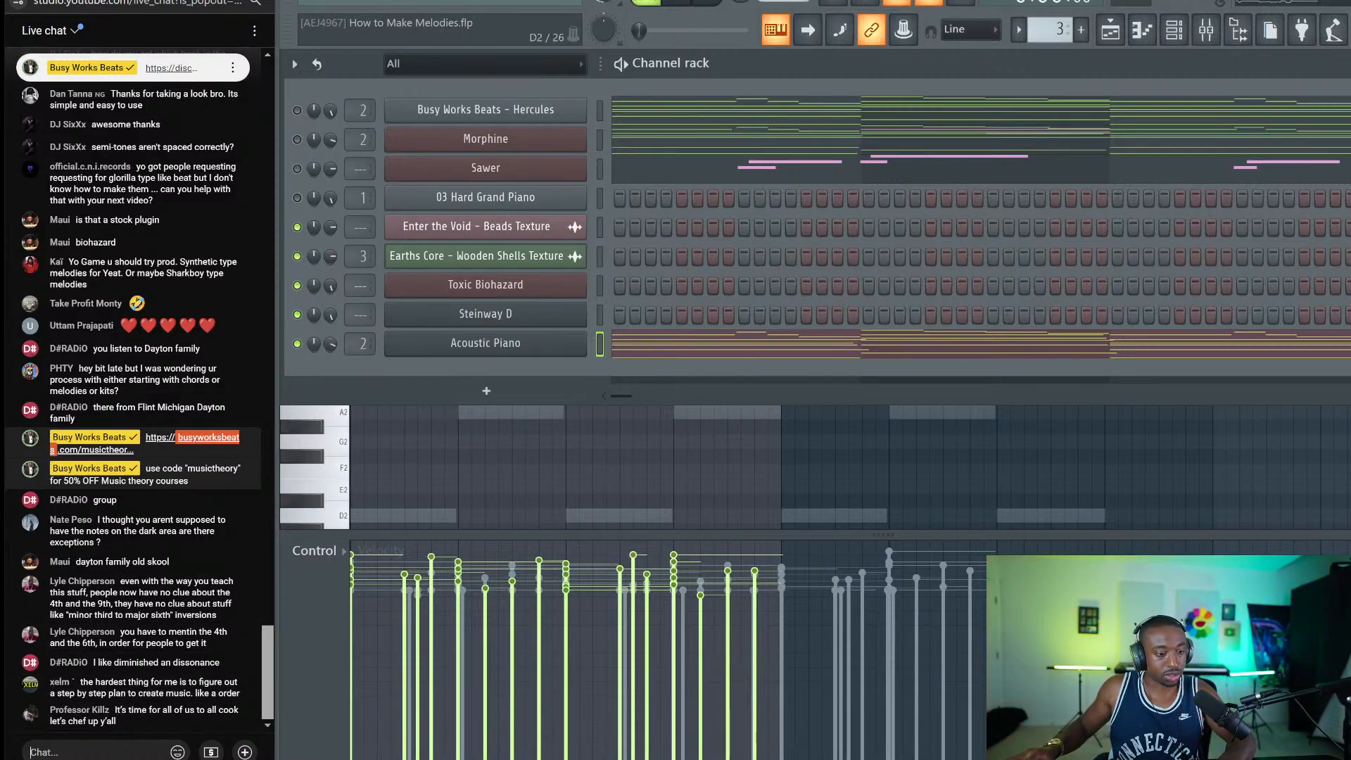
text(https:)
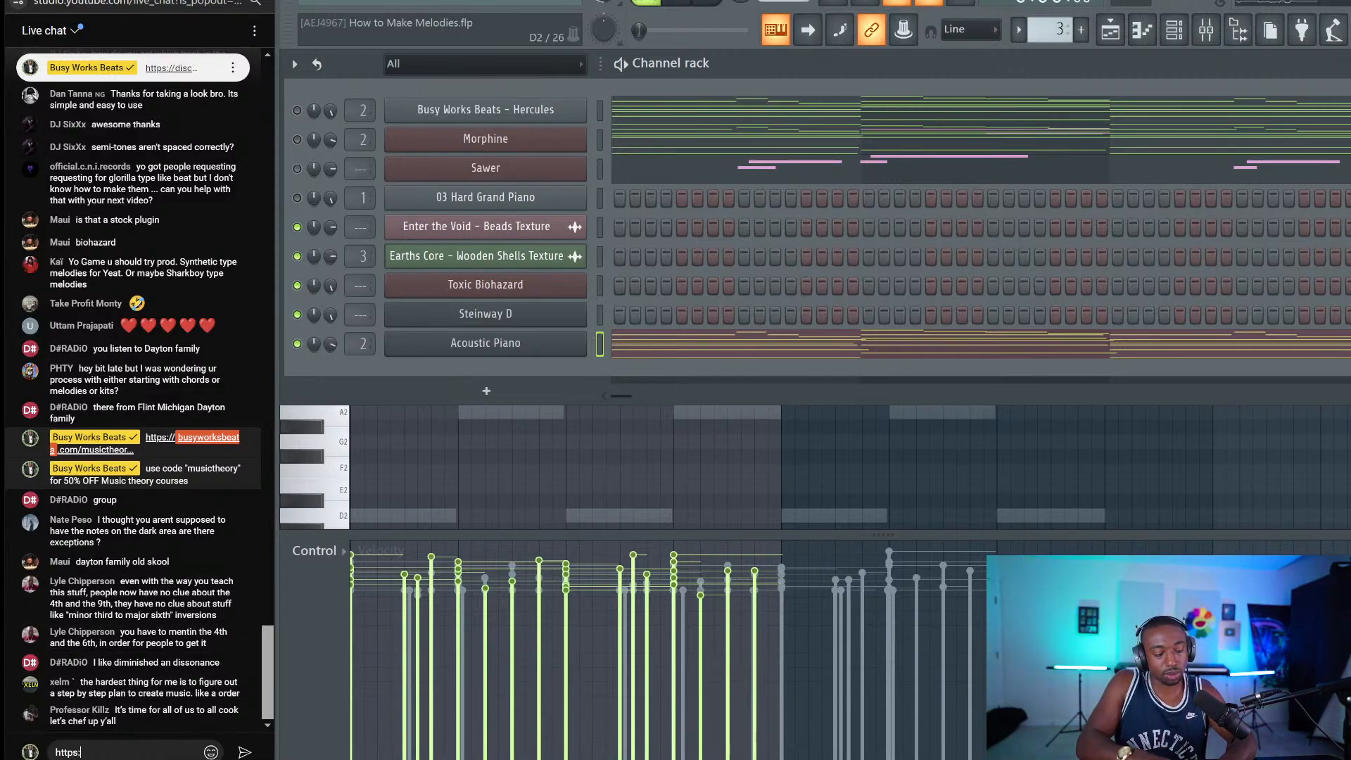
text(//busyworksbeast.com/)
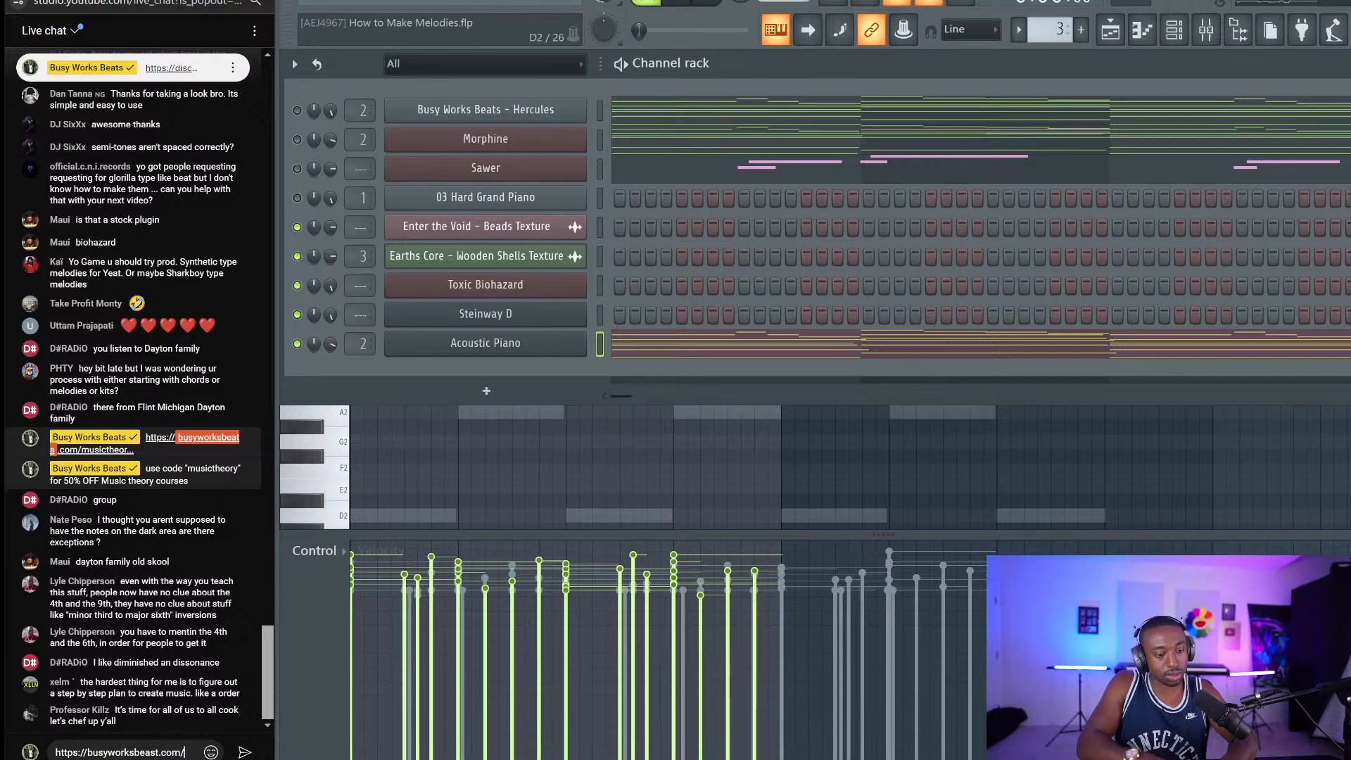
text(flstudio)
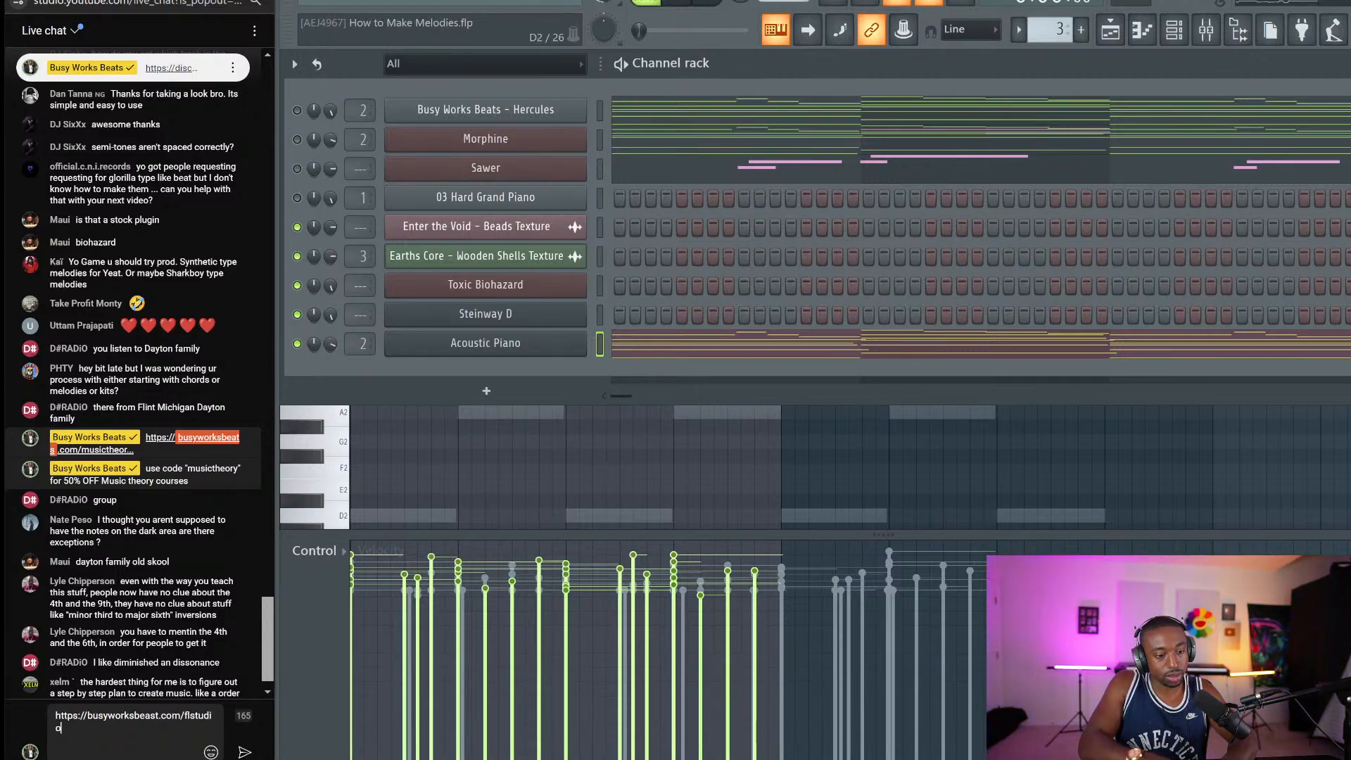
key(Return)
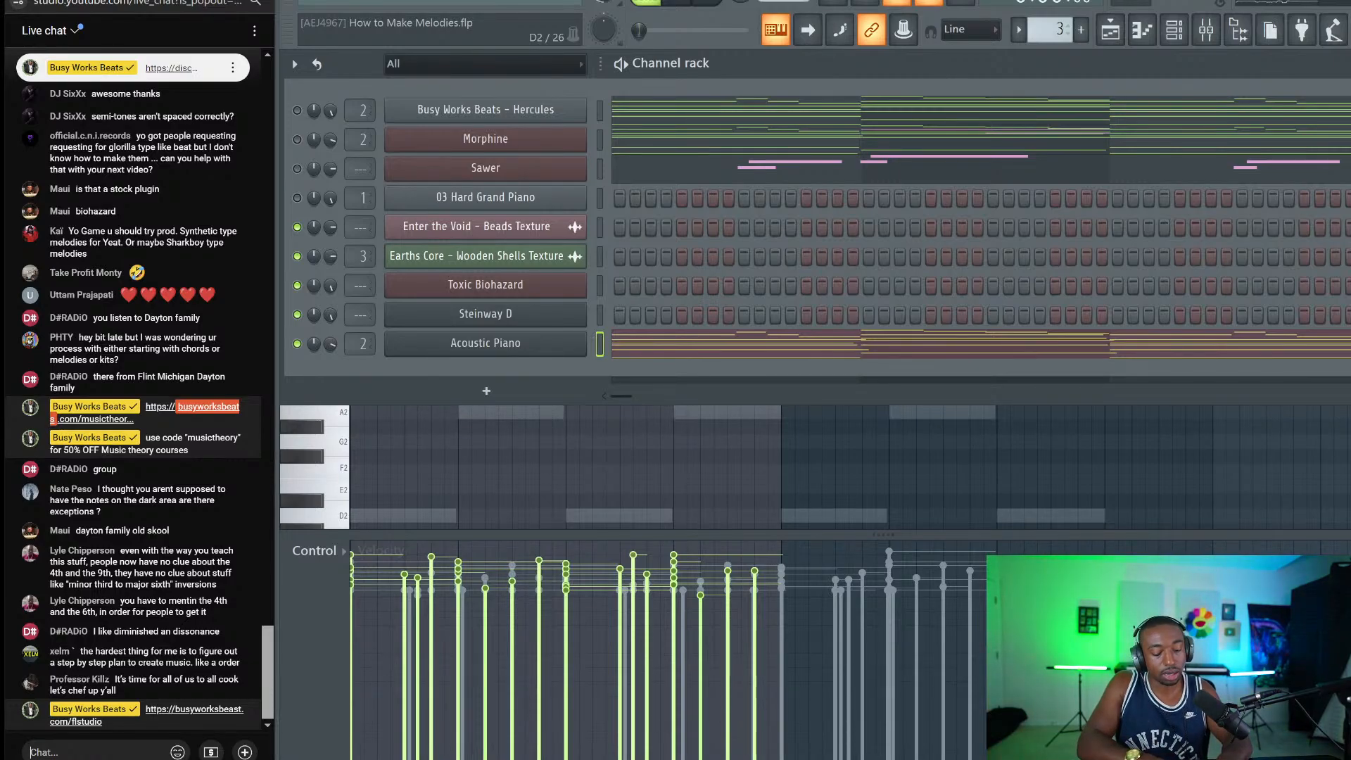
Step: Post "BPM (tempo) - Scale - Chords - Melody - Bass - Drums - Vocals - Mixing - Mastering - Marketing" in the live chat
text(BPM)
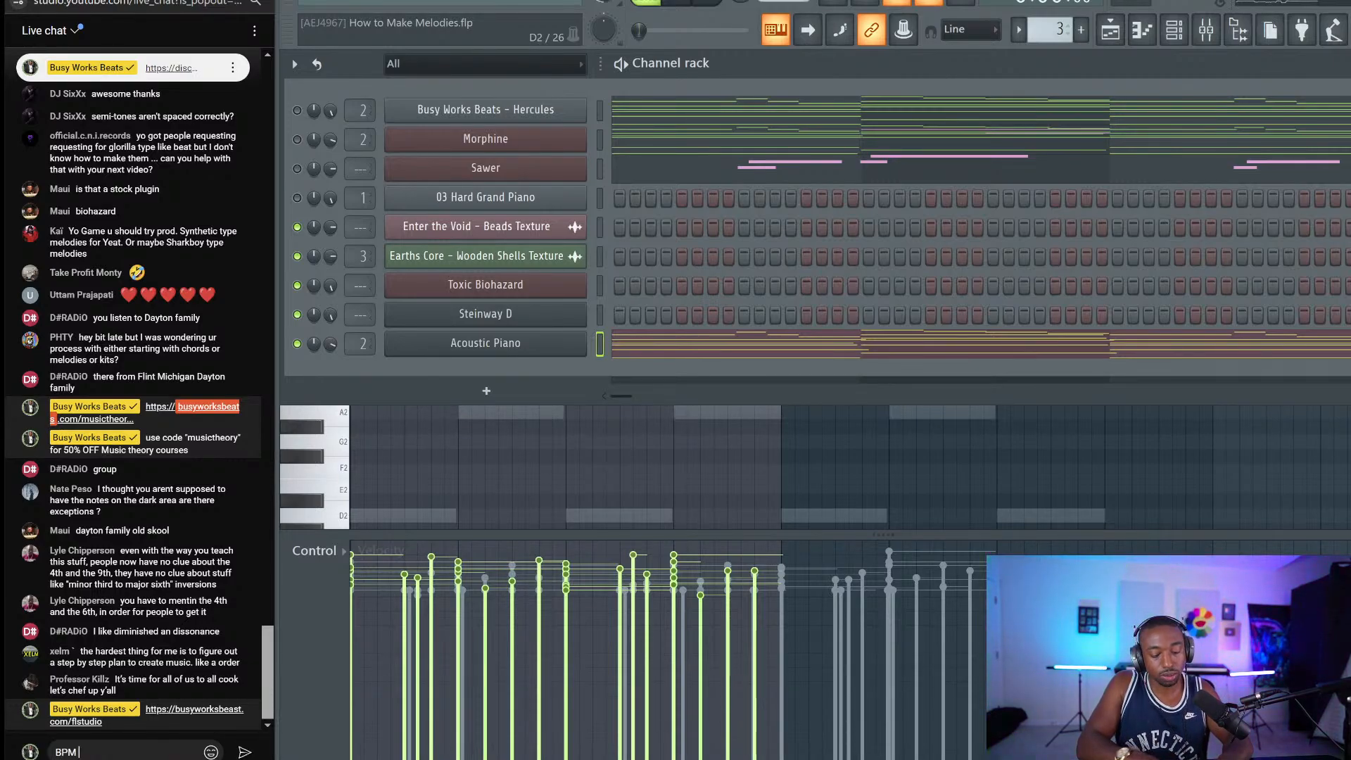
text( (tempo)
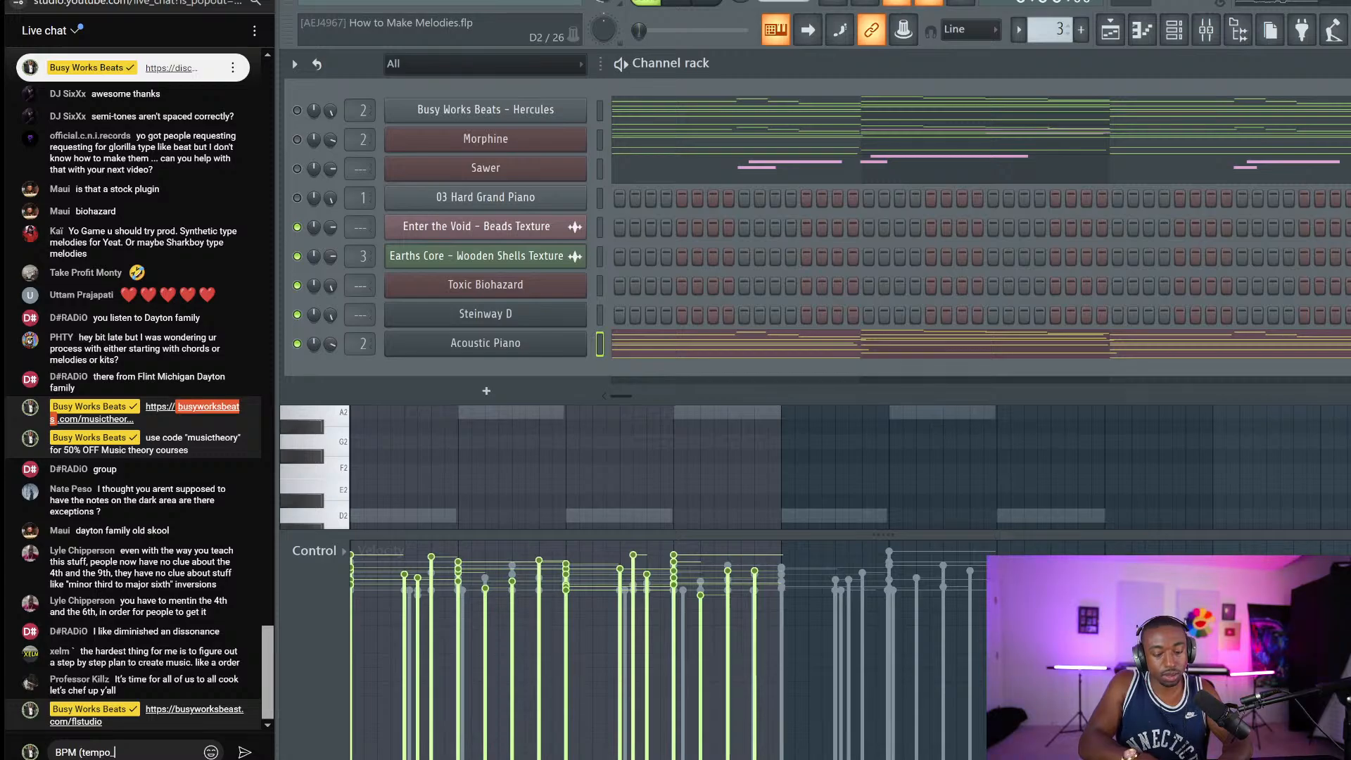
text() - Scale)
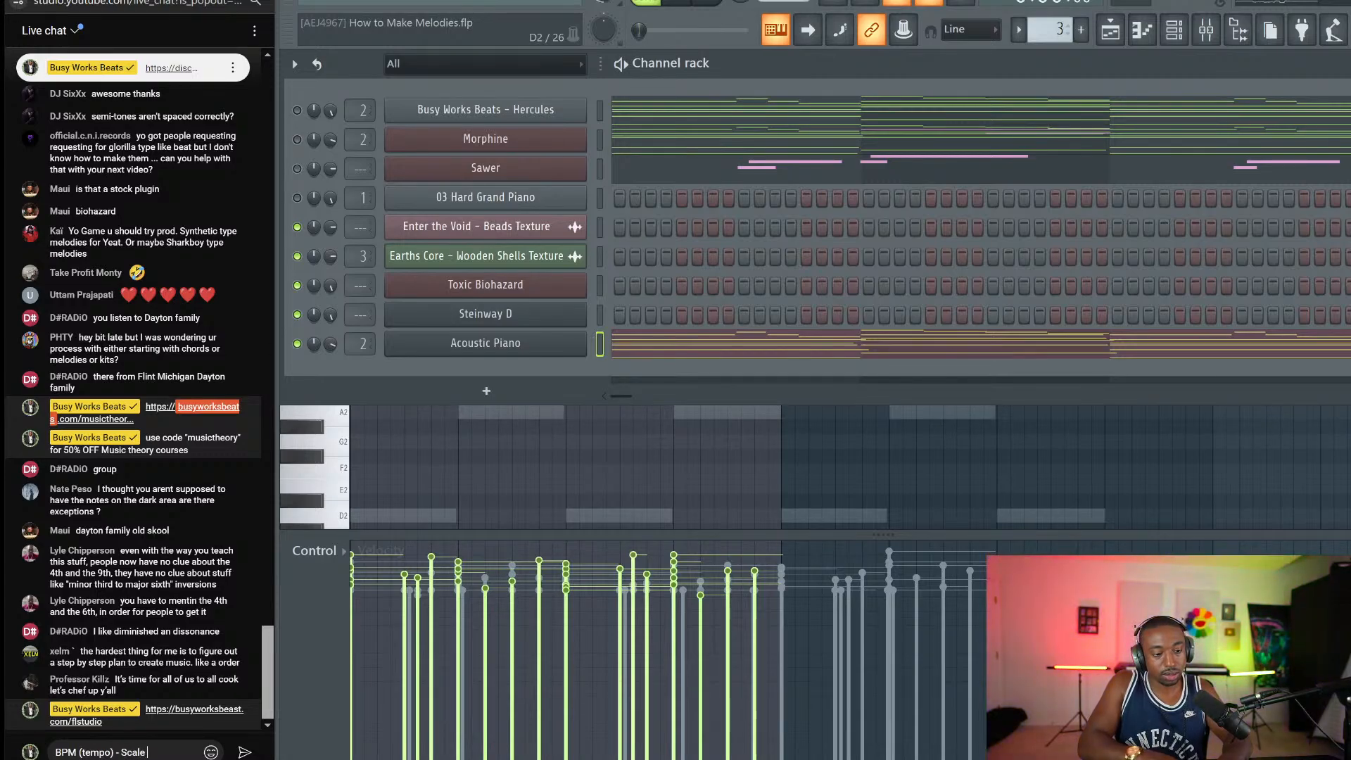
text( - Chords - Mel)
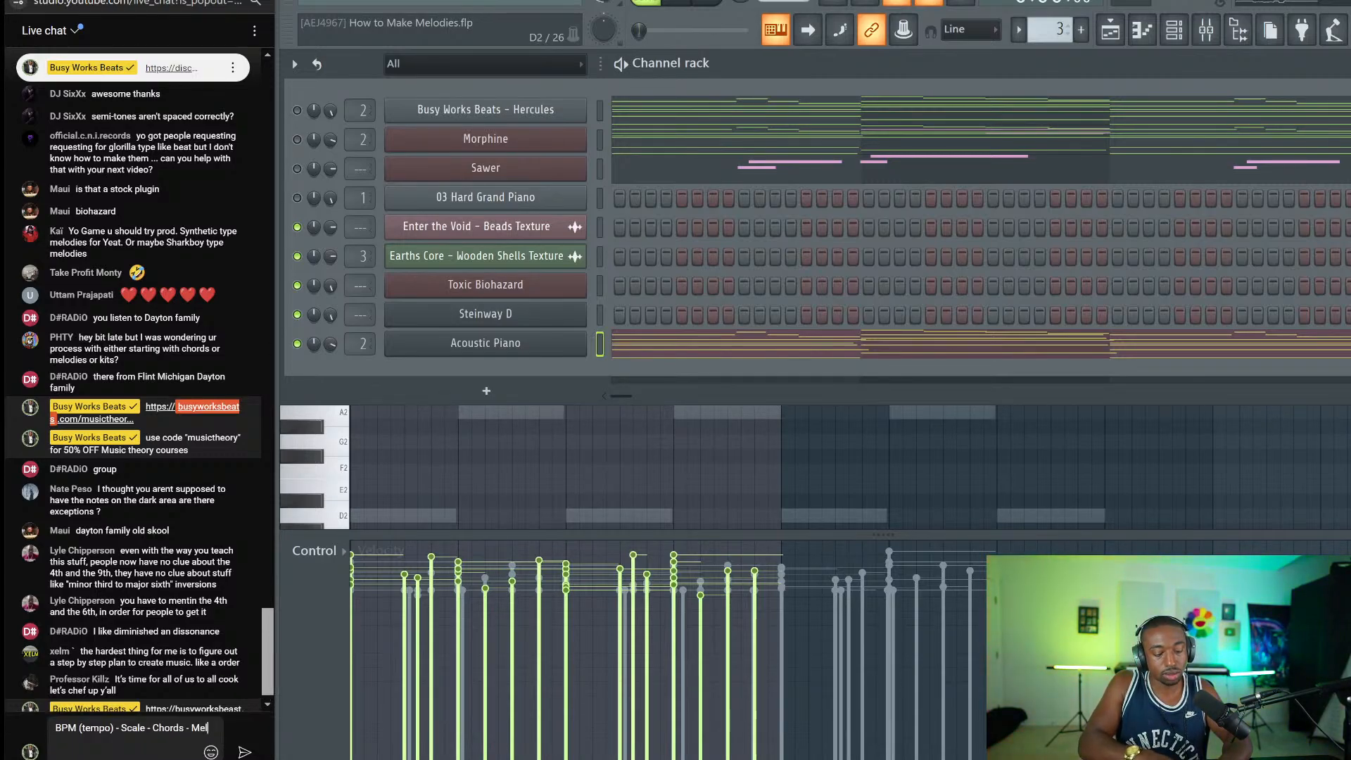
text(ody - Bass )
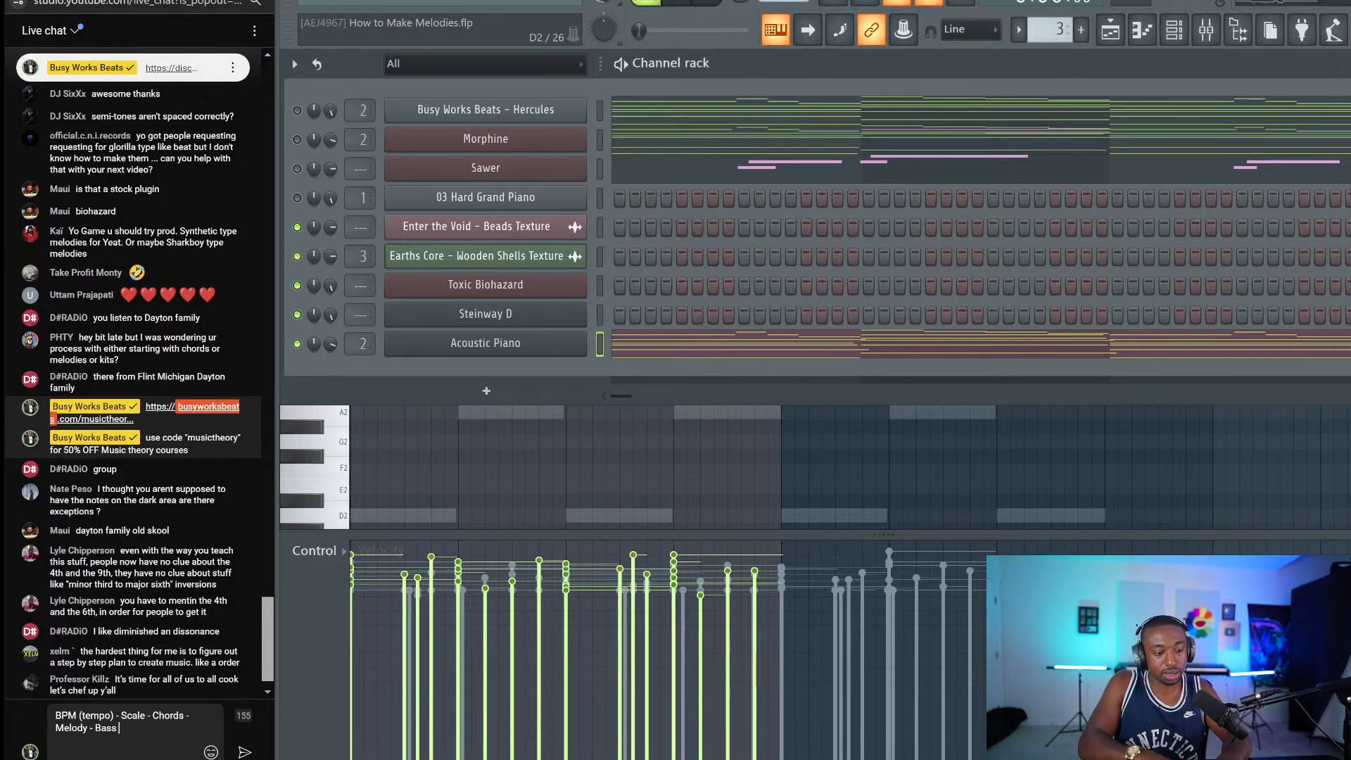
text(- Drums )
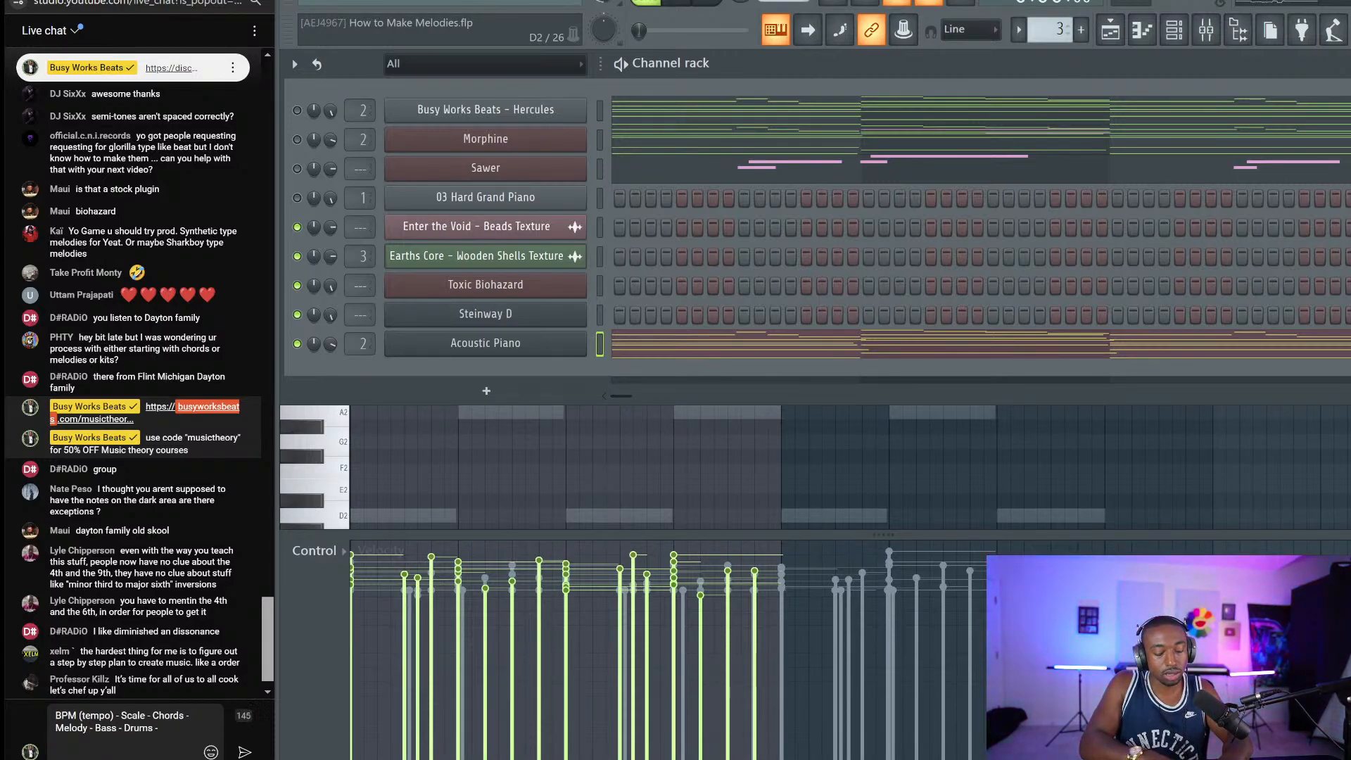
text(- Vocals )
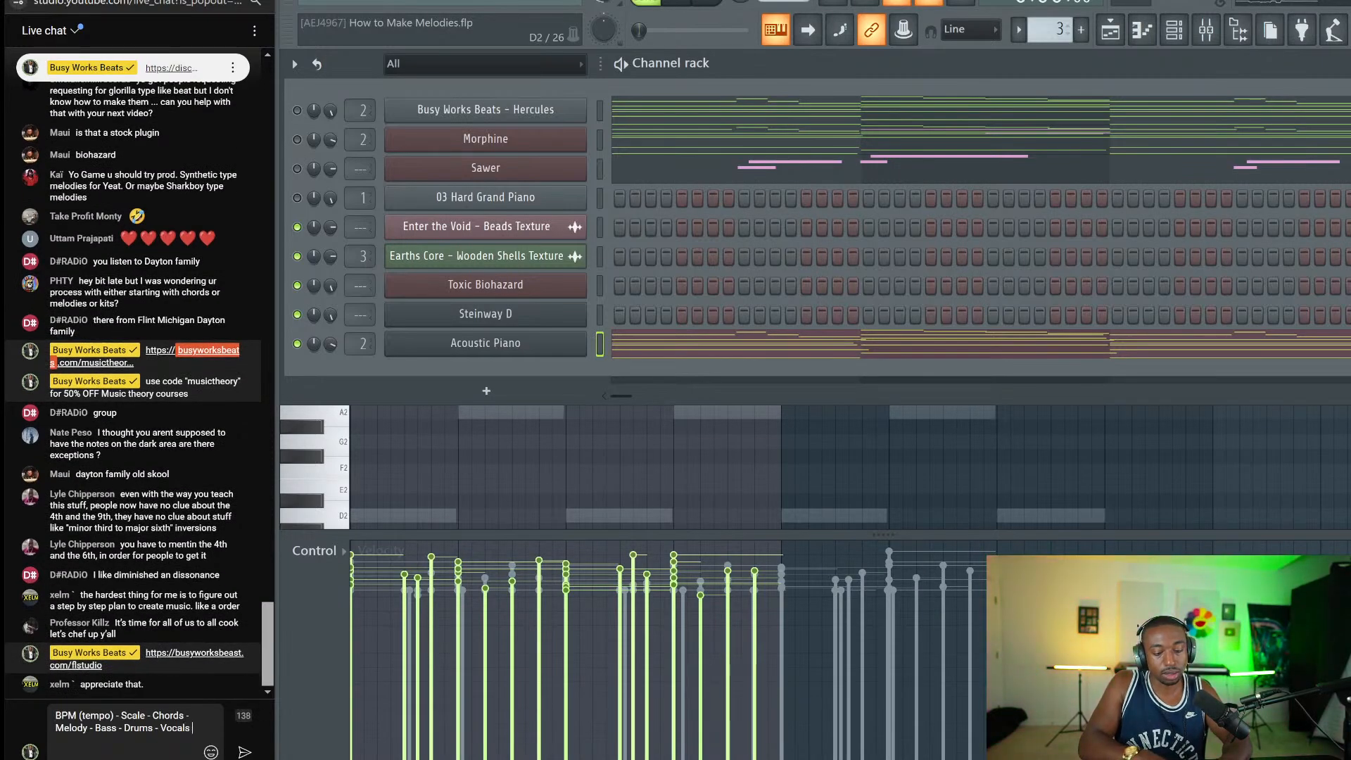
text(- Mixing - M)
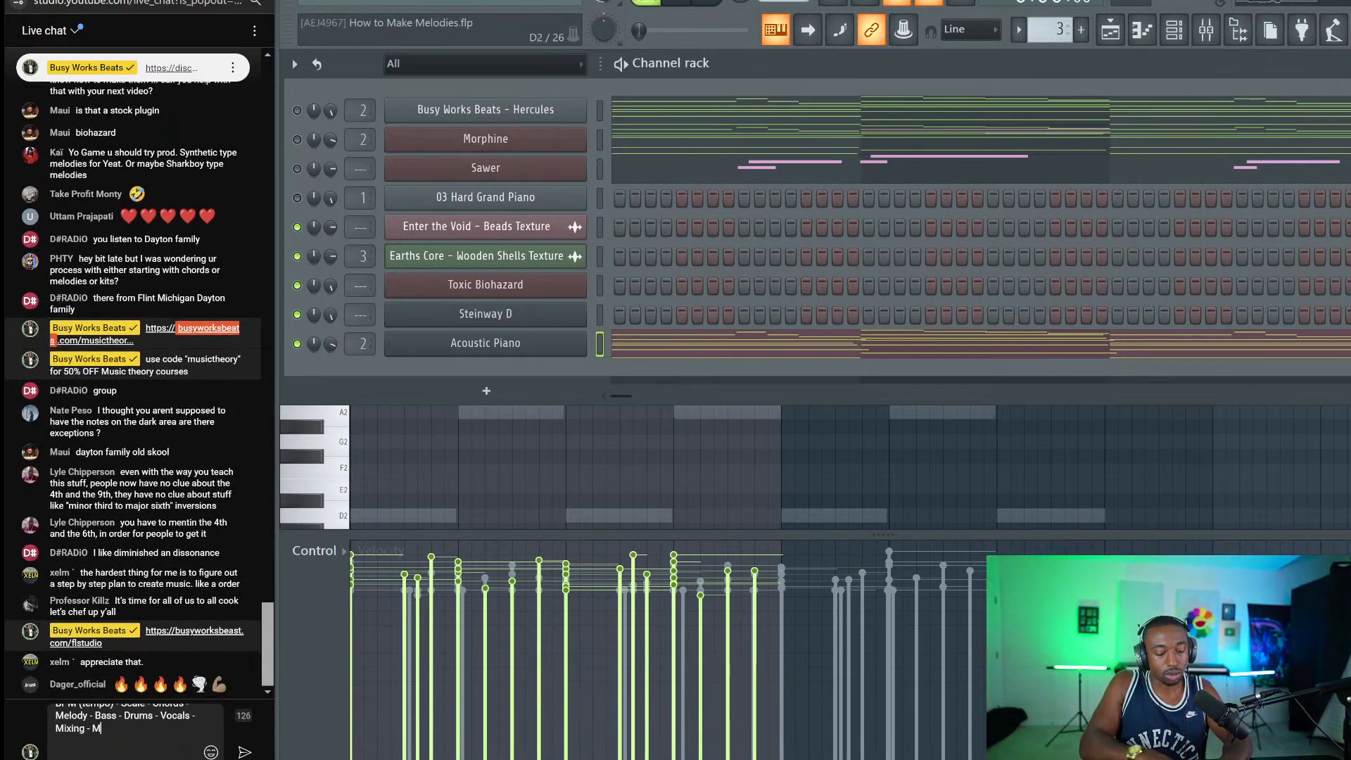
text(astering - MAs)
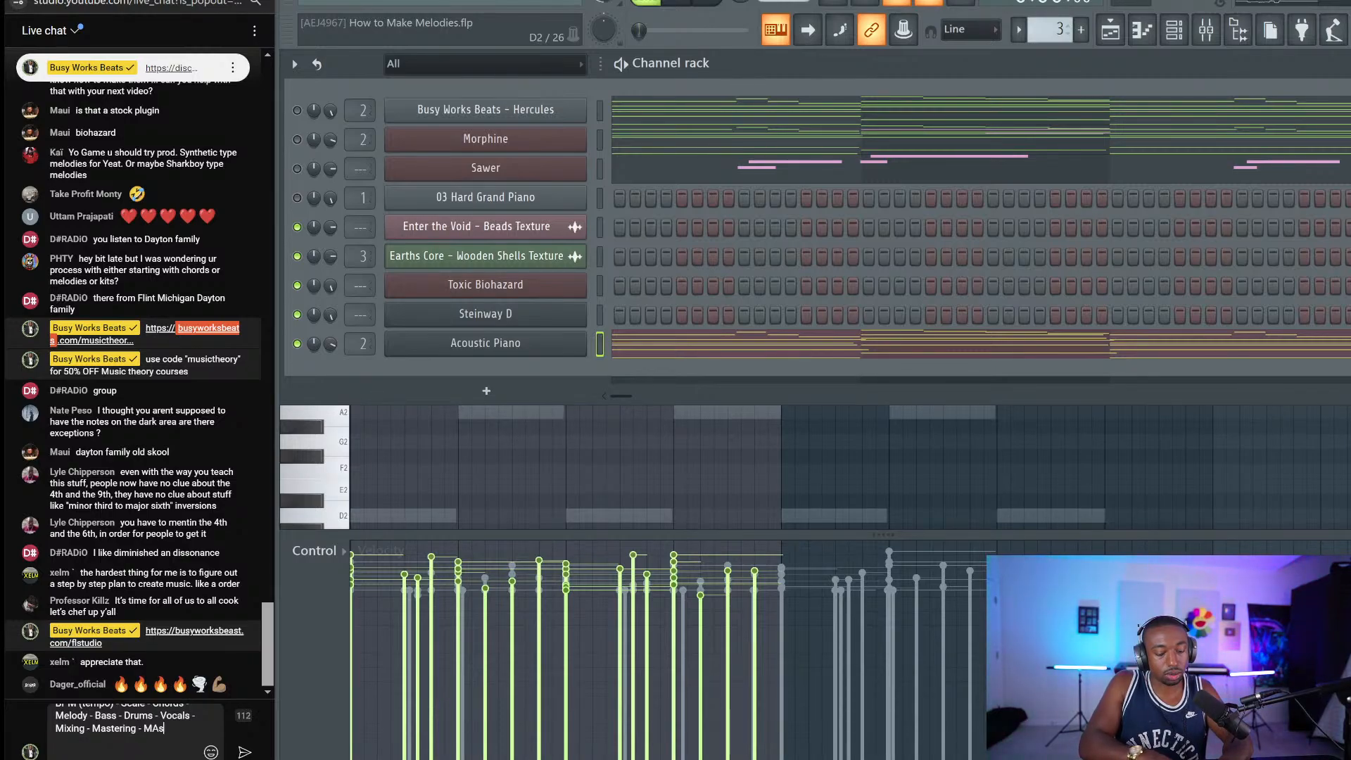
key(BackSpace)
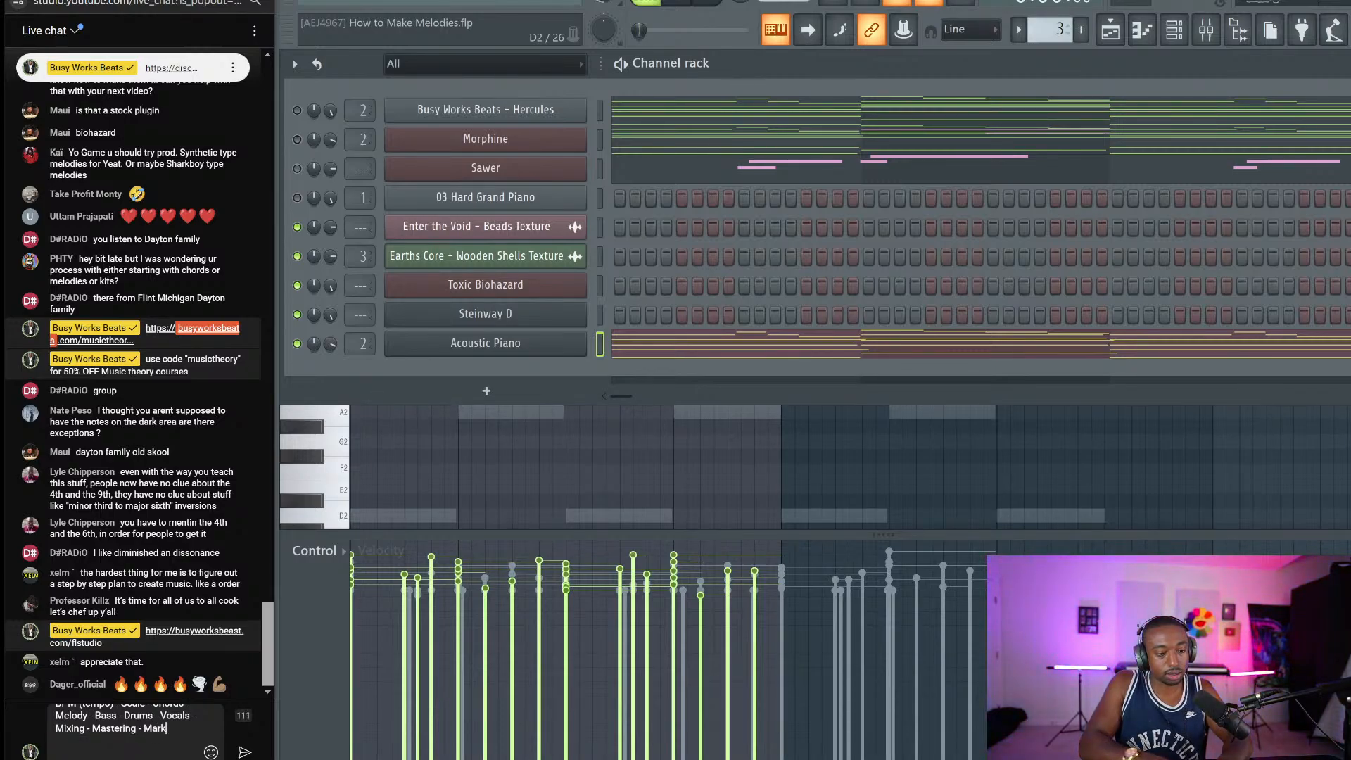
text(eting)
key(Return)
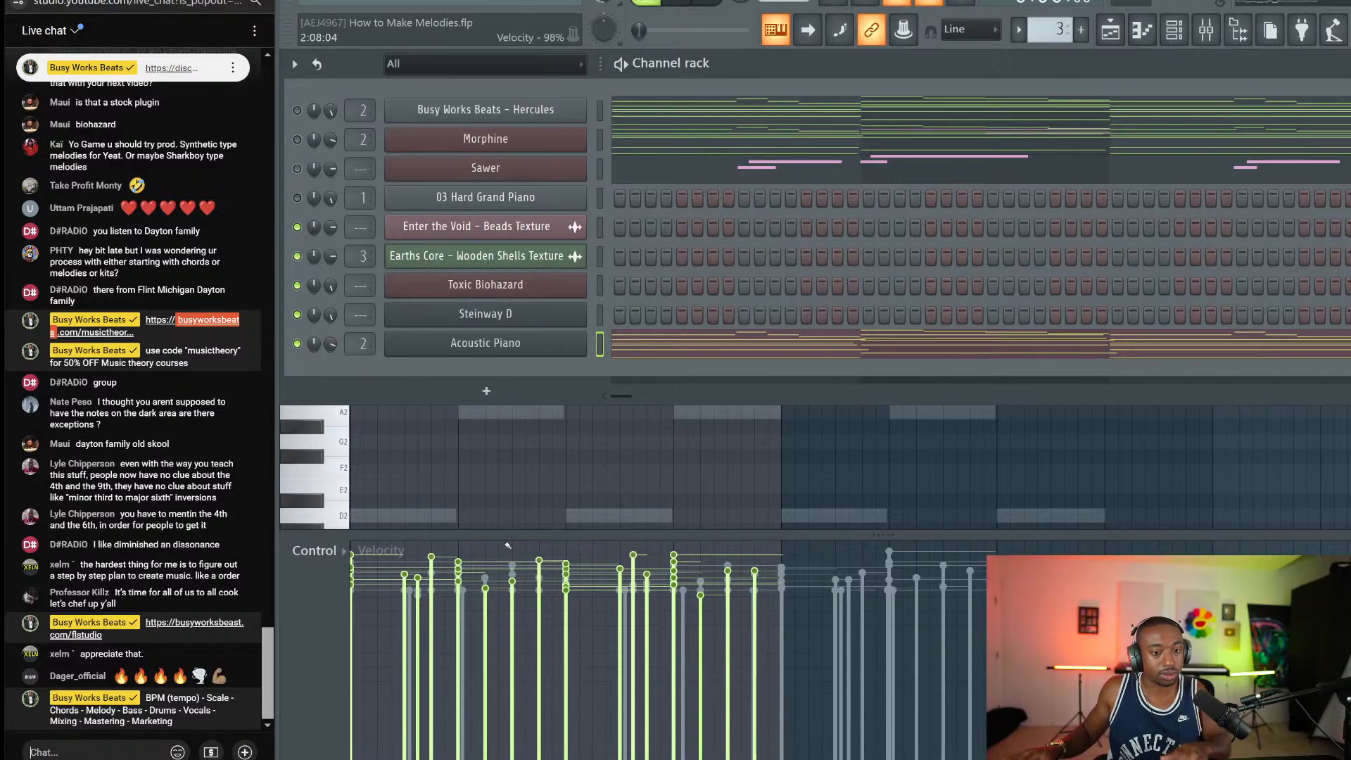
Step: Play the Acoustic Piano pattern briefly, check the livestream dashboard in YouTube Studio, and return to FL Studio
click(602, 349)
key(space)
key(space)
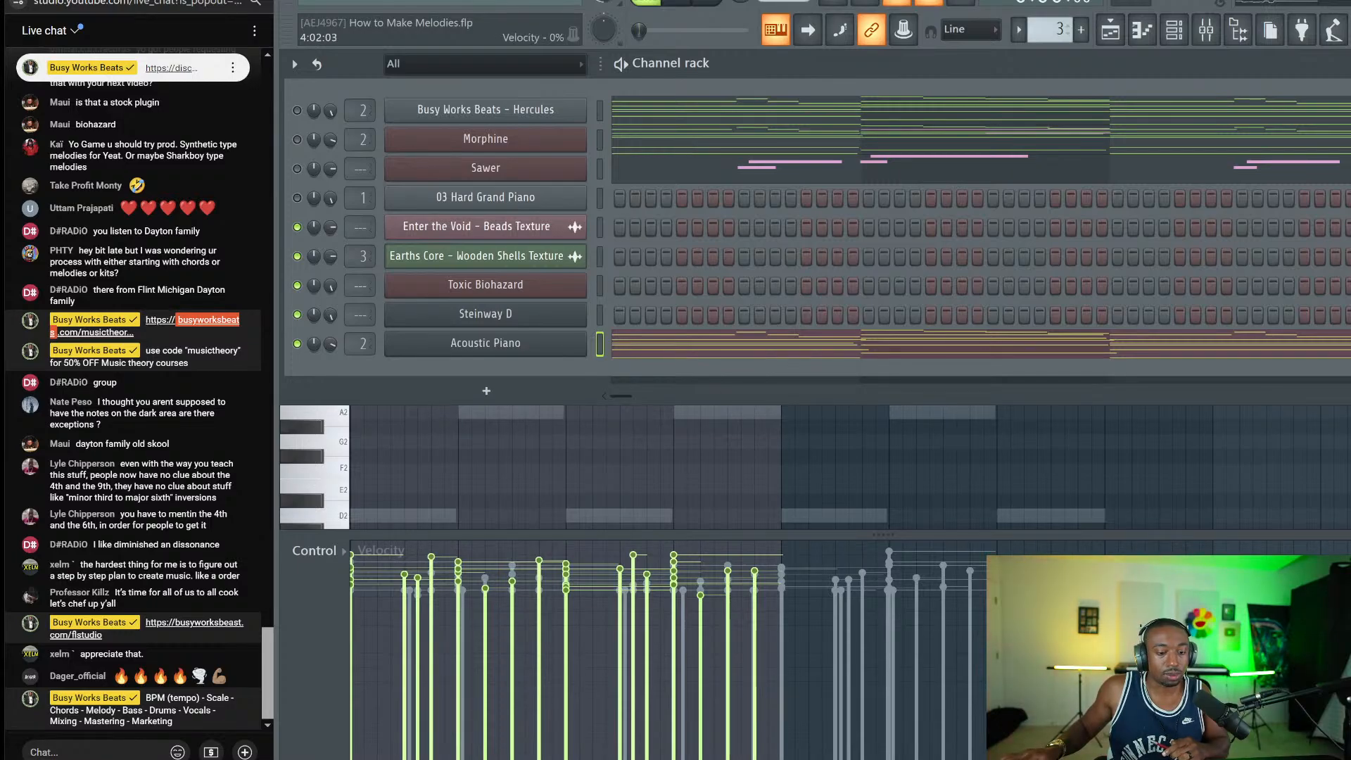
key(alt+Tab)
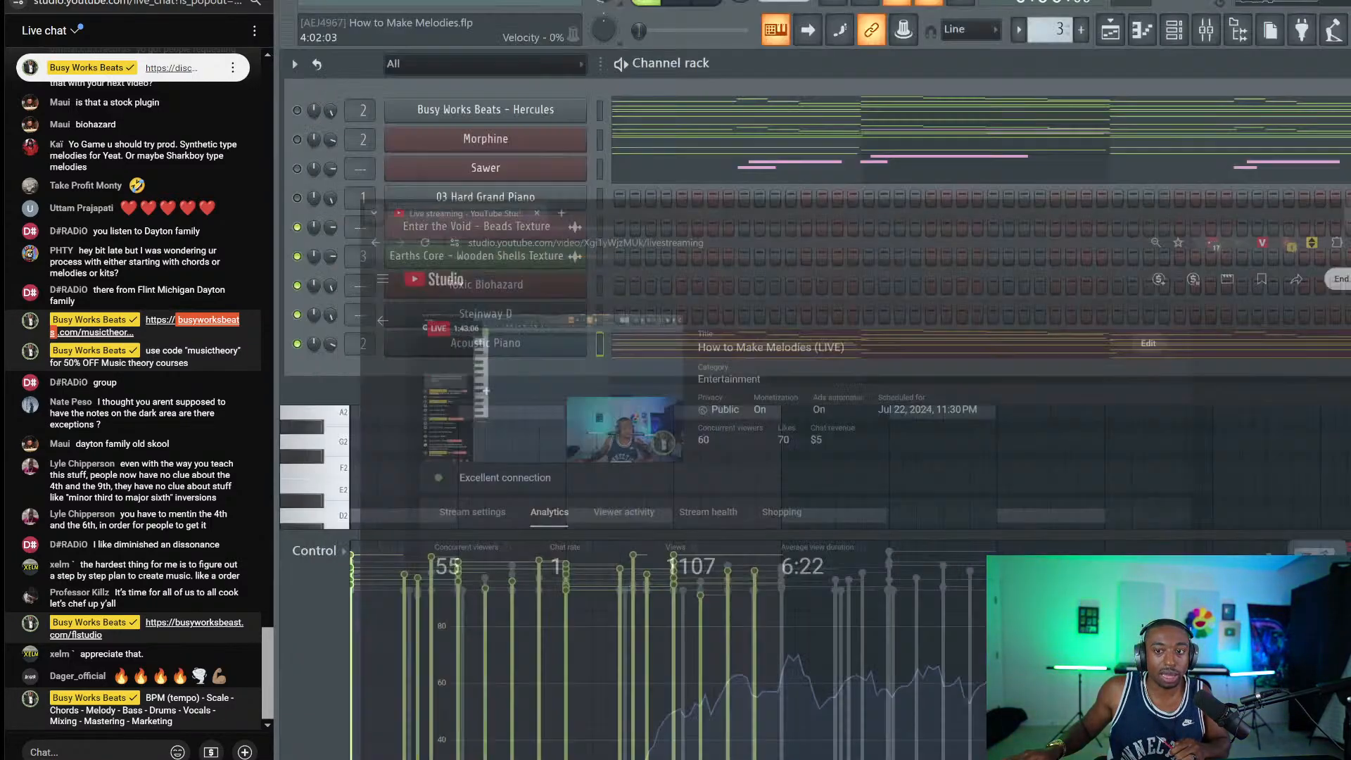
key(alt+Tab)
double_click(600, 343)
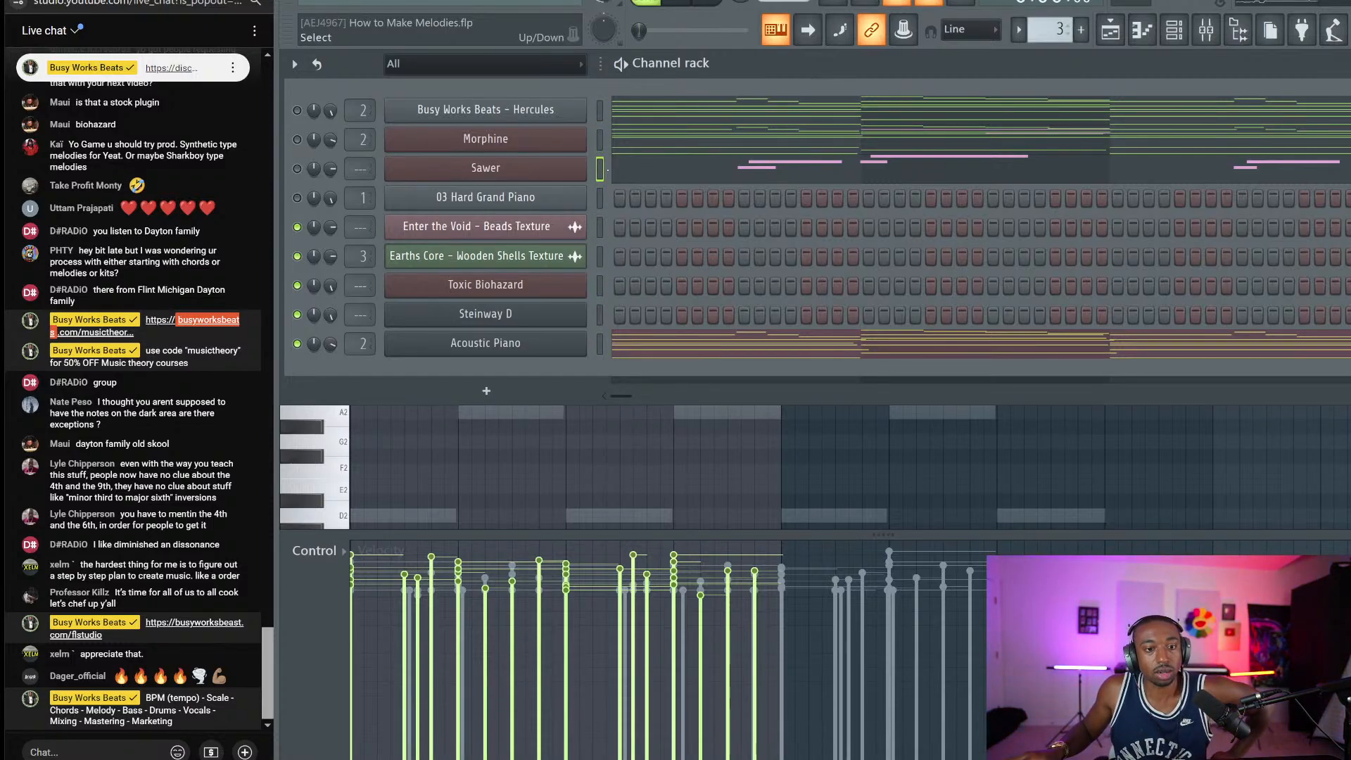
Step: Save the project and switch from pattern 3 to the empty pattern 6
key(ctrl+s)
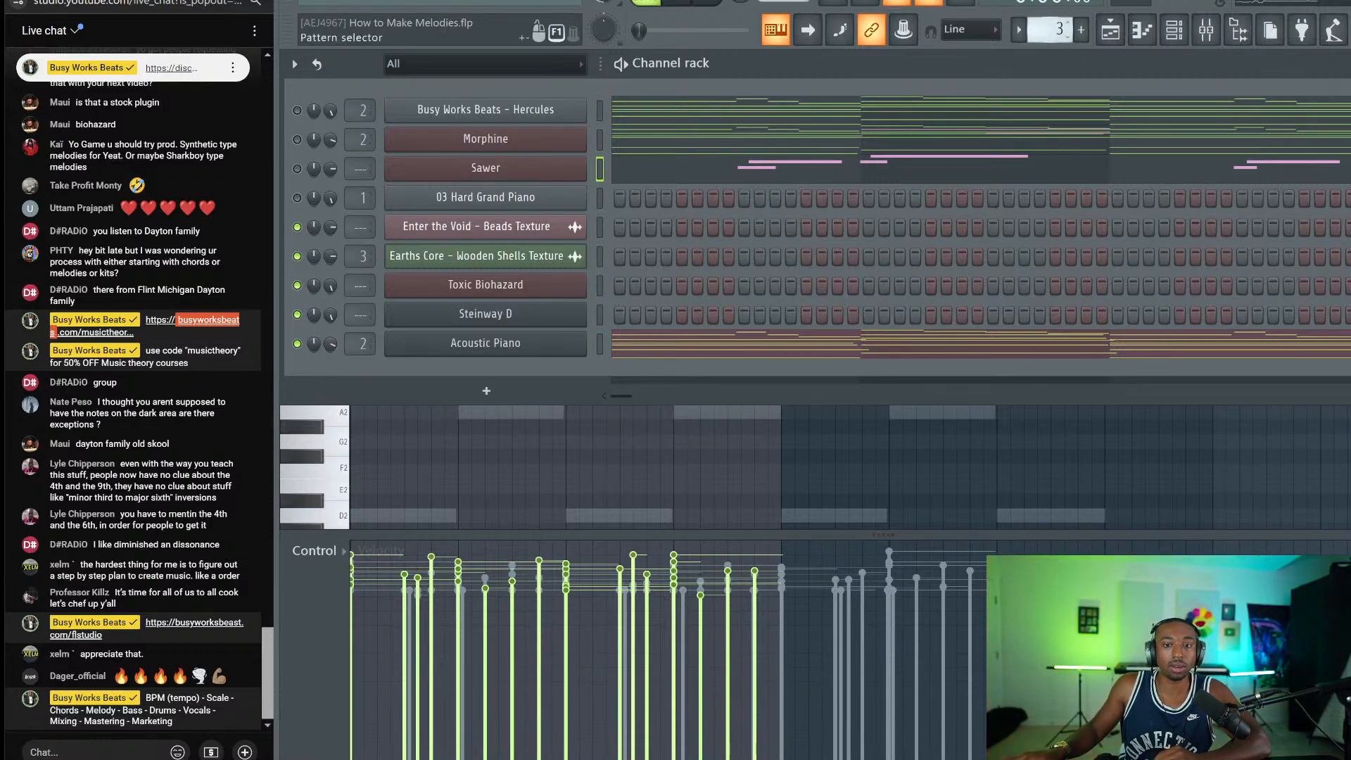
scroll(1054, 30, up, 3)
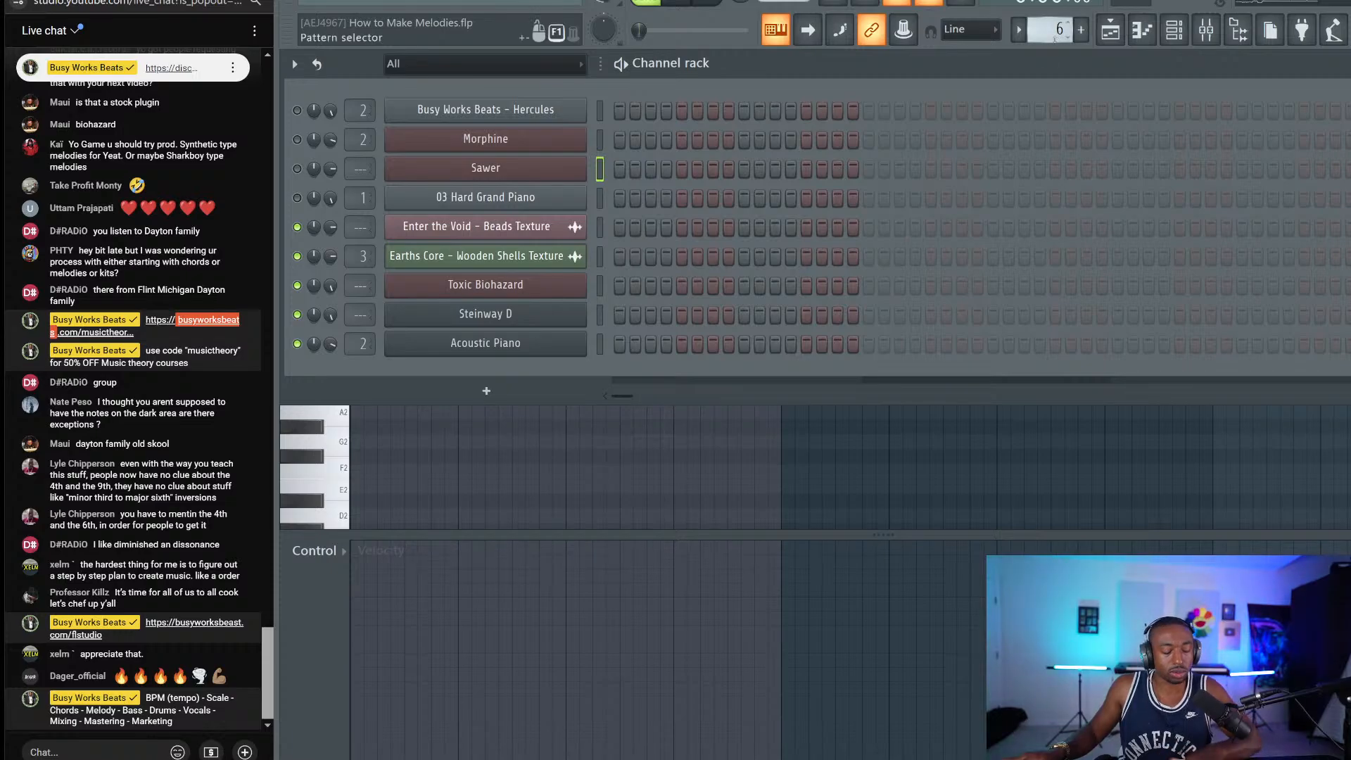
key(ctrl+s)
Step: Add and remove a first step on the Busy Works Beats - Hercules channel, and select the Morphine channel
click(621, 109)
right_click(621, 108)
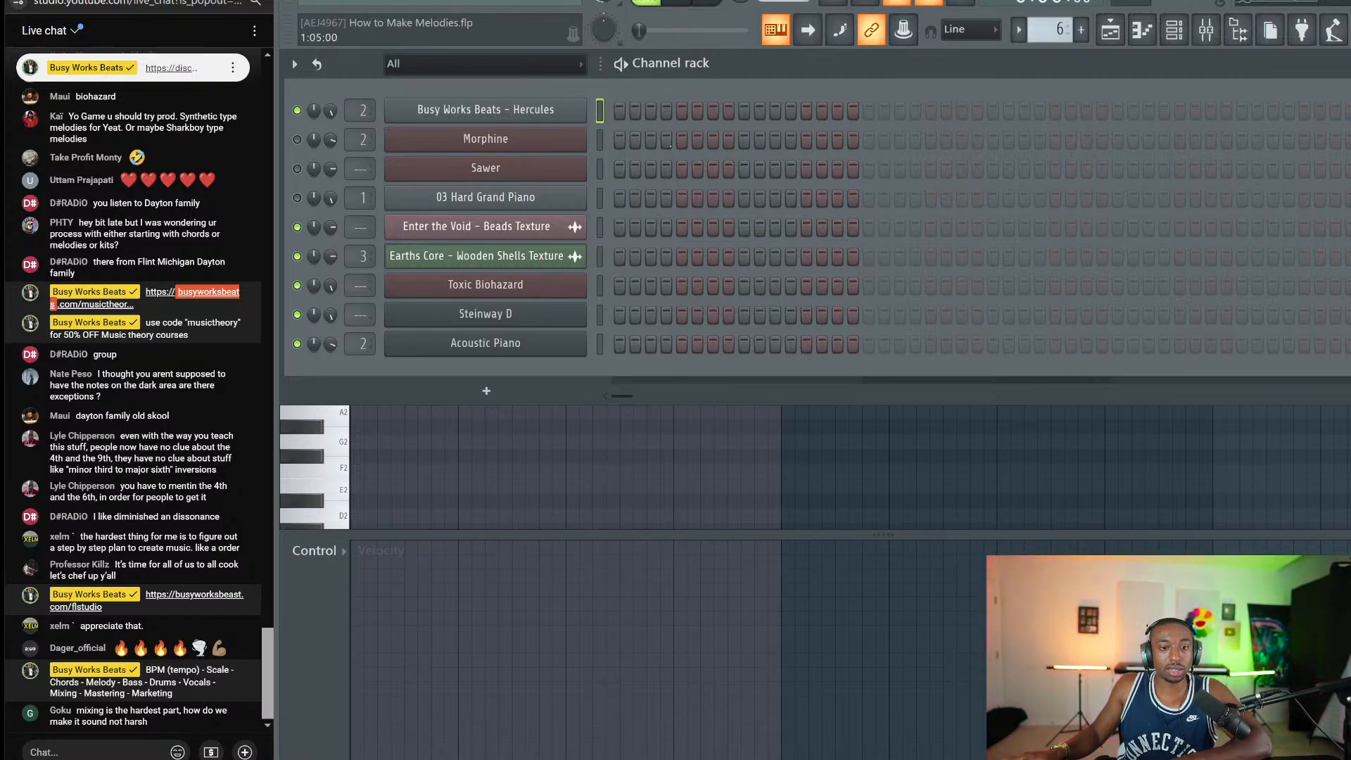
click(600, 138)
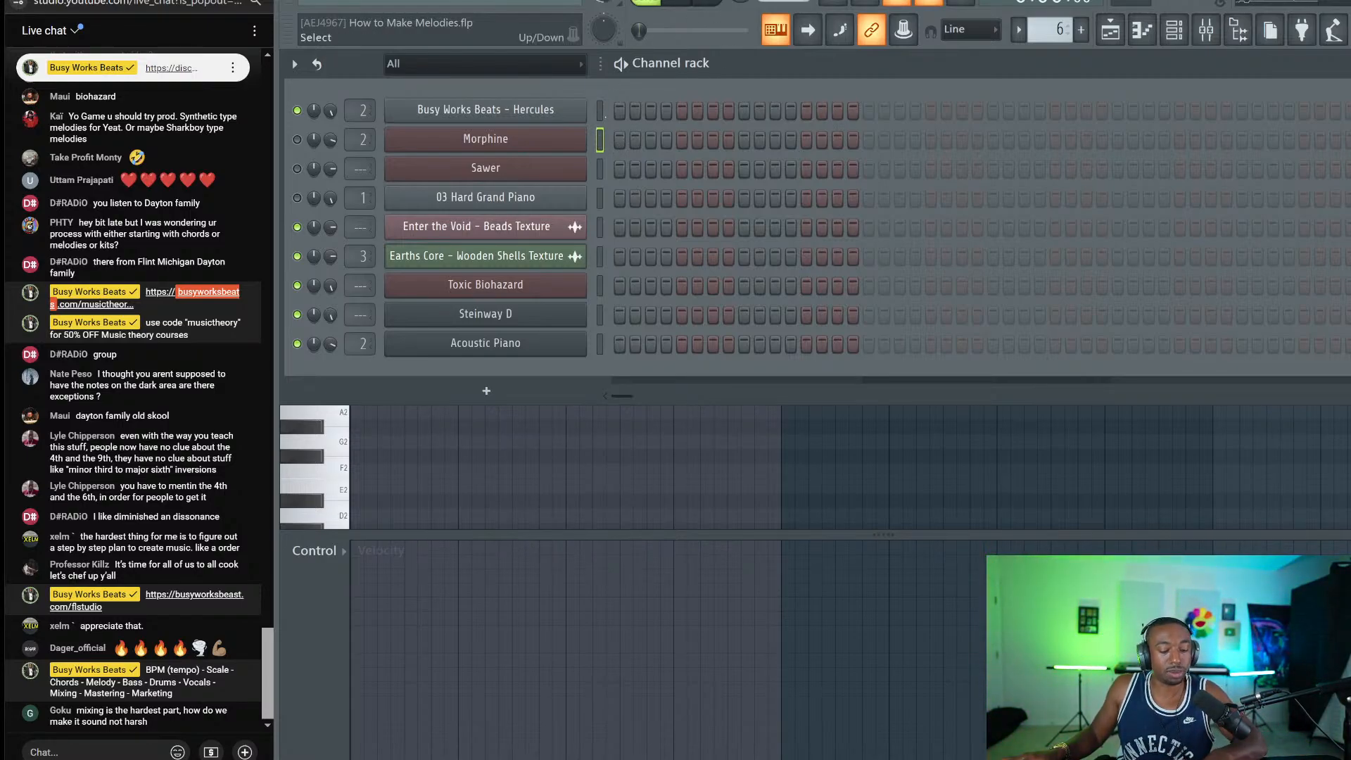
Step: Reset the Morphine mixer track to its default state, clearing its name and effects
key(w)
key(w)
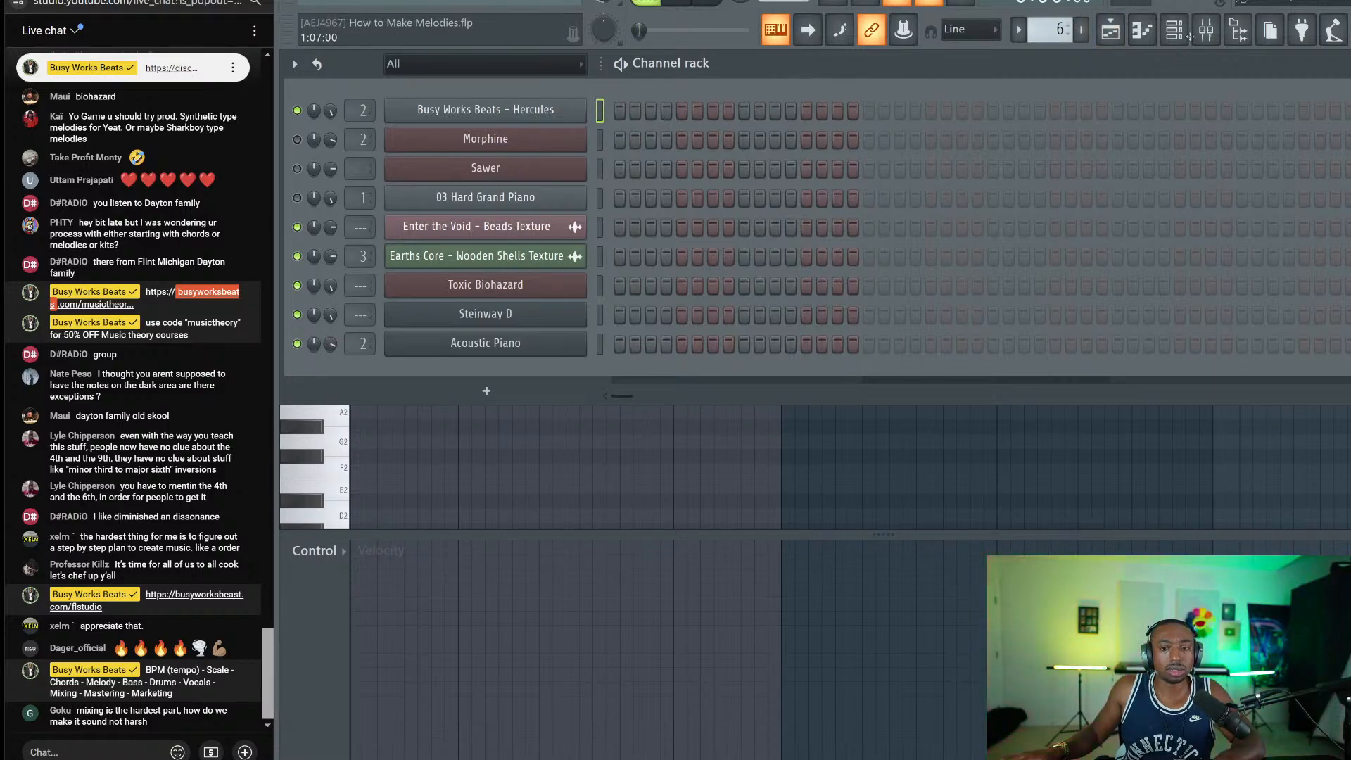
key(F9)
click(532, 262)
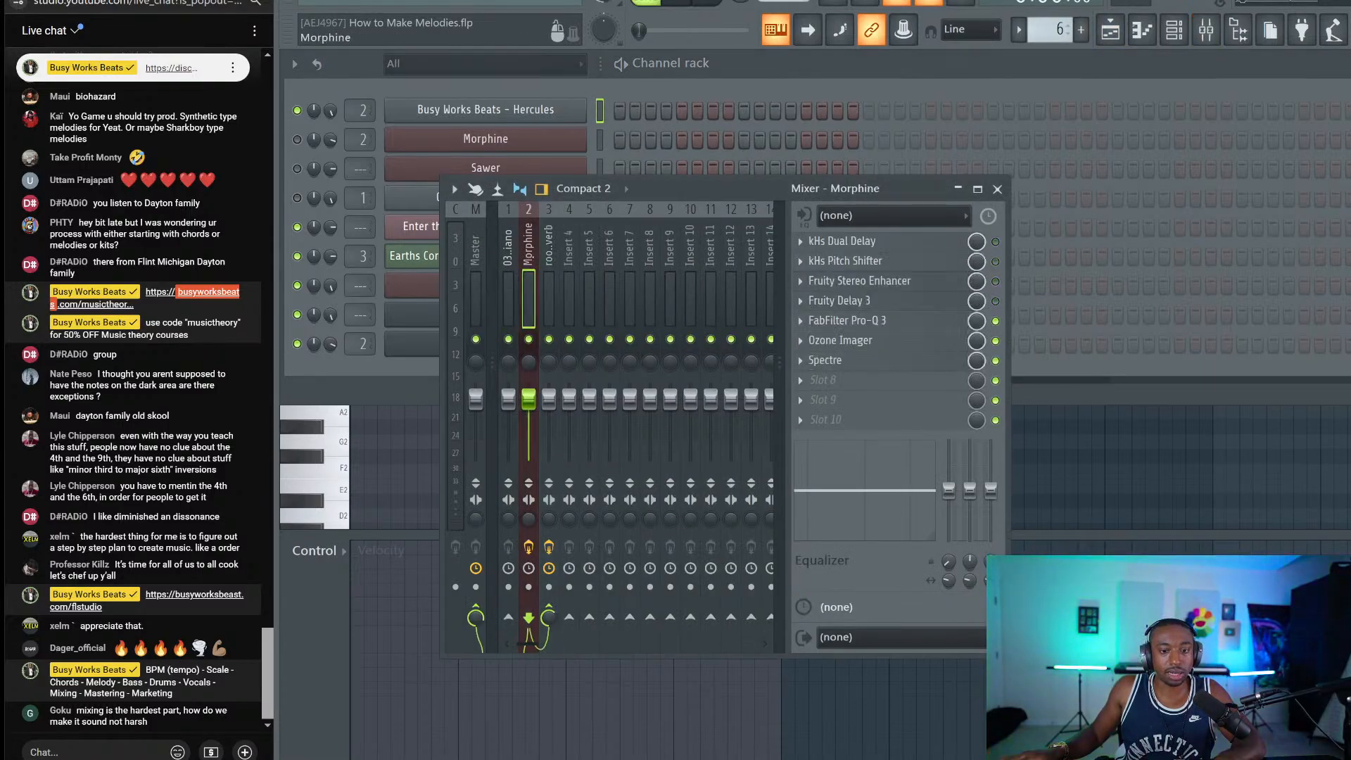
right_click(534, 260)
click(610, 346)
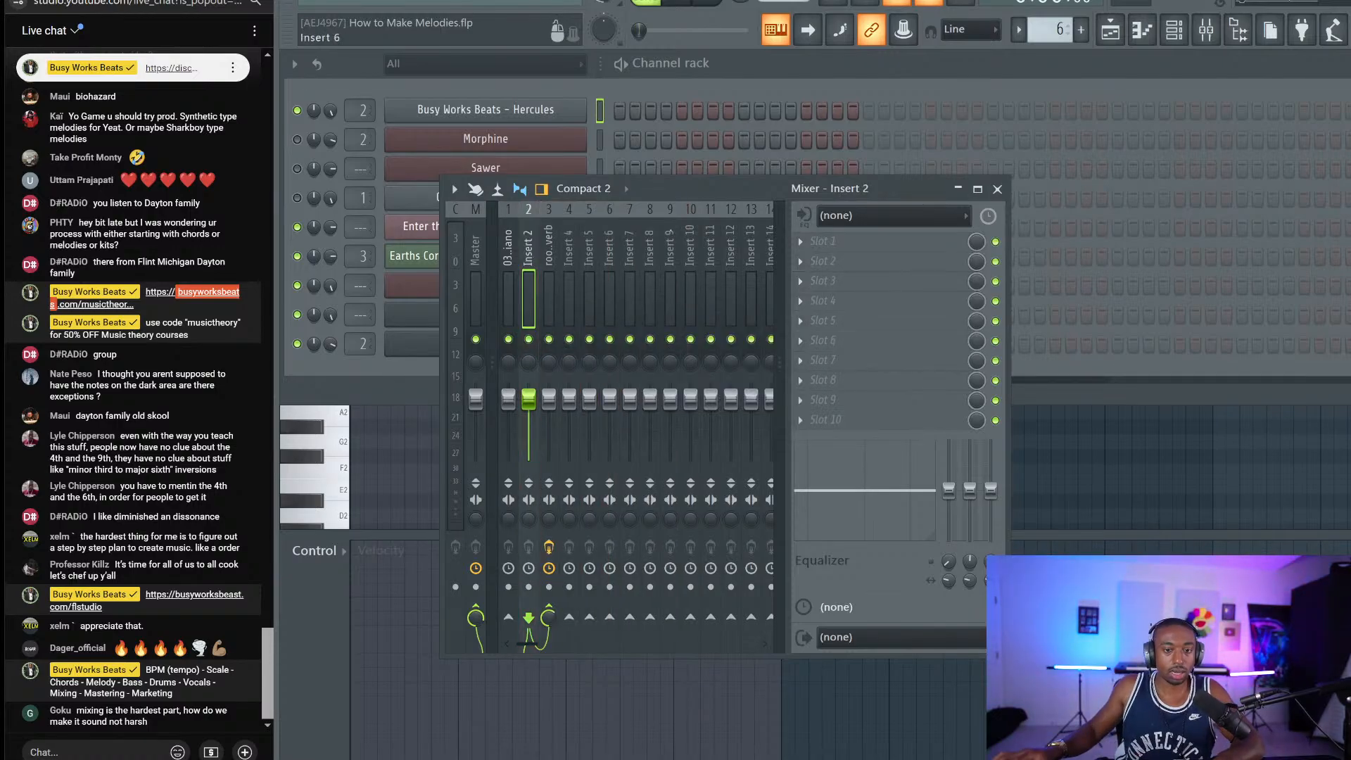
click(996, 189)
right_click(584, 109)
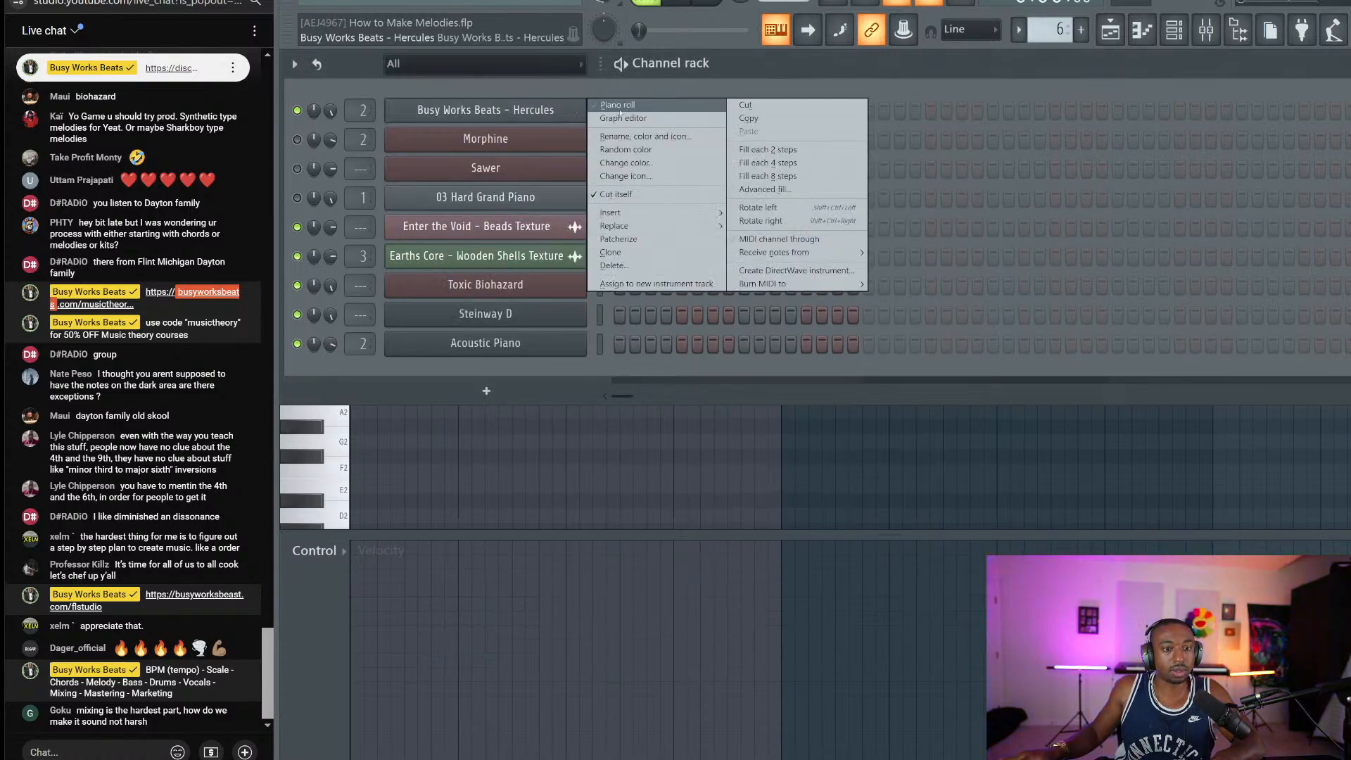
click(594, 107)
key(F6)
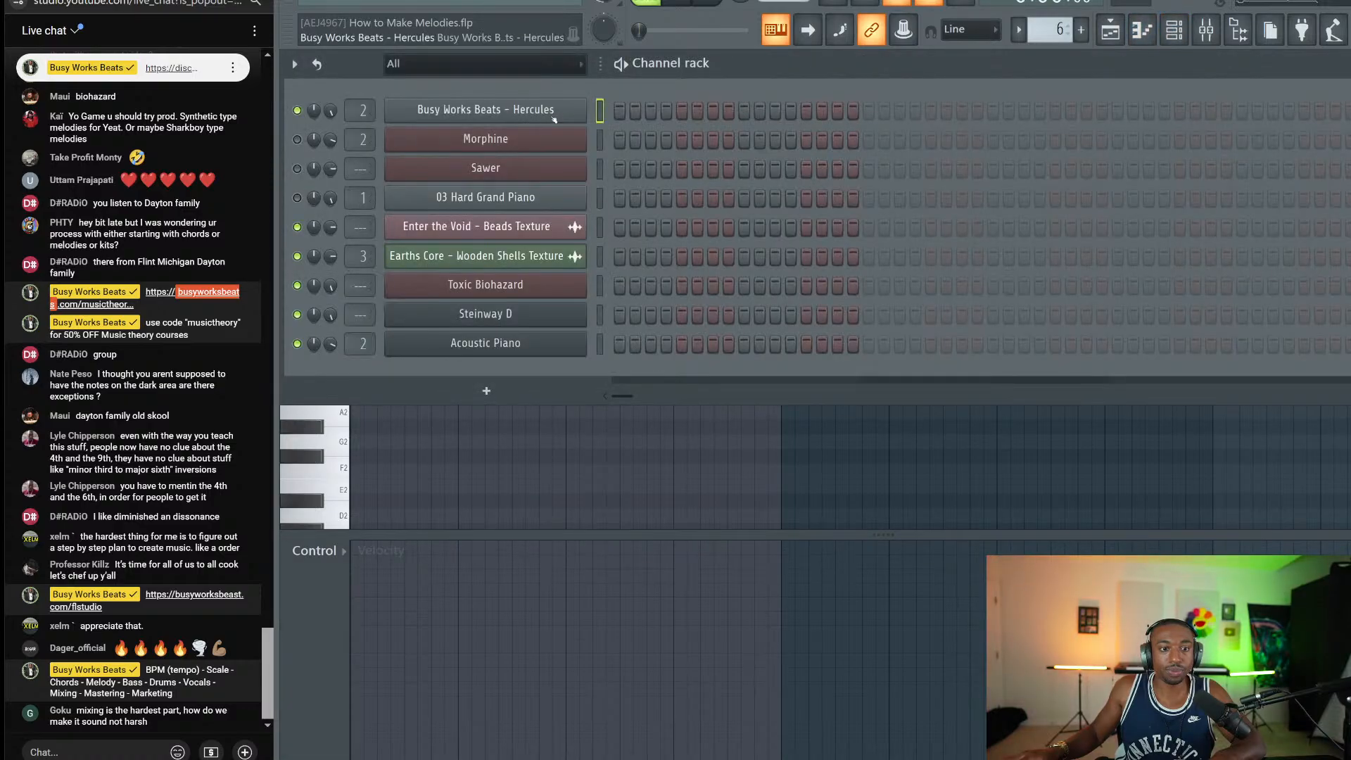
right_click(589, 107)
click(598, 111)
right_click(589, 107)
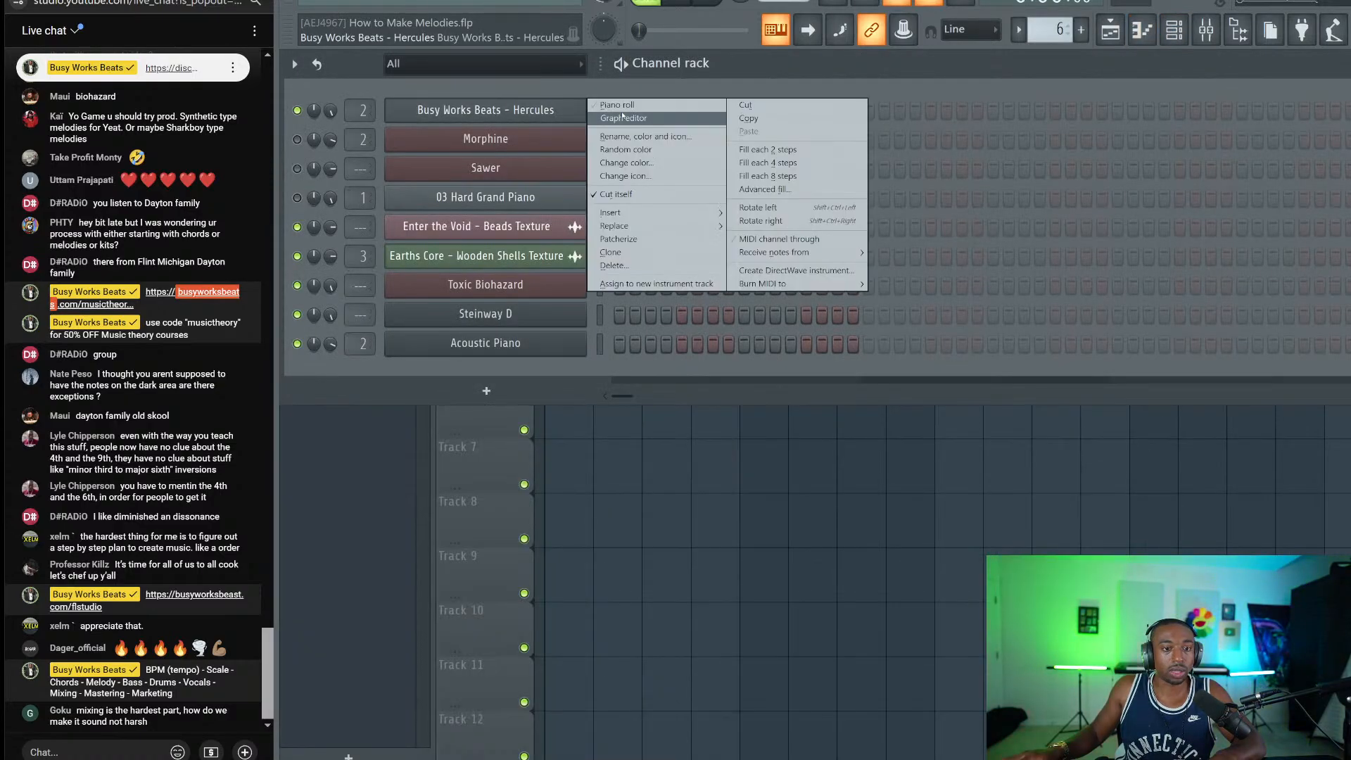
click(598, 119)
right_click(589, 107)
click(598, 110)
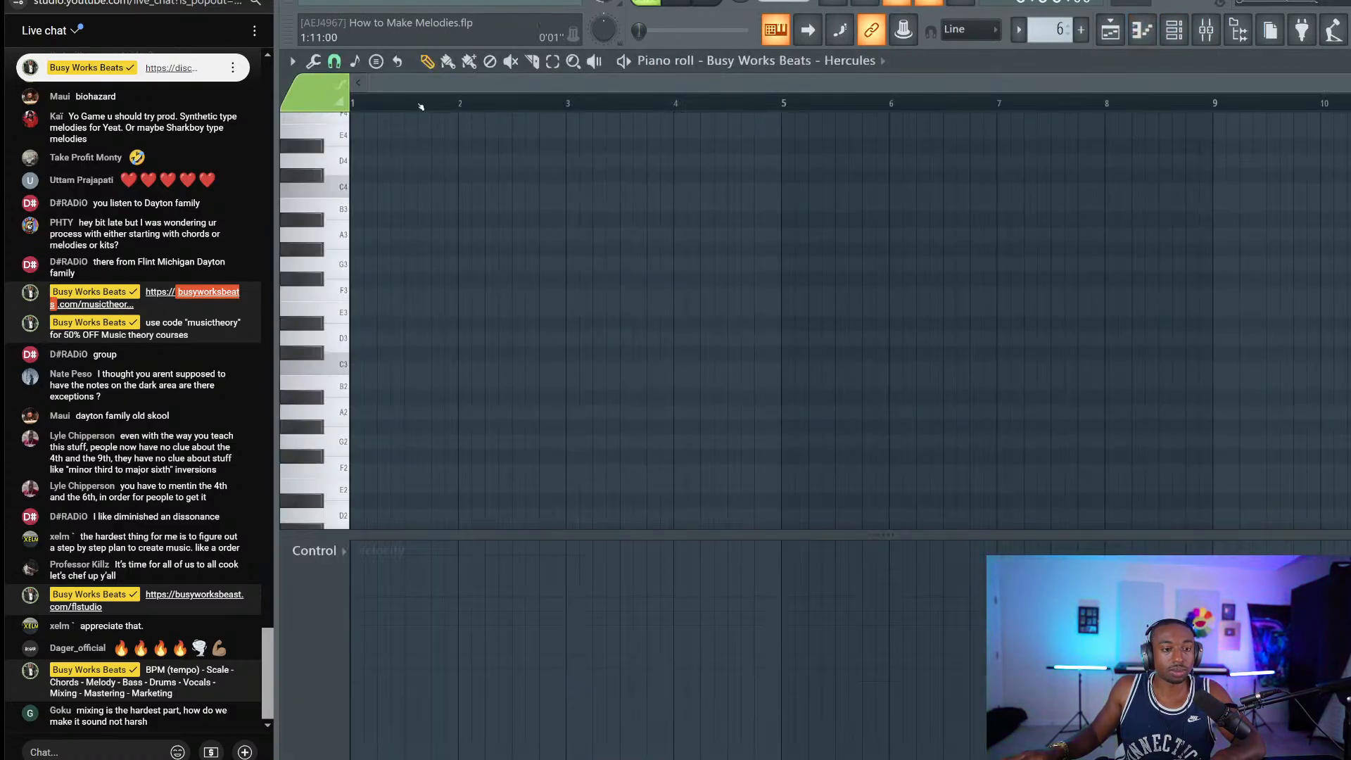
drag(388, 265, 363, 264)
key(ctrl+z)
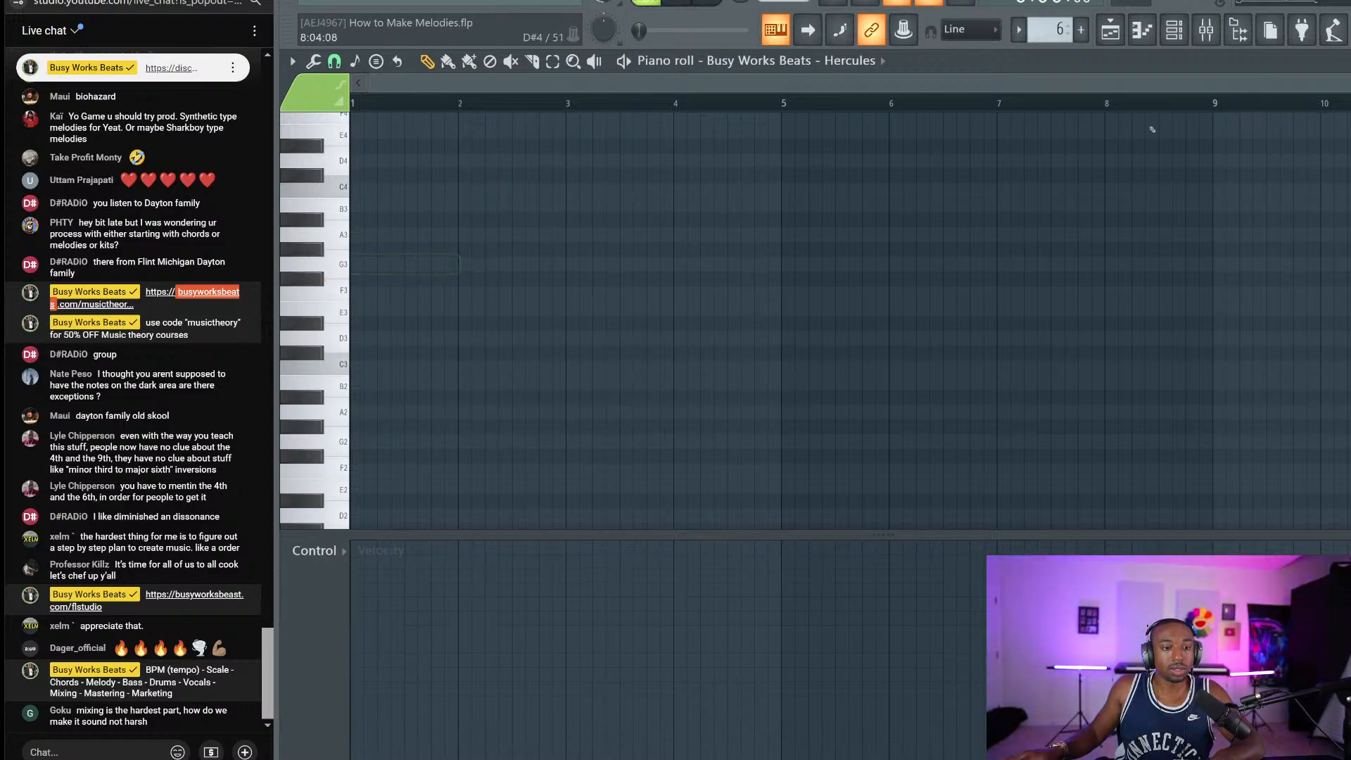
Step: Load the Chambers preset from the Bells category in the Busy Works Beats - Hercules instrument
click(1173, 31)
click(514, 110)
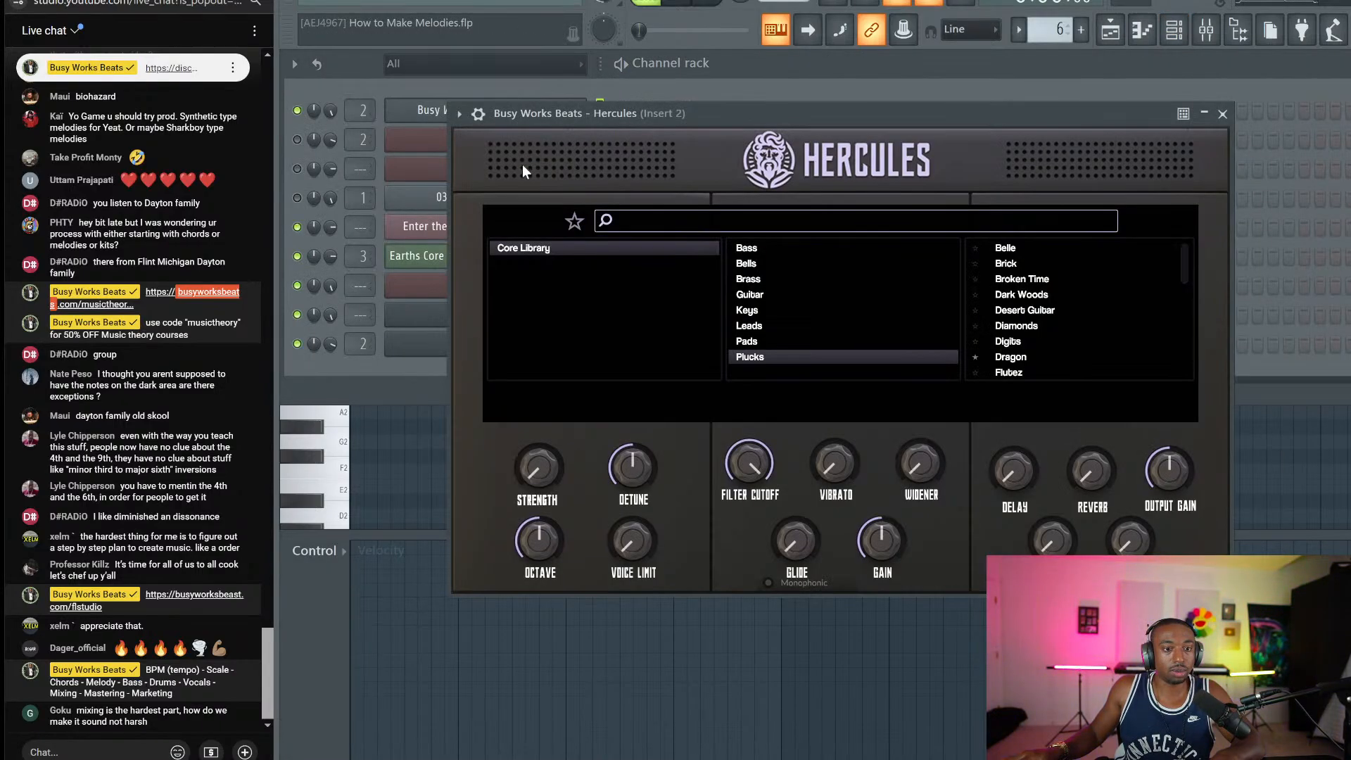
click(776, 255)
click(783, 259)
scroll(1023, 288, down, 3)
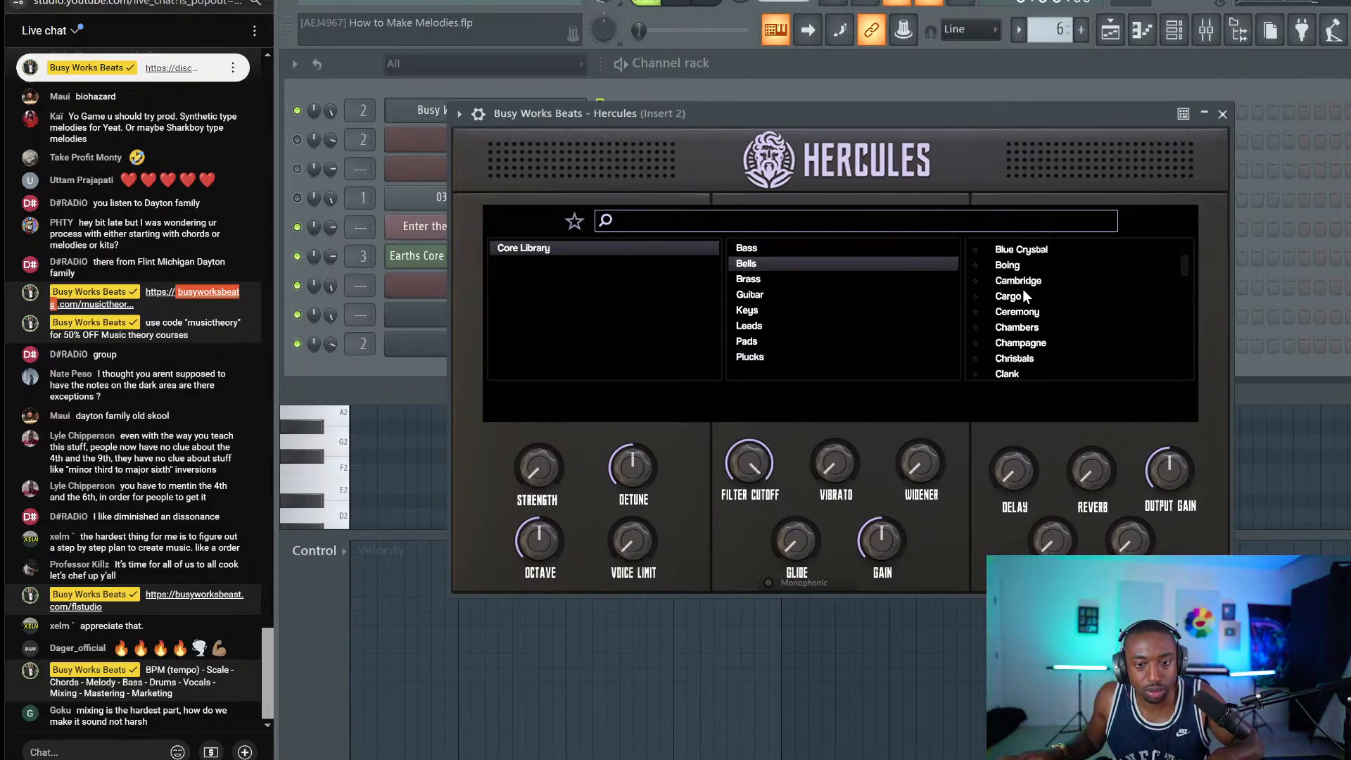
click(1037, 326)
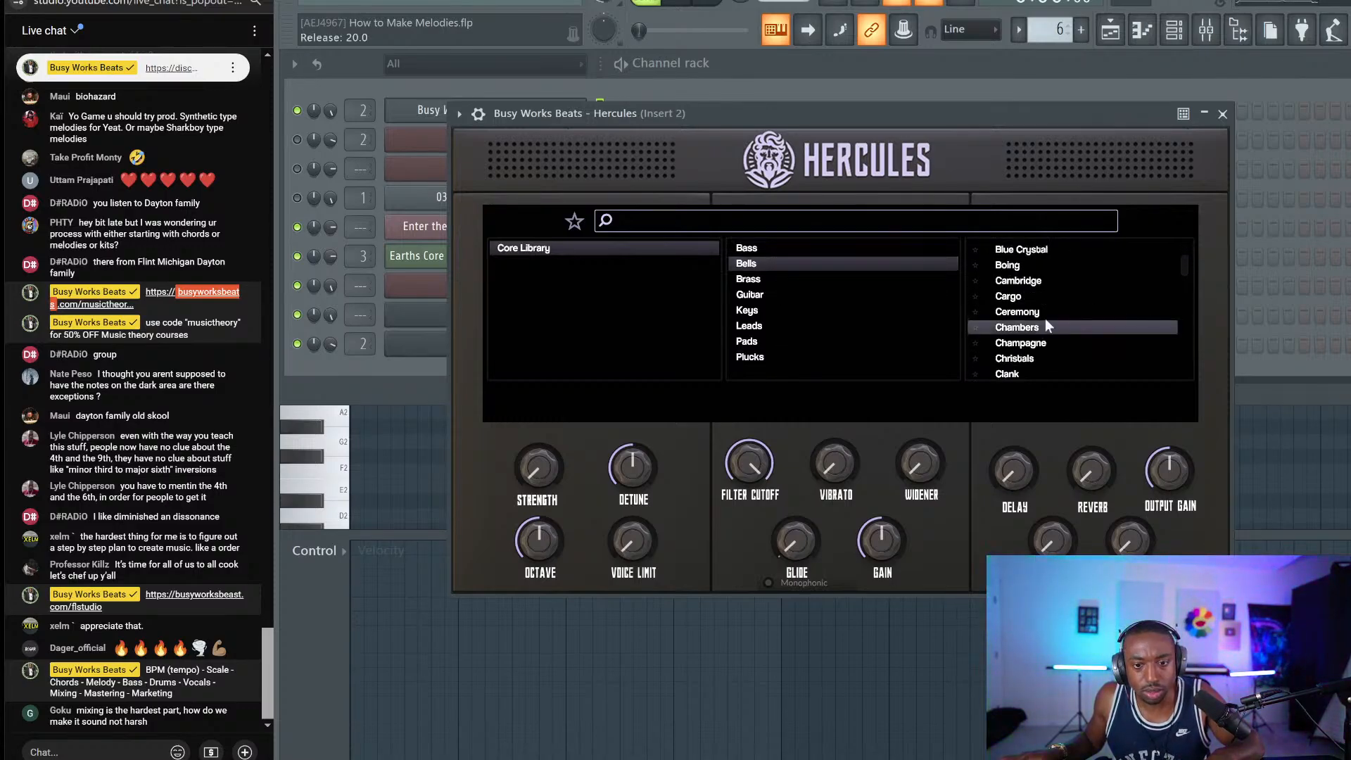
Step: Record a melody of A5, A#5 and D6, played twice over four bars, into the Hercules piano roll
click(1223, 113)
right_click(585, 106)
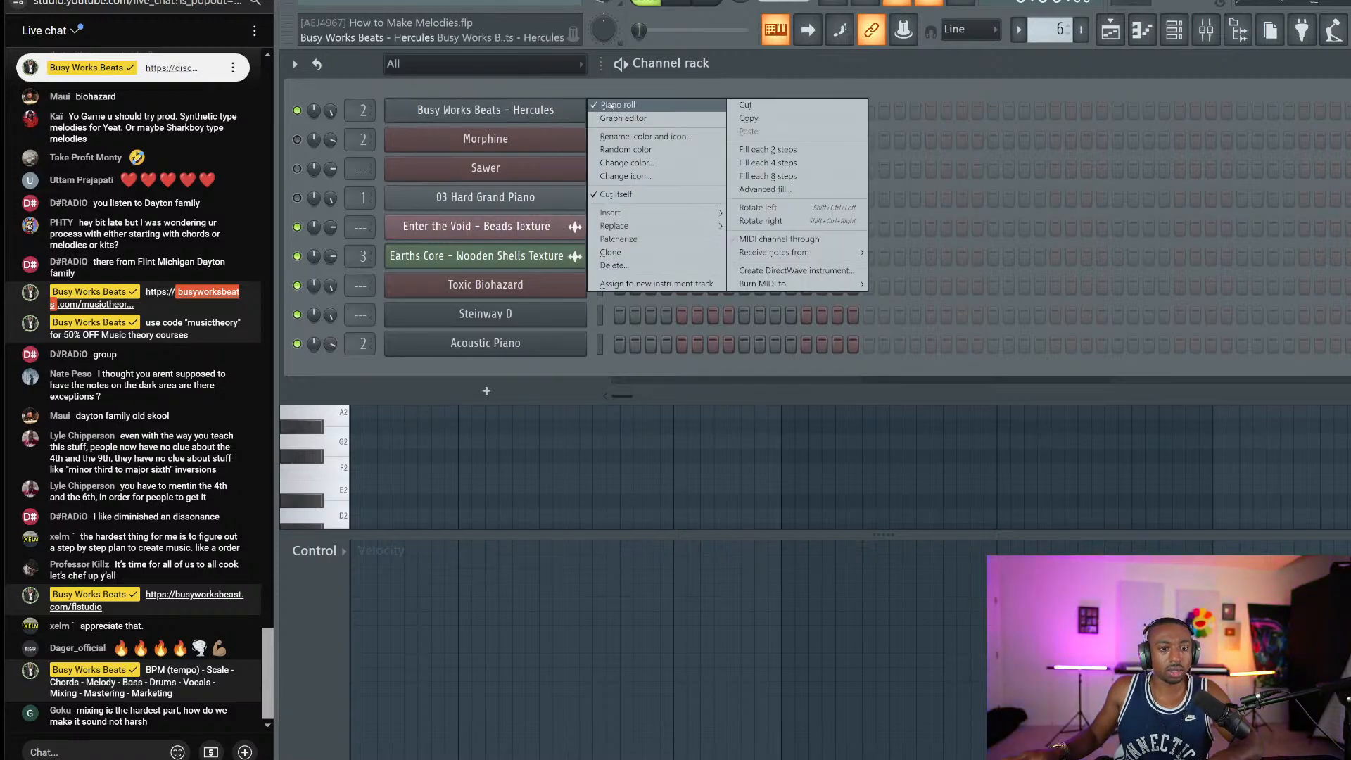
click(610, 105)
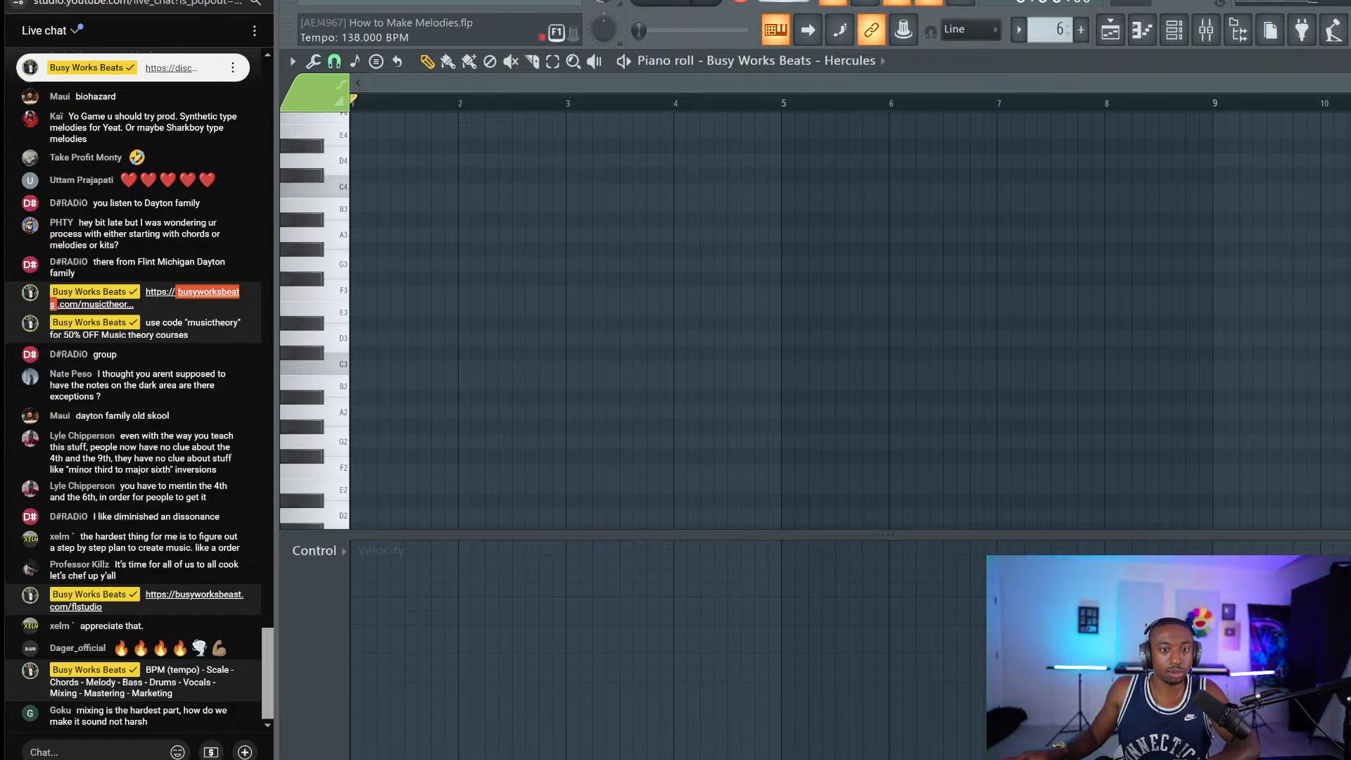
key(space)
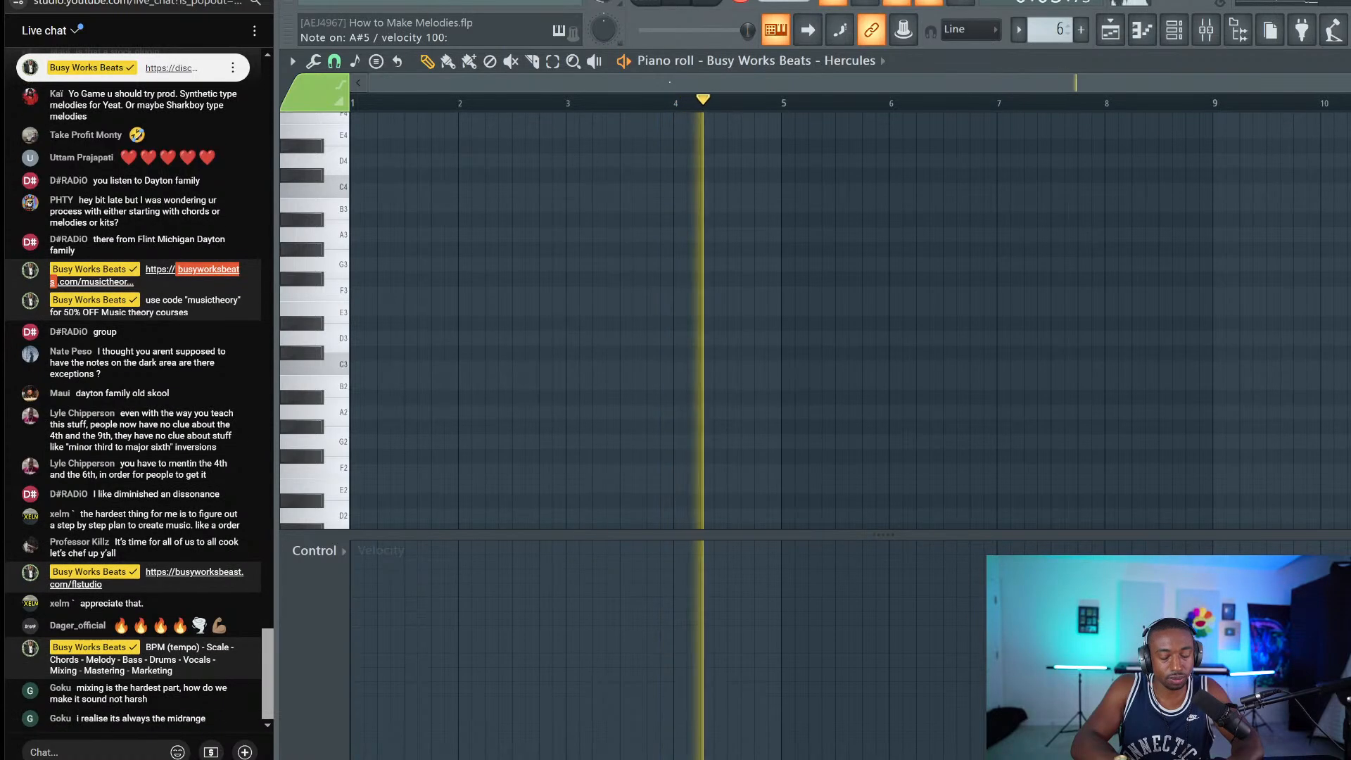
key(space)
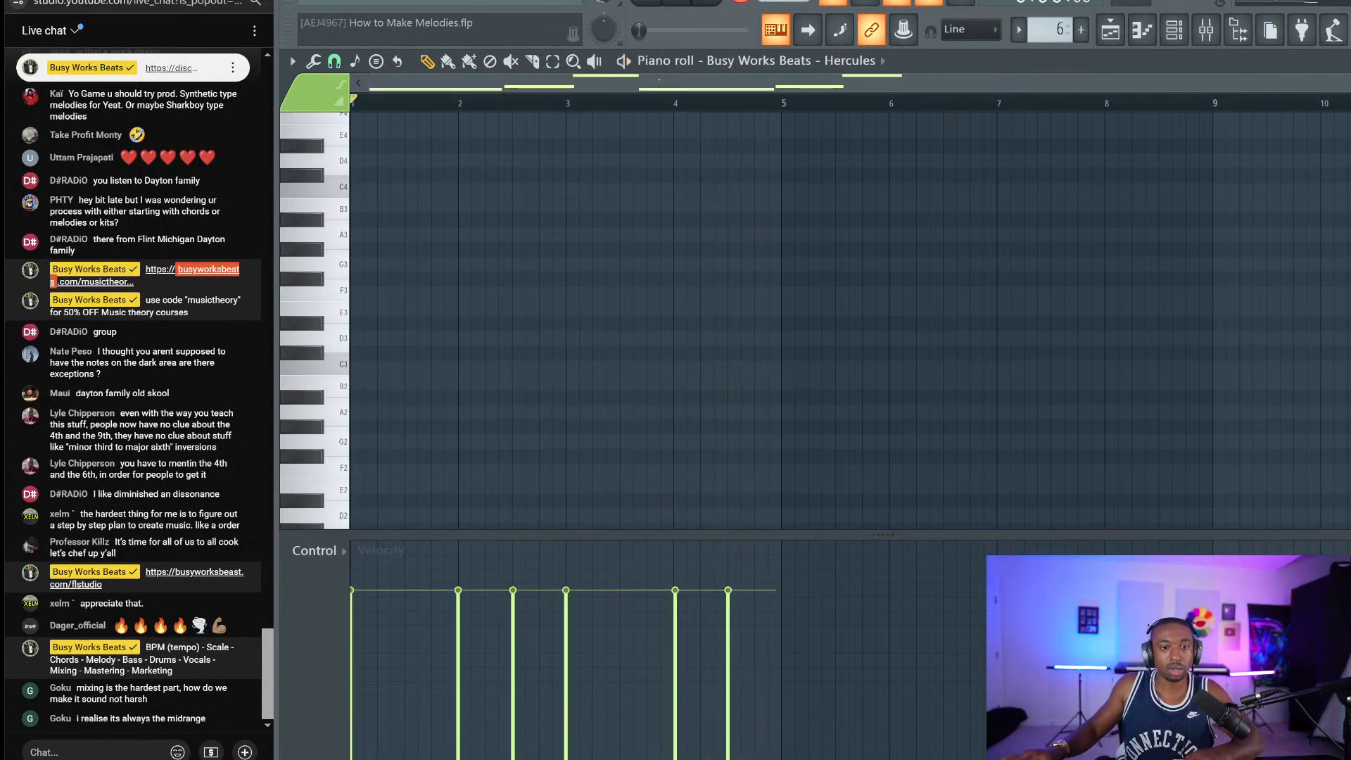
Step: Quantize the start times of the recorded Hercules melody notes in the piano roll
click(1173, 42)
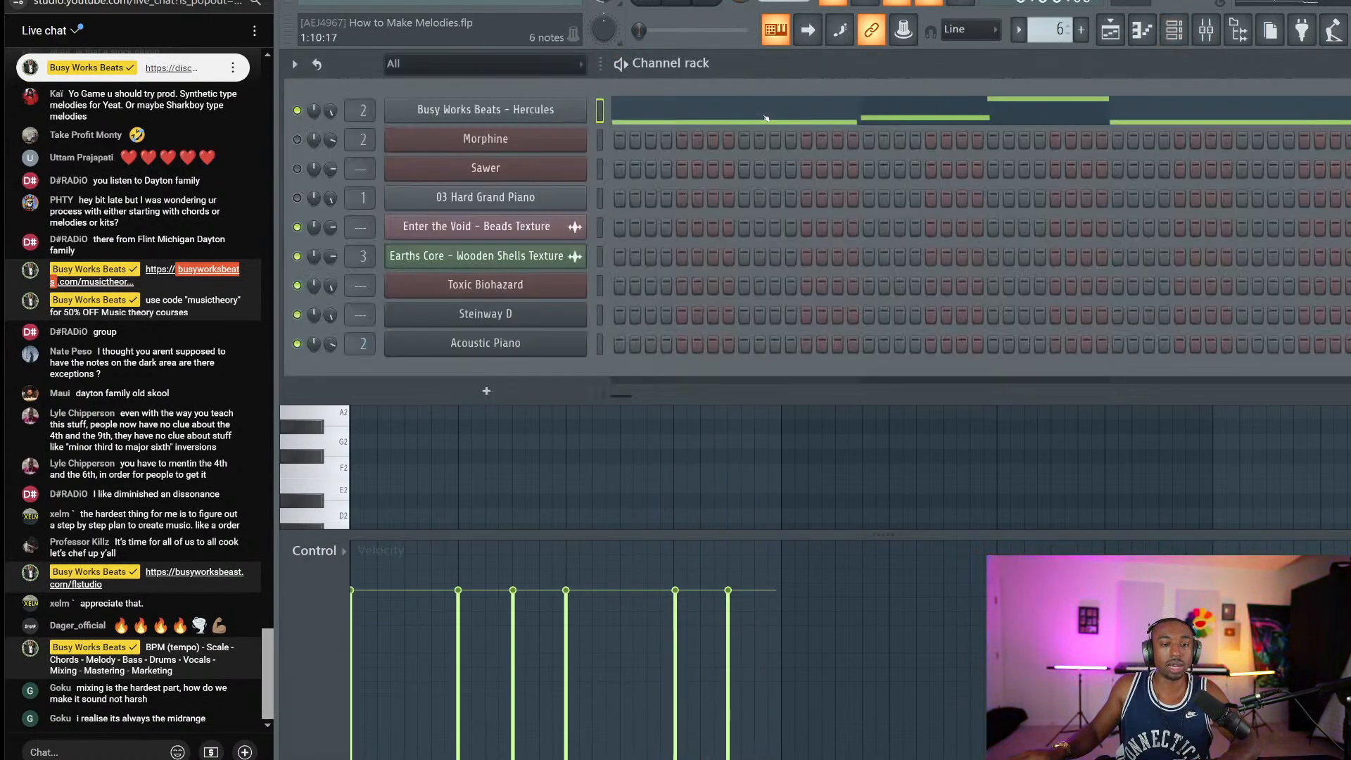
click(766, 117)
scroll(731, 183, up, 2)
scroll(727, 191, up, 5)
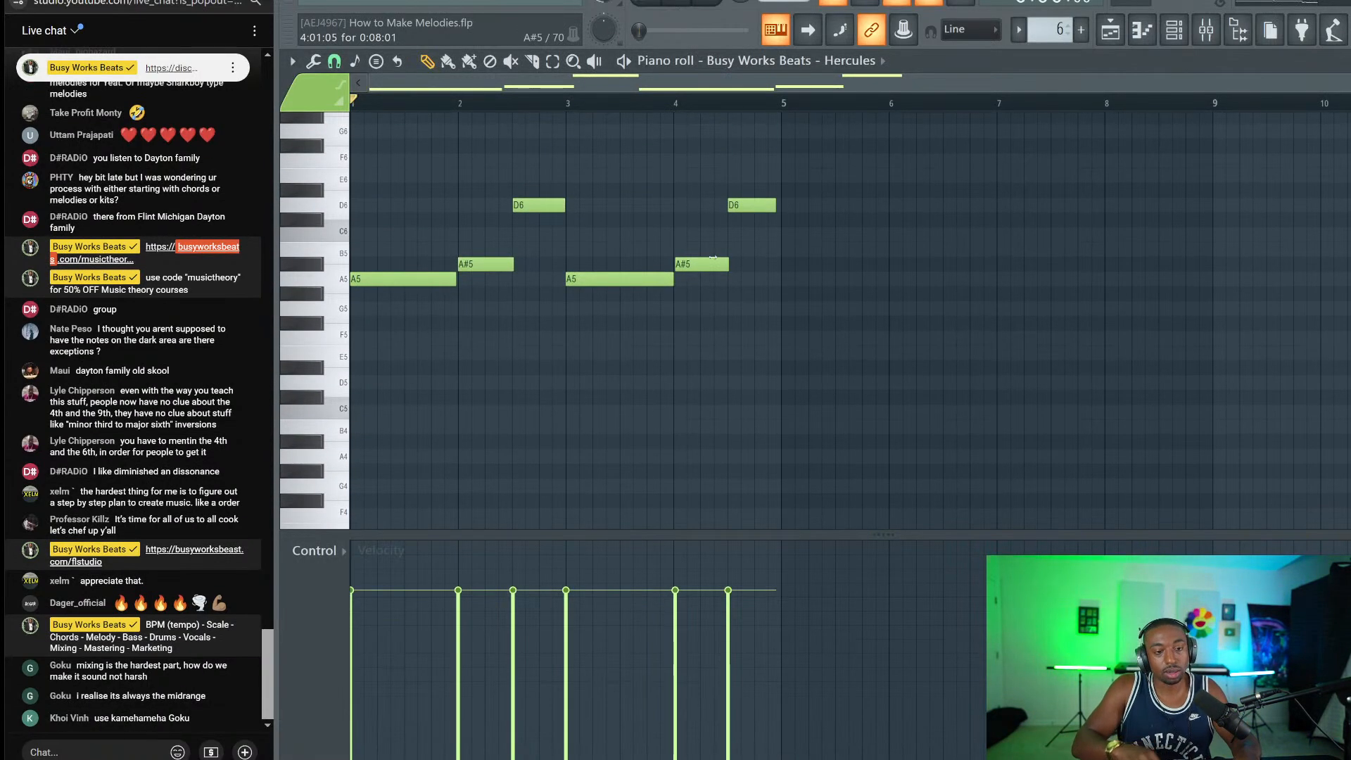
key(ctrl+q)
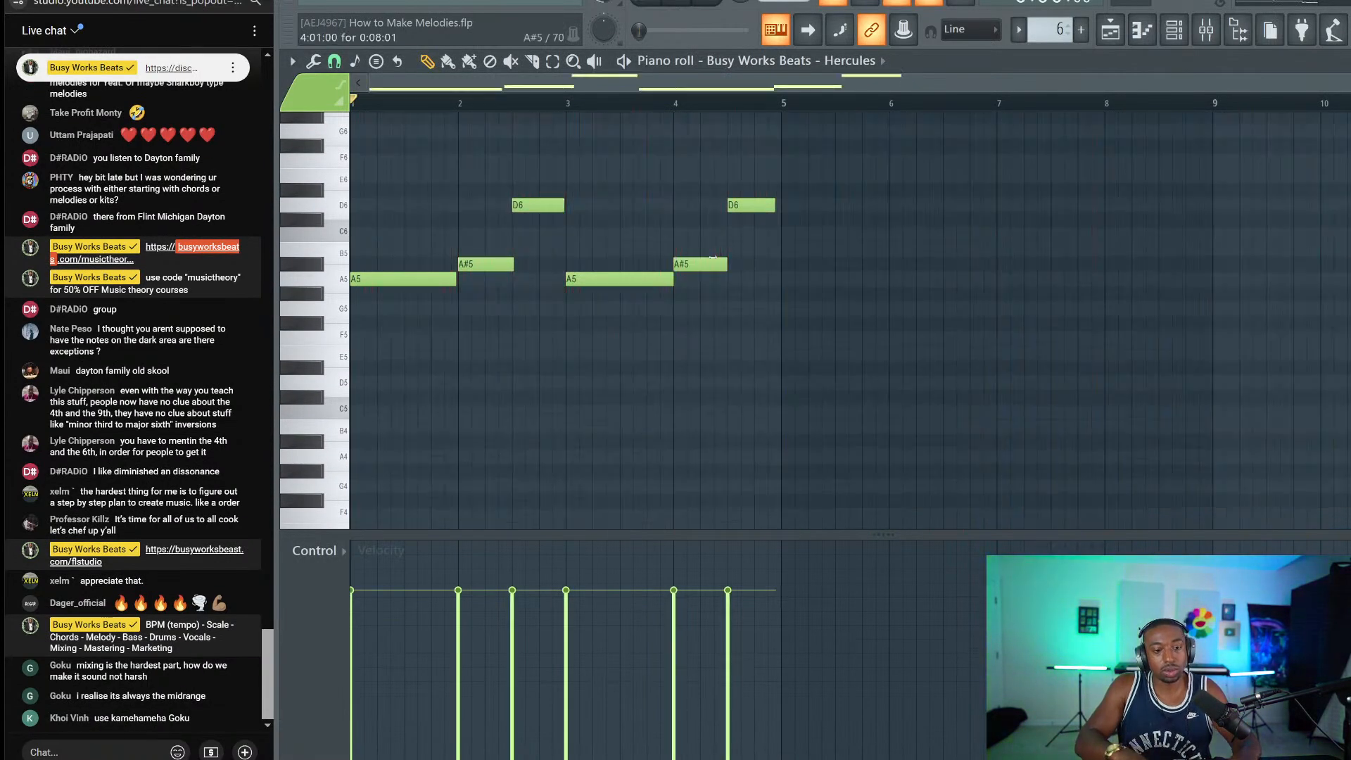
Step: In Morphine's piano roll, draw a one-bar A5 note at bar 1 and lower it an octave to A4
click(1174, 34)
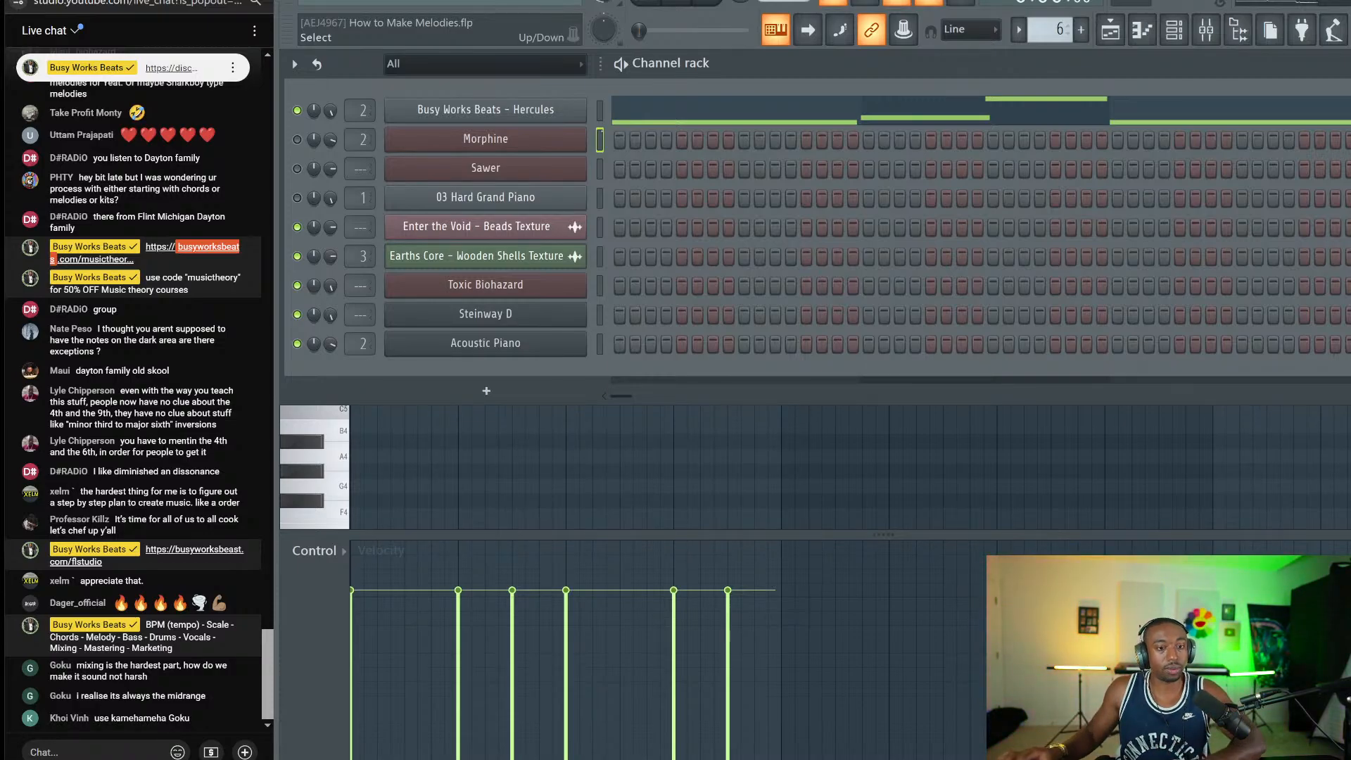
right_click(526, 138)
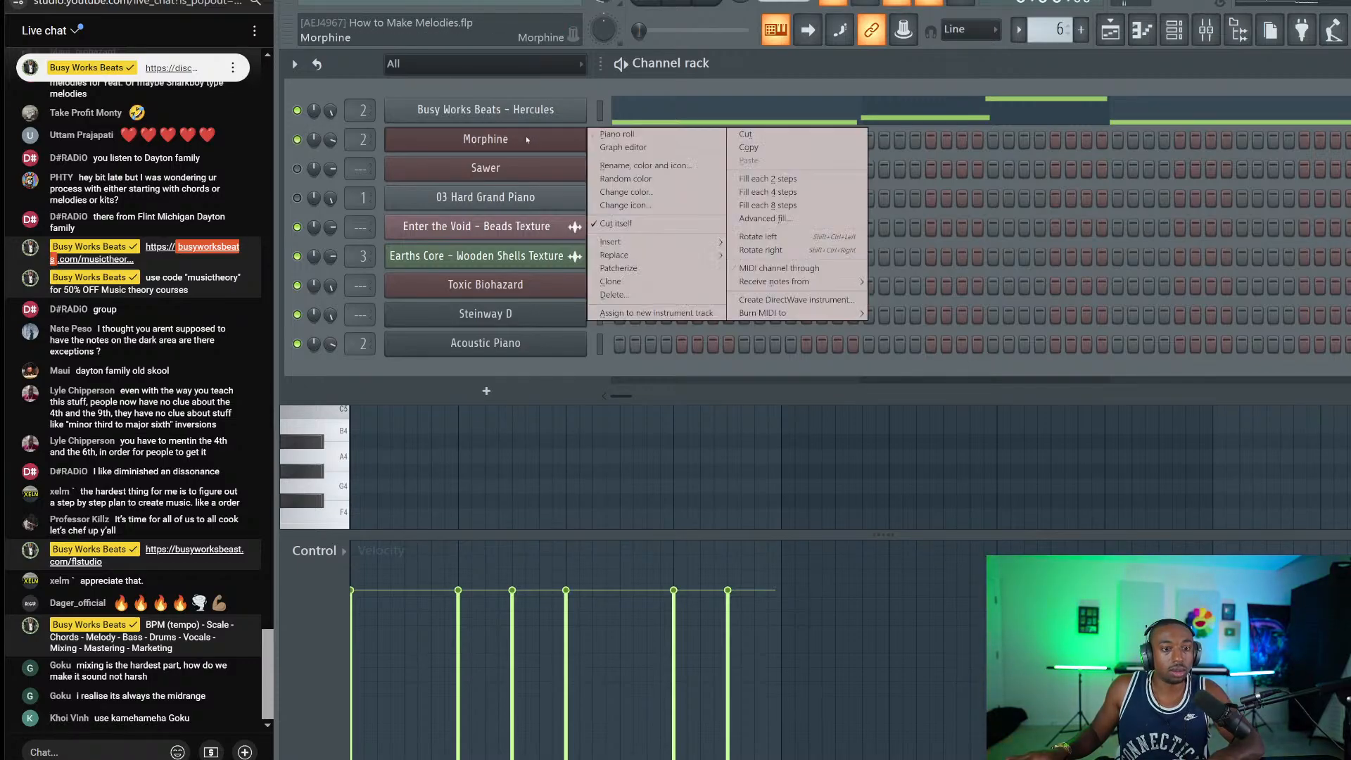
click(603, 134)
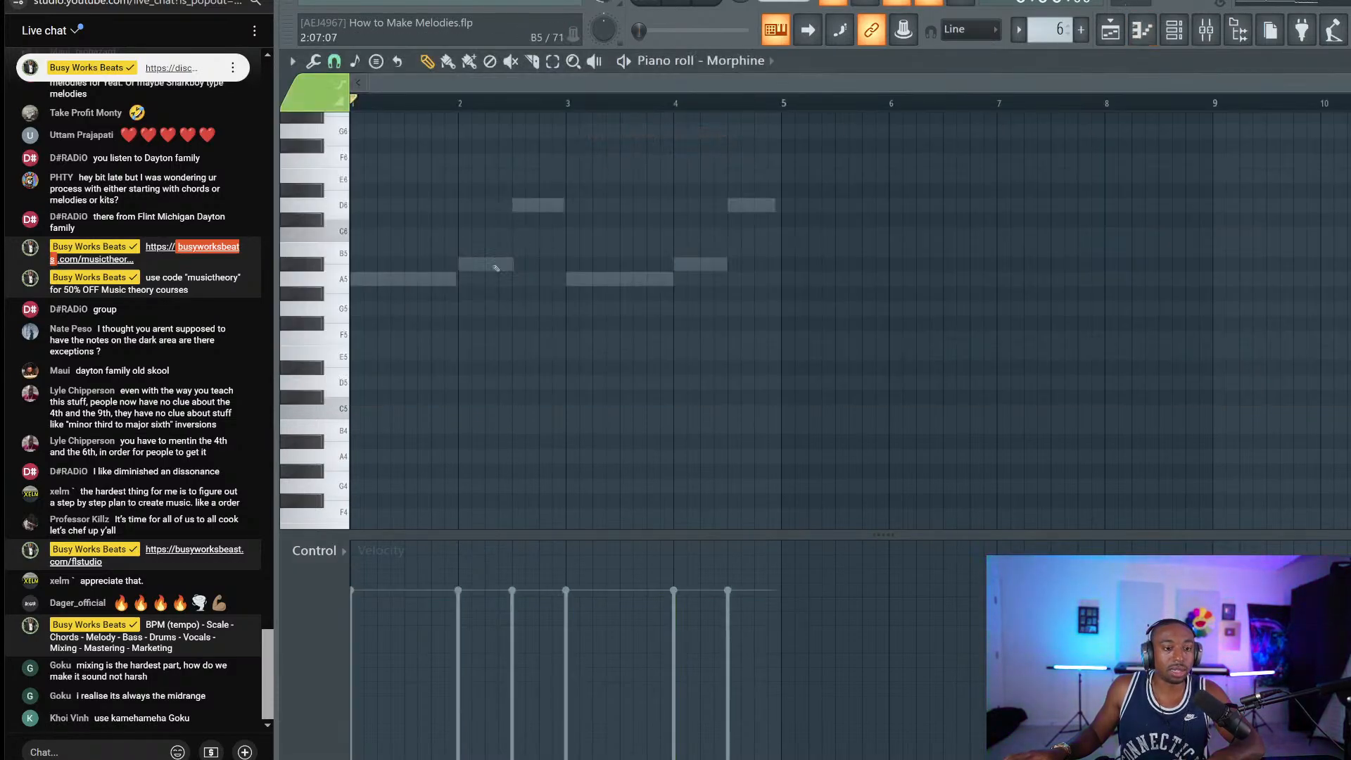
click(410, 281)
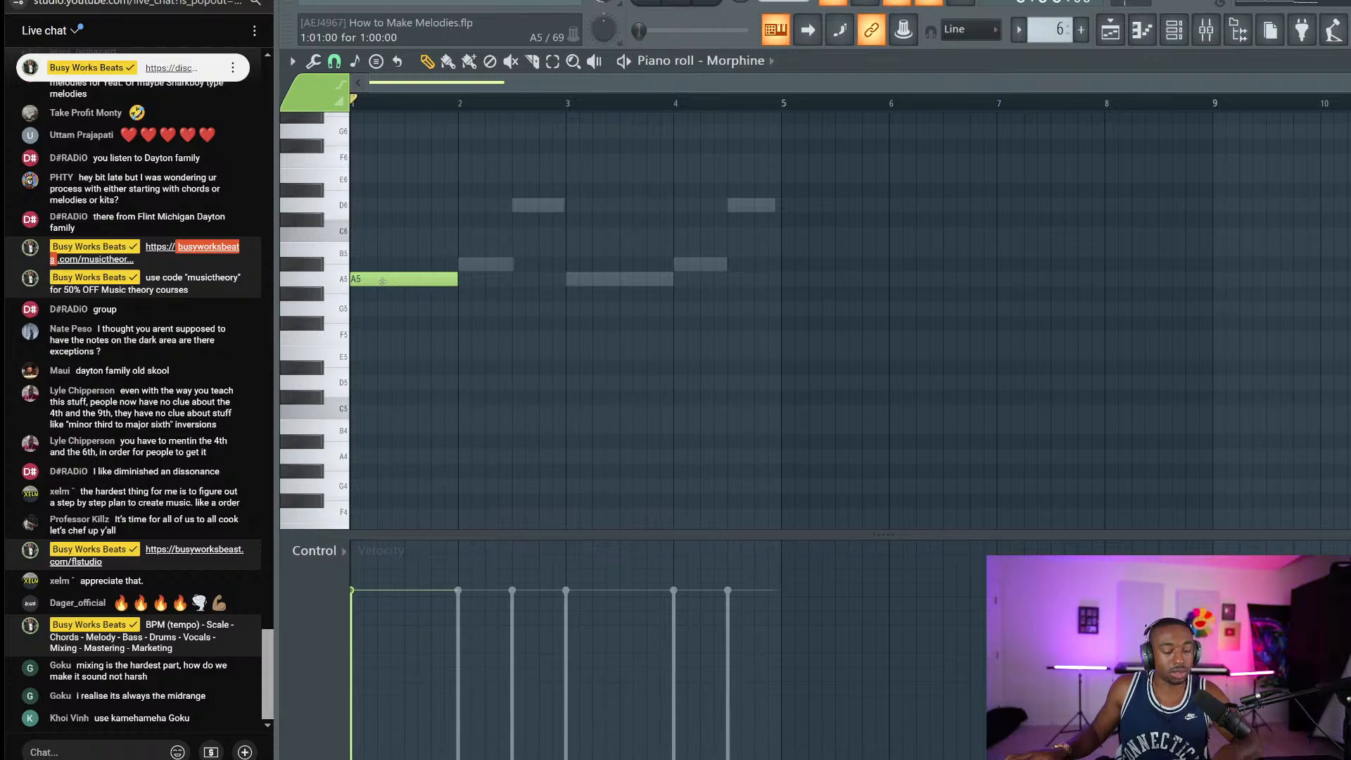
key(ctrl+Down)
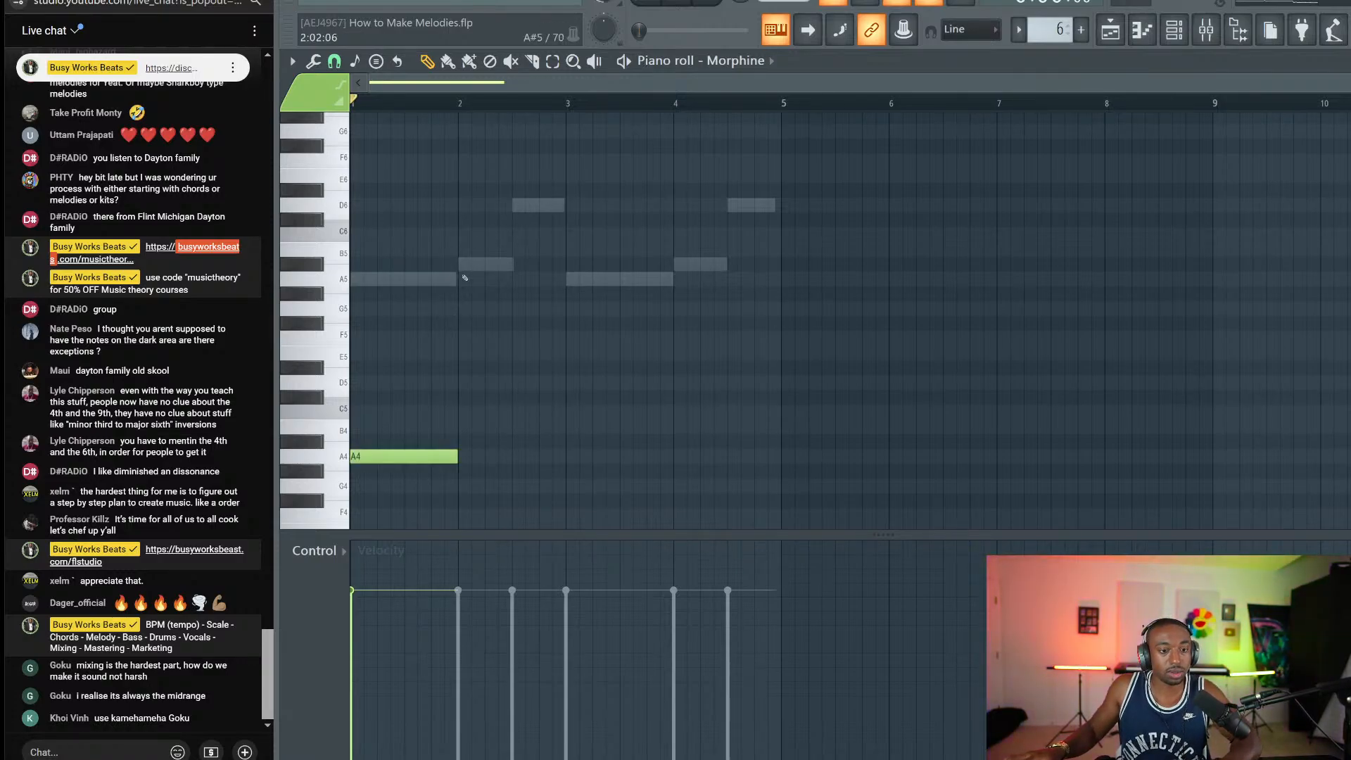
Step: Add half-bar A#5 and D6 notes in bar 2 and lower both an octave to A#4 and D5
click(538, 209)
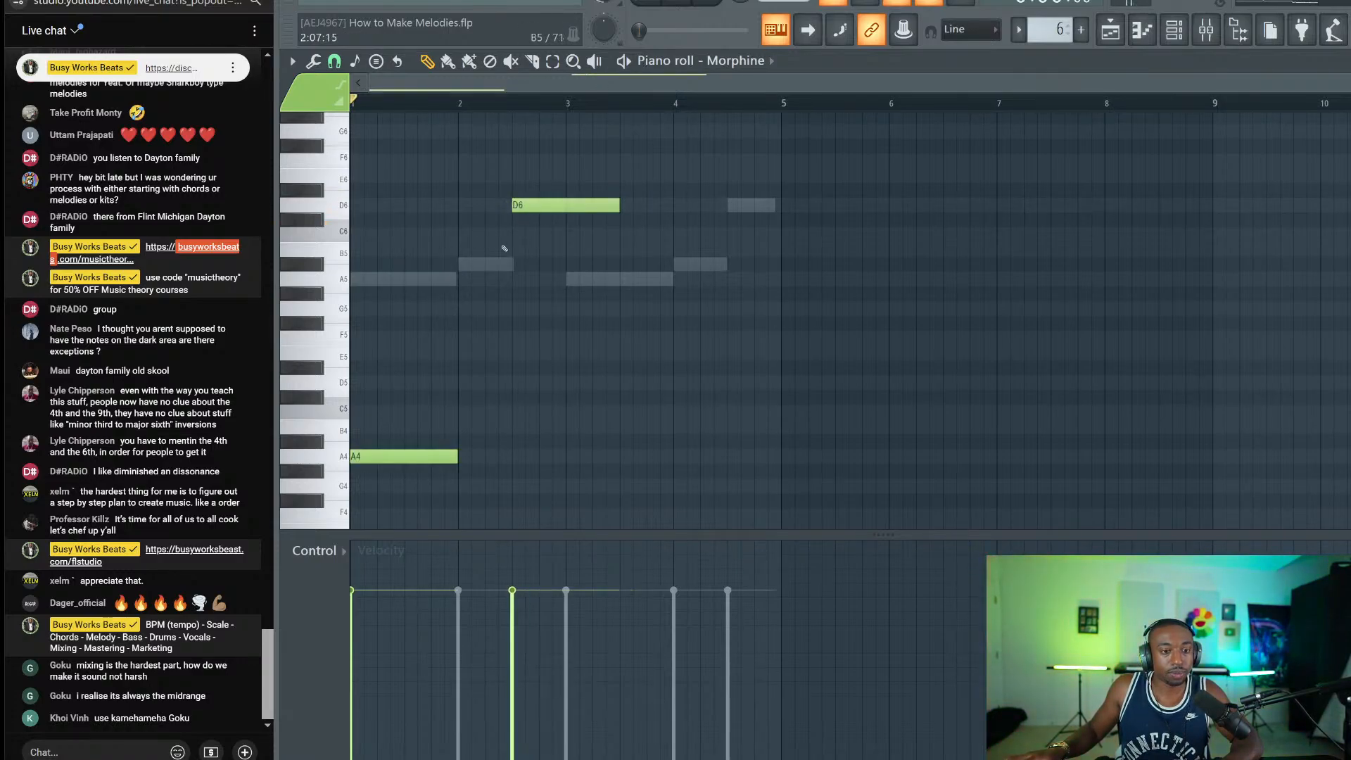
click(465, 265)
key(ctrl+l)
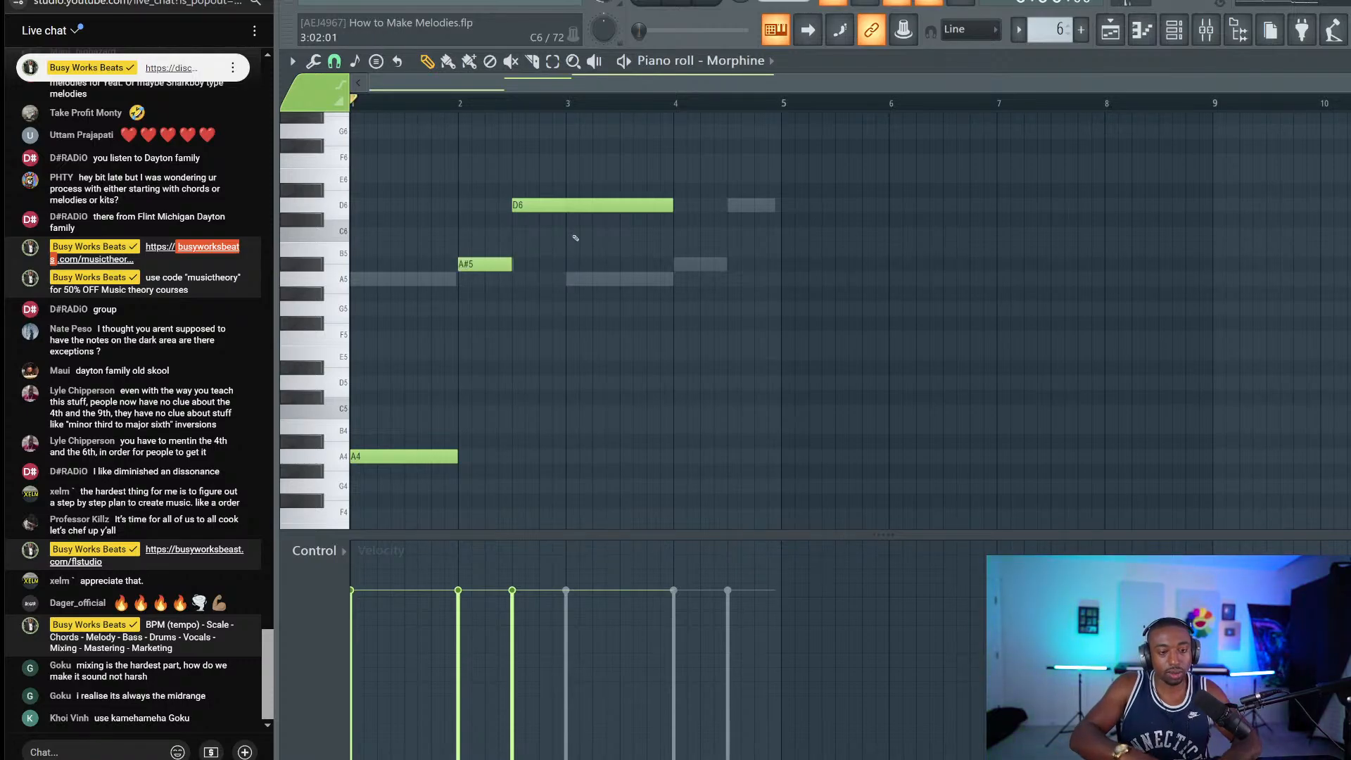
drag(603, 198, 547, 200)
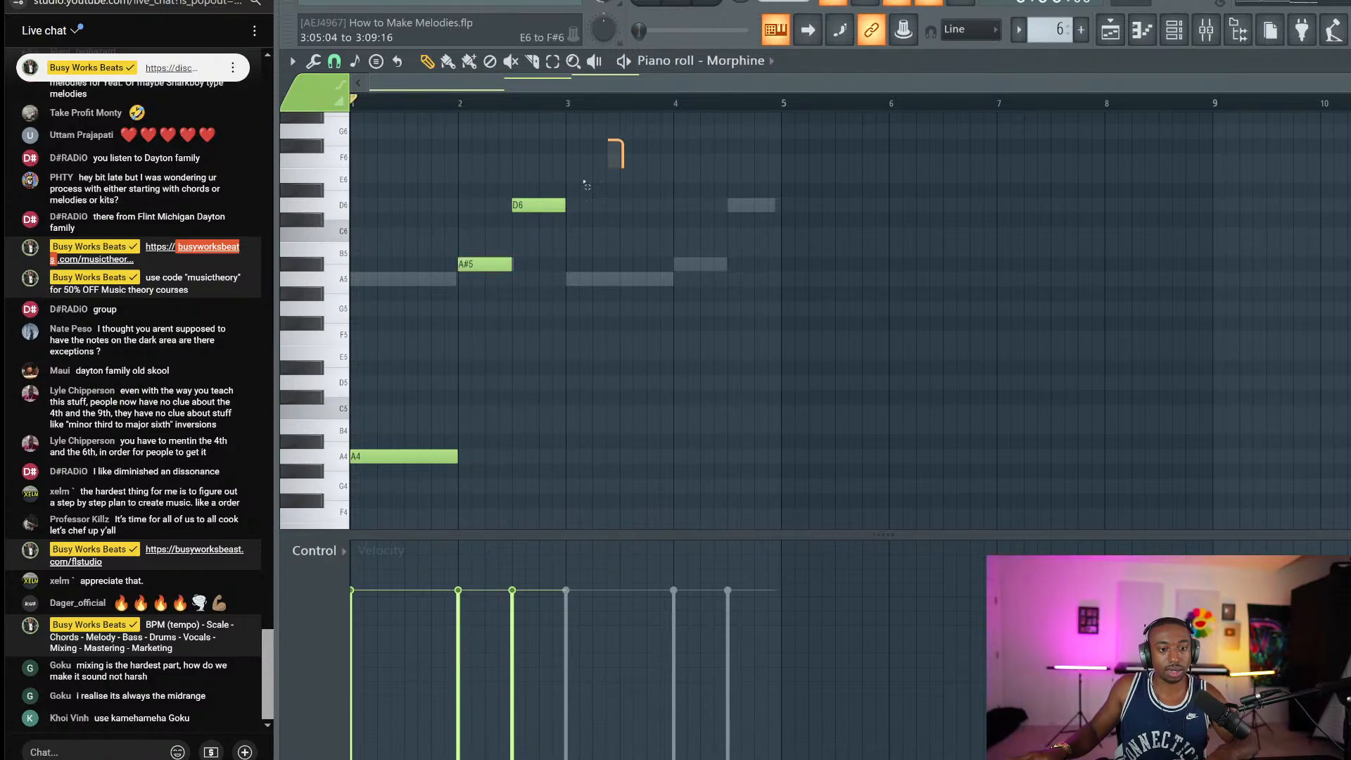
drag(612, 151, 431, 280)
key(ctrl+Down)
Step: Save the project and play back the Hercules melody with the new Morphine notes
key(ctrl+s)
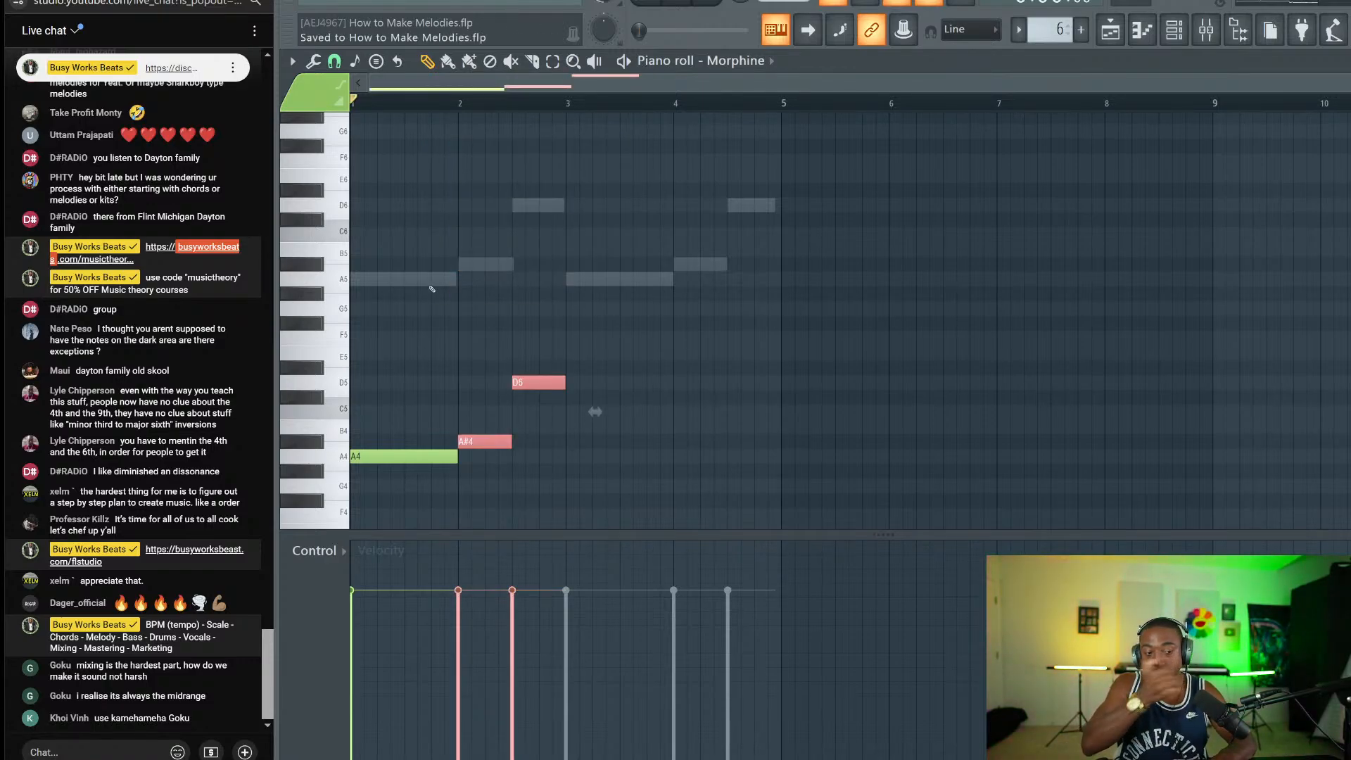
key(ctrl+d)
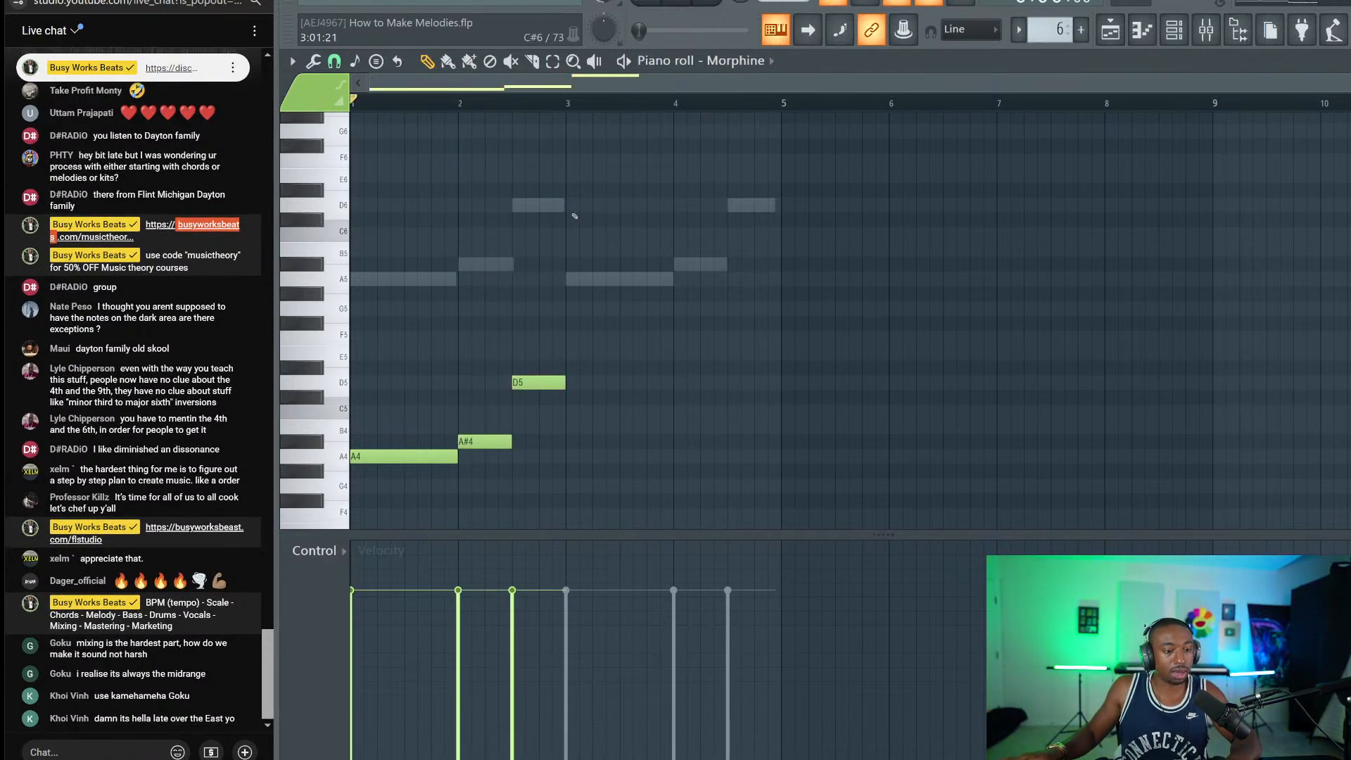
key(space)
key(space)
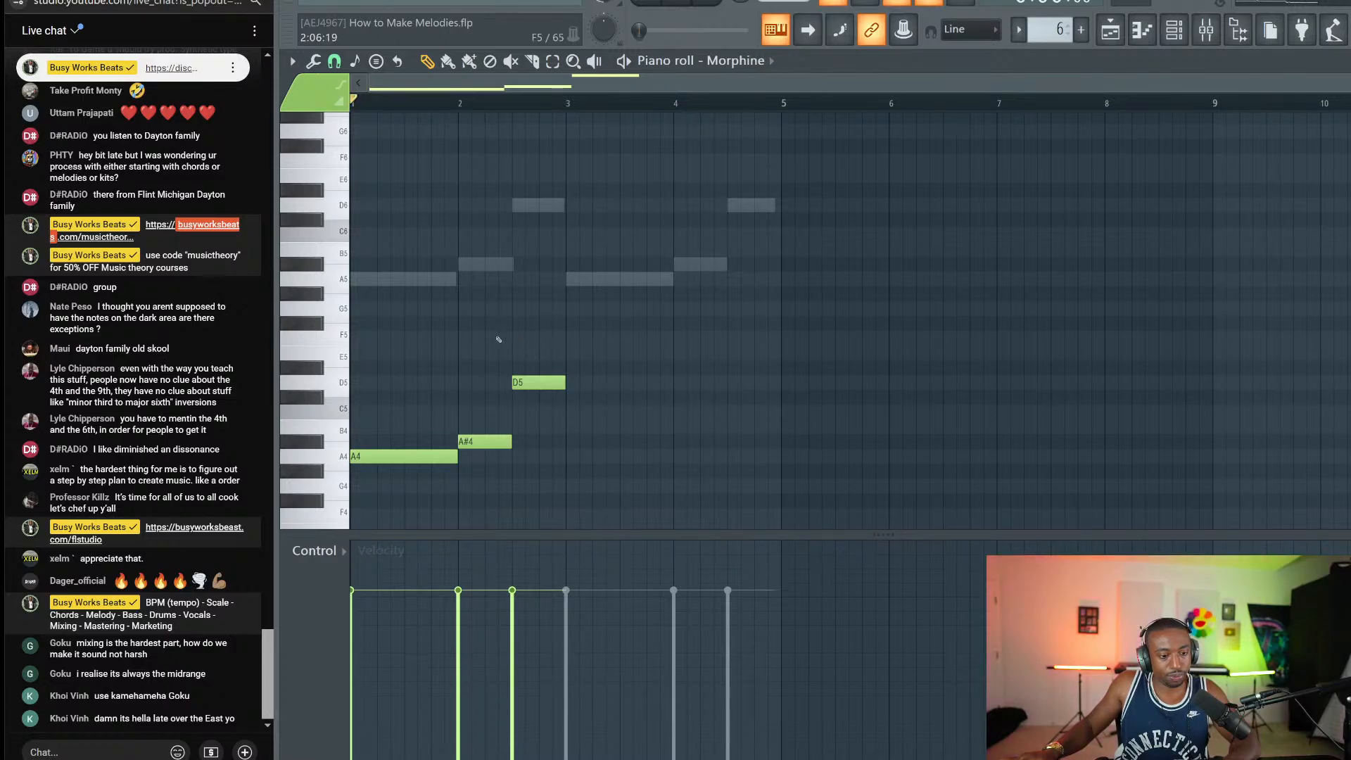
Step: Try copying the three-note Morphine phrase to bar 3
scroll(493, 341, down, 3)
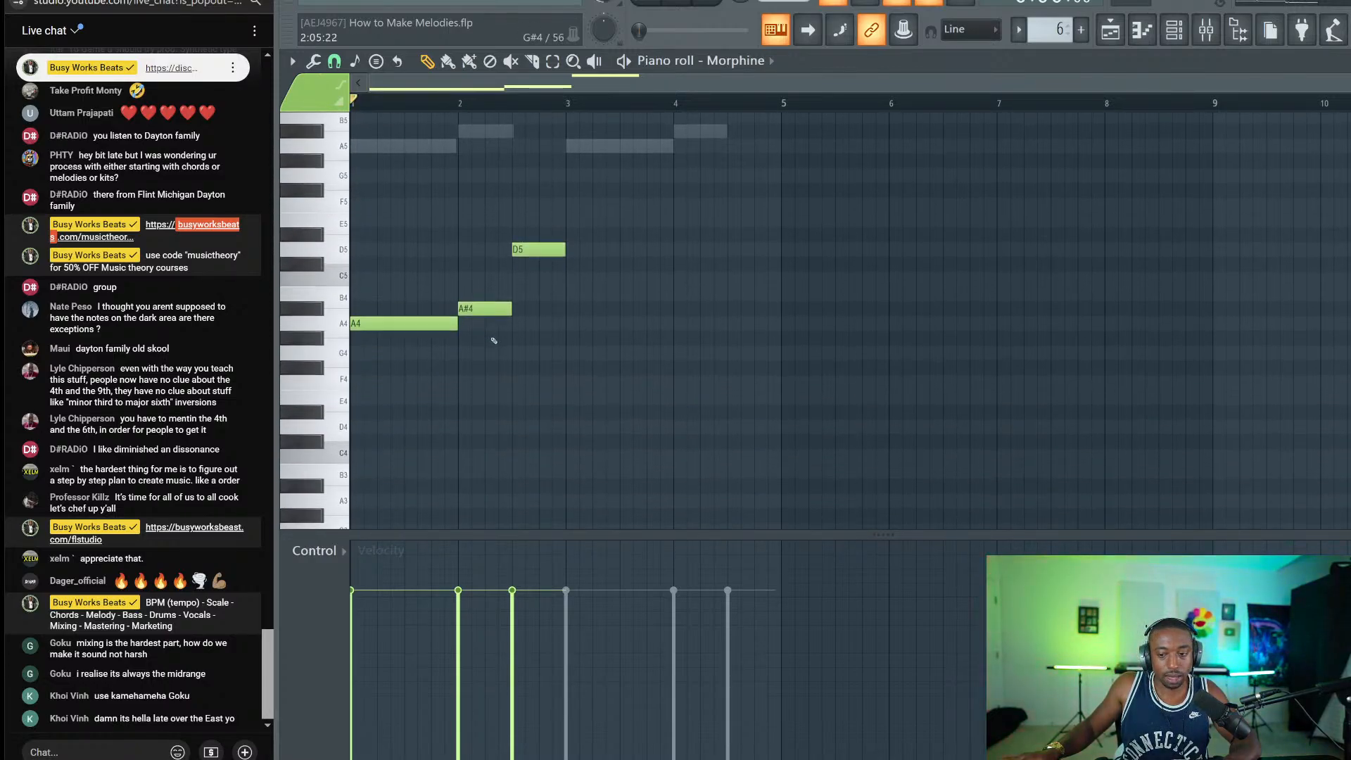
drag(640, 386, 394, 232)
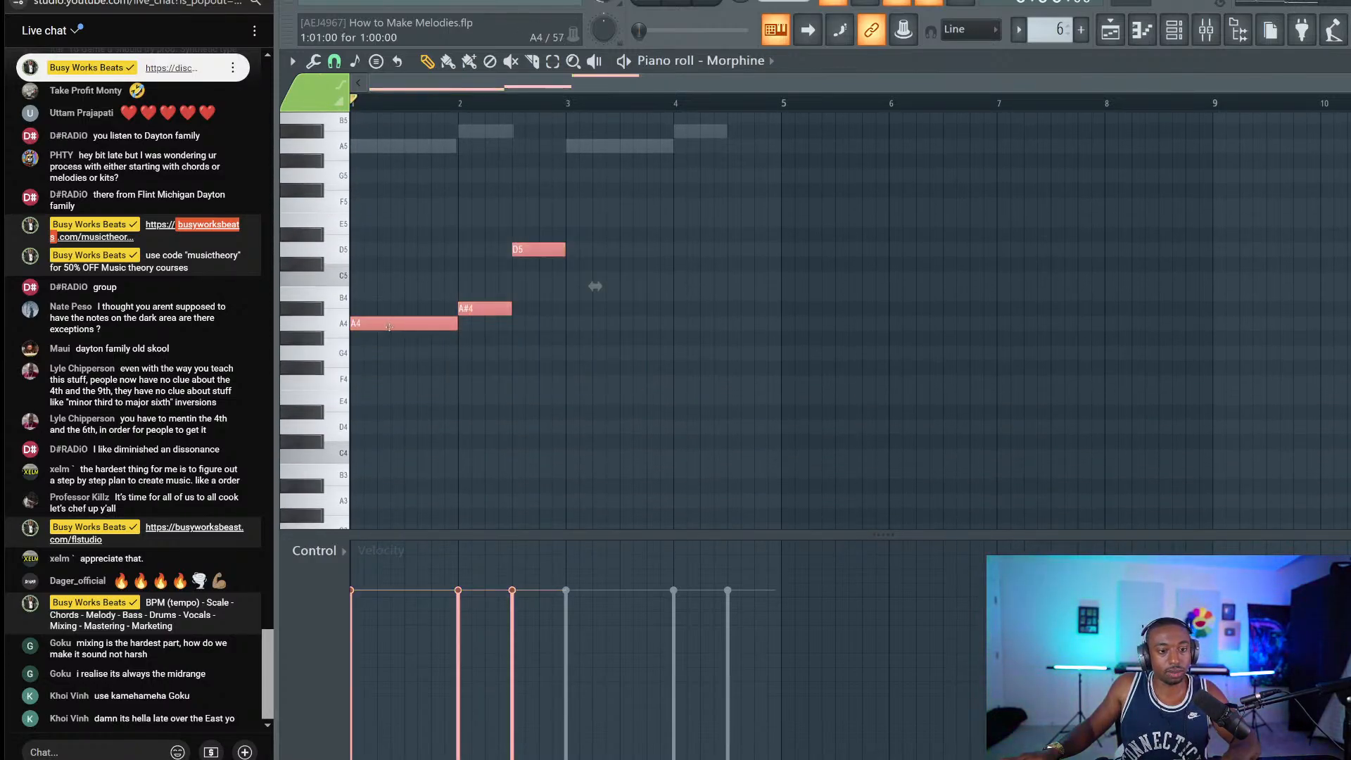
drag(390, 327, 604, 328)
right_click(612, 325)
right_click(692, 309)
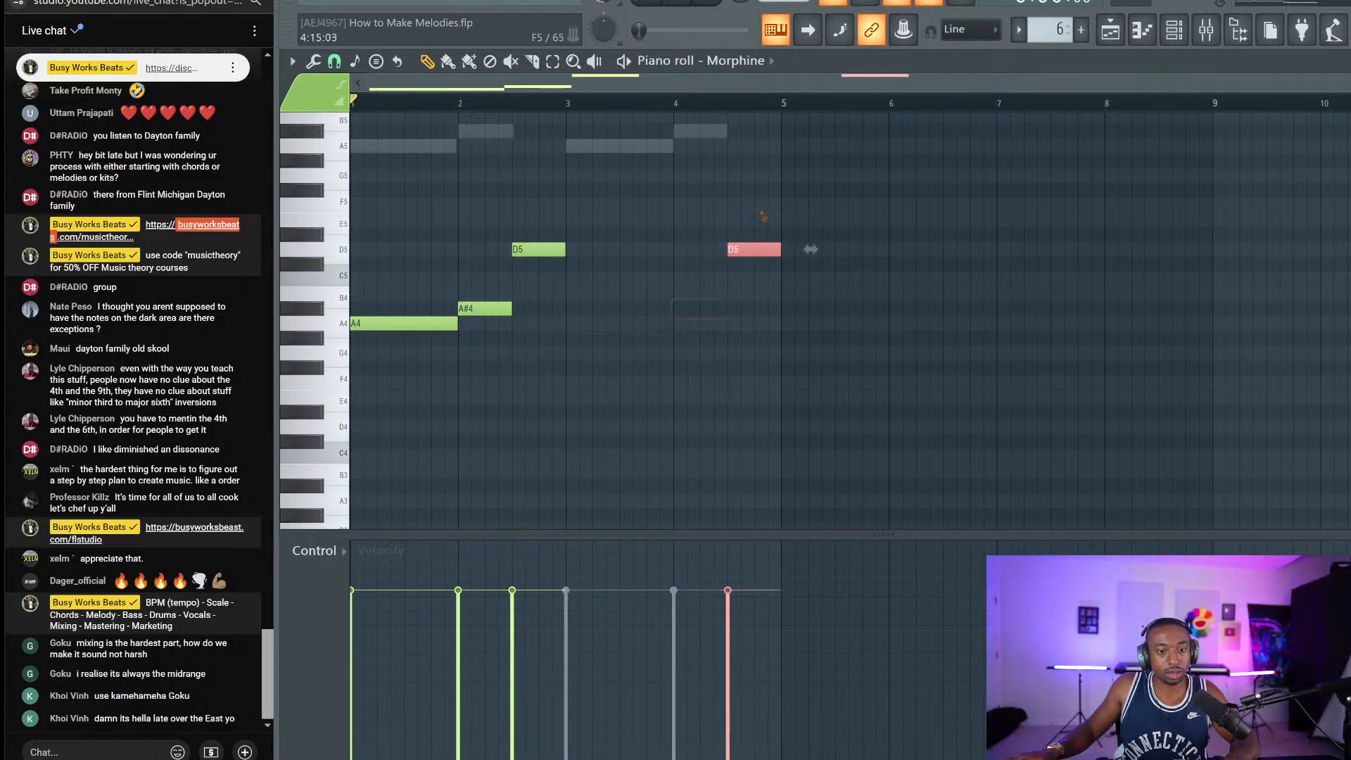
key(ctrl+a)
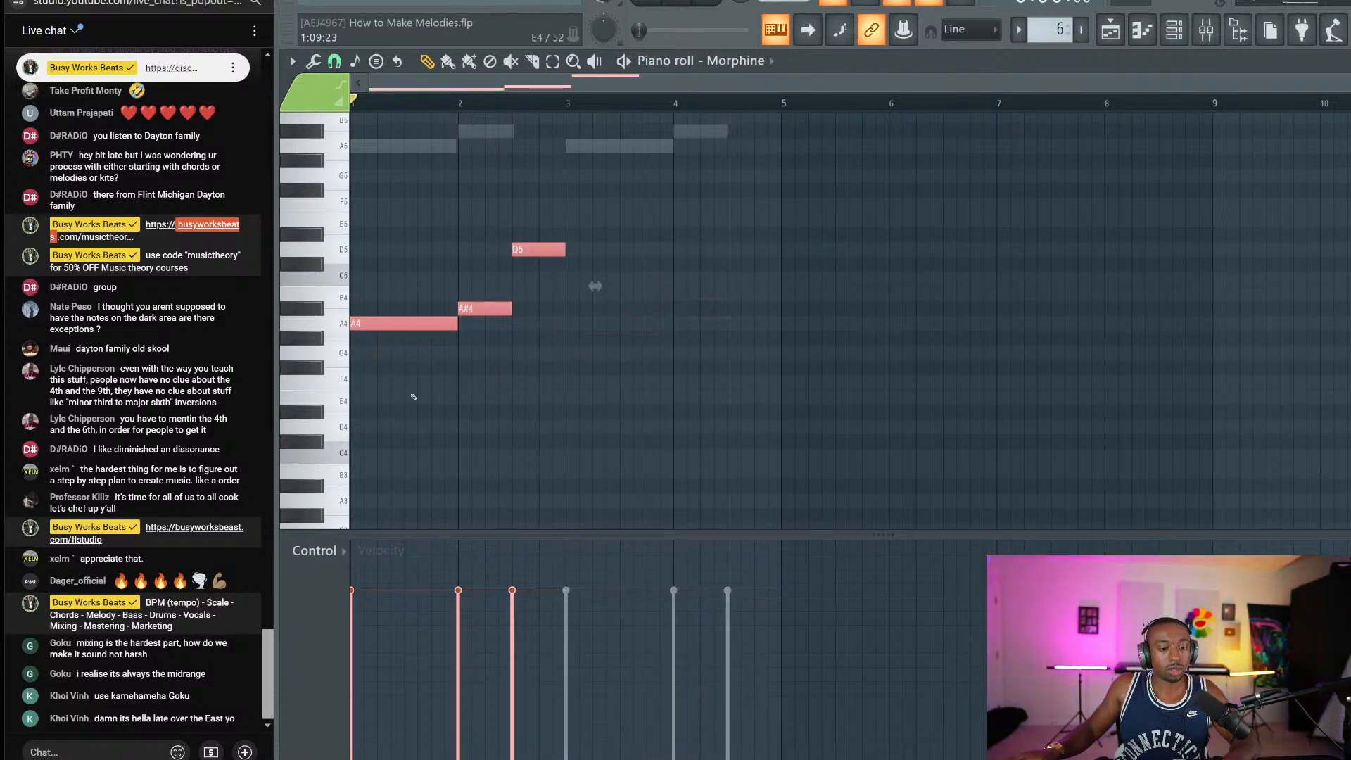
Step: Add half-bar F4 and D4 notes below the A4 note at the start of bar 1
click(366, 386)
click(362, 426)
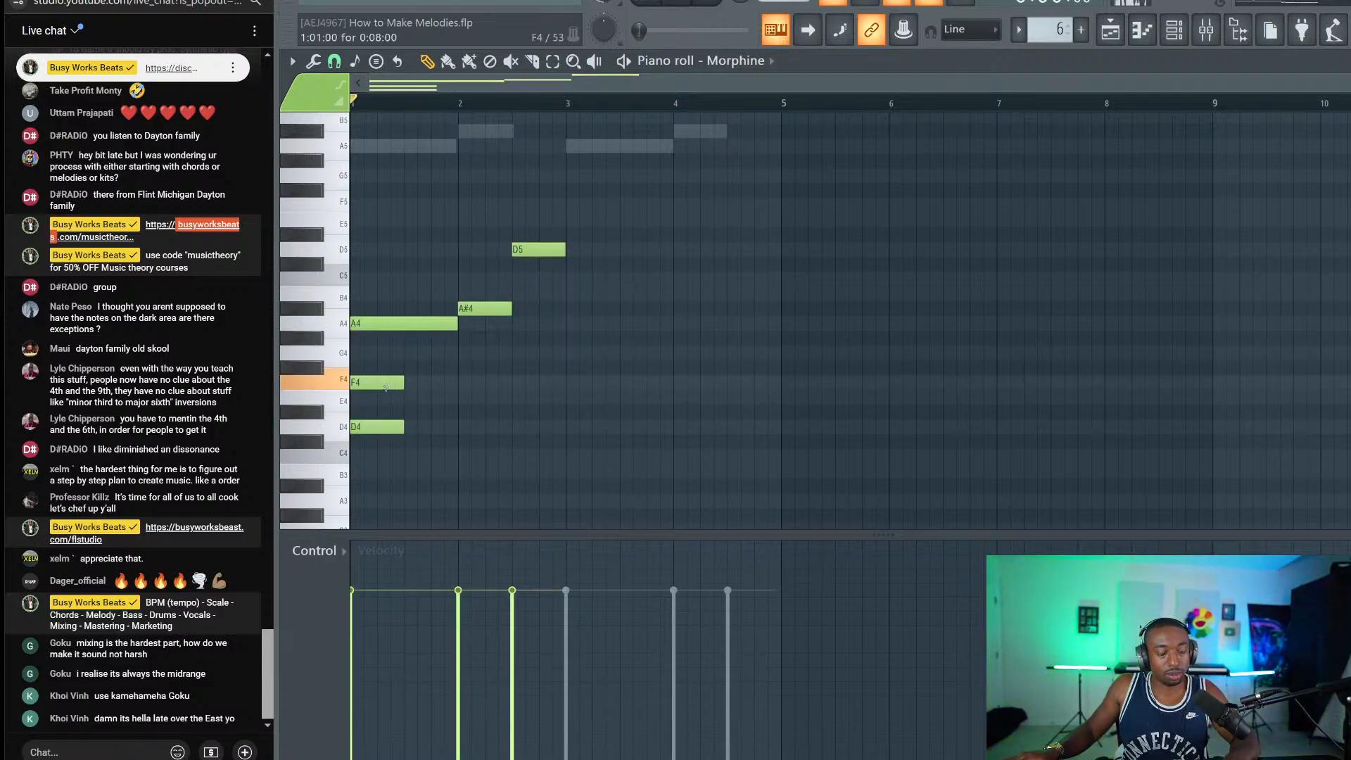
drag(386, 387, 427, 458)
key(ctrl+z)
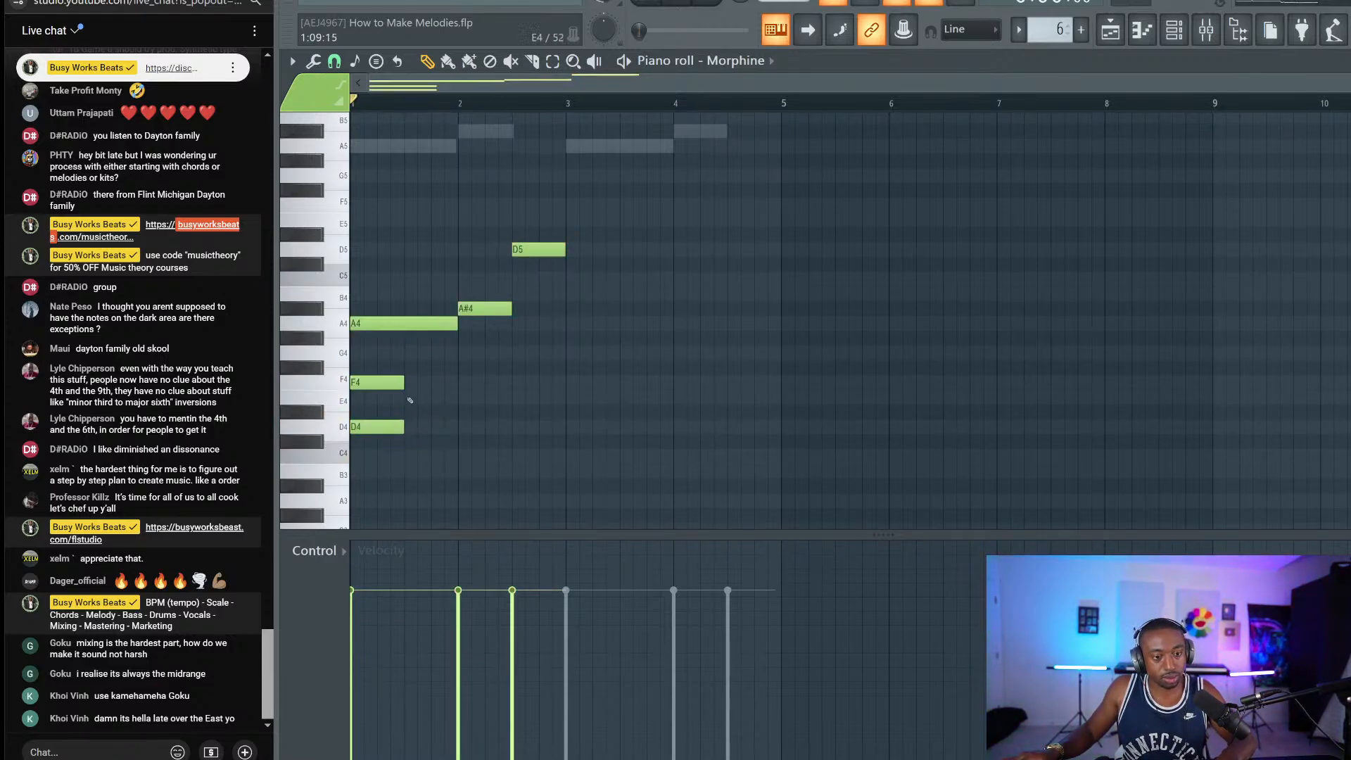
Step: Extend the F4 and D4 notes in bar 1 to a full bar and play them back
mouse_move(410, 369)
mouse_down()
mouse_move(385, 442)
mouse_move(471, 427)
mouse_move(422, 402)
mouse_move(414, 431)
mouse_up()
key(space)
click(541, 430)
key(space)
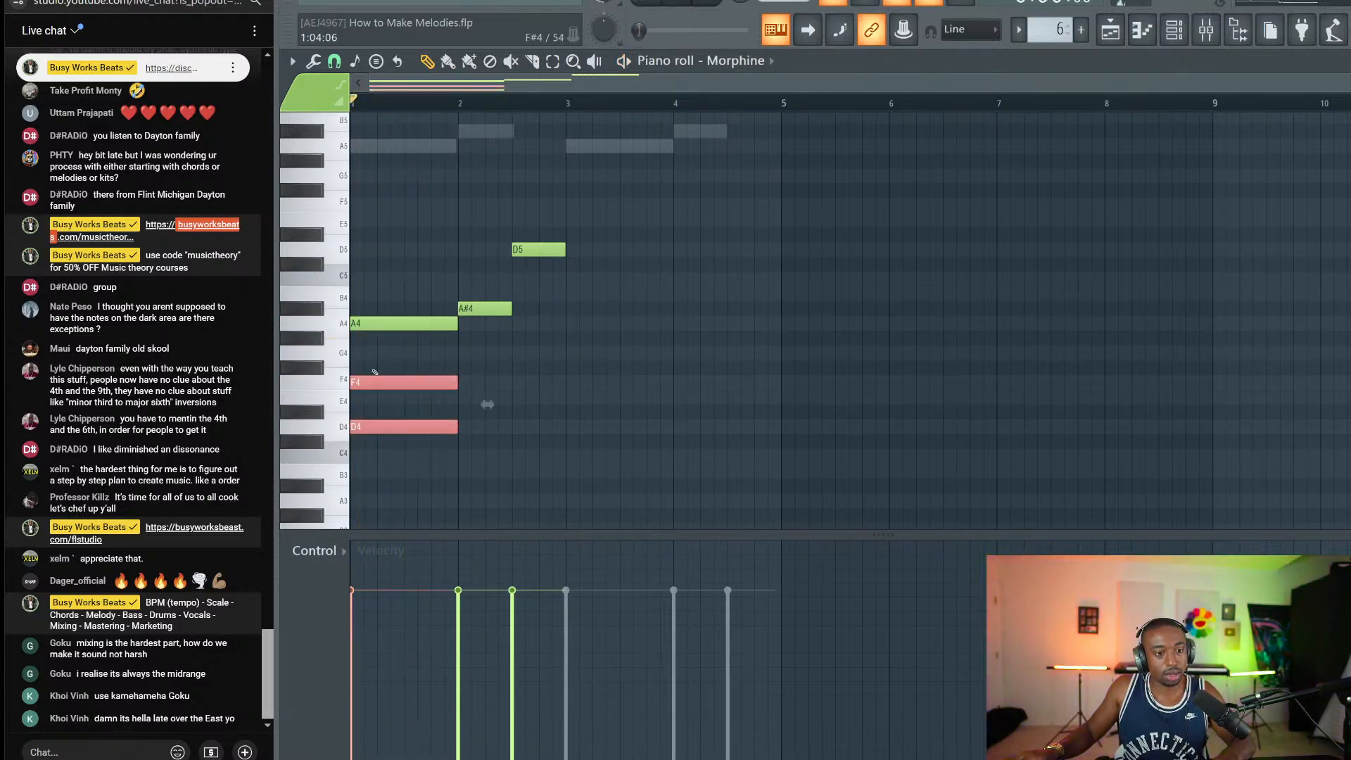
Step: Copy the lower two notes to the first half of bar 2 and set them to D#4 and G4 beneath A#4
shift+drag(385, 379, 507, 366)
key(space)
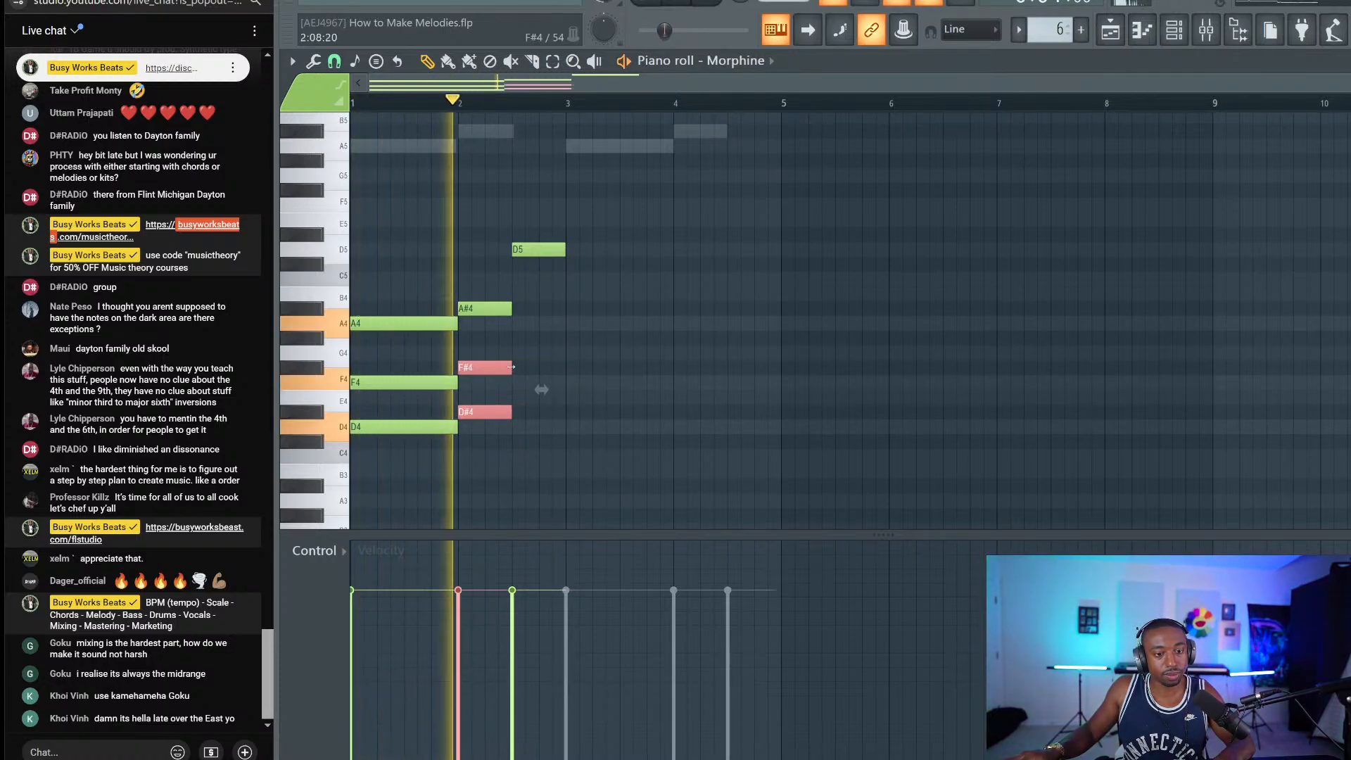
key(space)
click(484, 359)
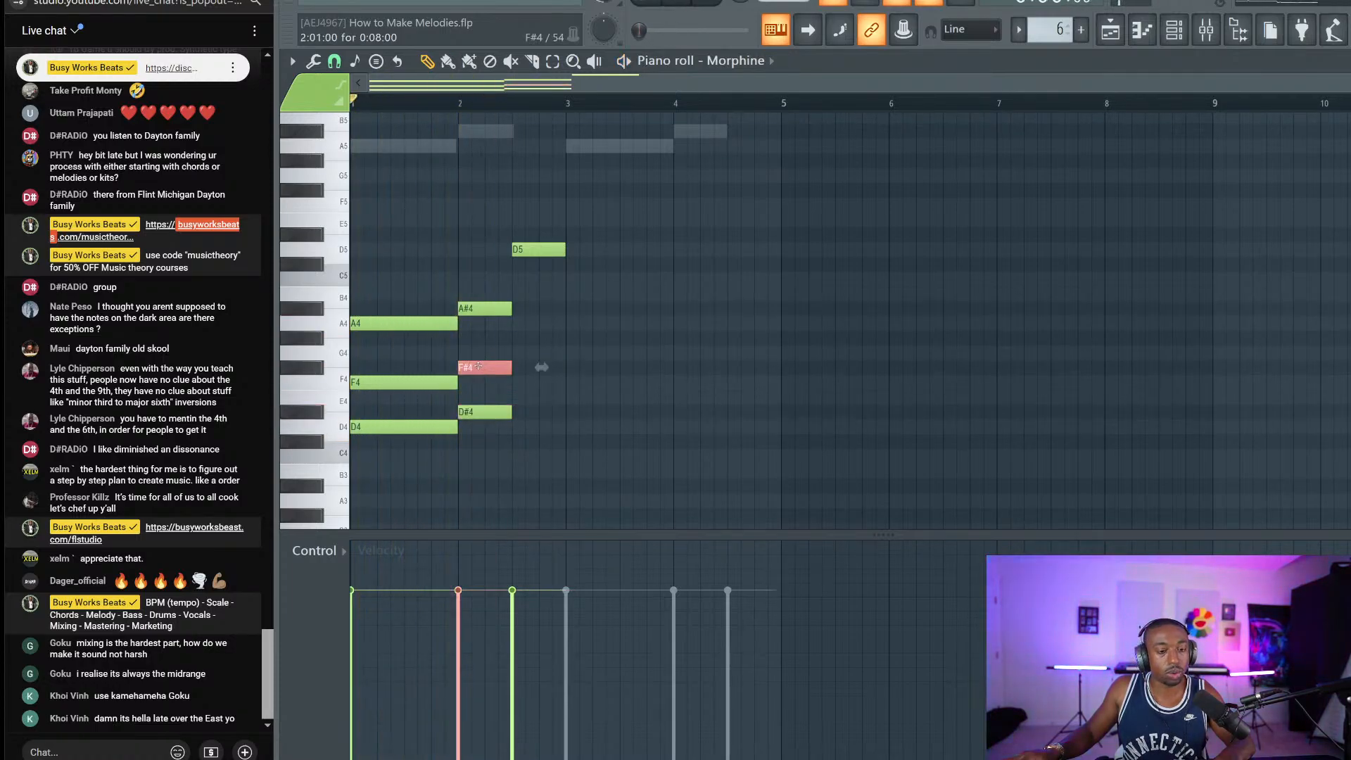
key(shift+Up)
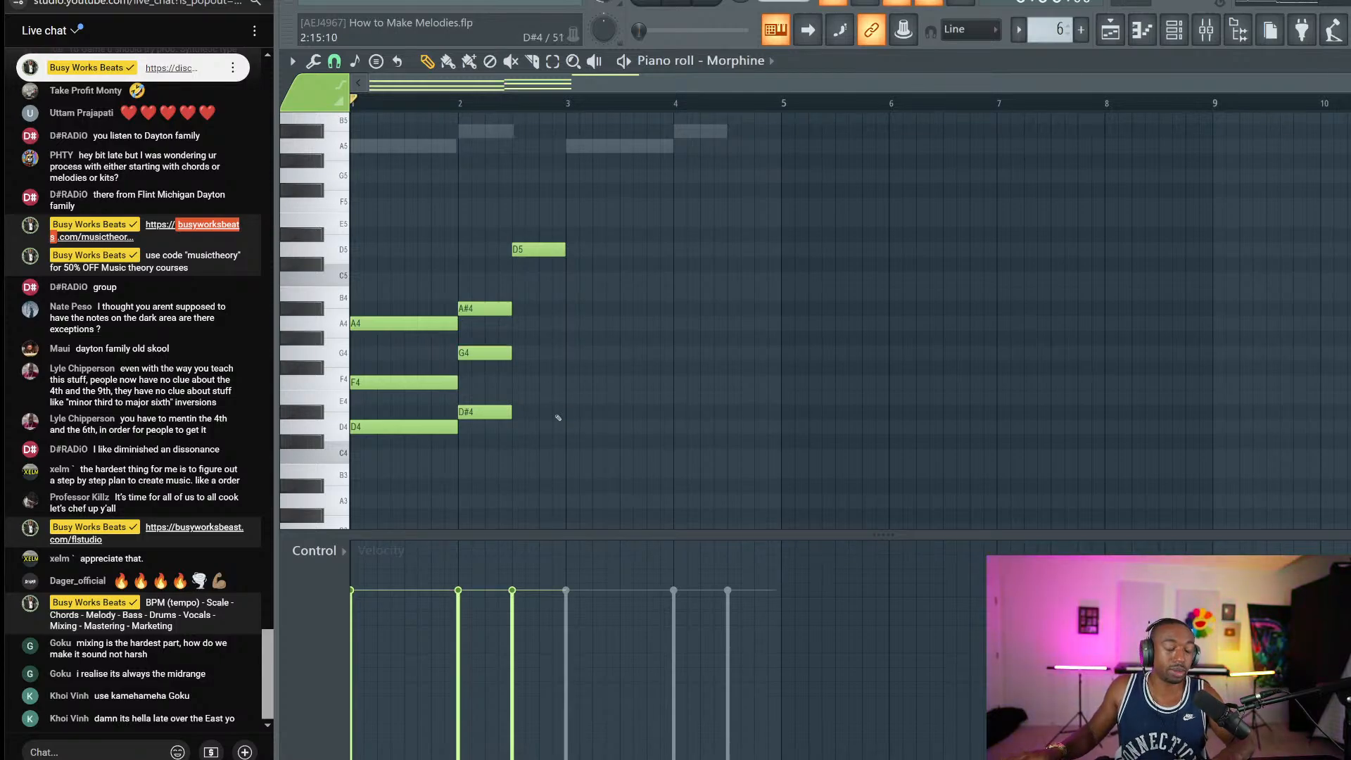
Step: Copy the lower note pair to the second half of bar 2 as G4 and B4 beneath D5, and play the chords
key(space)
mouse_move(417, 476)
mouse_down()
mouse_move(408, 380)
mouse_move(574, 366)
mouse_up()
key(ctrl+z)
mouse_move(522, 446)
mouse_down()
mouse_move(491, 349)
mouse_move(557, 320)
mouse_move(545, 286)
mouse_up()
key(space)
key(space)
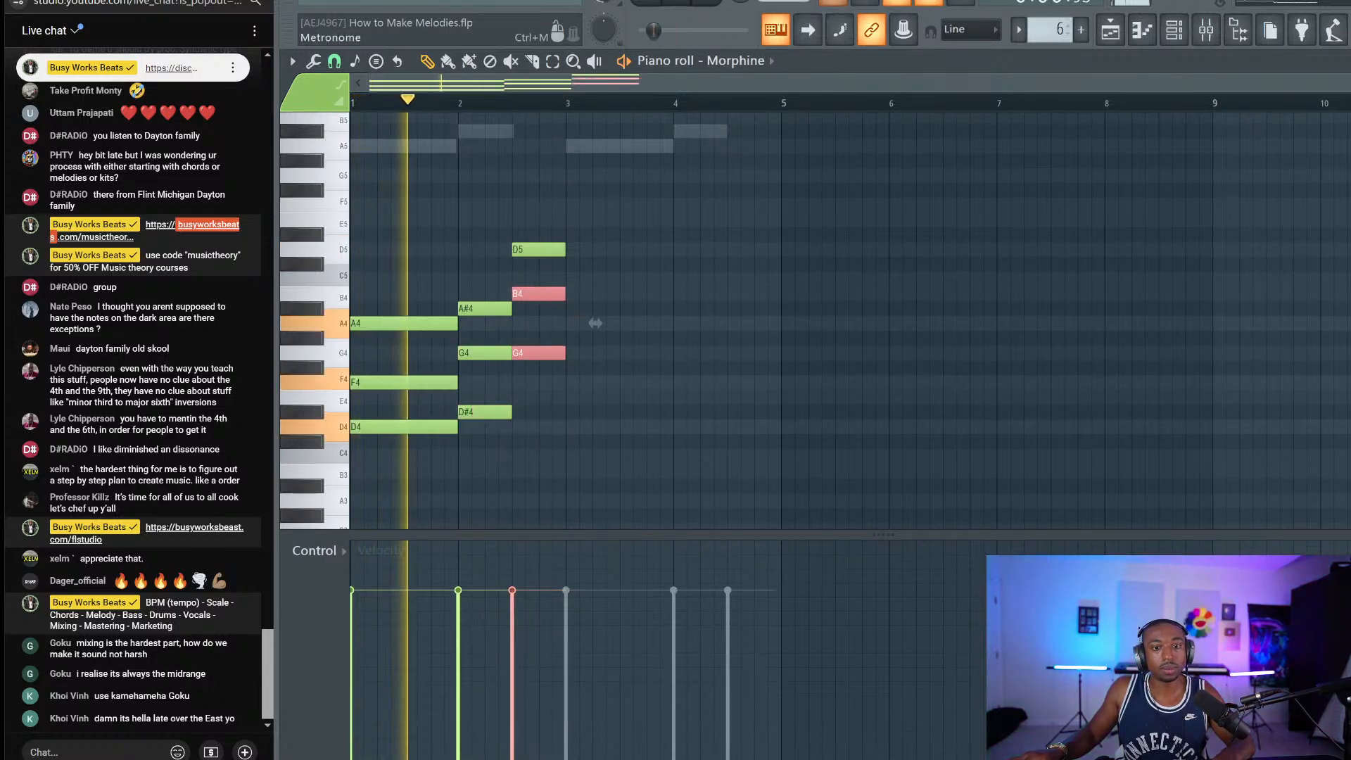
Step: Duplicate the whole two-bar chord phrase into bars 3 and 4 and clear the selection
mouse_move(587, 433)
mouse_down()
mouse_move(519, 291)
mouse_move(527, 200)
mouse_move(430, 417)
mouse_up()
key(space)
key(ctrl+b)
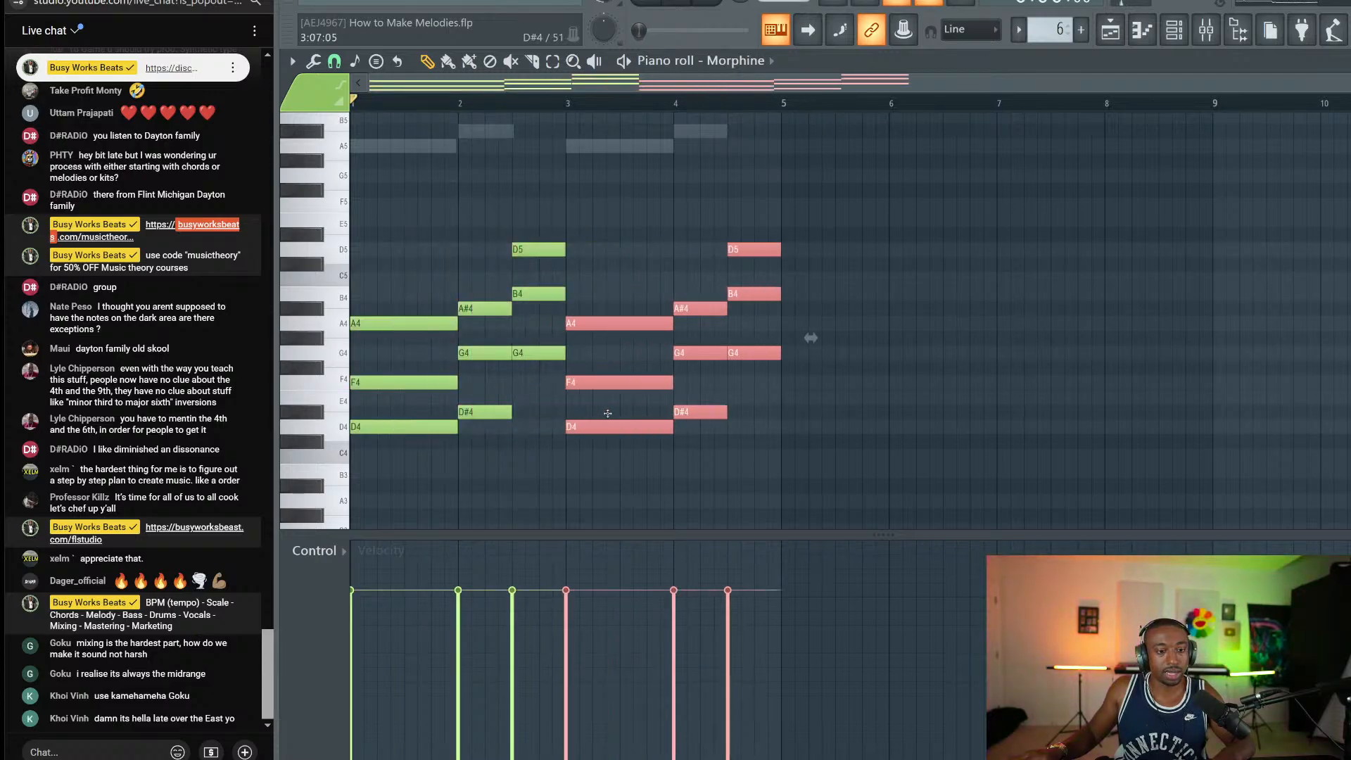
key(ctrl+d)
Step: Raise the middle note of all six chords by an octave to F5, G5 and B5, and play back the result
drag(532, 214, 533, 302)
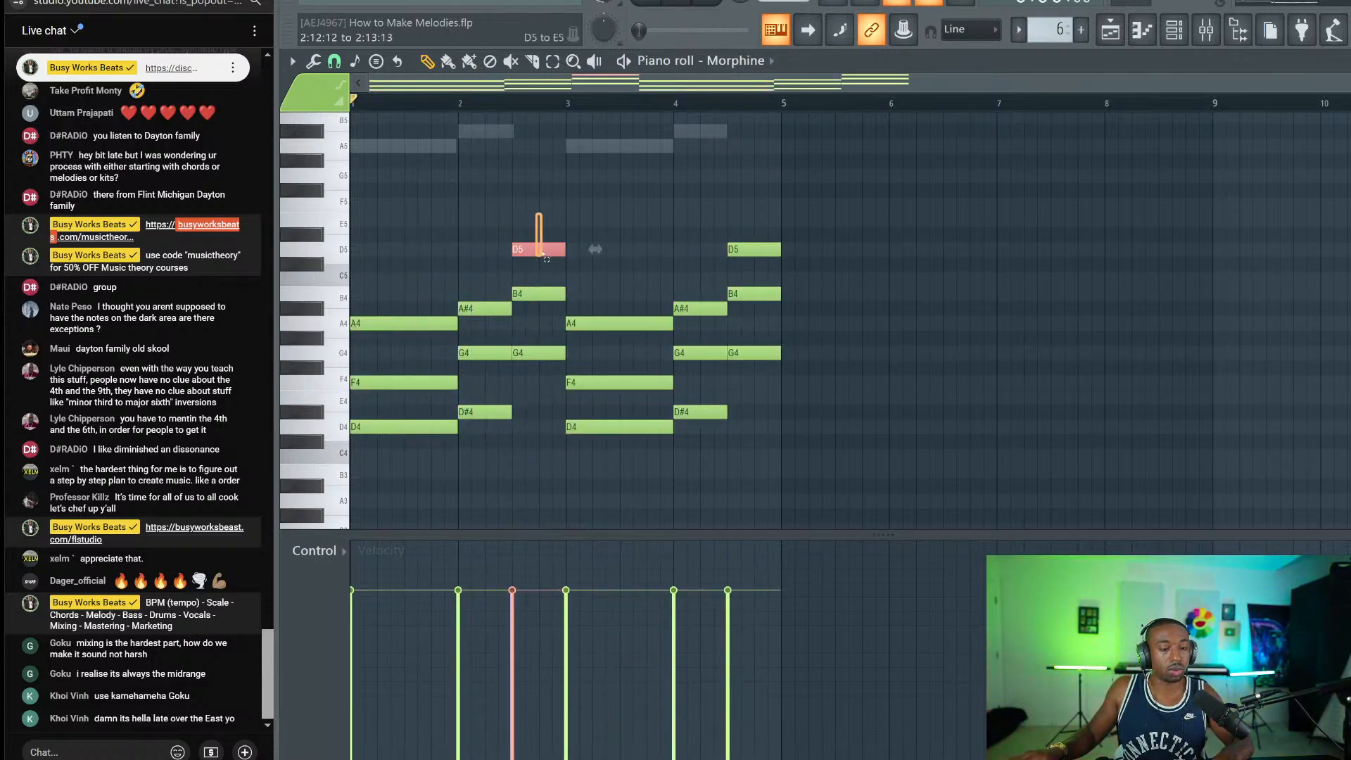
drag(542, 254, 541, 255)
drag(766, 216, 801, 261)
drag(423, 347, 421, 385)
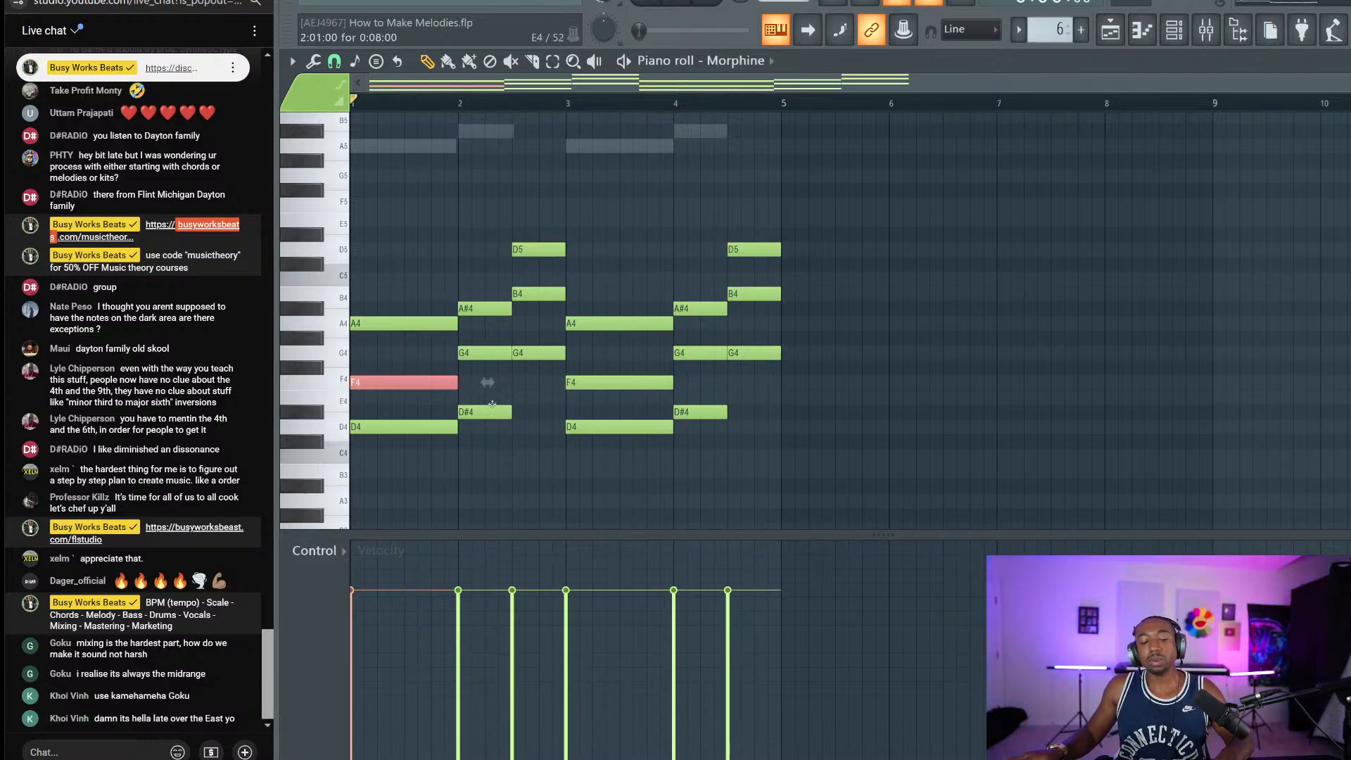
drag(461, 366, 490, 351)
drag(535, 307, 545, 294)
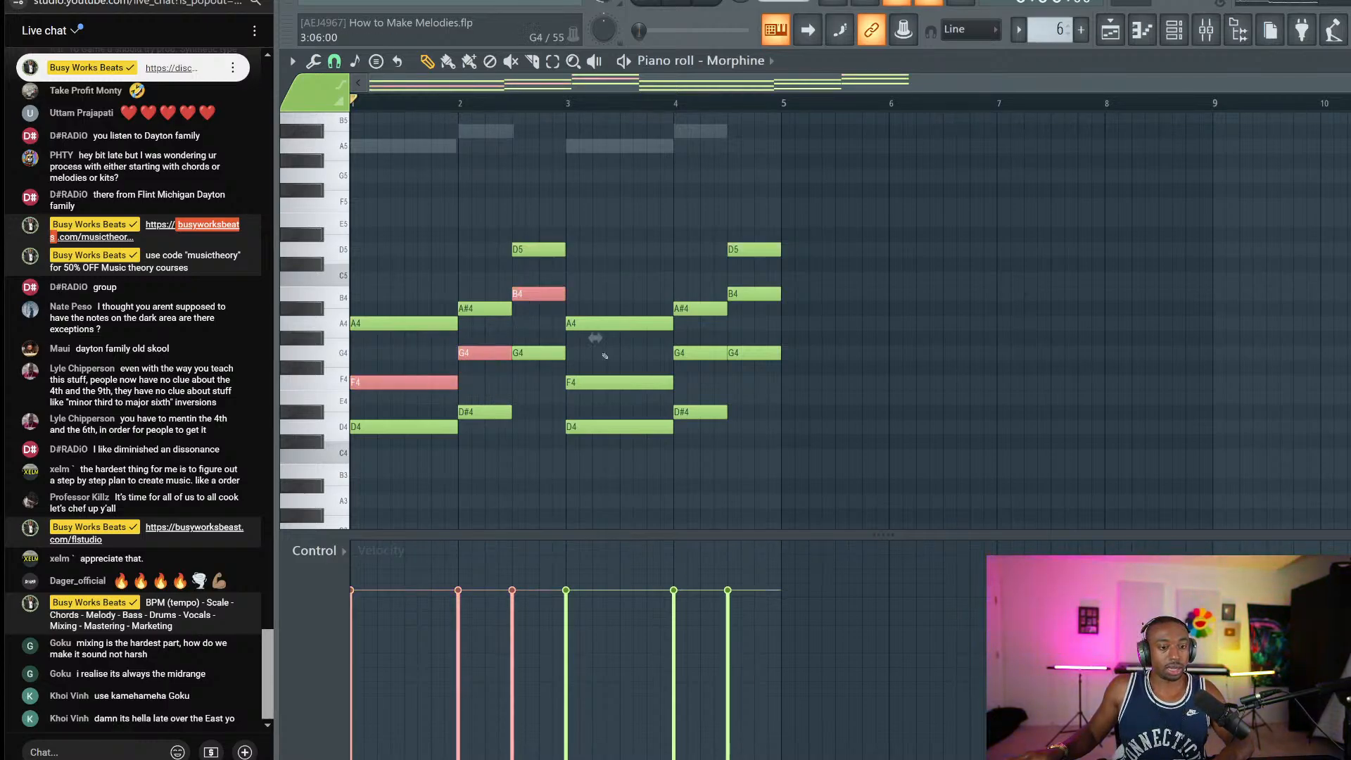
drag(609, 369, 619, 382)
drag(706, 367, 756, 288)
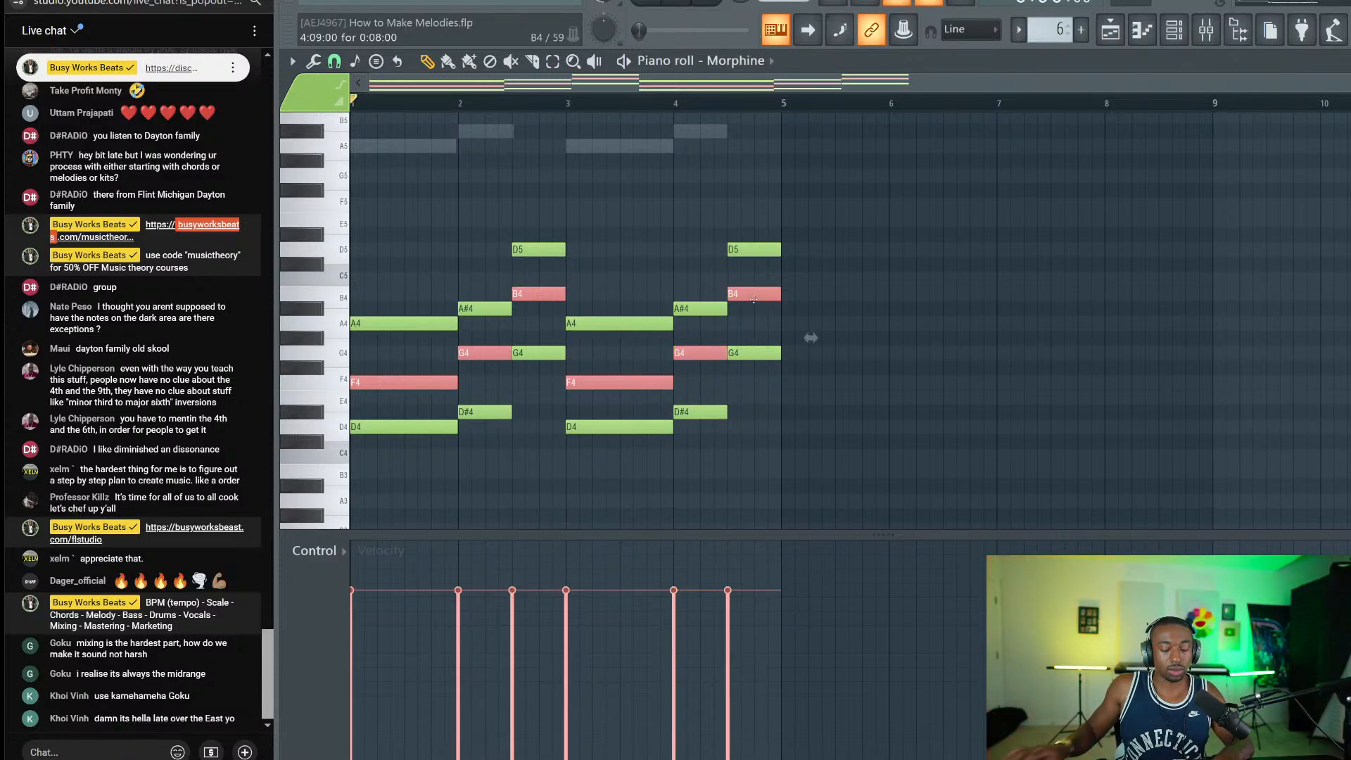
key(ctrl+Up)
key(space)
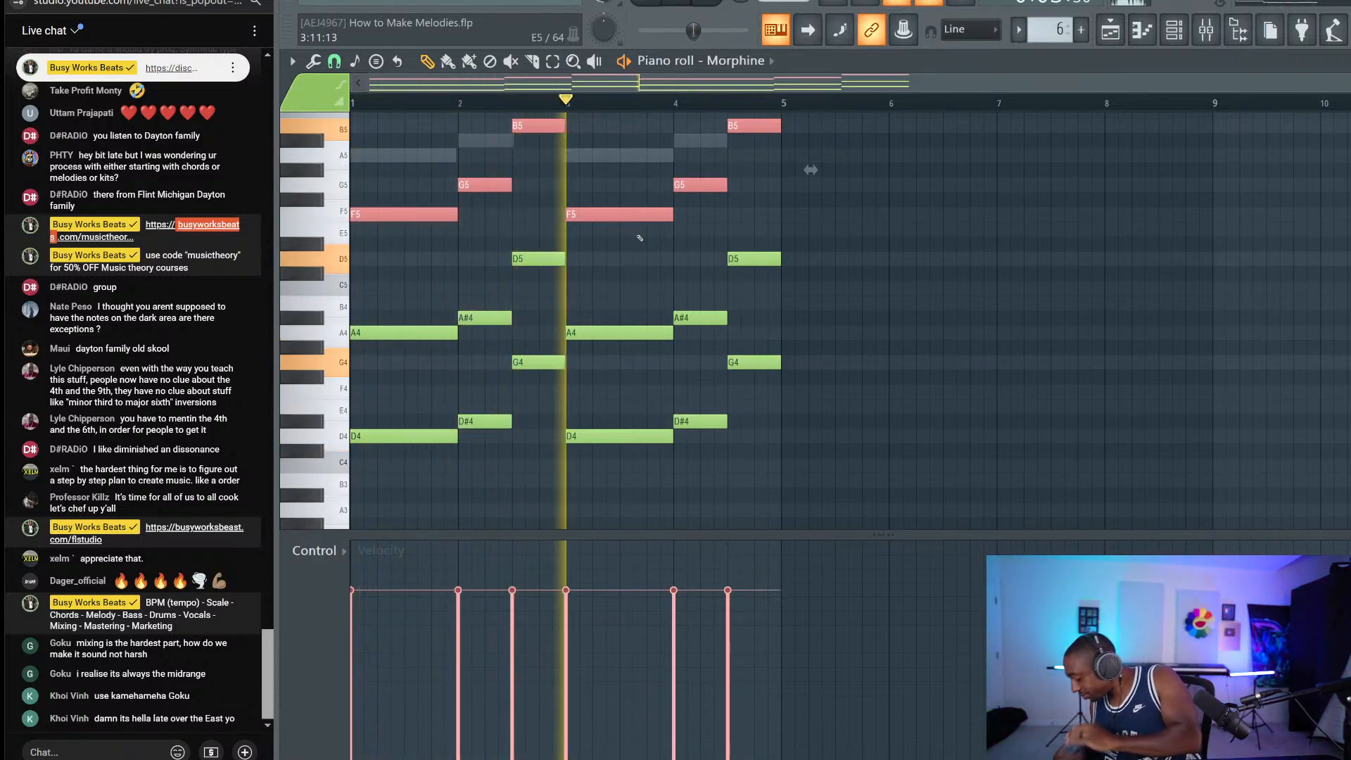
key(space)
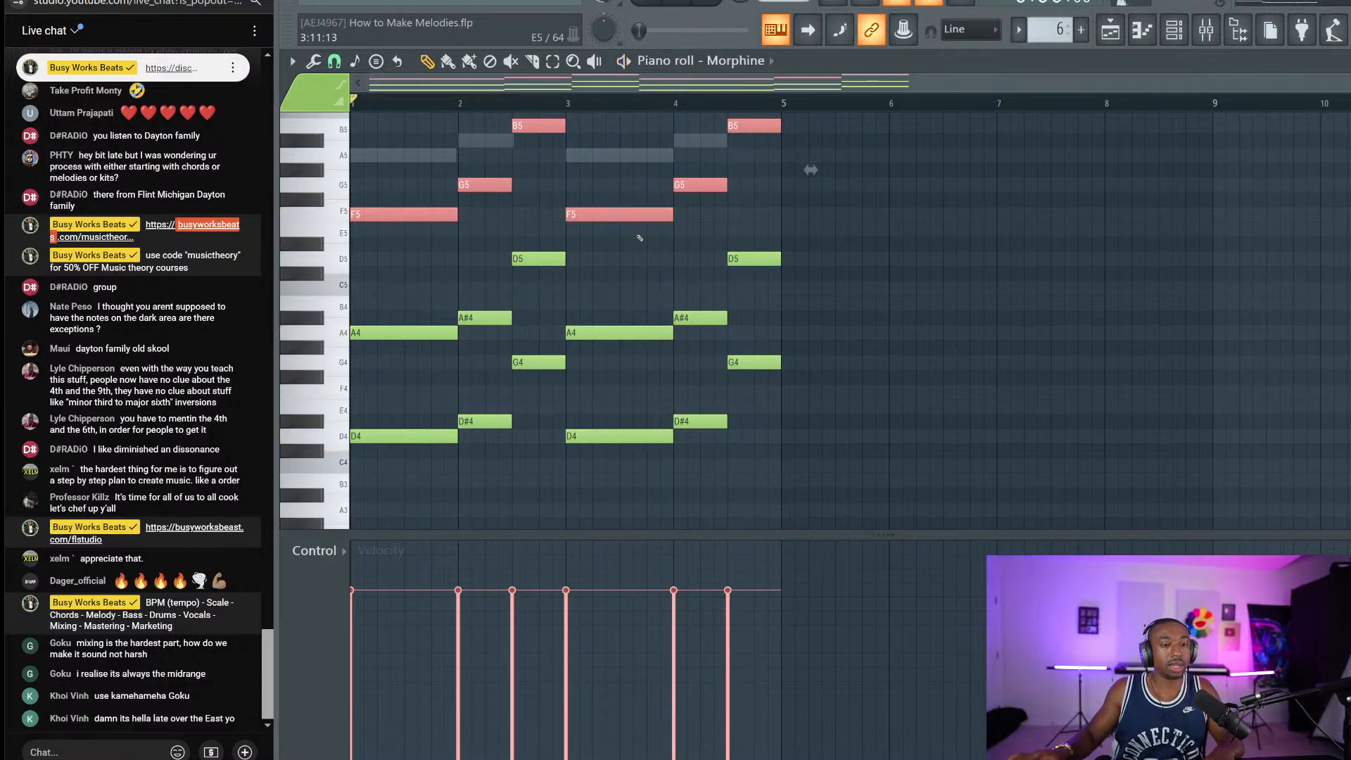
Step: Lower both B5 notes in bars 2 and 4 by a semitone to A#5 and play back the chords
scroll(585, 211, up, 2)
drag(537, 192, 781, 149)
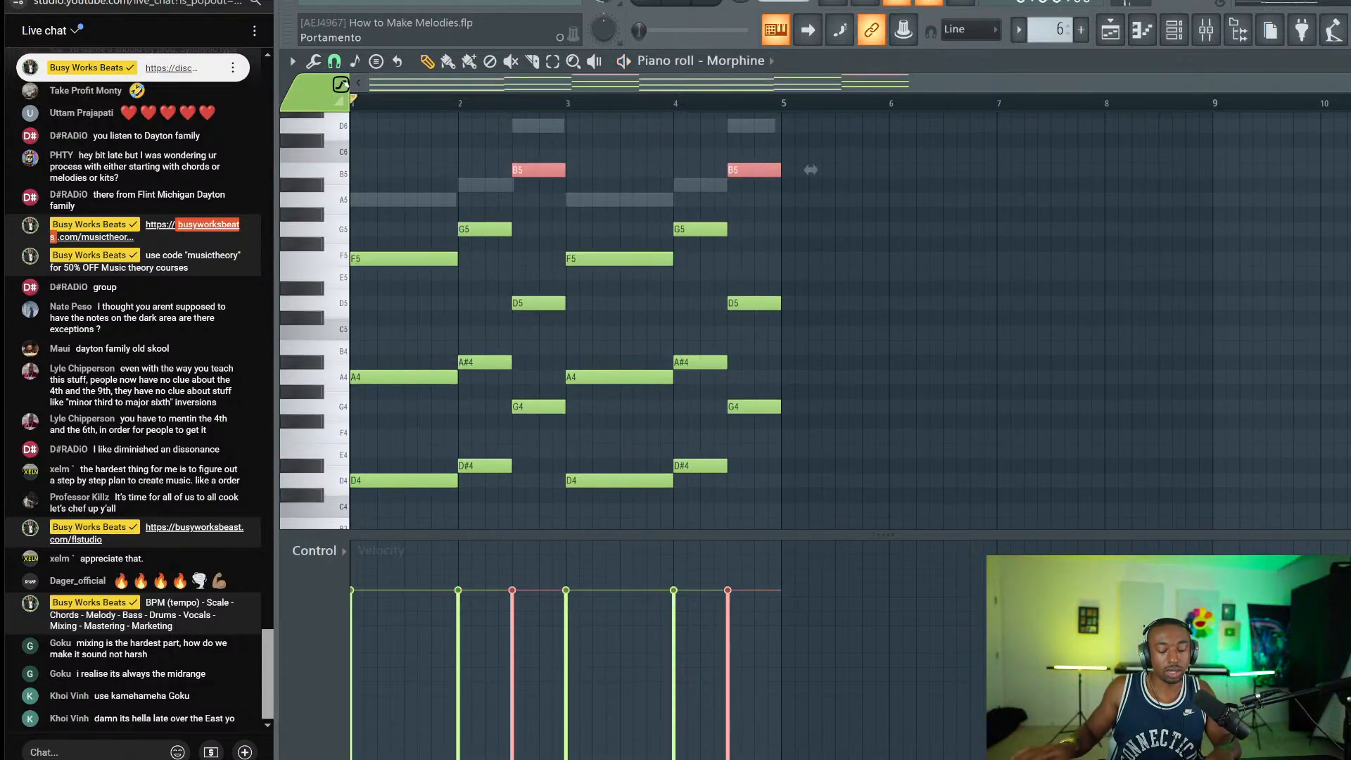
key(shift+Down)
key(space)
key(space)
key(ctrl+Down)
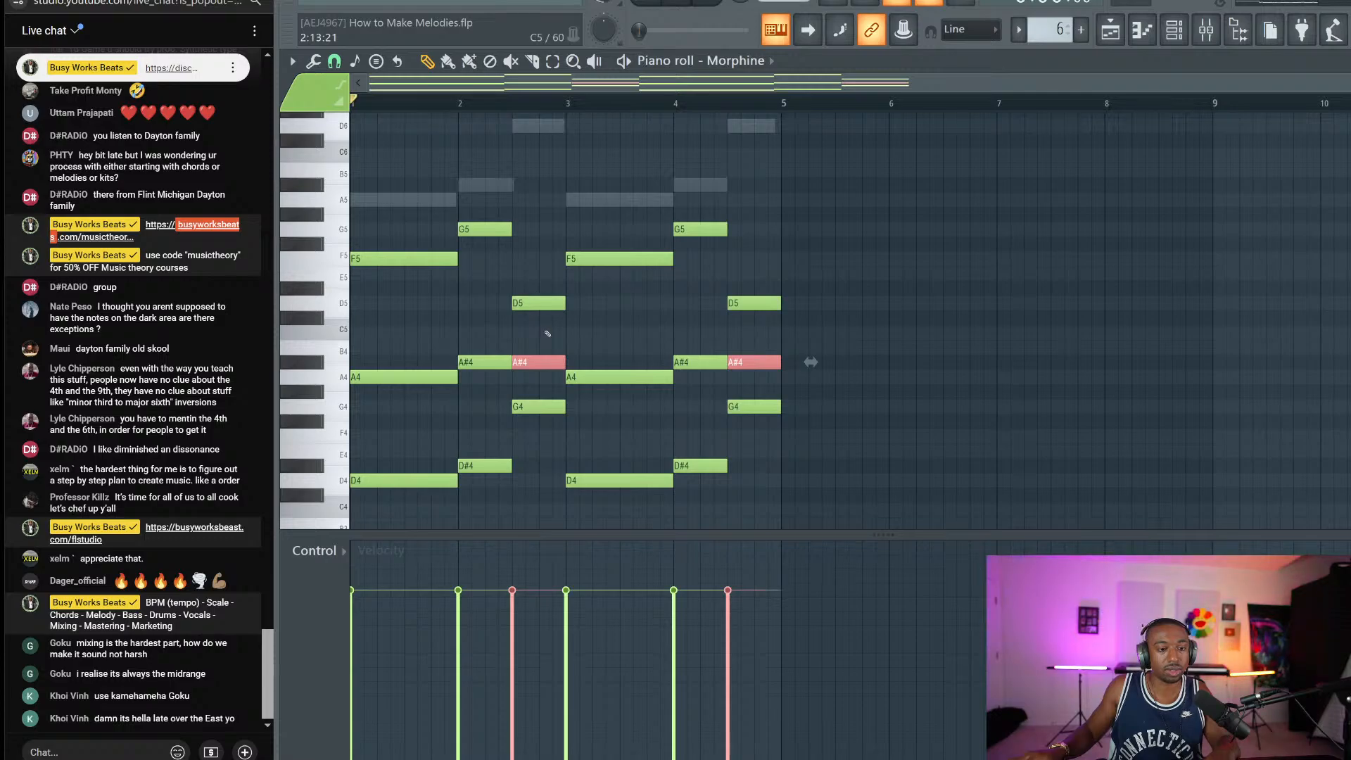
key(ctrl+Up)
key(space)
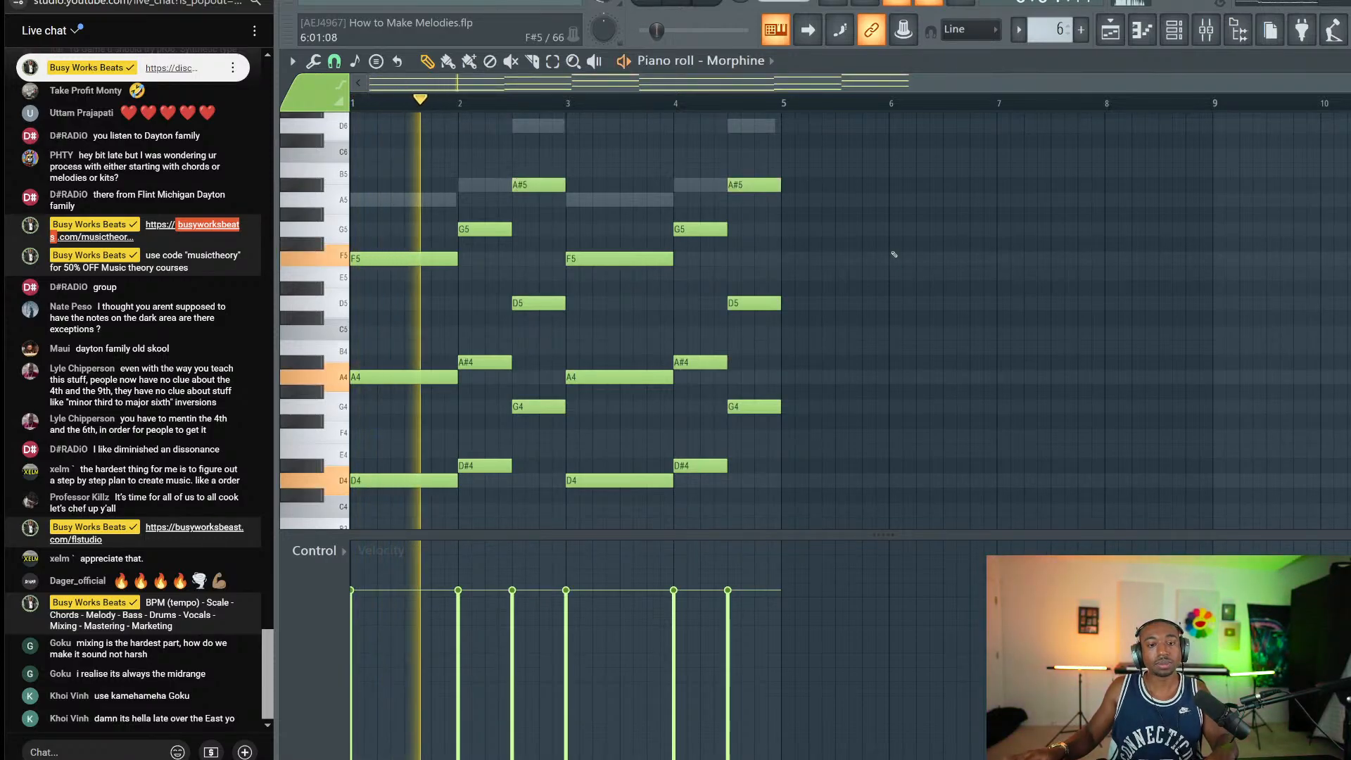
key(ctrl+d)
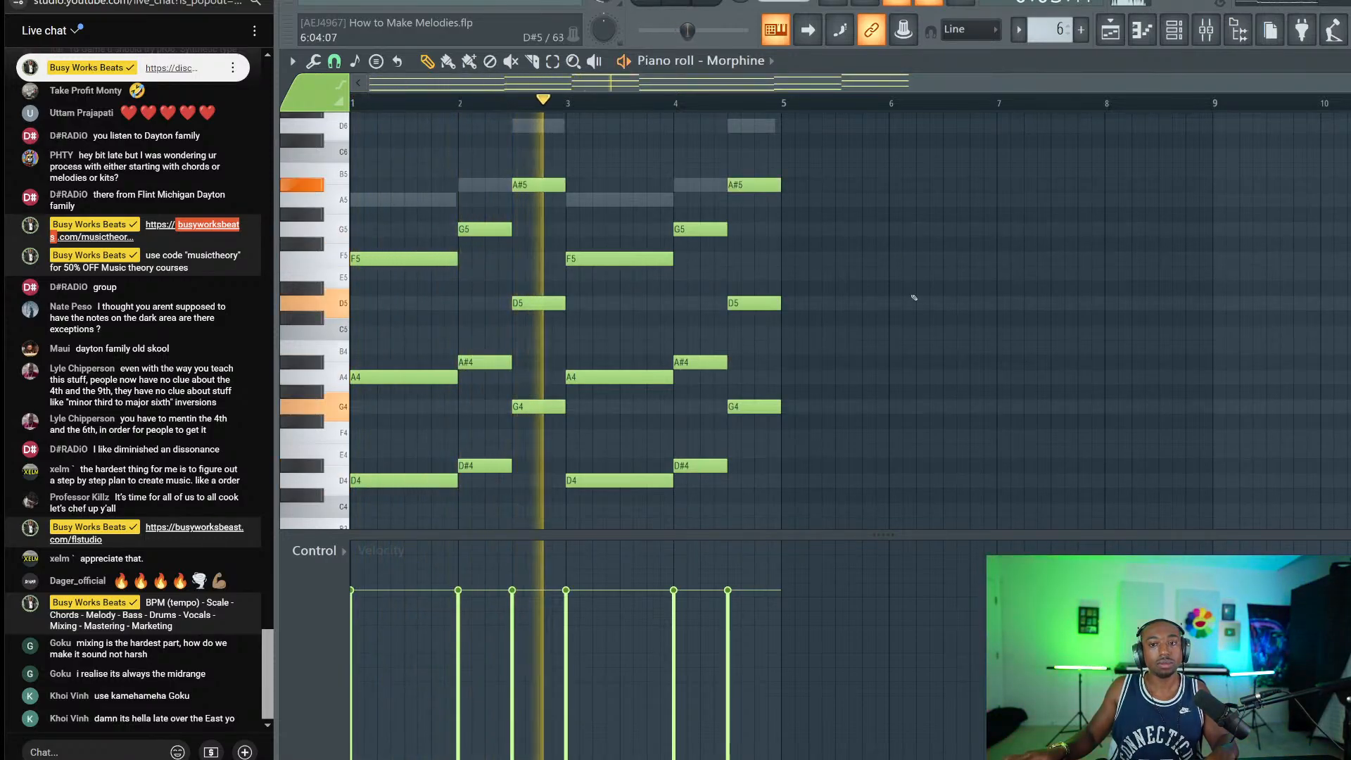
Step: Try the two A#5 notes at A5 and G#5 during playback, and return them to A#5
drag(547, 187, 766, 161)
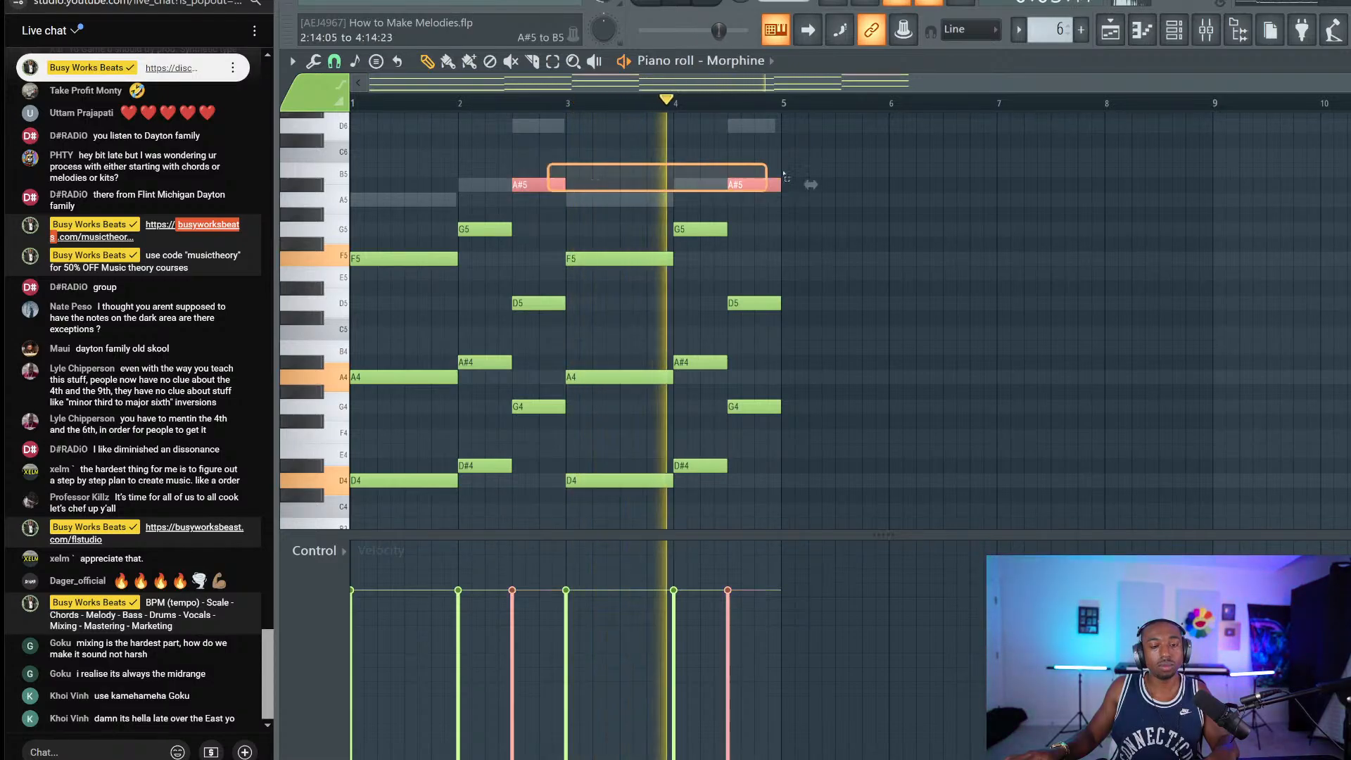
scroll(341, 207, up, 2)
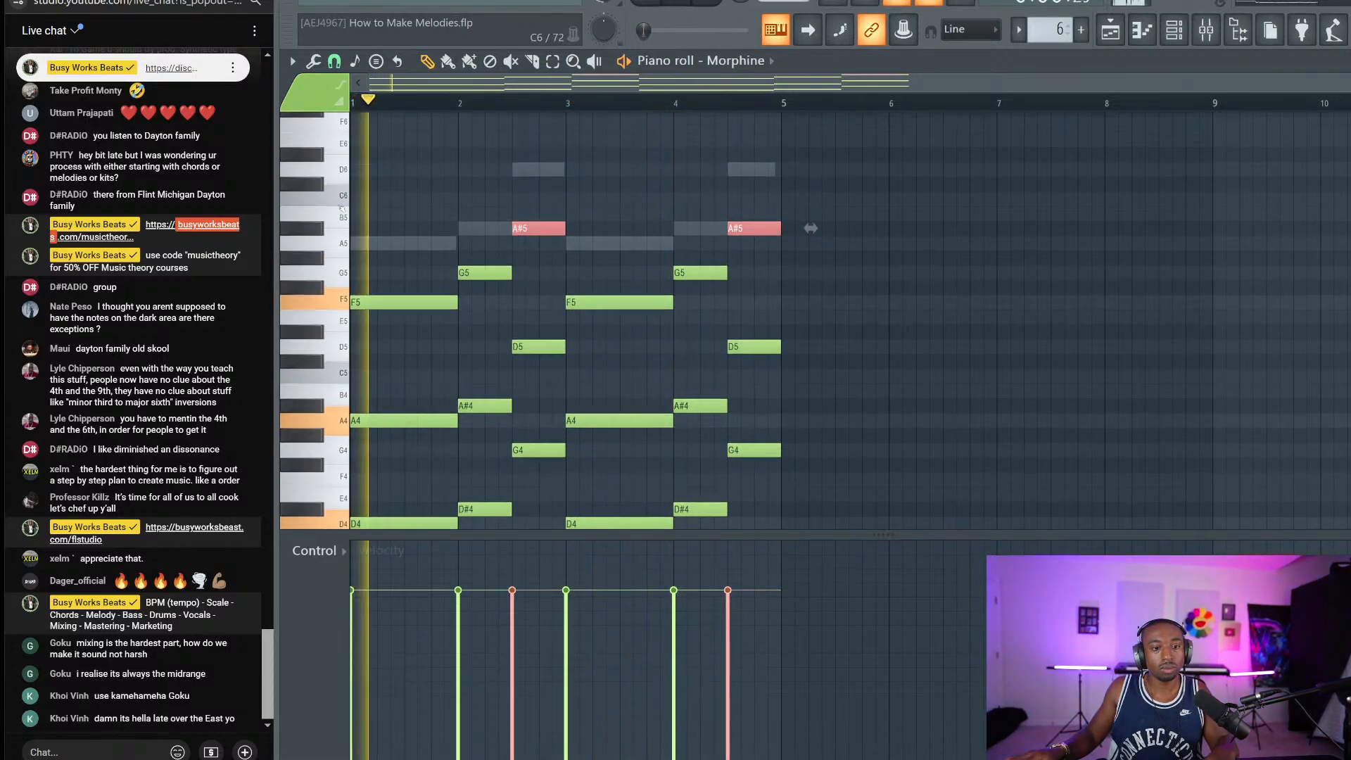
key(Down)
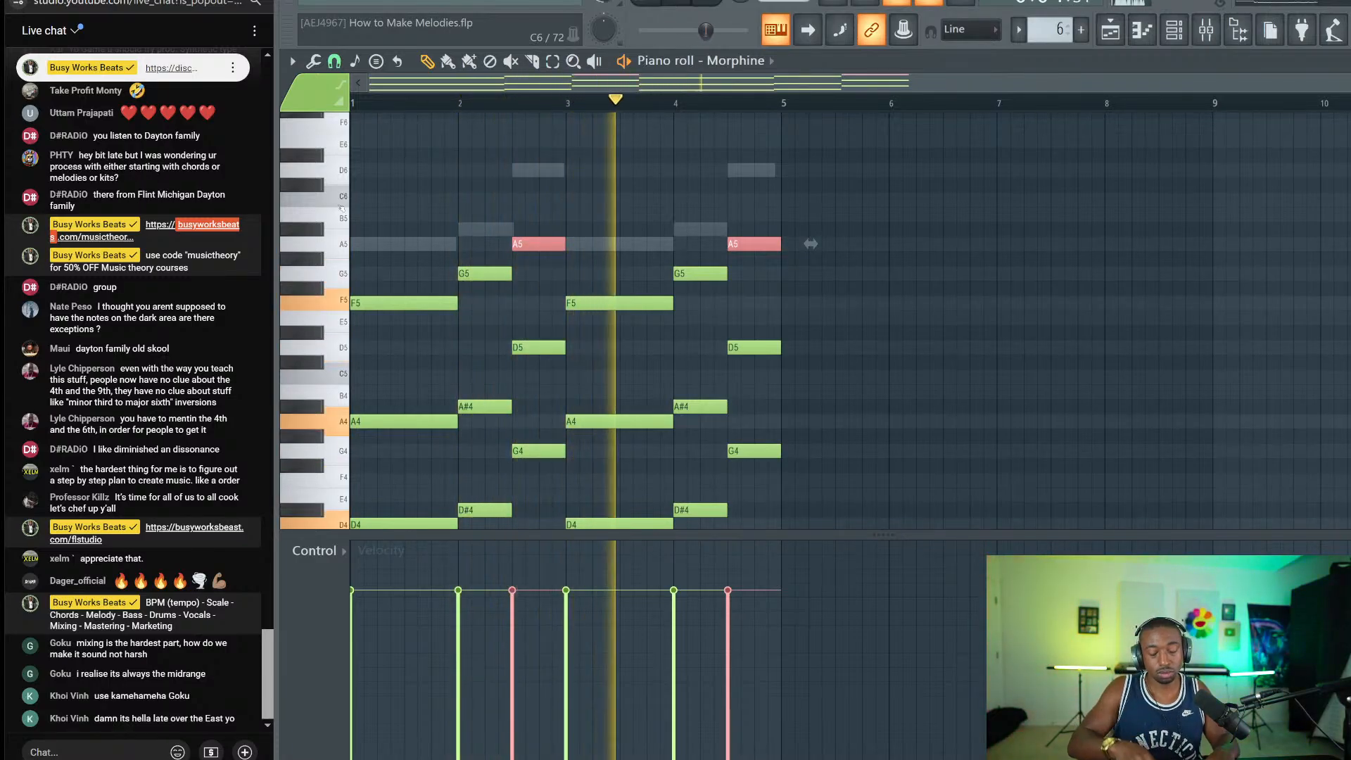
key(Down)
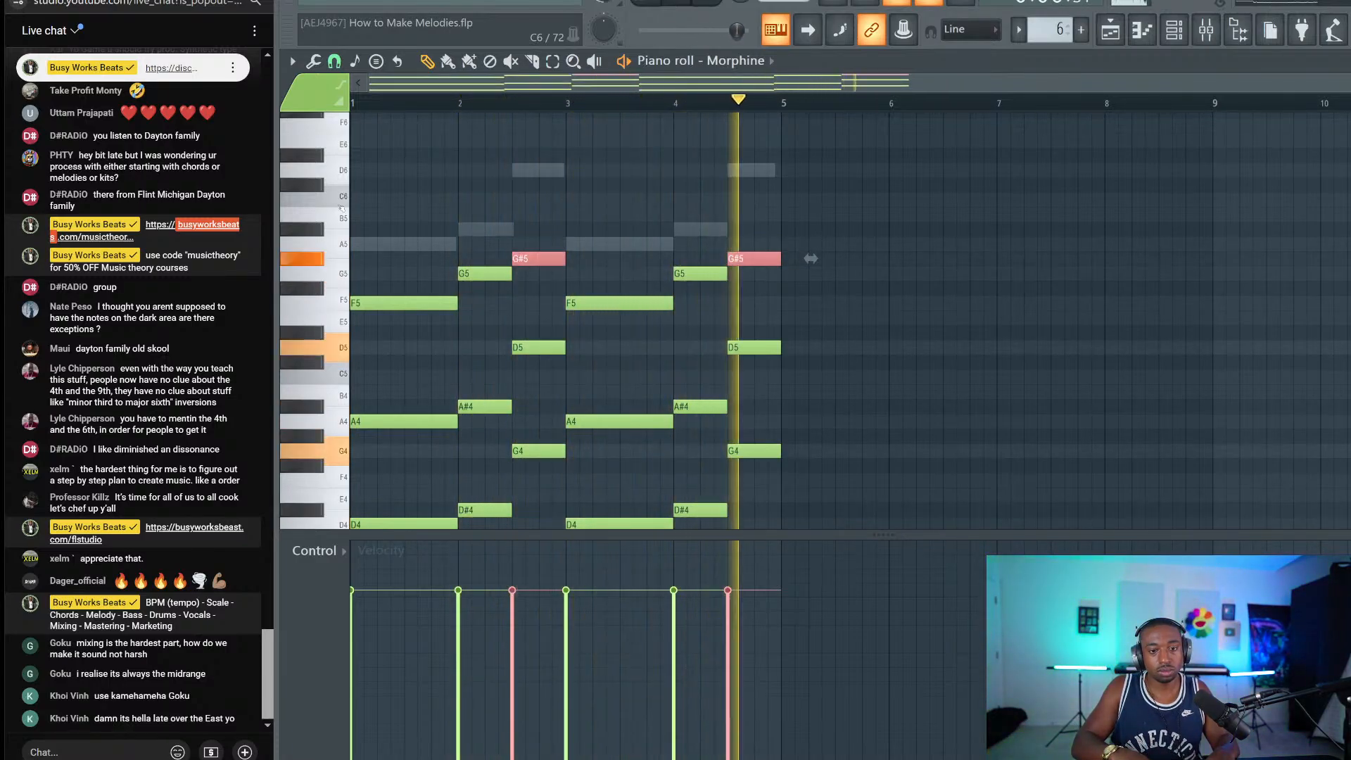
key(Up)
key(Up)
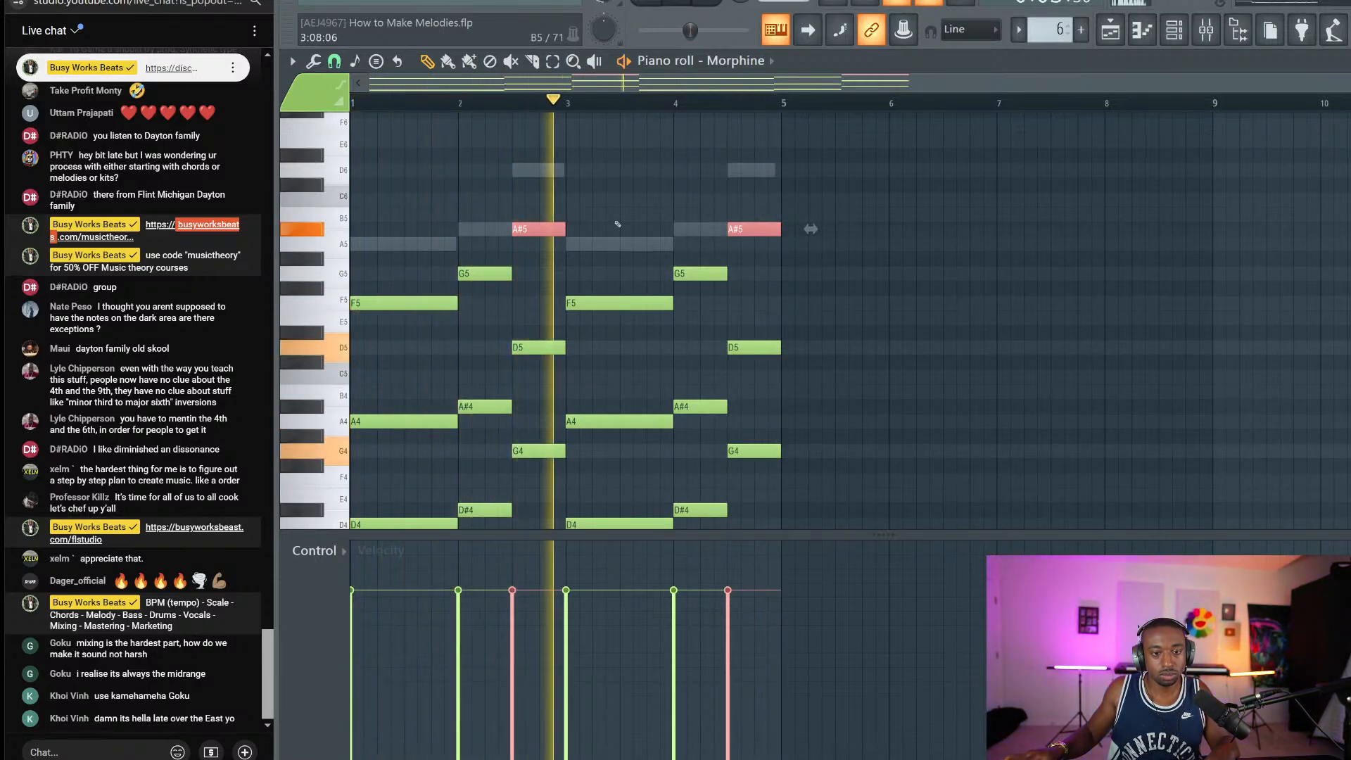
key(space)
Step: Lower the F5, G5 and A#5 notes of all six chords by an octave and play them back briefly
scroll(510, 241, down, 4)
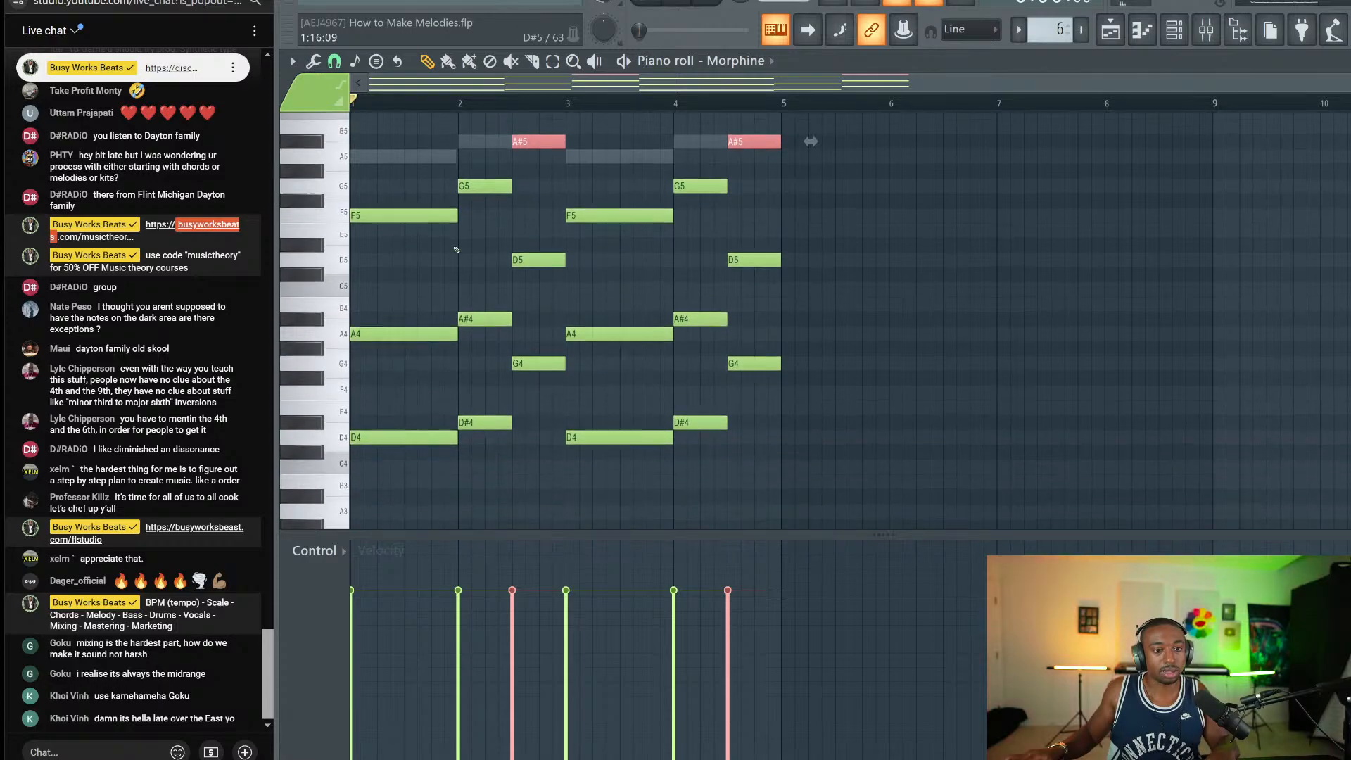
scroll(510, 242, up, 9)
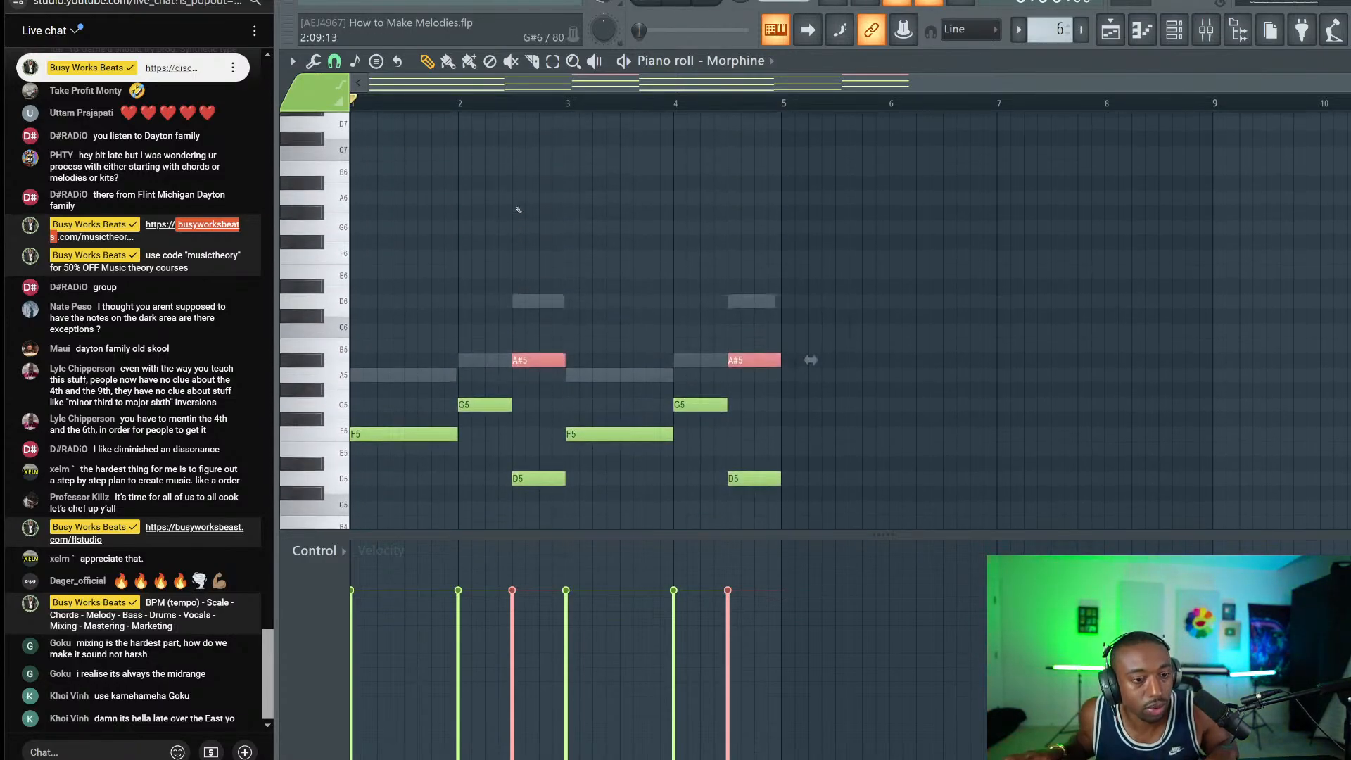
scroll(539, 217, down, 8)
drag(524, 121, 422, 267)
drag(697, 231, 759, 143)
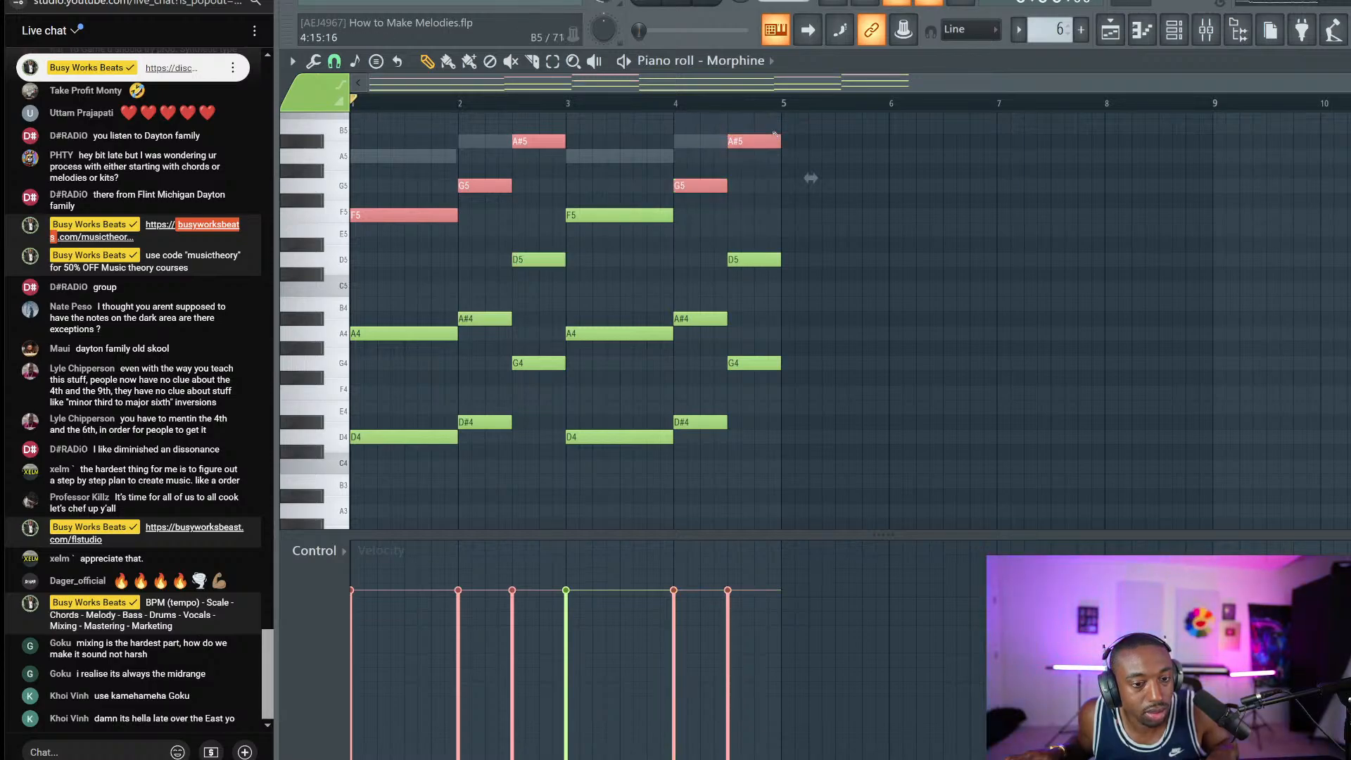
ctrl+shift+click(638, 216)
key(ctrl+Down)
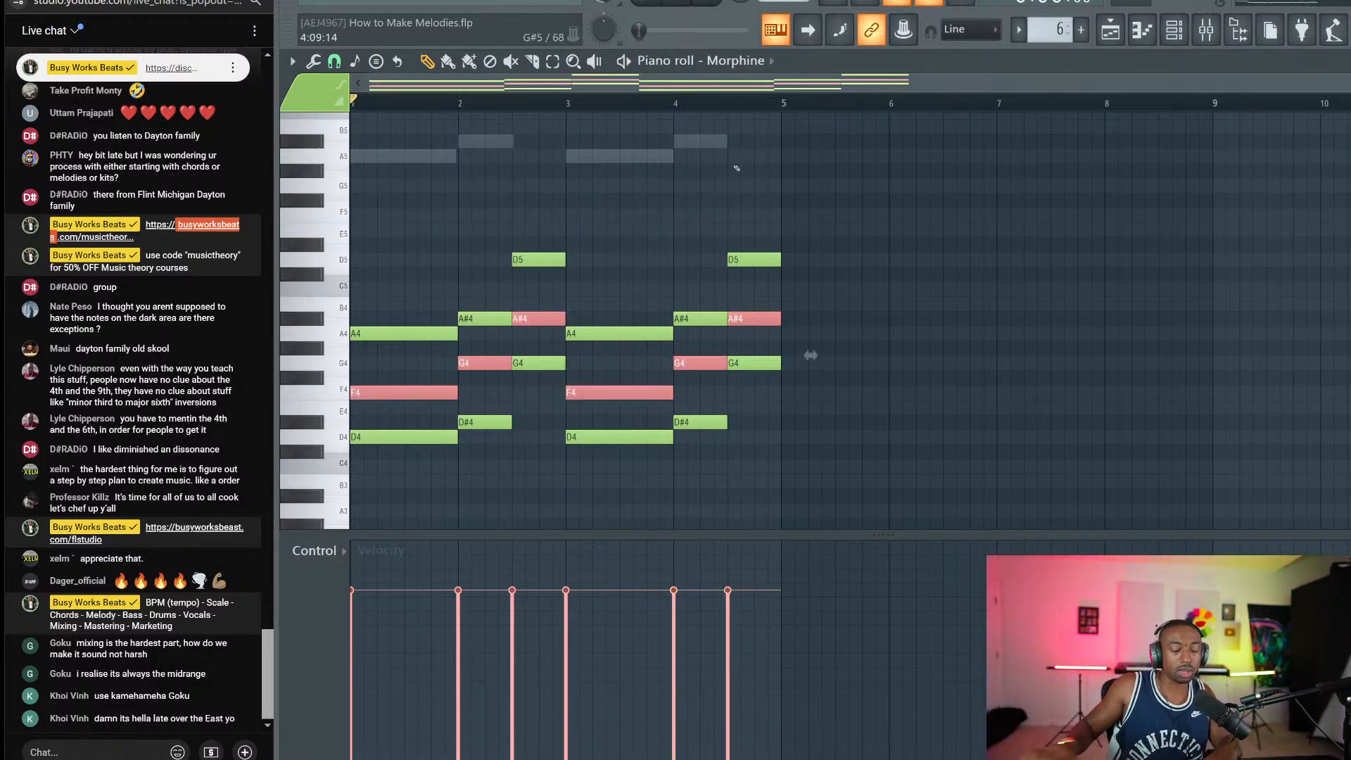
scroll(636, 320, down, 1)
right_click(564, 437)
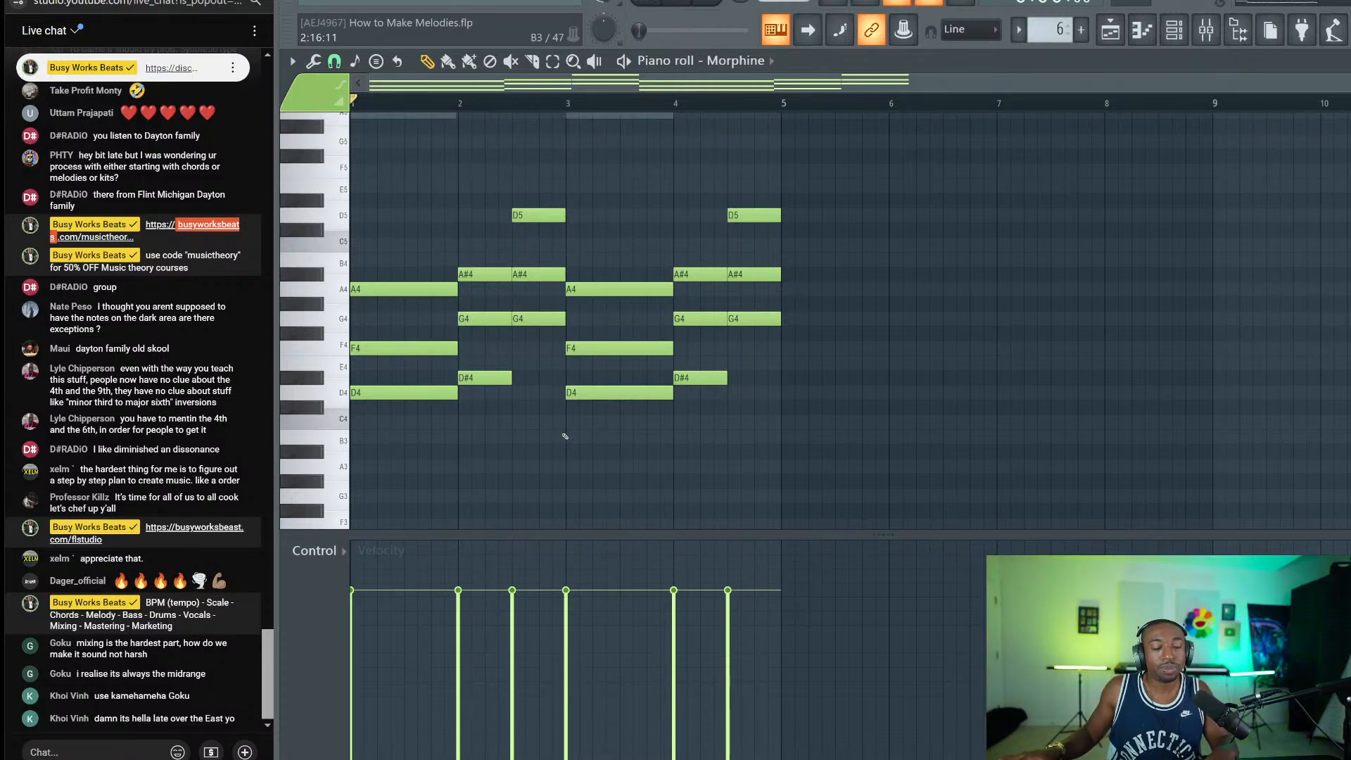
key(space)
key(space)
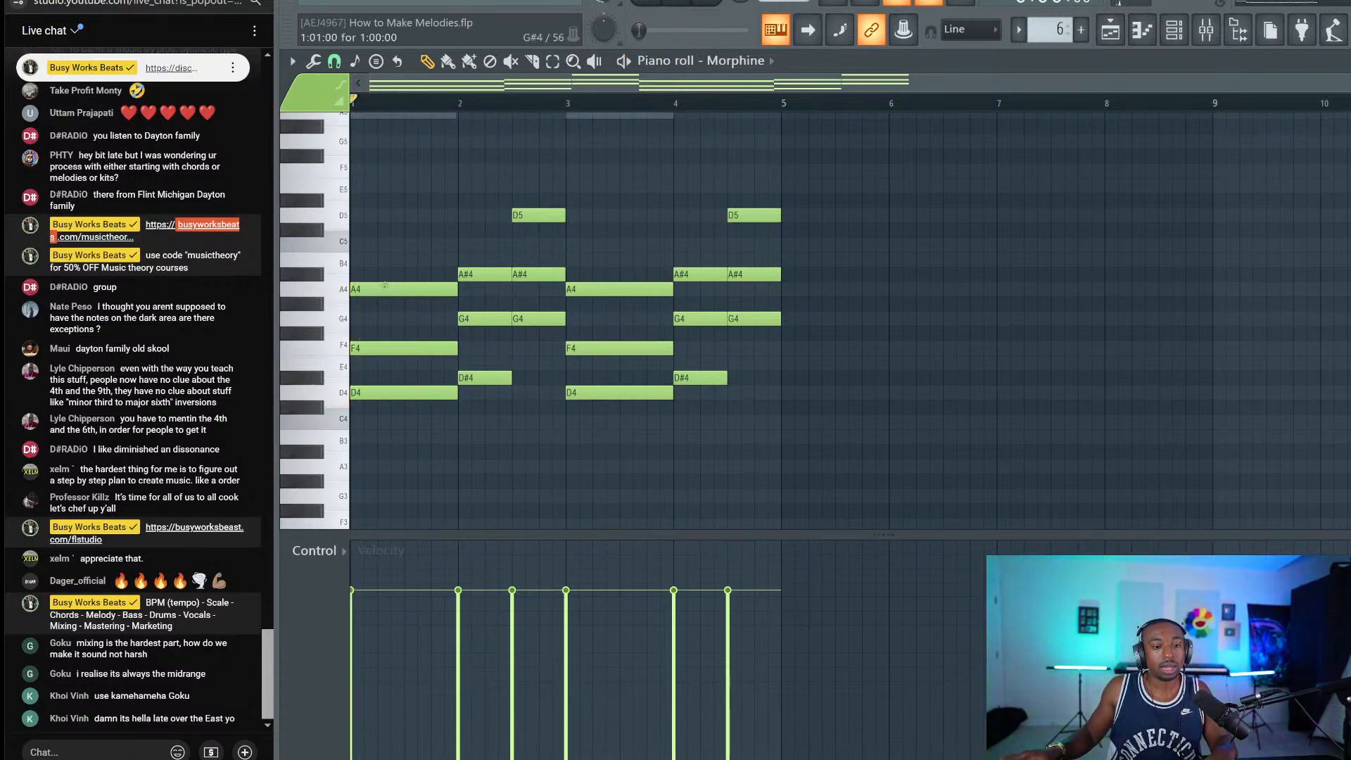
Step: Add one-bar A#3 notes beneath the chords in bars 1 and 3 and listen to them in playback
drag(385, 285, 390, 463)
key(ctrl+z)
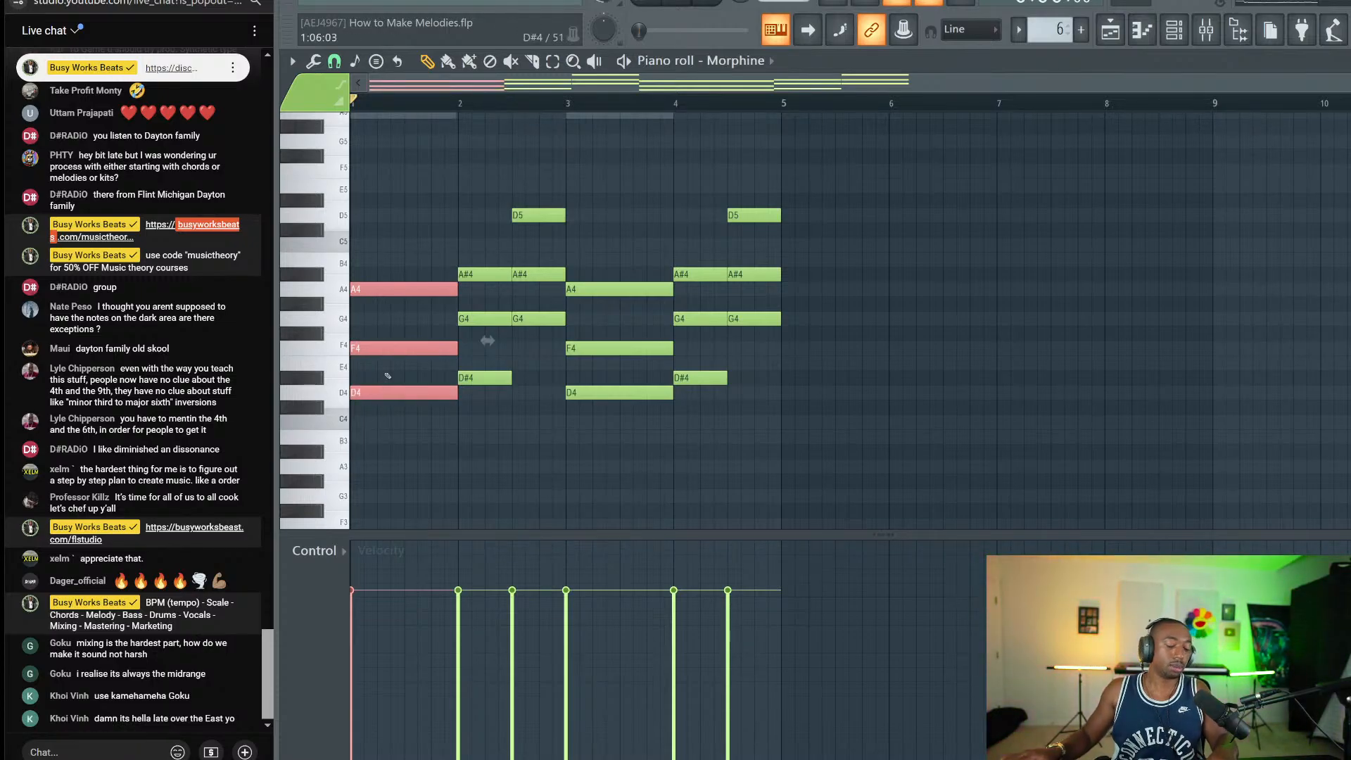
mouse_move(435, 225)
mouse_down()
mouse_move(387, 460)
mouse_move(363, 452)
mouse_move(457, 452)
mouse_up()
key(space)
key(space)
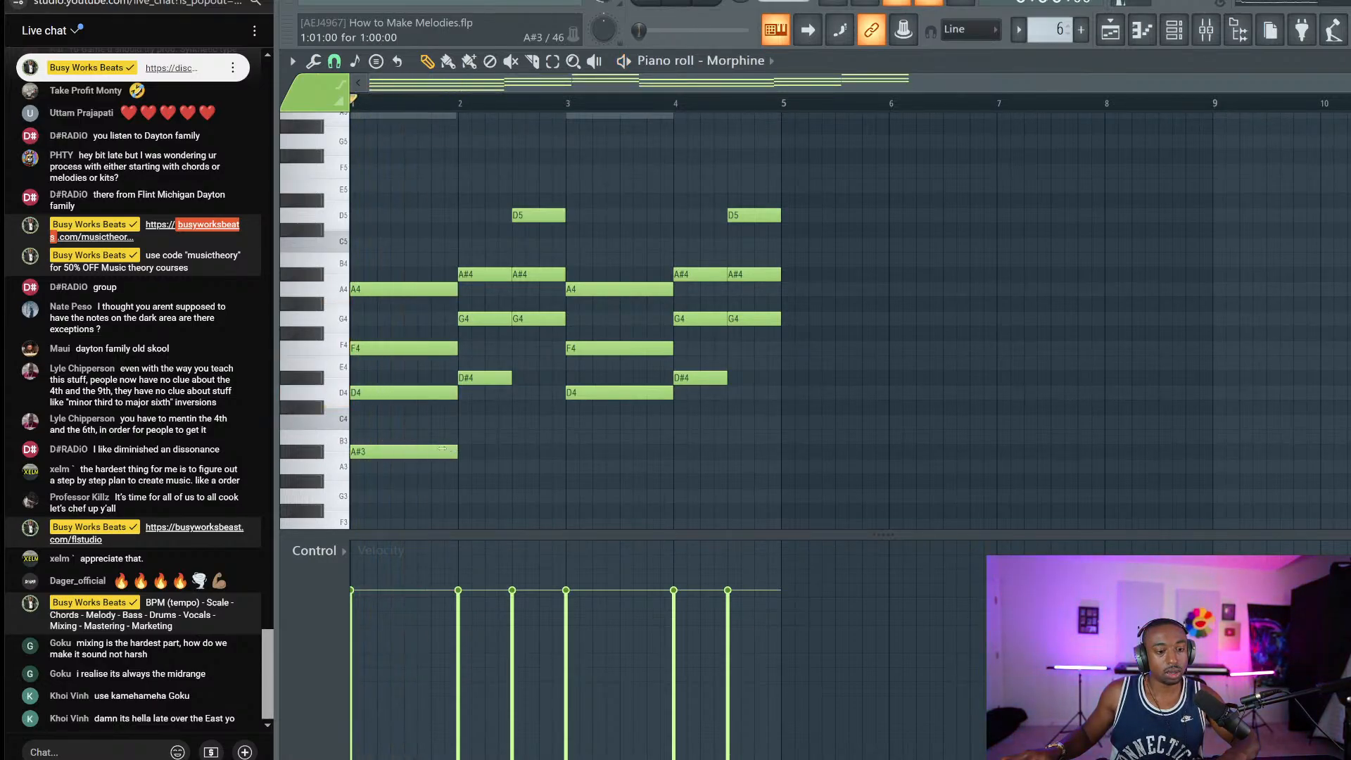
key(space)
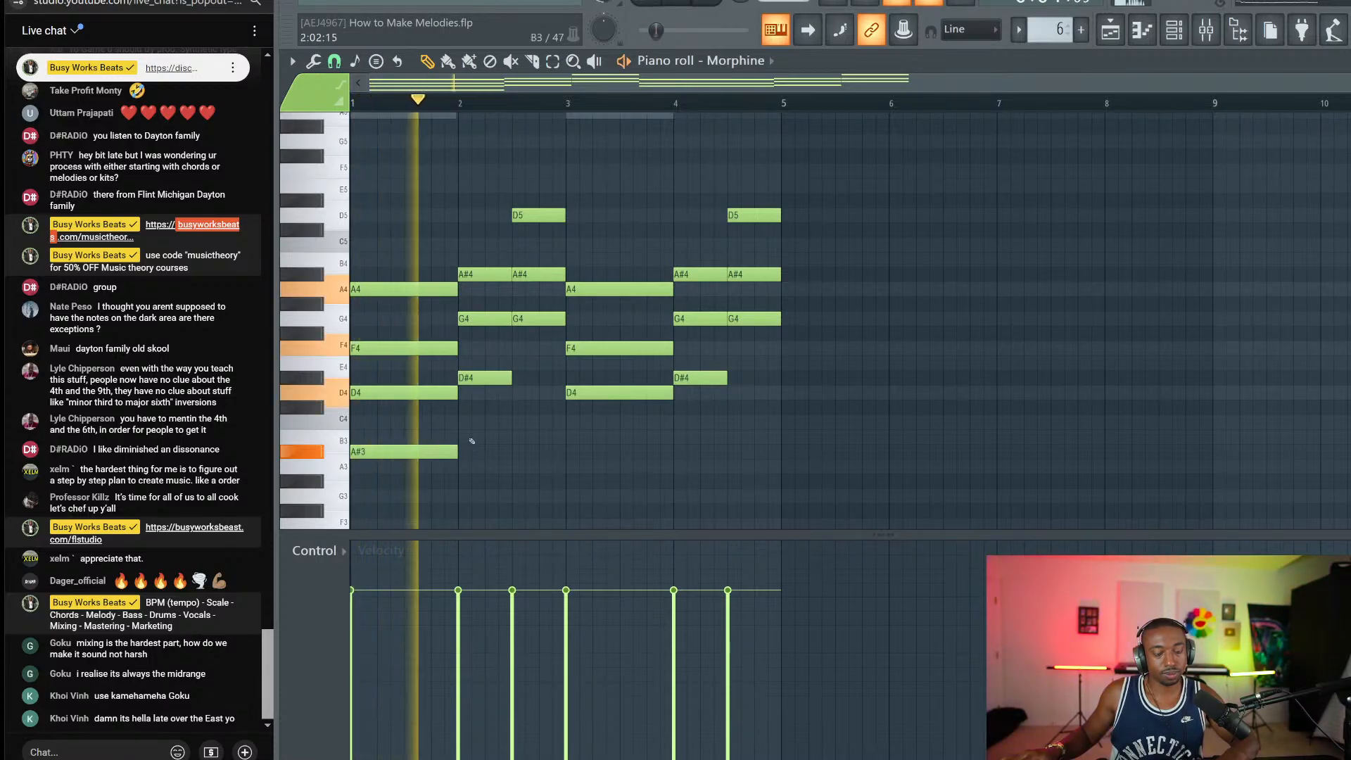
click(566, 455)
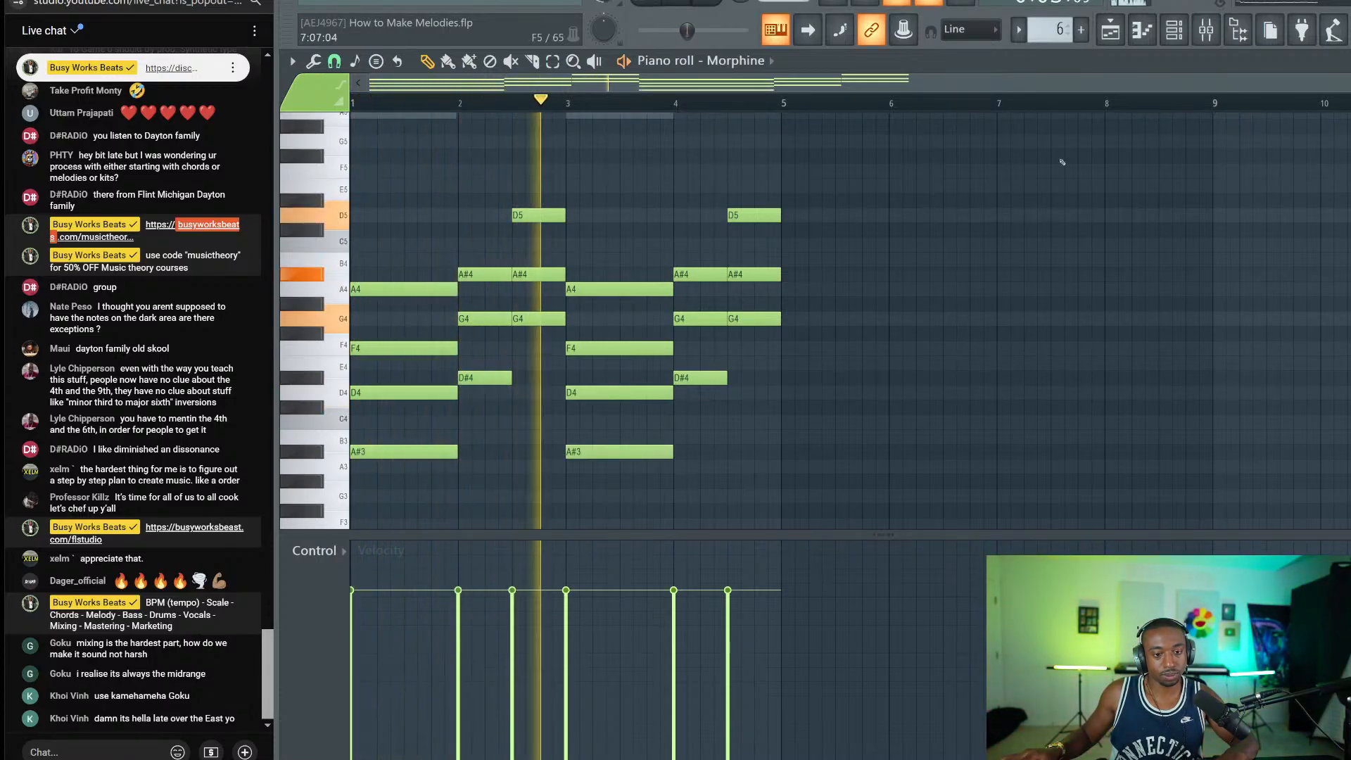
Step: Delete both A#3 notes, stop playback and save the project
right_click(595, 452)
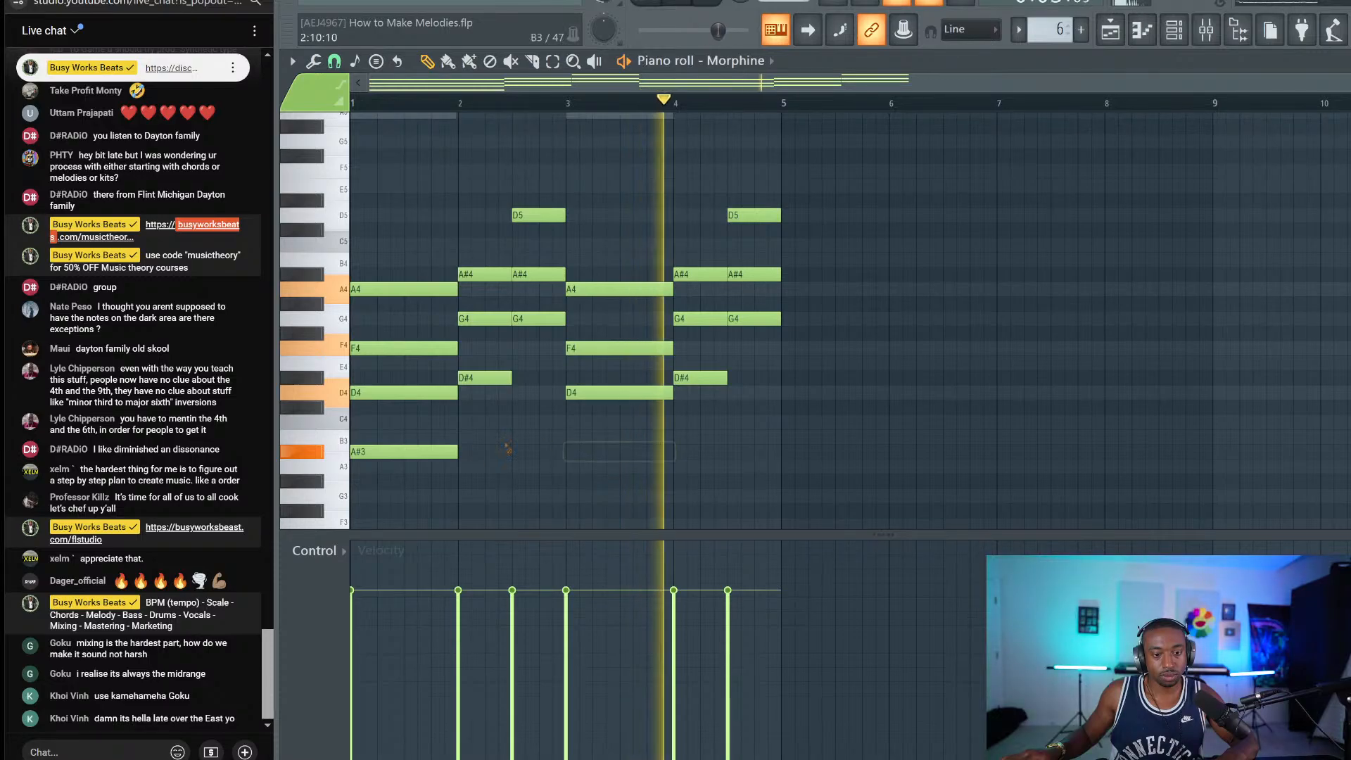
right_click(445, 452)
key(space)
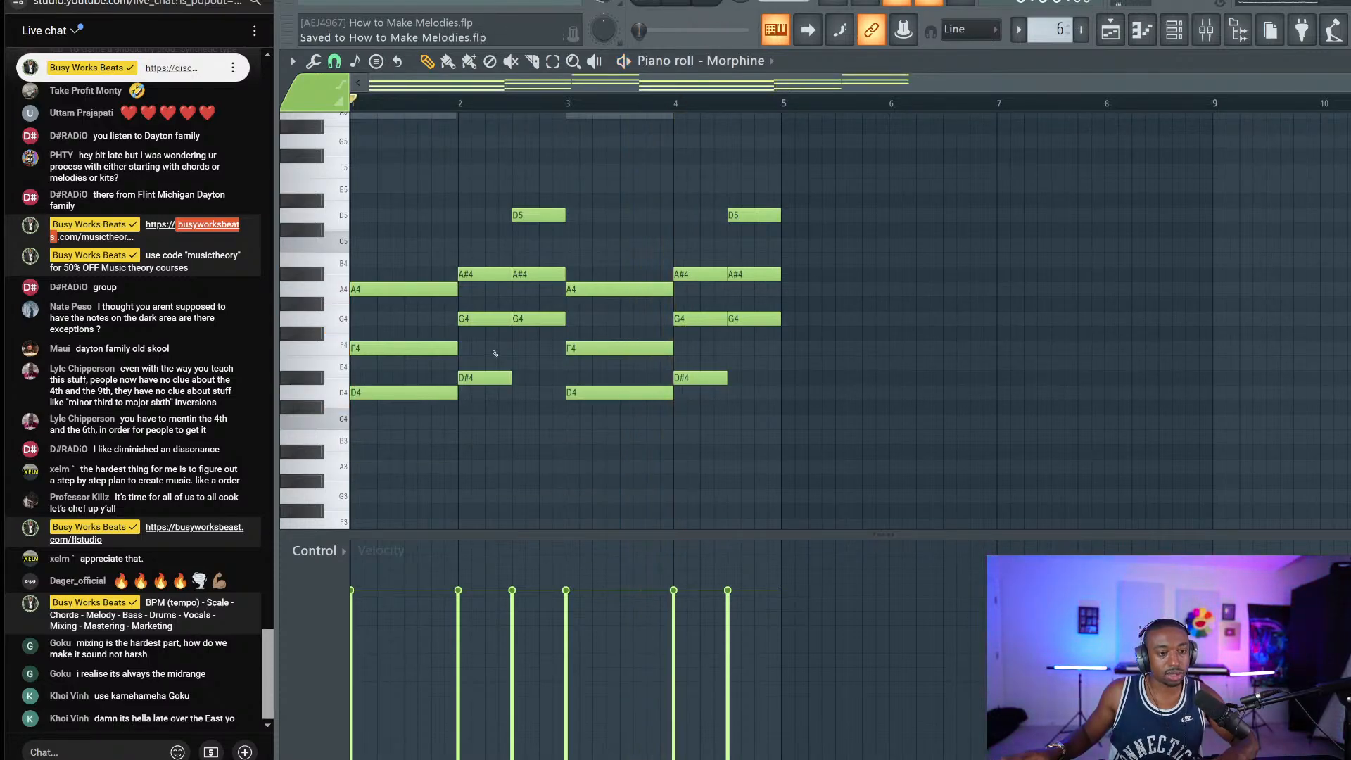
key(space)
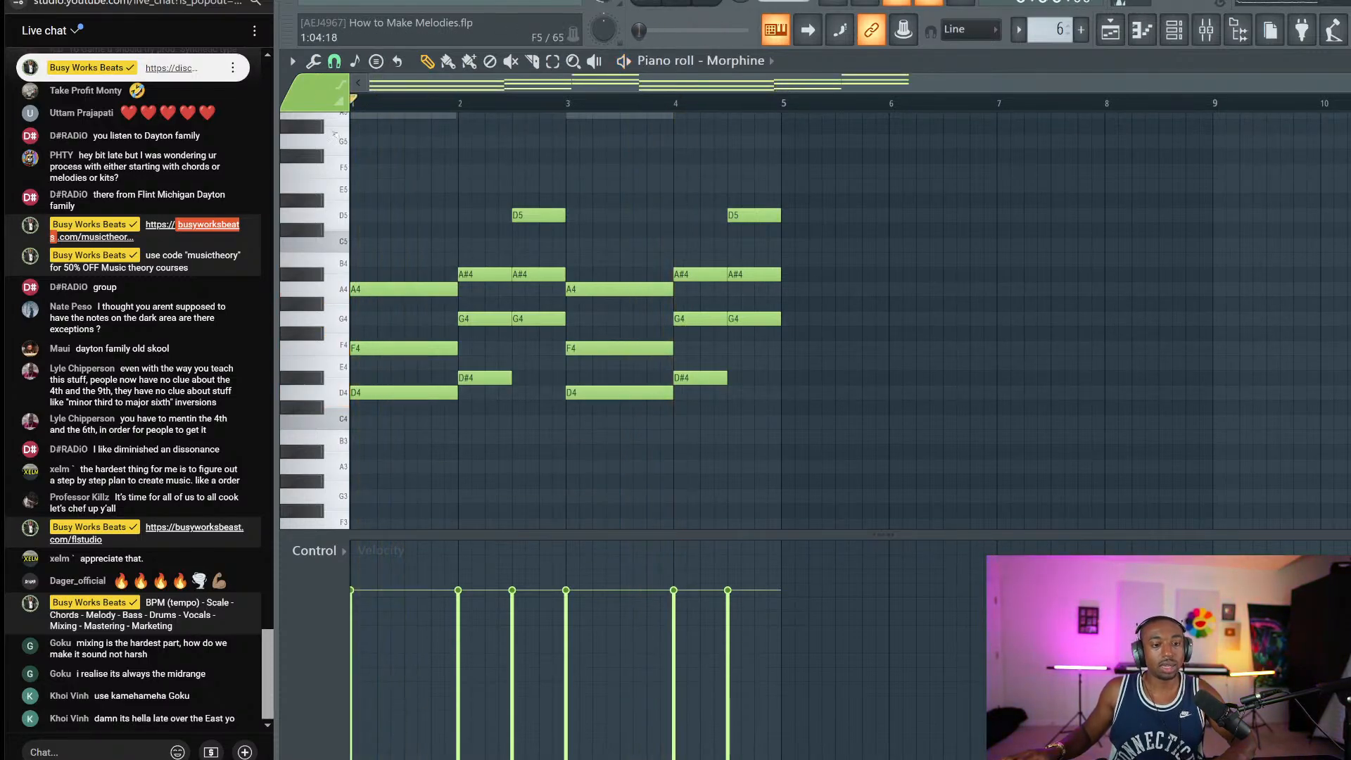
scroll(521, 275, down, 1)
ctrl+click(402, 348)
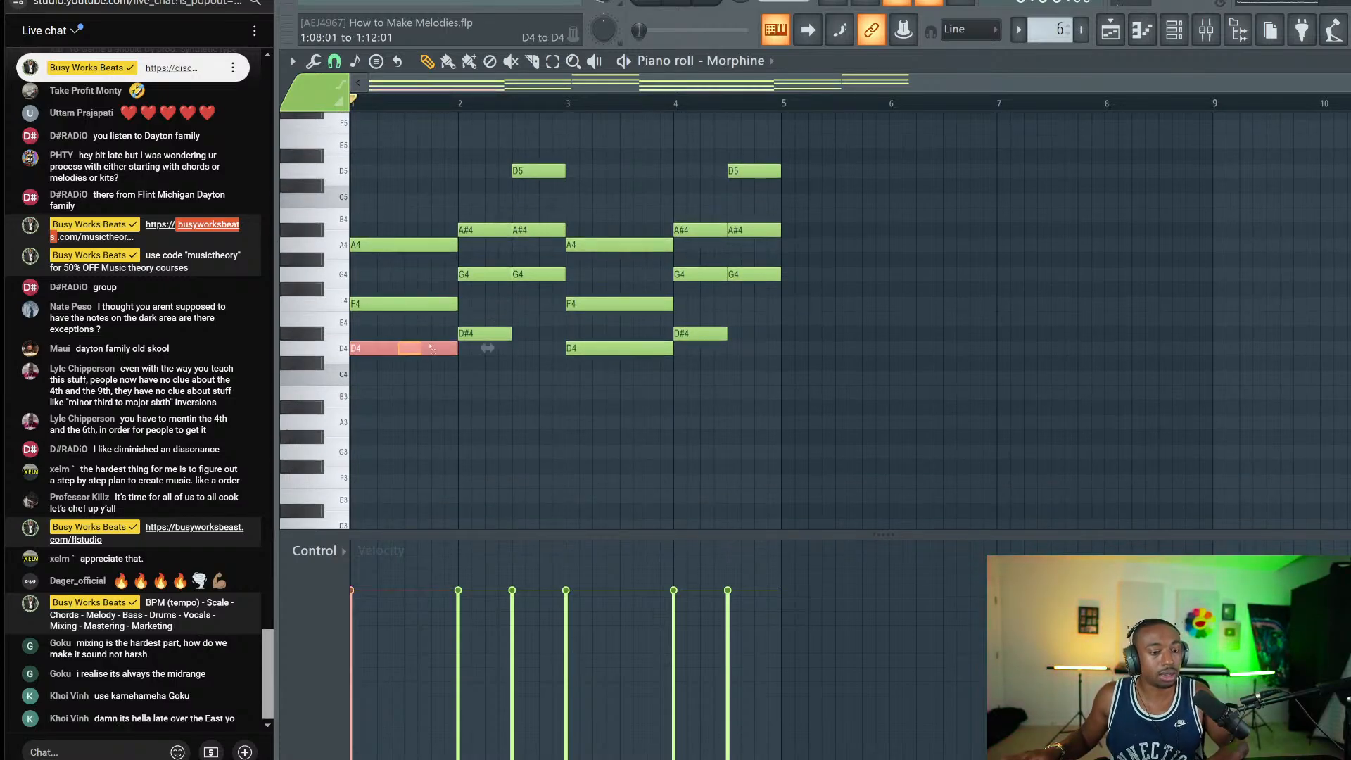
scroll(560, 369, up, 4)
scroll(415, 261, up, 1)
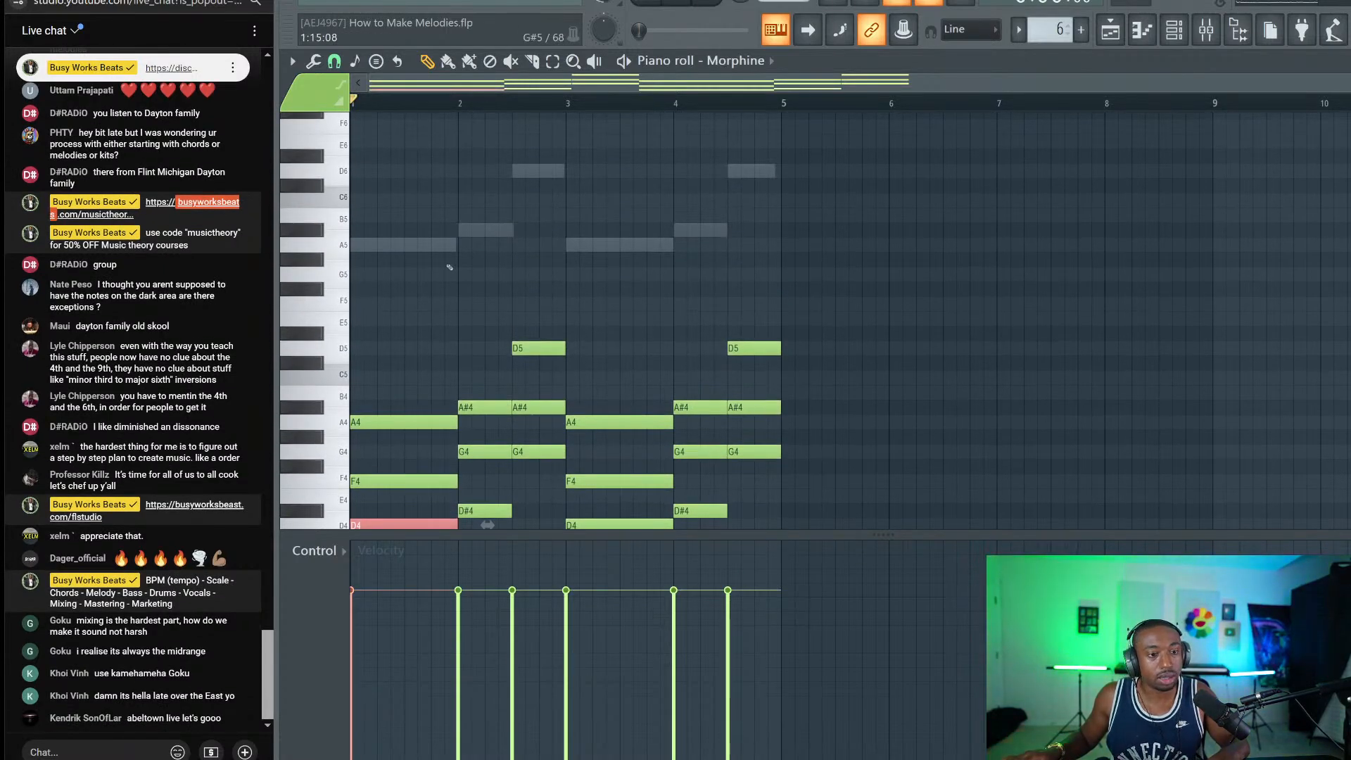
scroll(449, 267, down, 4)
ctrl+click(419, 334)
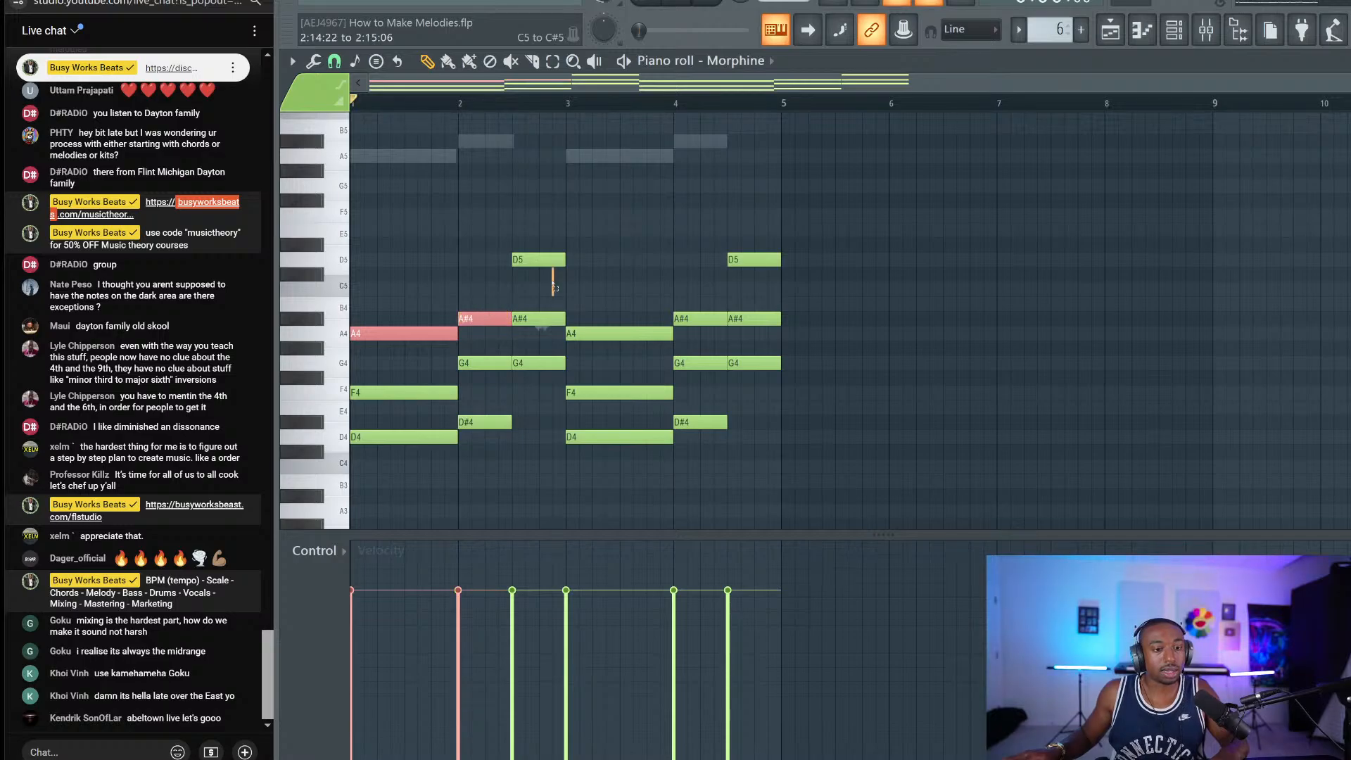
ctrl+click(545, 260)
ctrl+click(633, 333)
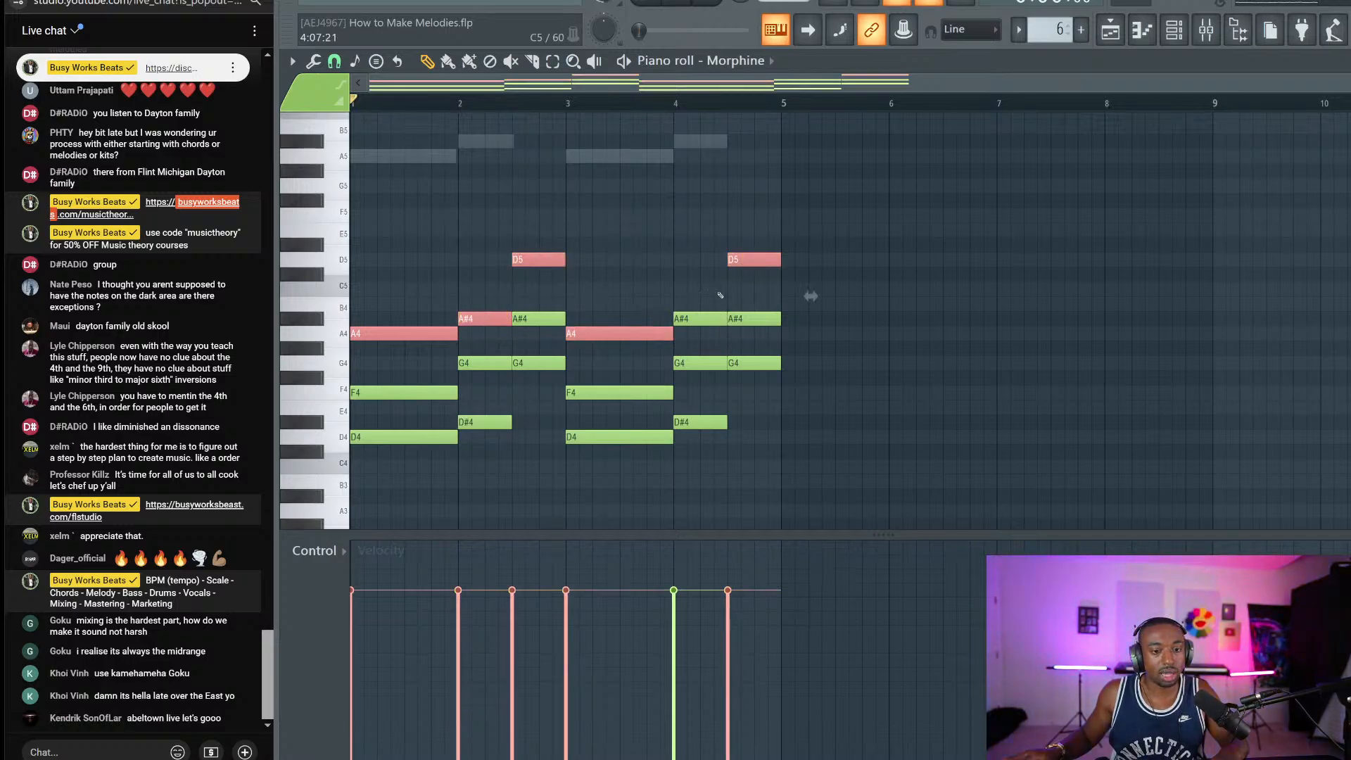
ctrl+click(709, 320)
Step: Duplicate the lowest note of each of the six chords one octave down as D3, D#3 and G3 bass notes and play them
ctrl+click(436, 473)
drag(424, 464, 493, 422)
drag(539, 369, 553, 361)
drag(620, 454, 639, 404)
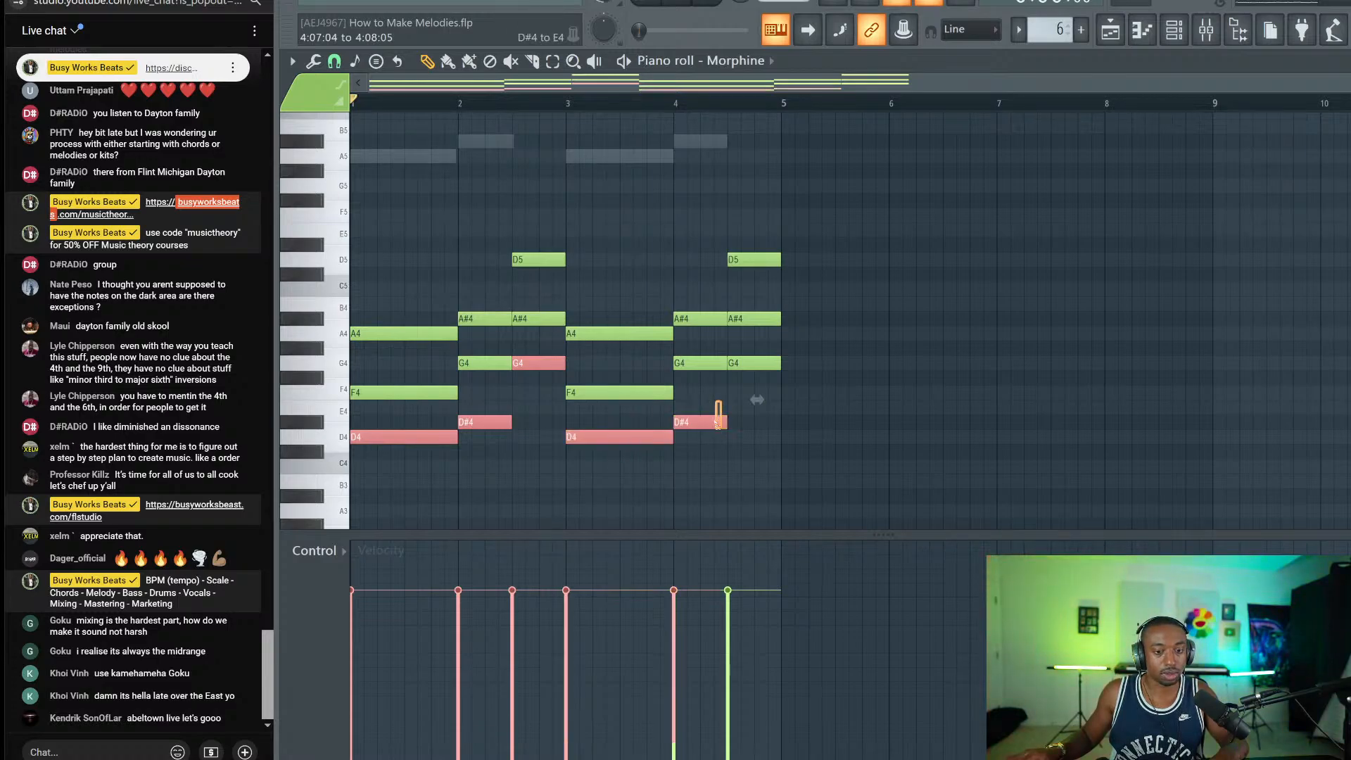
ctrl+click(751, 364)
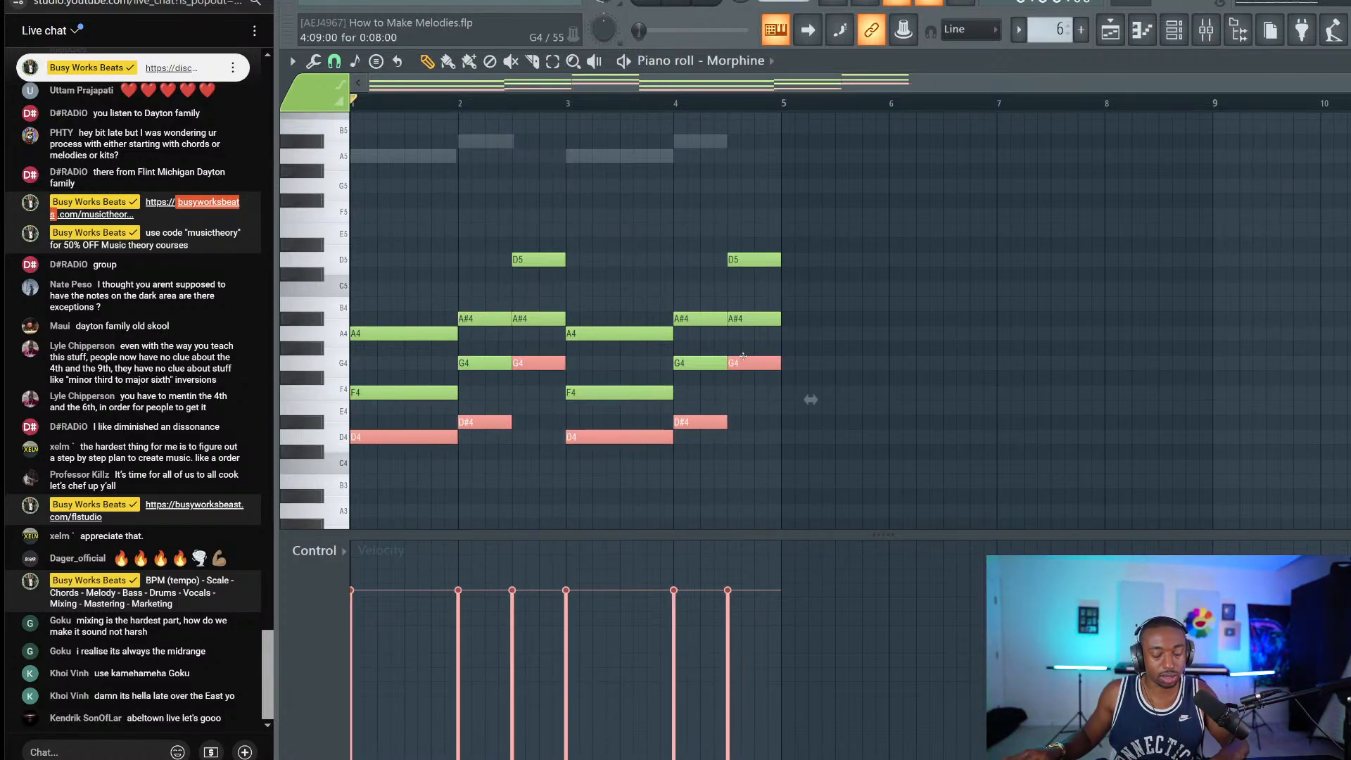
key(ctrl+Down)
click(860, 395)
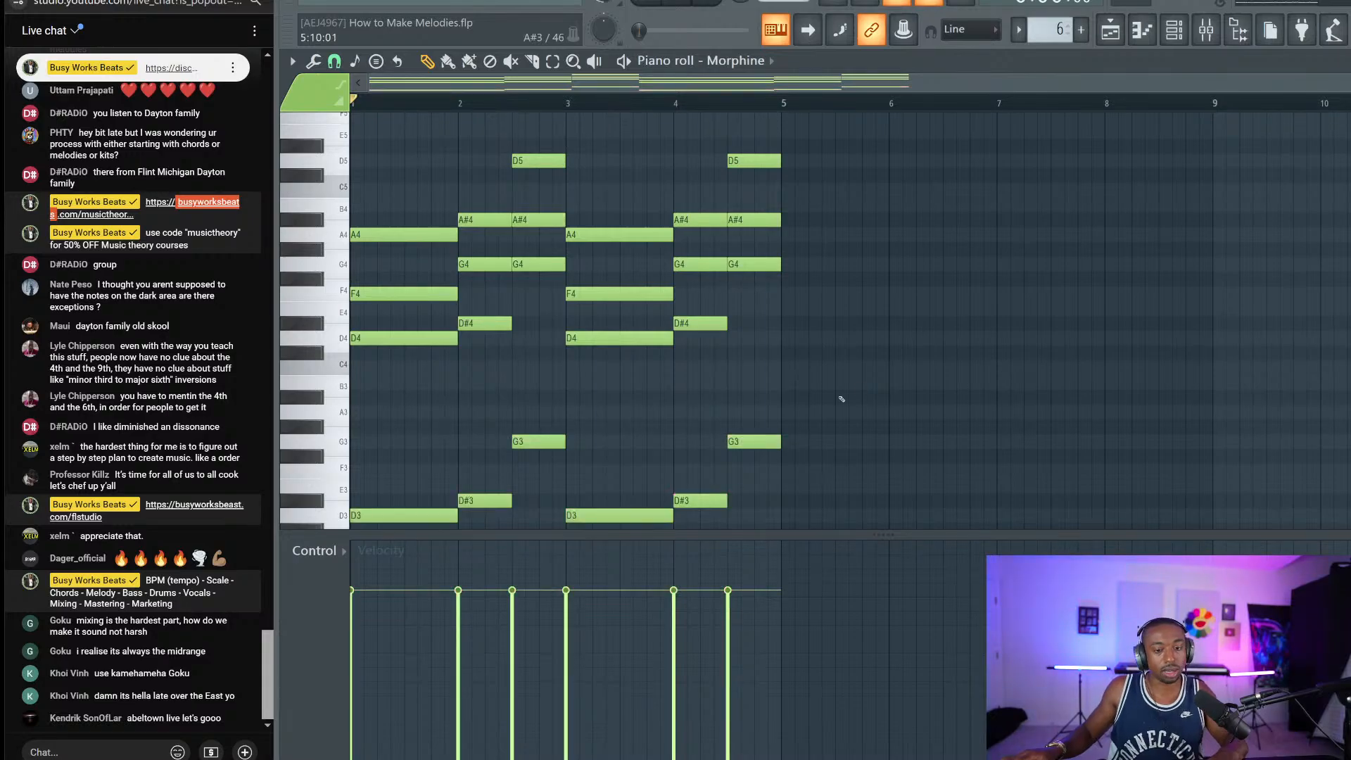
key(space)
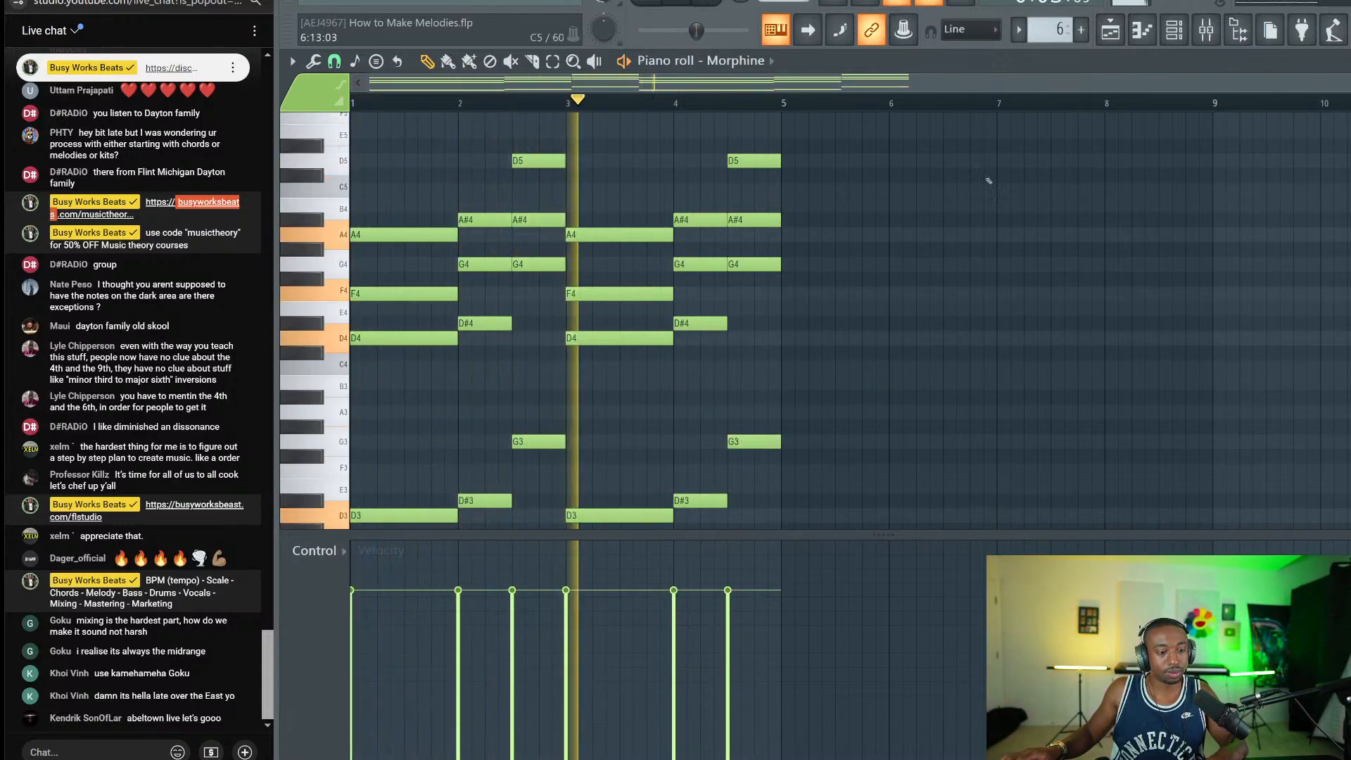
Step: Load kHs Dual Delay into the first effect slot of the Morphine channel's mixer track, Insert 2
key(F6)
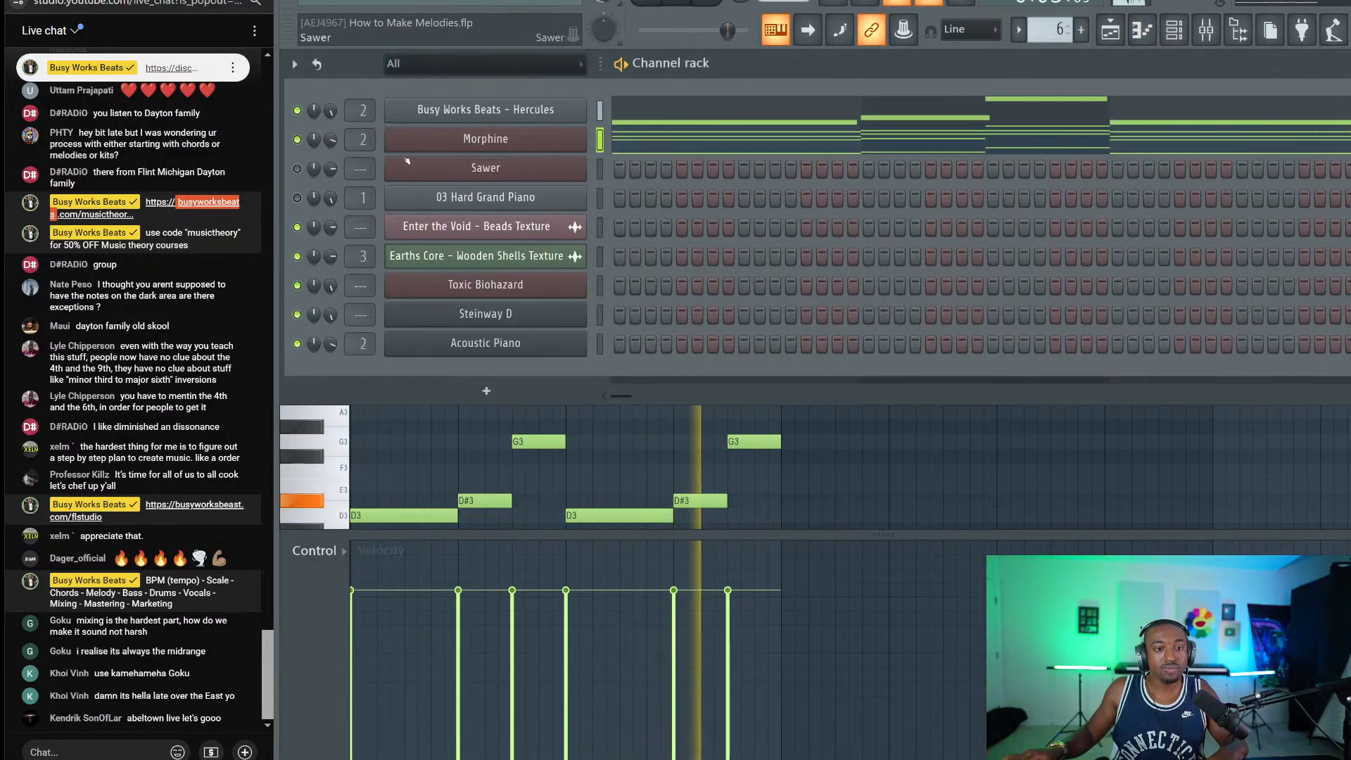
click(1206, 37)
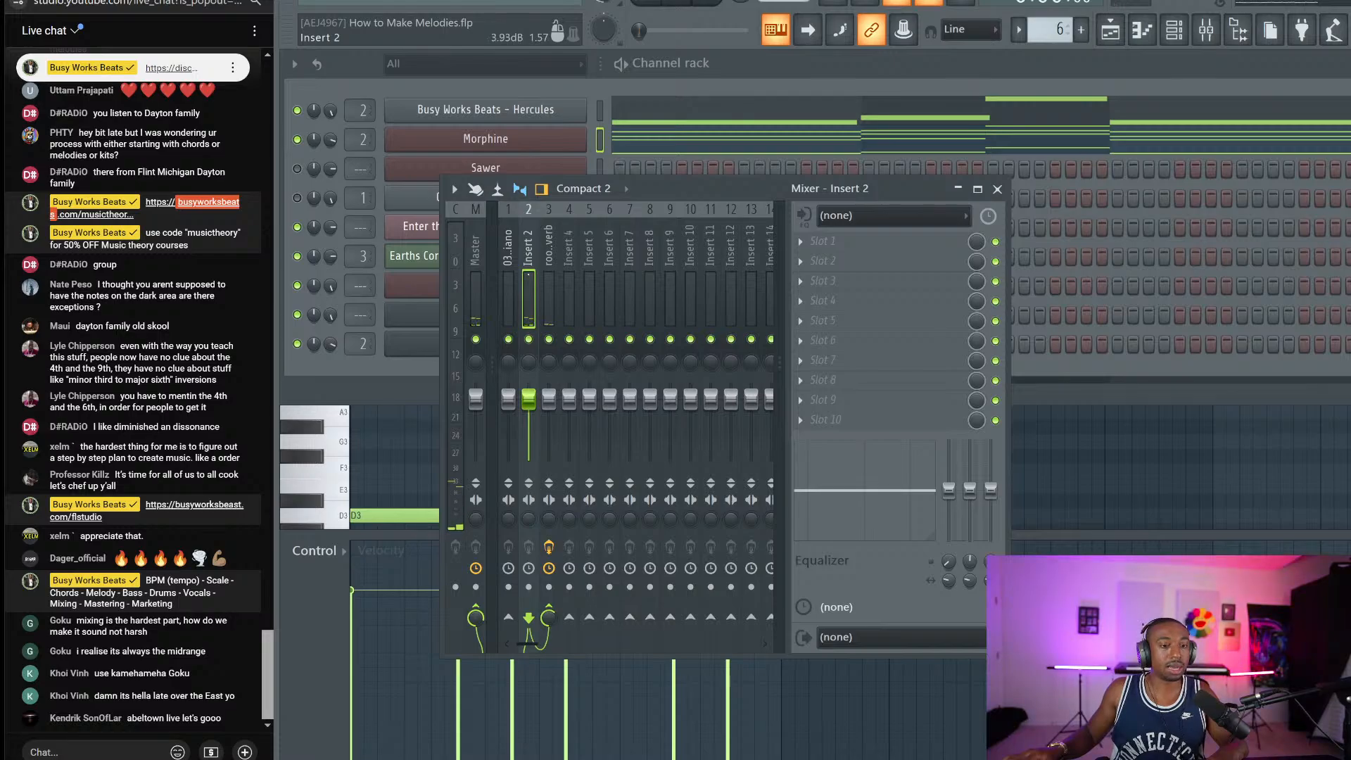
click(820, 240)
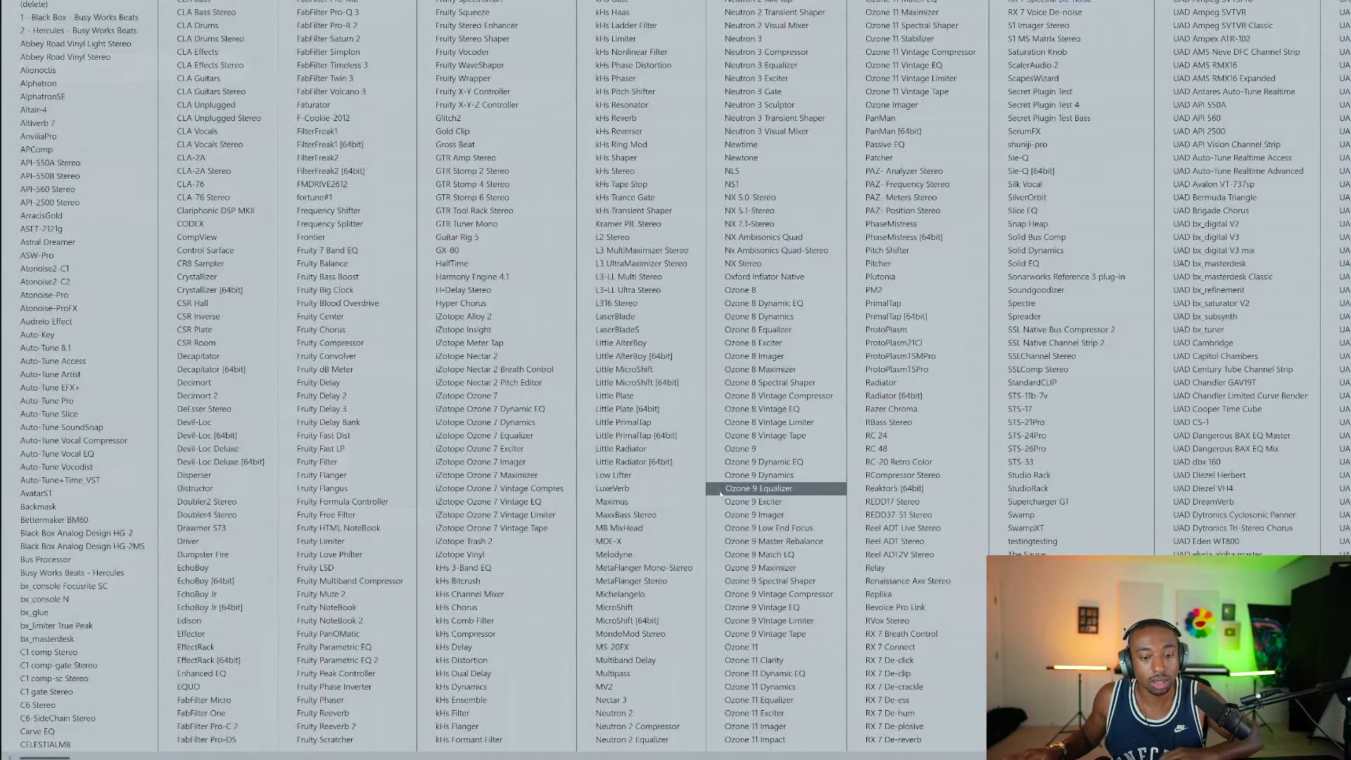
click(493, 674)
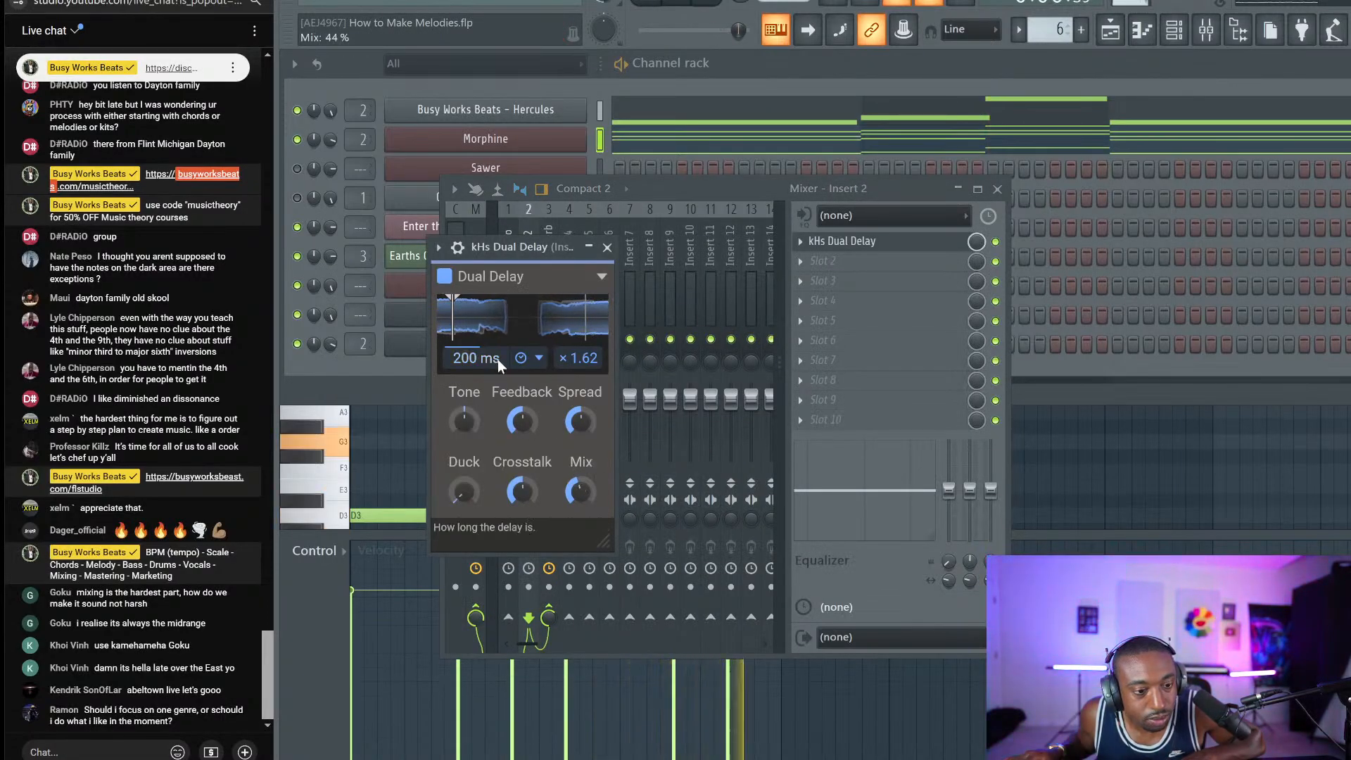
Step: Set the delay to tempo sync at 4/16 with a 1.00 multiplier and a mix of 23%
click(538, 358)
click(534, 383)
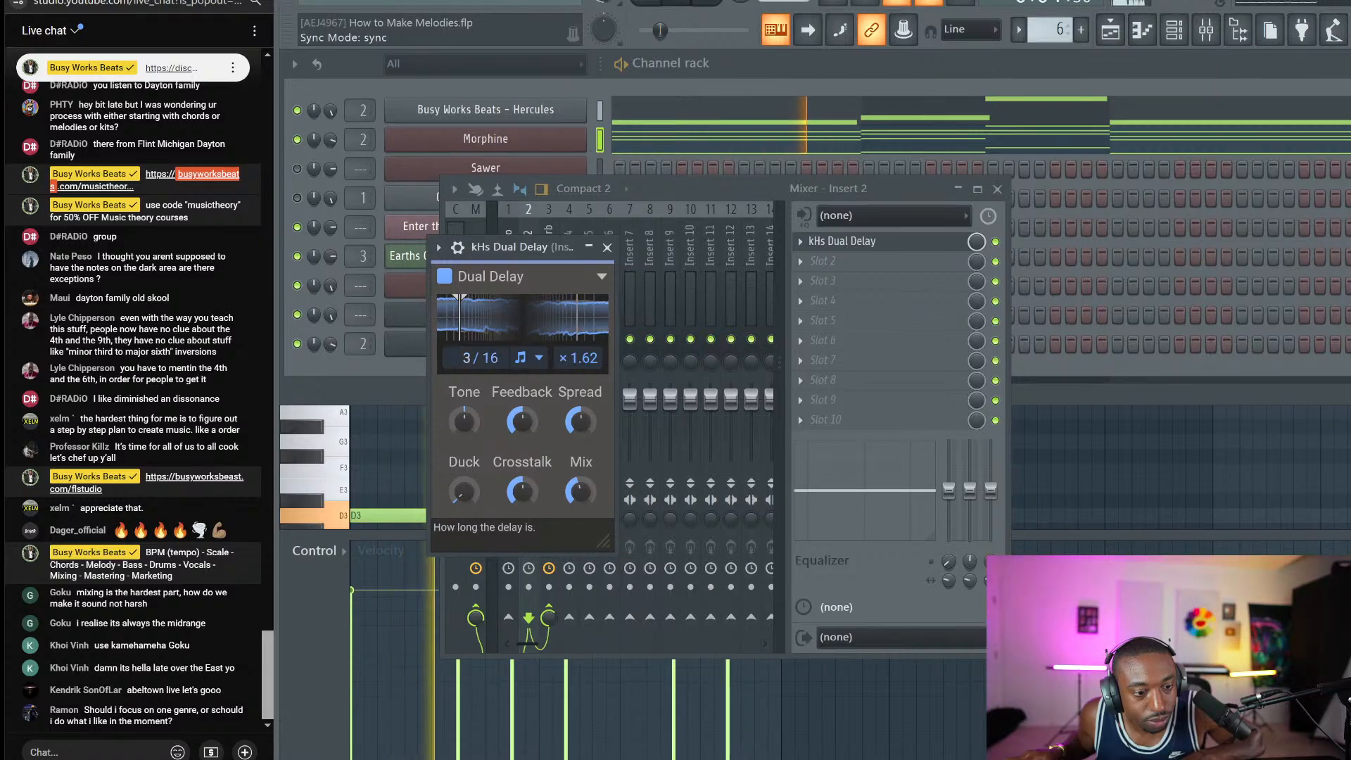
drag(471, 356, 471, 343)
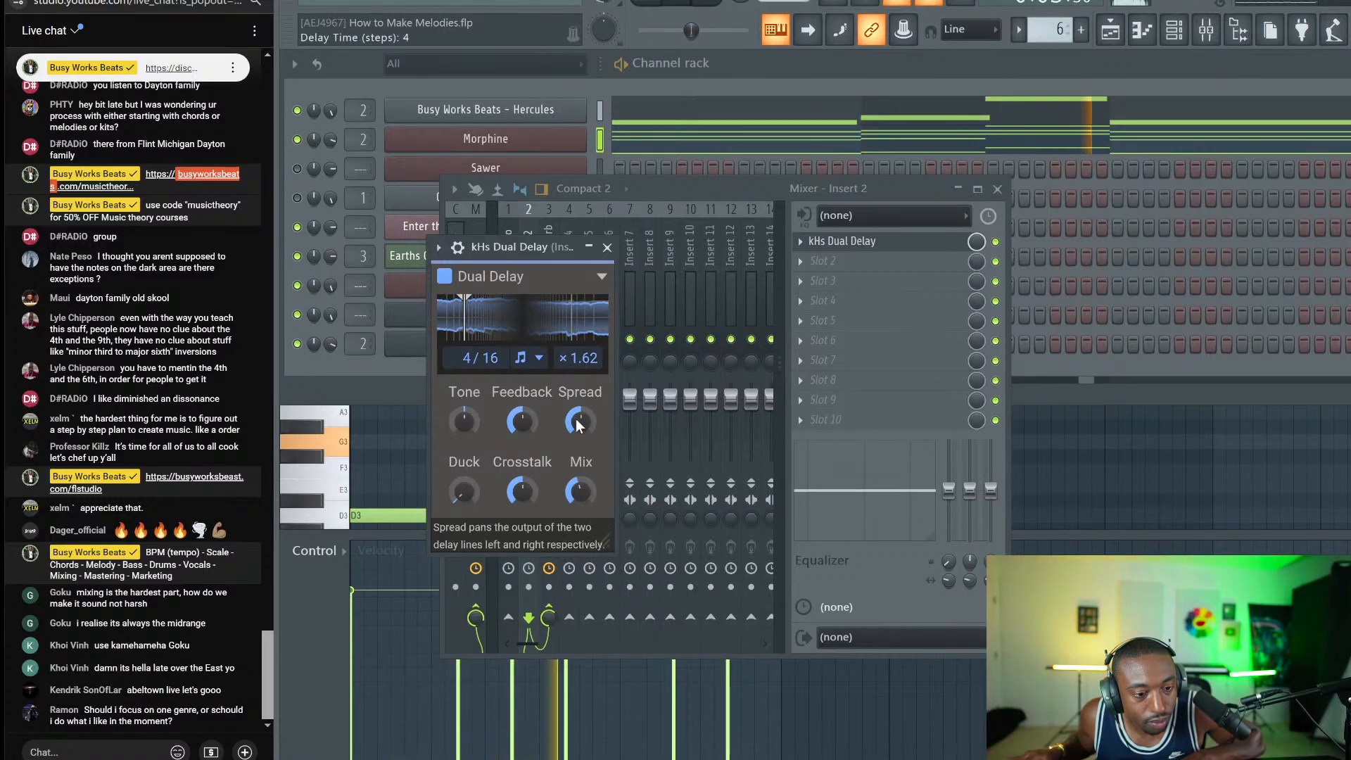
mouse_move(580, 491)
mouse_down()
mouse_move(581, 506)
mouse_move(583, 490)
mouse_up()
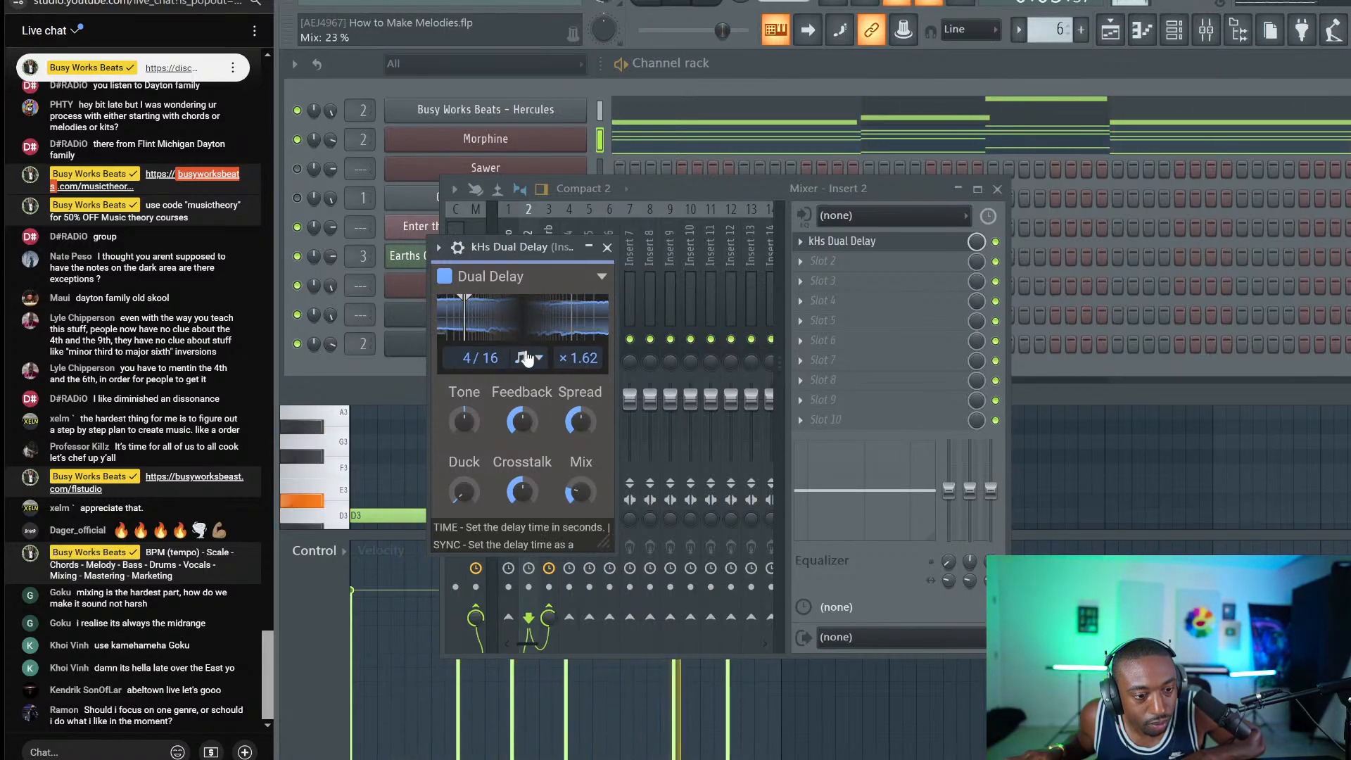
drag(568, 358, 568, 401)
click(838, 260)
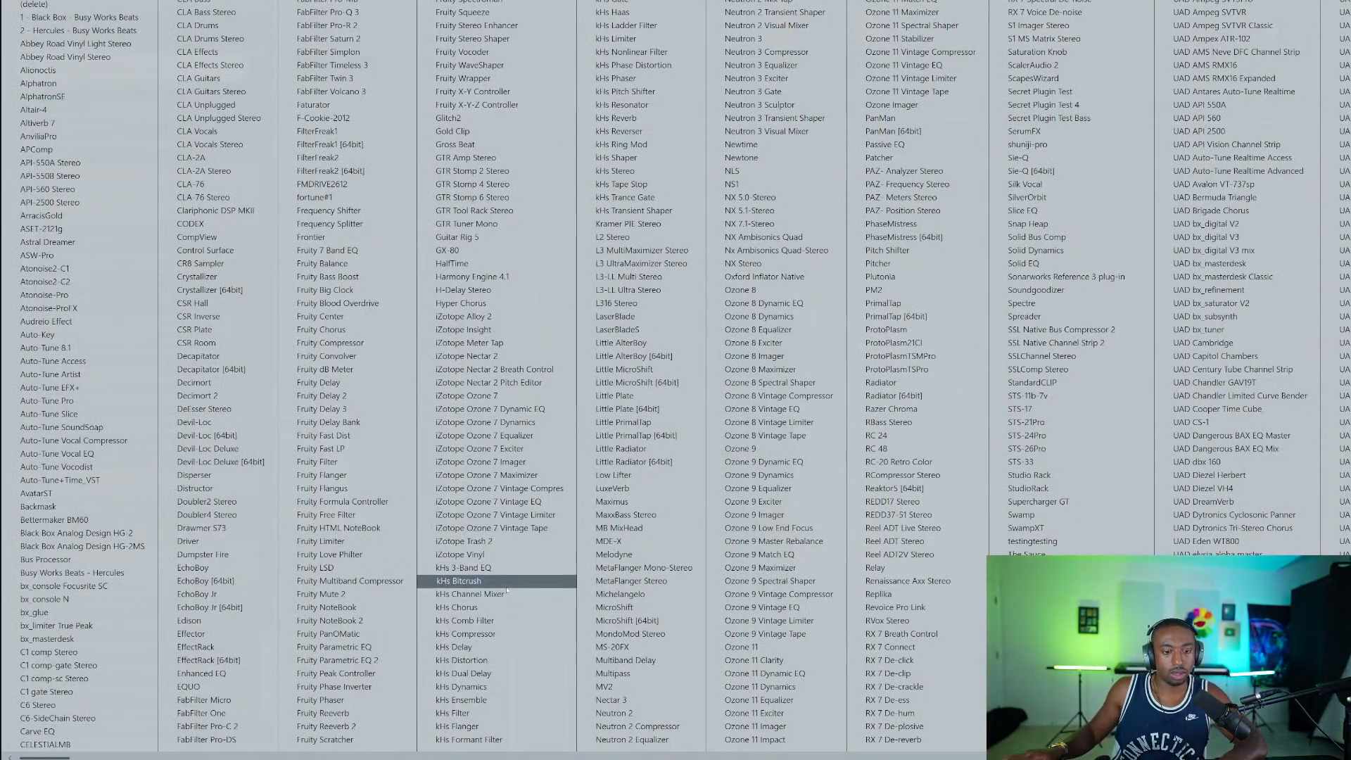
key(Escape)
key(Escape)
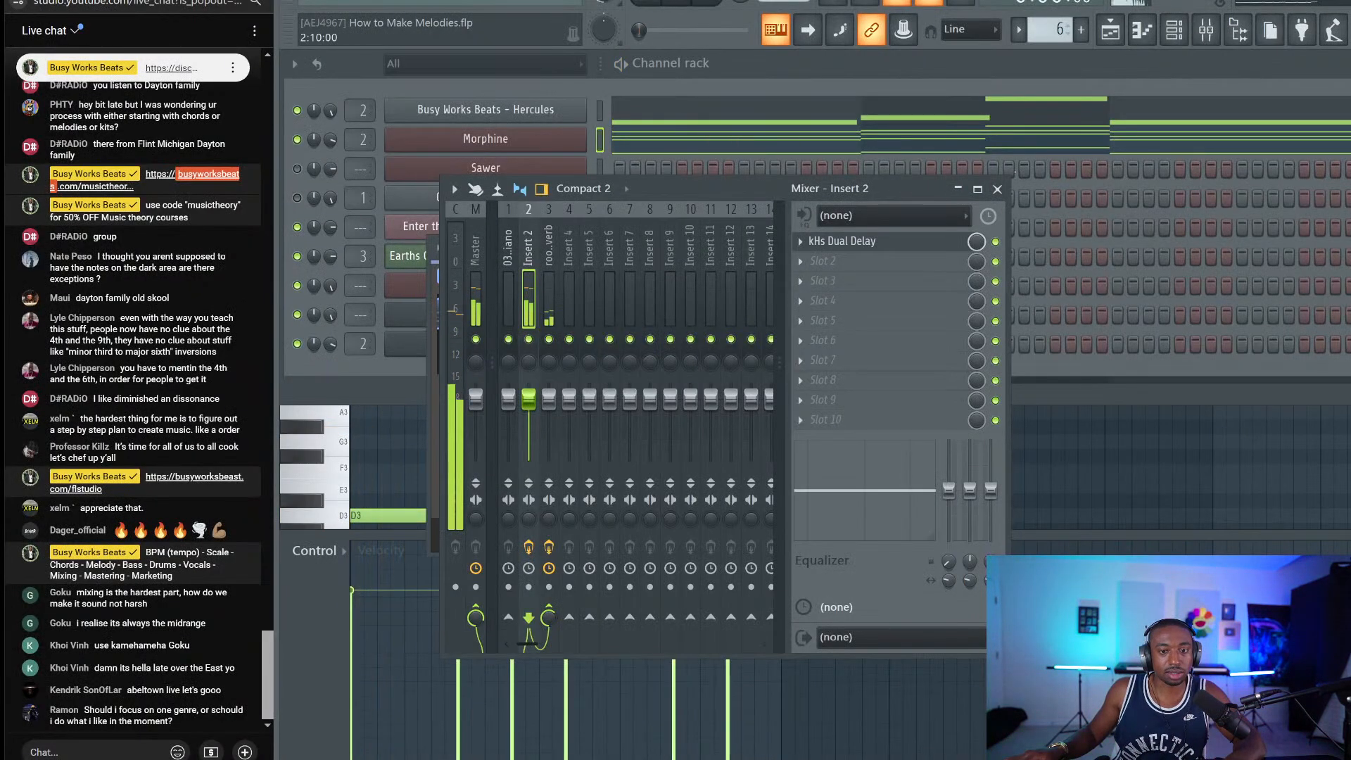
Step: Paste the Morphine chord notes into the Sawer channel on mixer track 2 and open its piano roll
click(998, 189)
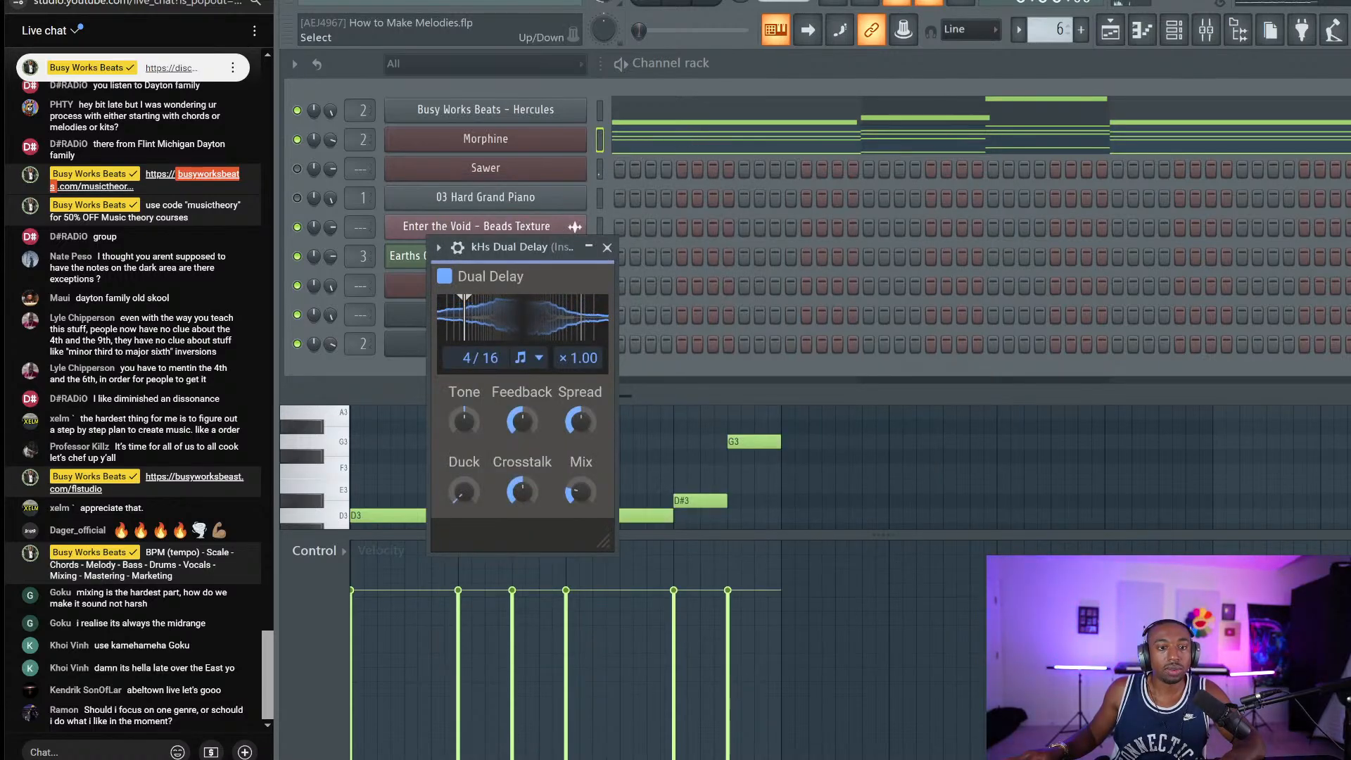
click(607, 248)
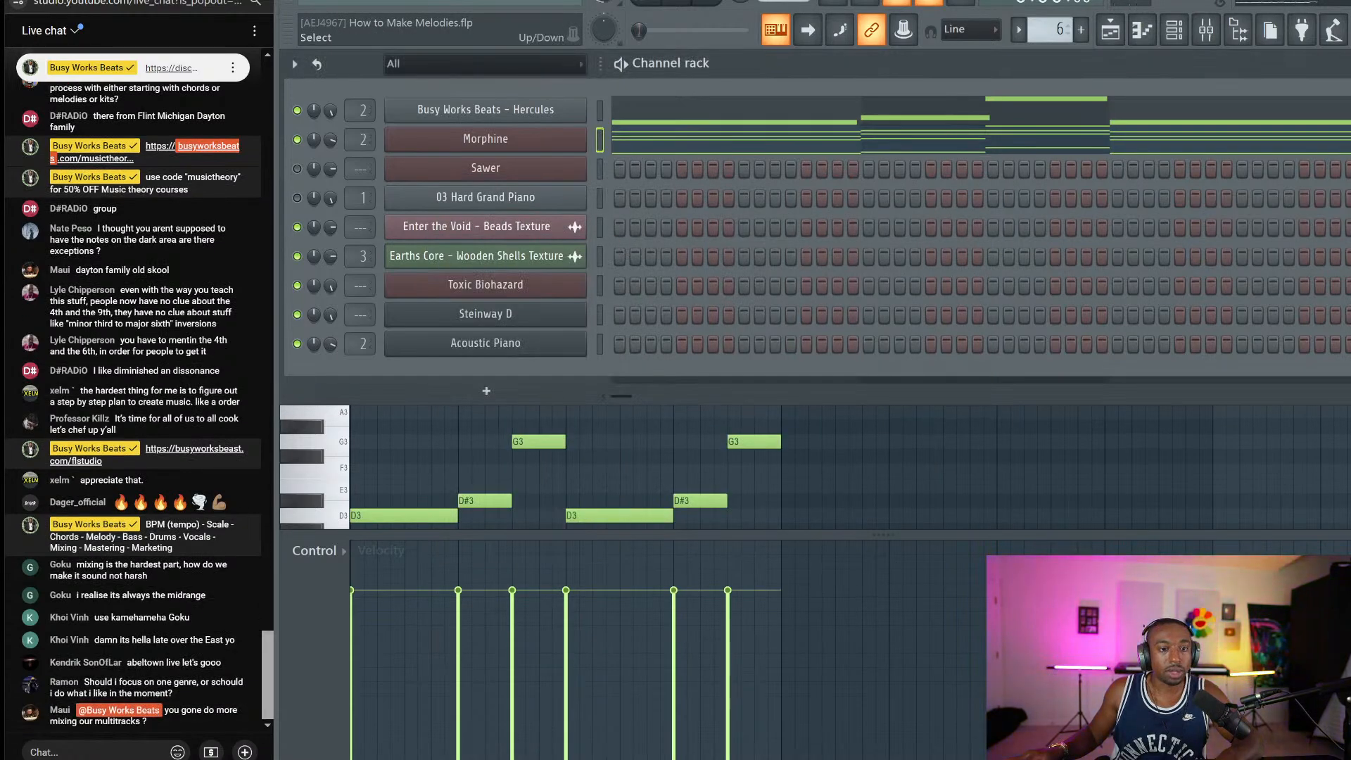
key(ctrl+v)
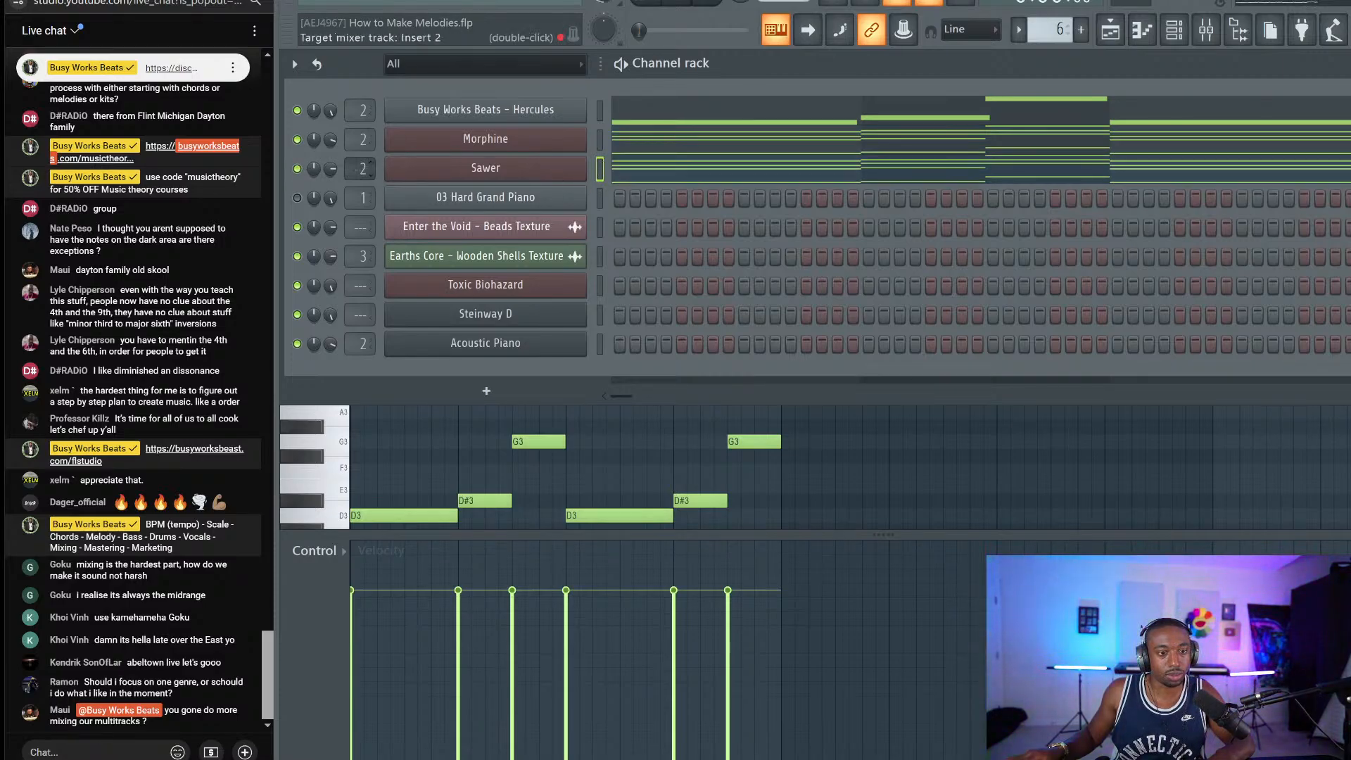
click(470, 165)
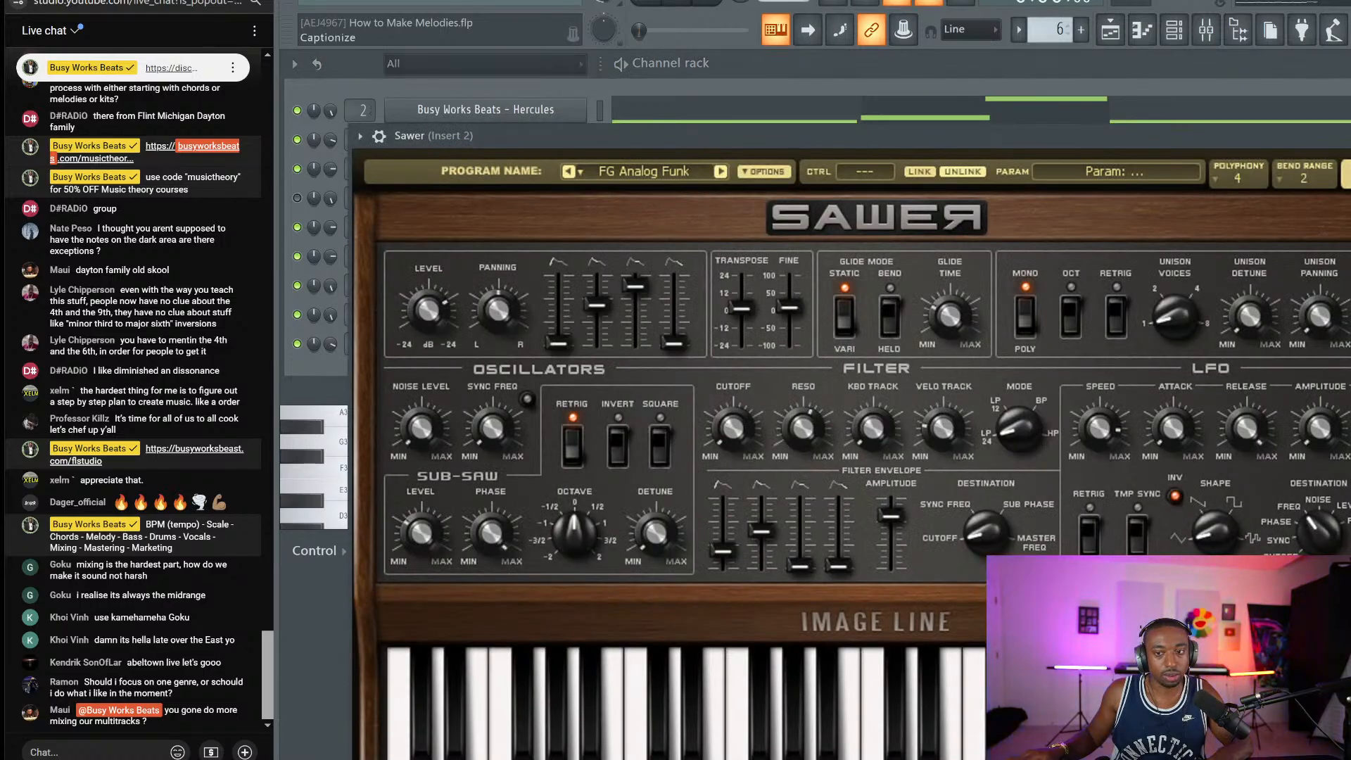
key(Escape)
click(965, 166)
click(963, 166)
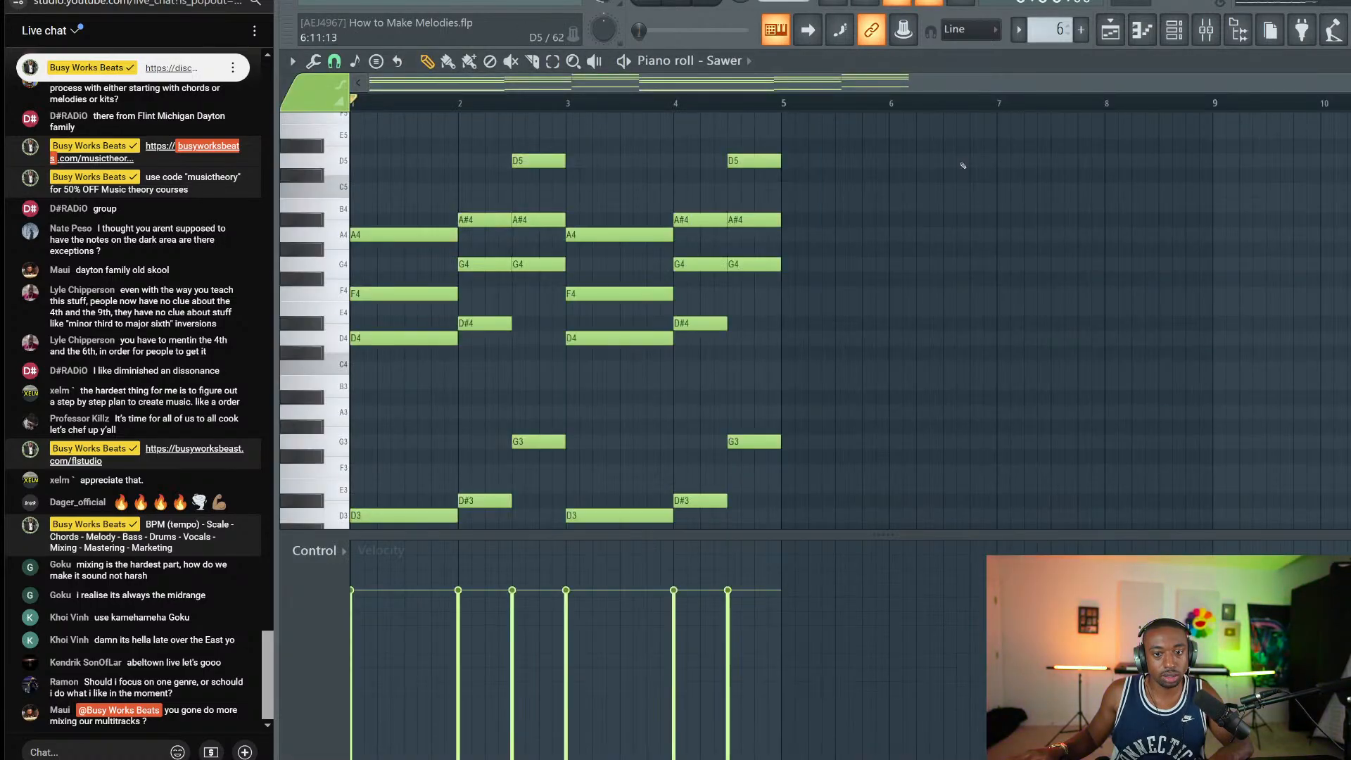
Step: Apply the Up 3 arp performance pattern to the Sawer chords in the chord progression generator and play the result
key(alt+p)
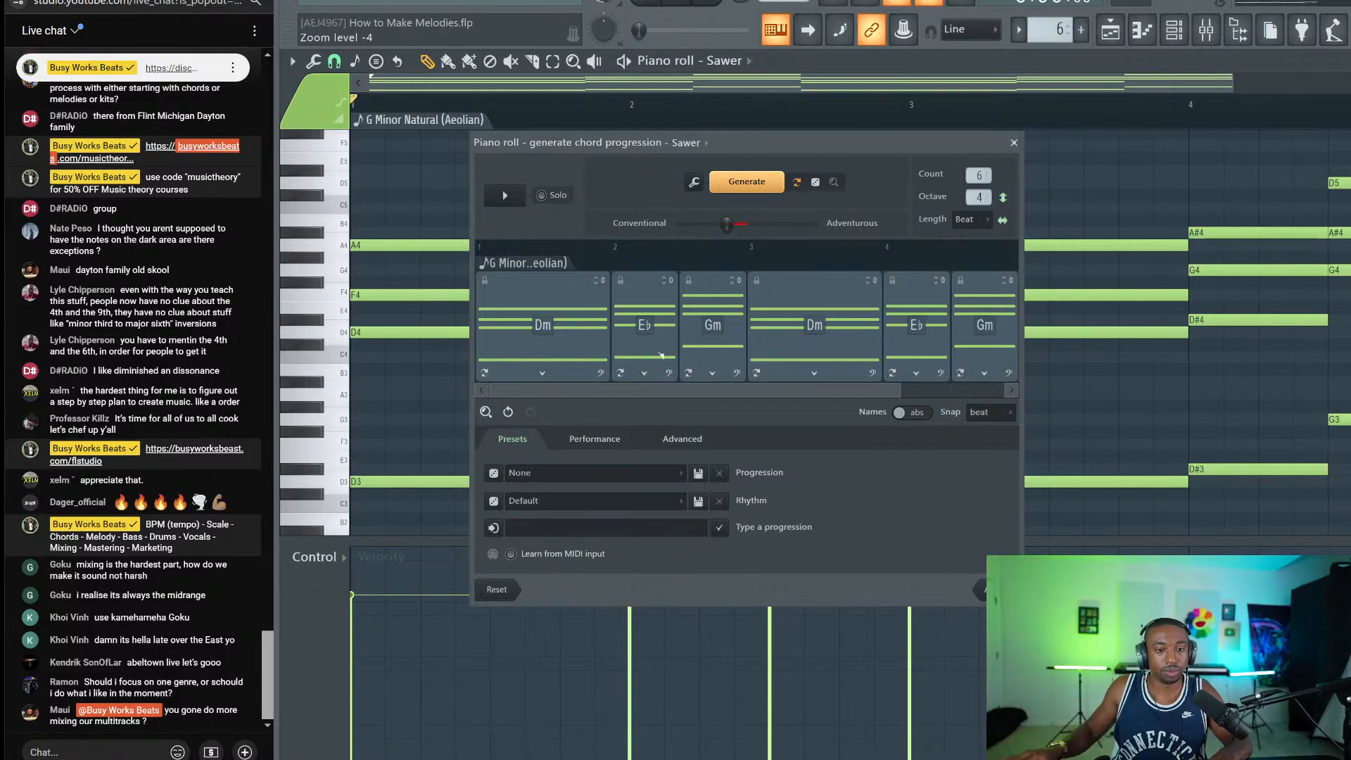
click(593, 438)
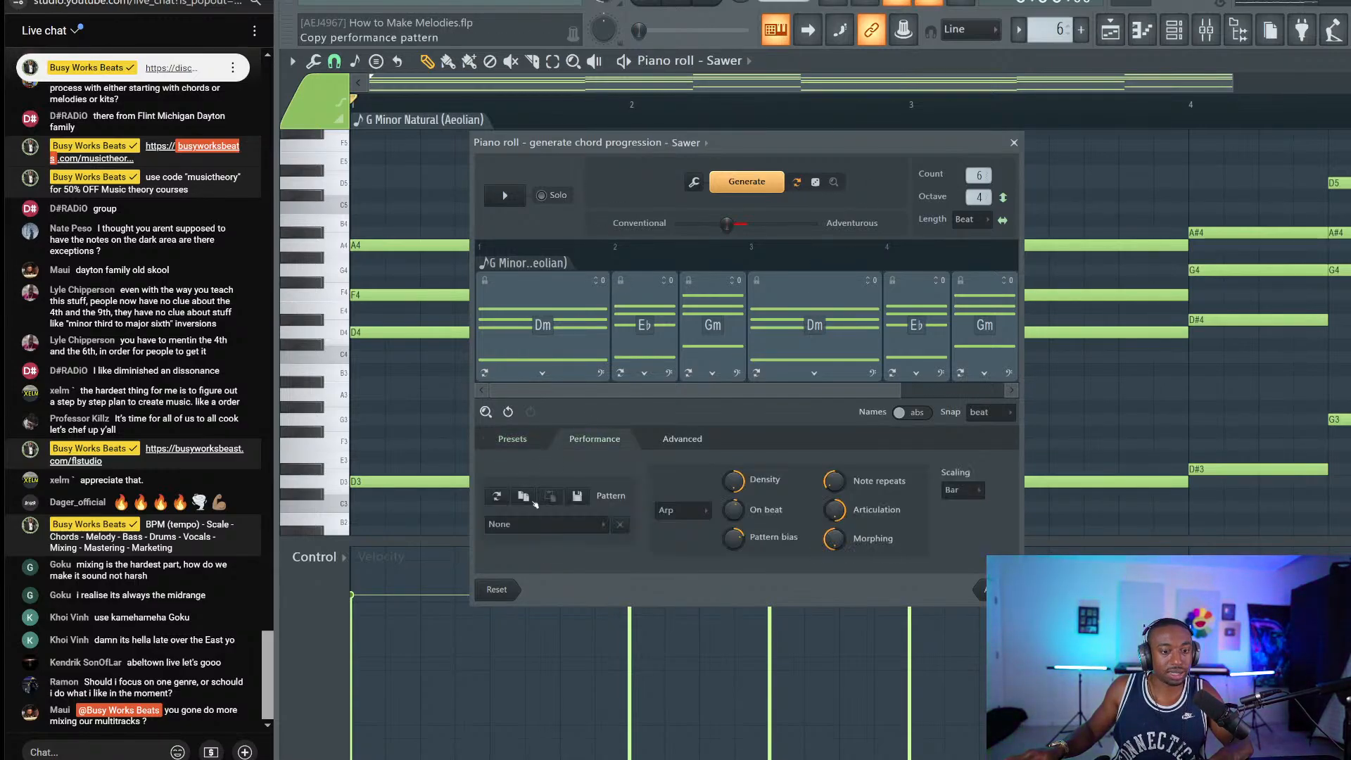
click(515, 529)
click(522, 299)
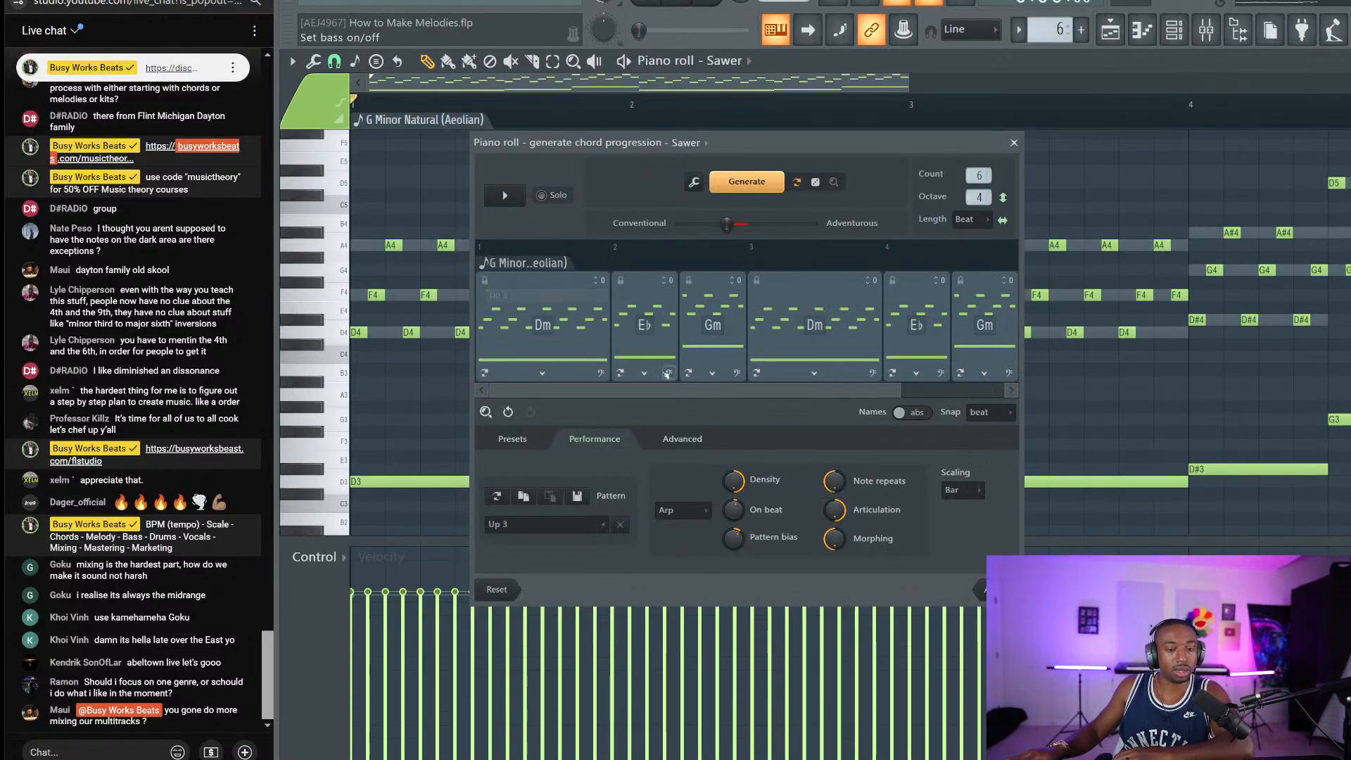
key(space)
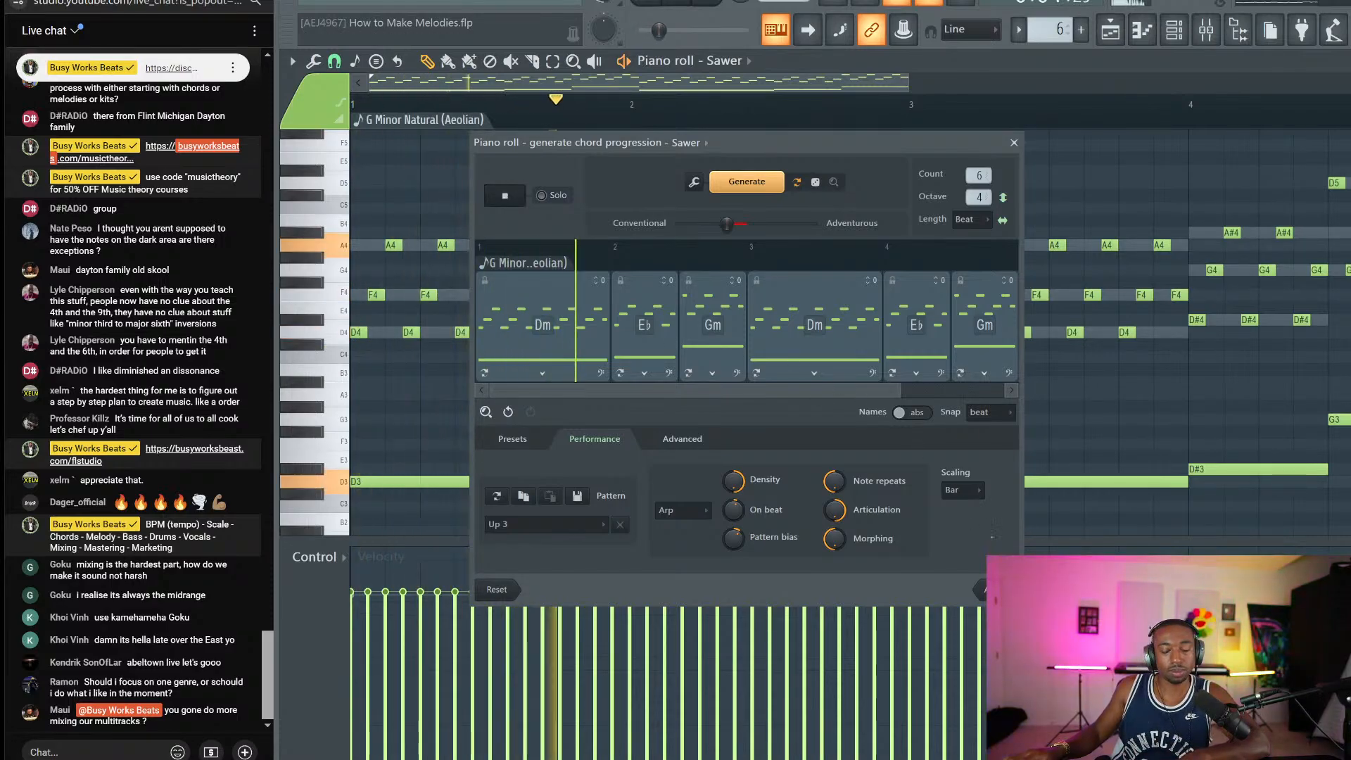
key(Escape)
Step: Turn off Sawer's mono mode so that it plays polyphonically, and close the synth
click(1173, 32)
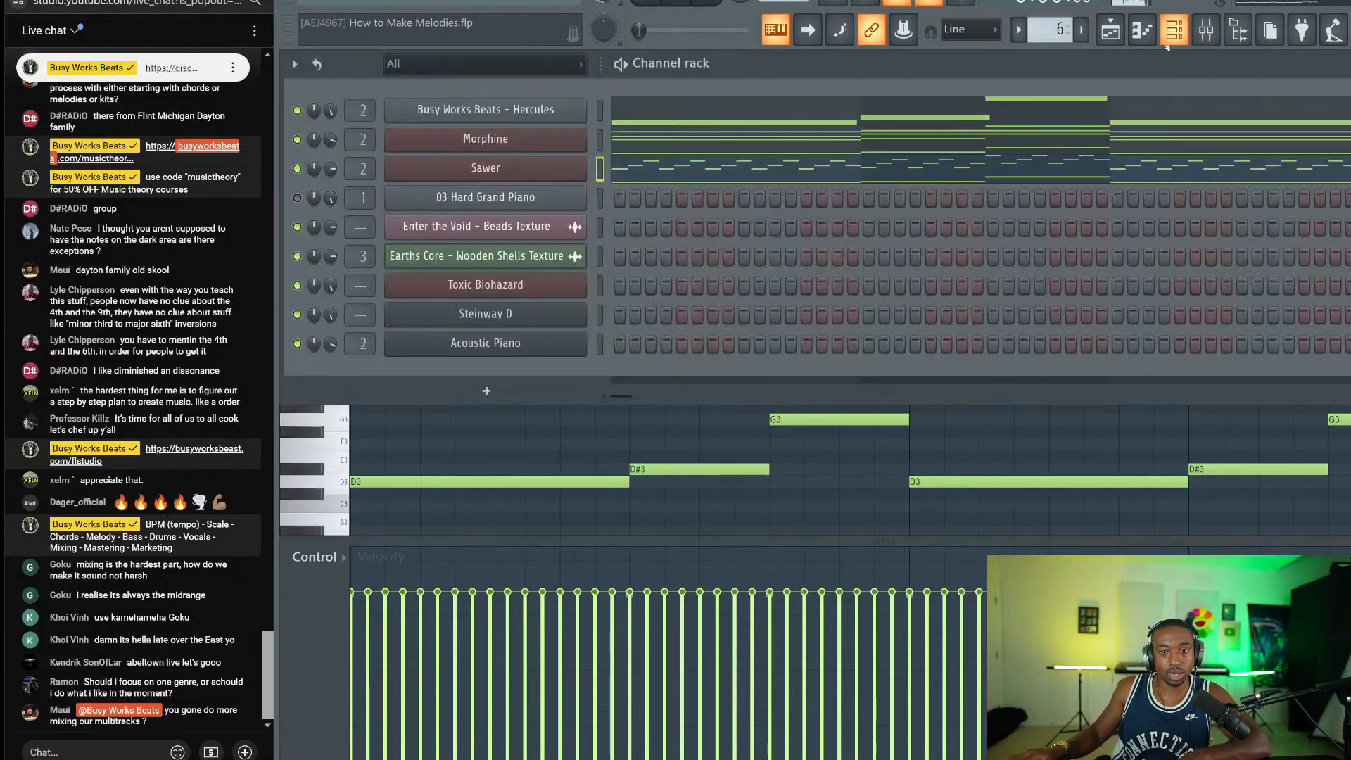
click(524, 169)
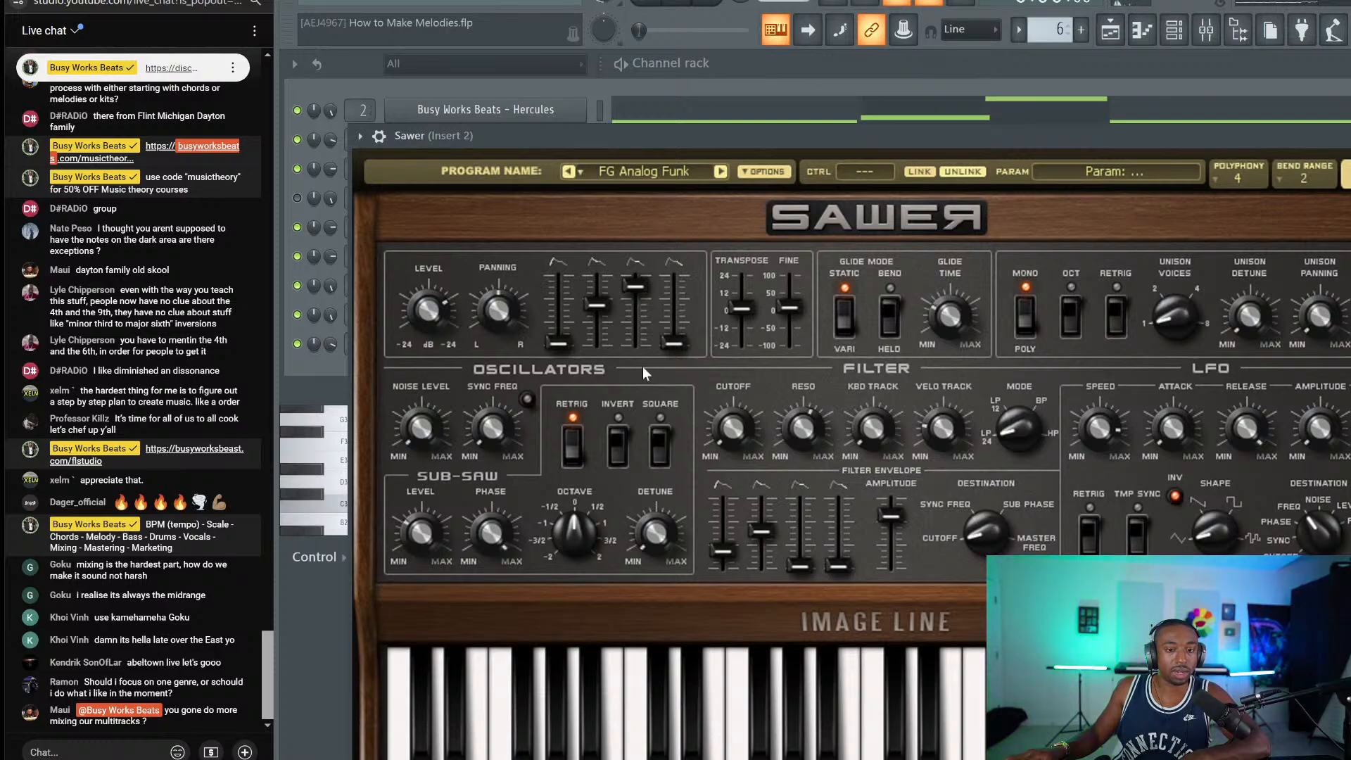
drag(759, 135, 714, 55)
click(981, 238)
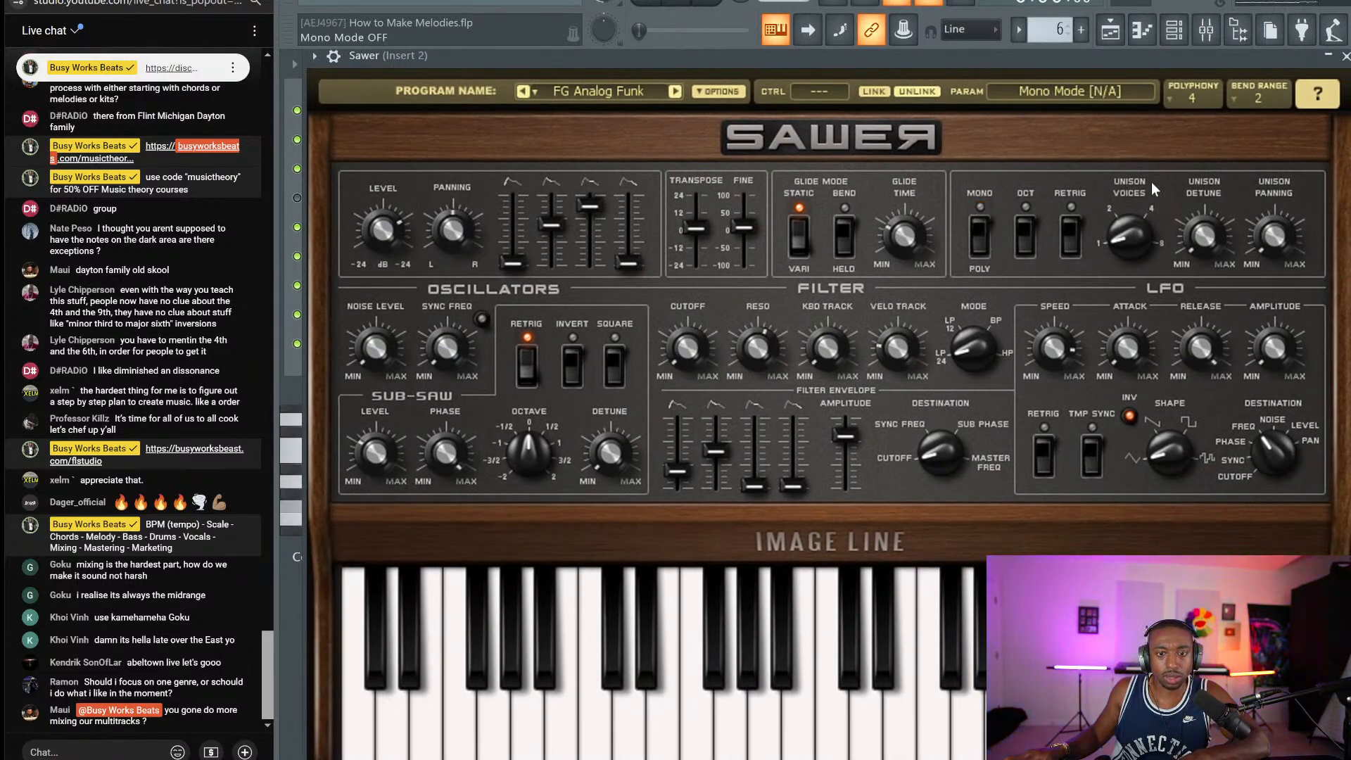
click(1344, 57)
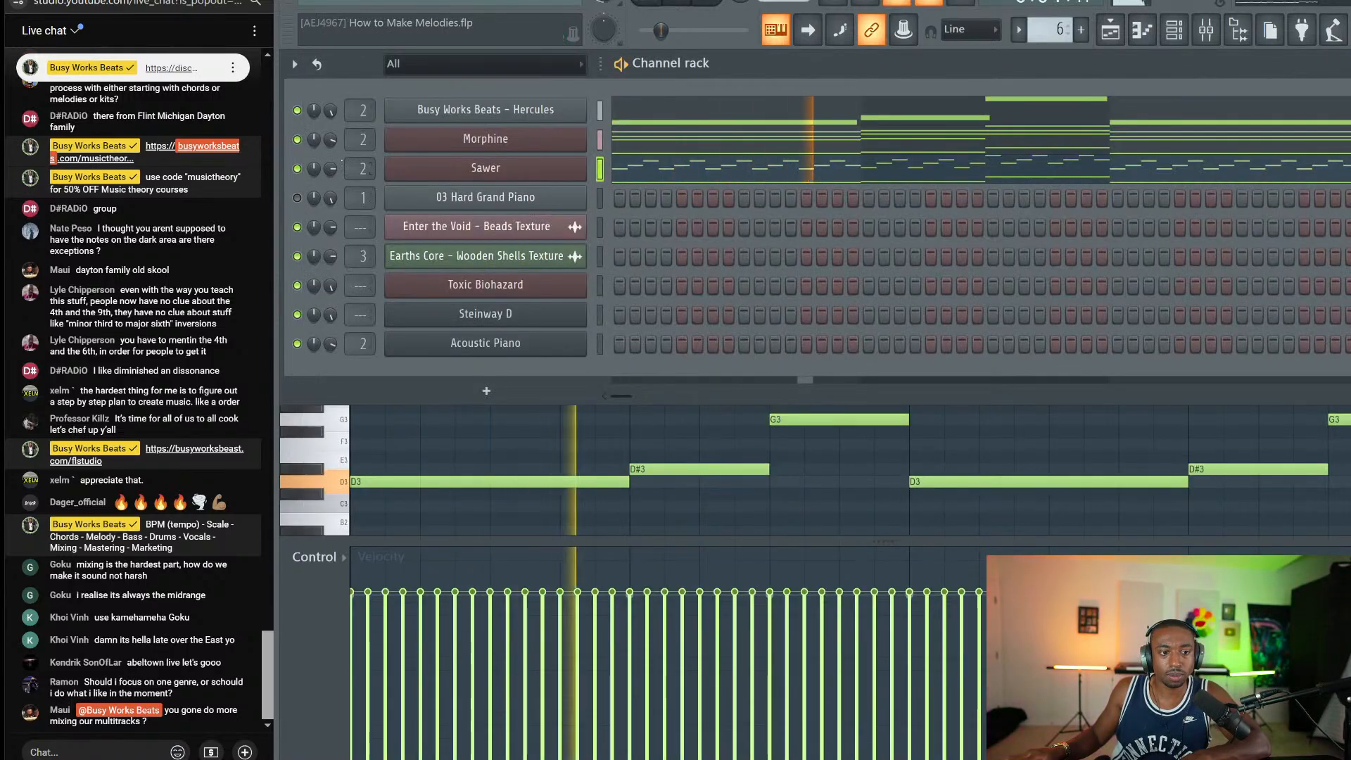
Step: Transpose all the Sawer notes up two octaves, save the project and play the pattern with the channel rack open
click(657, 180)
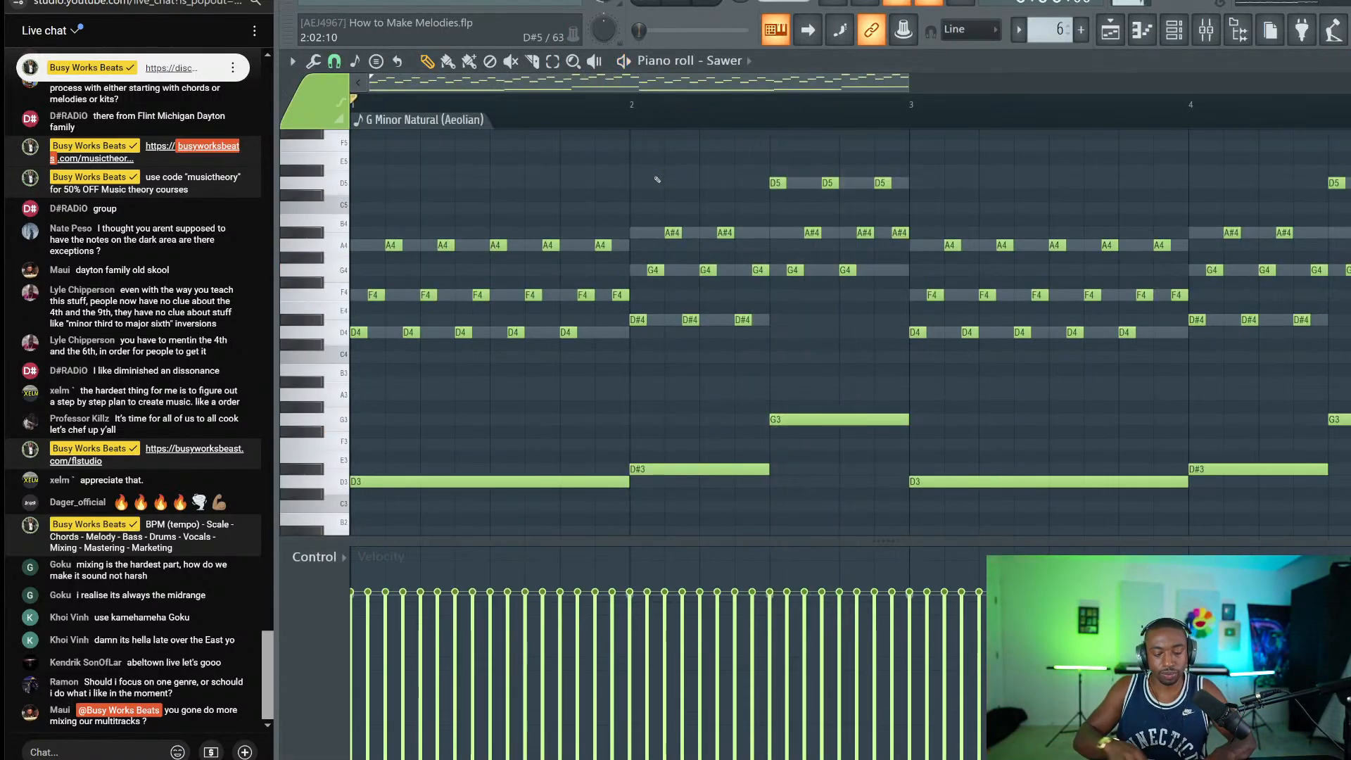
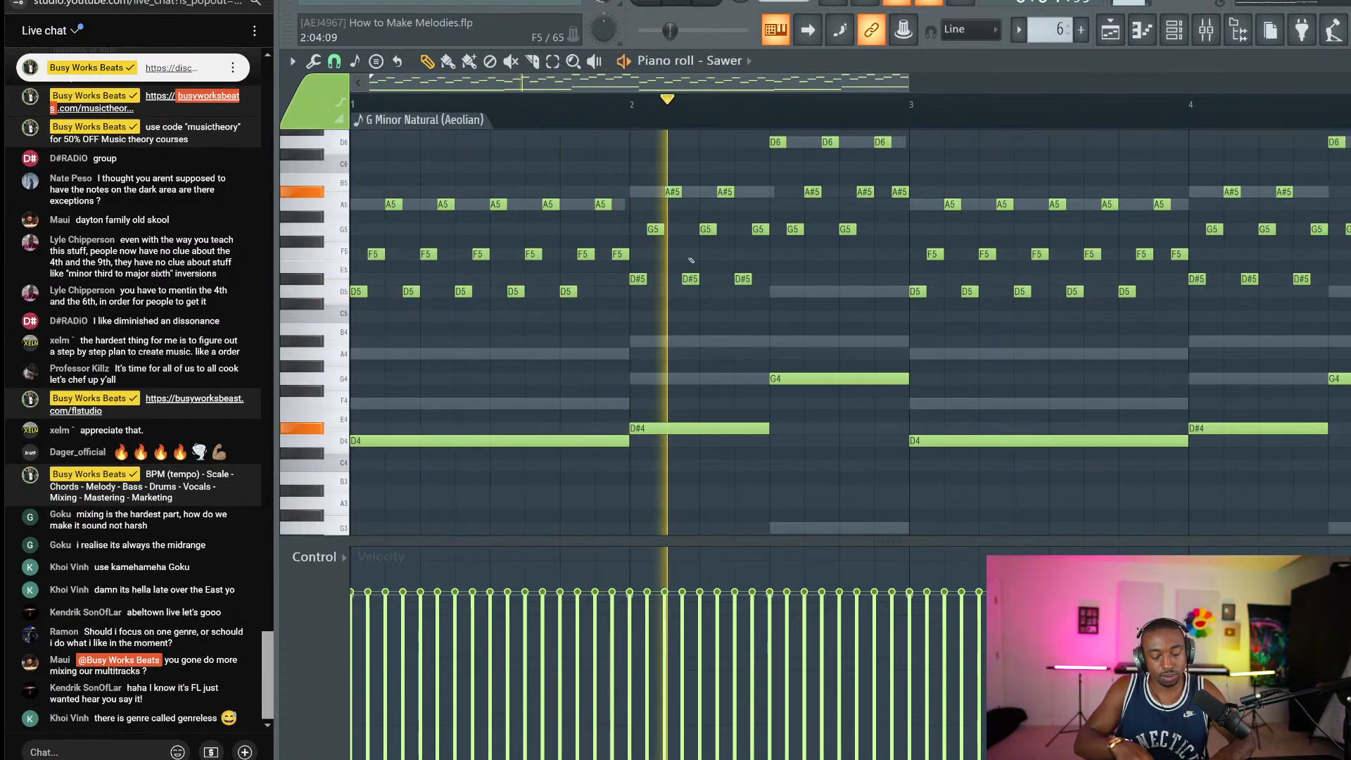
key(space)
key(ctrl+Up)
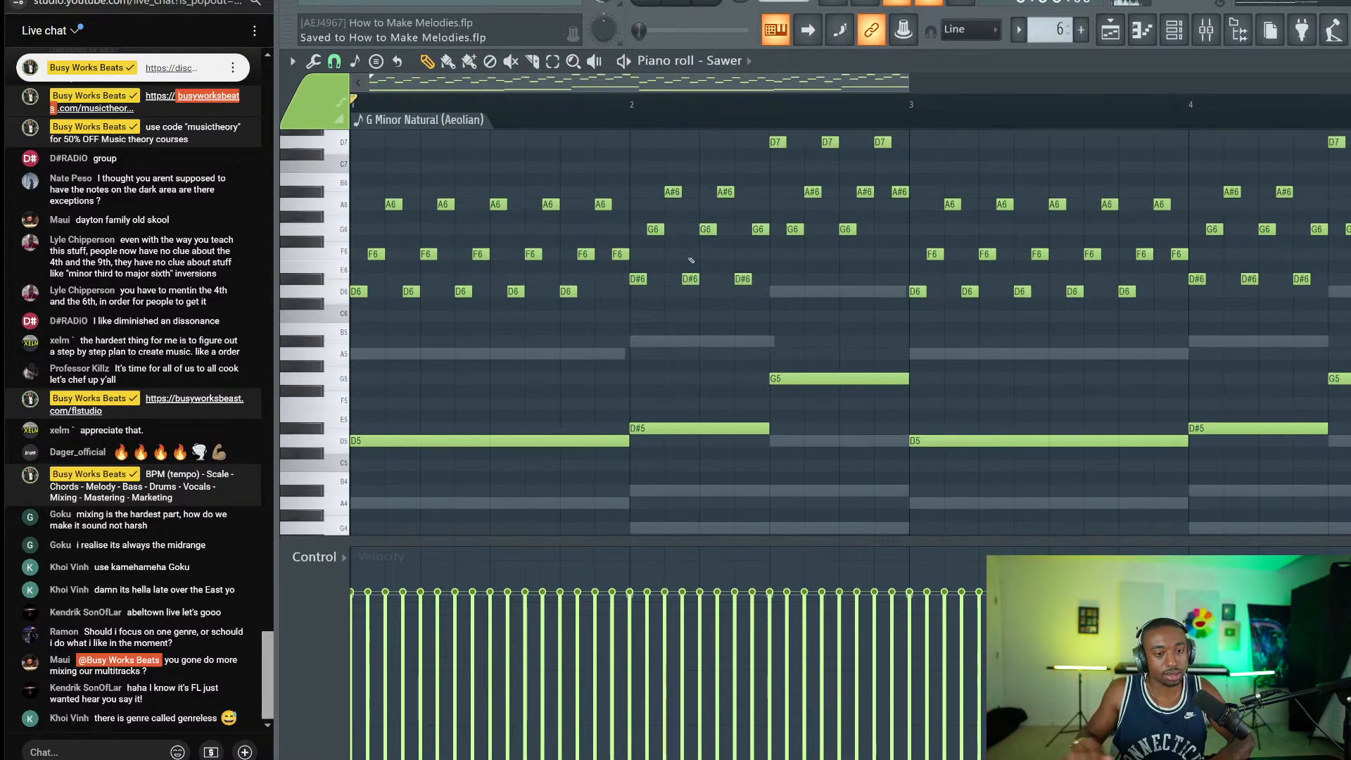
key(space)
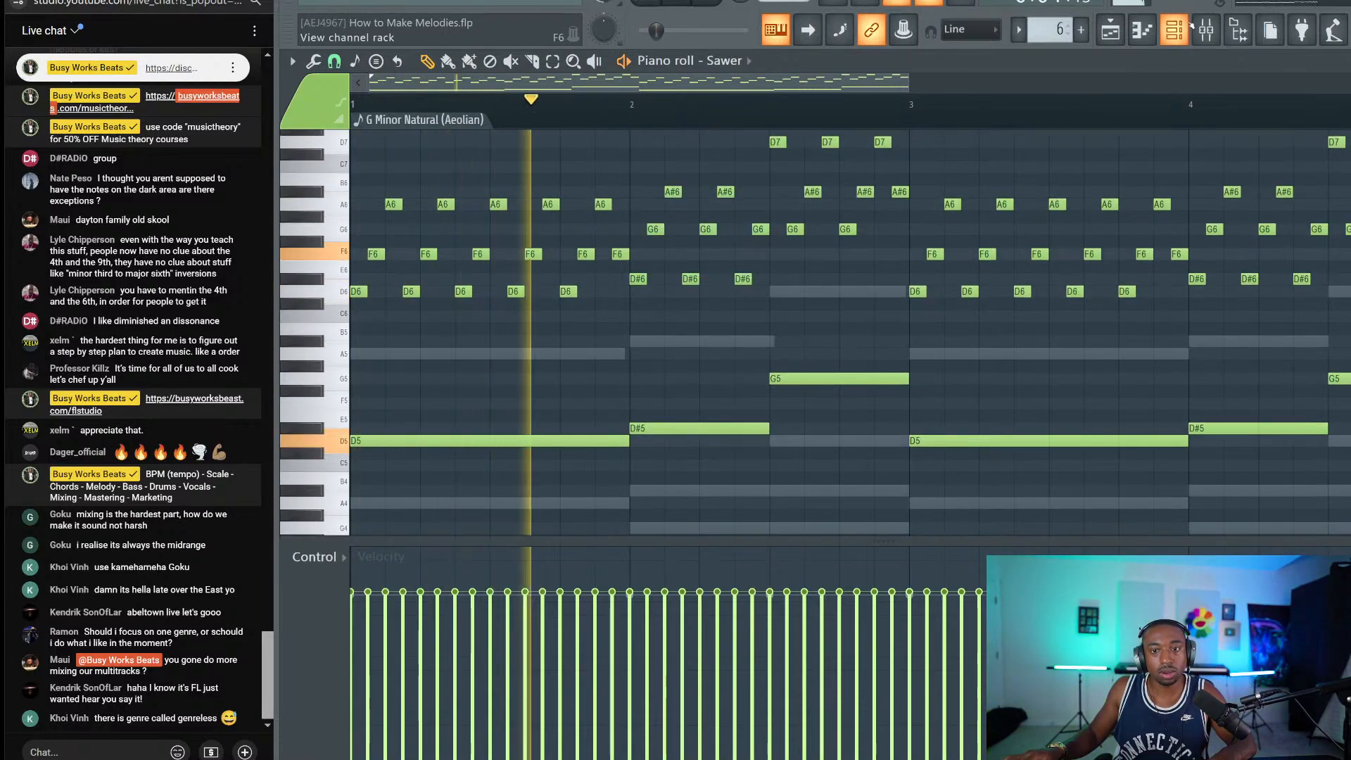
click(1174, 30)
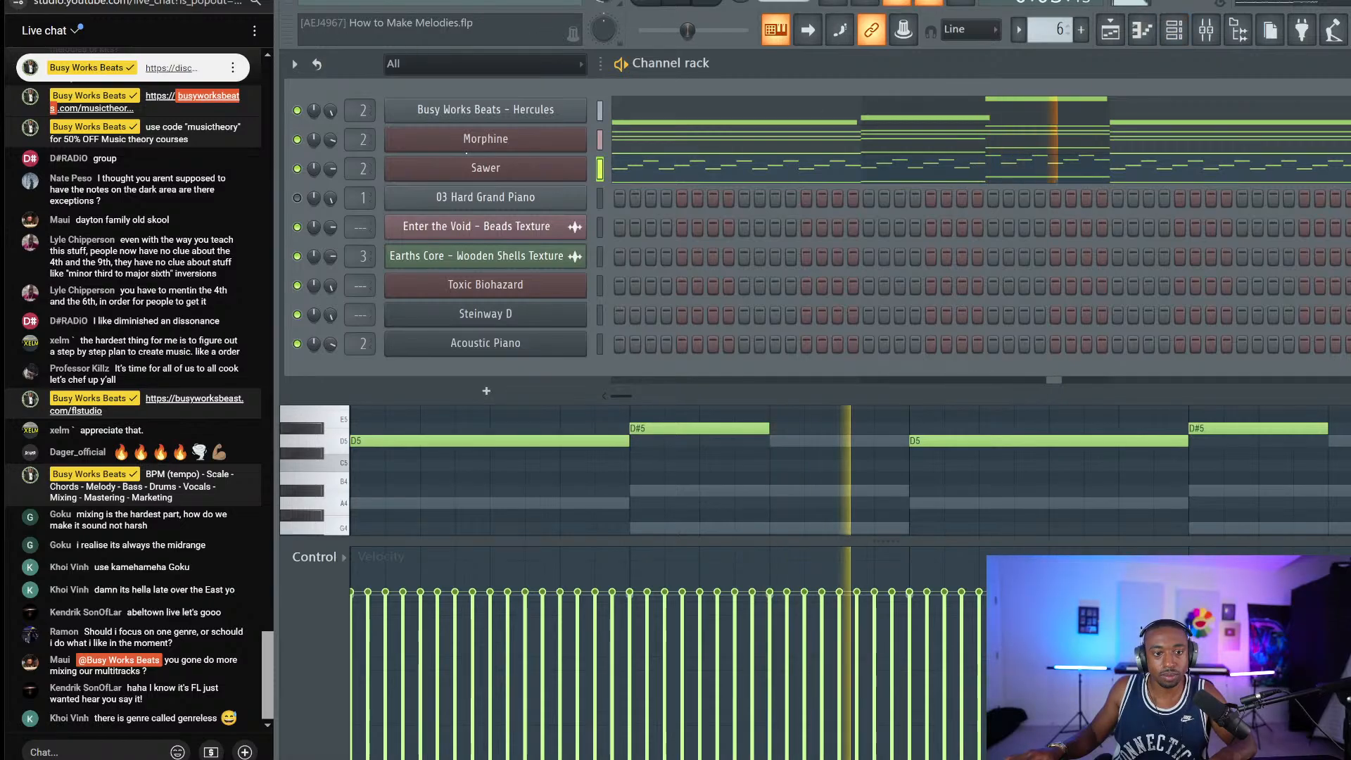
Step: Copy all the Sawer arpeggio notes into bars 5 to 8 one octave higher and save the project
click(663, 173)
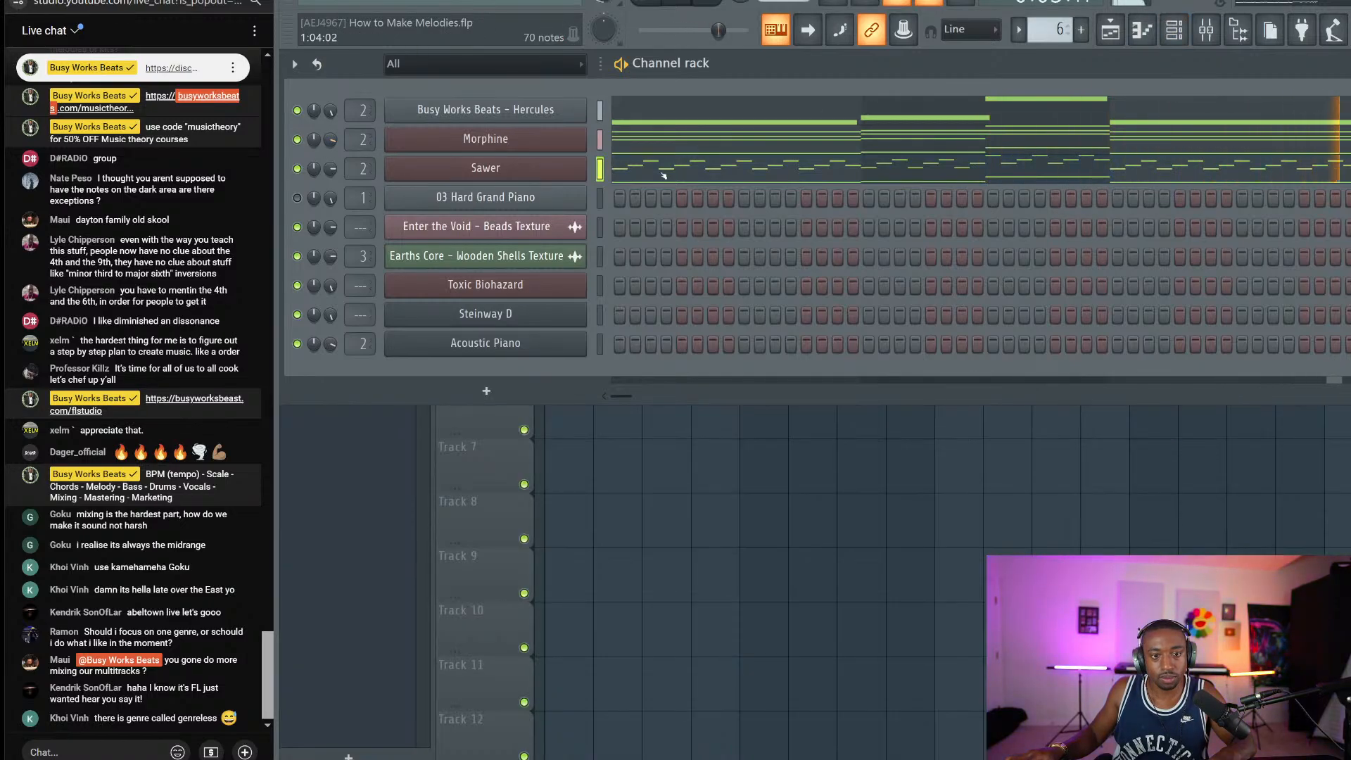
click(664, 173)
scroll(1005, 122, down, 4)
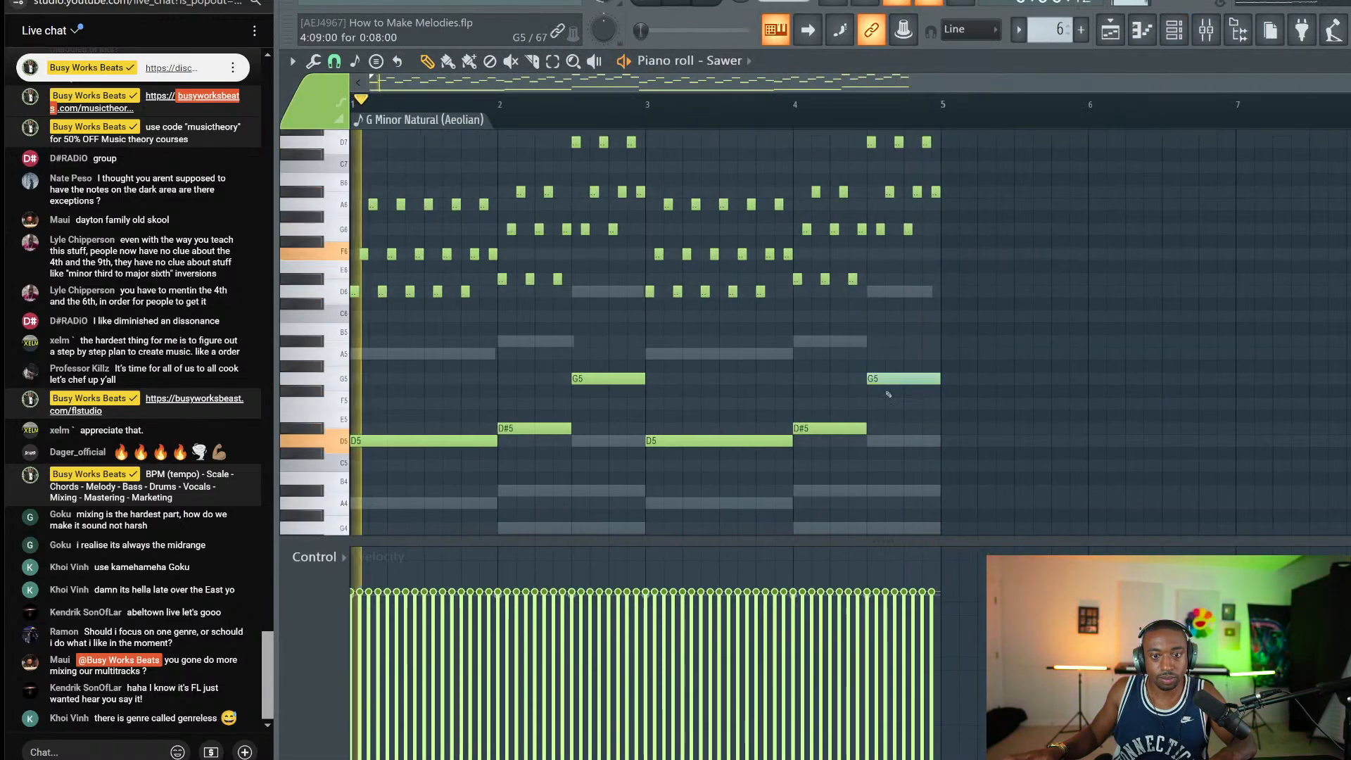
key(space)
drag(1011, 508, 337, 121)
scroll(346, 405, down, 4)
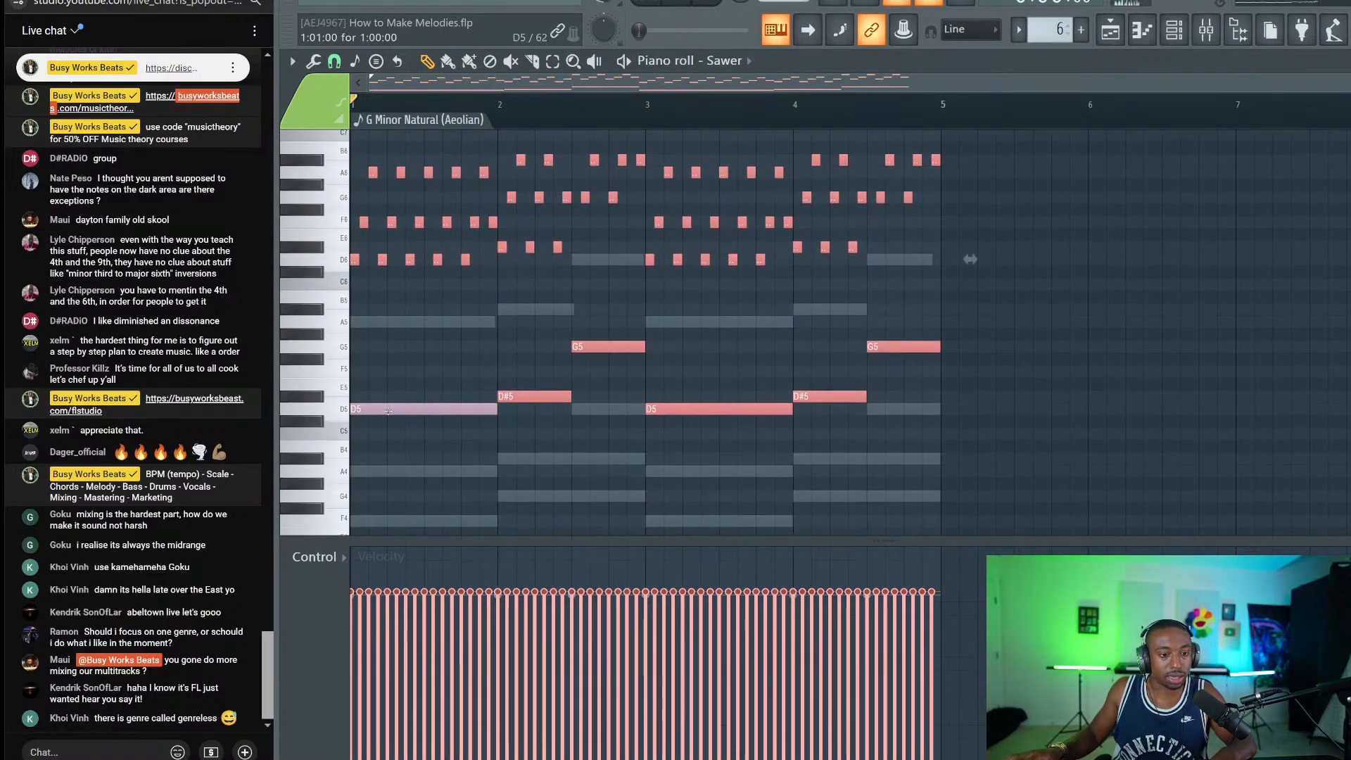
drag(380, 411, 984, 411)
key(ctrl+Up)
key(ctrl+s)
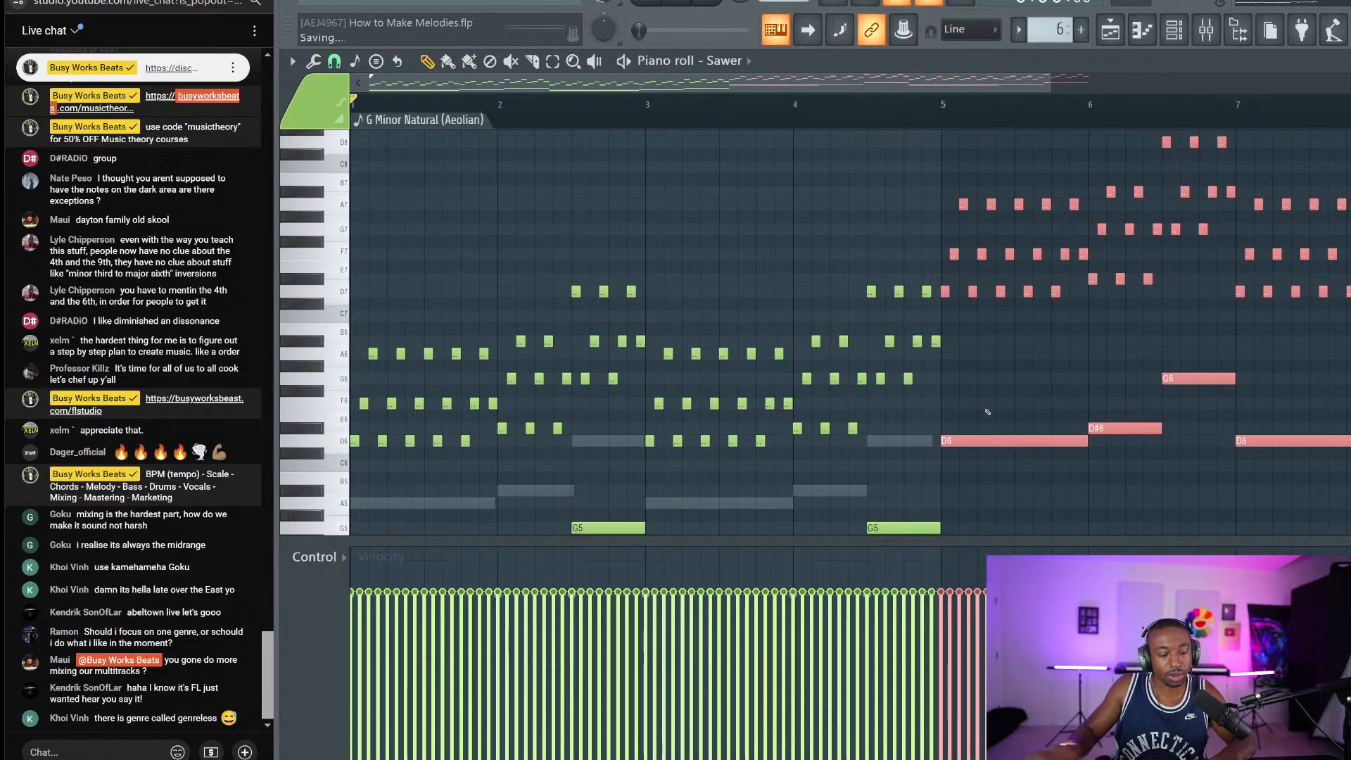
Step: Replace the Pattern 3 clips on playlist track 1 with Pattern 6, play the song, and delete the Wooden Shells Texture clip
click(1109, 30)
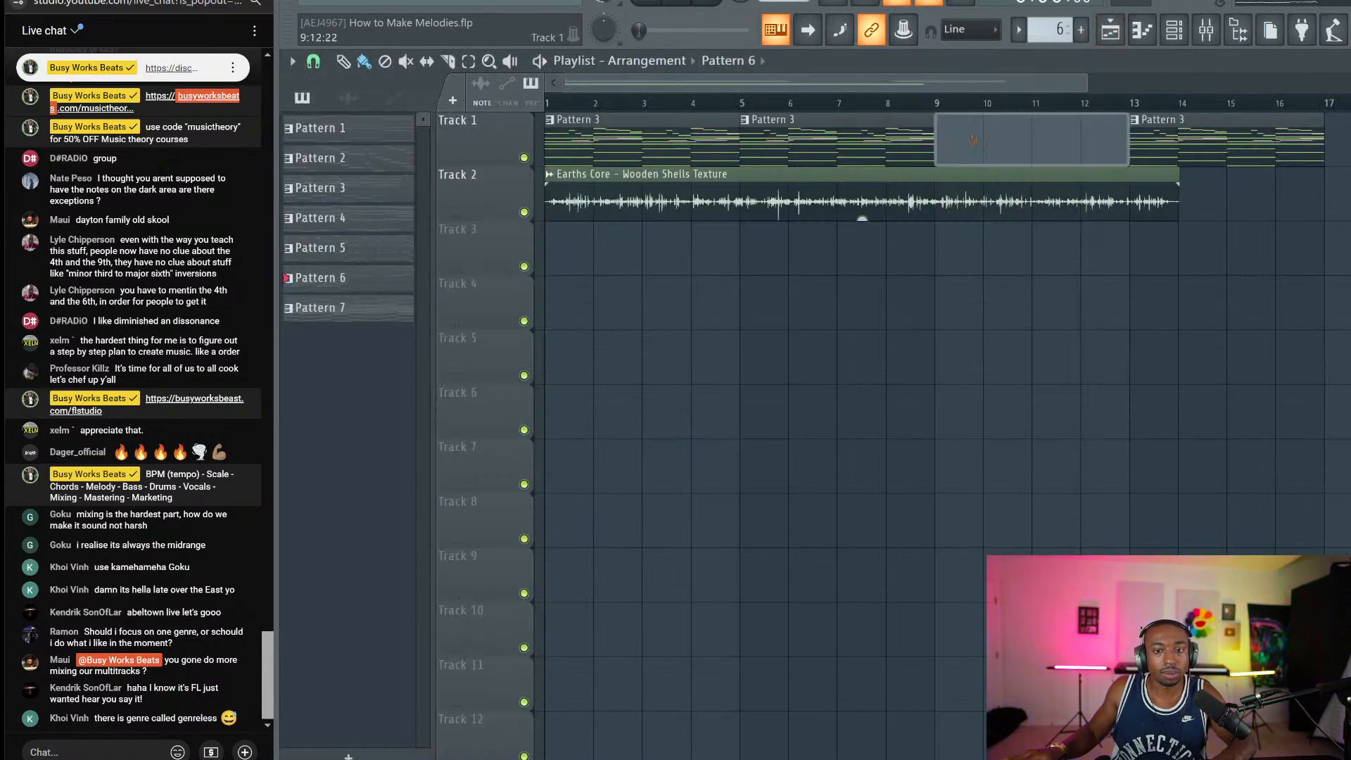
right_click(648, 134)
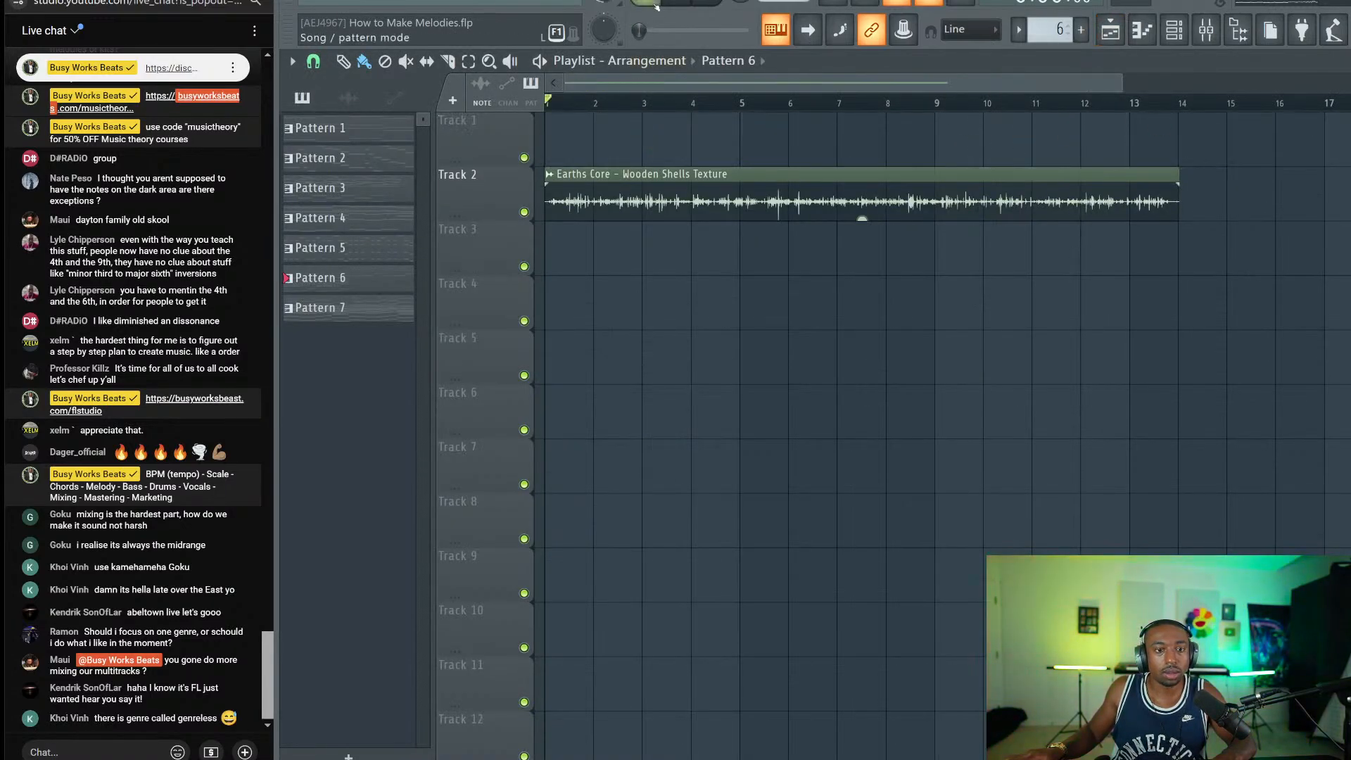
key(space)
key(space)
drag(606, 138, 563, 138)
key(space)
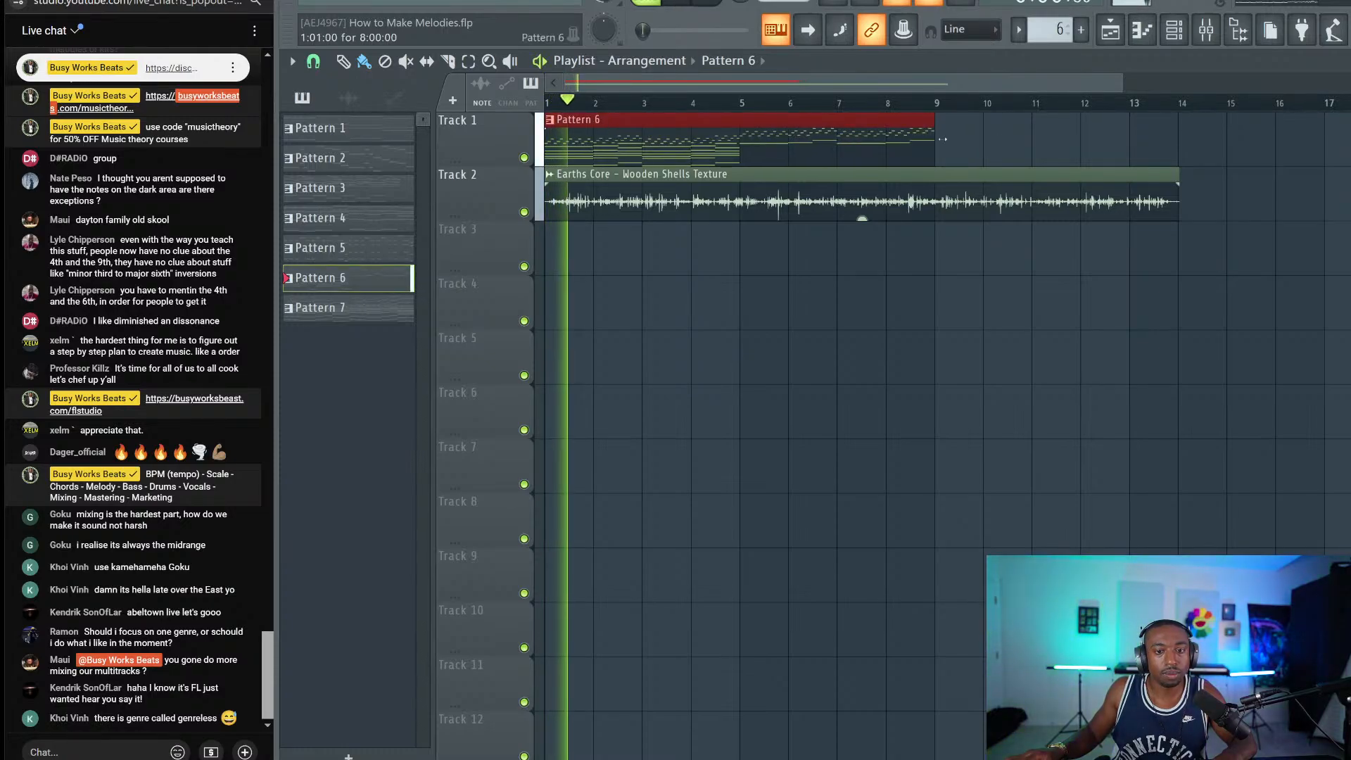
right_click(950, 194)
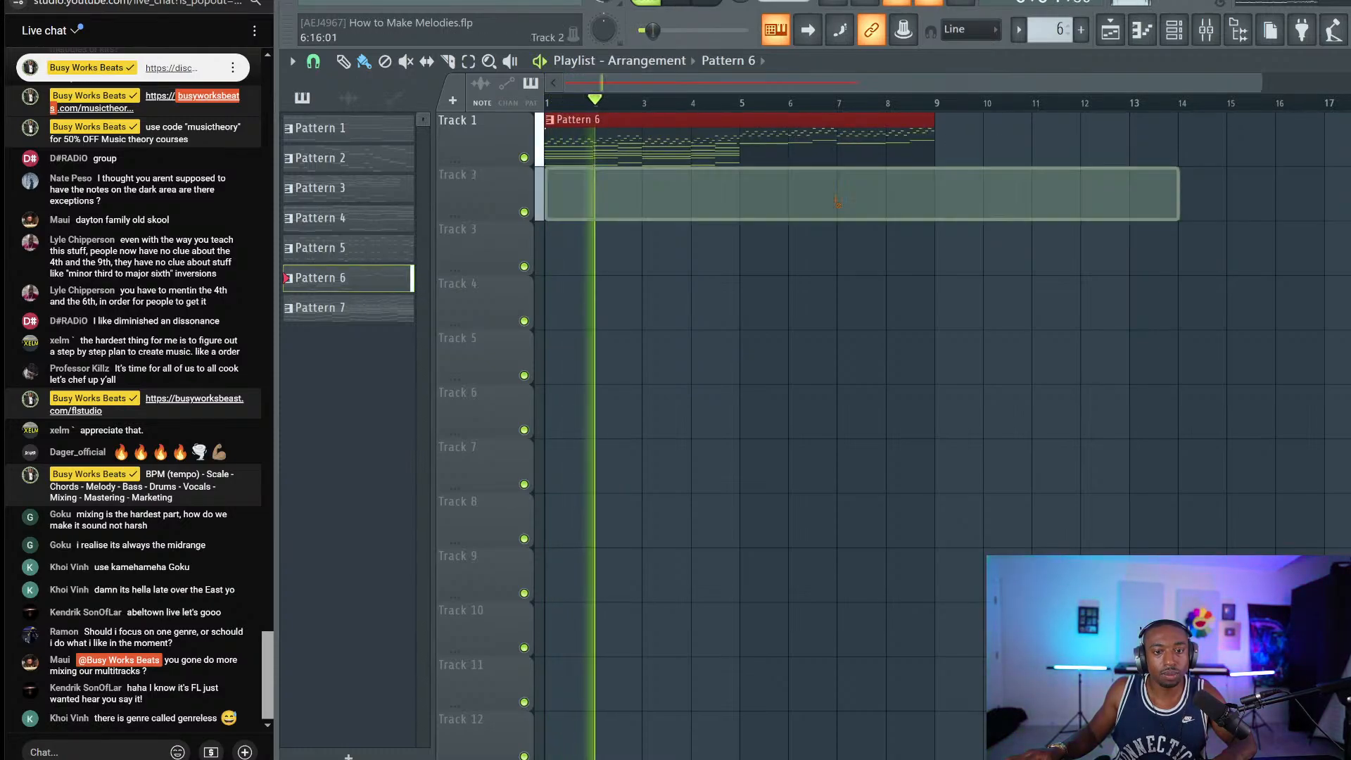
Step: Assign the A4 note of the first Morphine chord to note color 9
click(1173, 29)
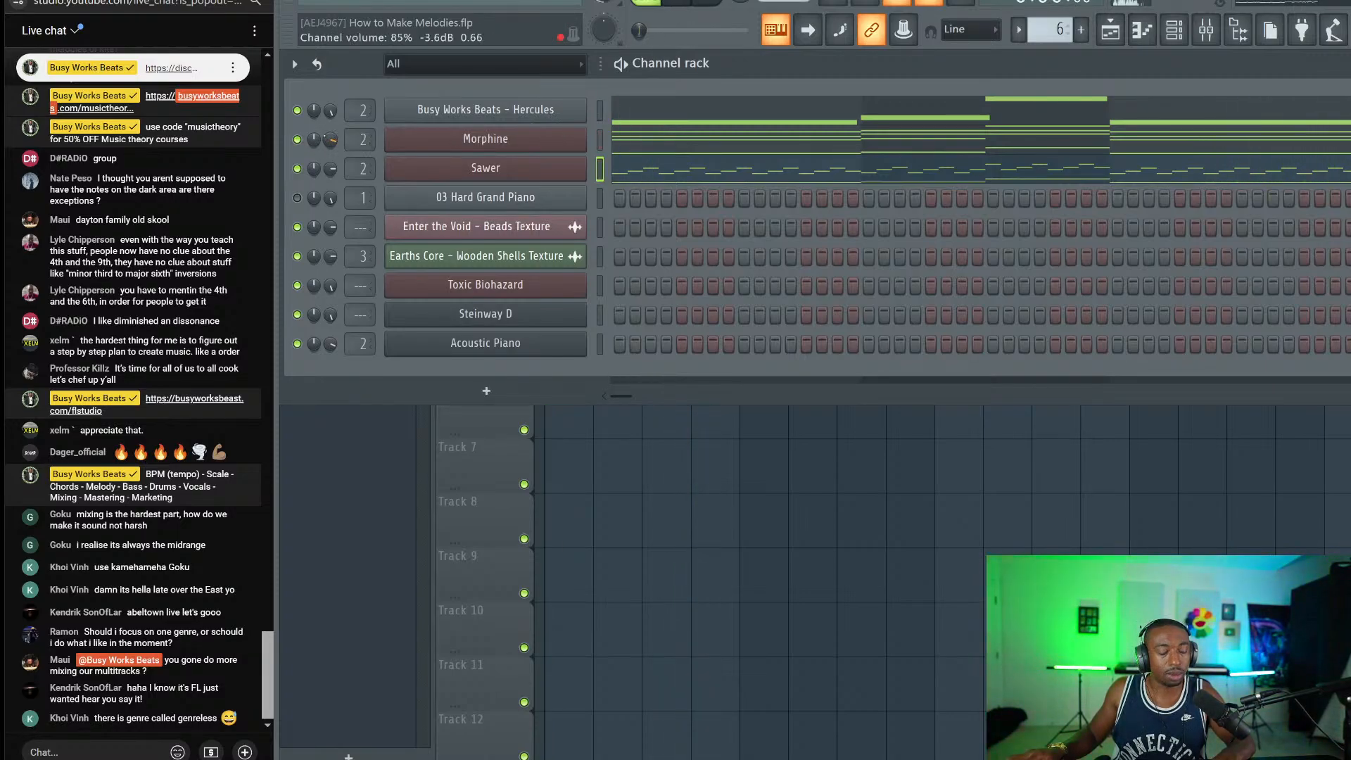
click(646, 139)
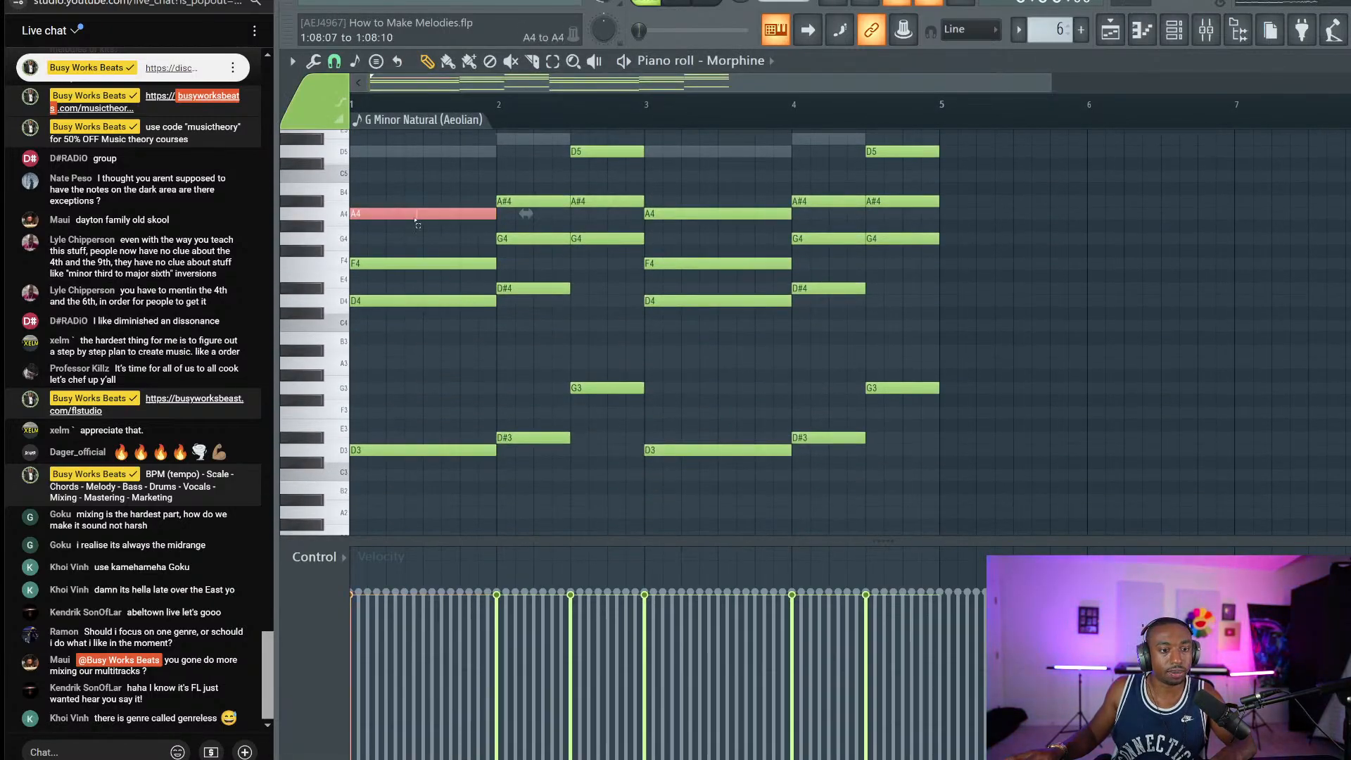
double_click(461, 213)
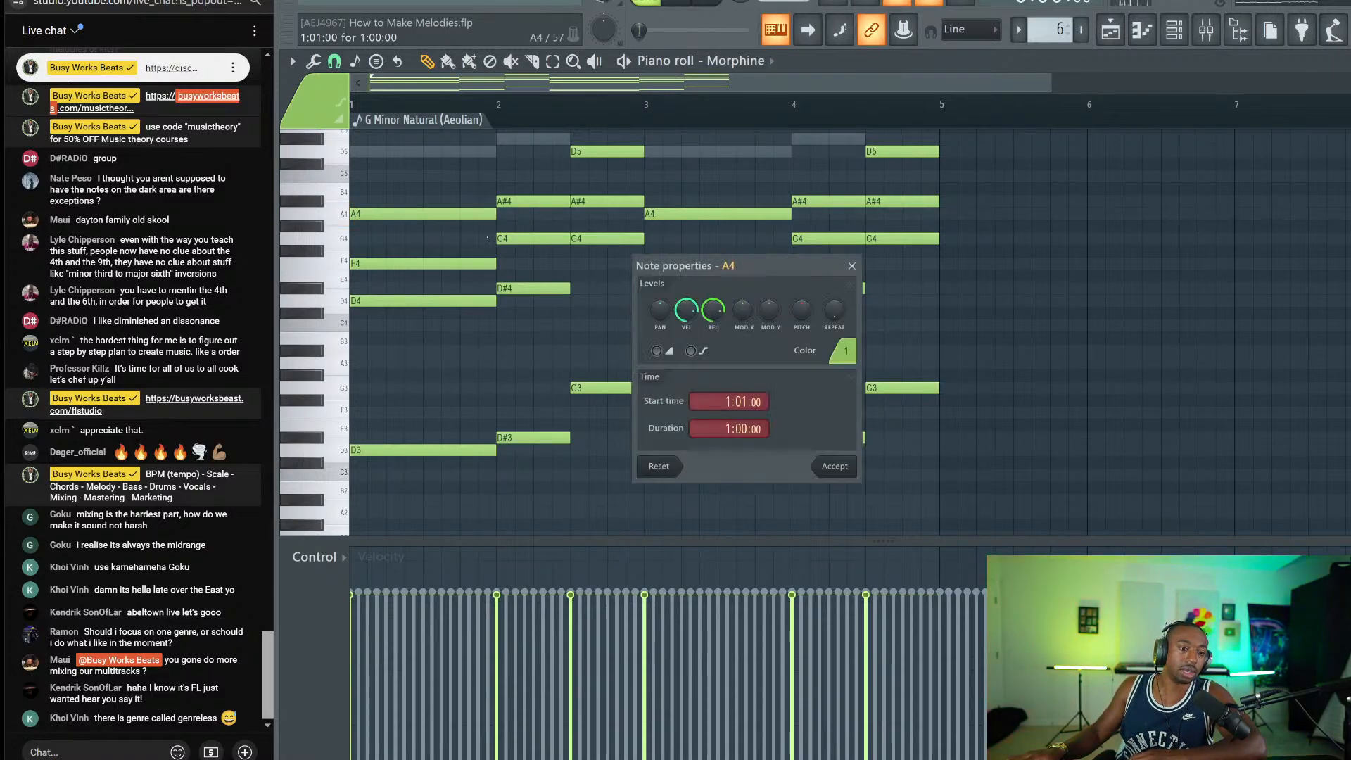
click(843, 359)
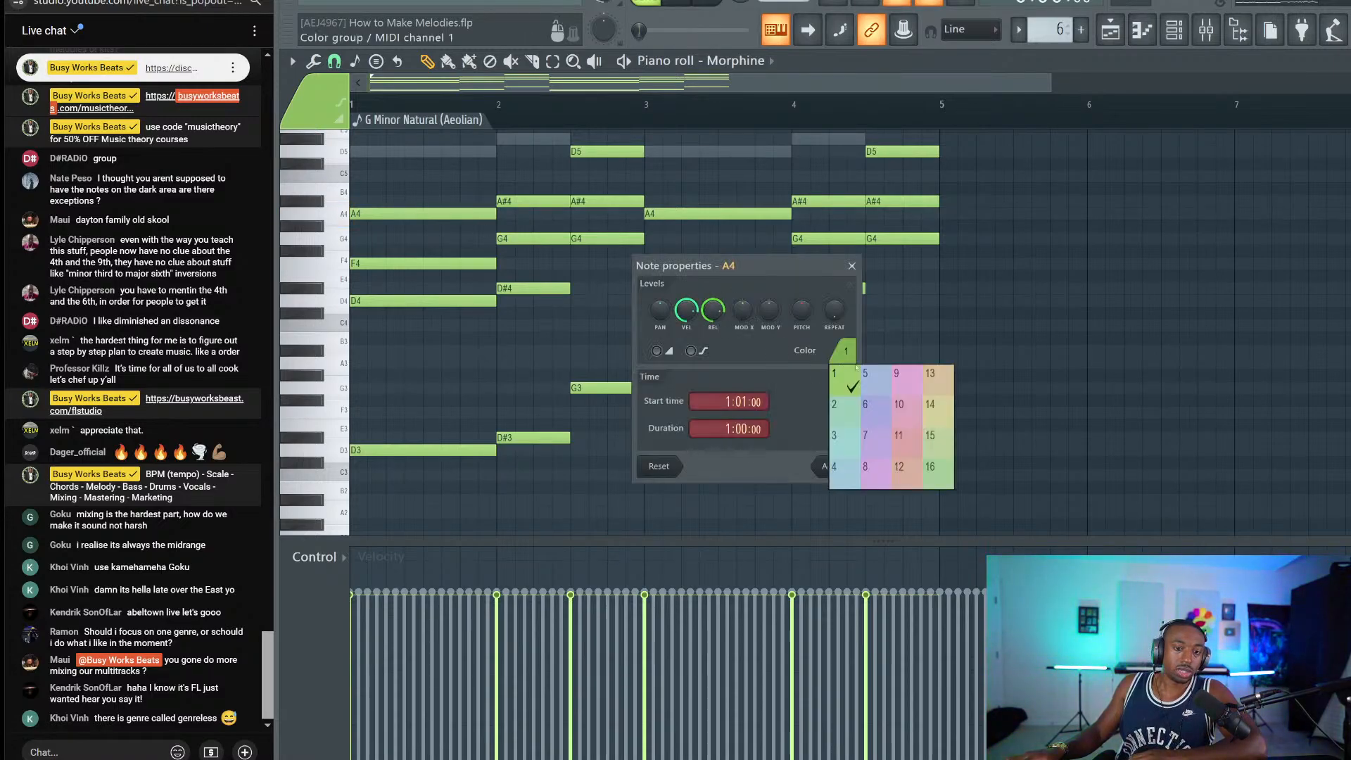
click(912, 384)
key(Return)
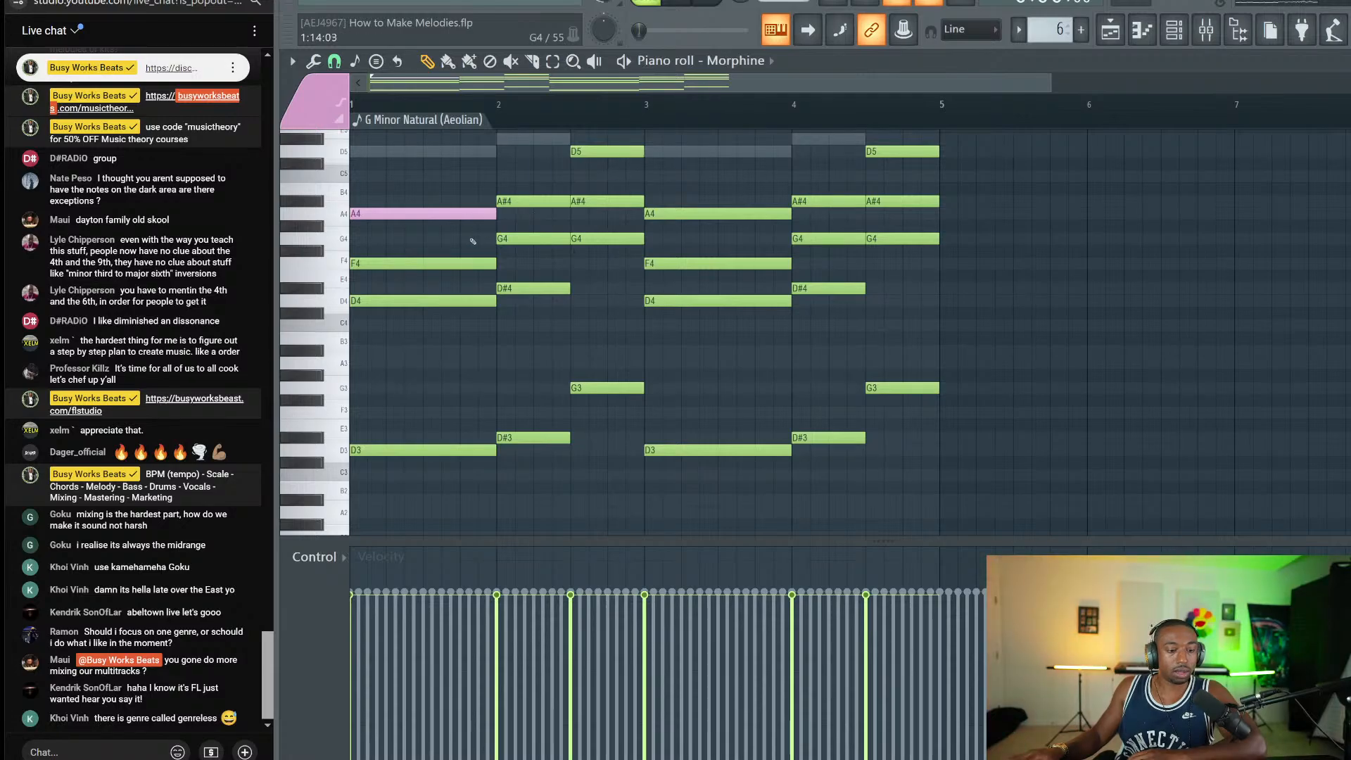
Step: Add a color 9 D4 note on the last quarter of bar 1 in Morphine and make it a slide note
drag(456, 266, 454, 306)
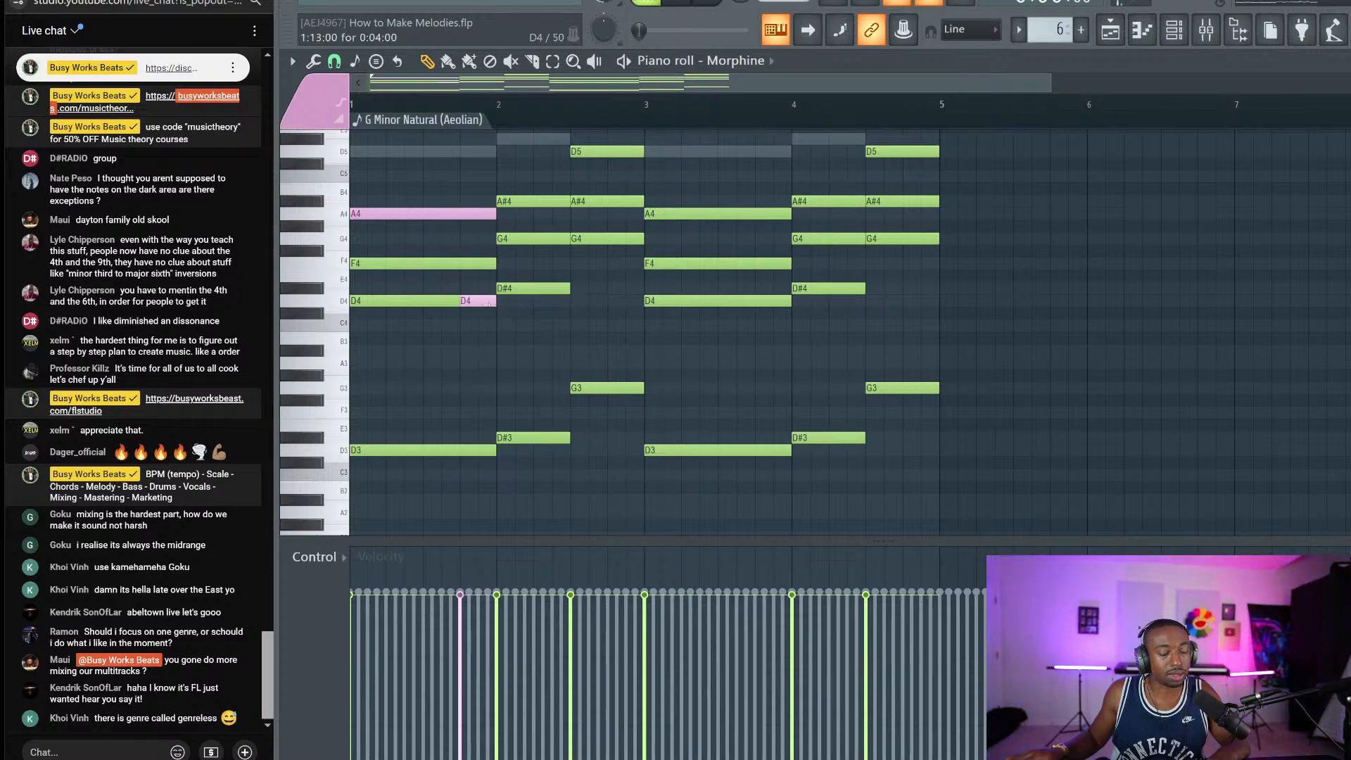
drag(440, 294, 442, 310)
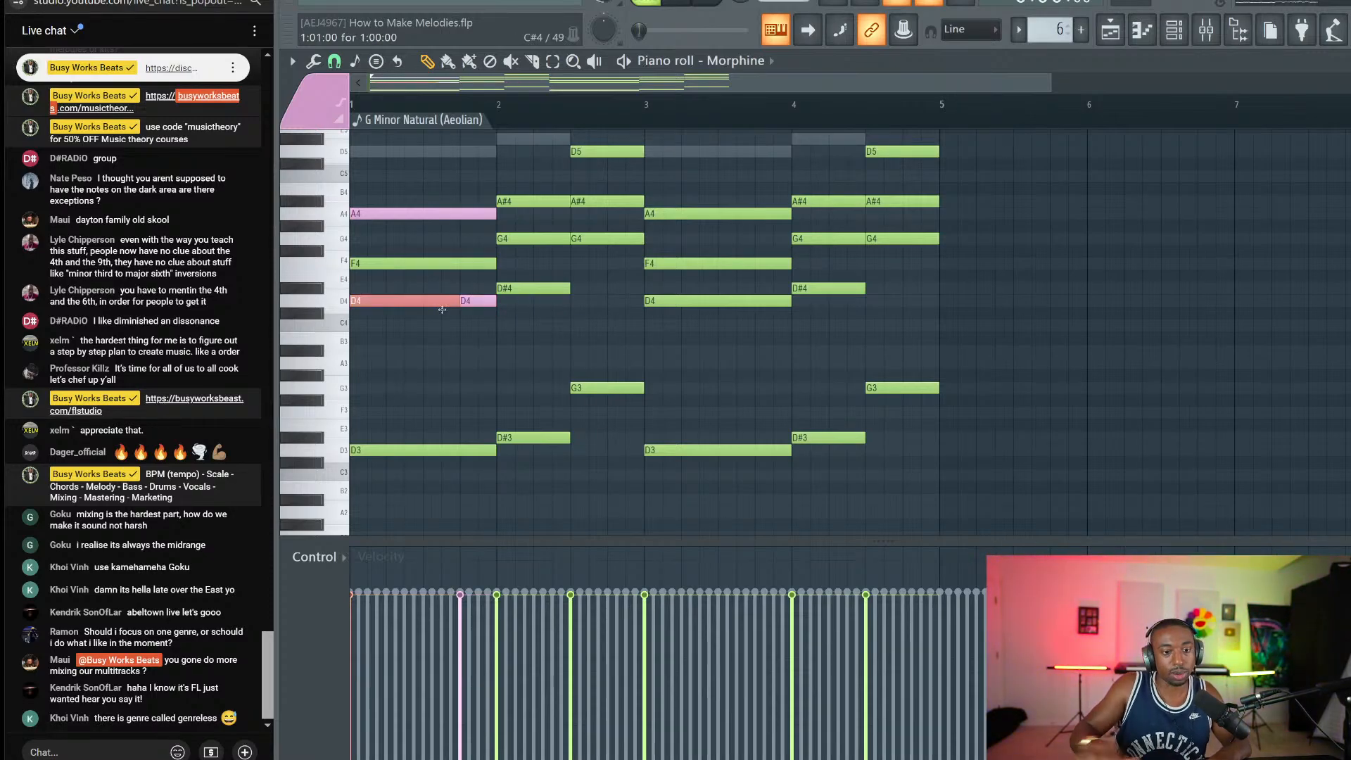
click(459, 323)
double_click(472, 304)
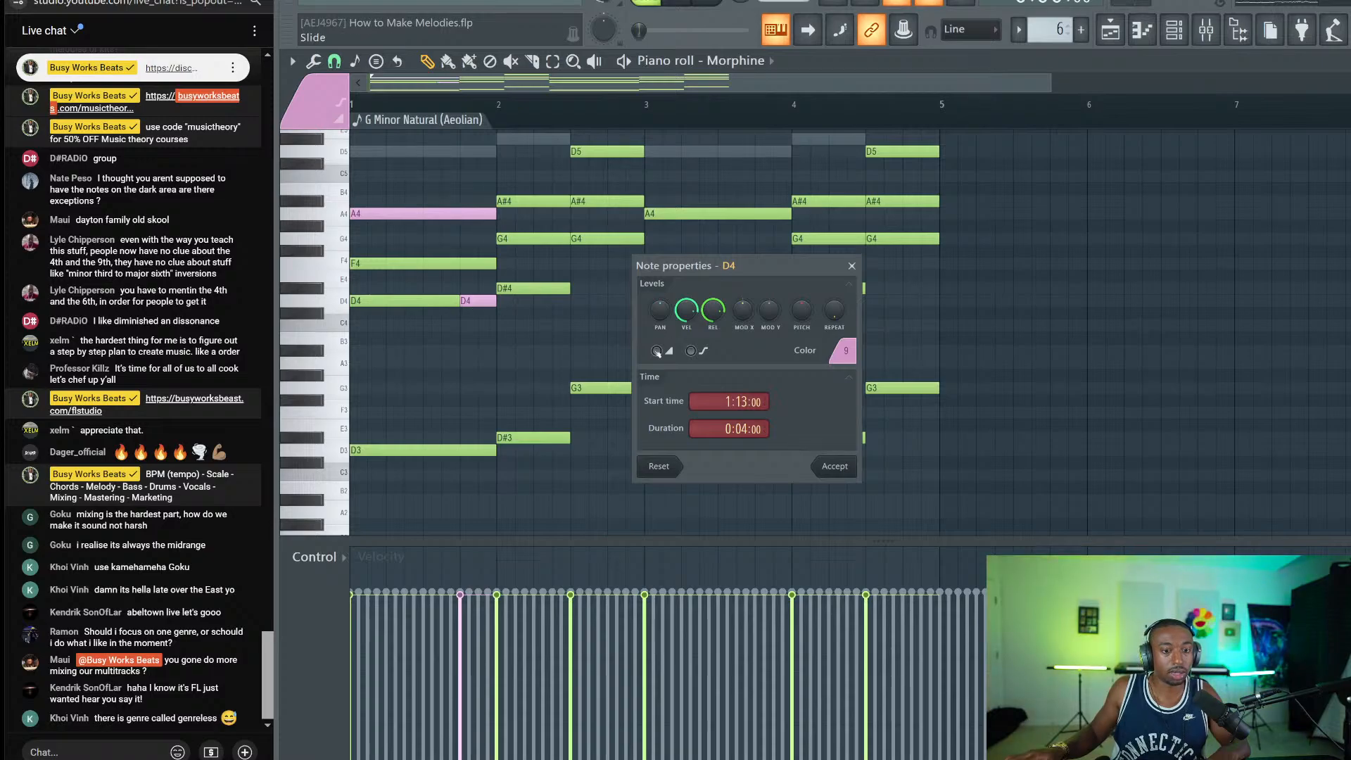
click(834, 467)
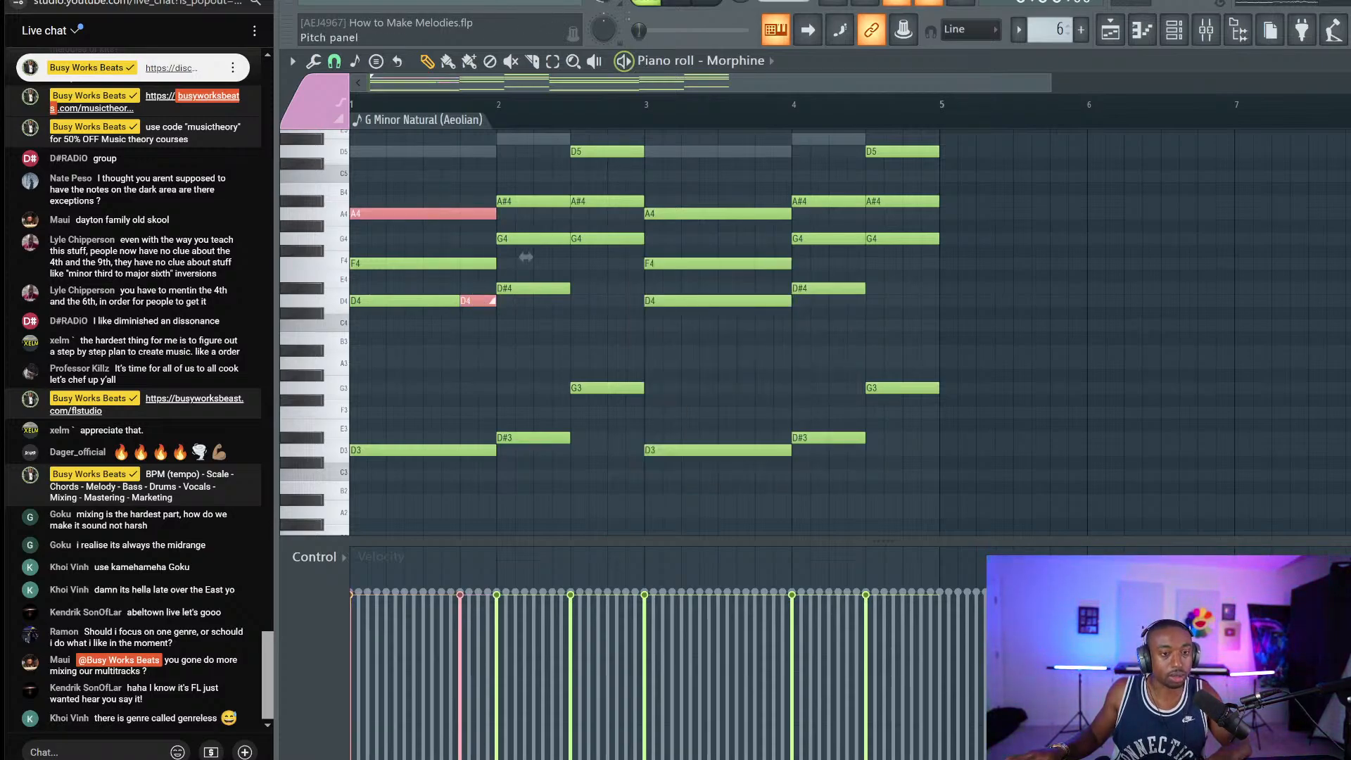
Step: Solo the Morphine channel, play the pattern to hear the slide, and return to Morphine's piano roll
click(654, 3)
key(space)
key(space)
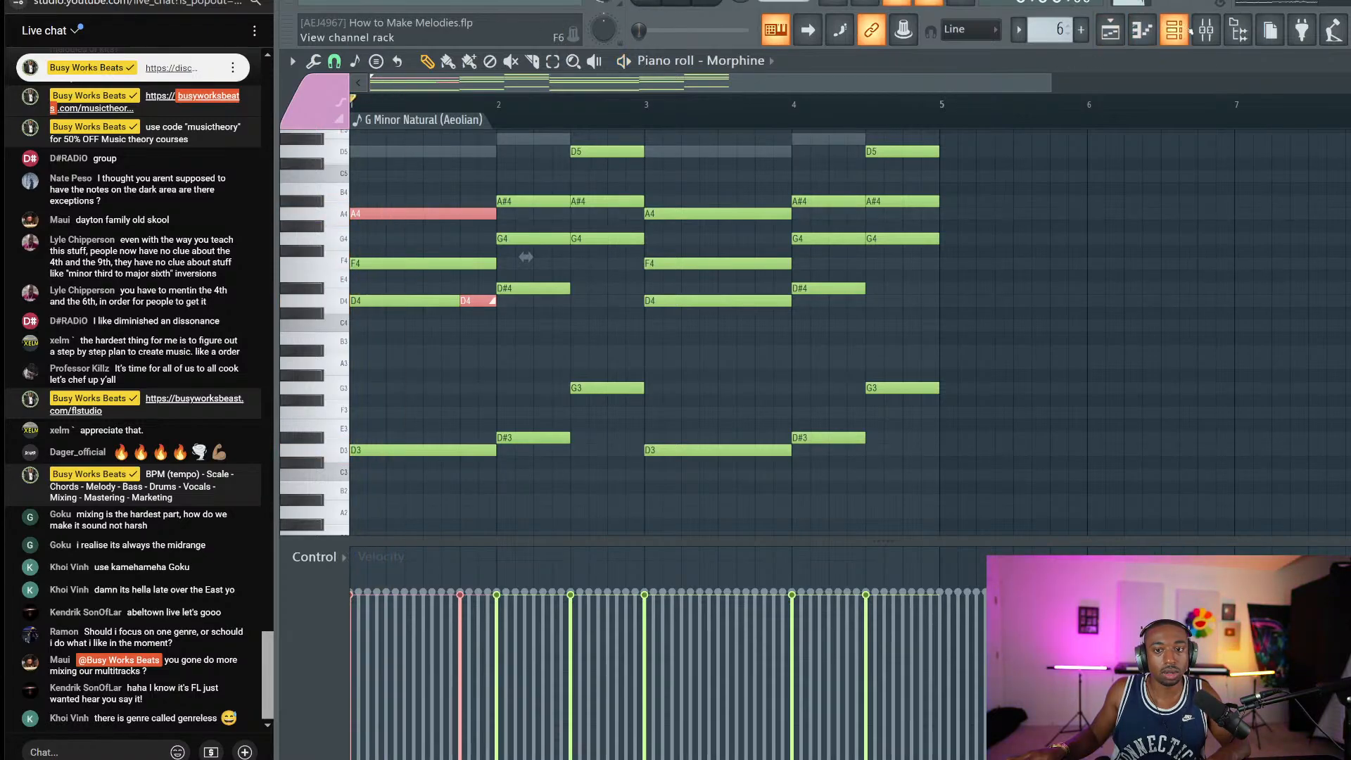
click(1173, 30)
right_click(299, 142)
click(331, 156)
key(space)
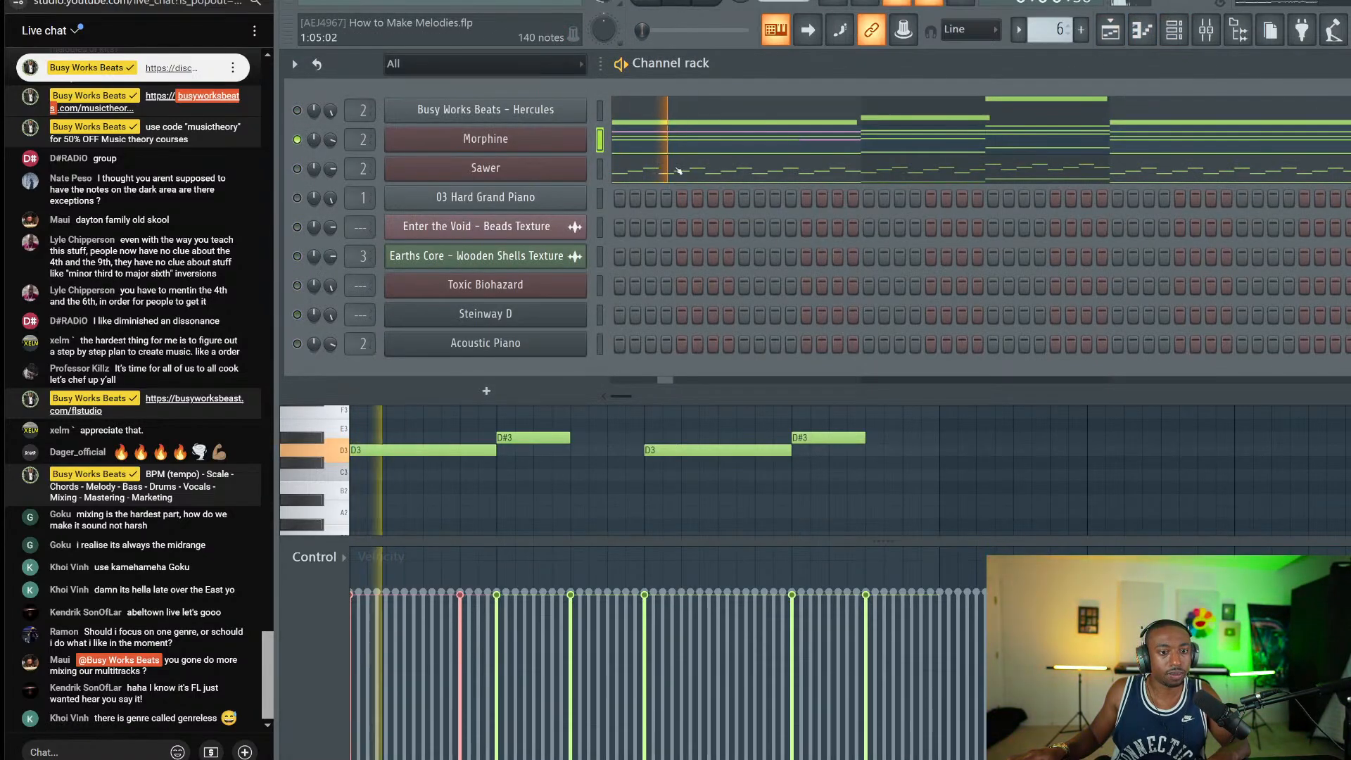
click(674, 151)
click(674, 151)
key(space)
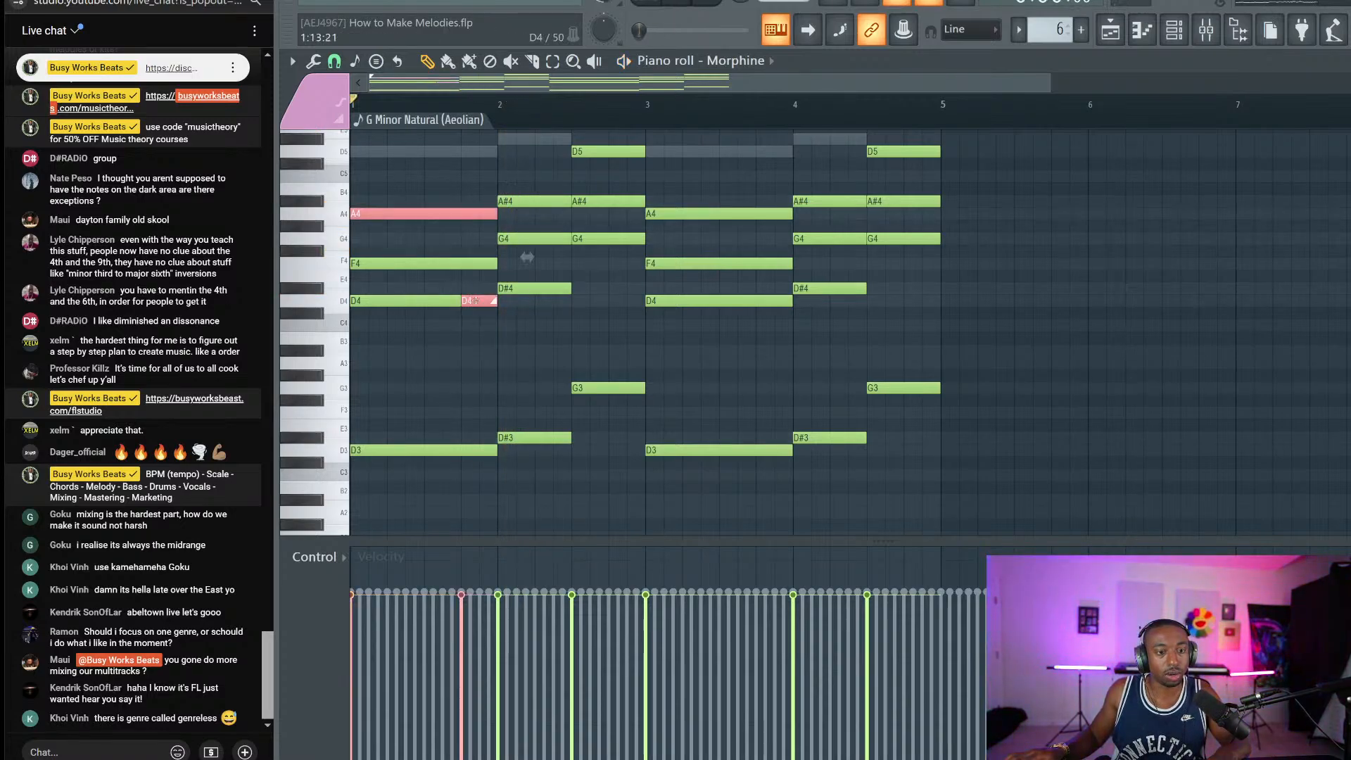
Step: Copy the color 9 A4 note and D4 slide note onto the Morphine chord starting at bar 3
drag(475, 300, 774, 302)
key(space)
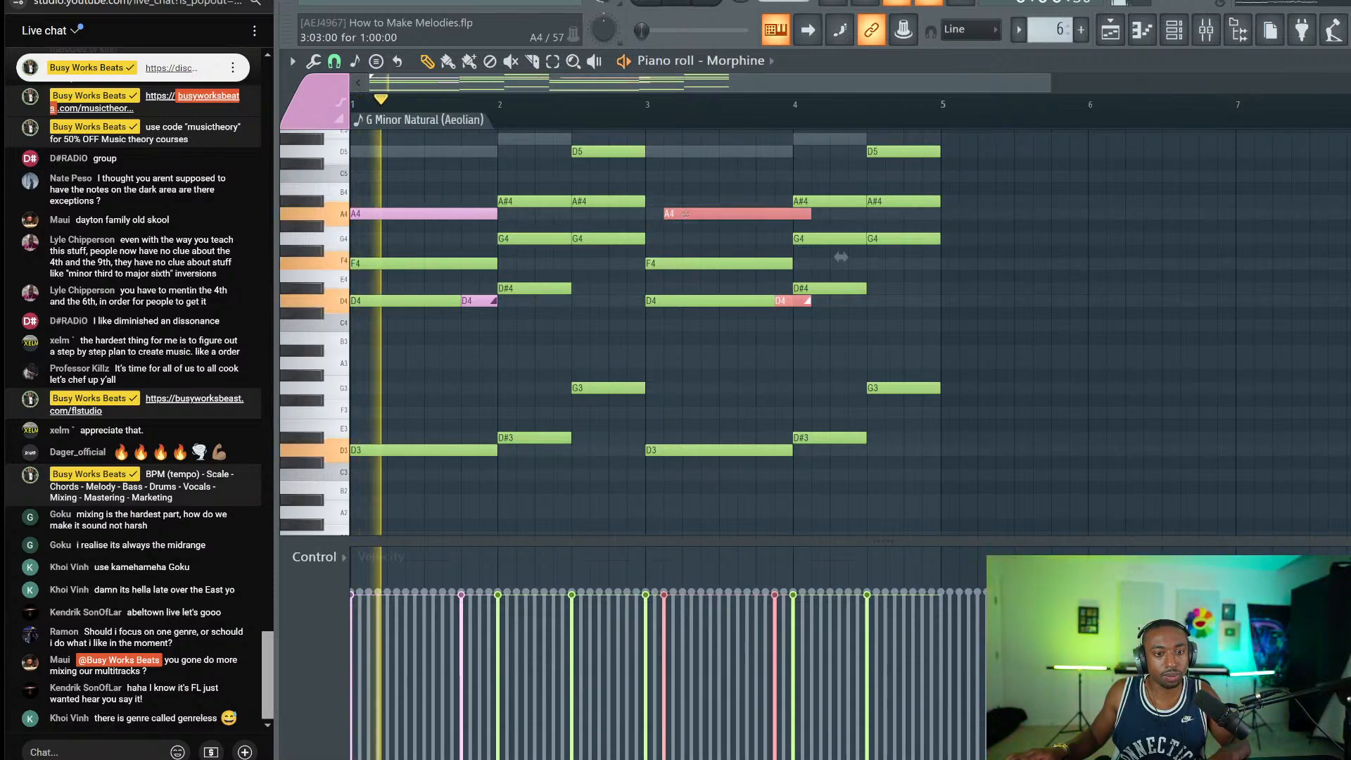
mouse_move(704, 214)
mouse_down()
mouse_move(667, 214)
mouse_move(685, 214)
mouse_up()
ctrl+click(686, 178)
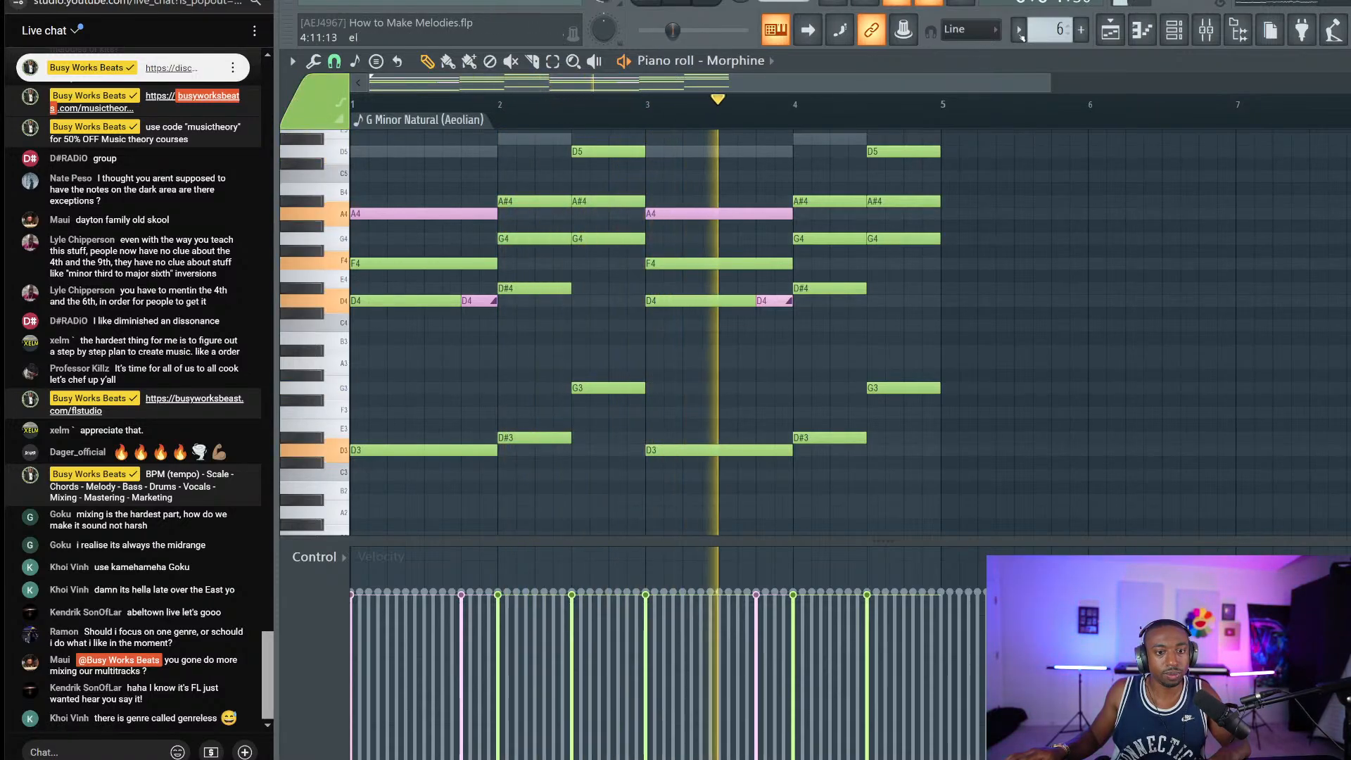
Step: Unmute Sawer alongside Morphine and view the Sawer notes across both octaves in the piano roll
click(1172, 31)
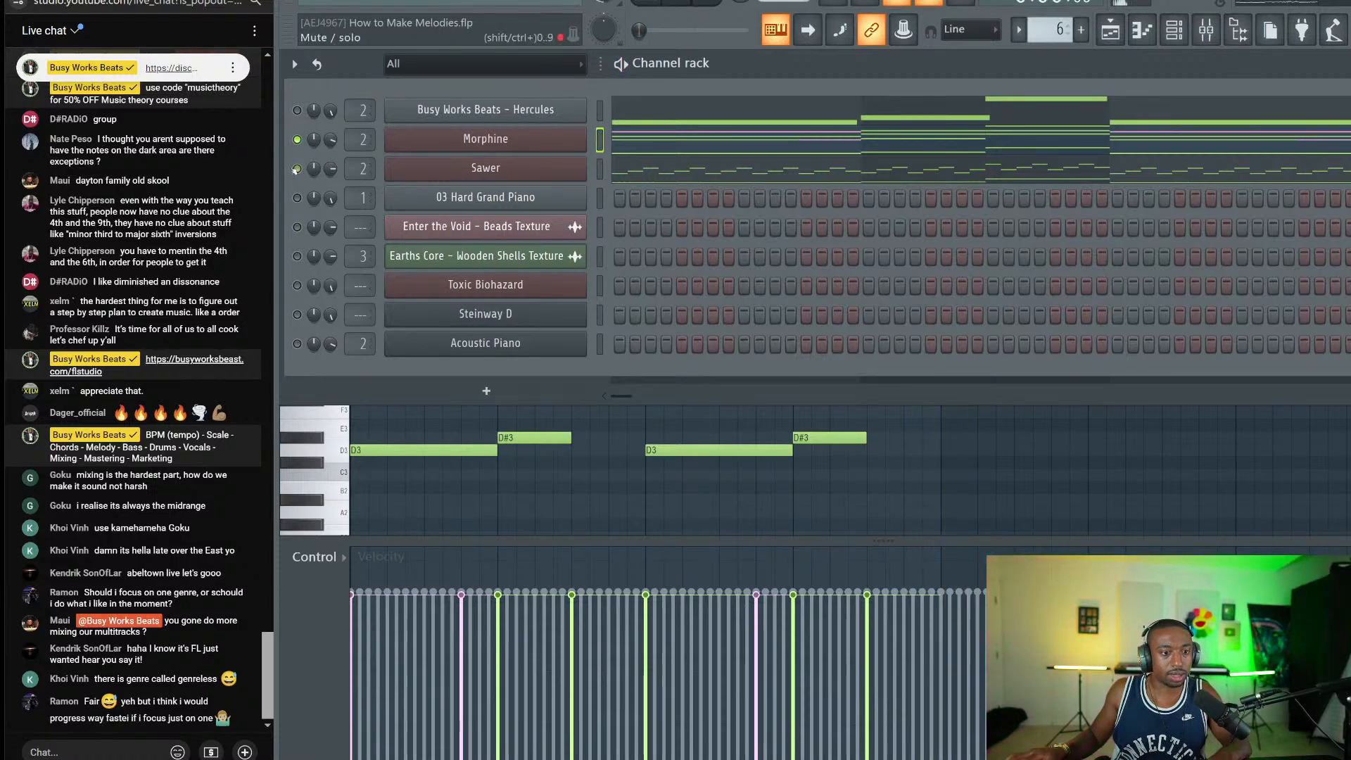
click(636, 176)
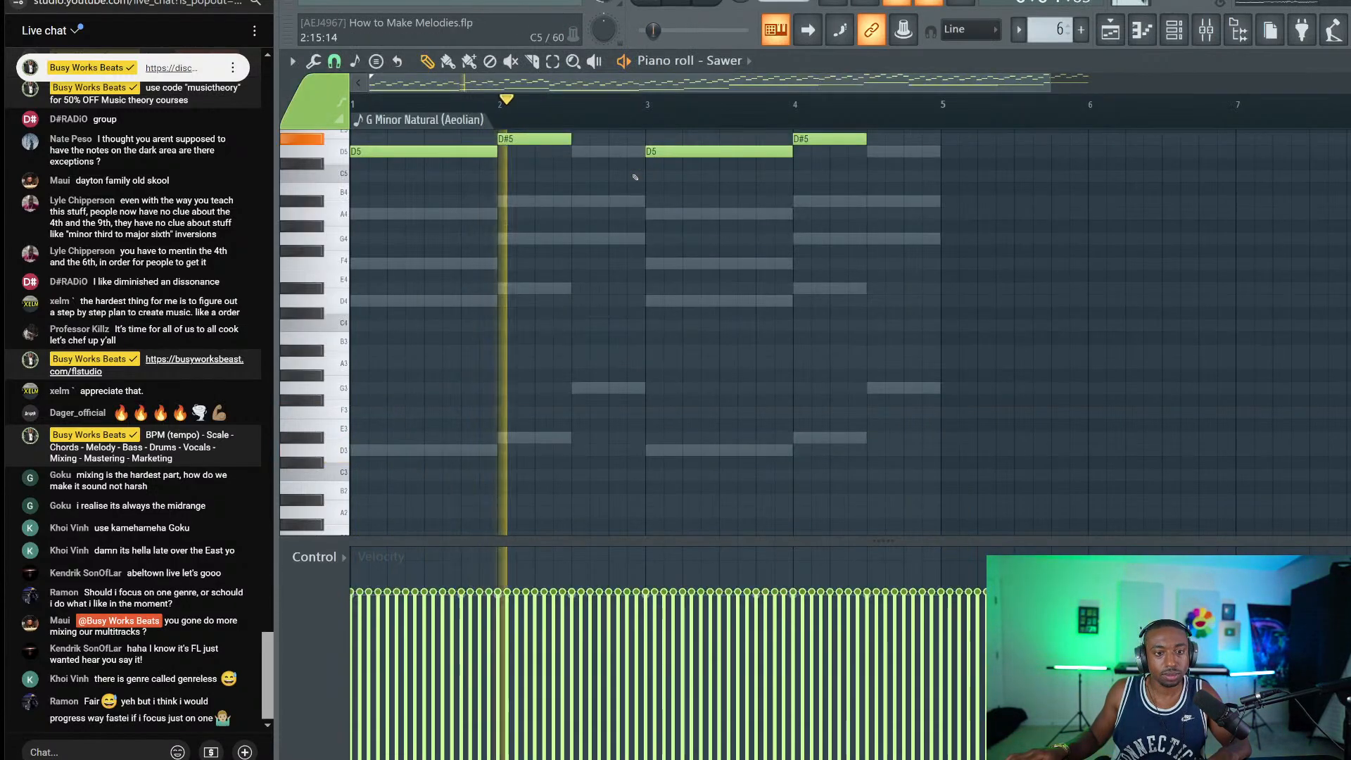
scroll(635, 177, up, 9)
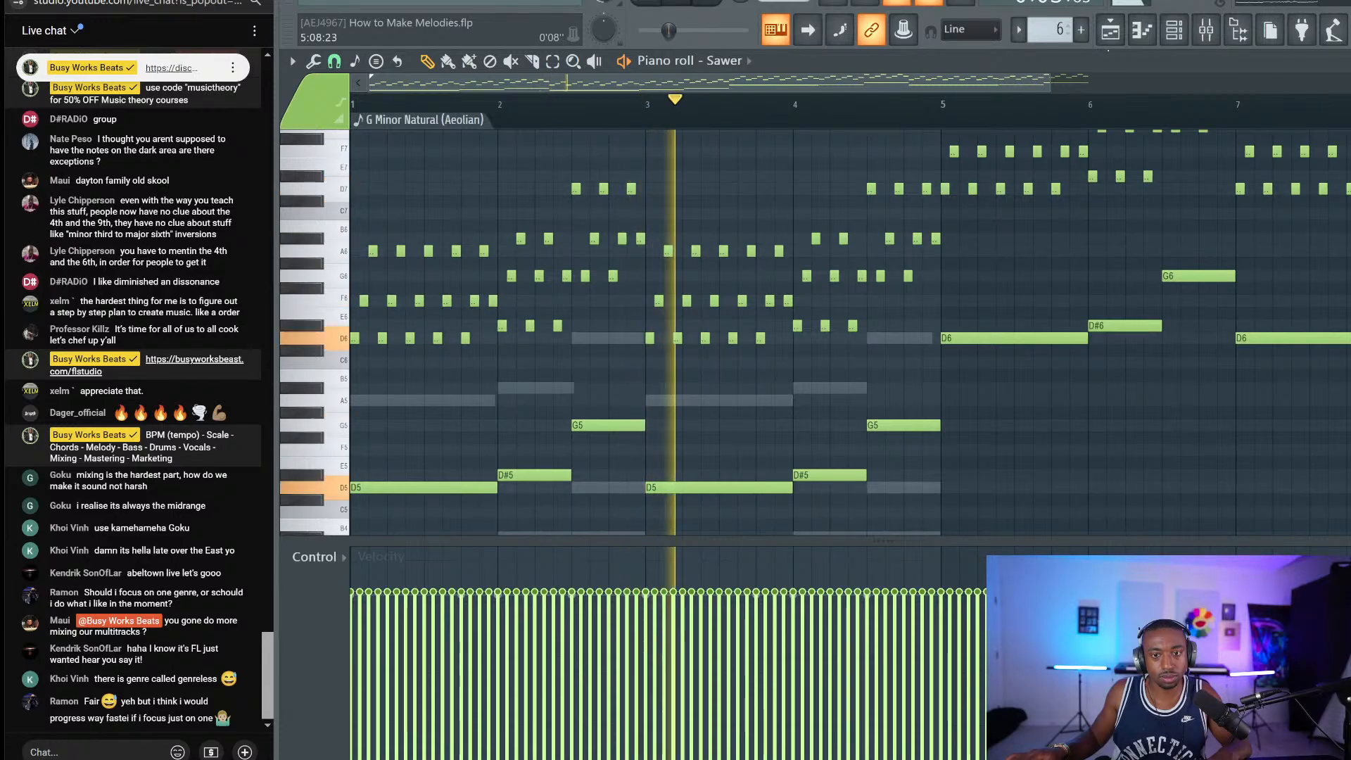
Step: Duplicate all the Morphine chord notes, including the slides, into bars 5 to 8
click(1174, 30)
click(777, 137)
scroll(823, 267, down, 3)
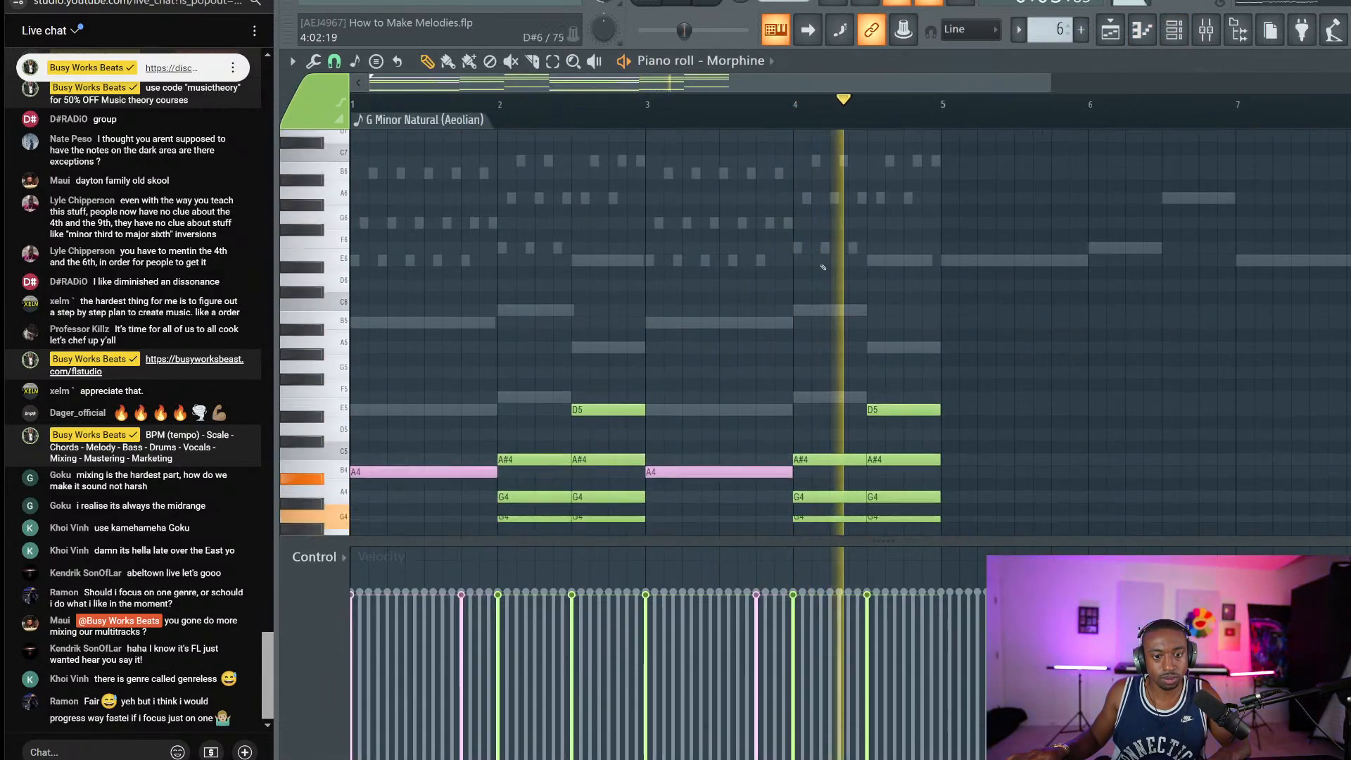
key(ctrl+a)
scroll(808, 305, down, 4)
scroll(408, 494, down, 1)
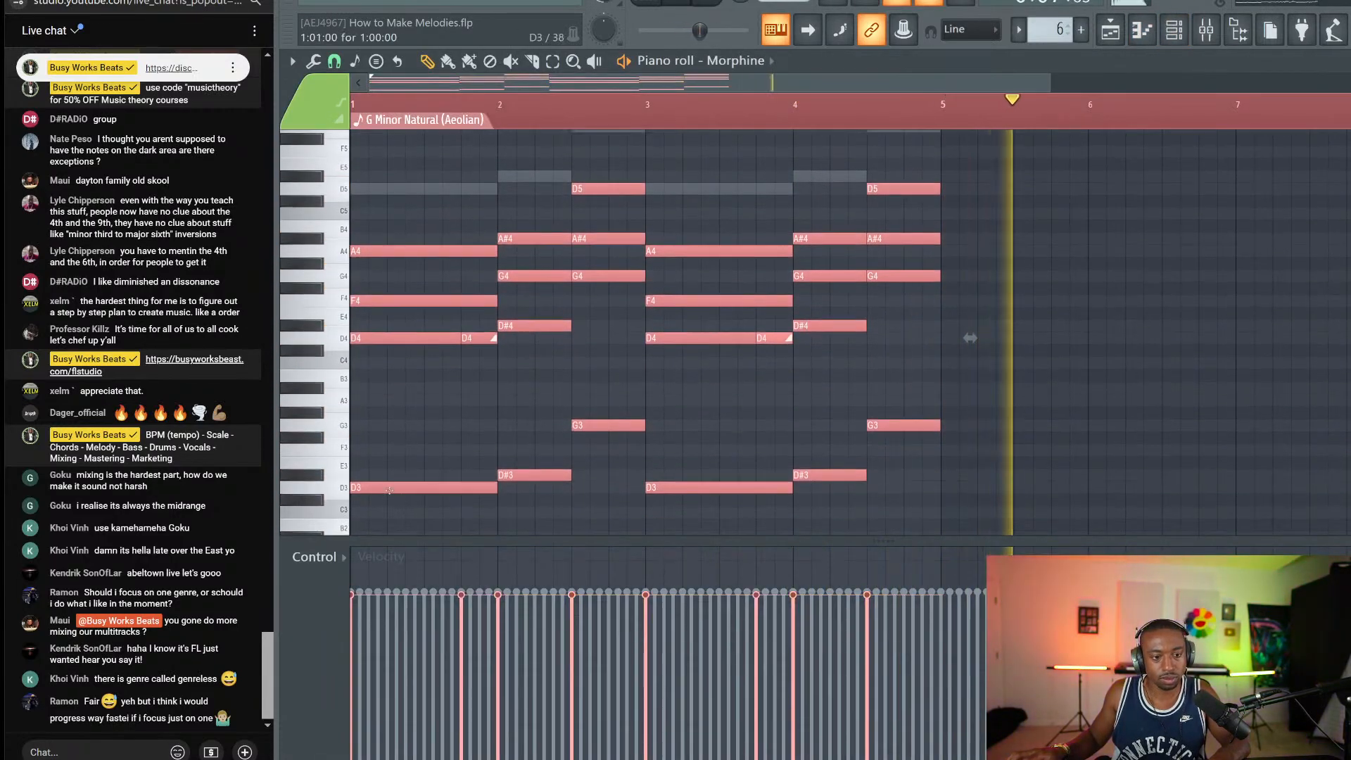
key(ctrl+b)
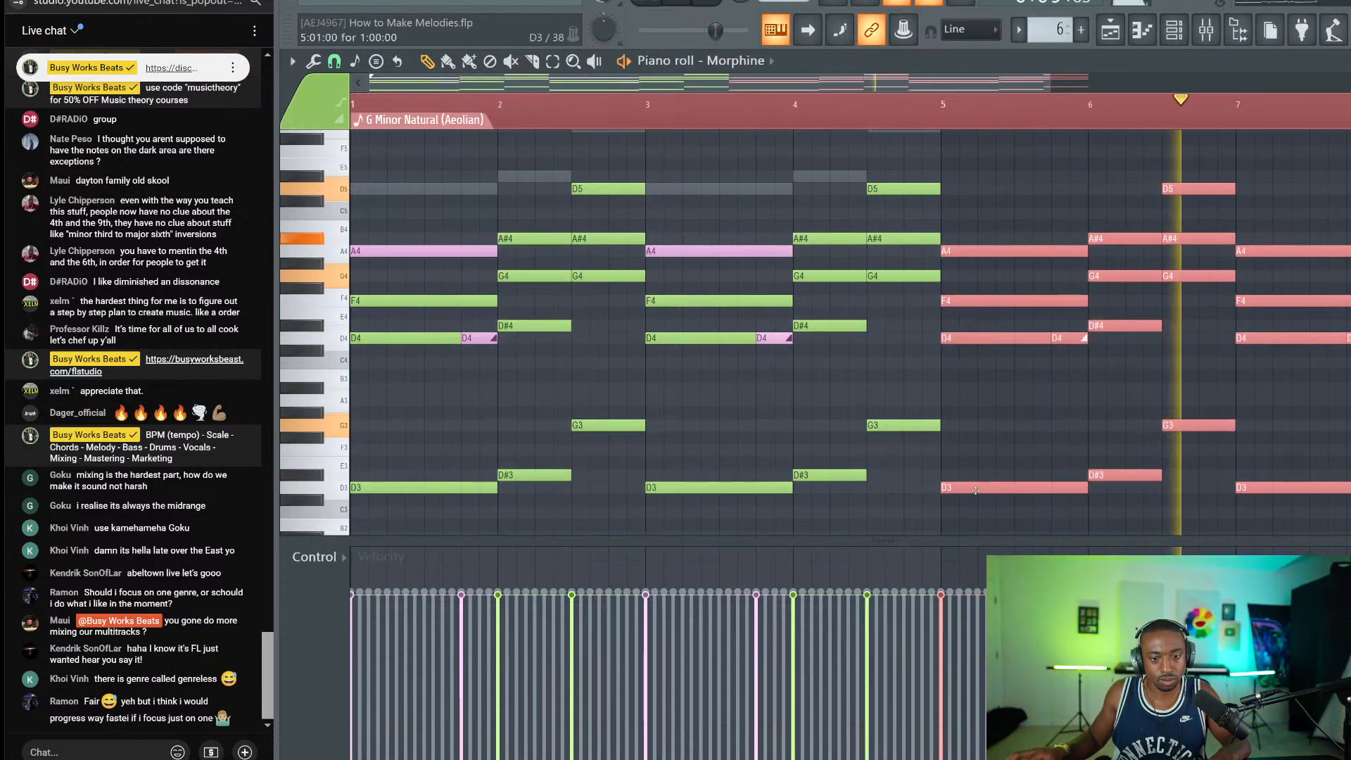
Step: Copy the Hercules melody into bars 5 to 8 one octave higher and play it from bar 5
click(1349, 61)
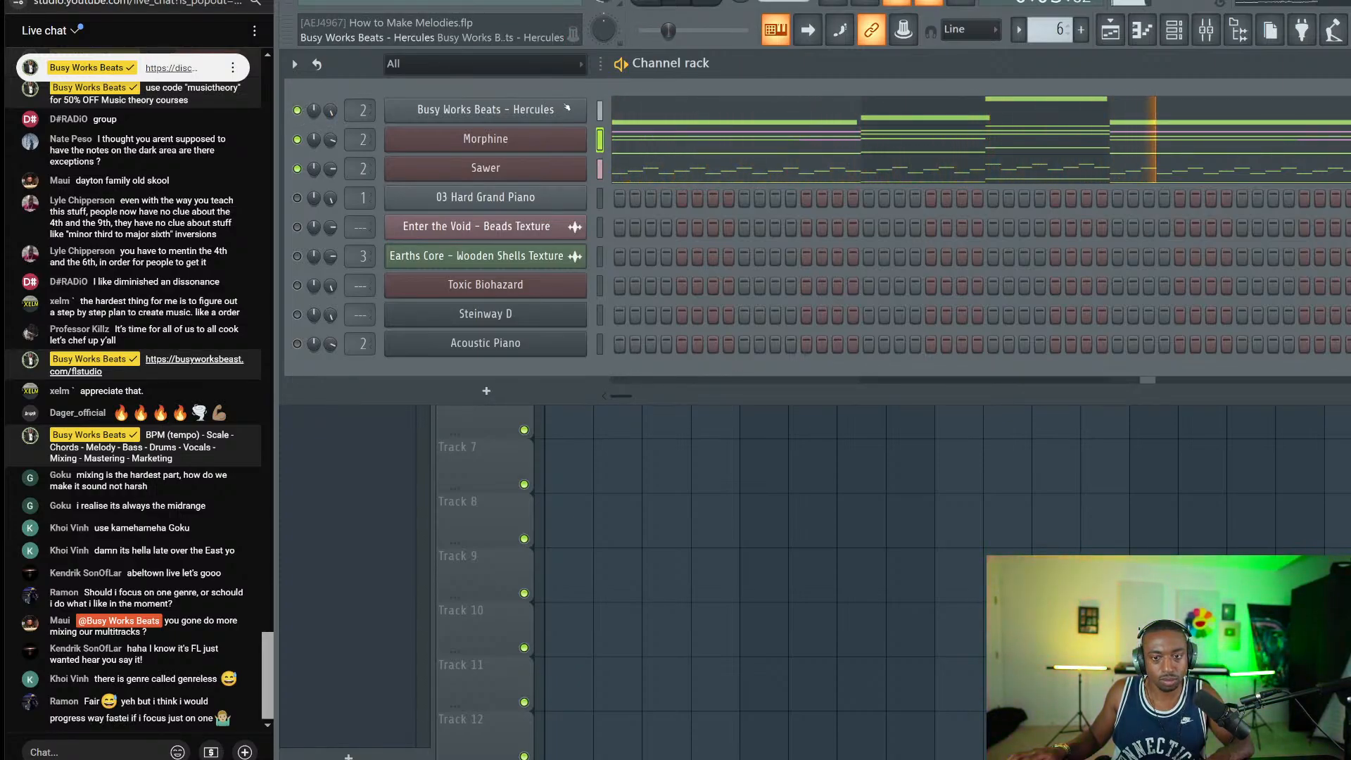
click(732, 123)
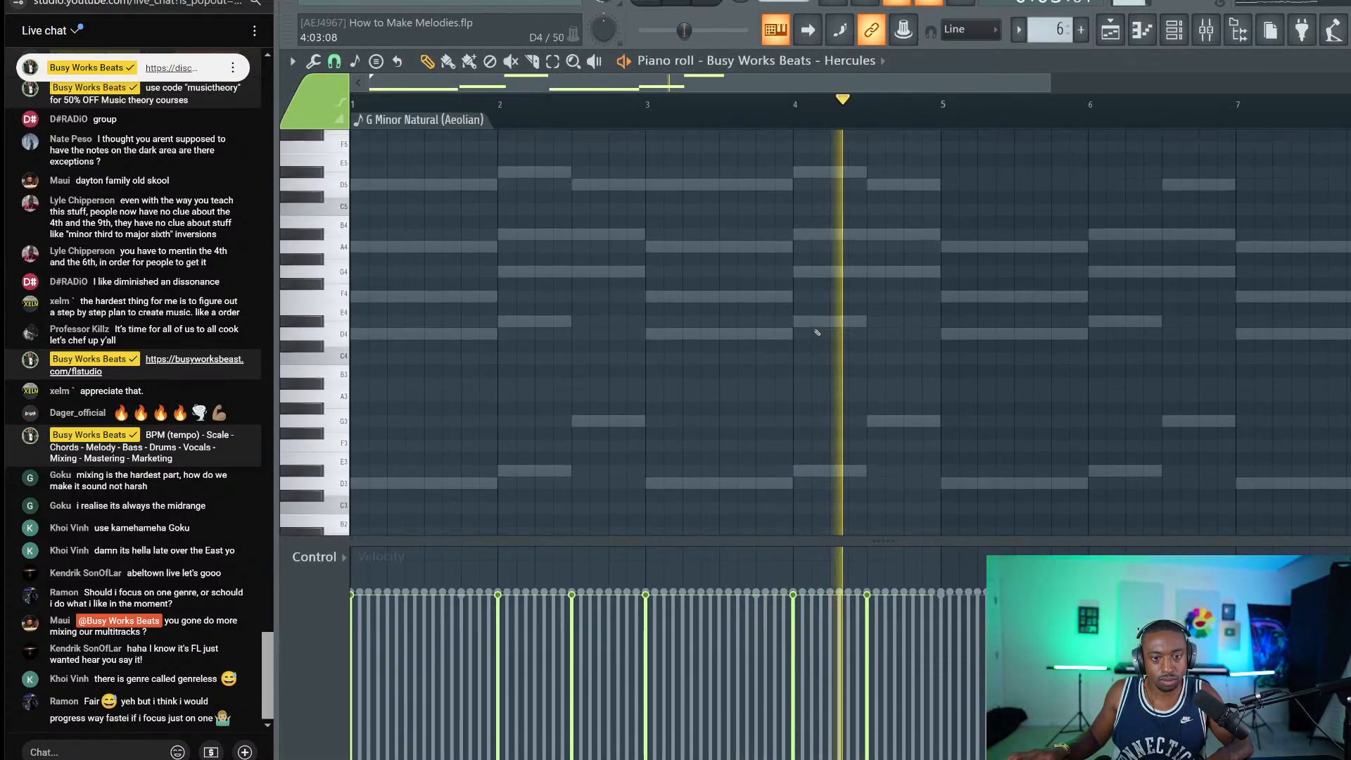
drag(952, 455, 407, 181)
mouse_move(402, 363)
mouse_down()
mouse_move(940, 399)
mouse_move(1010, 351)
mouse_move(1001, 367)
mouse_move(969, 213)
mouse_up()
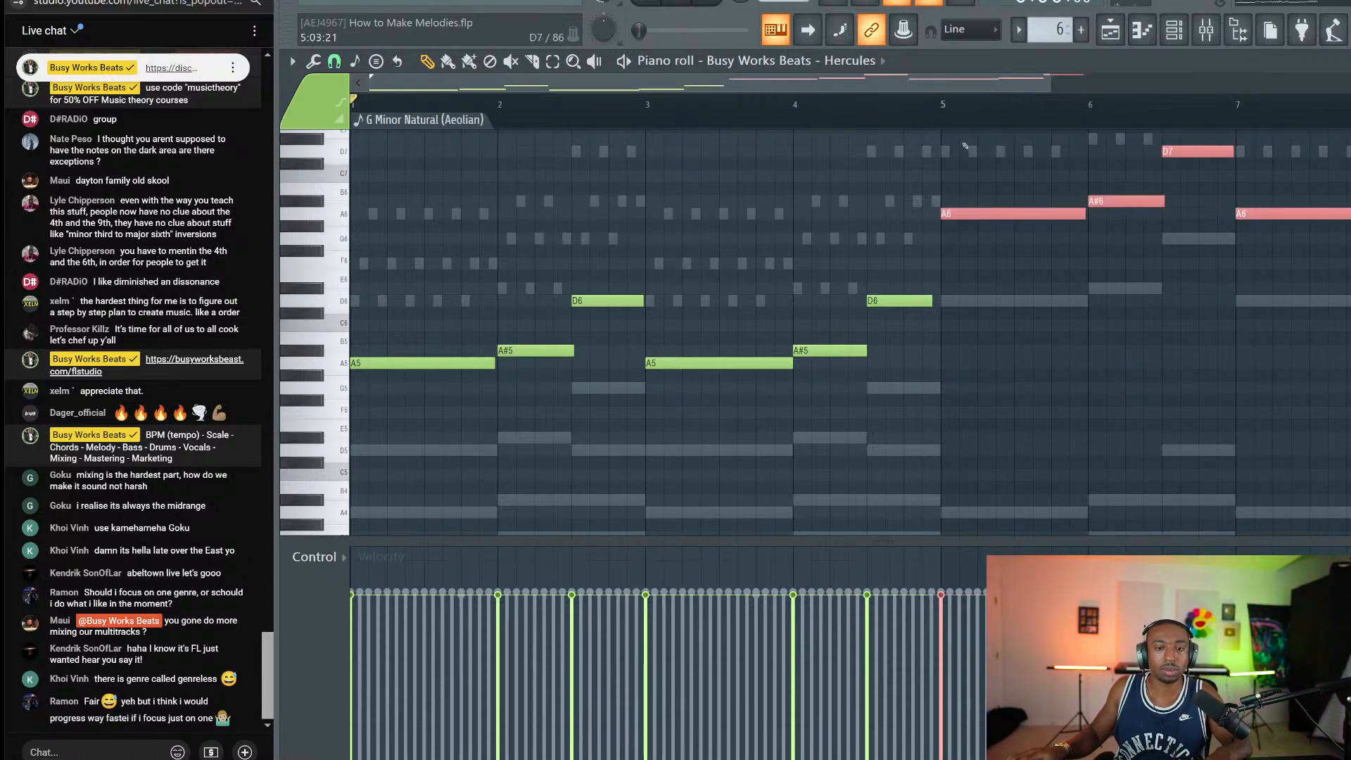
click(942, 99)
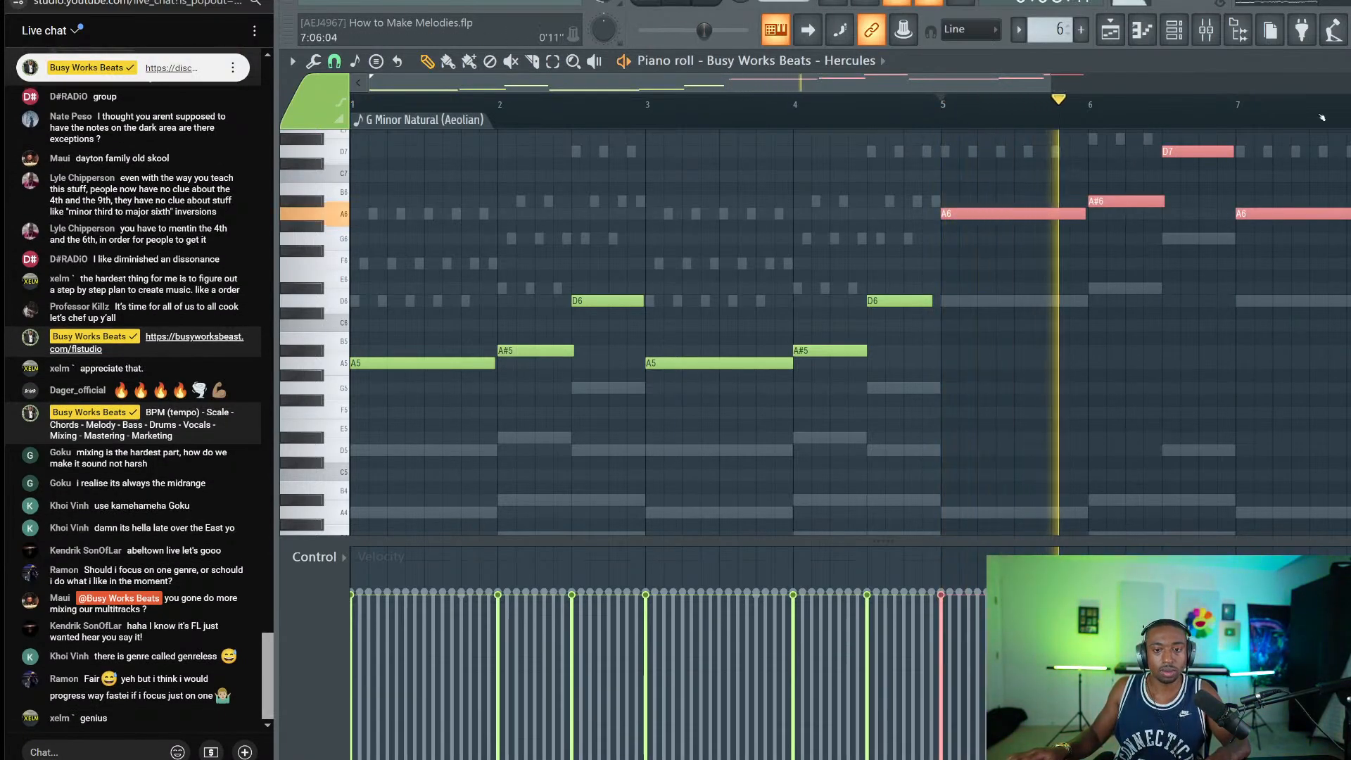
Step: Close the piano roll and channel rack, and play Pattern 6 as a song in the playlist
key(Escape)
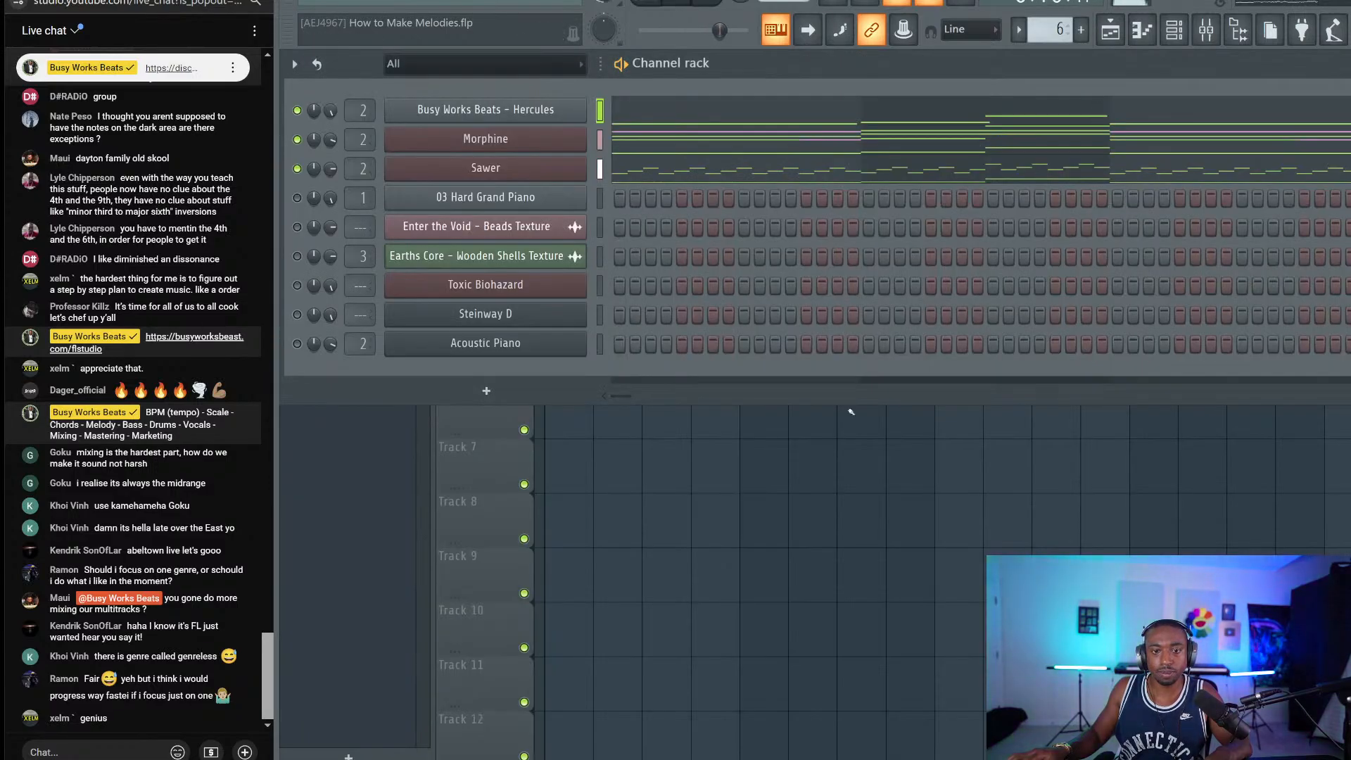
key(Escape)
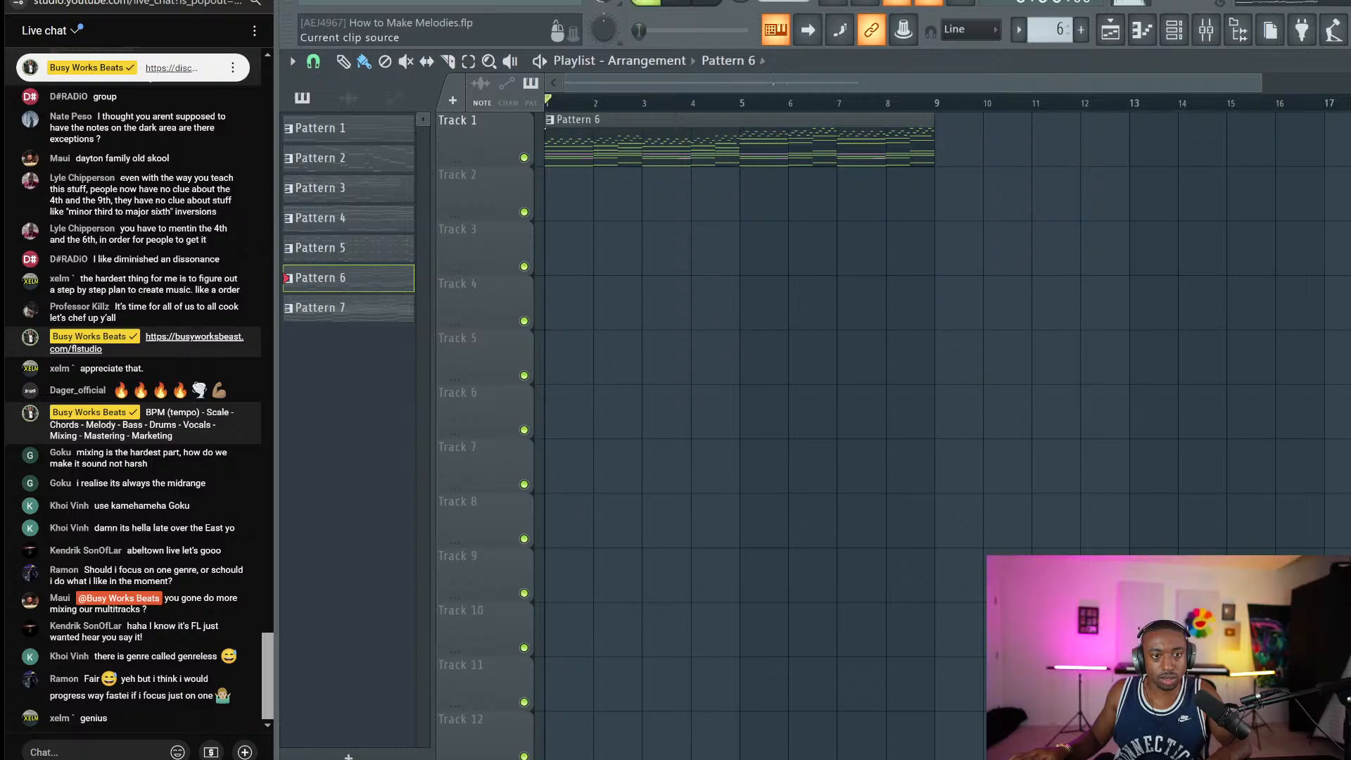
key(space)
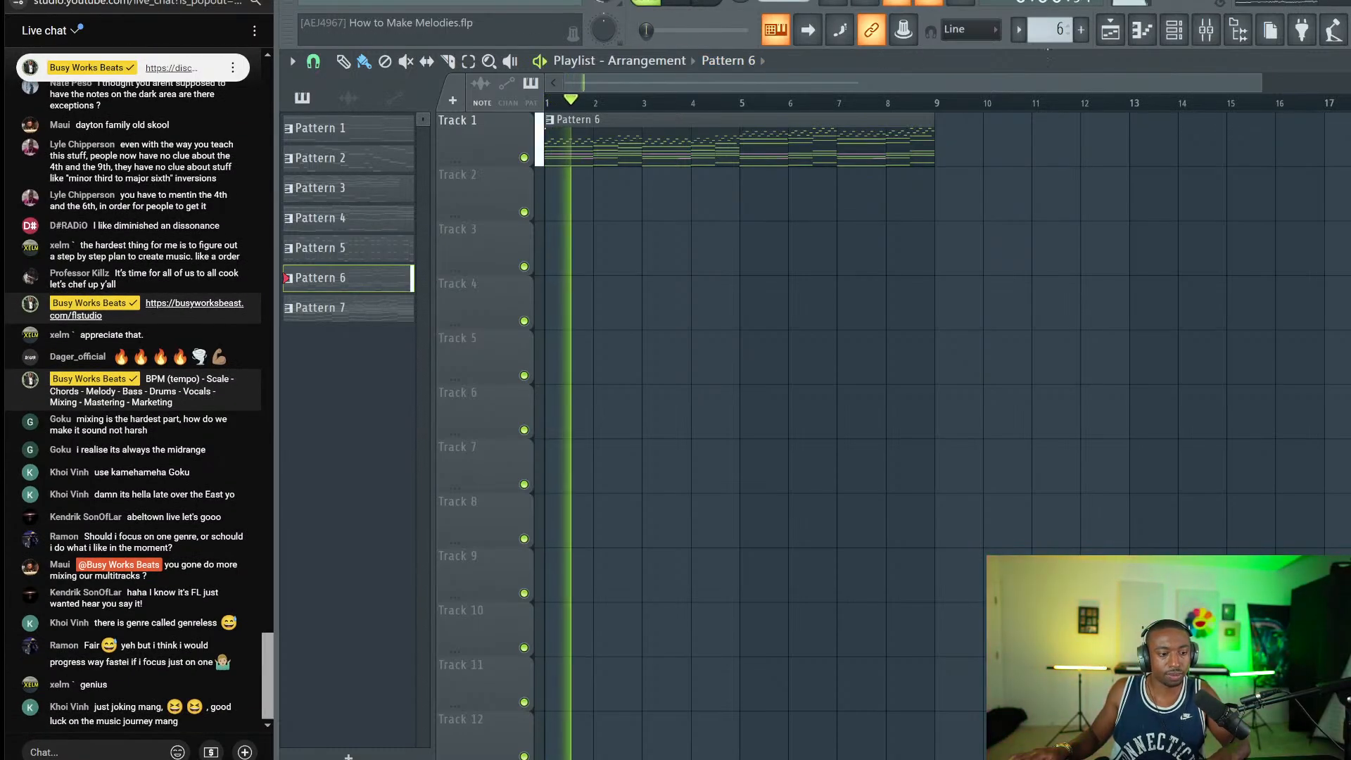
Step: Try the Morphine chords one octave higher in the piano roll and play them back
key(F6)
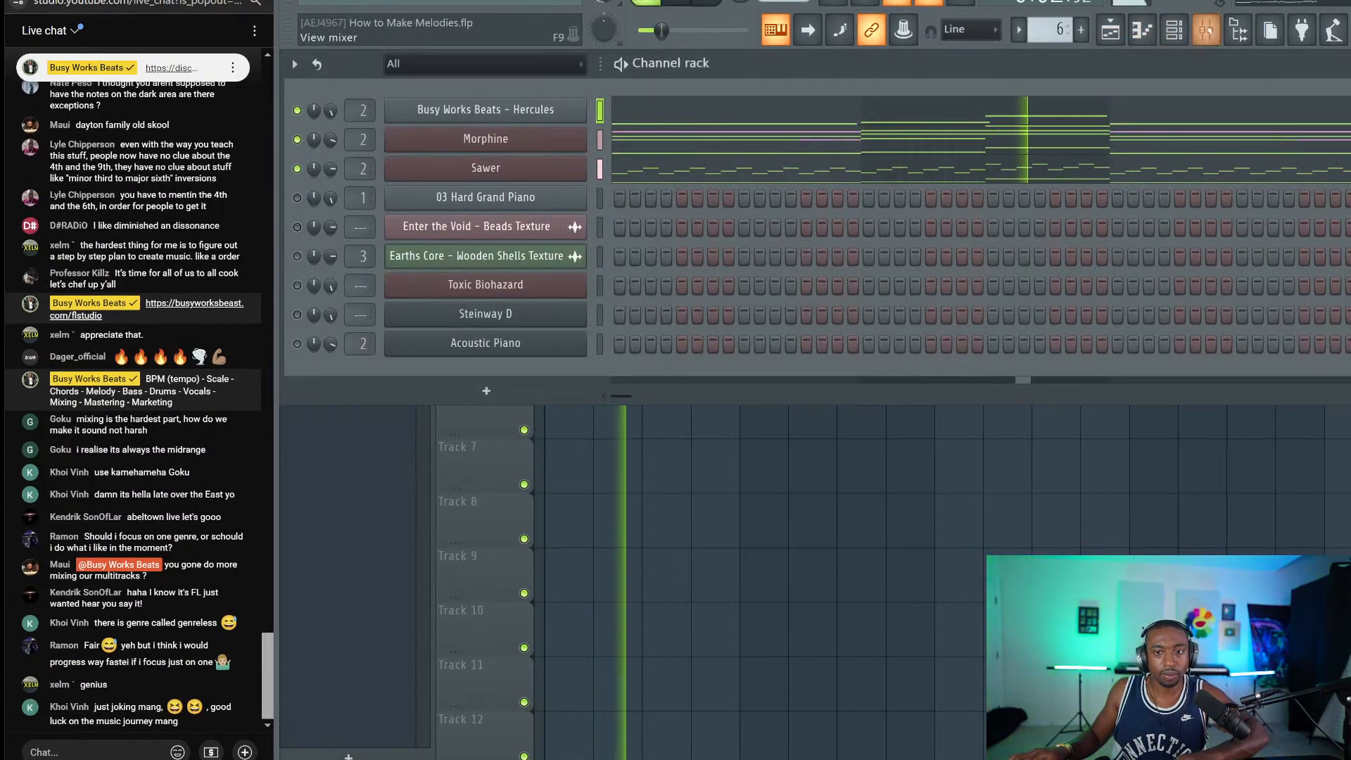
key(space)
click(659, 141)
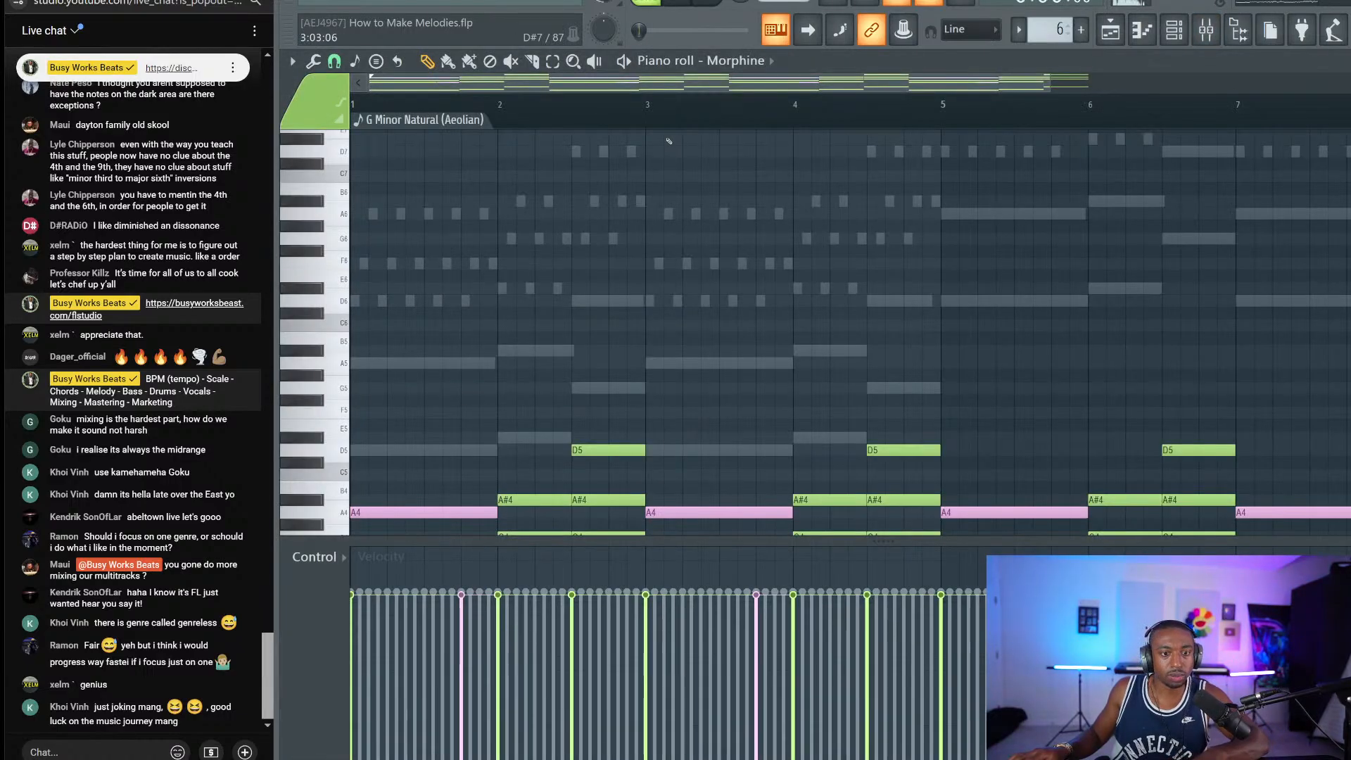
key(space)
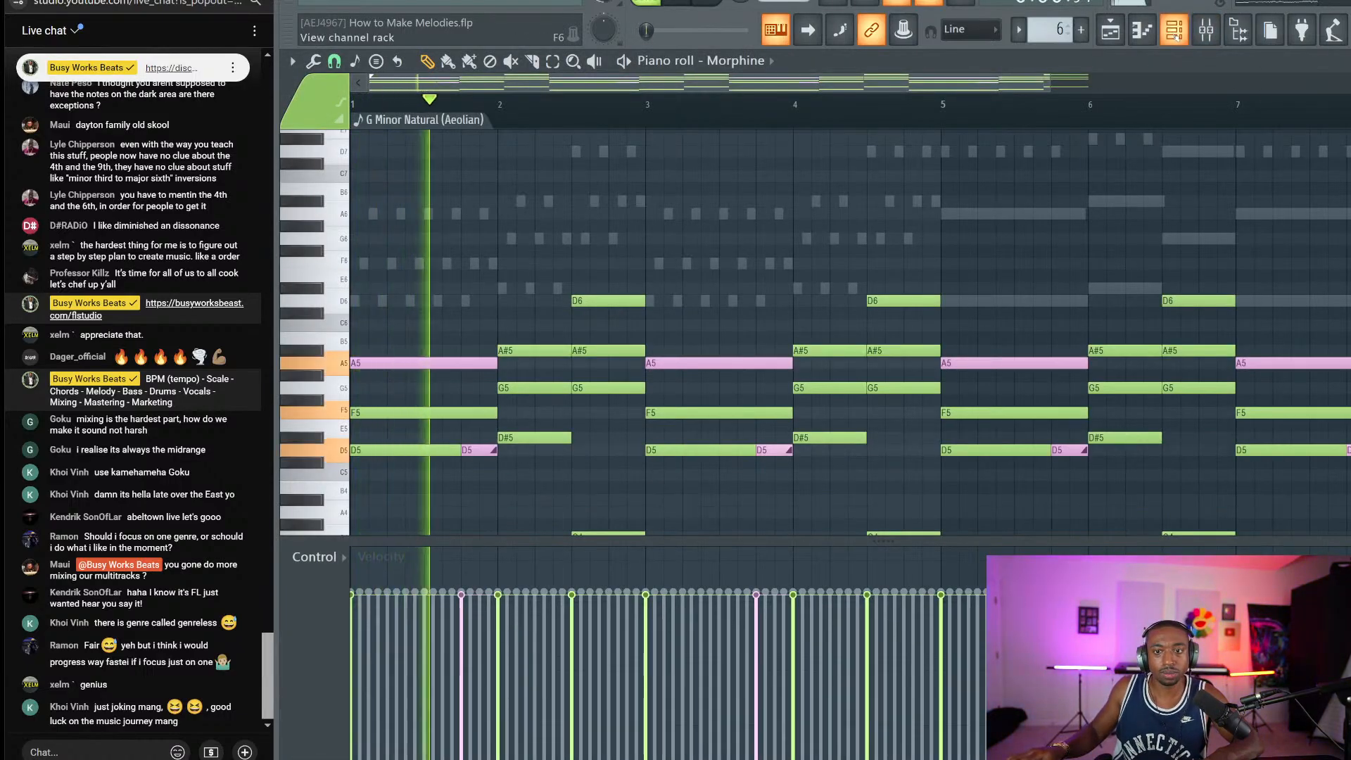
key(F6)
click(640, 140)
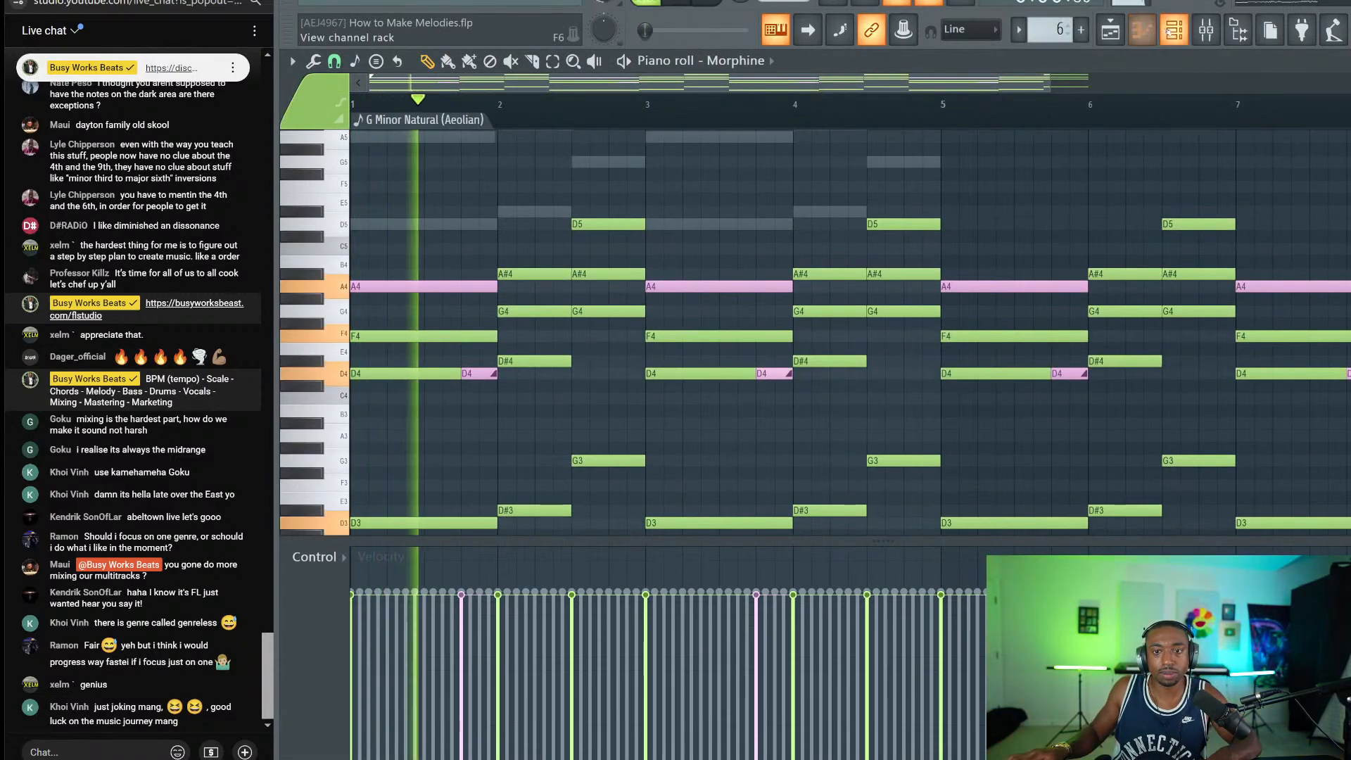
Step: Change Morphine's program to KBD Crystal MC and close the synth
key(F6)
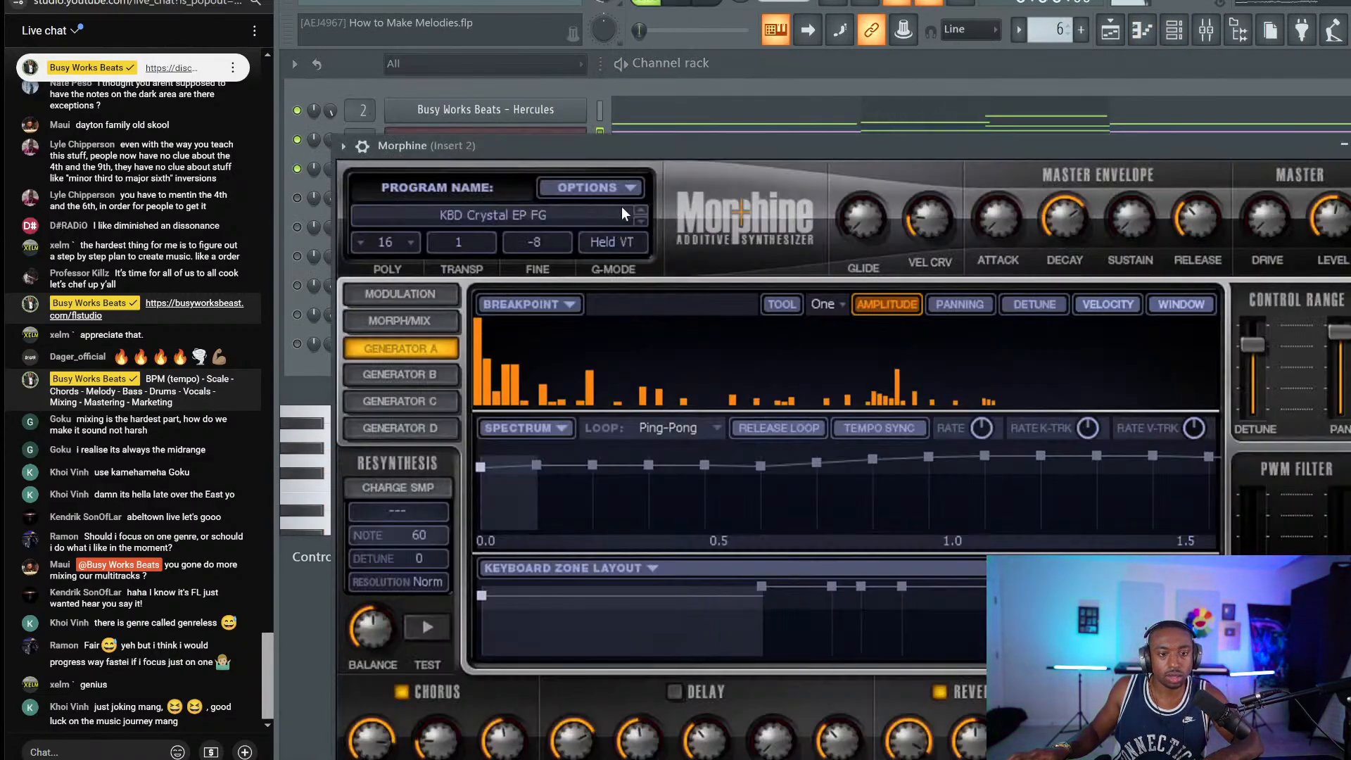
click(643, 221)
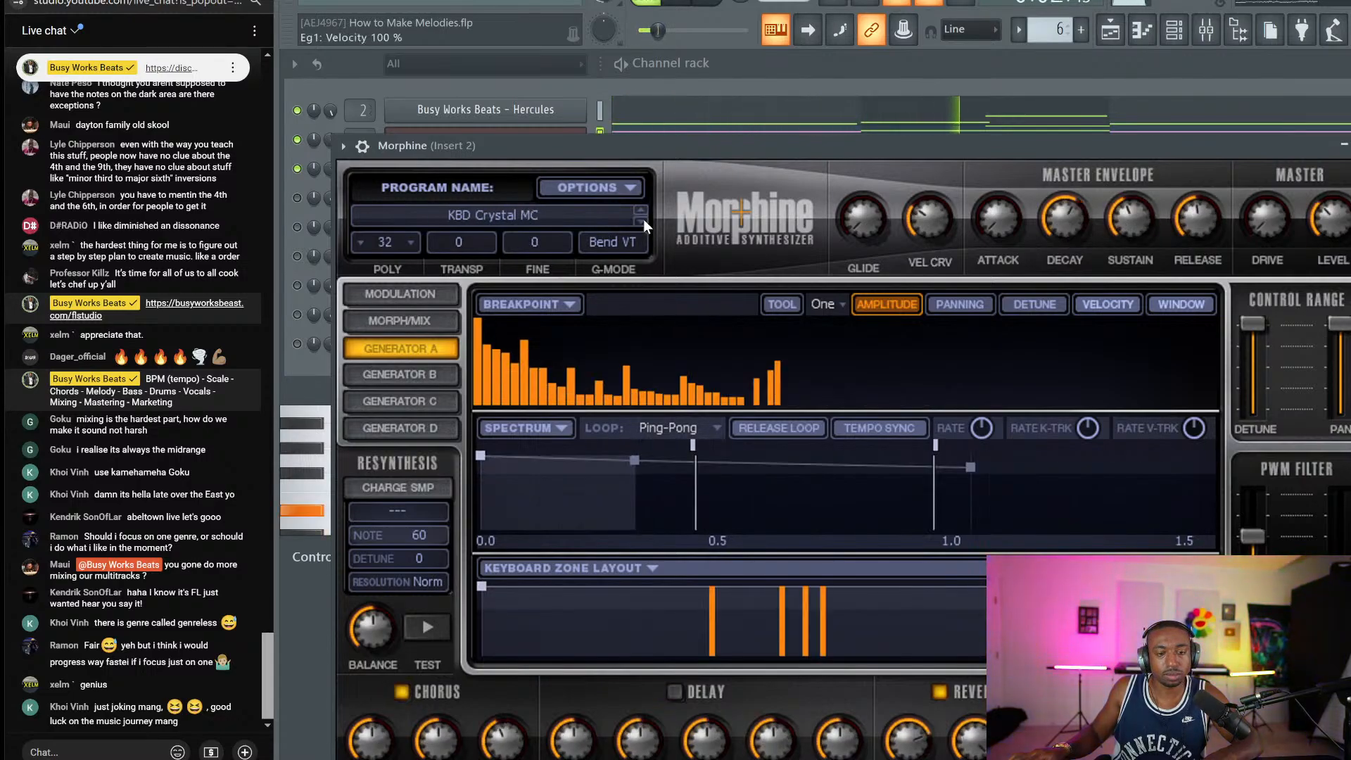
key(Escape)
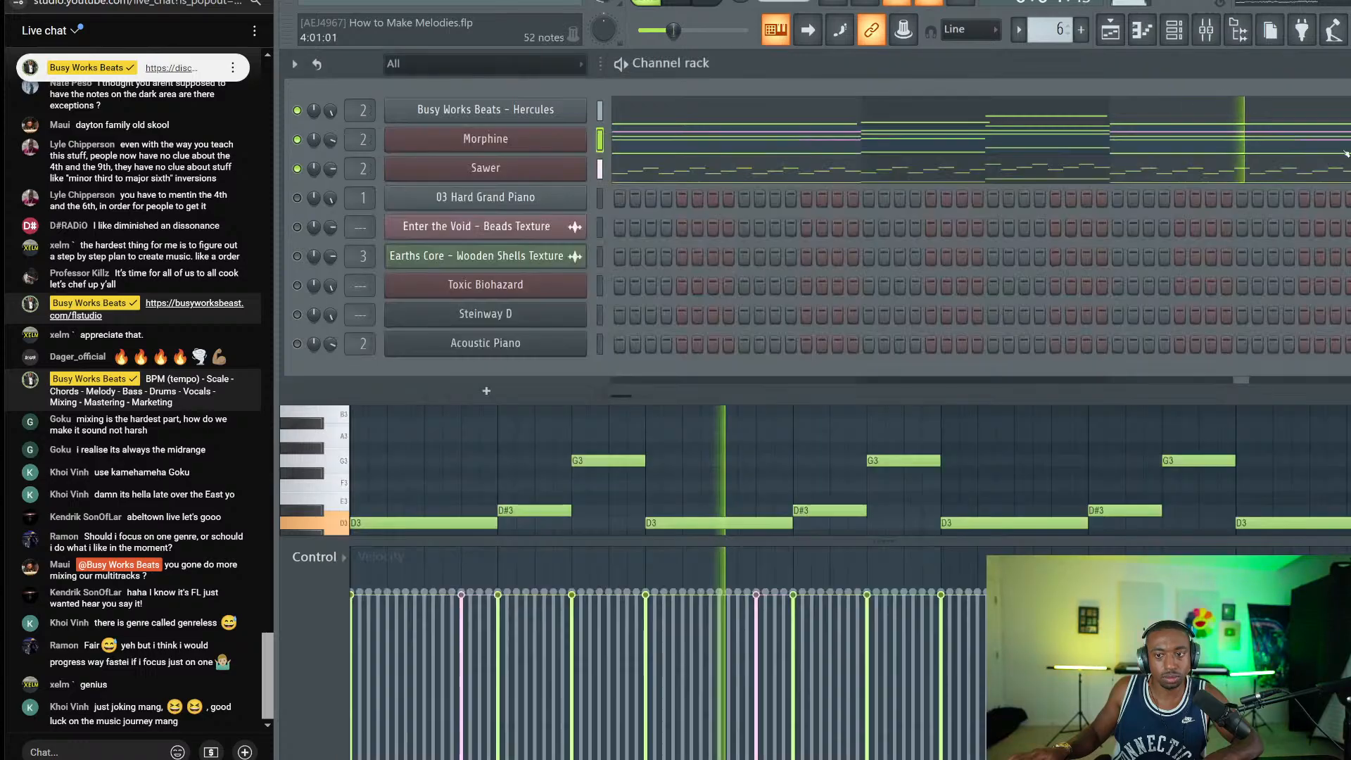
Step: Audition Hercules bell and pluck presets, including Trident, Love and Horror Guitar, load the Golden Impact pluck and close the plugin
click(562, 113)
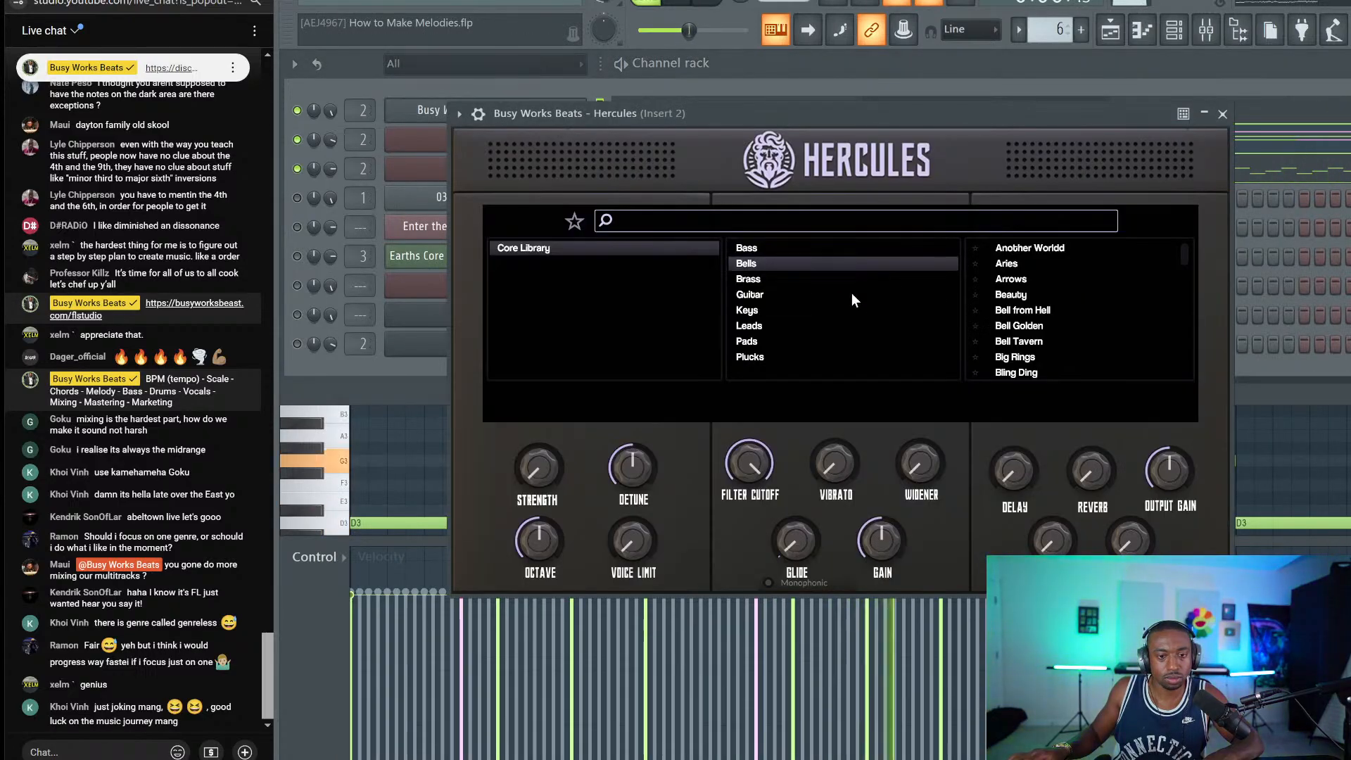
scroll(1074, 315, down, 1)
click(1044, 309)
scroll(1044, 311, down, 3)
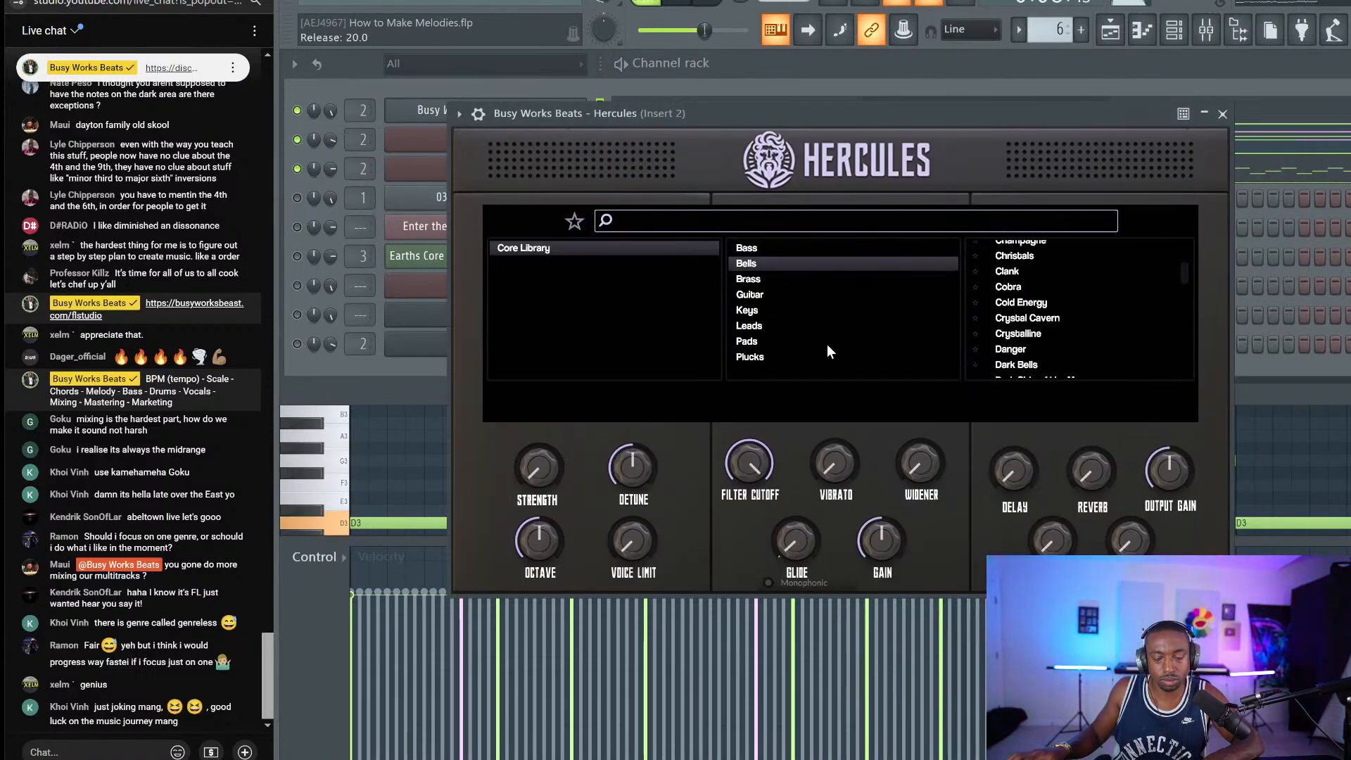
click(753, 360)
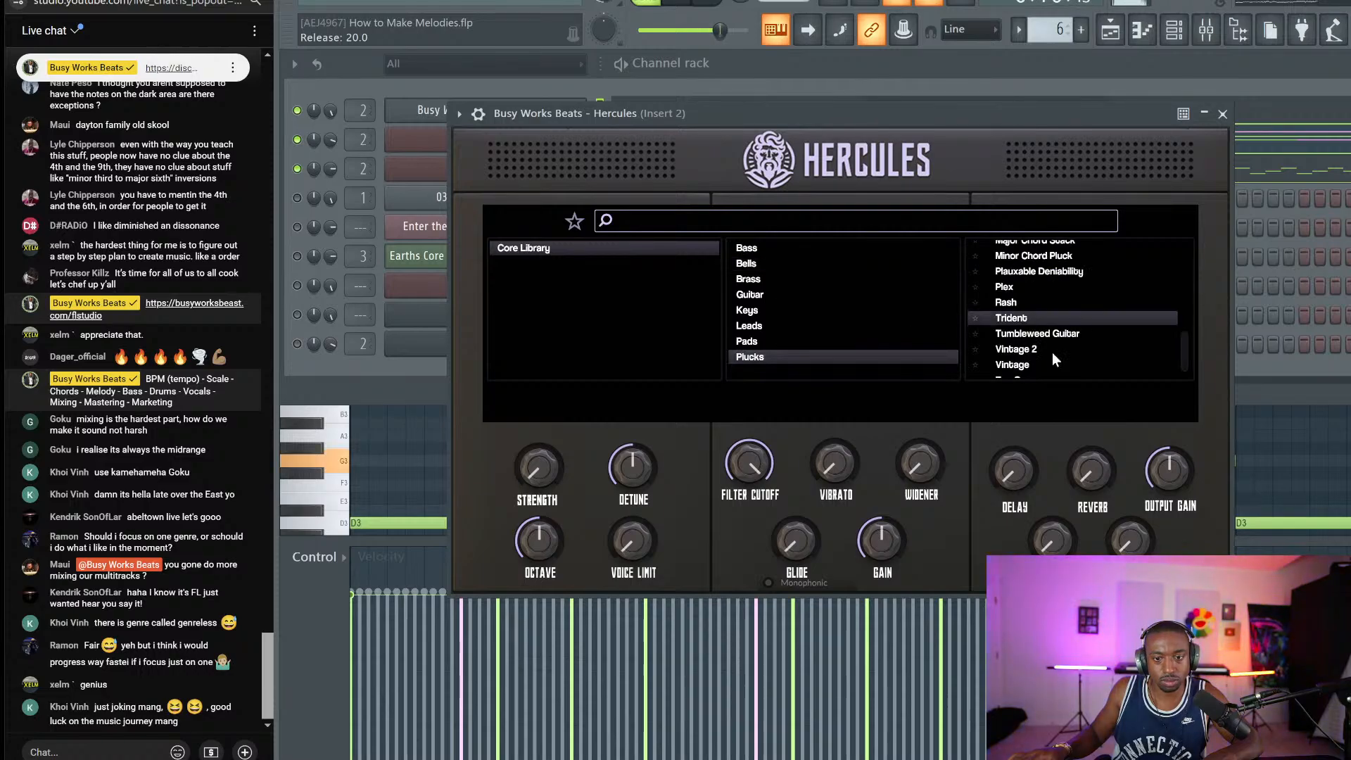
click(1036, 318)
scroll(1055, 331, up, 2)
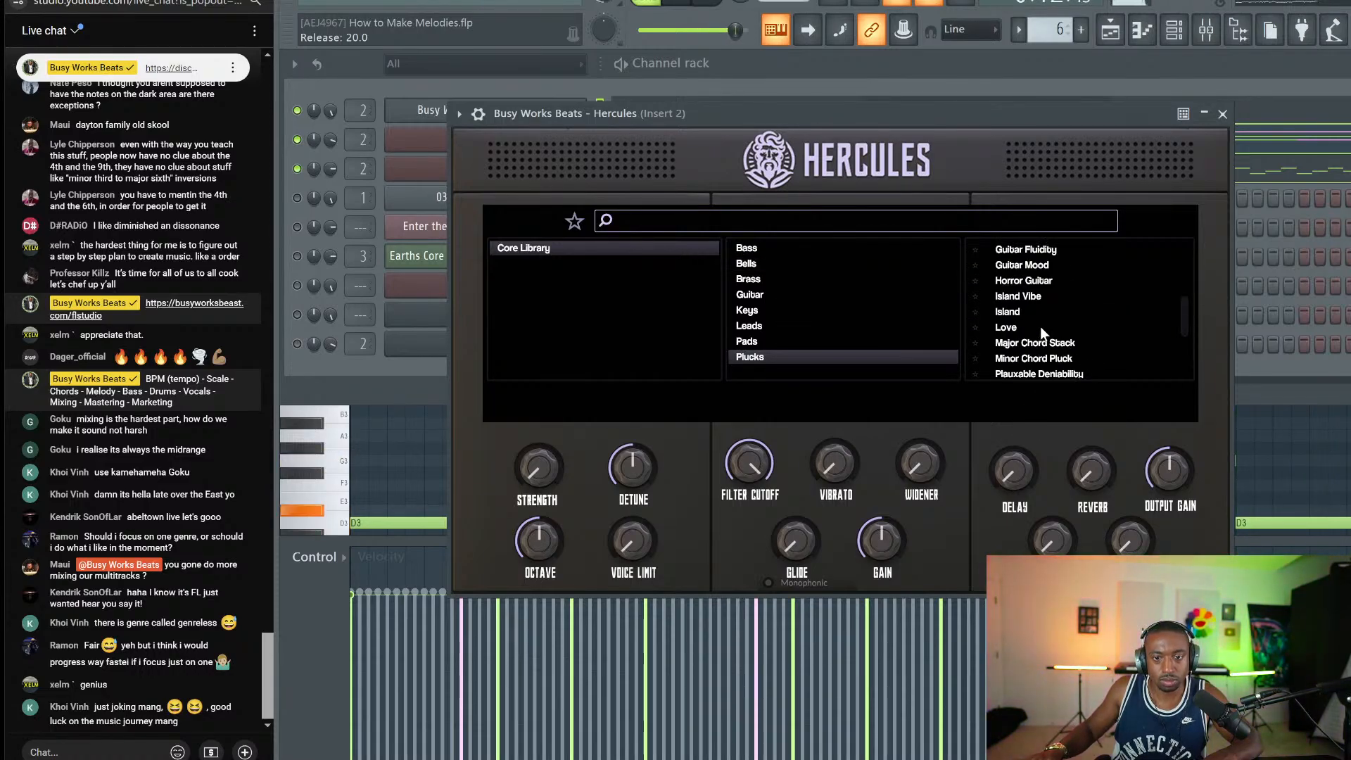
click(1041, 327)
click(1029, 282)
scroll(1038, 283, up, 2)
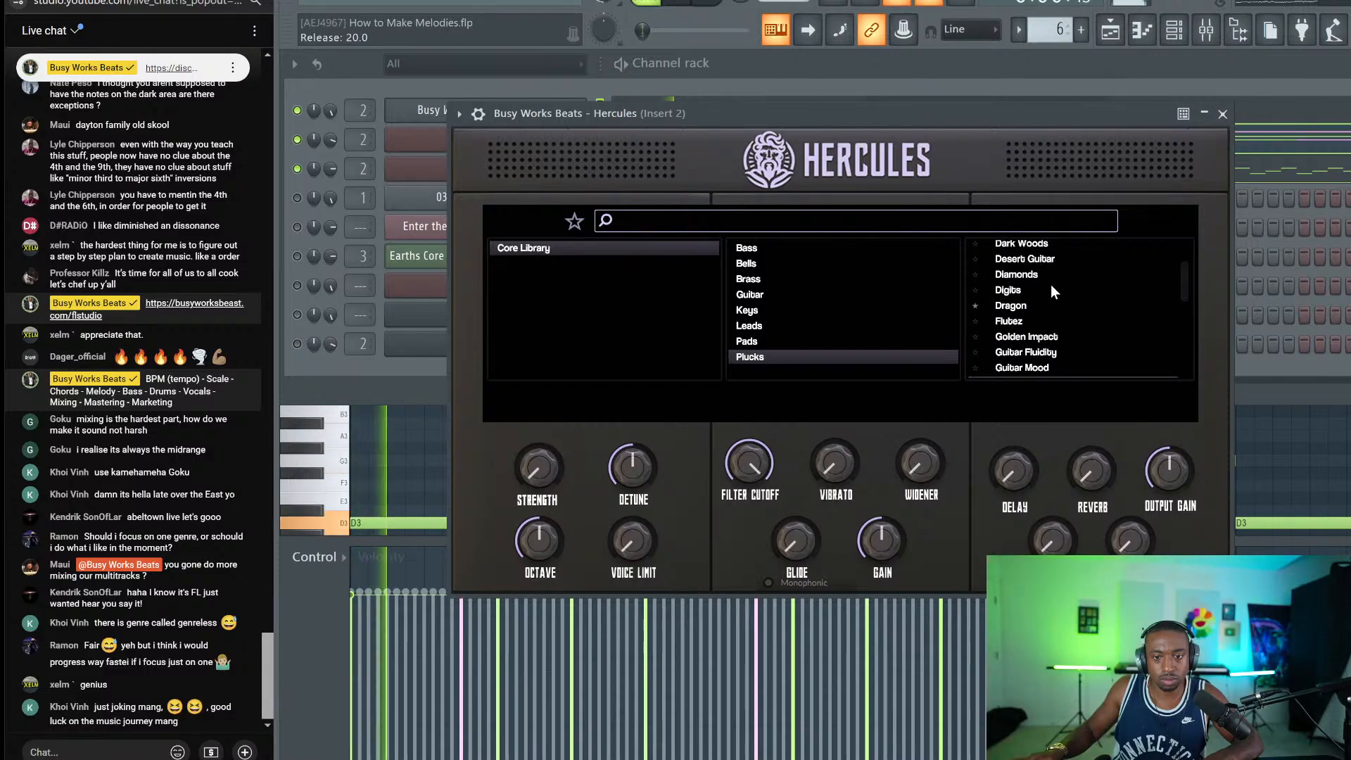
click(1030, 338)
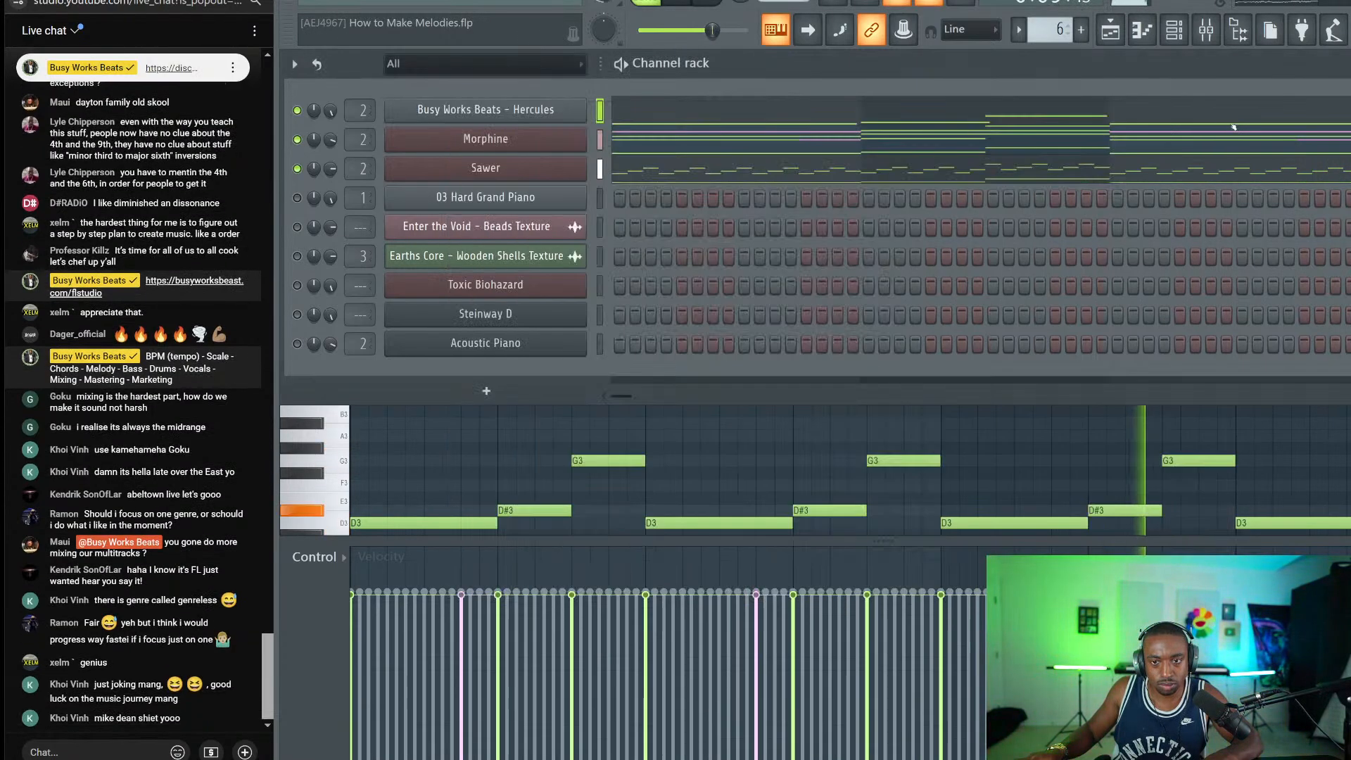
click(1223, 114)
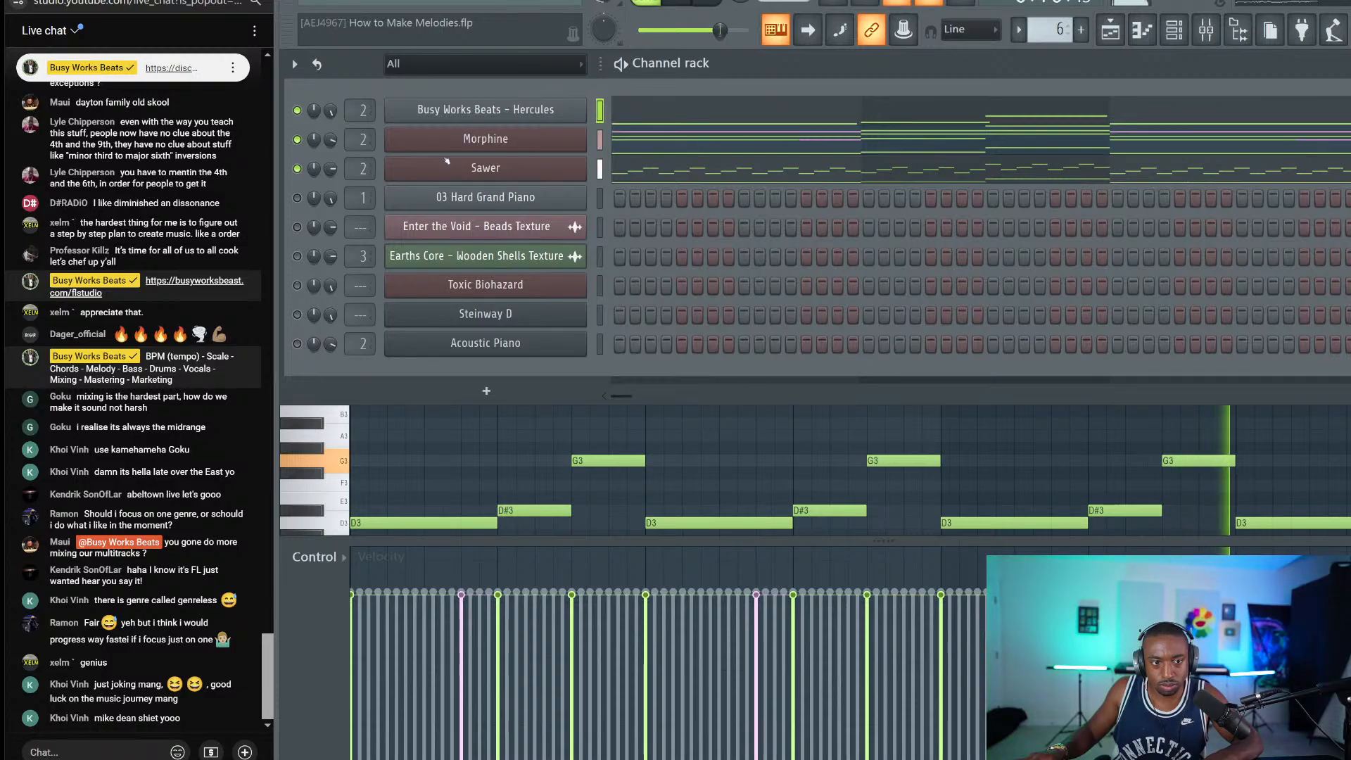
Step: Open Sawer and raise its filter envelope release to 0.597 s, master release to 0.371 s and filter resonance to 71%
click(540, 171)
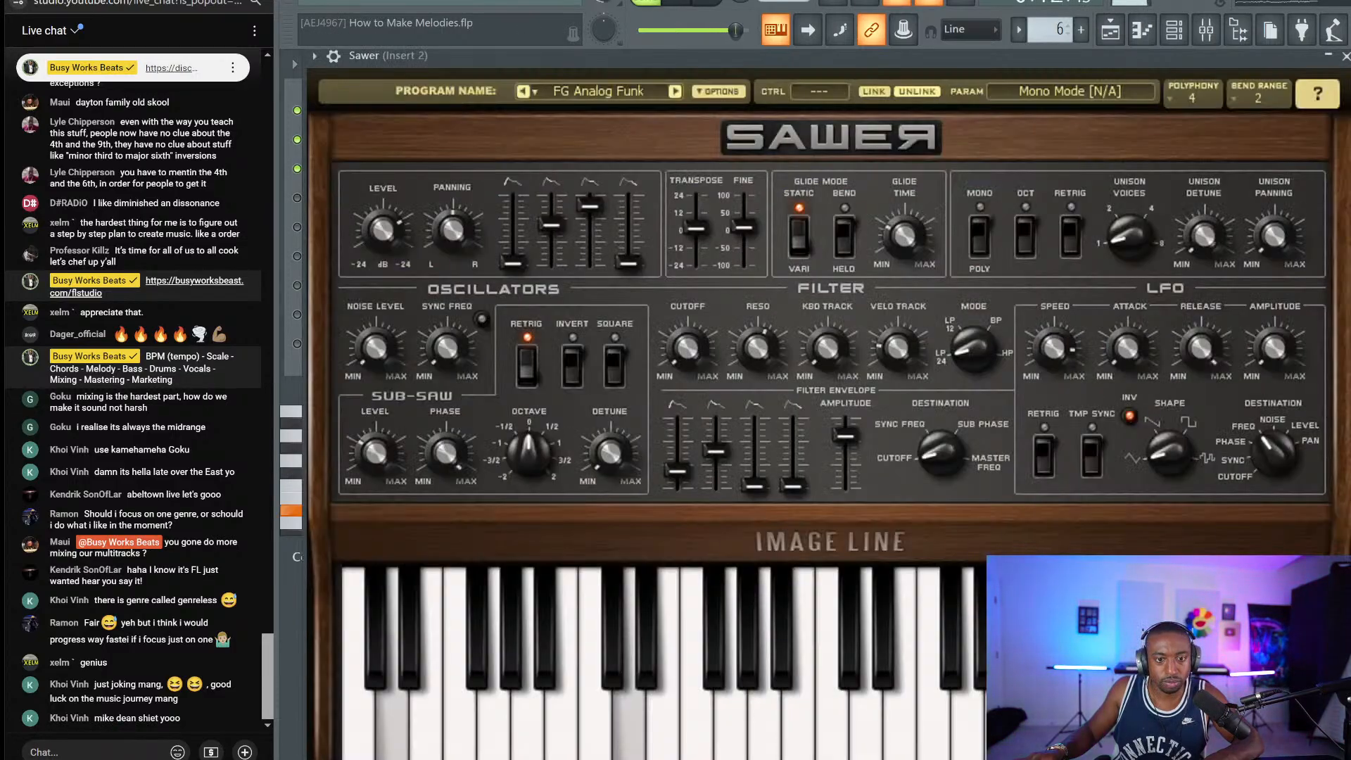
mouse_move(687, 347)
mouse_down()
mouse_move(687, 320)
mouse_move(687, 342)
mouse_up()
drag(792, 485, 792, 454)
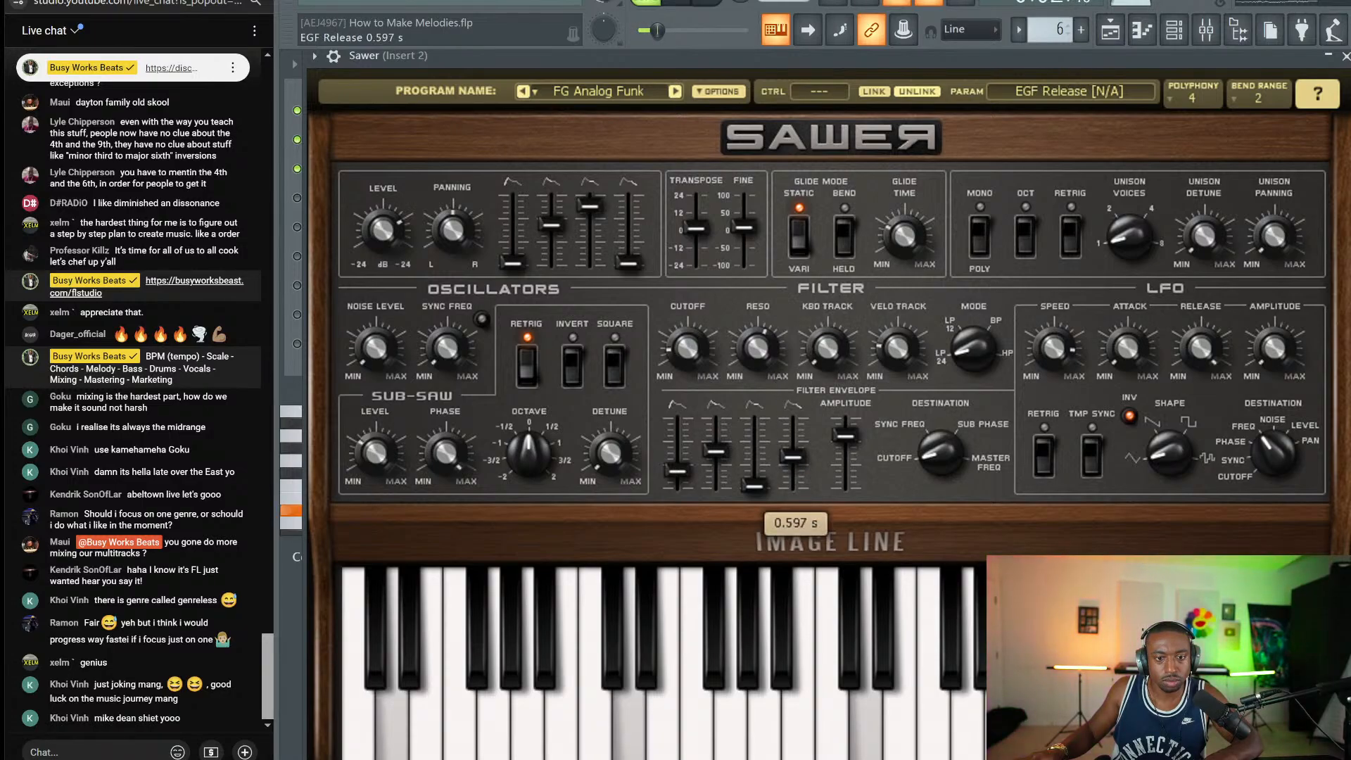
drag(628, 265, 628, 236)
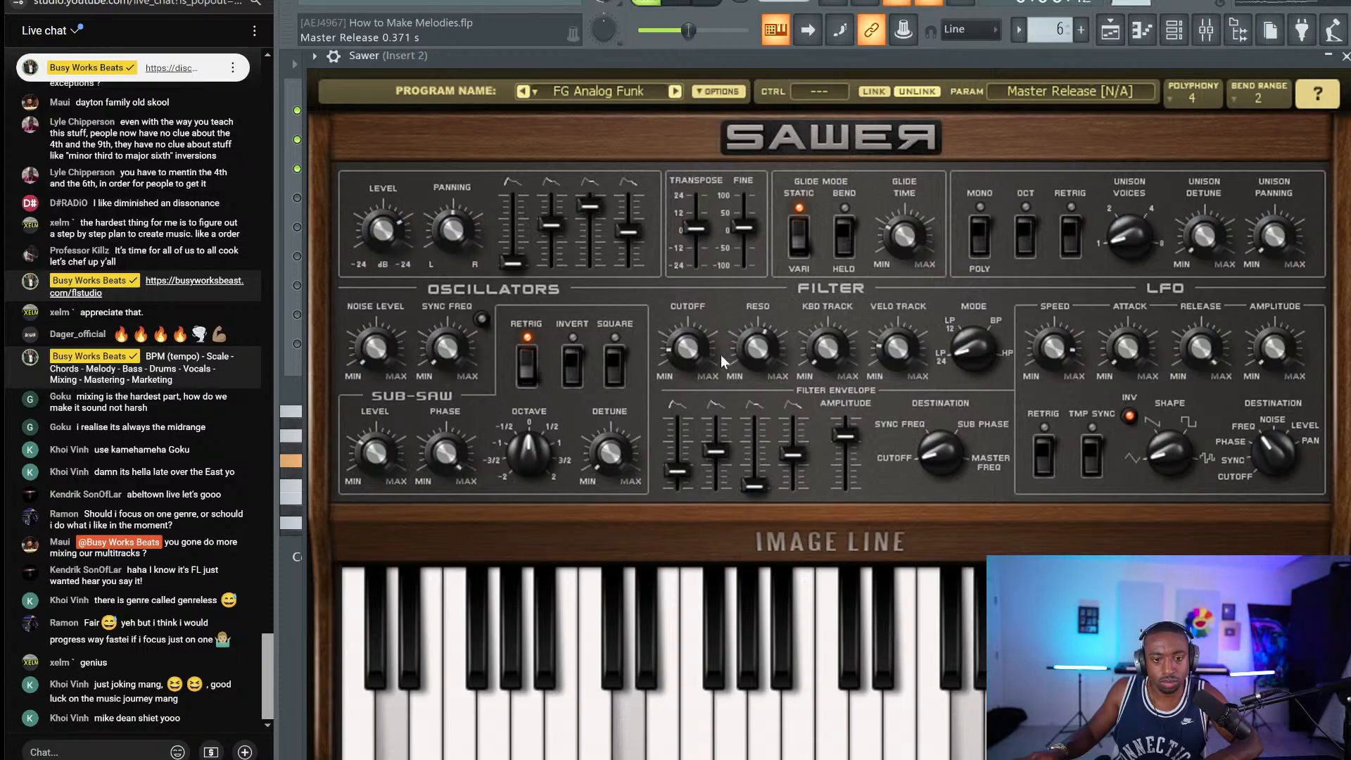
drag(747, 354, 748, 338)
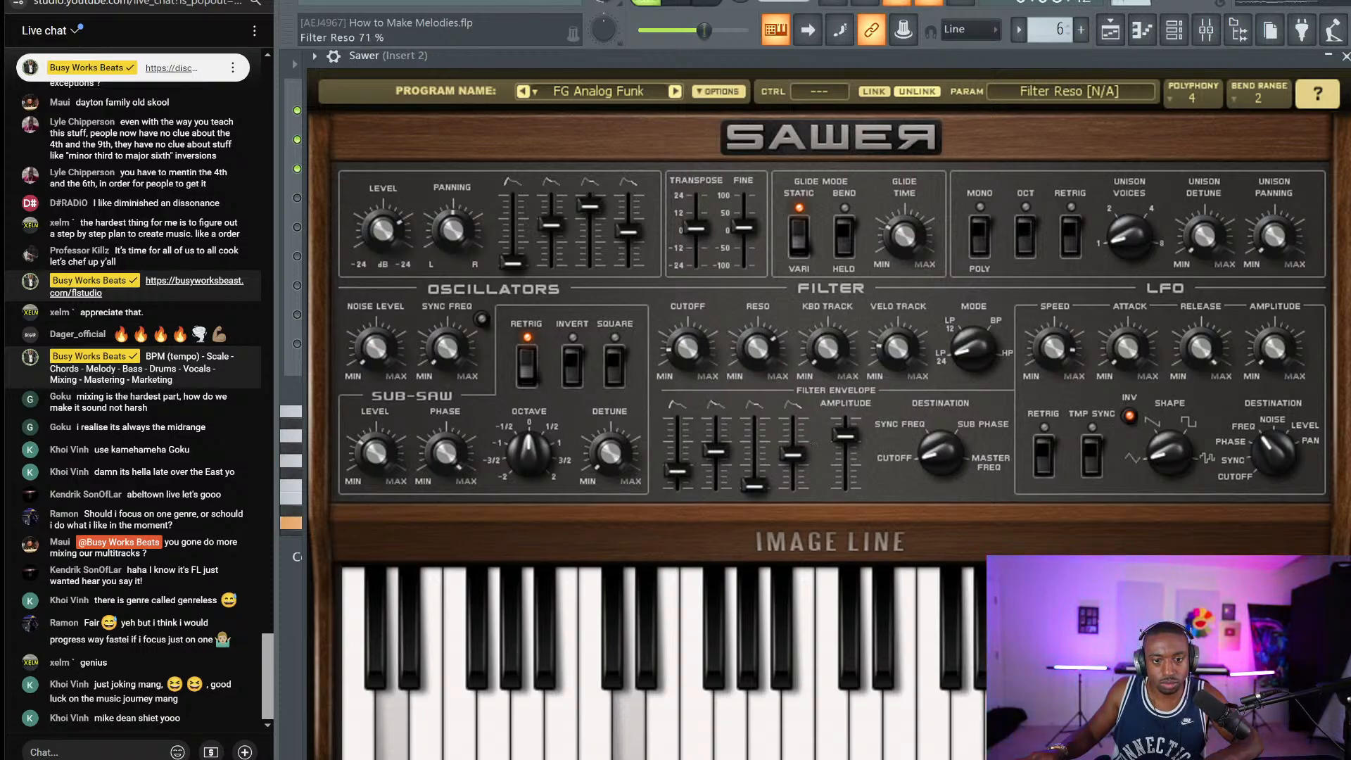
Step: Set Sawer's filter envelope release to 0.001 s, filter cutoff to 14% and master release to about 0.024 s
drag(793, 454, 793, 479)
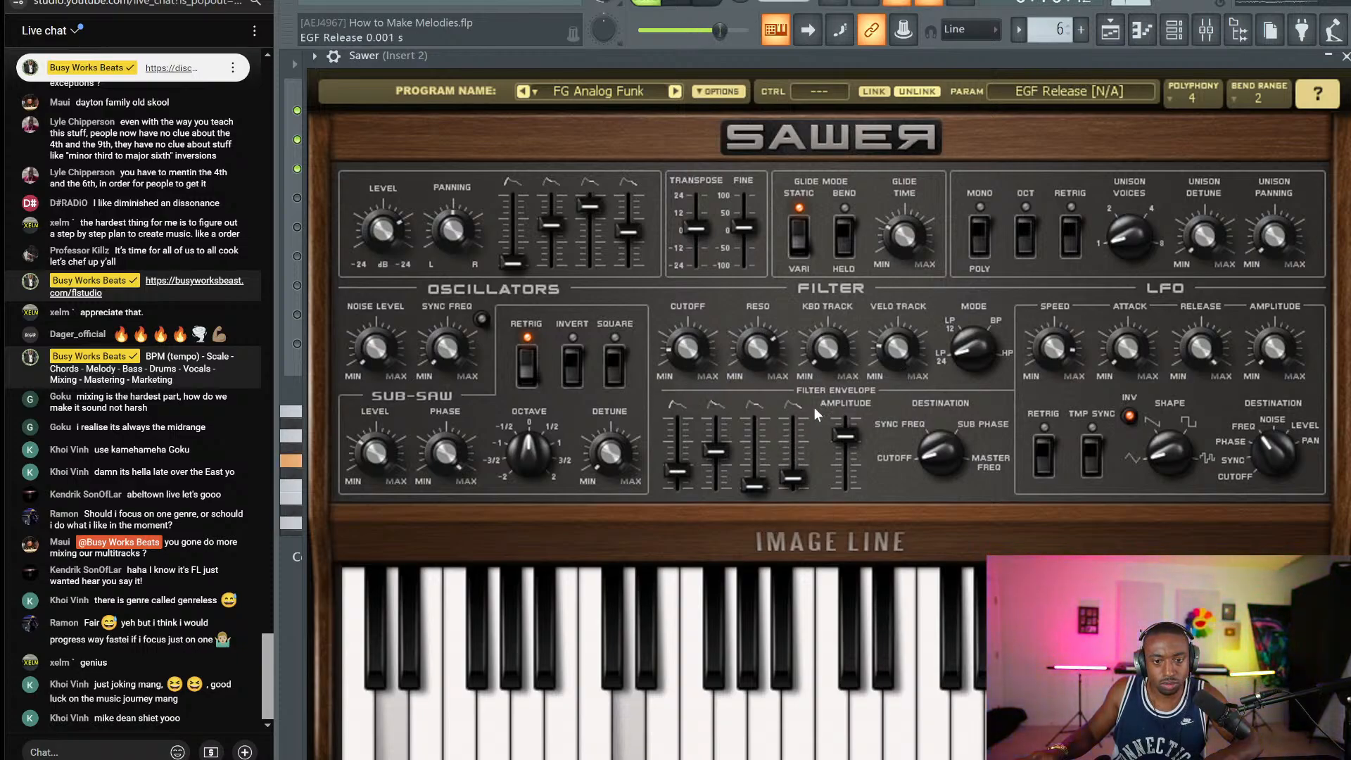
click(688, 348)
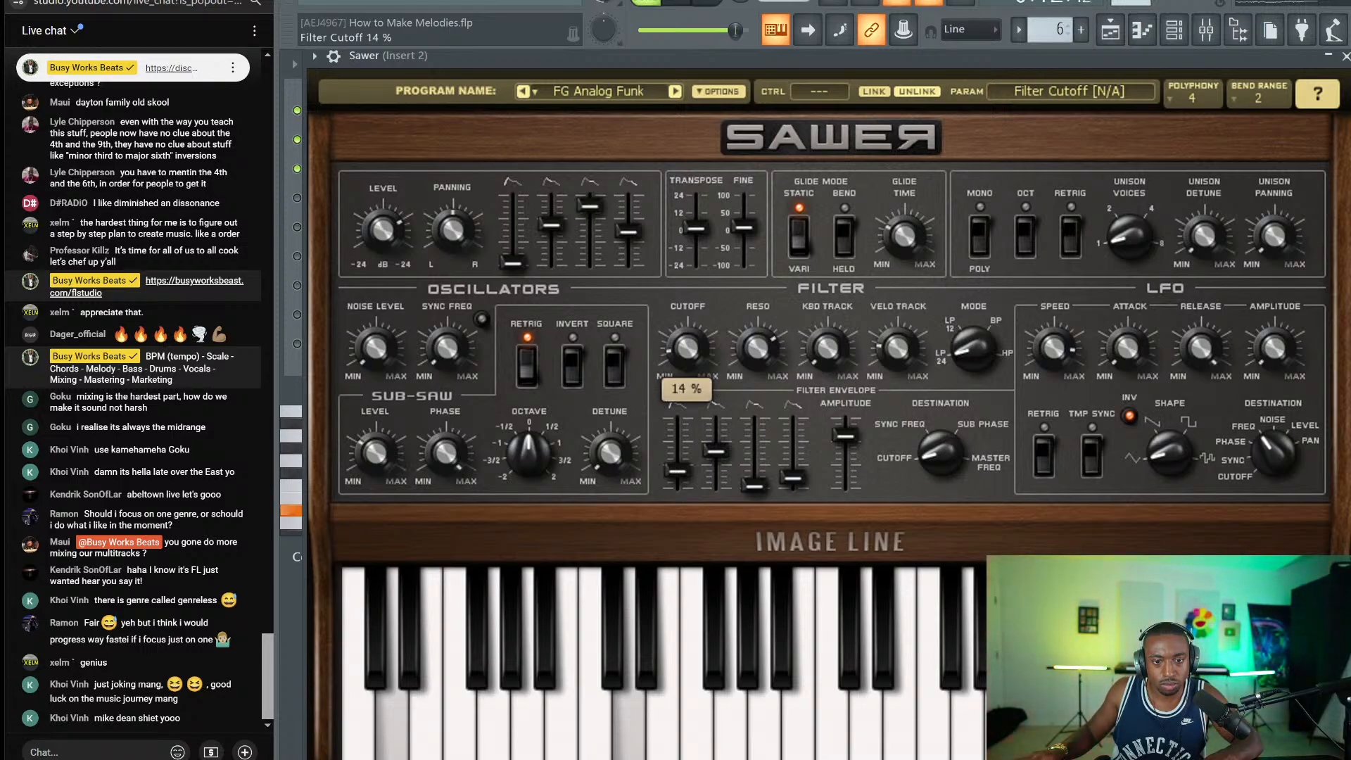
click(757, 347)
drag(629, 231, 628, 250)
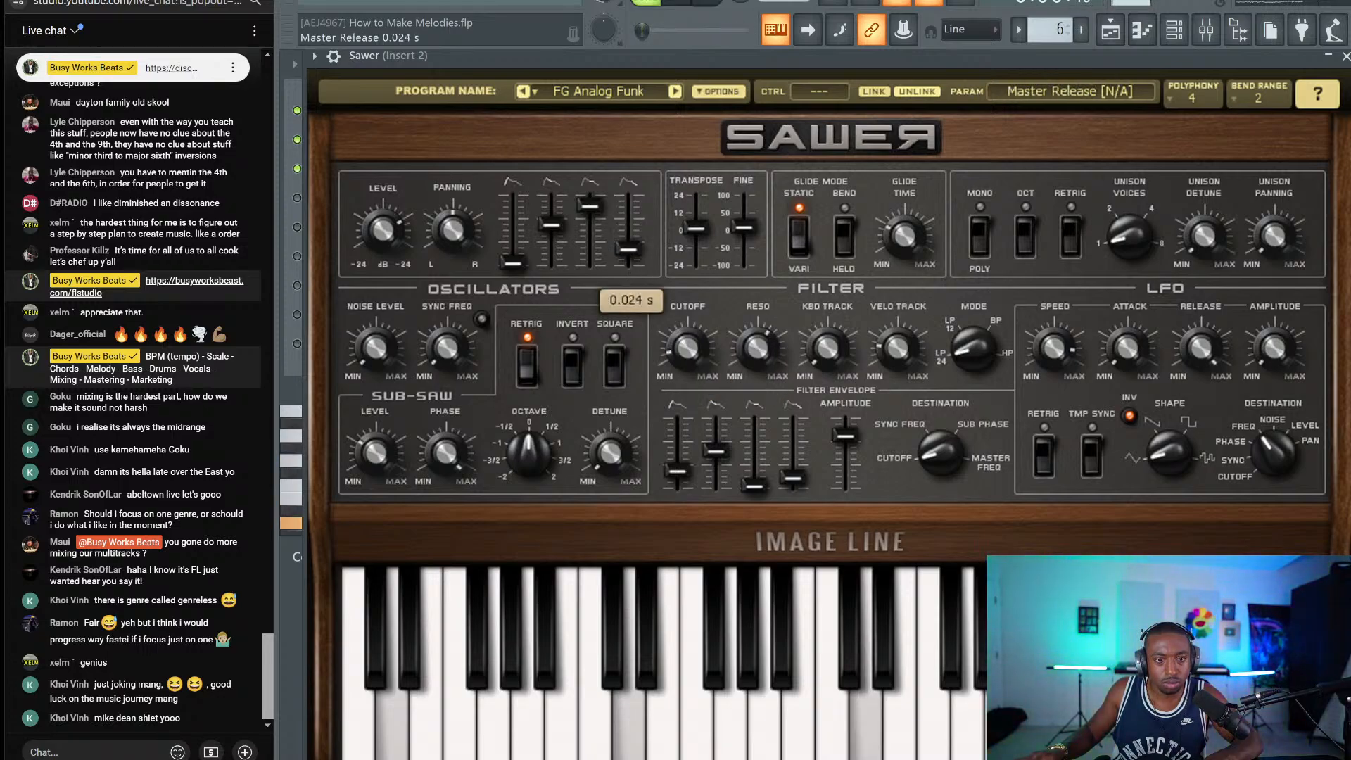
Step: Set Sawer's unison detune to 49% and unison pan to 47%, transpose it by -12 semitones, and close the synth
click(1026, 233)
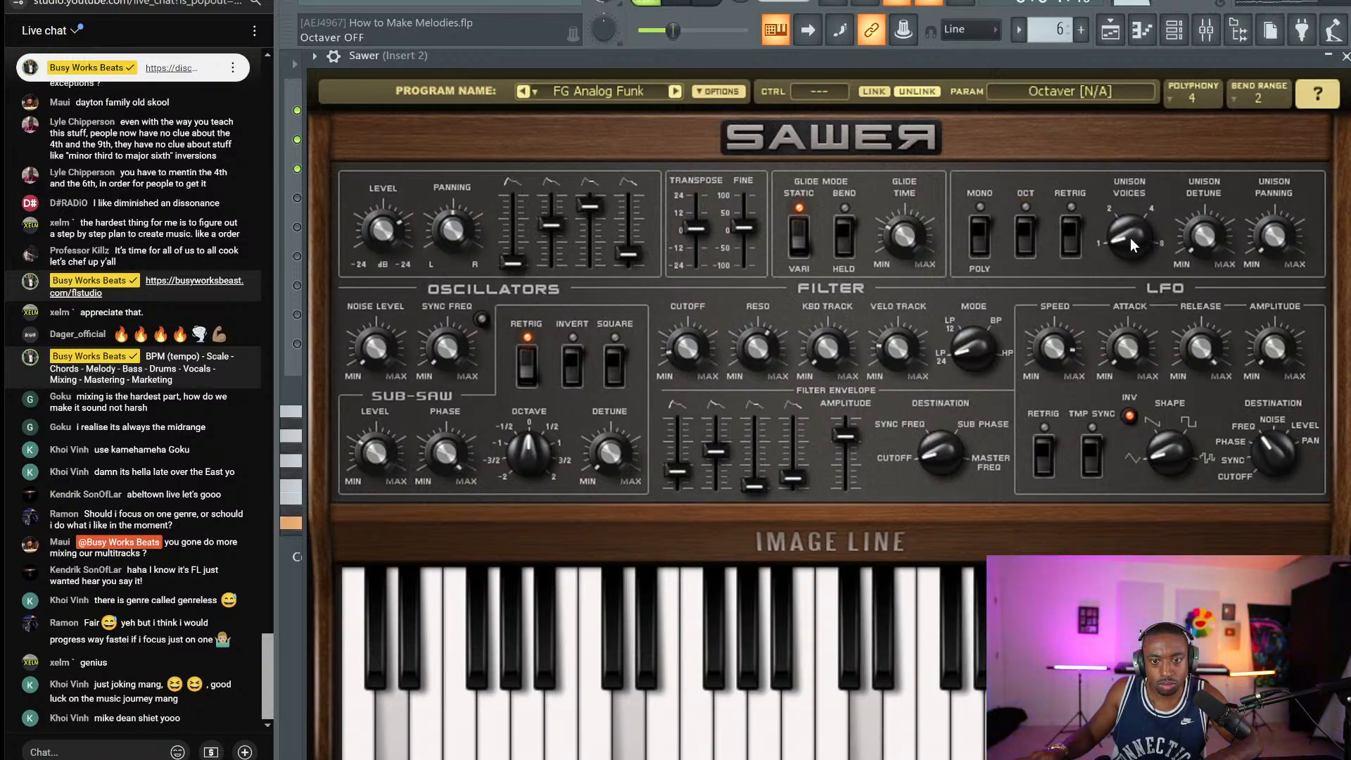
drag(1130, 245, 1204, 204)
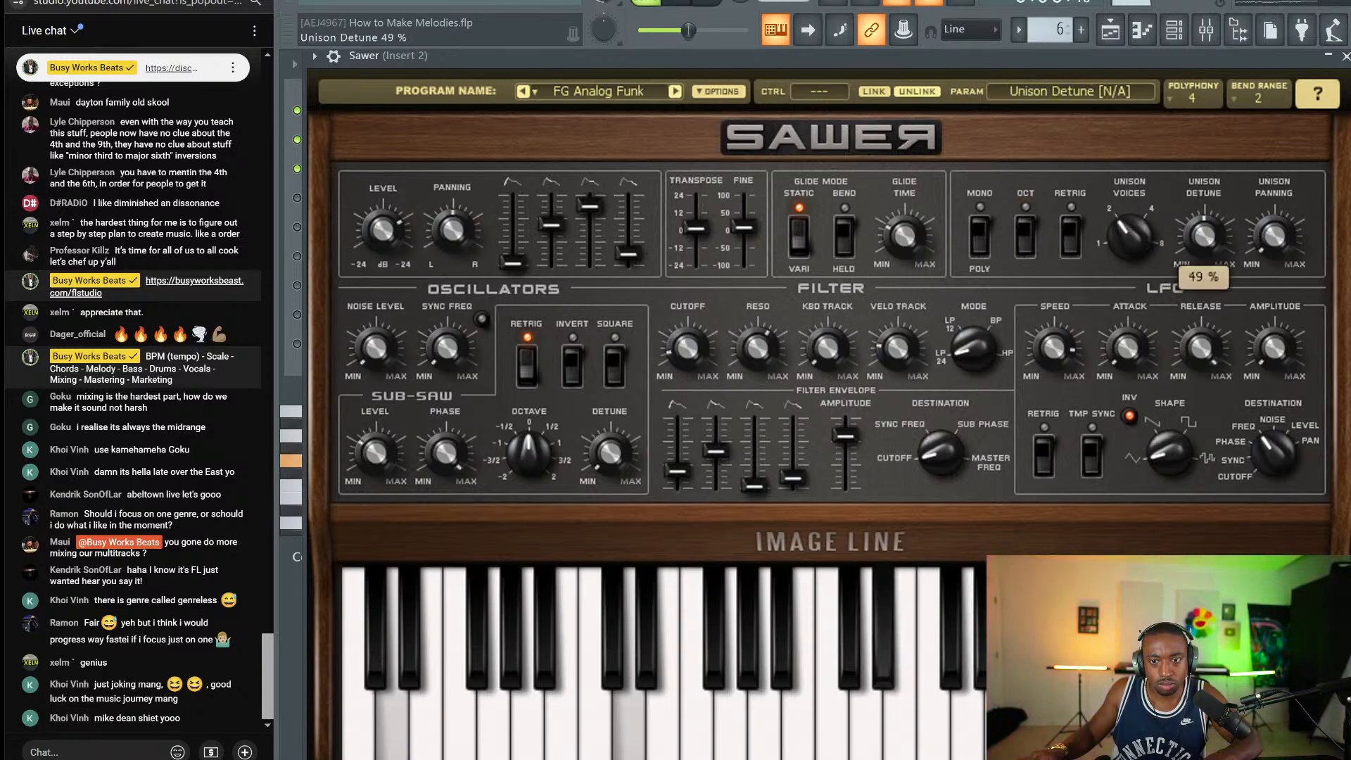
click(1273, 236)
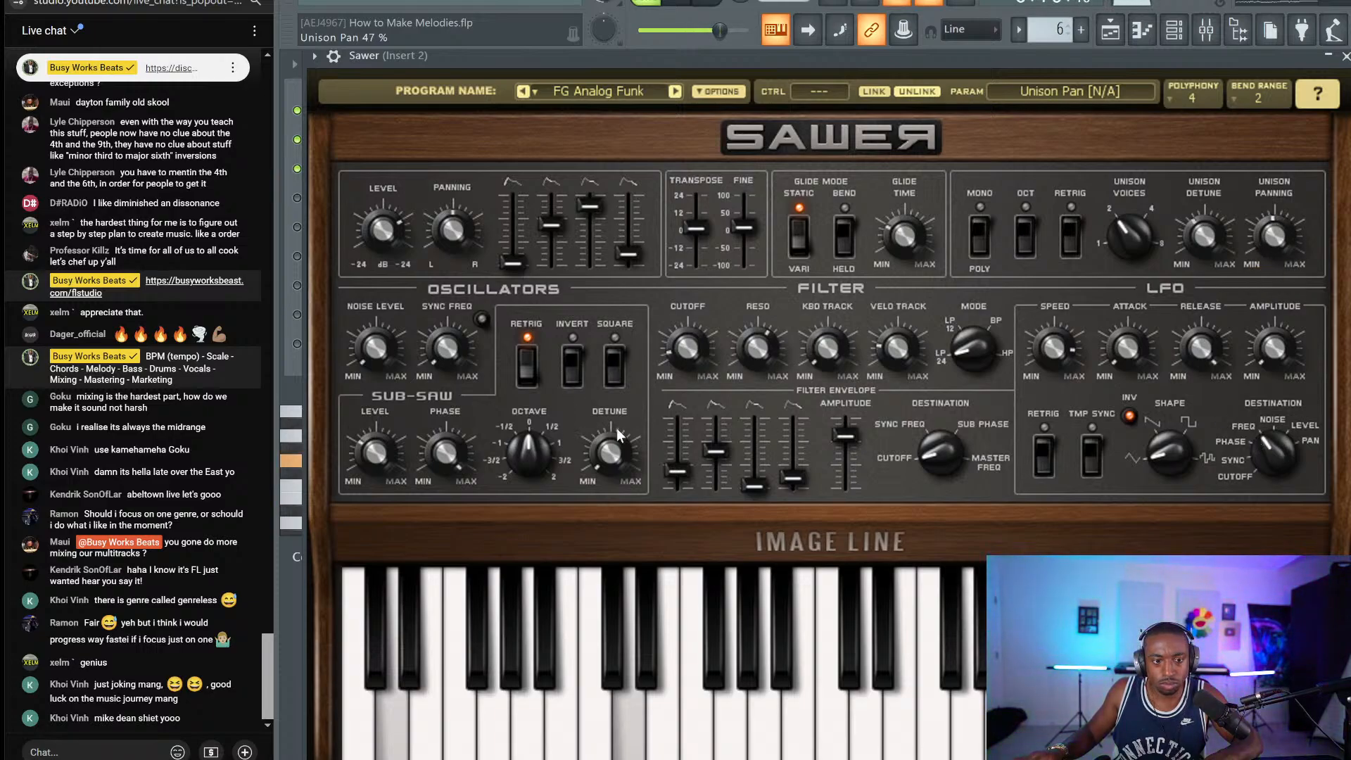
drag(696, 229, 695, 246)
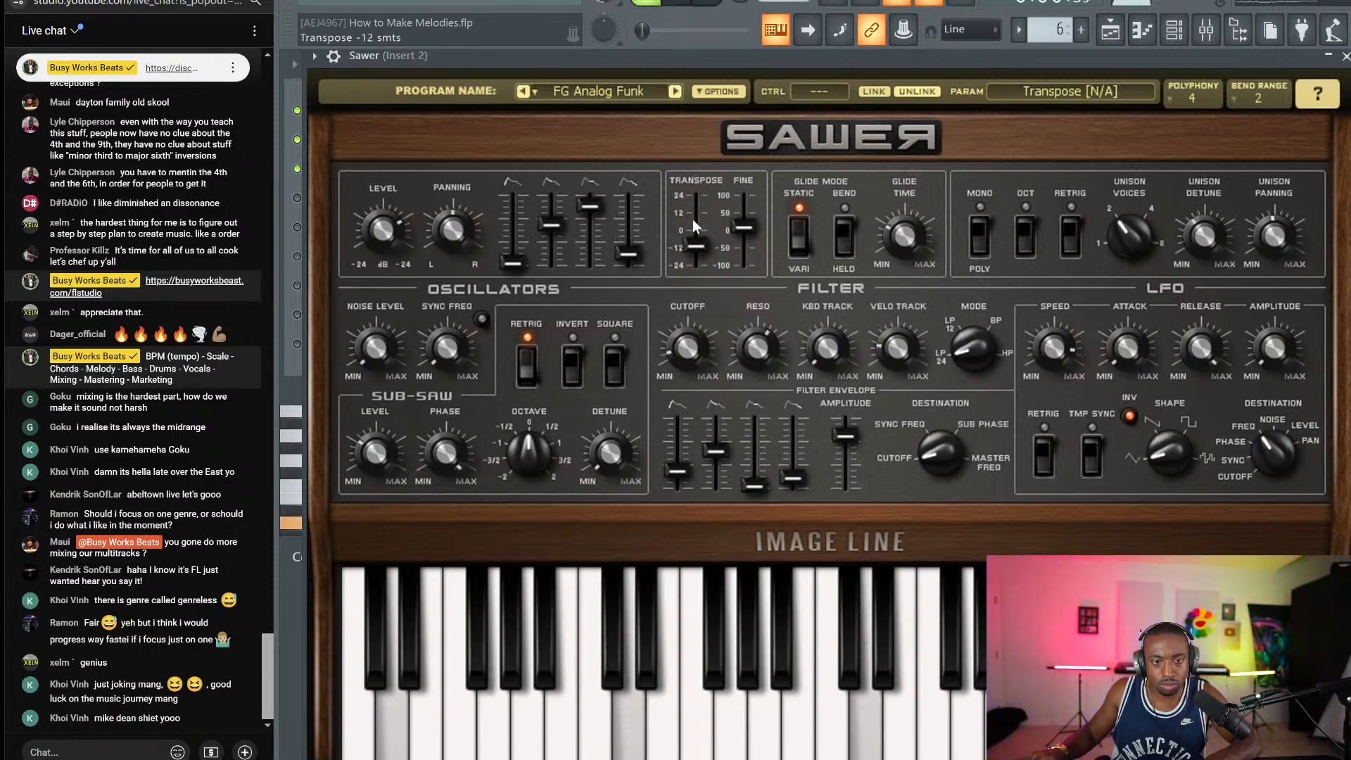
click(1344, 59)
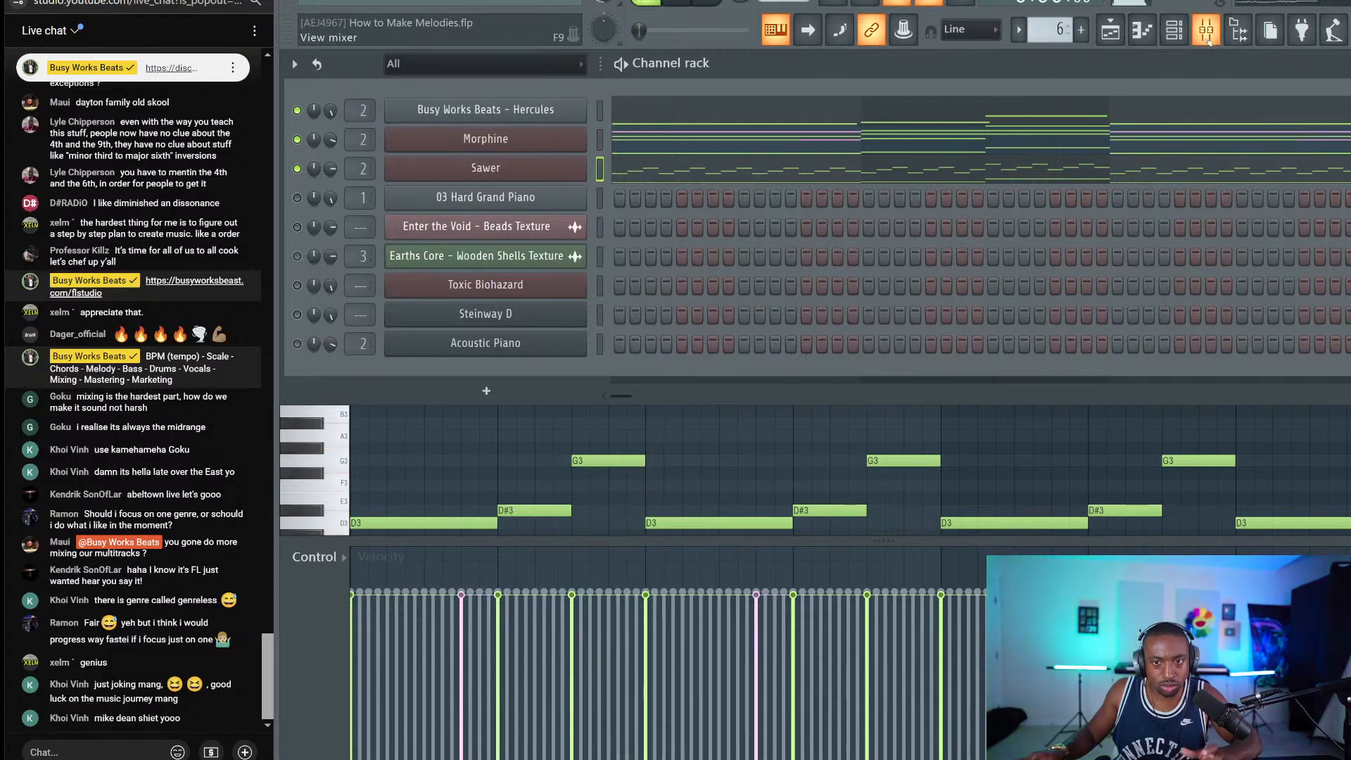
Step: Add kHs Pitch Shifter to the second effect slot of mixer Insert 2 and set its pitch to -3.00 semitones
click(1207, 37)
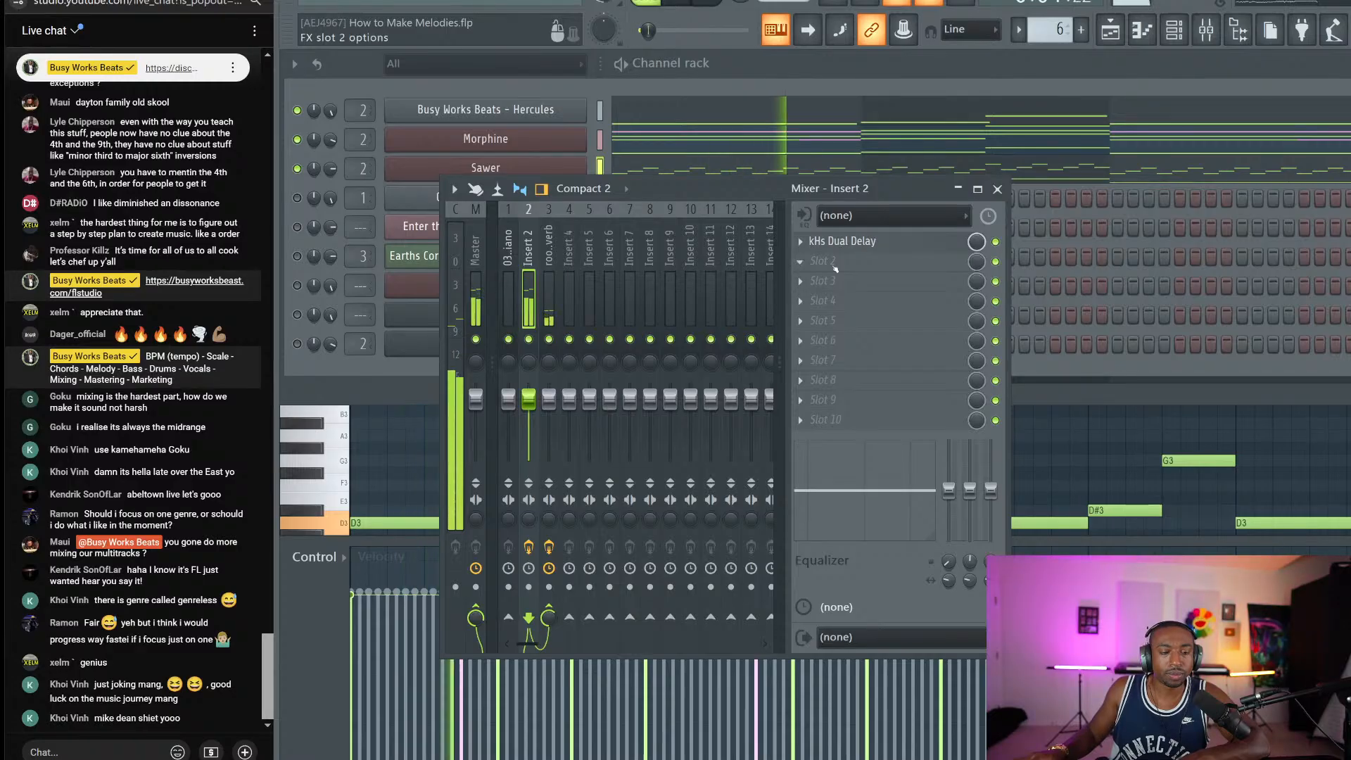
click(857, 243)
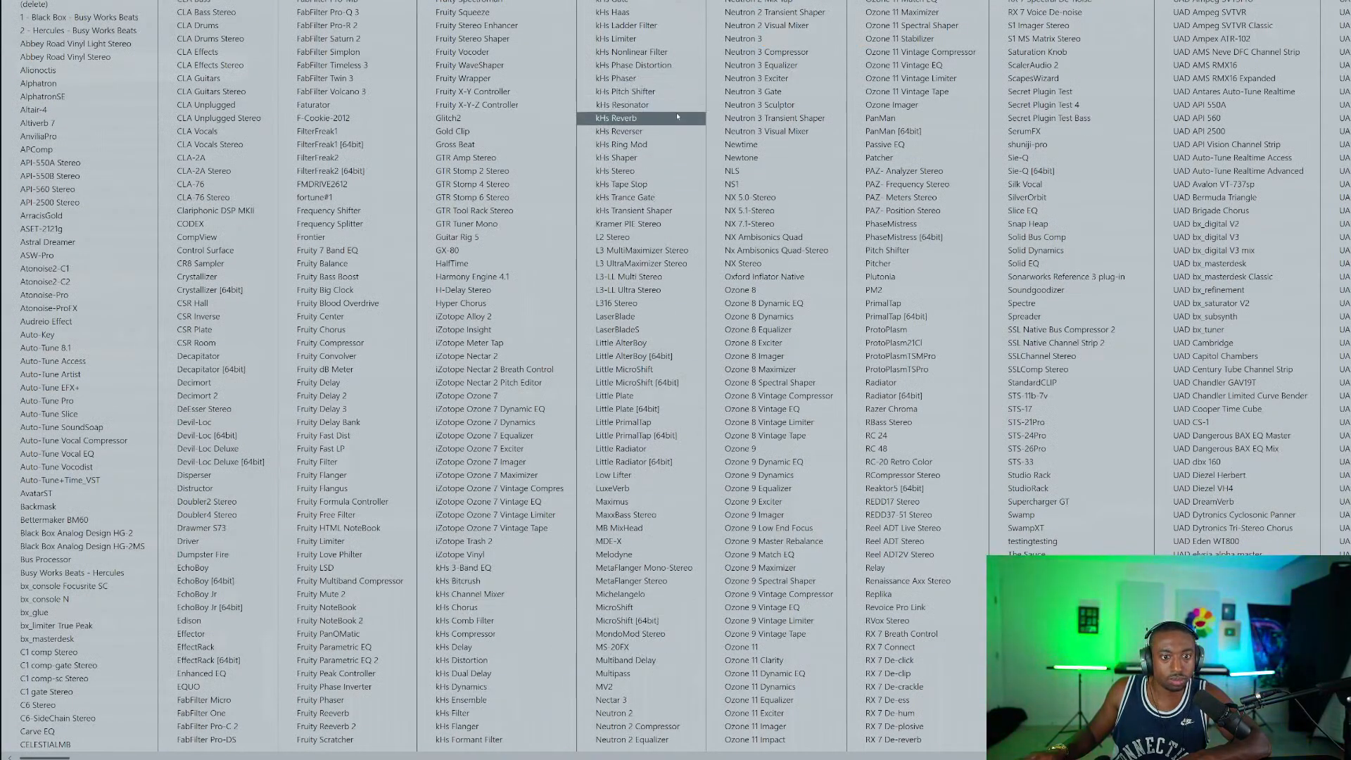
click(655, 92)
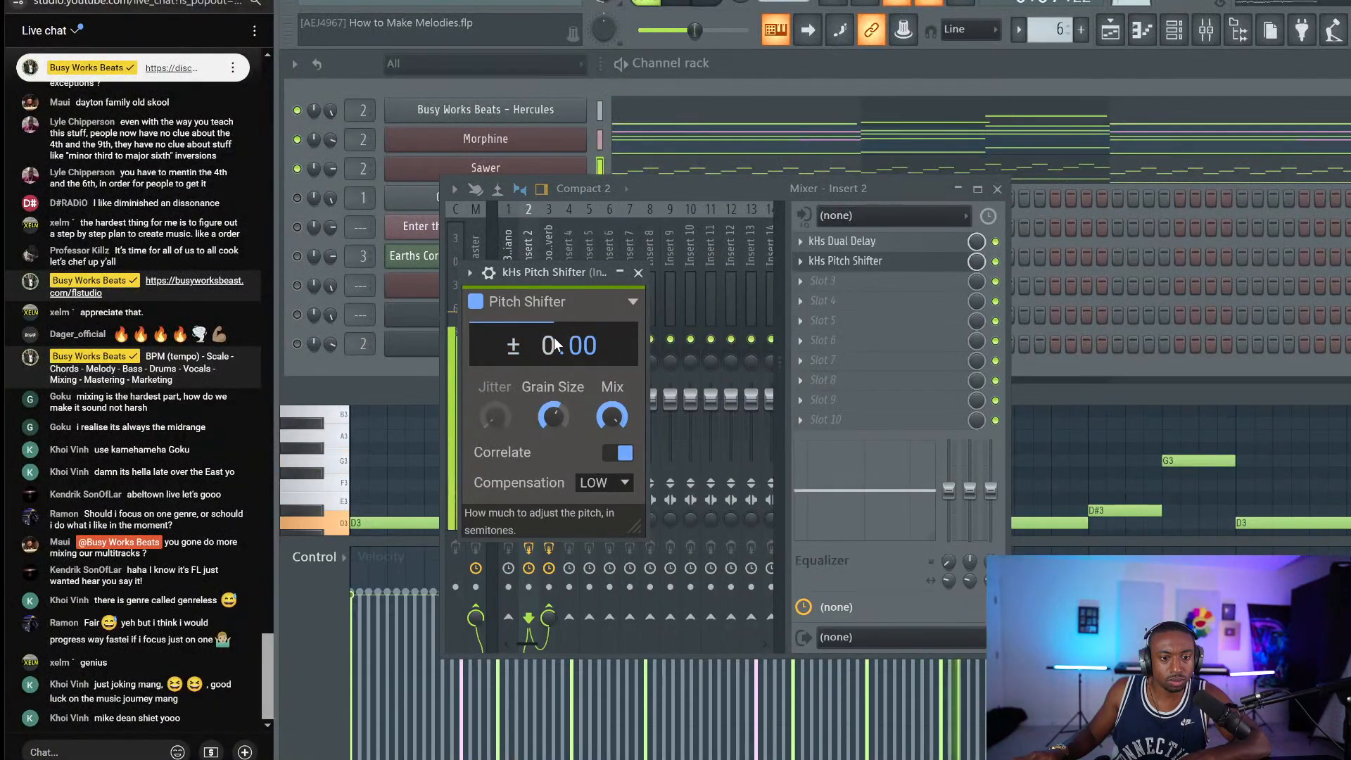
mouse_move(622, 336)
mouse_down()
mouse_move(623, 305)
mouse_move(623, 344)
mouse_up()
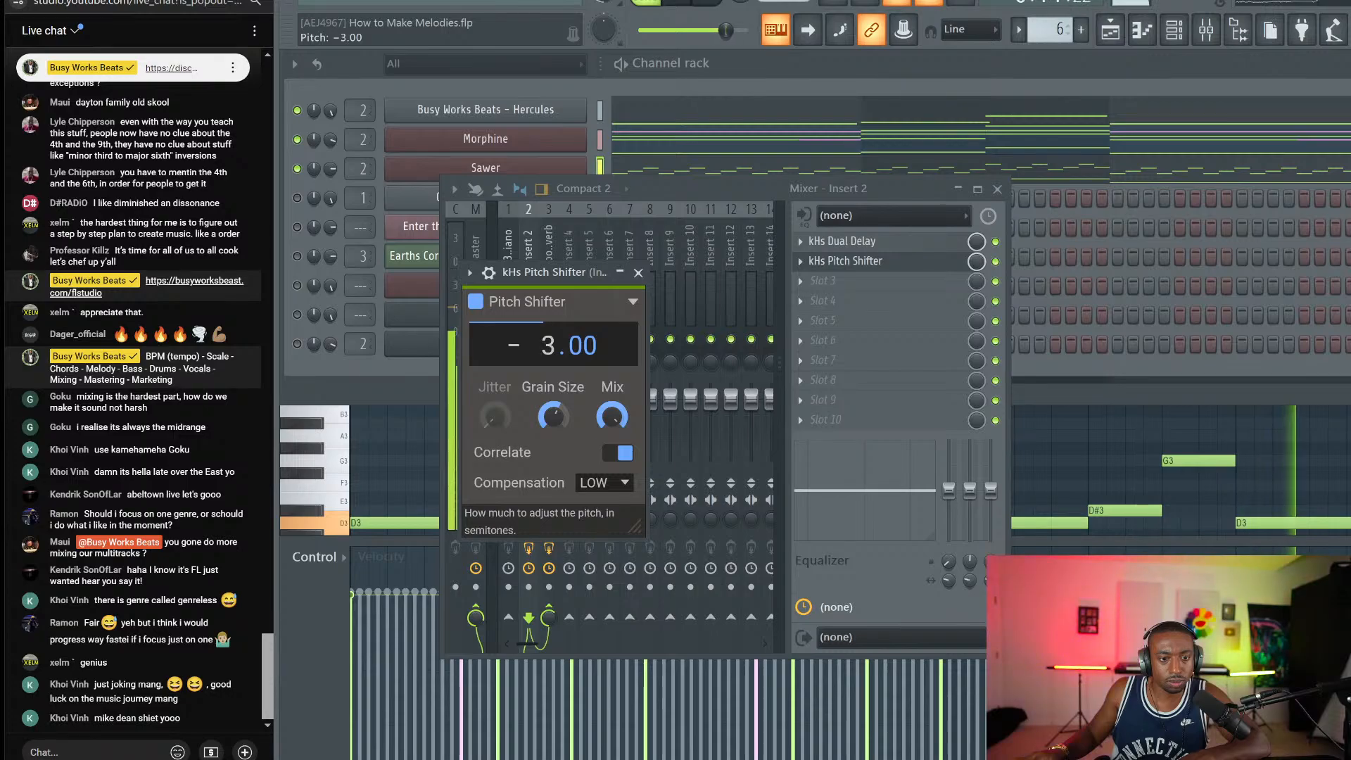
click(639, 274)
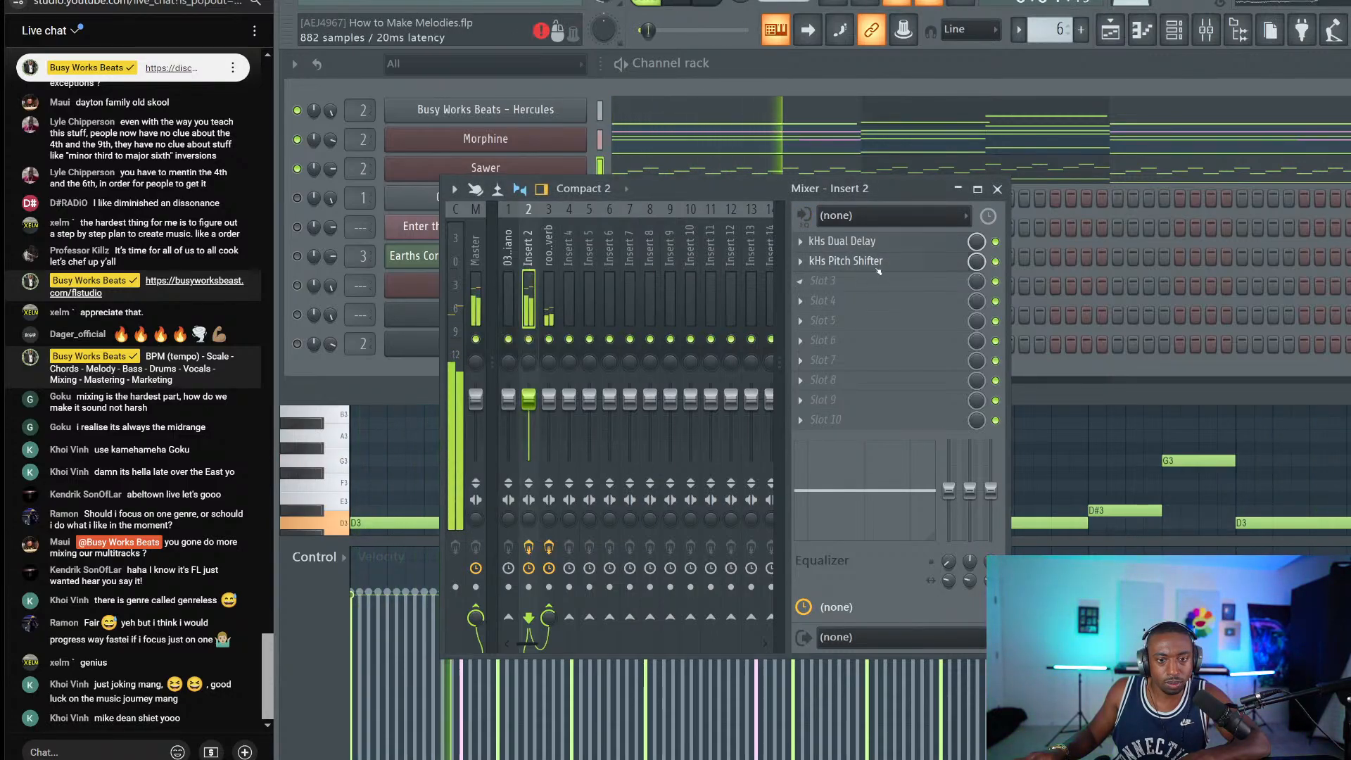
click(958, 265)
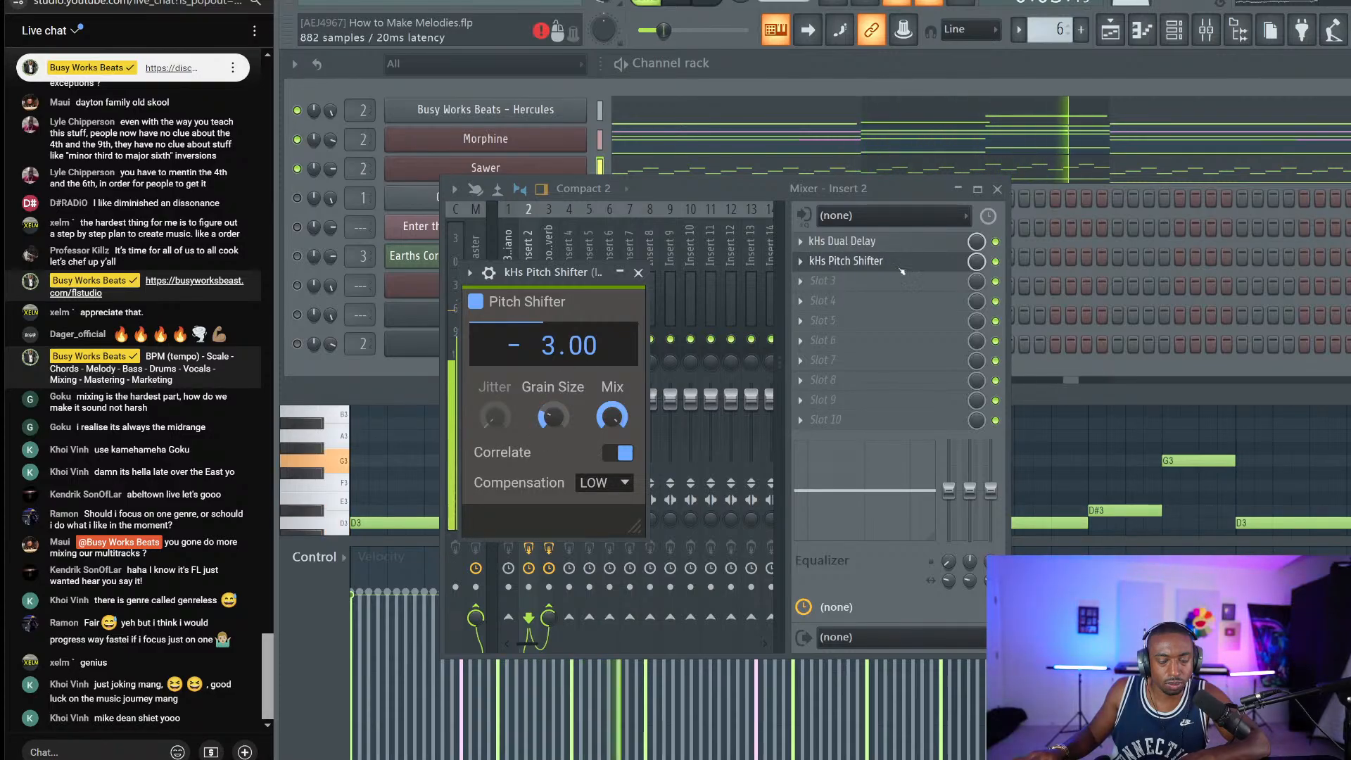
Step: Return to the playlist, stop playback and toggle the tempo's half-speed option
click(1110, 30)
key(space)
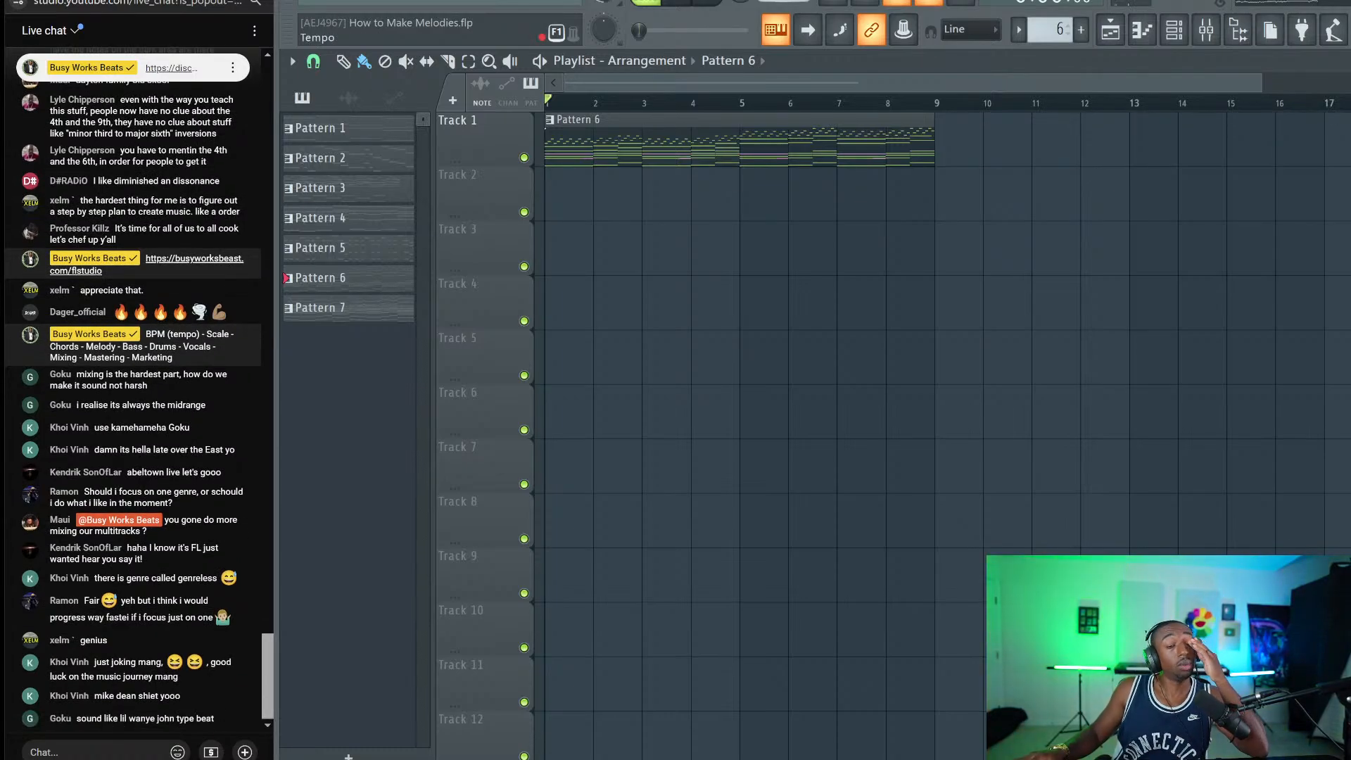
right_click(785, 1)
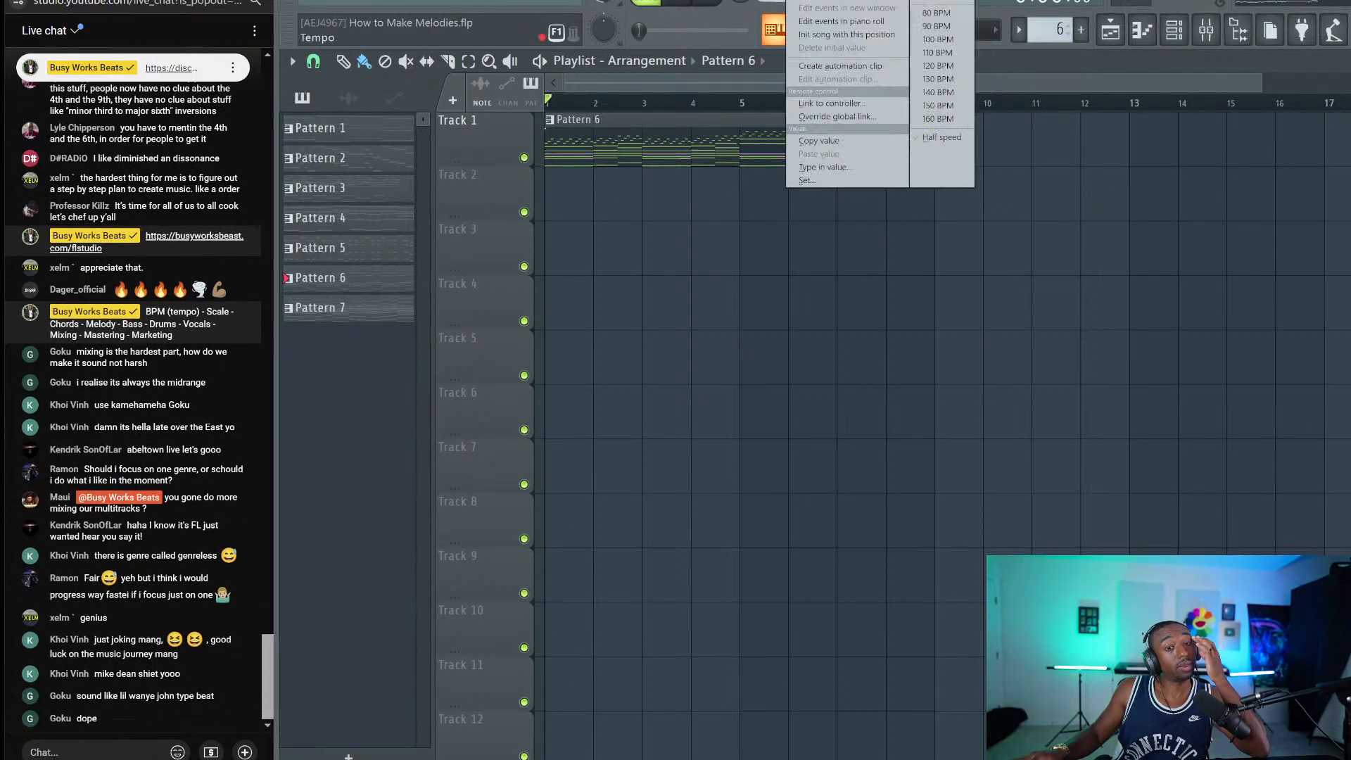
click(927, 138)
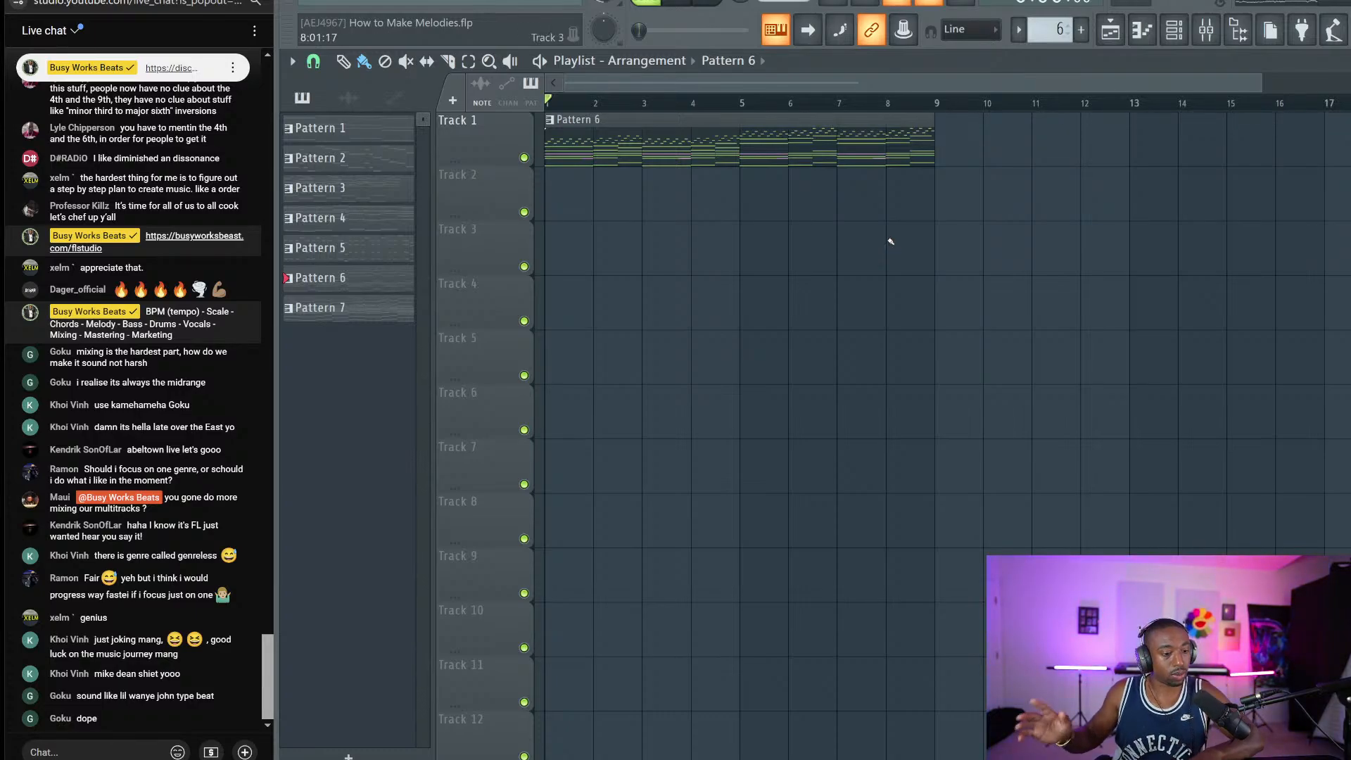
Step: During playback, switch the Hercules channel's sound to the Prometheus preset from the Pads category and close the plugin
key(space)
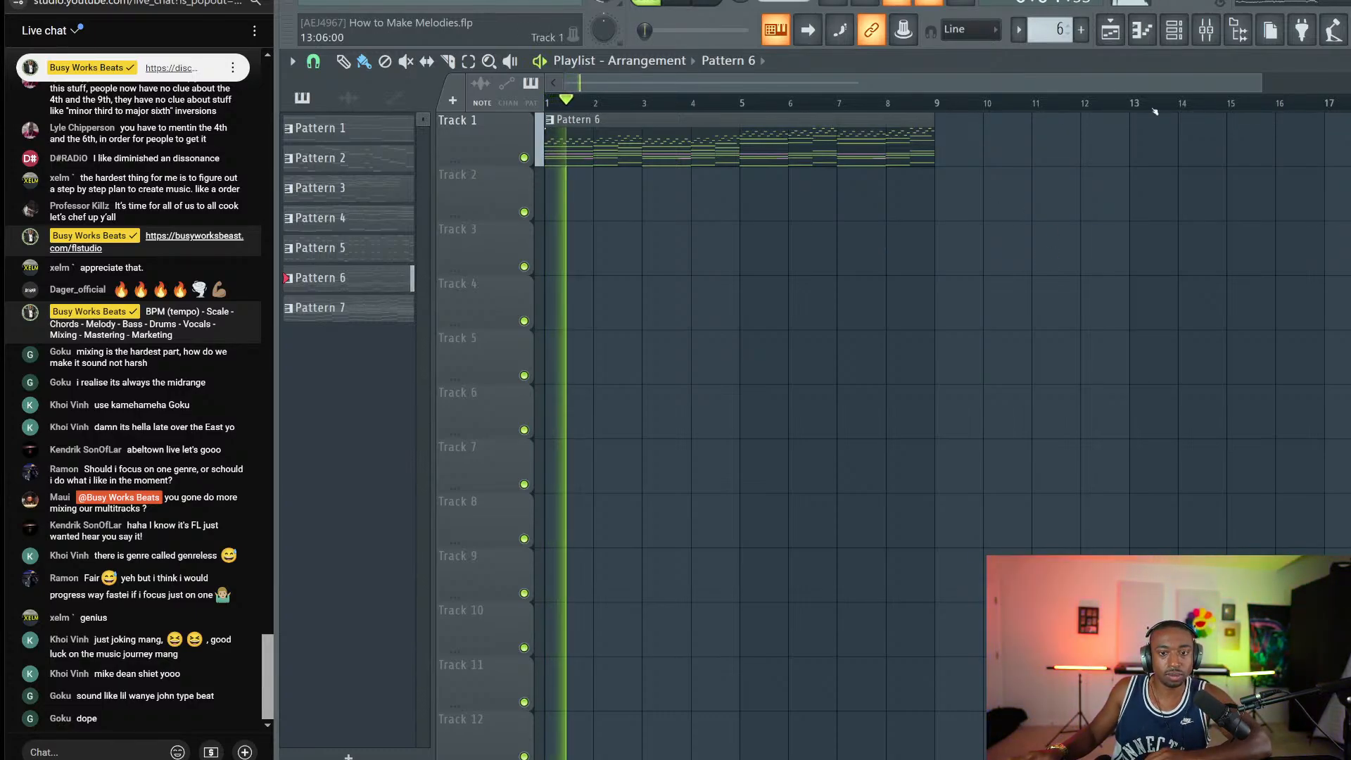
click(1174, 29)
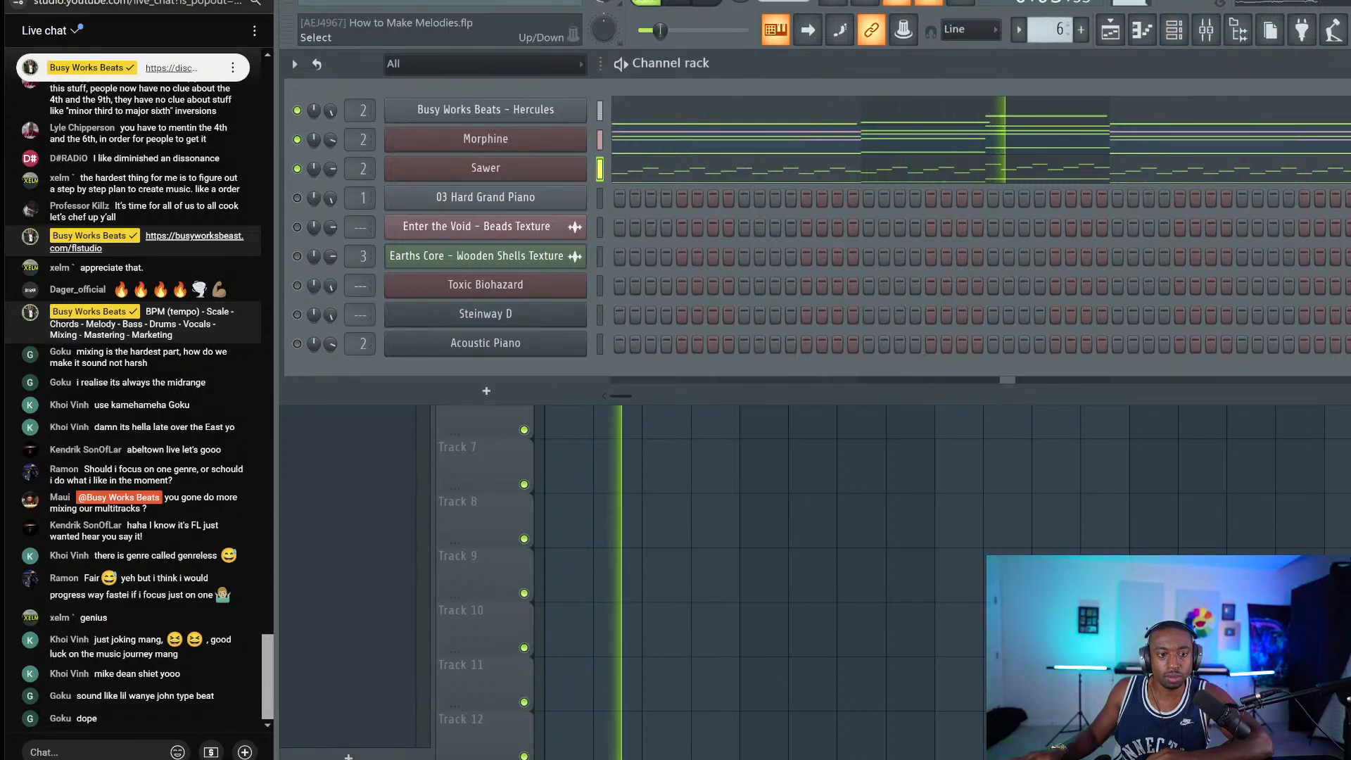
click(493, 112)
click(752, 355)
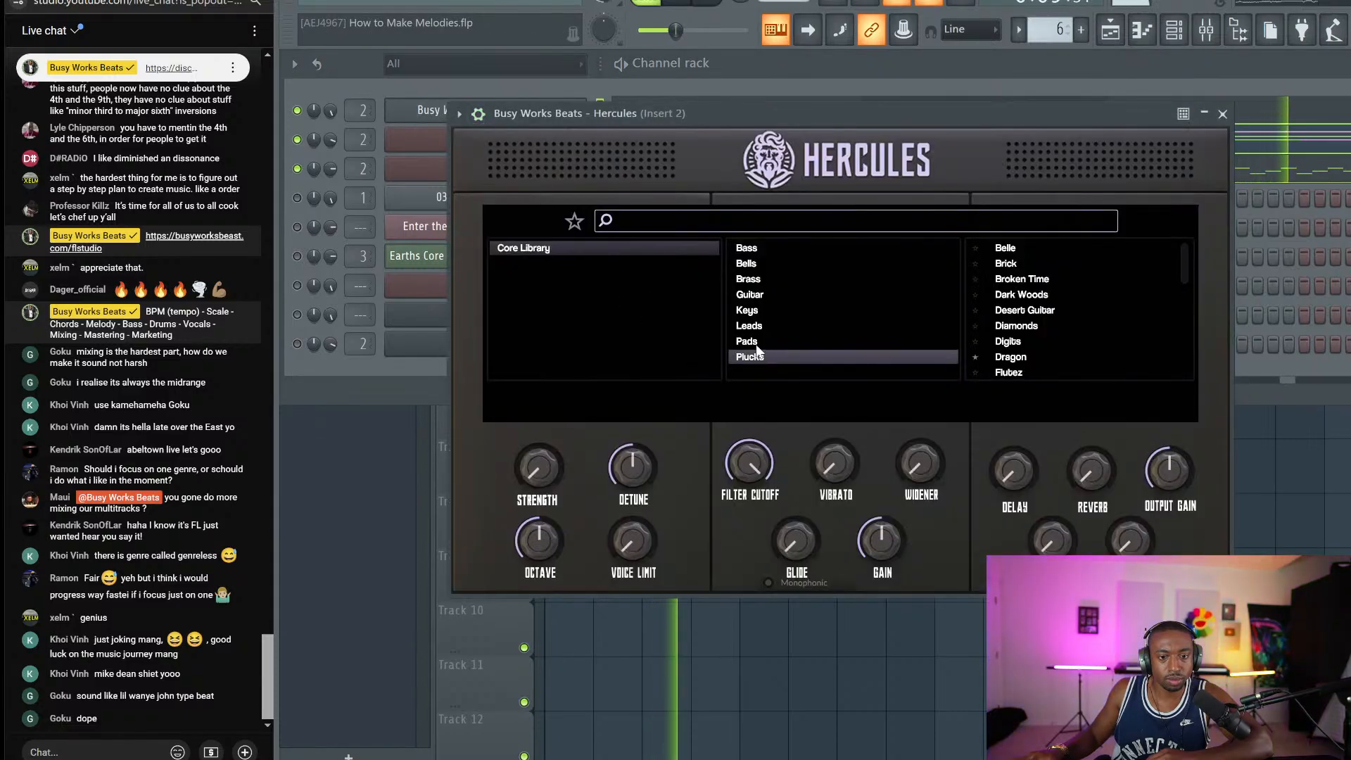
click(750, 342)
scroll(1079, 321, down, 15)
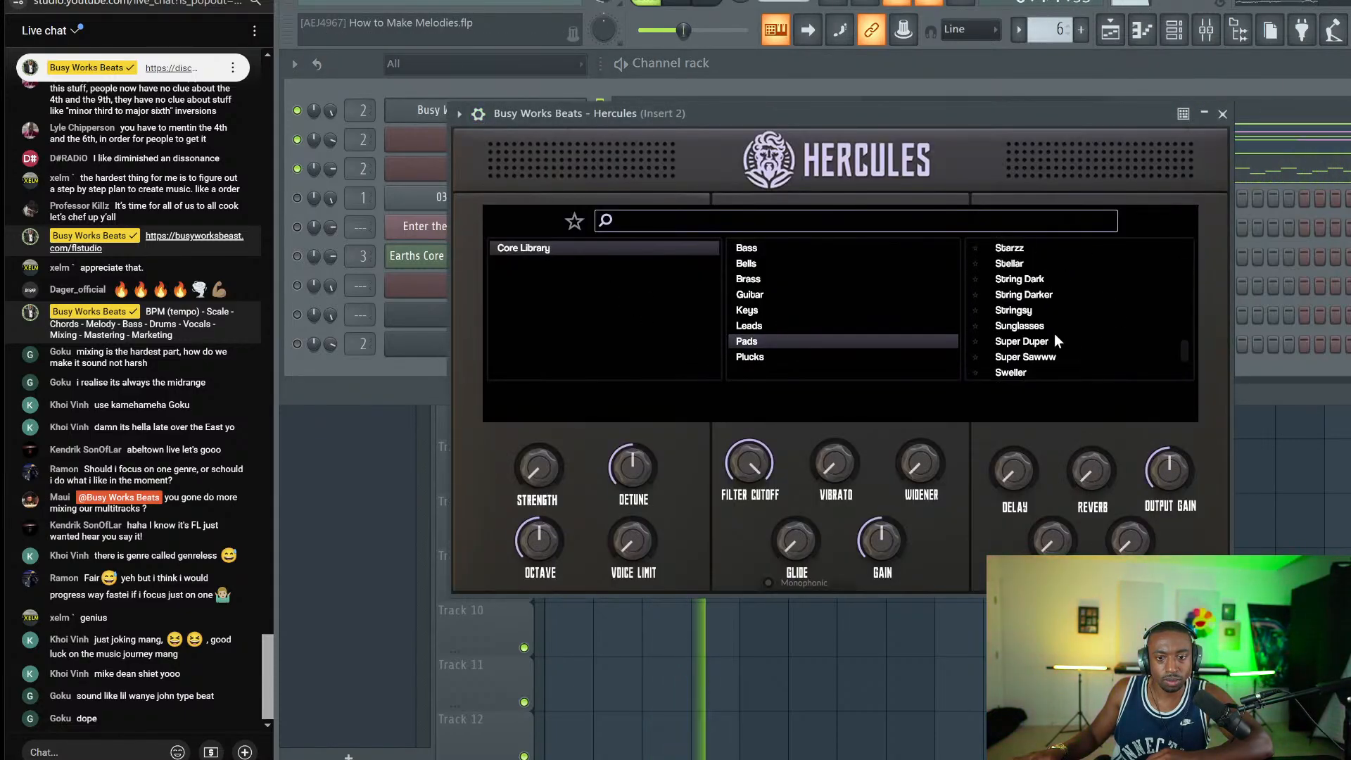
scroll(1052, 331, up, 4)
click(1015, 301)
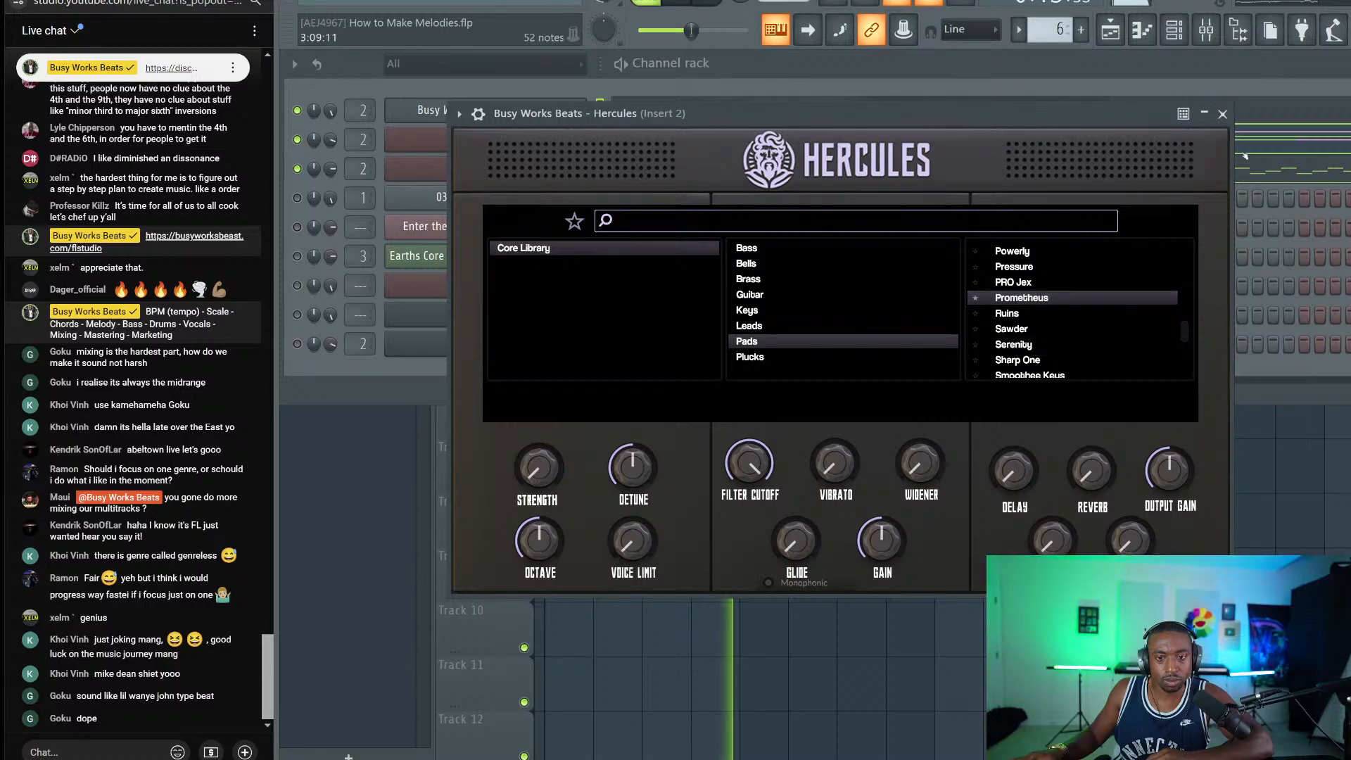
click(1222, 113)
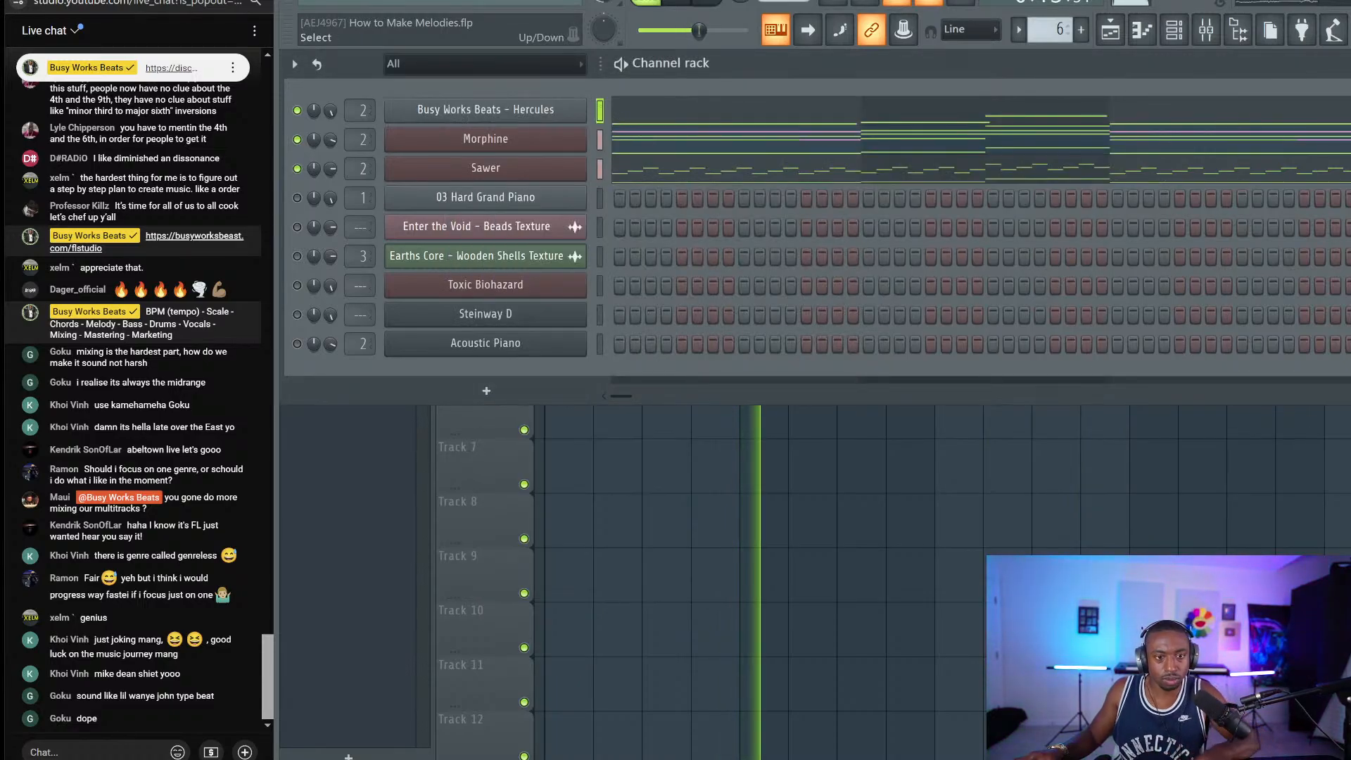
Step: Copy Morphine's chord notes into the Hercules piano roll
click(641, 140)
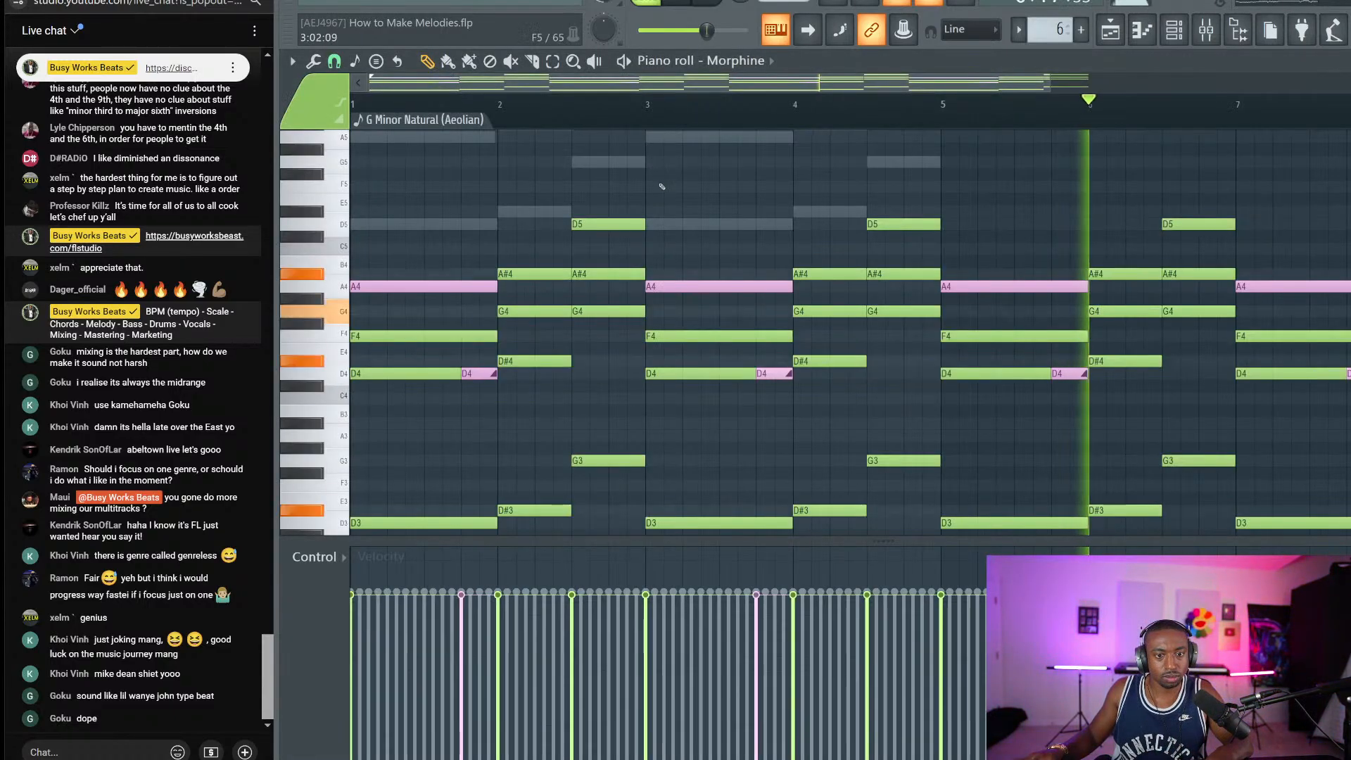
click(1350, 61)
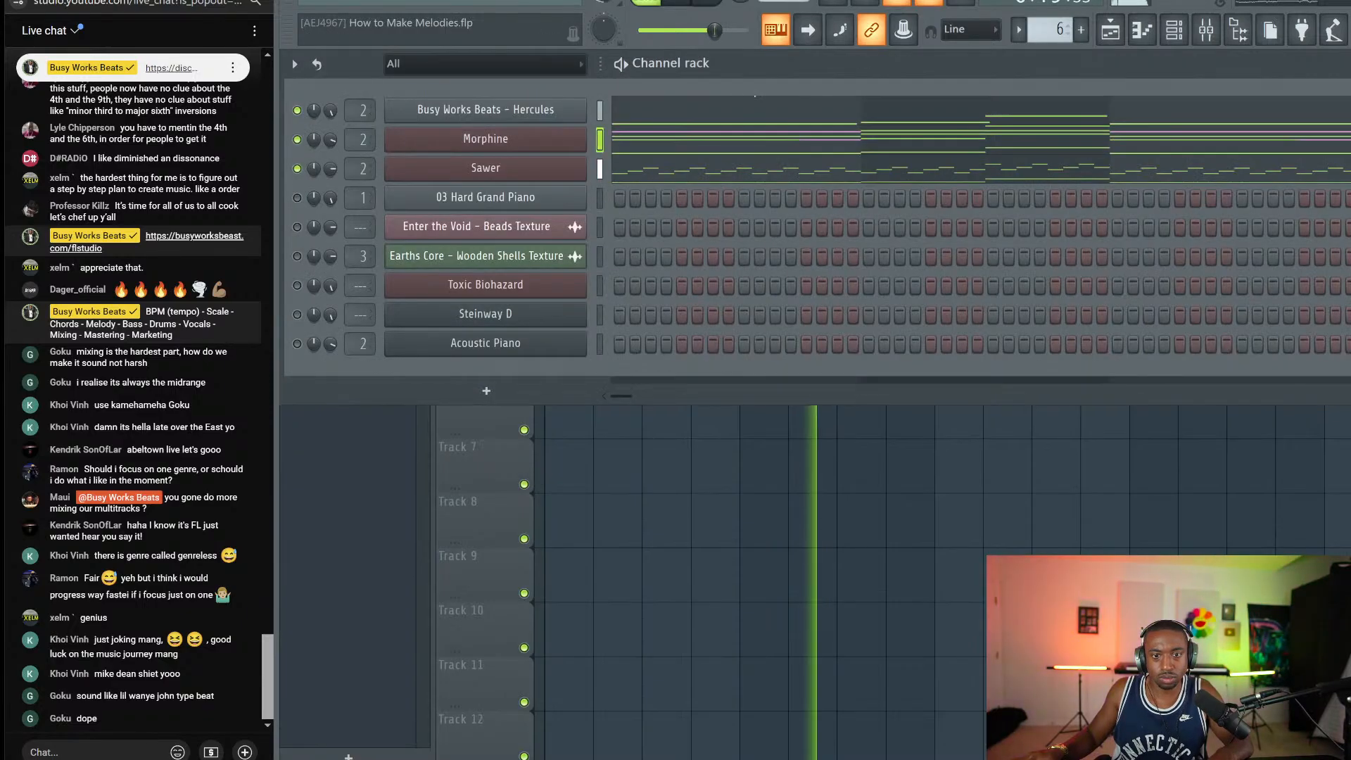
click(723, 112)
key(ctrl+v)
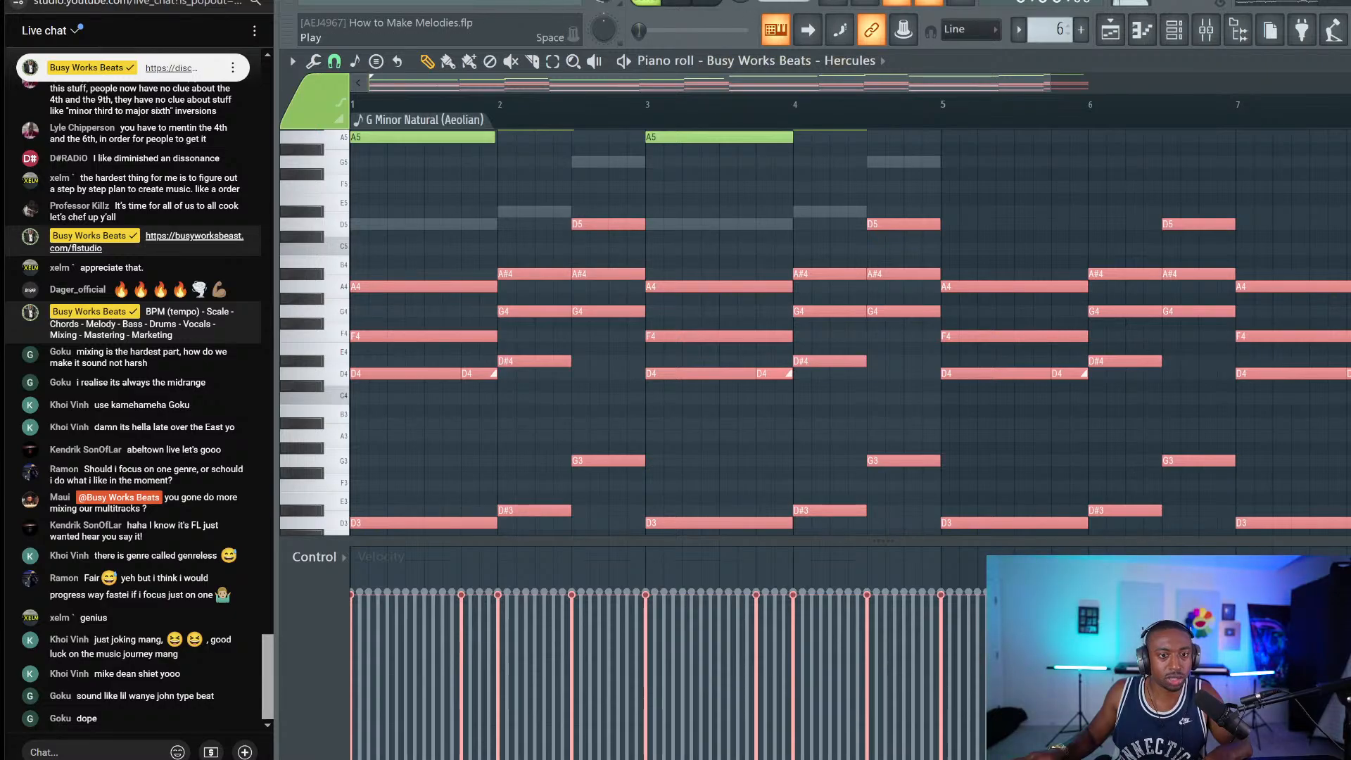
Step: Solo the Hercules channel in the channel rack and audition its layered chords
click(1173, 31)
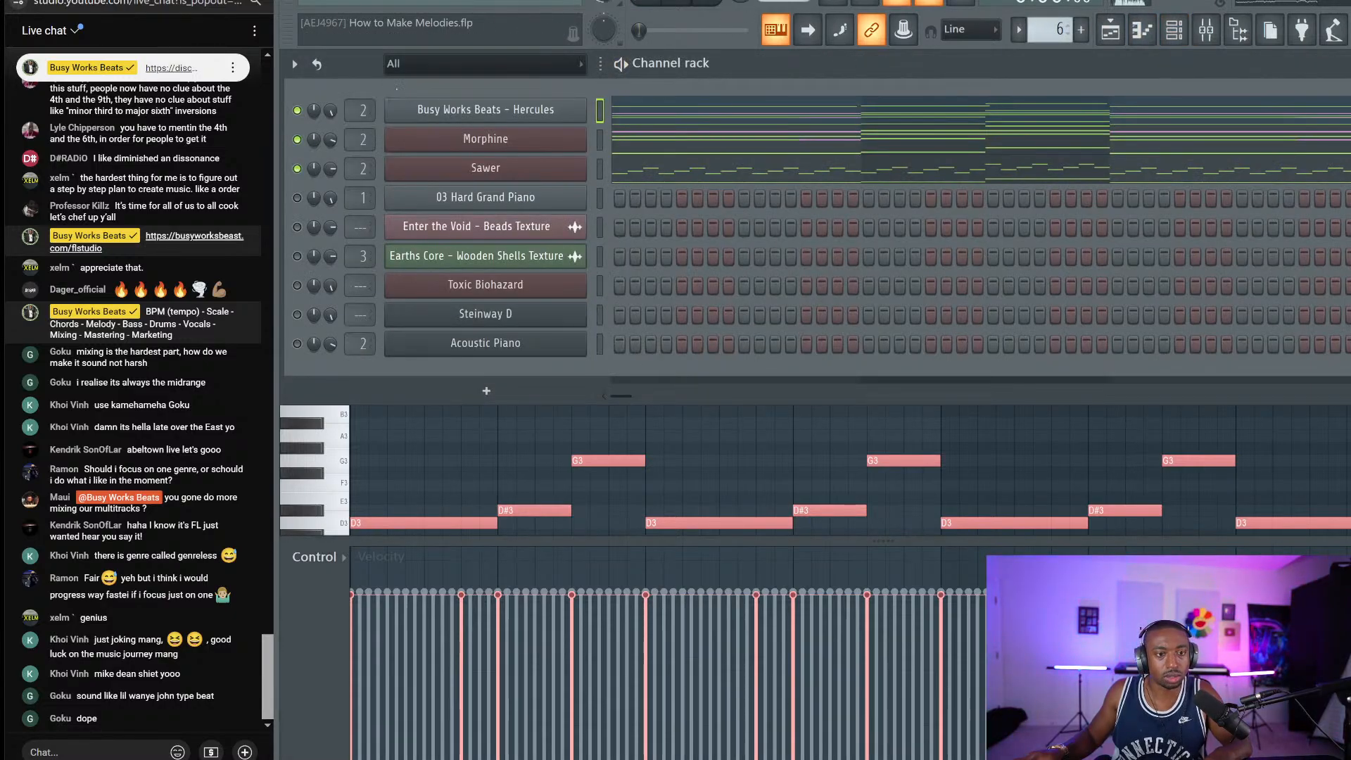
right_click(295, 113)
click(311, 122)
key(space)
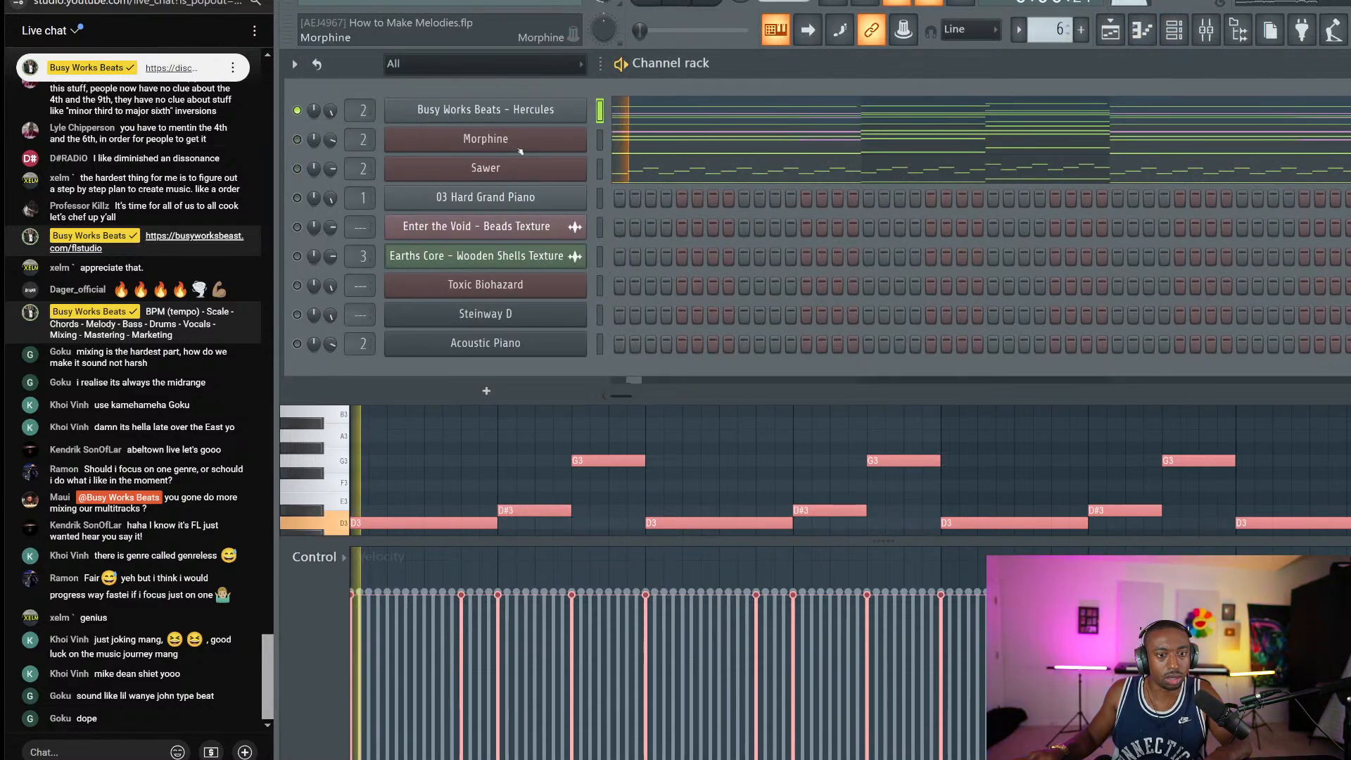
key(space)
key(space)
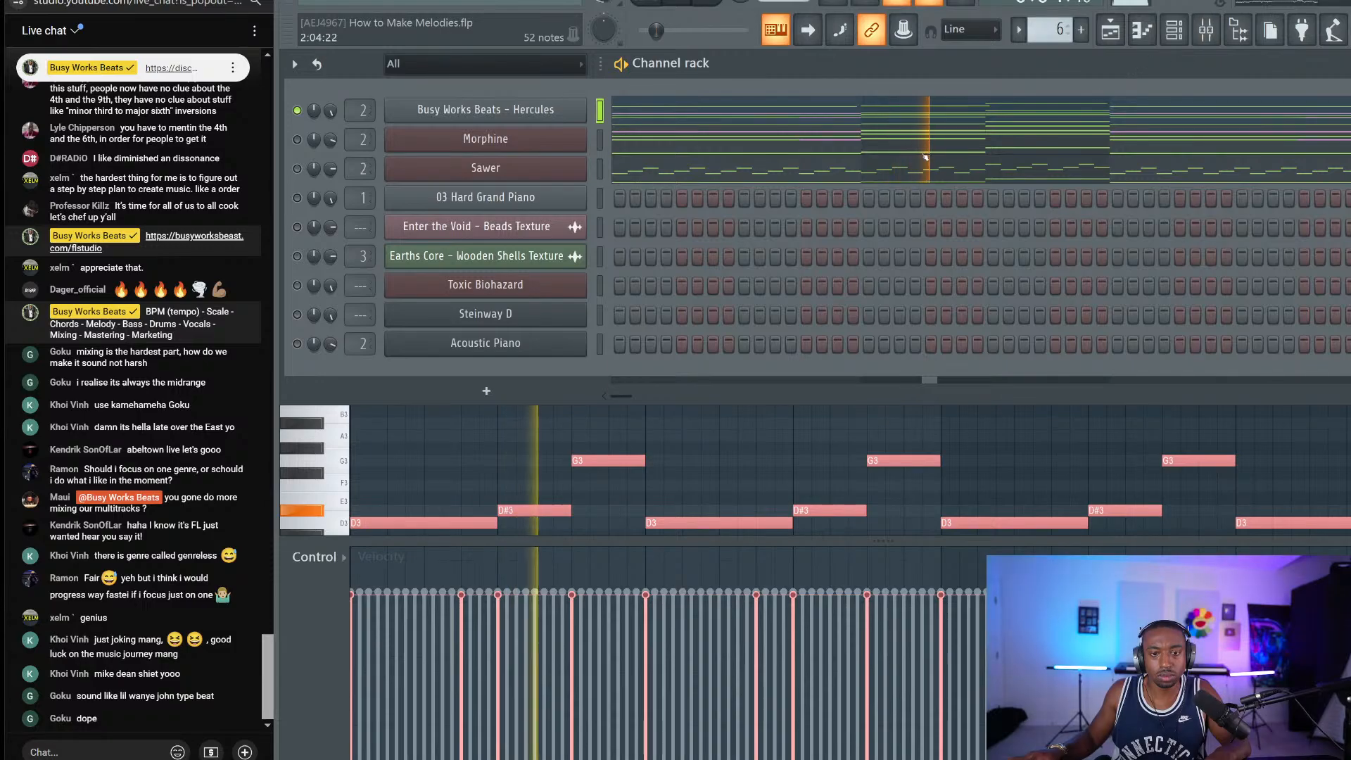
key(space)
Step: Undo the chord paste in the Hercules piano roll
click(637, 117)
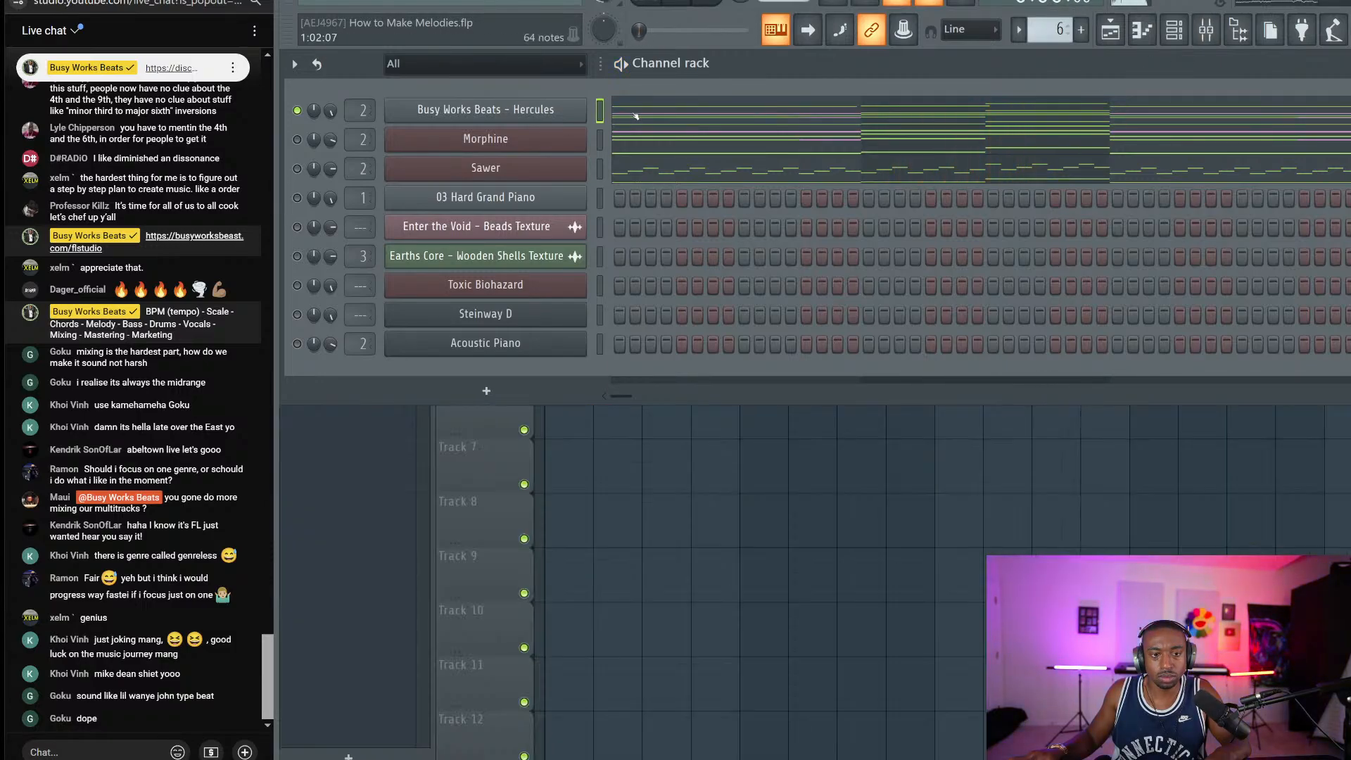
click(637, 116)
key(ctrl+z)
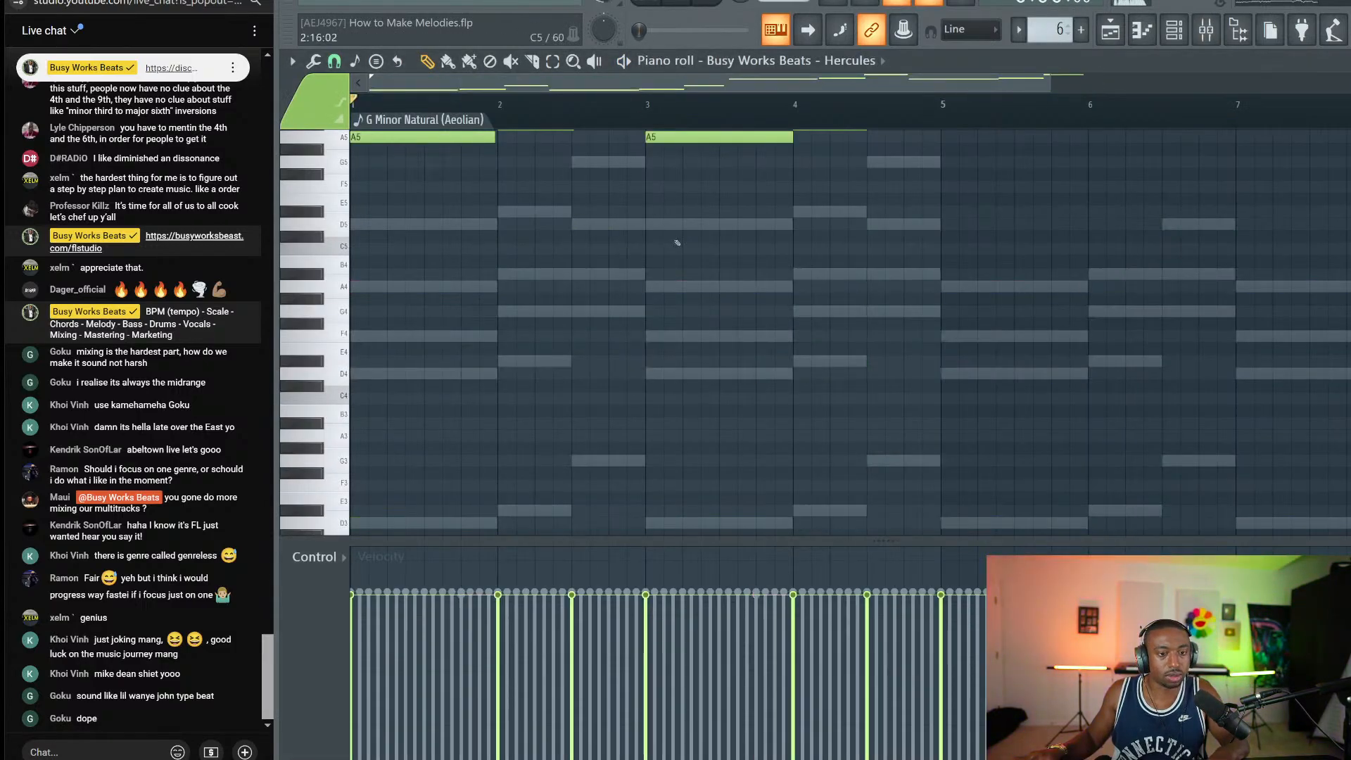
Step: During playback, load Sawer's FG Angry Analog preset, turn mono mode off and transpose it by -13 semitones
click(1173, 29)
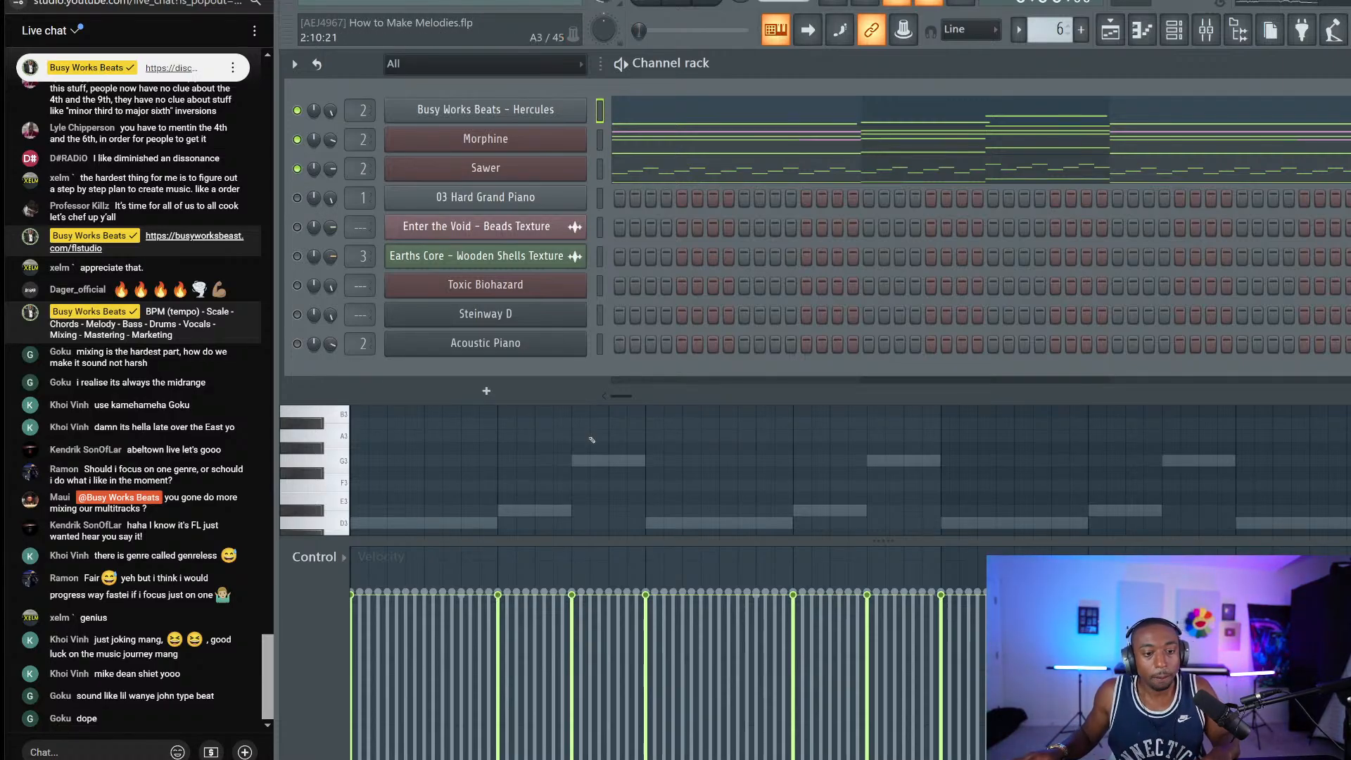
click(1174, 30)
key(space)
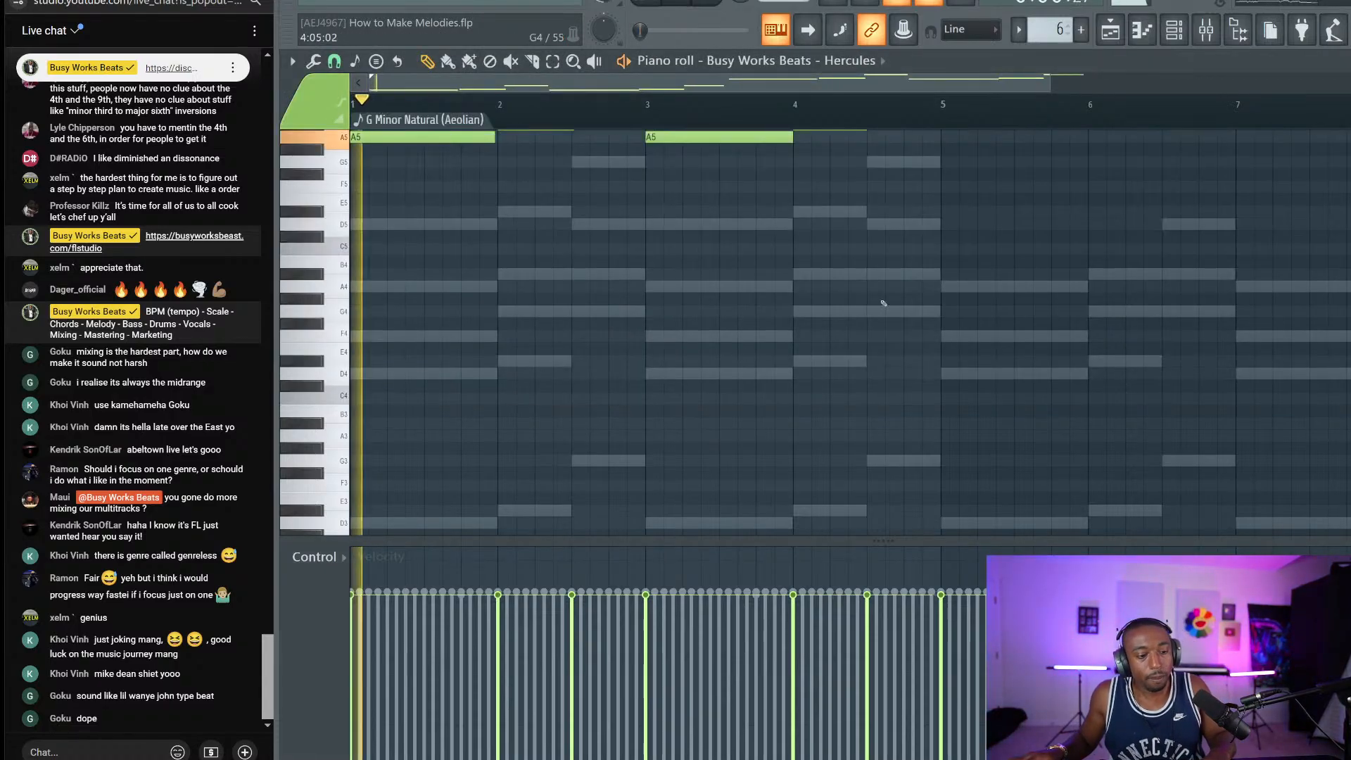
click(1174, 29)
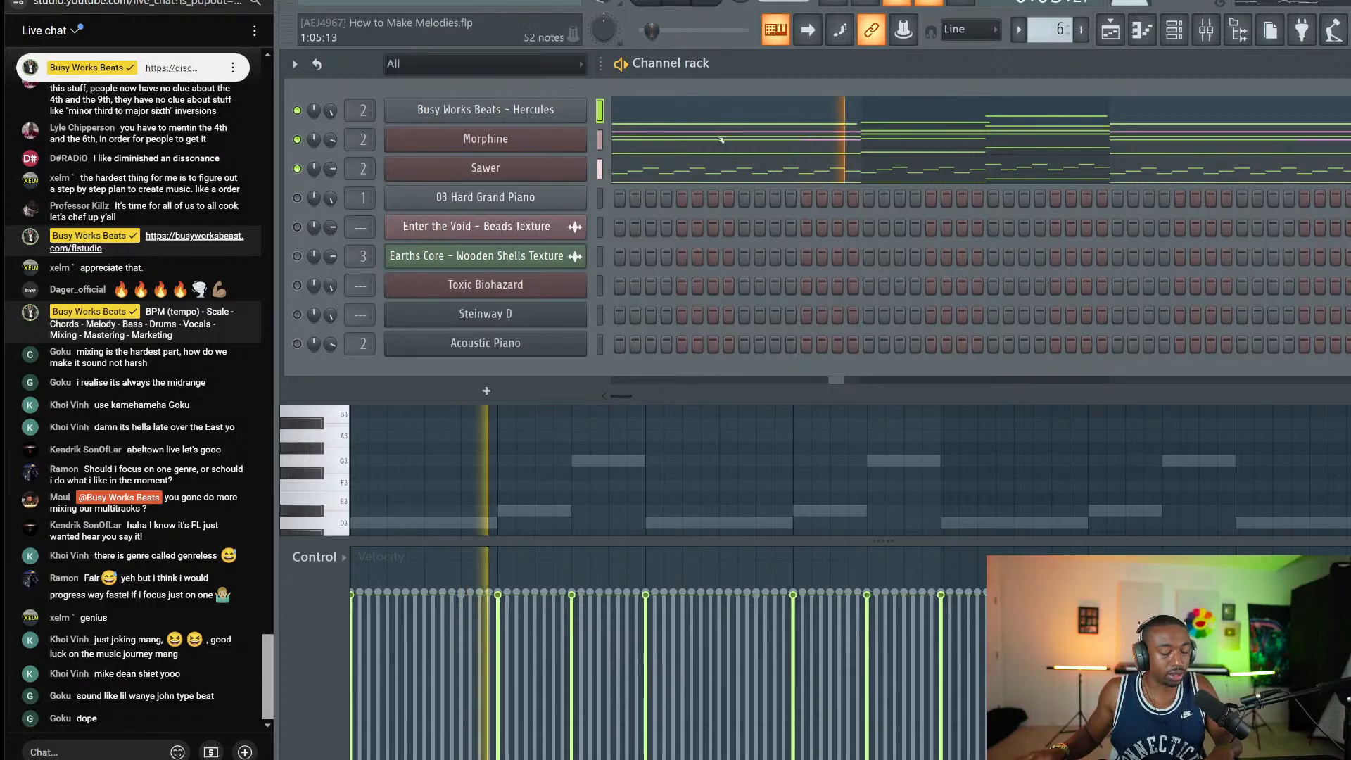
click(542, 168)
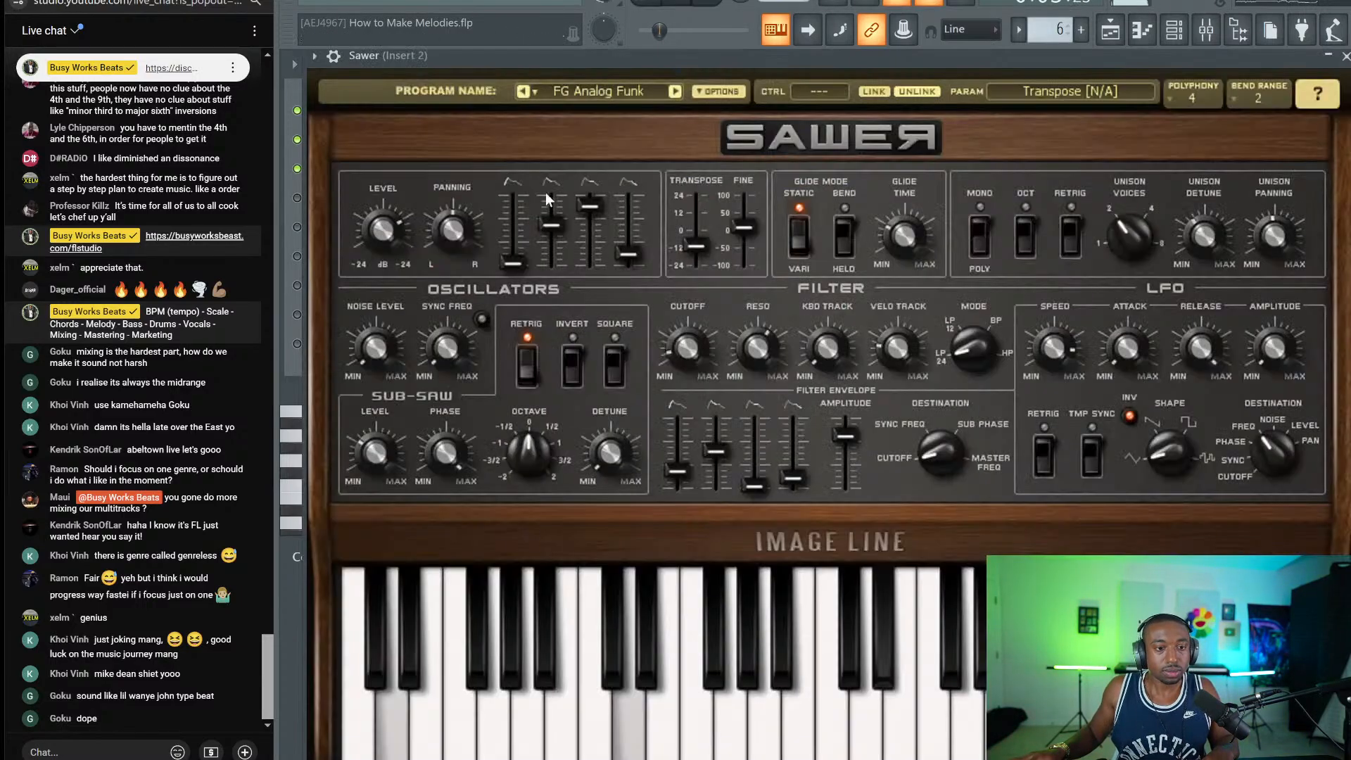
click(674, 92)
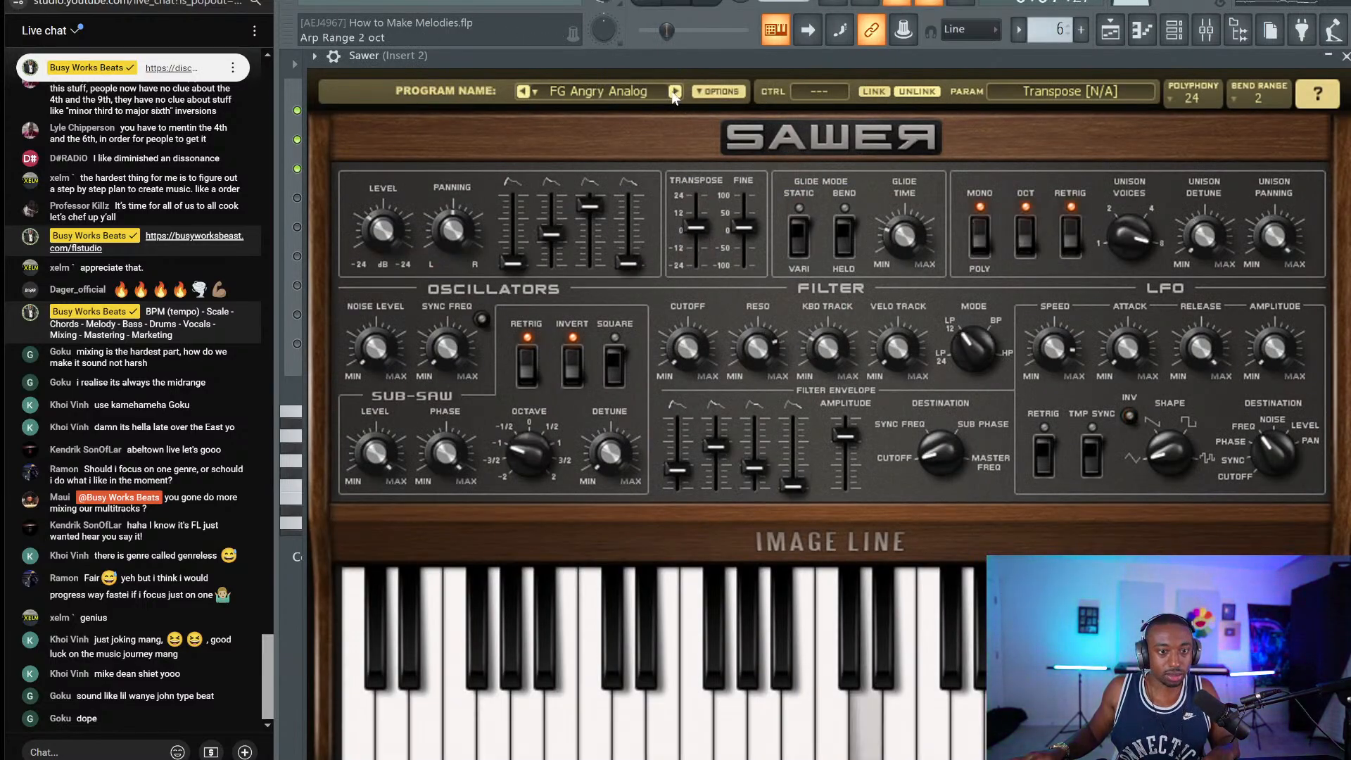
drag(688, 347, 1029, 261)
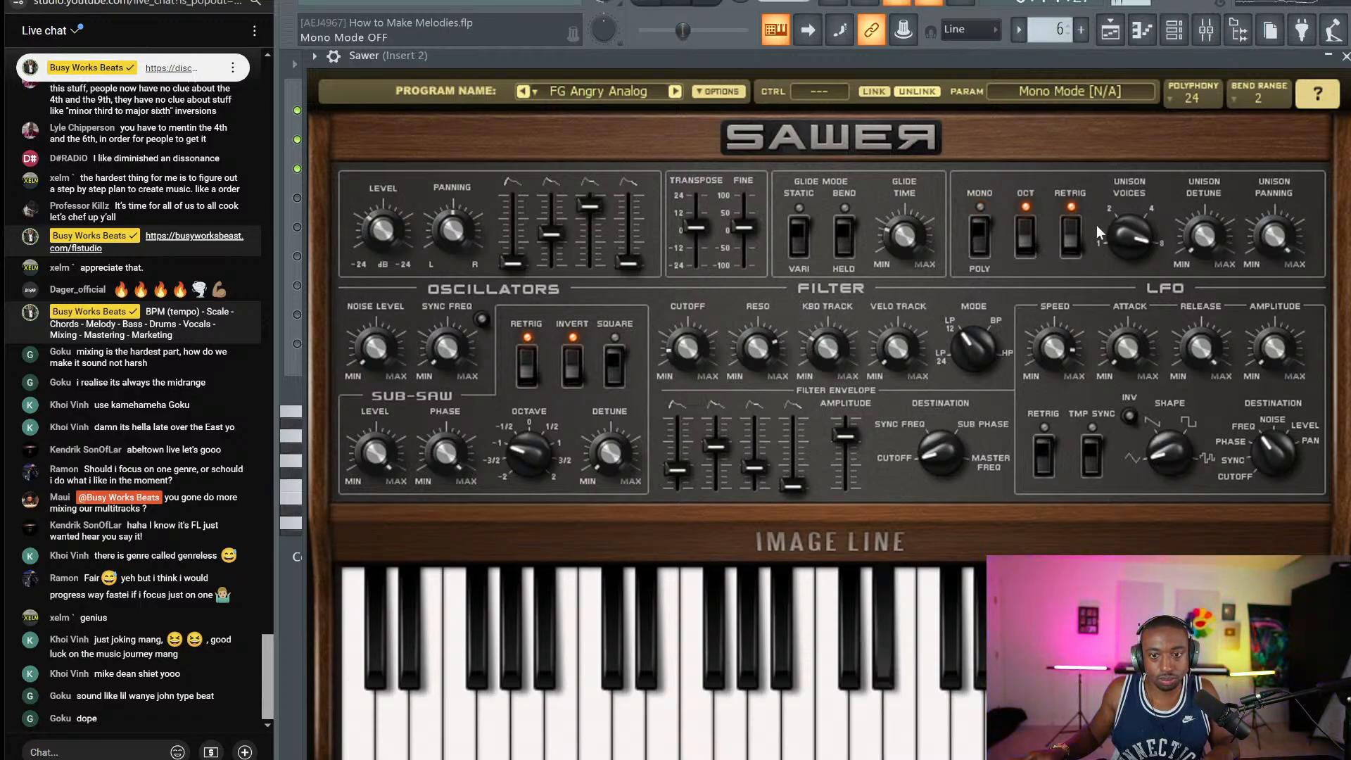
drag(691, 226, 695, 246)
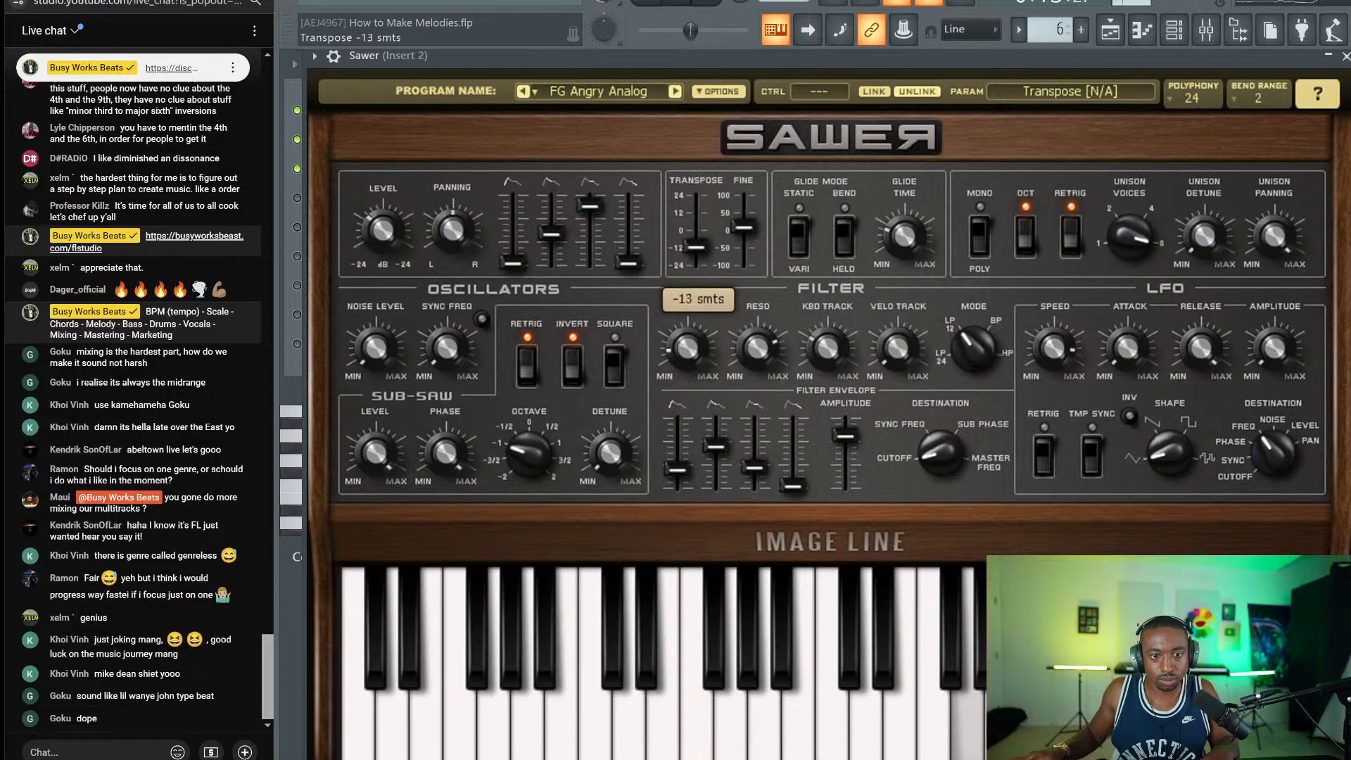
Step: Set Sawer's filter resonance to 63%, filter envelope amplitude to 44% and unison detune to 64%, and close the synth
drag(758, 347, 757, 350)
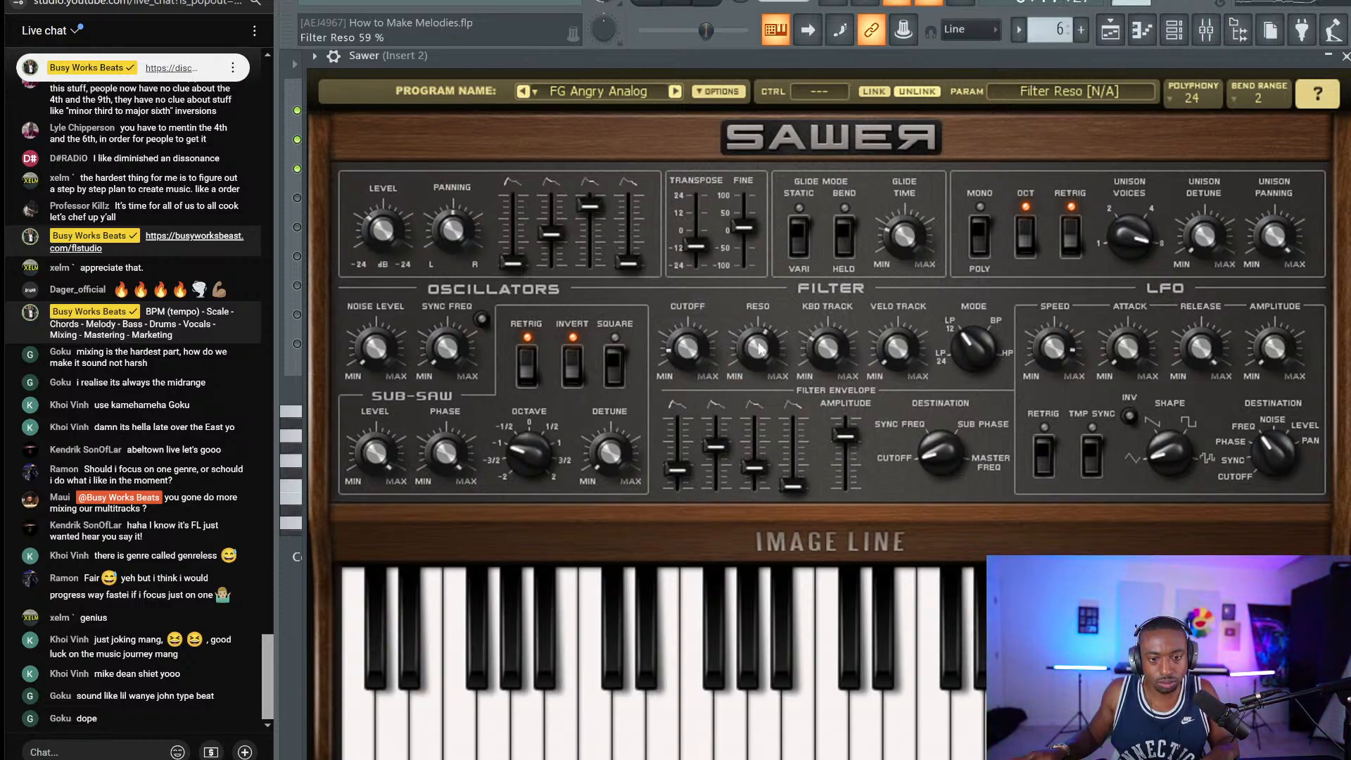
drag(845, 435, 845, 450)
drag(756, 345, 756, 342)
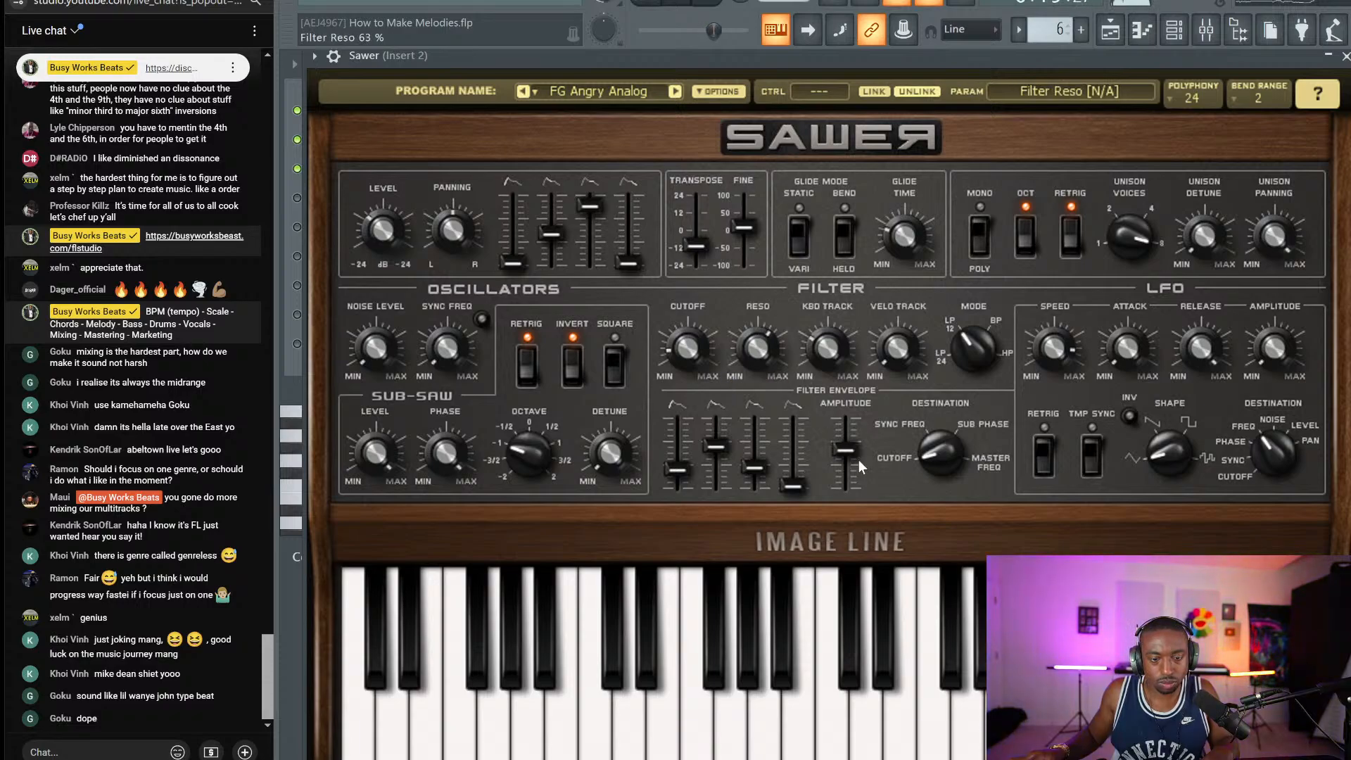
drag(846, 451, 845, 456)
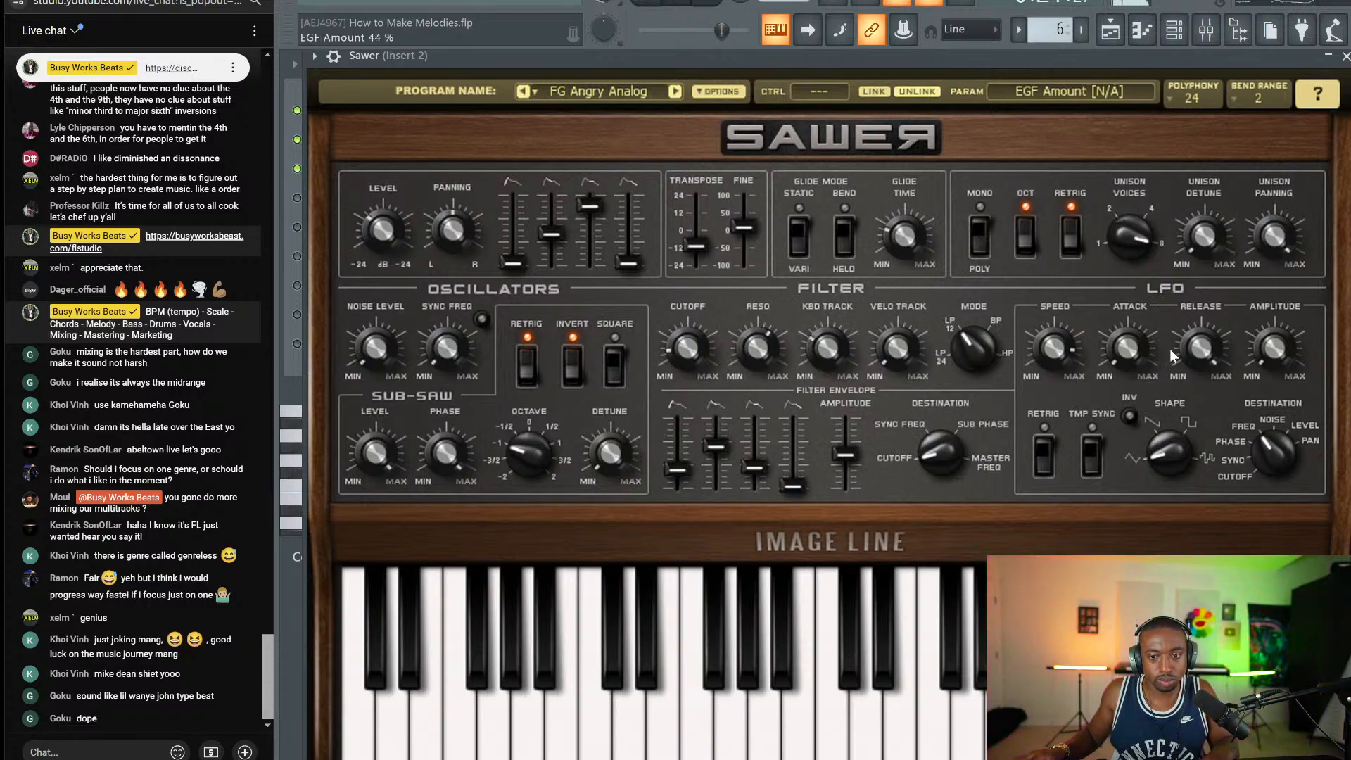
drag(1204, 237, 1204, 238)
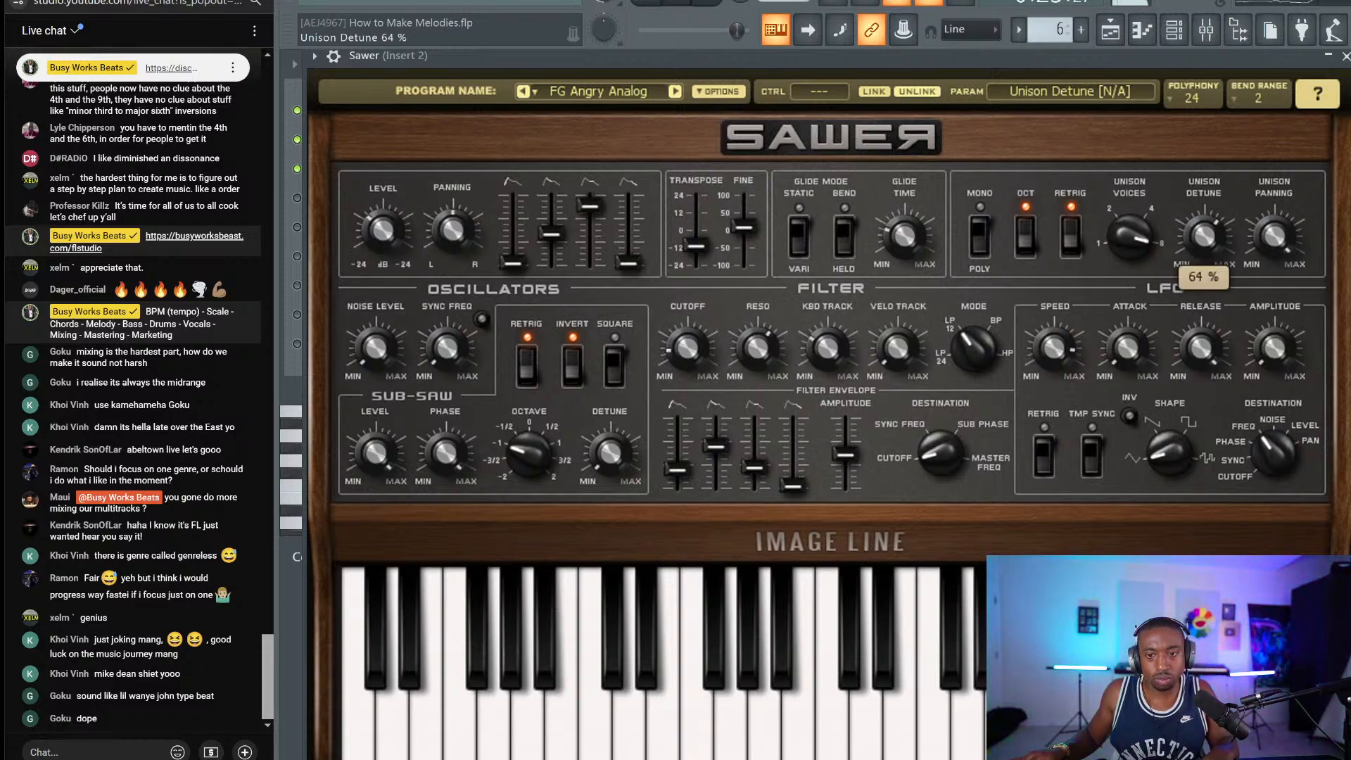
click(1343, 56)
Step: Turn off the half-speed tempo option and lower the project tempo
right_click(781, 3)
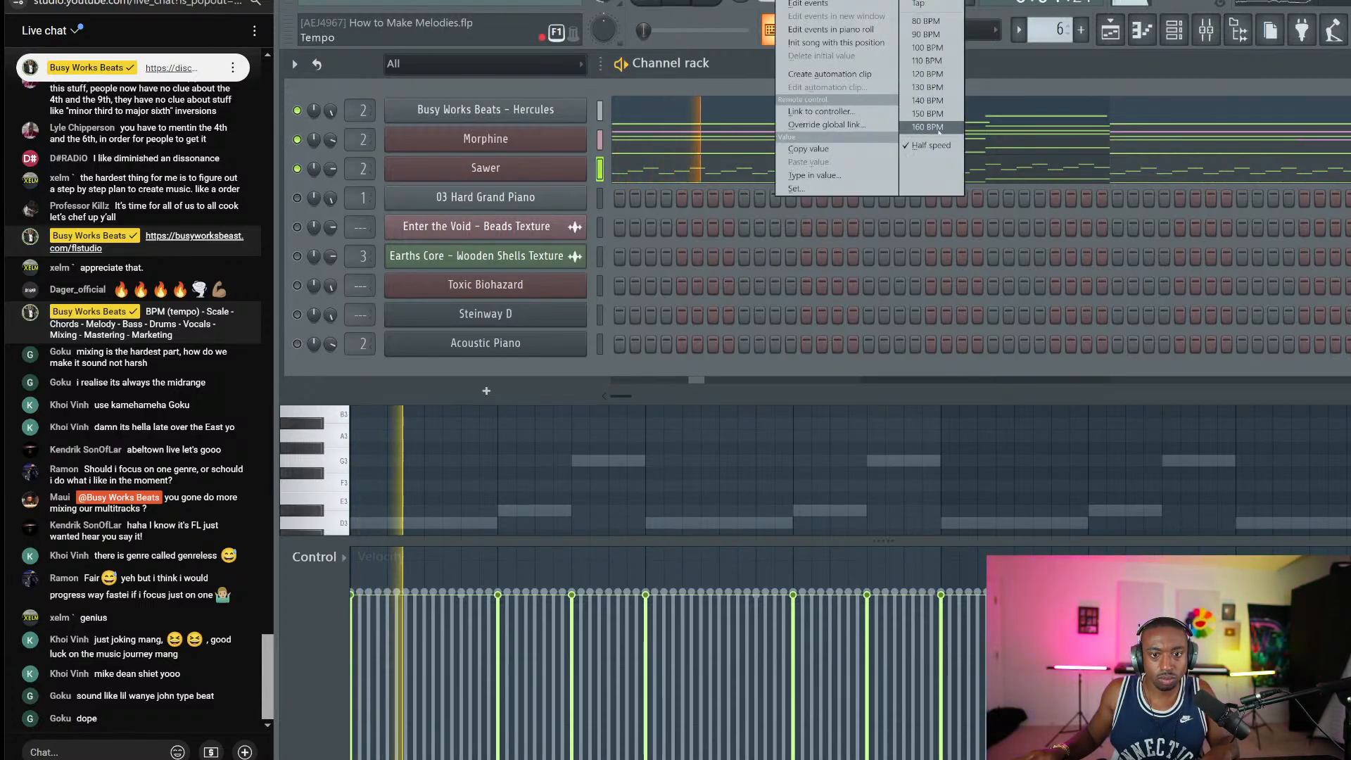
click(933, 145)
drag(782, 2, 783, 10)
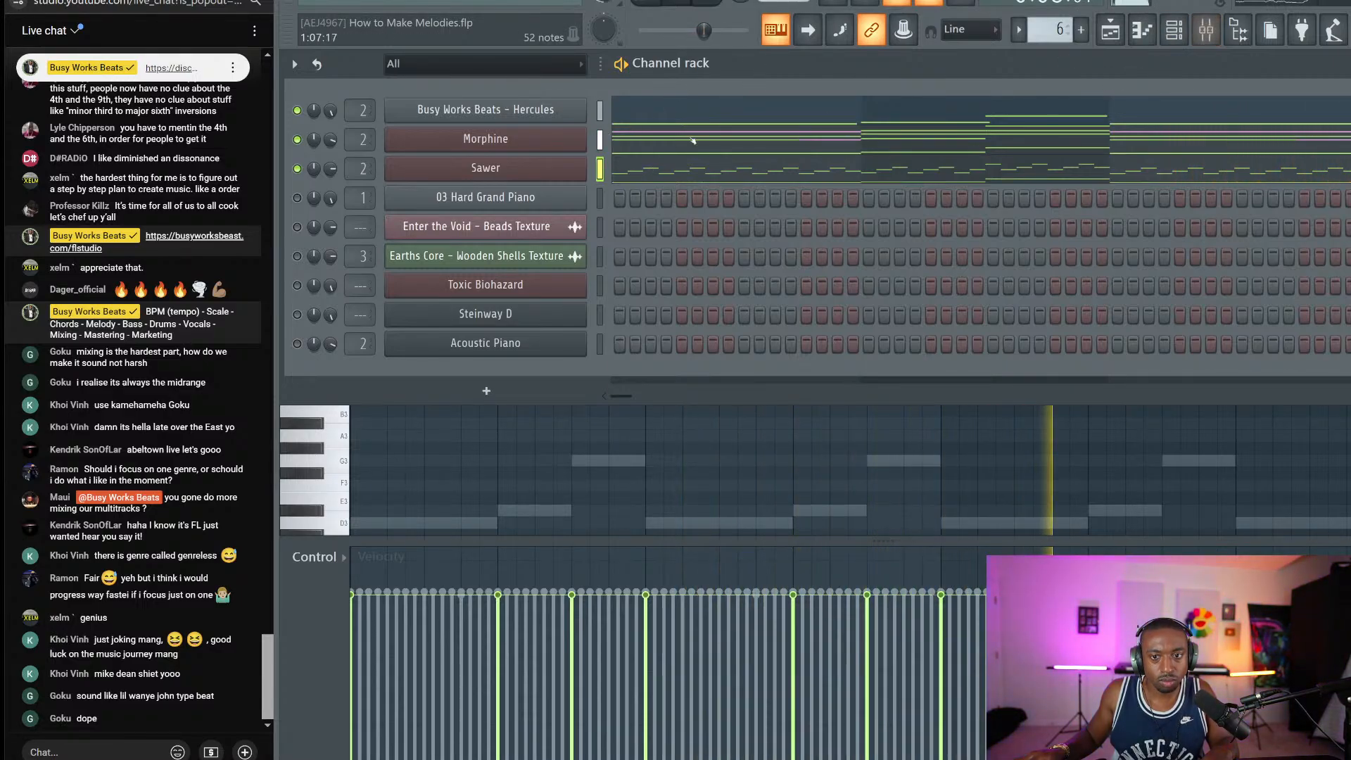
Step: Audition the melody with Morphine muted while checking Sawer's notes in the piano roll, and unmute Morphine
click(297, 139)
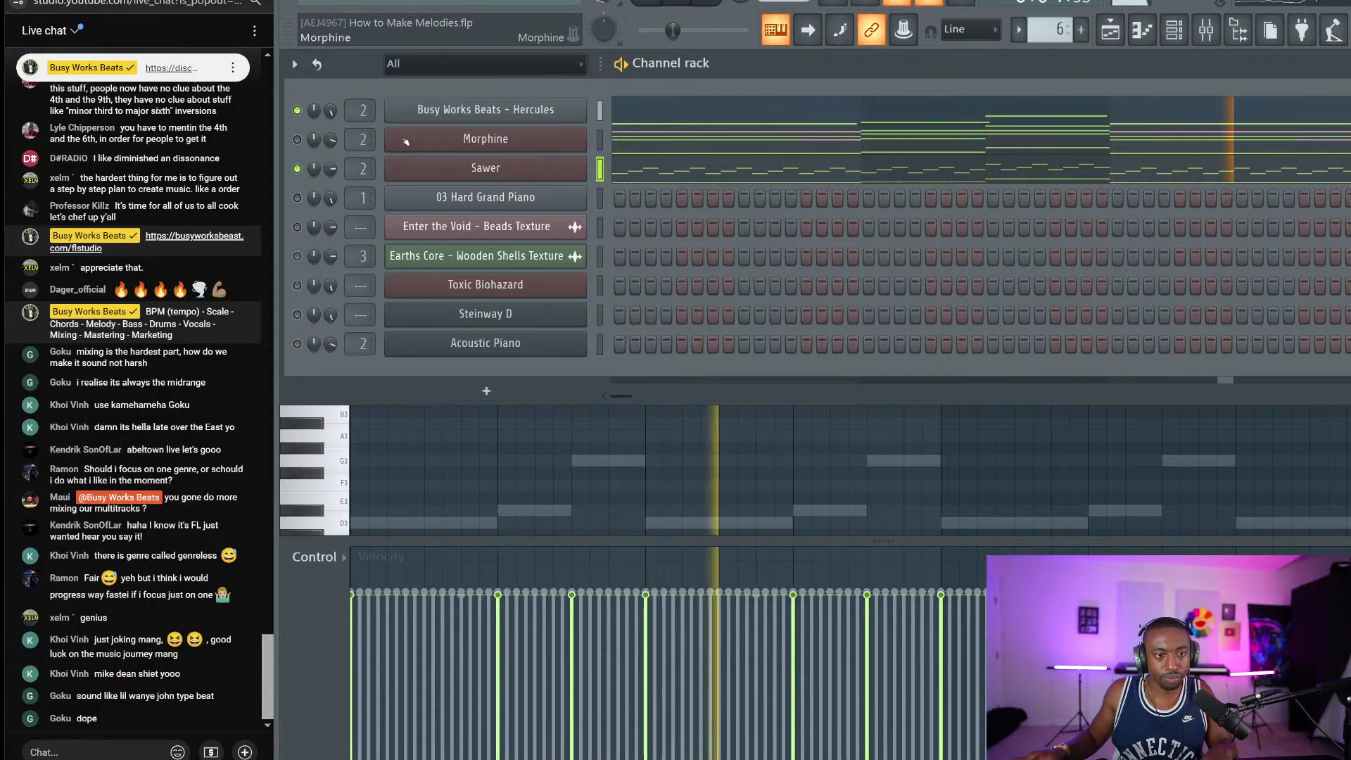
click(645, 177)
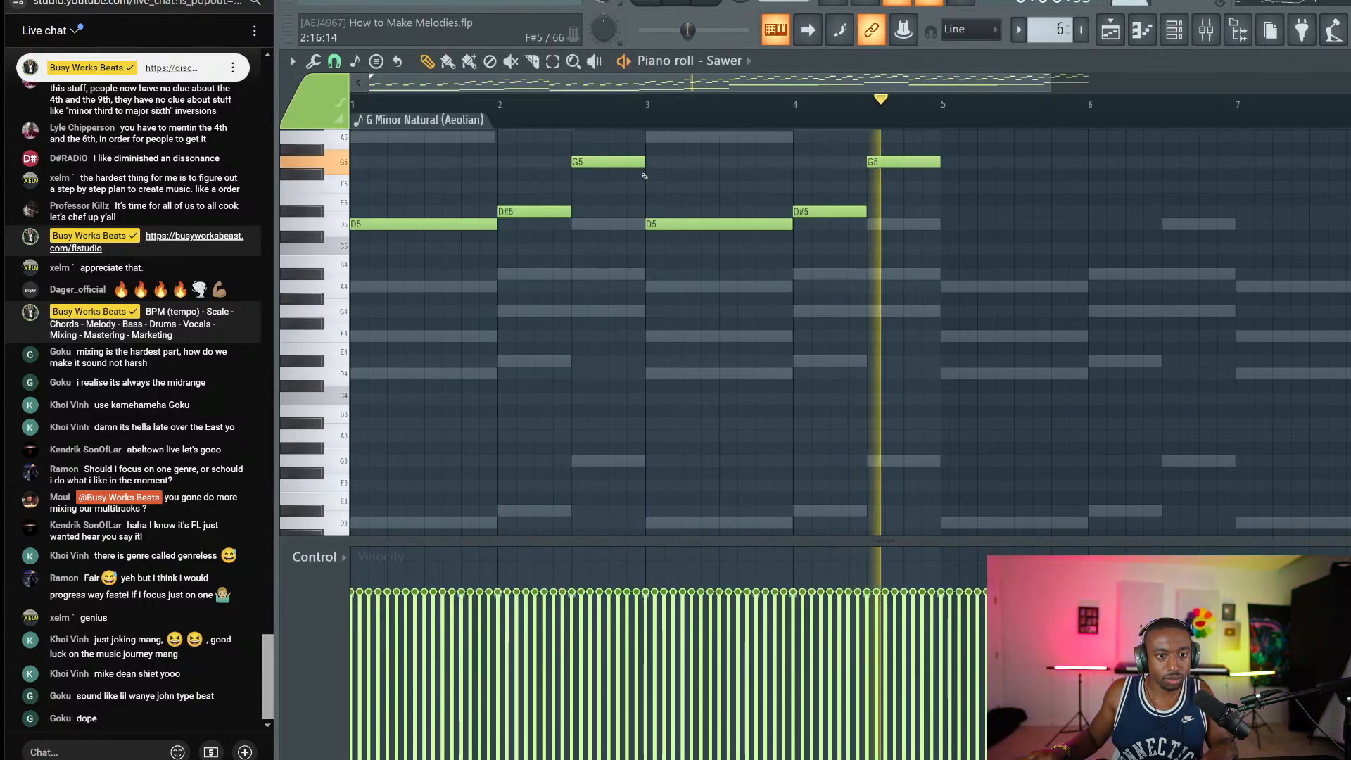
scroll(728, 218, up, 3)
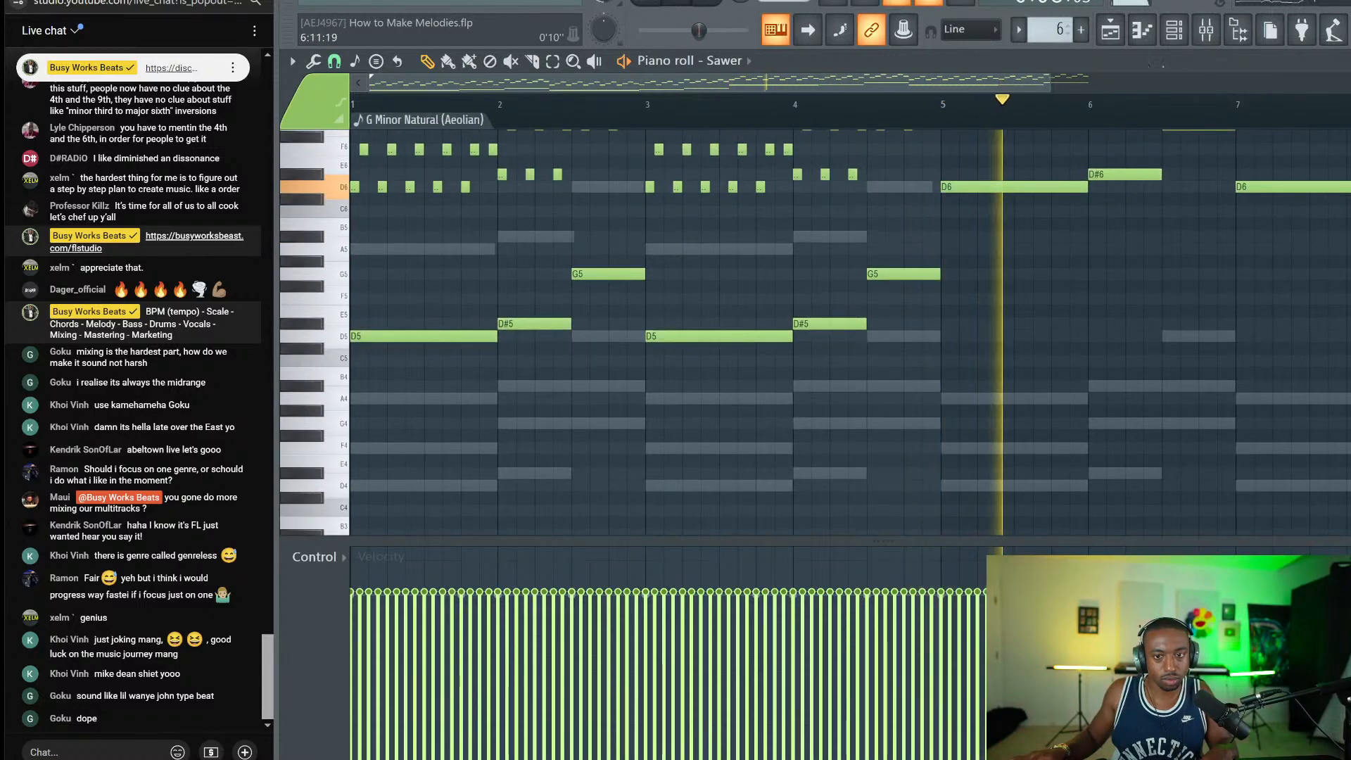
click(1121, 38)
click(1172, 34)
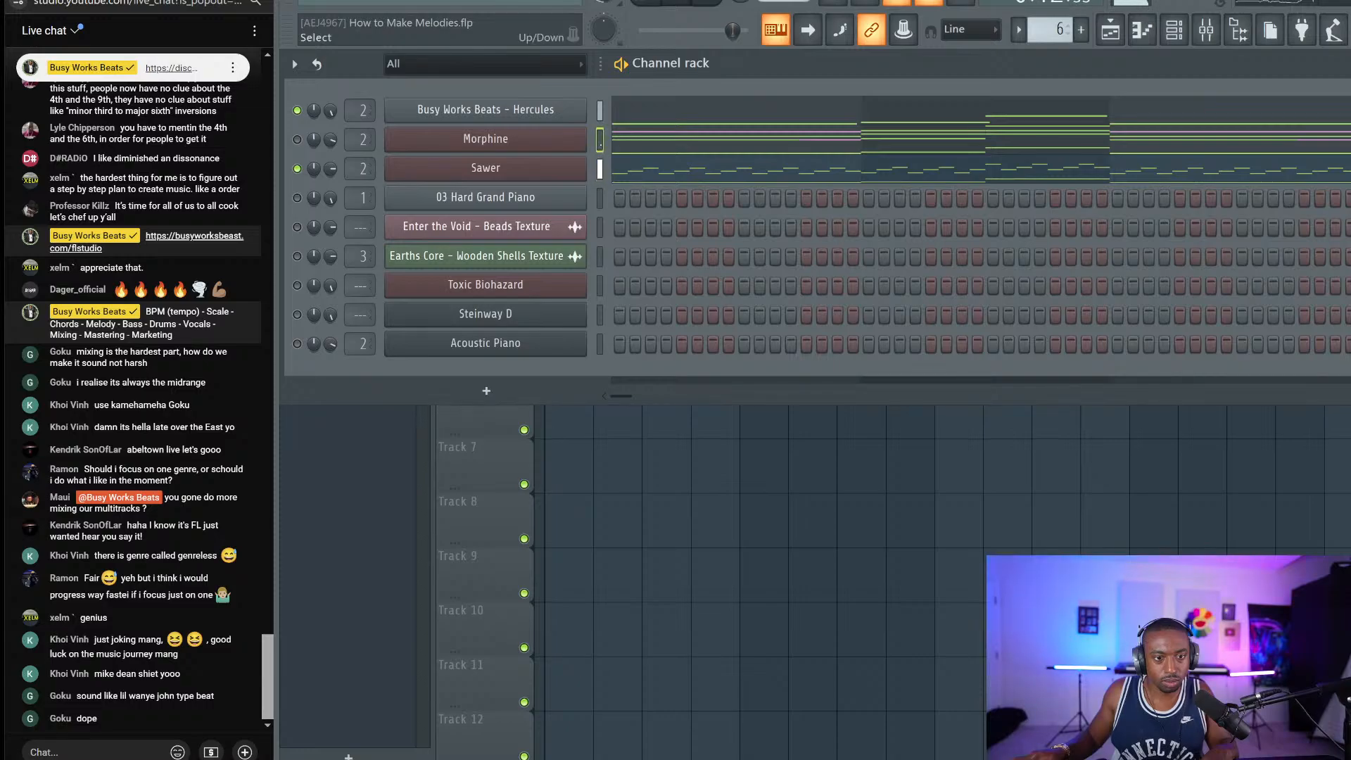
click(297, 139)
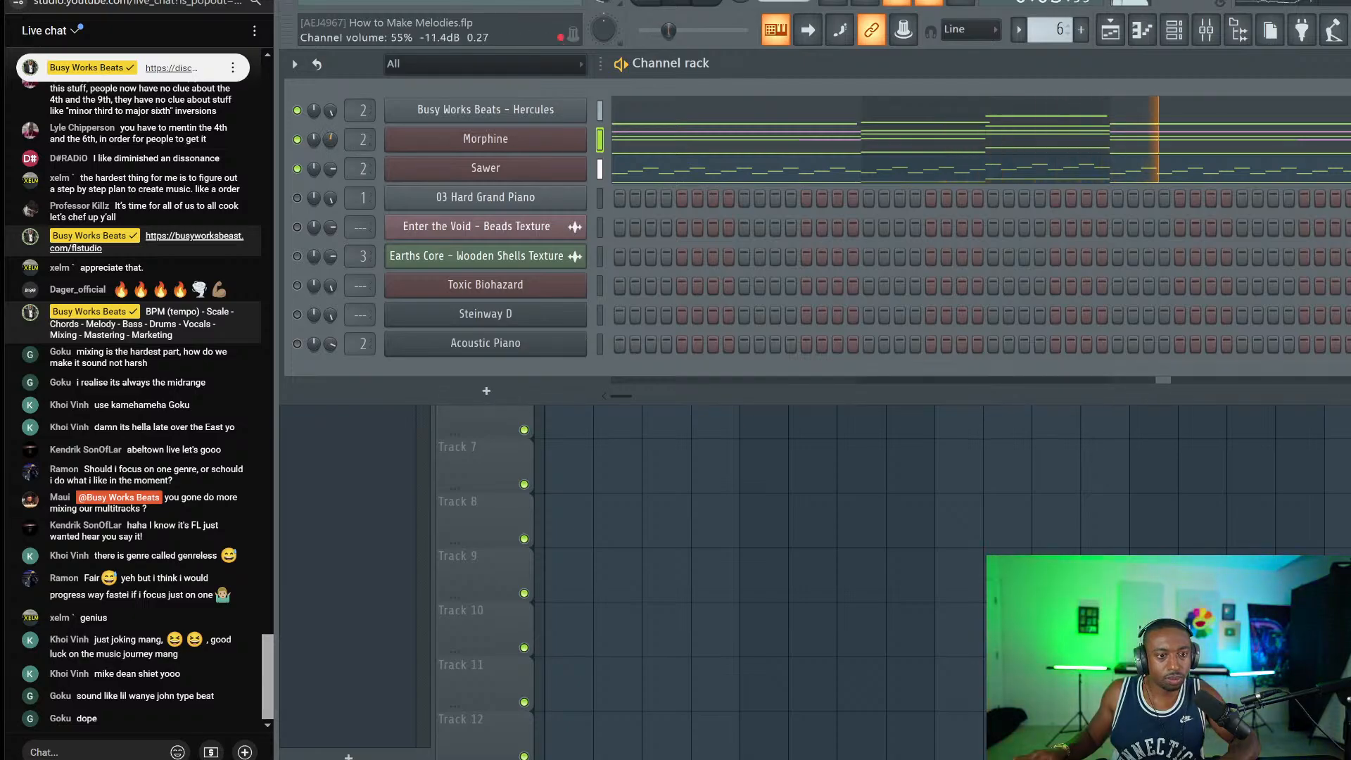
Step: Add a second Sawer channel, load the FG Analog Funk preset from the Leads bank and close the synth
click(486, 390)
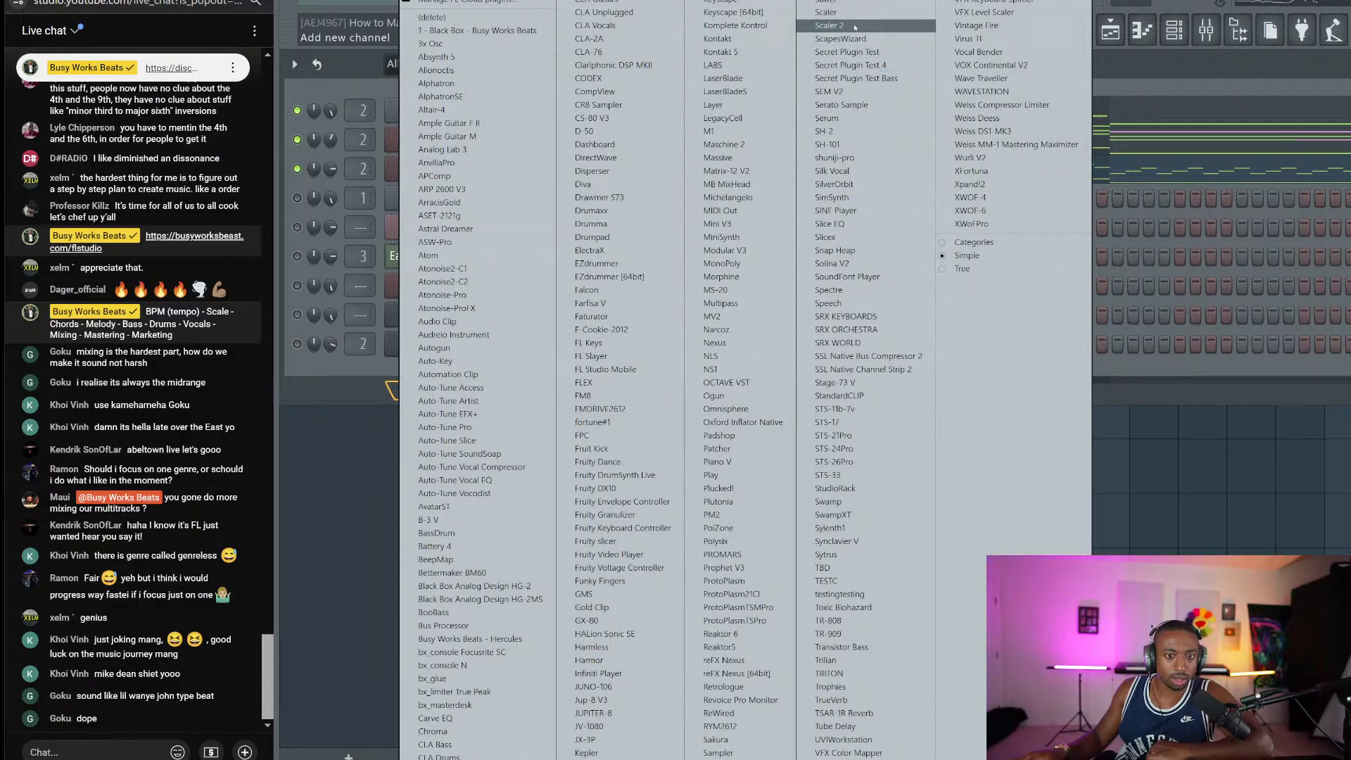
click(827, 3)
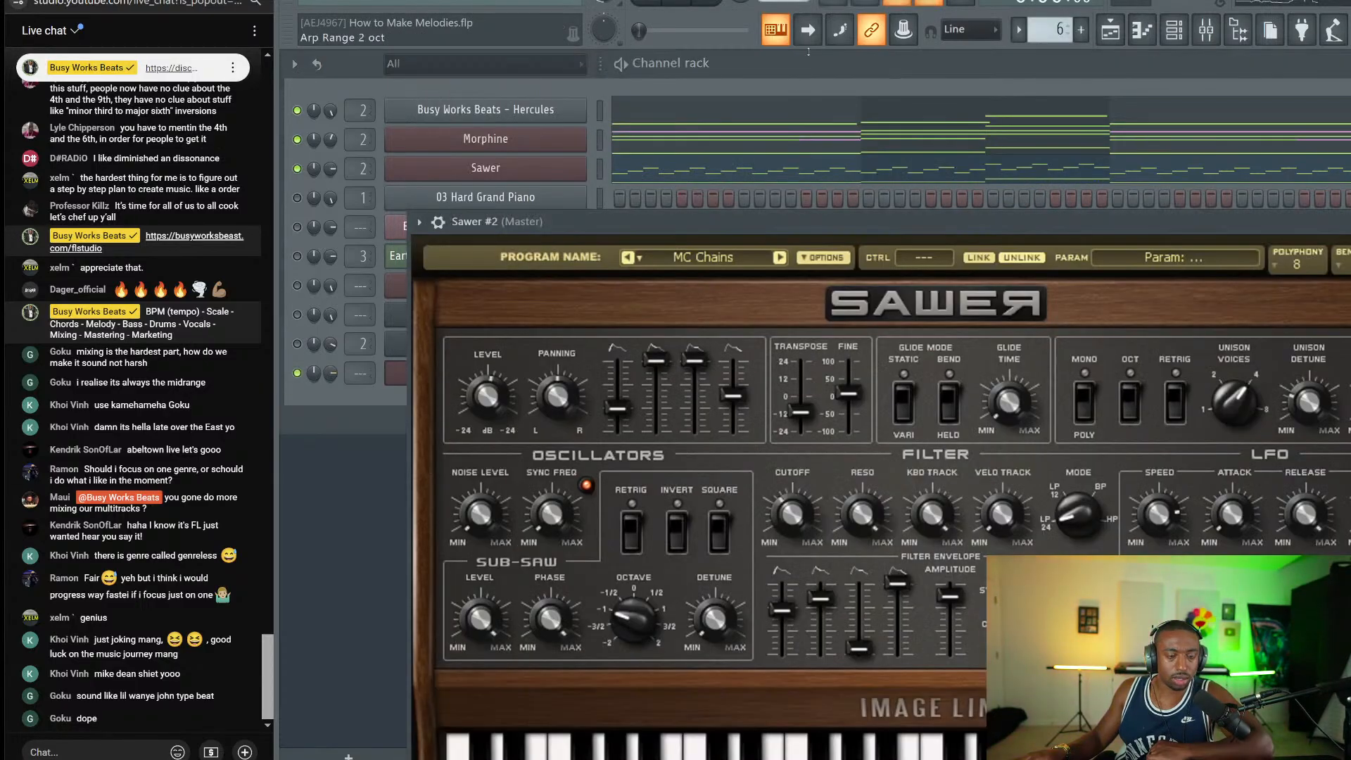
click(689, 253)
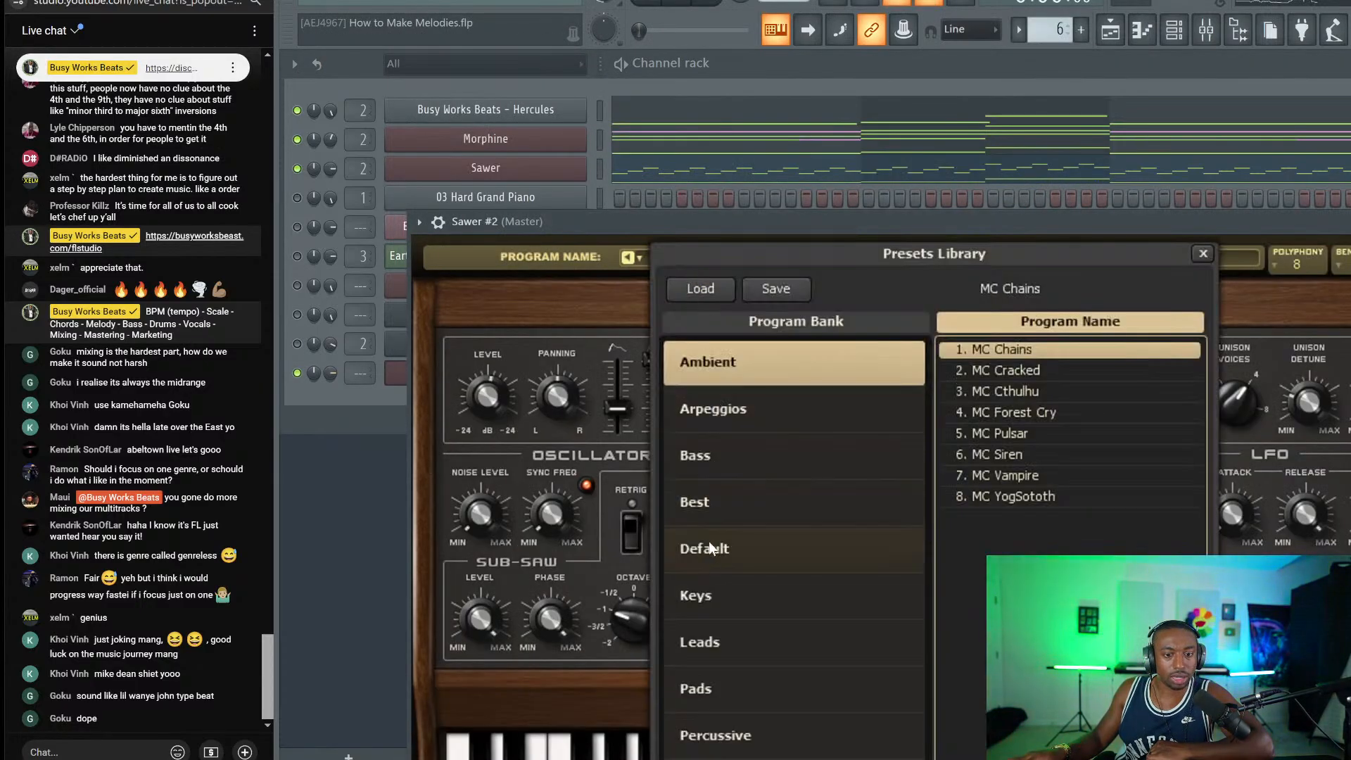
click(715, 638)
double_click(1057, 349)
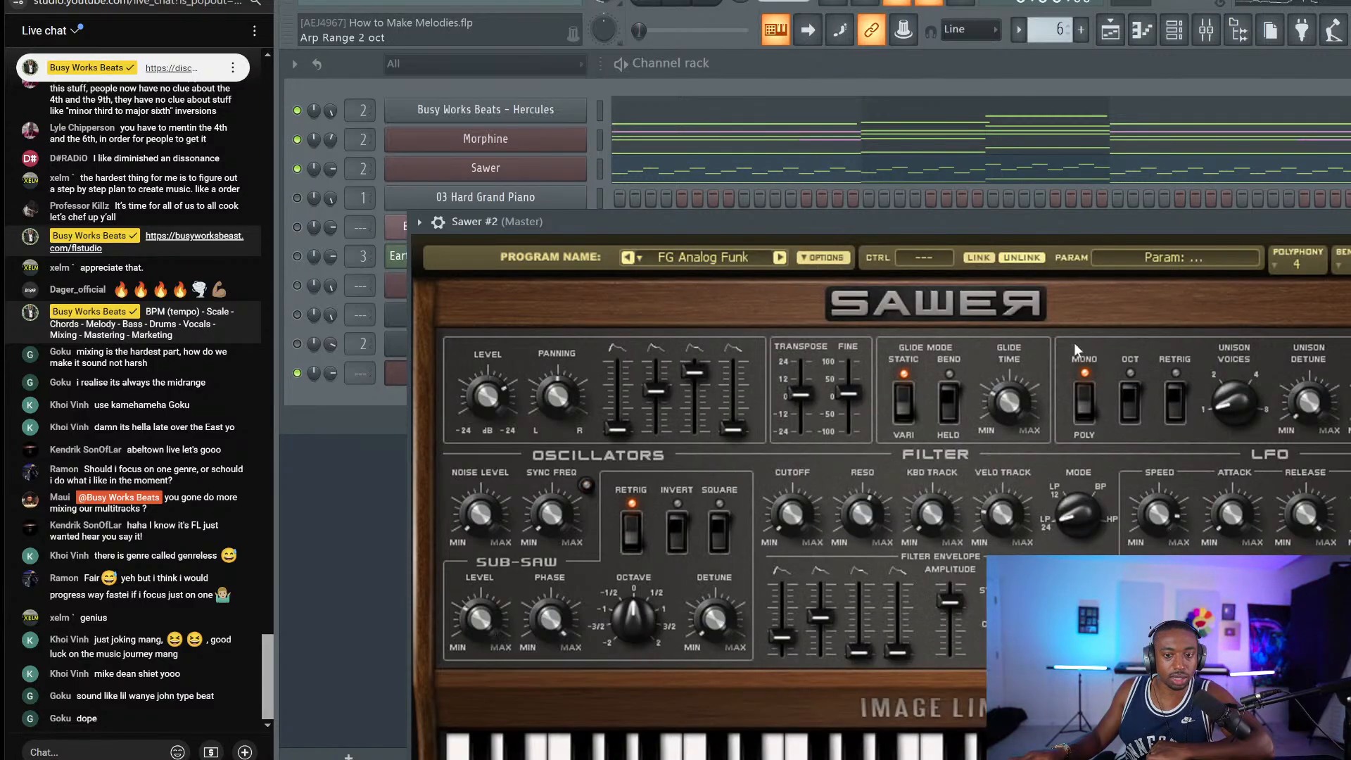
key(Escape)
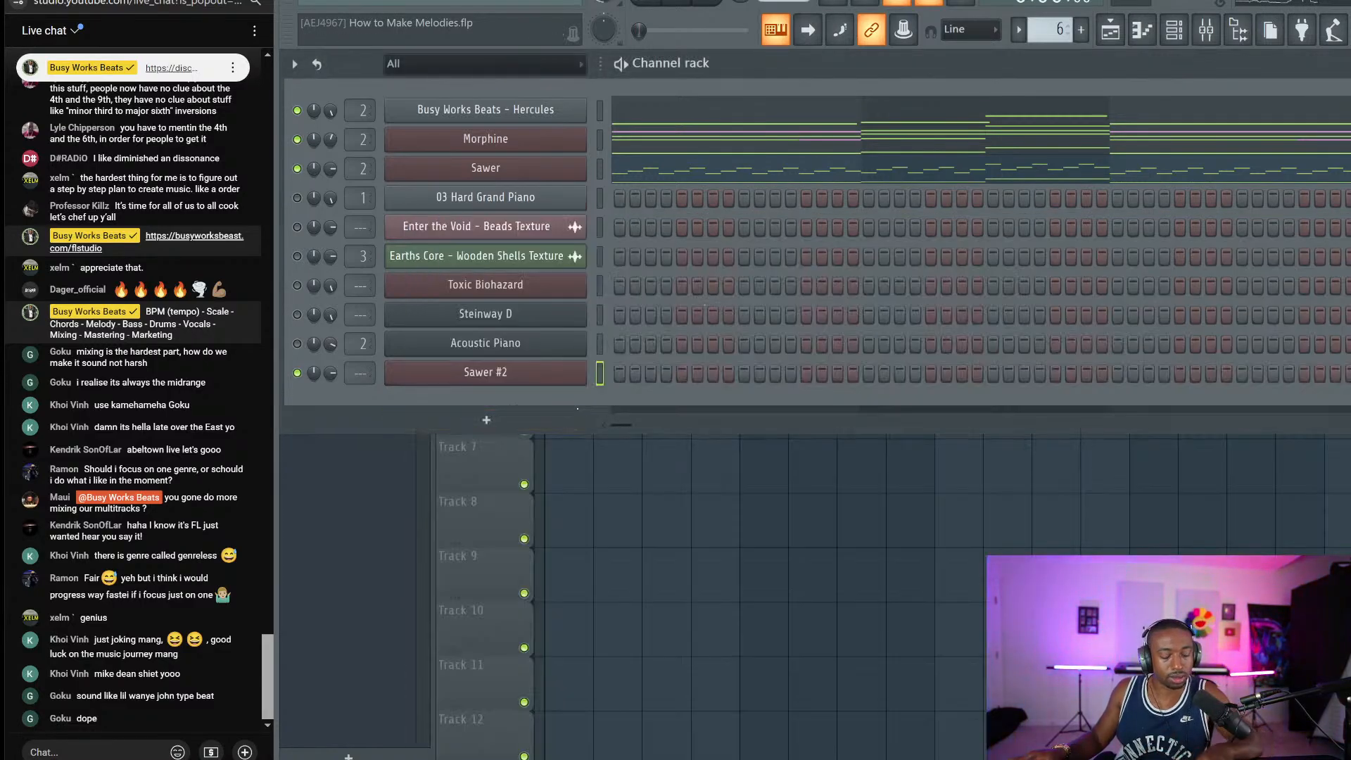
Step: Set the typing keyboard's octave to 2 and switch off the delay effect in Sawer #2
right_click(774, 37)
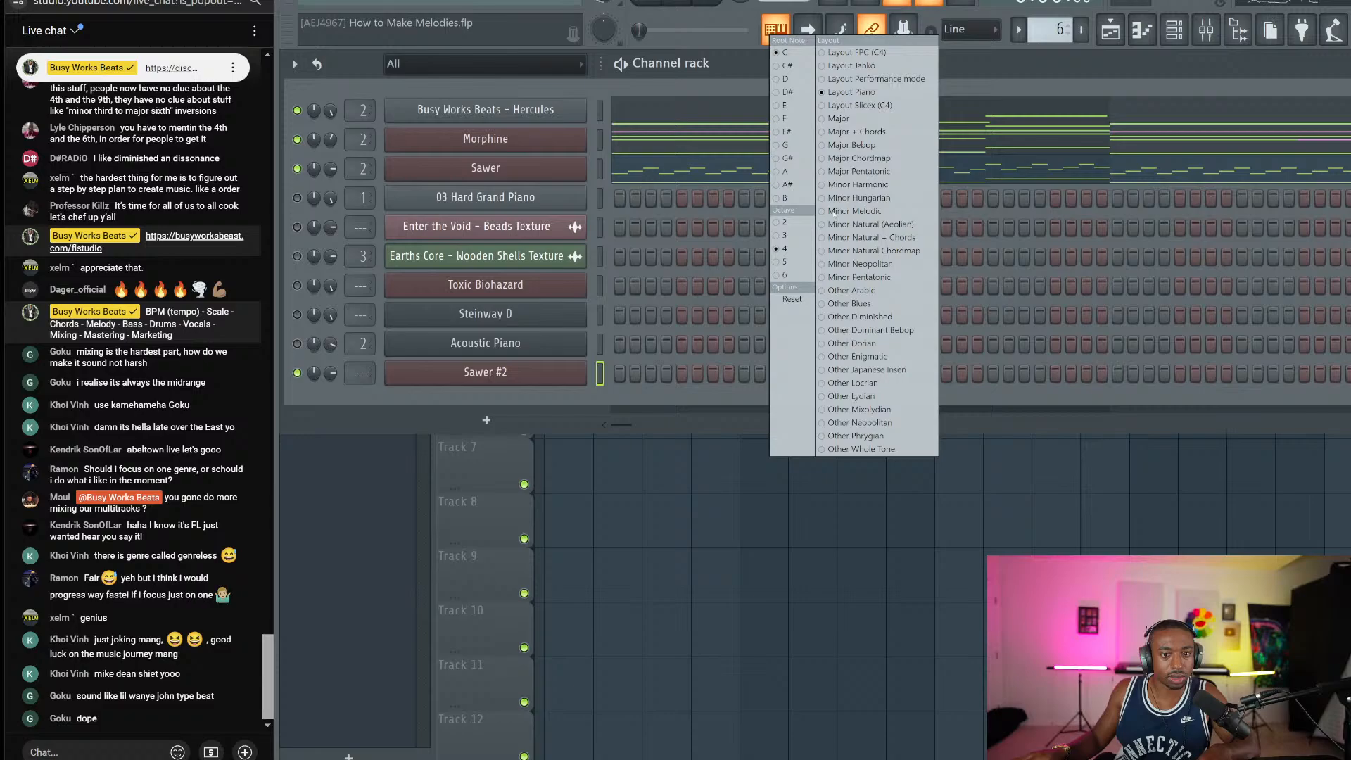
click(782, 222)
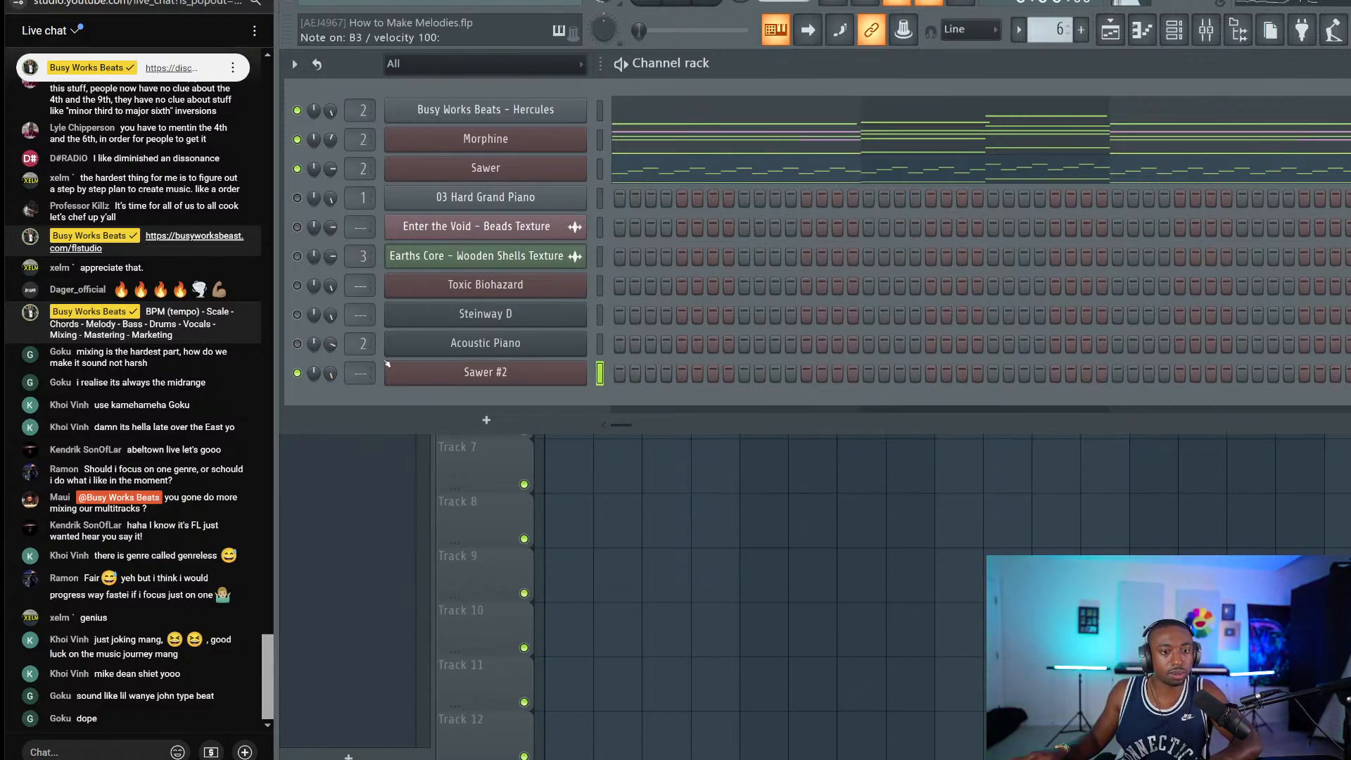
click(534, 371)
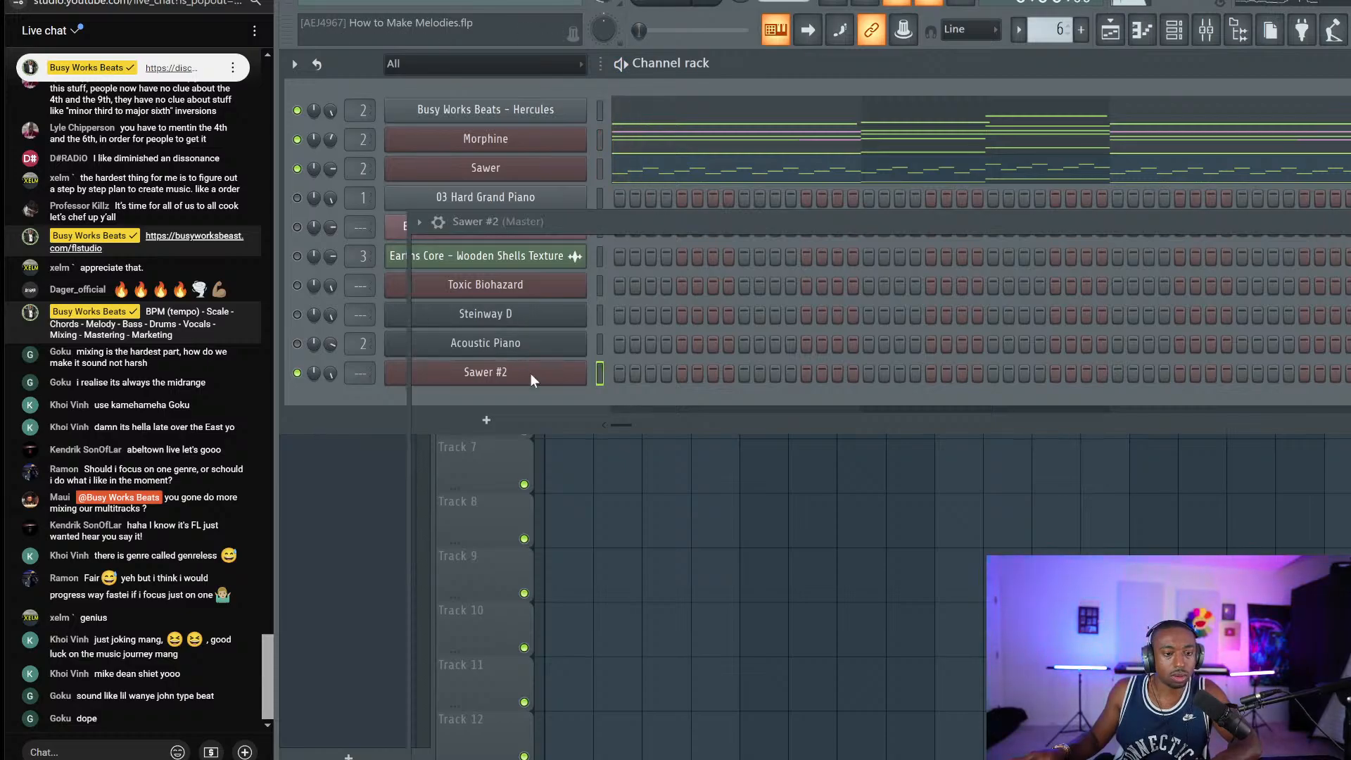
drag(916, 222, 826, 63)
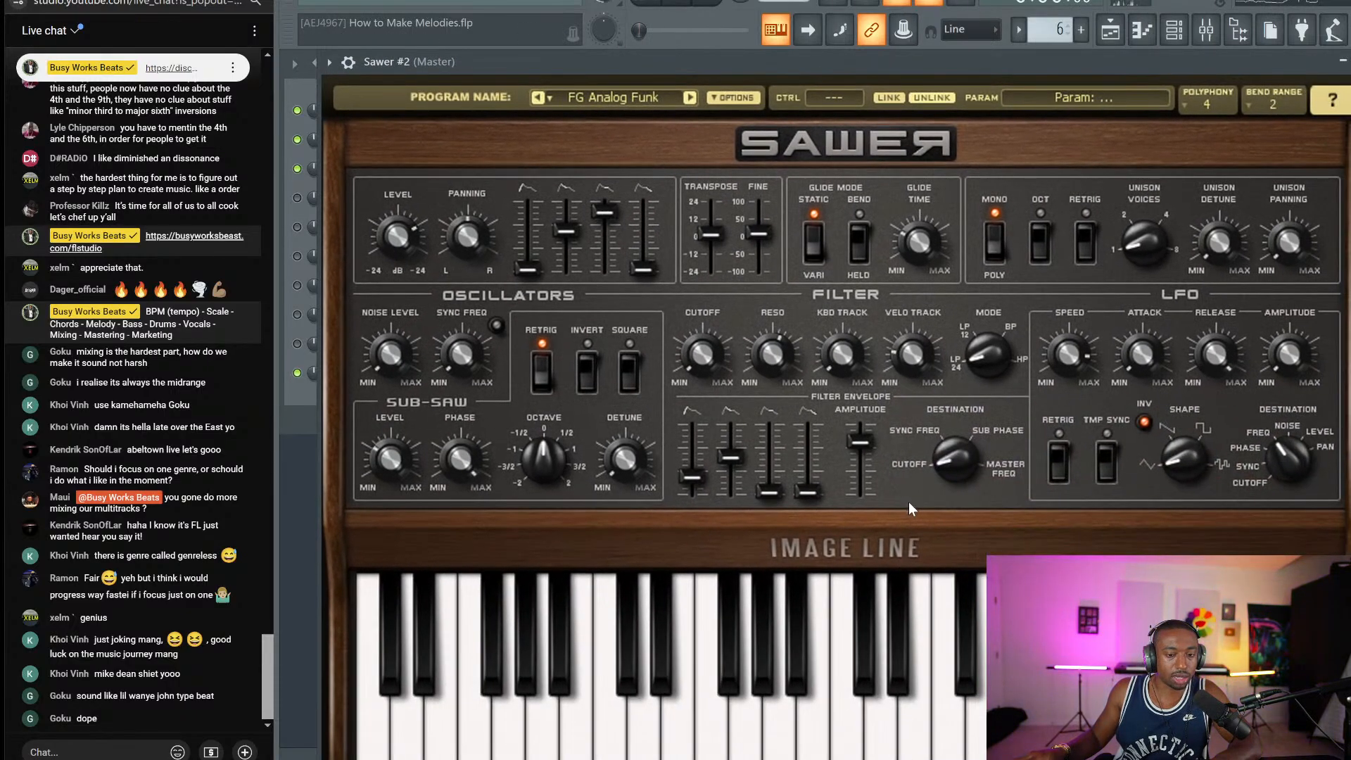
click(846, 558)
click(792, 593)
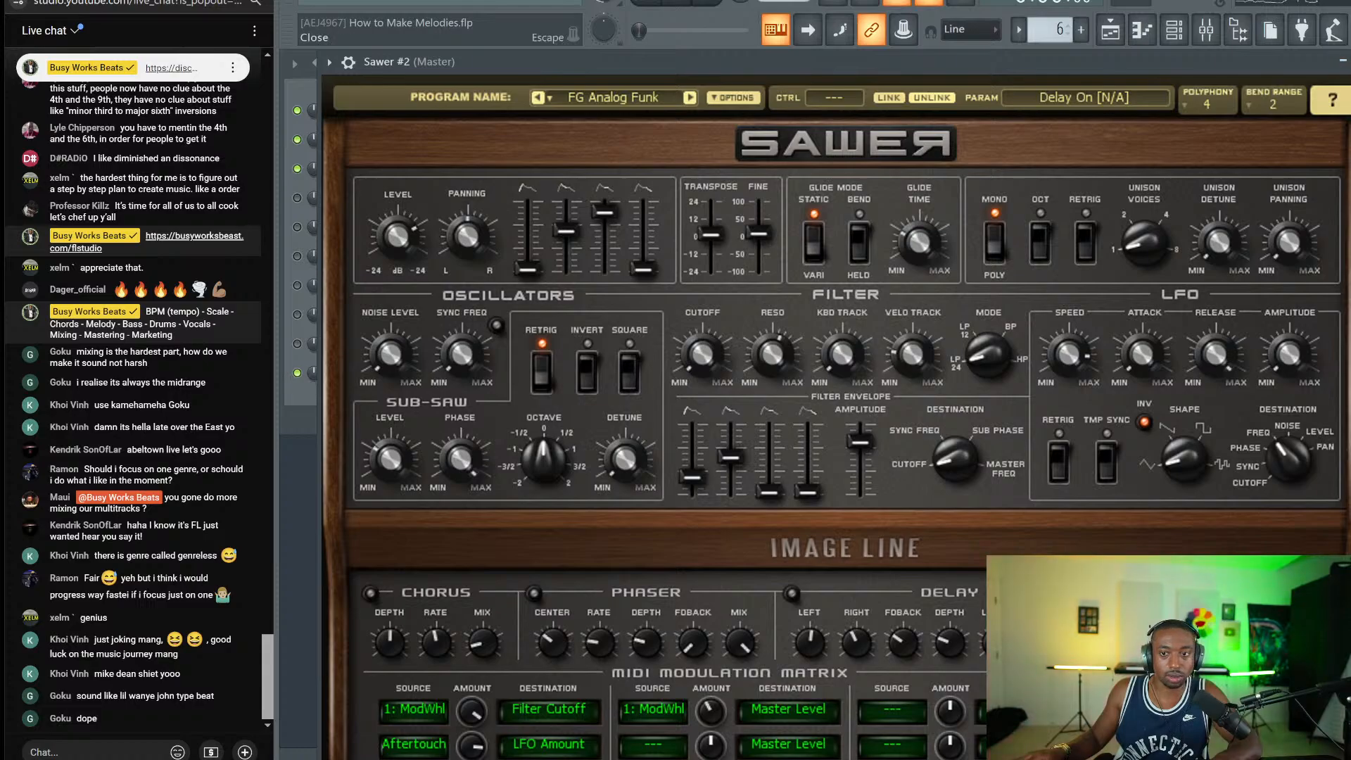
key(Escape)
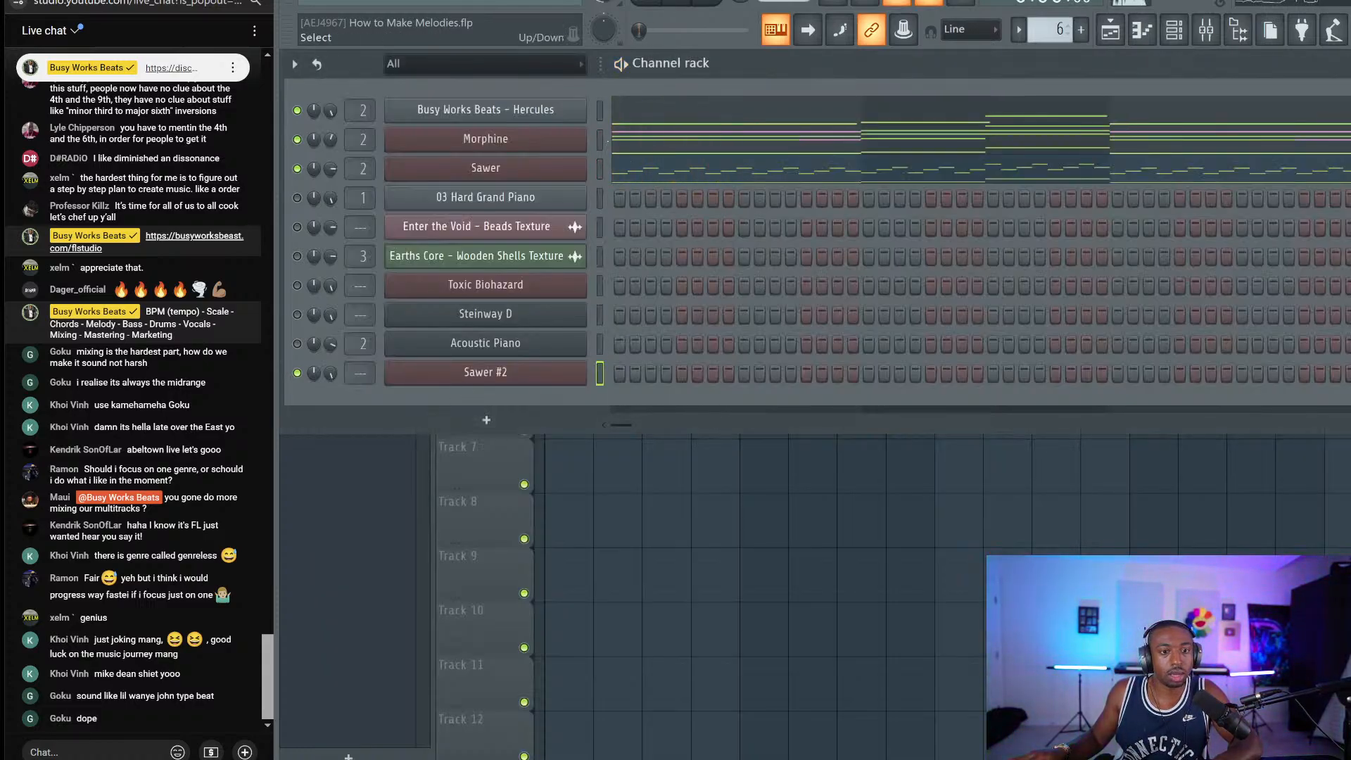
Step: Cut the lowest row of Morphine notes (D3, D#3 and G3) across all eight bars in its piano roll
click(641, 136)
scroll(537, 341, down, 9)
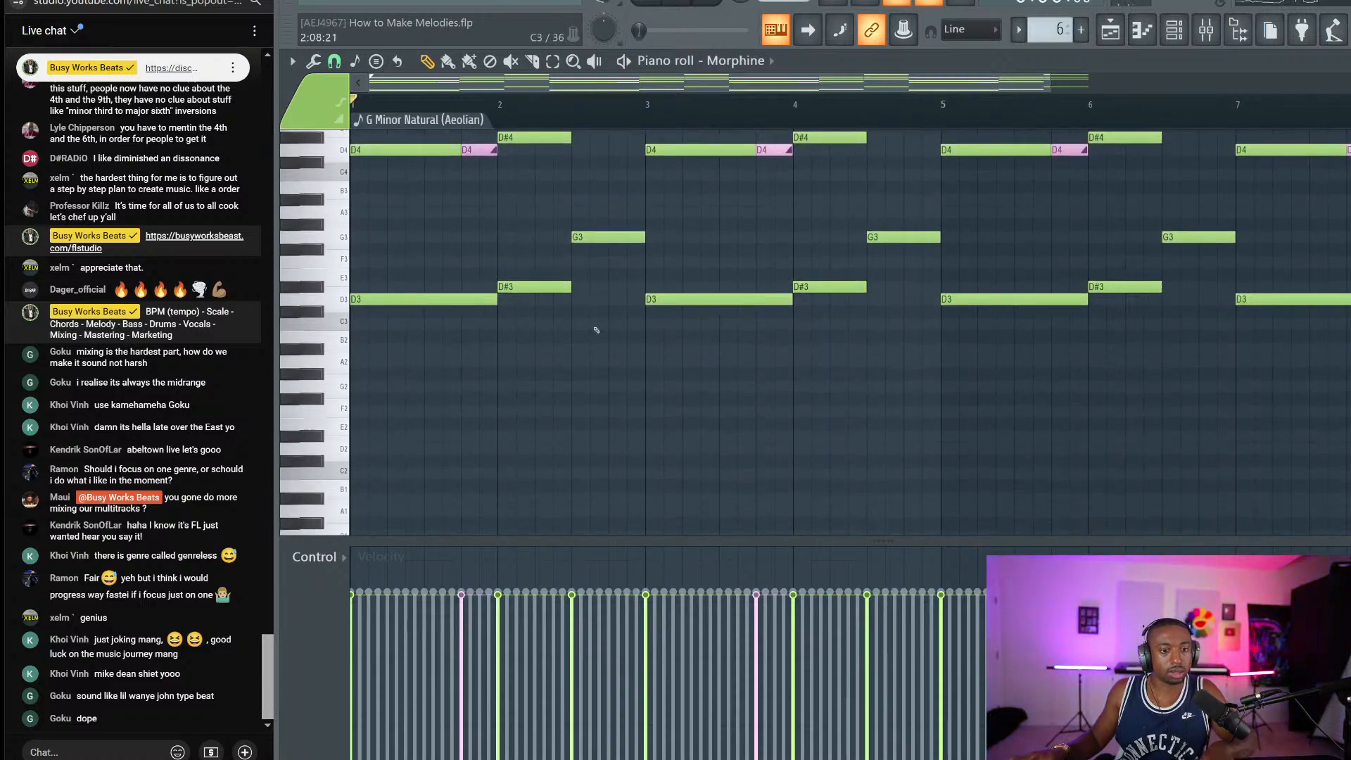
scroll(597, 330, down, 2)
scroll(743, 101, down, 3)
scroll(943, 211, up, 1)
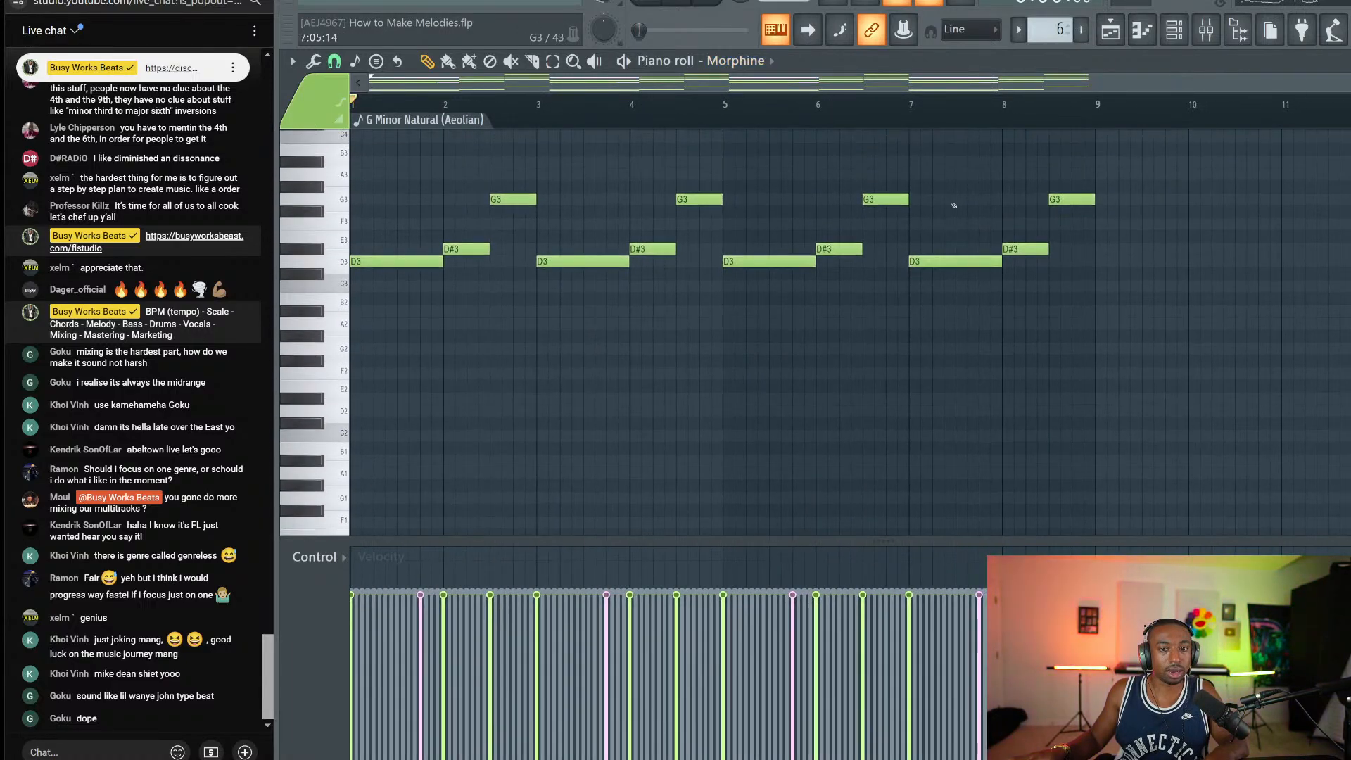
drag(1117, 194, 366, 347)
key(ctrl+x)
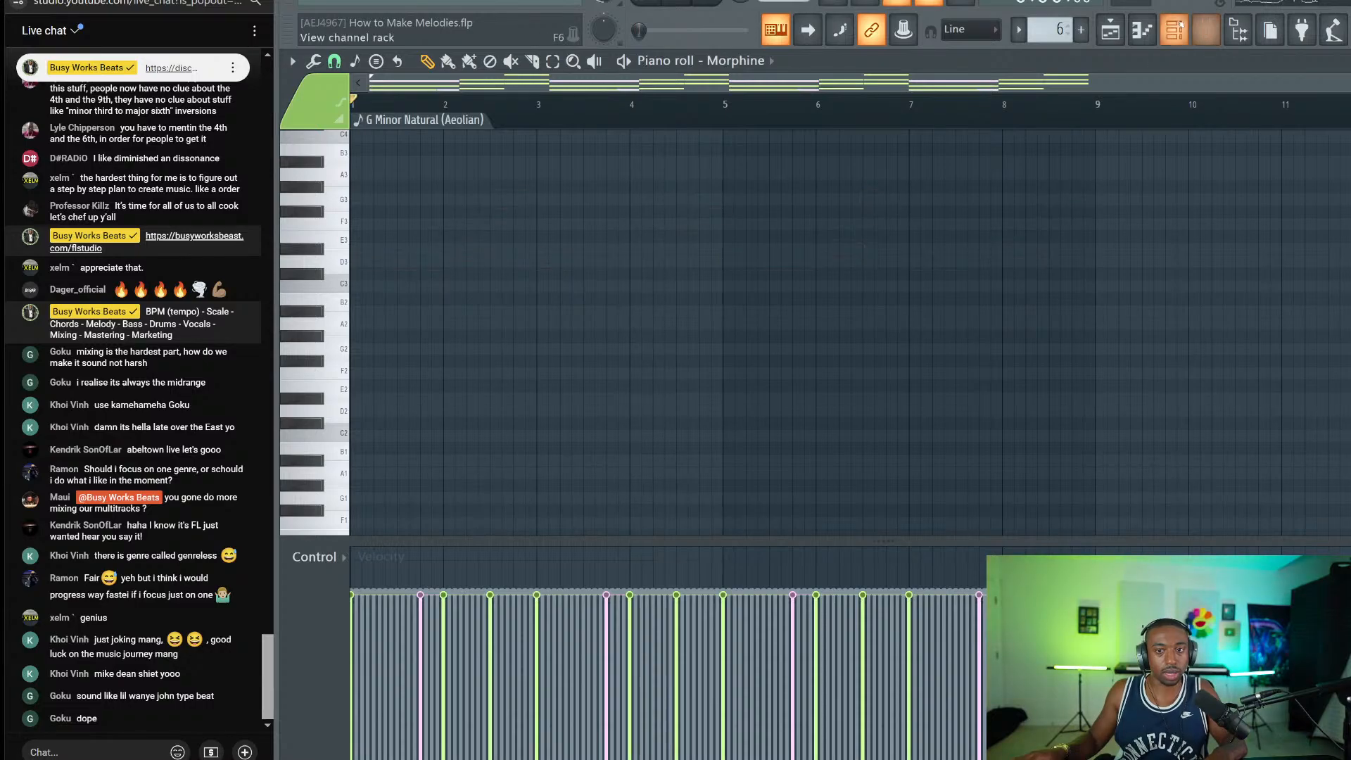
Step: Paste the cut Morphine notes into Sawer #2's piano roll
click(1174, 30)
right_click(586, 363)
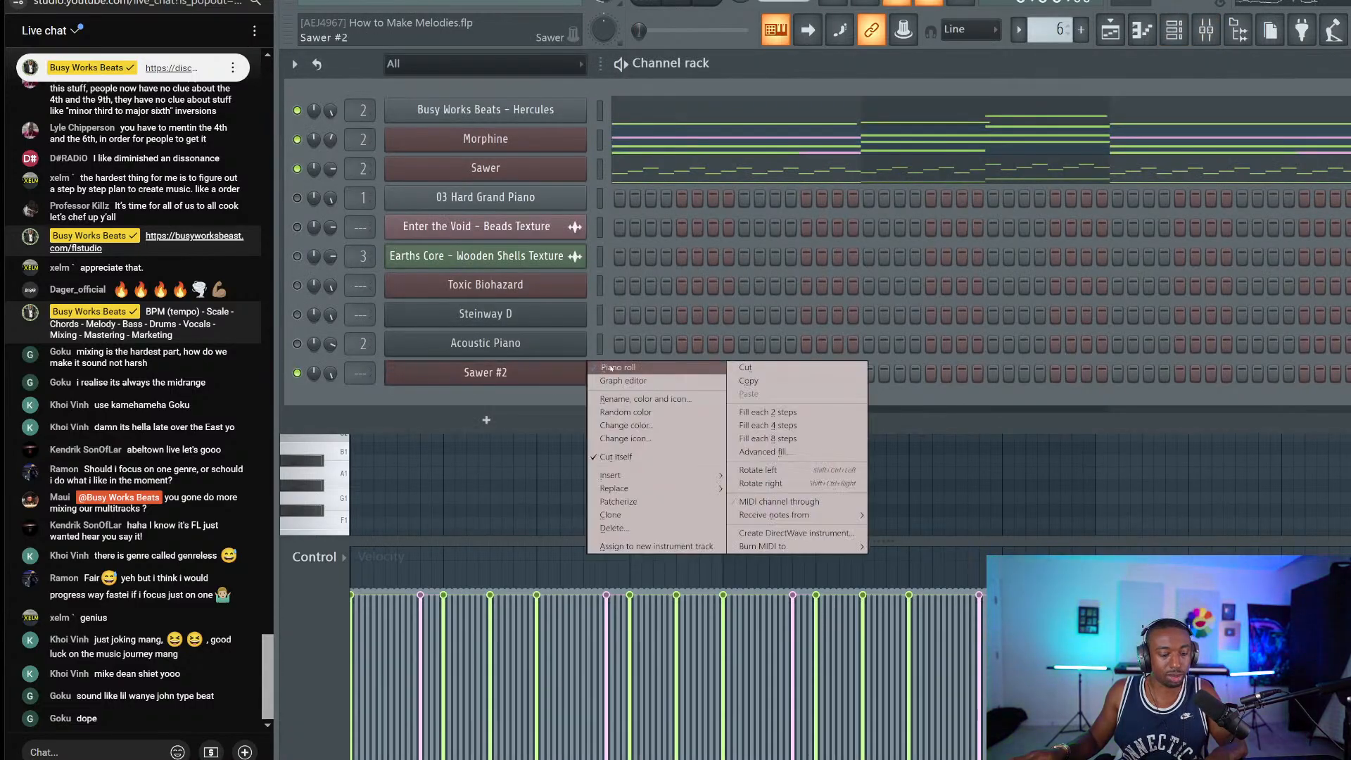
click(611, 367)
key(ctrl+v)
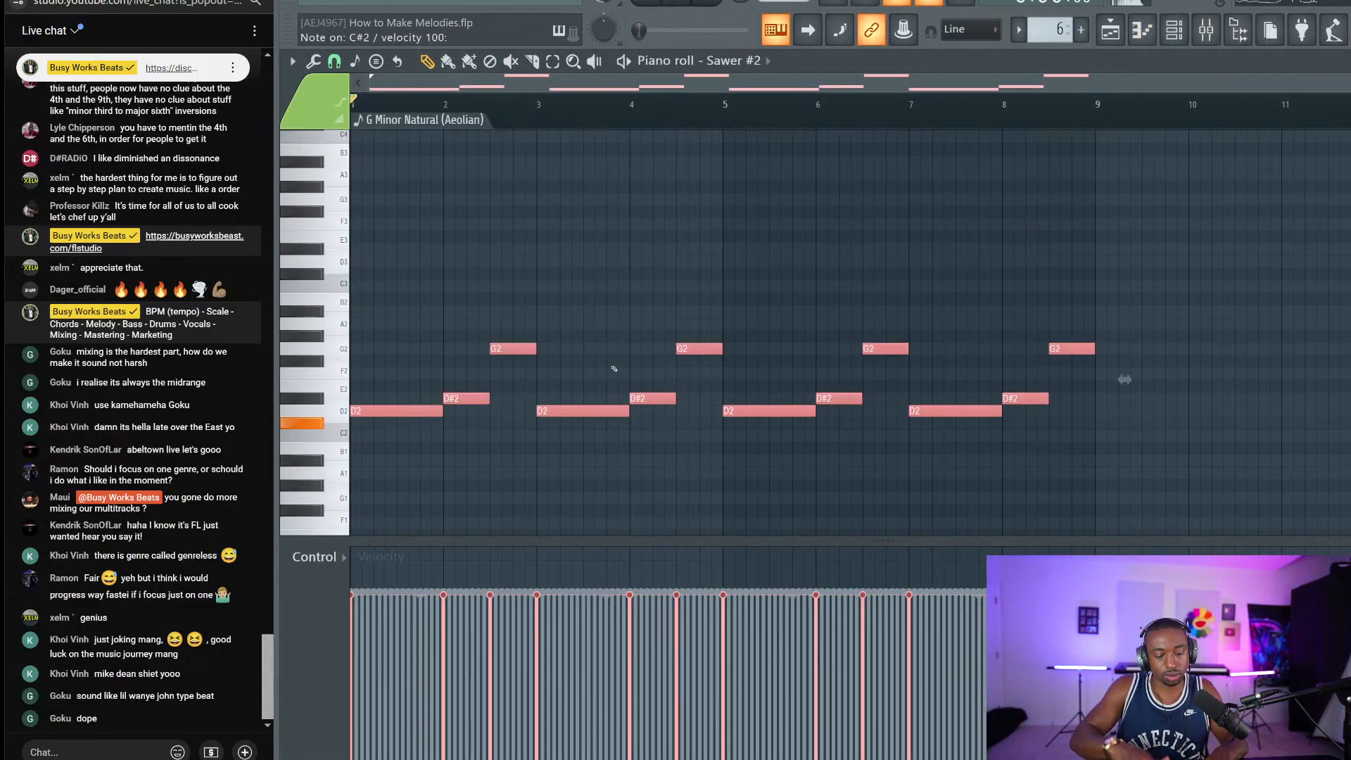
Step: Audition Sawer #2's pasted notes an octave higher and back at D3, and delete them all from the piano roll
key(space)
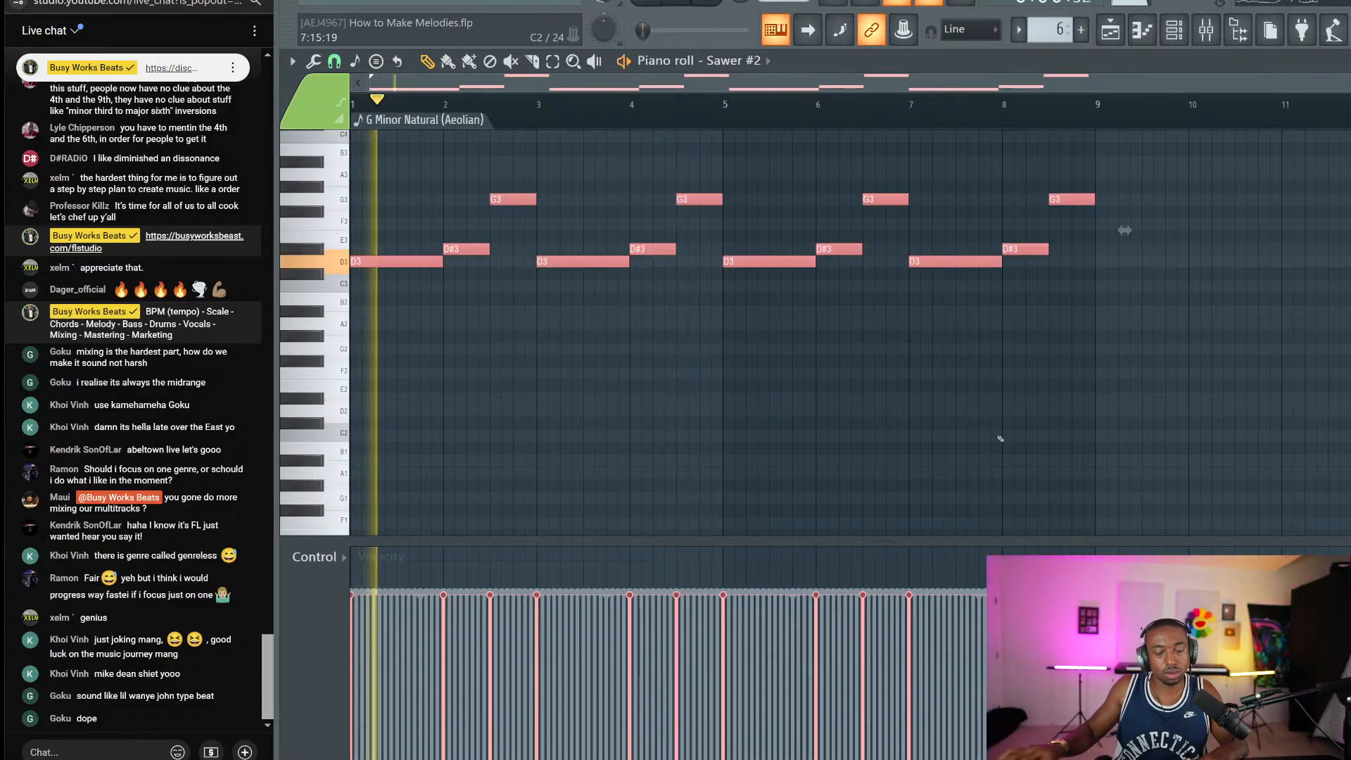
key(ctrl+Up)
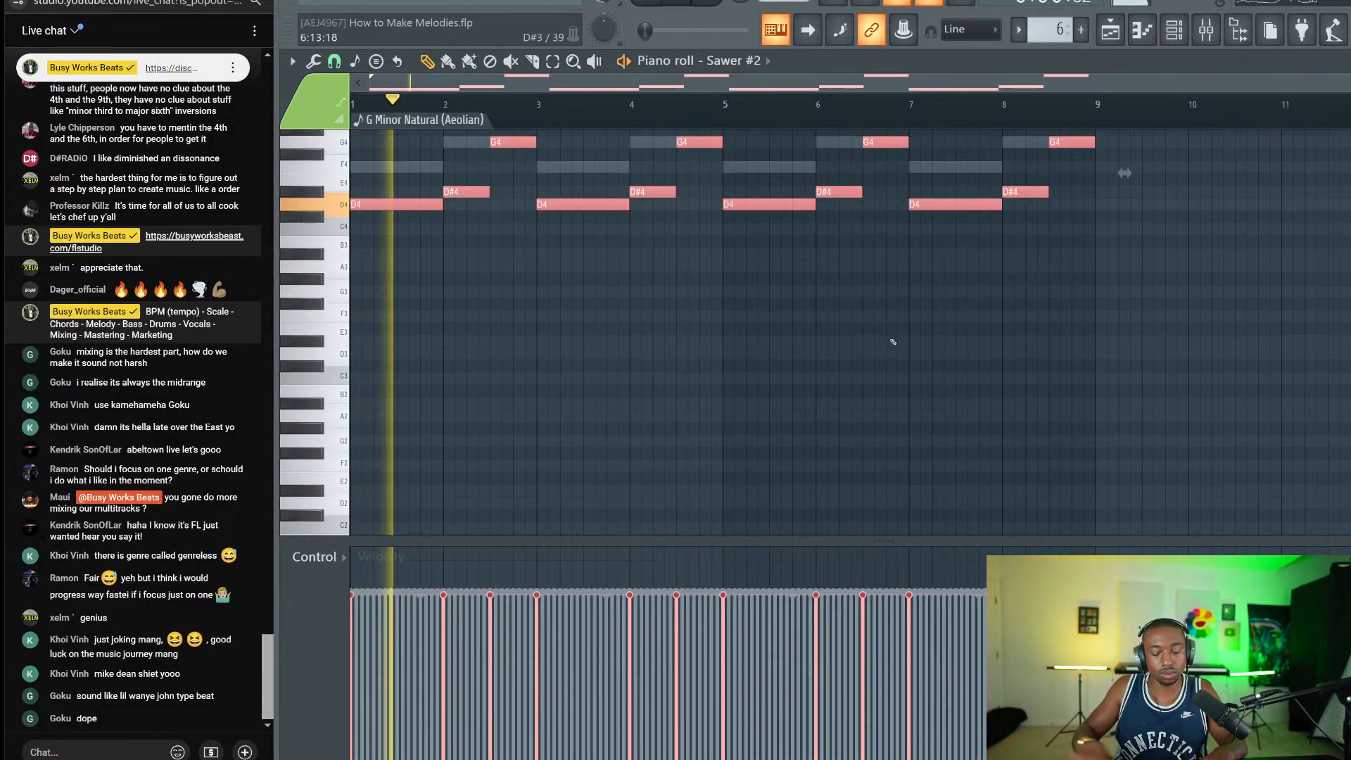
key(ctrl+Down)
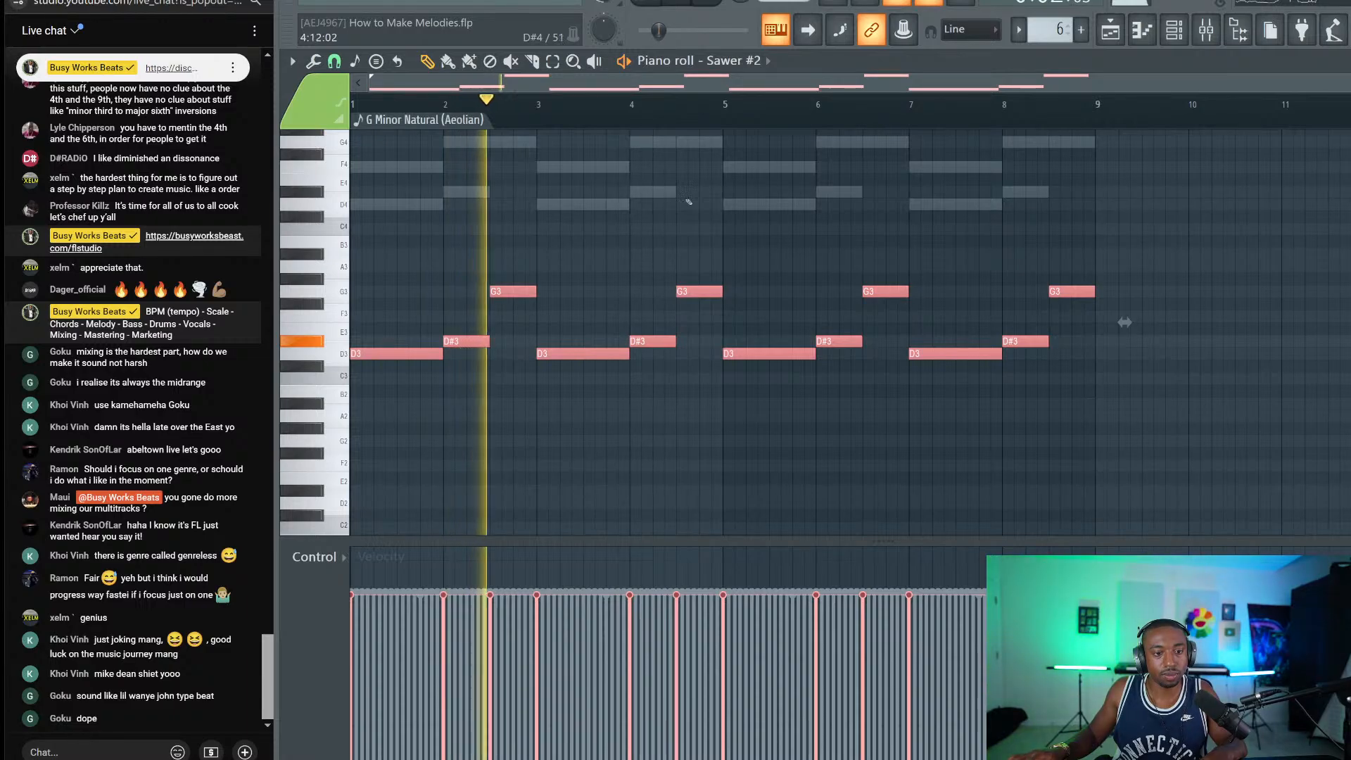
scroll(464, 356, up, 2)
key(space)
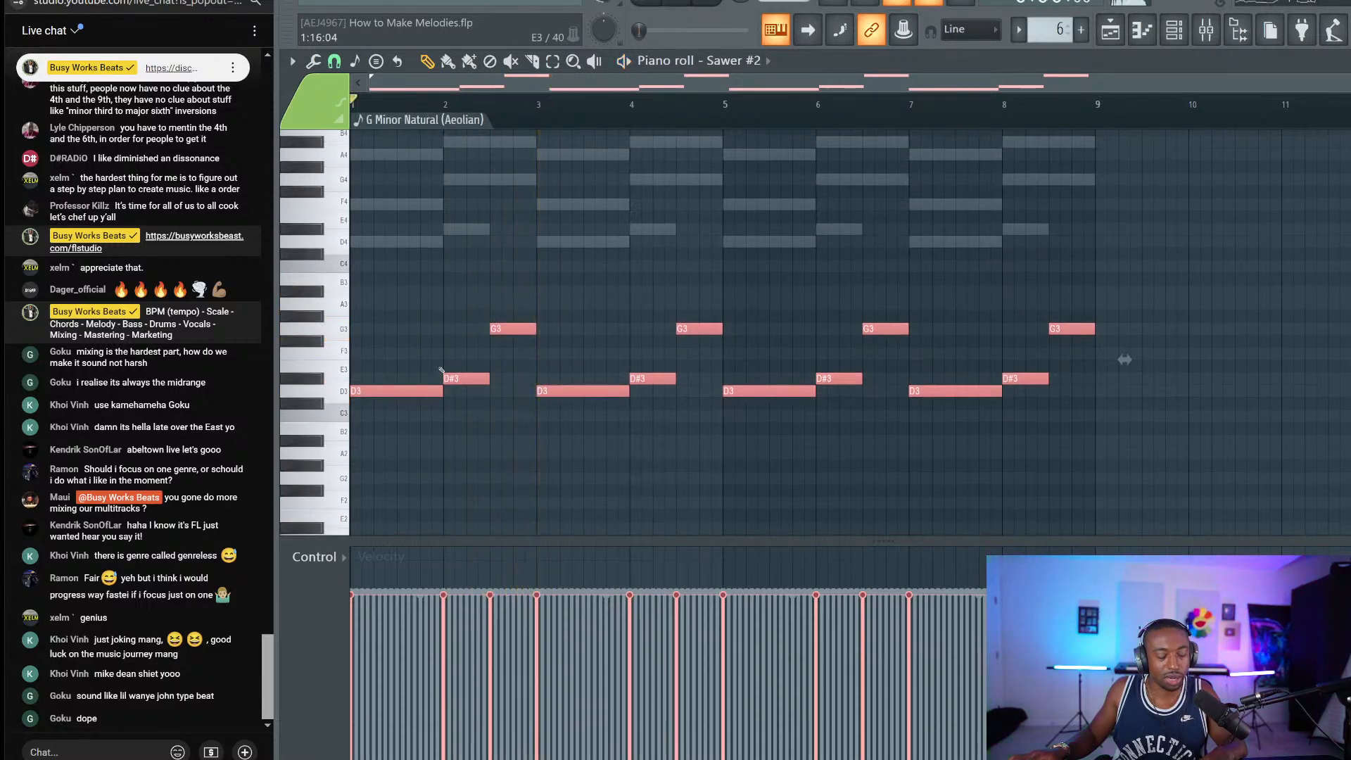
key(Delete)
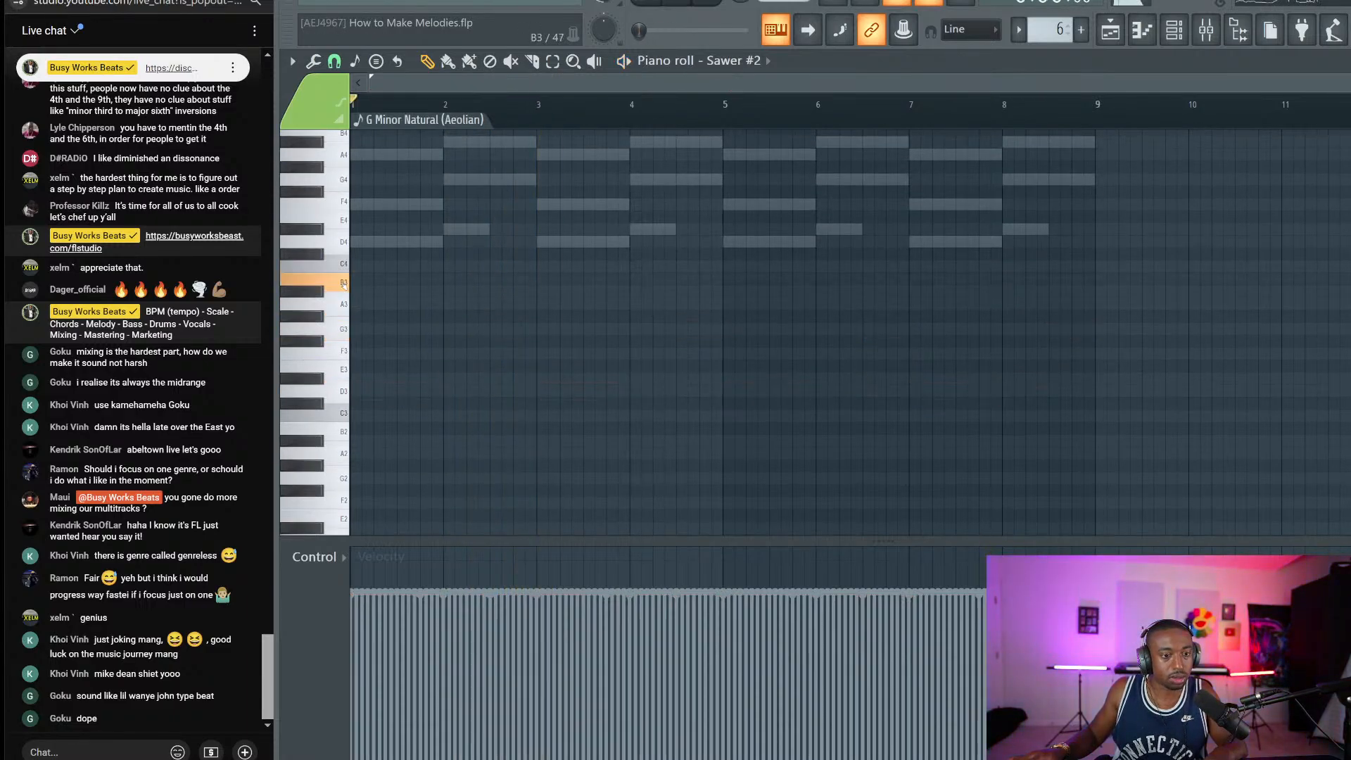
Step: Place a single B3 note at the start of bar 1 in Sawer #2's piano roll and audition it
click(361, 279)
key(space)
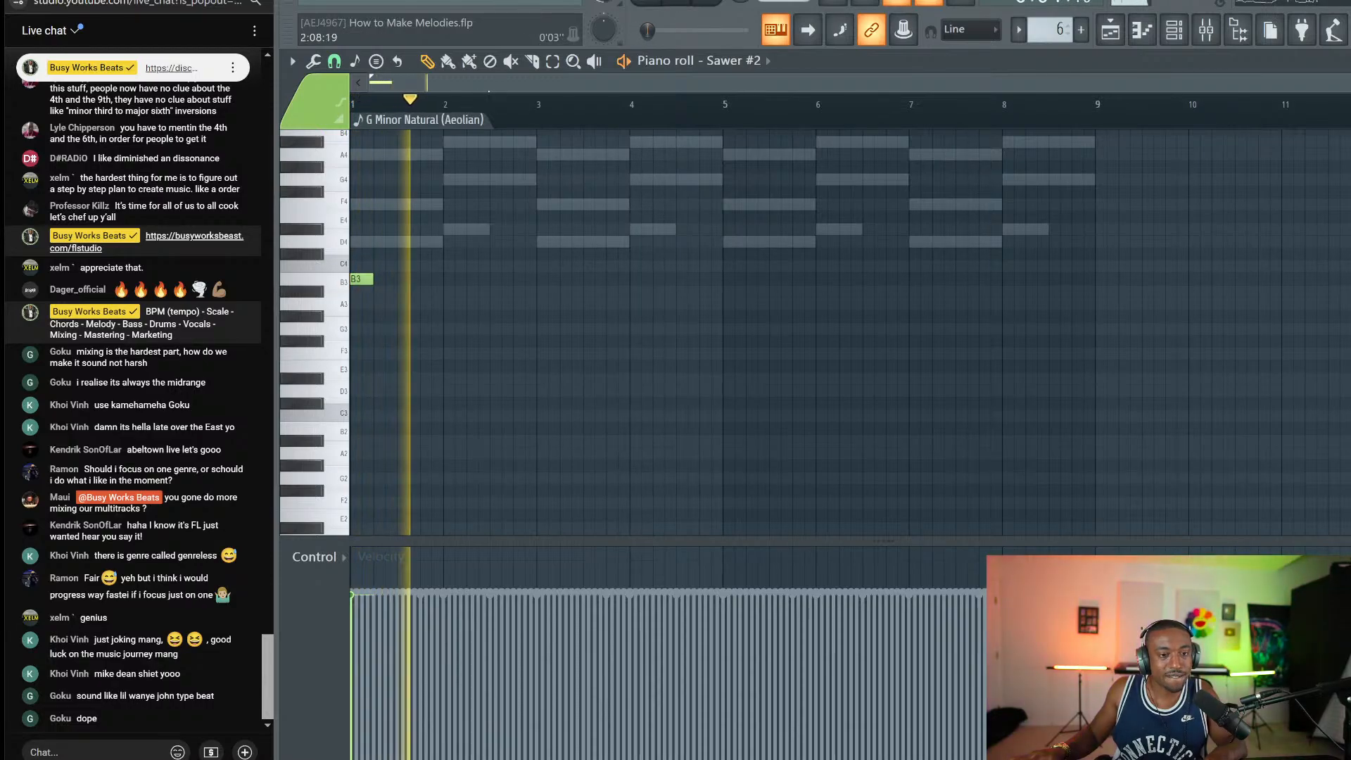
scroll(493, 97, up, 2)
key(space)
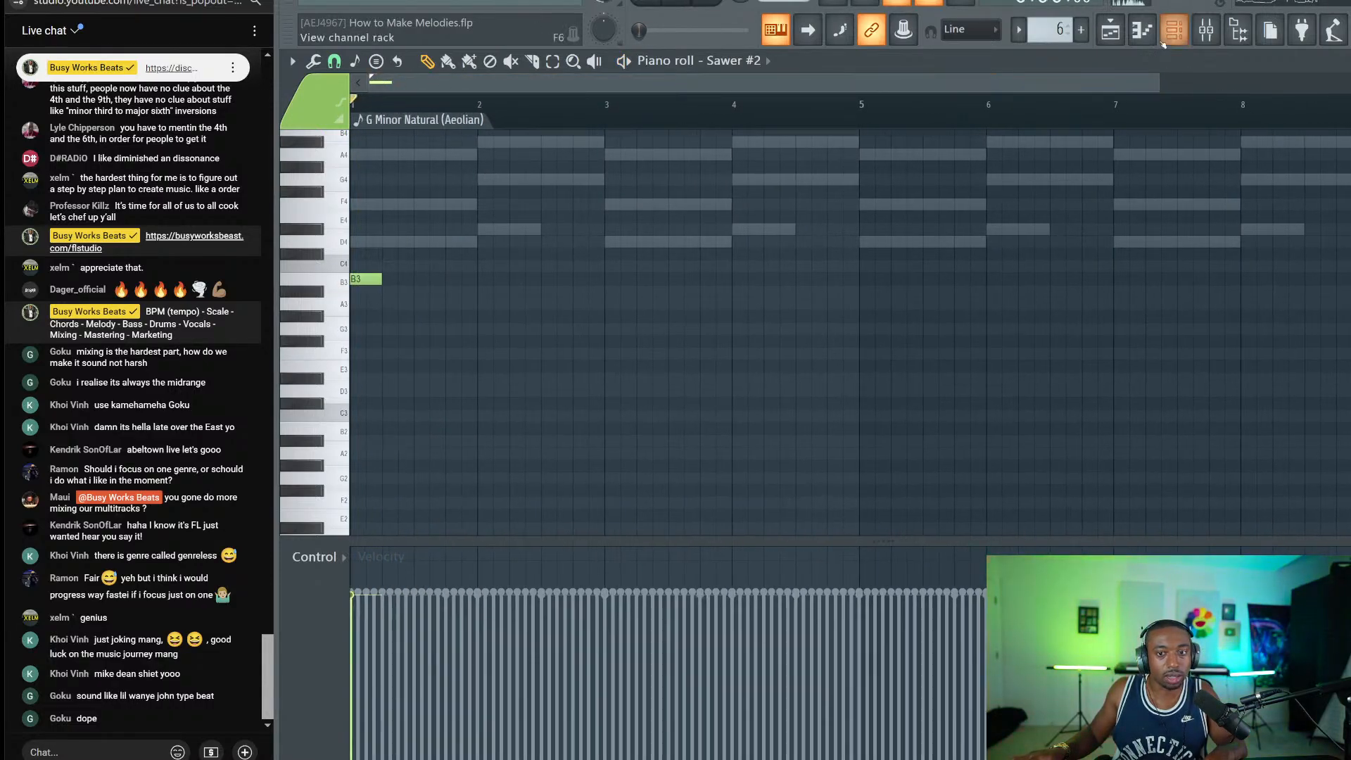
Step: Set the first Sawer's transpose back to 0 and close the synth
click(1164, 40)
click(539, 165)
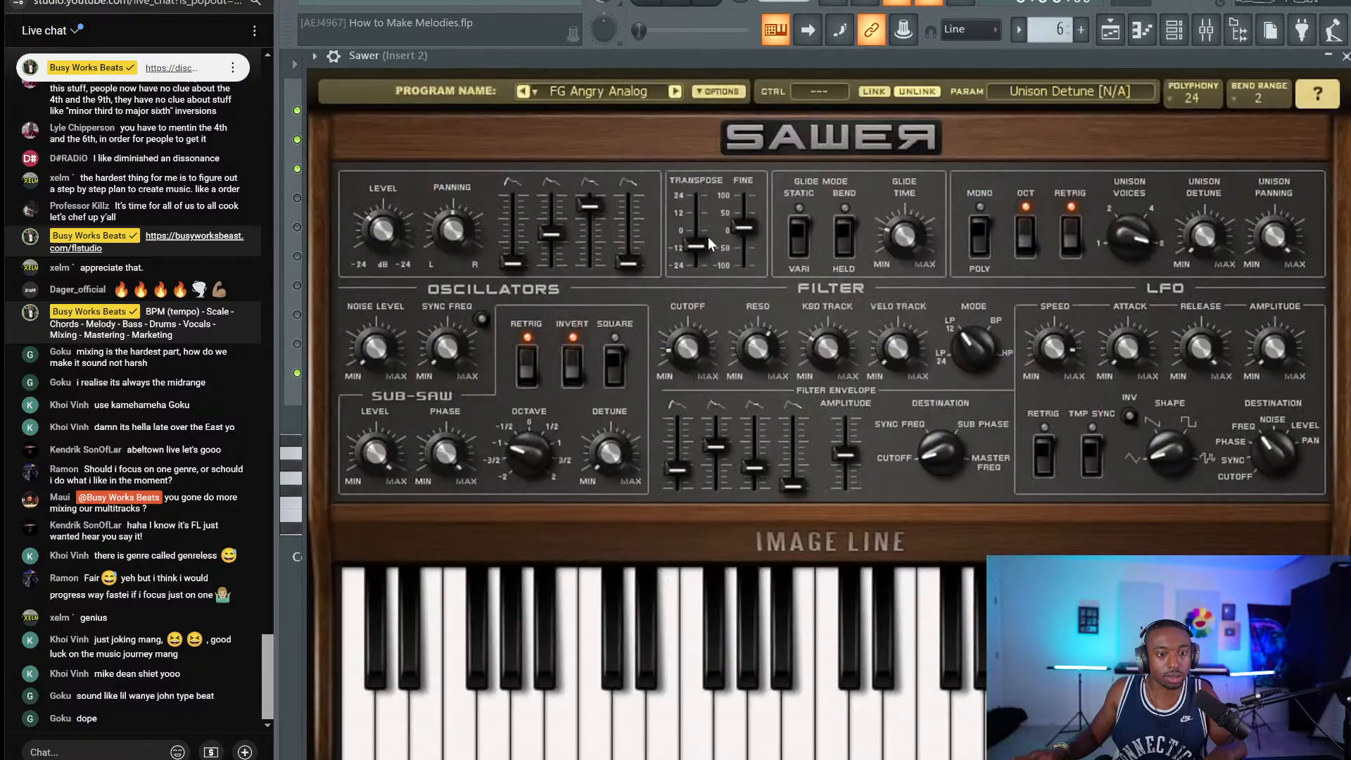
mouse_move(702, 243)
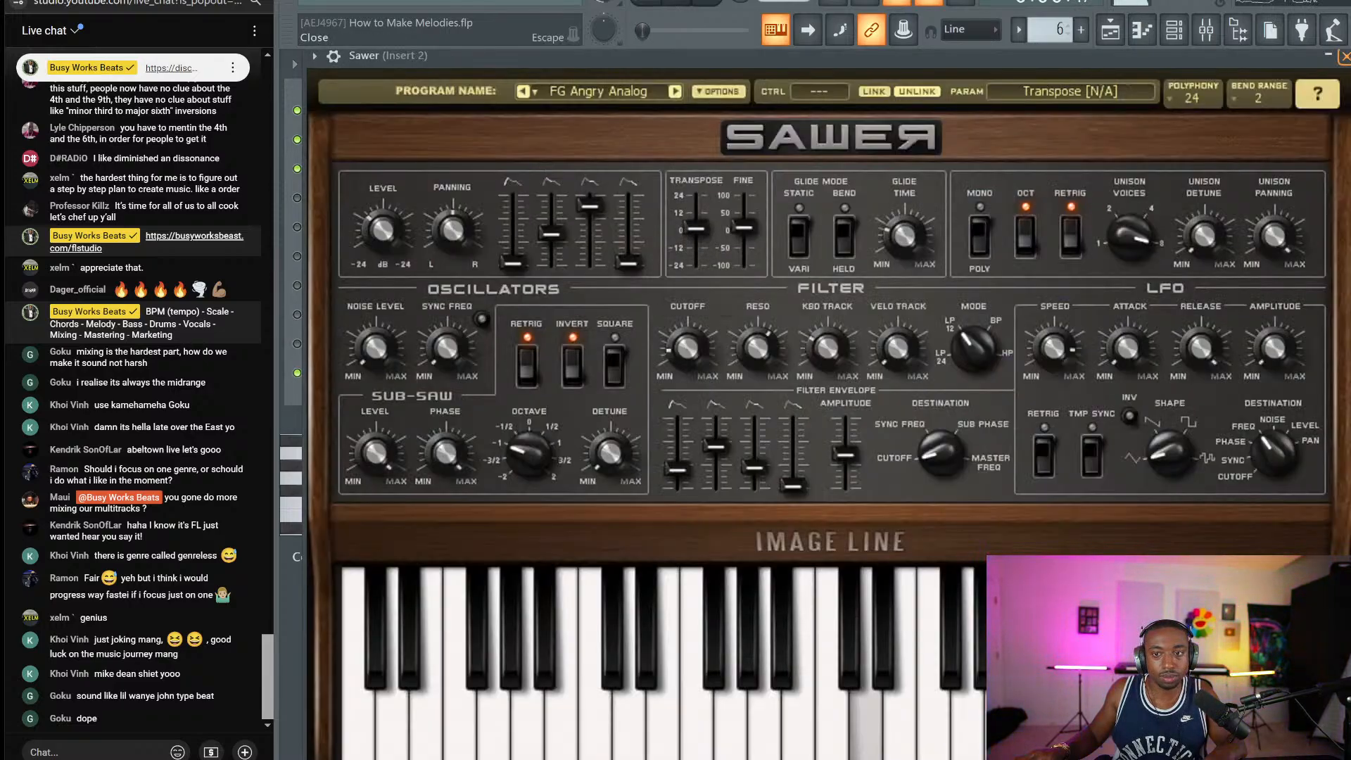
click(1346, 55)
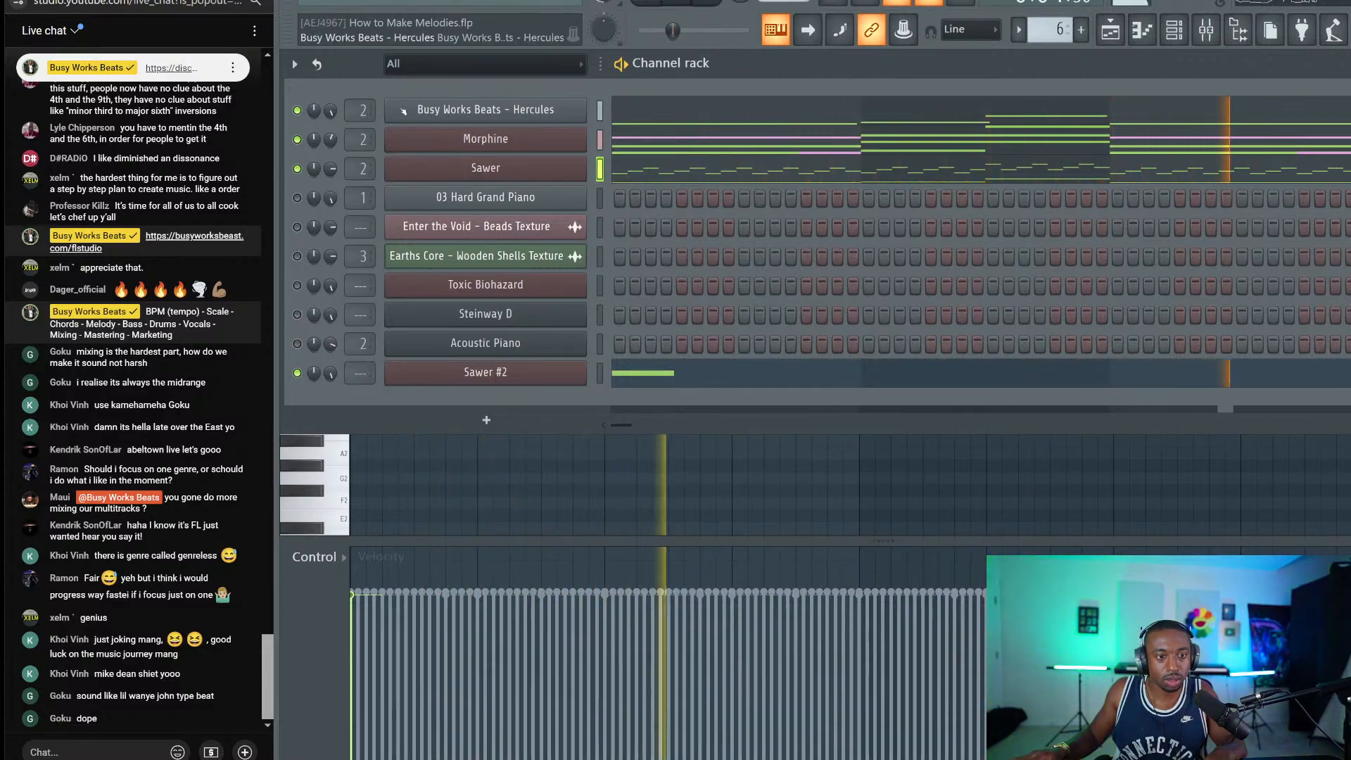
Step: Open Hercules and try the preset The Truth from the Keys category during playback
click(485, 110)
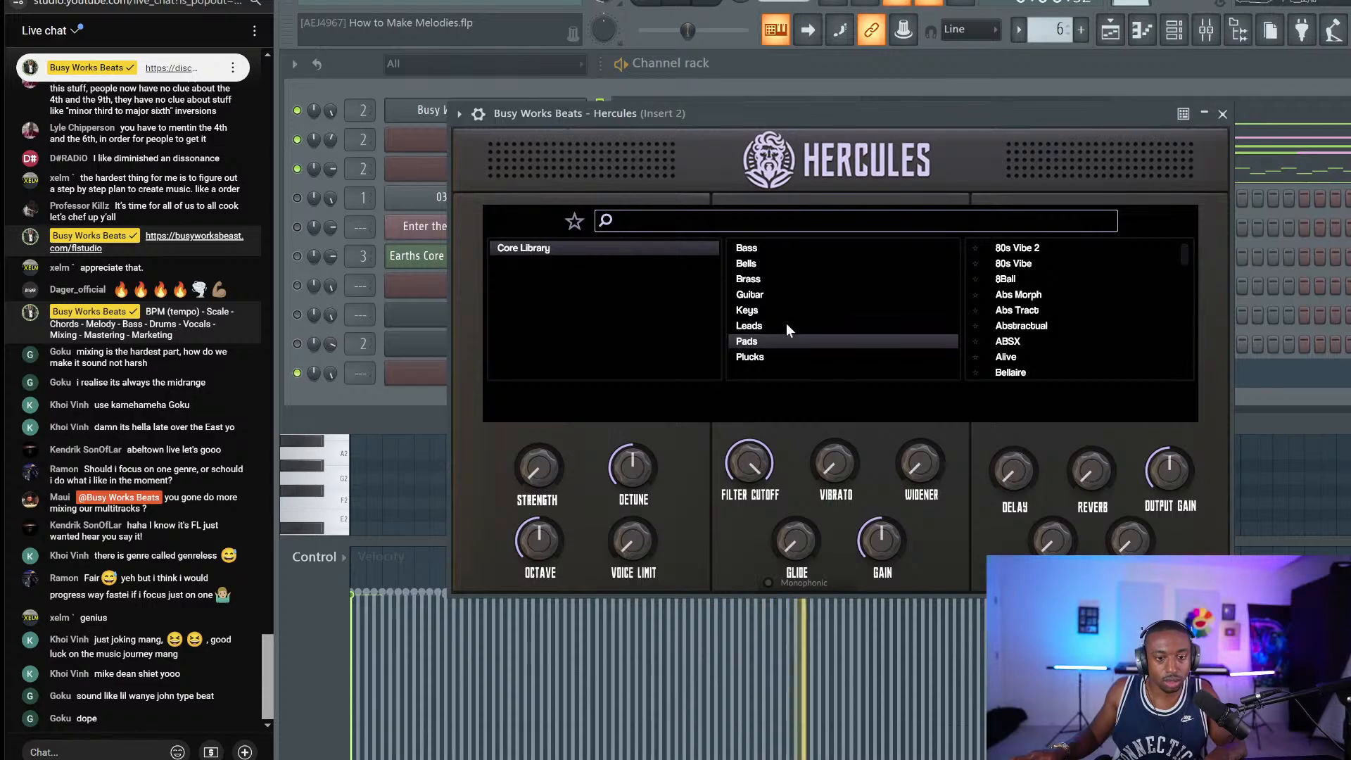
click(769, 308)
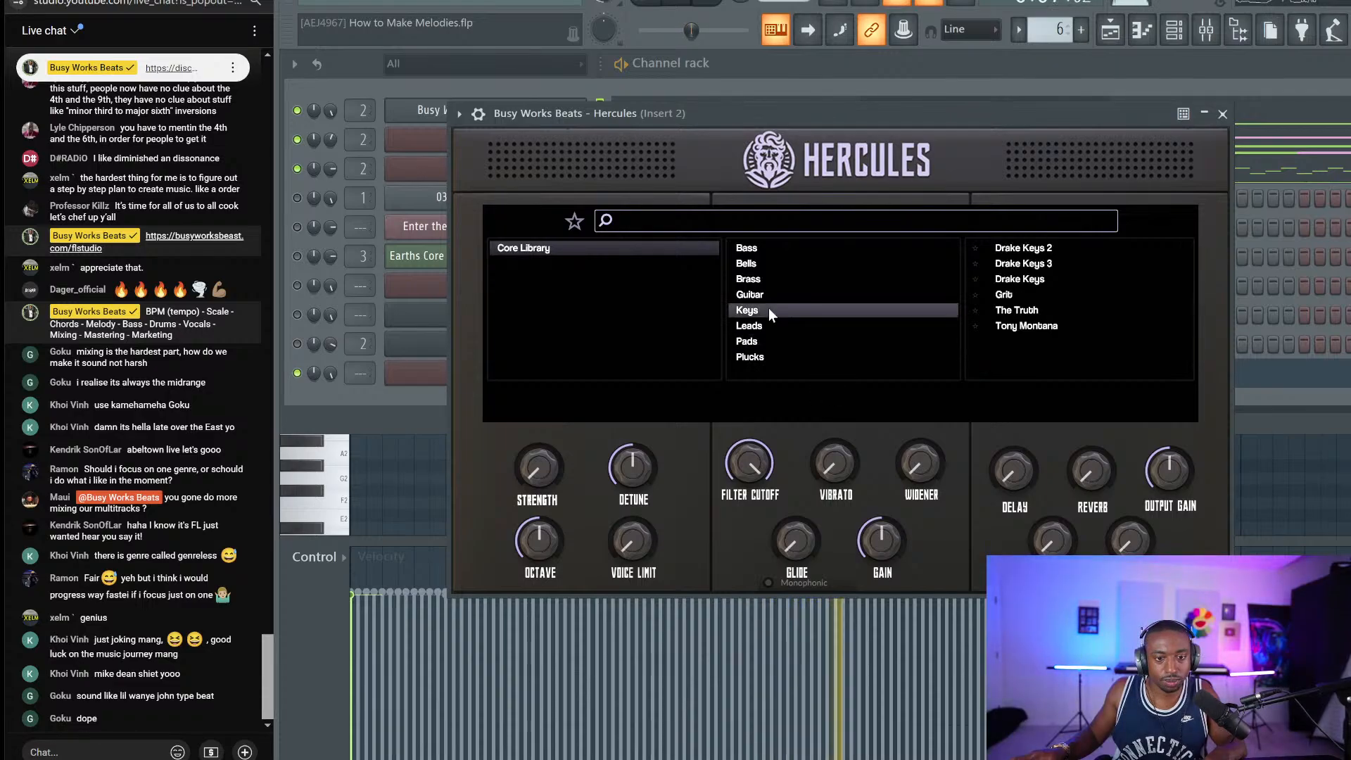
click(1017, 311)
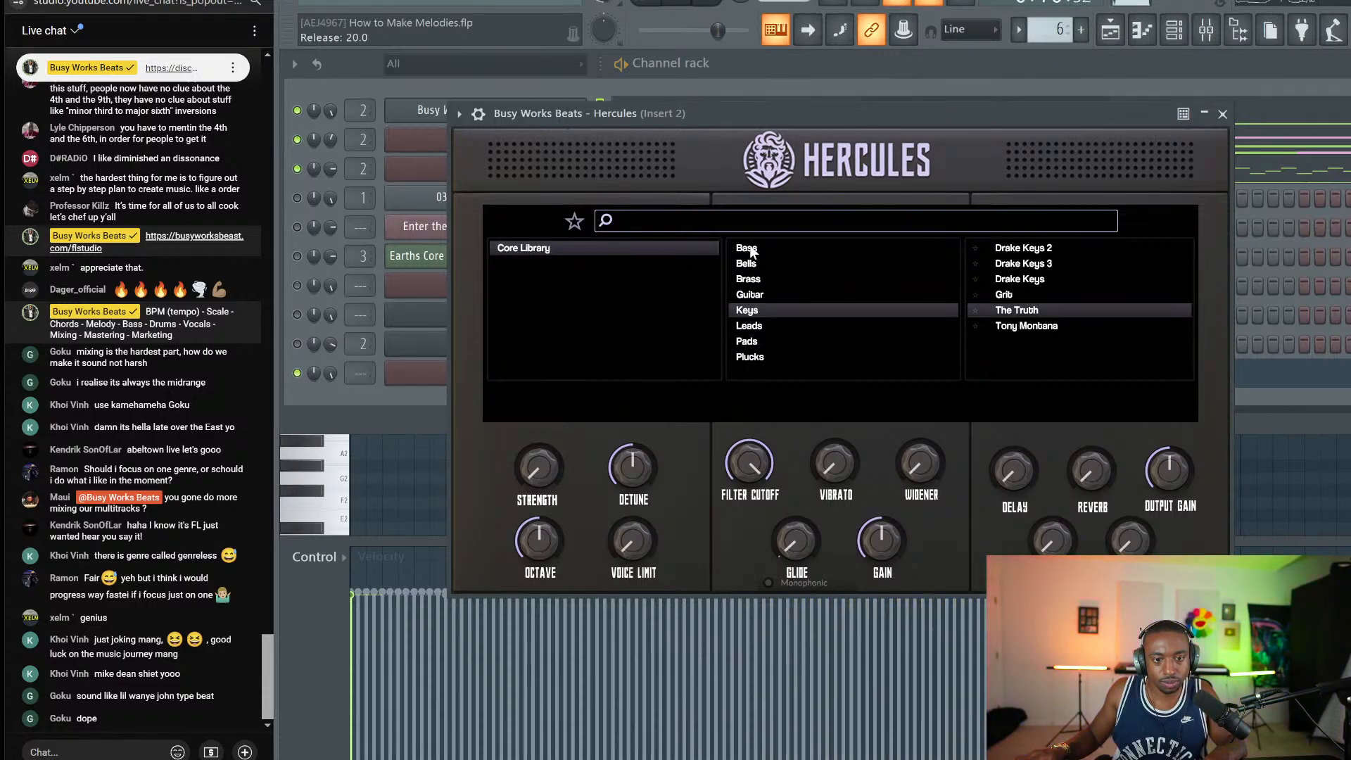
Step: Try the Bells preset Blue Crystal in Hercules with the output gain raised to 4.0
click(802, 263)
scroll(1061, 341, down, 2)
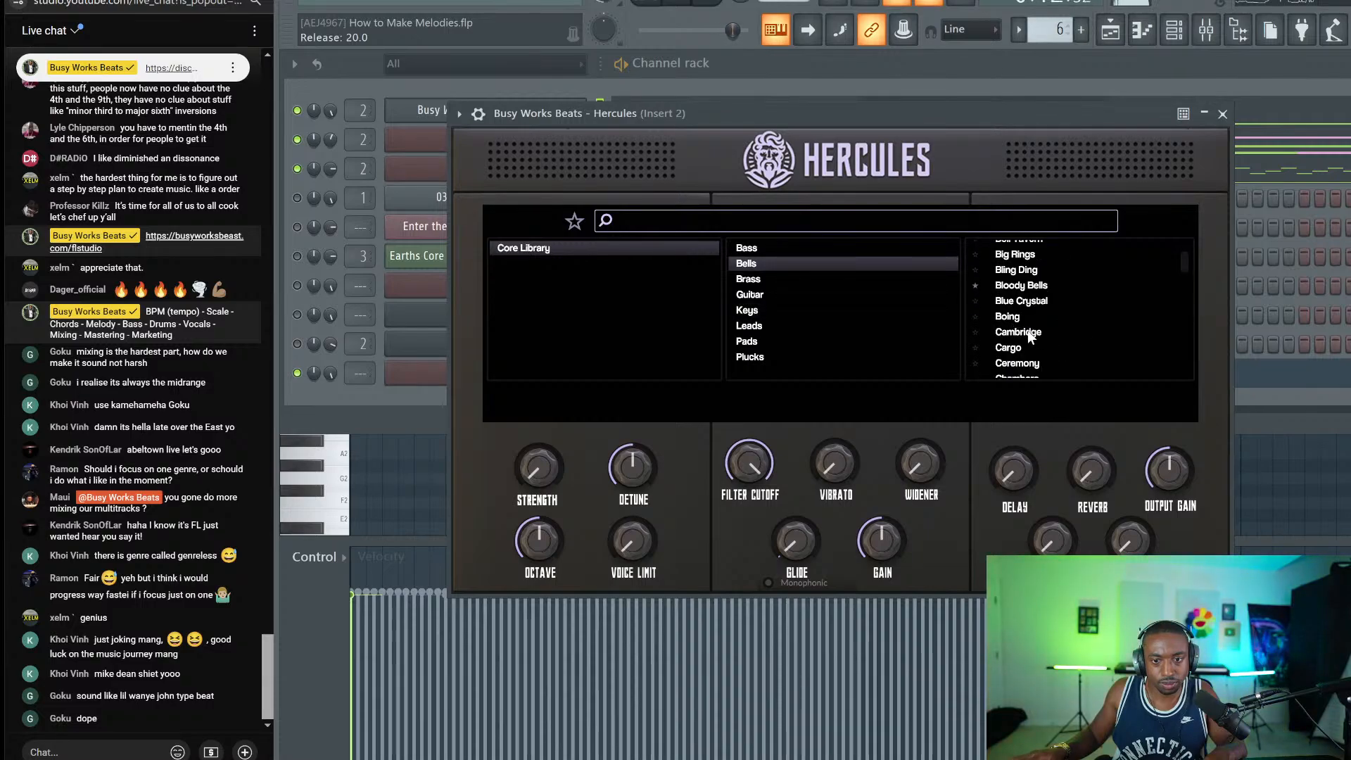
click(1031, 301)
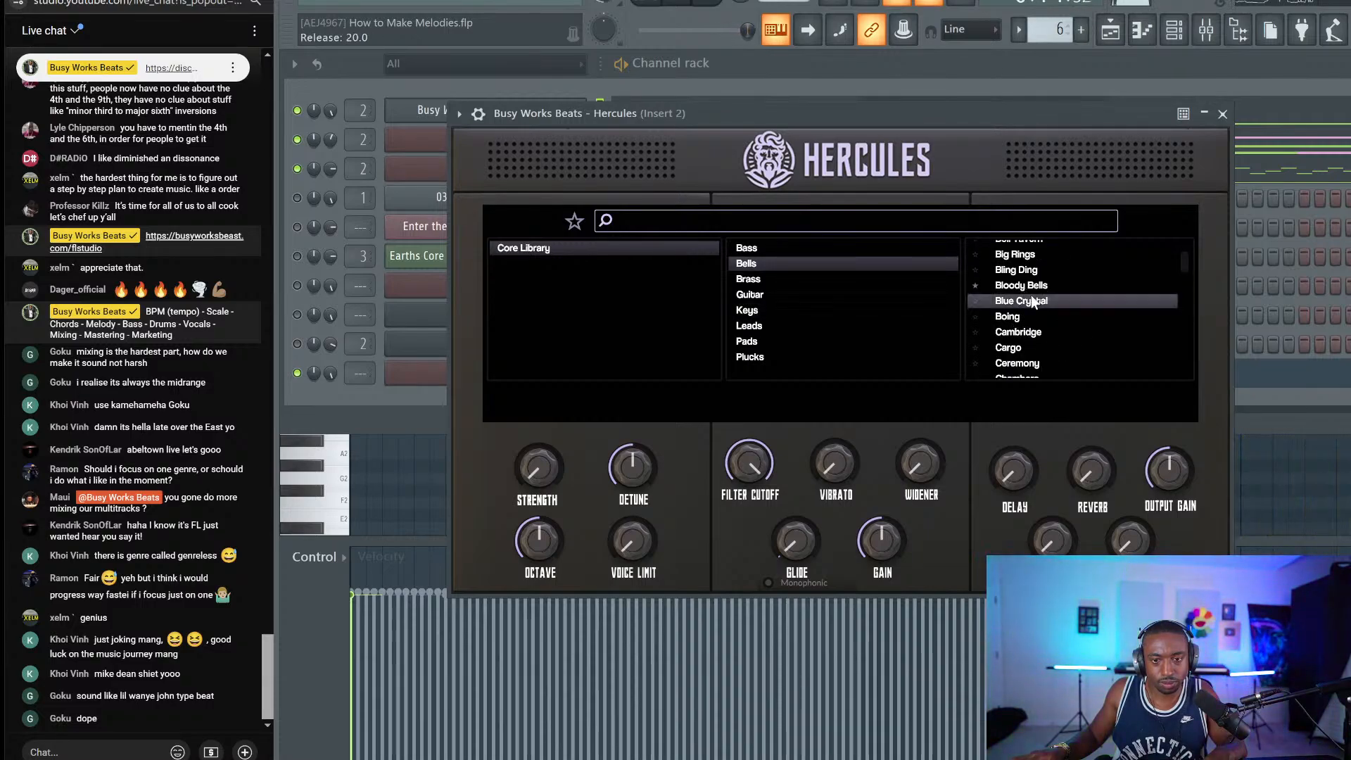
drag(1172, 486, 1167, 409)
Step: Load the Bells preset Dark Side of the Moon in Hercules and set its output gain to 3.0
scroll(1032, 295, down, 1)
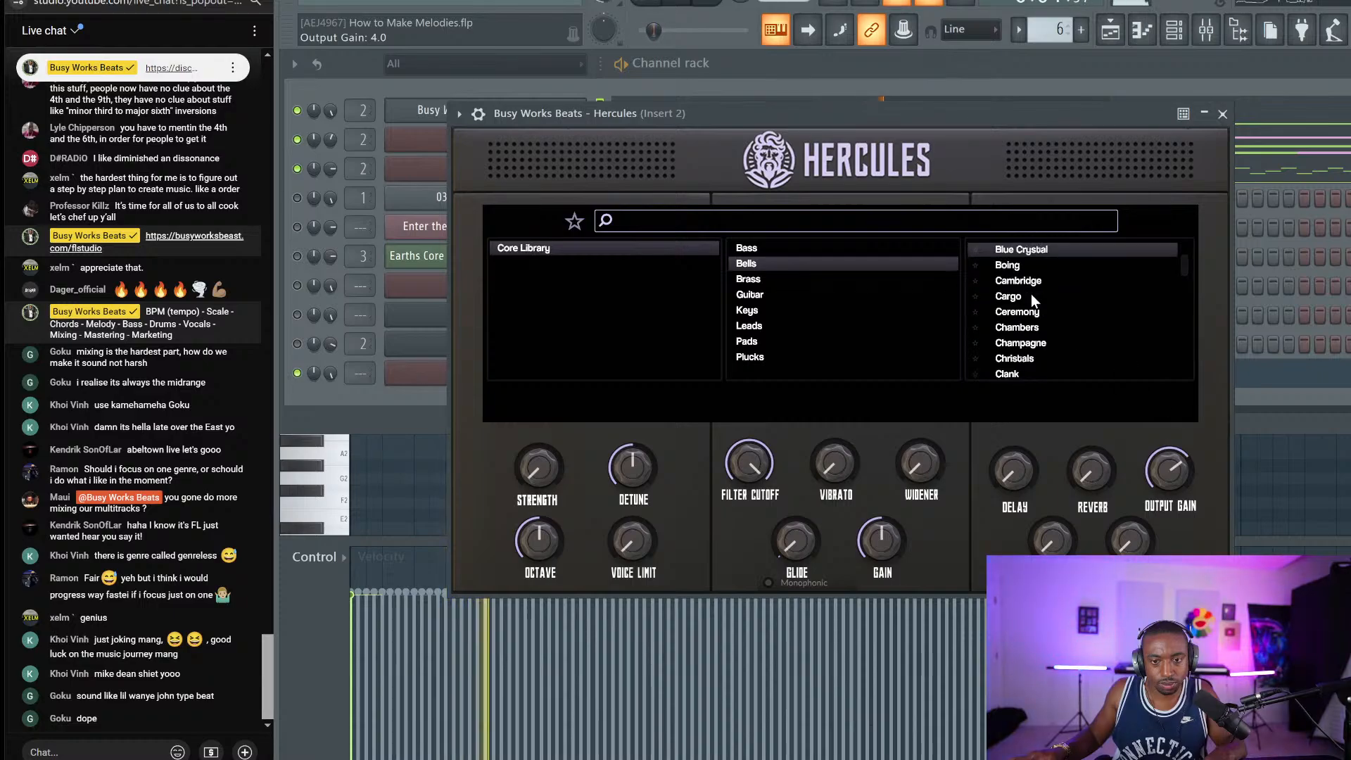
scroll(1035, 303, down, 3)
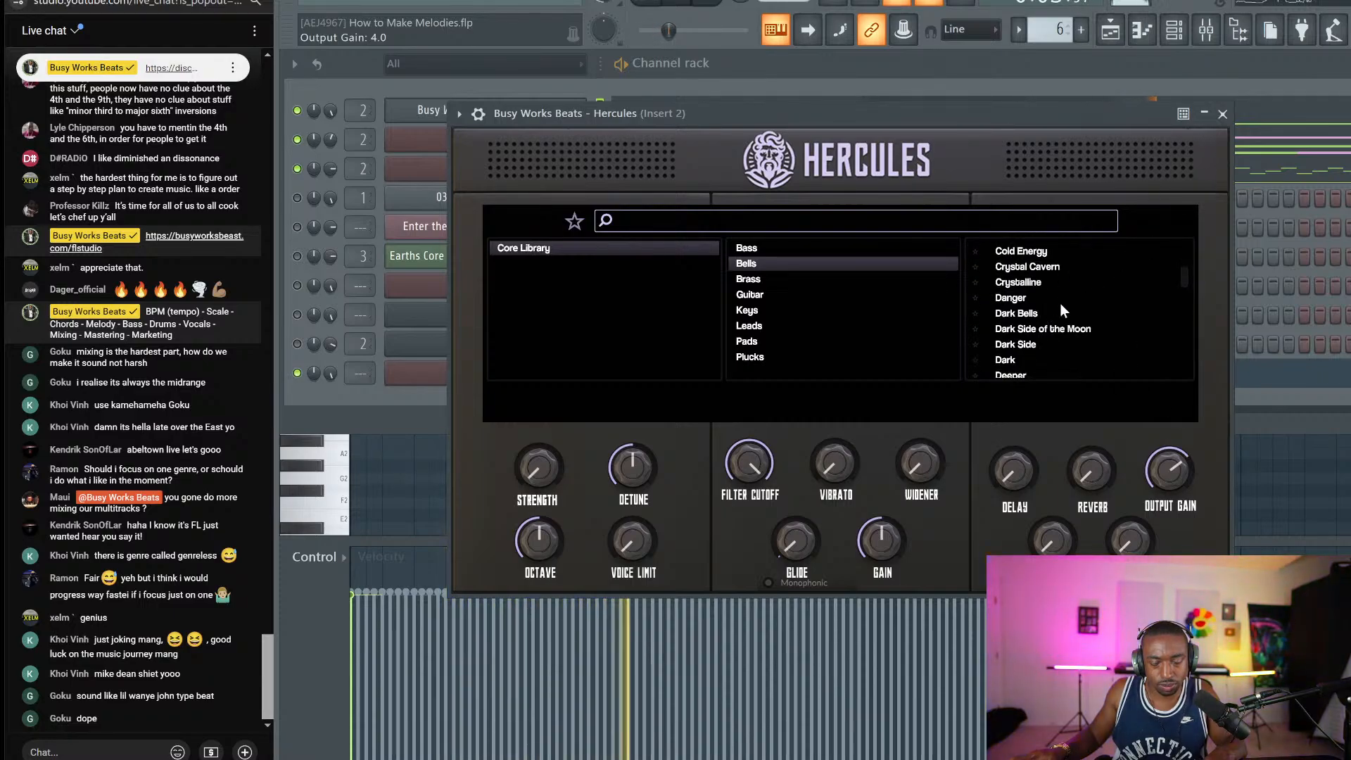
click(1037, 328)
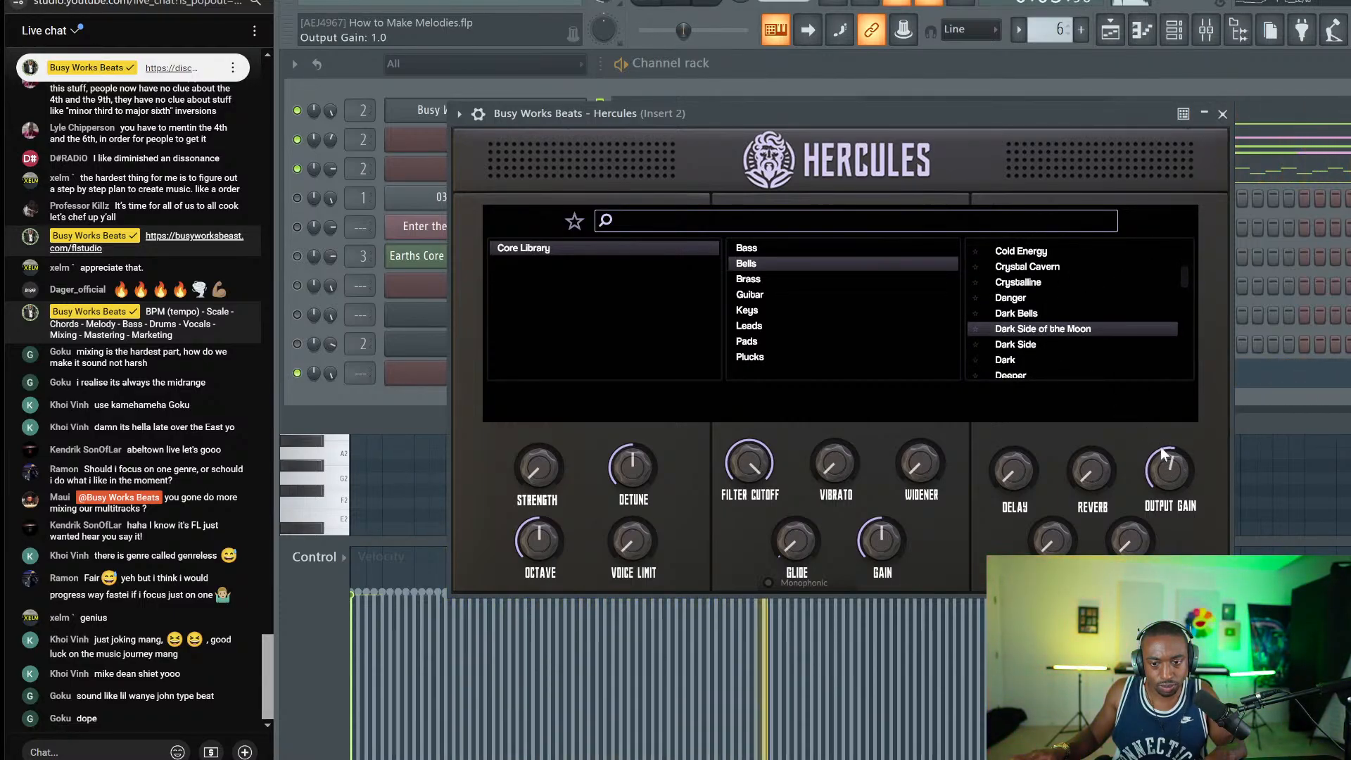
drag(1161, 448, 1159, 429)
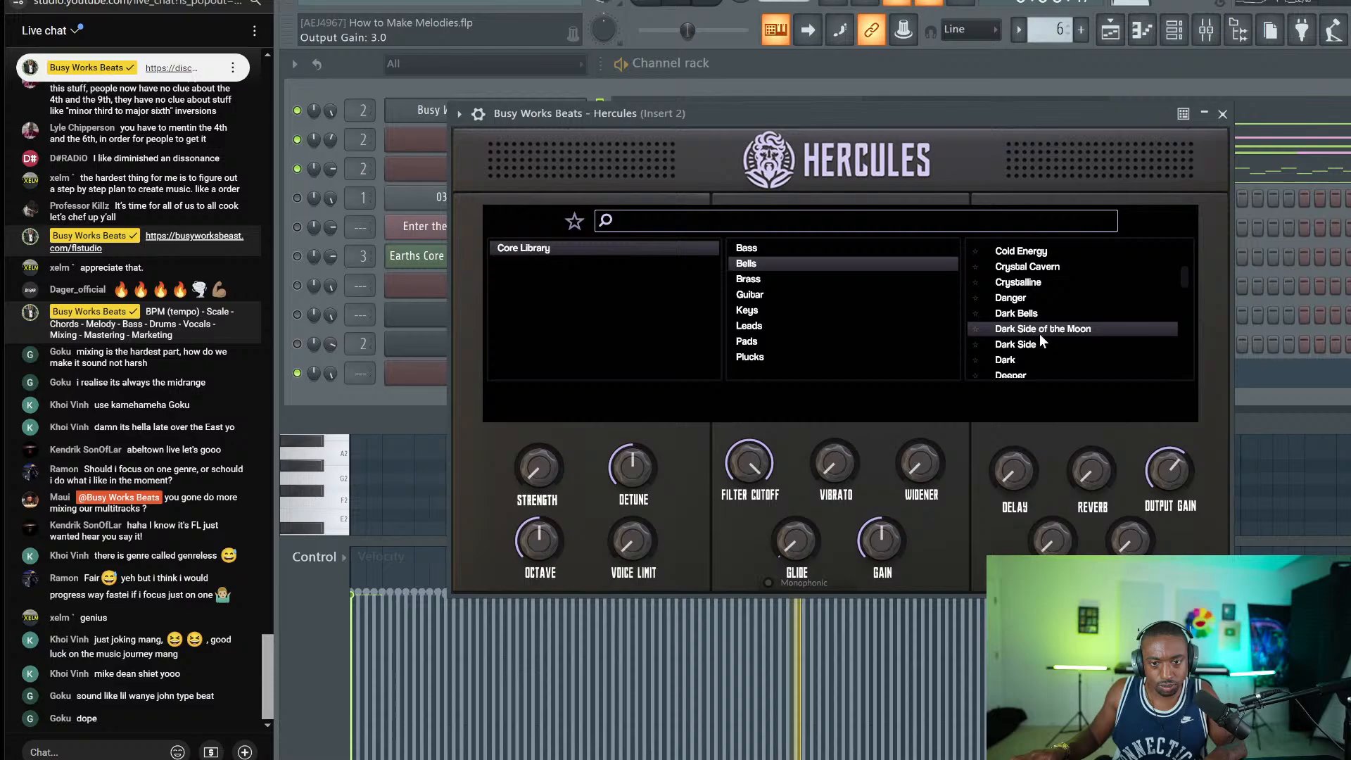
Step: Look through the Bells preset list in Hercules around Dark Side of the Moon and close the plugin
click(1223, 112)
click(488, 111)
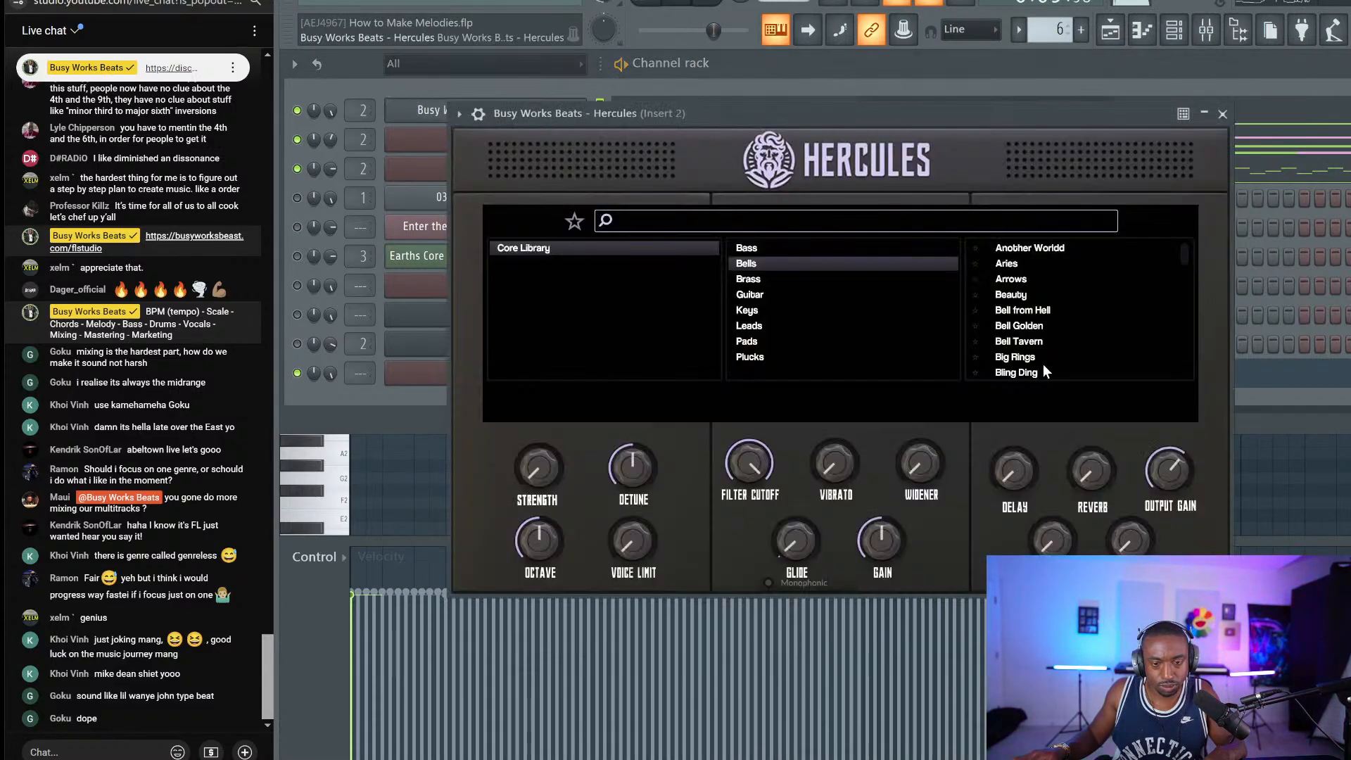
scroll(1037, 308, down, 5)
scroll(1026, 327, up, 1)
scroll(1003, 362, down, 1)
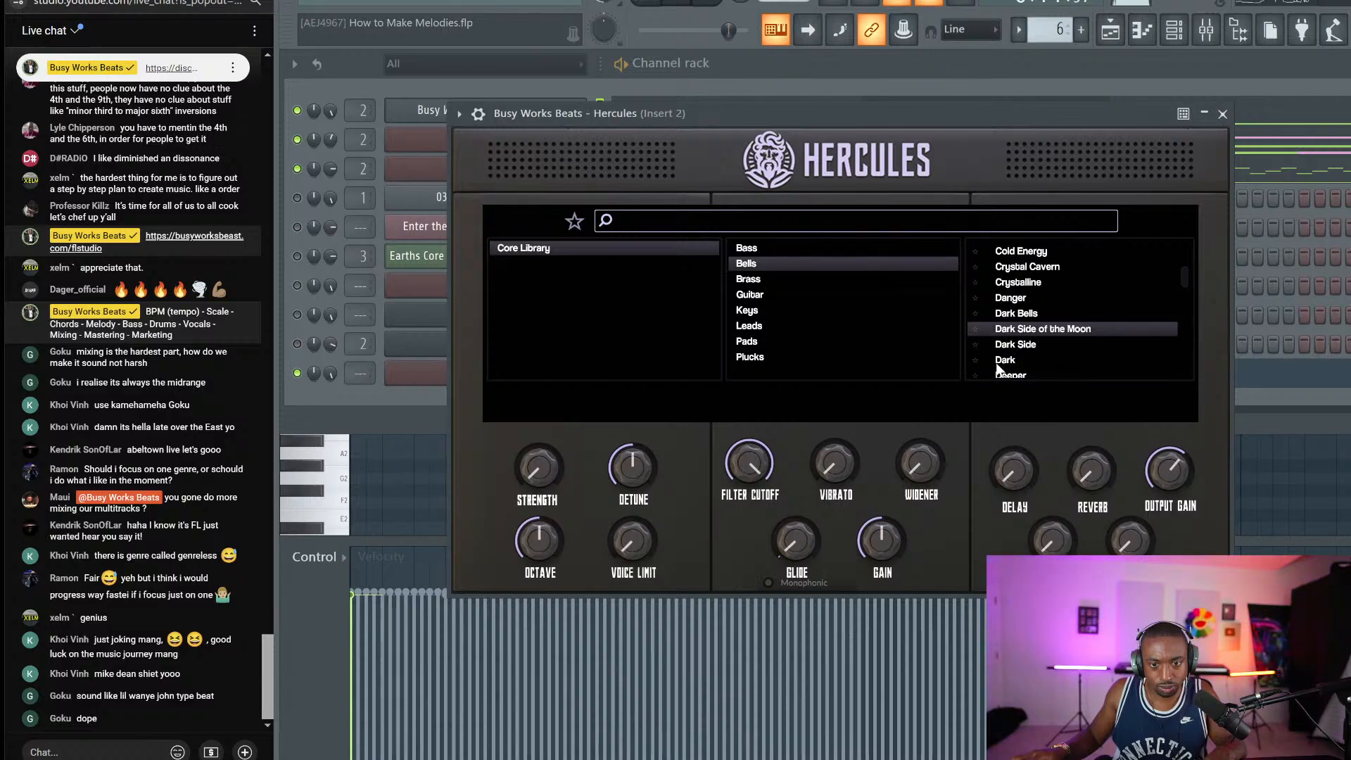
click(1223, 114)
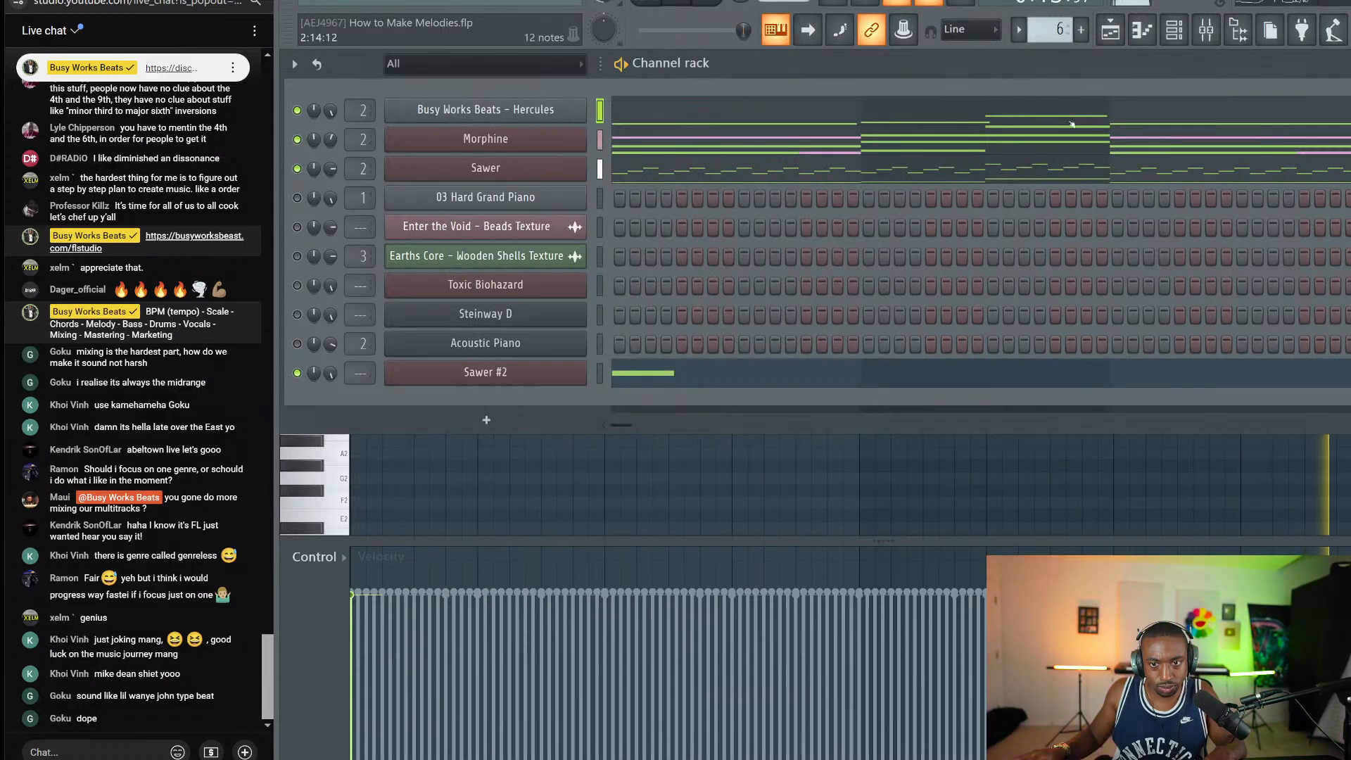
Step: Open the Hercules notes in the piano roll and set the velocity of the first A5 note to 44%
click(652, 122)
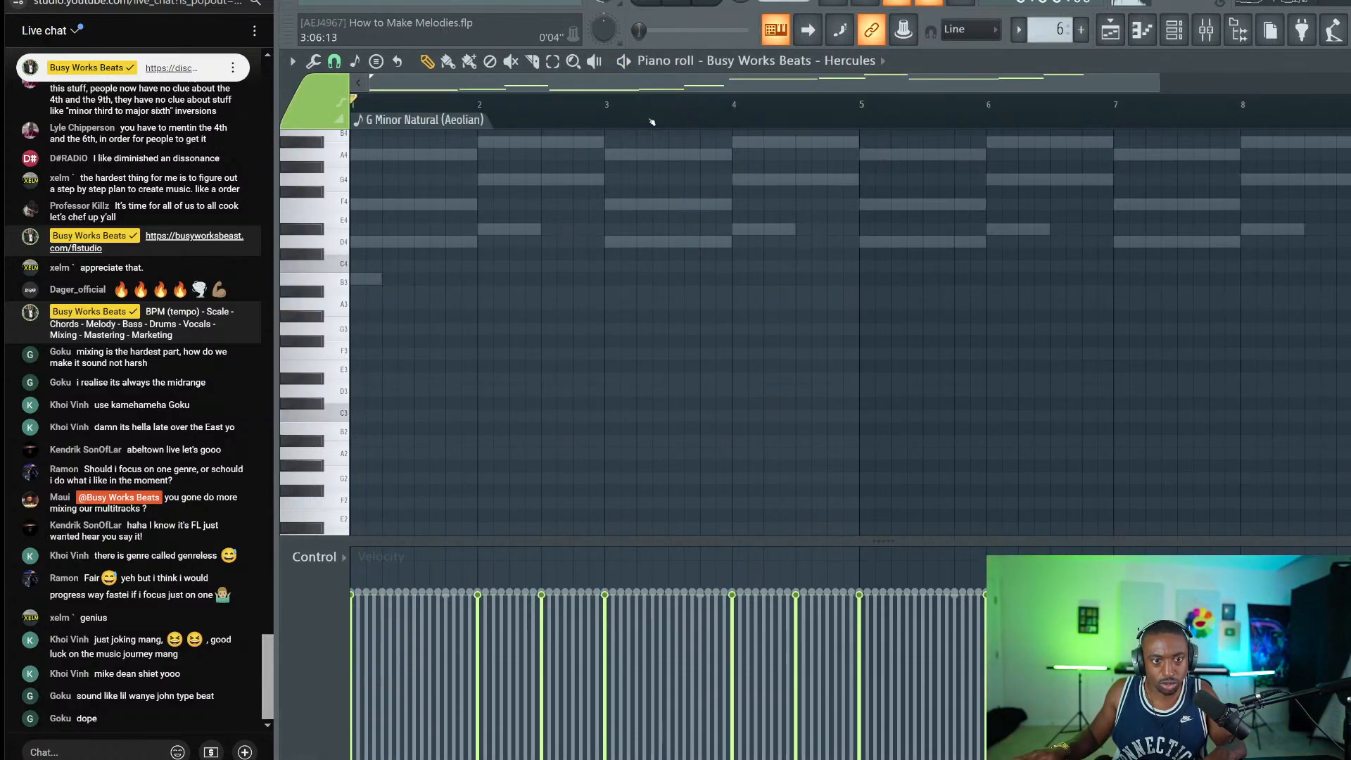
scroll(636, 155, up, 4)
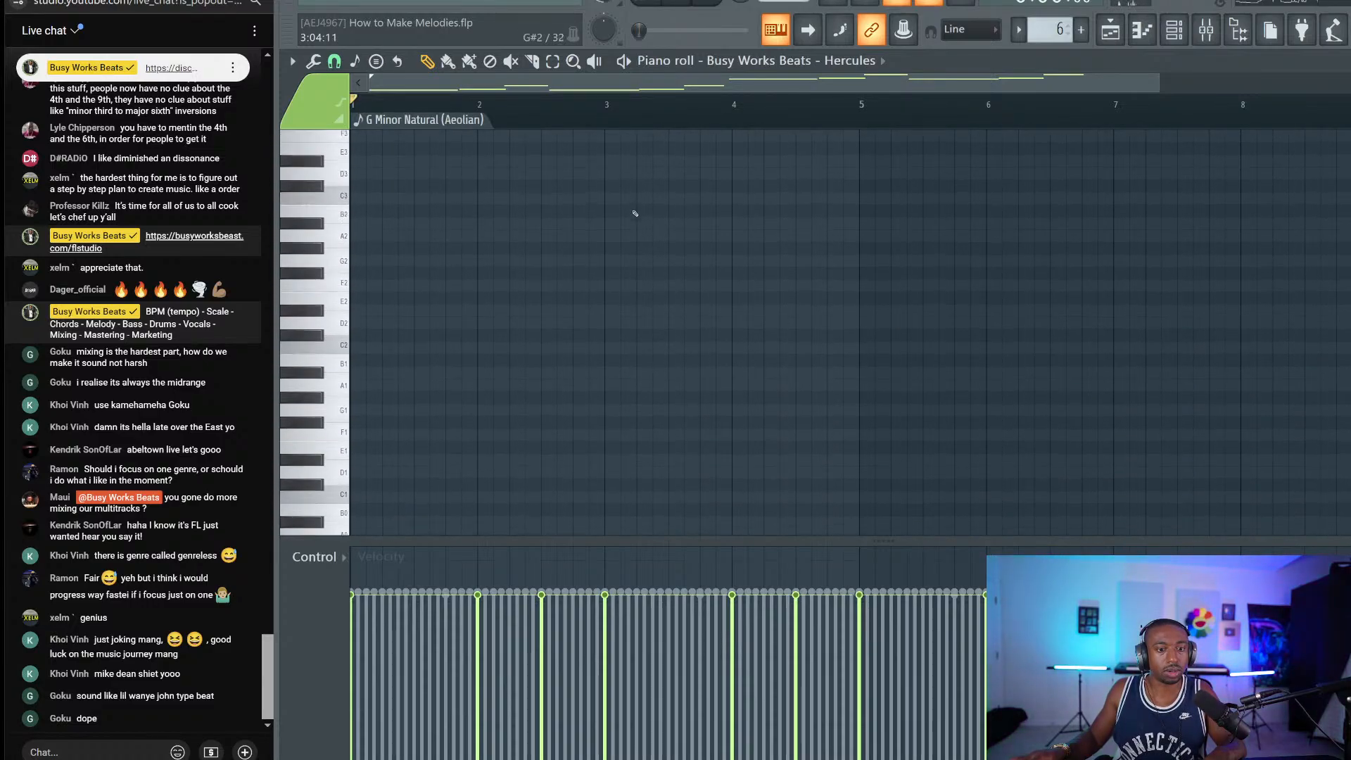
scroll(640, 215, up, 5)
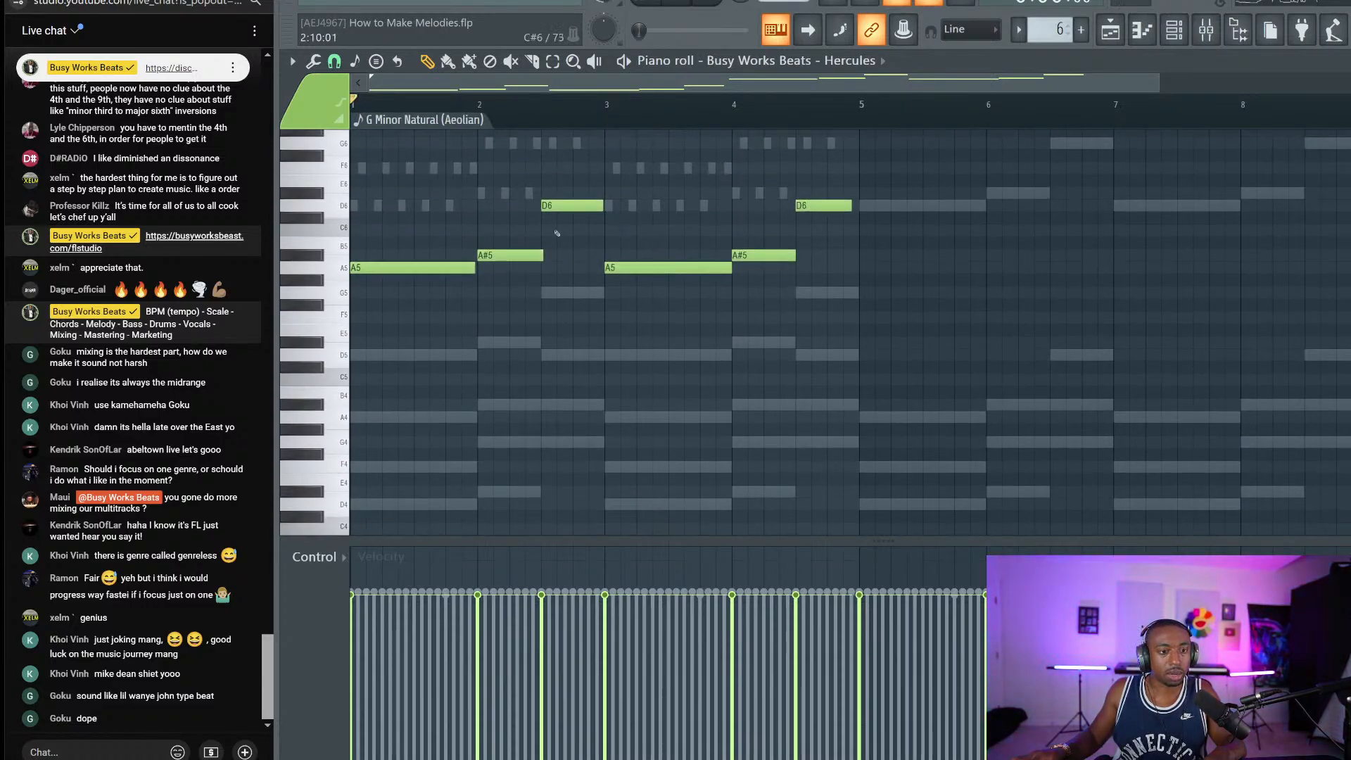
click(326, 565)
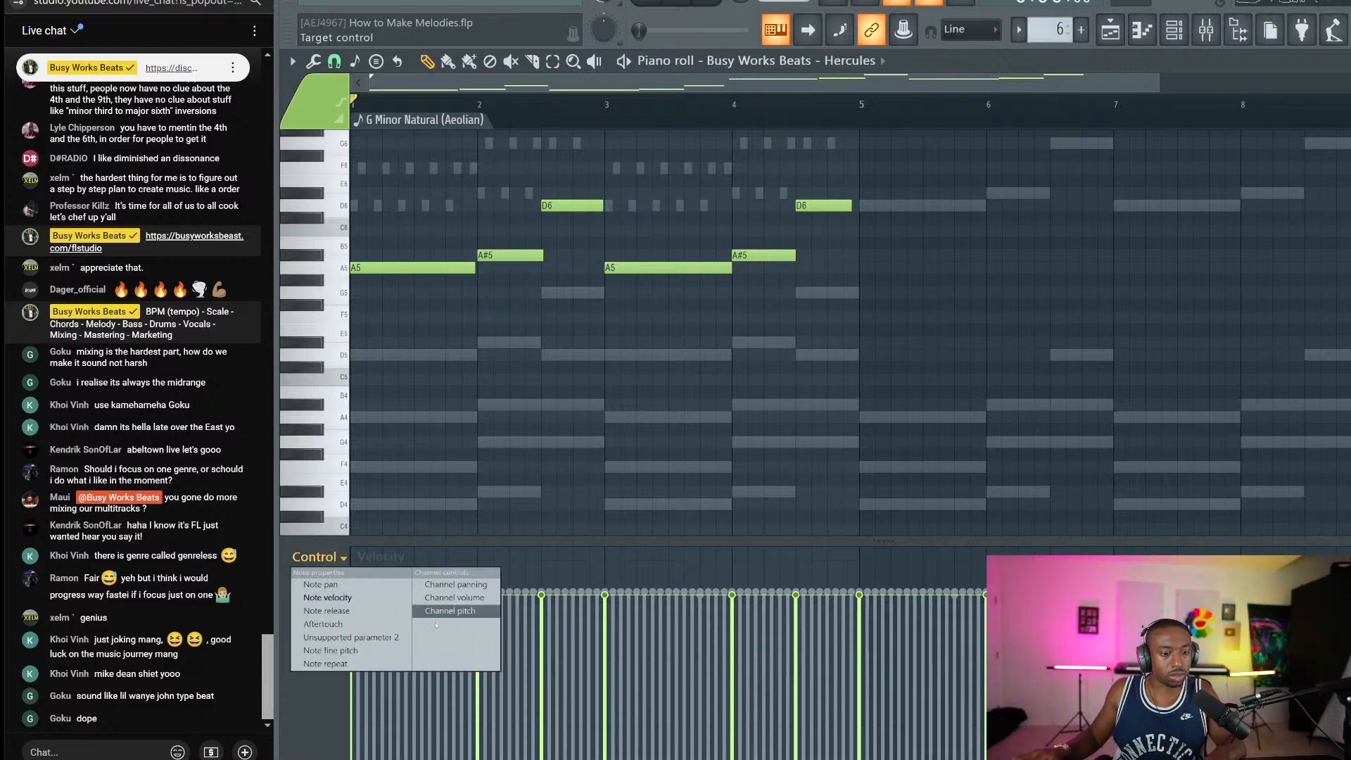
click(362, 672)
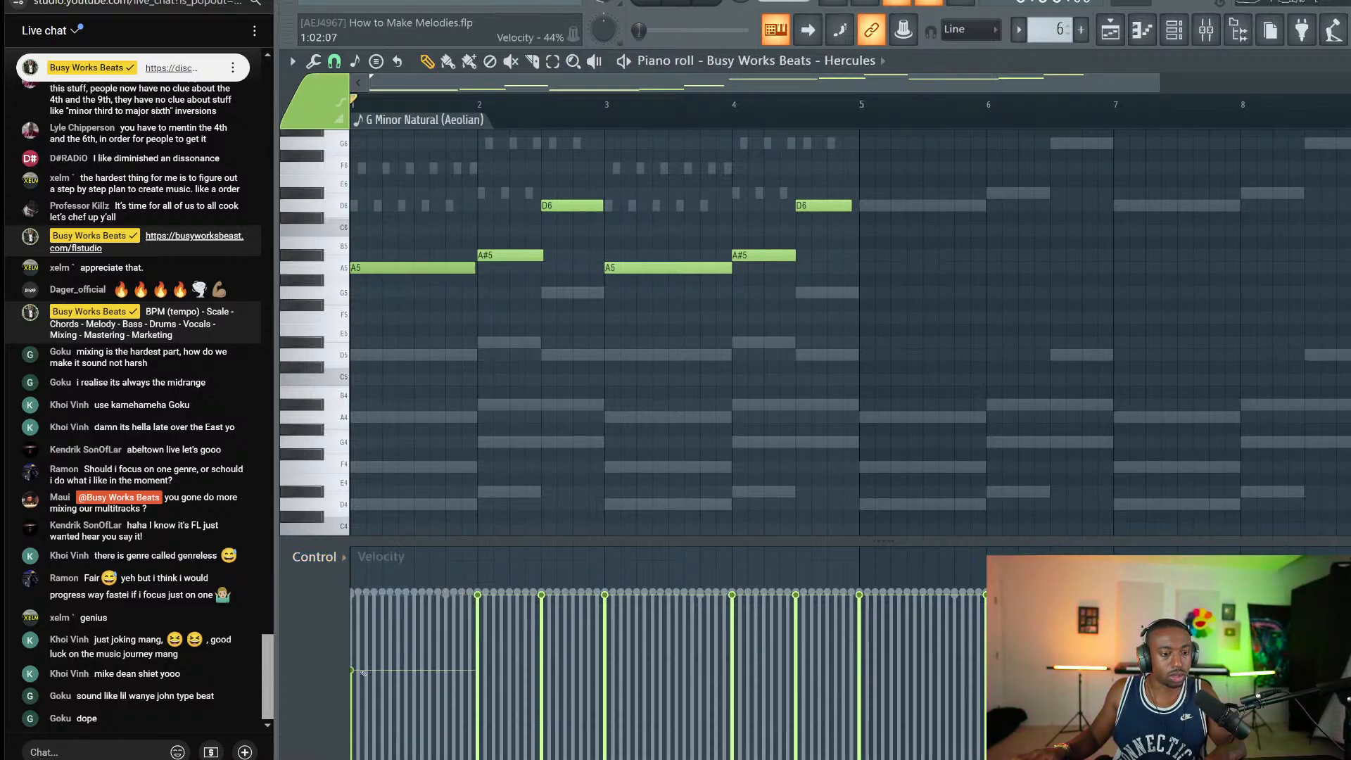
Step: Show note repeat in the Hercules control lane and add a repeat to the D6 note in bar 2 during playback
click(326, 554)
click(327, 663)
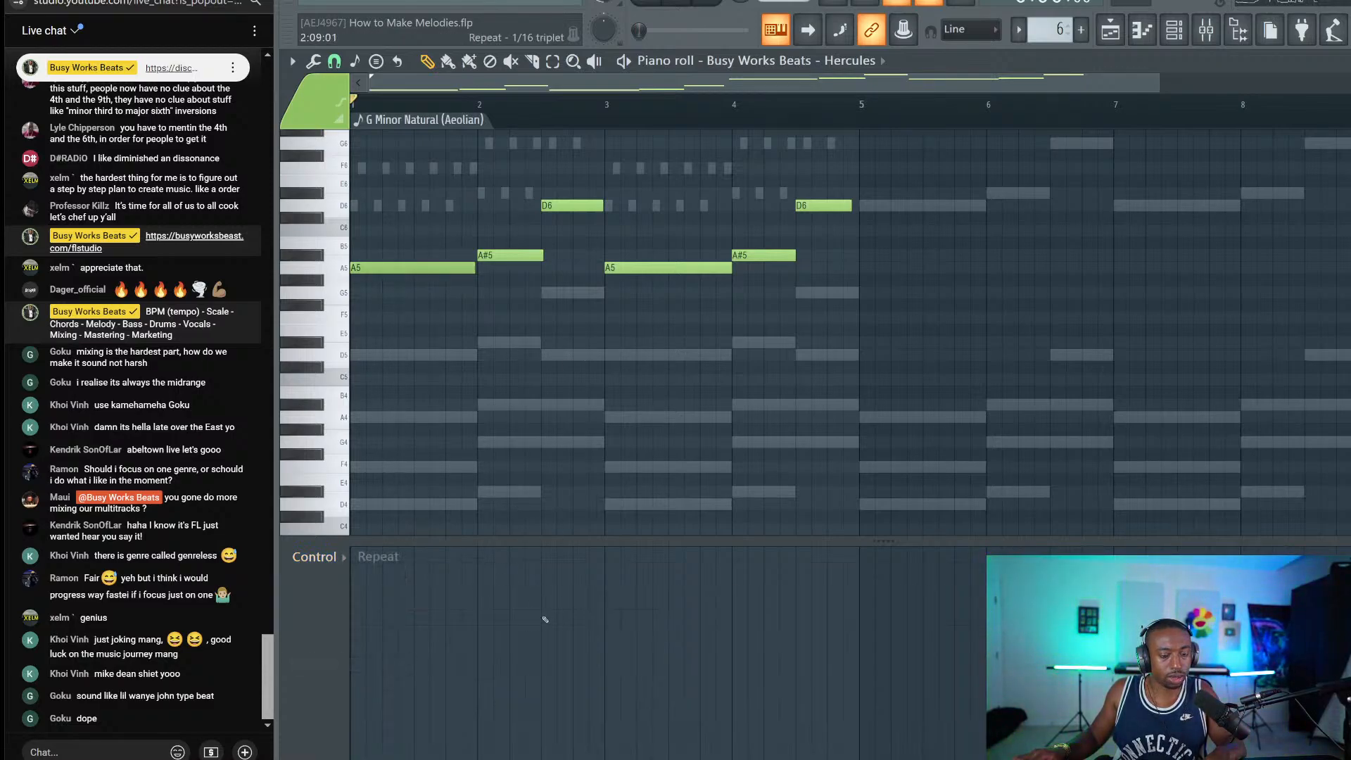
key(space)
drag(547, 609, 551, 674)
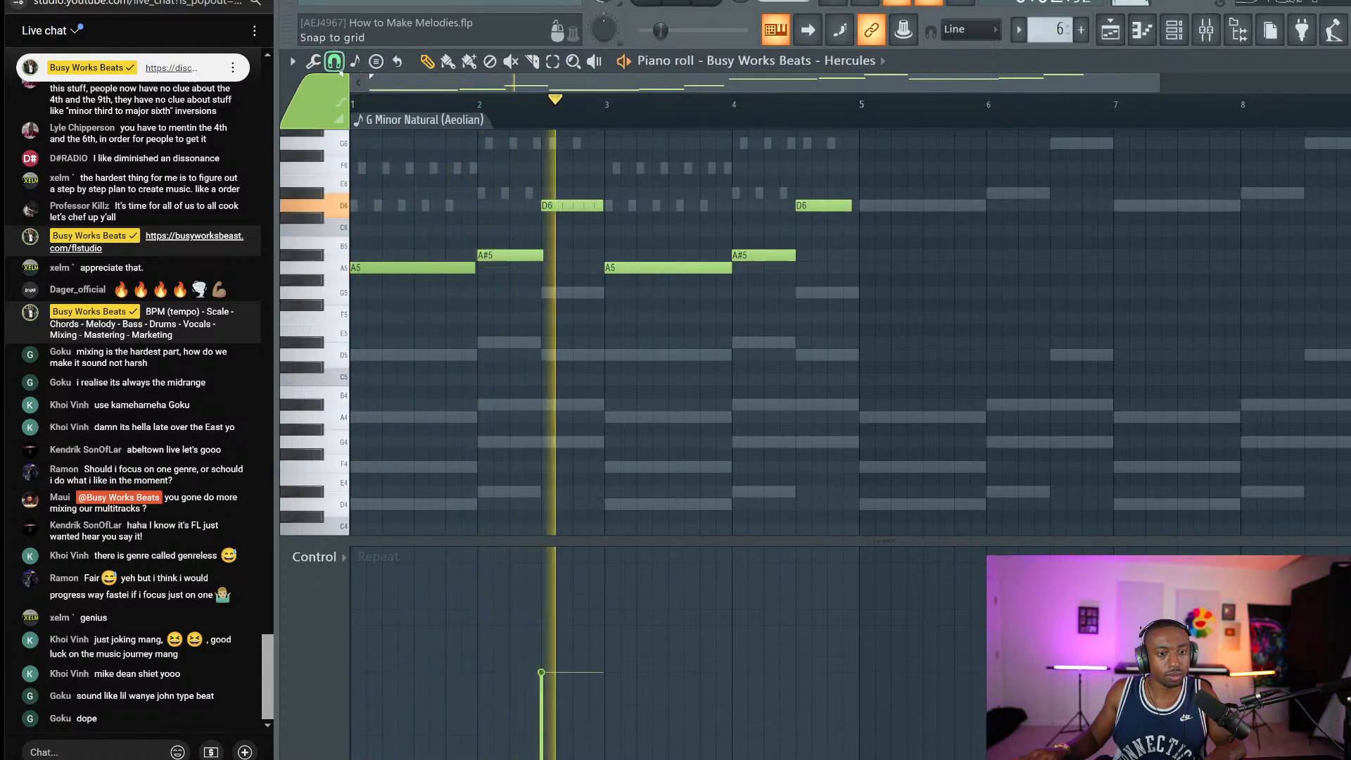
Step: Set the repeat of the D6 note in bar 4 to 1/4 triplet and replay the pattern from the start
drag(862, 233, 839, 188)
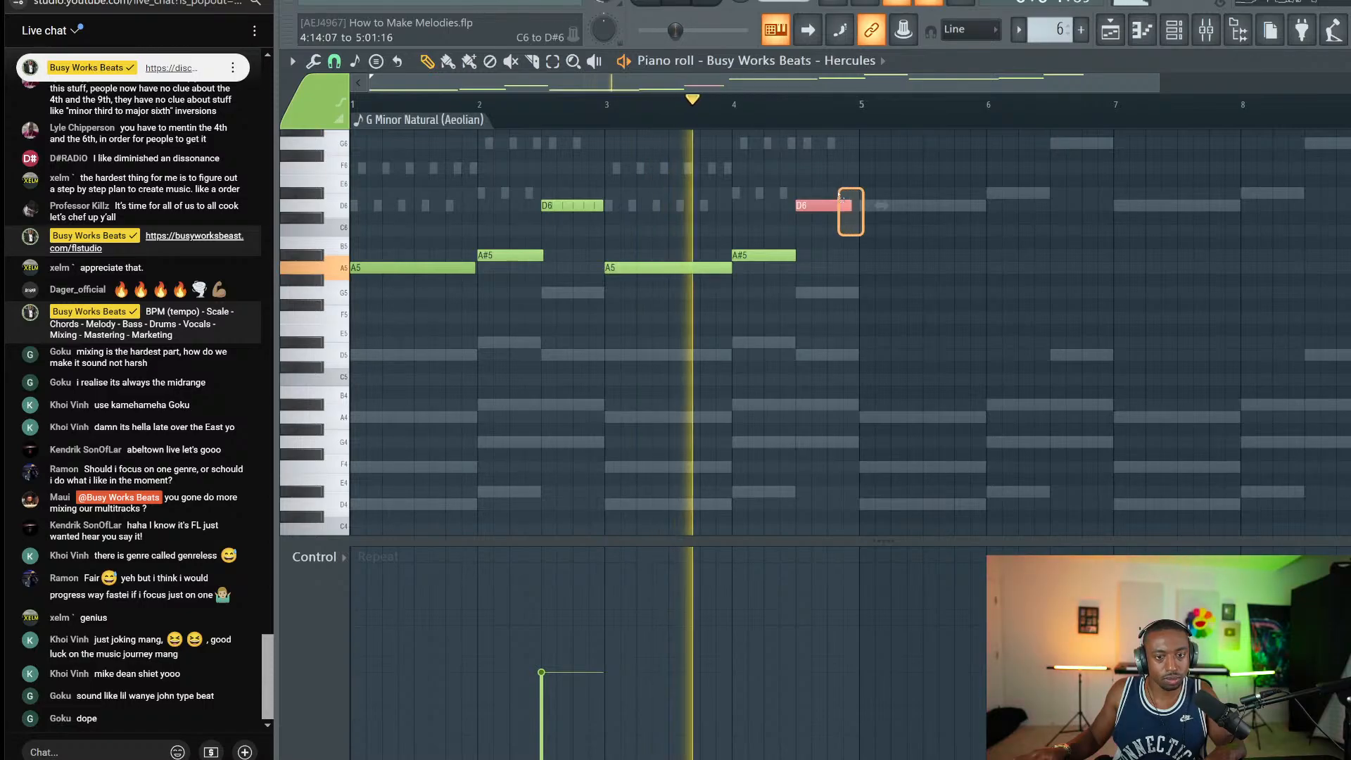
click(800, 719)
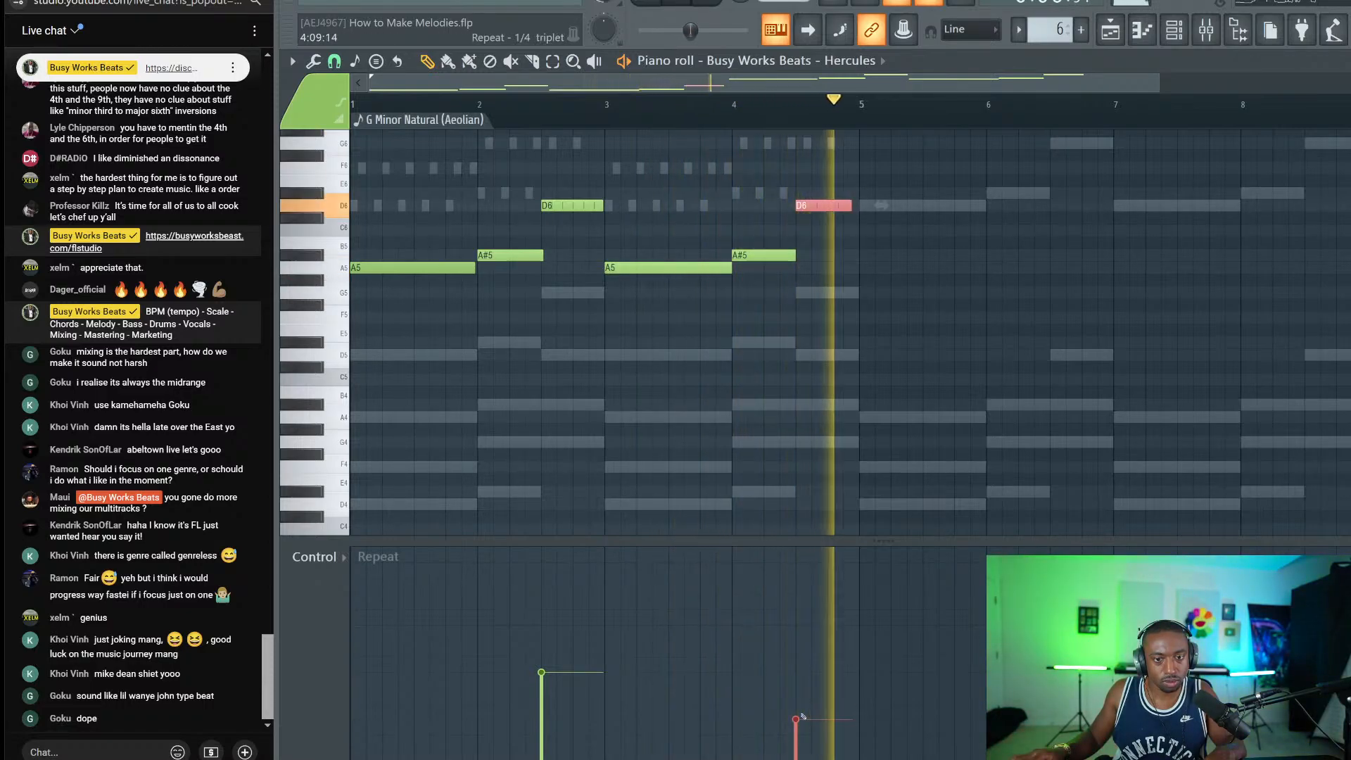
key(space)
key(space)
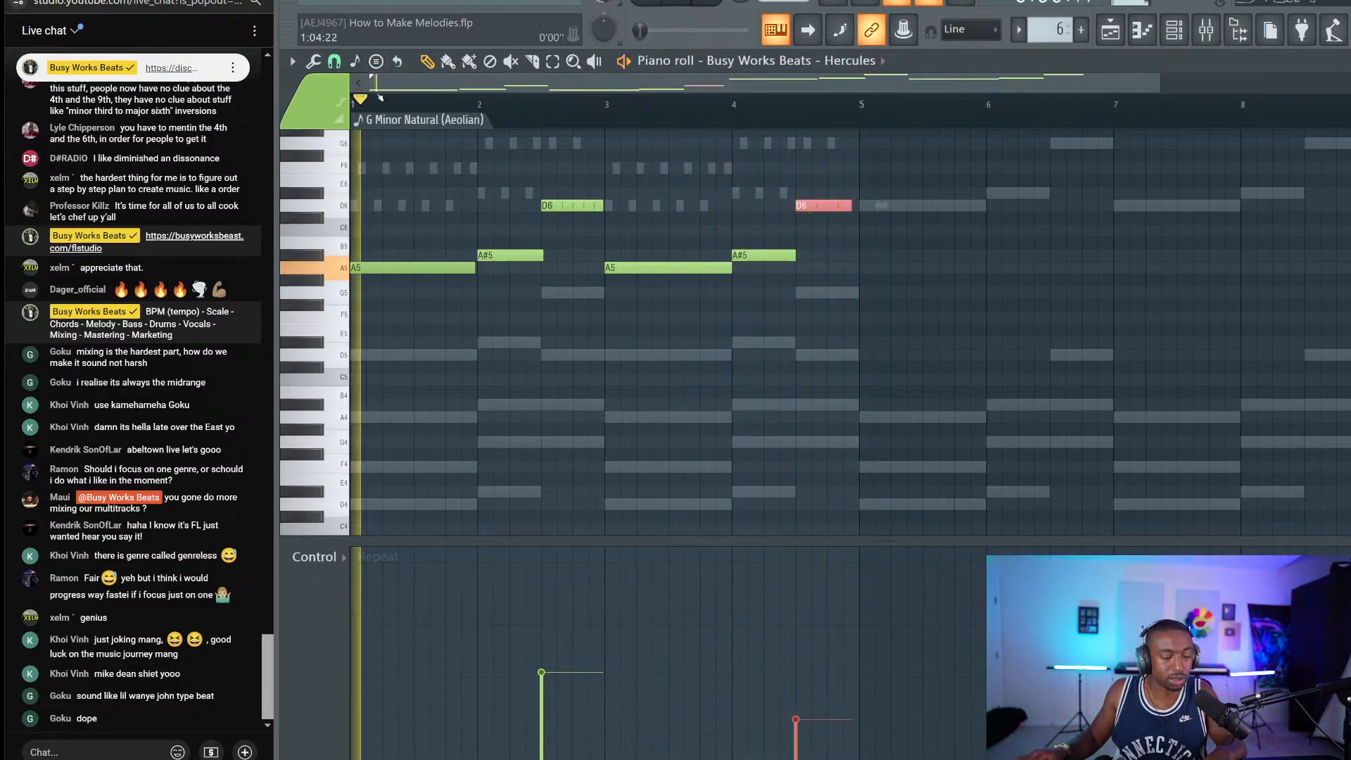
Step: Switch the Hercules control lane from note repeat to note release
click(334, 61)
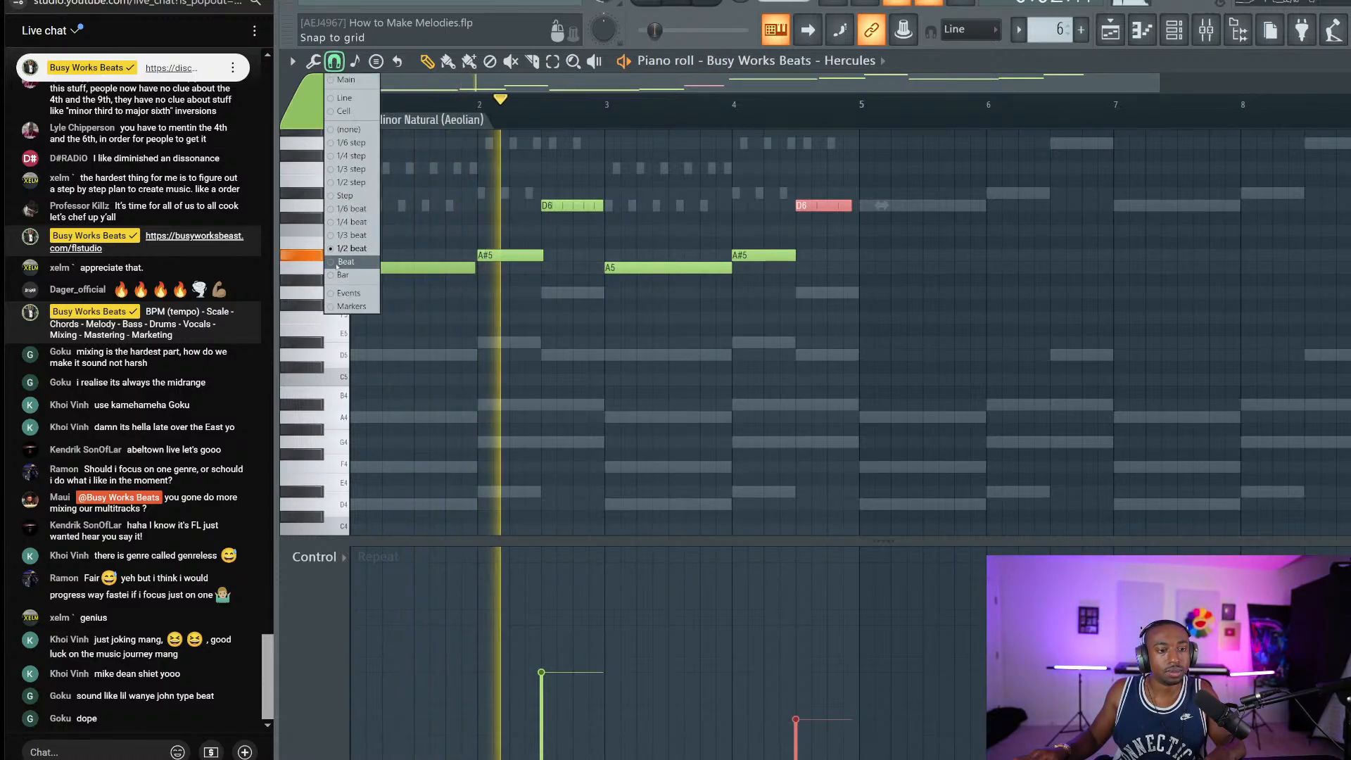
click(311, 565)
click(311, 565)
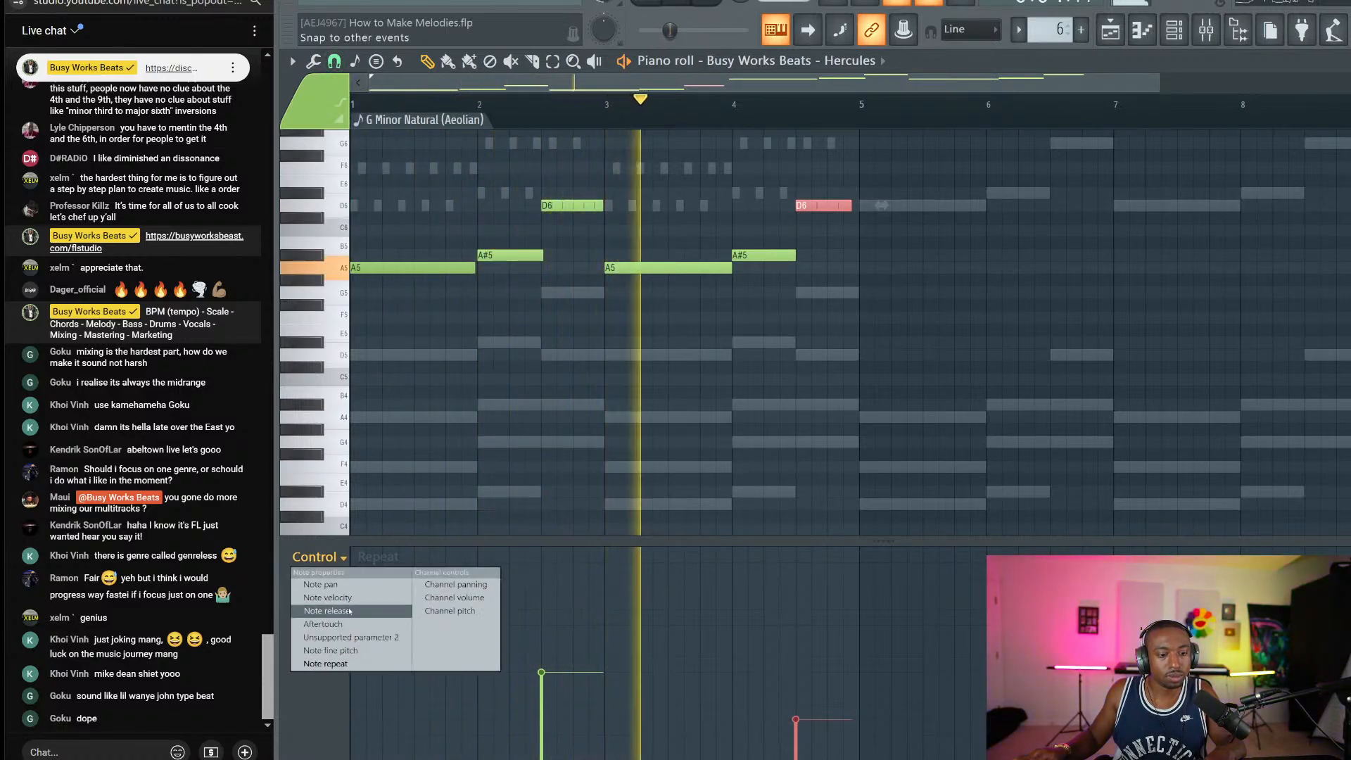
click(394, 591)
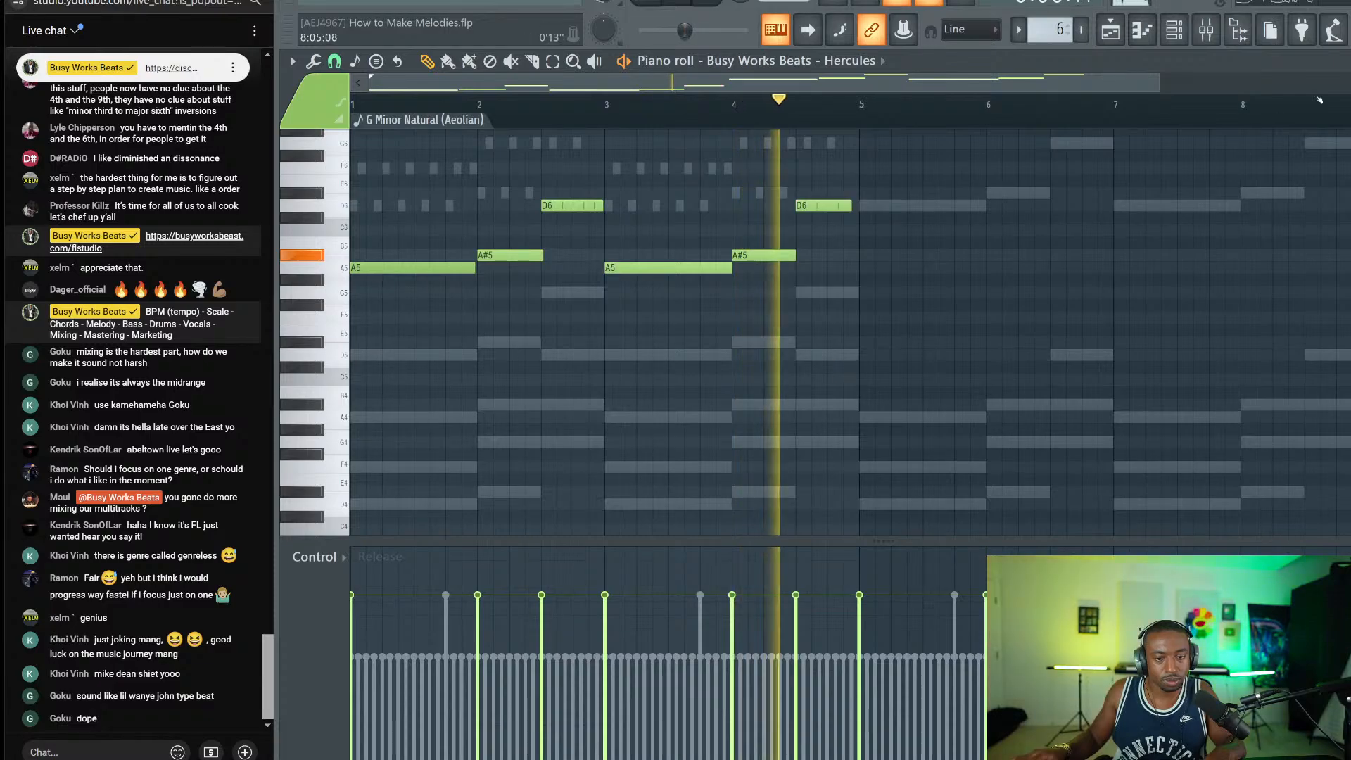
Step: Copy the repeating D6 notes of bars 2 and 4 into bars 6 and 8, an octave under the D7 notes
scroll(1007, 367, up, 5)
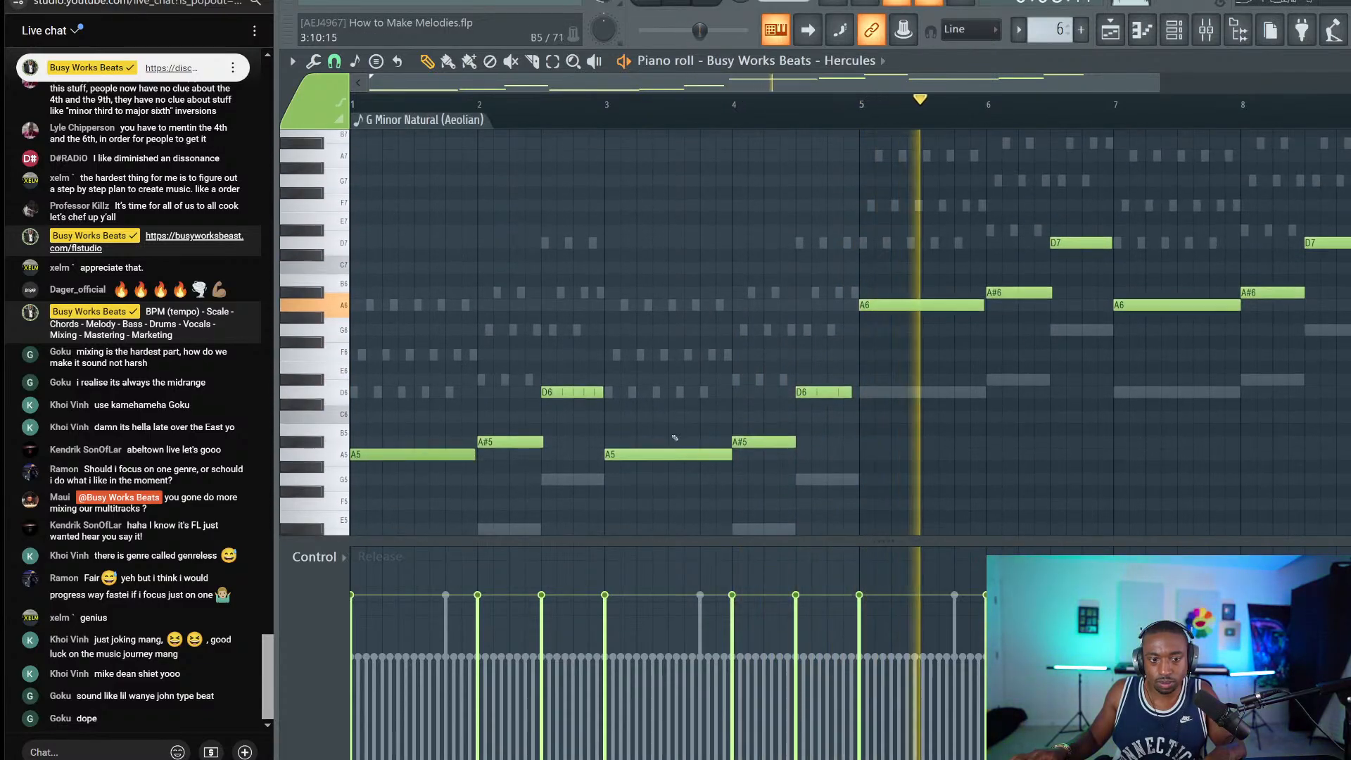
drag(619, 408, 574, 380)
mouse_move(814, 374)
mouse_down()
mouse_move(866, 399)
mouse_move(967, 395)
mouse_move(1347, 224)
mouse_move(1334, 394)
mouse_up()
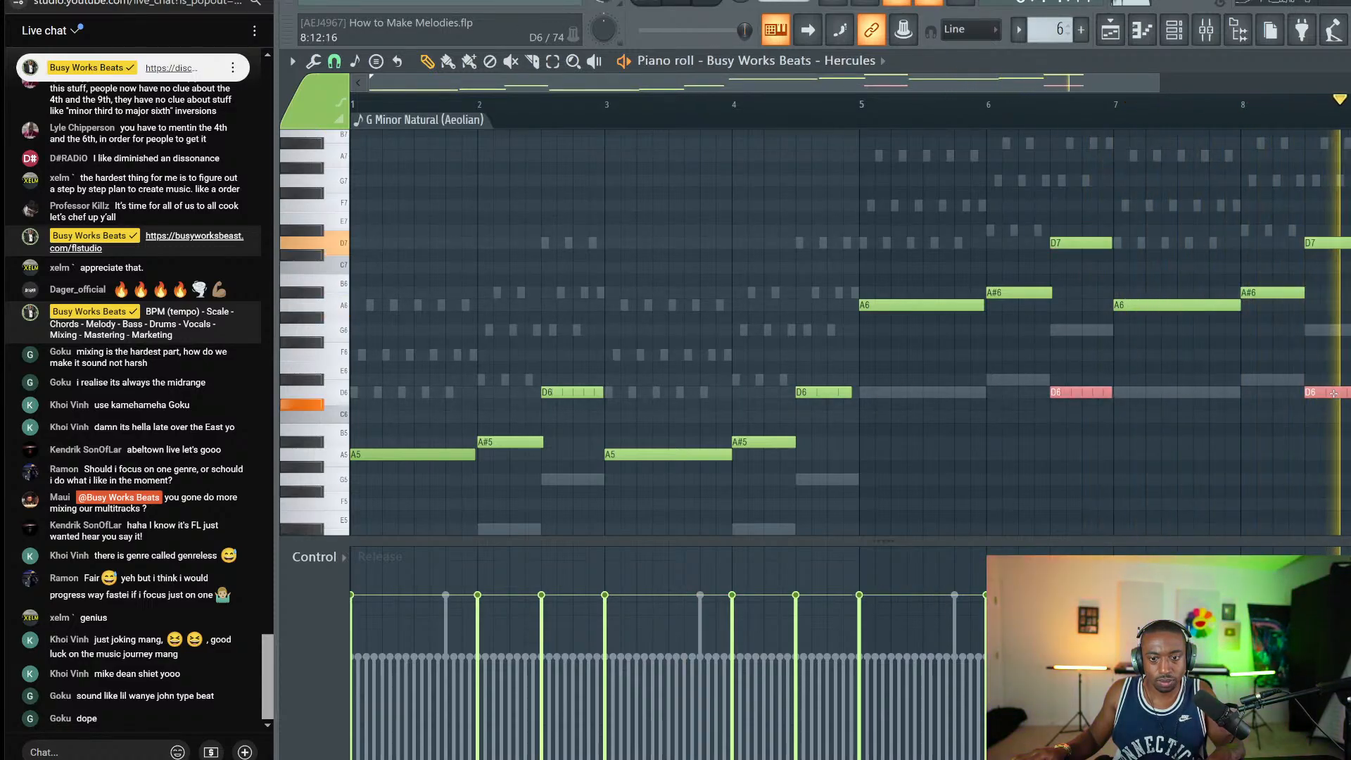
Step: Examine the Sawer #2 notes in the piano roll and its miscellaneous channel settings, and close the synth
key(F6)
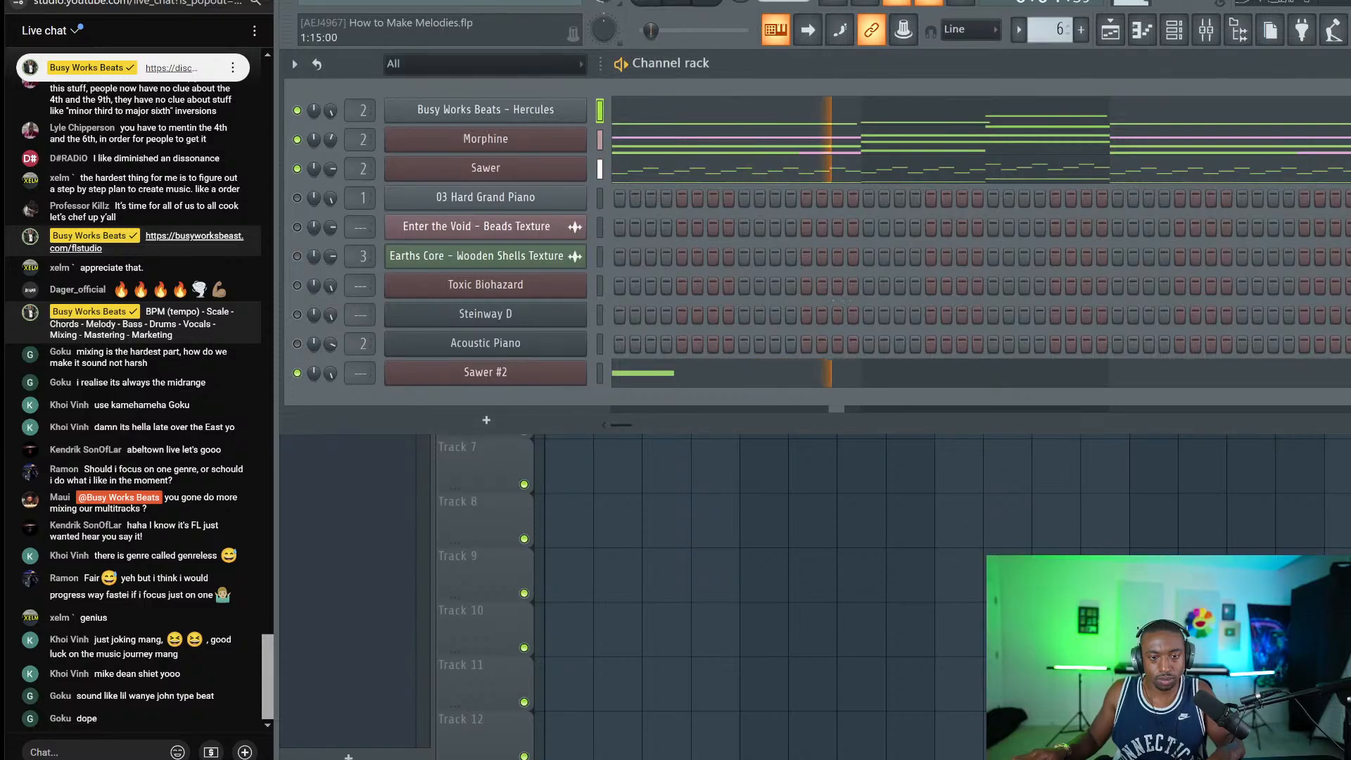
click(643, 382)
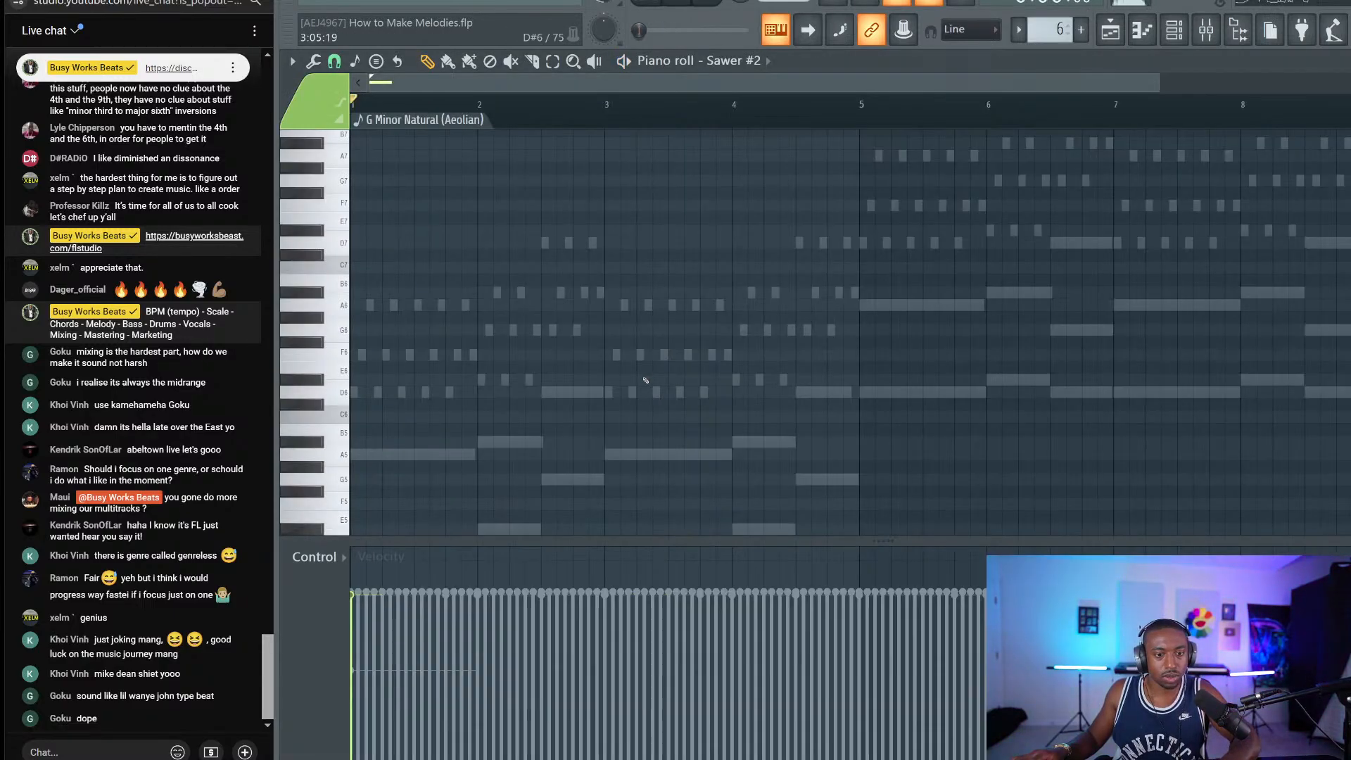
scroll(422, 223, down, 3)
key(space)
key(space)
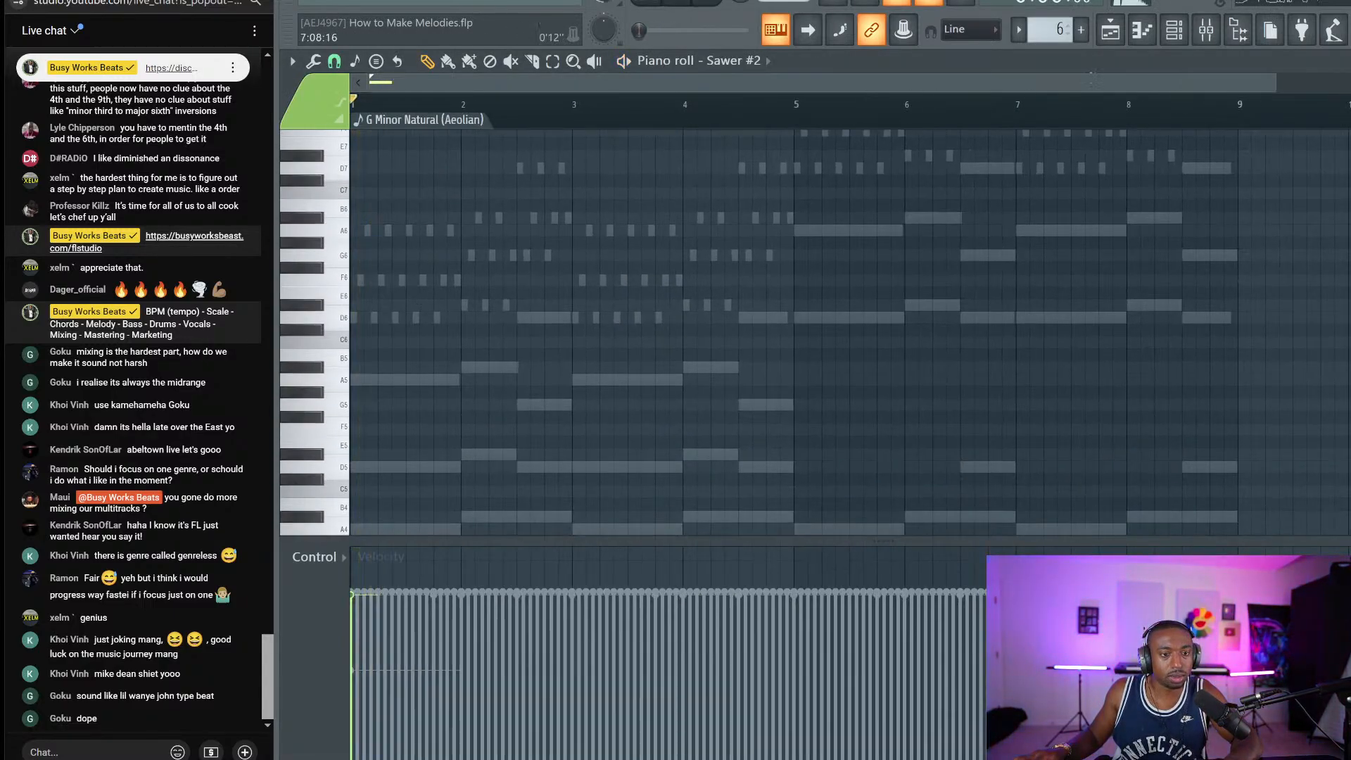
click(1188, 35)
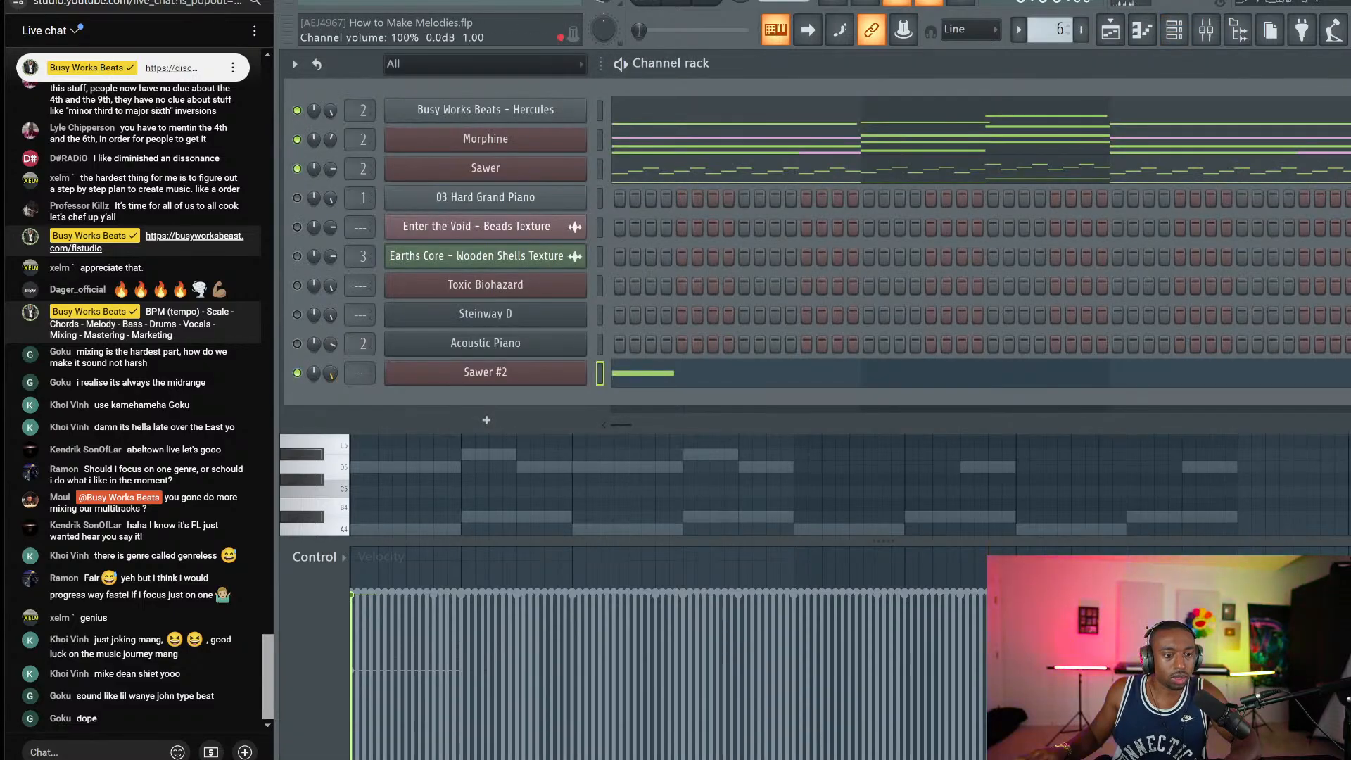
click(561, 383)
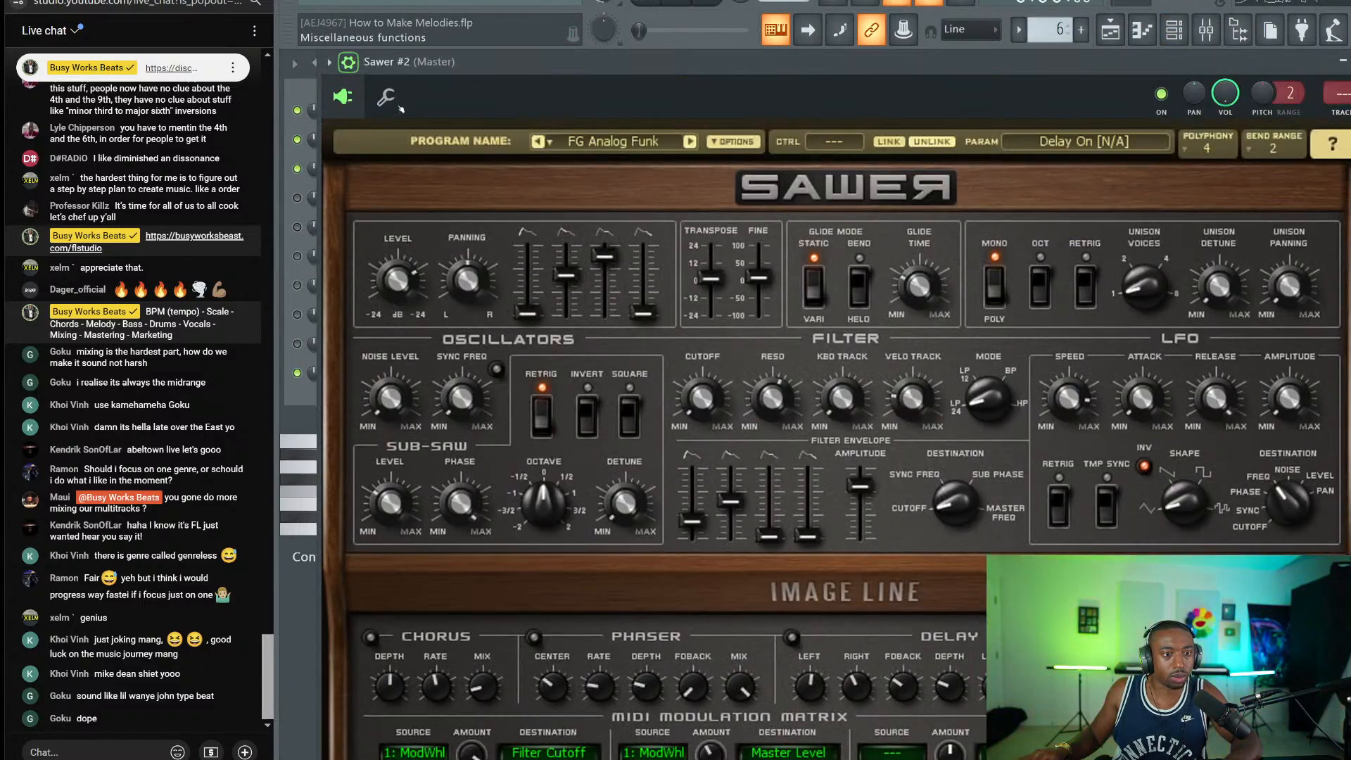
click(348, 62)
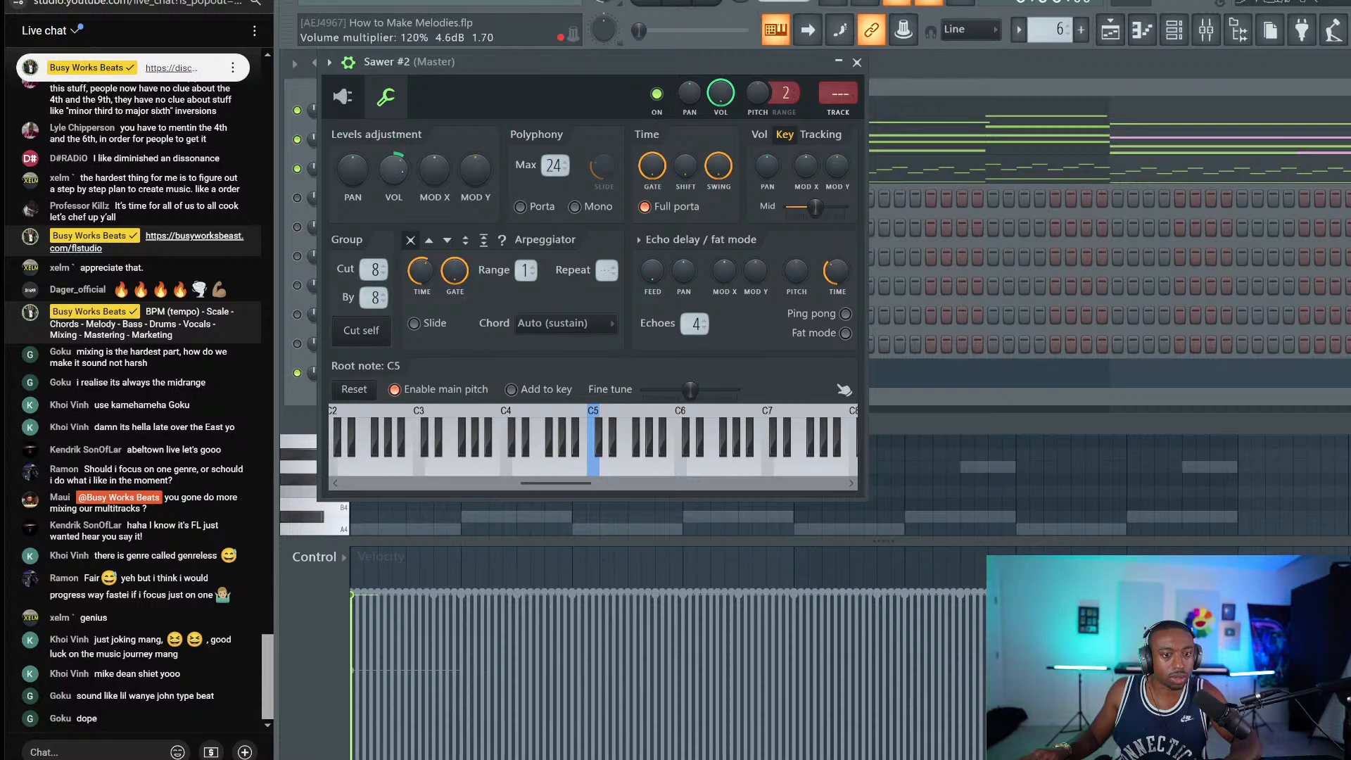
click(857, 62)
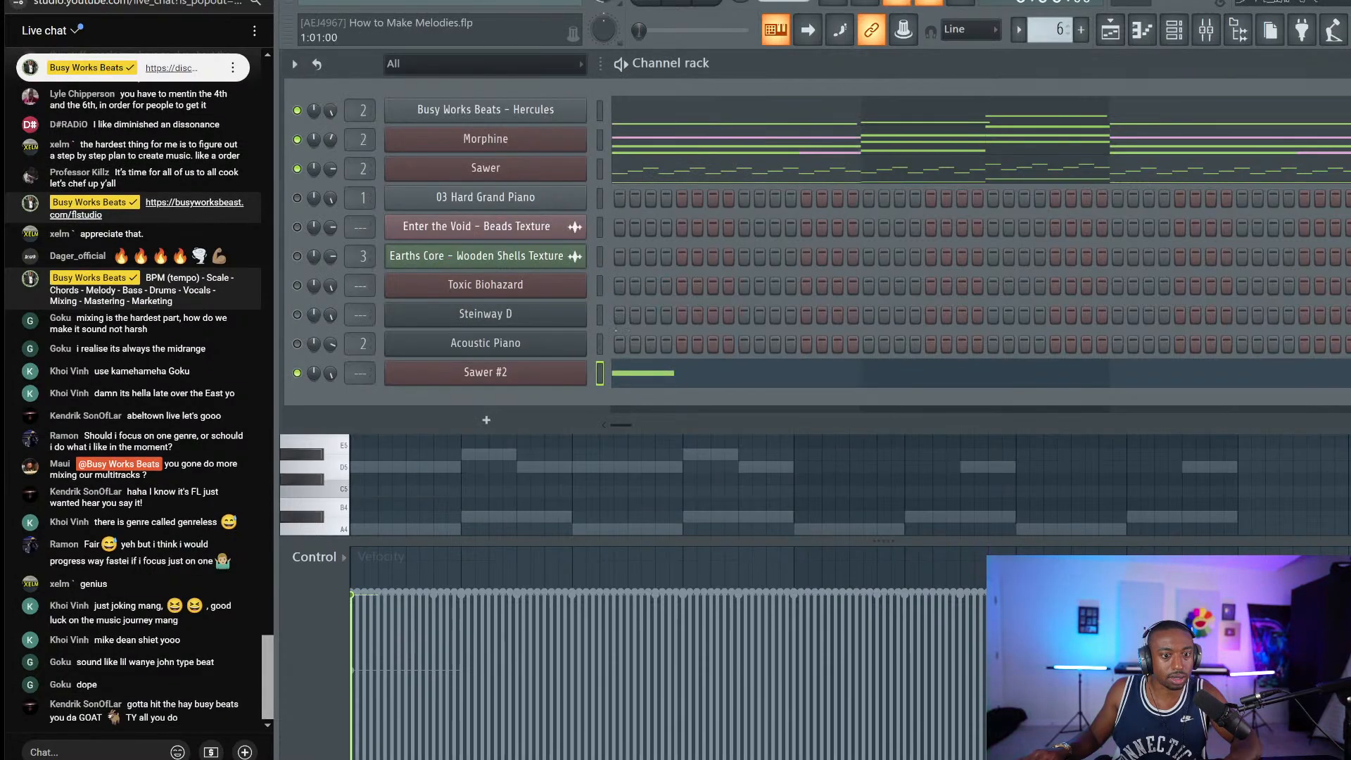
Step: Add a one-beat B2 note at 1:07 in the Sawer #2 piano roll, following the B3 note
click(685, 373)
click(685, 373)
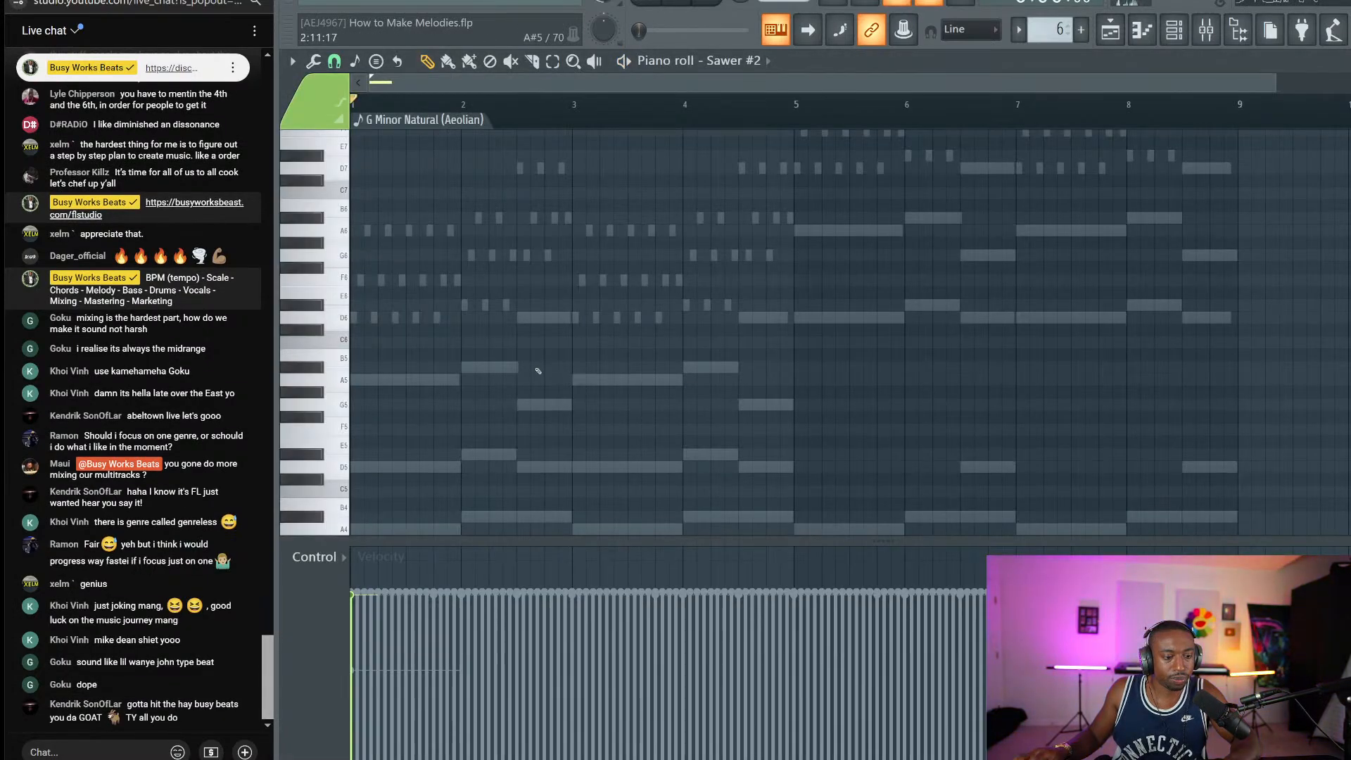
scroll(432, 103, up, 3)
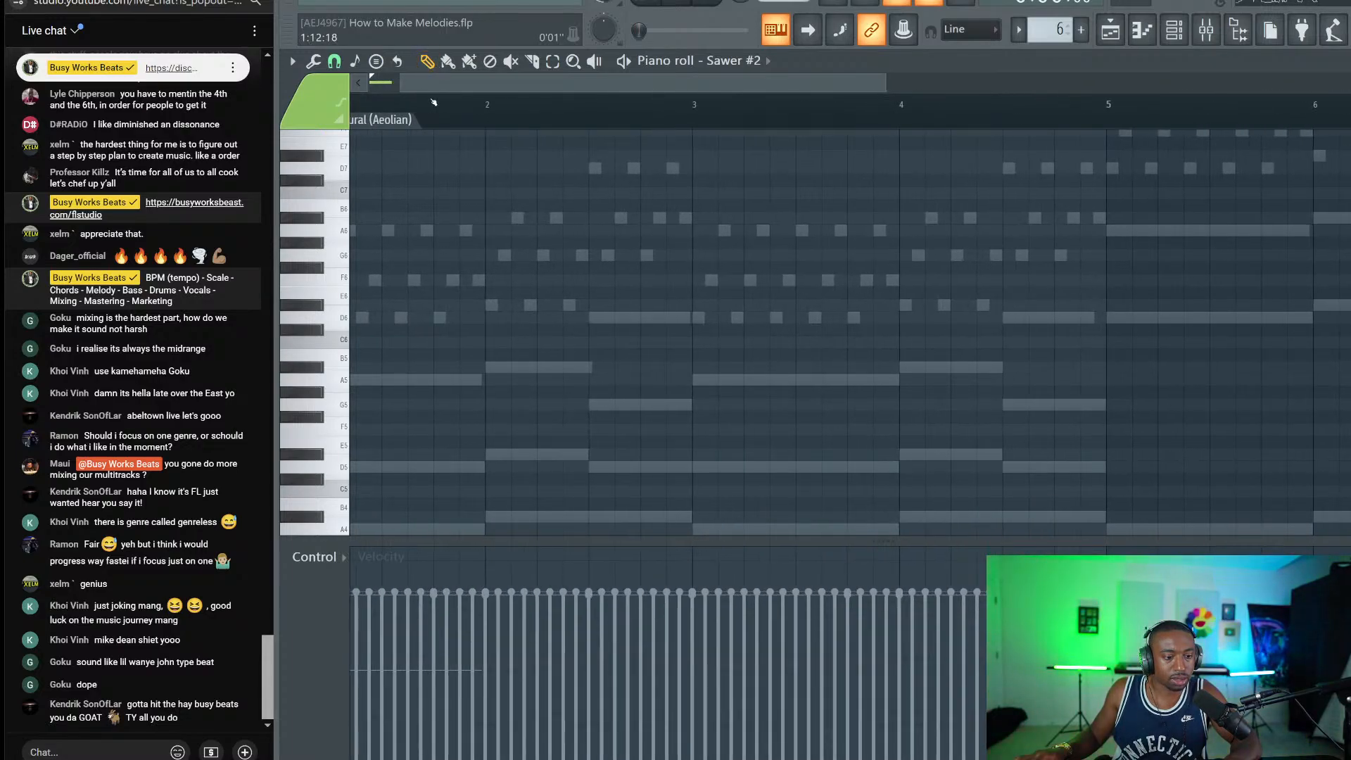
drag(465, 83, 202, 130)
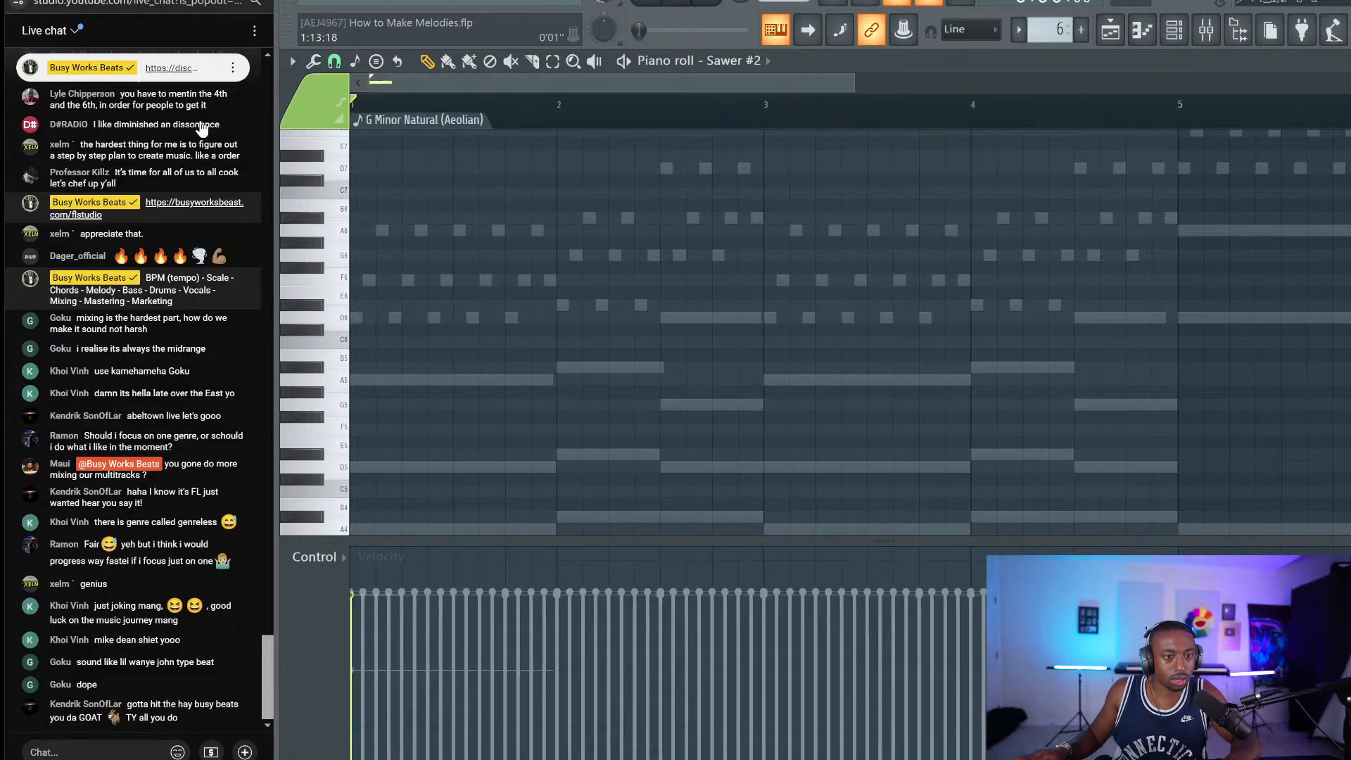
scroll(474, 326, down, 6)
key(space)
key(space)
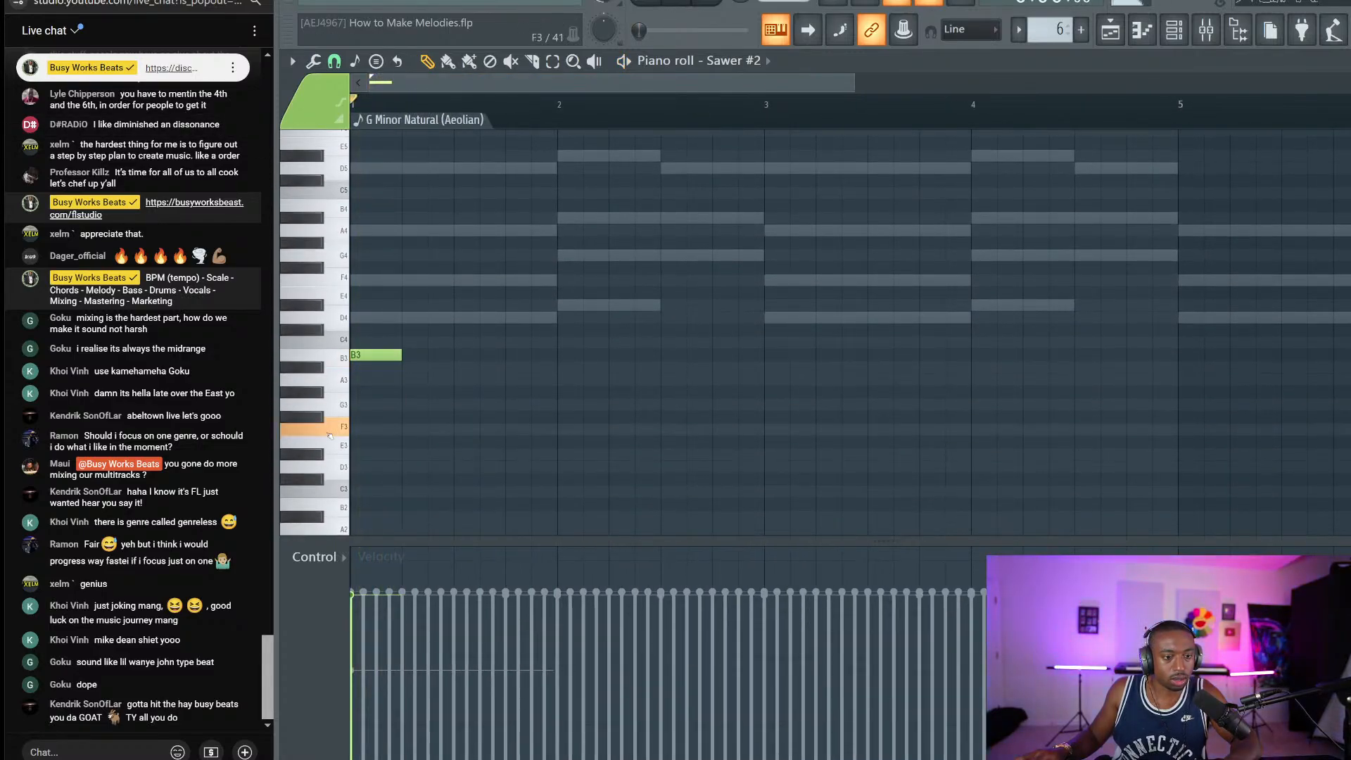
key(space)
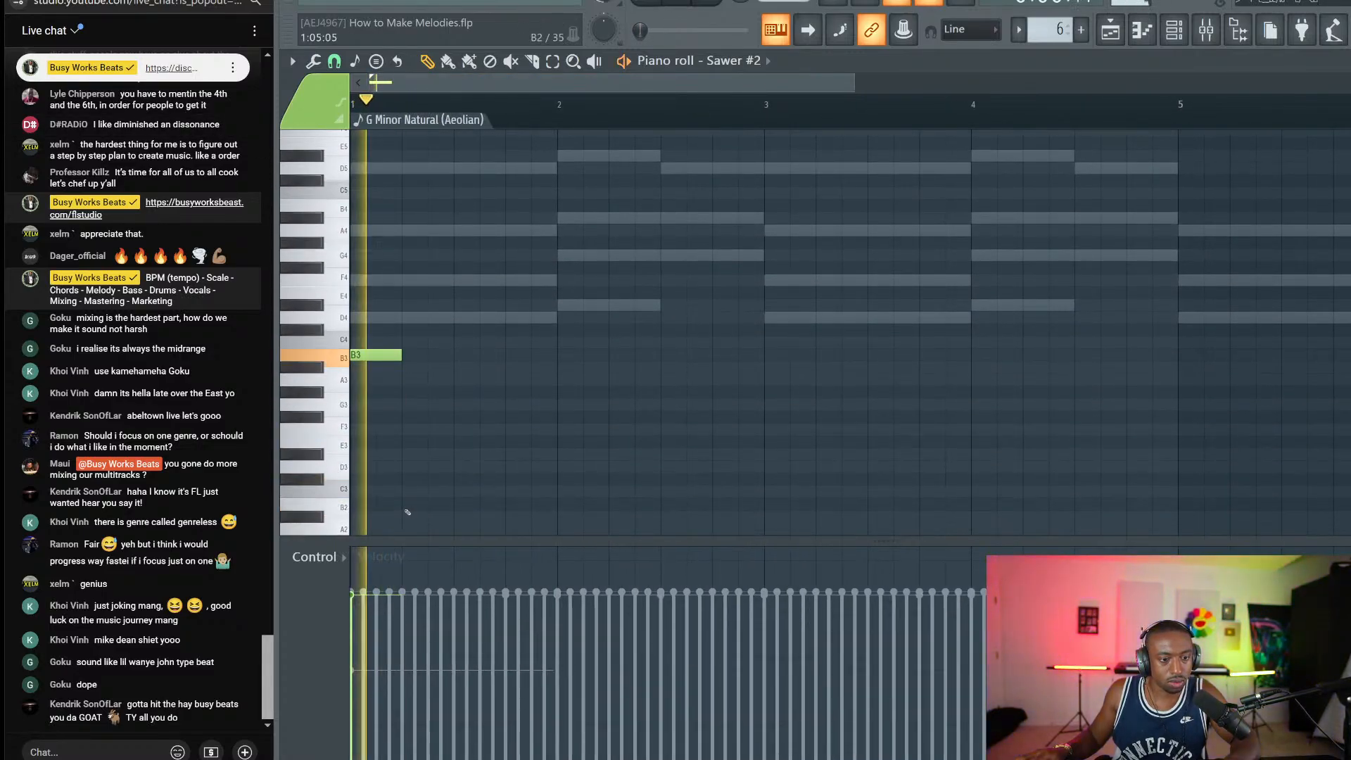
click(438, 505)
key(space)
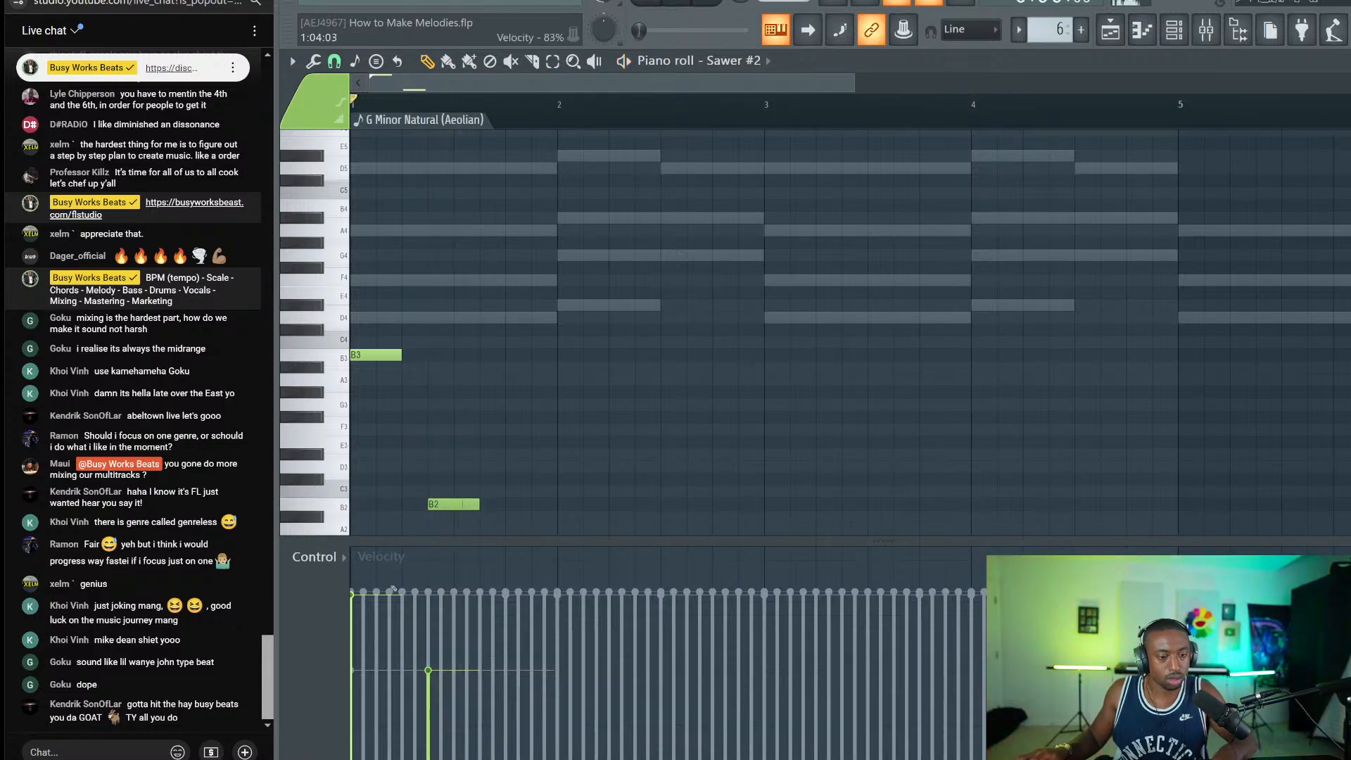
Step: Clear the repeat on the Sawer #2 B2 note and raise its velocity to match the B3 note
click(314, 557)
click(352, 663)
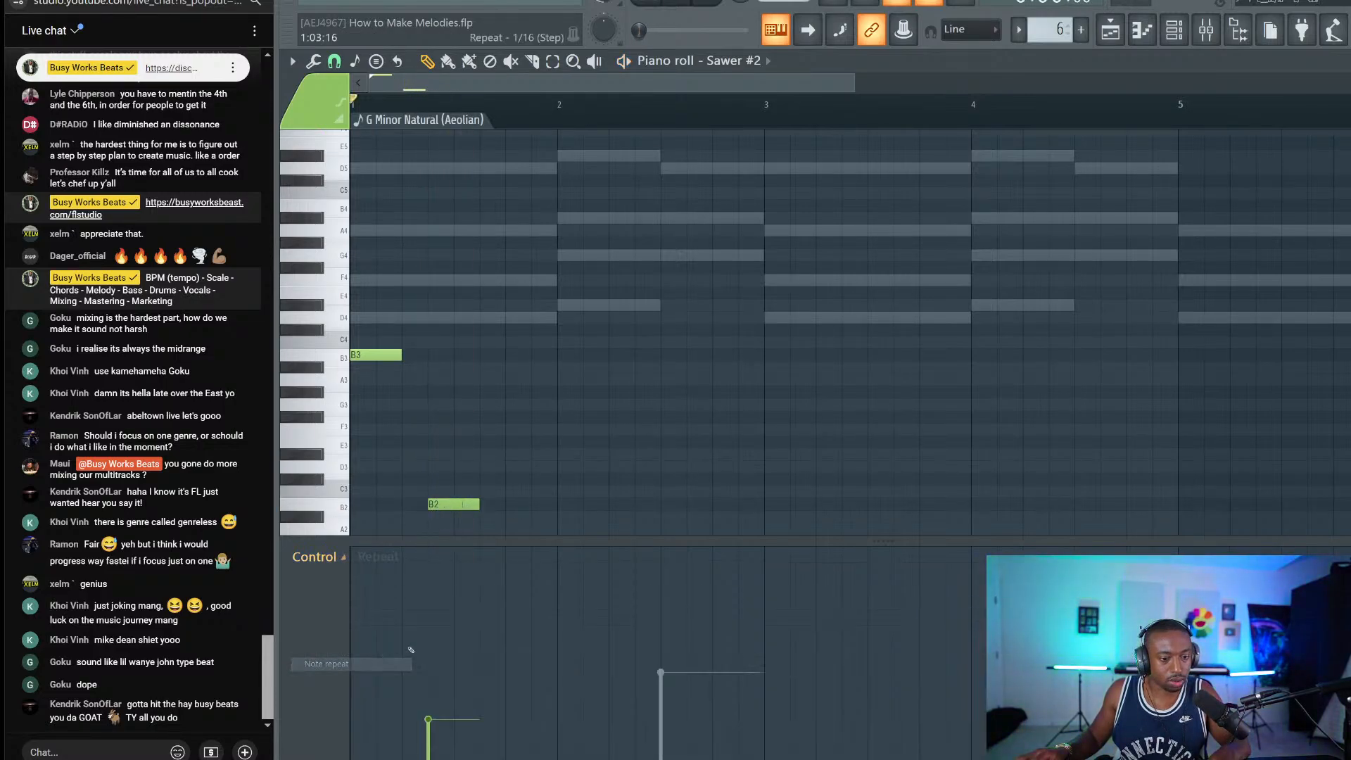
click(314, 557)
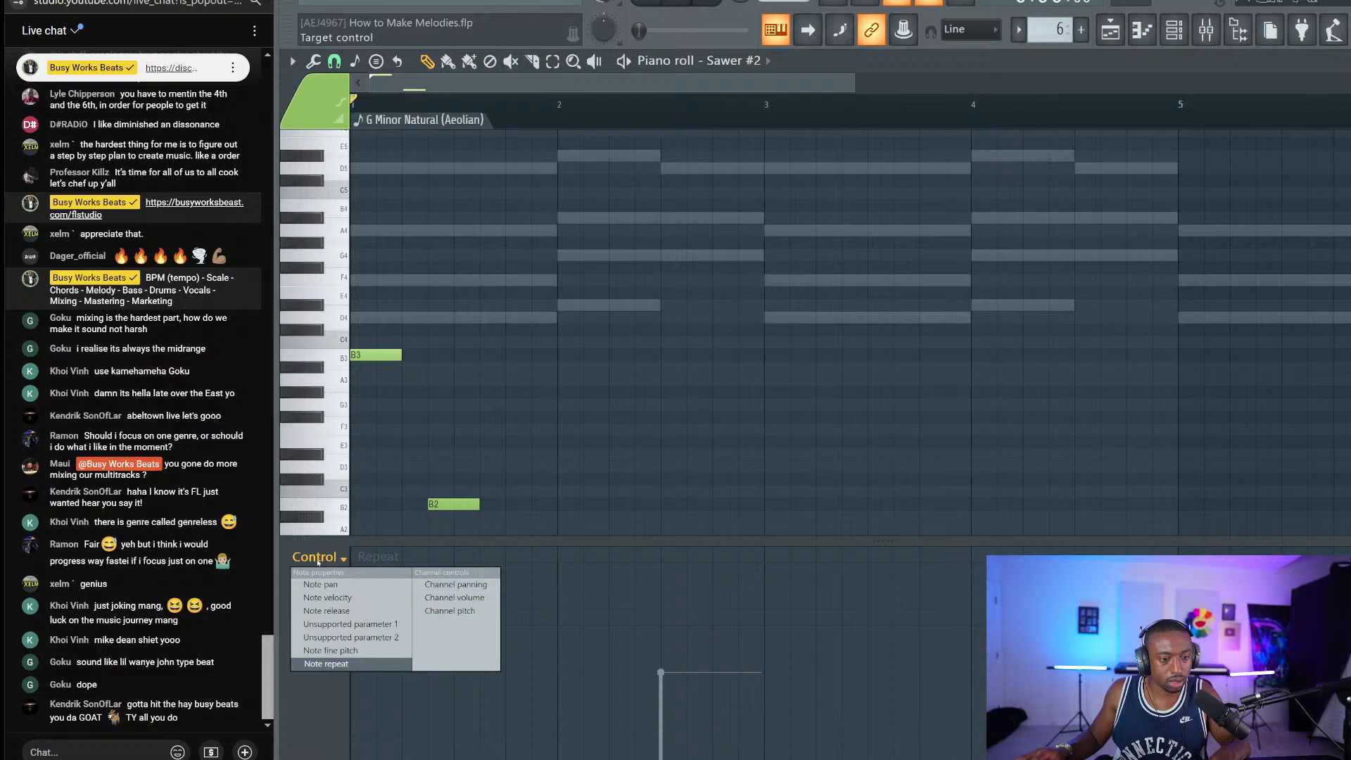
click(334, 598)
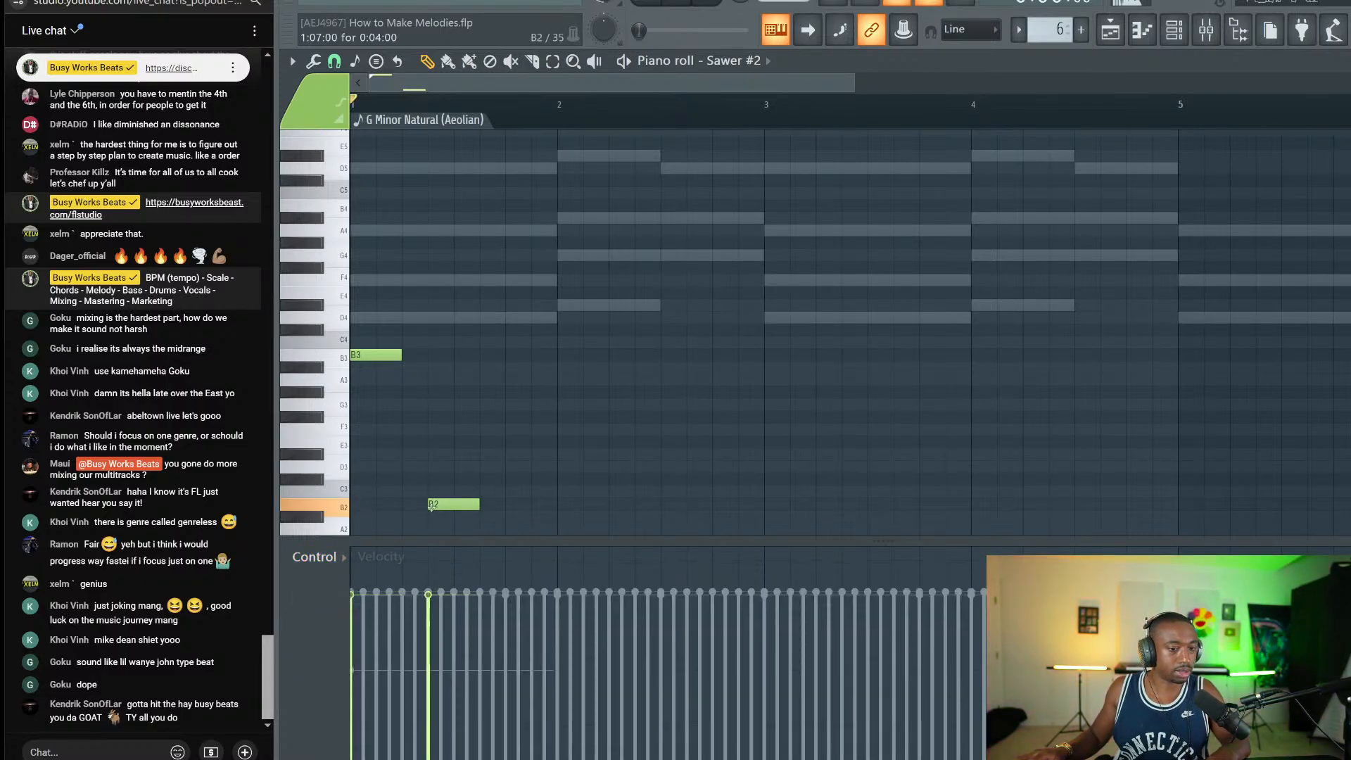
Step: Add a one-beat D4 note at 1:15 in the Sawer #2 piano roll
click(536, 317)
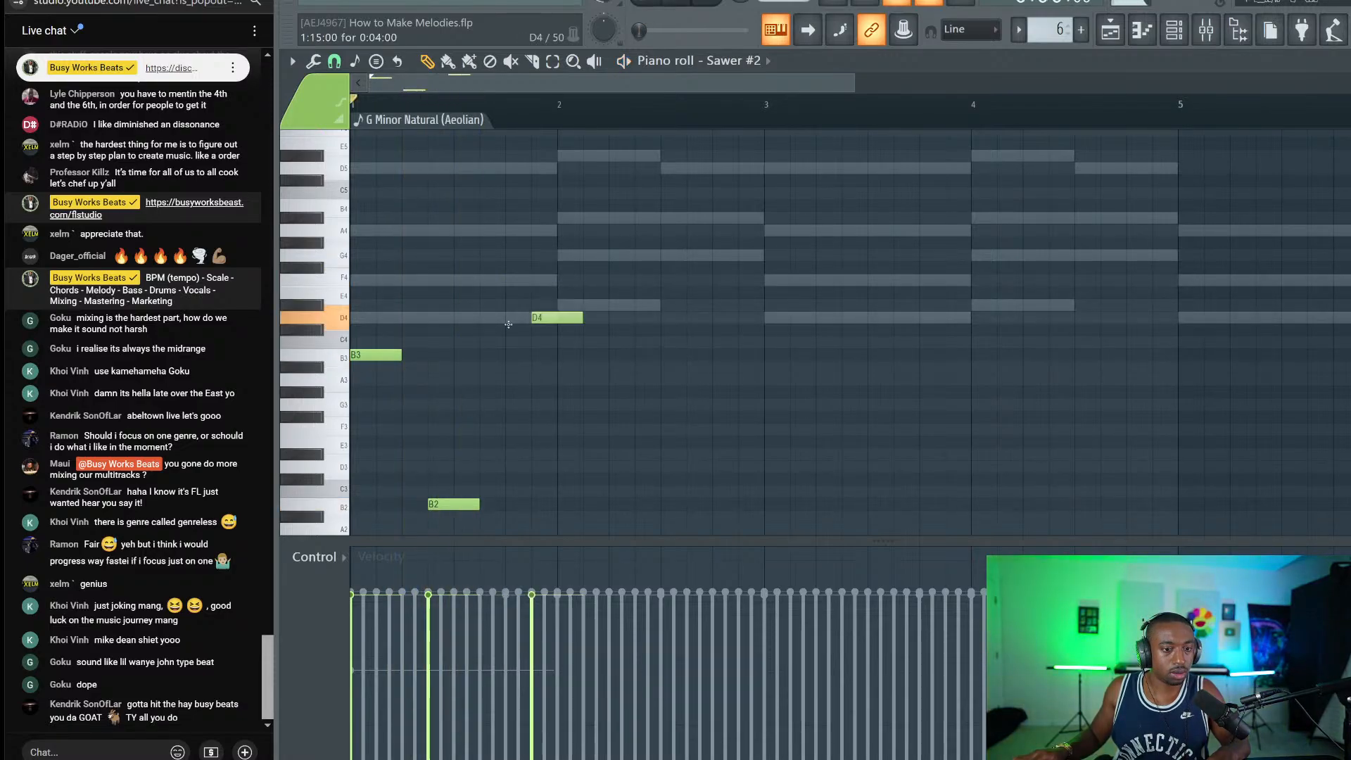
Step: Move the D4 note to C4 at 1:13 in the Sawer #2 piano roll and play back the phrase
drag(508, 324, 501, 342)
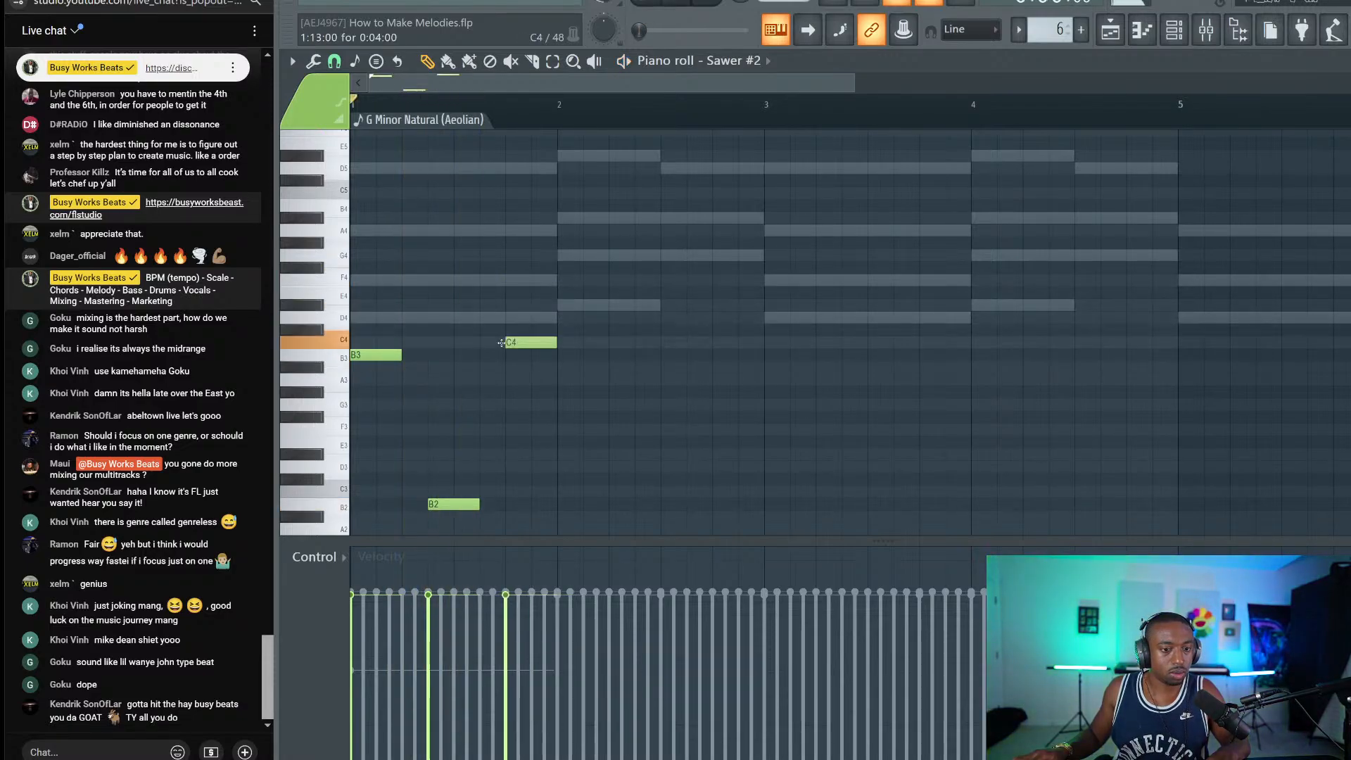
right_click(498, 428)
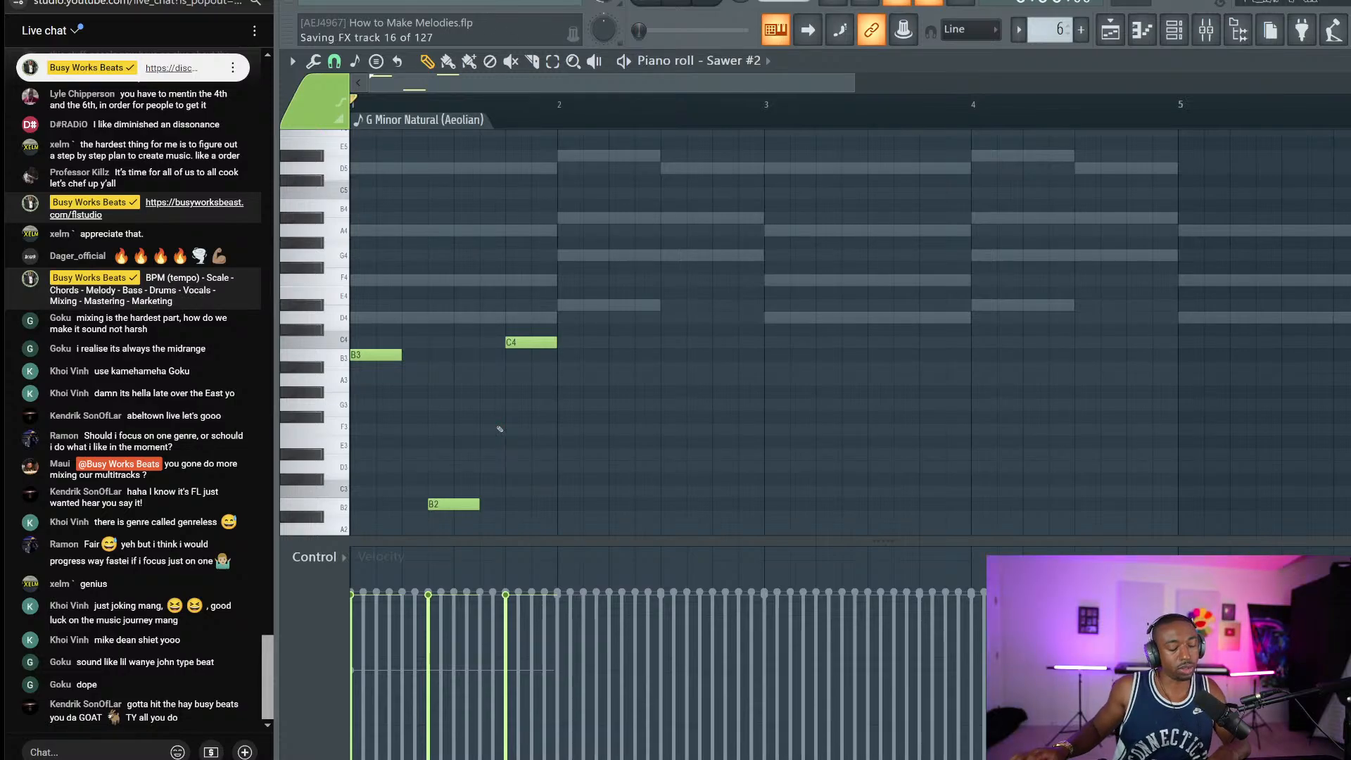
key(space)
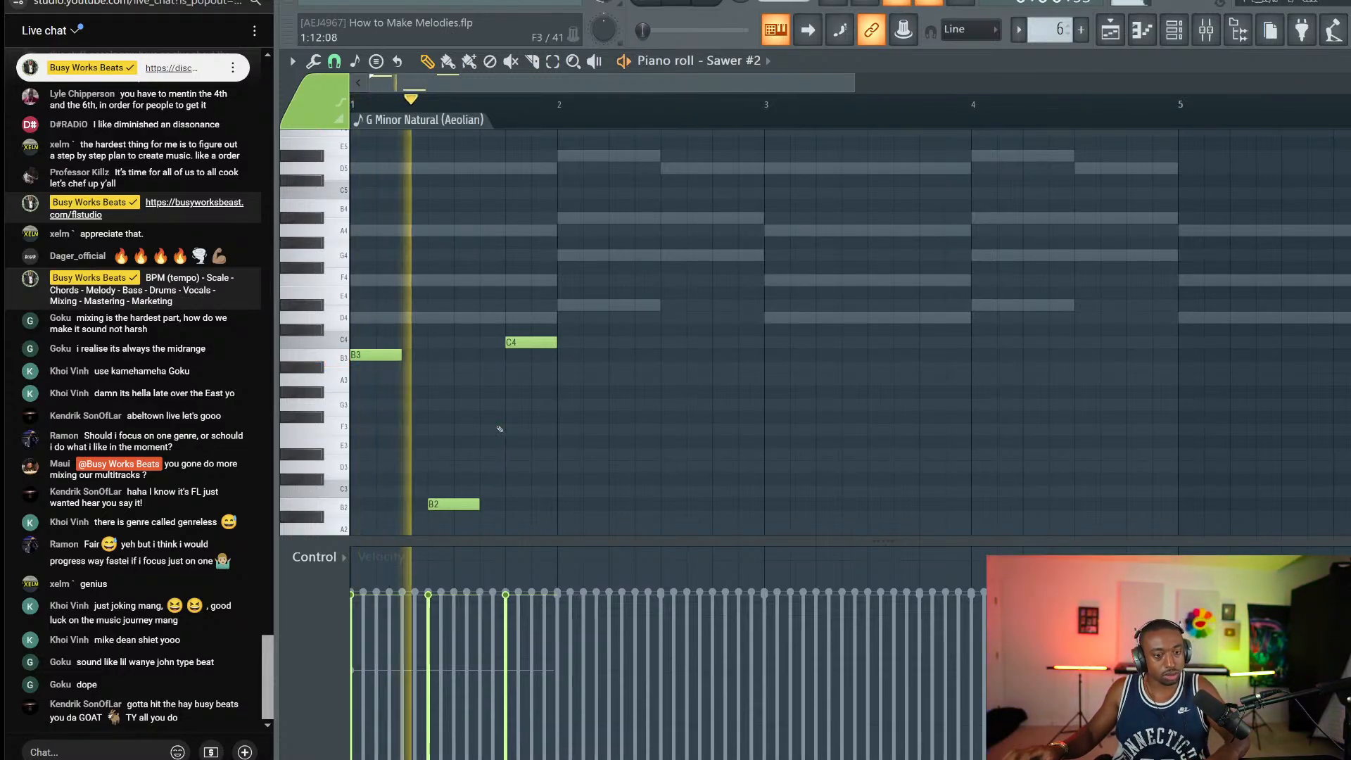
key(space)
drag(549, 287, 318, 567)
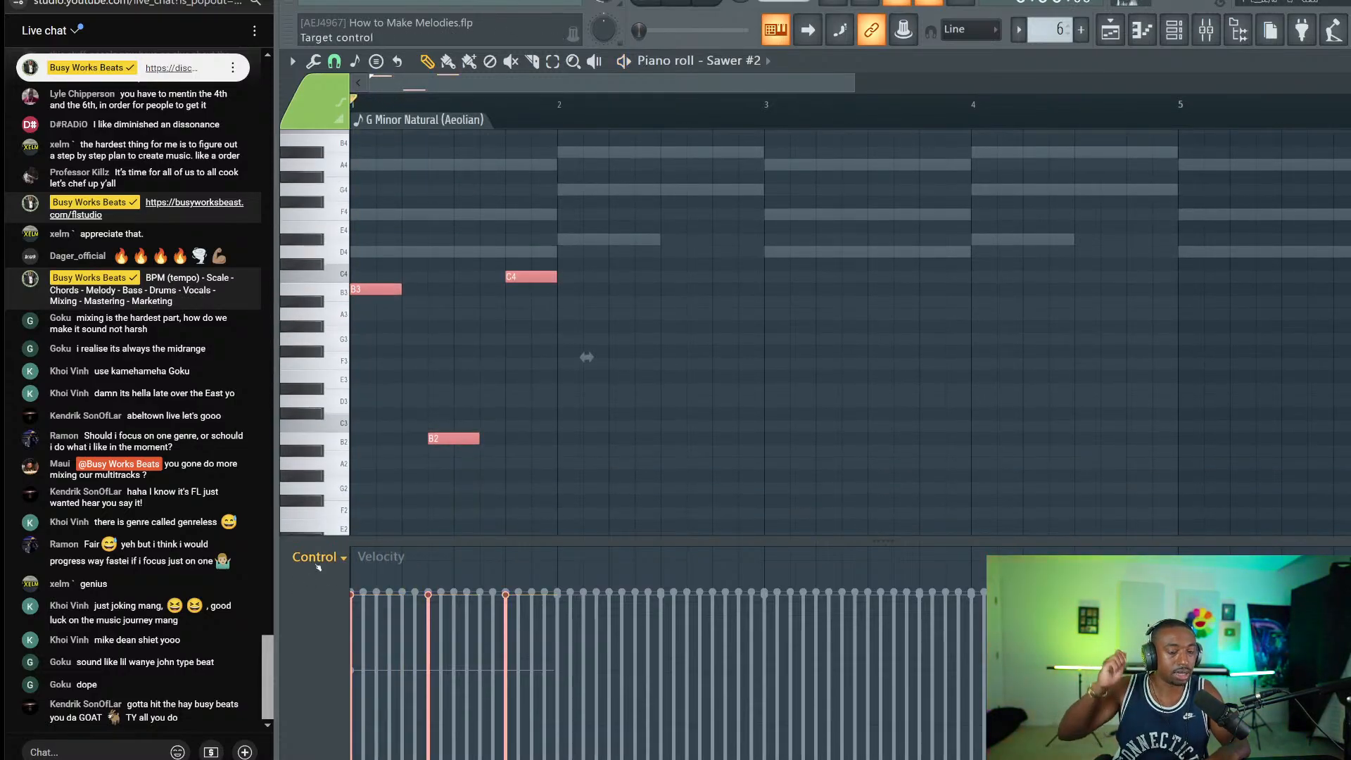
key(space)
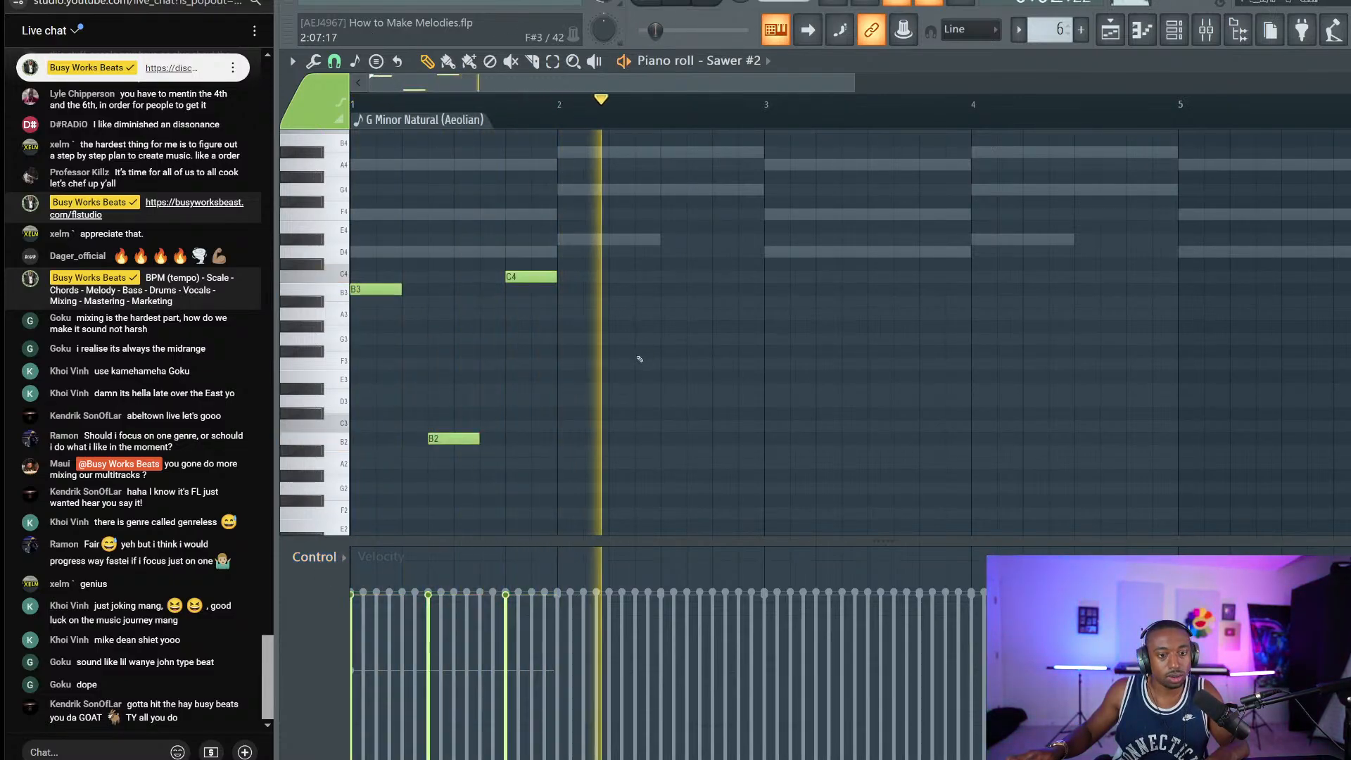
key(space)
Step: Add one-beat notes G3 at 2:05 and F#3 at 2:13 to the Sawer #2 line
click(618, 363)
drag(627, 335, 704, 351)
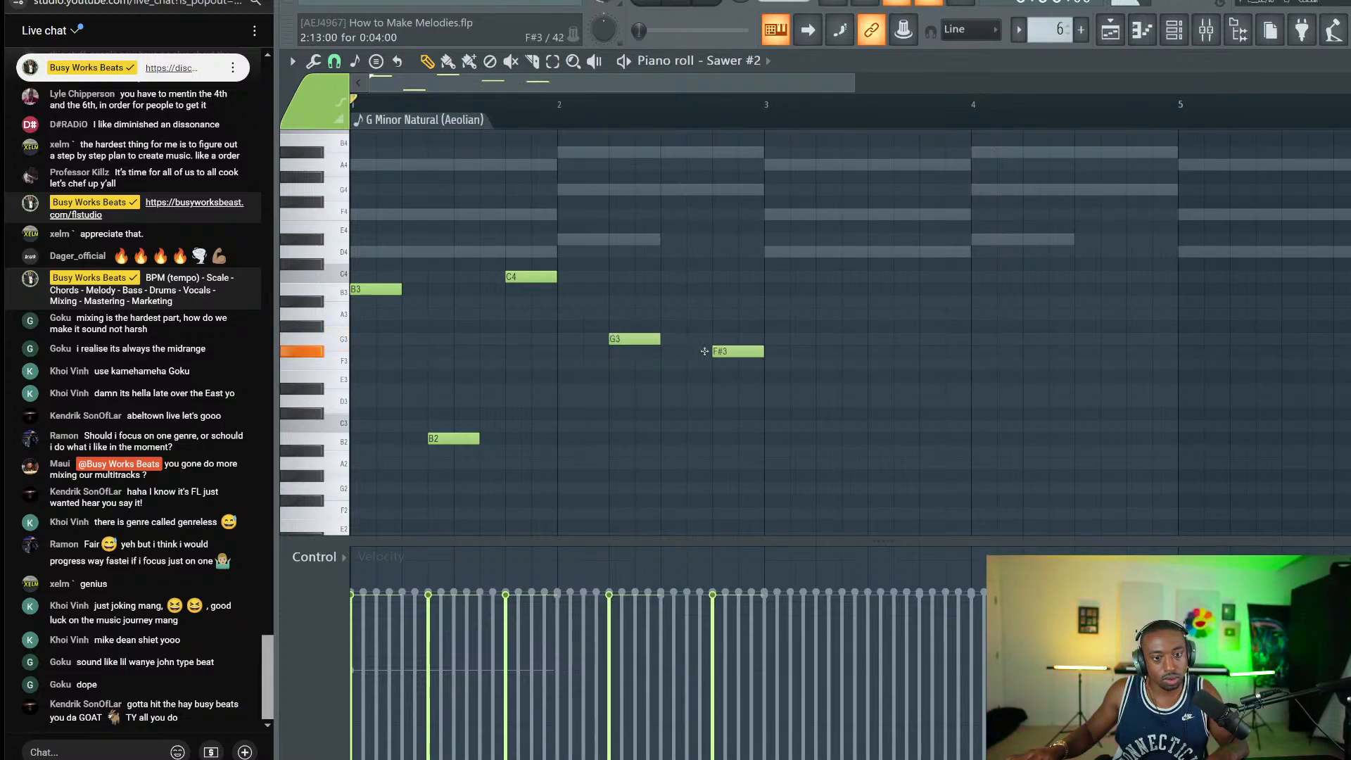
ctrl+shift+click(527, 277)
ctrl+shift+click(633, 339)
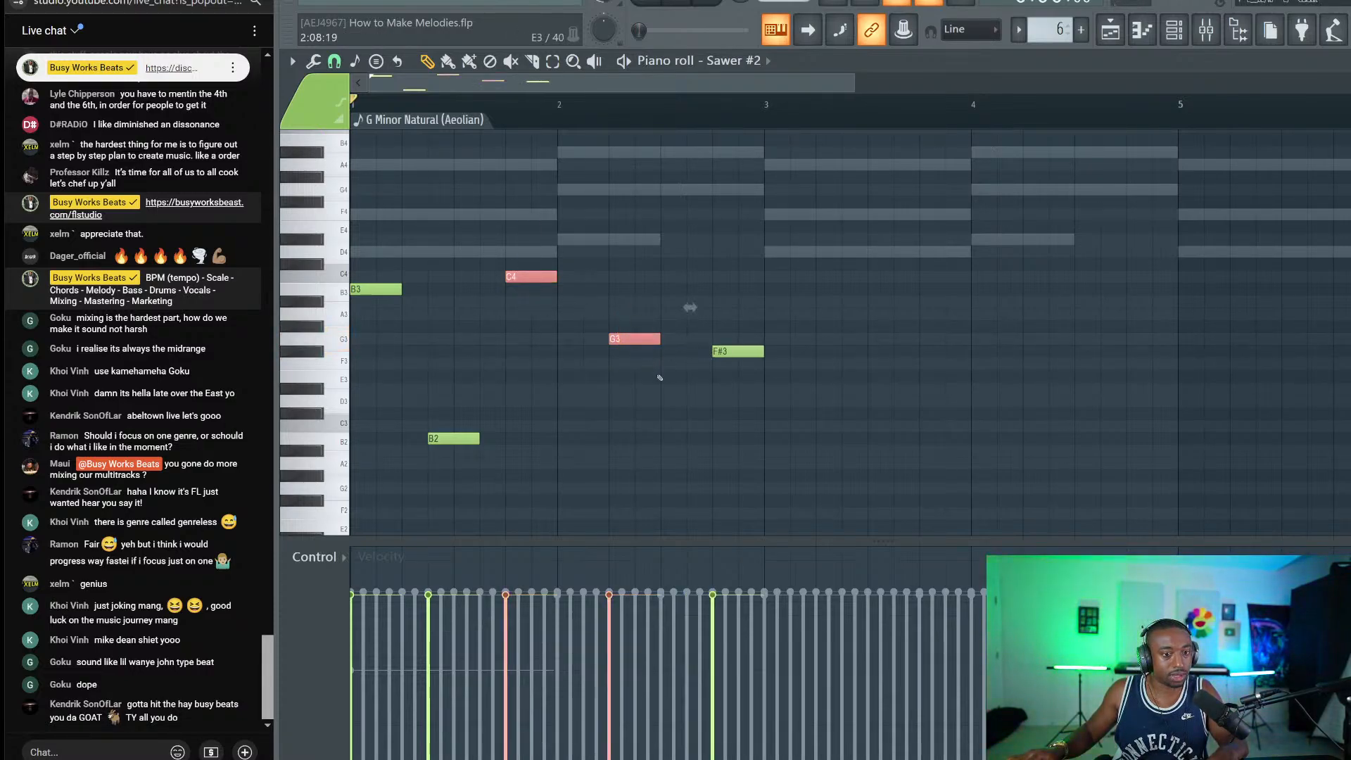
click(714, 374)
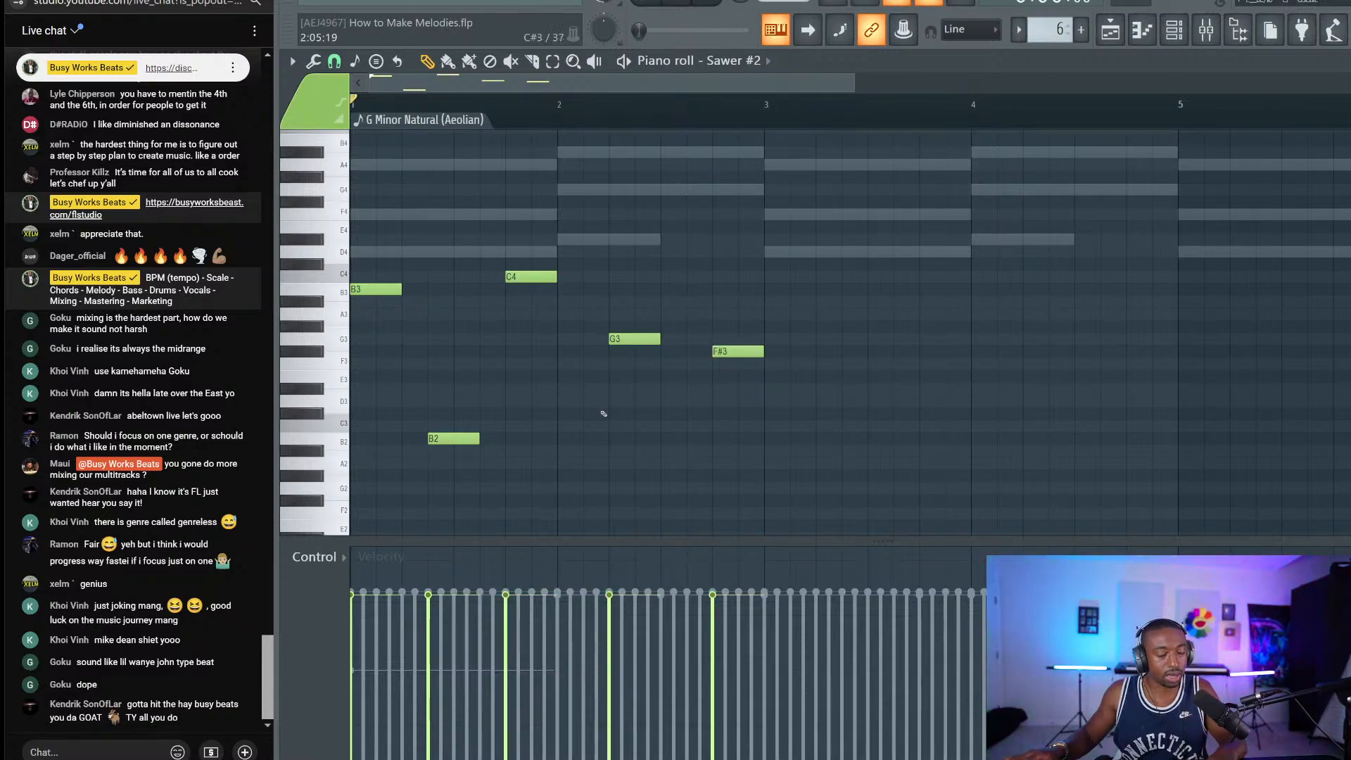
Step: Copy the five Sawer #2 notes of bars 1 and 2 so the phrase repeats from bar 3
drag(884, 220, 350, 470)
key(space)
drag(381, 290, 795, 283)
click(795, 286)
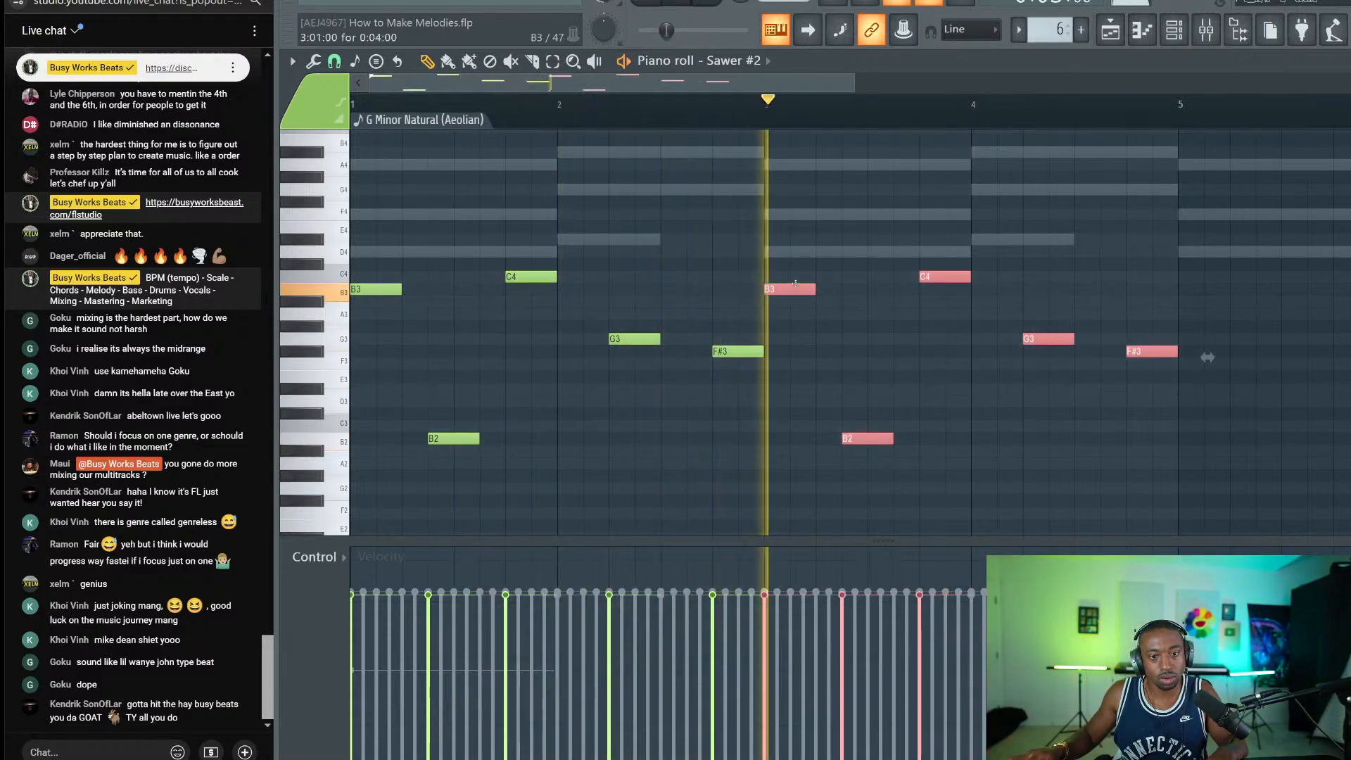
key(space)
Step: Lower the closing F#3 notes in bars 2 and 4 of the Sawer #2 line to E3
ctrl+click(739, 374)
drag(728, 352, 729, 375)
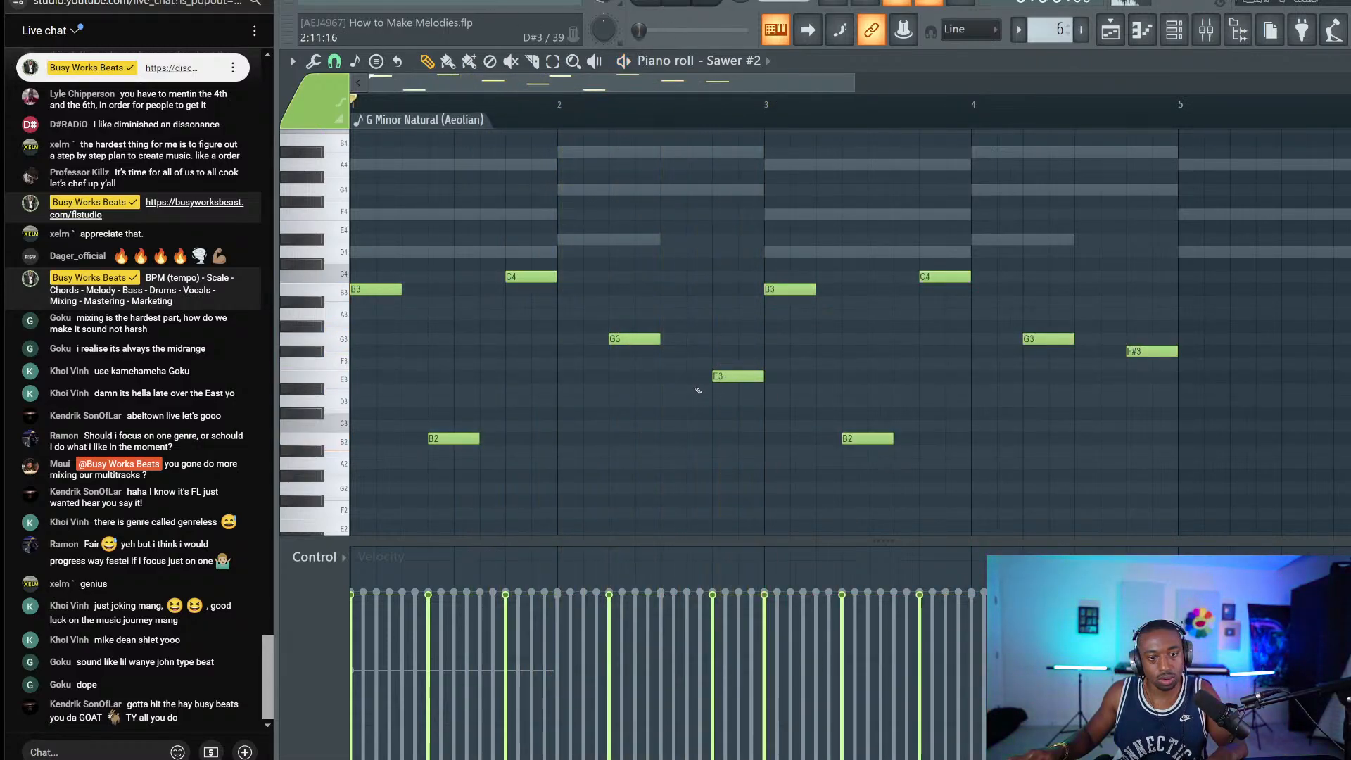
drag(523, 223, 756, 436)
ctrl+click(697, 320)
key(space)
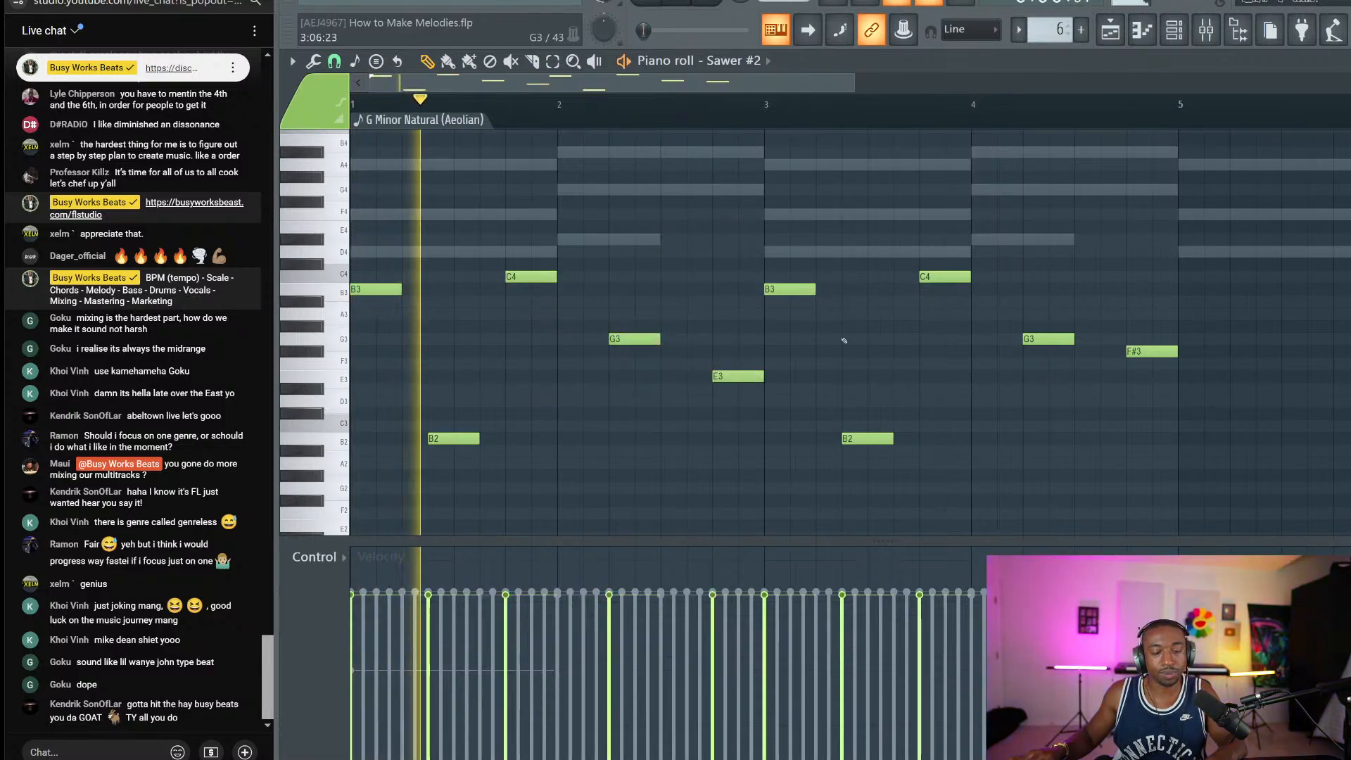
drag(1145, 356, 1149, 383)
Step: Shift the bar 2 E3 note to 2:11, move the bar 4 E3 note to B2 at 4:11, and play back the line
drag(750, 381, 722, 379)
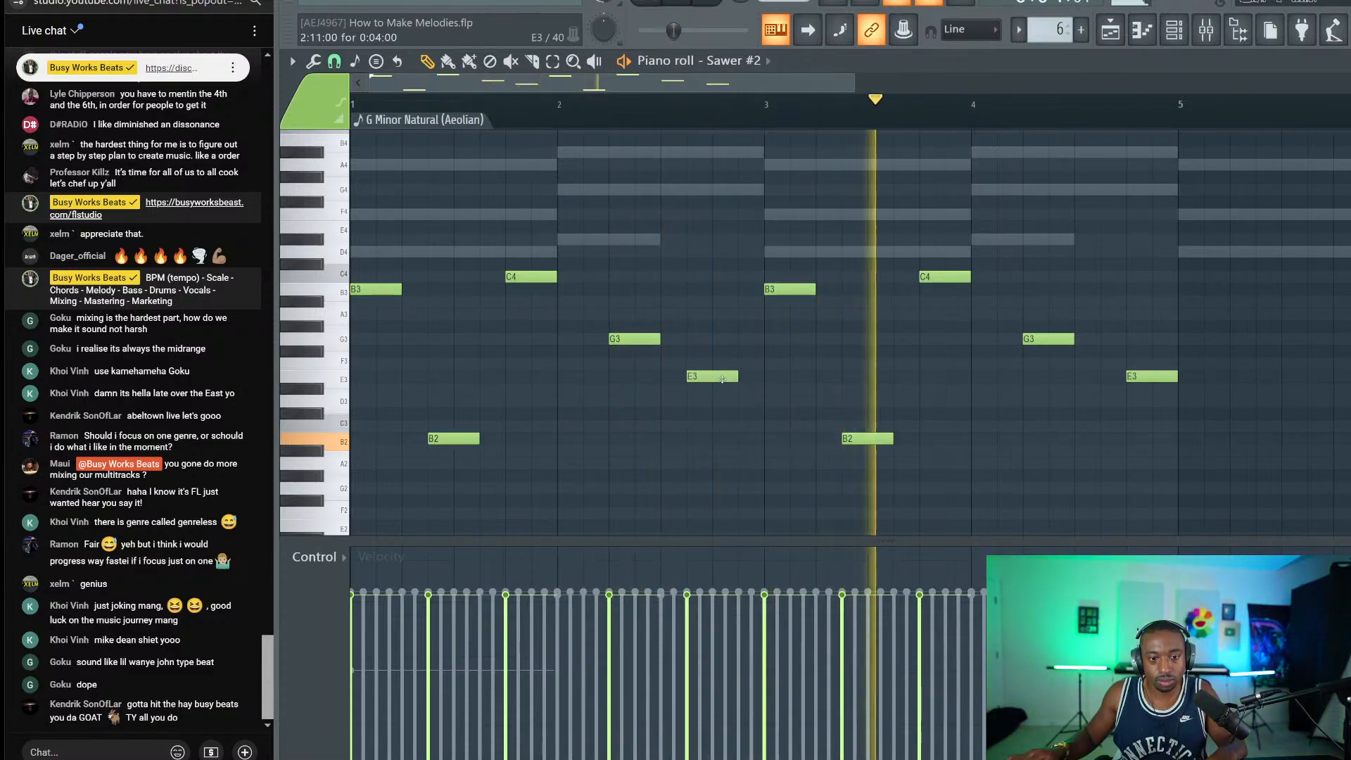
drag(1148, 380, 1114, 438)
key(space)
key(space)
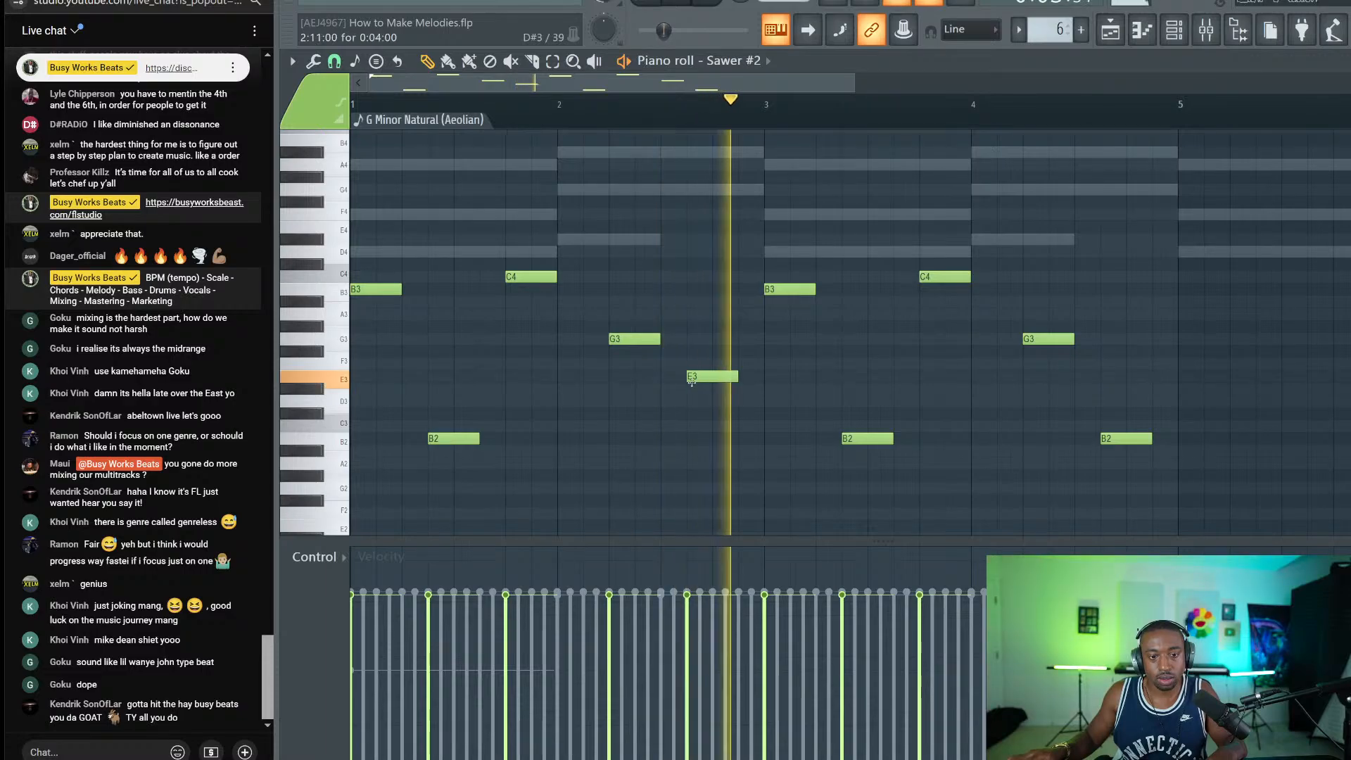
Step: Open the Sawer channel's arpeggio in the piano roll, play it back, and review the snap options
key(F5)
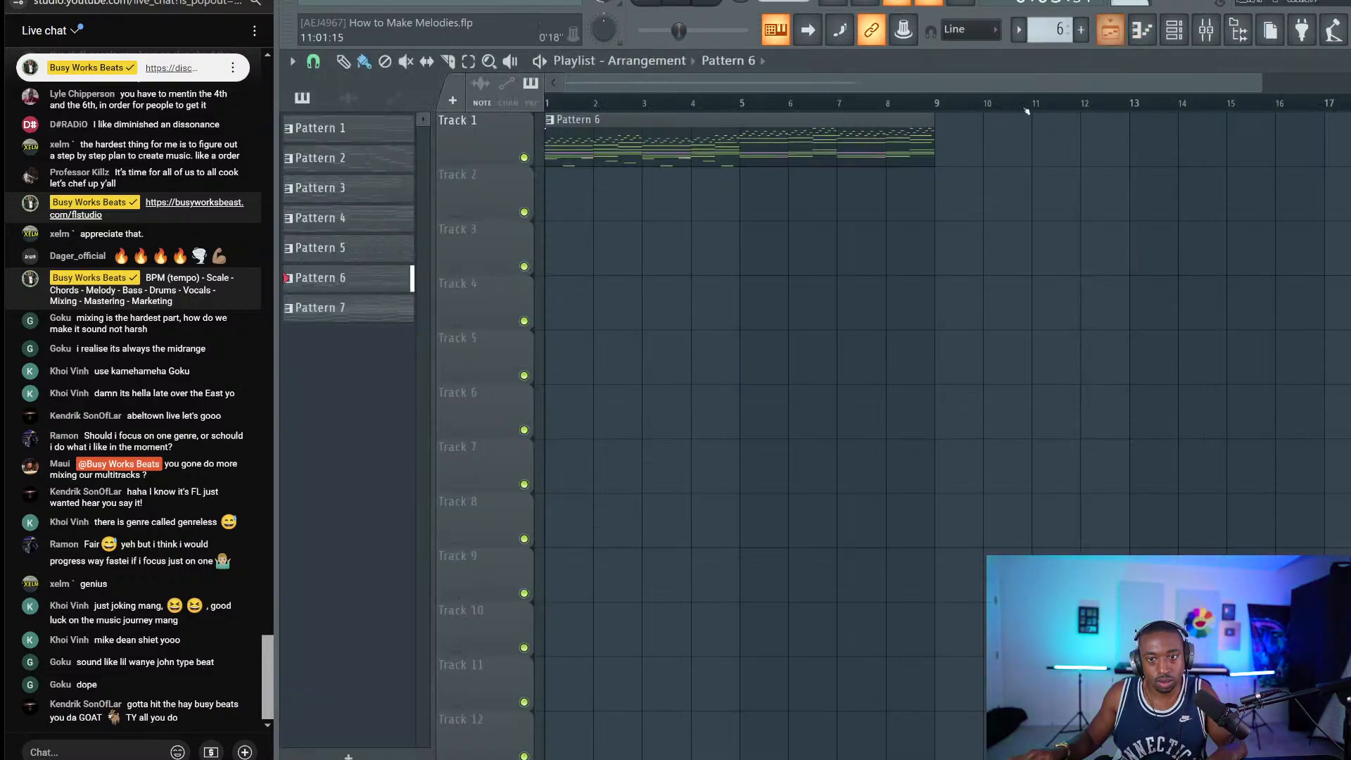
key(space)
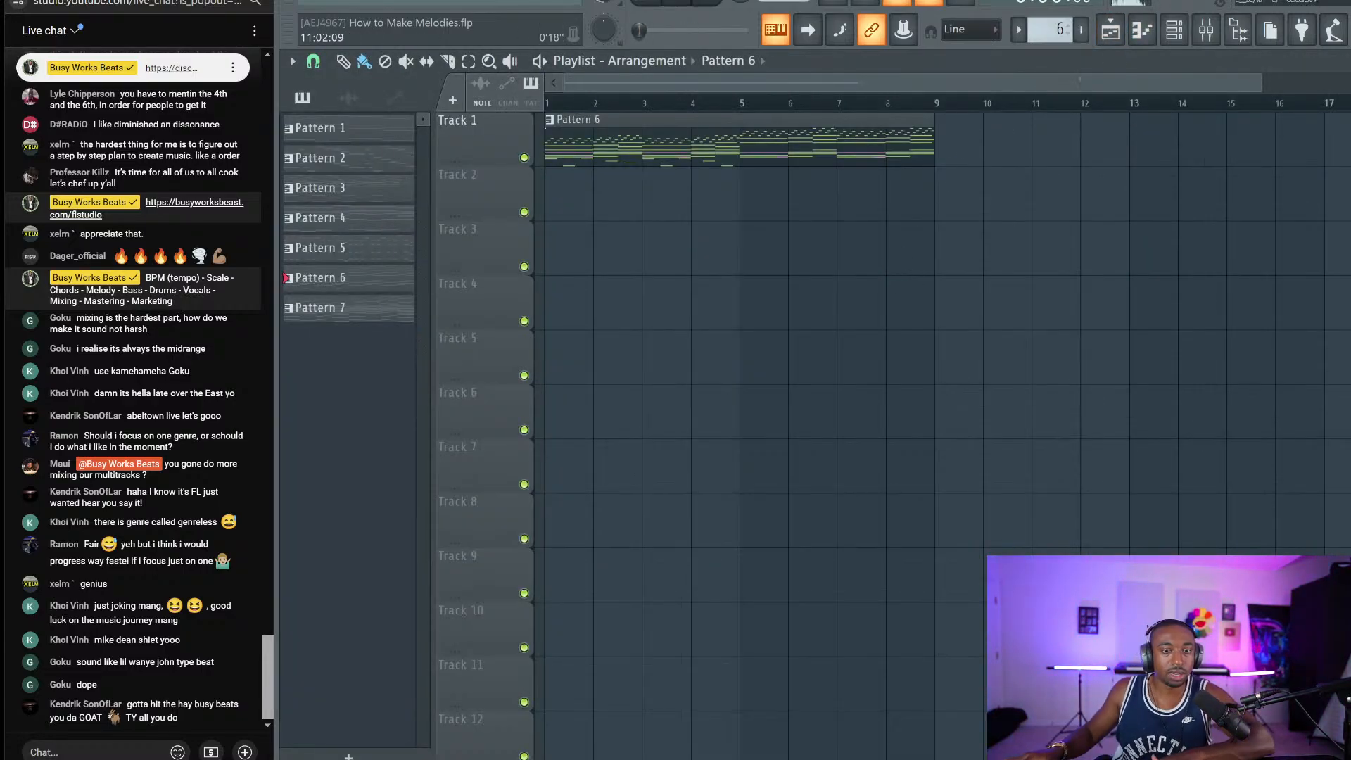
click(1177, 41)
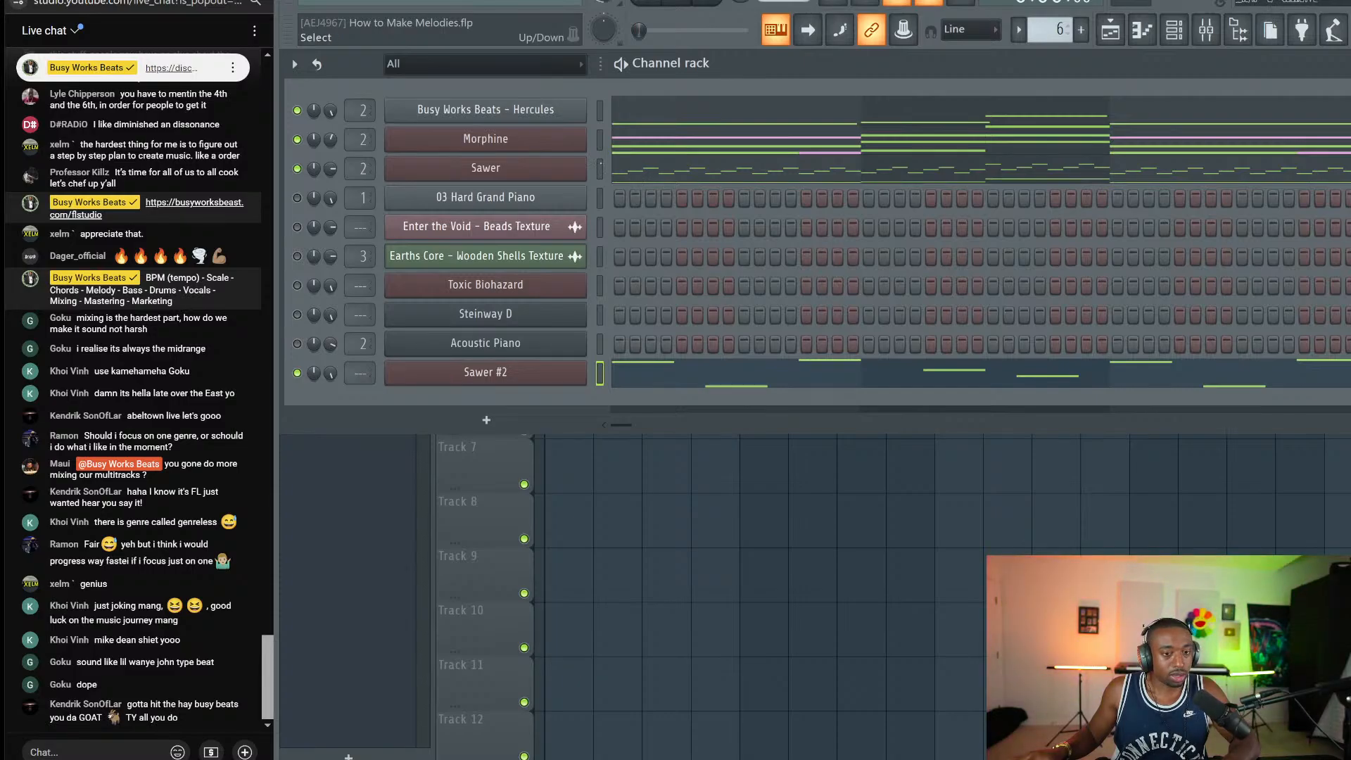
click(695, 172)
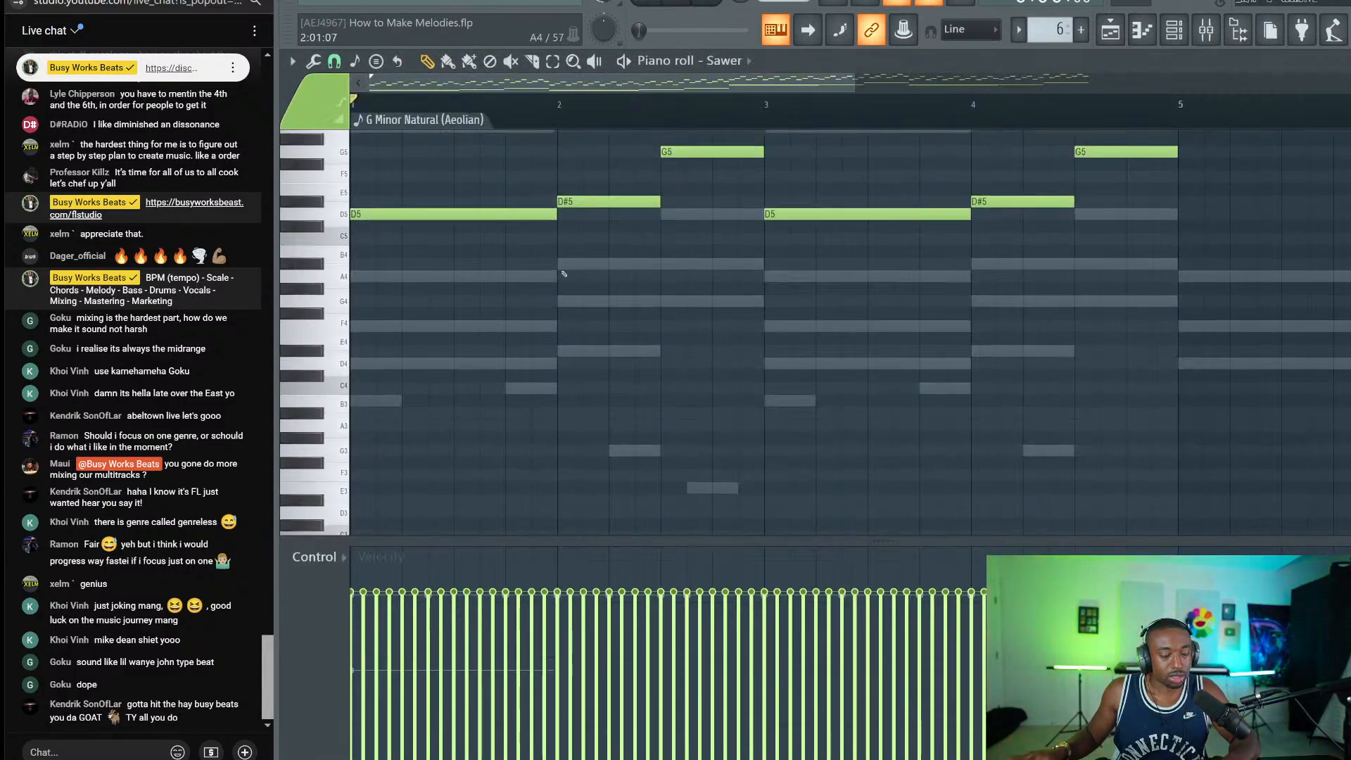
scroll(544, 324, up, 8)
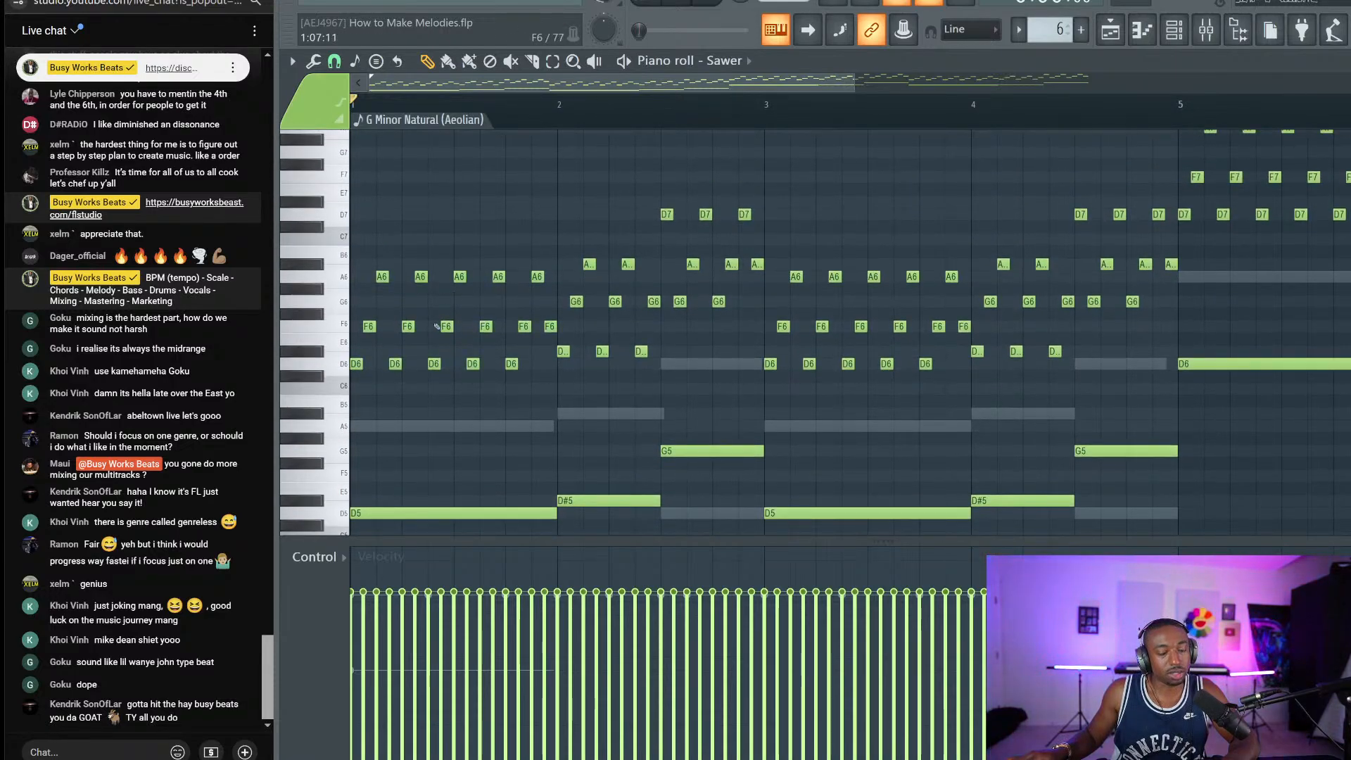
key(space)
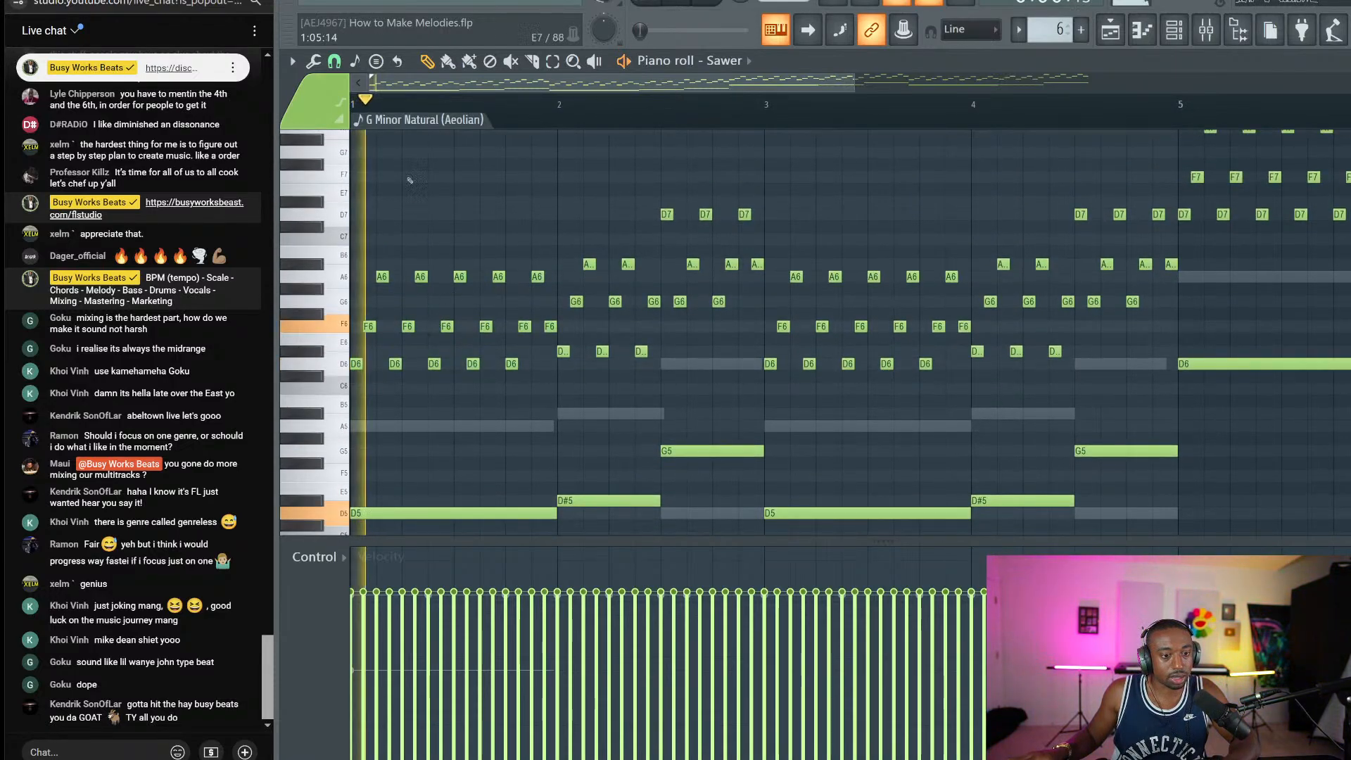
key(space)
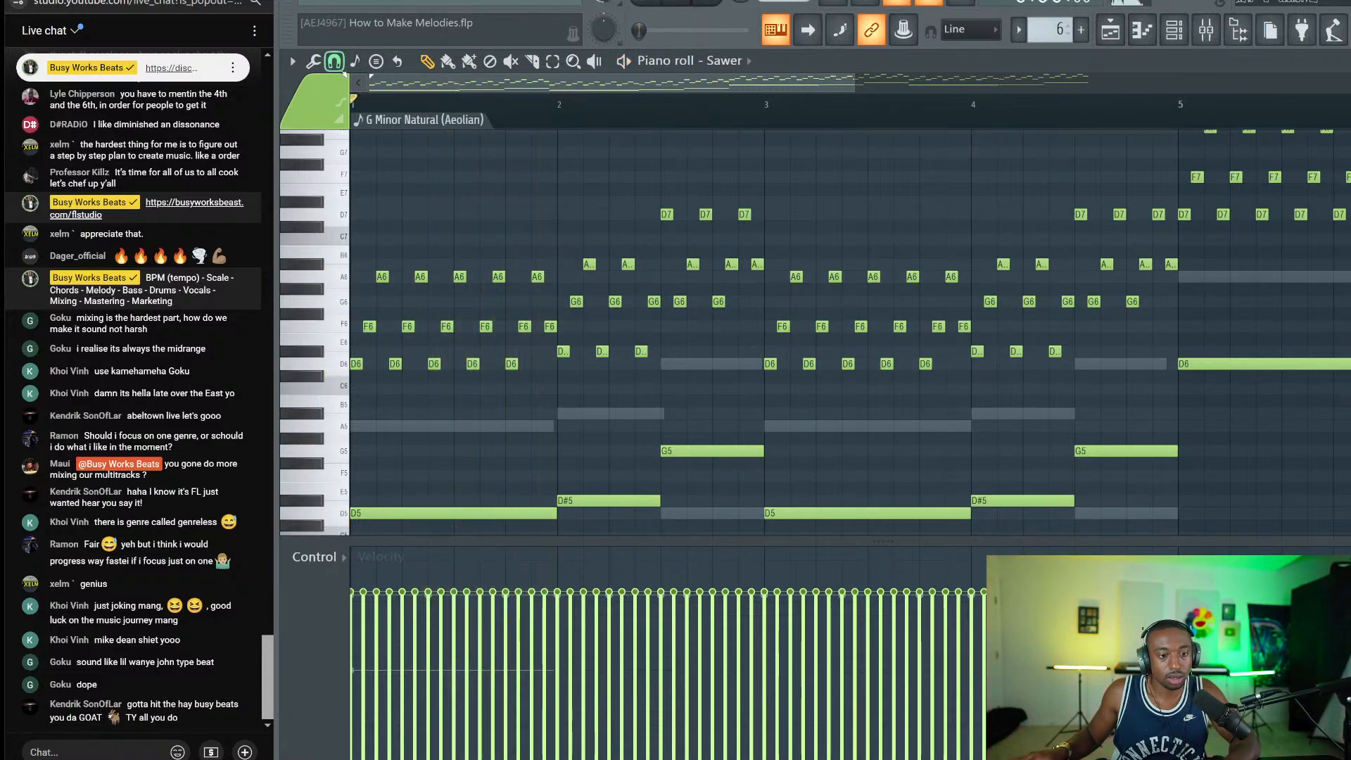
click(334, 62)
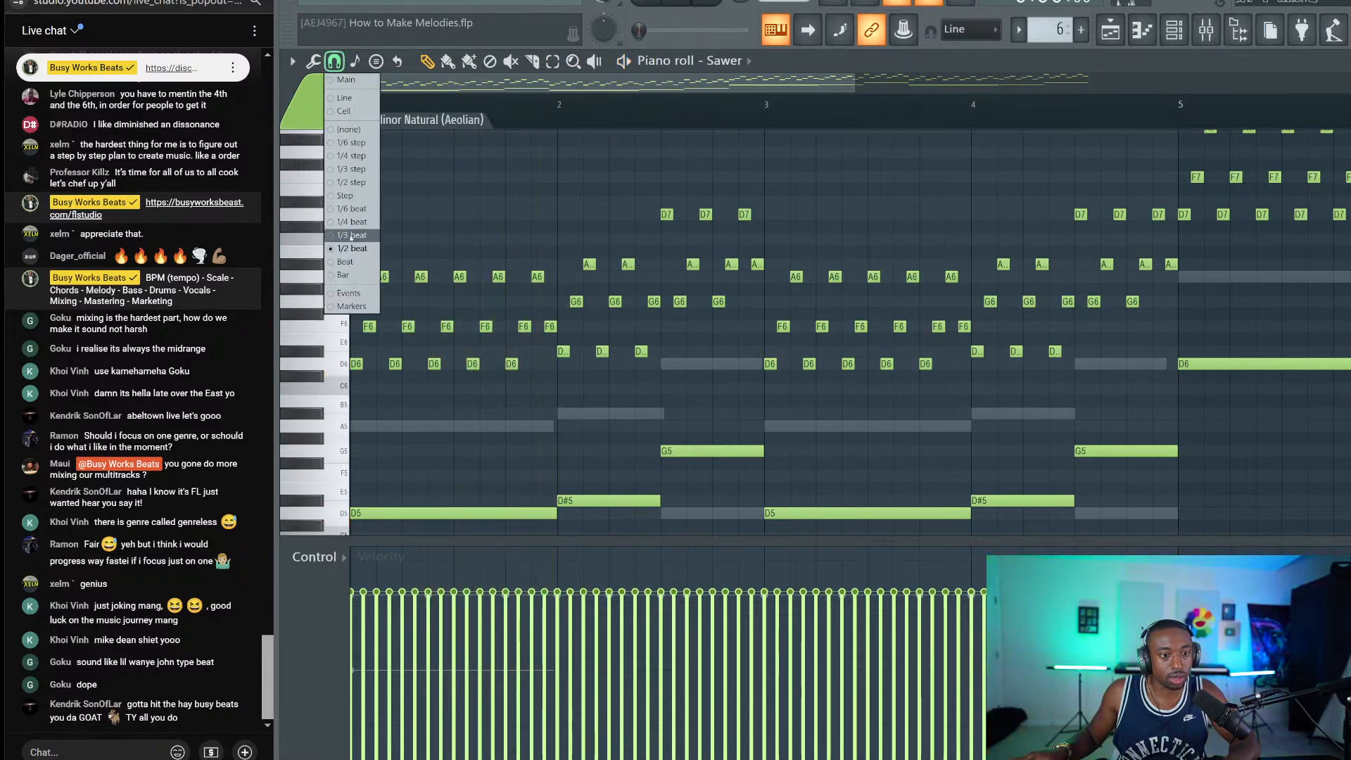
click(345, 249)
right_click(366, 330)
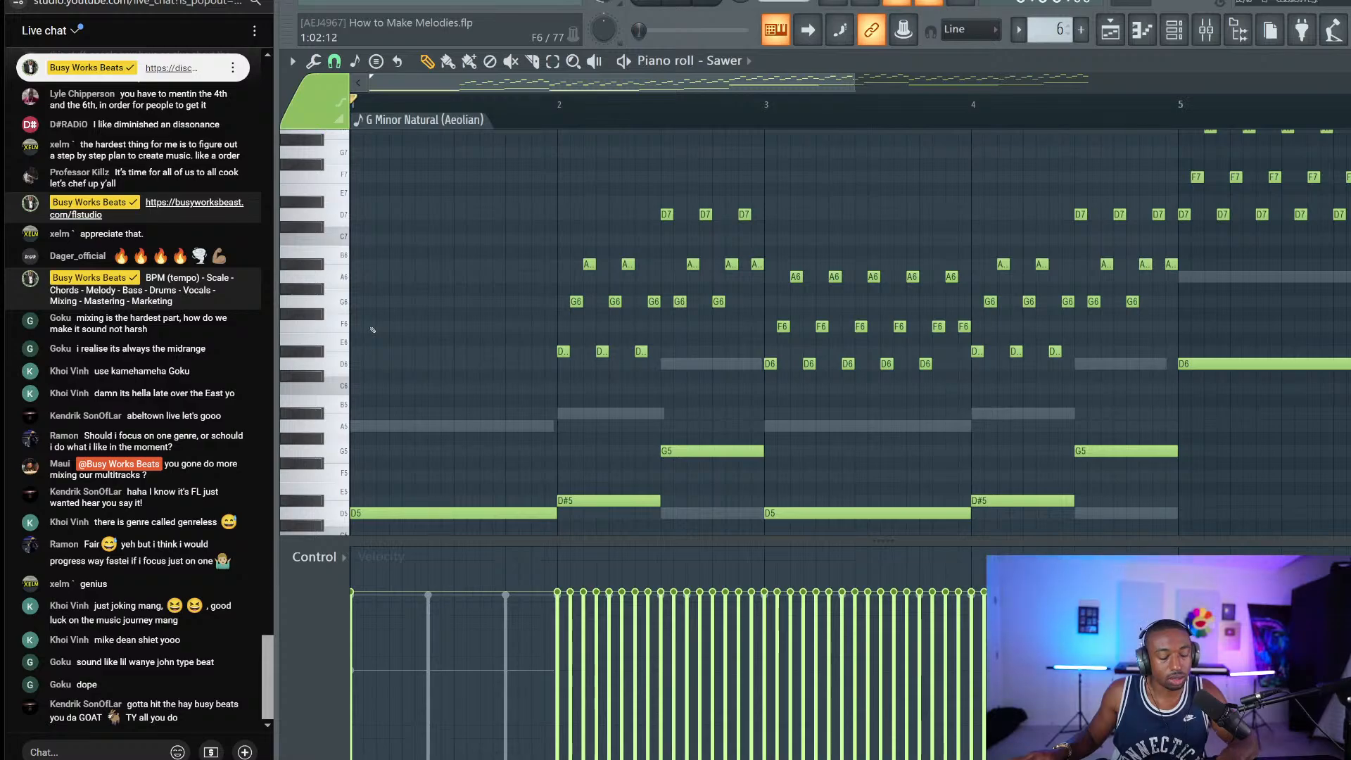
key(ctrl+z)
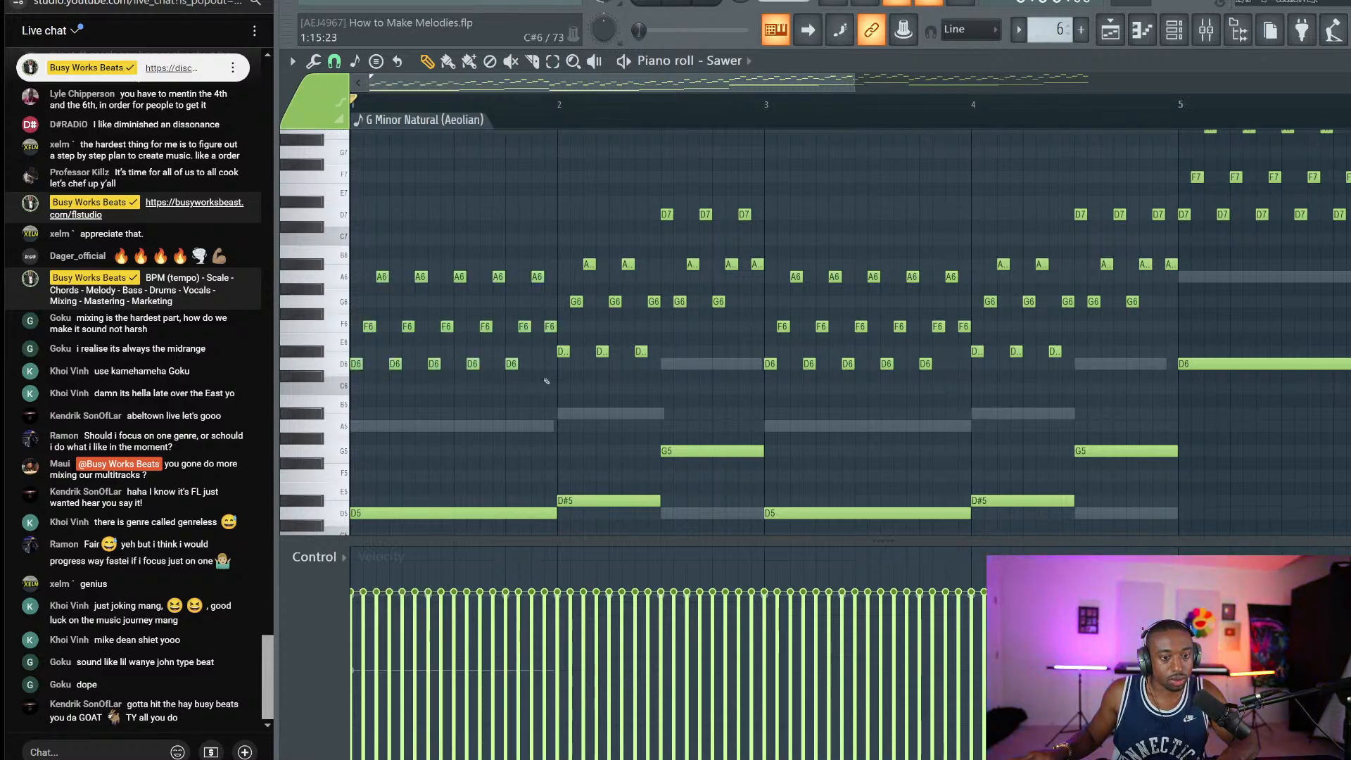
drag(540, 382, 357, 193)
click(410, 273)
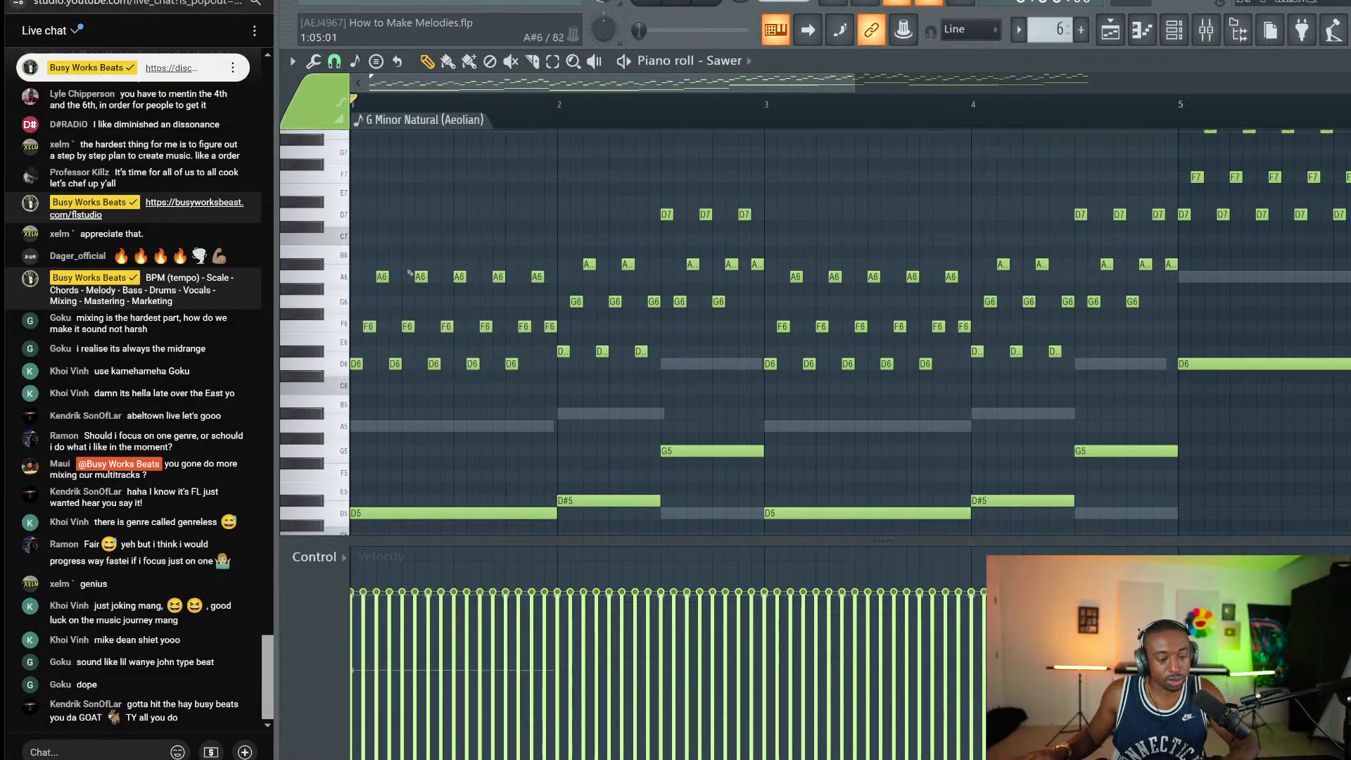
Step: Move the first F6 to 1:03 and the first A6 to 1:05, delete the original arpeggio notes between them and 1:07, and play back
drag(365, 328, 378, 330)
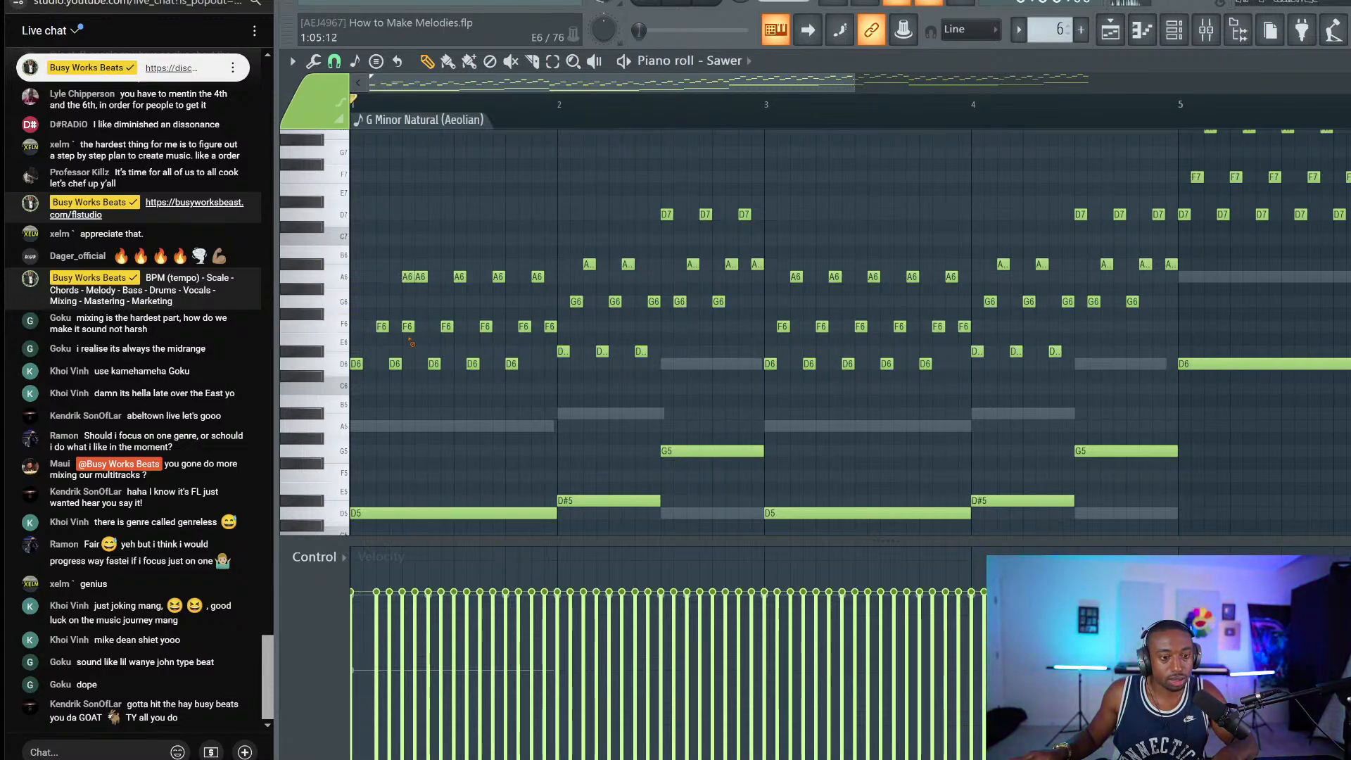
right_click(420, 276)
key(space)
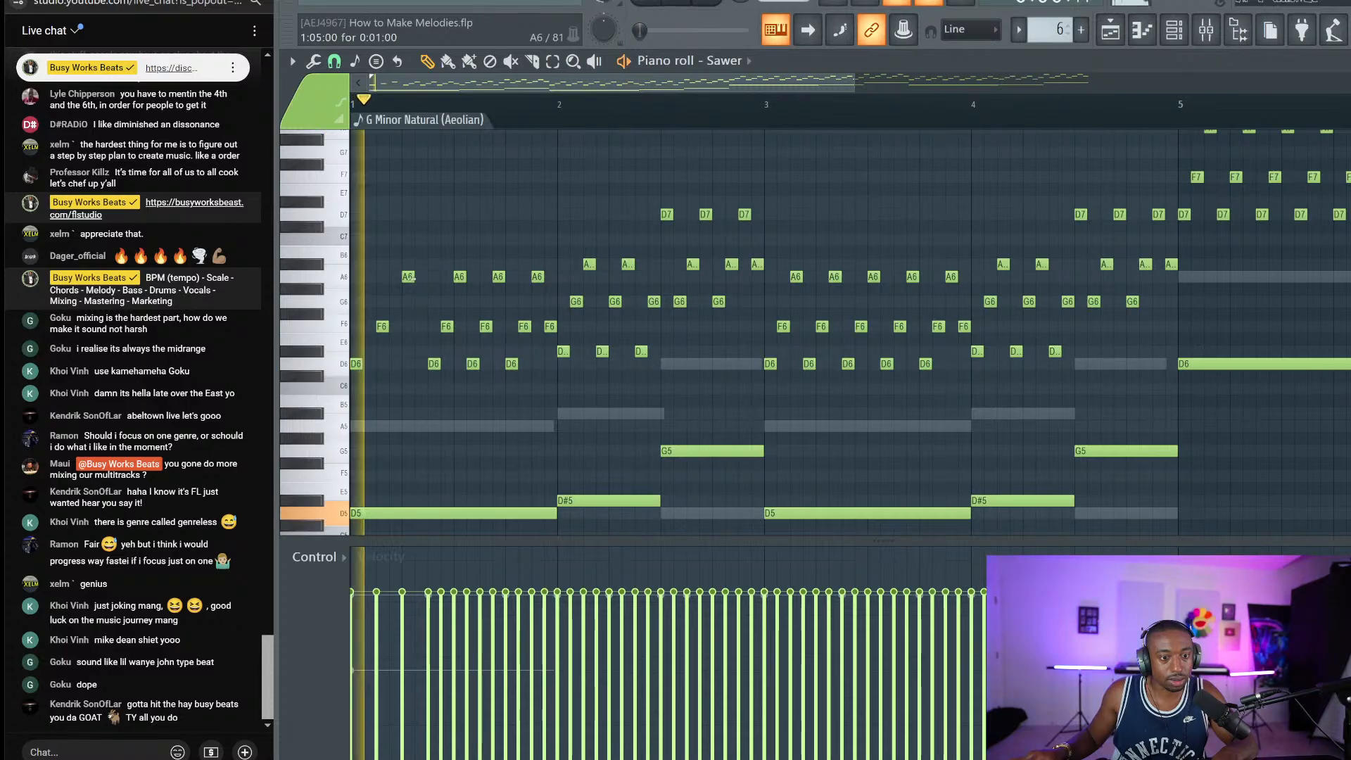
key(space)
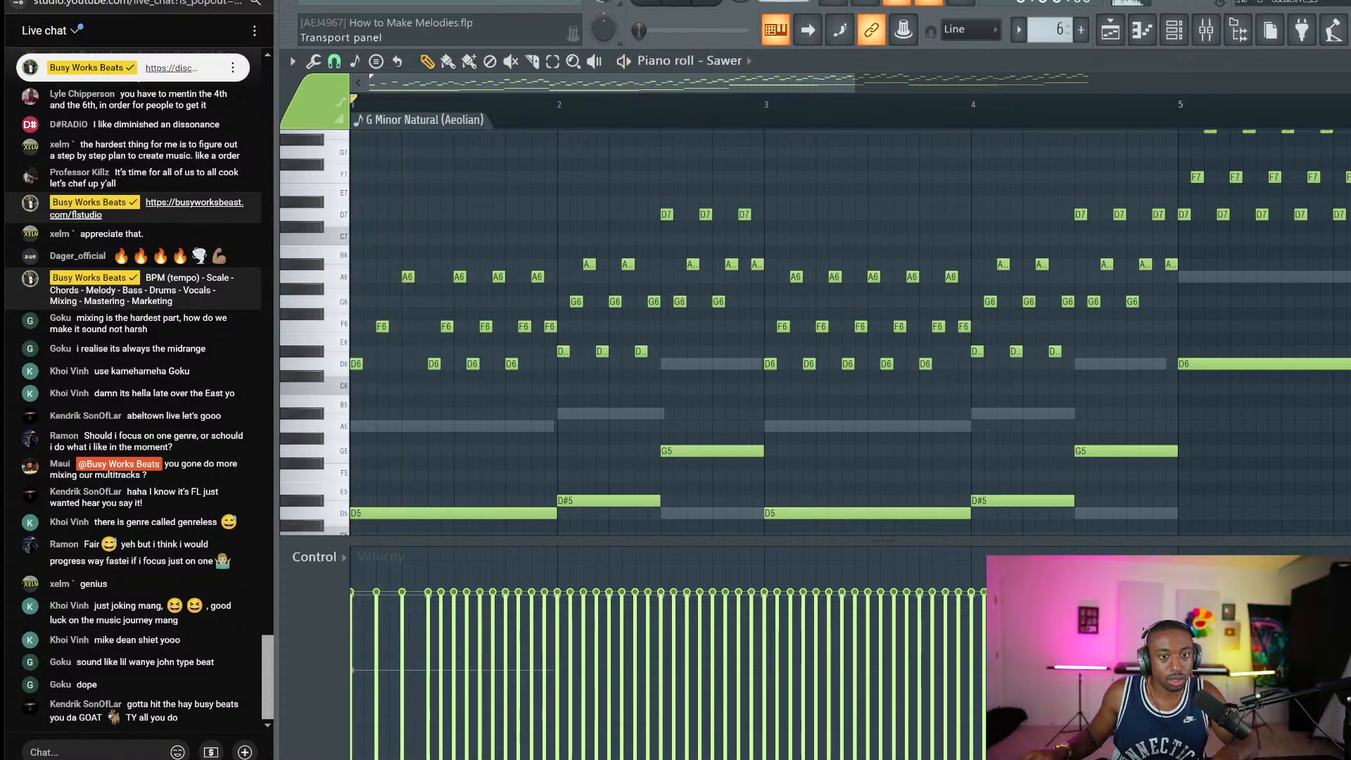
Step: Space the bar 1 arpeggio out with F6 at 1:04 and A6 at 1:07, deleting the remaining high notes in that bar
drag(378, 325, 395, 327)
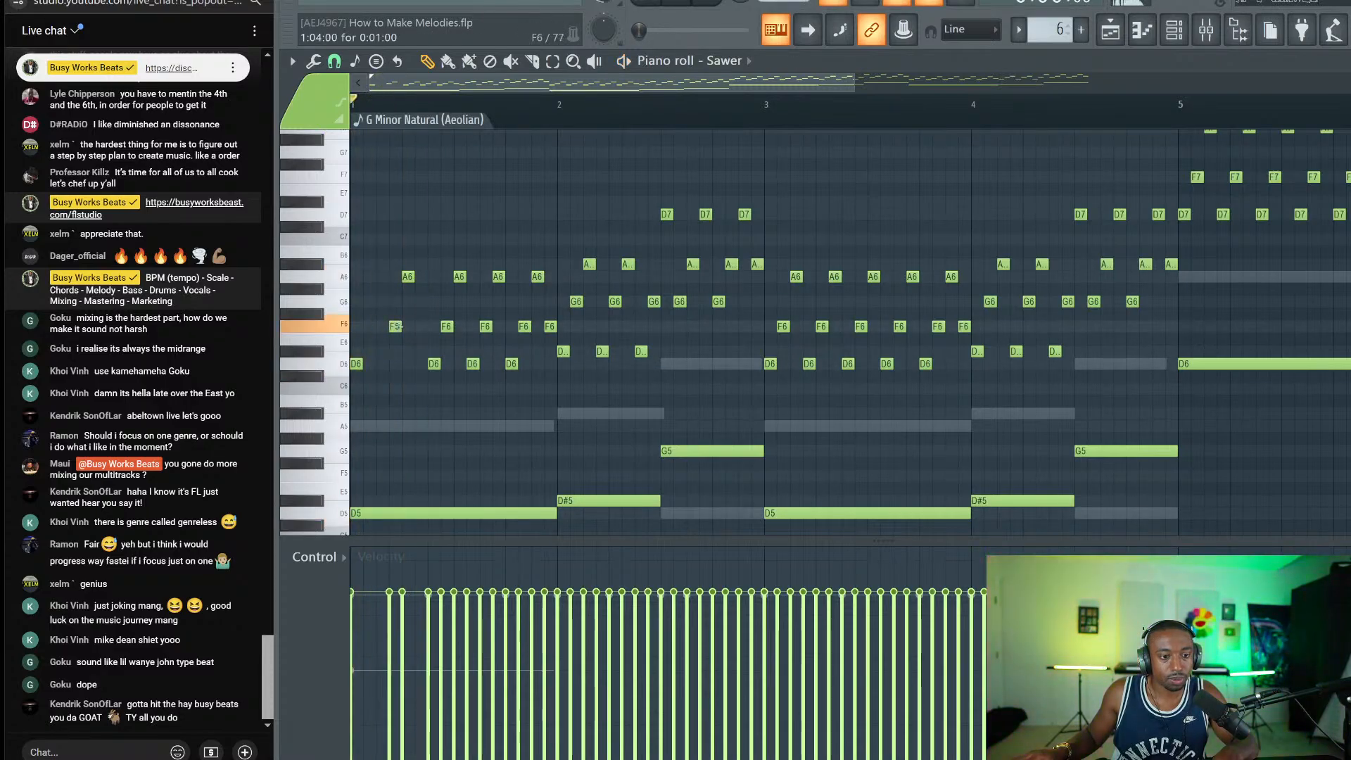
drag(408, 276, 556, 387)
key(space)
right_click(434, 364)
right_click(447, 327)
key(space)
key(Delete)
Step: Copy the D6, F6 and A6 arpeggio notes to start at 1:09 and play back the bar
drag(473, 401, 367, 221)
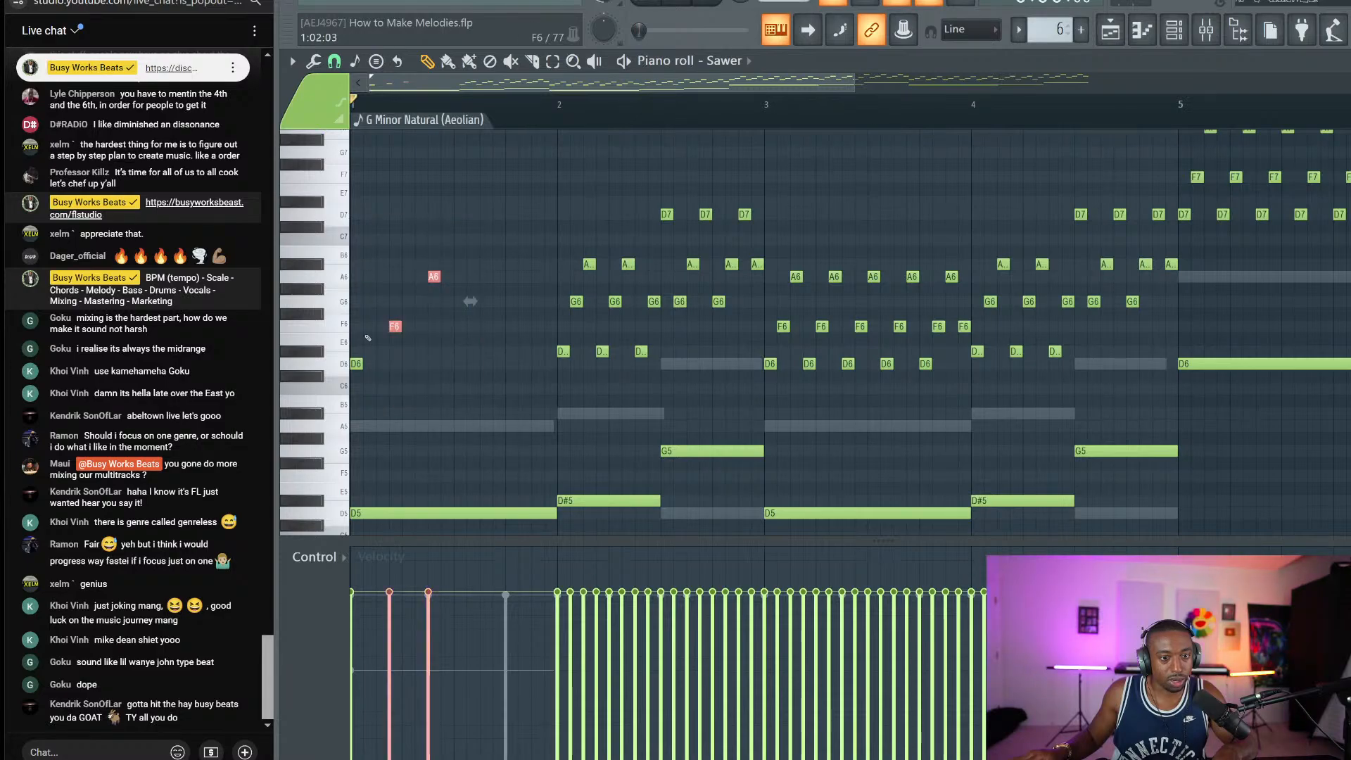
drag(355, 367, 453, 259)
key(ctrl+b)
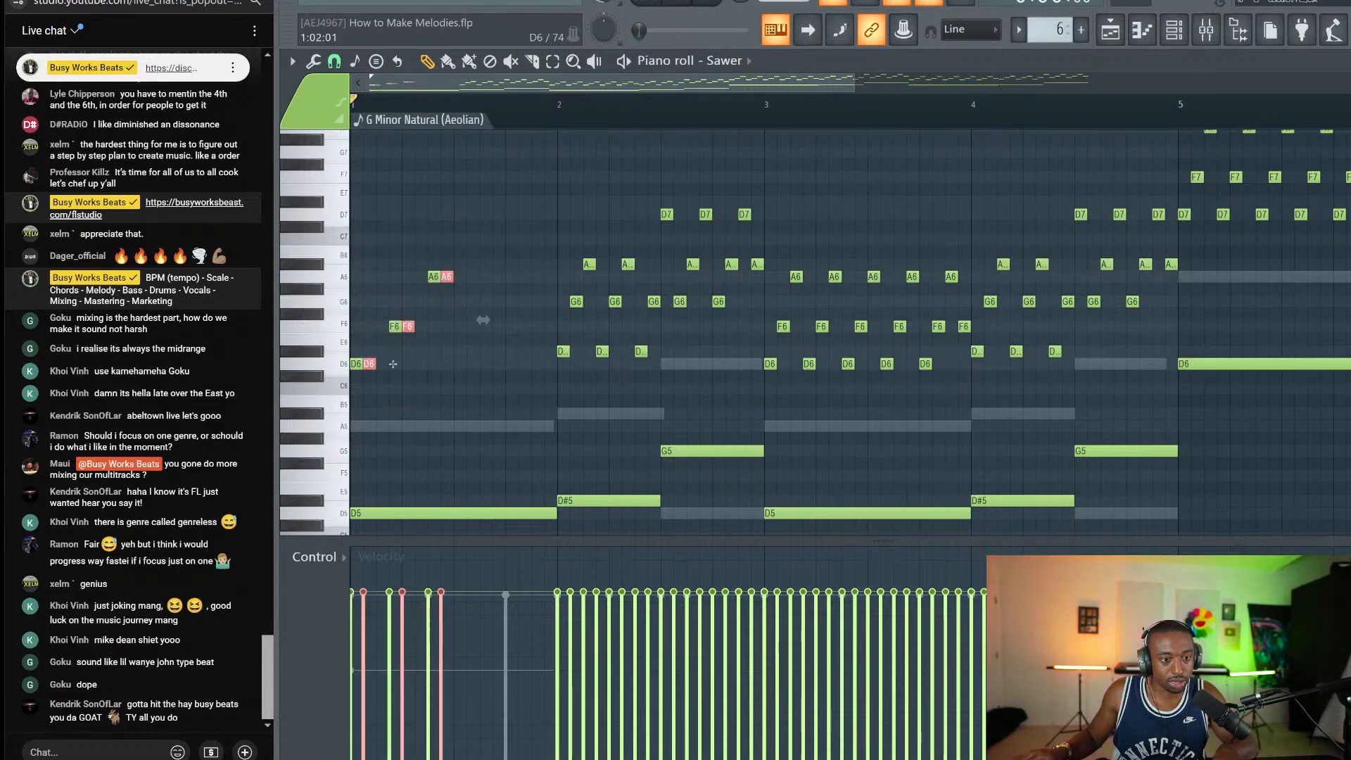
key(space)
ctrl+click(490, 395)
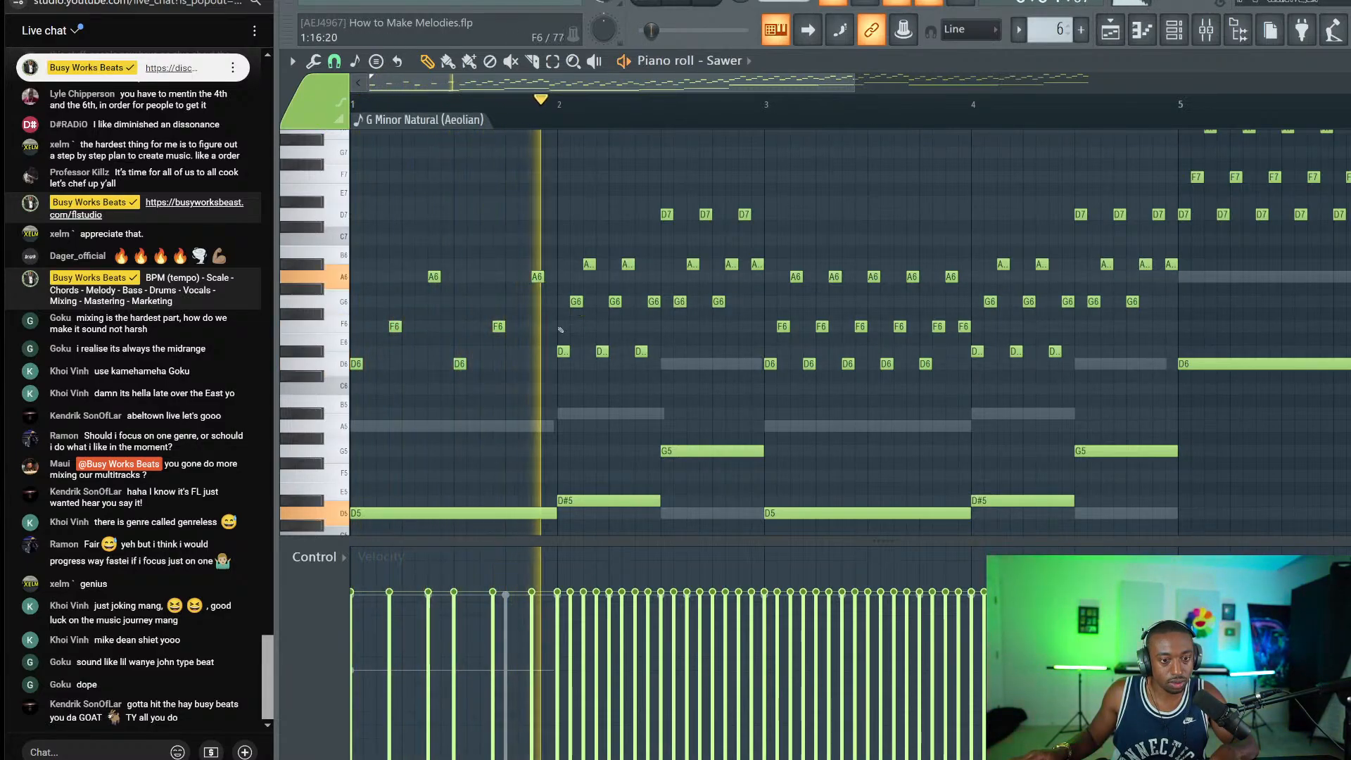
key(space)
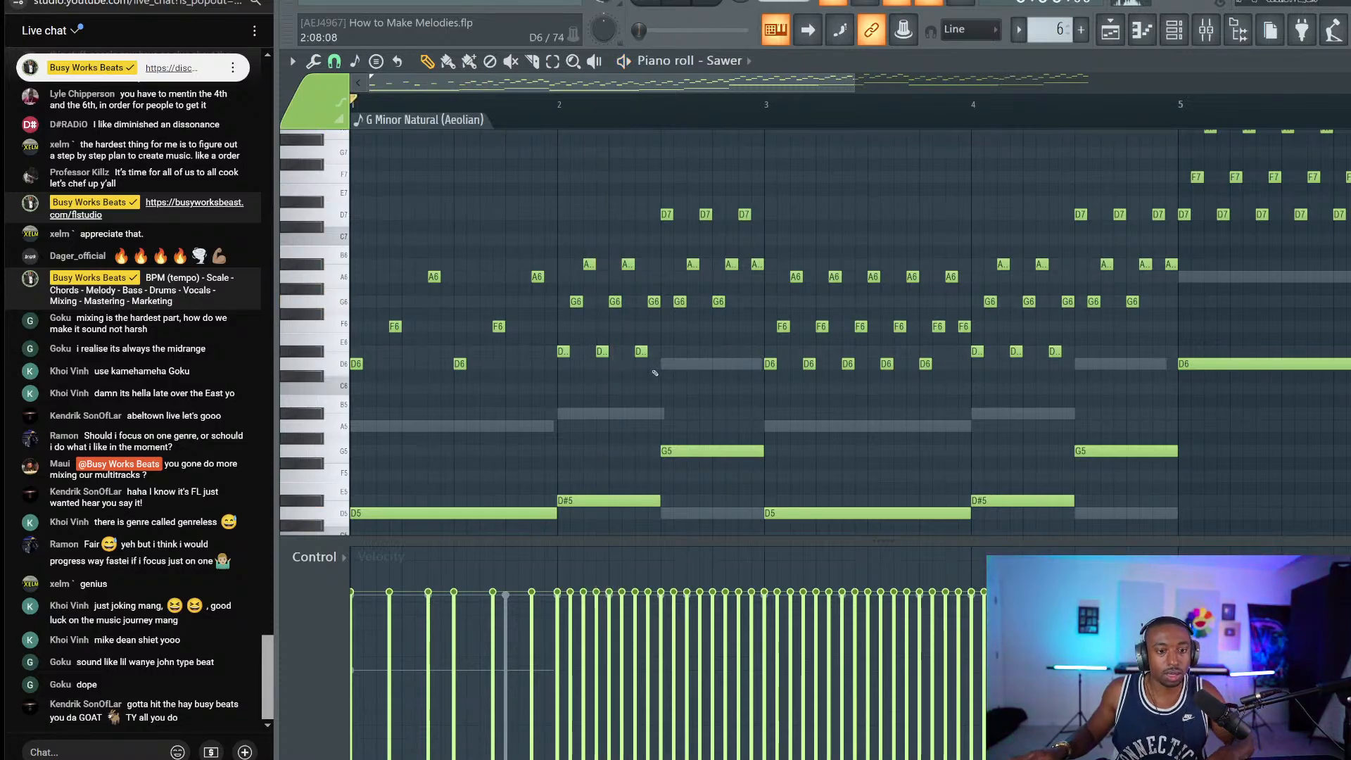
Step: Replace the arpeggio in the first half of bar 2 with D#6 at 2:01, G6 at 2:03 and A#6 at 2:05, and play back
drag(655, 375, 571, 236)
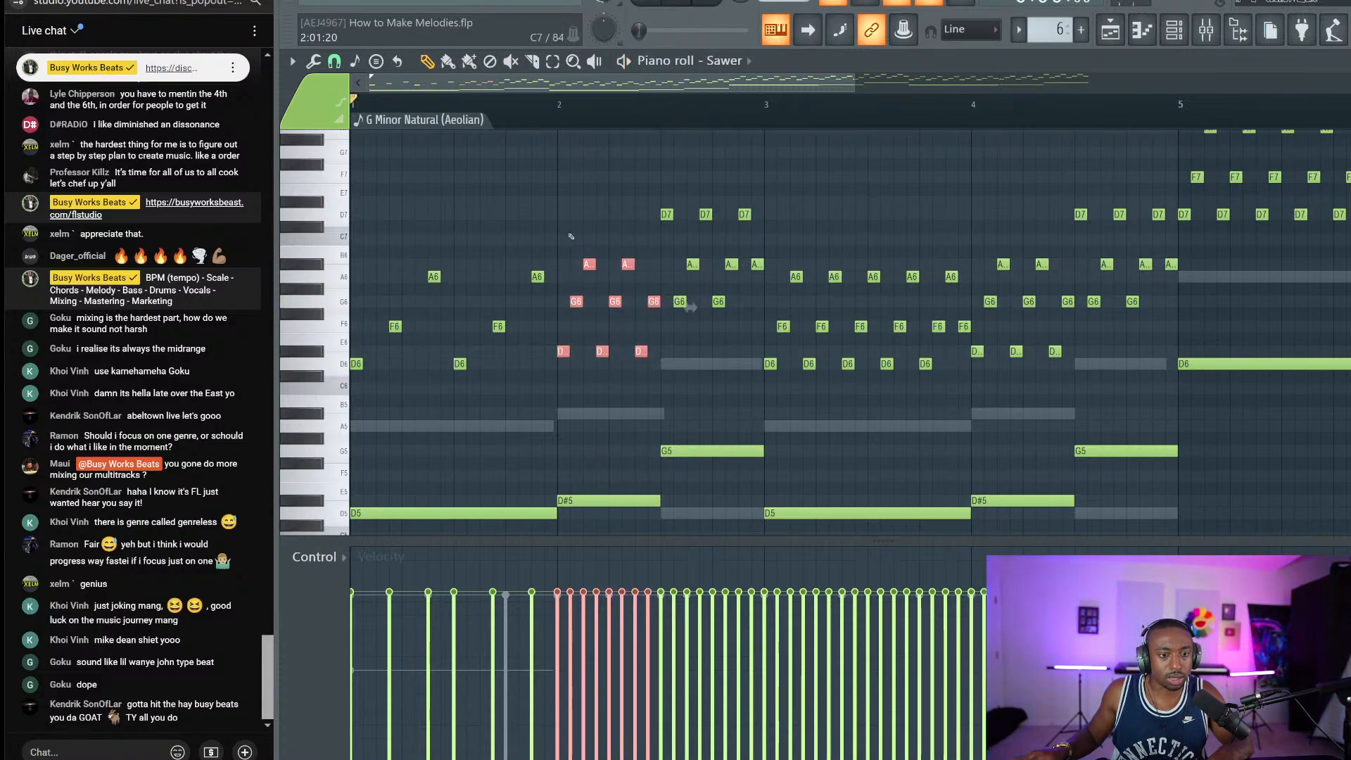
key(Delete)
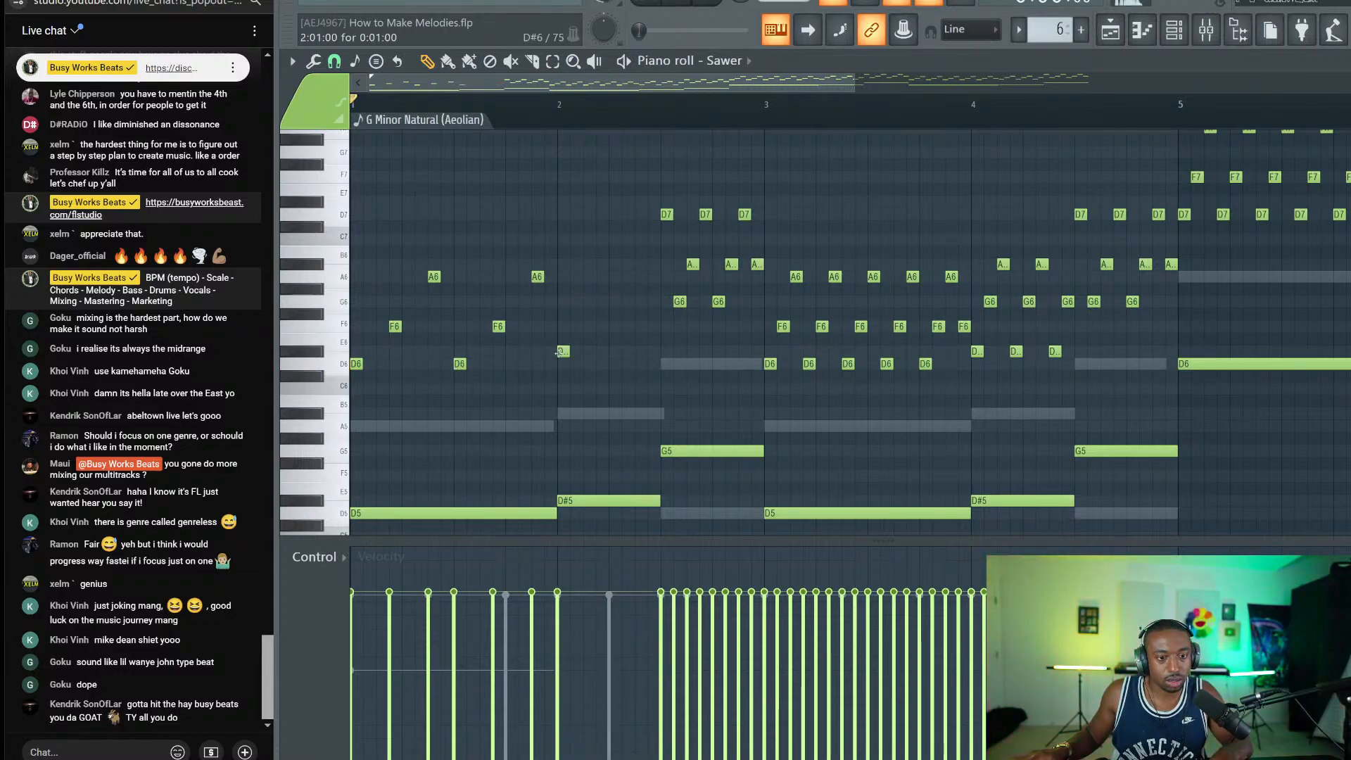
click(585, 301)
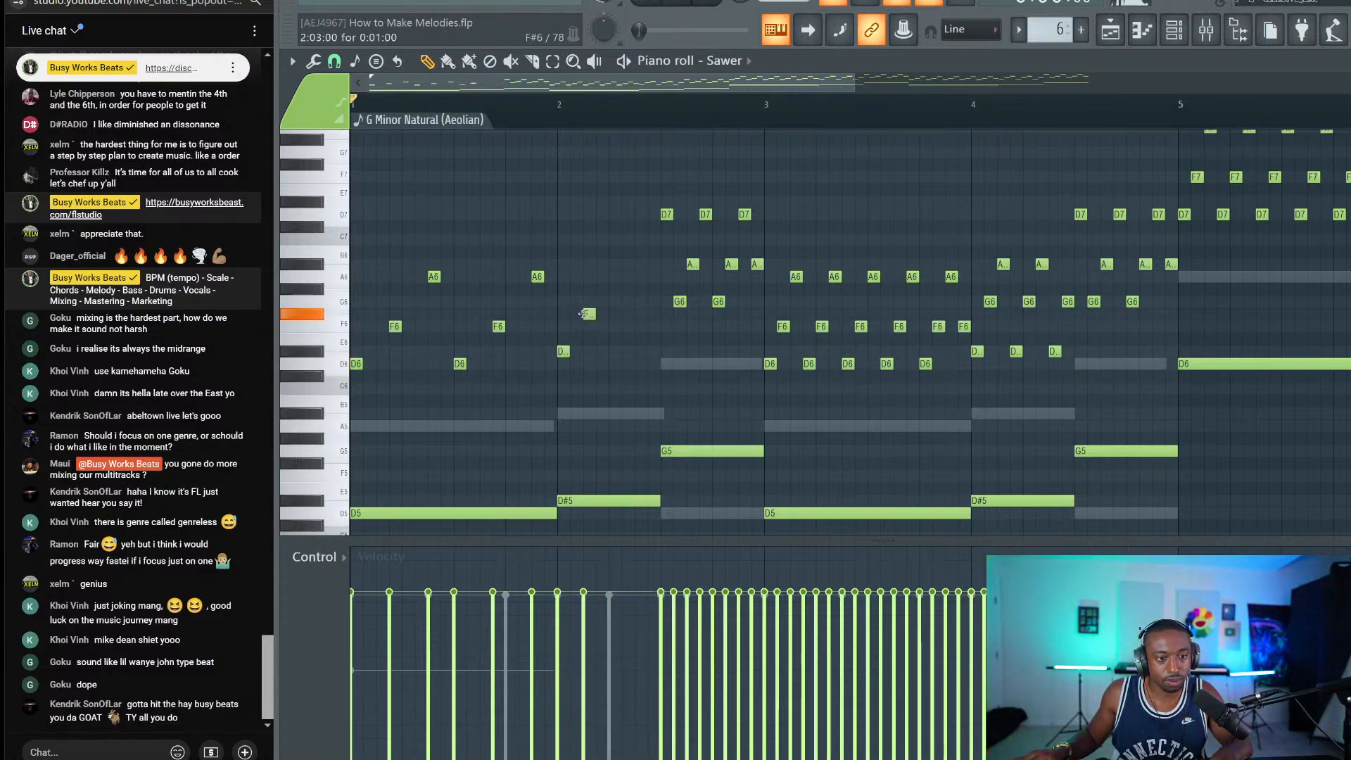
click(602, 254)
drag(602, 253, 615, 264)
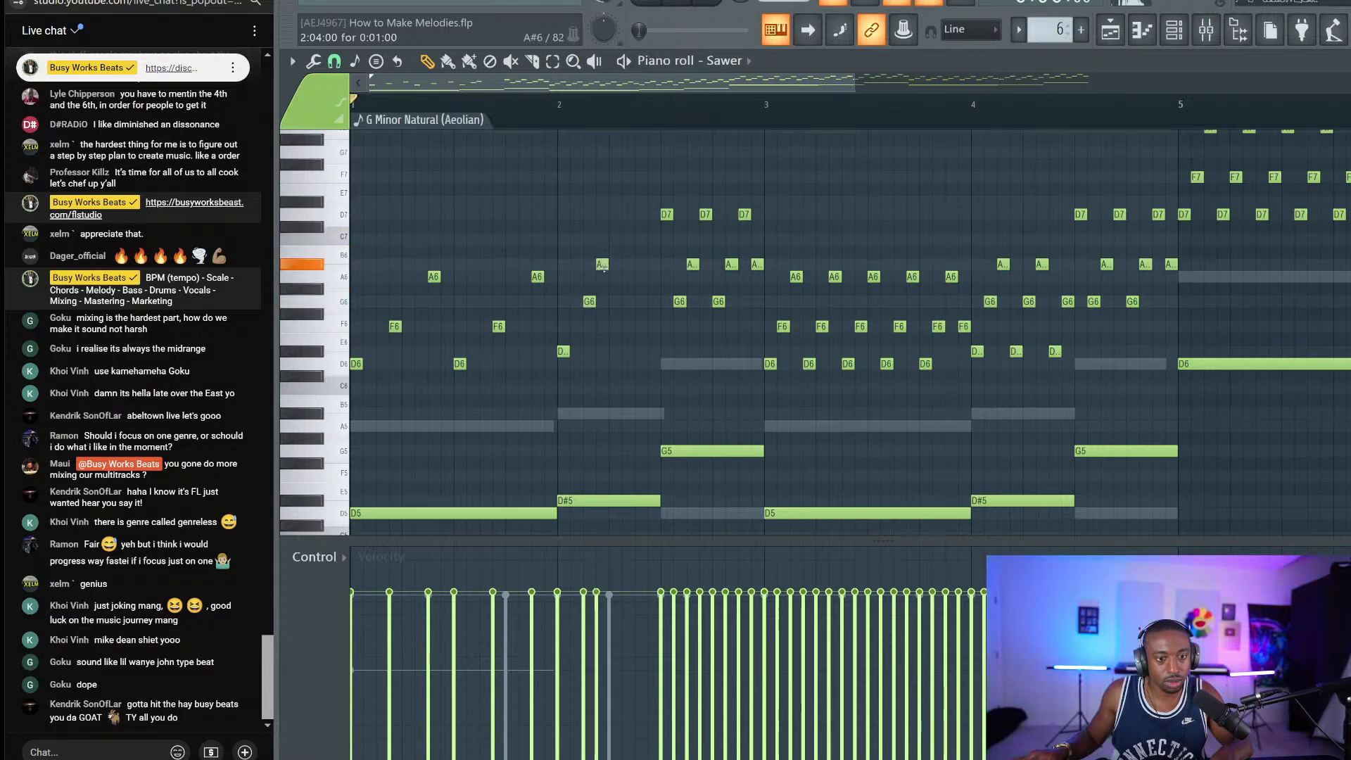
key(space)
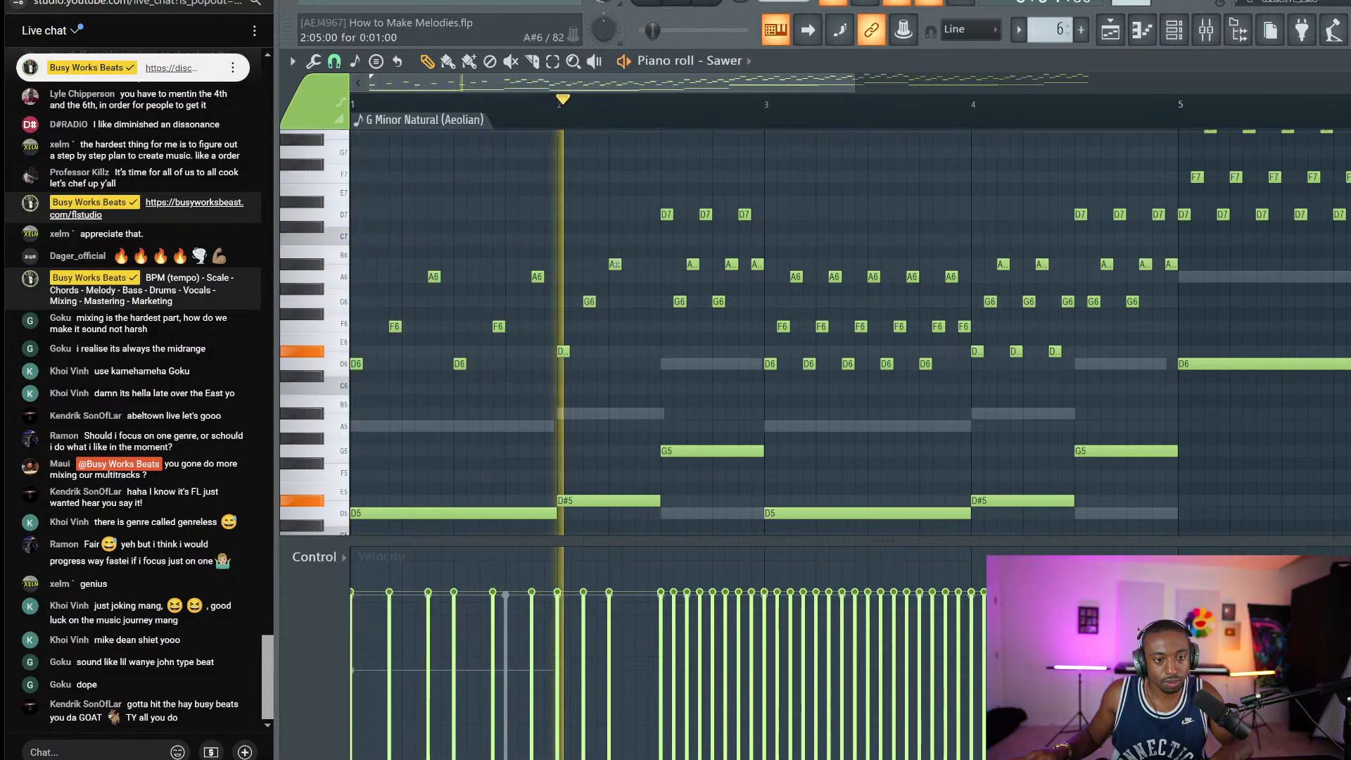
key(space)
key(space)
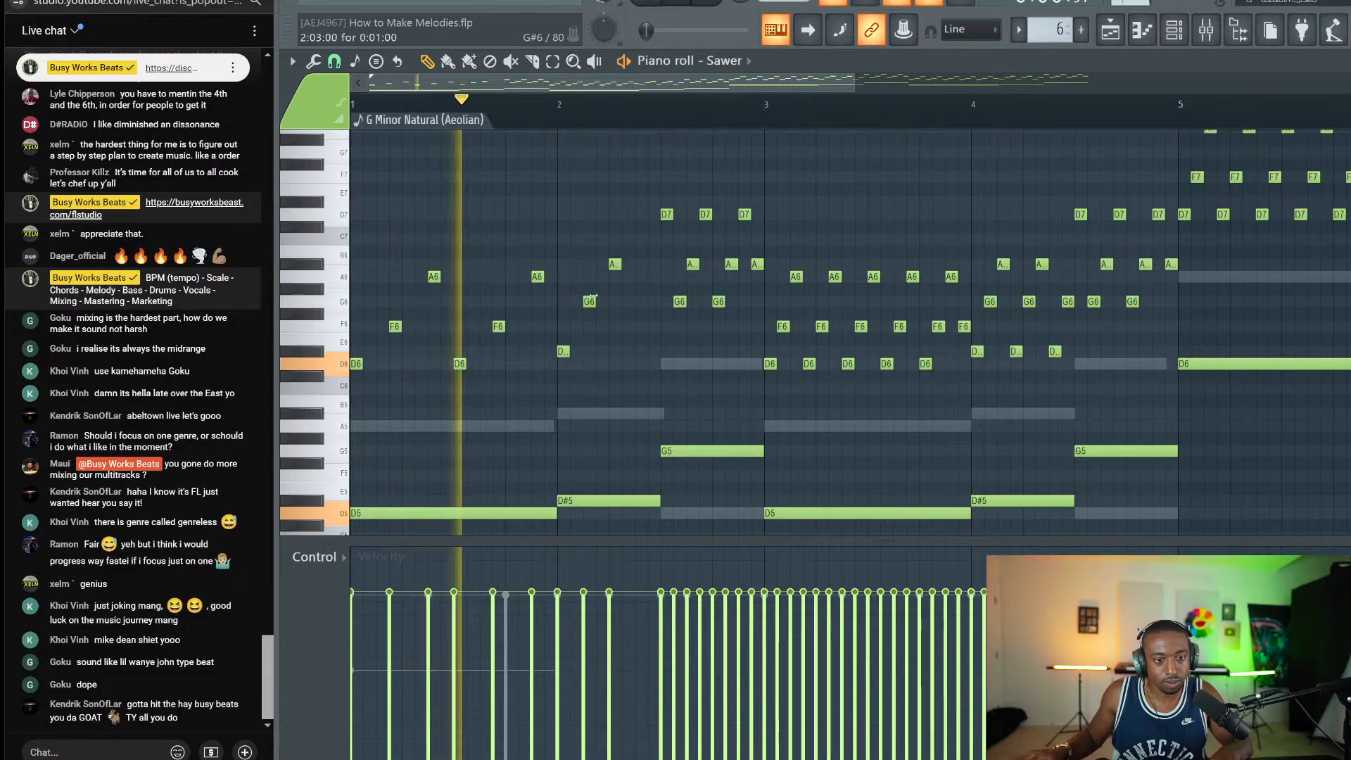
Step: Move the bar 2 G6 to 2:04 and A#6 to 2:07, play back, and select the spaced-out arpeggio notes
key(space)
drag(585, 301, 637, 264)
key(space)
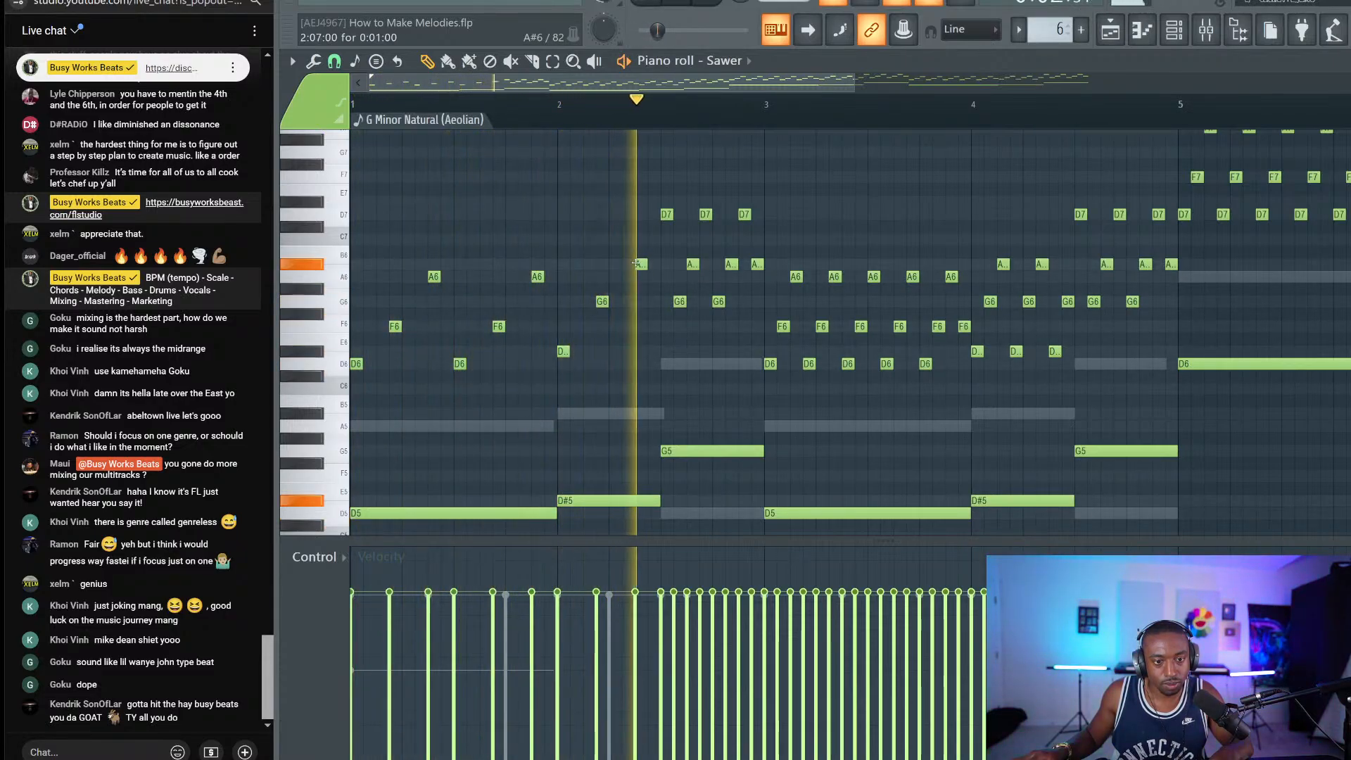
key(space)
drag(646, 233, 304, 378)
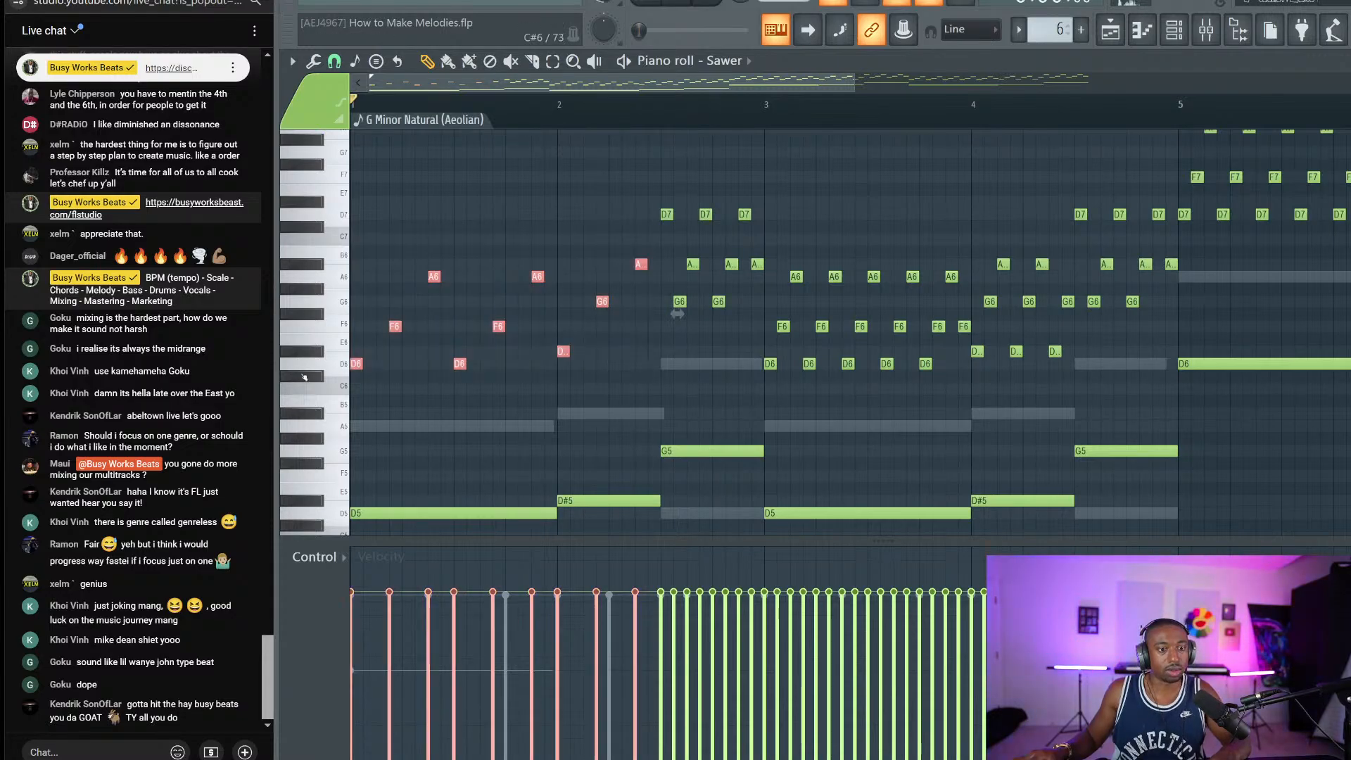
Step: Undo all the arpeggio spacing edits in bars 1 and 2 until the original even arpeggio is restored
key(ctrl+z)
key(ctrl+z)
key(ctrl+z)
key(ctrl+z)
key(ctrl+z)
key(ctrl+z)
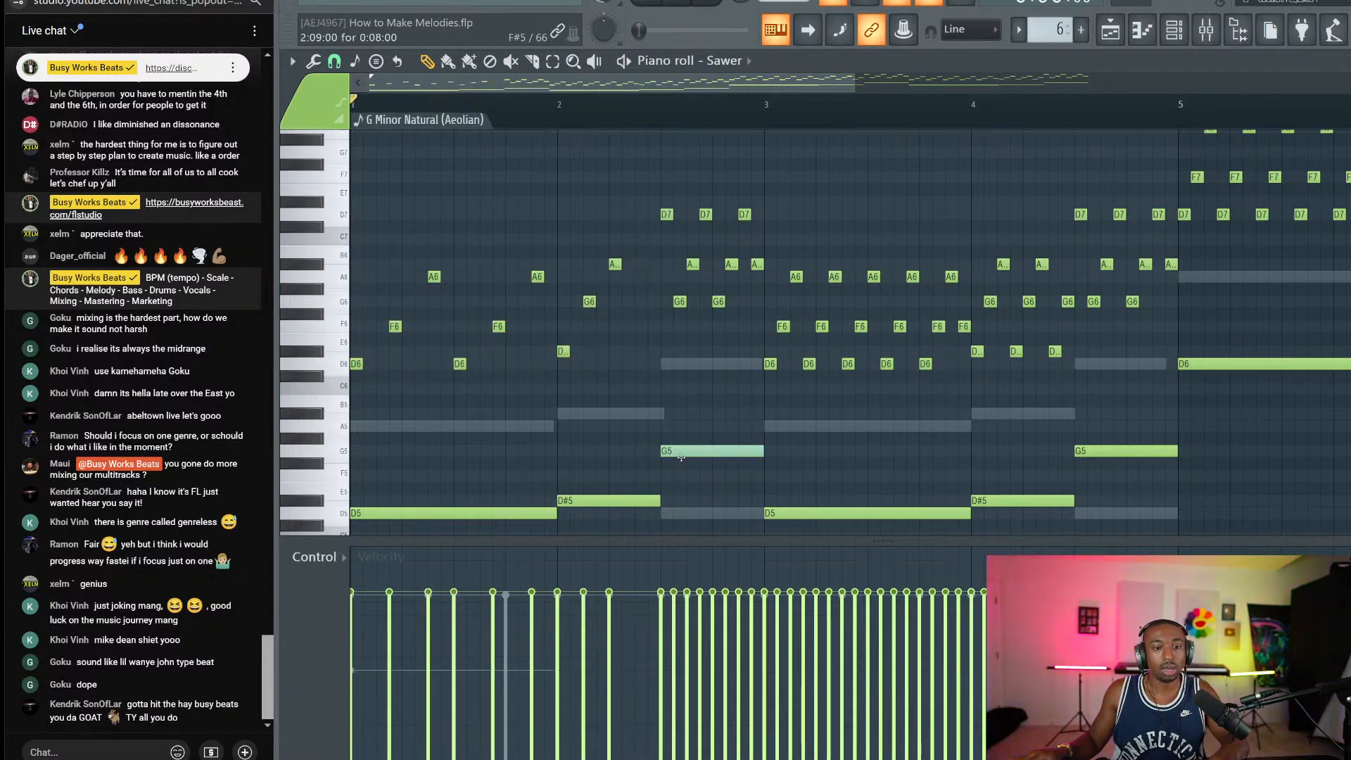
key(ctrl+z)
key(ctrl+z)
key(ctrl+z)
key(ctrl+z)
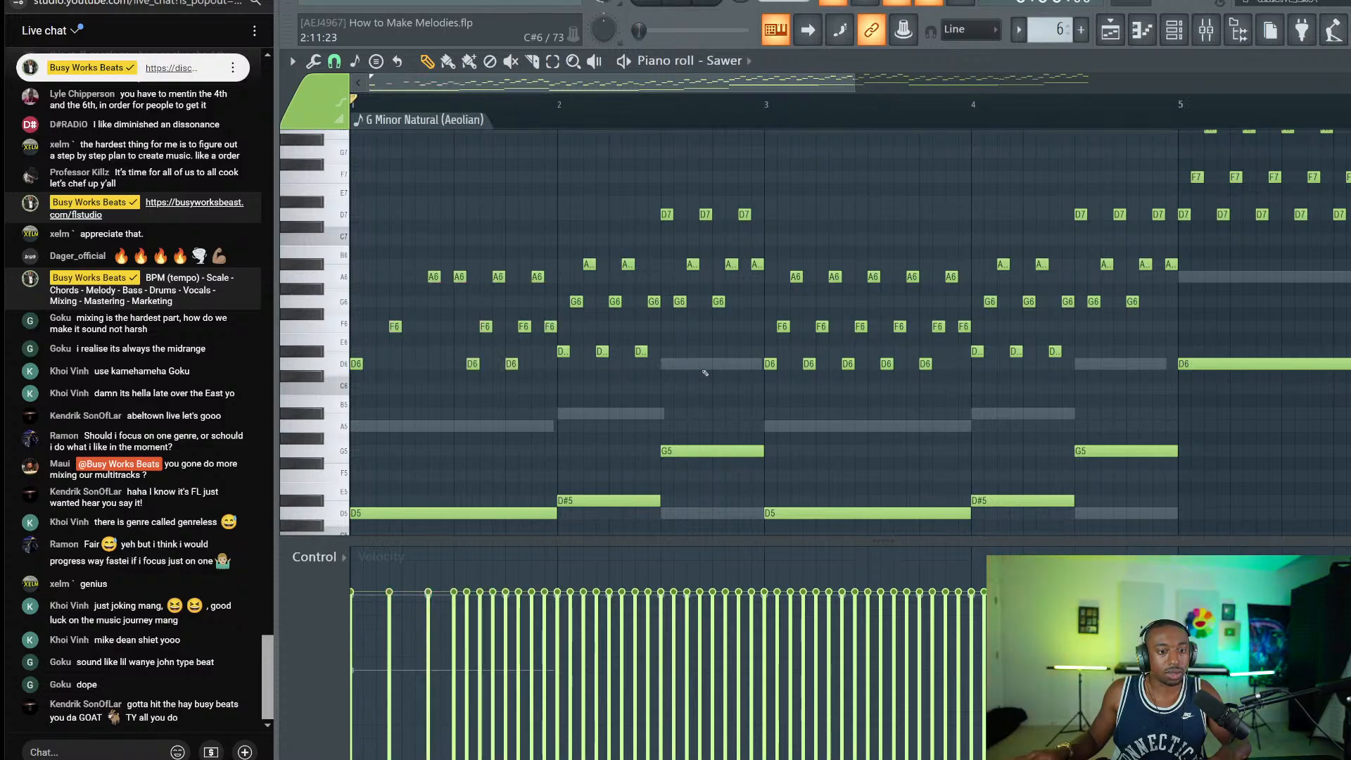
key(ctrl+z)
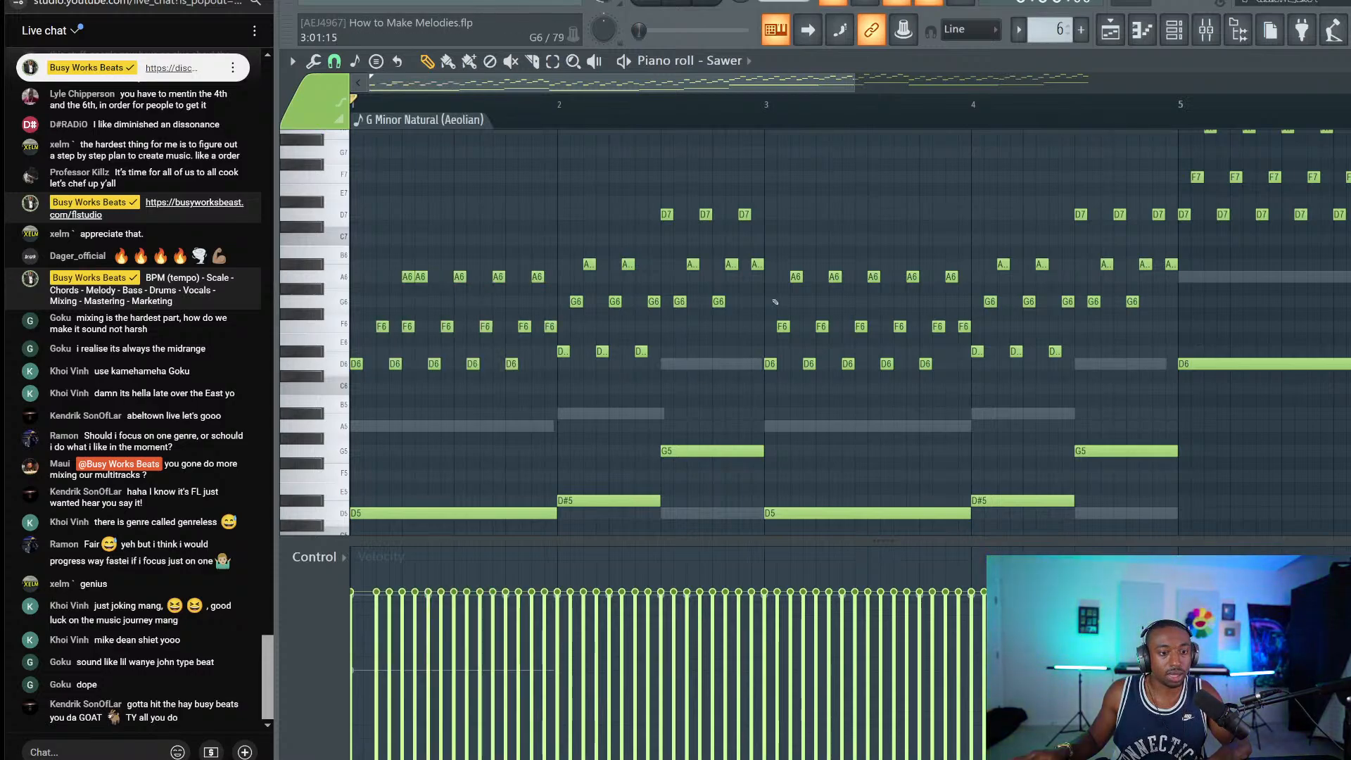
key(ctrl+z)
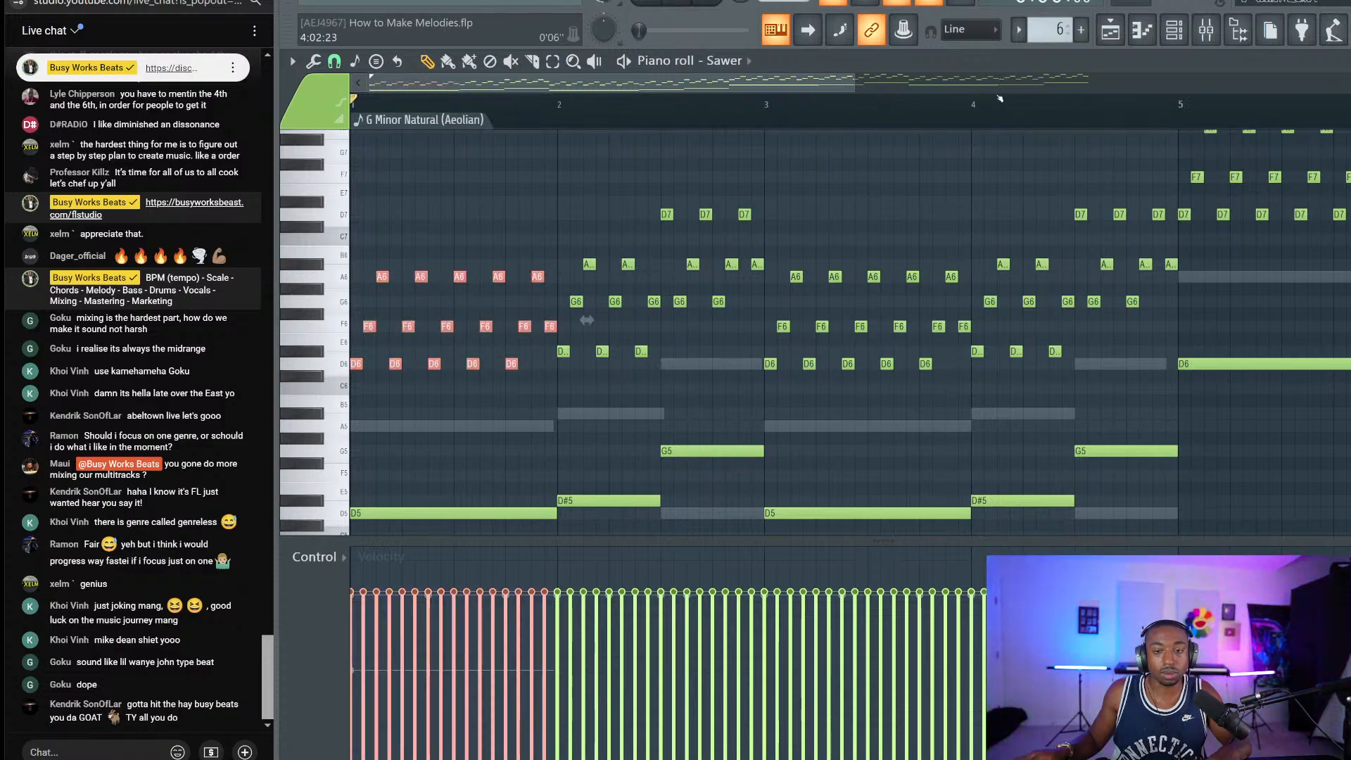
Step: Open the Sawer #2 melody in the piano roll, shift every note after the first B3 two steps later, and play back
key(space)
click(1174, 30)
click(635, 373)
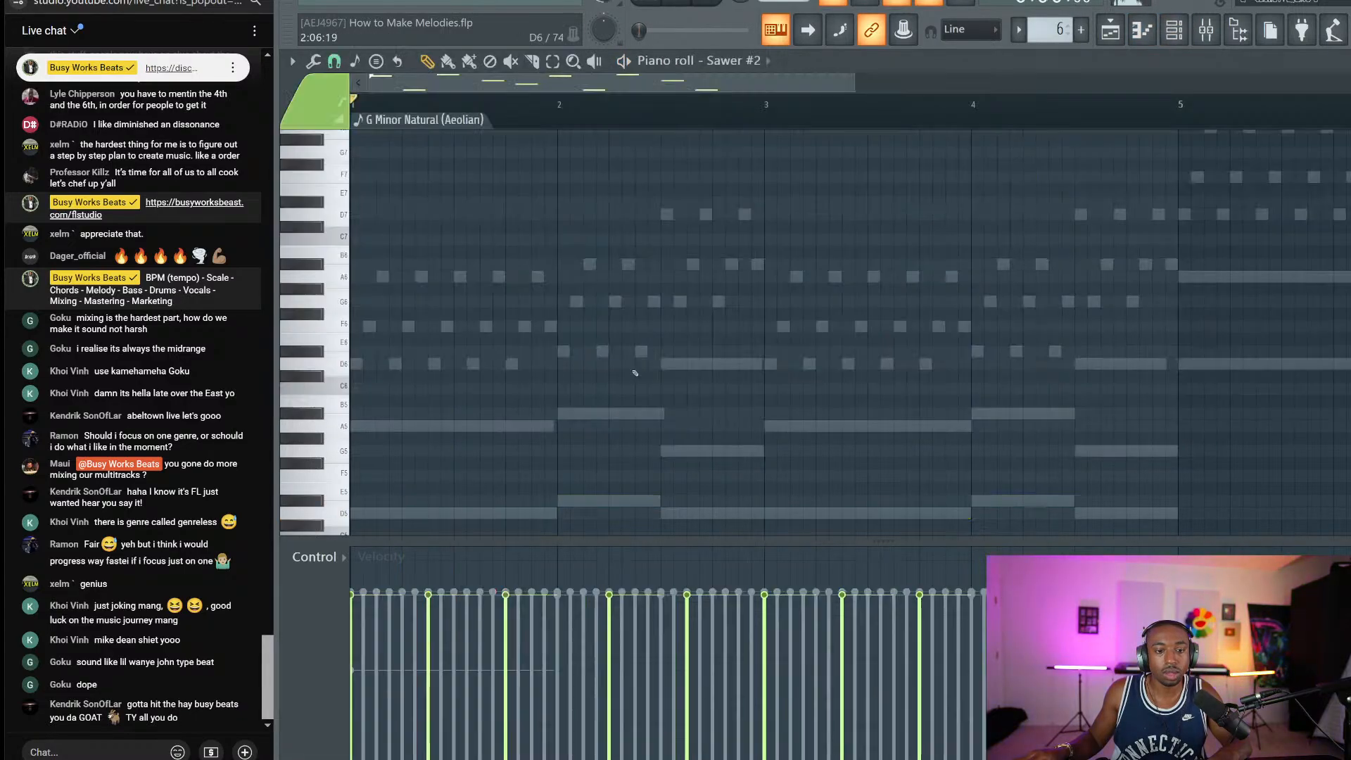
scroll(581, 351, down, 10)
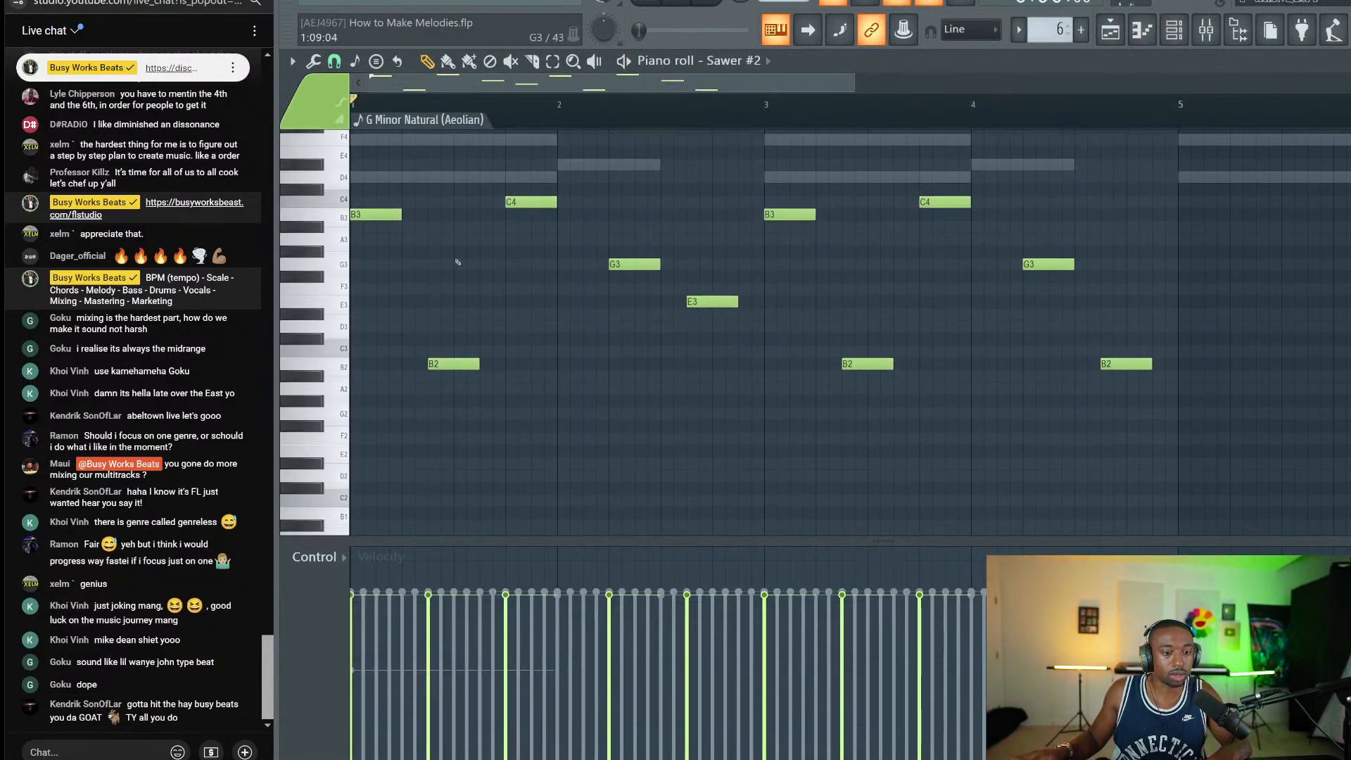
drag(430, 147, 1108, 461)
mouse_move(450, 370)
mouse_down()
mouse_move(492, 363)
mouse_move(473, 365)
mouse_up()
key(space)
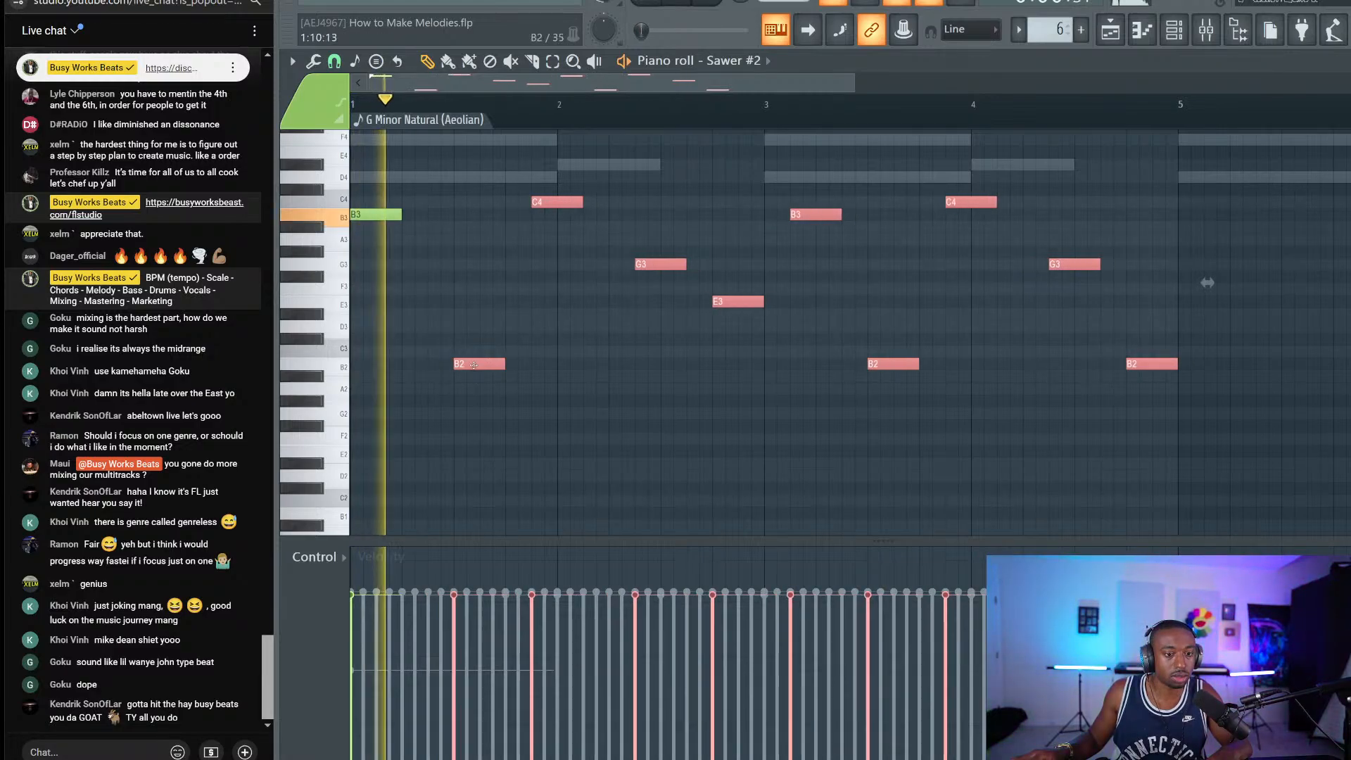
Step: Move the first C4 back to 1:13 and the first G3 to 2:09 while listening to the Sawer #2 melody
ctrl+click(530, 314)
drag(552, 202, 526, 201)
key(space)
key(space)
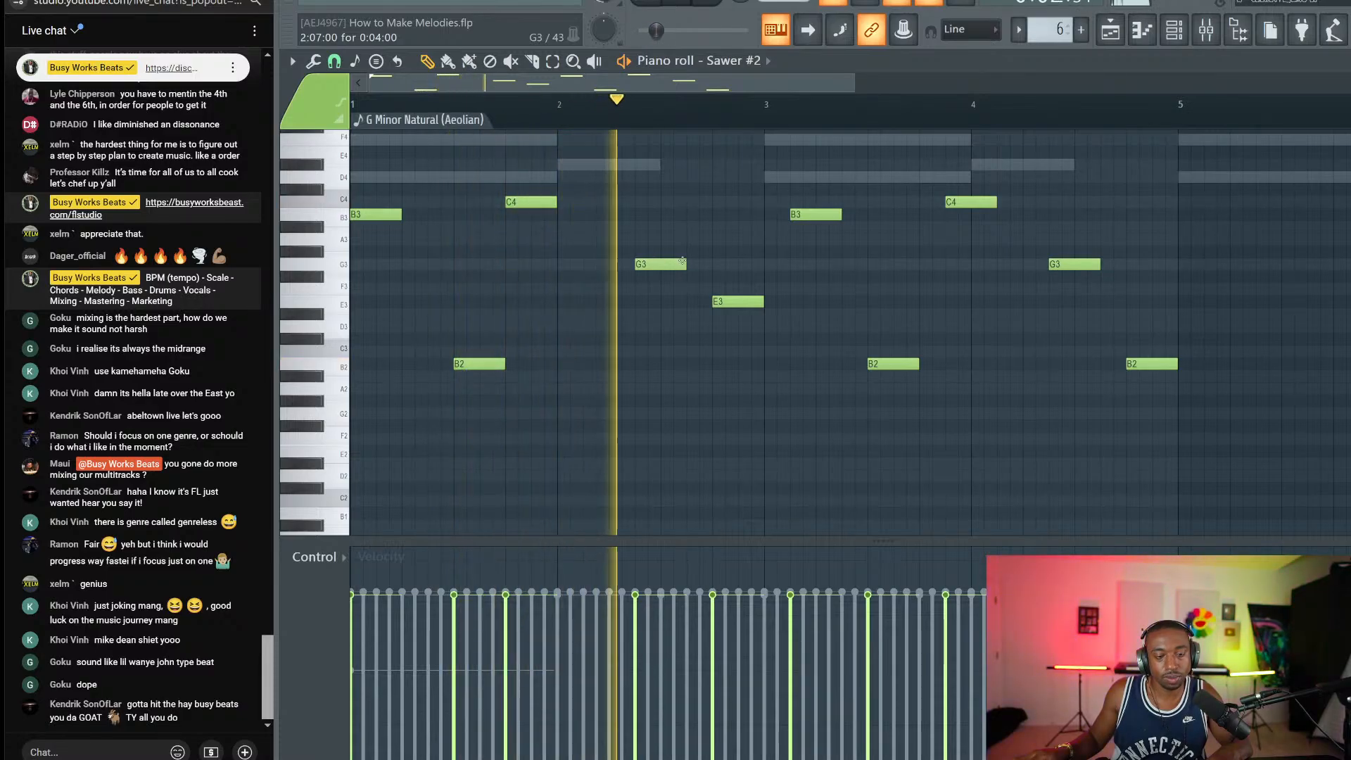
drag(658, 262, 684, 262)
key(space)
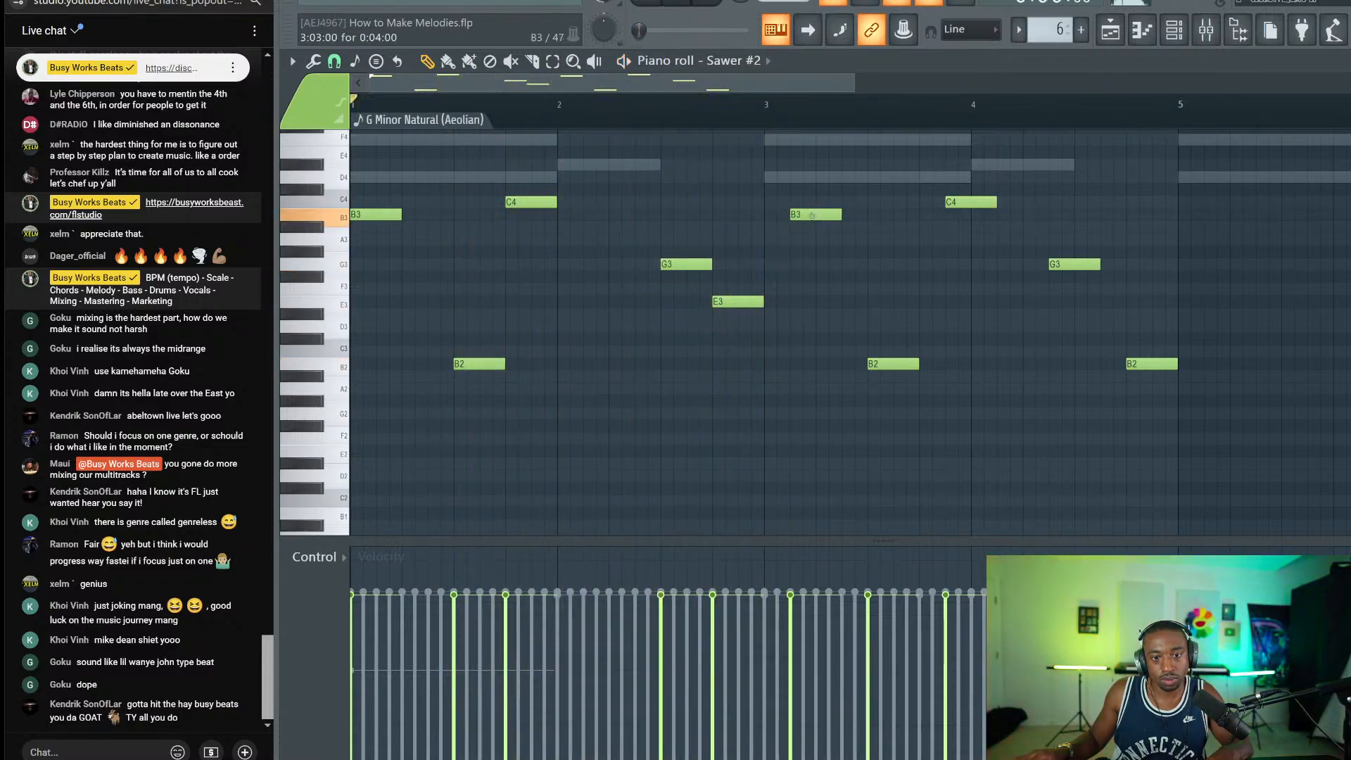
Step: Move the second B3 to 3:01, the second C4 to 3:13 and the second G3 to 4:09 during playback, and close the piano roll
drag(822, 214, 787, 211)
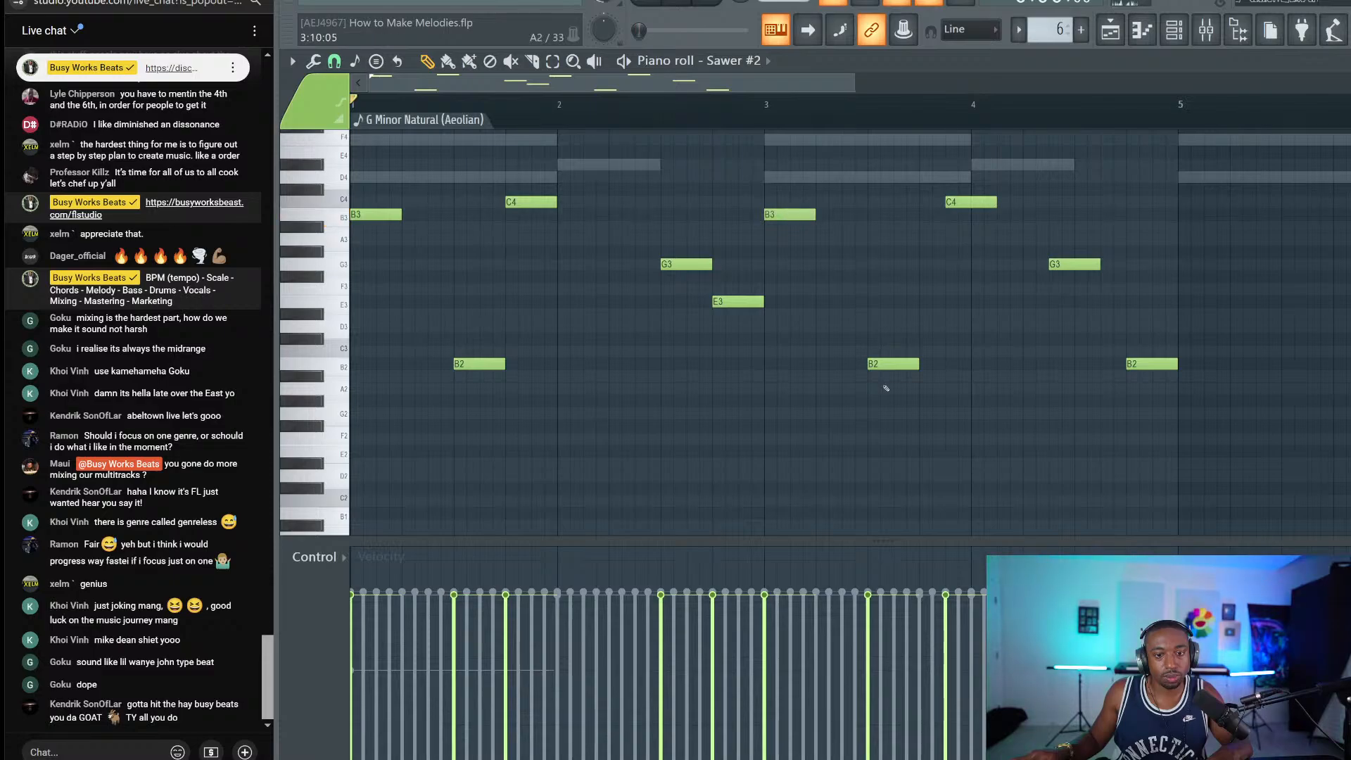
key(space)
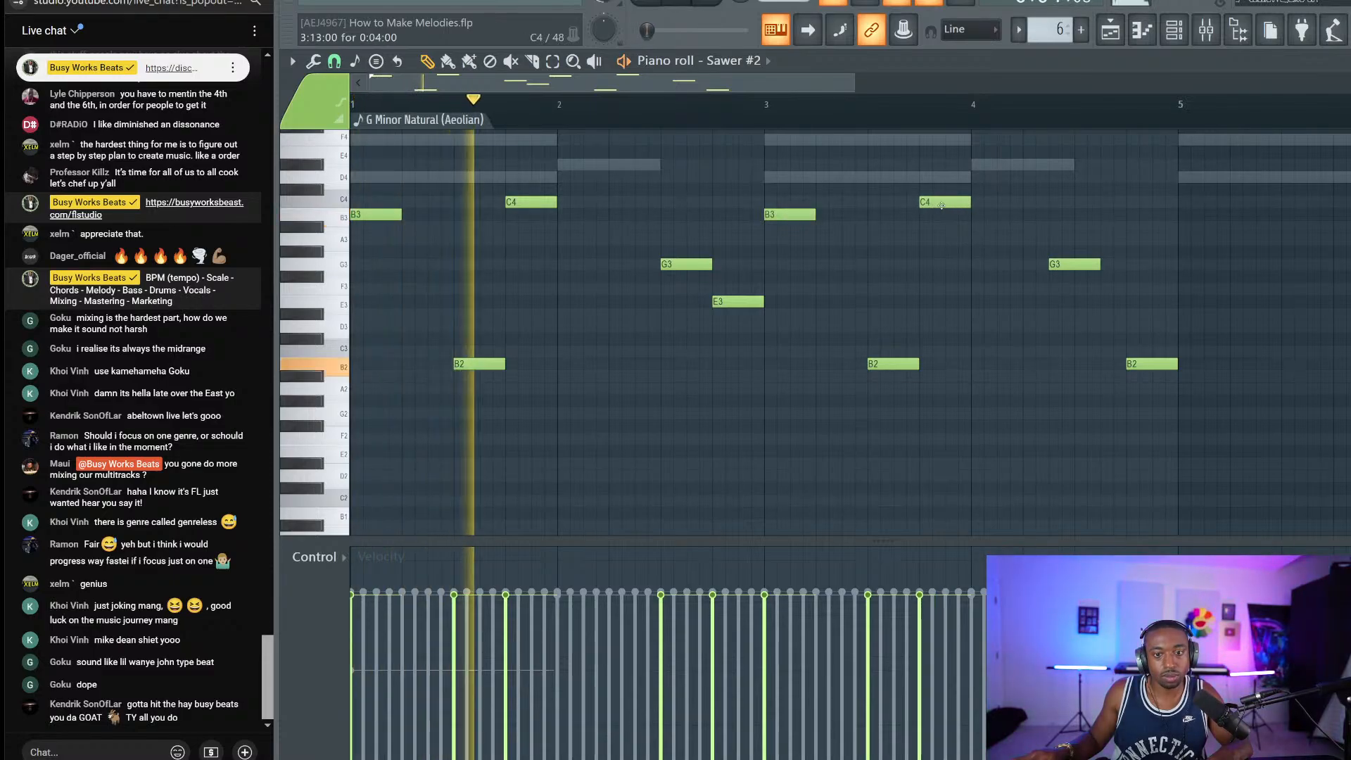
drag(967, 203, 941, 205)
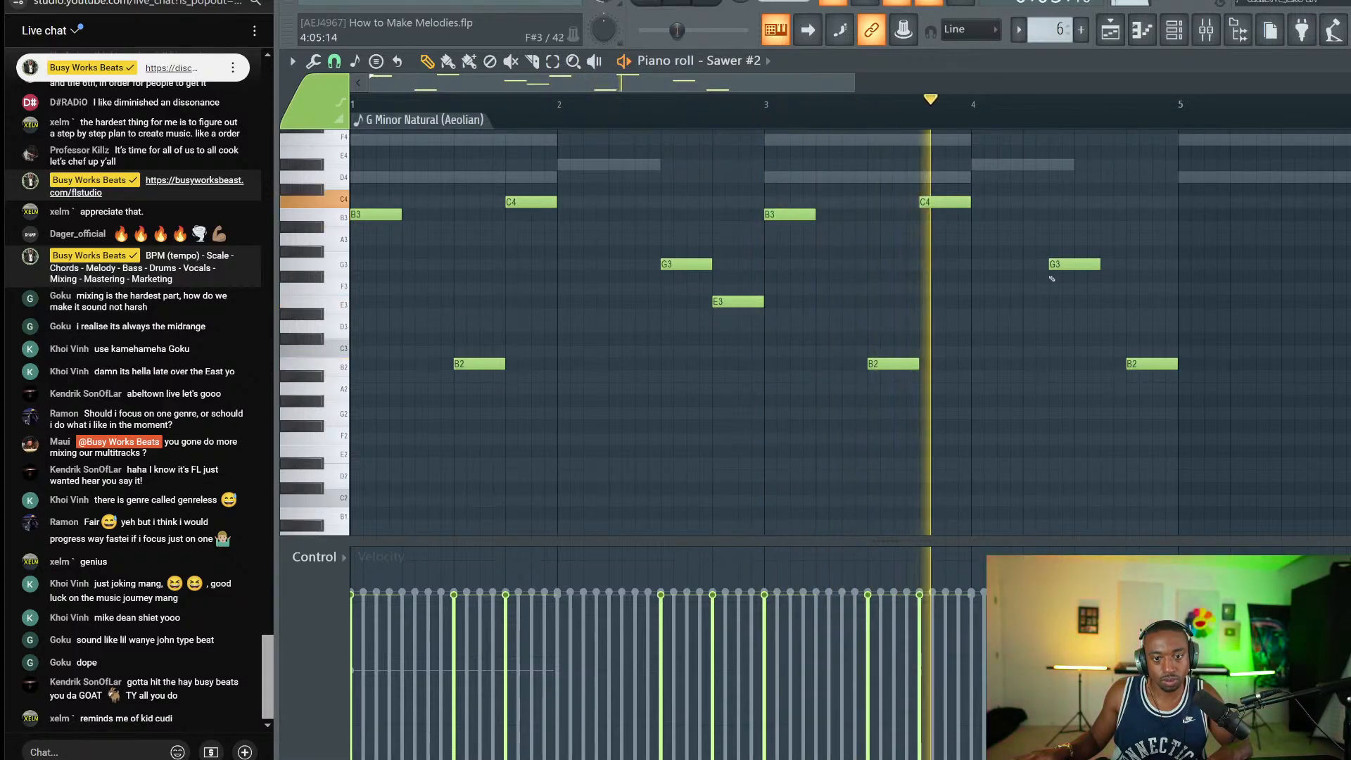
drag(1081, 265, 1108, 265)
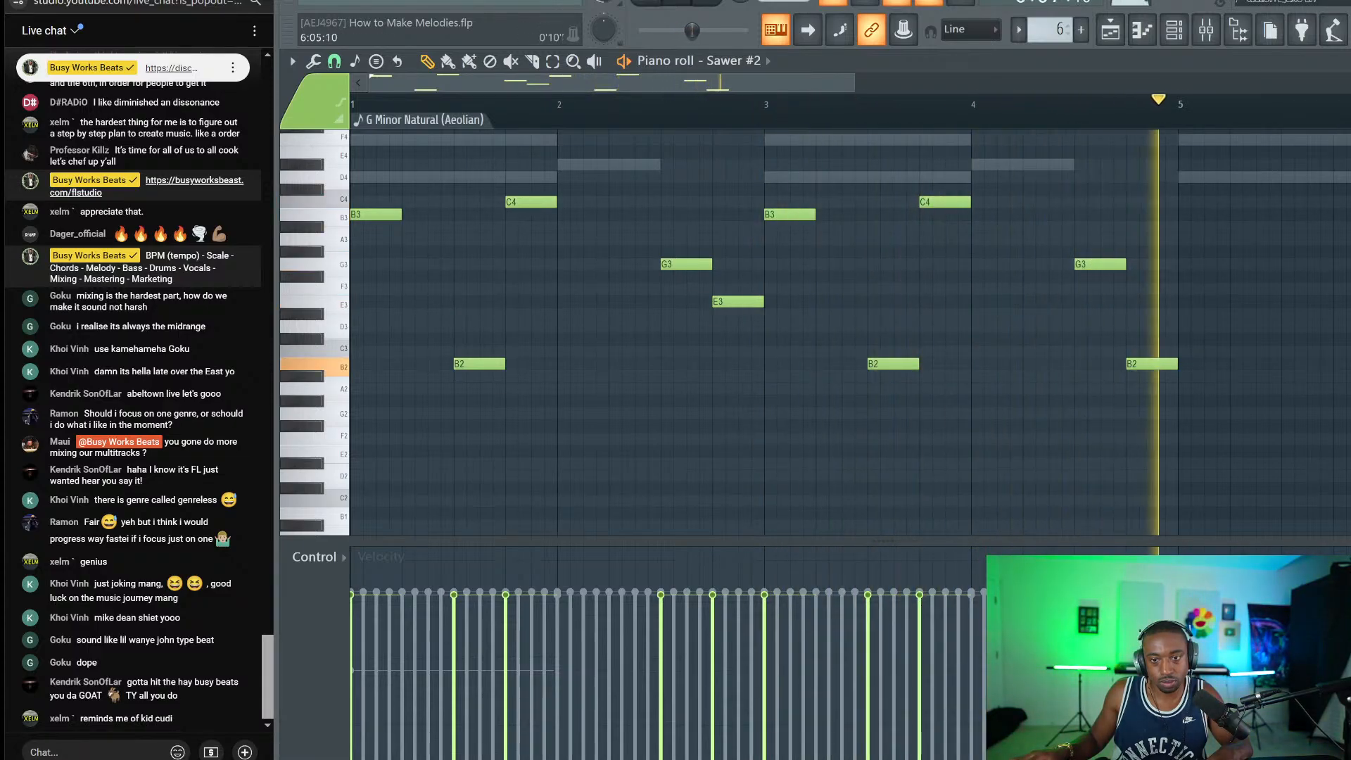
key(Escape)
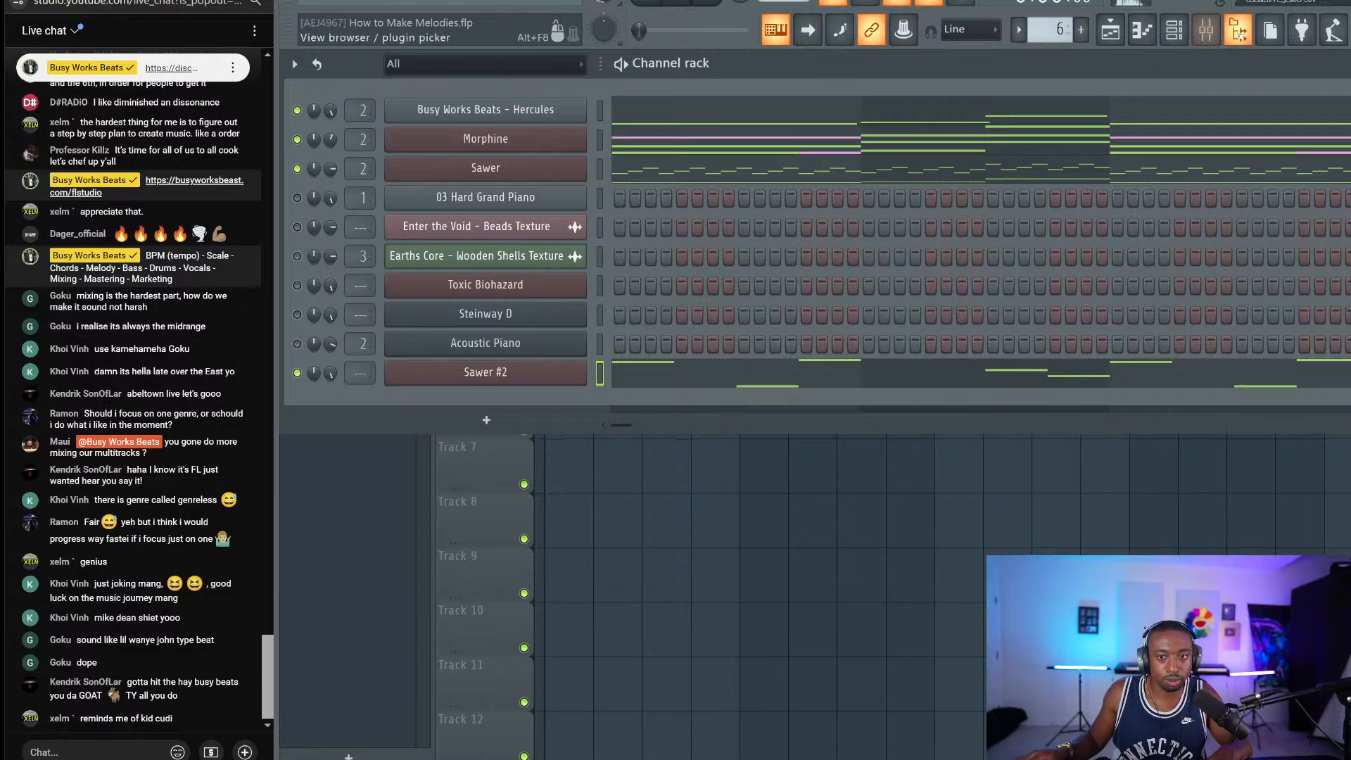
Step: Open the mixer, toggle the kHs Dual Delay effect on Insert 2, and play back
click(1205, 29)
click(531, 284)
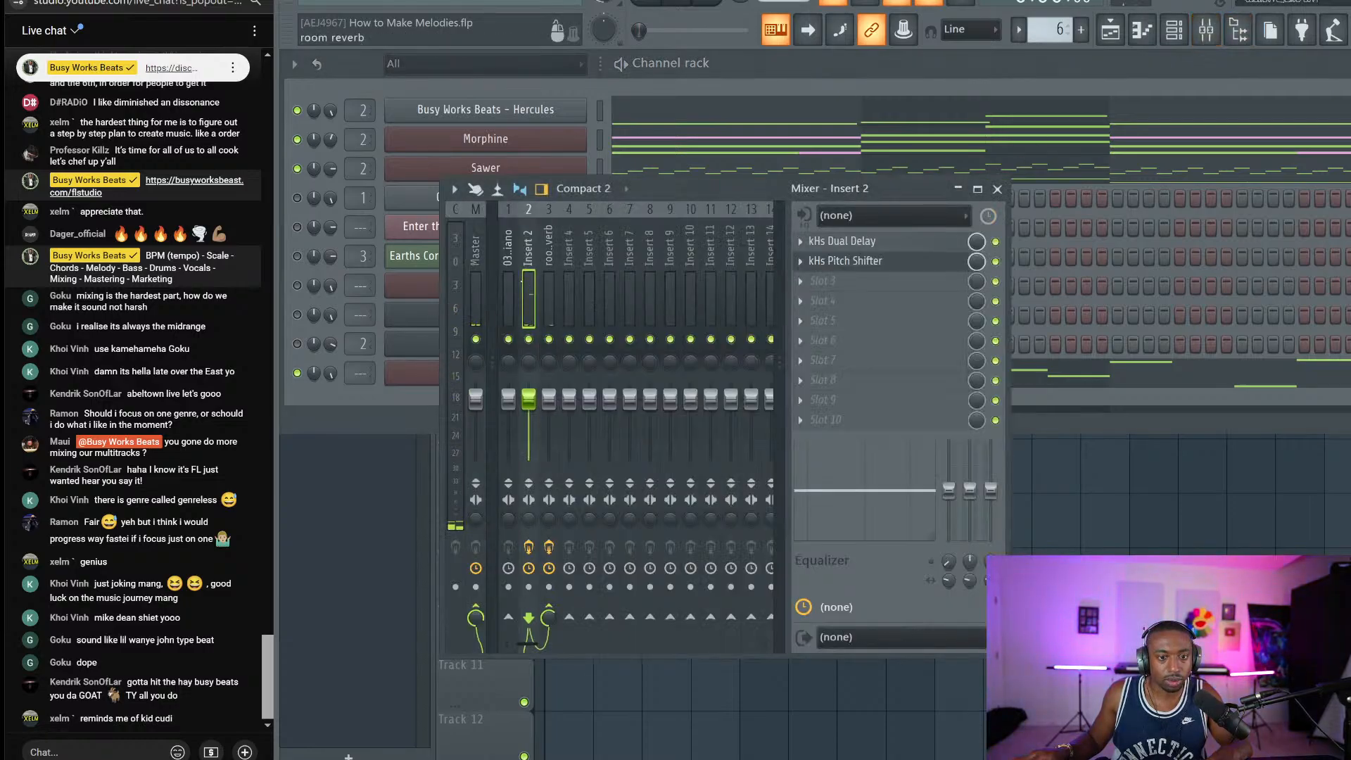
key(space)
click(995, 242)
key(space)
key(space)
click(1127, 472)
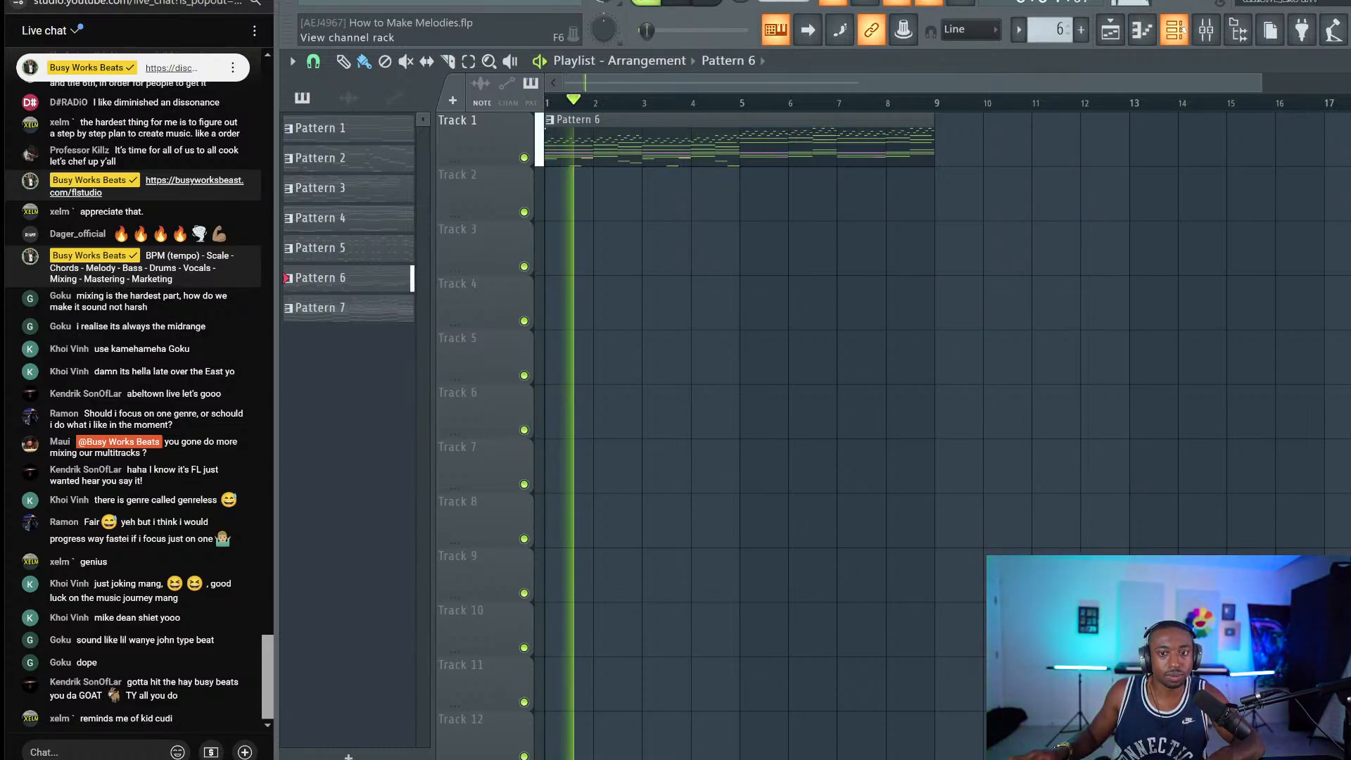
Step: Show the channel rack, set the typing keyboard's octave to 5, and sound an E6 on the Hercules channel
key(F6)
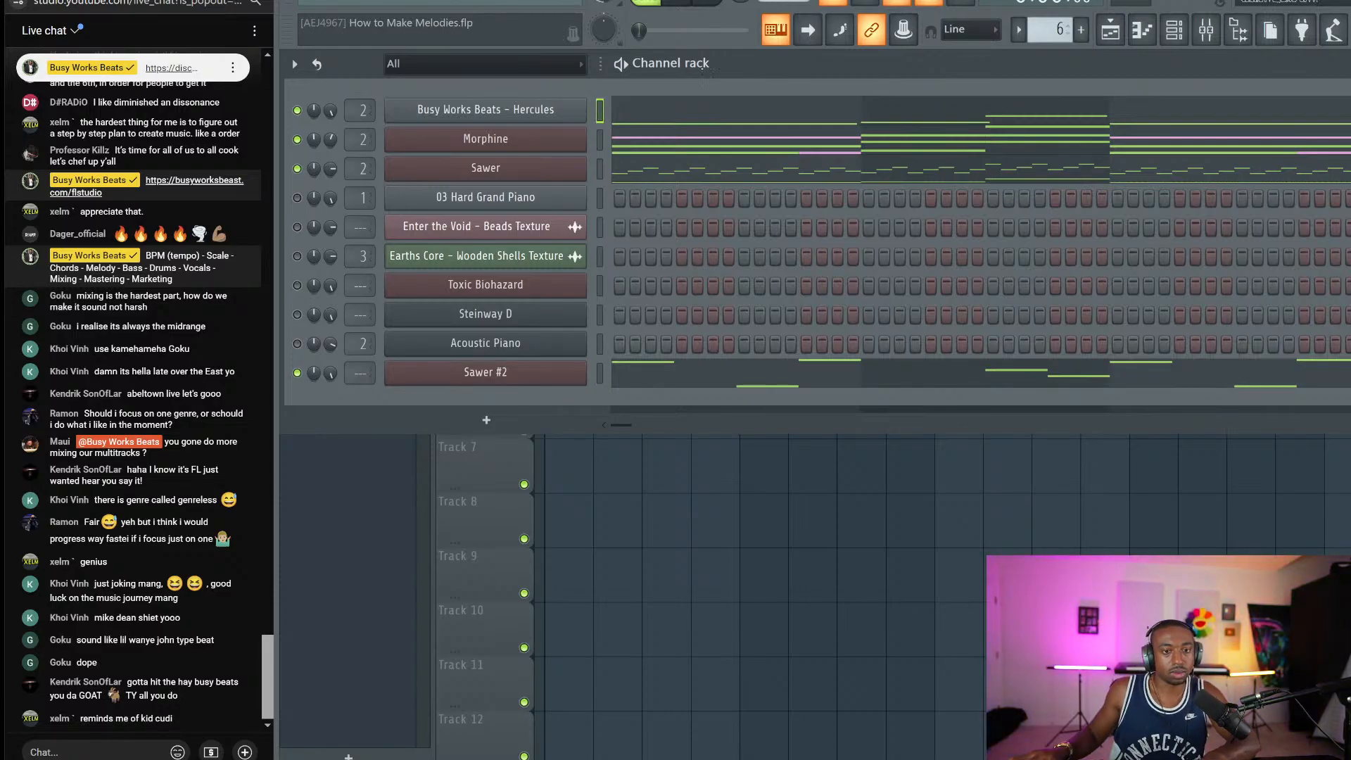
right_click(778, 31)
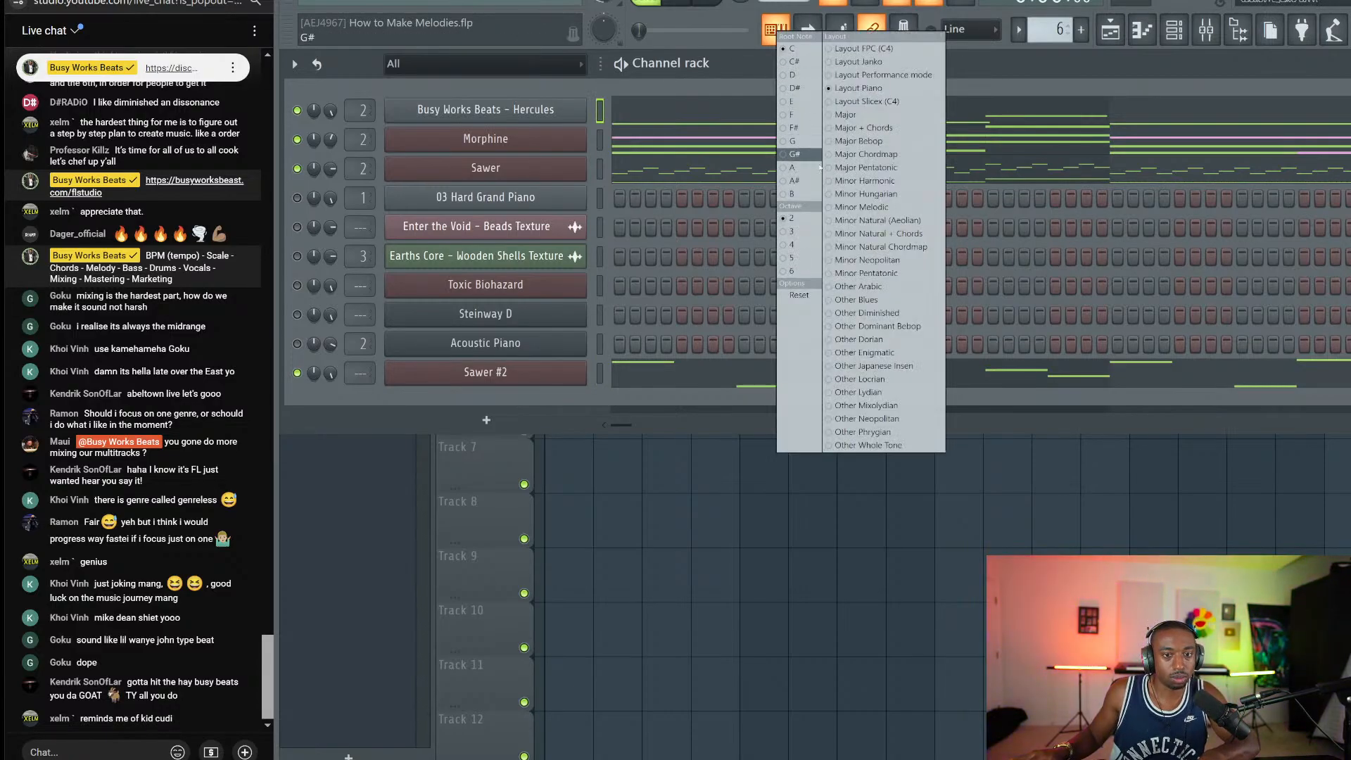
click(793, 257)
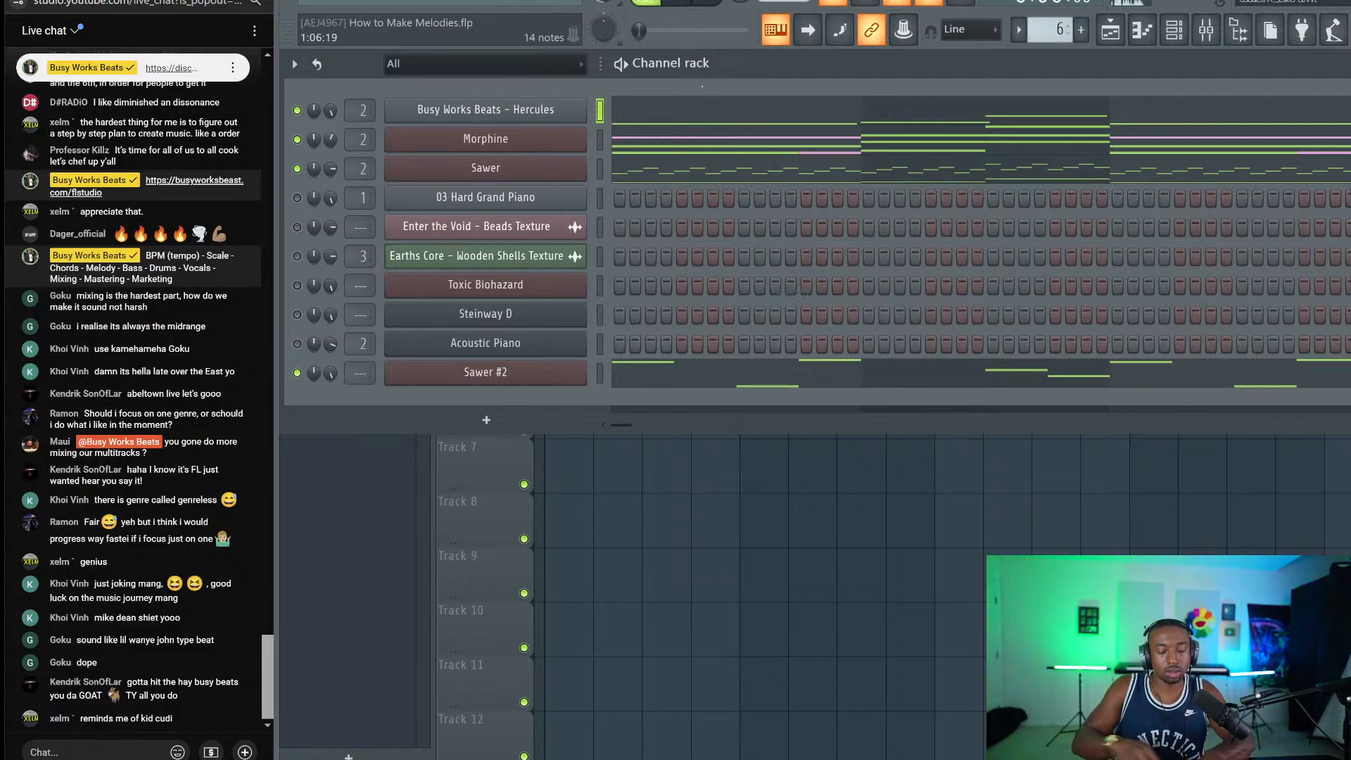
key(e)
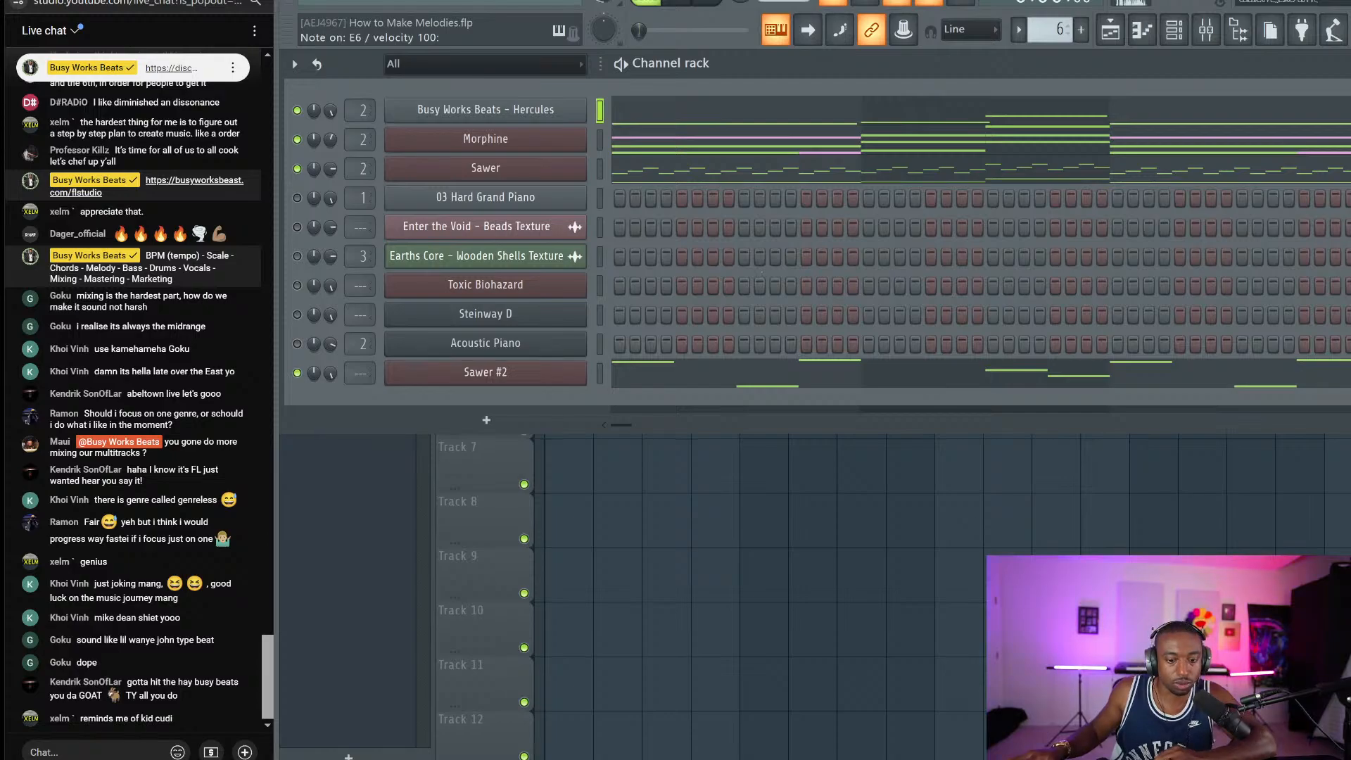
Step: Switch to OBS and check the Tutorial scene's output by enabling and disabling the preview twice
key(alt+Tab)
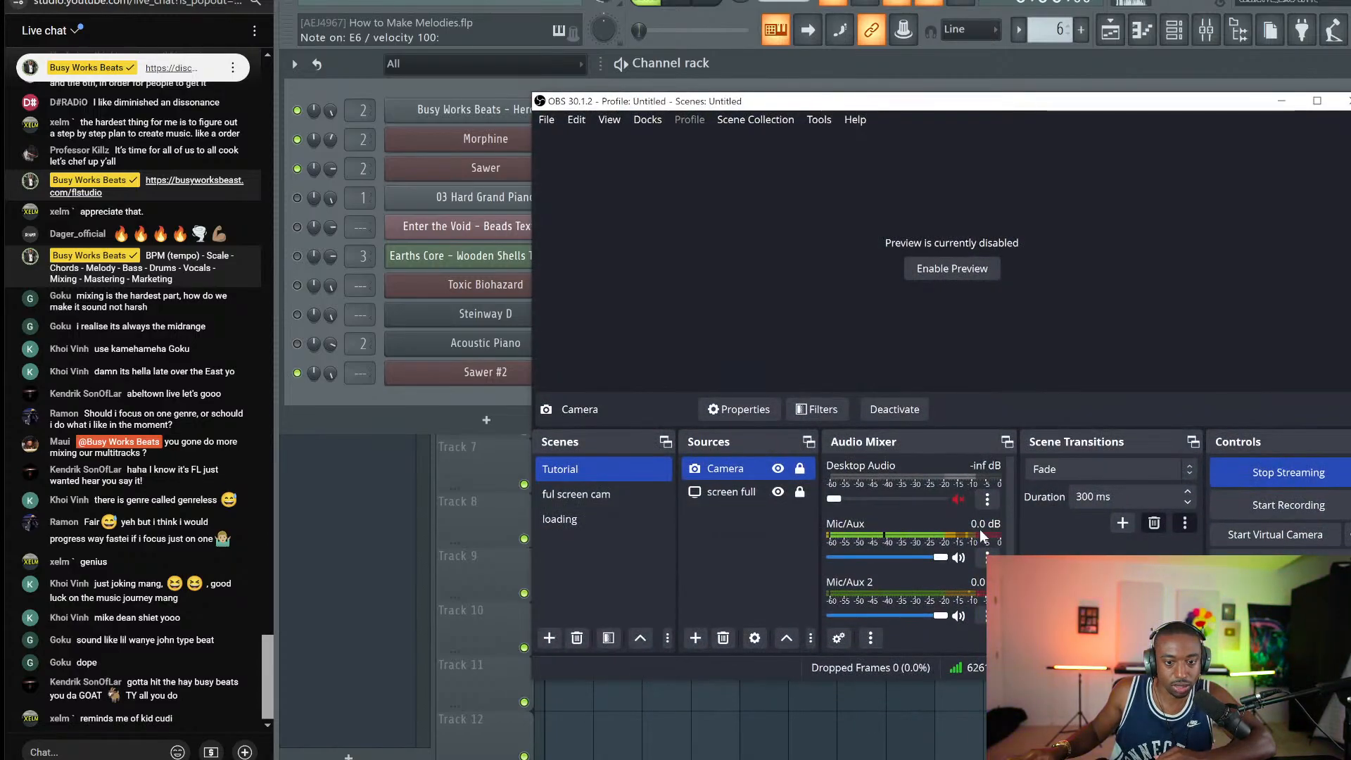
click(955, 269)
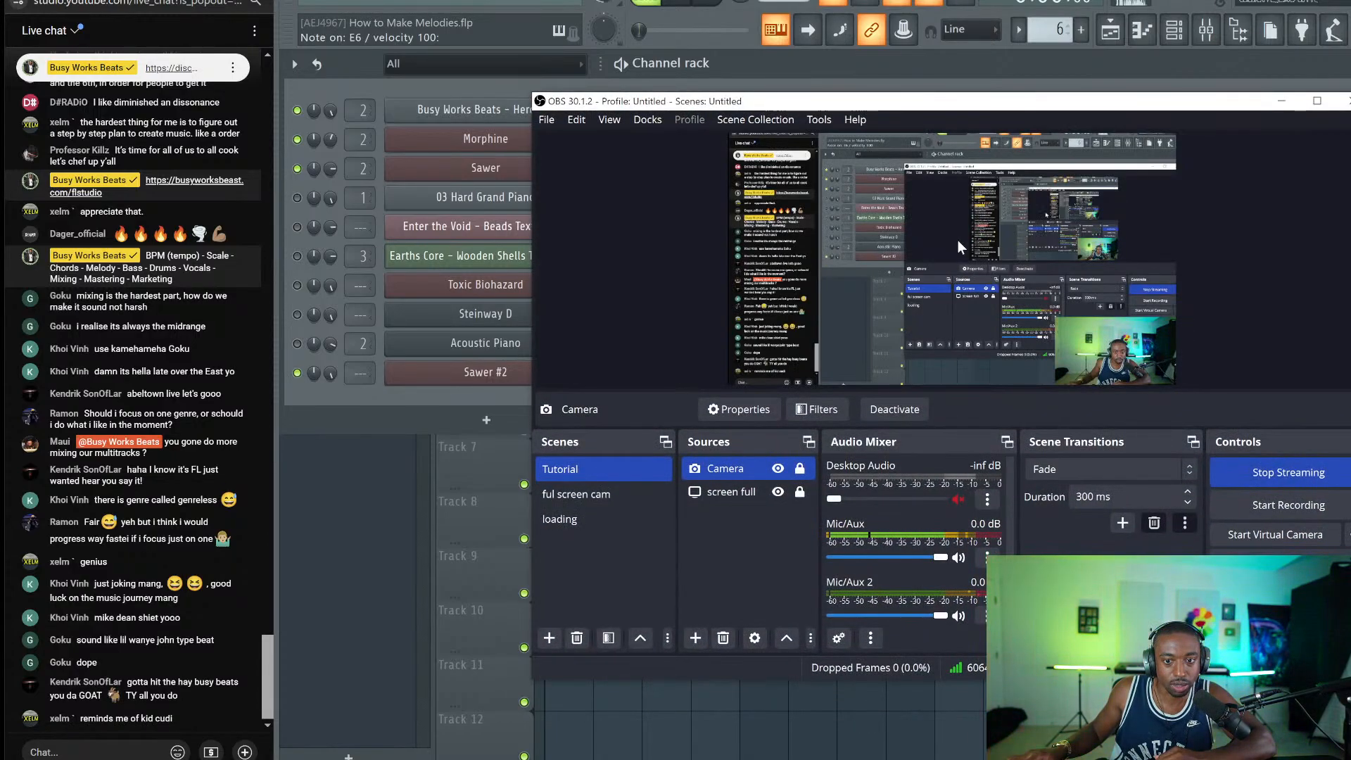
right_click(957, 239)
click(985, 7)
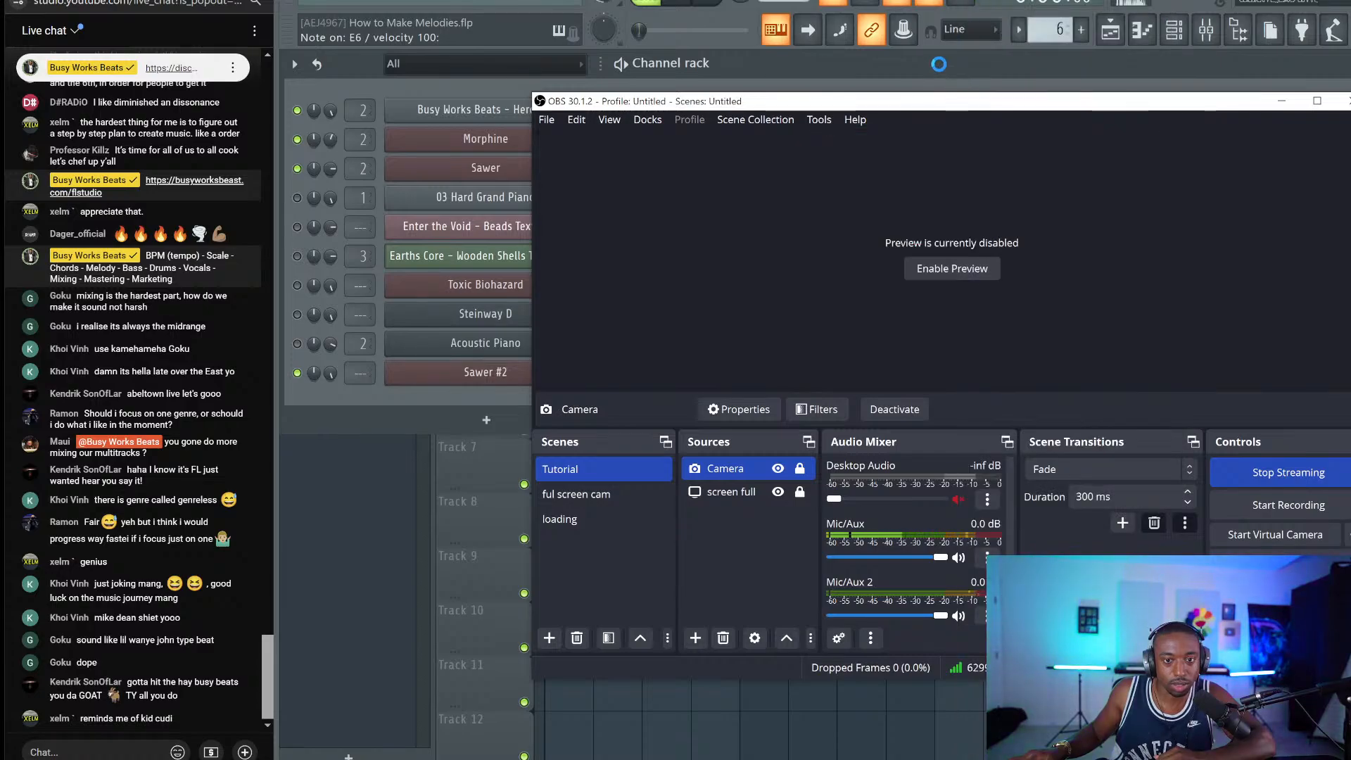
key(alt+Tab)
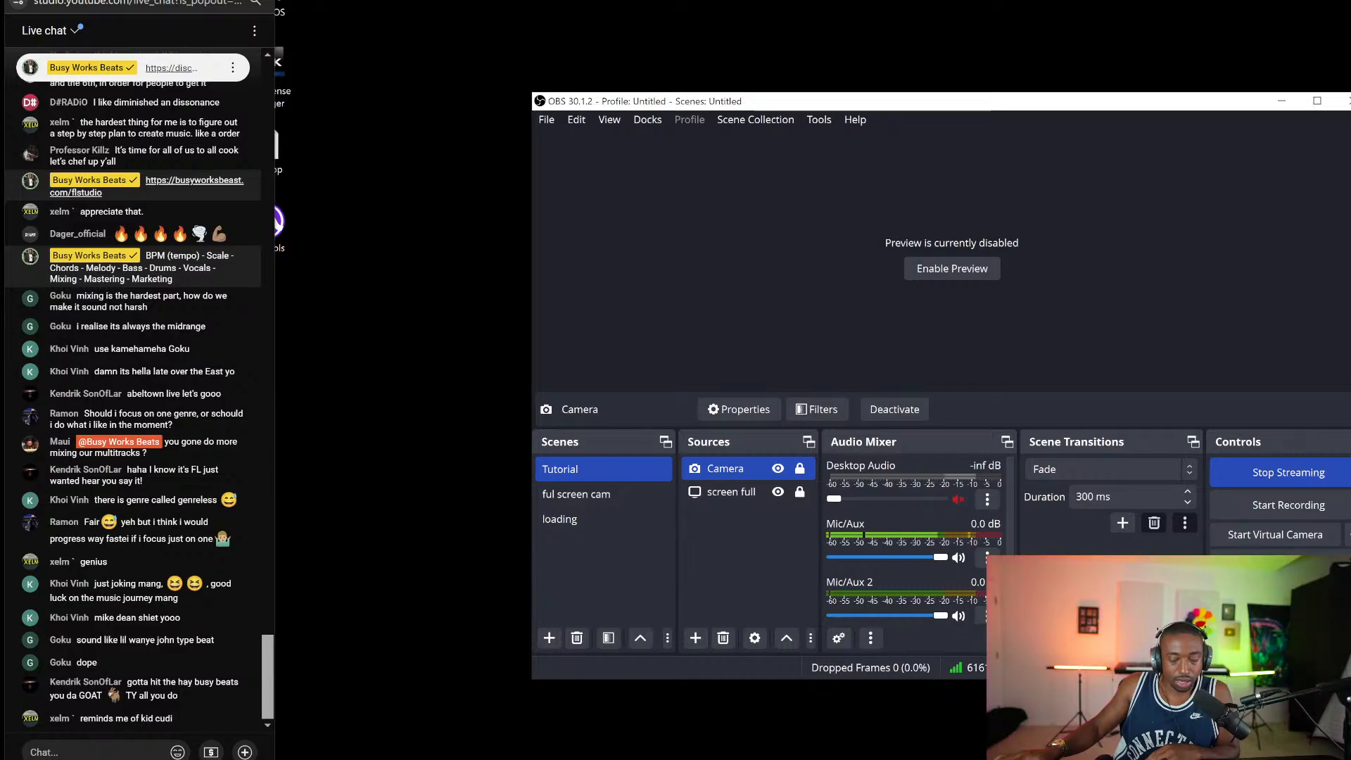
click(952, 269)
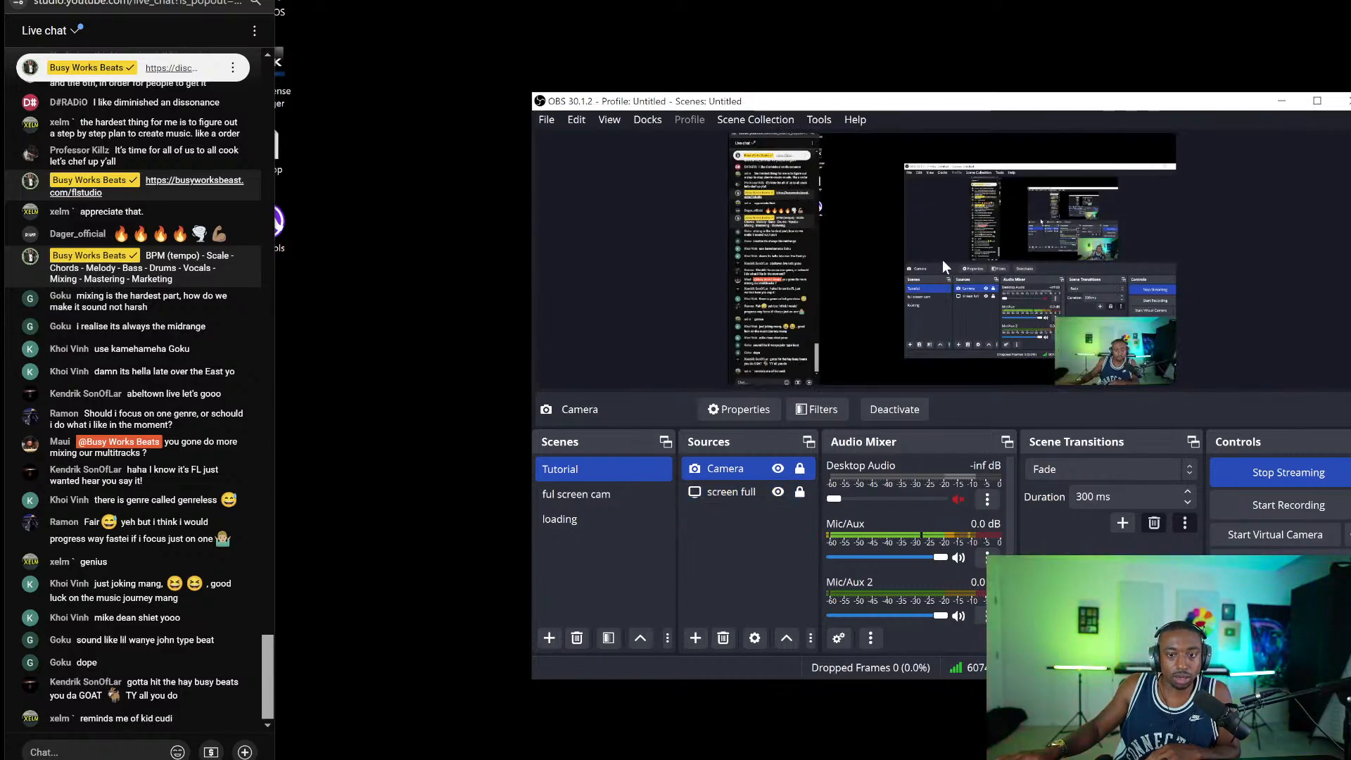
right_click(943, 260)
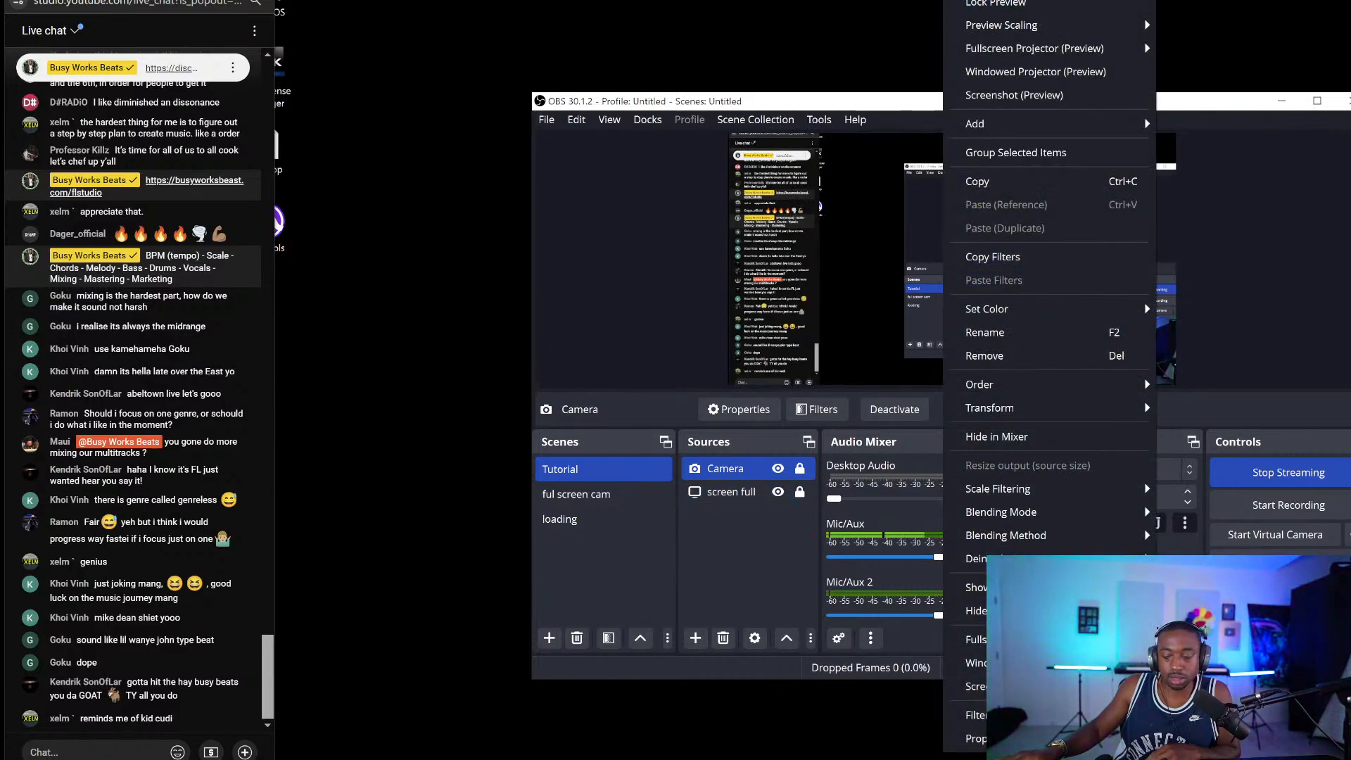
click(996, 0)
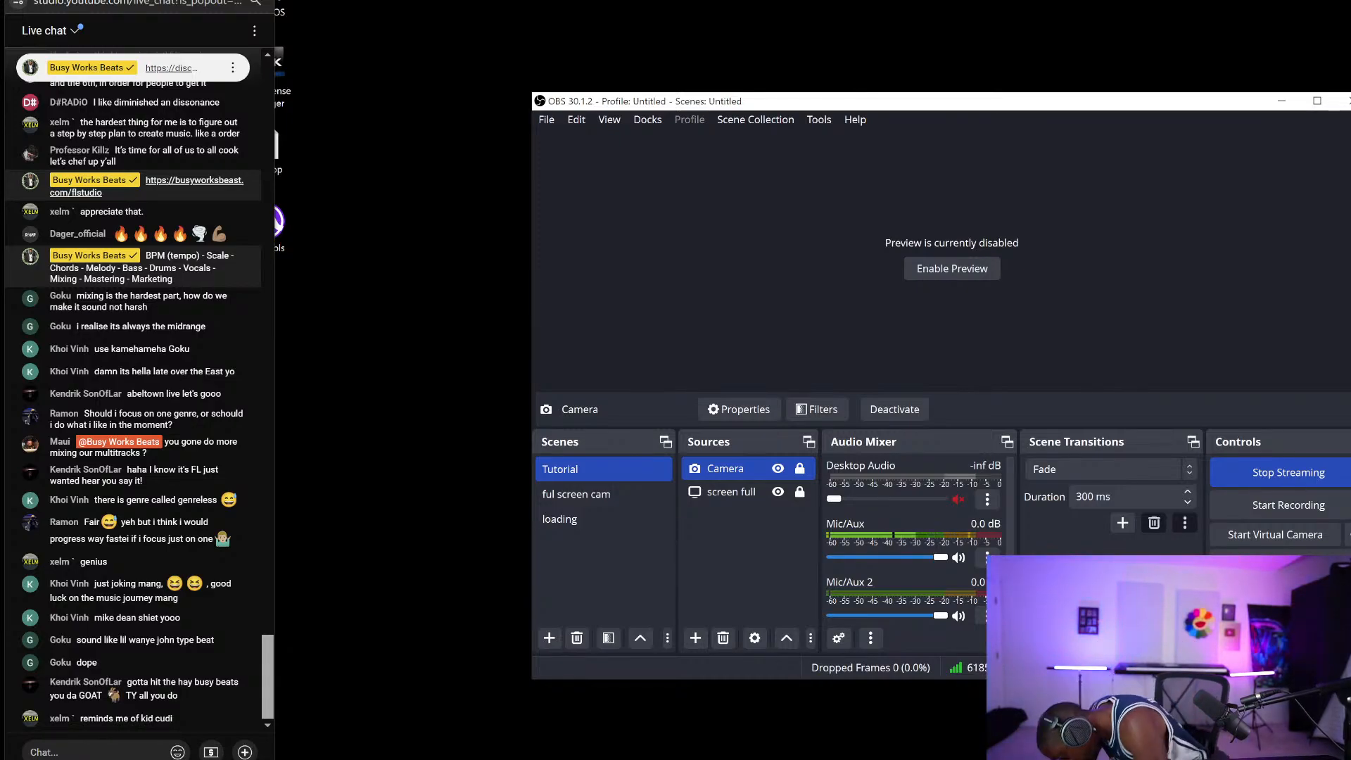
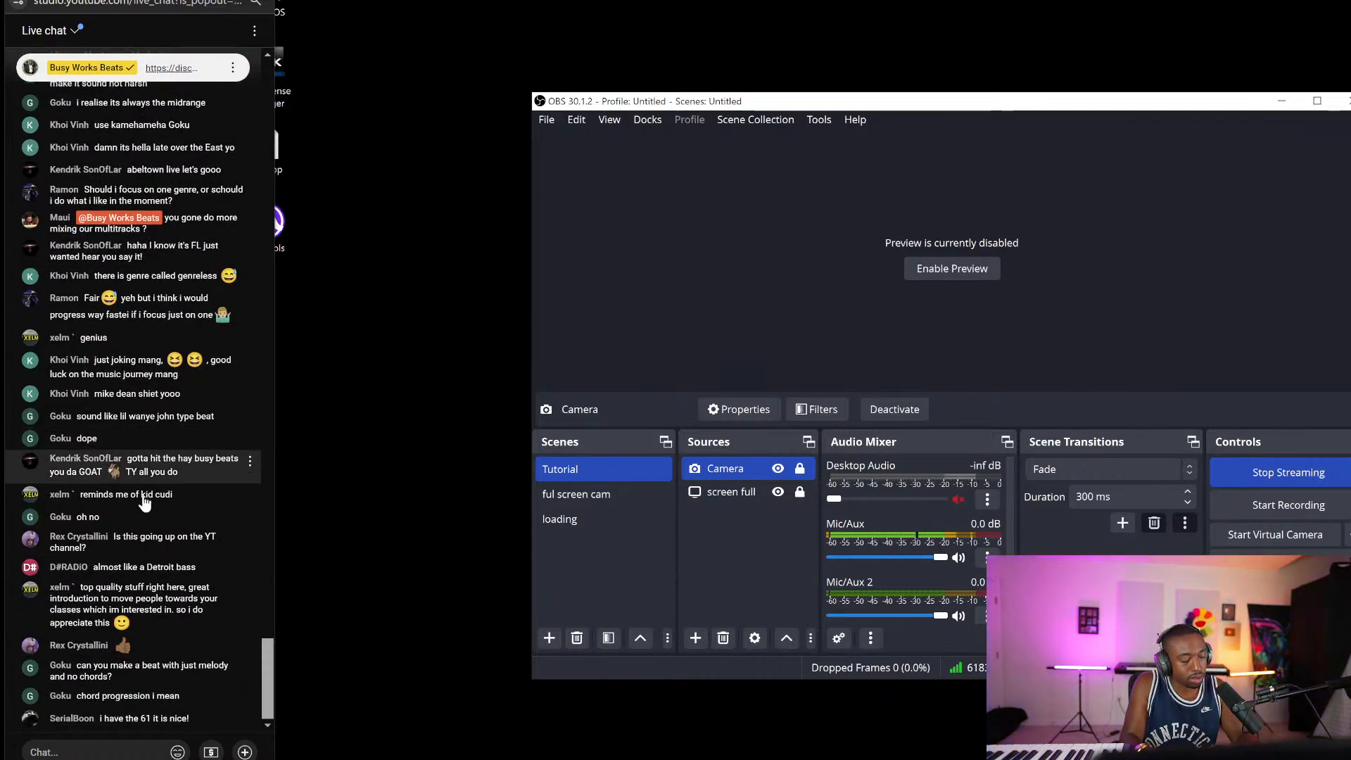
Step: Capture the live chat comment beginning "top quality stuff right here" as a screenshot, save it as PNG in Screenshots, and close Snip & Sketch
key(super+shift+s)
drag(16, 578, 228, 635)
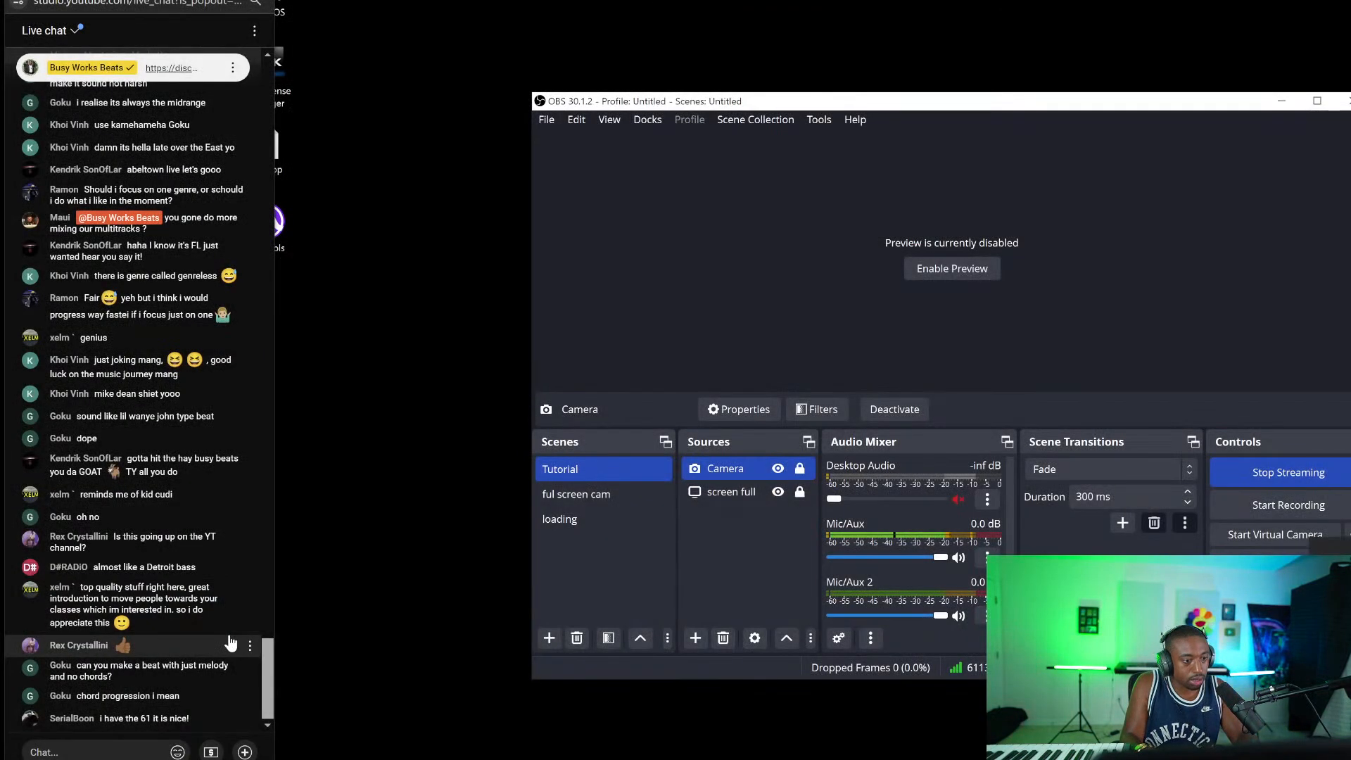
click(1267, 619)
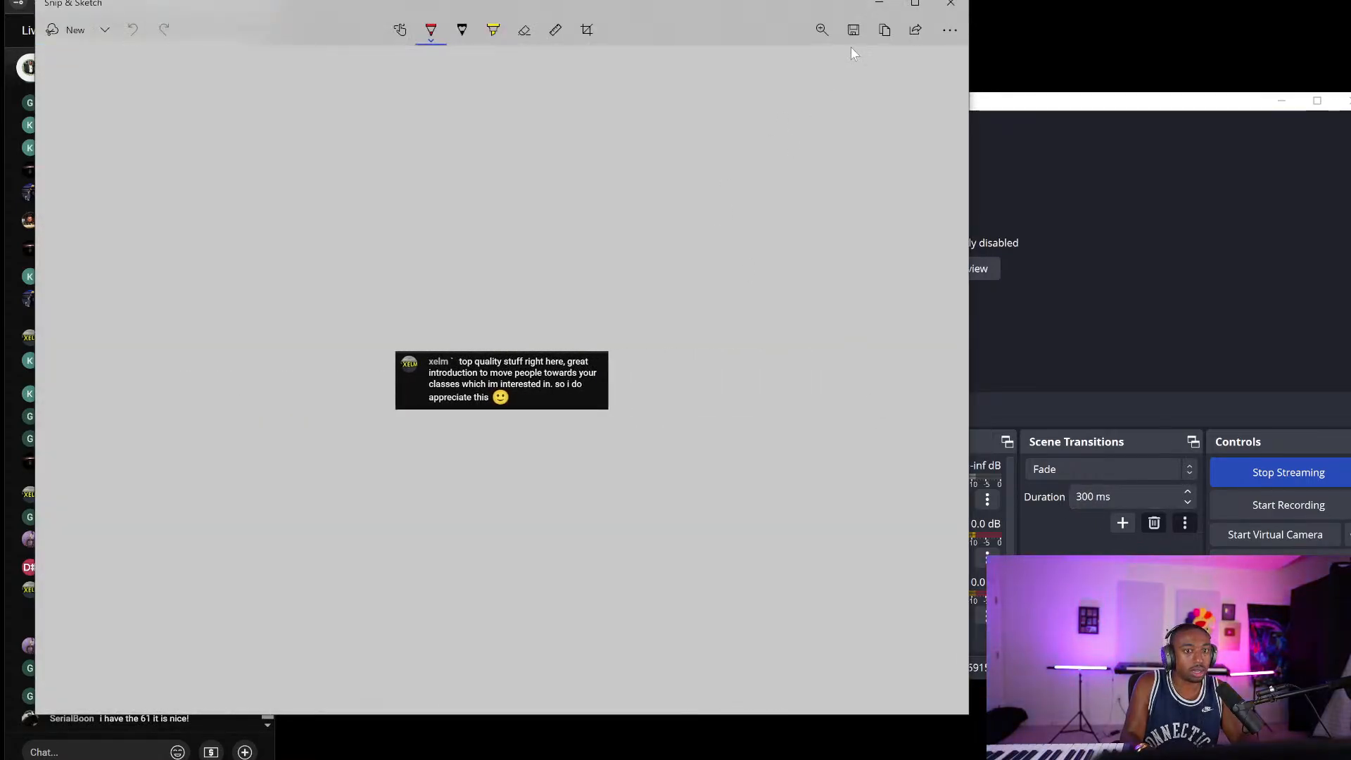
click(853, 42)
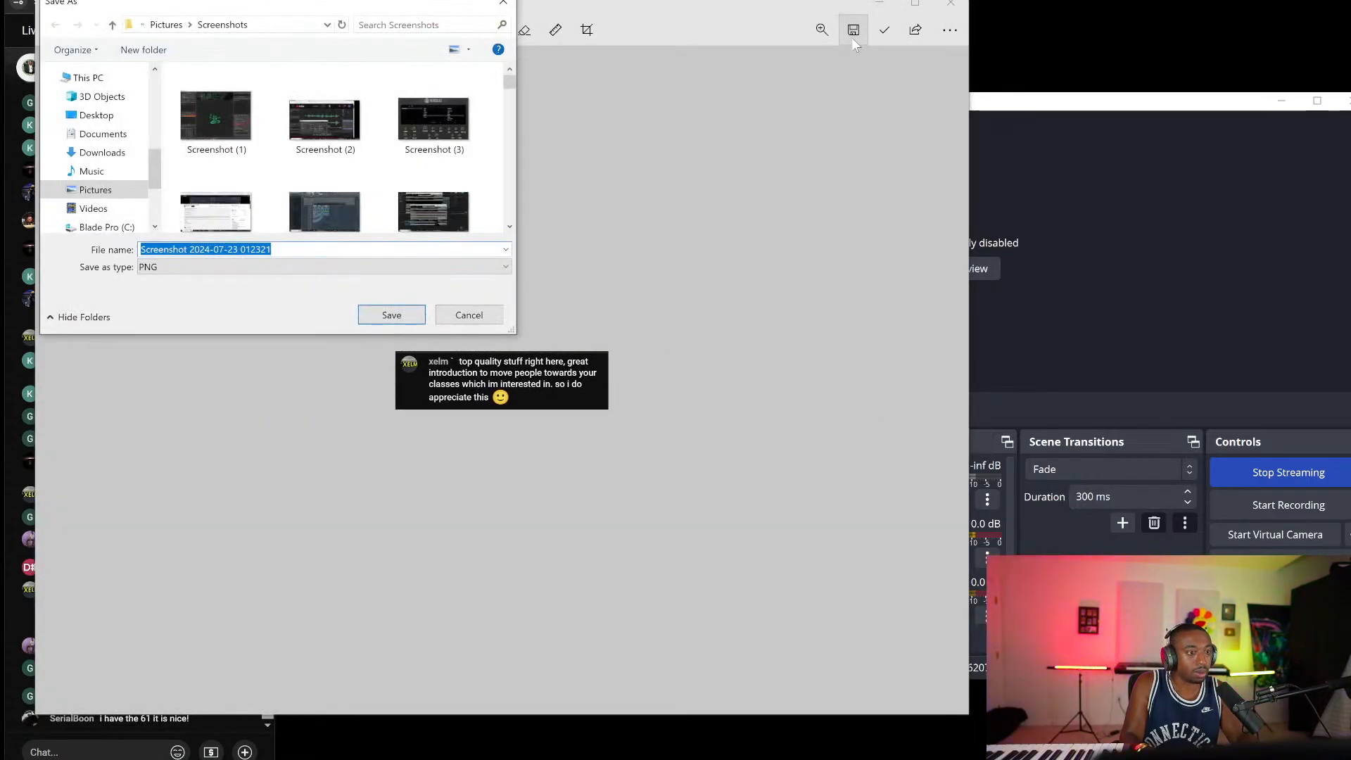
key(Return)
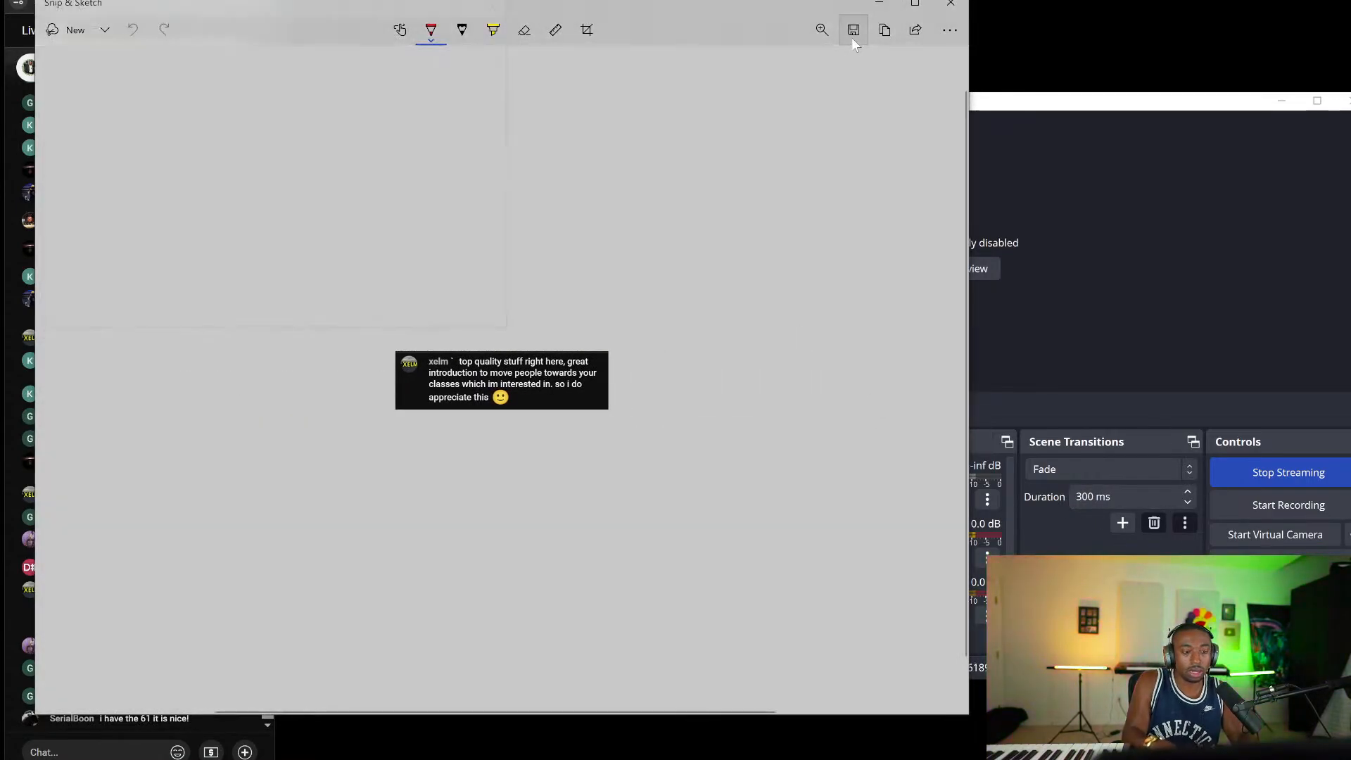
click(943, 9)
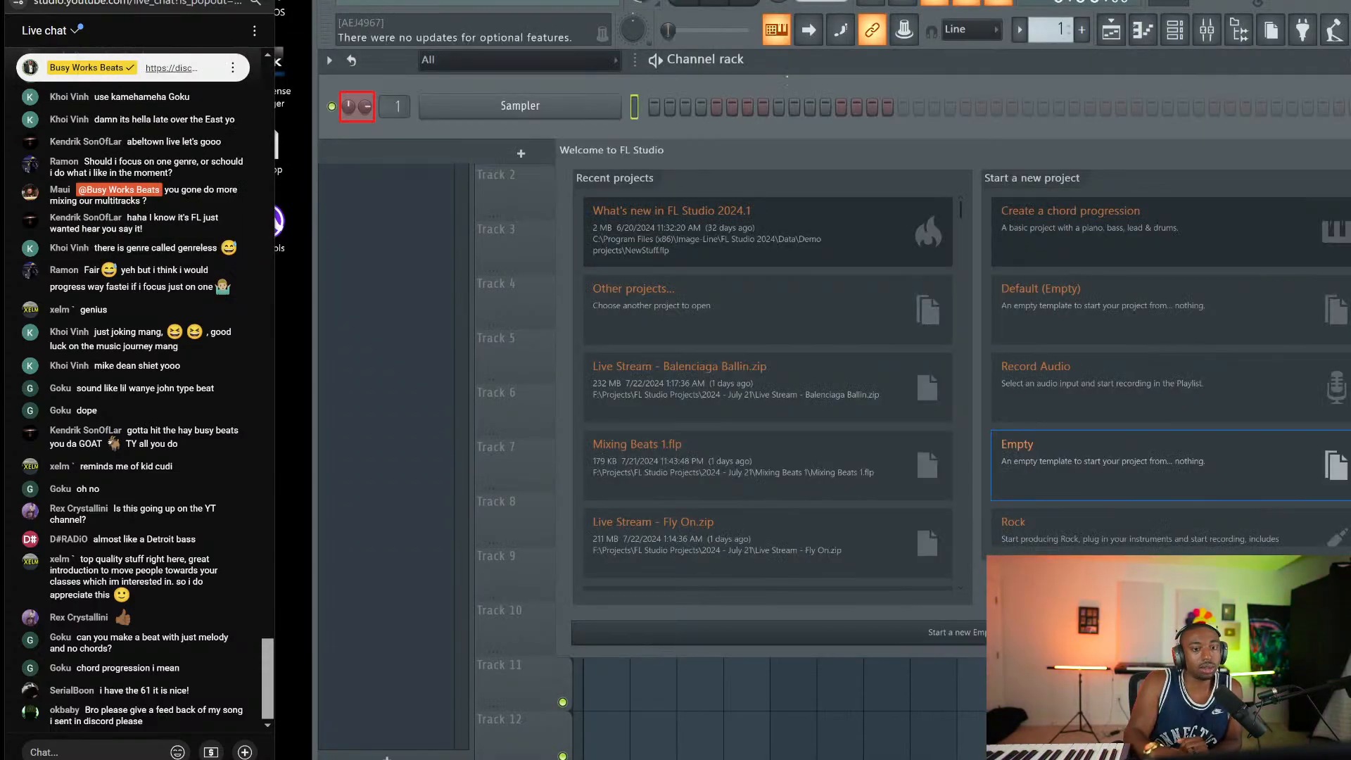
Step: Switch to FL Studio, dismiss its welcome screen, and bring the empty playlist to the front
click(1348, 150)
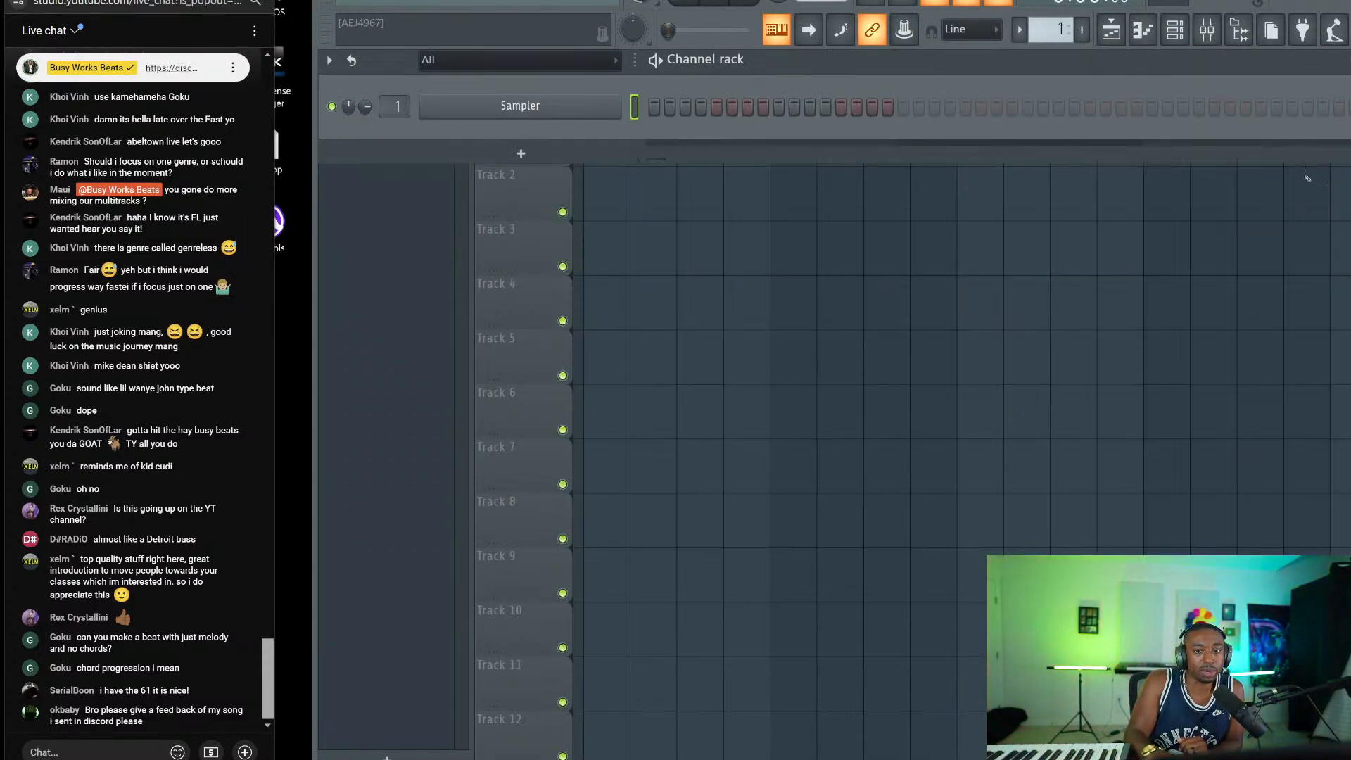
click(1065, 318)
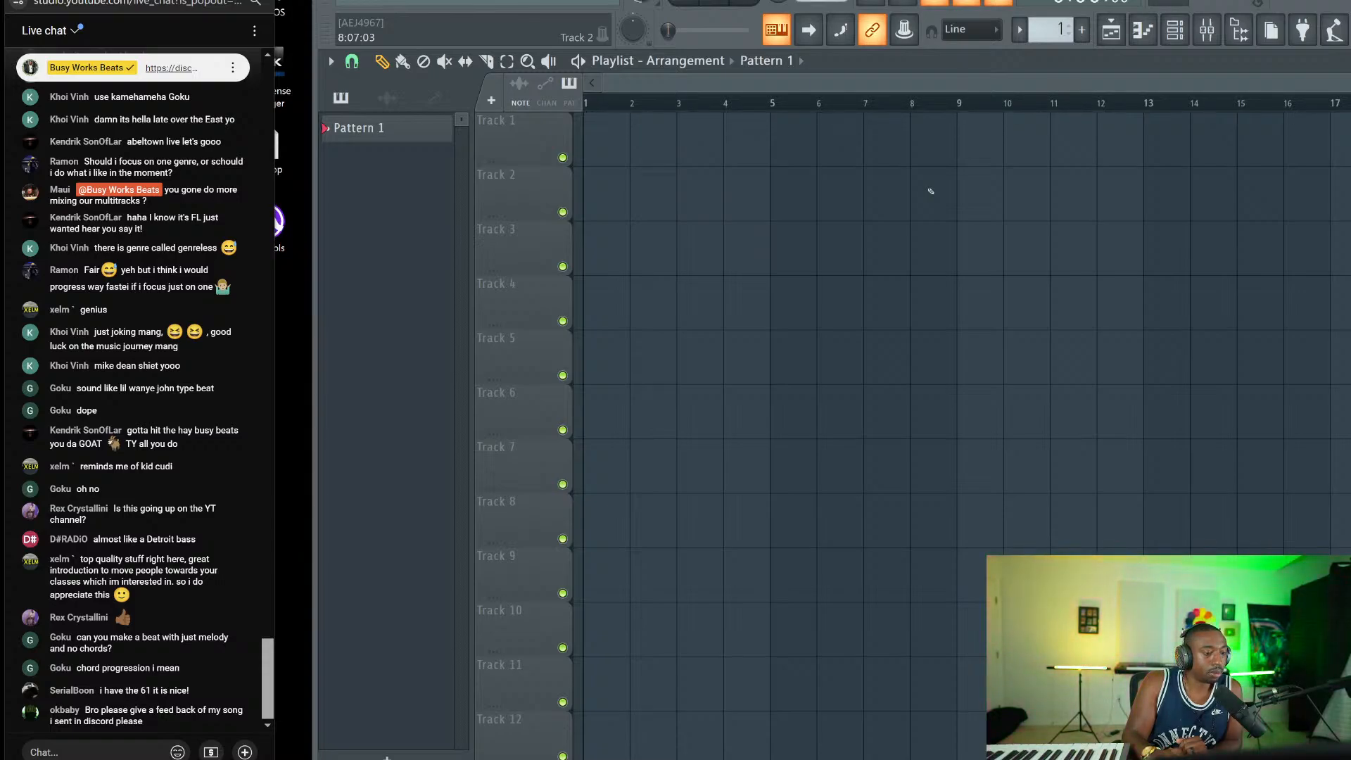
Step: Post the message "friday 3 PM EST" in the YouTube live chat
click(111, 748)
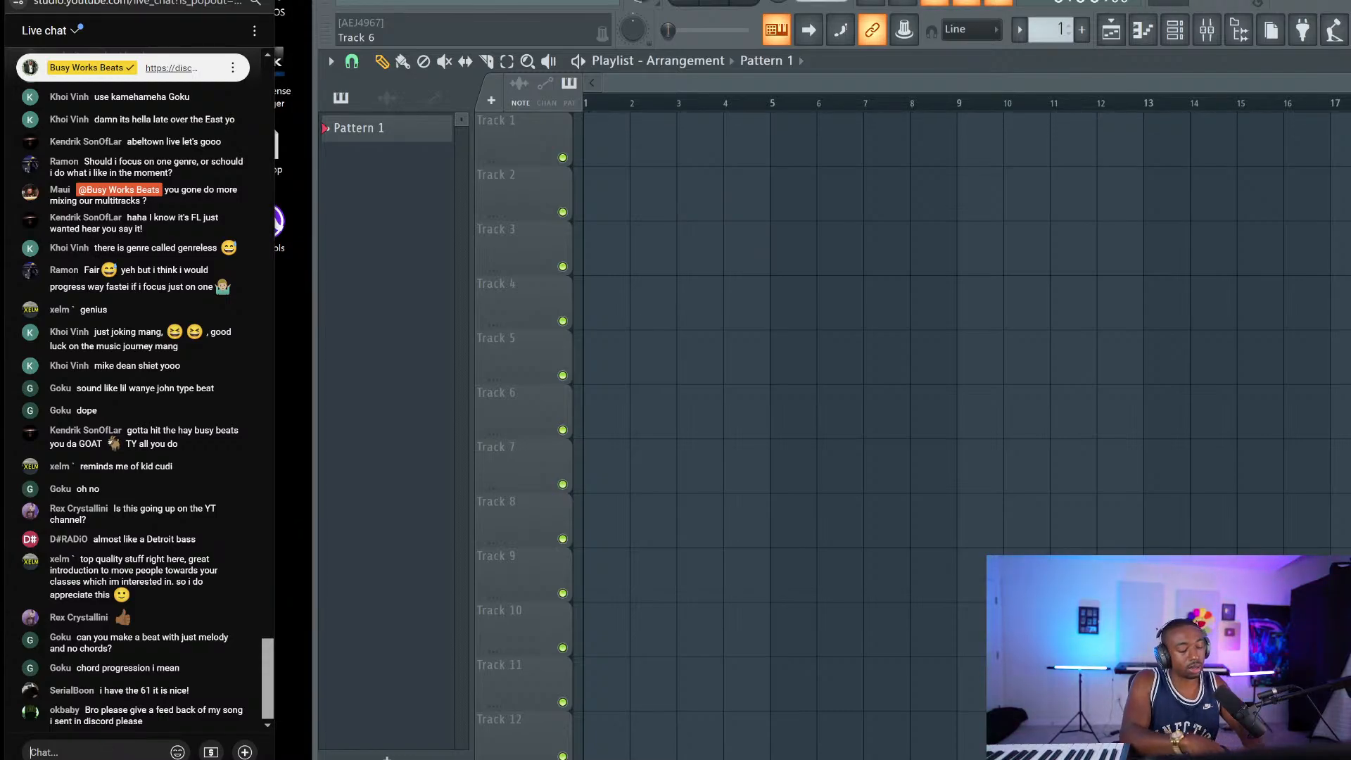
text(friday 3 PM EST)
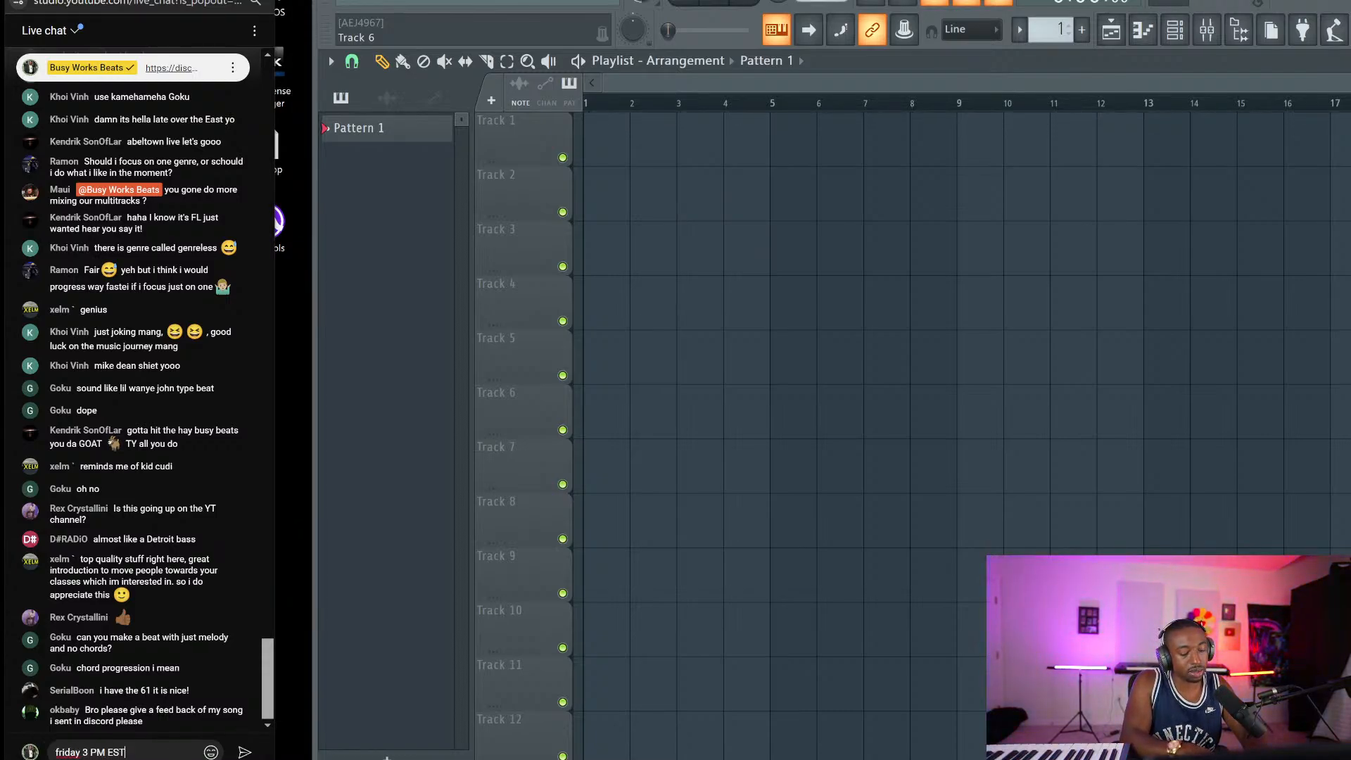
key(Return)
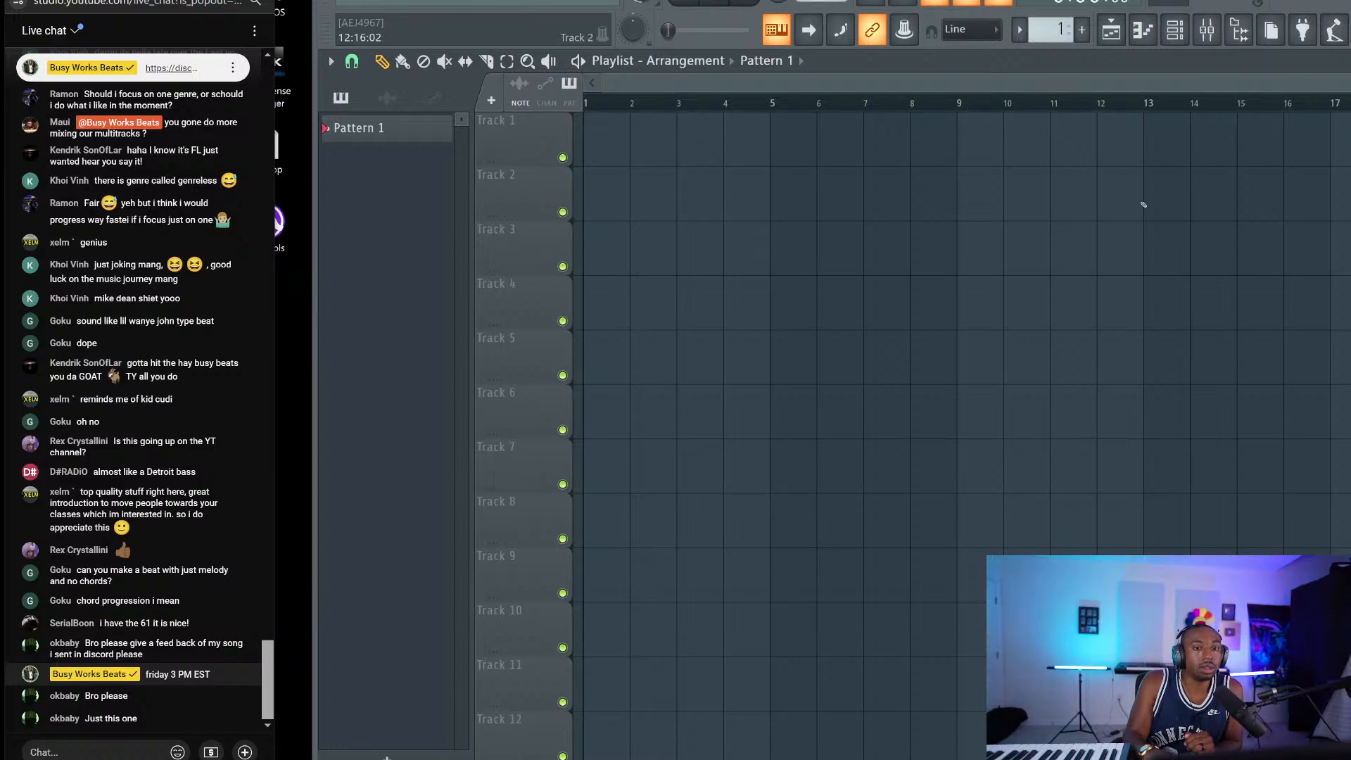
Step: Show the FL Studio channel rack and replace the Sampler channel with Nexus
click(1175, 30)
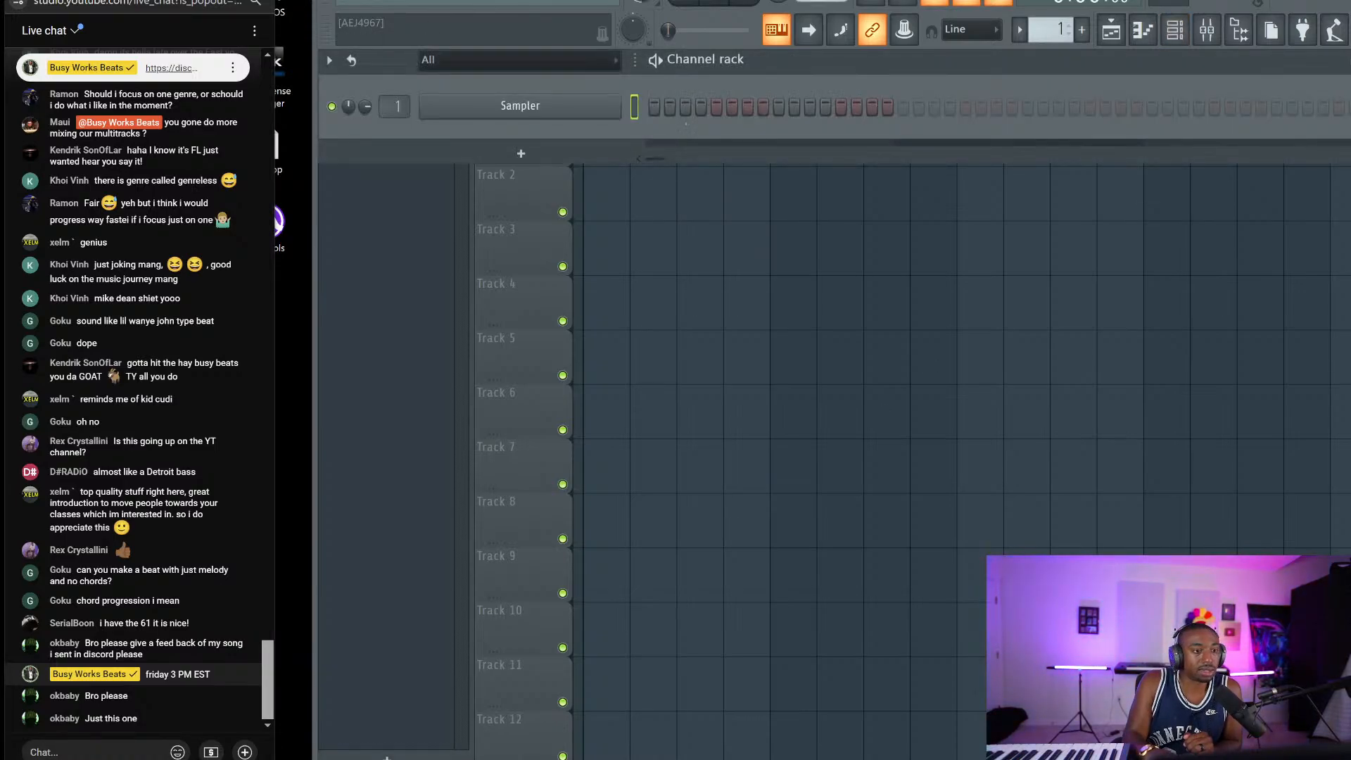
right_click(587, 118)
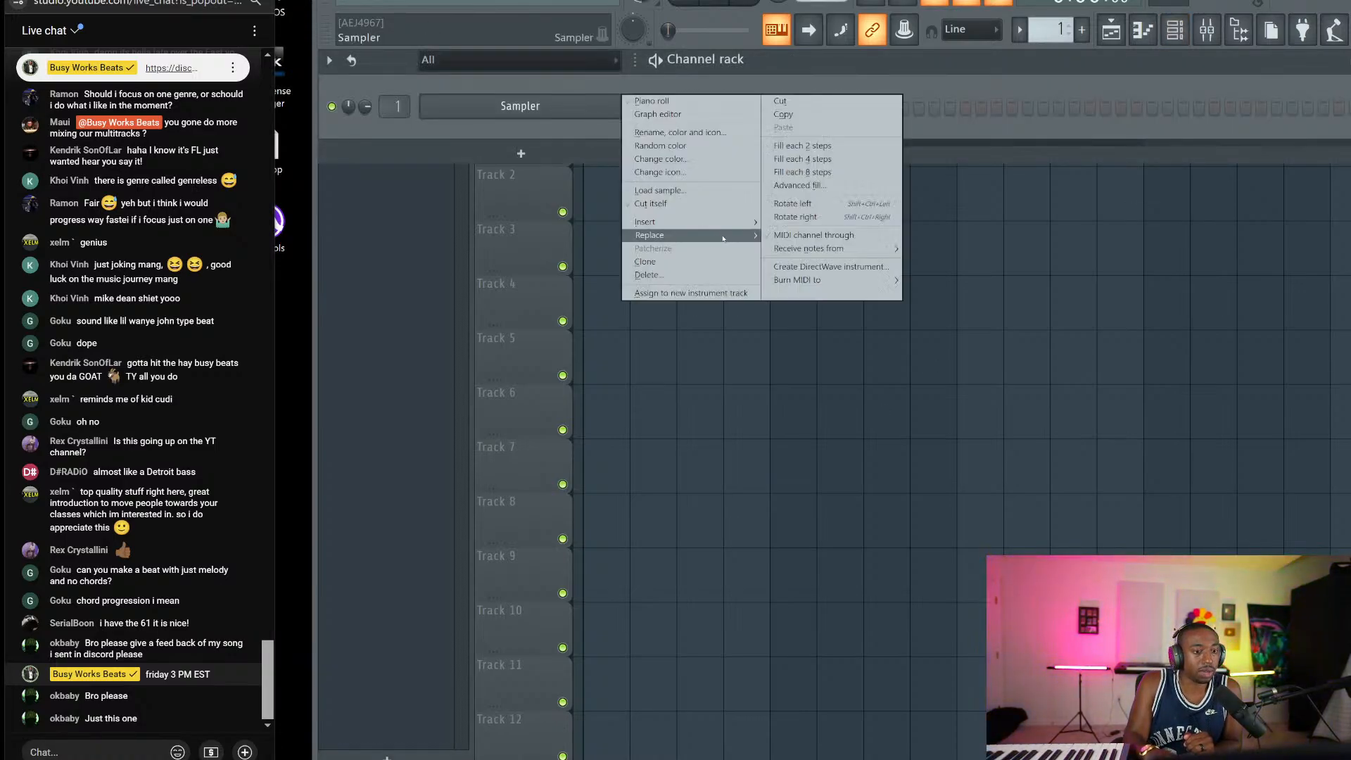
mouse_move(654, 235)
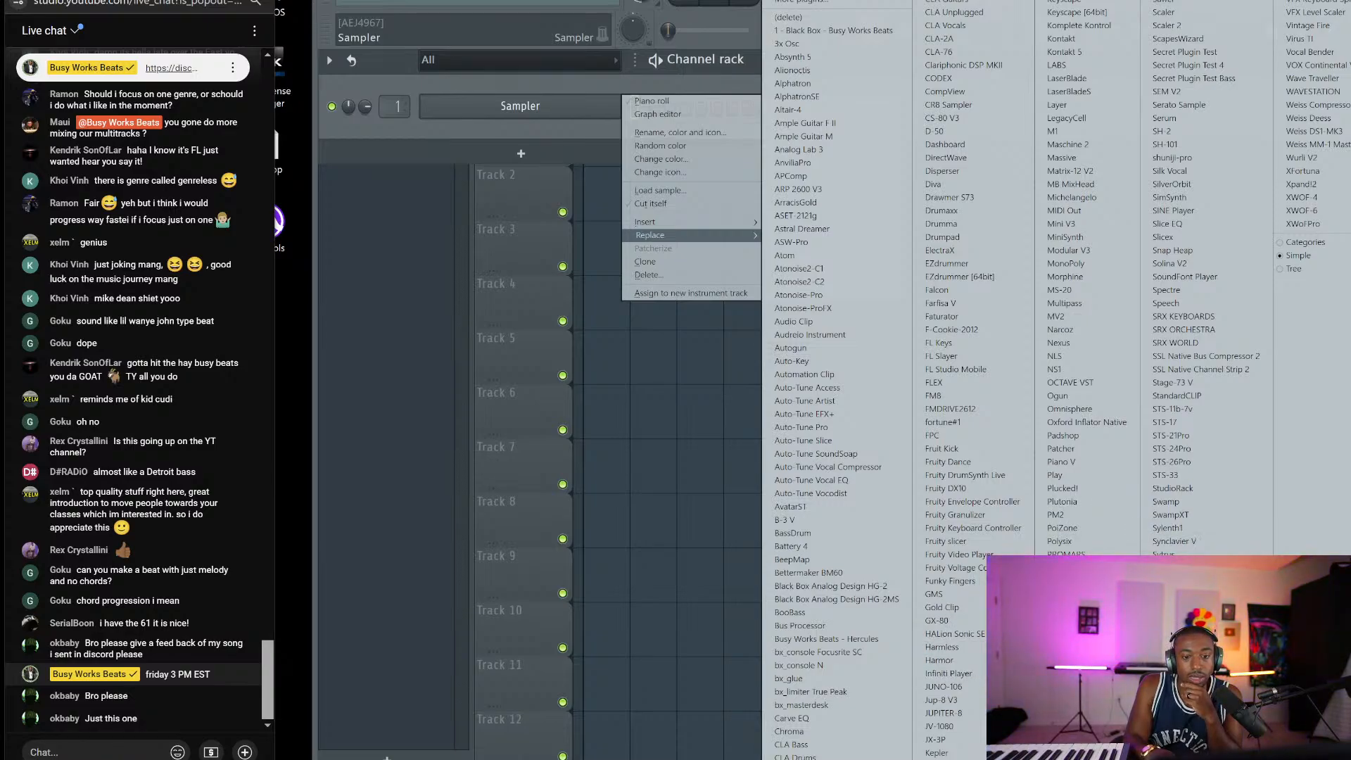
click(1067, 344)
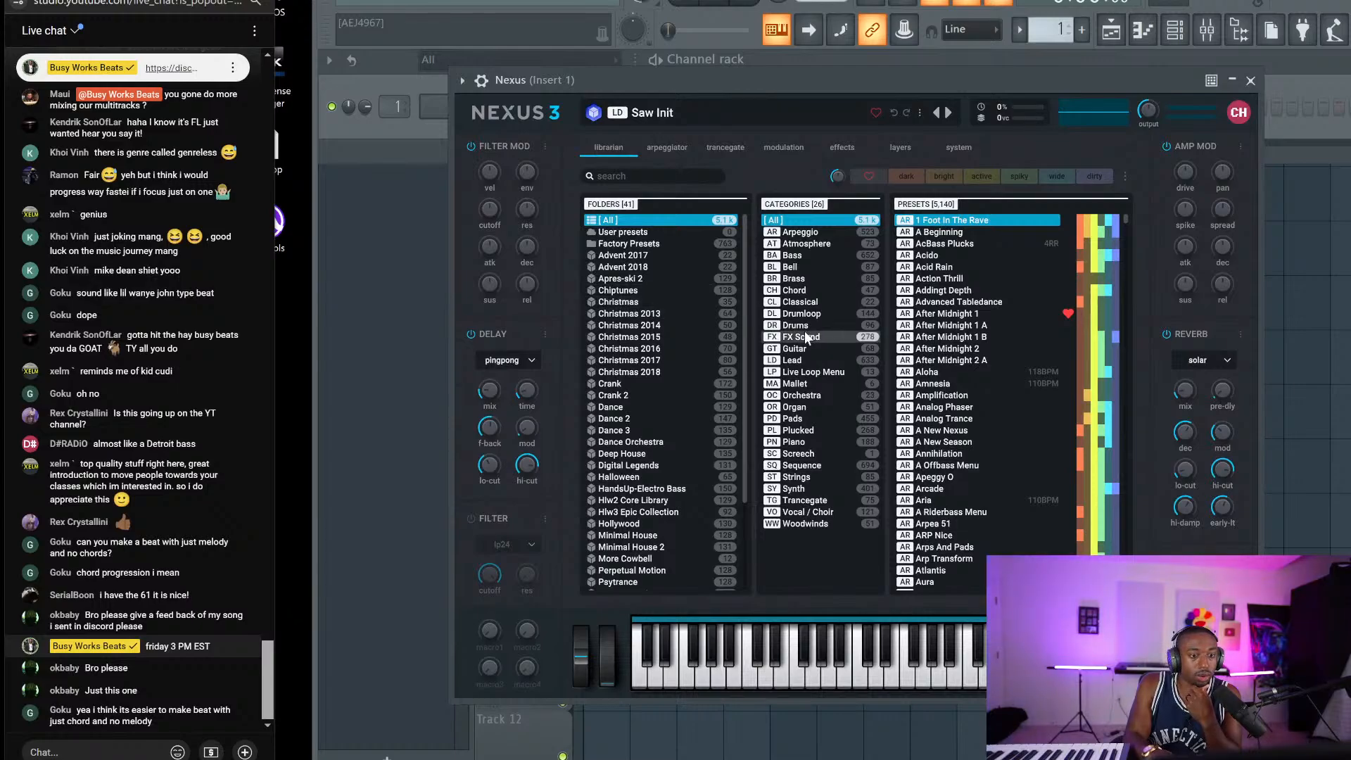
Step: Browse the Piano category in the Nexus librarian and load the Ballad Grand Piano preset
click(800, 443)
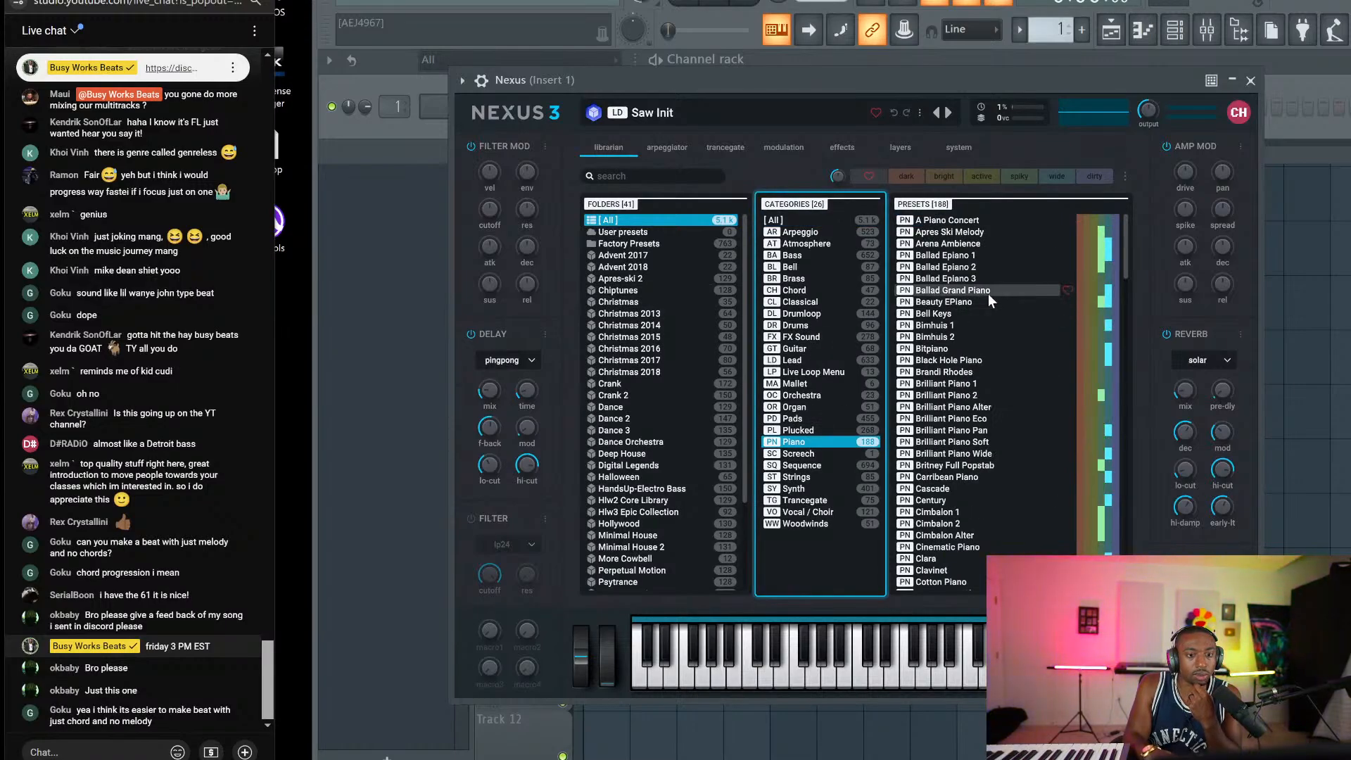
scroll(963, 415, down, 5)
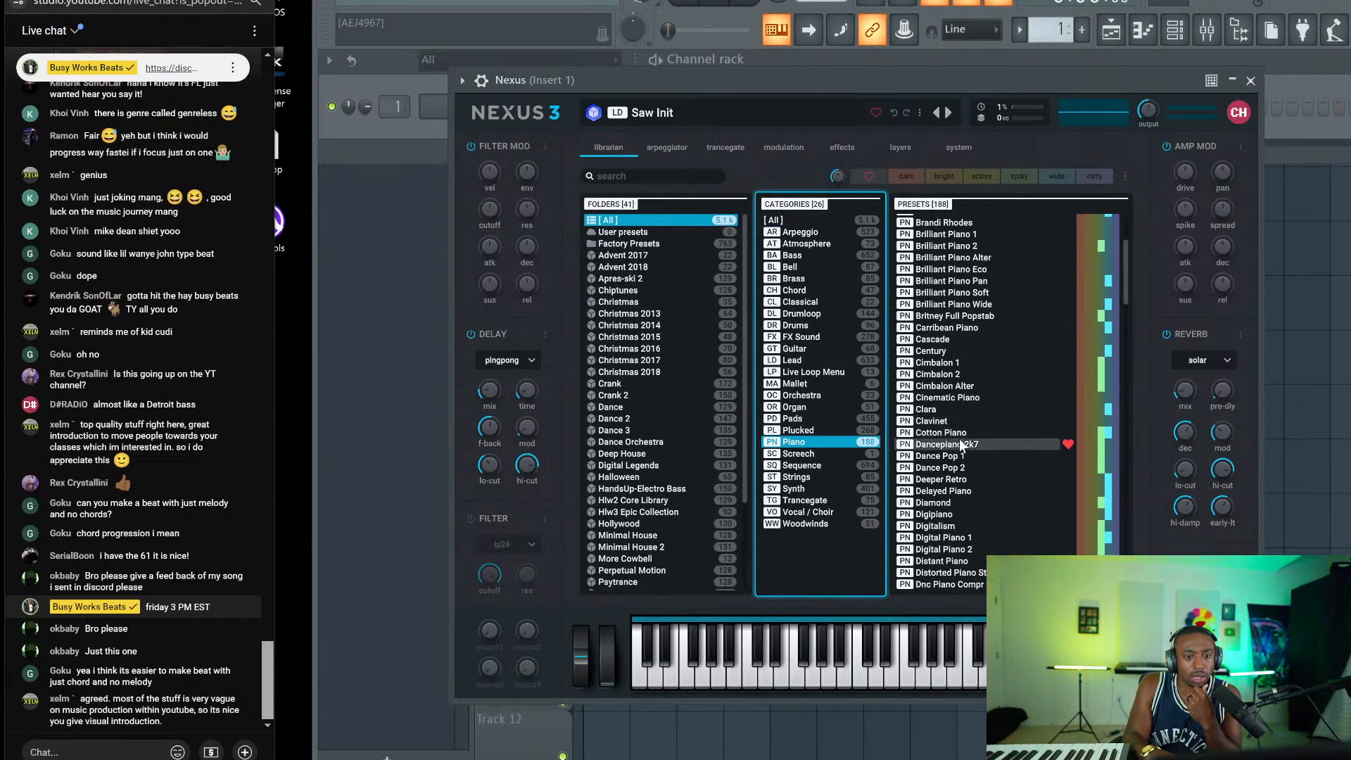
scroll(961, 424, up, 3)
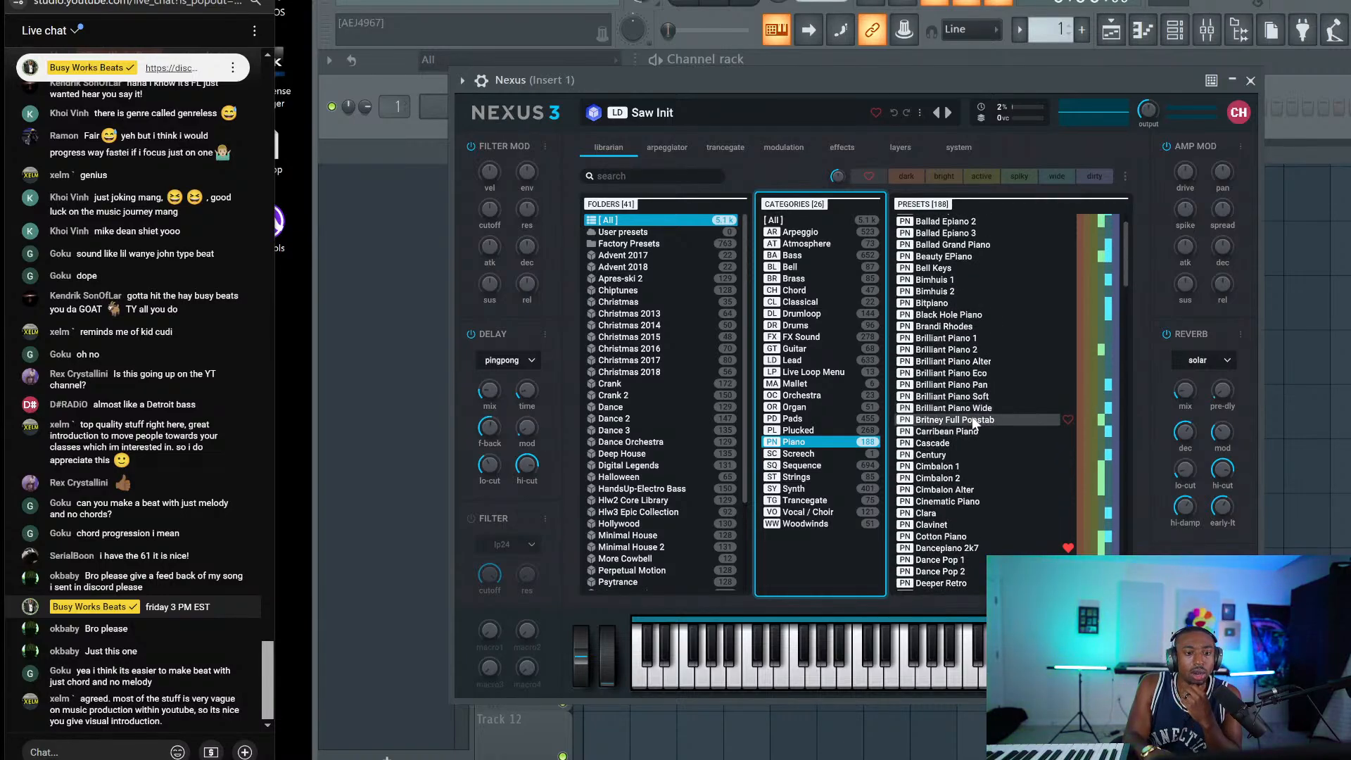
scroll(972, 417, down, 2)
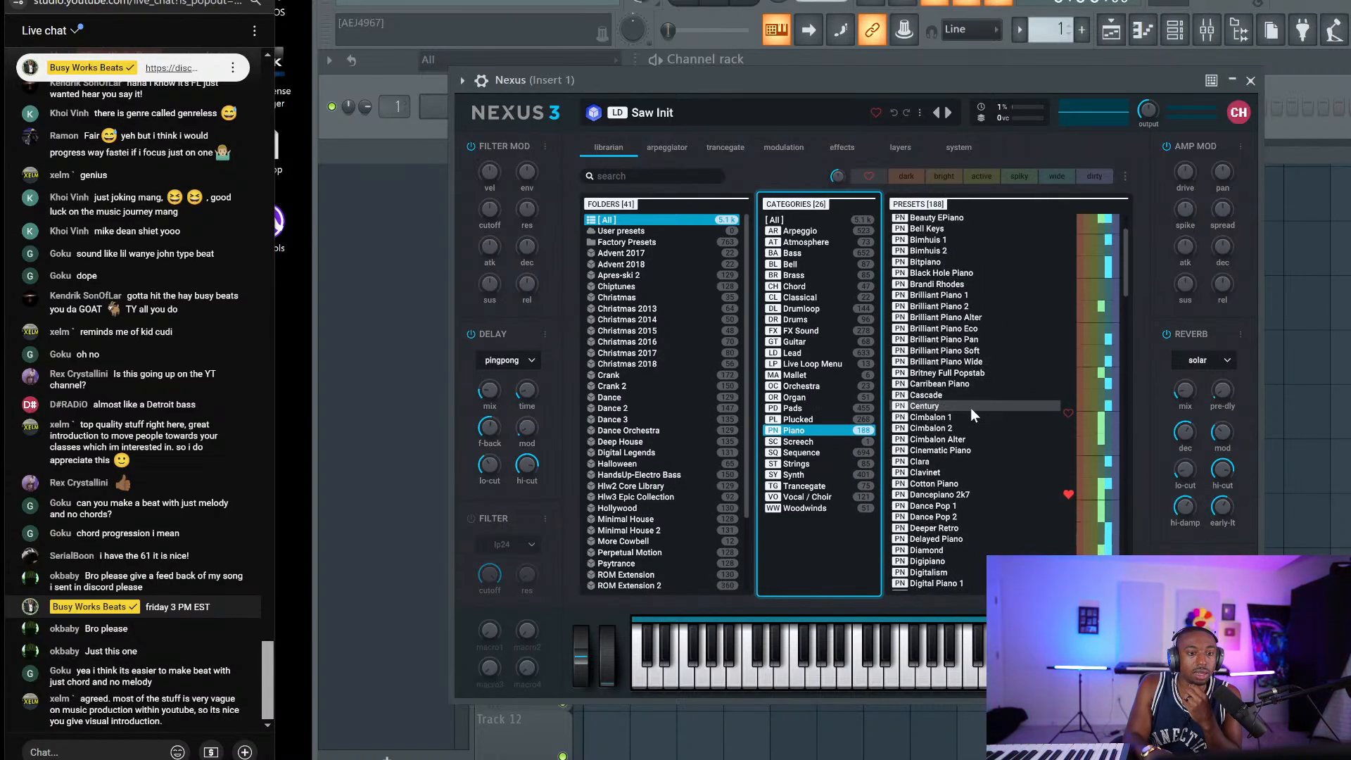
scroll(978, 391, down, 3)
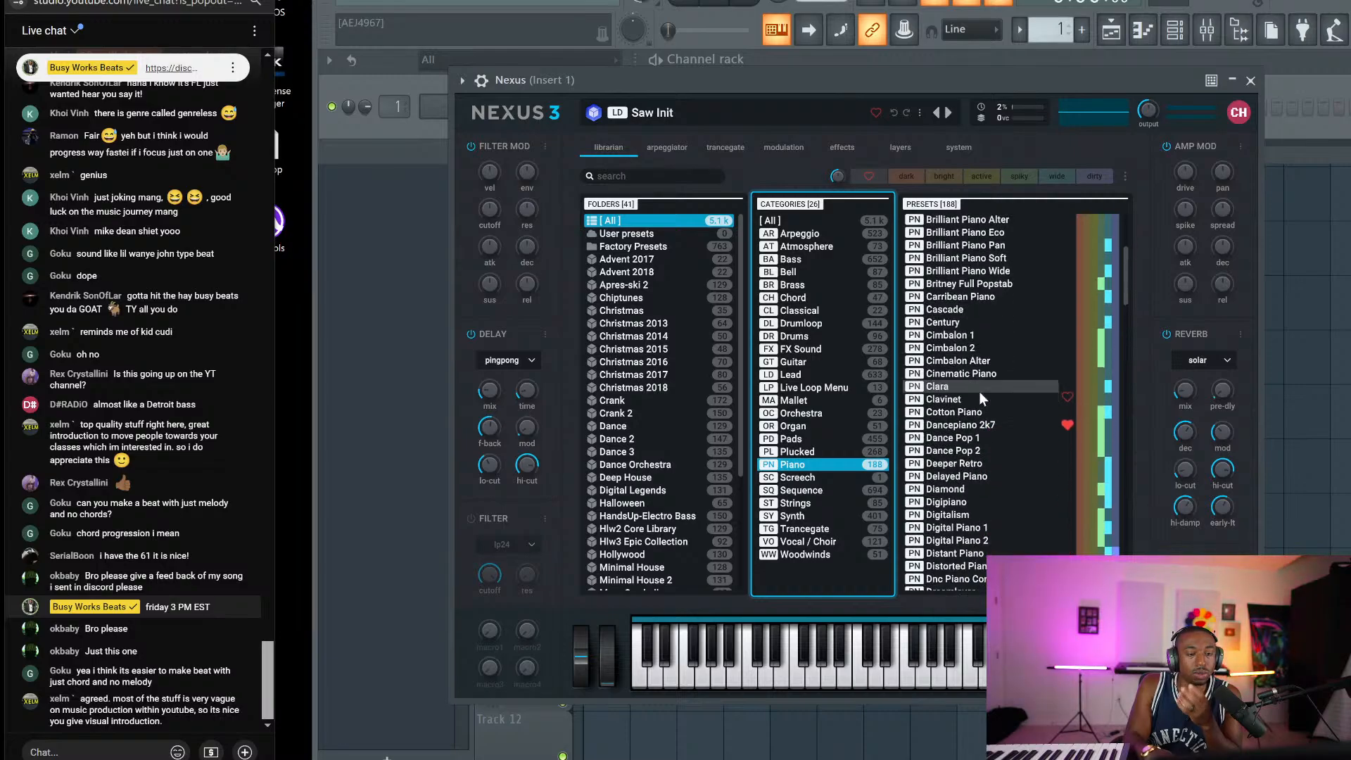
scroll(979, 394, up, 5)
scroll(983, 394, down, 10)
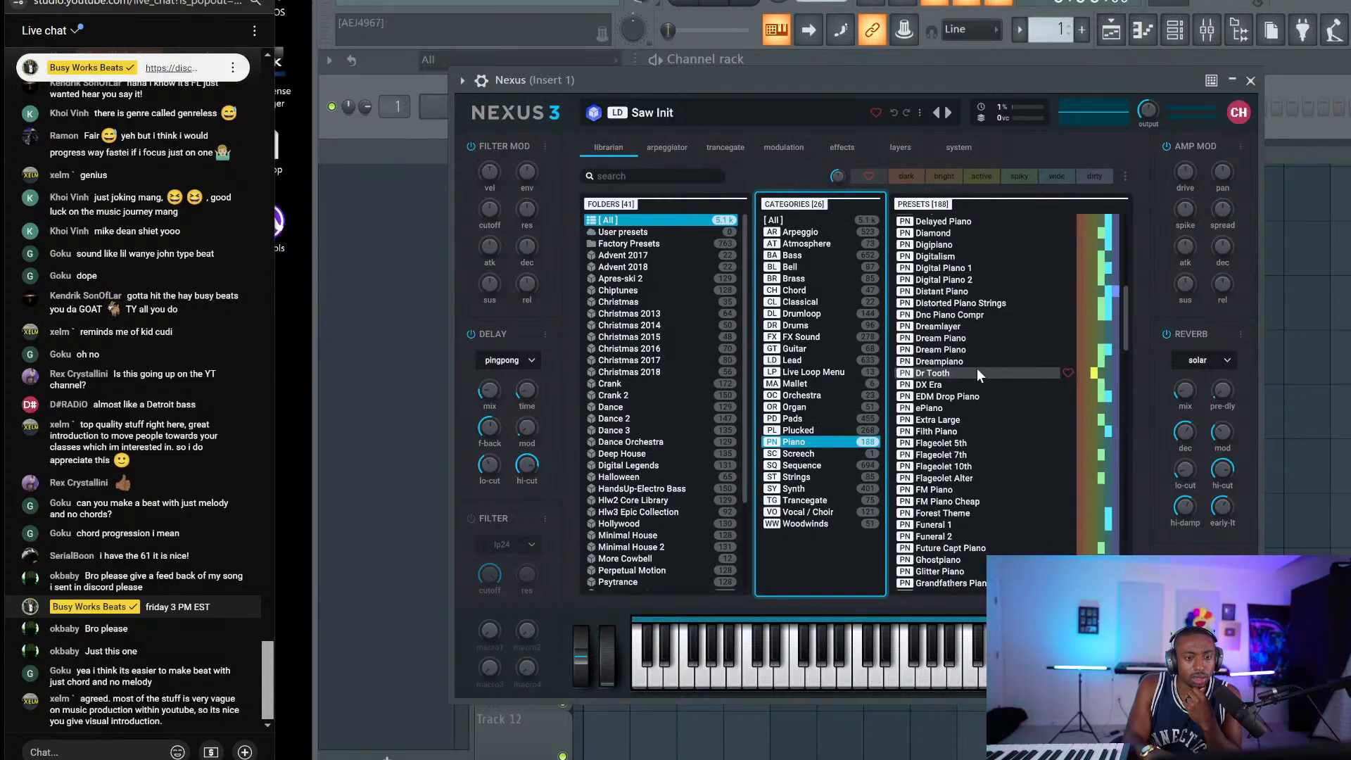
scroll(977, 369, down, 3)
scroll(977, 369, up, 3)
scroll(977, 368, up, 10)
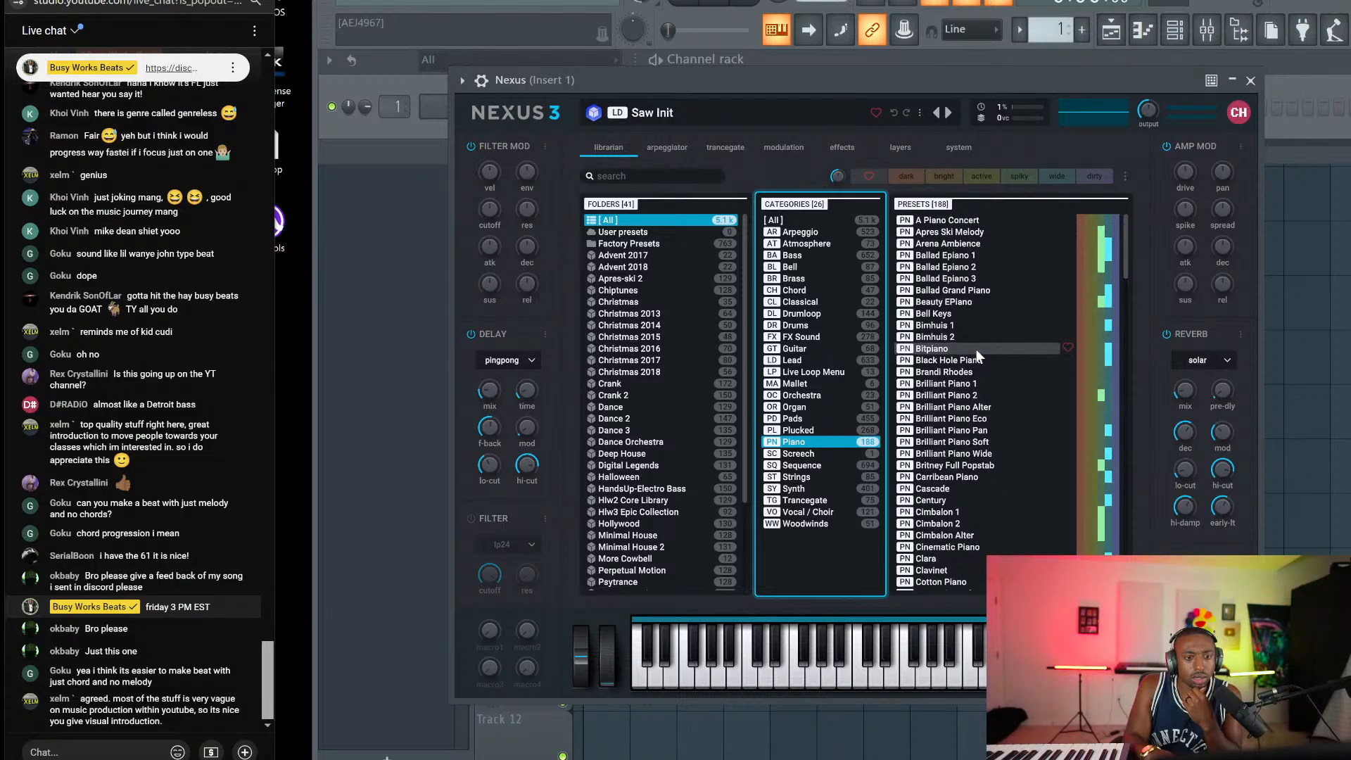
click(973, 290)
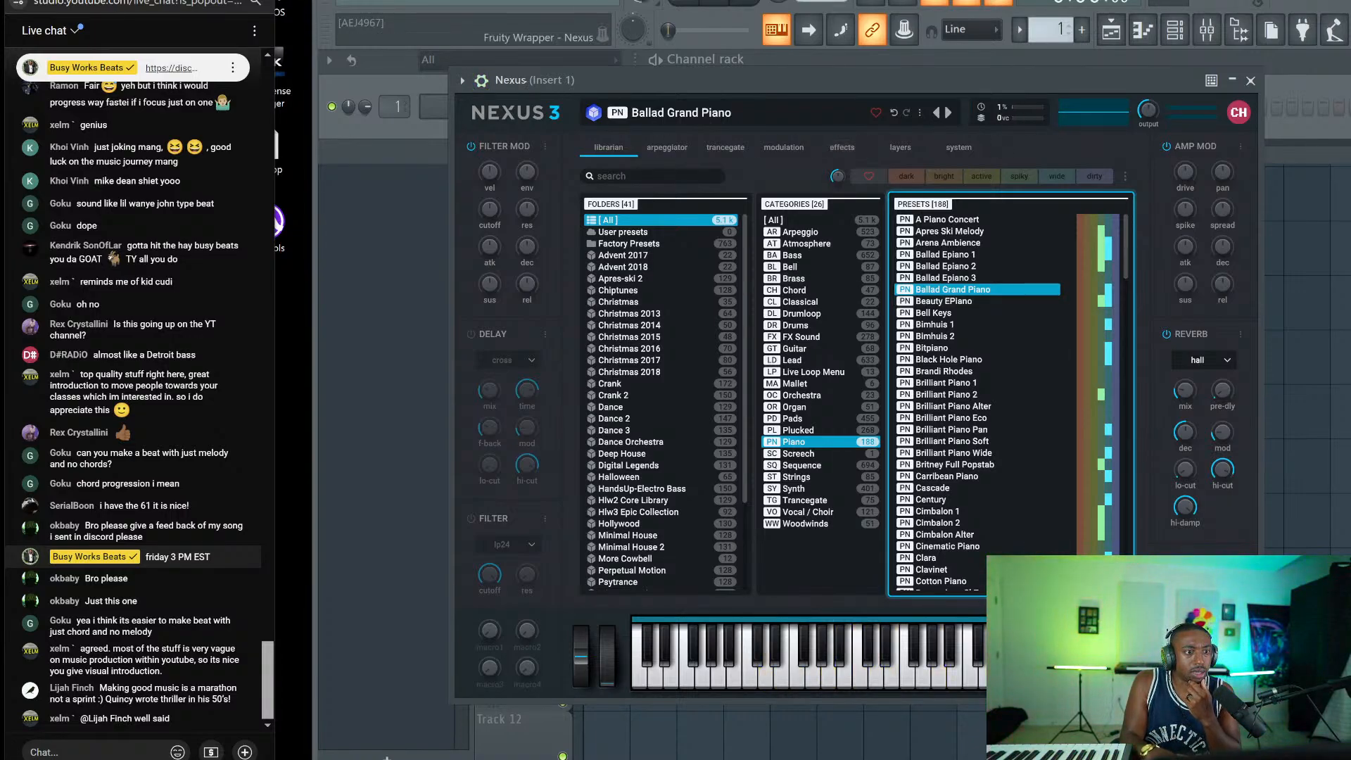
Step: Reveal the plugin wrapper's channel settings for Nexus
click(481, 80)
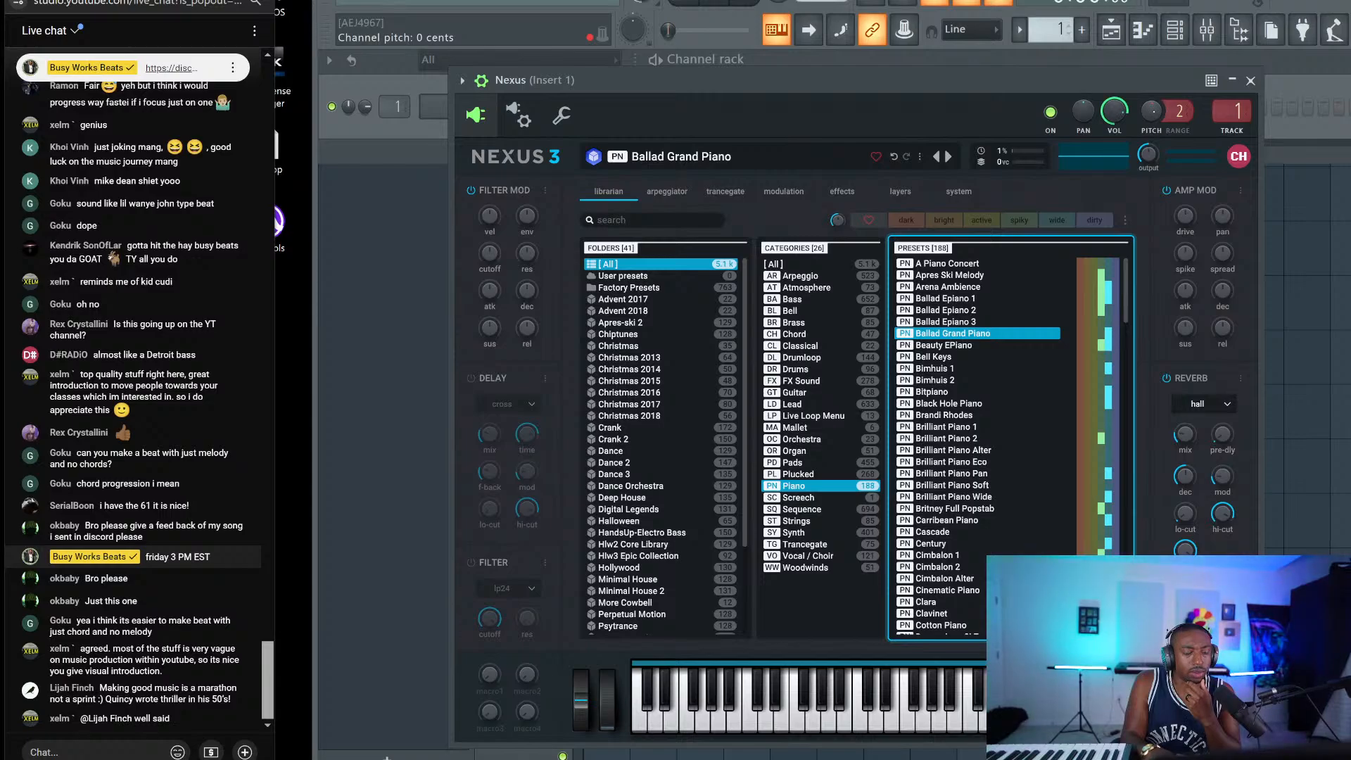
Step: Link the Nexus channel pitch to a controller and set its pitch range to 12
right_click(1152, 111)
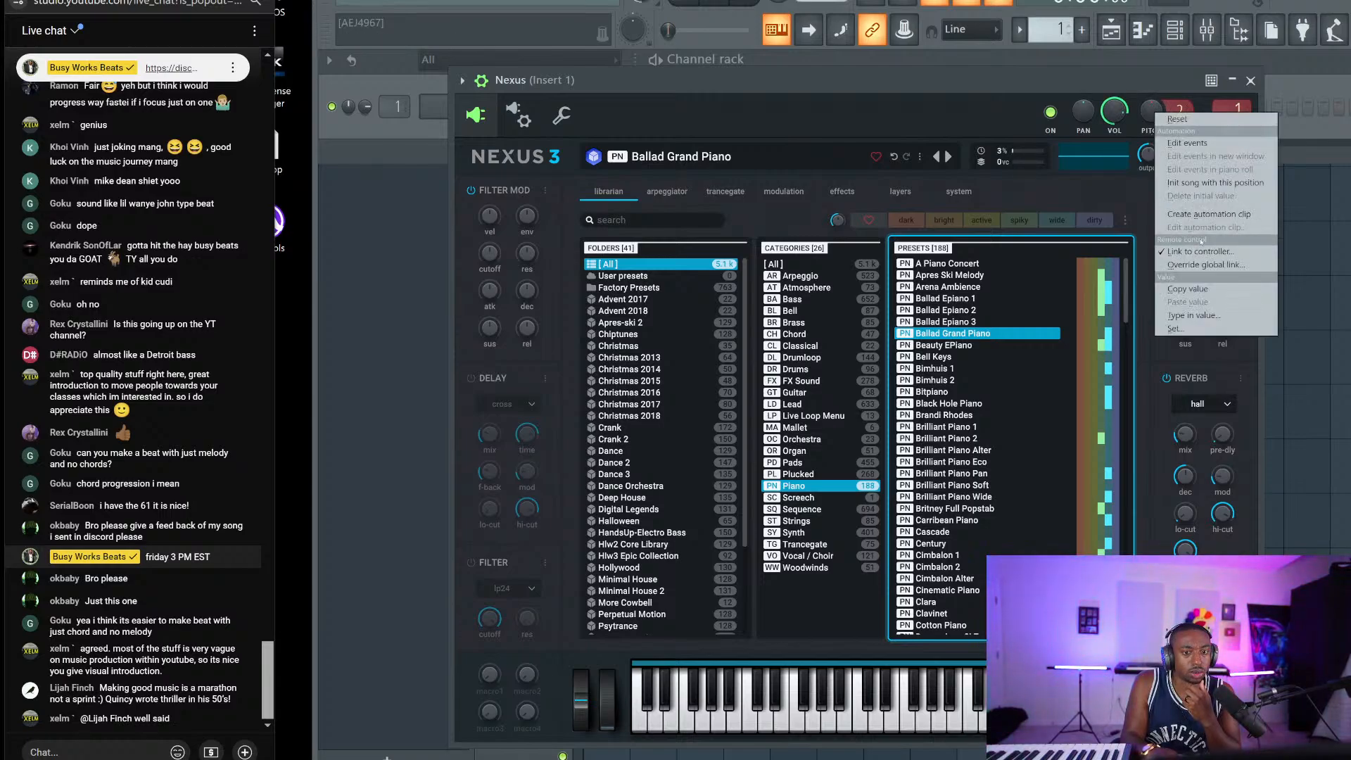
click(1200, 251)
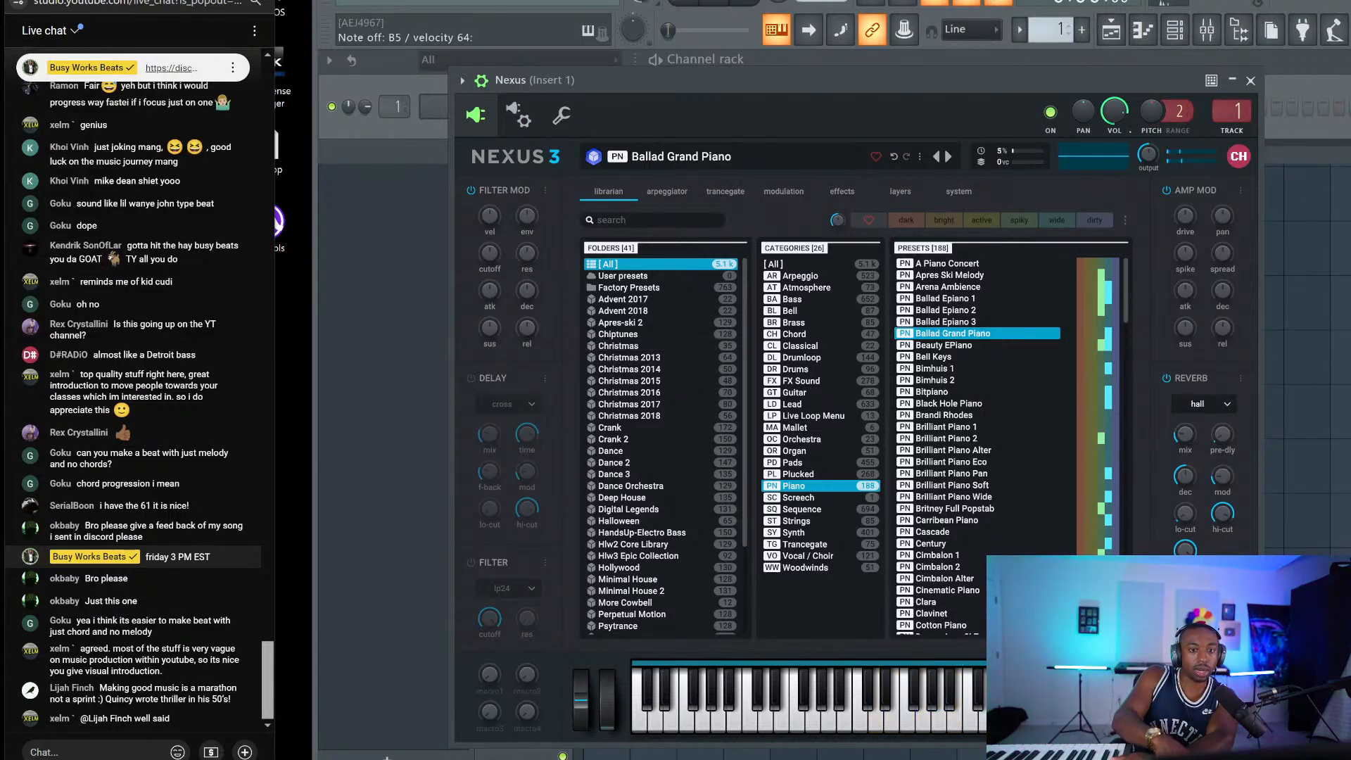
drag(1179, 111, 1179, 97)
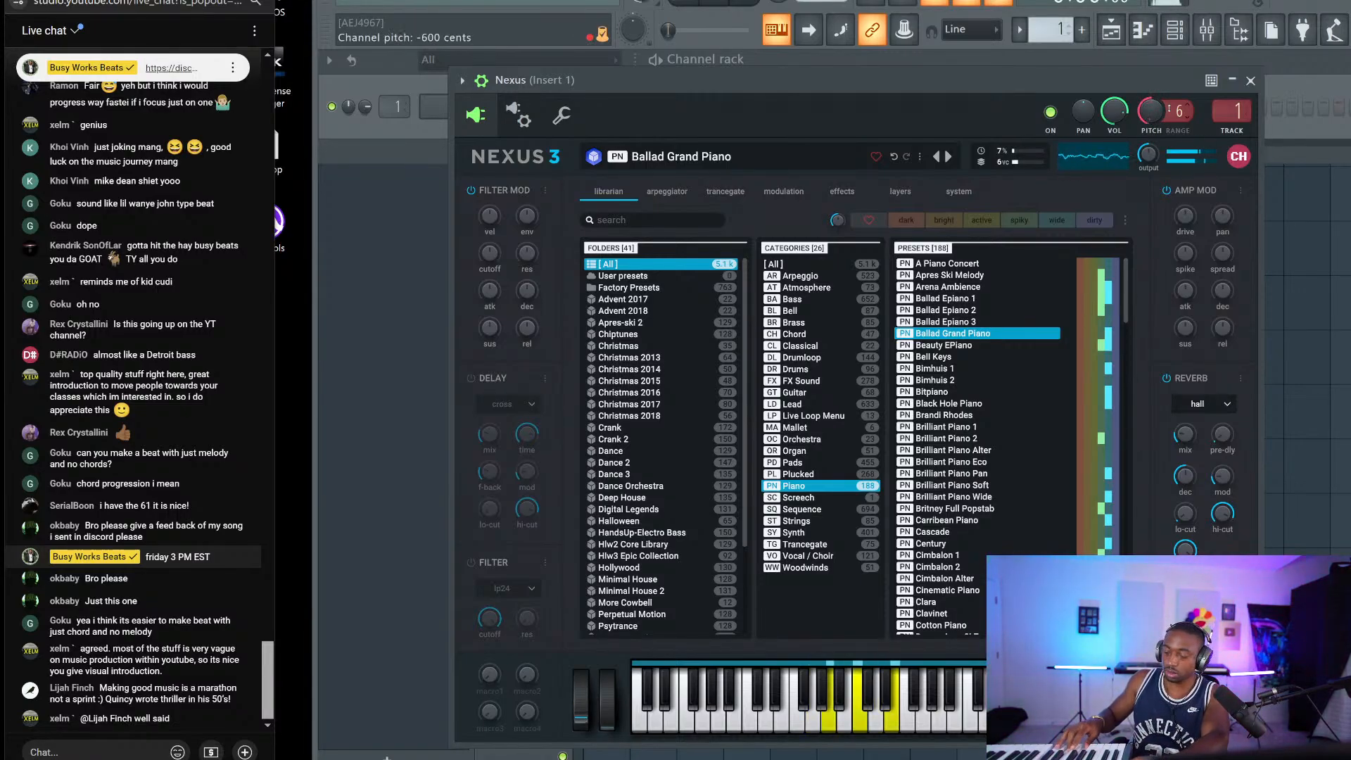
drag(1180, 111, 1179, 97)
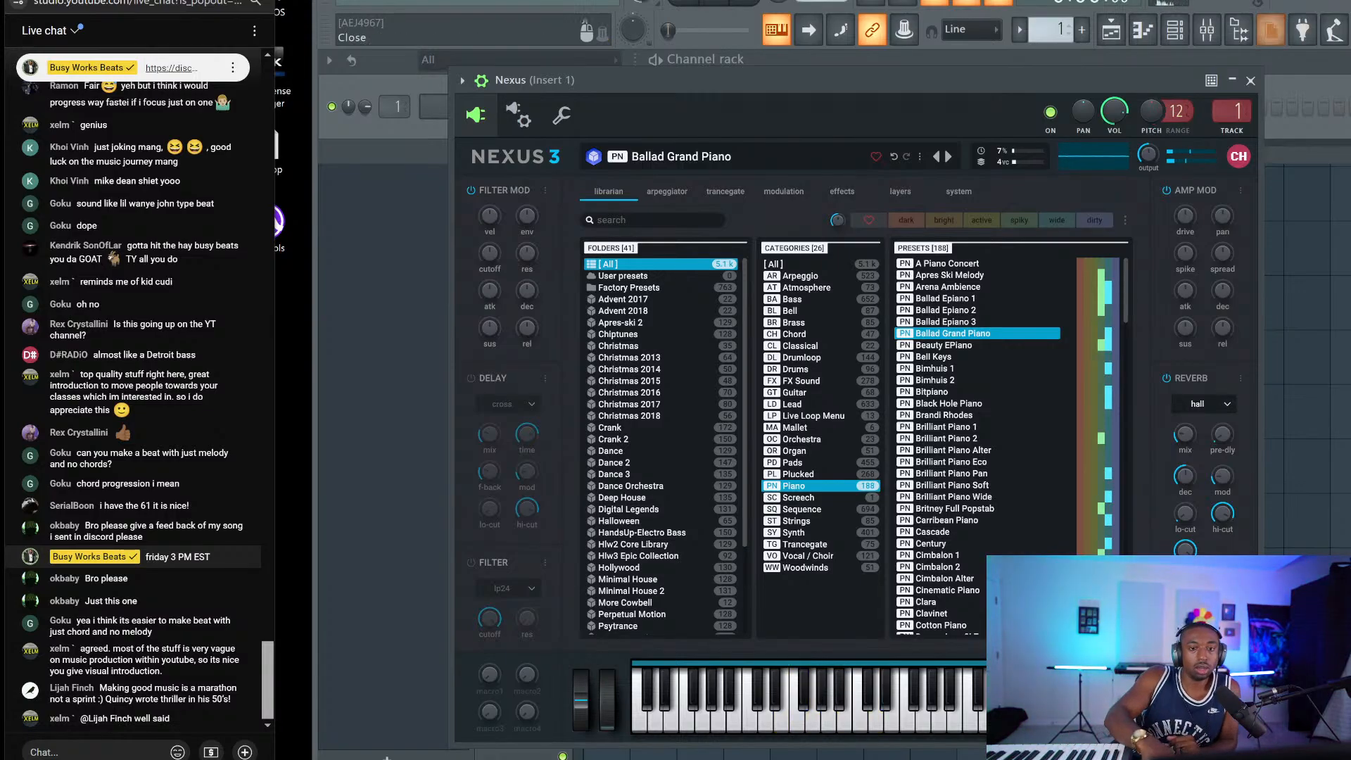
click(1250, 81)
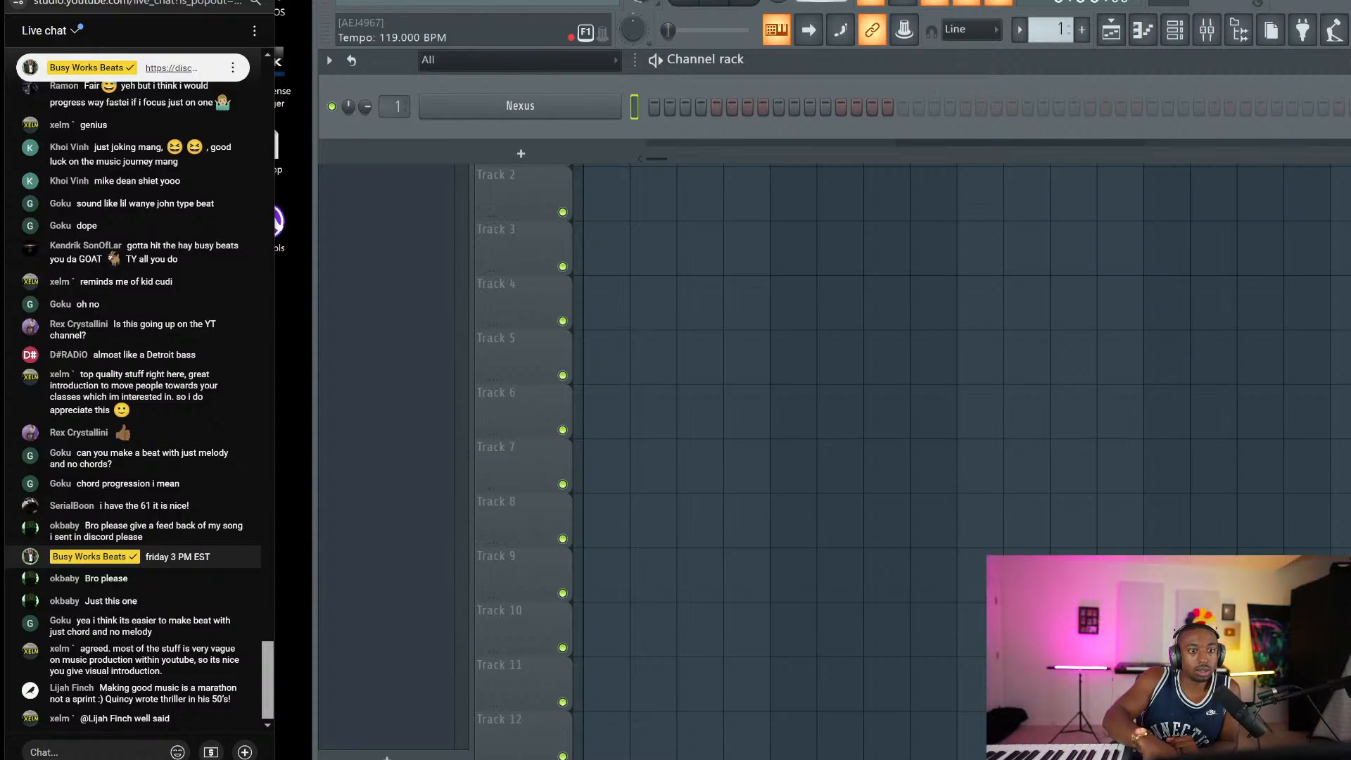
Step: Lower the project tempo
drag(821, 1, 821, 12)
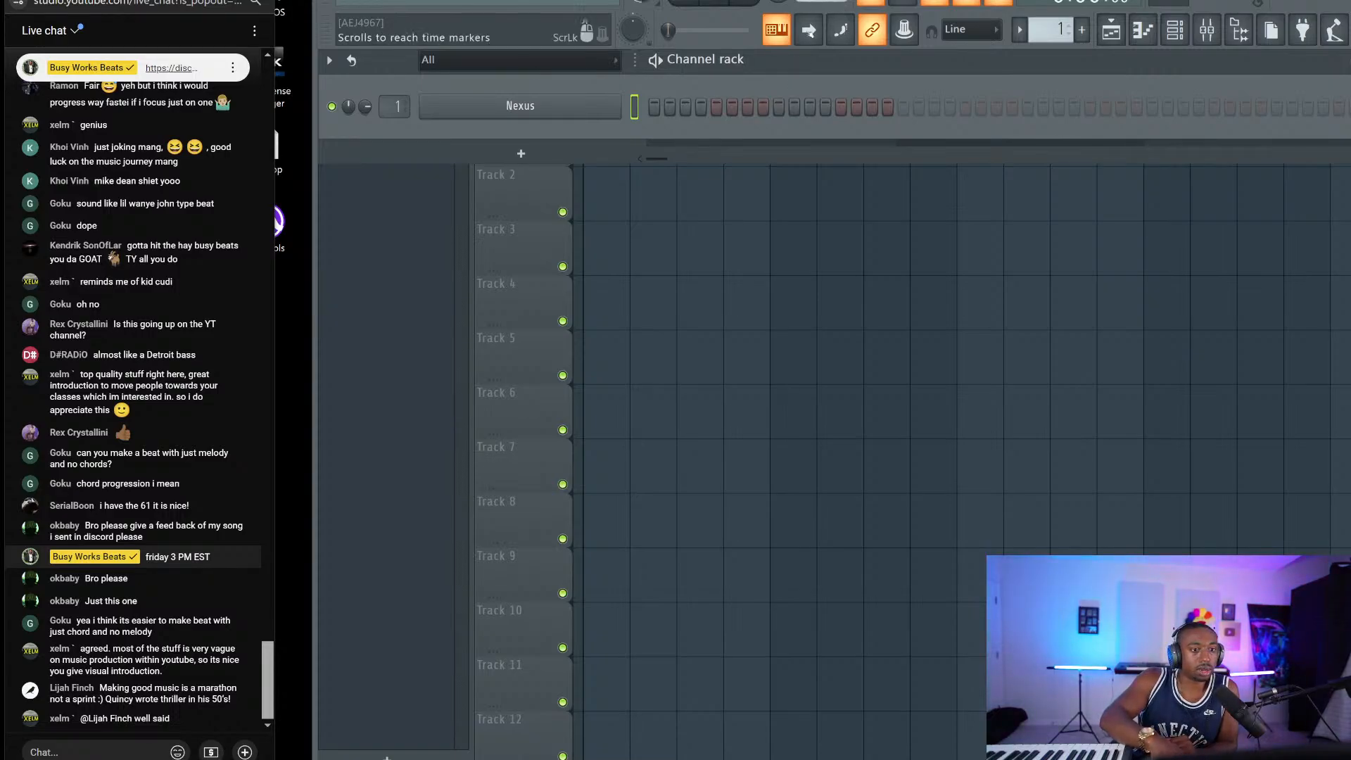
Step: Begin saving the project as a new file named How to Make Melodies
click(350, 1)
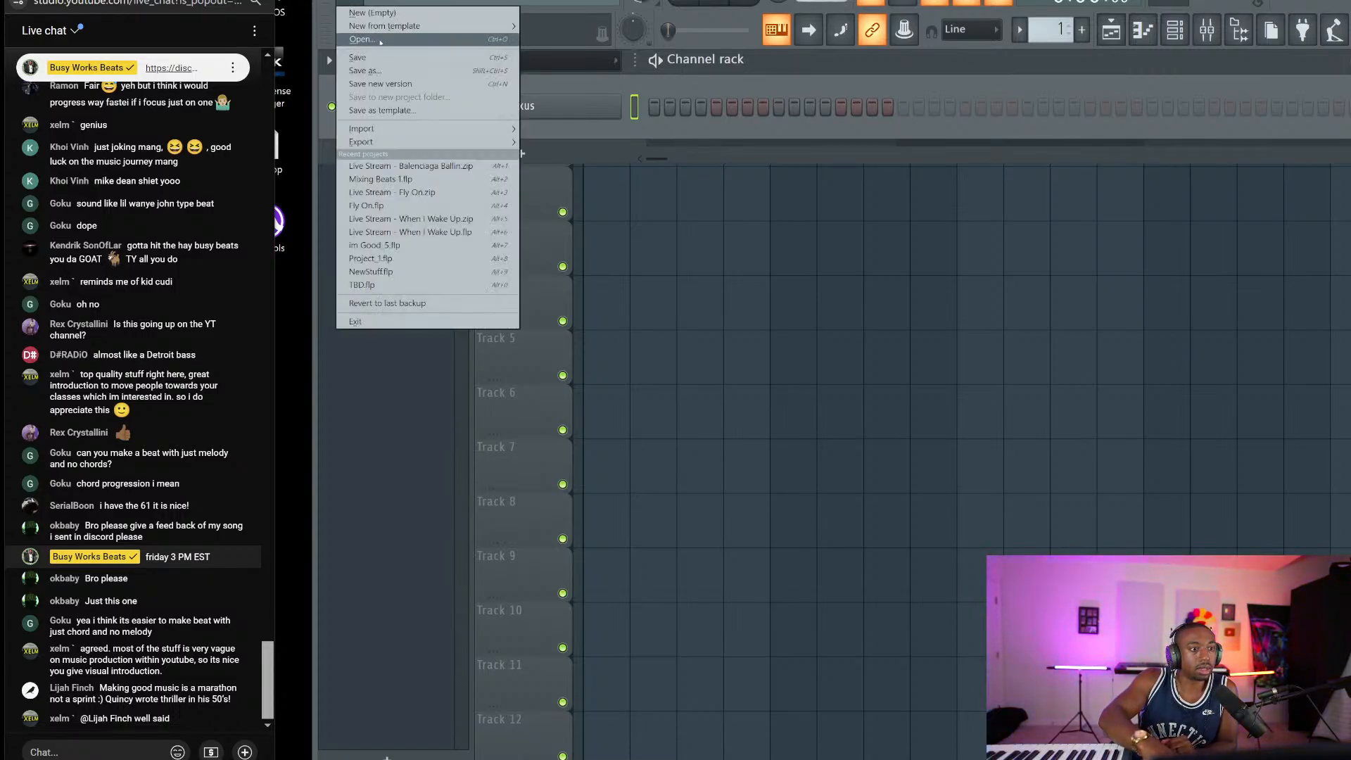
click(364, 71)
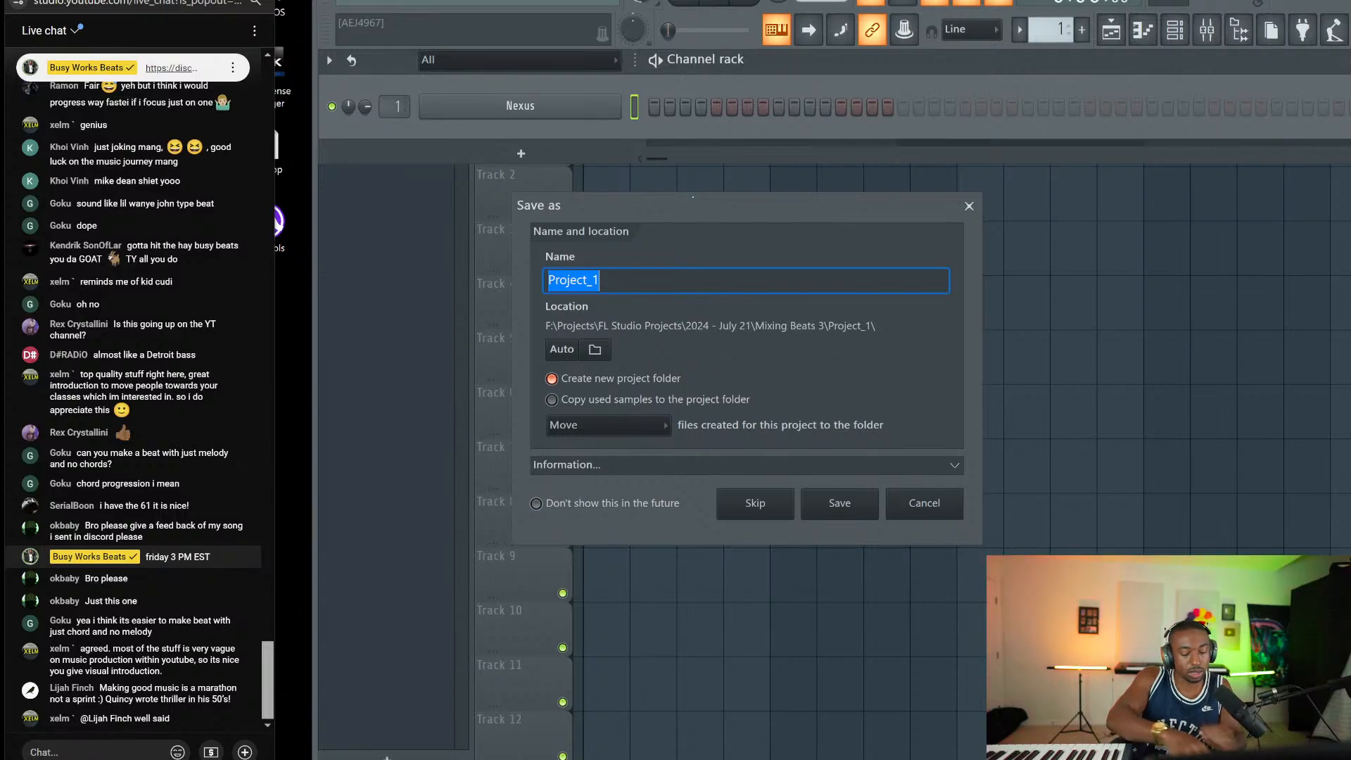
text(M)
text(ow to )
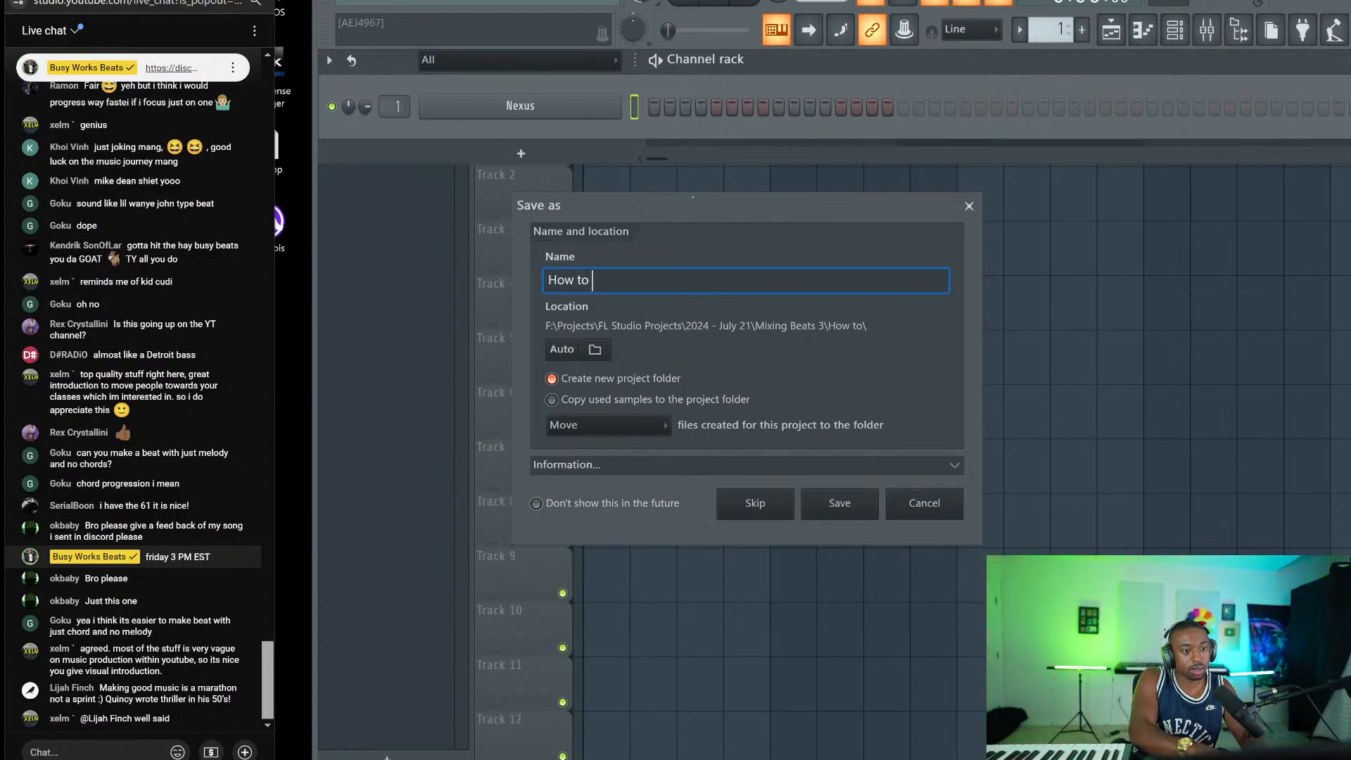
text(Make Melodies)
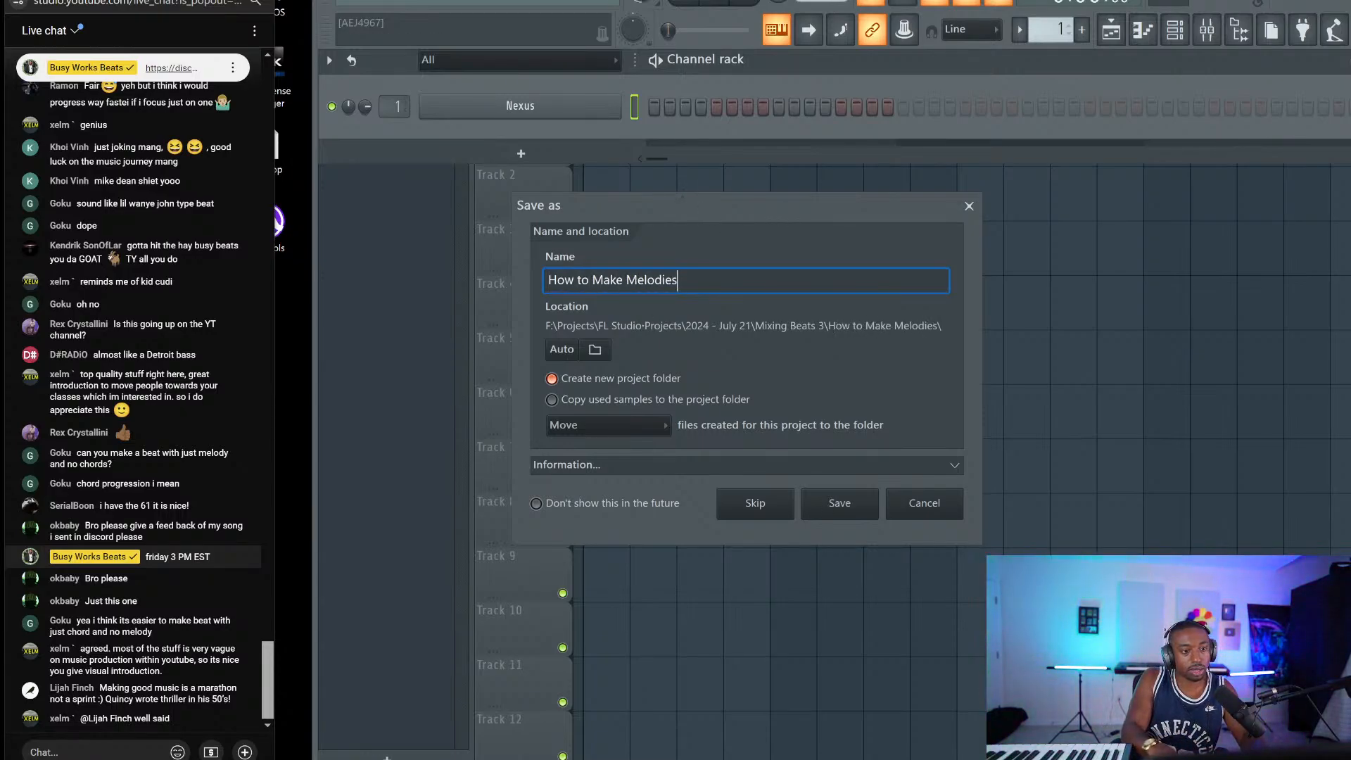
Step: Create the folder How to Make Melodies pt 2 inside 2024 - July 22 and save the project there
click(596, 351)
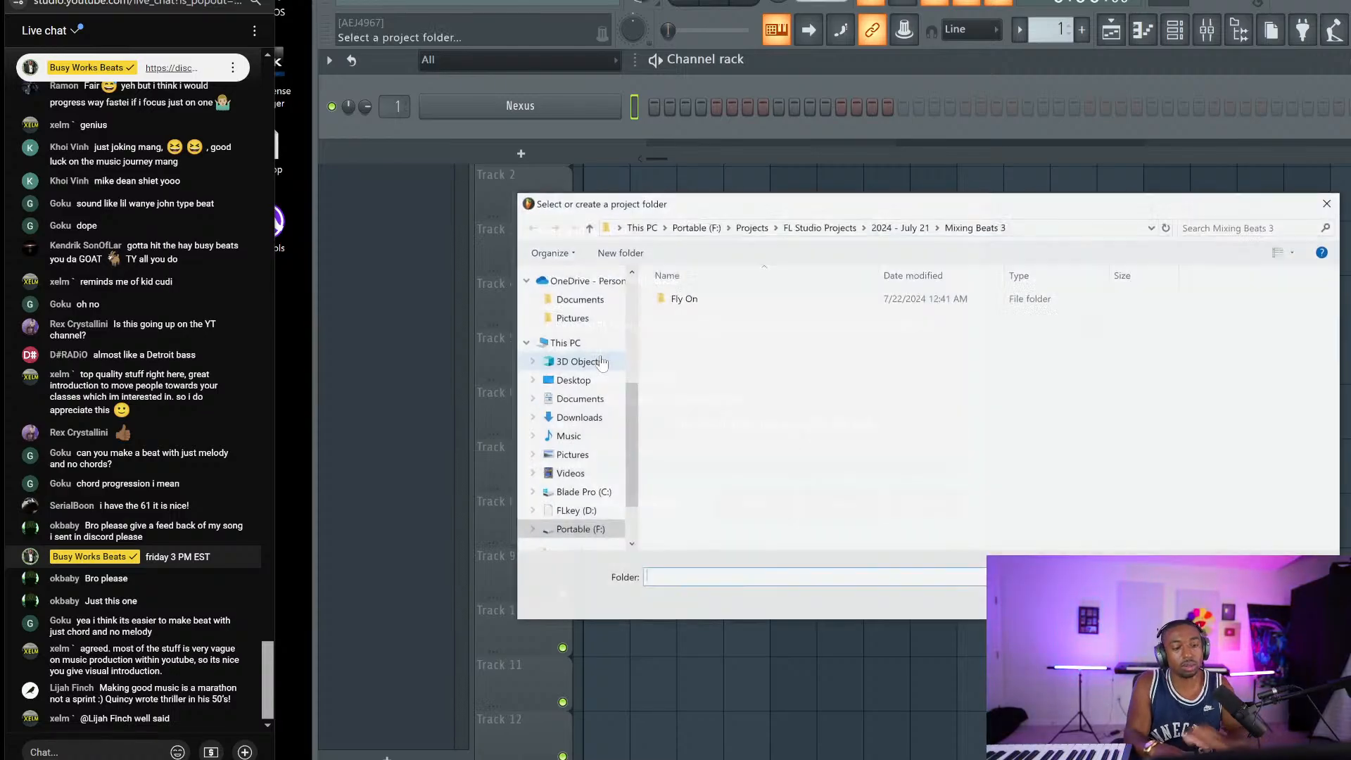
click(819, 227)
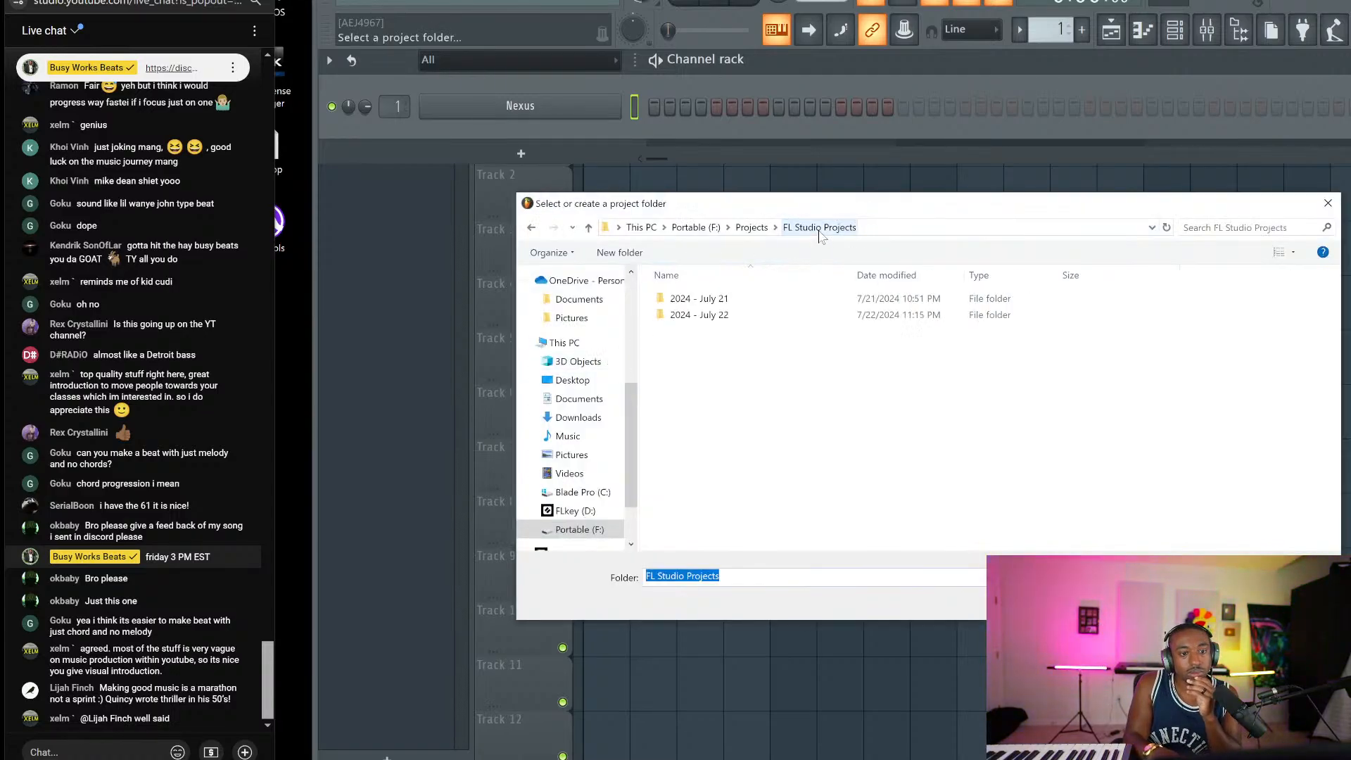
double_click(774, 315)
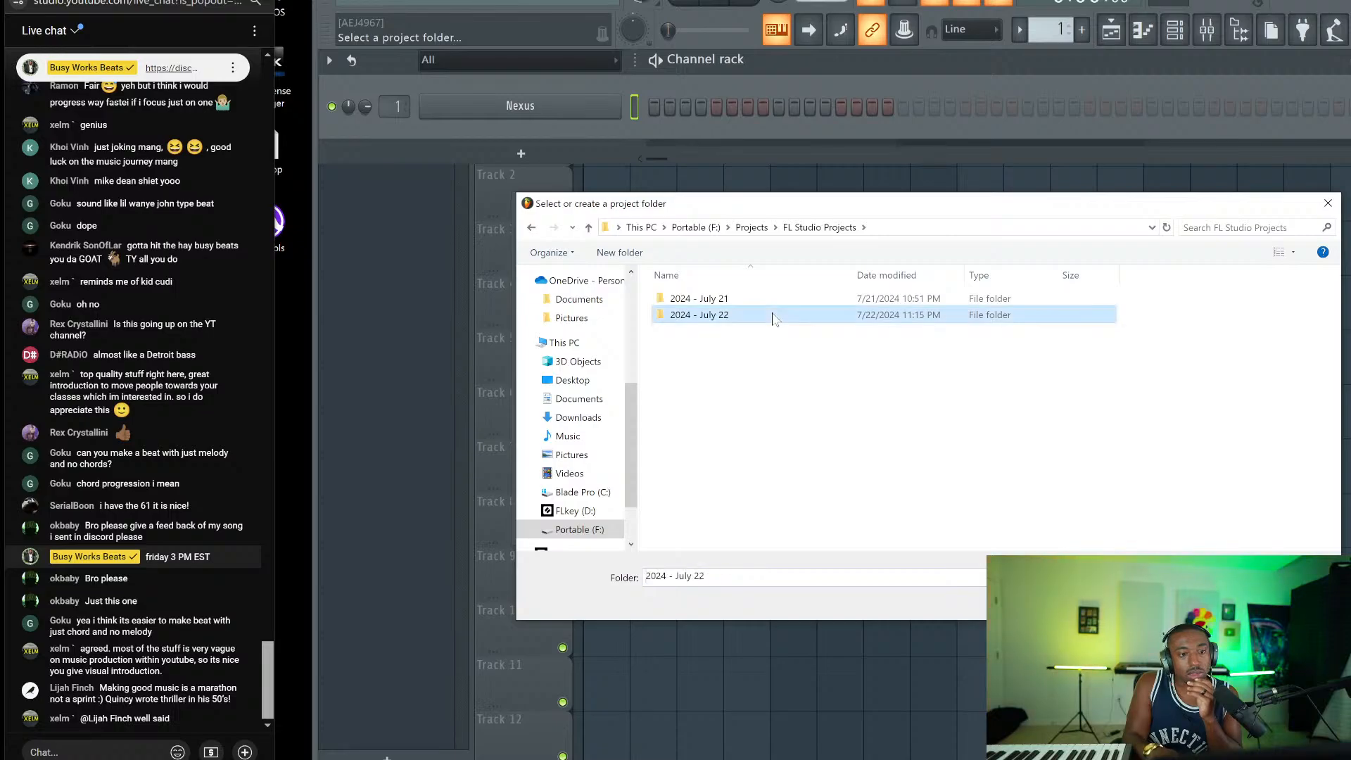
key(ctrl+shift+n)
text(H)
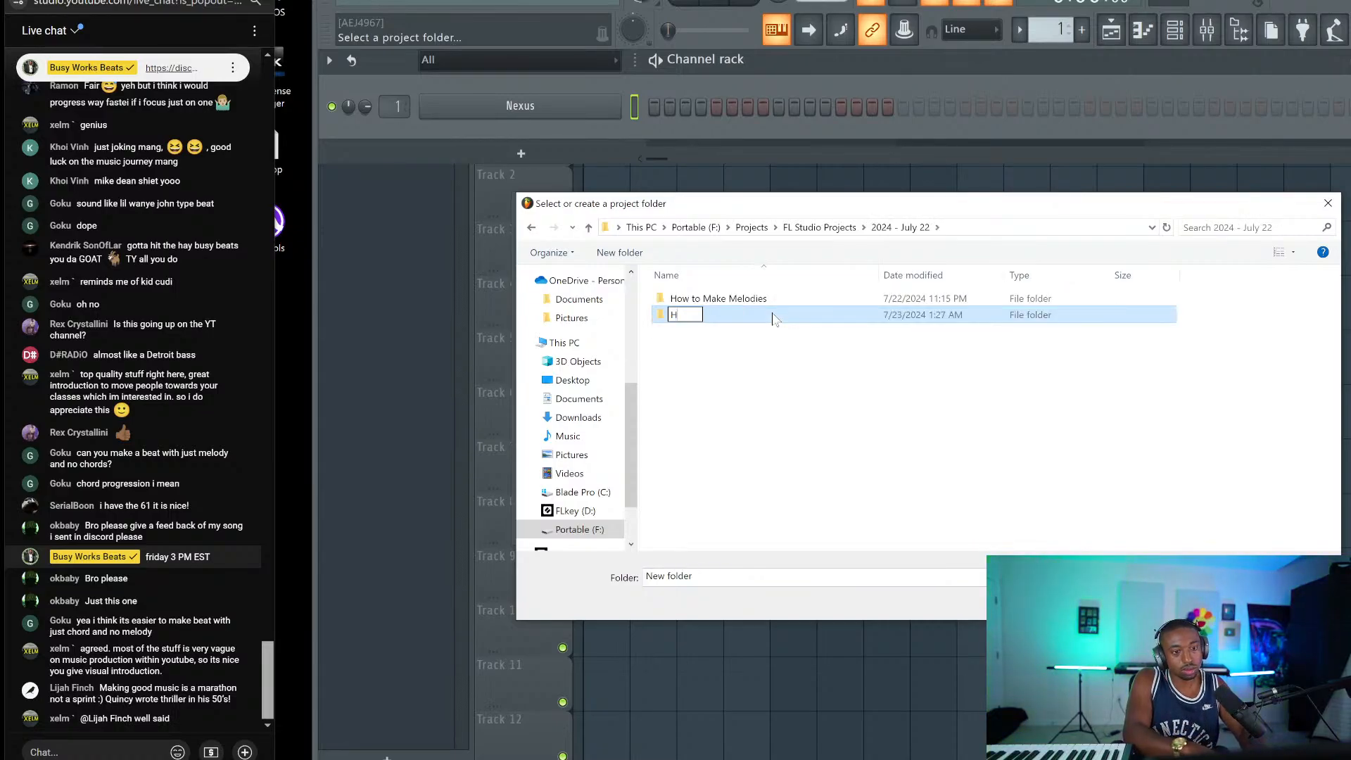
text(ow to Make Melodies pt )
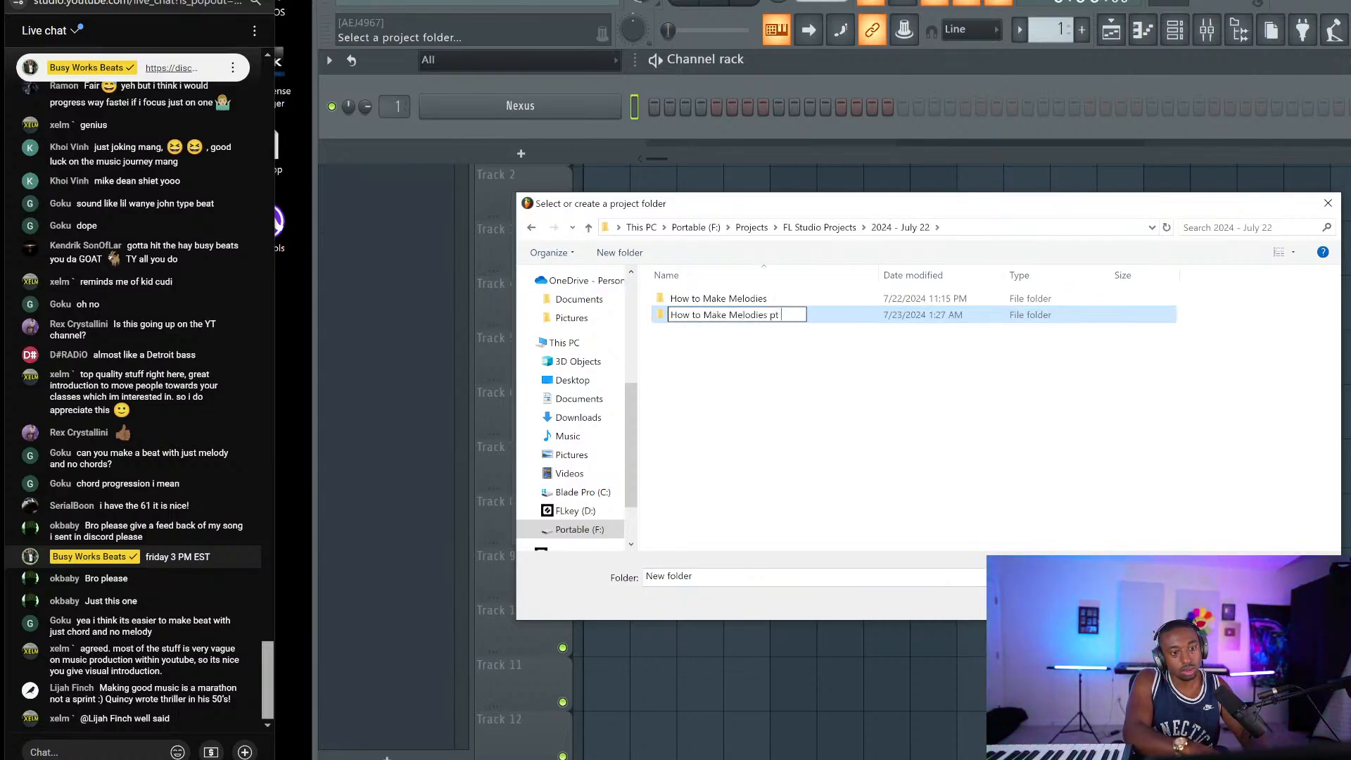
text(2)
key(Return)
double_click(773, 315)
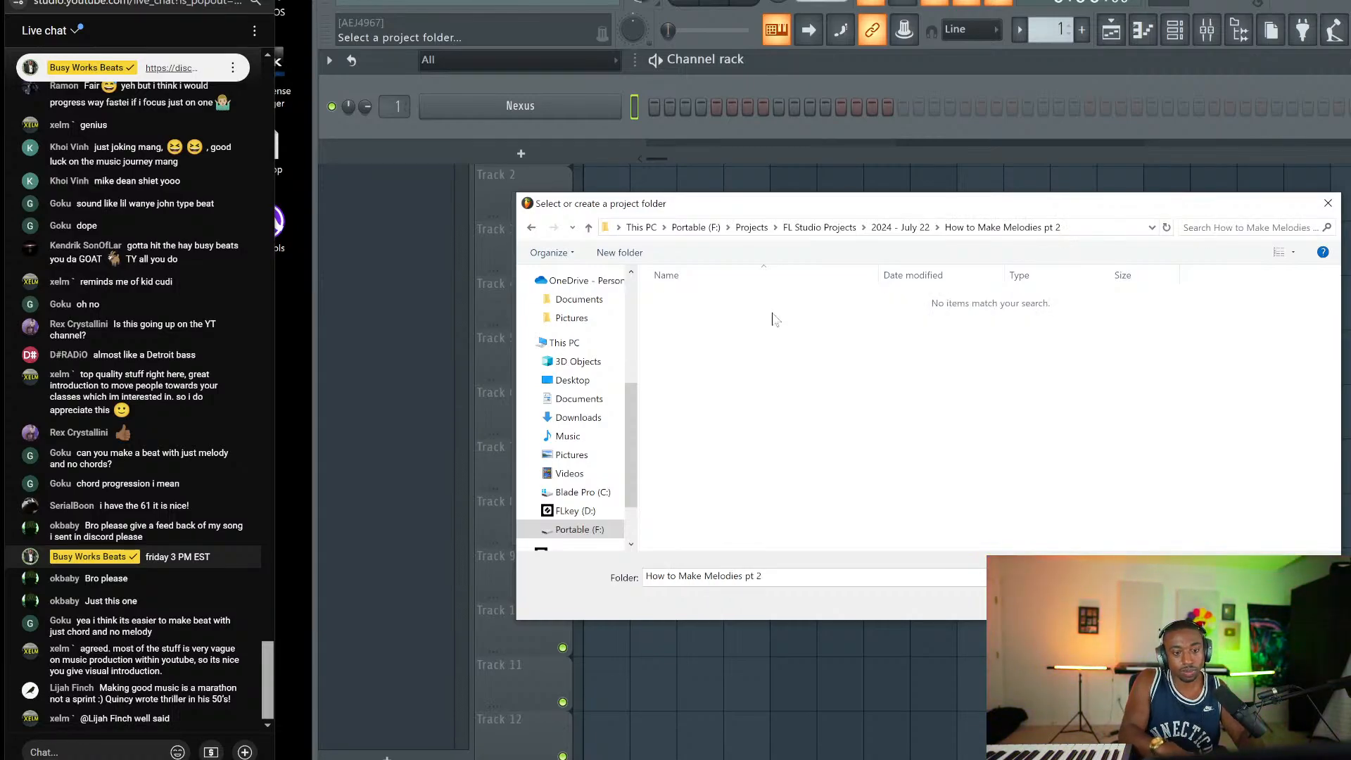
click(1200, 600)
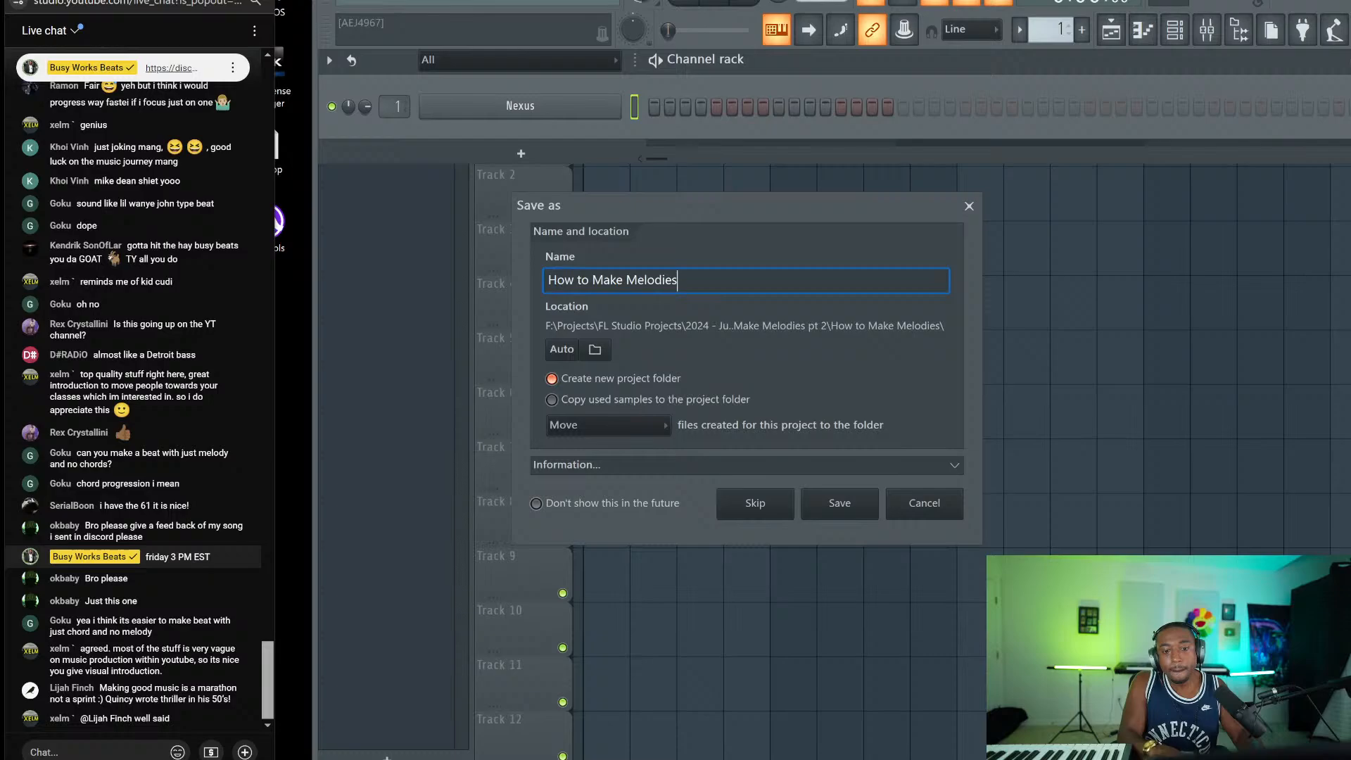
click(840, 505)
Step: Open the Nexus channel in the piano roll and extend the program window toward the live chat
right_click(623, 97)
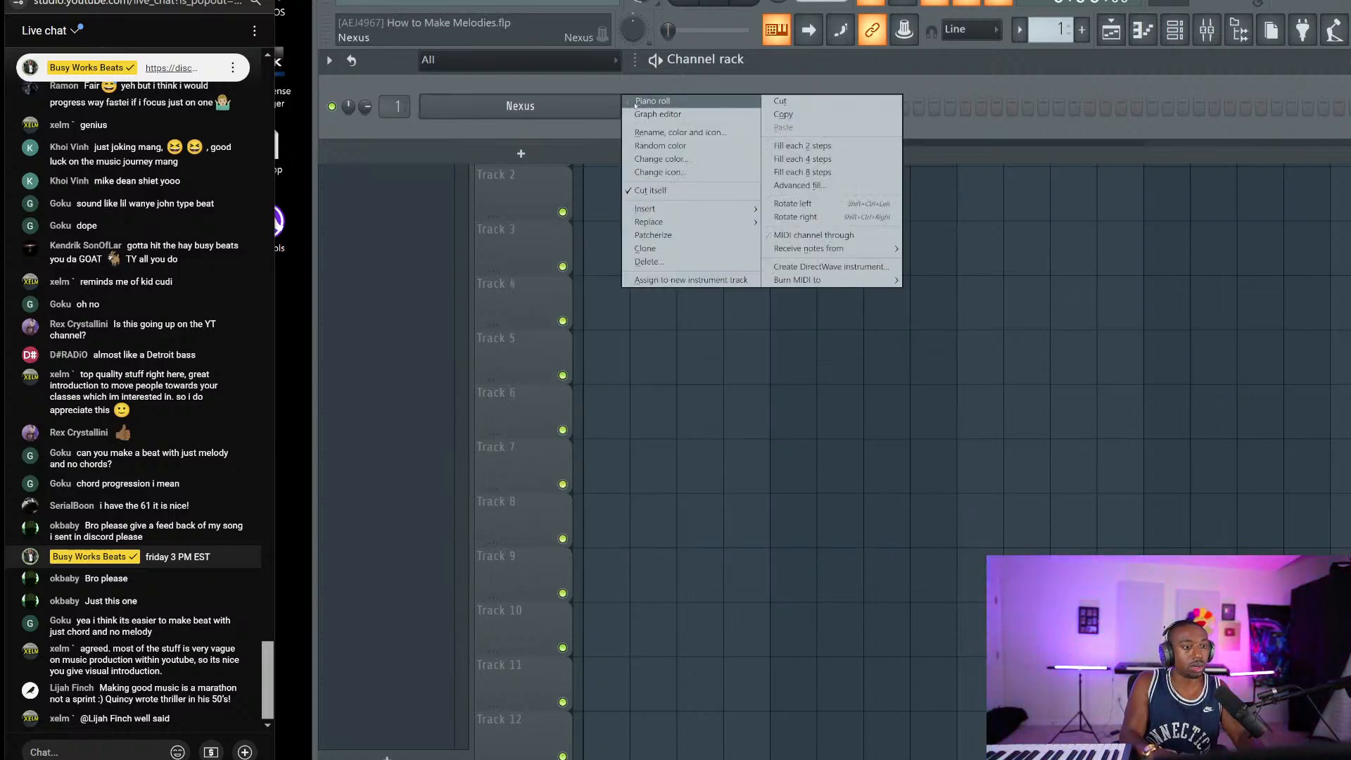
click(651, 102)
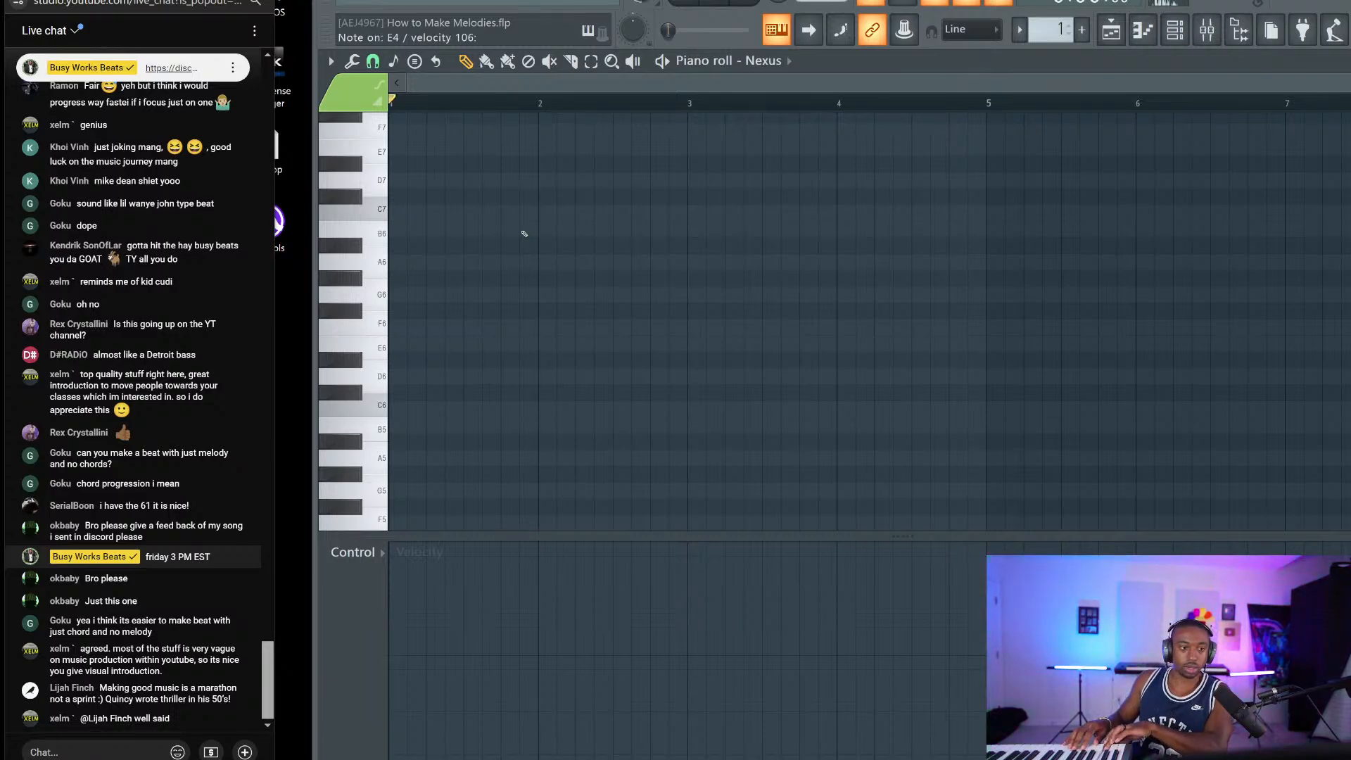
scroll(524, 233, down, 8)
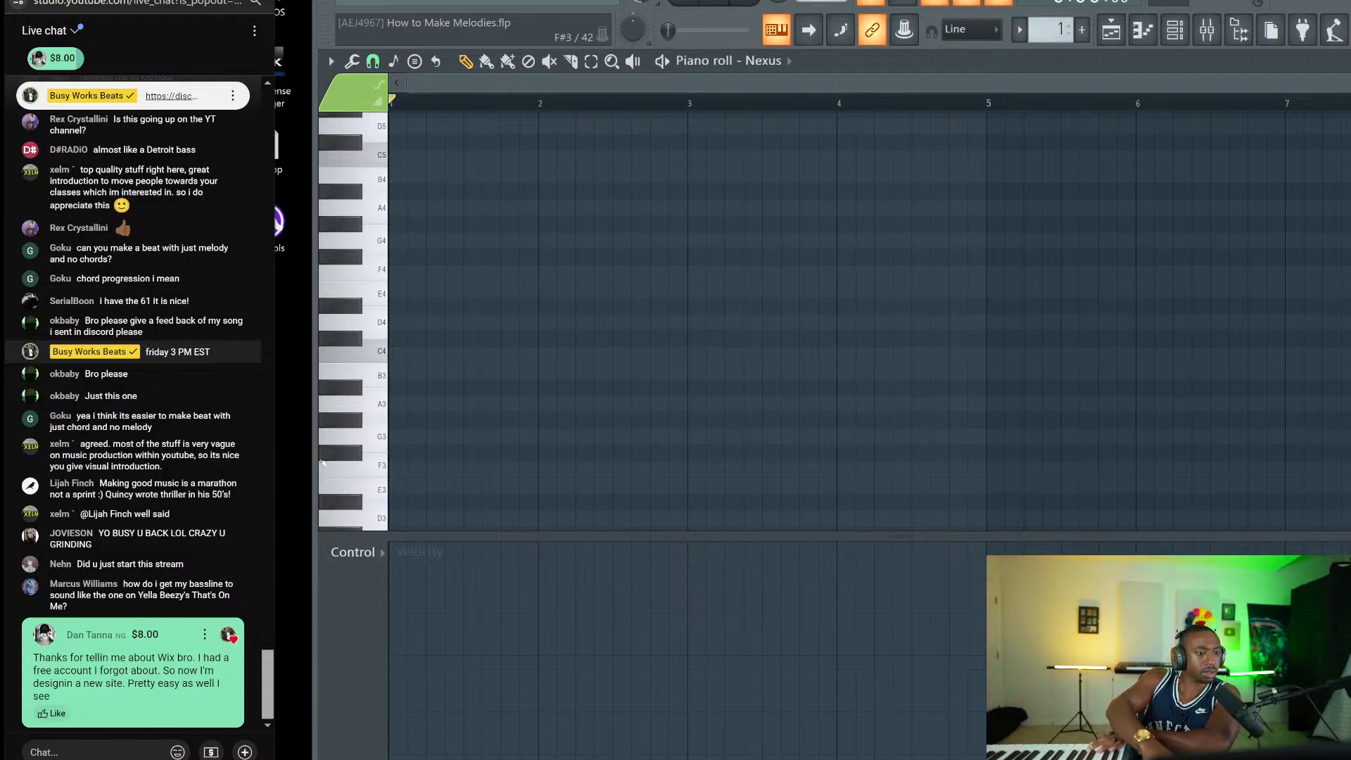
drag(312, 461, 272, 453)
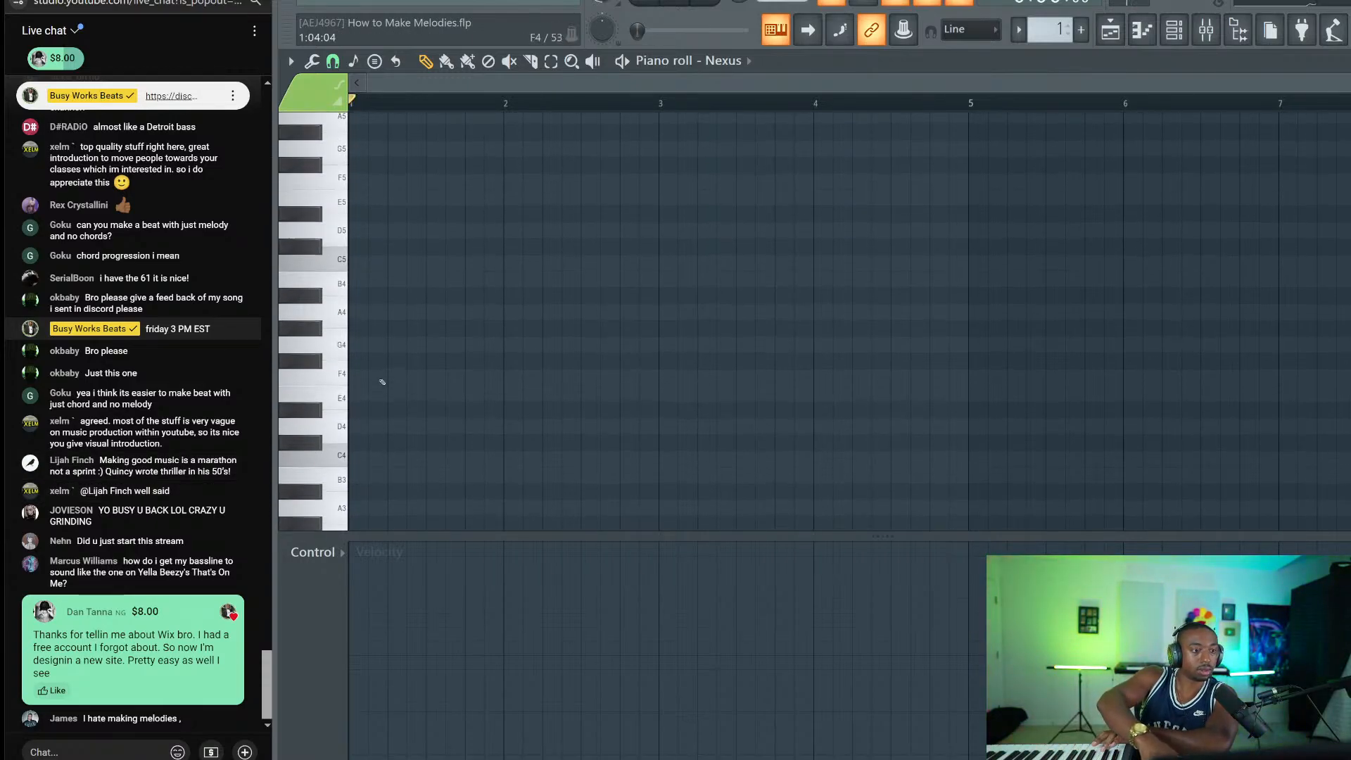
scroll(382, 382, up, 3)
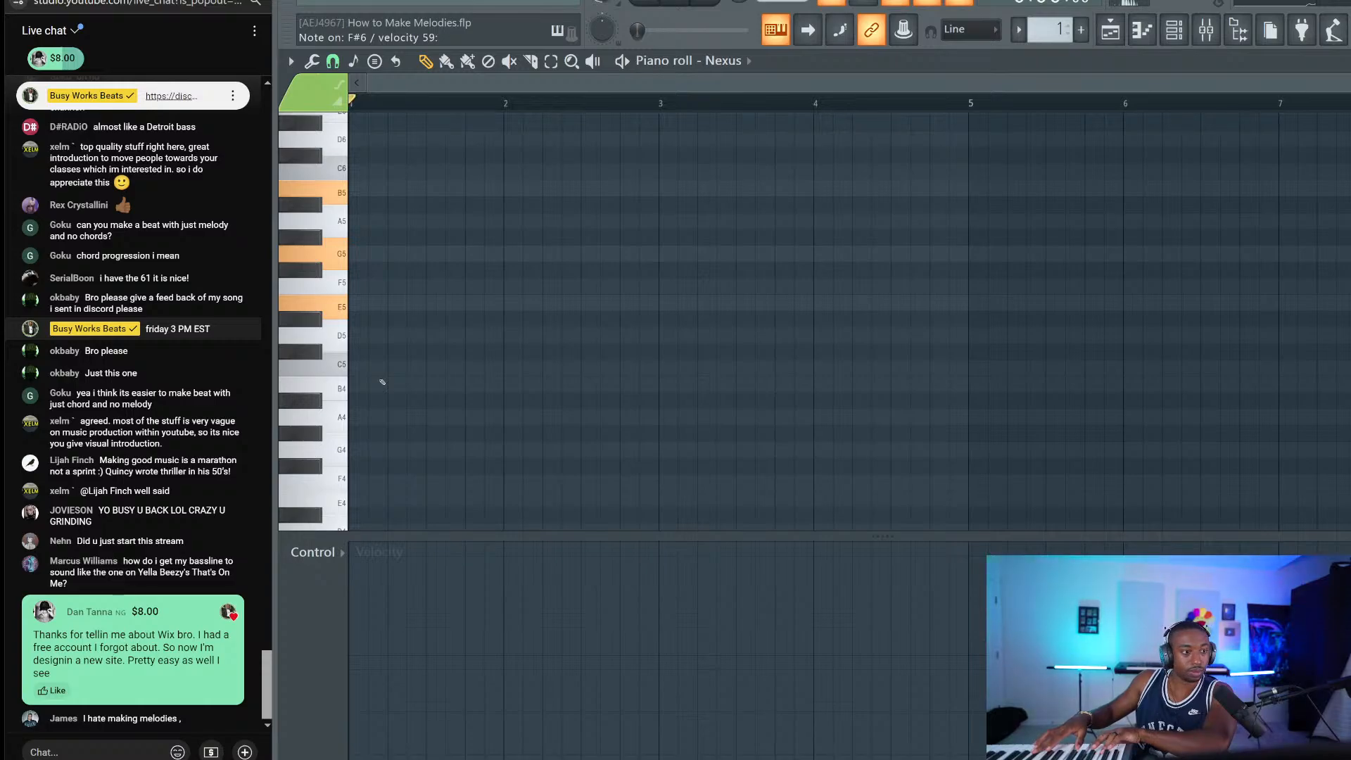
scroll(382, 382, up, 2)
scroll(382, 382, up, 1)
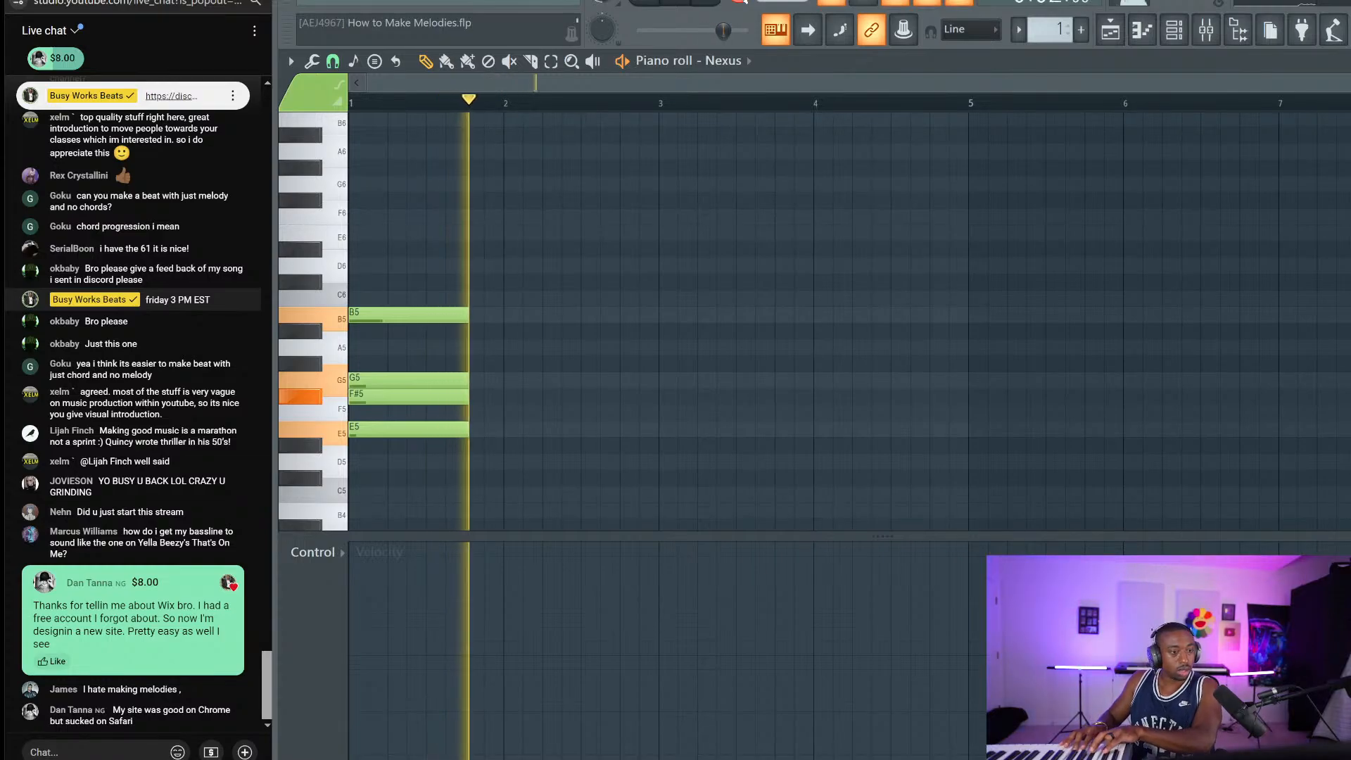
Step: Finish a trial recording of an E5, F#5, G5 and B5 chord and undo the take
key(space)
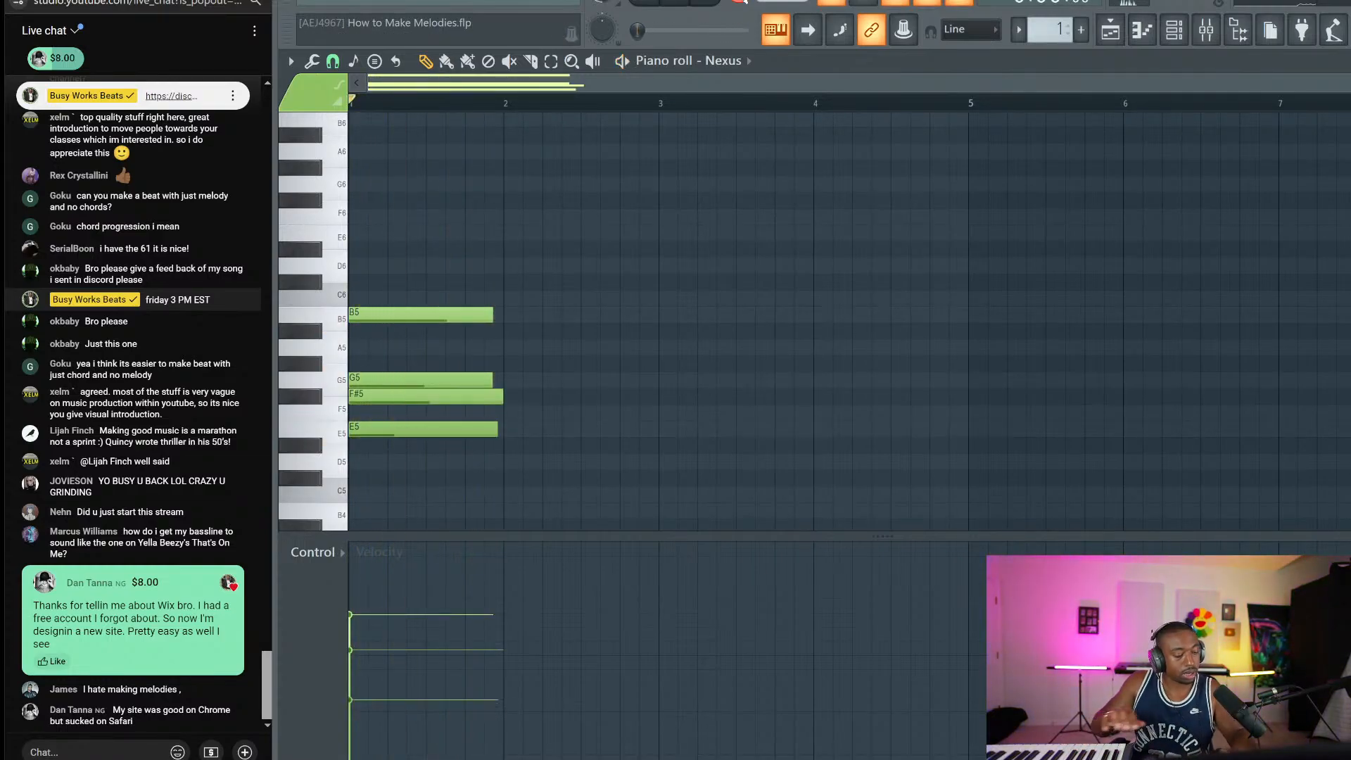
key(ctrl+z)
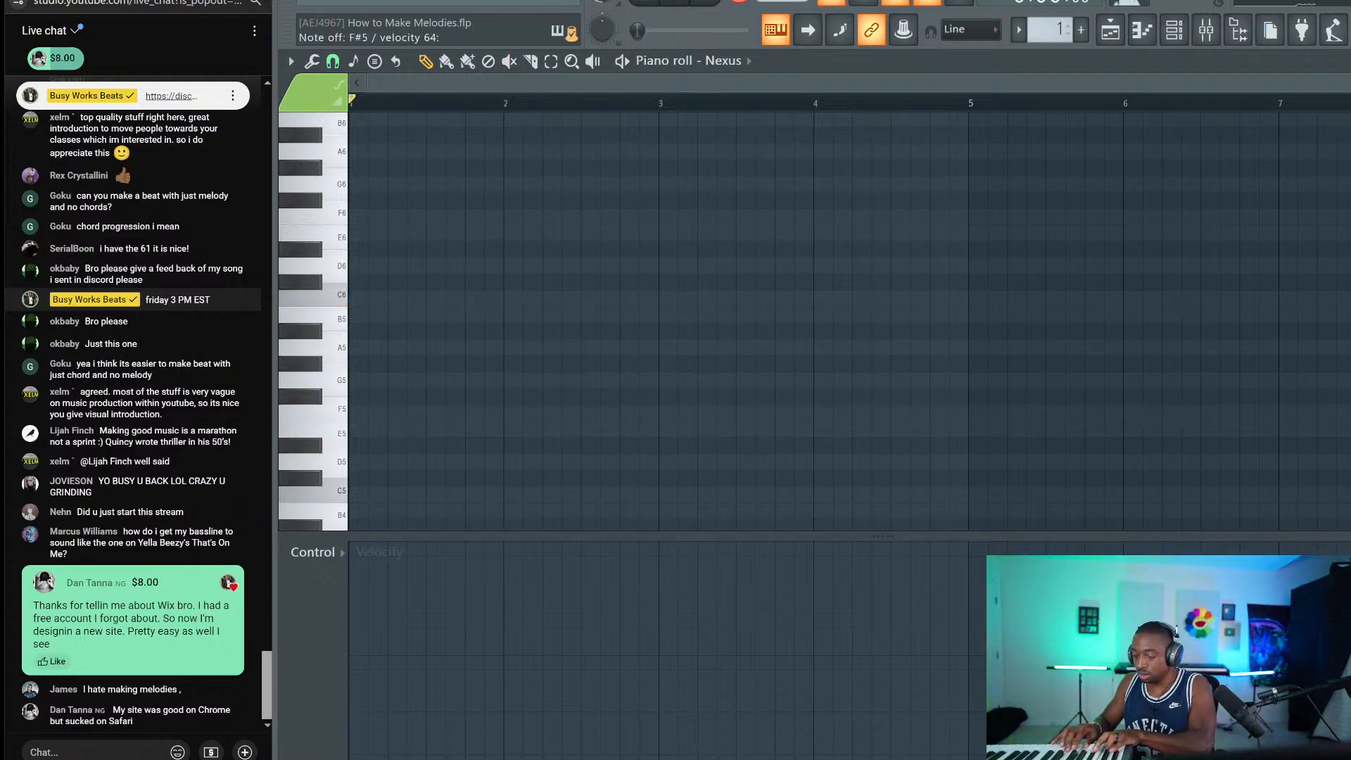
Step: Record a chord progression based on E5, F#5, G5 and B5 from bar 1 in the Nexus pattern and save the project
key(space)
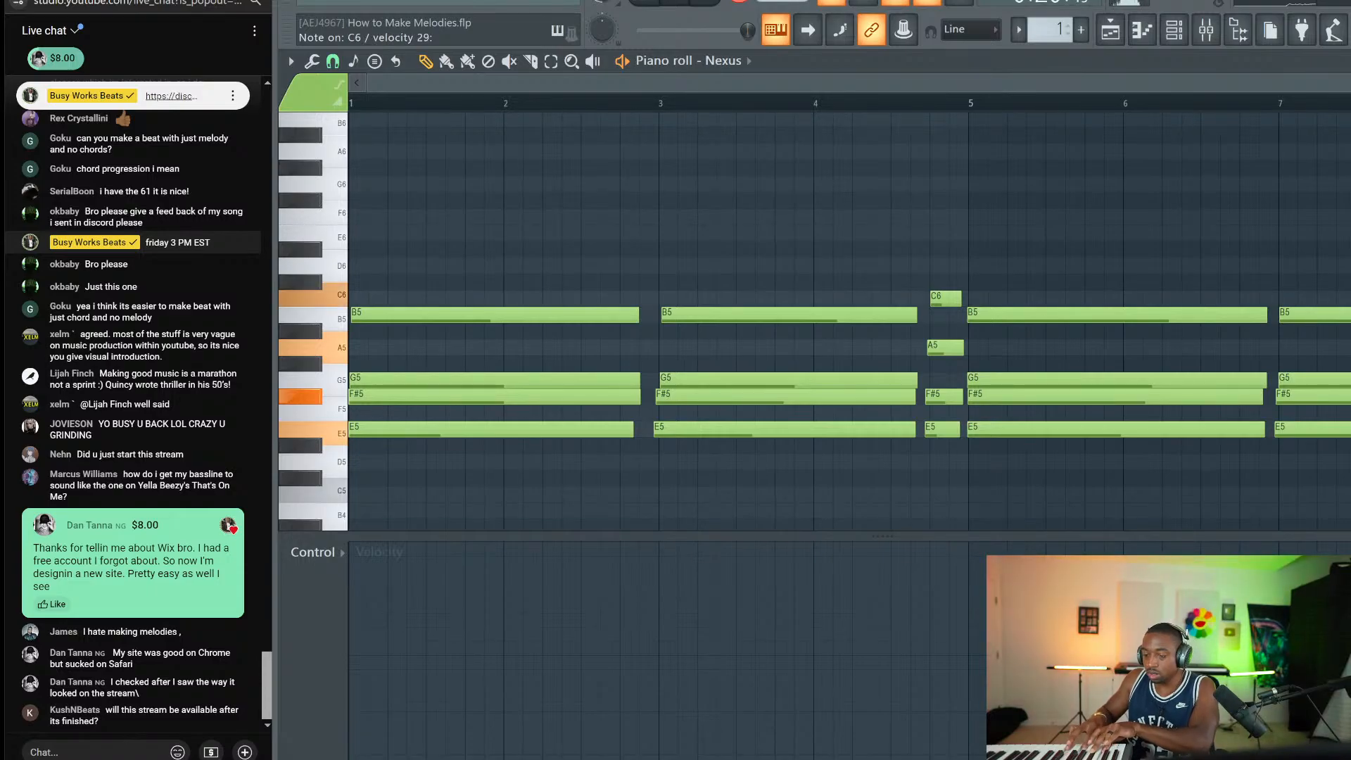
key(space)
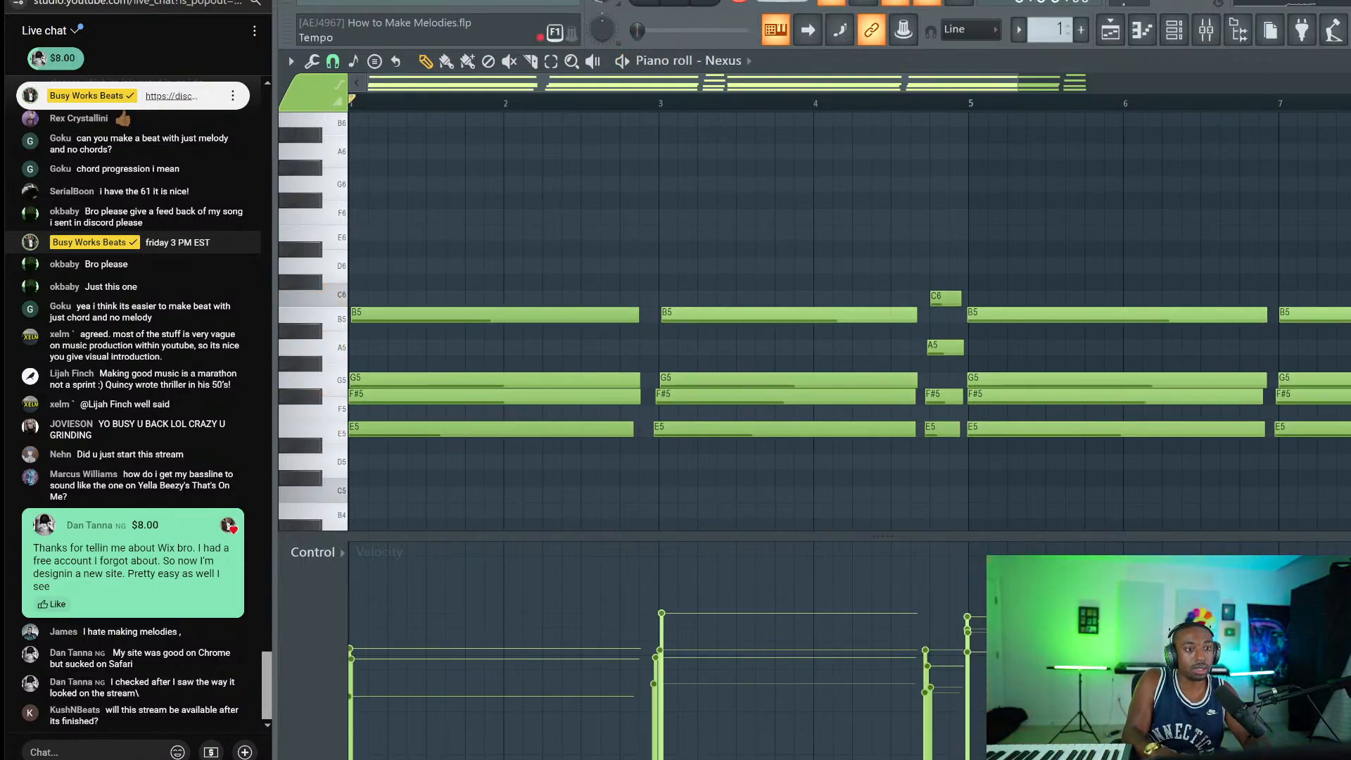
key(ctrl+s)
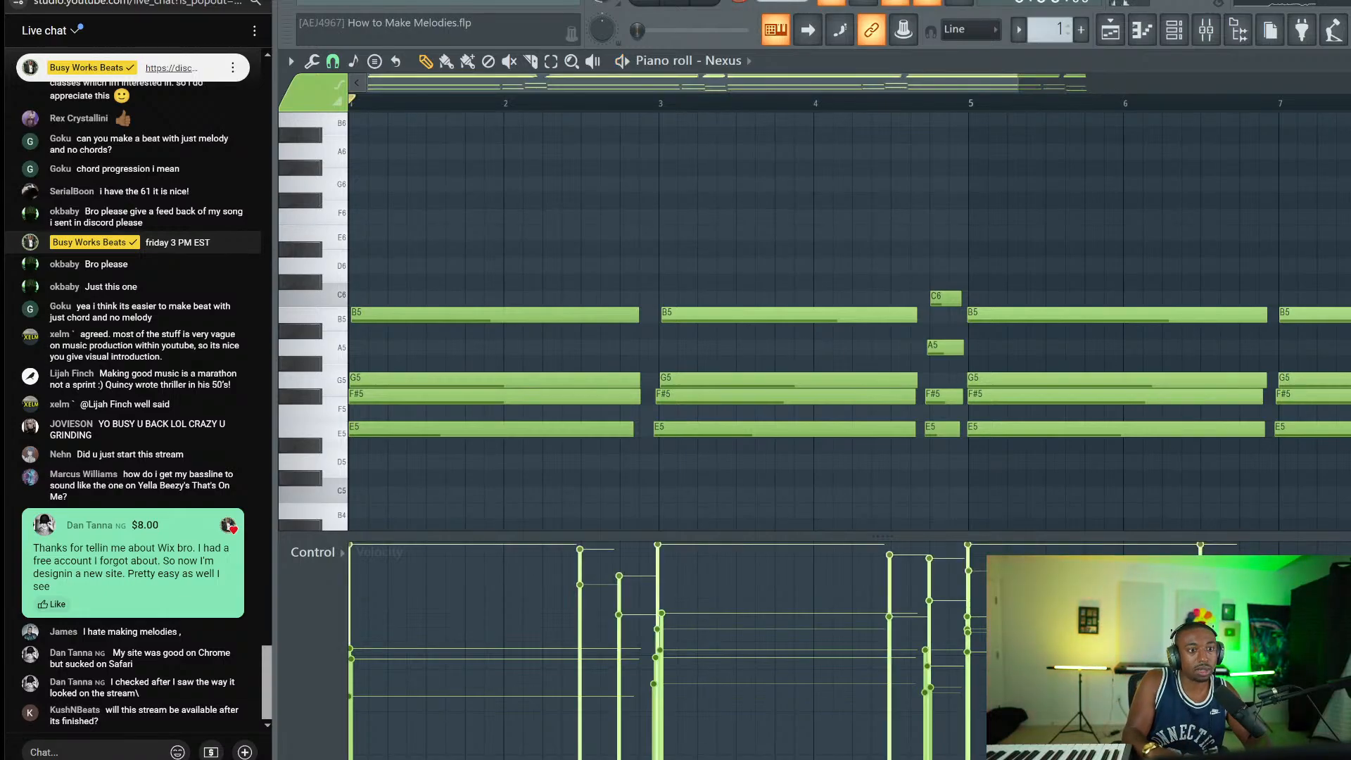
key(space)
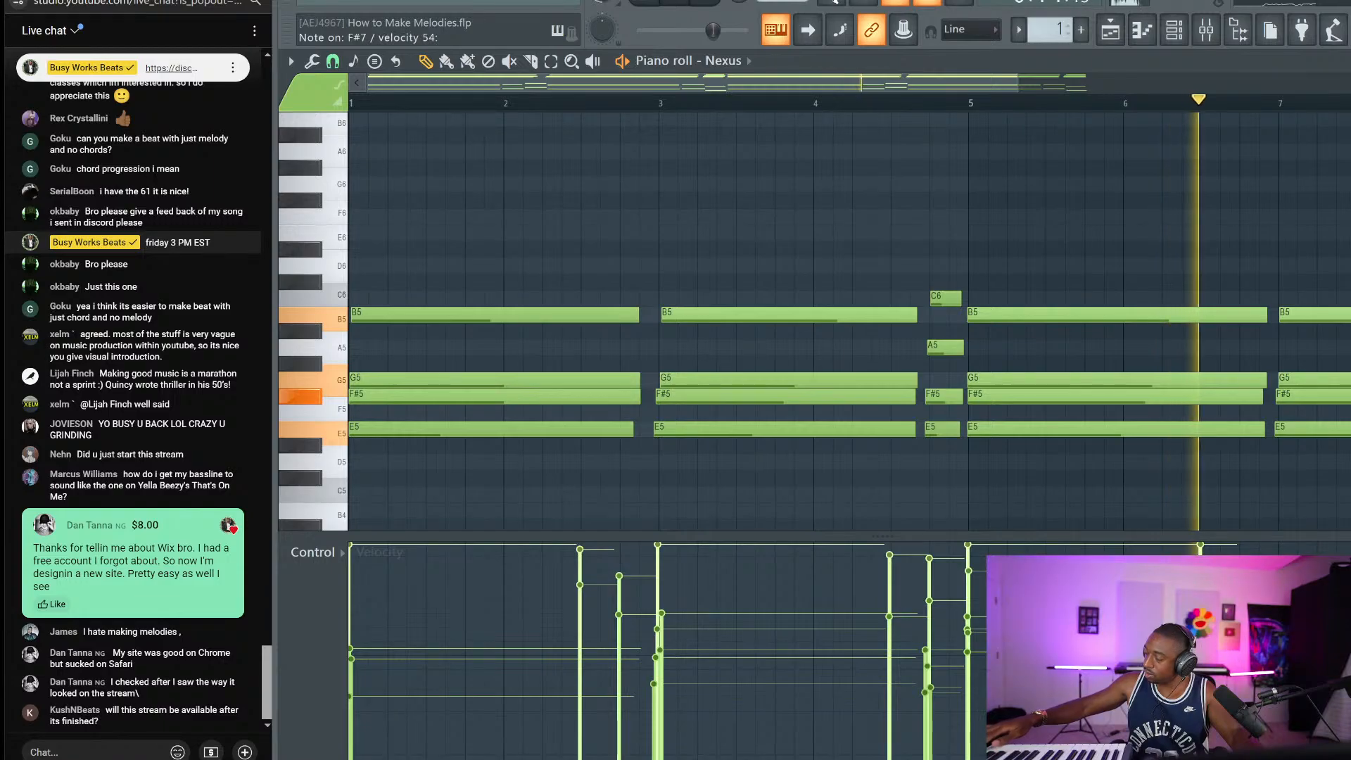
key(space)
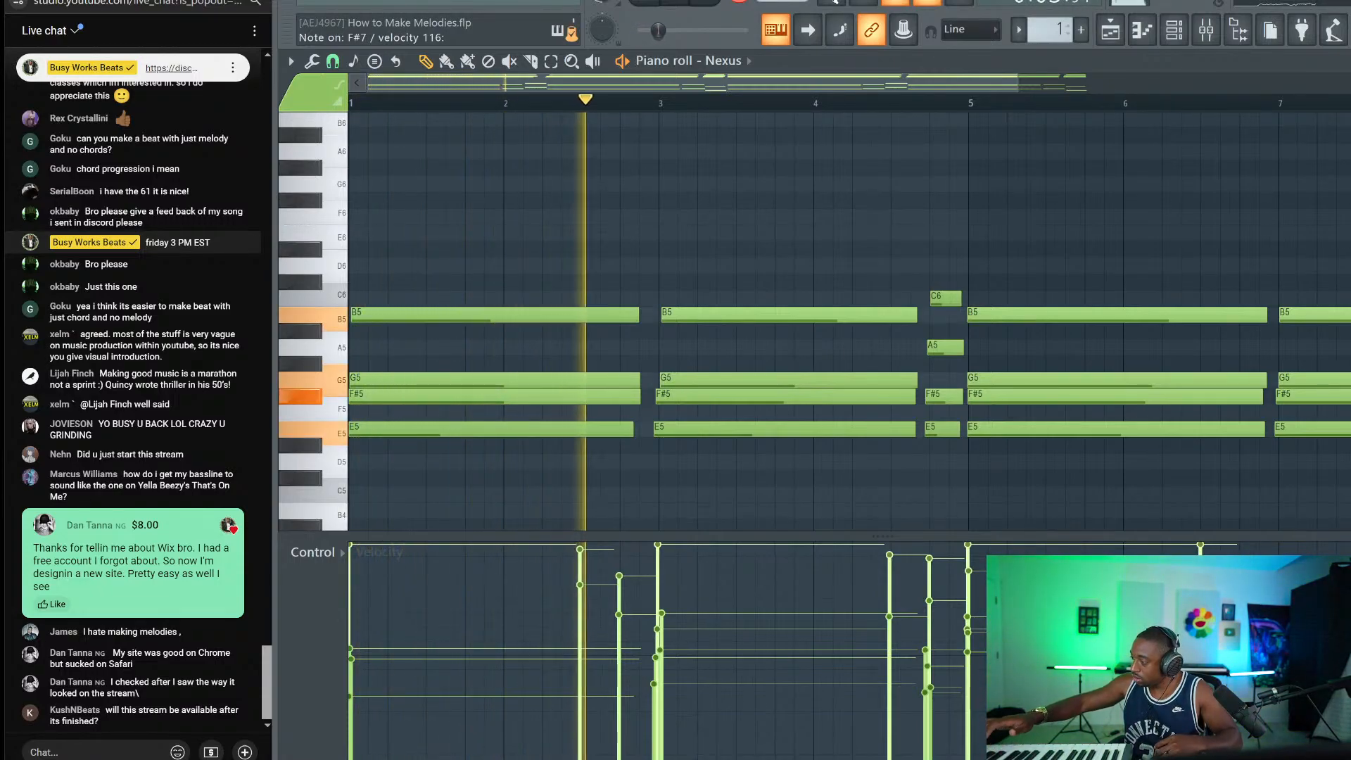
key(space)
key(ctrl+z)
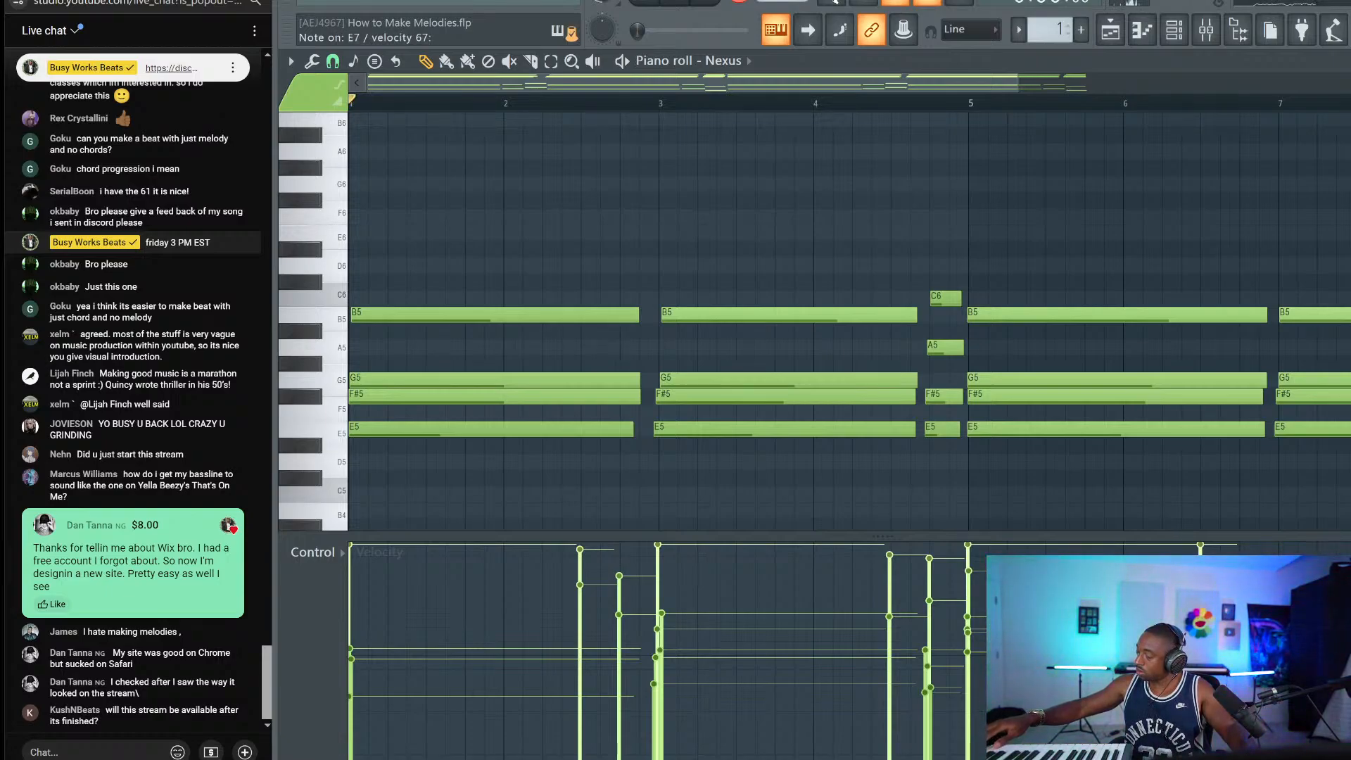
key(space)
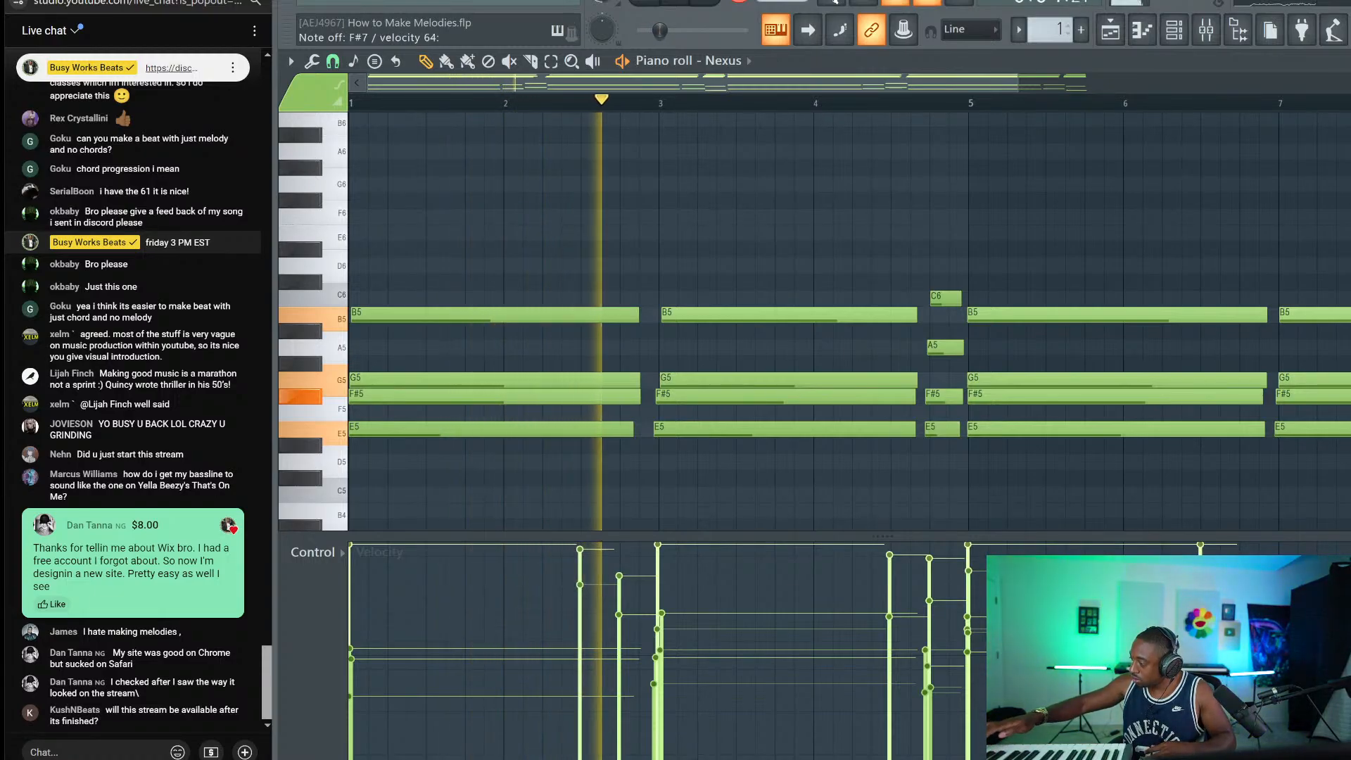
key(space)
key(ctrl+z)
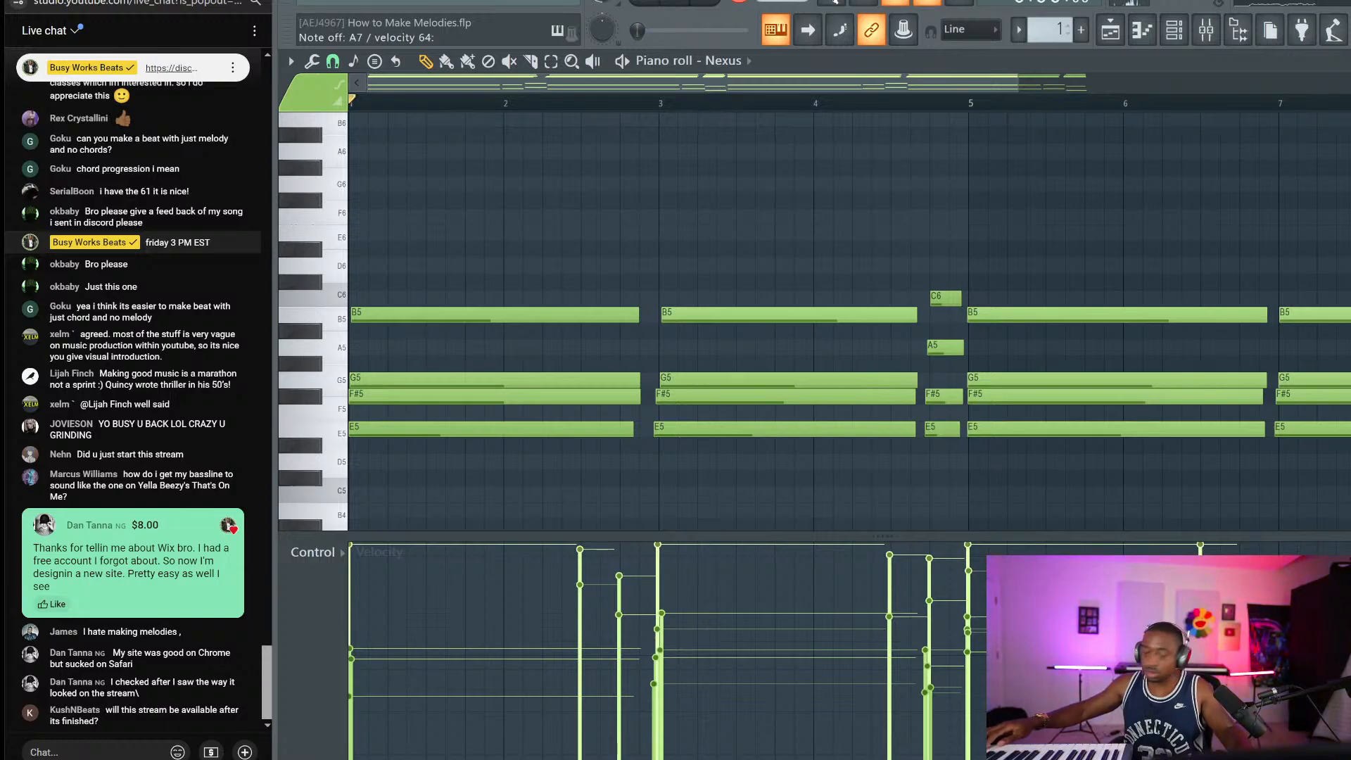
Step: Record a melody with the Nexus piano over the existing chords, starting from bar 1
key(space)
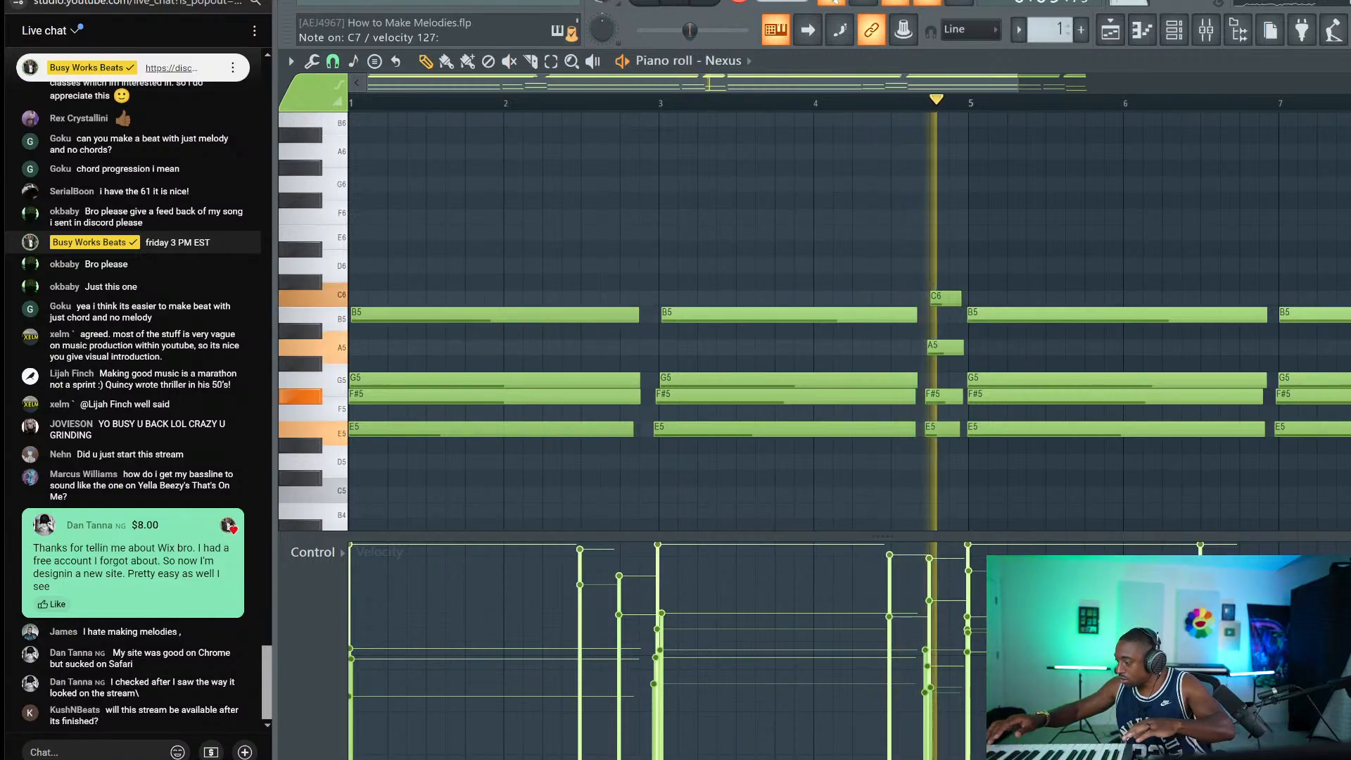
key(space)
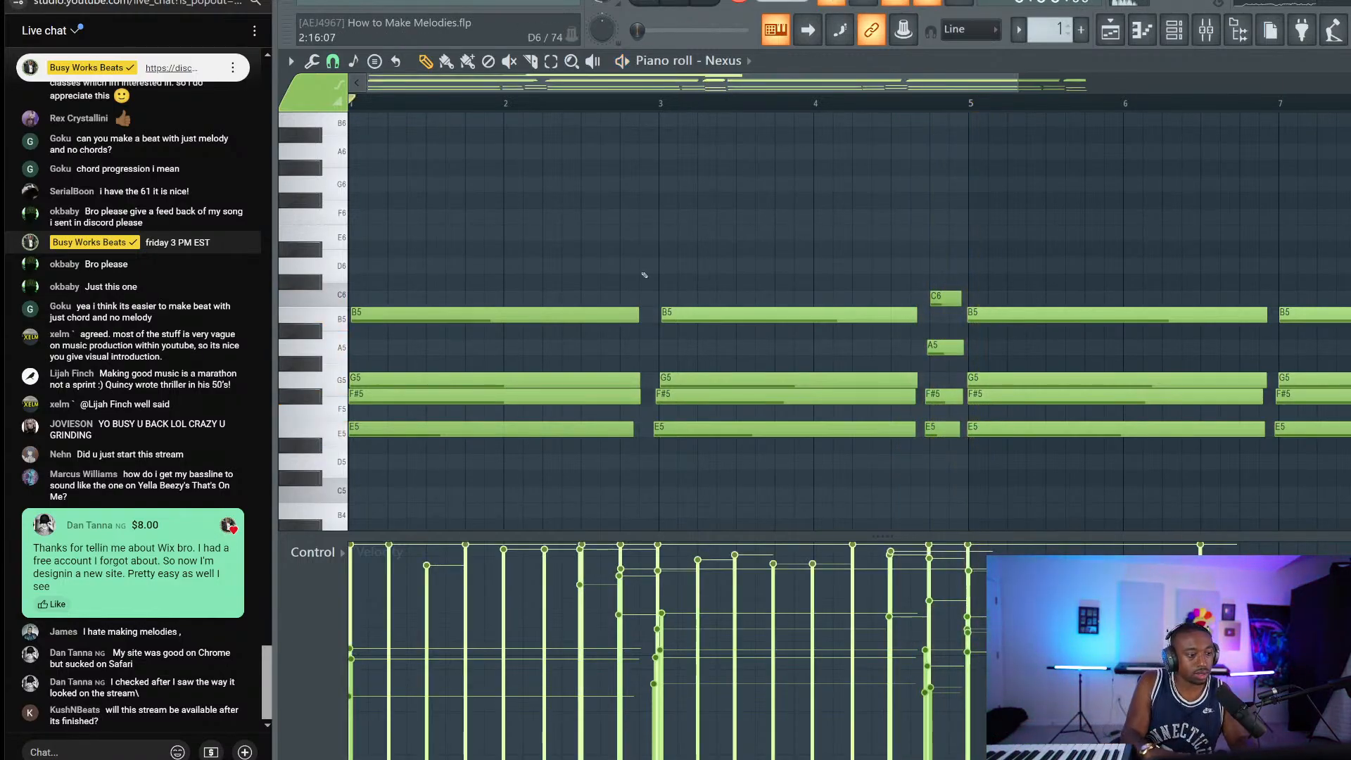
Step: Delete the long G7 note from the melody and duplicate the remaining notes so the copy starts at bar 5
scroll(704, 296, up, 5)
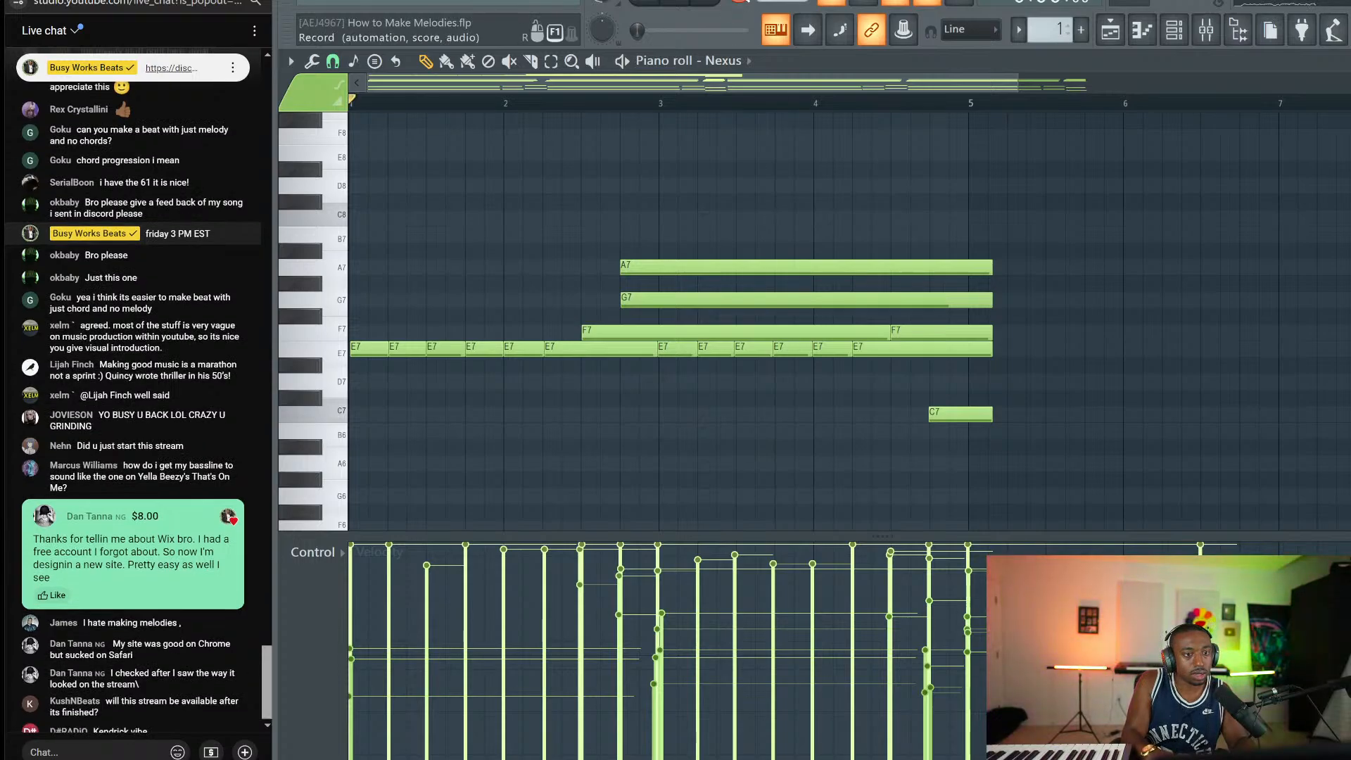
right_click(665, 304)
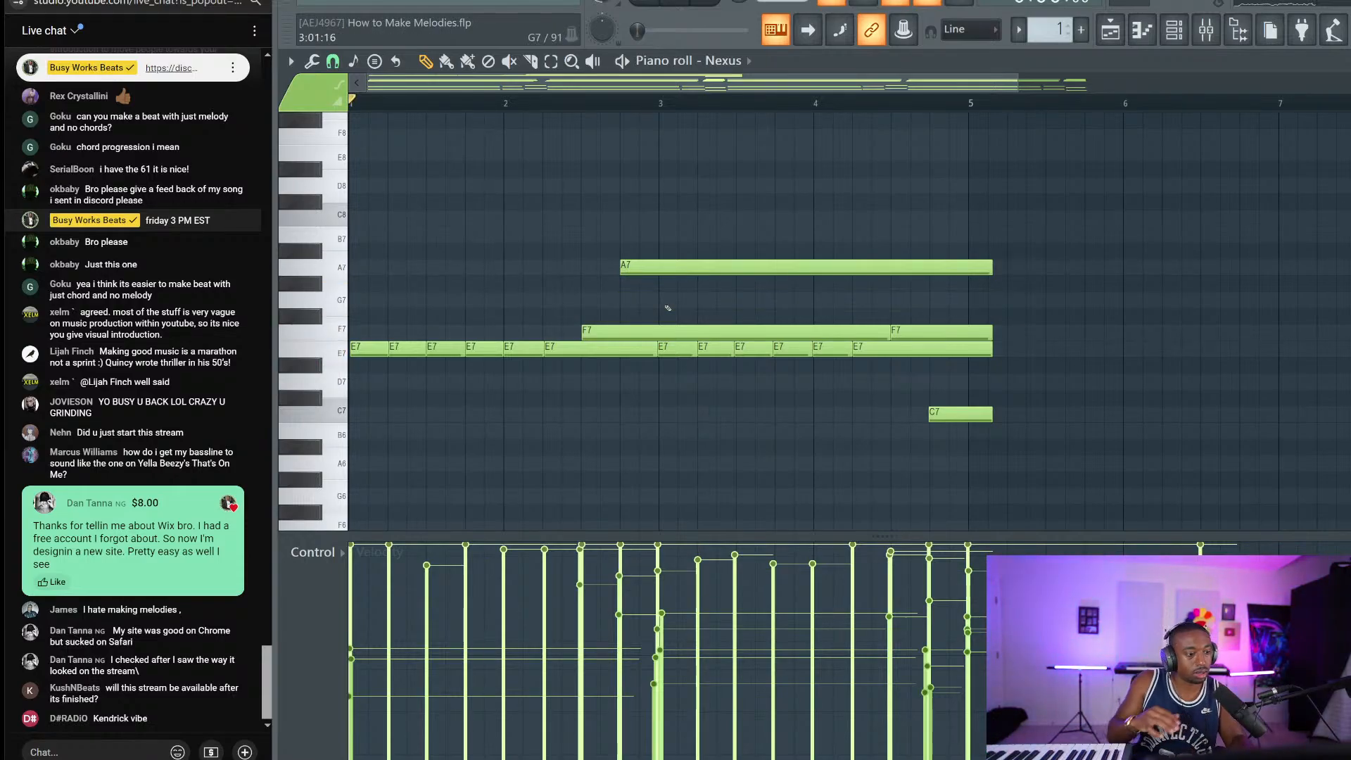
drag(996, 195, 371, 426)
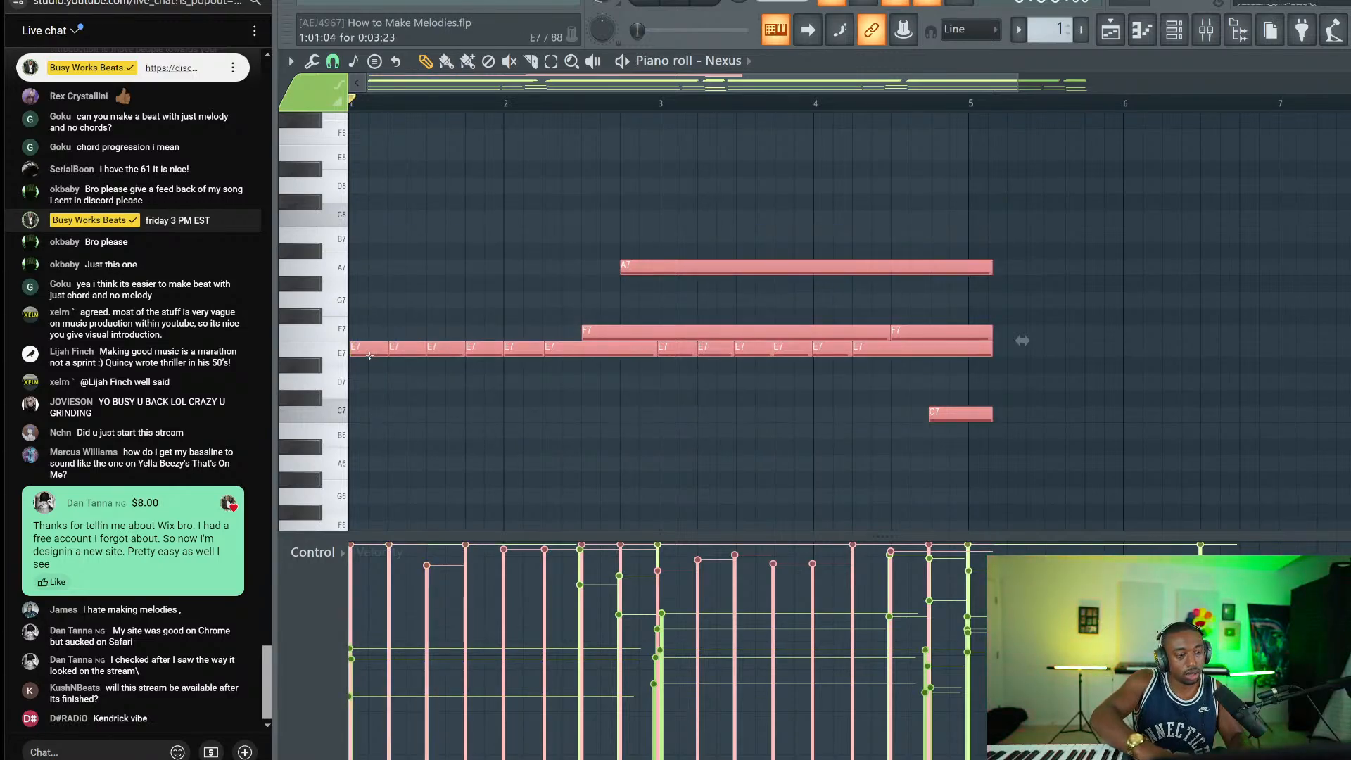
key(ctrl+b)
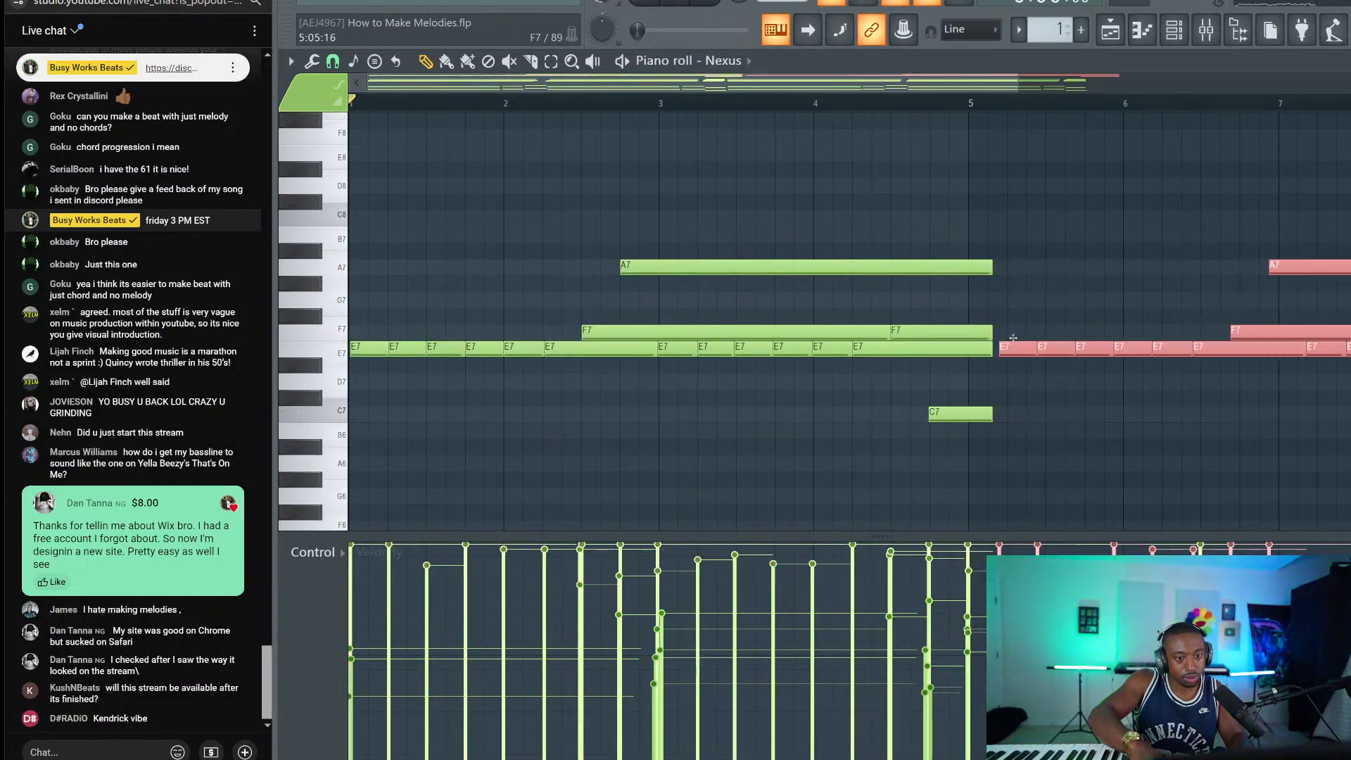
drag(1013, 337, 986, 316)
key(space)
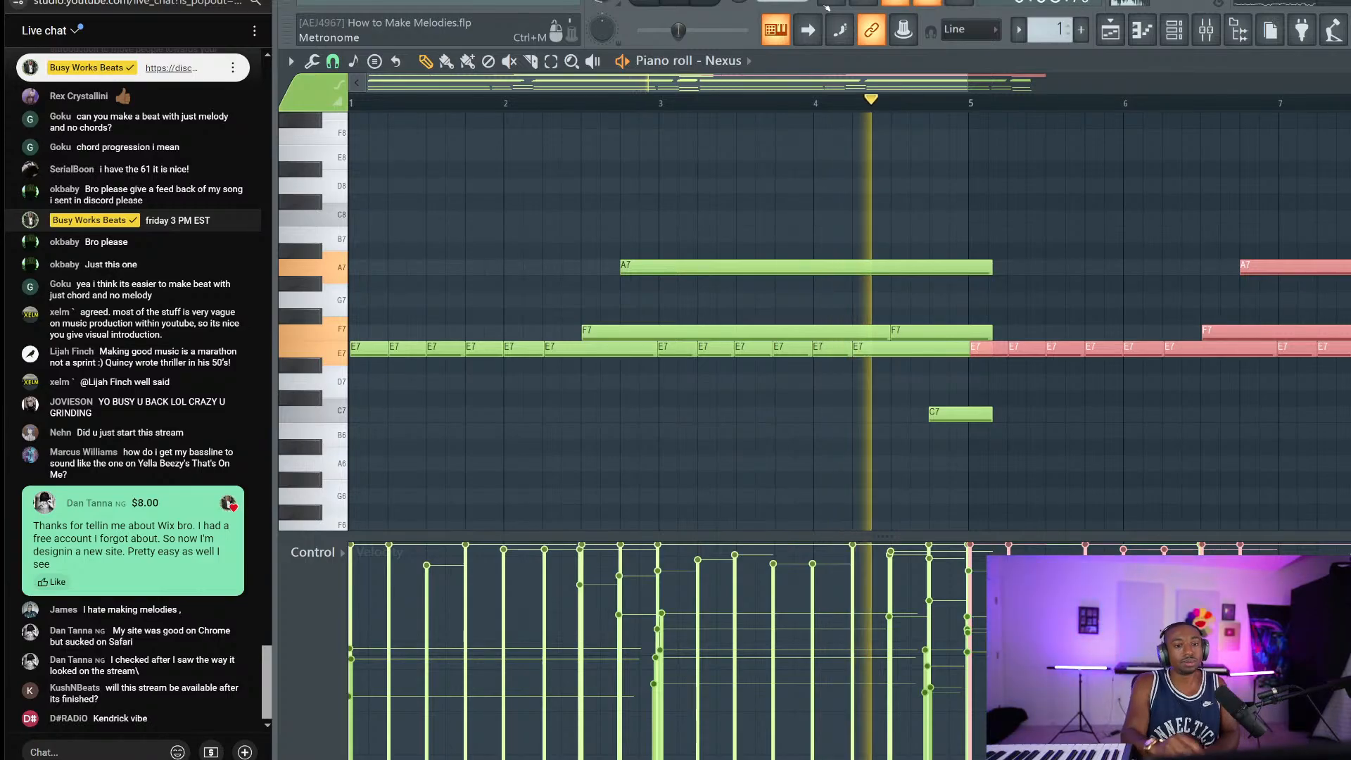
scroll(919, 196, down, 2)
click(924, 184)
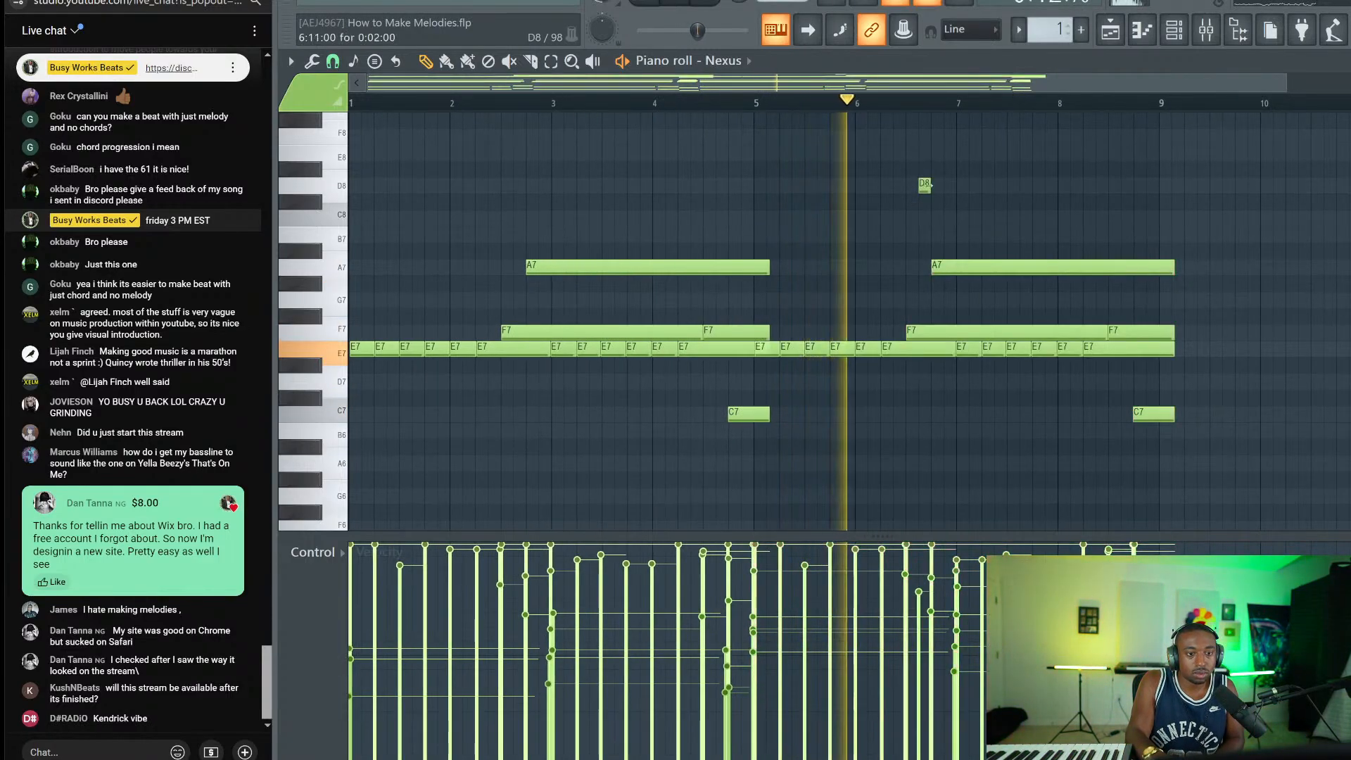
right_click(926, 184)
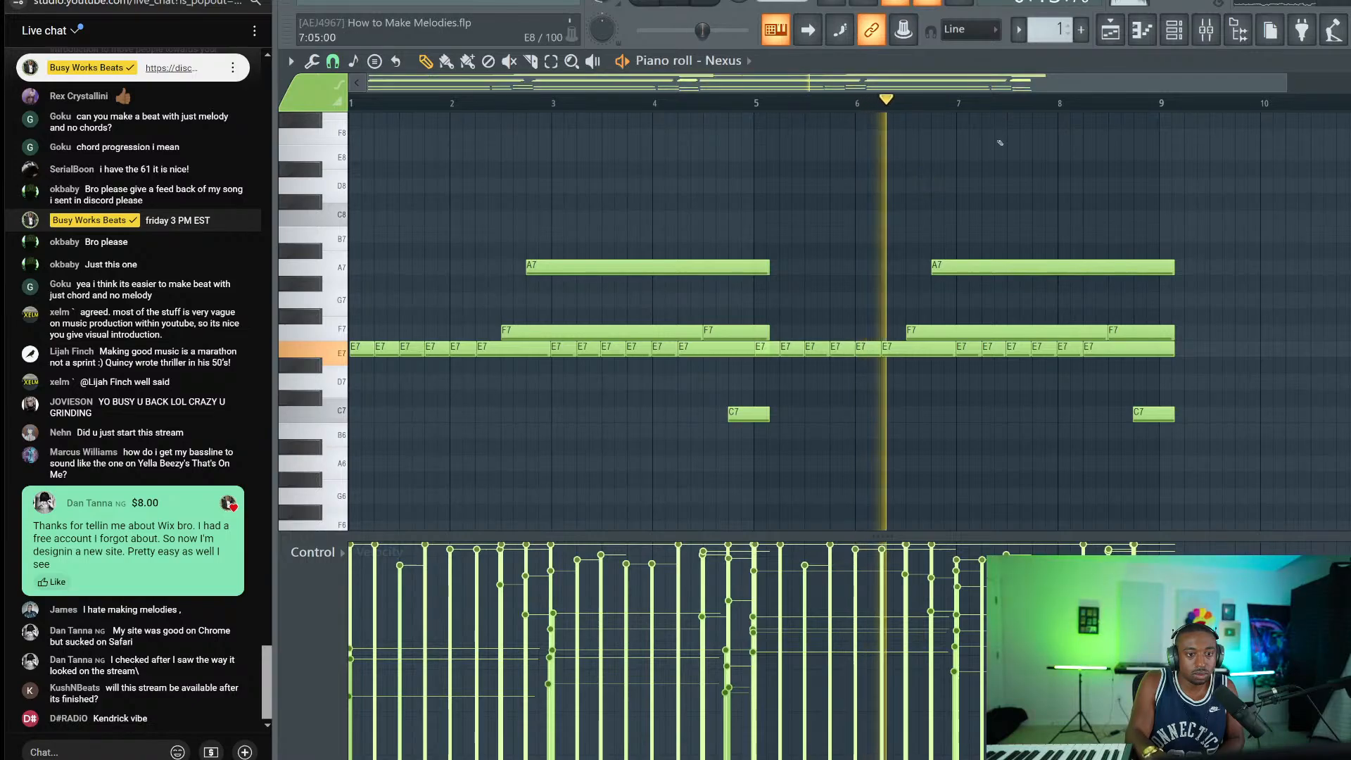
Step: Replace the Nexus instrument in the channel with Busy Works Beats - Hercules and stop playback
click(1172, 39)
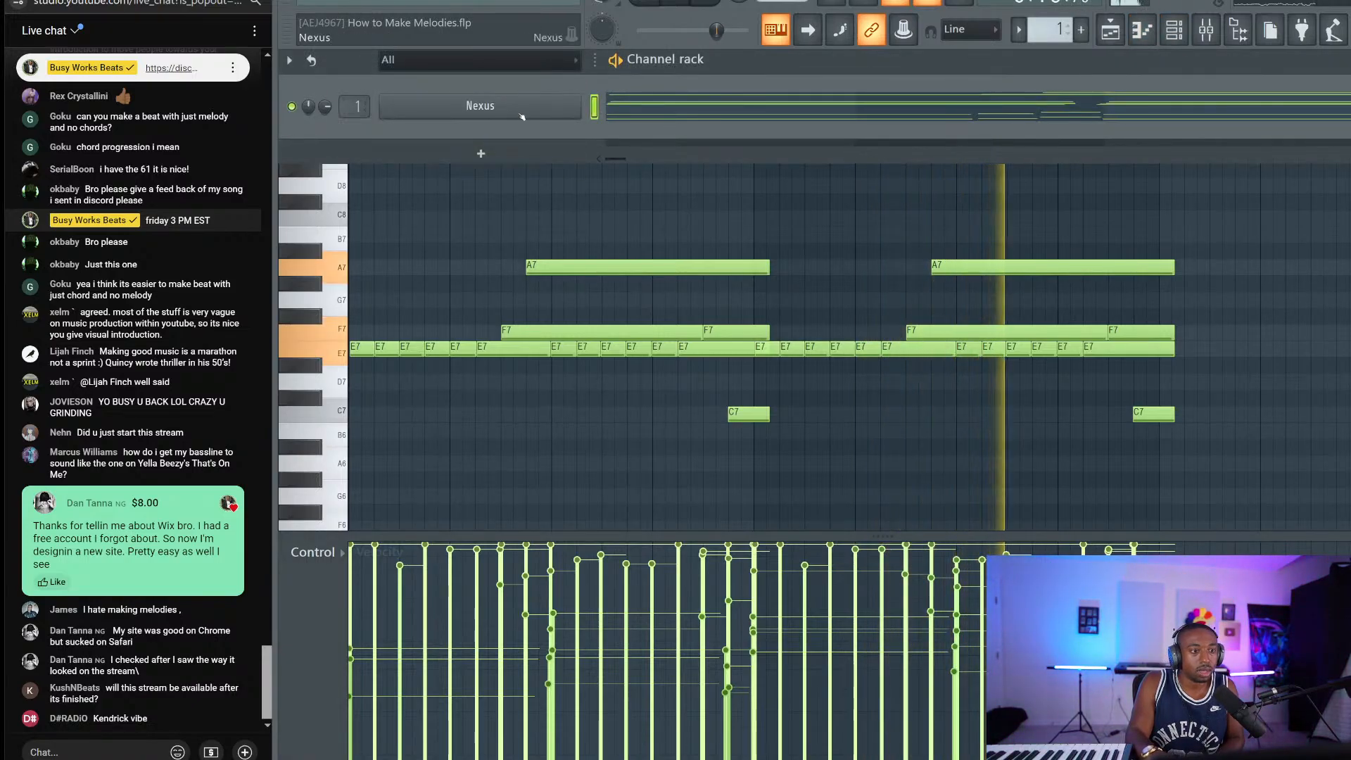
right_click(578, 100)
mouse_move(652, 224)
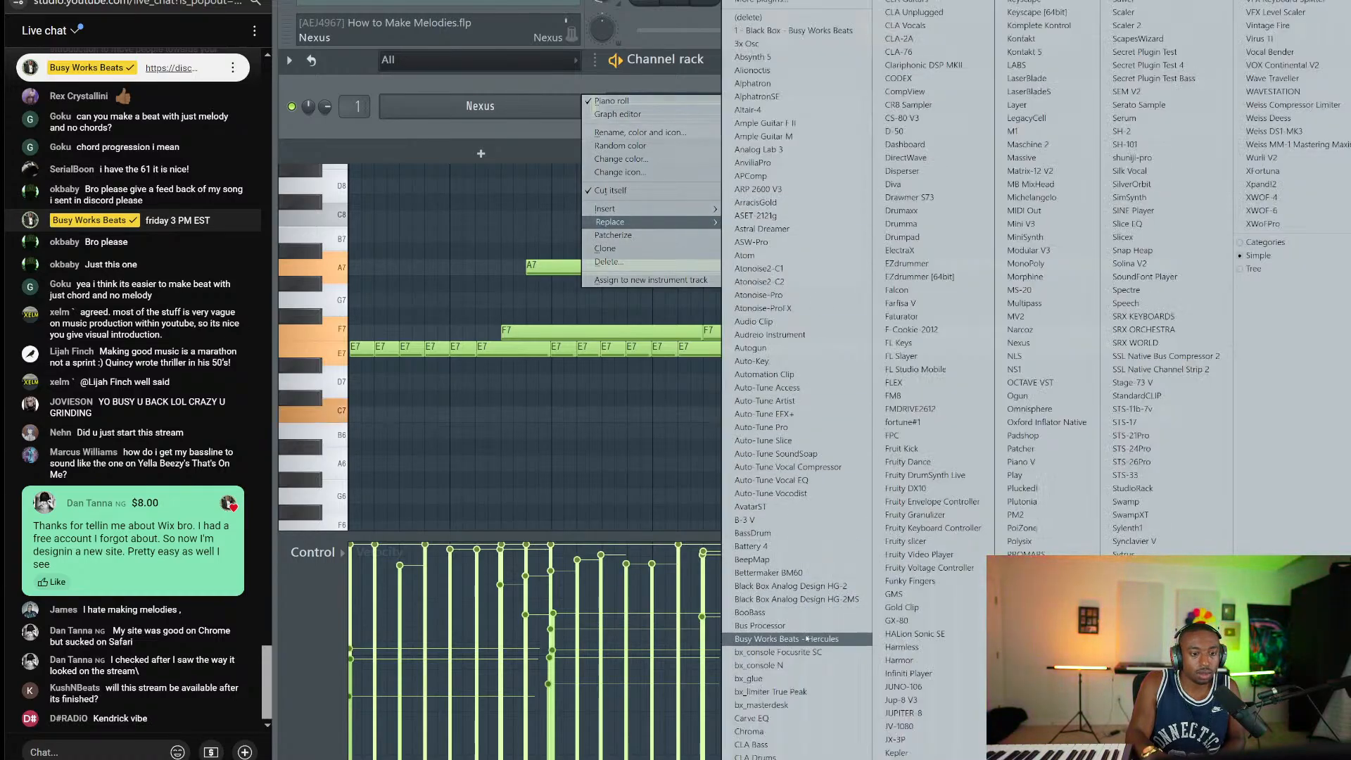
click(809, 639)
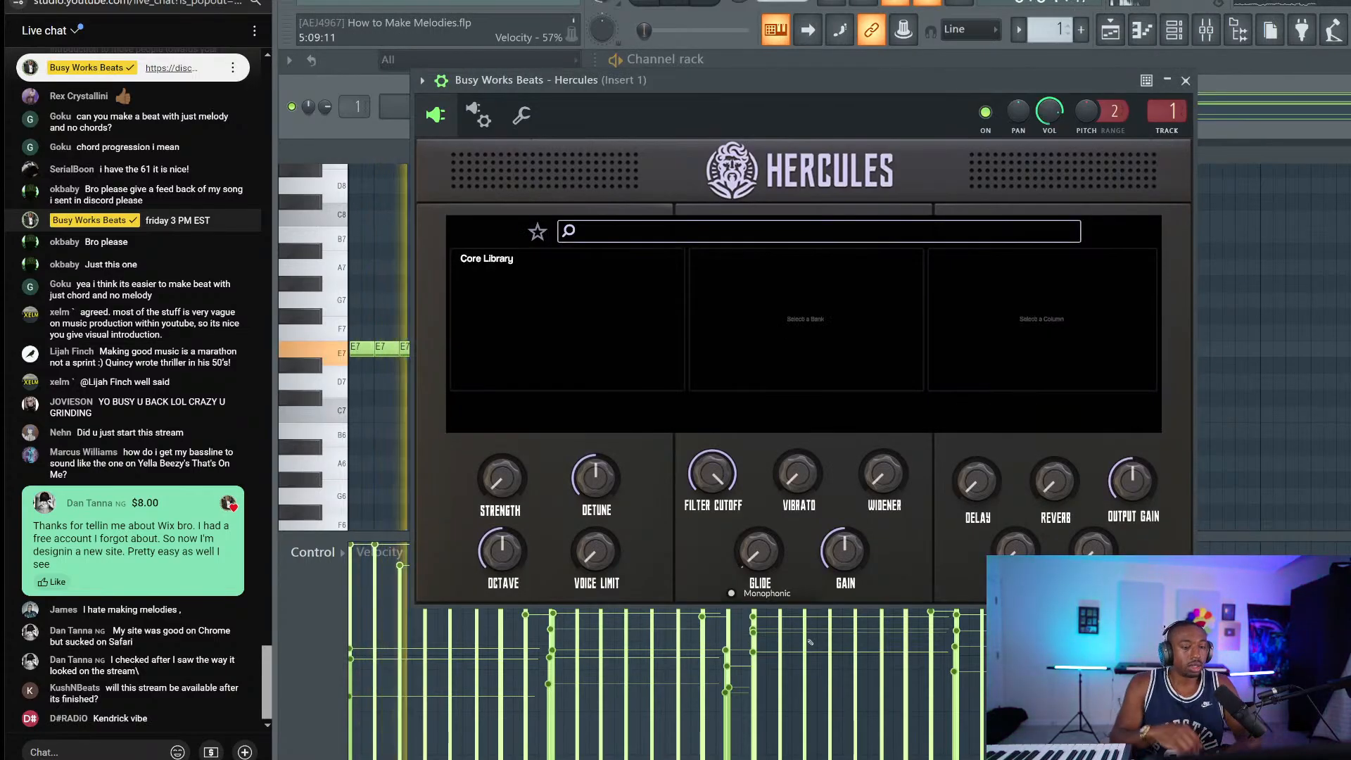
click(774, 61)
key(space)
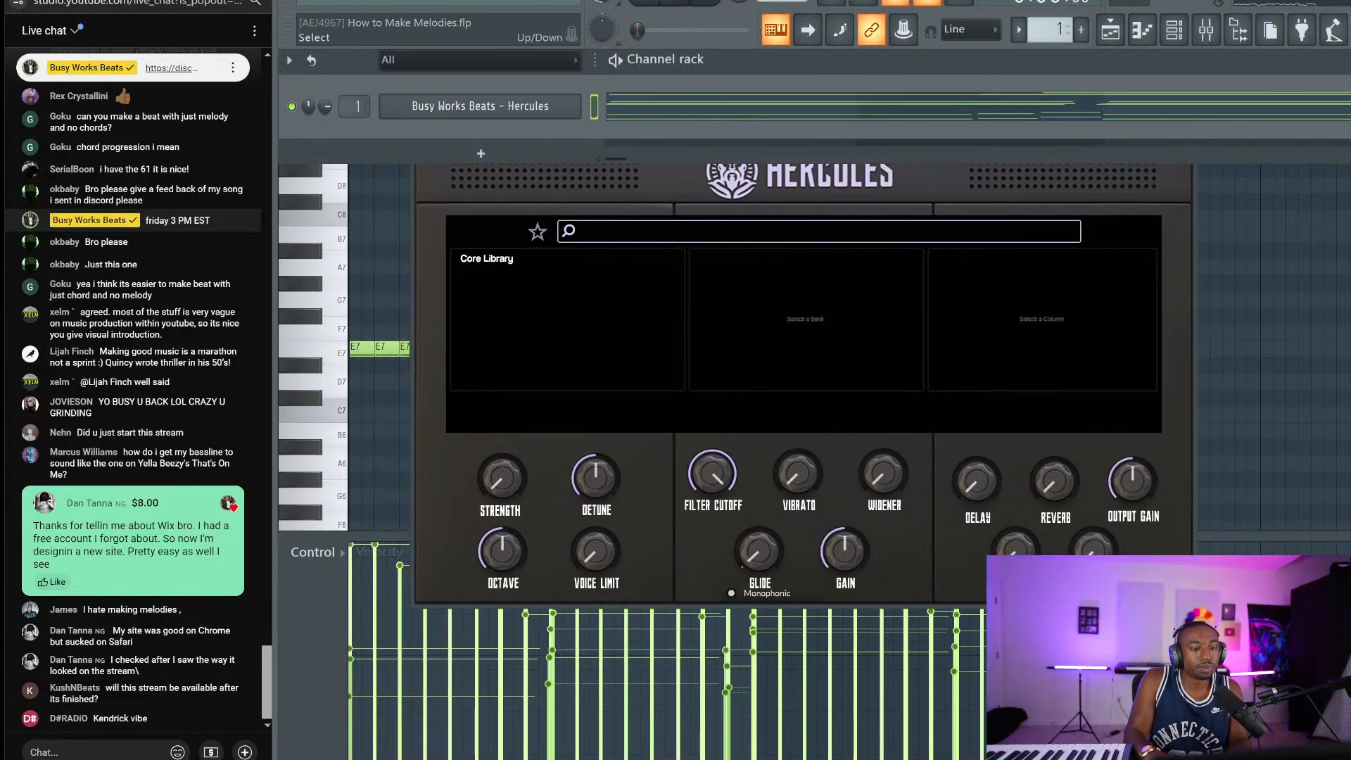
Step: Load the Drake Keys preset from the Keys category of the Hercules Core Library and play the pattern
click(493, 259)
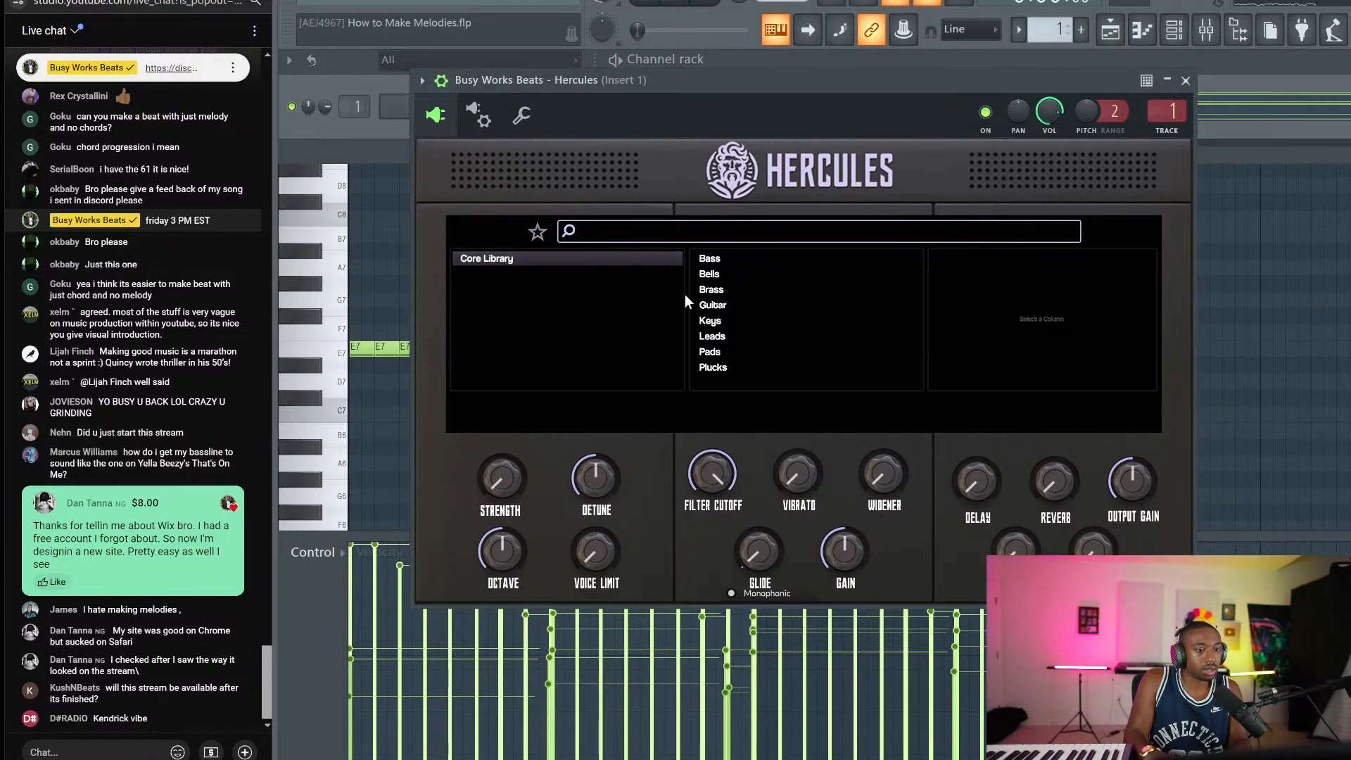
click(710, 321)
click(977, 290)
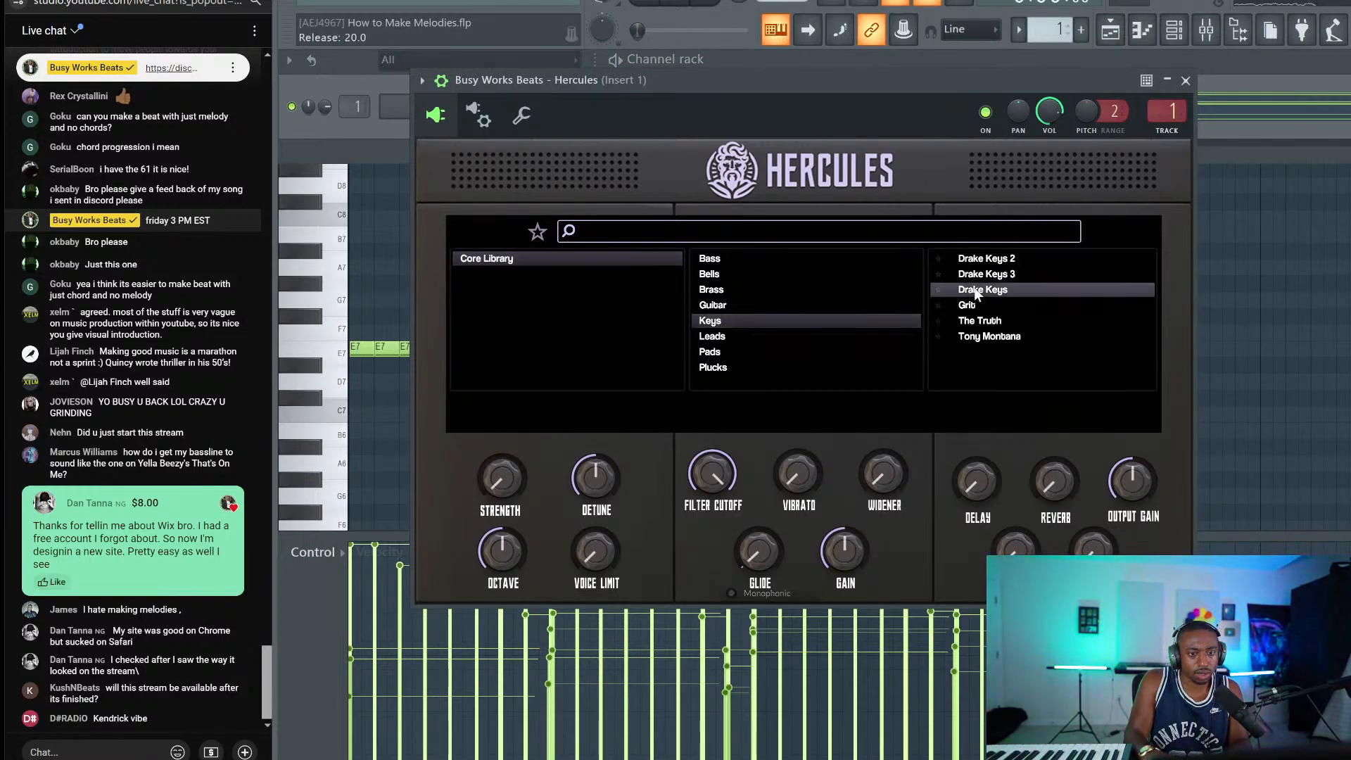
key(space)
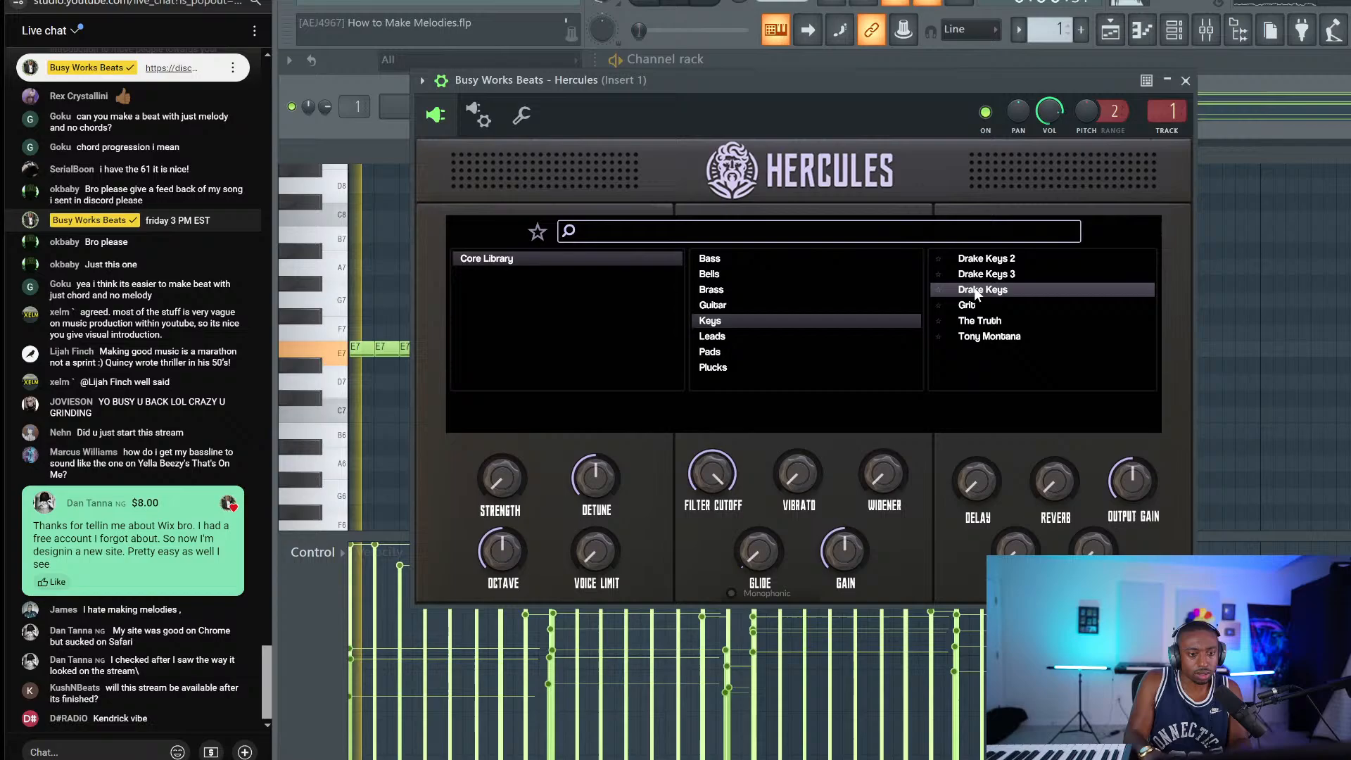
Step: Raise the Hercules channel's volume slightly while the pattern plays and save the project
click(1185, 81)
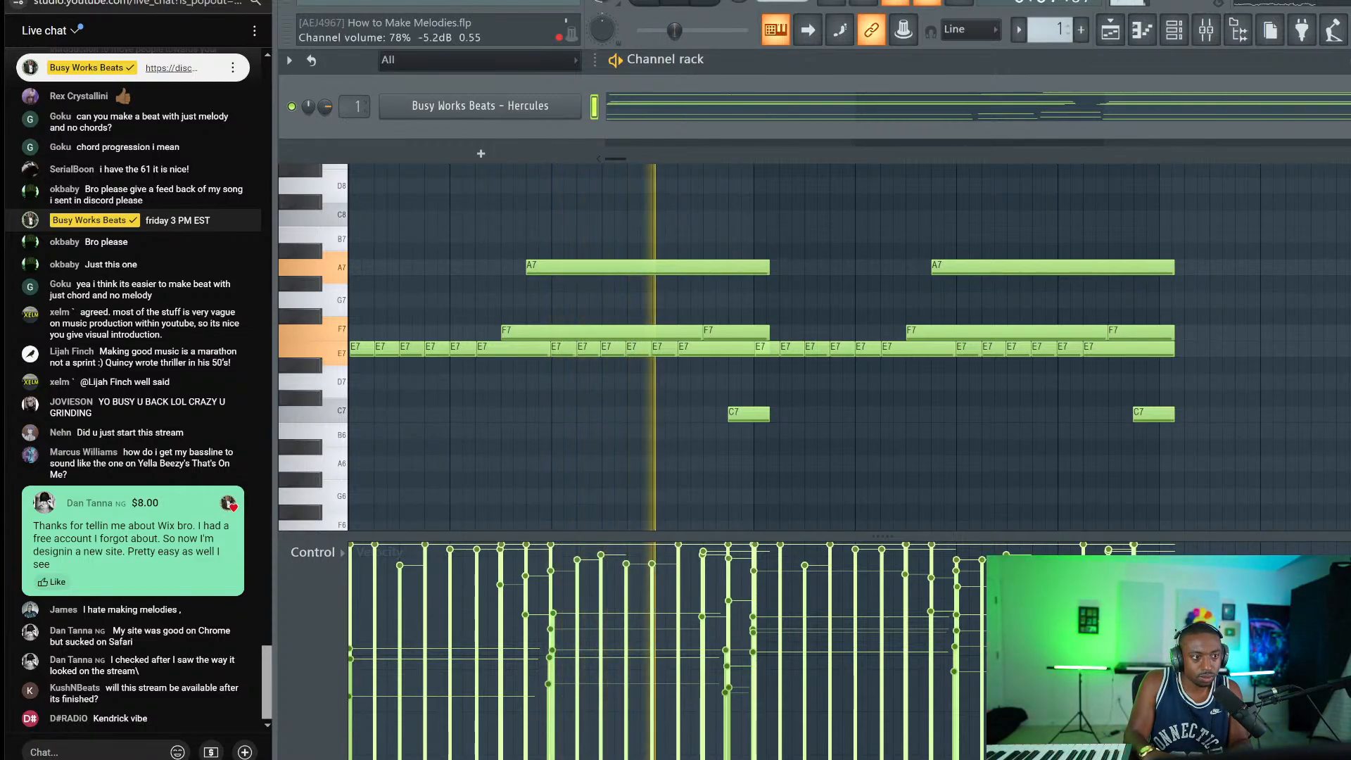
drag(324, 107, 324, 99)
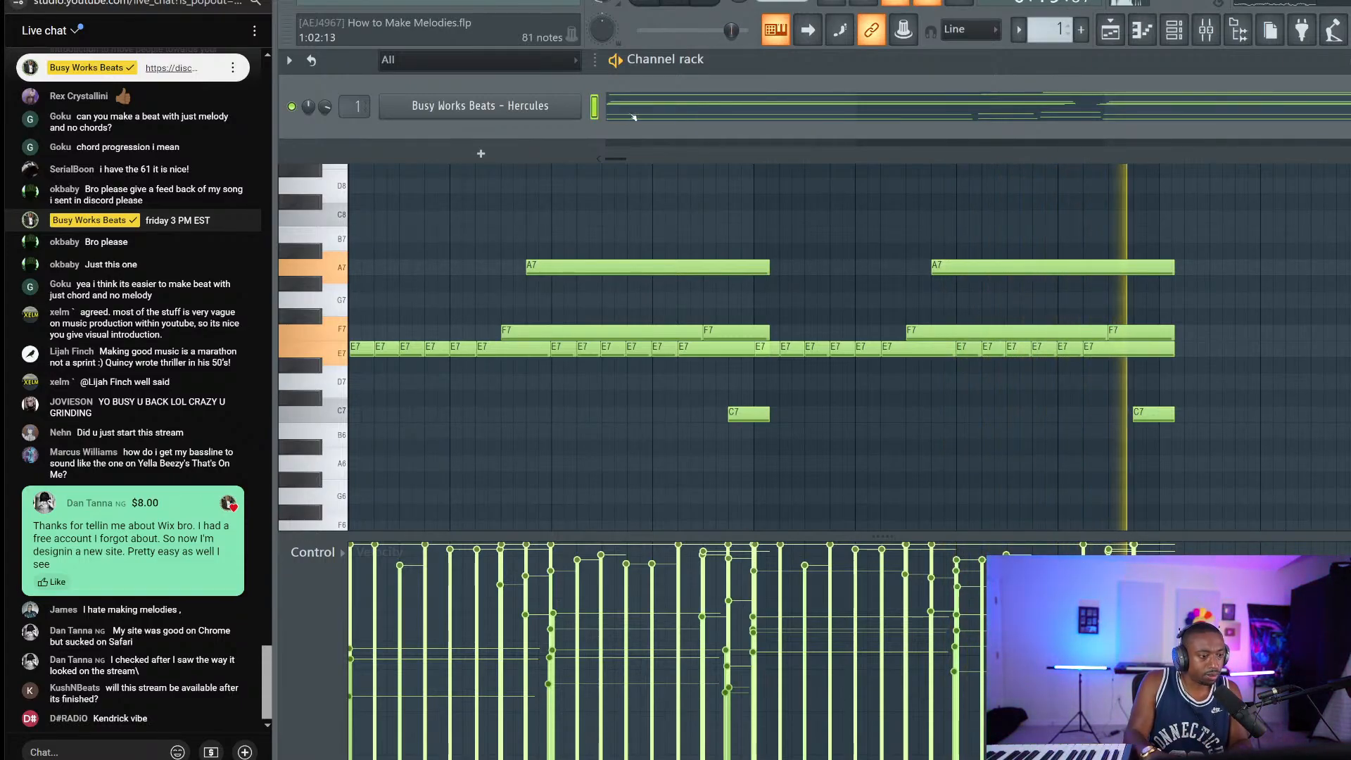
key(space)
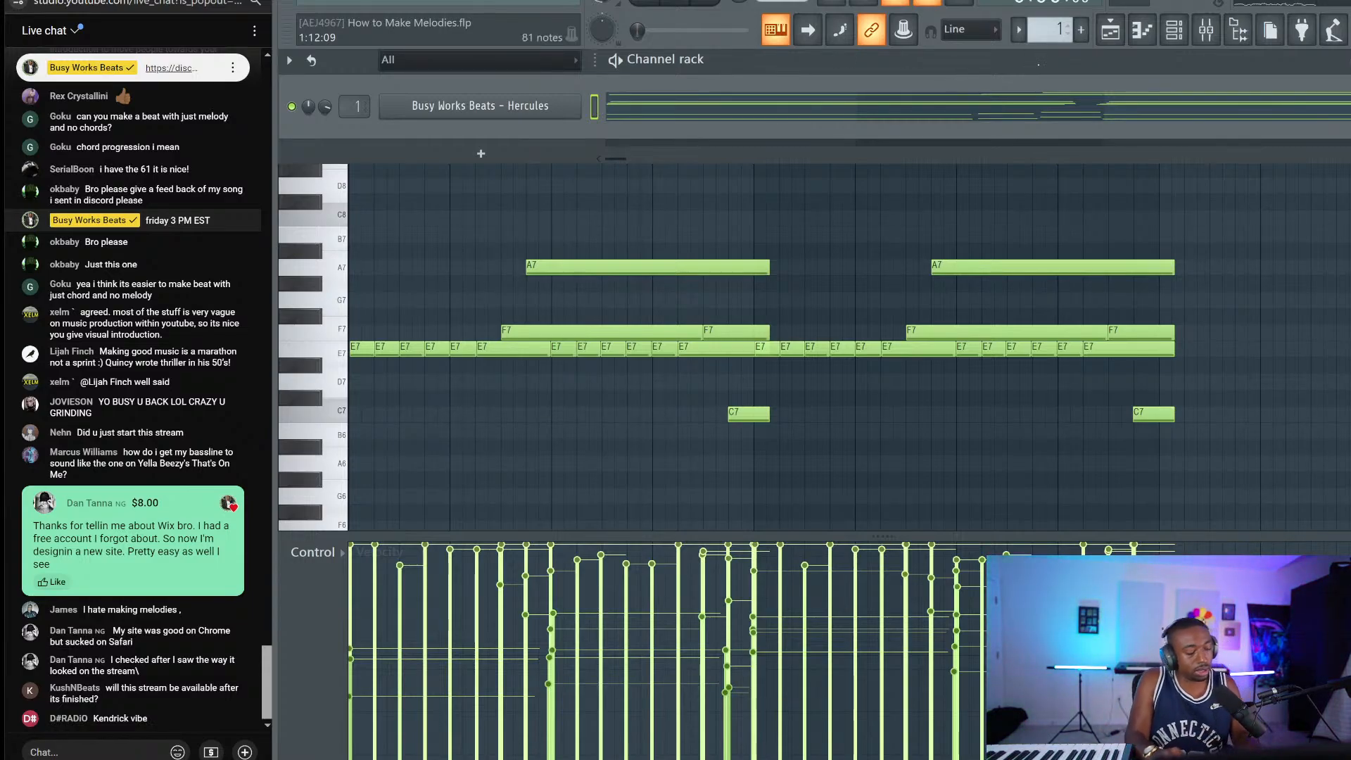
key(ctrl+s)
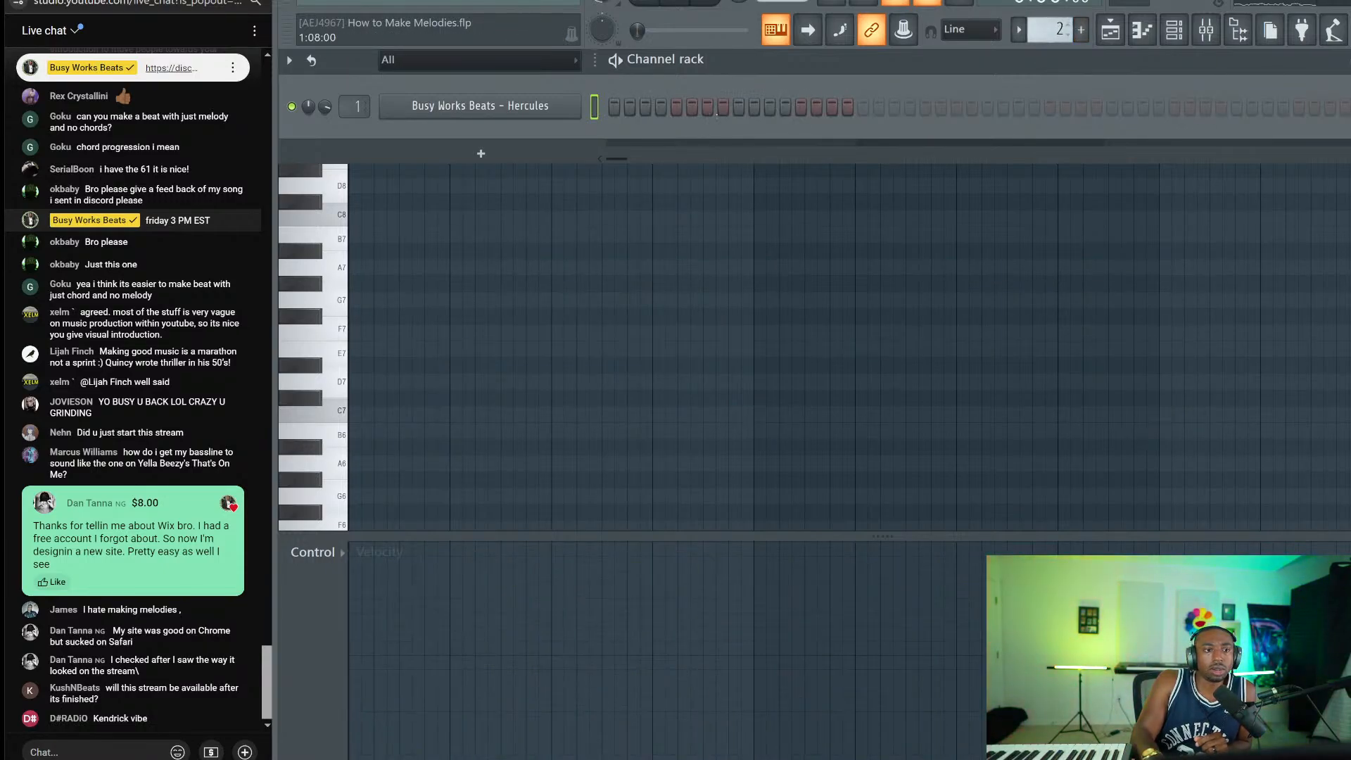
Step: Add a Morphine channel for pattern 2 and load its KBD Crystal EP FG preset from the Keyboards bank
click(533, 159)
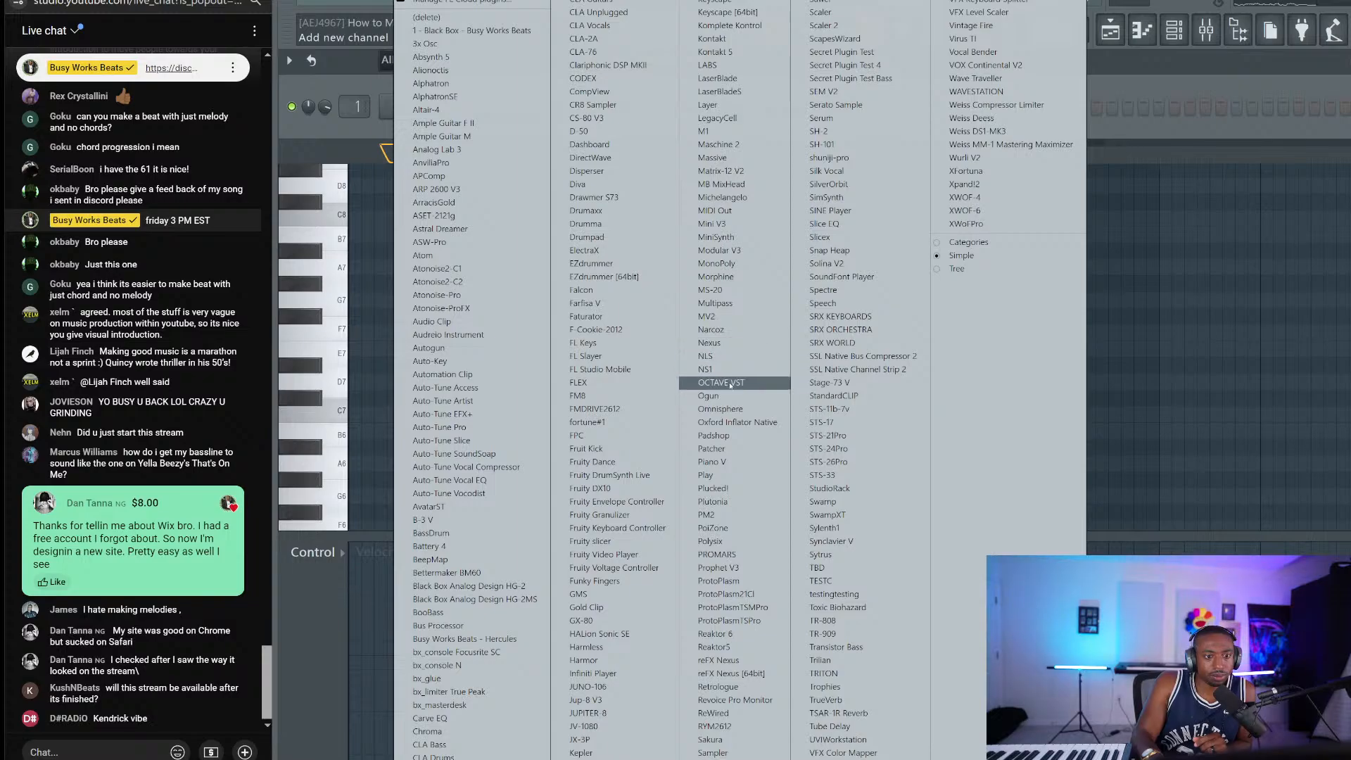
click(730, 277)
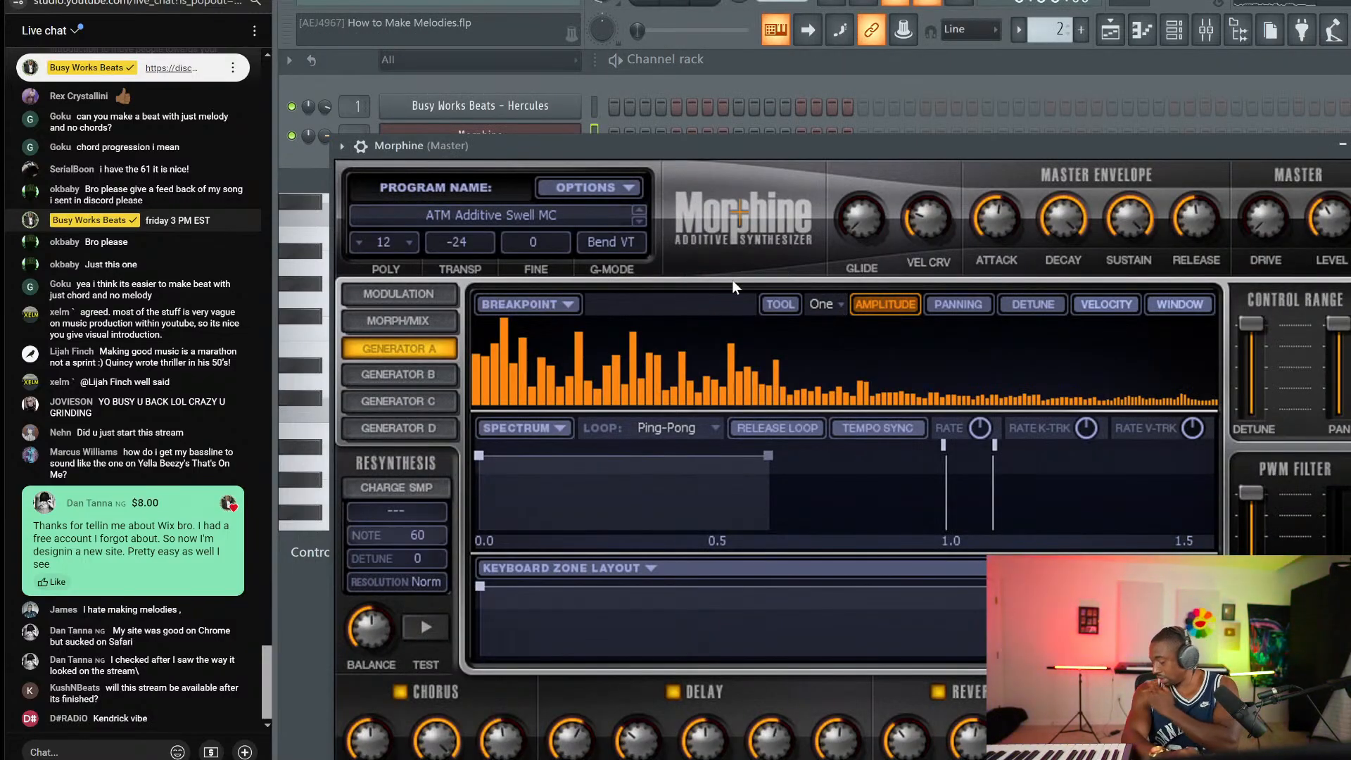
click(610, 208)
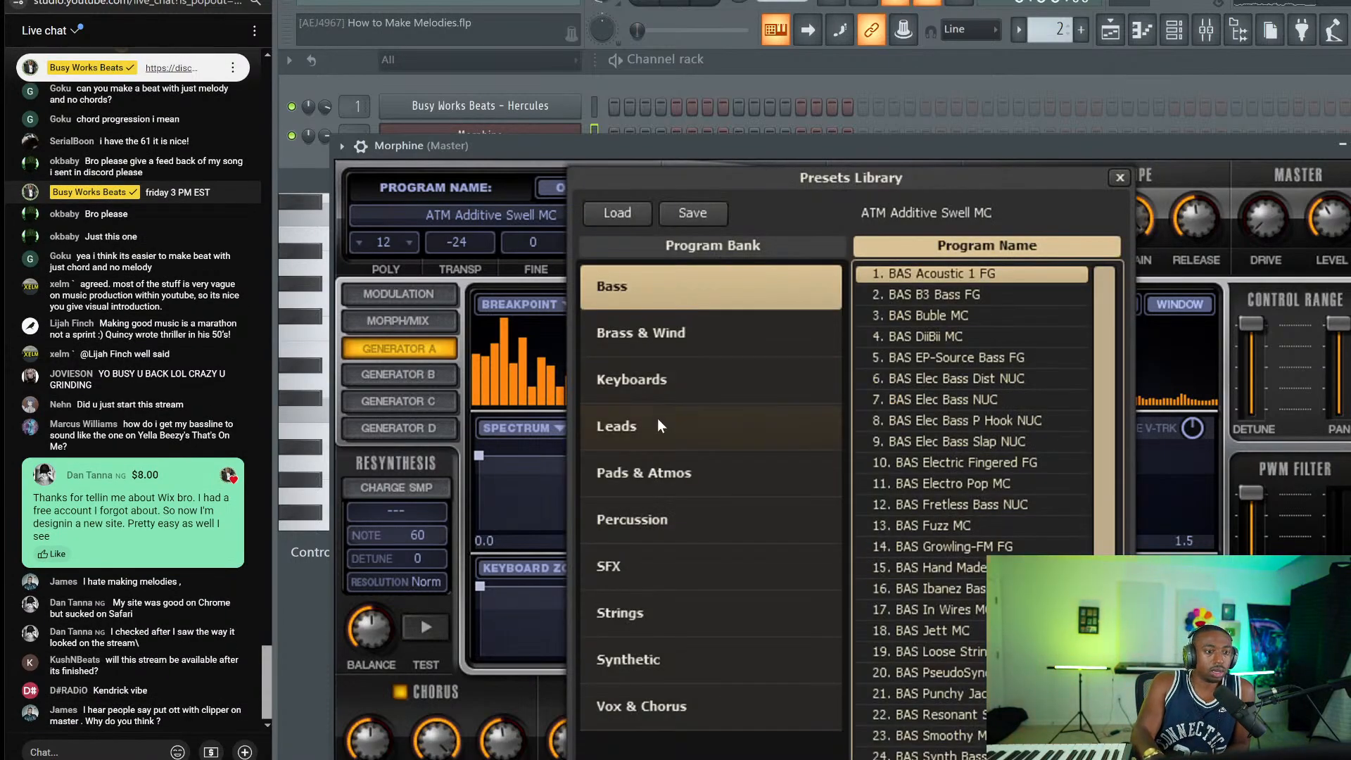
click(674, 380)
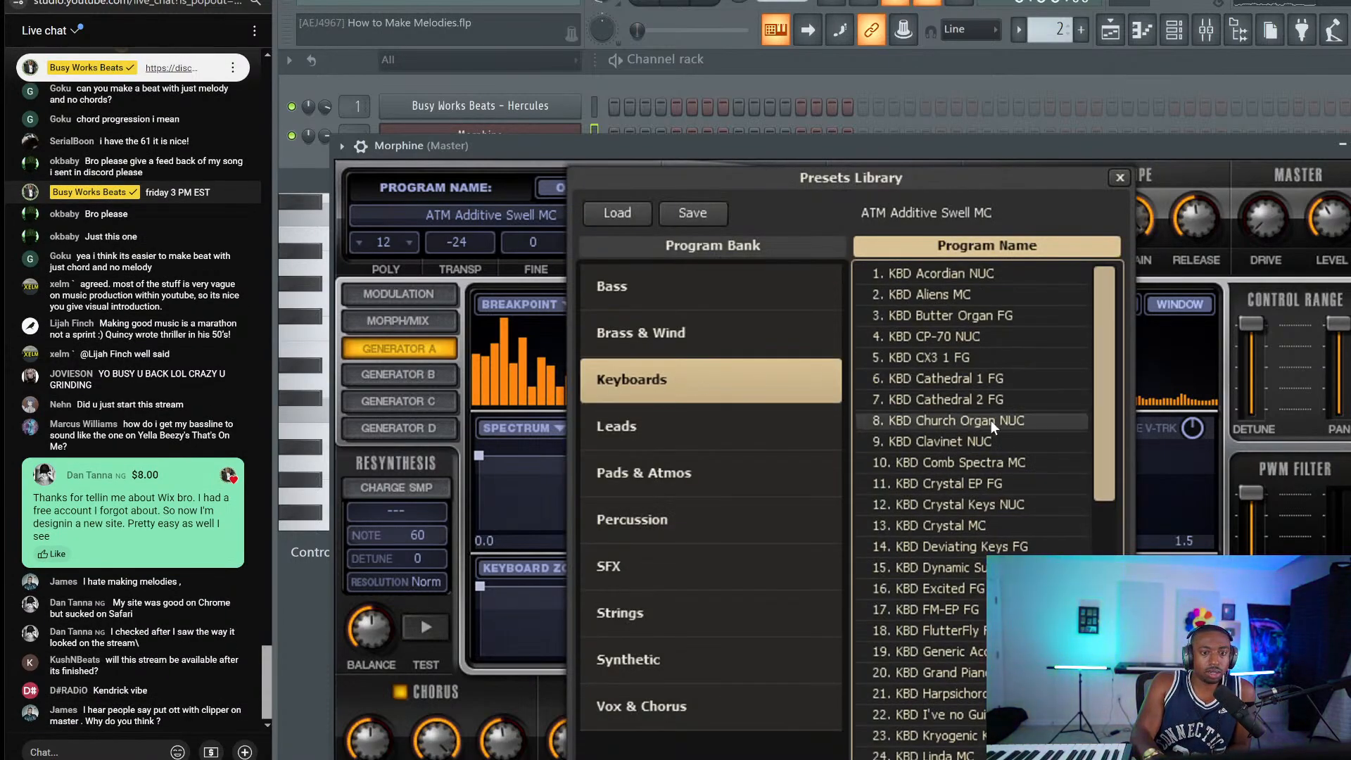
double_click(973, 483)
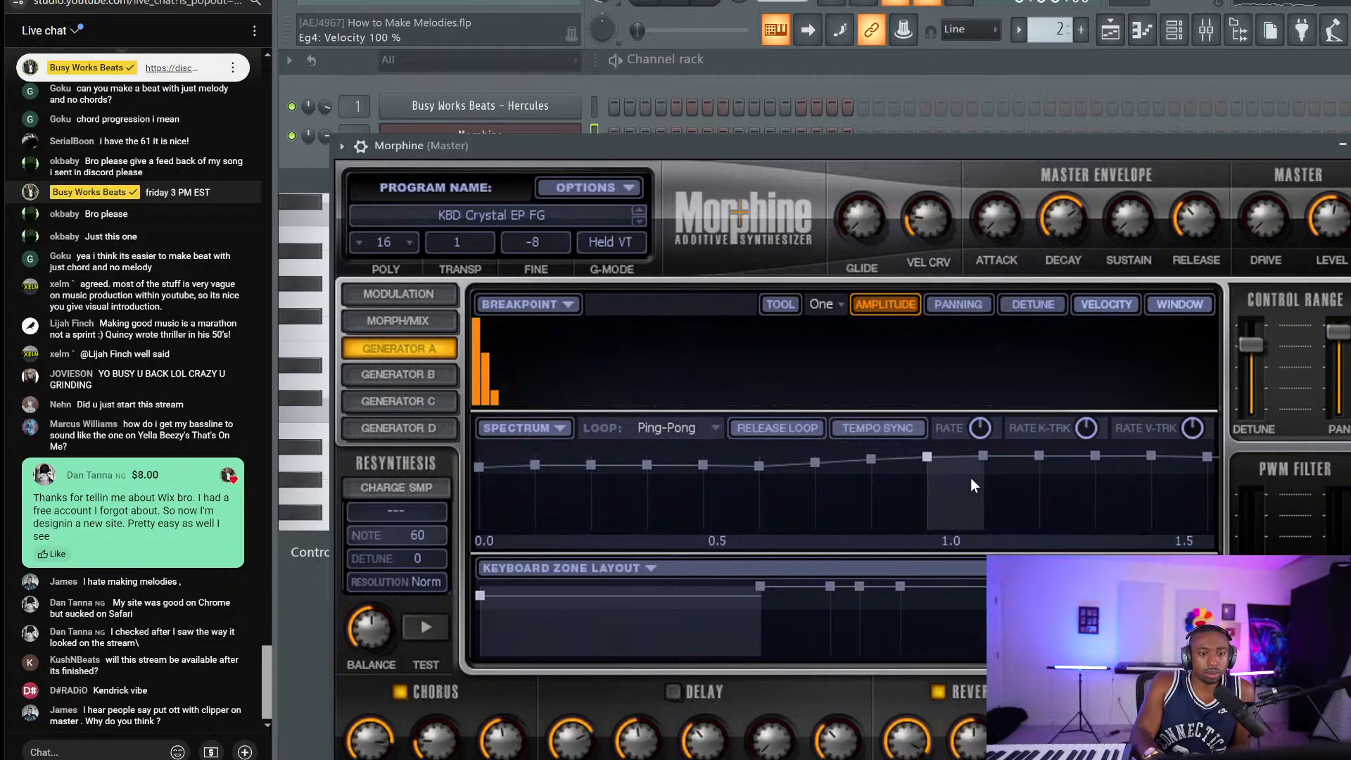
click(1349, 145)
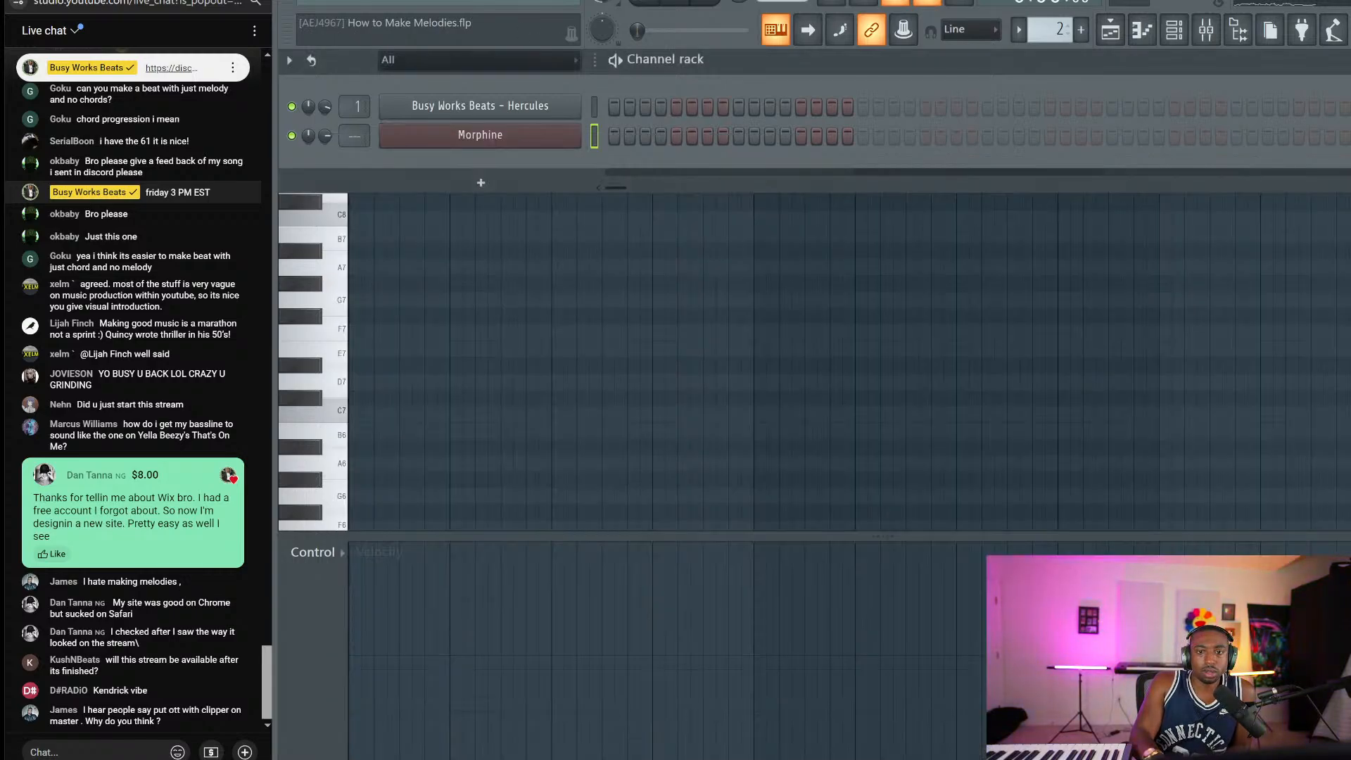
Step: Open the Morphine channel in the piano roll and draw a one-bar D4 note at bar 1
right_click(578, 128)
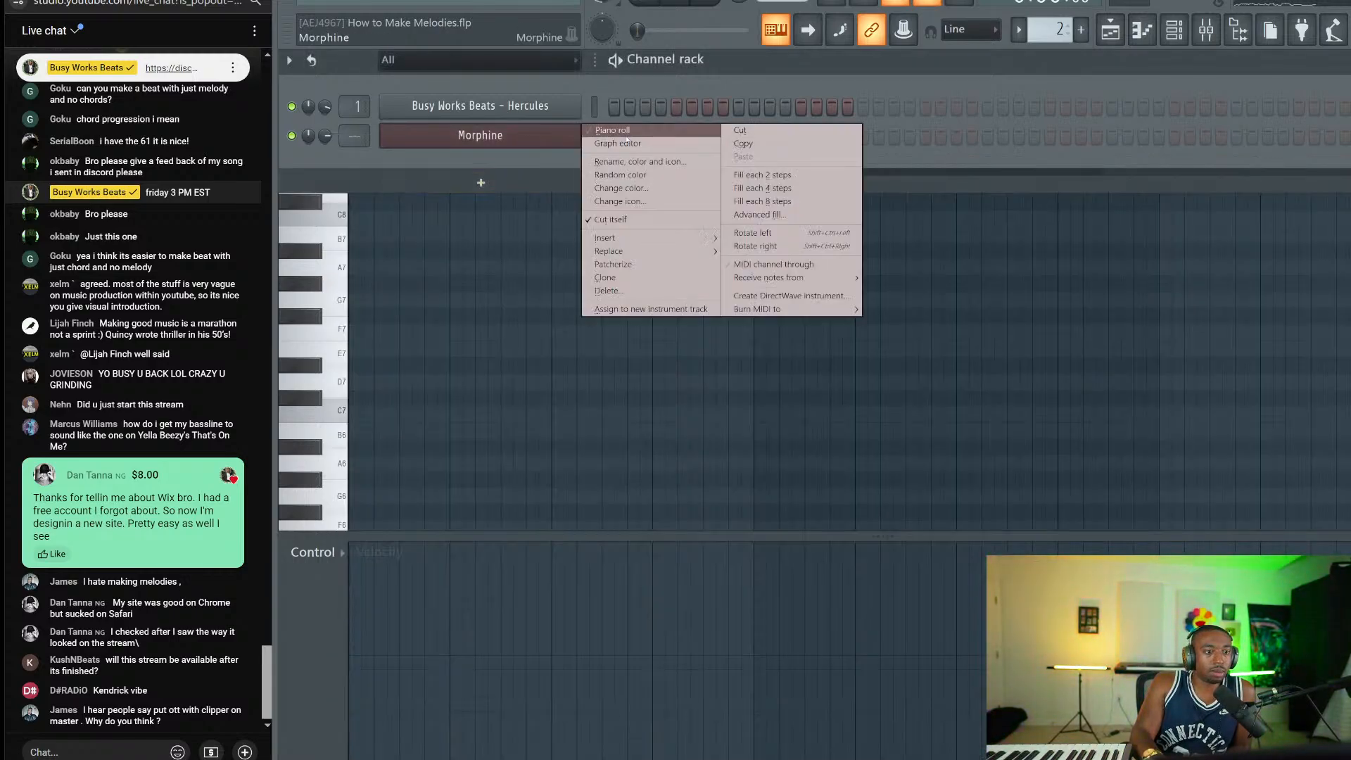
click(626, 134)
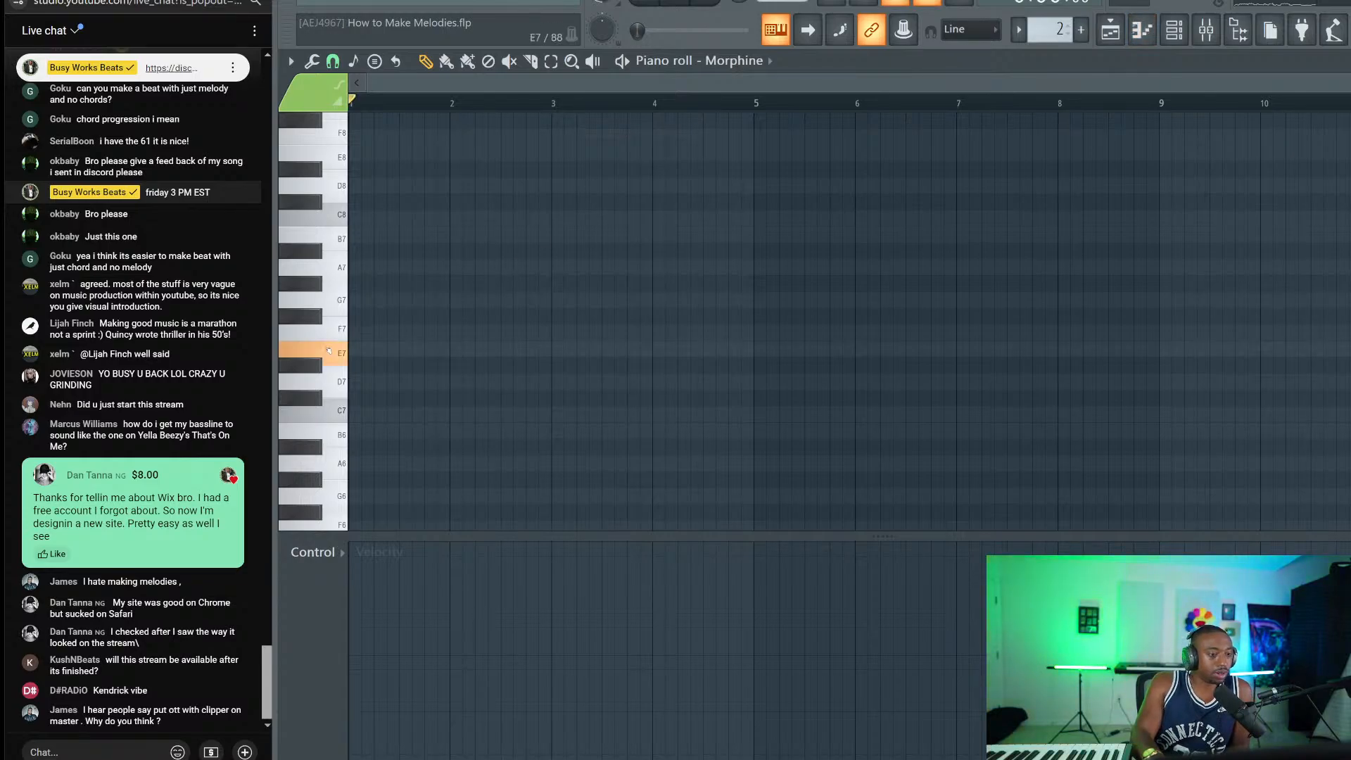
scroll(330, 348, down, 10)
scroll(327, 352, up, 3)
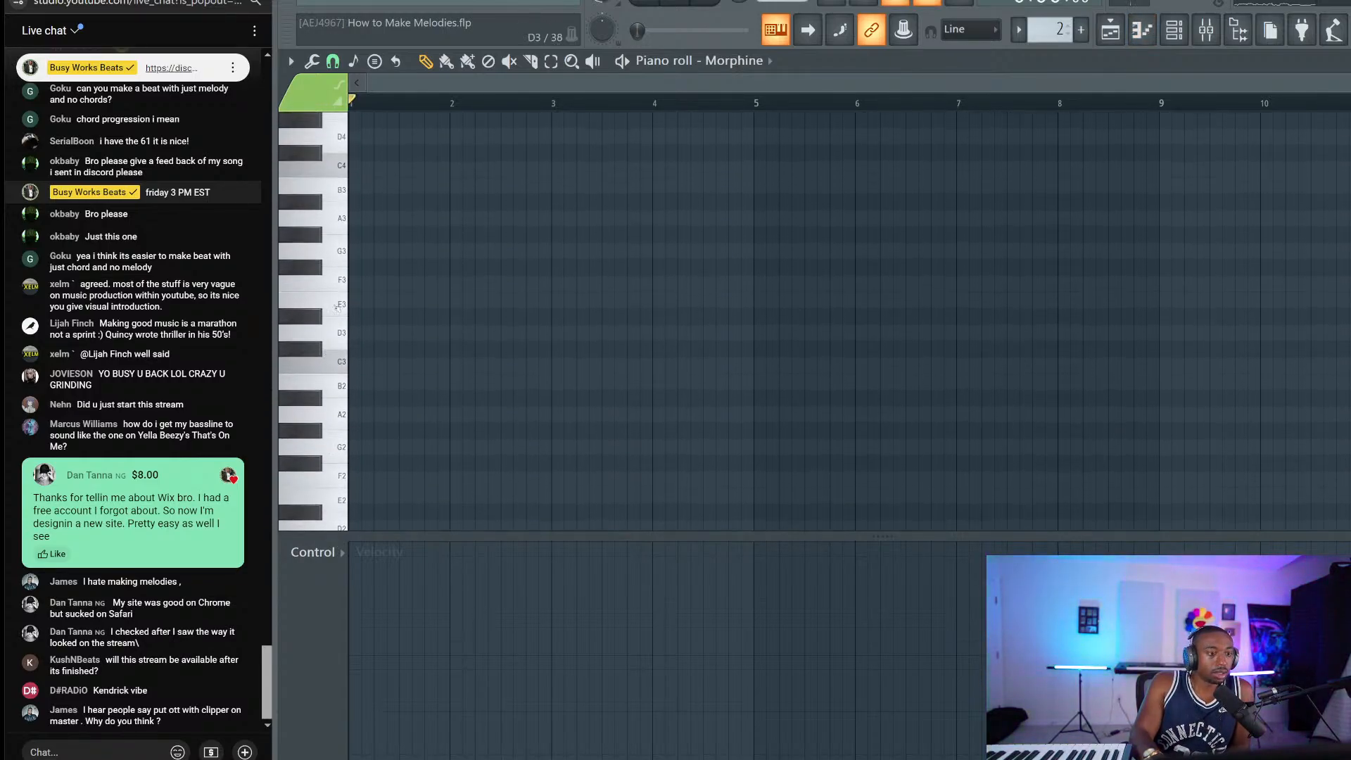
click(353, 294)
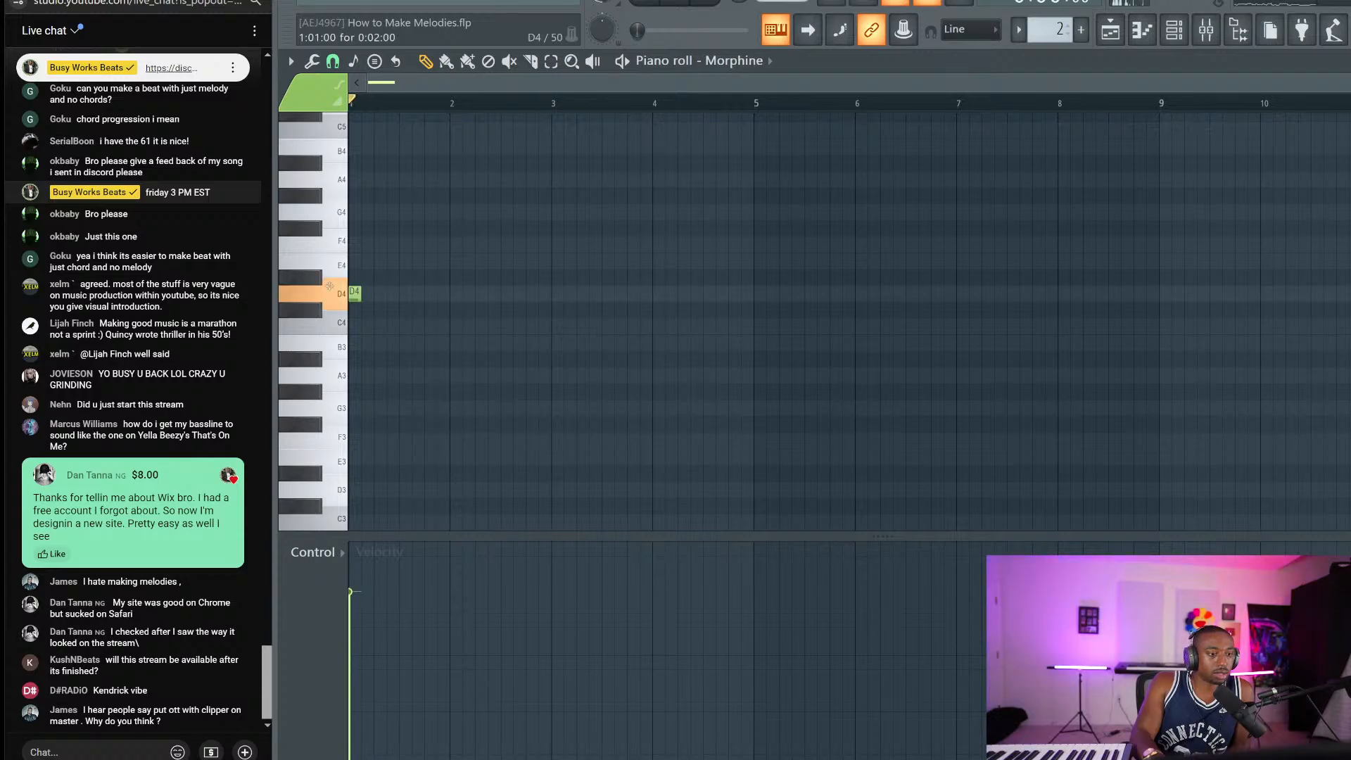
drag(360, 296, 450, 295)
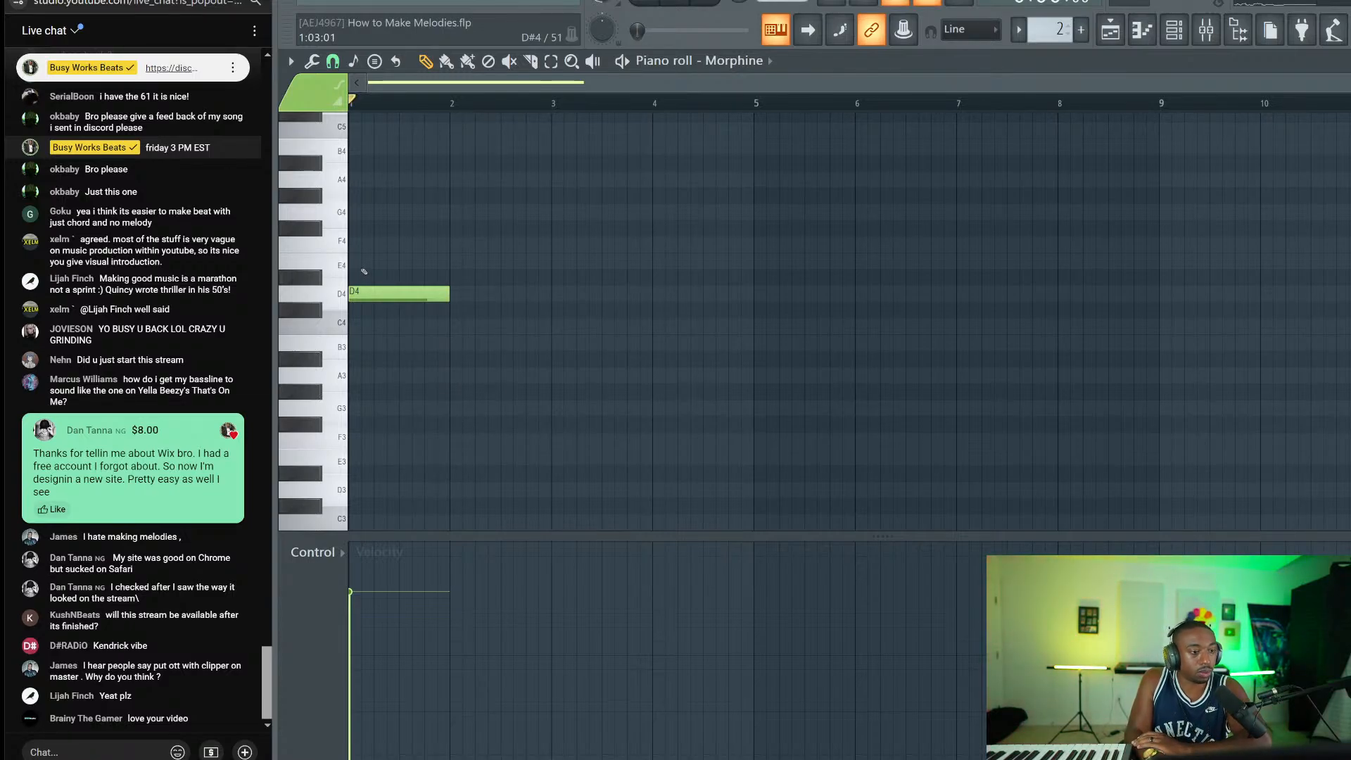
Step: Add one-bar G4 and G3 notes at bar 1 to form a chord with the D4
click(351, 214)
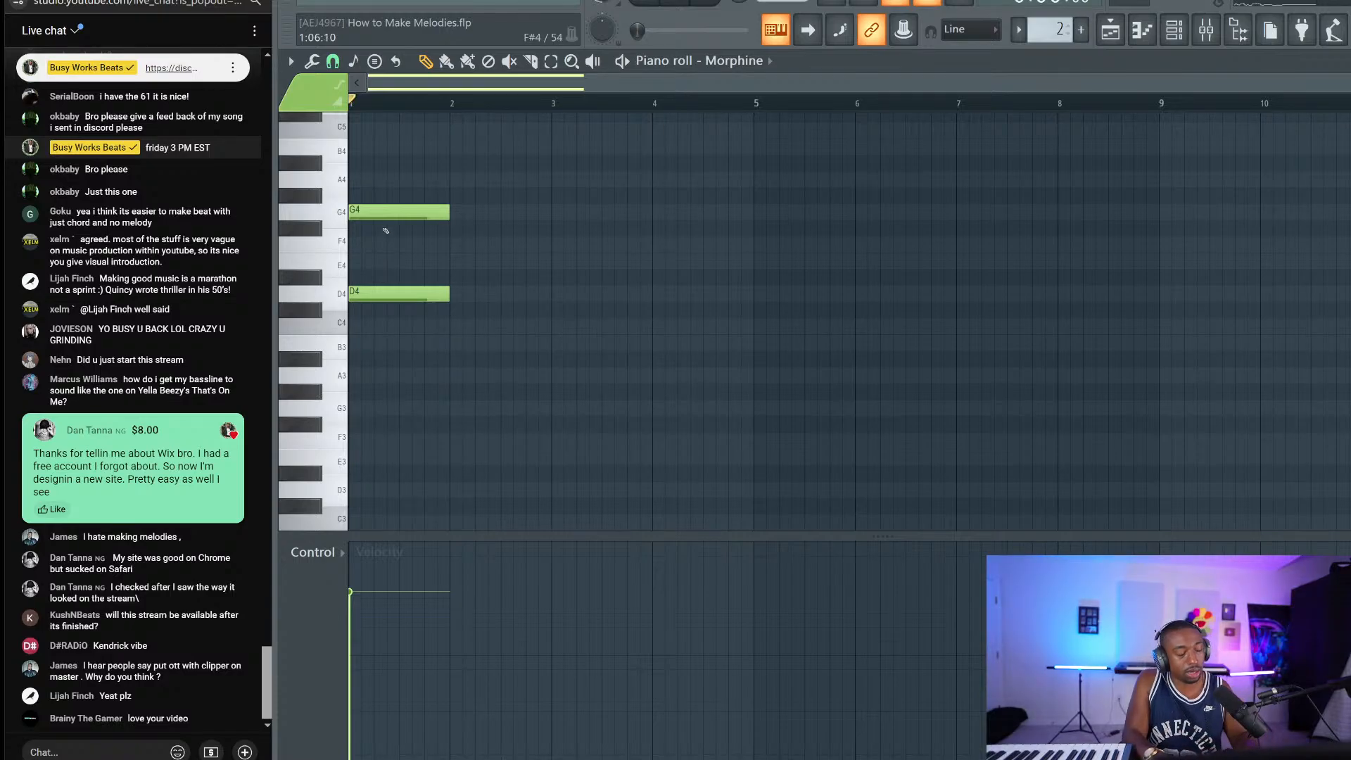
drag(385, 233, 361, 410)
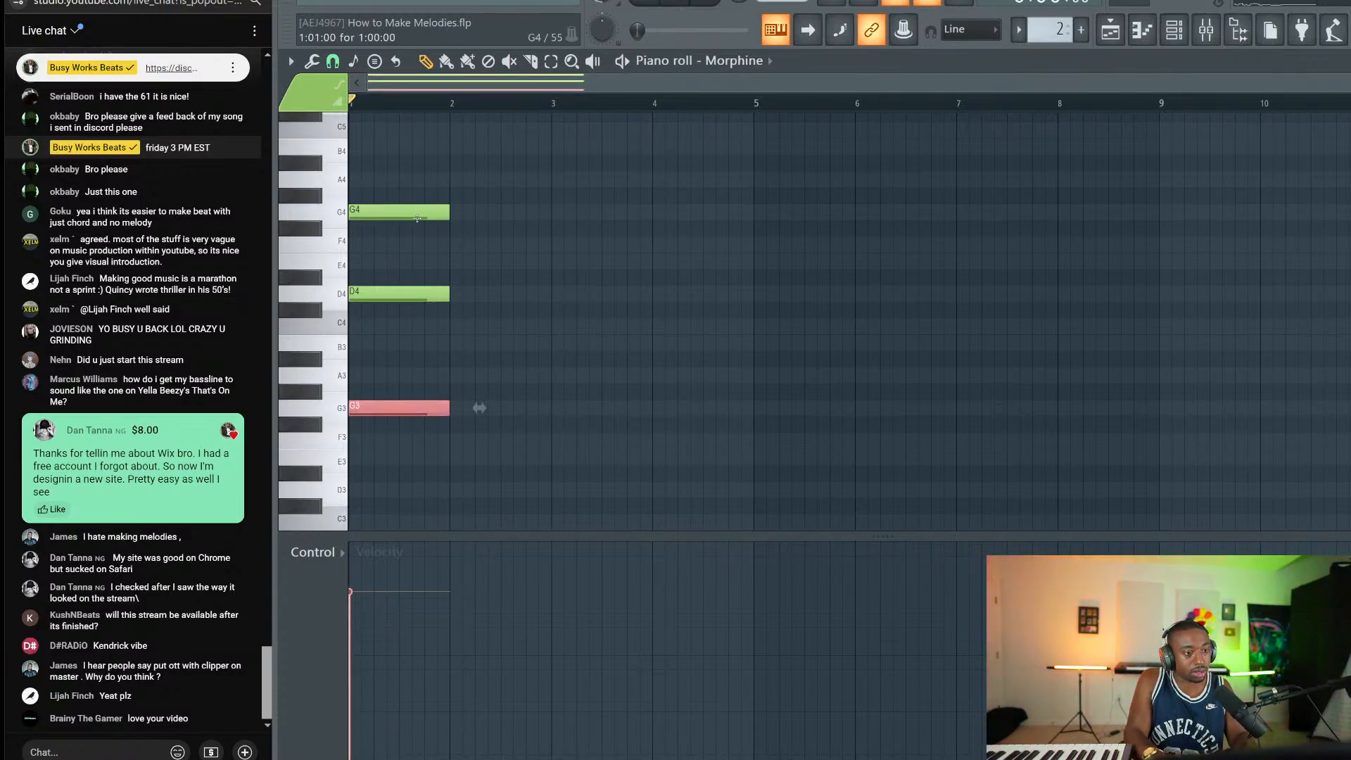
key(space)
Step: Shorten the three chord notes to half a bar and duplicate them into the bar's second half as G#3, D#4 and G#4
drag(471, 204, 412, 404)
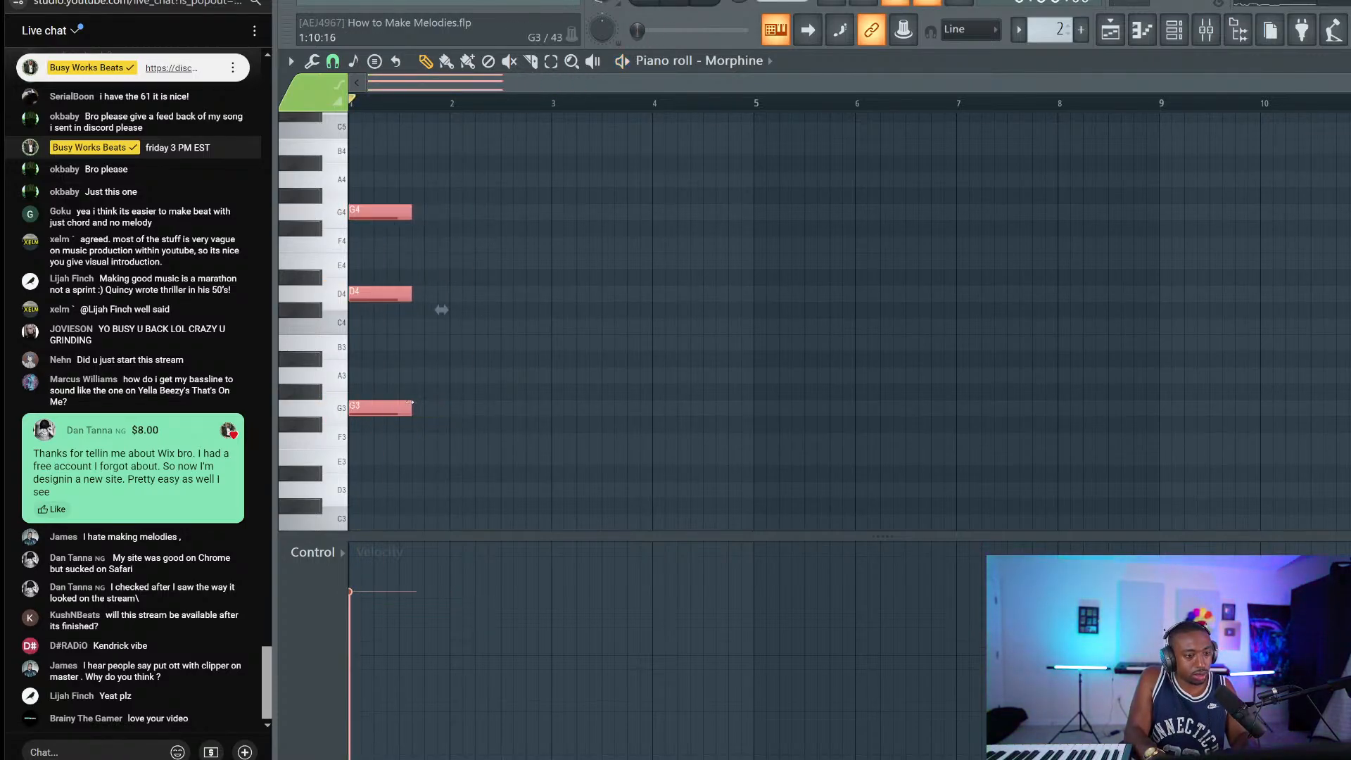
key(space)
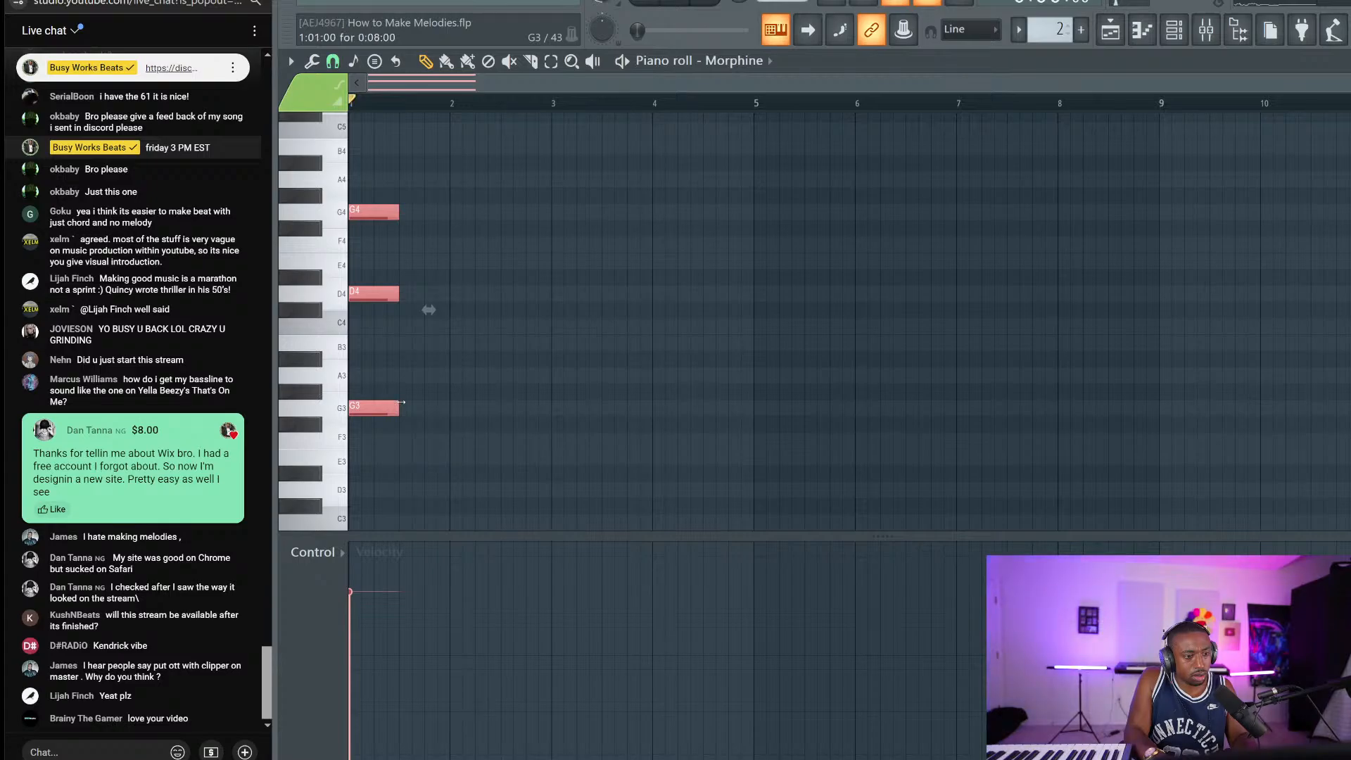
click(320, 197)
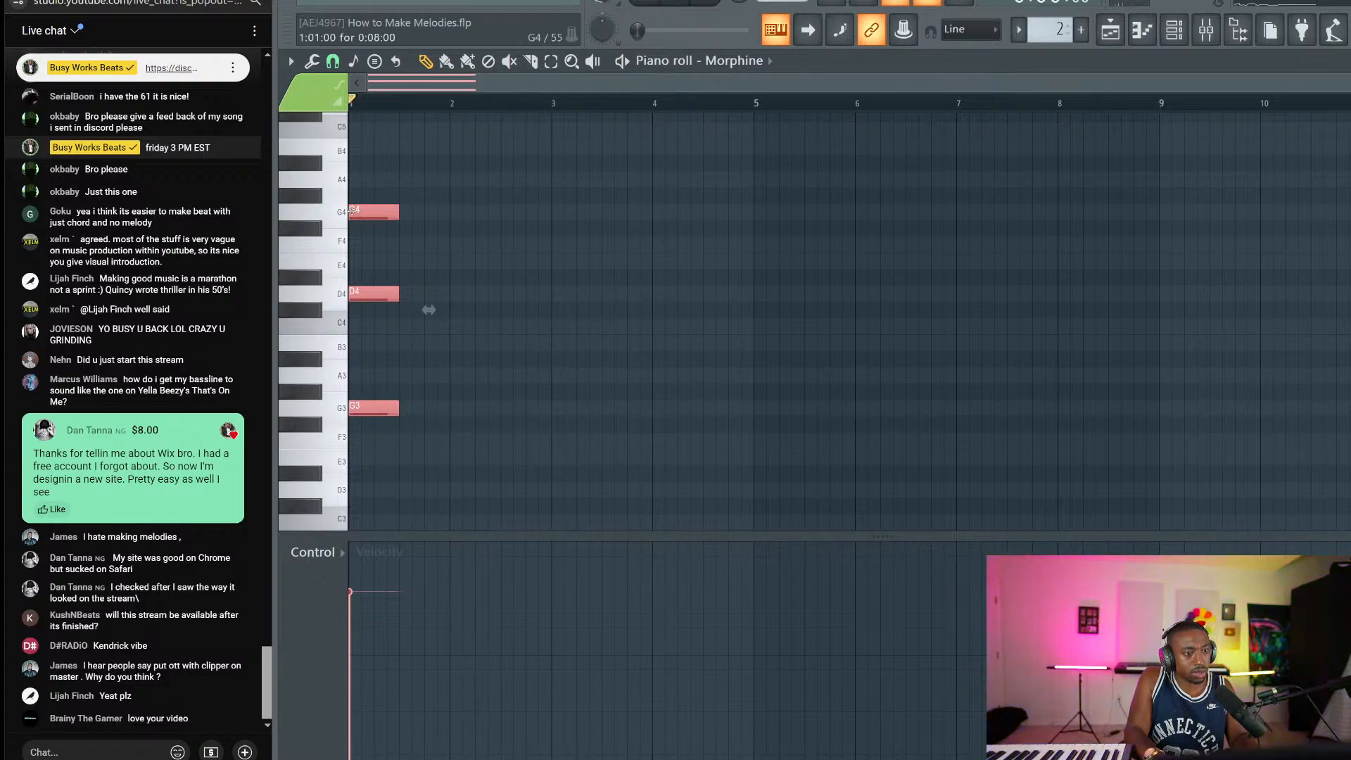
drag(351, 211, 404, 190)
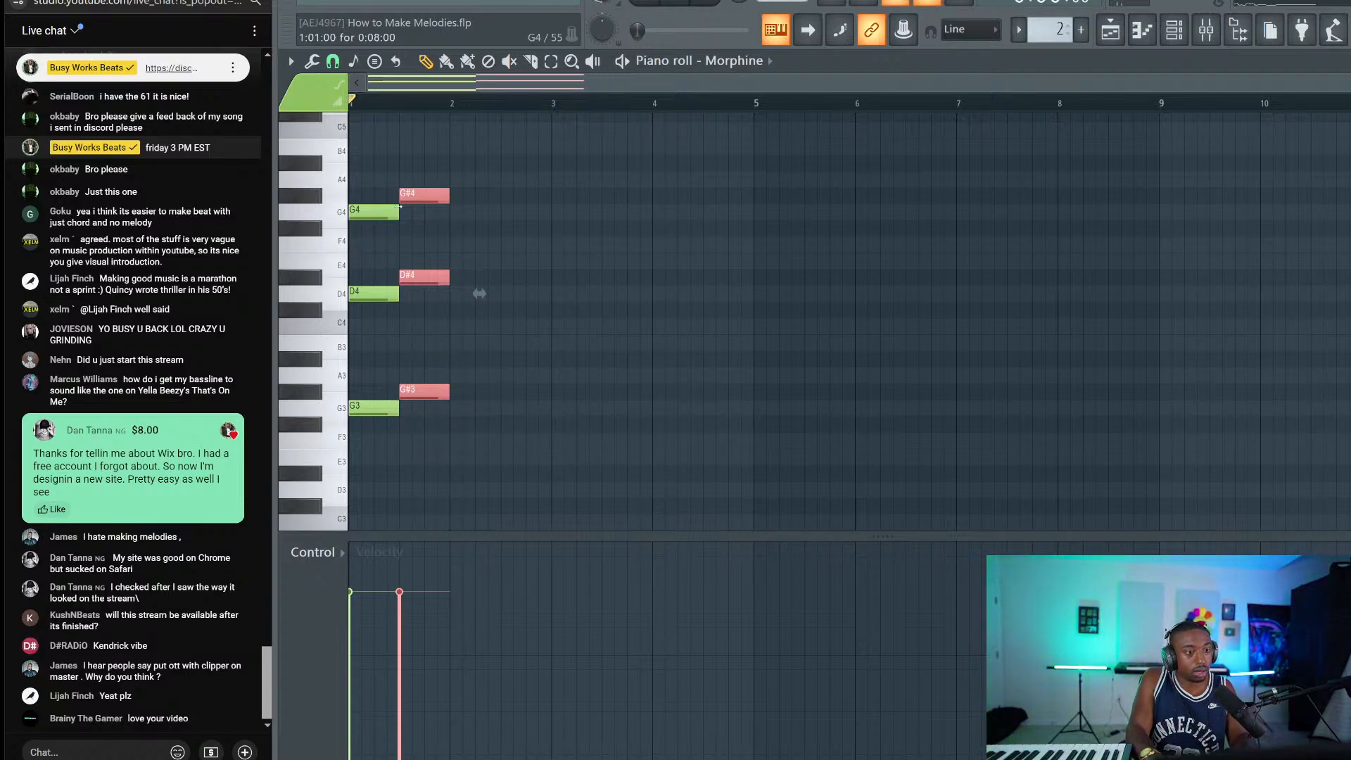
Step: Duplicate the second chord to the start of bar 2 as F3, C4 and F4, and play the result
drag(411, 199, 462, 242)
key(space)
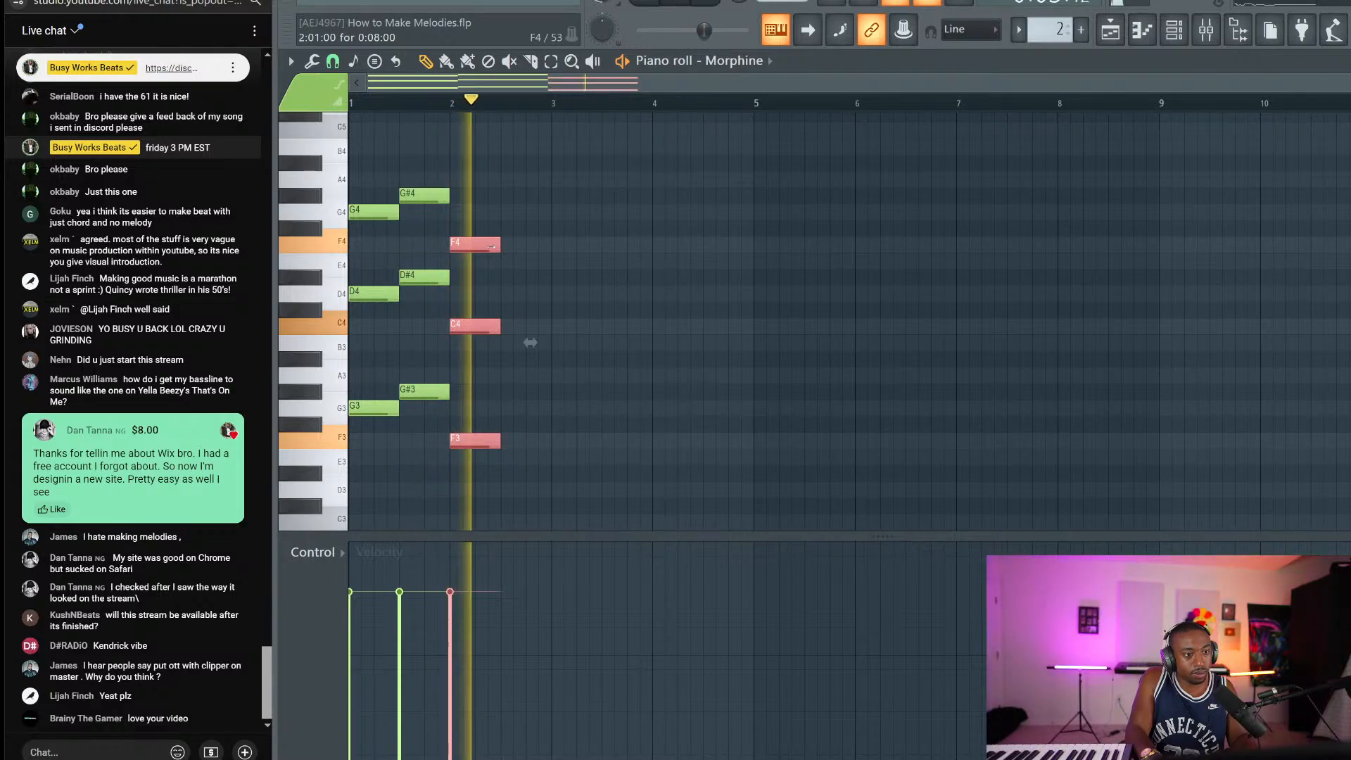
key(space)
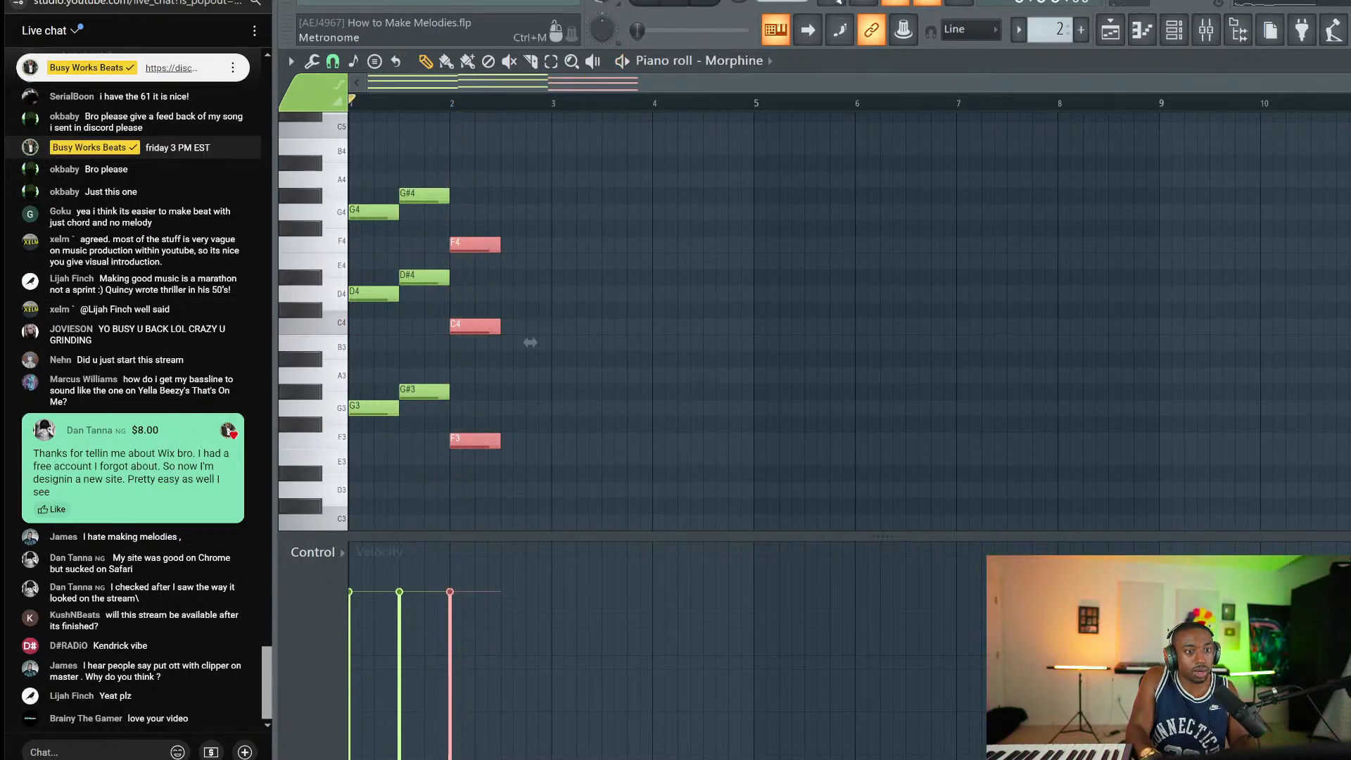
Step: Set the project tempo to 124 BPM and play the three chords
key(space)
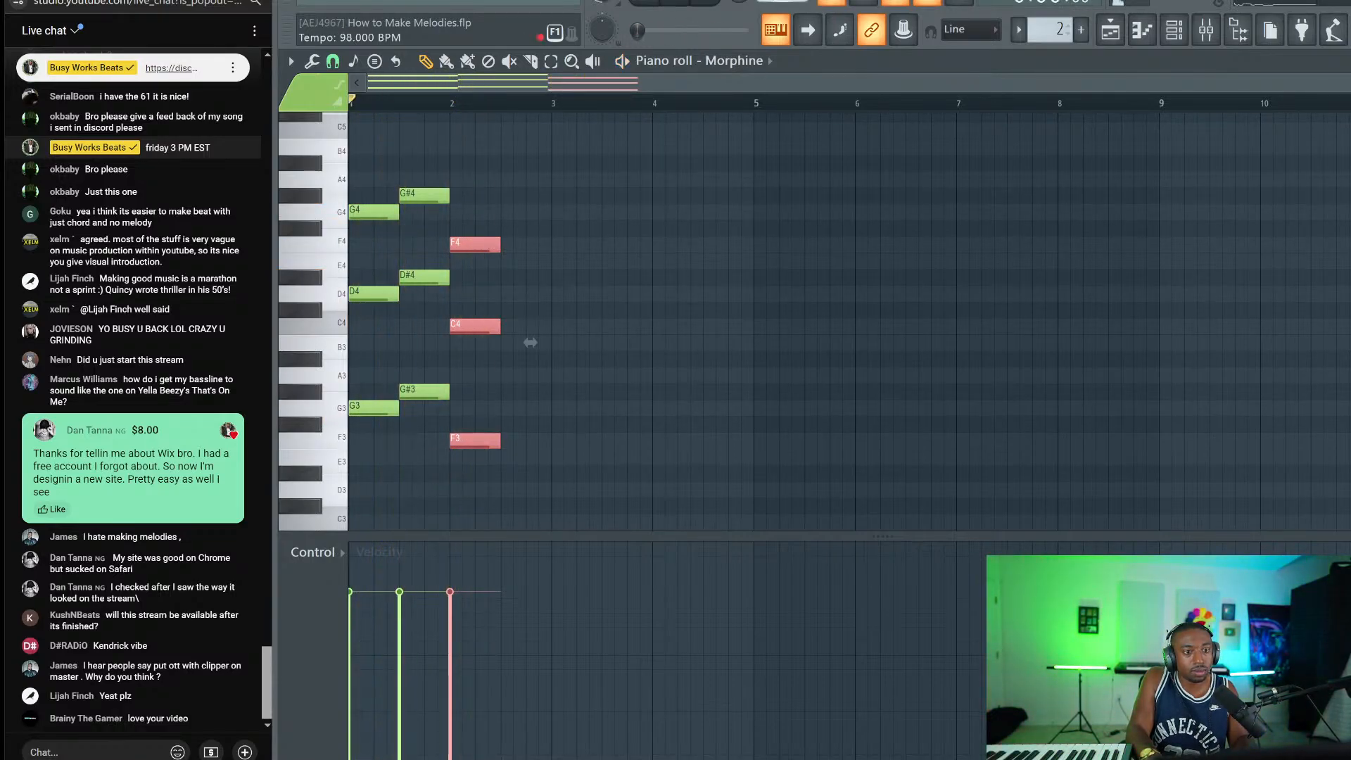
key(space)
key(space)
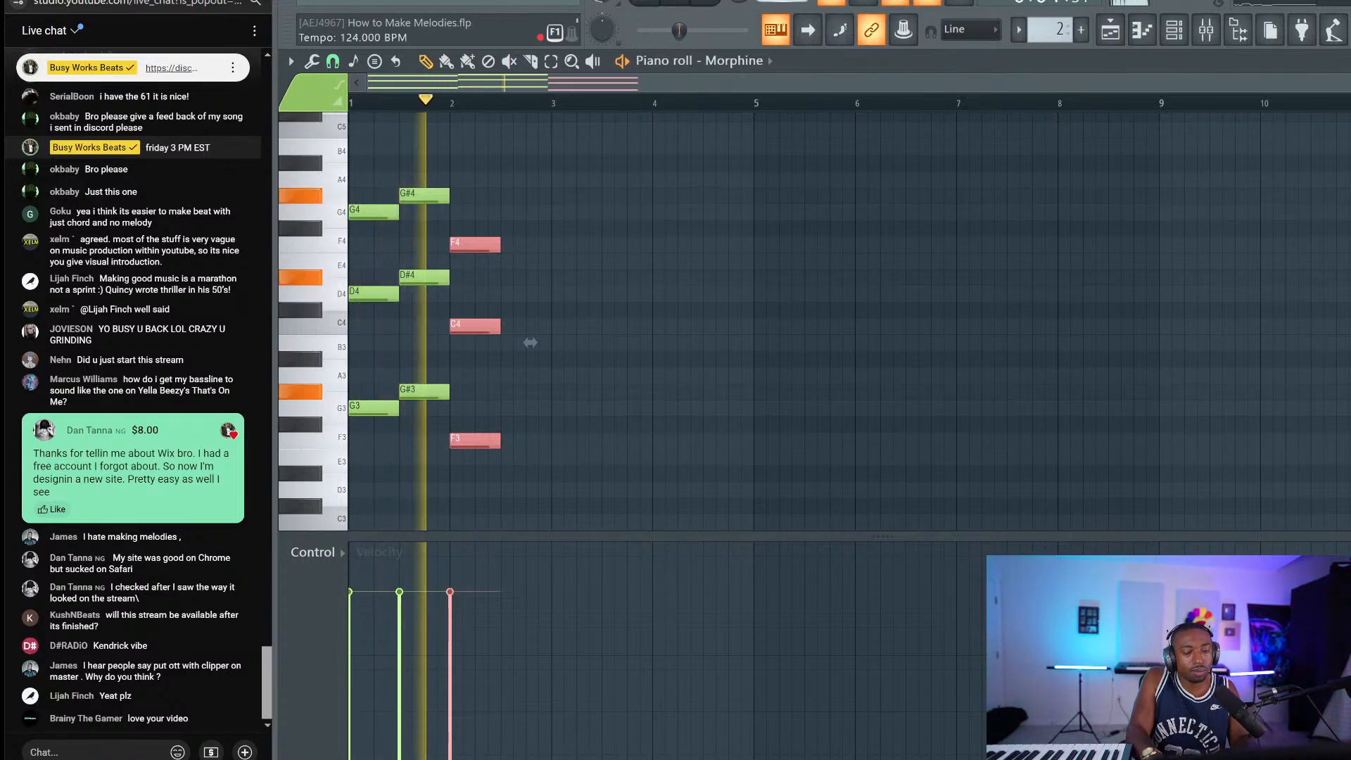
key(space)
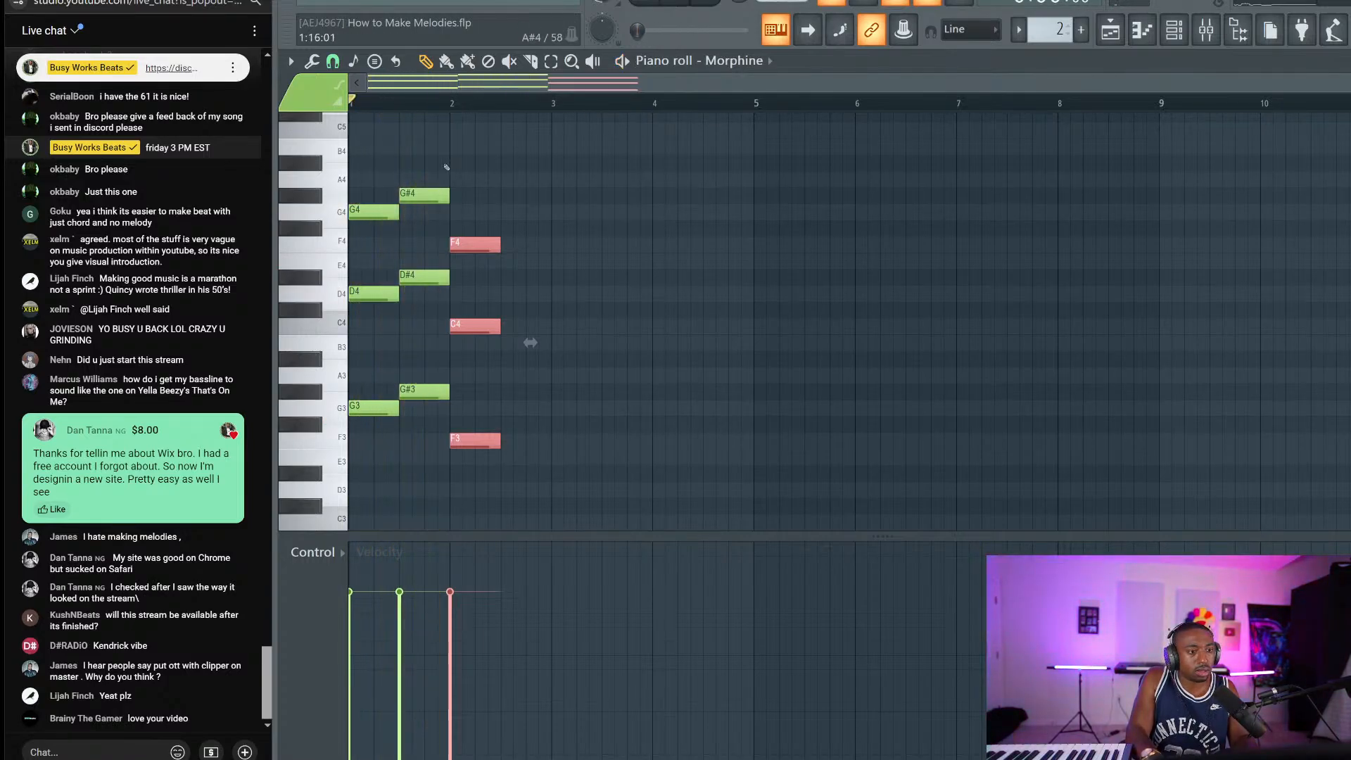
Step: Move the G#3, D#4, G#4 chord a quarter bar later and the F3, C4, F4 chord to the middle of bar 2
drag(446, 166, 434, 389)
key(space)
key(space)
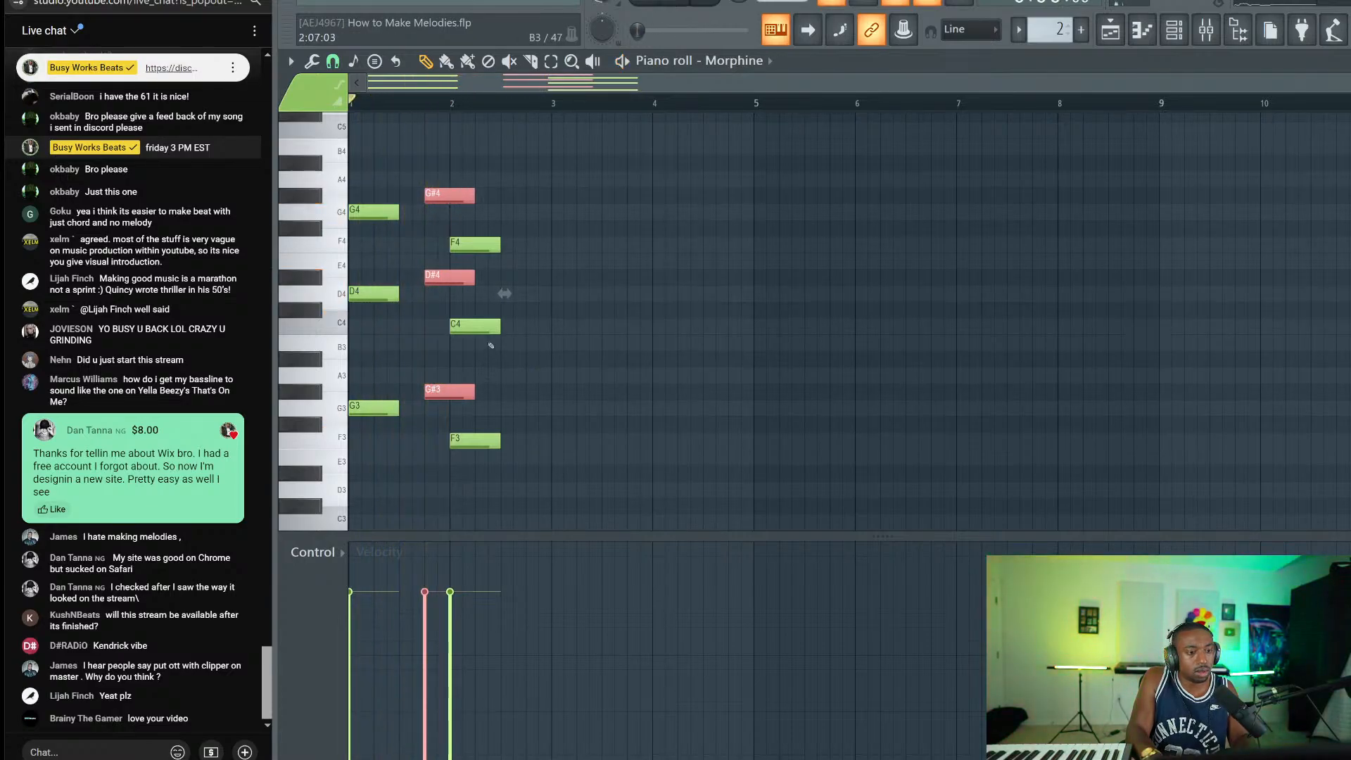
drag(510, 239, 548, 441)
key(space)
key(space)
key(space)
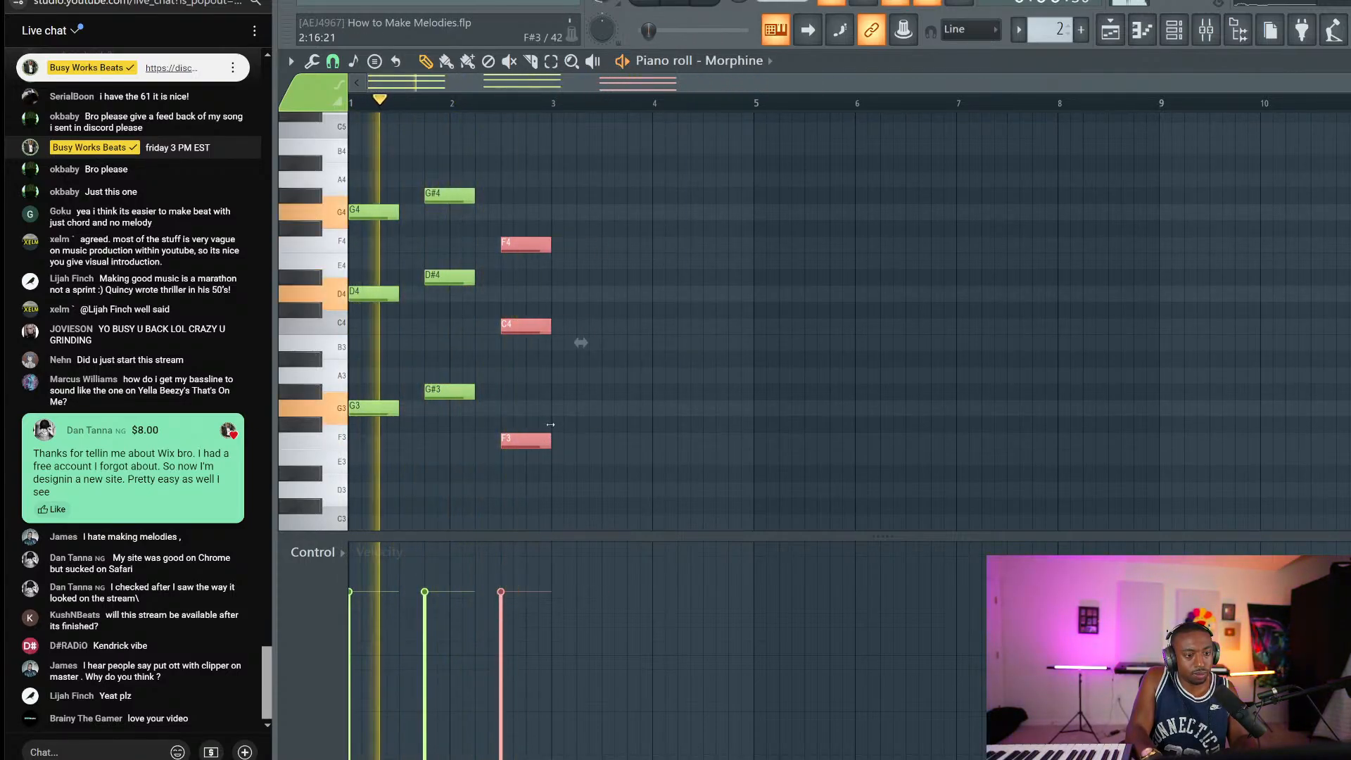
Step: Lengthen the first two chords with quick legato so each reaches the next, and transpose all notes up one octave
click(532, 398)
right_click(547, 397)
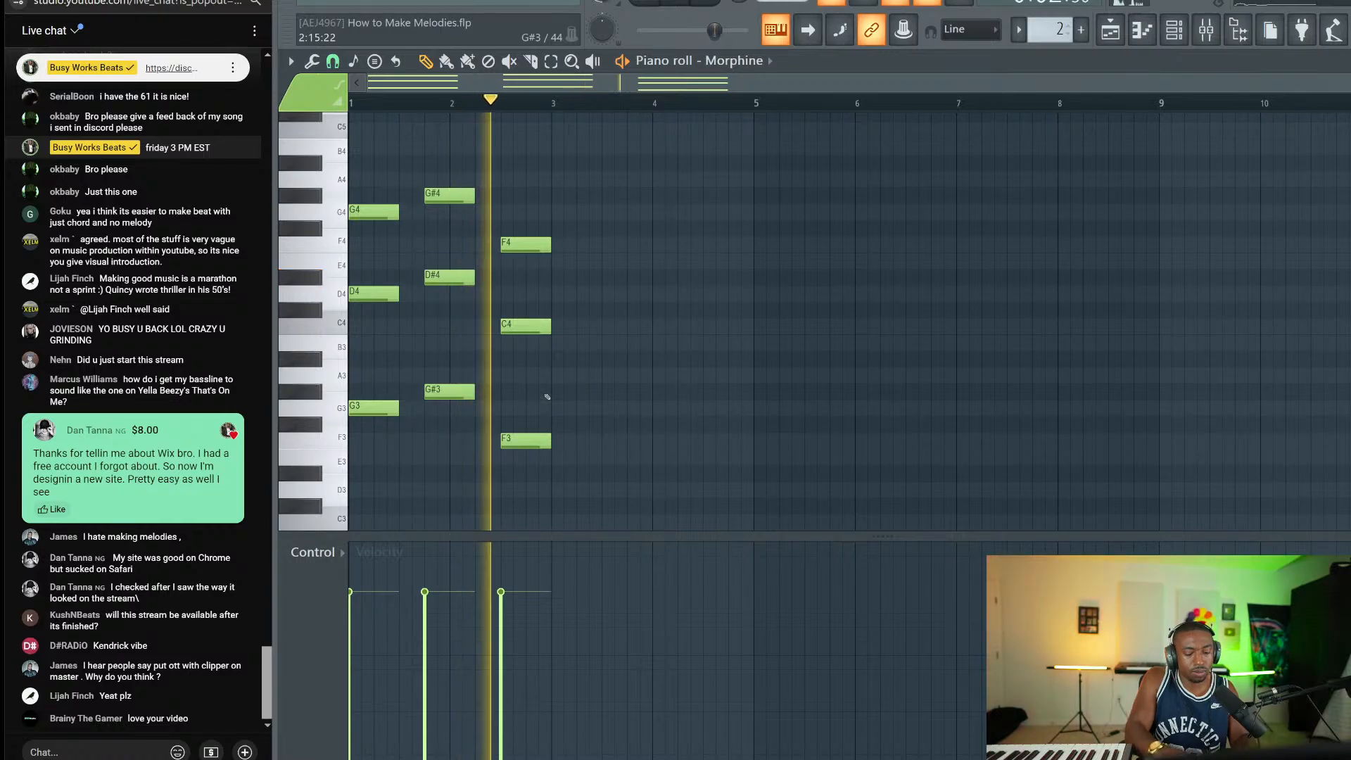
key(ctrl+l)
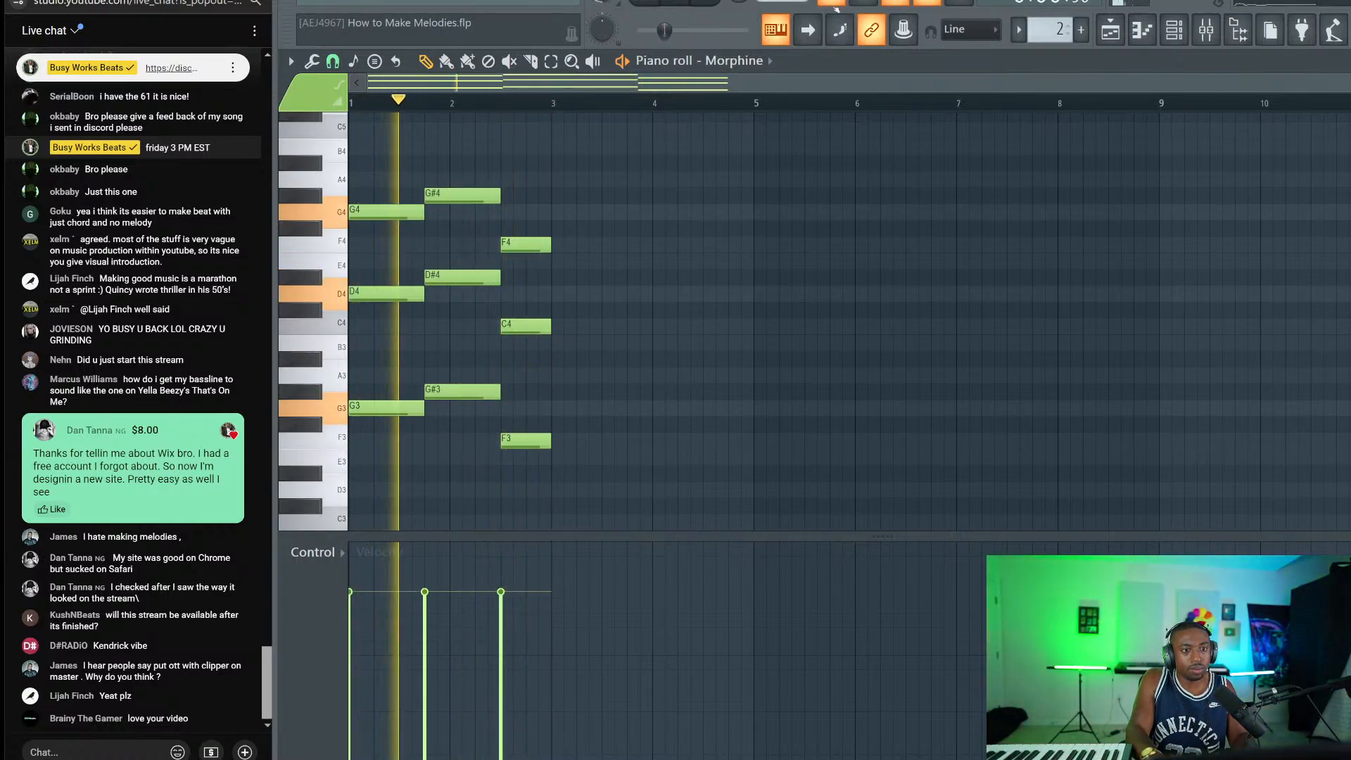
key(ctrl+Up)
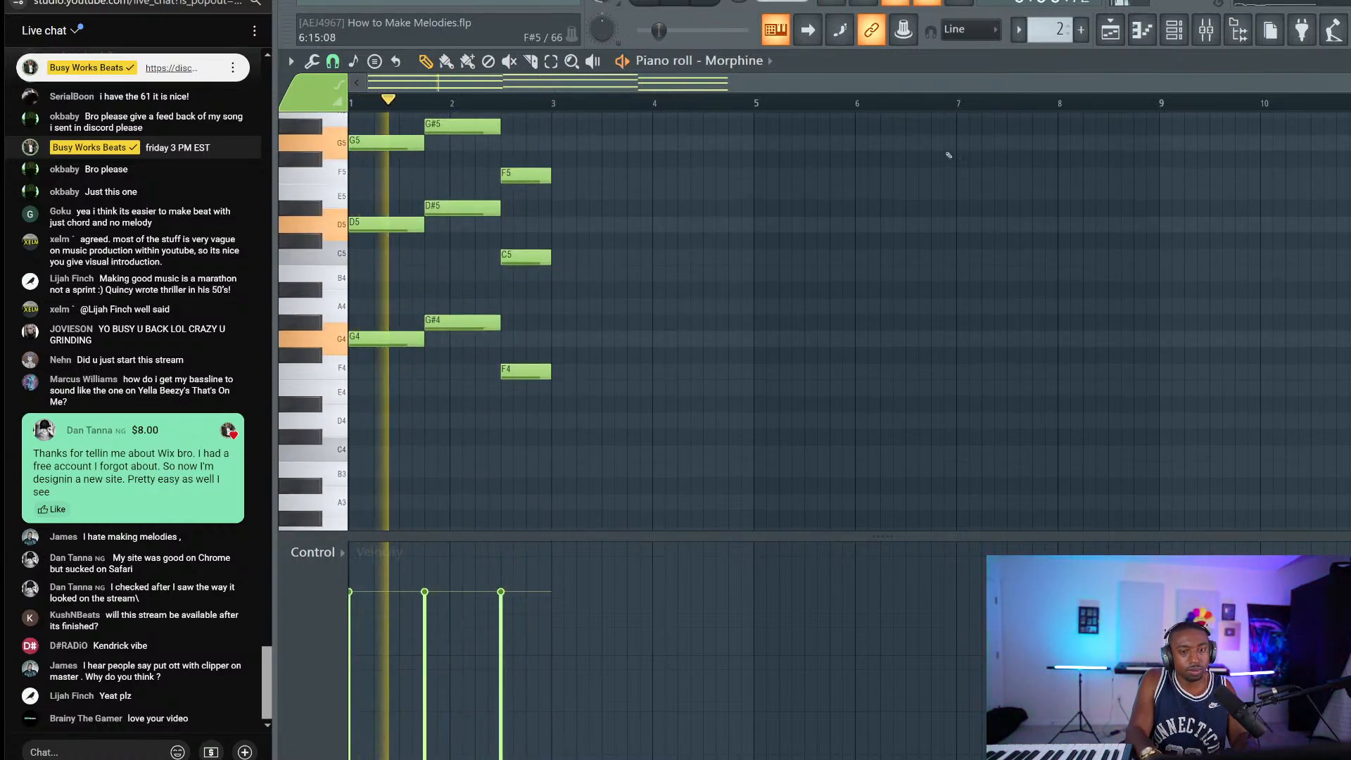
Step: View the Morphine plugin's settings and return to the channel's piano roll
key(F6)
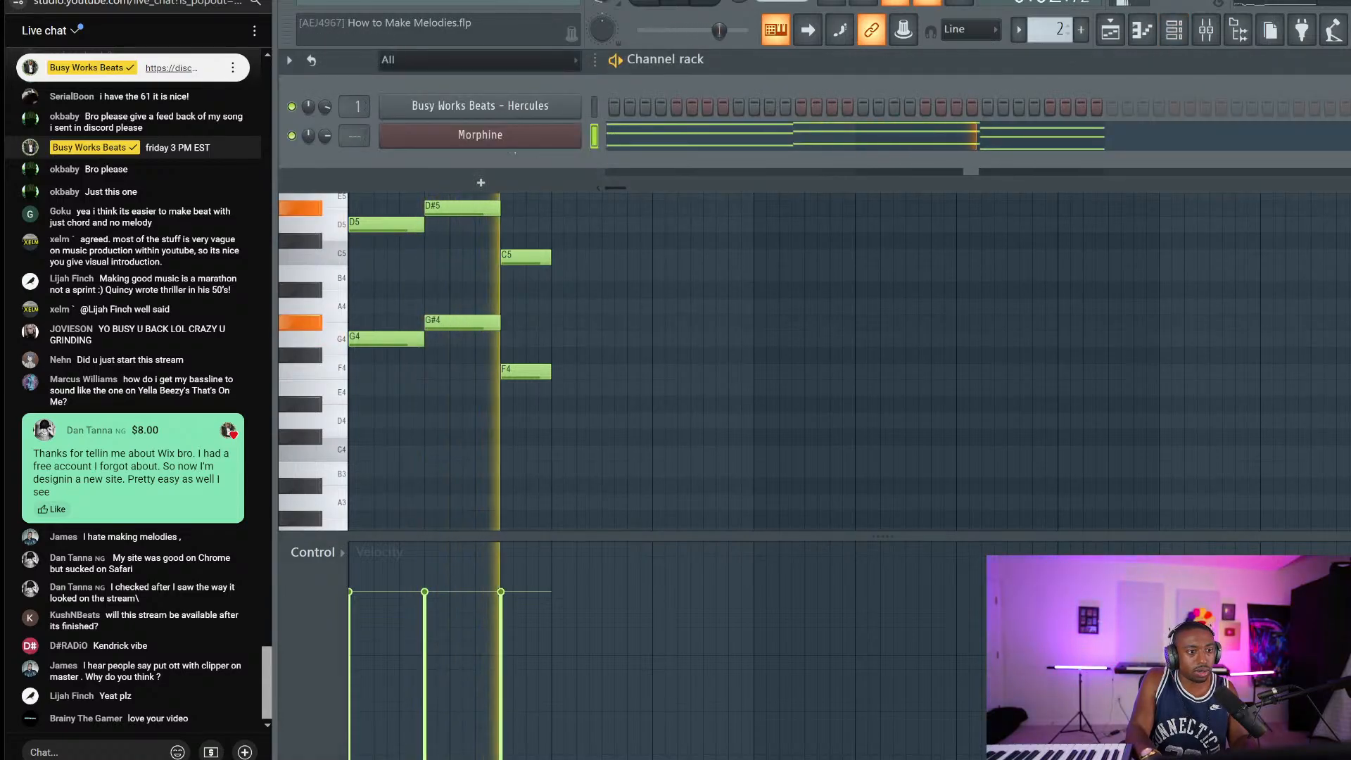
click(480, 135)
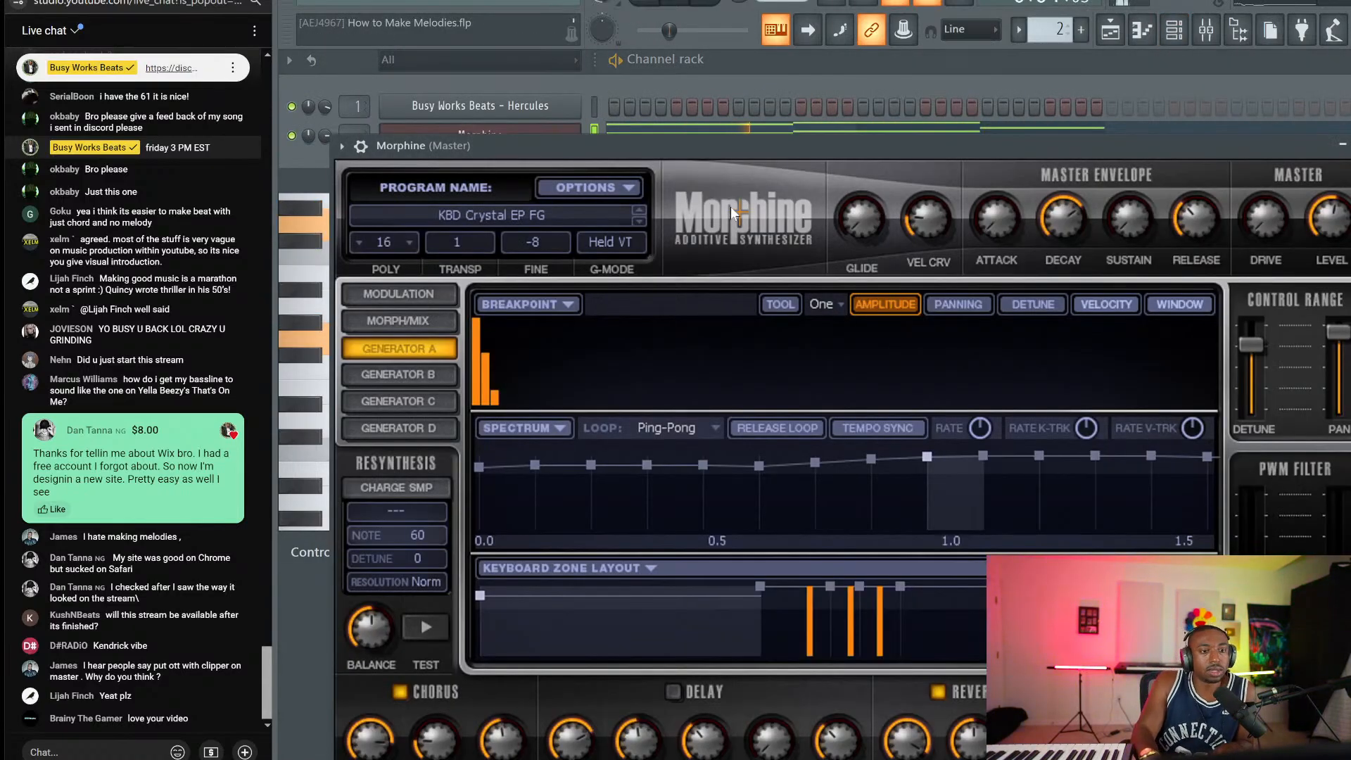
key(Escape)
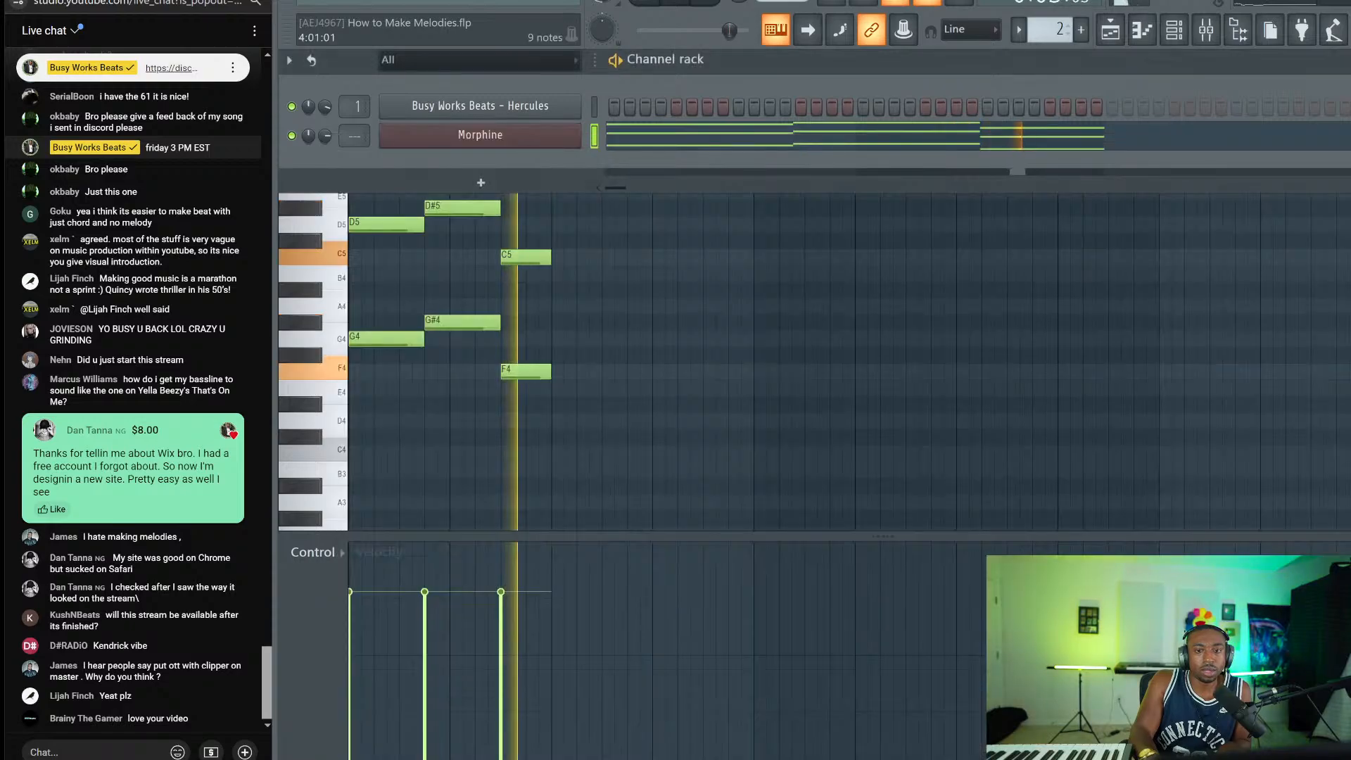
scroll(572, 281, up, 3)
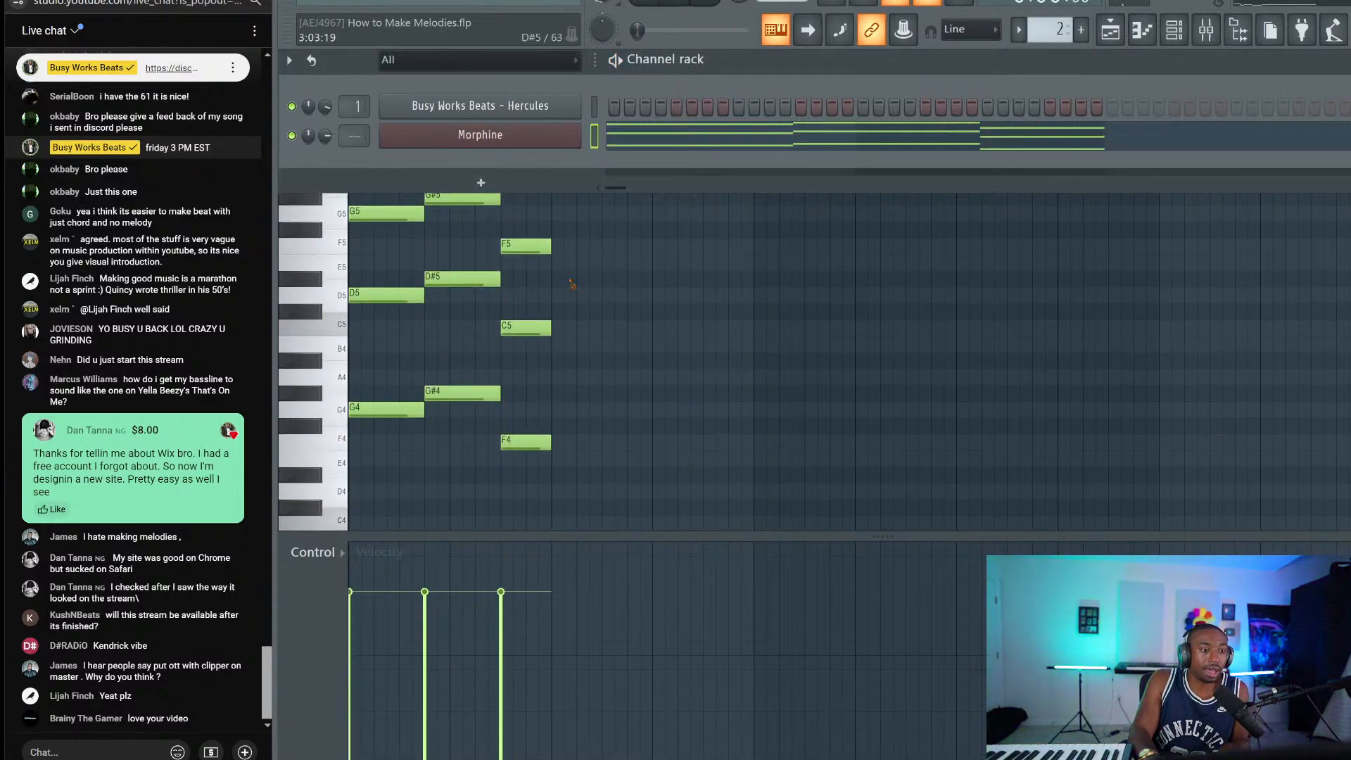
key(Escape)
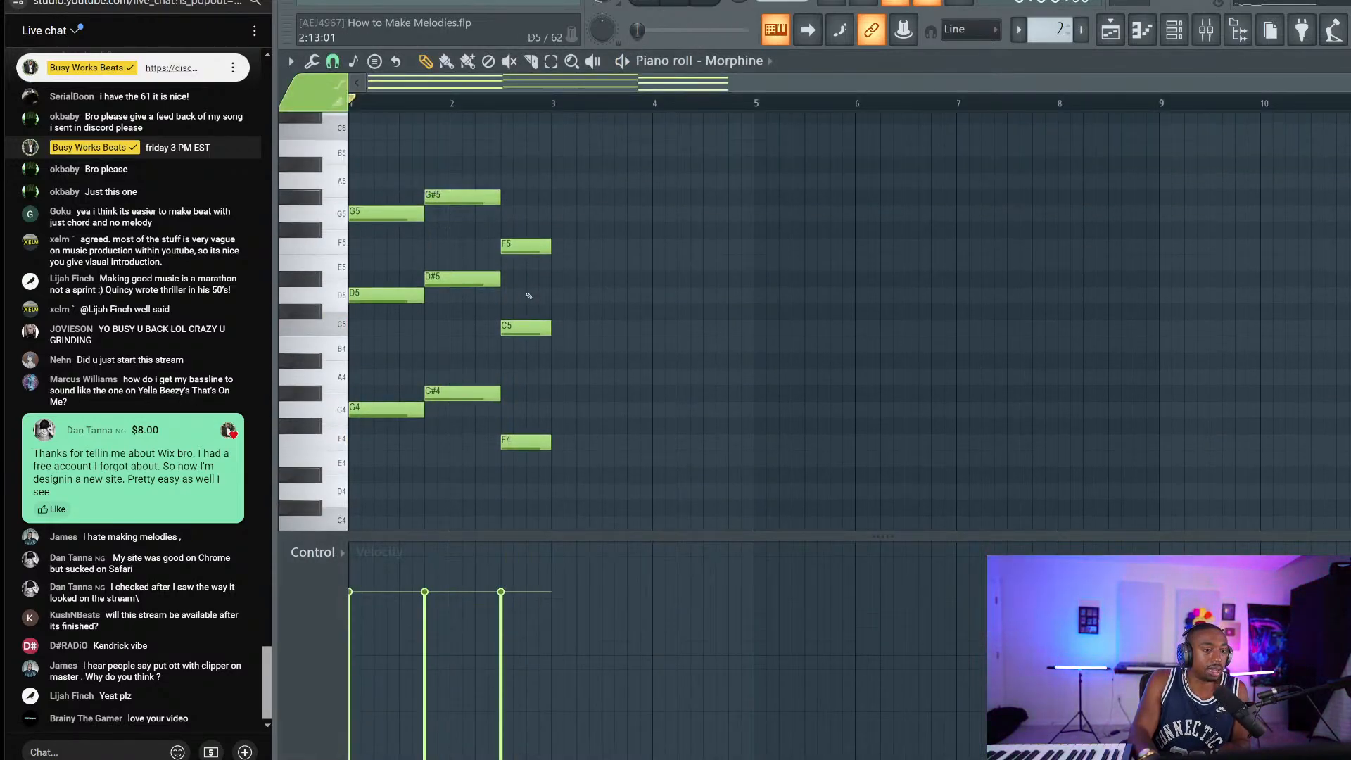
Step: Change the F5 note in bar 2 to color group 9 through its note properties
double_click(529, 248)
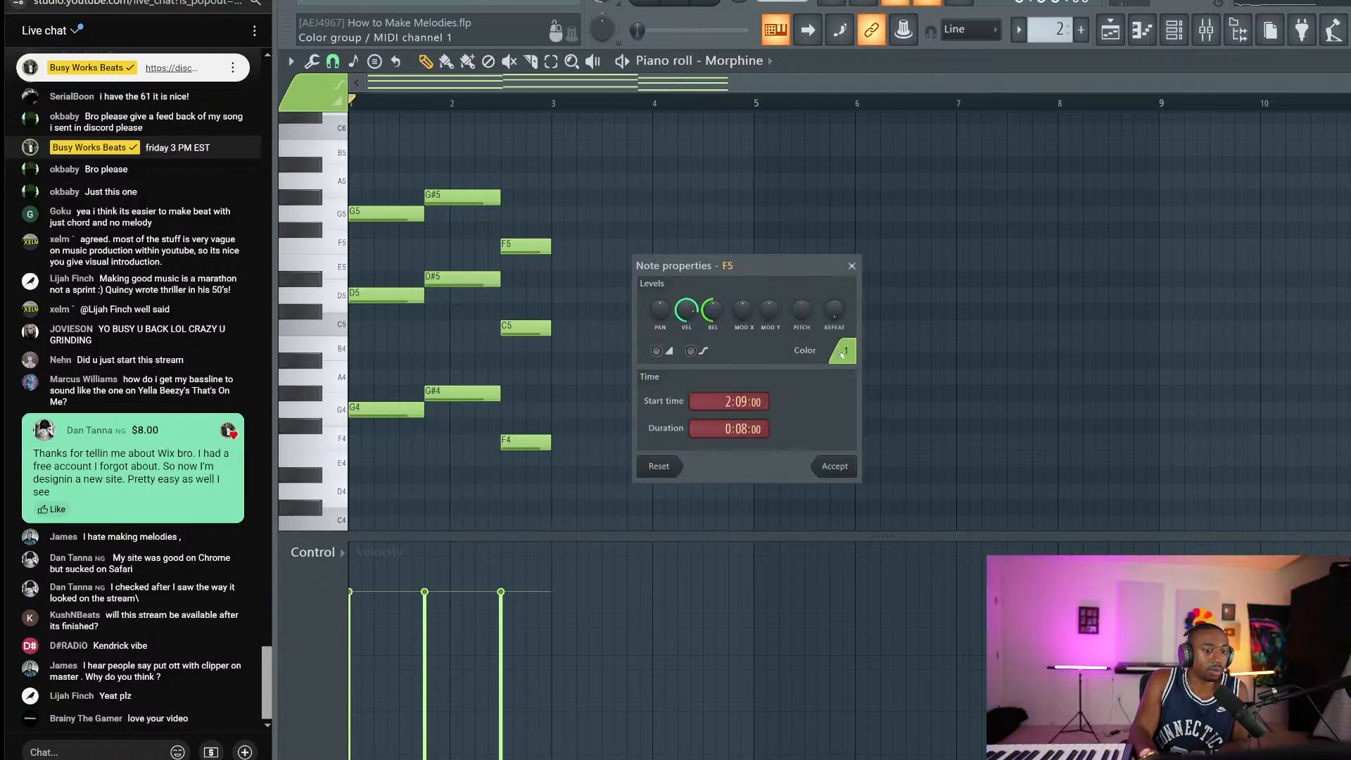
click(842, 352)
click(916, 387)
click(840, 466)
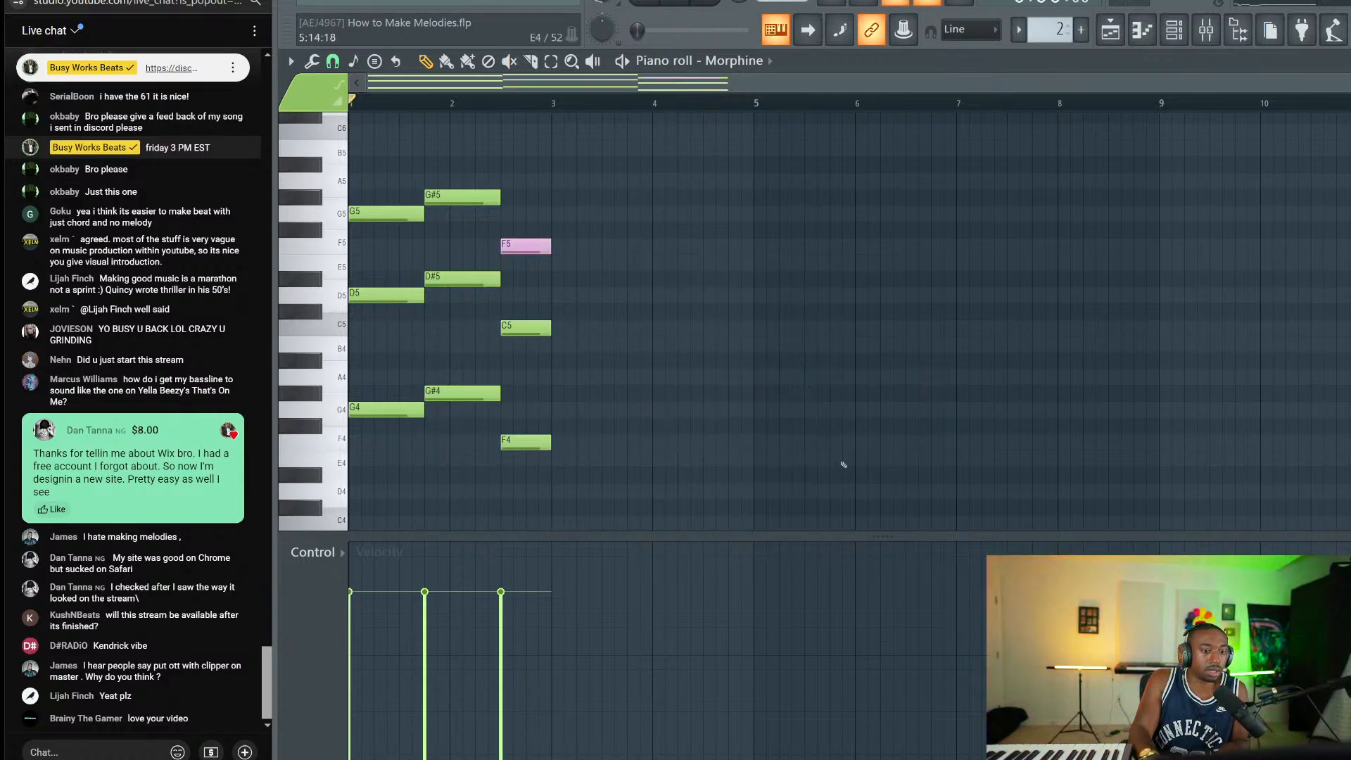
Step: Add an A#4 slide note in color group 9 at 2:13, shorten it to end with bar 2, and start playback
click(528, 246)
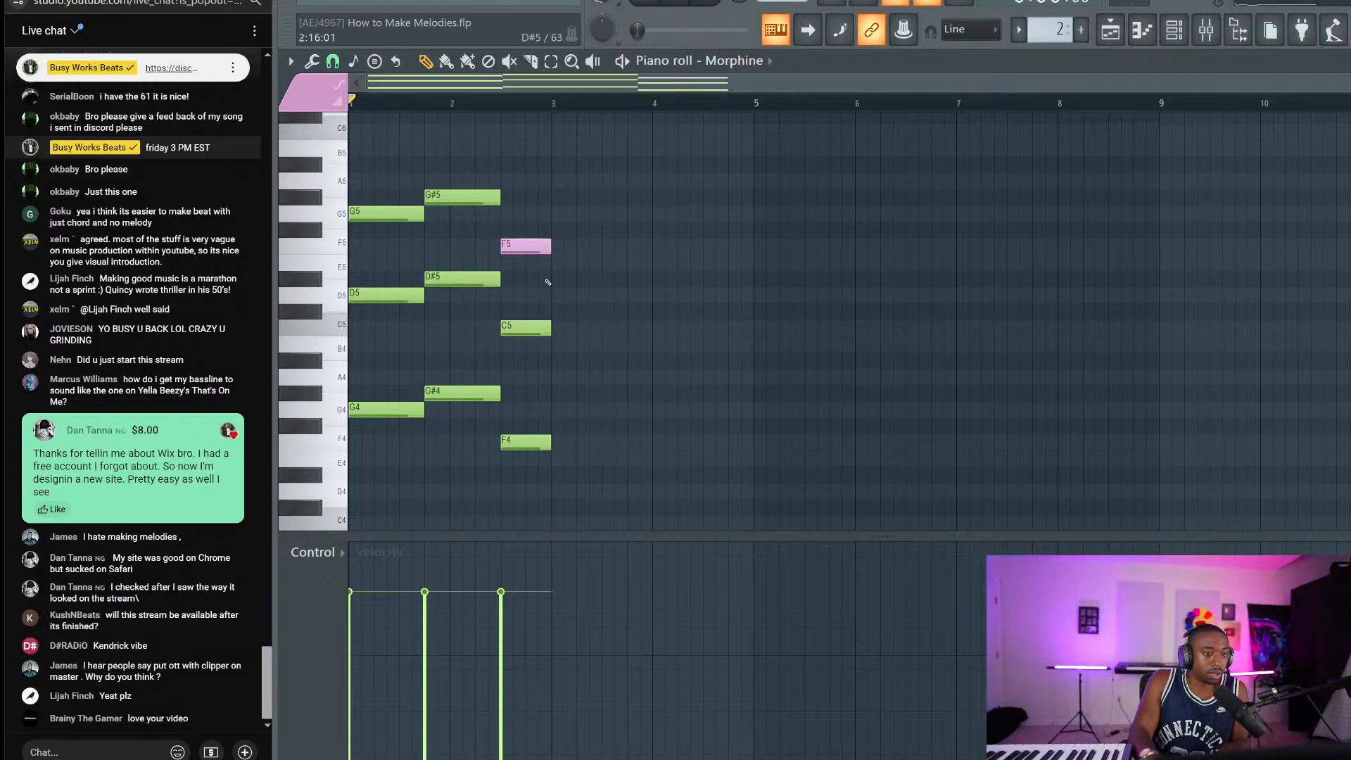
click(547, 360)
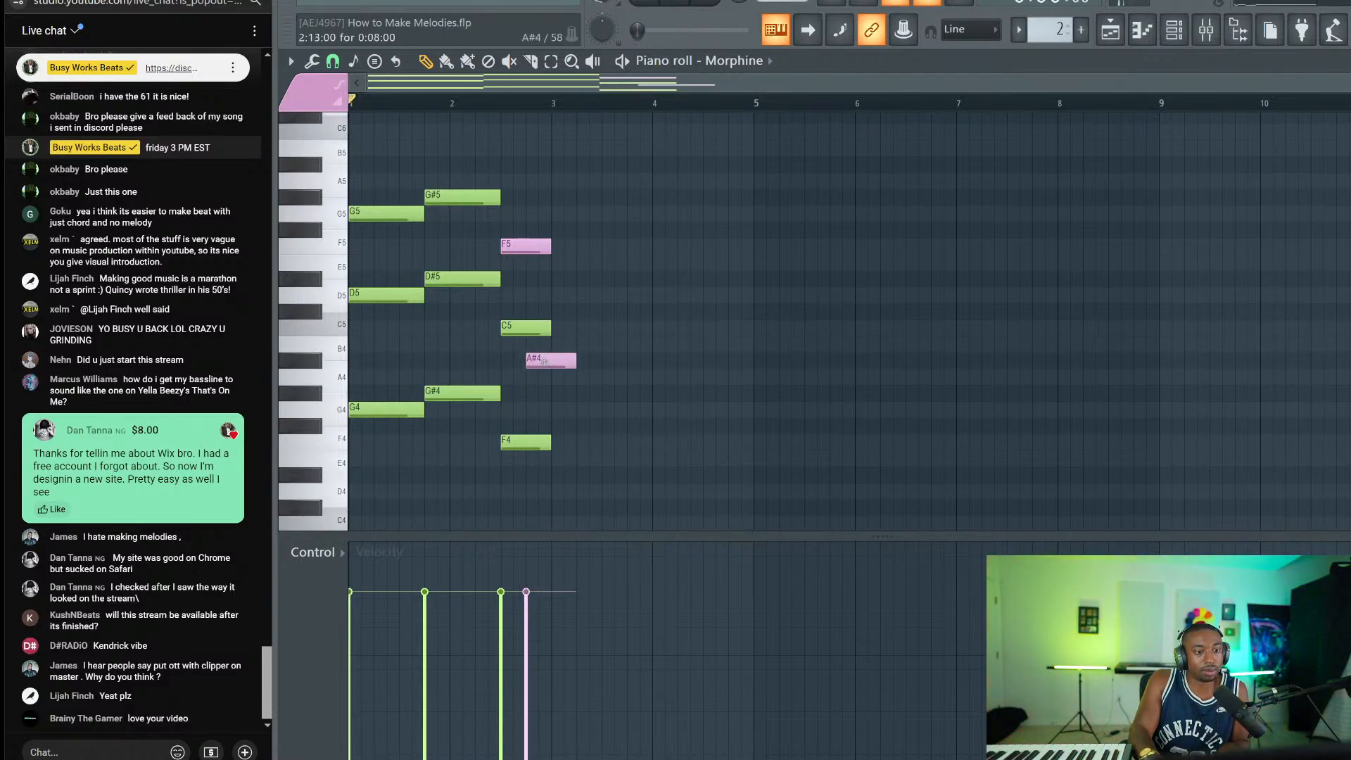
double_click(544, 361)
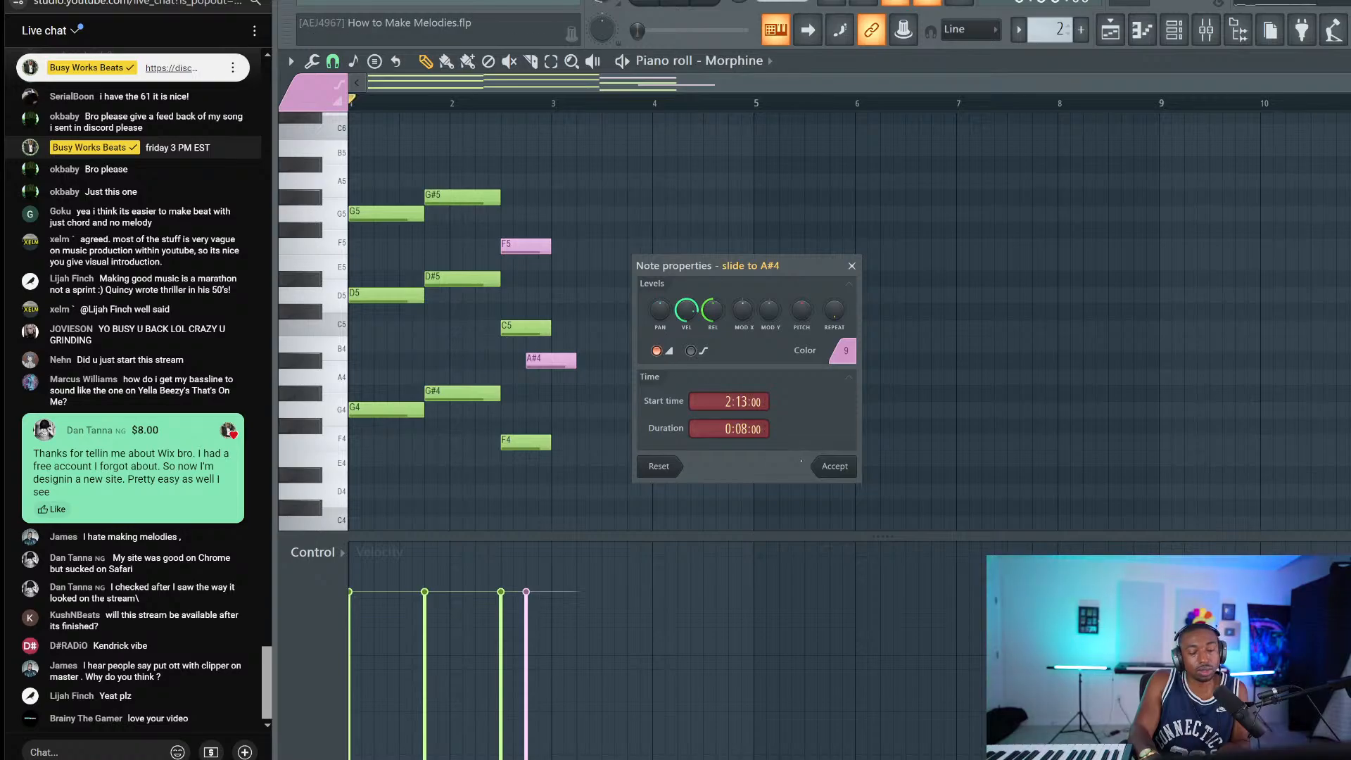
click(834, 466)
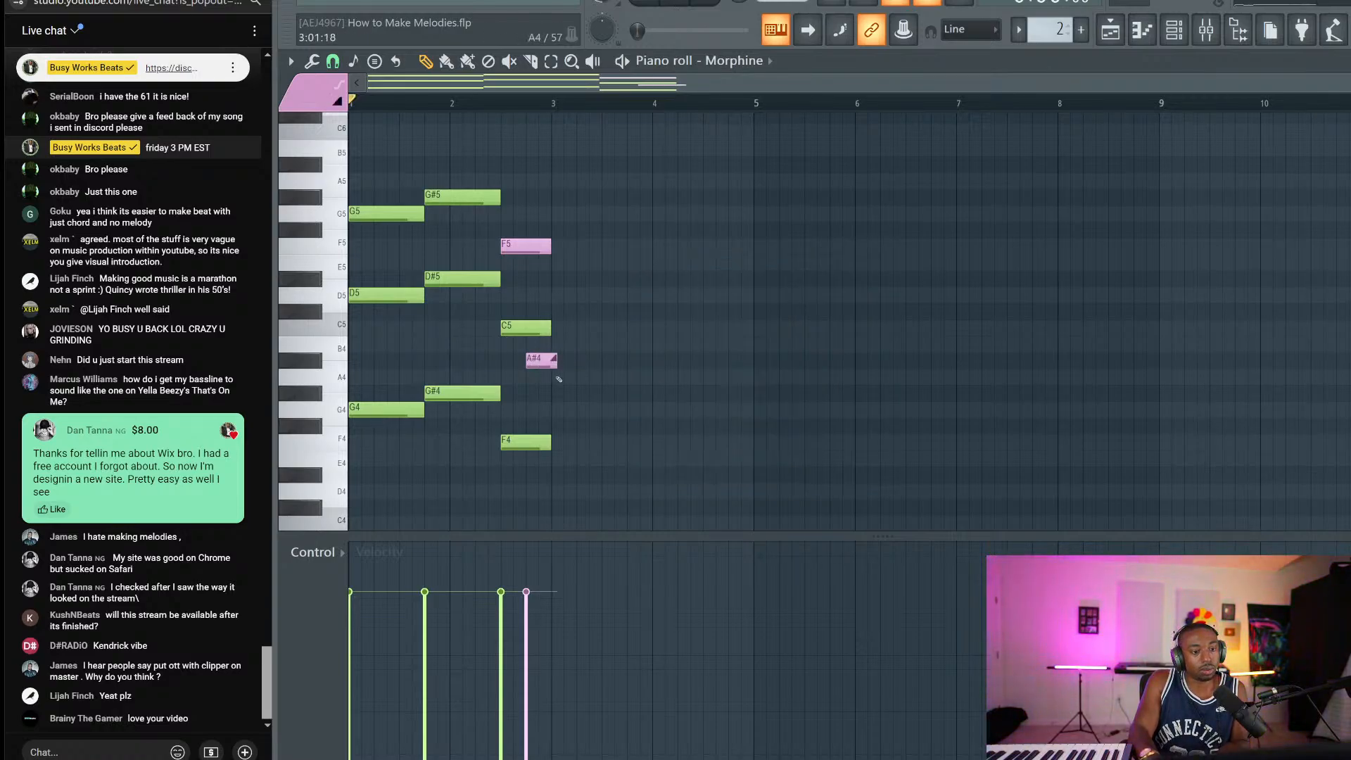
drag(554, 367, 548, 367)
key(space)
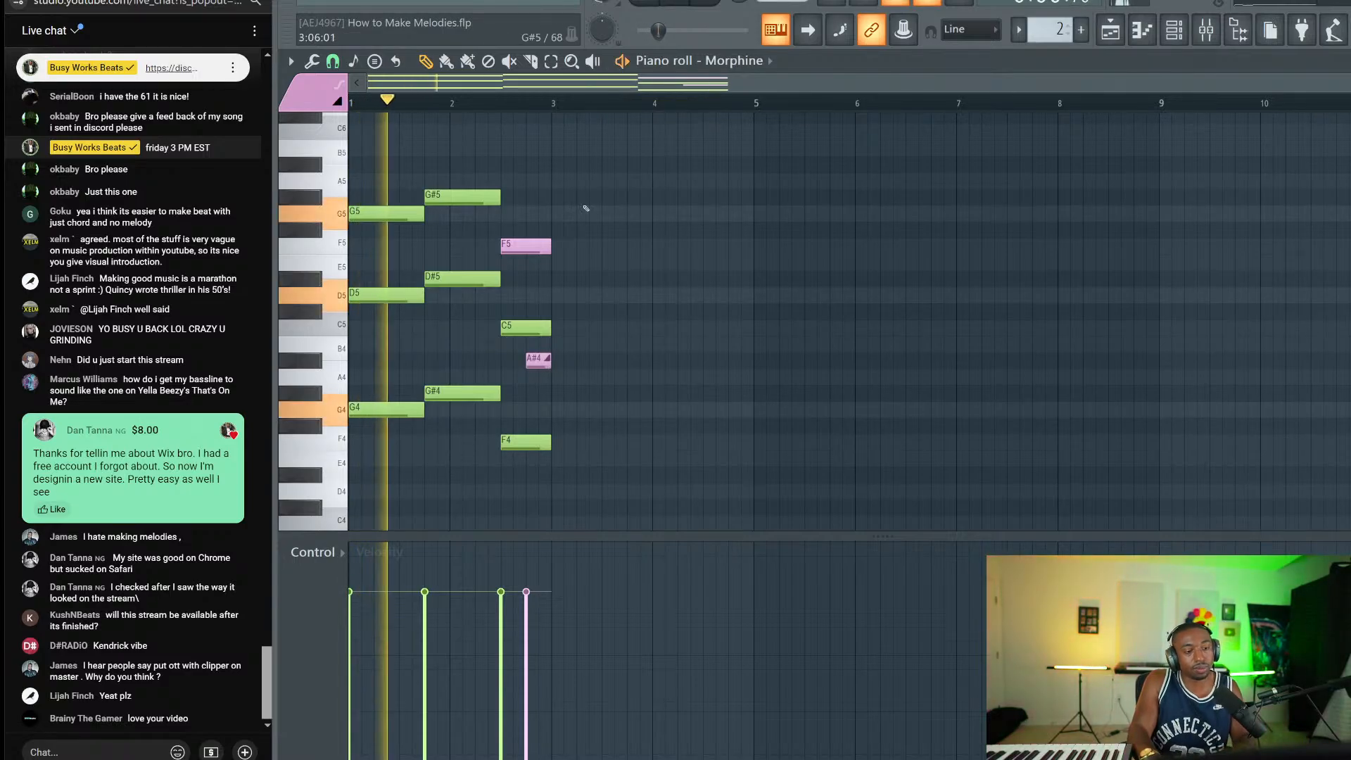
Step: Switch the drawing color back to group 1, and duplicate the whole two-bar sequence into bars 3 and 4
click(337, 100)
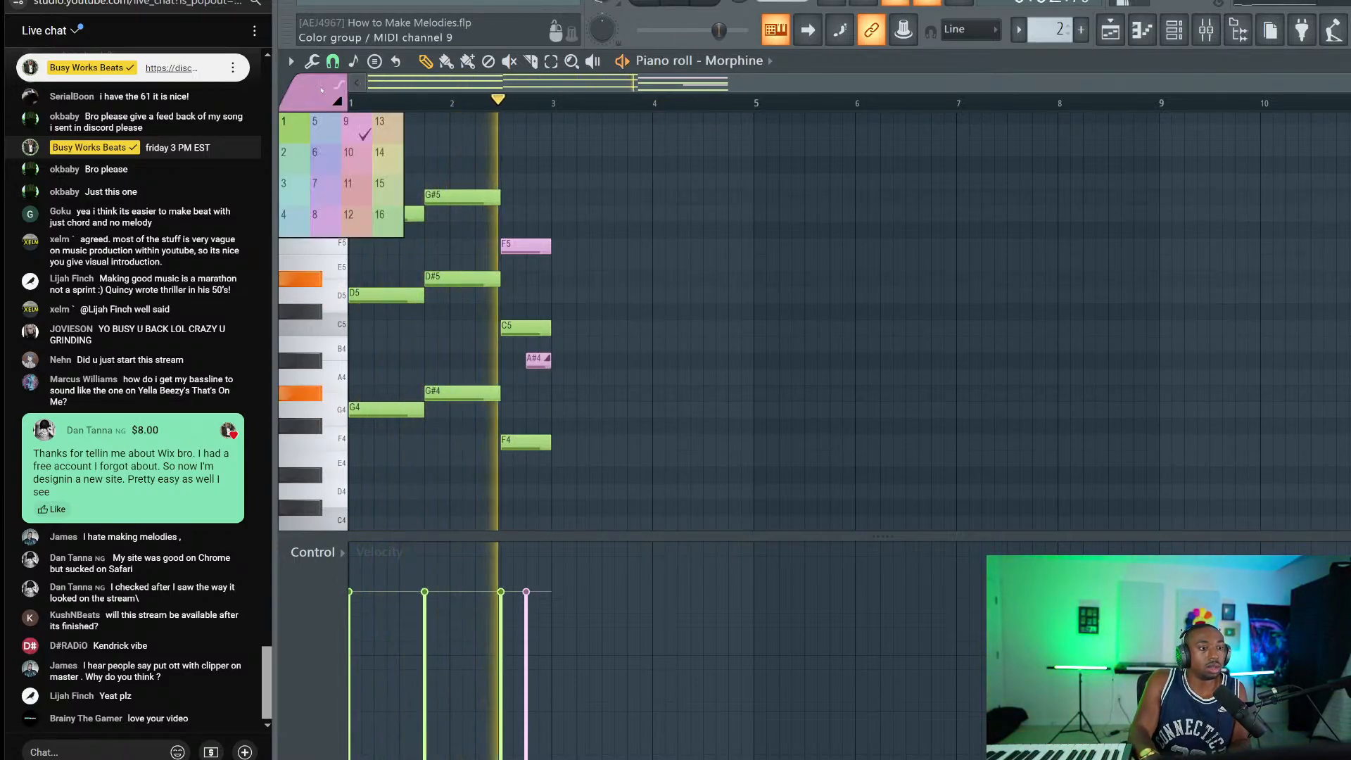
click(306, 121)
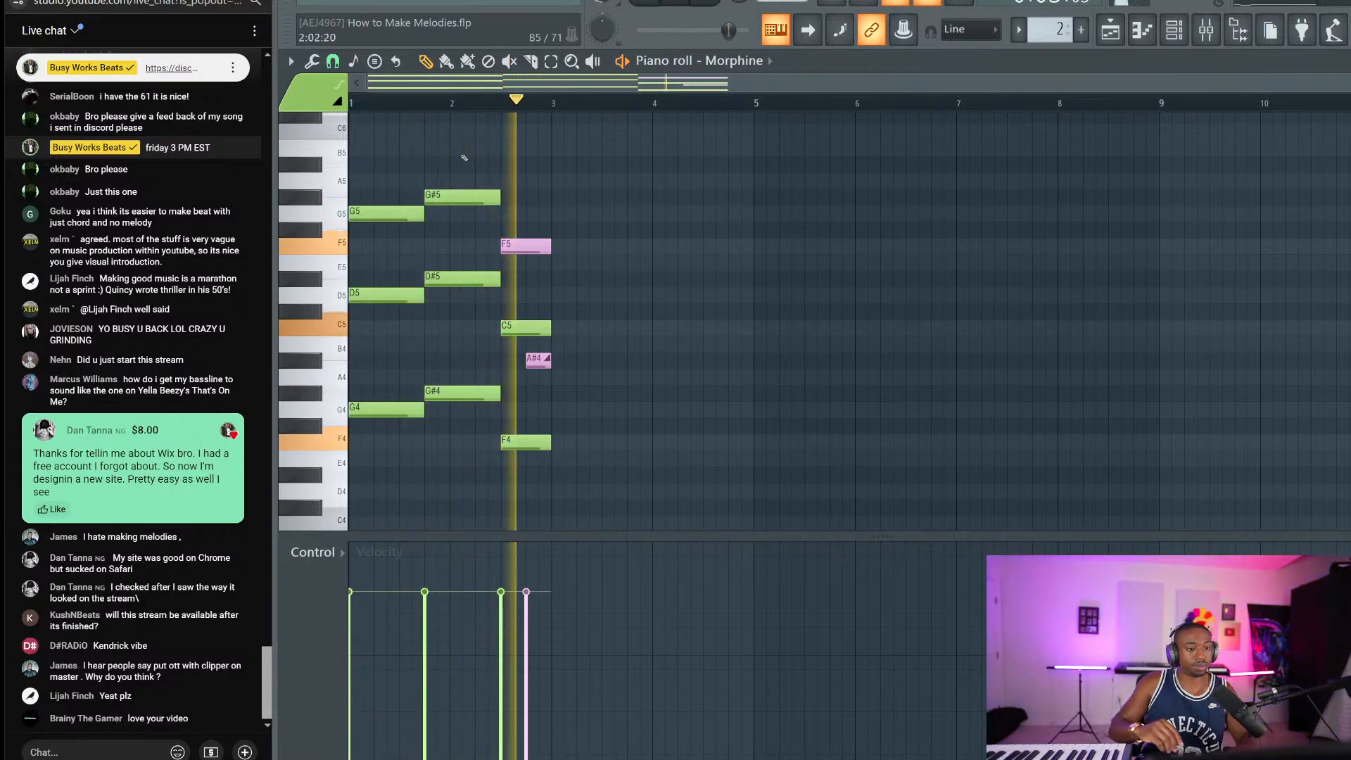
key(ctrl+a)
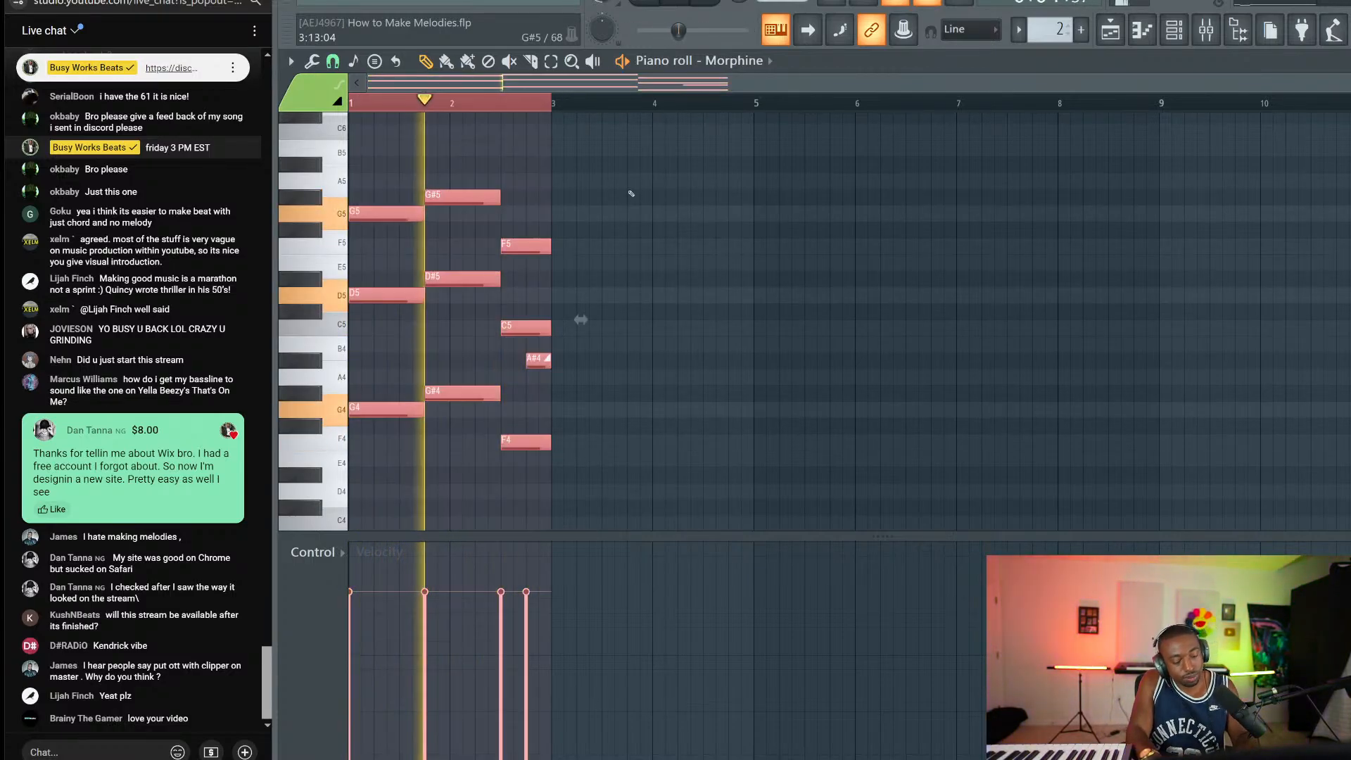
key(ctrl+b)
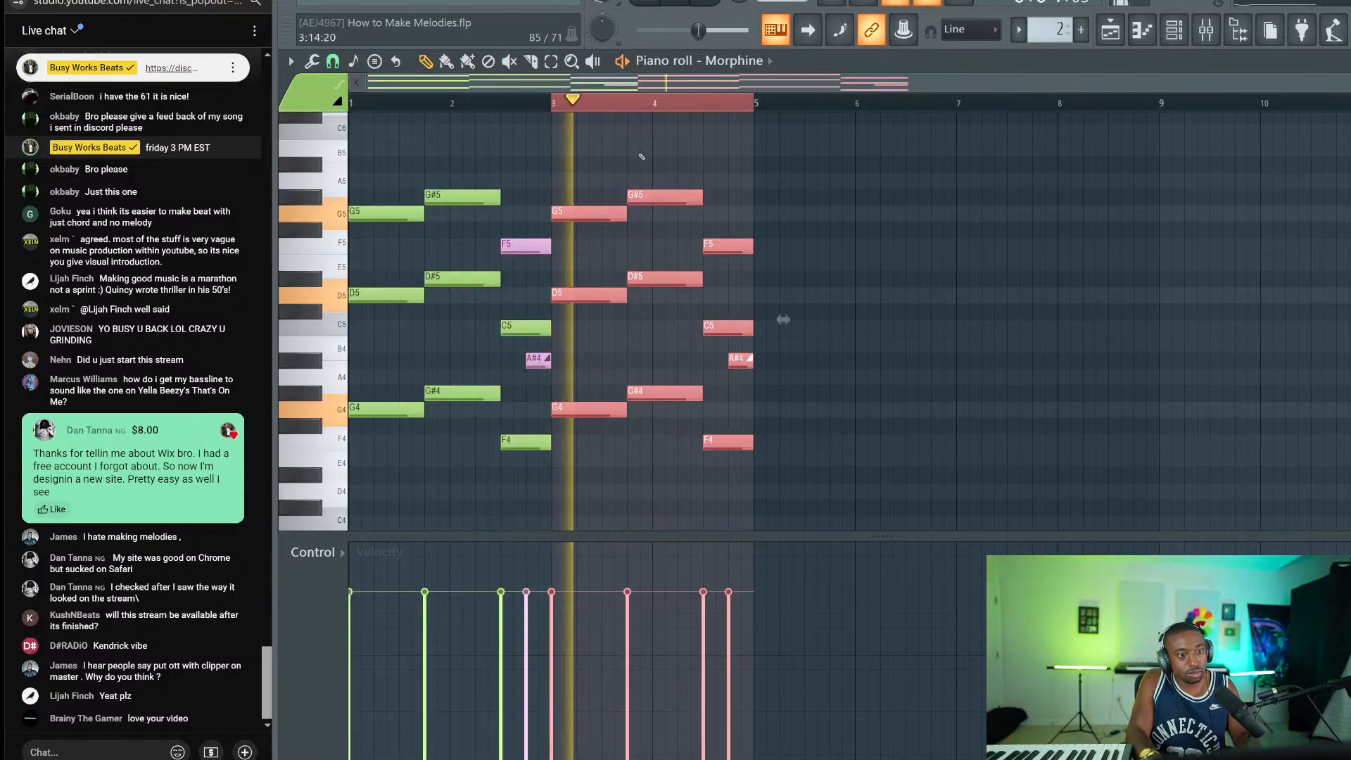
key(ctrl+d)
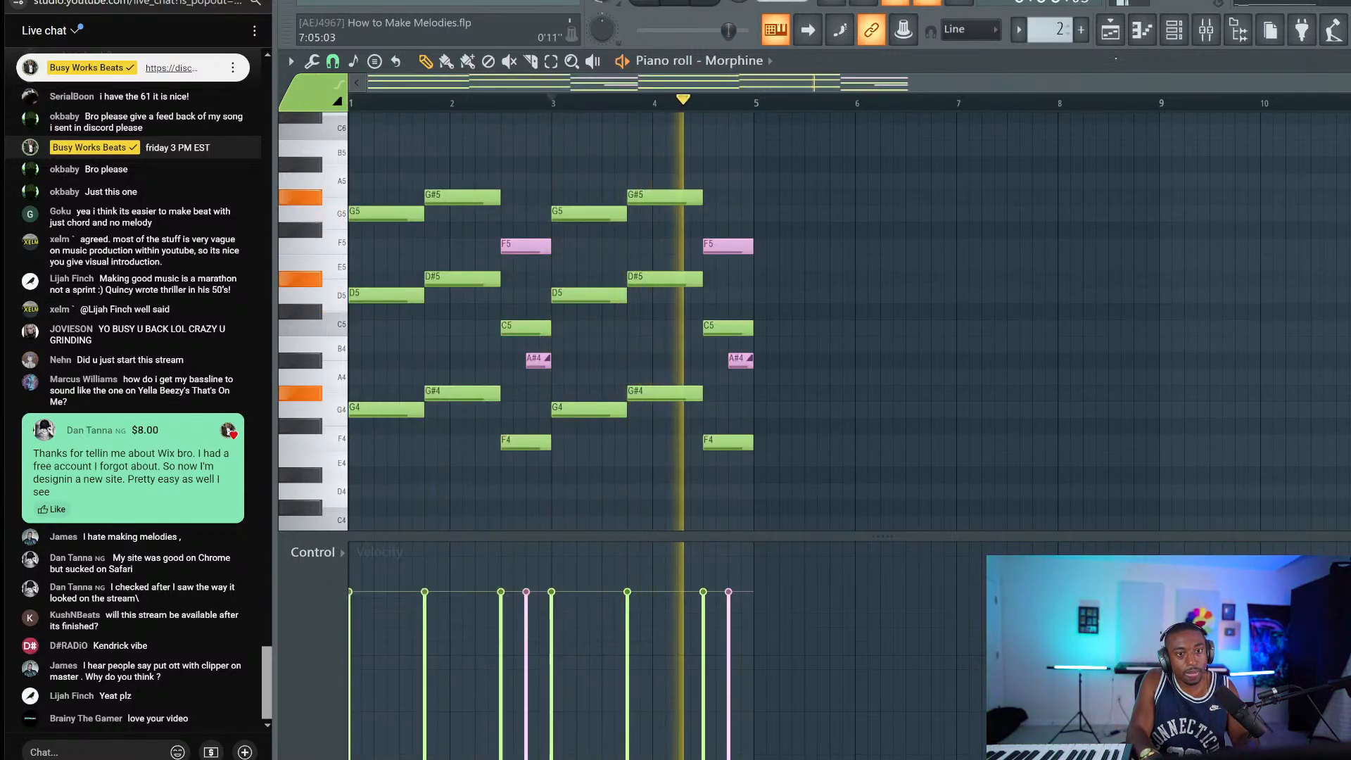
Step: Audition Morphine's following keyboard presets during playback up to KBD Excited FG, and close the plugin
click(1172, 31)
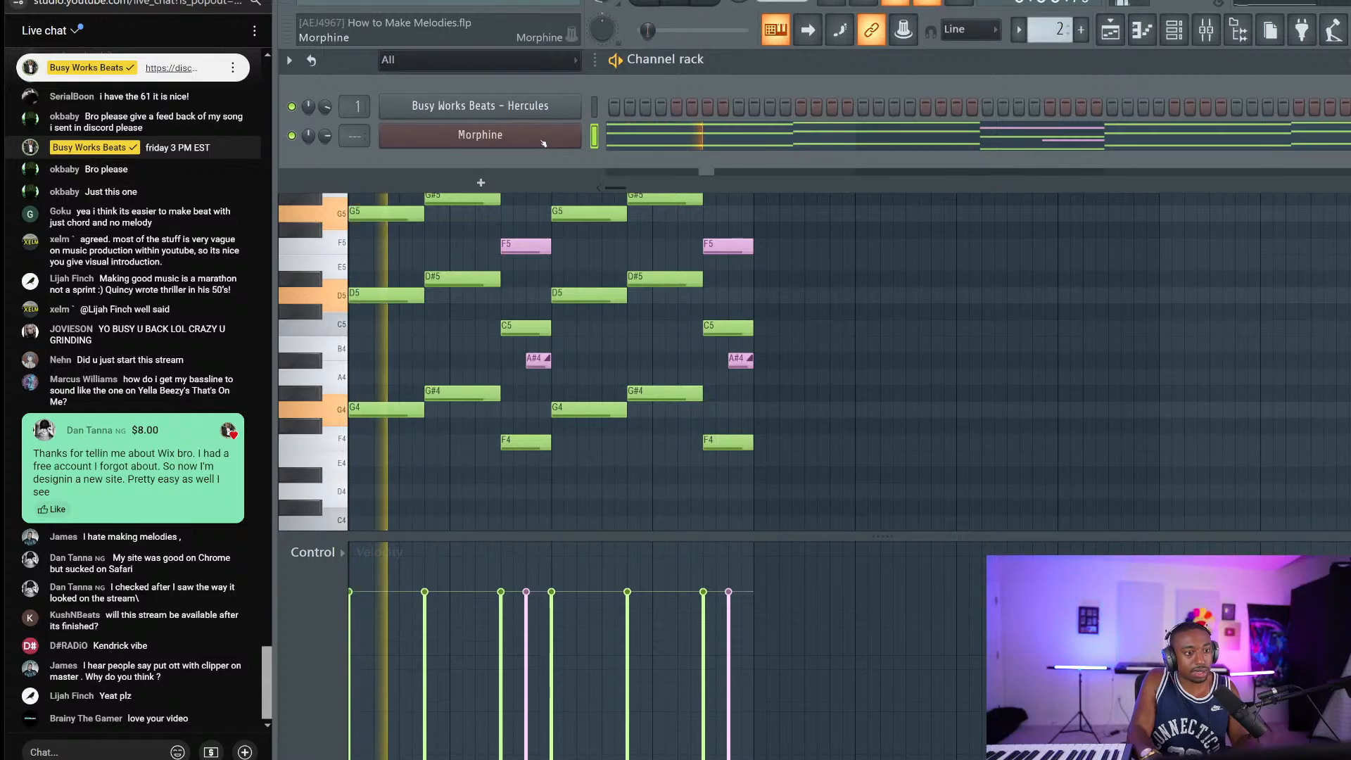
click(479, 134)
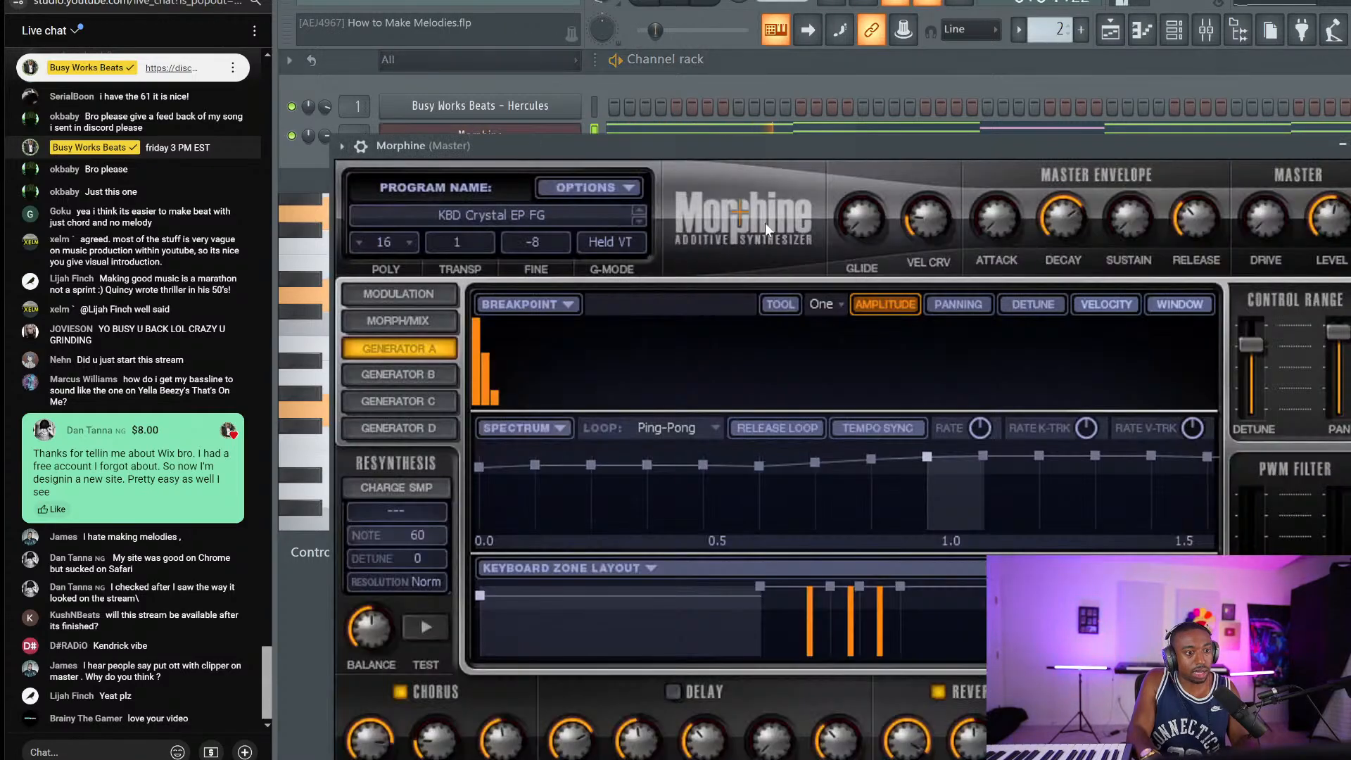
click(639, 222)
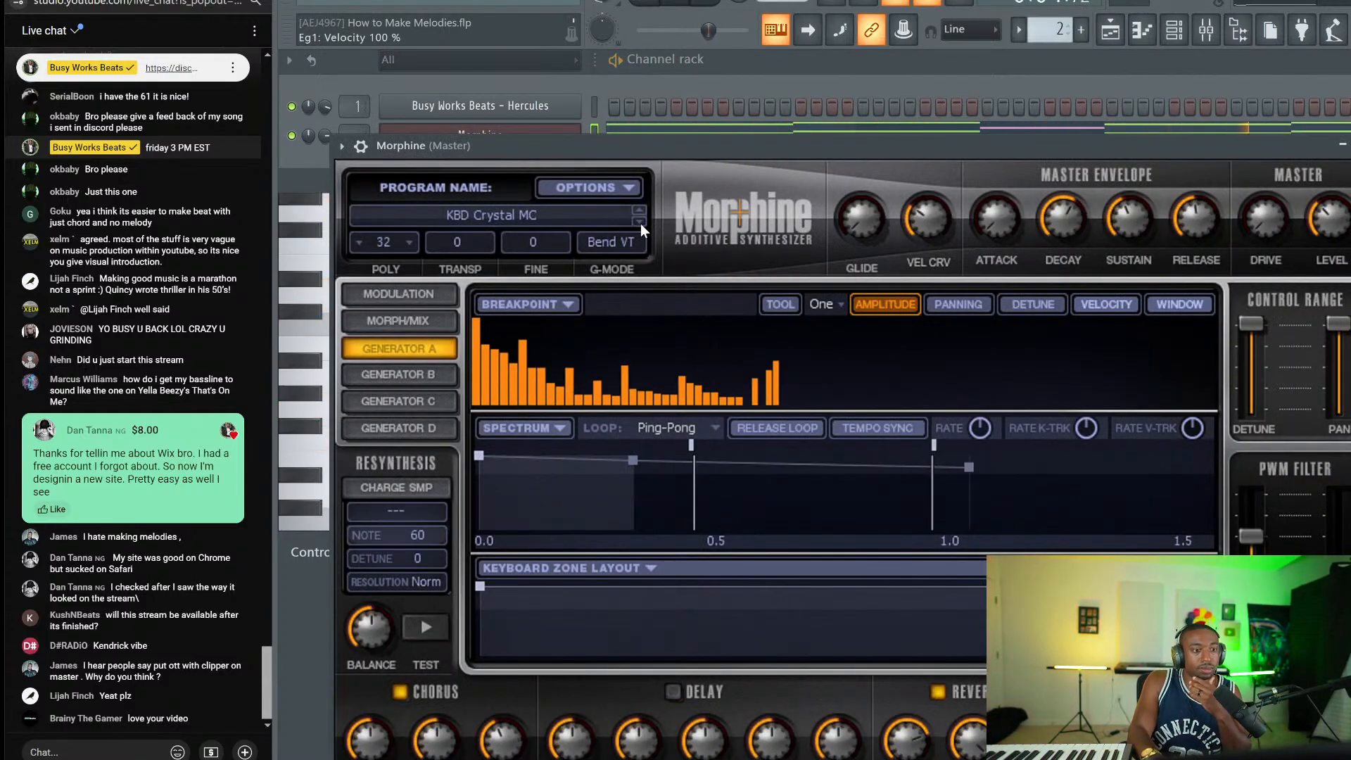
click(640, 223)
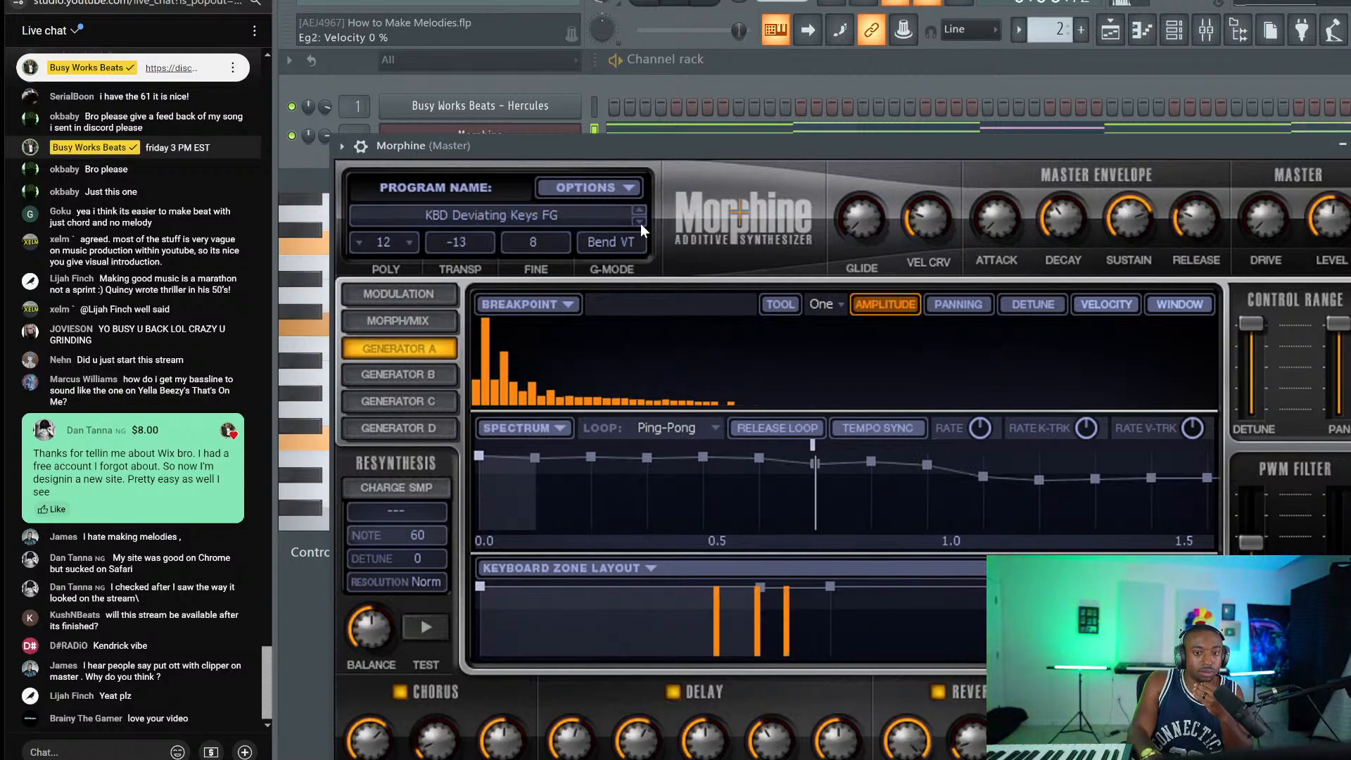
click(640, 222)
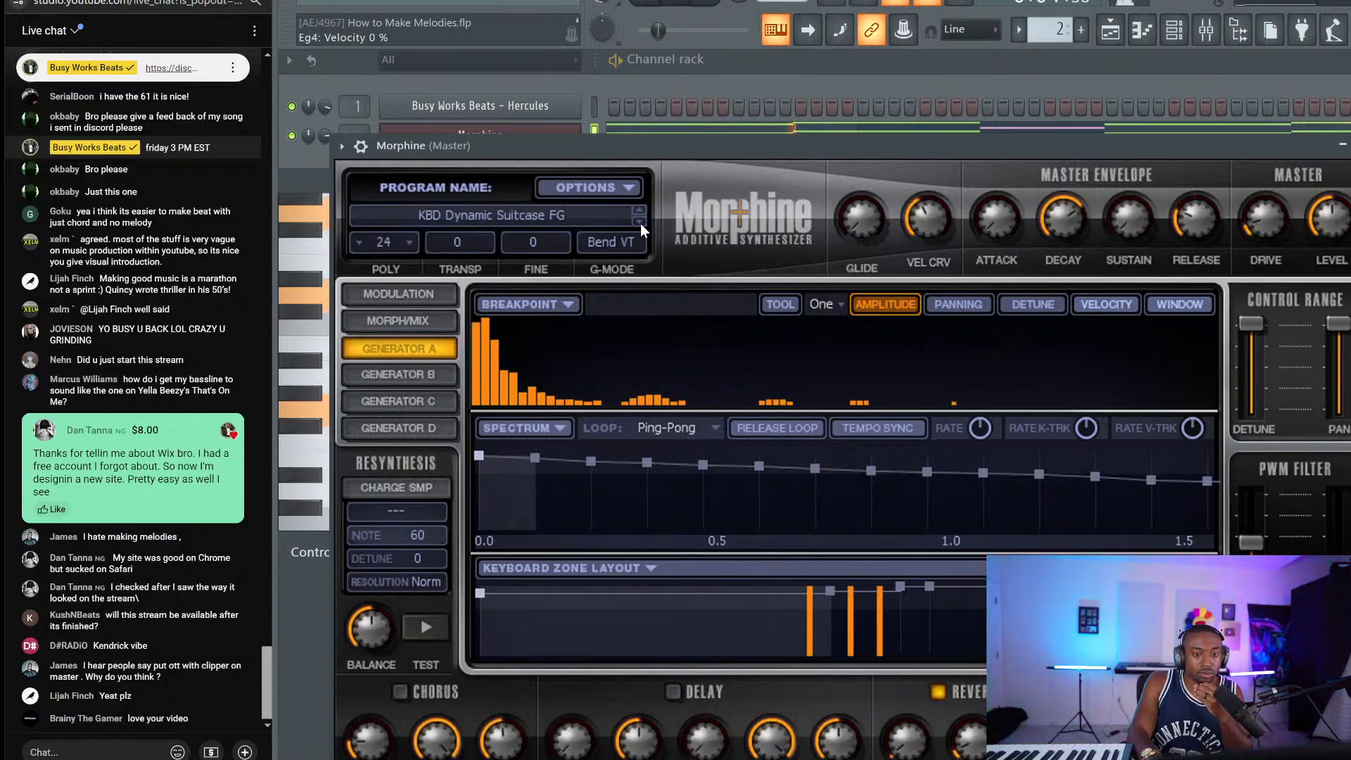
click(640, 222)
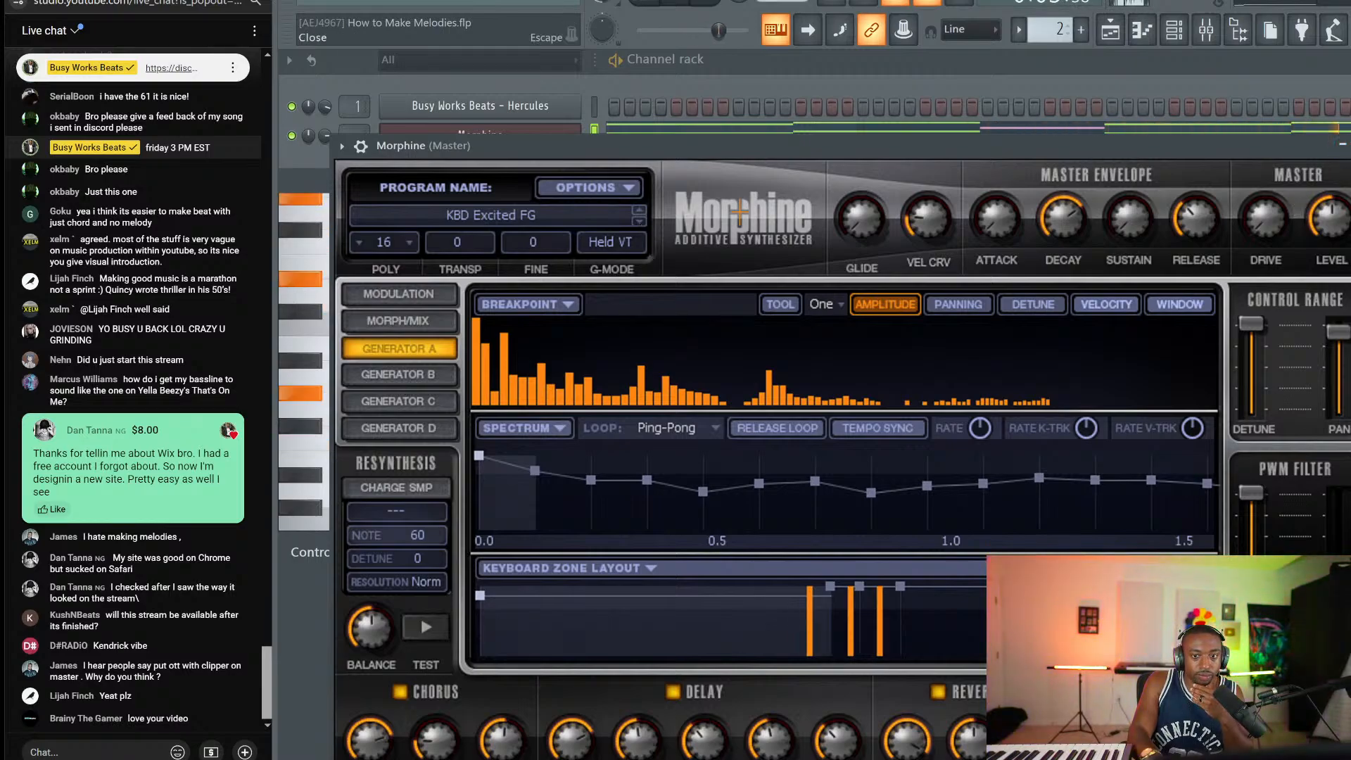
click(1349, 144)
Step: Add kHs Reverser to the first effect slot of the Morphine mixer track, close it, and move the mixer clear of the notes
key(F9)
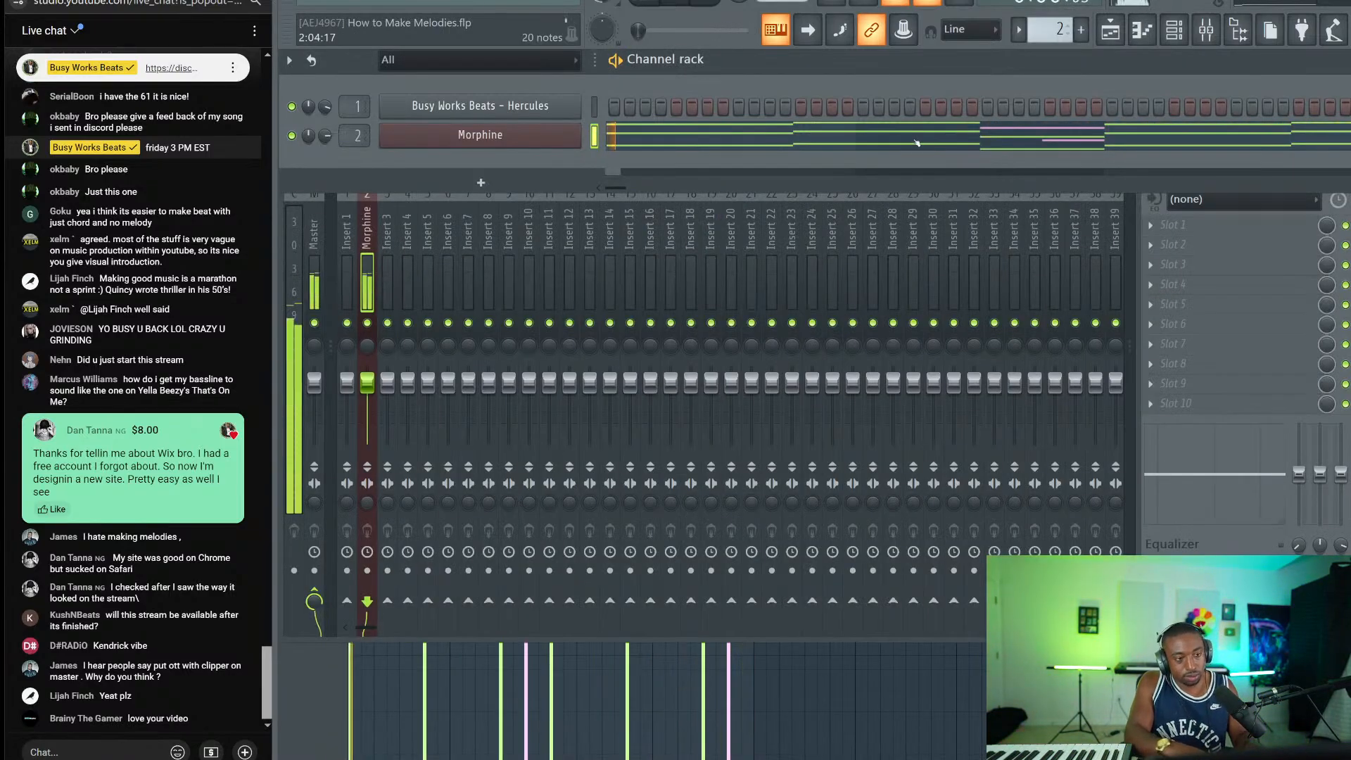
click(1174, 241)
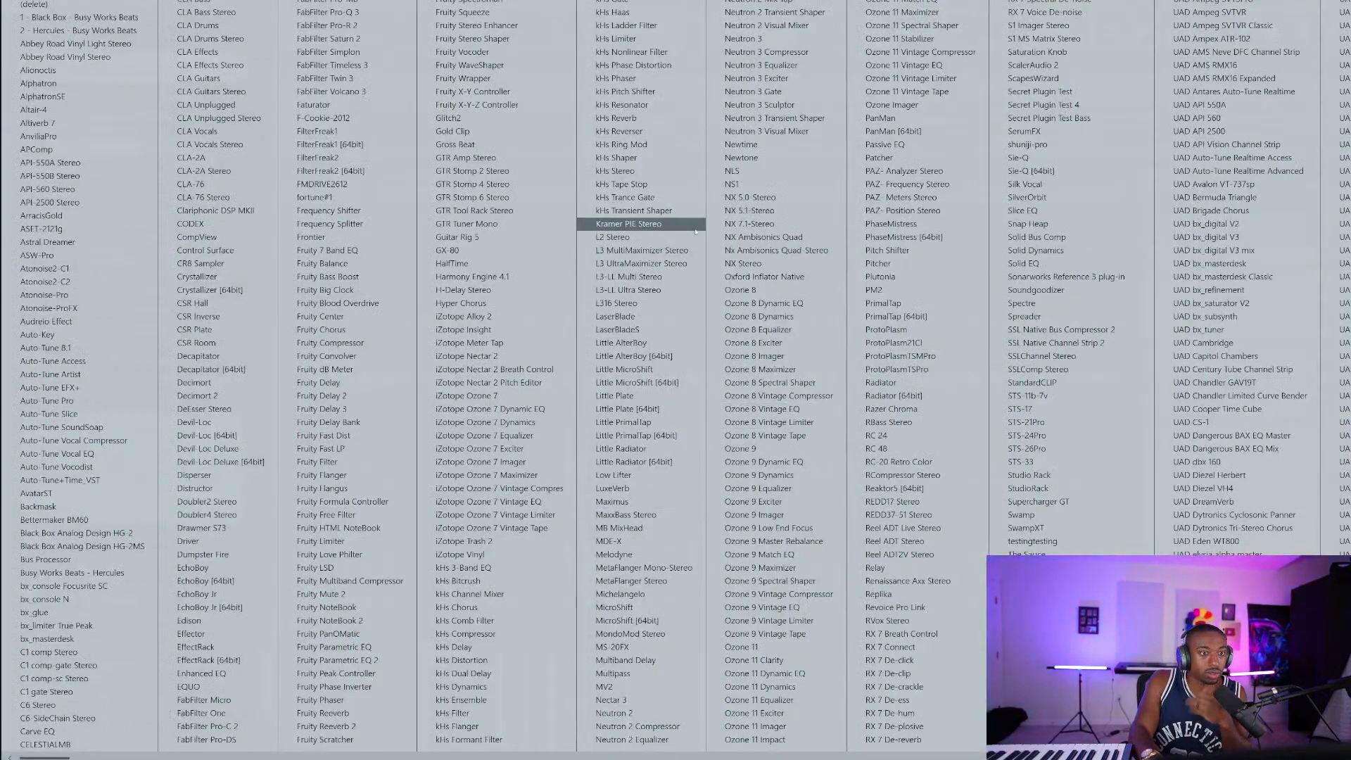
click(667, 132)
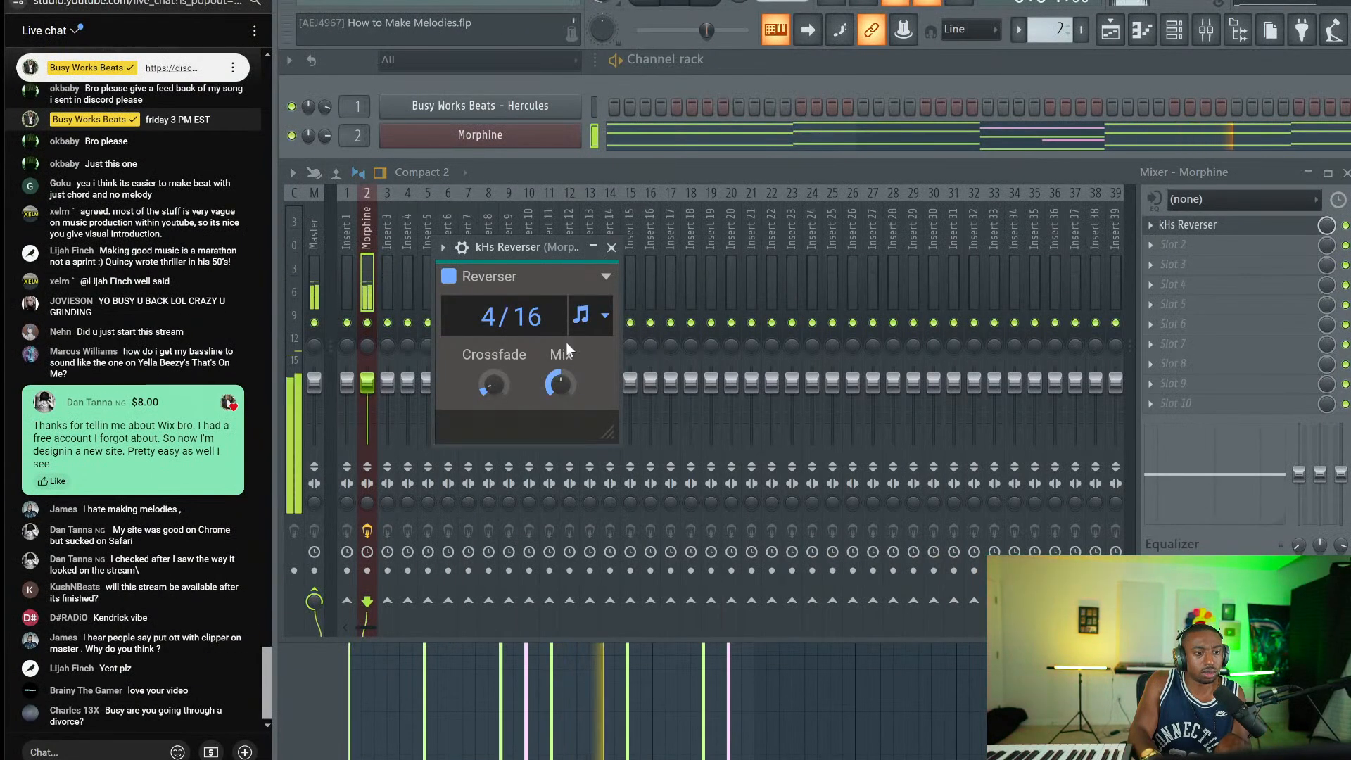
click(611, 248)
drag(561, 168, 537, 271)
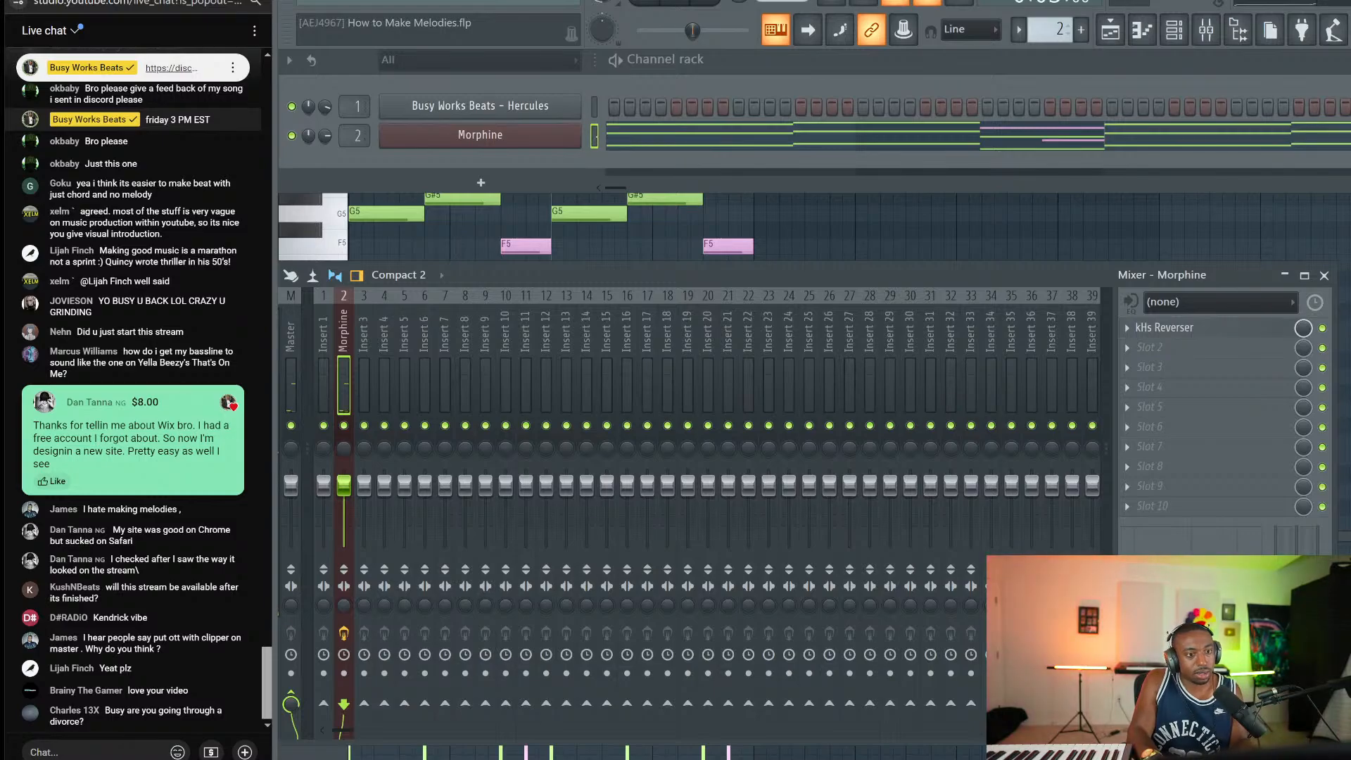
Step: Paste the copied Morphine chords into the Hercules channel and open them in its piano roll
click(594, 106)
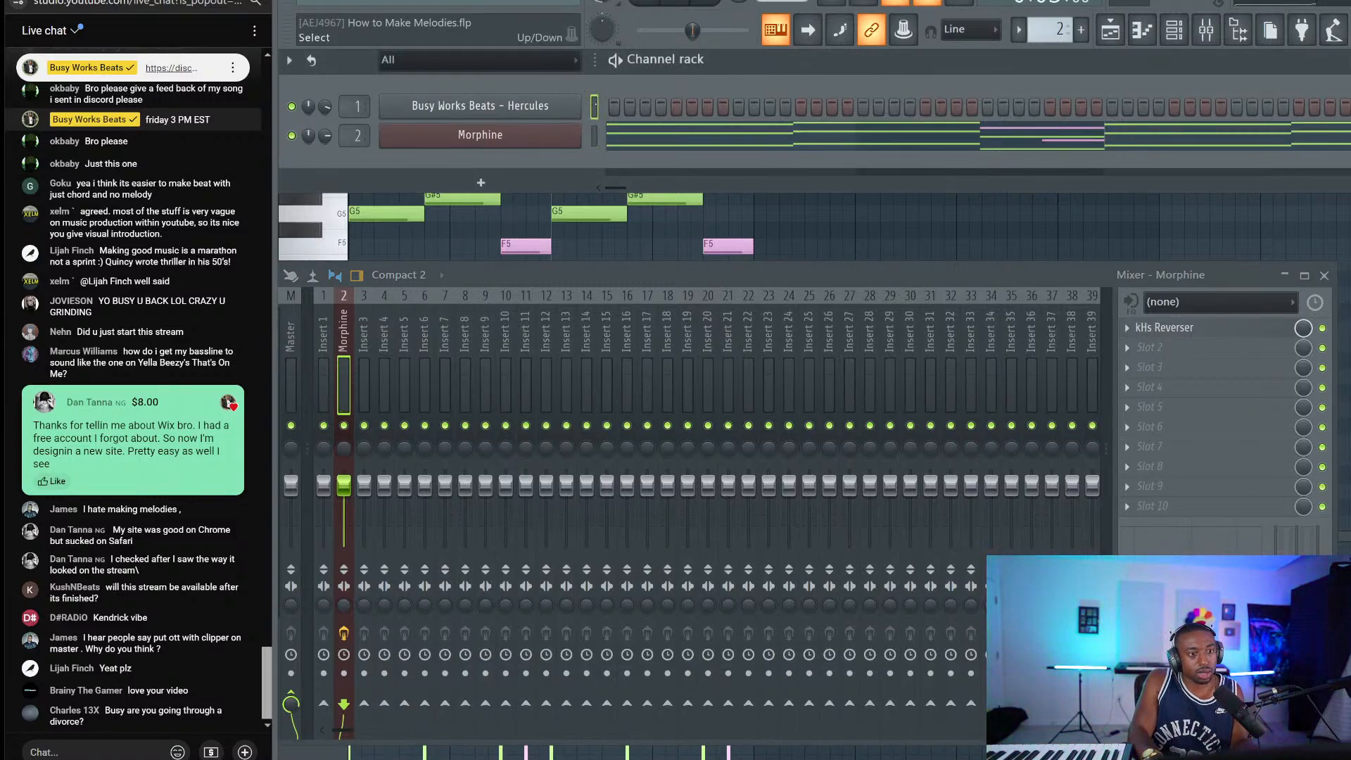
key(ctrl+v)
click(630, 115)
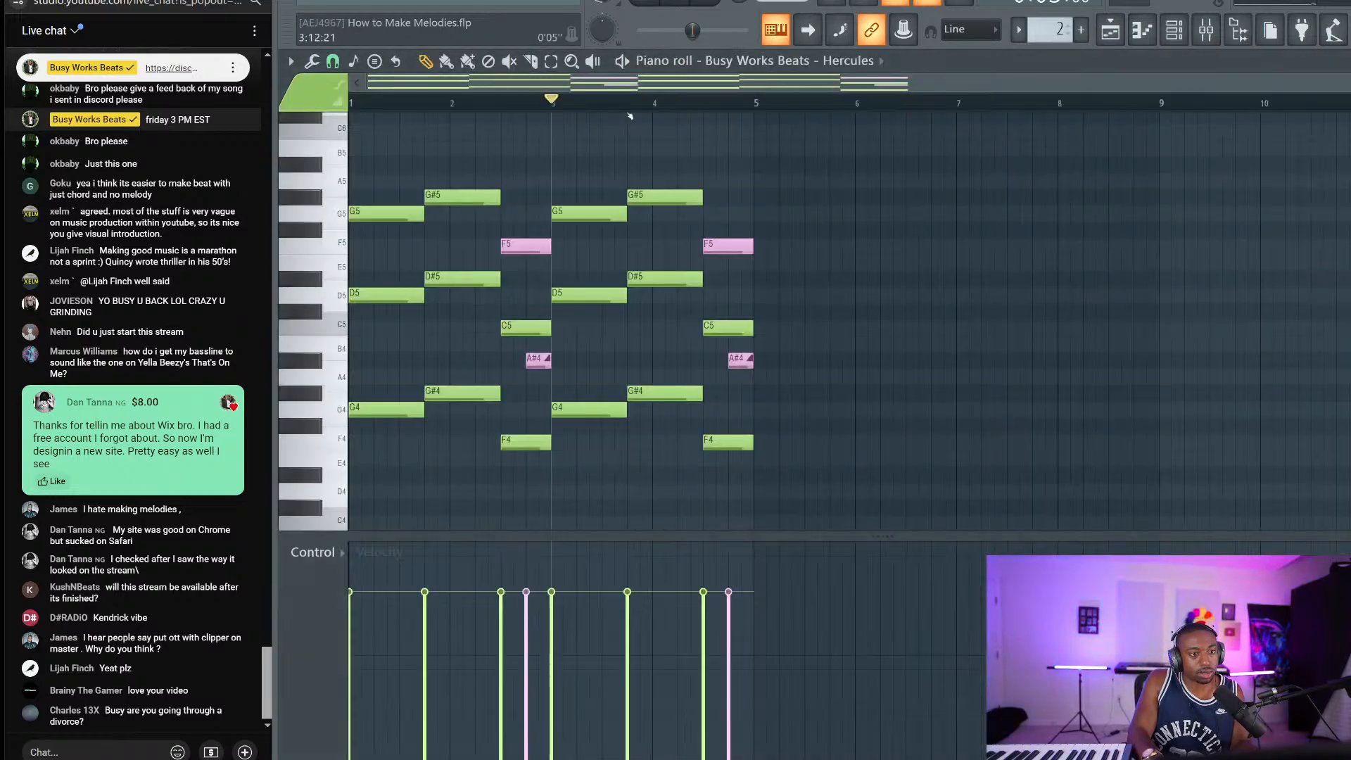
Step: Turn the Hercules chords into an arpeggio with the chord progression tool's Up 4 performance pattern, preview it, and accept
key(alt+p)
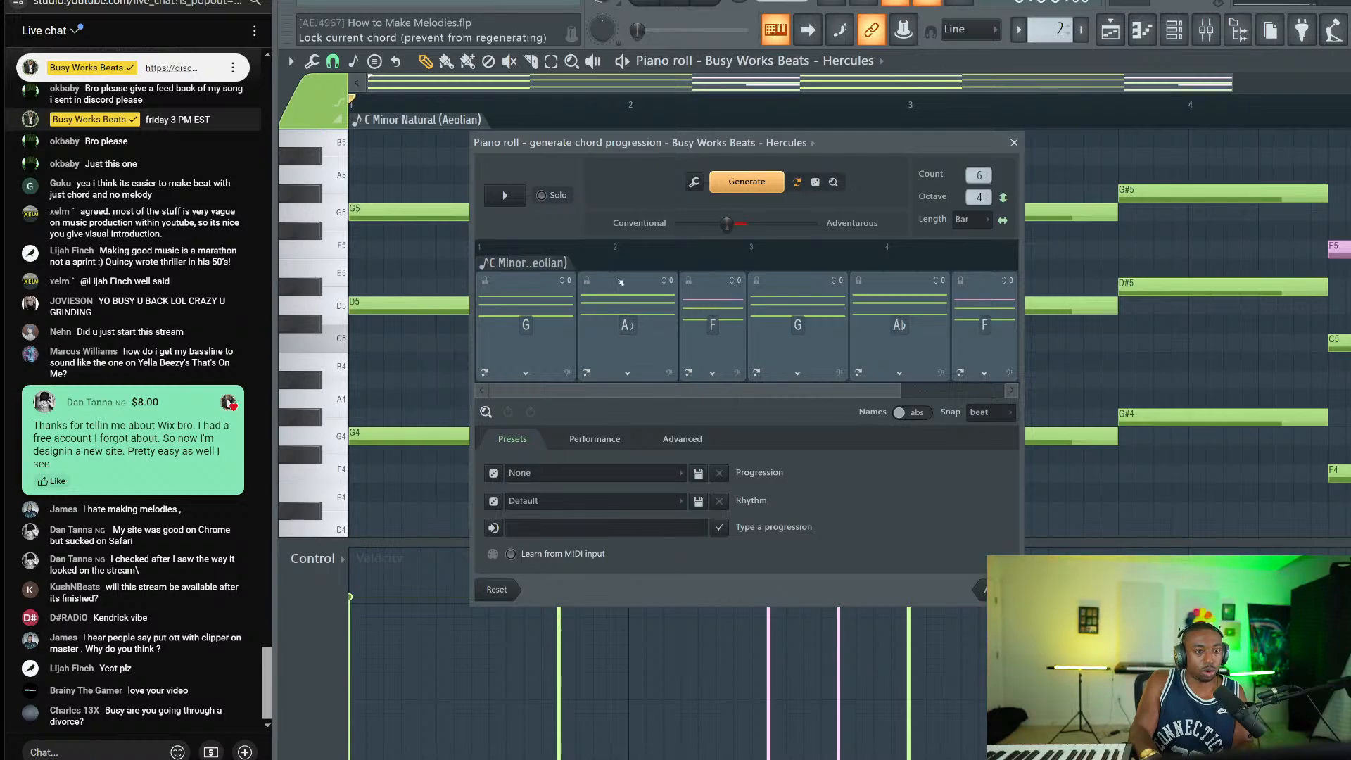
click(577, 440)
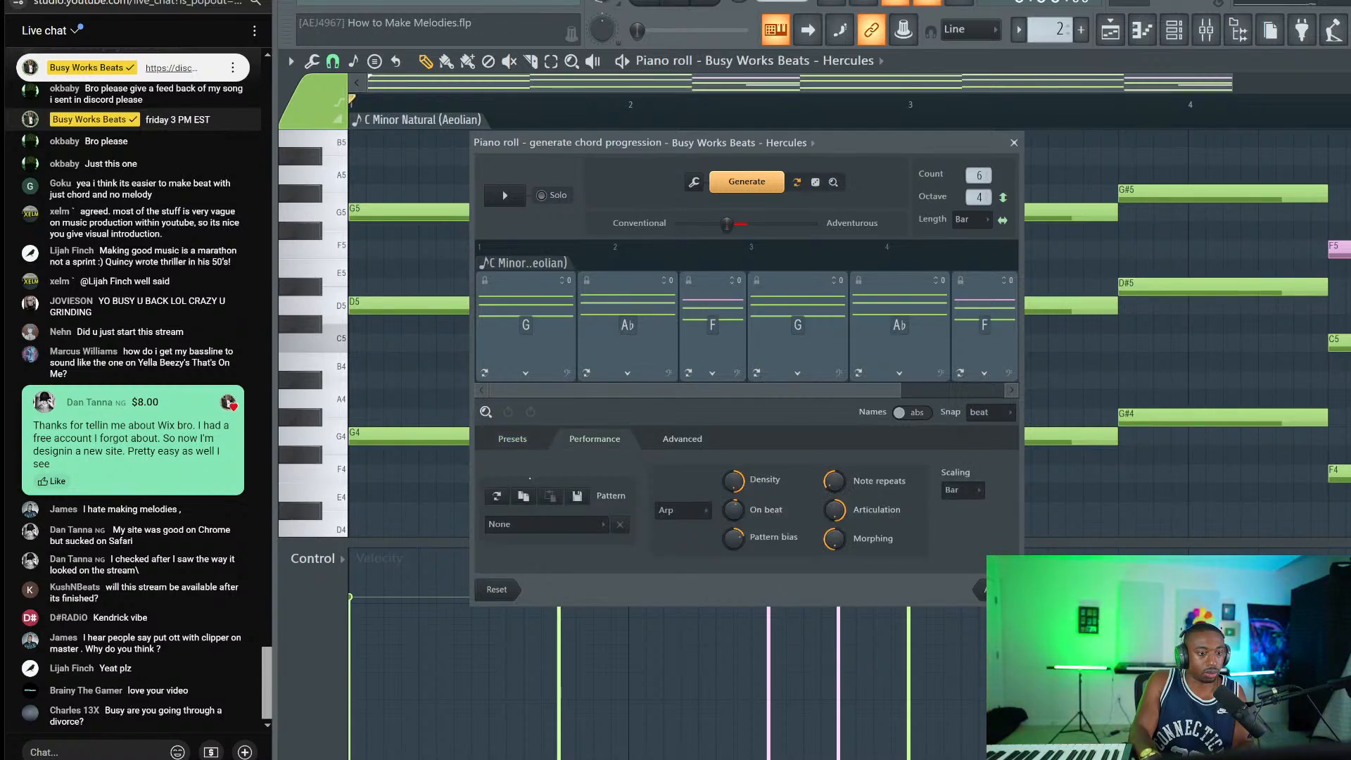
click(524, 522)
click(525, 308)
key(space)
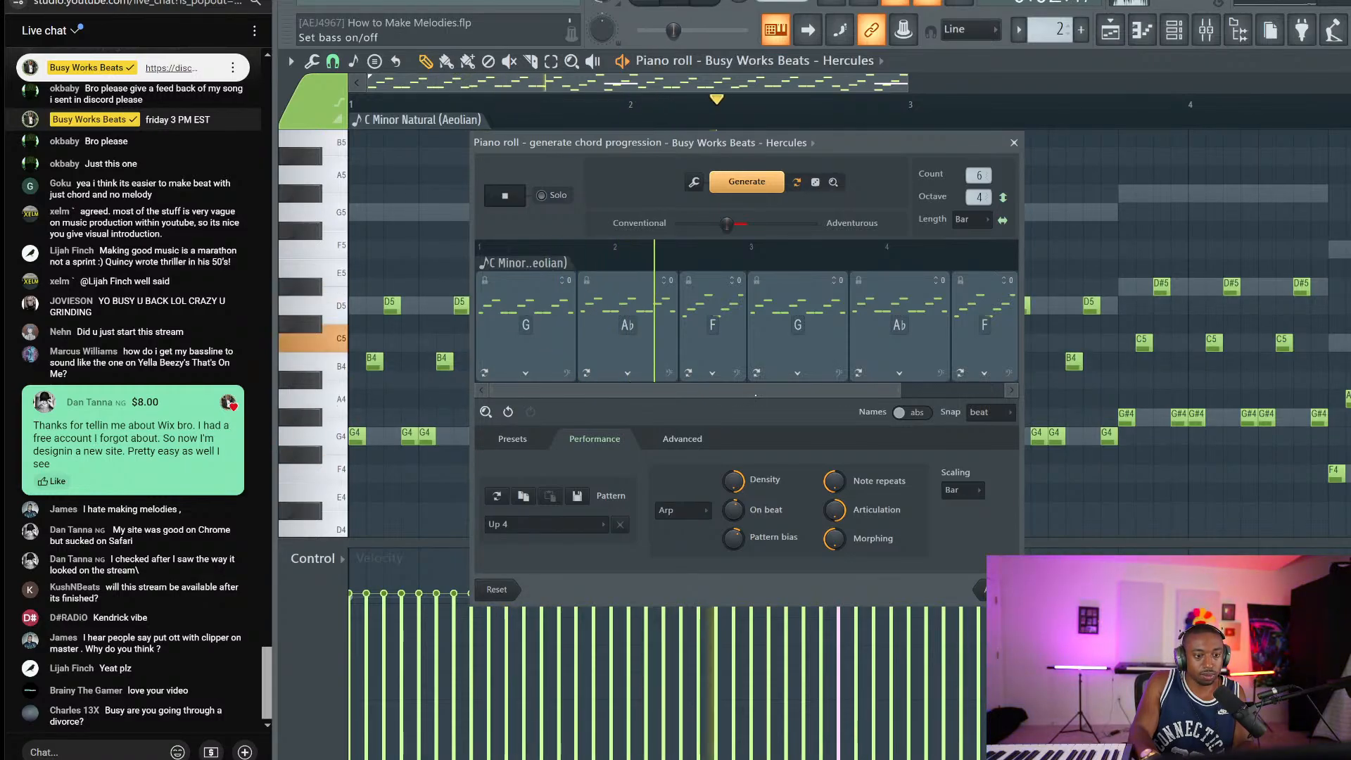
click(996, 589)
key(space)
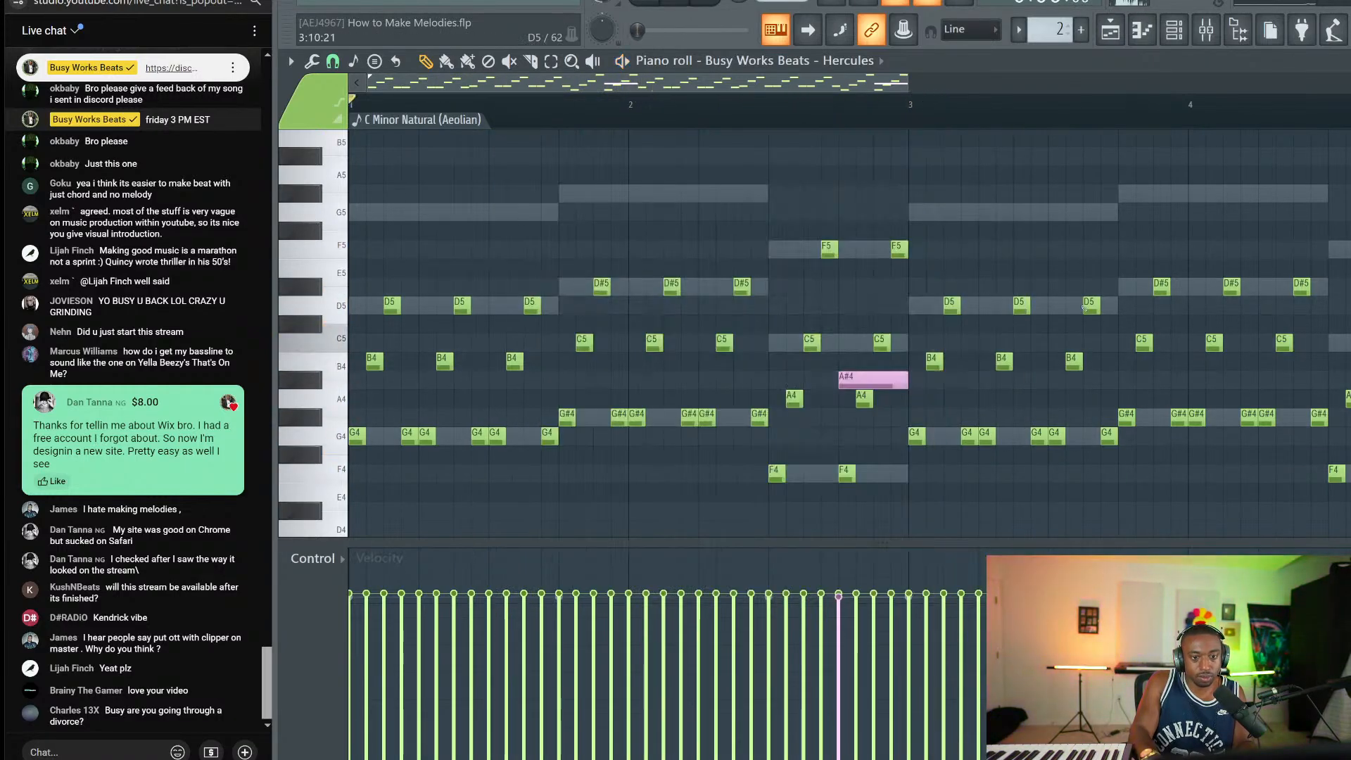
key(space)
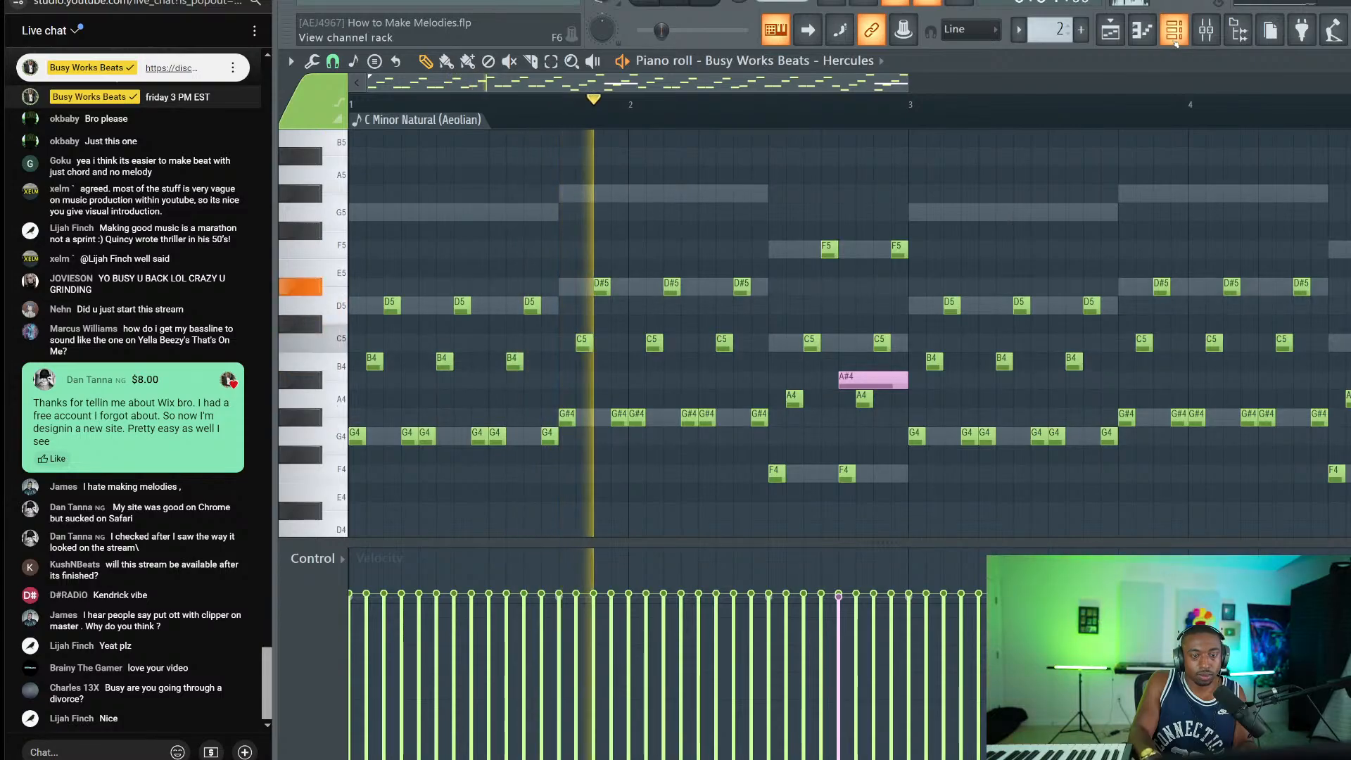
key(F6)
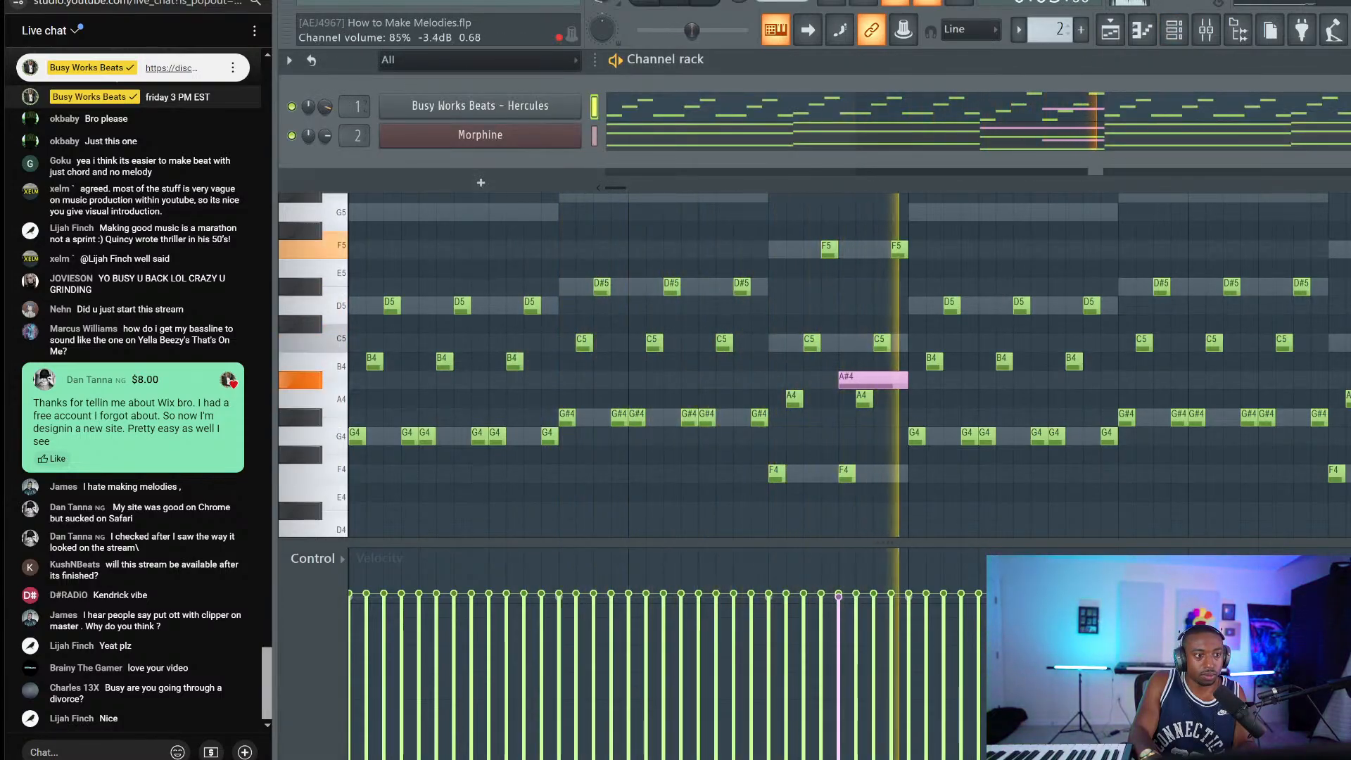
drag(324, 135, 325, 150)
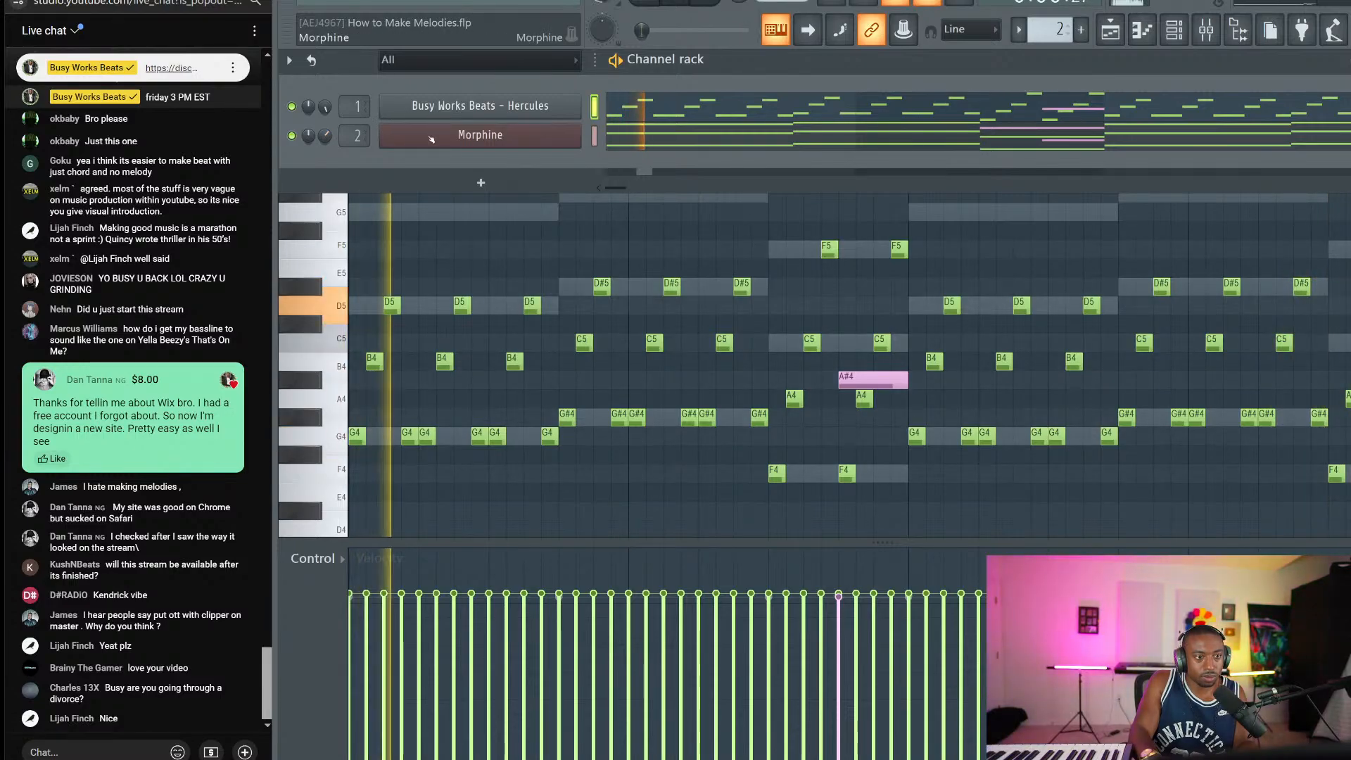
key(F9)
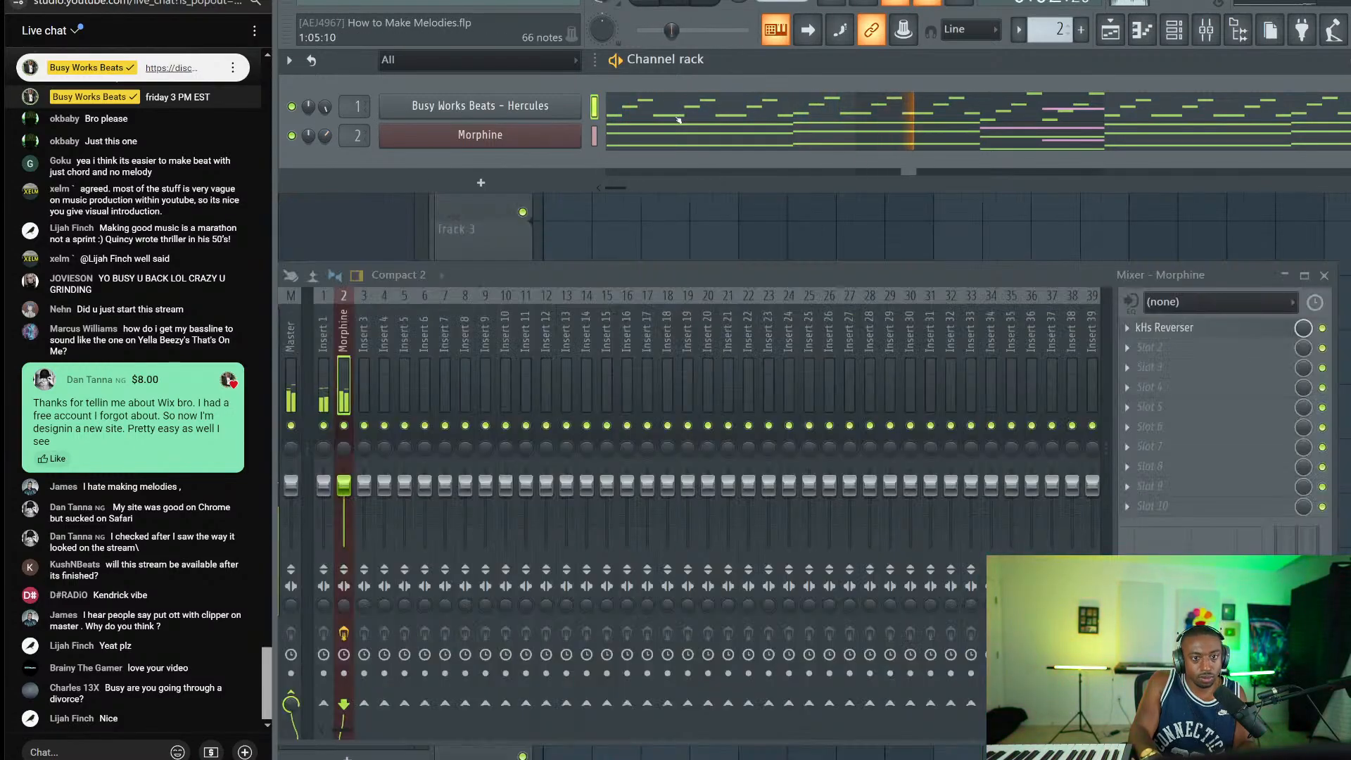
Step: Look through the note range of the Hercules piano roll during playback, close it, and stop playback
click(676, 118)
scroll(781, 297, down, 5)
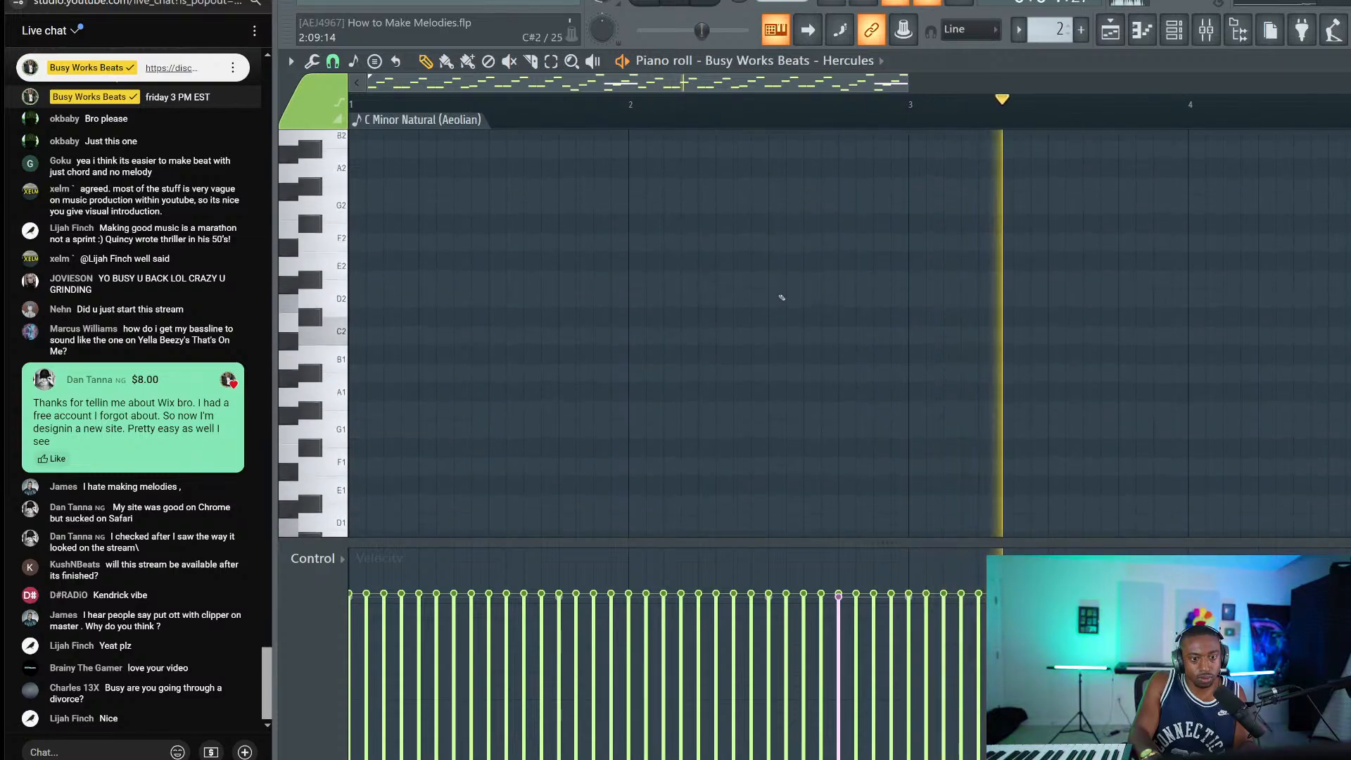
scroll(1016, 246, up, 2)
scroll(1016, 247, down, 2)
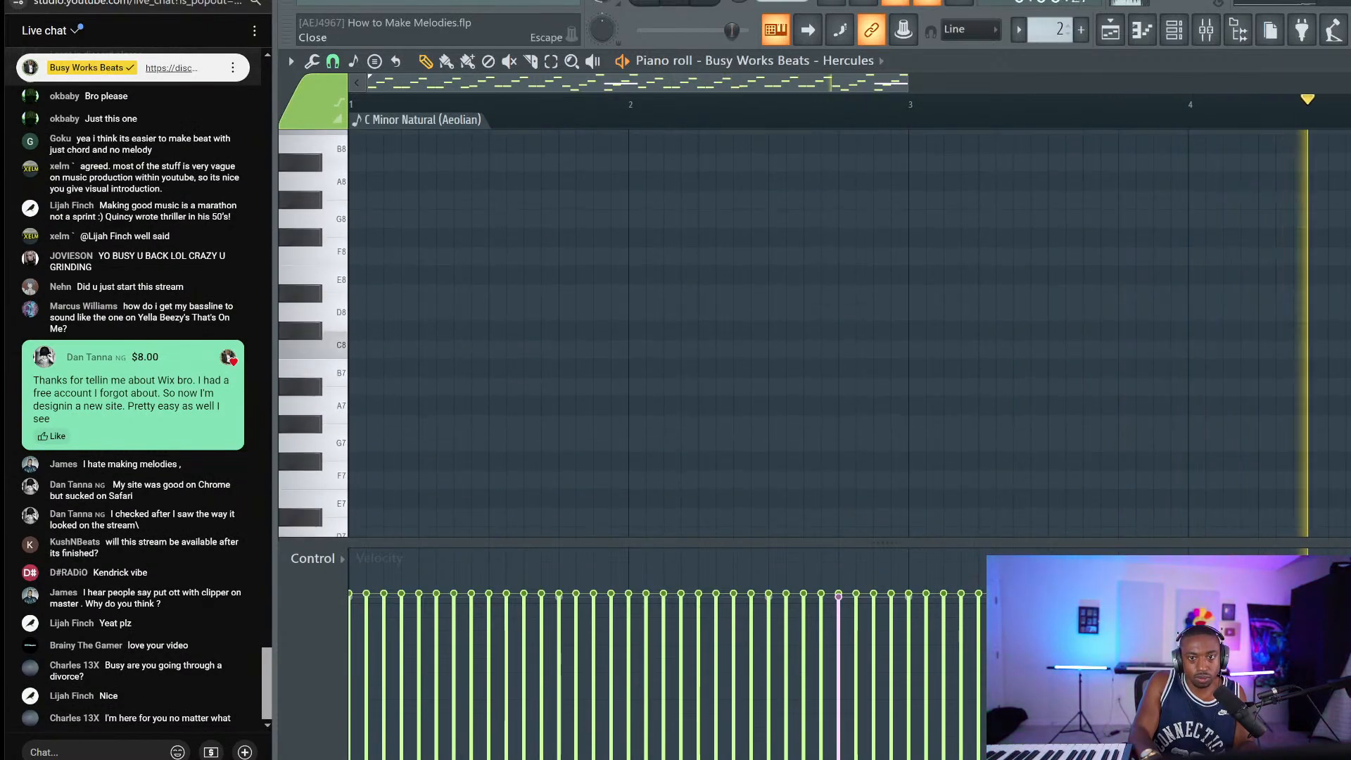
key(Escape)
key(space)
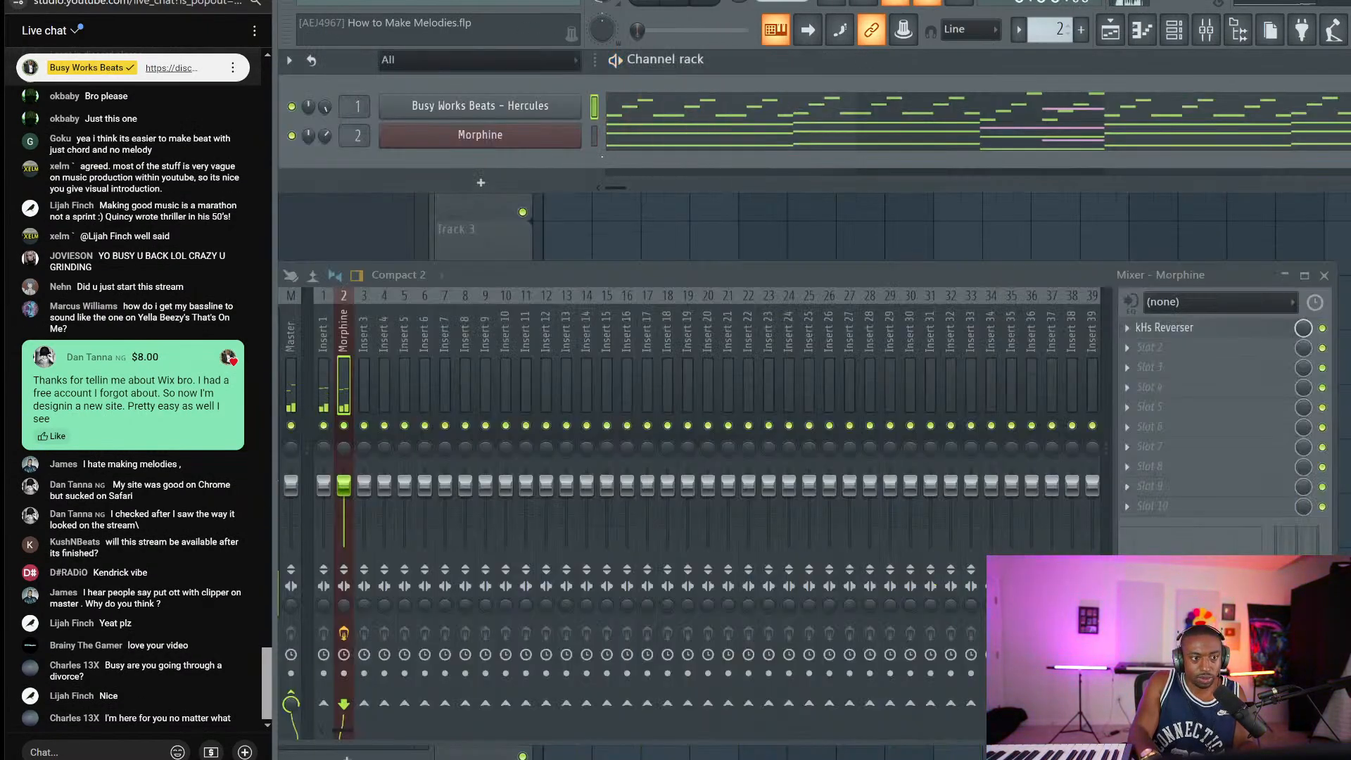
Step: Add a Sawer channel, load the FG Analog Funk preset from the Leads bank, and close the plugin
click(514, 185)
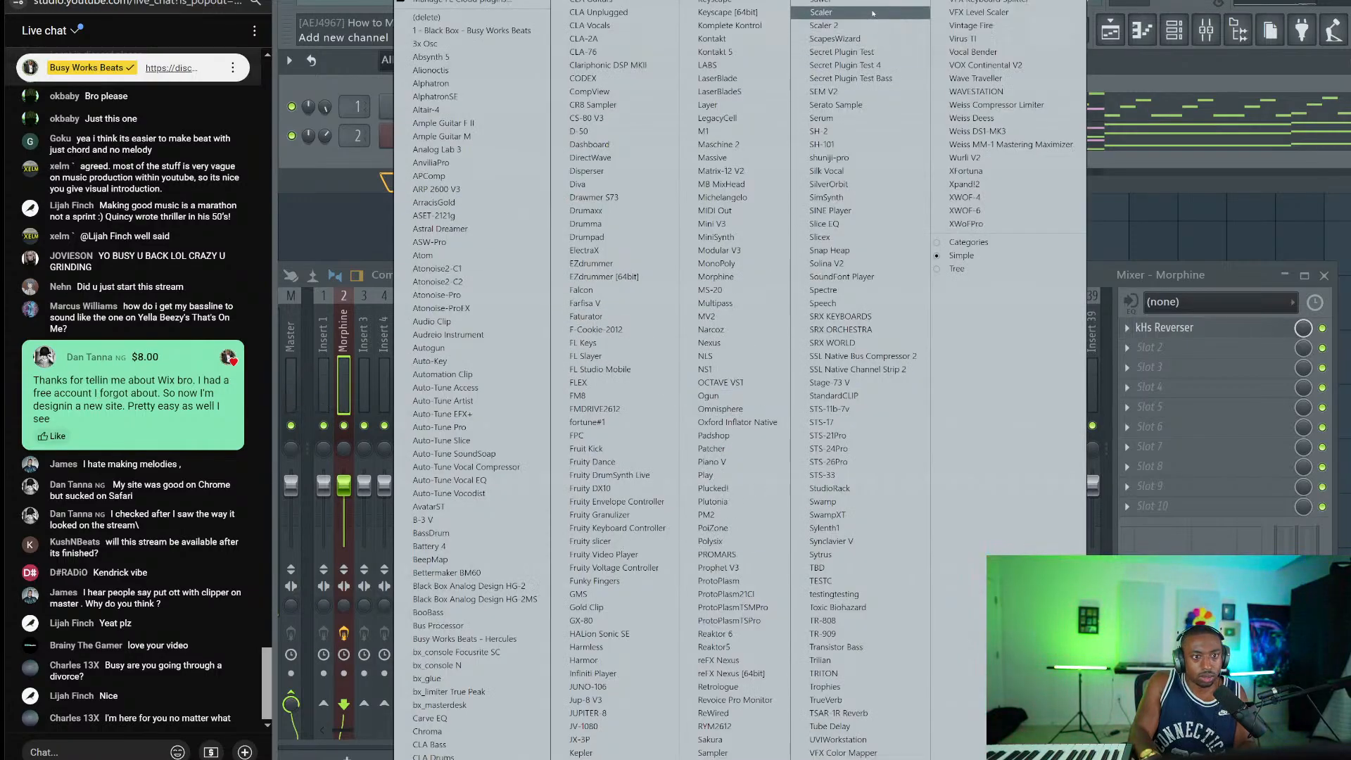
click(823, 7)
click(682, 208)
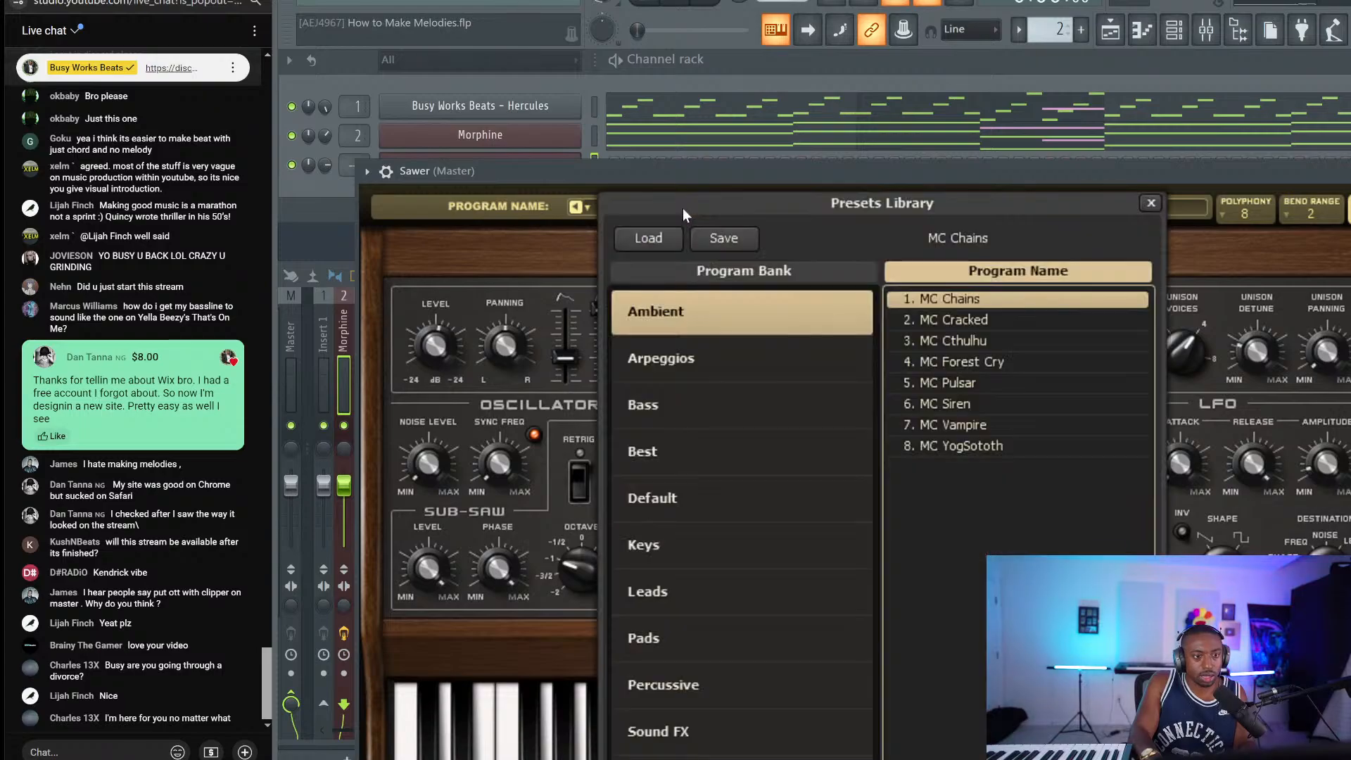
click(692, 584)
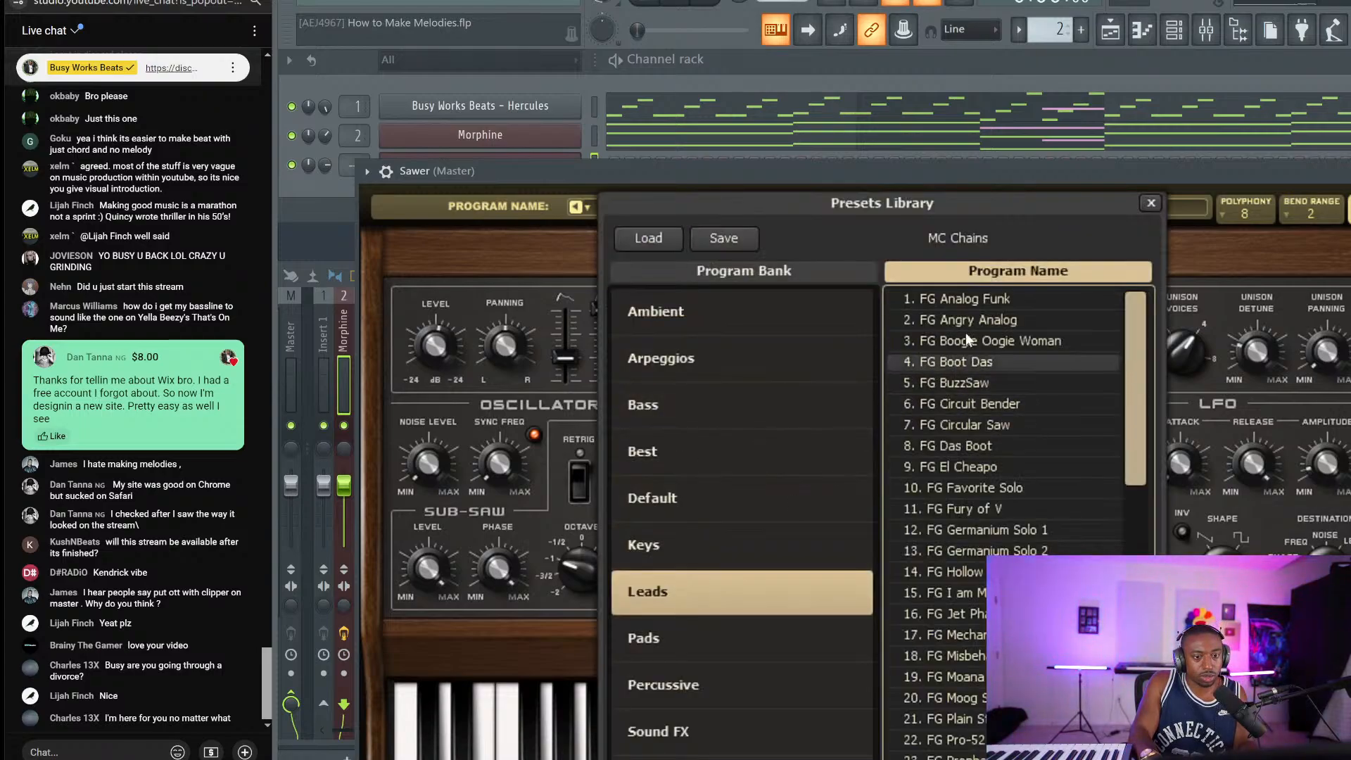
double_click(973, 310)
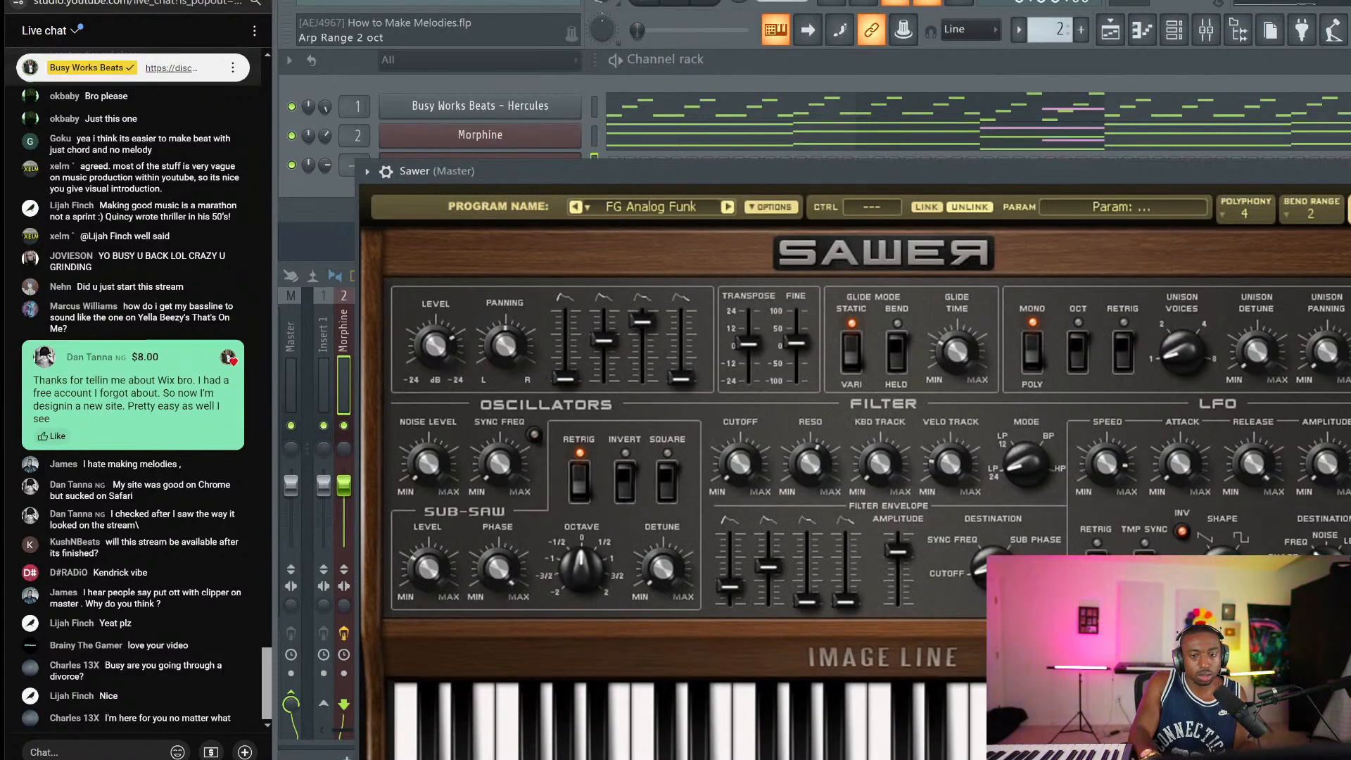
click(1350, 171)
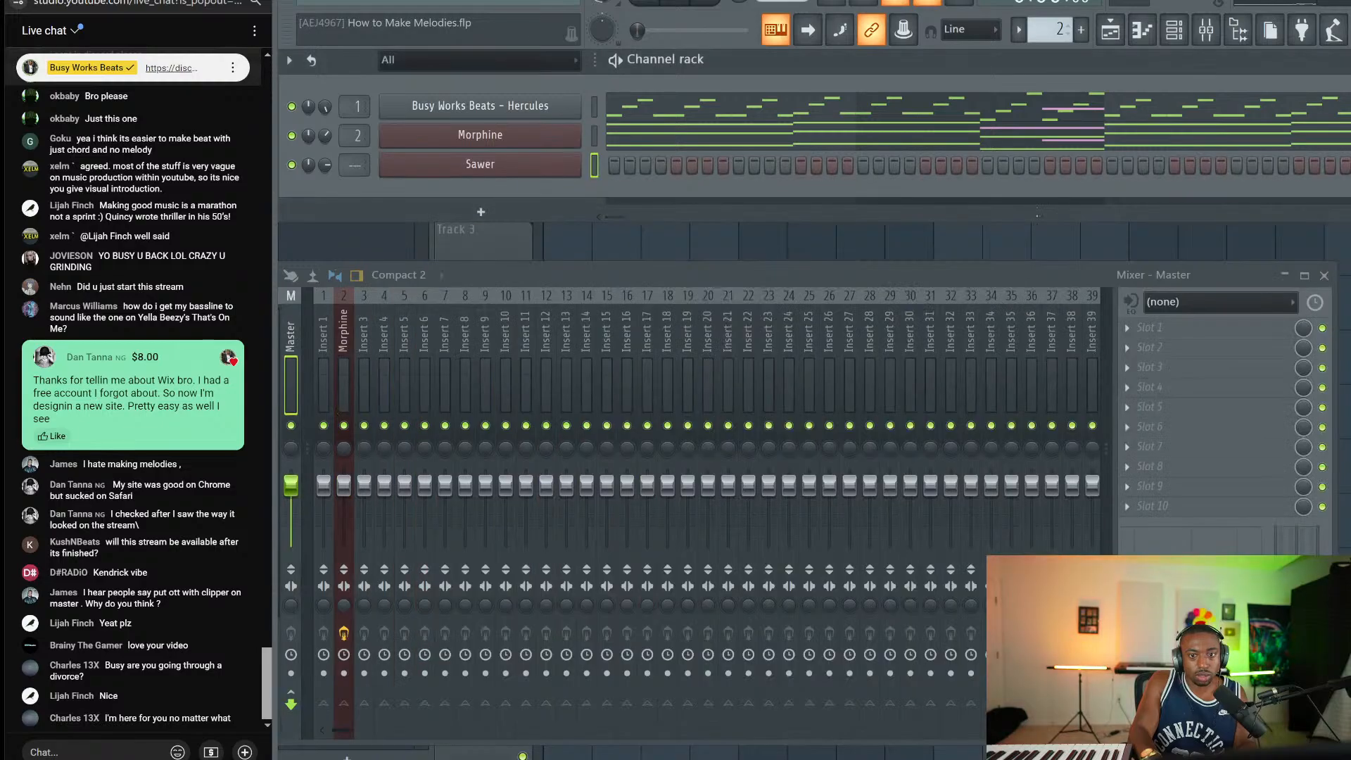
Step: Switch off Sawer's delay and route its channel to mixer insert 3
click(570, 169)
click(893, 646)
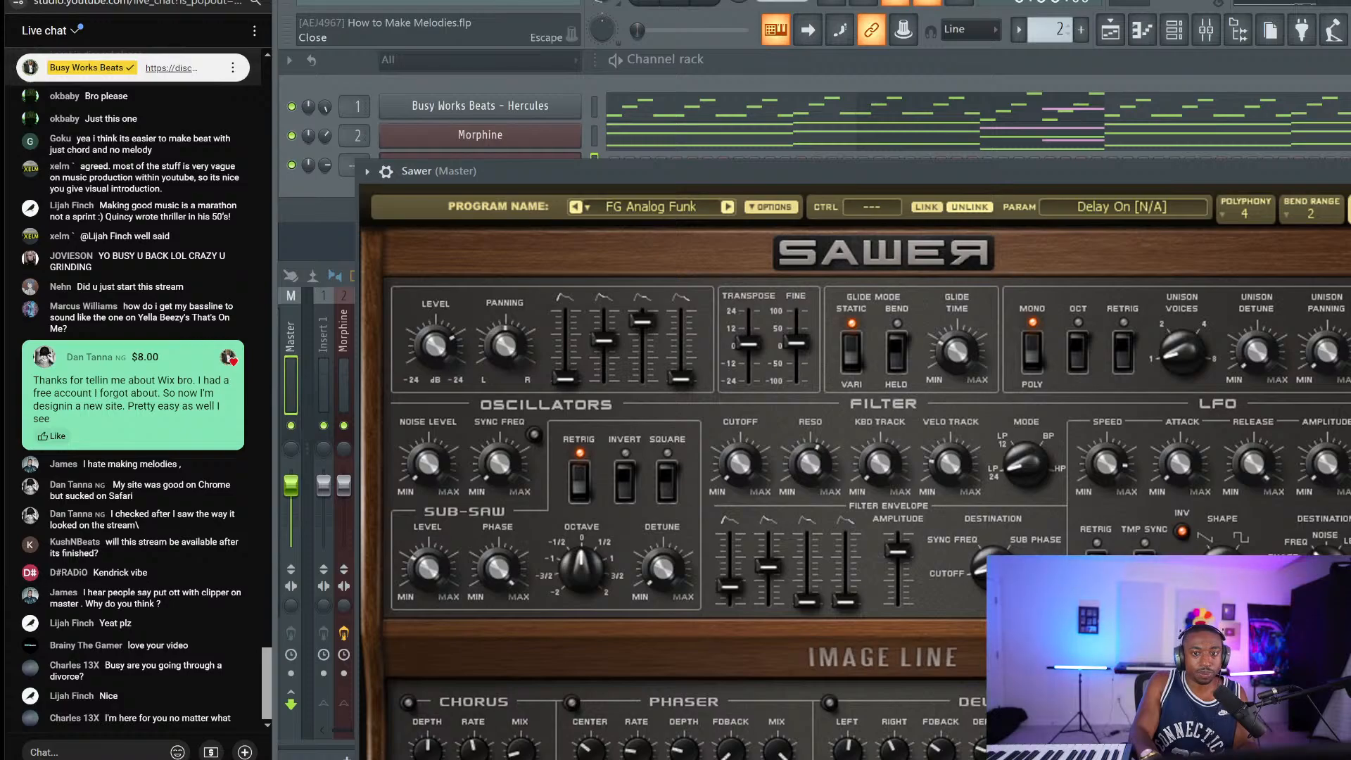
click(1350, 171)
key(ctrl+l)
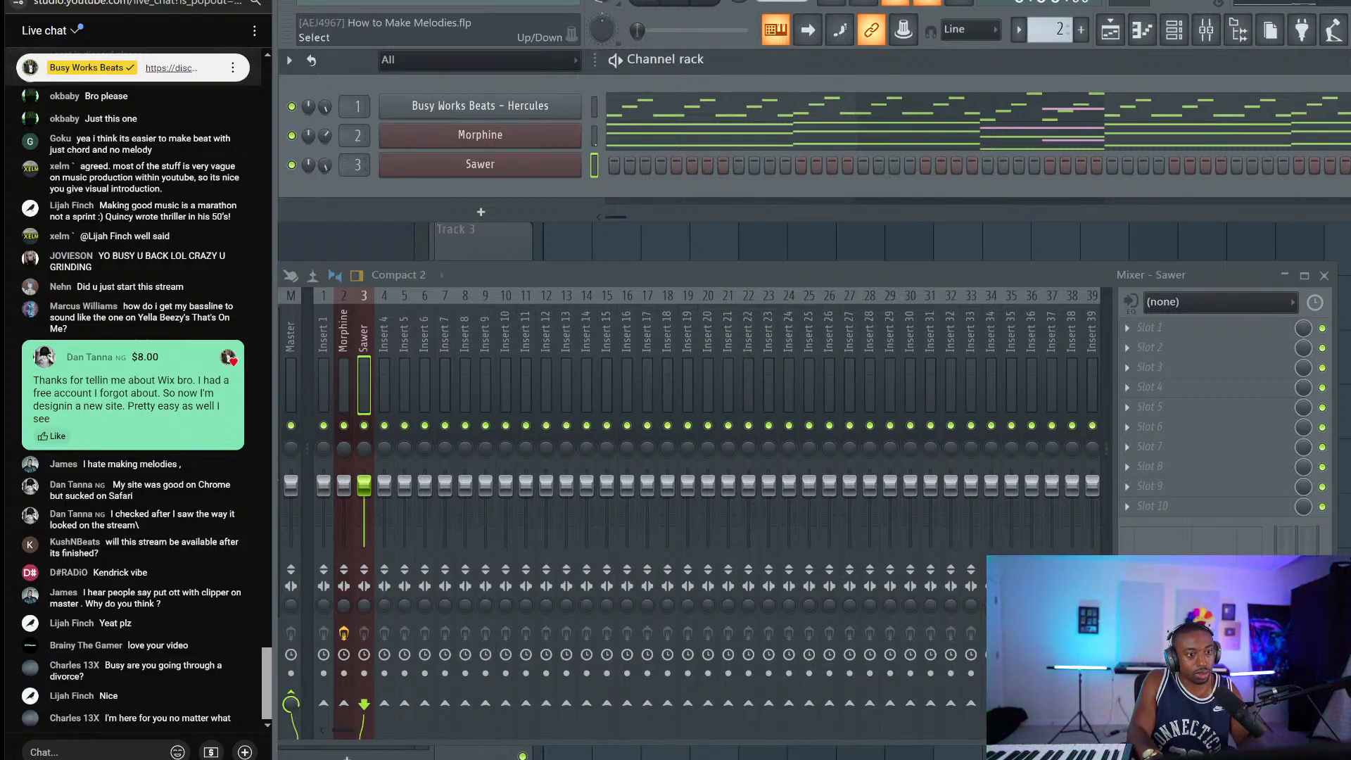
Step: Paste the copied chords into the Sawer channel and display all their notes in its piano roll
key(ctrl+v)
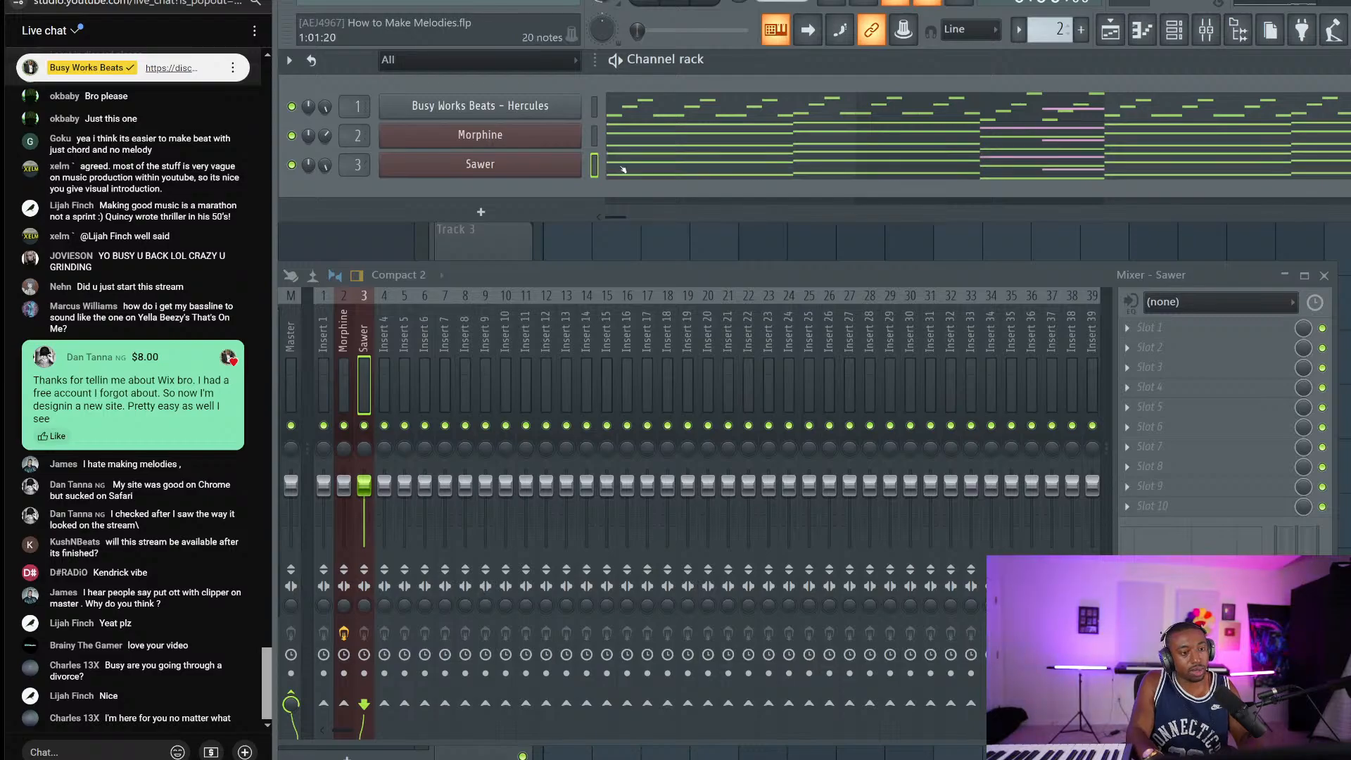
click(624, 168)
scroll(525, 196, down, 5)
scroll(525, 195, down, 5)
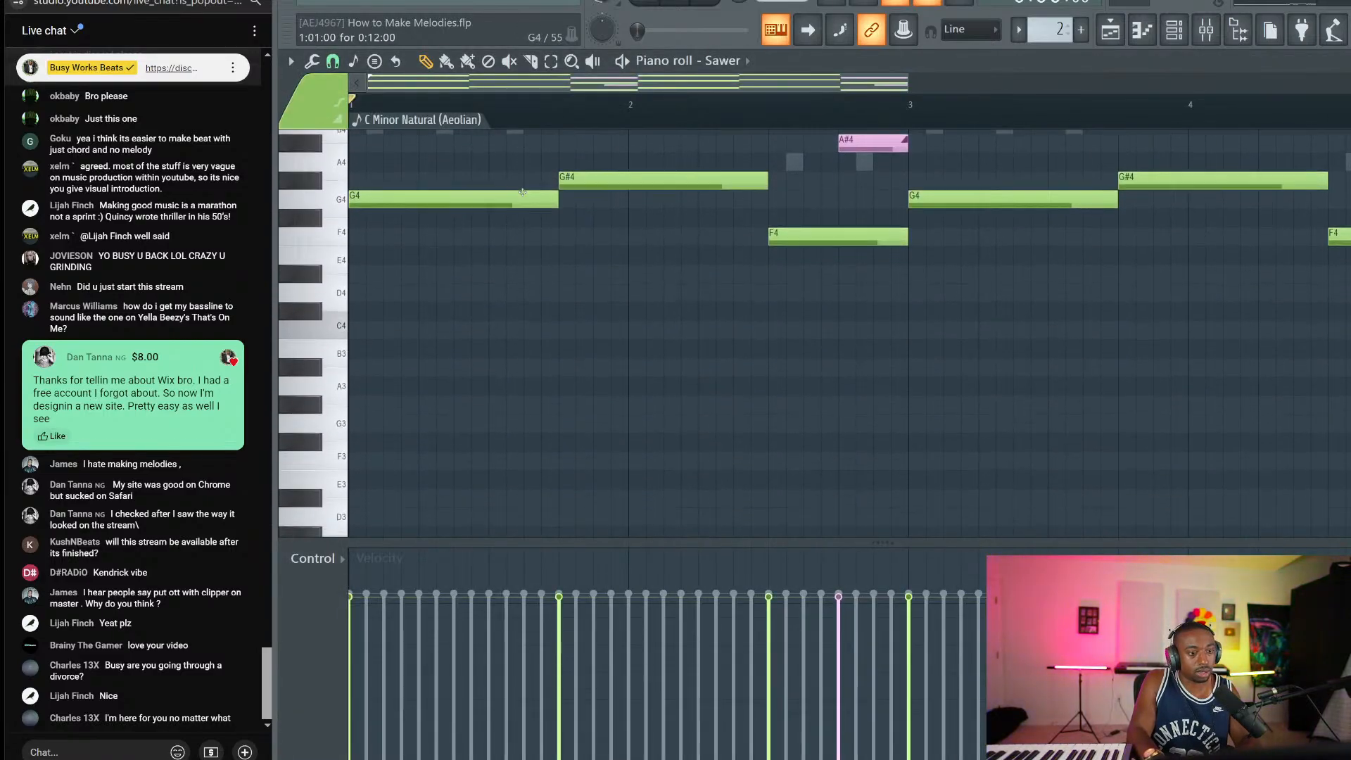
scroll(524, 195, down, 2)
key(space)
scroll(523, 194, up, 3)
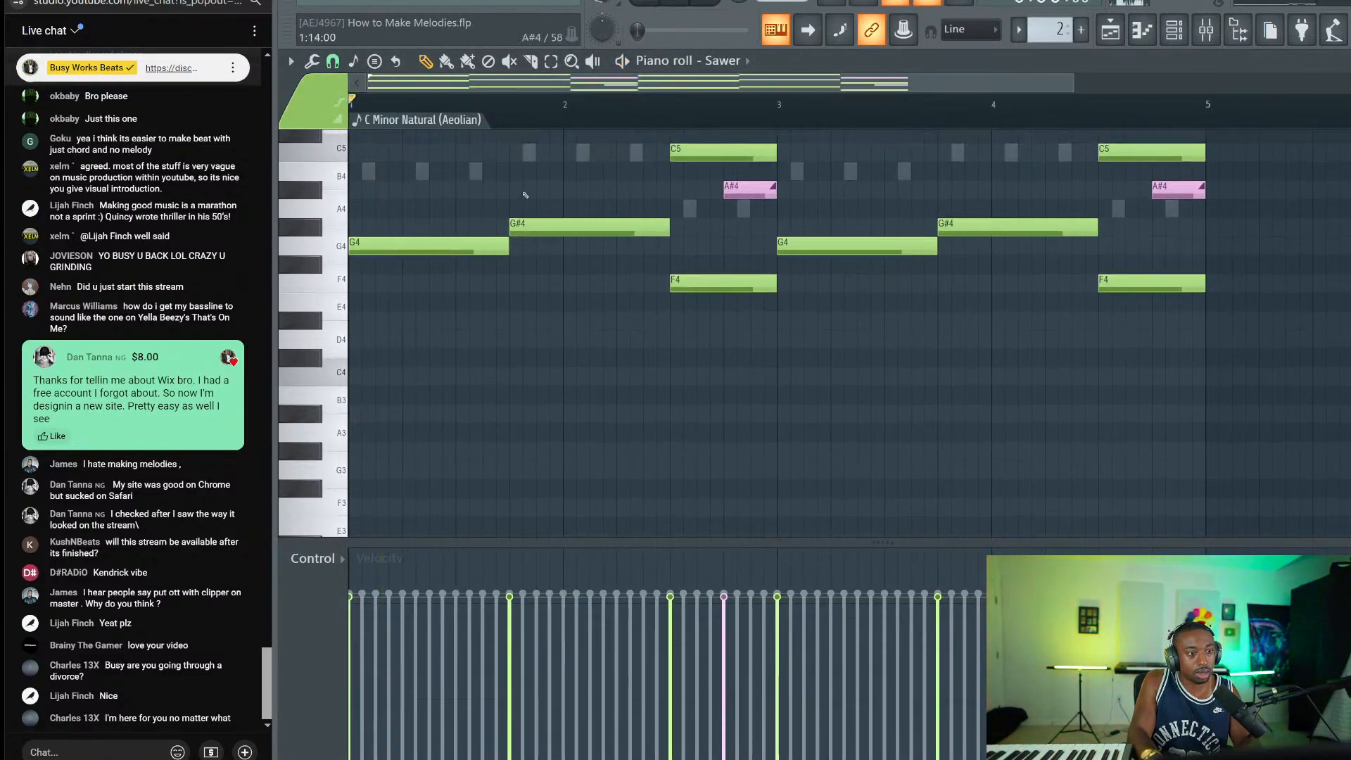
scroll(525, 194, down, 2)
scroll(492, 185, down, 1)
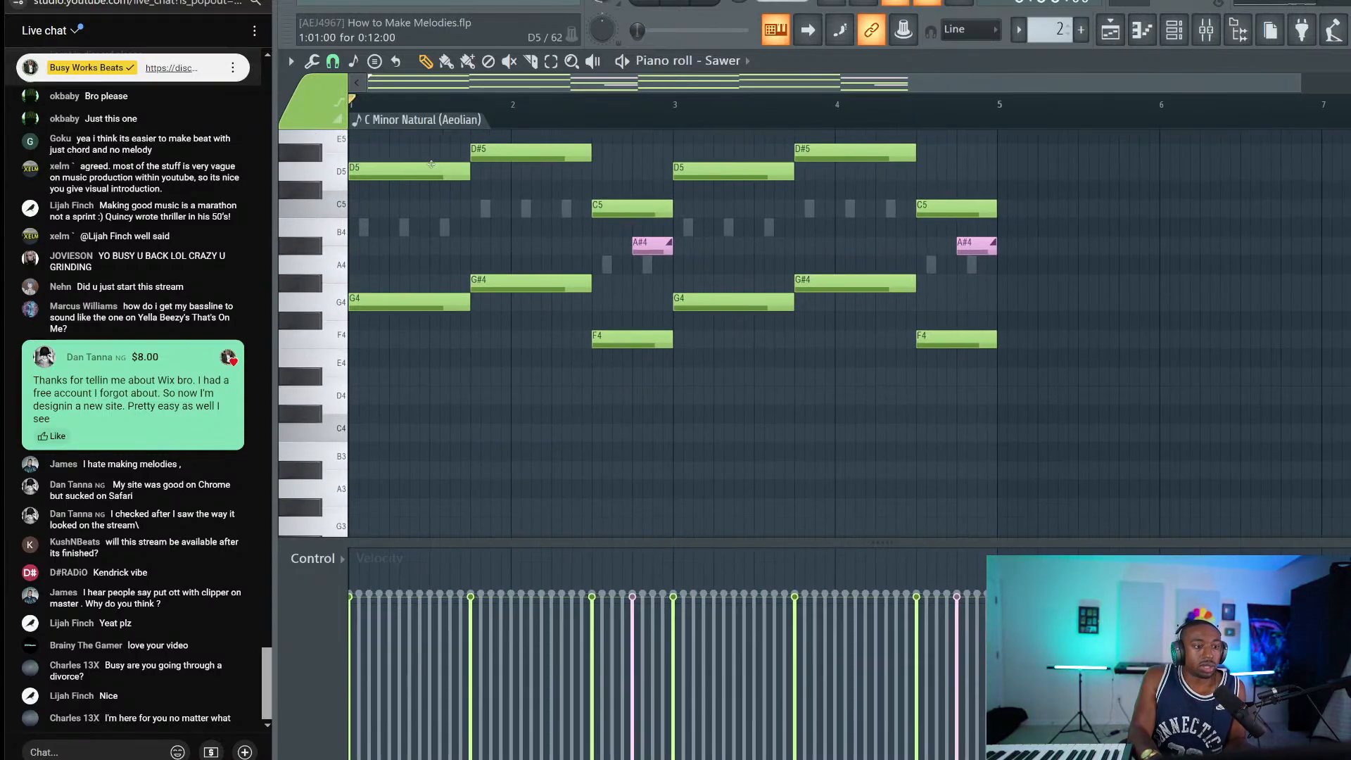
scroll(431, 164, up, 2)
scroll(464, 166, down, 1)
Step: Delete Sawer's upper chord notes, keeping only the G4, G#4 and F4 line, and transpose it down one octave during playback
drag(379, 170, 594, 149)
key(ctrl+z)
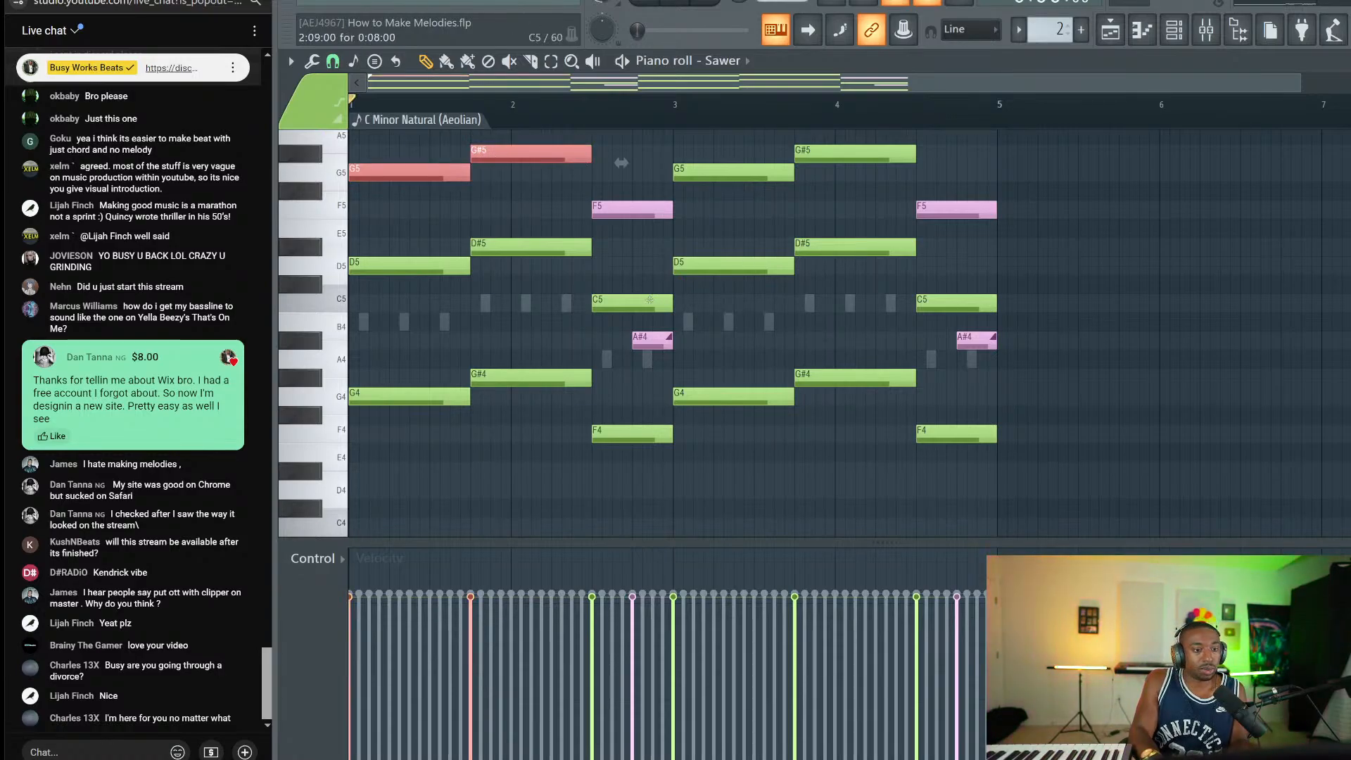
drag(992, 347, 401, 176)
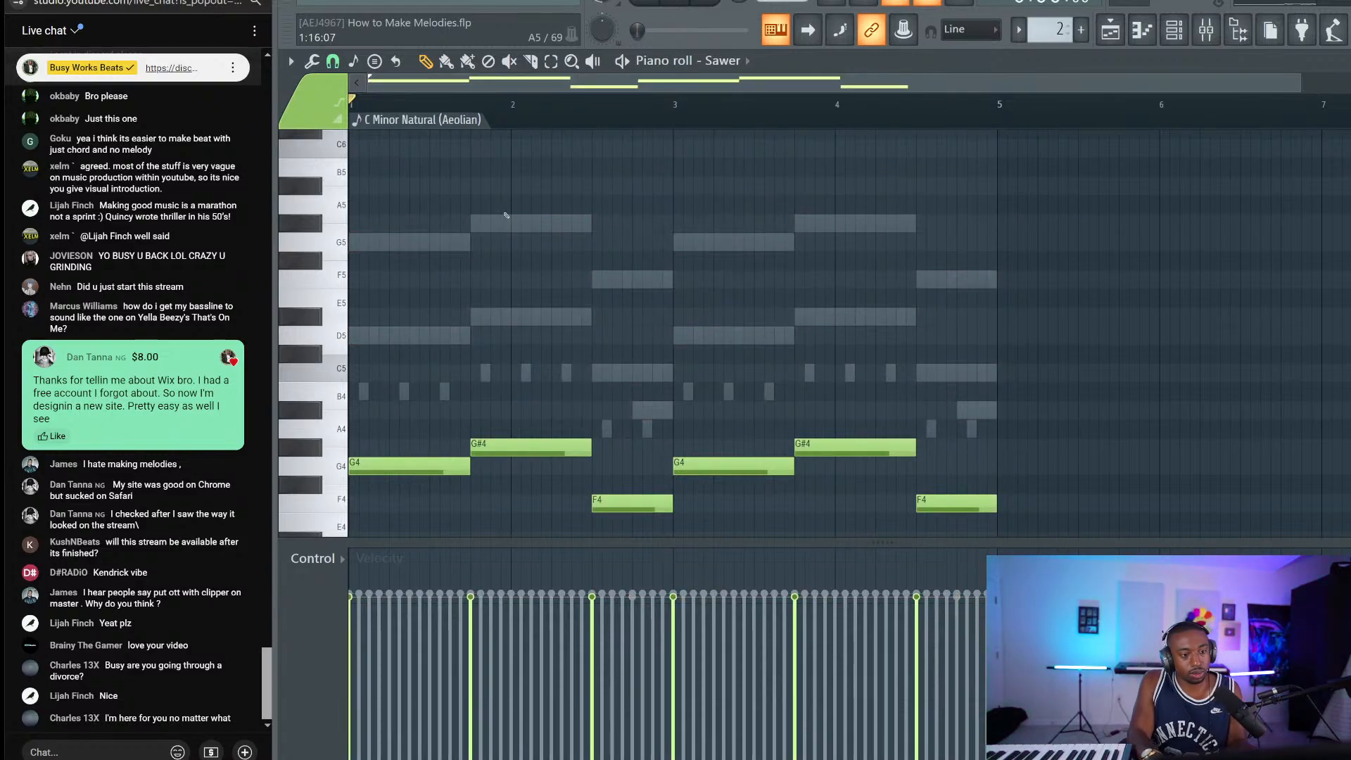
key(space)
key(ctrl+Down)
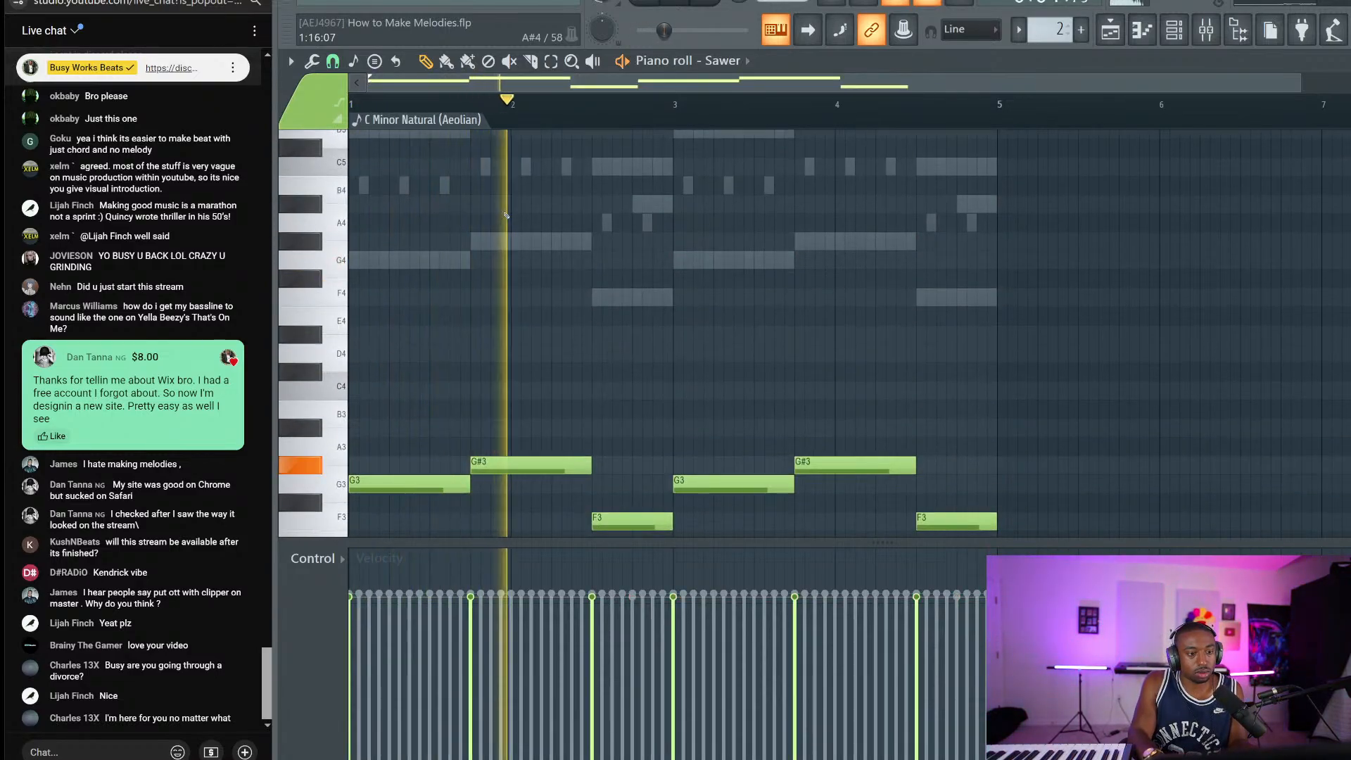
Step: Adjust Sawer's filter resonance and set its filter envelope amount to 57% during playback, and close the plugin
click(1175, 39)
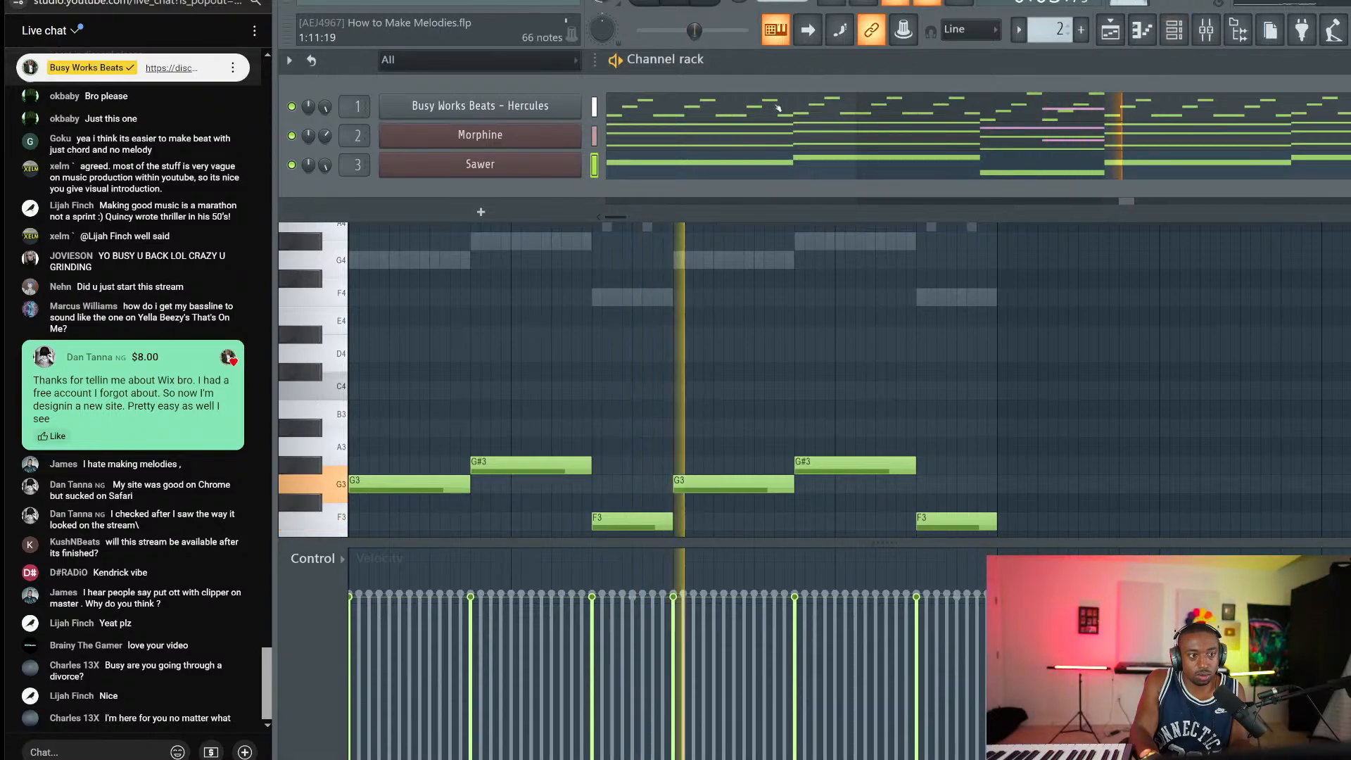
click(479, 164)
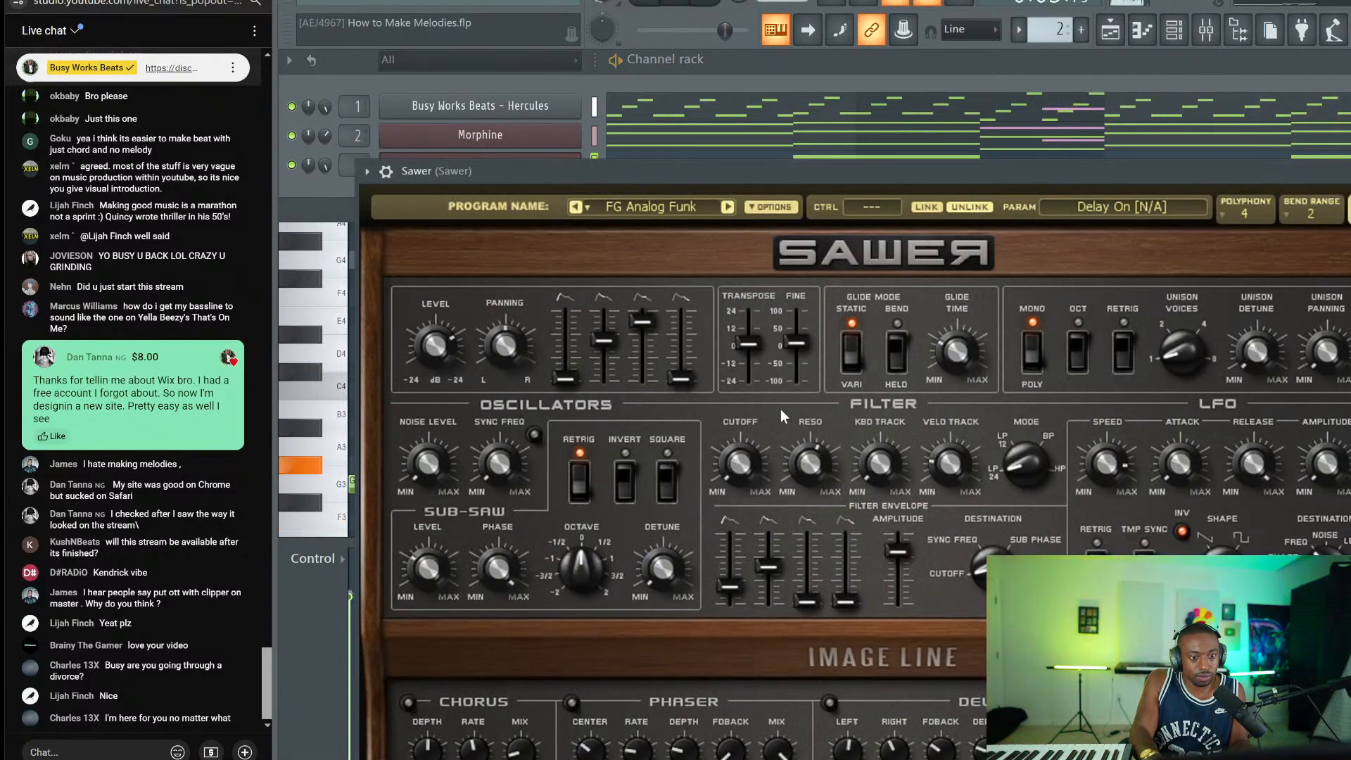
drag(802, 461, 800, 456)
drag(898, 551, 900, 540)
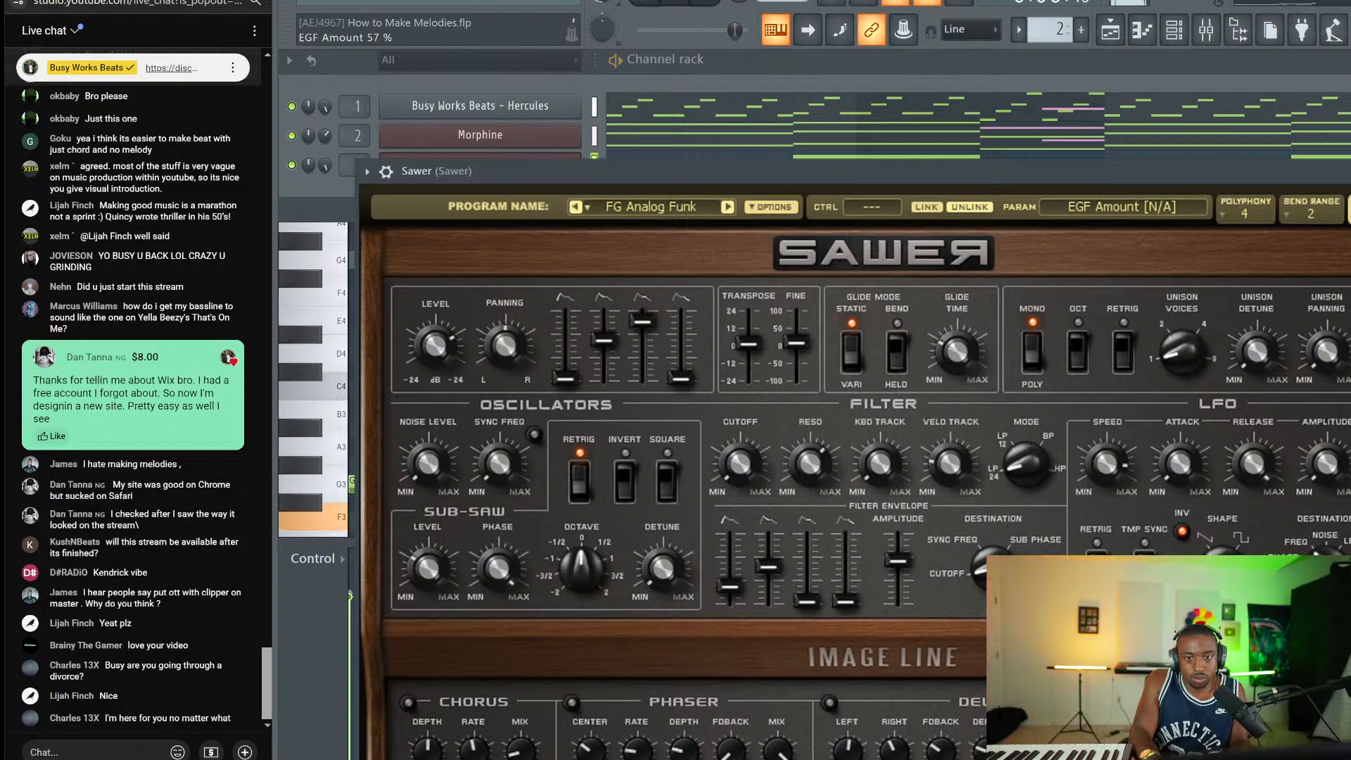
key(Escape)
scroll(1006, 394, down, 6)
click(1015, 420)
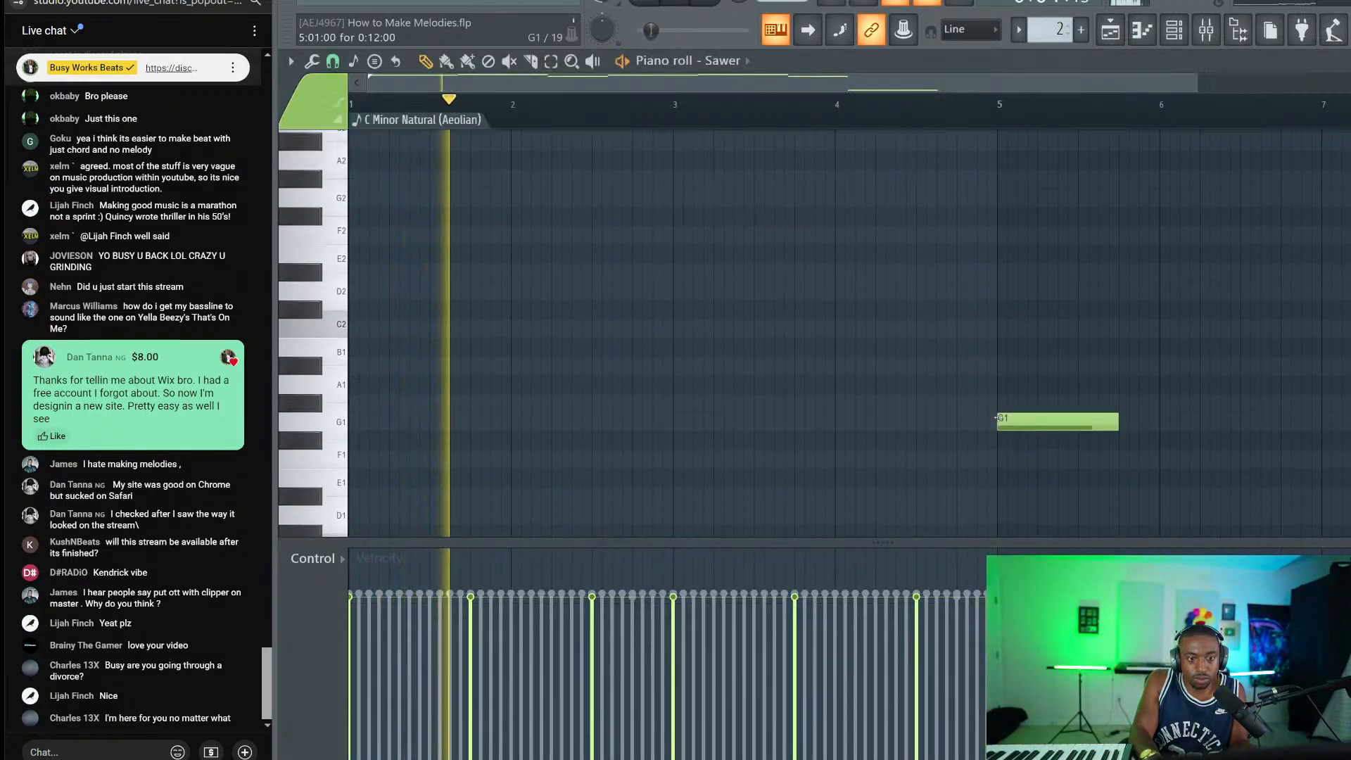
right_click(1016, 419)
scroll(971, 373, up, 6)
key(space)
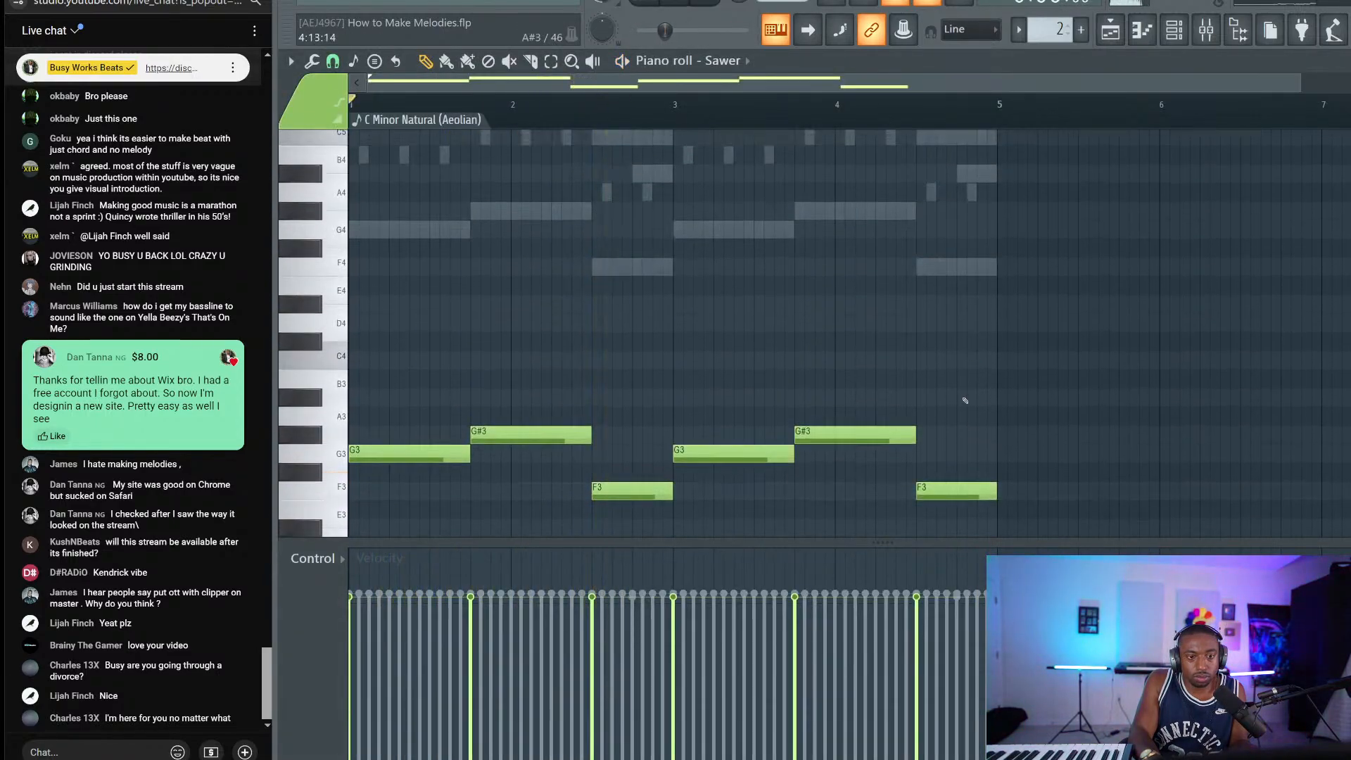
Step: Add a short C3 note at the end of bar 4 in Sawer's bass line and shorten the last F3 note to end where C3 starts
scroll(969, 505, down, 4)
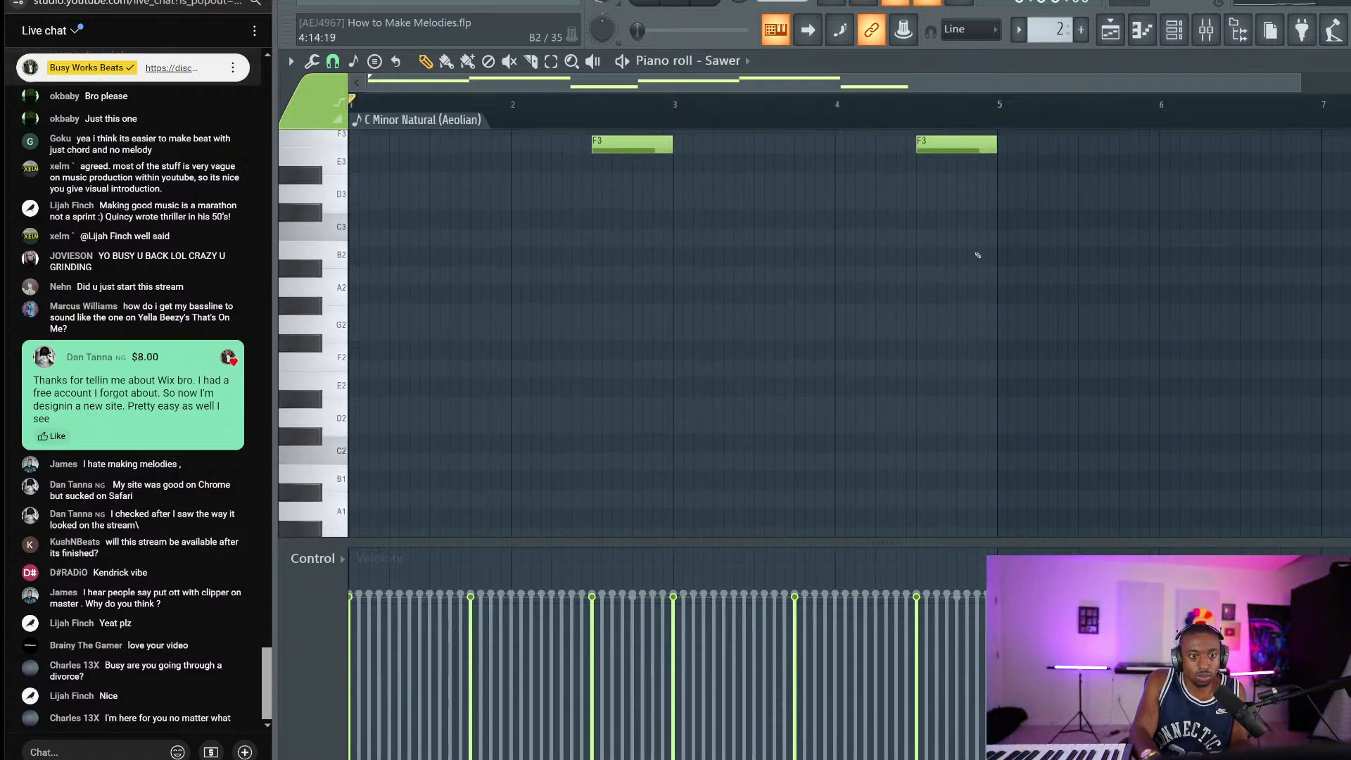
scroll(968, 178, up, 1)
drag(969, 223, 1007, 268)
key(space)
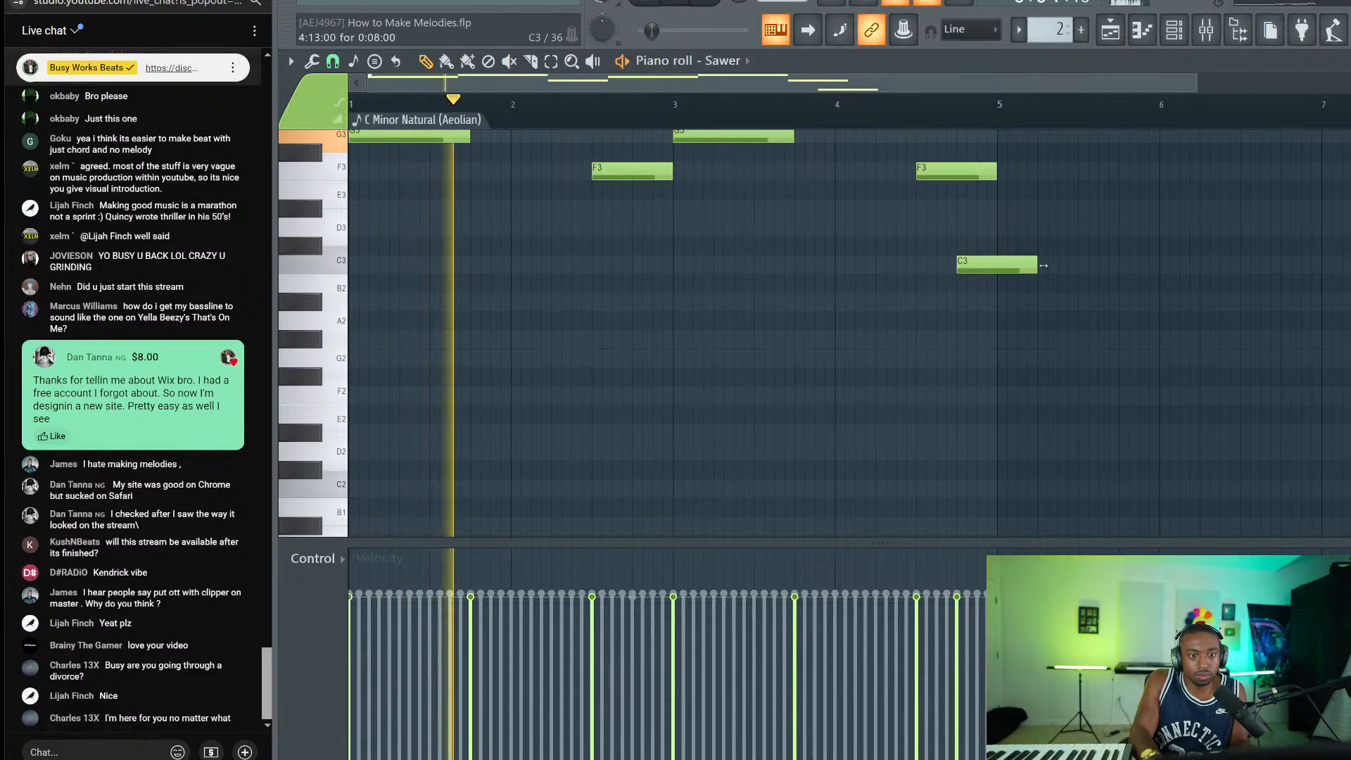
drag(1038, 264, 995, 260)
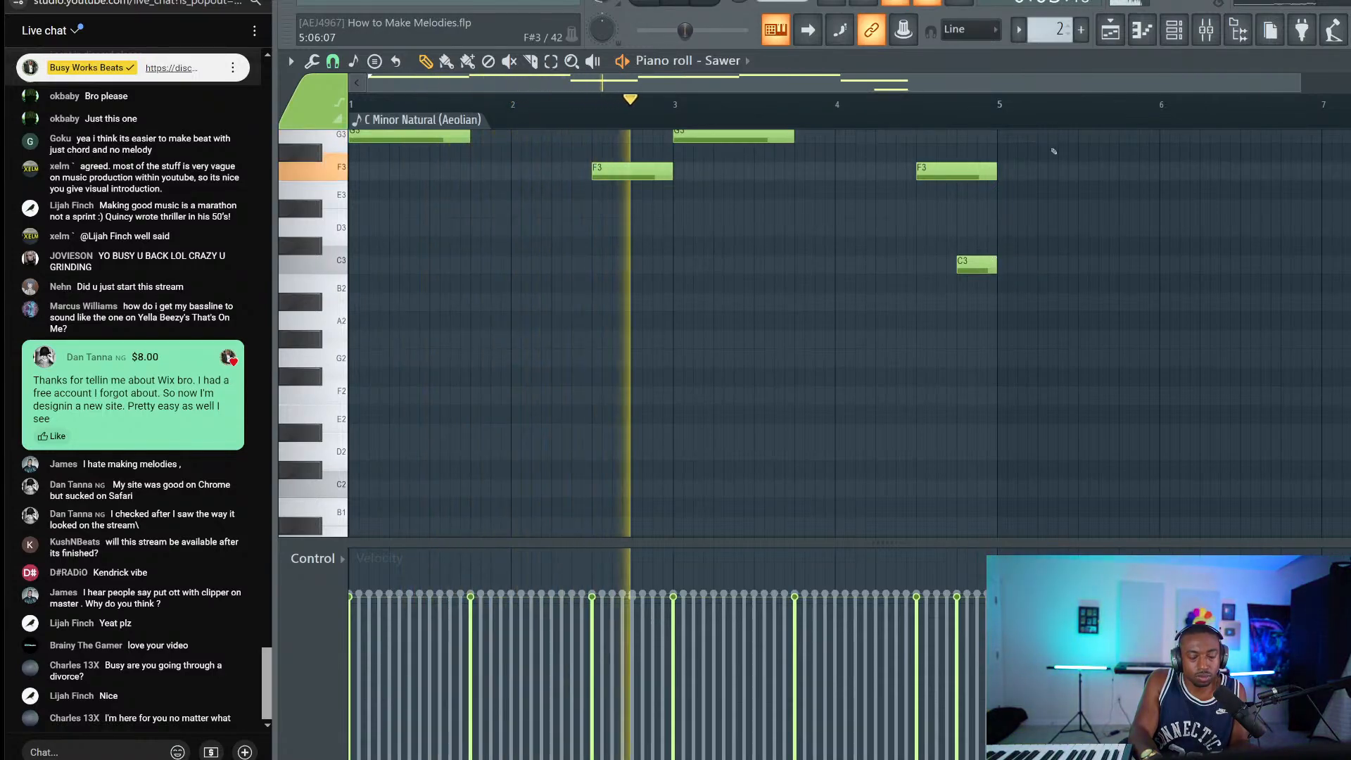
drag(952, 197, 948, 175)
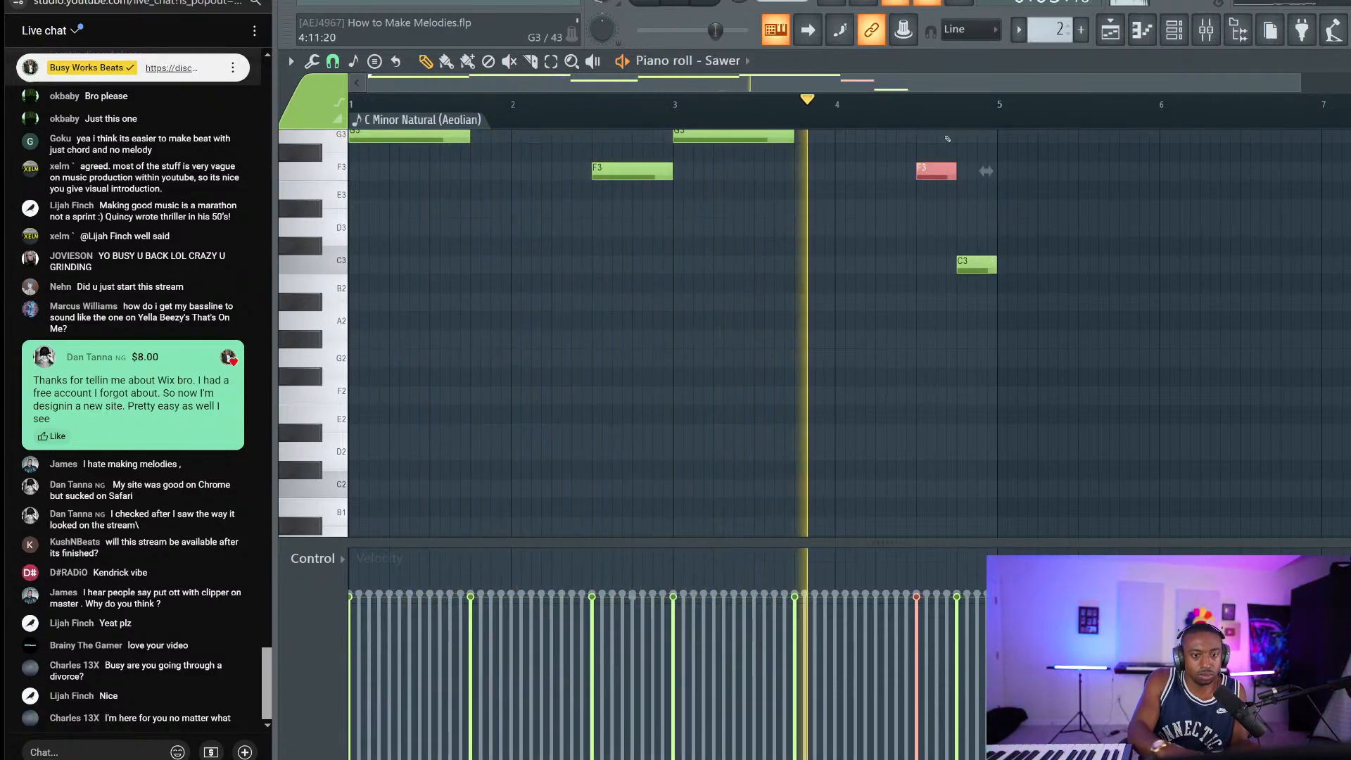
Step: Close the Sawer piano roll, stop playback and save the project with the mixer showing
click(1346, 60)
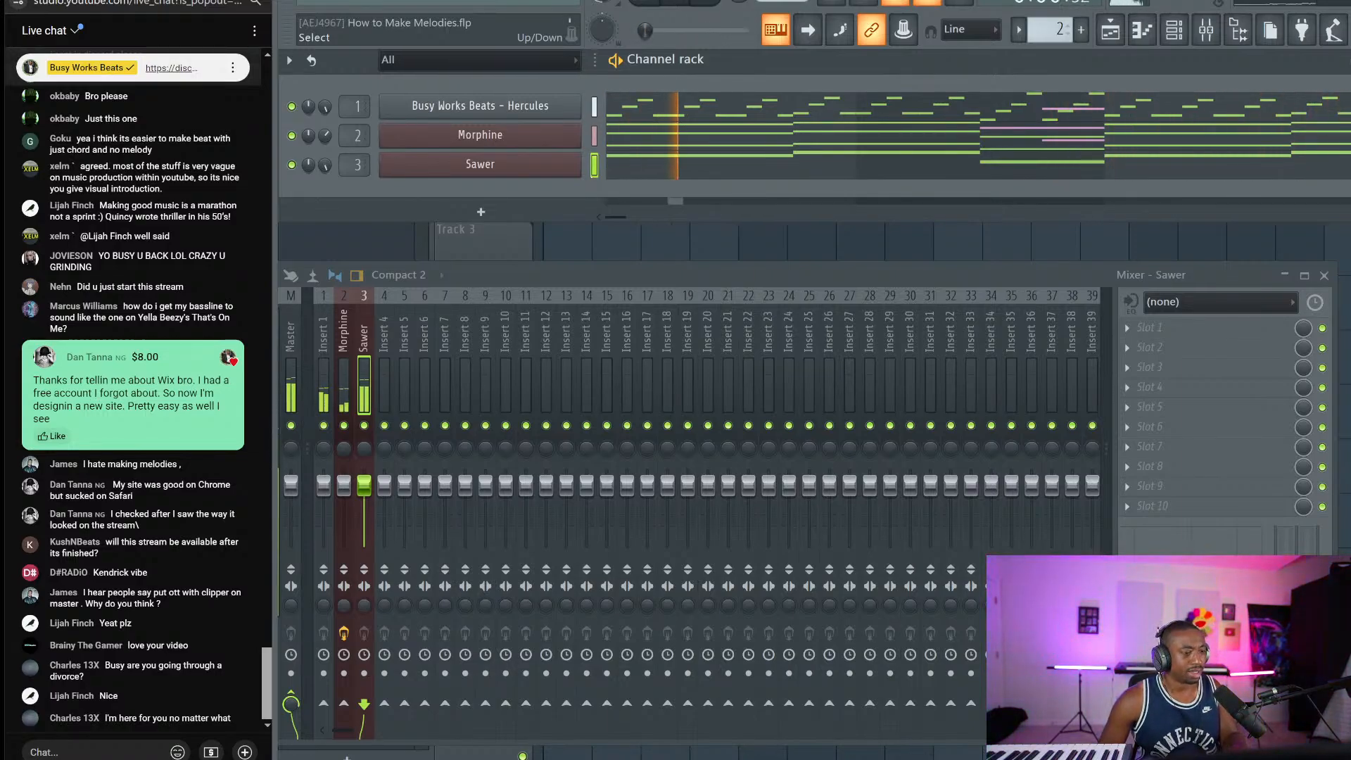
key(space)
key(ctrl+s)
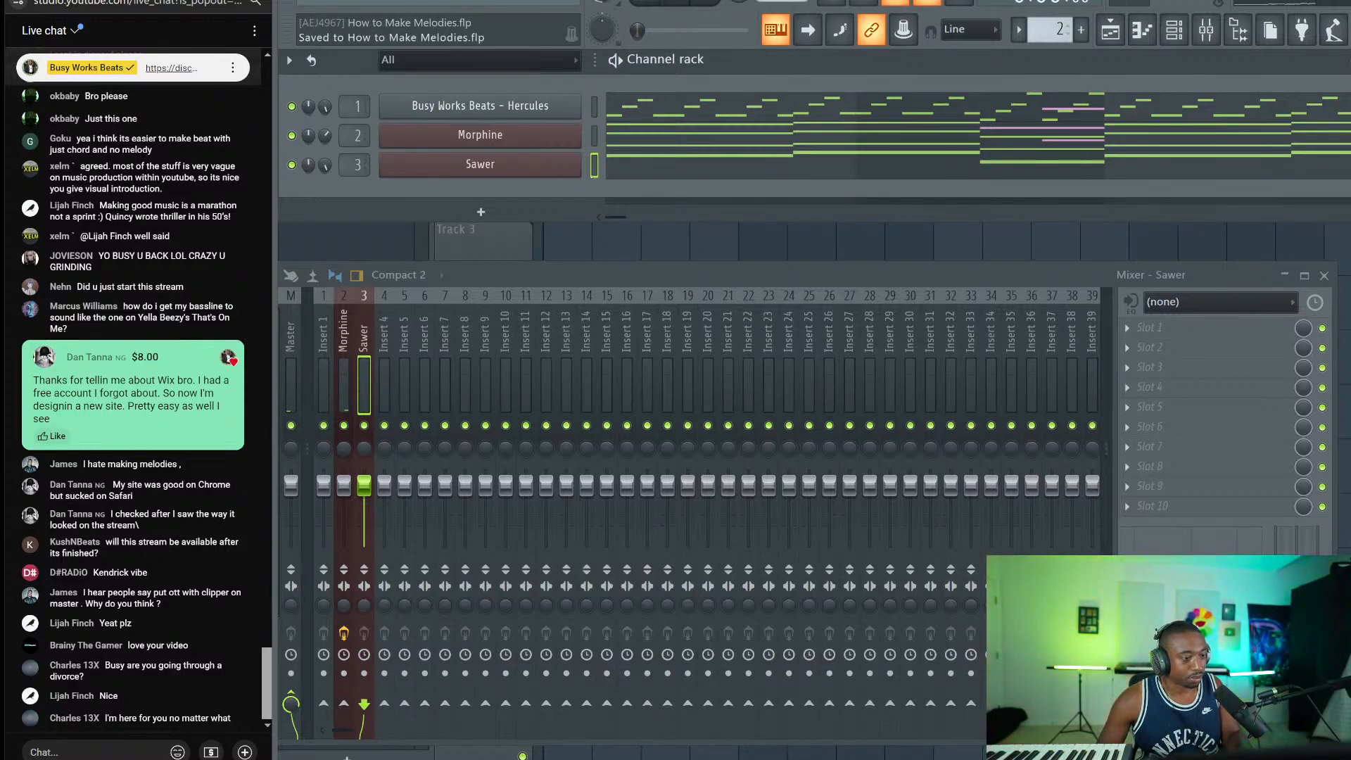
key(space)
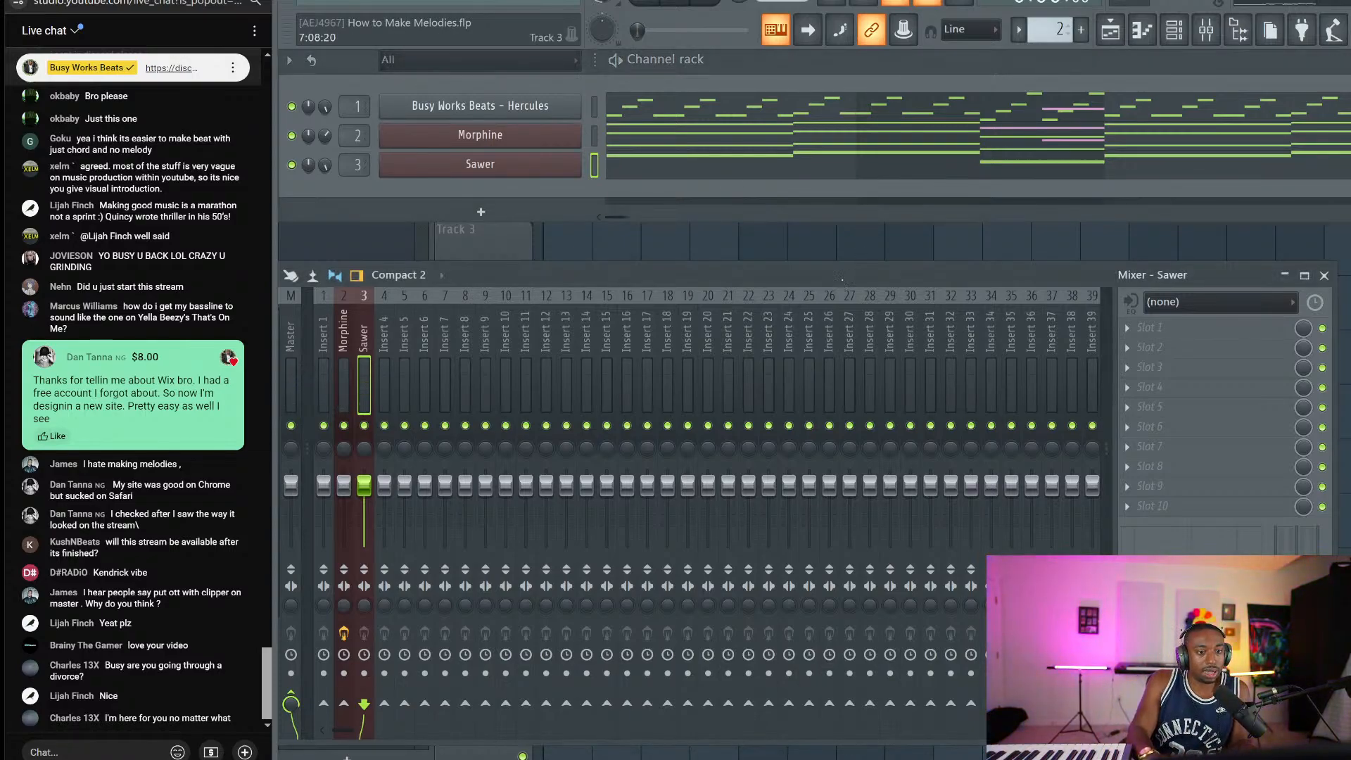
Step: Narrow the mixer window to show 24 insert tracks and move it over the middle of the playlist
drag(846, 283, 924, 231)
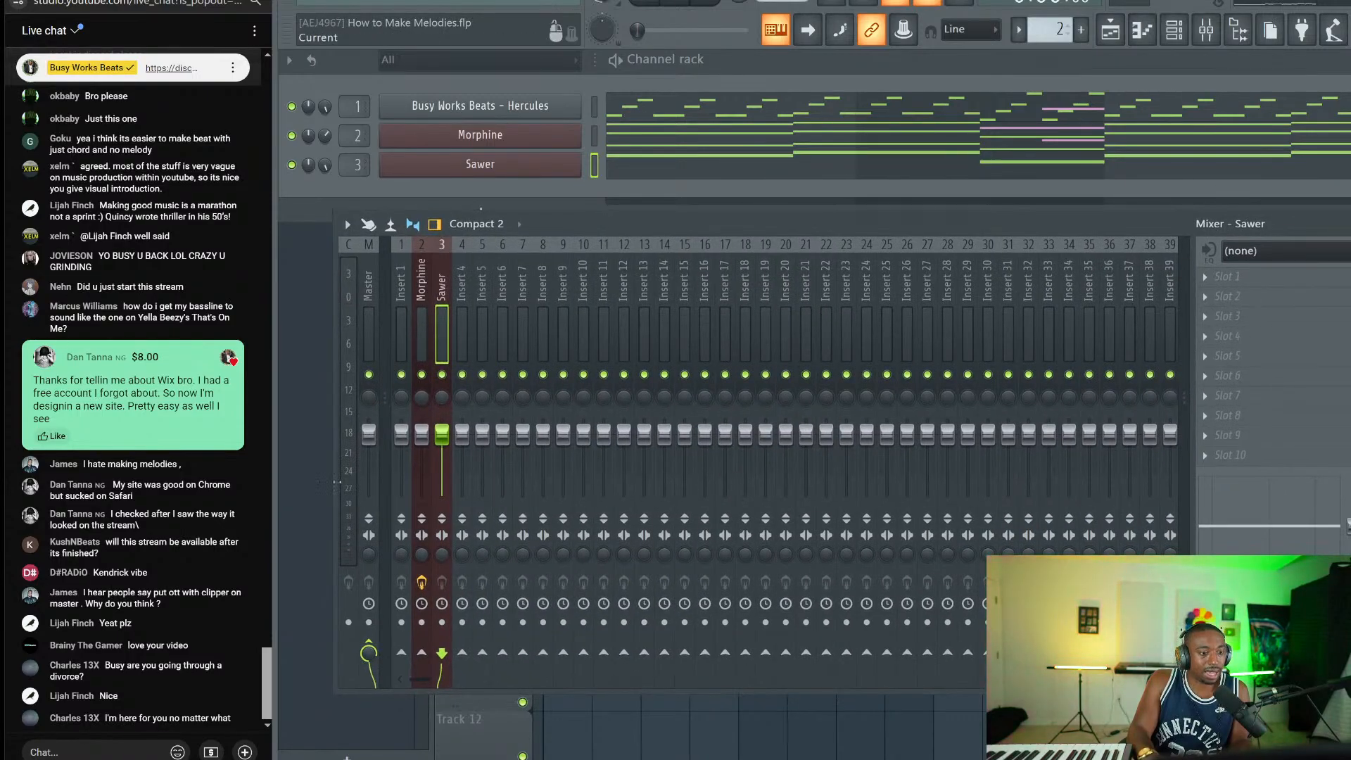
drag(421, 478, 633, 473)
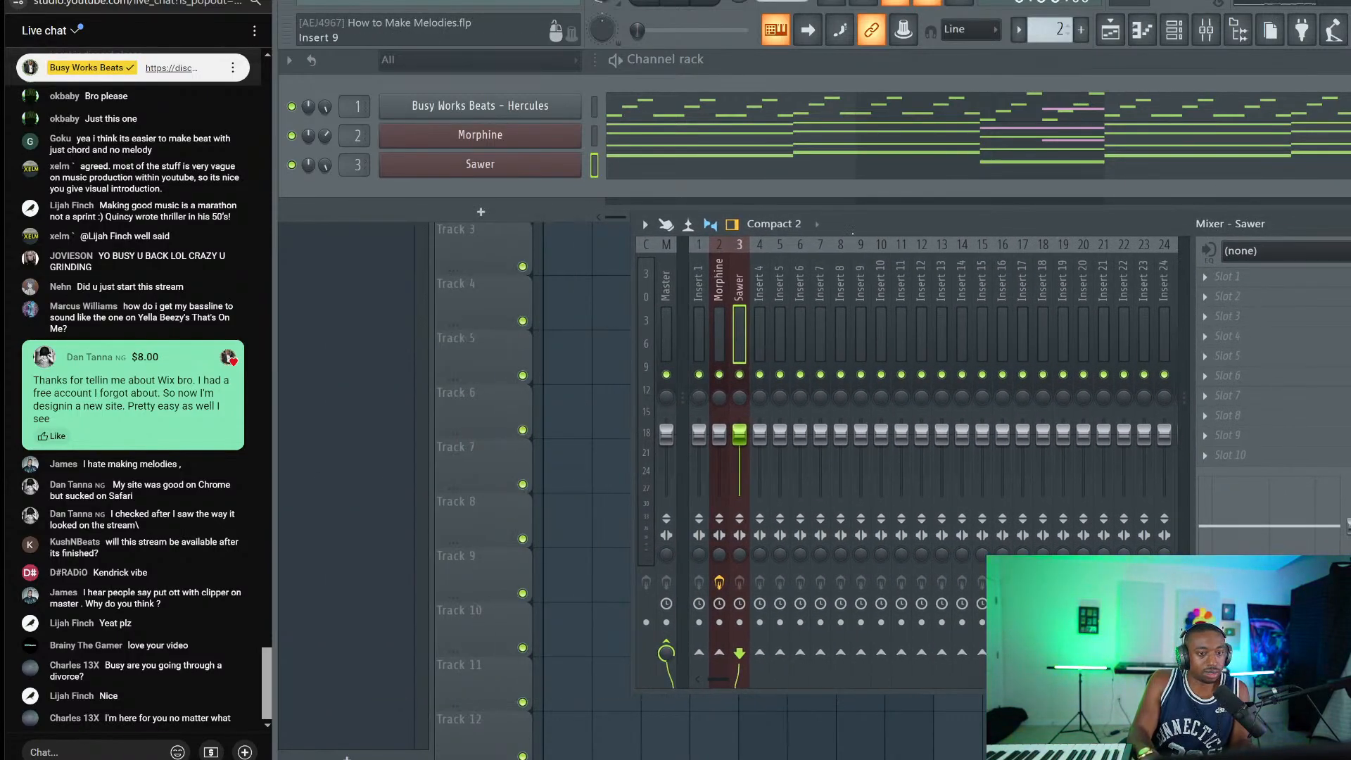
drag(858, 227, 700, 219)
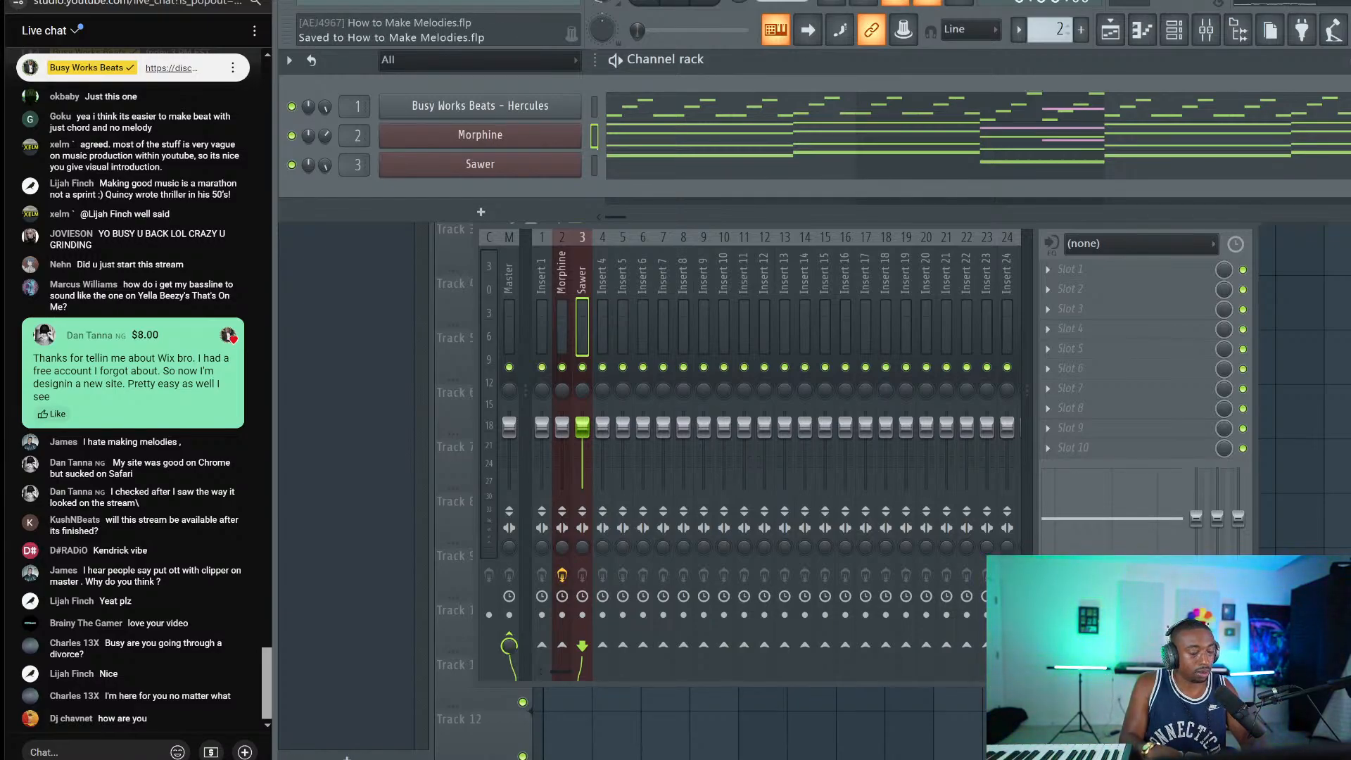
Step: Raise the Insert 1 fader slightly while the pattern plays, and stop playback
key(space)
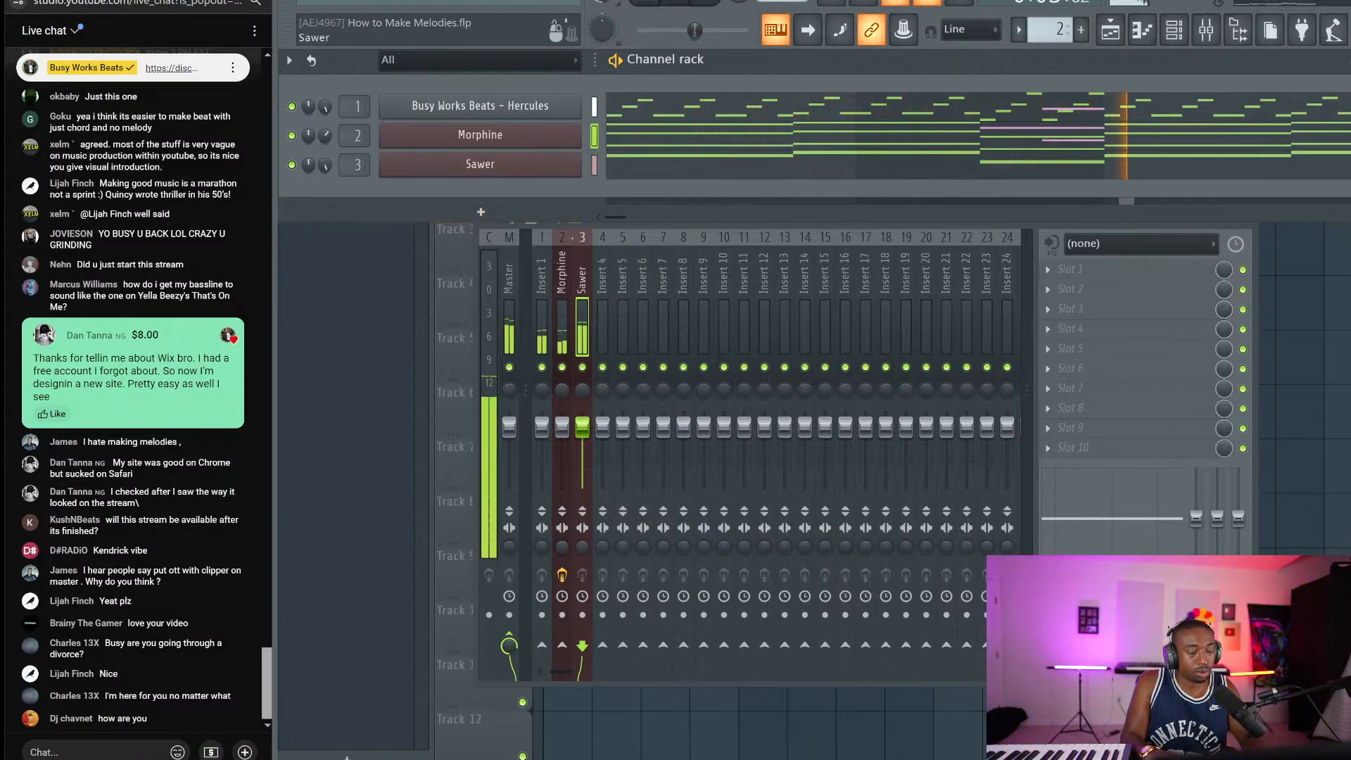
click(542, 425)
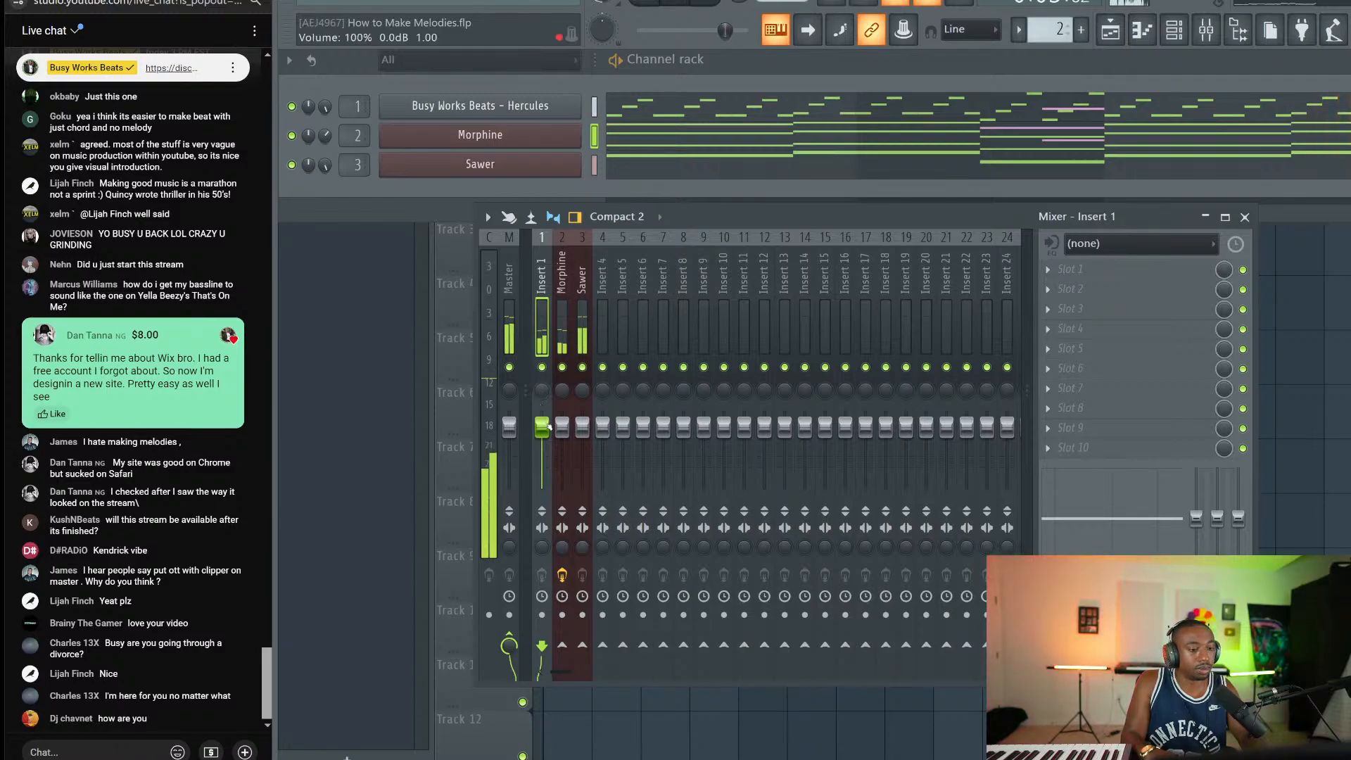
key(space)
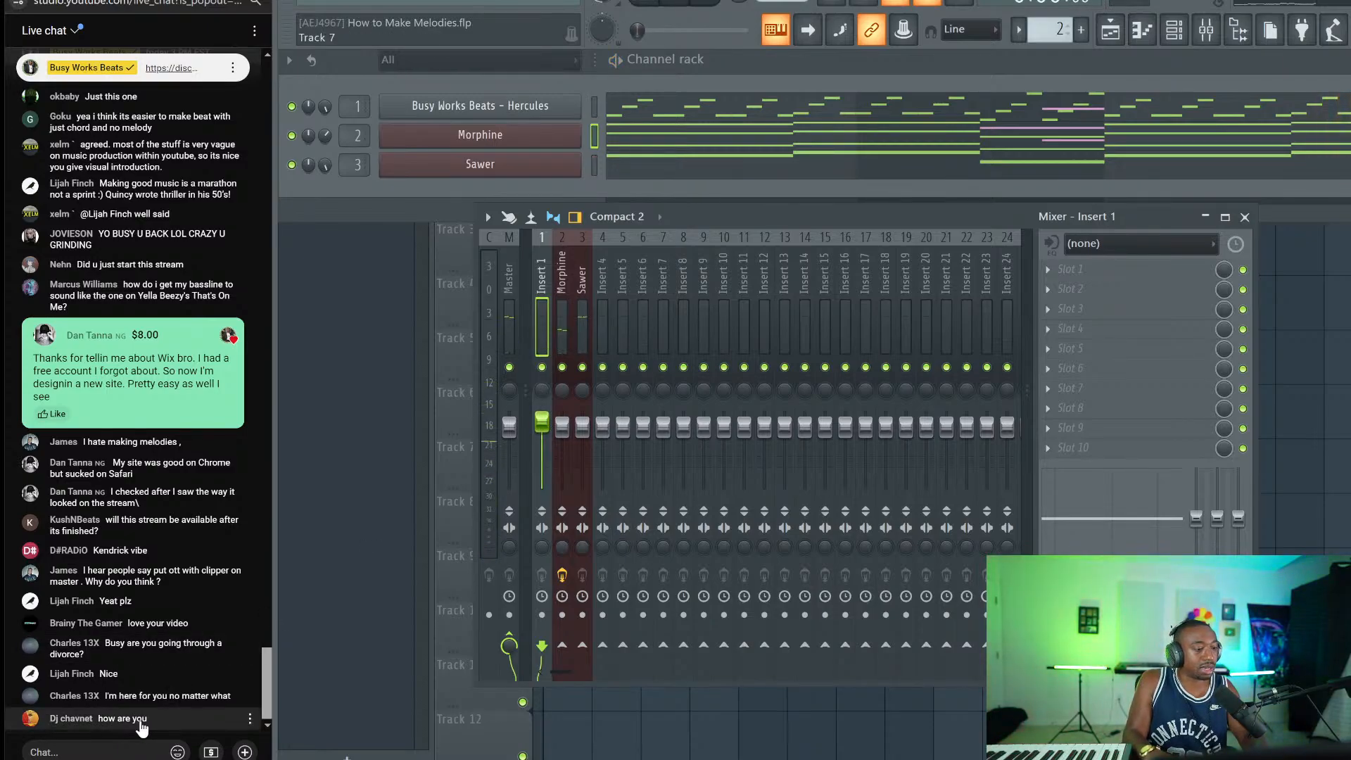
click(77, 752)
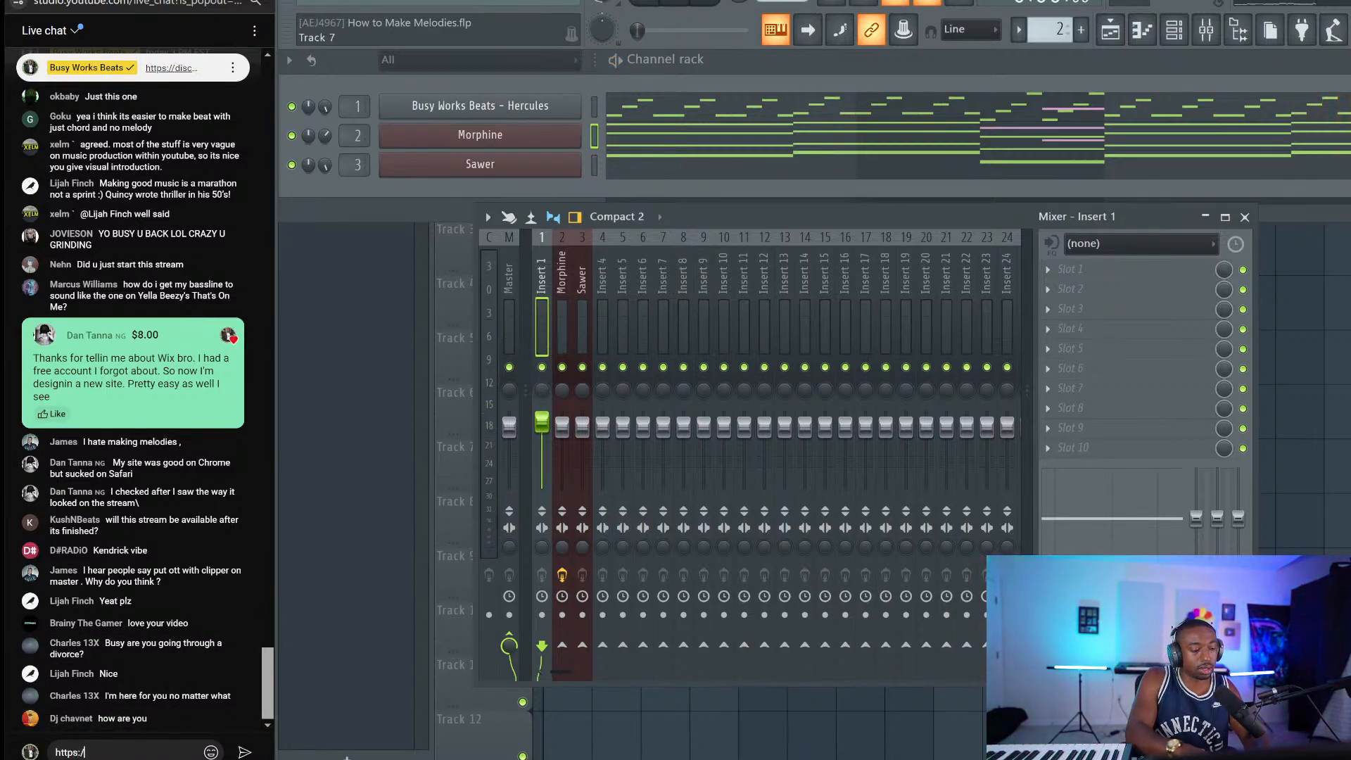
text(https://busyworksbeats.com/)
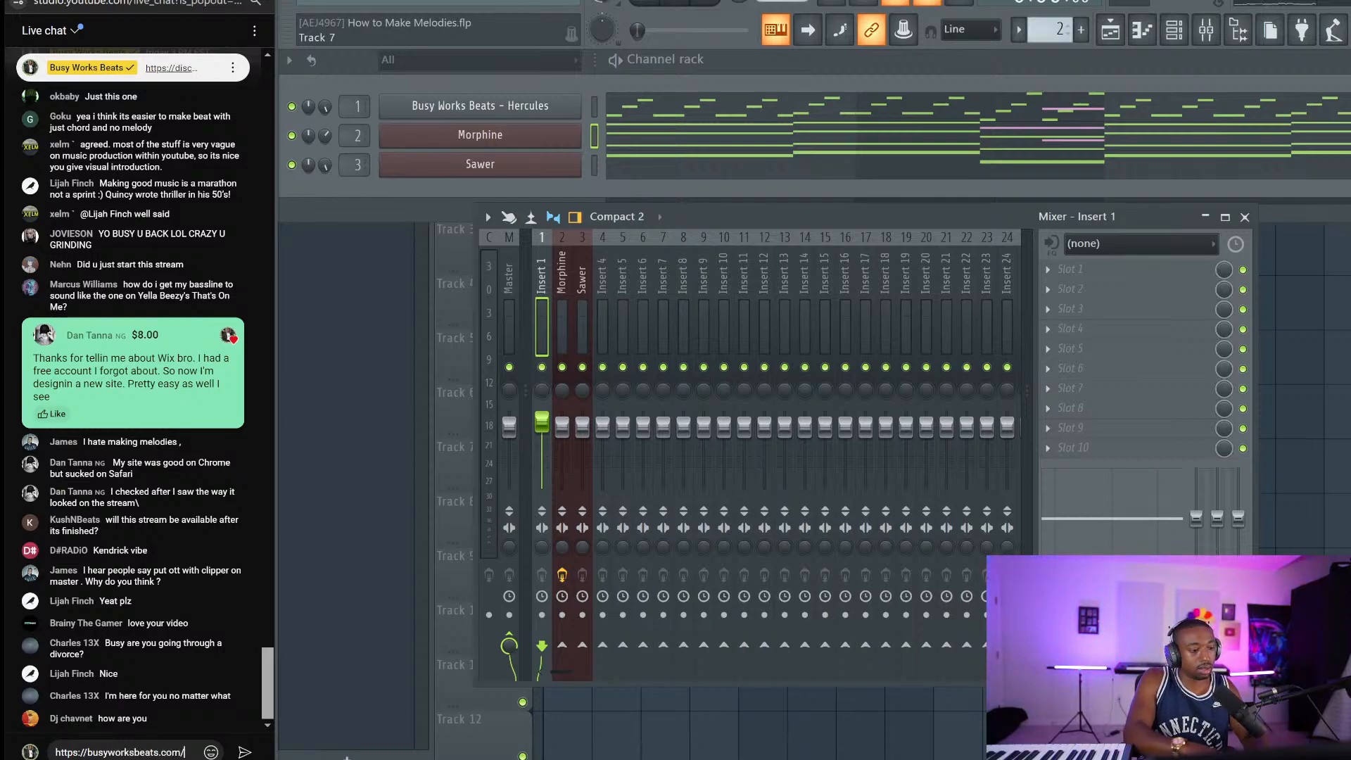
text(hercules)
key(Return)
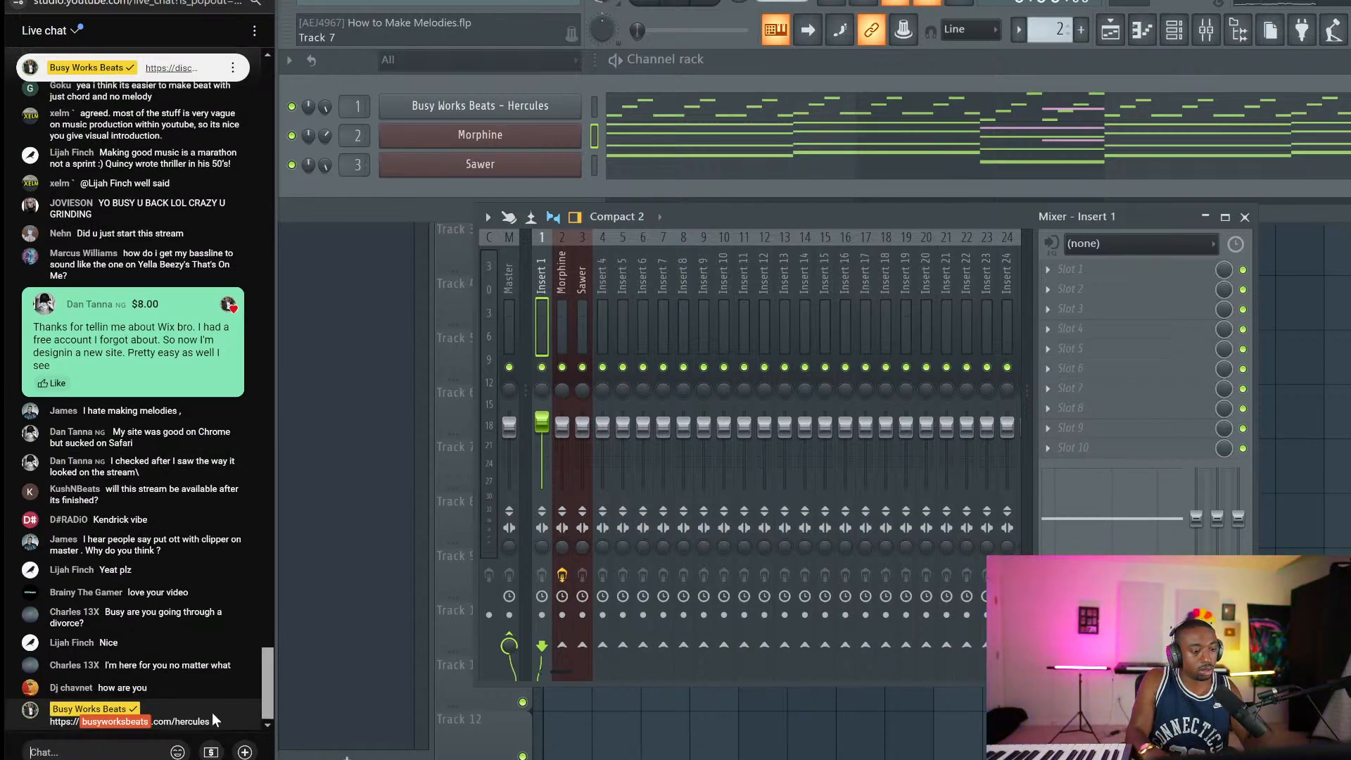
Step: Load kHs Chorus into the first effect slot of Insert 1
click(1060, 270)
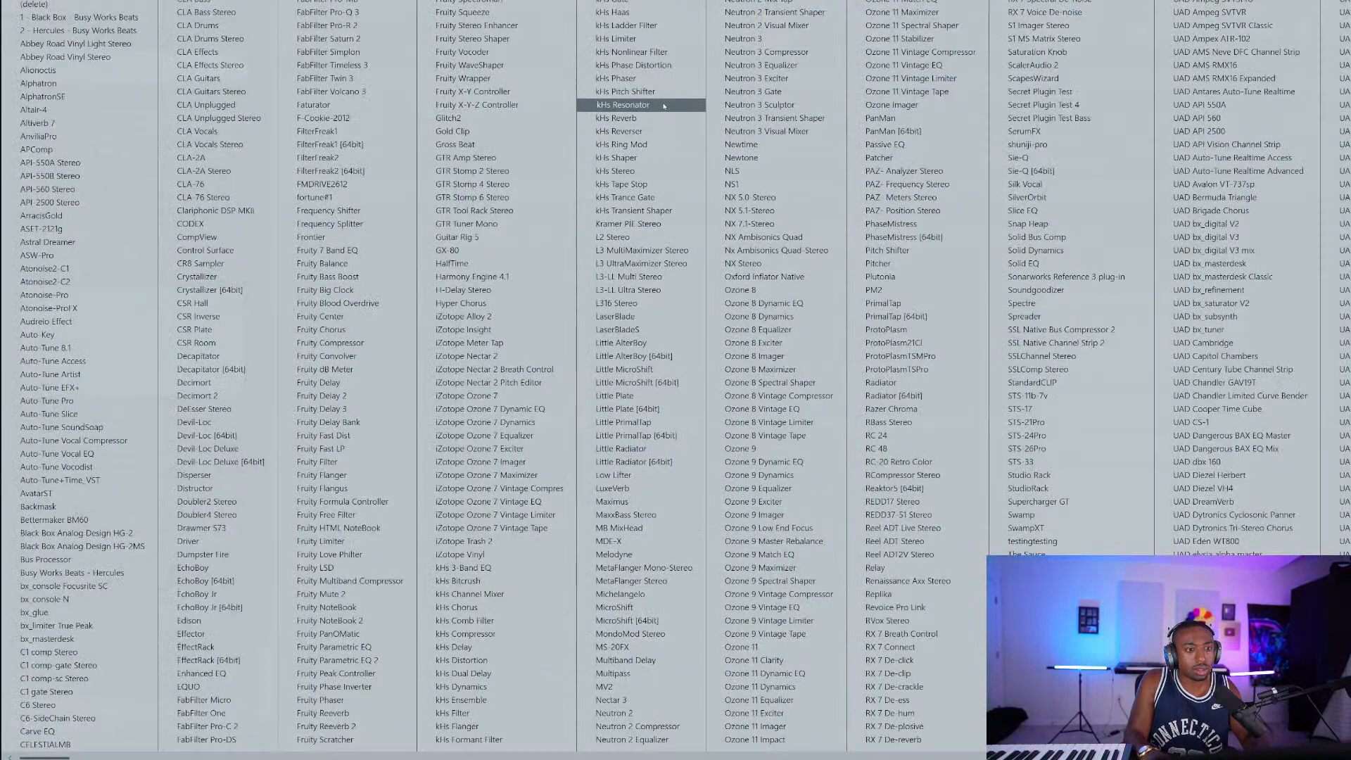
click(464, 607)
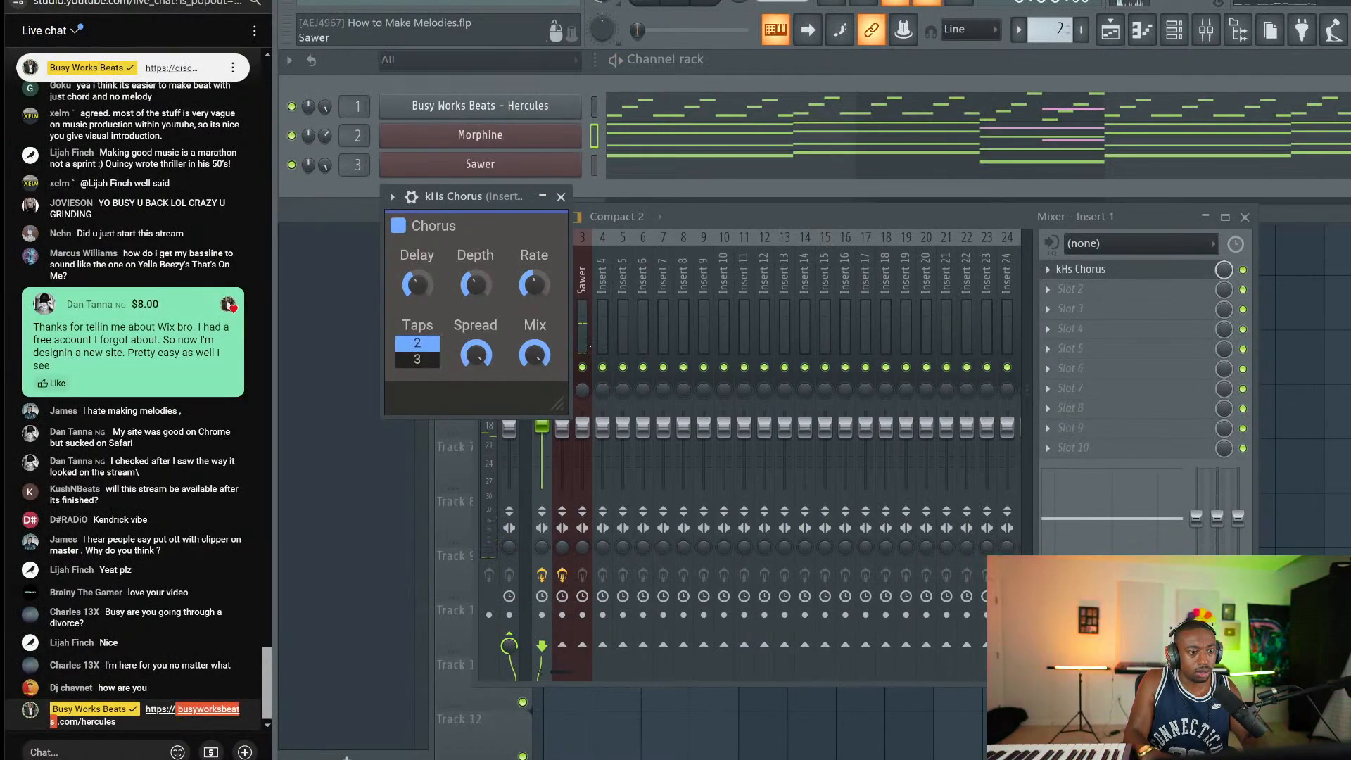
scroll(844, 423, down, 2)
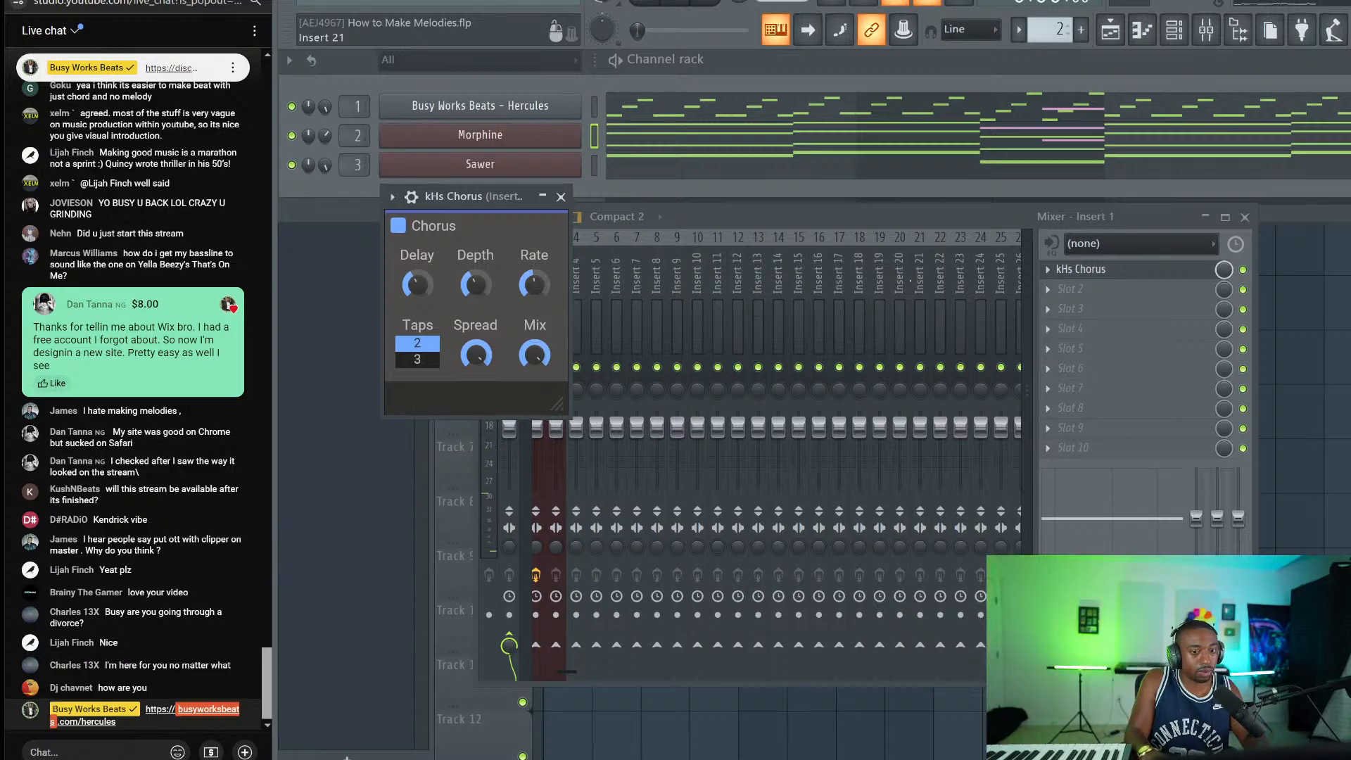
scroll(909, 280, up, 2)
Step: Replace kHs Chorus on Insert 1 with Hyper Chorus, close the plugin window and select the Hercules channel
click(1072, 276)
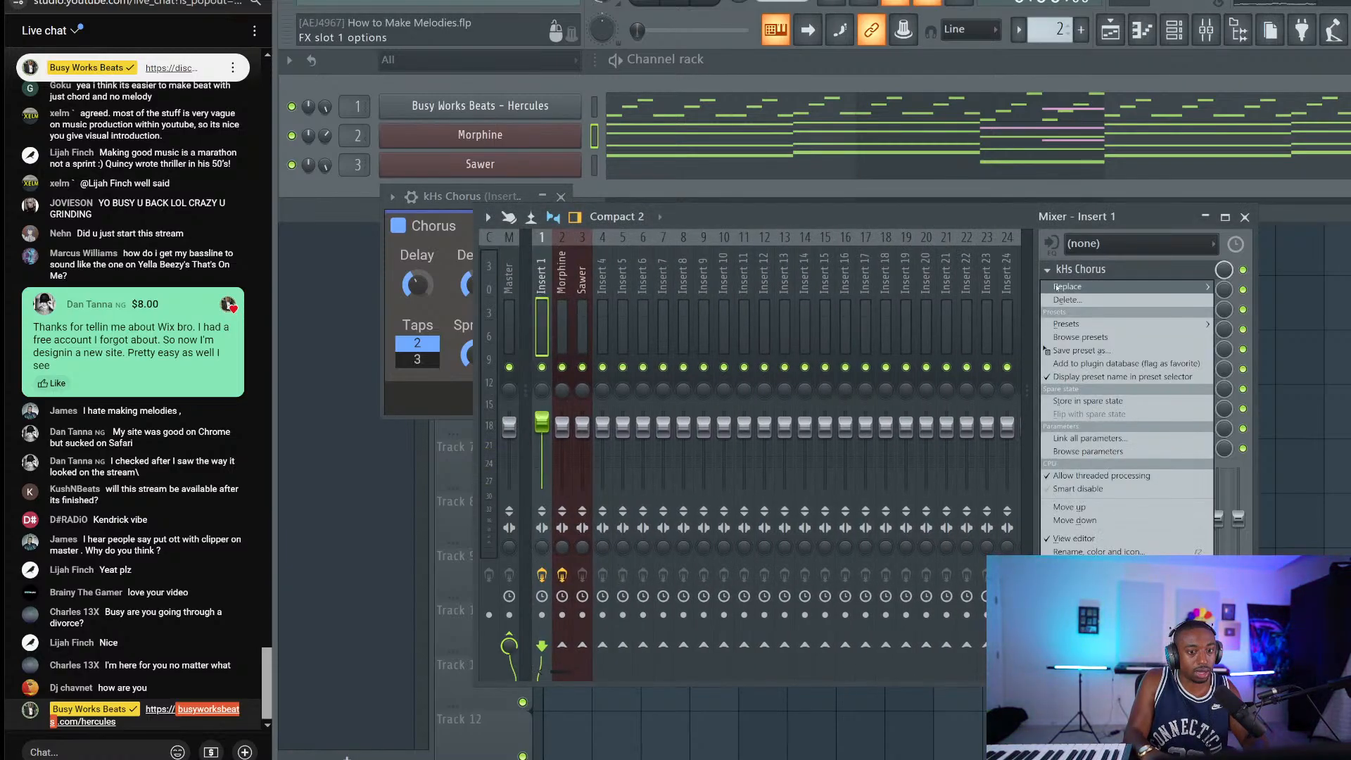
click(1068, 287)
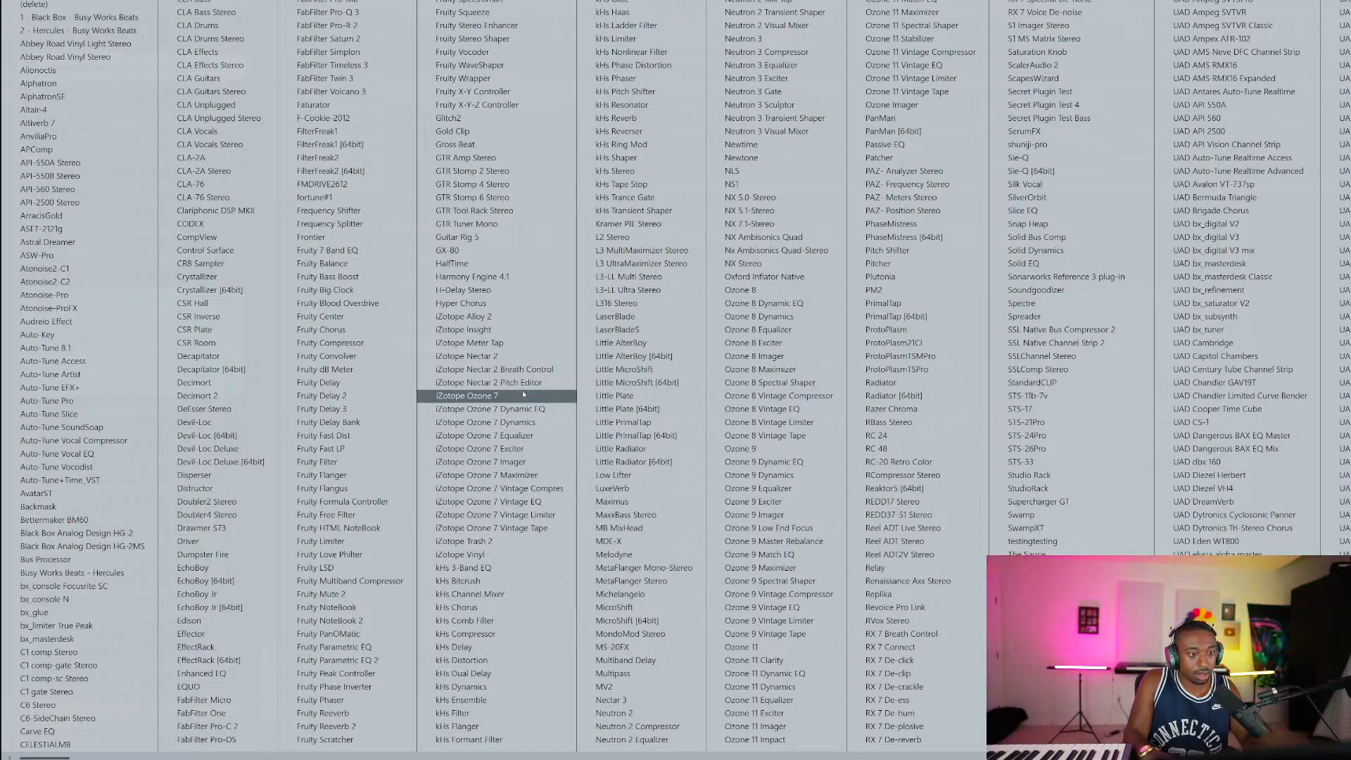
click(520, 311)
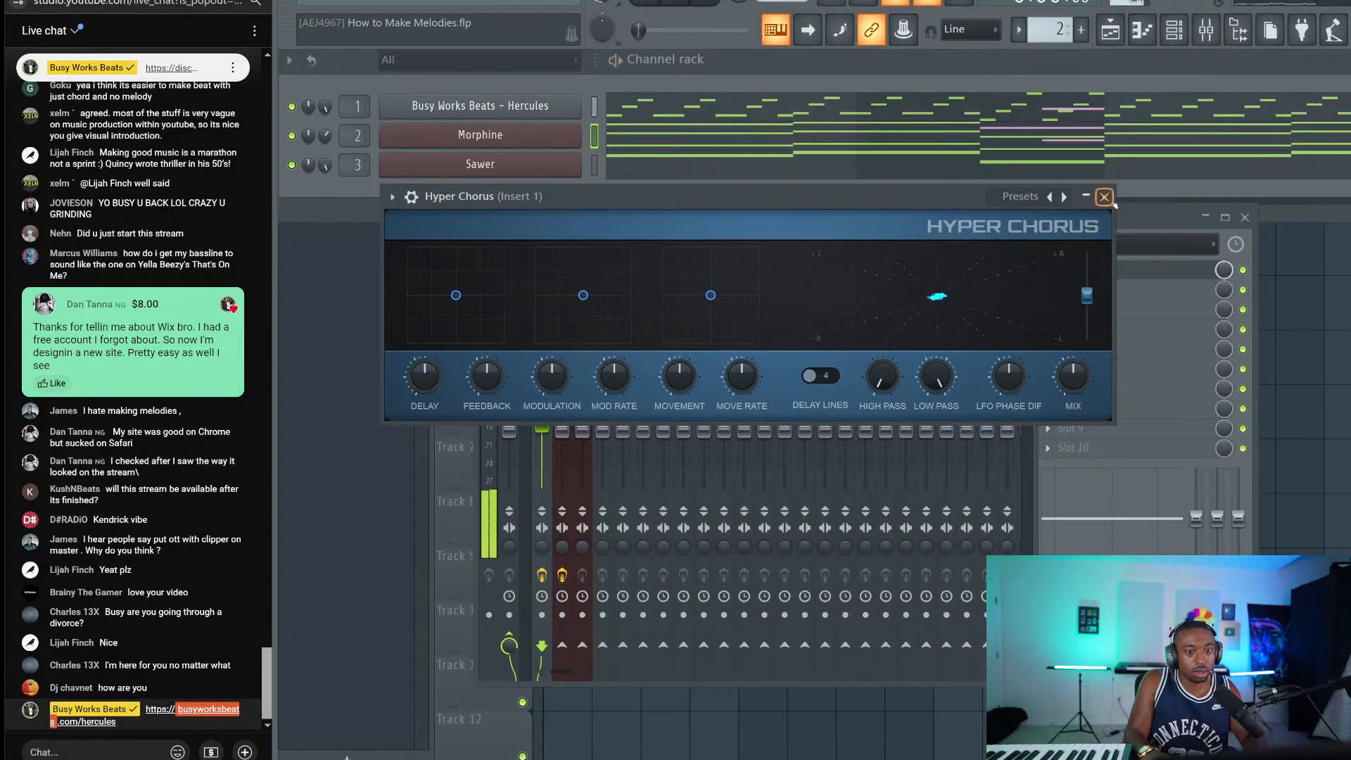
key(space)
click(1105, 198)
click(594, 107)
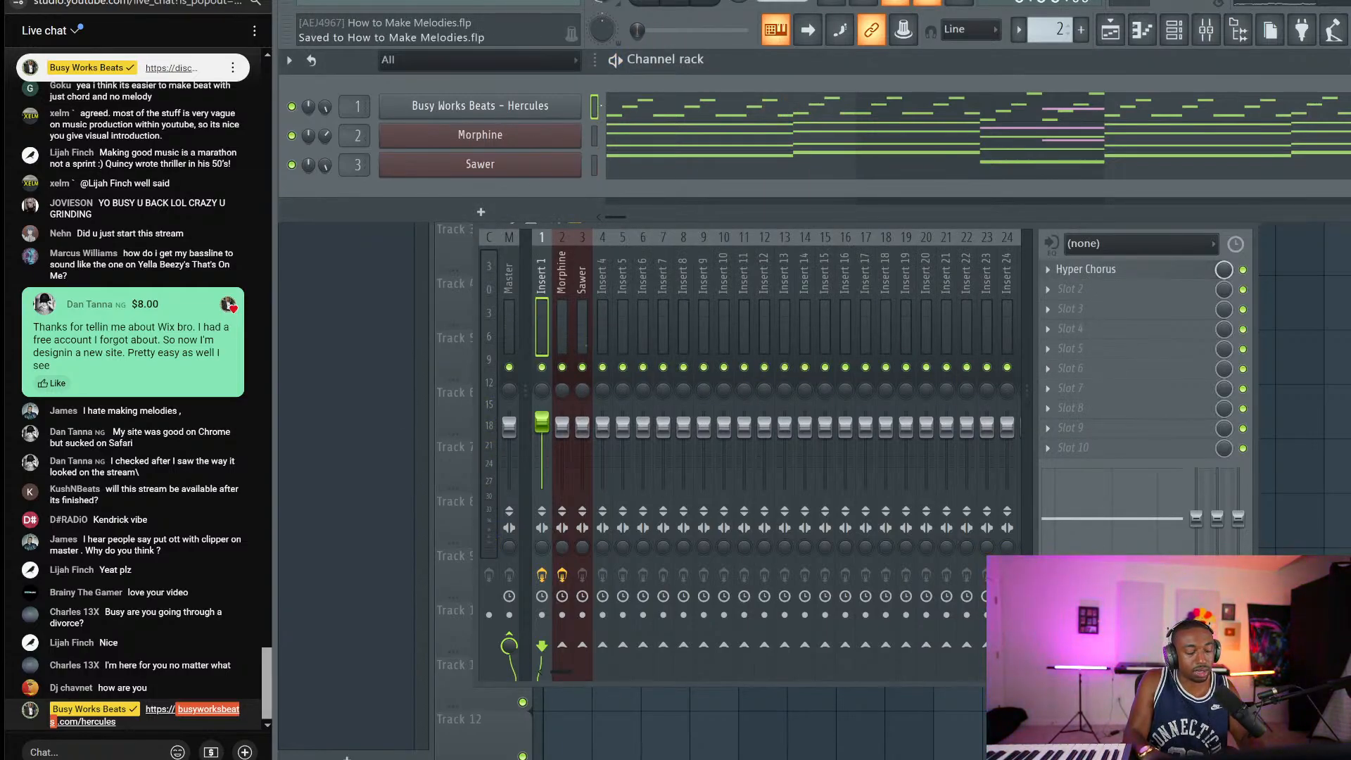
Step: Place two Pattern 2 clips back to back on playlist Track 1 from bar 1 and make the second one unique
key(F5)
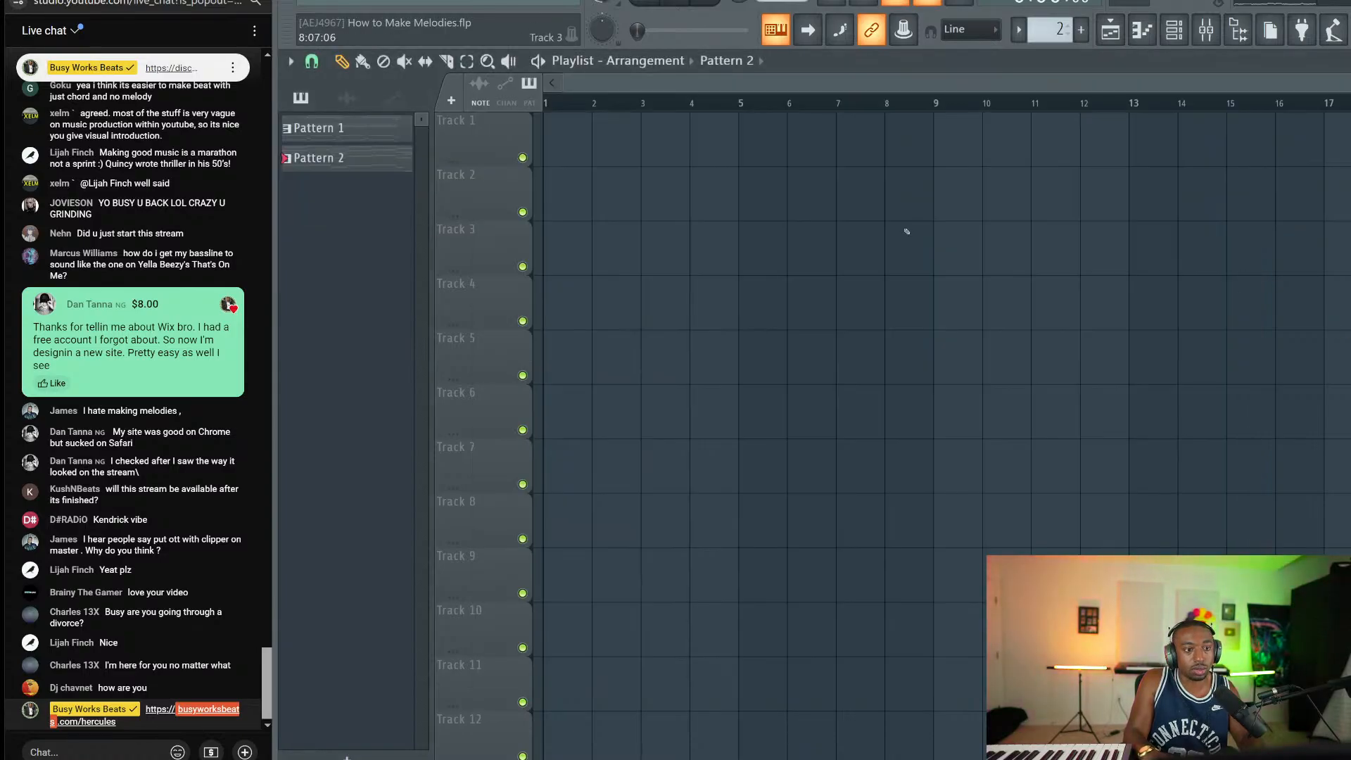
click(564, 155)
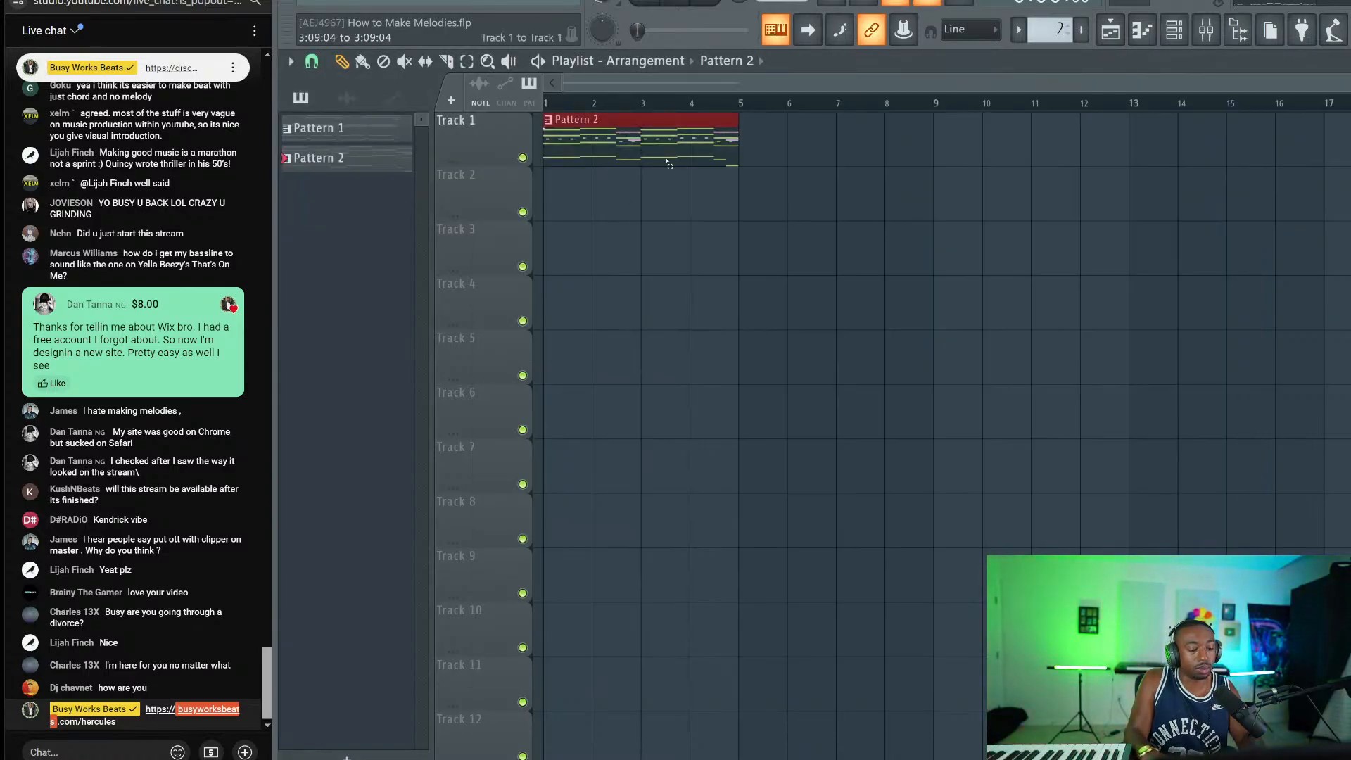
click(753, 139)
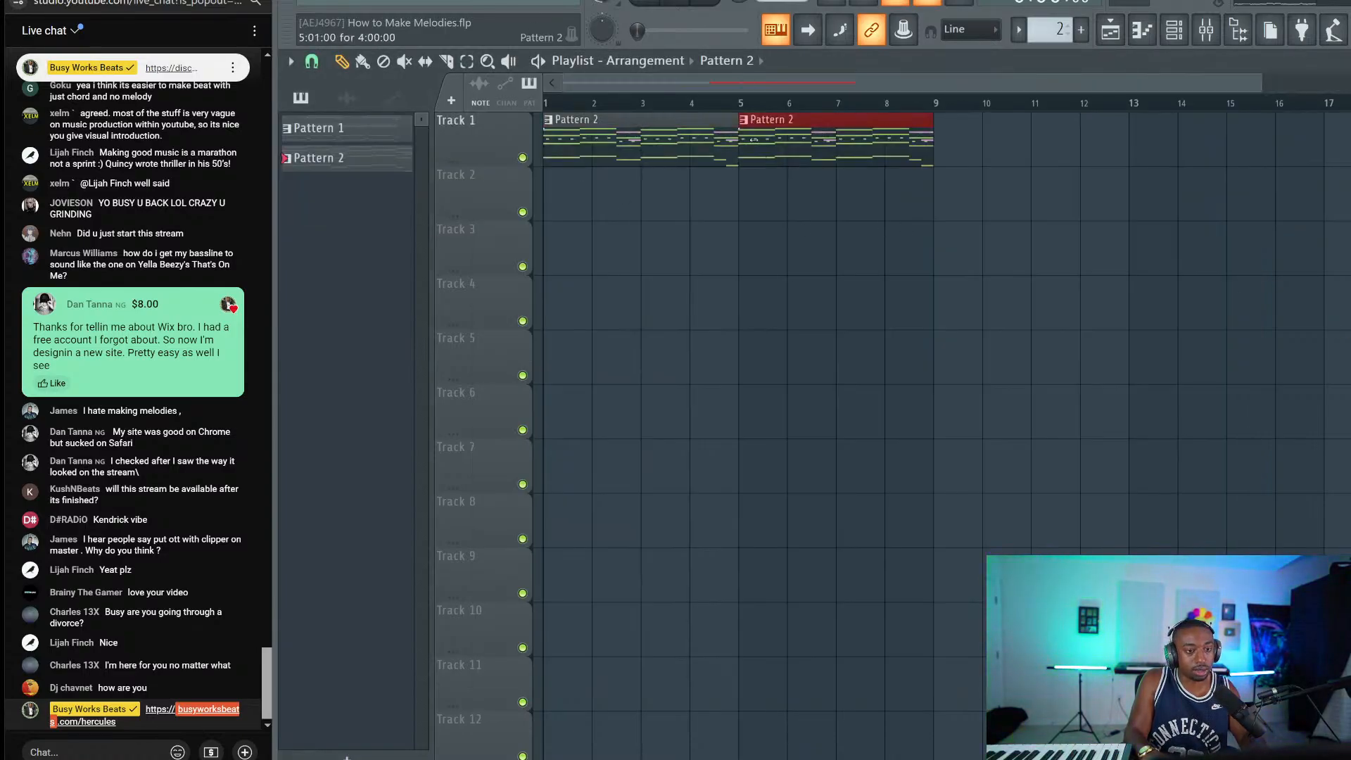
click(744, 119)
click(781, 254)
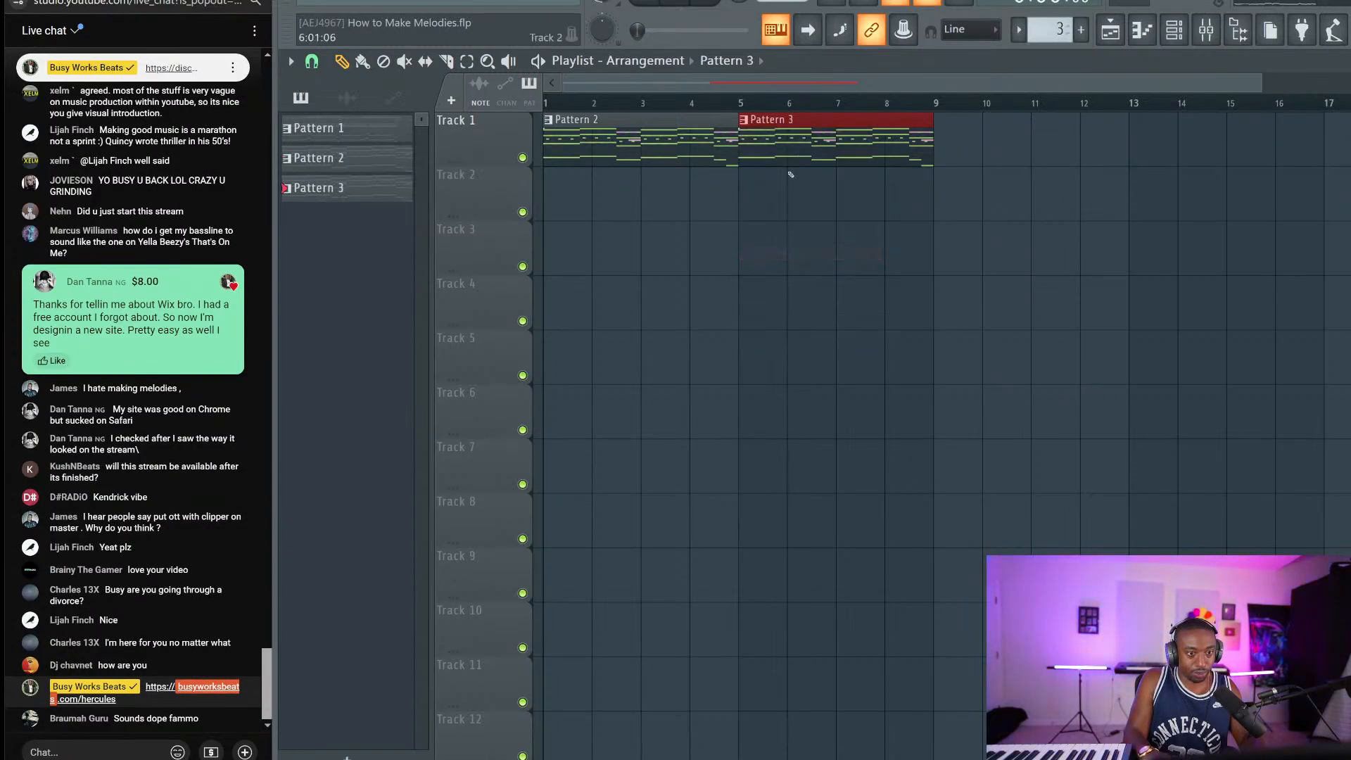
Step: Transpose the Hercules arpeggio upward in the duplicated pattern's piano roll, return to the playlist and save the project
double_click(781, 151)
key(F6)
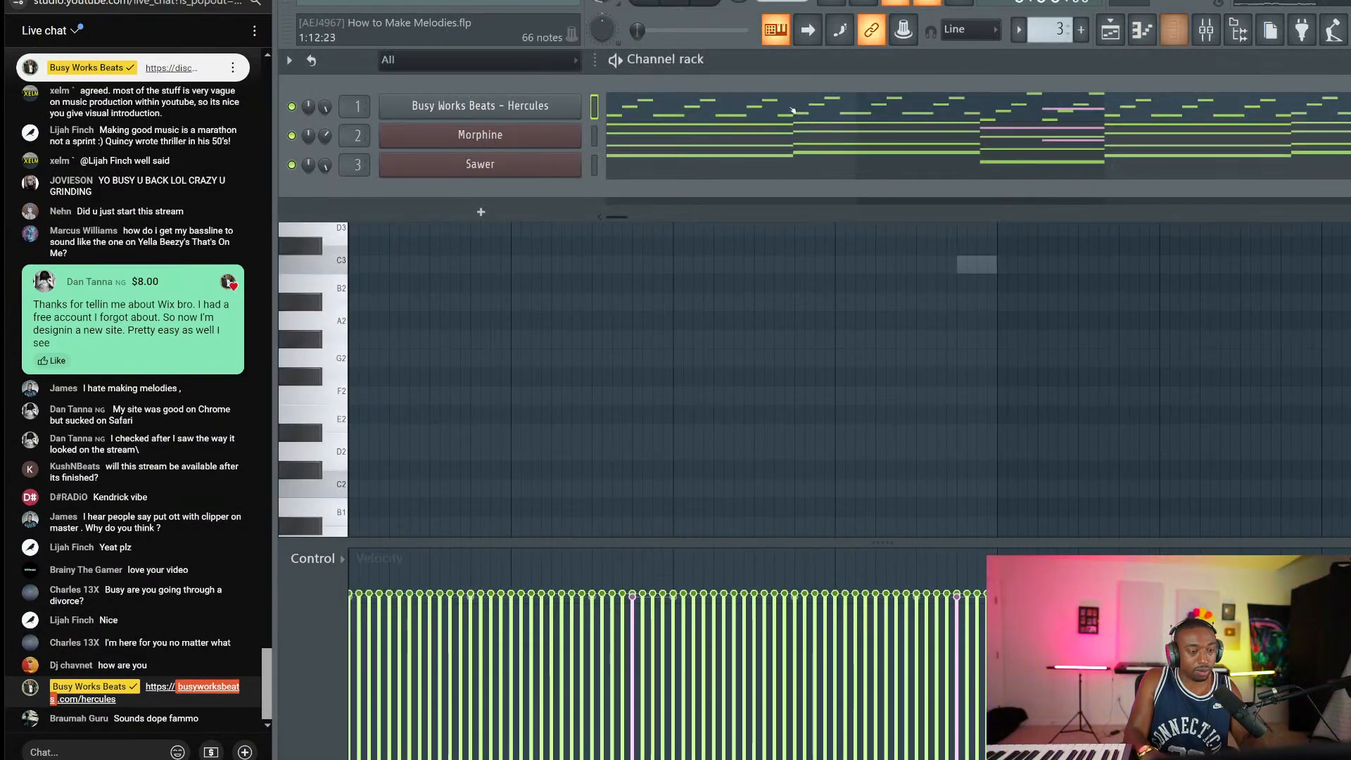
key(F6)
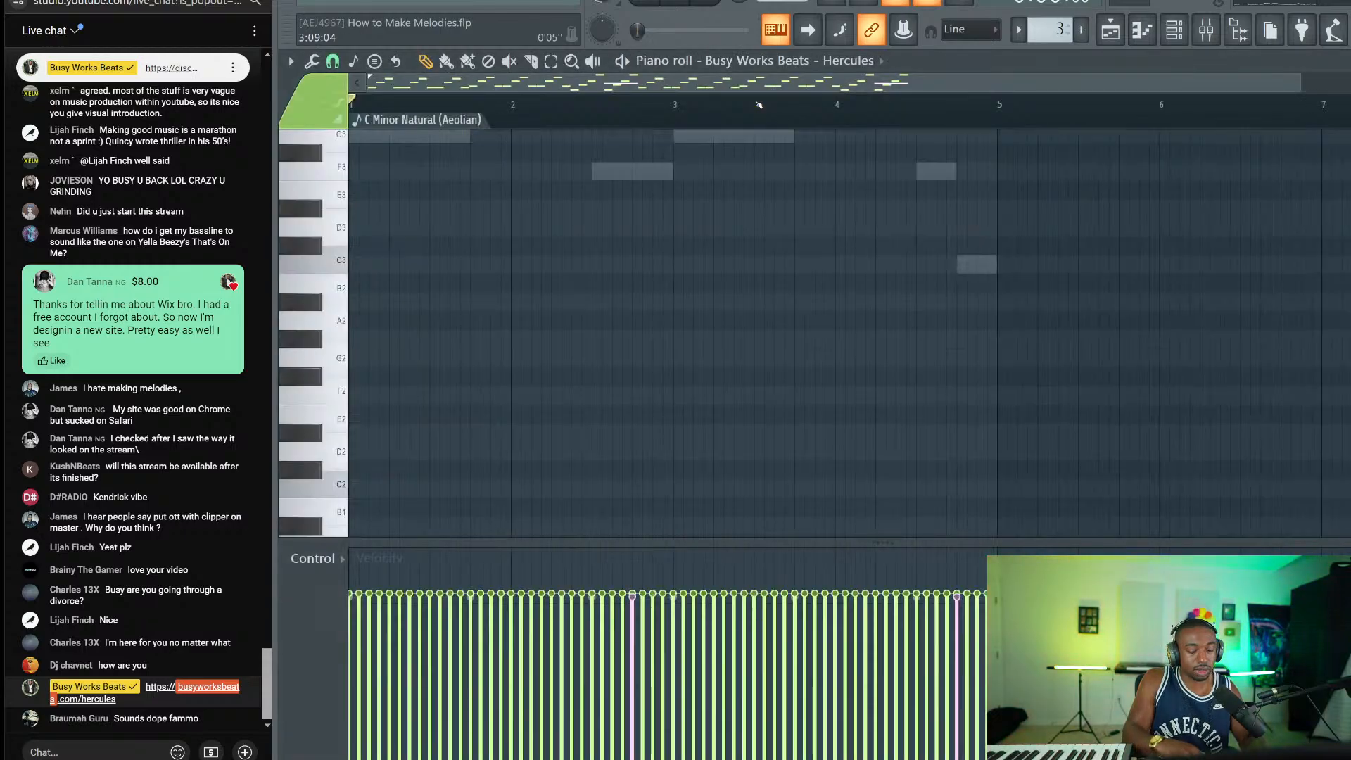
scroll(758, 105, up, 4)
click(1110, 29)
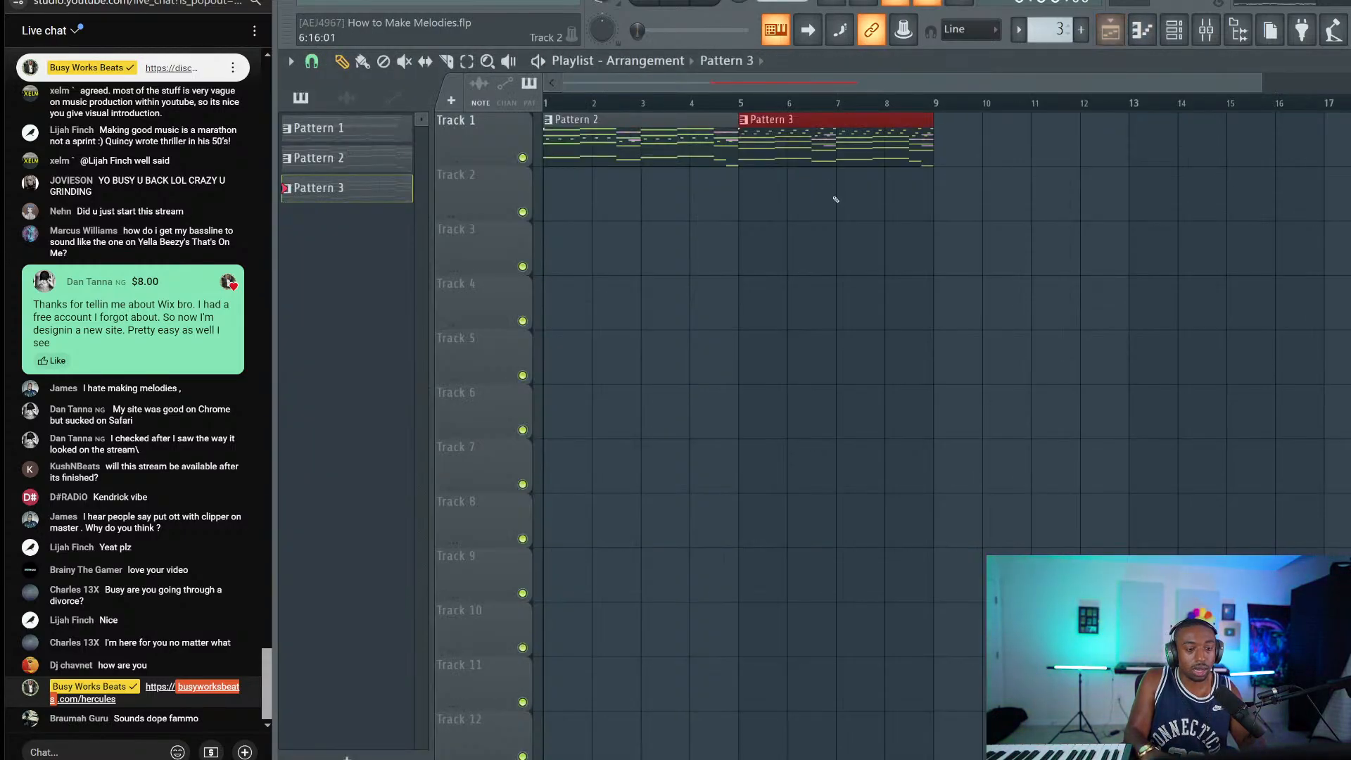
key(ctrl+s)
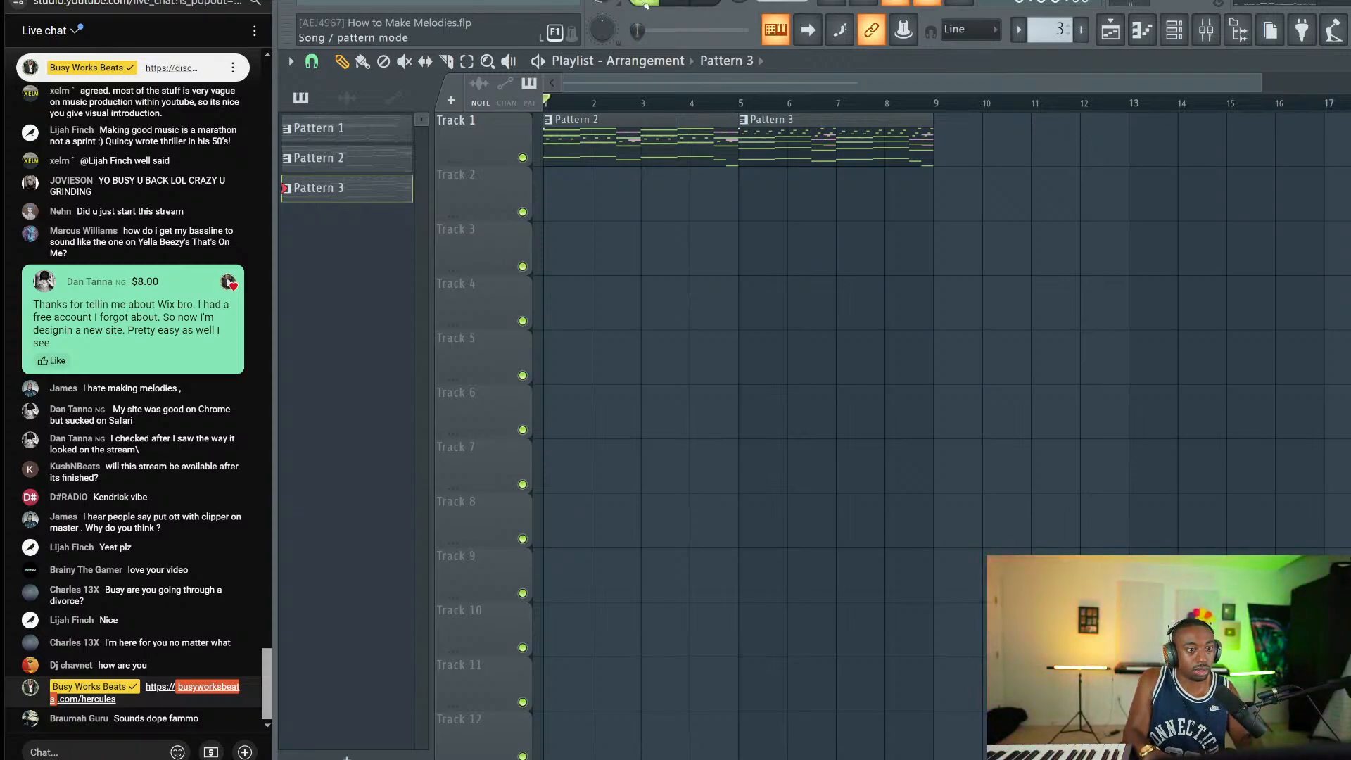
Step: Play the two-clip arrangement in song mode and display the channel rack and mixer during playback
key(space)
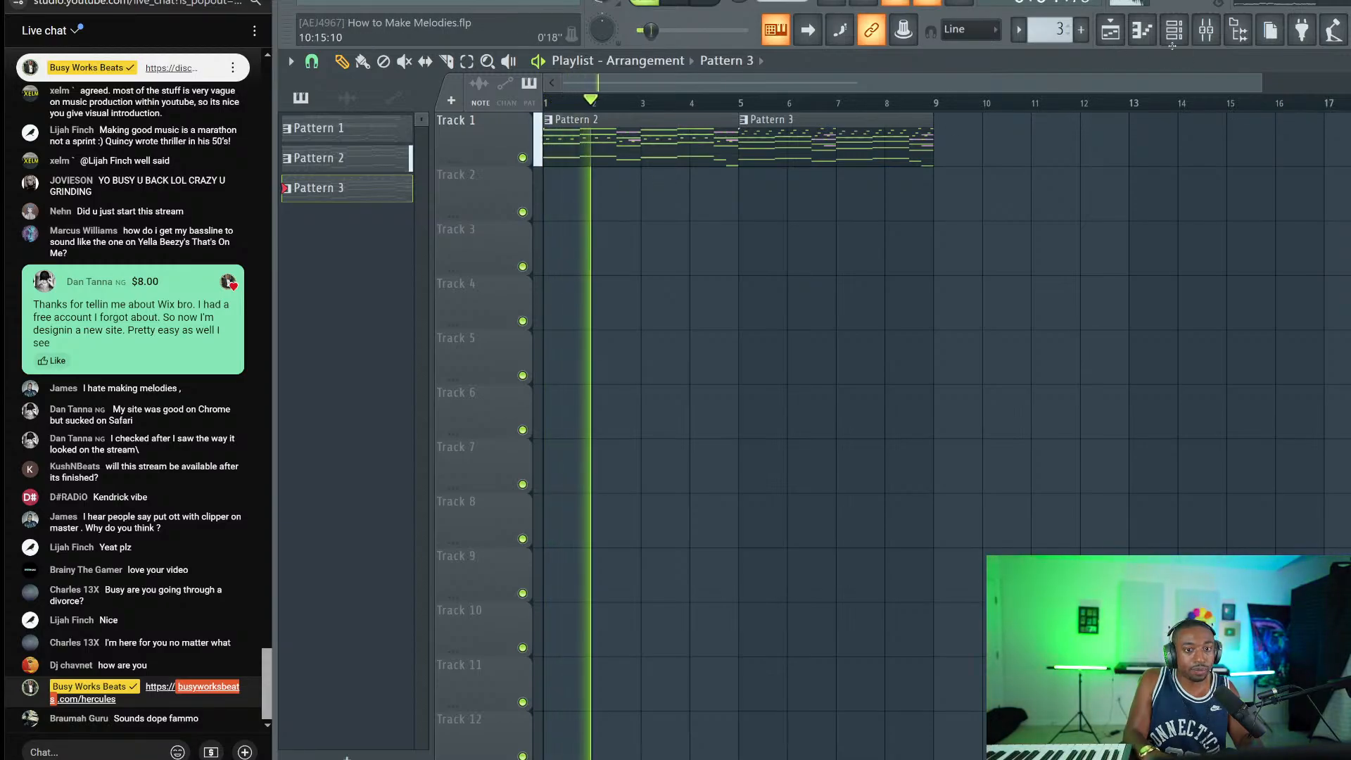
key(F6)
key(F9)
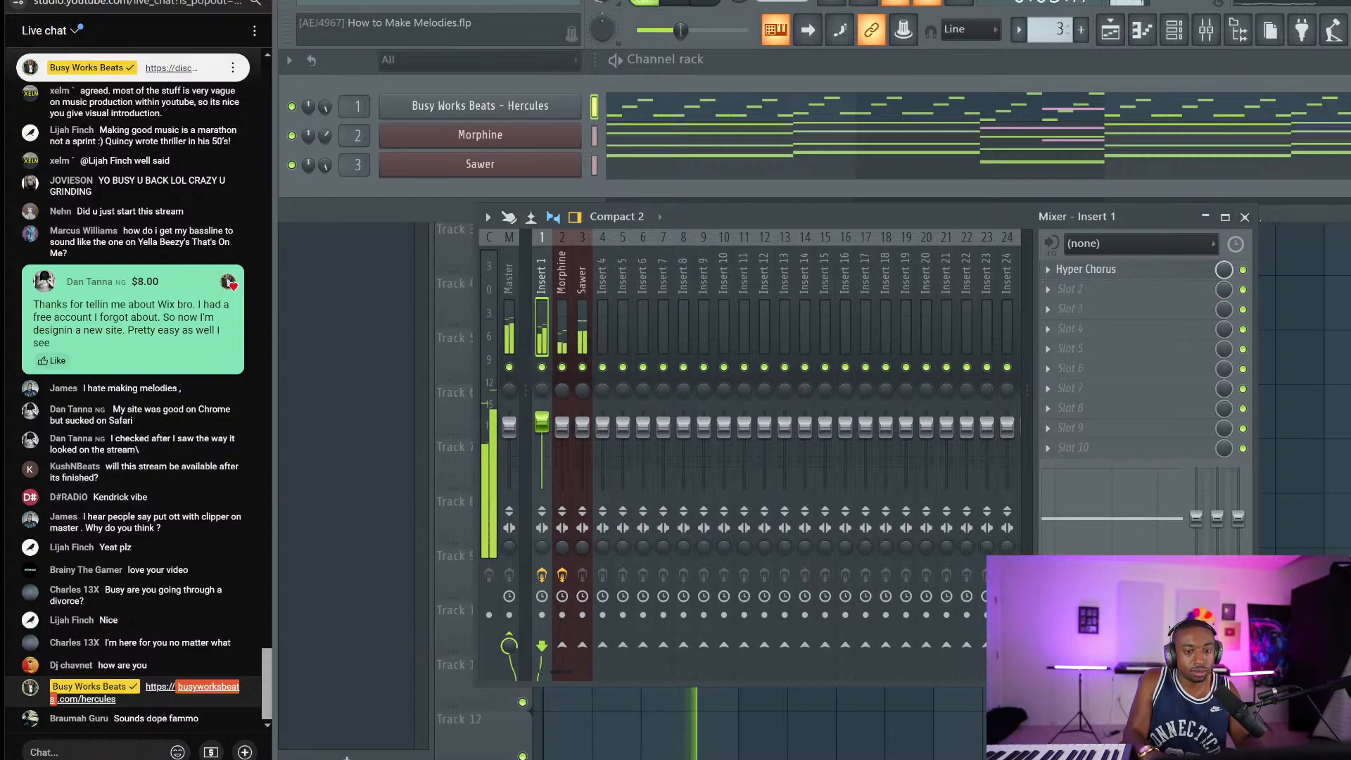
Step: Transpose Pattern 3's Hercules arpeggio down one octave in the piano roll and return to the channel rack
key(F9)
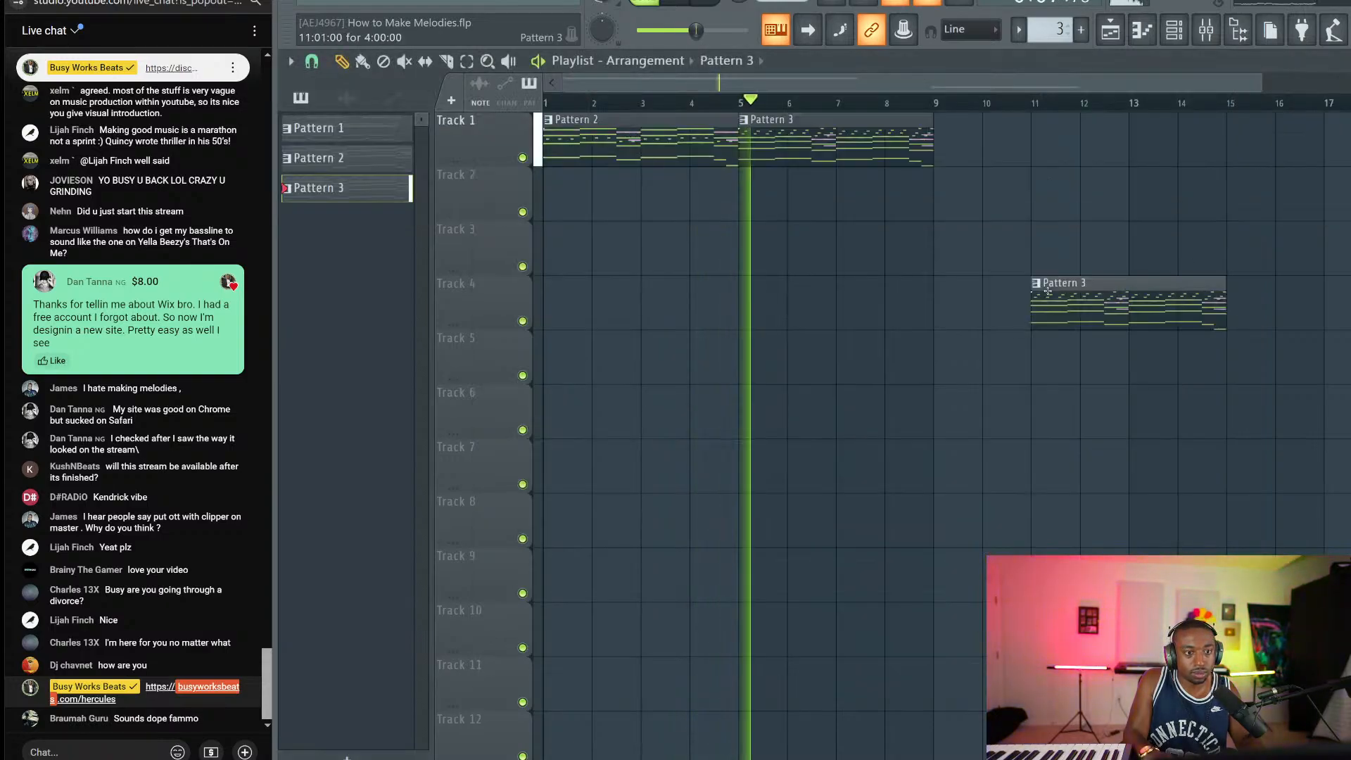
key(F6)
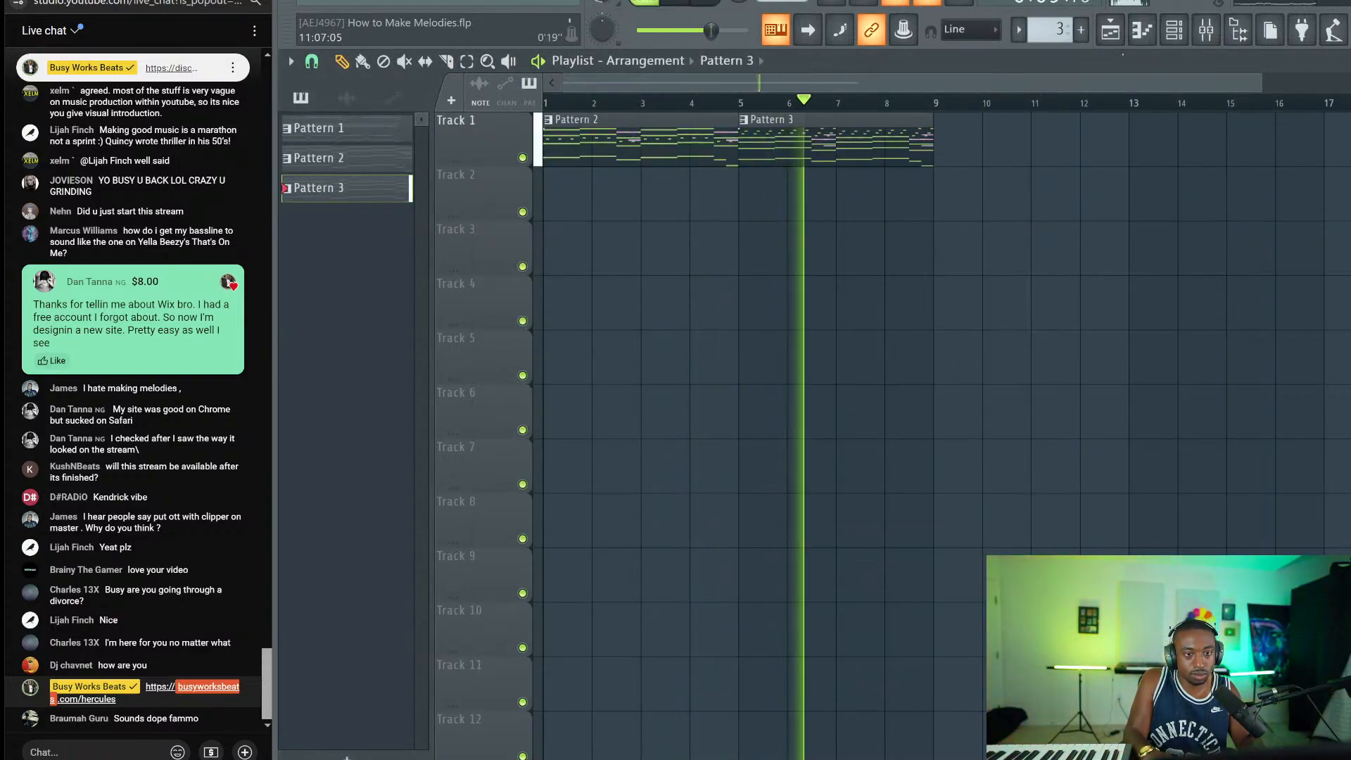
click(1173, 30)
click(888, 106)
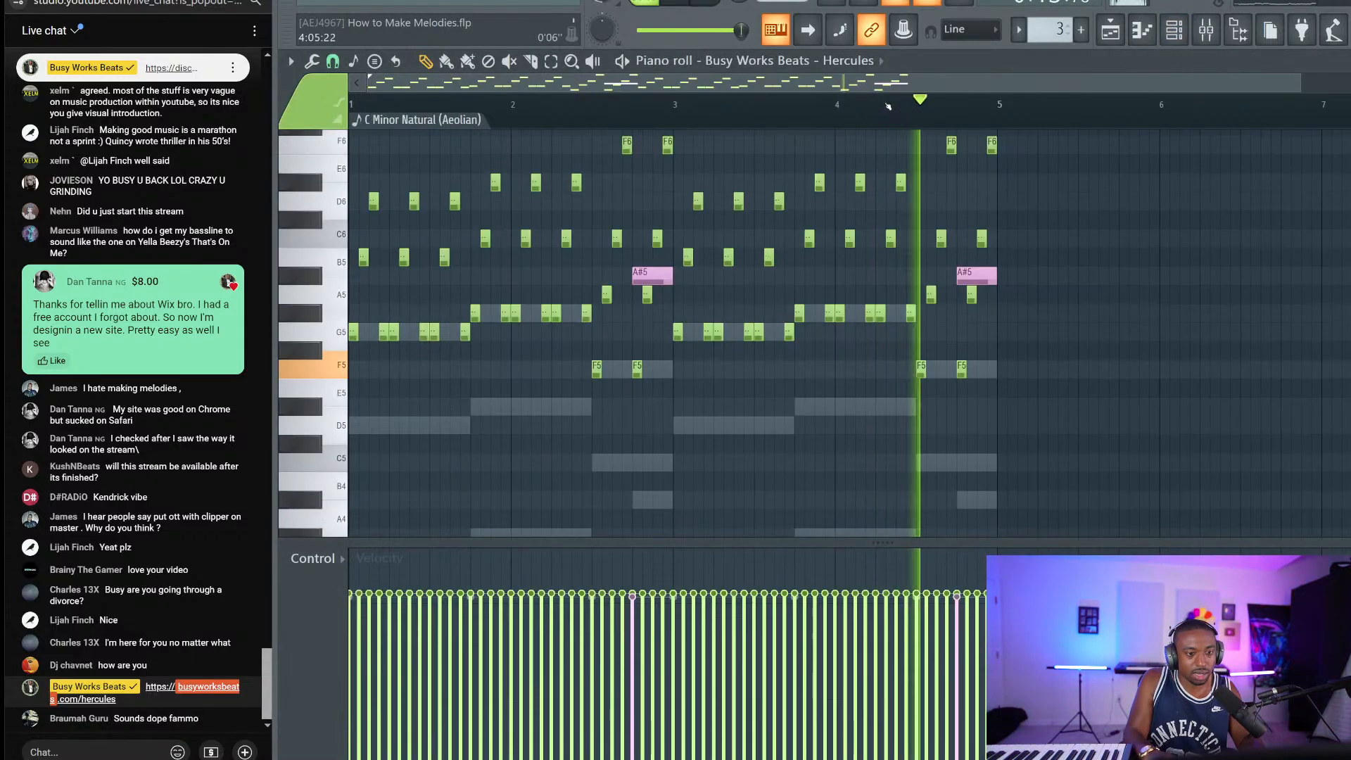
click(1174, 30)
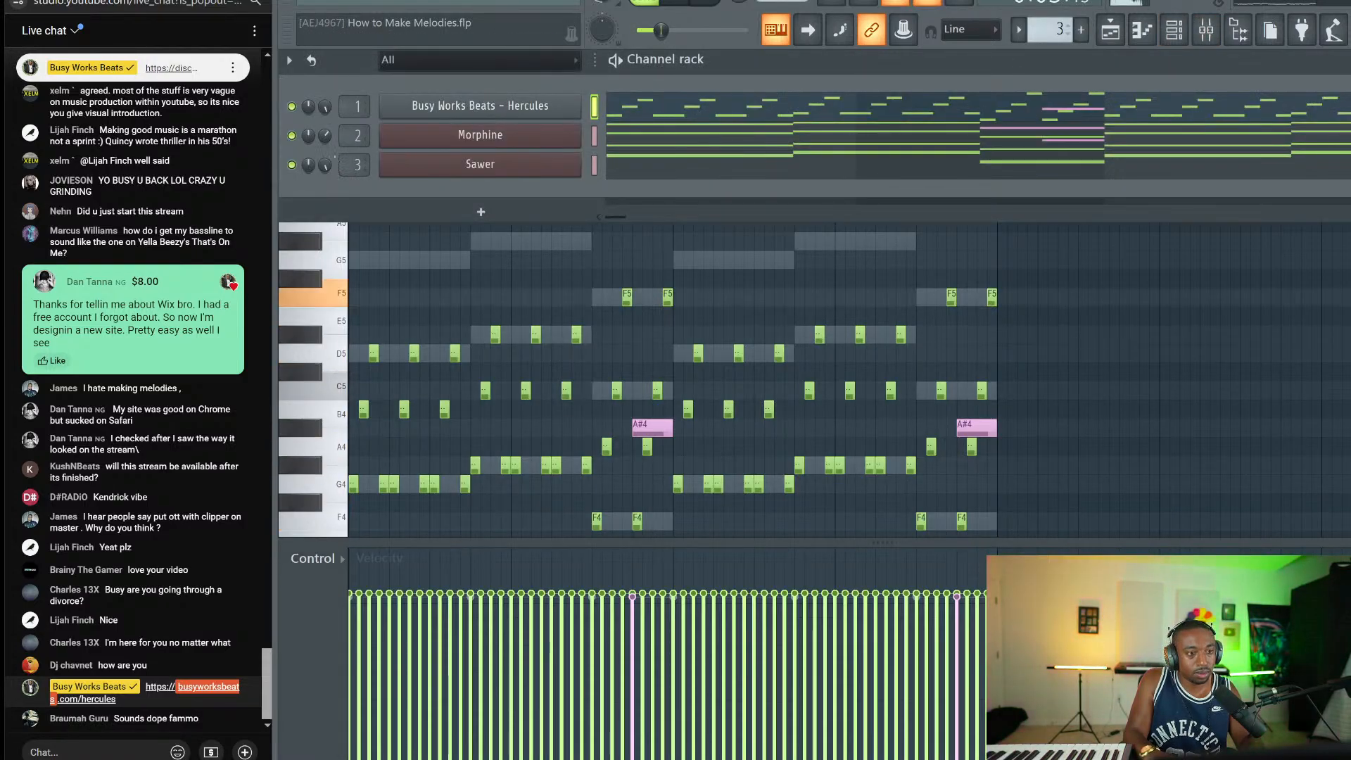
Step: Audition Morphine's keyboard presets during playback and load KBD Linda MC
click(480, 135)
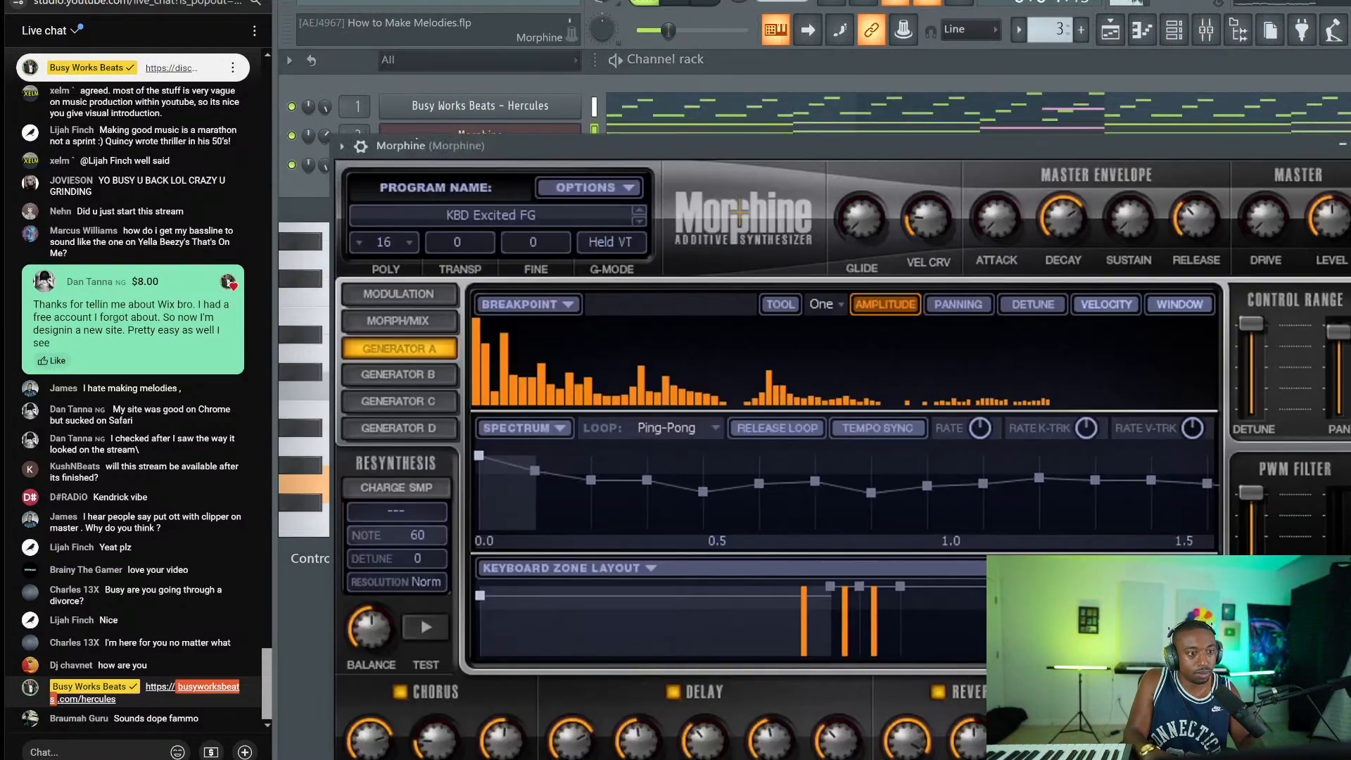
click(638, 221)
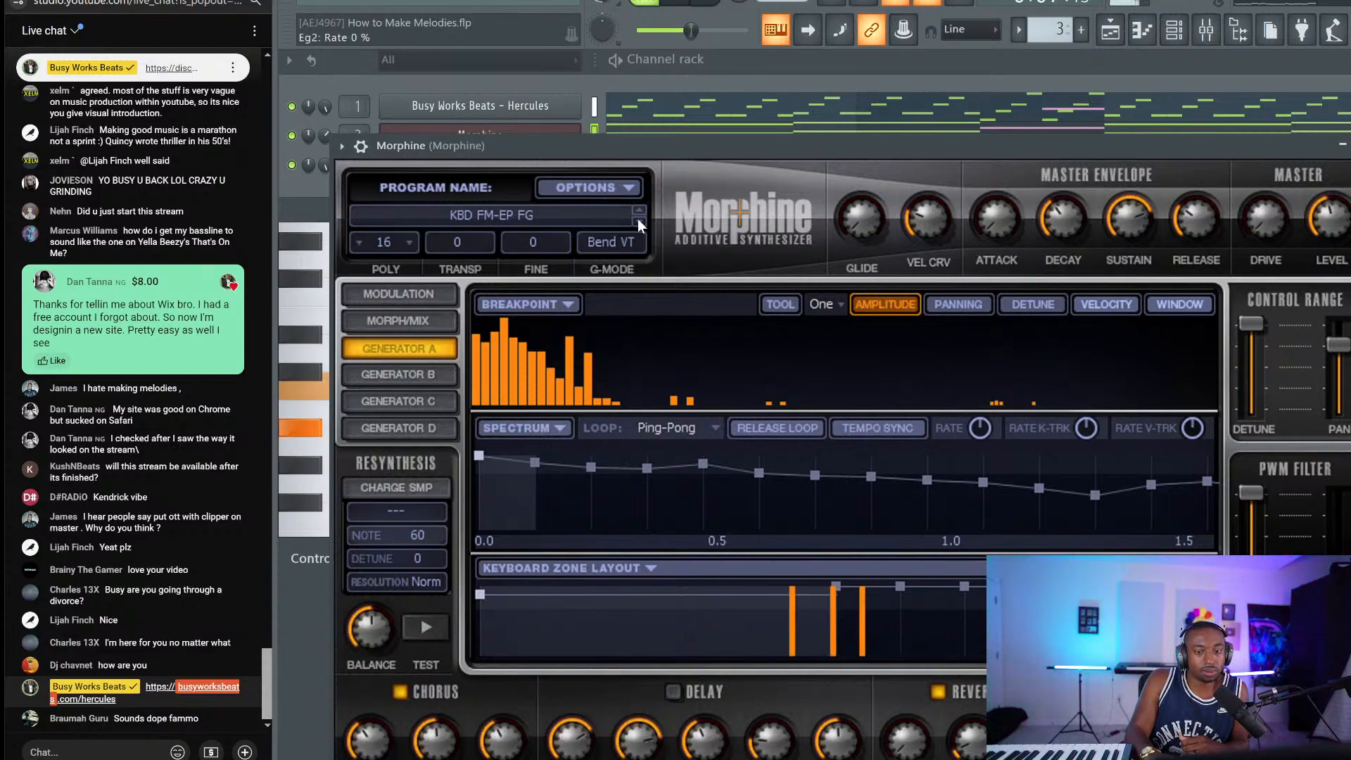
click(637, 221)
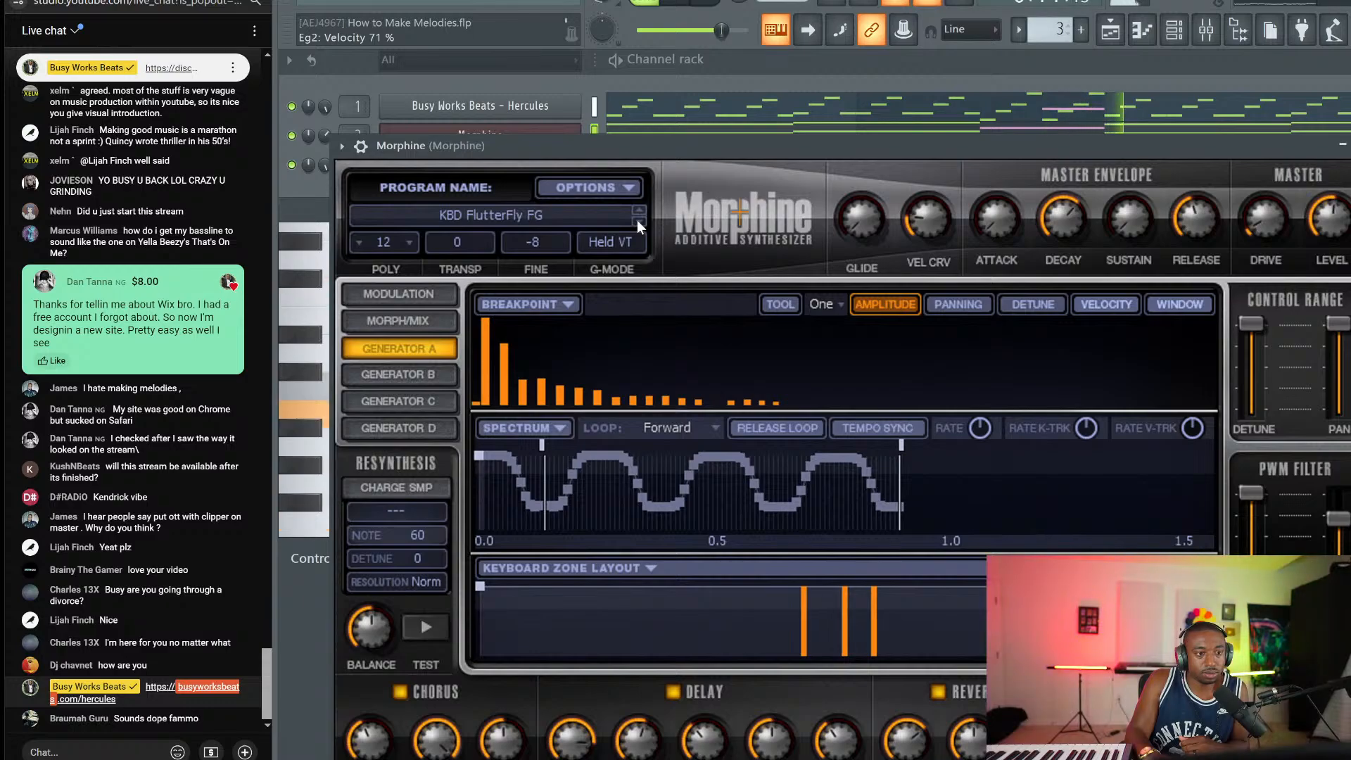
click(637, 221)
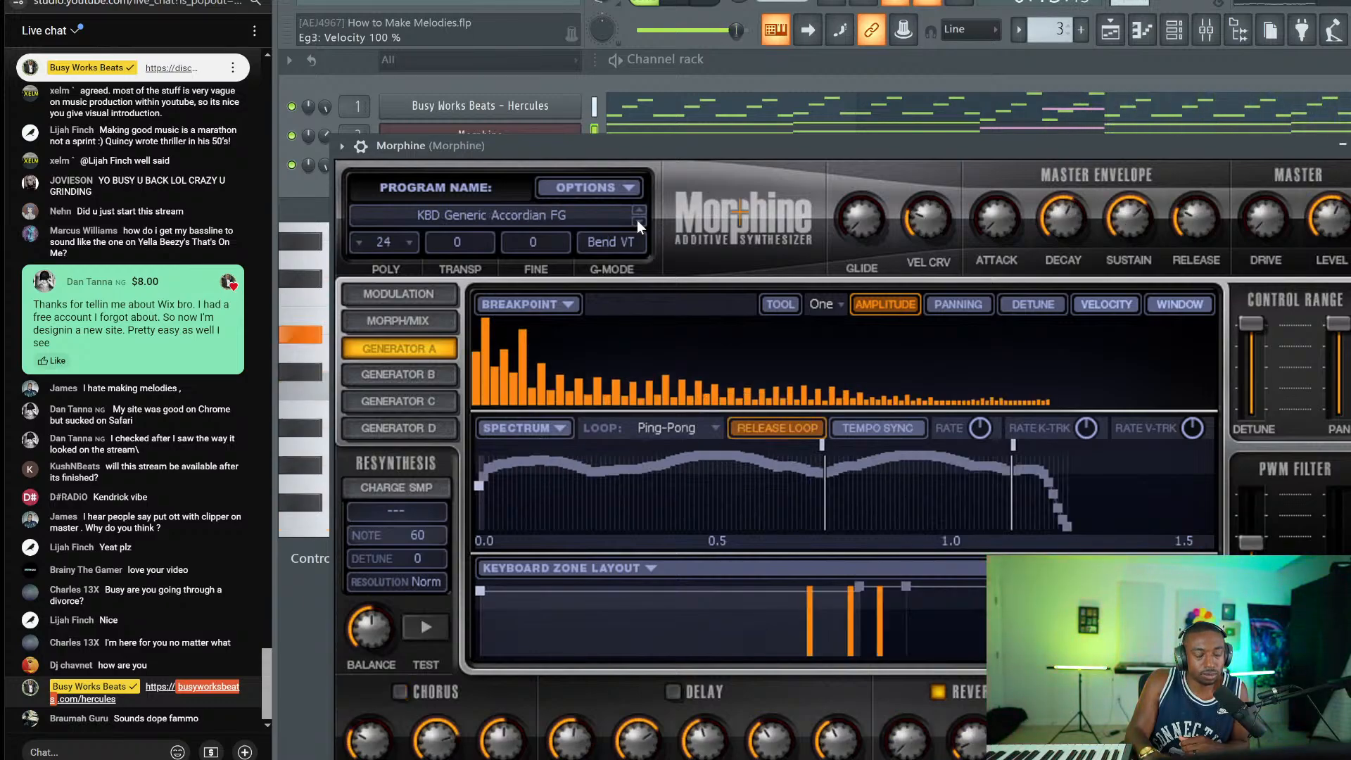
click(636, 219)
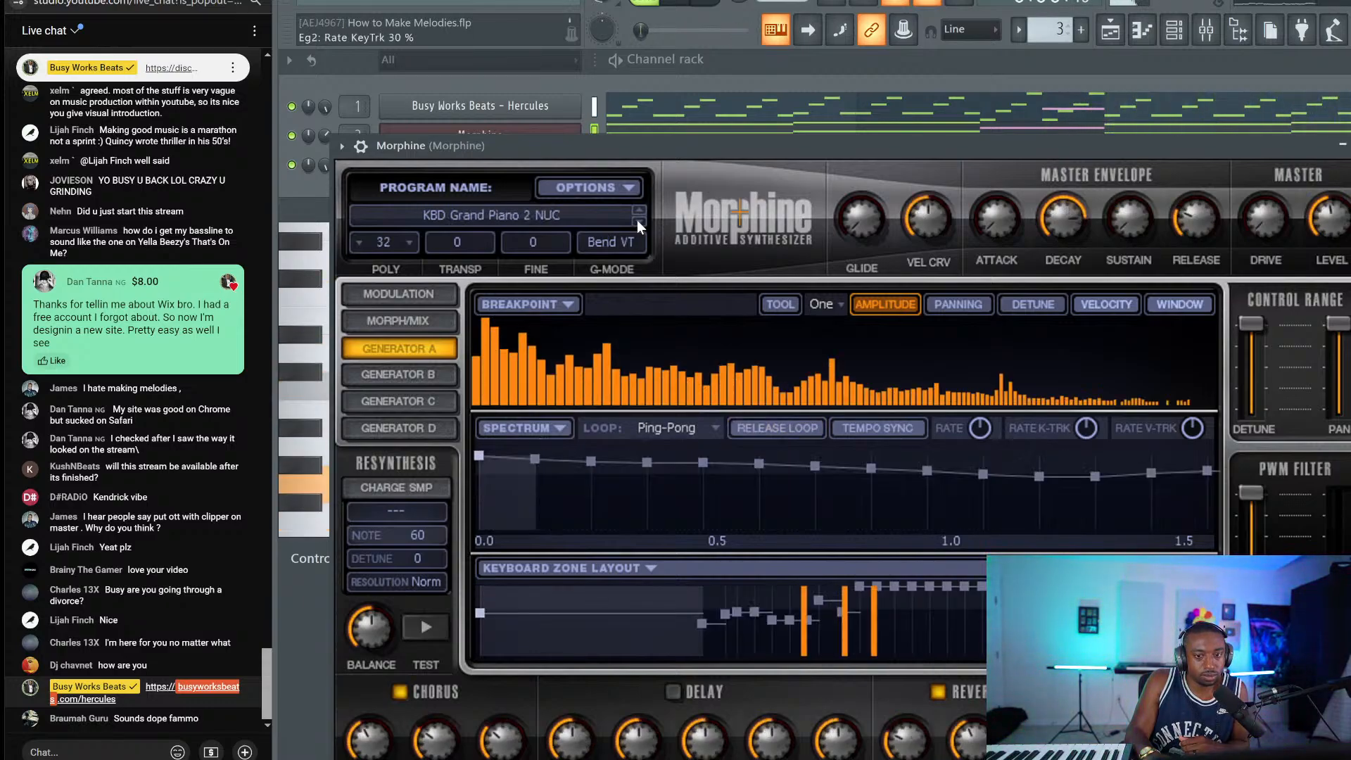
click(636, 219)
click(636, 220)
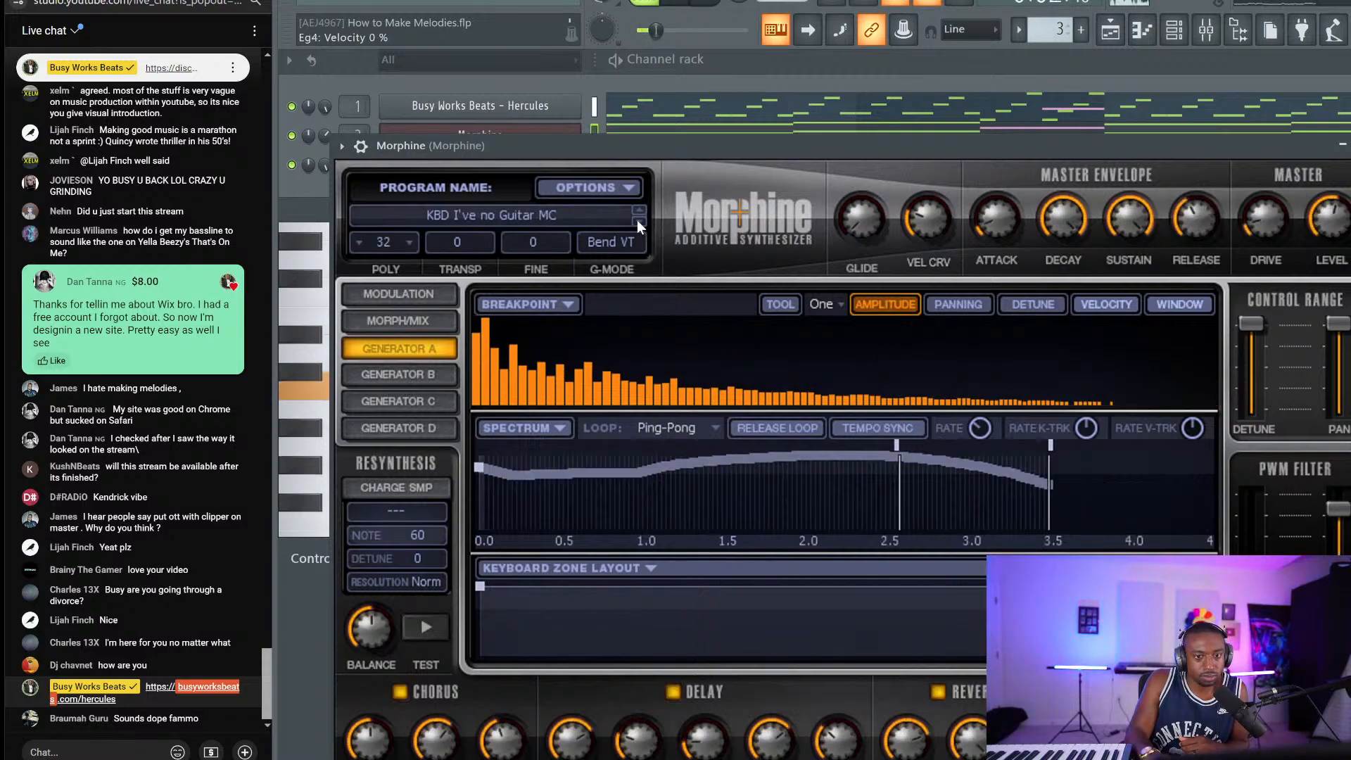
click(636, 219)
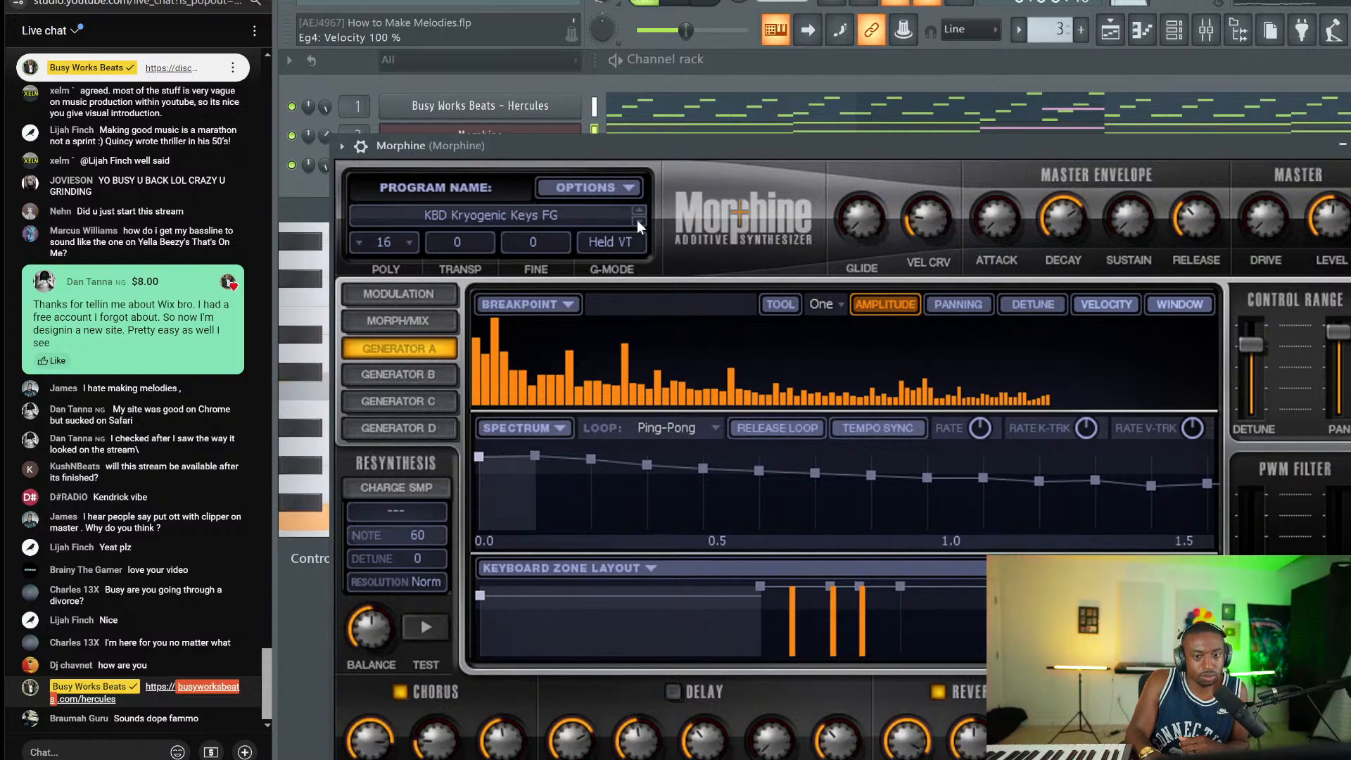
click(636, 219)
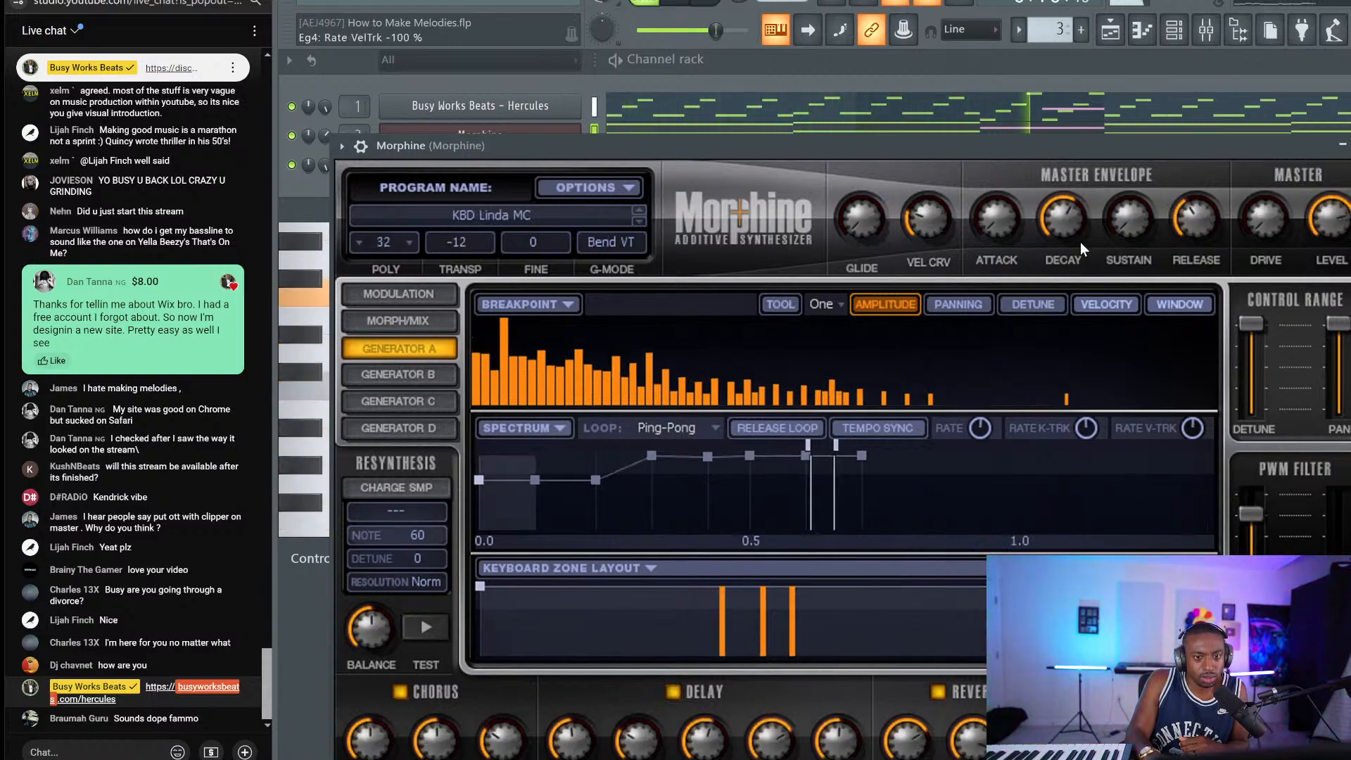
Step: Switch off Morphine's delay and reverb, close its window and restart playback
click(673, 688)
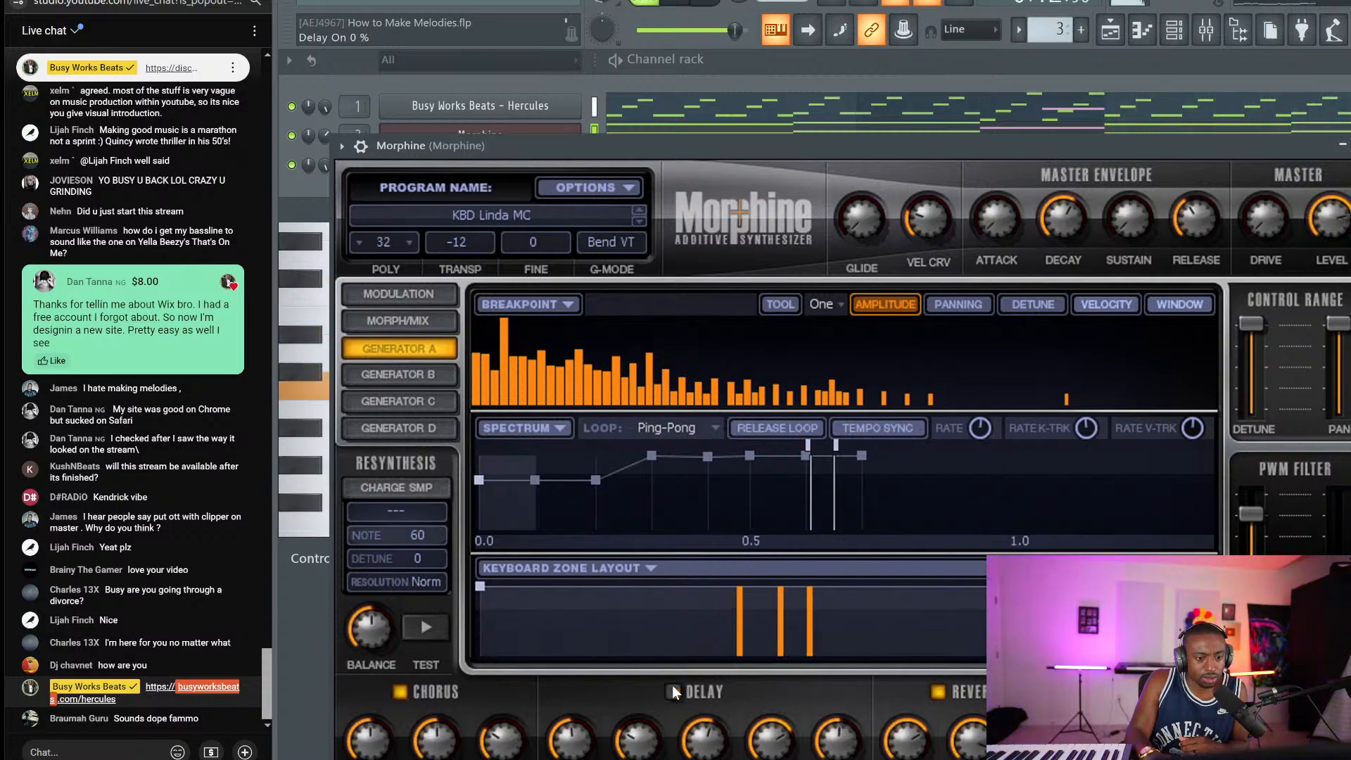
click(936, 691)
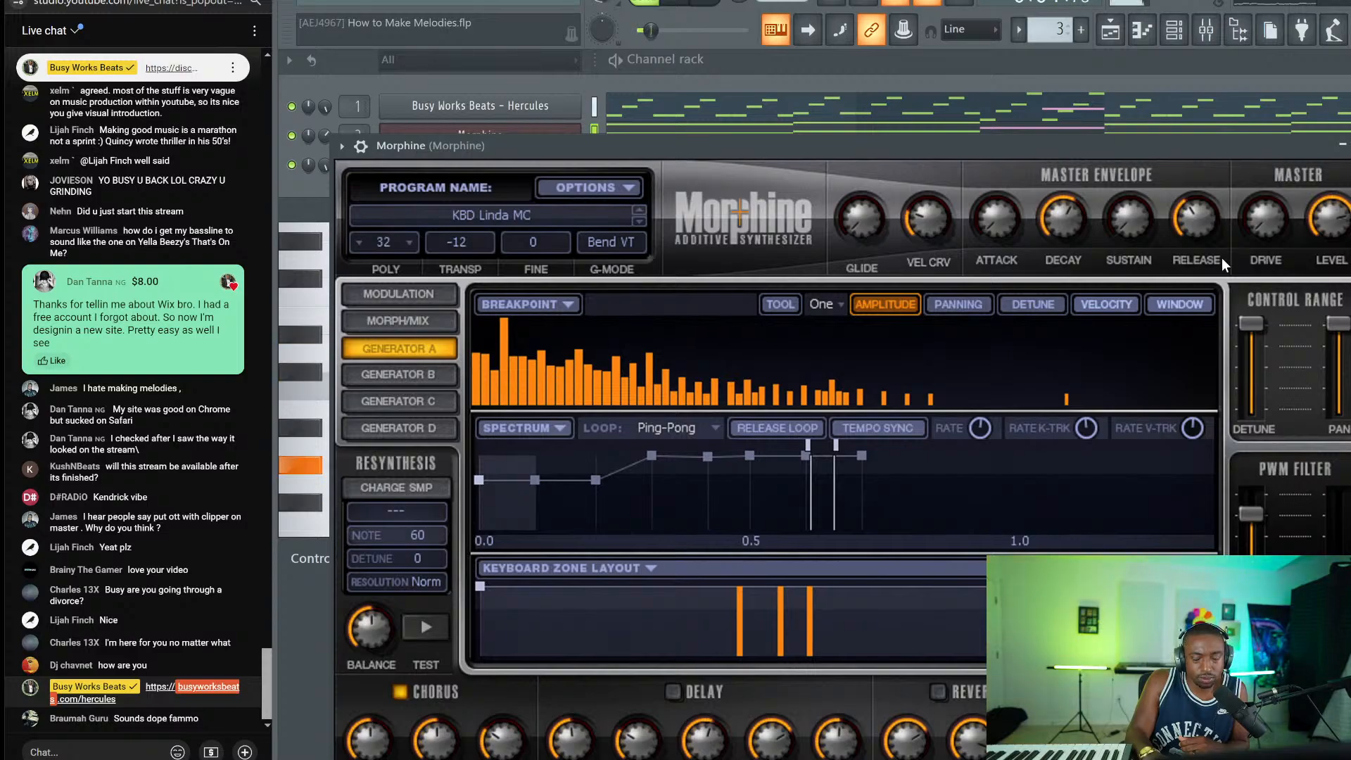
click(1350, 145)
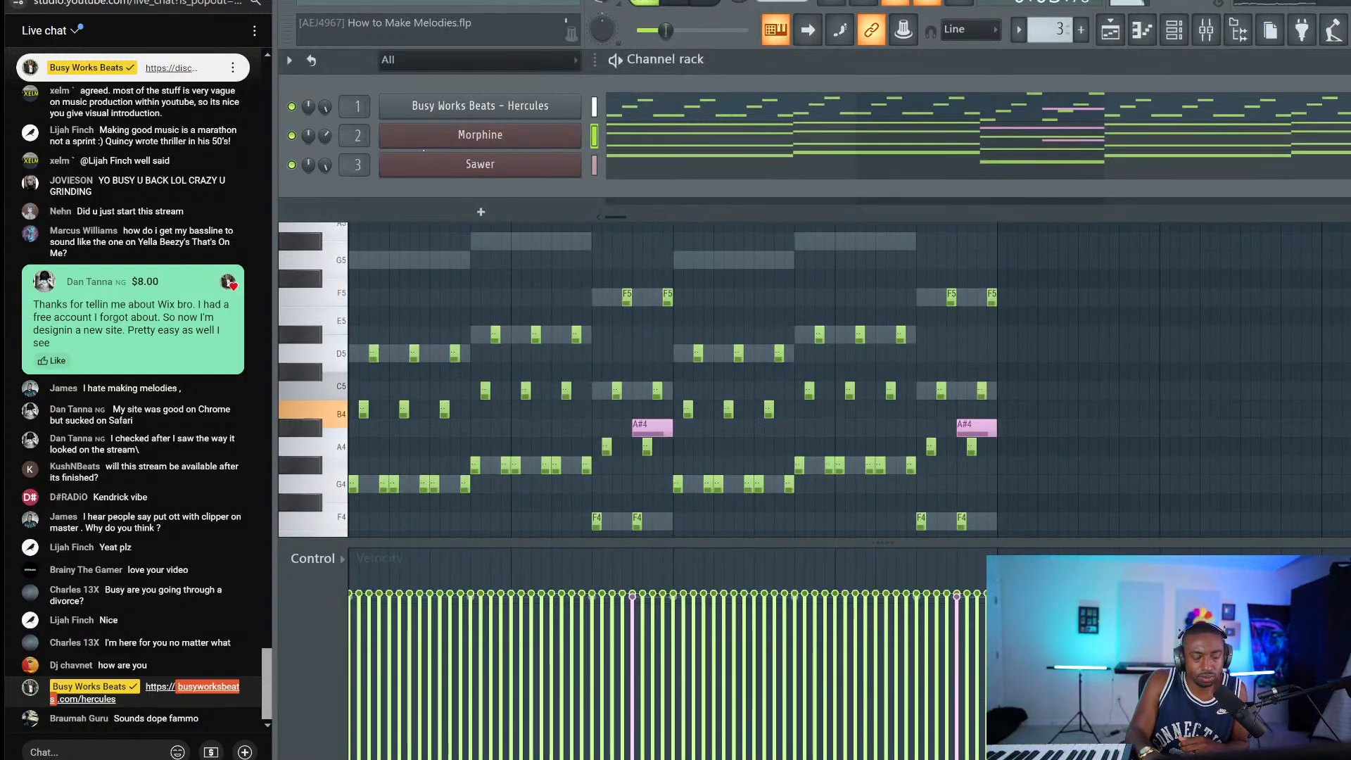
key(space)
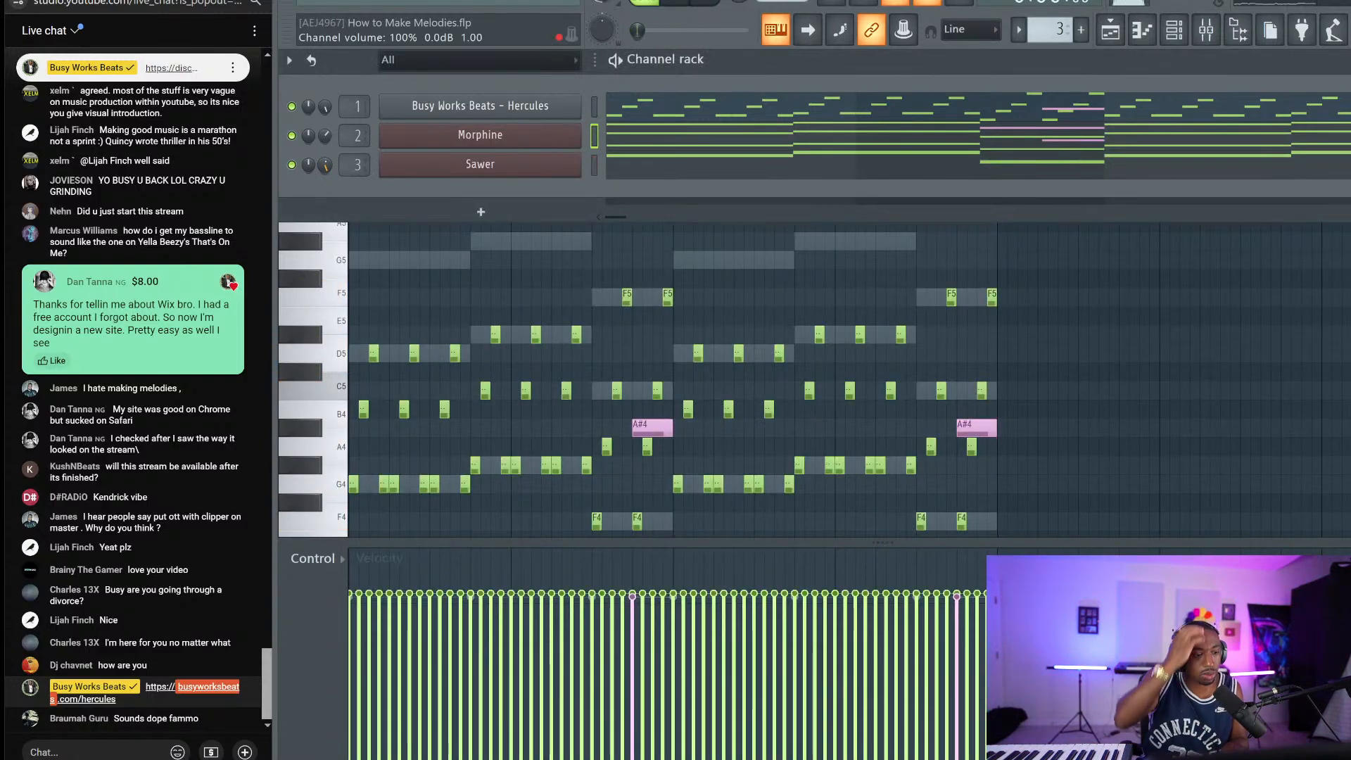
key(space)
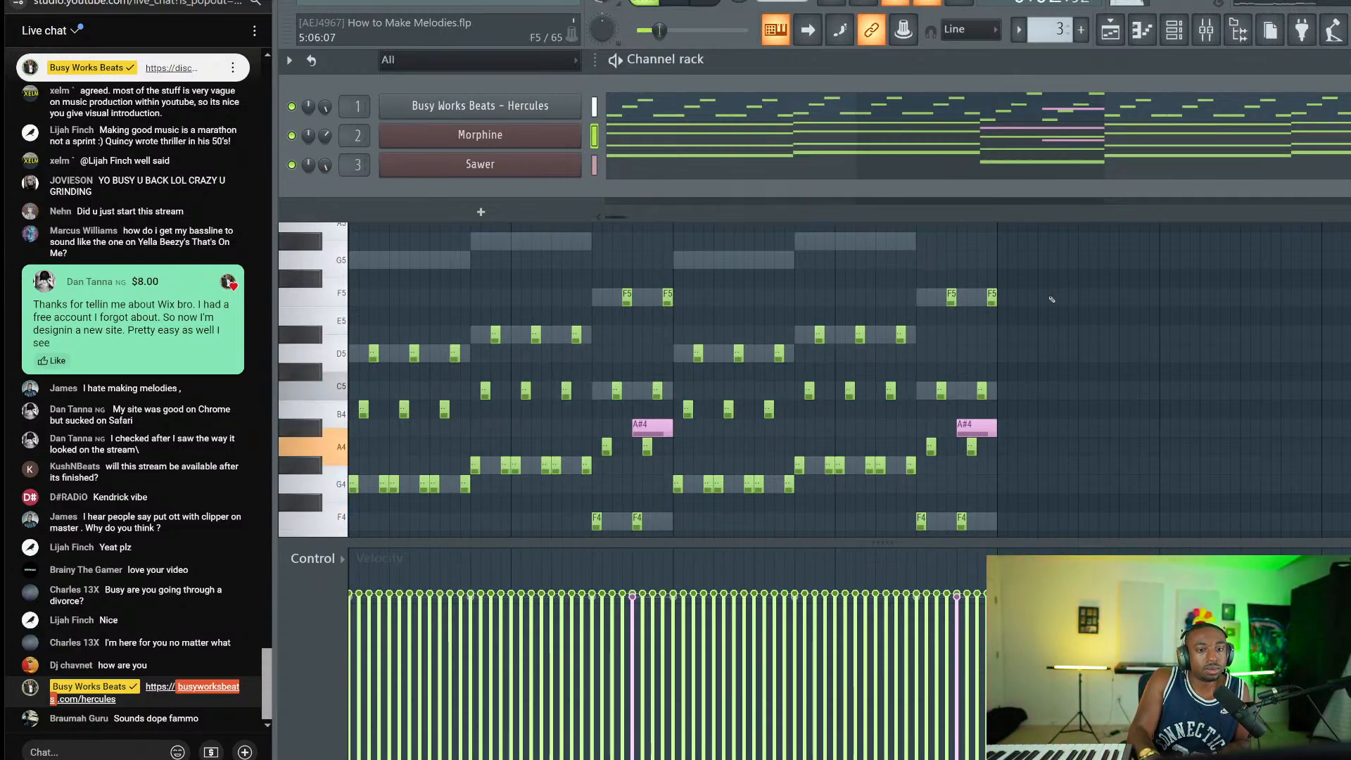
Step: Place a Pattern 1 clip on playlist Track 2 starting at bar 9
click(1110, 29)
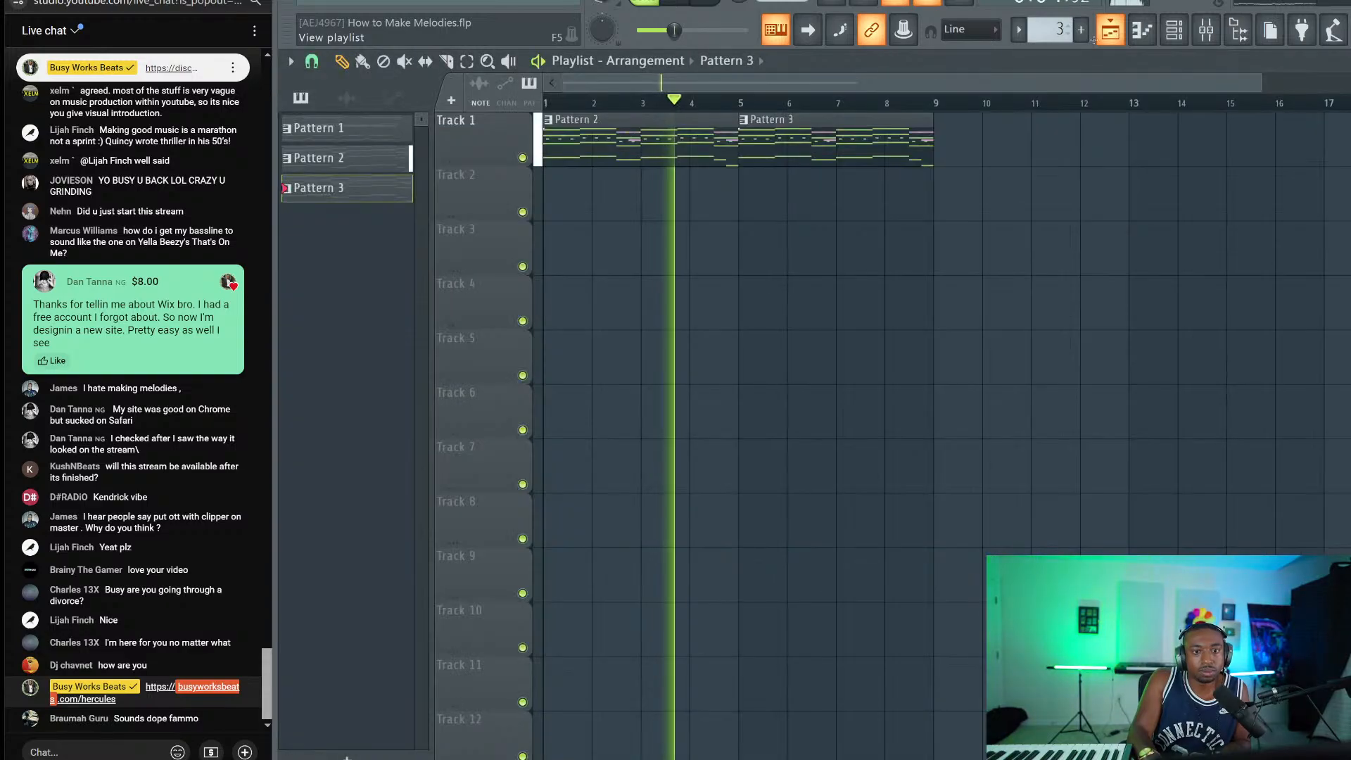
click(925, 262)
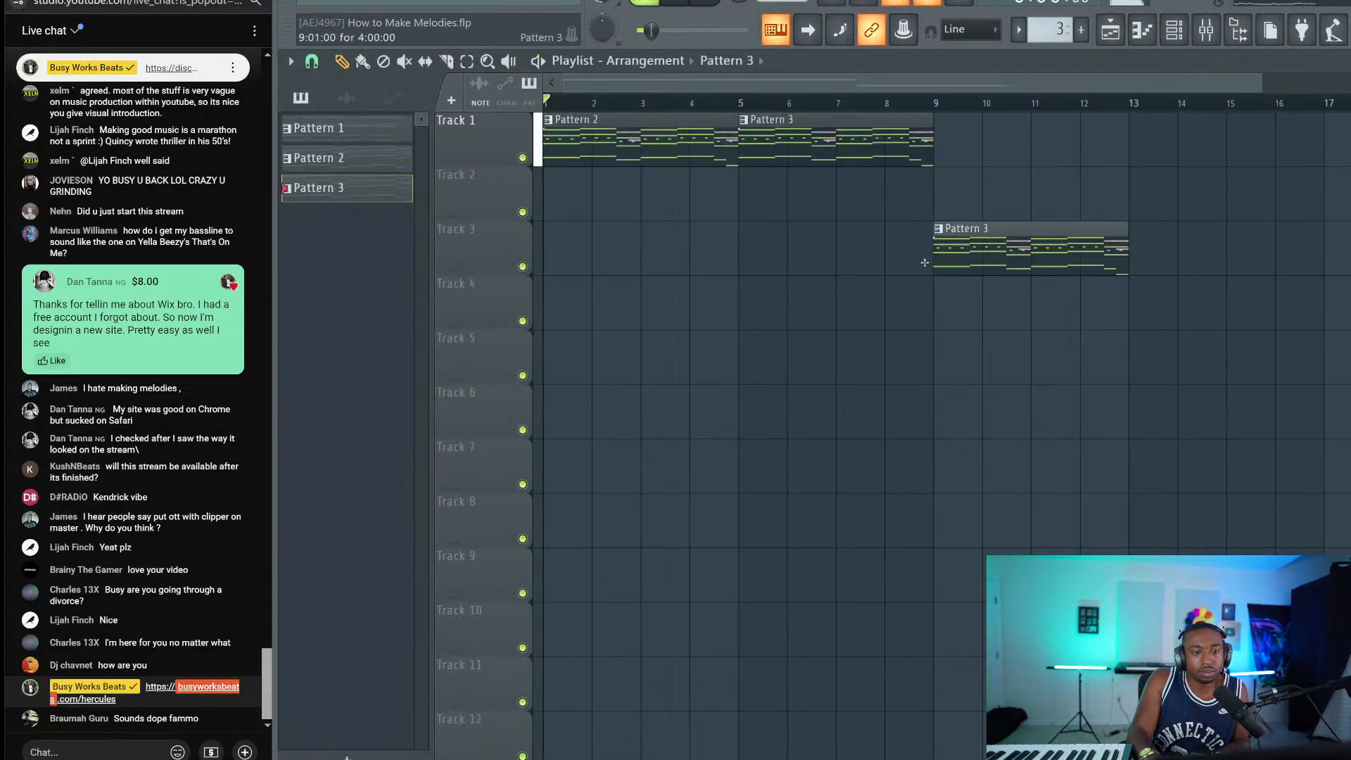
right_click(977, 247)
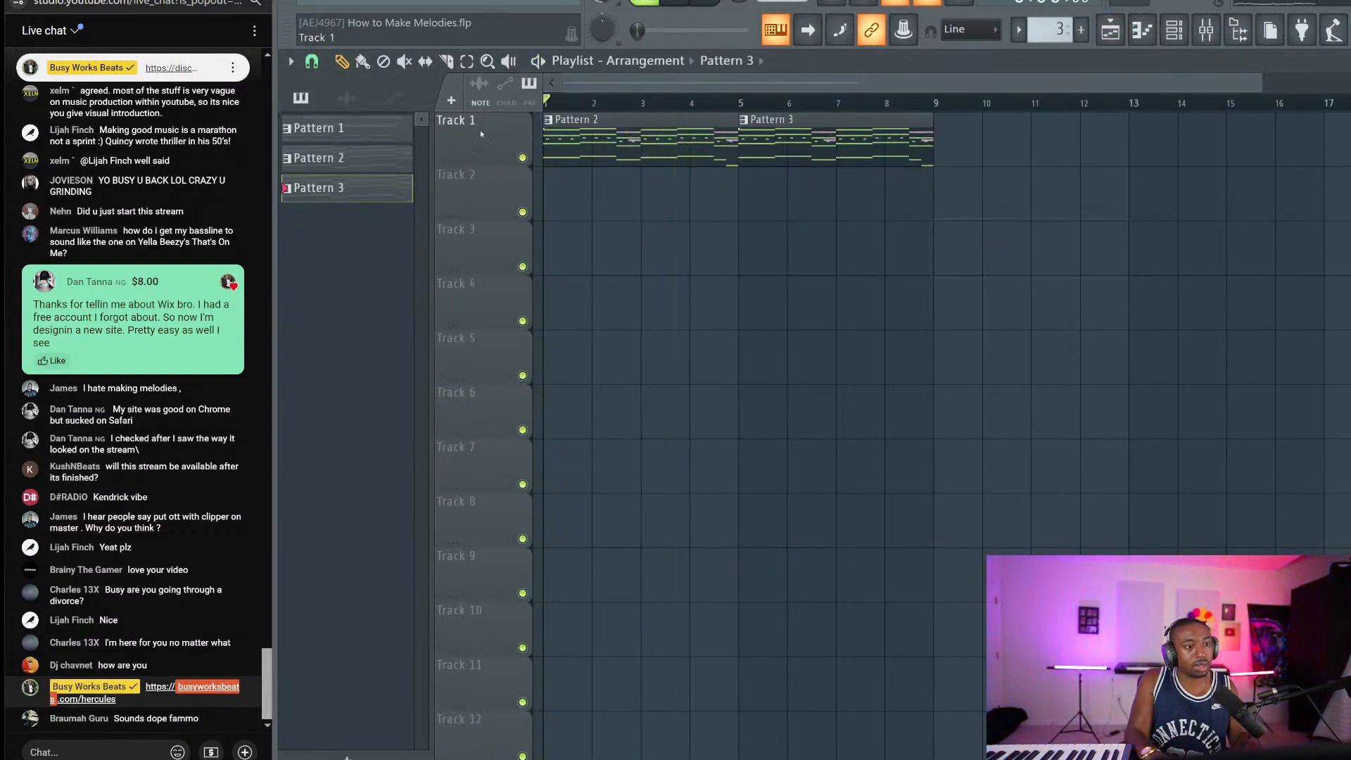
drag(373, 128, 919, 203)
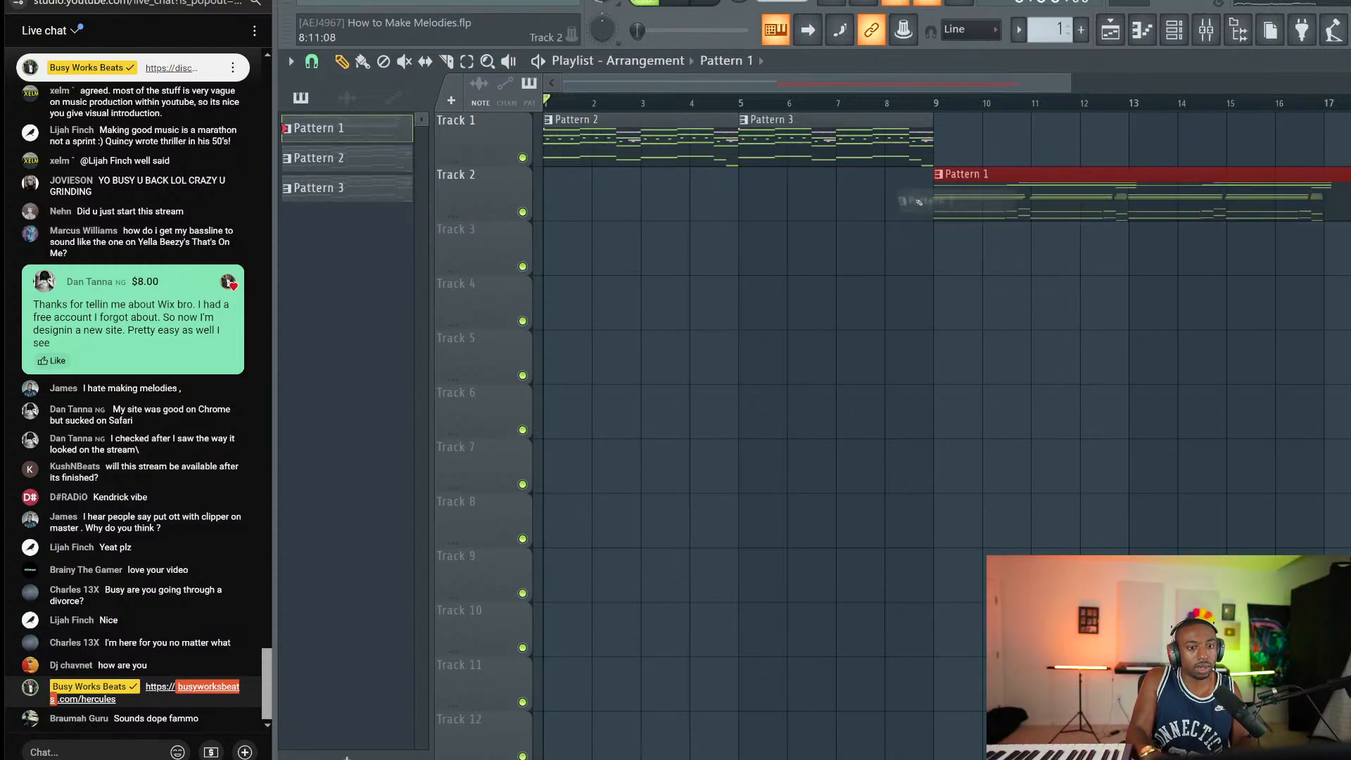
Step: Play the arrangement through the Pattern 1 section and examine its Hercules chords in the piano roll
click(1187, 23)
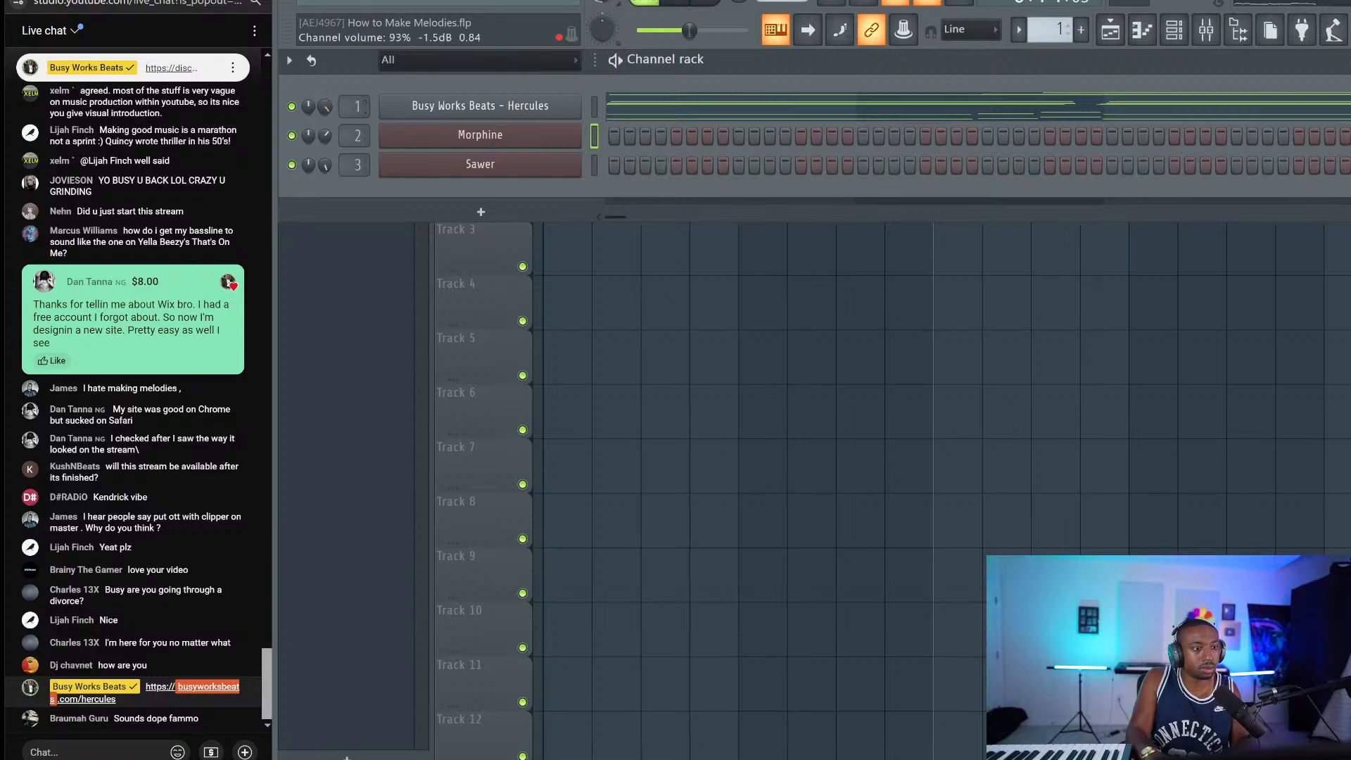
key(space)
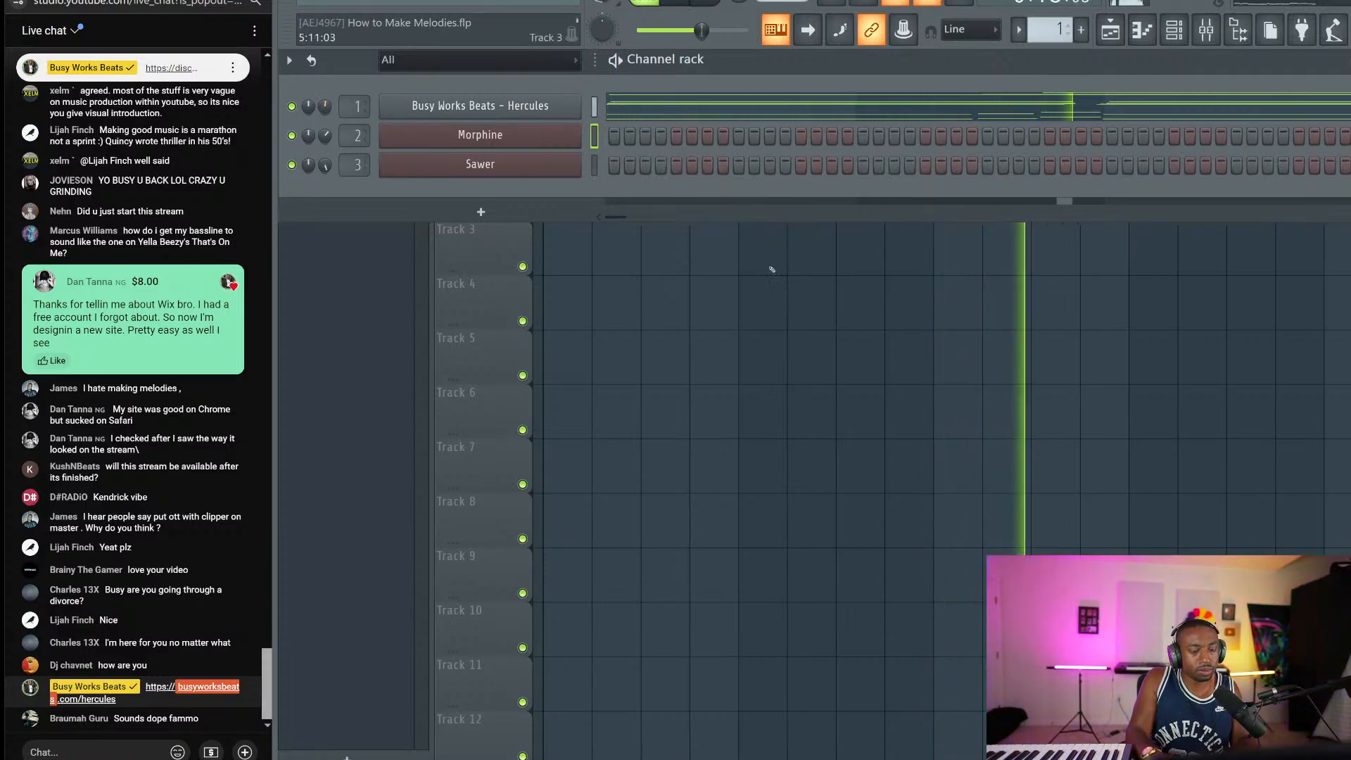
key(F6)
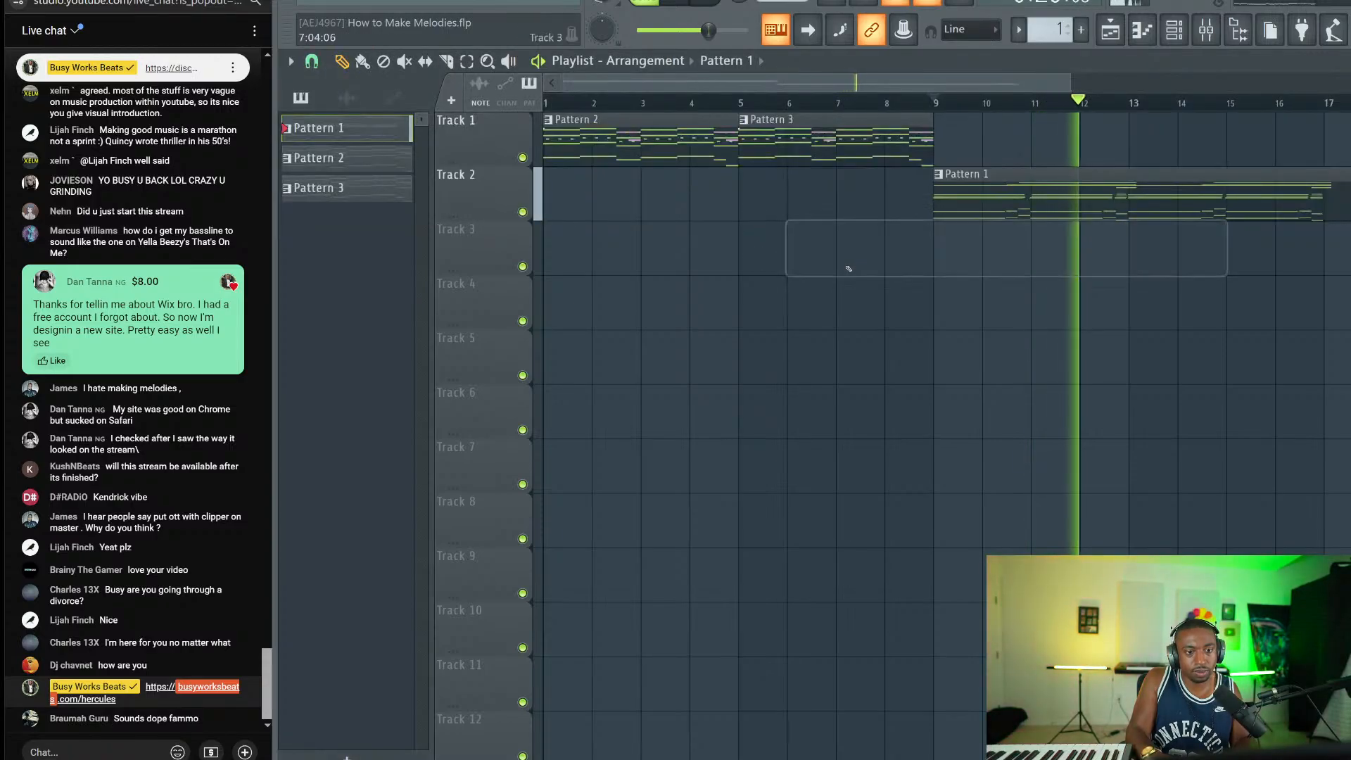
click(1173, 30)
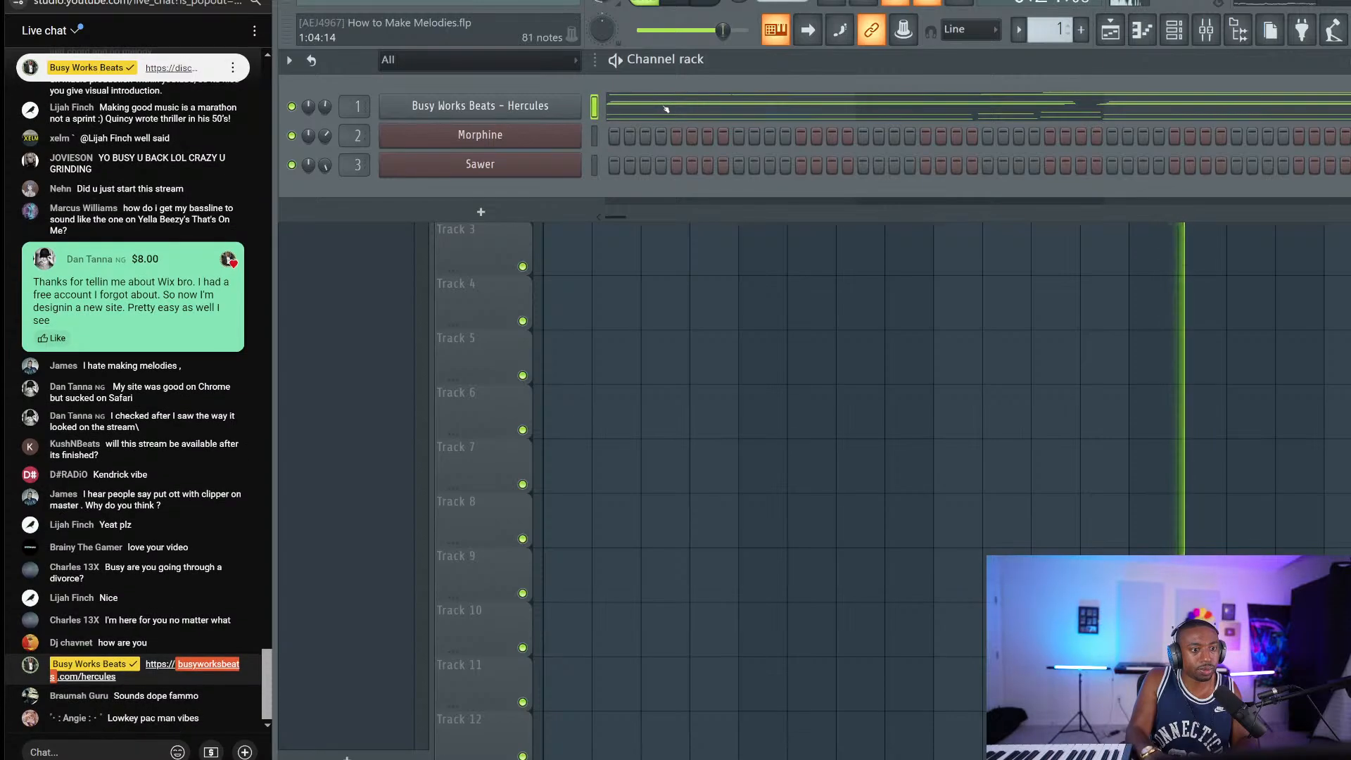
click(665, 109)
scroll(737, 297, down, 4)
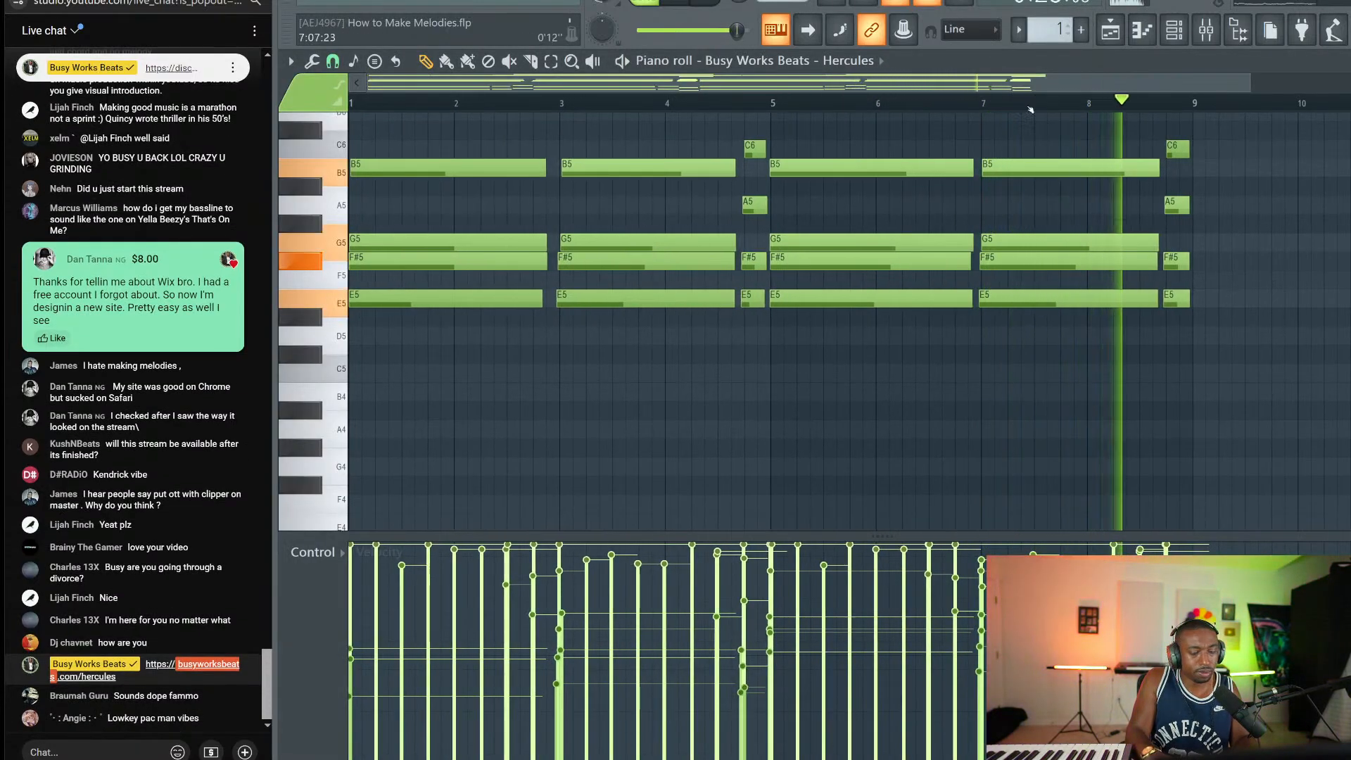
click(1110, 30)
key(space)
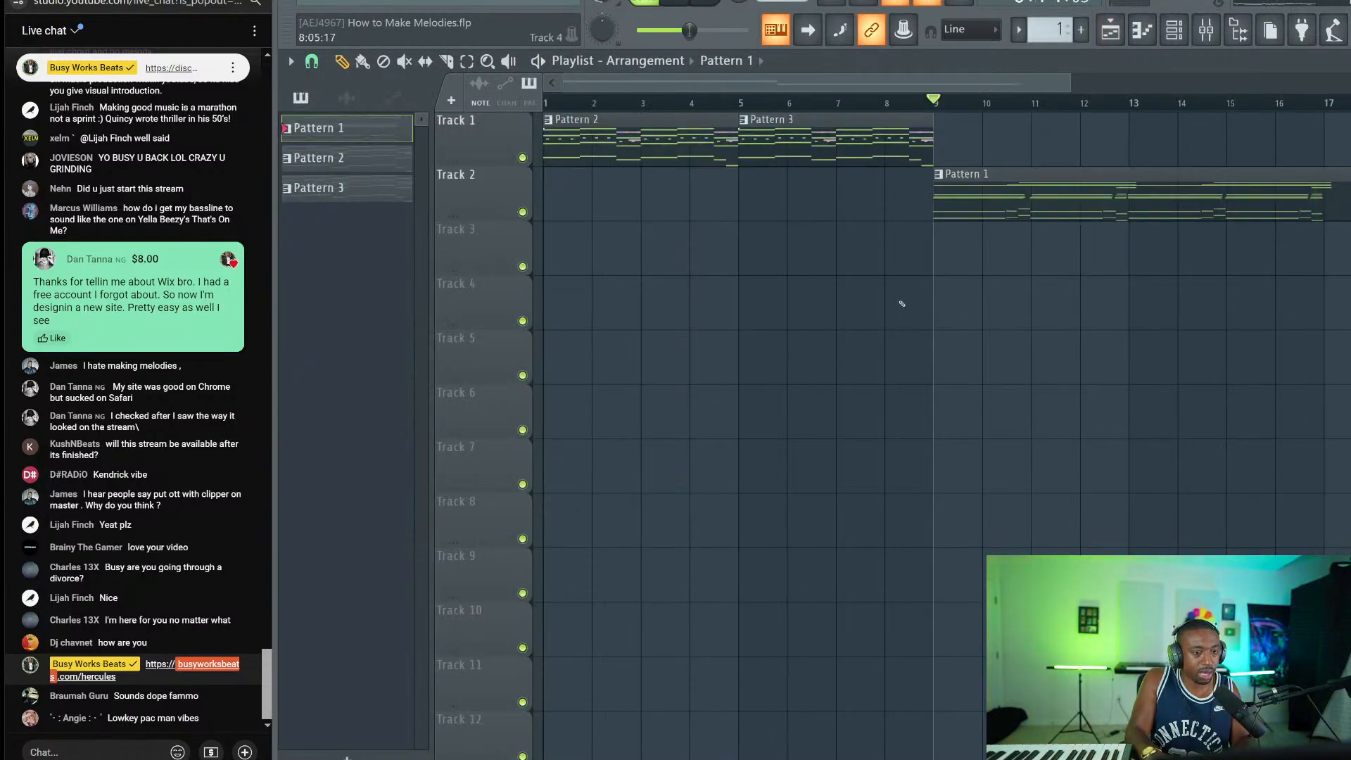
Step: Delete the Pattern 1 clip from Track 2 and place it again at bar 9
right_click(1022, 198)
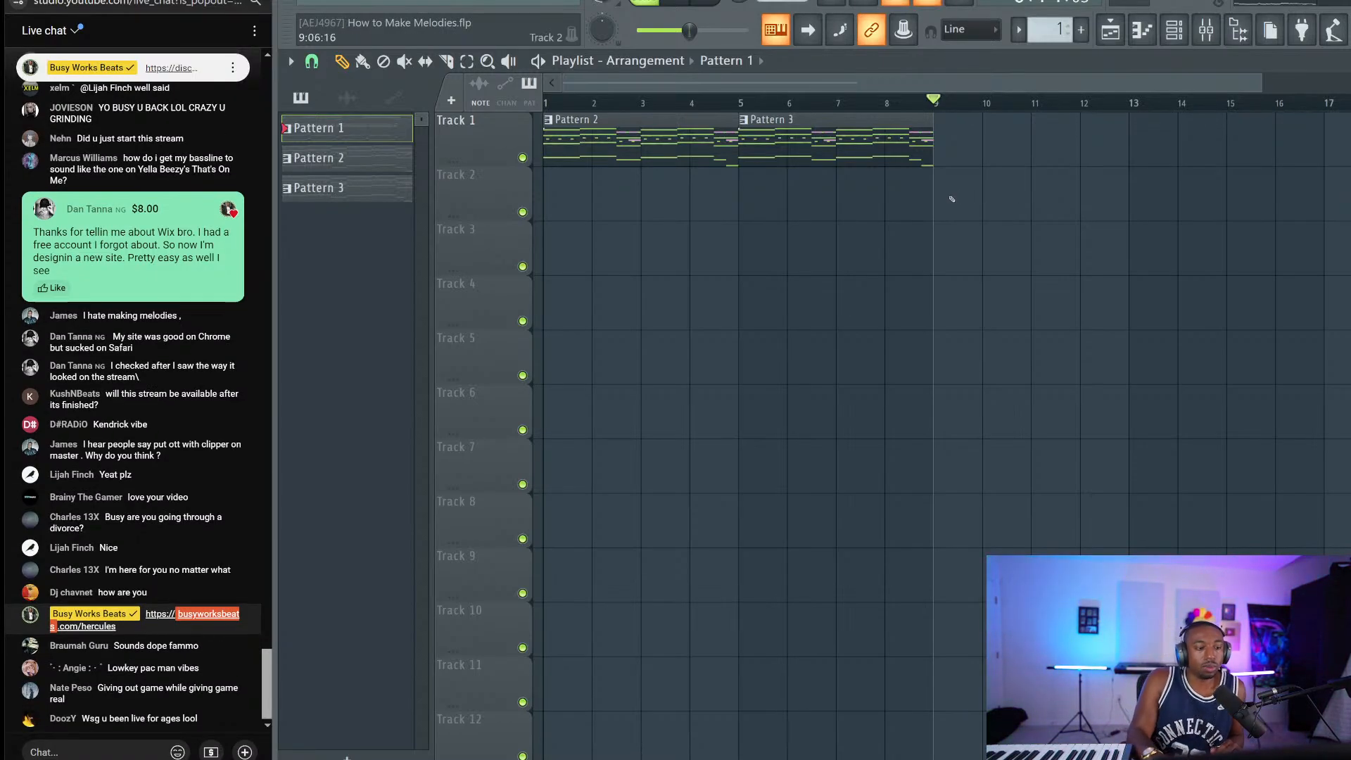
click(952, 200)
right_click(1044, 193)
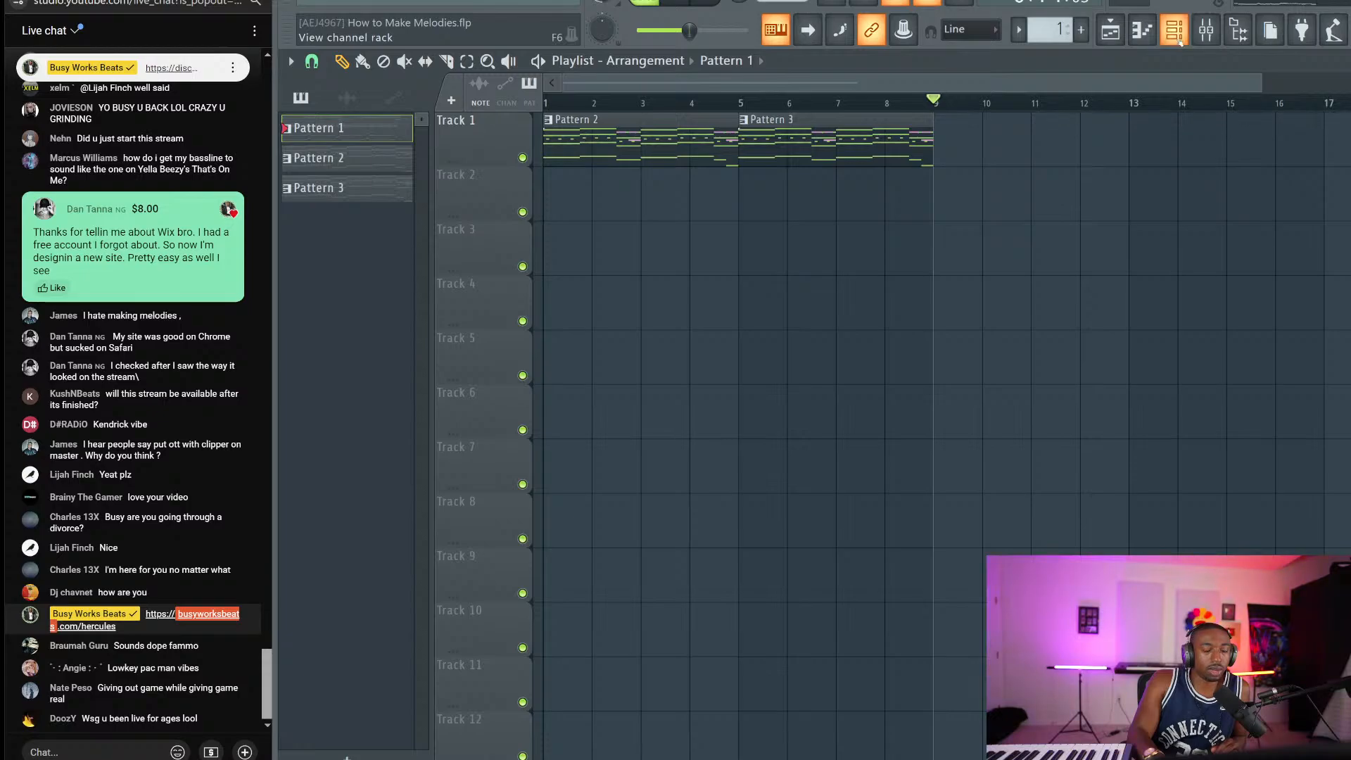
drag(947, 211, 999, 203)
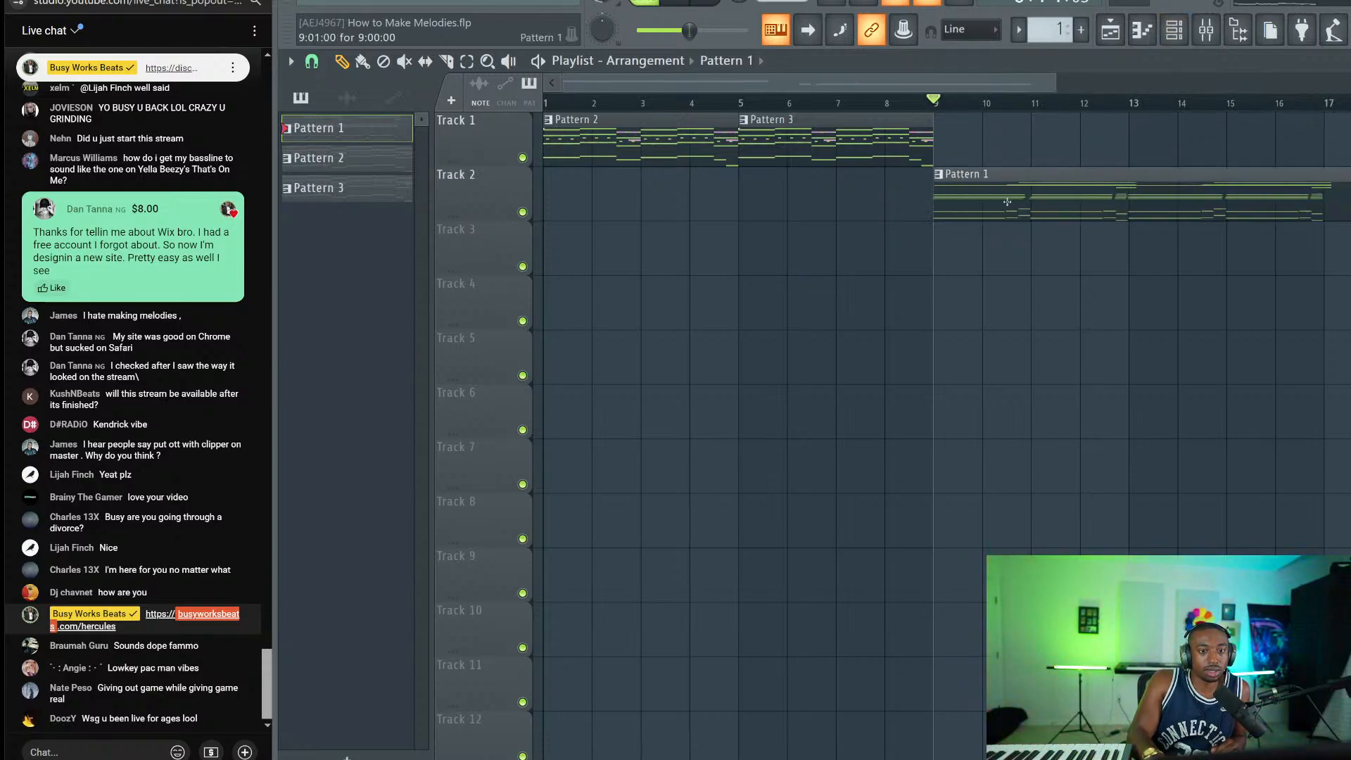
Step: Add a FLEX channel and load the Steinway D preset from the Essential Pianos pack
click(1173, 30)
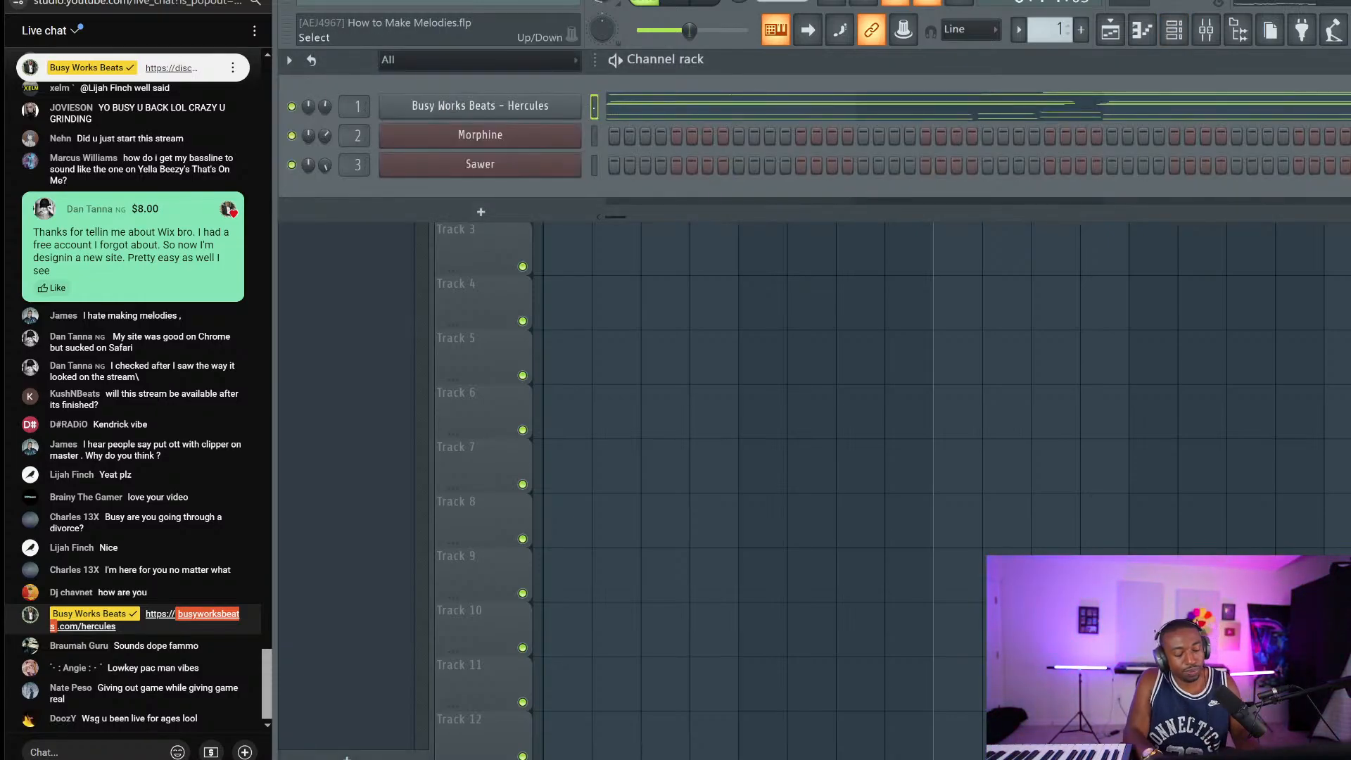
click(480, 211)
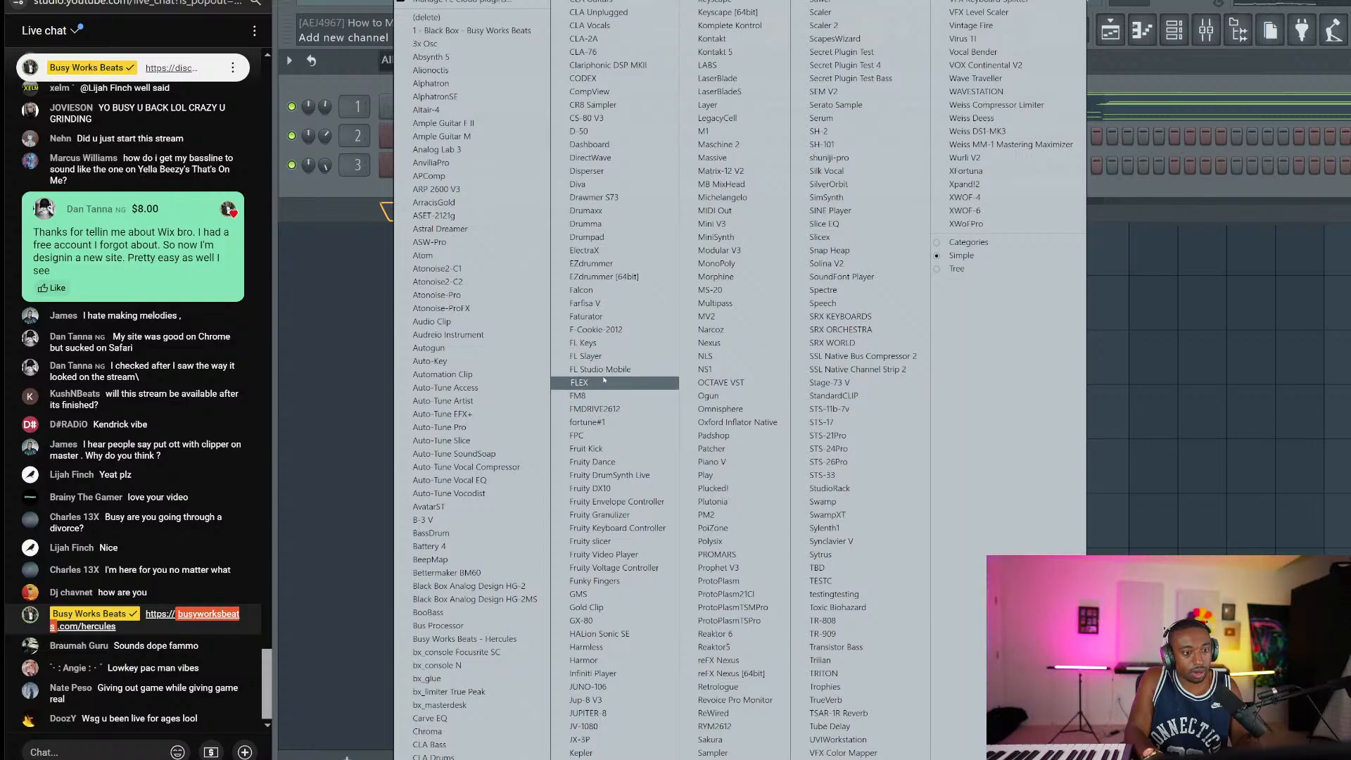
click(603, 380)
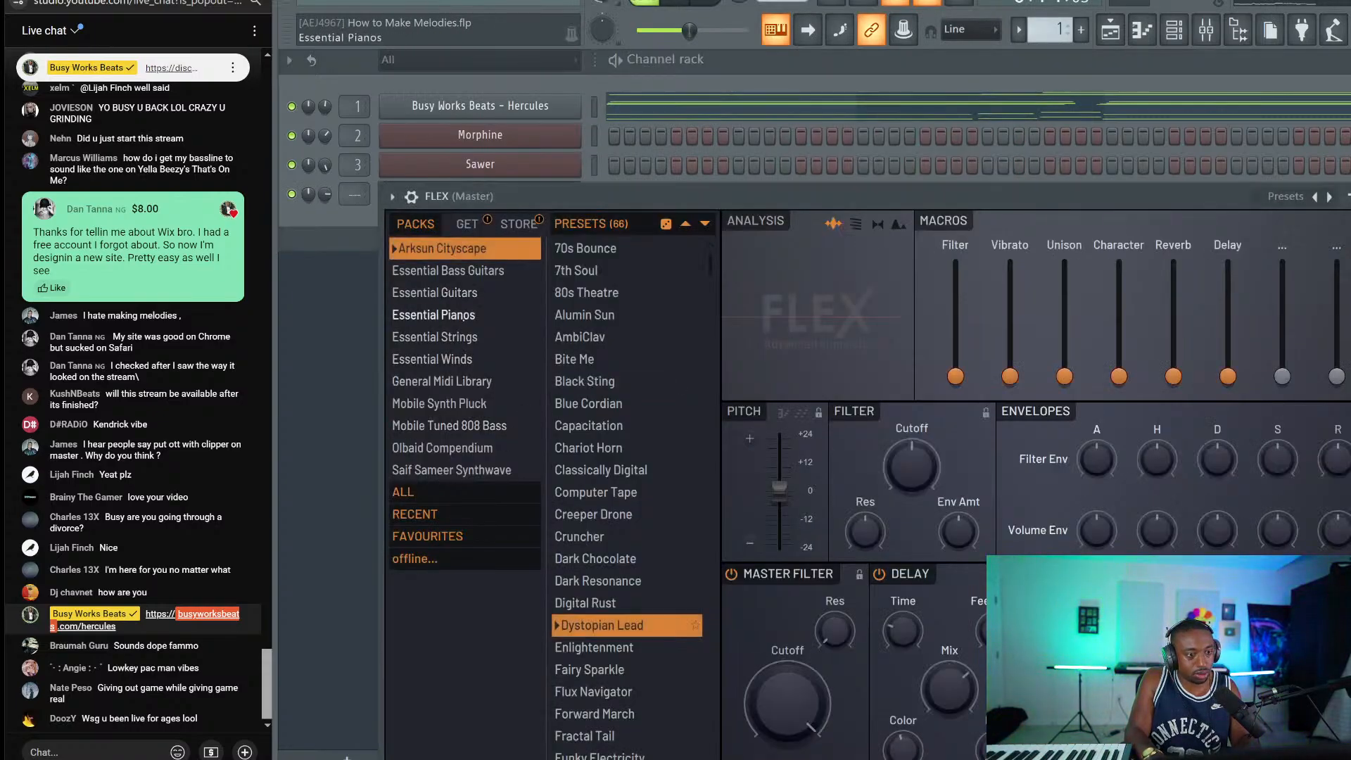
click(501, 316)
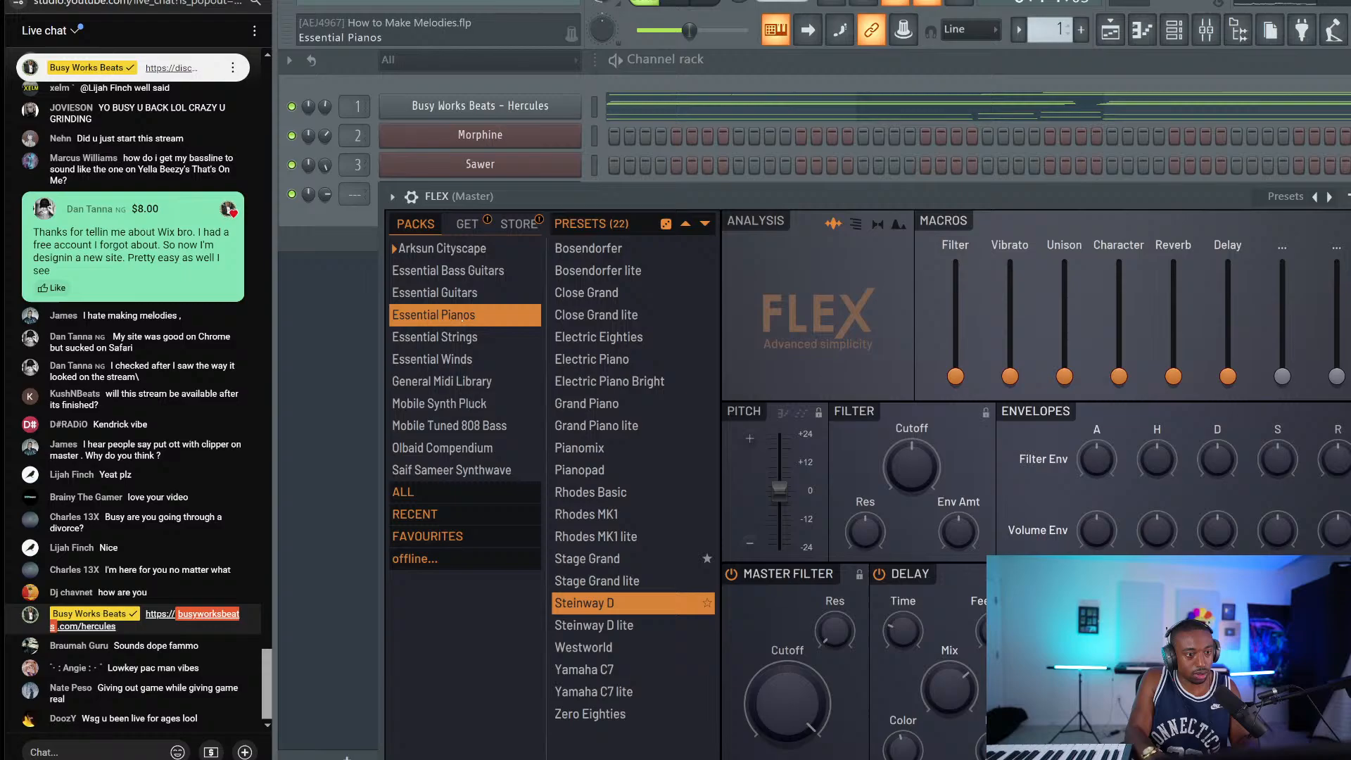
click(591, 605)
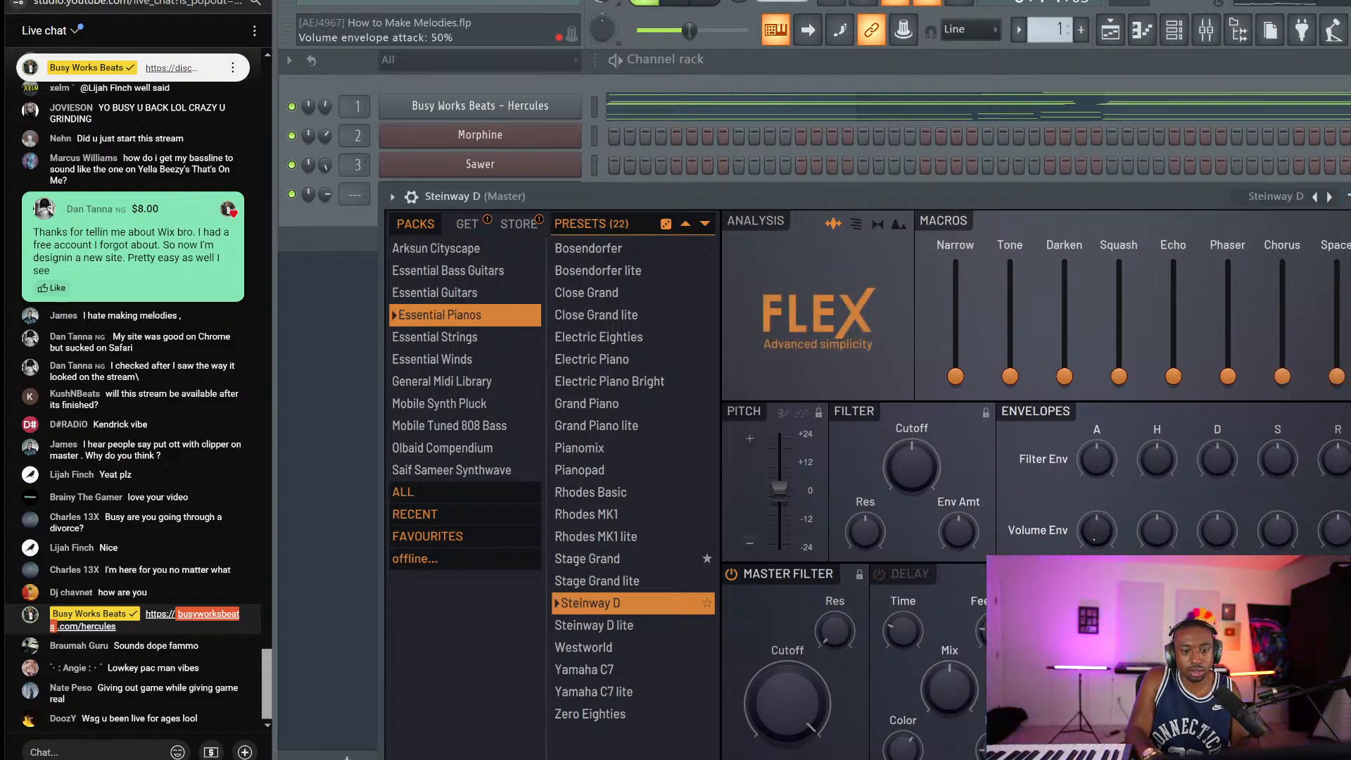
Step: Mute the original Hercules channel and set the tempo to 92 BPM while playing the Pattern 1 section with Steinway D
click(1040, 574)
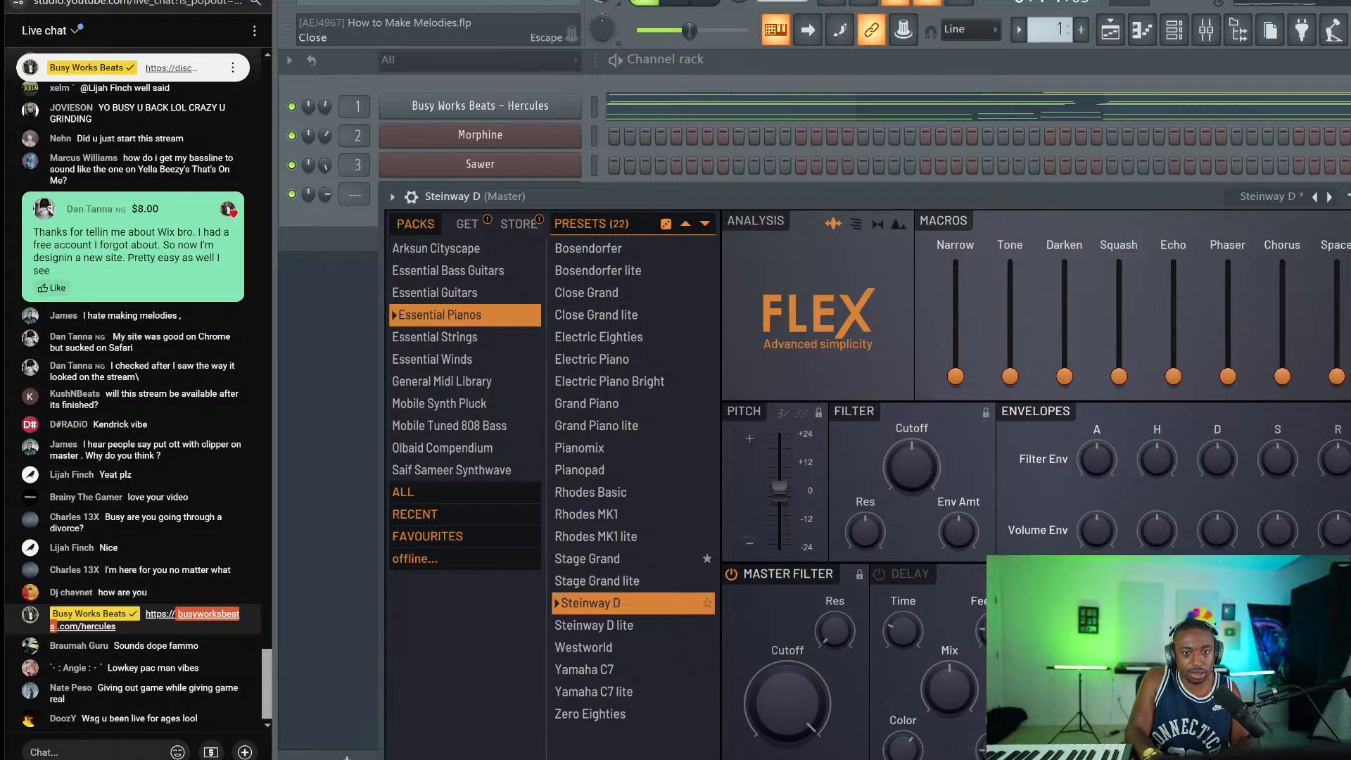
click(1347, 197)
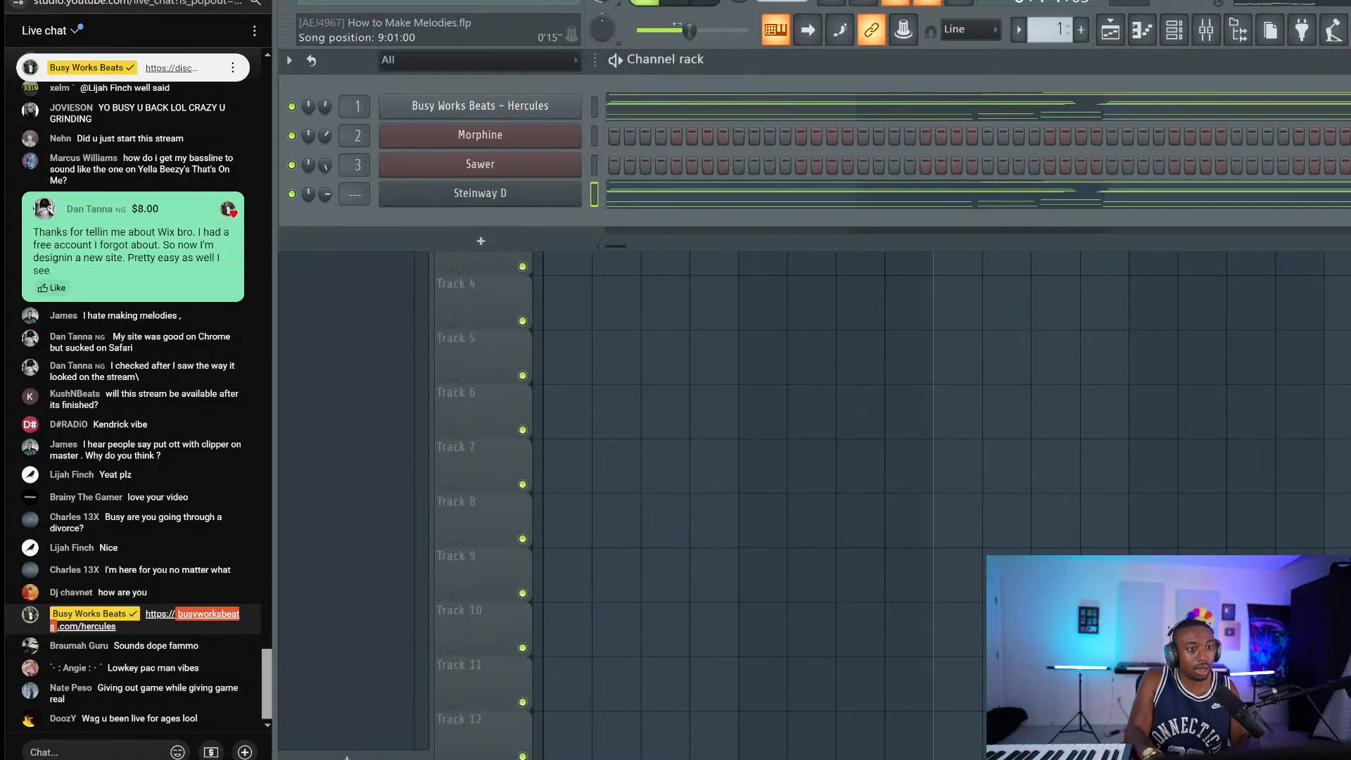
key(space)
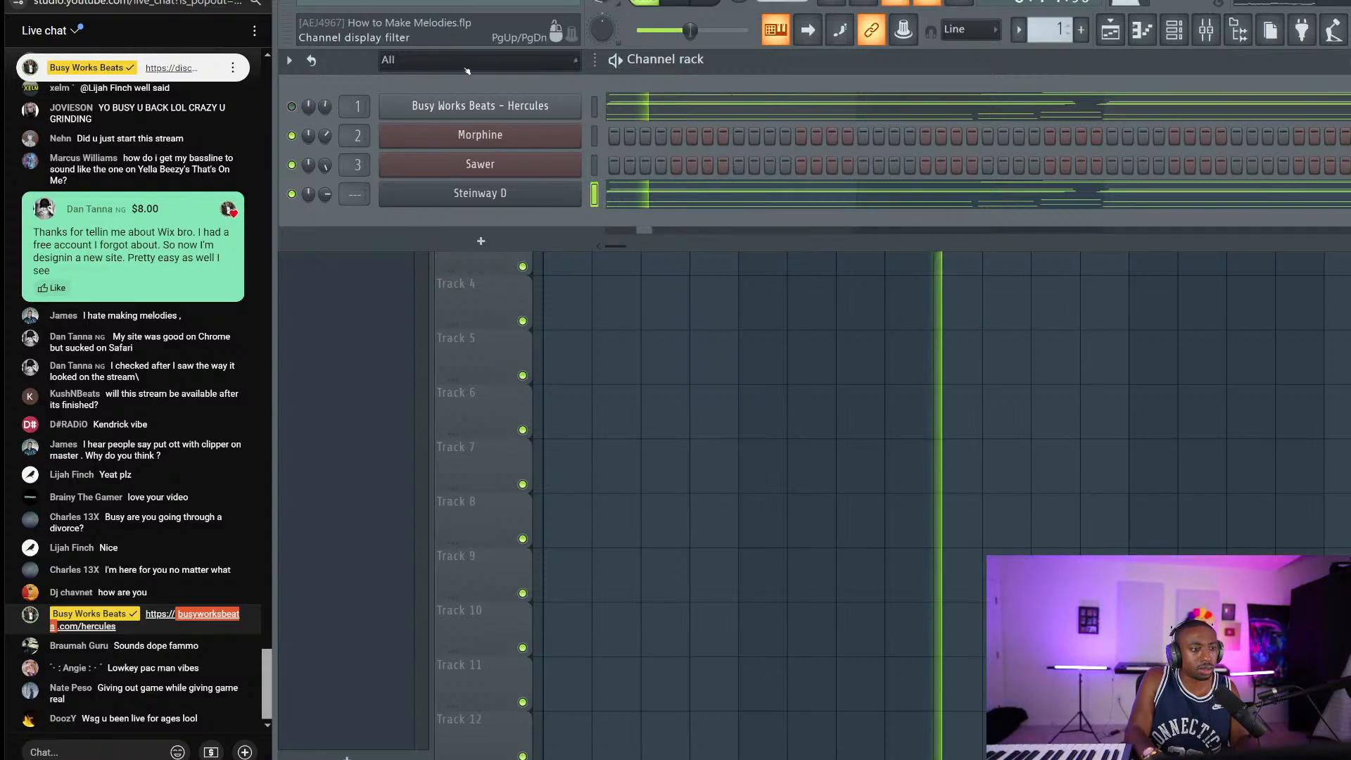
key(F6)
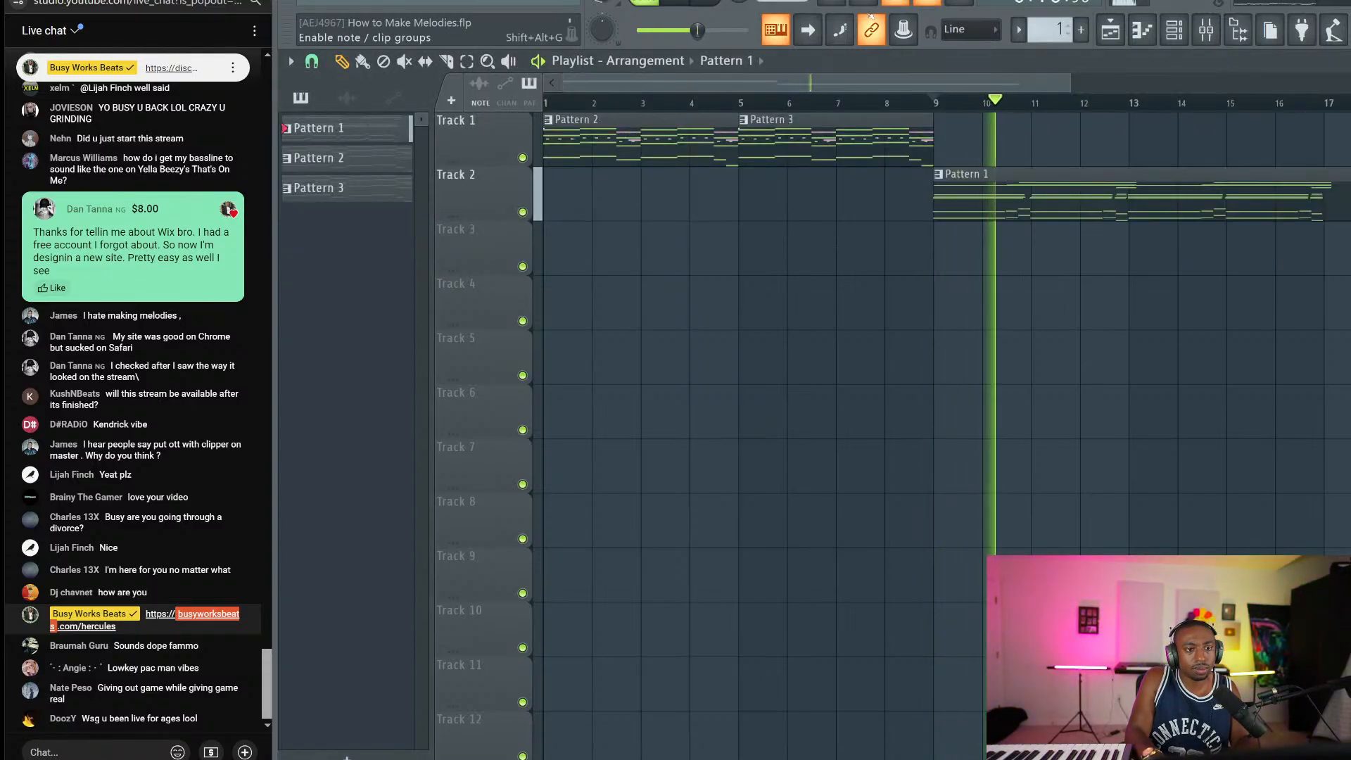
scroll(781, 1, down, 17)
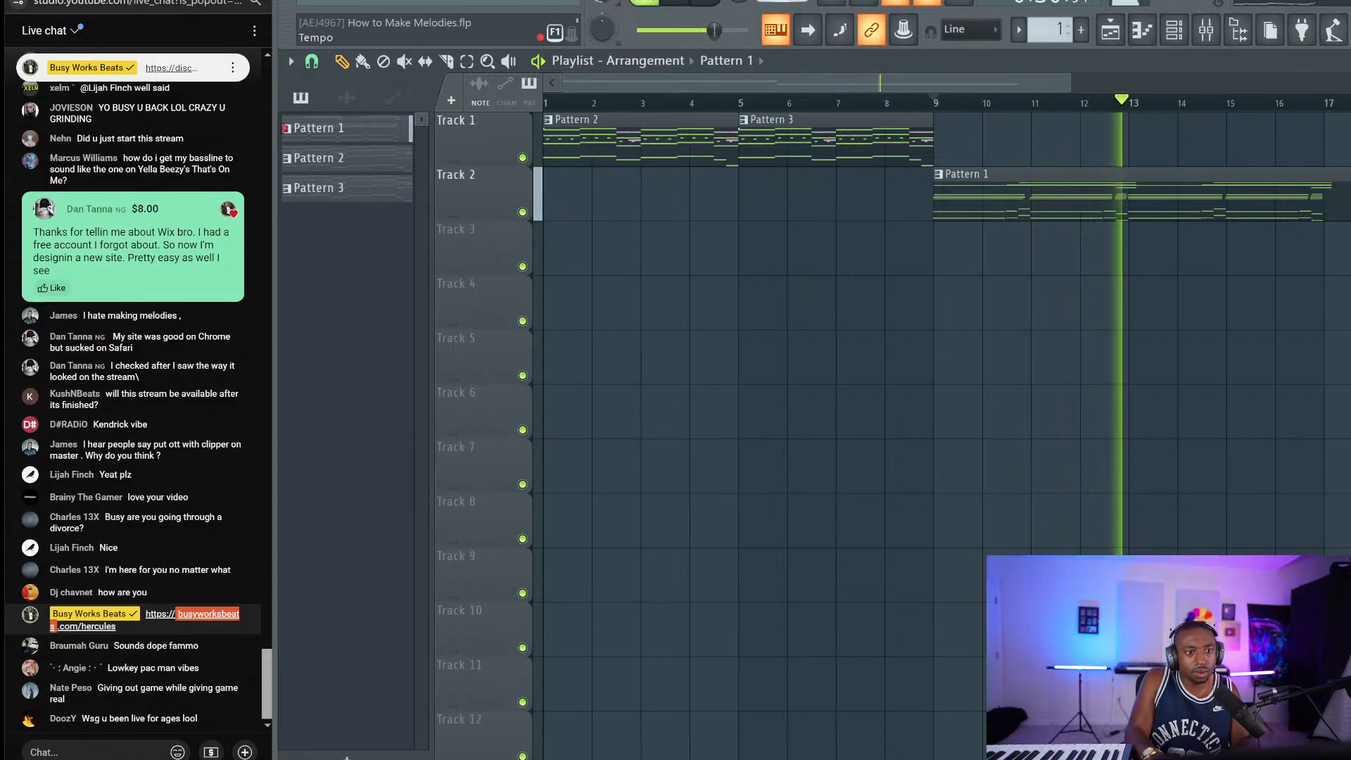
Step: Select bars 9 to 17 on the playlist timeline and trim the Pattern 1 clip on Track 2 to end at bar 17
drag(924, 100, 1324, 103)
drag(1350, 176, 1334, 176)
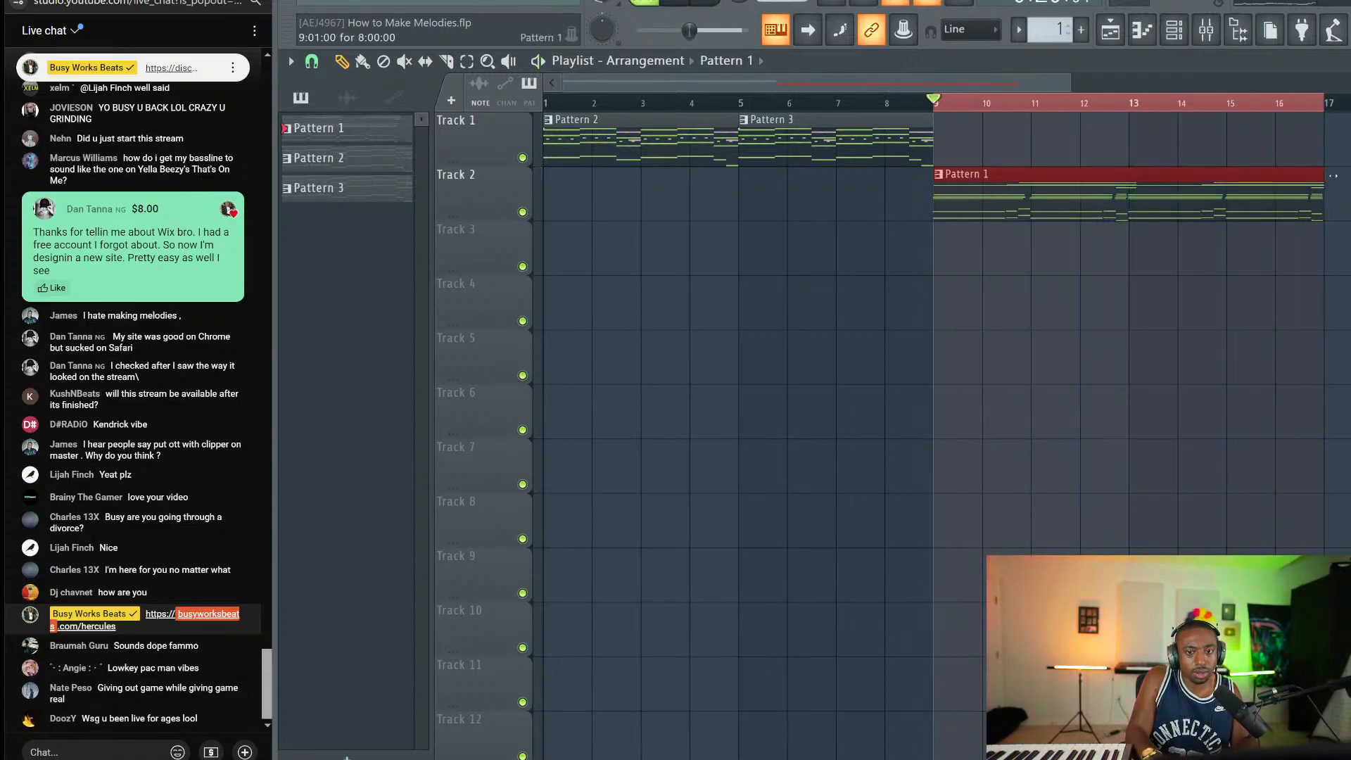
Step: Switch to the empty Pattern 4 and check which program the existing Sawer channel uses
click(1175, 43)
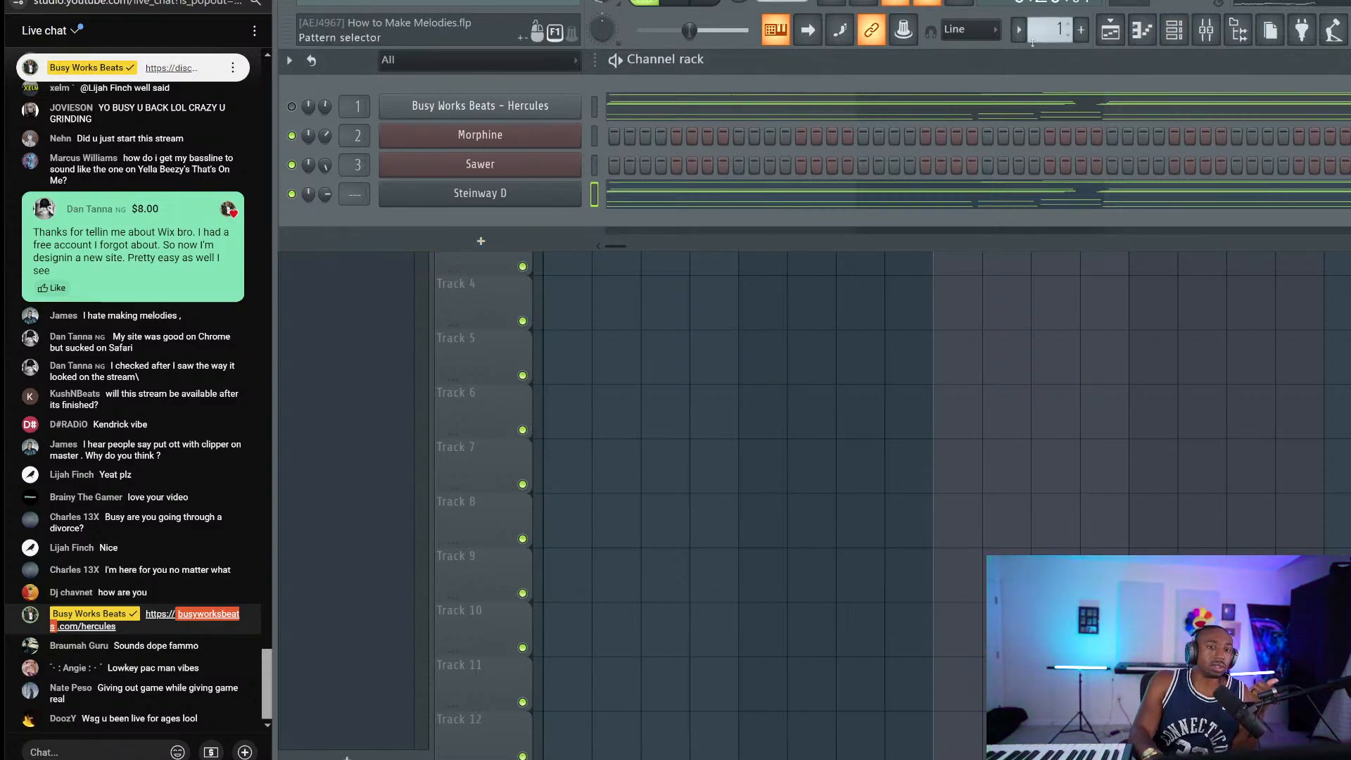
scroll(1048, 31, up, 1)
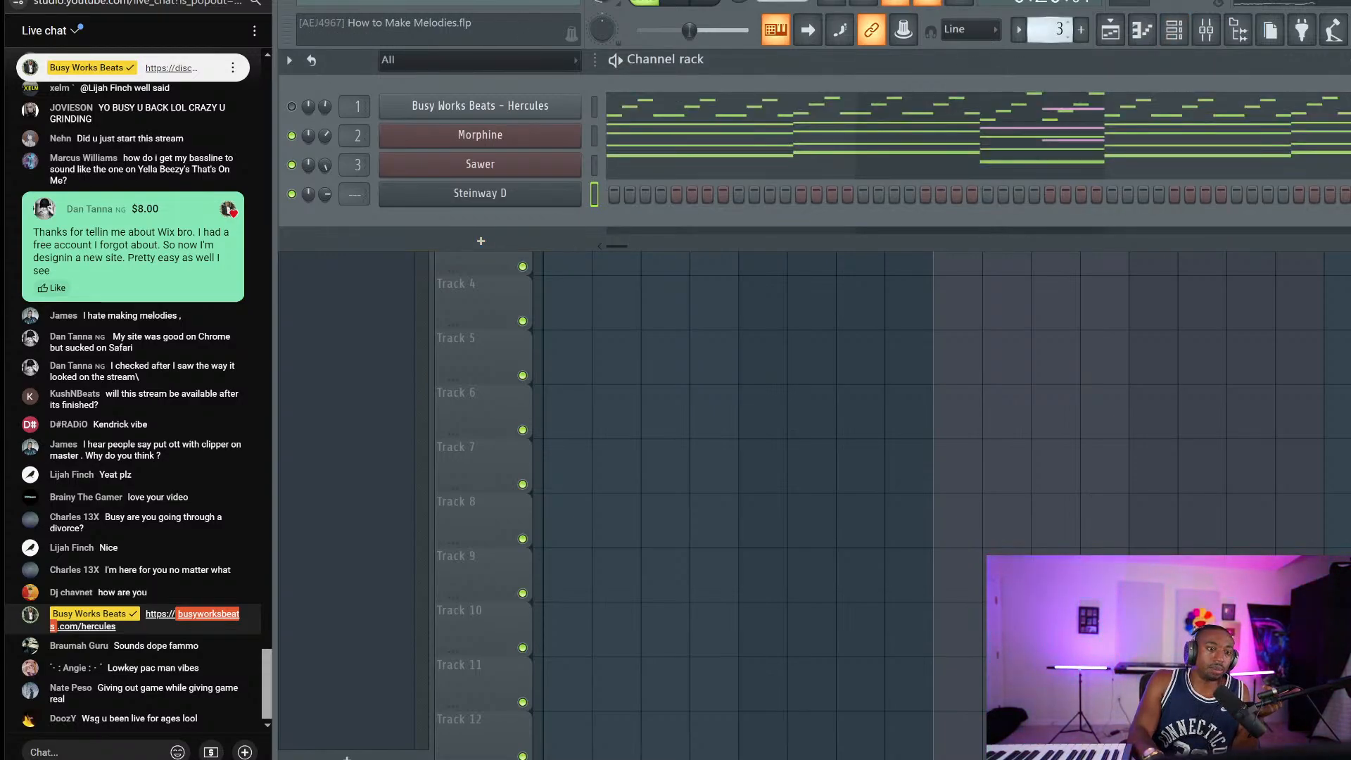
scroll(1049, 29, up, 1)
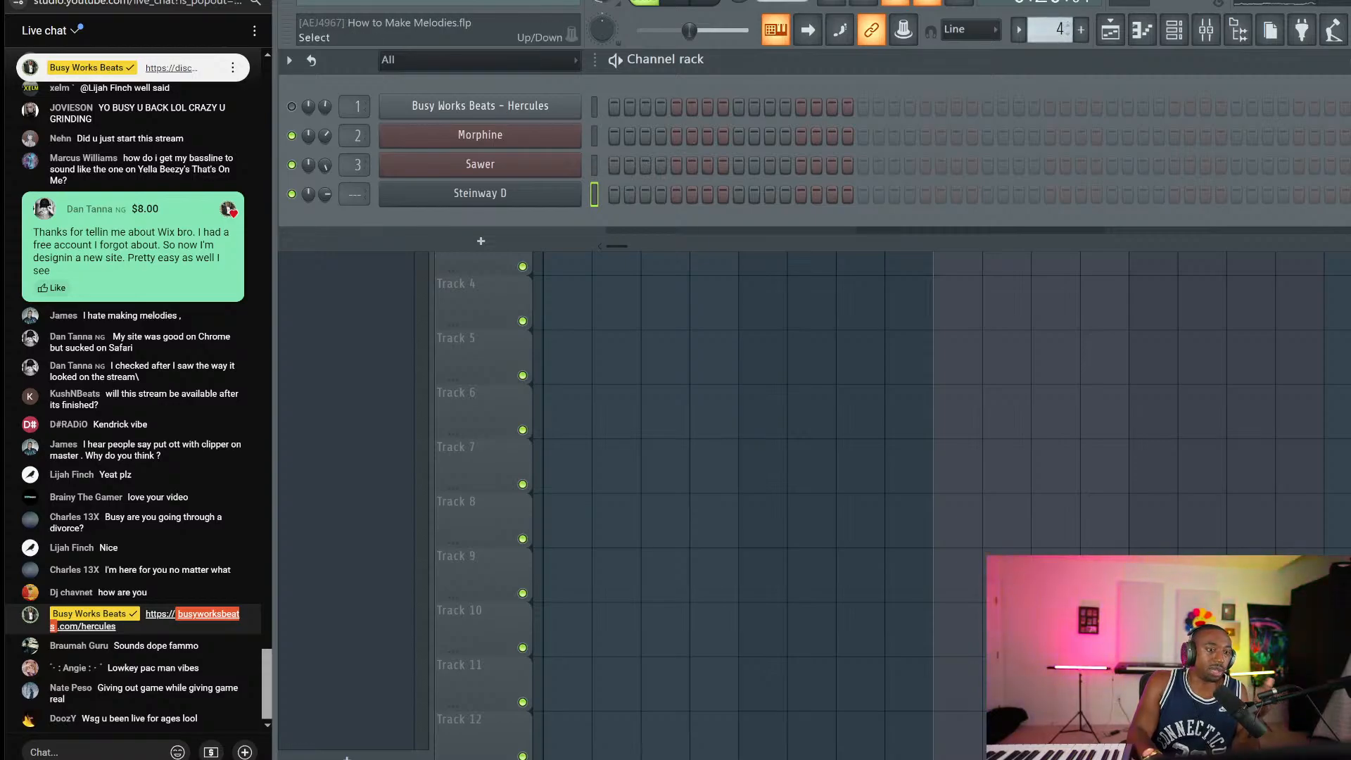
click(595, 165)
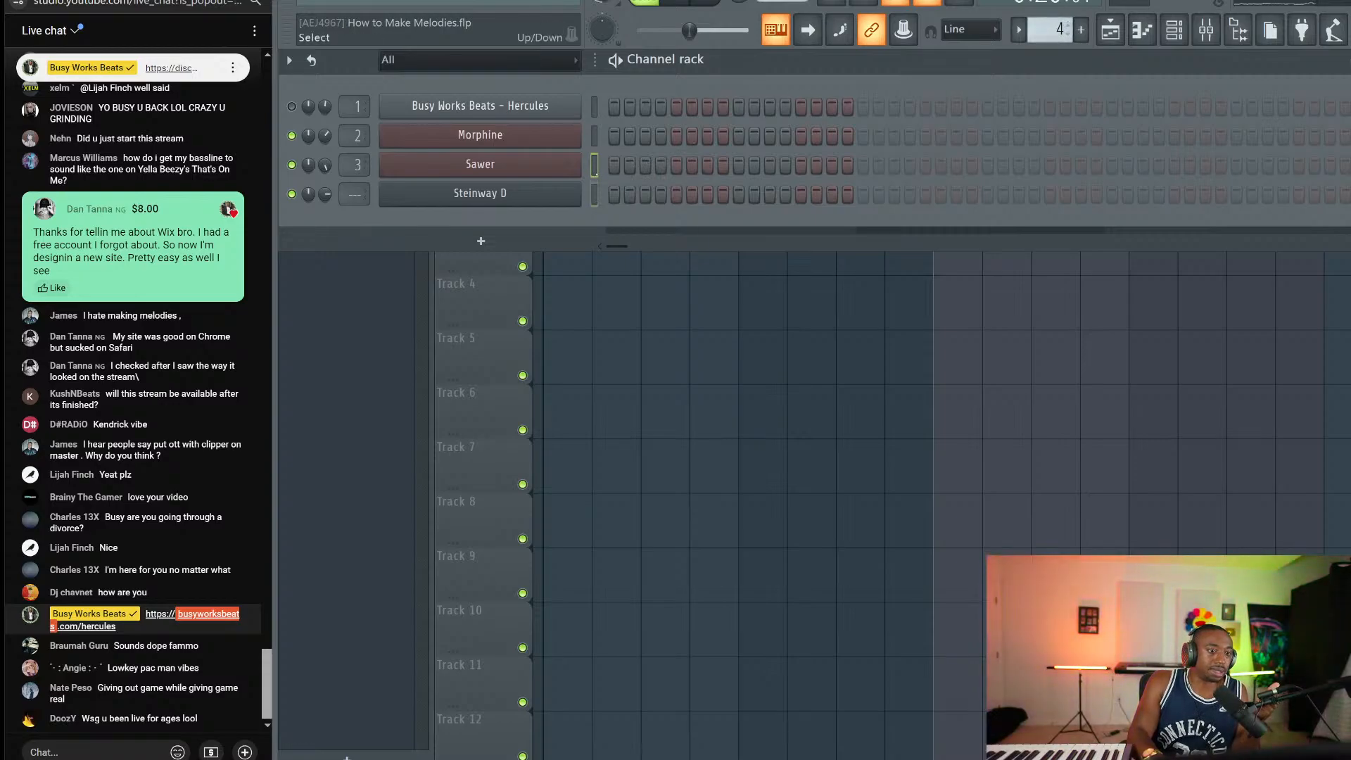
click(570, 172)
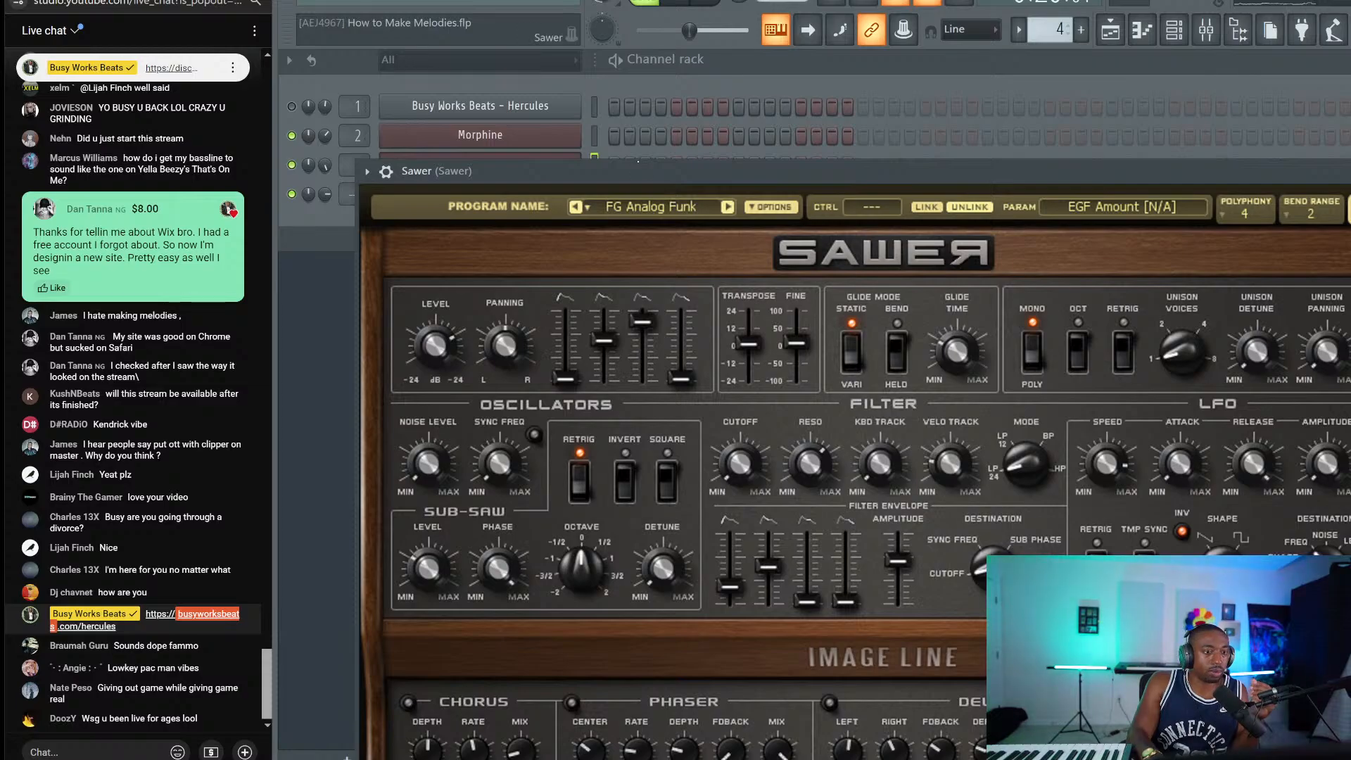
key(Escape)
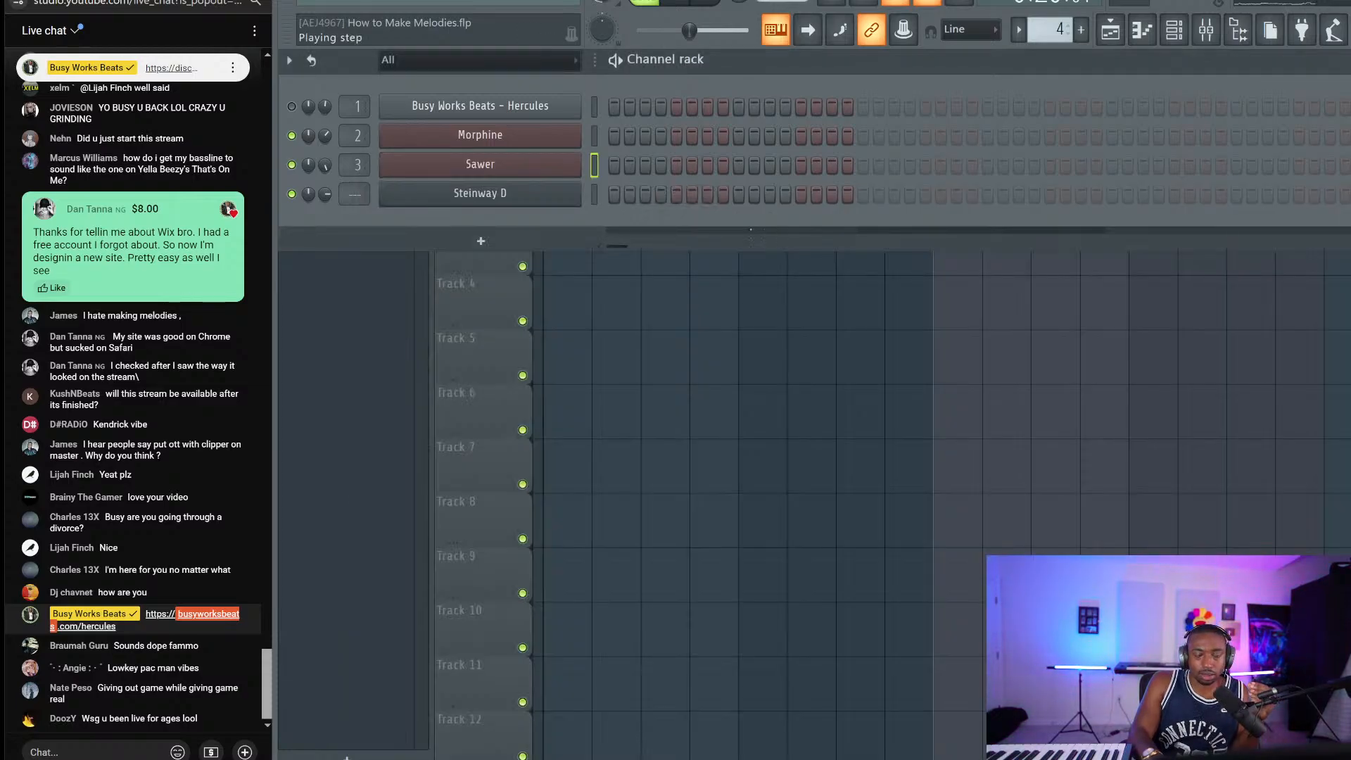
Step: Add a second Sawer channel and load the FG Analog Funk program from the Leads bank
click(532, 243)
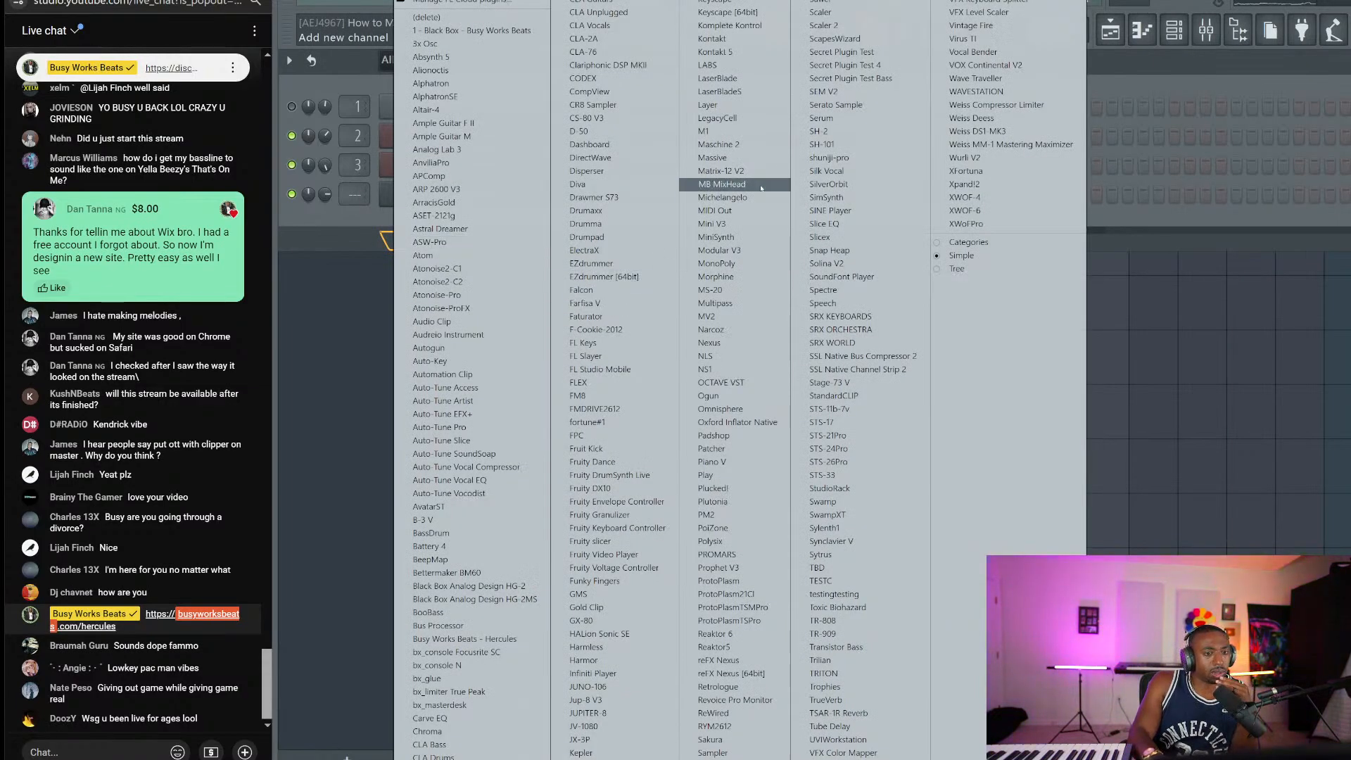
click(844, 2)
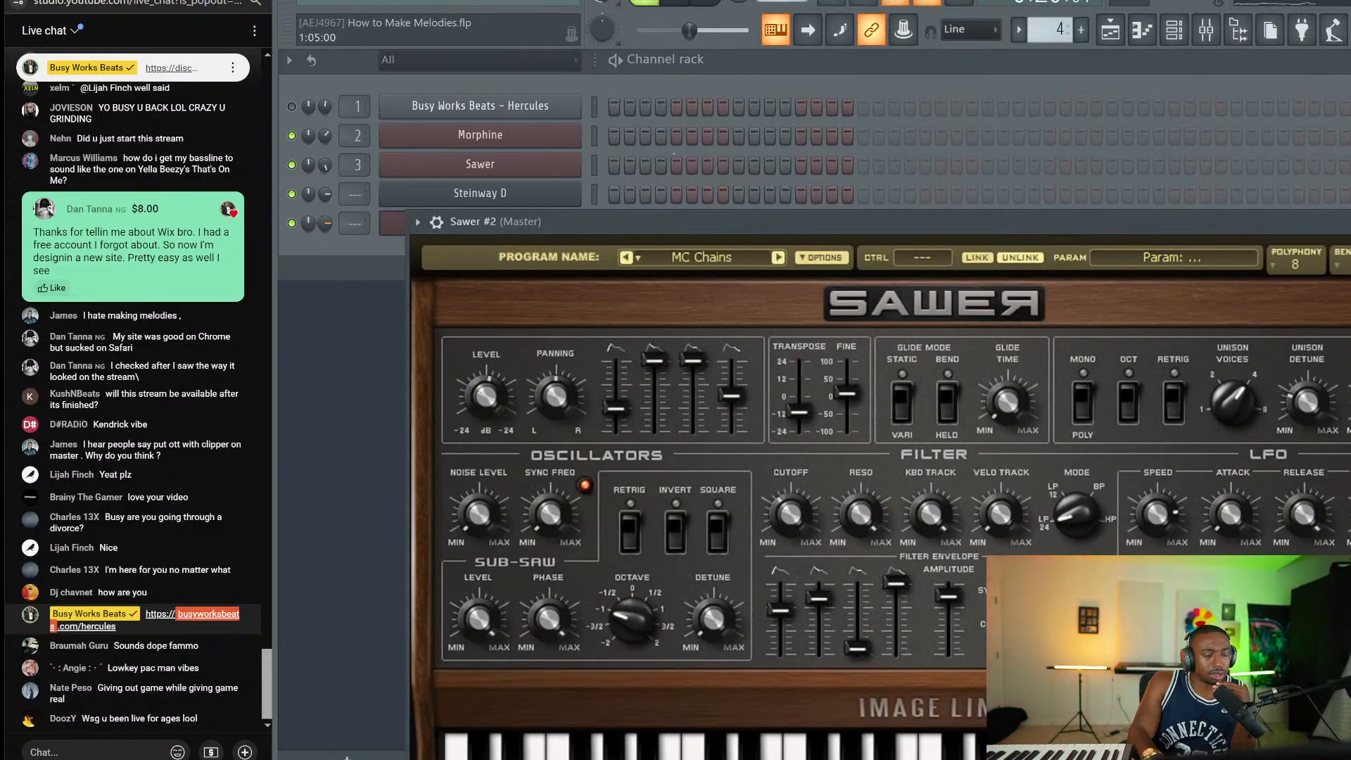
click(682, 265)
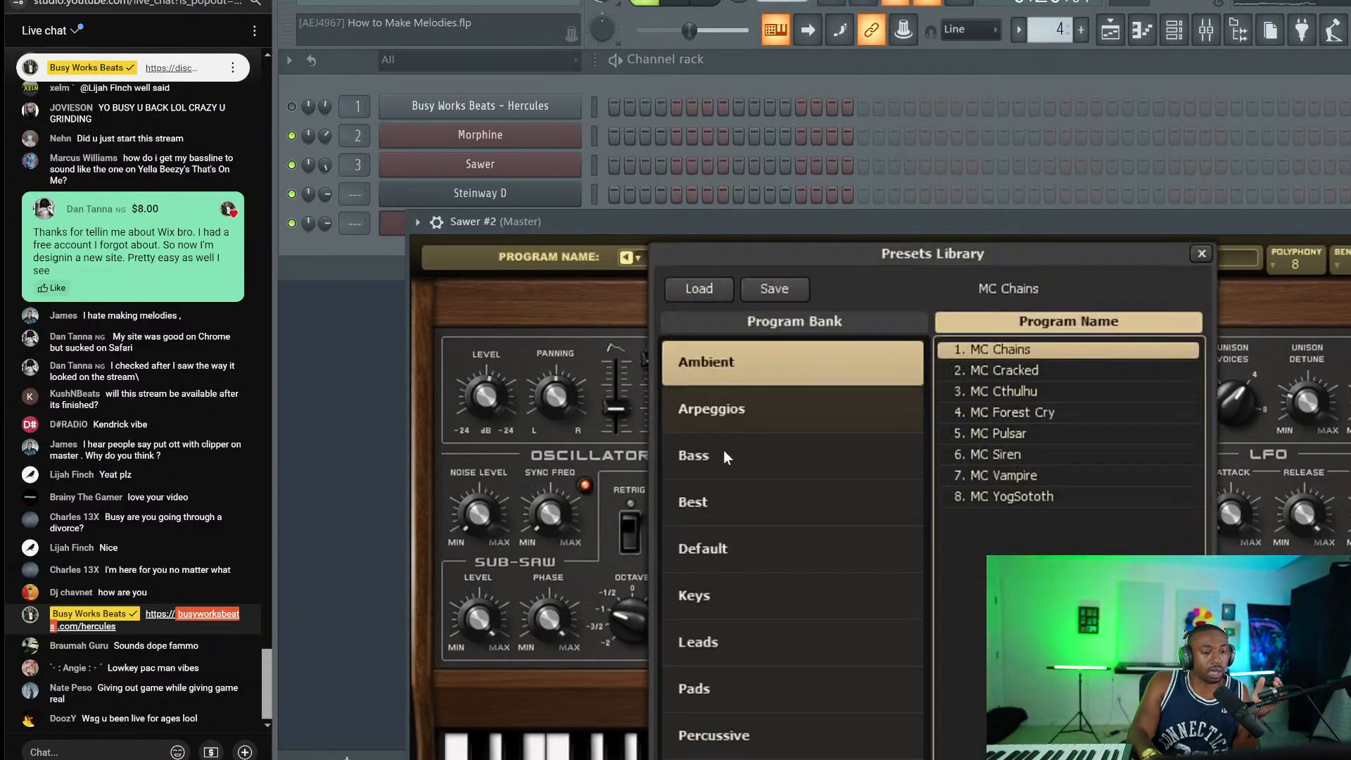
click(725, 625)
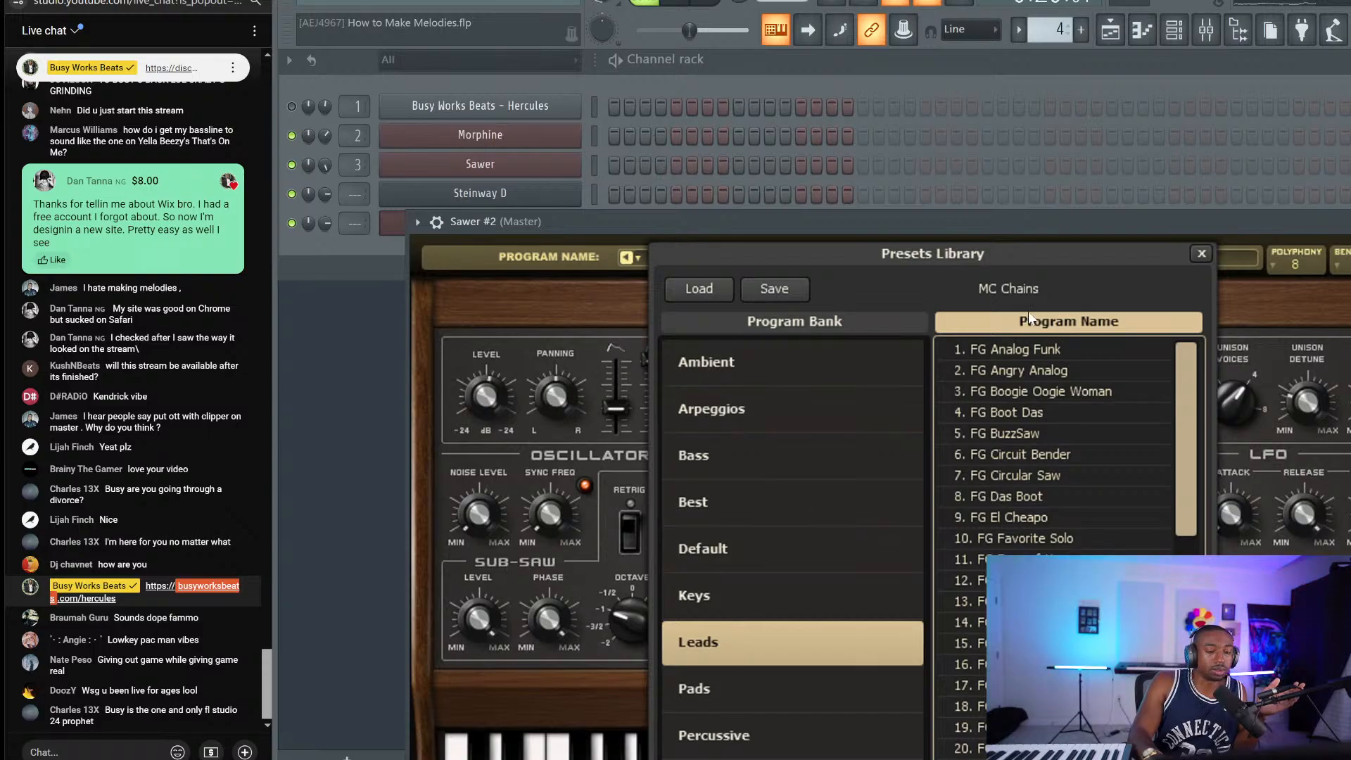
double_click(1019, 349)
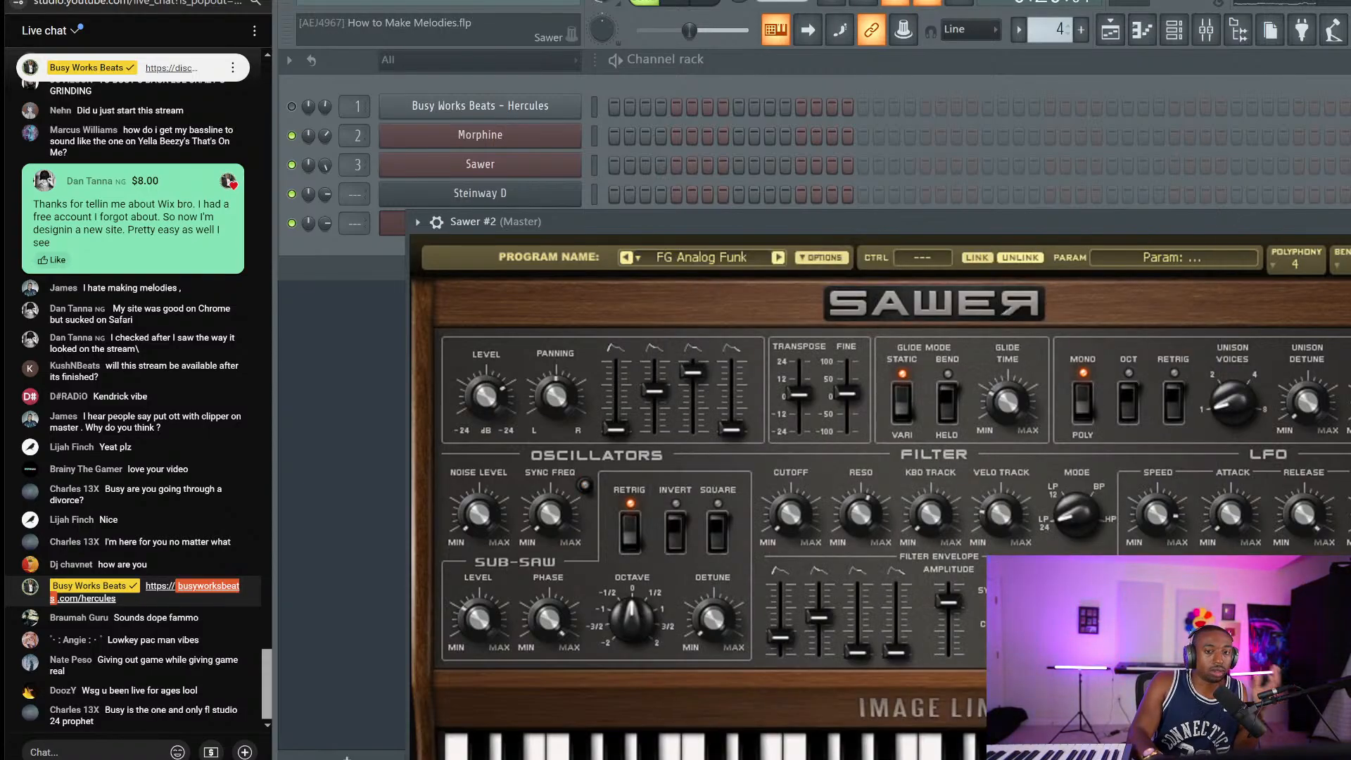
key(Escape)
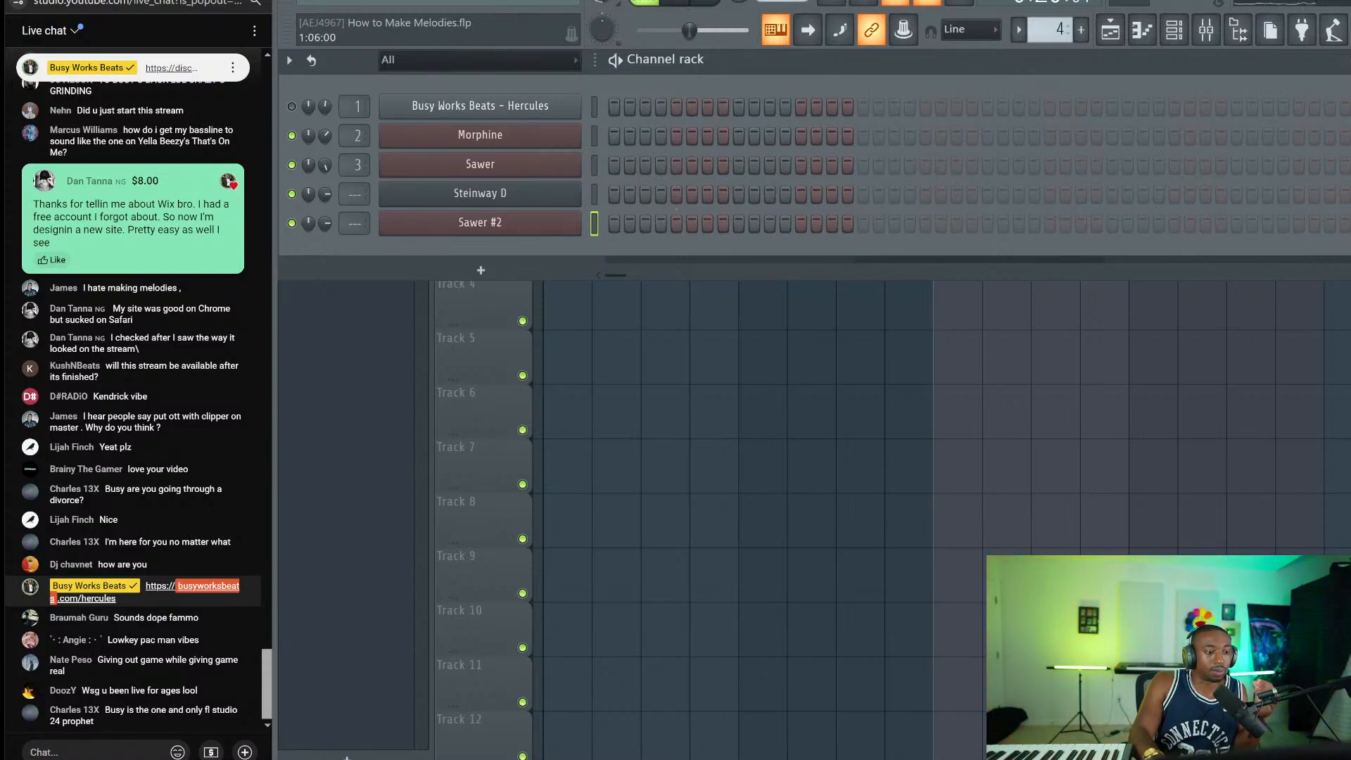
Step: Record a lead melody on Sawer #2 into Pattern 4 while the selected bars 9 to 17 play
click(550, 217)
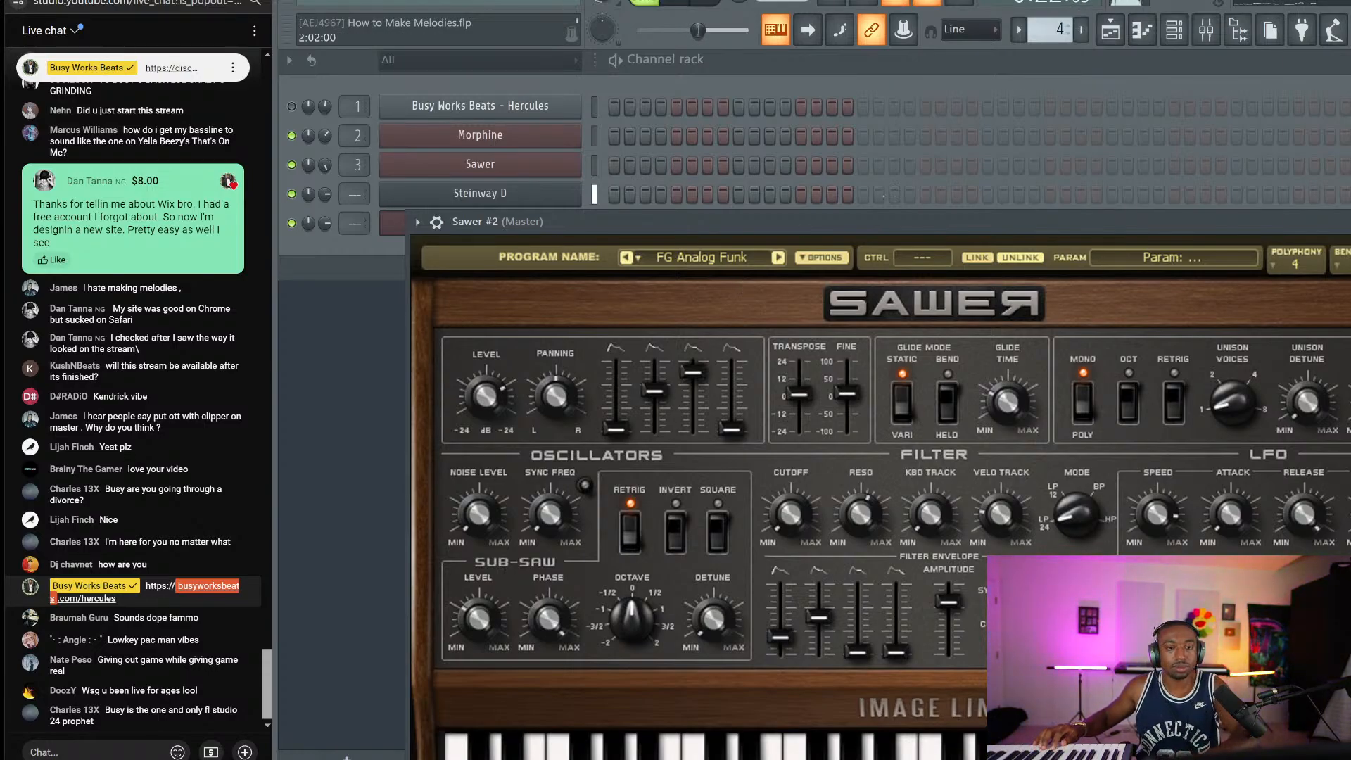
key(F5)
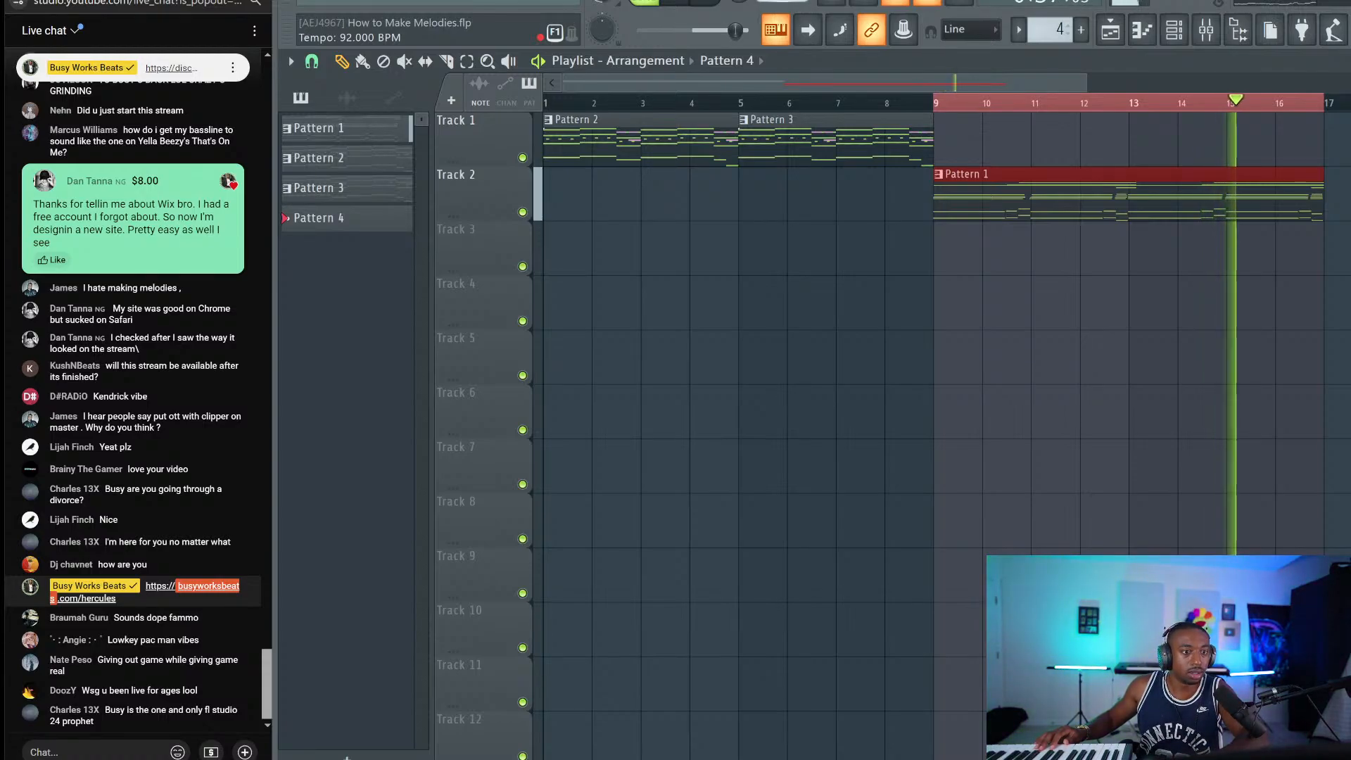
key(space)
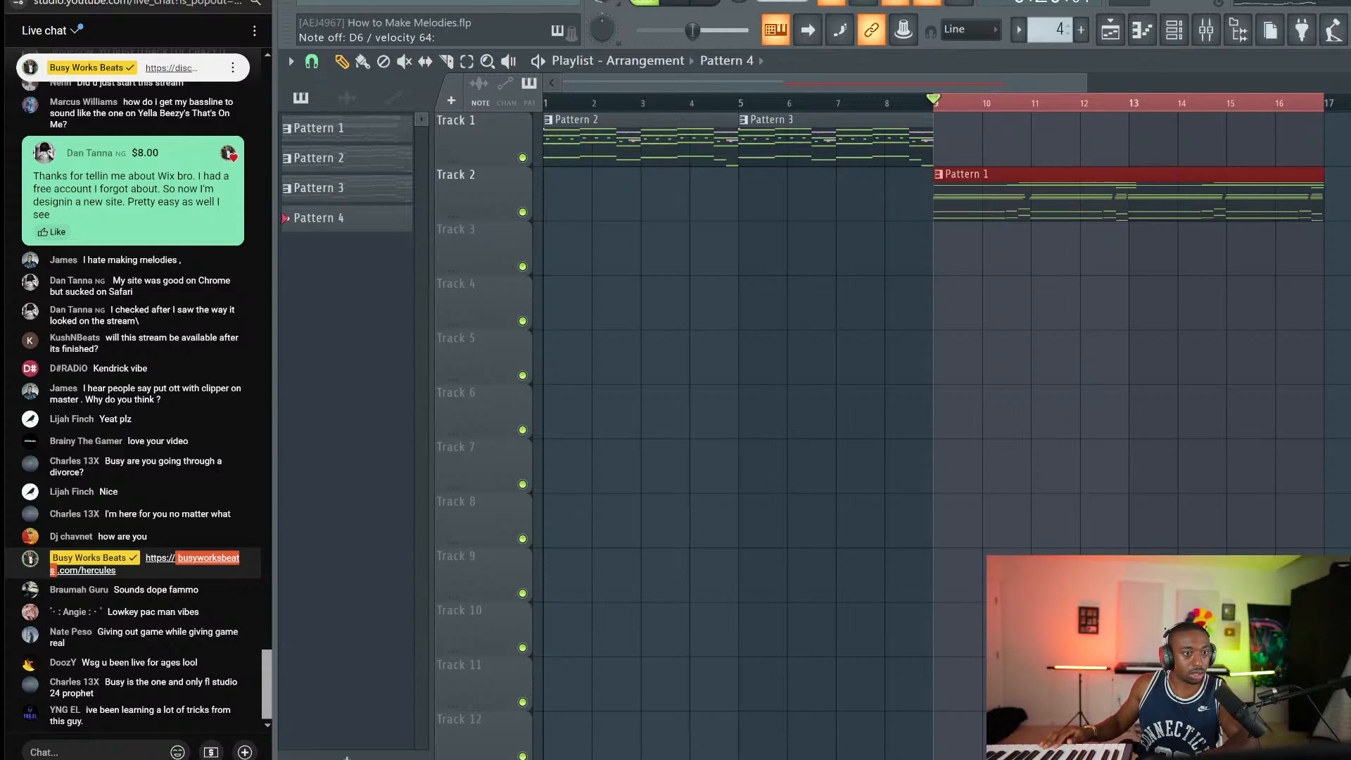
key(space)
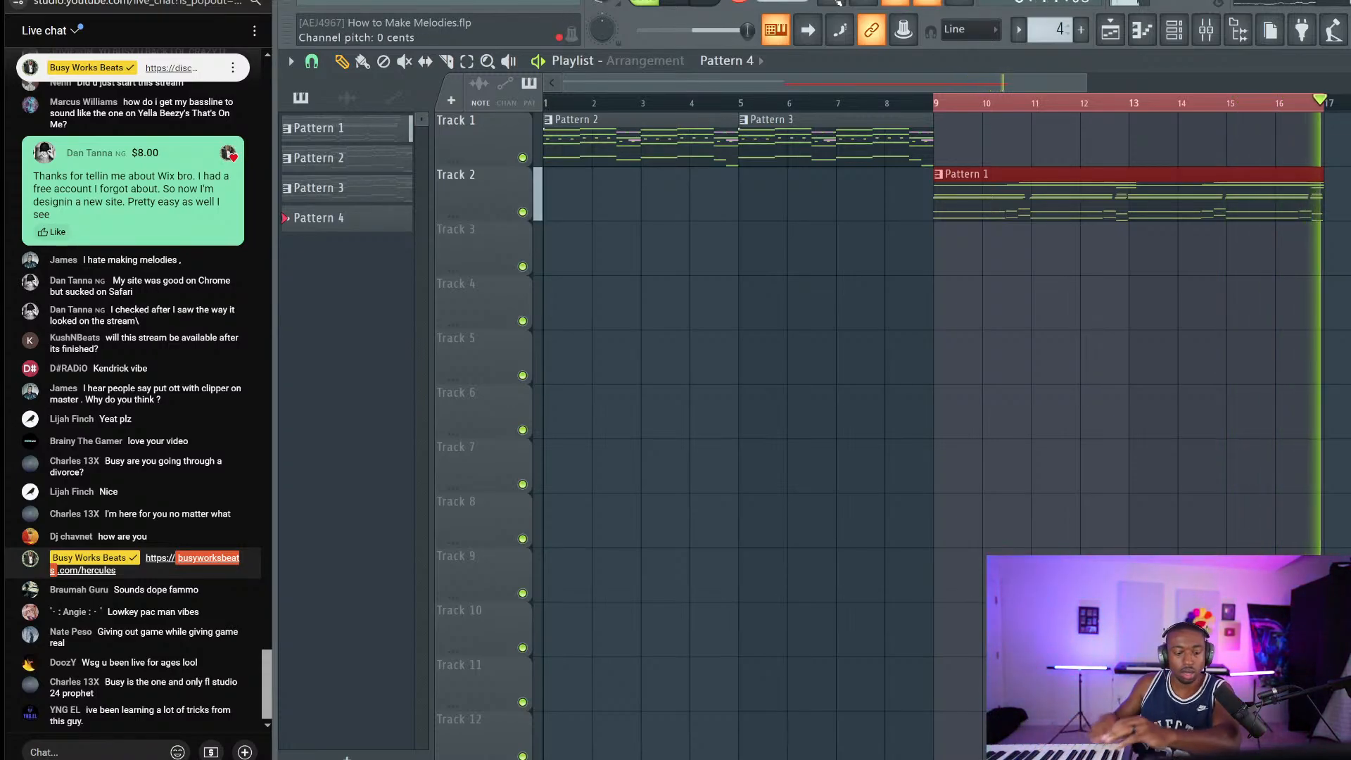
key(space)
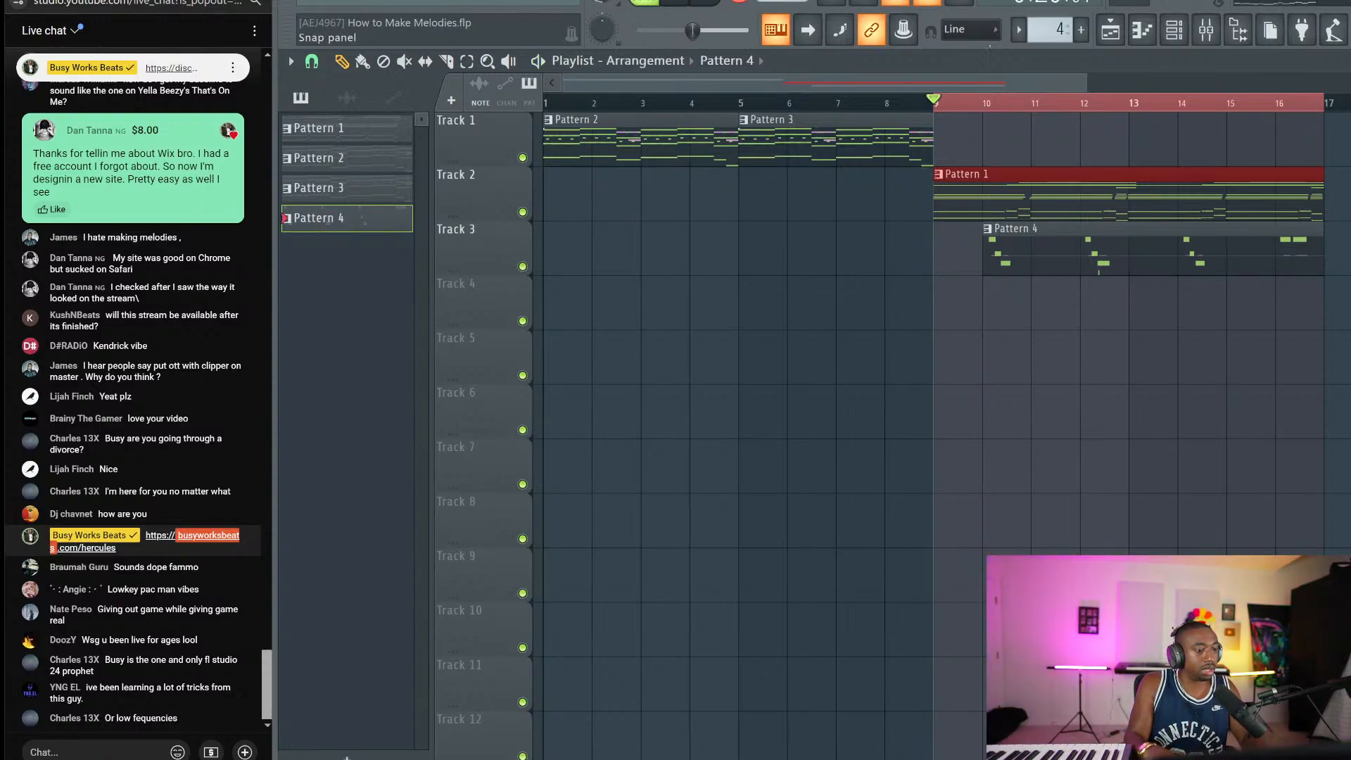
Step: Check the recorded Sawer #2 notes in the channel rack and save the project
click(1174, 31)
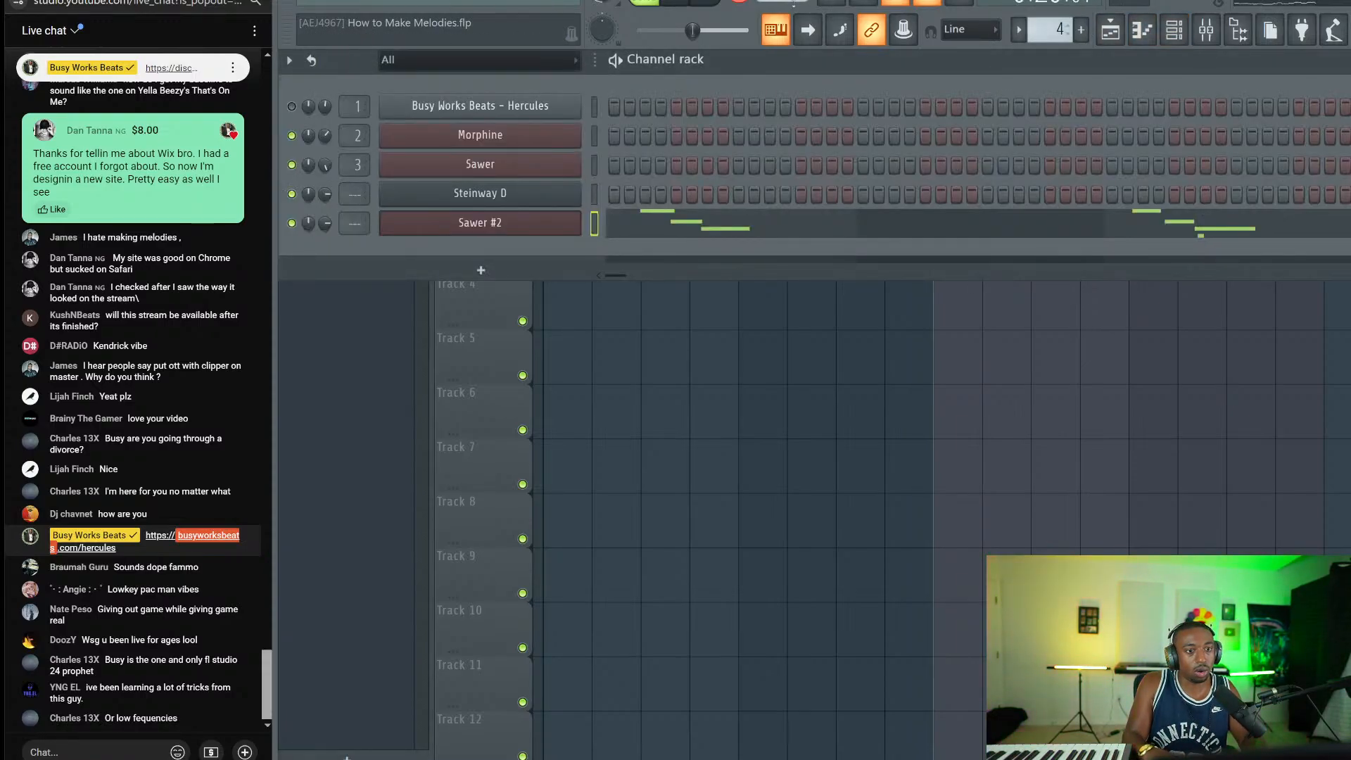
key(ctrl+s)
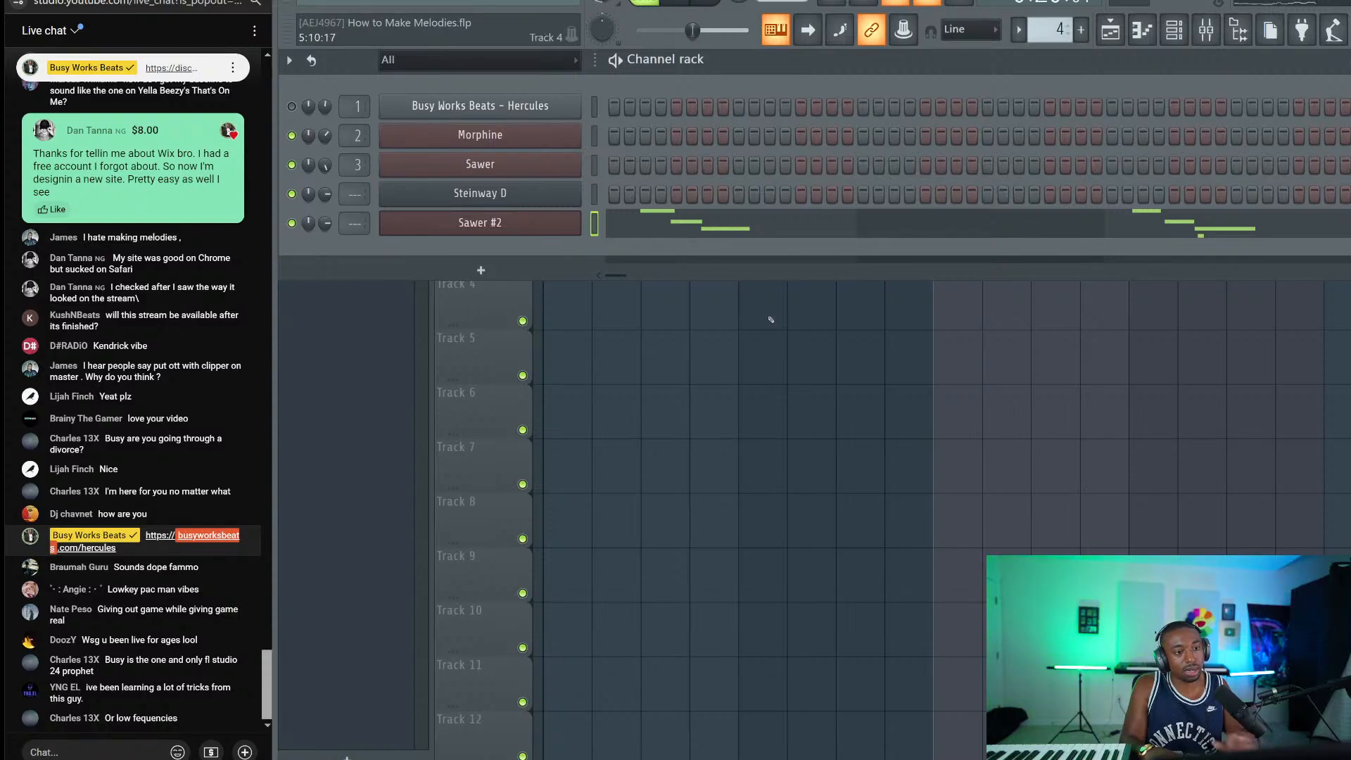
Step: Delete the stray Pattern 4 clip from Track 4 and clear the playlist time selection
key(F6)
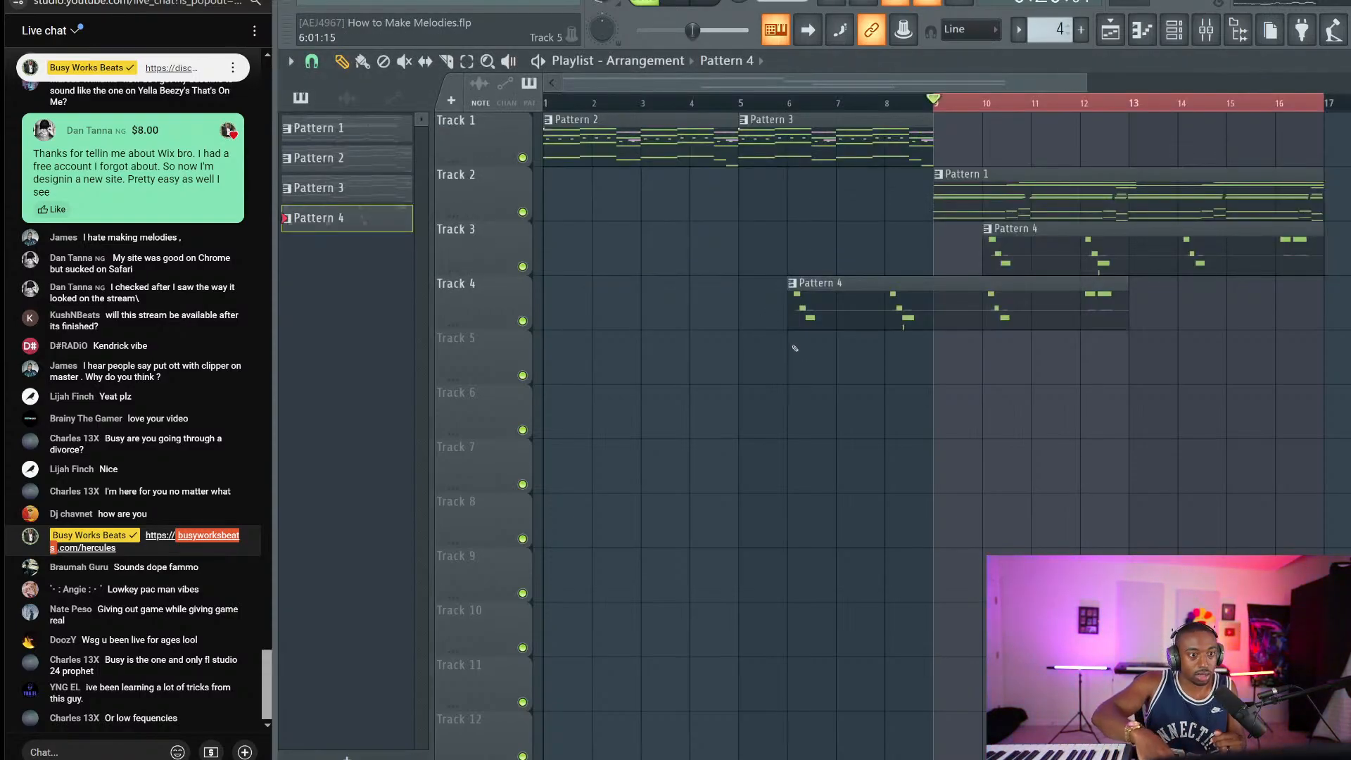
right_click(972, 290)
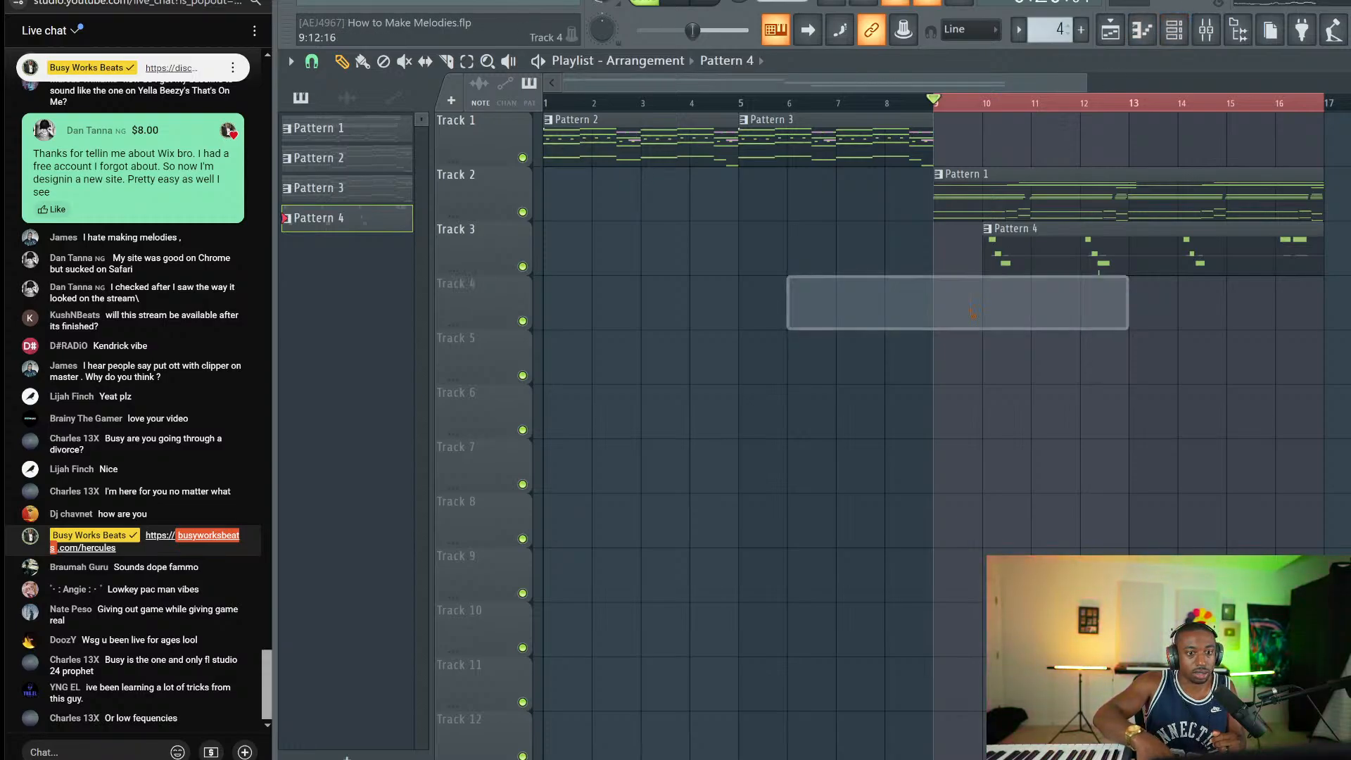
click(929, 103)
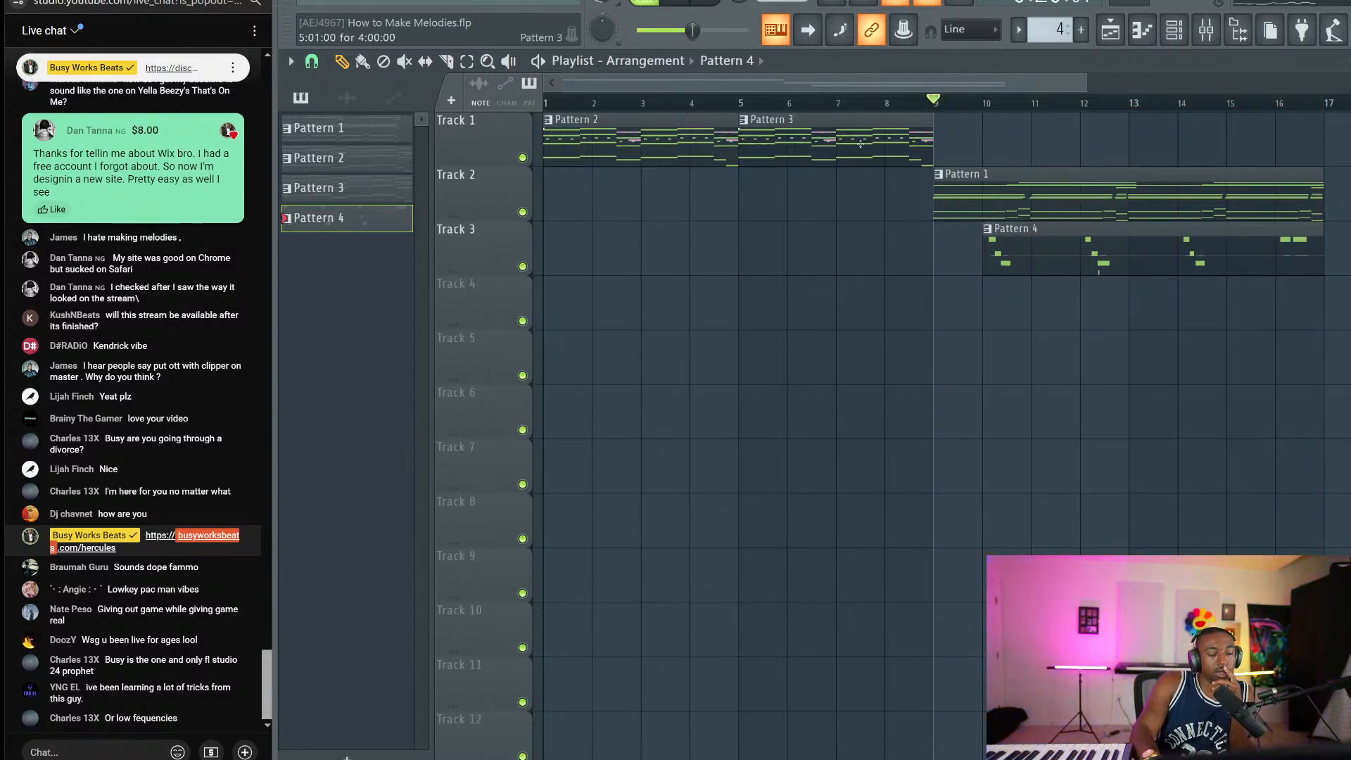
Step: Create the empty Pattern 5 and add a second Busy Works Beats - Hercules channel
click(1173, 31)
key(F4)
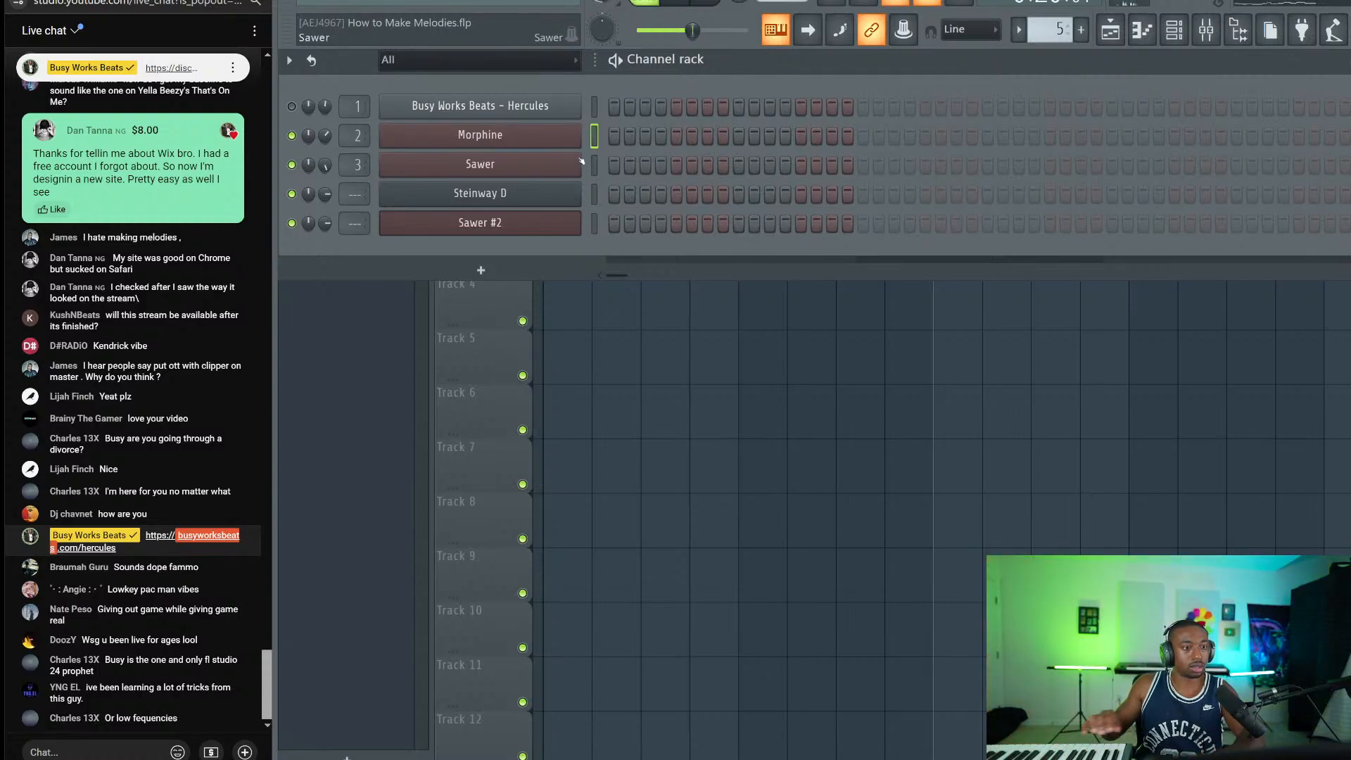
click(419, 270)
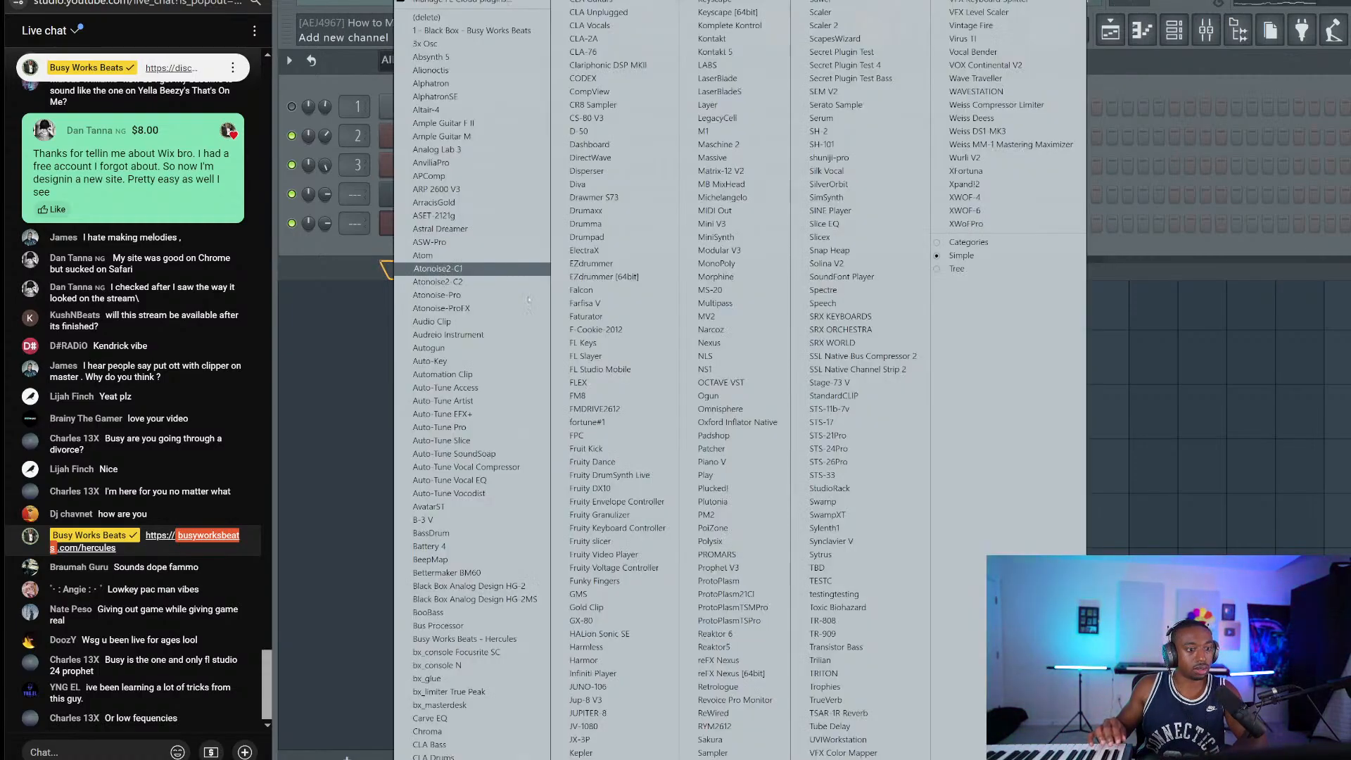
click(533, 638)
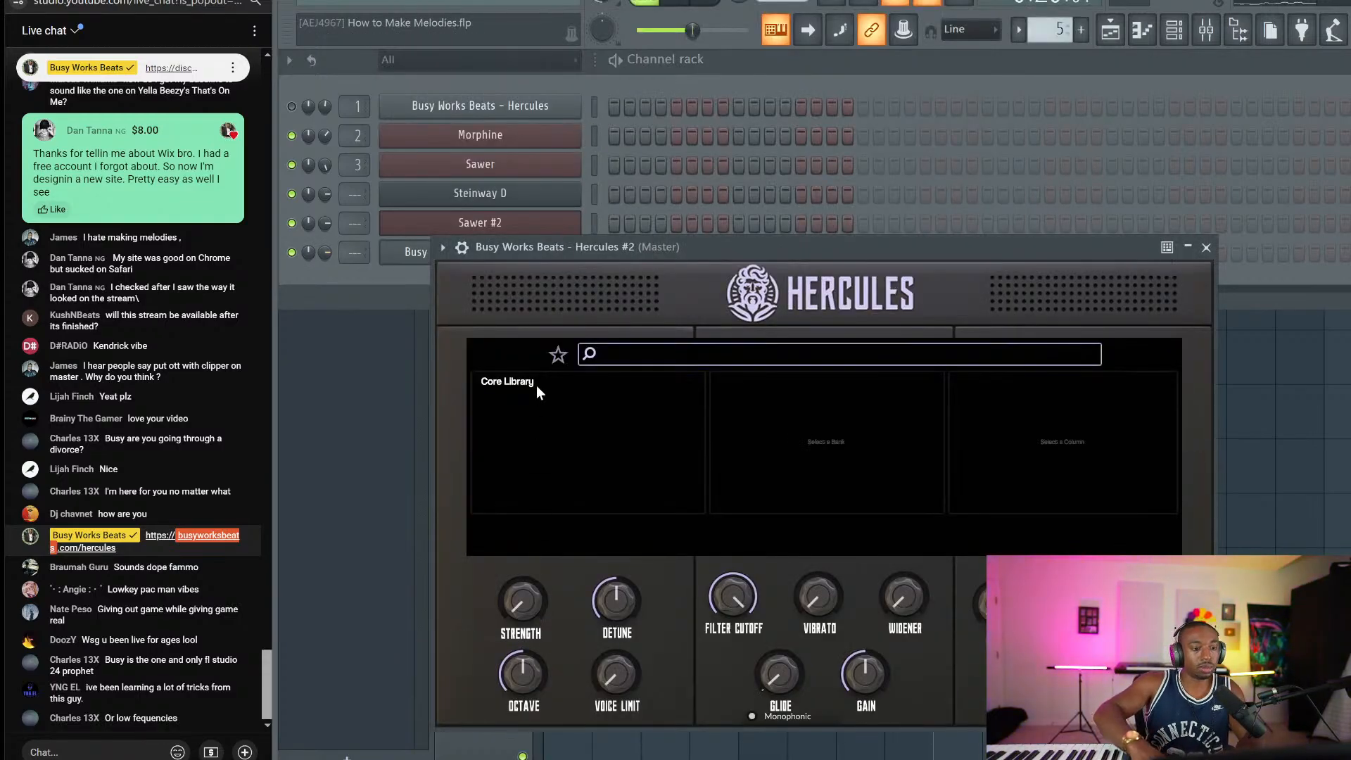
Step: Load the Drake Keys preset from the Keys category of the Core Library in Hercules #2 and close the plugin
click(535, 385)
click(738, 443)
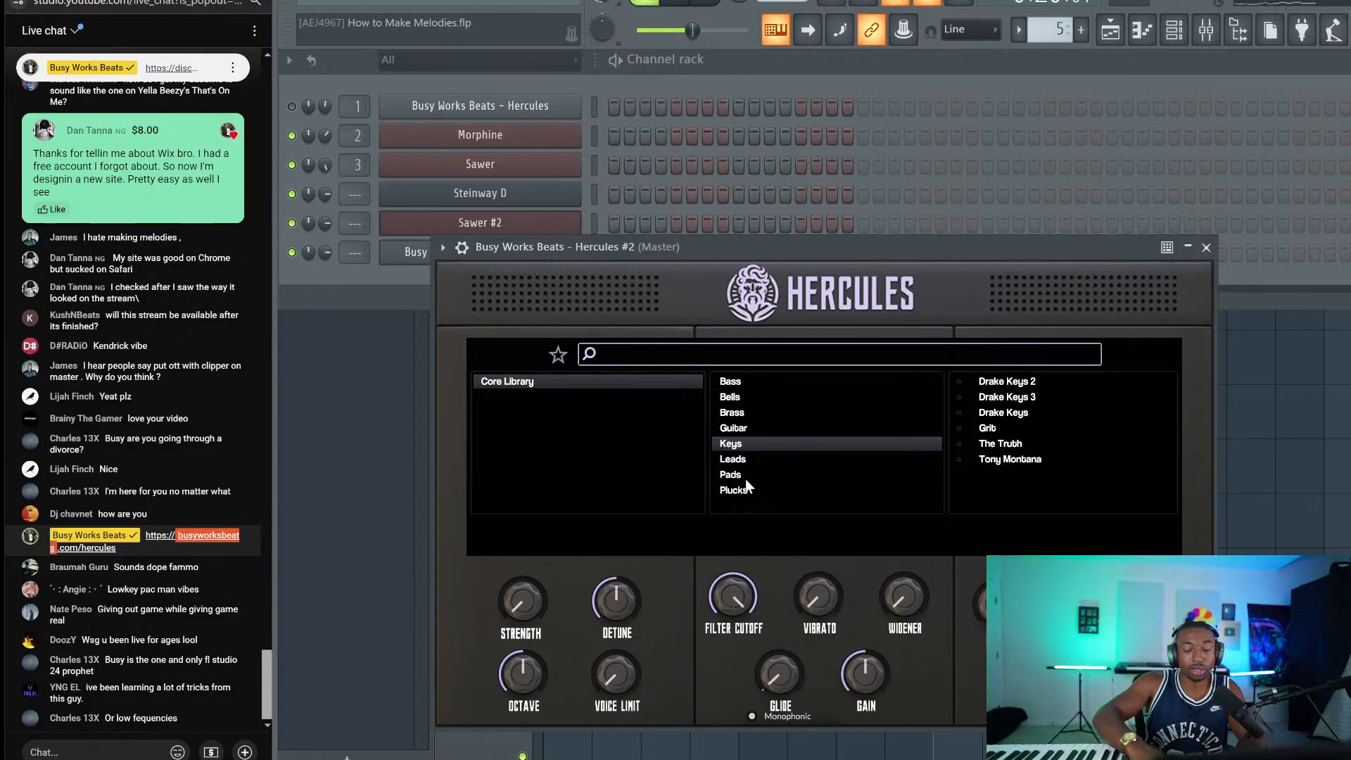
click(1017, 412)
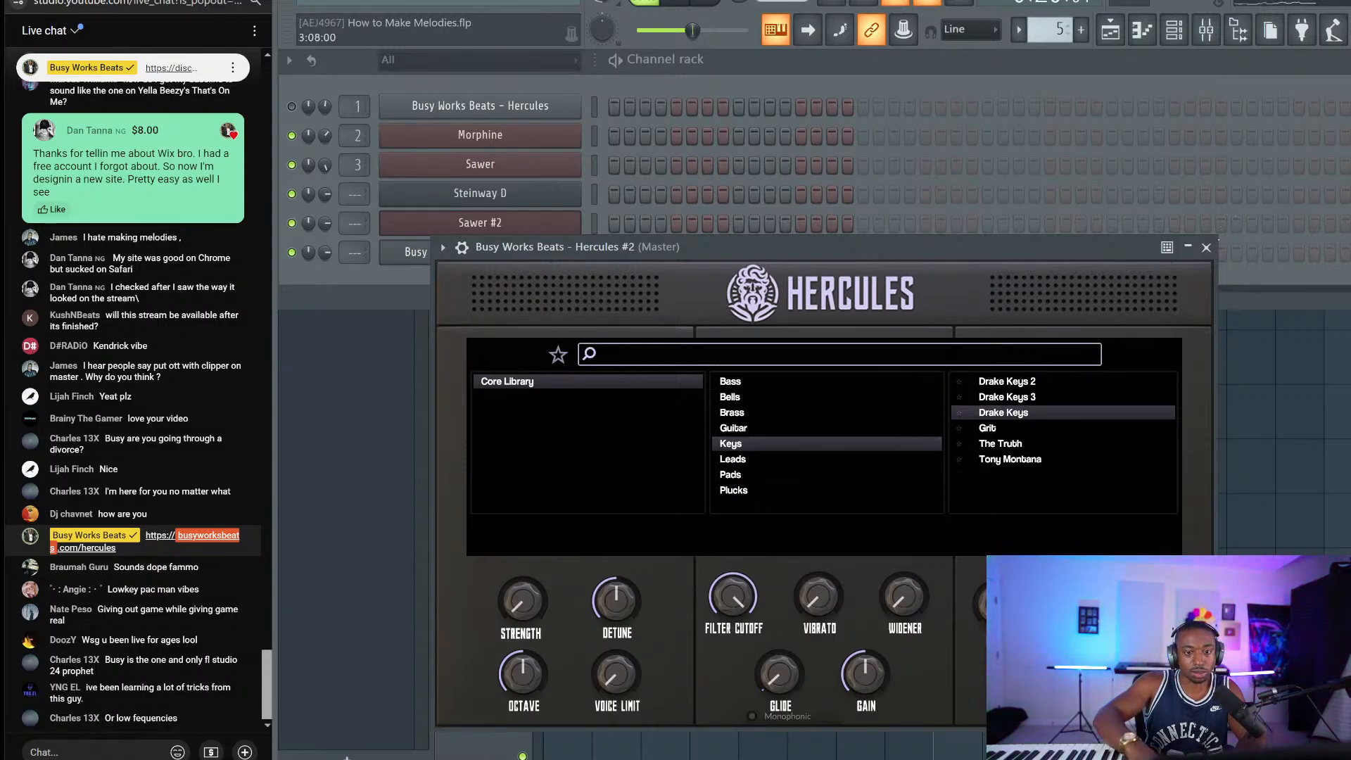
click(1206, 247)
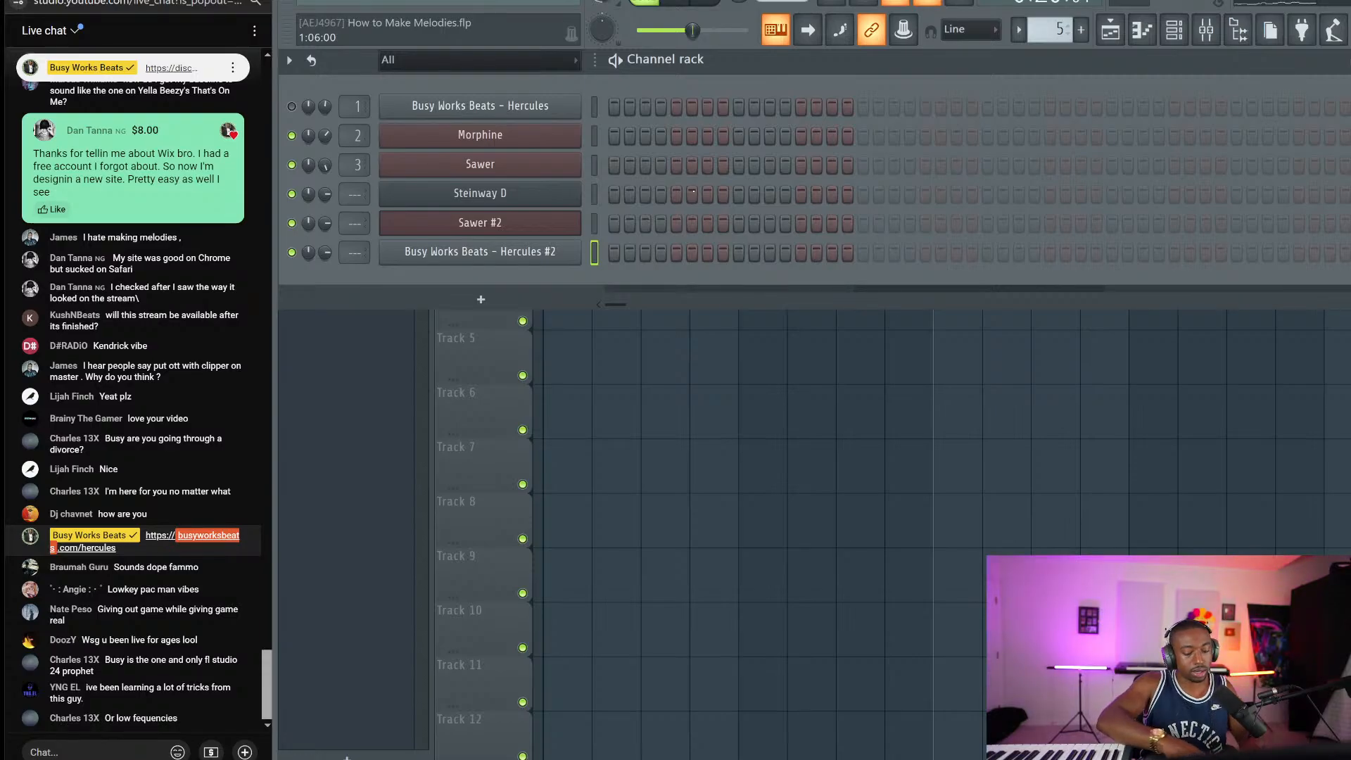
Step: Route the Hercules #2 channel to mixer track 4
key(F9)
double_click(342, 252)
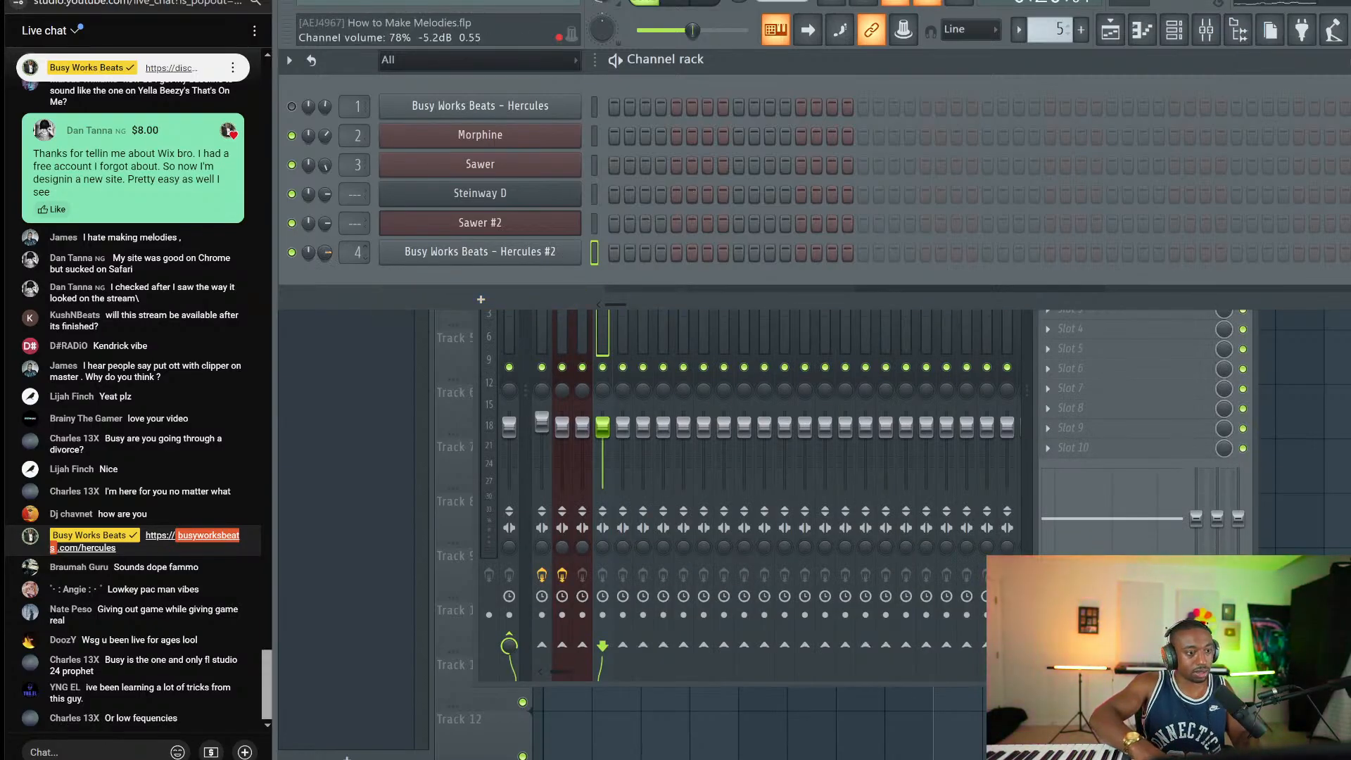
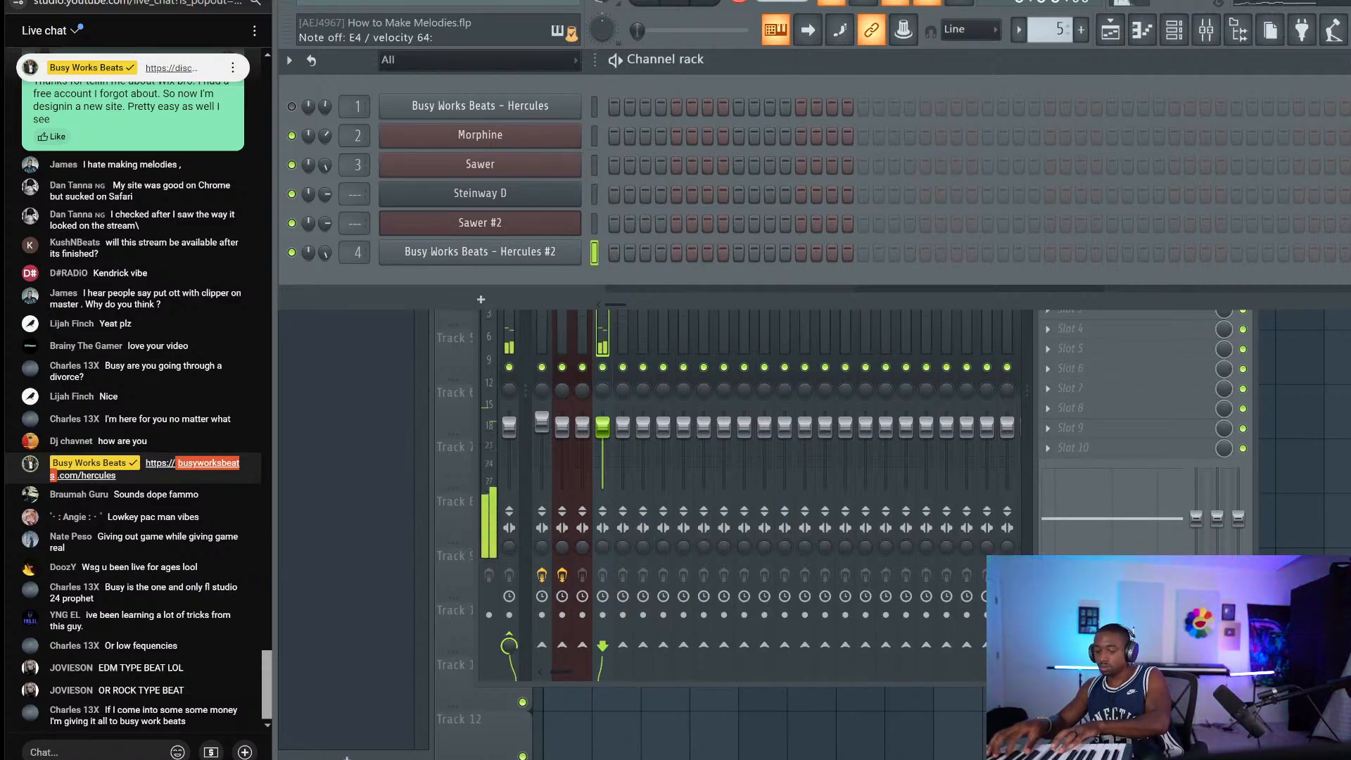
Step: Record a chord progression on the Hercules #2 channel in Pattern 5 and open it in the piano roll
key(space)
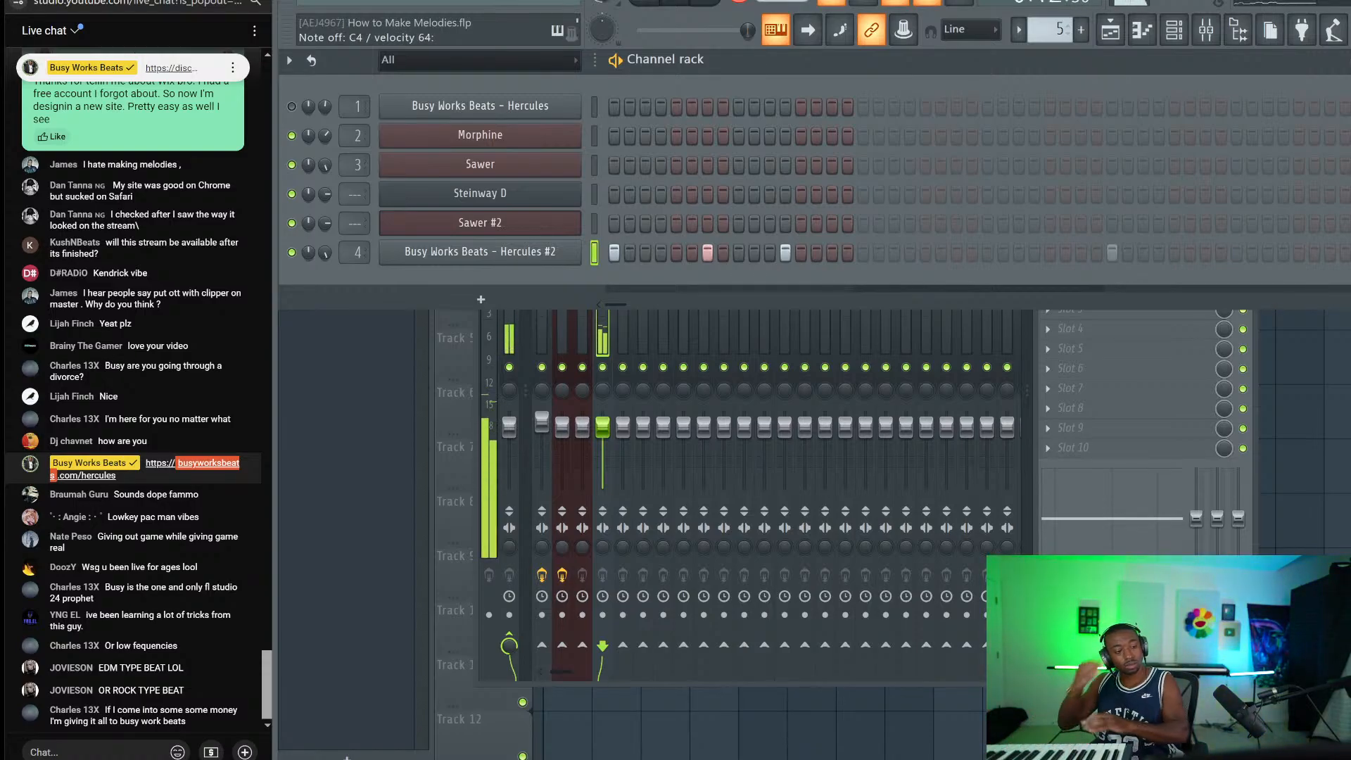
key(space)
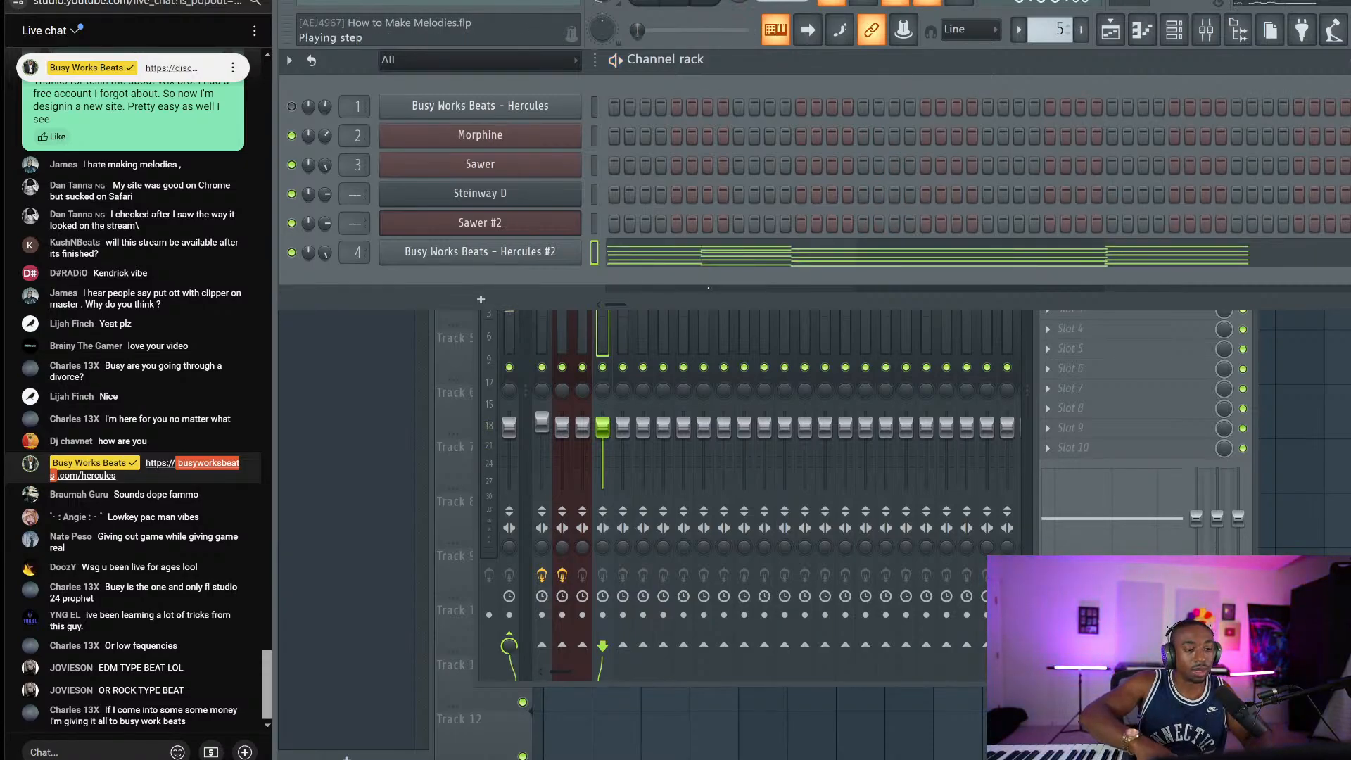
click(711, 259)
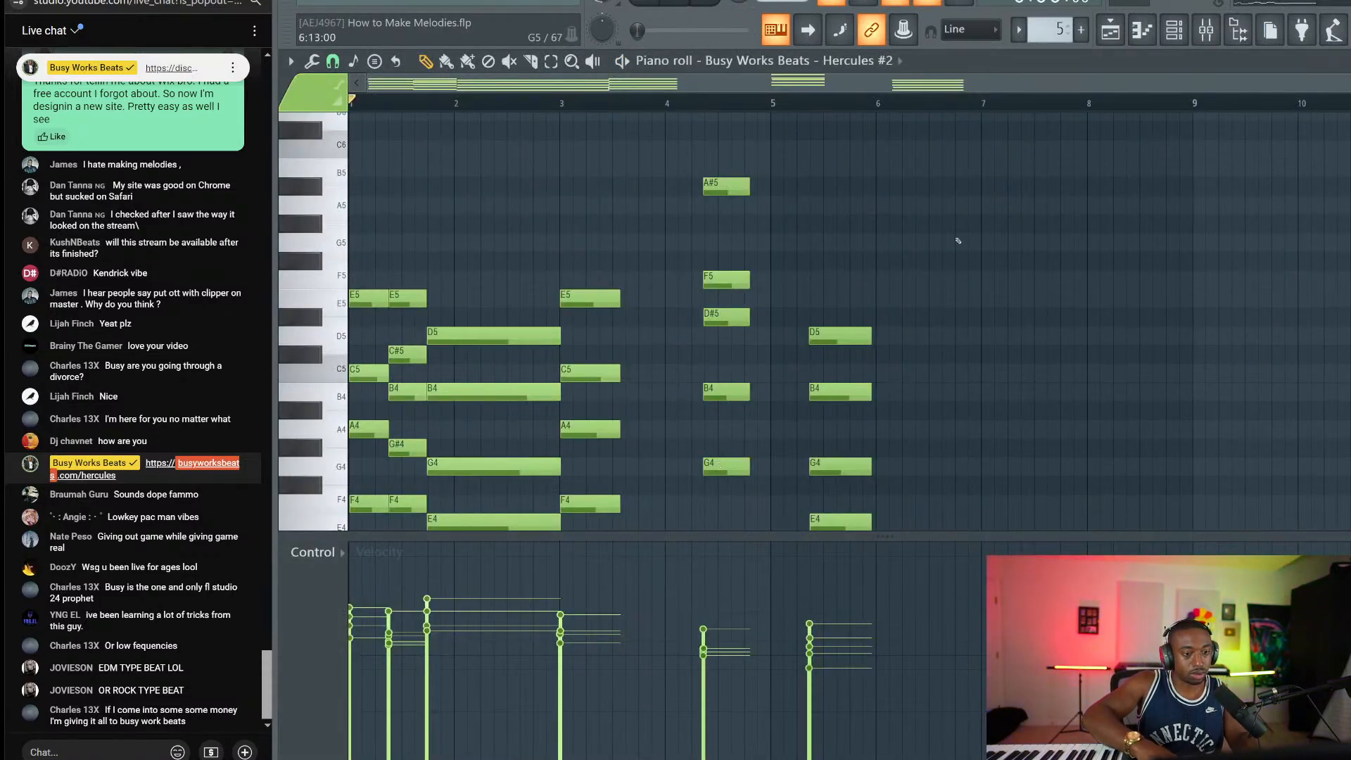
Step: Add an A3 note of nine steps at 5:07 beneath the final chord, and delete that chord's D5 note
drag(1348, 106, 1348, 132)
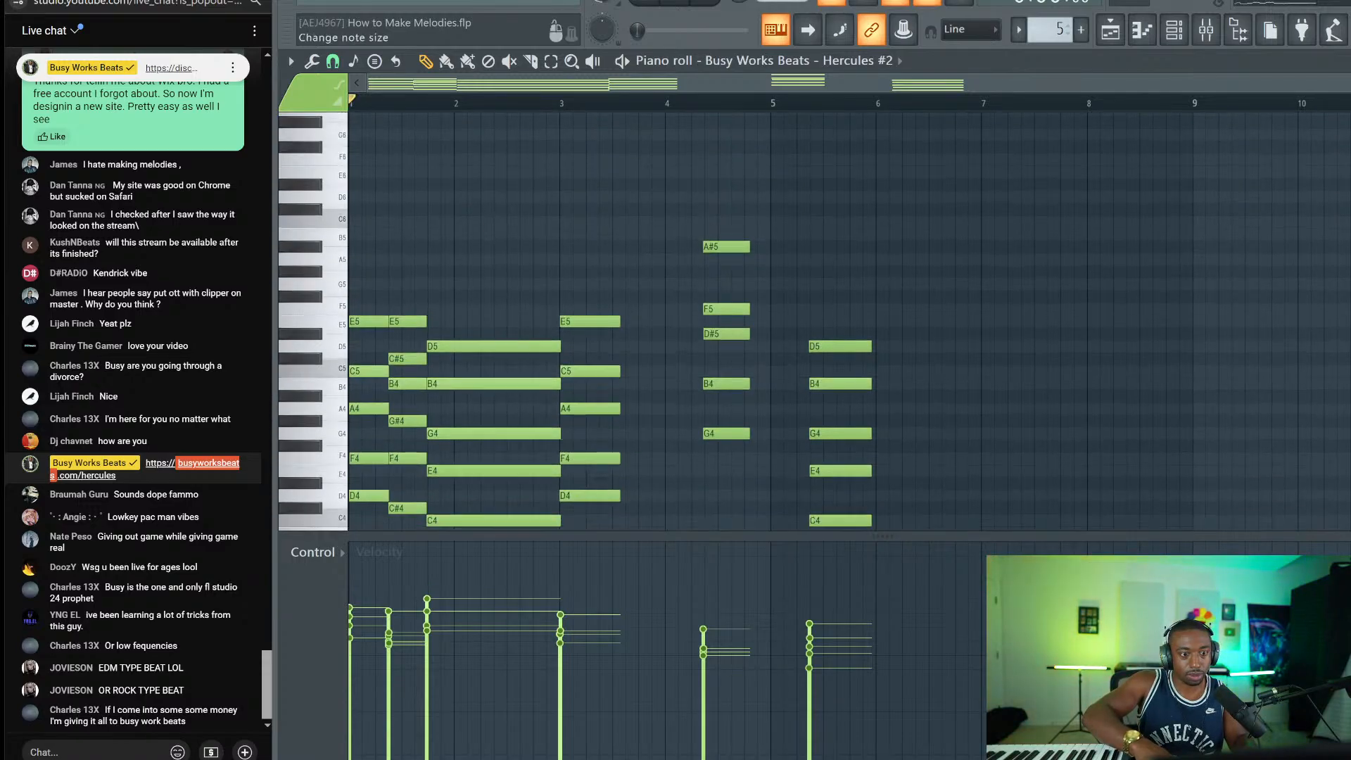
scroll(983, 314, up, 4)
scroll(983, 314, down, 8)
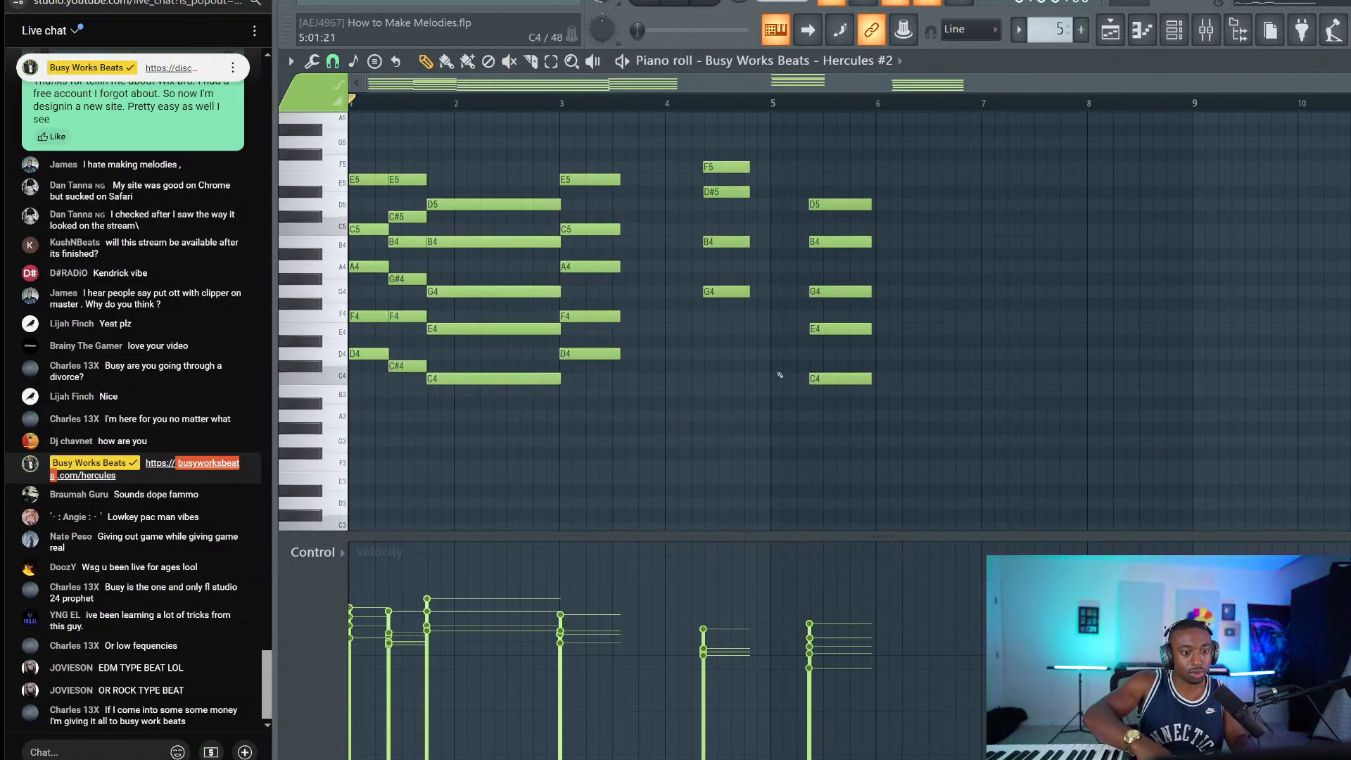
click(814, 417)
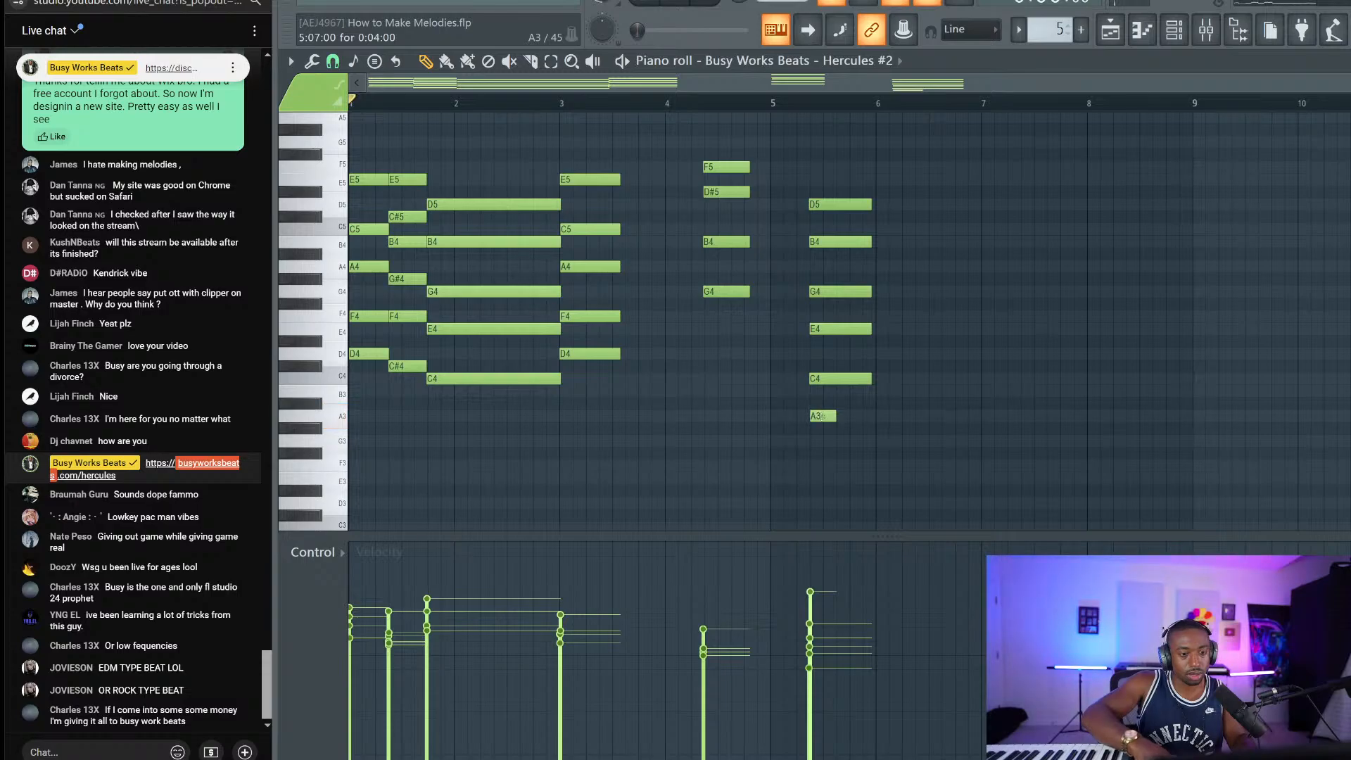
drag(822, 417, 822, 416)
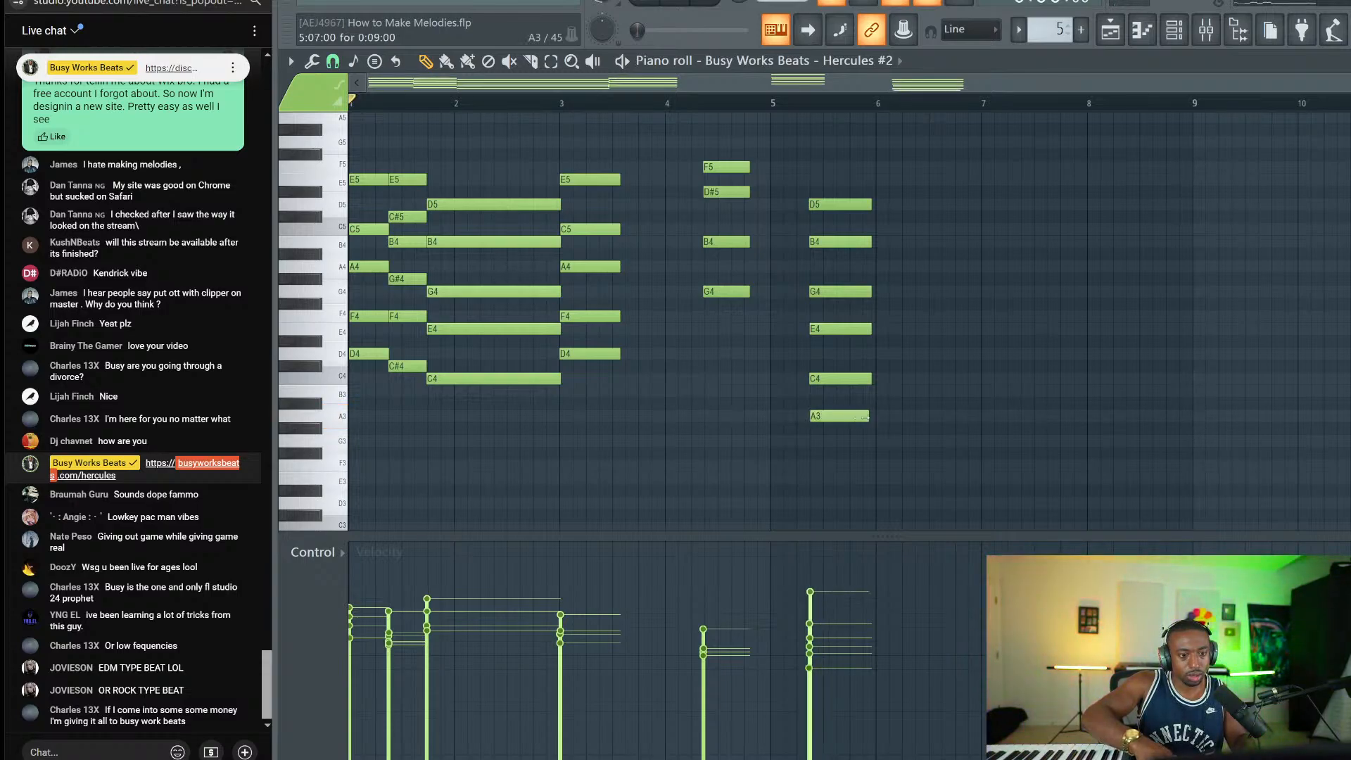
right_click(834, 205)
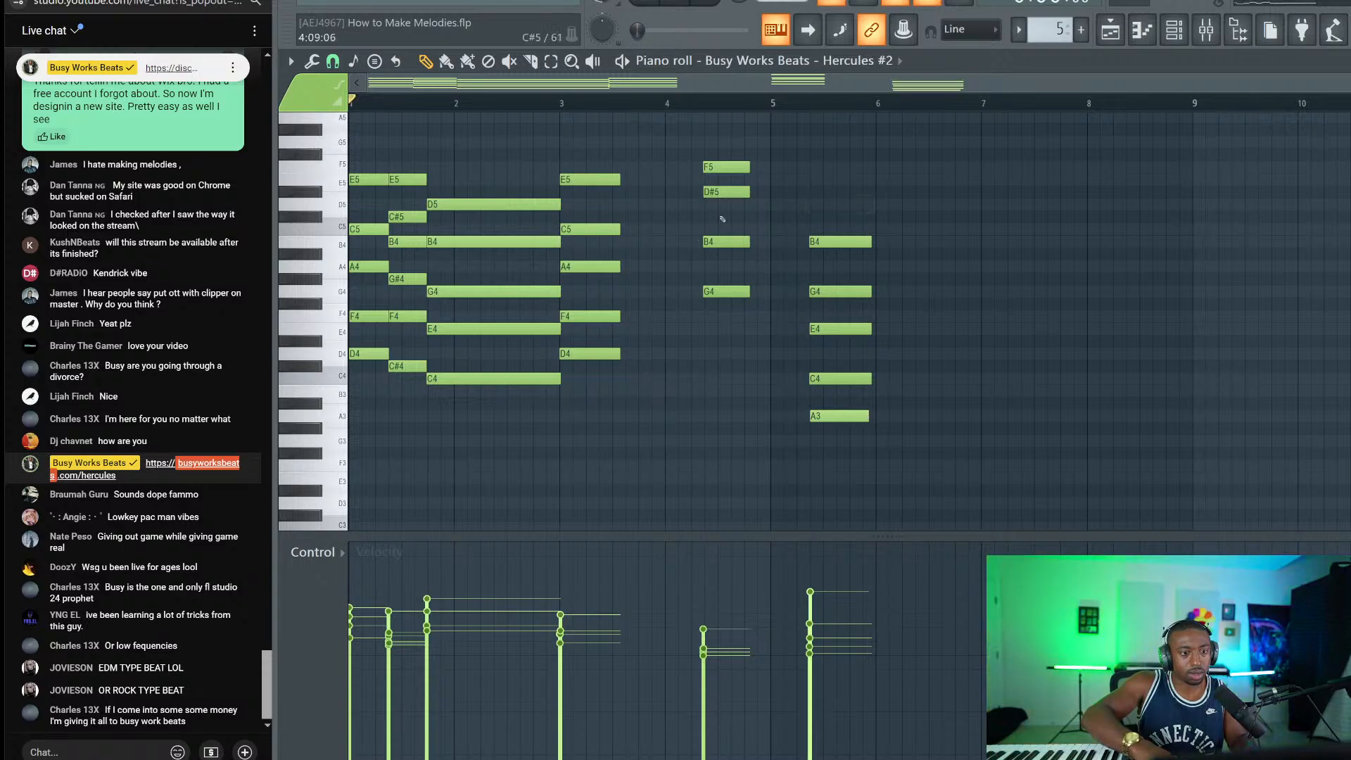
Step: Transpose the bar 4 chord down three semitones and move it to directly after the first chord of bar 3
click(732, 293)
drag(731, 298, 726, 119)
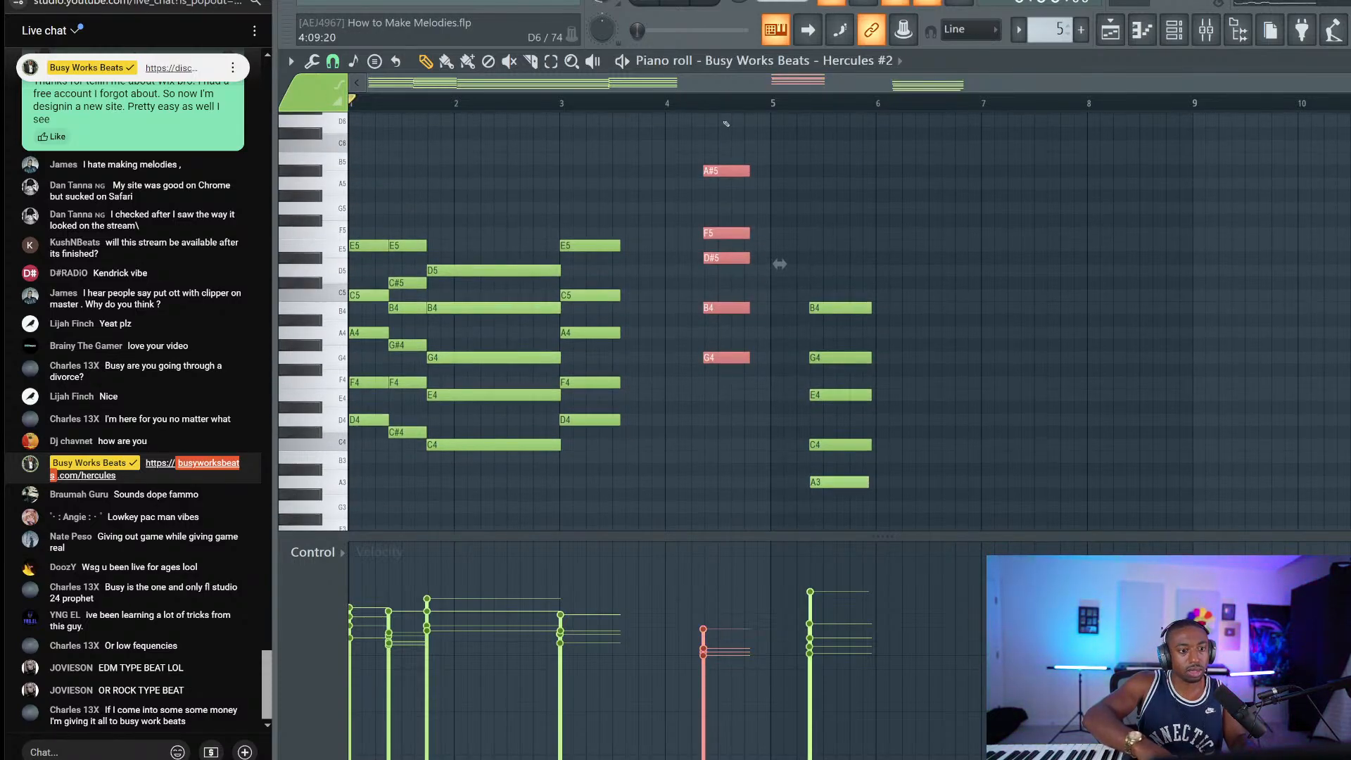
key(Down)
key(Down)
key(Down)
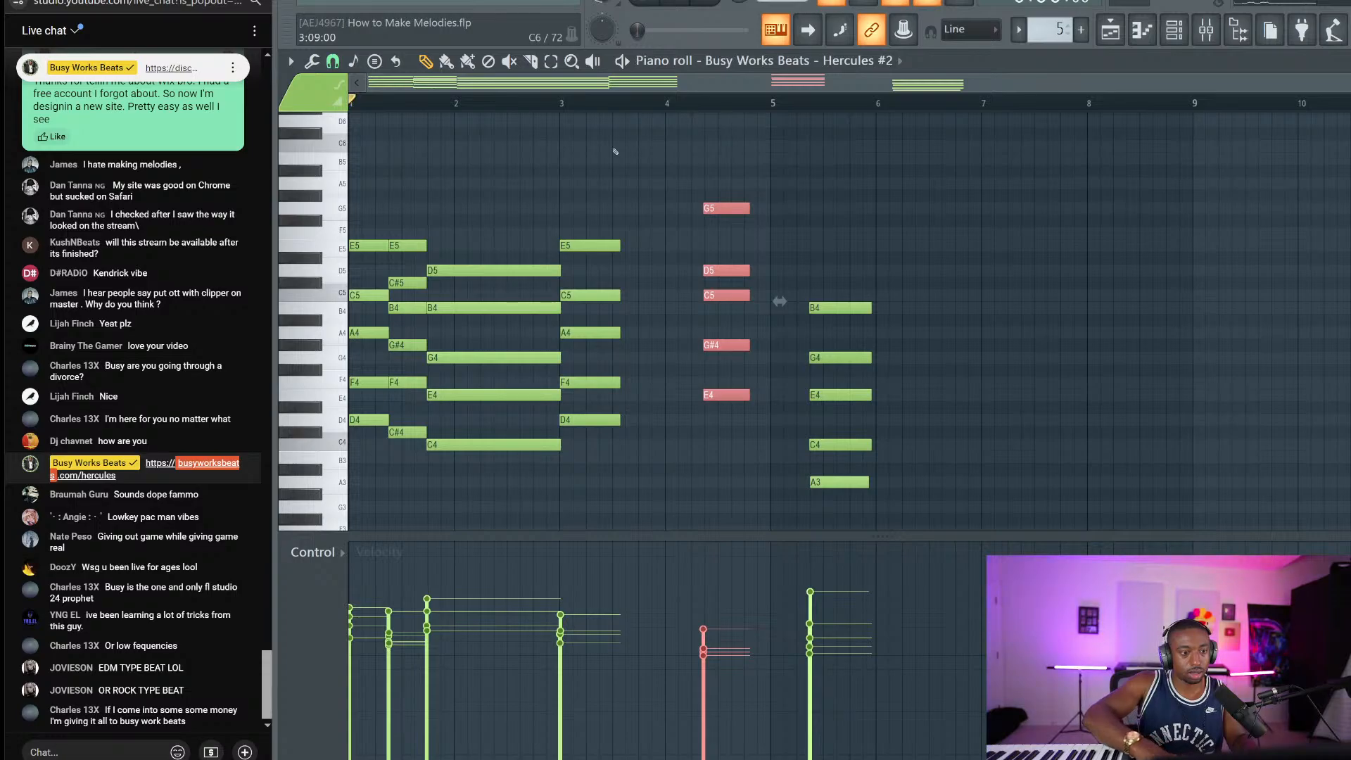
drag(733, 204, 629, 202)
Step: Audition the timing and shift the G5-topped chord earlier, to about a third of the way into bar 3
key(space)
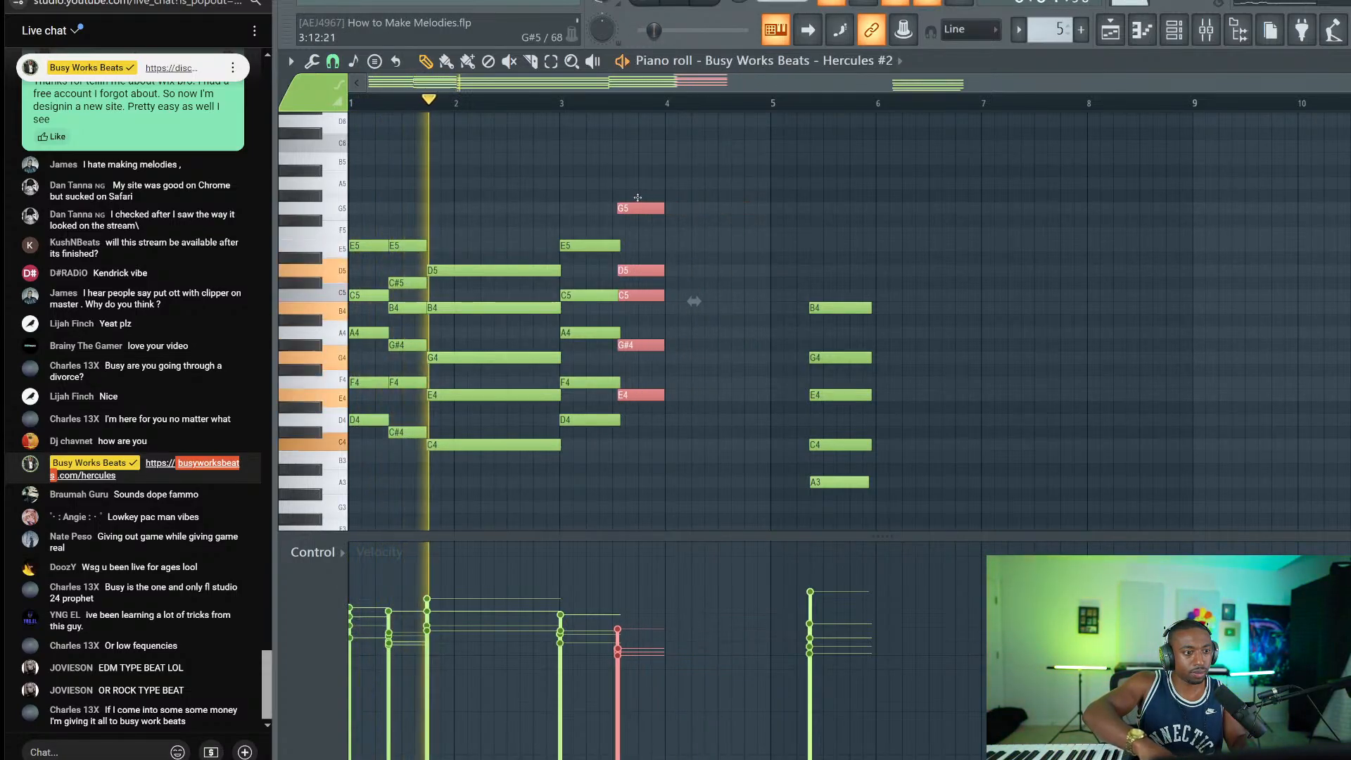
key(shift+Right)
key(shift+Right)
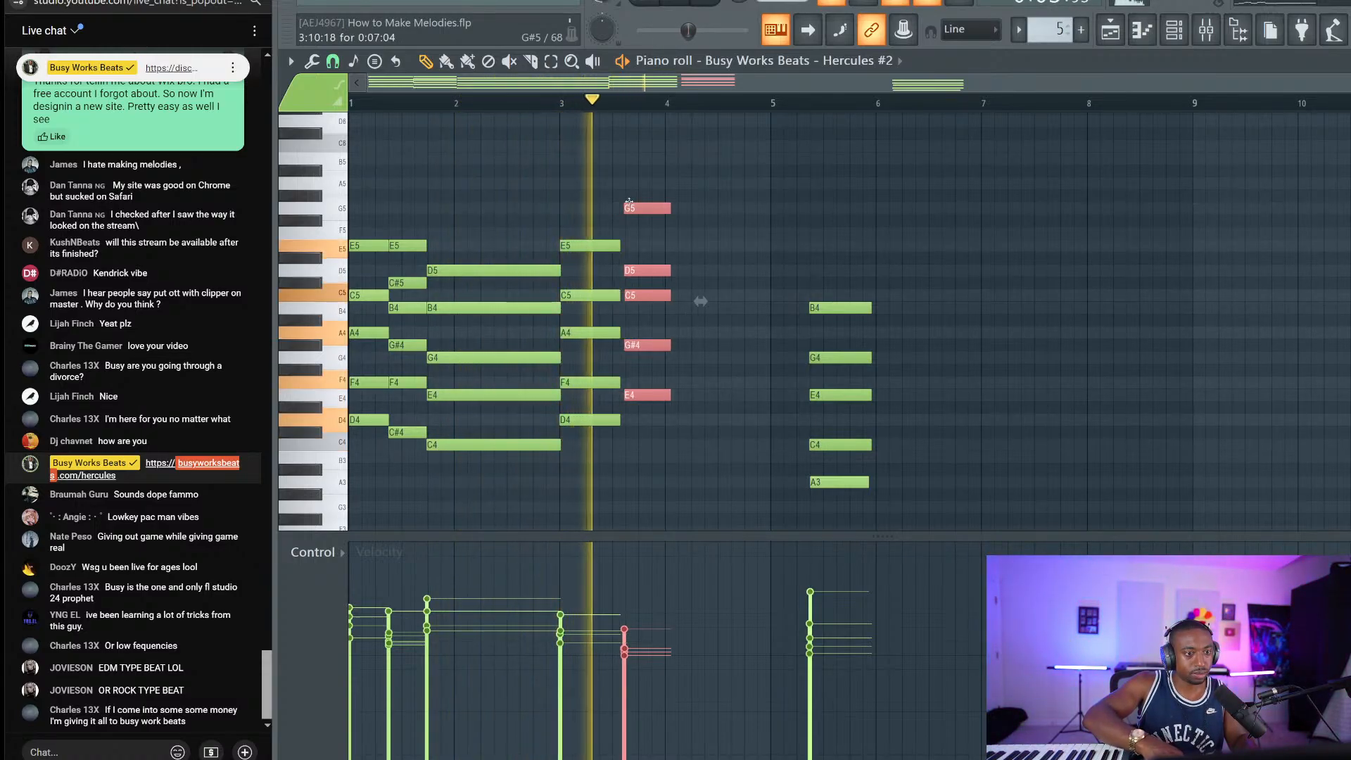
key(space)
key(shift+Left)
drag(629, 202, 609, 202)
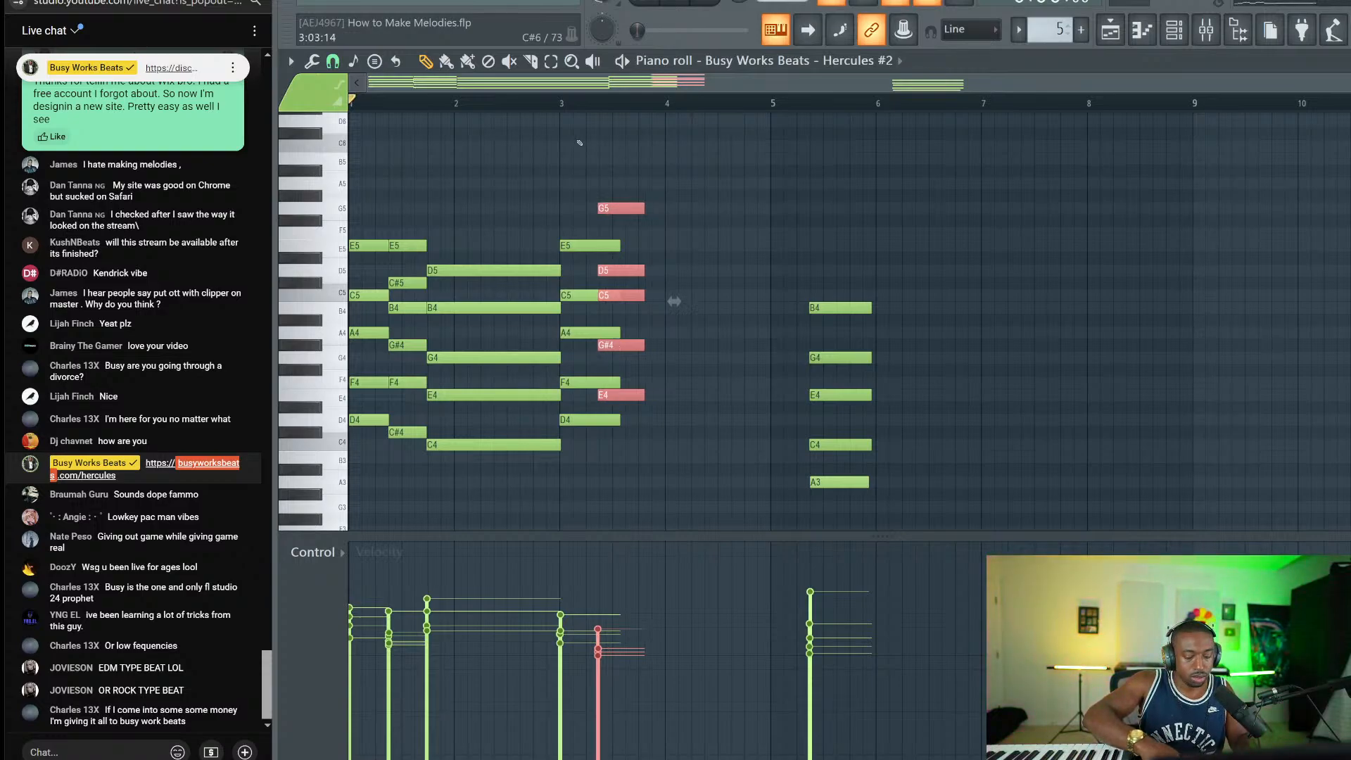
click(567, 107)
key(space)
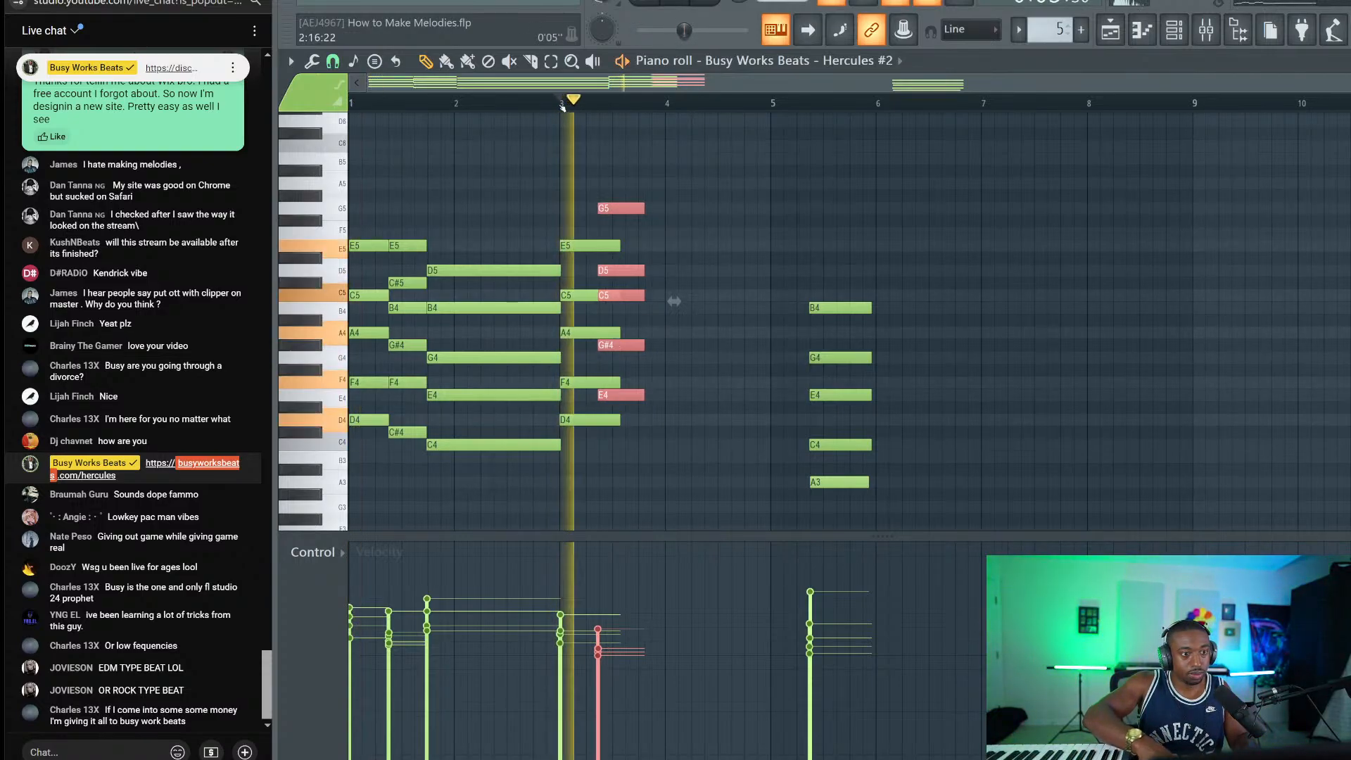
Step: Move the final A3-to-B4 chord from bar 5 to the end of bar 3, at the end of the G5-topped chord
drag(847, 267, 818, 484)
scroll(818, 472, down, 1)
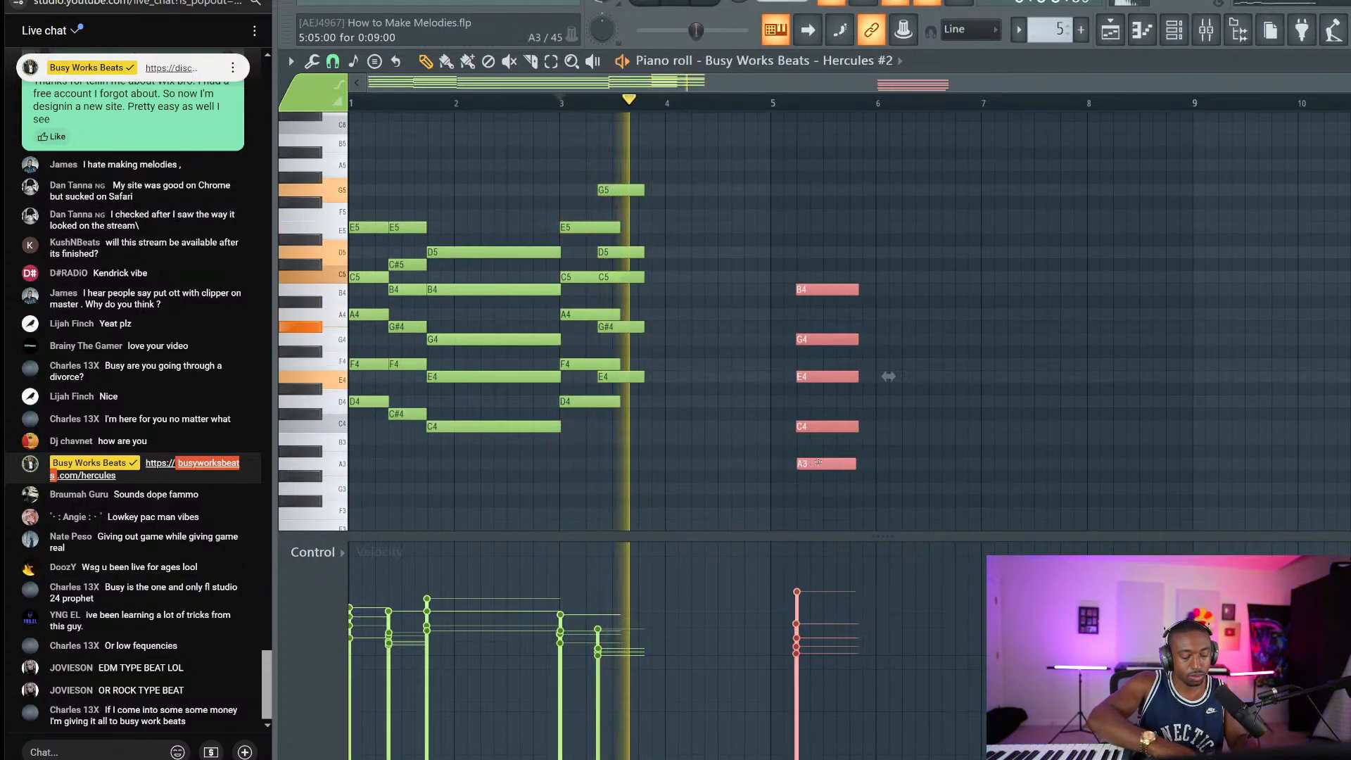
key(shift+Left)
key(shift+Left)
key(shift+Left)
key(shift+Left)
key(shift+Left)
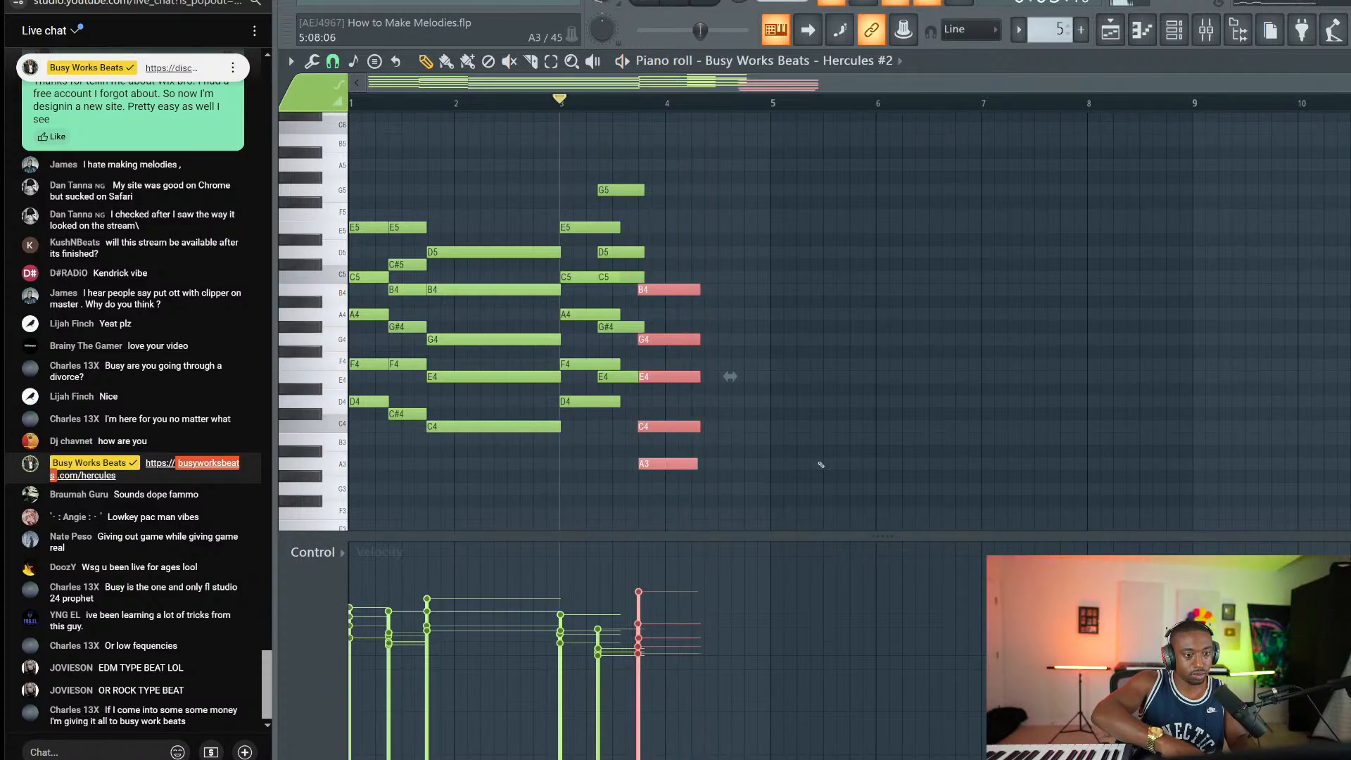
key(shift+Left)
key(shift+Left)
key(shift+Left)
key(shift+Left)
key(shift+Left)
key(shift+Left)
Step: Try Quick legato on the first two chords of bar 3, and undo it
drag(603, 418, 624, 198)
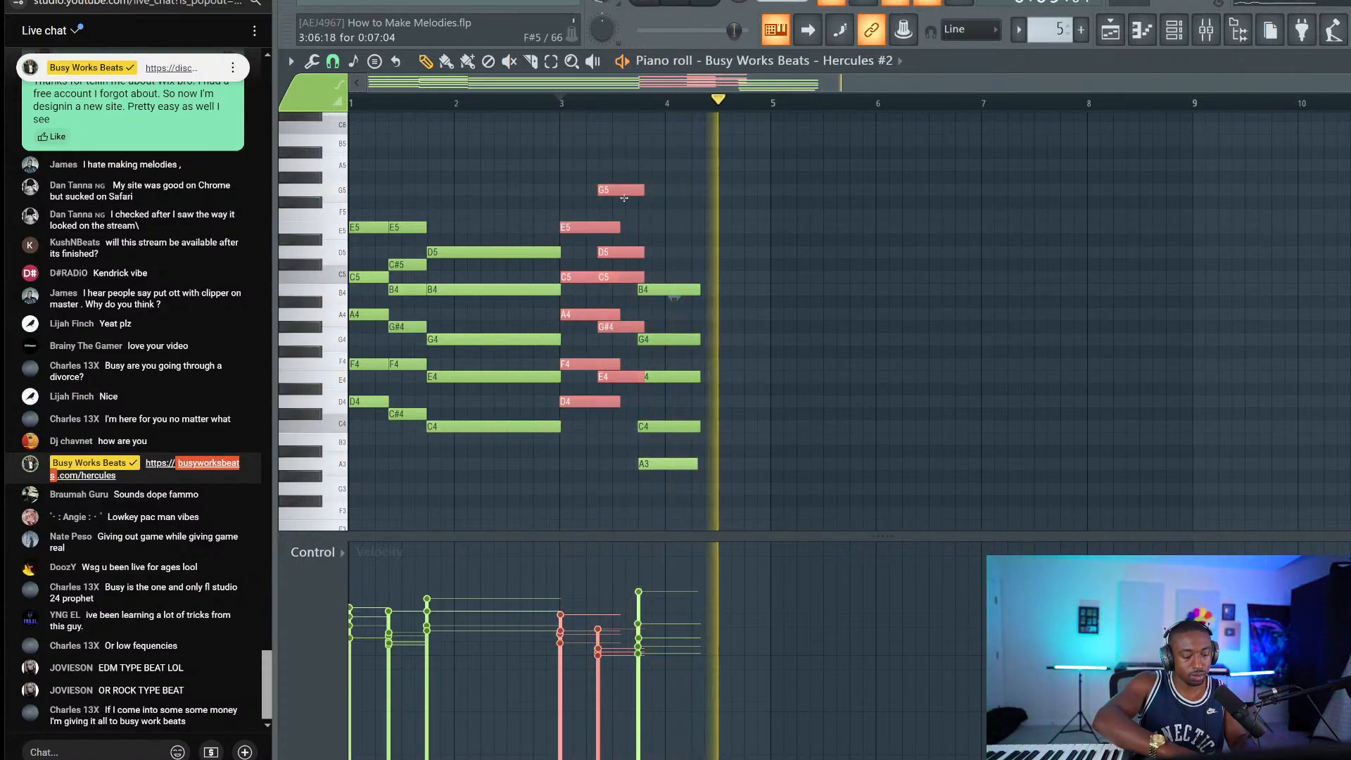
key(ctrl+l)
key(space)
key(ctrl+z)
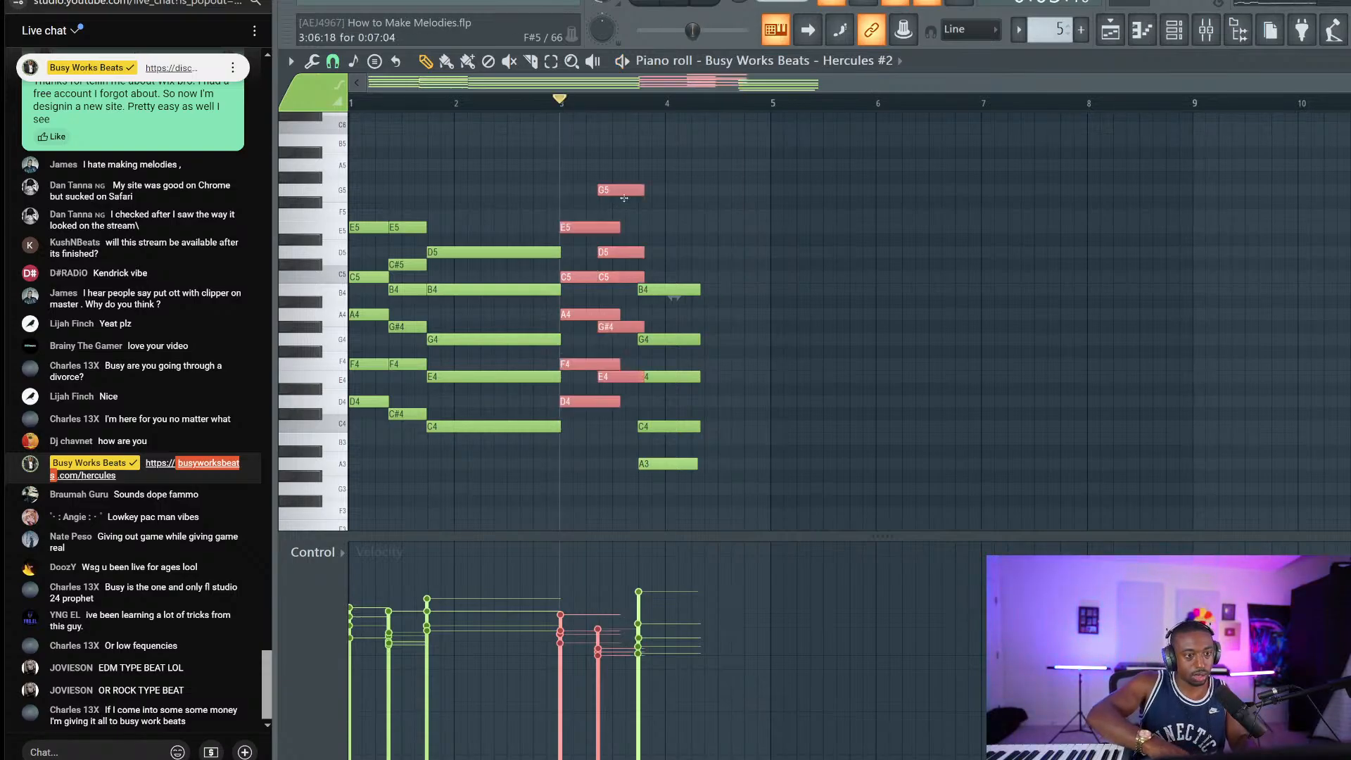
Step: Shorten the first chord of bar 3 so it ends before the G5-topped chord, and play the progression back
drag(595, 210, 593, 392)
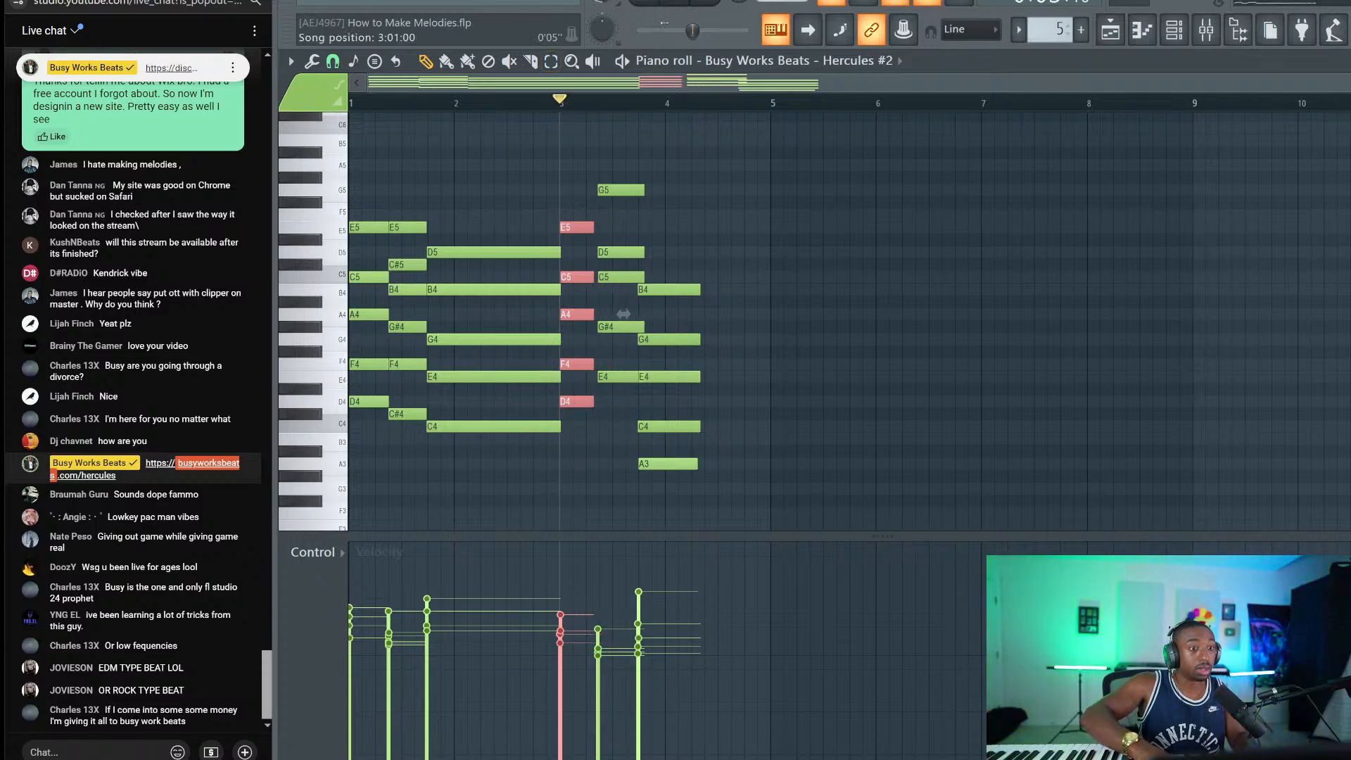
key(space)
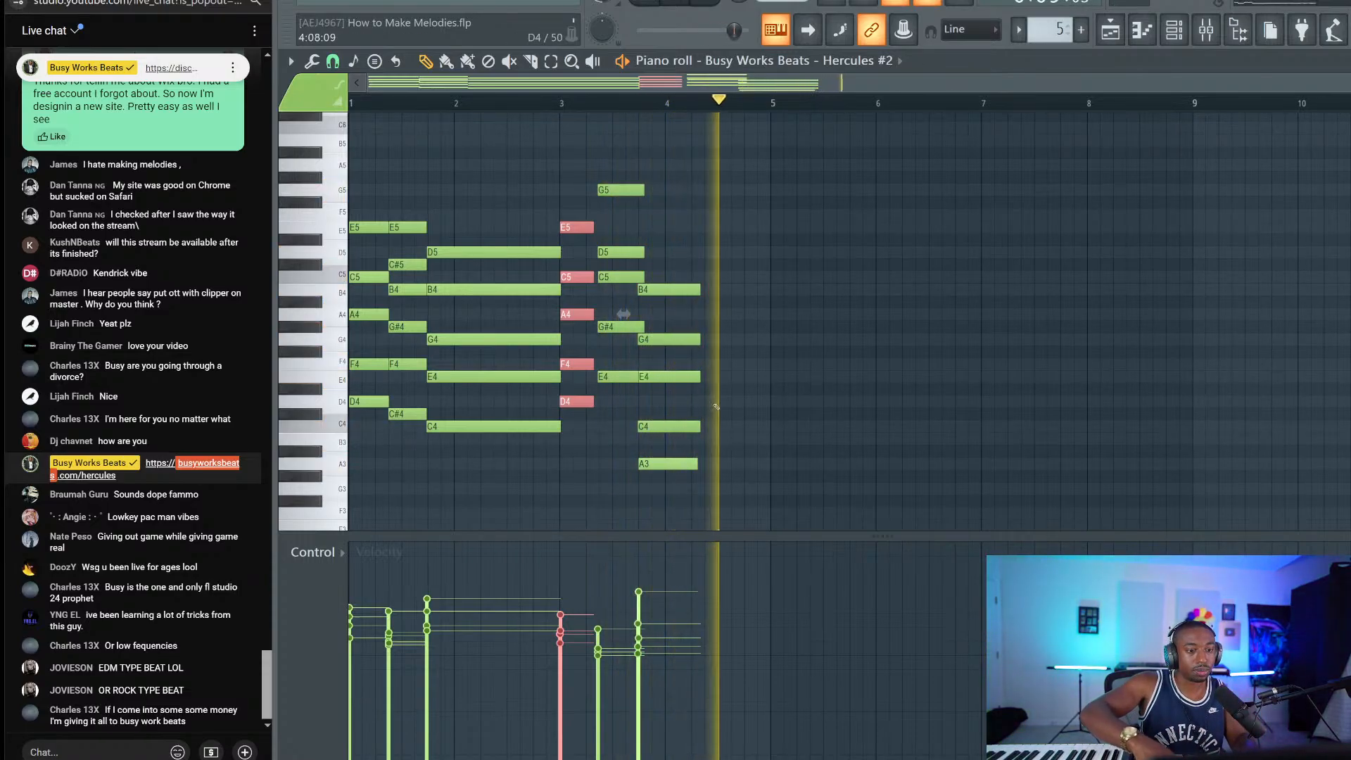
key(space)
key(space)
Step: Extend the final chord to the start of bar 5, then slice off and delete its overhanging note ends
drag(678, 487, 773, 292)
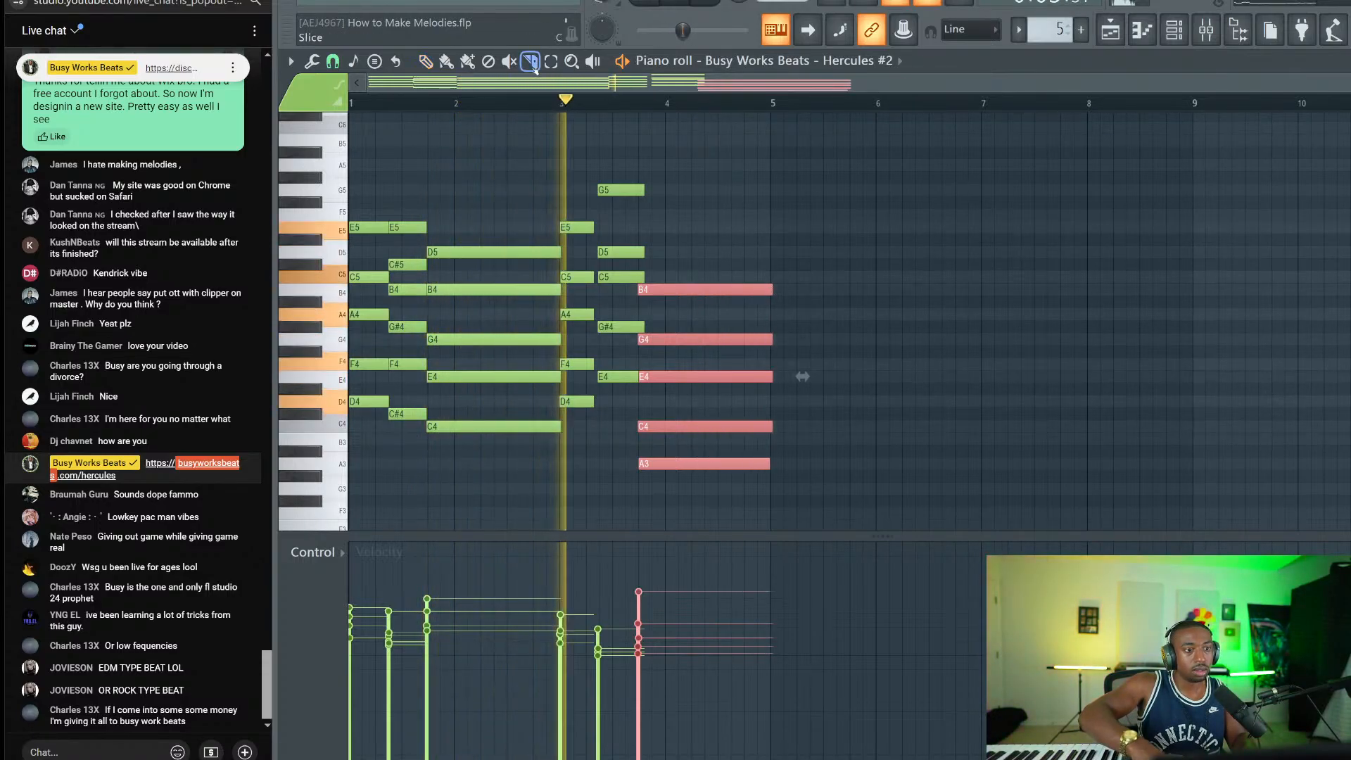
click(531, 62)
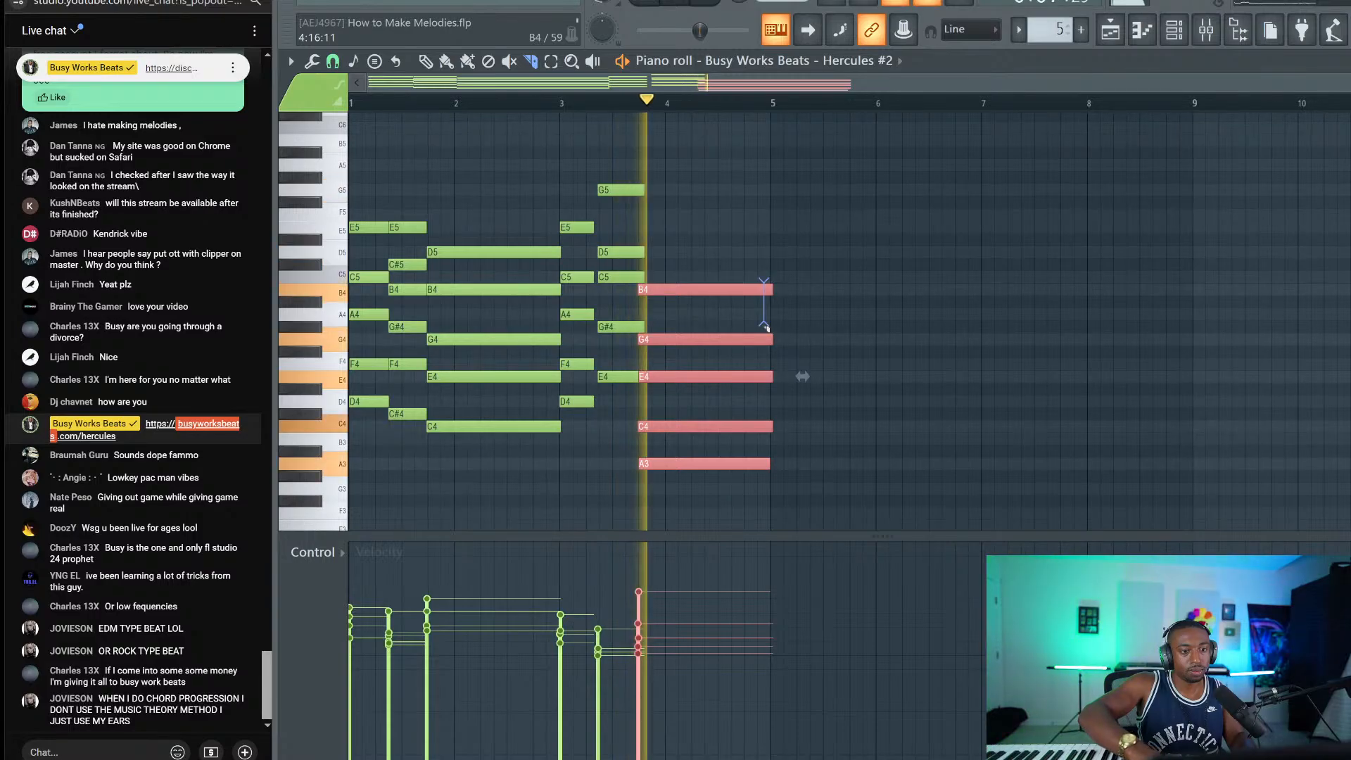
drag(765, 326, 771, 443)
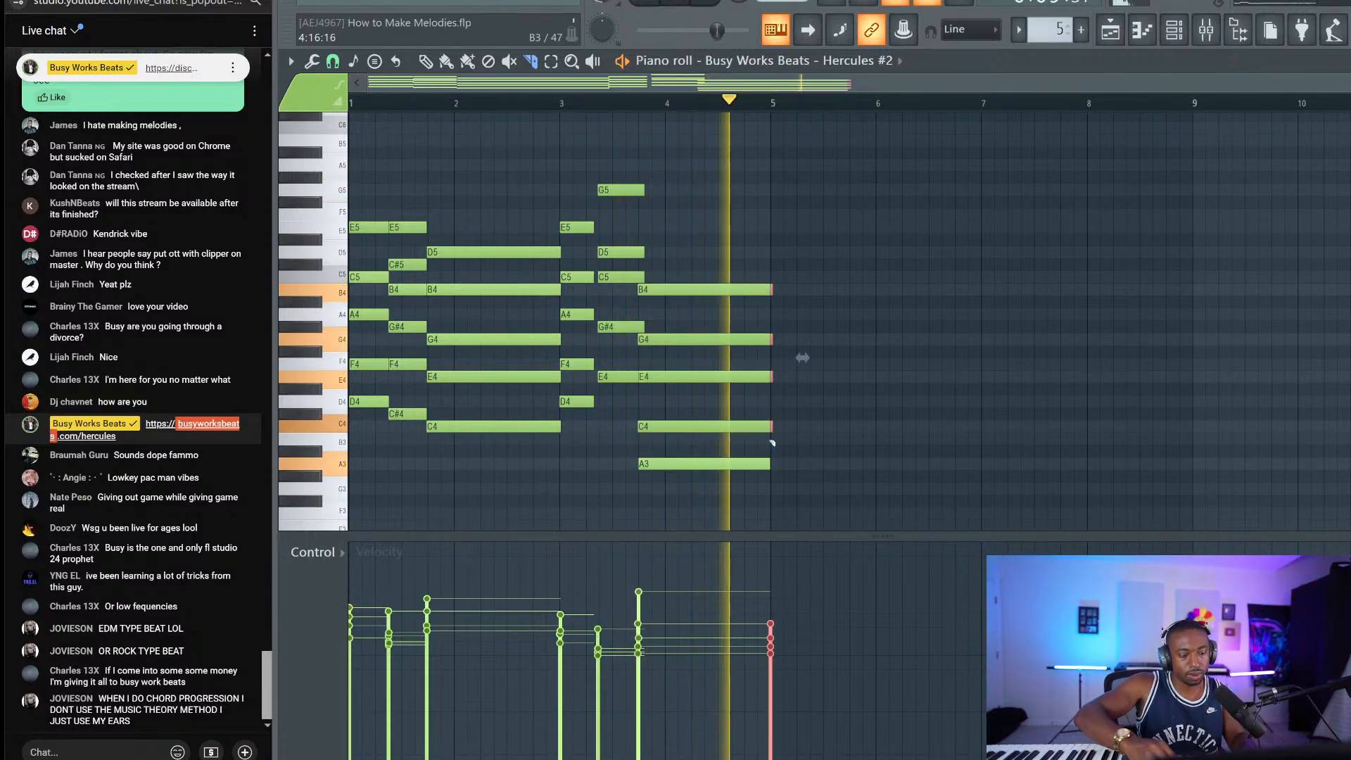
key(Delete)
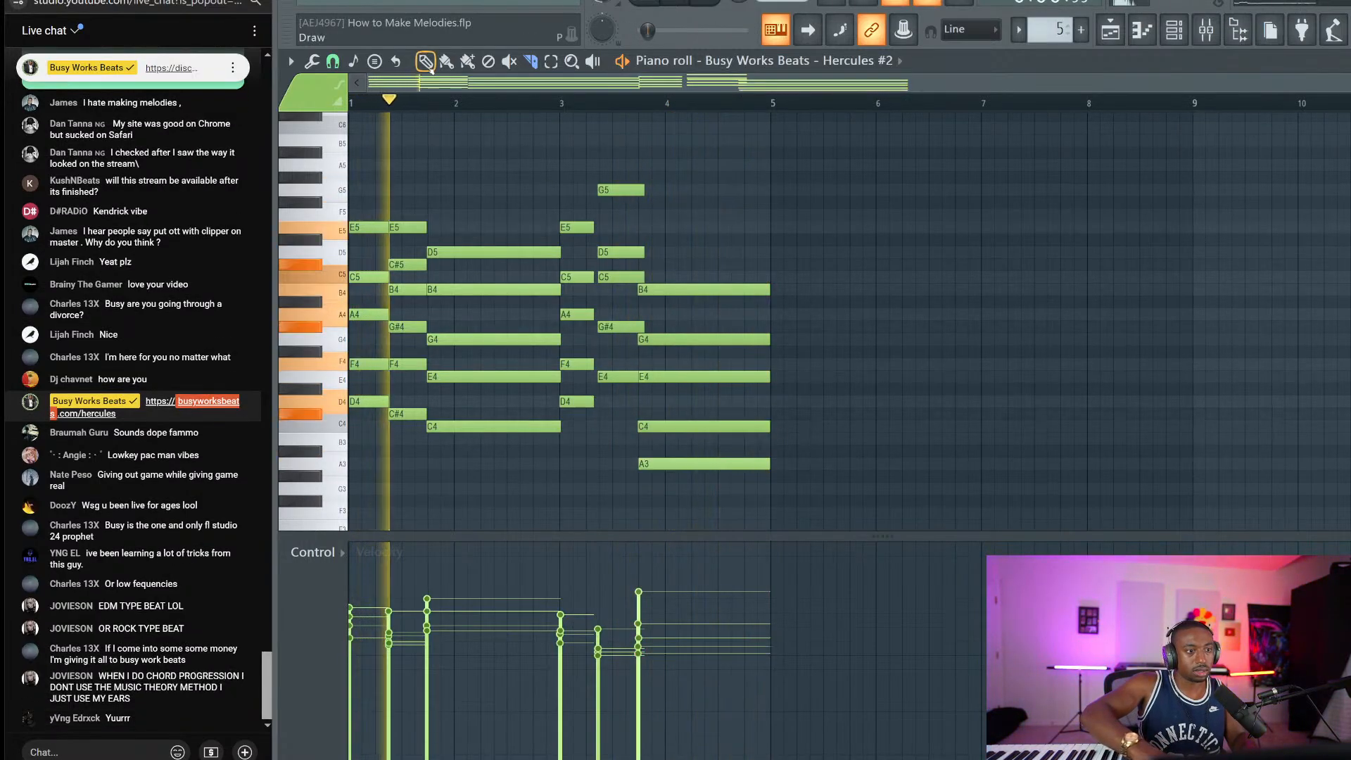
Step: Set the snap to (none) and record a high melody between A6 and E7 over the Hercules #2 chords
key(F6)
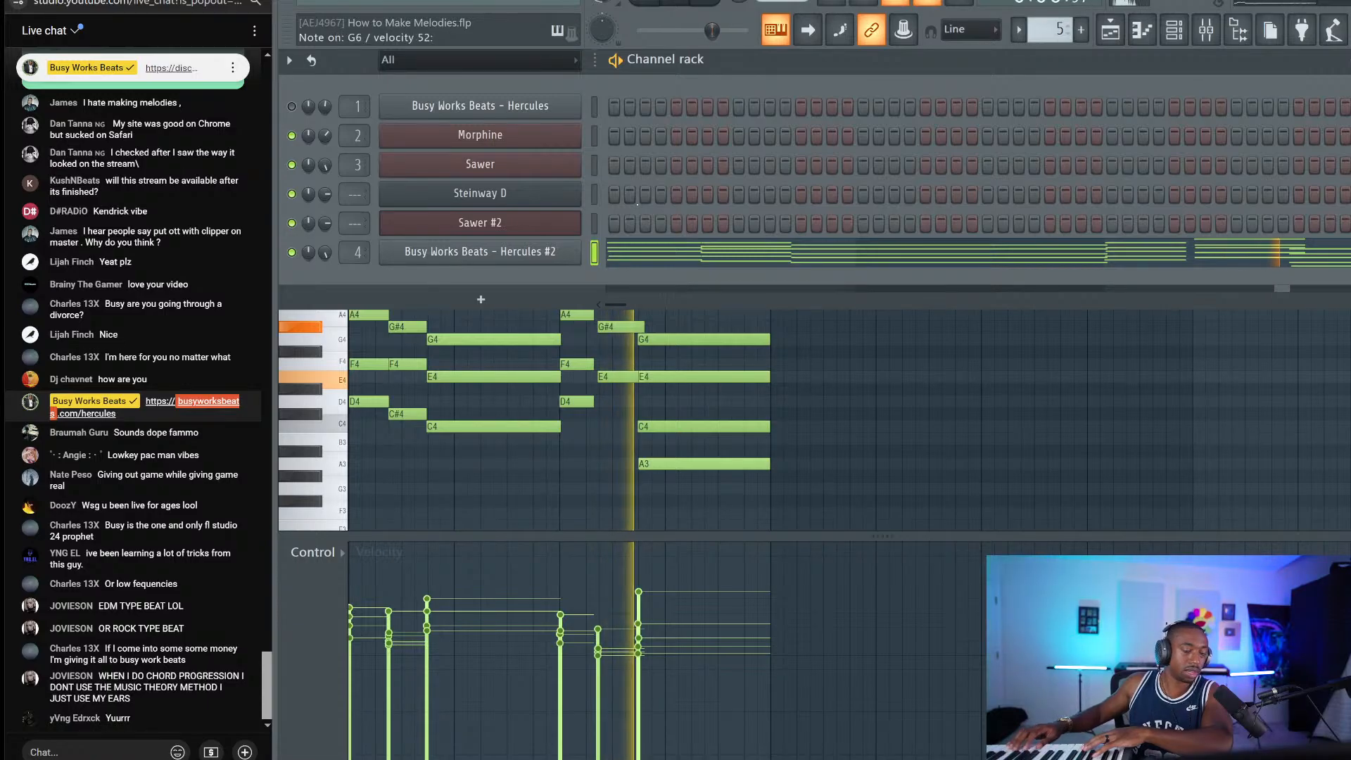
scroll(779, 317, up, 2)
right_click(779, 317)
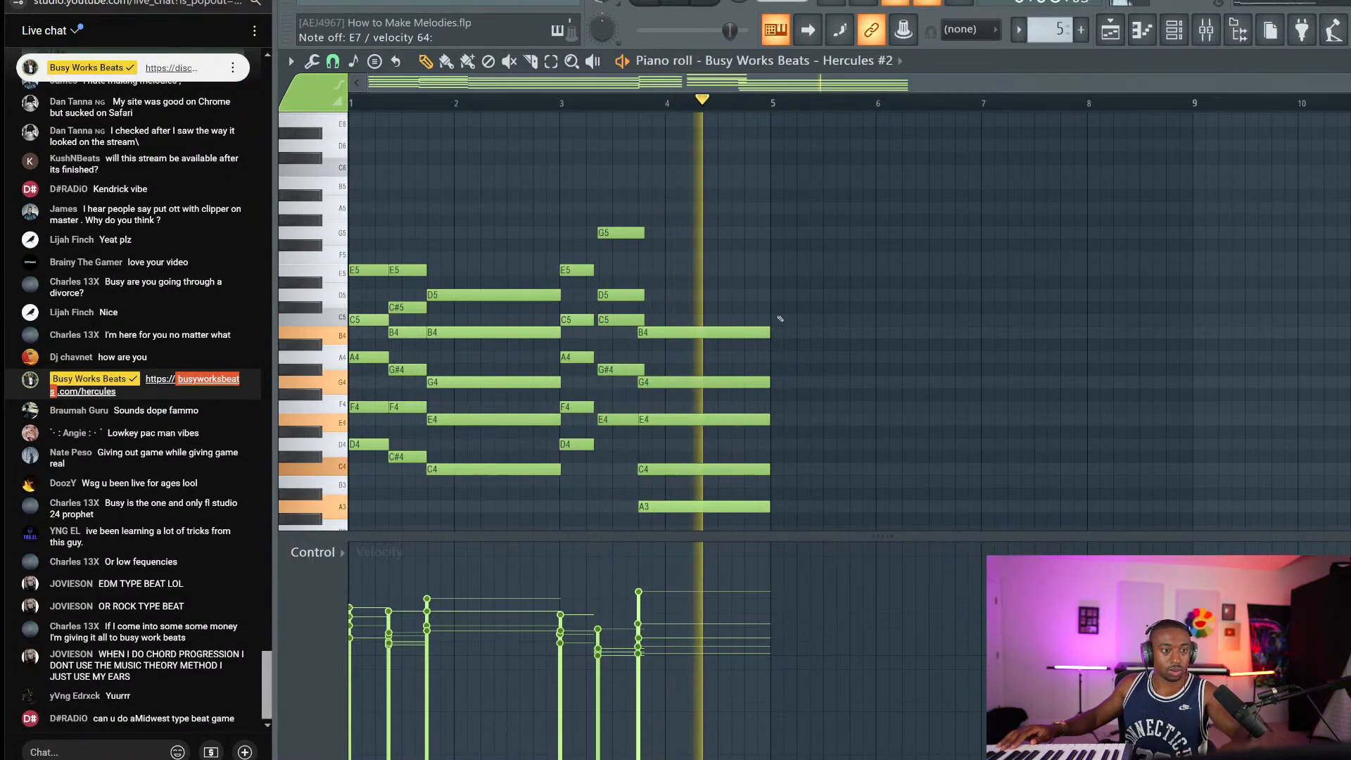
key(space)
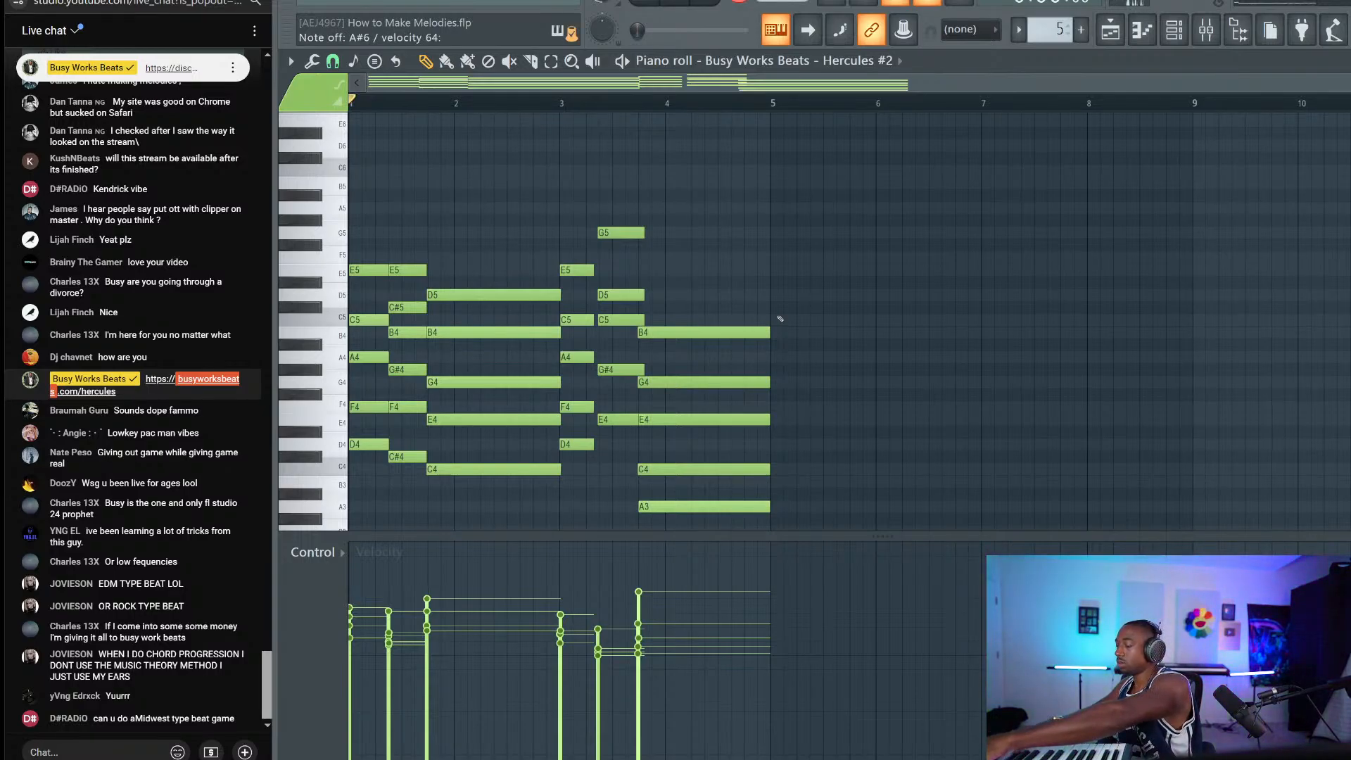
key(space)
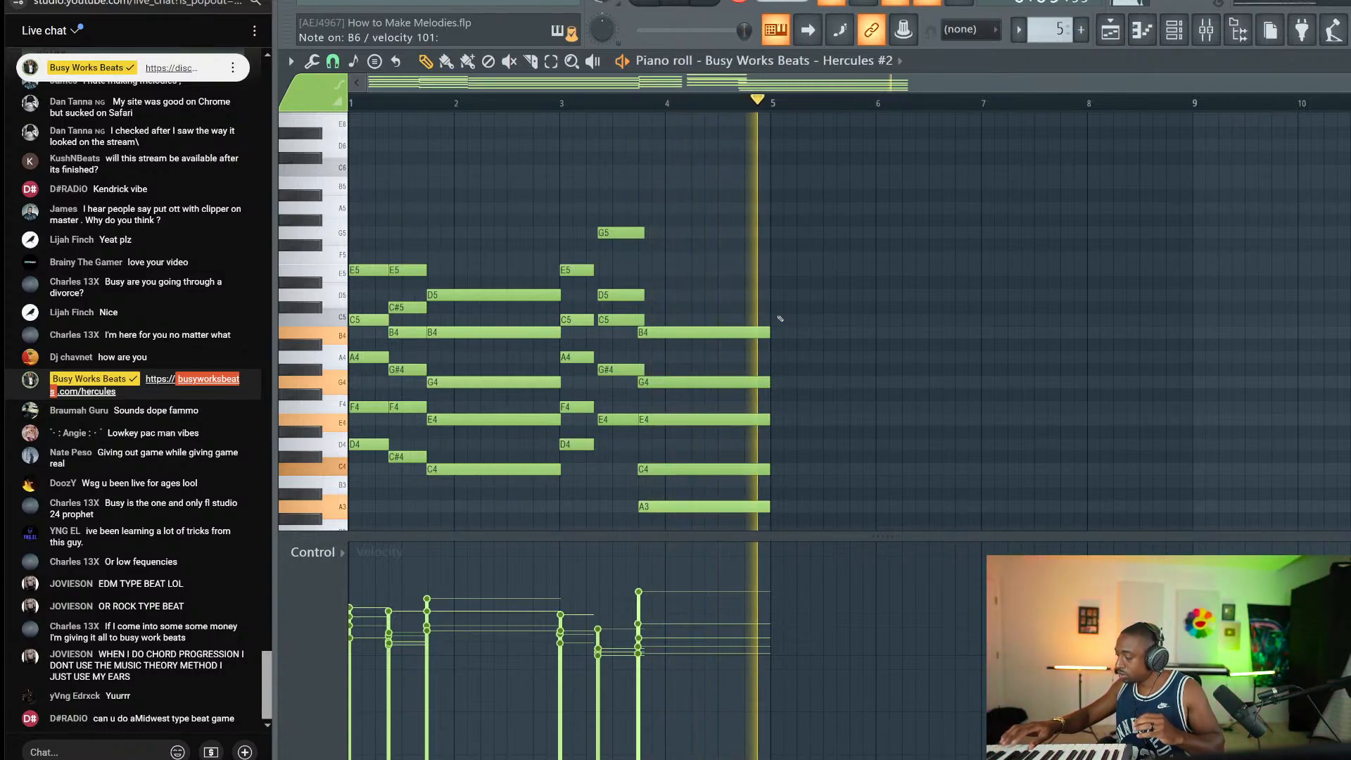
key(space)
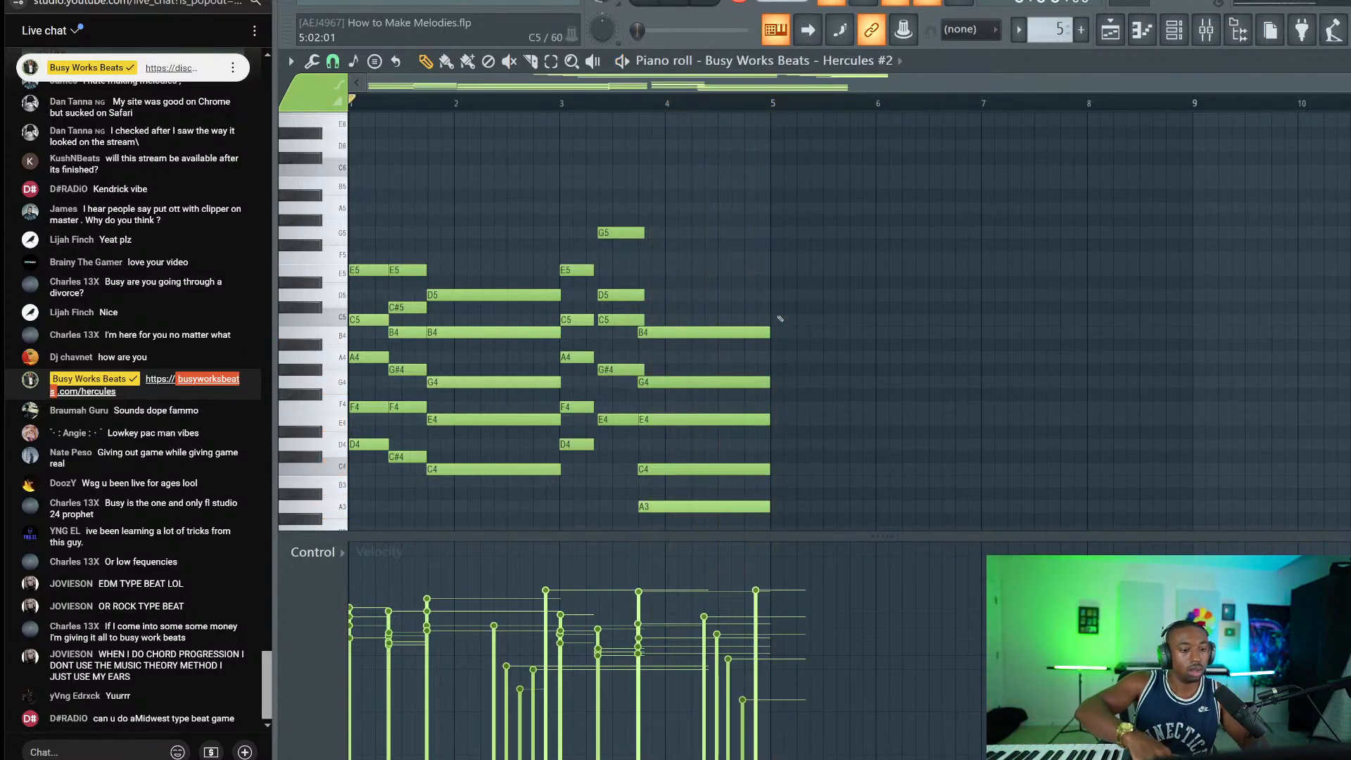
Step: Trim the last run of high melody notes, E7 to B6, so they end at the start of bar 5
scroll(780, 318, up, 10)
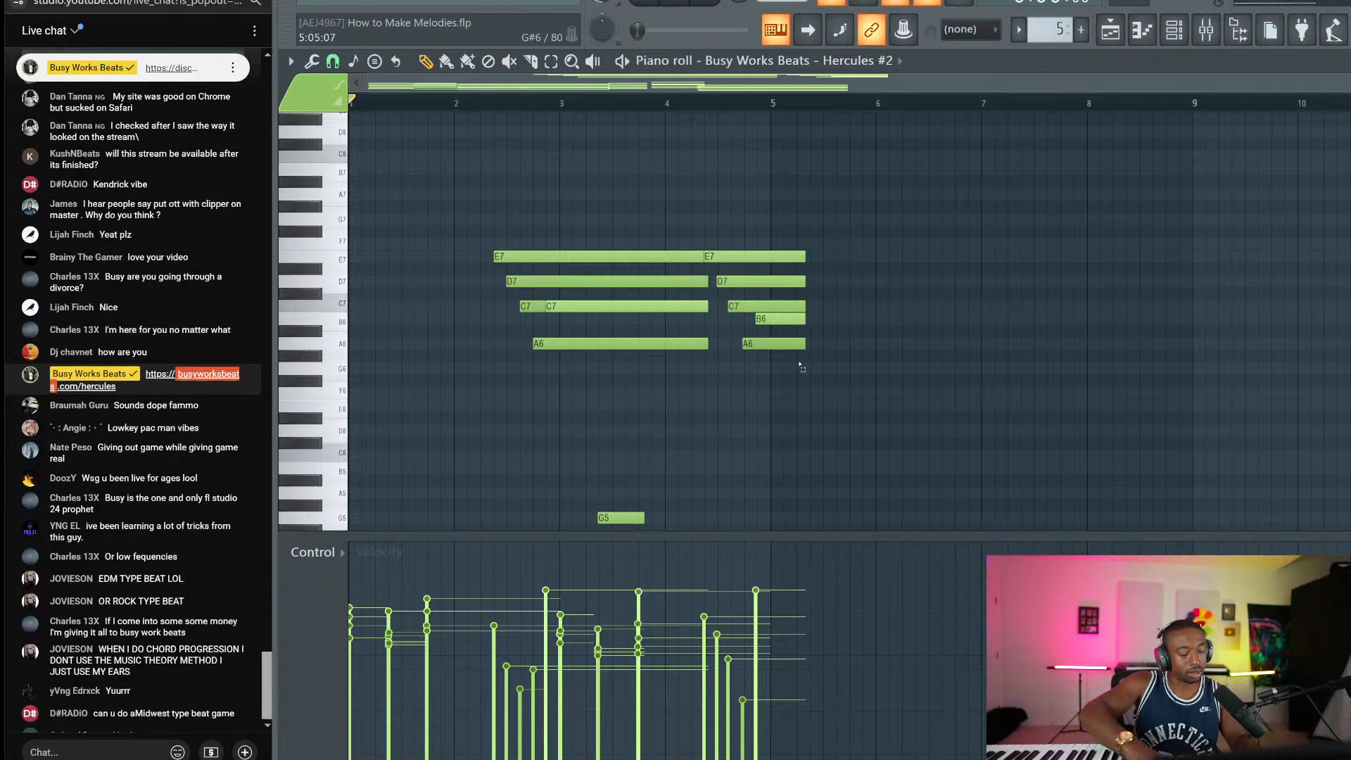
drag(801, 361, 806, 197)
drag(801, 249, 771, 244)
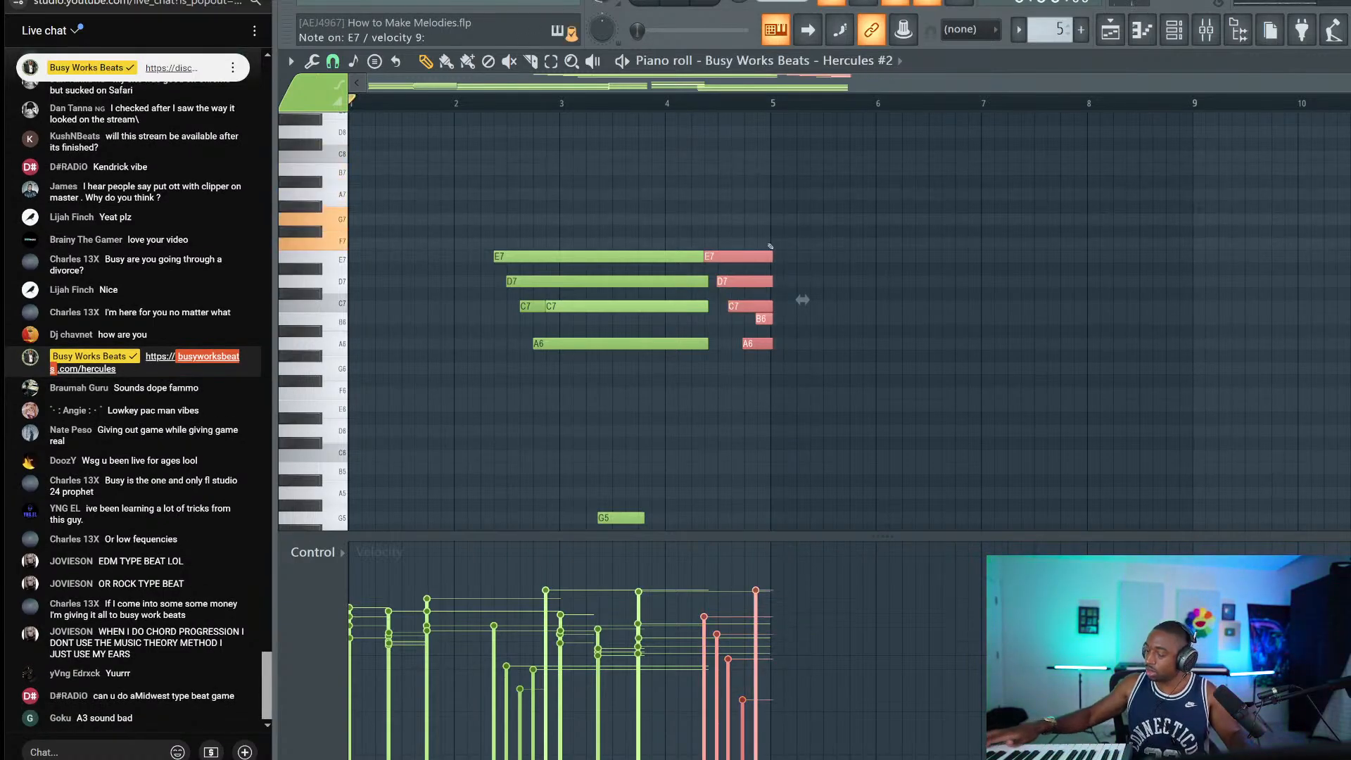
Step: Lower the lowest note of each Hercules #2 chord by one octave and play the pattern
scroll(801, 288, down, 10)
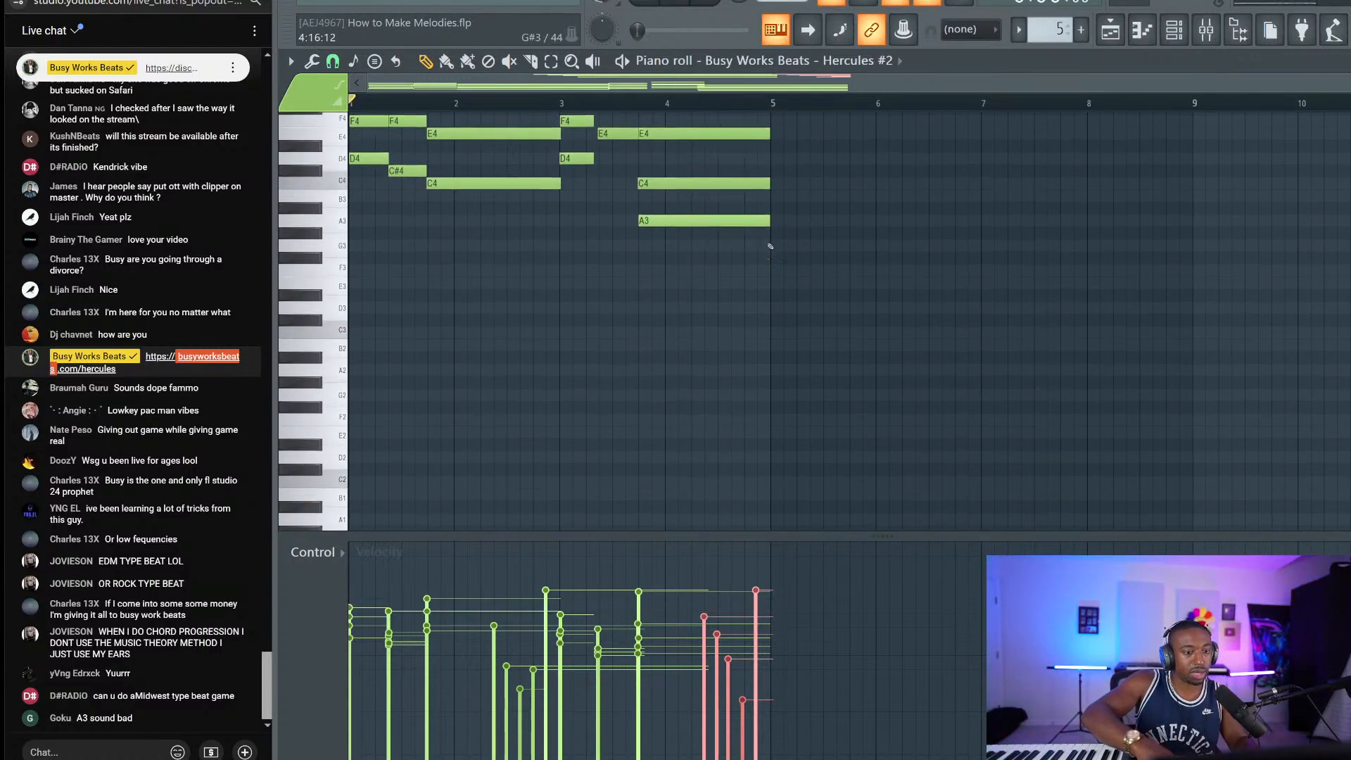
drag(683, 226, 678, 189)
scroll(681, 191, up, 3)
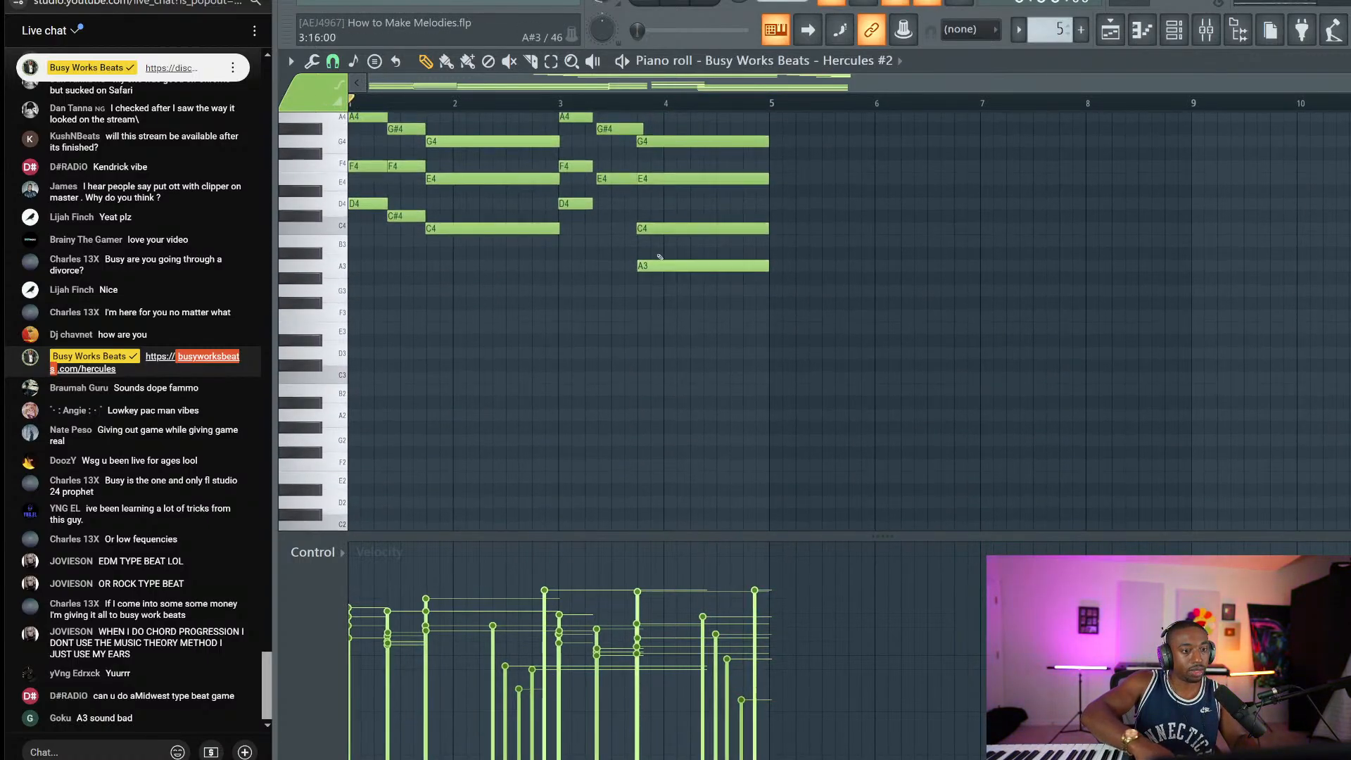
drag(656, 311, 648, 249)
scroll(647, 282, up, 3)
scroll(647, 305, up, 1)
drag(695, 389, 679, 363)
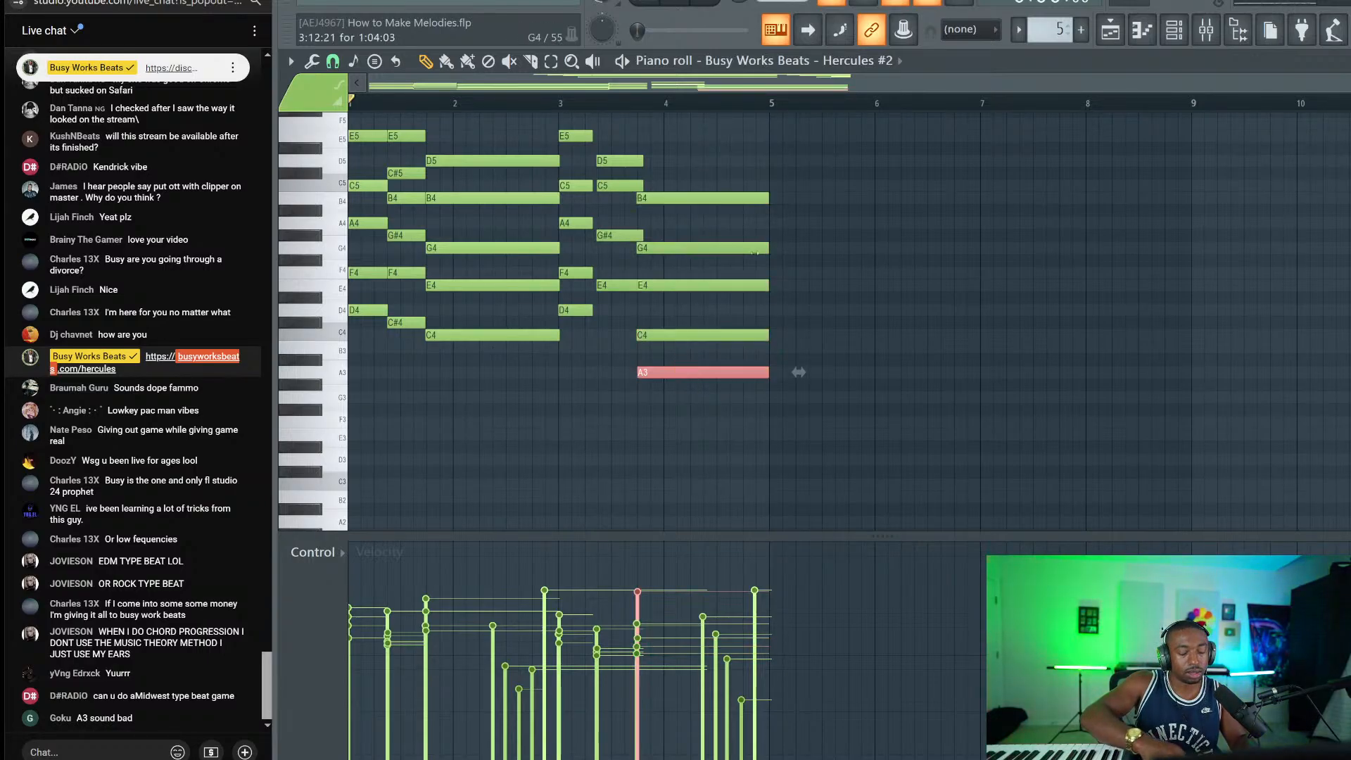
drag(617, 315, 615, 271)
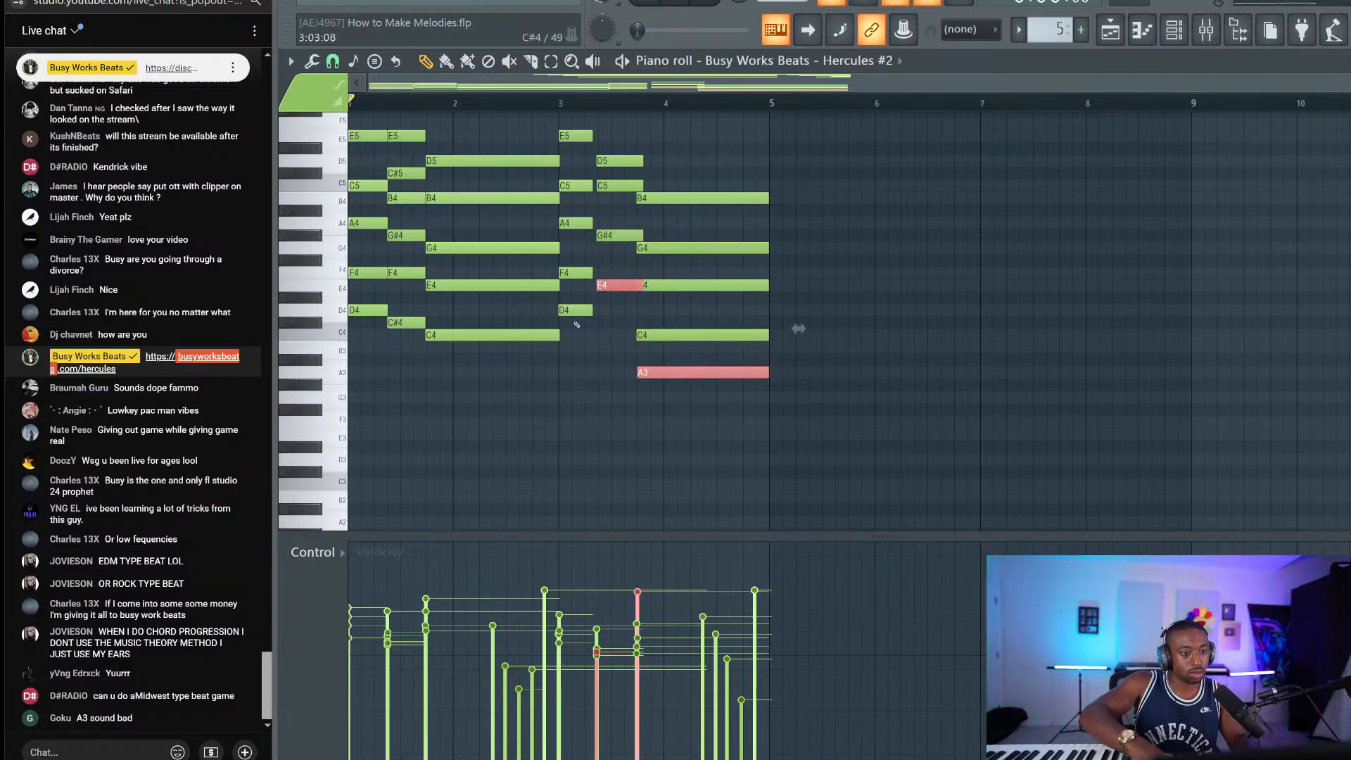
ctrl+shift+click(486, 334)
drag(384, 330, 370, 294)
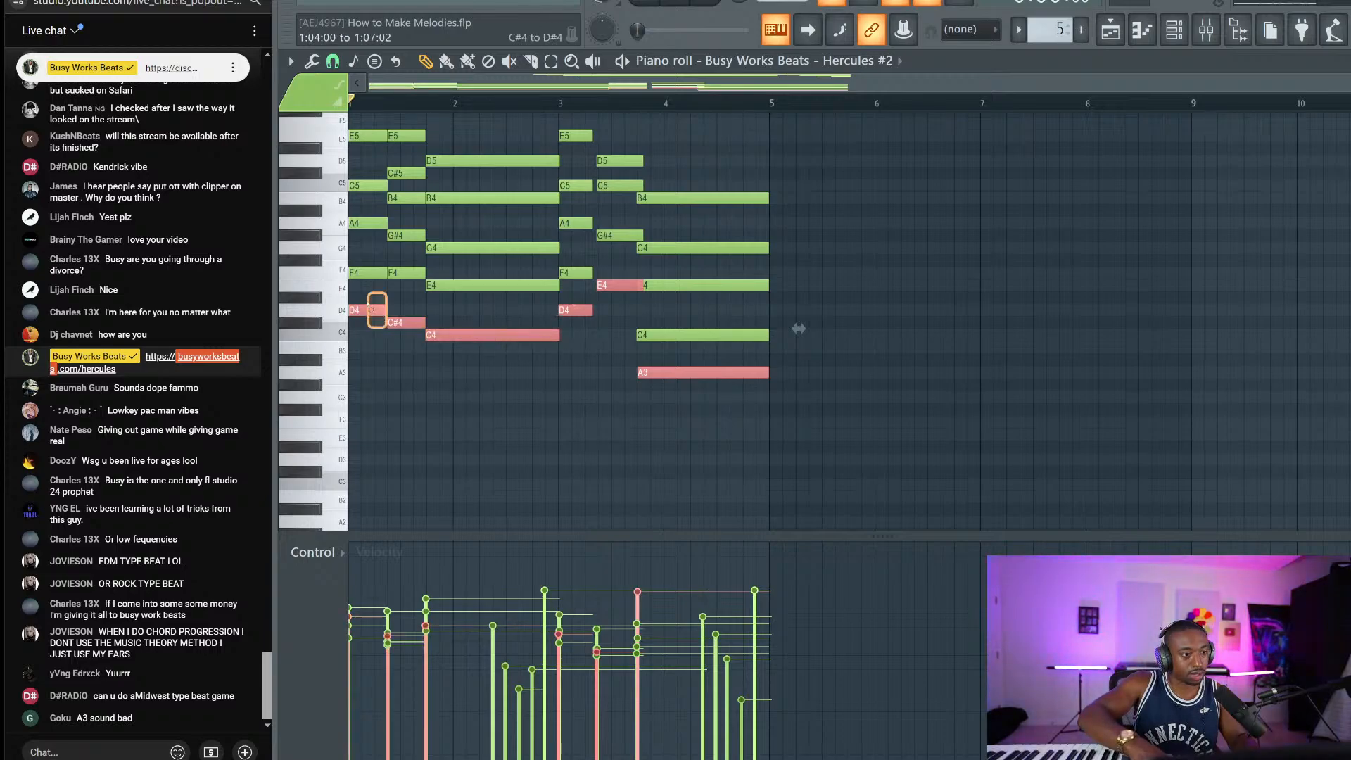
key(ctrl+Down)
key(space)
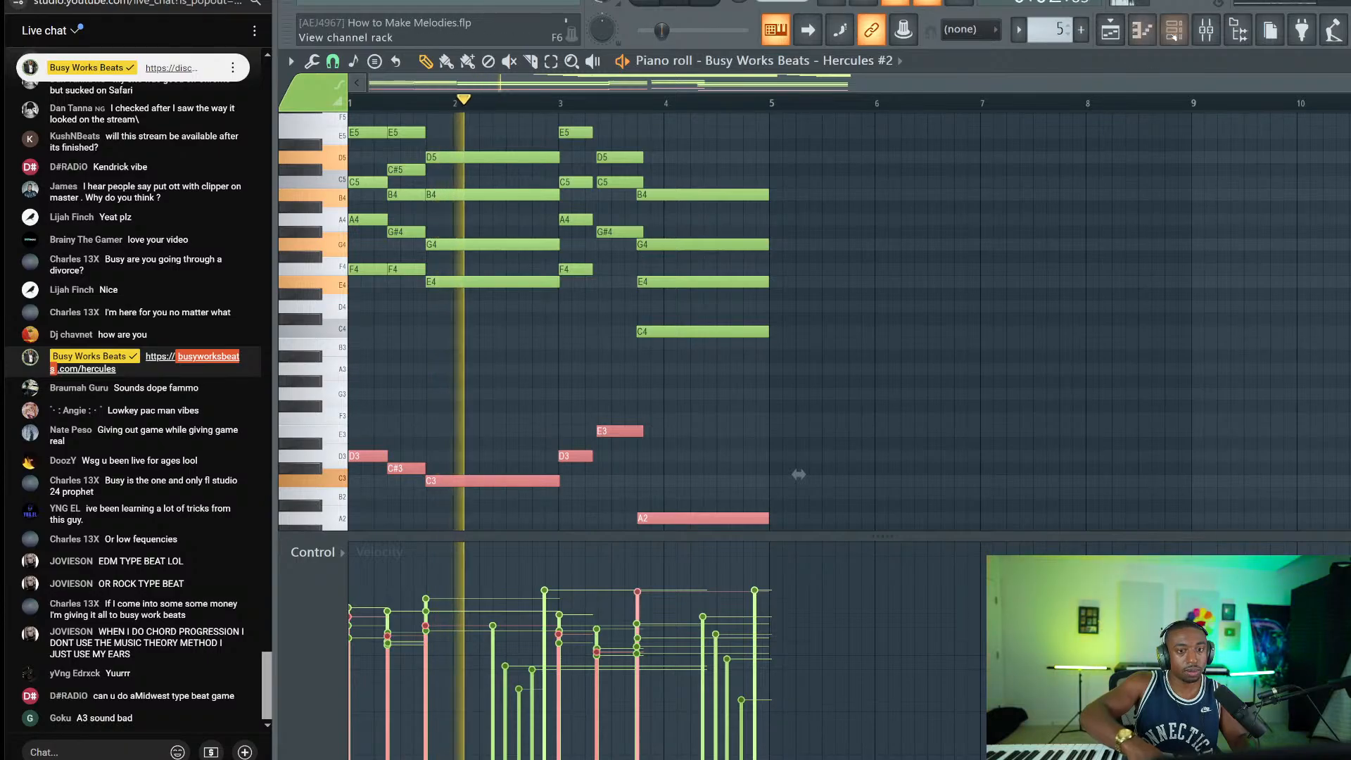
Step: Set the Hercules #2 channel to cut itself with group Cut 6 By 6, and stop playback
key(F6)
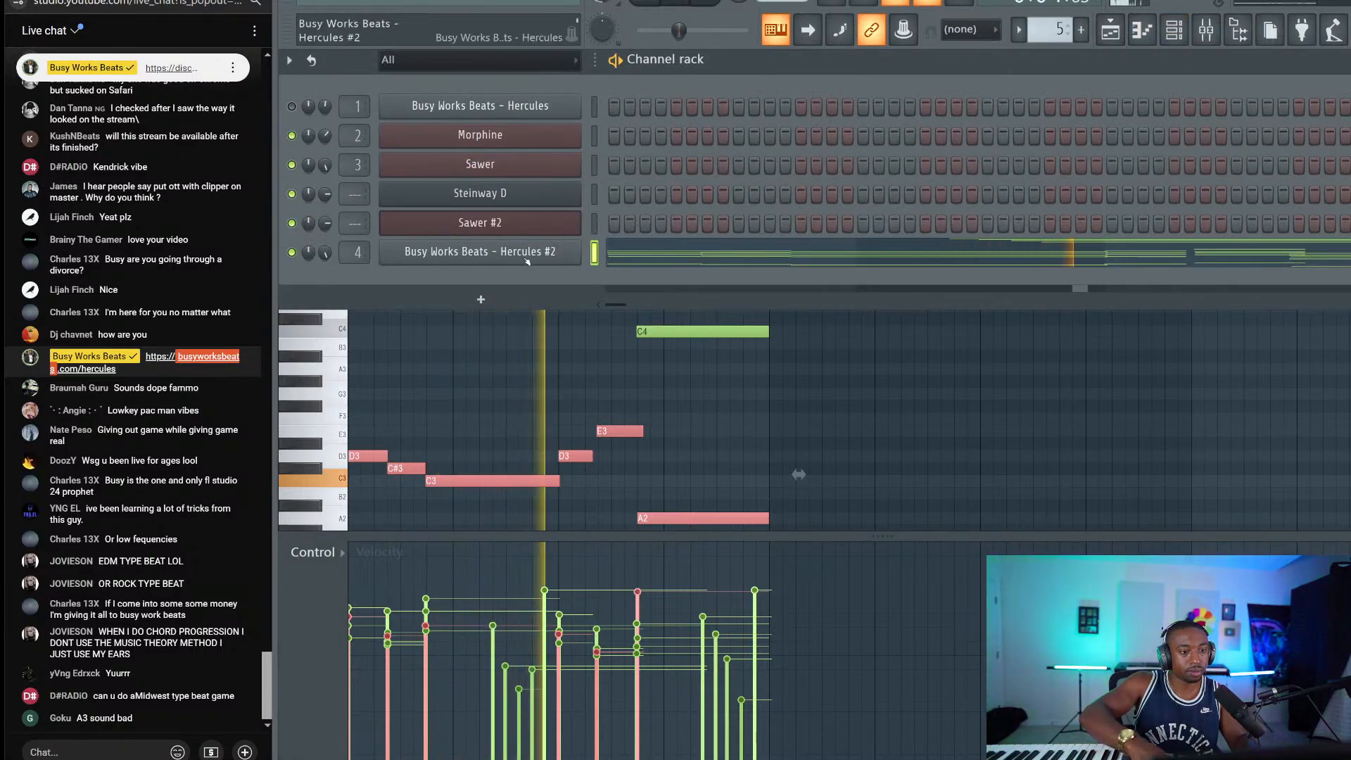
click(480, 251)
click(543, 282)
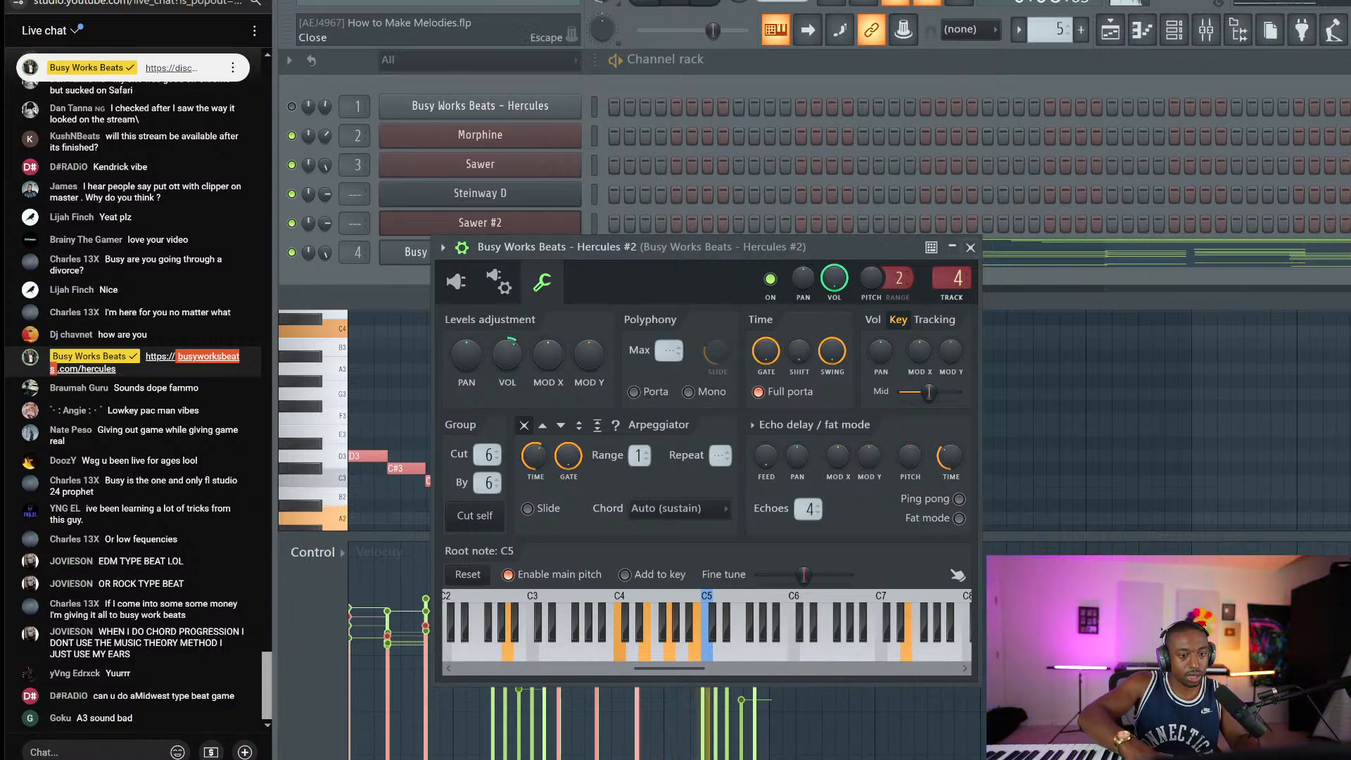
click(971, 248)
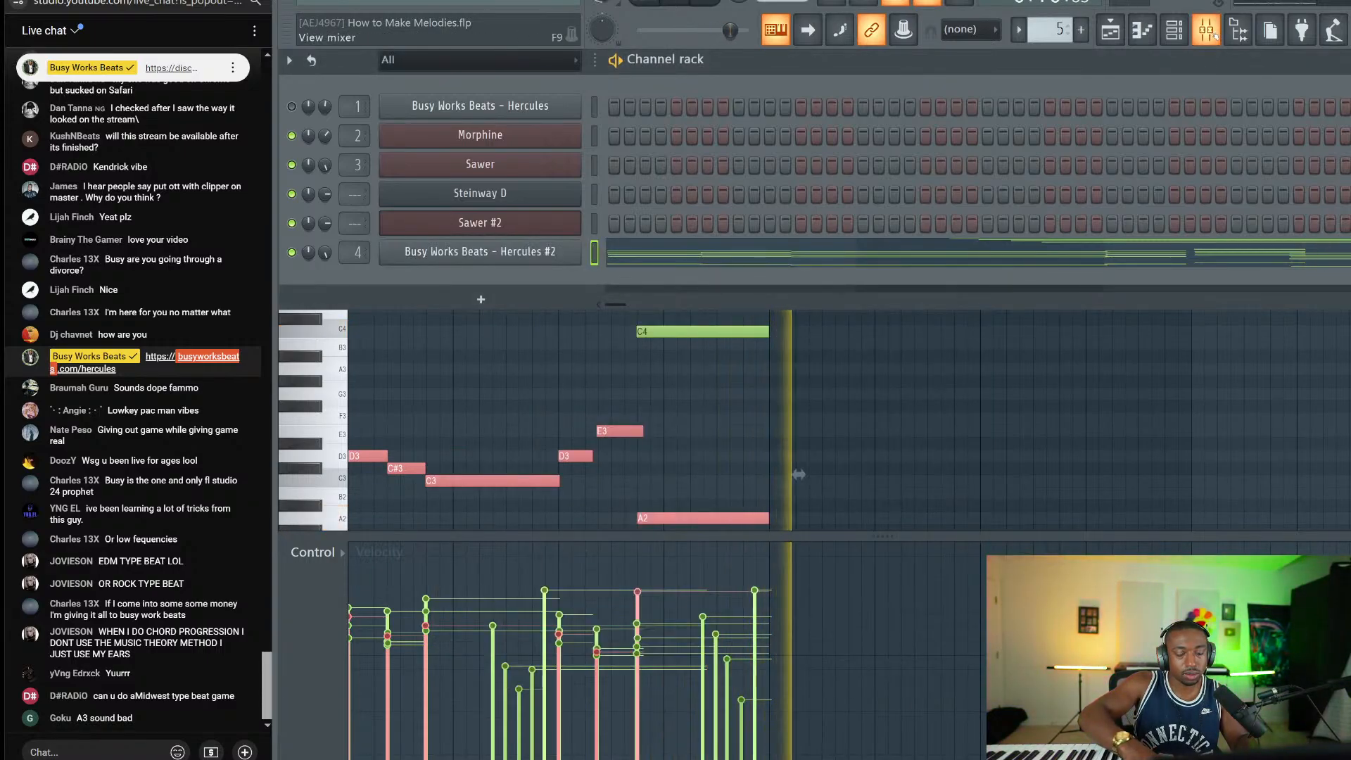
key(F6)
key(space)
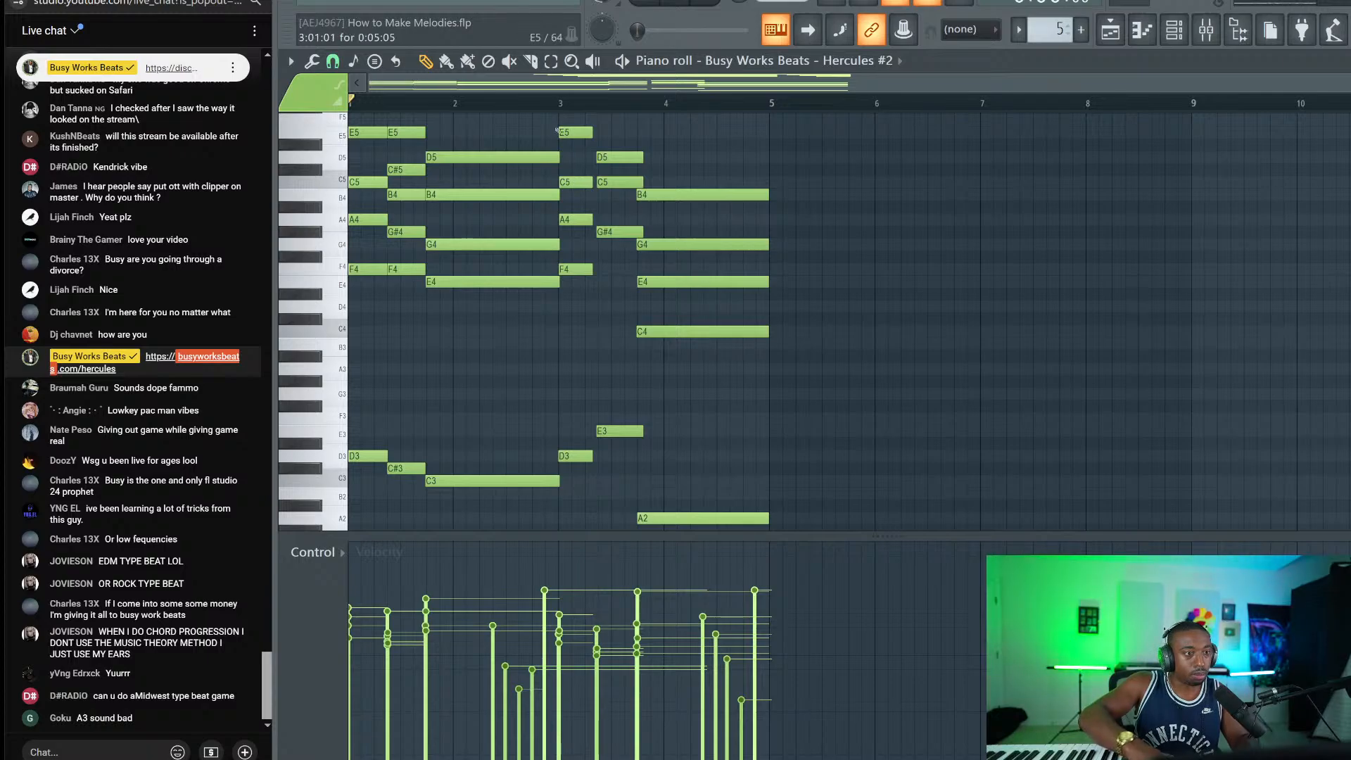
scroll(831, 179, down, 2)
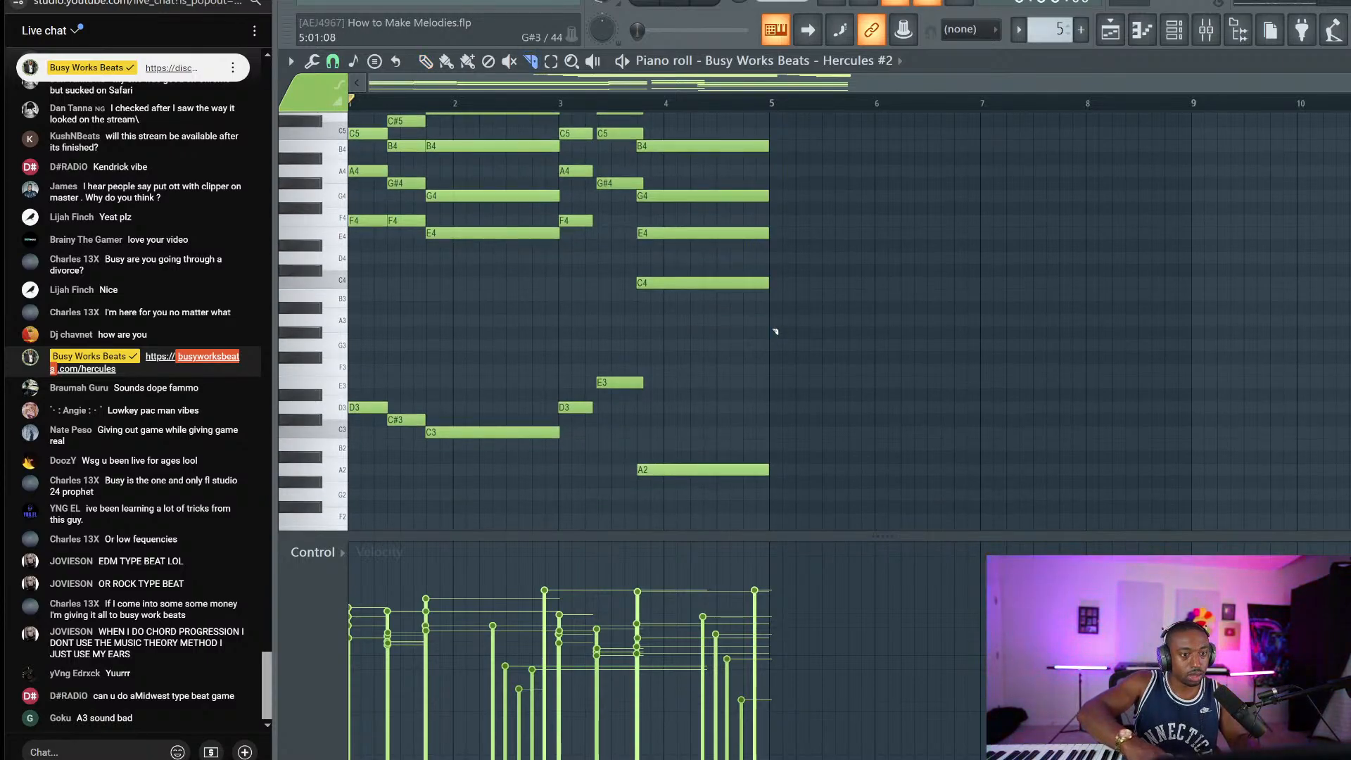
key(ctrl+x)
key(ctrl+z)
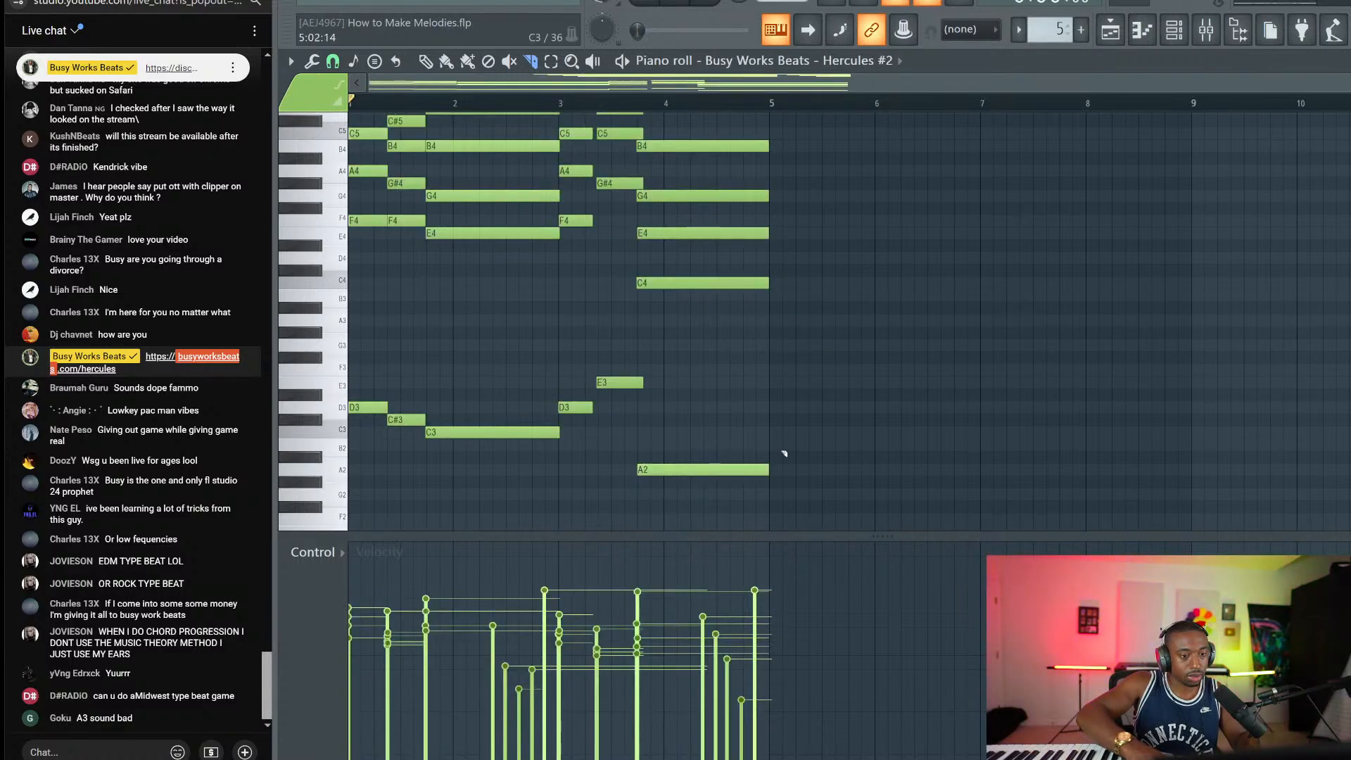
scroll(773, 492, down, 2)
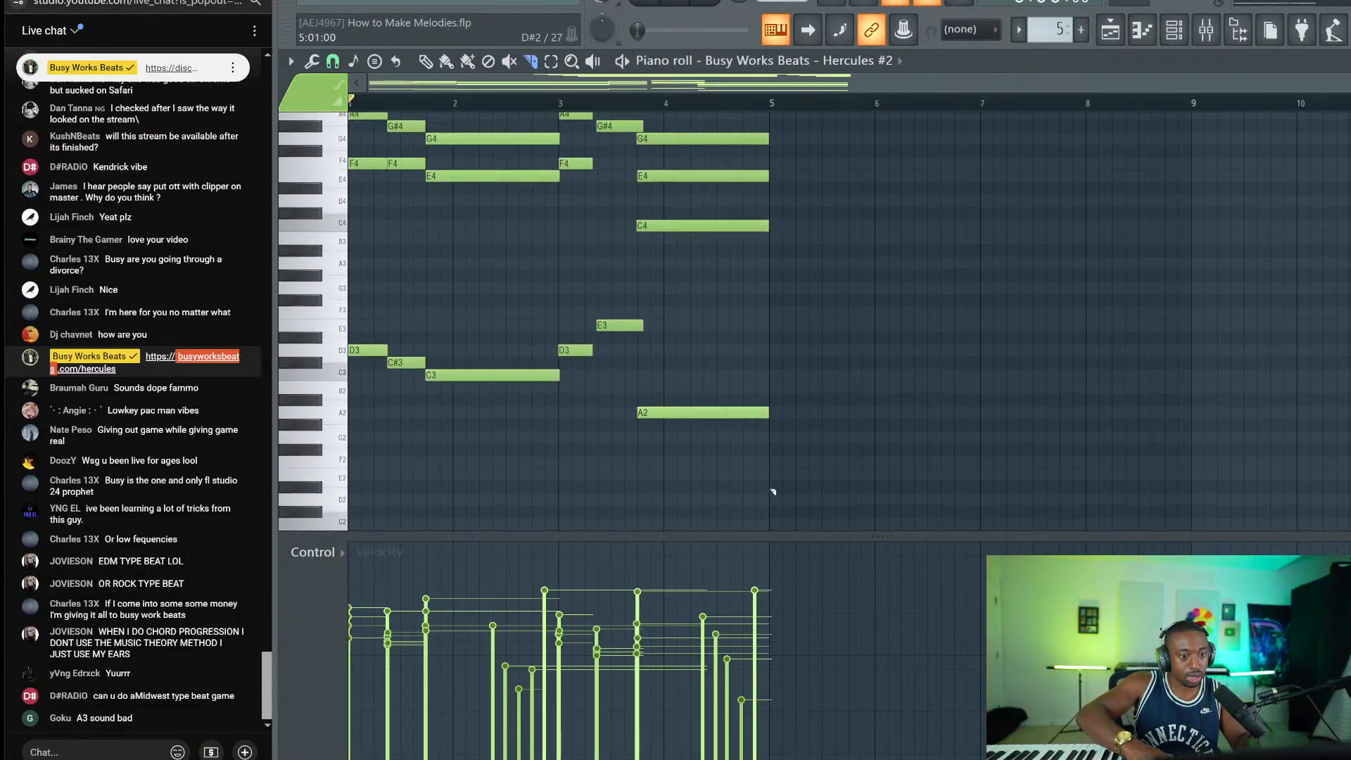
drag(758, 260, 750, 144)
key(ctrl+z)
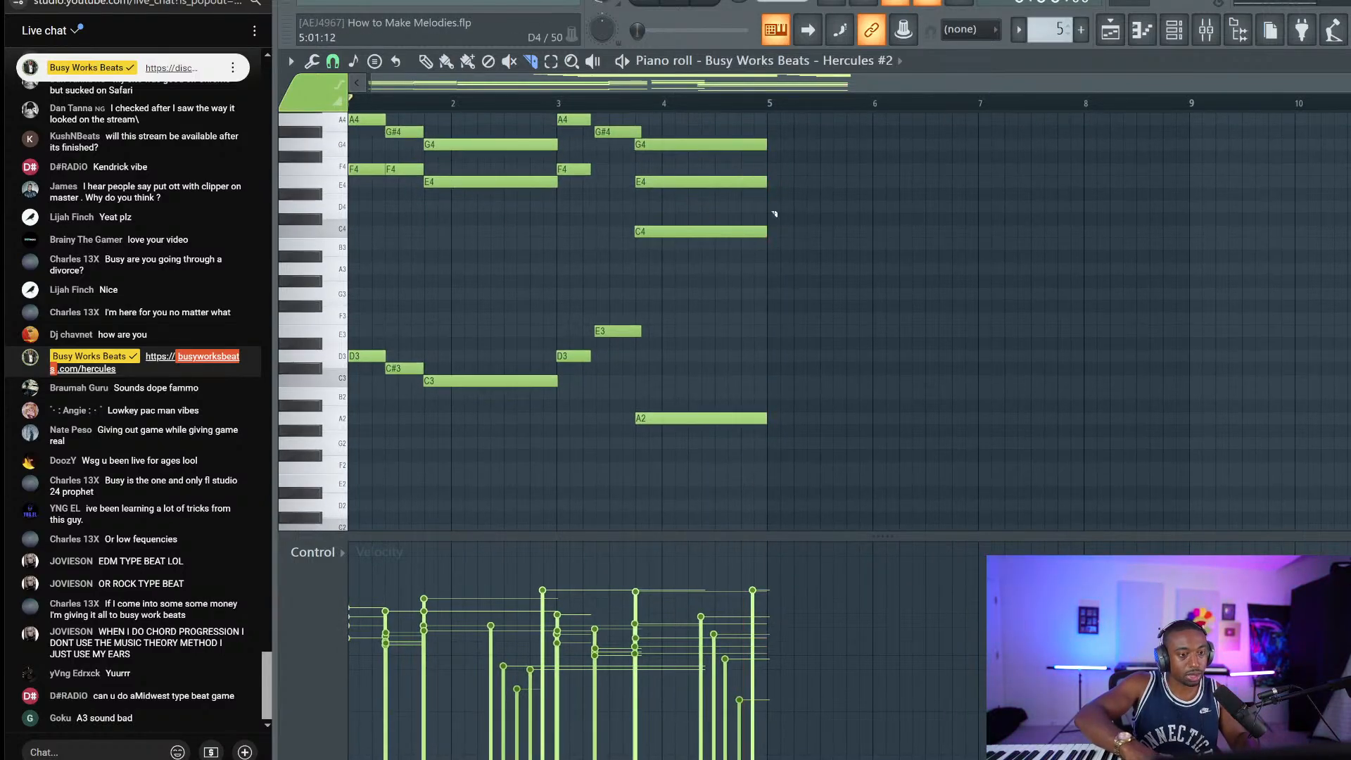
Step: Slice the final chord's note ends along the start of bar 5 so nothing hangs over
scroll(779, 184, up, 5)
drag(772, 196, 772, 494)
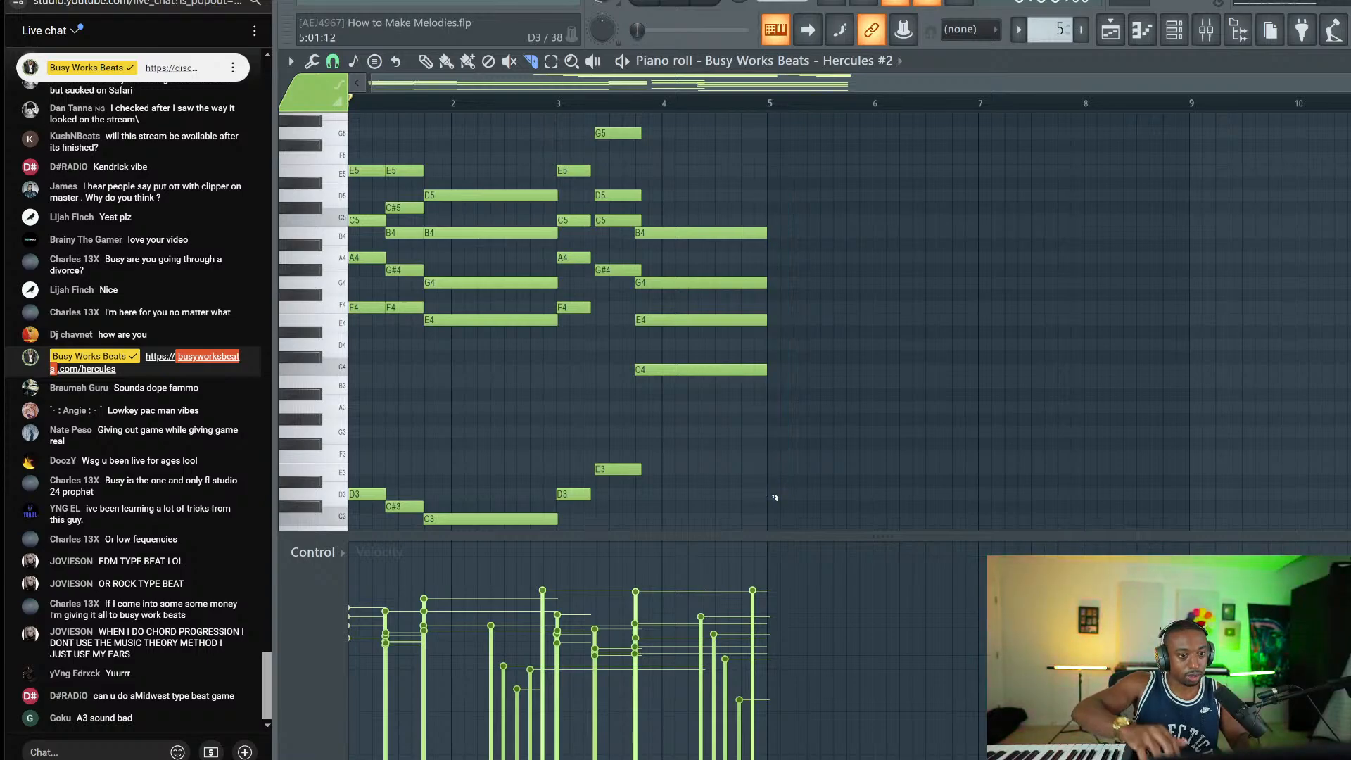
key(ctrl+x)
key(ctrl+v)
scroll(773, 457, down, 3)
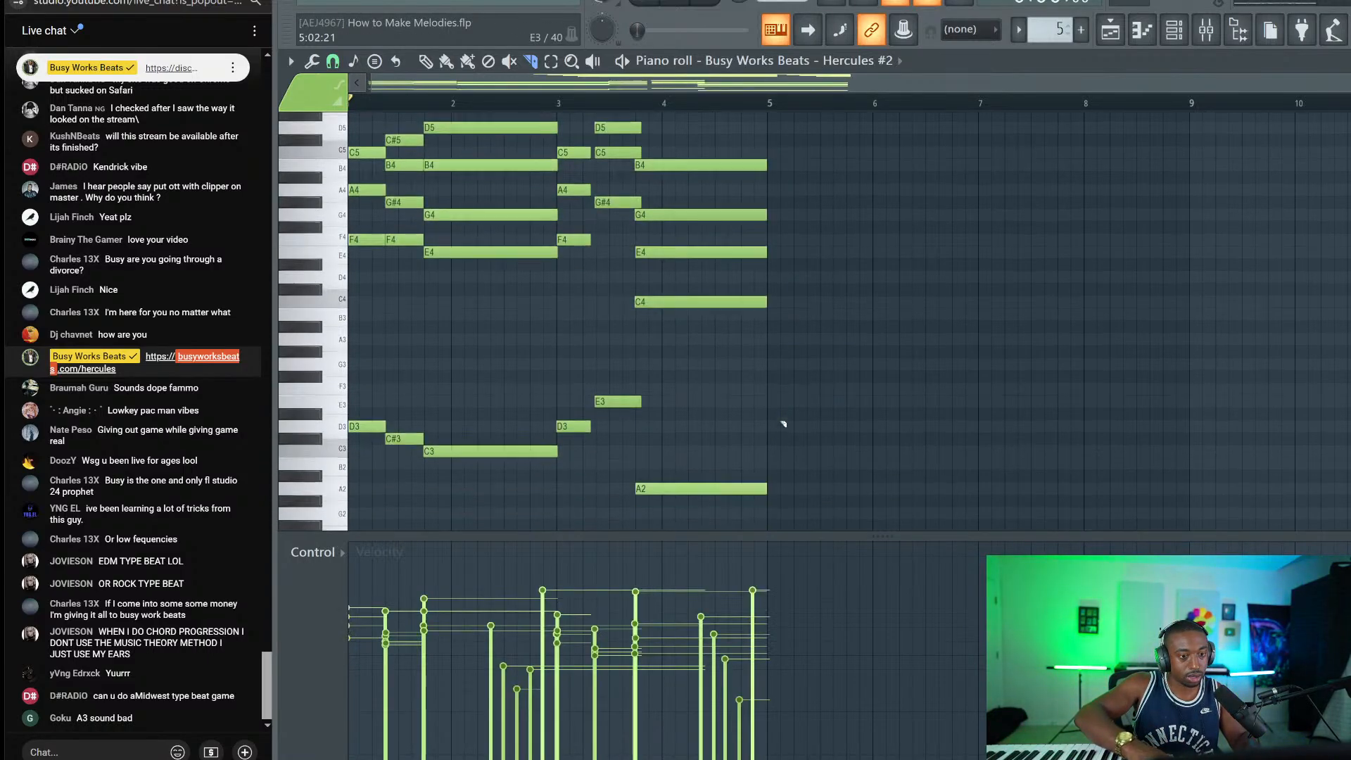
Step: Clear all clips from the playlist and place two consecutive Pattern 5 clips on Track 1 from bar 1, playing the arrangement
click(1110, 32)
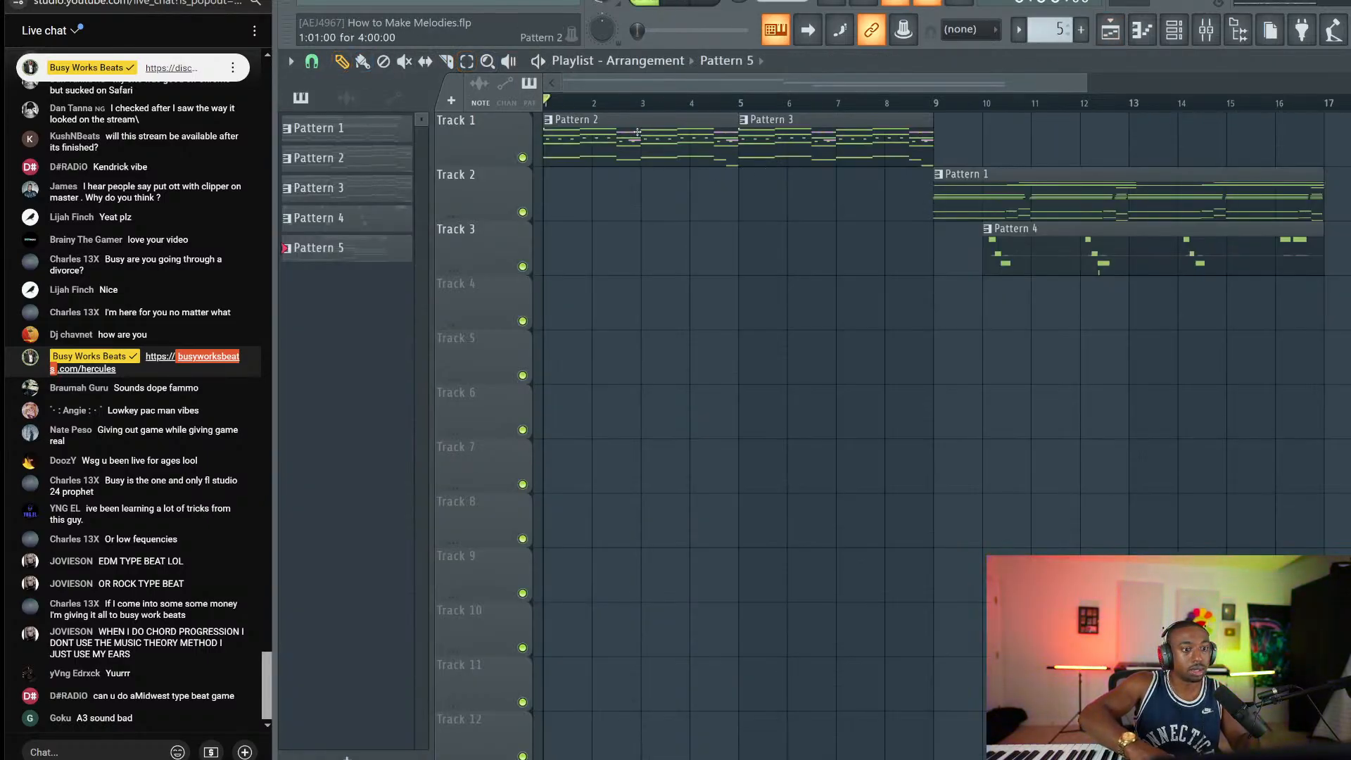
drag(635, 113, 1066, 331)
key(Delete)
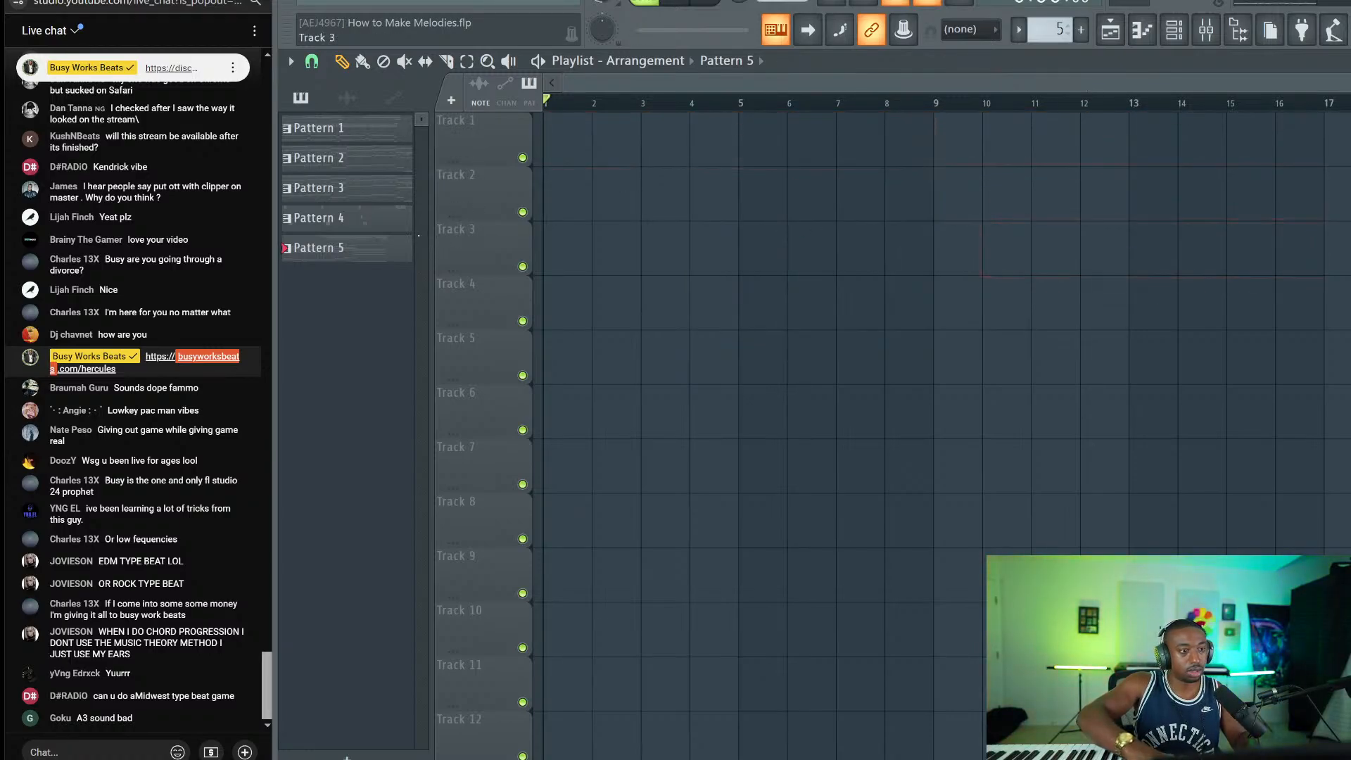
drag(396, 253, 603, 153)
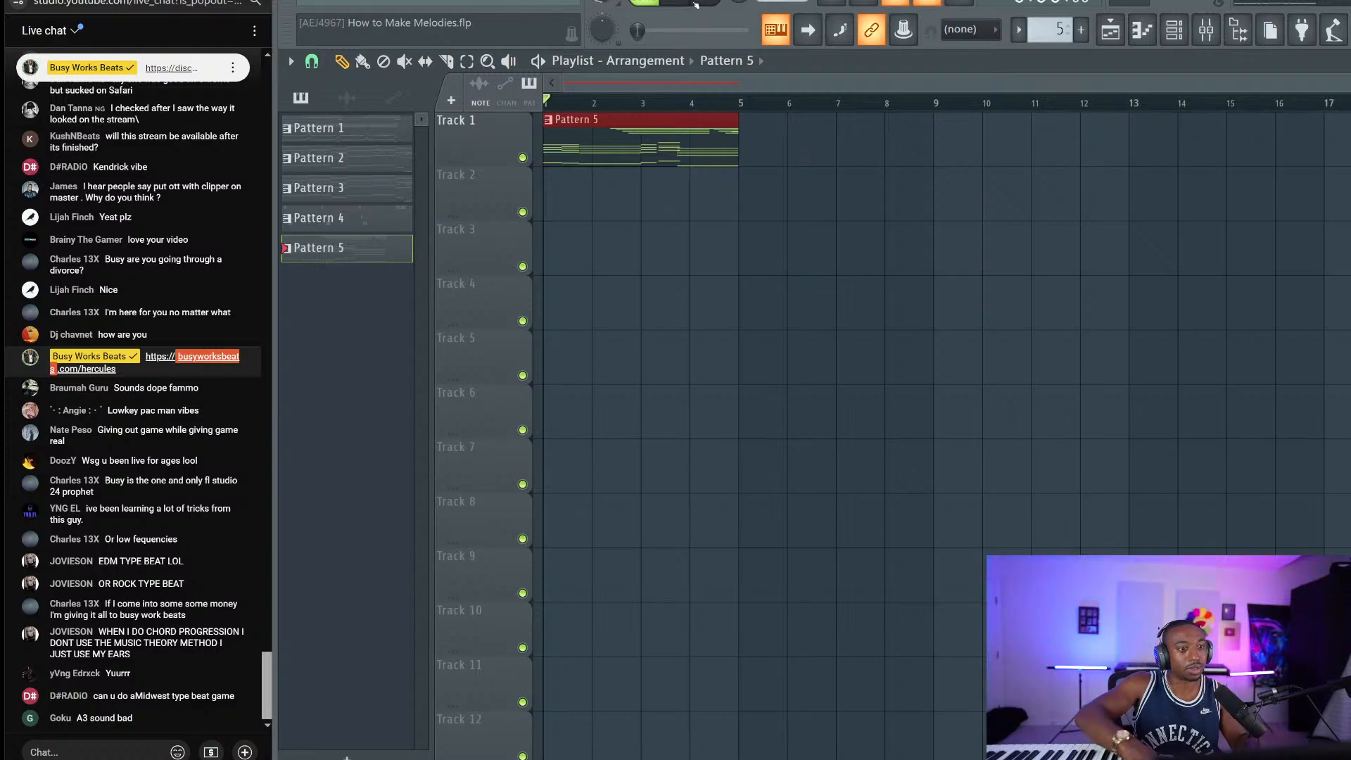
key(space)
key(ctrl+b)
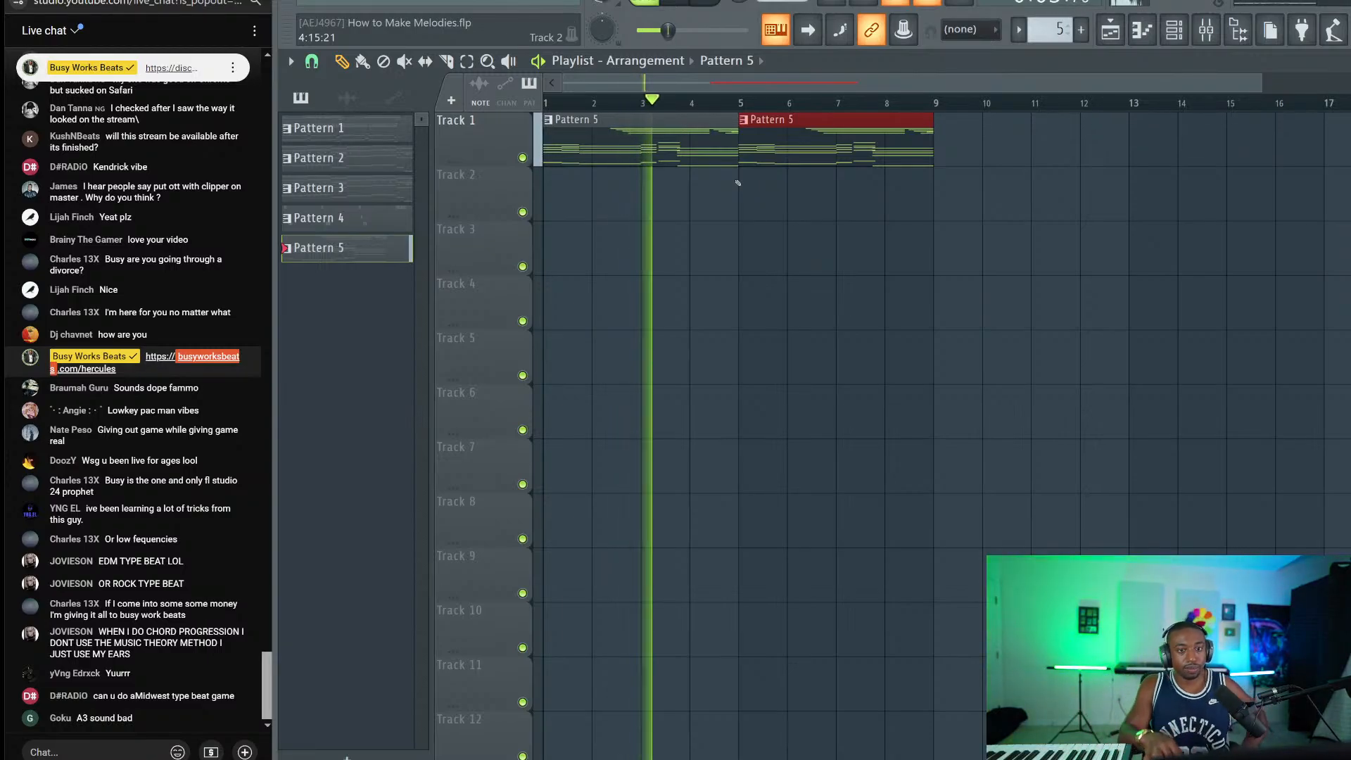
Step: Lower the Hercules #2 mixer track's volume slightly and load kHs Bitcrush in its first effect slot
key(F9)
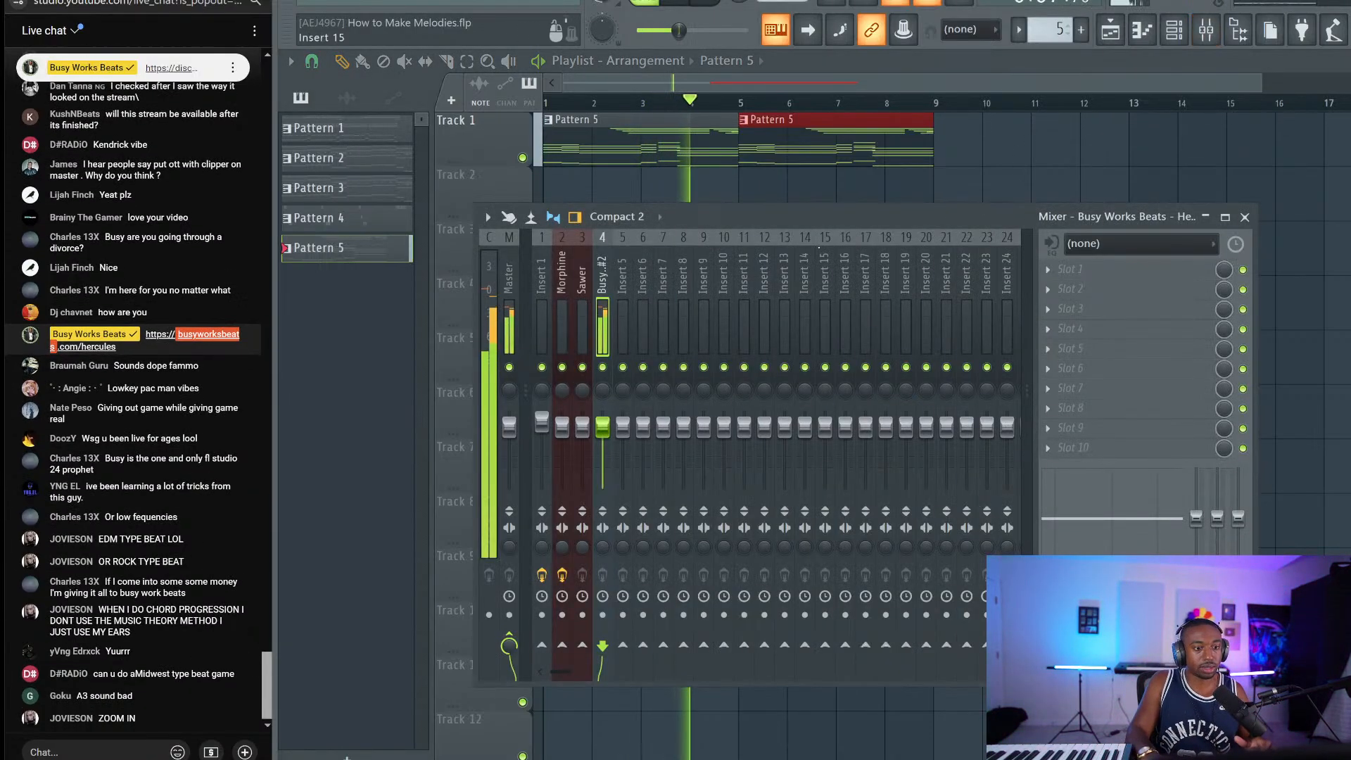
drag(602, 427, 602, 436)
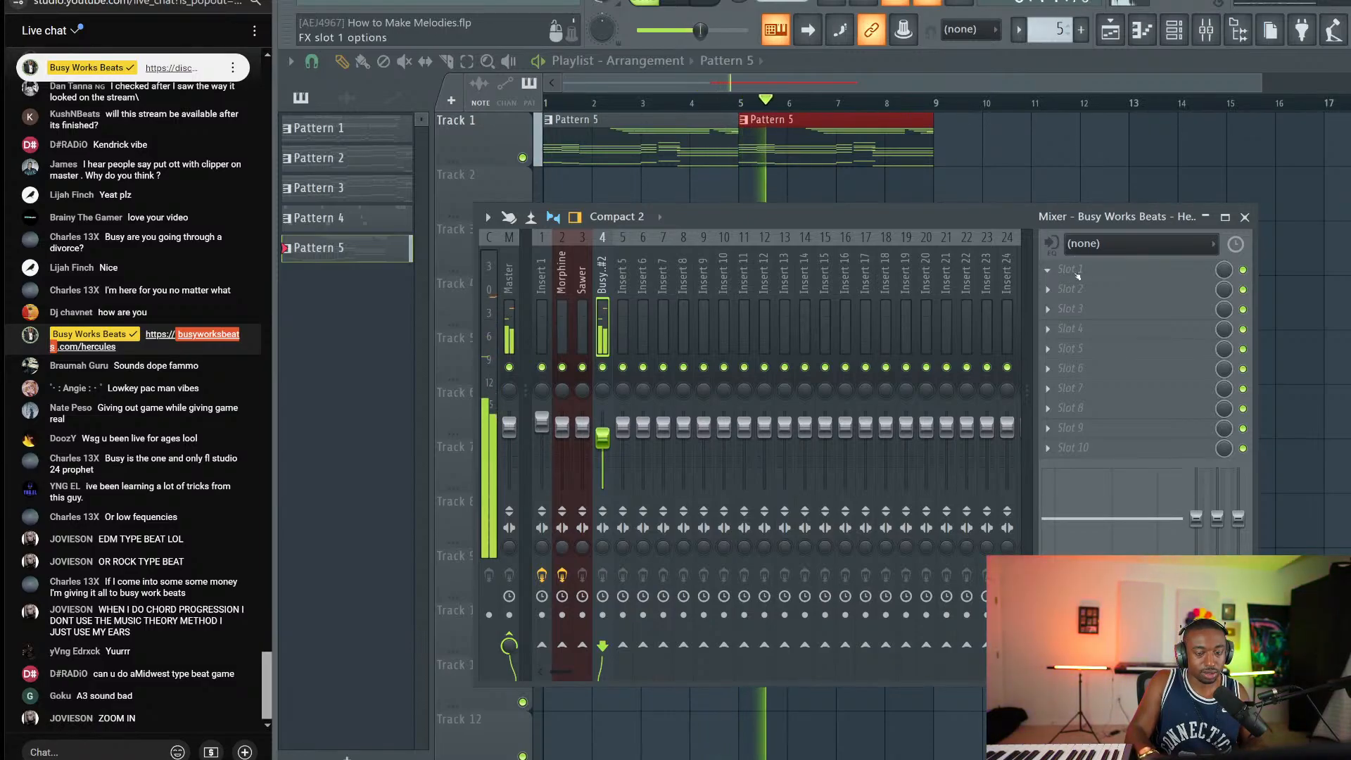
click(1073, 270)
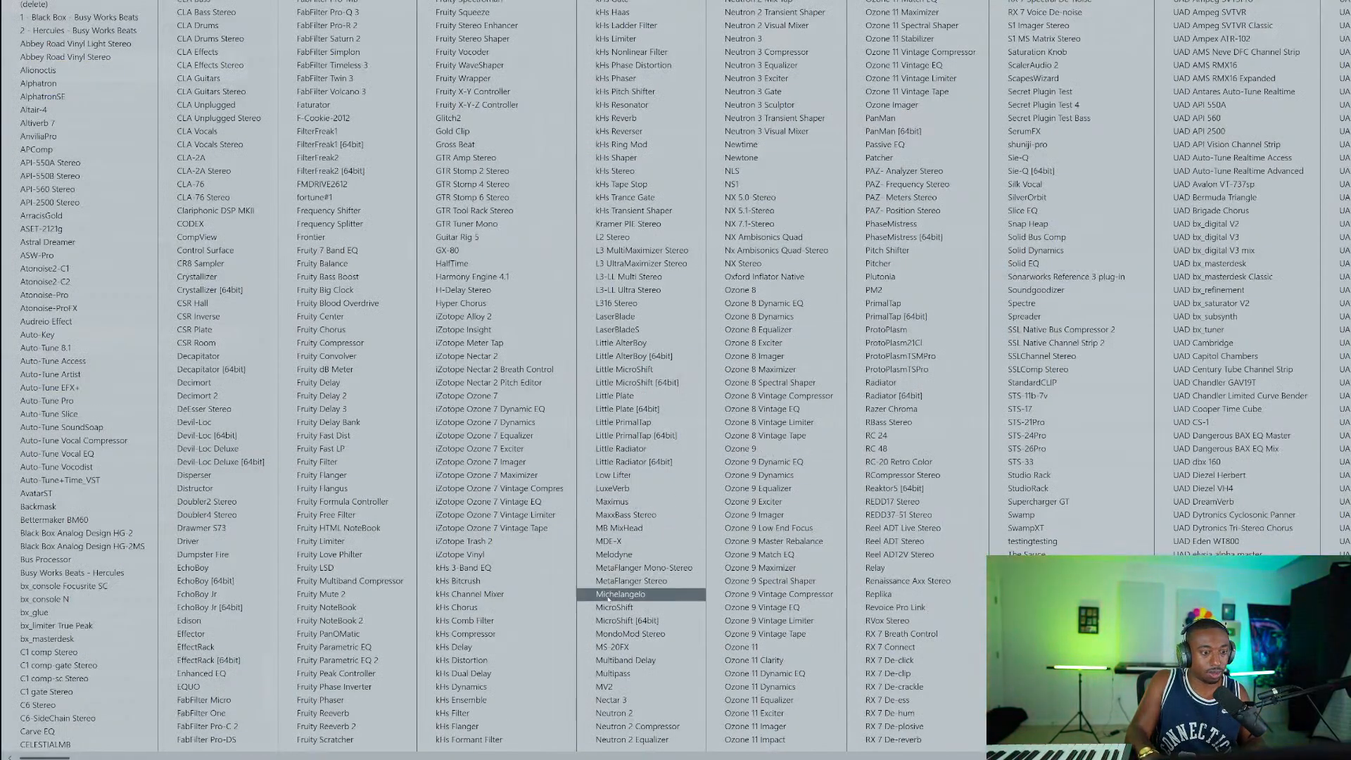
click(522, 584)
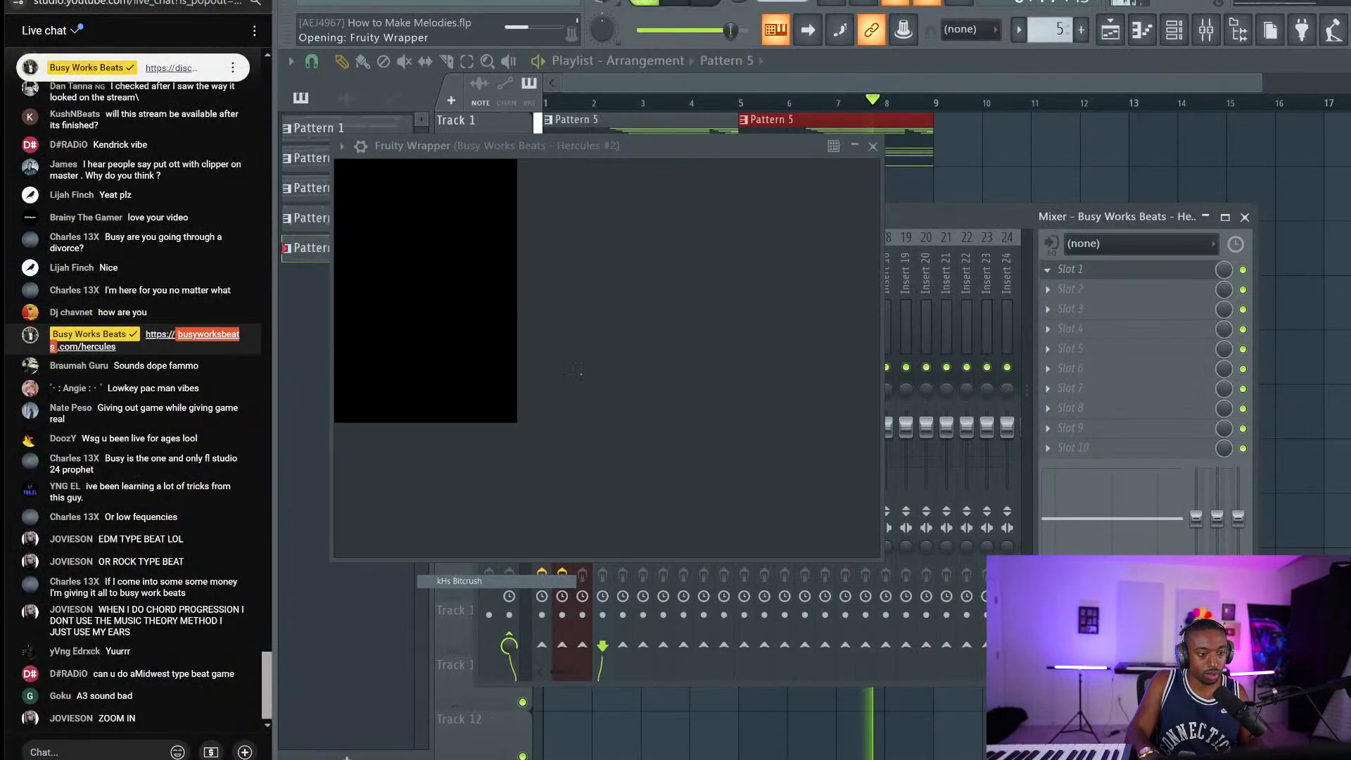
Step: Set the Bitcrush rate to 40000 Hz, DAC Q to 100% and Bits to 12
double_click(420, 221)
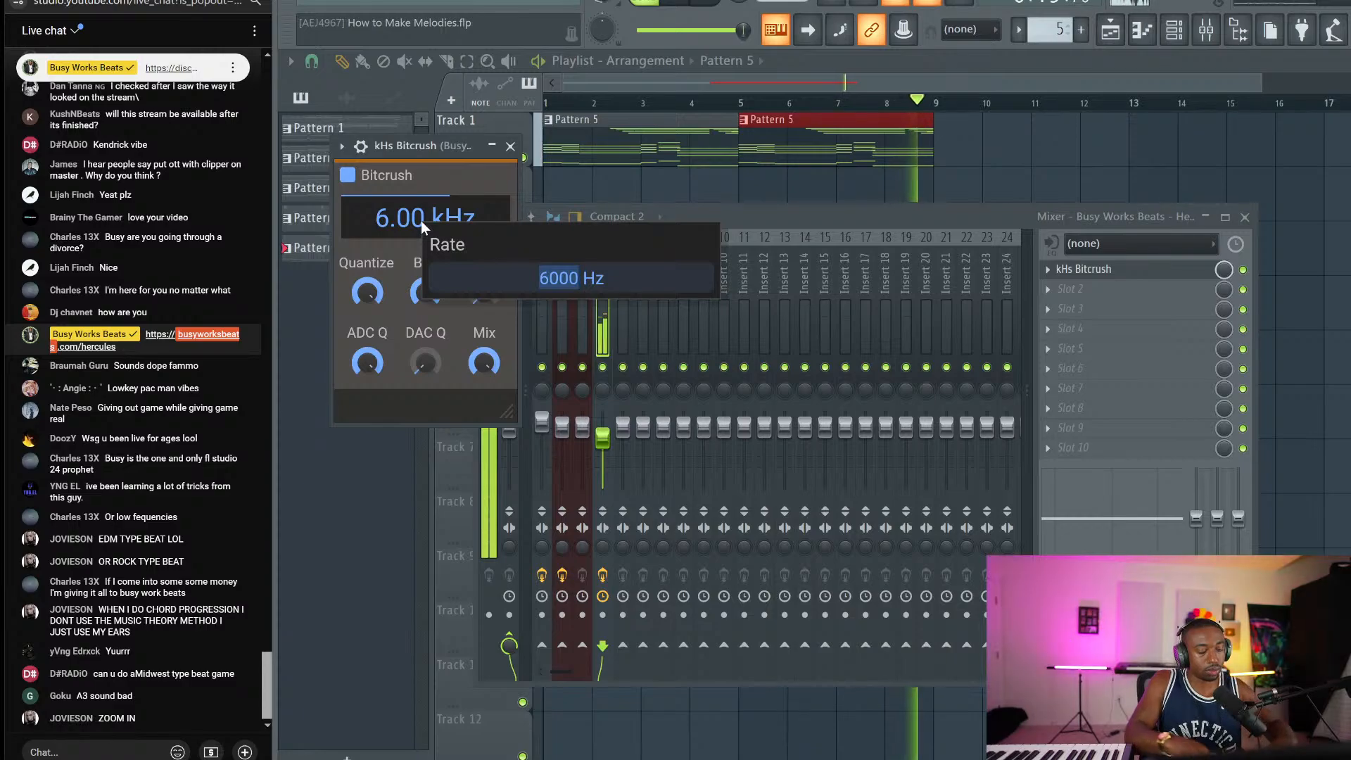
text(40000)
key(Return)
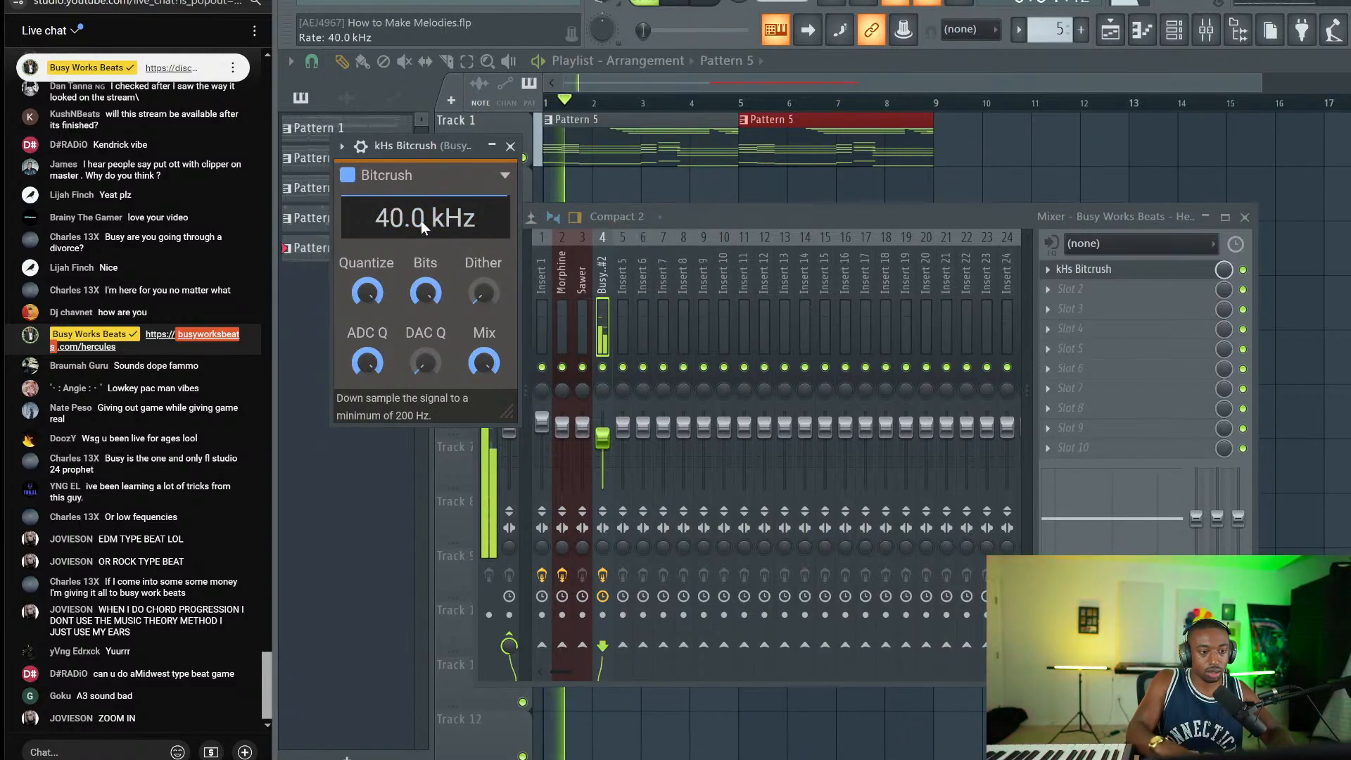
drag(424, 363, 423, 327)
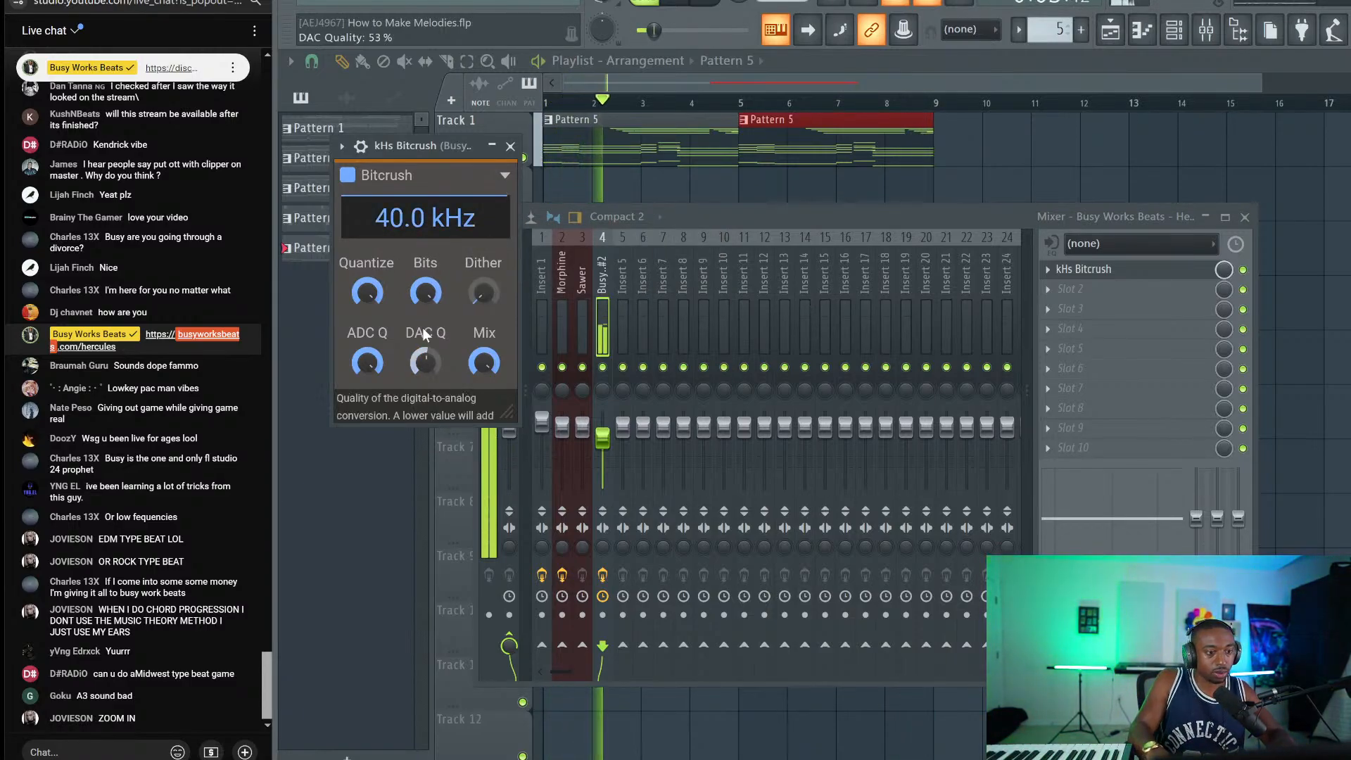
right_click(428, 283)
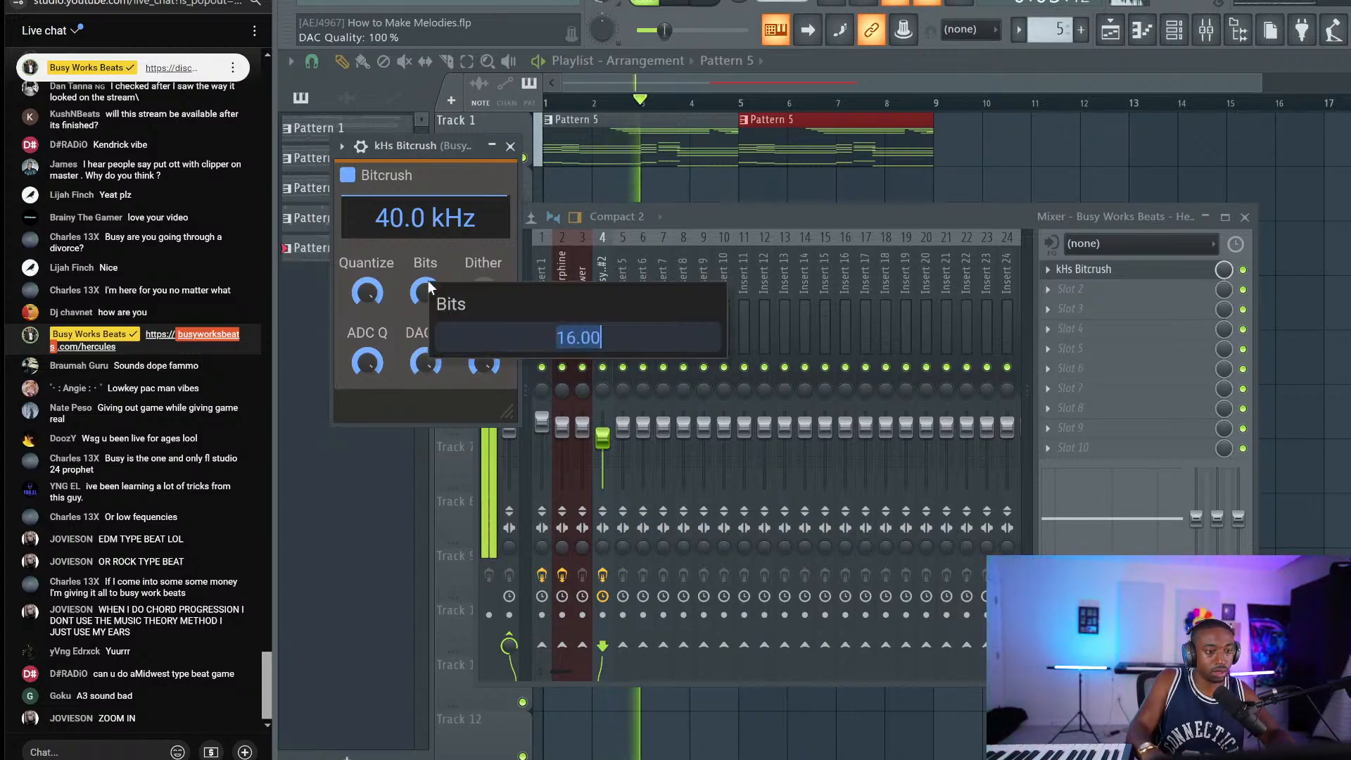
text(12)
key(Return)
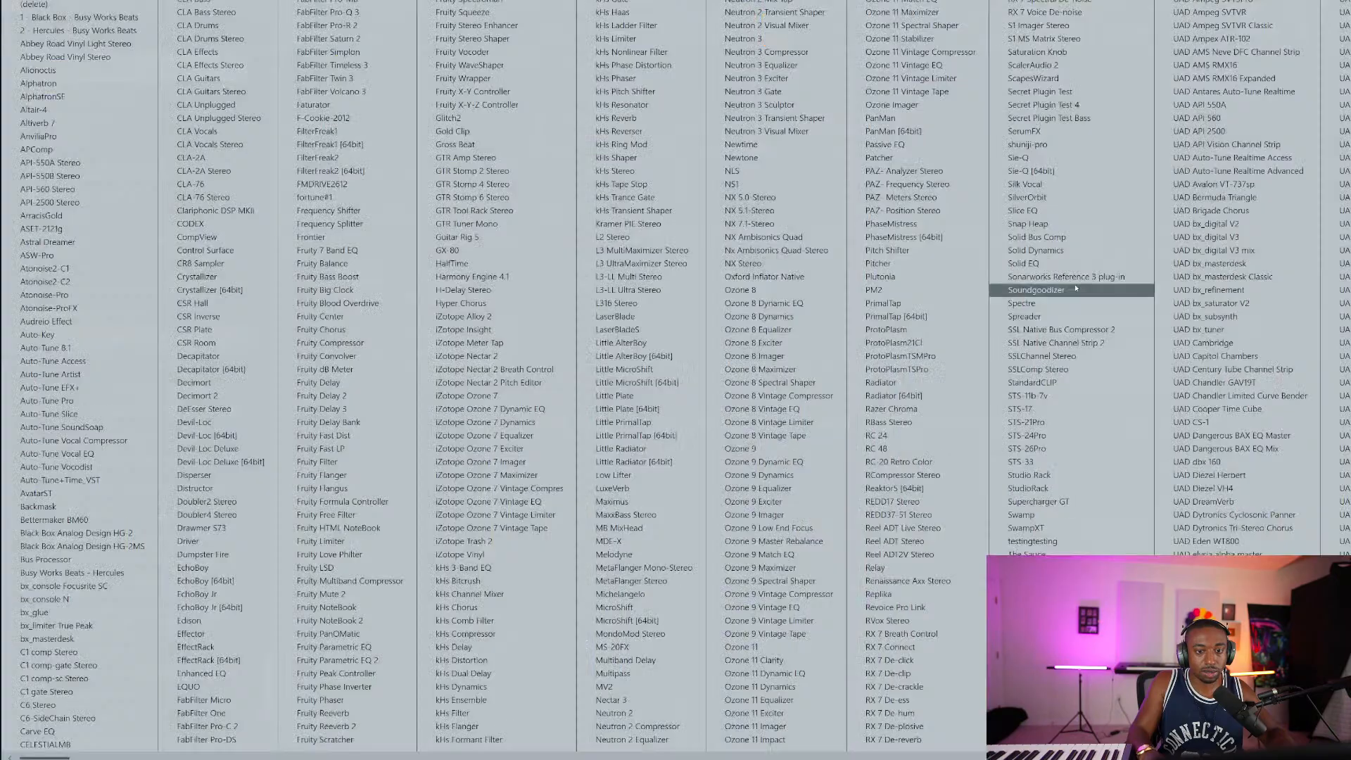
Step: Load kHs Reverser in slot 2, switch its timing to MS at about 103 ms, and reduce Mix to about 27%
click(1069, 289)
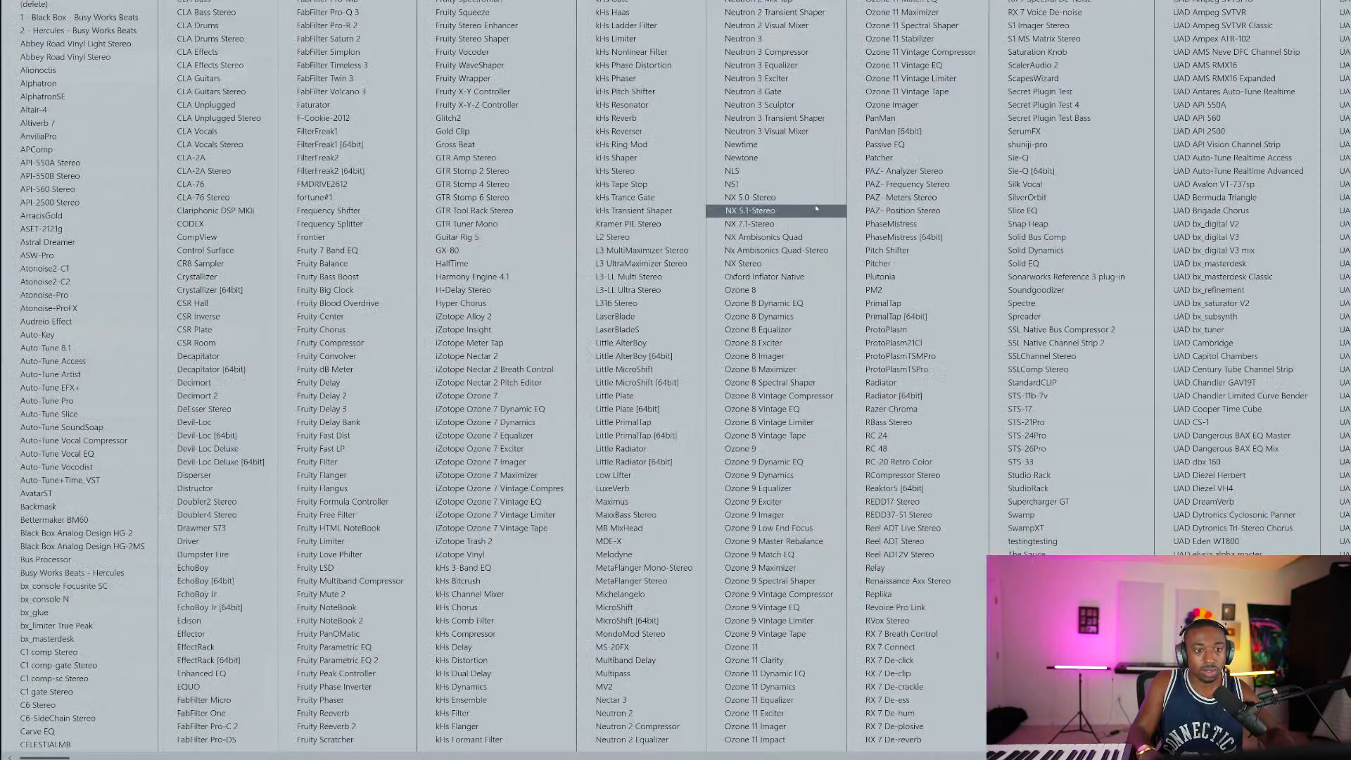
click(619, 131)
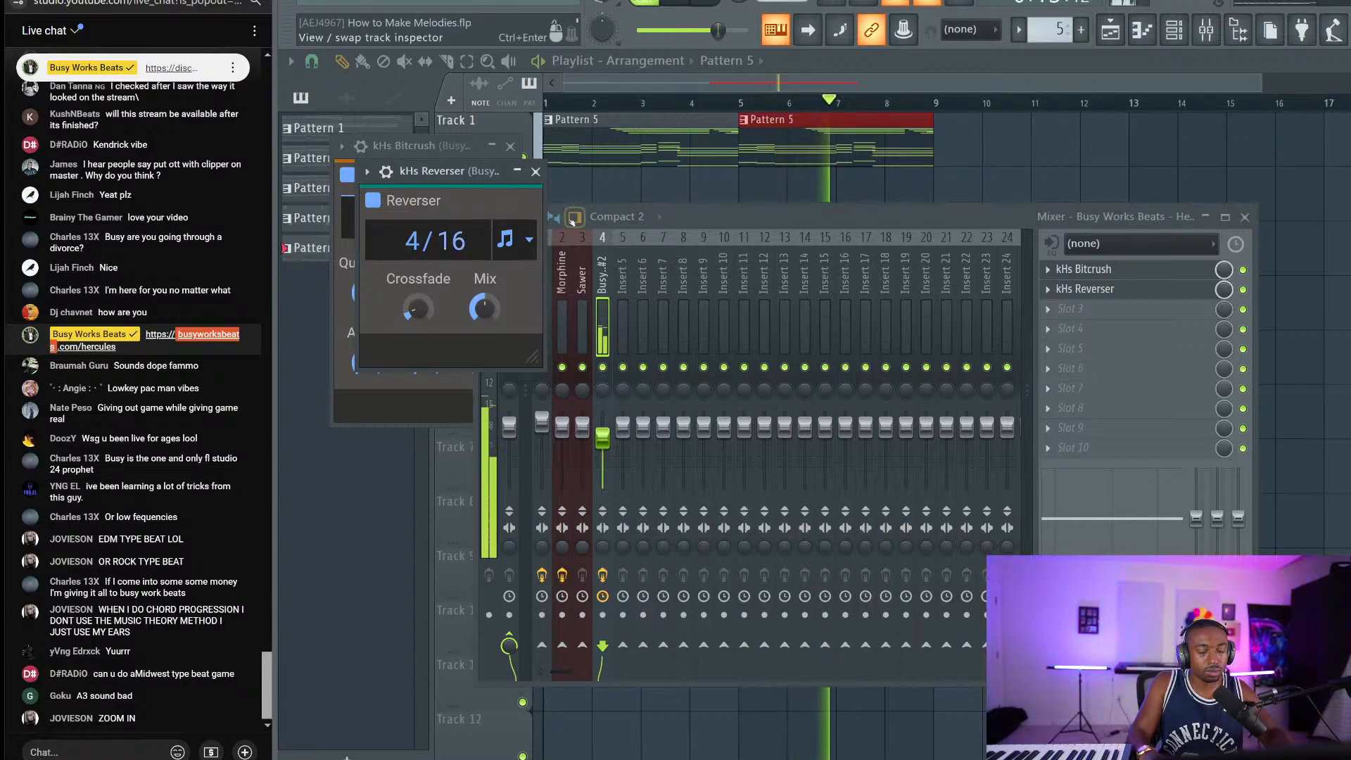
click(529, 240)
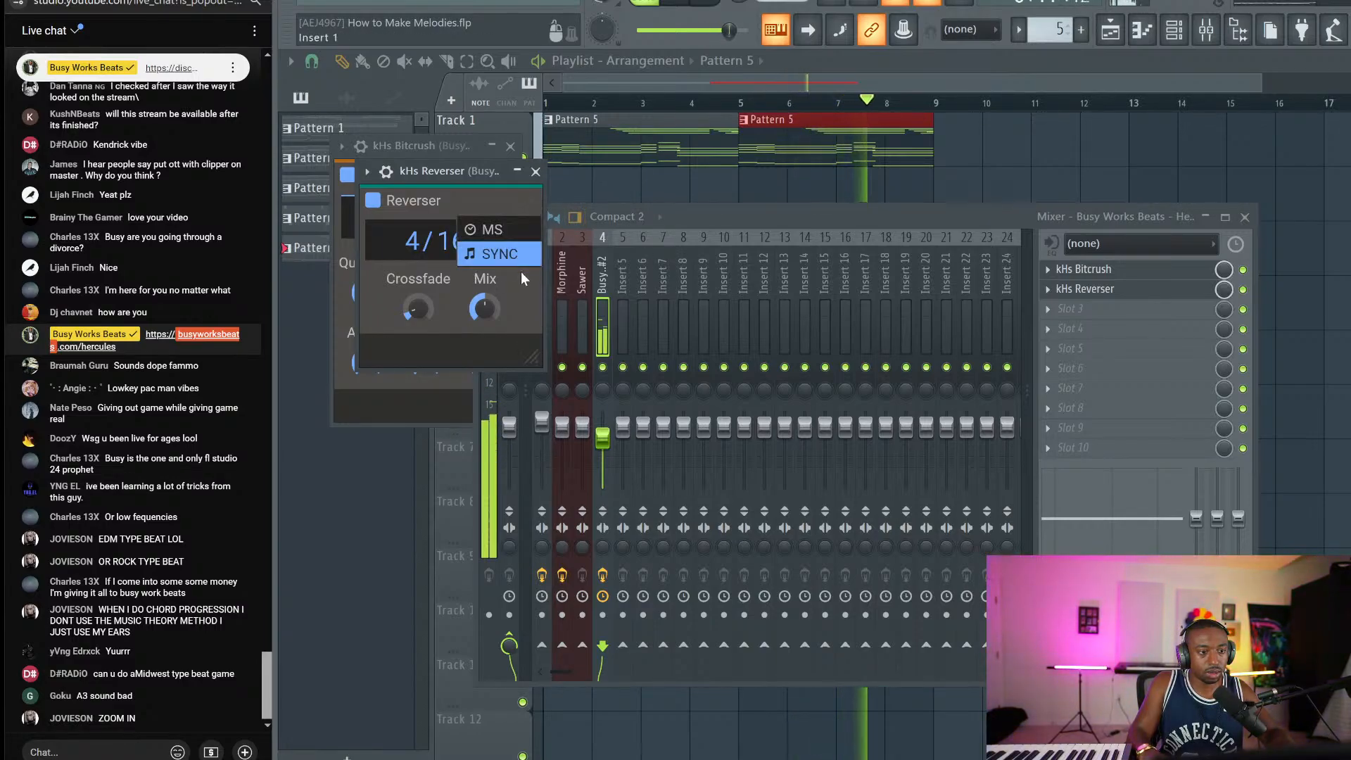
click(488, 226)
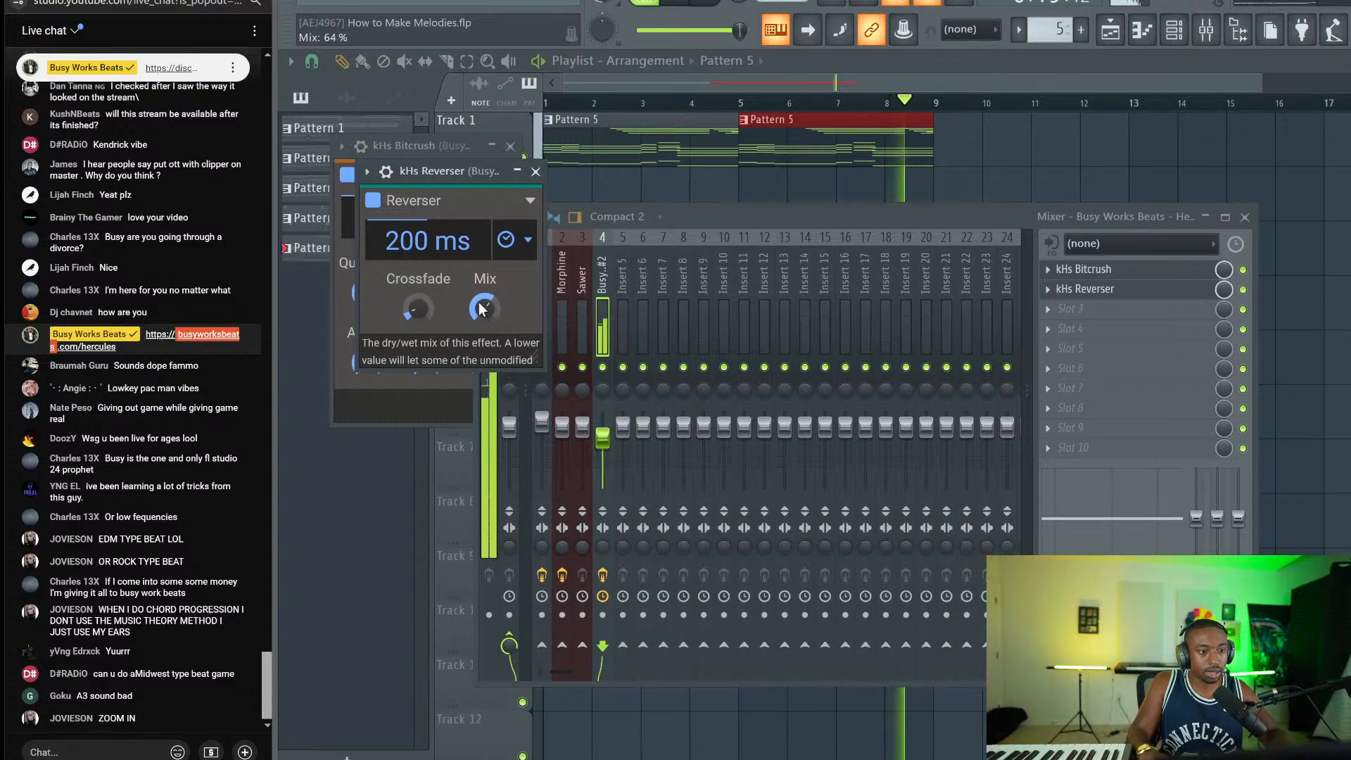
drag(428, 240, 482, 246)
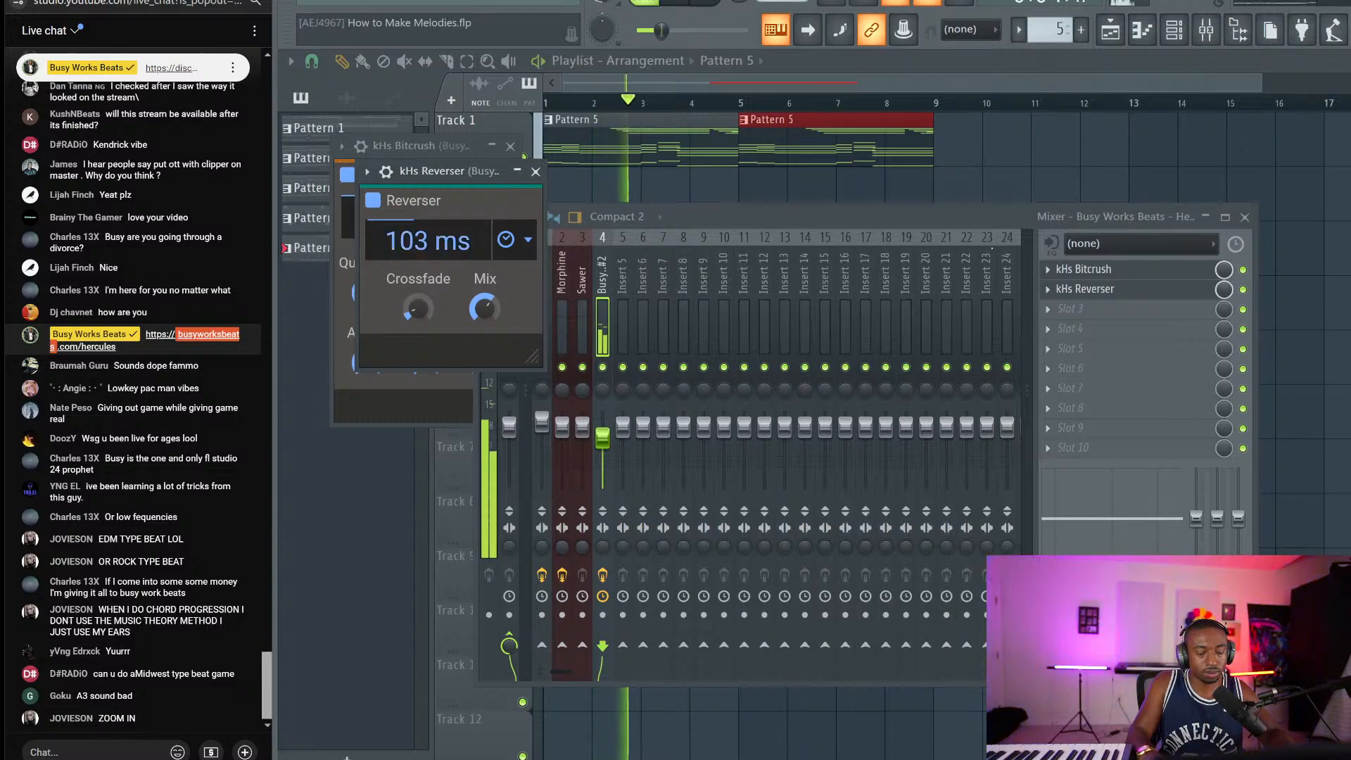
drag(484, 308, 484, 318)
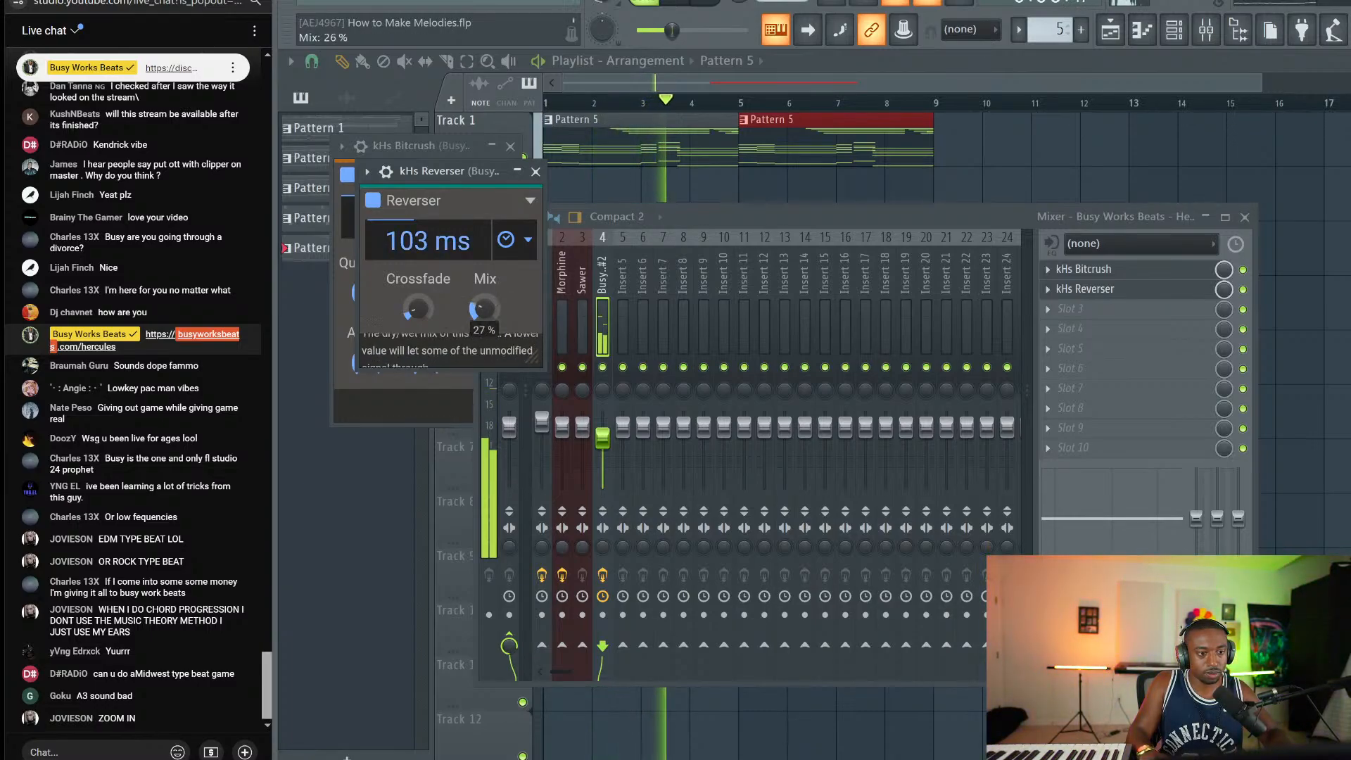
Step: Load kHs Pitch Shifter in the third effect slot of the Hercules #2 track and set its pitch to -3.00 semitones
click(1069, 310)
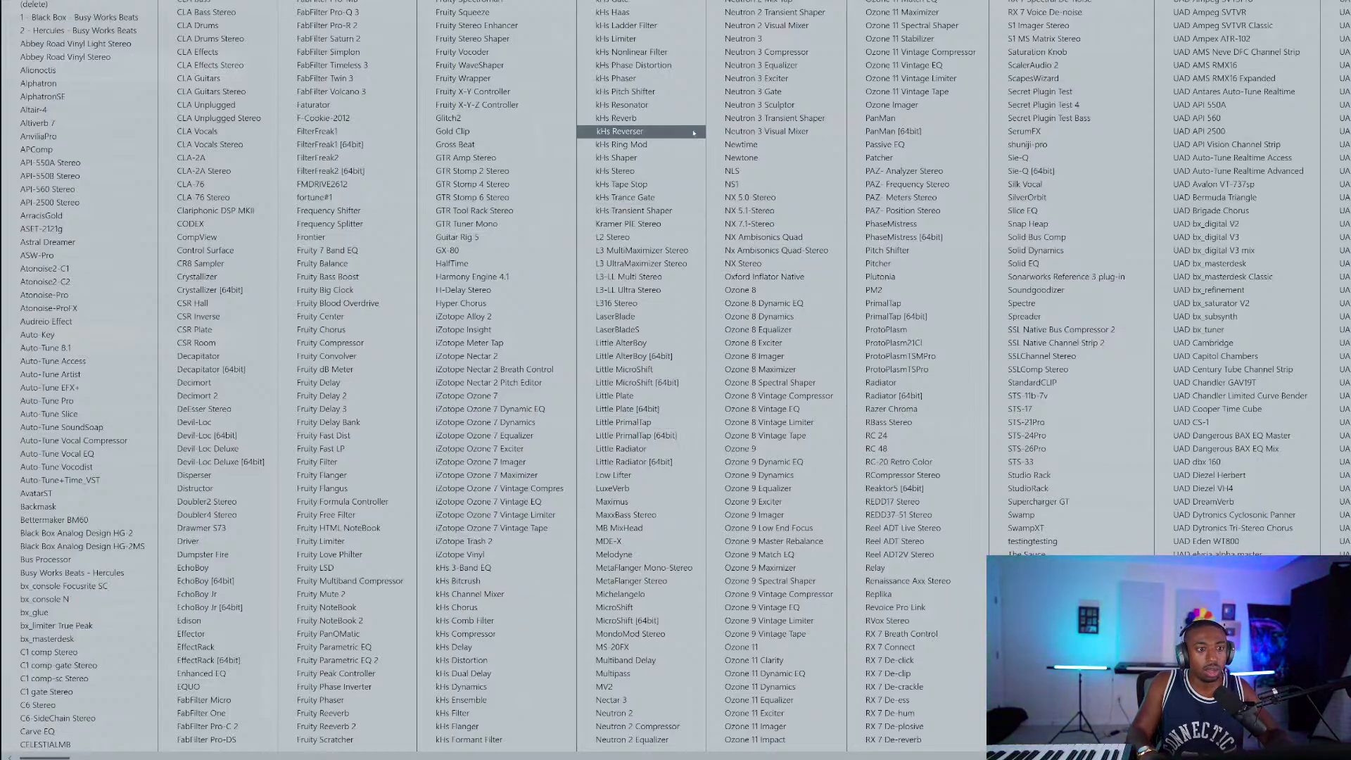
click(675, 93)
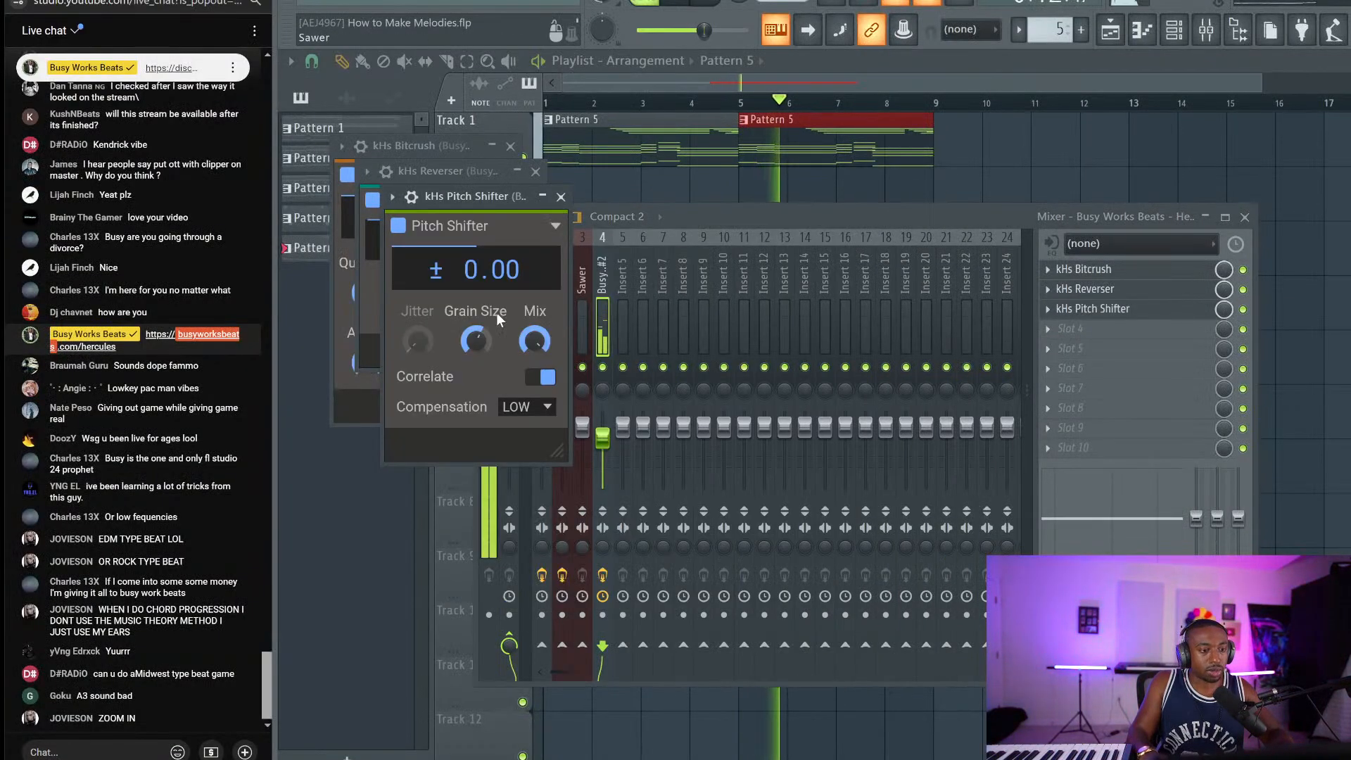
scroll(479, 276, down, 3)
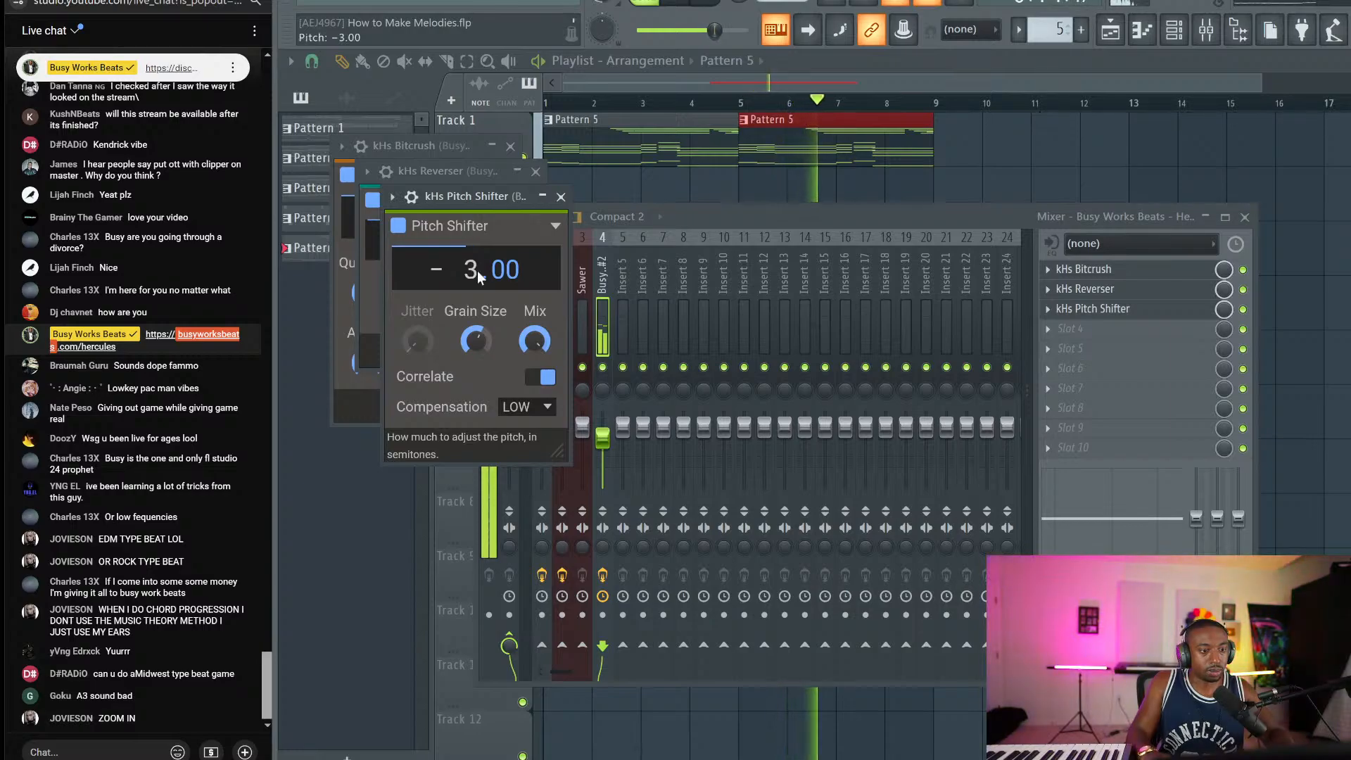
Step: Open the Hercules #2 instrument and audition the Bell from Hell and Cargo presets from its Bells category
key(F6)
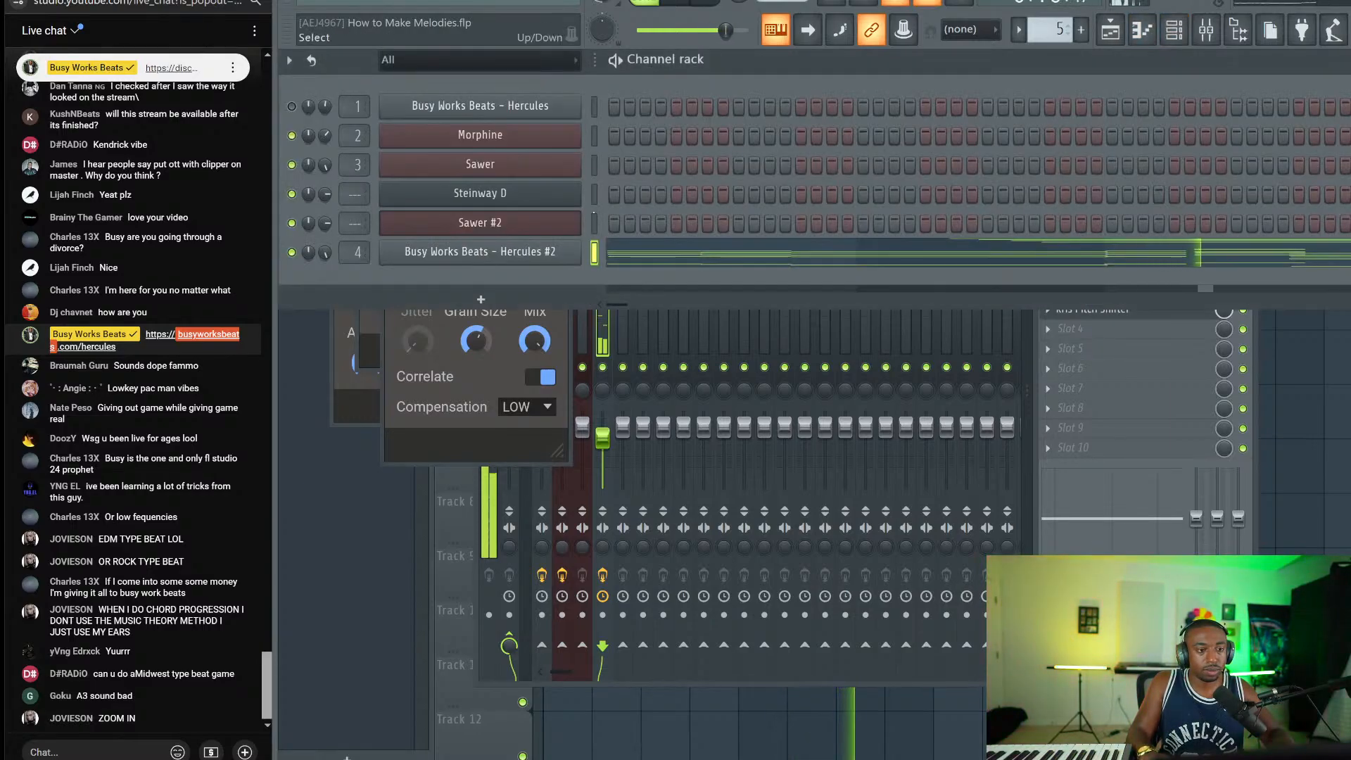
click(546, 252)
click(457, 283)
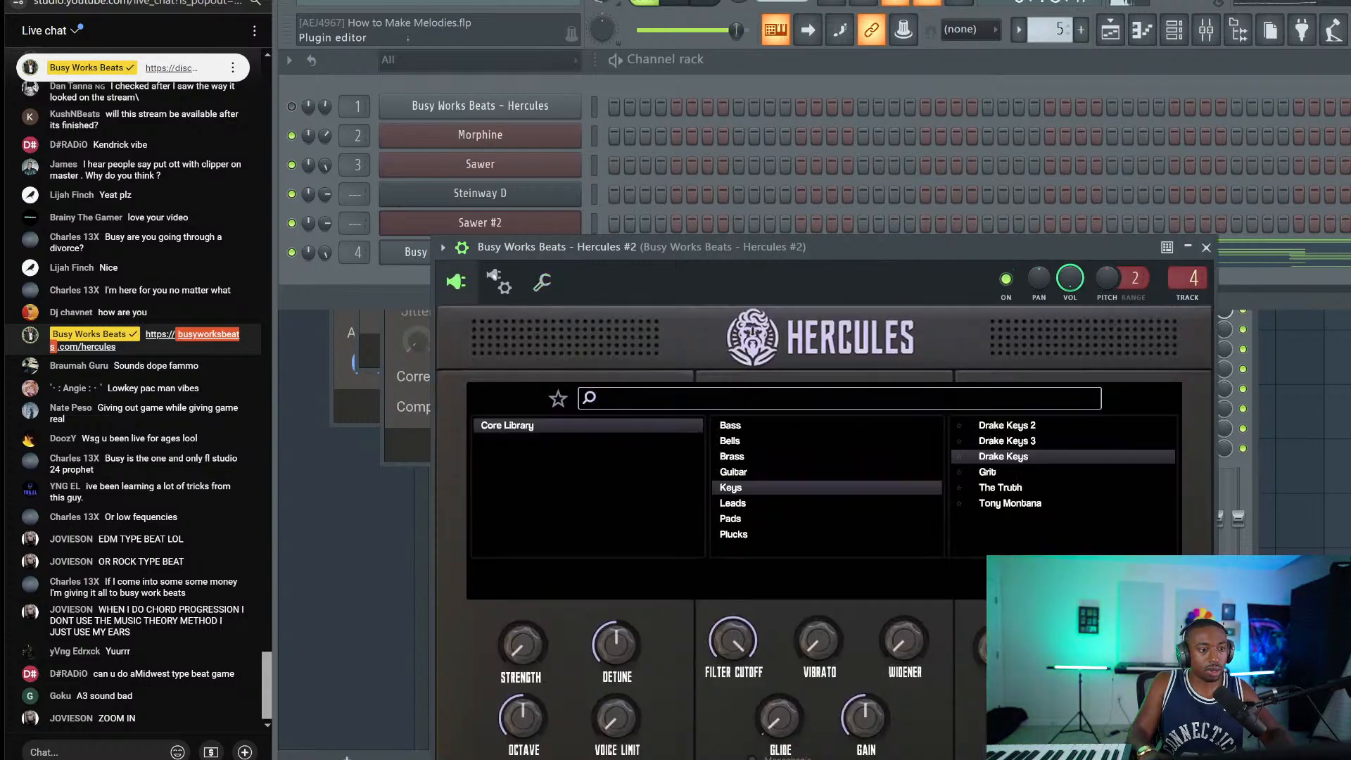
click(757, 438)
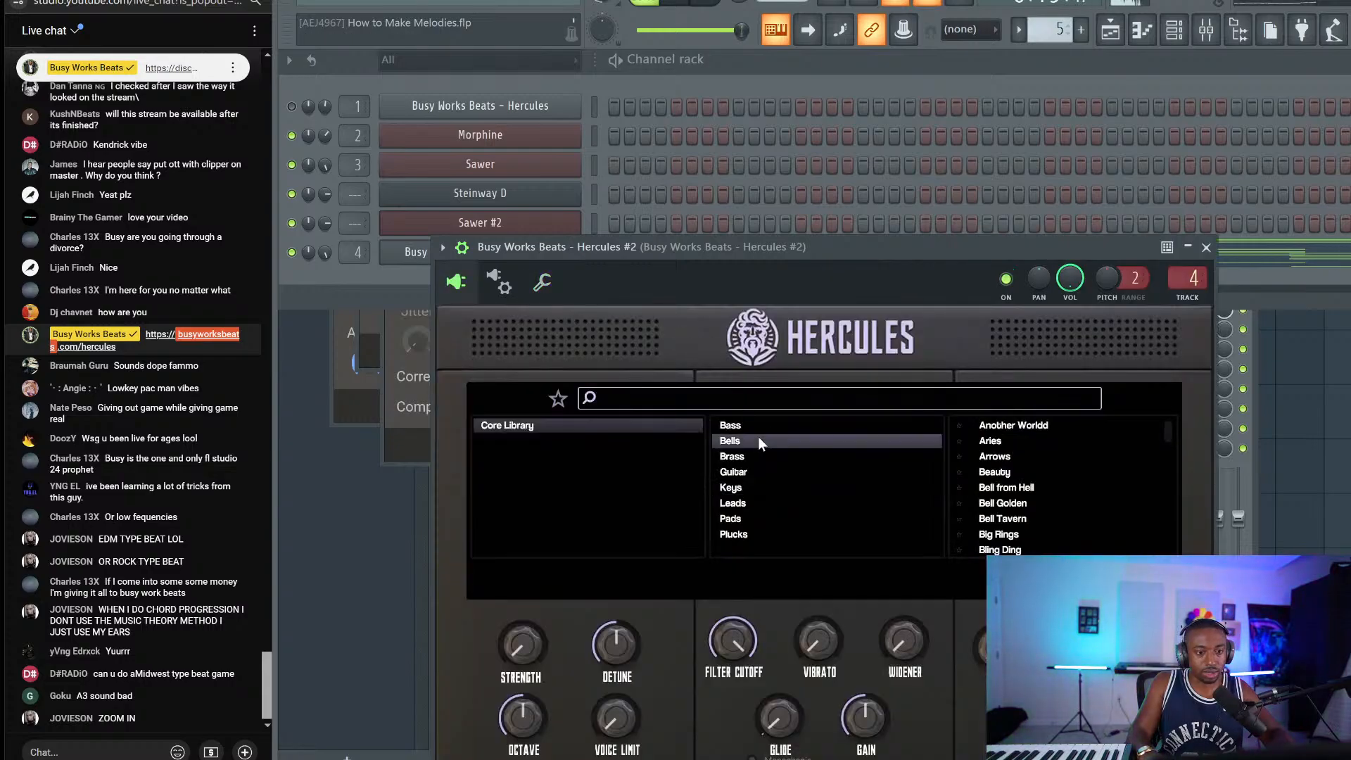
click(1018, 486)
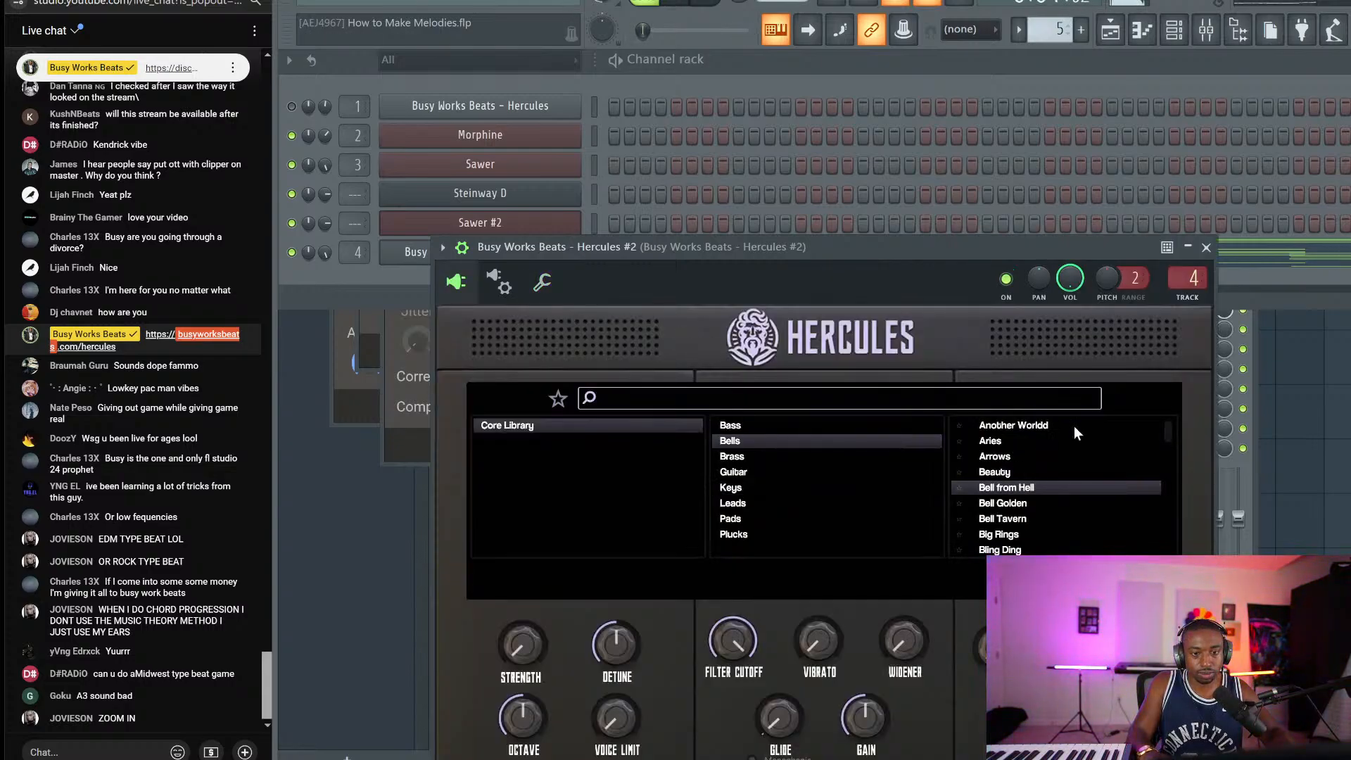
scroll(1017, 501, down, 3)
click(1017, 500)
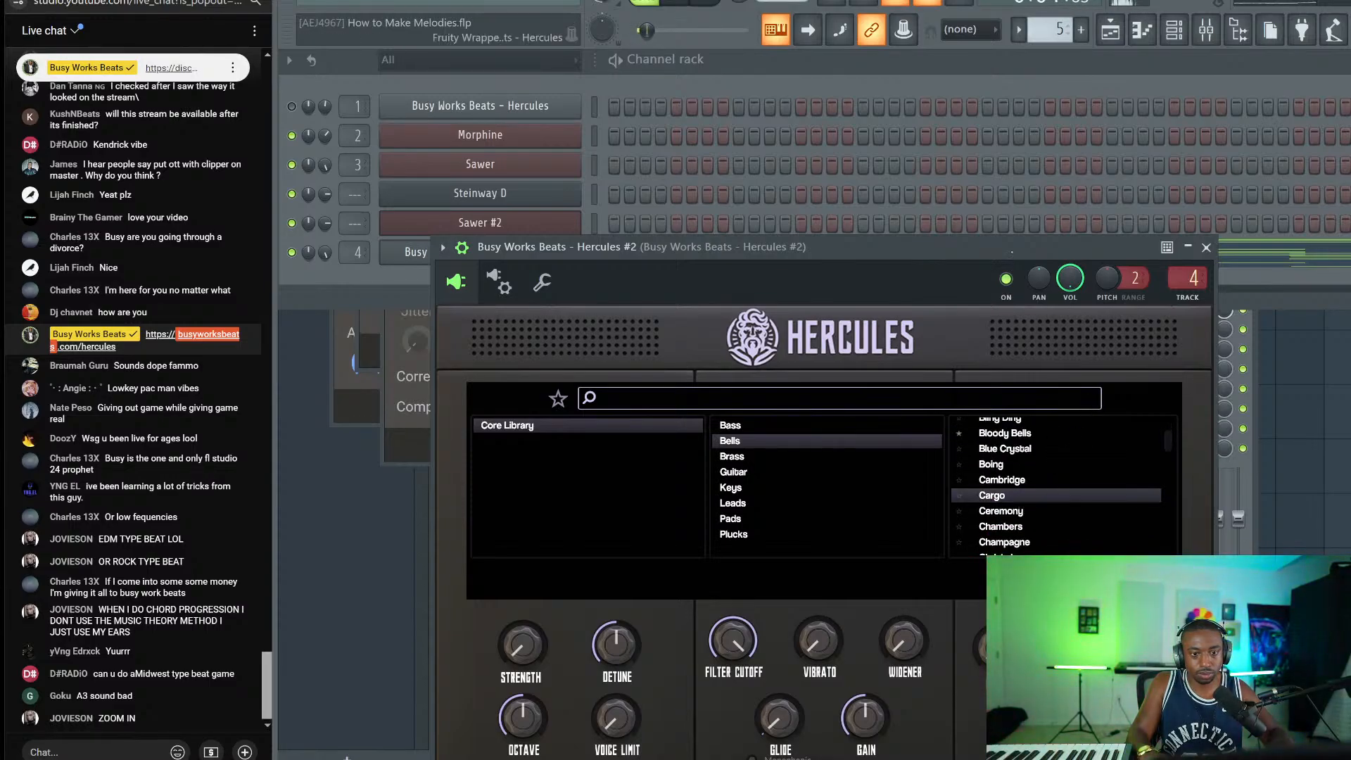
drag(991, 248, 969, 103)
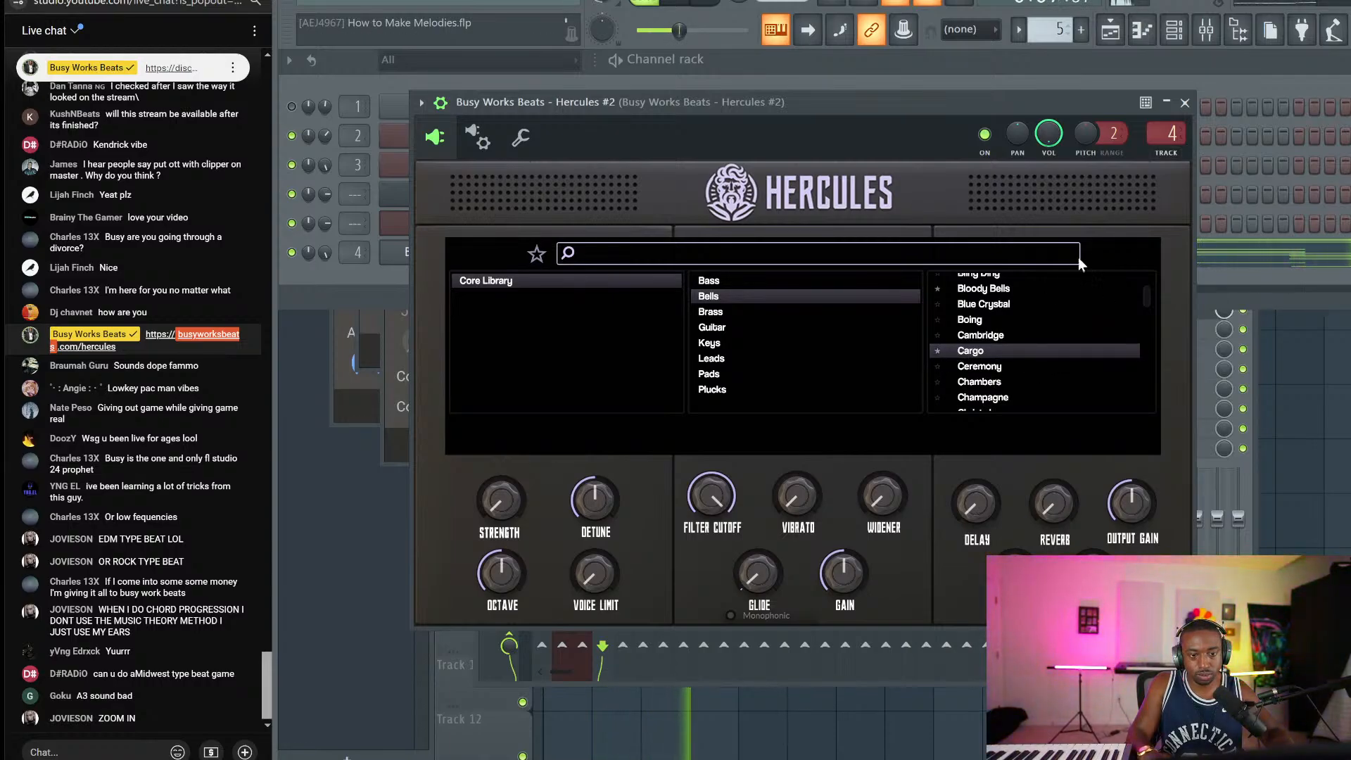
scroll(994, 348, down, 2)
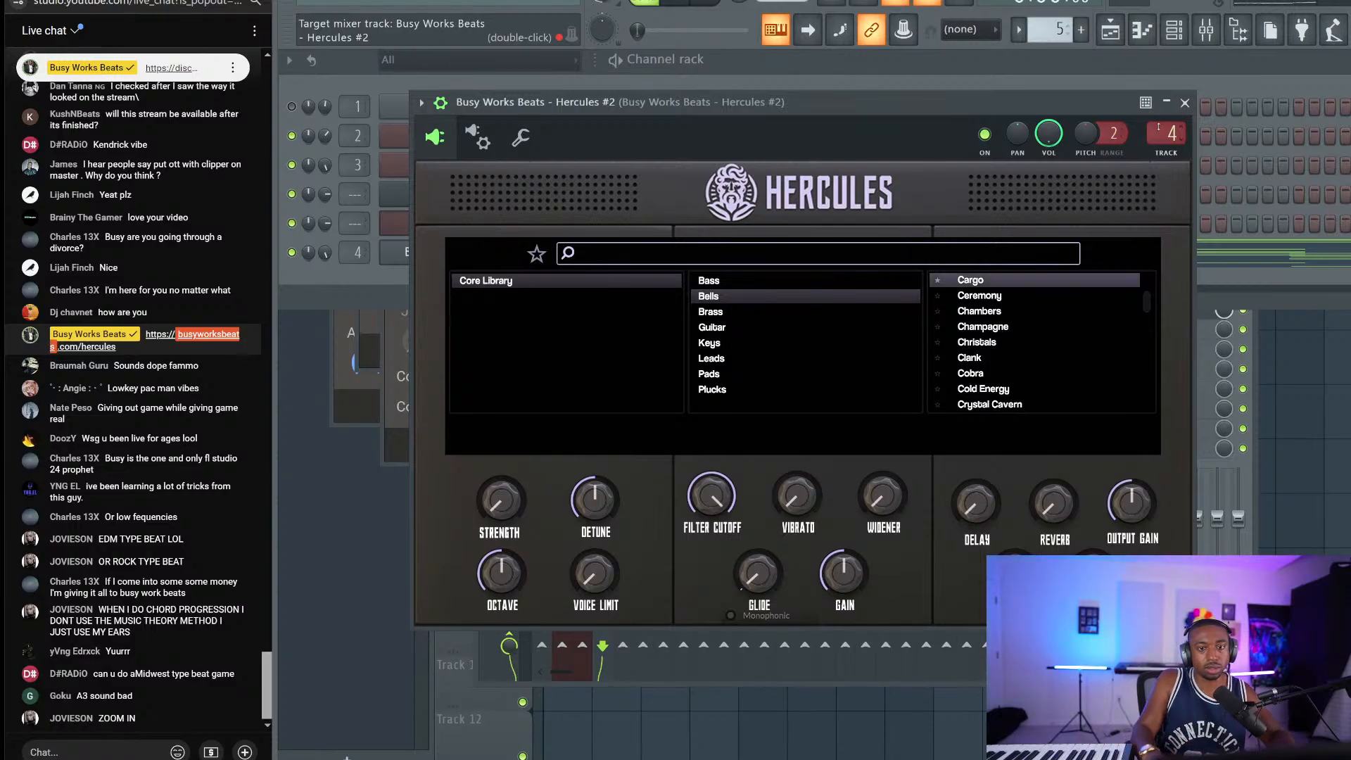
Step: Add a G6 note nine steps long at the start of bar 1 in Hercules #2's piano roll and play it back
click(1185, 103)
click(793, 246)
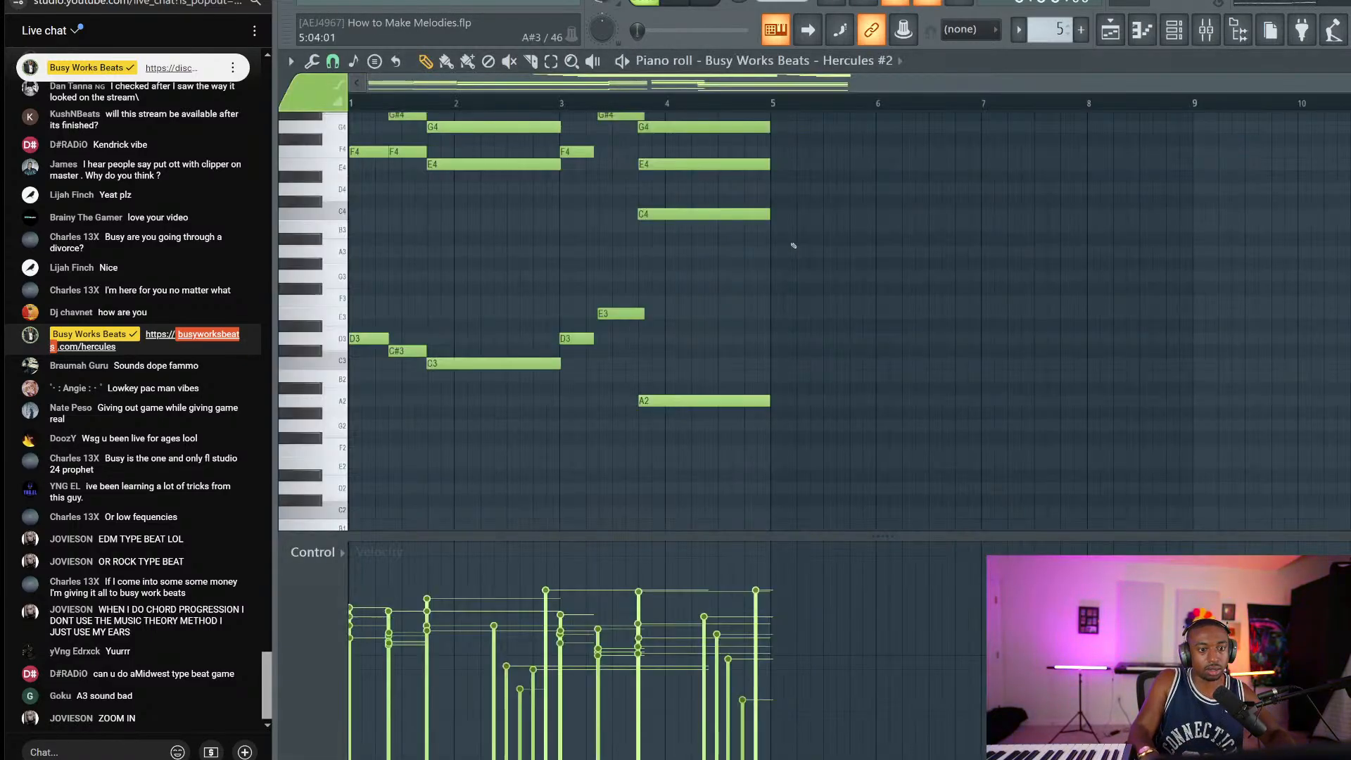
scroll(570, 234, up, 10)
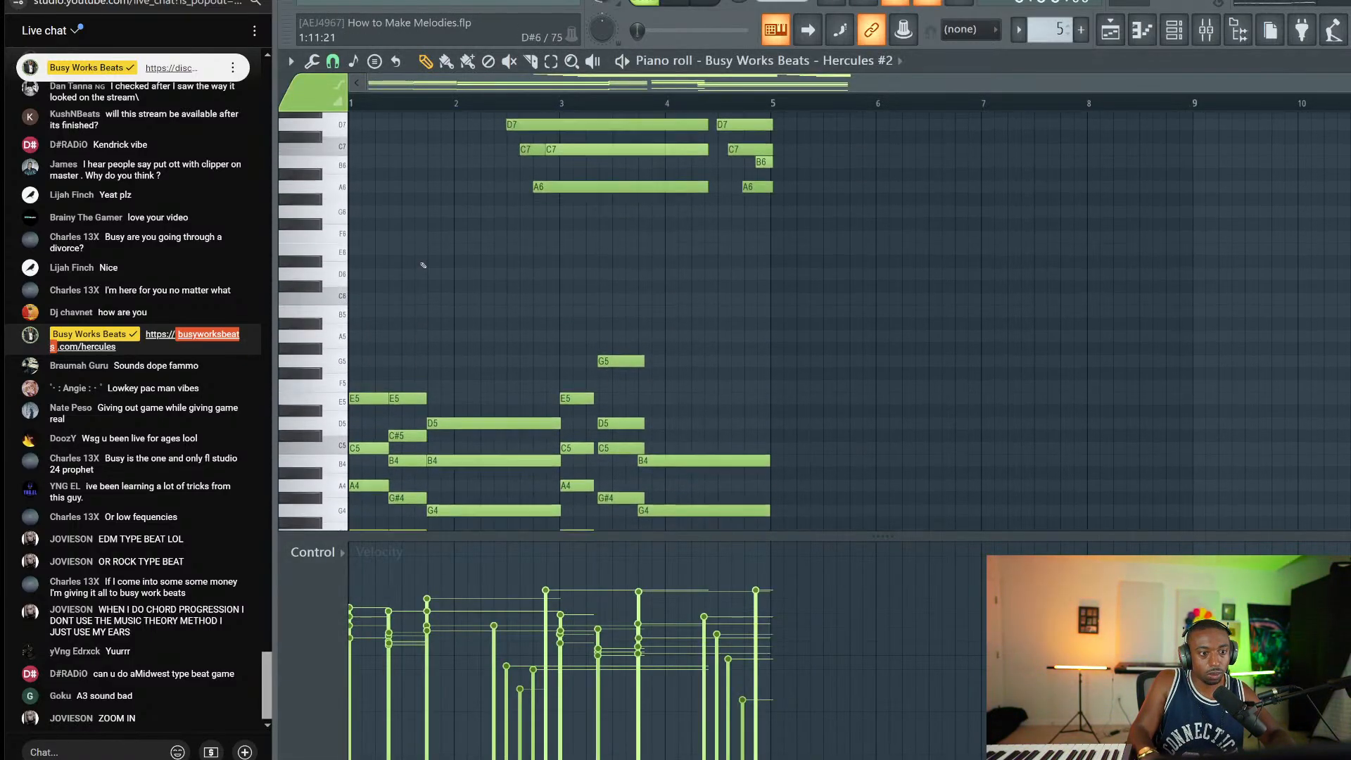
drag(352, 262, 352, 224)
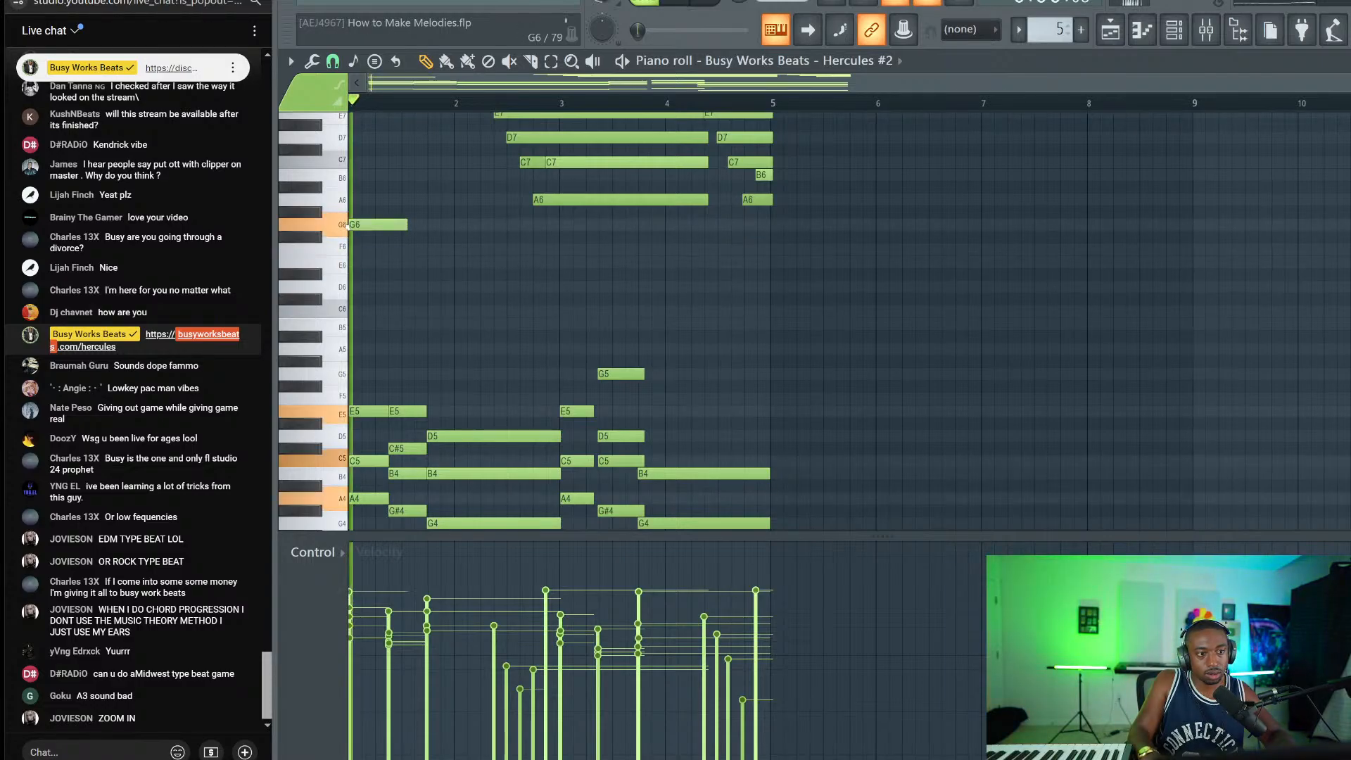
key(space)
key(space)
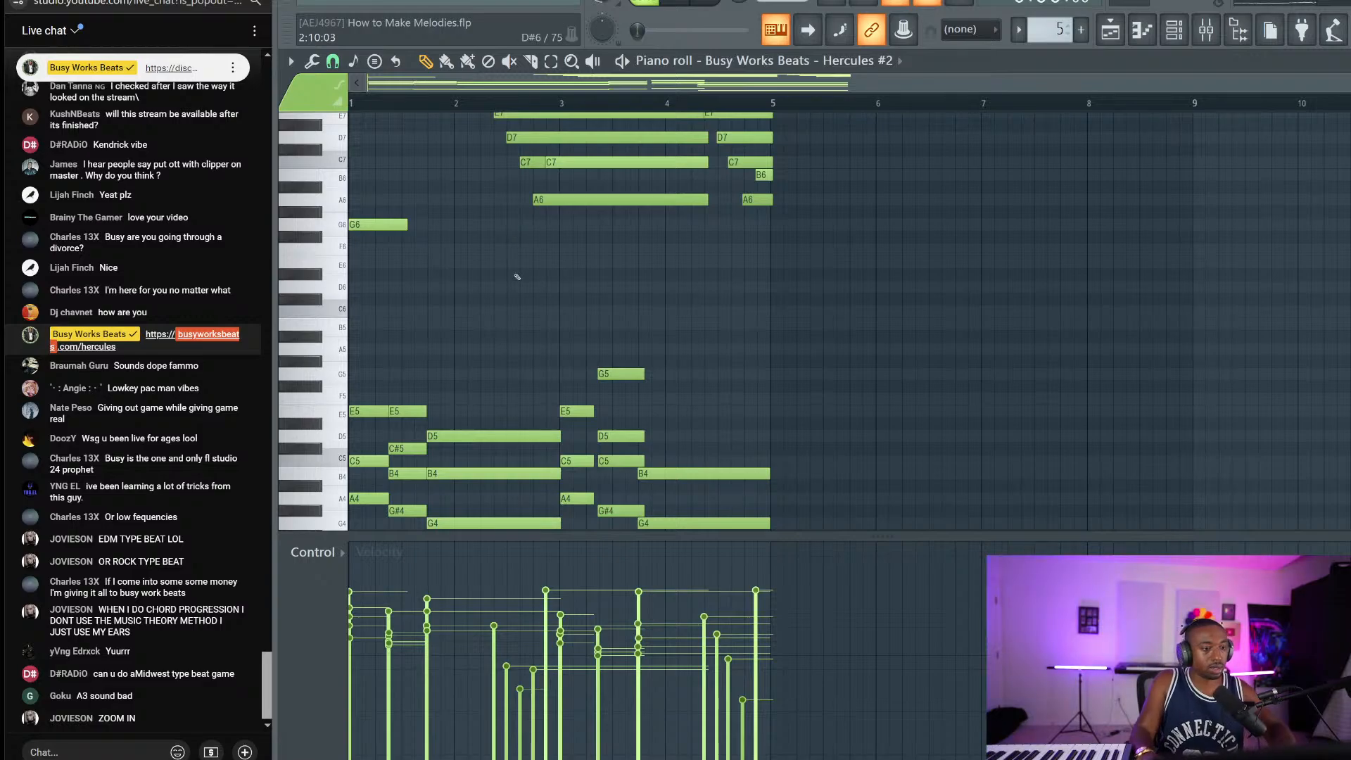
Step: Add a D7 note at step 7 and an A7 note at step 11 of bar 1, playing the pattern
scroll(415, 279, up, 1)
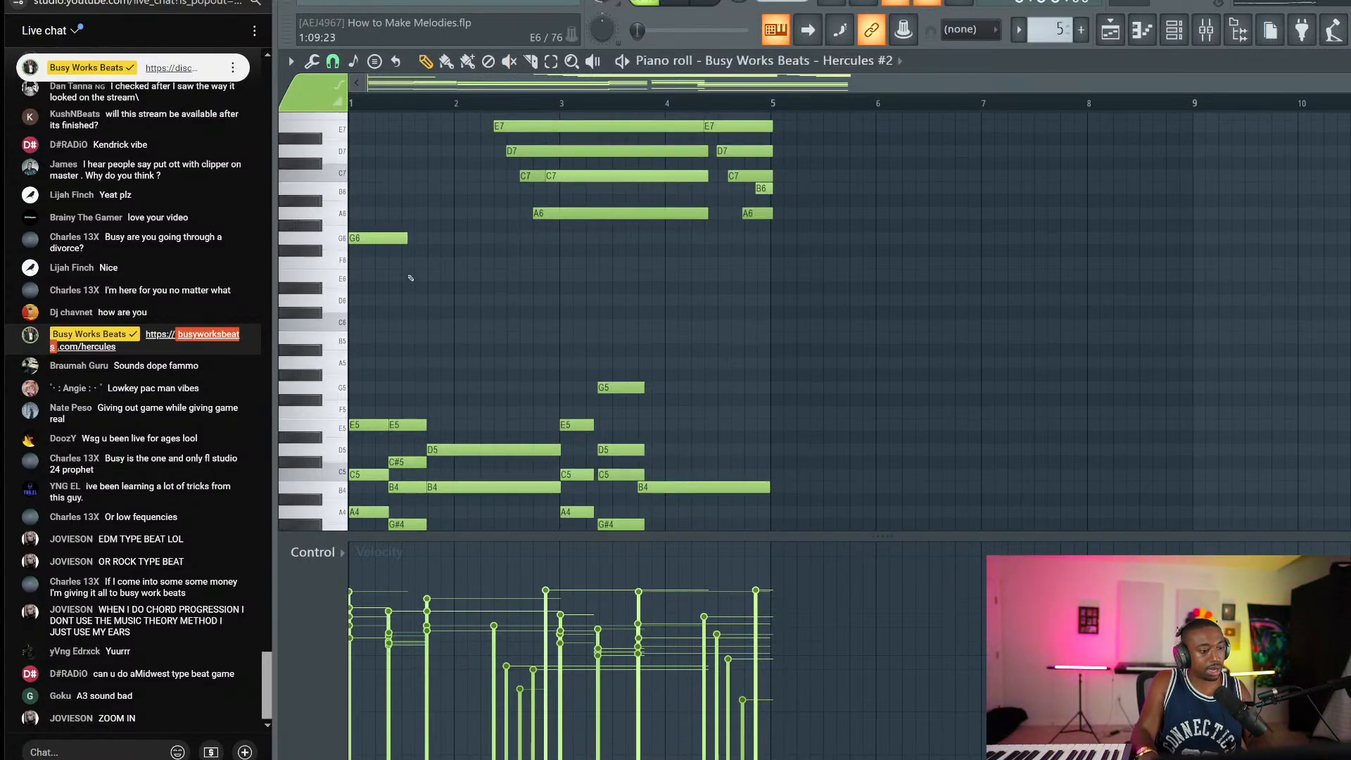
scroll(410, 279, up, 2)
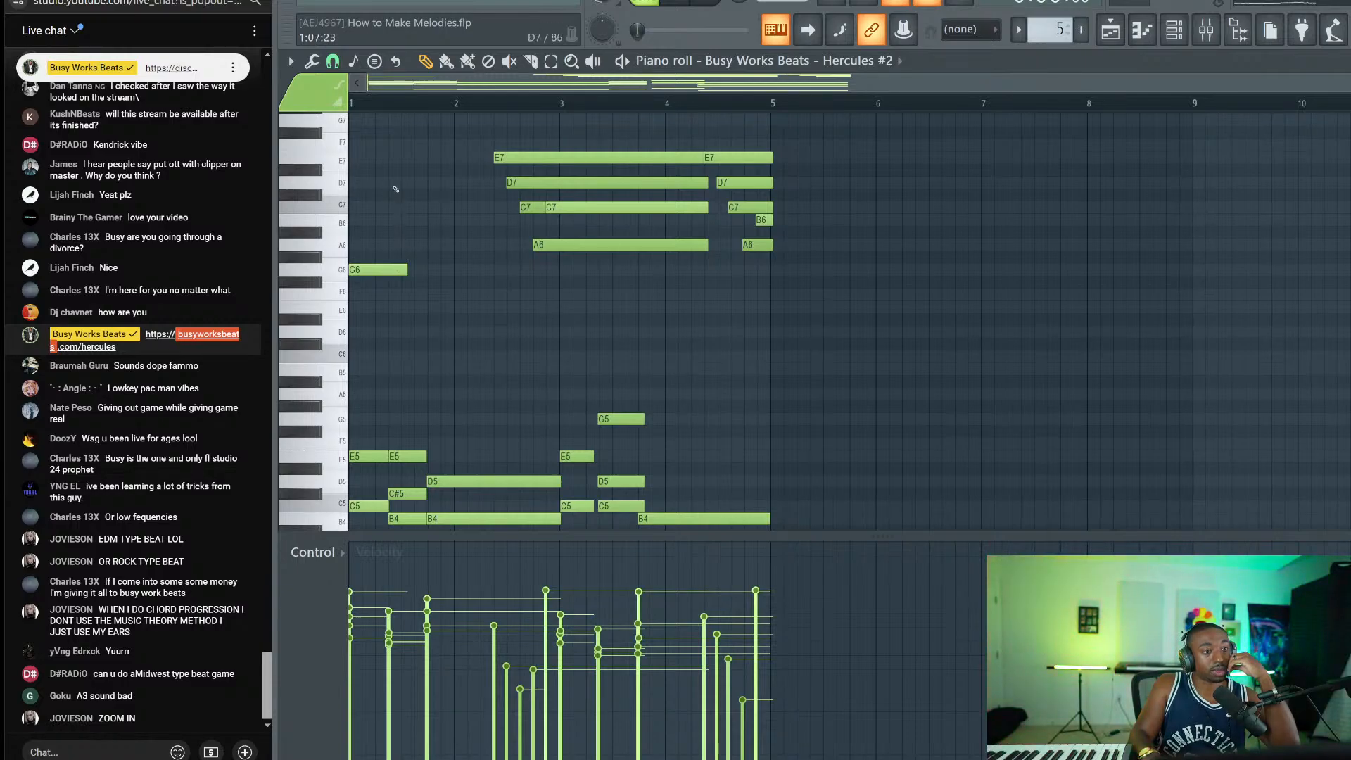
click(389, 182)
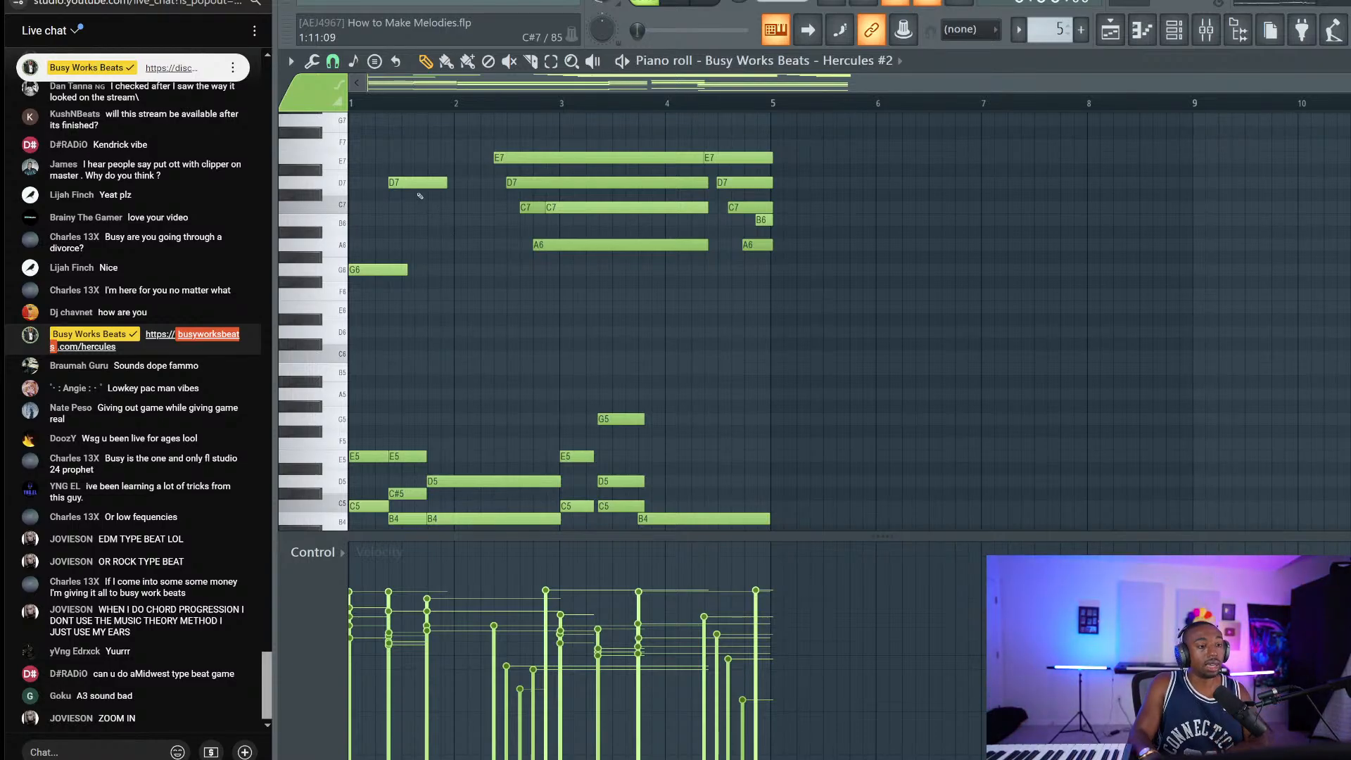
scroll(420, 197, up, 2)
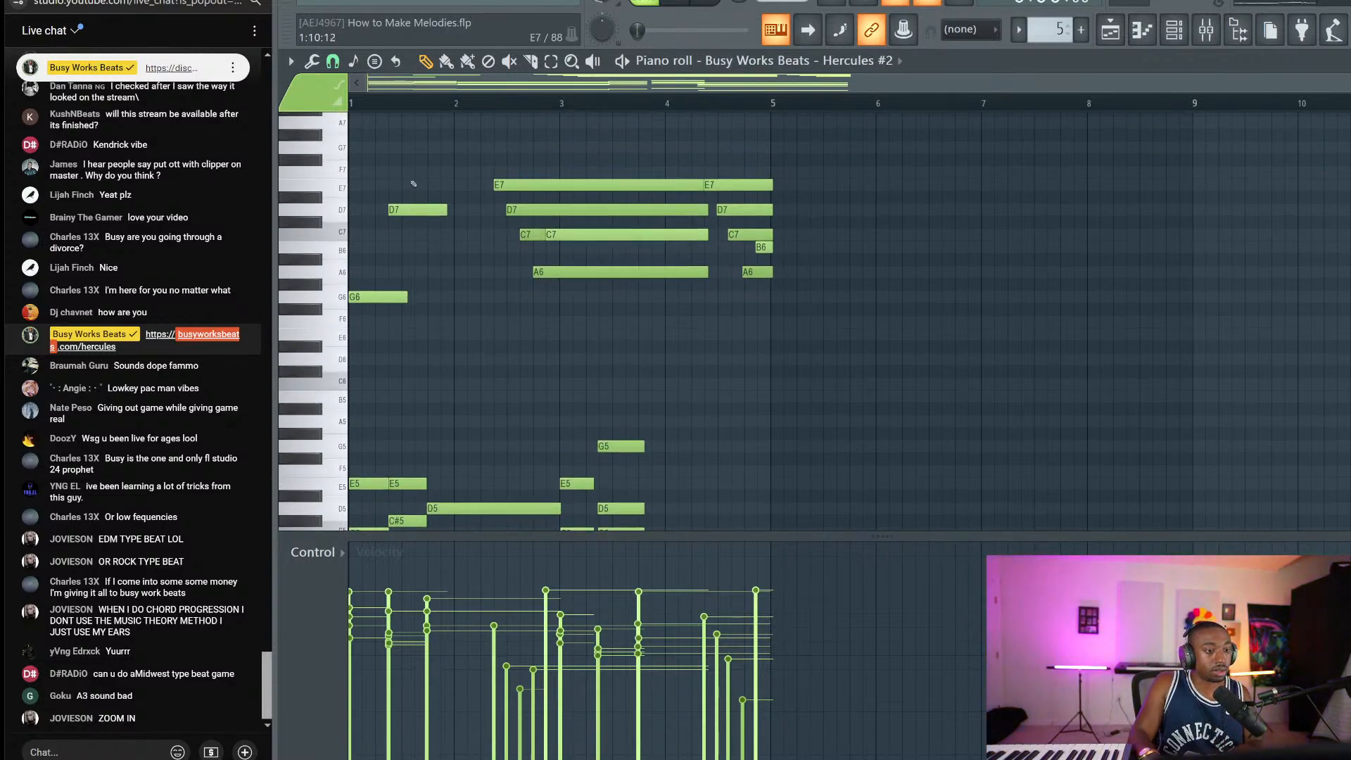
click(416, 125)
key(space)
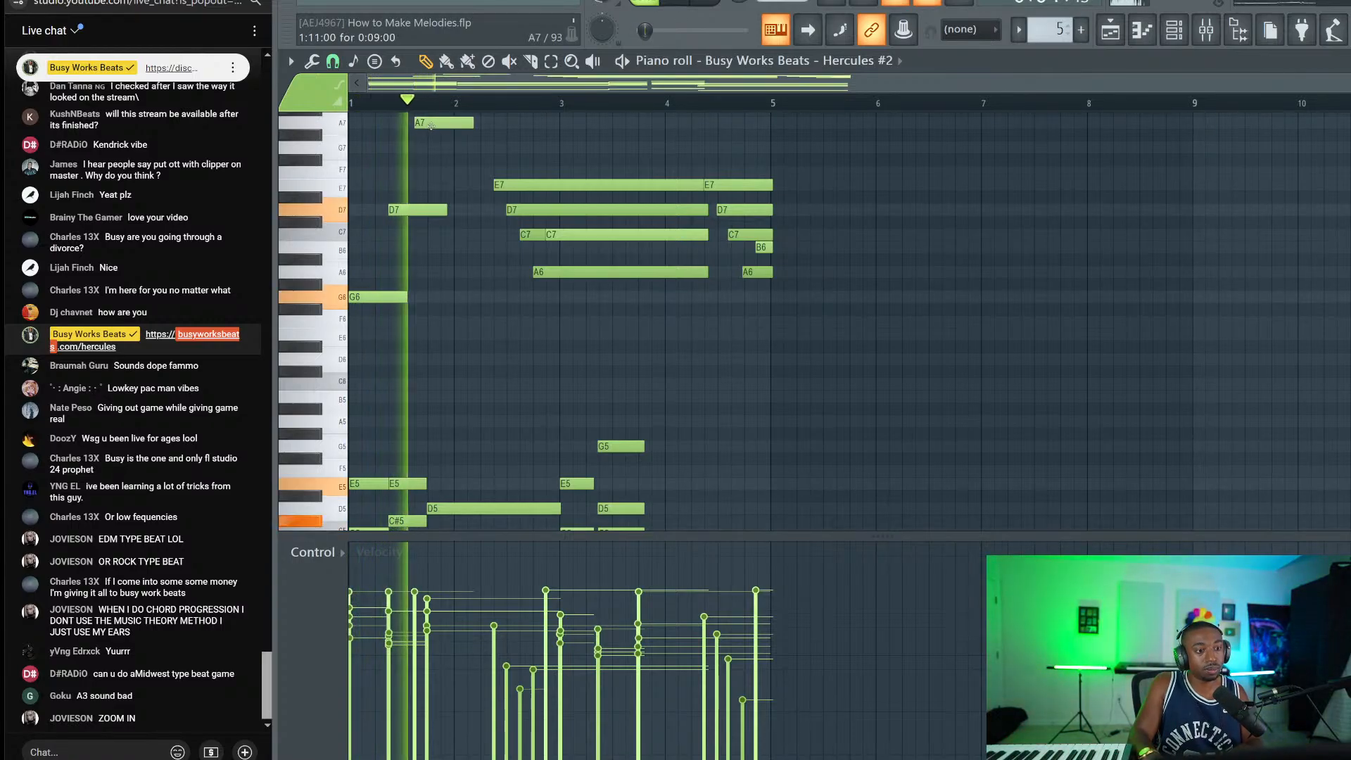
Step: Try the A7 note one step further on, return it to step 11, and add a G7 note at step 13 of bar 1
drag(431, 126, 438, 126)
key(space)
key(space)
scroll(442, 163, up, 2)
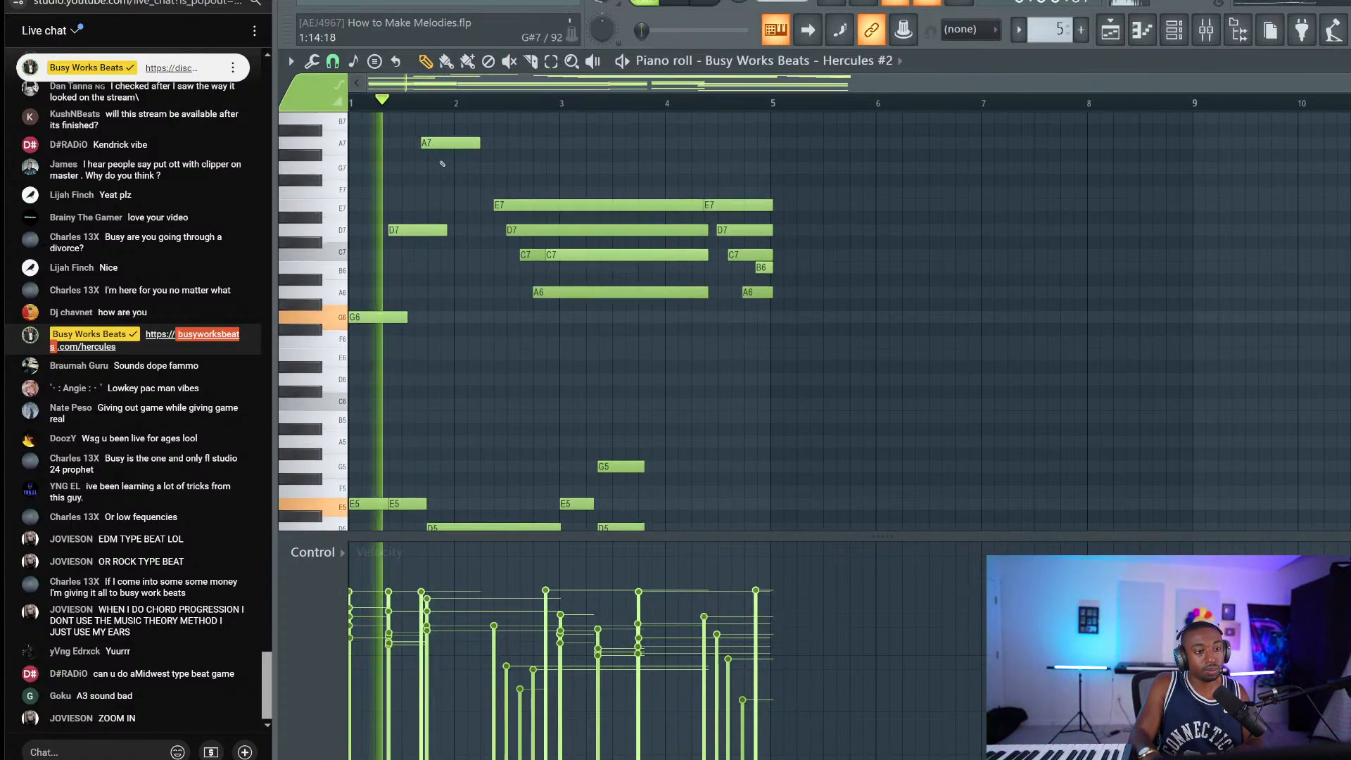
key(space)
drag(435, 142, 436, 170)
key(space)
key(space)
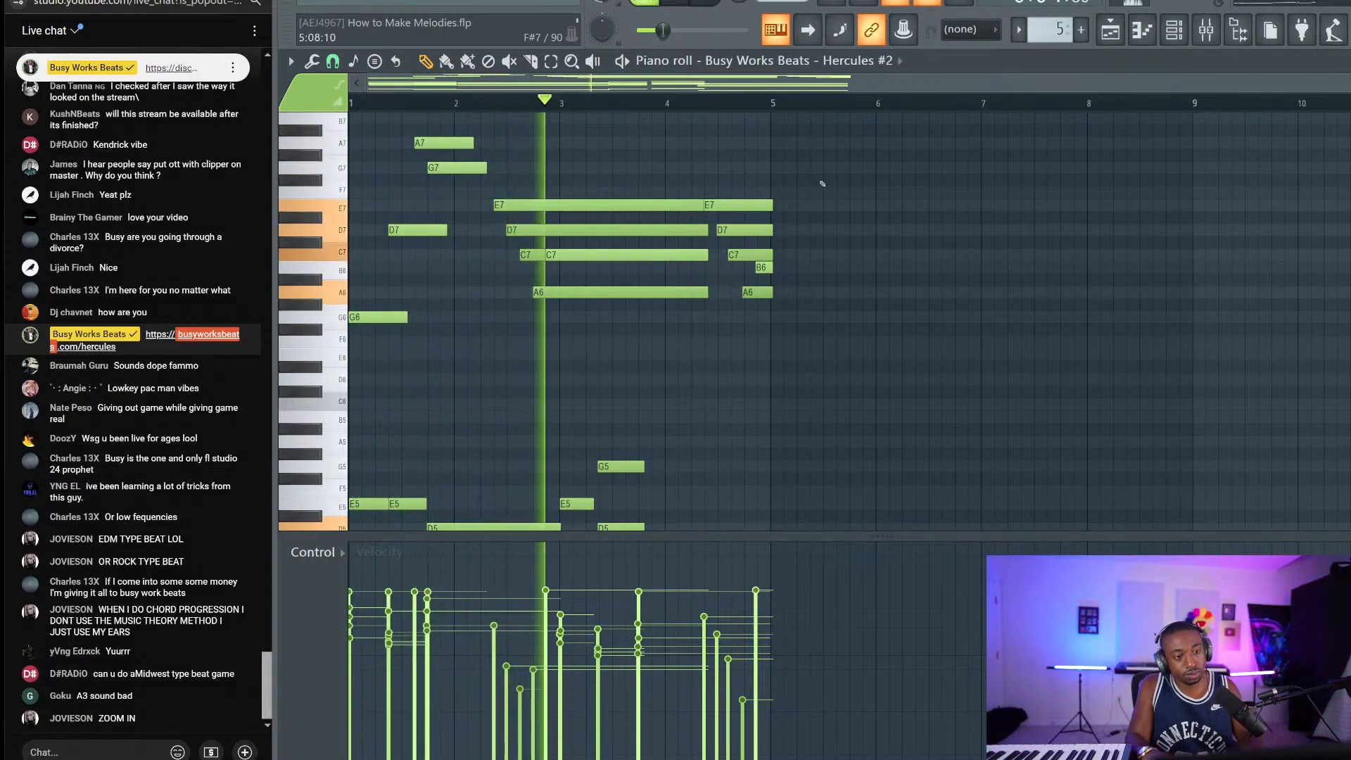
Step: Reopen the Hercules #2 instrument during playback and audition the Dragons and Express presets from Bells
key(F6)
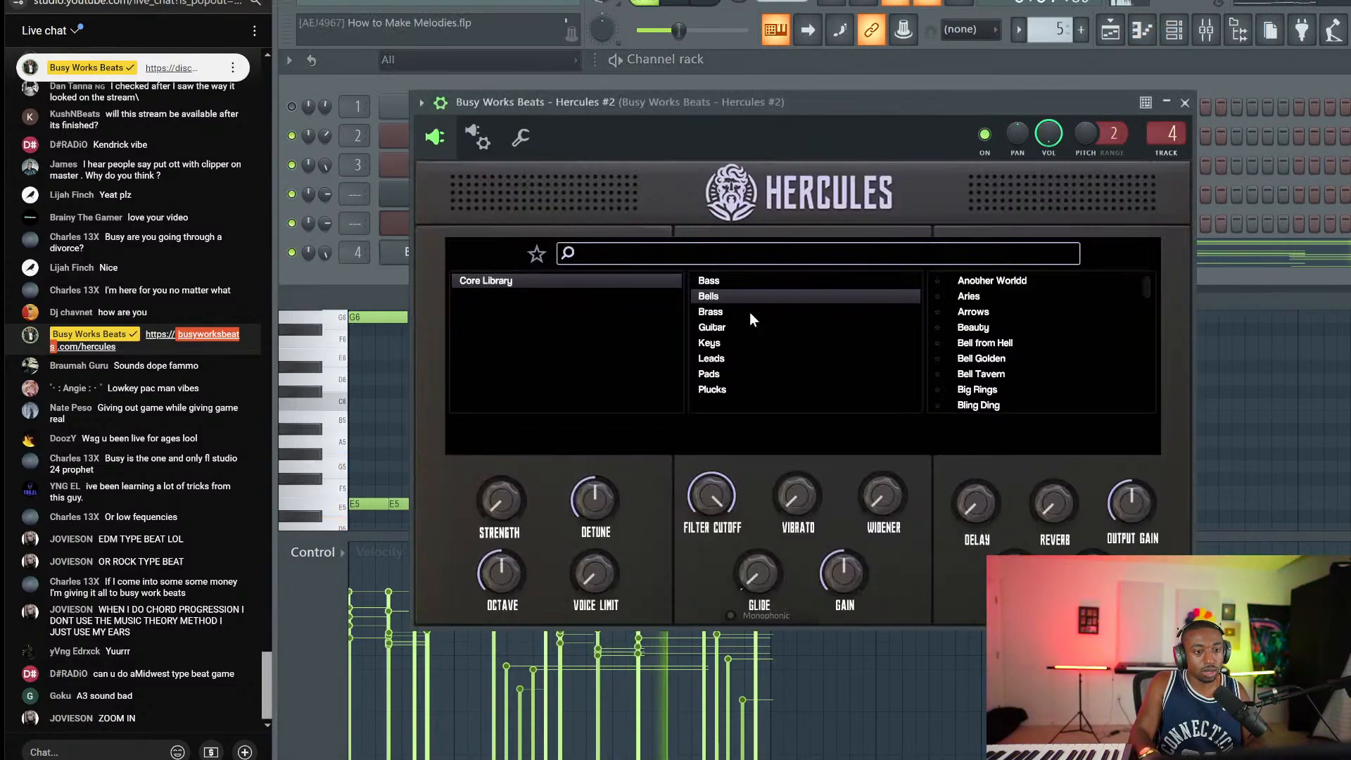
click(541, 249)
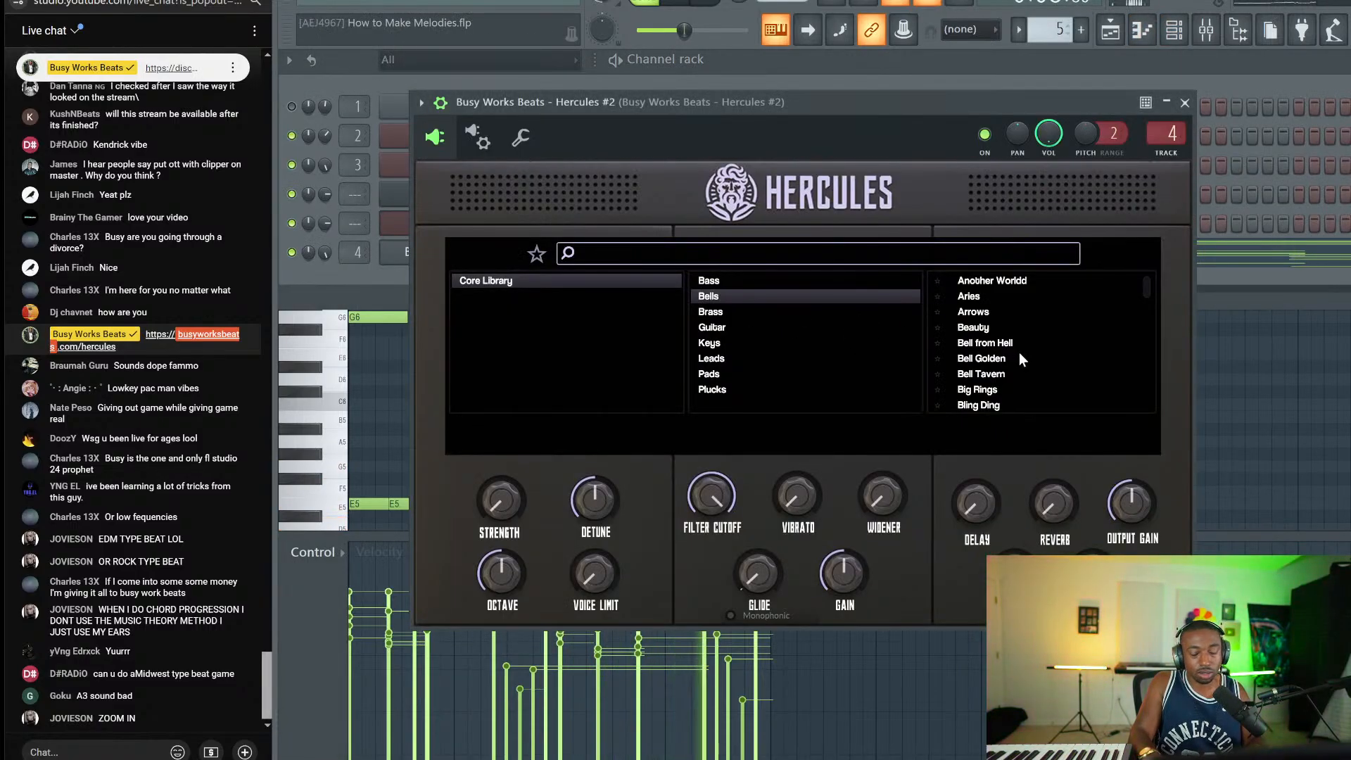
scroll(1014, 351, down, 10)
click(999, 336)
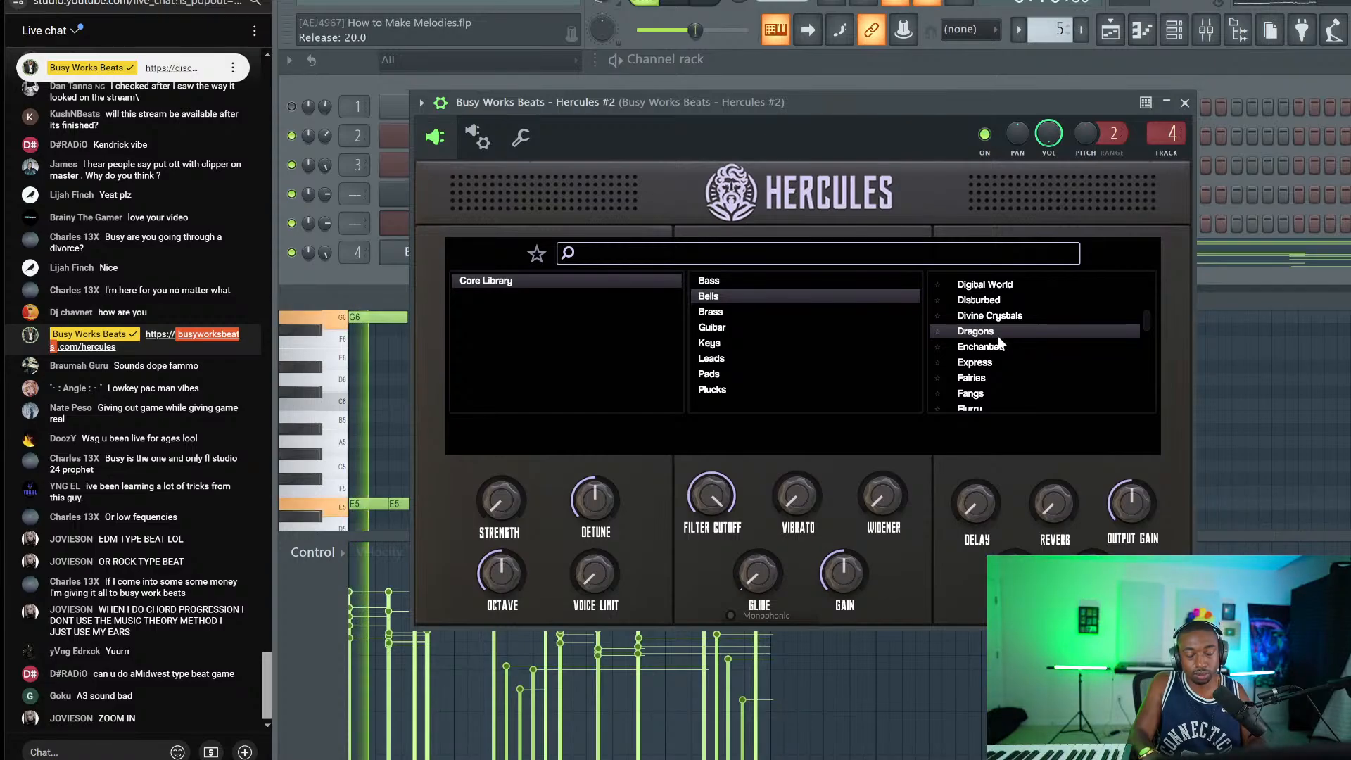
click(999, 361)
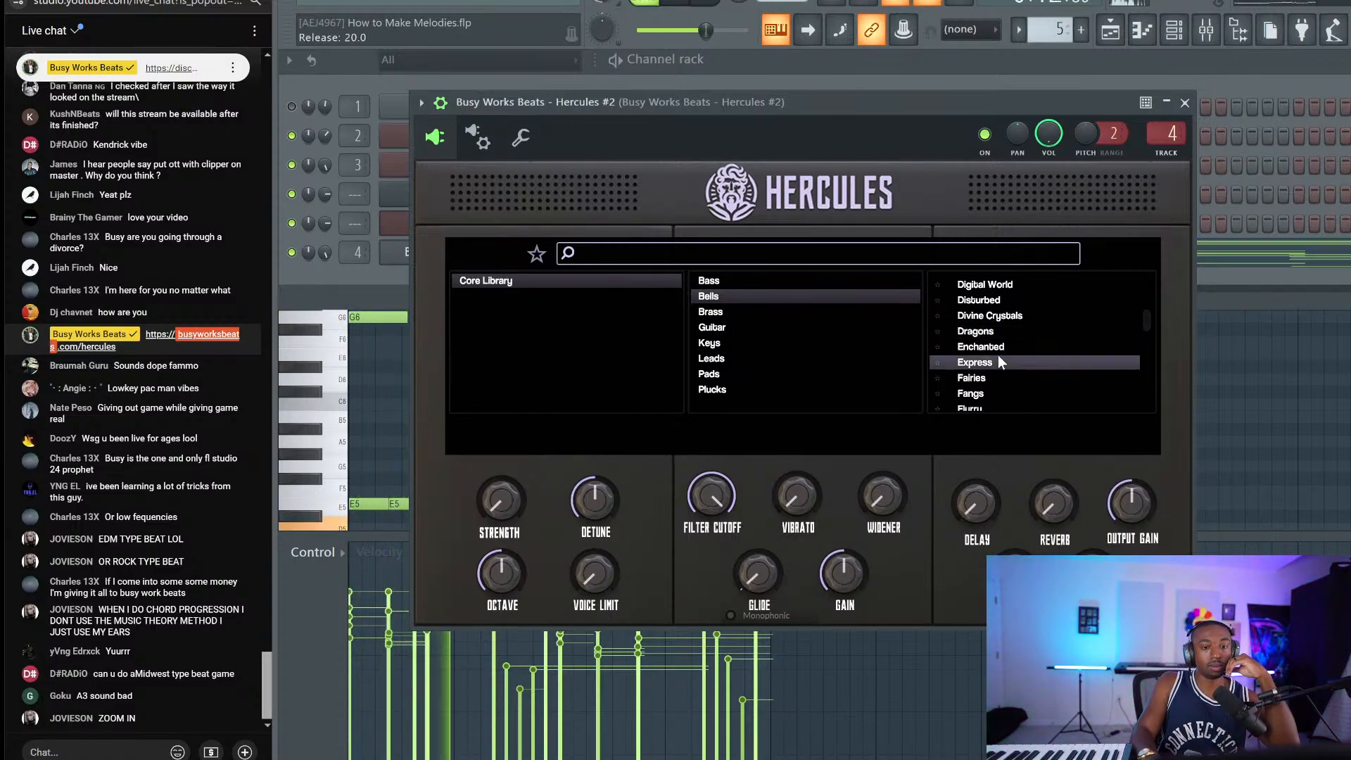
Step: Audition the Full and Glamour bell presets in Hercules #2 against the playing pattern
scroll(999, 362, down, 2)
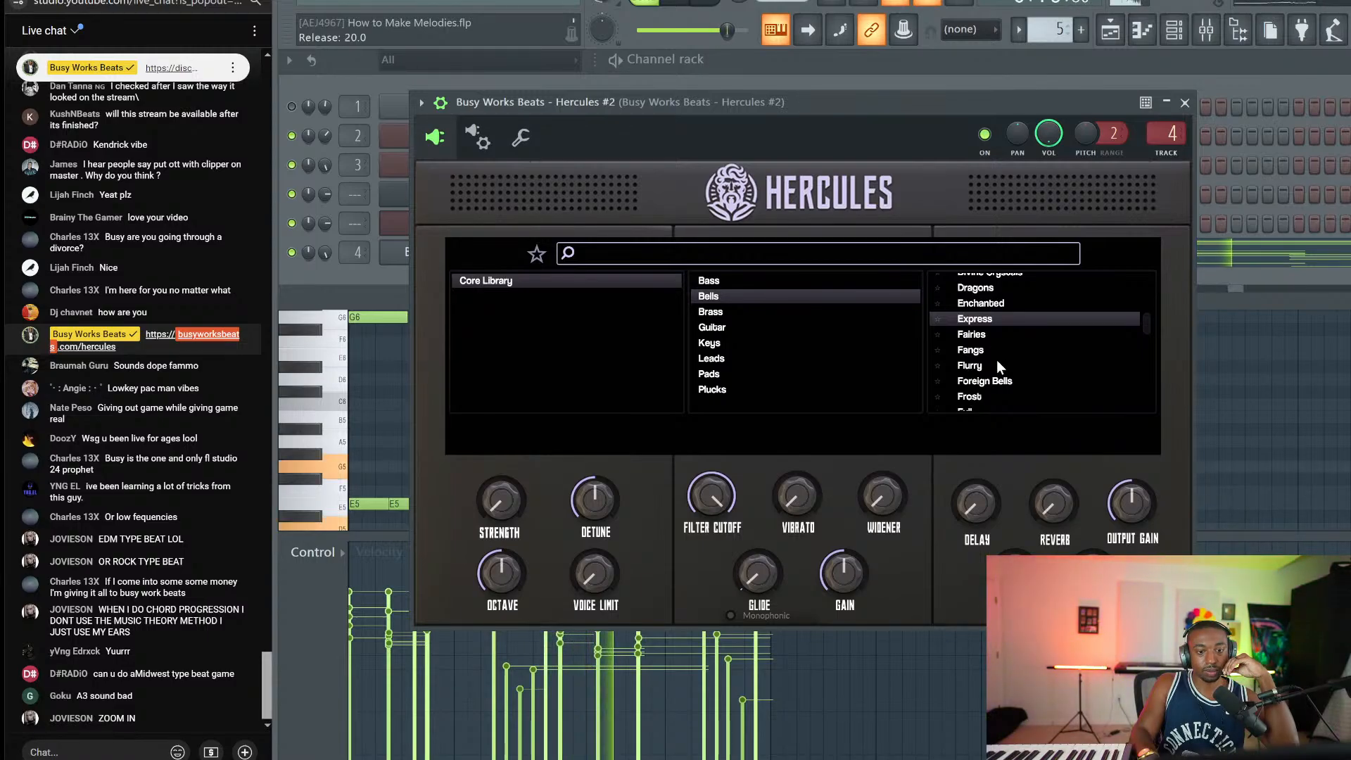
scroll(996, 358, up, 2)
scroll(996, 344, down, 5)
click(999, 328)
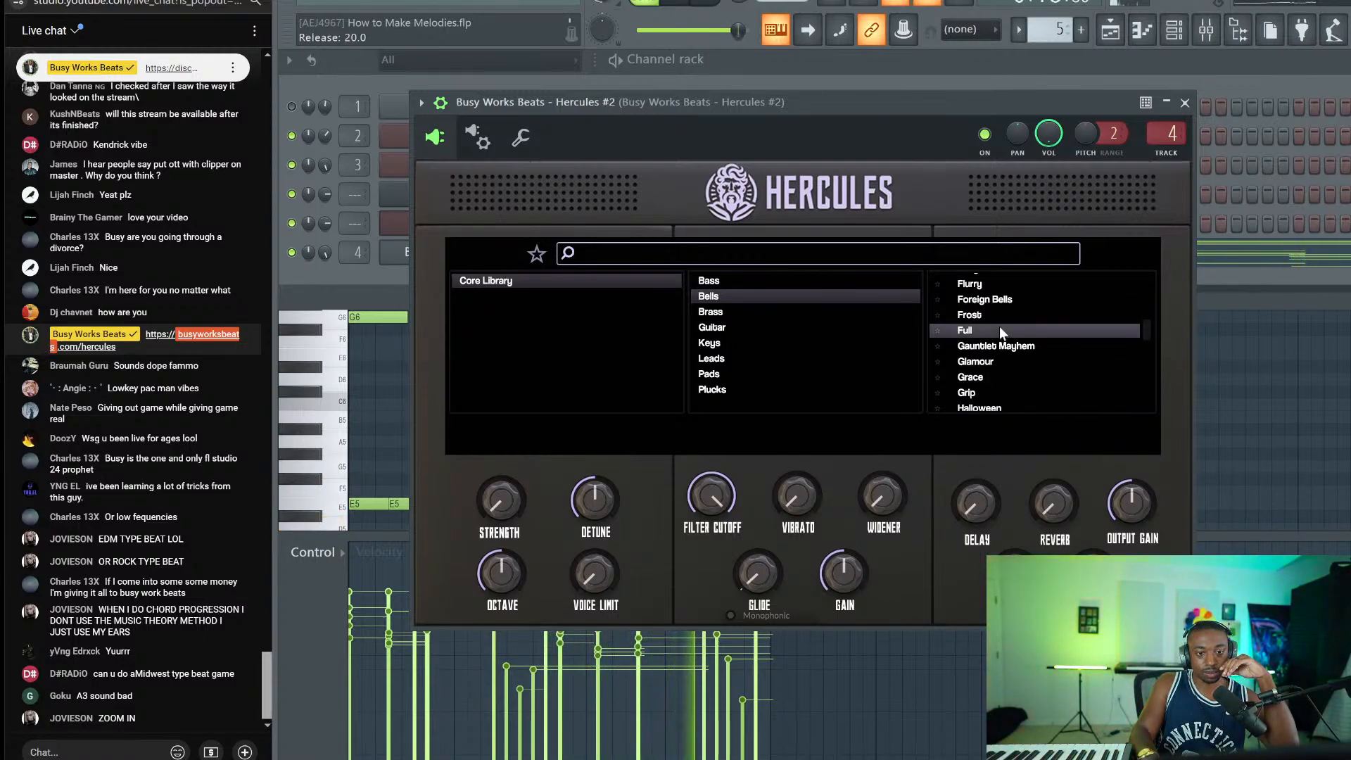
click(985, 362)
Step: Return to the start of the Bells presets and audition Big Rings with the pattern
scroll(985, 362, up, 10)
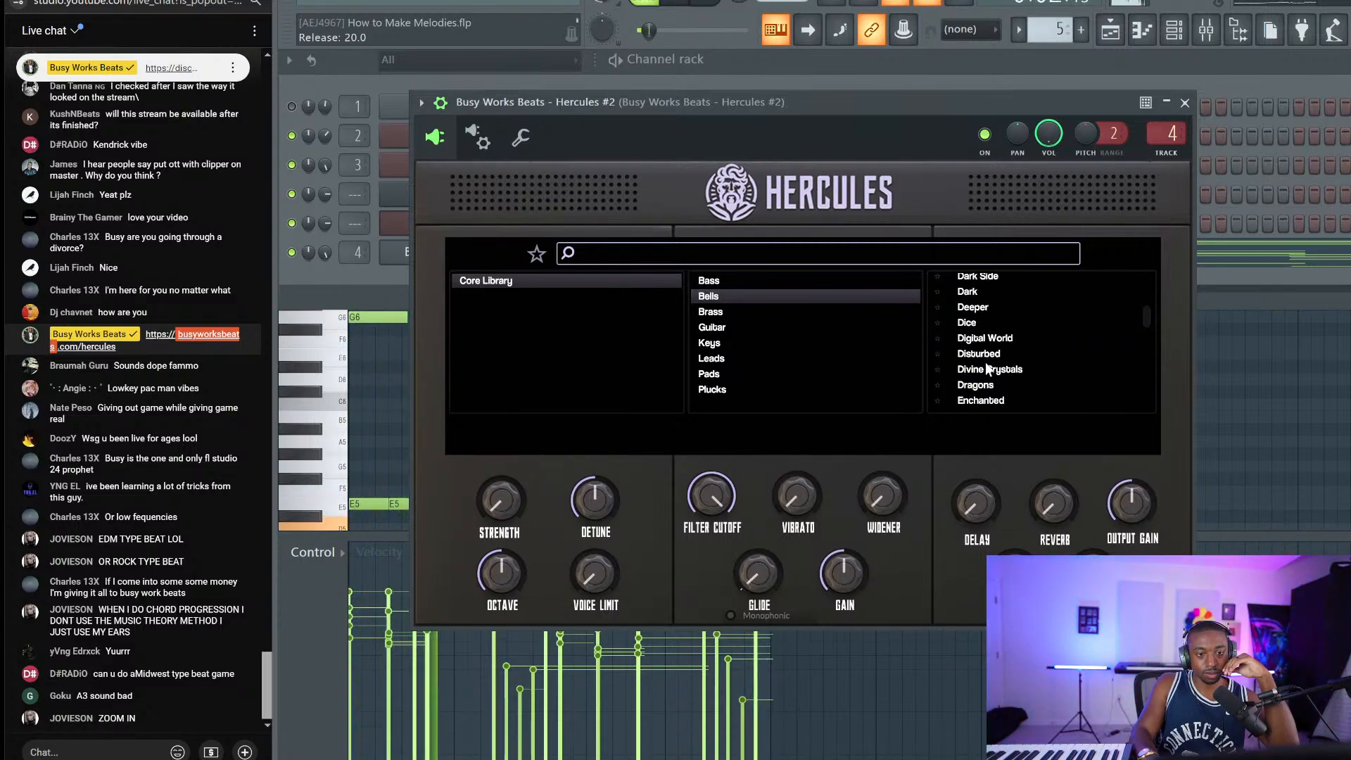
scroll(989, 322, up, 4)
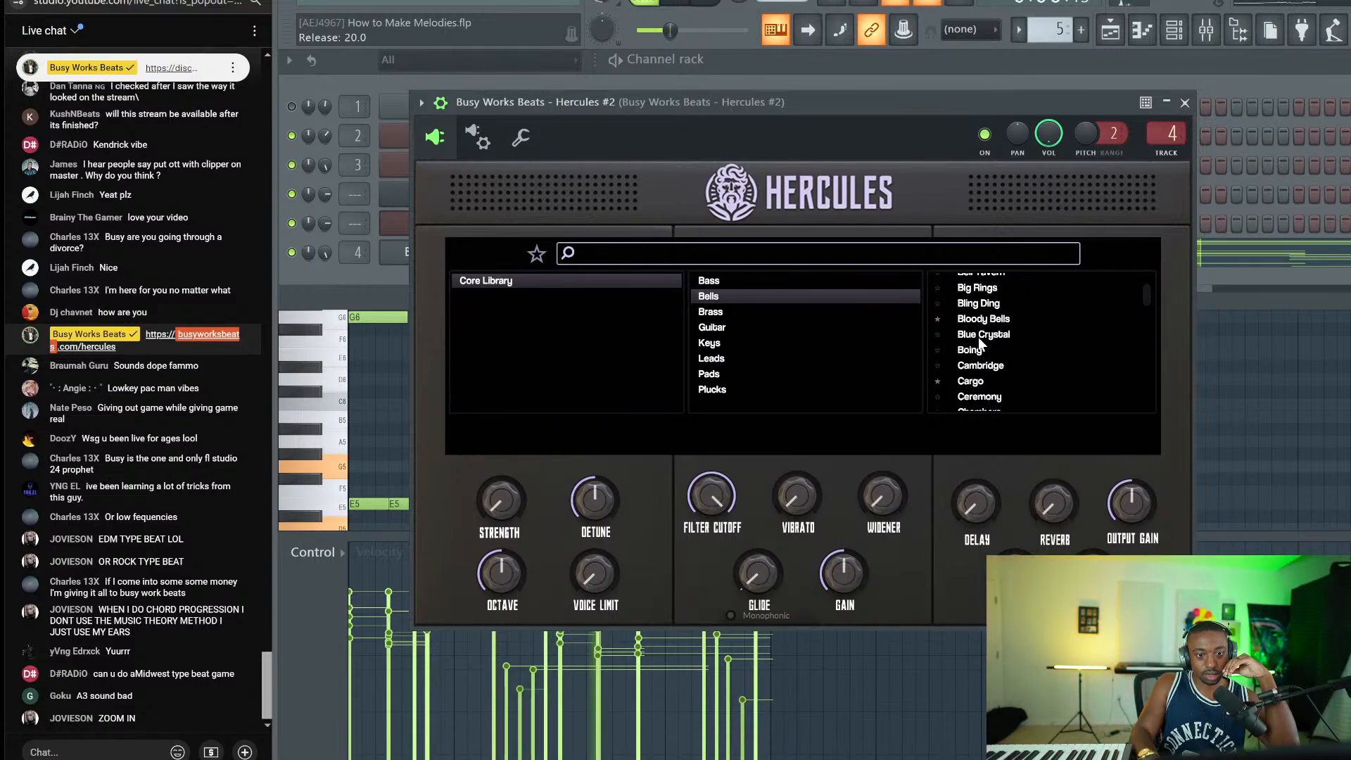
scroll(978, 336, up, 3)
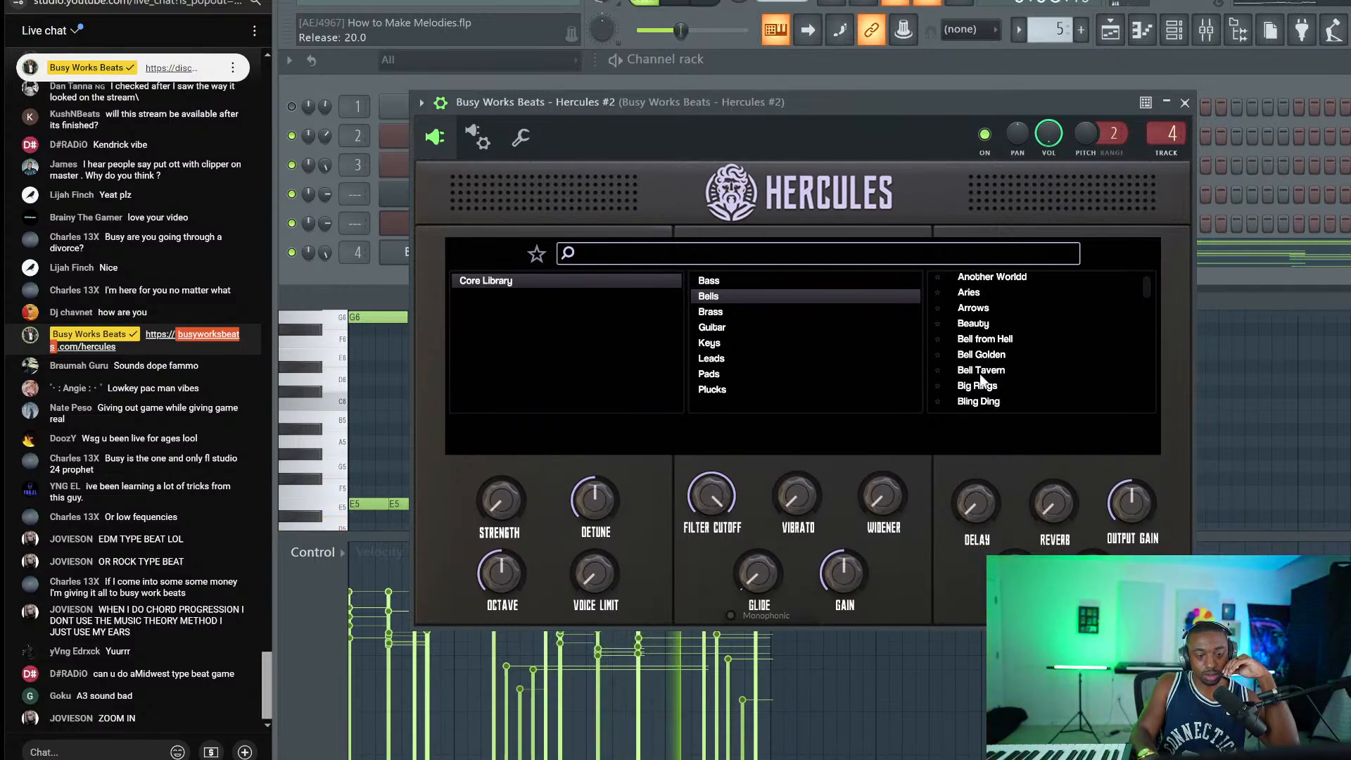
click(980, 386)
scroll(978, 394, down, 2)
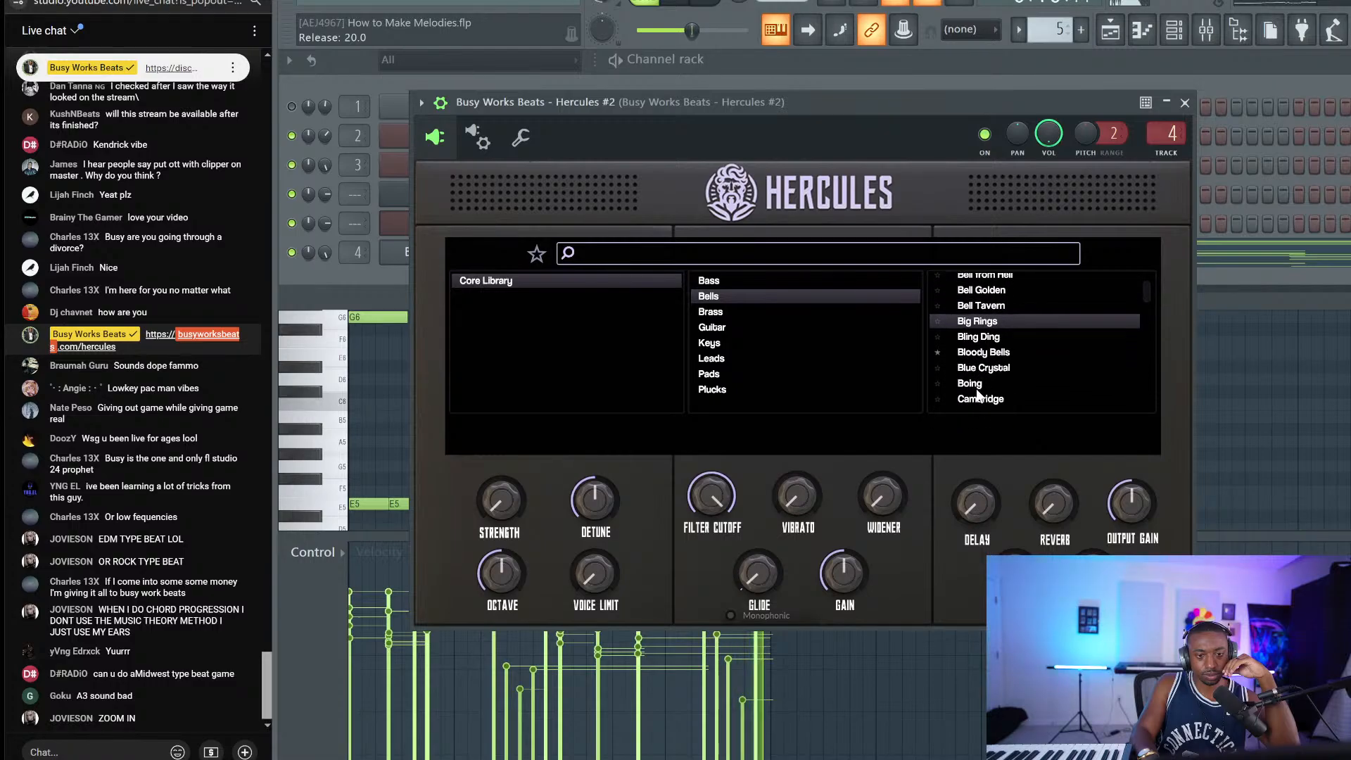
scroll(978, 391, up, 2)
scroll(977, 393, down, 2)
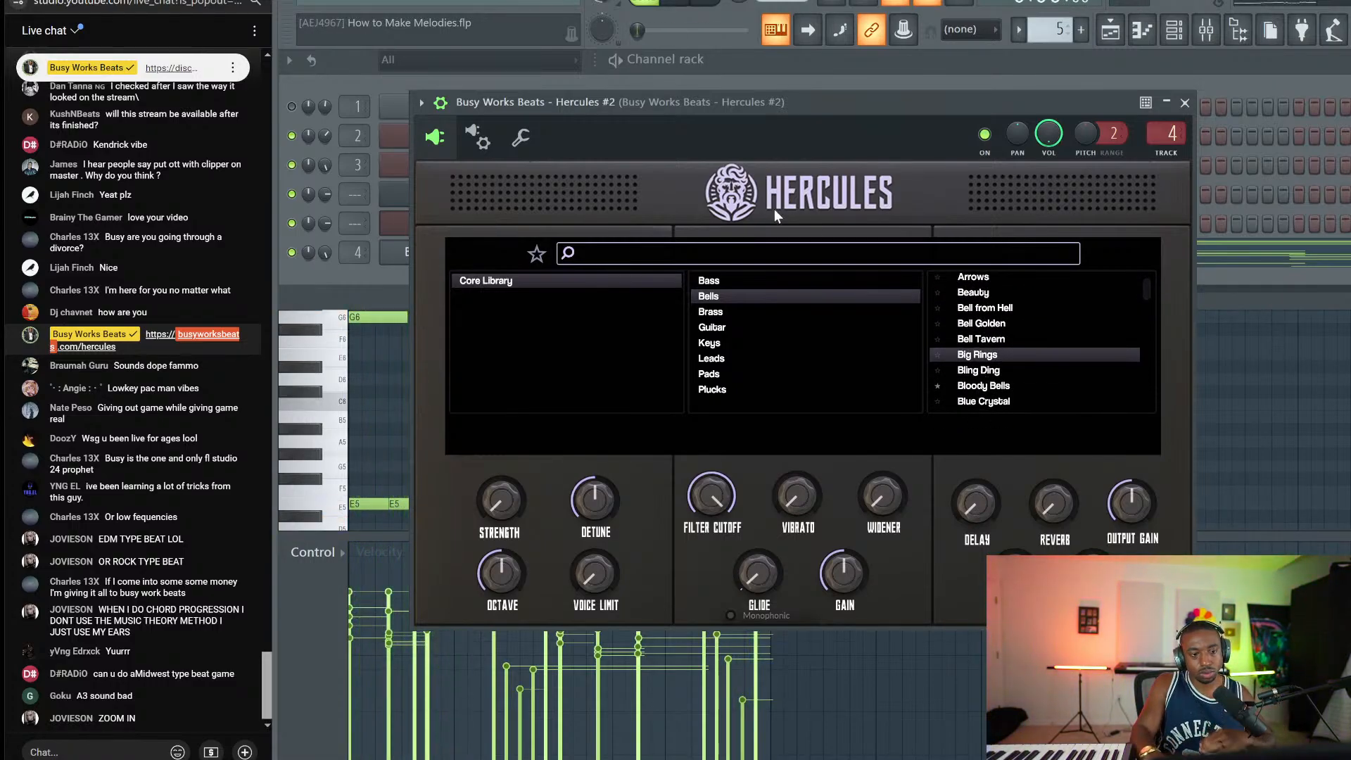
Step: Load the Prometheus preset from the Pads category in Hercules #2
click(711, 373)
scroll(964, 363, down, 15)
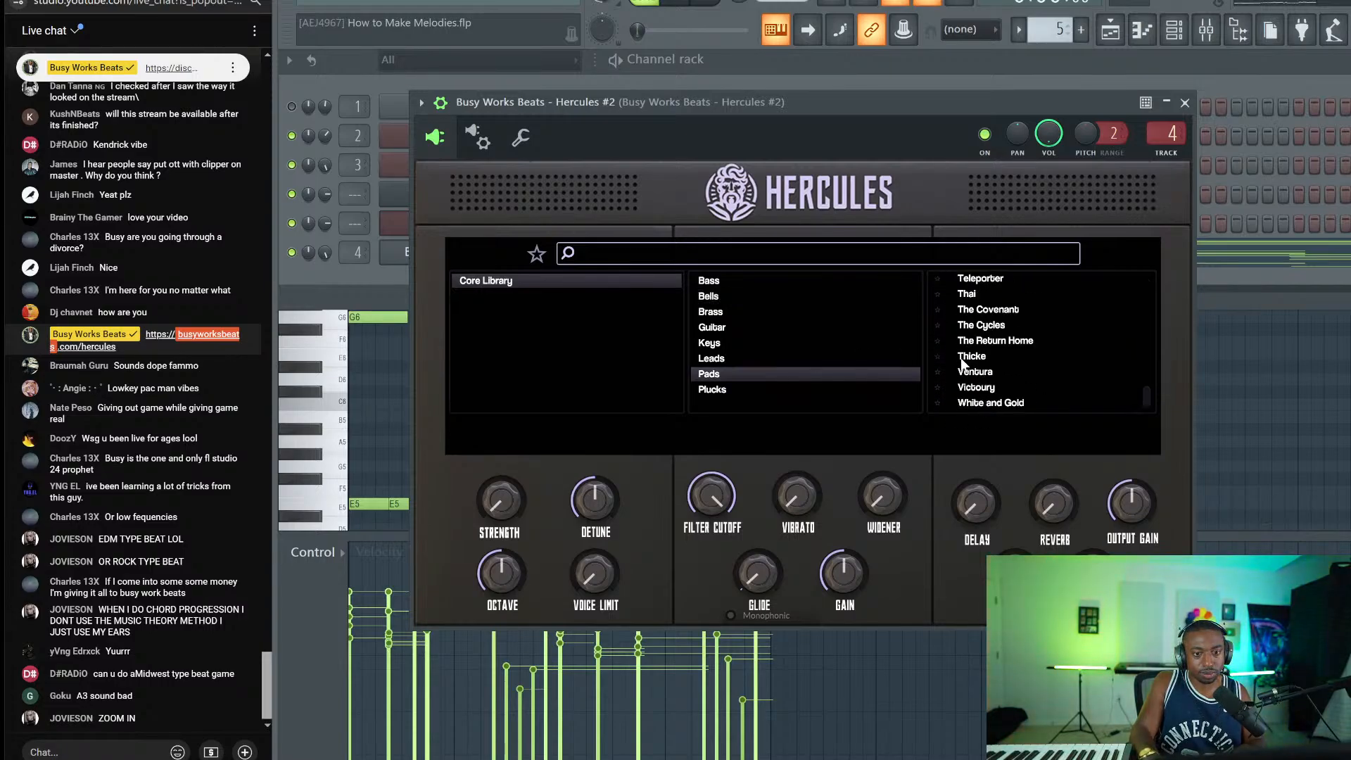
scroll(973, 349, up, 8)
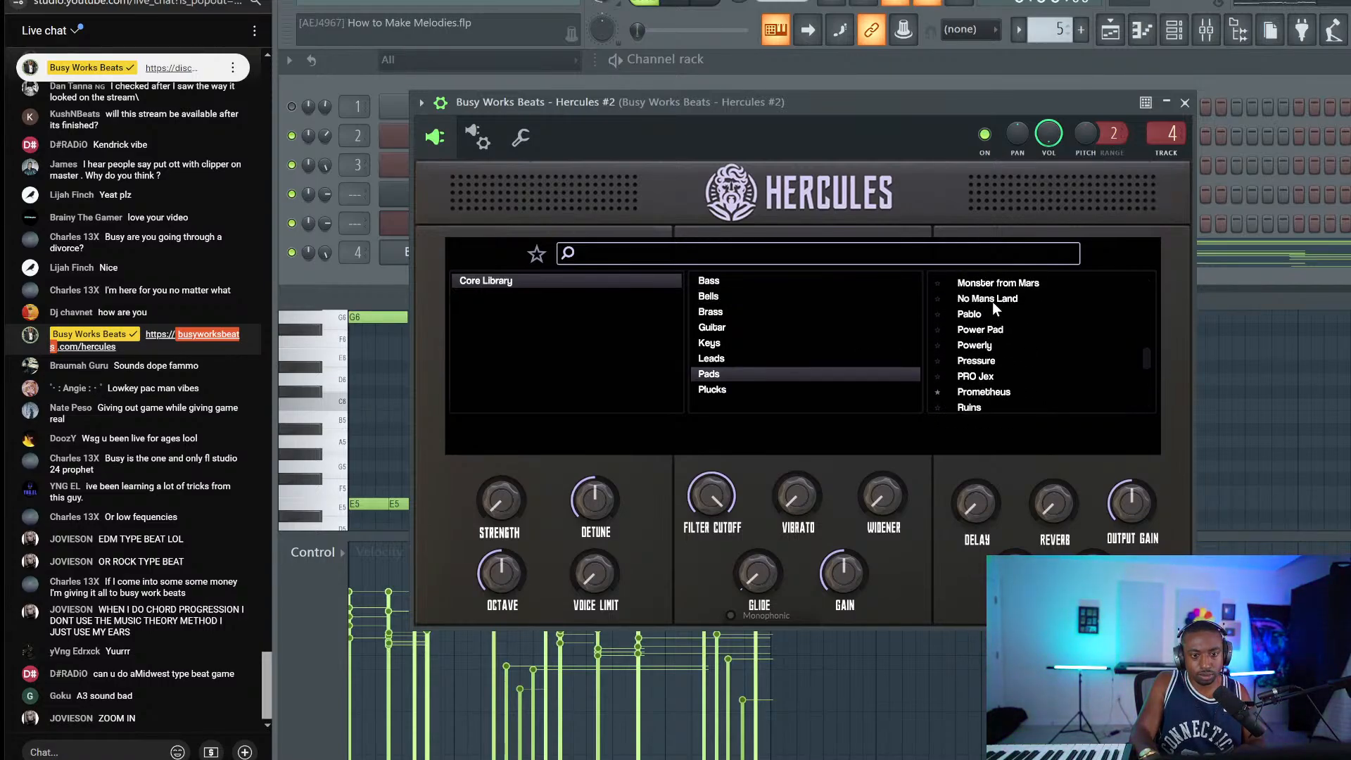
click(973, 391)
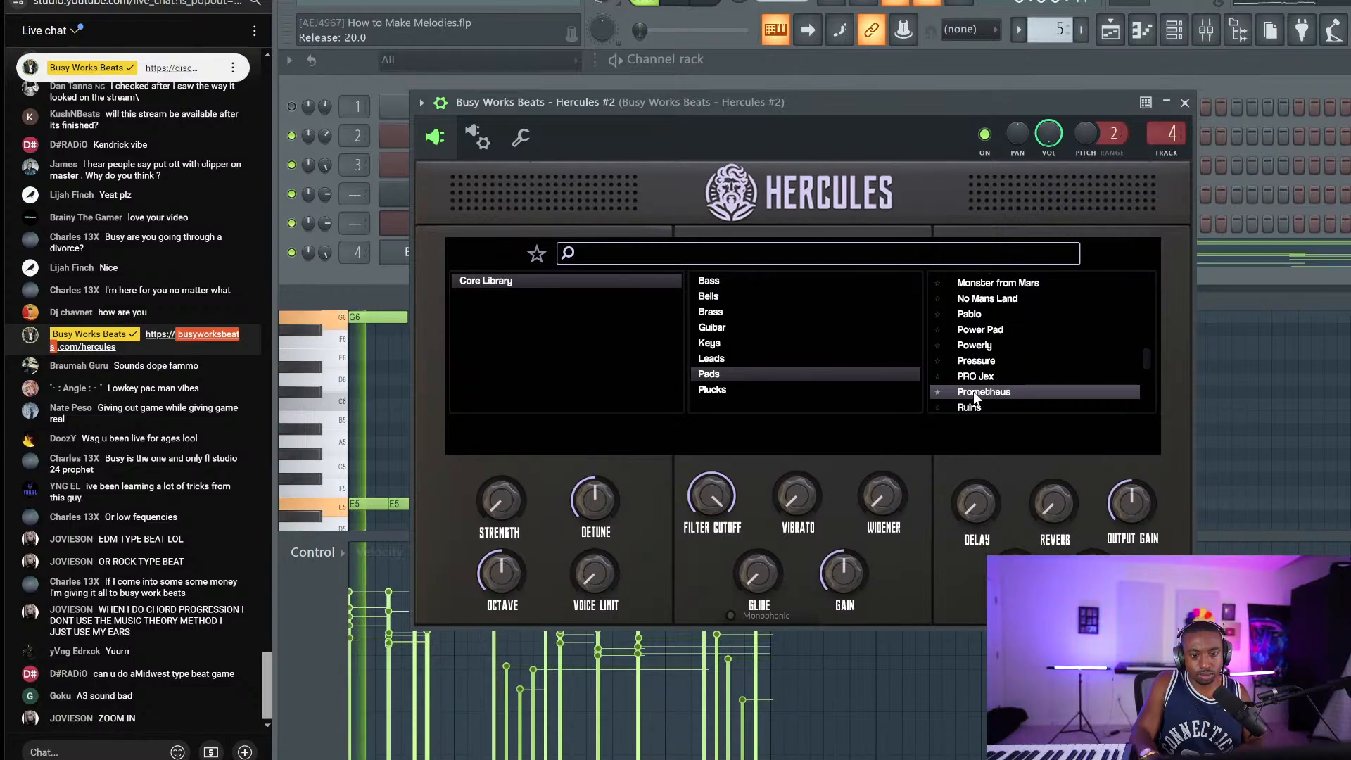
Step: List the favourite presets in Hercules #2, check the effects on its mixer track and return to its piano roll
click(537, 253)
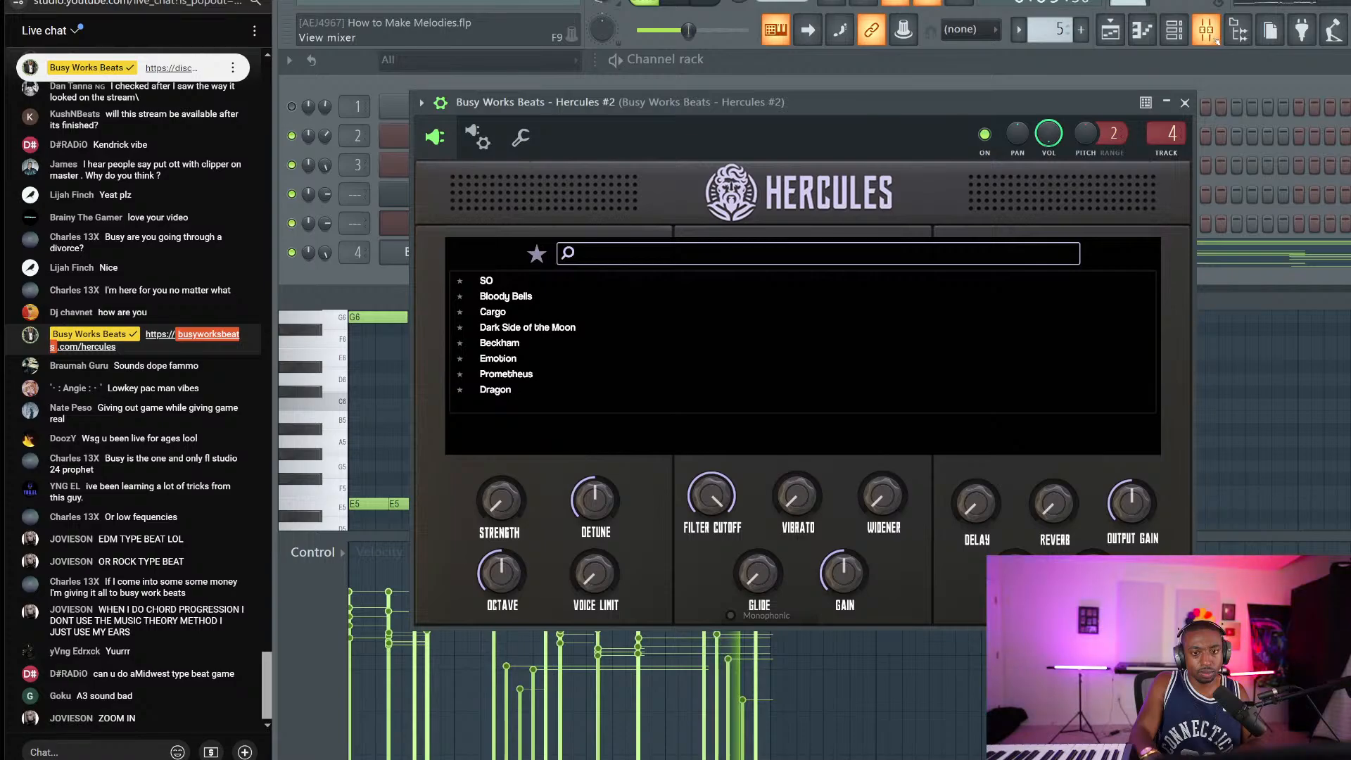
click(1206, 29)
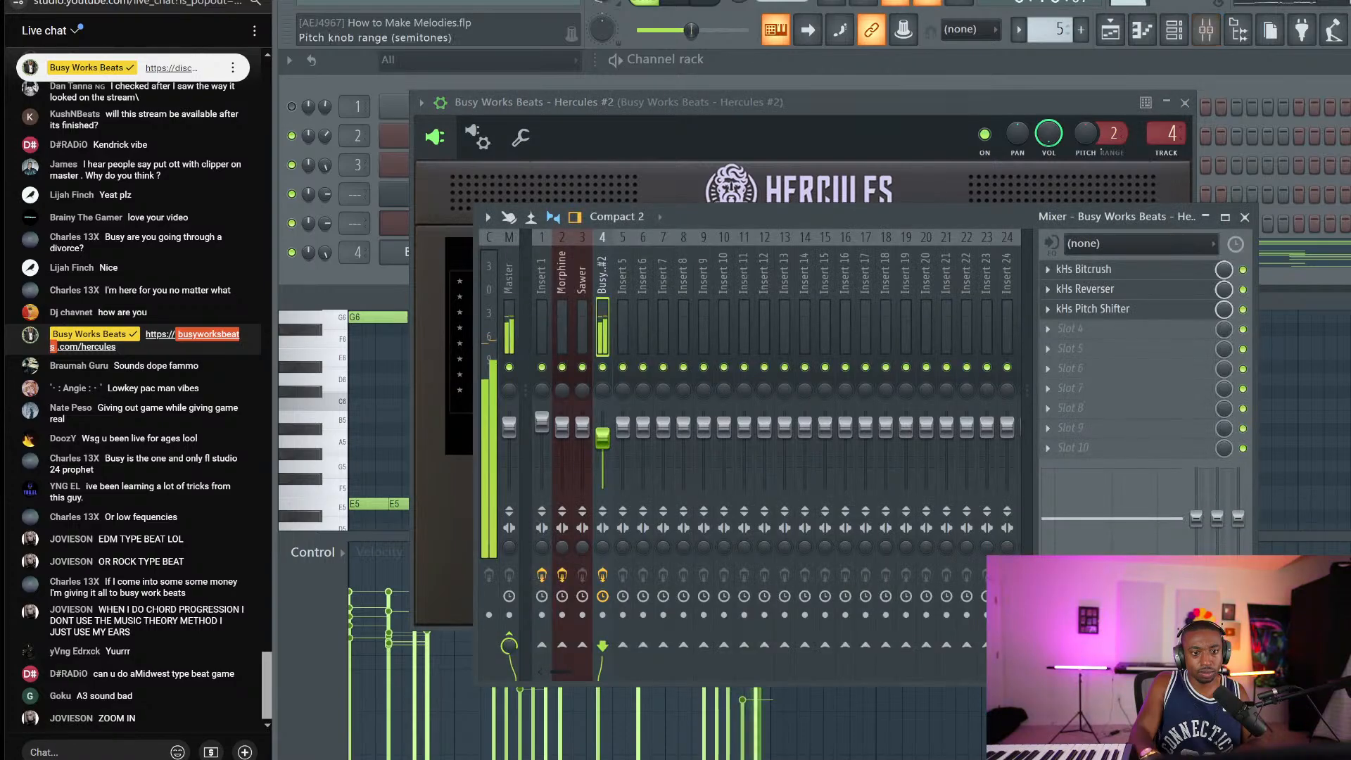
click(1289, 263)
click(1289, 263)
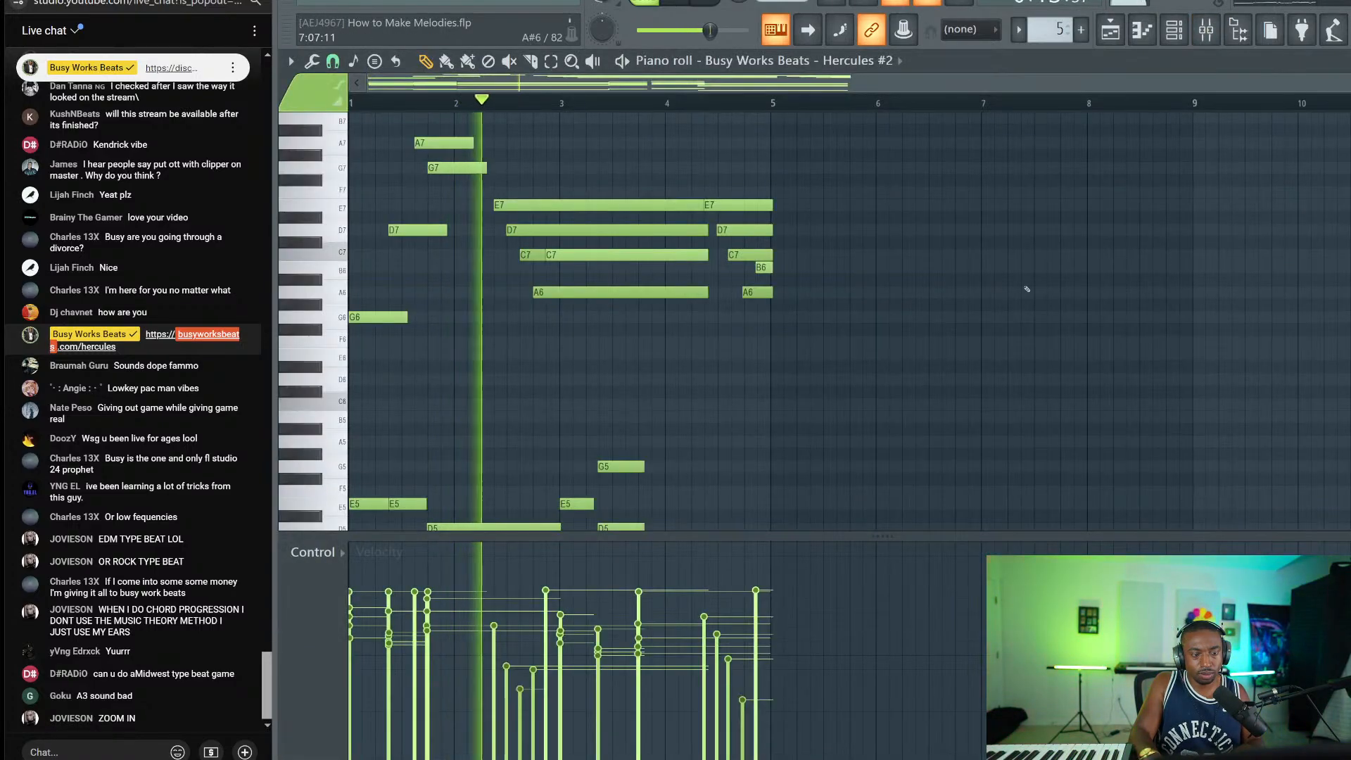
Step: Select the chord and bass notes beneath the high melody in the Hercules #2 piano roll, transpose them up one octave and play the pattern
scroll(1003, 316, right, 1)
scroll(1003, 315, up, 5)
scroll(1004, 315, left, 1)
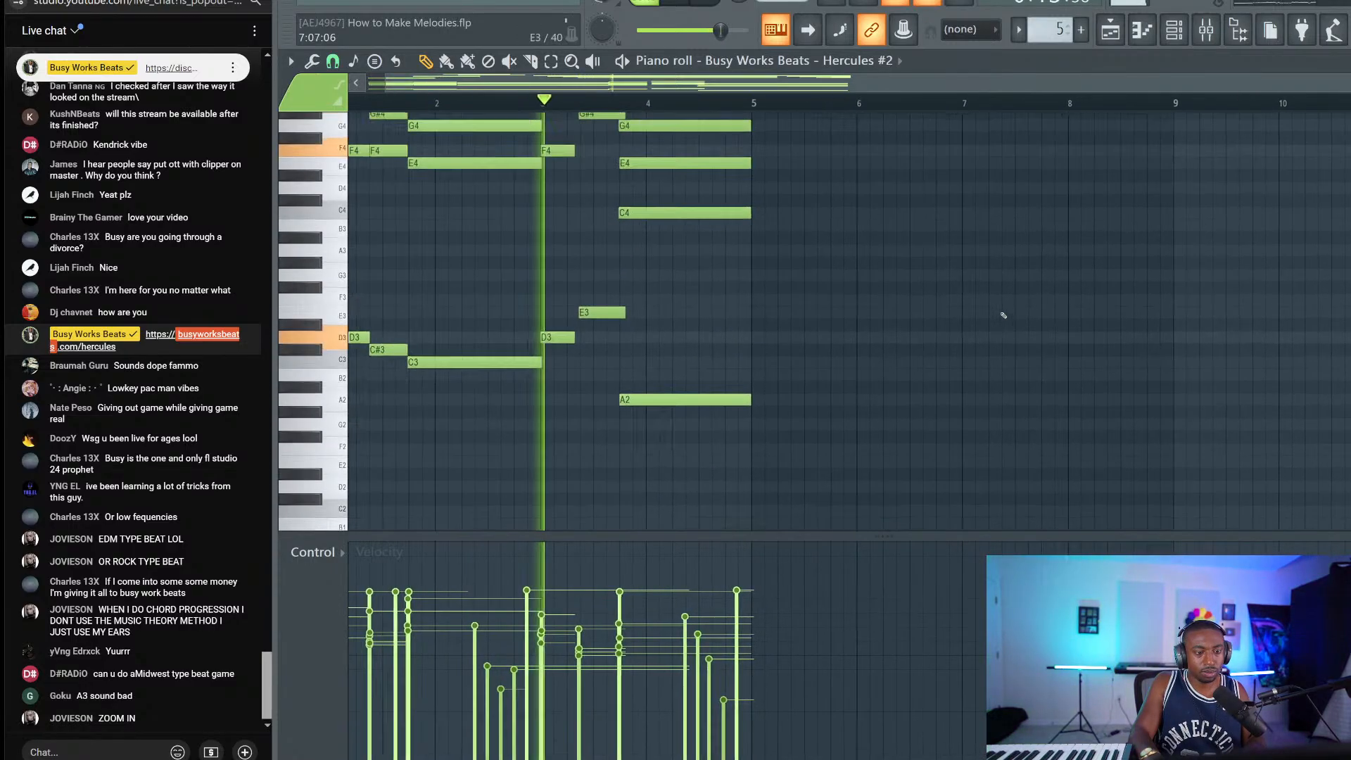
drag(842, 446, 304, 108)
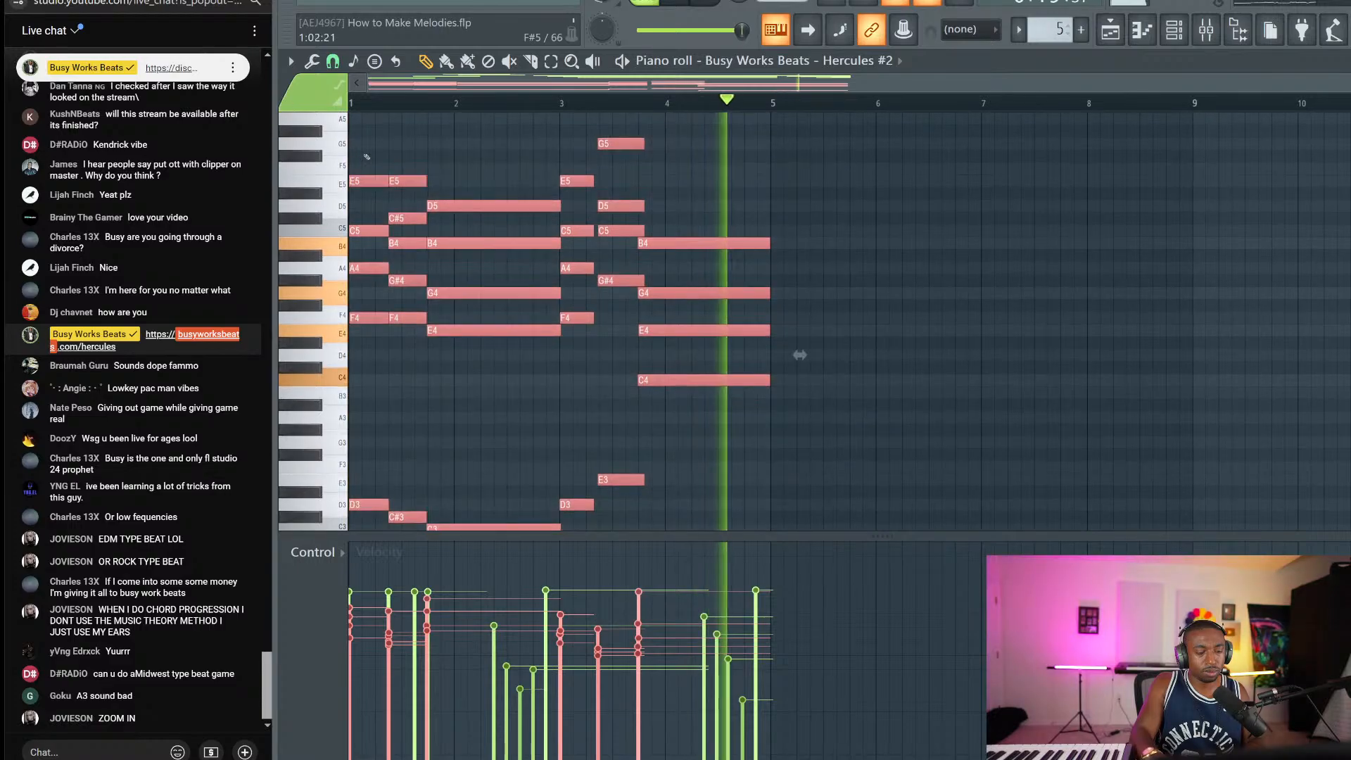
scroll(442, 204, up, 3)
key(space)
key(ctrl+Up)
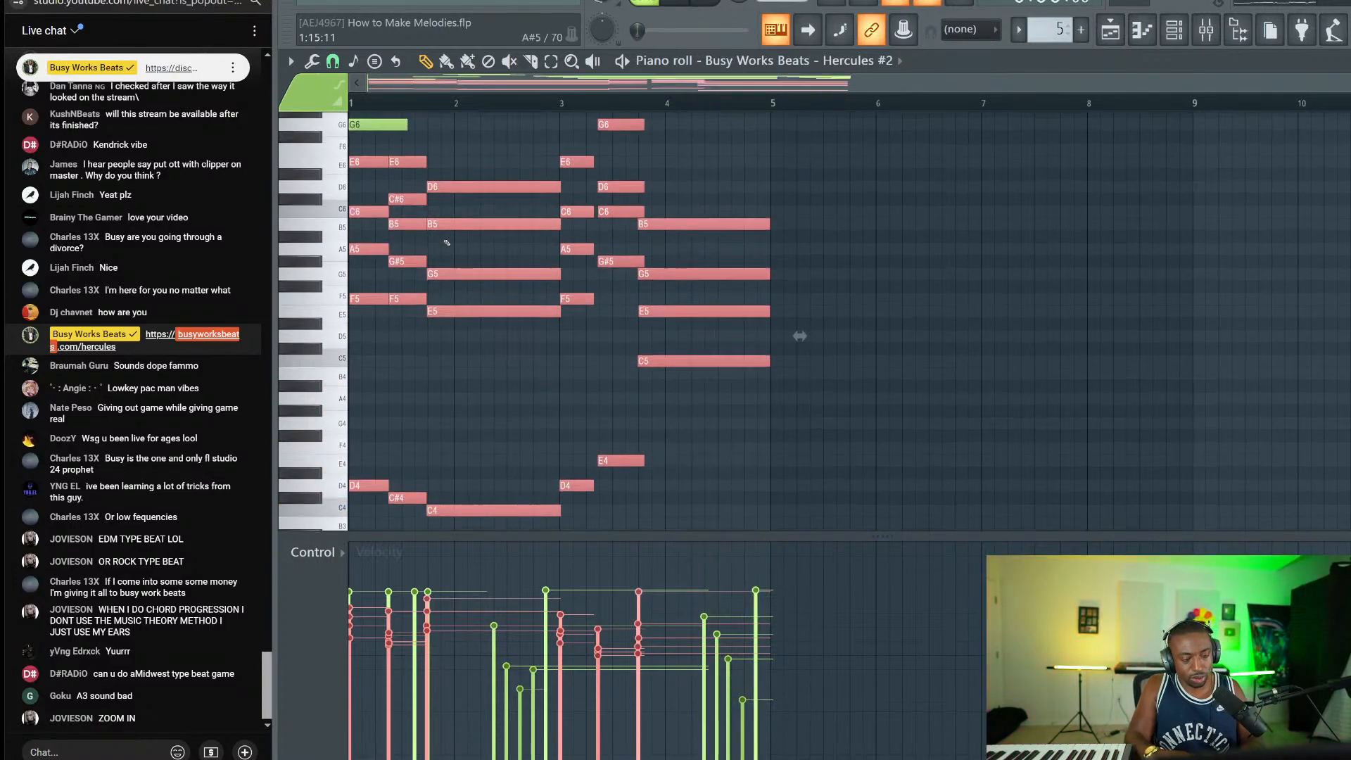
key(space)
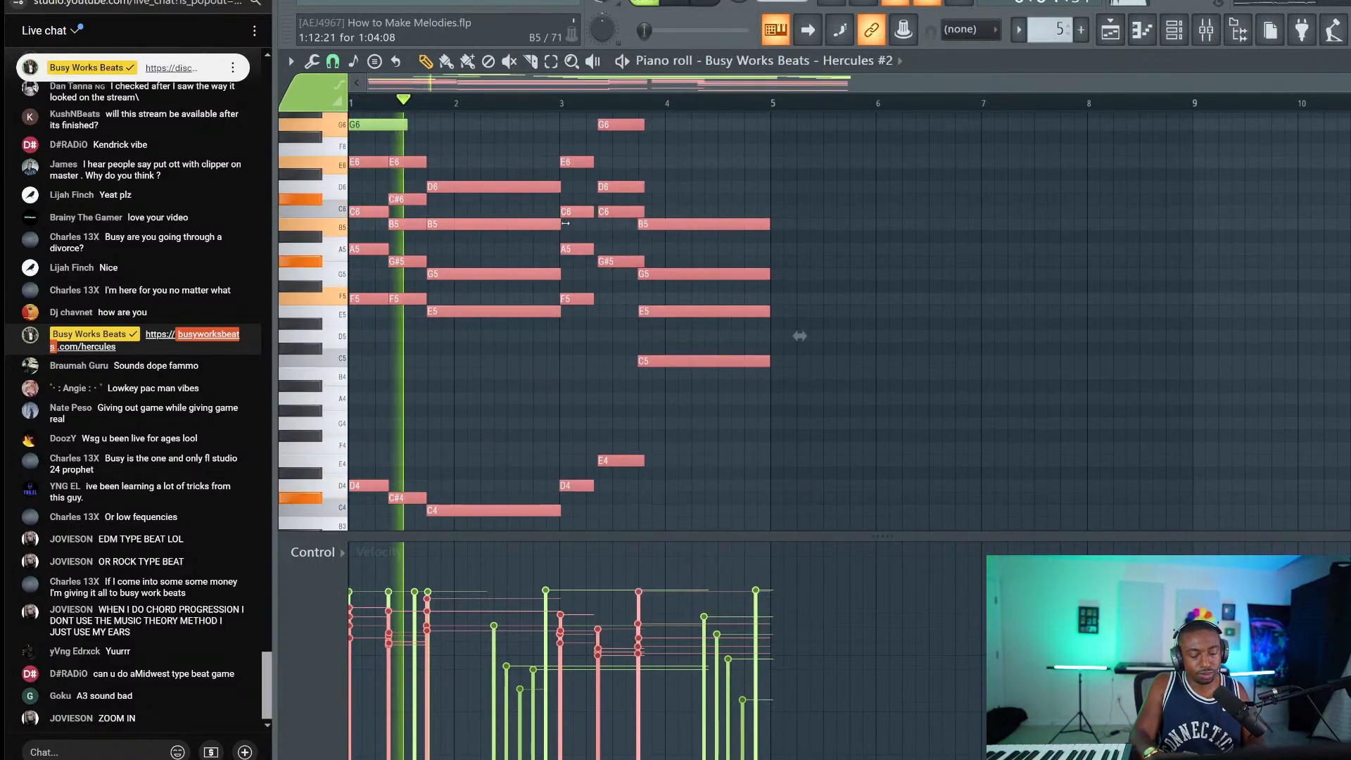
scroll(705, 204, up, 5)
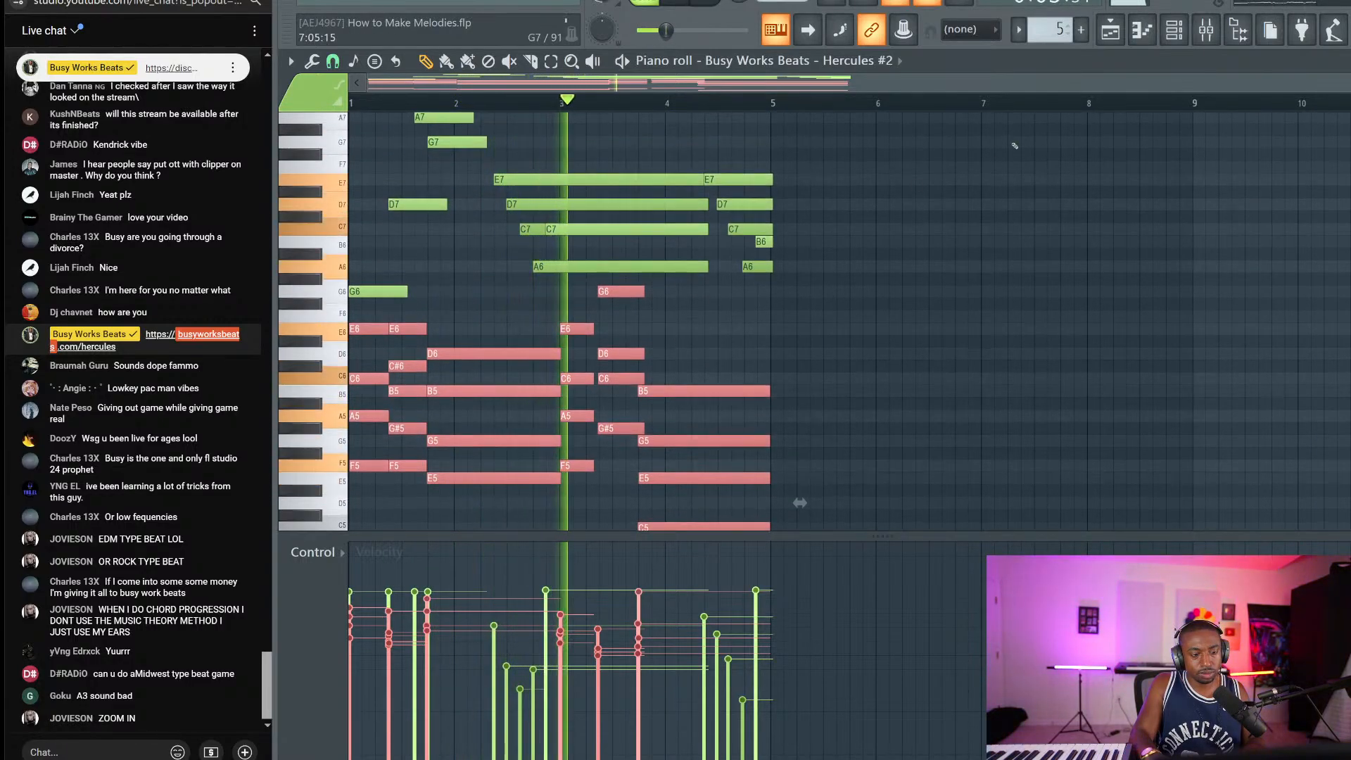
Step: Reopen the Hercules #2 instrument, load Dark Side of the Moon from its favourites and play the pattern
key(F6)
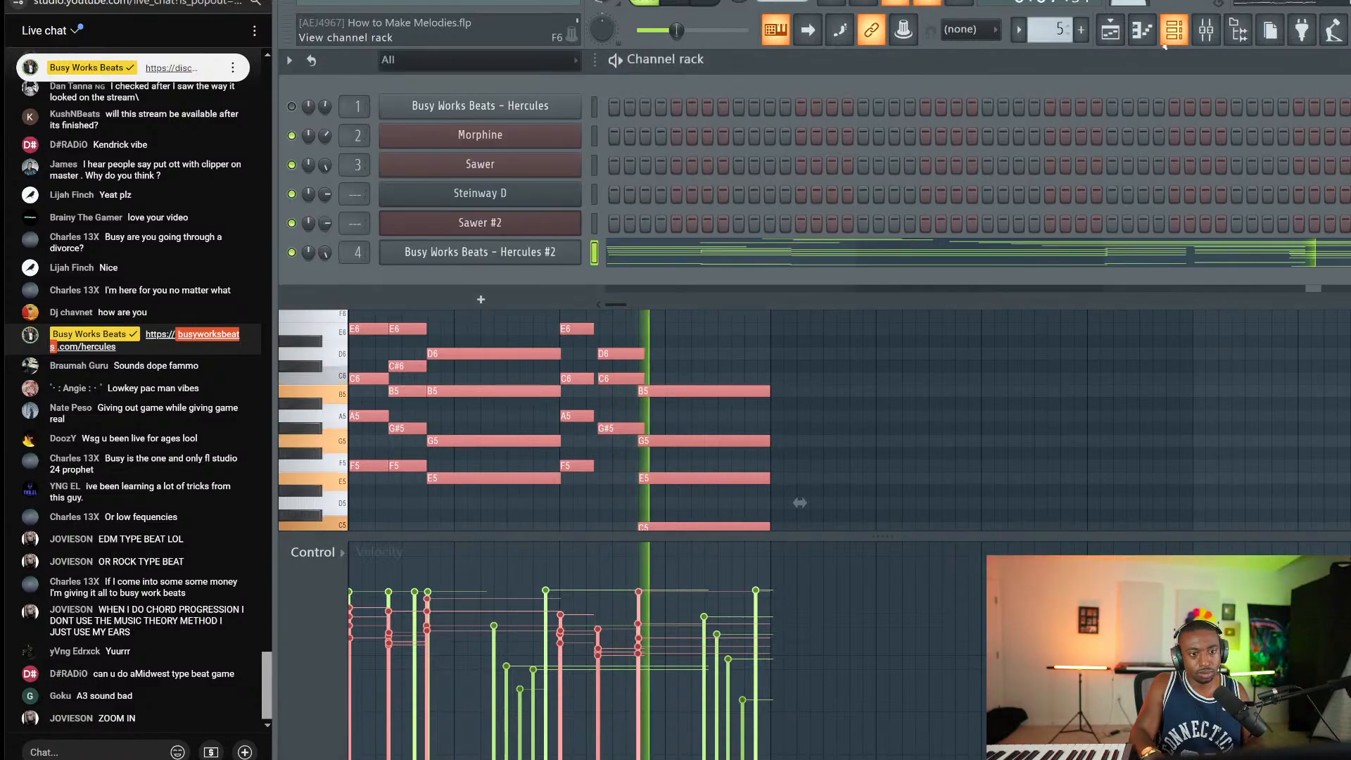
key(space)
click(531, 254)
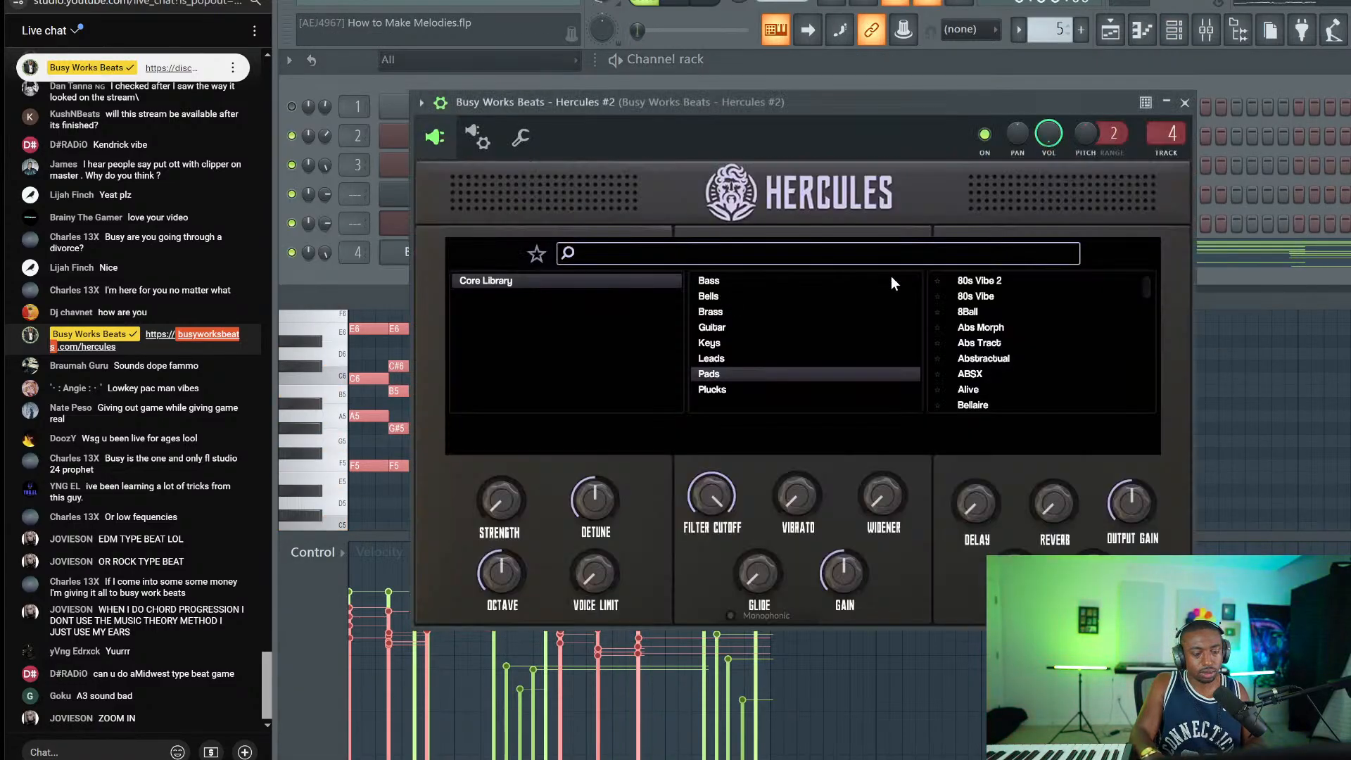
scroll(980, 356, down, 3)
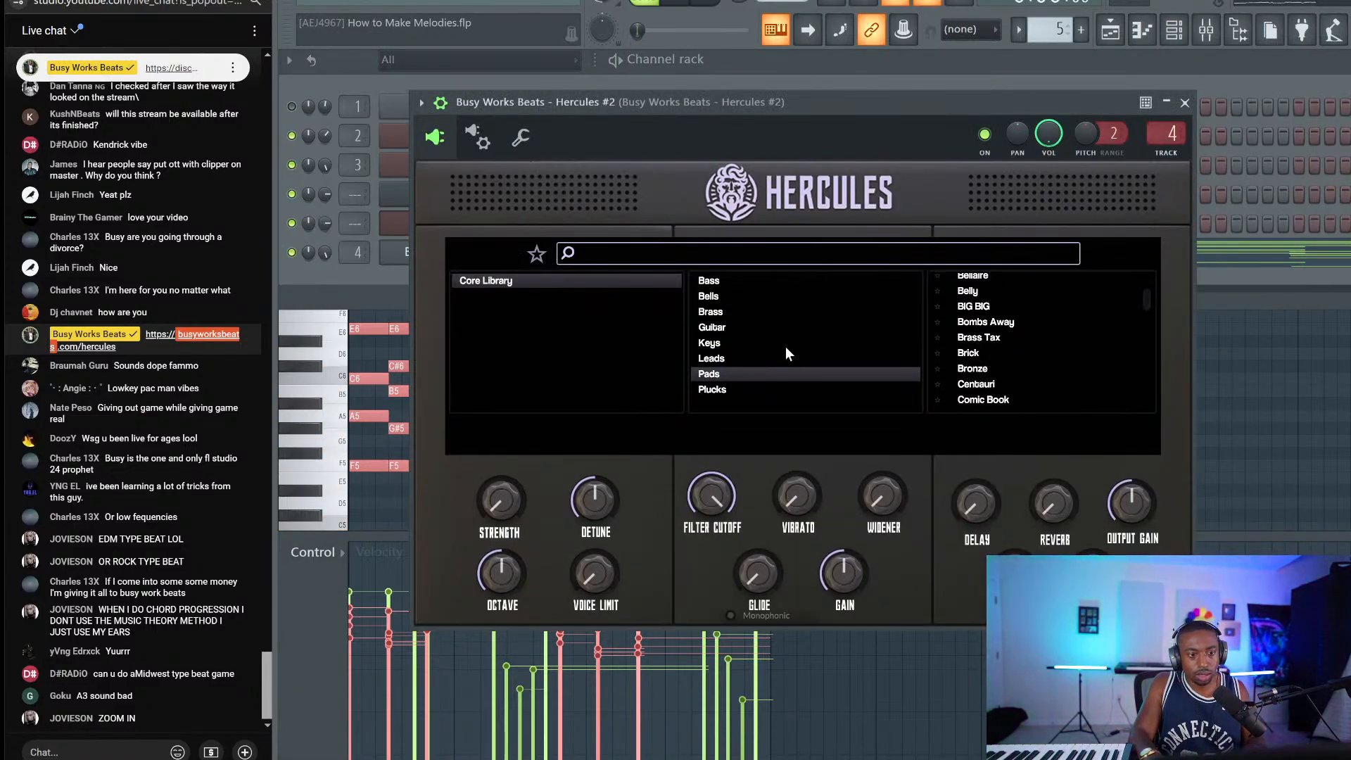
click(536, 254)
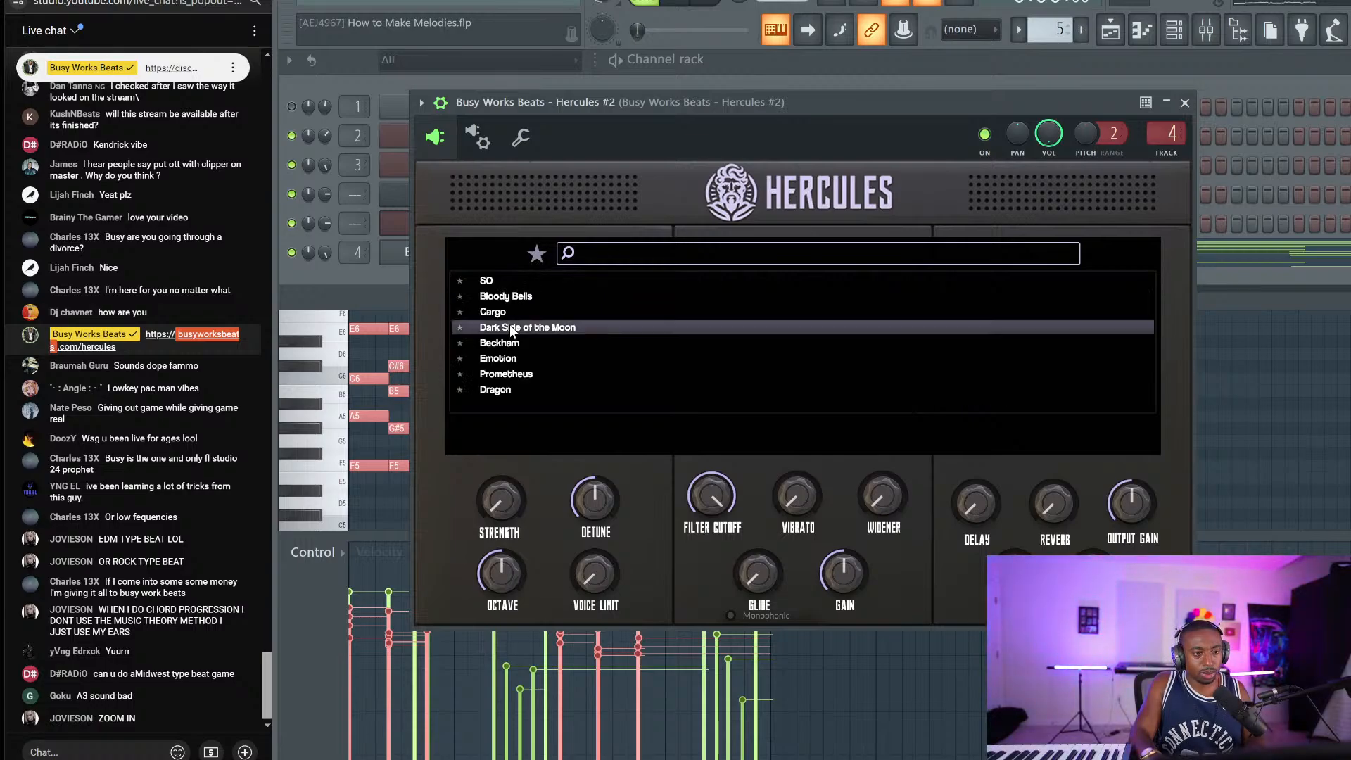
key(space)
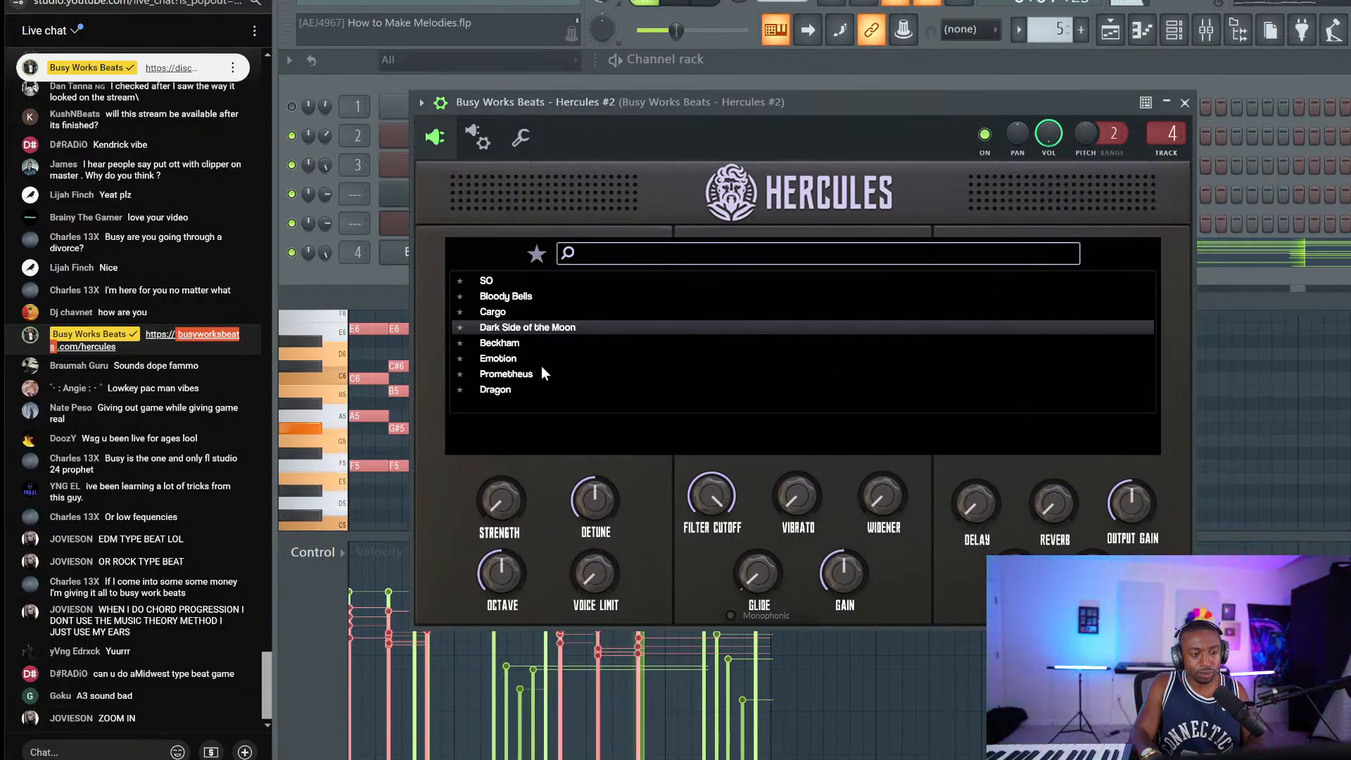
Step: Audition the favourite presets Bloody Bells and Beckham against the pattern and load Dragon
click(525, 297)
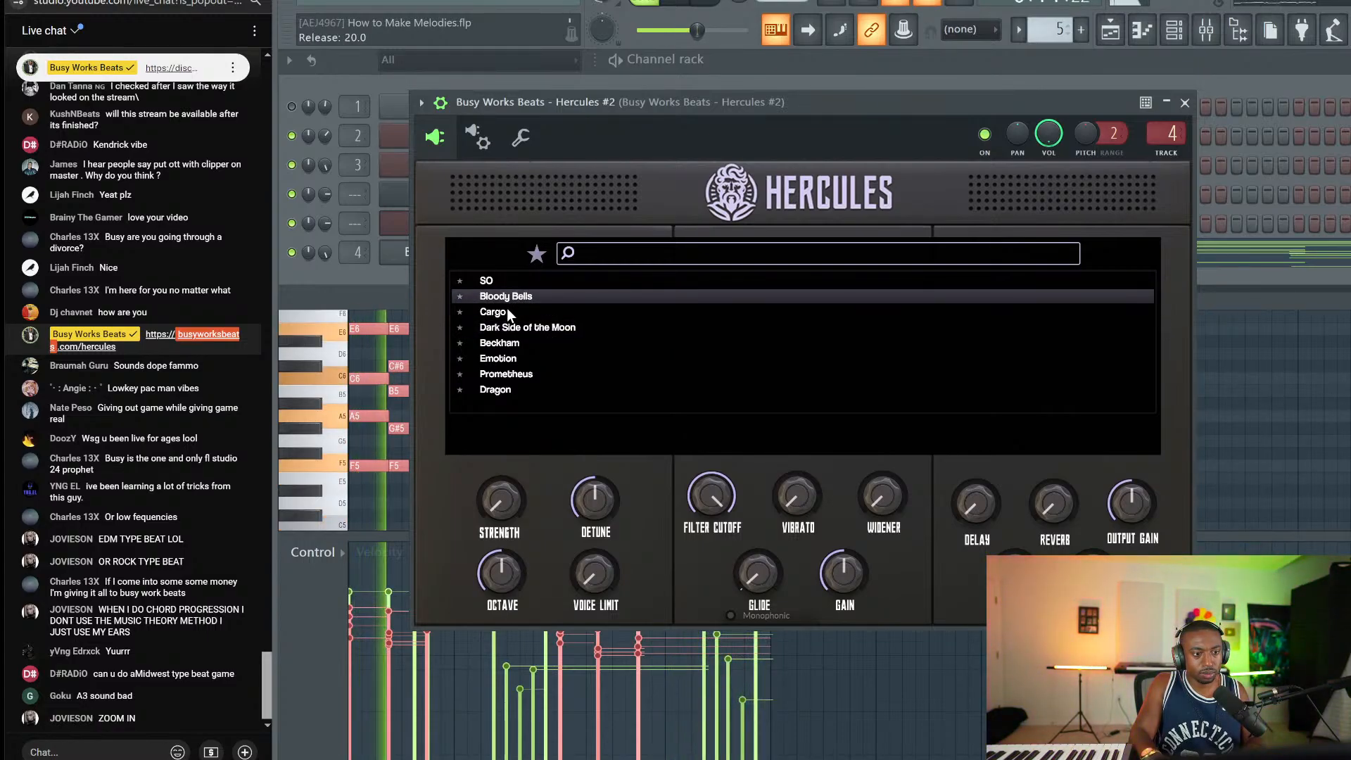
click(513, 344)
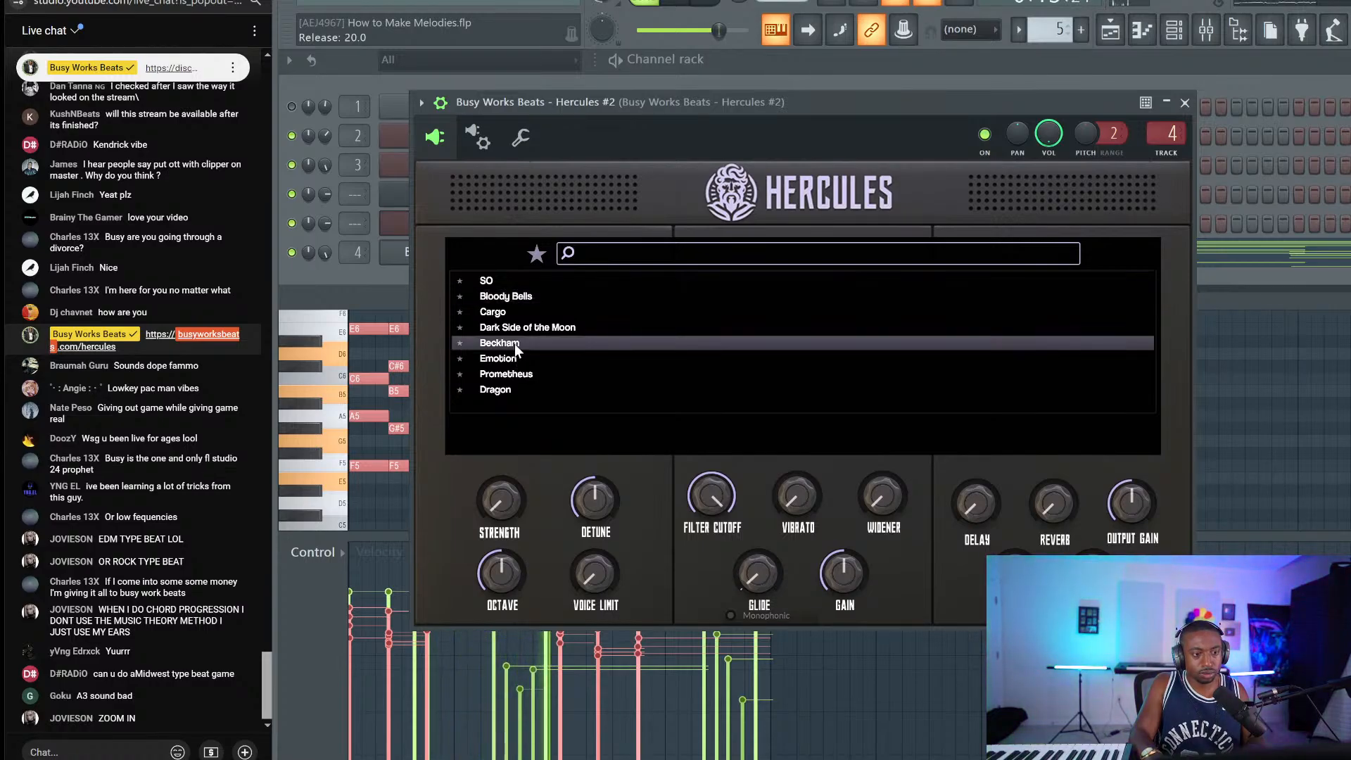
click(504, 391)
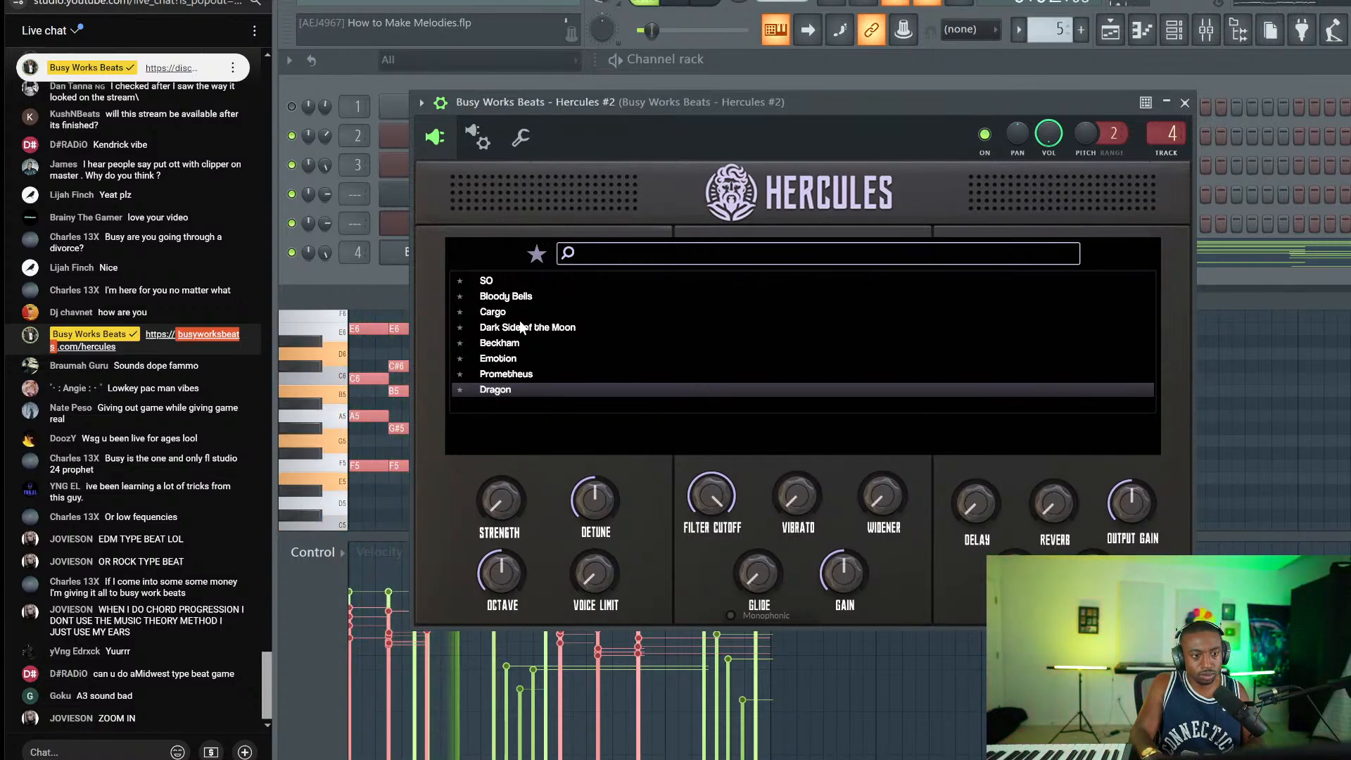
drag(1048, 134, 1048, 146)
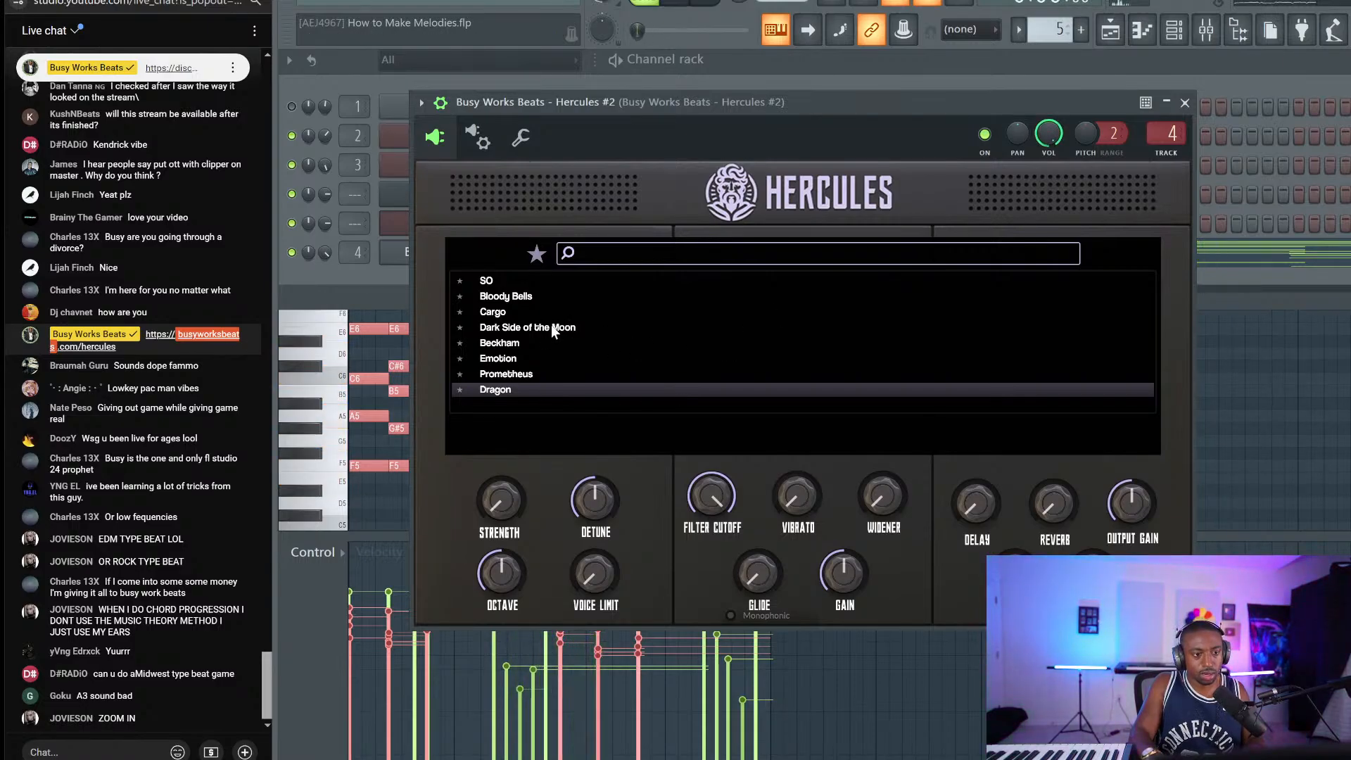
Step: Close the Hercules #2 instrument, show the playlist arrangement with the Pattern 5 clips and save the project
click(1185, 102)
click(981, 332)
click(1126, 29)
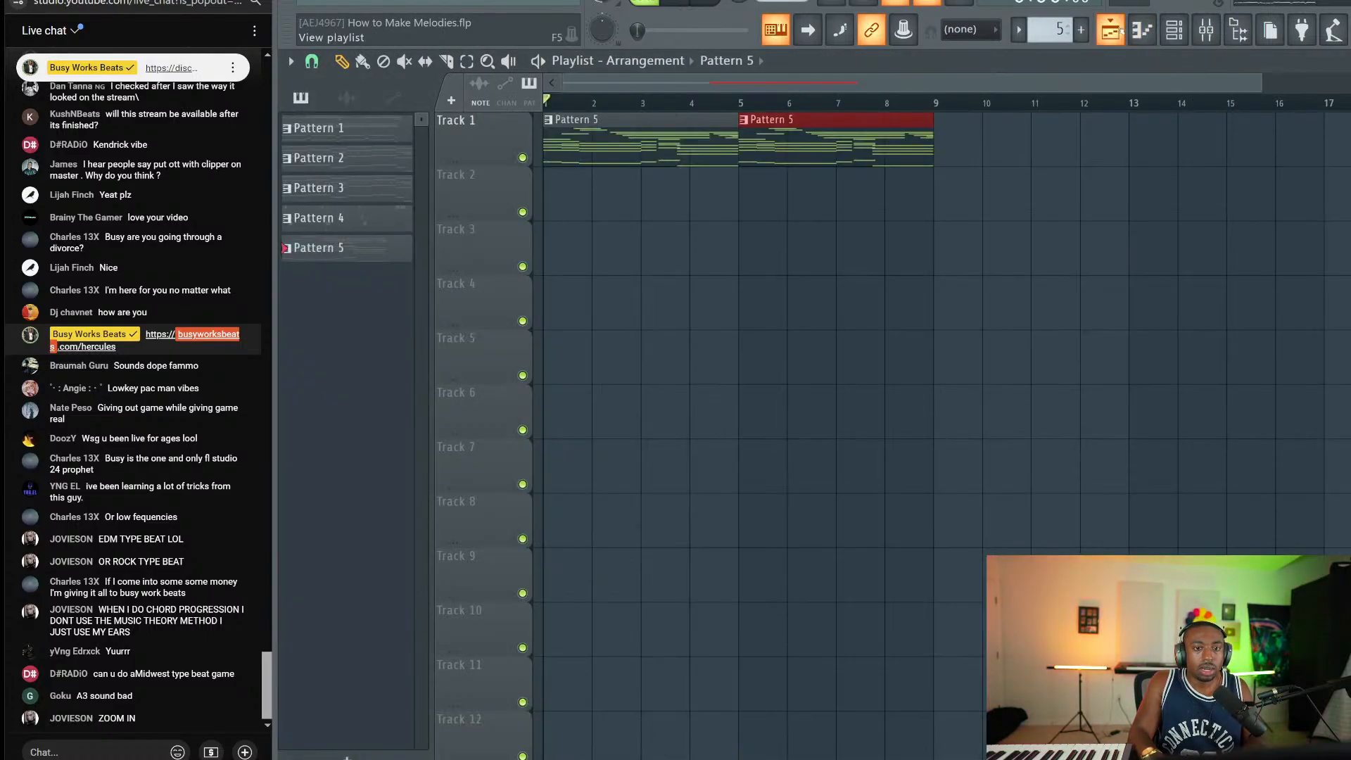
key(ctrl+s)
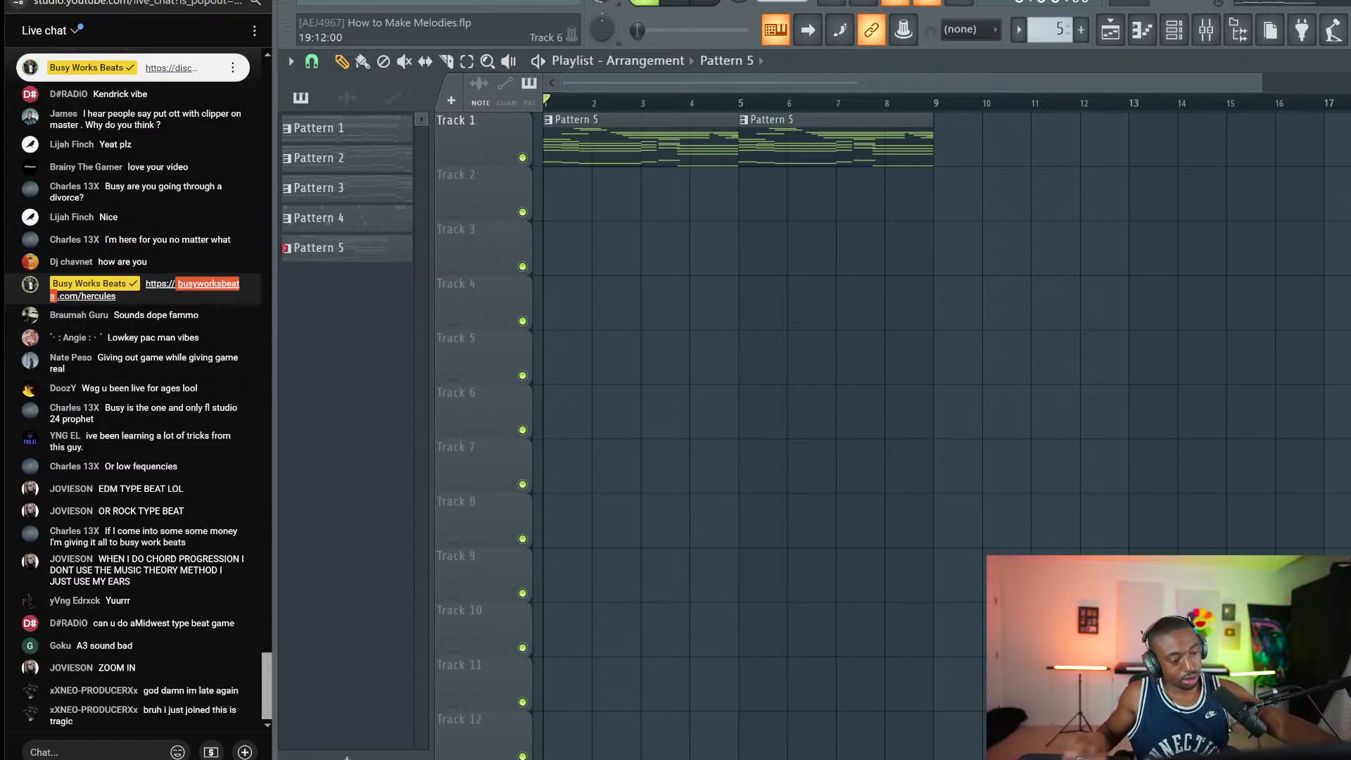
Step: Check the live stream's analytics in YouTube Studio, return to the FL Studio playlist and save the project again
key(alt+Tab)
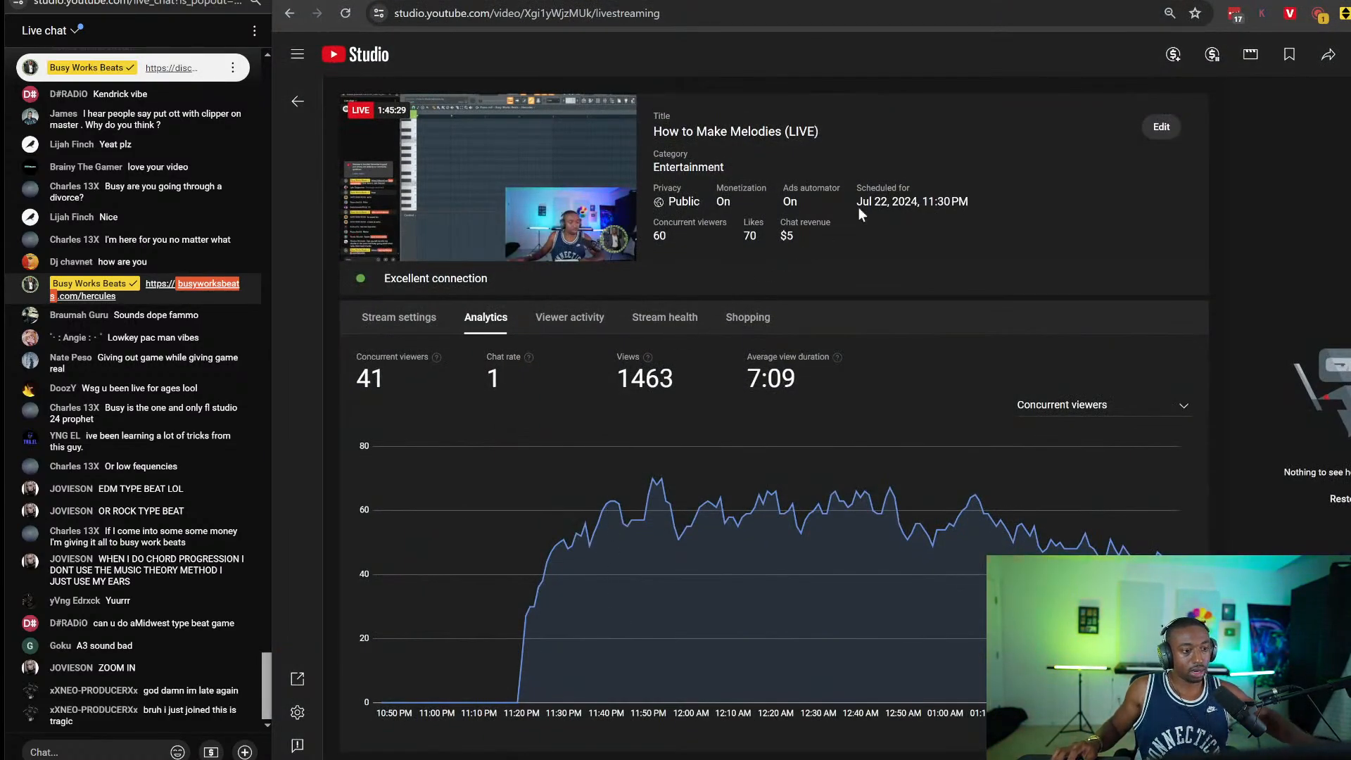
key(alt+Tab)
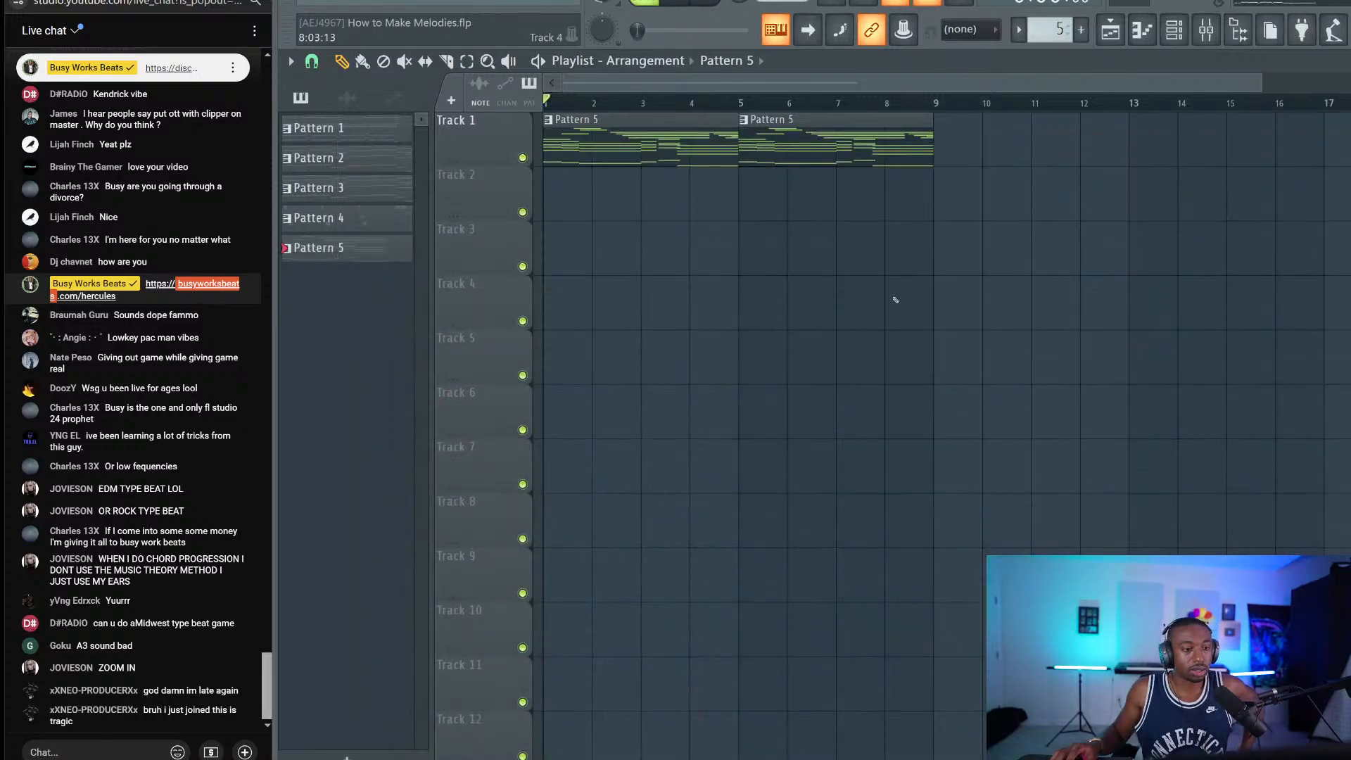
key(ctrl+s)
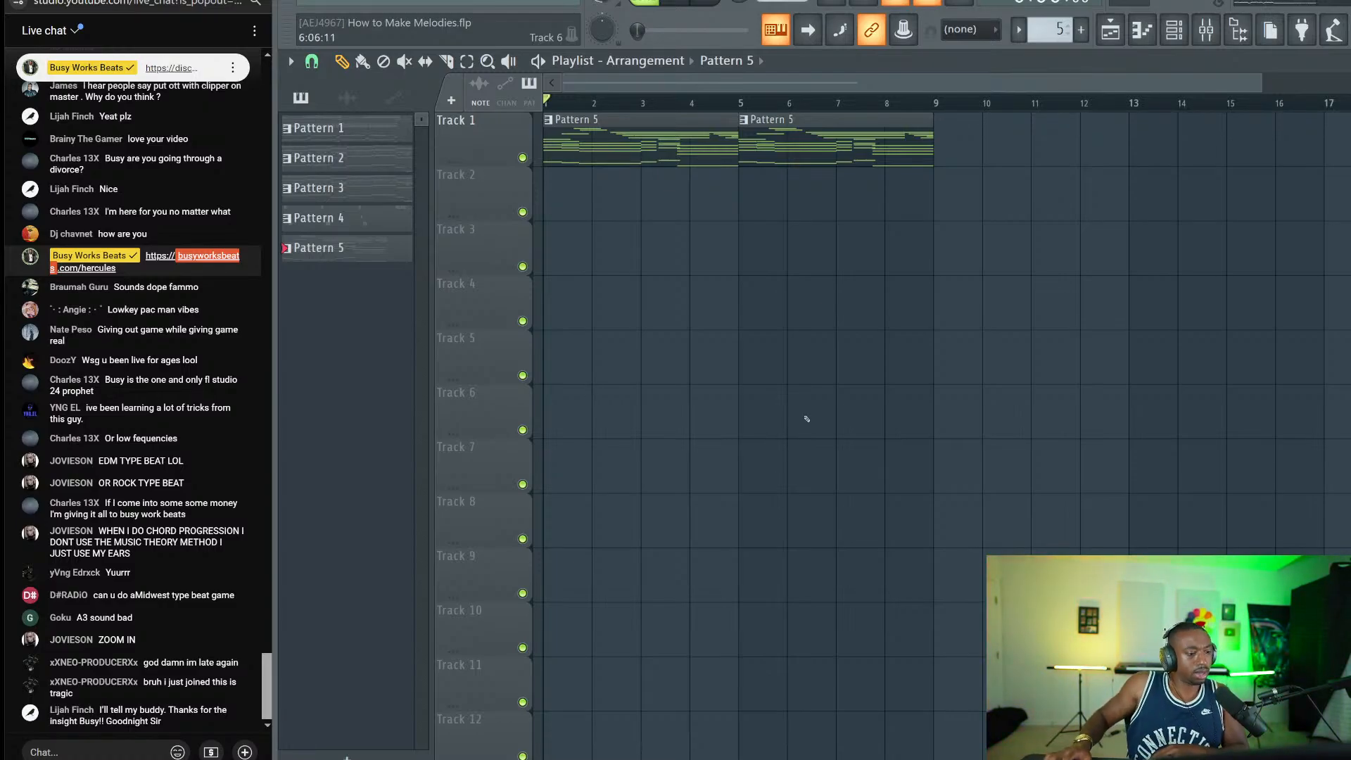
scroll(772, 432, down, 2)
scroll(772, 434, up, 2)
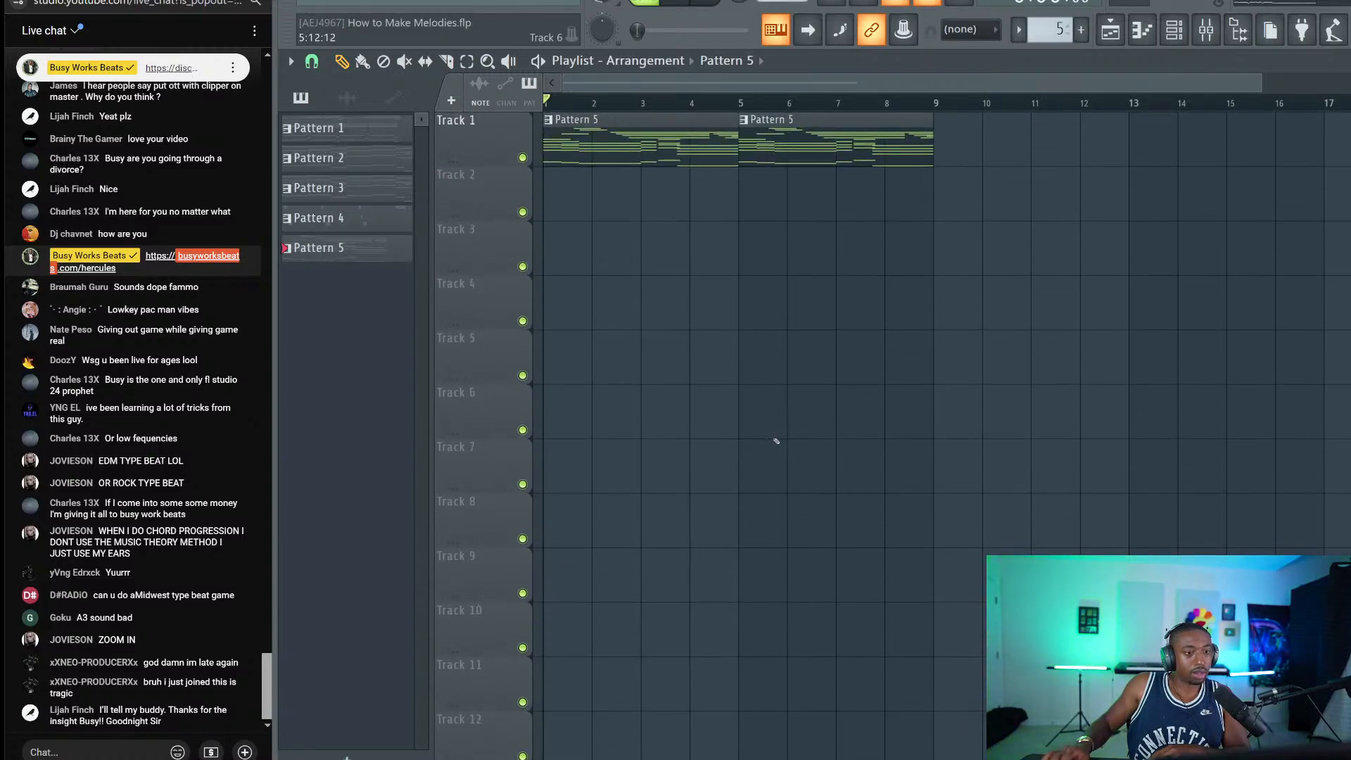